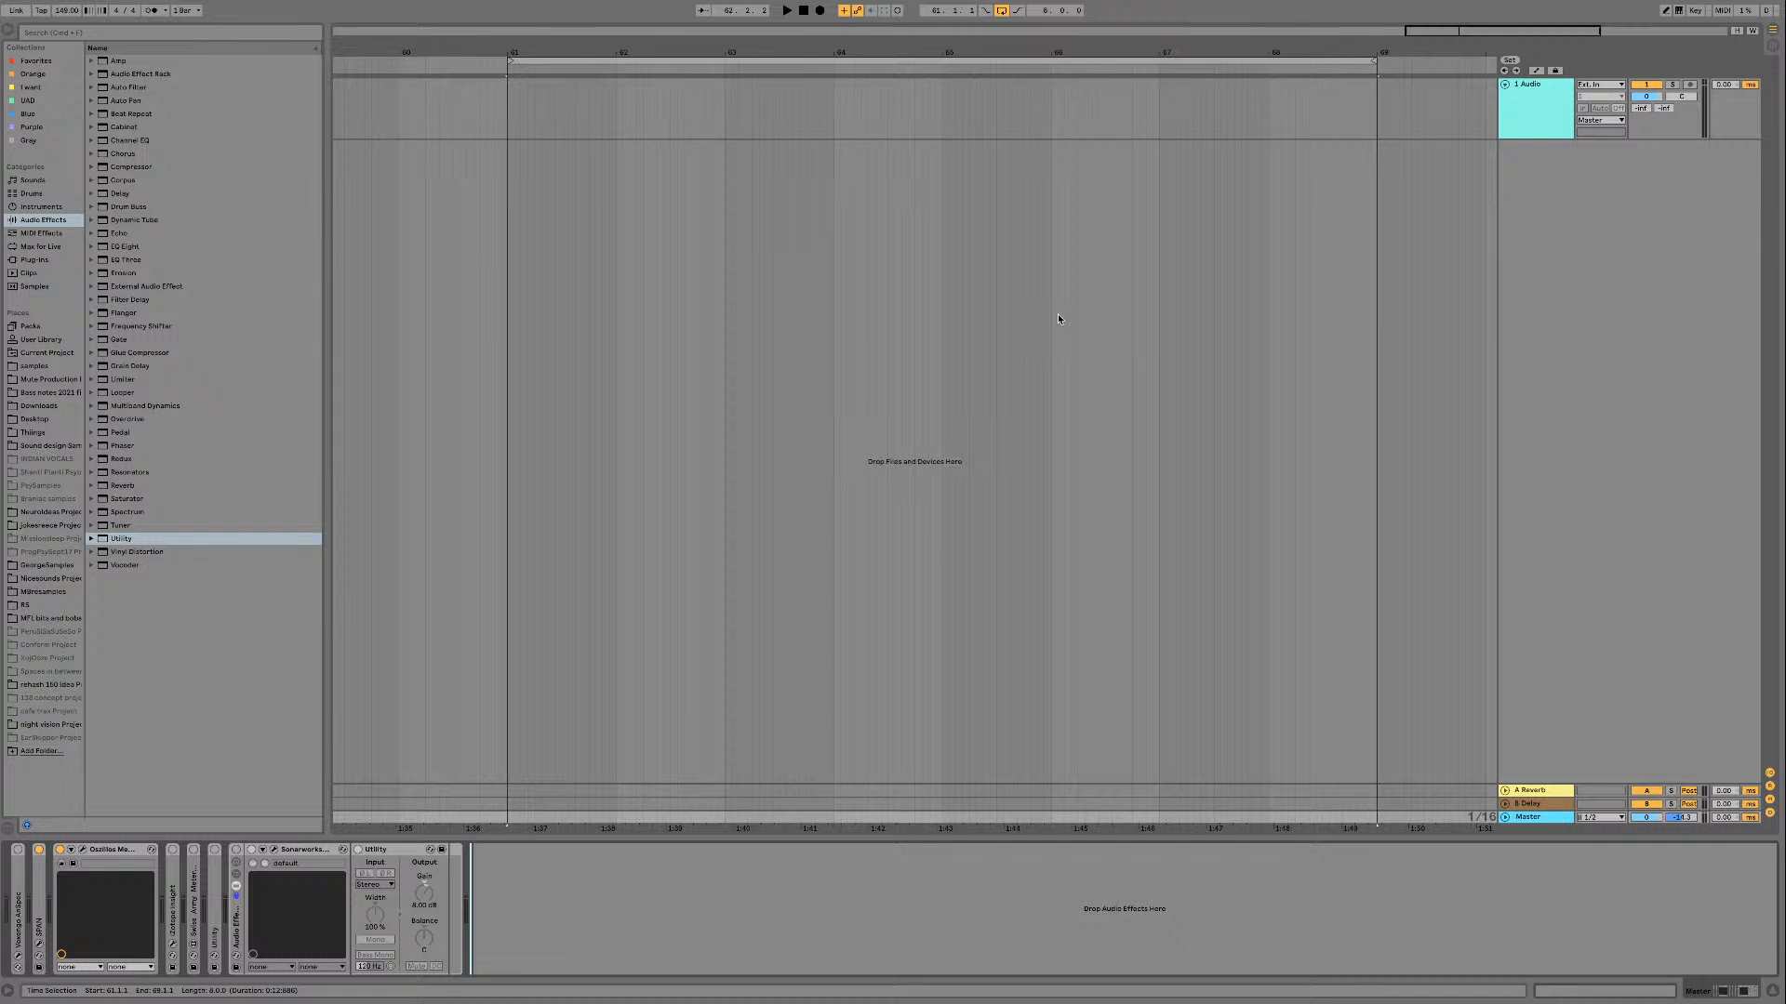
Step: Add a MIDI track below the audio track and load the Vital synth from the Purple collection onto it
{"action": "left_click", "coordinate": [1527, 122]}
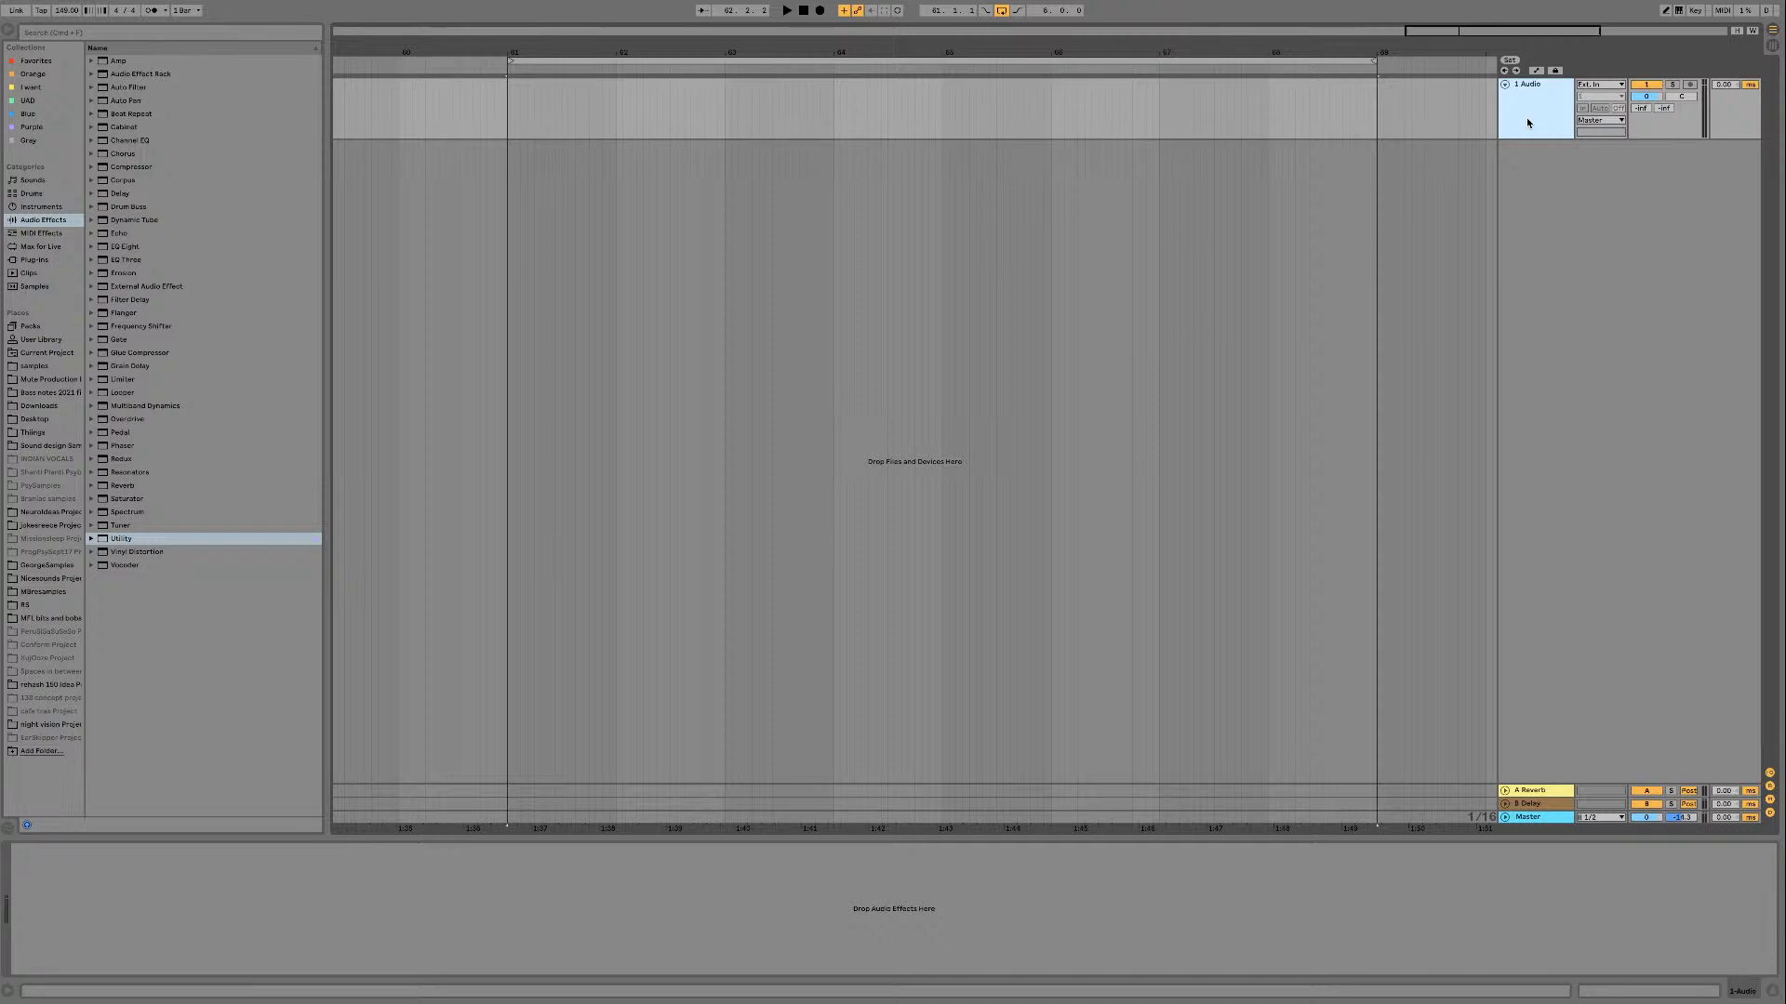
{"action": "key", "text": "super+shift+t"}
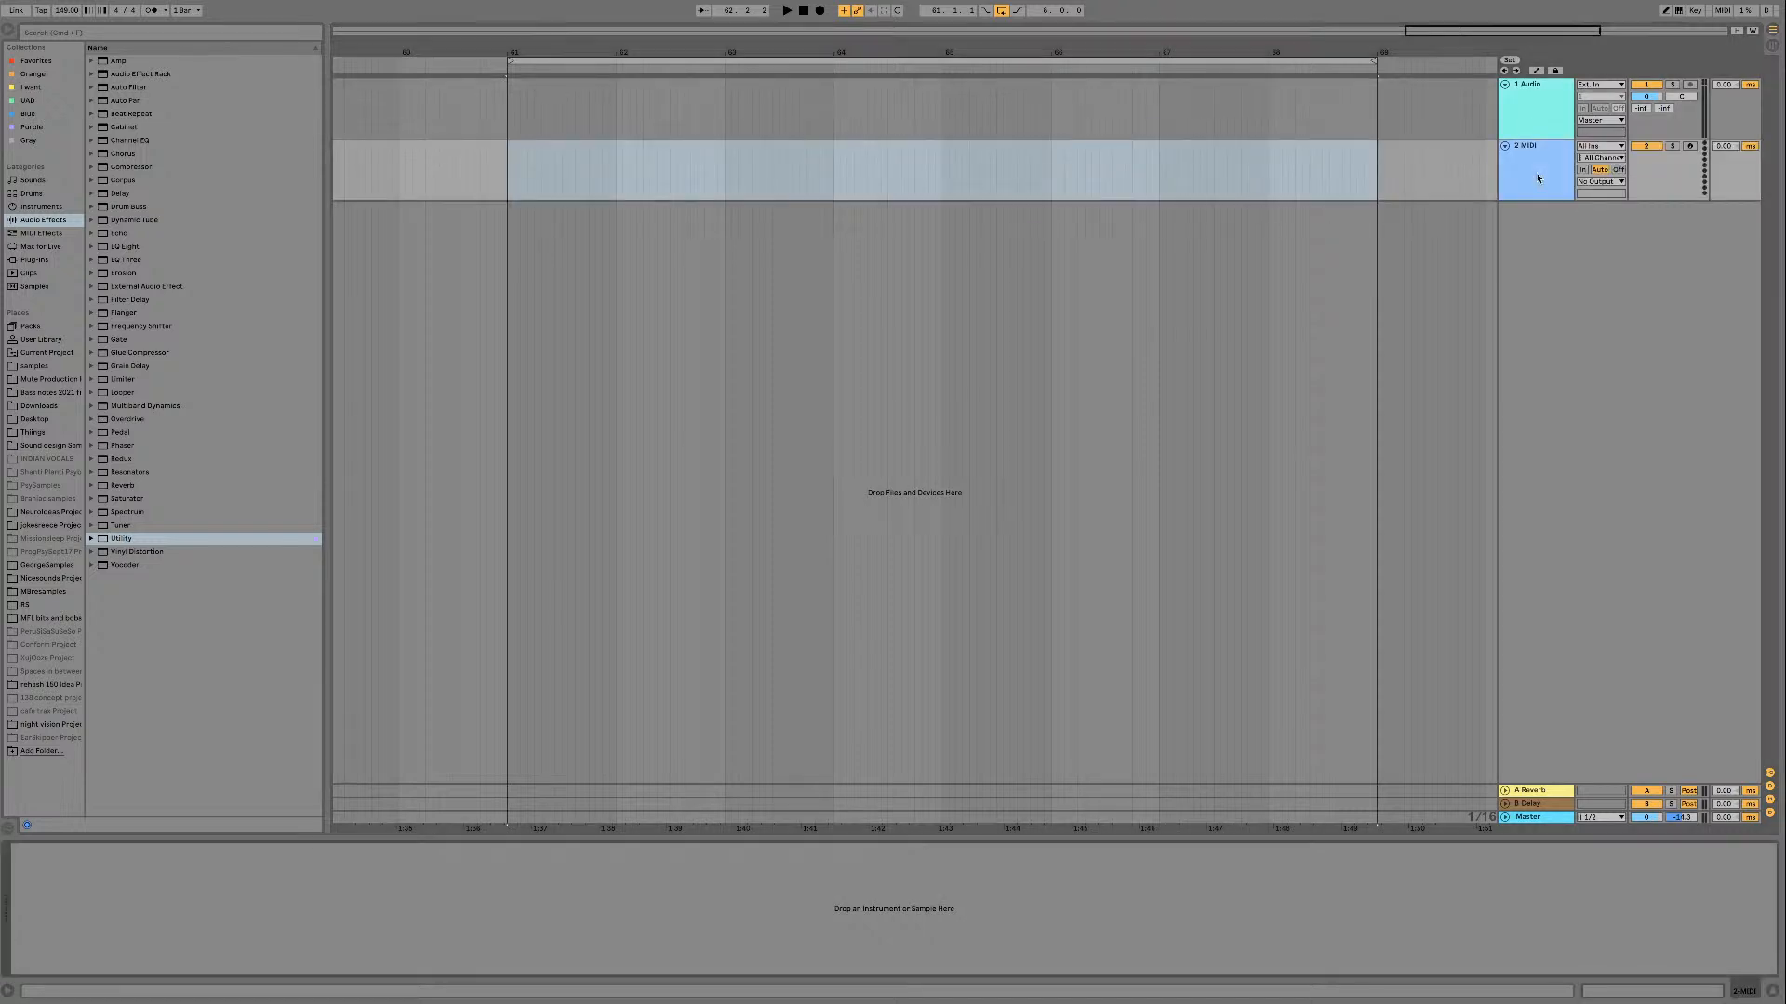
{"action": "left_click", "coordinate": [27, 126]}
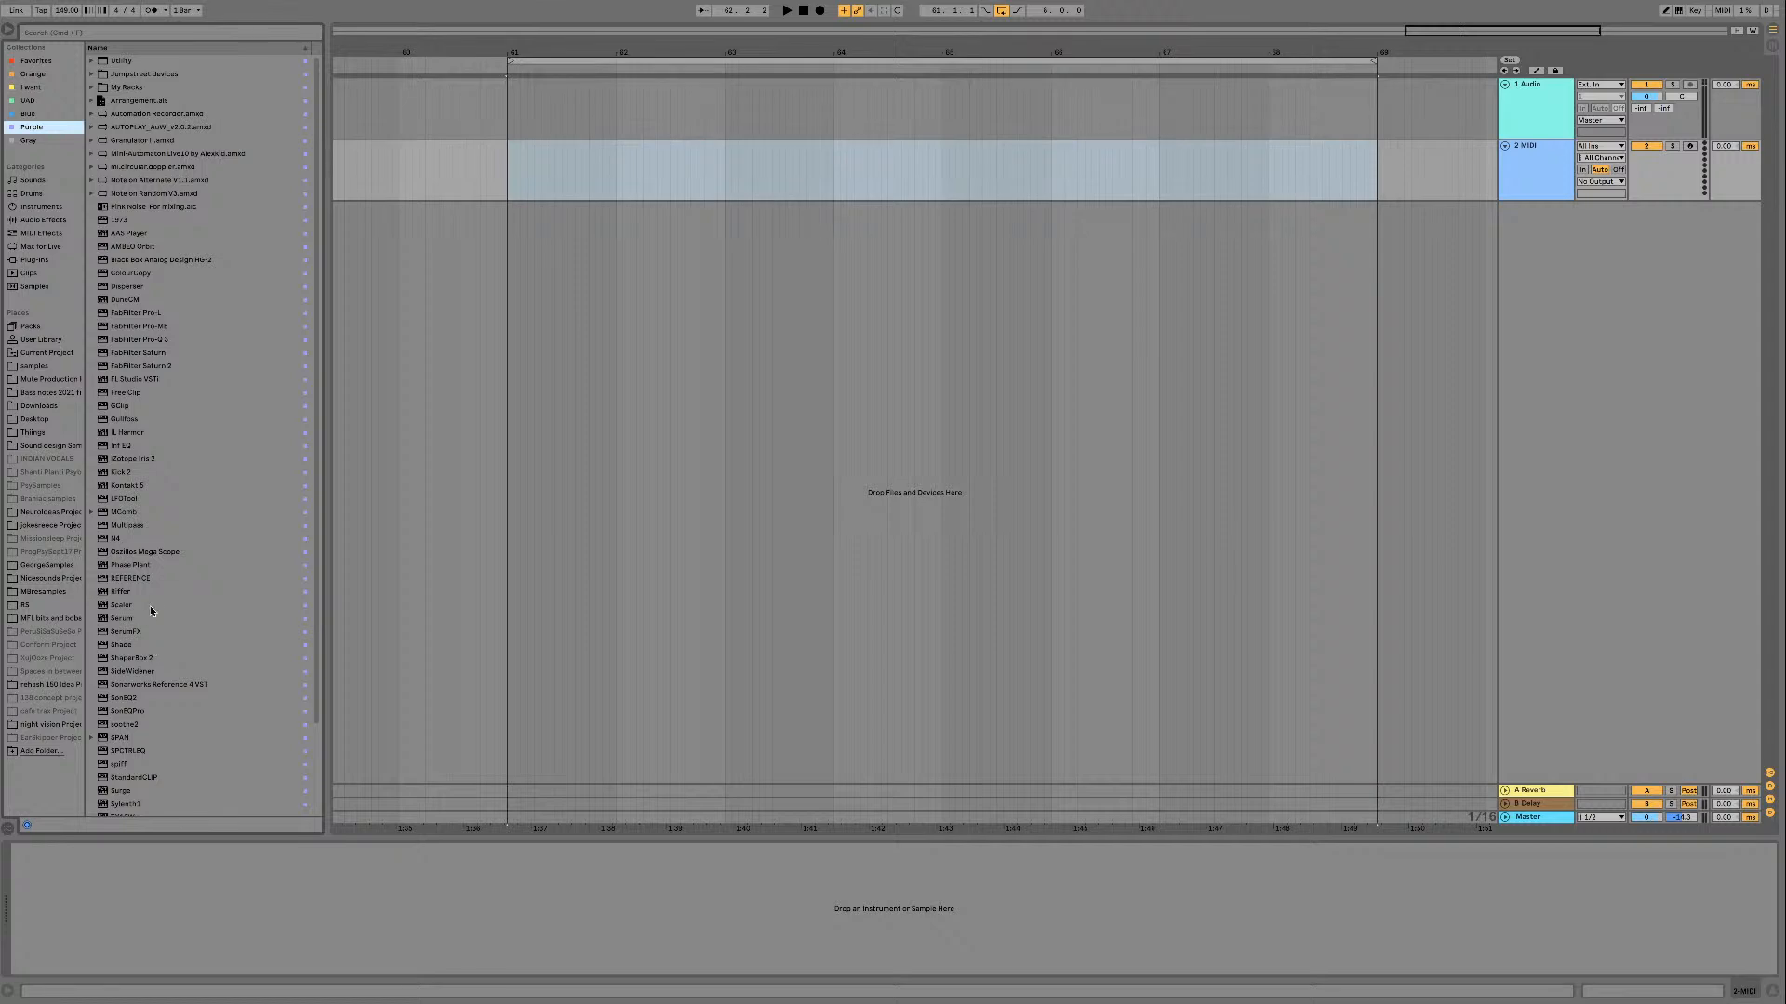
{"action": "scroll", "coordinate": [151, 610], "scroll_direction": "down", "scroll_amount": 4}
{"action": "left_click", "coordinate": [139, 784]}
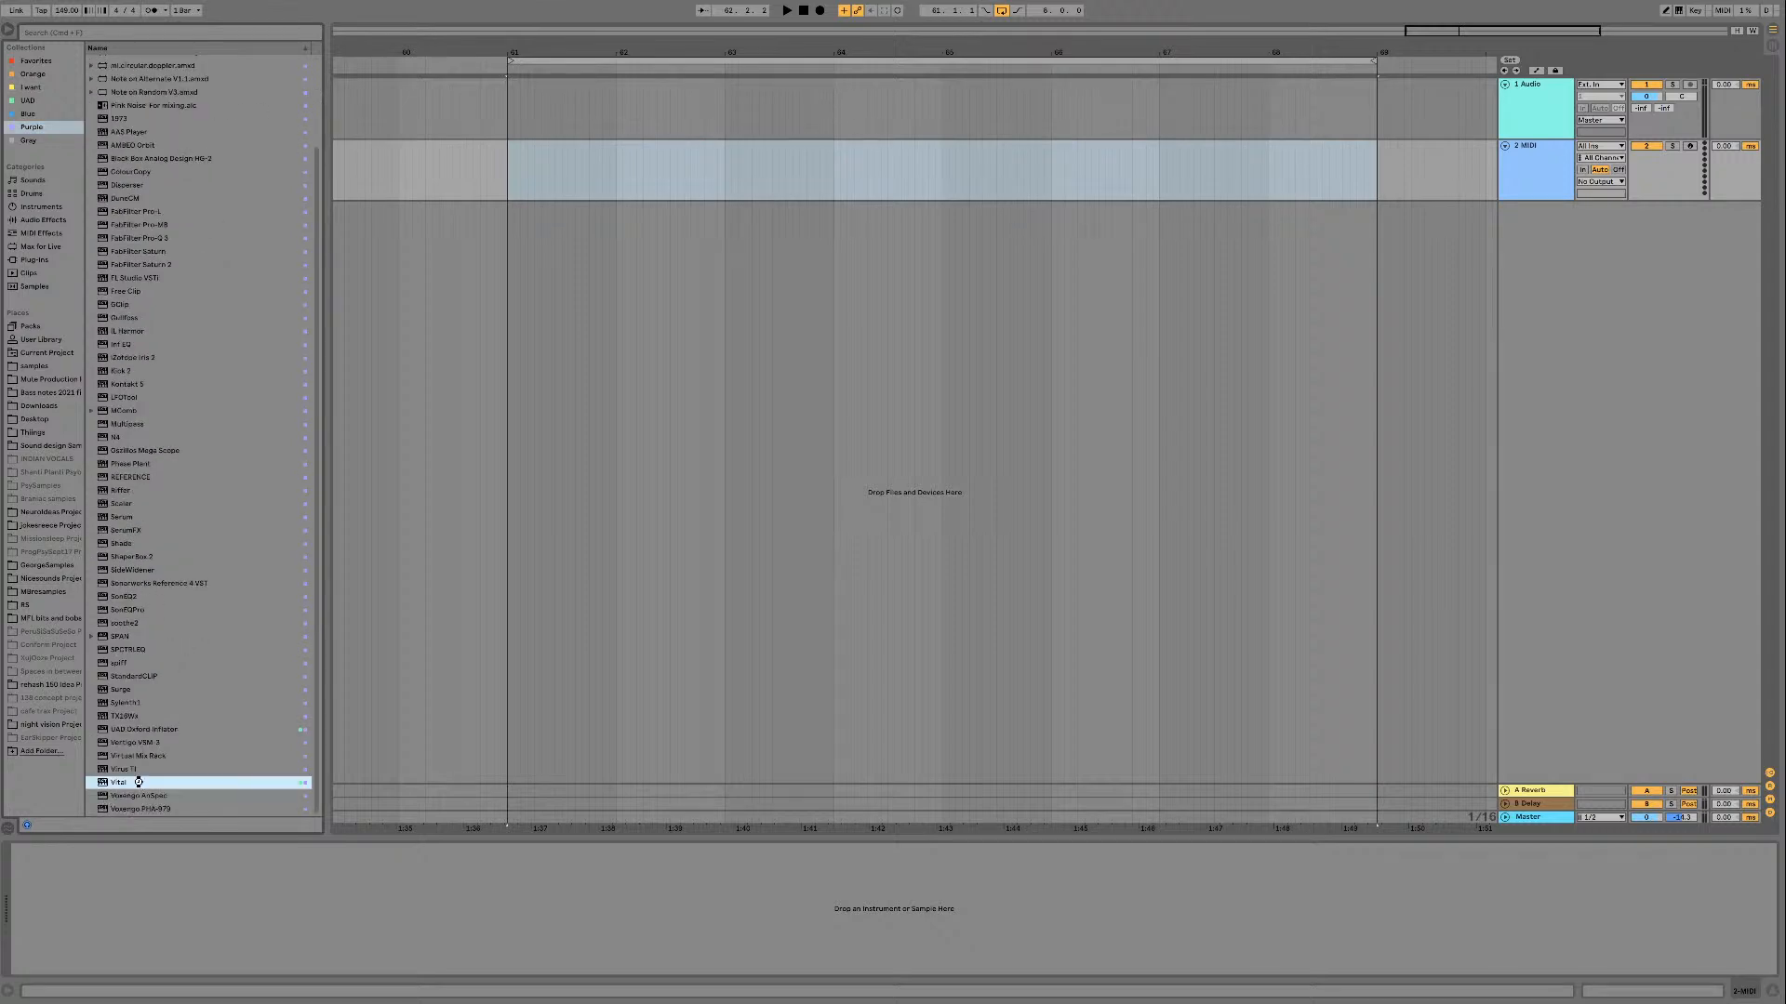
{"action": "left_click_drag", "start_coordinate": [850, 478], "coordinate": [961, 347]}
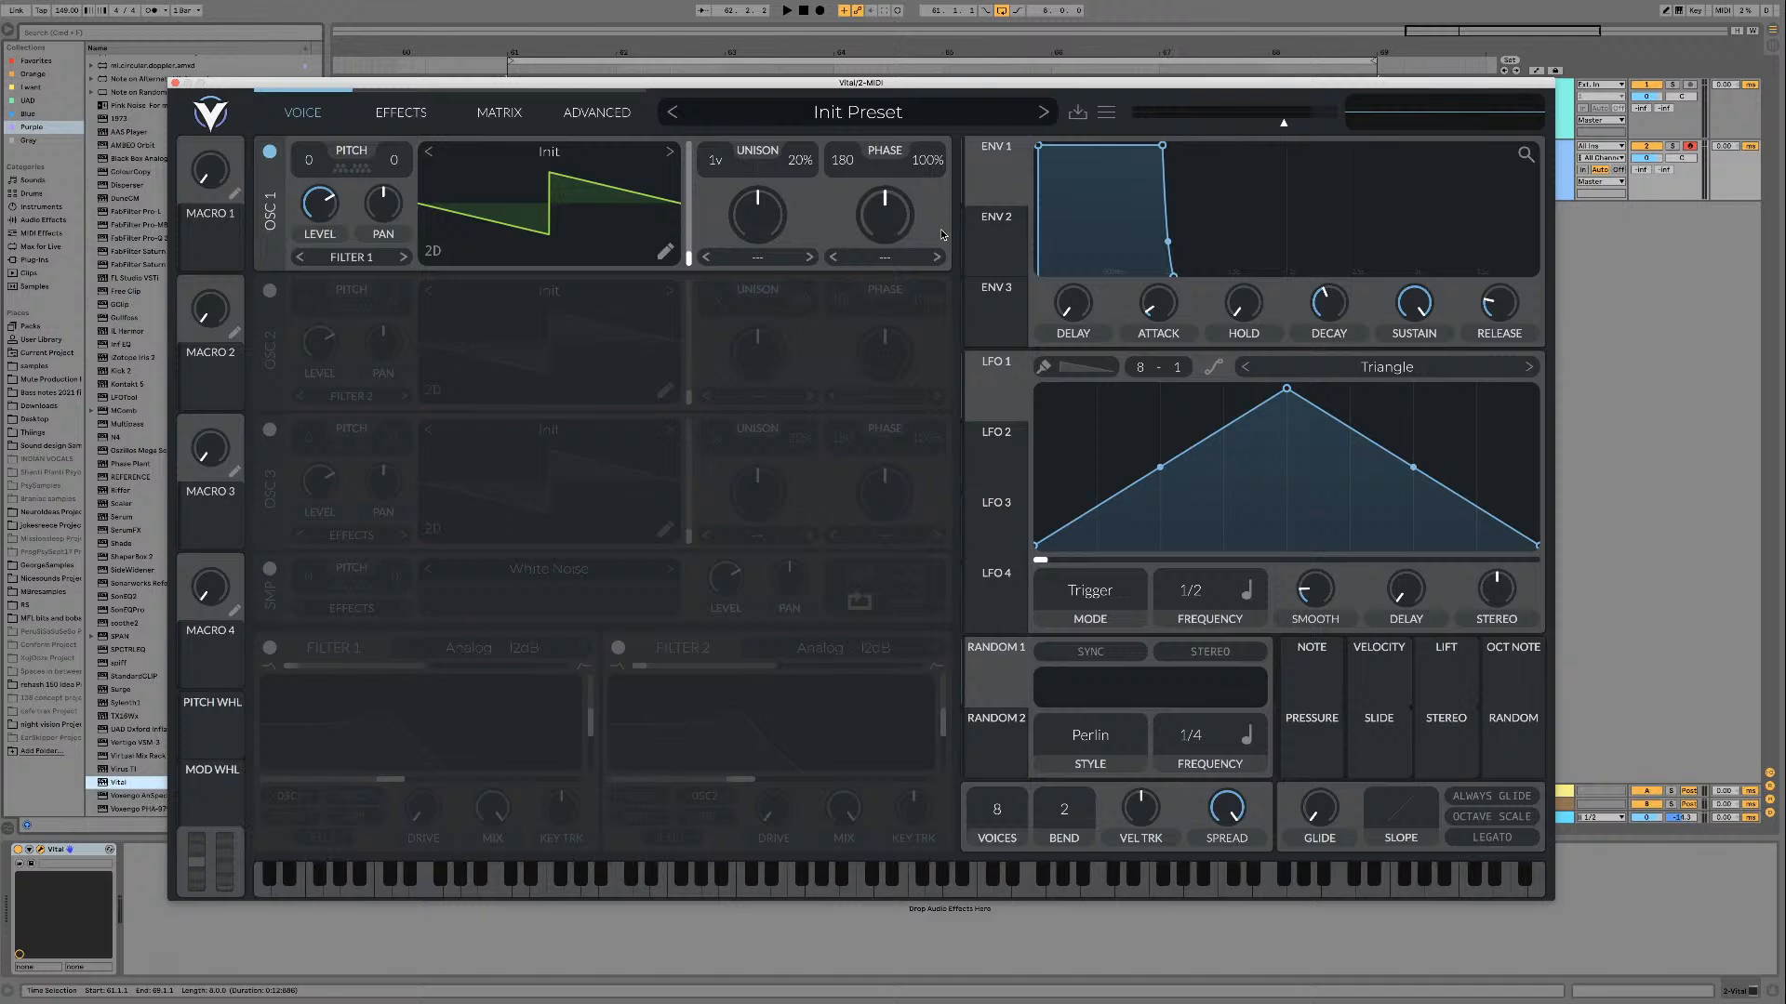
Step: Start adding a wavetable folder for oscillator 1 and go to the Tables folder inside Xfer Records' Serum Presets, sorting the folders by name
{"action": "left_click", "coordinate": [545, 160]}
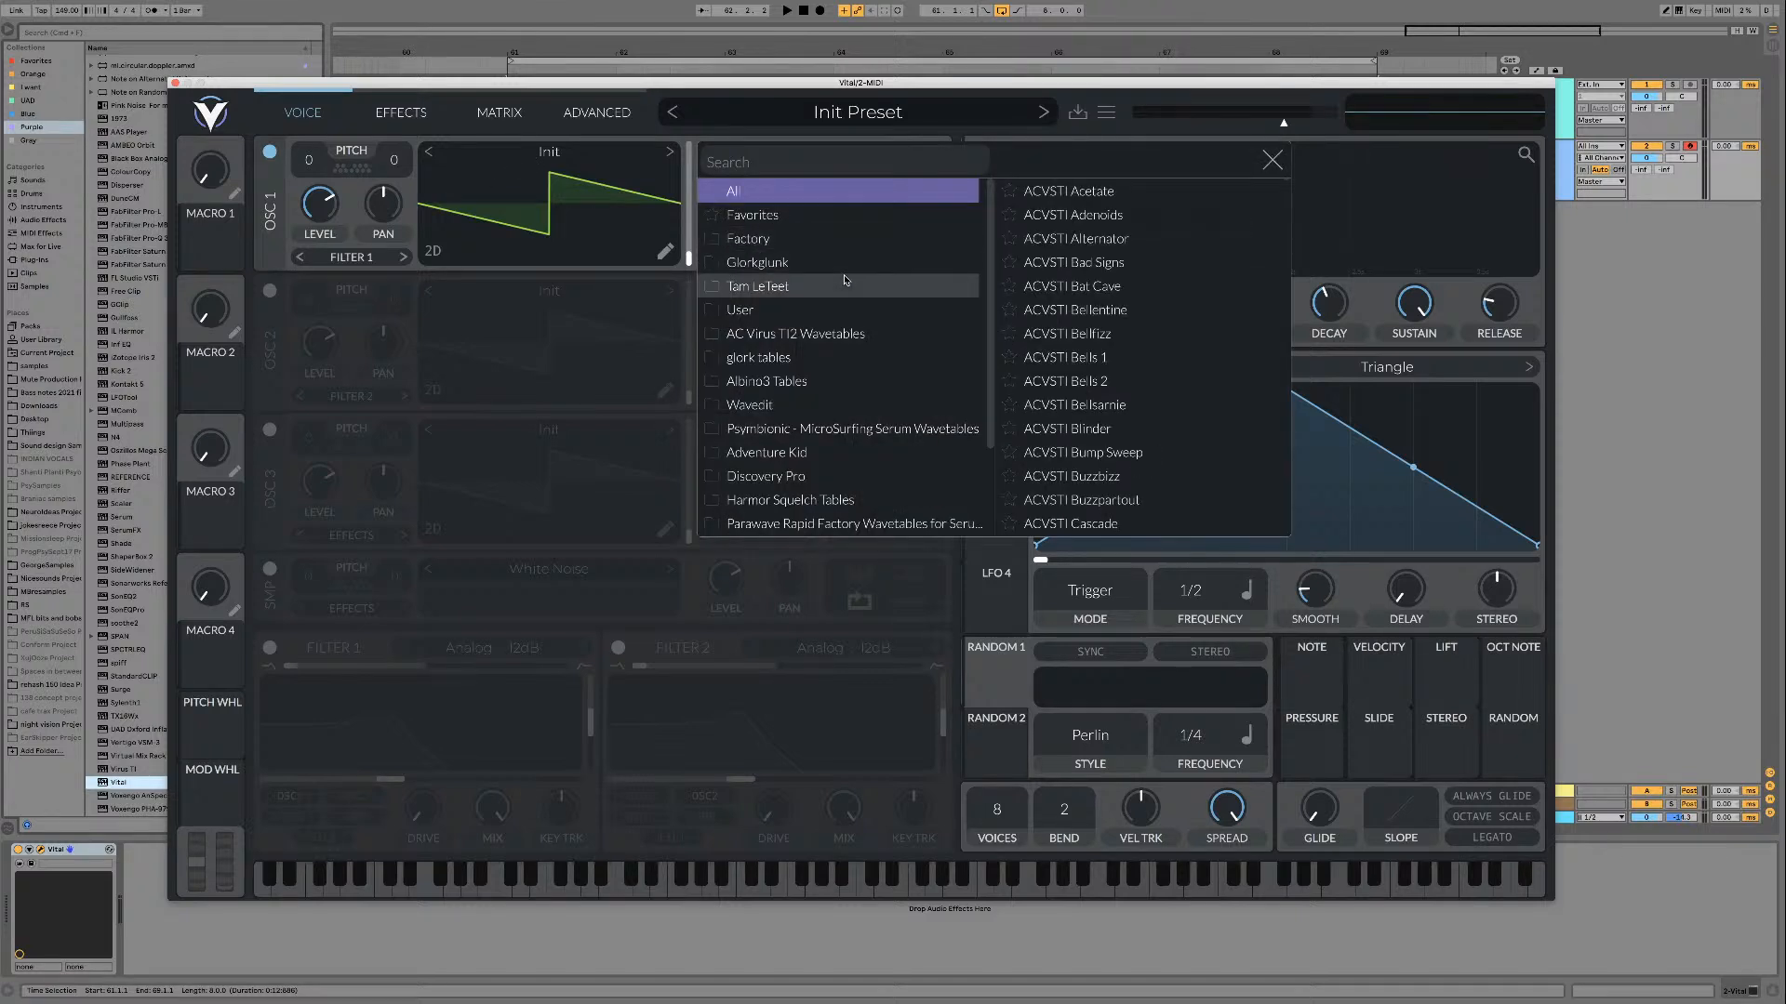
{"action": "scroll", "coordinate": [837, 372], "scroll_direction": "down", "scroll_amount": 3}
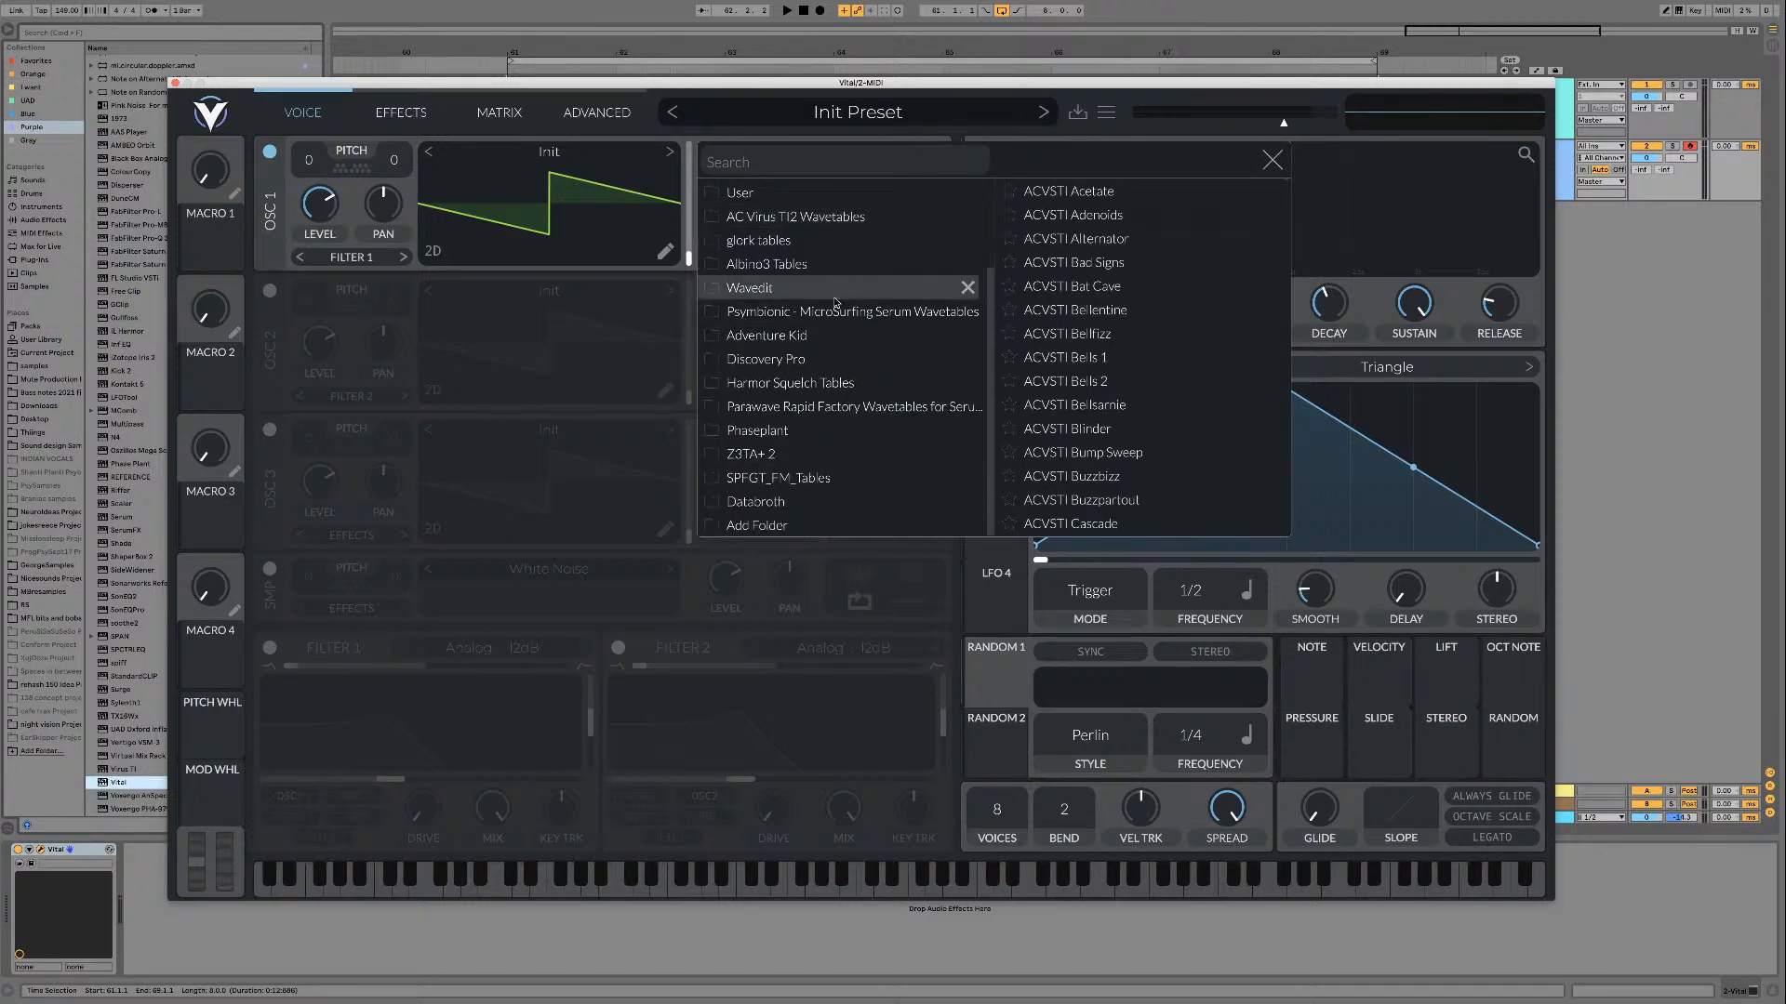
{"action": "left_click", "coordinate": [819, 530]}
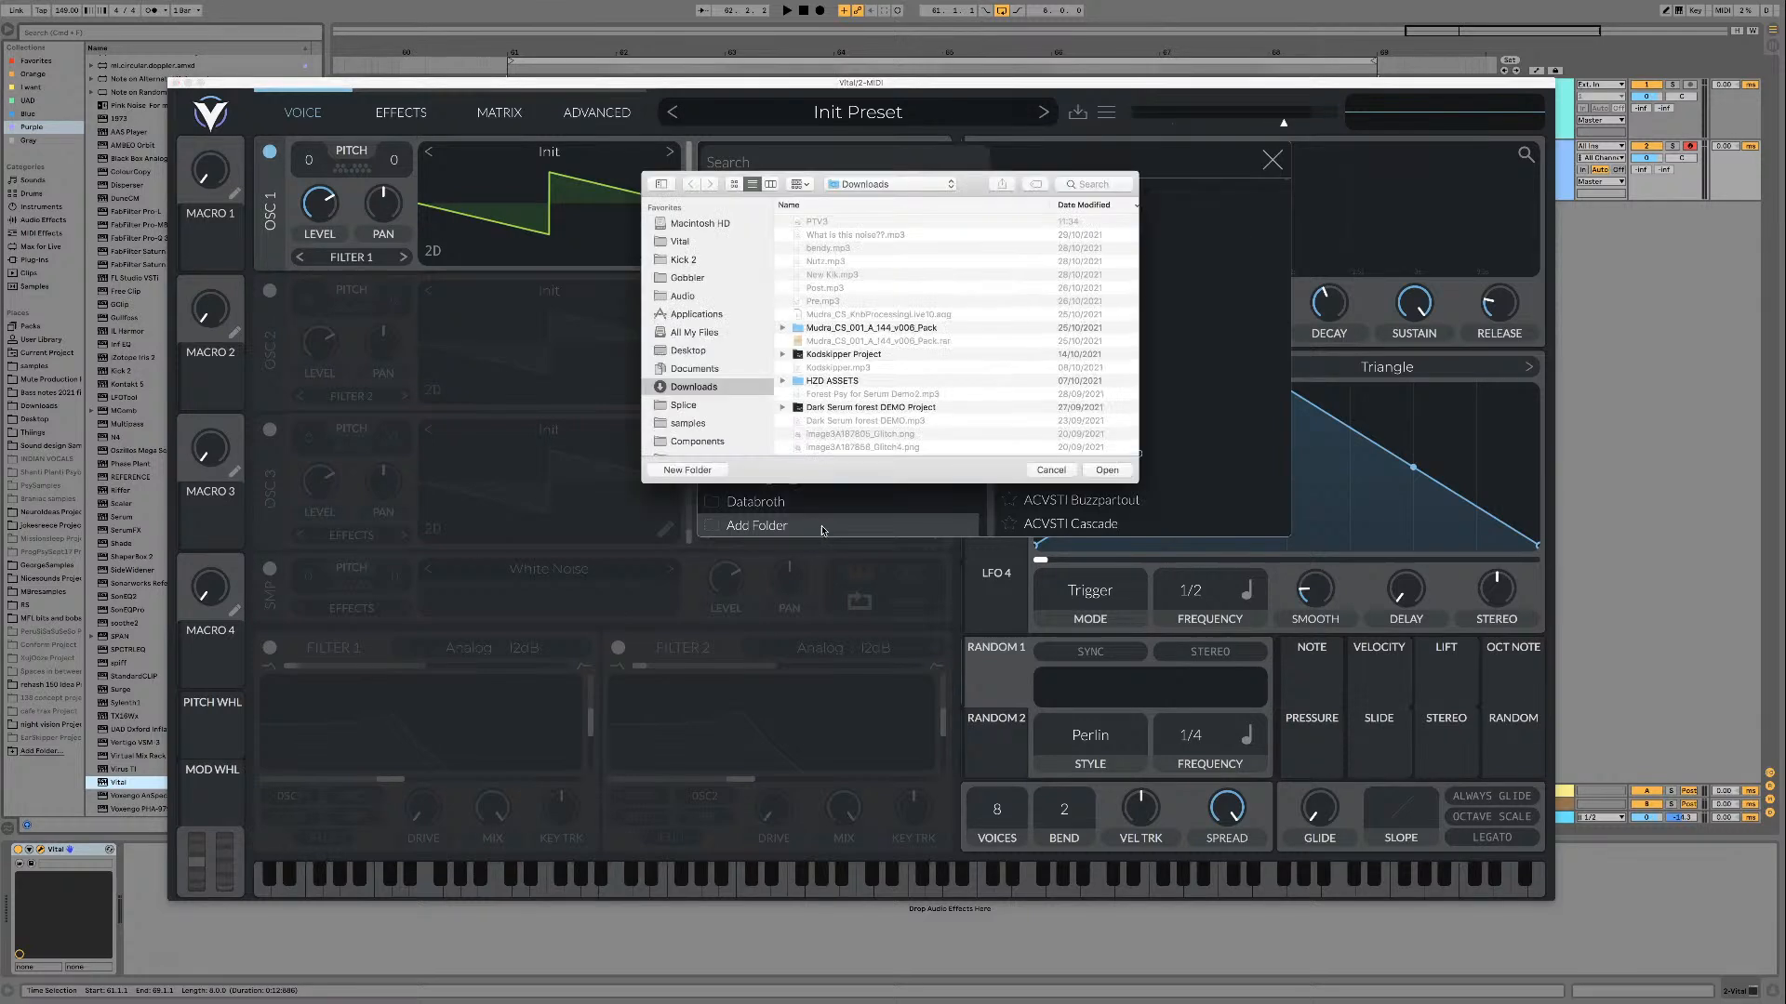
{"action": "left_click", "coordinate": [699, 296]}
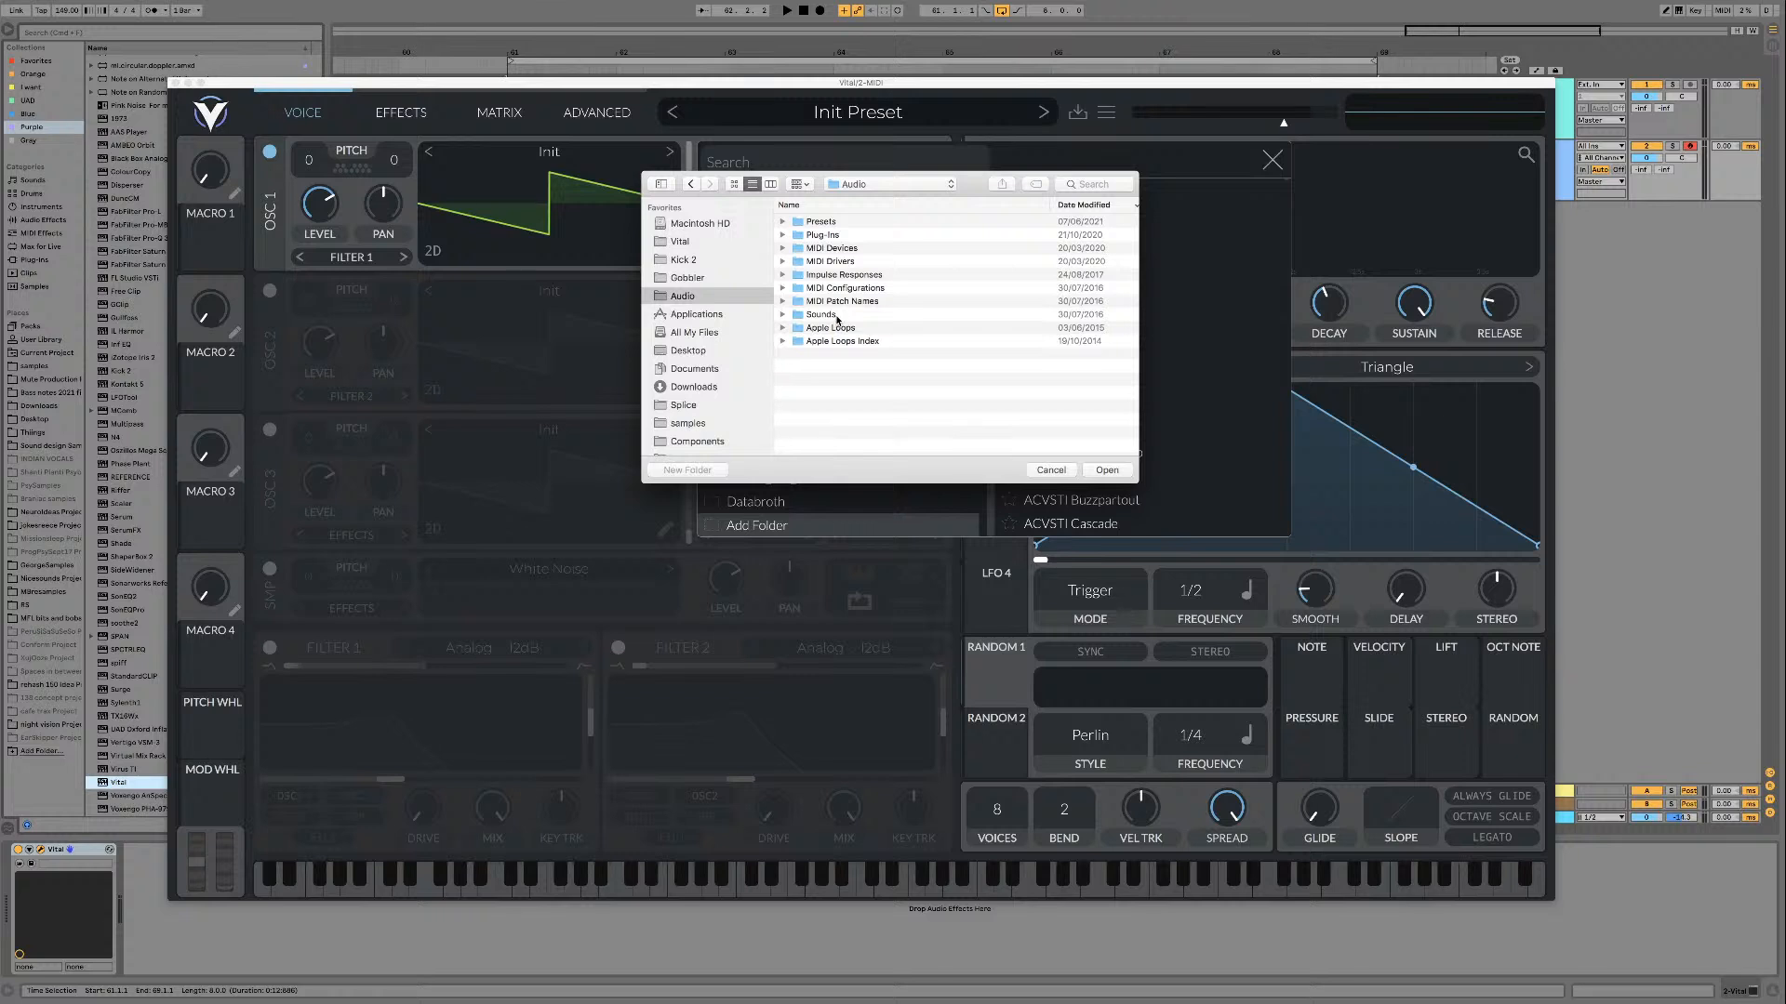
{"action": "left_click", "coordinate": [840, 204]}
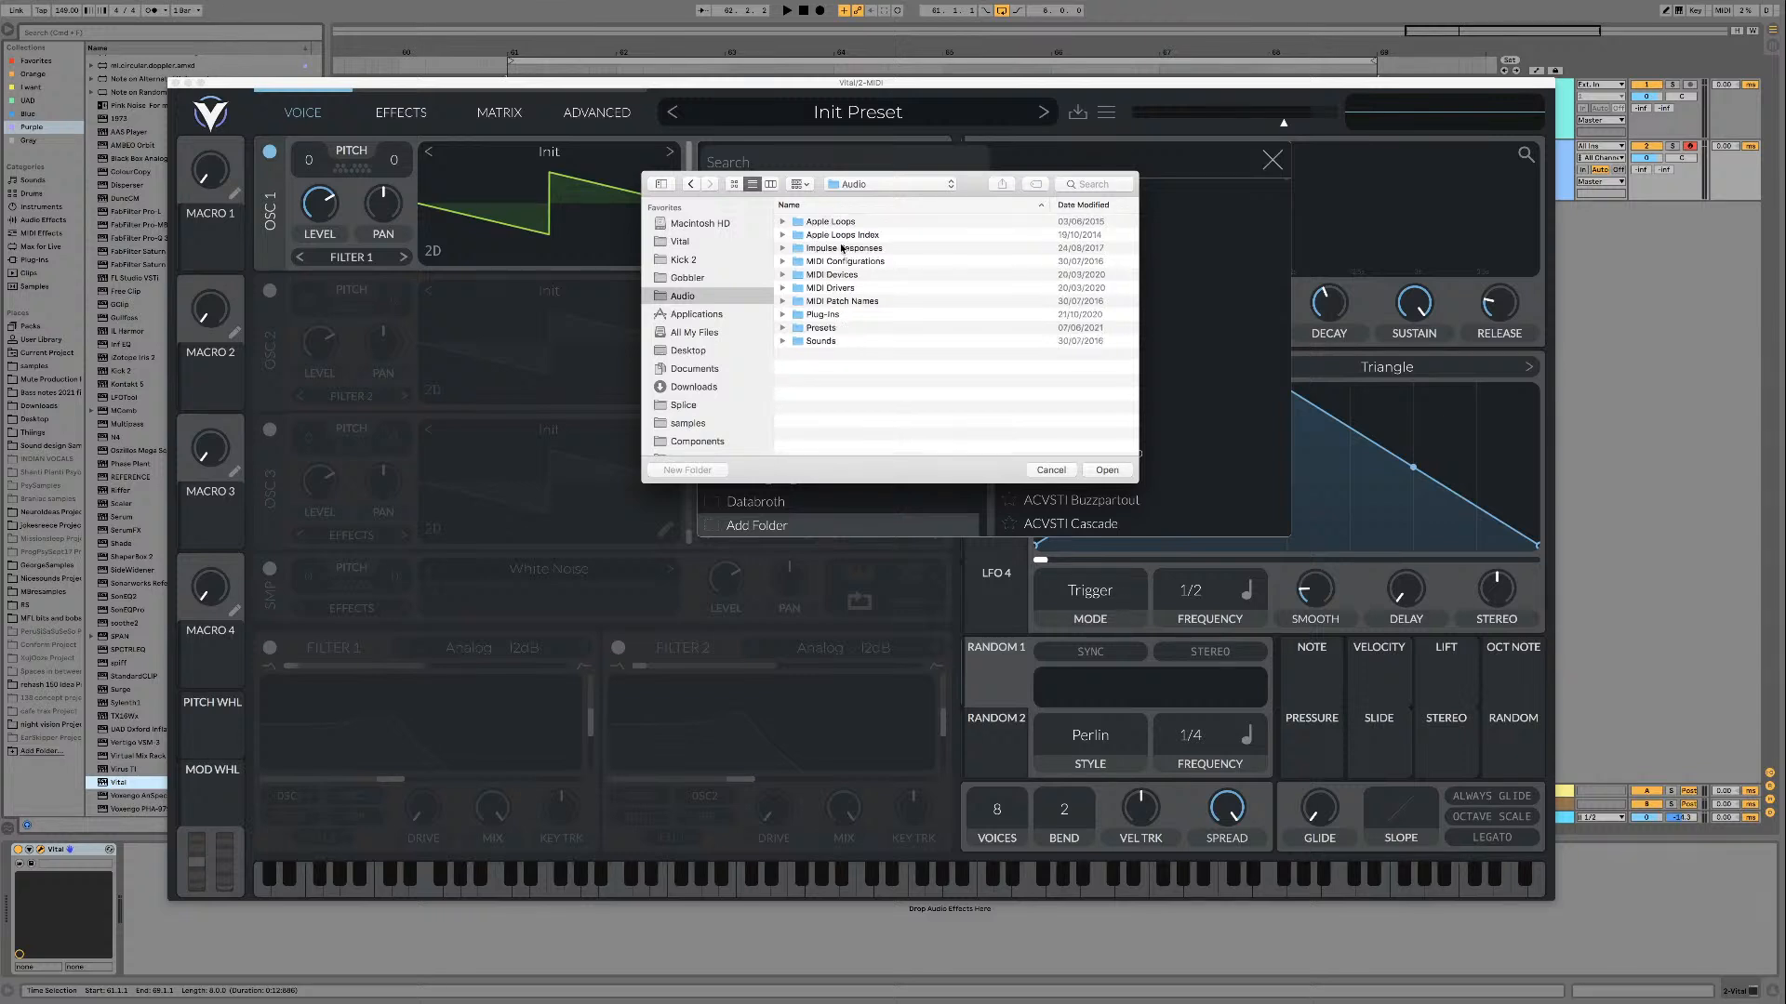
{"action": "double_click", "coordinate": [832, 328]}
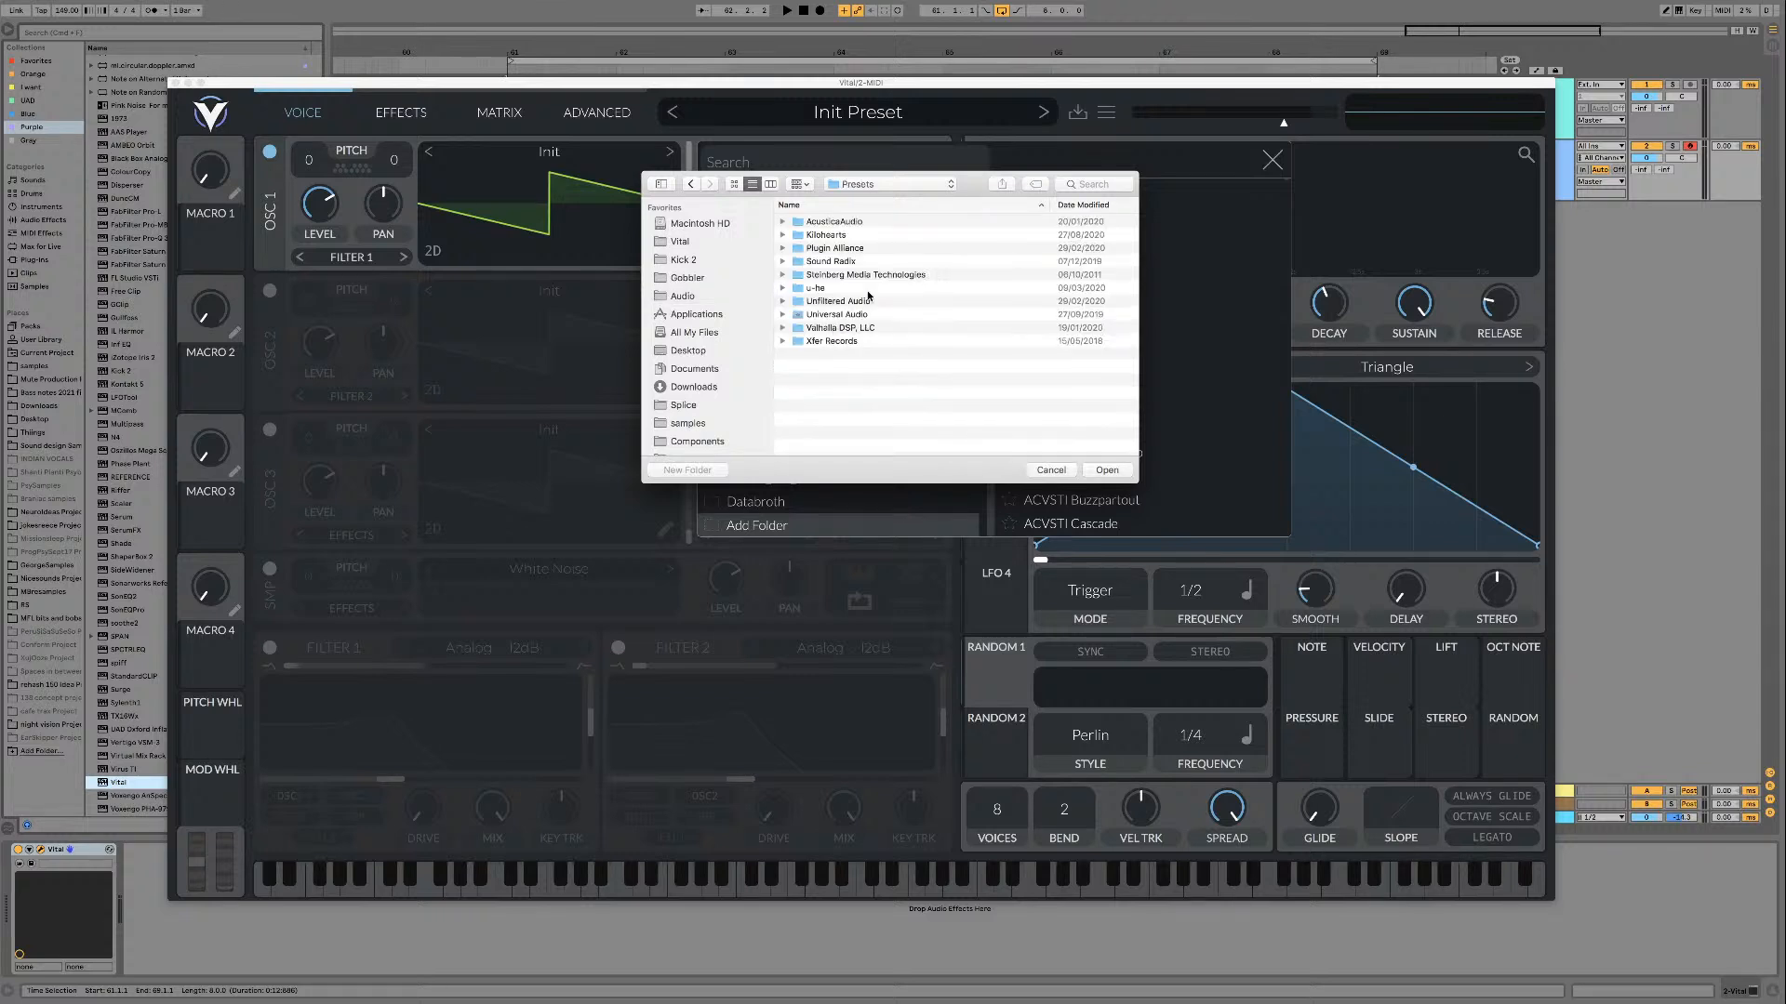
{"action": "double_click", "coordinate": [828, 342]}
{"action": "double_click", "coordinate": [837, 234]}
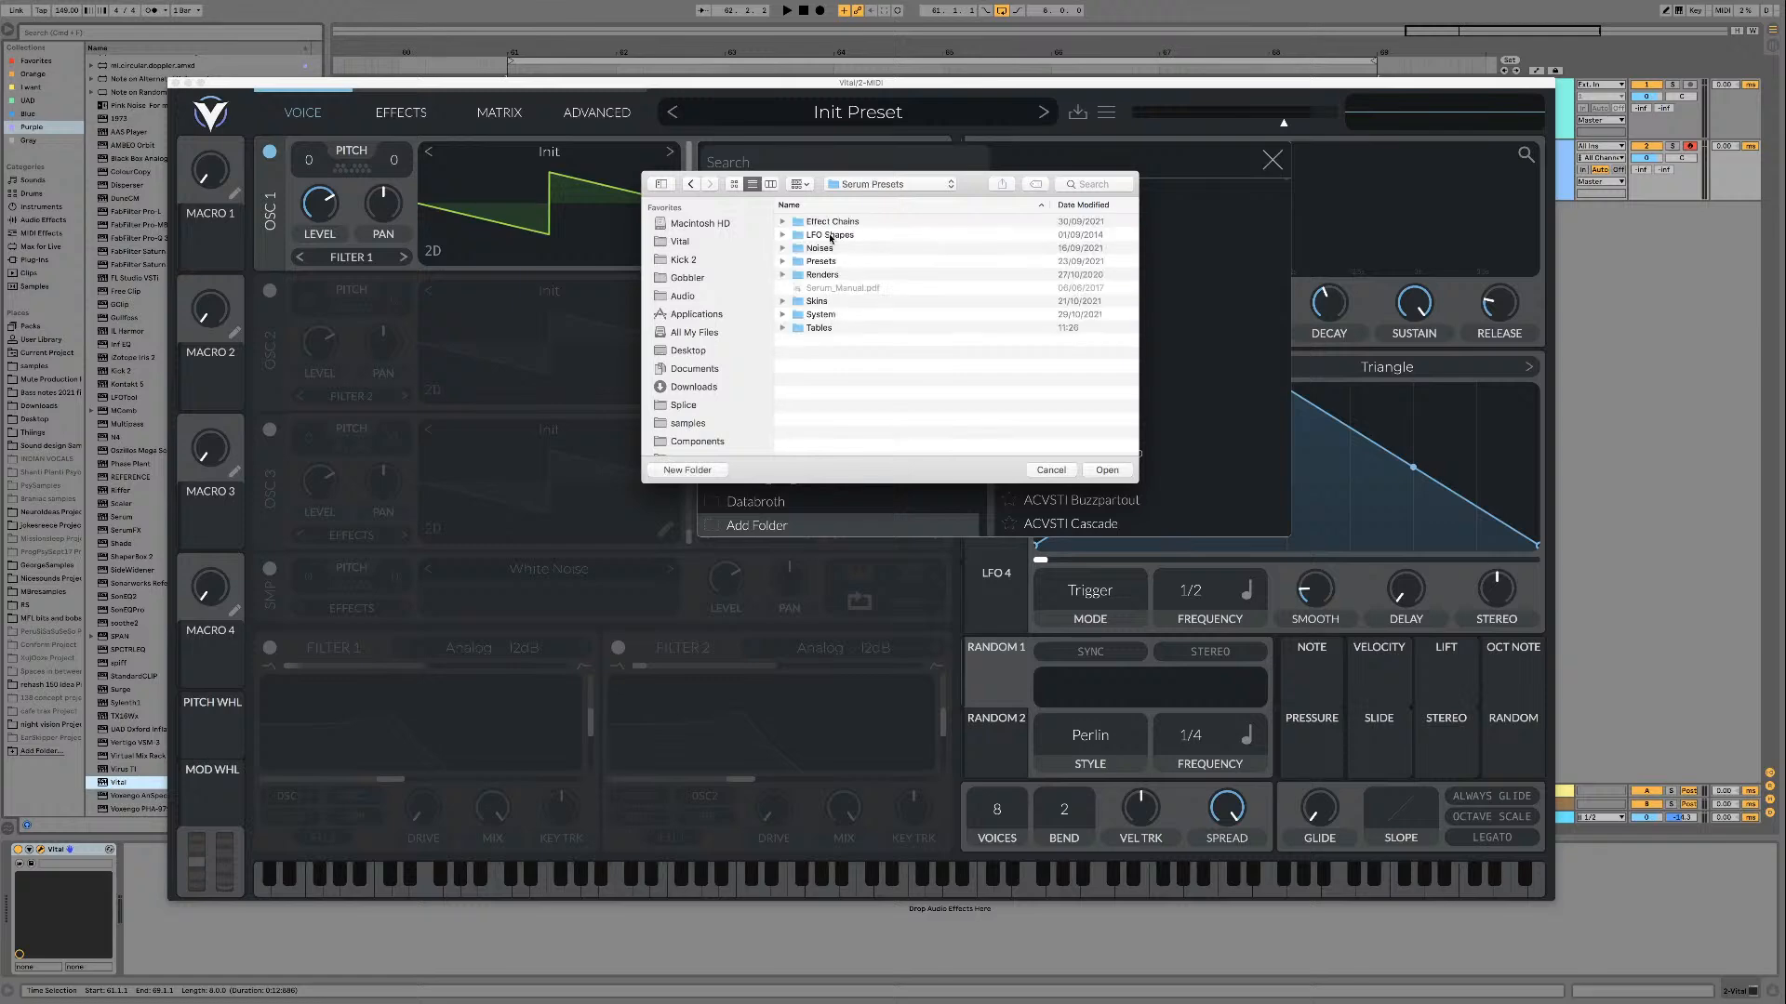
{"action": "double_click", "coordinate": [820, 328]}
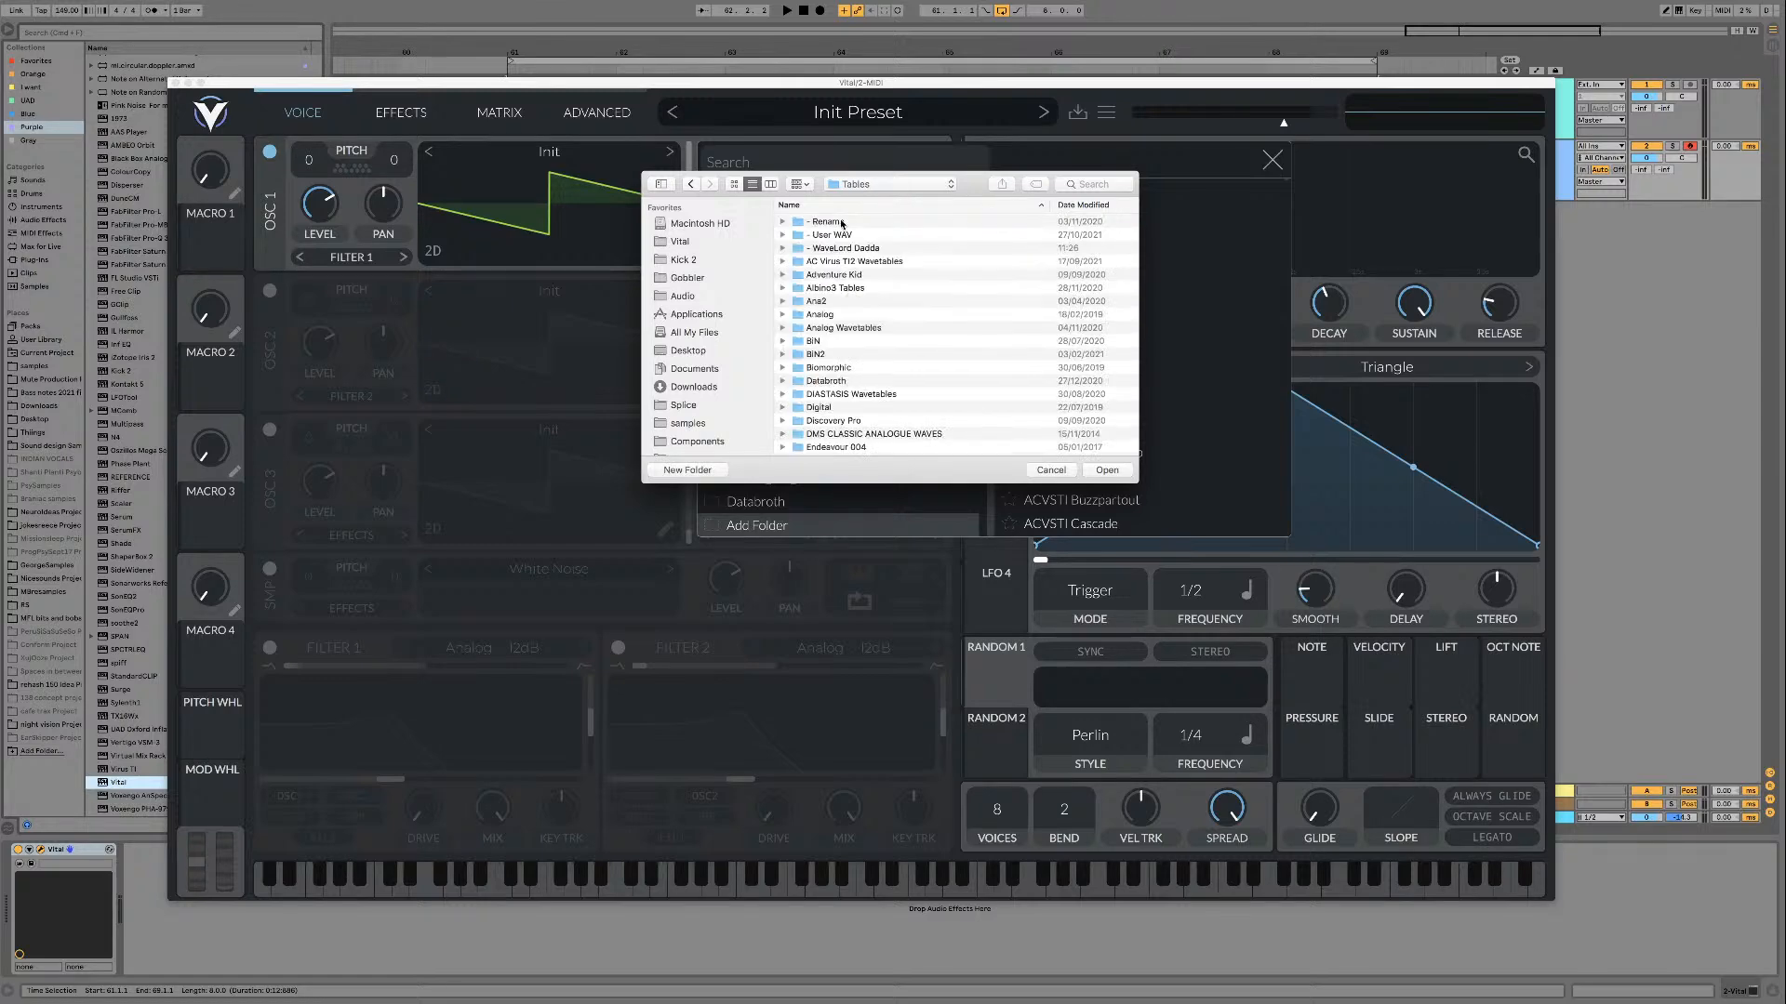
Step: Add the whole "- WaveLord Dadda" folder to the wavetable browser, look through its tables and remove it again
{"action": "left_click", "coordinate": [846, 249]}
{"action": "left_click", "coordinate": [1106, 469]}
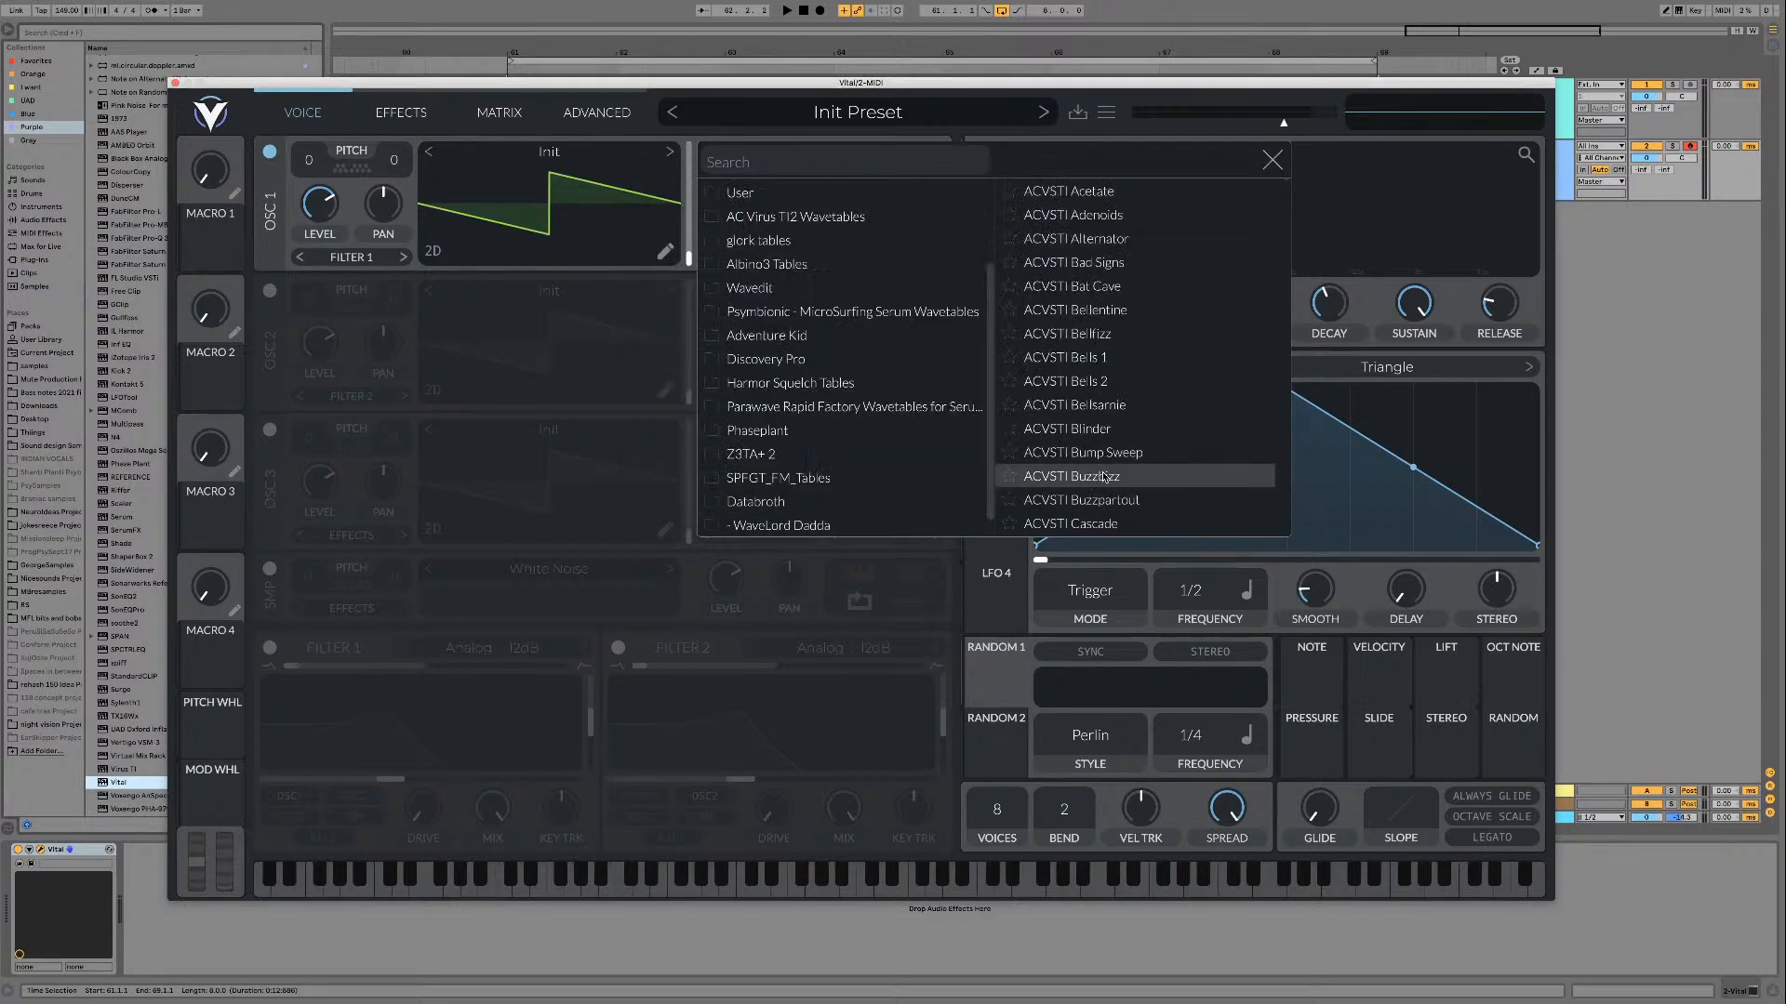
{"action": "left_click", "coordinate": [832, 526]}
{"action": "scroll", "coordinate": [1179, 363], "scroll_direction": "down", "scroll_amount": 5}
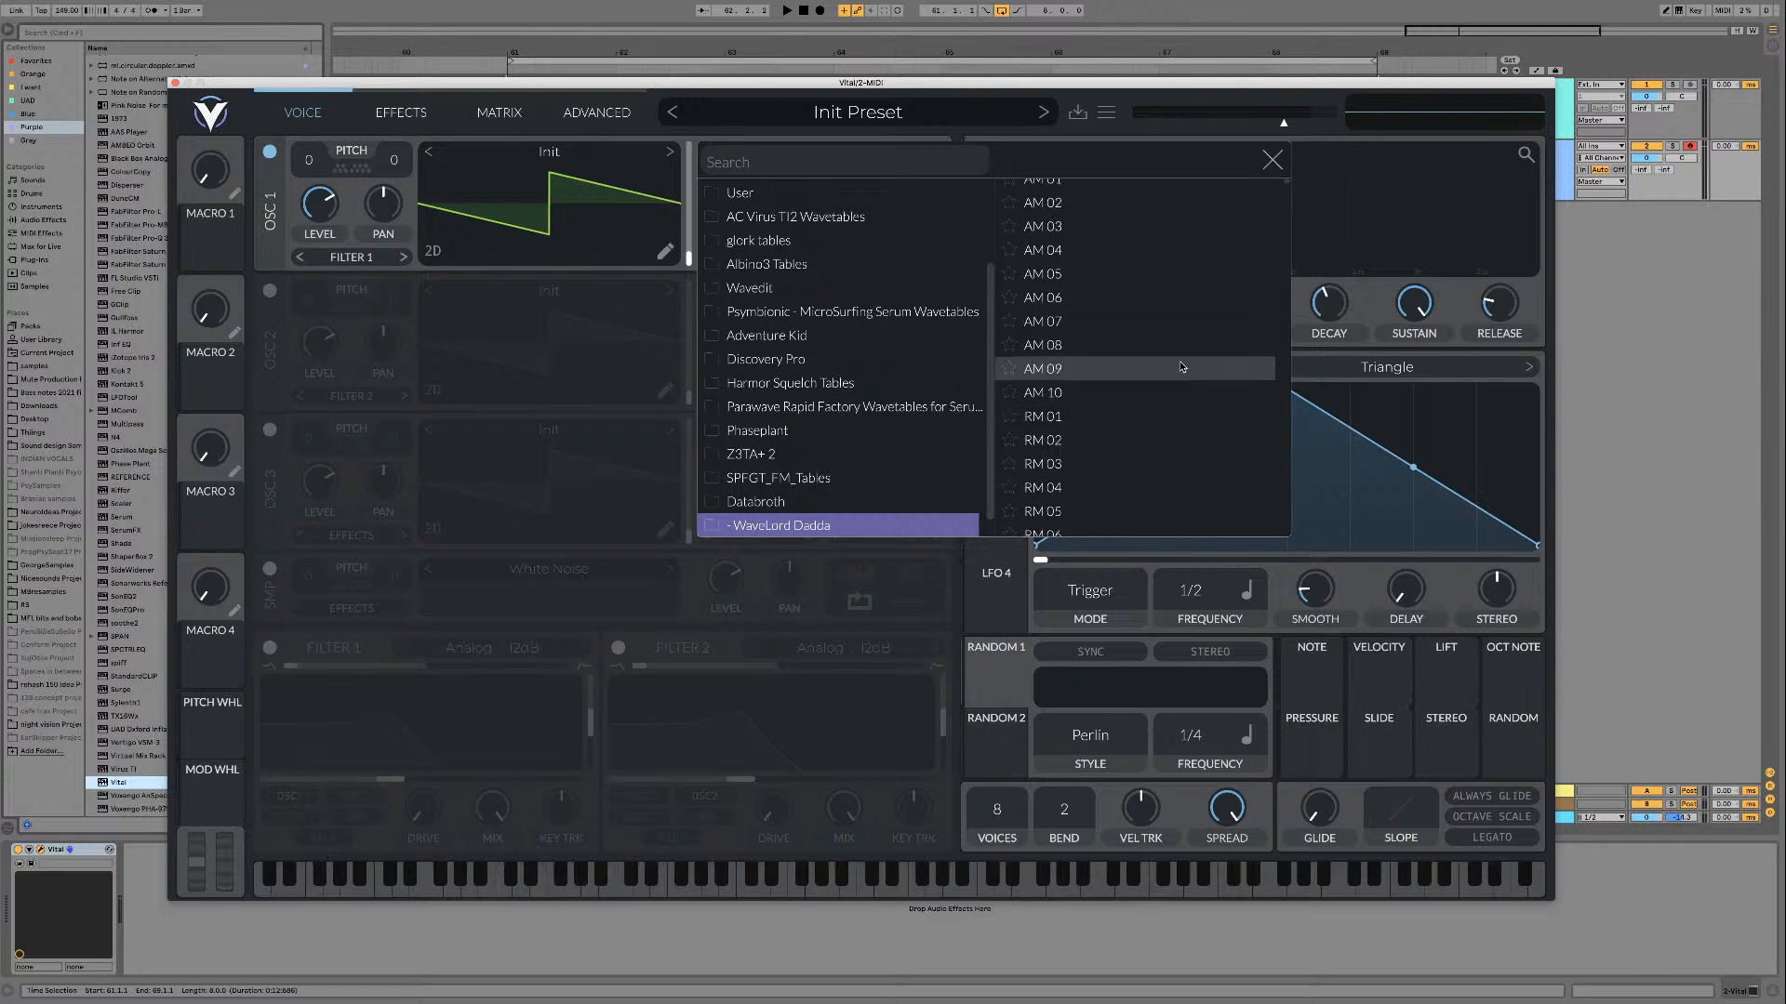
{"action": "scroll", "coordinate": [1179, 365], "scroll_direction": "down", "scroll_amount": 10}
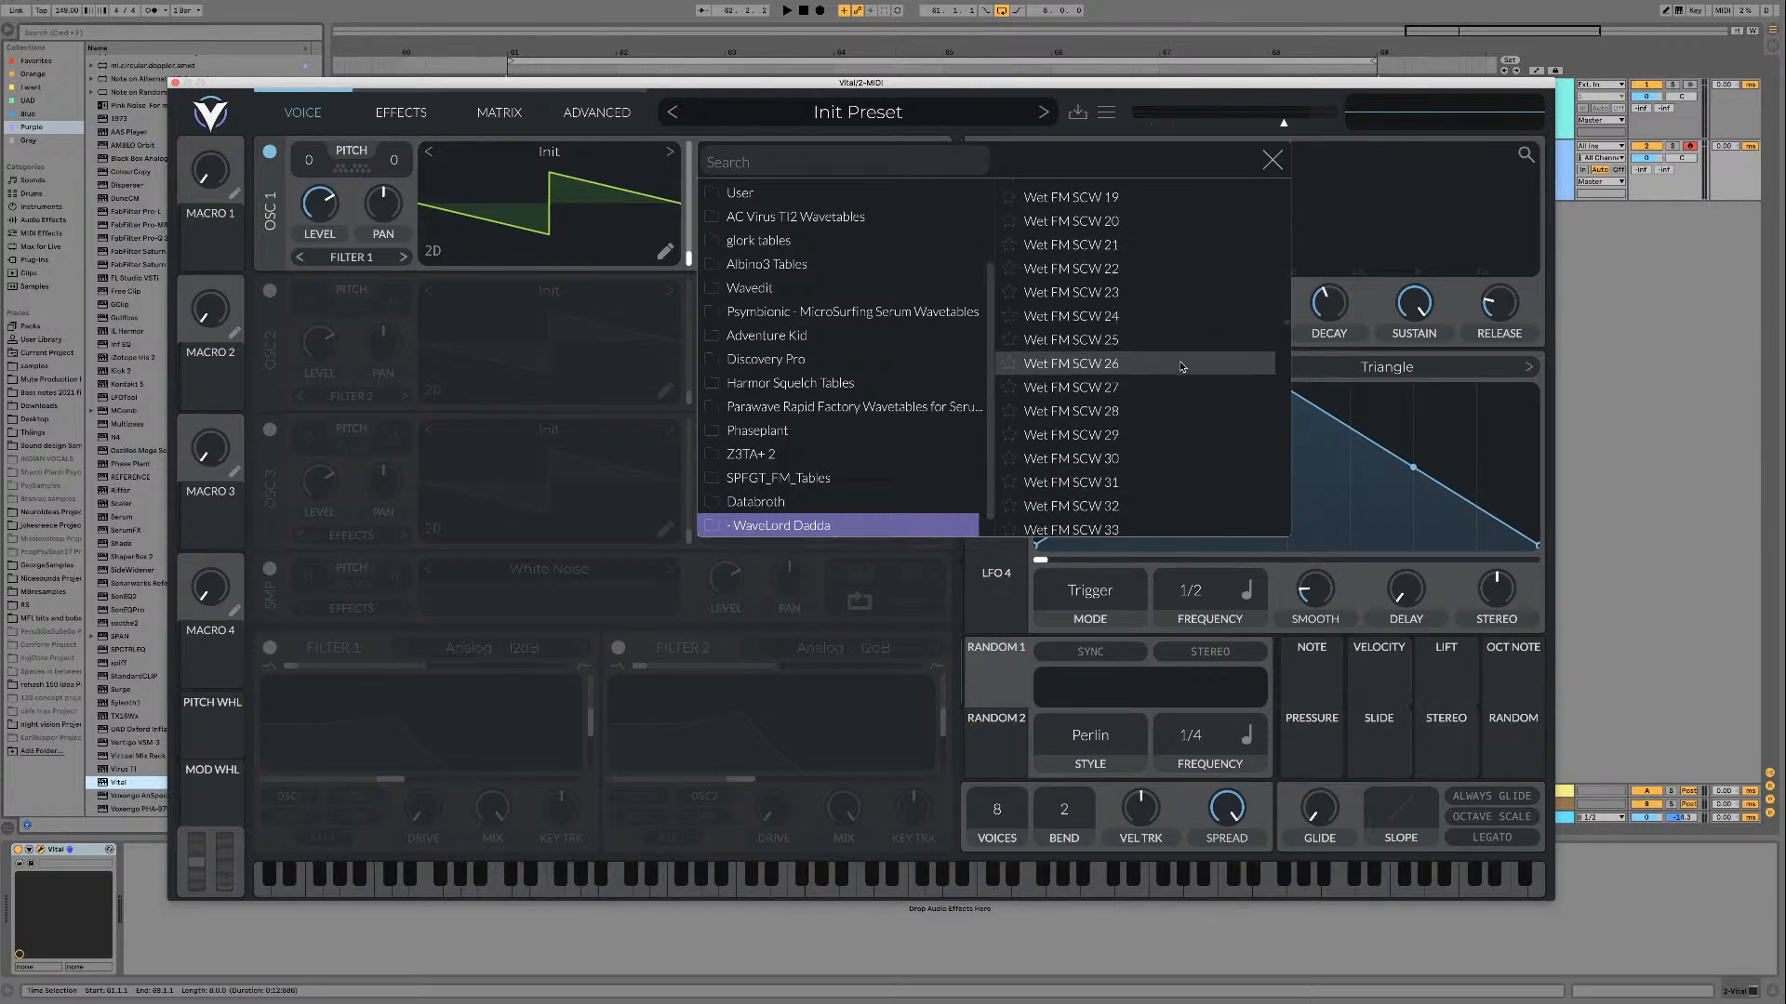
{"action": "left_click", "coordinate": [967, 526]}
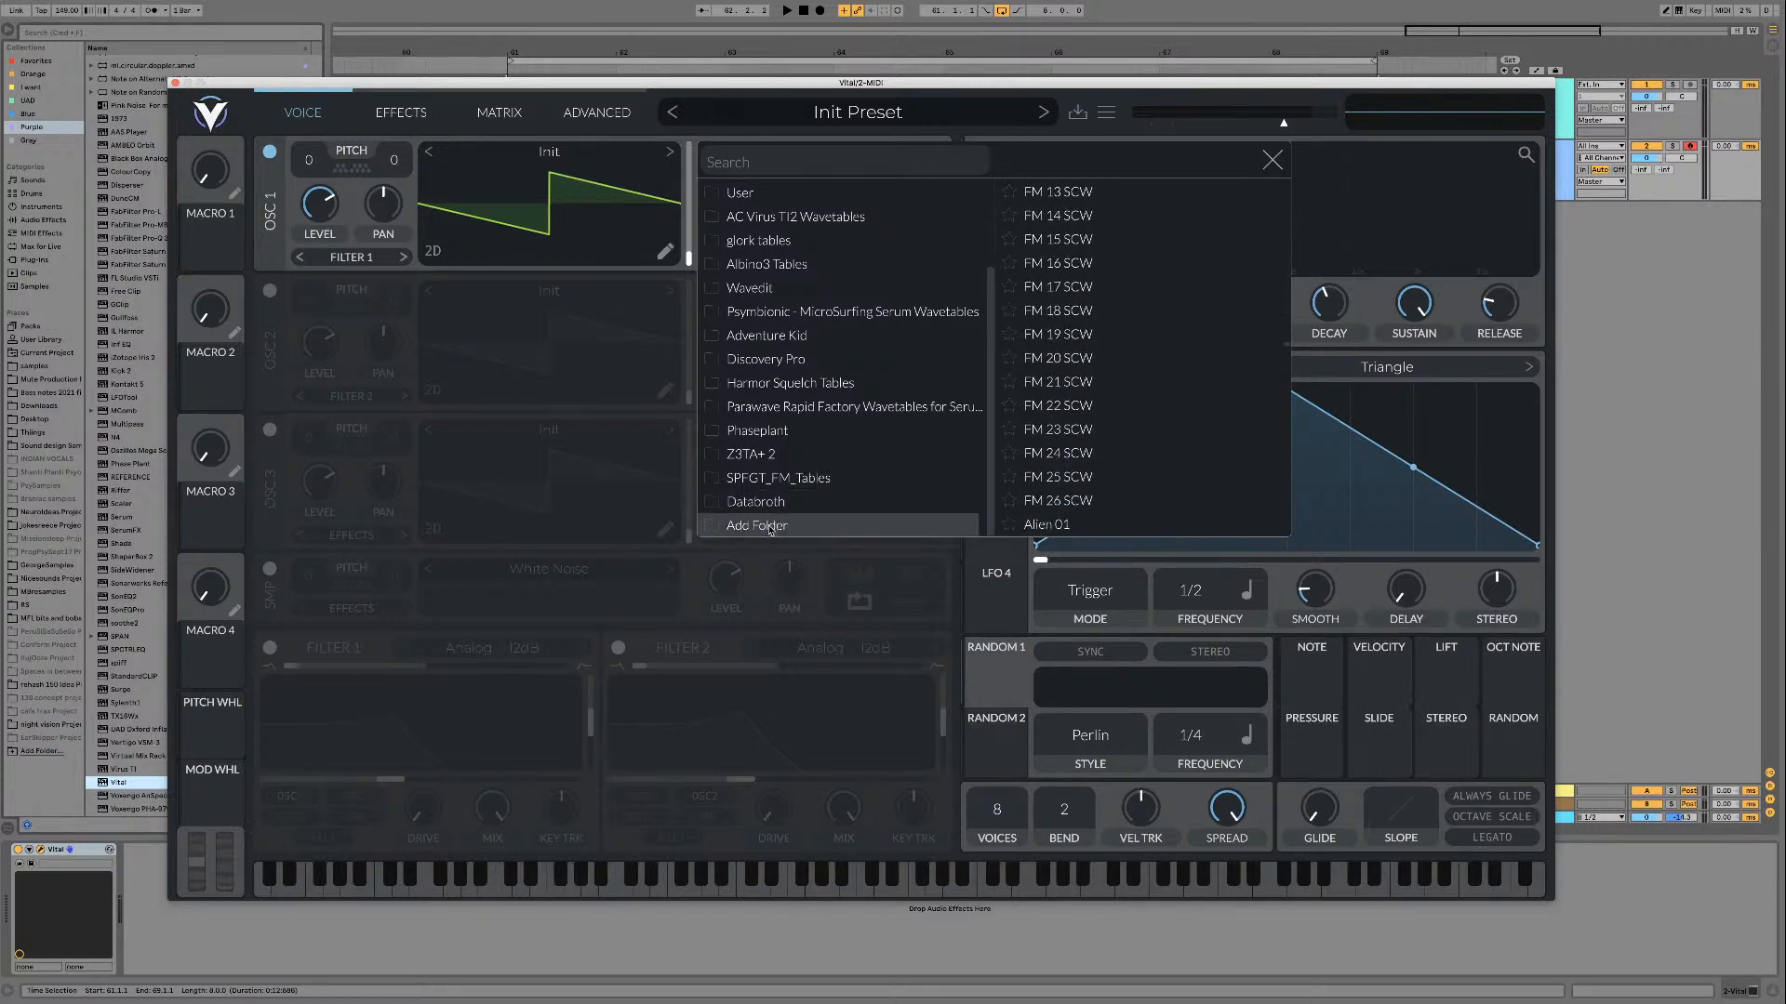
Step: Add the "[PsyTables V3 by Dadda]" folder from inside "- WaveLord Dadda" to the wavetable browser
{"action": "left_click", "coordinate": [772, 526]}
{"action": "double_click", "coordinate": [842, 246]}
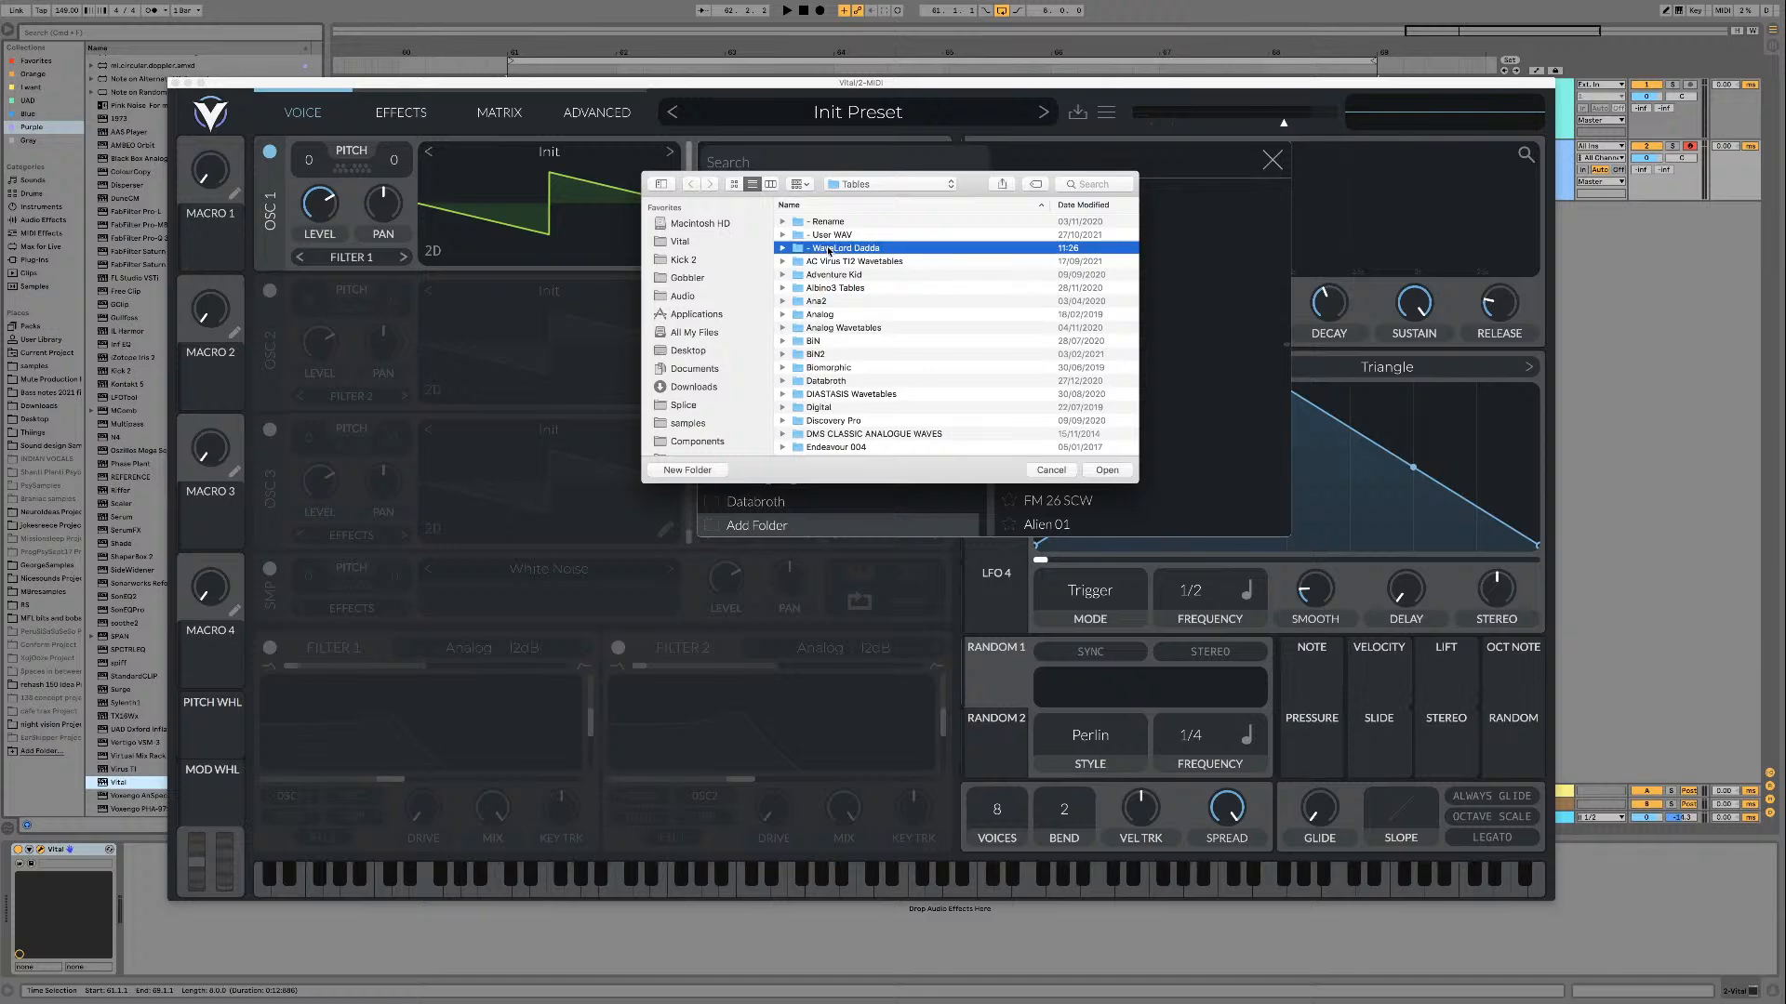
{"action": "left_click", "coordinate": [840, 222]}
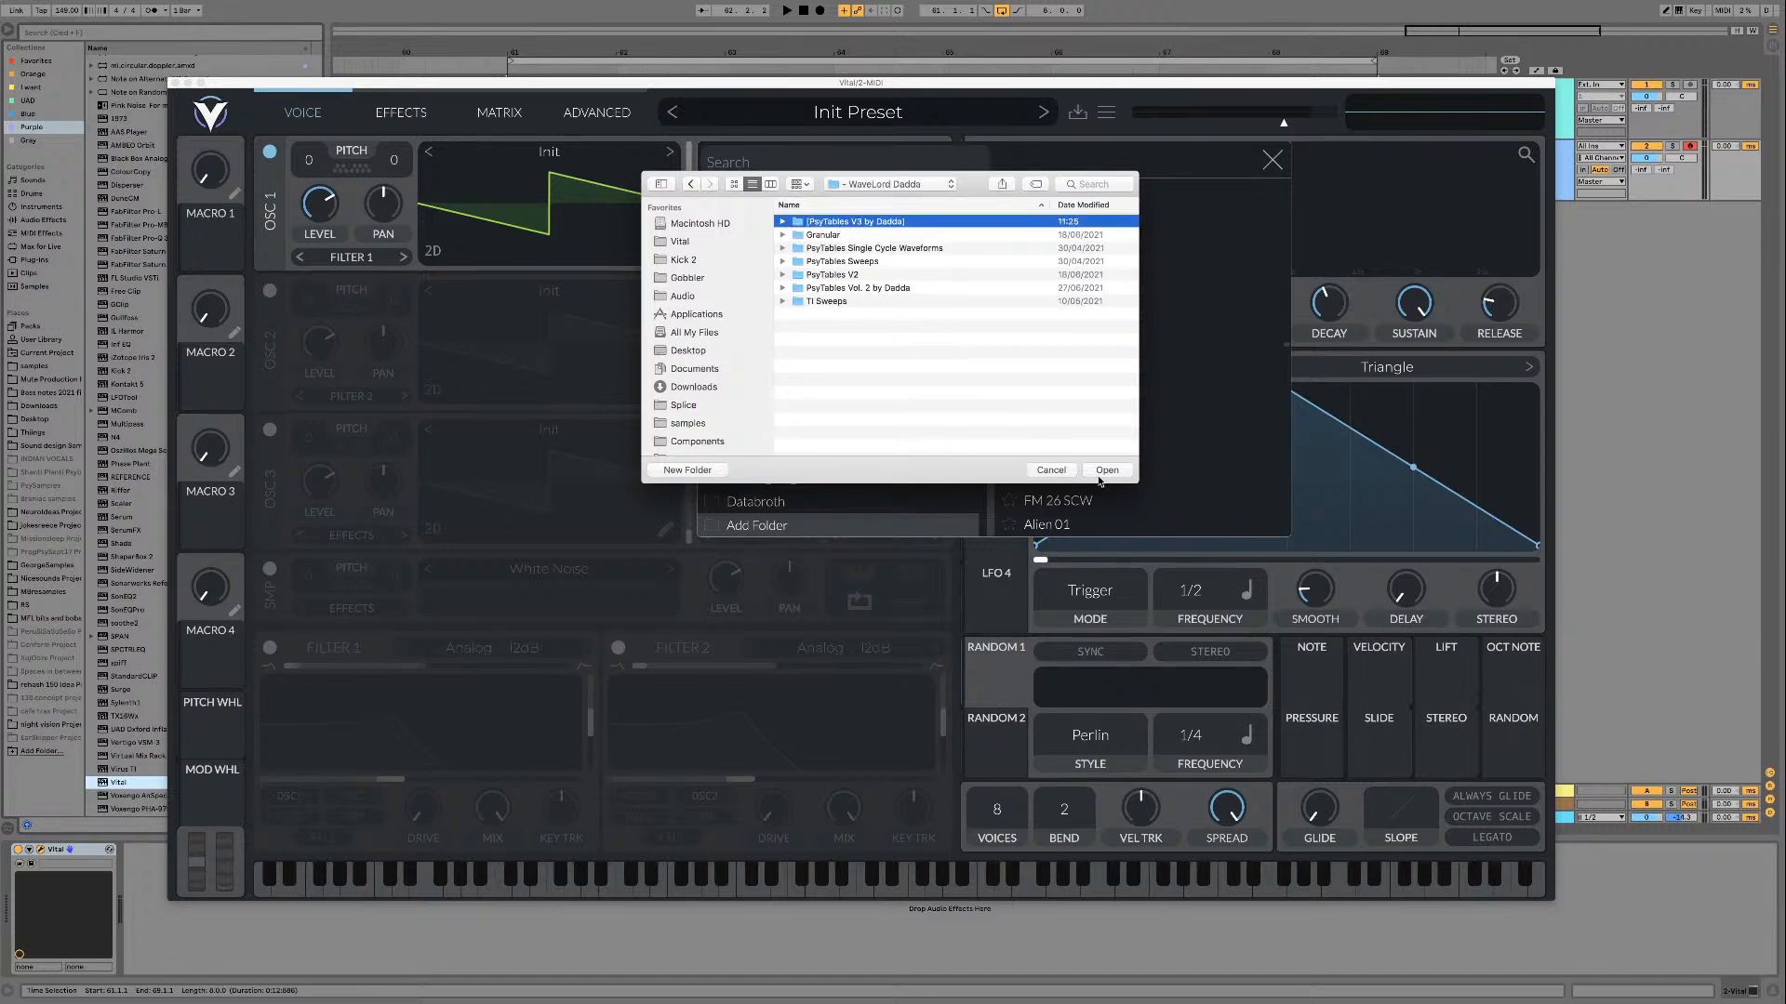
{"action": "left_click", "coordinate": [783, 222]}
{"action": "scroll", "coordinate": [894, 369], "scroll_direction": "down", "scroll_amount": 4}
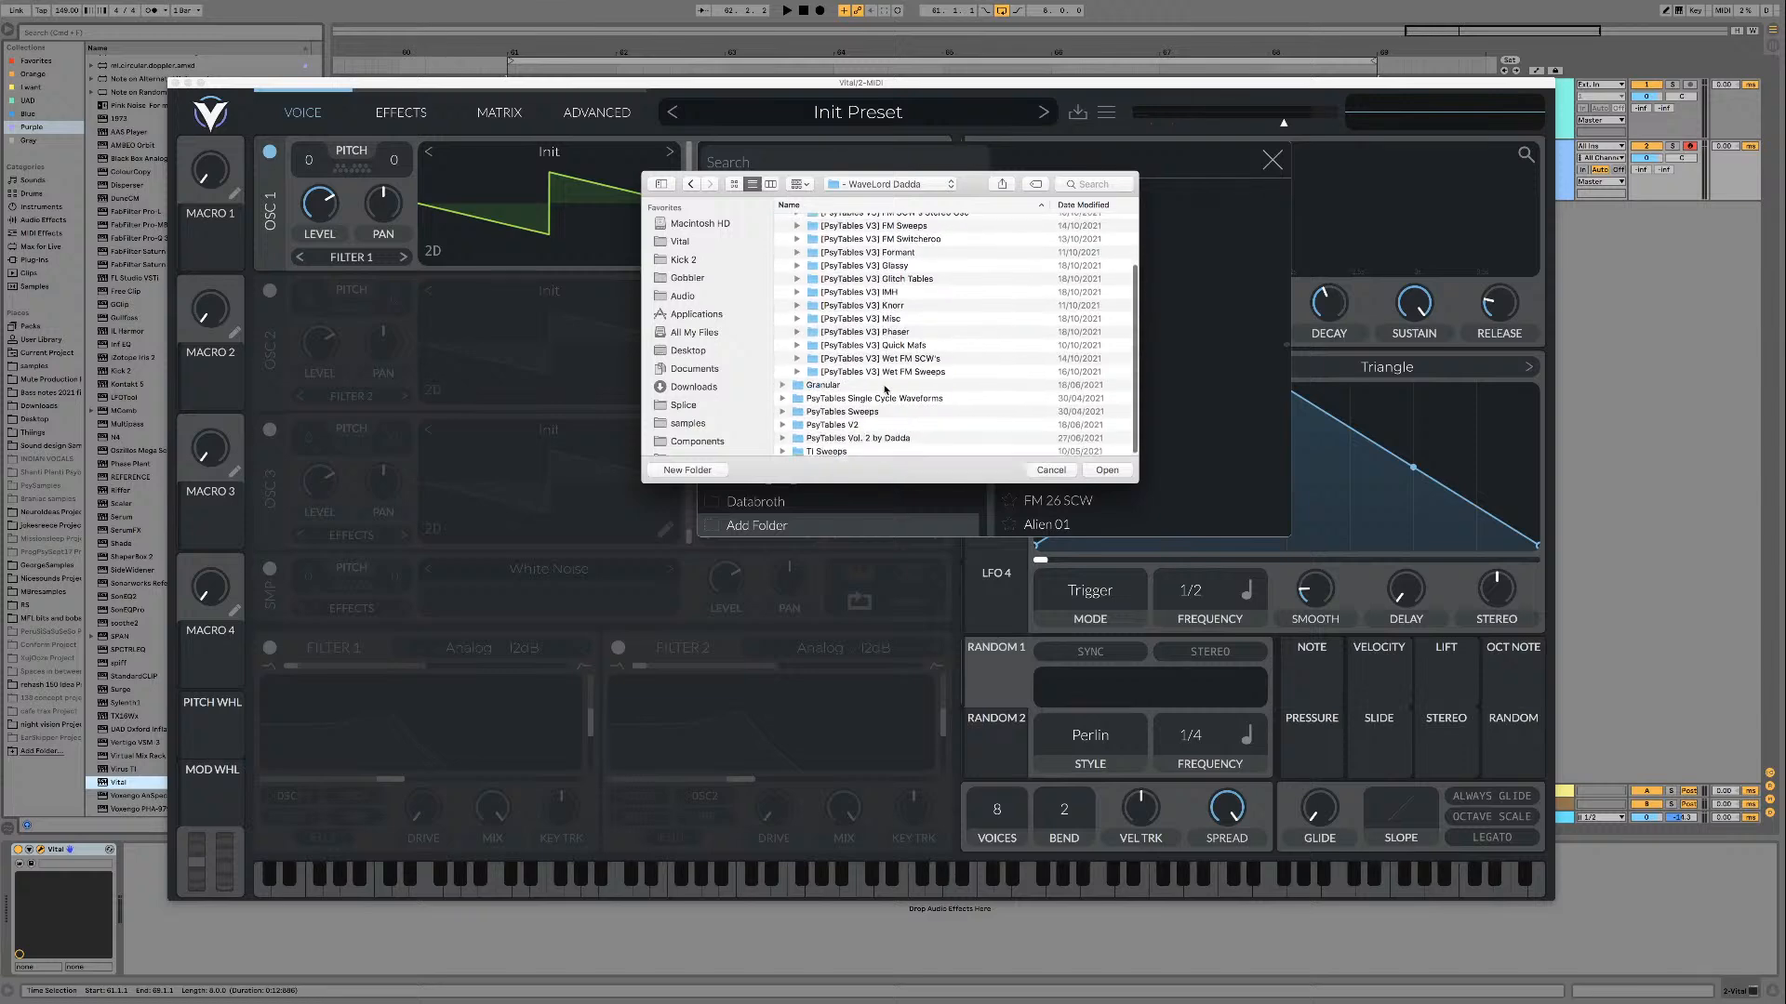
{"action": "scroll", "coordinate": [888, 381], "scroll_direction": "up", "scroll_amount": 4}
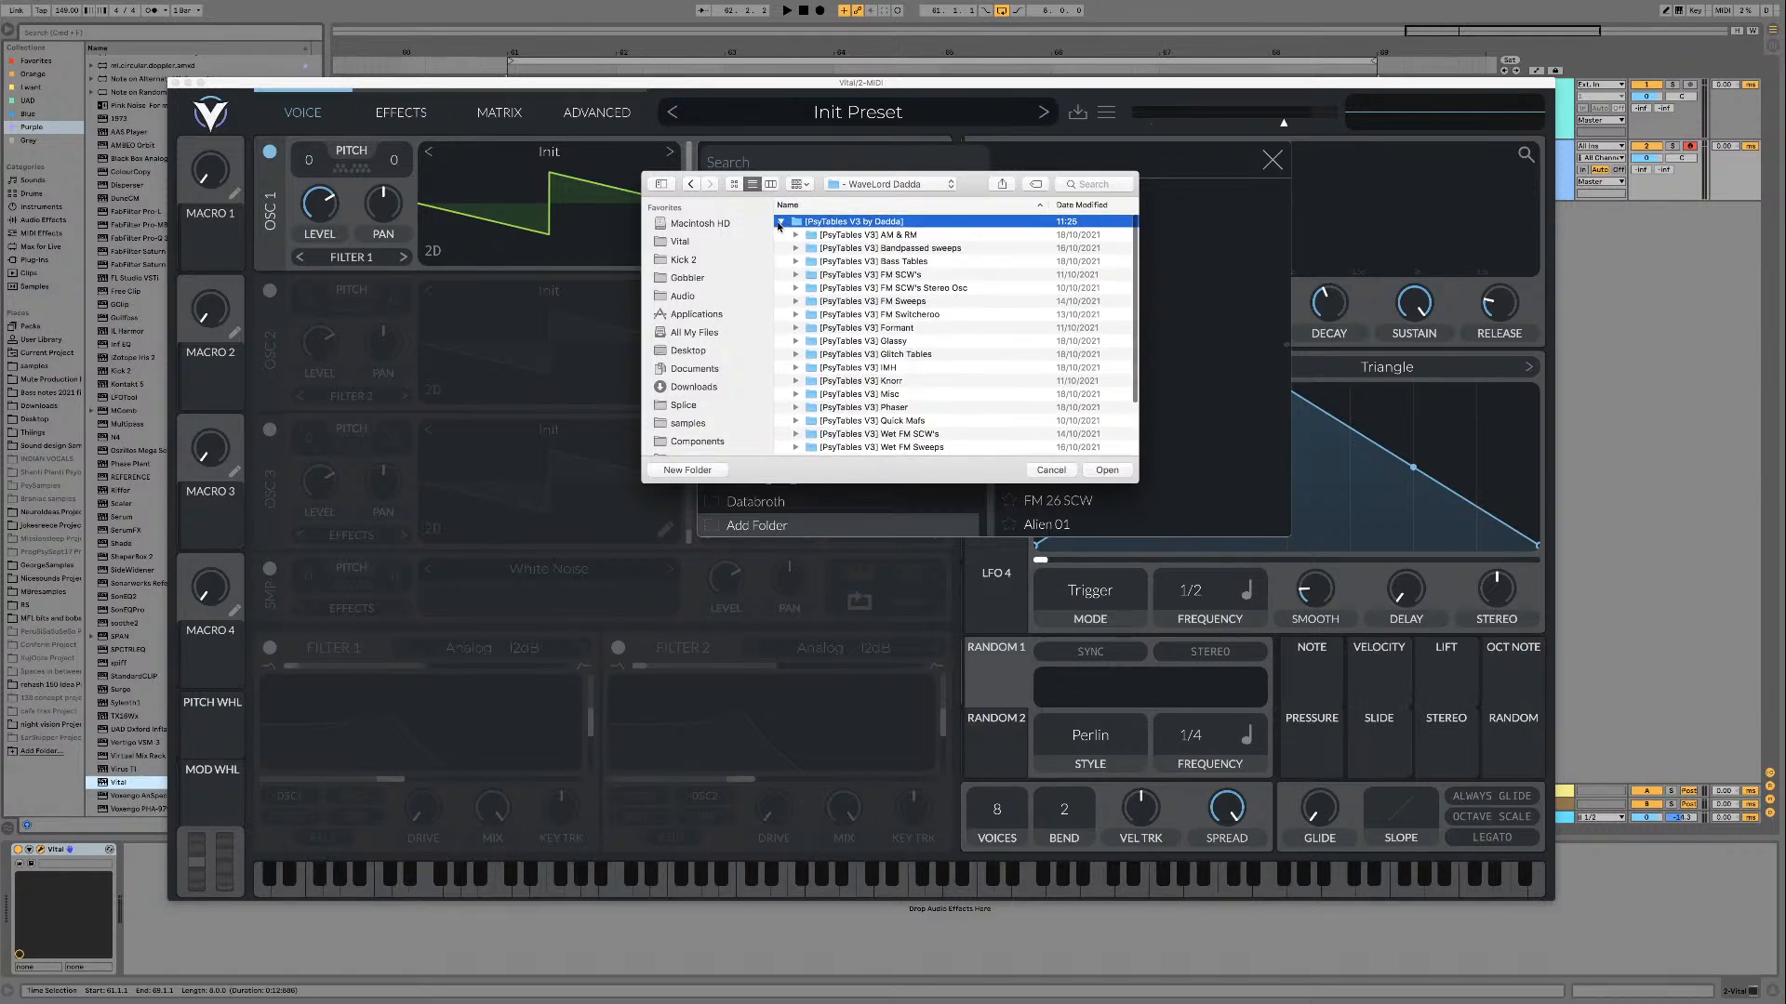
{"action": "left_click", "coordinate": [780, 223]}
{"action": "left_click", "coordinate": [1106, 469]}
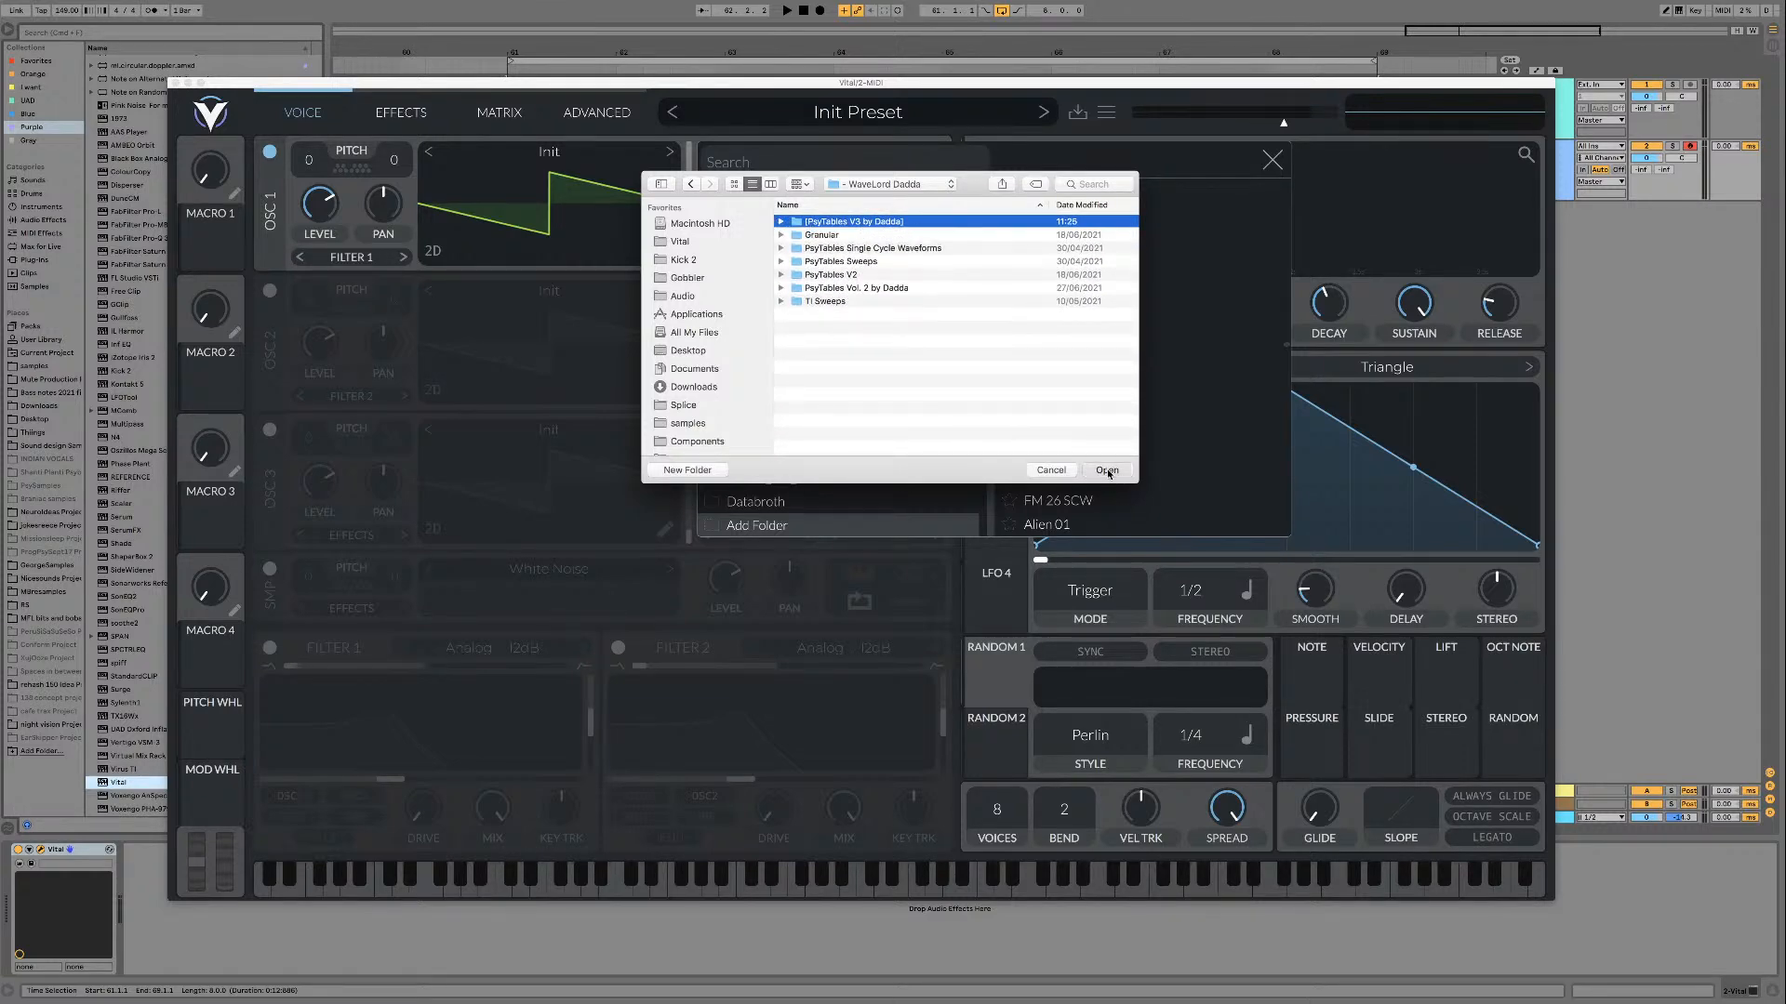
Step: Look through the tables in "[PsyTables V3 by Dadda]" and load AM 01 into oscillator 1
{"action": "left_click", "coordinate": [890, 524]}
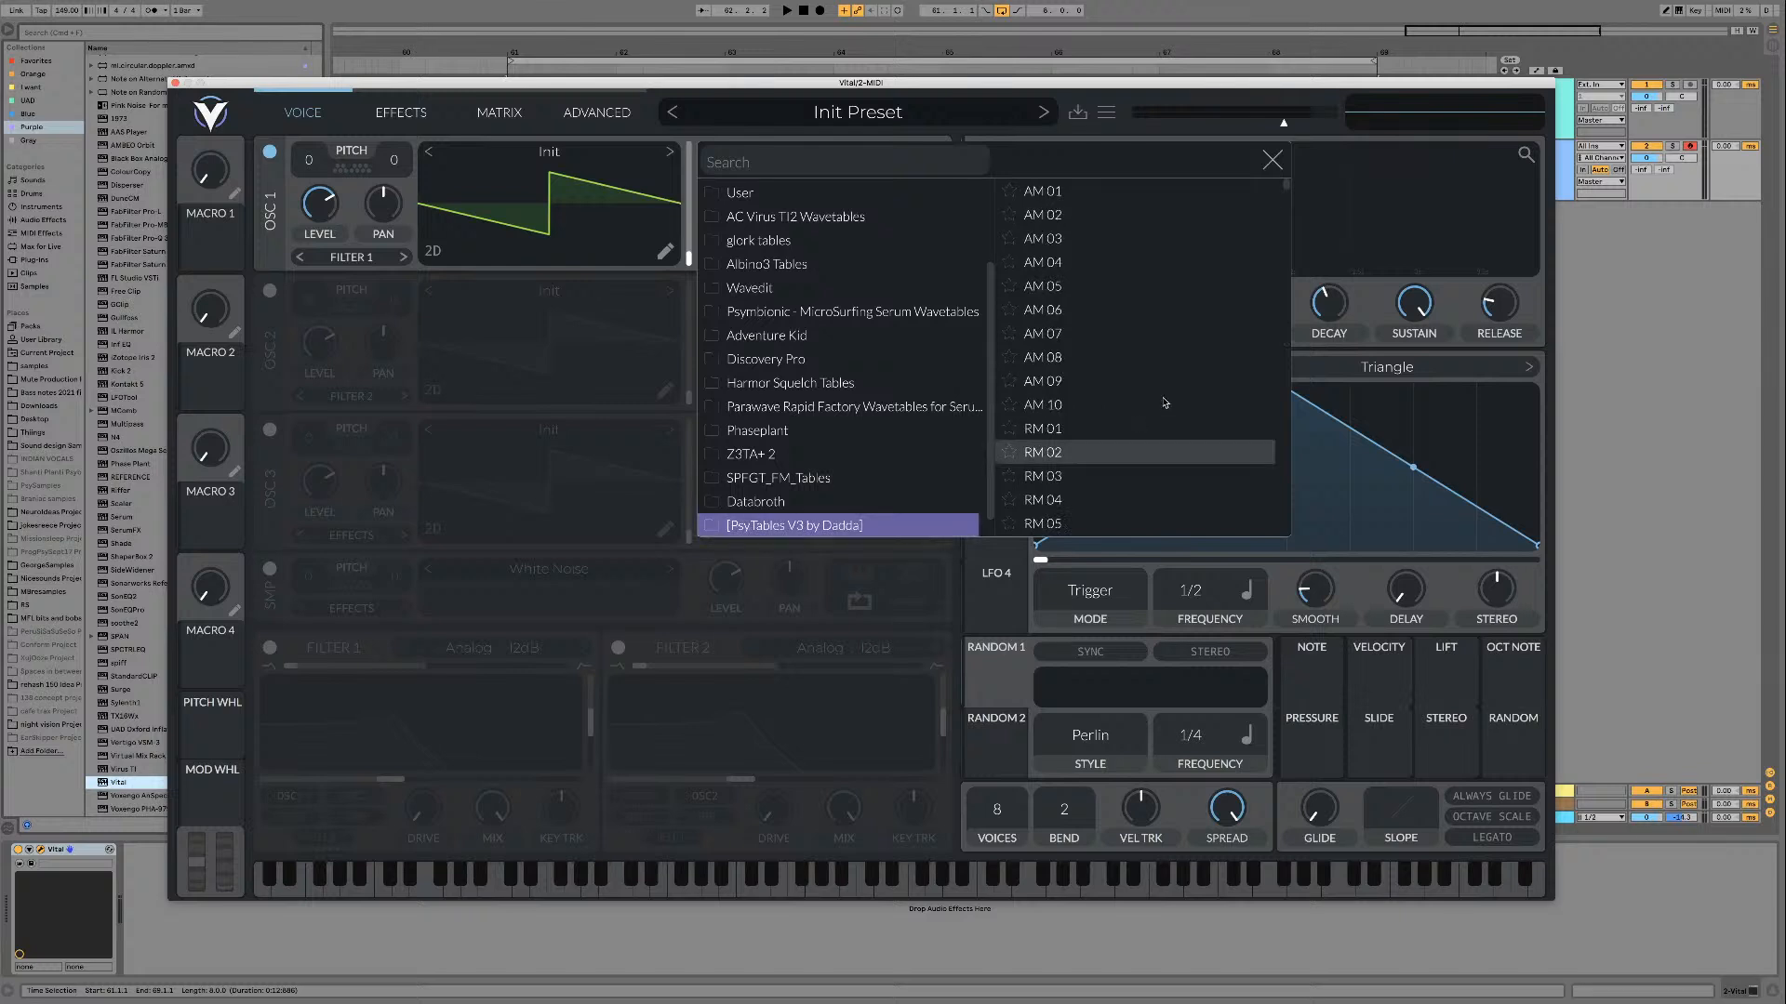
{"action": "scroll", "coordinate": [1184, 321], "scroll_direction": "up", "scroll_amount": 5}
{"action": "scroll", "coordinate": [1184, 321], "scroll_direction": "down", "scroll_amount": 10}
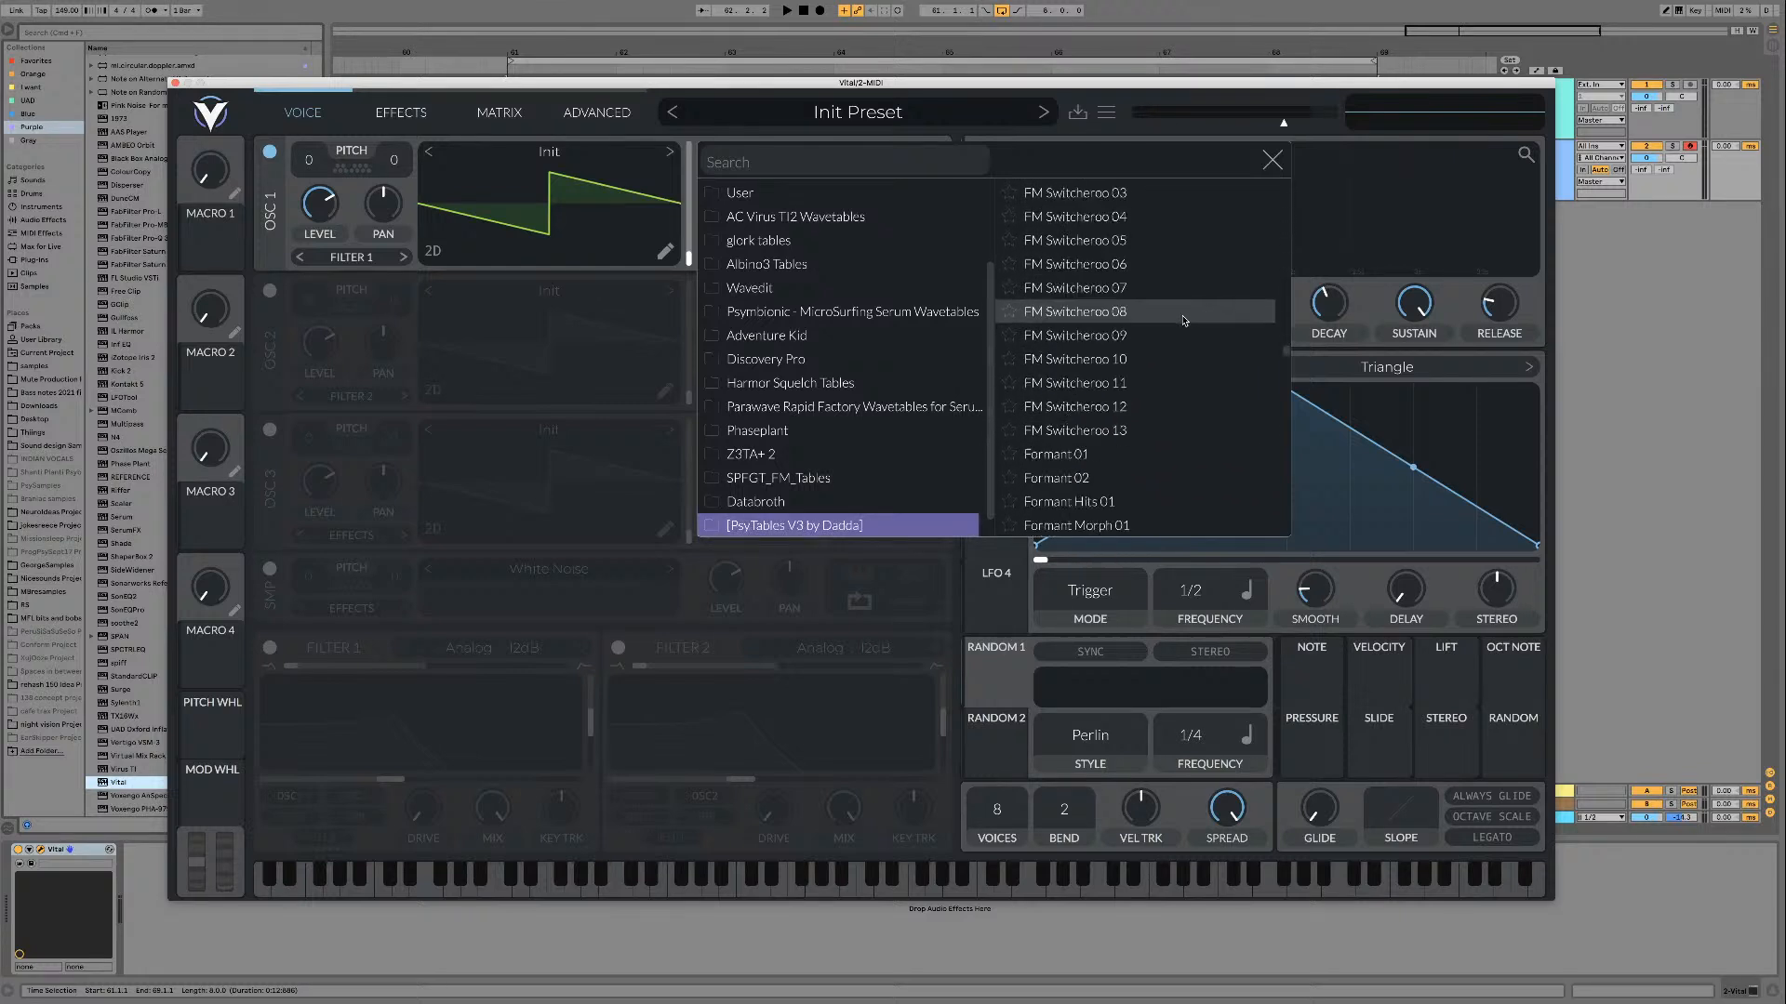
{"action": "scroll", "coordinate": [1207, 418], "scroll_direction": "down", "scroll_amount": 15}
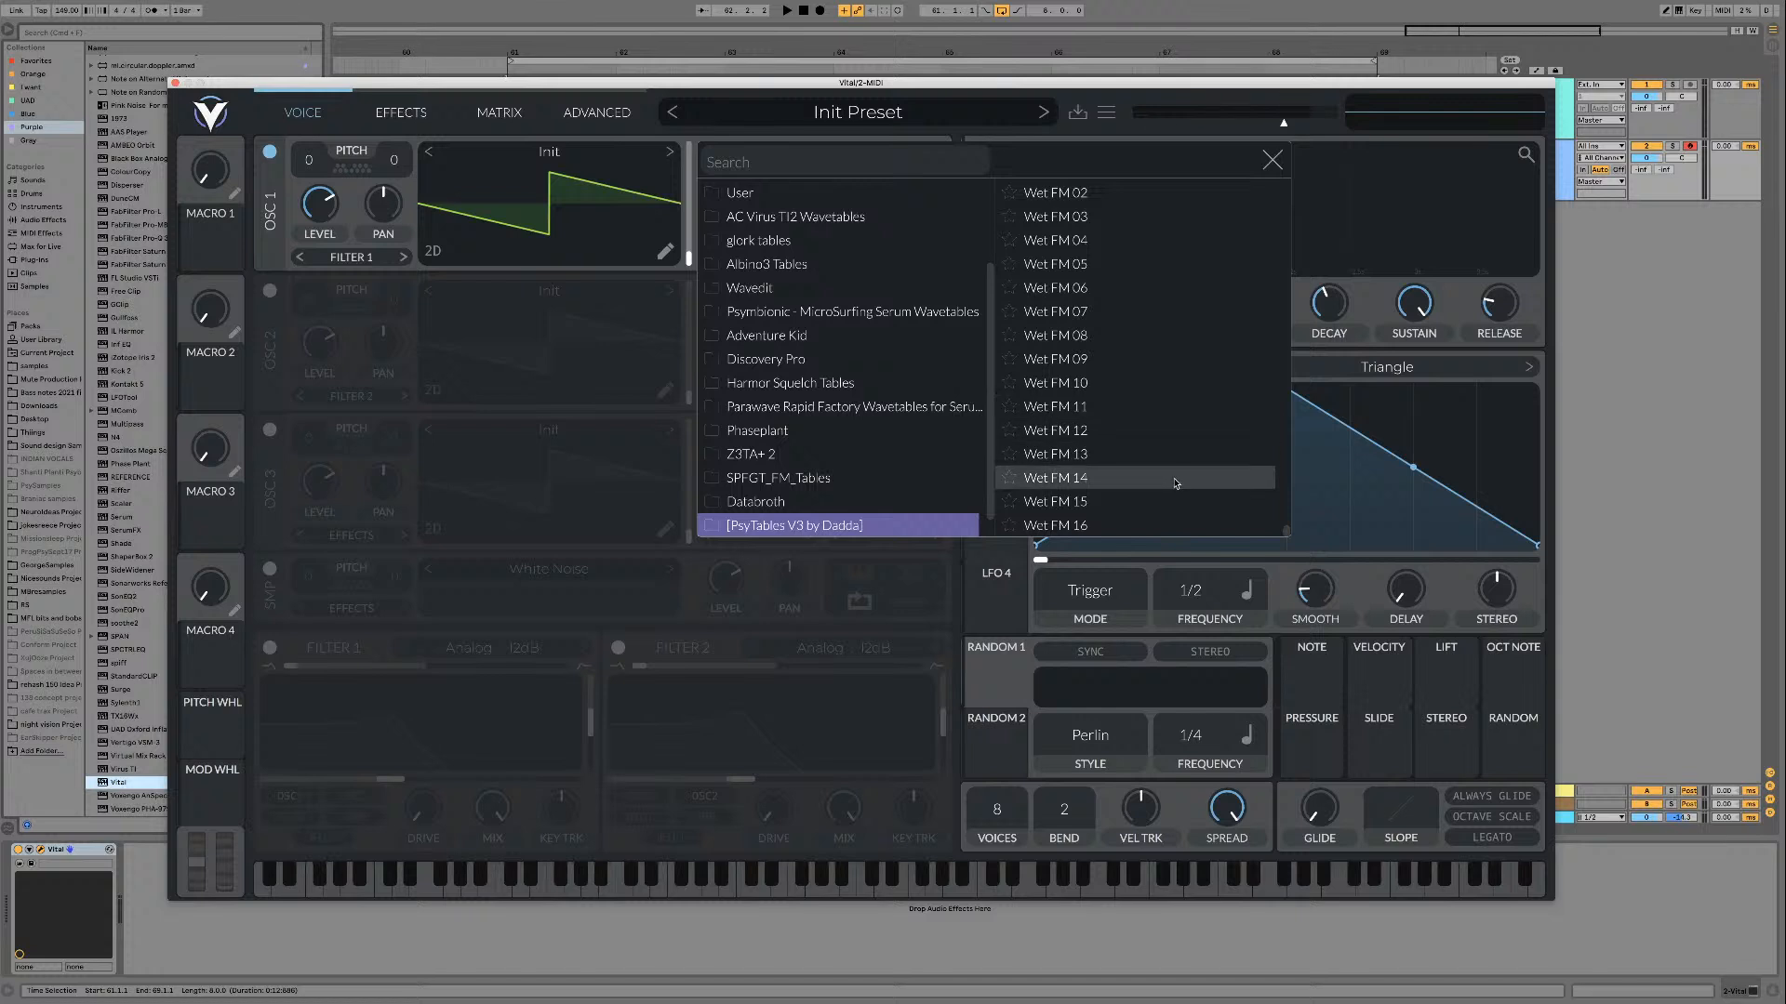
{"action": "left_click_drag", "start_coordinate": [1286, 533], "coordinate": [1286, 186]}
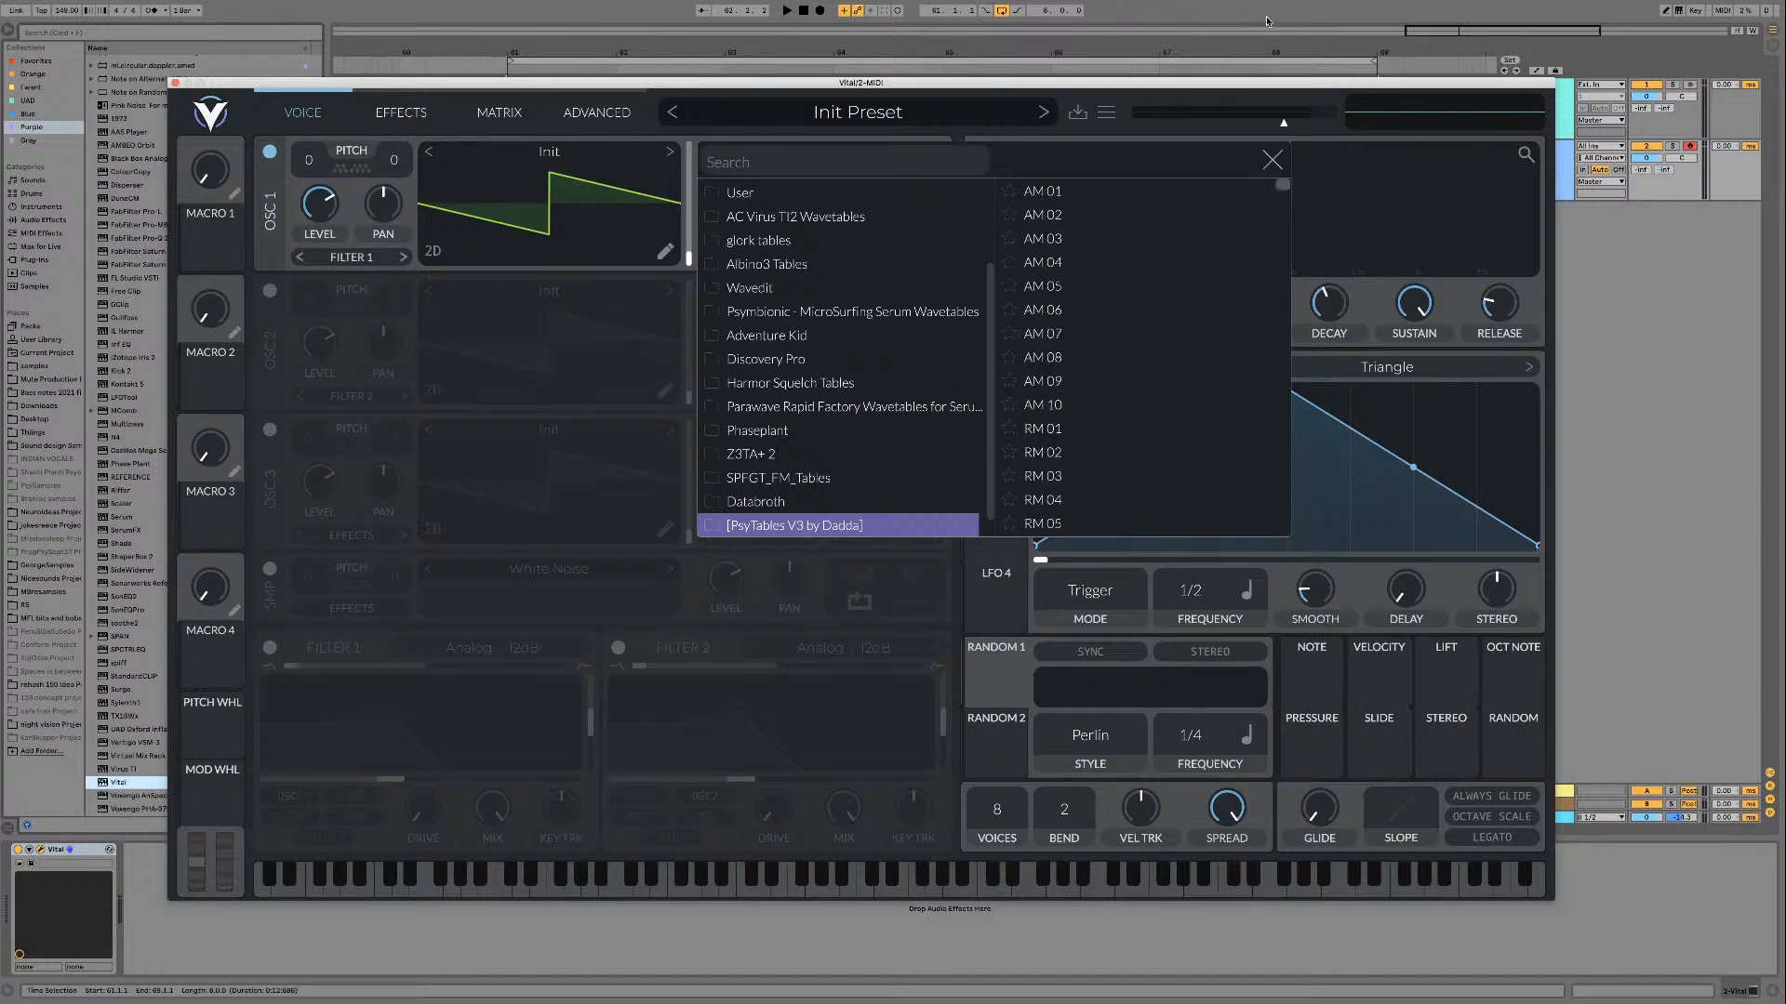
{"action": "left_click", "coordinate": [1107, 194]}
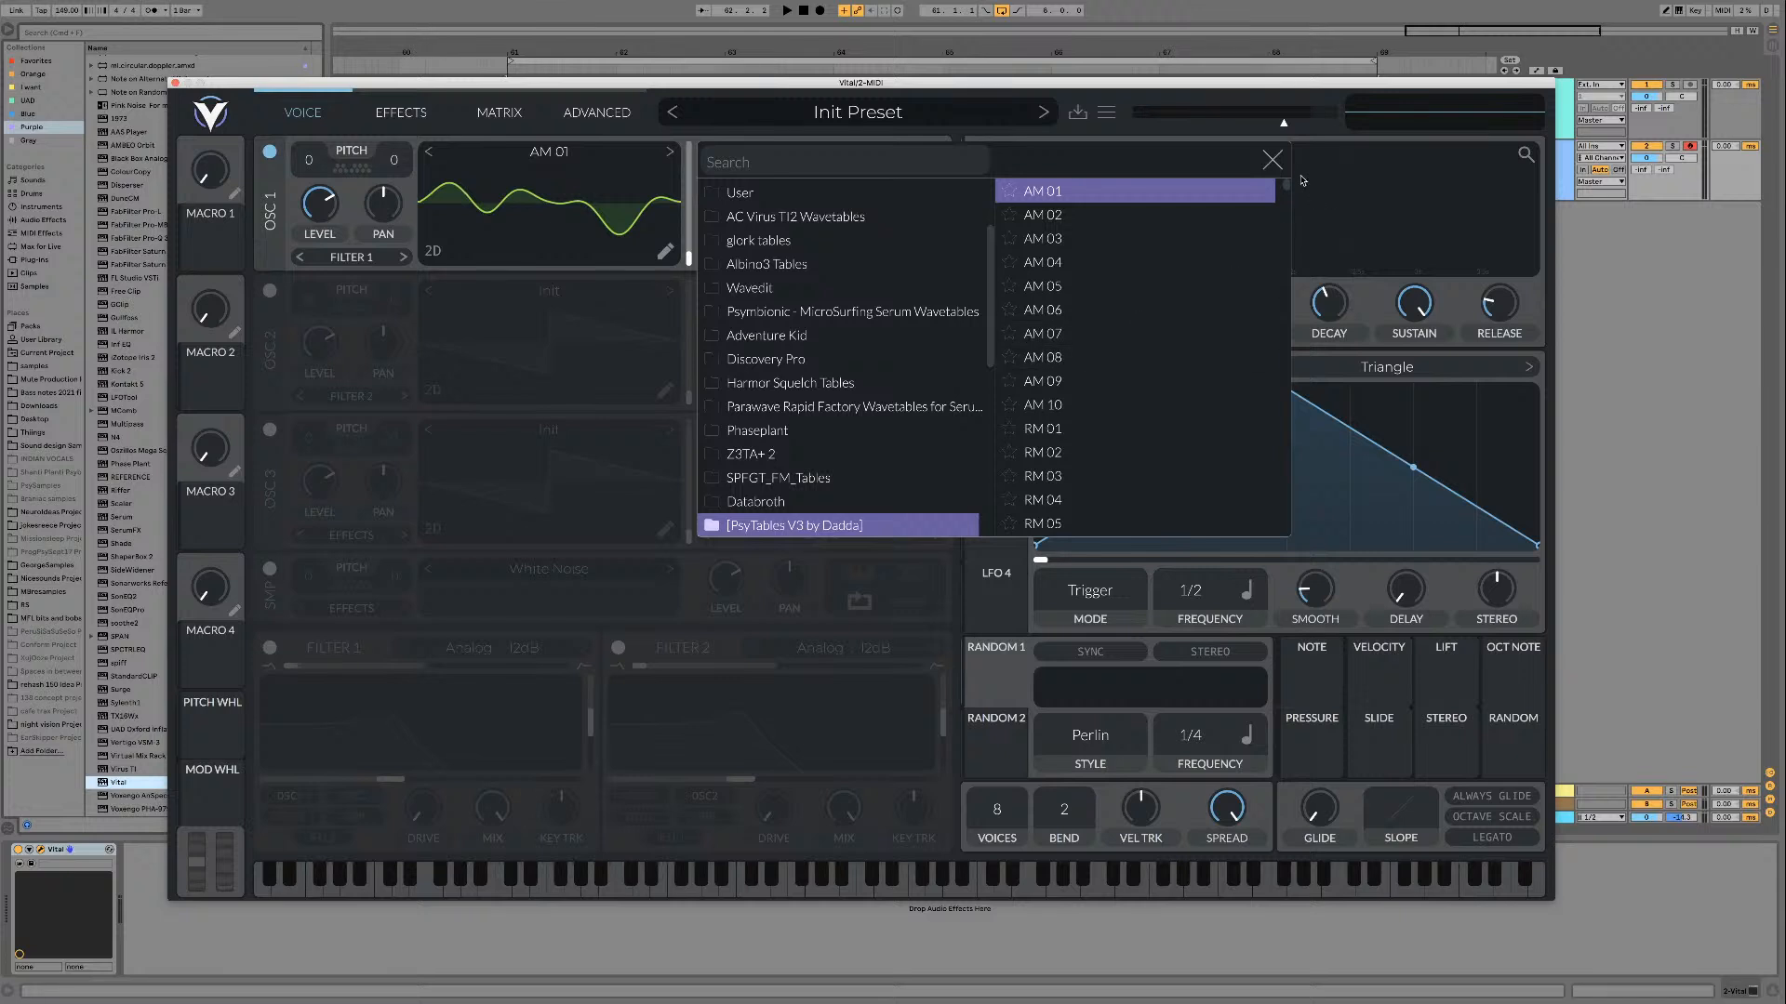
Step: Expand "[PsyTables V3 by Dadda]" into its subfolders and show the tables in "[PsyTables V3] AM & RM"
{"action": "left_click_drag", "start_coordinate": [1285, 188], "coordinate": [1283, 211]}
{"action": "scroll", "coordinate": [1084, 409], "scroll_direction": "up", "scroll_amount": 10}
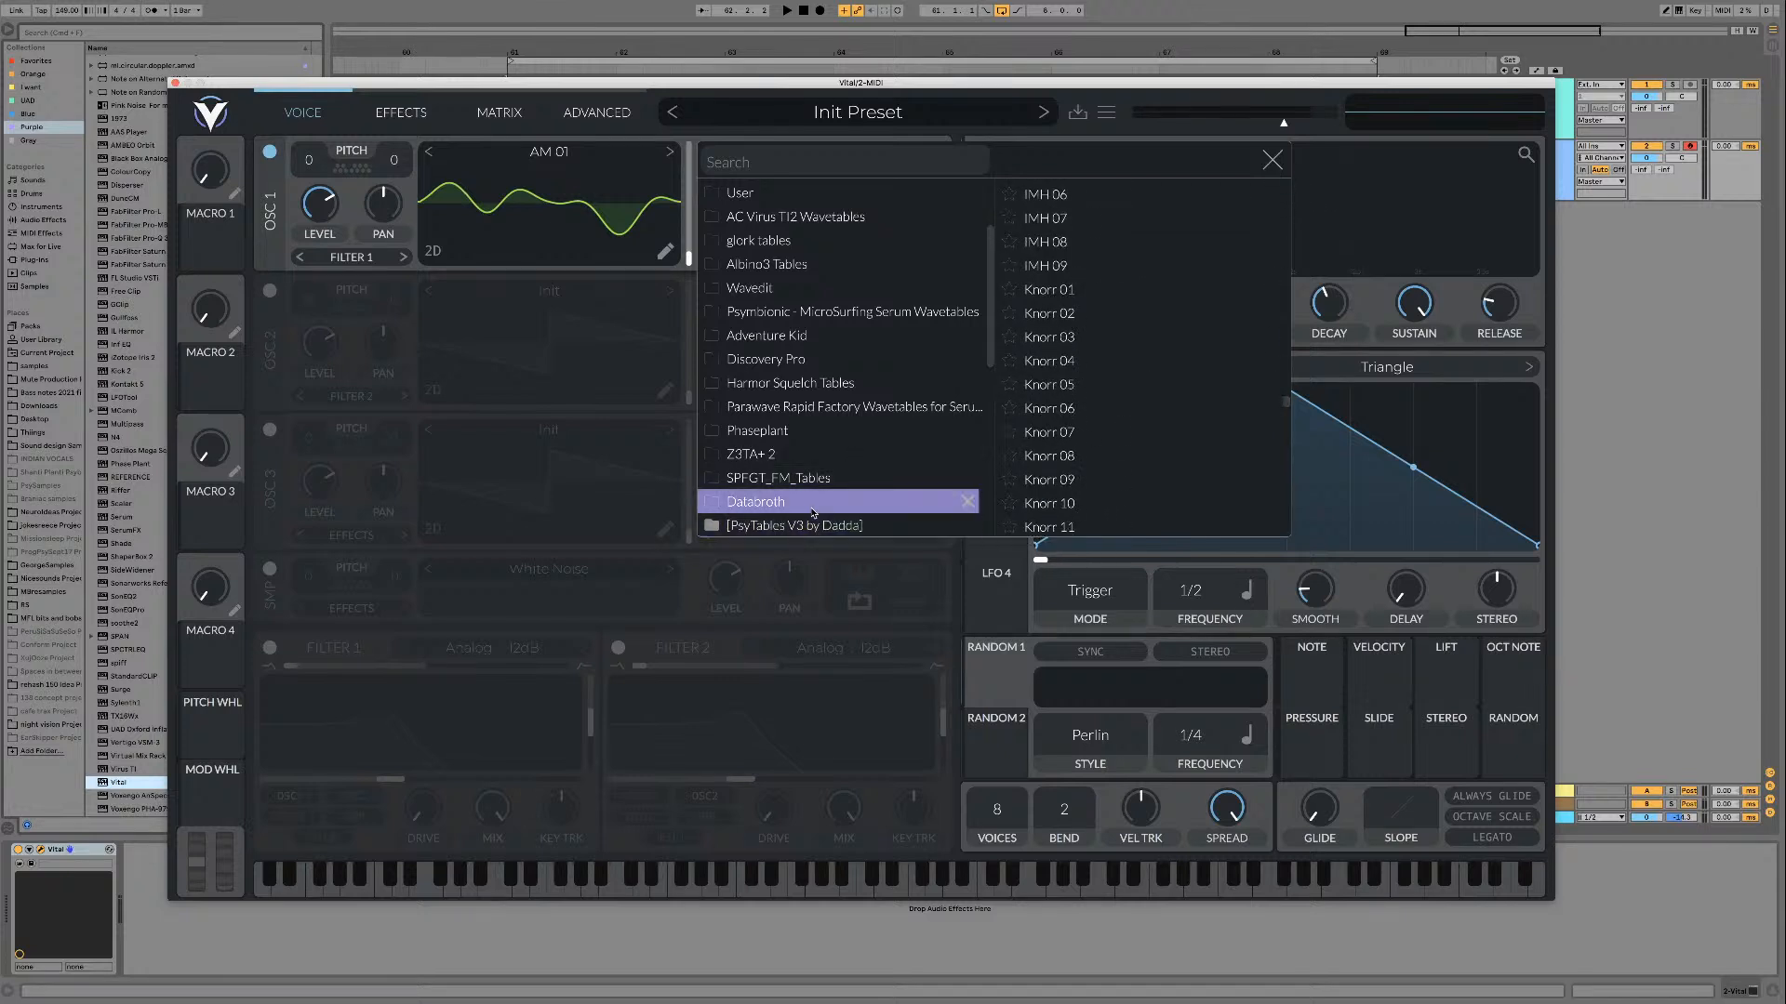
{"action": "scroll", "coordinate": [1085, 435], "scroll_direction": "down", "scroll_amount": 10}
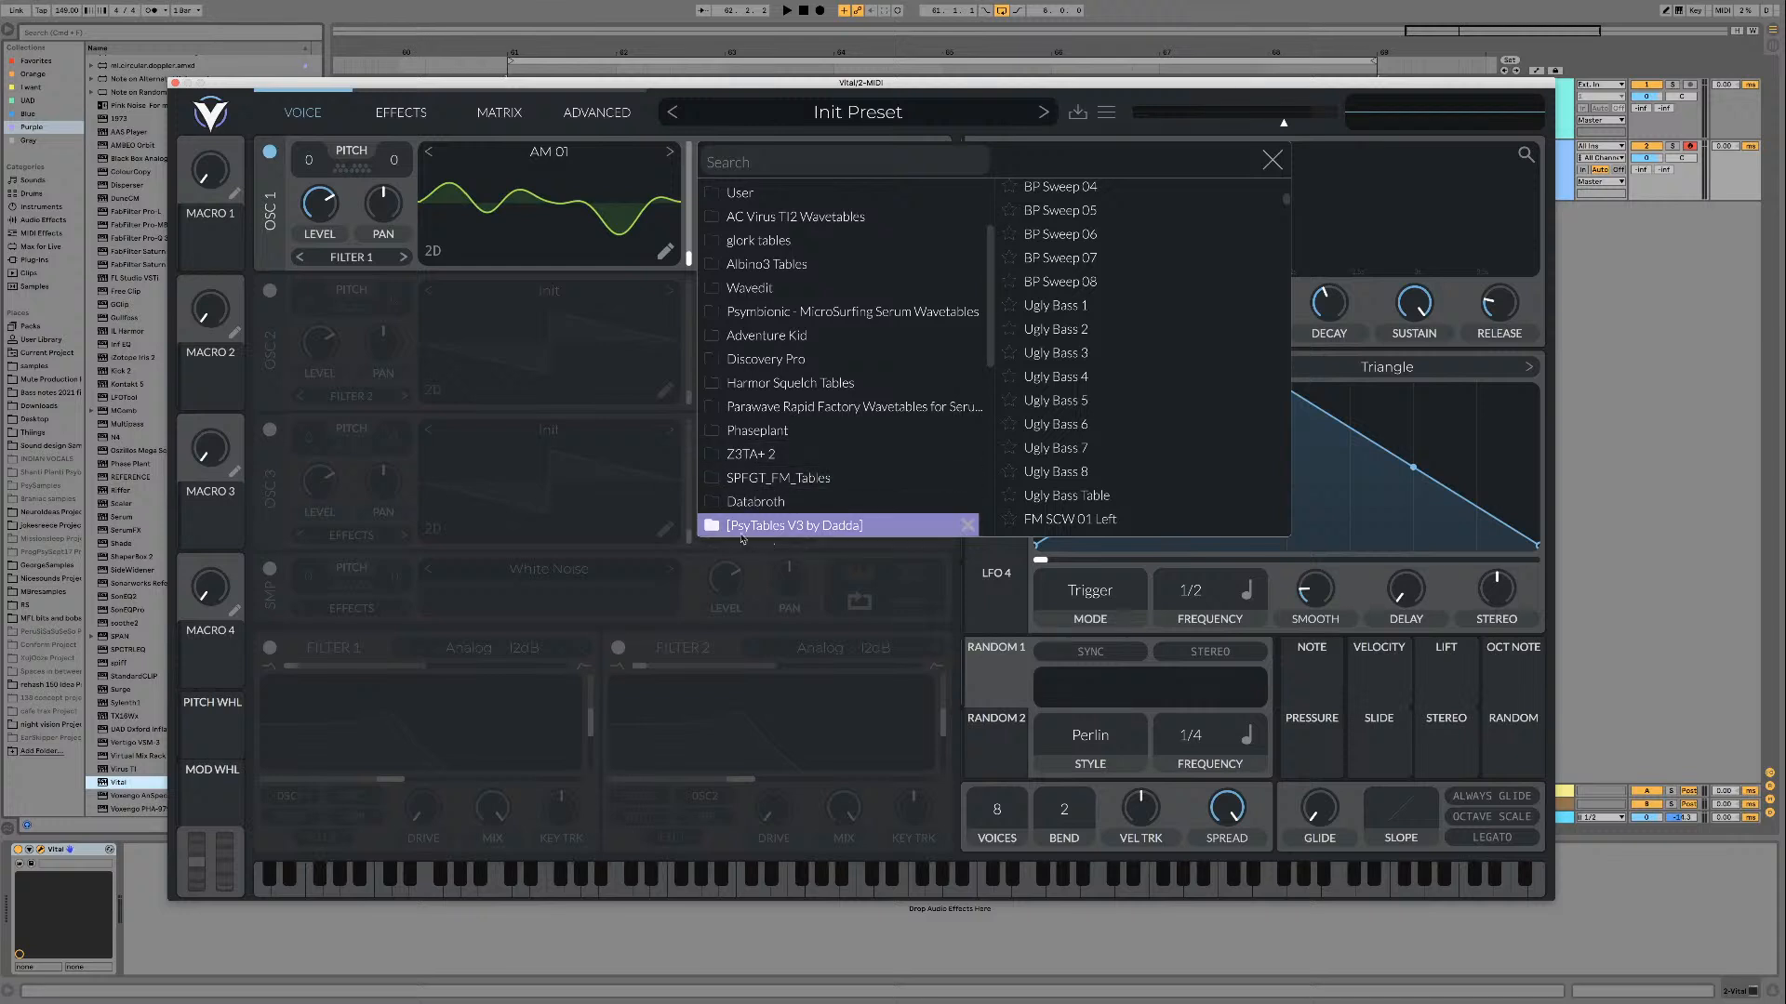
{"action": "left_click", "coordinate": [710, 526]}
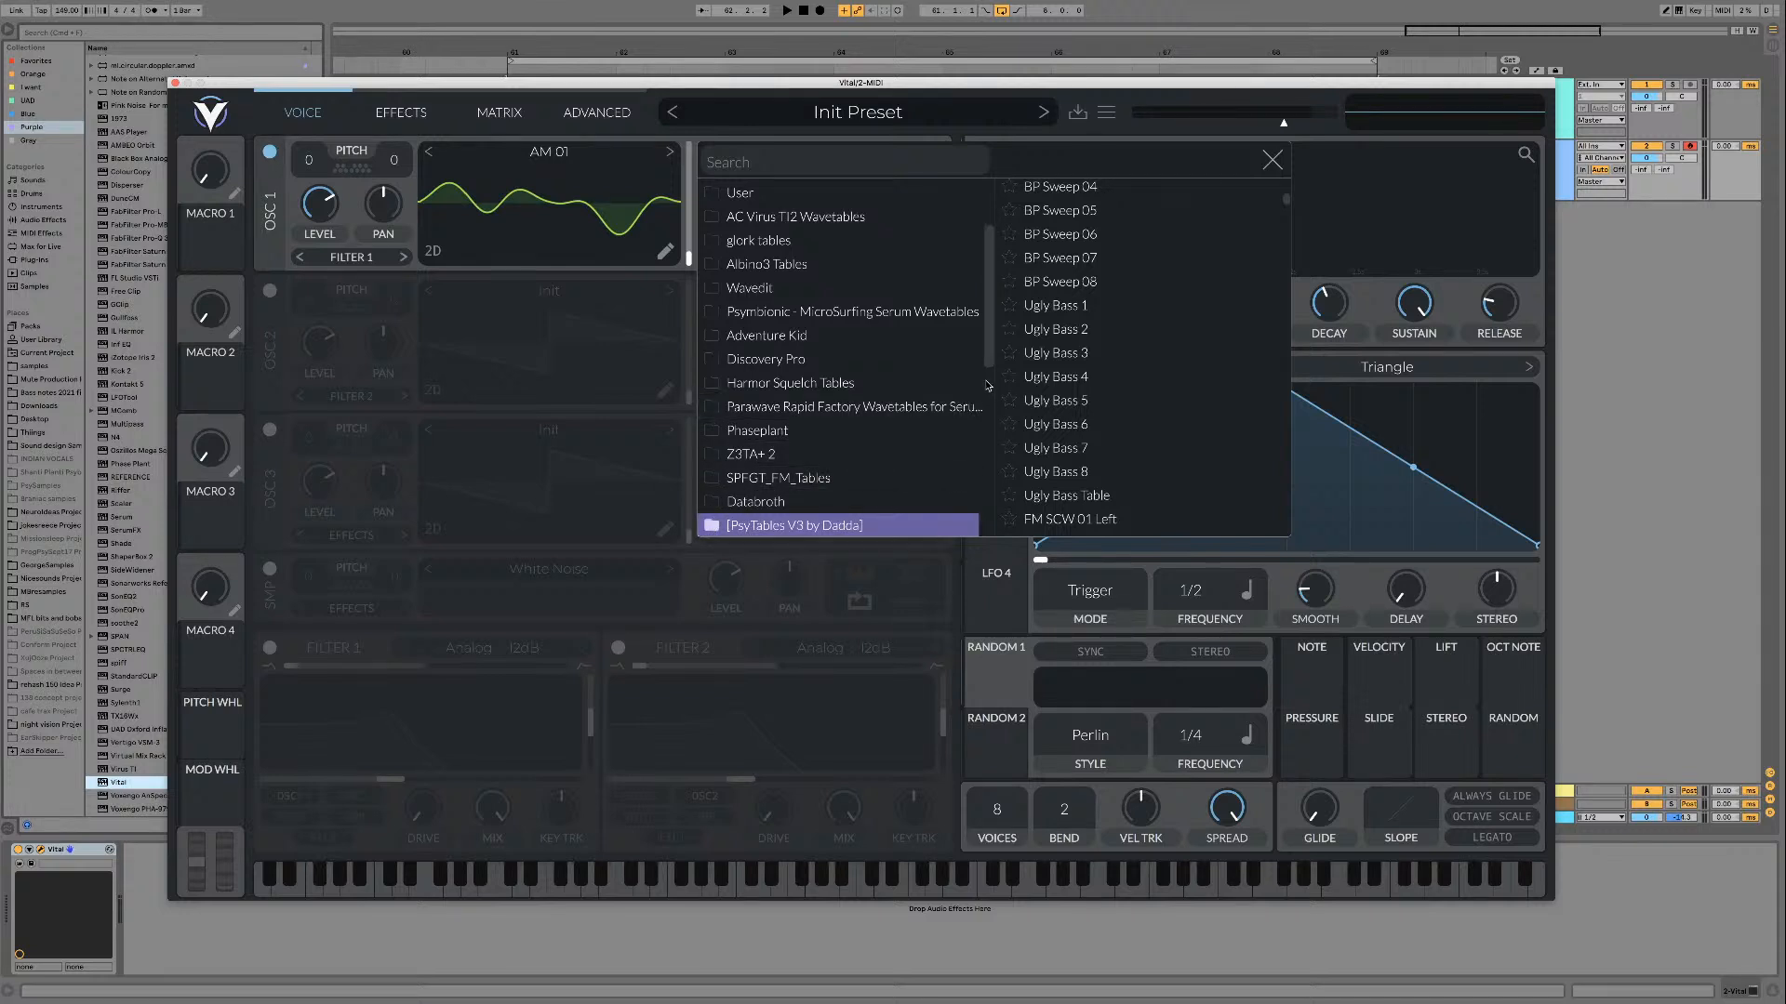
{"action": "left_click_drag", "start_coordinate": [989, 333], "coordinate": [998, 428]}
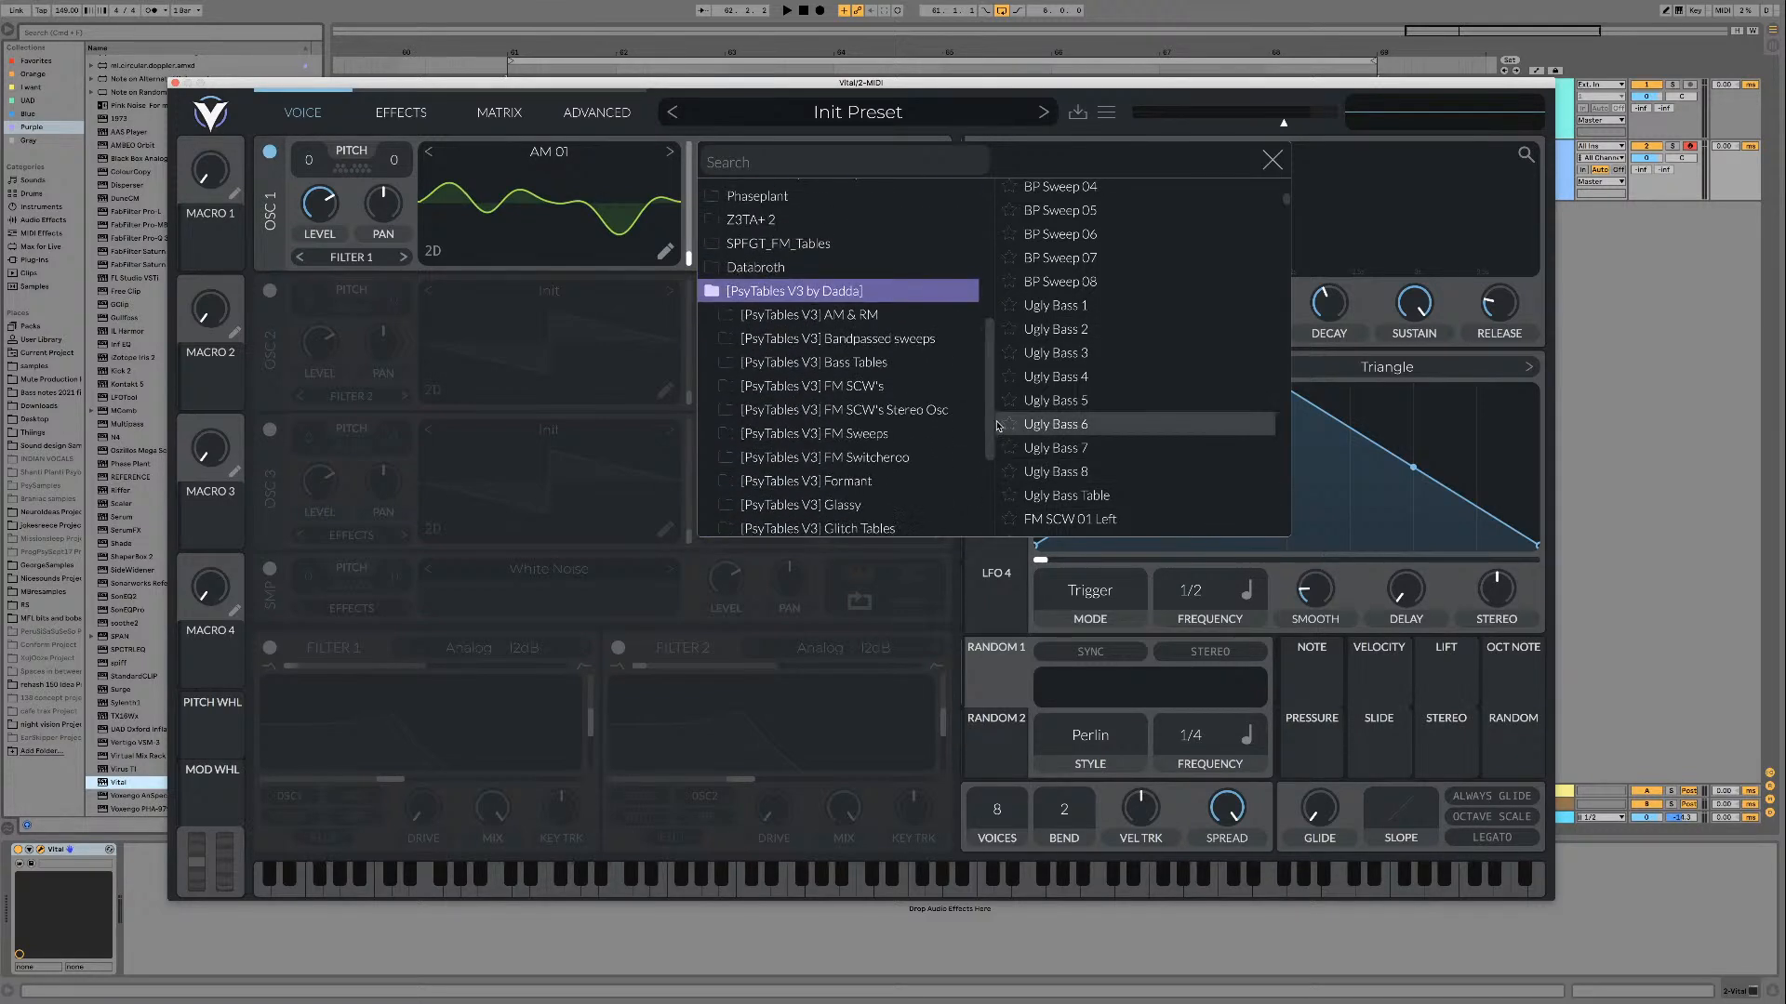
{"action": "left_click", "coordinate": [802, 315]}
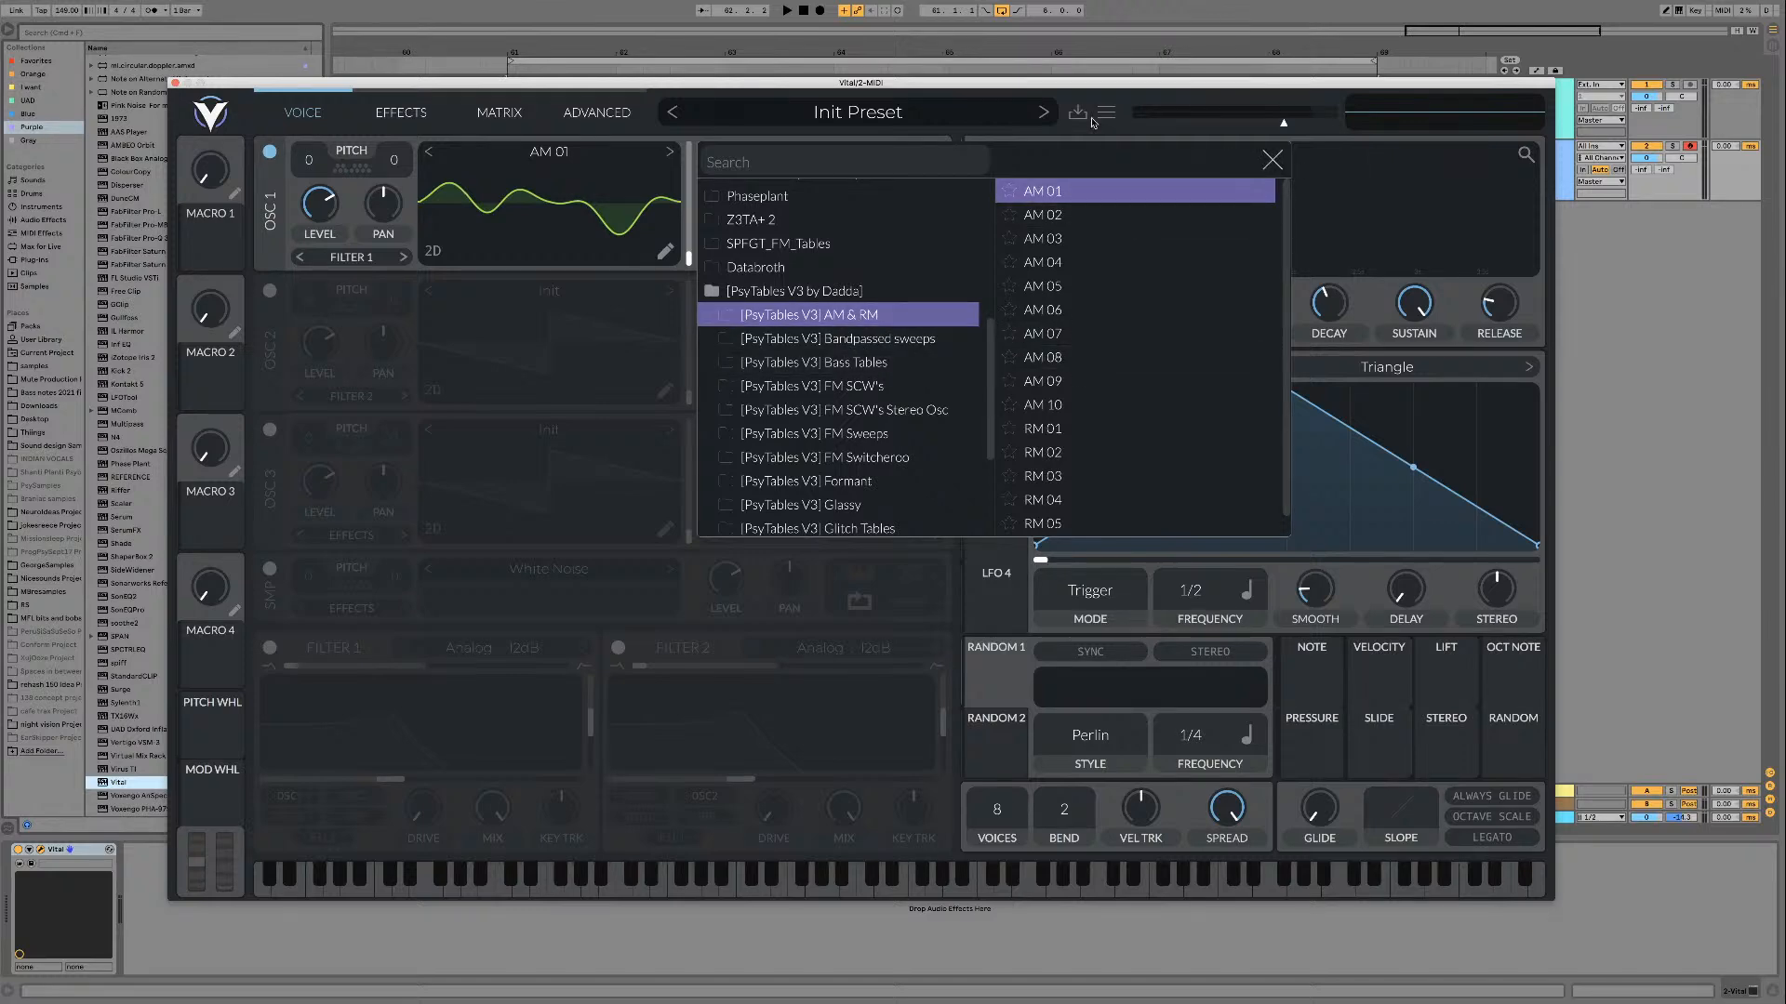
Step: Close the Vital plugin window and add another MIDI track below the Vital track
{"action": "left_click_drag", "start_coordinate": [1073, 88], "coordinate": [1135, 463]}
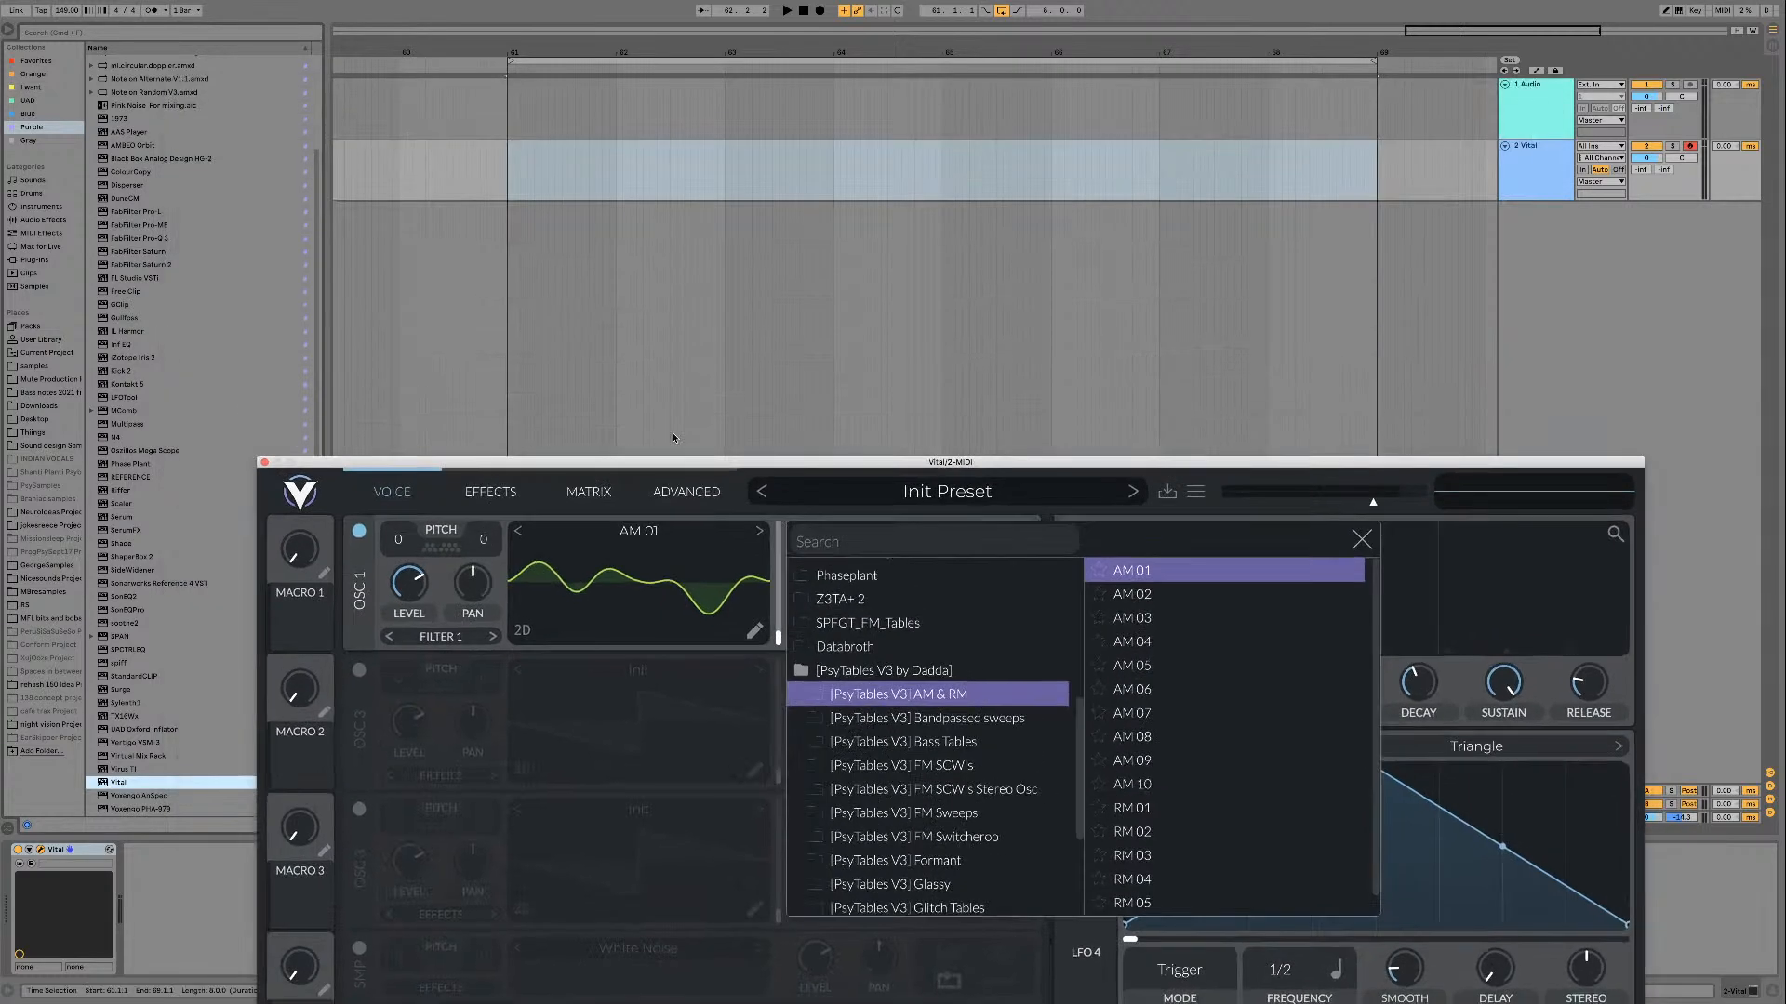
{"action": "left_click", "coordinate": [238, 458]}
{"action": "left_click", "coordinate": [1546, 186]}
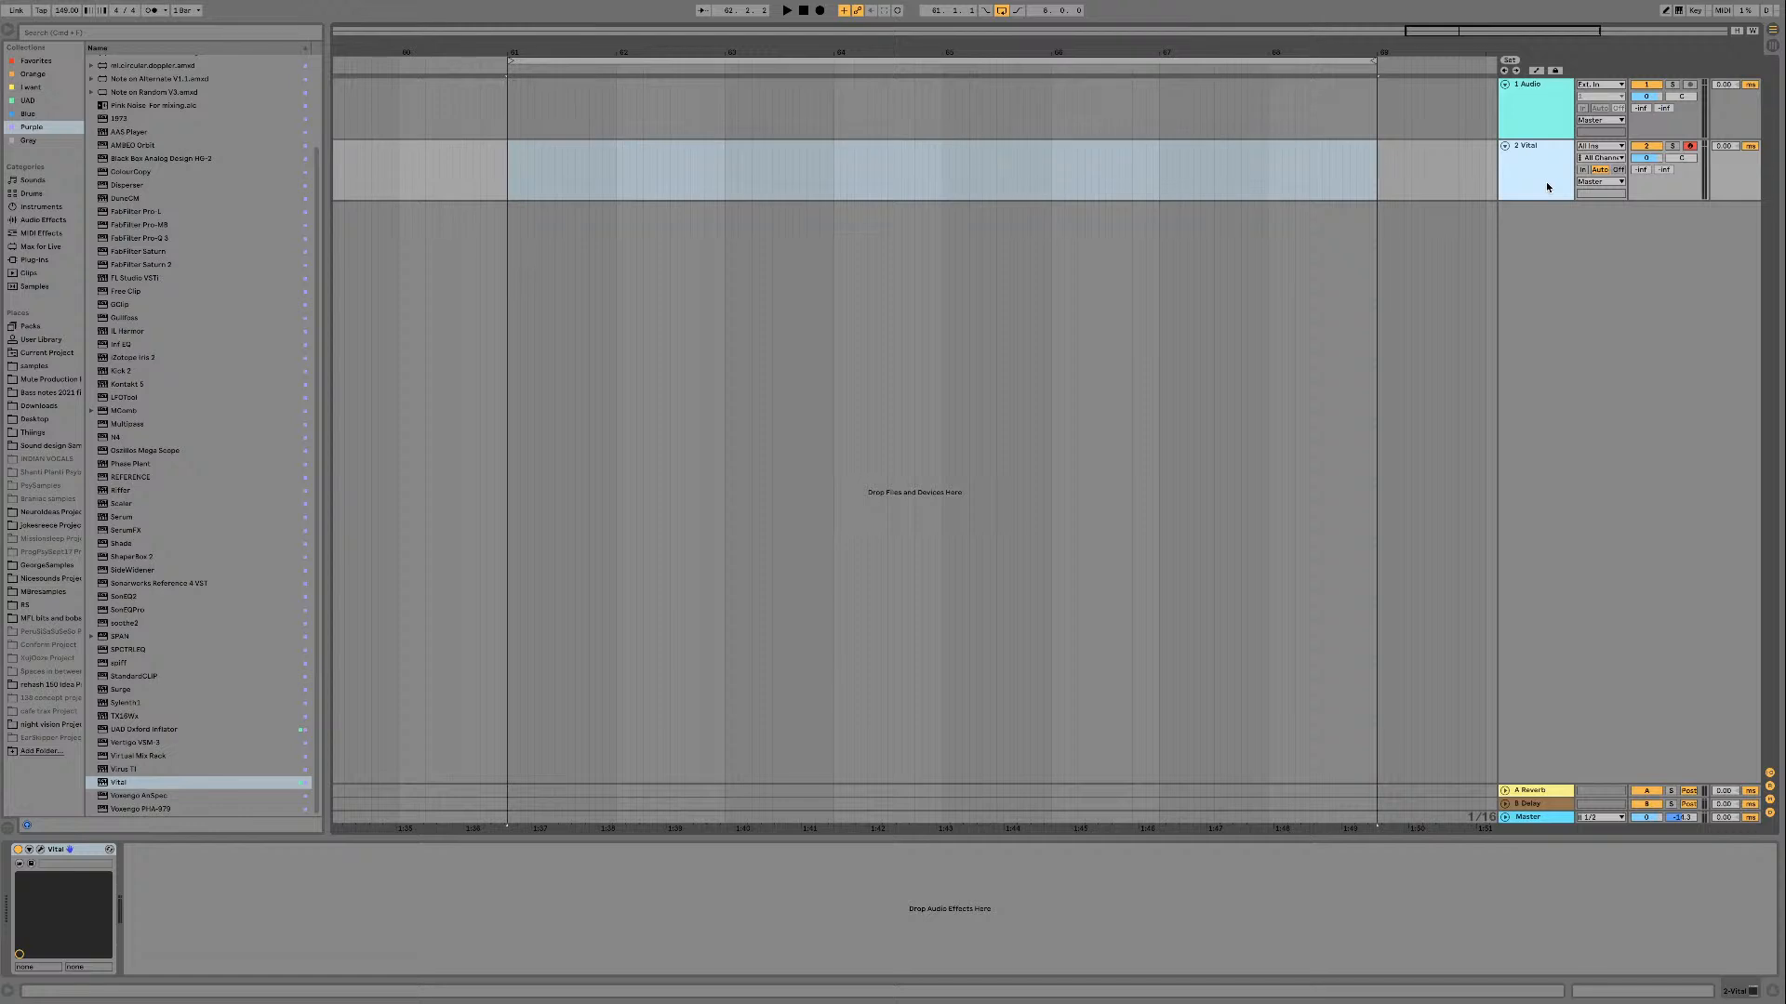
{"action": "key", "text": "super+shift+t"}
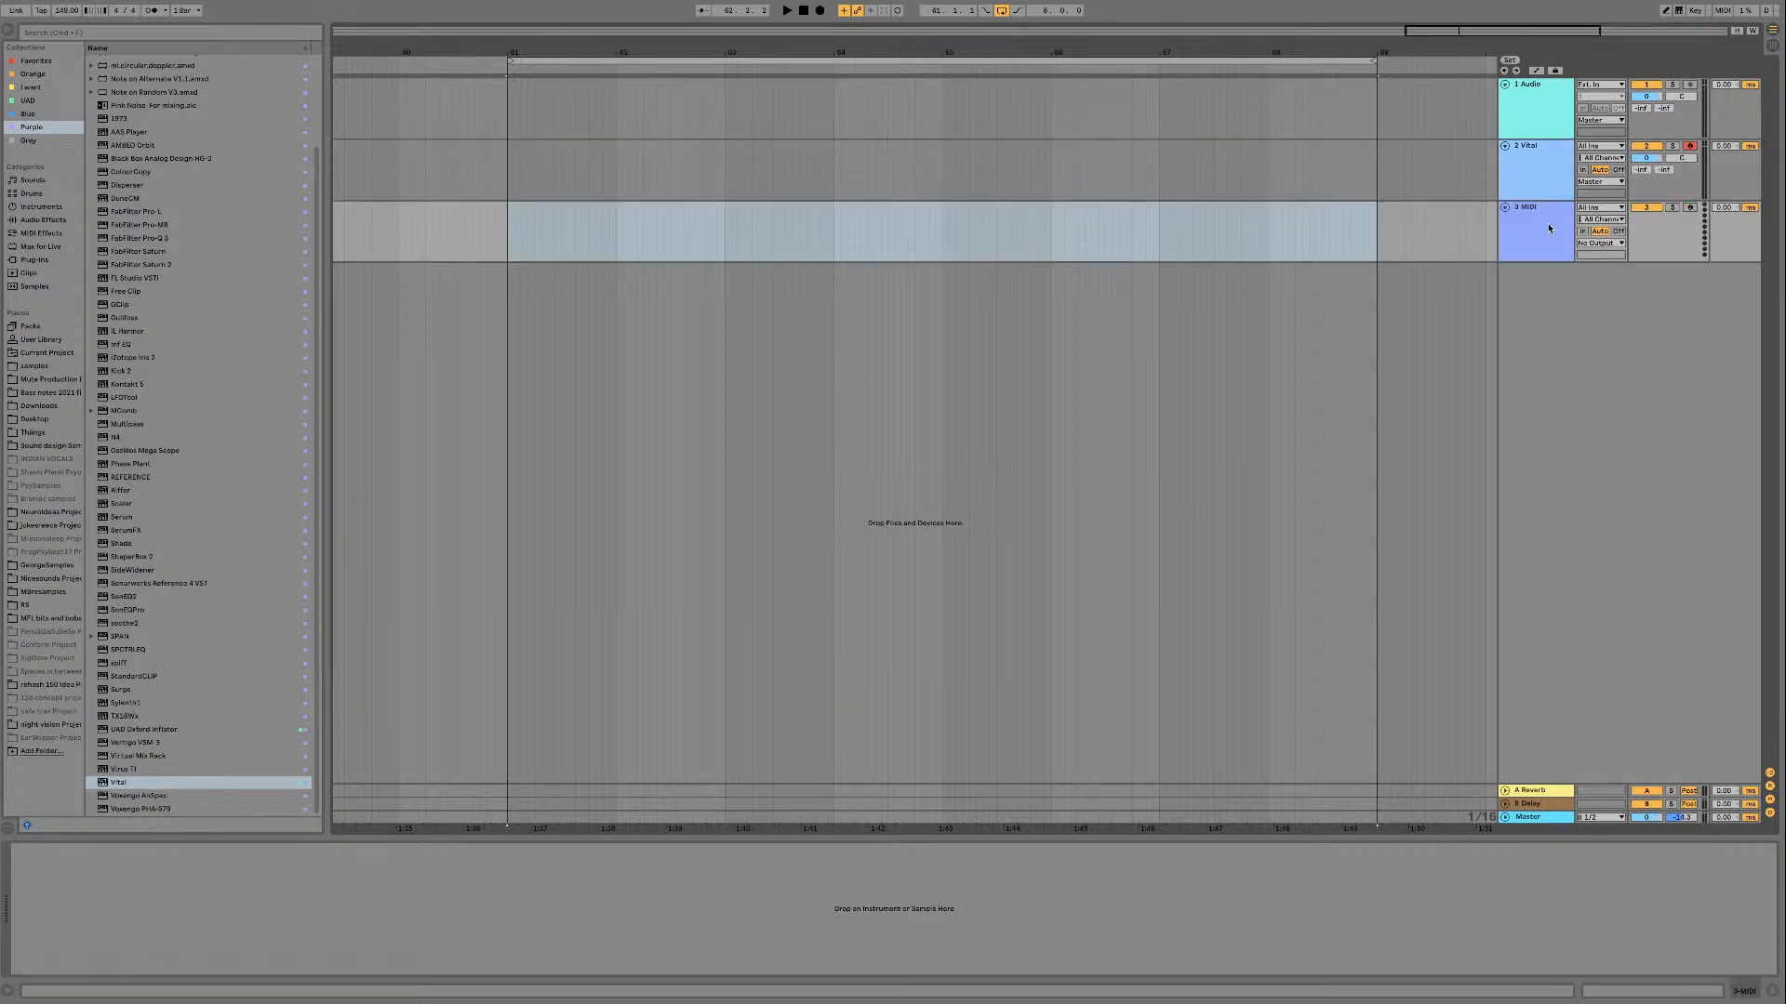
Step: Move the audio track below the Vital track and look through the kick samples in the Mute Production folder
{"action": "left_click_drag", "start_coordinate": [1551, 114], "coordinate": [1545, 202]}
{"action": "left_click", "coordinate": [49, 378]}
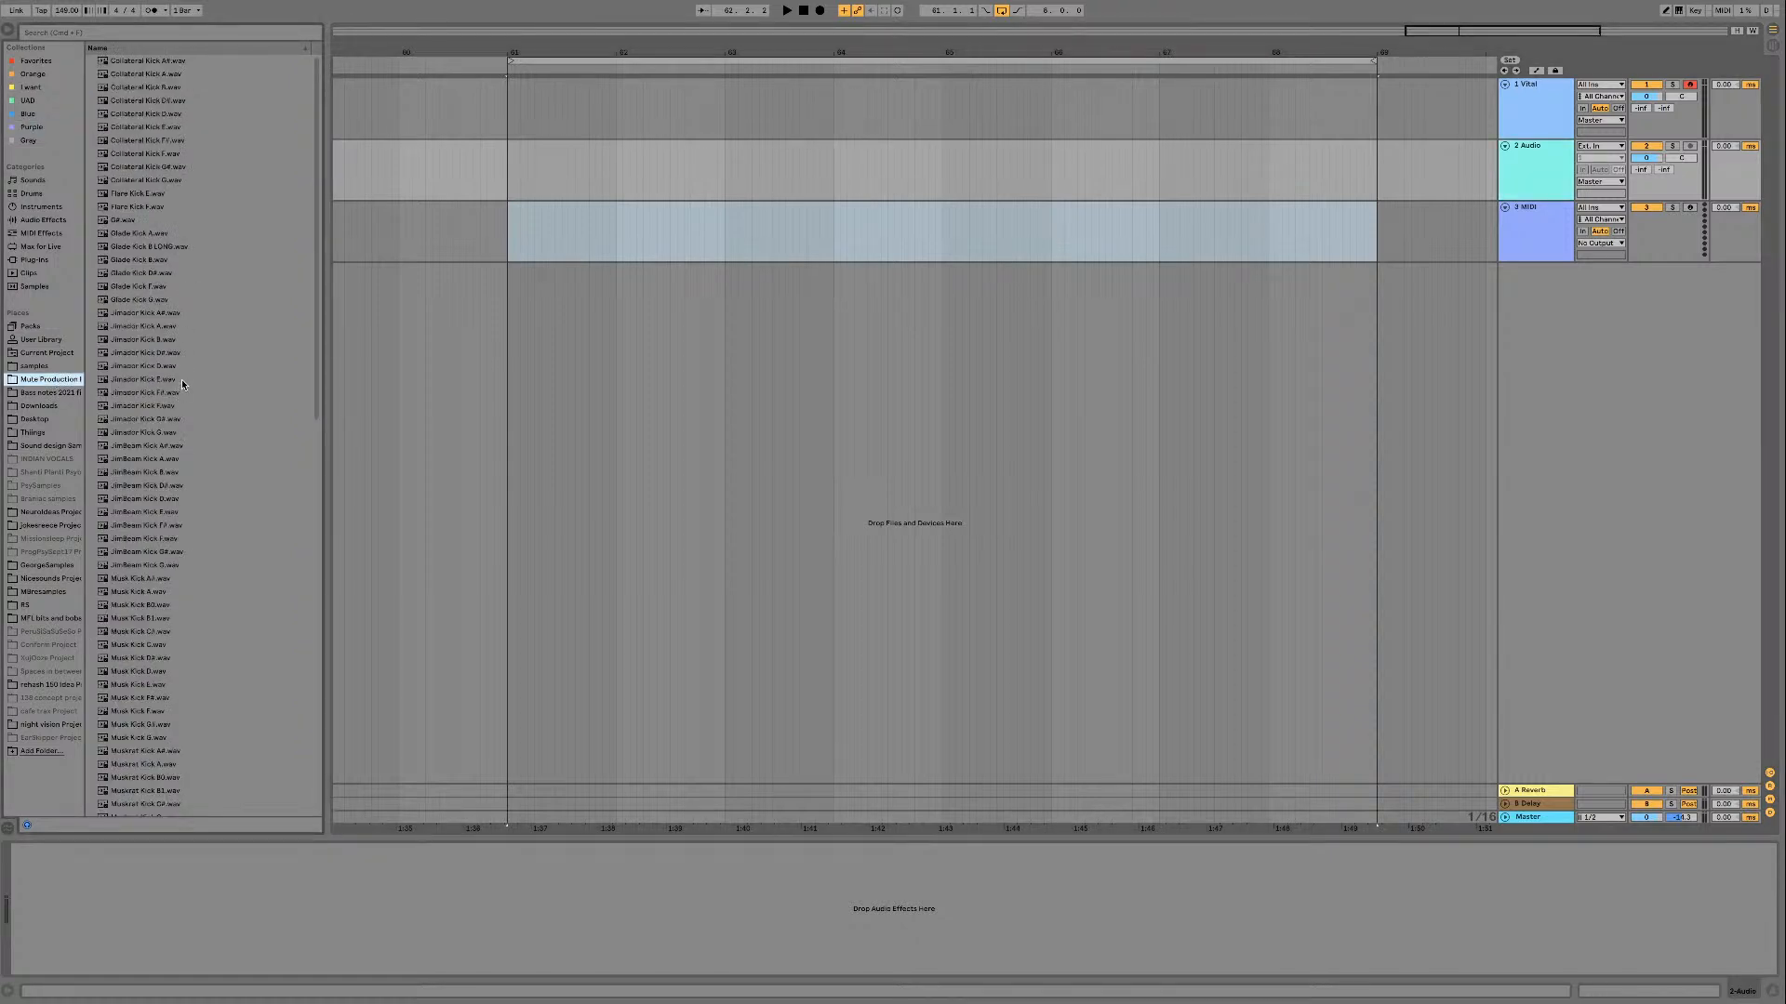
{"action": "scroll", "coordinate": [181, 380], "scroll_direction": "down", "scroll_amount": 15}
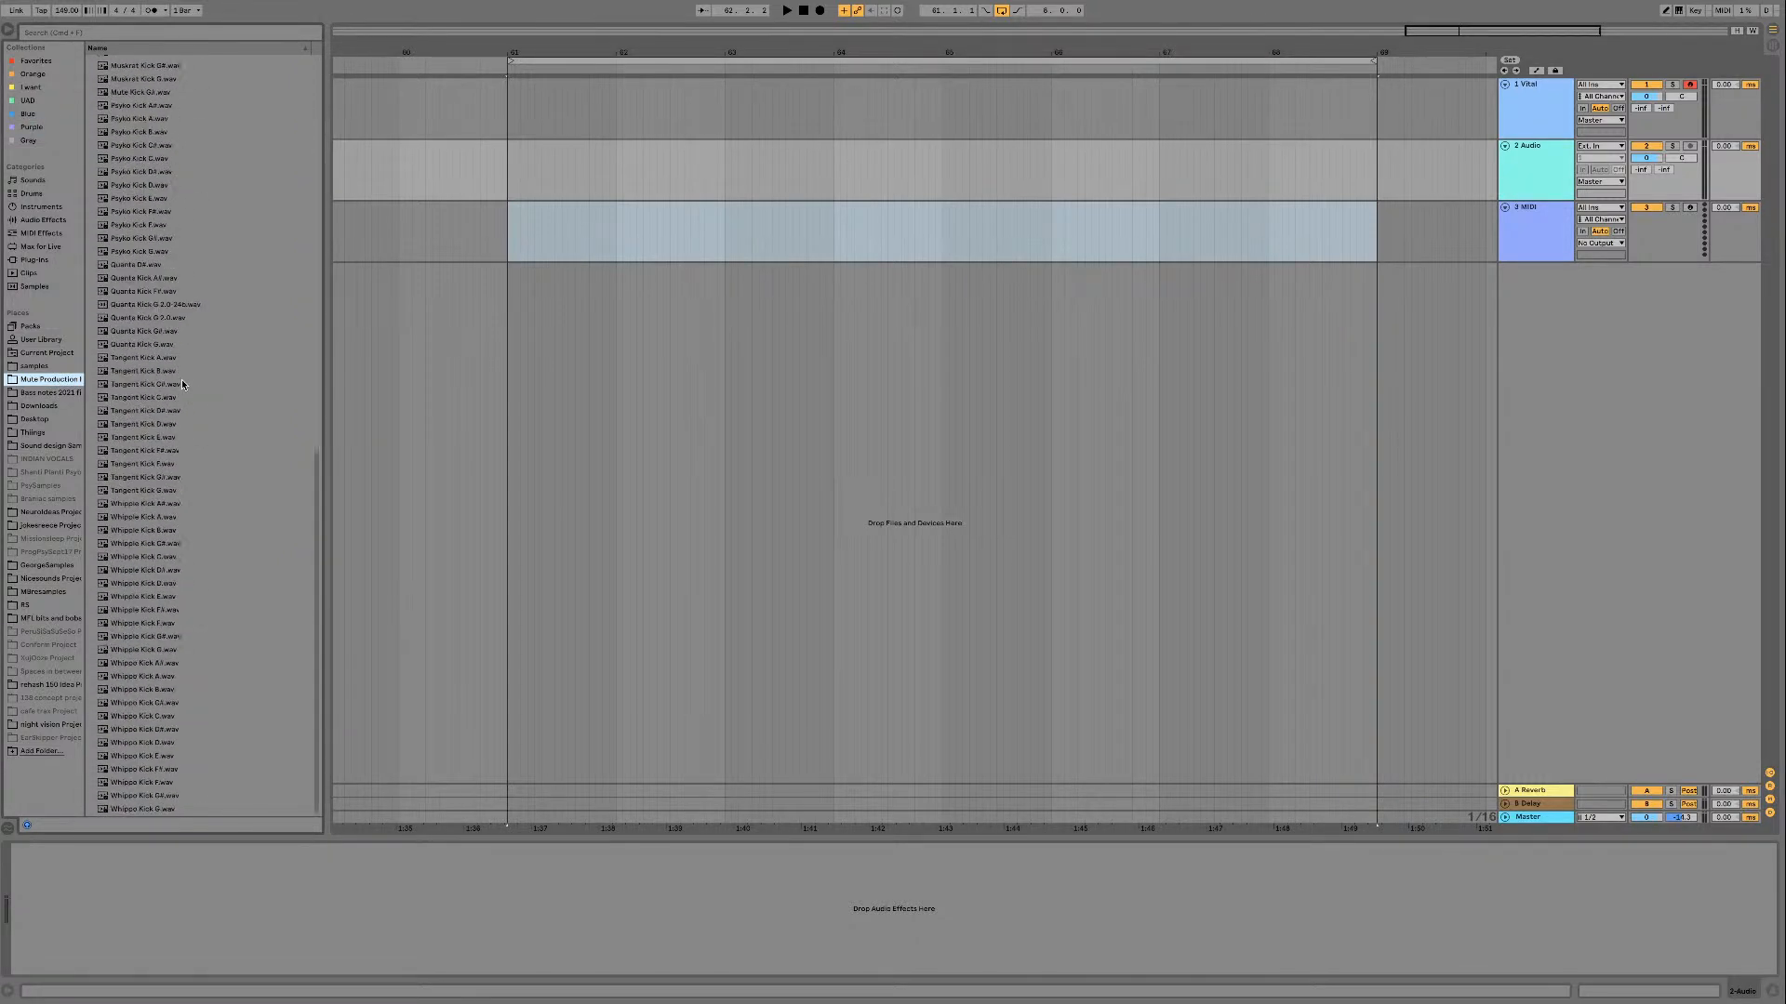
{"action": "scroll", "coordinate": [181, 379], "scroll_direction": "up", "scroll_amount": 15}
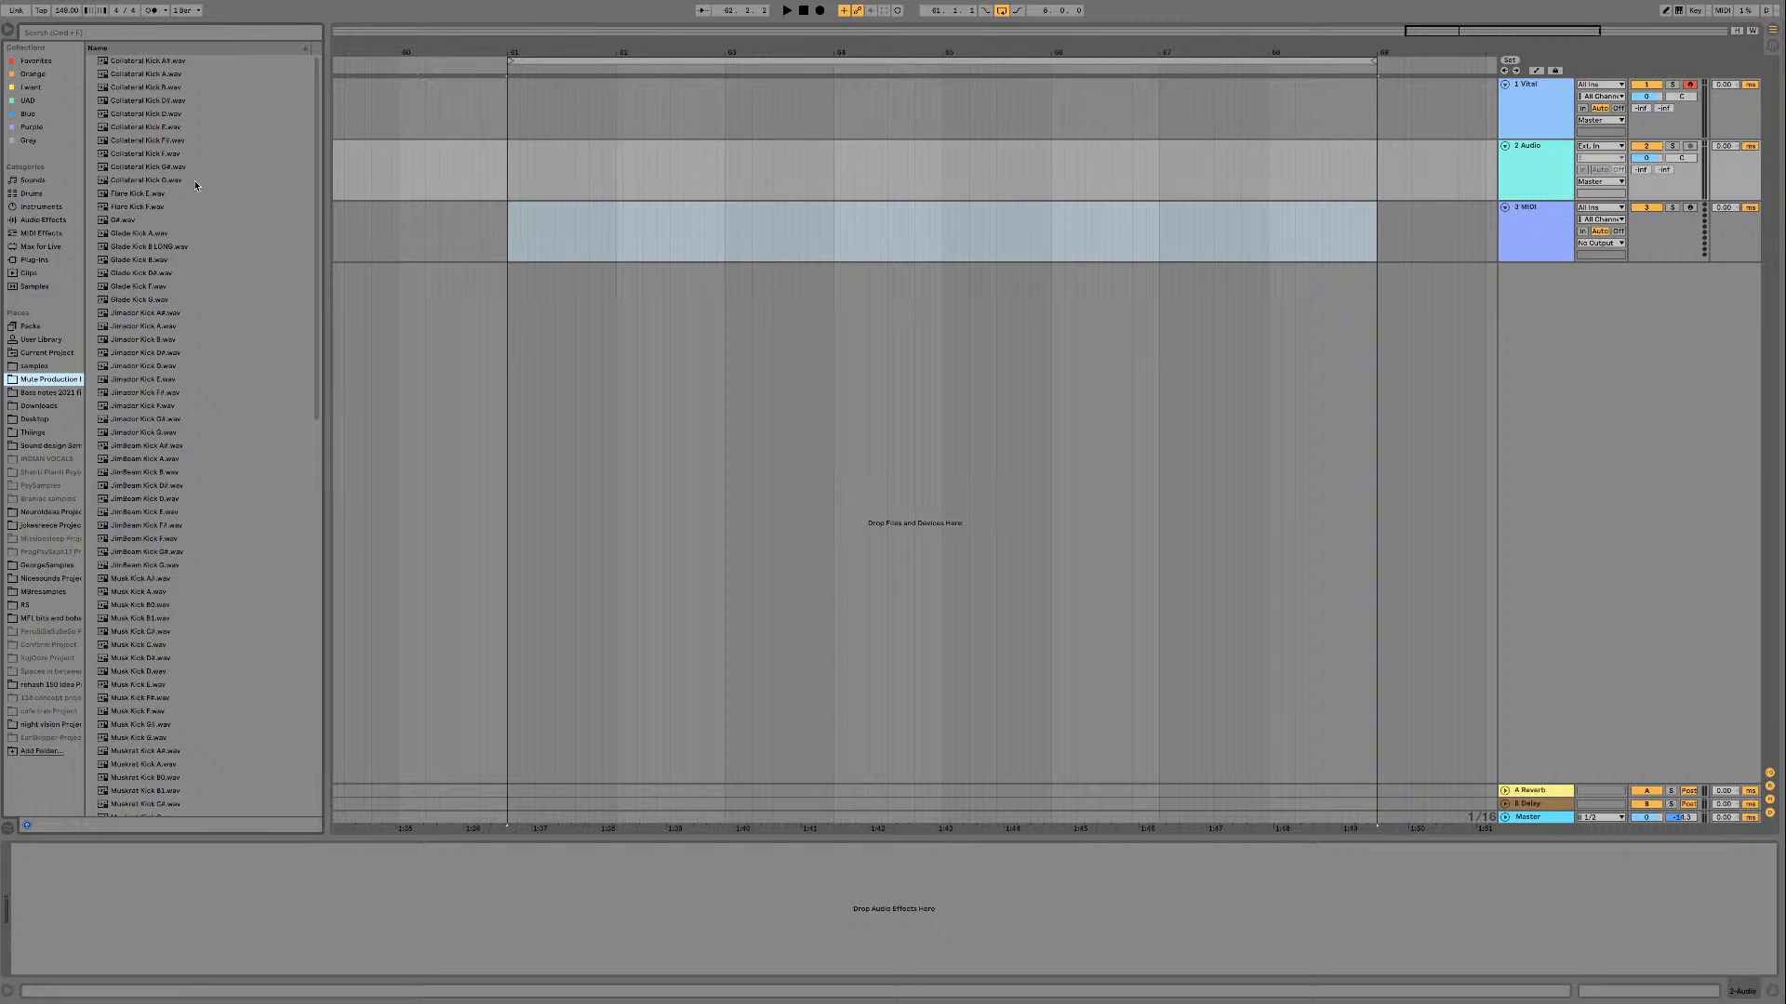
{"action": "scroll", "coordinate": [195, 185], "scroll_direction": "down", "scroll_amount": 3}
{"action": "scroll", "coordinate": [194, 185], "scroll_direction": "down", "scroll_amount": 20}
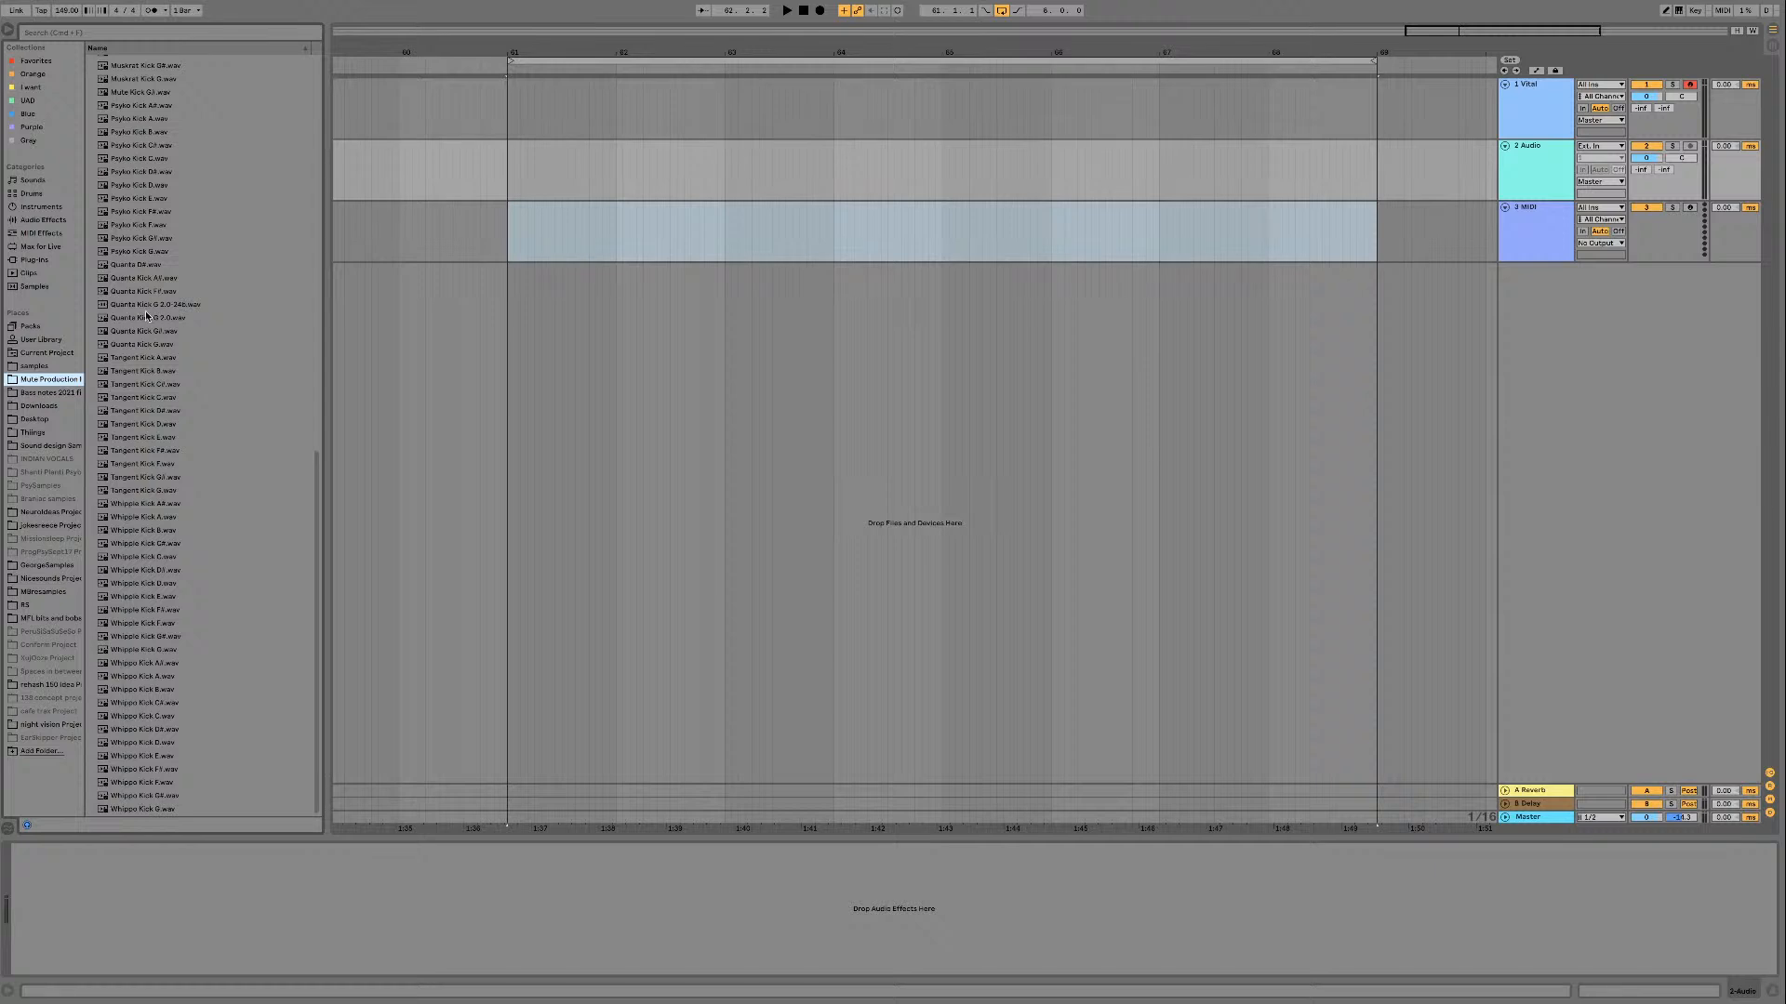
Step: Audition the two Quanta Kick G 2.0 samples and place Quanta Kick G 2.0.wav on the audio track at the loop start
{"action": "left_click", "coordinate": [177, 306]}
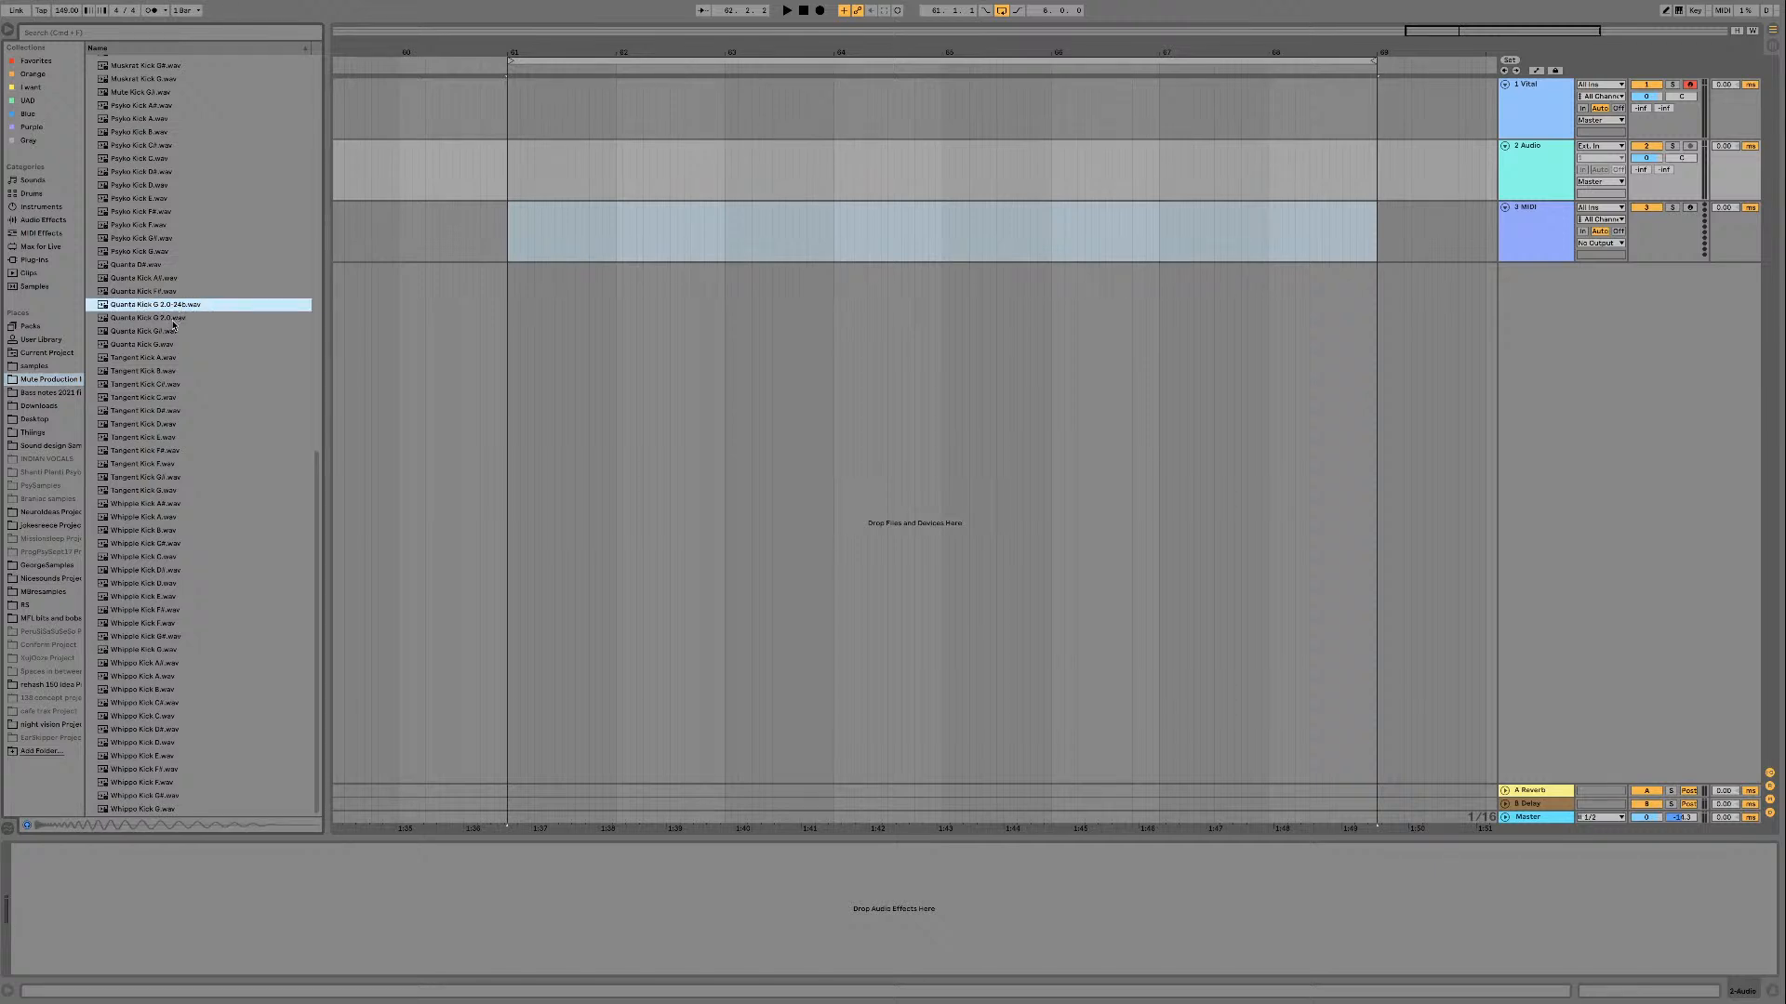
{"action": "left_click", "coordinate": [191, 319]}
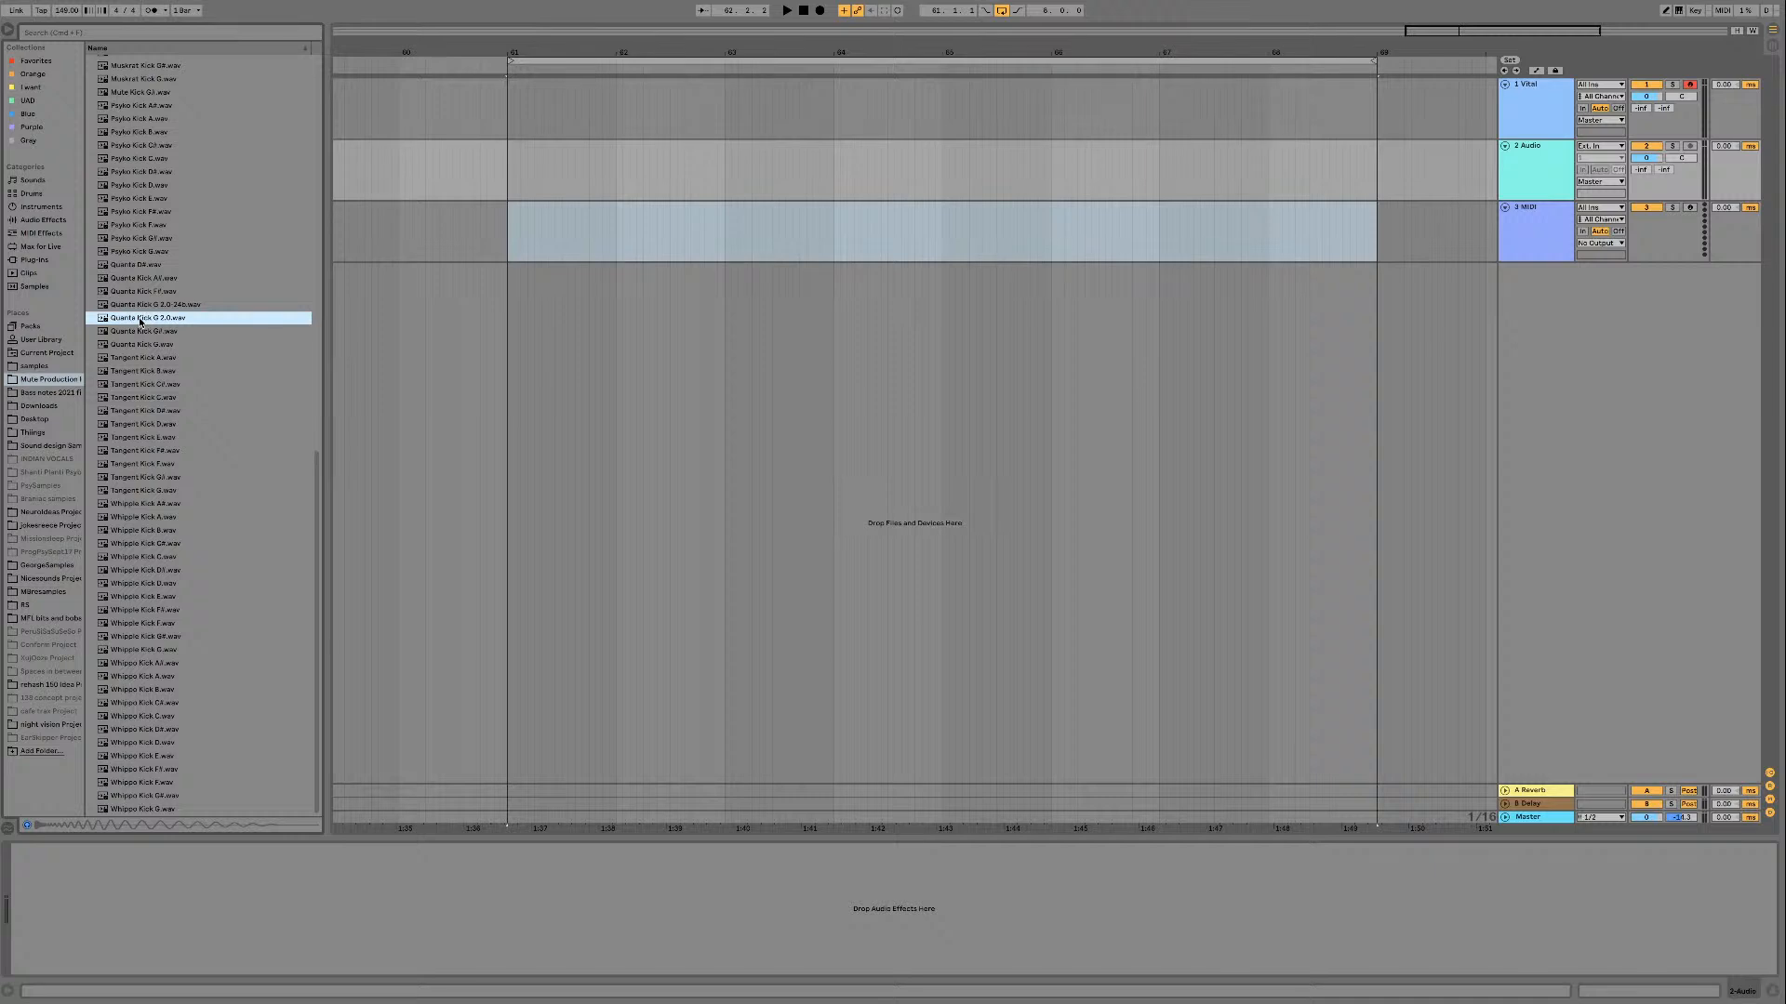
{"action": "mouse_move", "coordinate": [145, 321]}
{"action": "left_mouse_down"}
{"action": "mouse_move", "coordinate": [494, 327]}
{"action": "mouse_move", "coordinate": [679, 299]}
{"action": "mouse_move", "coordinate": [565, 244]}
{"action": "mouse_move", "coordinate": [673, 270]}
{"action": "mouse_move", "coordinate": [512, 186]}
{"action": "left_mouse_up"}
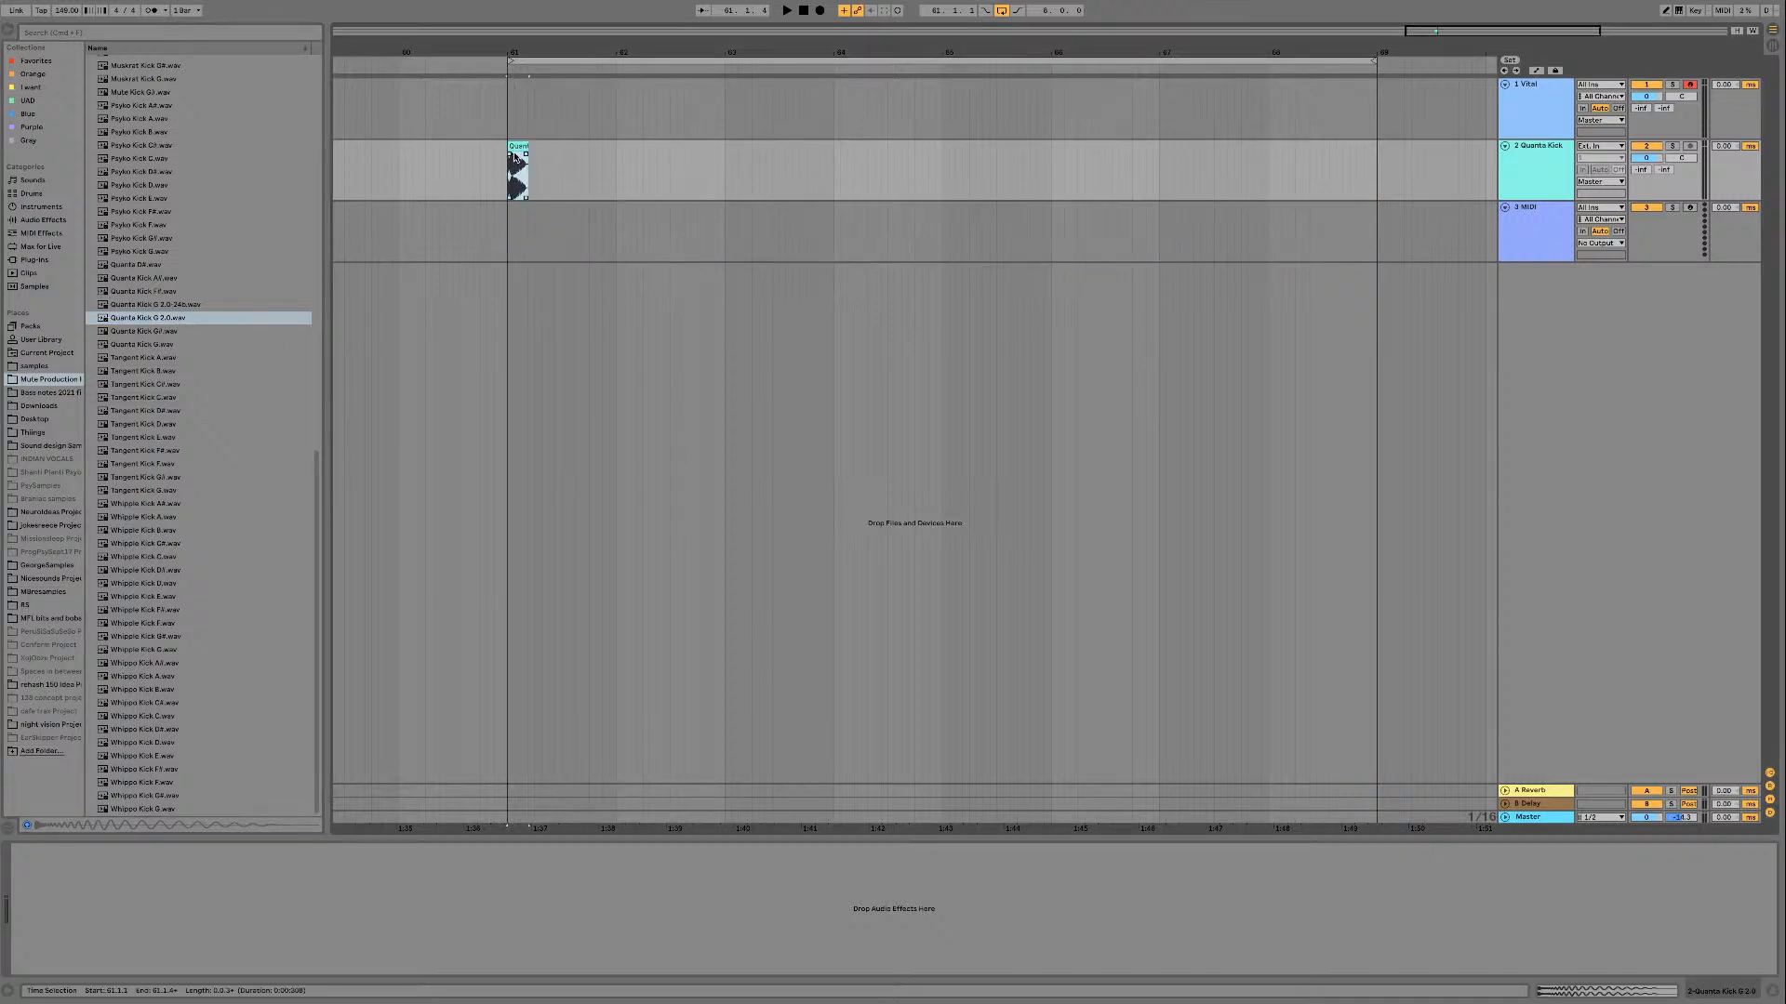
Step: Set the loop to one beat, from the start of the kick clip to the next beat line
{"action": "scroll", "coordinate": [516, 146], "scroll_direction": "up", "scroll_amount": 5}
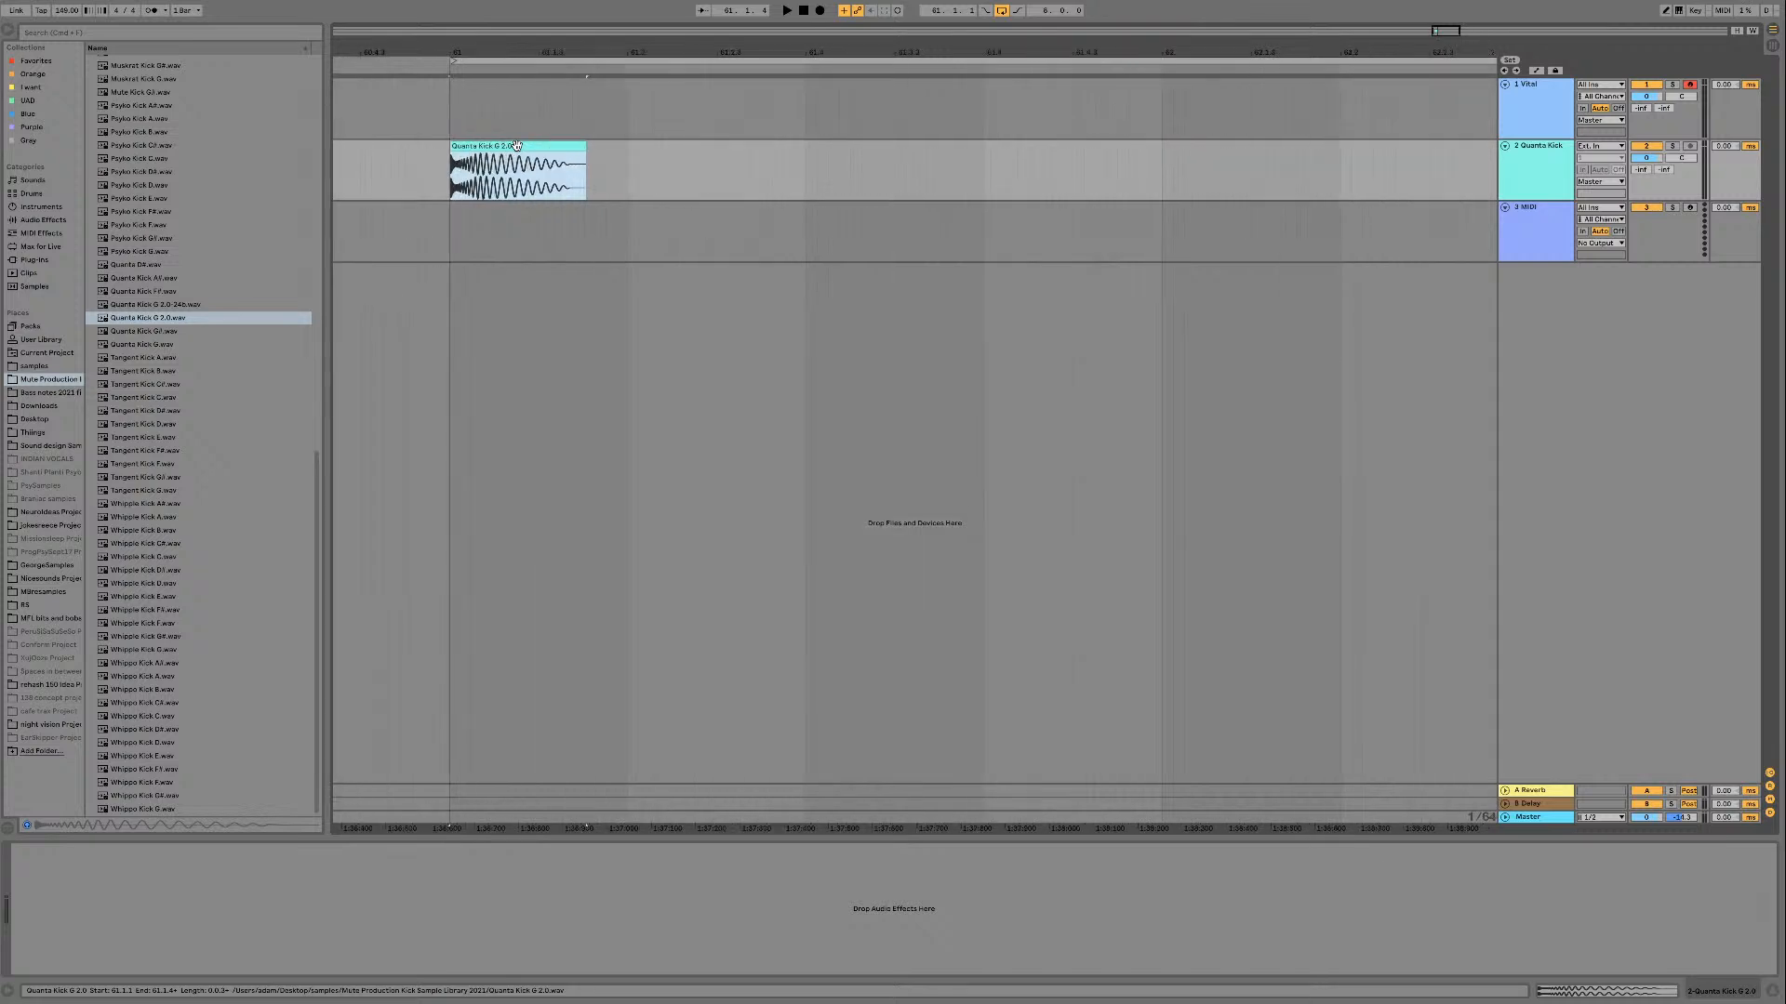
{"action": "left_click", "coordinate": [631, 169], "text": "shift"}
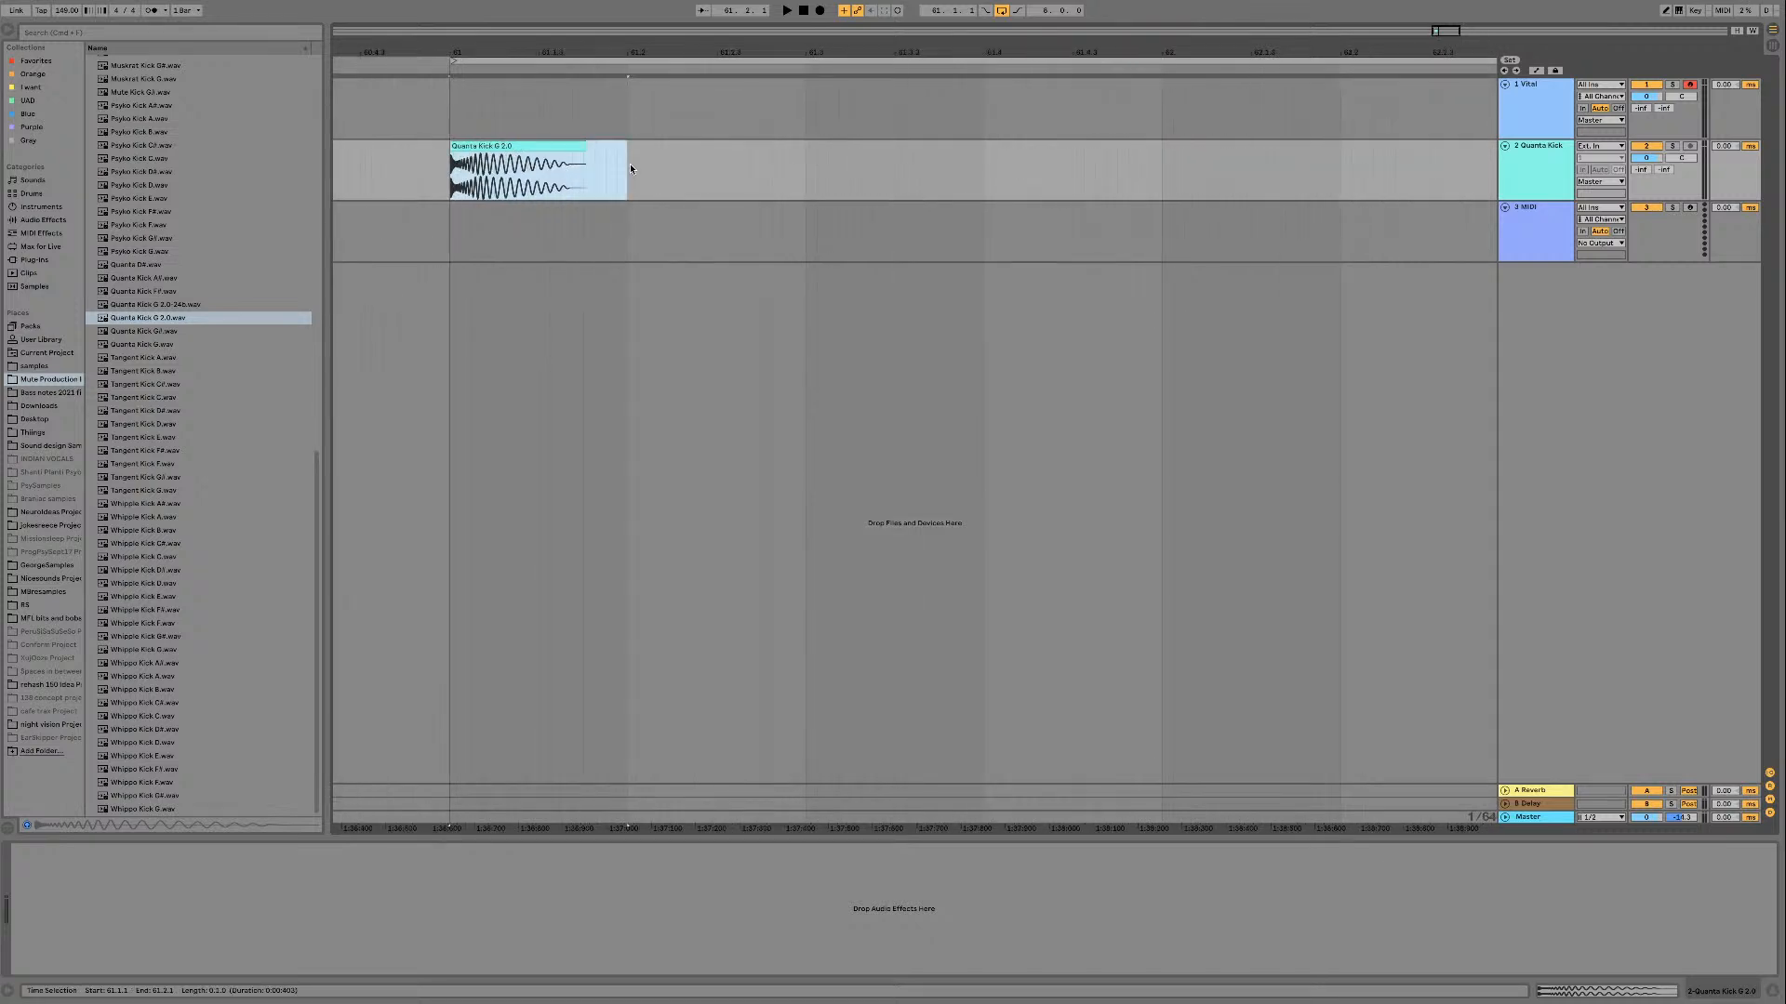
{"action": "key", "text": "super+l"}
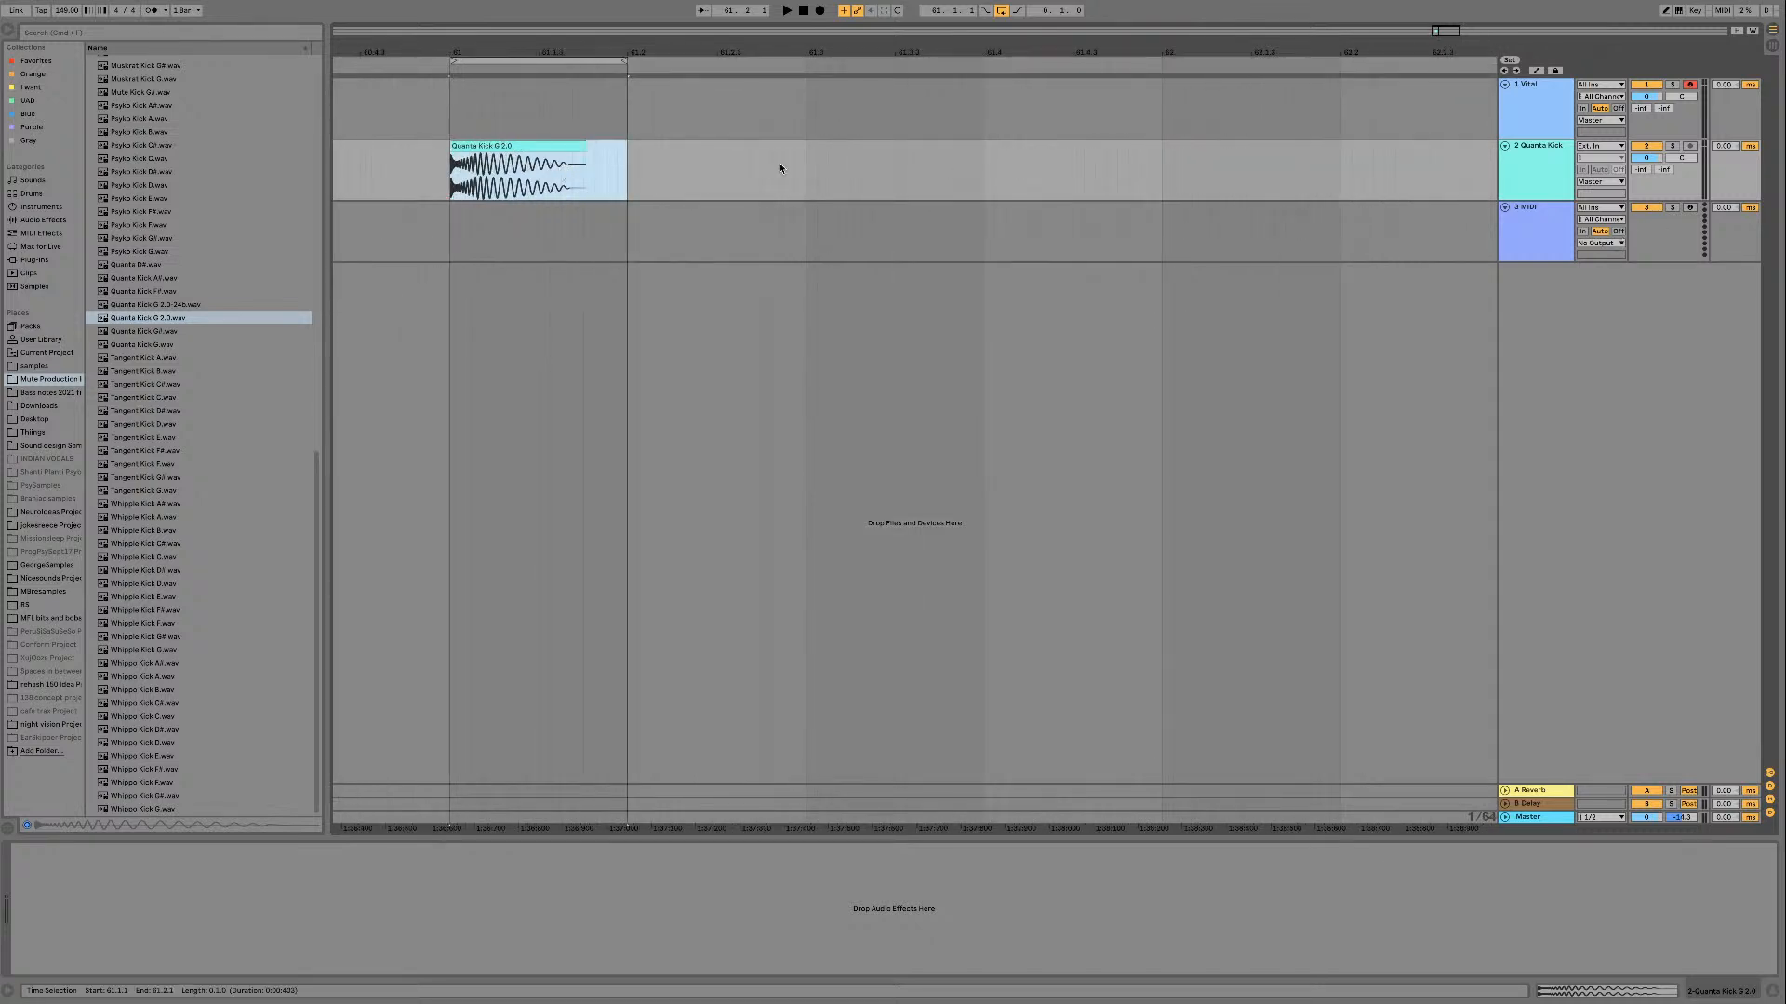
Step: Lower the kick clip's gain to -10.0 dB and play the loop
{"action": "double_click", "coordinate": [537, 147]}
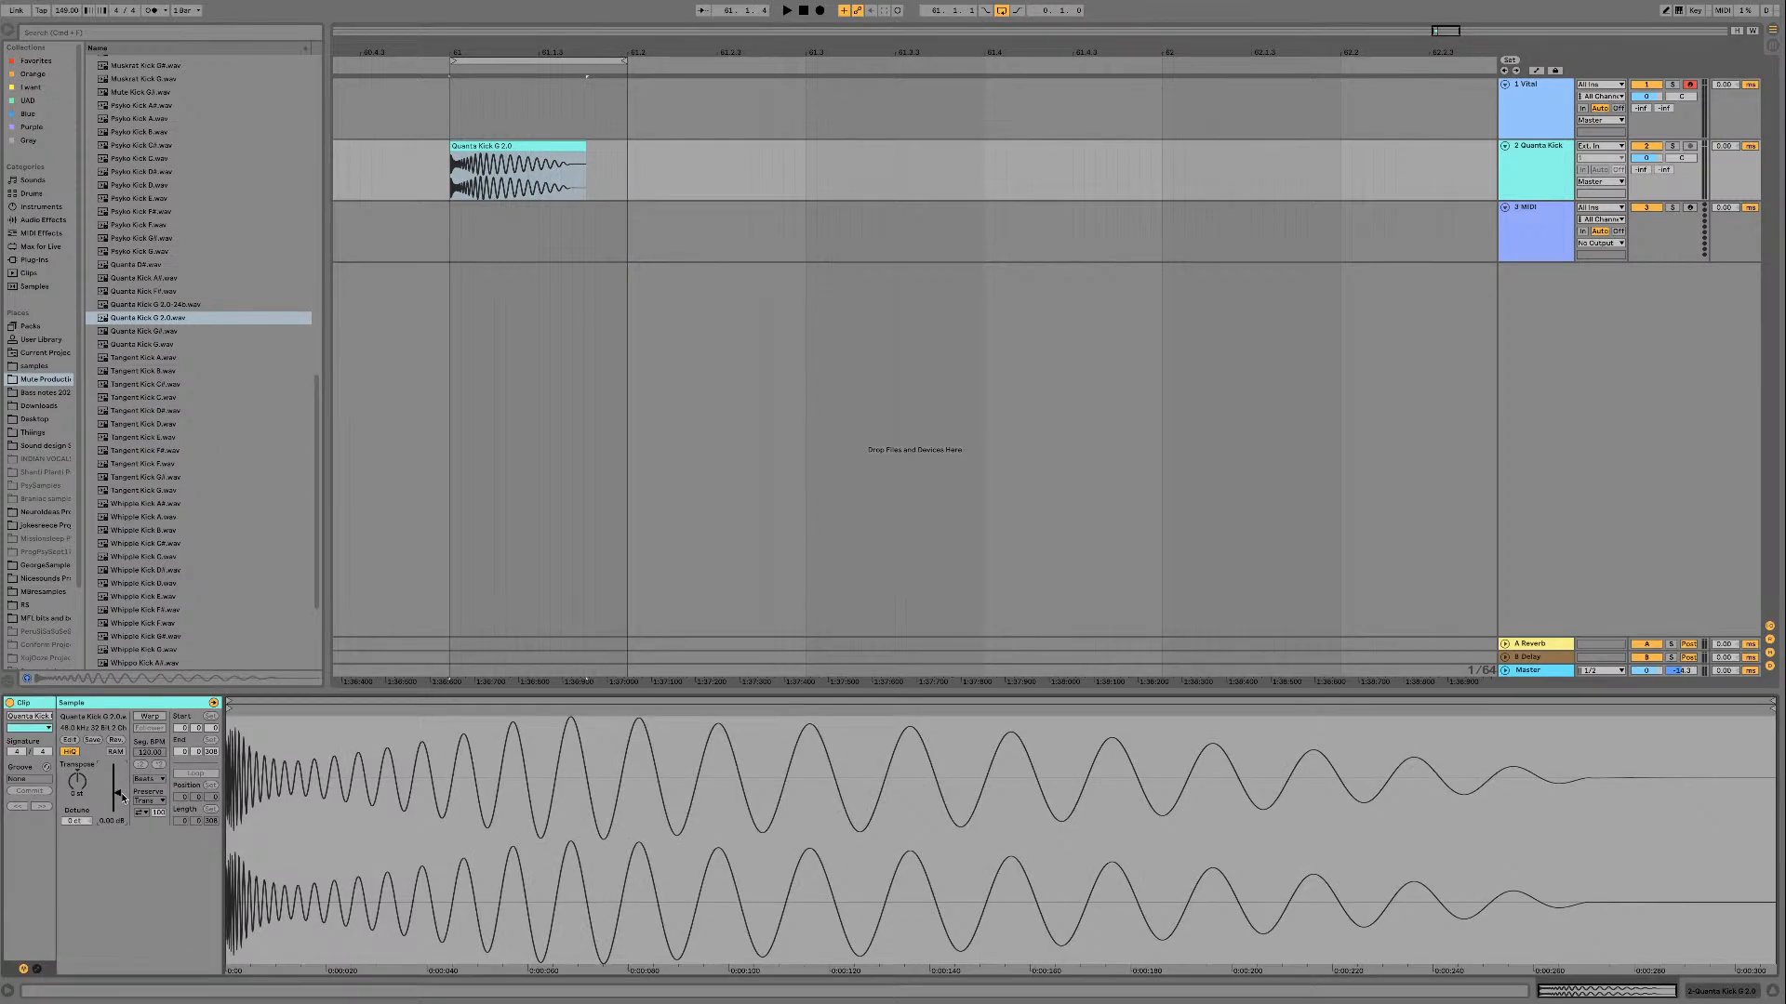
{"action": "left_click_drag", "start_coordinate": [122, 797], "coordinate": [122, 823]}
{"action": "key", "text": "space"}
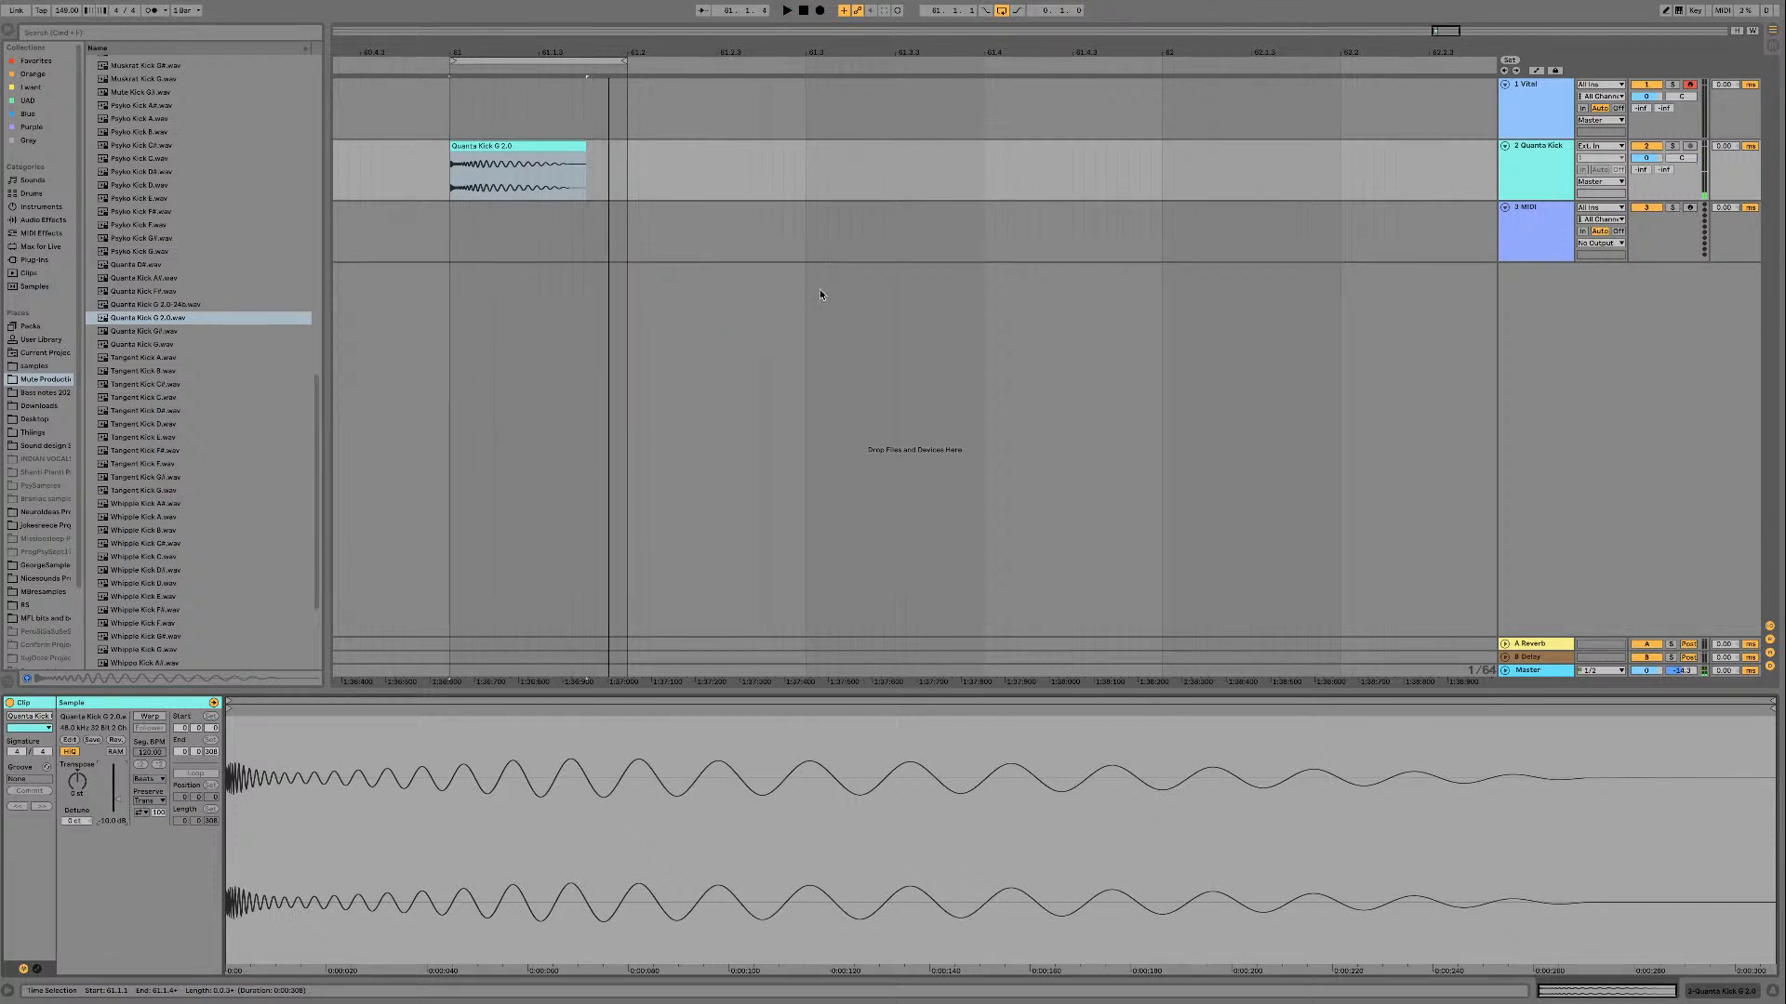
Step: Load Serum from the Purple collection onto the empty MIDI track below the kick
{"action": "left_click", "coordinate": [1528, 236]}
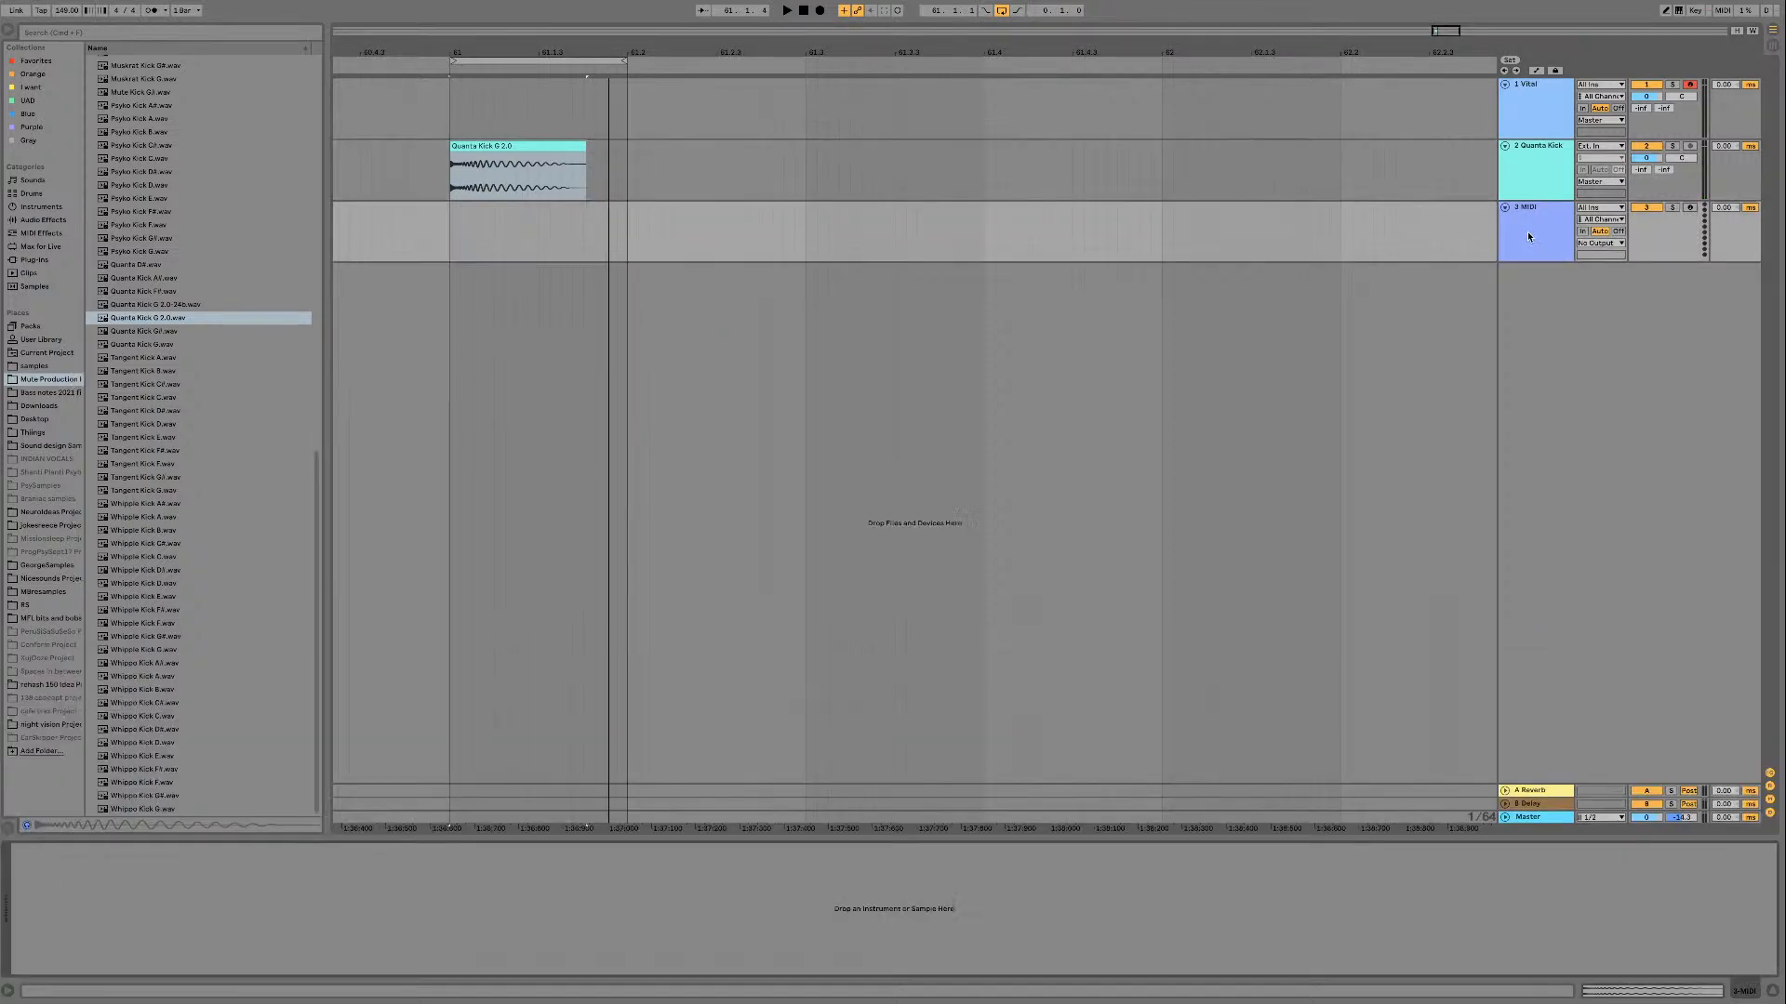
{"action": "left_click", "coordinate": [47, 127]}
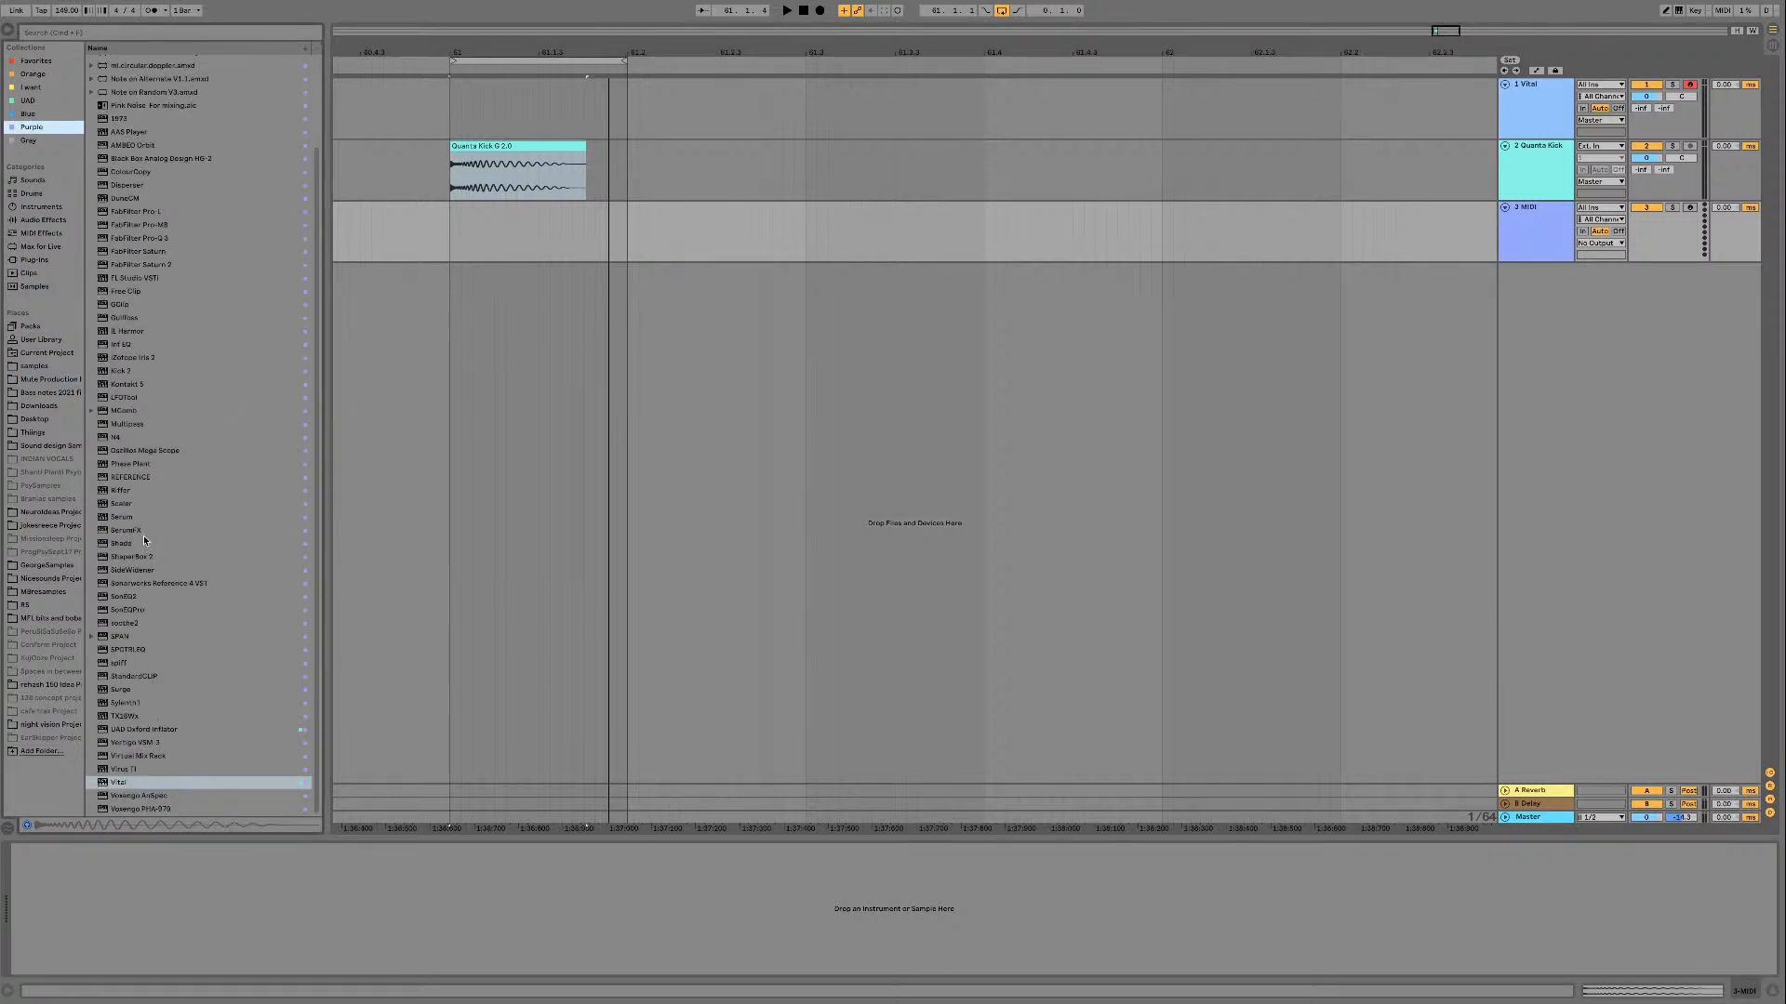
{"action": "left_click", "coordinate": [125, 517]}
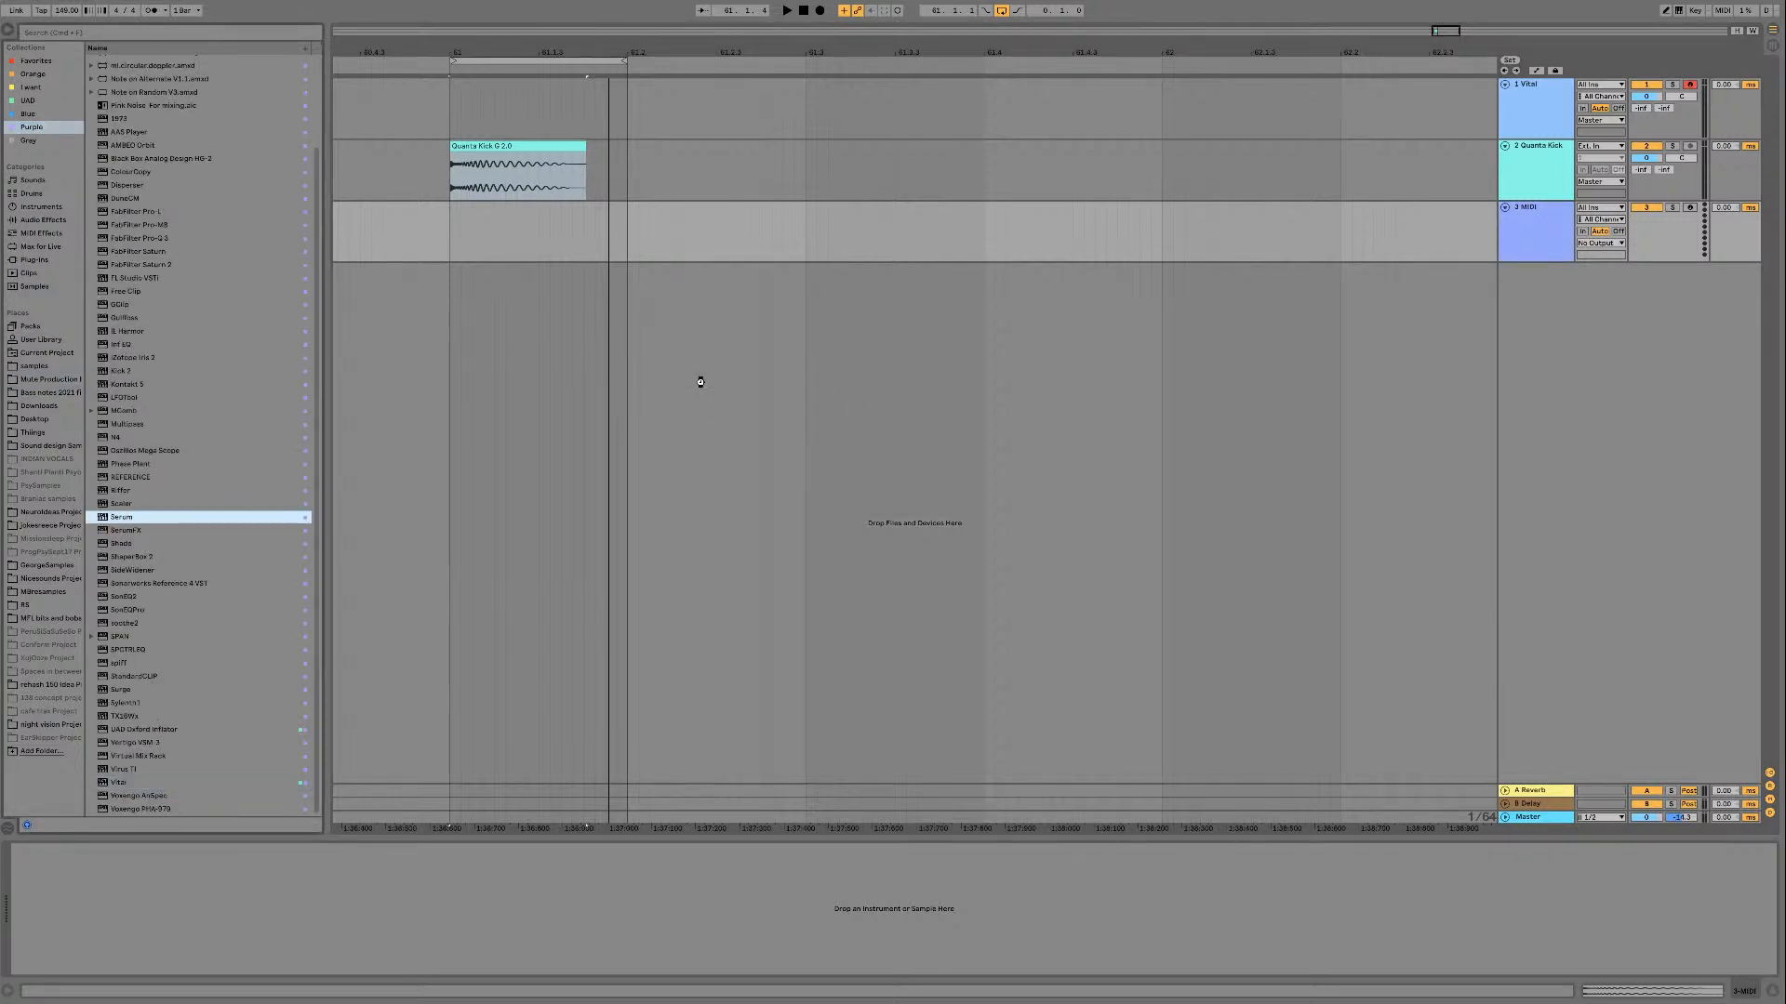
{"action": "key", "text": "Return"}
{"action": "left_click_drag", "start_coordinate": [738, 370], "coordinate": [963, 281]}
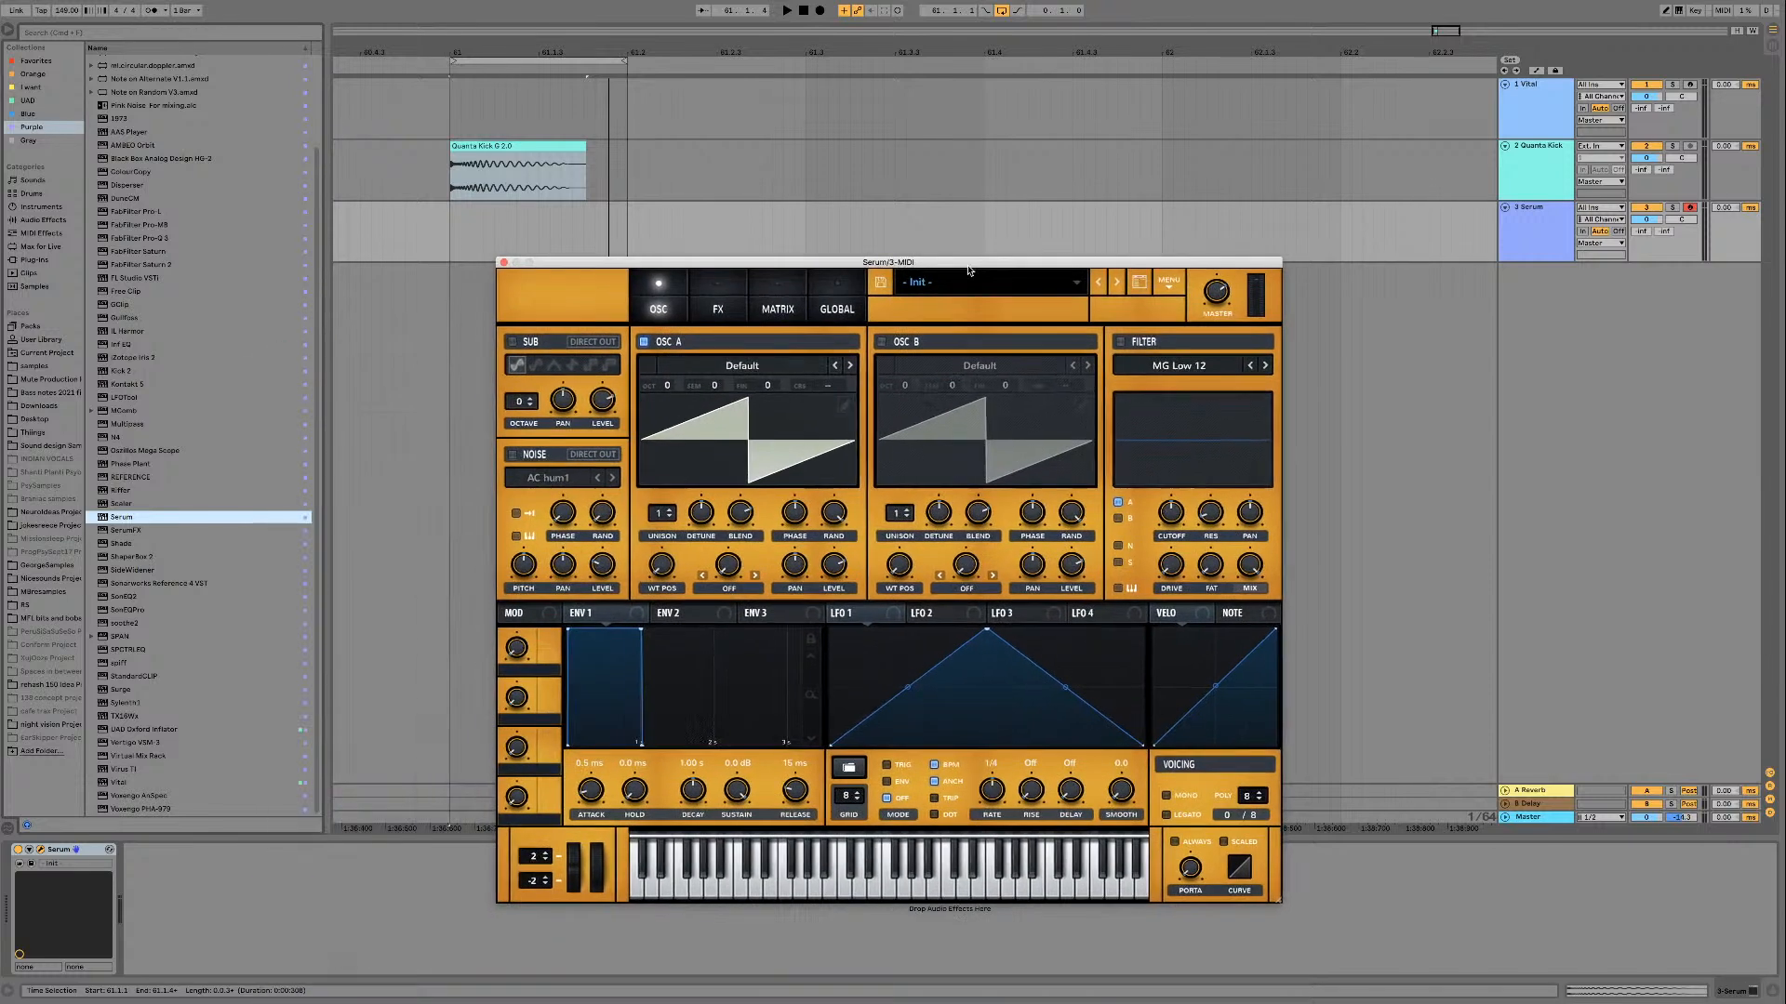
Step: Load the preset K3 Master Bass Dual Click from Serum's User preset folder
{"action": "left_click", "coordinate": [962, 281]}
{"action": "mouse_move", "coordinate": [1027, 314]}
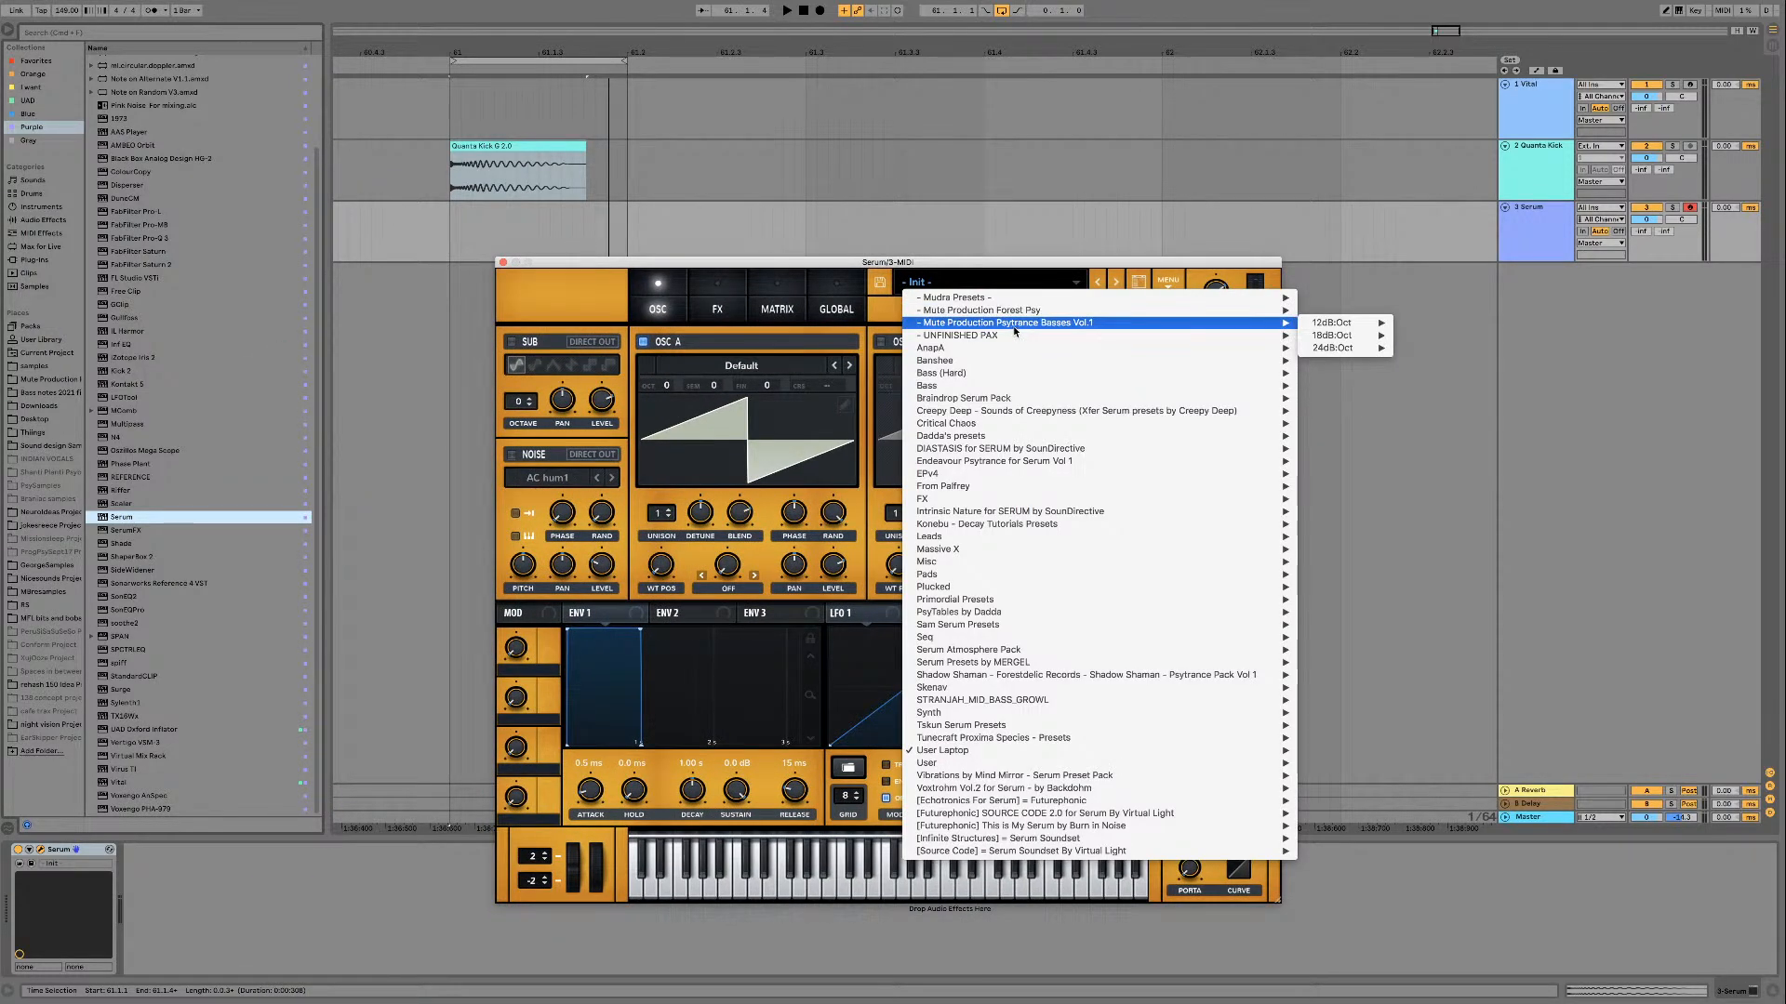
{"action": "mouse_move", "coordinate": [978, 751]}
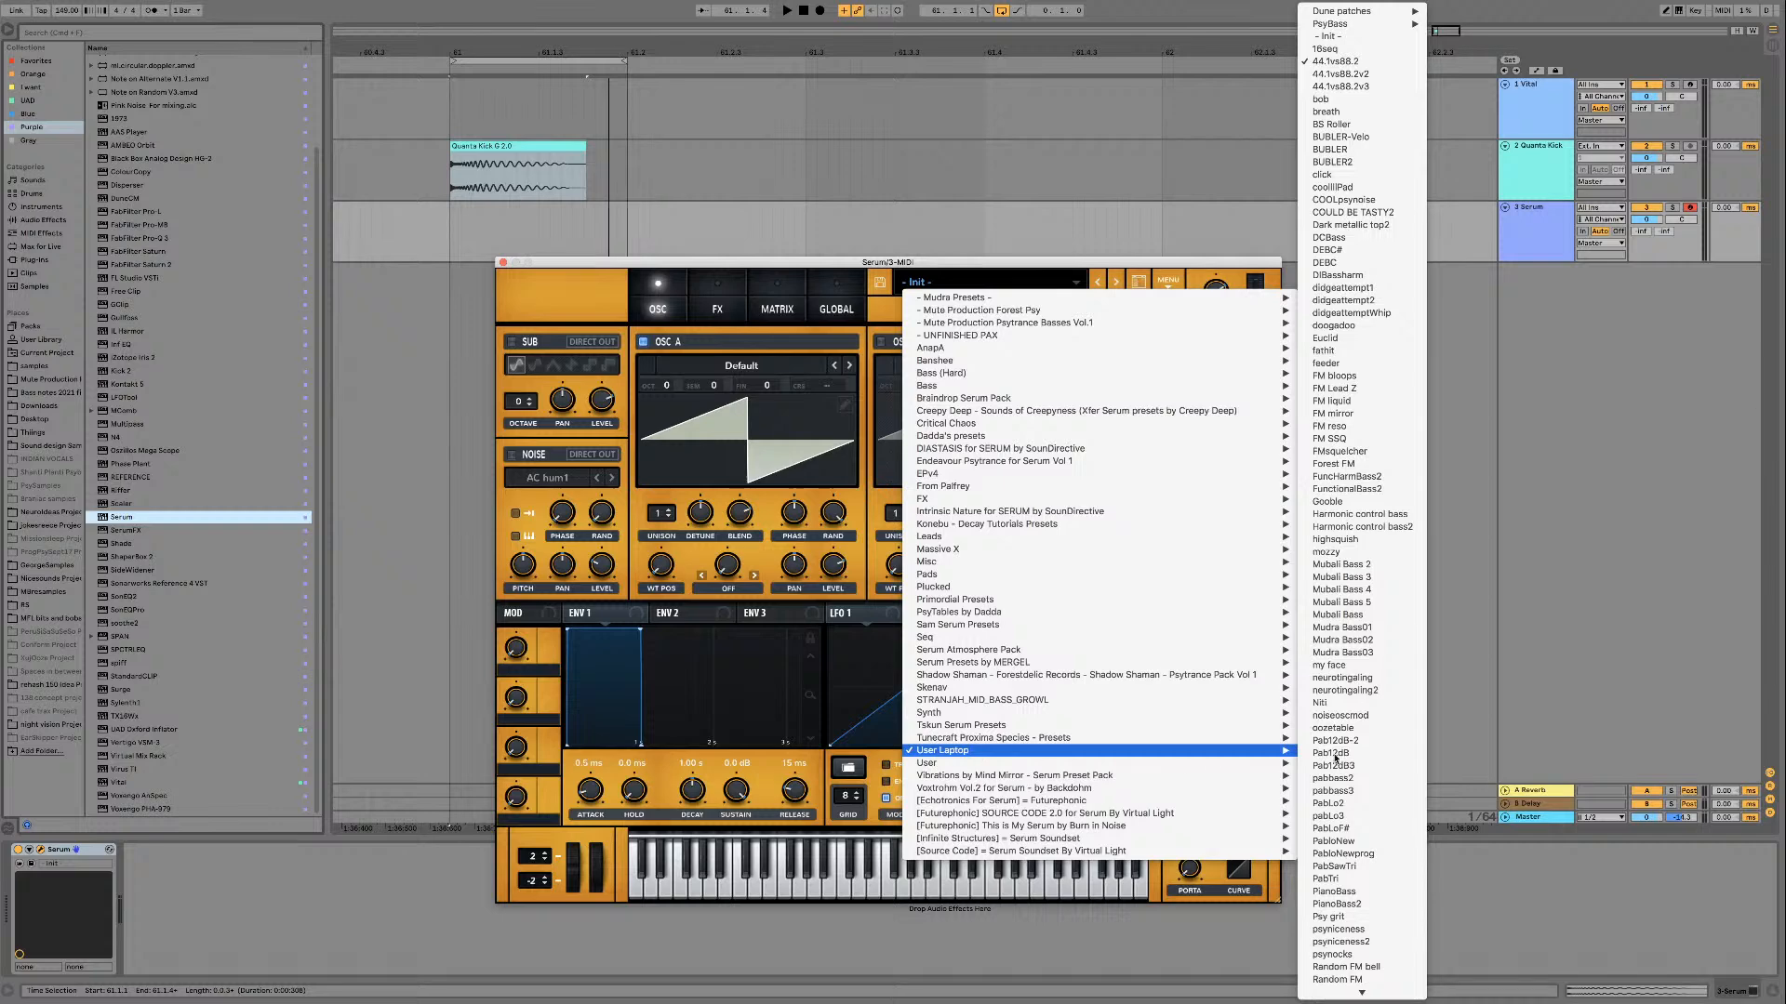
{"action": "scroll", "coordinate": [1395, 758], "scroll_direction": "down", "scroll_amount": 8}
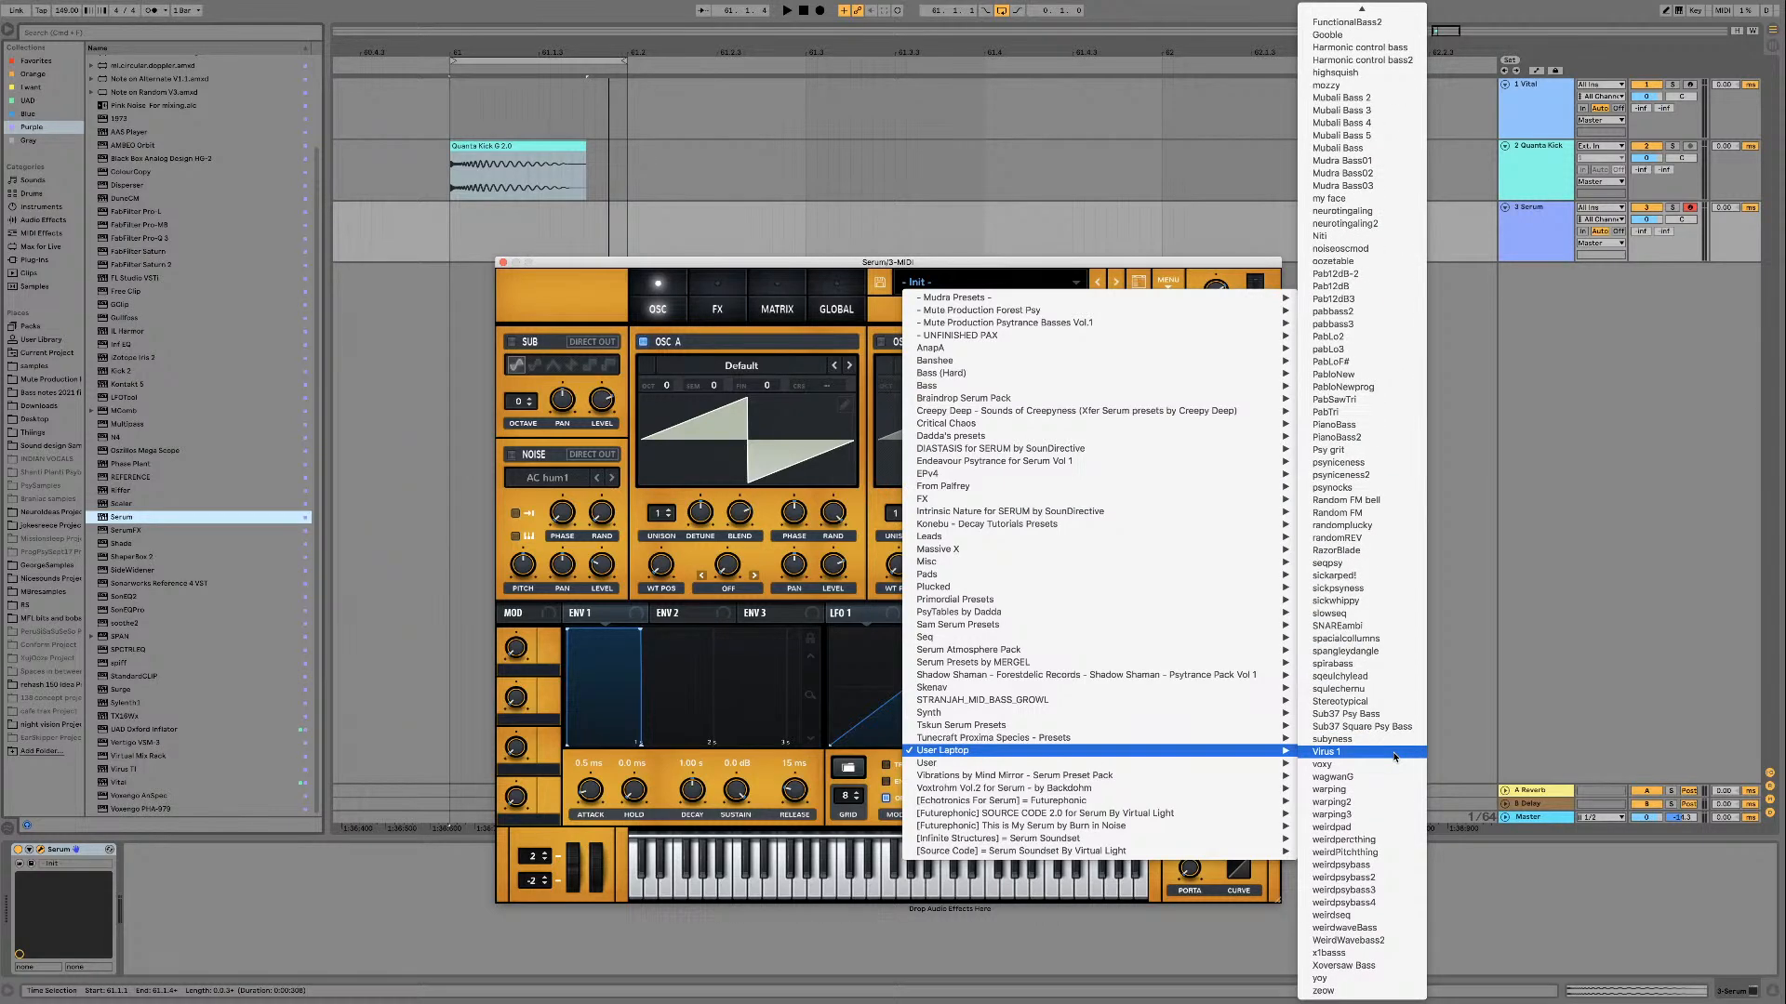
{"action": "mouse_move", "coordinate": [1119, 786]}
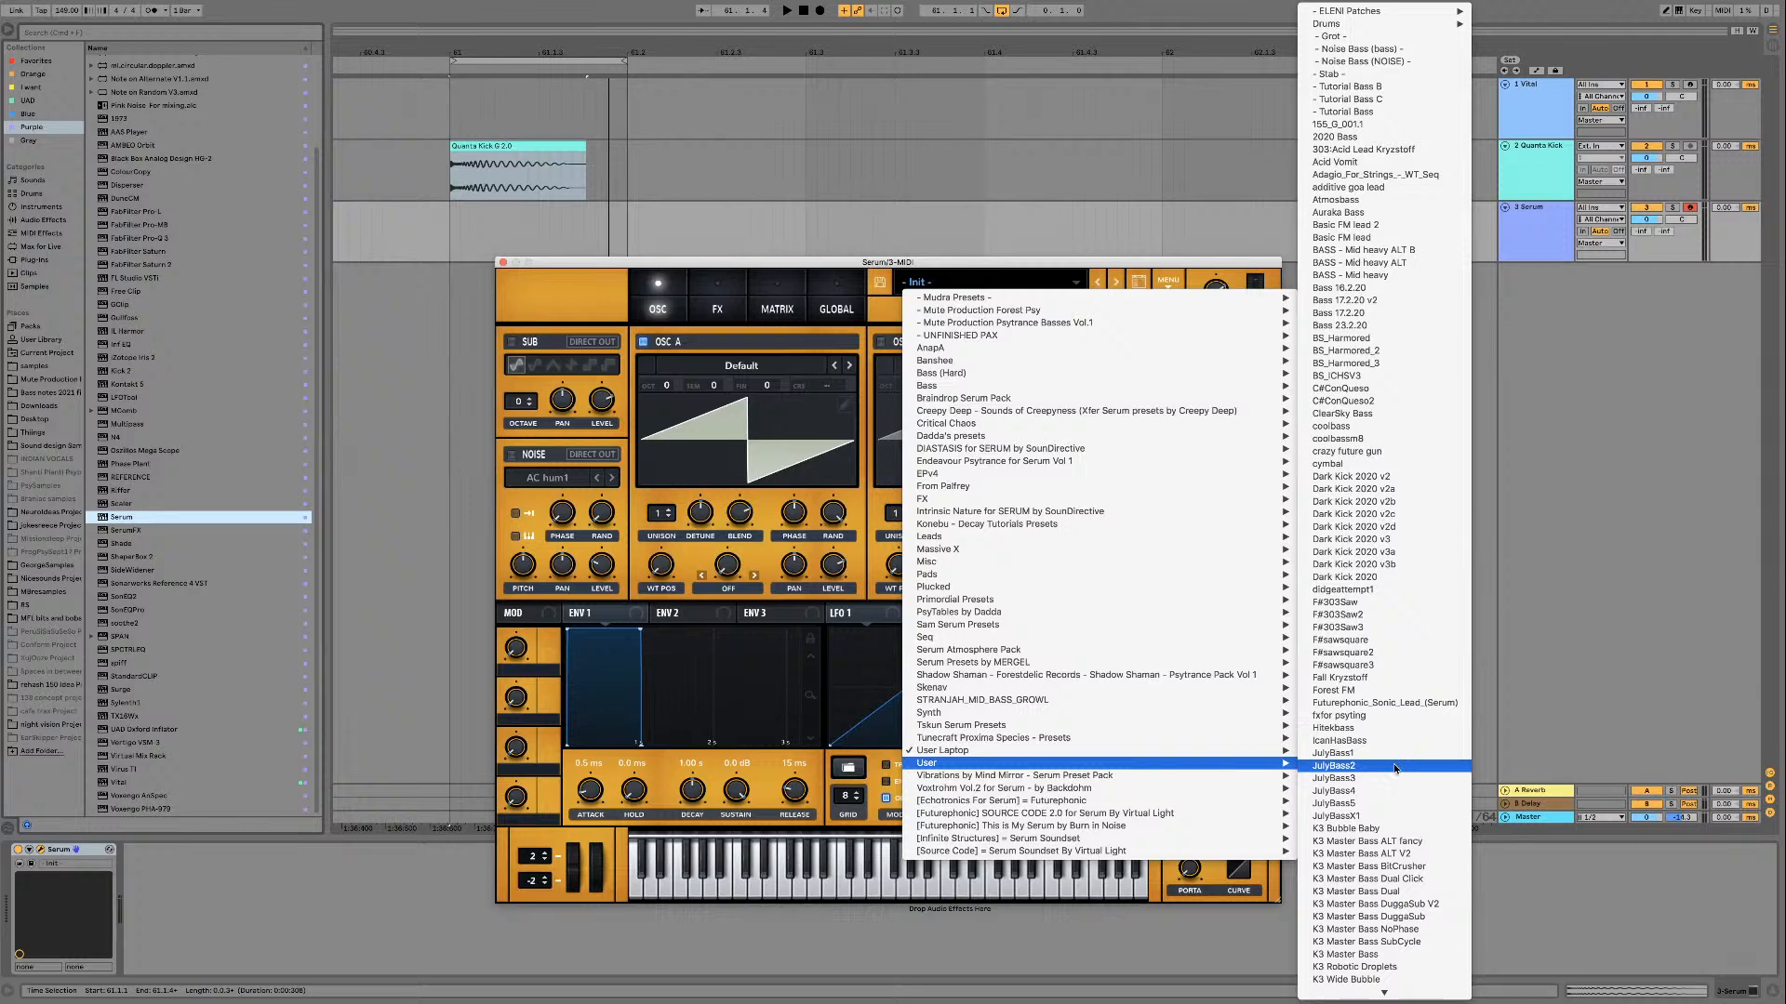
{"action": "scroll", "coordinate": [1395, 768], "scroll_direction": "down", "scroll_amount": 1}
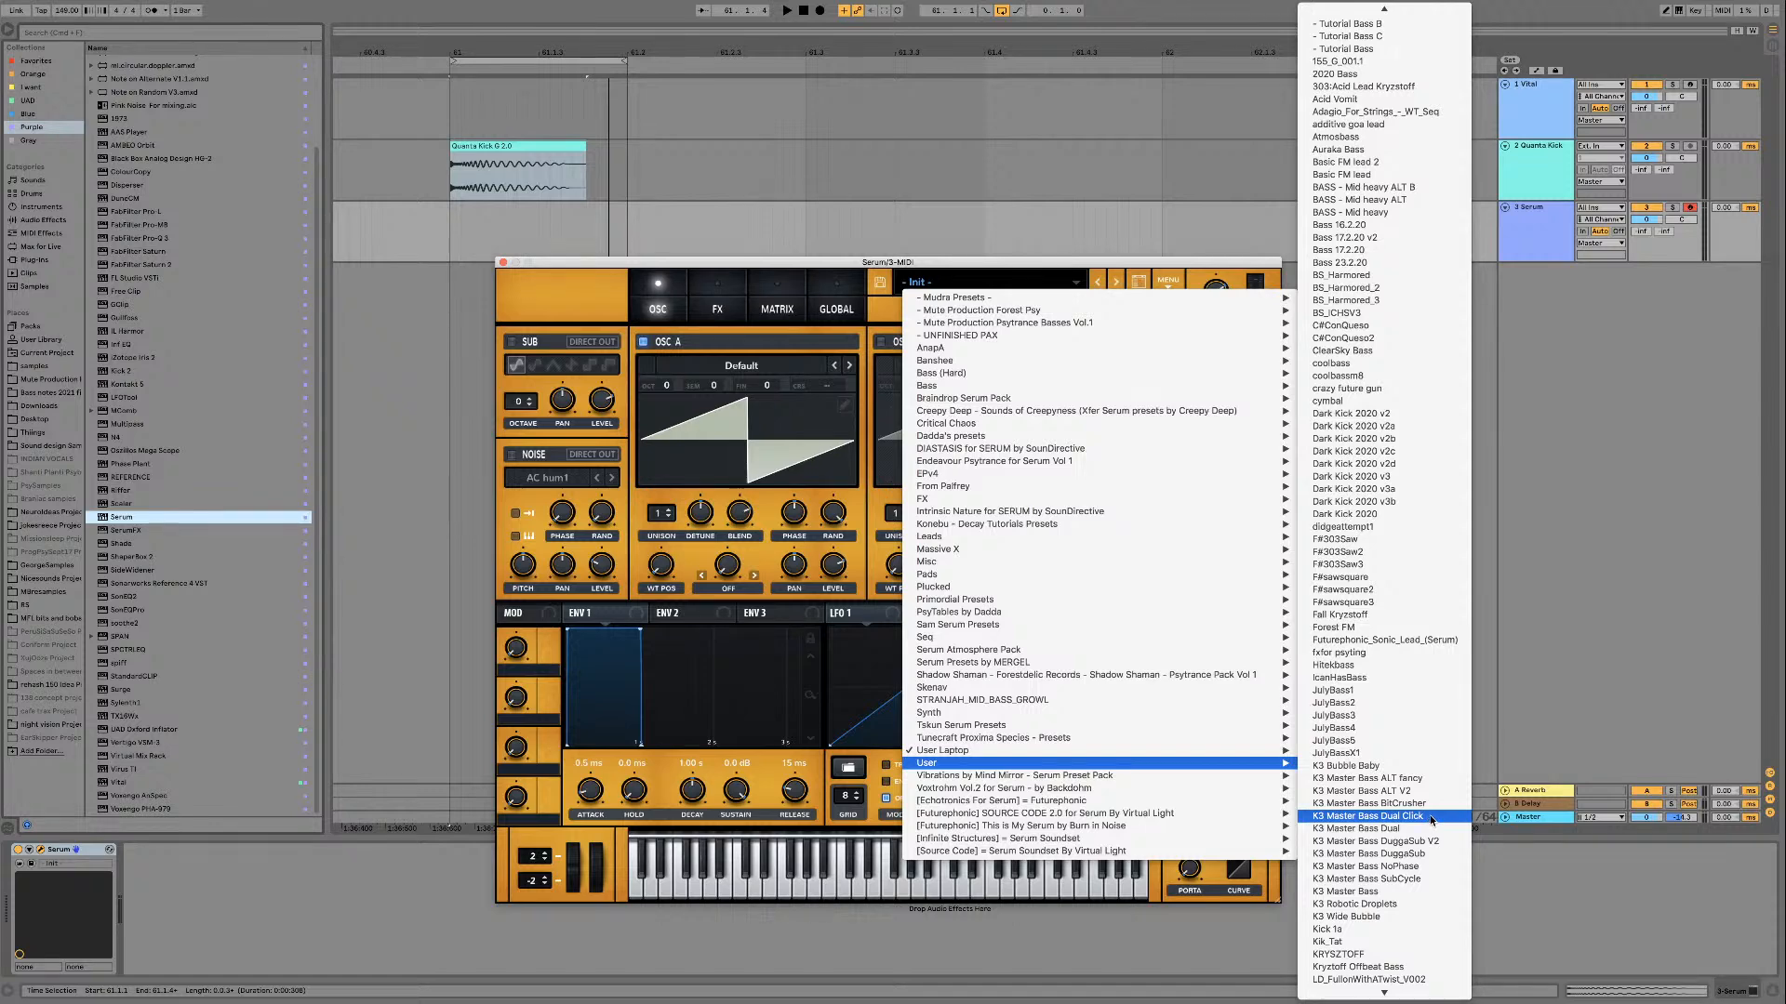
{"action": "left_click", "coordinate": [1432, 819]}
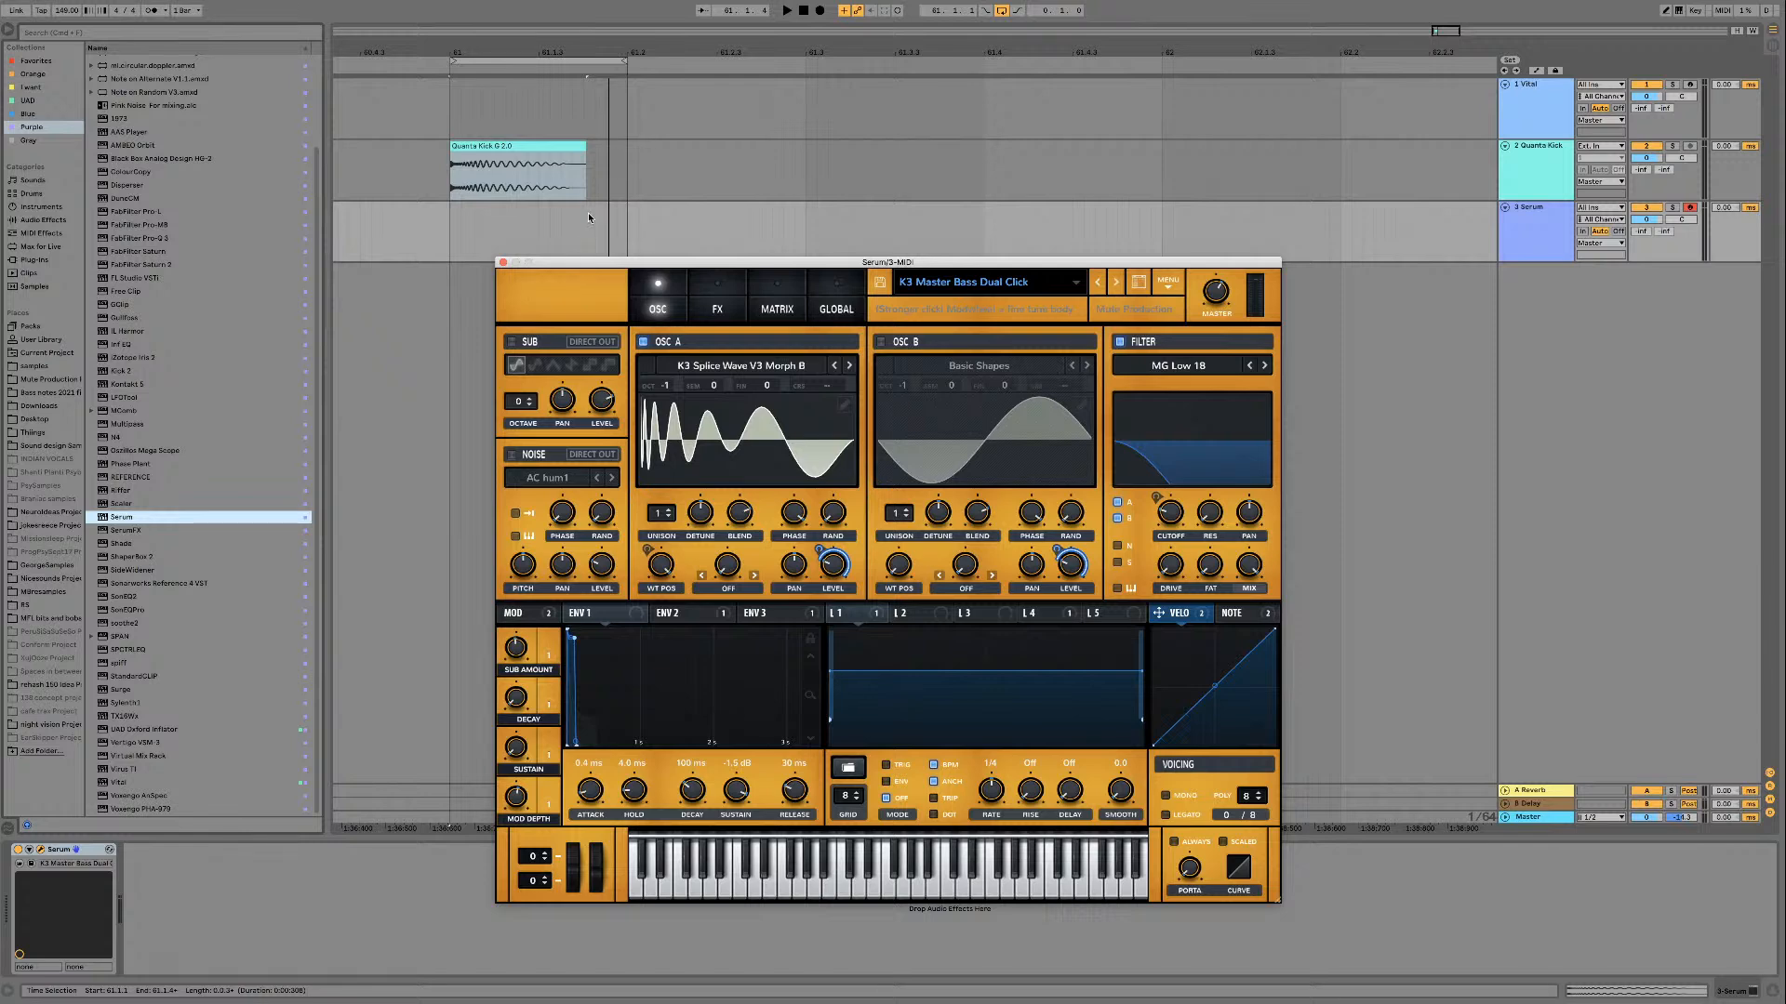
Step: Create an empty one-beat MIDI clip on the Serum track, aligned with the loop under the kick
{"action": "left_click_drag", "start_coordinate": [558, 266], "coordinate": [676, 260]}
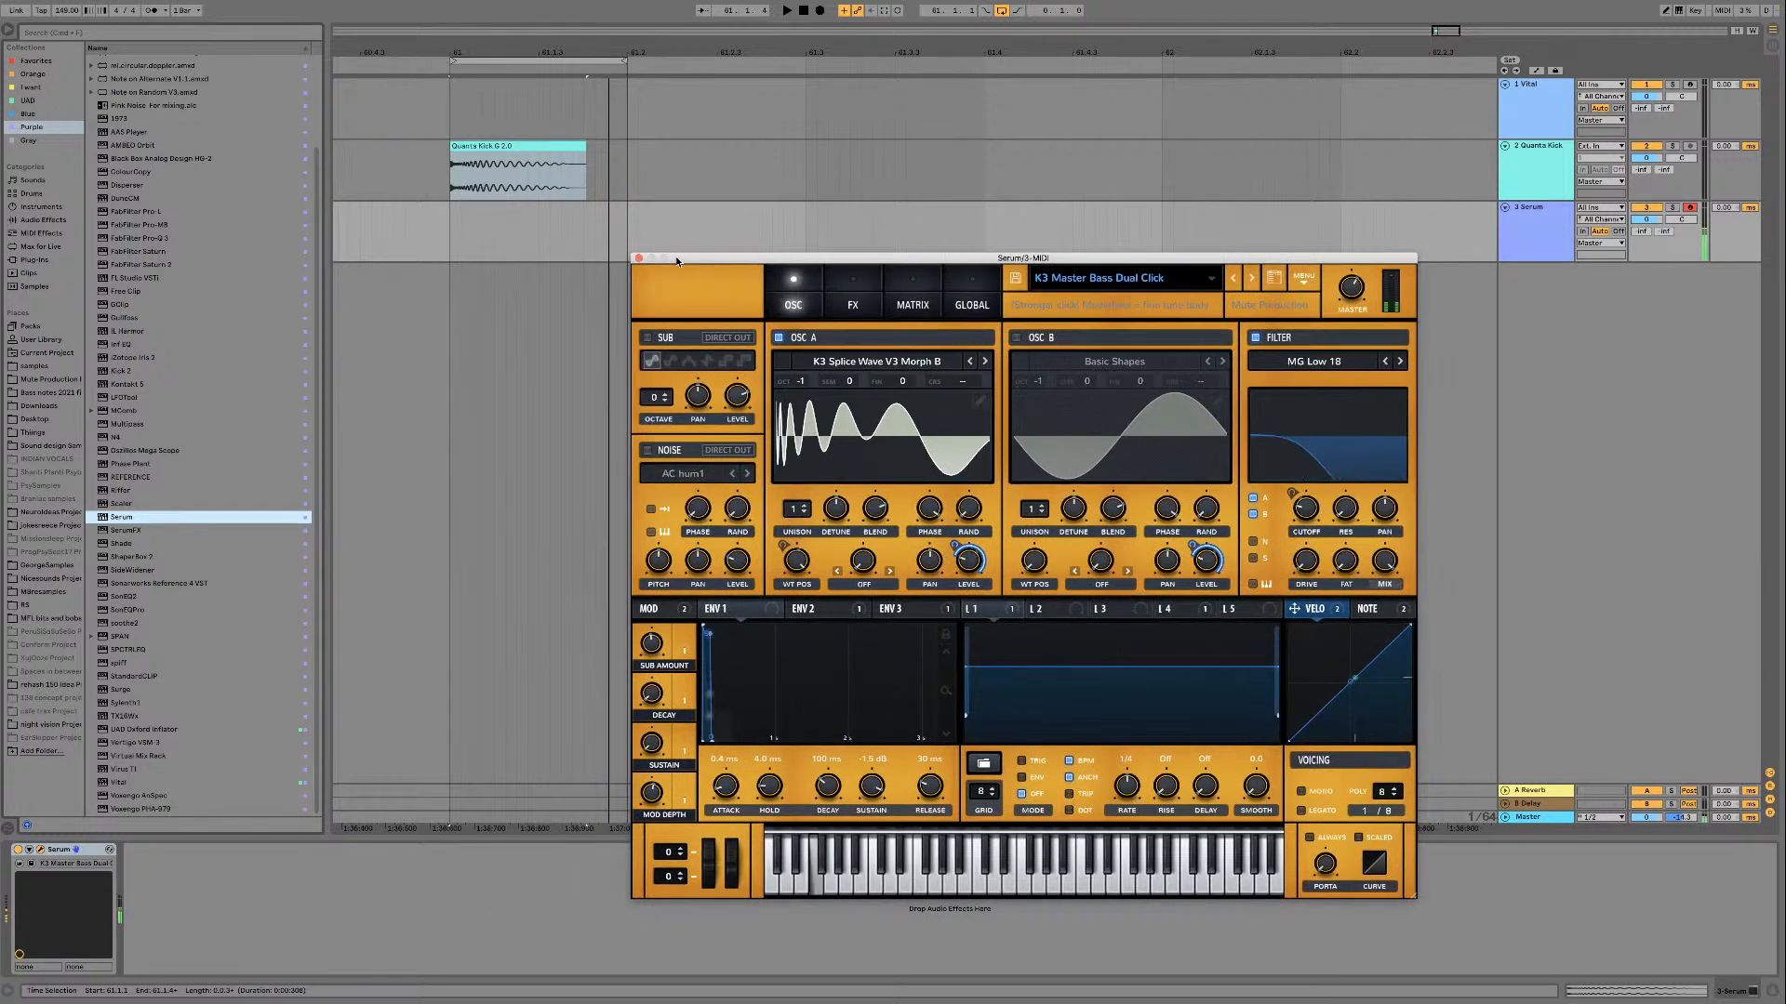
{"action": "left_click_drag", "start_coordinate": [465, 232], "coordinate": [637, 225]}
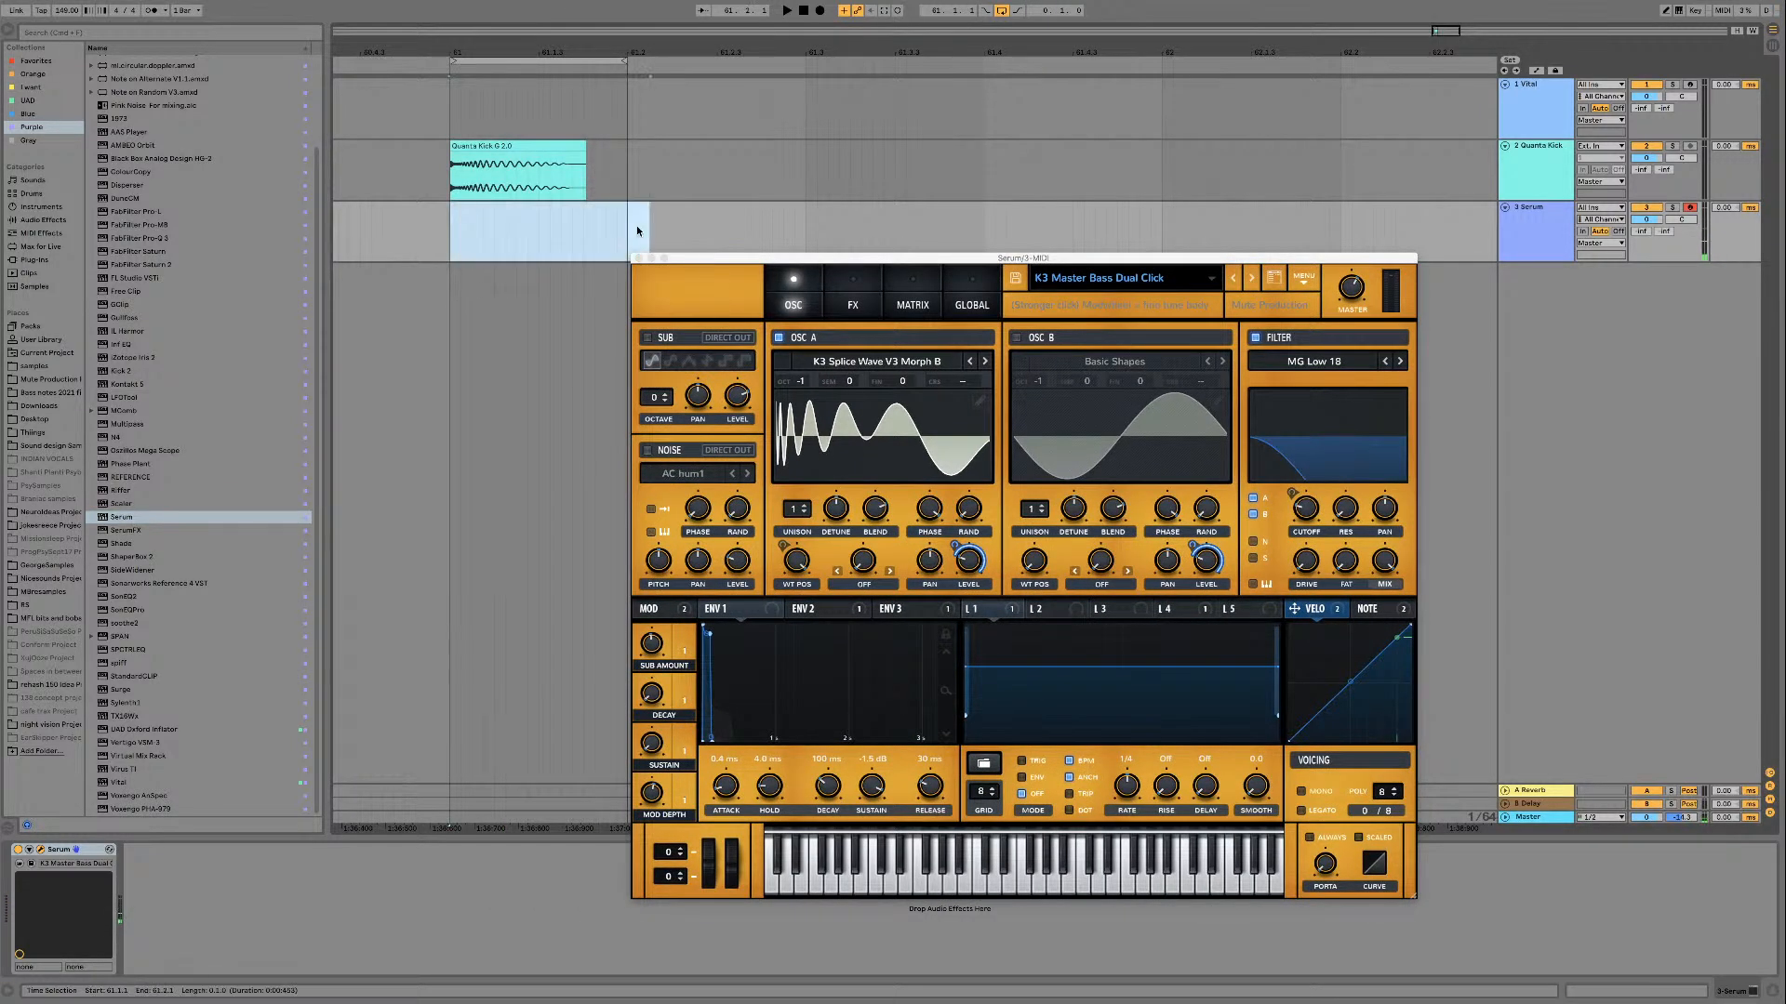
{"action": "key", "text": "super+shift+m"}
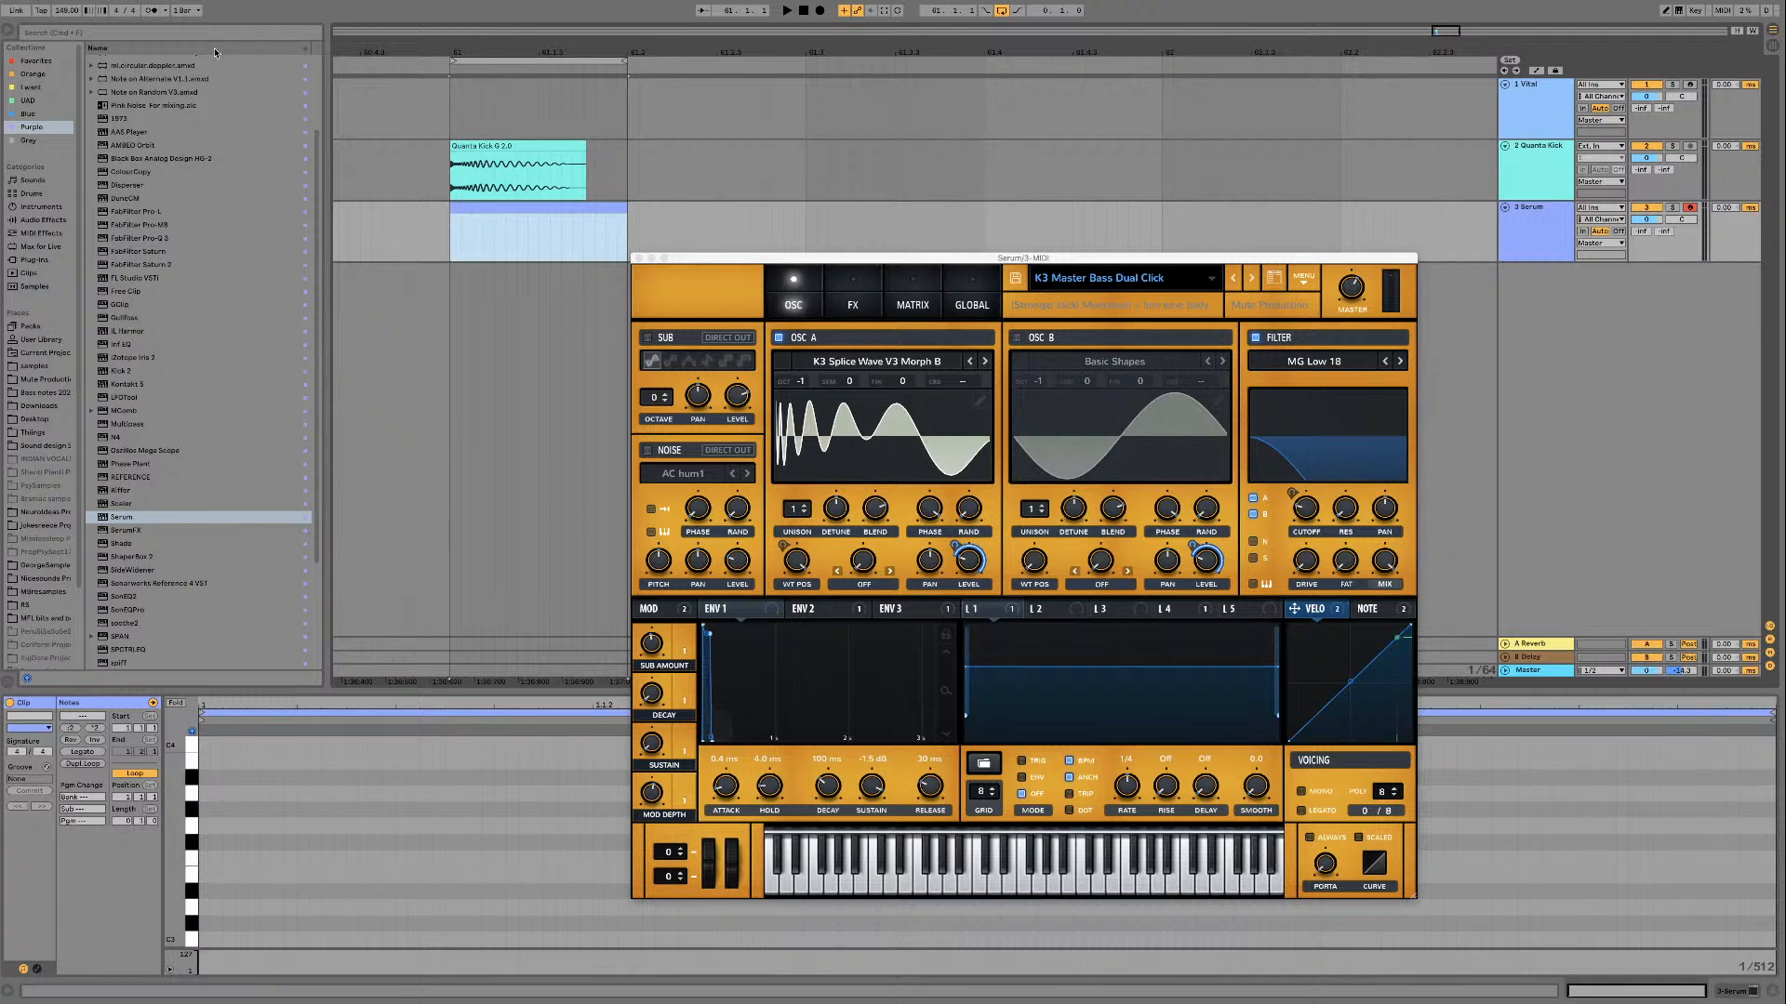
Step: Audition low bass notes on the clip's piano roll, working down to around A1
{"action": "left_click", "coordinate": [176, 703]}
{"action": "left_click", "coordinate": [176, 703]}
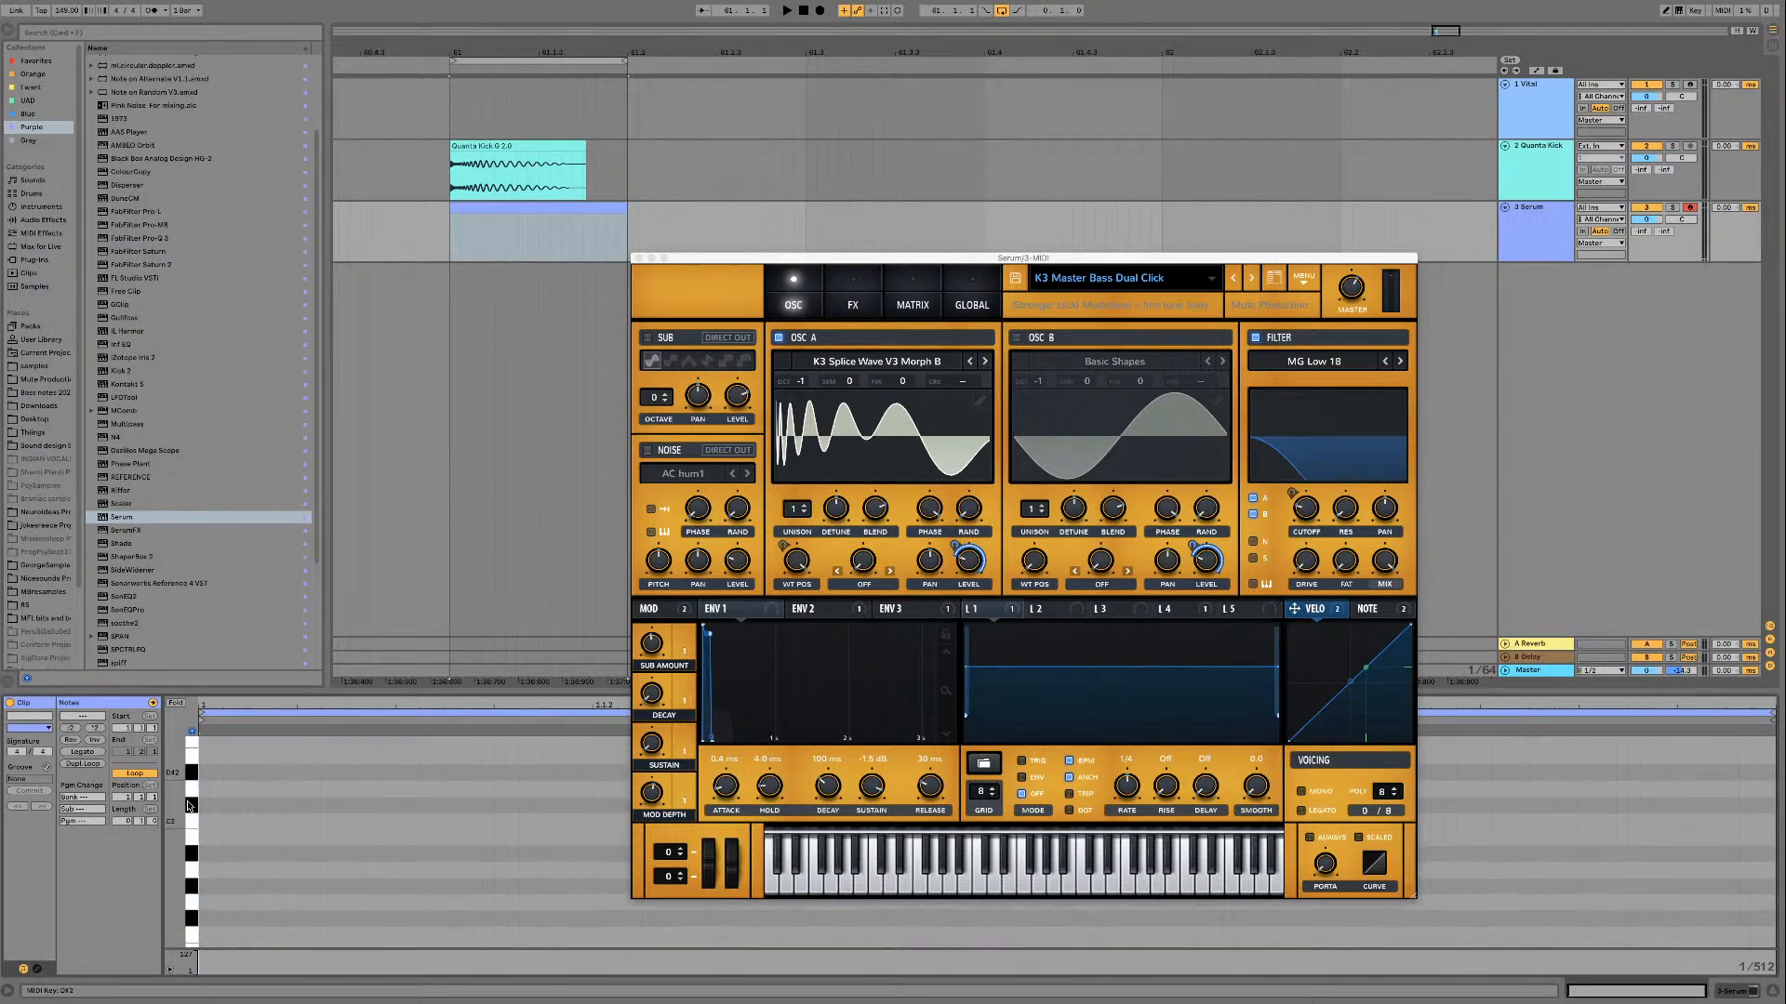
{"action": "left_click", "coordinate": [191, 801]}
{"action": "left_click", "coordinate": [193, 834]}
{"action": "left_click", "coordinate": [191, 865]}
{"action": "scroll", "coordinate": [192, 866], "scroll_direction": "down", "scroll_amount": 1}
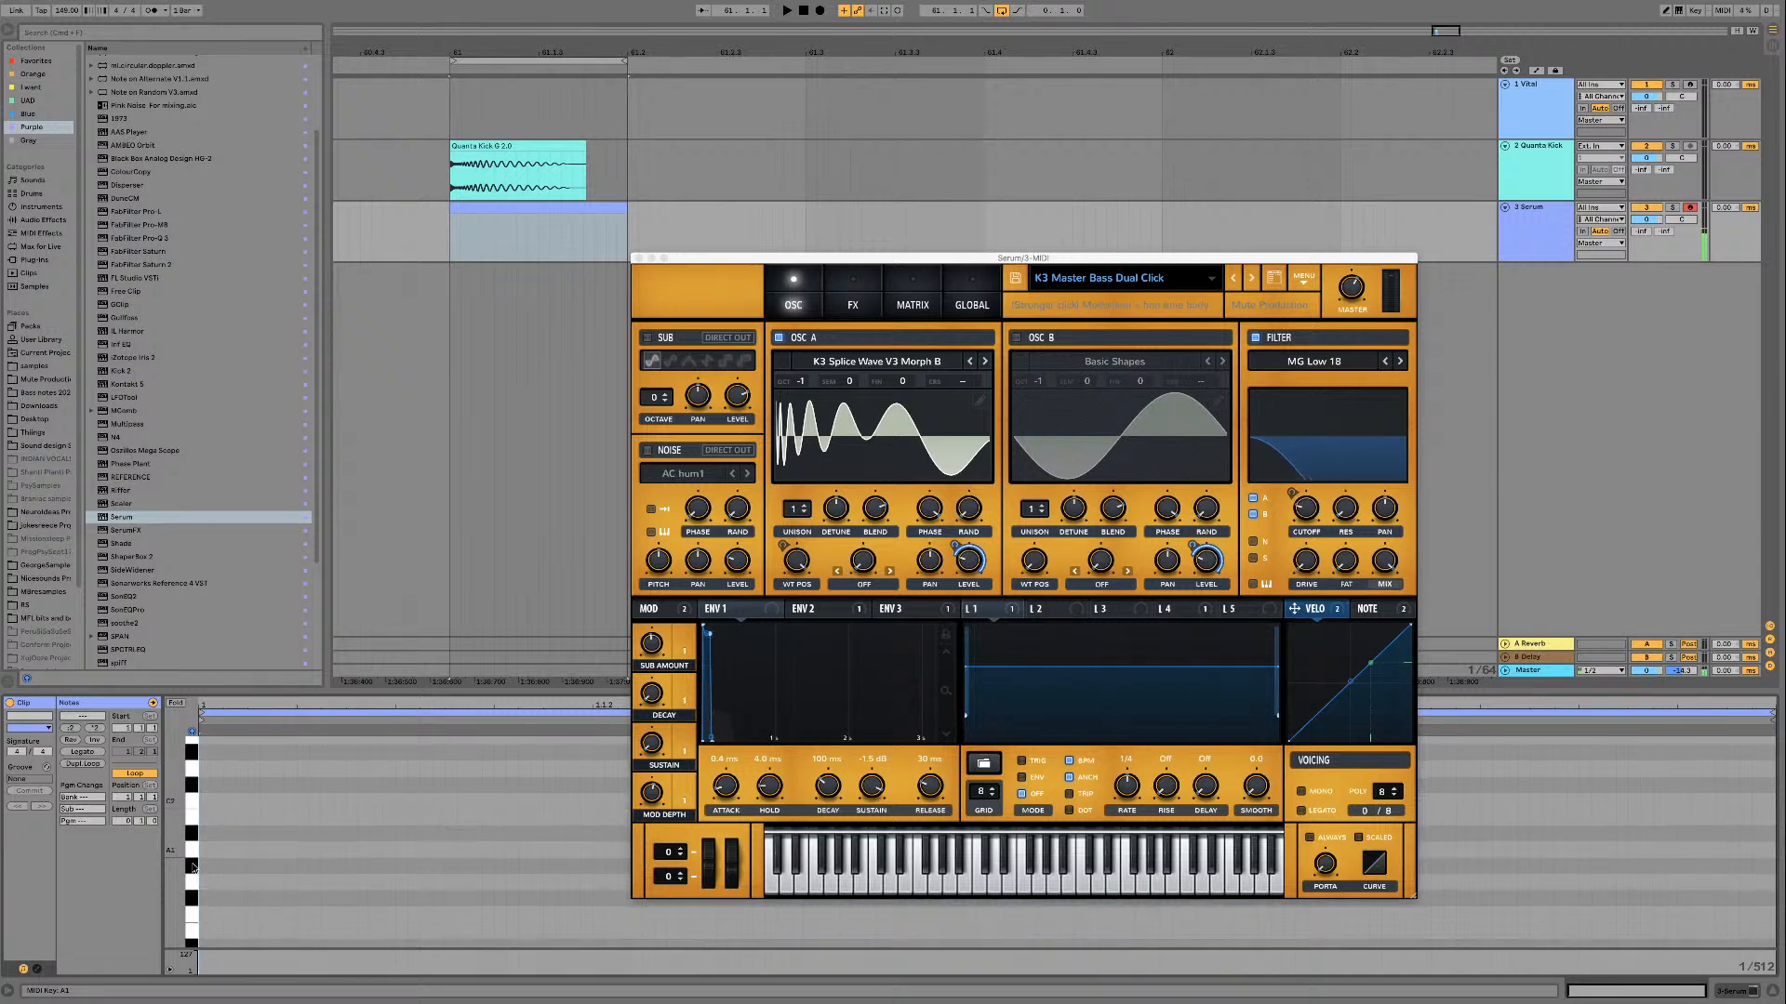
{"action": "left_click", "coordinate": [192, 867]}
{"action": "left_click", "coordinate": [193, 858]}
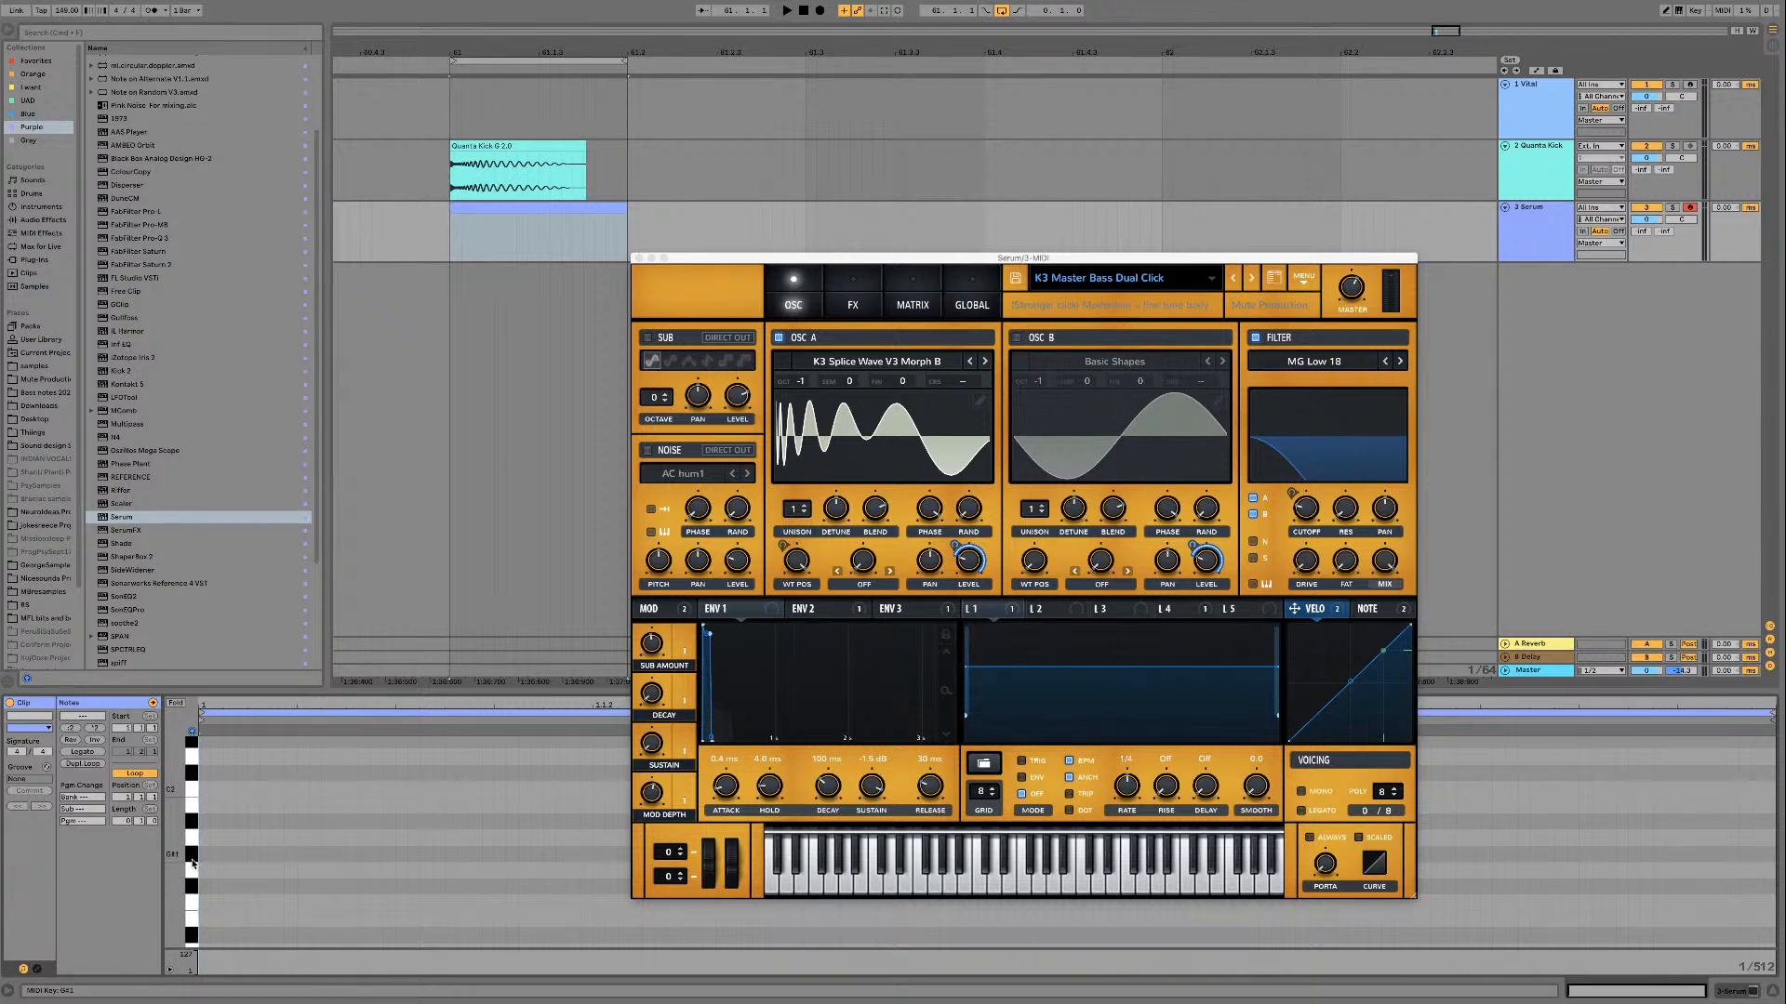
Step: Set the note grid to 1/16 and fill the beat with four consecutive A1 notes
{"action": "right_click", "coordinate": [249, 840]}
{"action": "left_click", "coordinate": [345, 787]}
{"action": "double_click", "coordinate": [266, 841]}
{"action": "key", "text": "super+d"}
{"action": "key", "text": "super+d"}
{"action": "key", "text": "super+d"}
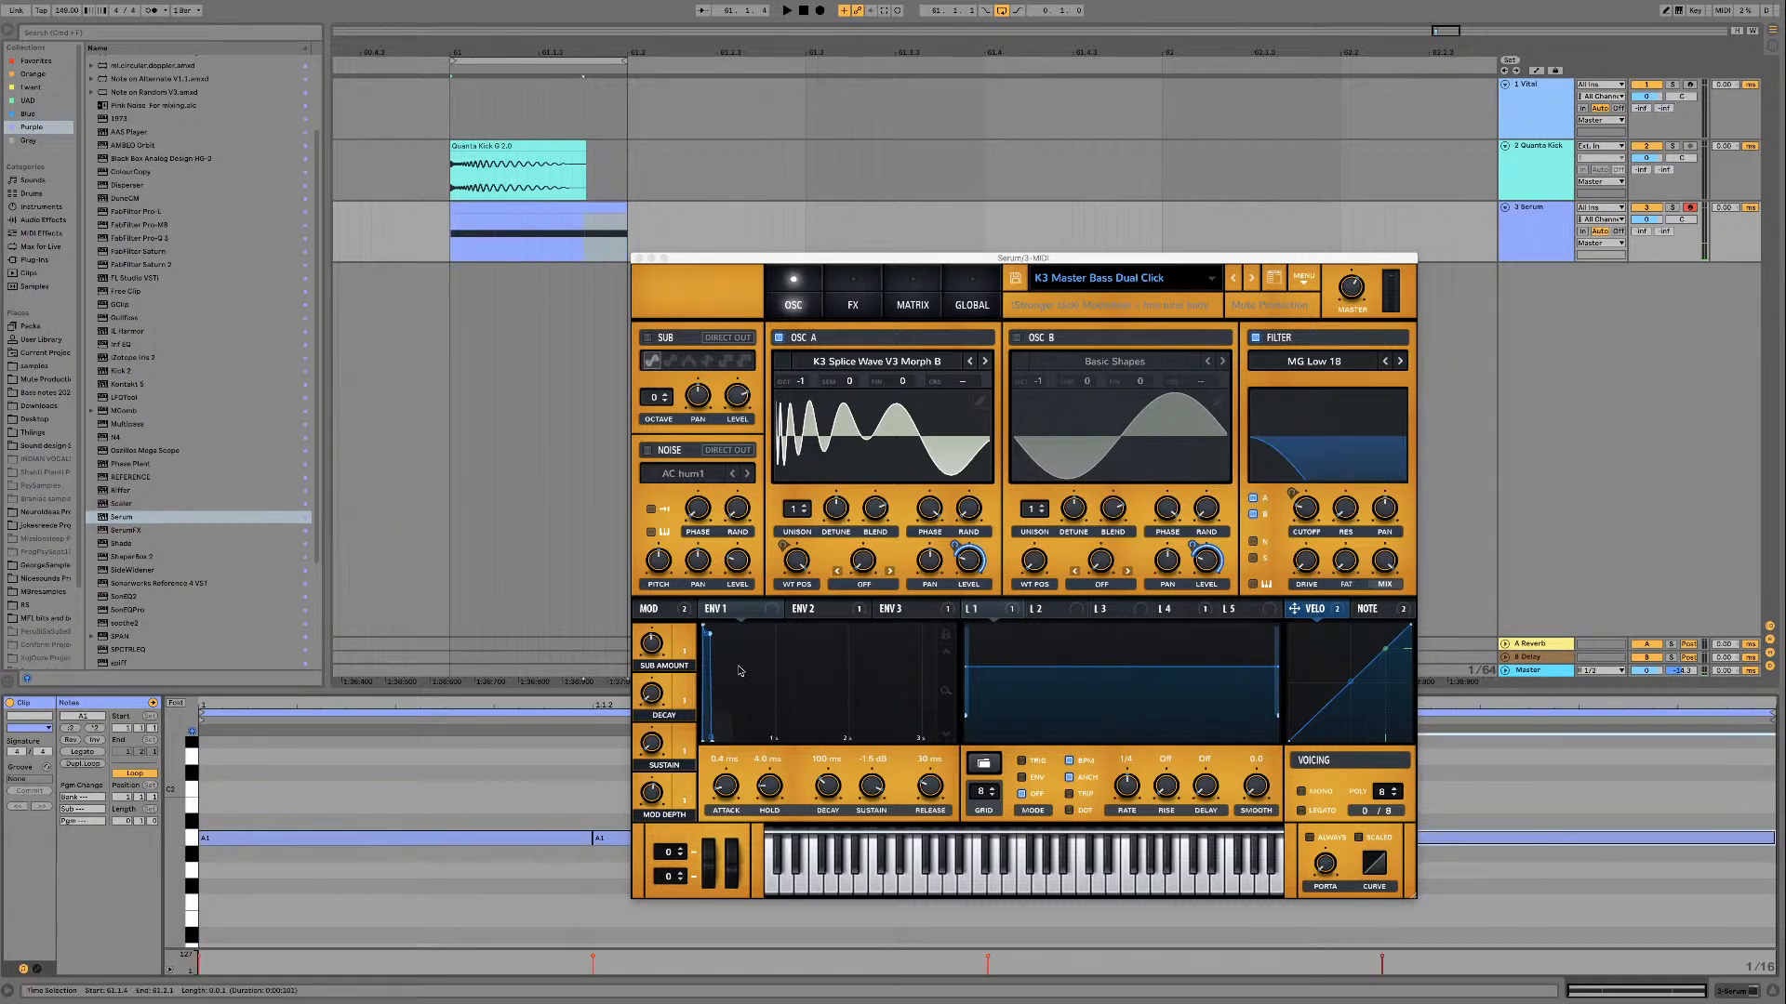
Step: Delete the first A1 note under the kick and slightly shorten the remaining three, leaving small gaps between them
{"action": "left_click_drag", "start_coordinate": [685, 261], "coordinate": [755, 136]}
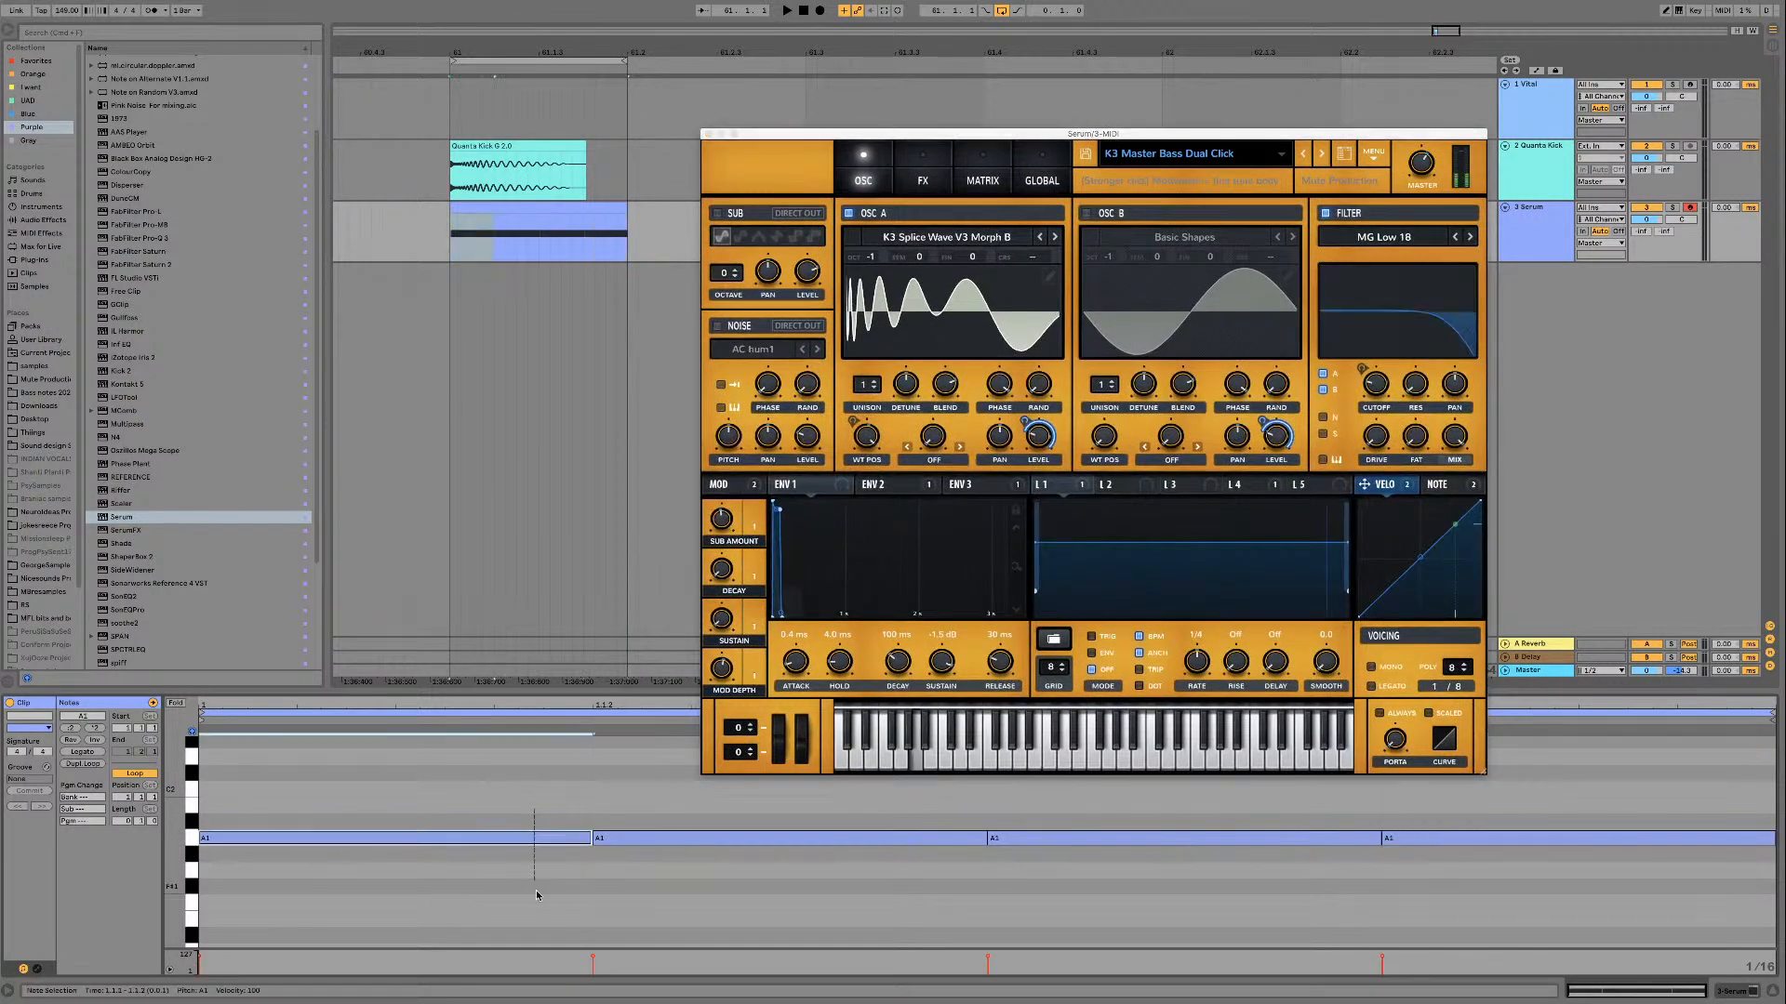
{"action": "key", "text": "Delete"}
{"action": "left_click", "coordinate": [177, 843]}
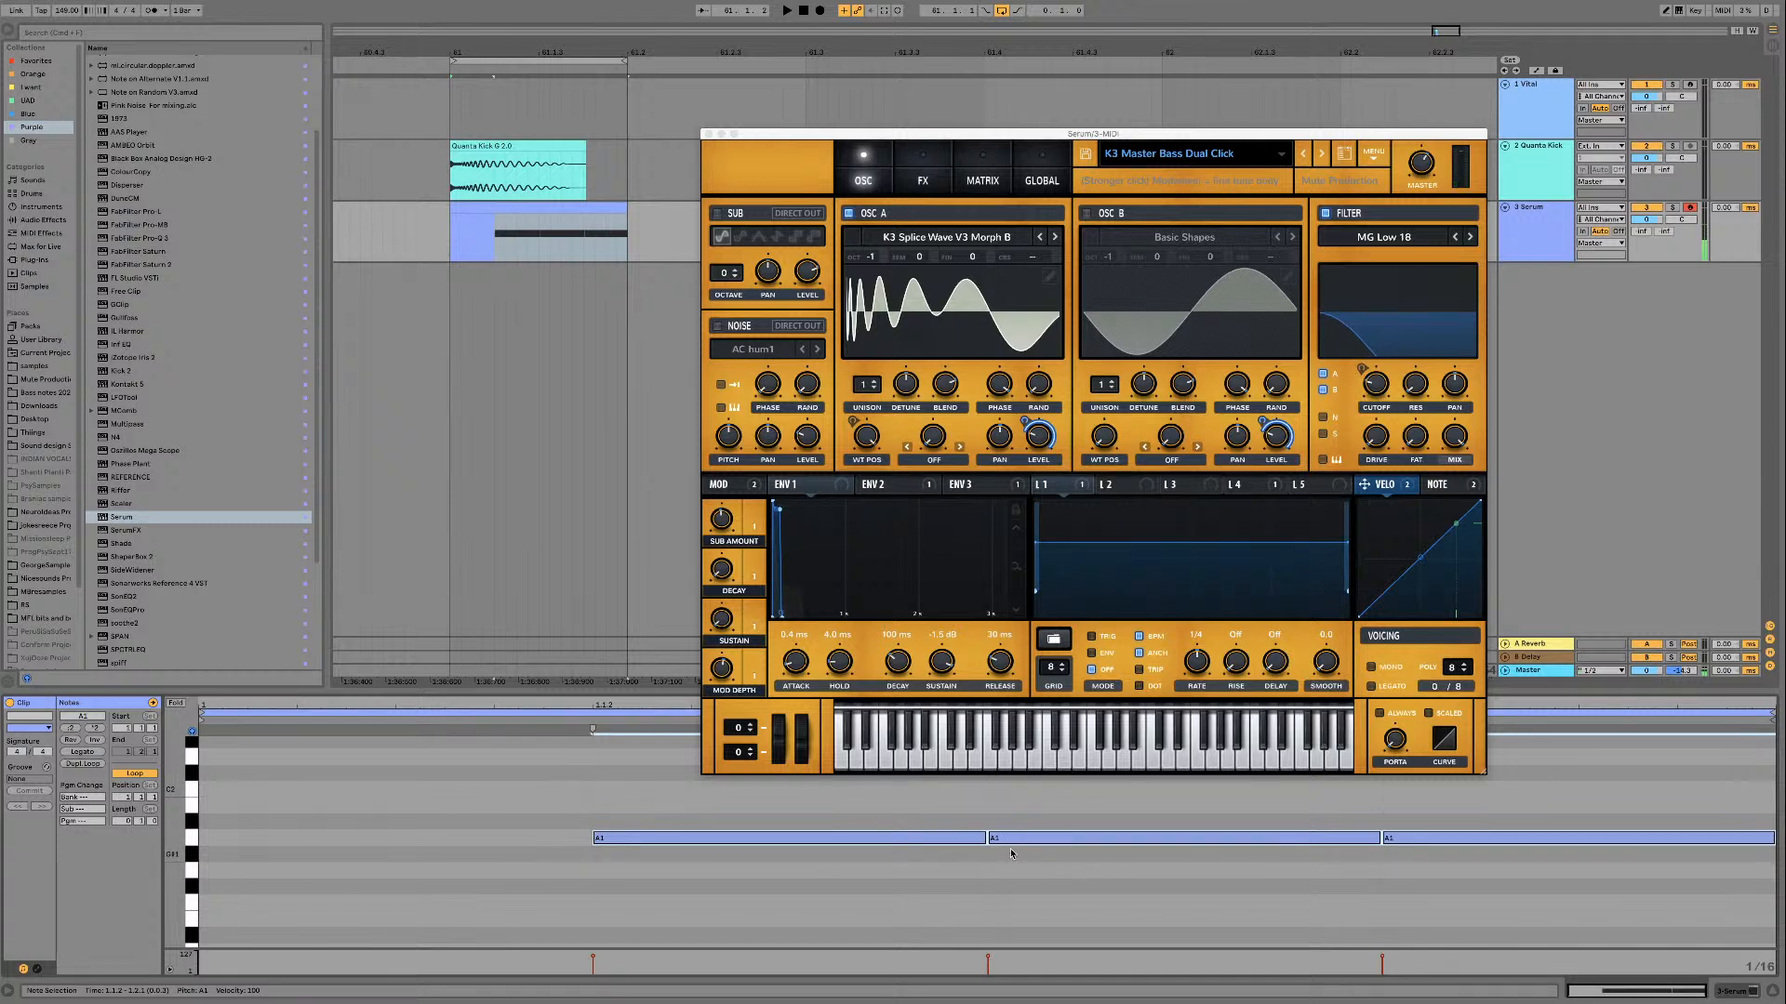
{"action": "left_click_drag", "start_coordinate": [985, 838], "coordinate": [975, 838]}
{"action": "left_click", "coordinate": [813, 839]}
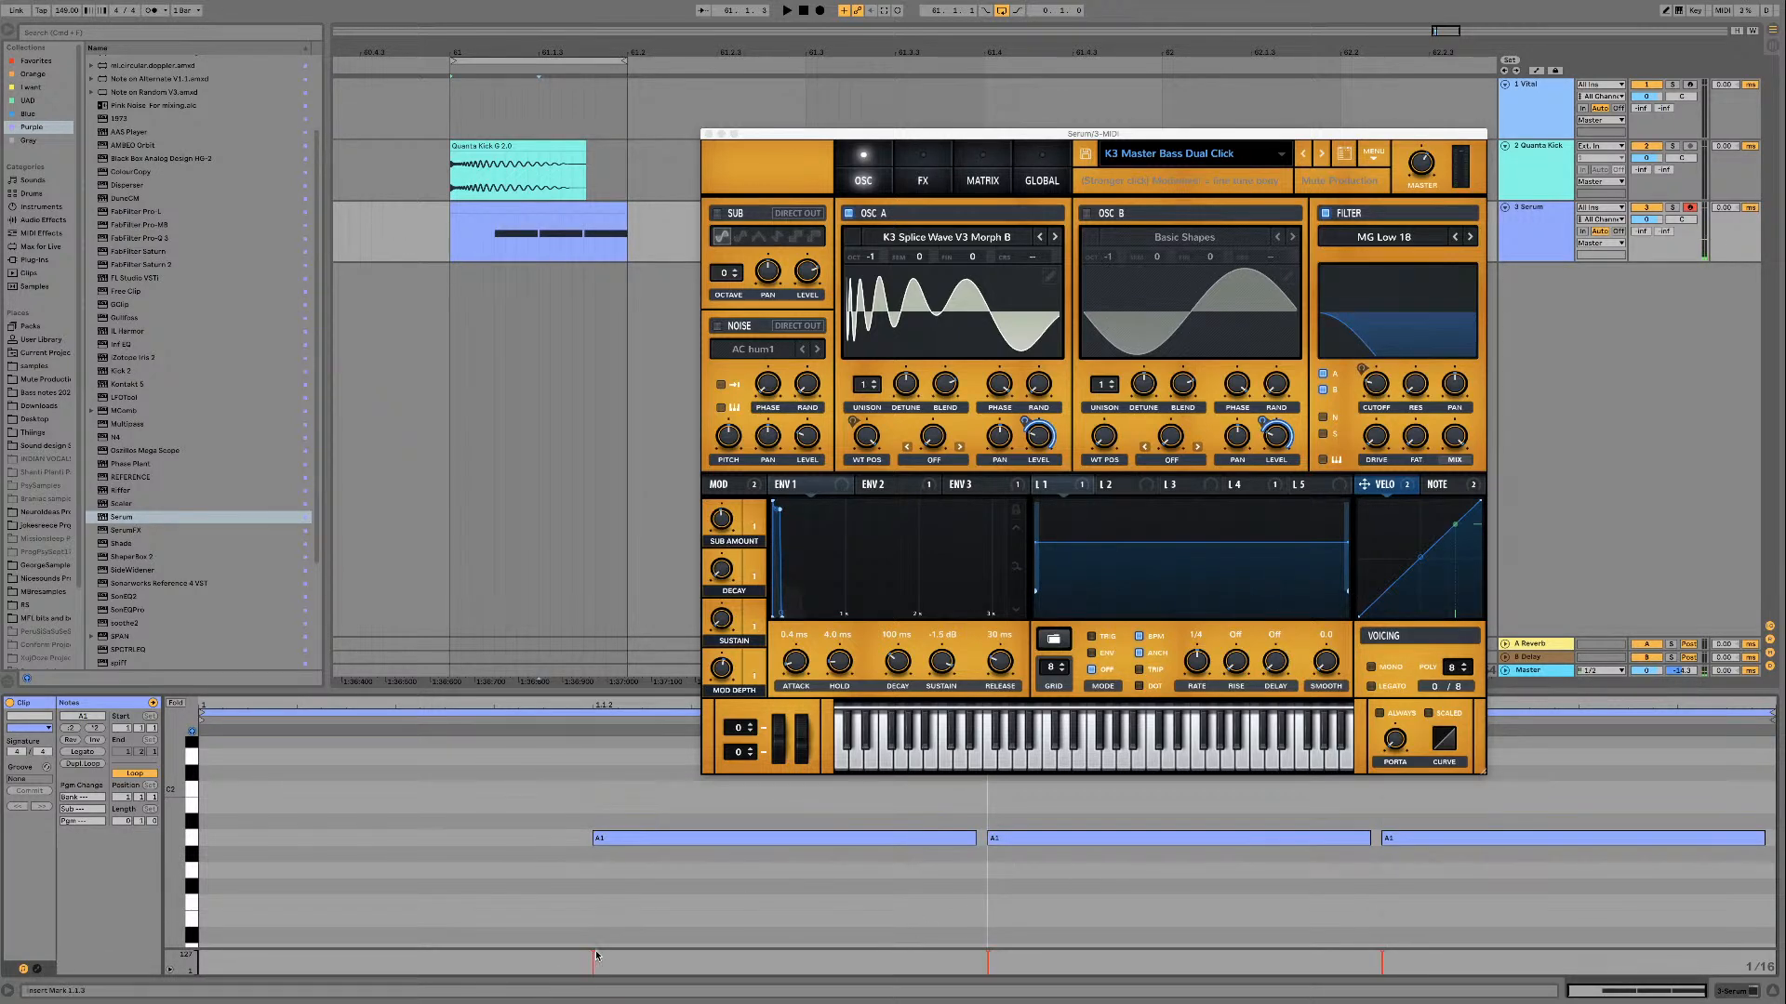
Step: Lower the first remaining A1 note's velocity to the minimum and play the kick and bass loop
{"action": "left_click_drag", "start_coordinate": [593, 952], "coordinate": [593, 975]}
{"action": "key", "text": "space"}
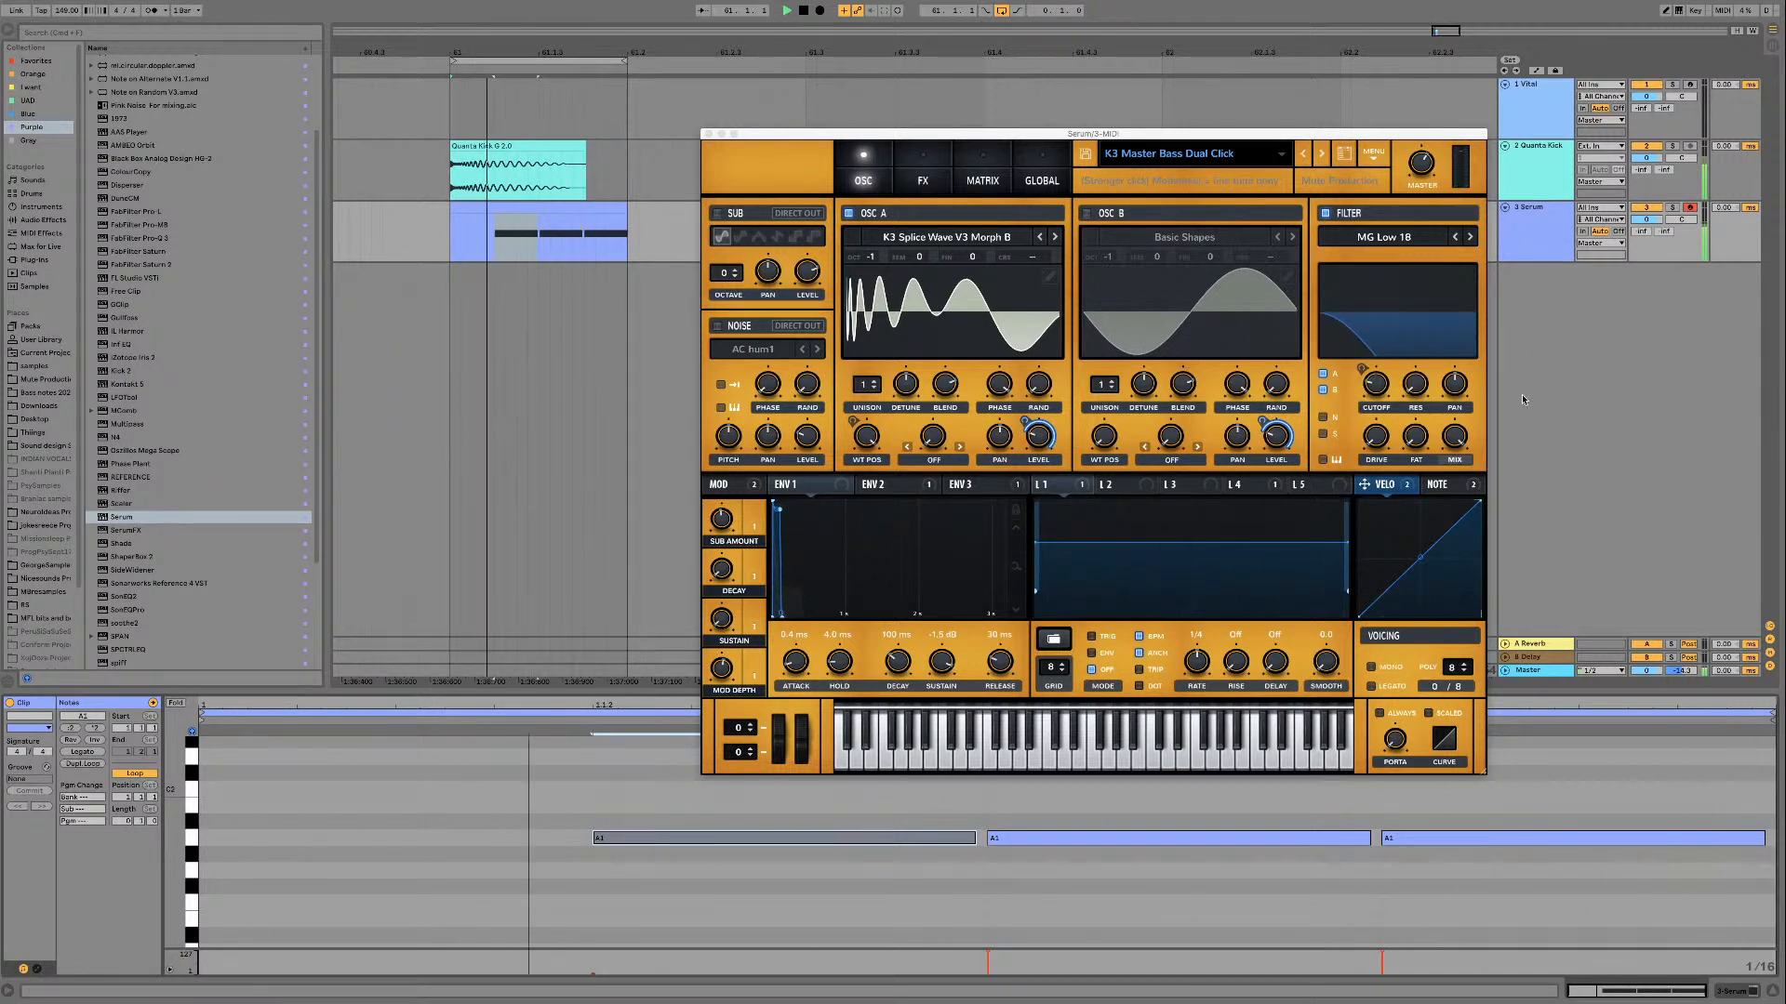
{"action": "key", "text": "space"}
Step: Show the Master track's devices, return to the Serum track's device and play the loop
{"action": "left_click", "coordinate": [1555, 671]}
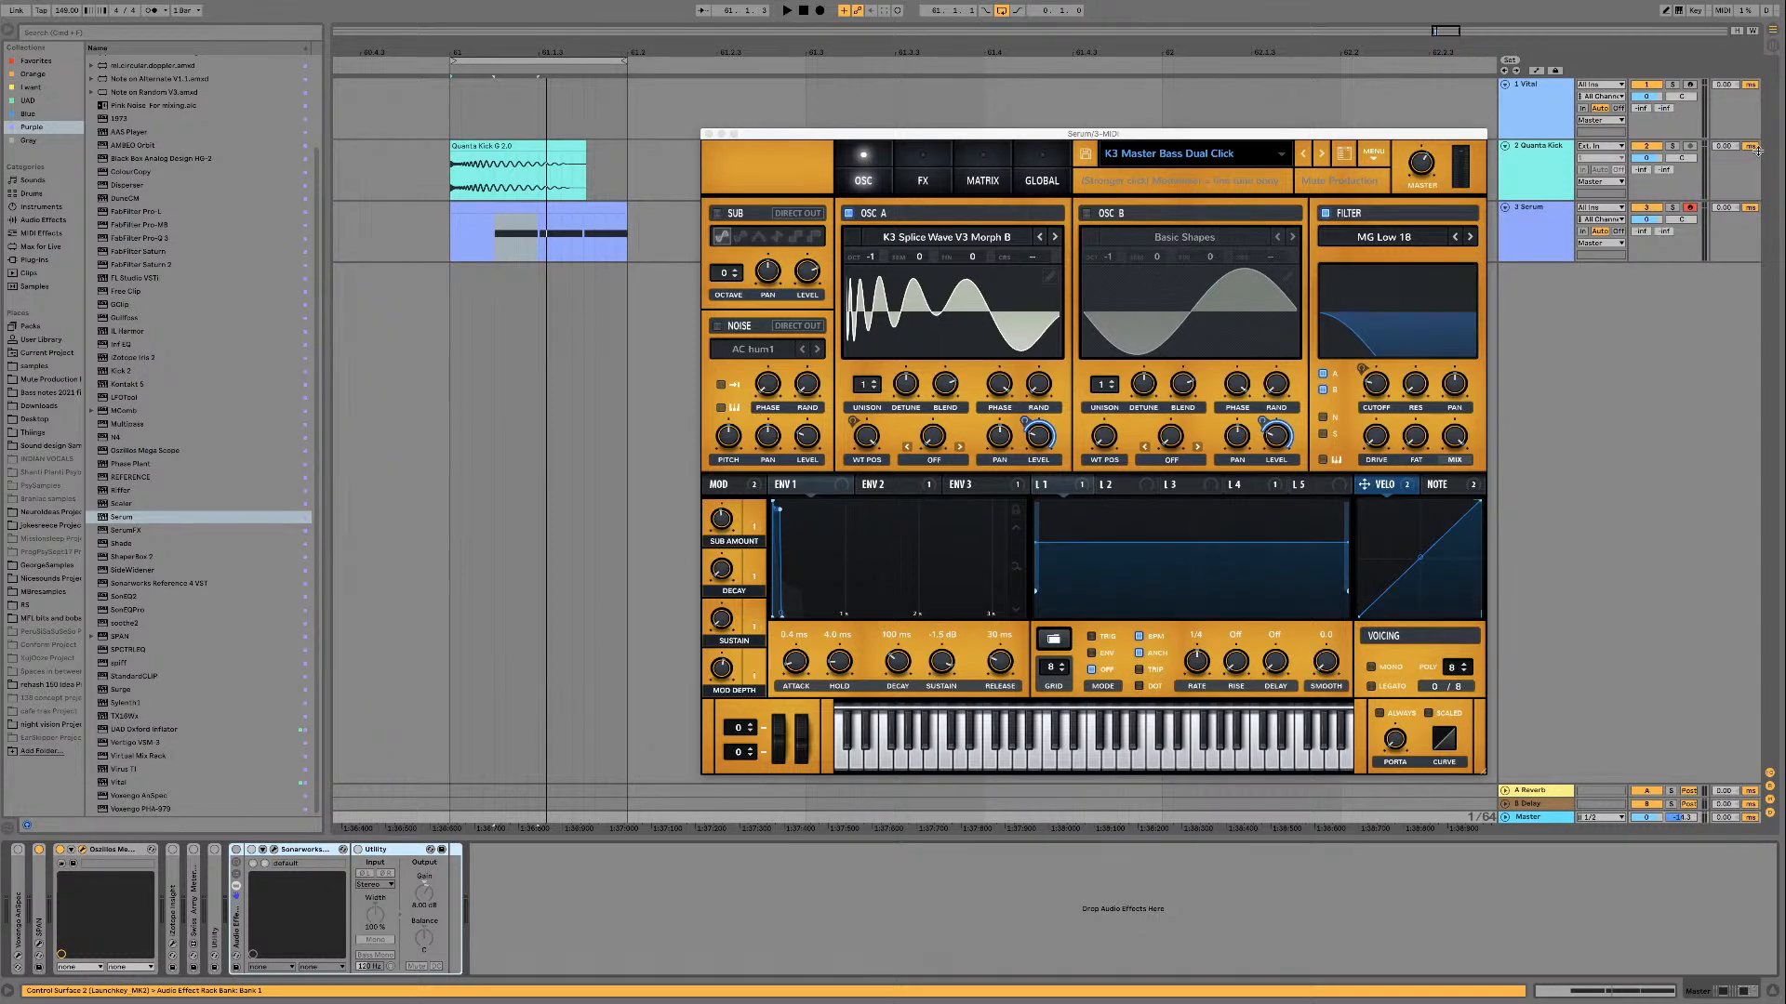
{"action": "left_click", "coordinate": [1532, 225]}
{"action": "key", "text": "space"}
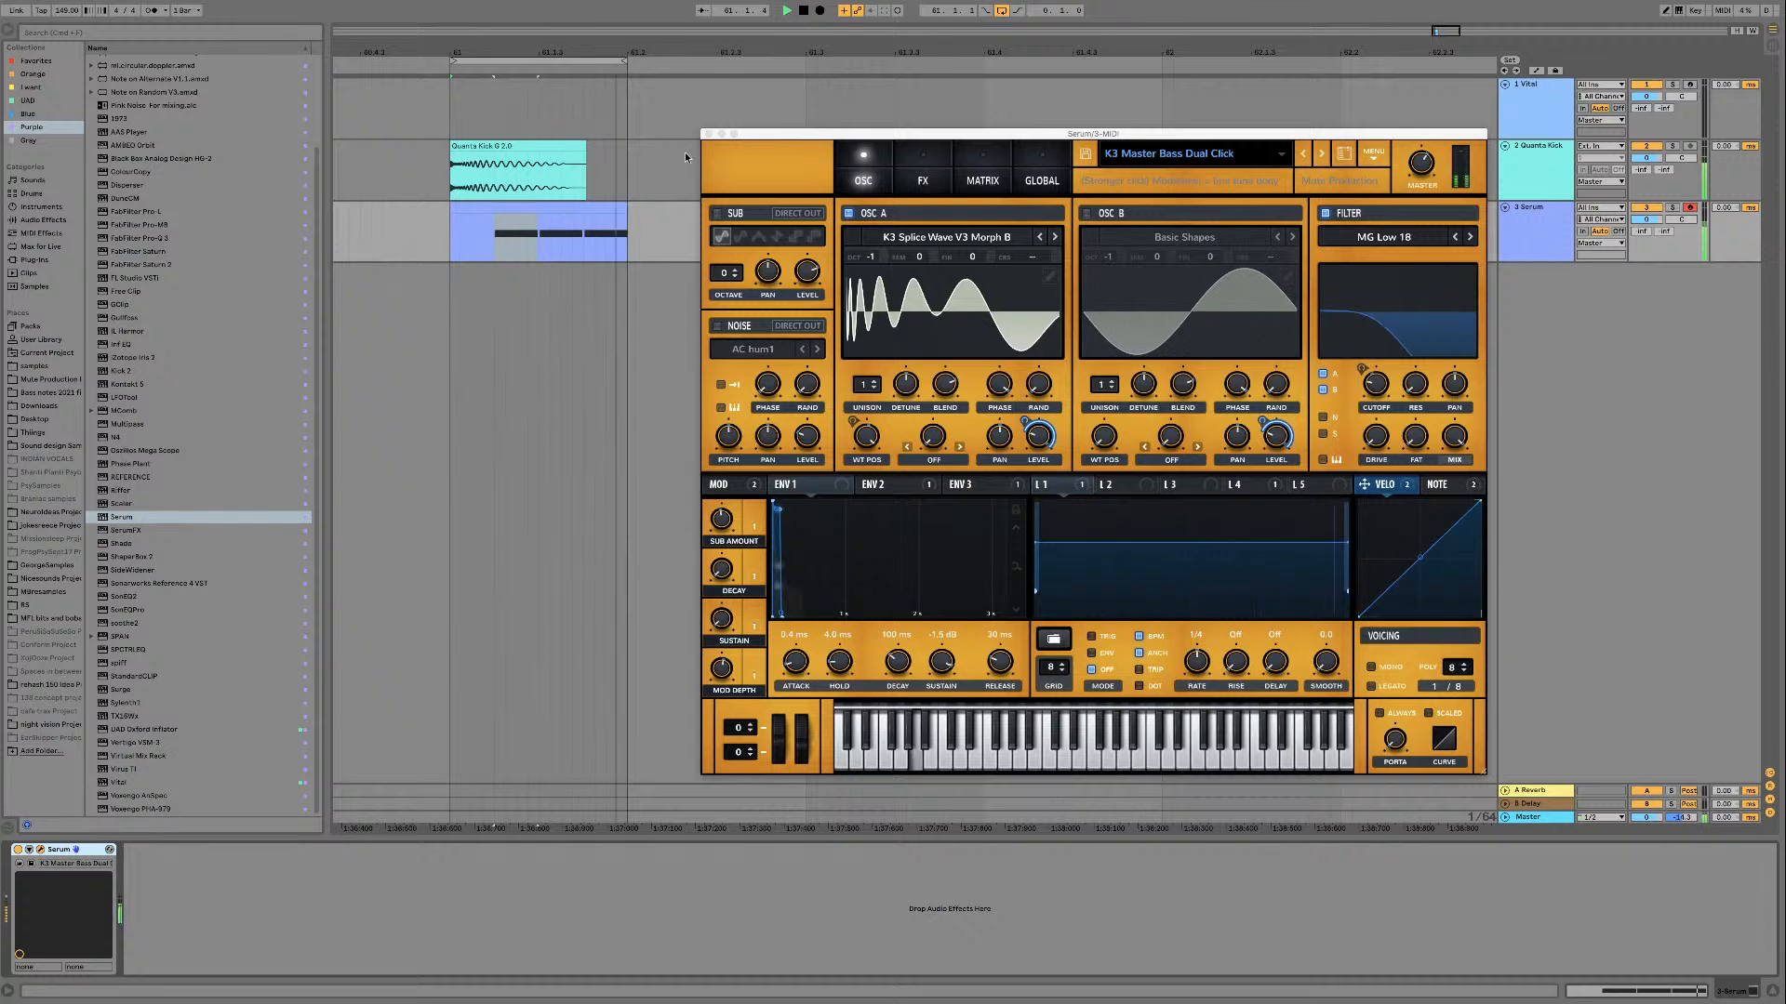
Step: Trim the end of the Quanta Kick clip to about half a beat with a short fade-out and stop playback
{"action": "left_click_drag", "start_coordinate": [586, 149], "coordinate": [507, 157]}
{"action": "left_click", "coordinate": [507, 179]}
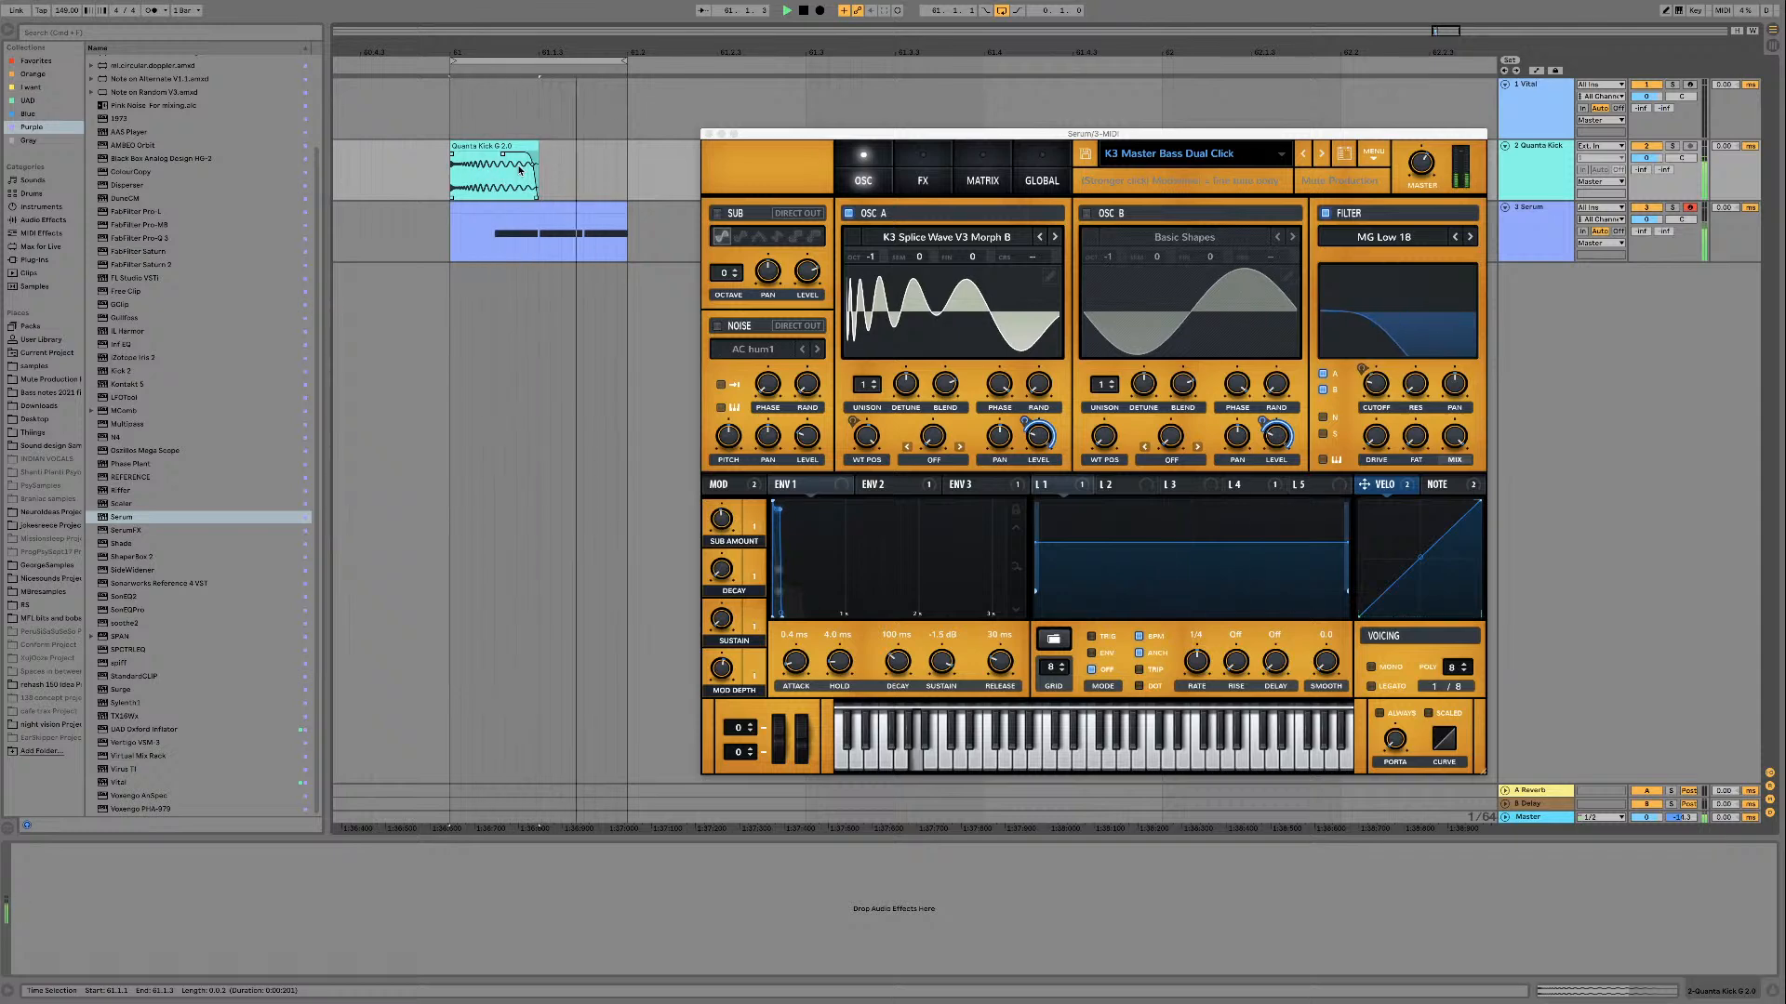
{"action": "key", "text": "space"}
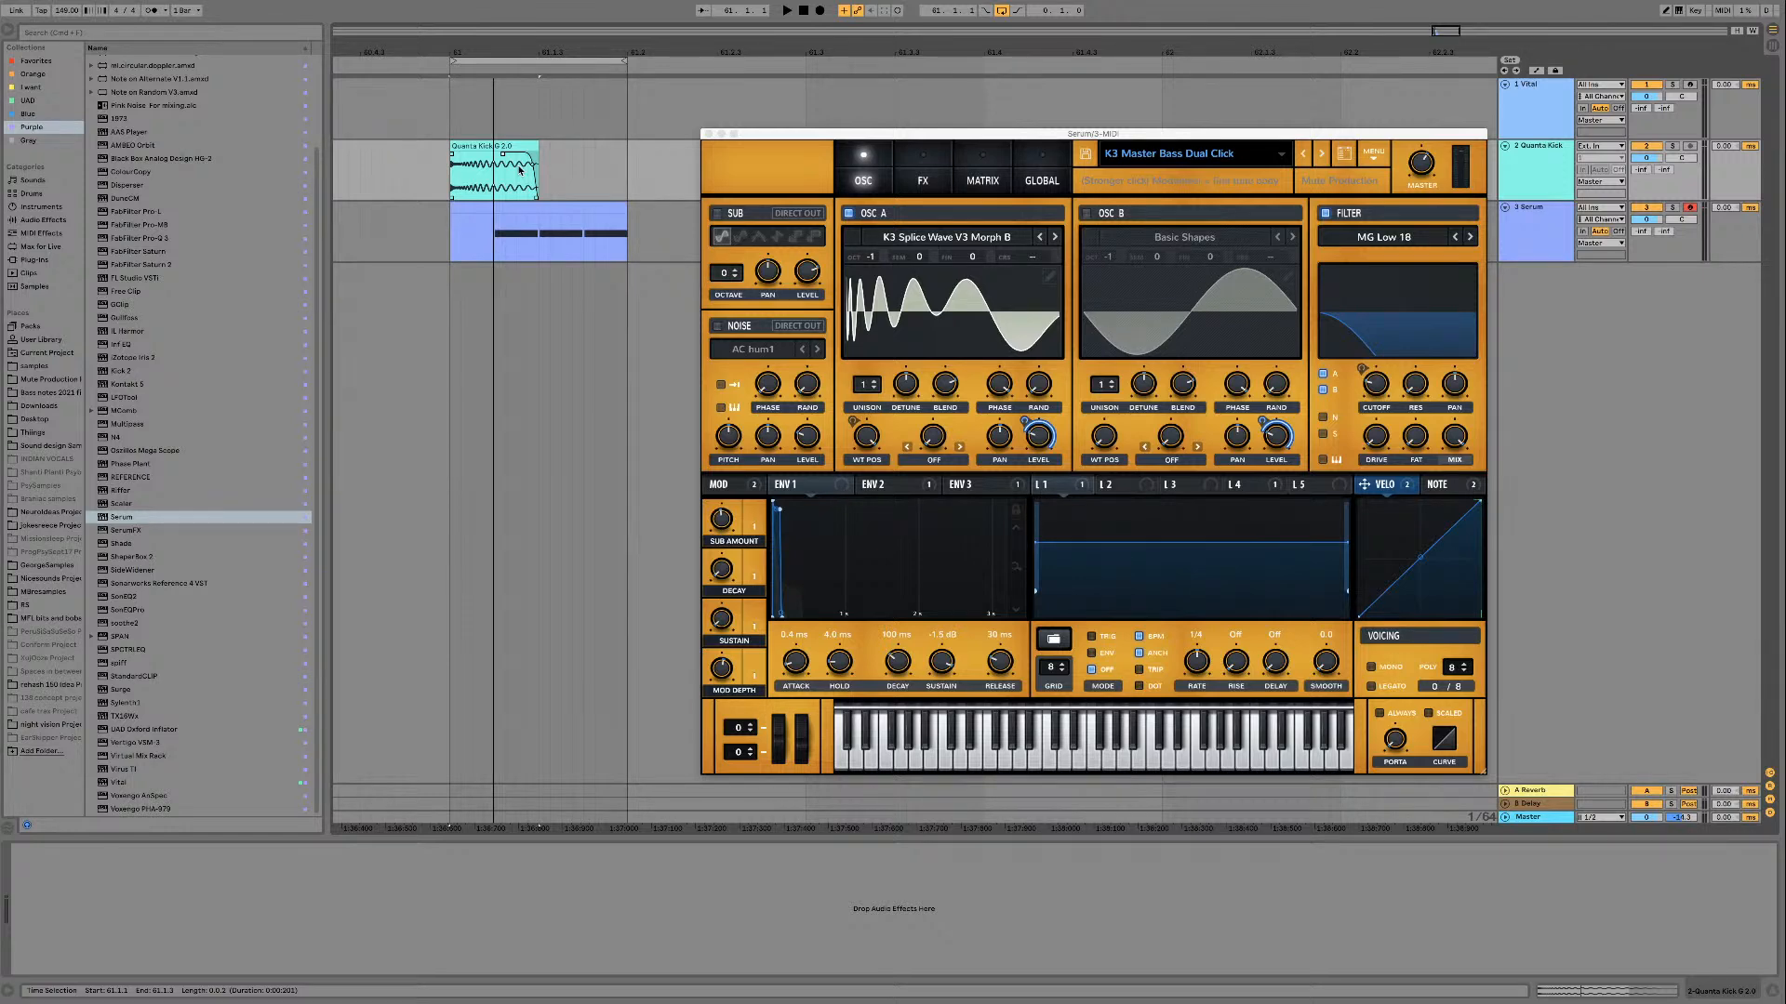
Step: Open the bass clip's notes, switch to the Session view and show the Serum track's devices
{"action": "key", "text": "super+shift+m"}
{"action": "double_click", "coordinate": [543, 207]}
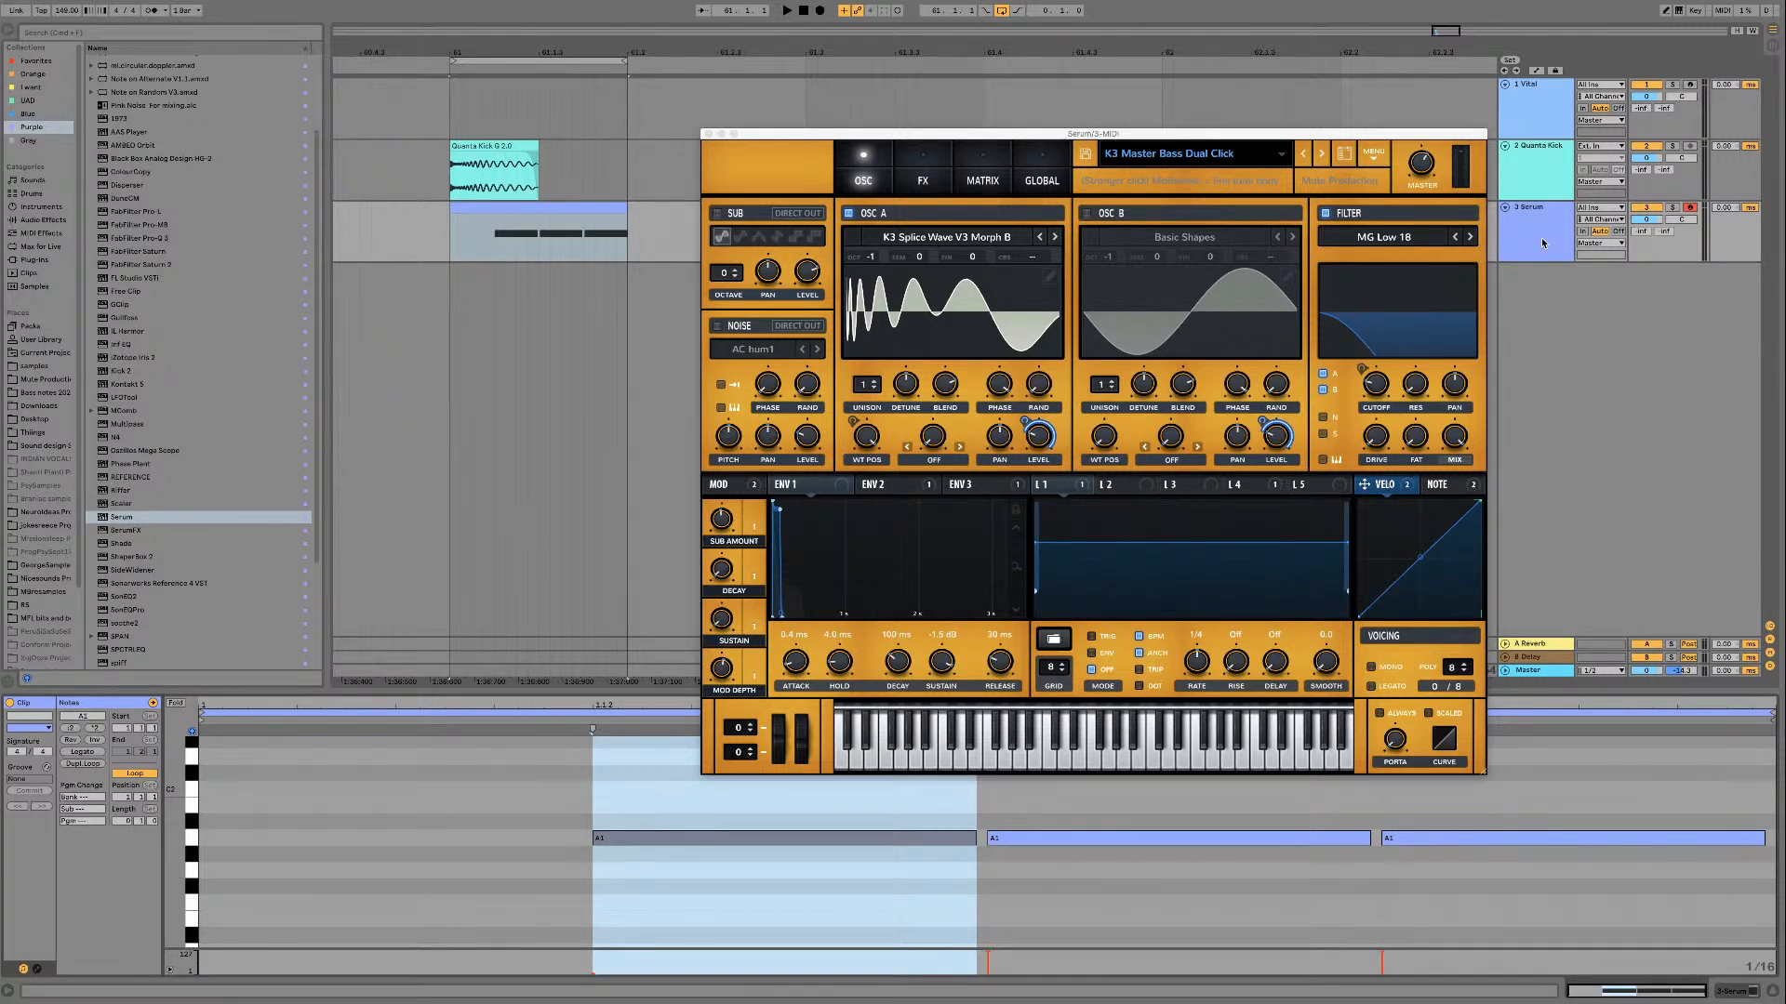
{"action": "key", "text": "Tab"}
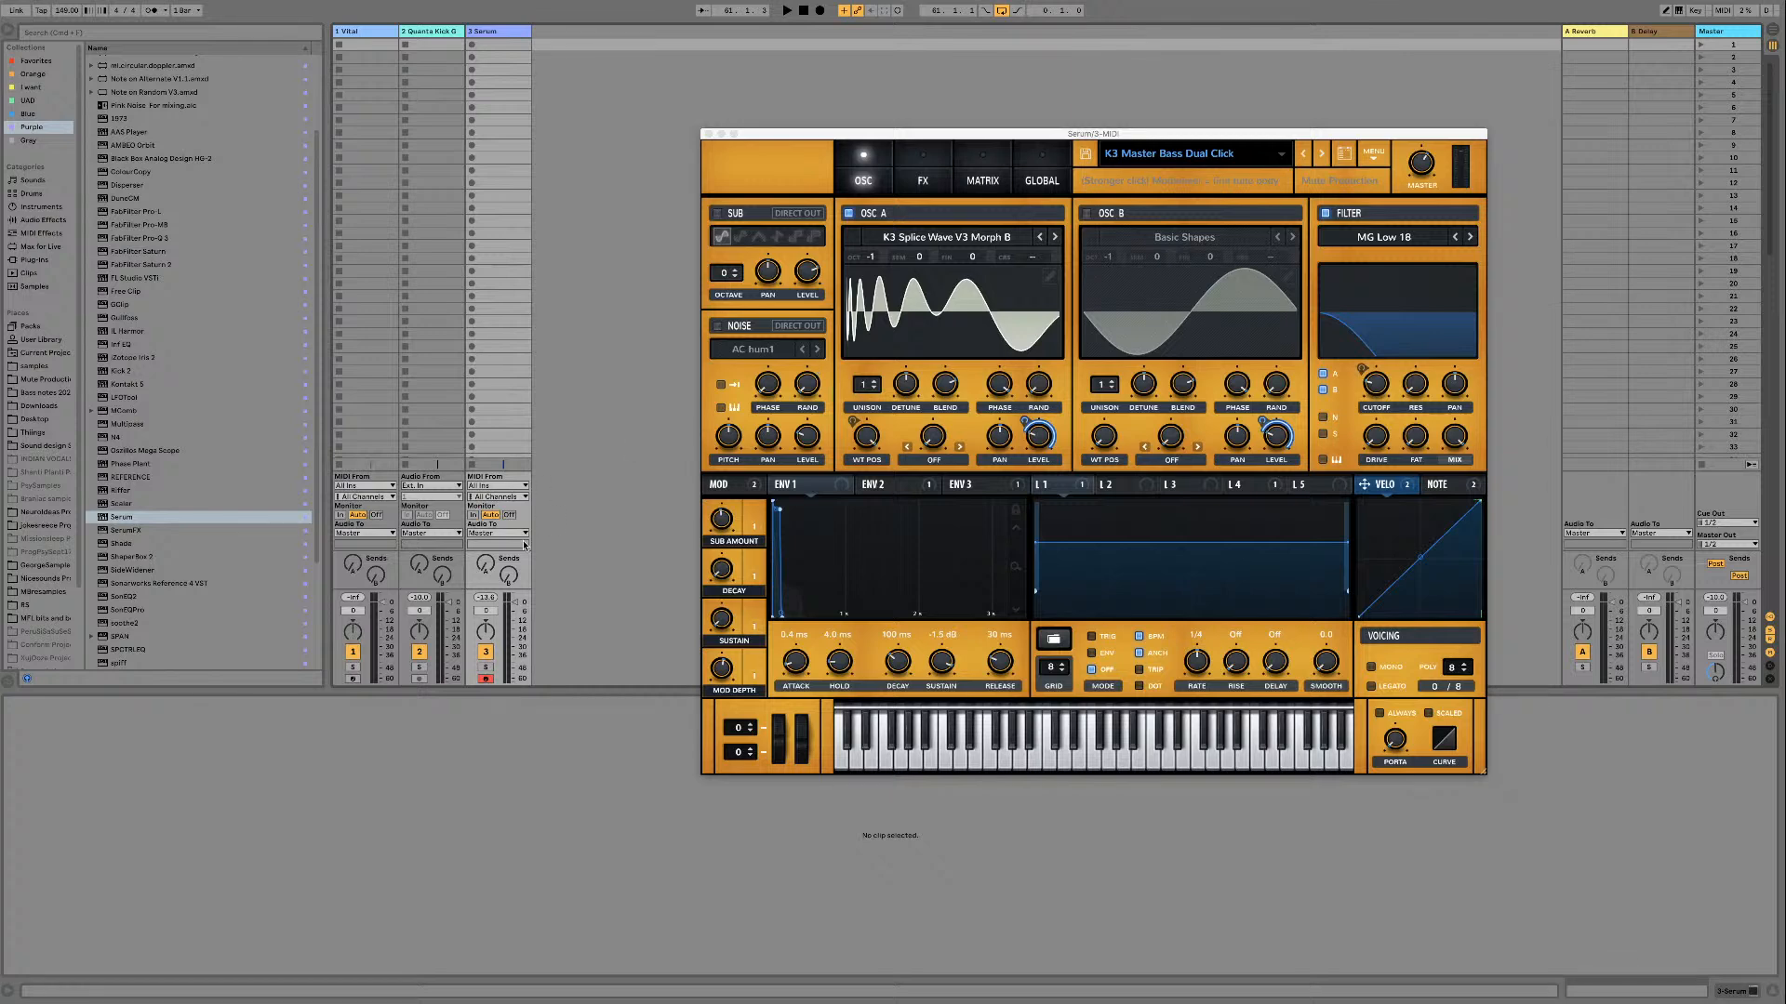
{"action": "double_click", "coordinate": [486, 32]}
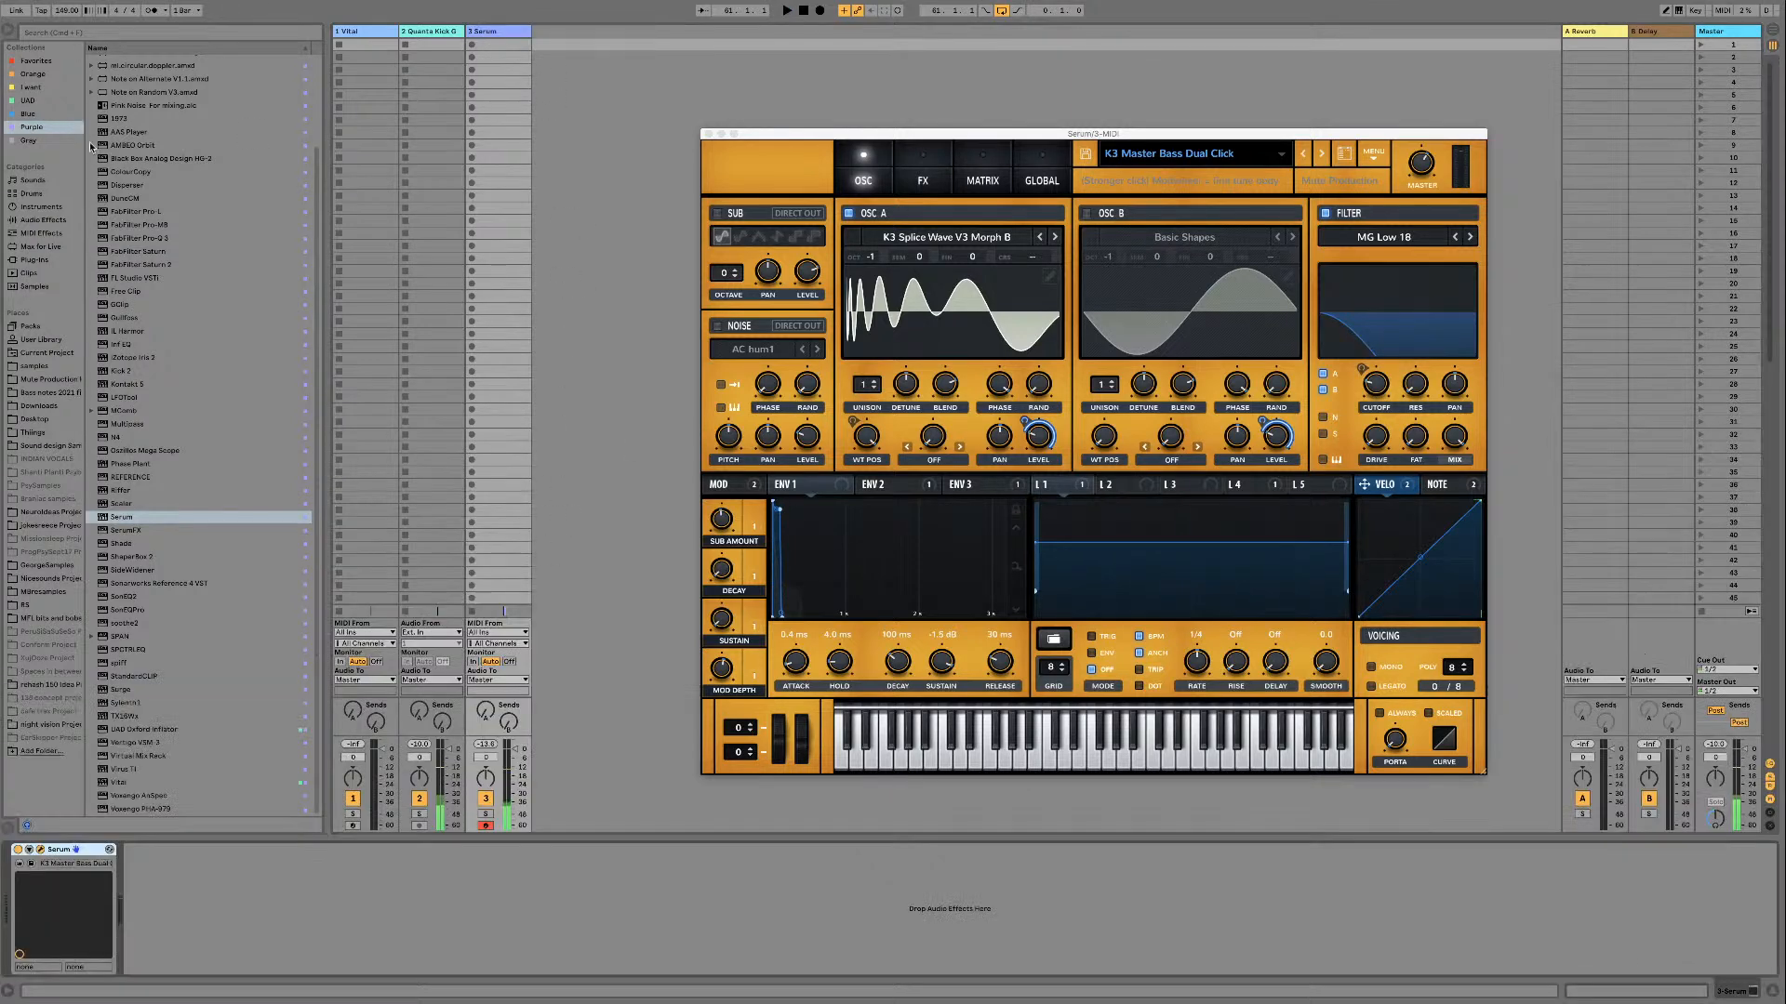
Step: Add a Utility device after Serum, raise its gain slightly and play the loop
{"action": "scroll", "coordinate": [91, 146], "scroll_direction": "up", "scroll_amount": 5}
{"action": "double_click", "coordinate": [121, 60]}
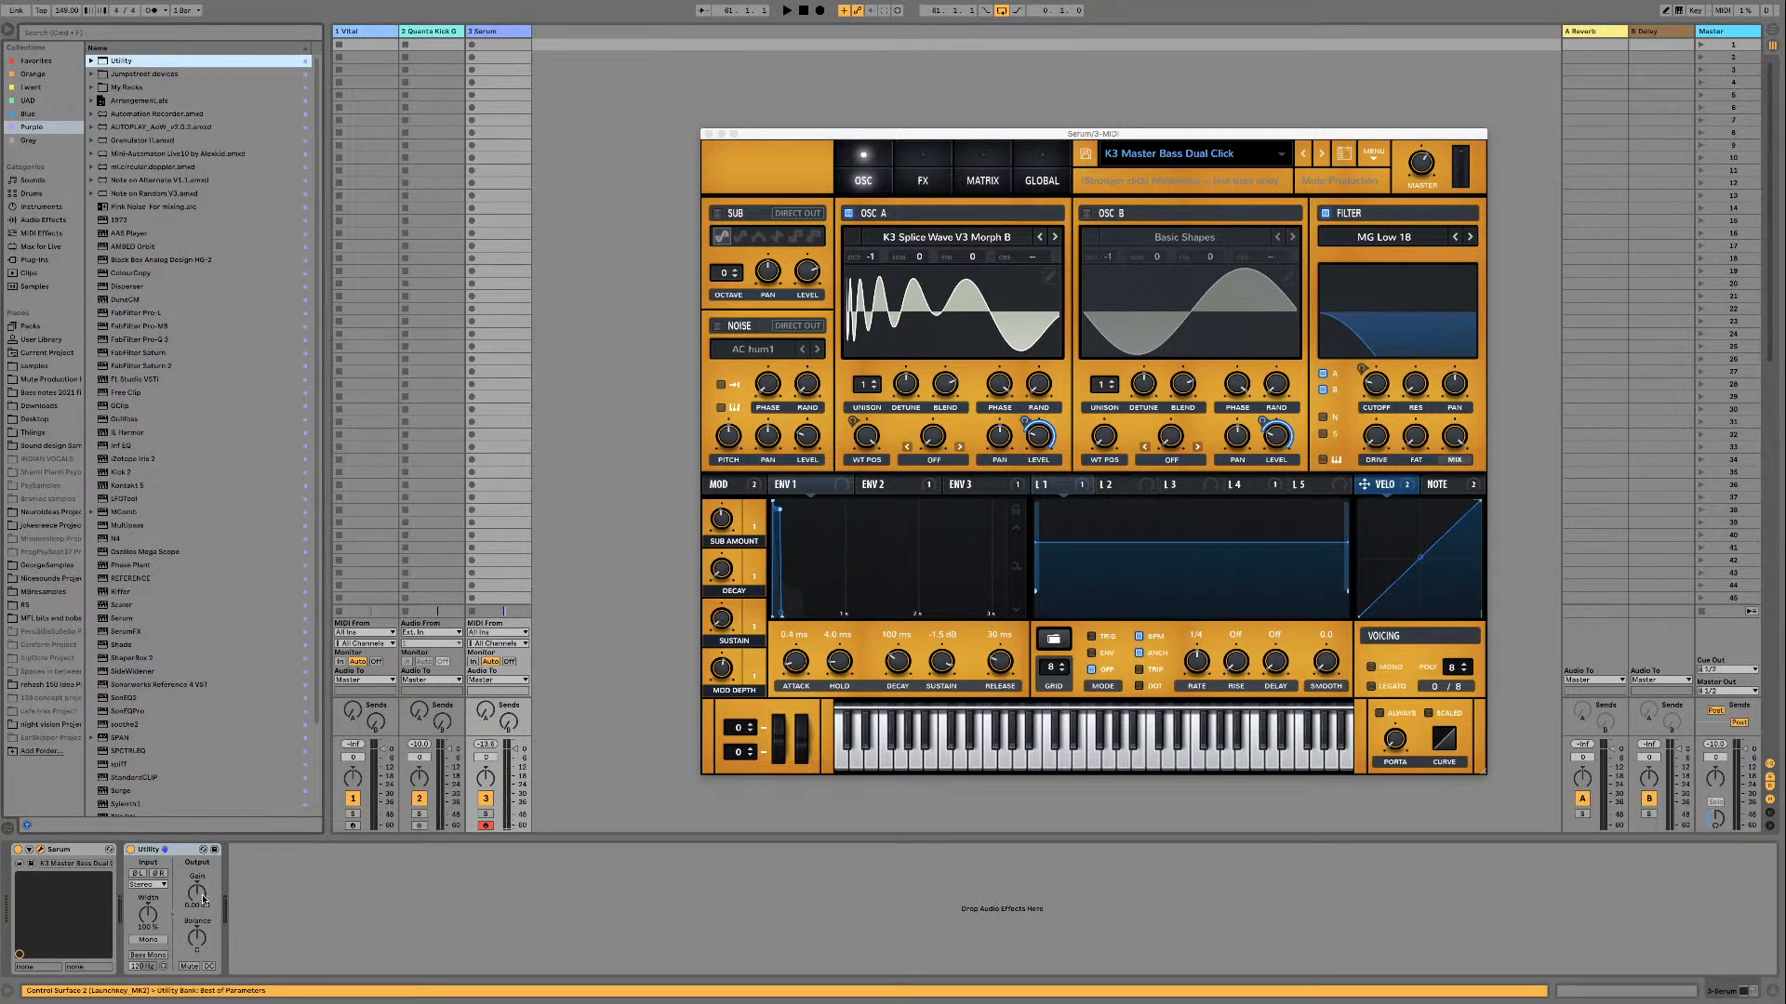
{"action": "left_click_drag", "start_coordinate": [203, 899], "coordinate": [203, 890]}
{"action": "key", "text": "space"}
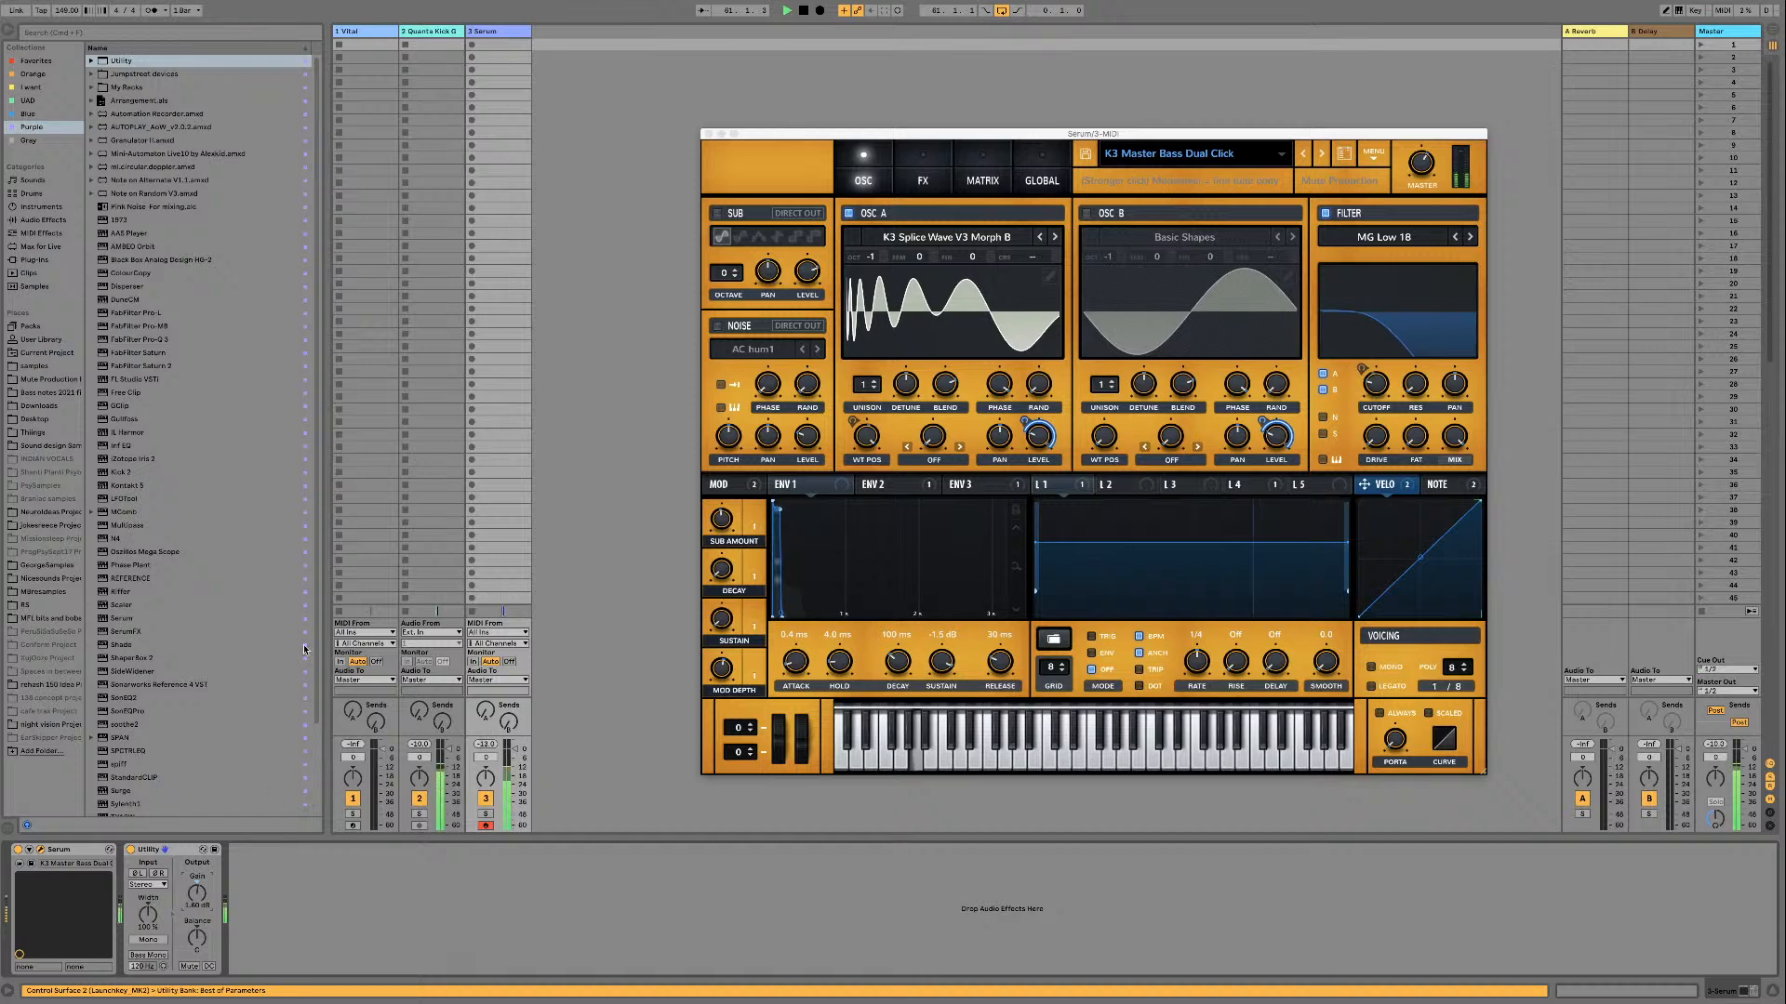
Step: Add the Velocity MIDI effect before Serum, raise its Out Low to about 22 and play the loop
{"action": "left_click", "coordinate": [32, 237]}
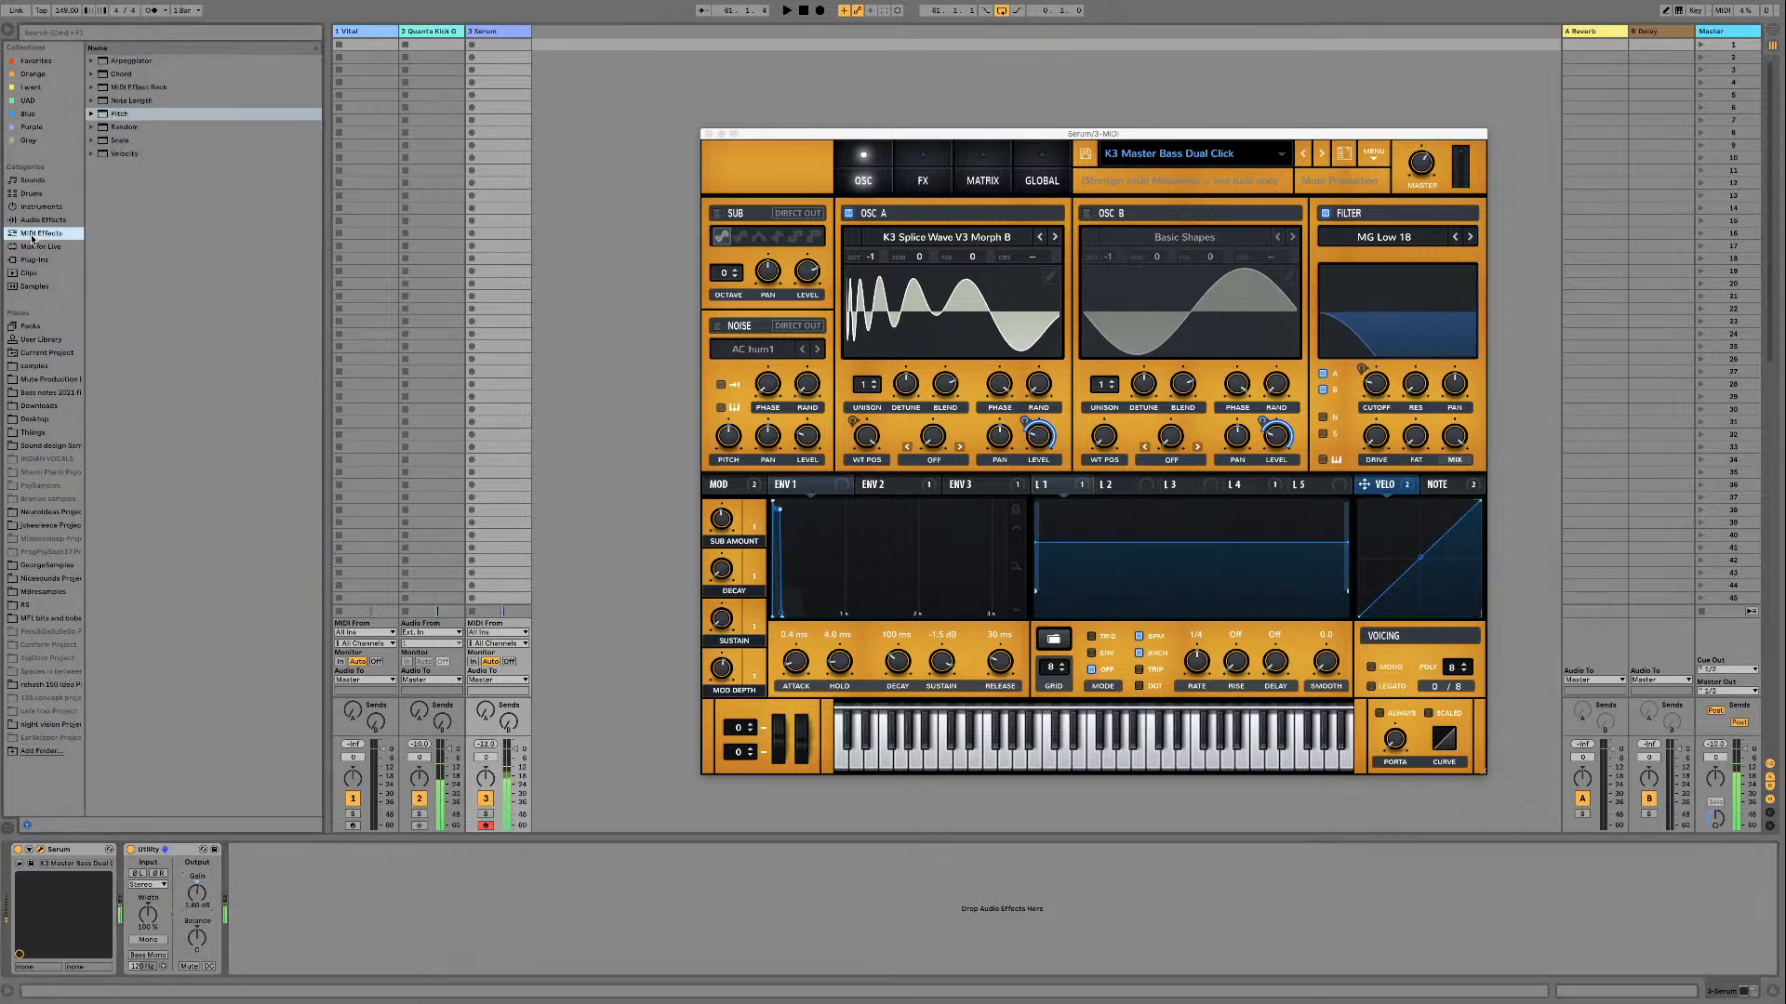
{"action": "double_click", "coordinate": [129, 153]}
{"action": "left_click_drag", "start_coordinate": [112, 921], "coordinate": [112, 902]}
{"action": "key", "text": "space"}
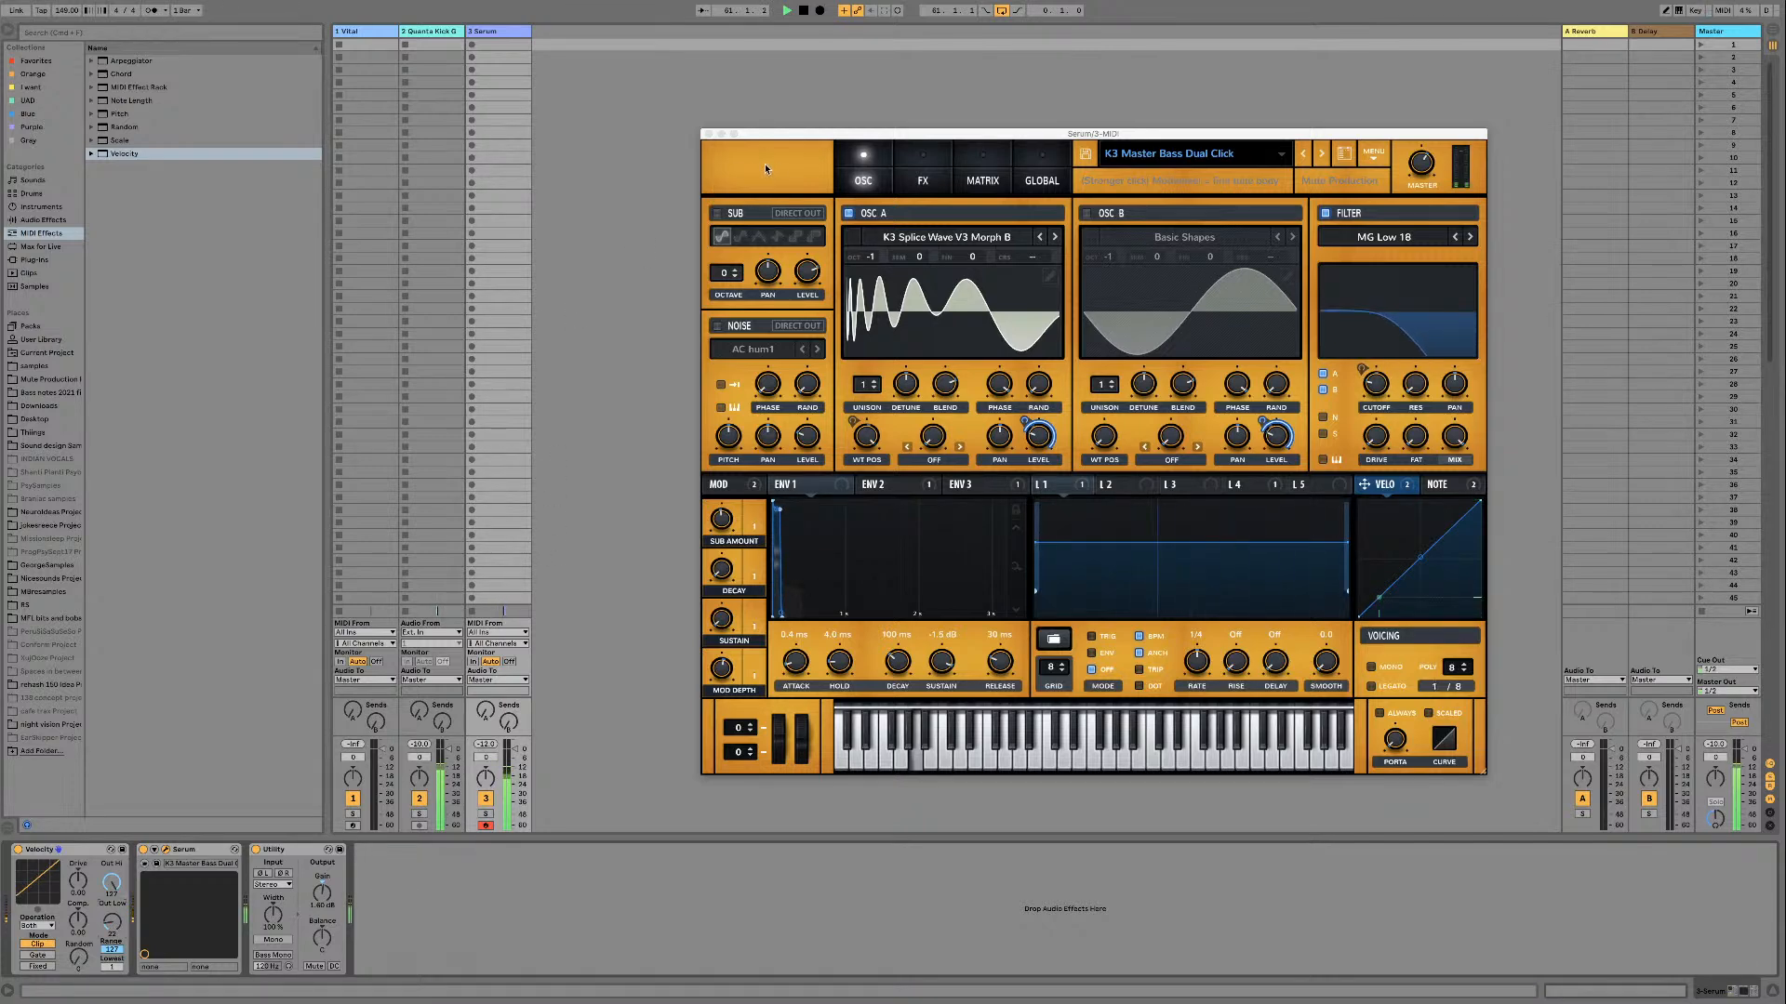
Step: Adjust Serum's Decay, Mod Depth and Sub Amount macros and the modulation wheel while the loop plays, then stop playback
{"action": "left_click", "coordinate": [721, 572]}
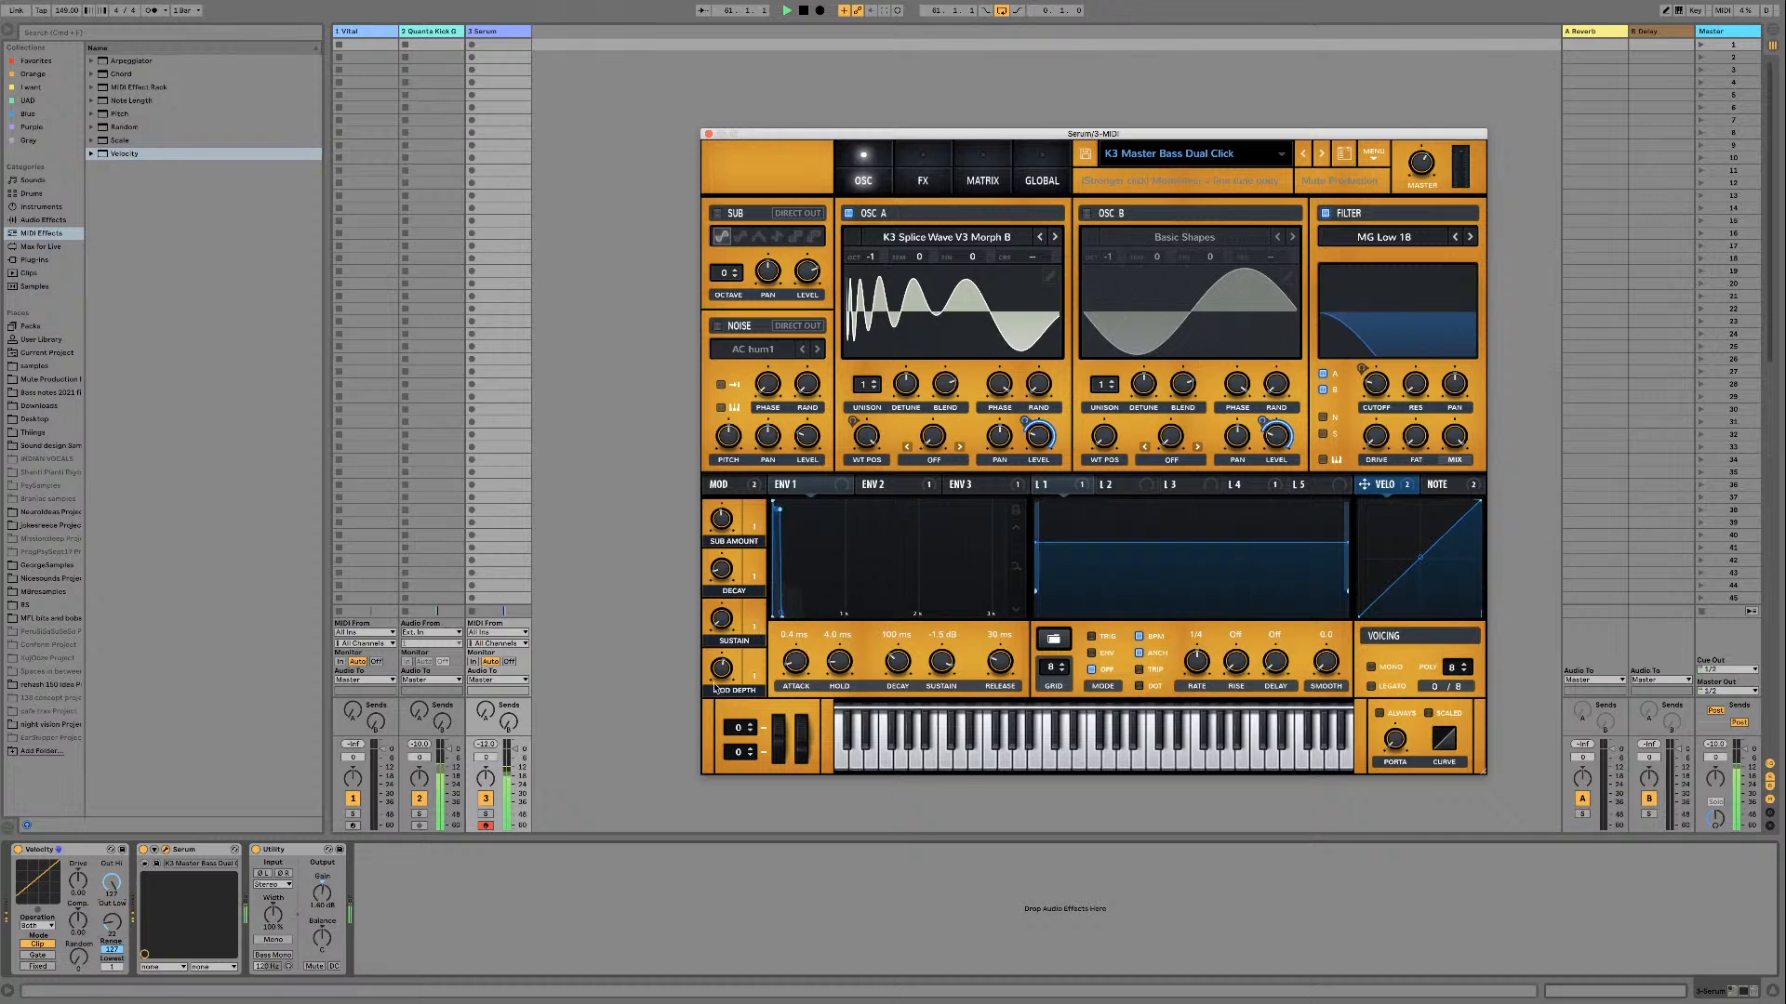
{"action": "mouse_move", "coordinate": [721, 671]}
{"action": "left_mouse_down"}
{"action": "mouse_move", "coordinate": [717, 729]}
{"action": "mouse_move", "coordinate": [719, 667]}
{"action": "left_mouse_up"}
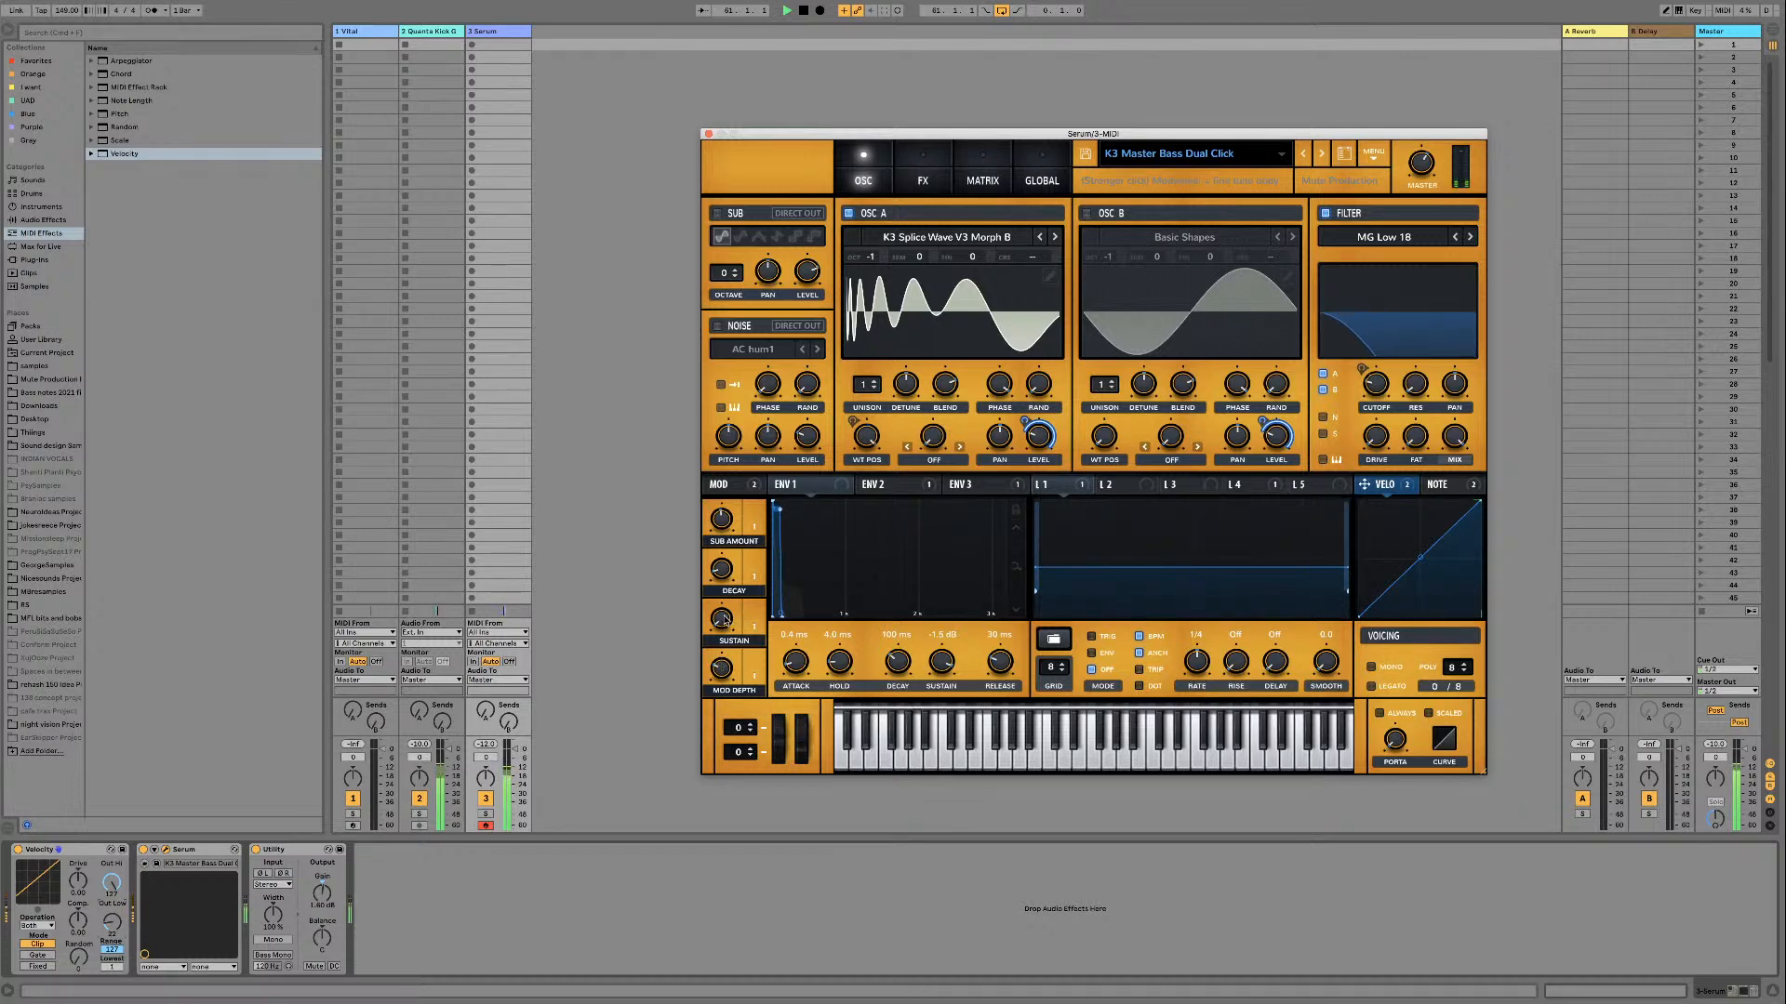
{"action": "left_click_drag", "start_coordinate": [723, 574], "coordinate": [726, 566]}
{"action": "left_click_drag", "start_coordinate": [723, 522], "coordinate": [722, 530]}
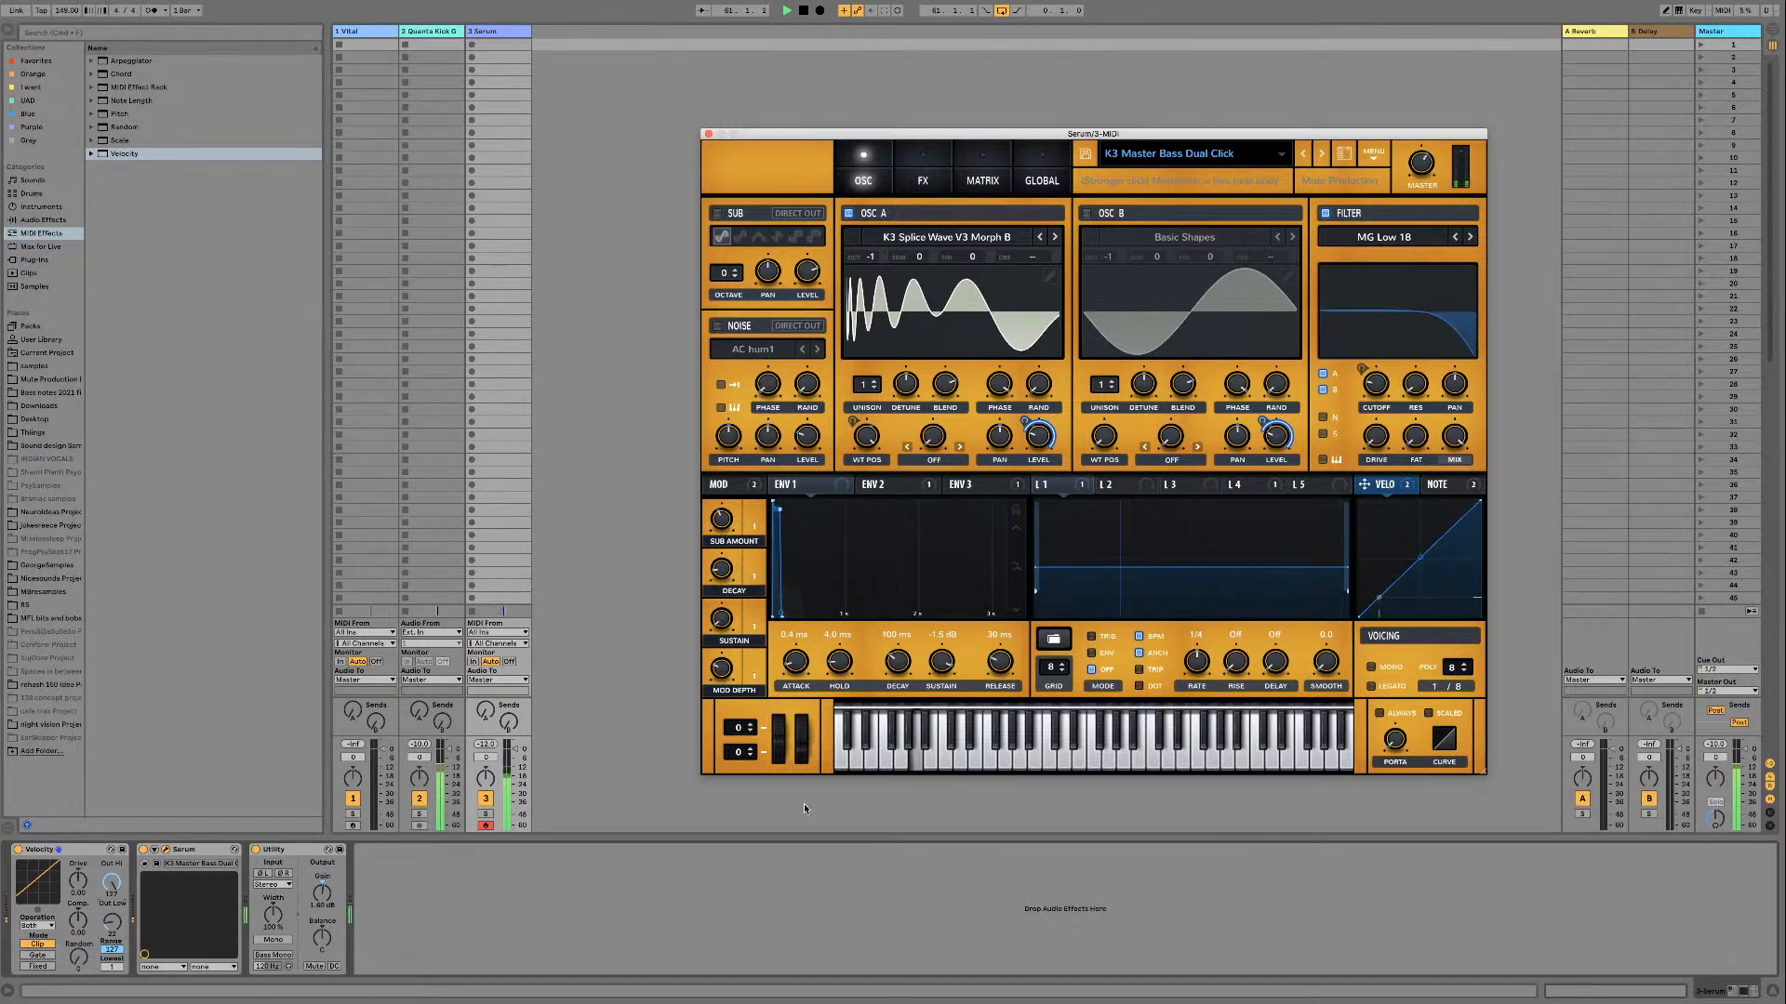
{"action": "left_click_drag", "start_coordinate": [799, 741], "coordinate": [797, 744]}
{"action": "key", "text": "space"}
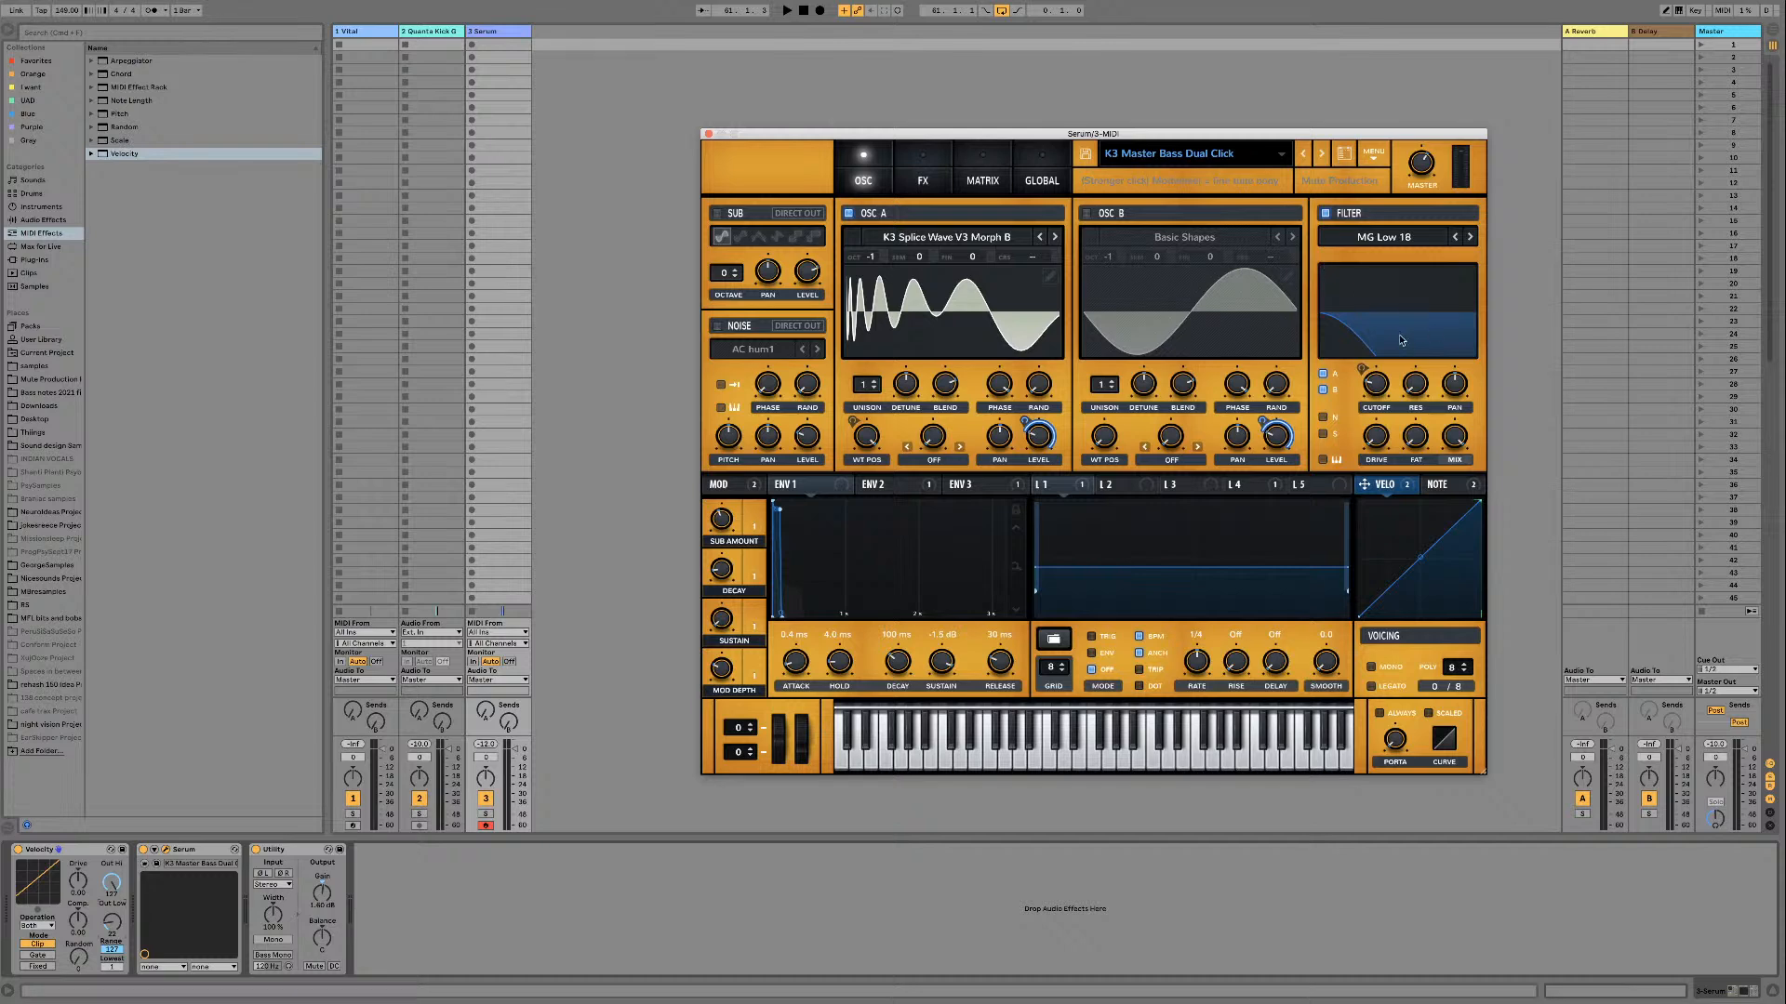
Step: Bypass all destinations of Env 3, LFO 4 and Env 2 so they no longer modulate the filter cutoff
{"action": "left_click", "coordinate": [874, 484]}
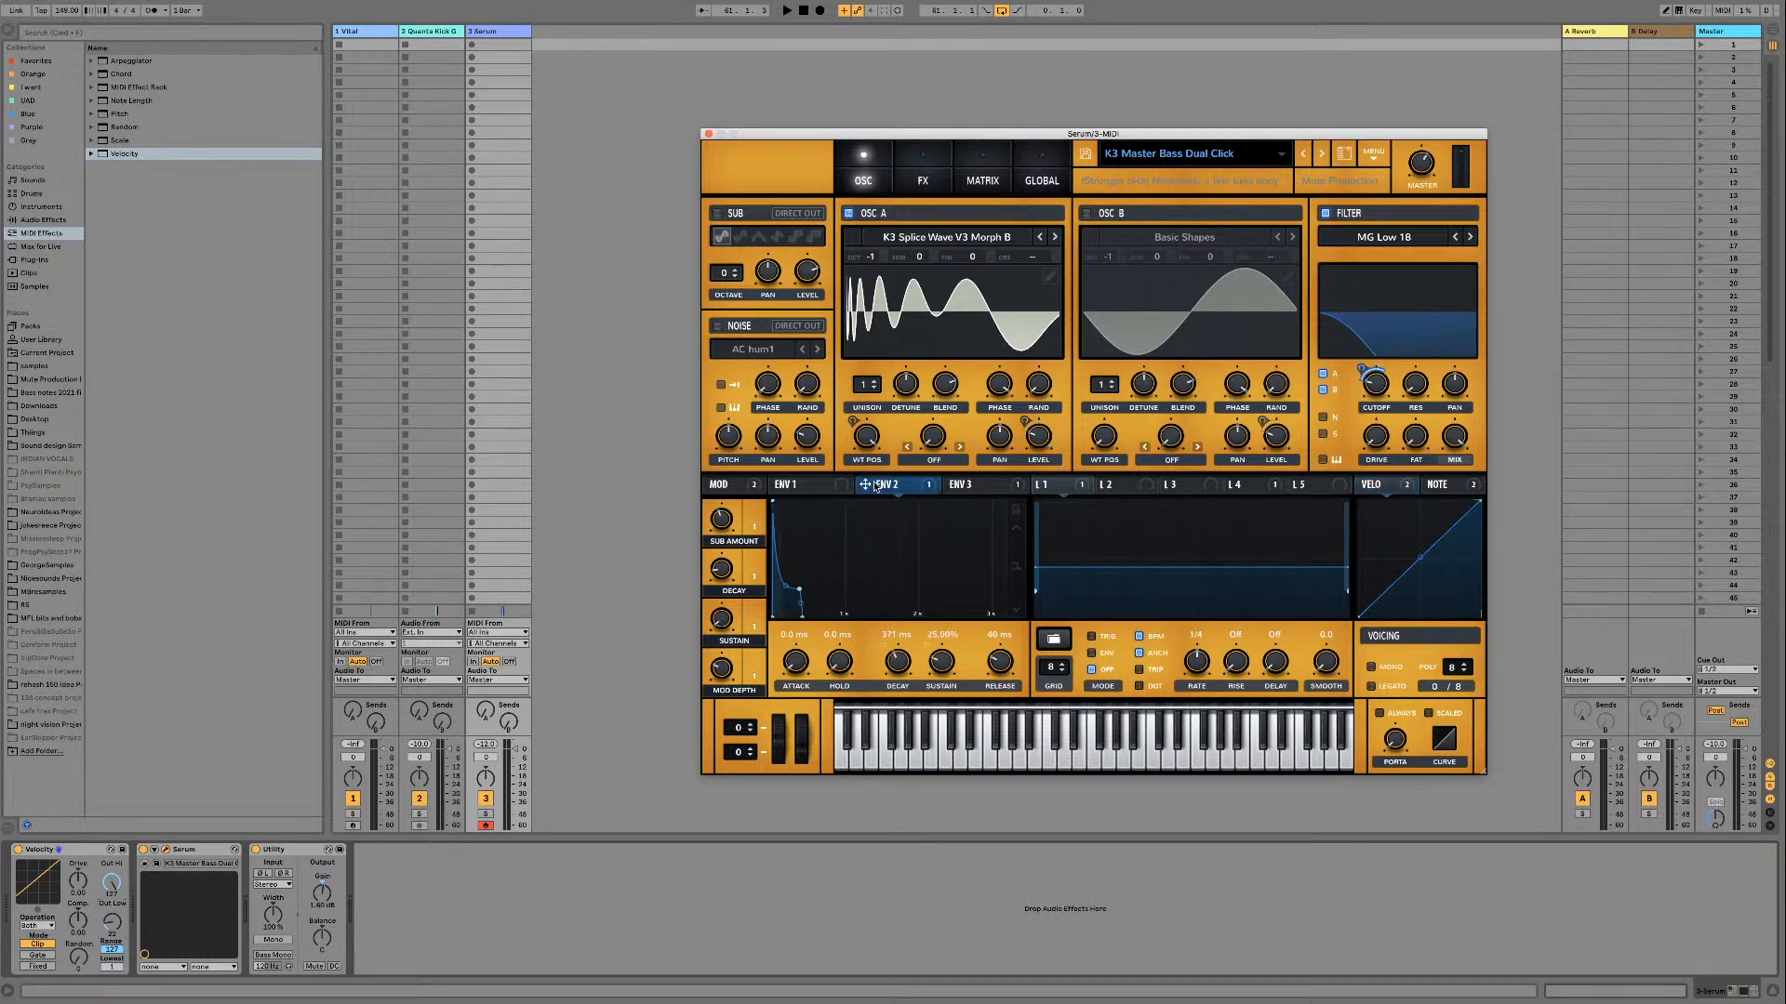
{"action": "right_click", "coordinate": [966, 486]}
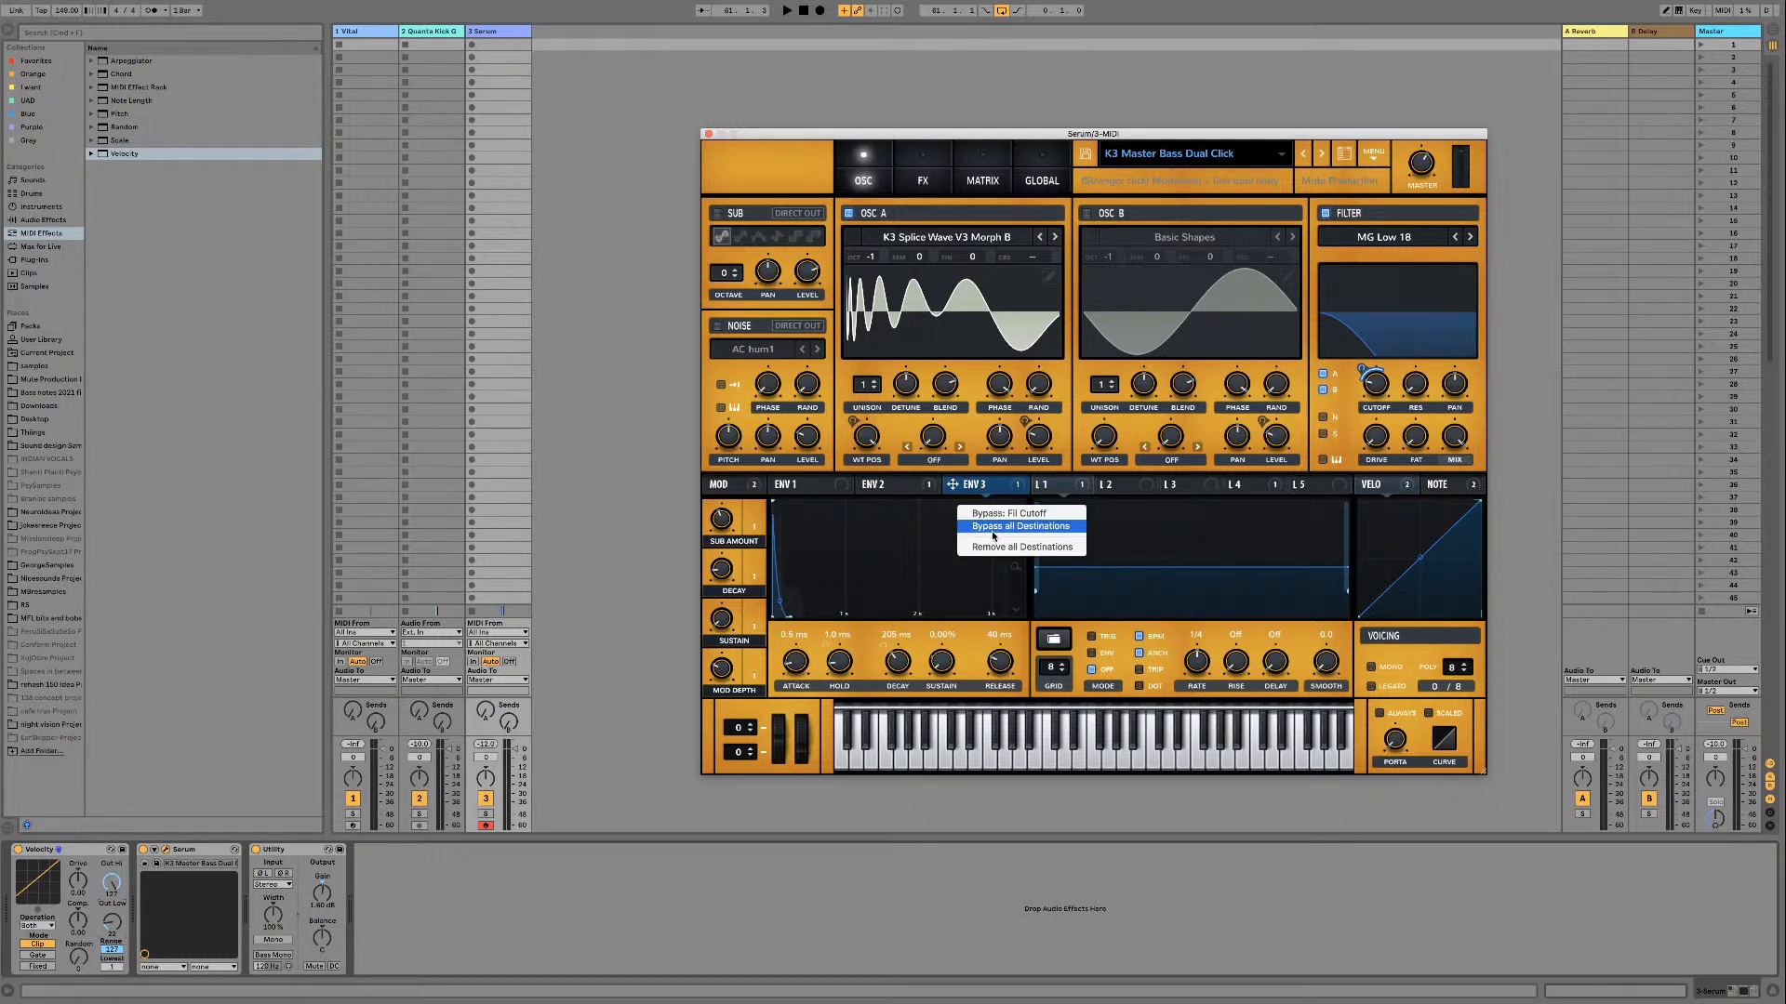
{"action": "right_click", "coordinate": [1252, 487]}
{"action": "left_click", "coordinate": [1258, 527]}
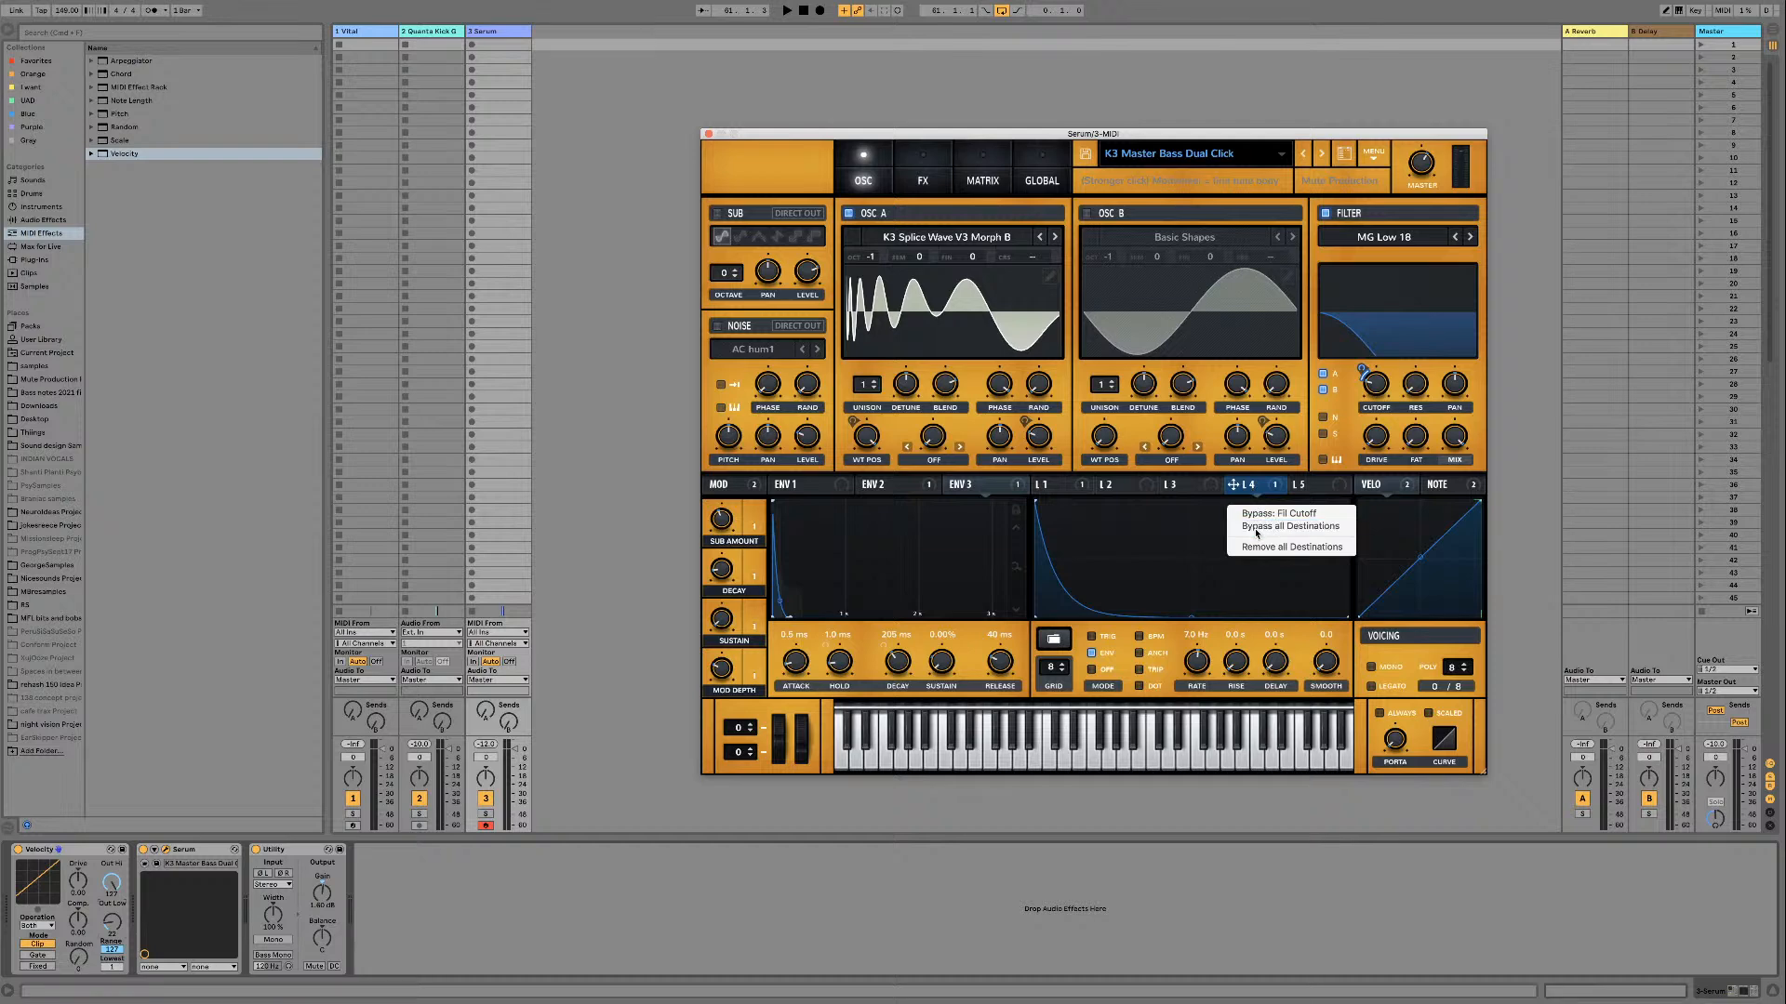
{"action": "left_click", "coordinate": [889, 486]}
{"action": "right_click", "coordinate": [891, 488]}
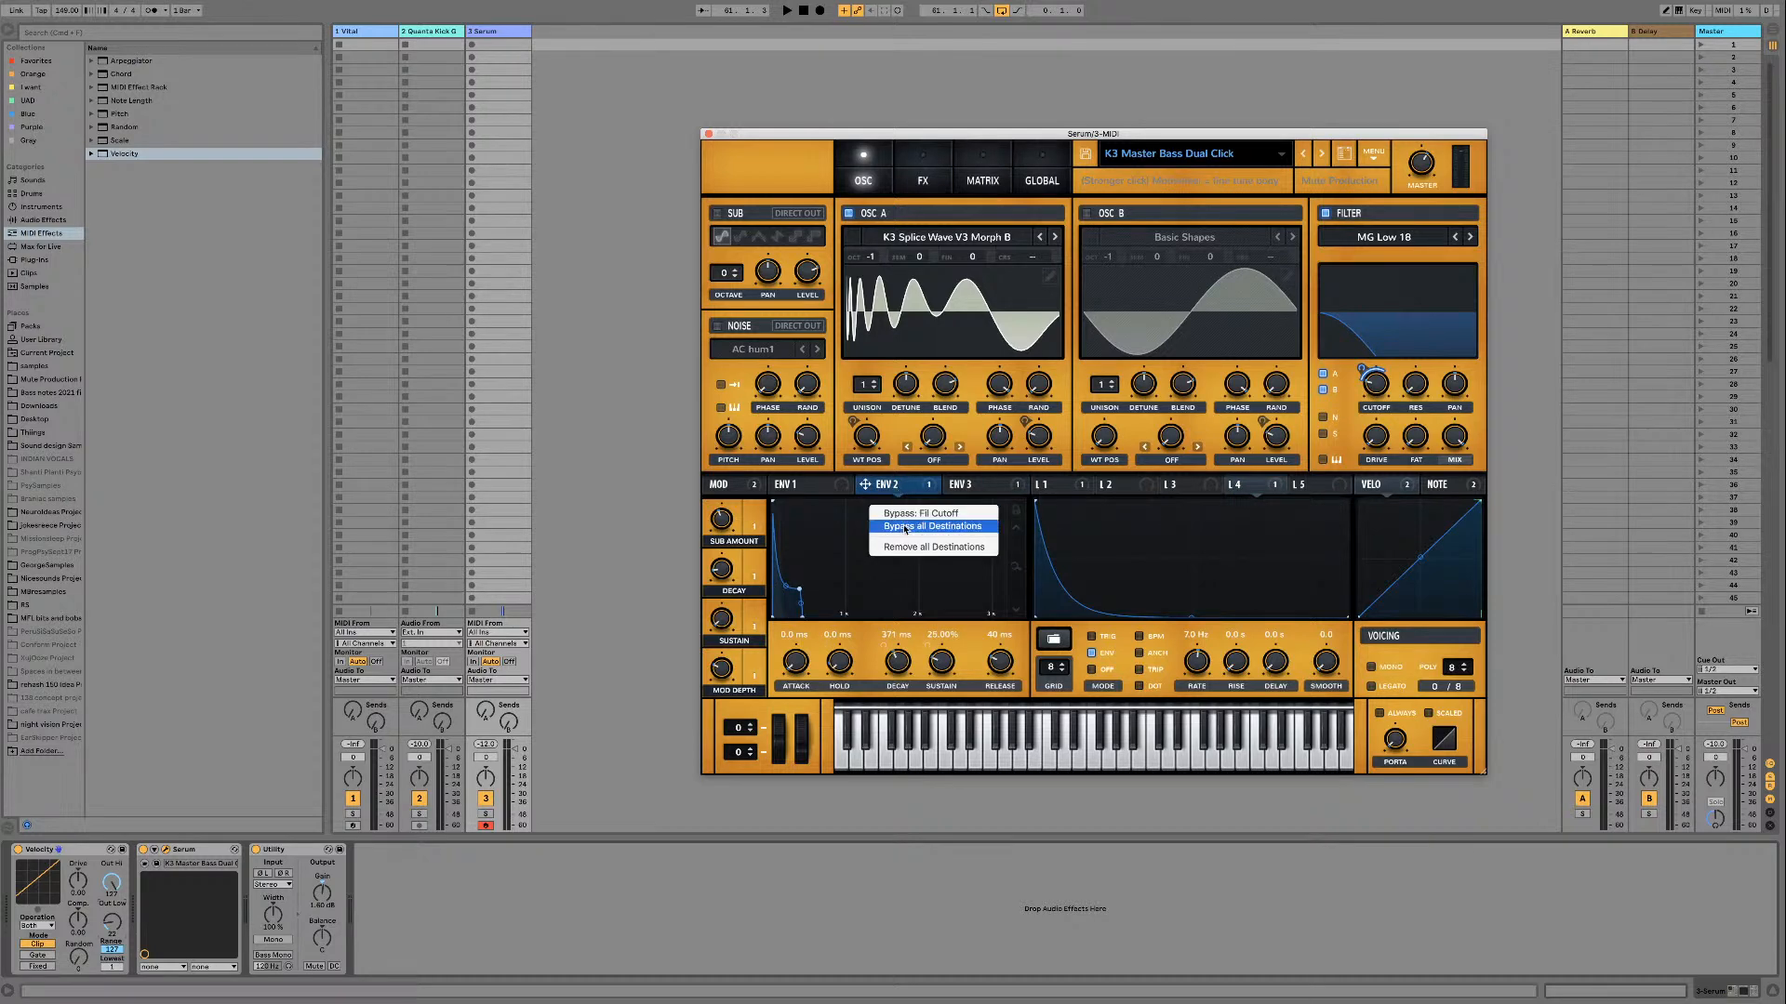
{"action": "left_click", "coordinate": [905, 527]}
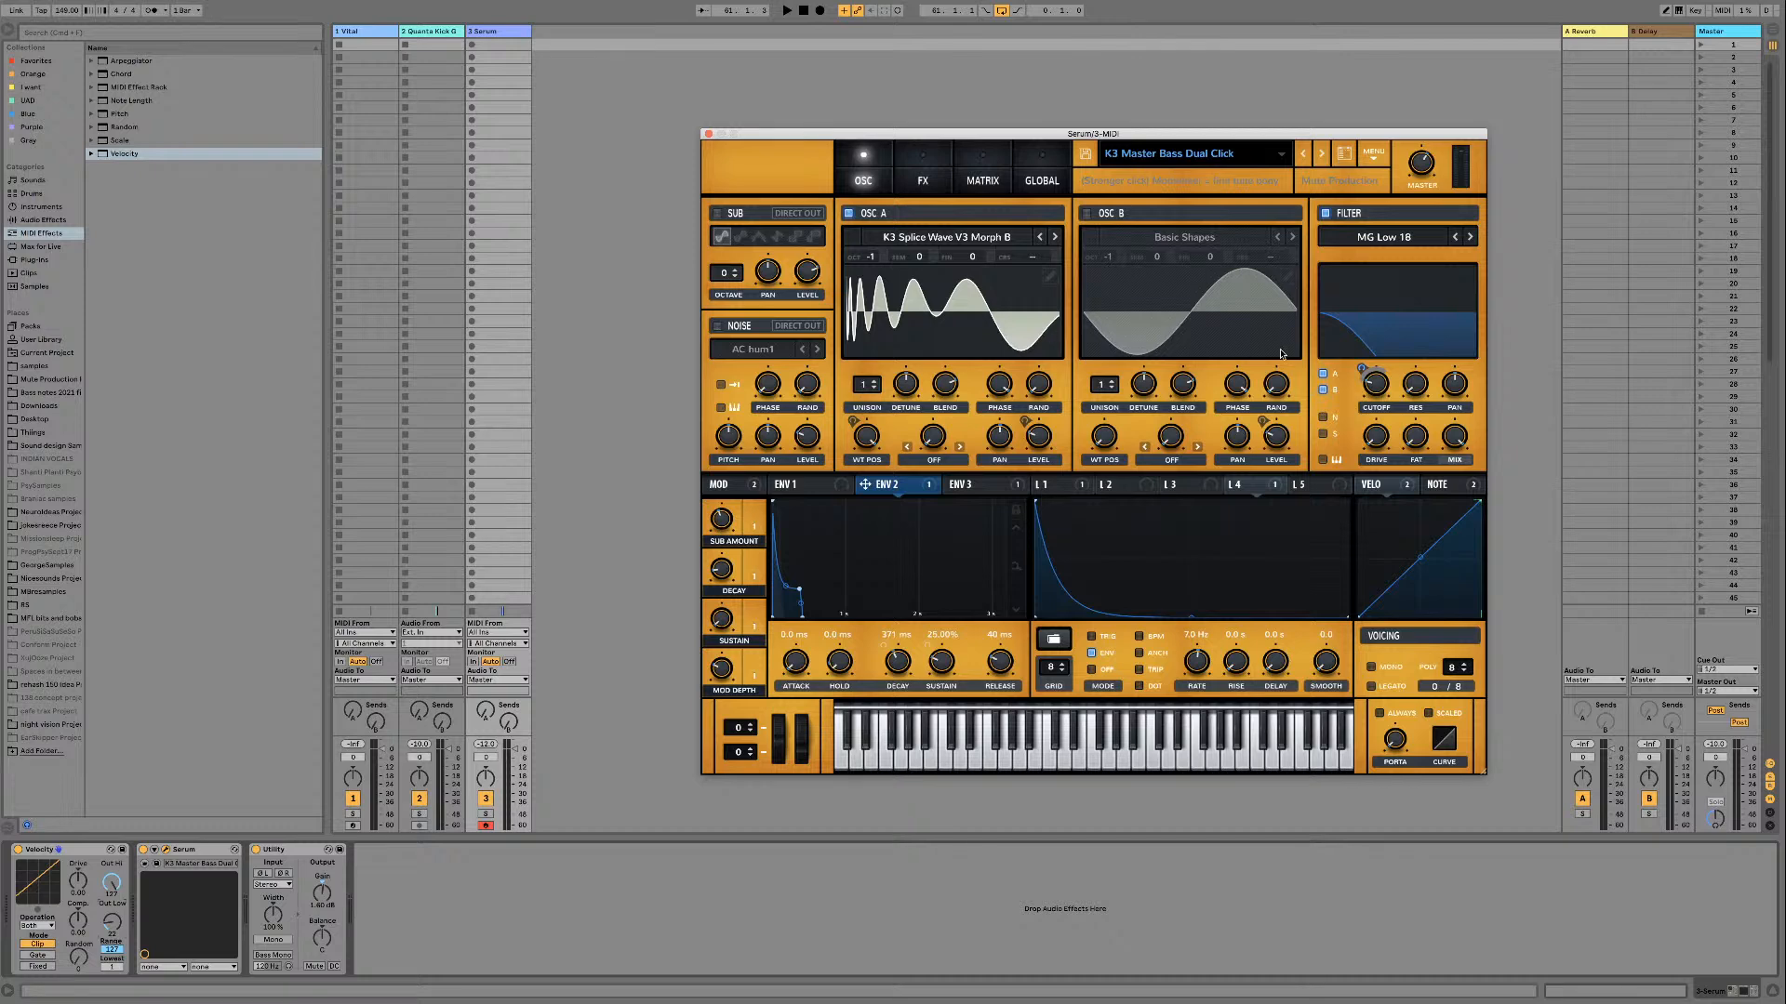
Step: Reactivate all destinations of Env 2 and play the loop to hear its effect on the filter cutoff
{"action": "mouse_move", "coordinate": [1378, 395]}
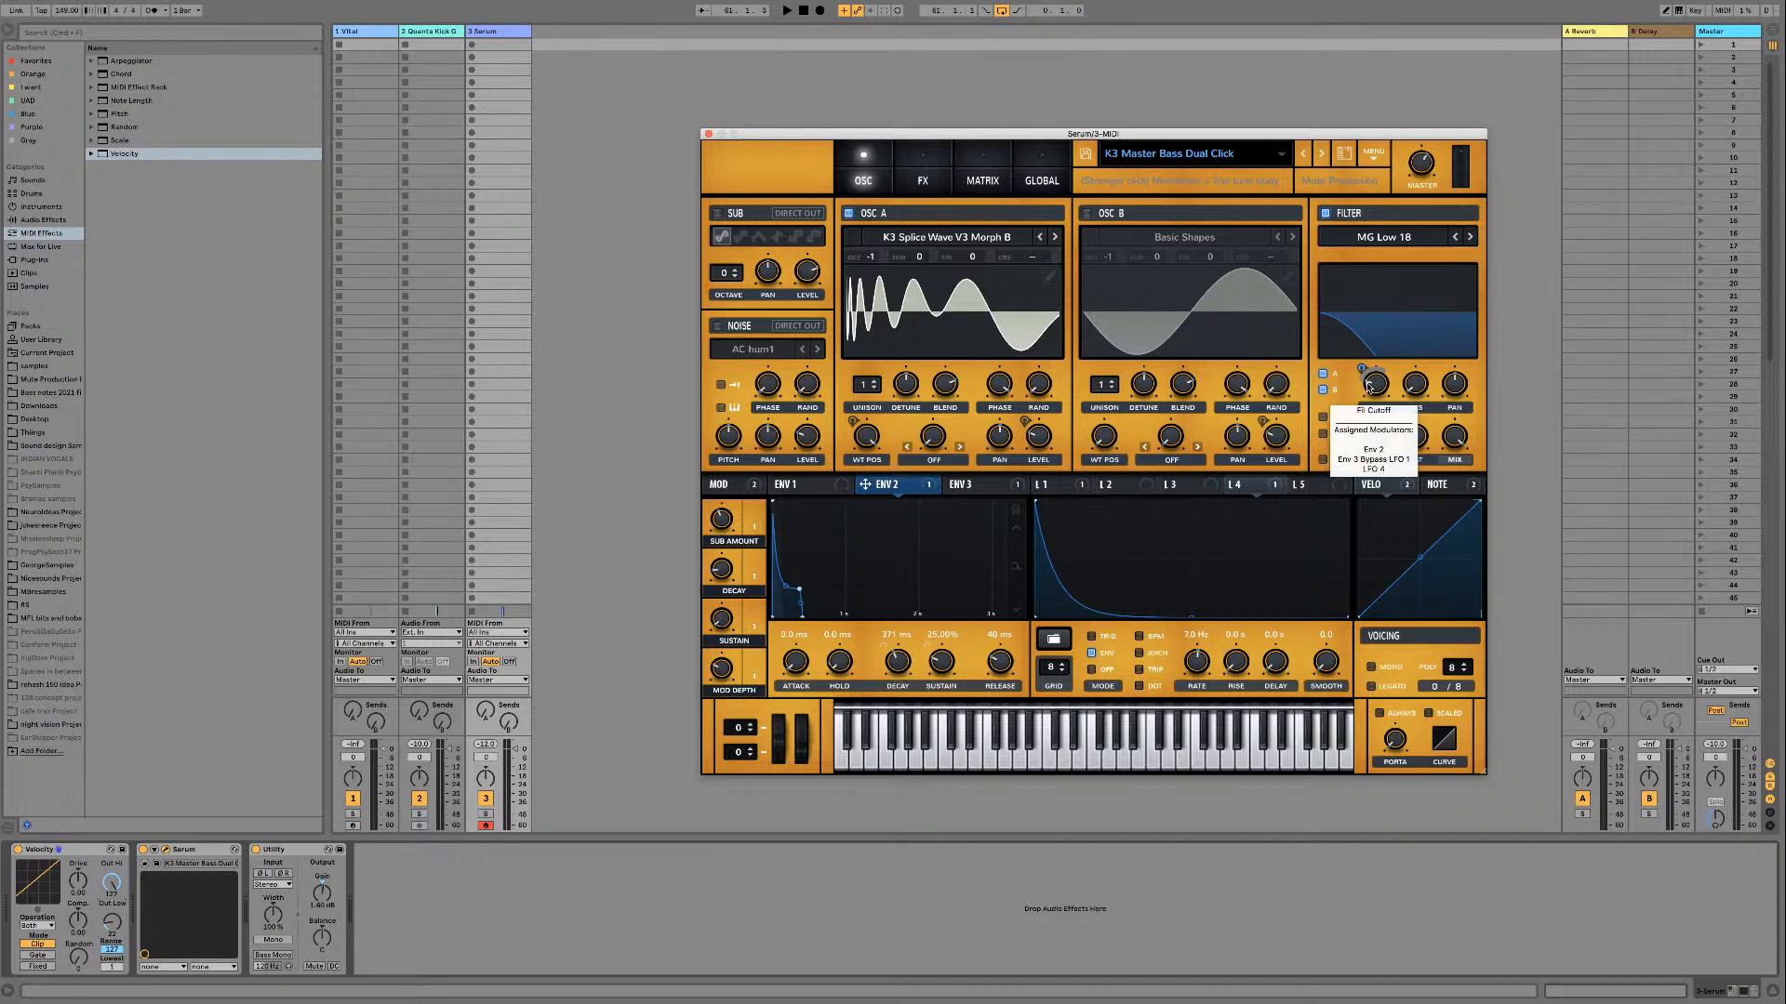
{"action": "right_click", "coordinate": [901, 485]}
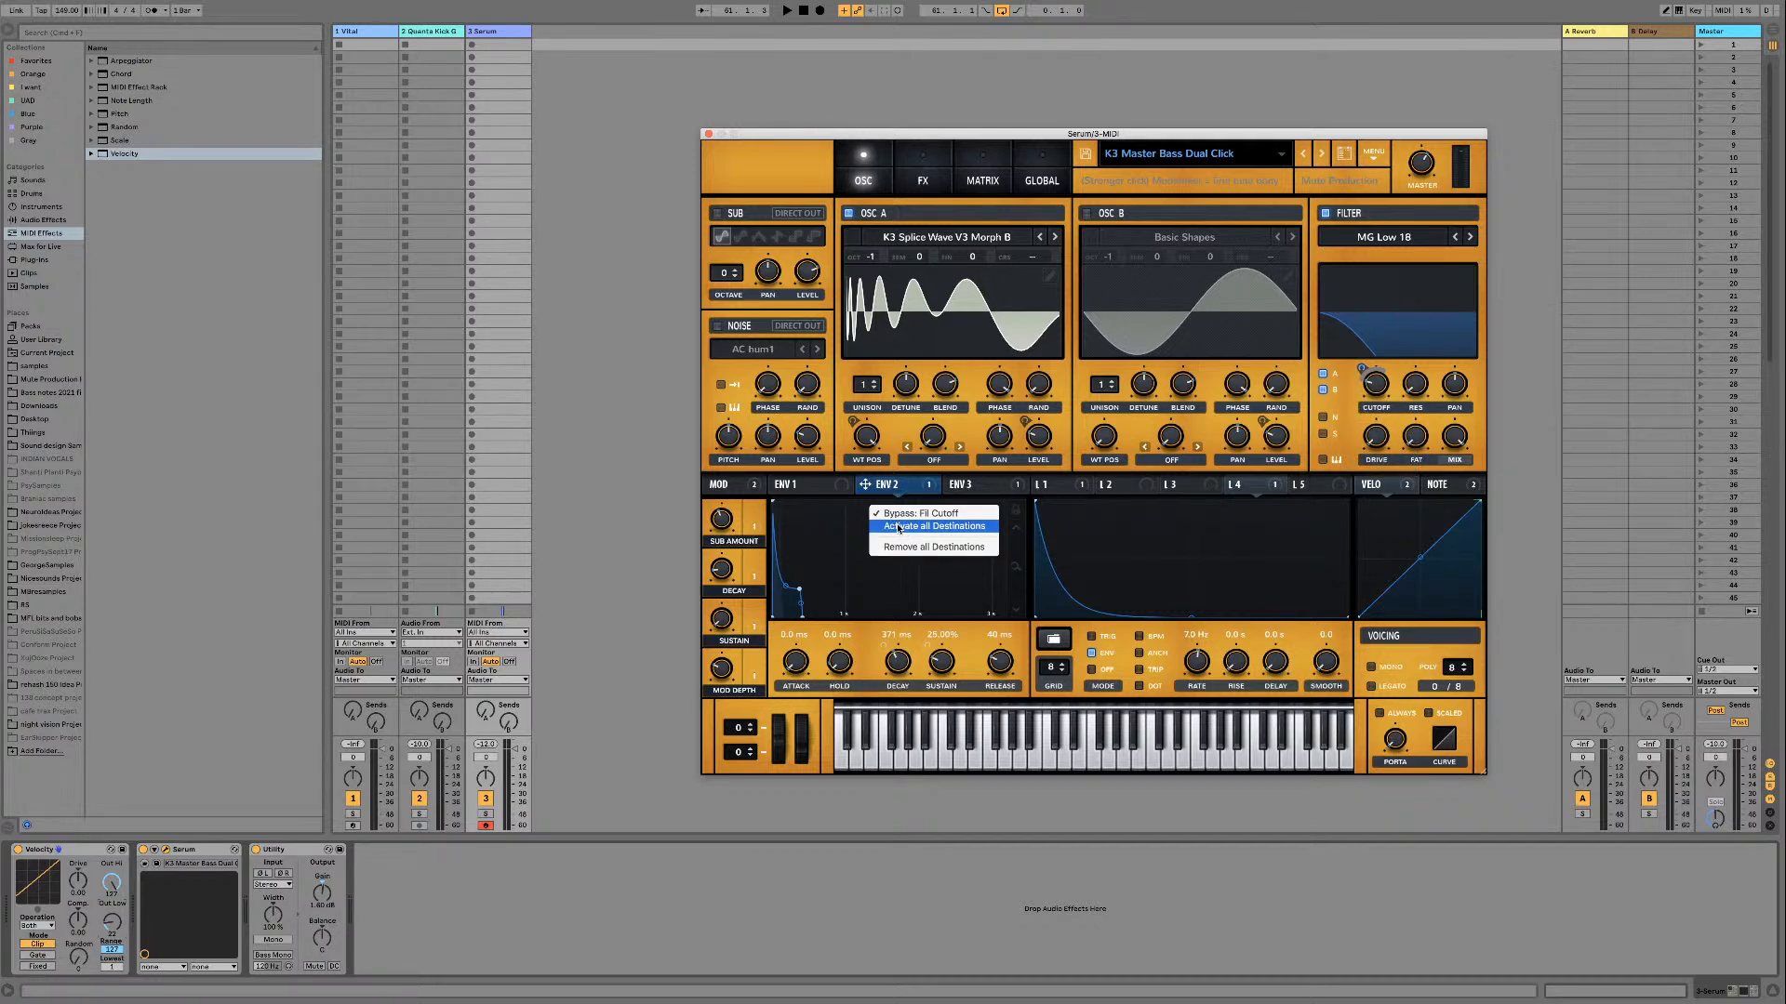
{"action": "left_click", "coordinate": [897, 528]}
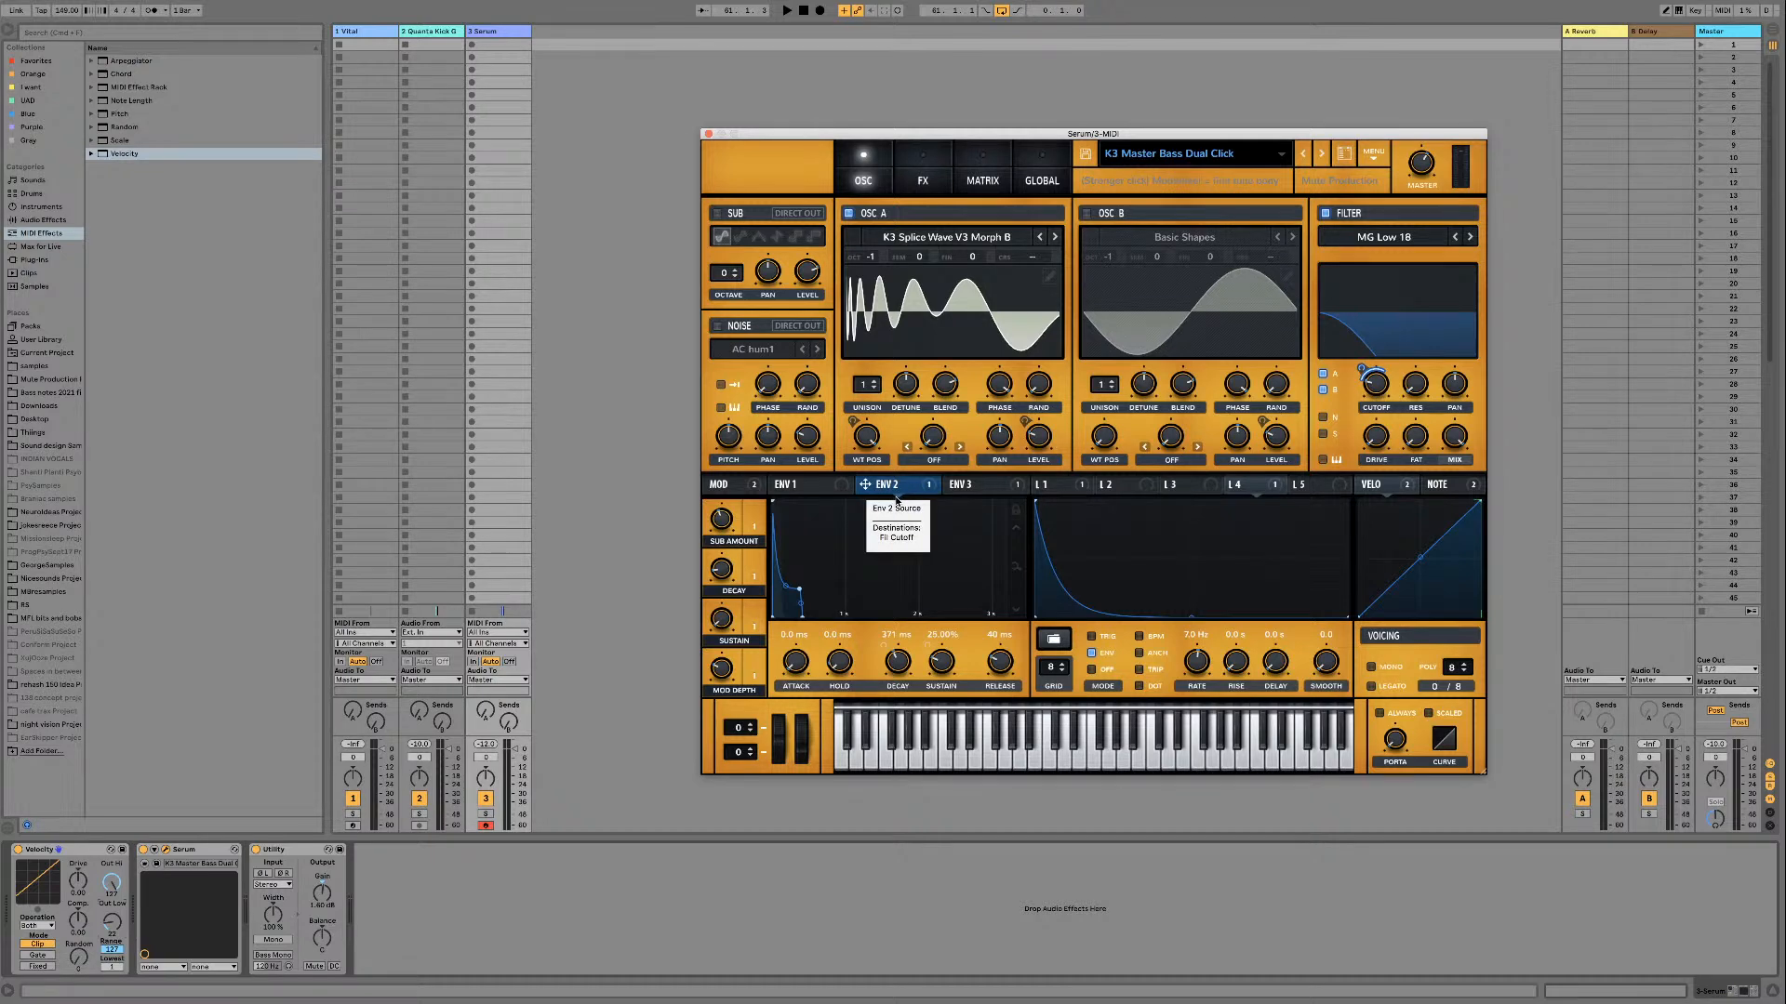
{"action": "key", "text": "space"}
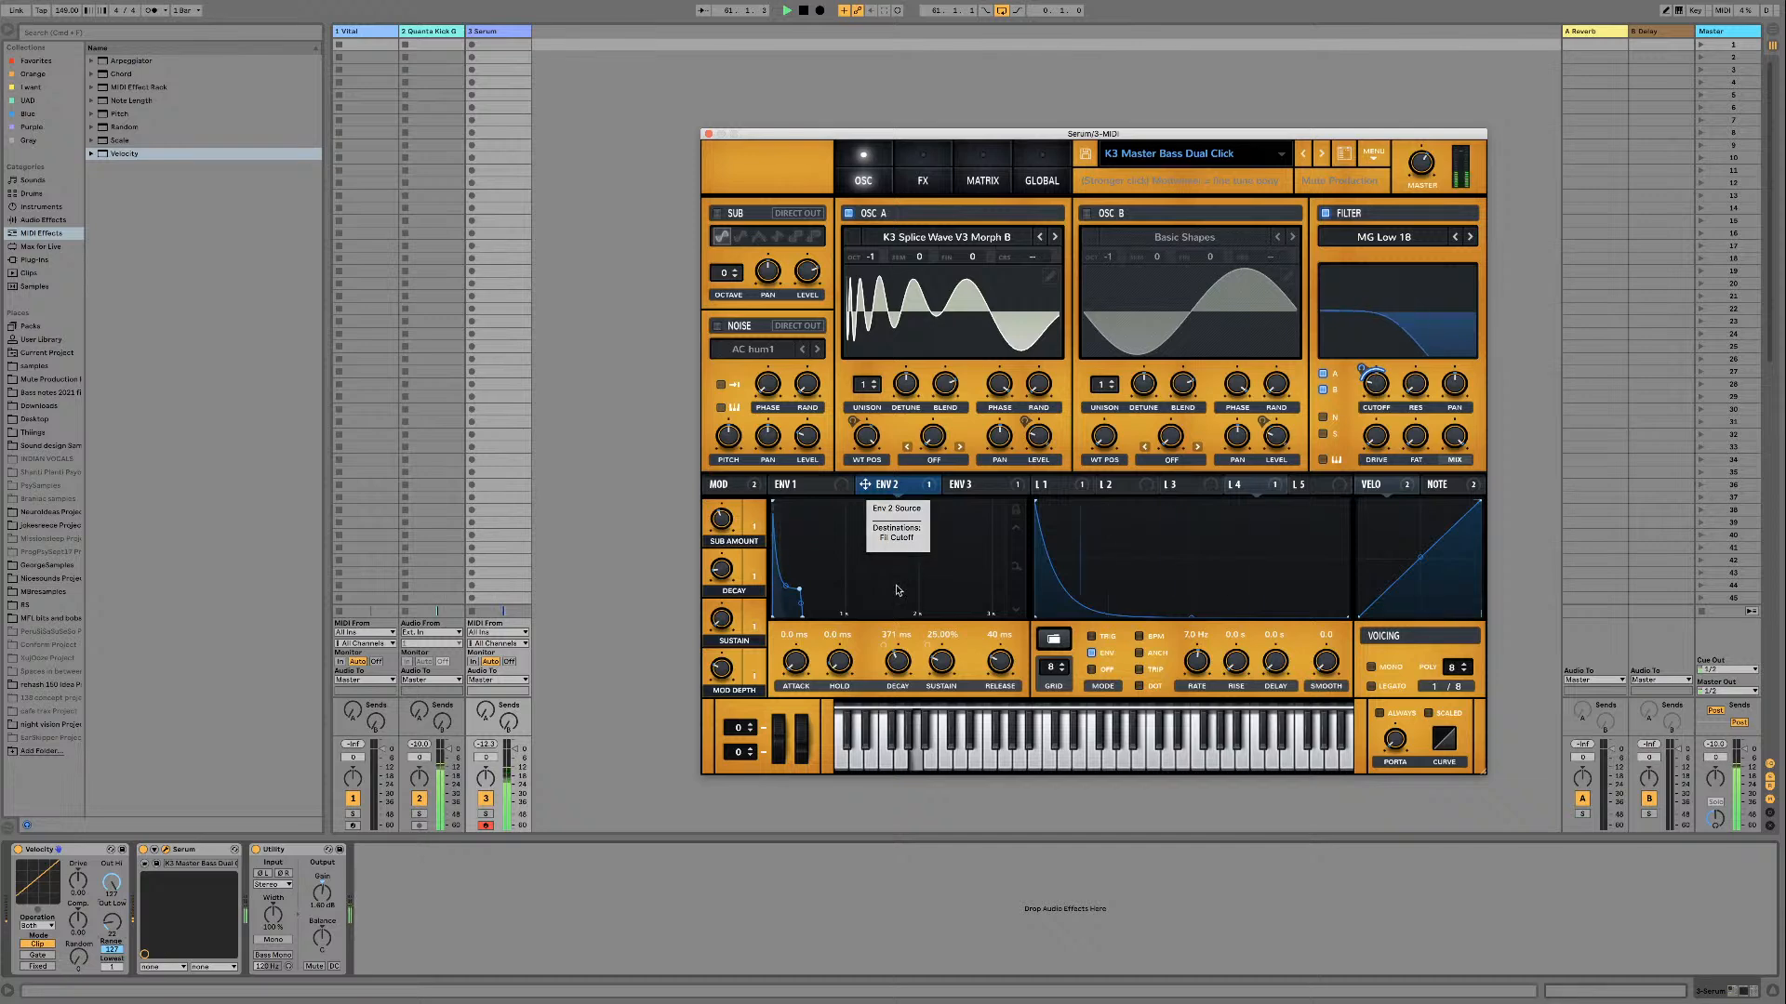
{"action": "key", "text": "space"}
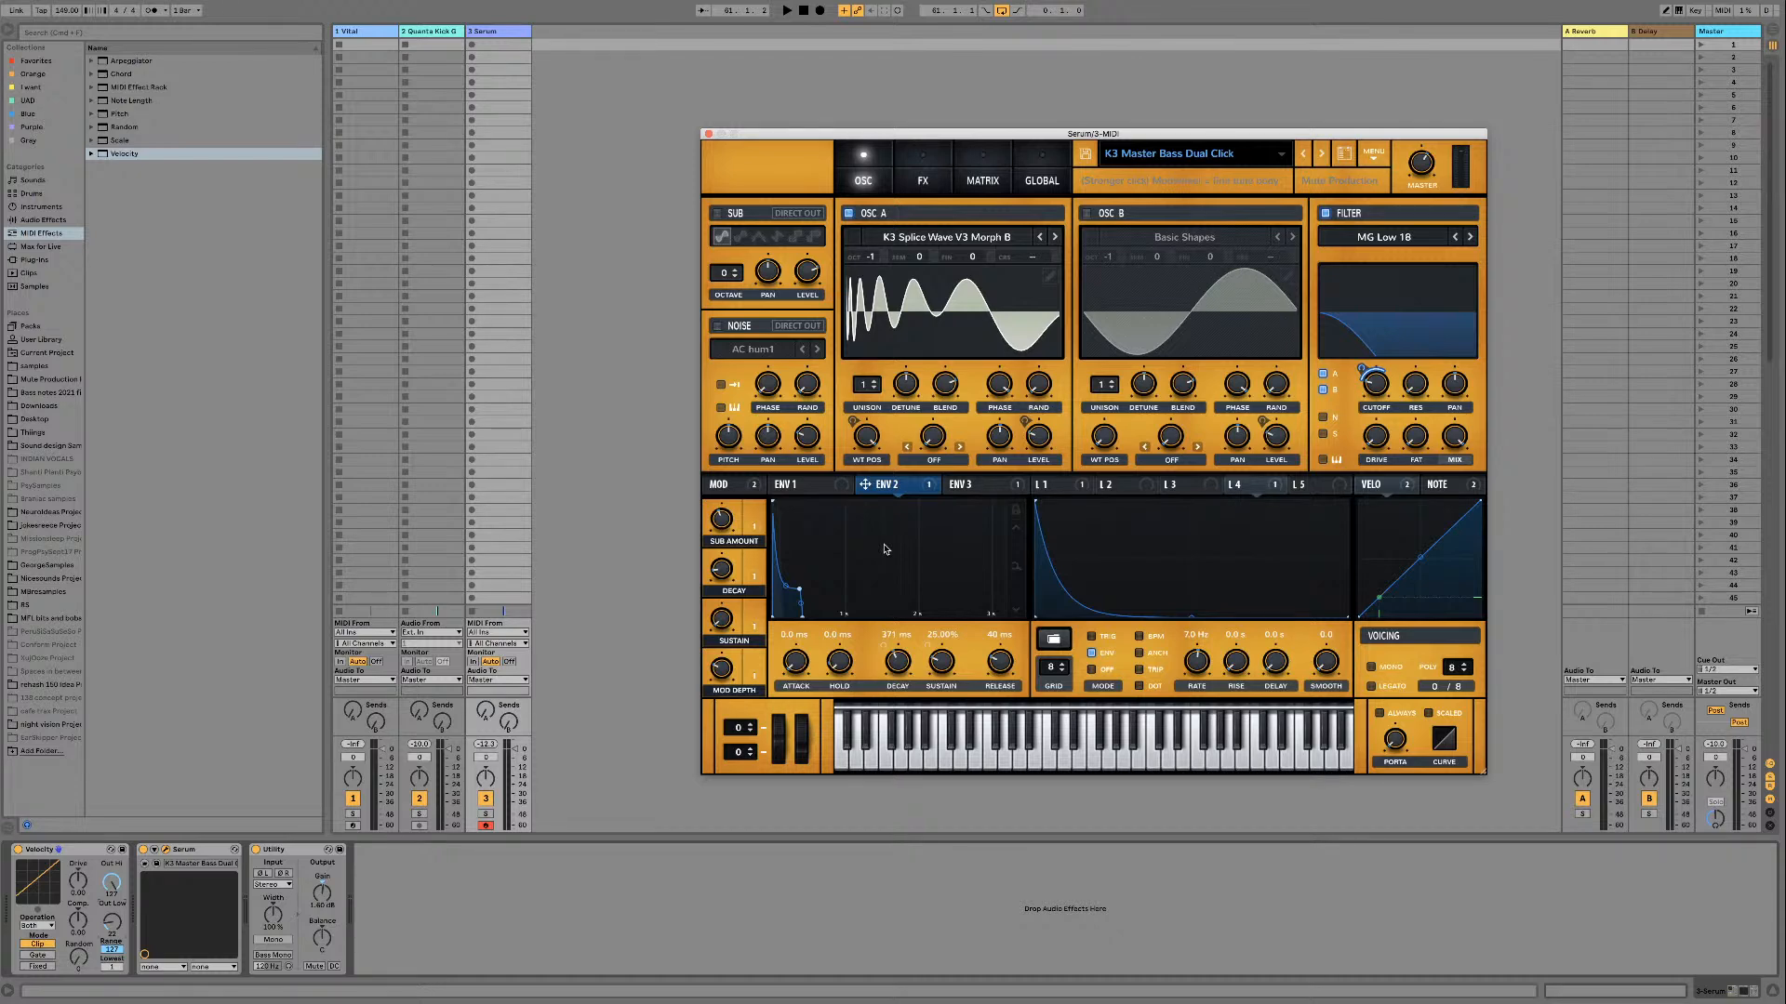
{"action": "key", "text": "space"}
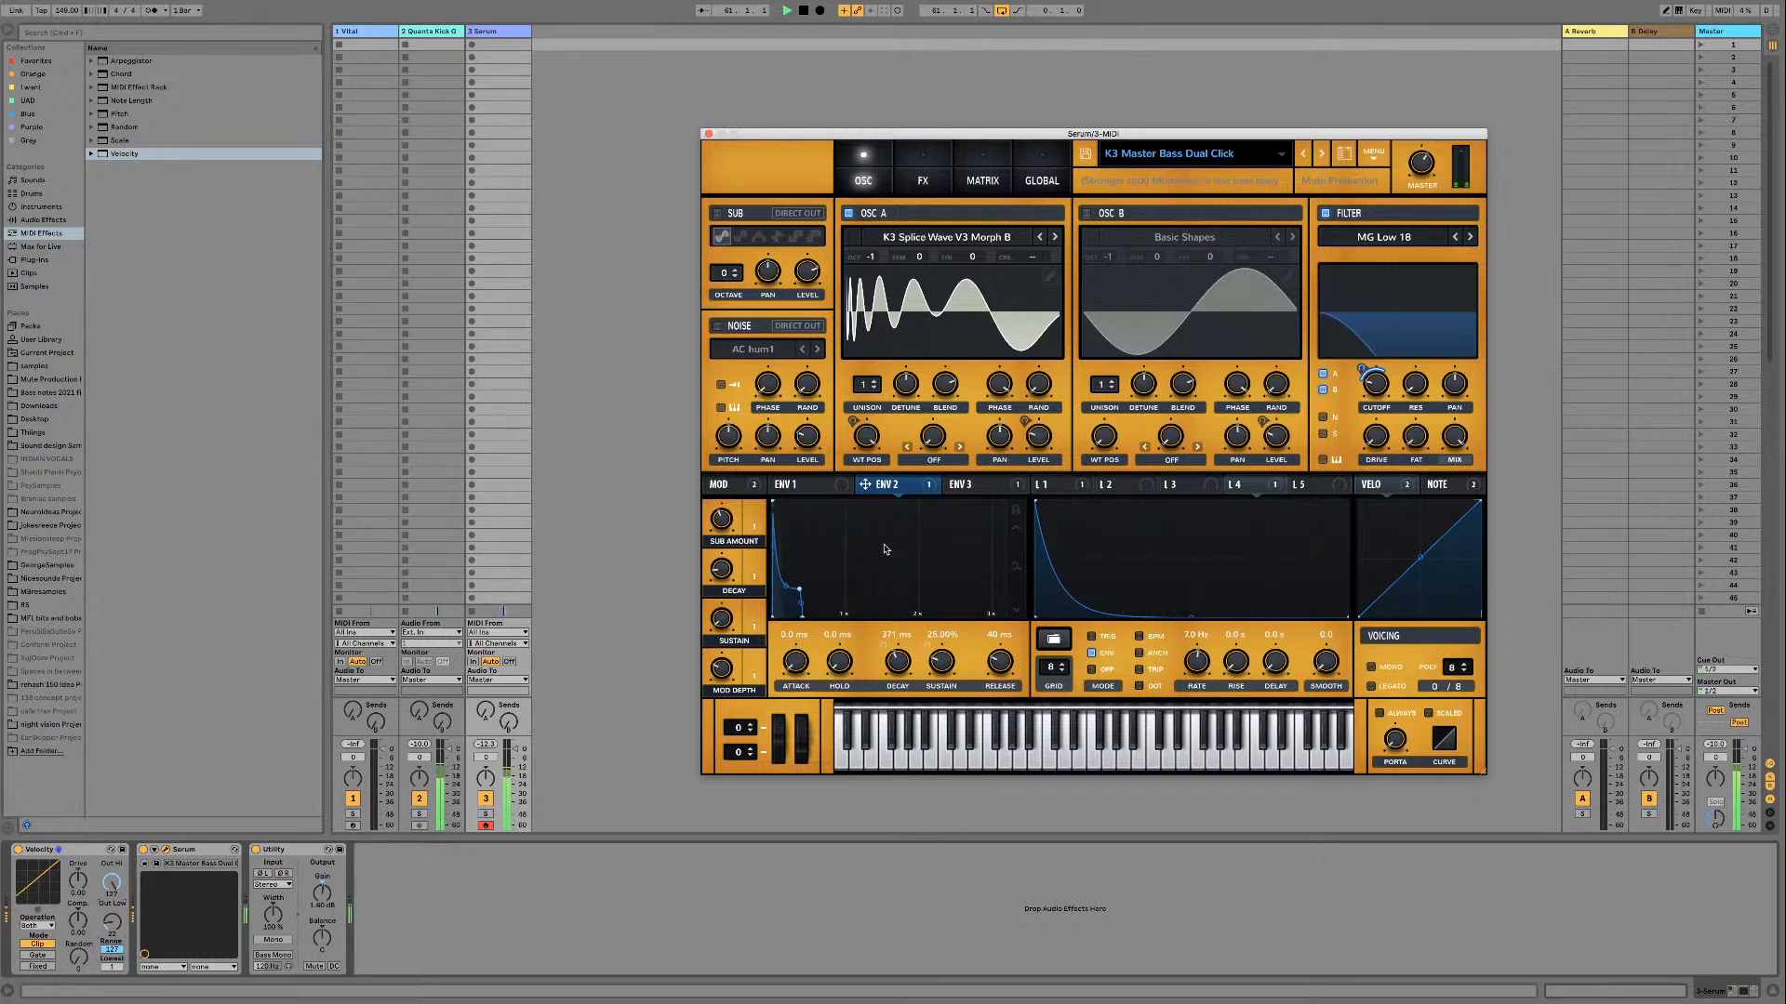
{"action": "key", "text": "space"}
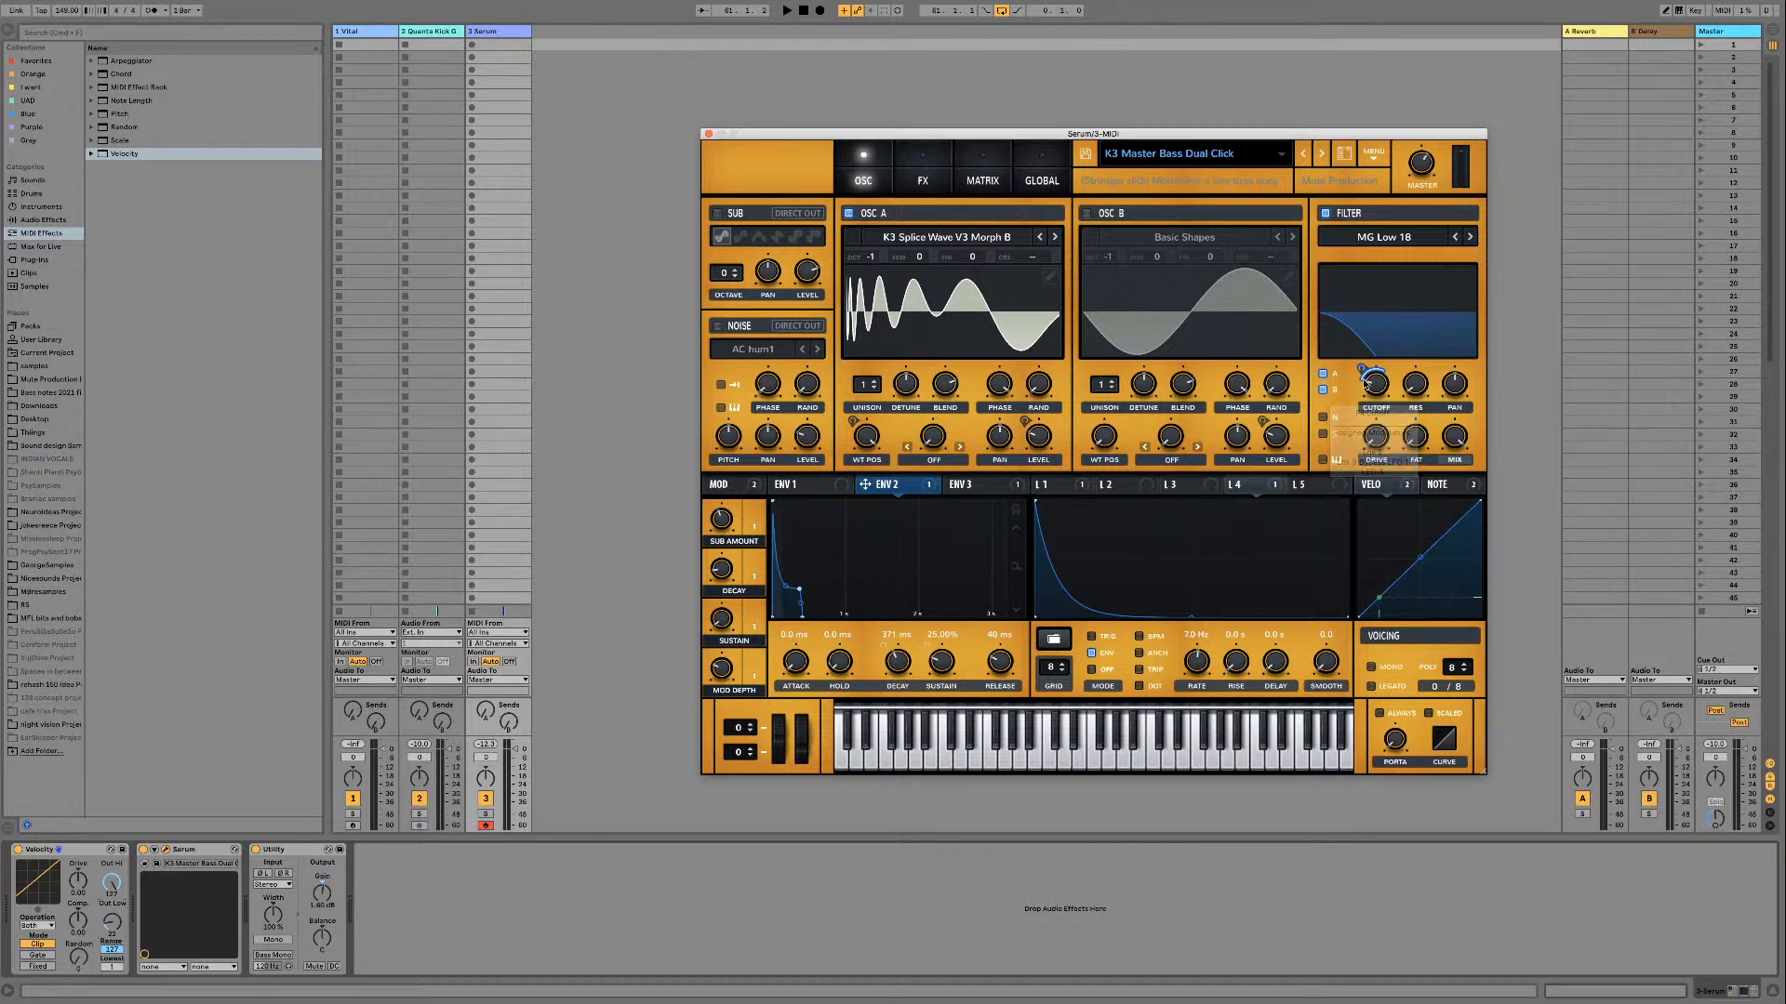
Step: Reactivate all destinations of Env 3 so it modulates the filter cutoff together with Env 2
{"action": "left_click", "coordinate": [974, 485]}
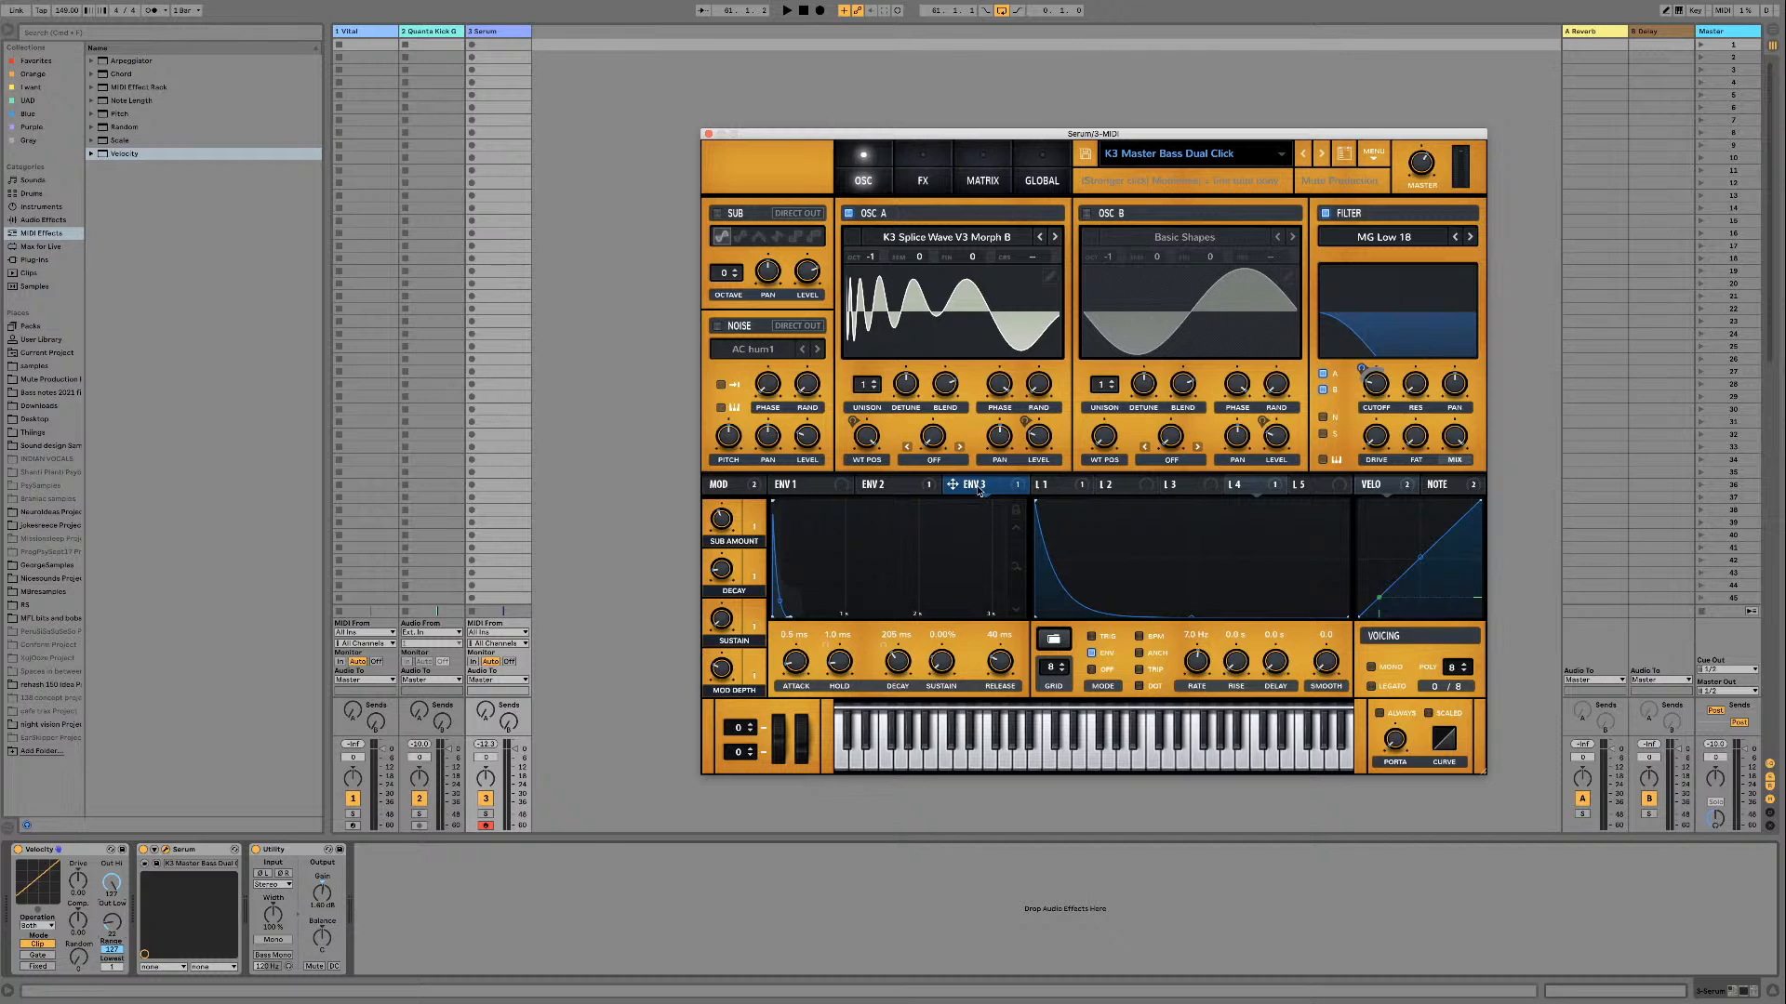
{"action": "right_click", "coordinate": [978, 490]}
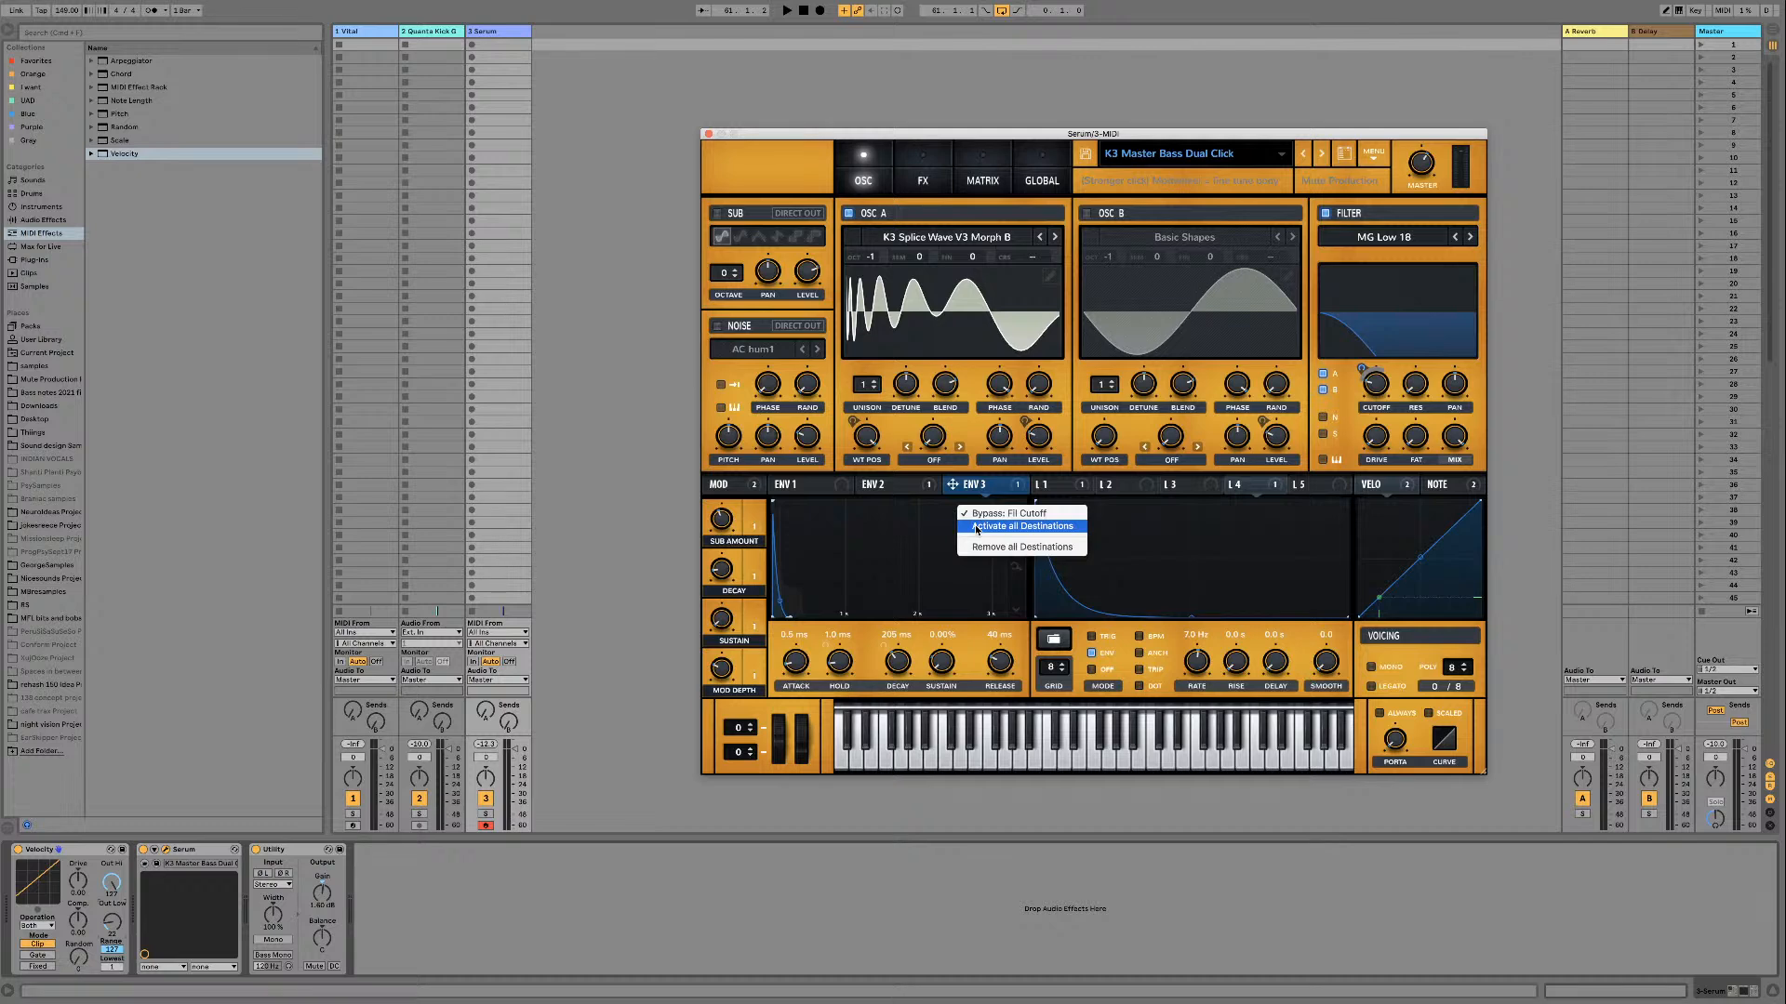
{"action": "left_click", "coordinate": [974, 524]}
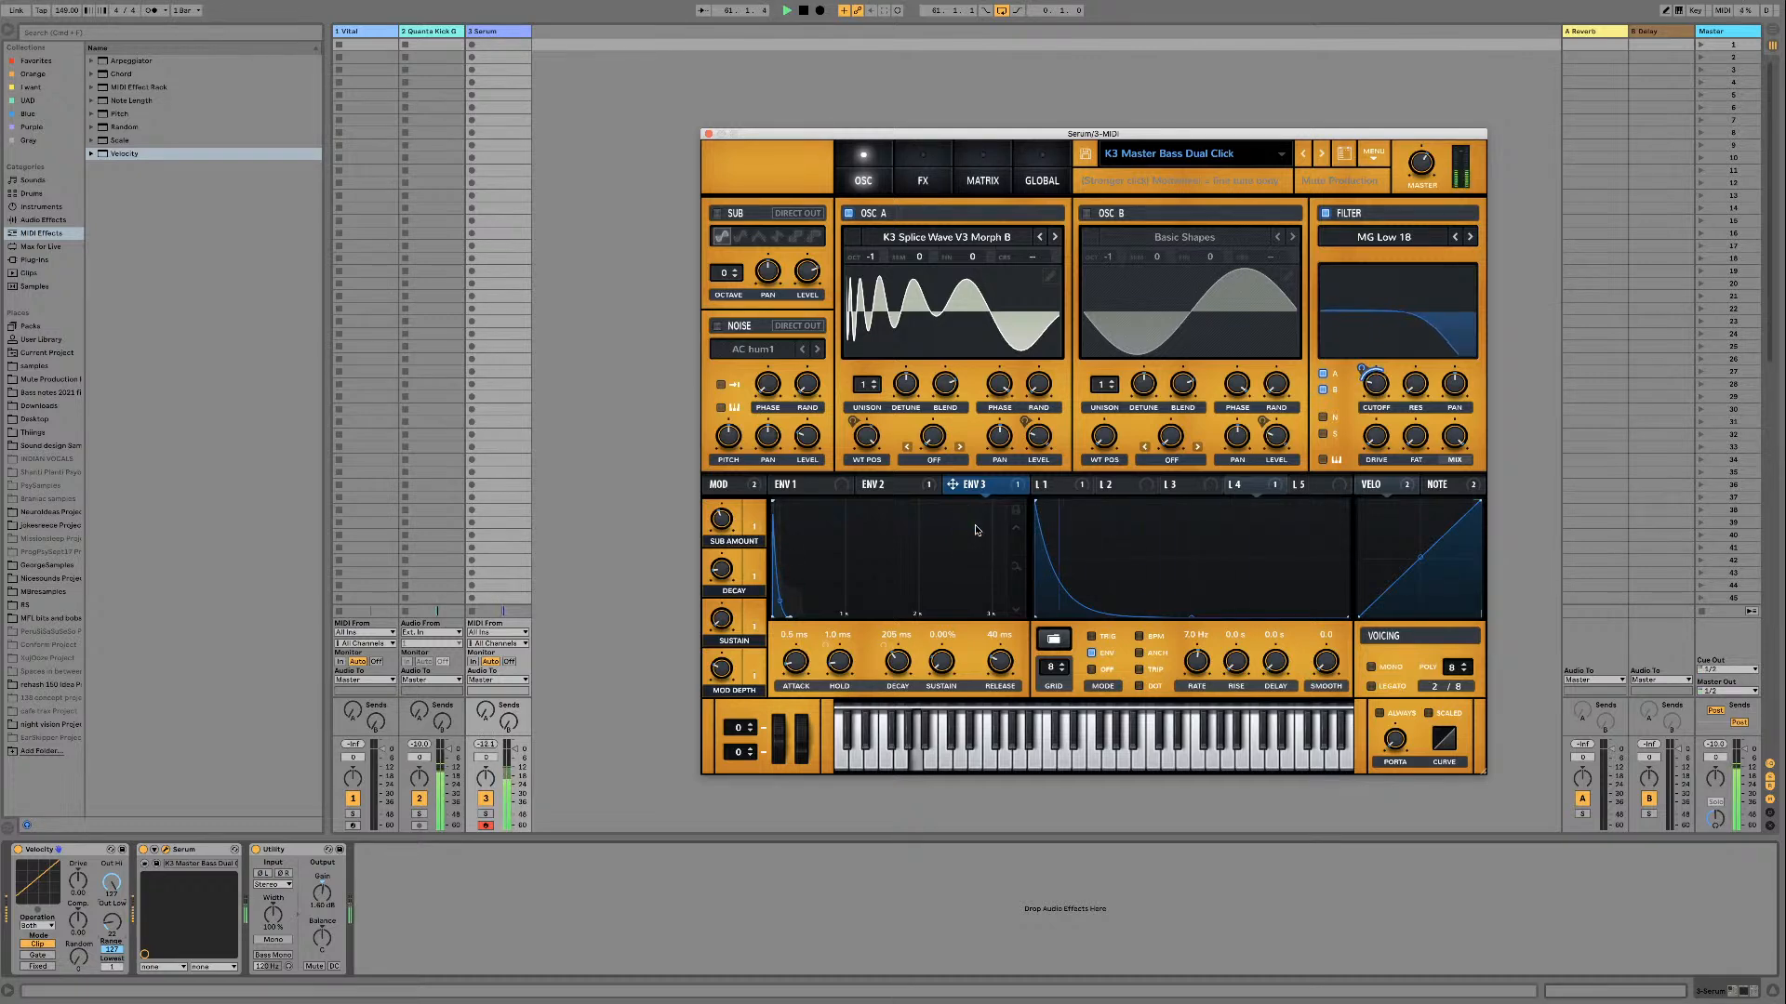
Step: Compare the Env 2 and Env 3 envelope shapes and play the loop with both driving the filter cutoff
{"action": "left_click", "coordinate": [935, 485]}
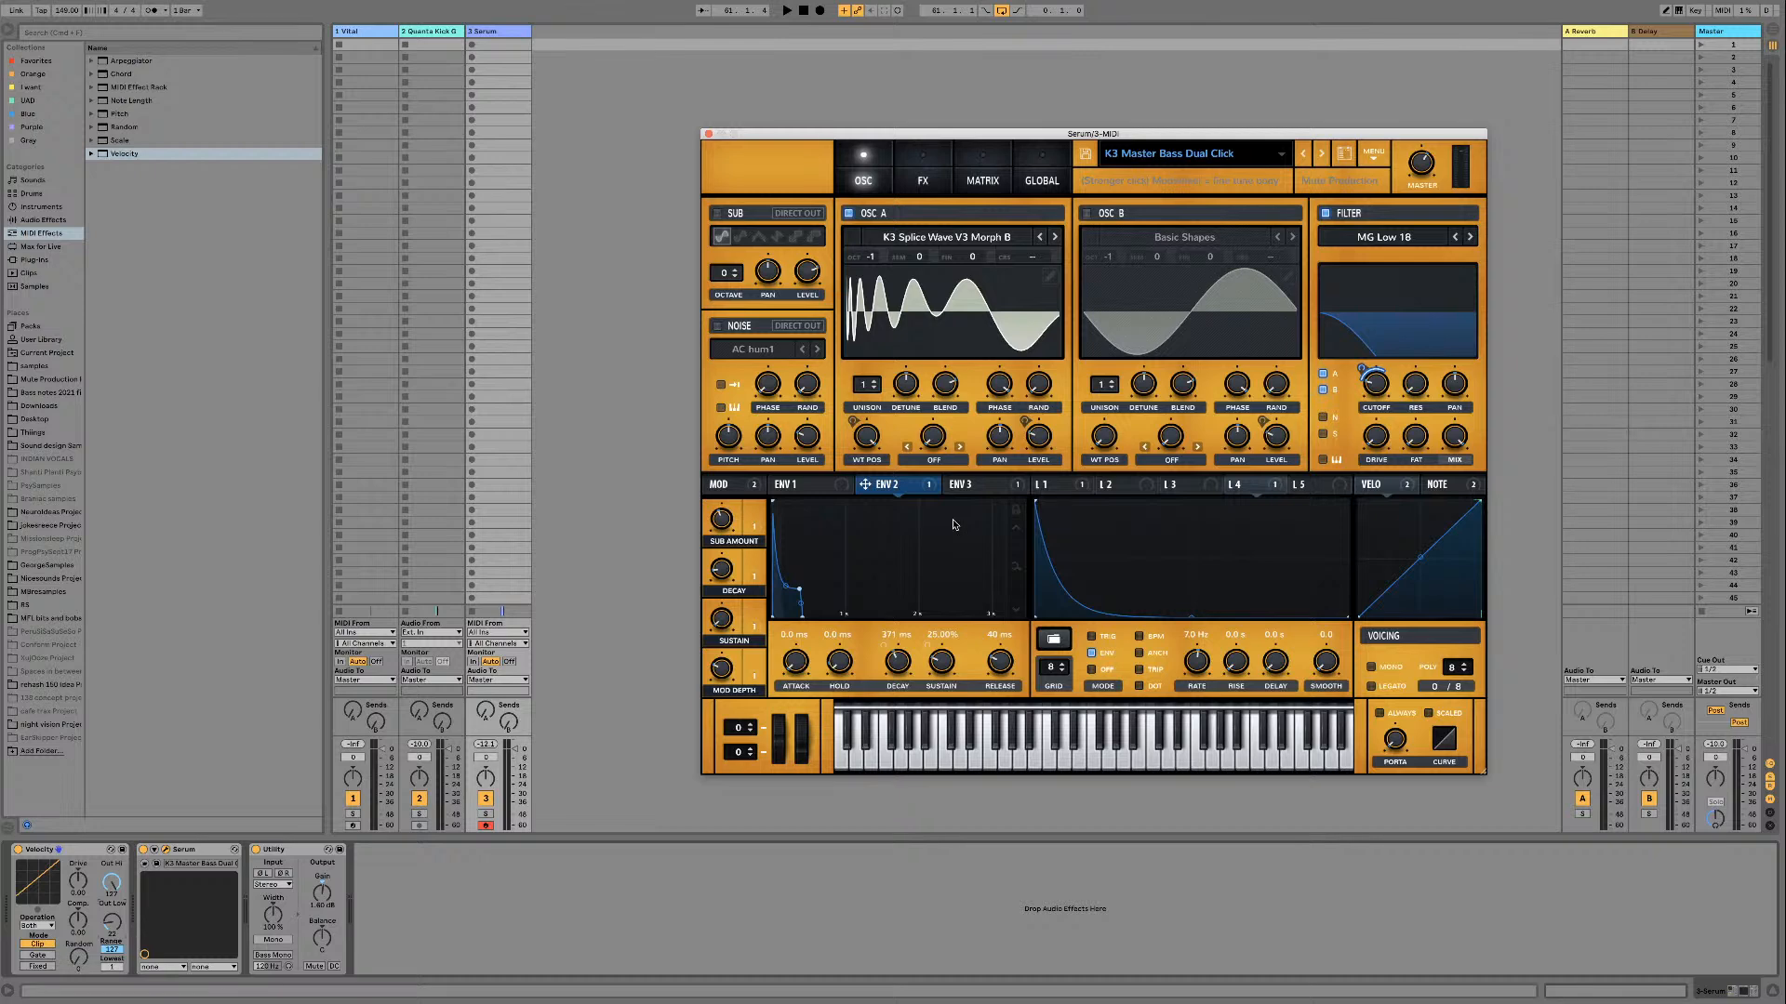
{"action": "left_click", "coordinate": [989, 486]}
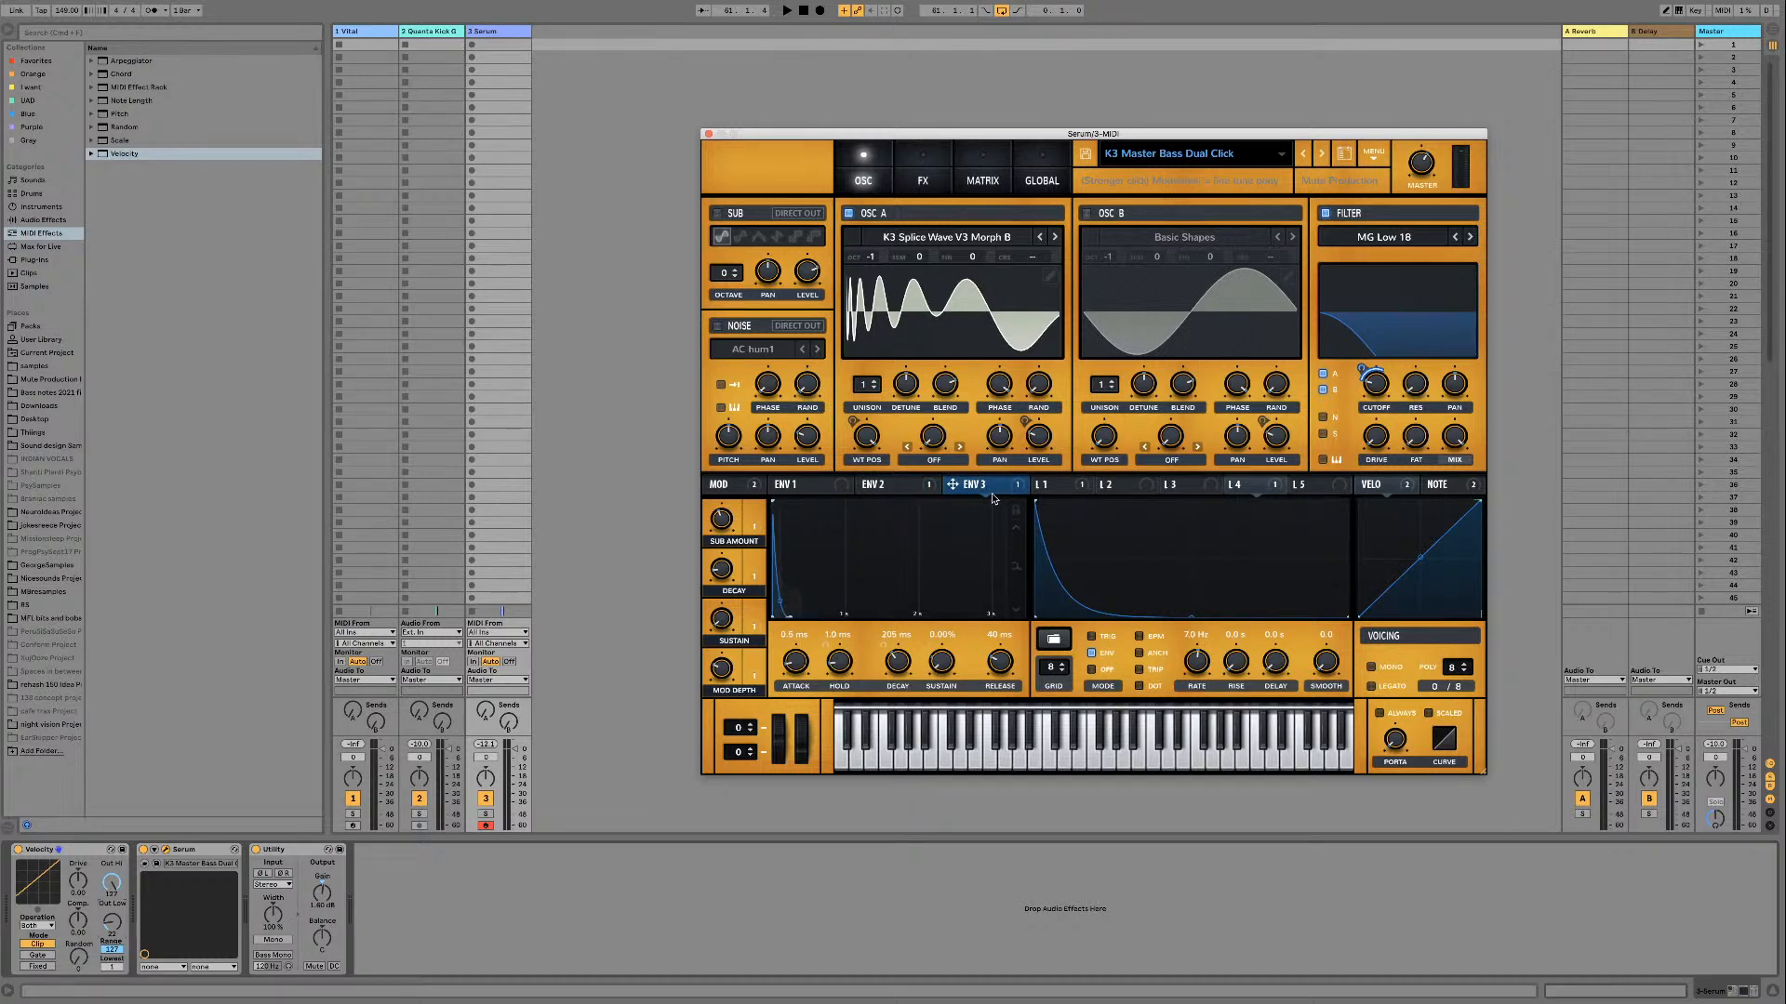
{"action": "left_click", "coordinate": [907, 482]}
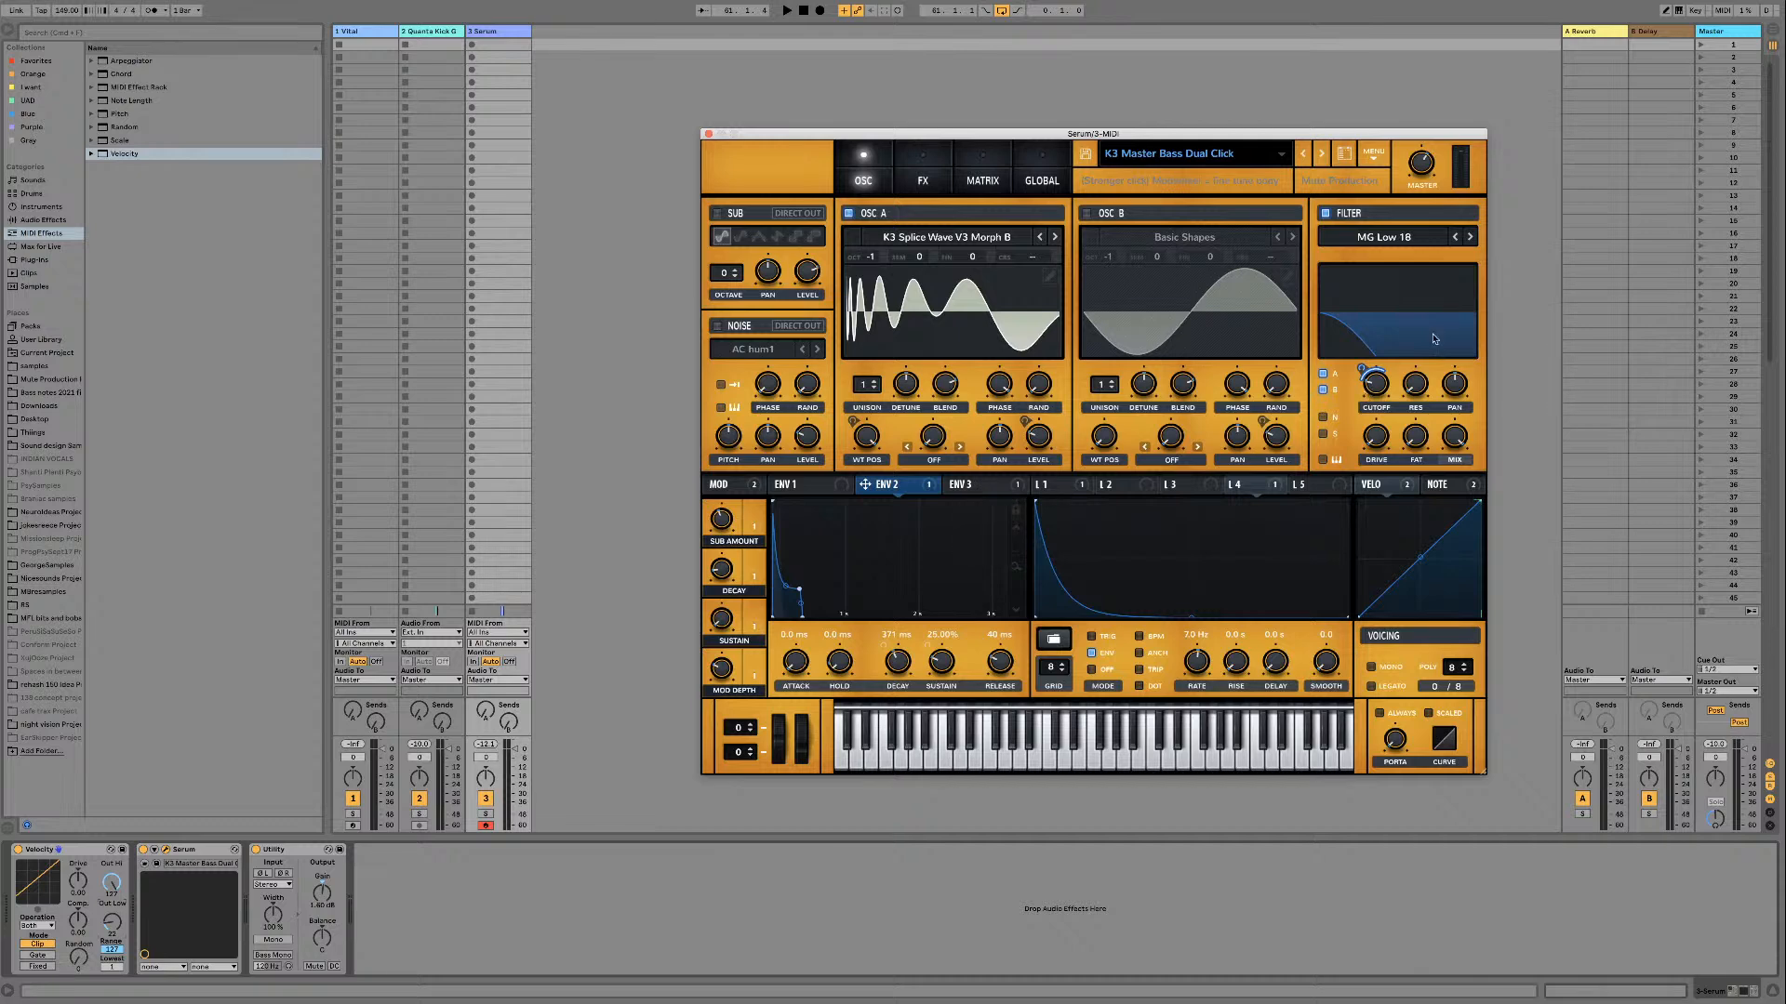
{"action": "left_click", "coordinate": [963, 485]}
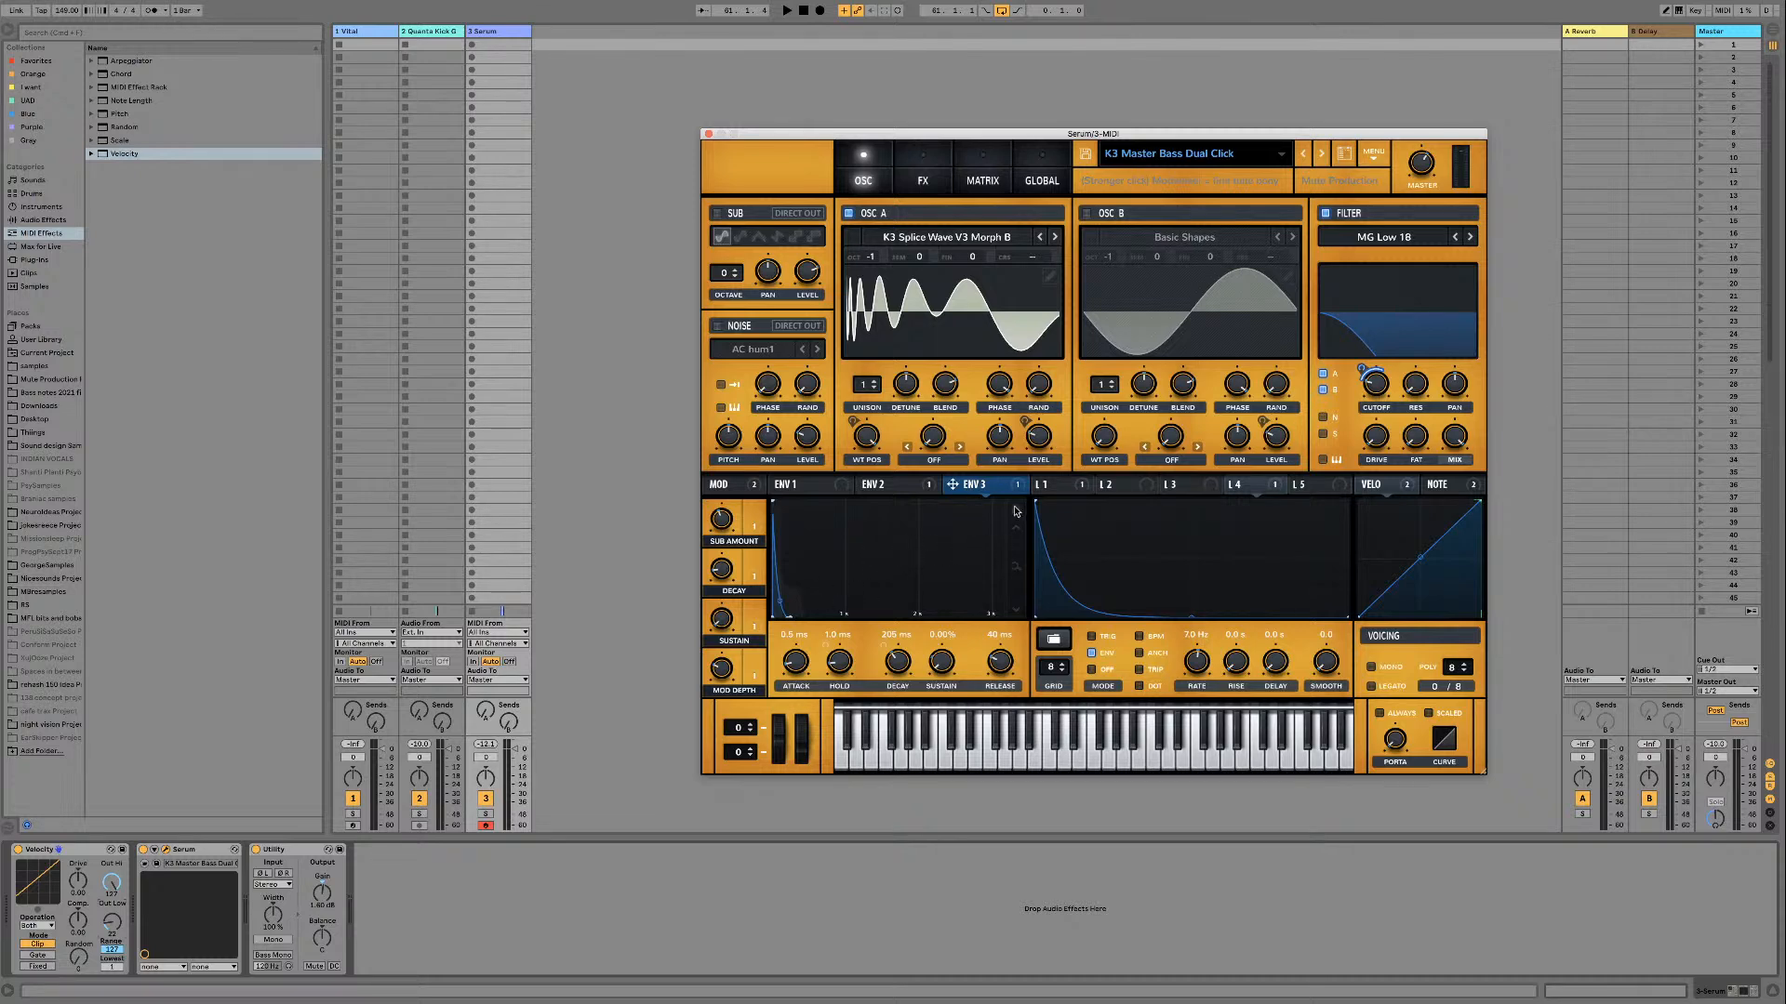
{"action": "key", "text": "space"}
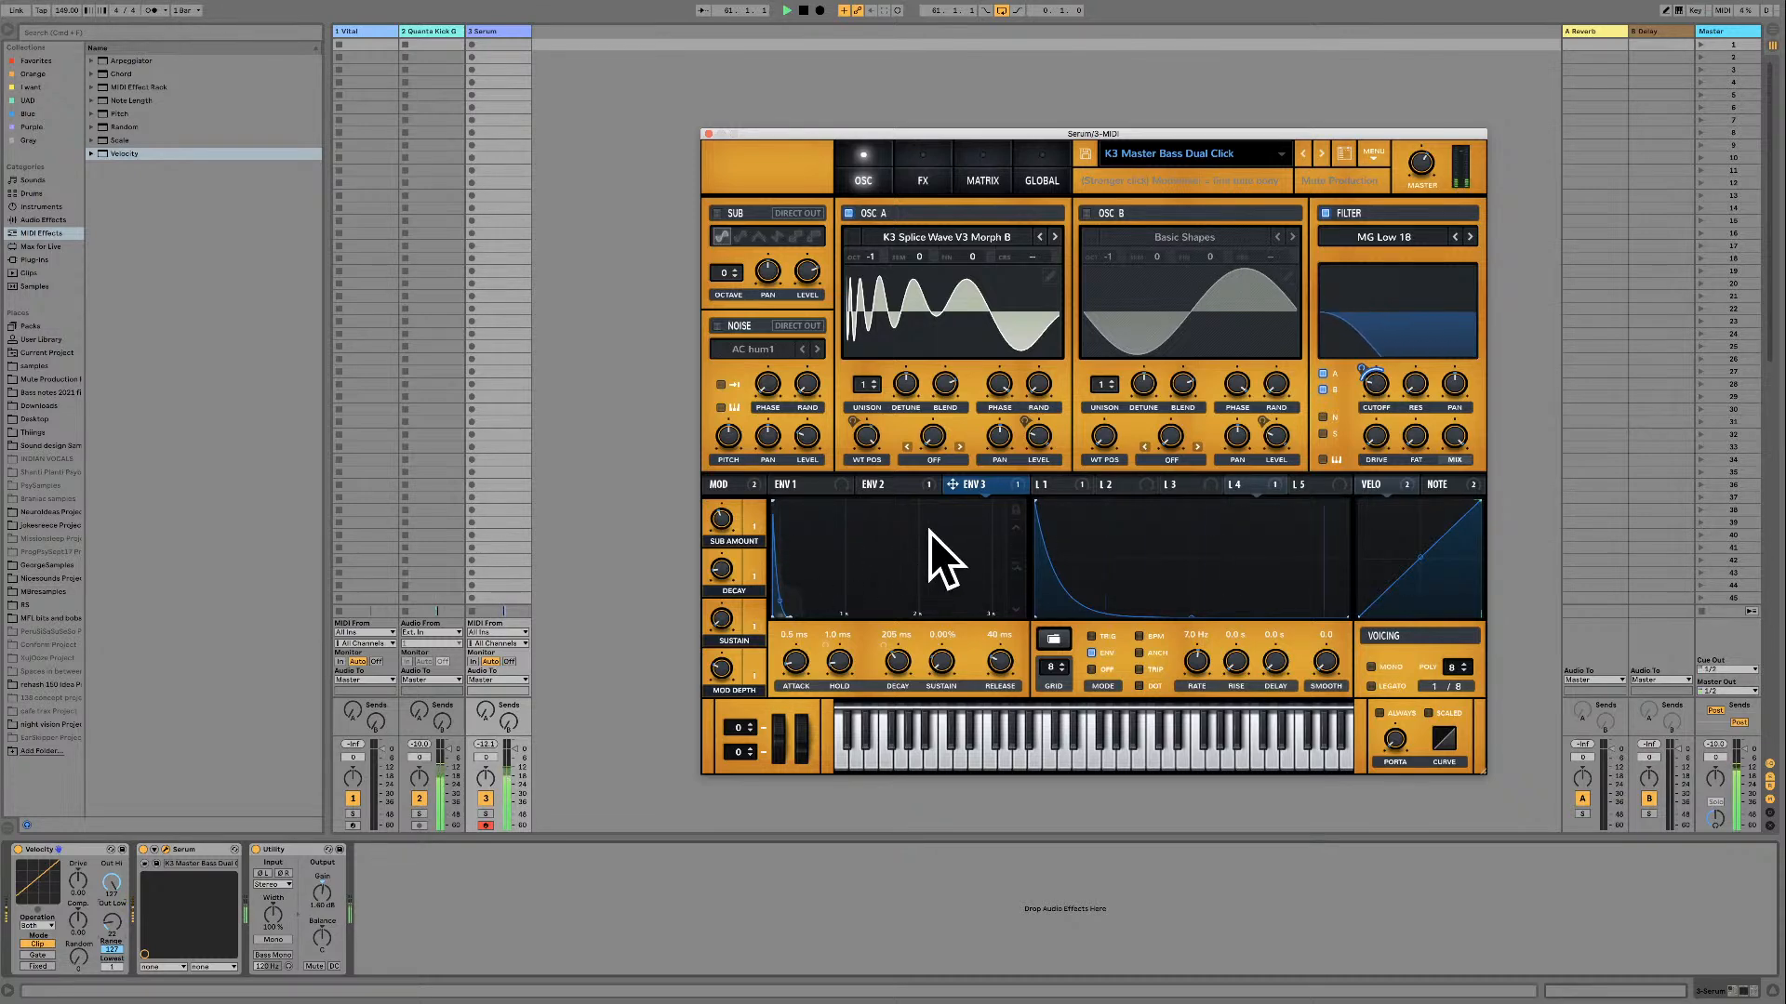
{"action": "key", "text": "space"}
Step: Reactivate all destinations of LFO 4 and toggle its activation while the loop plays to hear its effect on the filter cutoff
{"action": "left_click", "coordinate": [1253, 487]}
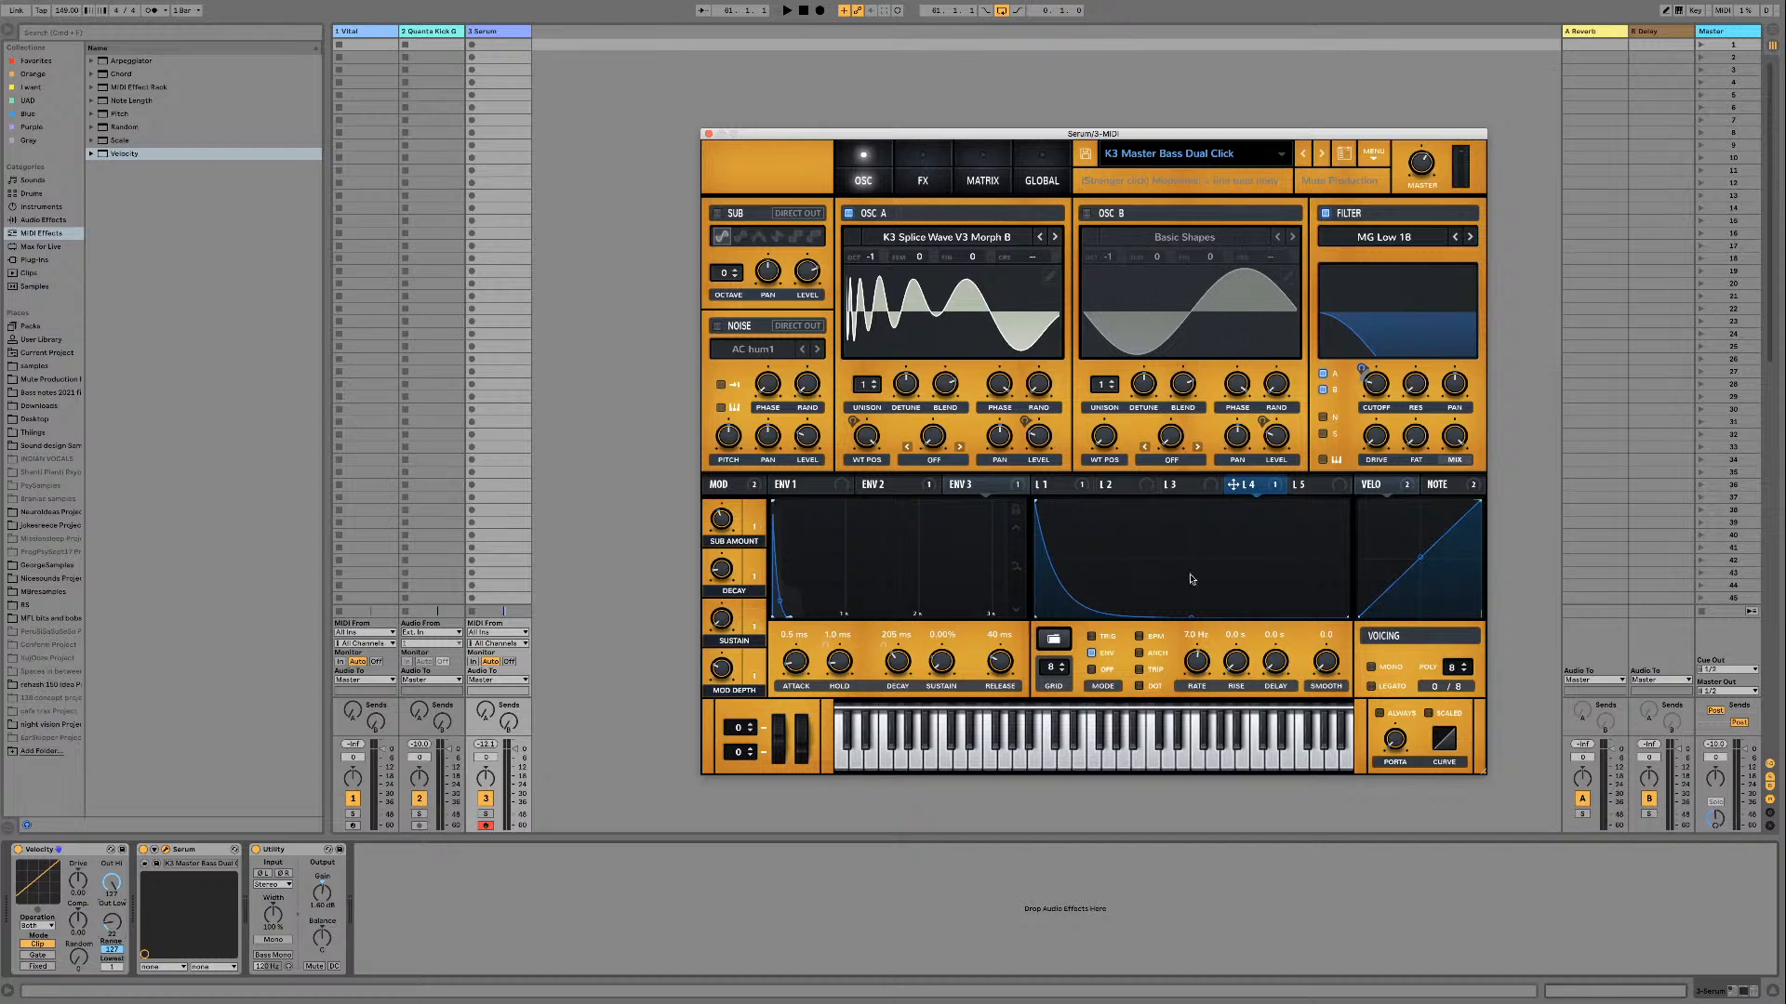
{"action": "key", "text": "space"}
{"action": "right_click", "coordinate": [1254, 490]}
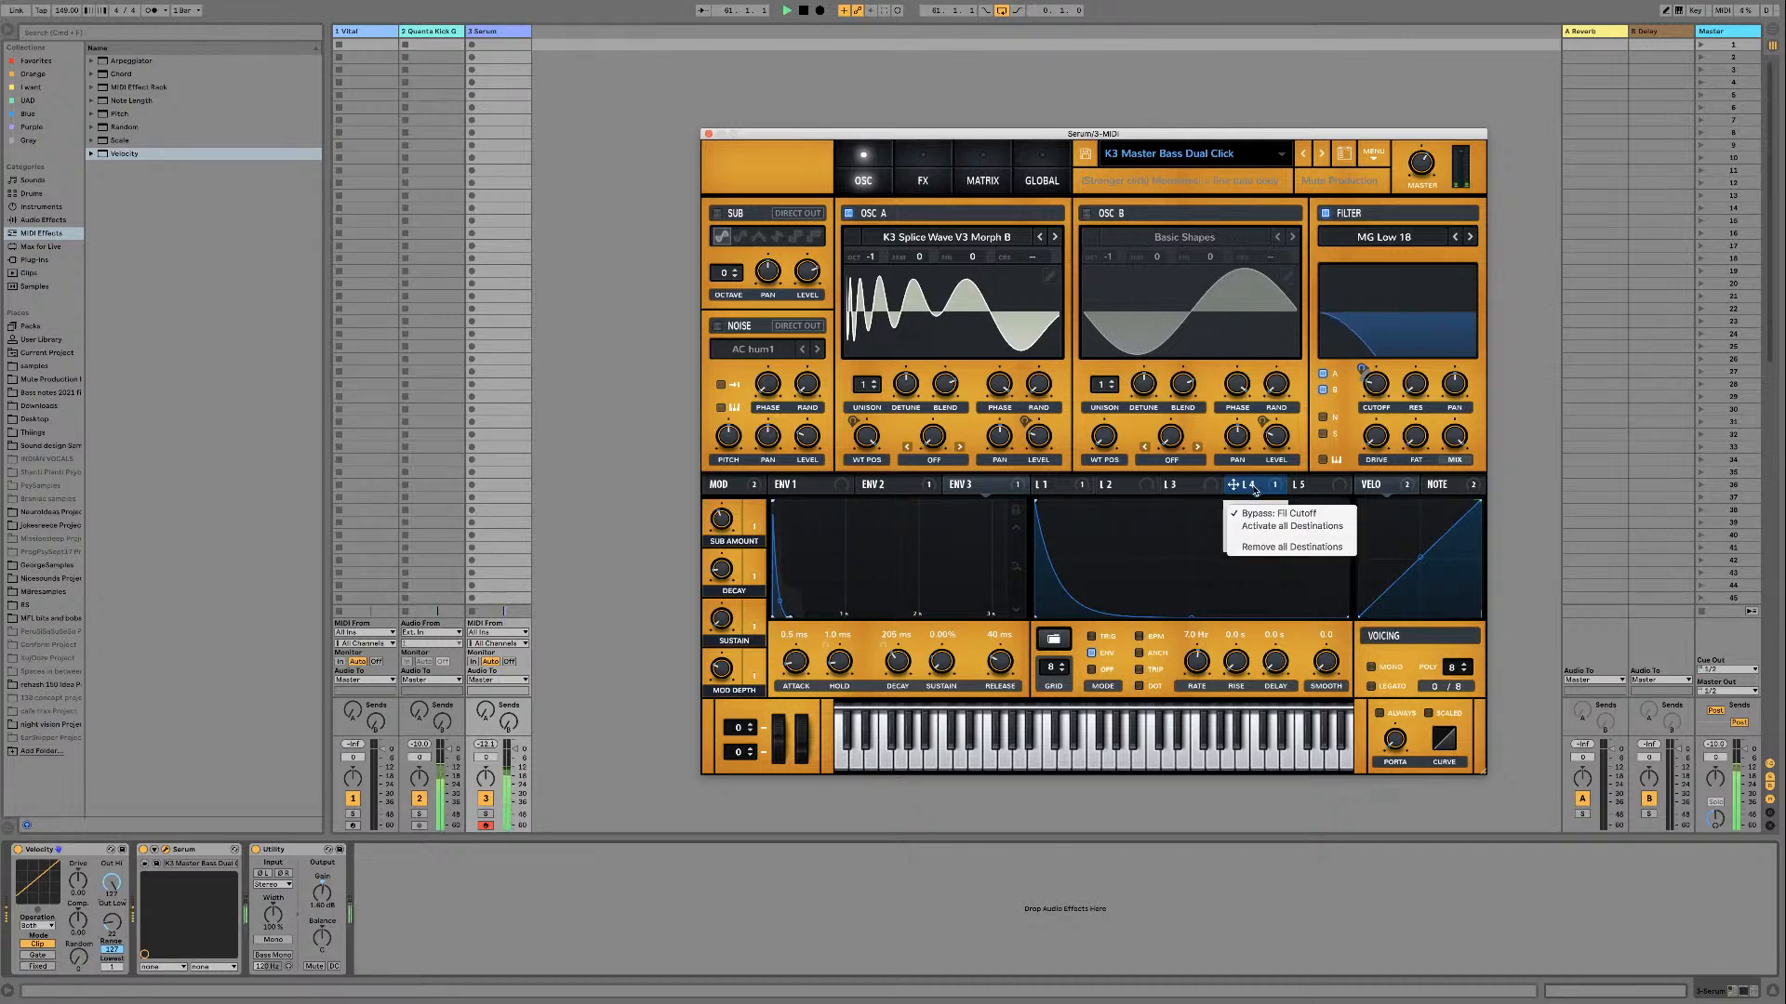
{"action": "left_click", "coordinate": [1254, 530]}
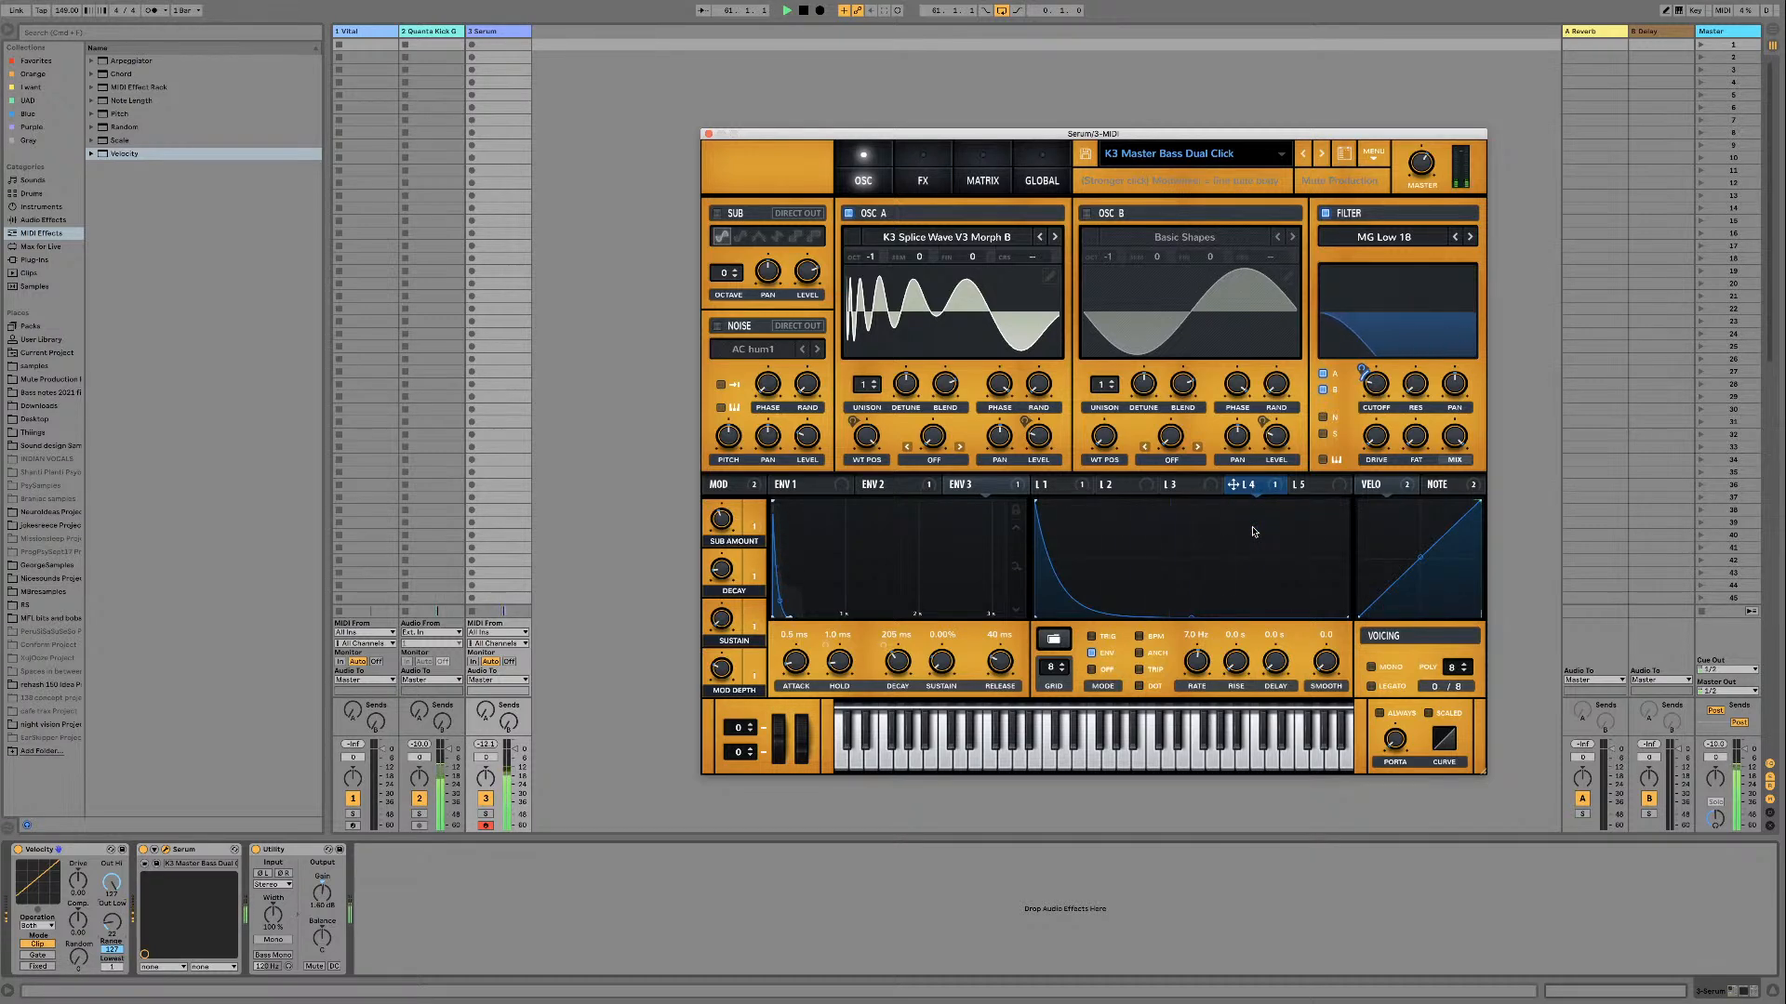
{"action": "right_click", "coordinate": [1254, 490]}
{"action": "left_click", "coordinate": [1263, 528]}
{"action": "right_click", "coordinate": [1255, 487]}
{"action": "left_click", "coordinate": [1261, 528]}
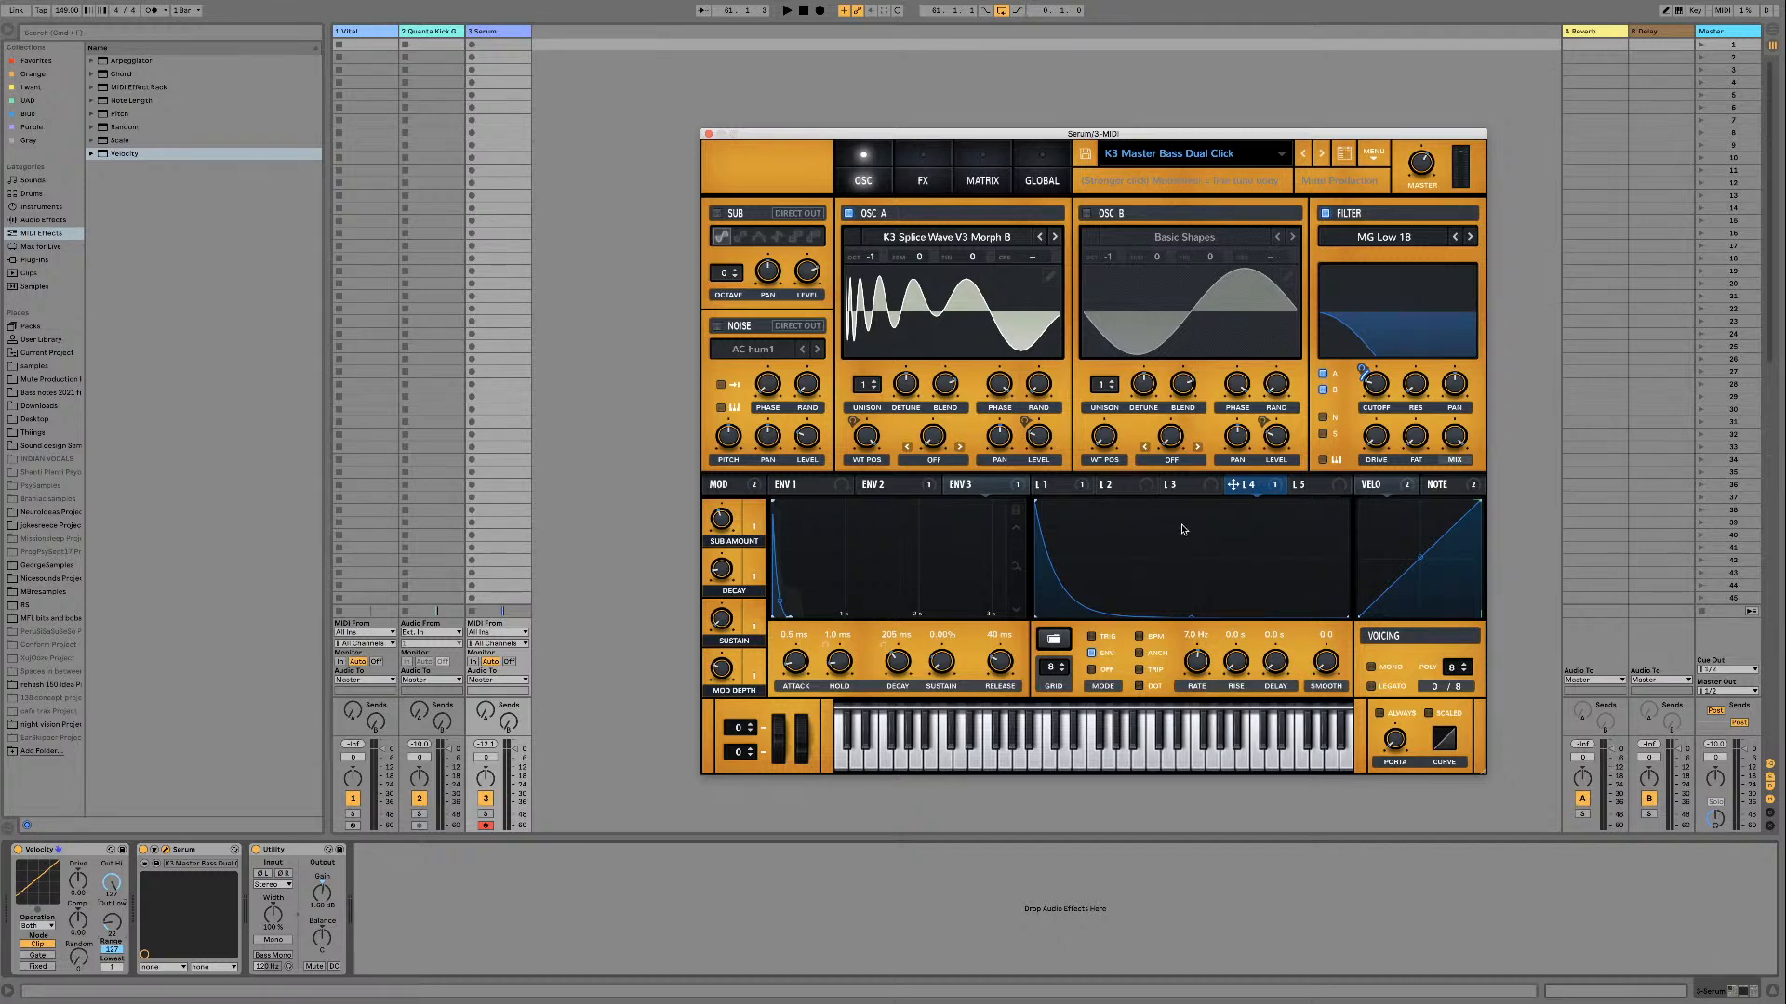
Step: Show LFO 1 and vary the Mod Depth macro while the loop plays to hear how it scales the modulation
{"action": "left_click", "coordinate": [1071, 485]}
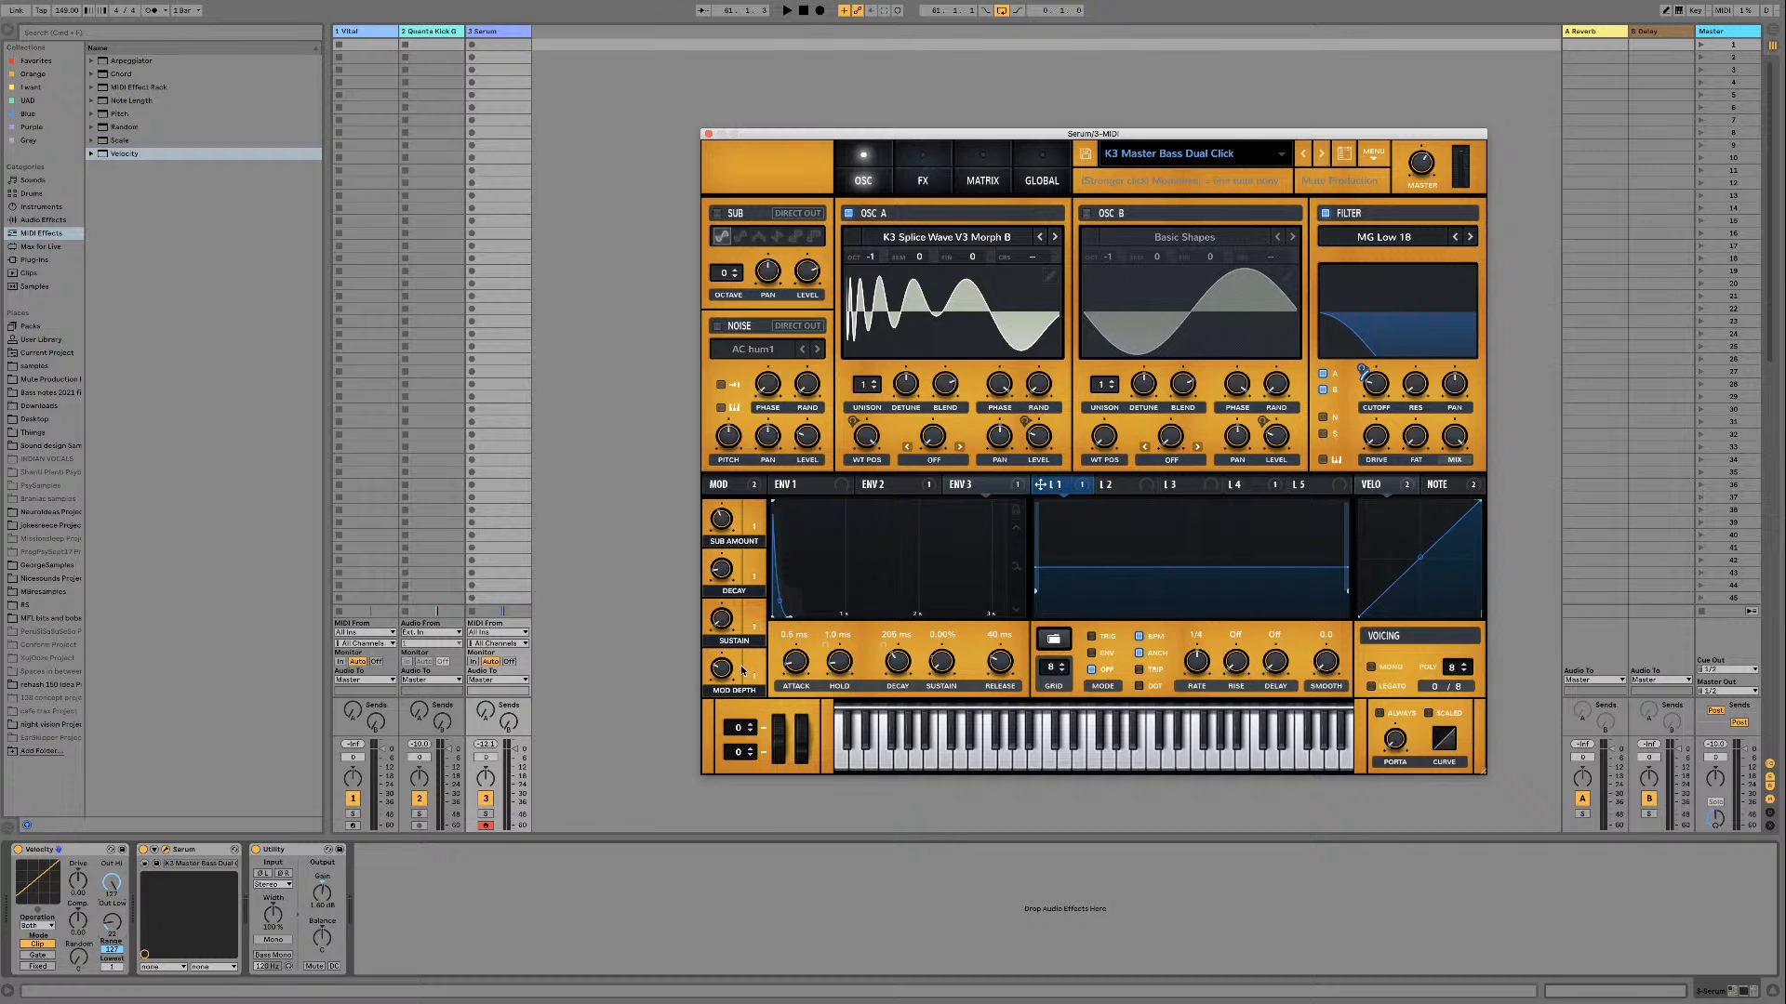
{"action": "key", "text": "space"}
{"action": "mouse_move", "coordinate": [723, 651]}
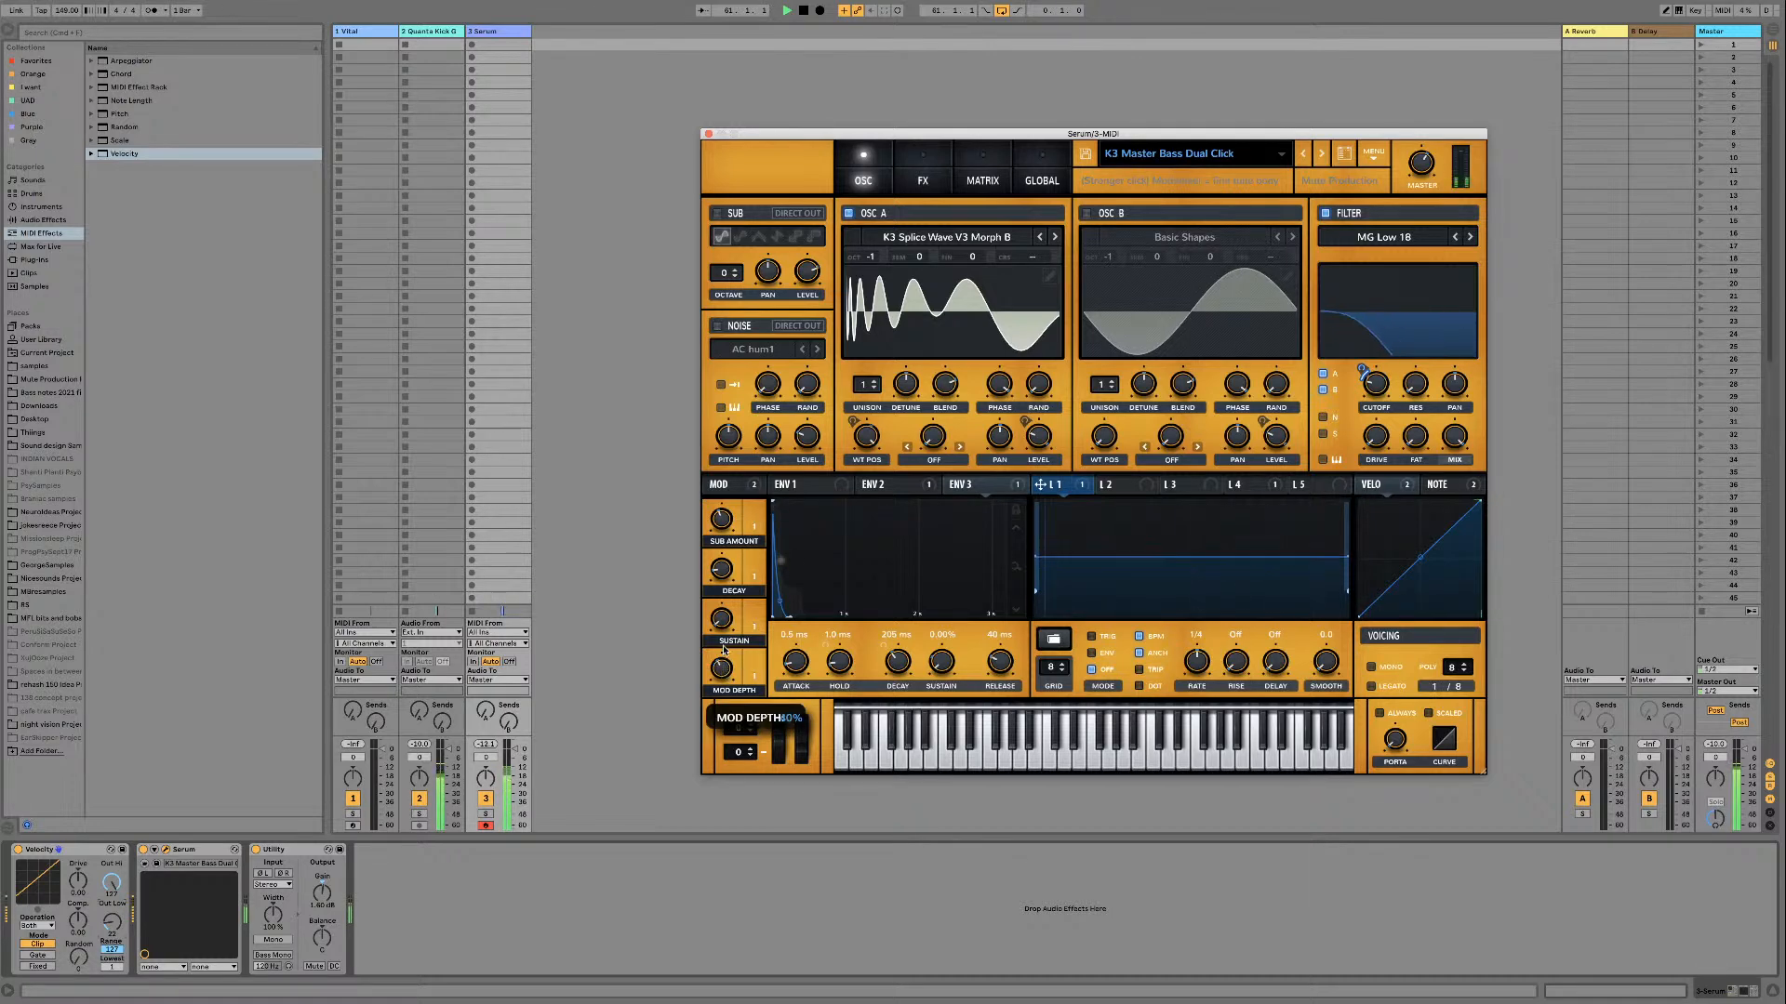
{"action": "mouse_move", "coordinate": [724, 650]}
{"action": "left_mouse_down"}
{"action": "mouse_move", "coordinate": [722, 581]}
{"action": "mouse_move", "coordinate": [718, 670]}
{"action": "left_mouse_up"}
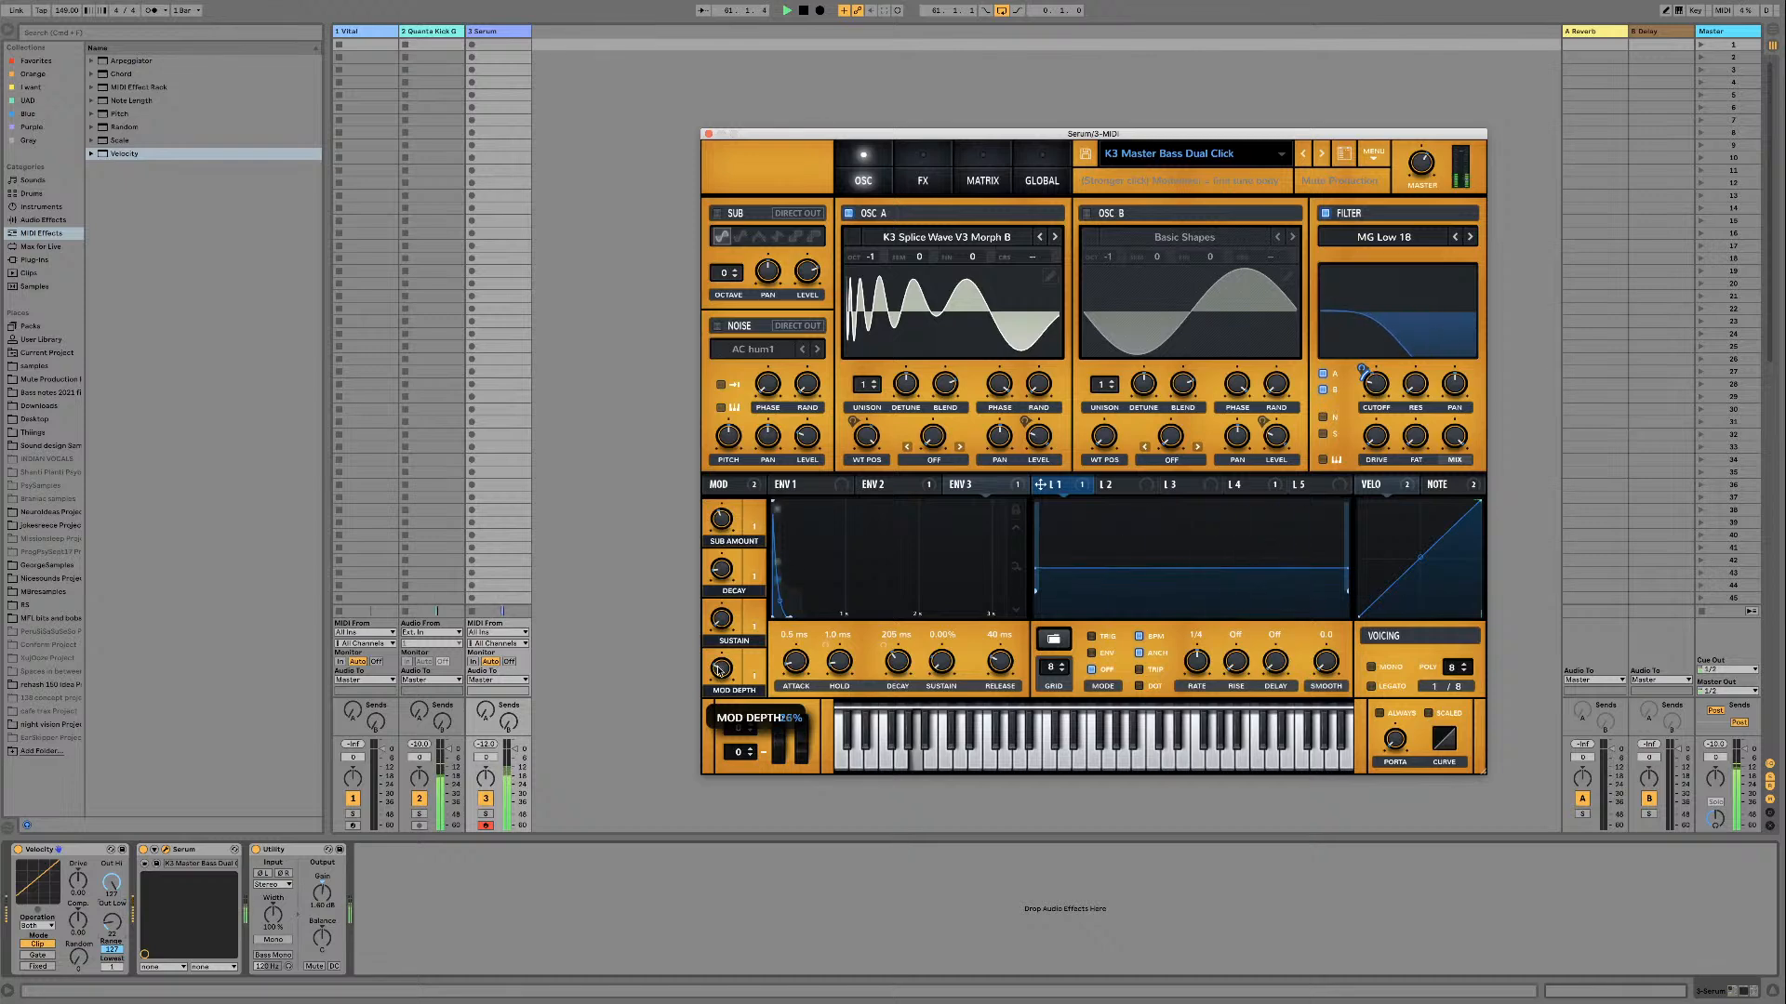
{"action": "key", "text": "space"}
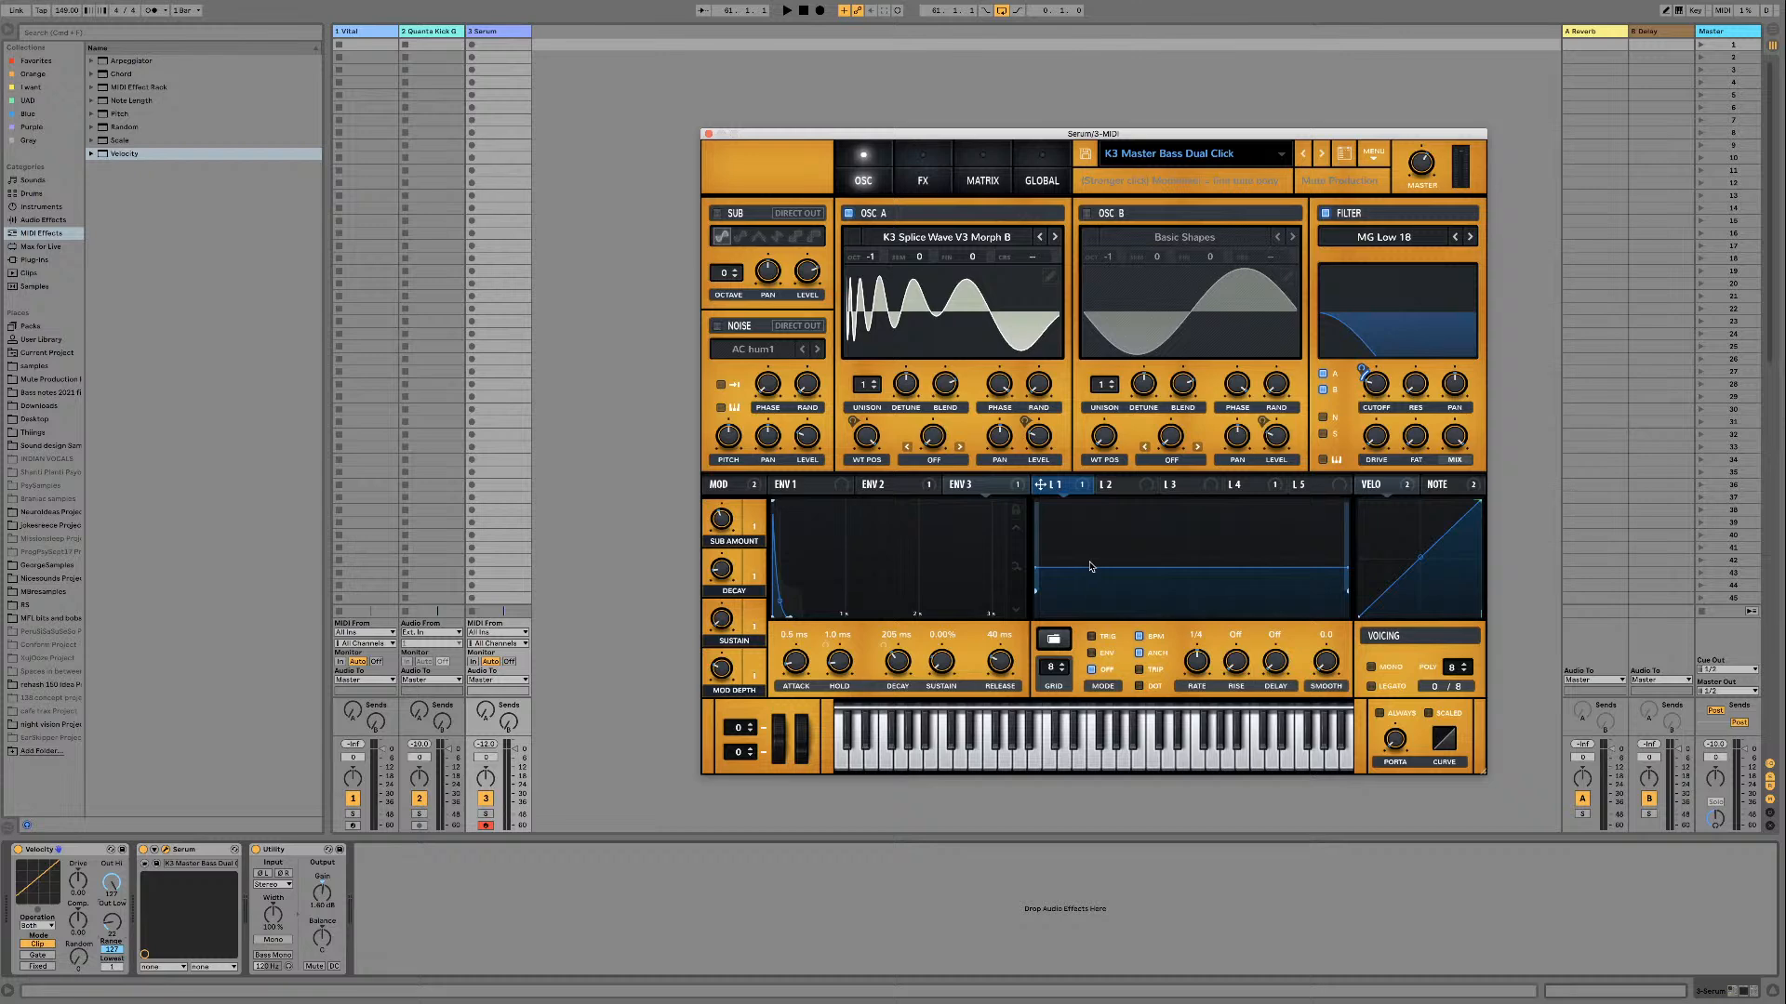
Step: Examine in the modulation matrix how Env 3 drives the filter cutoff with LFO 1 as its aux source
{"action": "left_click", "coordinate": [988, 173]}
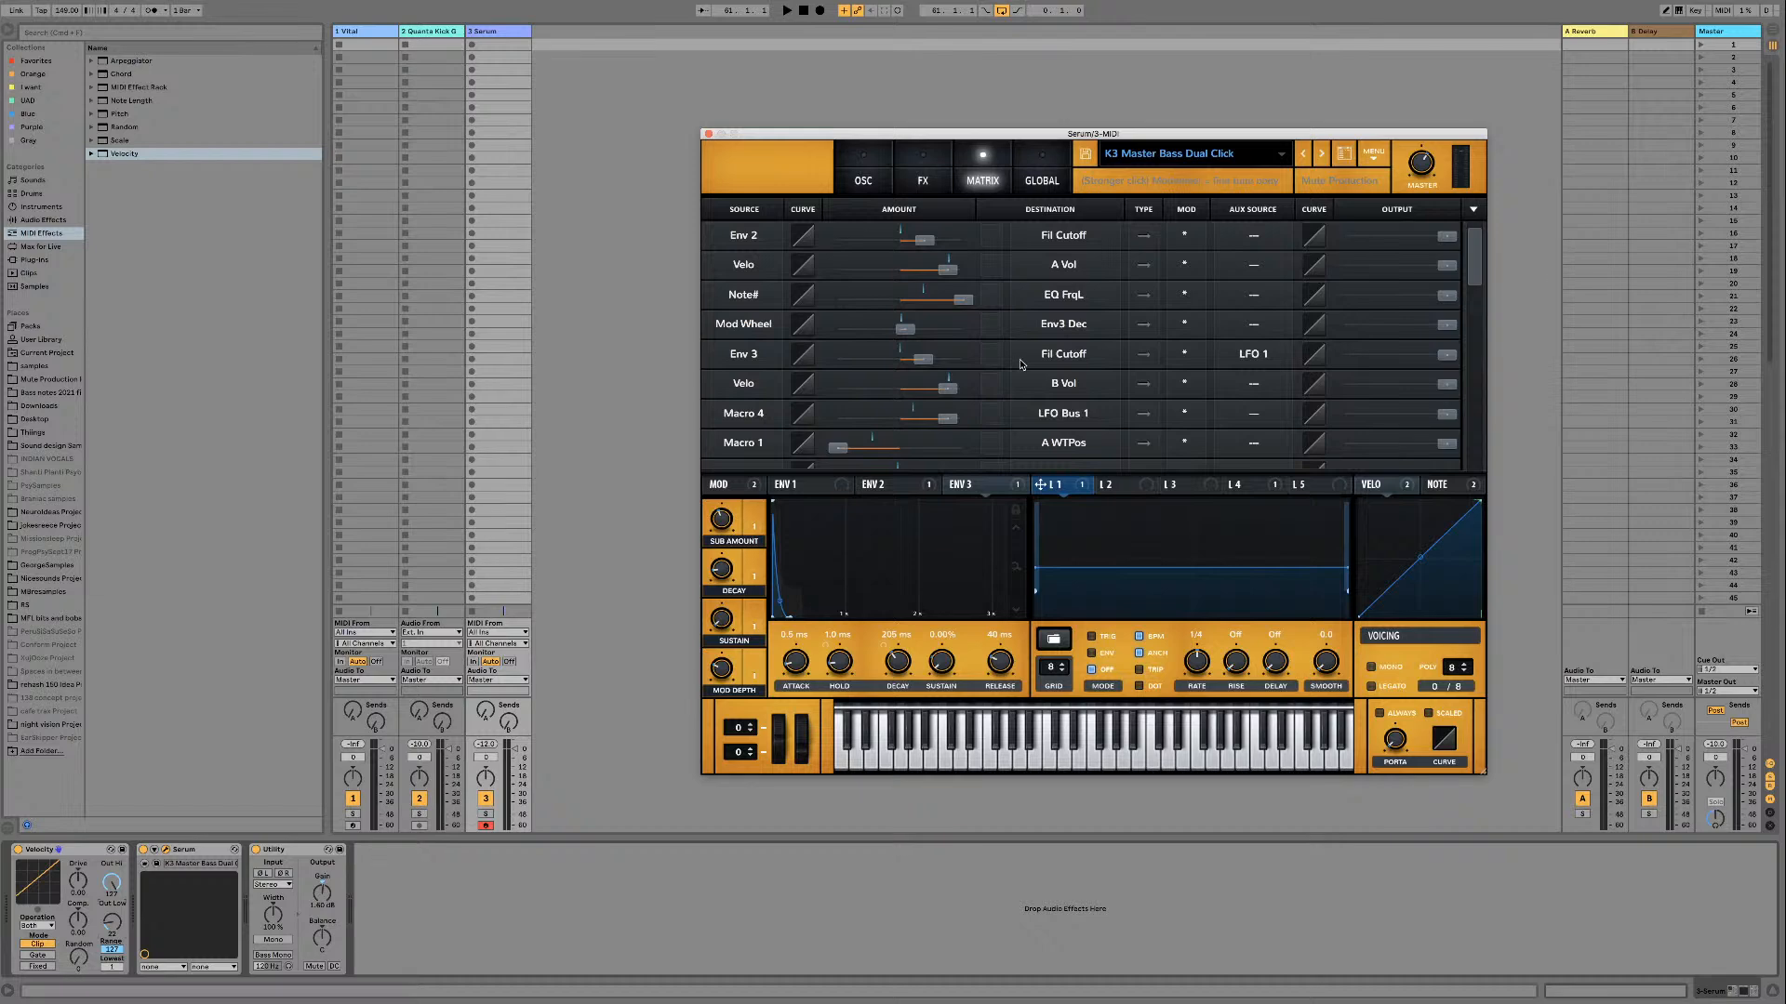
{"action": "scroll", "coordinate": [1266, 376], "scroll_direction": "down", "scroll_amount": 10}
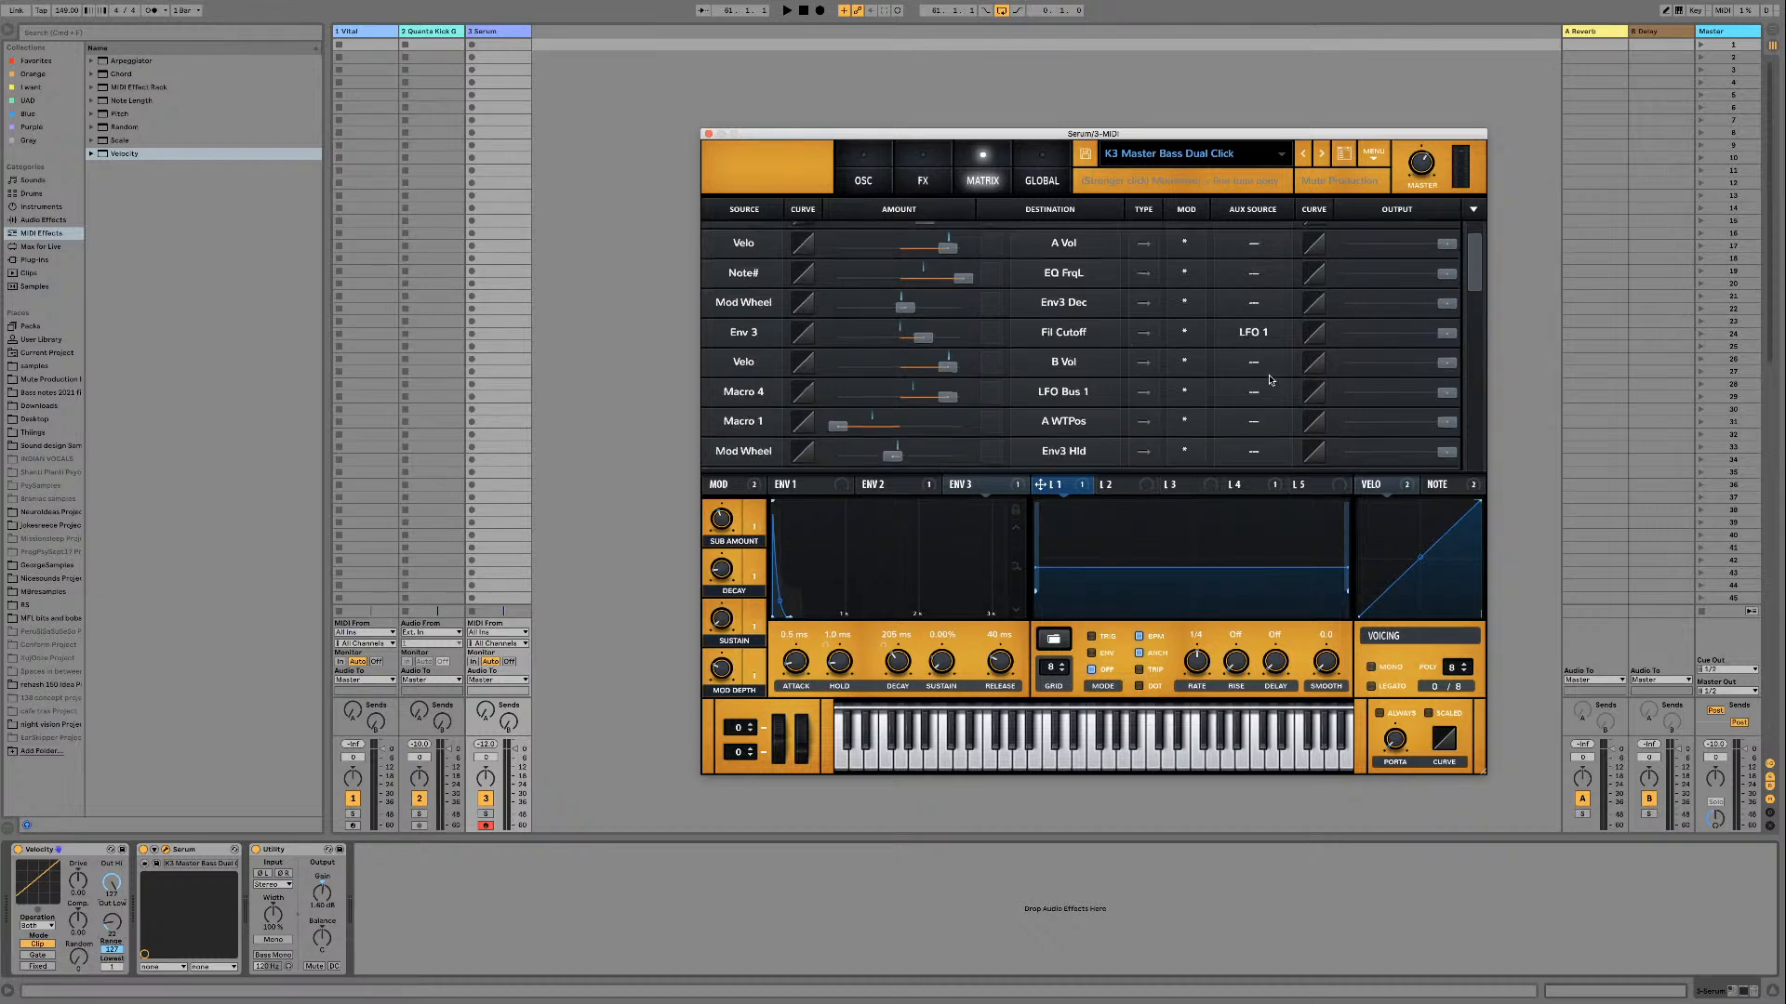
{"action": "scroll", "coordinate": [1266, 380], "scroll_direction": "up", "scroll_amount": 8}
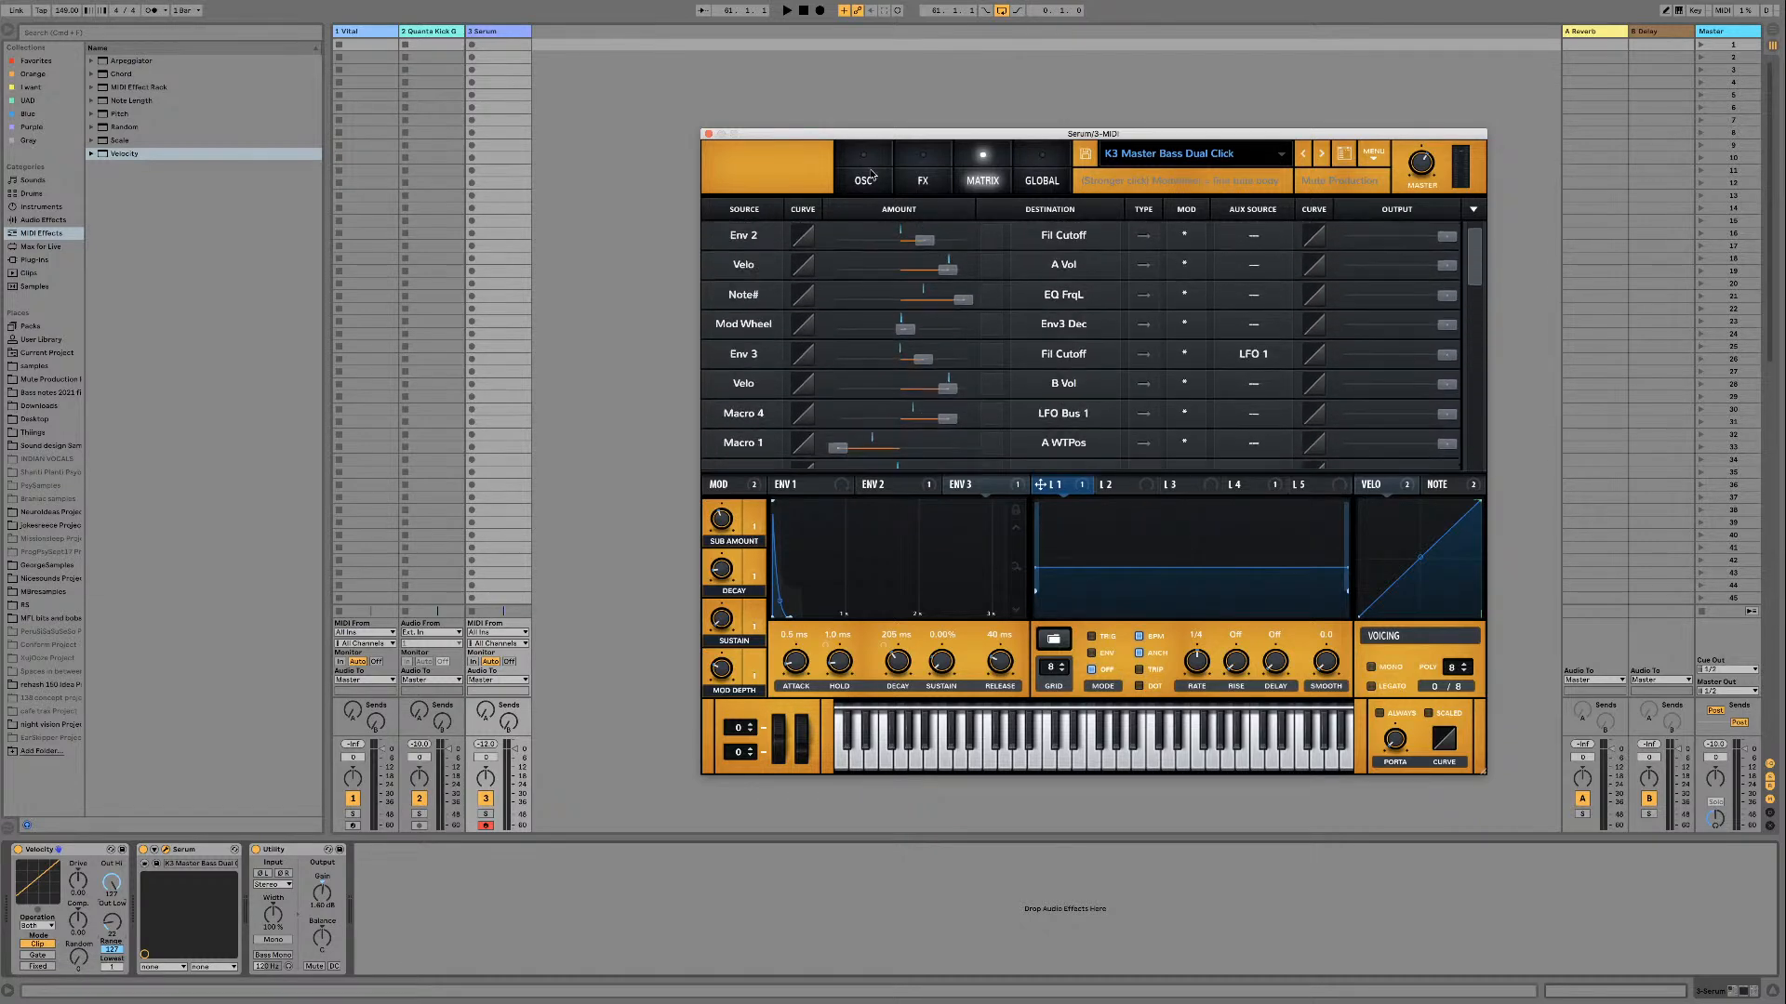
{"action": "left_click", "coordinate": [863, 177]}
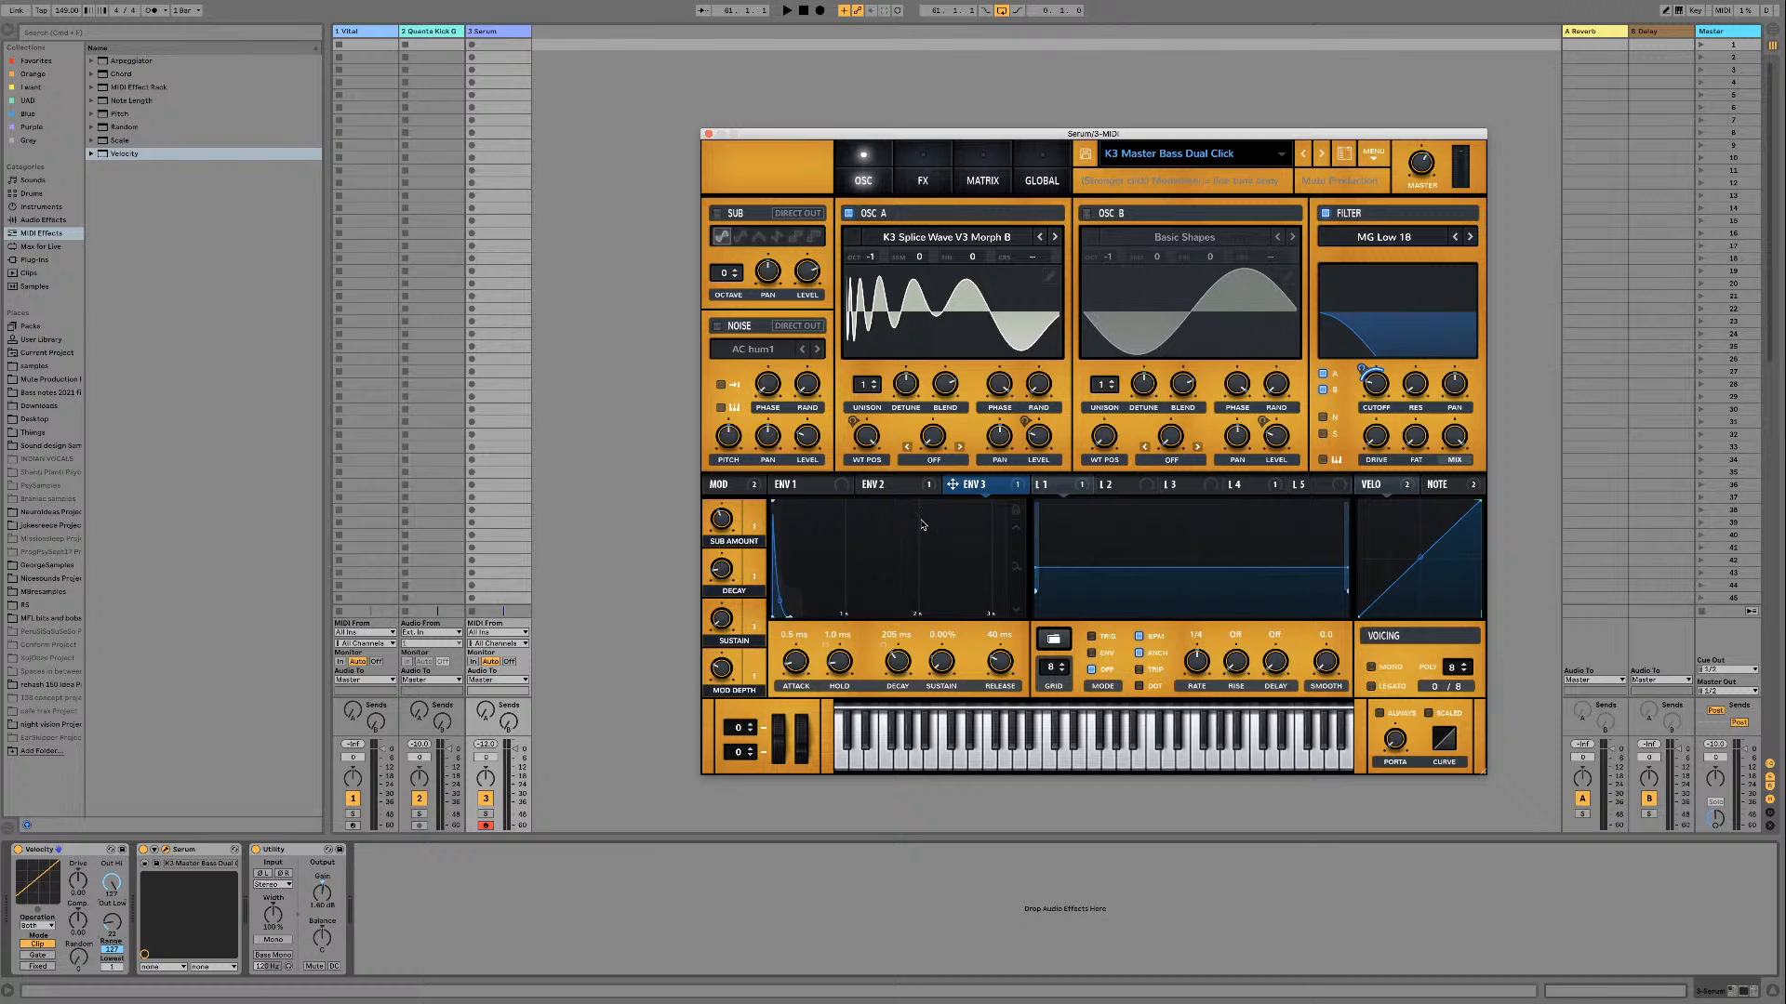
{"action": "left_click", "coordinate": [983, 174]}
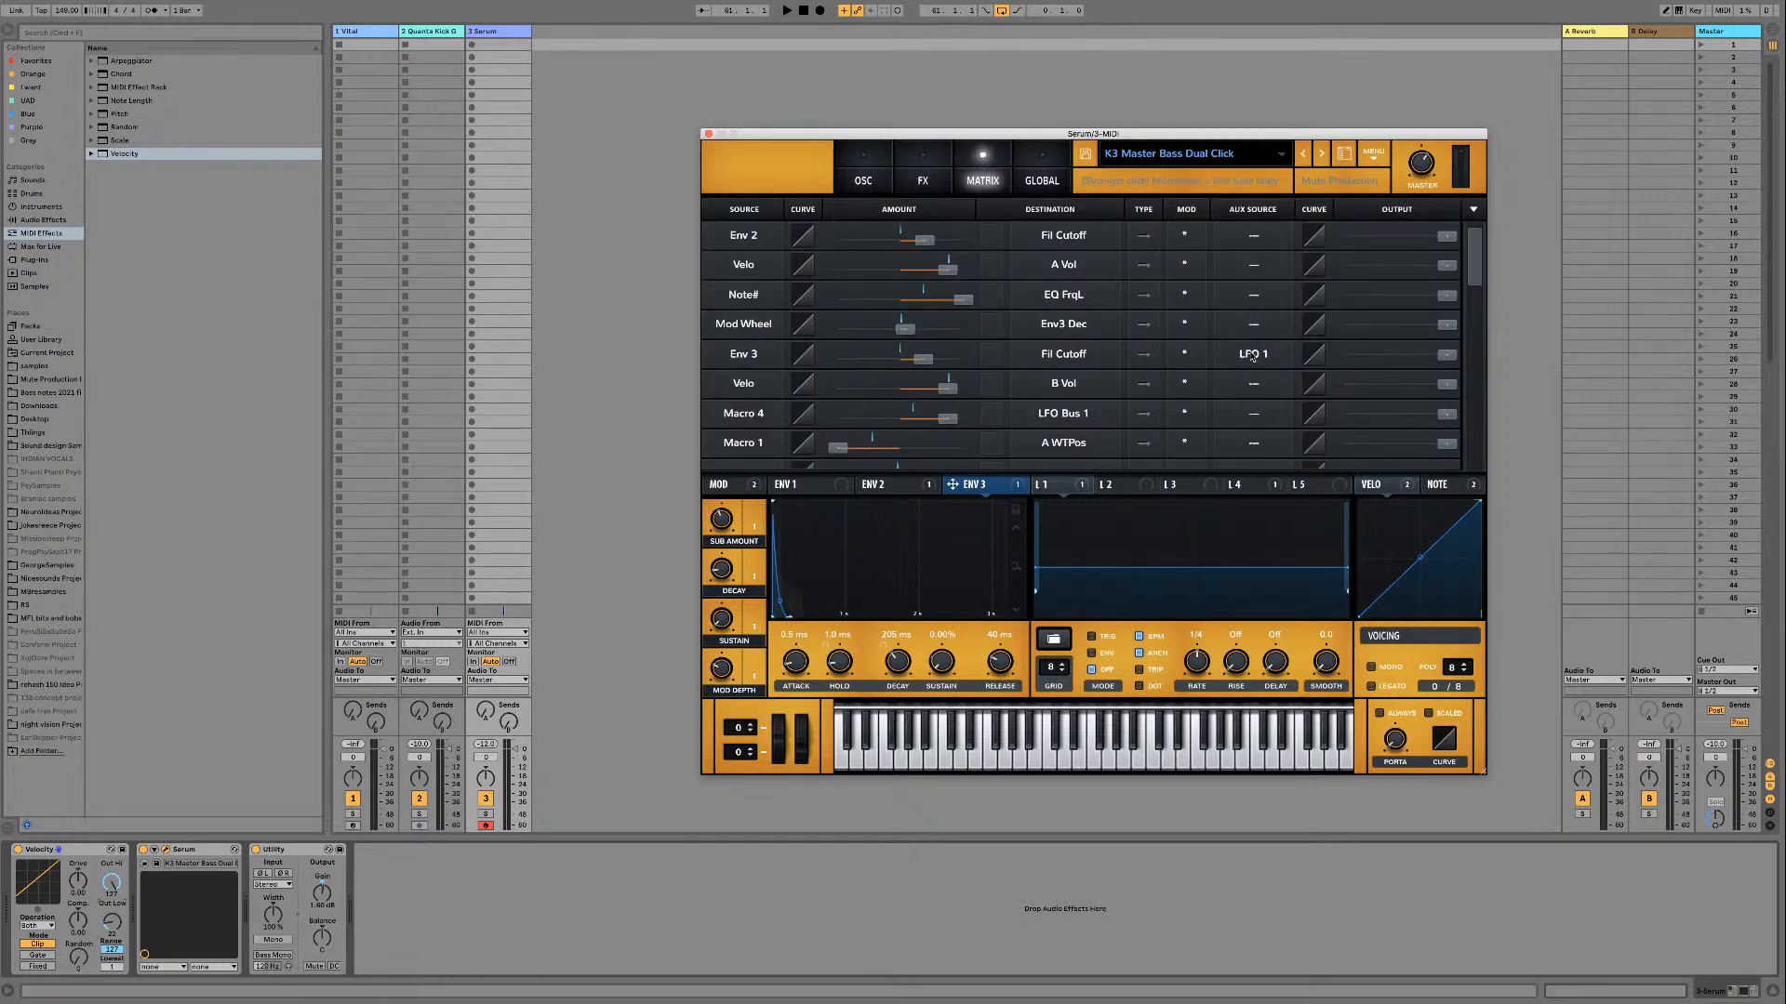
{"action": "left_click", "coordinate": [865, 181]}
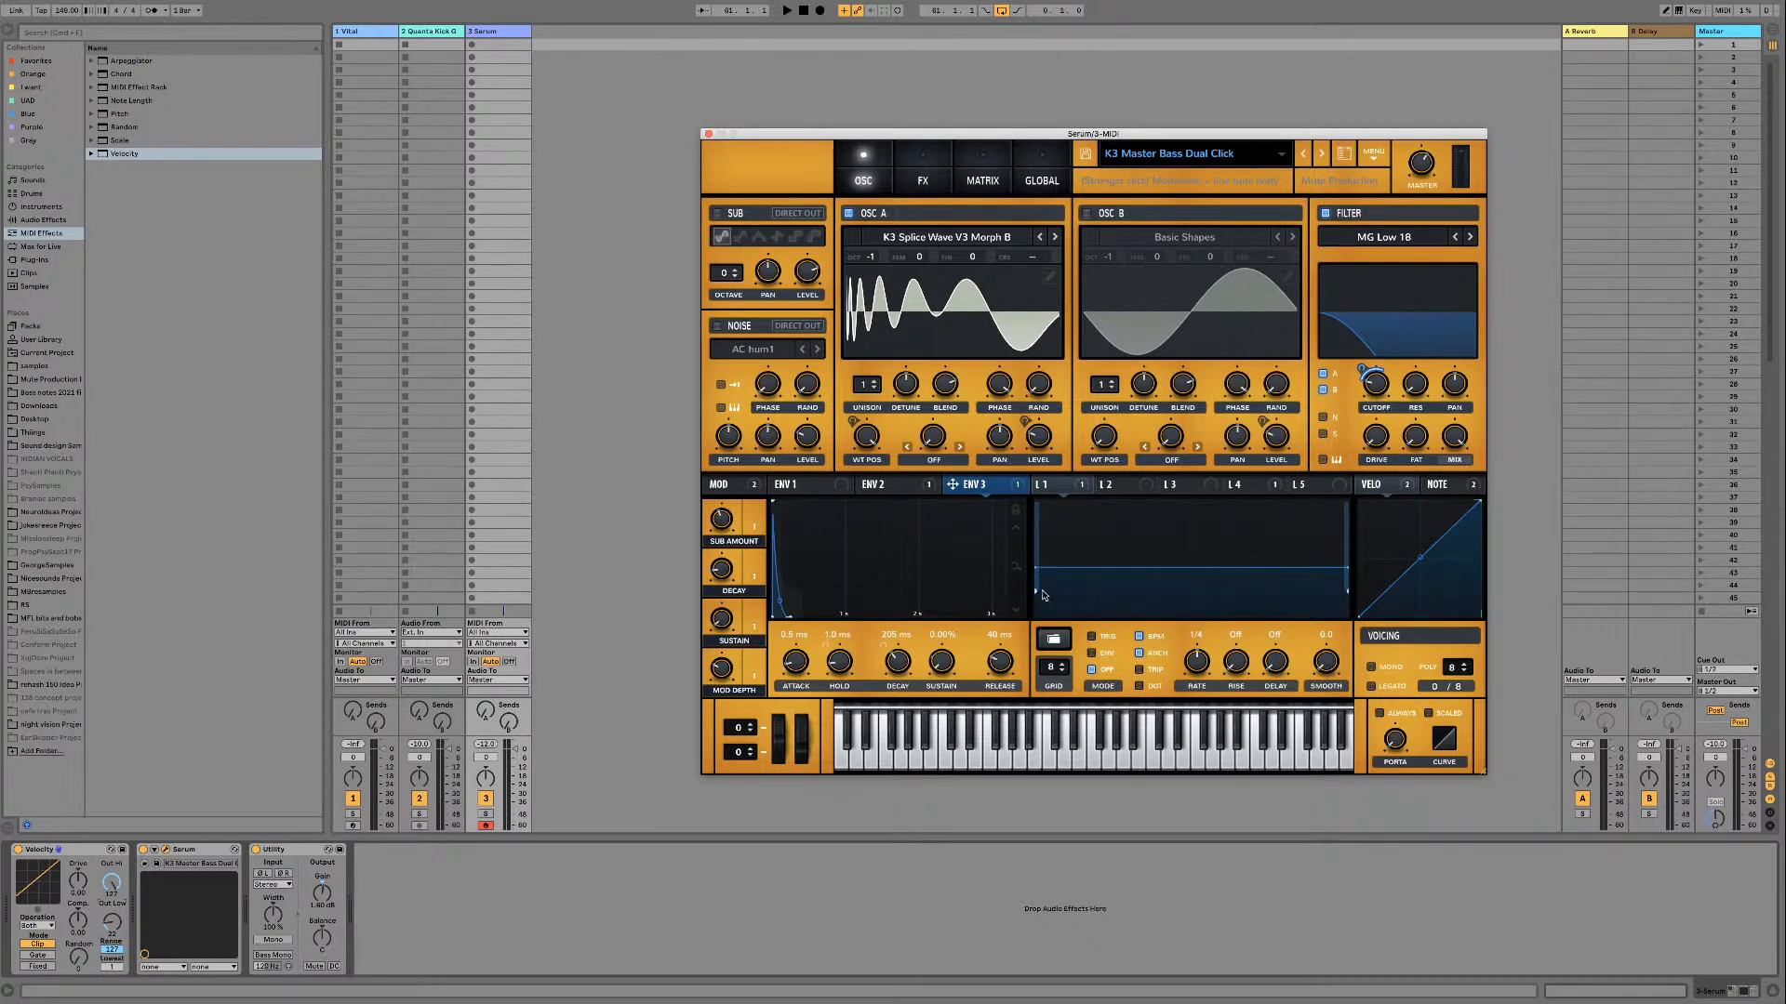
Step: Sweep the Mod Depth macro down to 0% and back up while the loop plays
{"action": "key", "text": "space"}
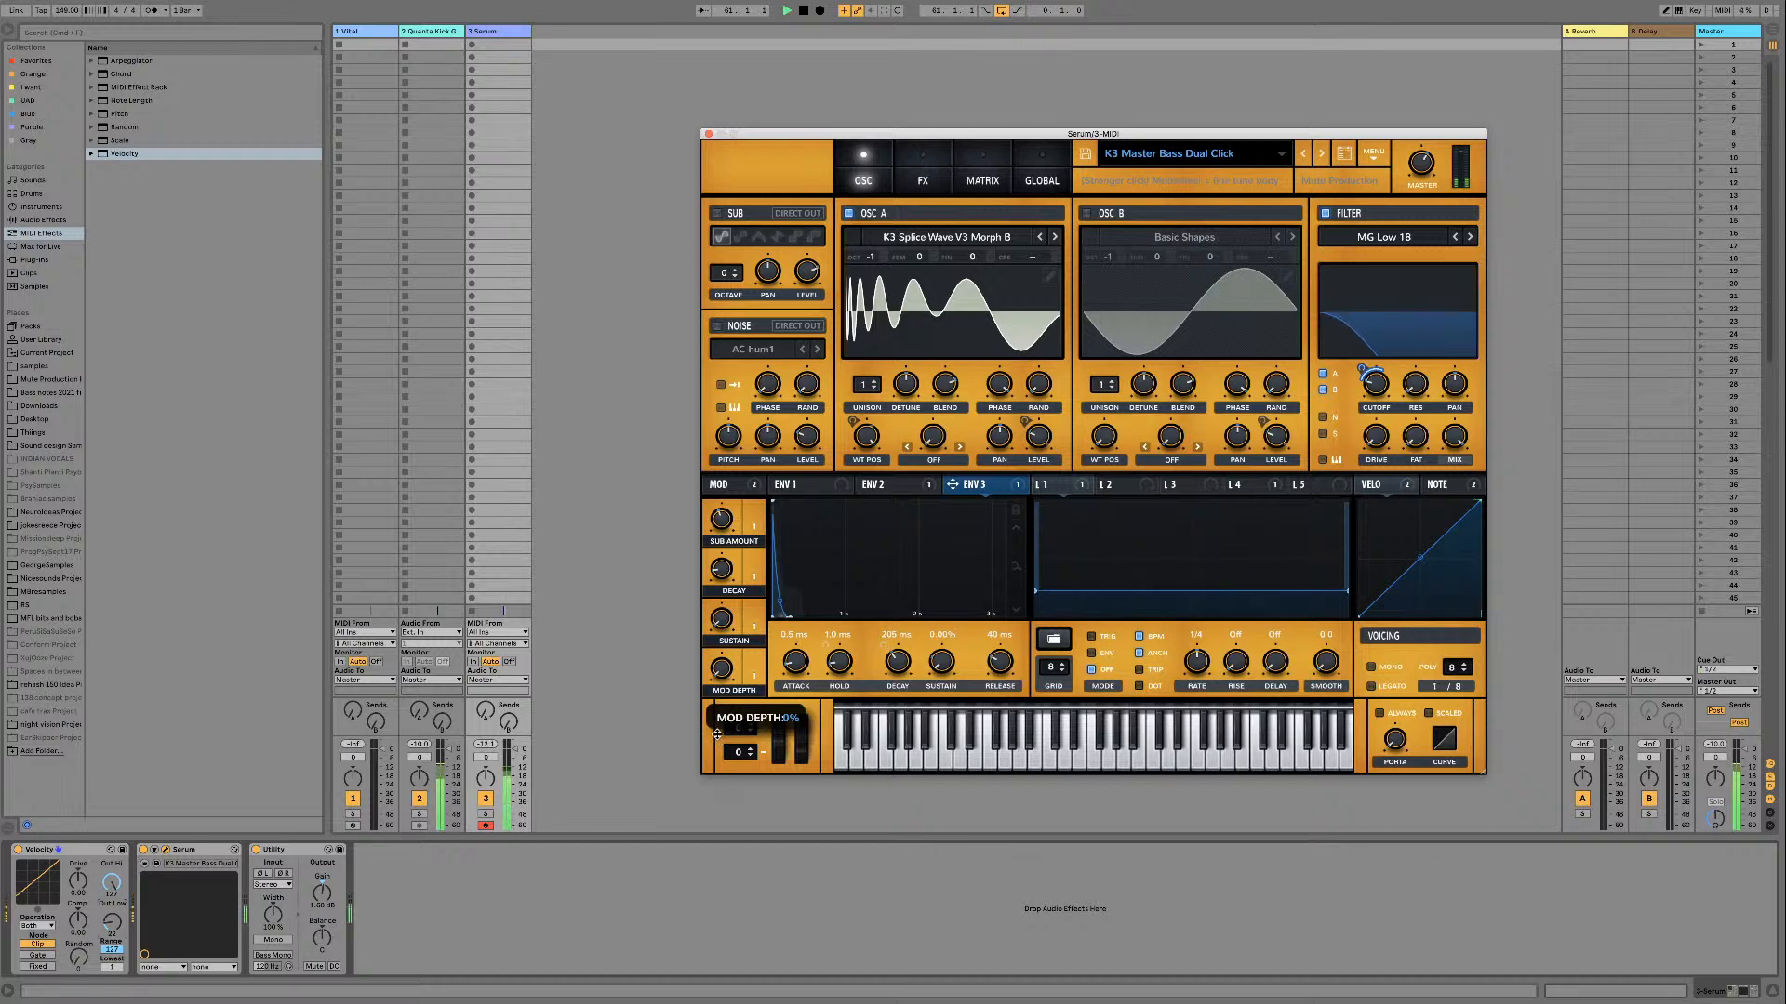
{"action": "left_click_drag", "start_coordinate": [704, 580], "coordinate": [725, 669]}
{"action": "key", "text": "space"}
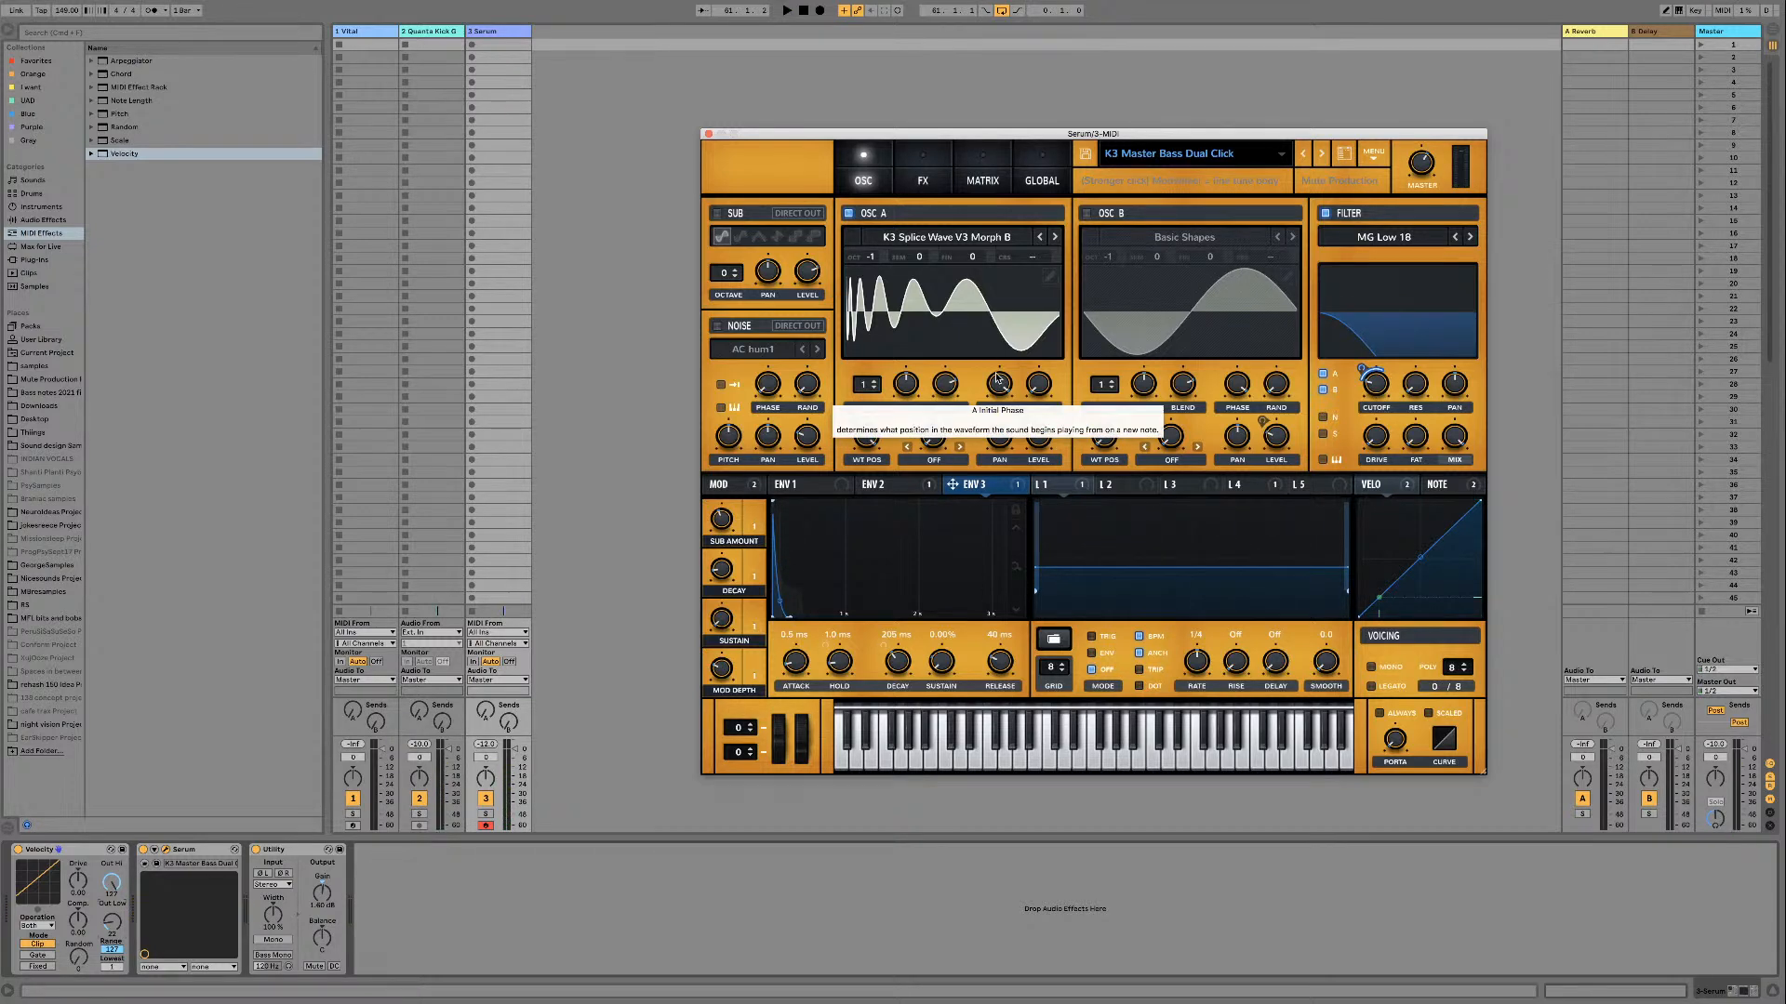
Step: Review the bass patch's EQ and filter effects, its Env 2 envelope and its velocity modulation
{"action": "left_click", "coordinate": [932, 173]}
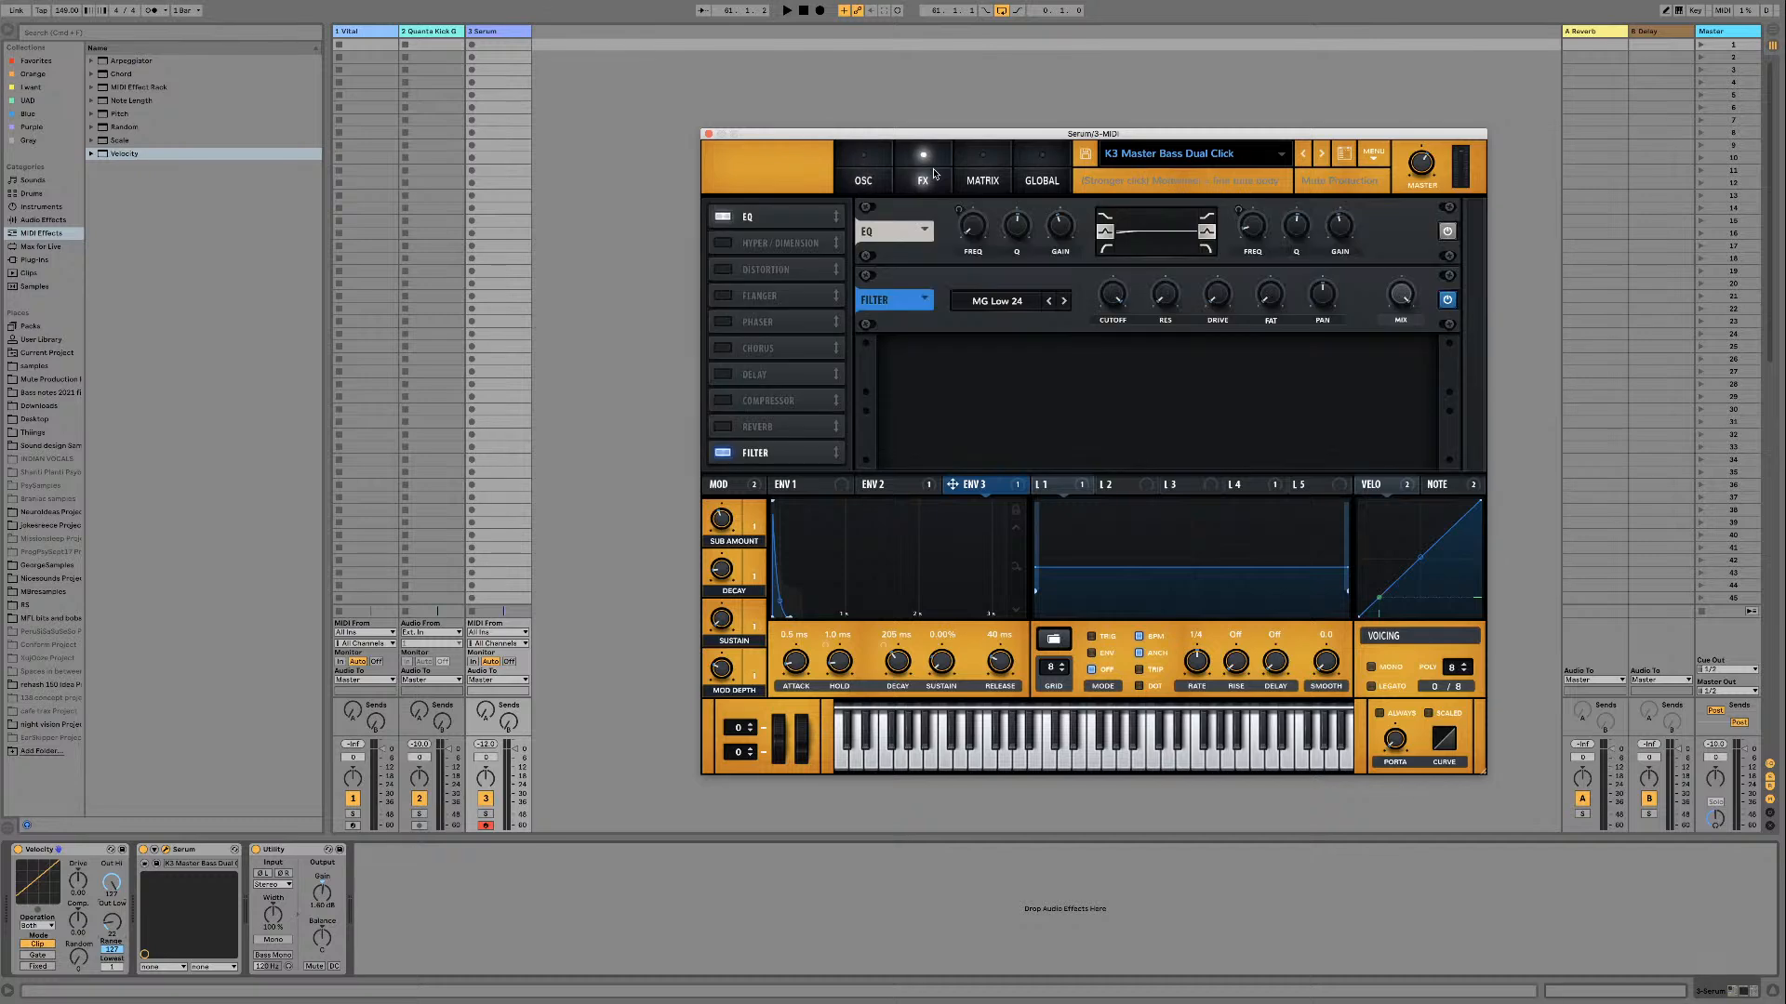
{"action": "left_click", "coordinate": [864, 178]}
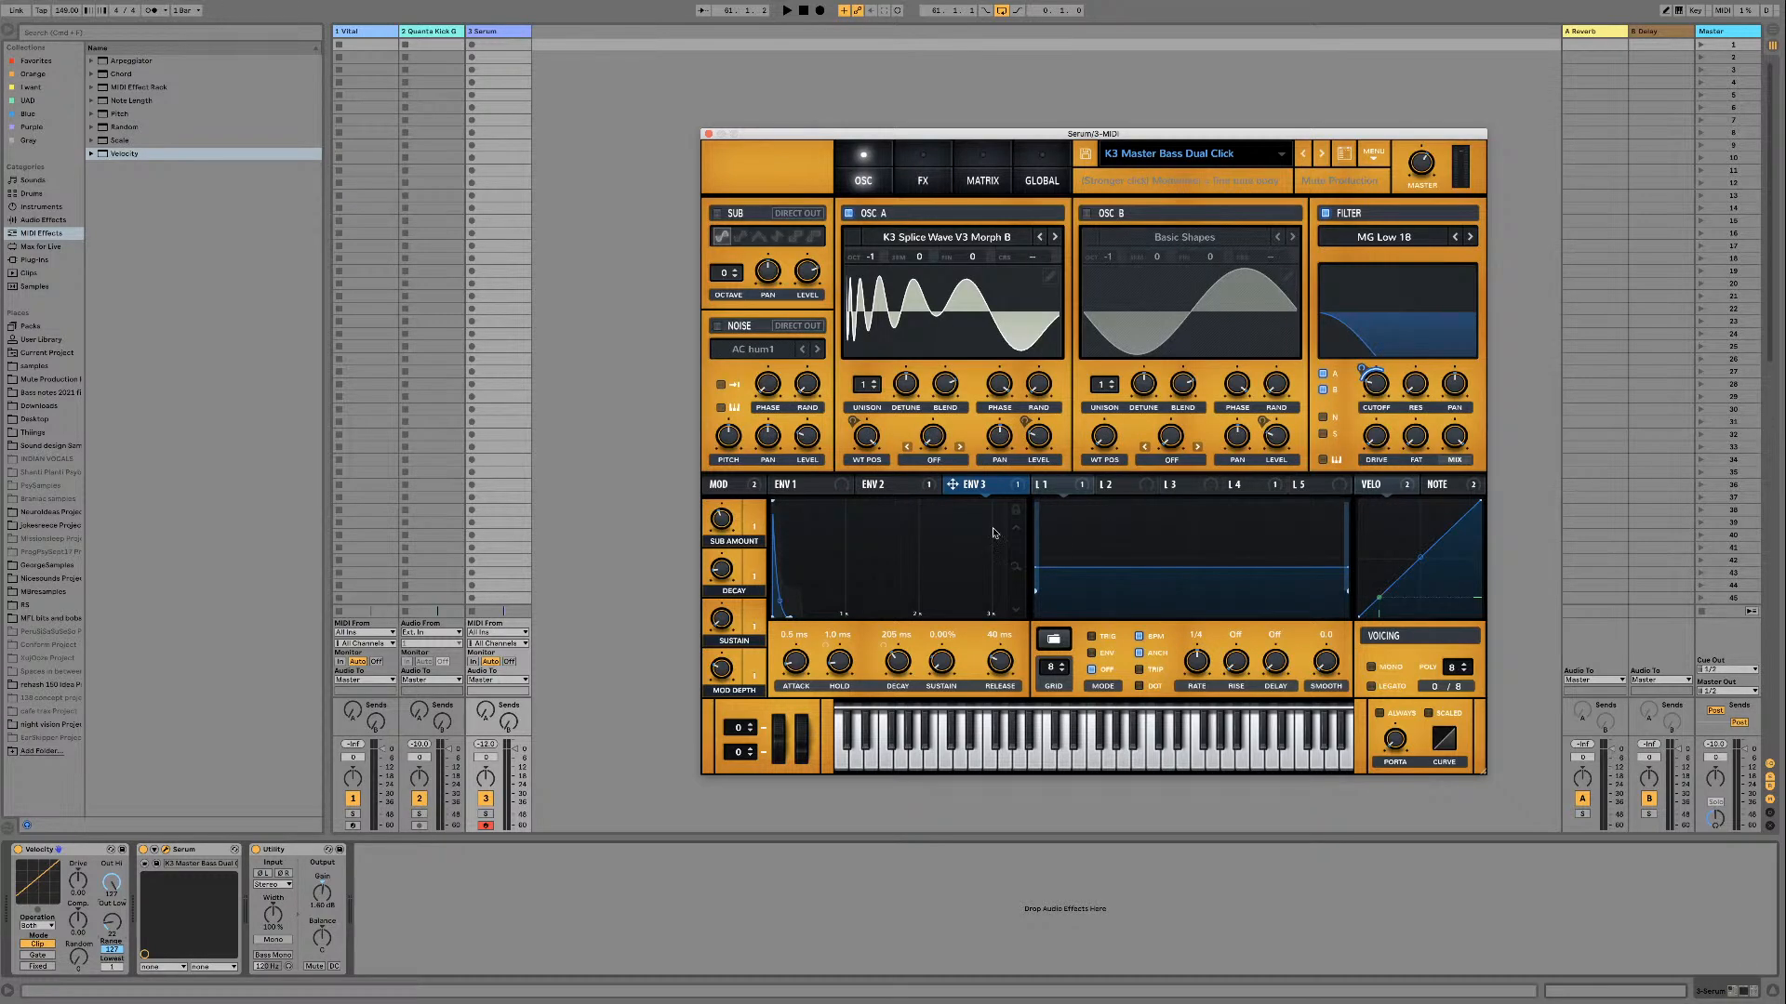
{"action": "left_click", "coordinate": [924, 491]}
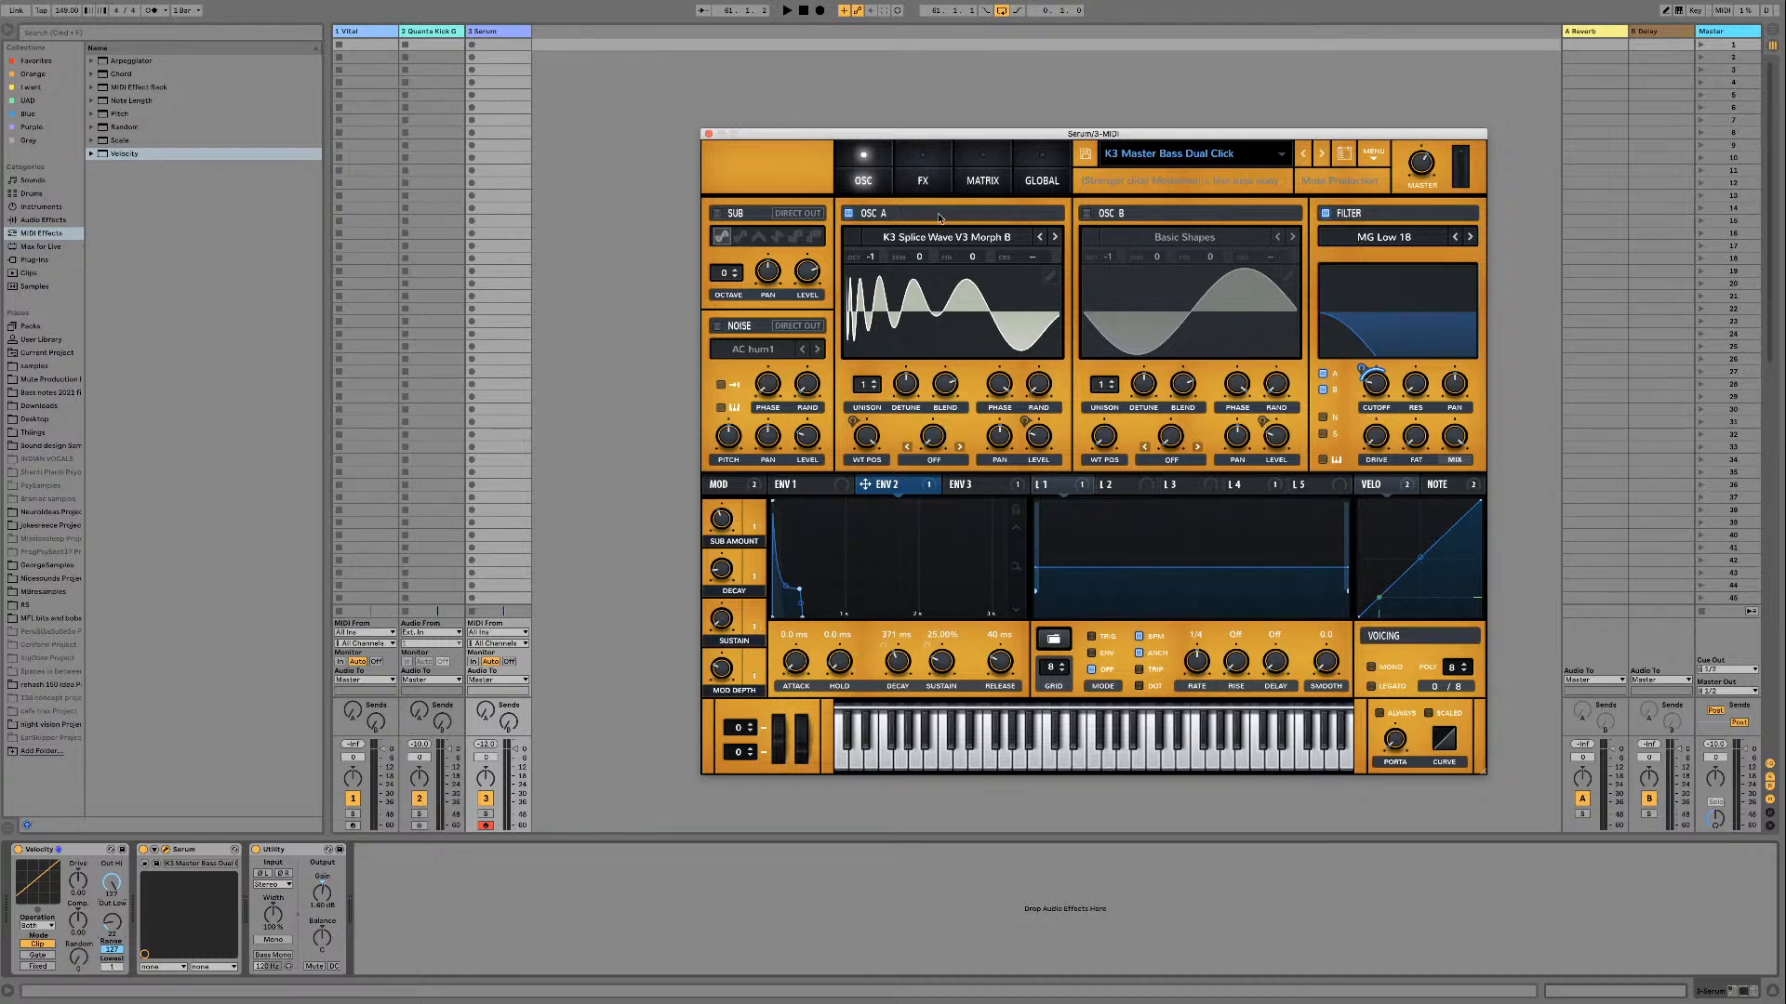
{"action": "left_click", "coordinate": [922, 179]}
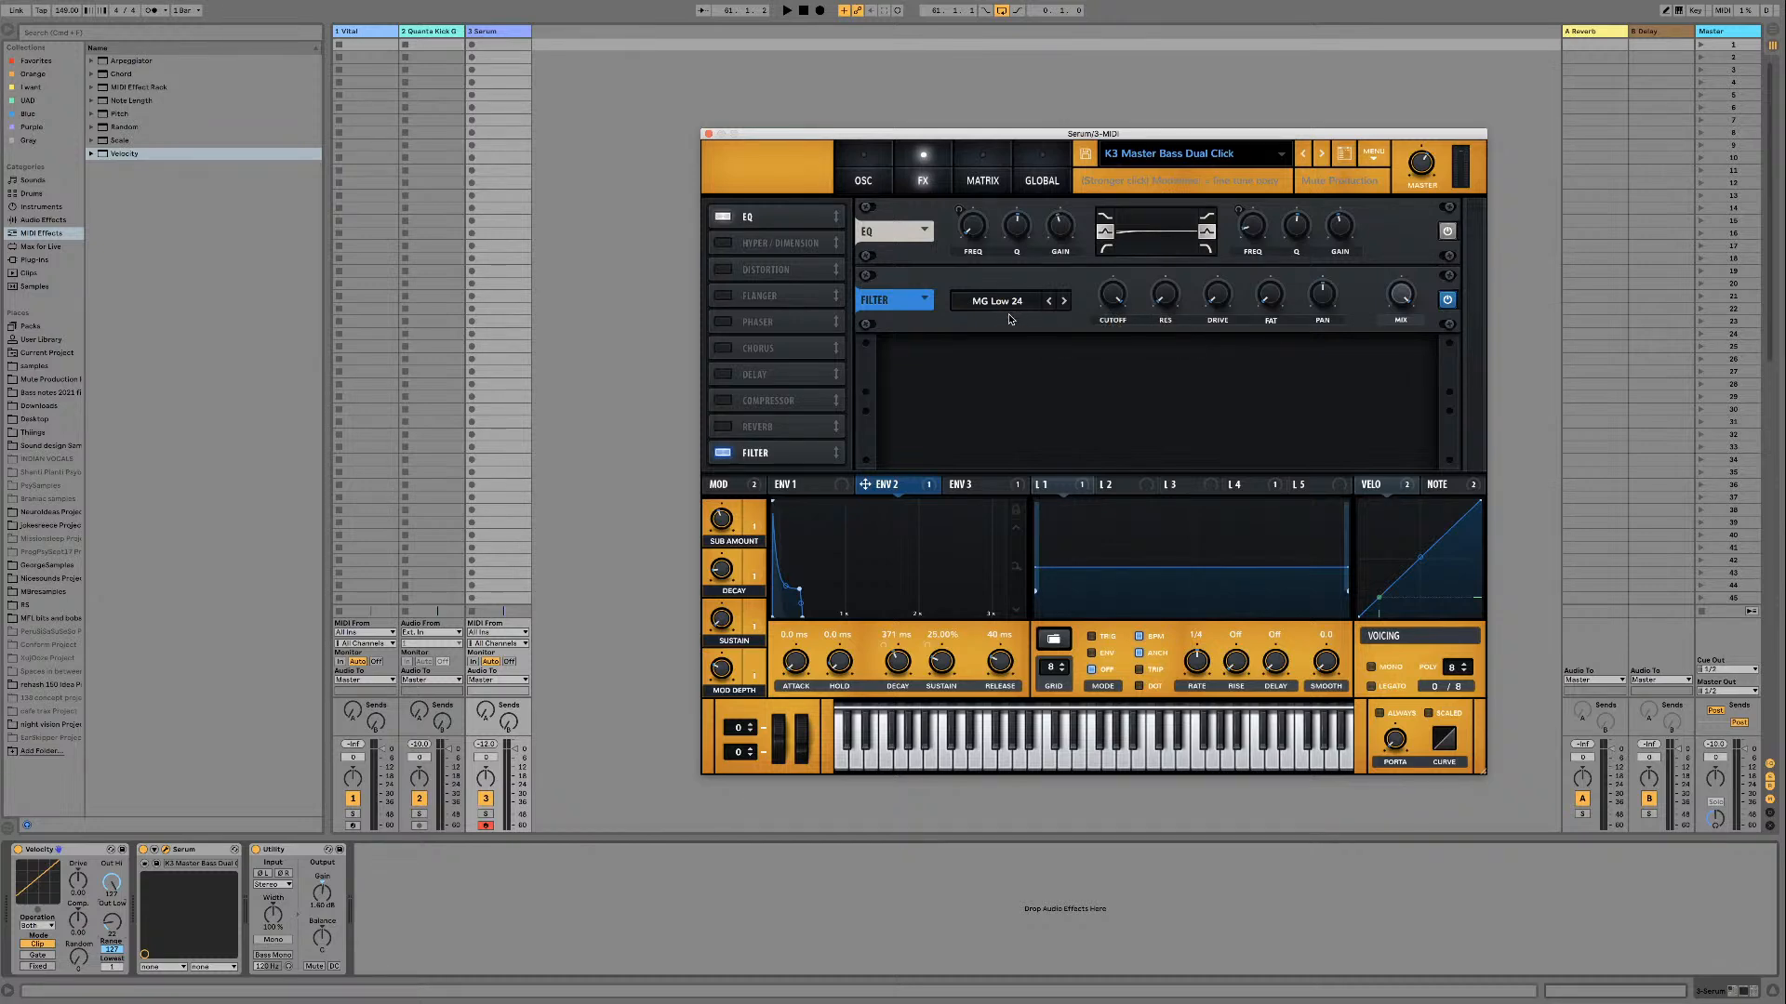
{"action": "left_click", "coordinate": [862, 162]}
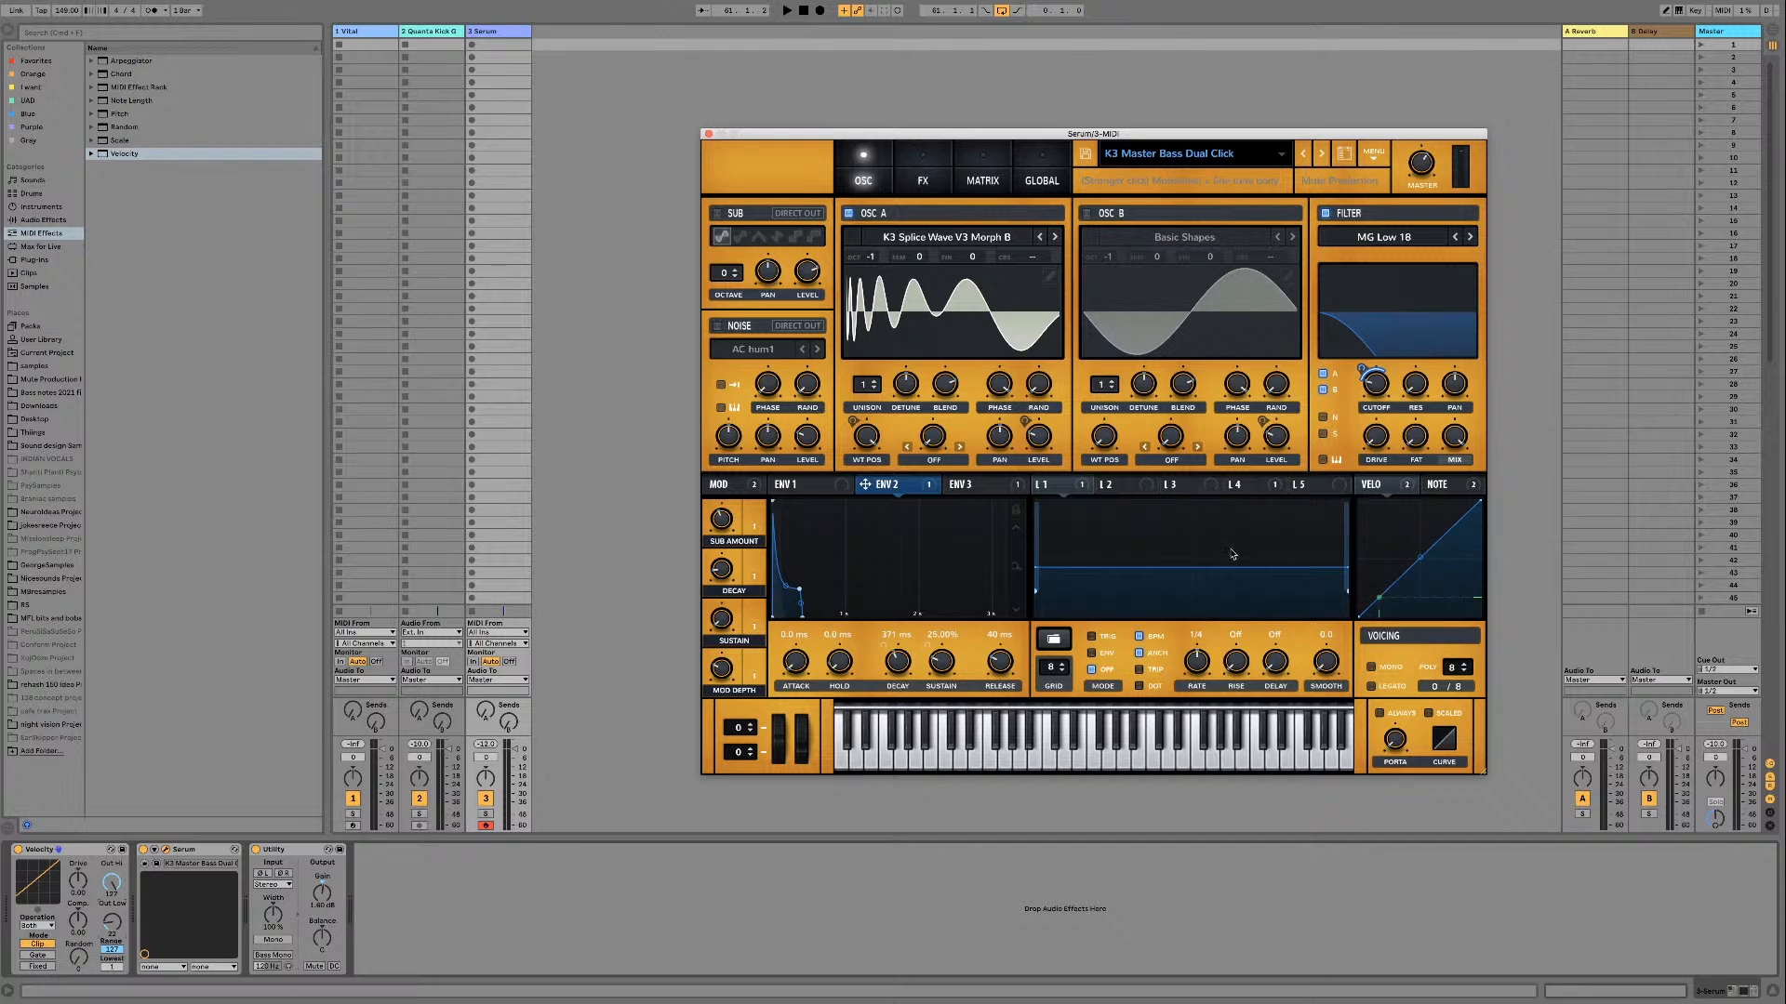
{"action": "left_click", "coordinate": [1393, 491]}
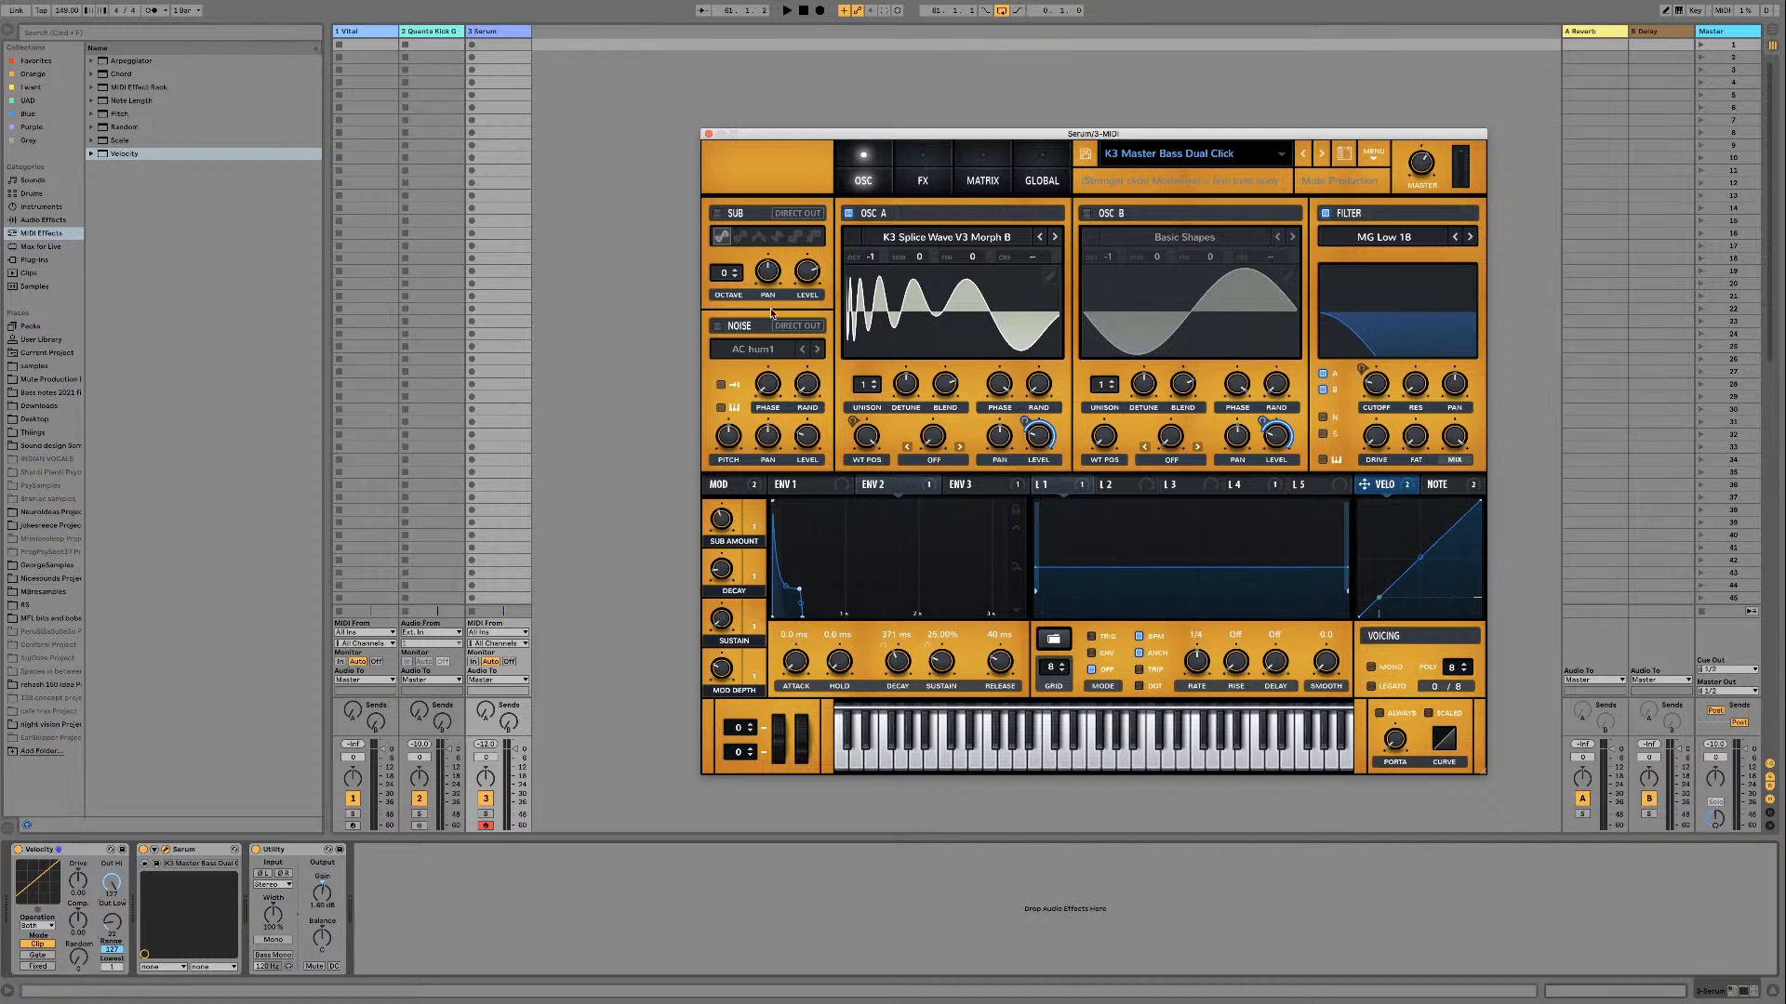
Step: Close the Serum window and open the Quanta Kick clip's sample settings in the arrangement
{"action": "left_click", "coordinate": [709, 133]}
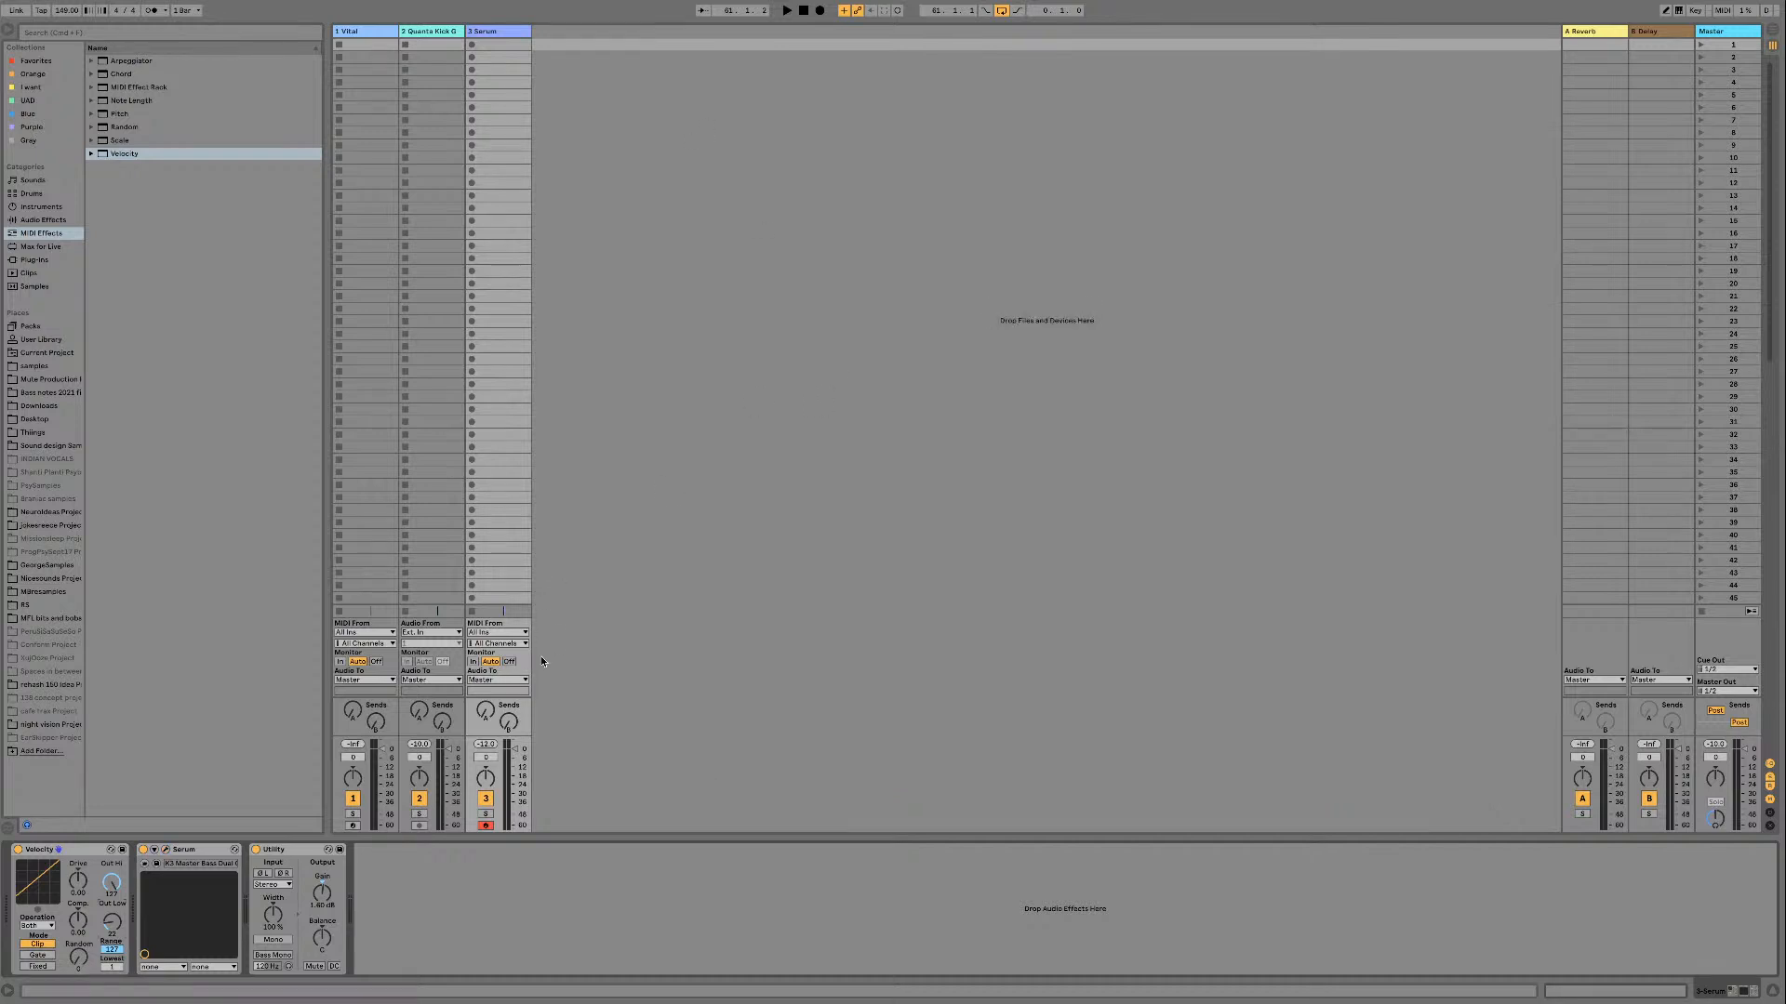
{"action": "left_click", "coordinate": [449, 33]}
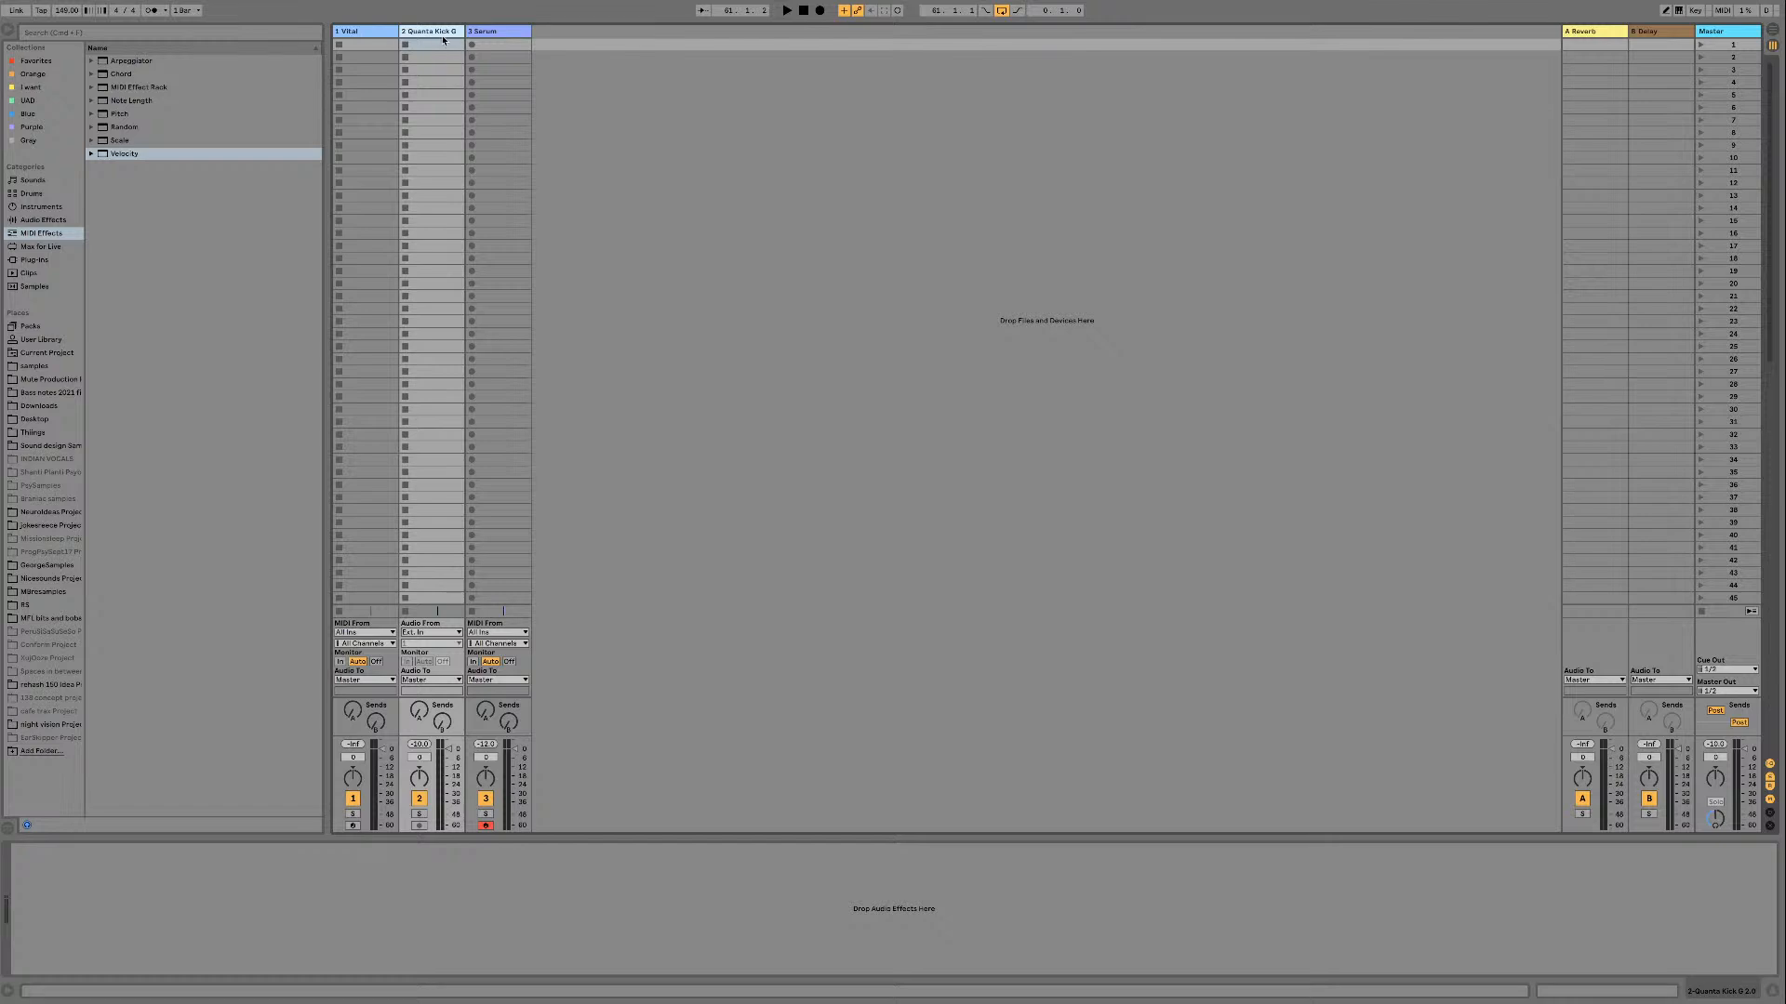
{"action": "key", "text": "Tab"}
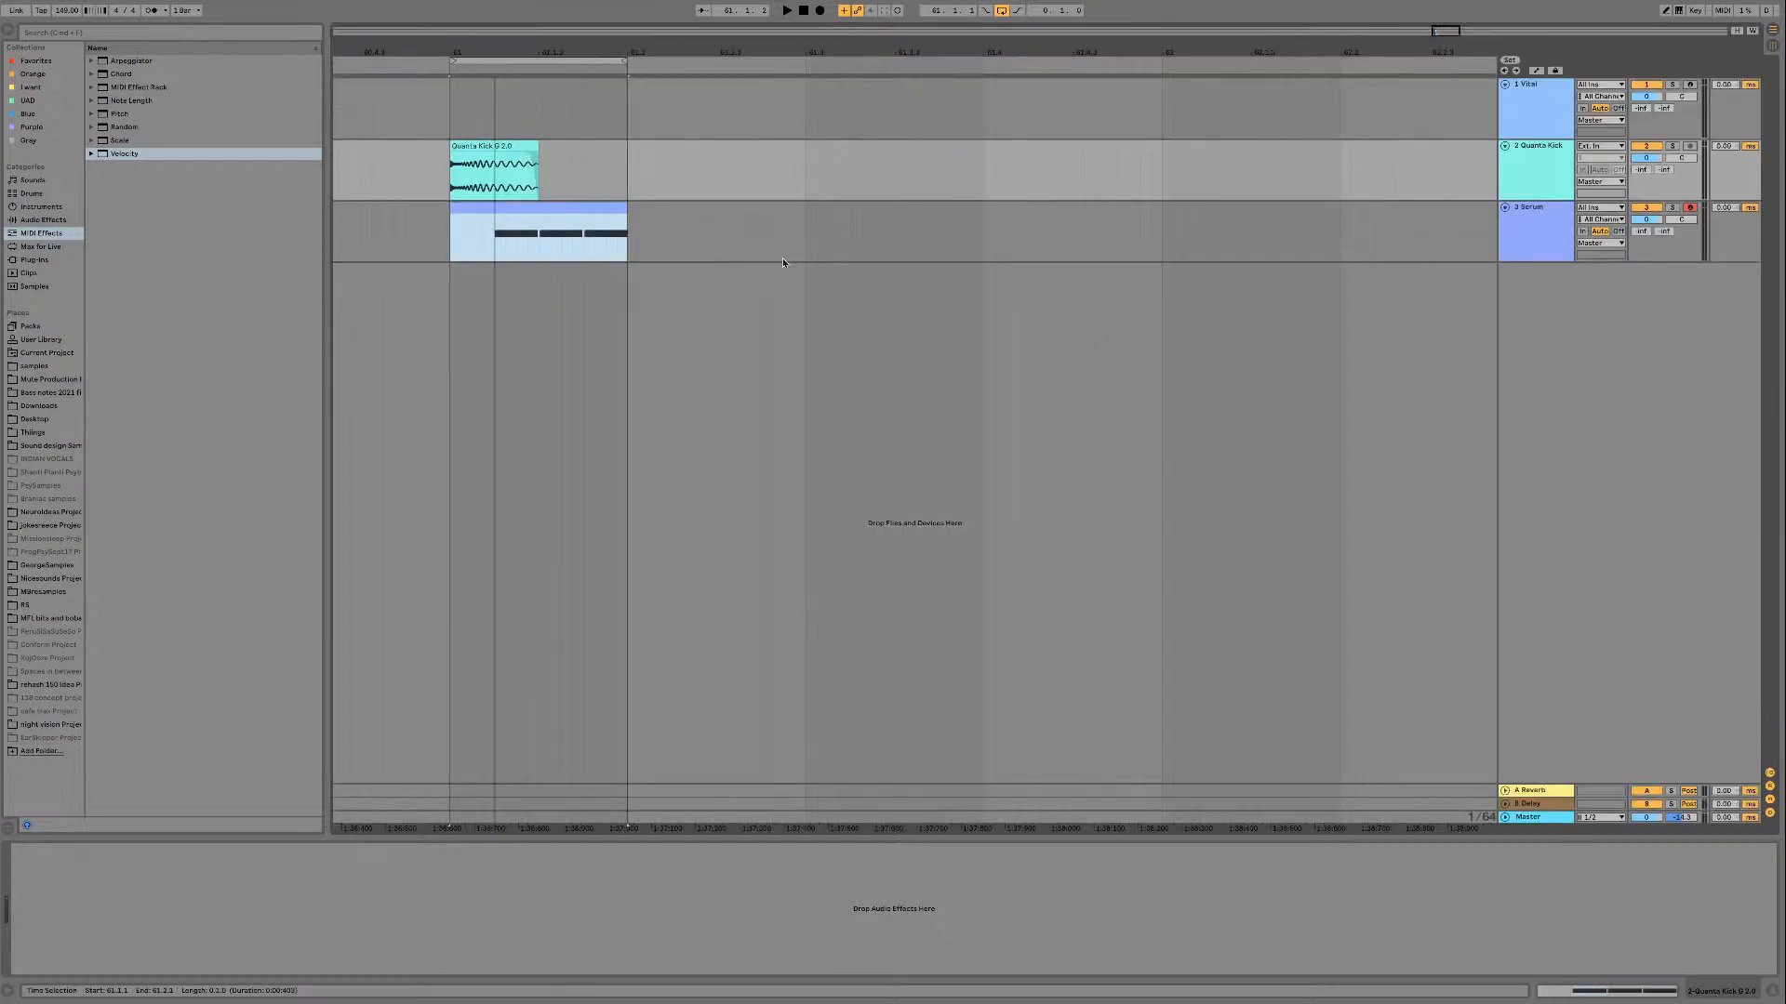
{"action": "left_click", "coordinate": [1547, 209]}
{"action": "left_click", "coordinate": [1540, 172]}
{"action": "left_click", "coordinate": [484, 139]}
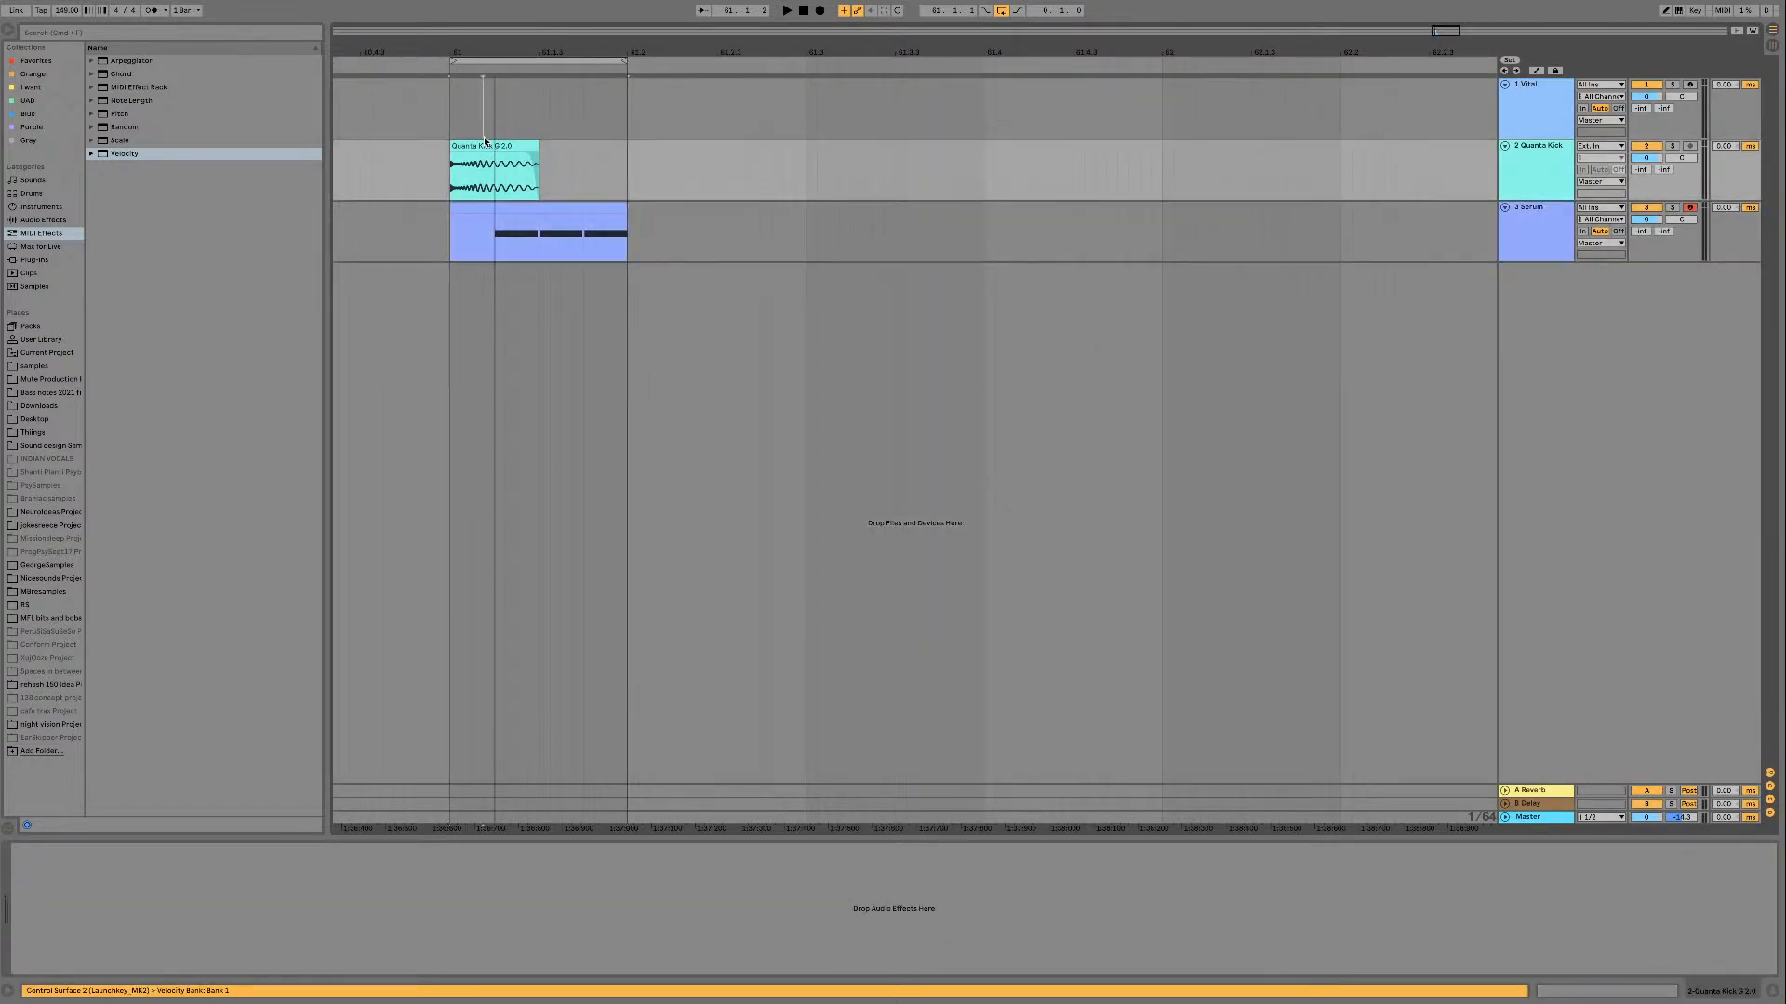
{"action": "double_click", "coordinate": [484, 145]}
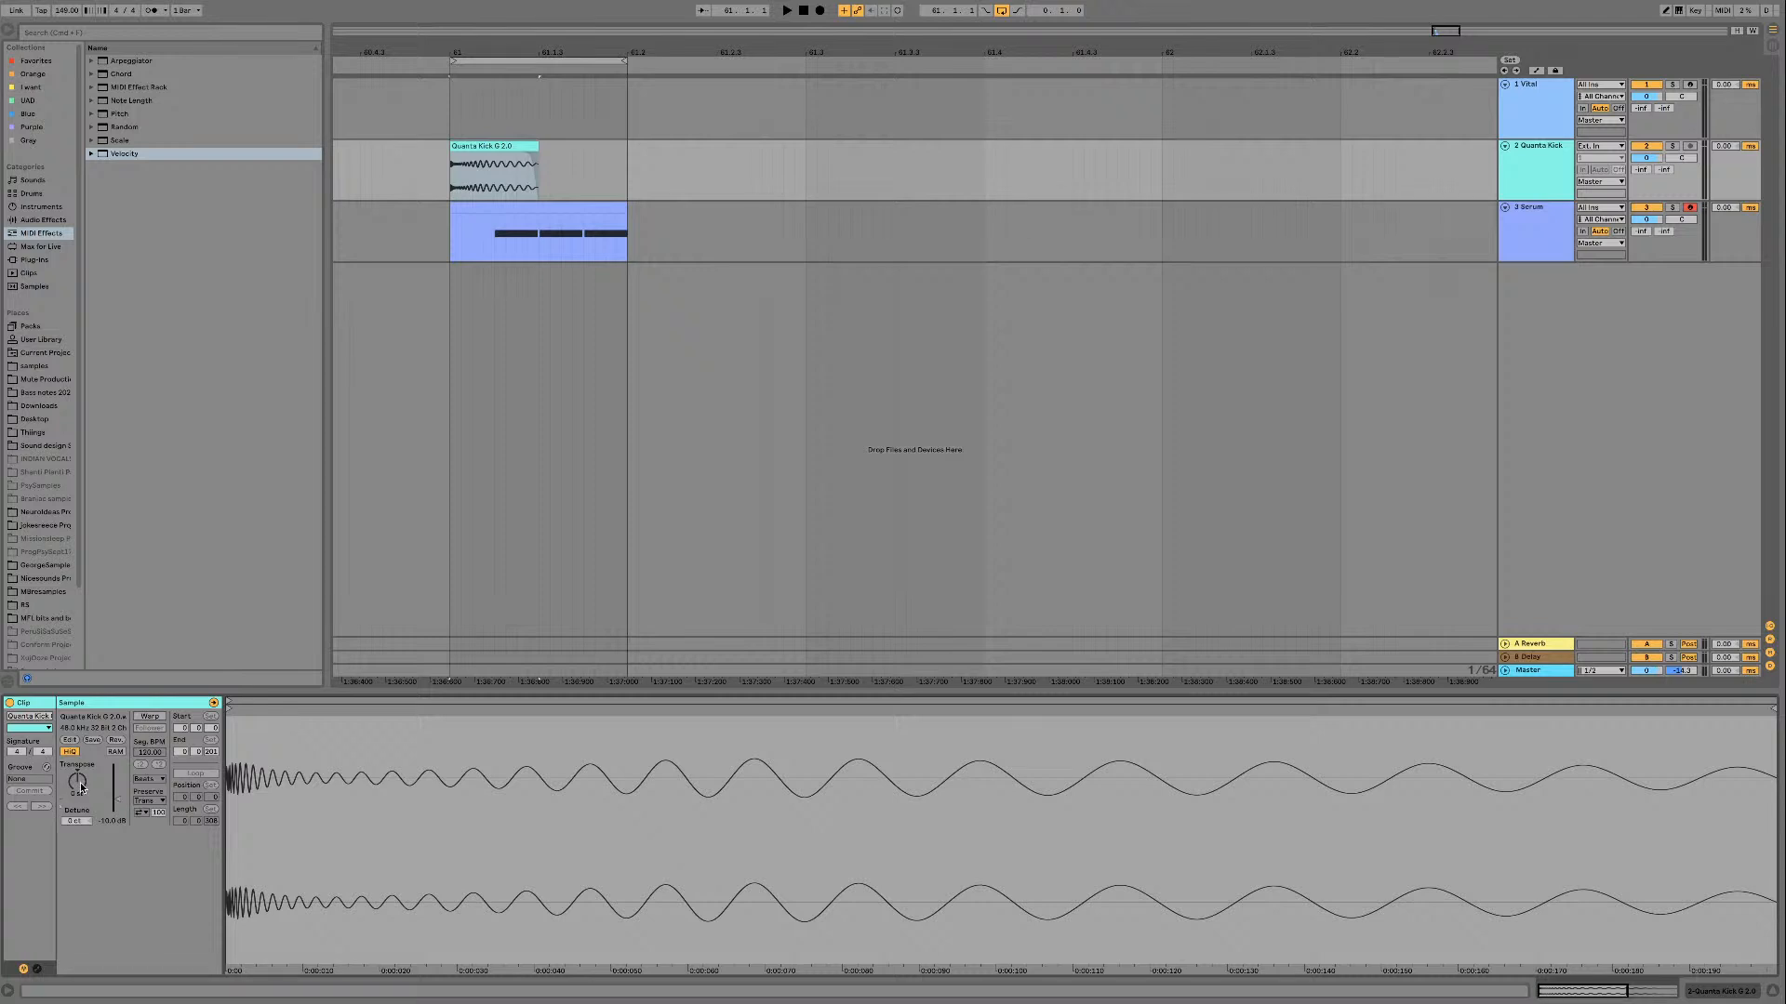
Step: Transpose the kick clip to -1 st while the loop plays, and trim its end back to 61.1.3
{"action": "key", "text": "space"}
{"action": "left_click_drag", "start_coordinate": [81, 787], "coordinate": [81, 785]}
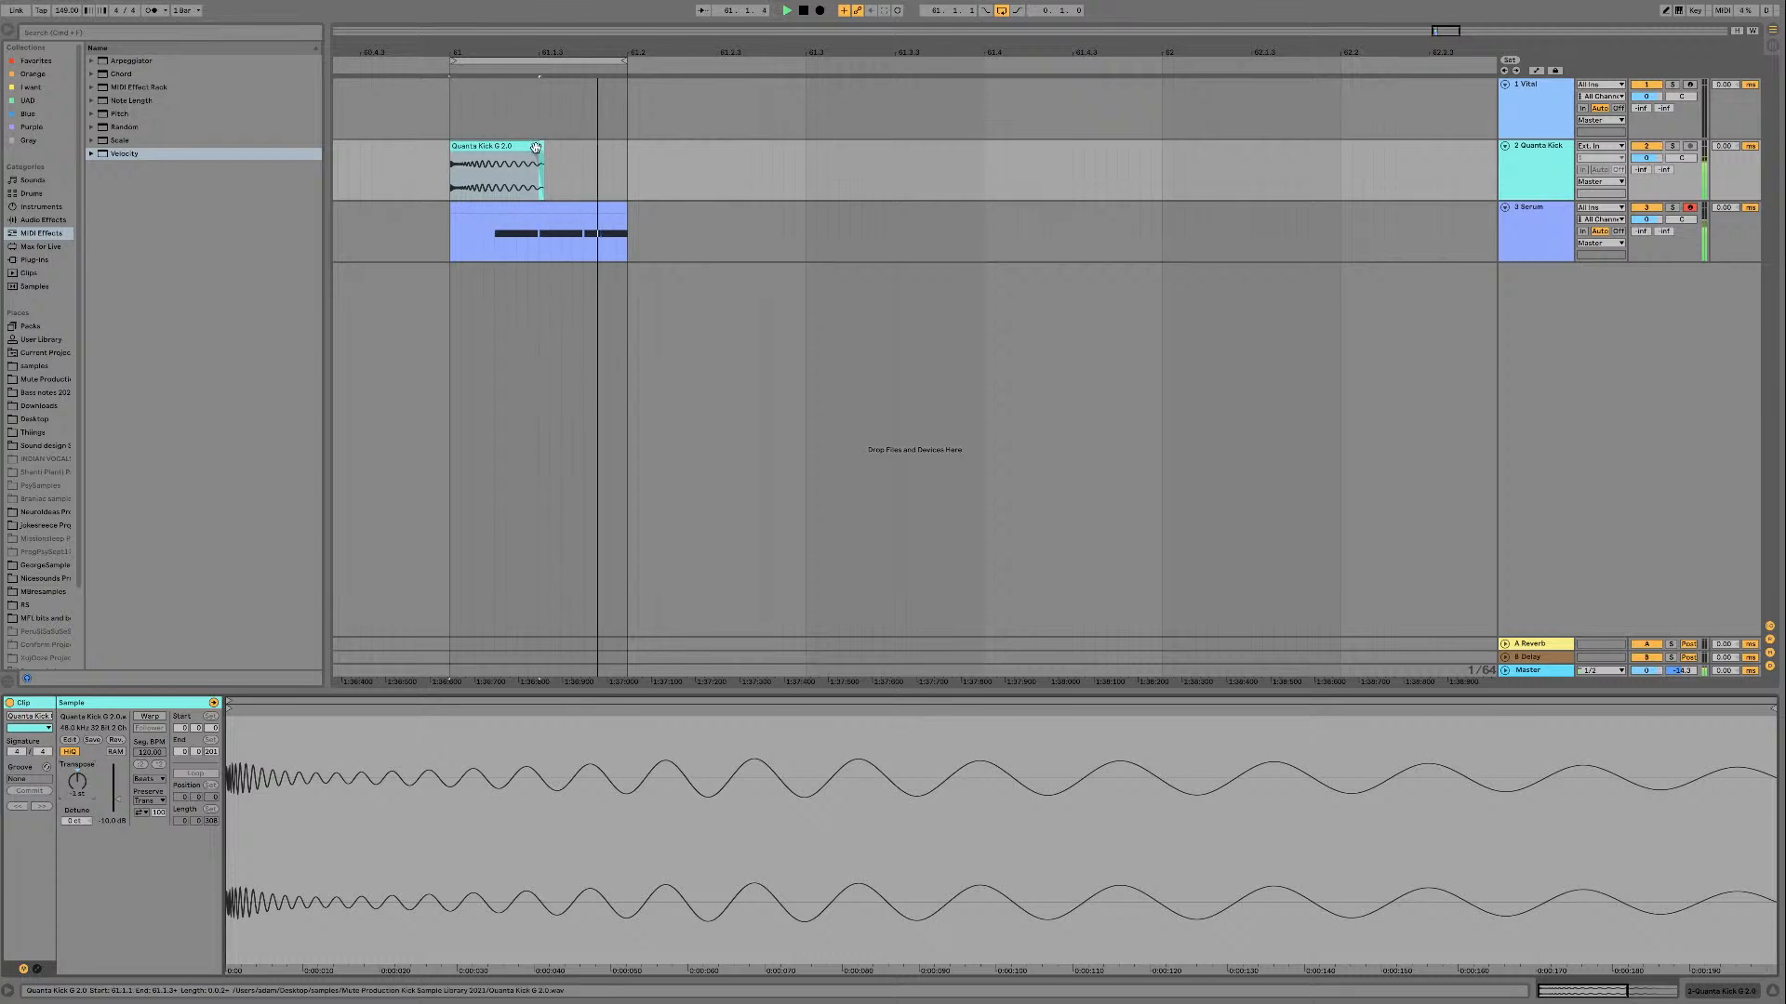
{"action": "left_click_drag", "start_coordinate": [538, 147], "coordinate": [536, 147]}
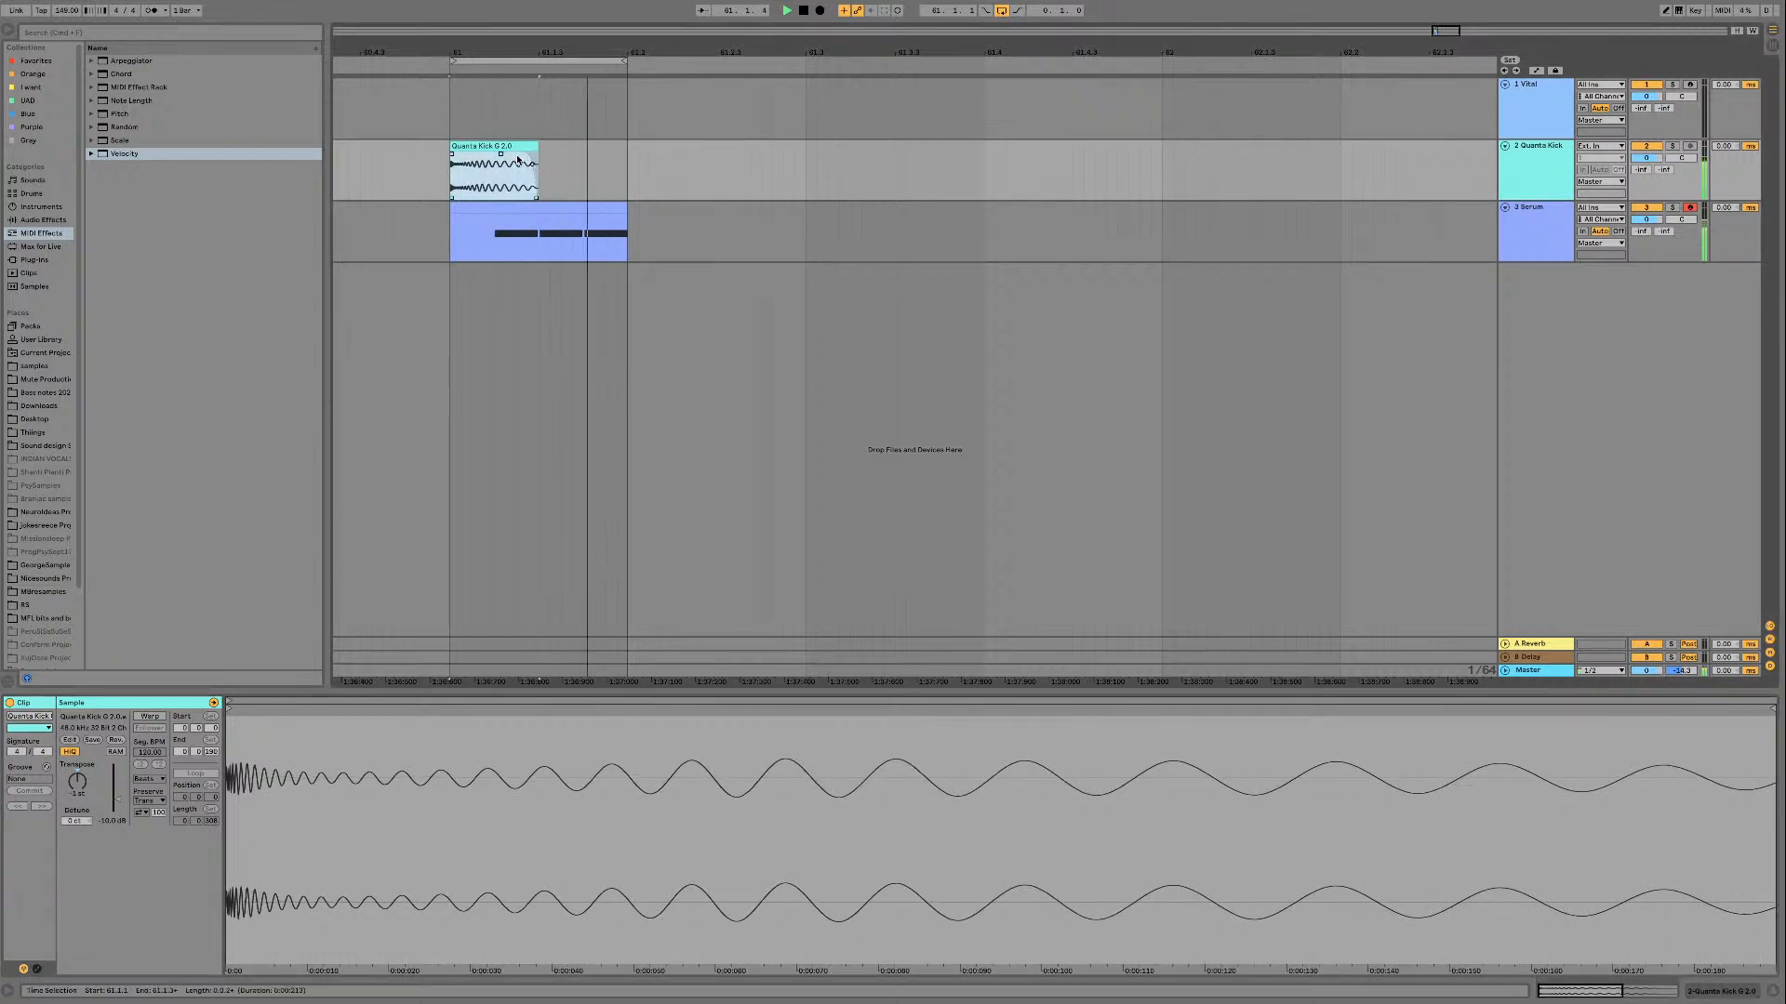
{"action": "key", "text": "space"}
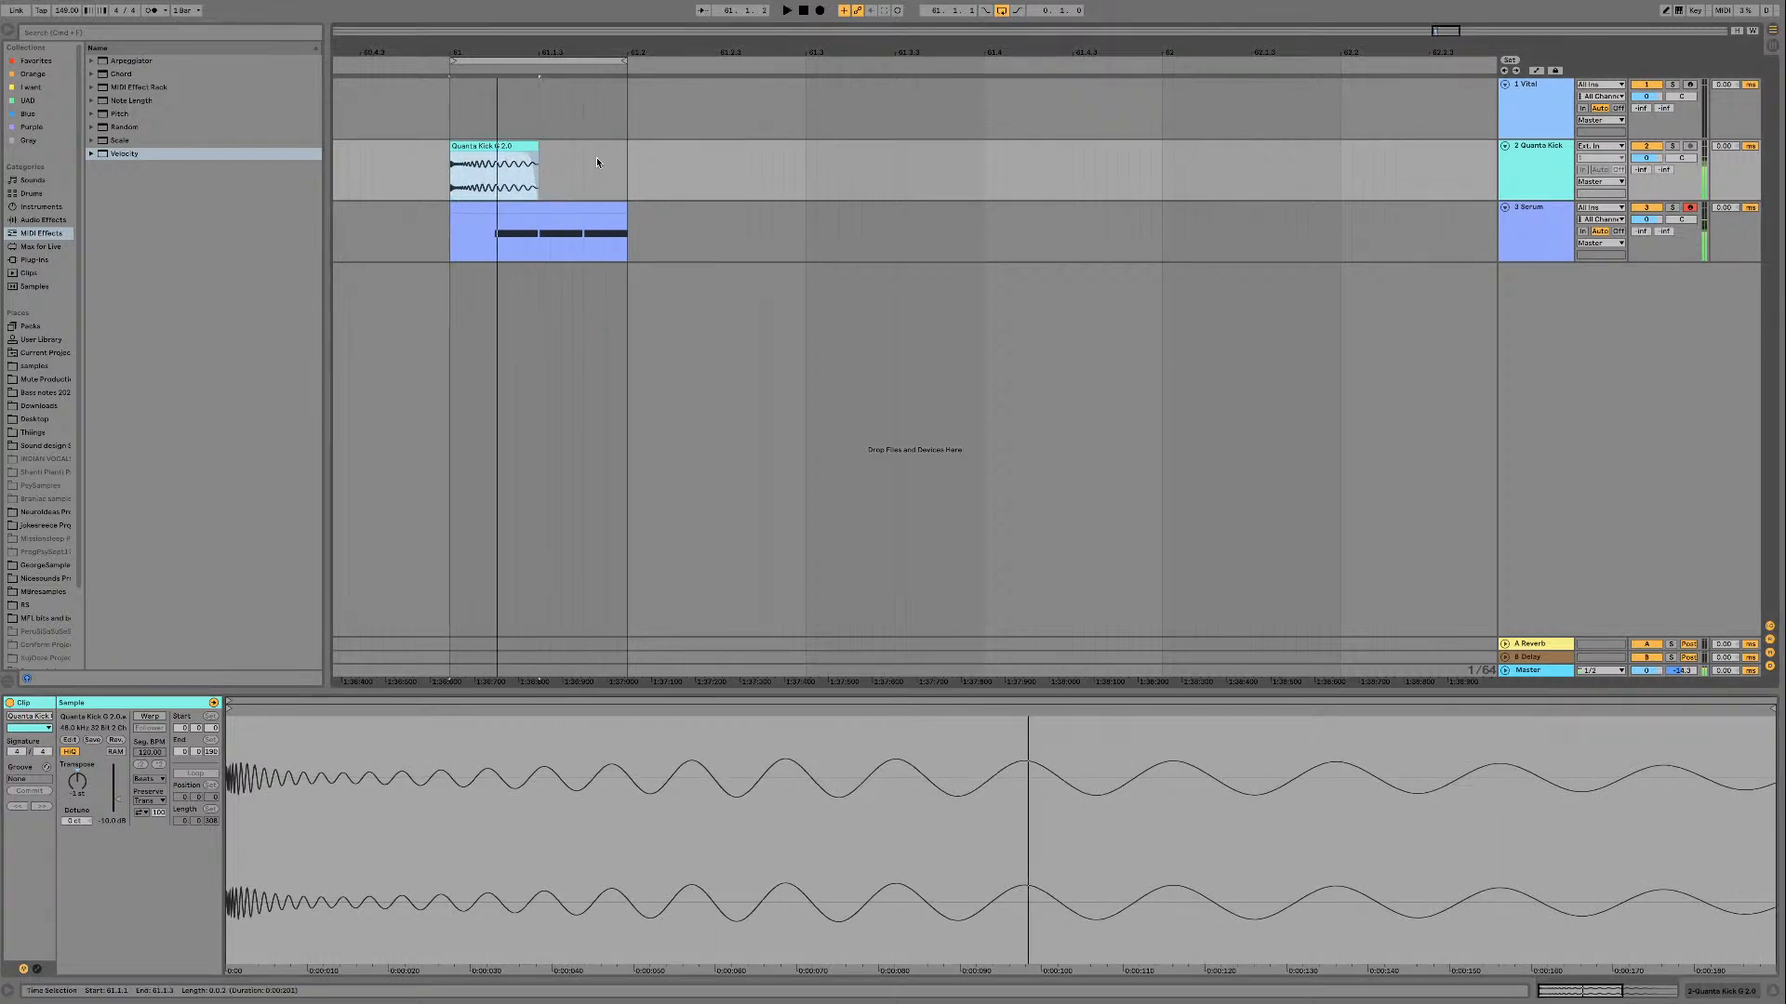
Step: Move the Vital track below the Serum track and show its device chain
{"action": "left_click", "coordinate": [593, 159]}
{"action": "left_click_drag", "start_coordinate": [1529, 118], "coordinate": [1540, 316]}
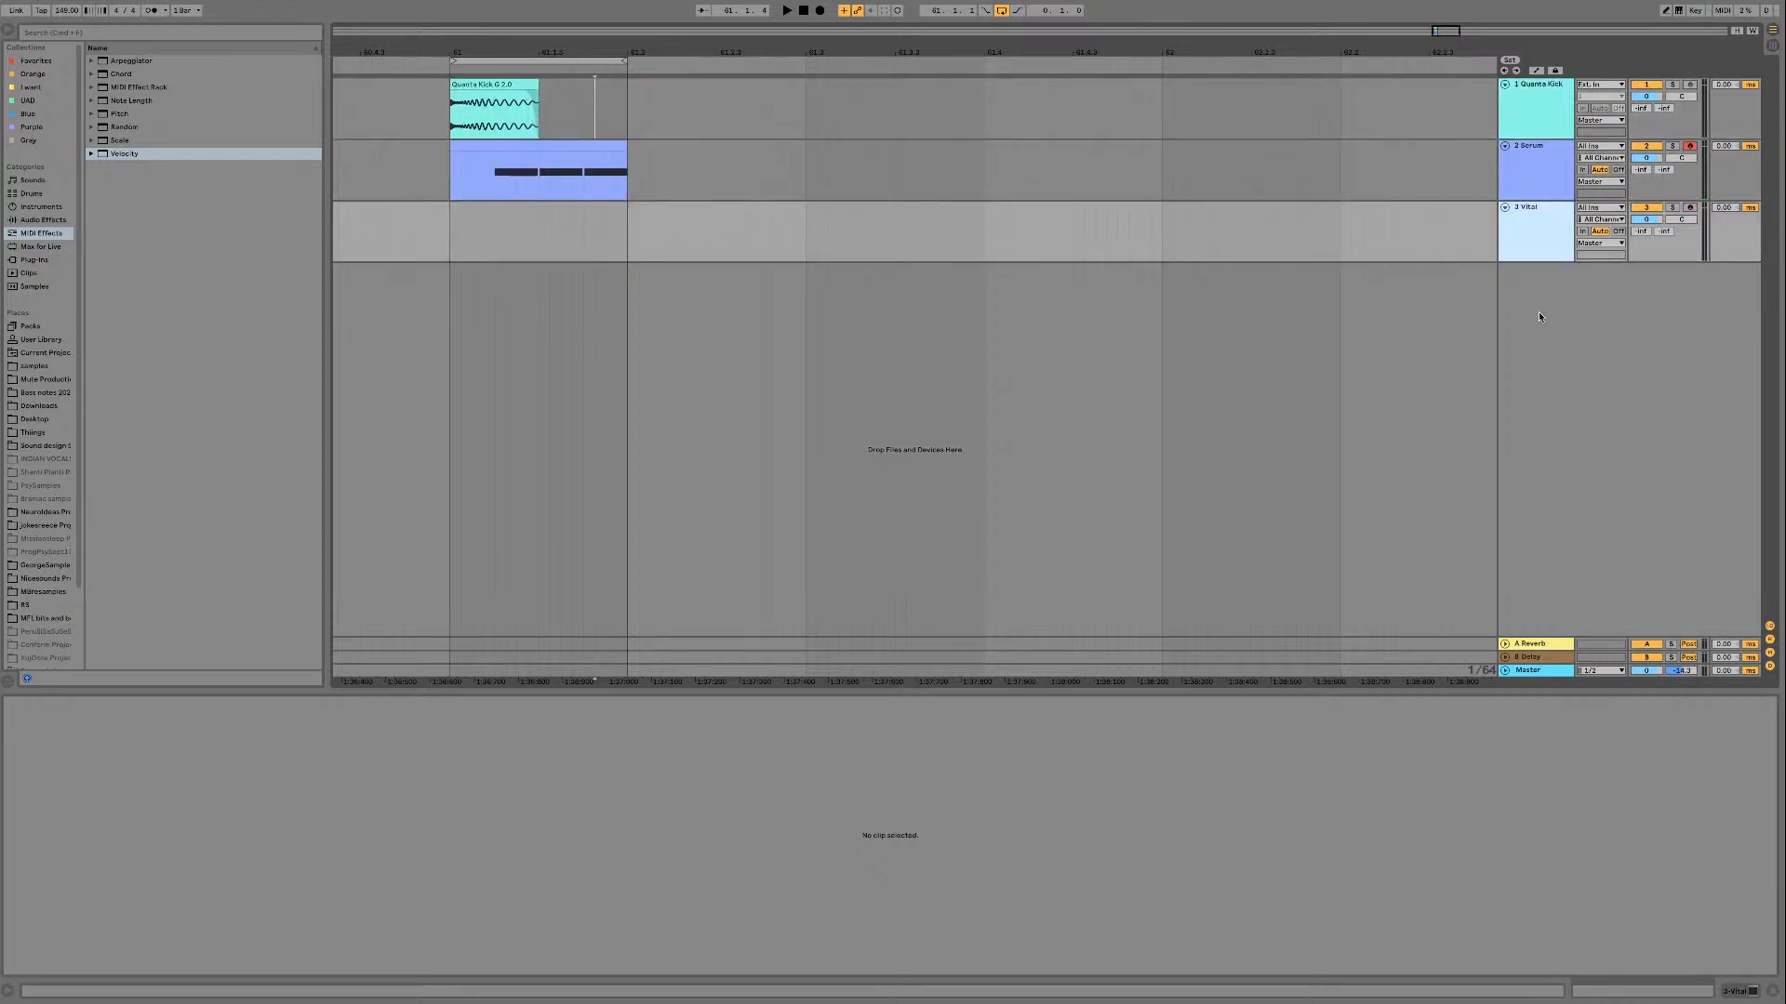
{"action": "double_click", "coordinate": [1531, 242]}
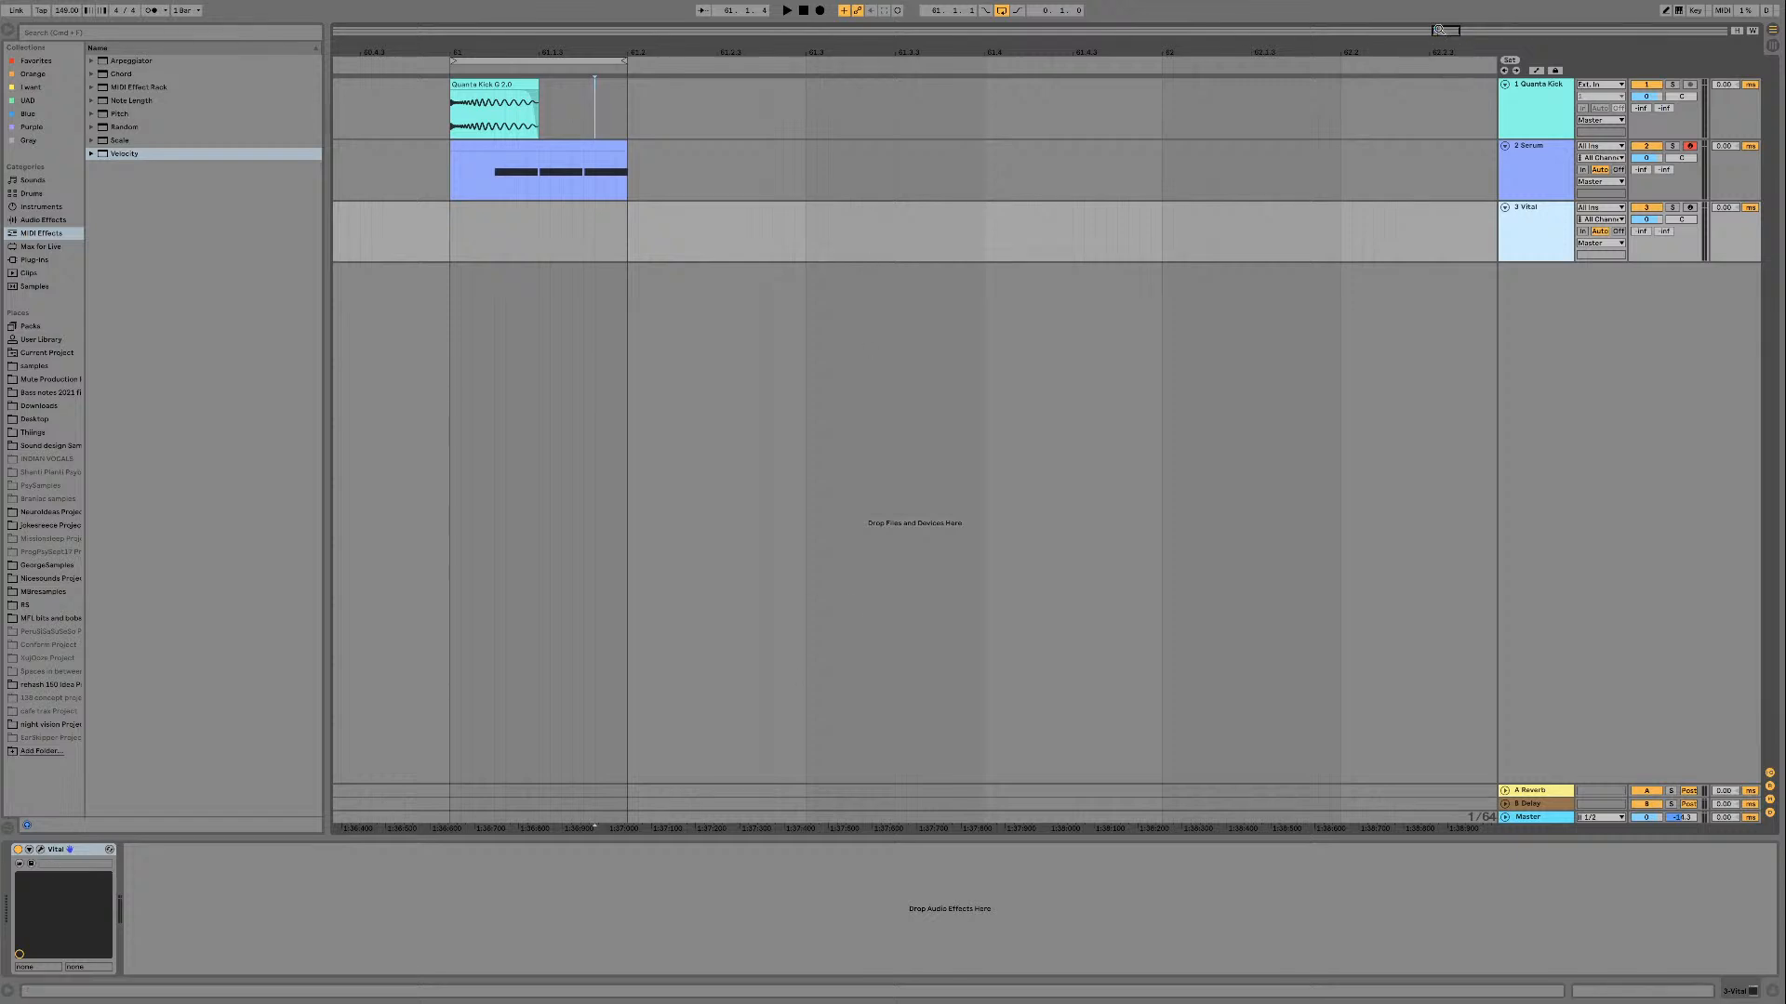
Step: Duplicate the one-beat kick and bass clips three times to fill one bar, keeping all four beats selected
{"action": "left_click_drag", "start_coordinate": [1438, 29], "coordinate": [1439, 2]}
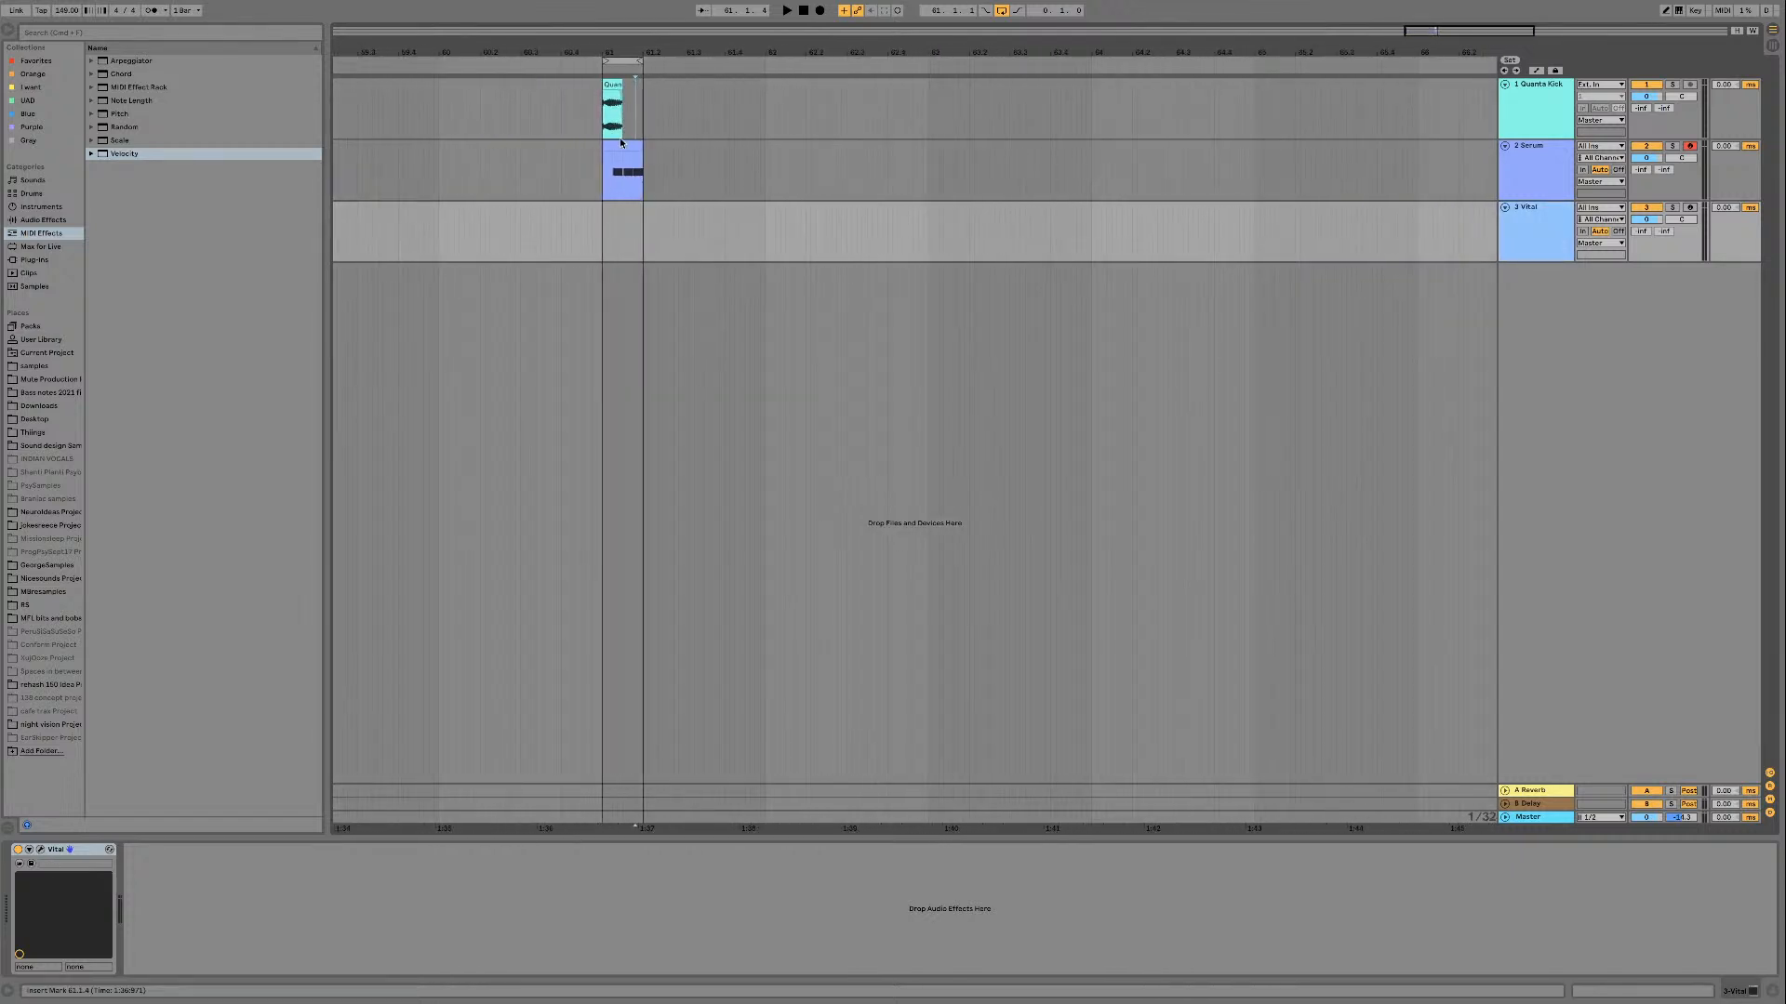
{"action": "left_click", "coordinate": [616, 144]}
{"action": "left_click", "coordinate": [614, 82]}
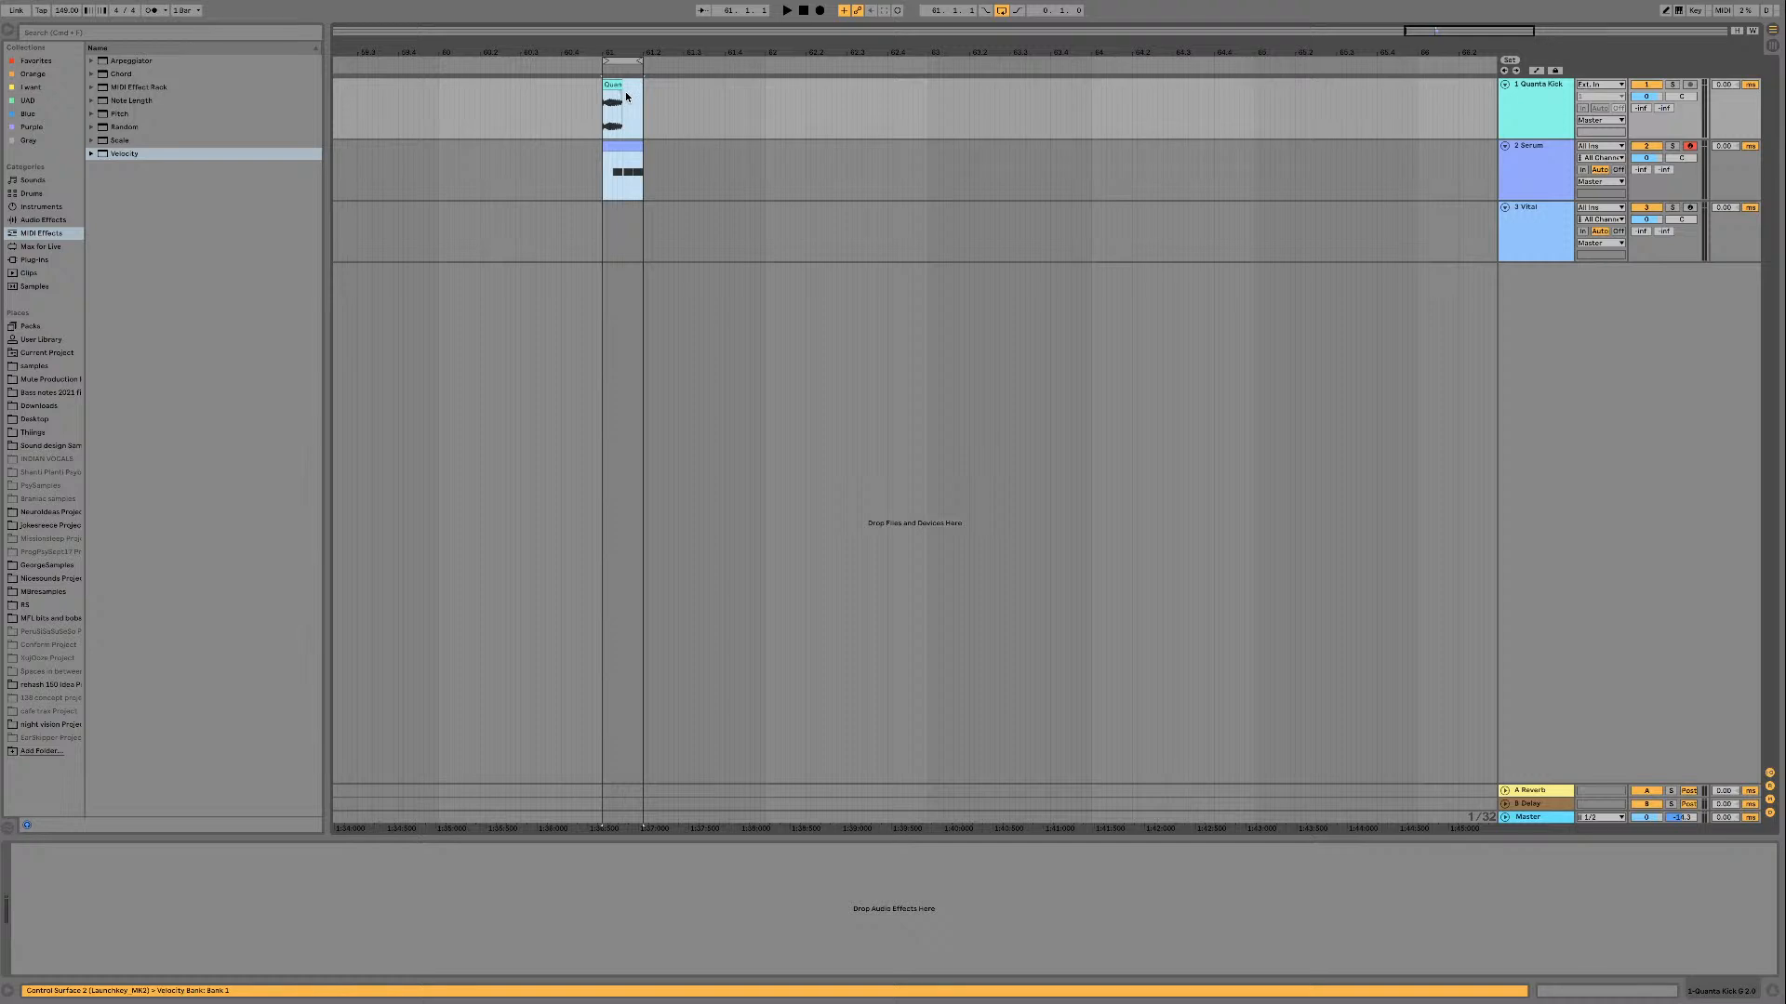
{"action": "key", "text": "super+d"}
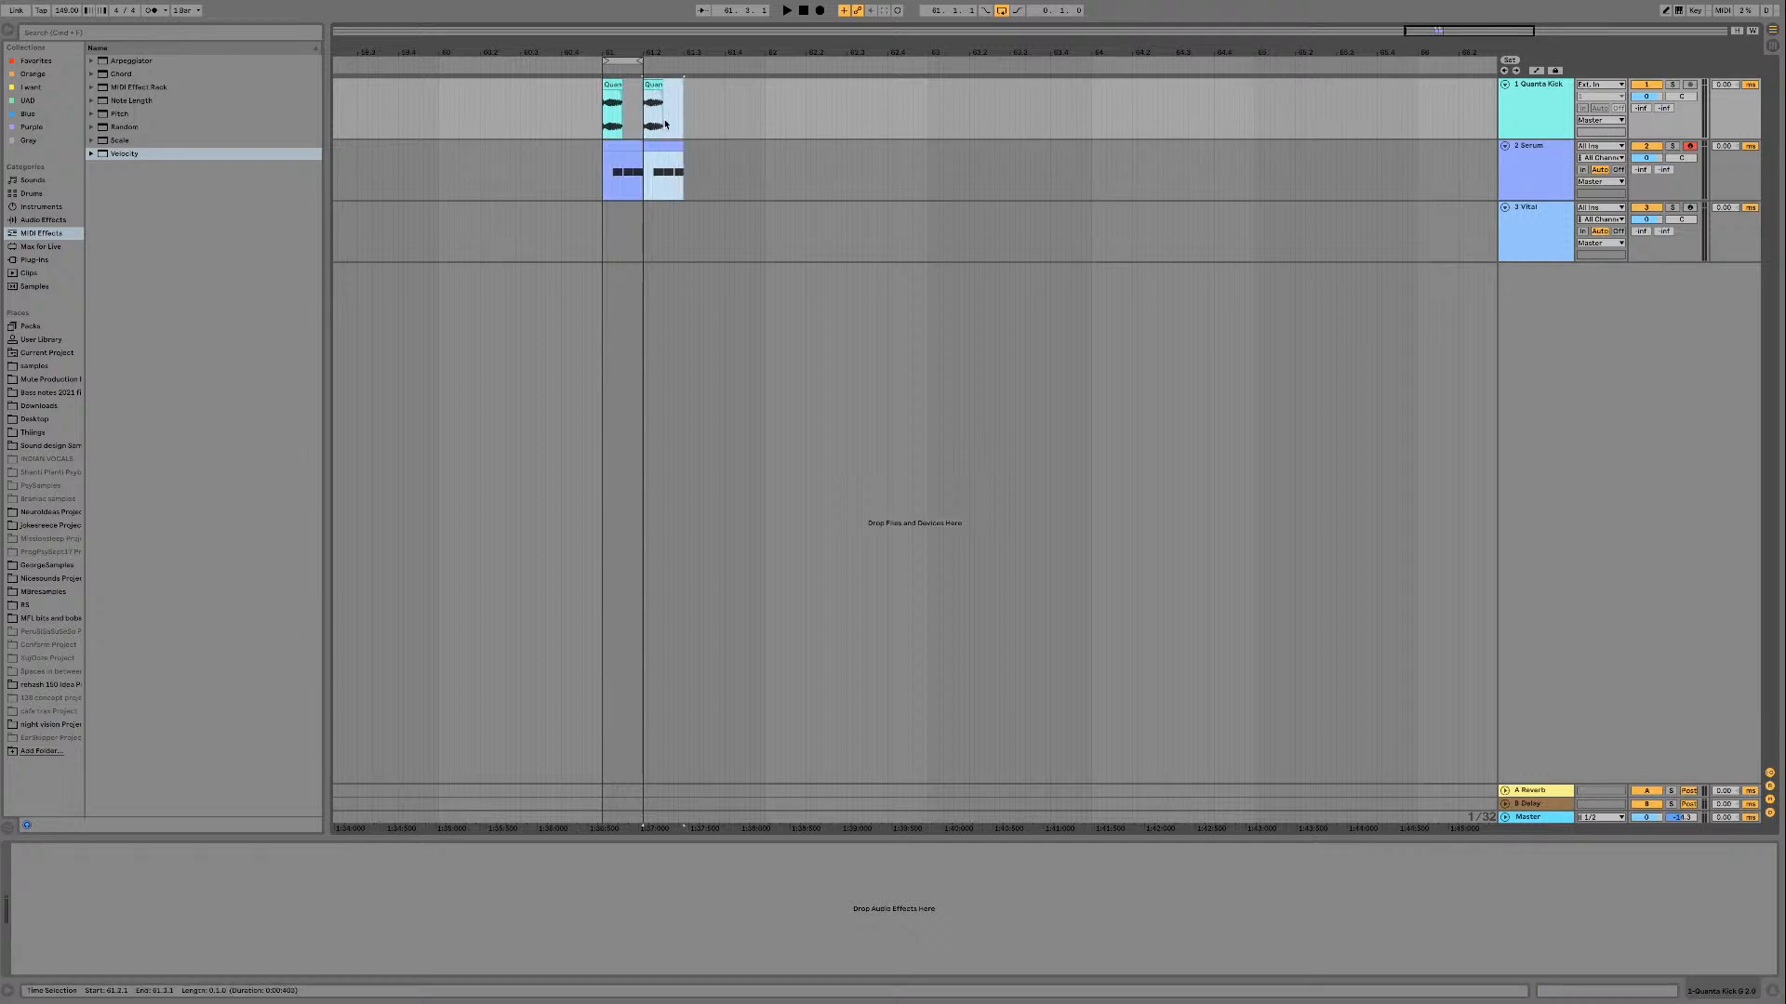
{"action": "key", "text": "super+d"}
{"action": "key", "text": "super+d"}
{"action": "left_click", "coordinate": [618, 145]}
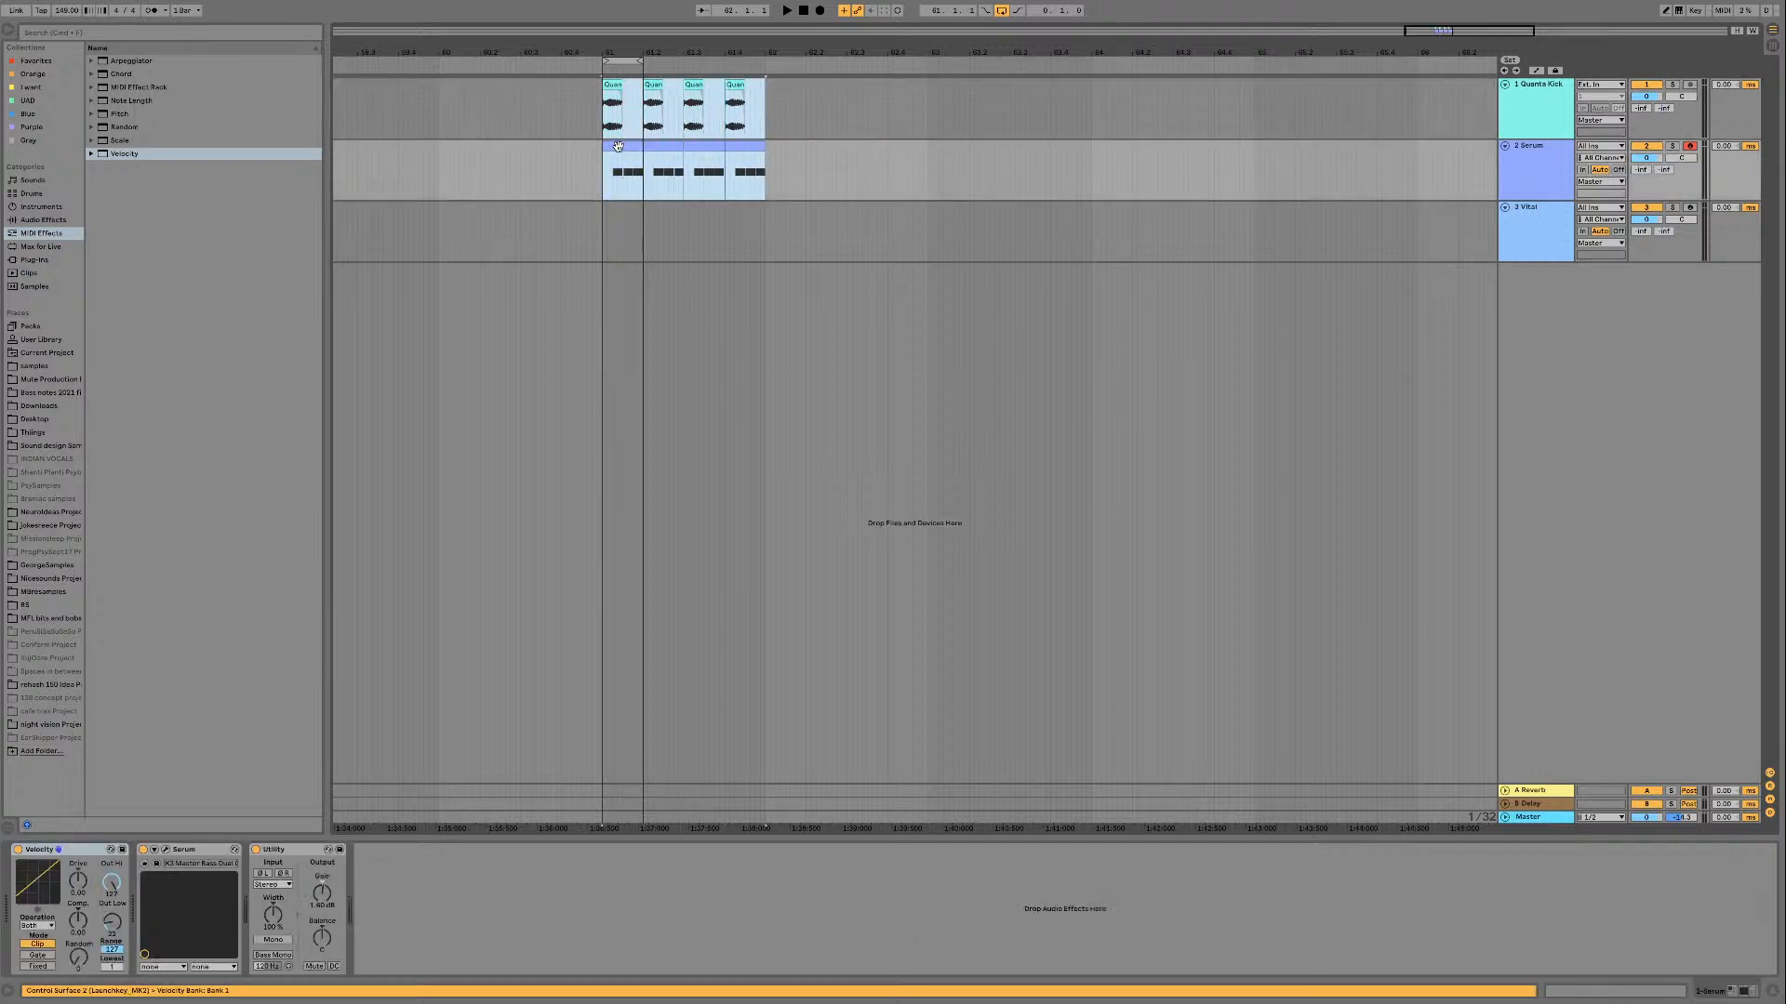
Step: Consolidate the four kick and bass beats into one-bar clips, duplicate them three times, and loop all four bars
{"action": "key", "text": "super+j"}
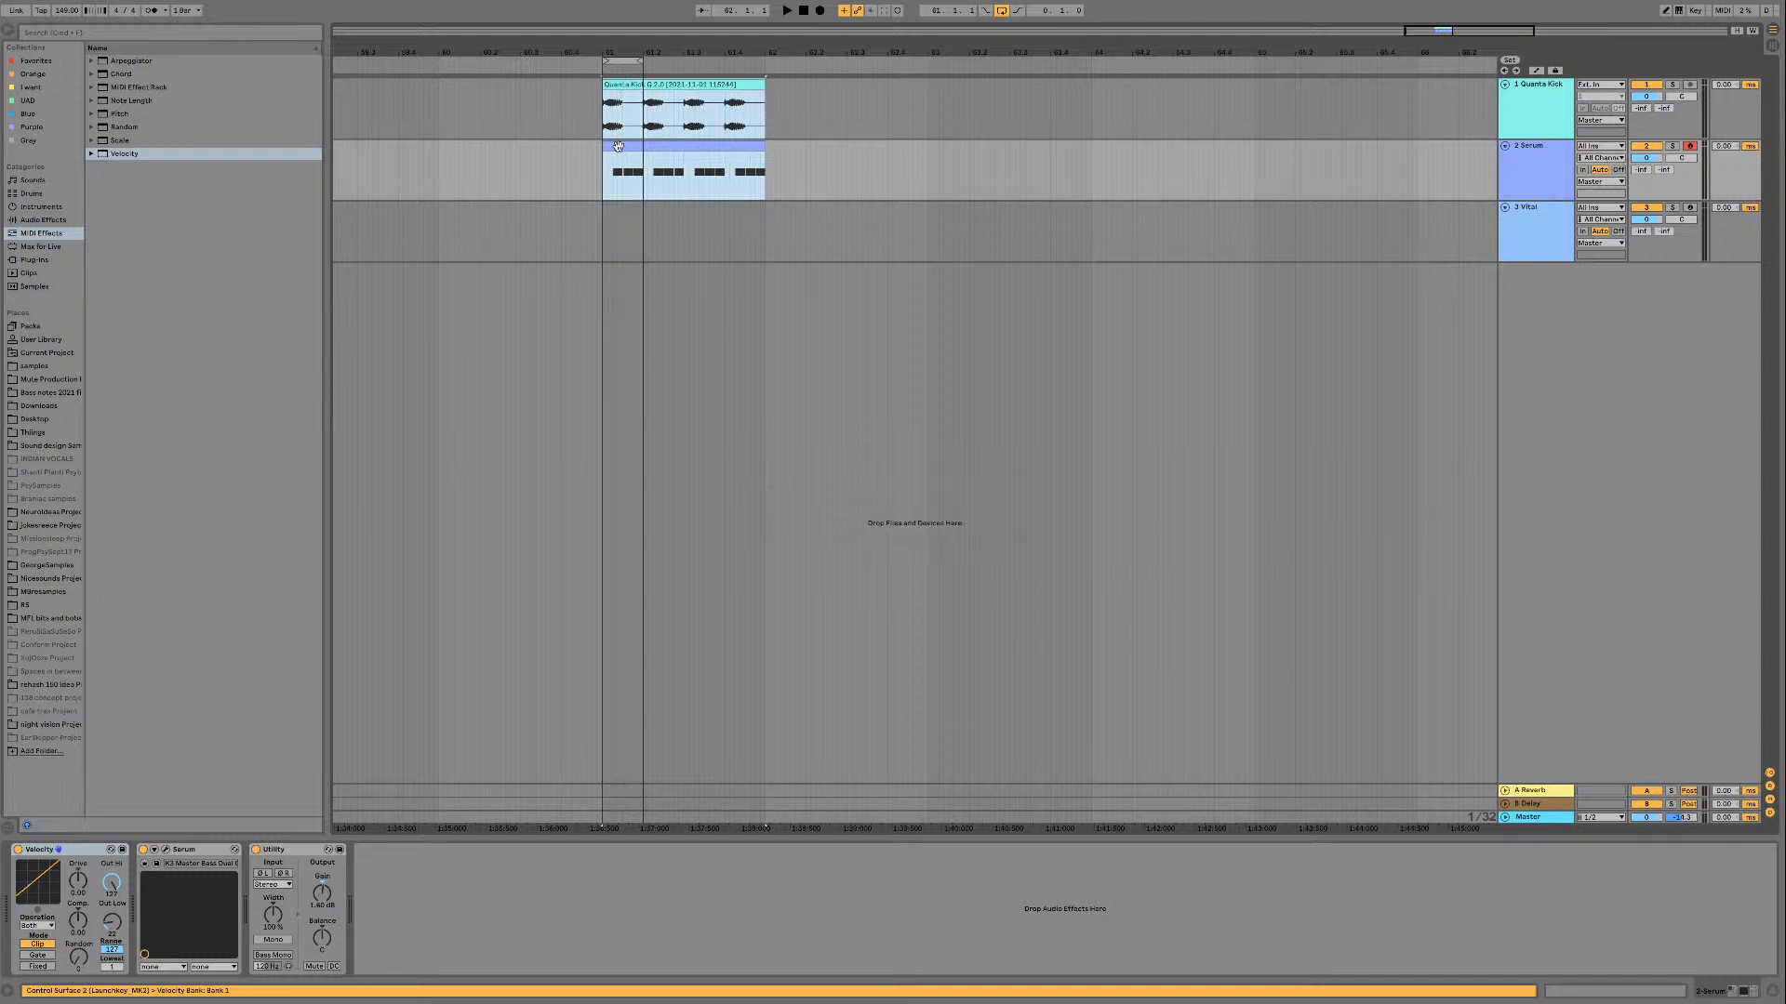
{"action": "key", "text": "super+d"}
{"action": "key", "text": "super+d"}
{"action": "key", "text": "super+d"}
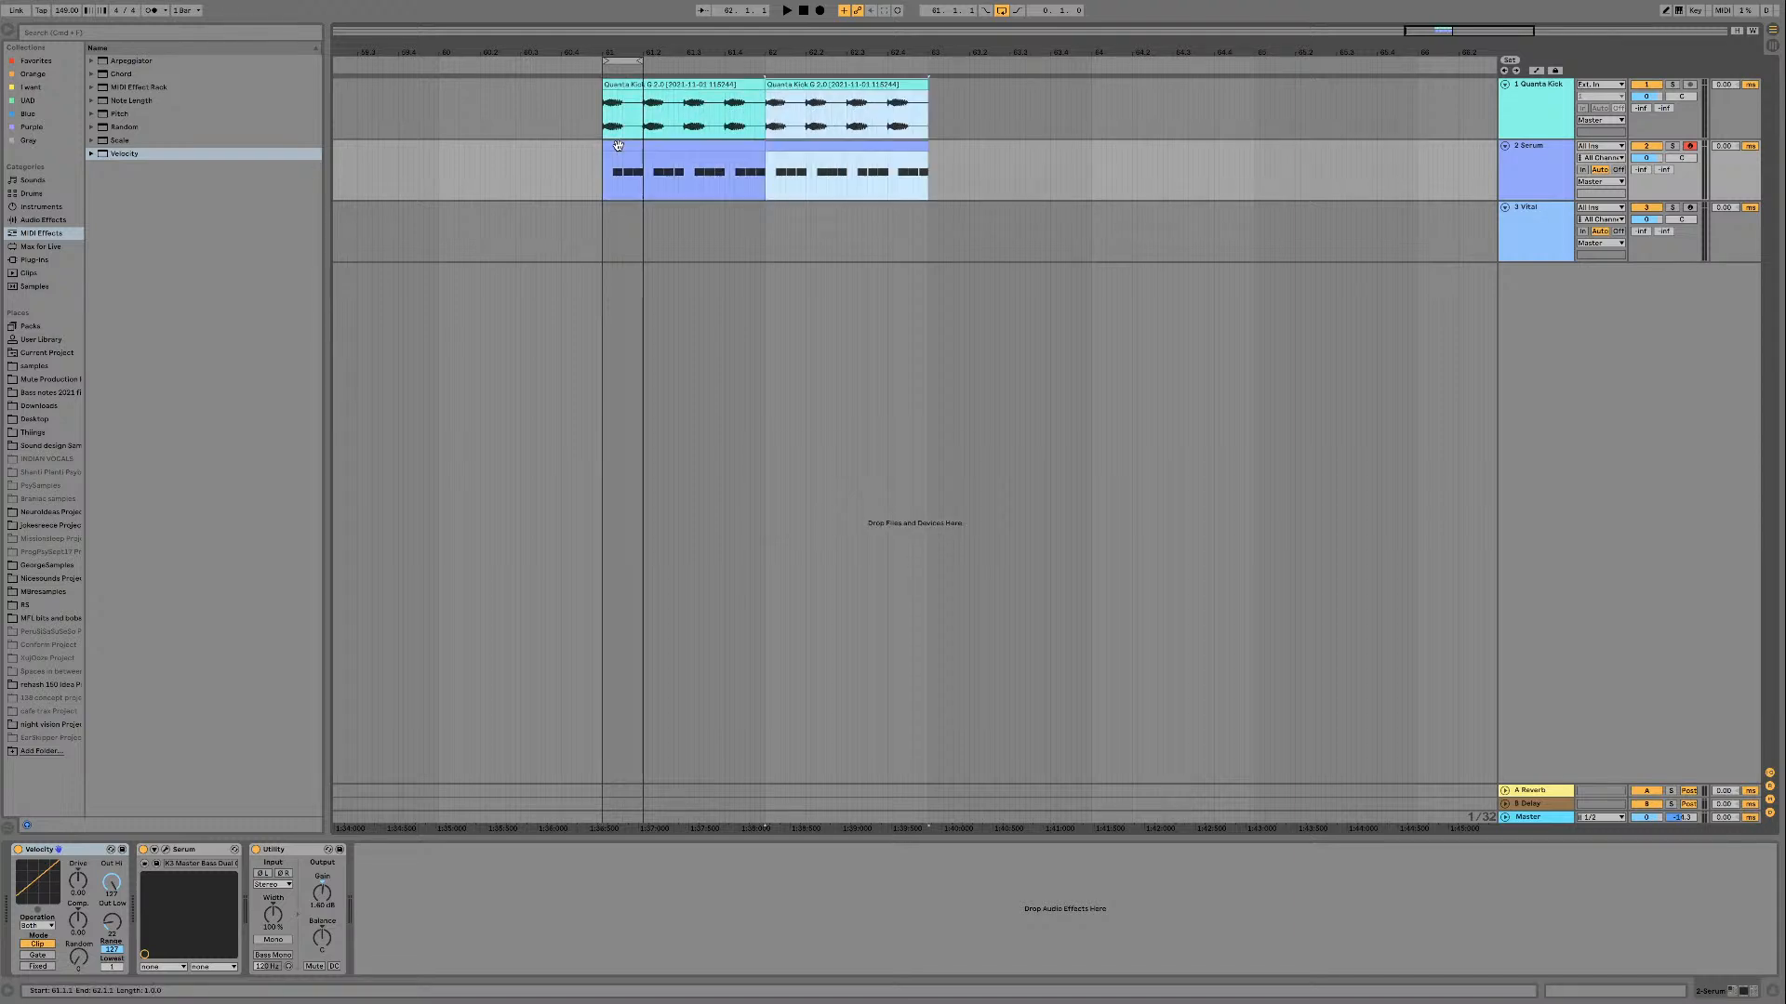
{"action": "key", "text": "super+l"}
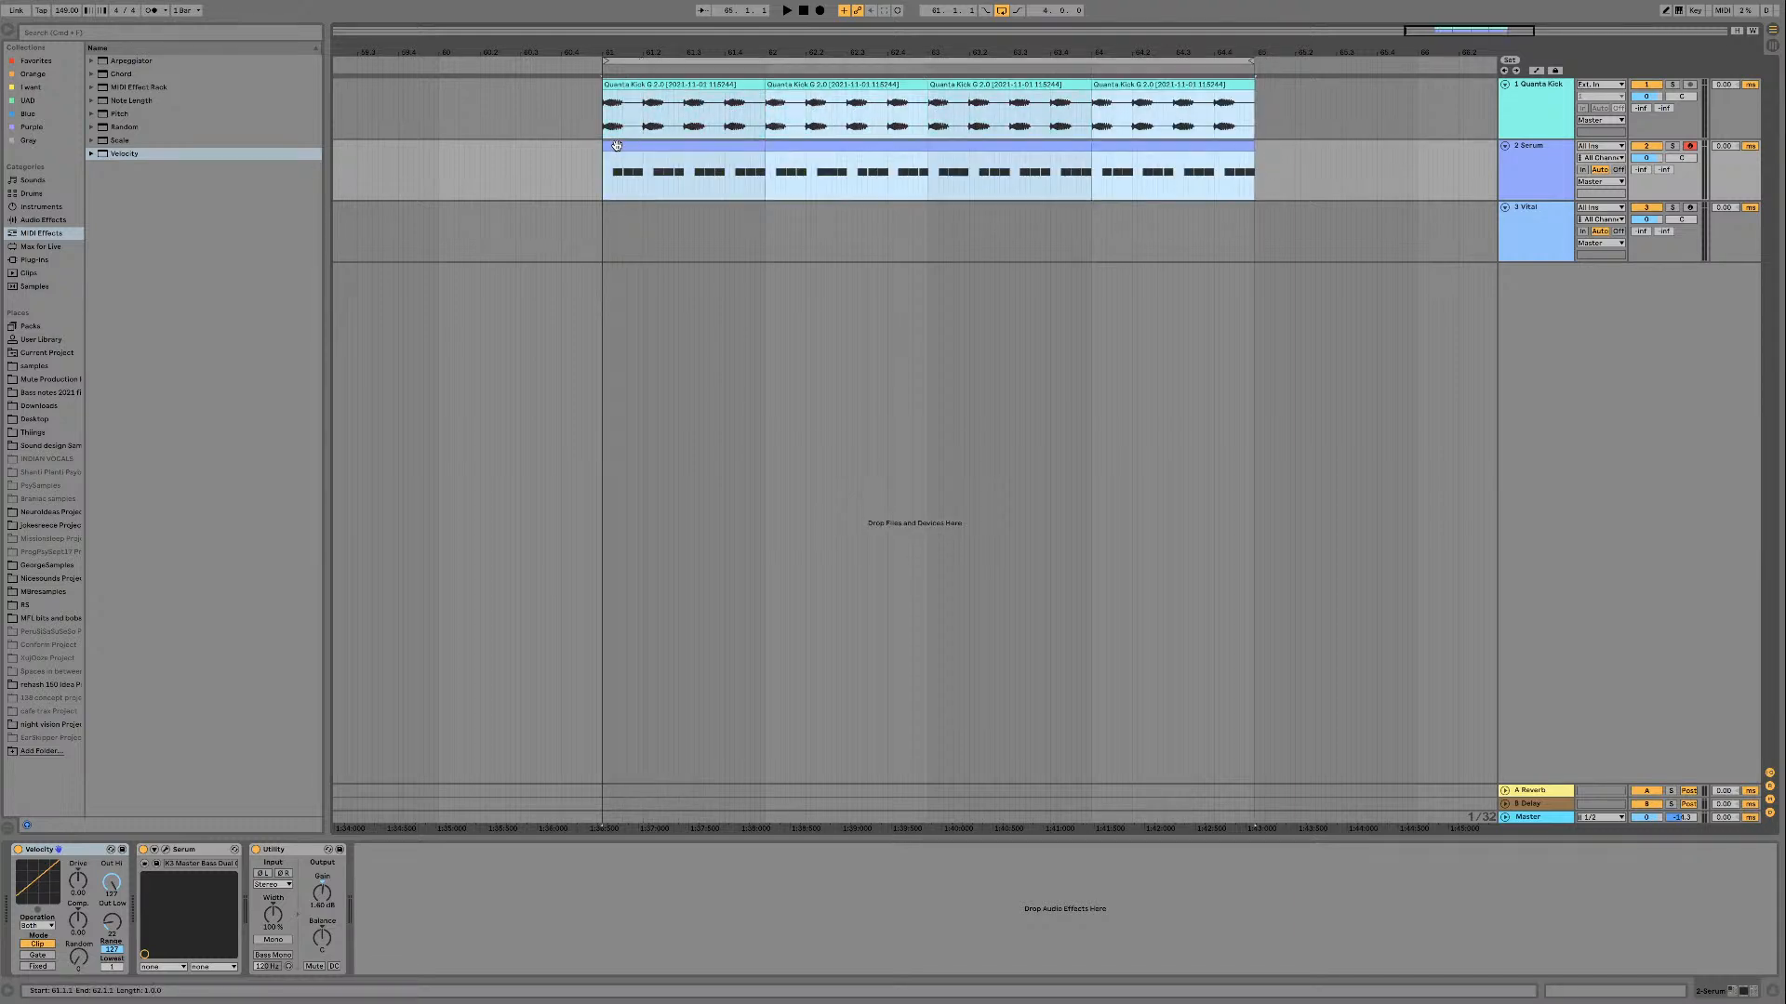
Step: Select the Vital track, arm it for playing, and reposition the Vital window so the whole synth is visible
{"action": "left_click", "coordinate": [1526, 223]}
{"action": "key", "text": "space"}
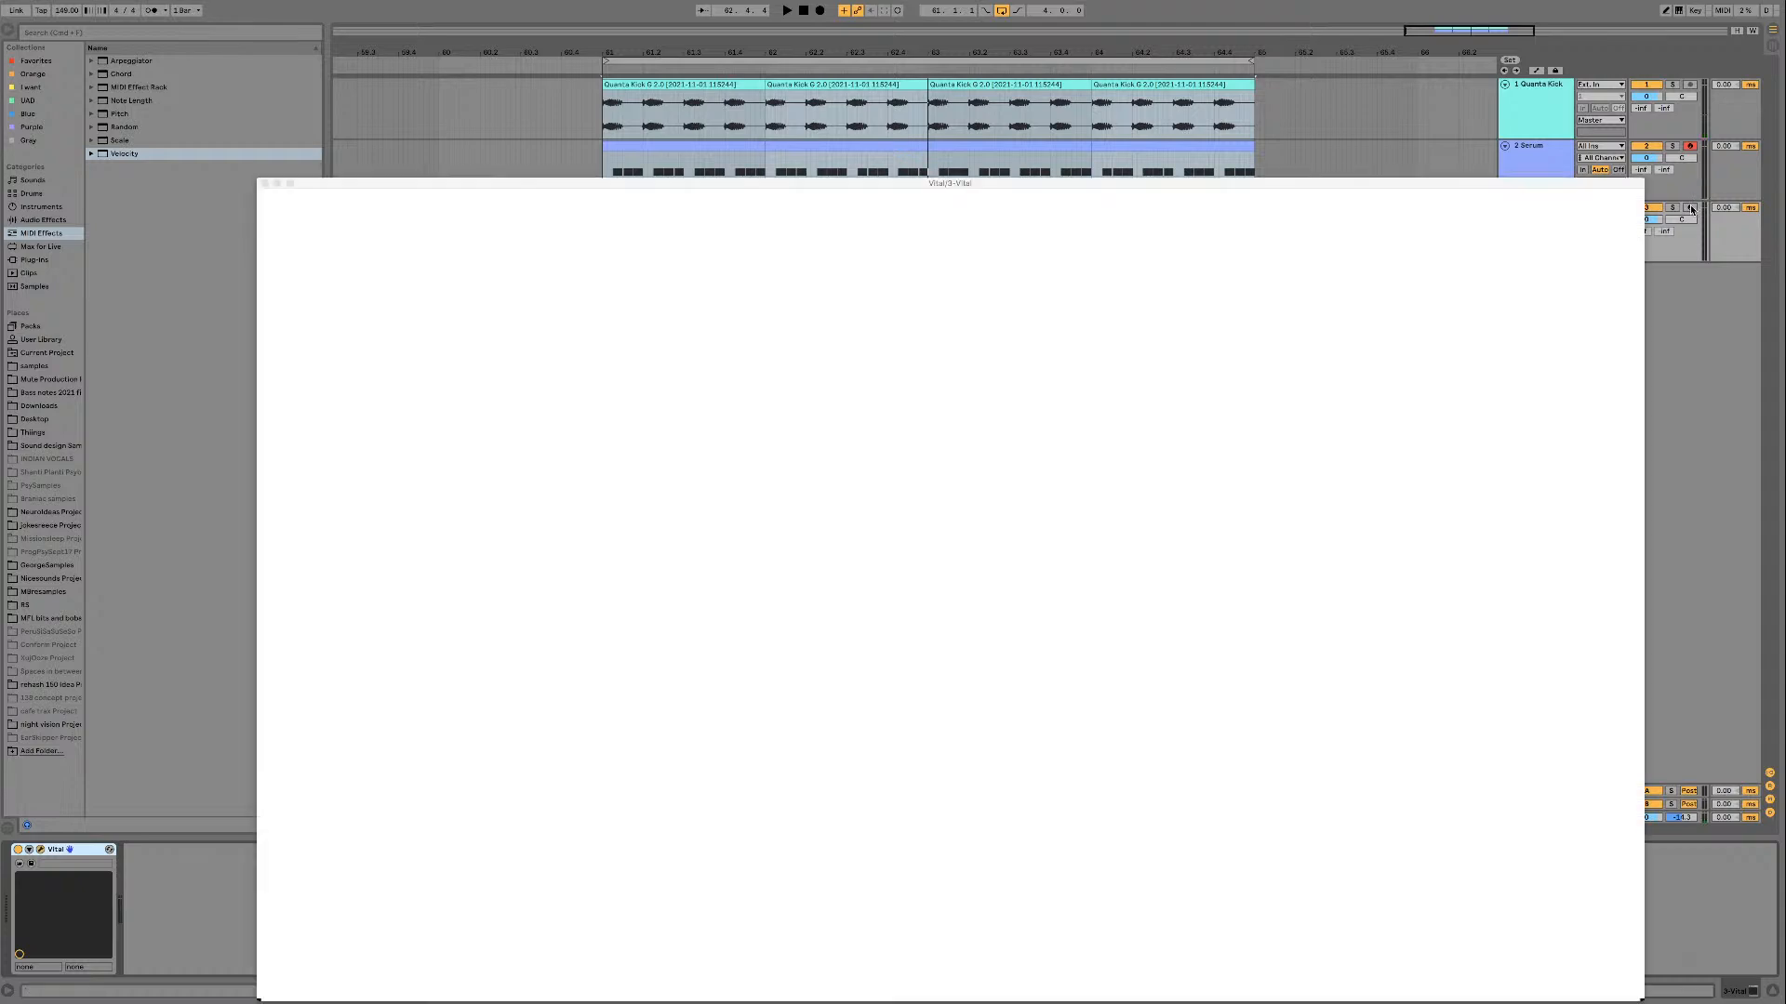
{"action": "left_click", "coordinate": [1690, 208]}
{"action": "left_click_drag", "start_coordinate": [1591, 185], "coordinate": [1510, 141]}
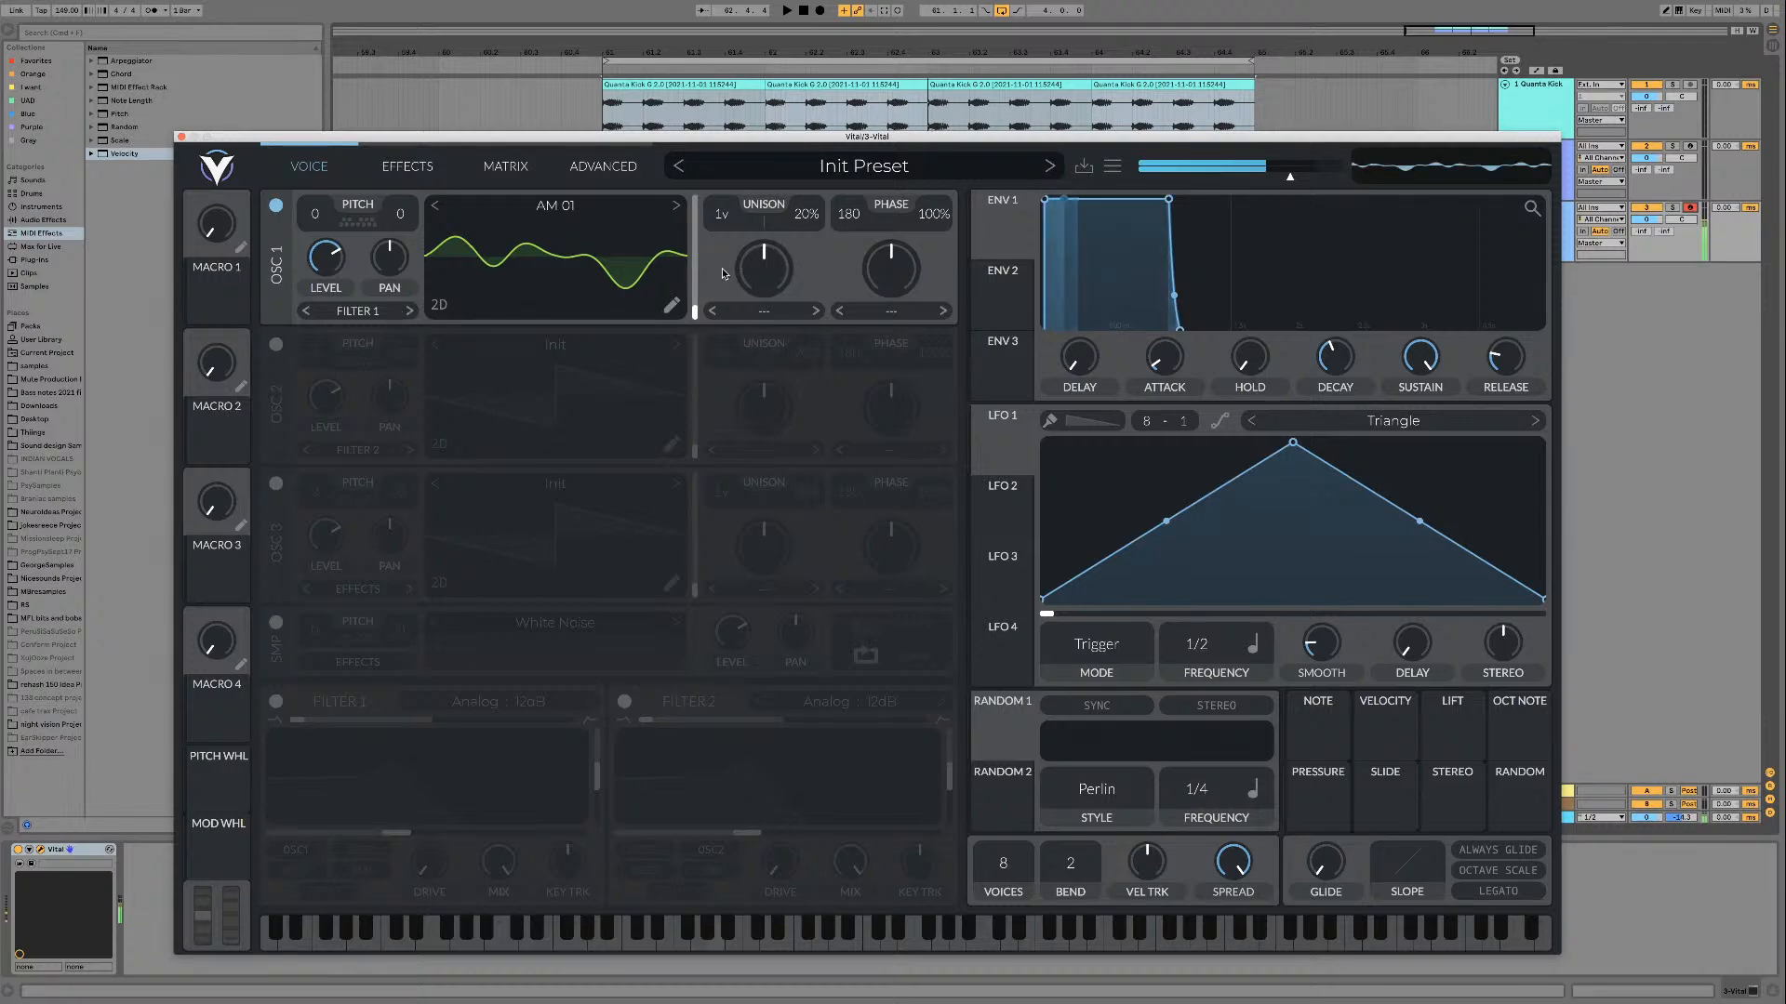
Step: Audition the AM 01 wavetable on oscillator 1 by sweeping through its frames
{"action": "mouse_move", "coordinate": [694, 298]}
{"action": "left_mouse_down"}
{"action": "mouse_move", "coordinate": [684, 198]}
{"action": "mouse_move", "coordinate": [679, 291]}
{"action": "left_mouse_up"}
{"action": "mouse_move", "coordinate": [675, 193]}
{"action": "left_mouse_down"}
{"action": "mouse_move", "coordinate": [686, 311]}
{"action": "mouse_move", "coordinate": [681, 251]}
{"action": "mouse_move", "coordinate": [681, 275]}
{"action": "mouse_move", "coordinate": [733, 275]}
{"action": "left_mouse_up"}
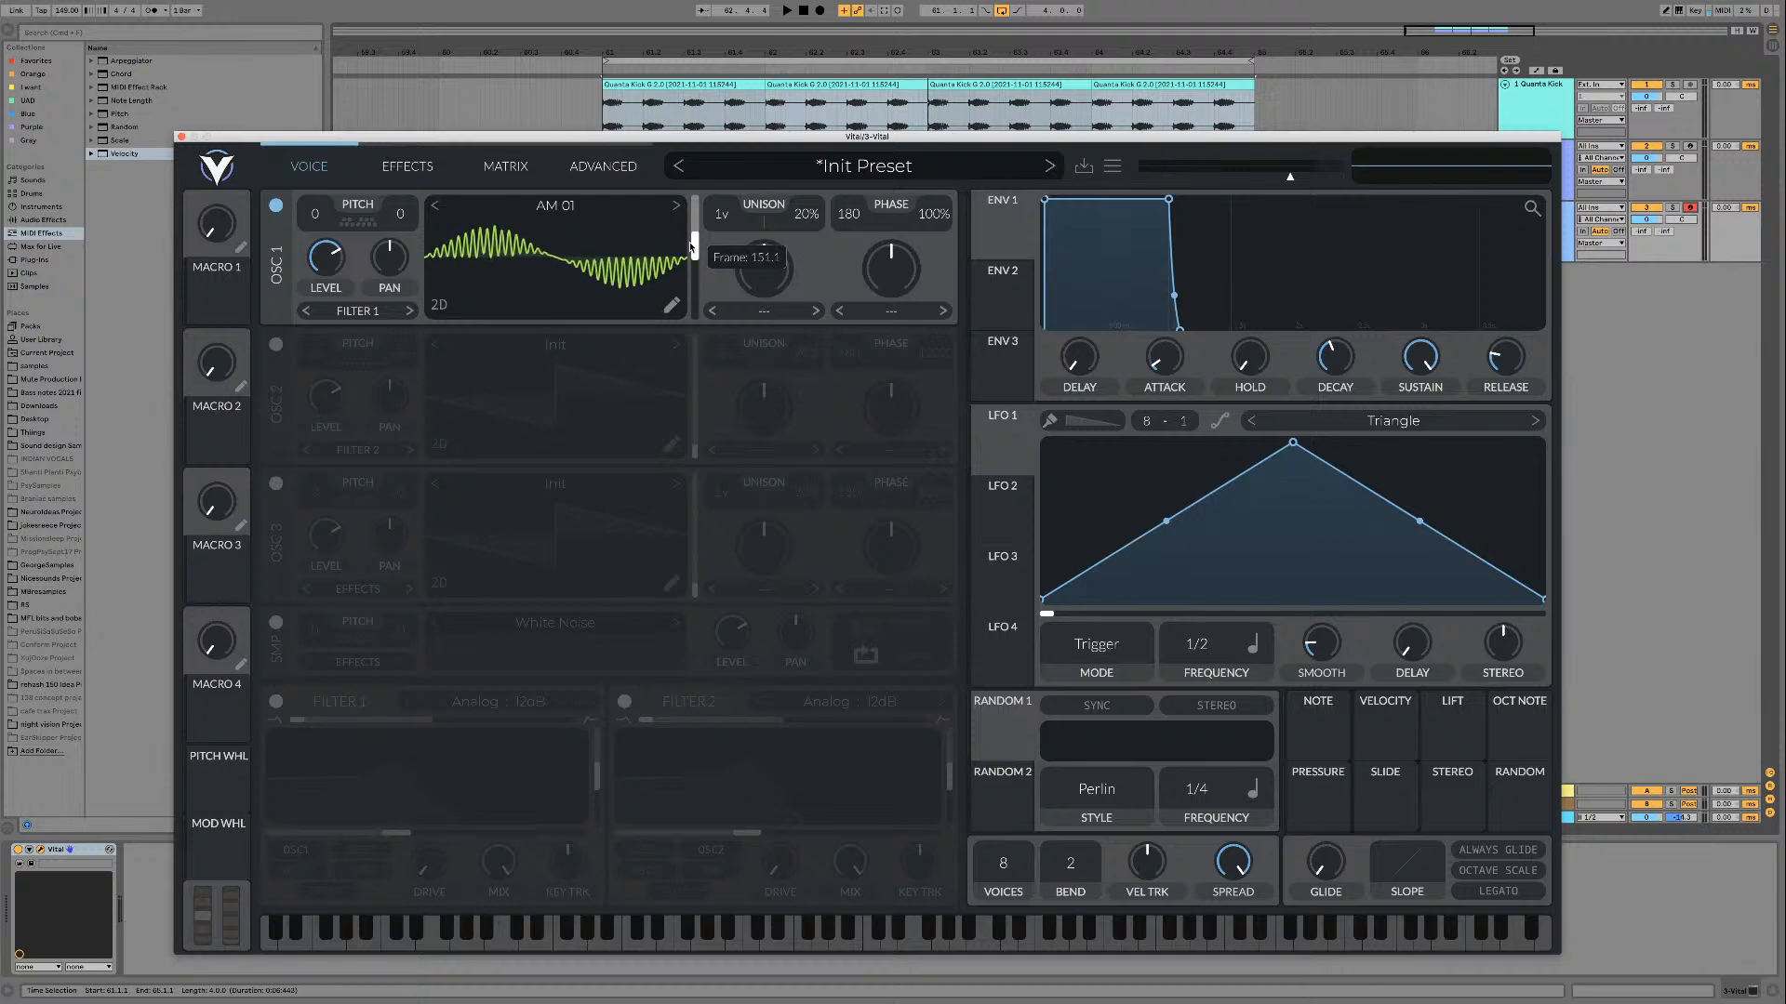
{"action": "mouse_move", "coordinate": [689, 269]}
{"action": "left_mouse_down"}
{"action": "mouse_move", "coordinate": [686, 286]}
{"action": "mouse_move", "coordinate": [687, 259]}
{"action": "left_mouse_up"}
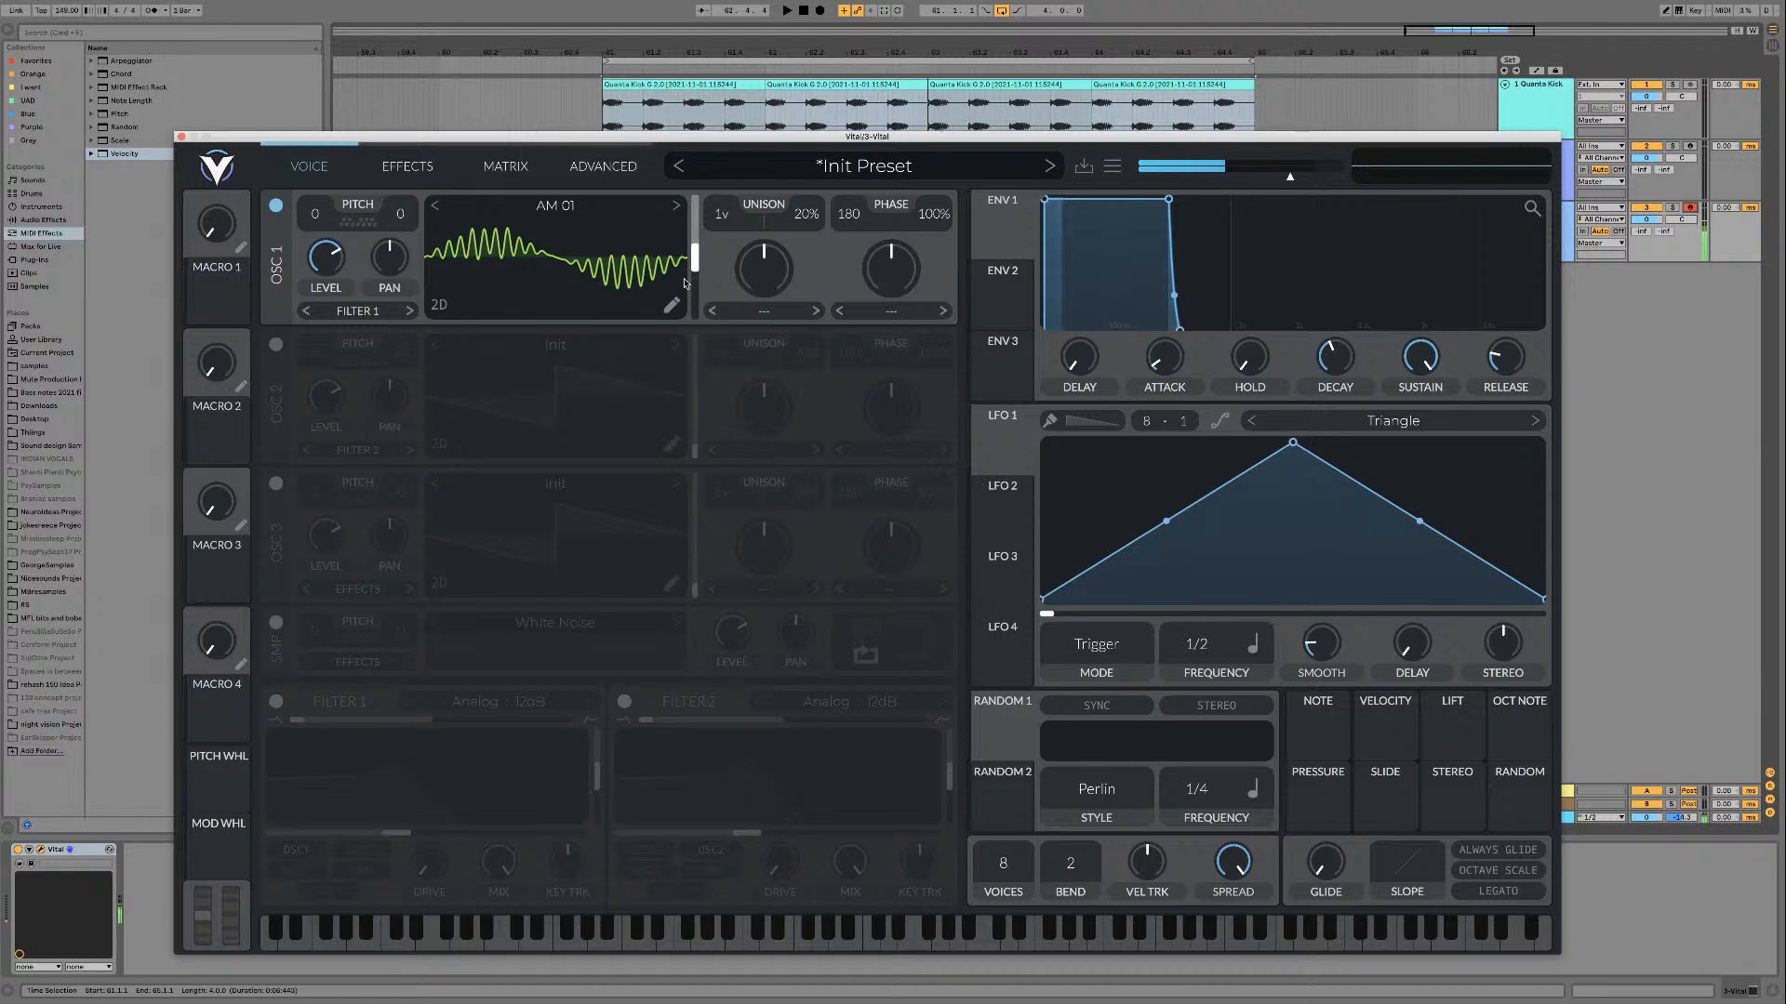
Step: Try the Formant wave morph on oscillator 1 with different morph amounts and frames, and reset the morph type to None
{"action": "left_click", "coordinate": [891, 310]}
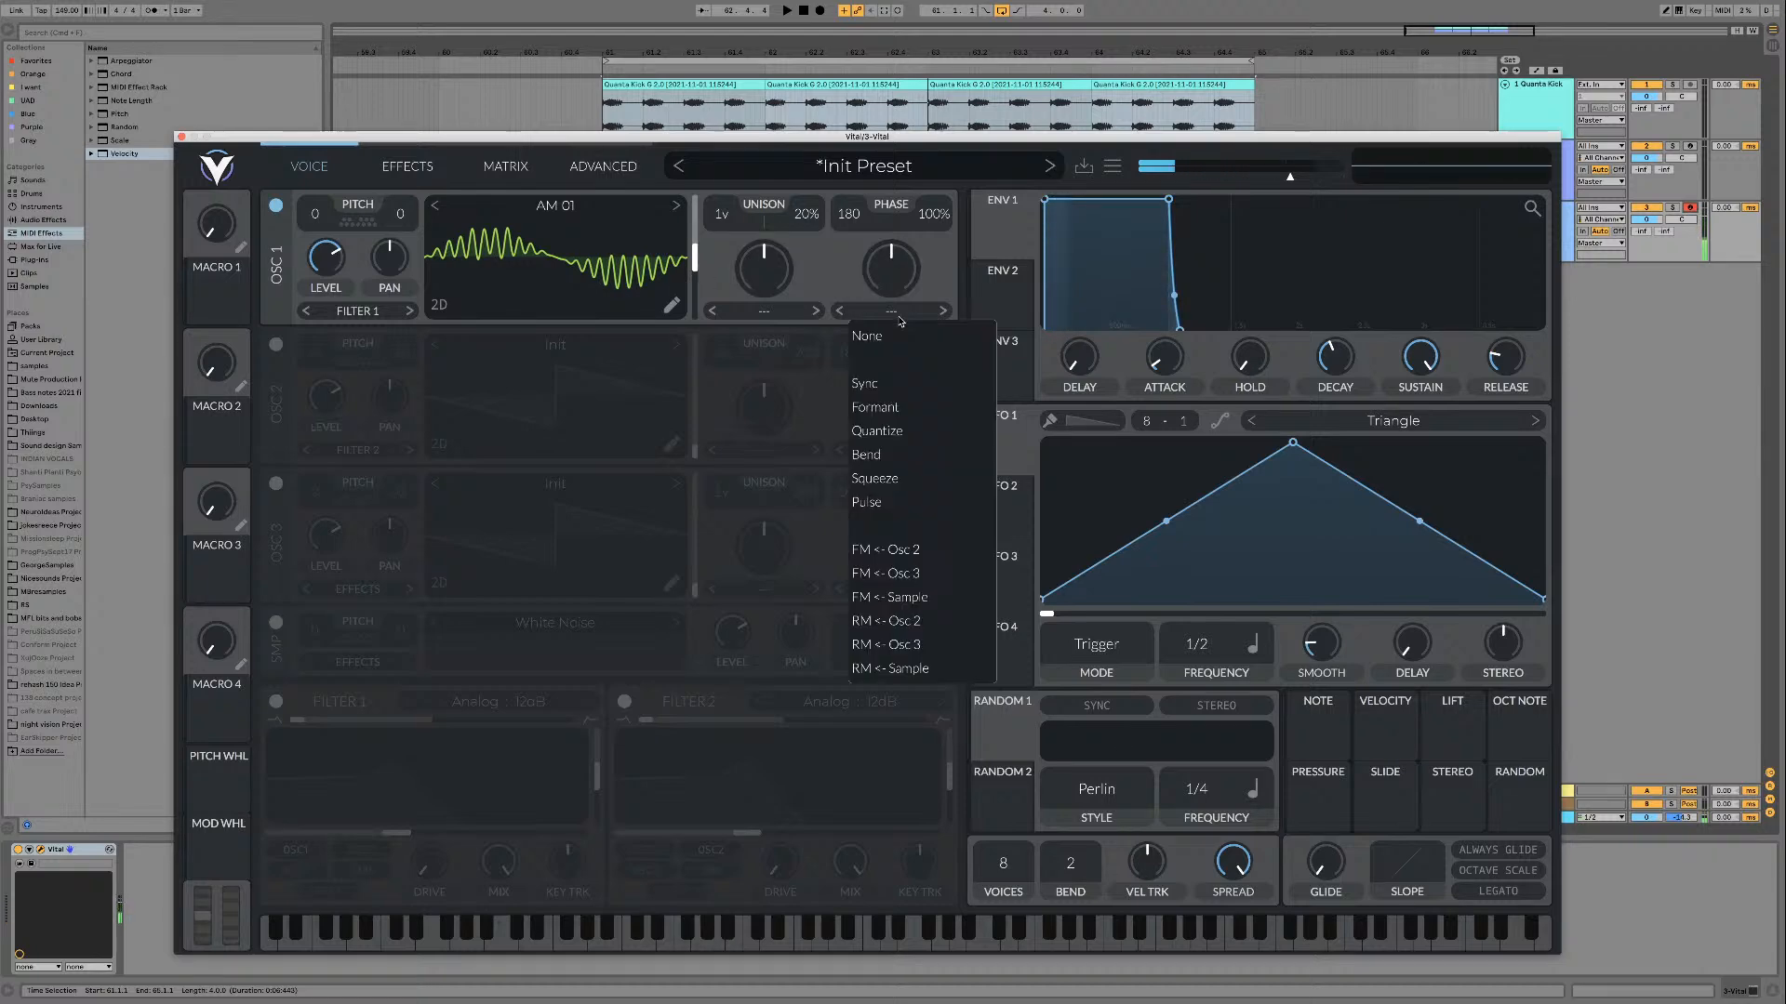
{"action": "left_click", "coordinate": [904, 409]}
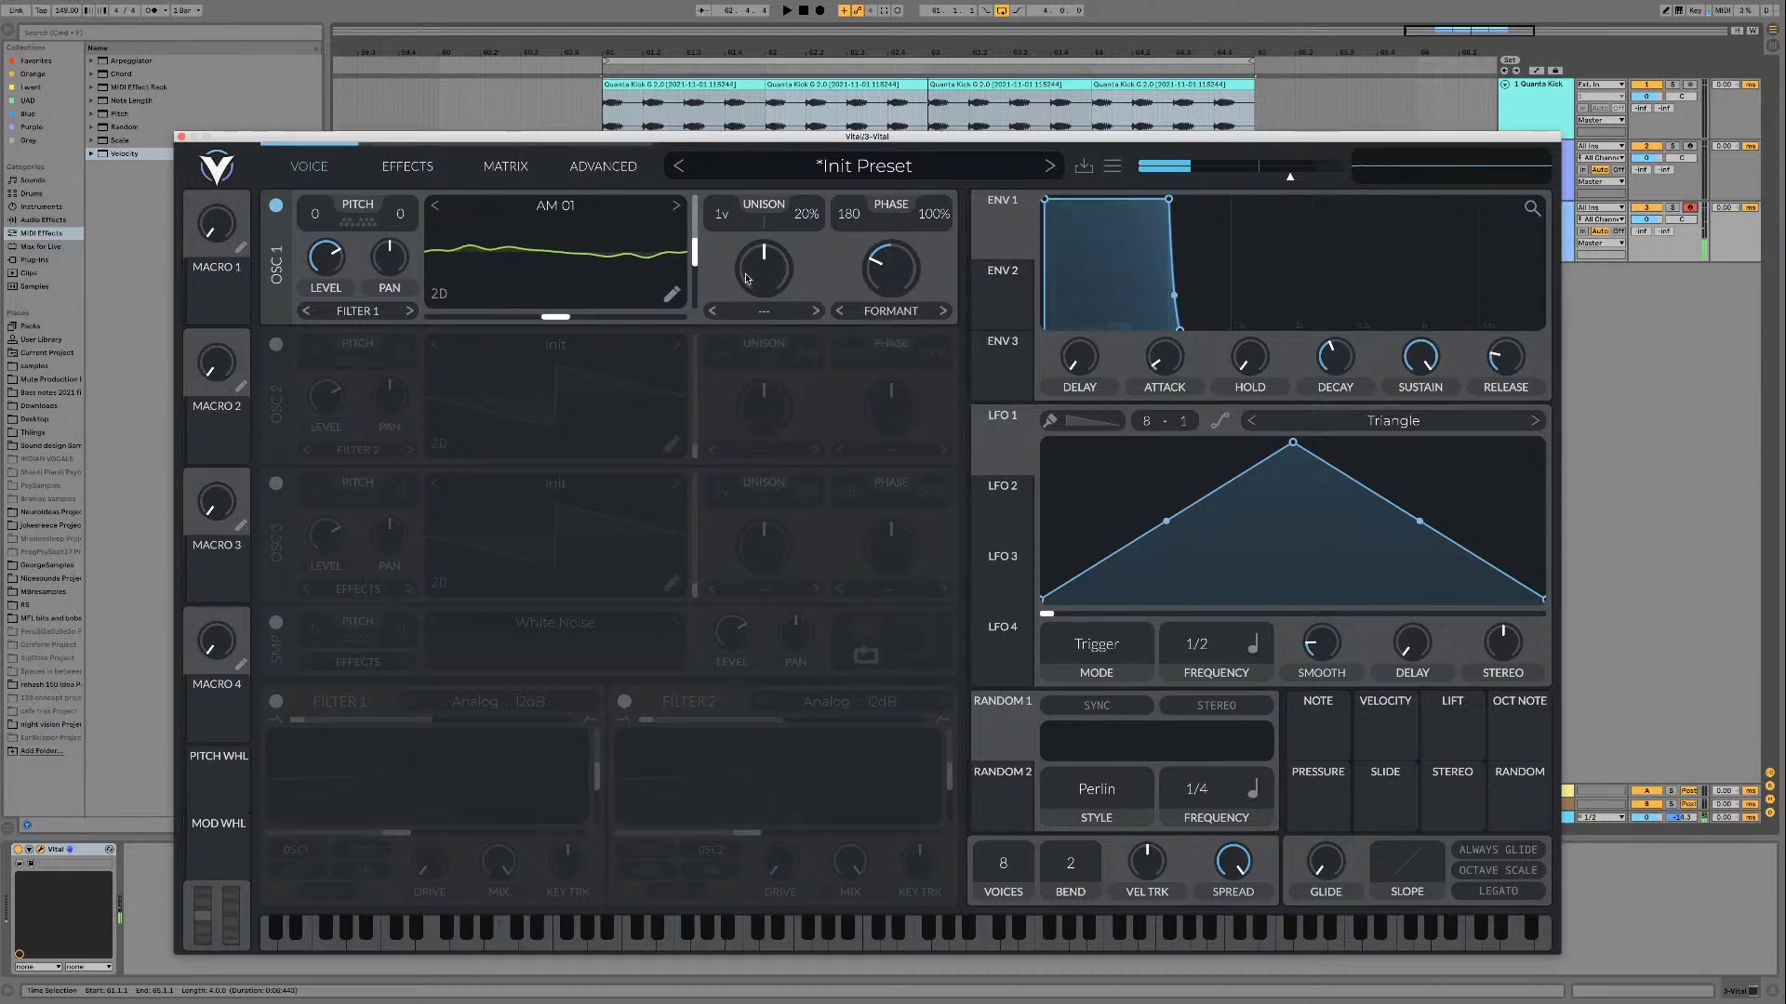
{"action": "left_click_drag", "start_coordinate": [891, 268], "coordinate": [892, 243]}
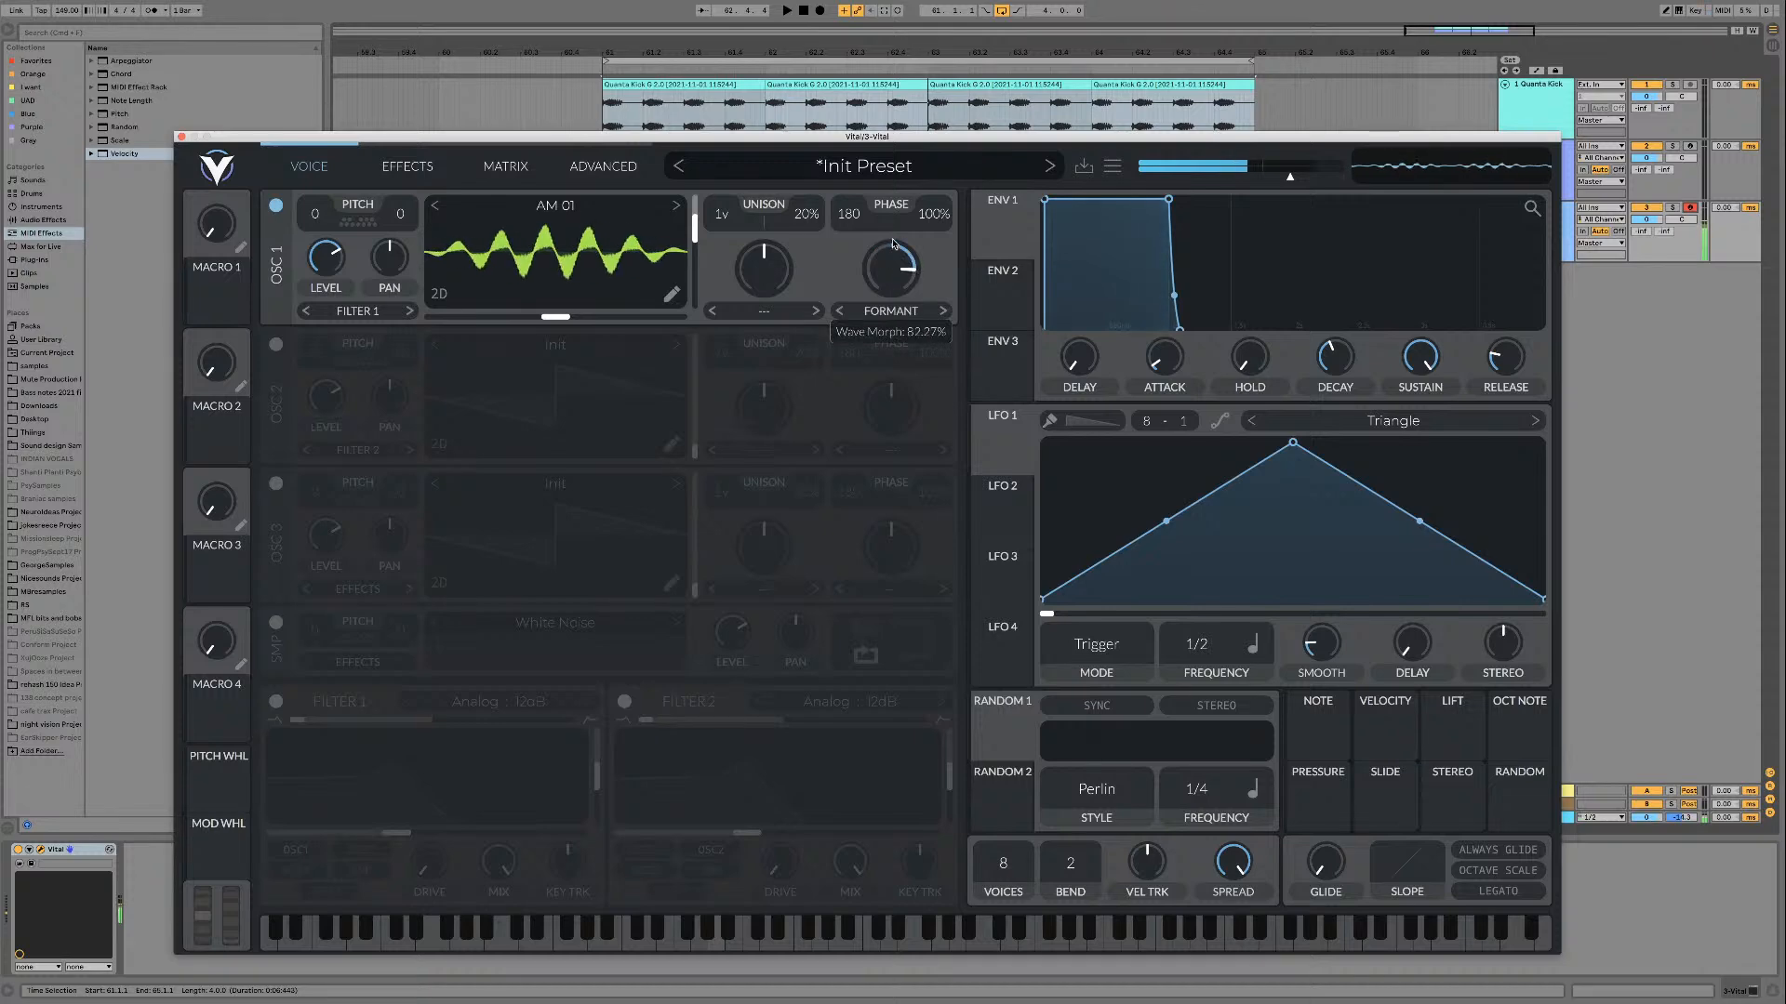
{"action": "mouse_move", "coordinate": [694, 240]}
{"action": "left_mouse_down"}
{"action": "mouse_move", "coordinate": [693, 275]}
{"action": "mouse_move", "coordinate": [693, 204]}
{"action": "left_mouse_up"}
{"action": "mouse_move", "coordinate": [902, 284]}
{"action": "left_mouse_down"}
{"action": "mouse_move", "coordinate": [908, 322]}
{"action": "mouse_move", "coordinate": [900, 289]}
{"action": "left_mouse_up"}
{"action": "double_click", "coordinate": [901, 290]}
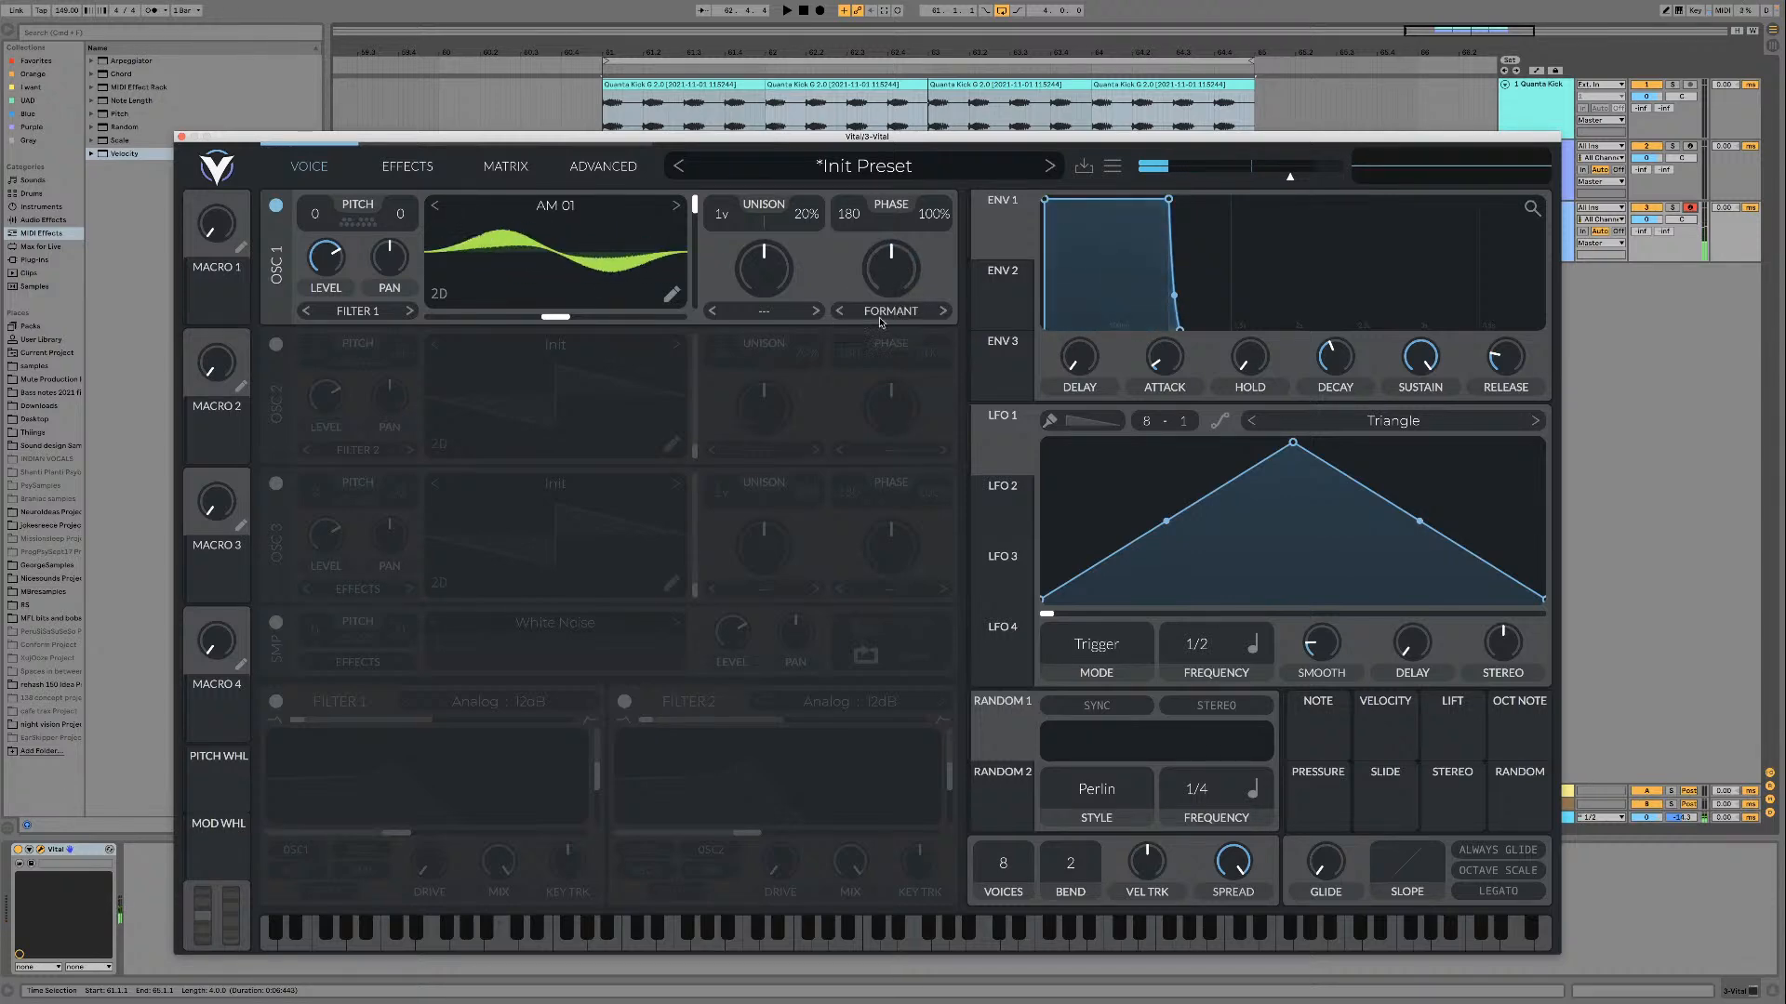
{"action": "left_click", "coordinate": [890, 311]}
{"action": "left_click", "coordinate": [875, 339]}
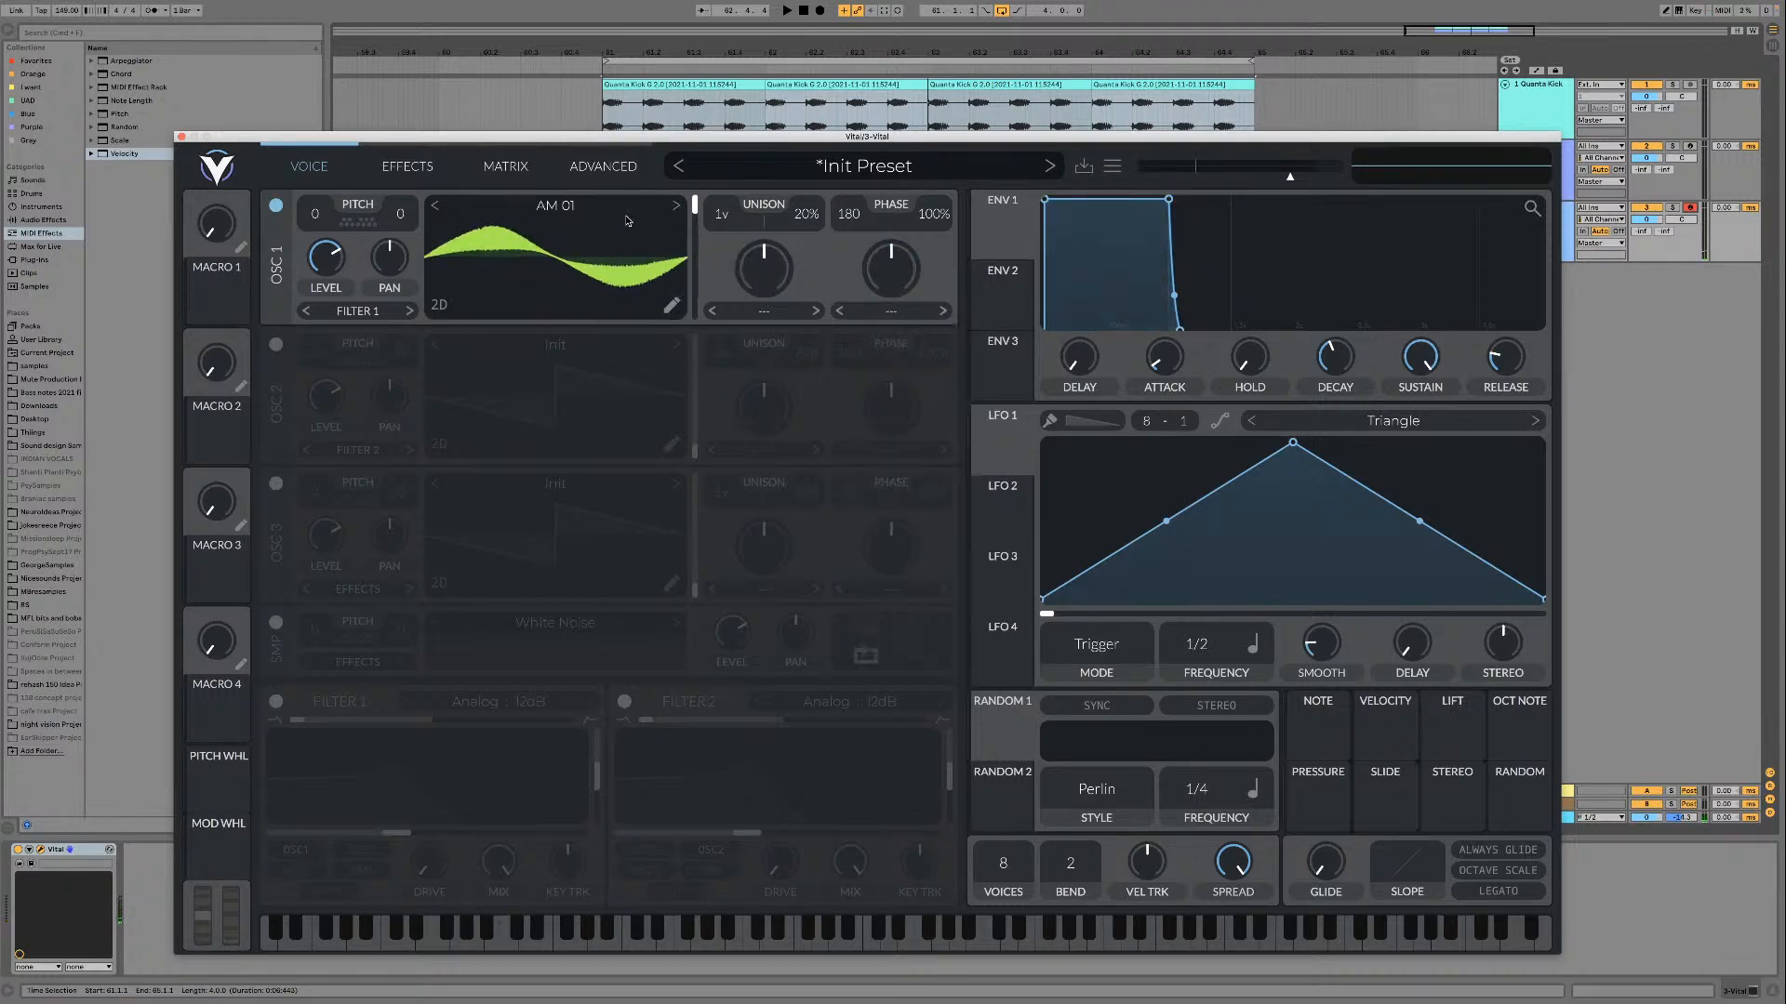
Step: Switch oscillator 1 through AM 02 to AM 03, sweeping each wavetable's frames and ending at the first frame
{"action": "left_click", "coordinate": [676, 206]}
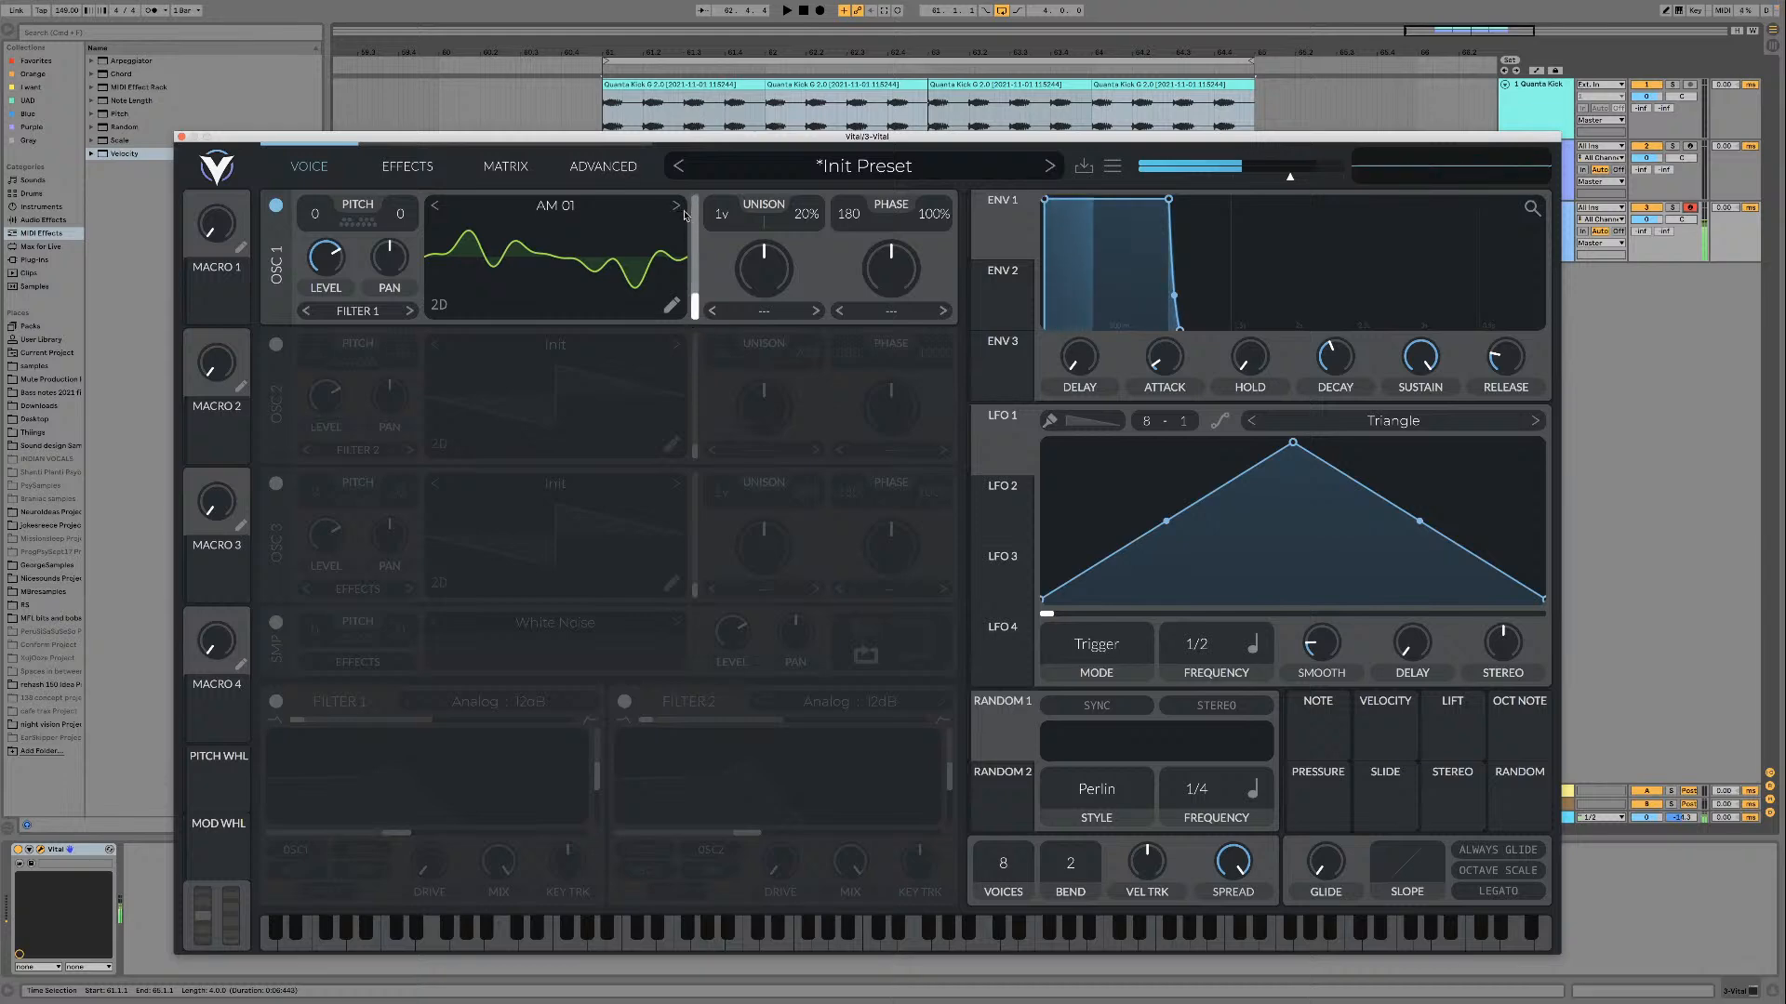
{"action": "left_click_drag", "start_coordinate": [693, 306], "coordinate": [694, 226]}
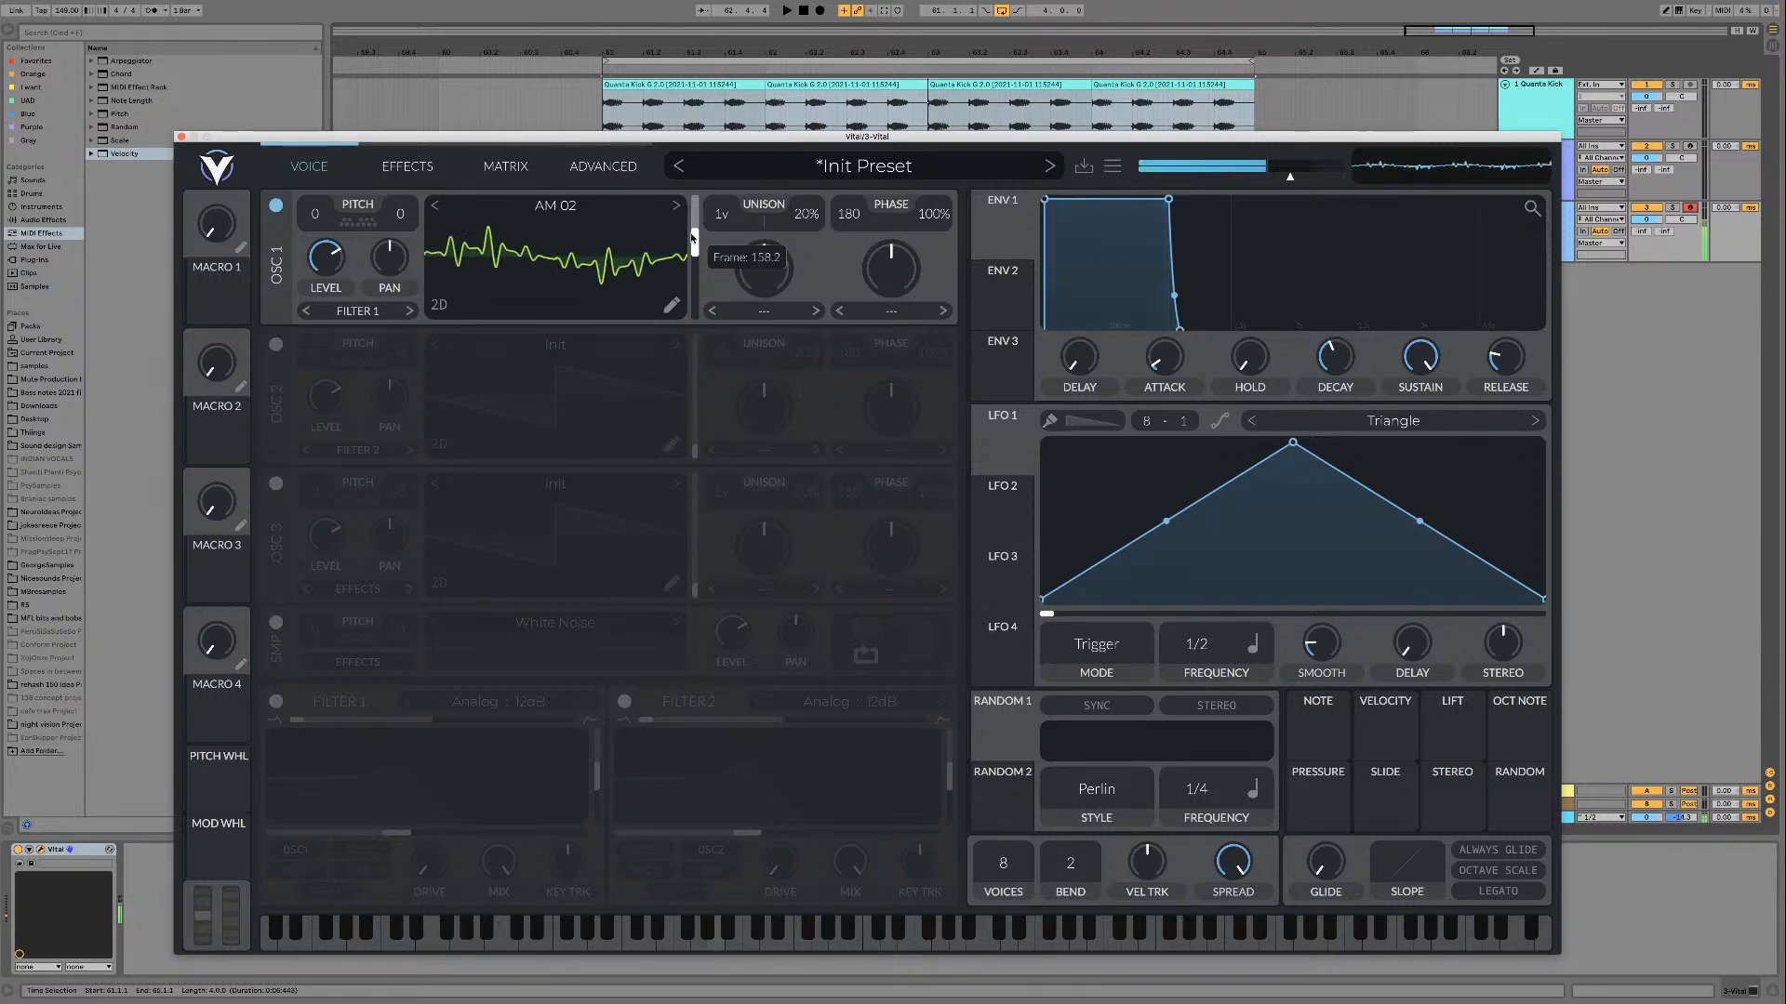
{"action": "left_click_drag", "start_coordinate": [693, 240], "coordinate": [697, 297]}
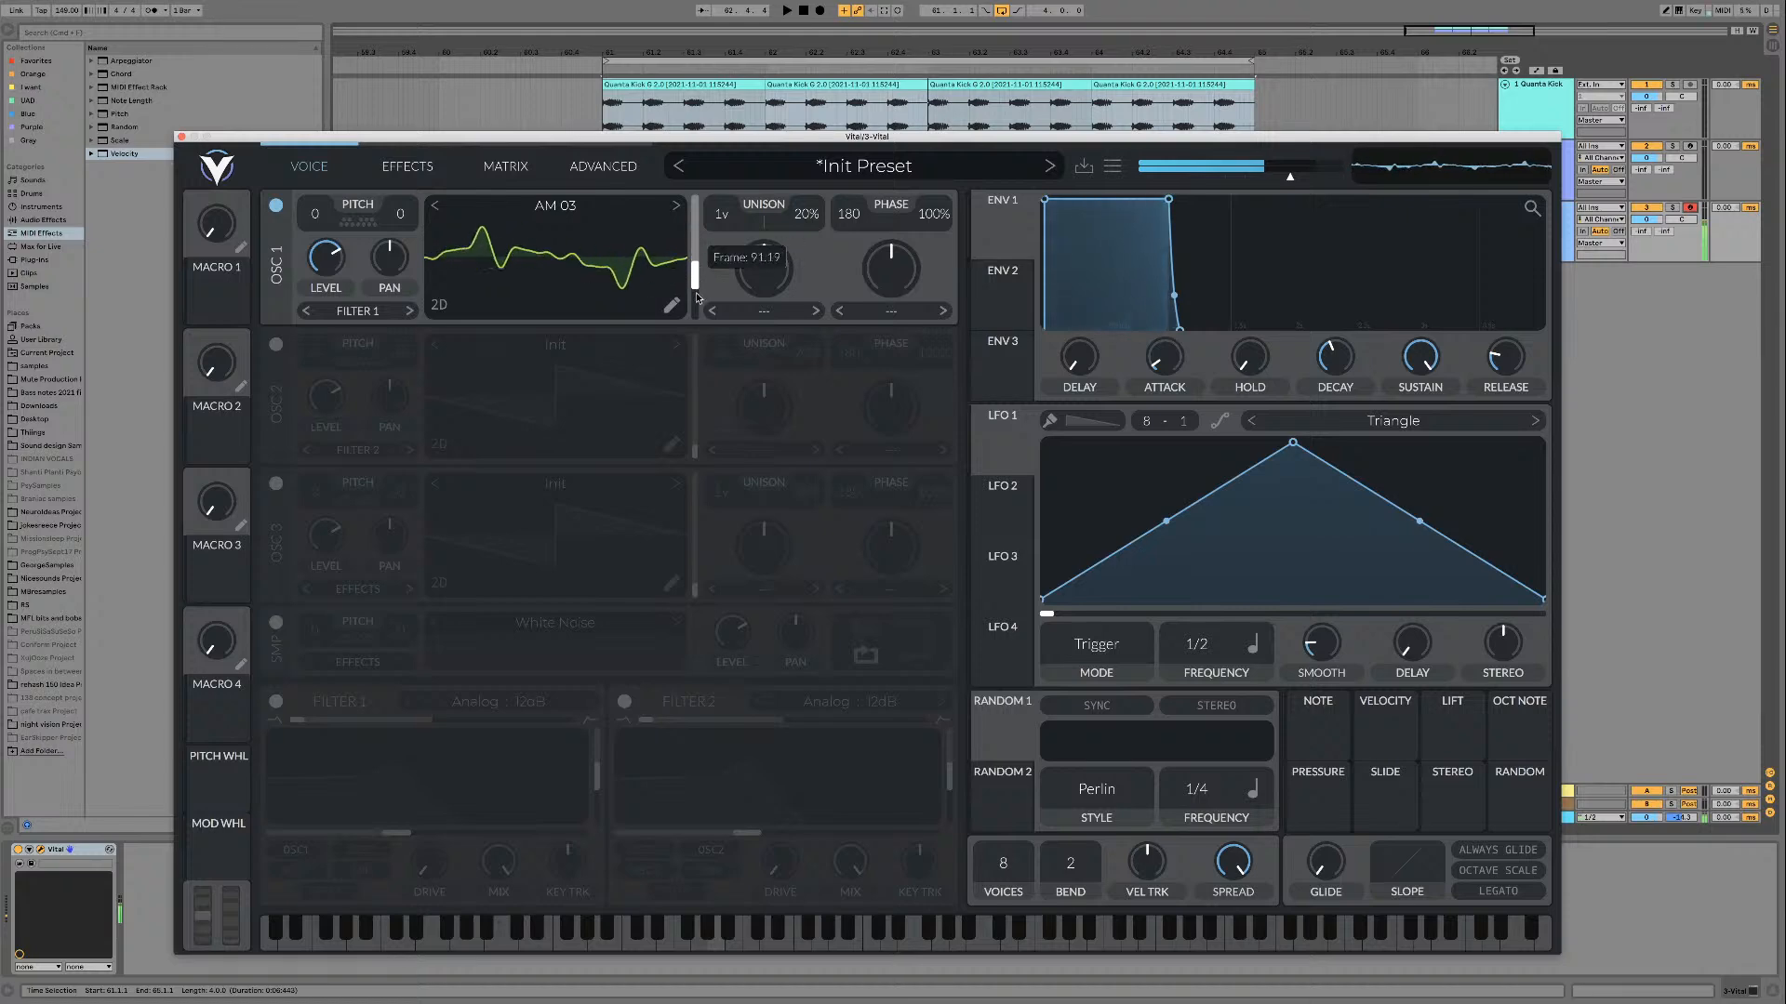
{"action": "left_click_drag", "start_coordinate": [696, 213], "coordinate": [689, 365]}
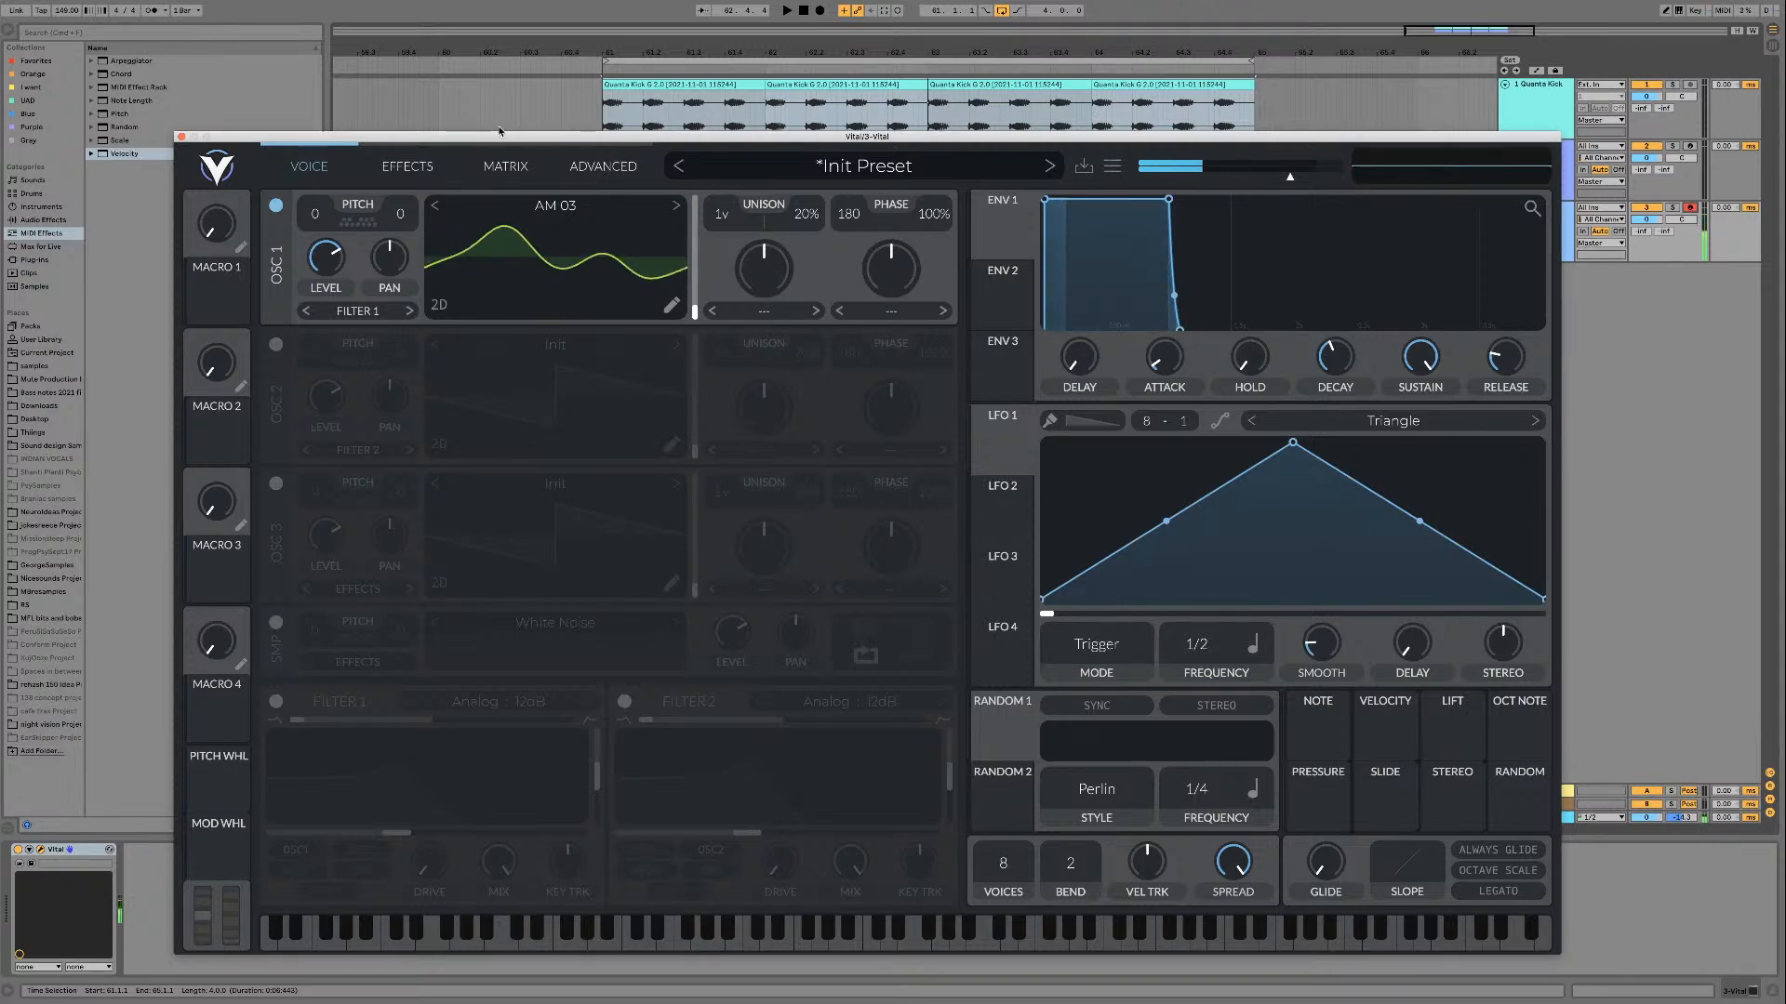
Step: Add AUTOPLAY_AoW_v2.0.2.amxd from the Purple collection before Vital and adjust its timing dials
{"action": "left_click", "coordinate": [73, 122]}
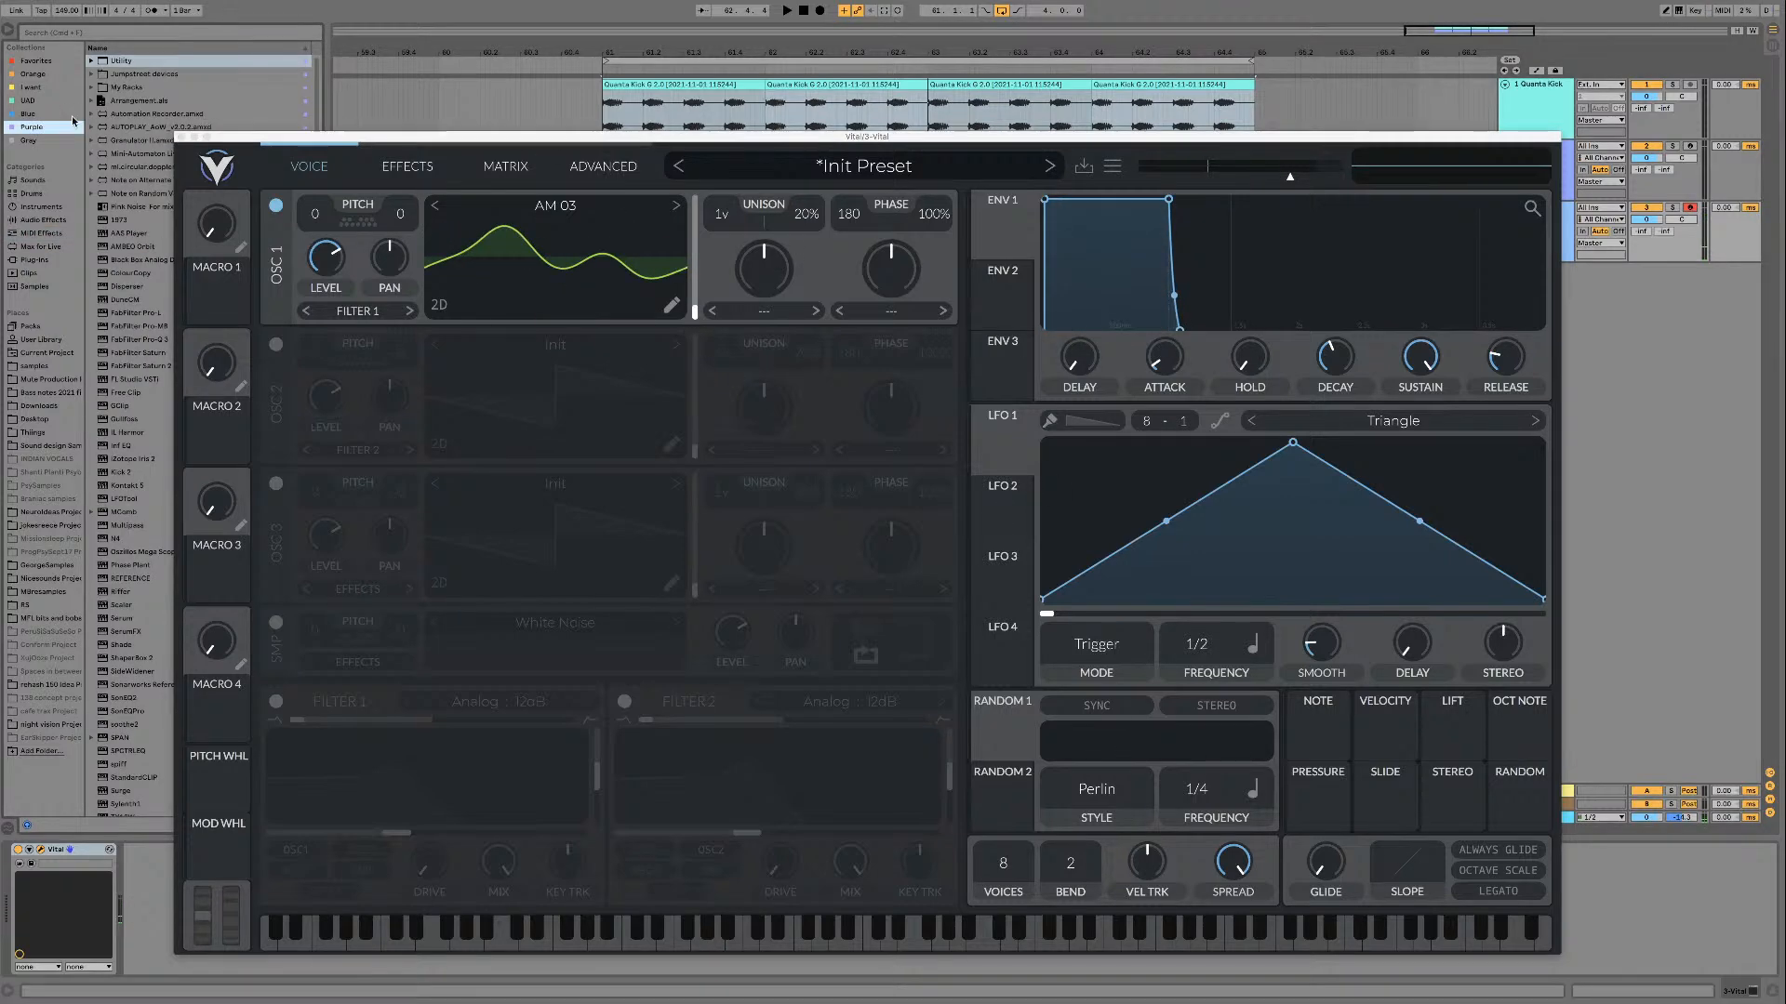
{"action": "left_click", "coordinate": [229, 124]}
{"action": "left_click_drag", "start_coordinate": [263, 137], "coordinate": [453, 129]}
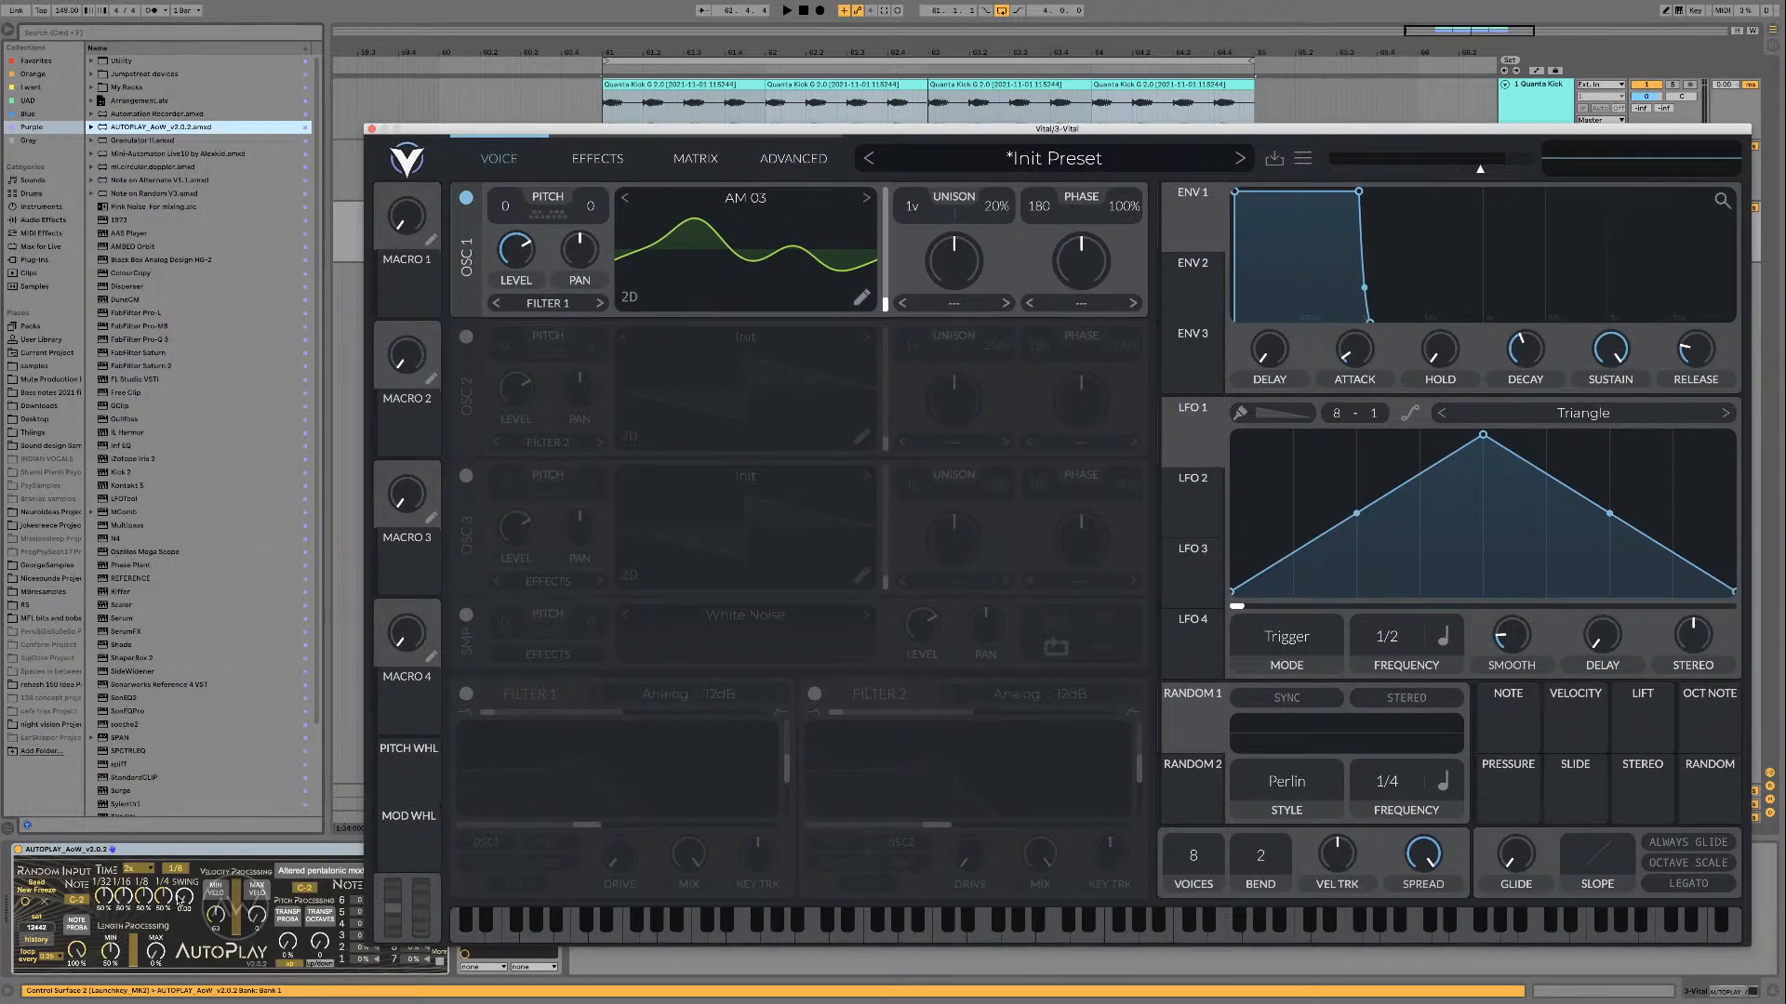
{"action": "left_click", "coordinate": [179, 901]}
{"action": "left_click_drag", "start_coordinate": [161, 897], "coordinate": [162, 895]}
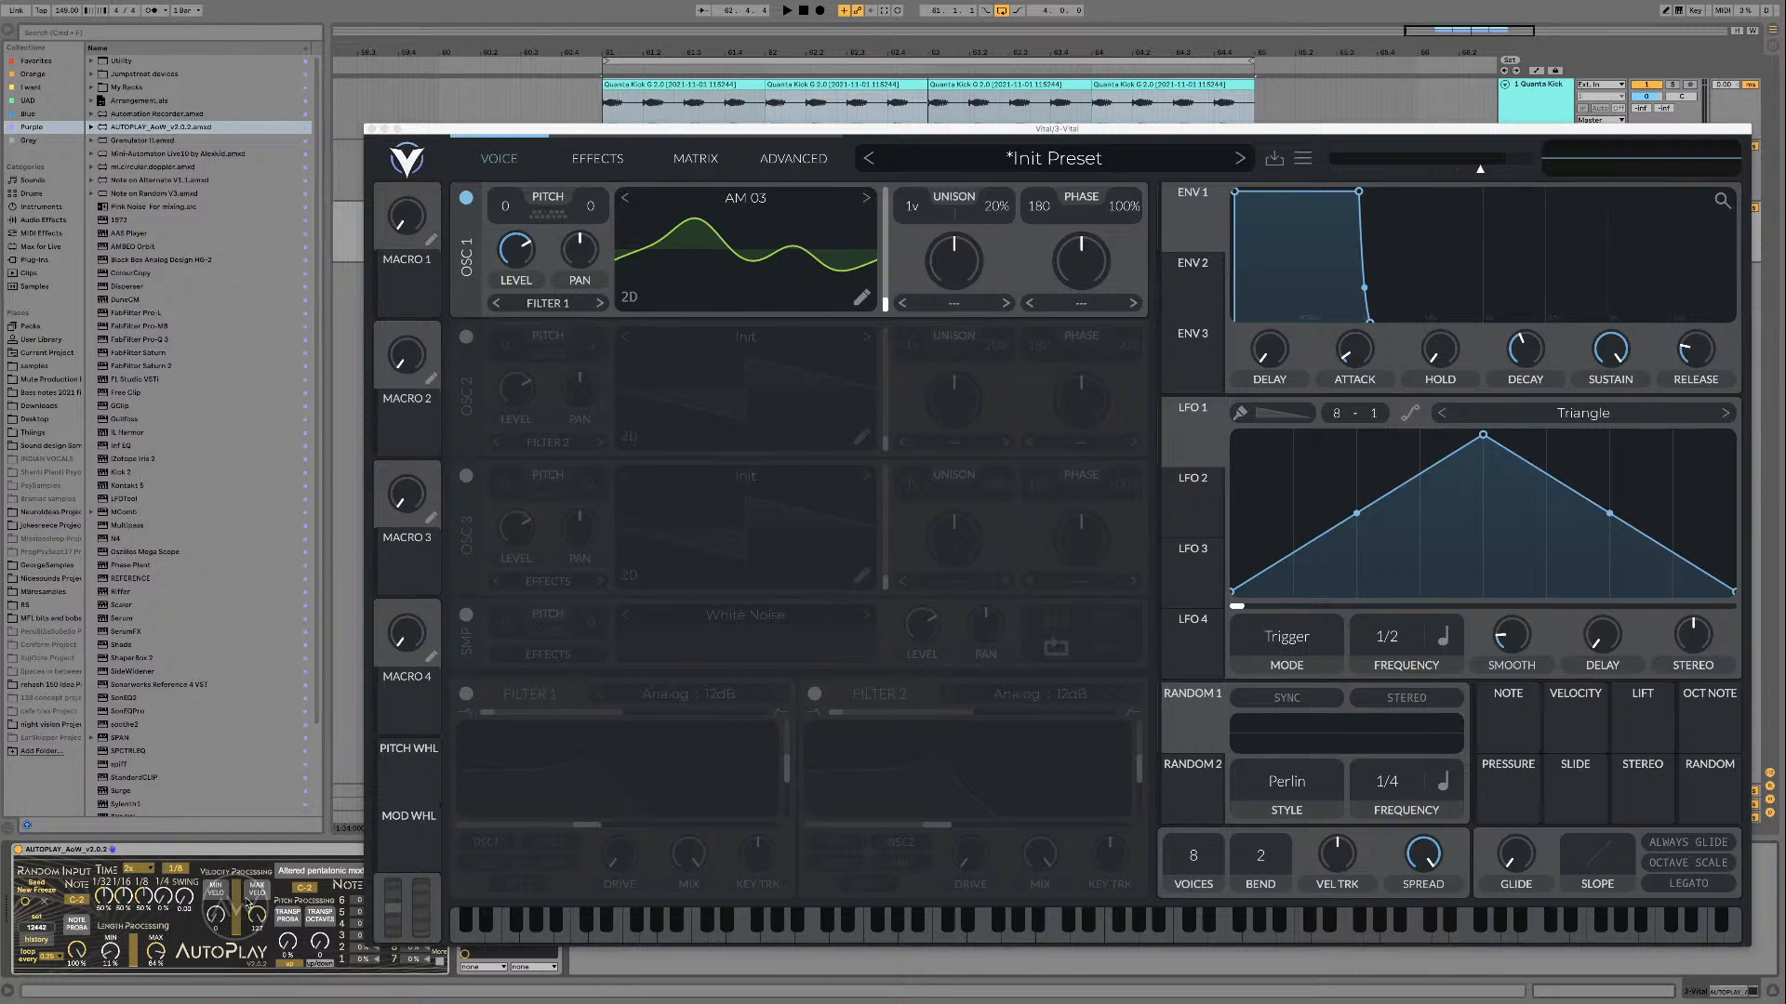
Step: Place a one-bar copy of the Serum MIDI clip on the Vital track, extend it to four bars, and open its notes
{"action": "left_click_drag", "start_coordinate": [729, 131], "coordinate": [797, 421]}
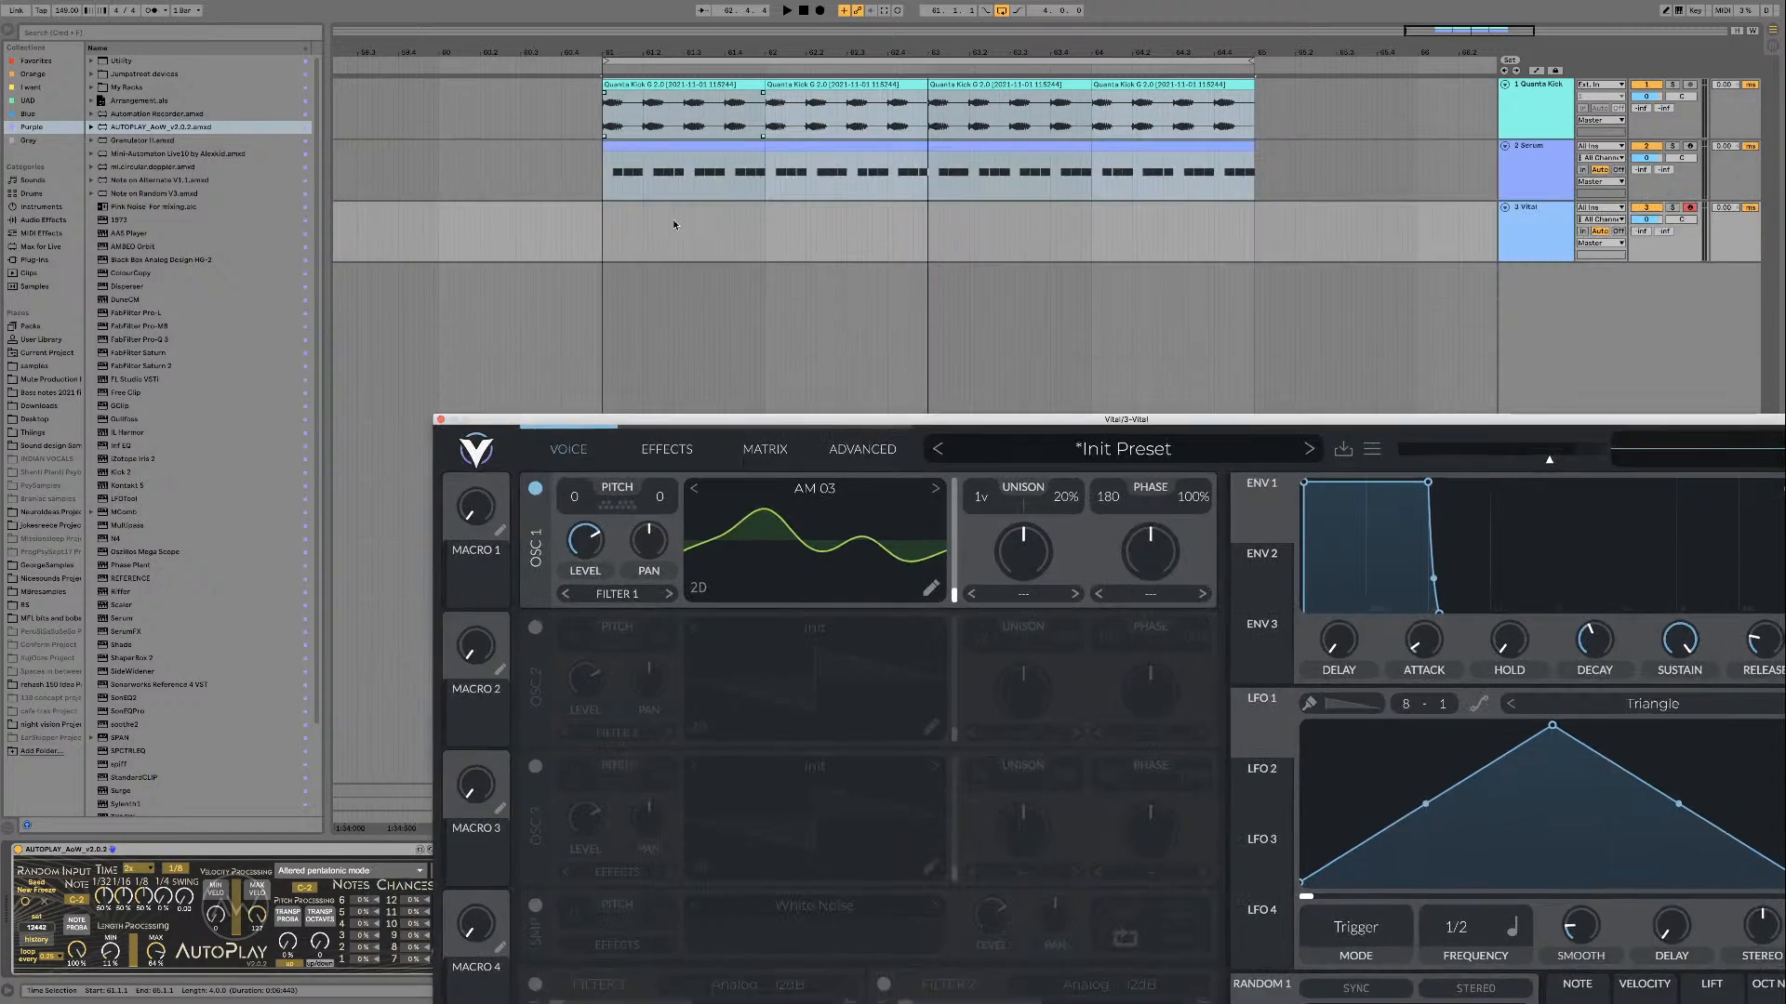
{"action": "left_click", "coordinate": [663, 226]}
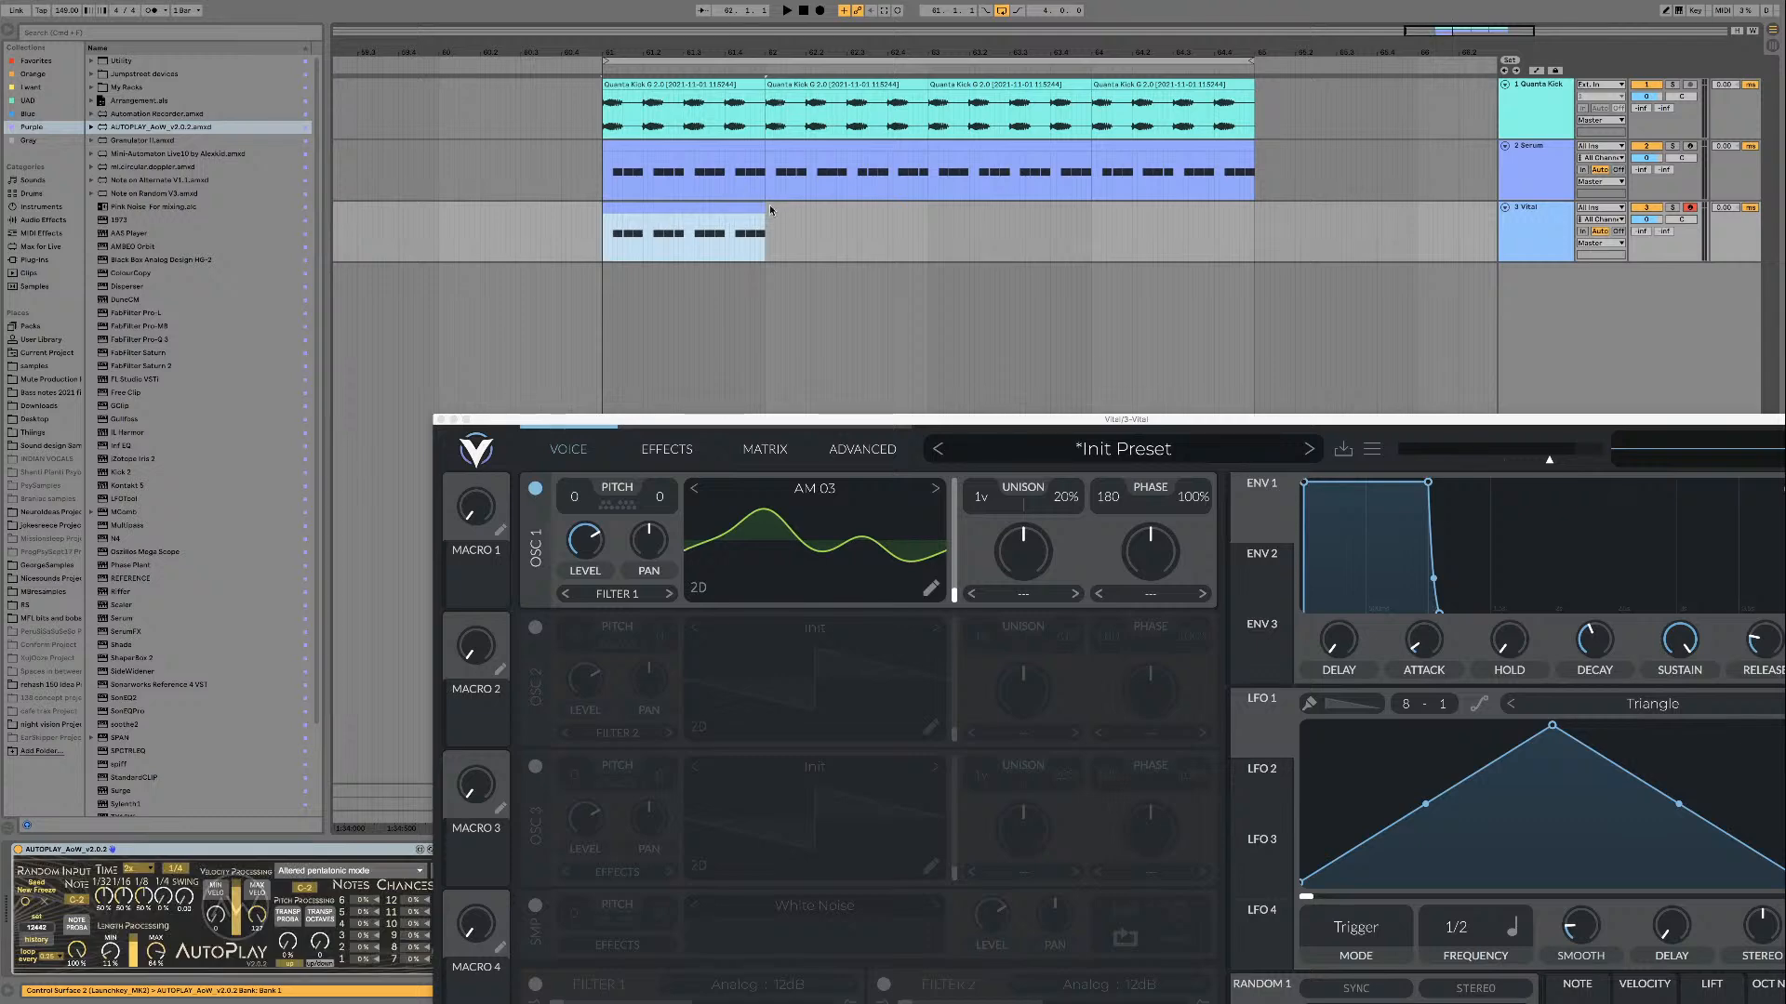
{"action": "left_click_drag", "start_coordinate": [767, 205], "coordinate": [1253, 207]}
{"action": "double_click", "coordinate": [1252, 206]}
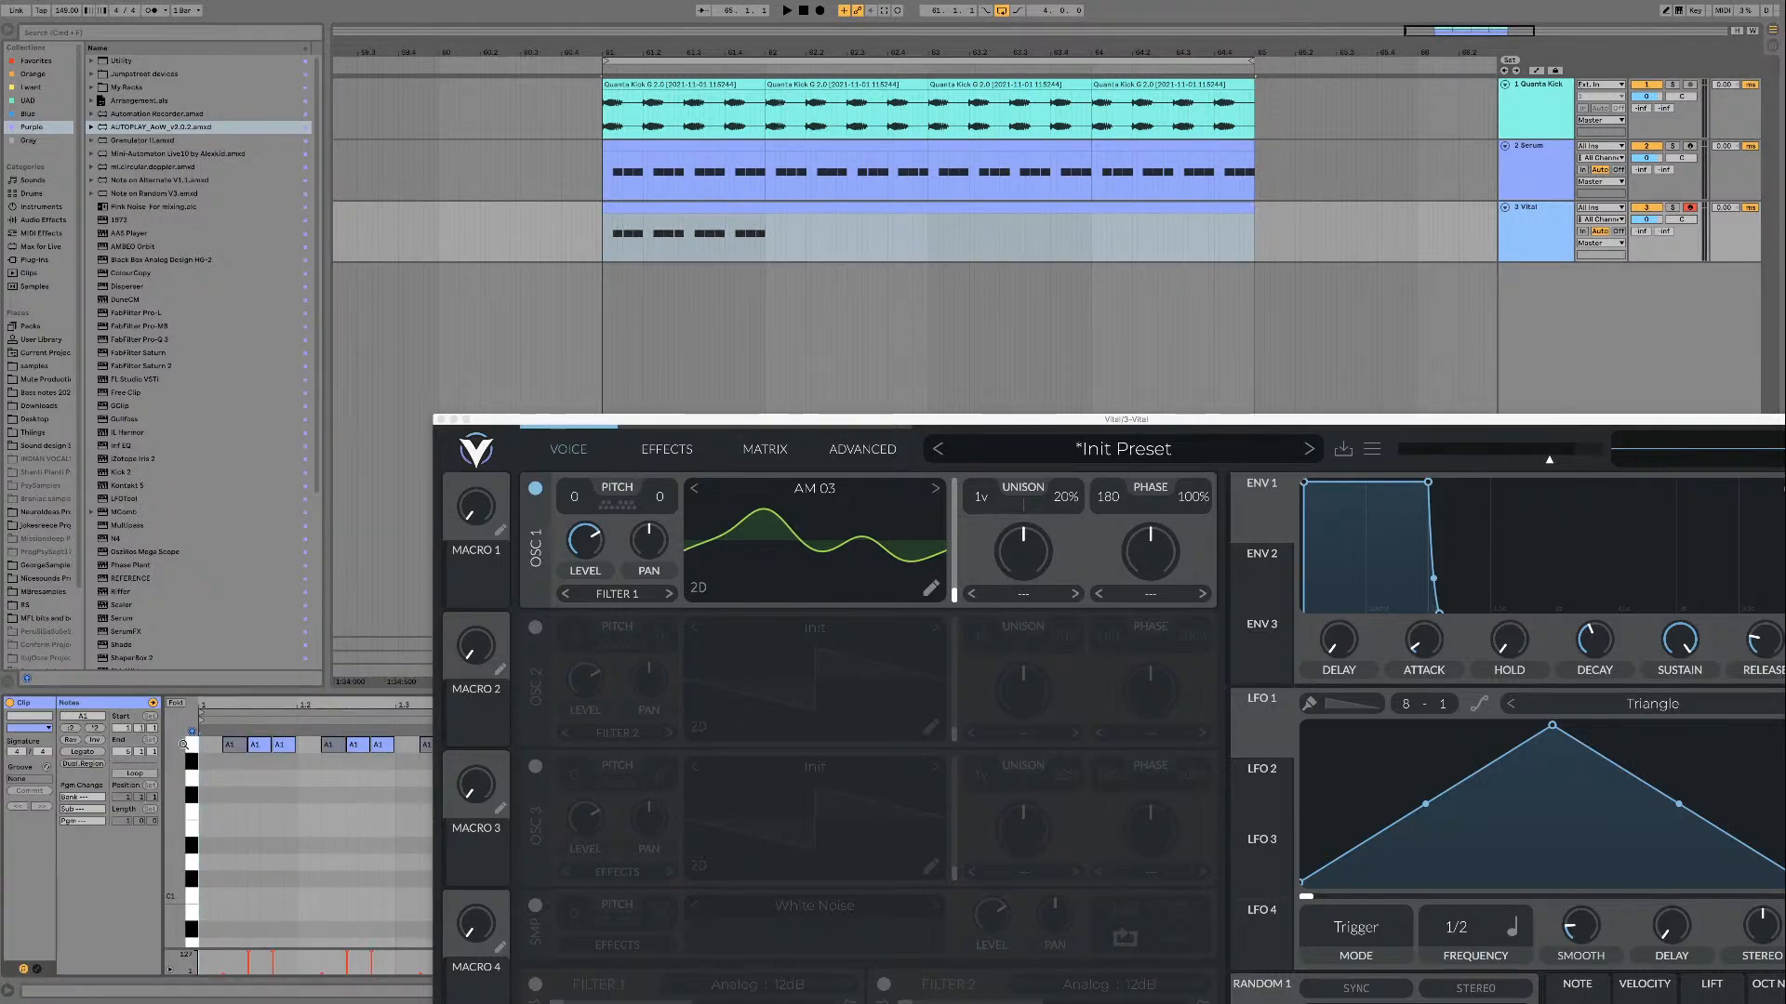
Step: Replace all notes in the Vital clip with a single A1 note starting at 1.1.1 and spanning all four bars
{"action": "left_click", "coordinate": [192, 745]}
{"action": "key", "text": "plus"}
{"action": "key", "text": "Delete"}
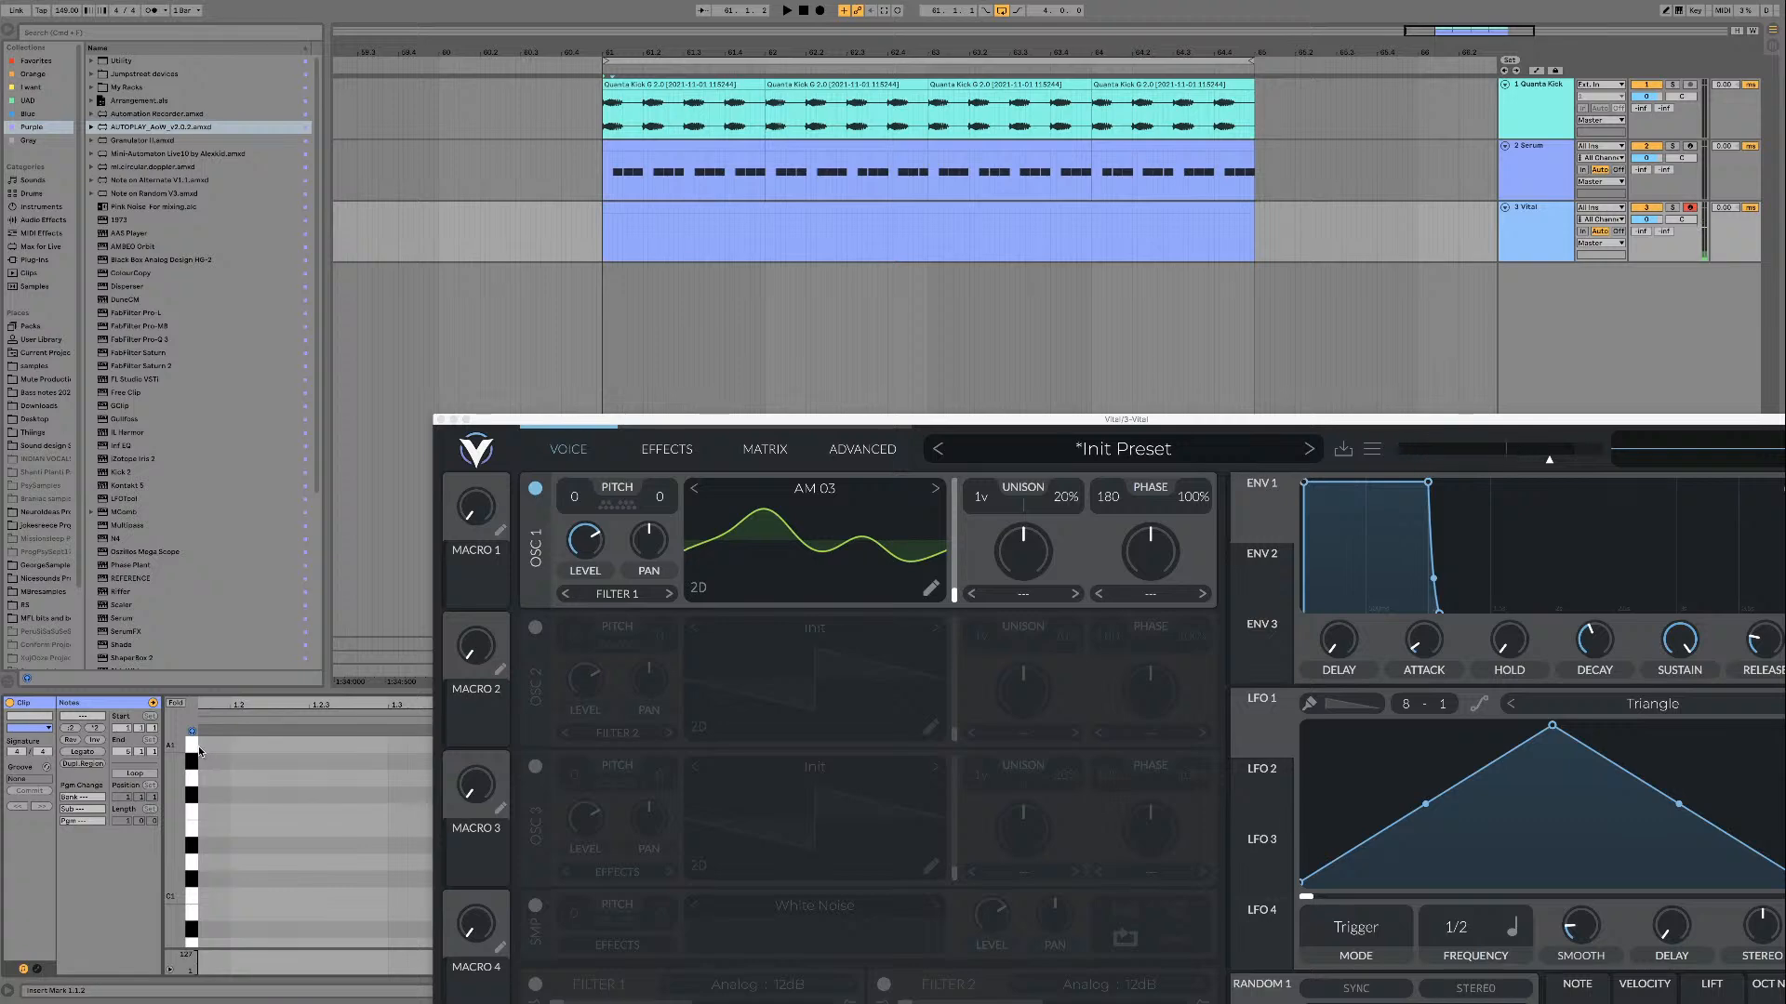
{"action": "double_click", "coordinate": [200, 745]}
{"action": "scroll", "coordinate": [231, 749], "scroll_direction": "left", "scroll_amount": 5}
{"action": "scroll", "coordinate": [255, 750], "scroll_direction": "right", "scroll_amount": 3}
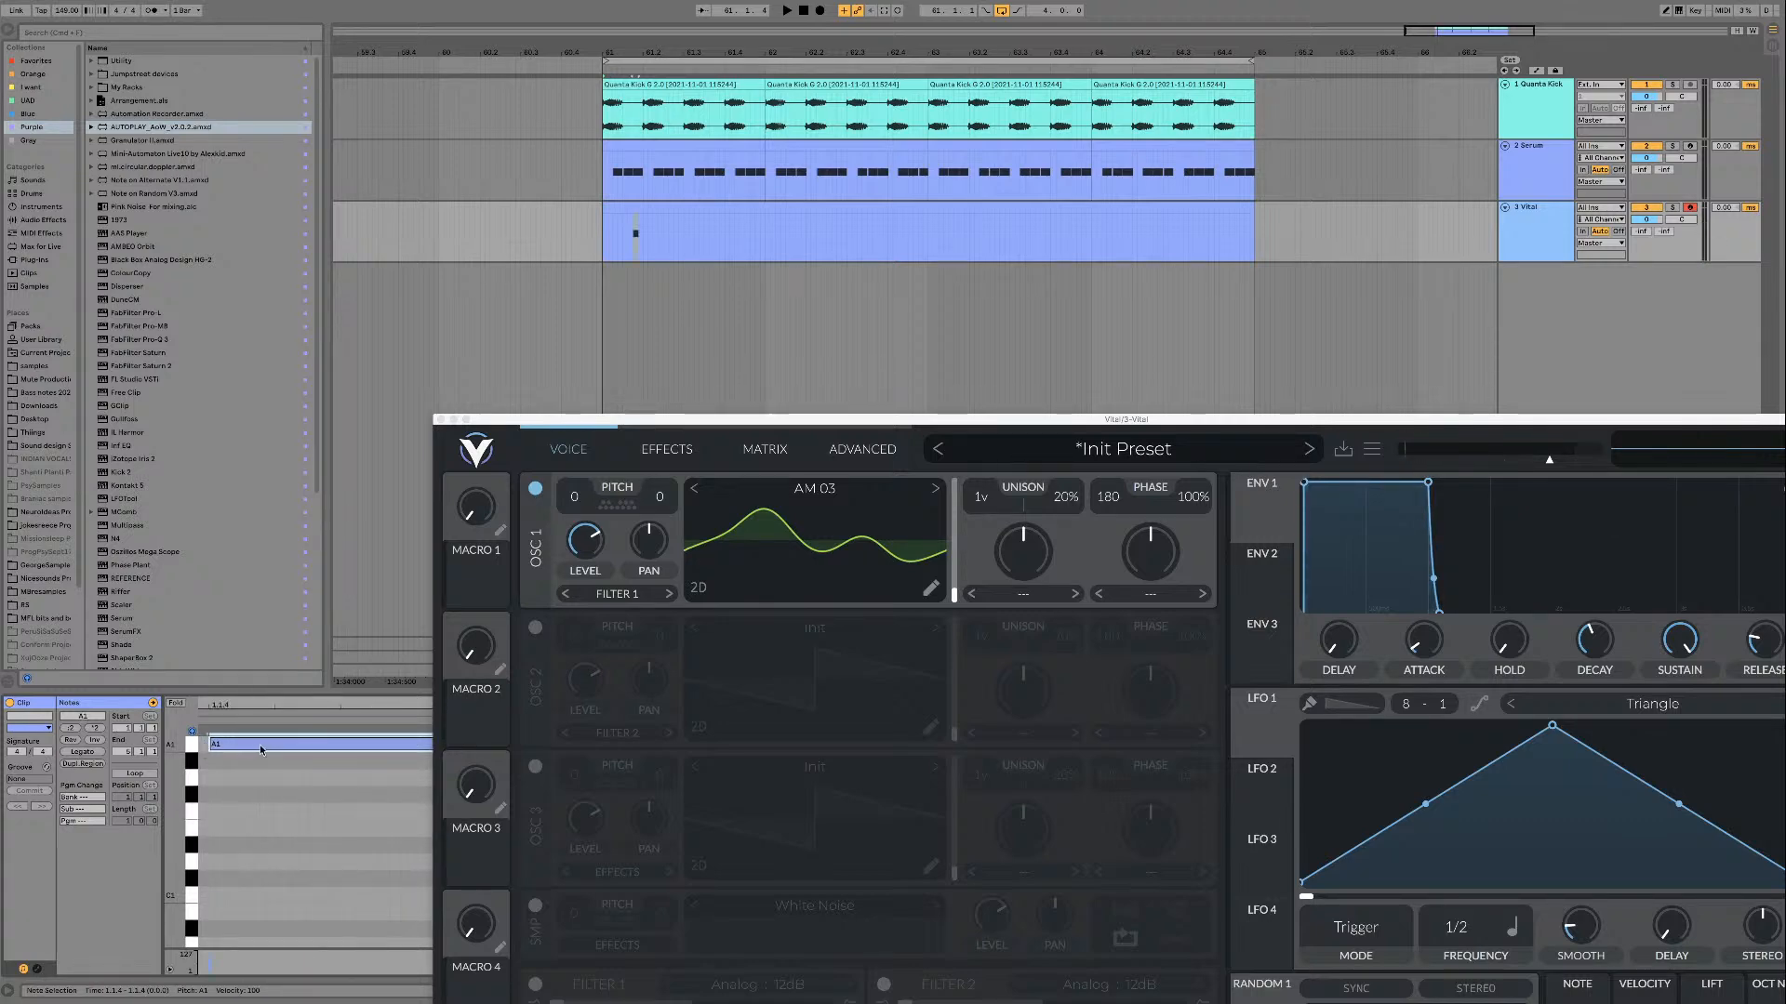
{"action": "scroll", "coordinate": [260, 749], "scroll_direction": "left", "scroll_amount": 5}
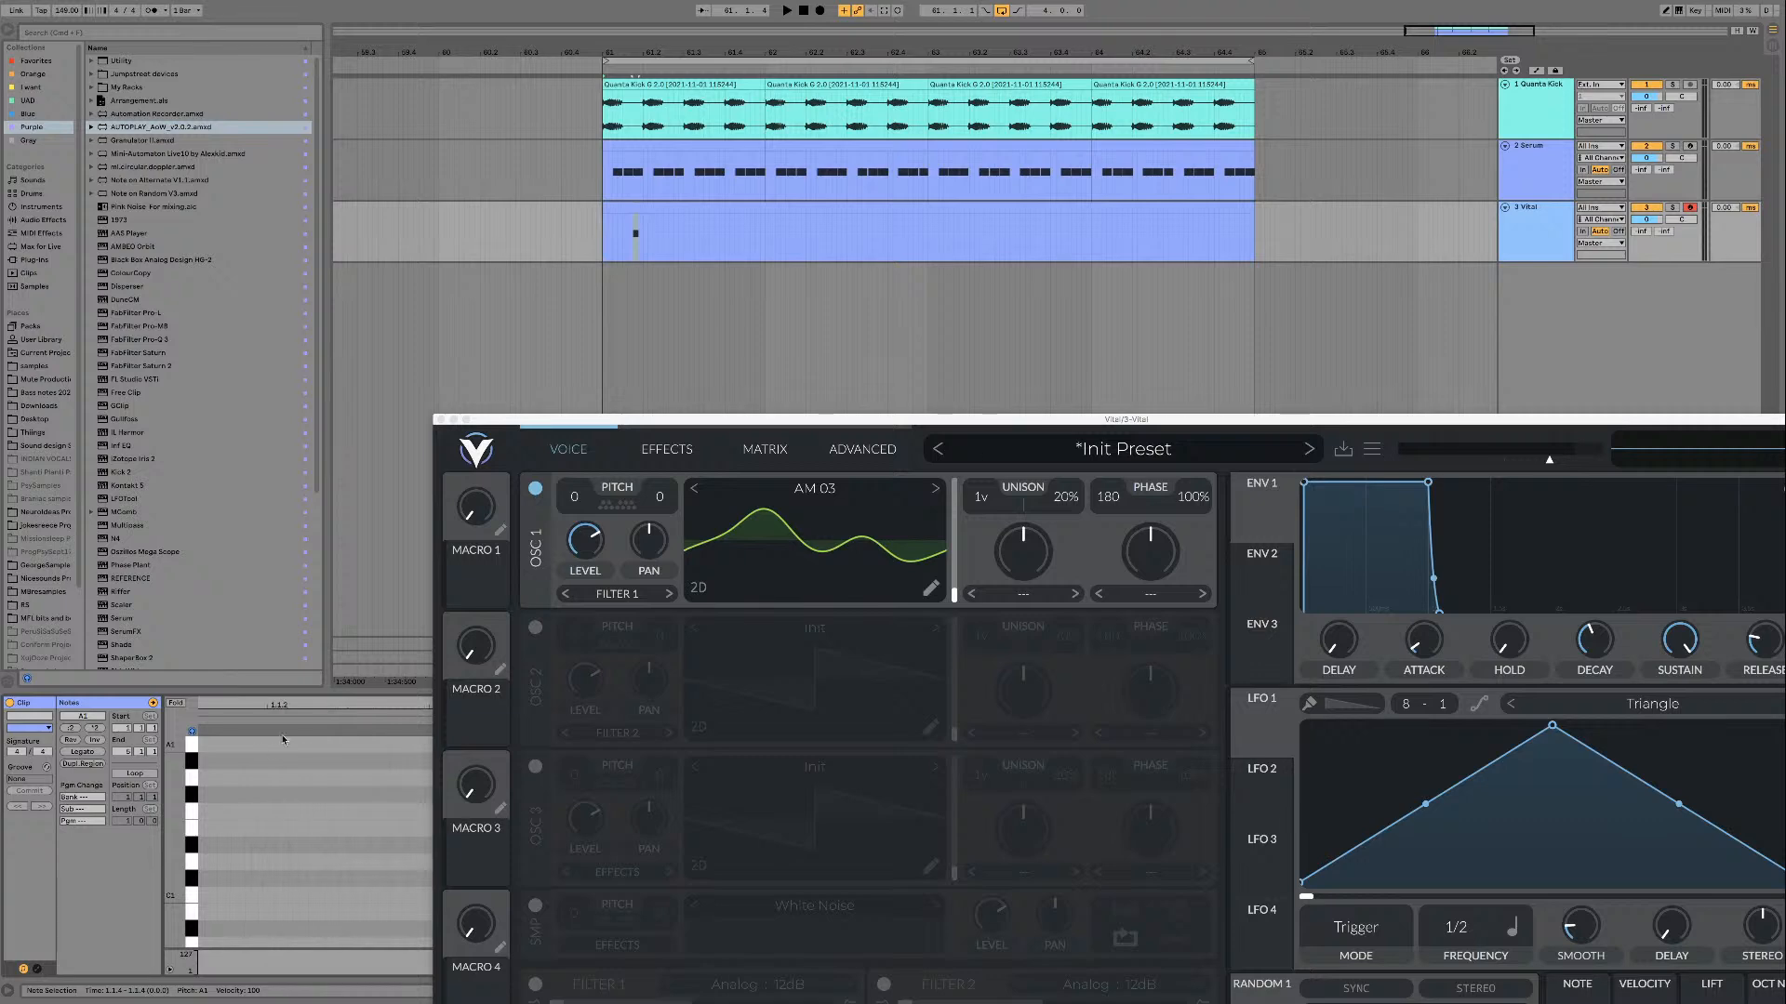
{"action": "scroll", "coordinate": [283, 740], "scroll_direction": "down", "scroll_amount": 5}
{"action": "left_click_drag", "start_coordinate": [333, 747], "coordinate": [154, 752]}
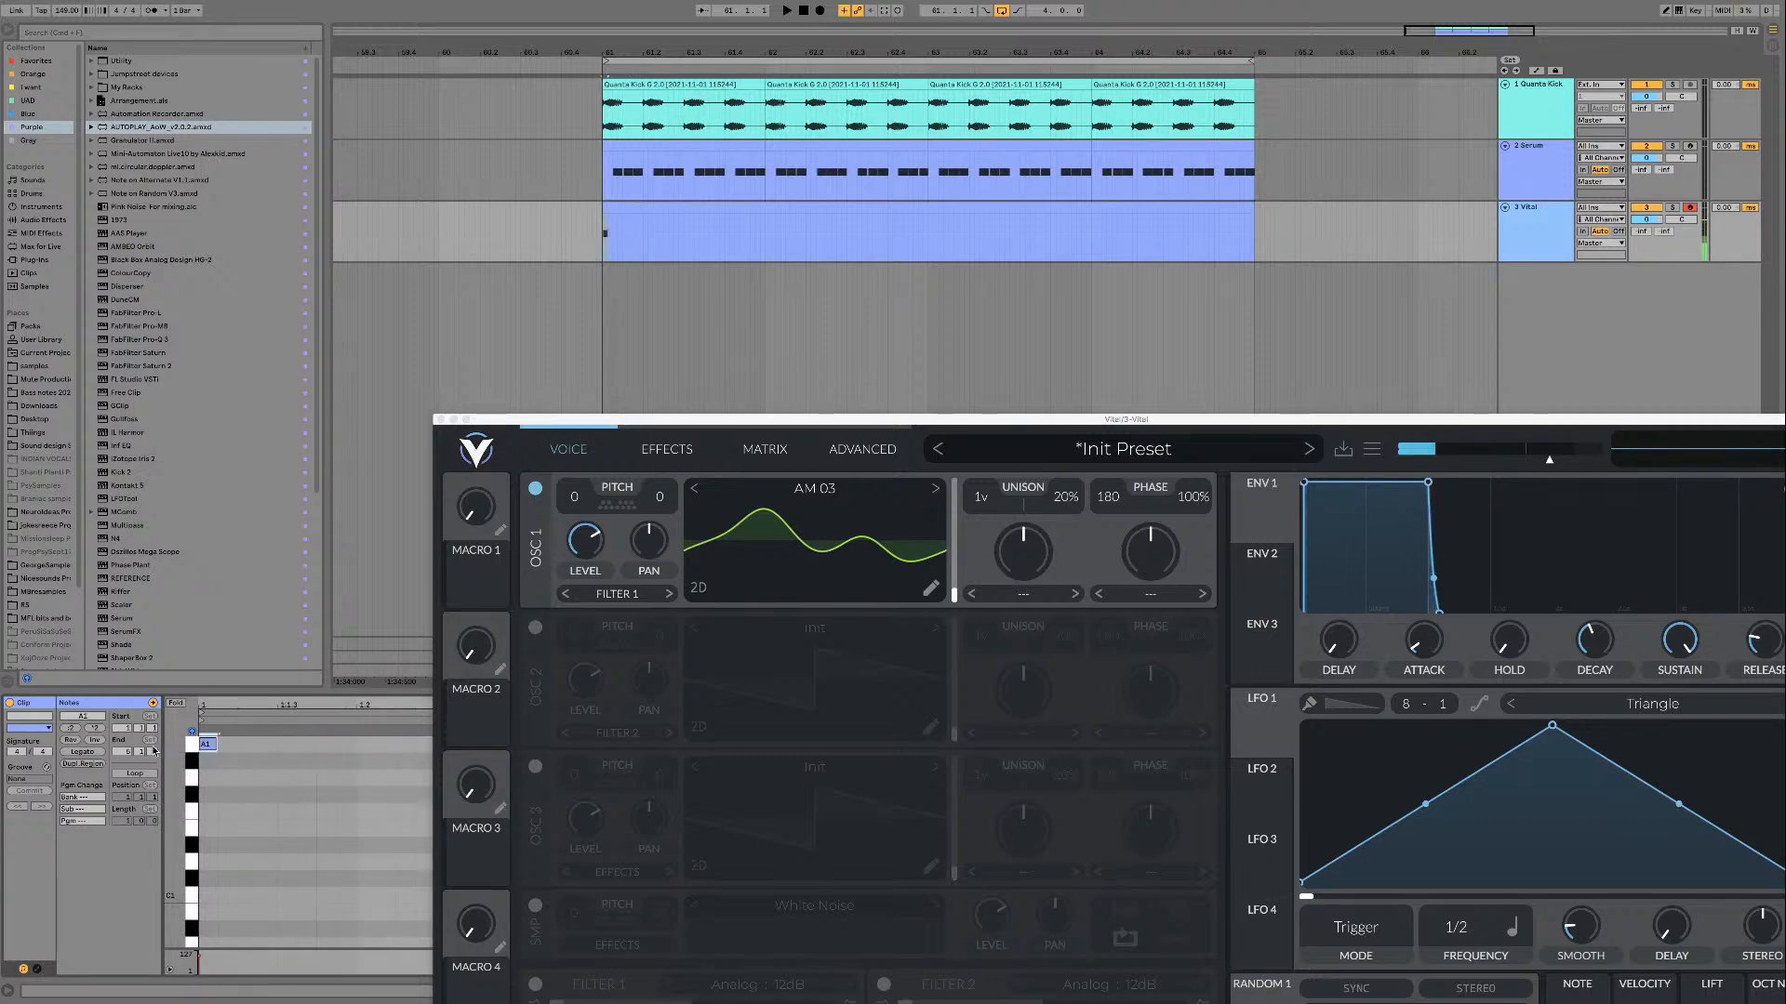
{"action": "left_click", "coordinate": [93, 752]}
Step: Play the loop with the sustained Vital note and bring the Vital window fully back into view
{"action": "key", "text": "space"}
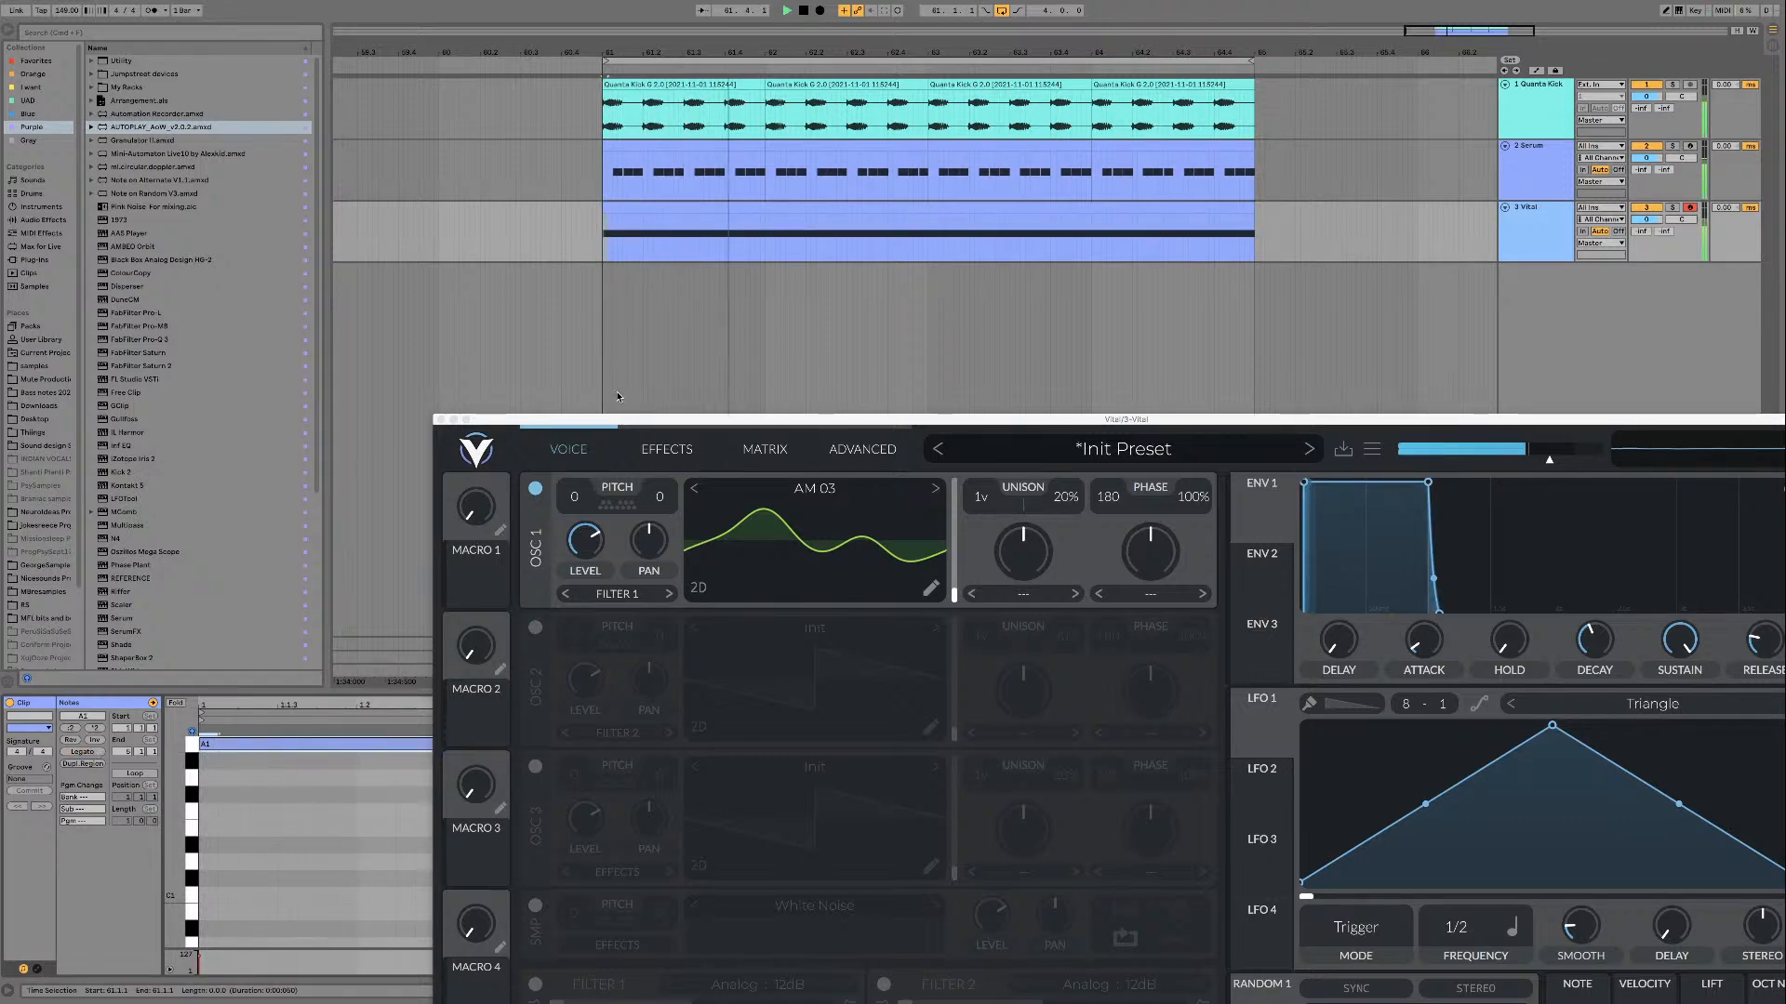
{"action": "left_click_drag", "start_coordinate": [624, 424], "coordinate": [407, 89]}
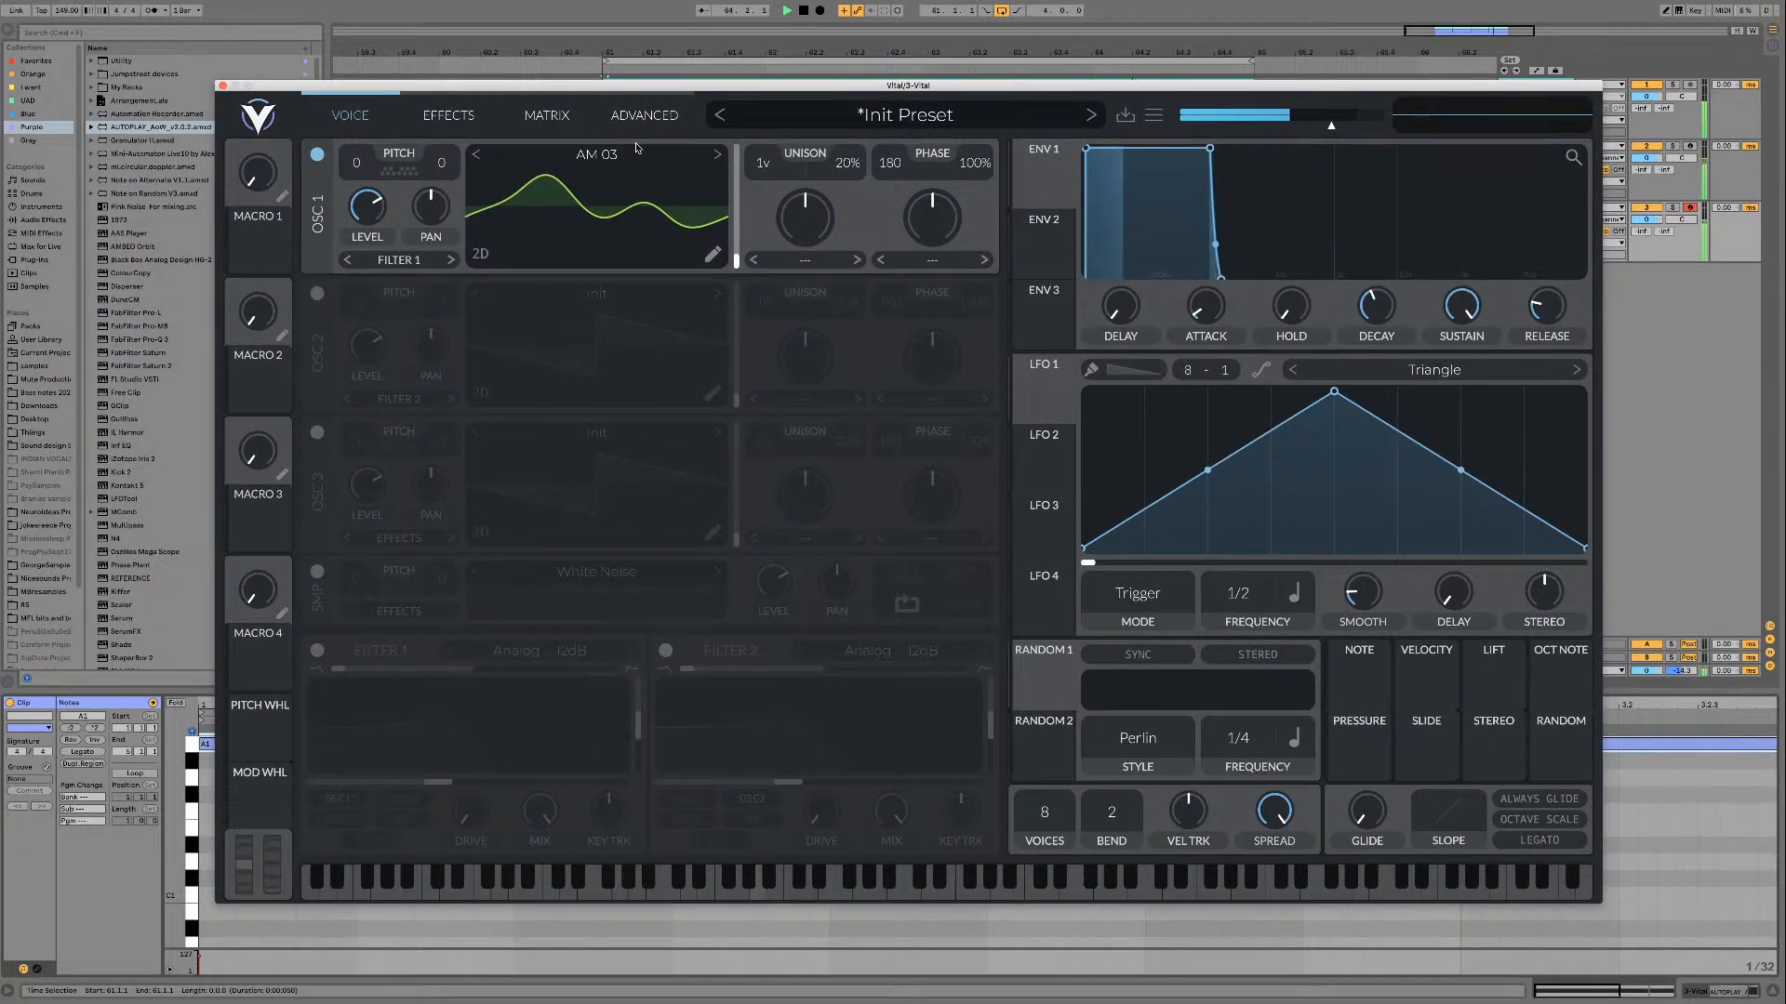
{"action": "key", "text": "space"}
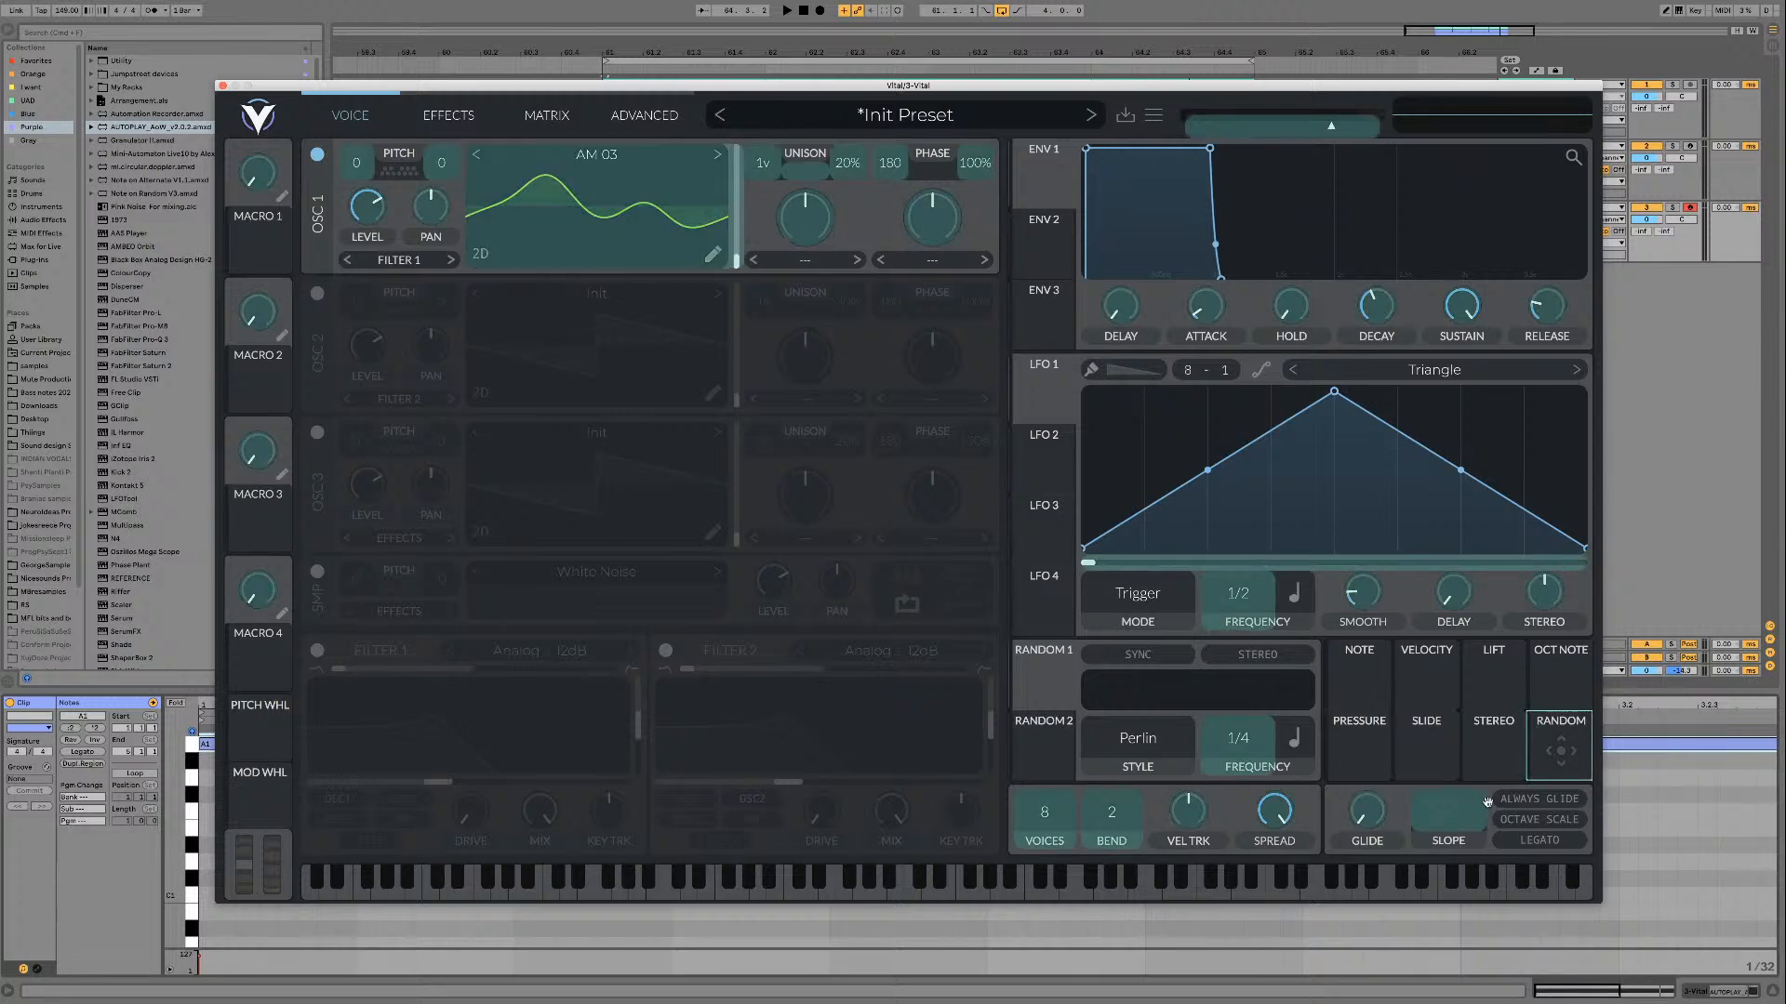
Step: Map Velocity to oscillator 1's wavetable frame and lower the modulation amount while the loop plays
{"action": "left_click_drag", "start_coordinate": [1441, 680], "coordinate": [744, 217]}
{"action": "key", "text": "space"}
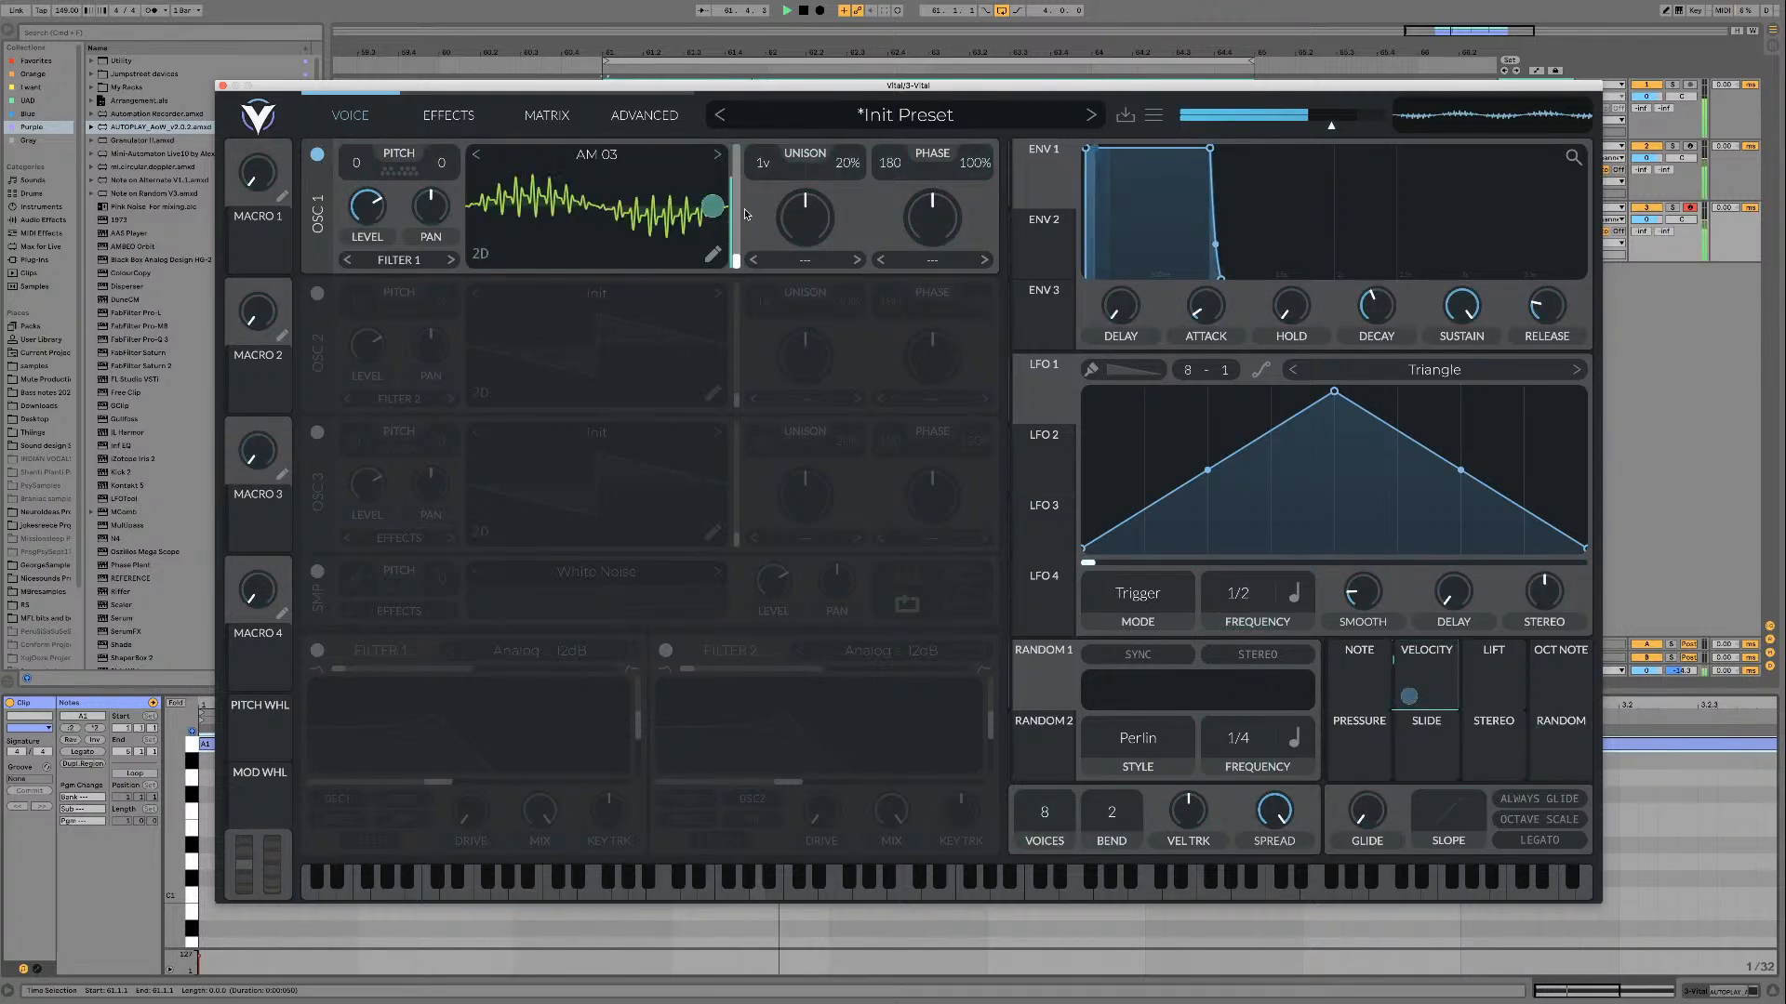
{"action": "mouse_move", "coordinate": [758, 88]}
{"action": "left_mouse_down"}
{"action": "mouse_move", "coordinate": [972, 493]}
{"action": "mouse_move", "coordinate": [933, 400]}
{"action": "mouse_move", "coordinate": [735, 107]}
{"action": "left_mouse_up"}
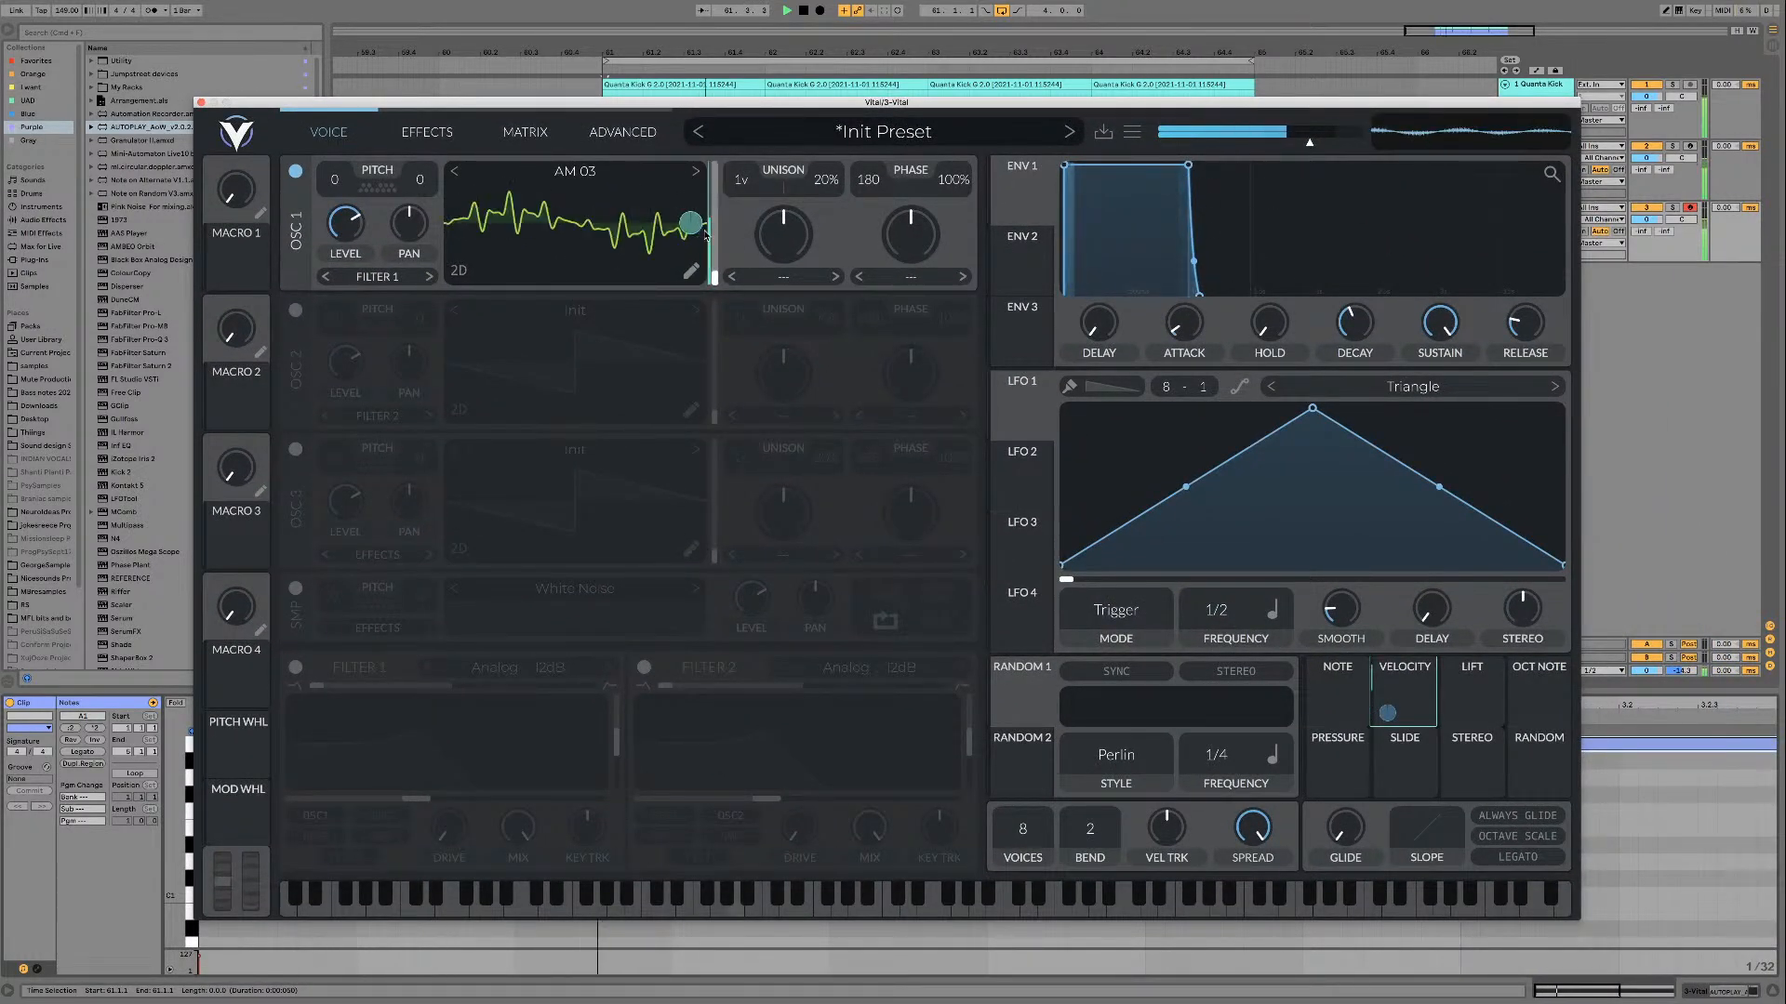
{"action": "left_click_drag", "start_coordinate": [690, 223], "coordinate": [690, 238]}
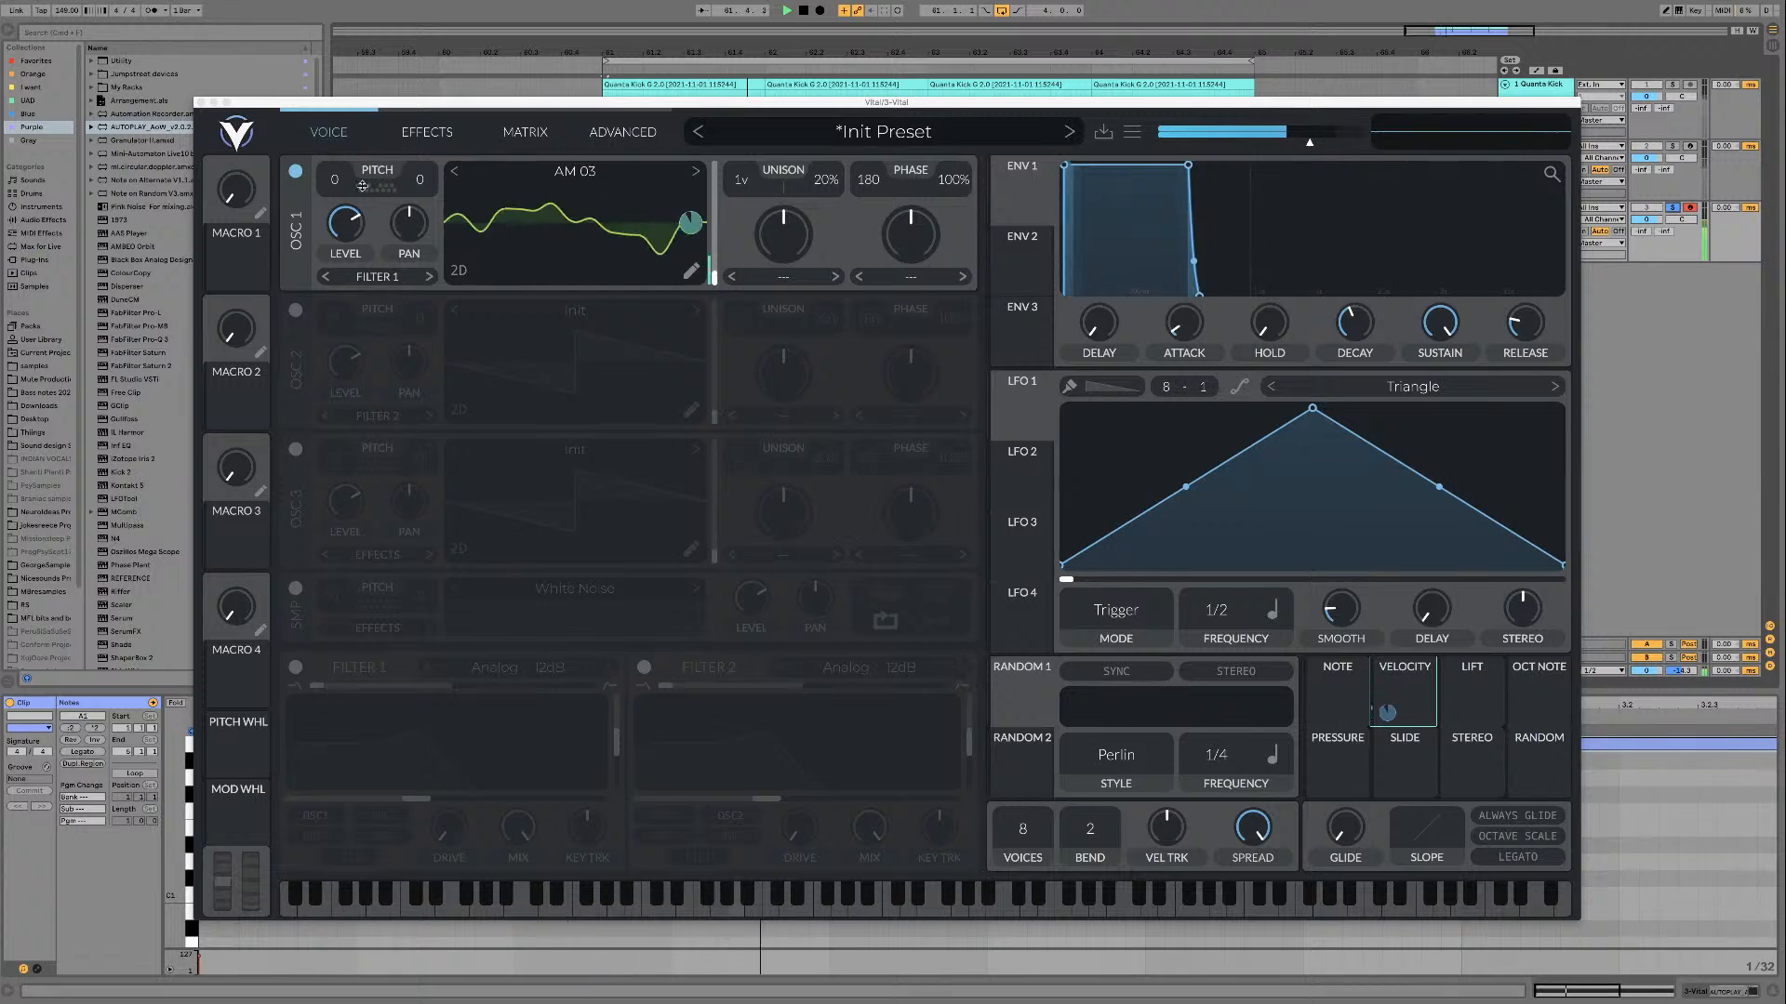
Step: Transpose oscillator 1 to -12 semitones and audition the modulated AM 03 sound in the loop
{"action": "key", "text": "space"}
{"action": "left_click_drag", "start_coordinate": [335, 180], "coordinate": [333, 231]}
{"action": "key", "text": "space"}
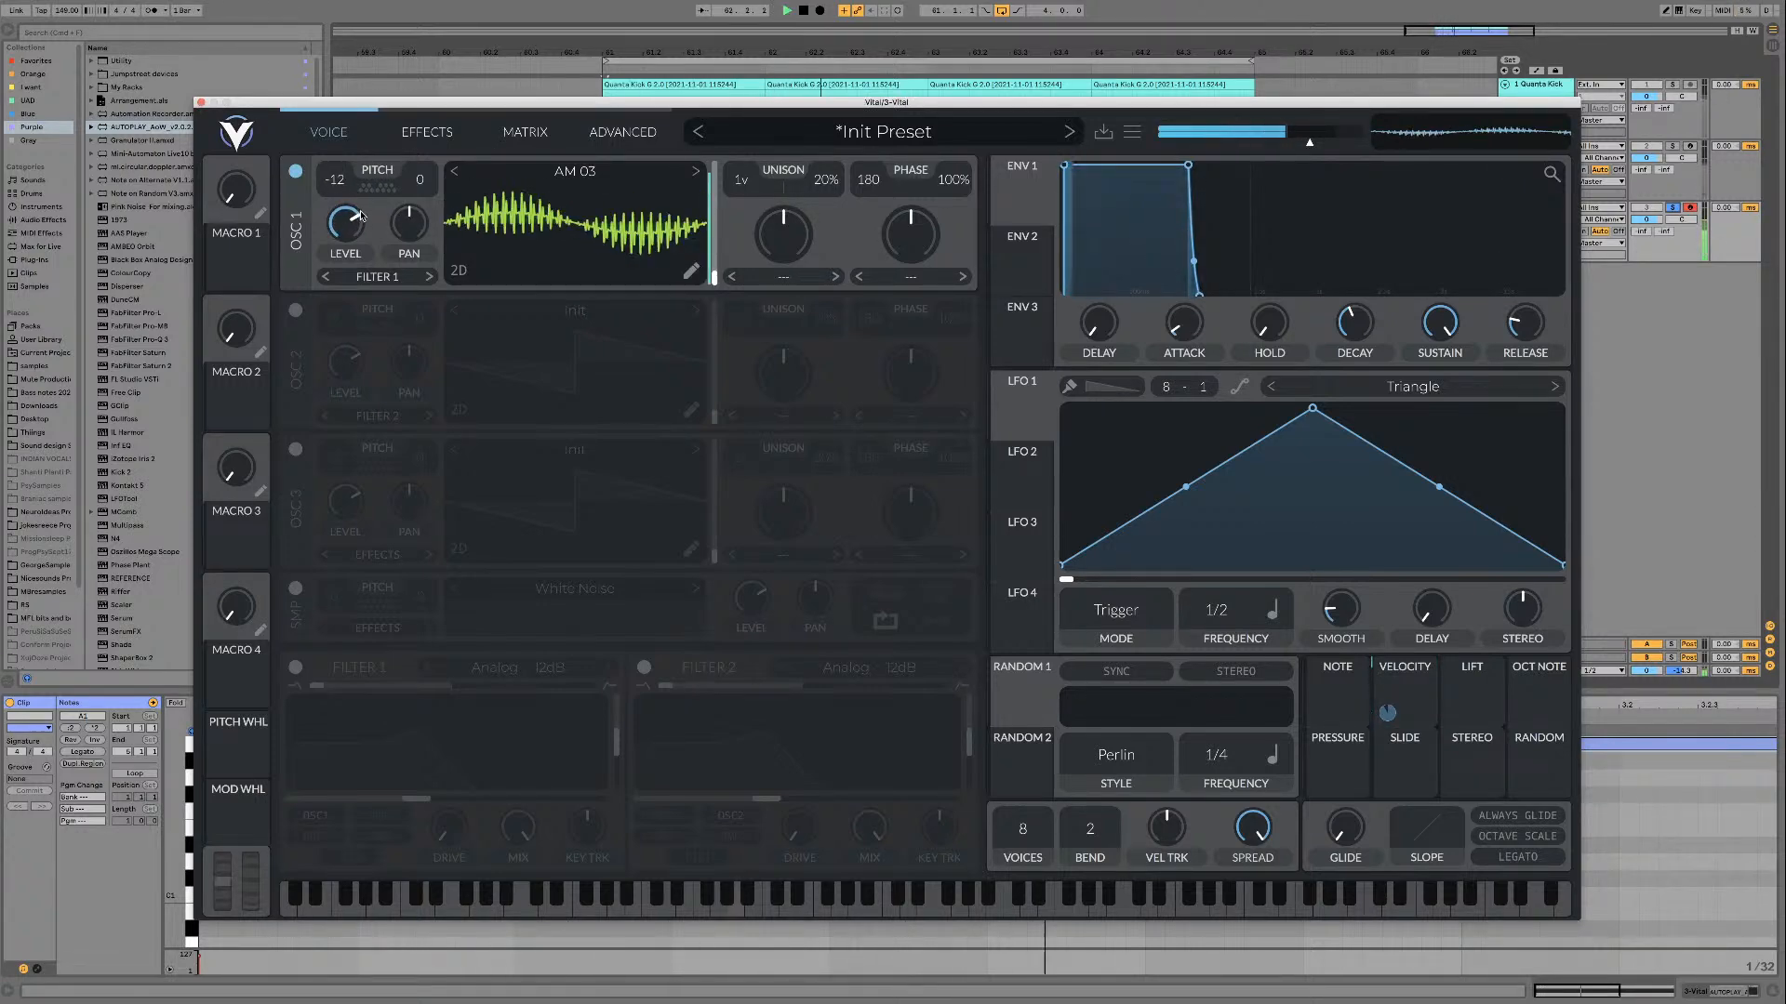
{"action": "mouse_move", "coordinate": [350, 173]}
{"action": "left_mouse_down"}
{"action": "mouse_move", "coordinate": [342, 224]}
{"action": "mouse_move", "coordinate": [344, 187]}
{"action": "left_mouse_up"}
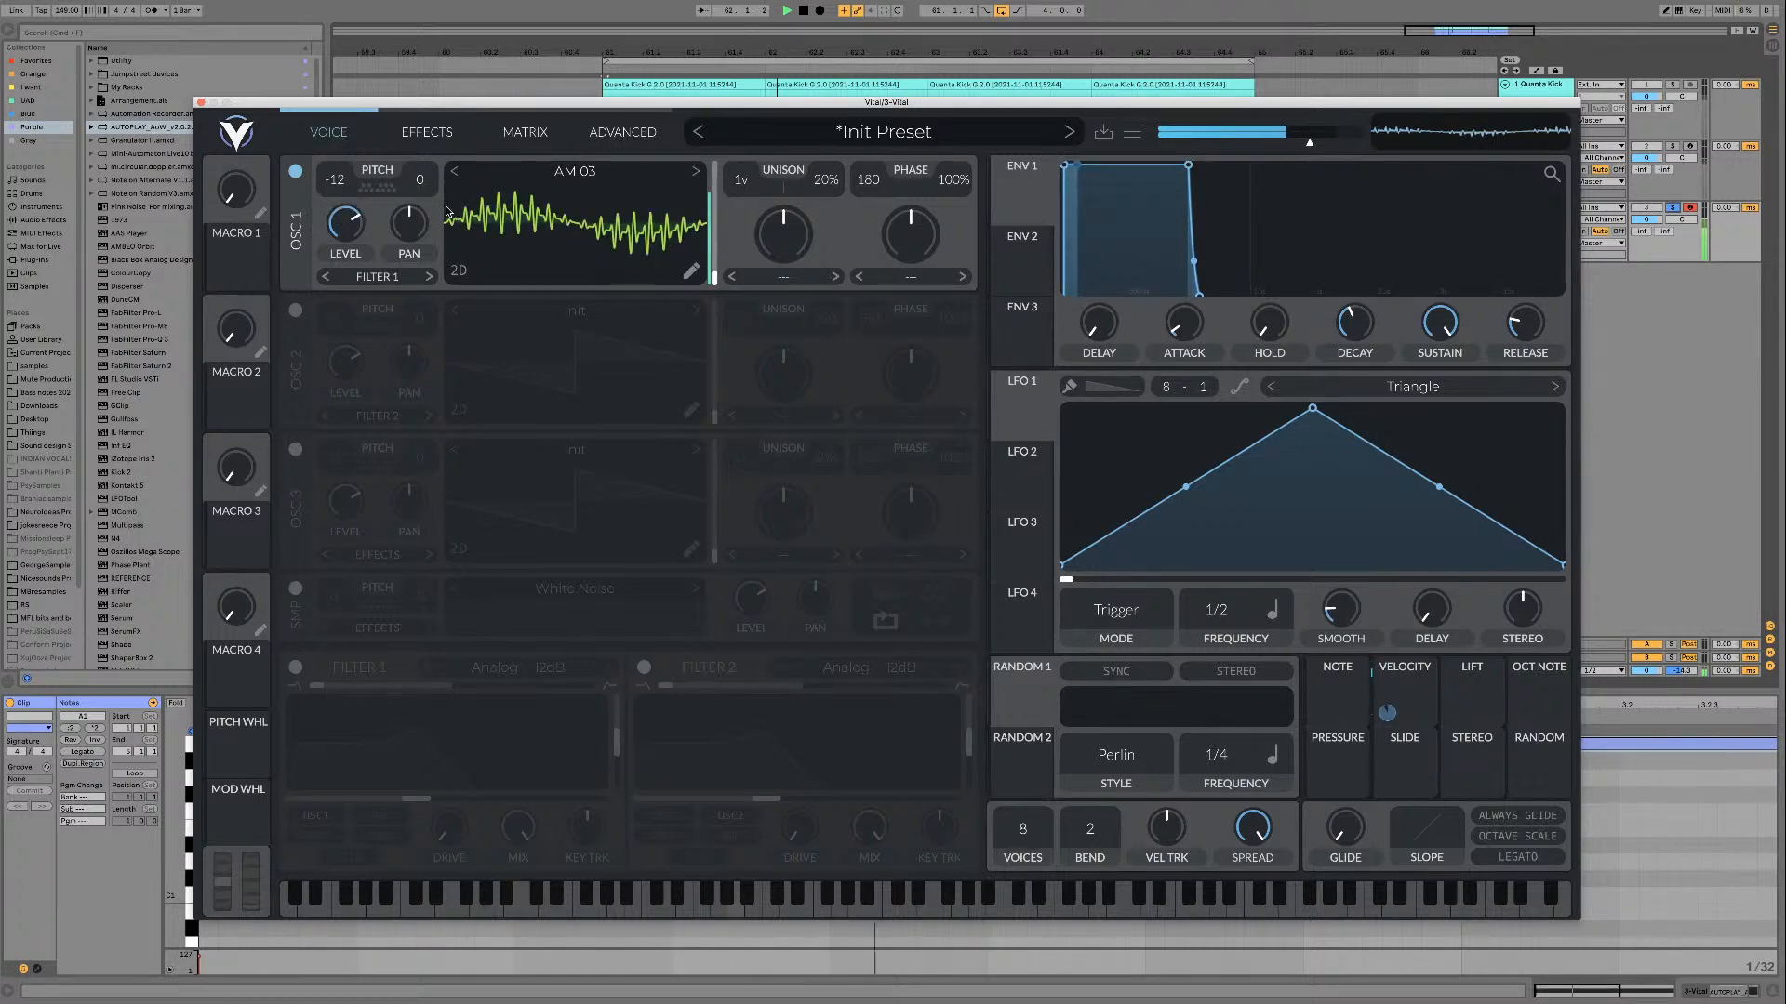
{"action": "key", "text": "space"}
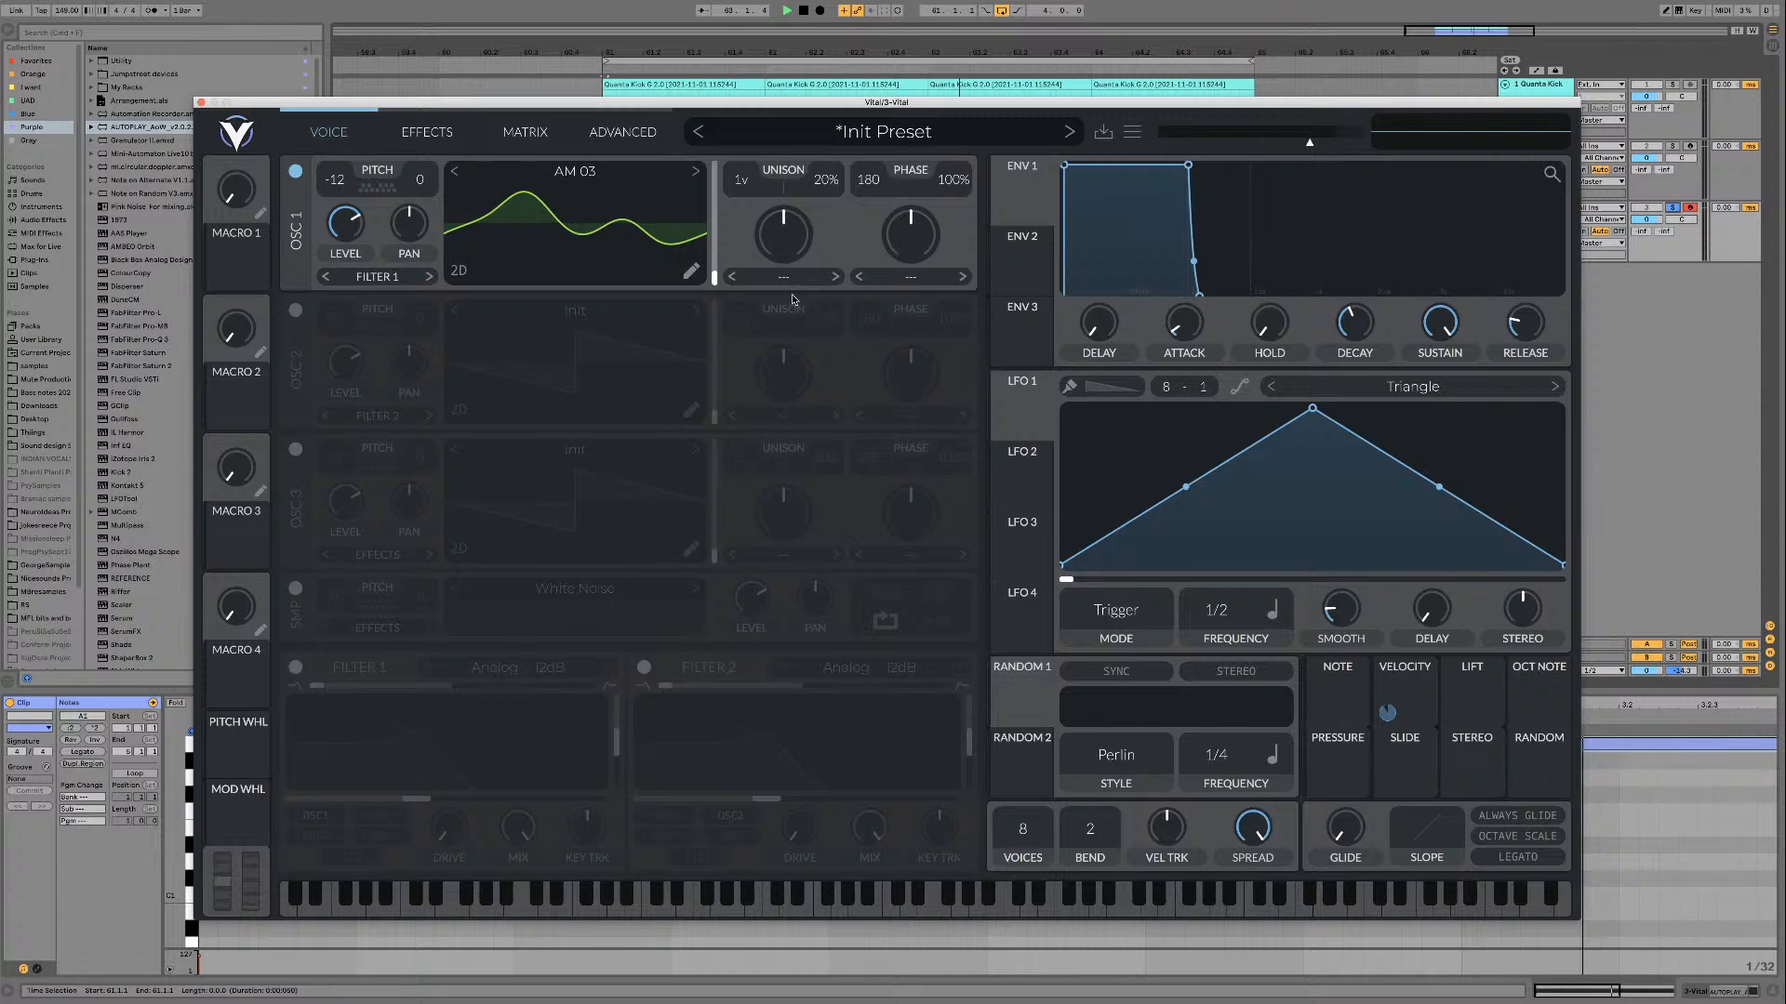
Step: Enable Vital's reverb and delay effects and set the delay mode to Ping Pong
{"action": "left_click", "coordinate": [444, 137]}
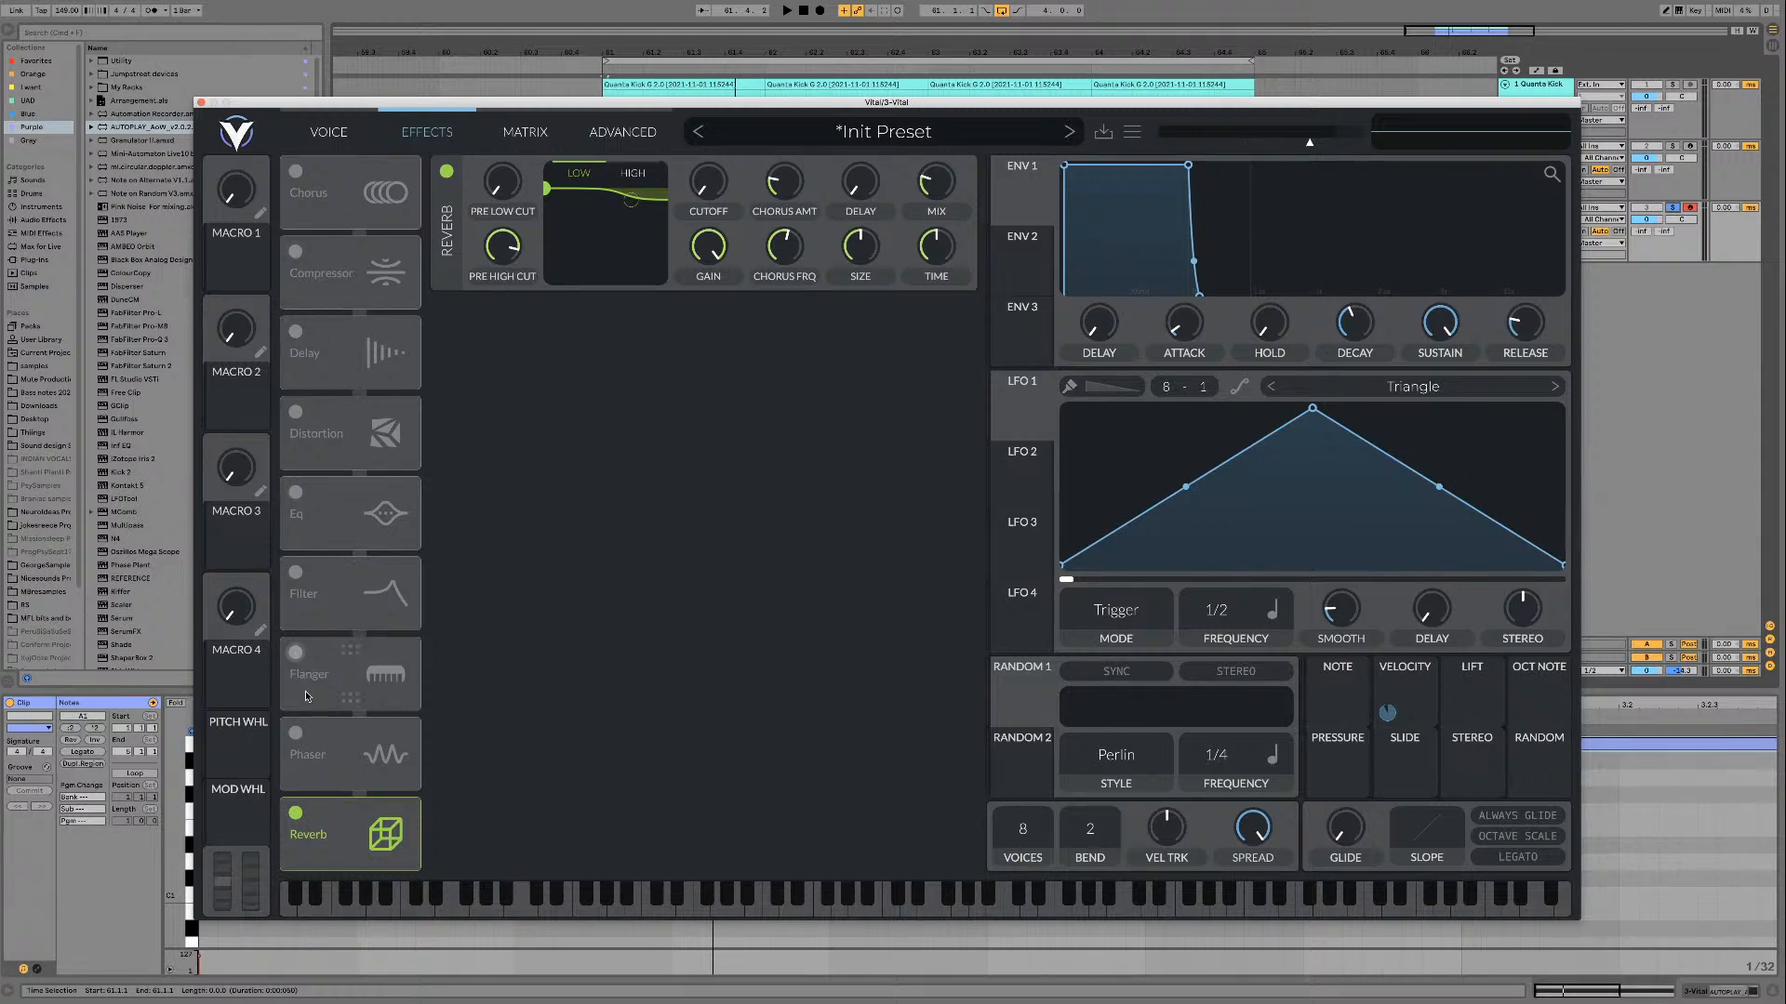
{"action": "left_click", "coordinate": [296, 332]}
{"action": "left_click", "coordinate": [616, 256]}
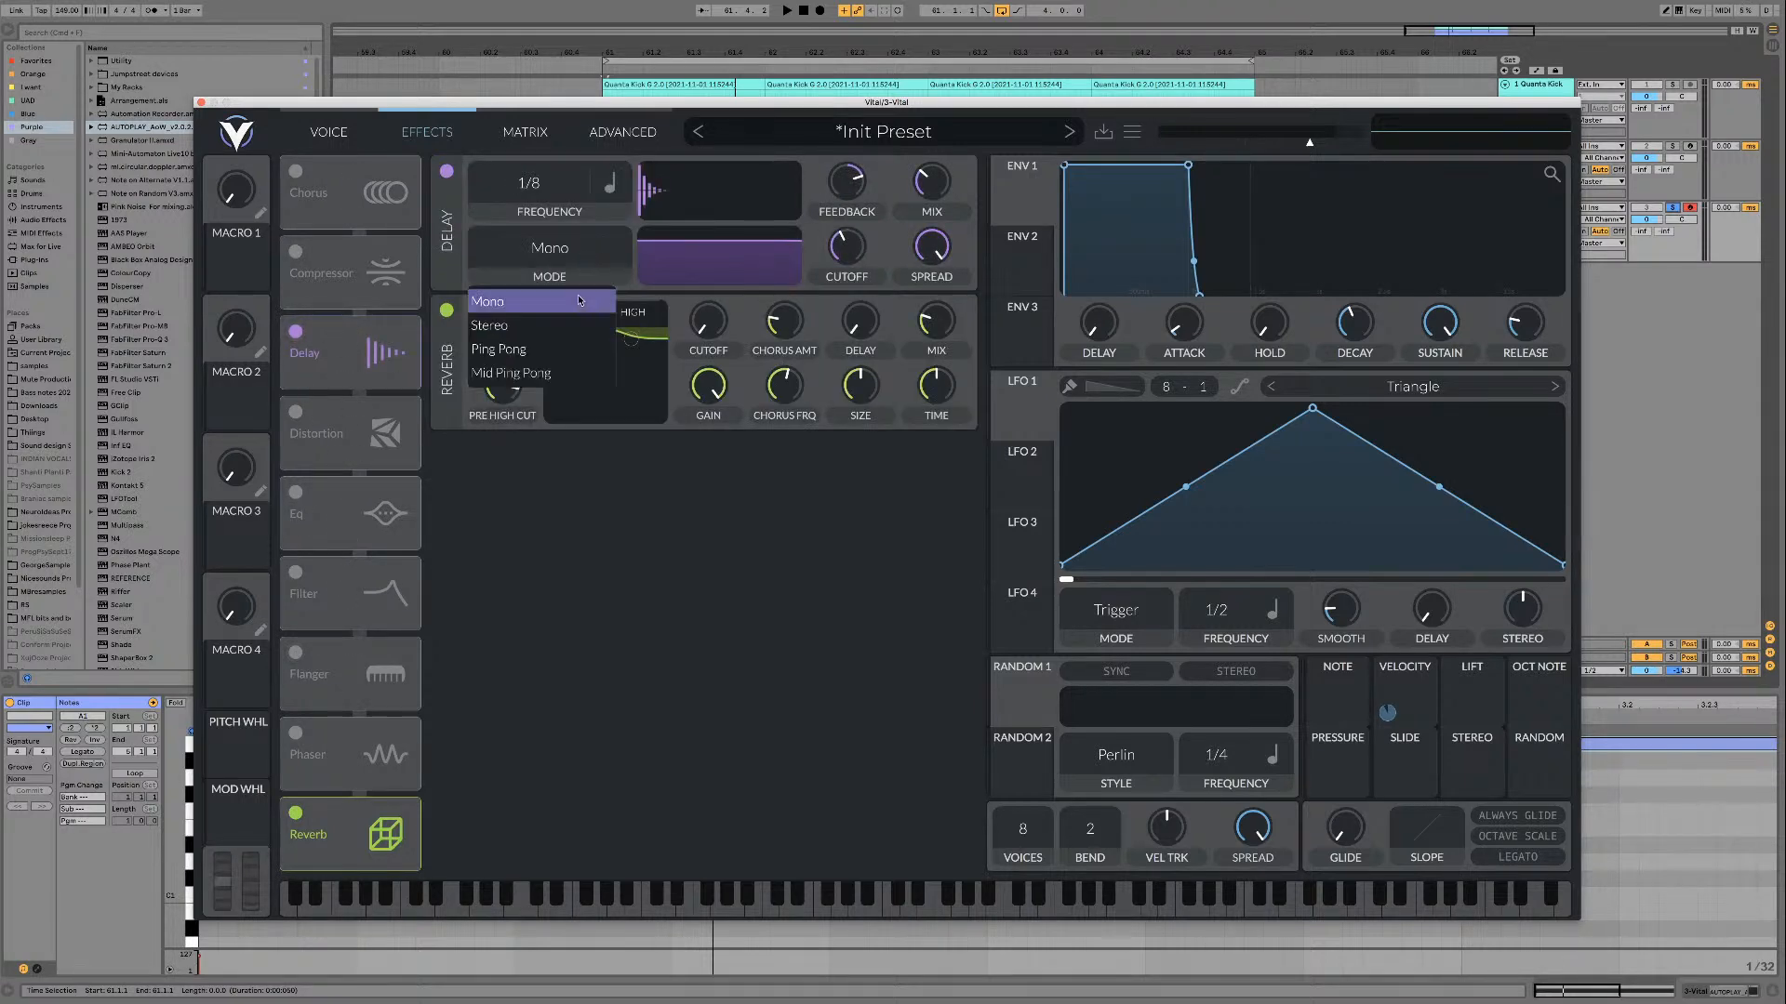
{"action": "left_click", "coordinate": [561, 347]}
Step: Set both delay times to dotted 1/8, reduce the delay spread to minimum, and raise its cutoff before auditioning the loop
{"action": "left_click", "coordinate": [616, 183]}
{"action": "left_click", "coordinate": [651, 261]}
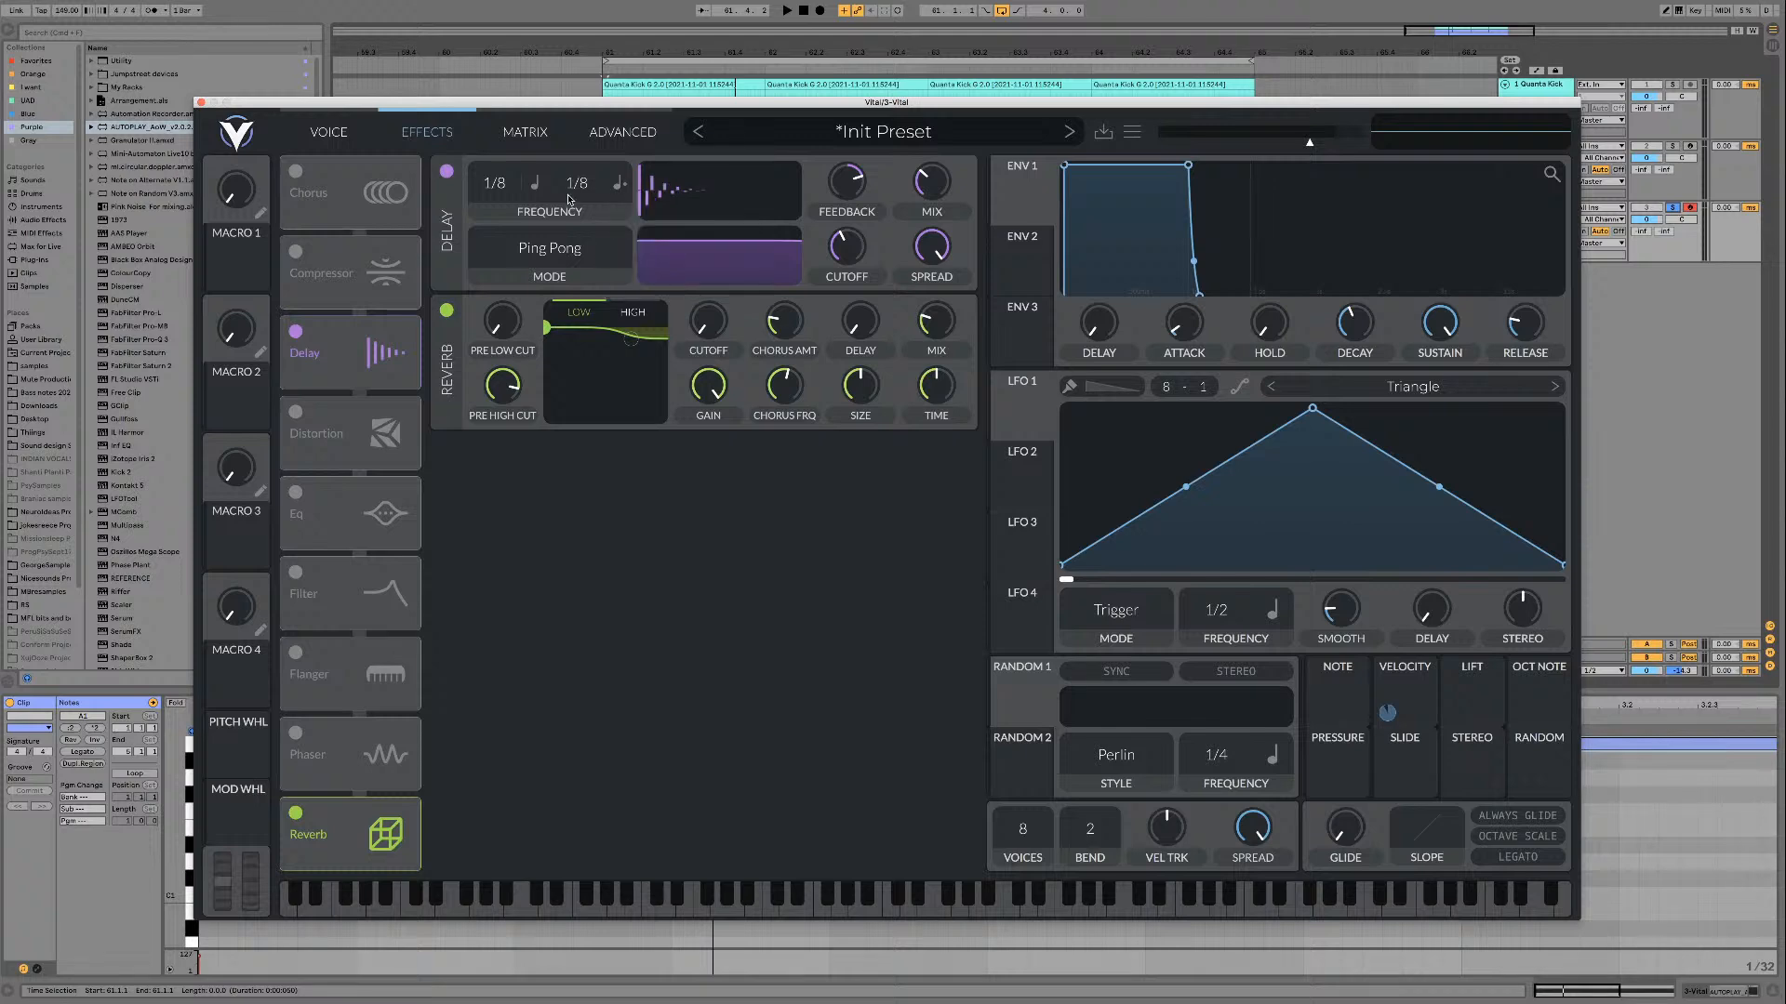
{"action": "left_click", "coordinate": [535, 183]}
{"action": "left_click", "coordinate": [558, 251]}
{"action": "left_click_drag", "start_coordinate": [930, 249], "coordinate": [911, 307]}
{"action": "left_click_drag", "start_coordinate": [843, 255], "coordinate": [842, 242]}
{"action": "key", "text": "space"}
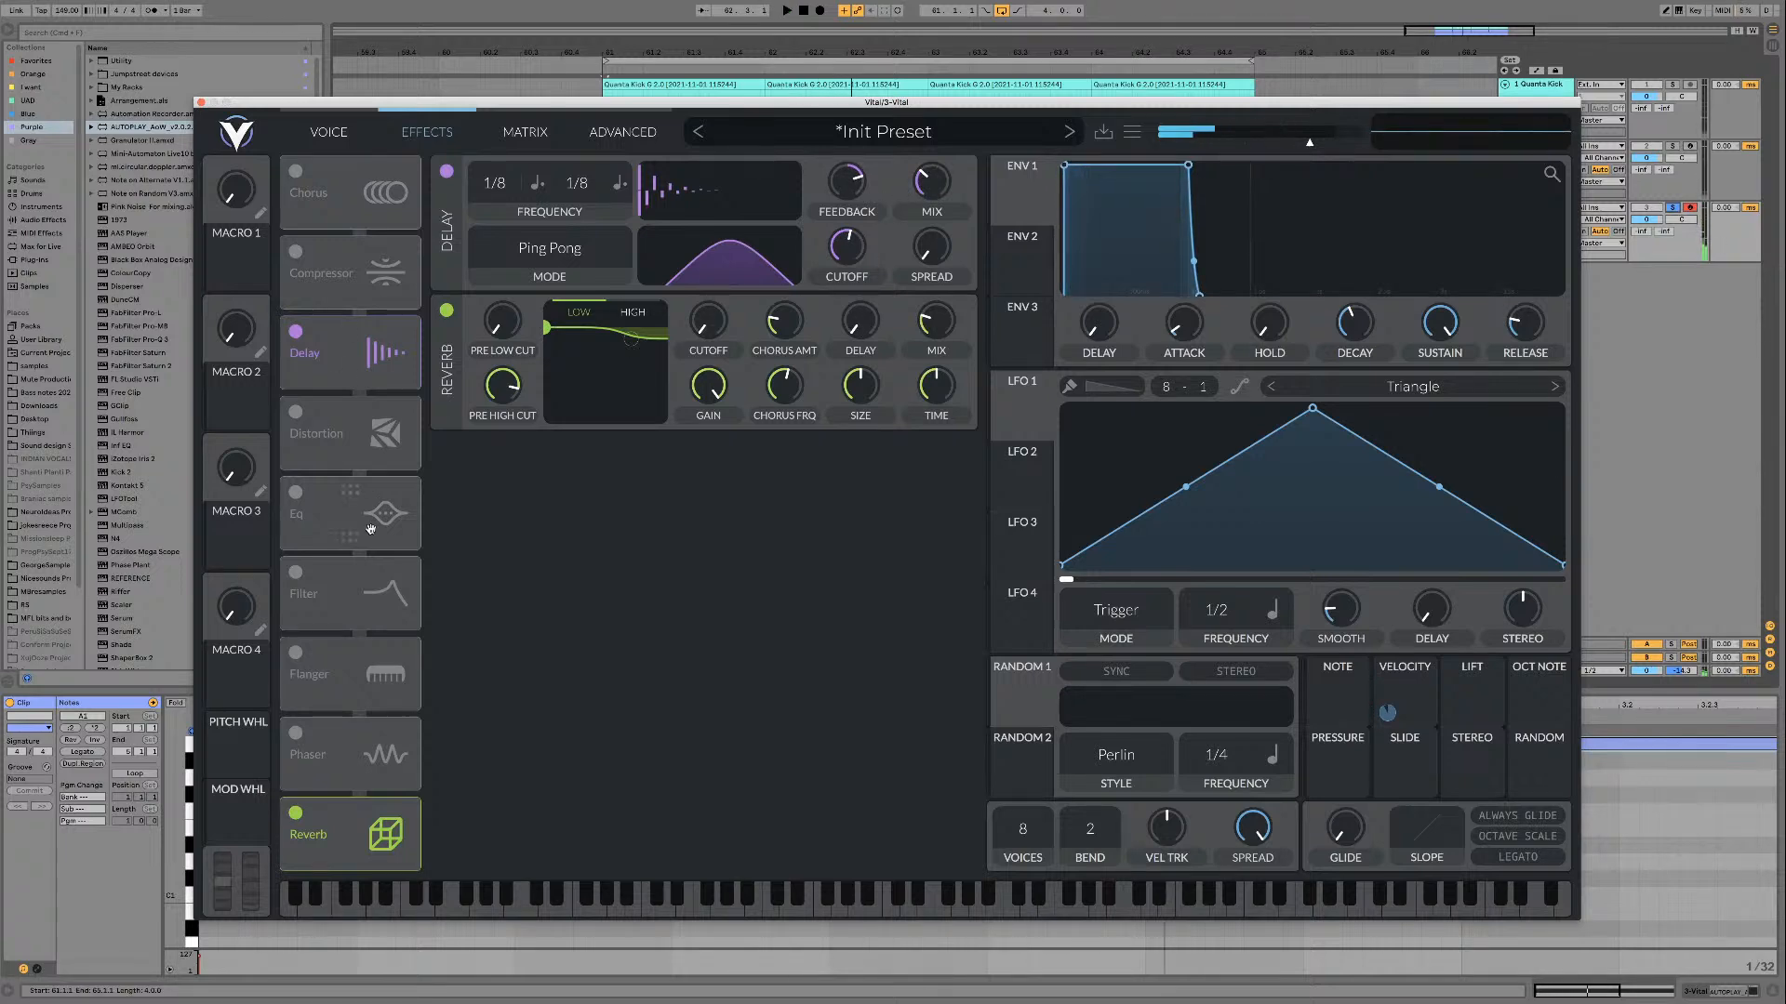
Step: Move the delay directly before the reverb in the effects chain, then enable the EQ and place it before the delay
{"action": "left_click_drag", "start_coordinate": [368, 356], "coordinate": [368, 738]}
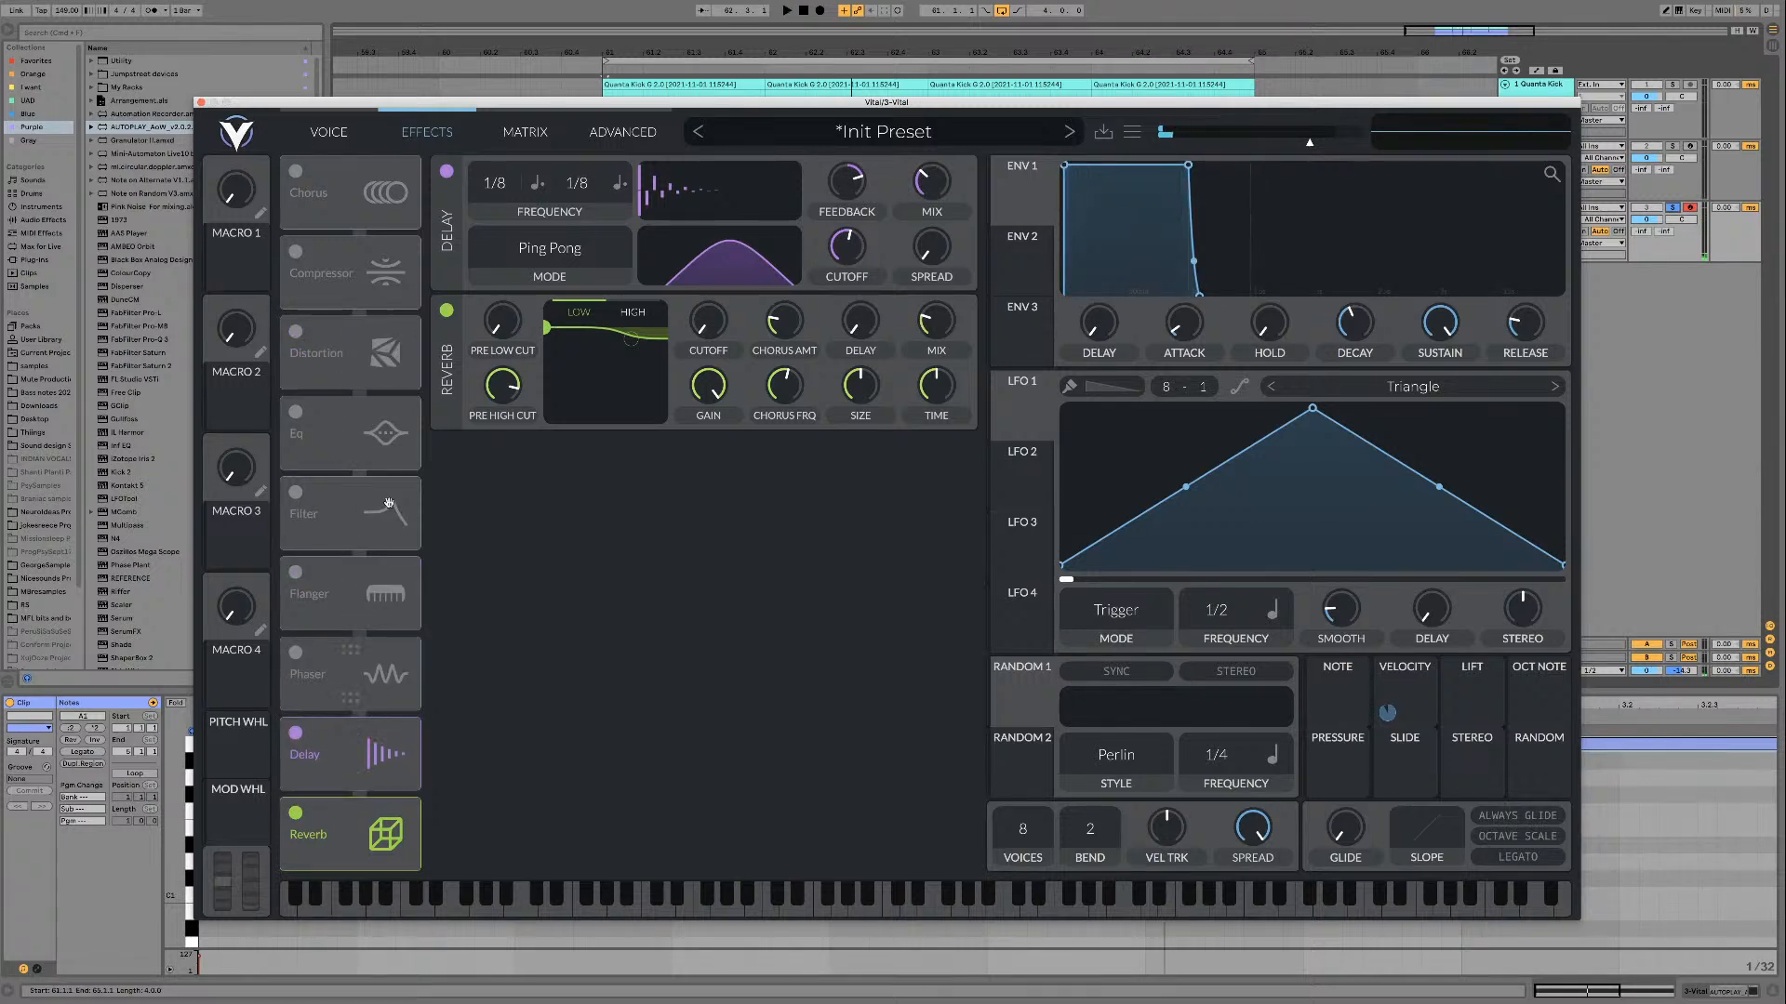
{"action": "left_click", "coordinate": [317, 415]}
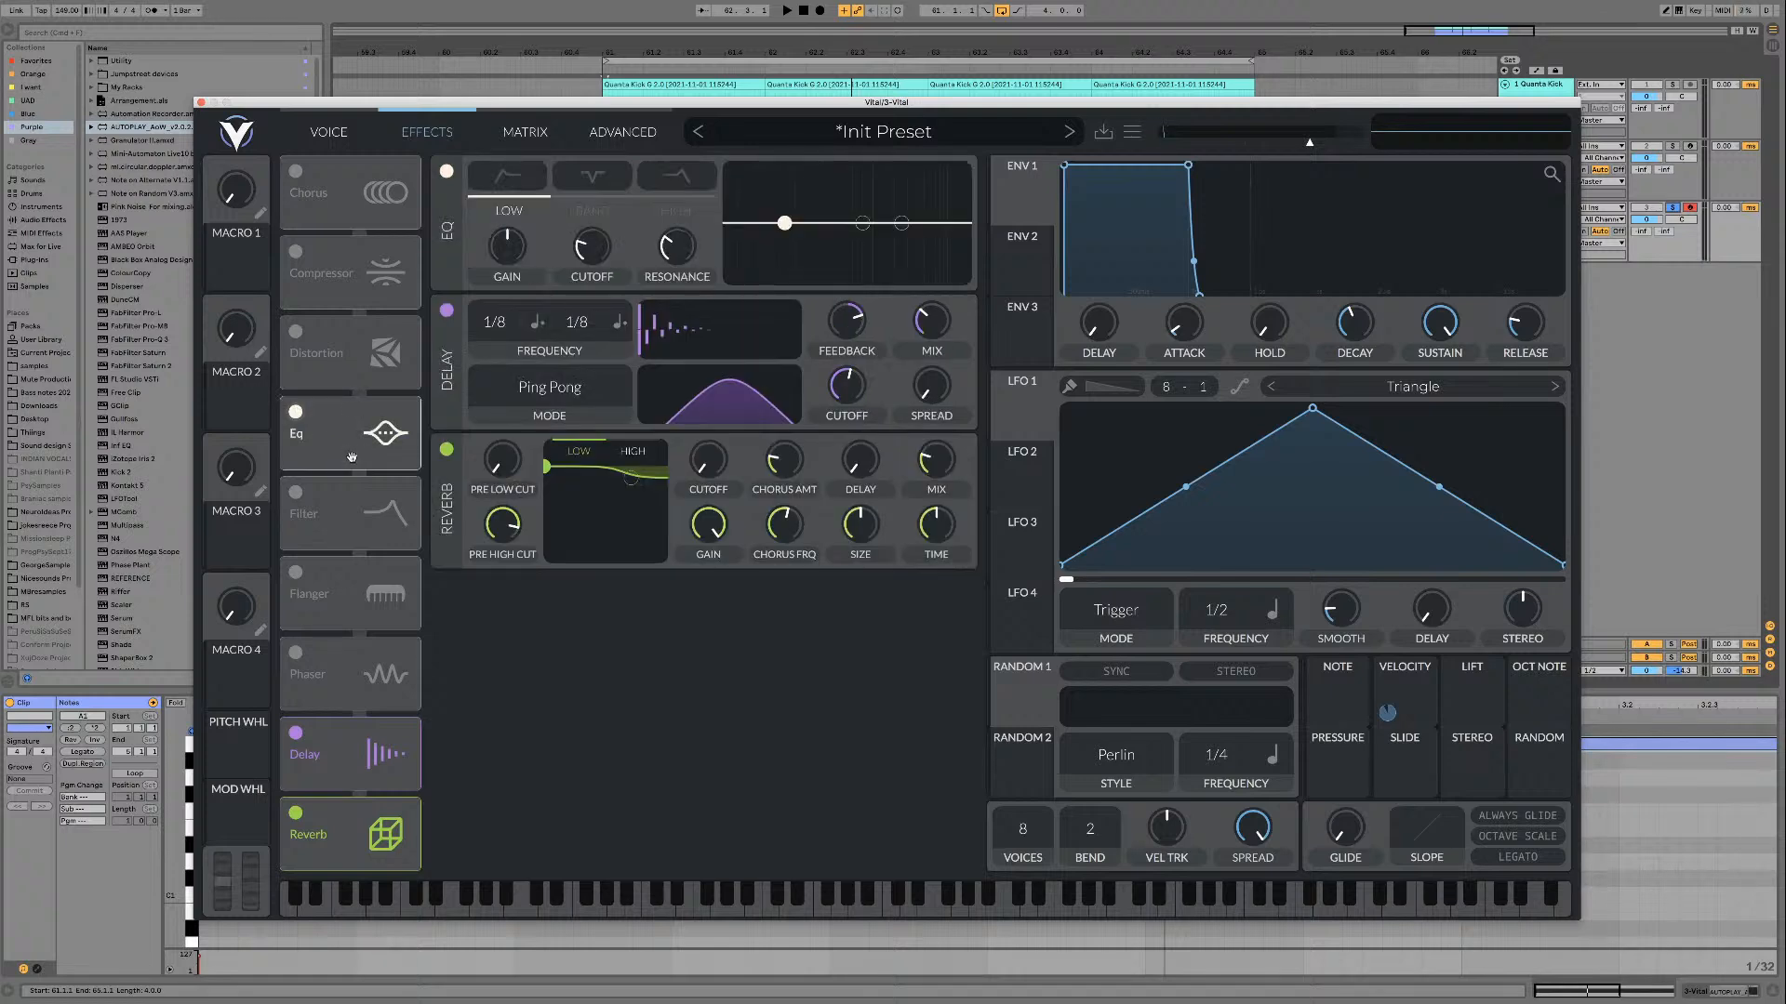
{"action": "left_click_drag", "start_coordinate": [361, 684], "coordinate": [363, 679]}
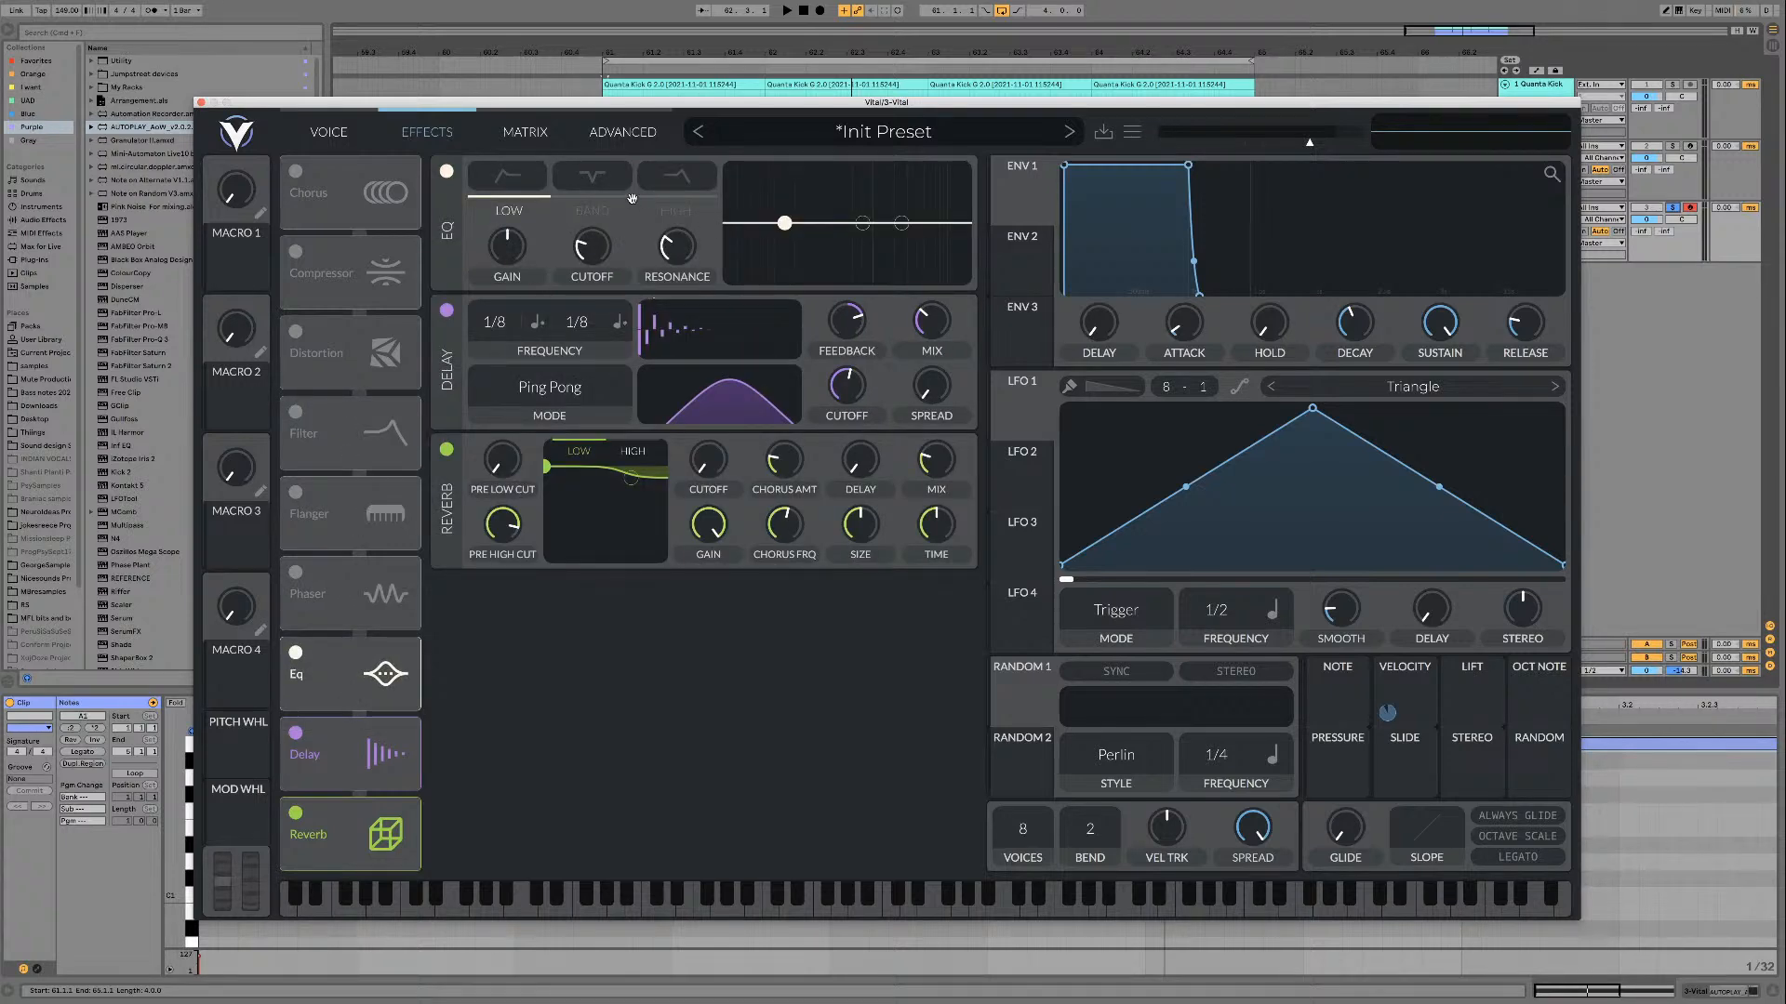
Step: Switch the EQ's low band to high-pass and its high band to low-pass, adjusting both cutoffs to trim the lows and extreme highs
{"action": "left_click", "coordinate": [499, 179]}
{"action": "left_click_drag", "start_coordinate": [584, 249], "coordinate": [667, 249]}
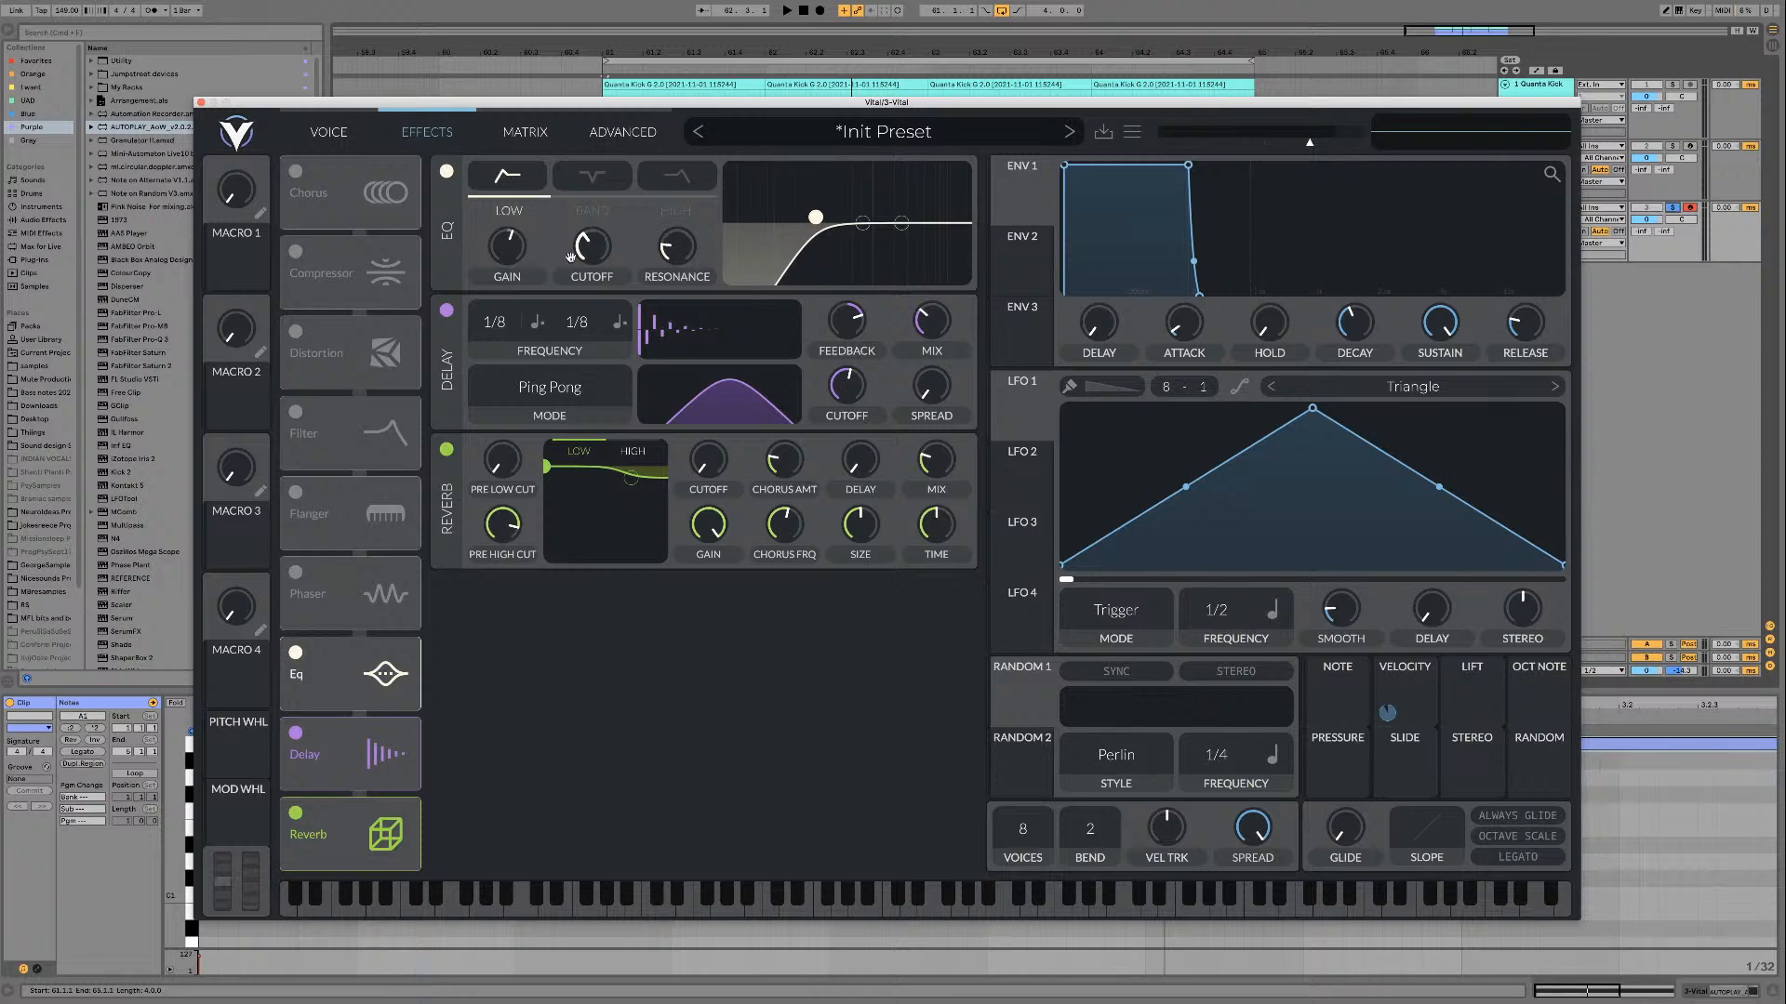
{"action": "scroll", "coordinate": [590, 248], "scroll_direction": "down", "scroll_amount": 1}
{"action": "left_click", "coordinate": [678, 176]}
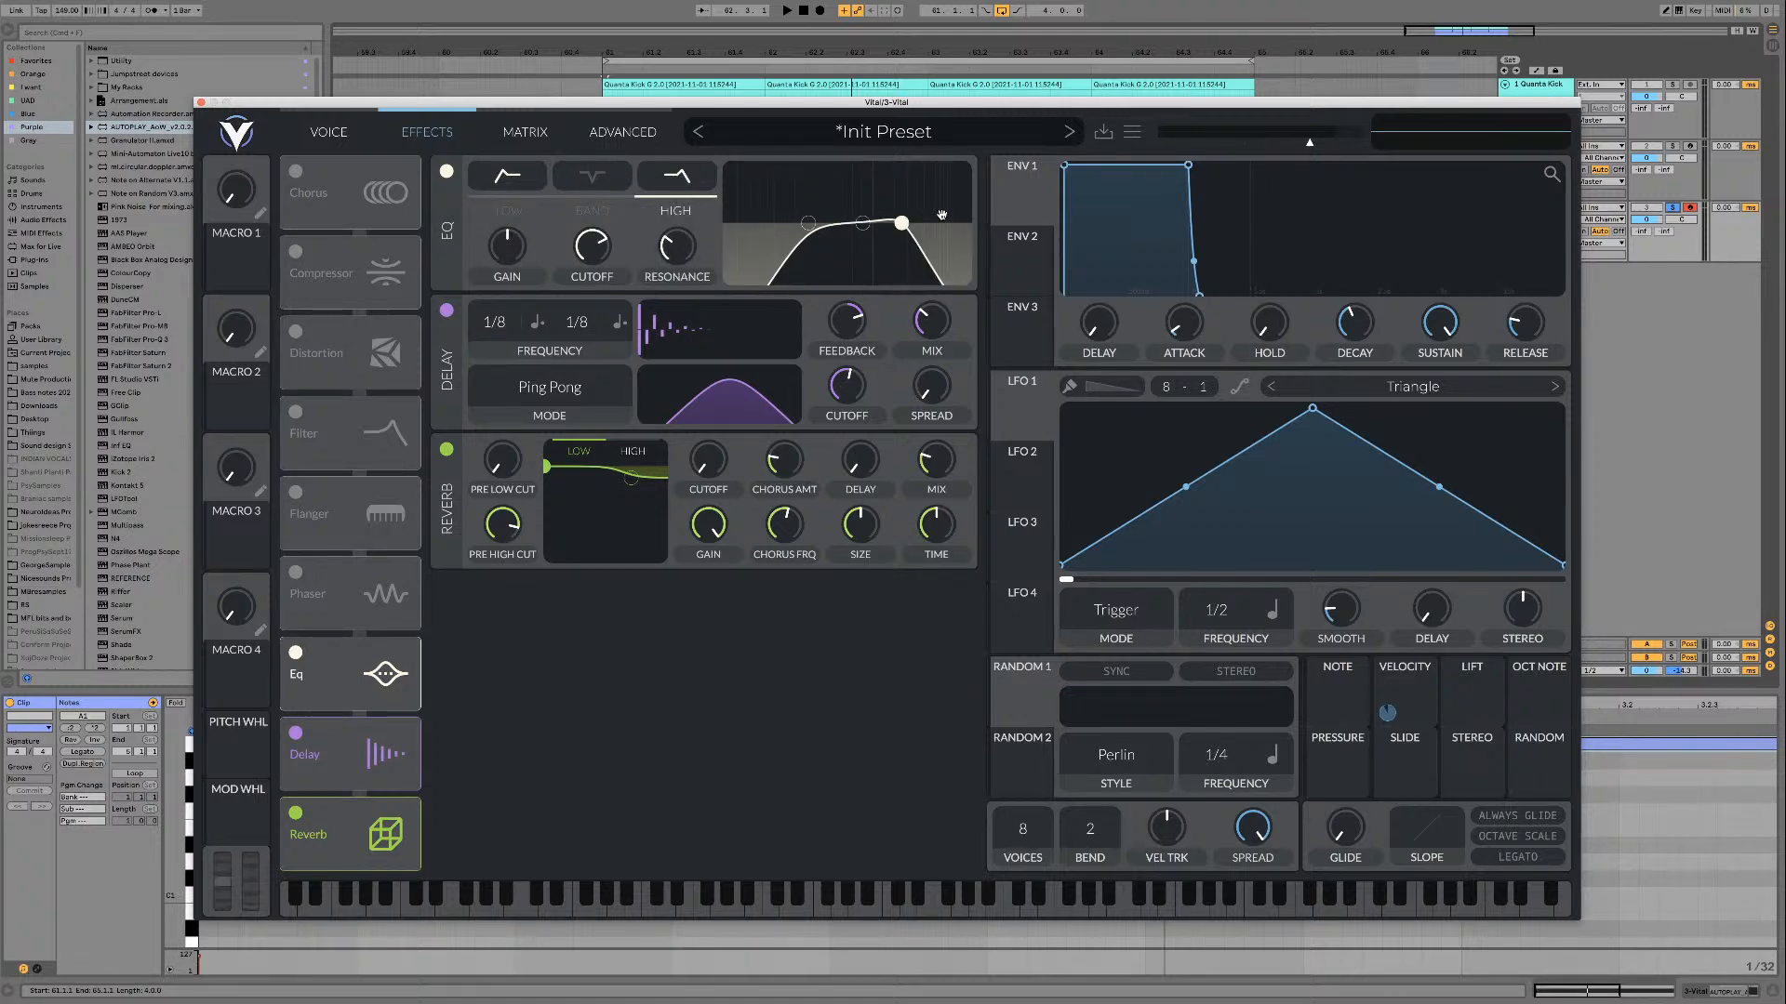
{"action": "left_click_drag", "start_coordinate": [904, 224], "coordinate": [947, 242]}
{"action": "mouse_move", "coordinate": [667, 249]}
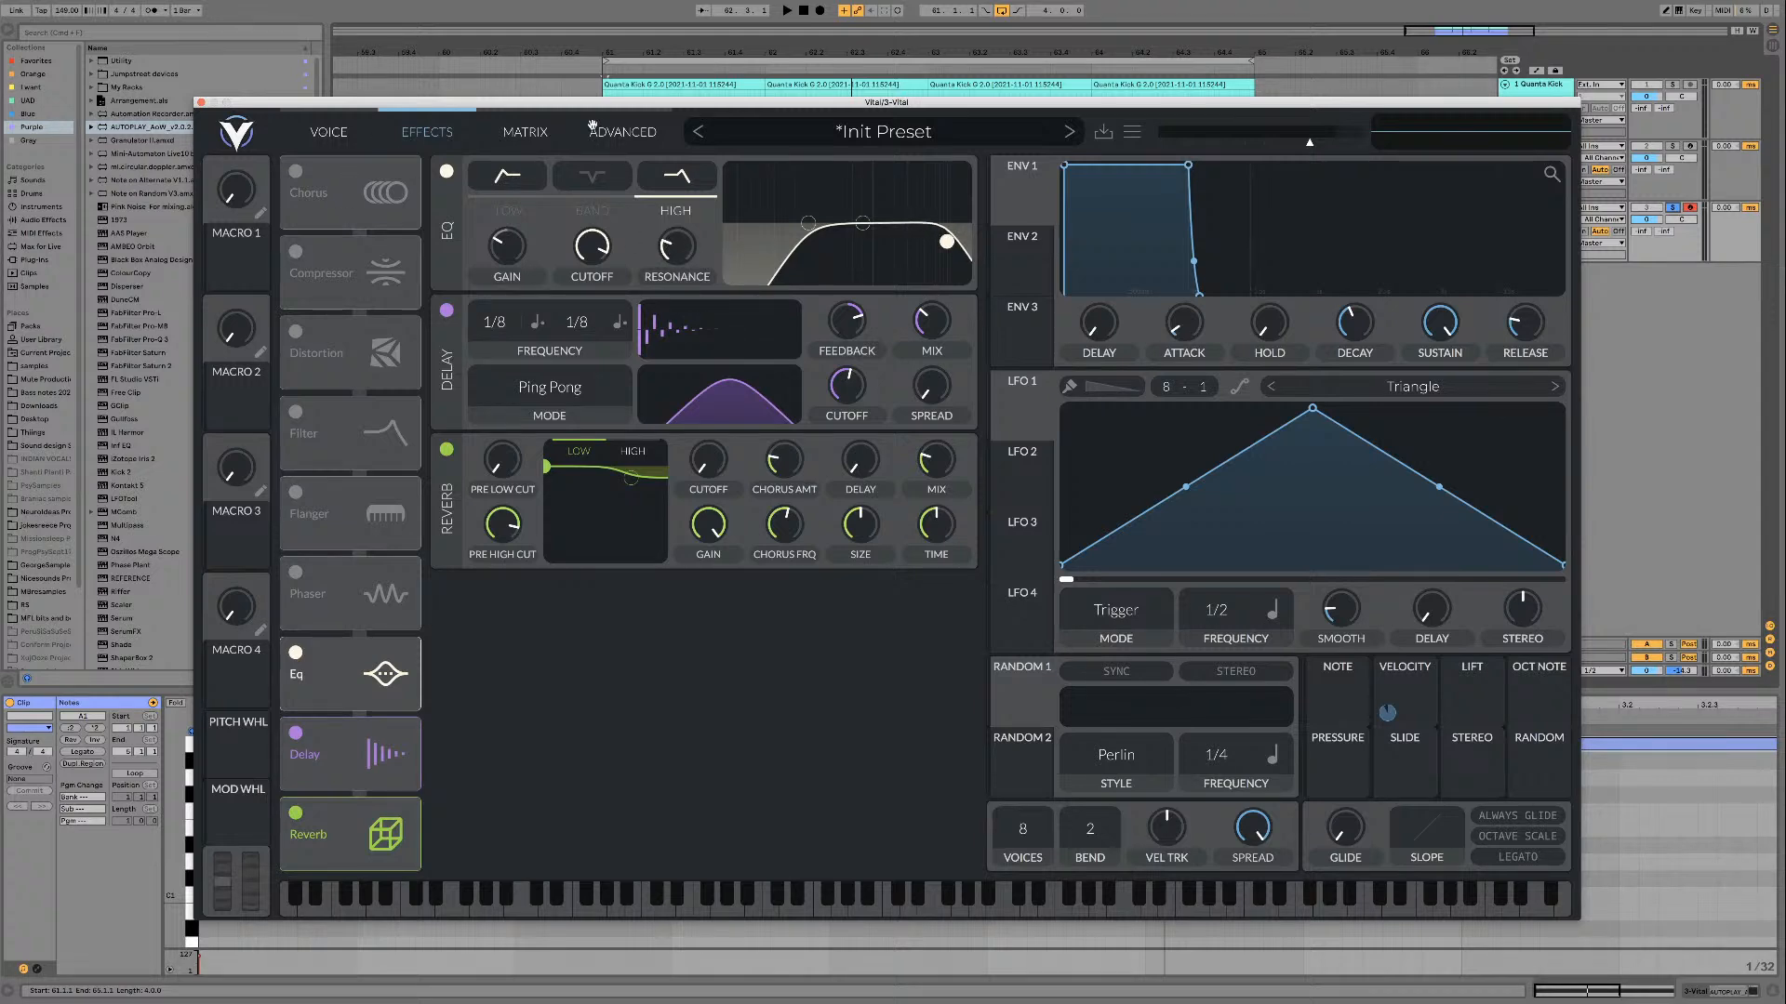
Step: Return to Vital's oscillator page and audition the AM 03 sound with its effects in the loop
{"action": "left_click", "coordinate": [591, 127]}
{"action": "left_click", "coordinate": [331, 128]}
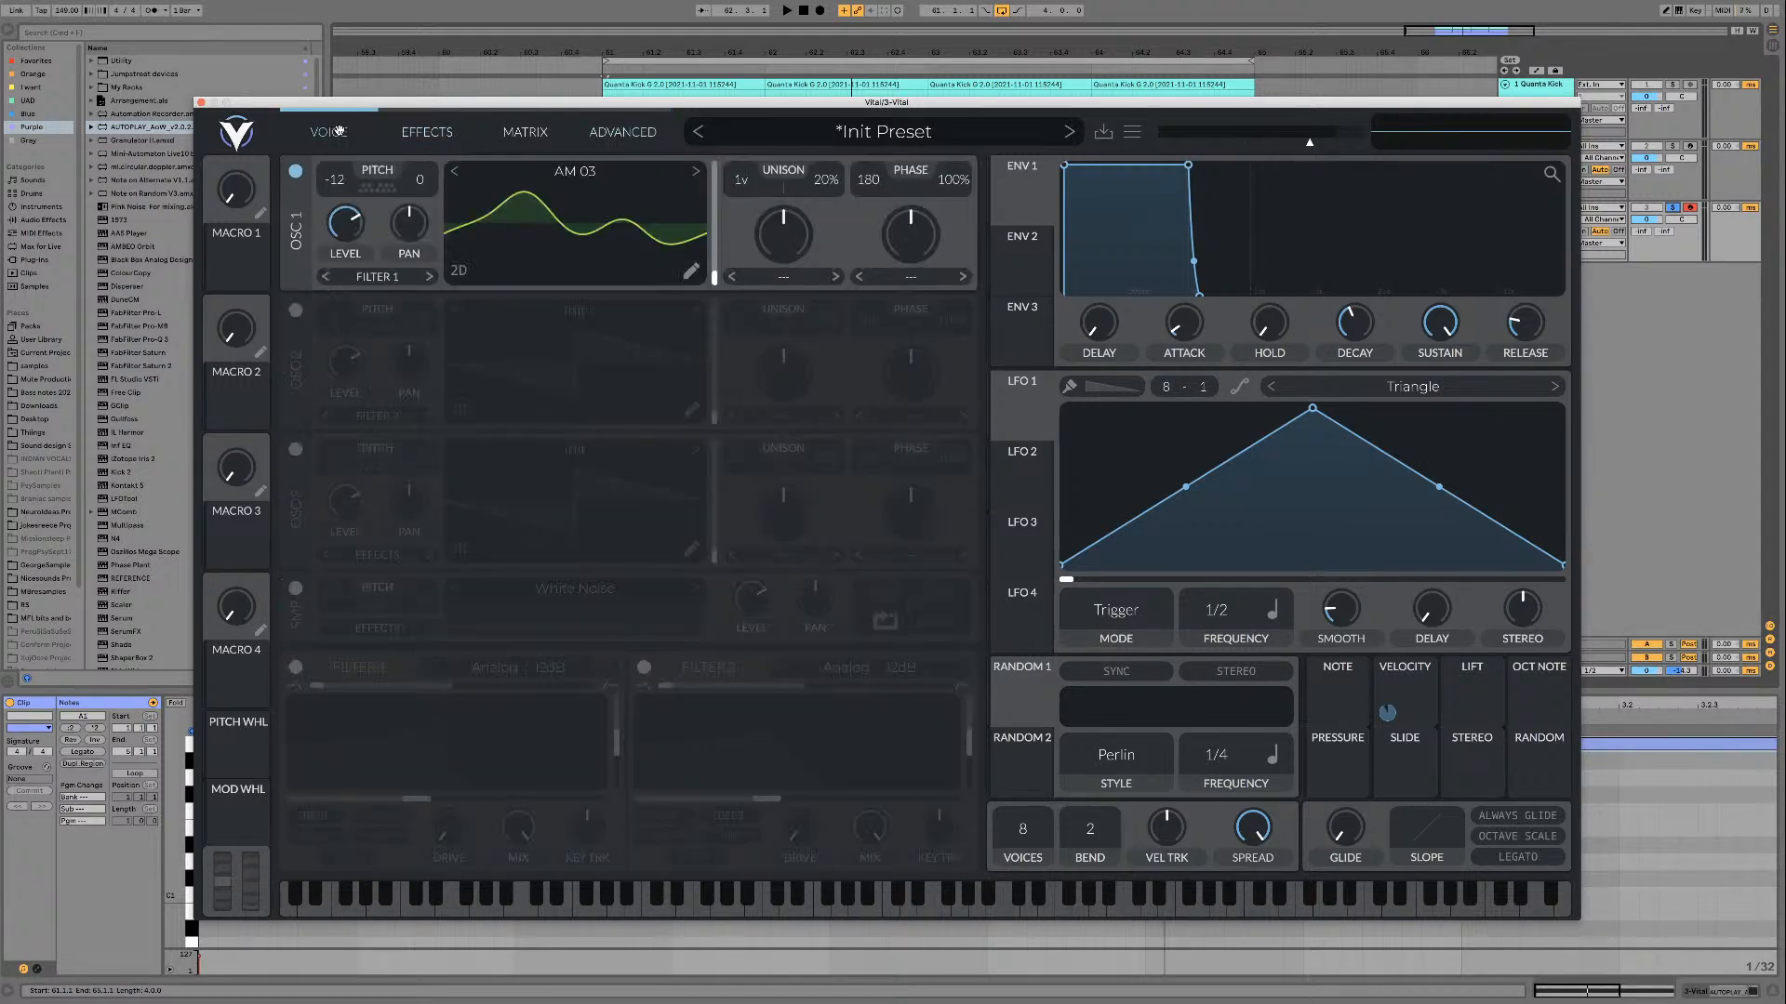
{"action": "key", "text": "space"}
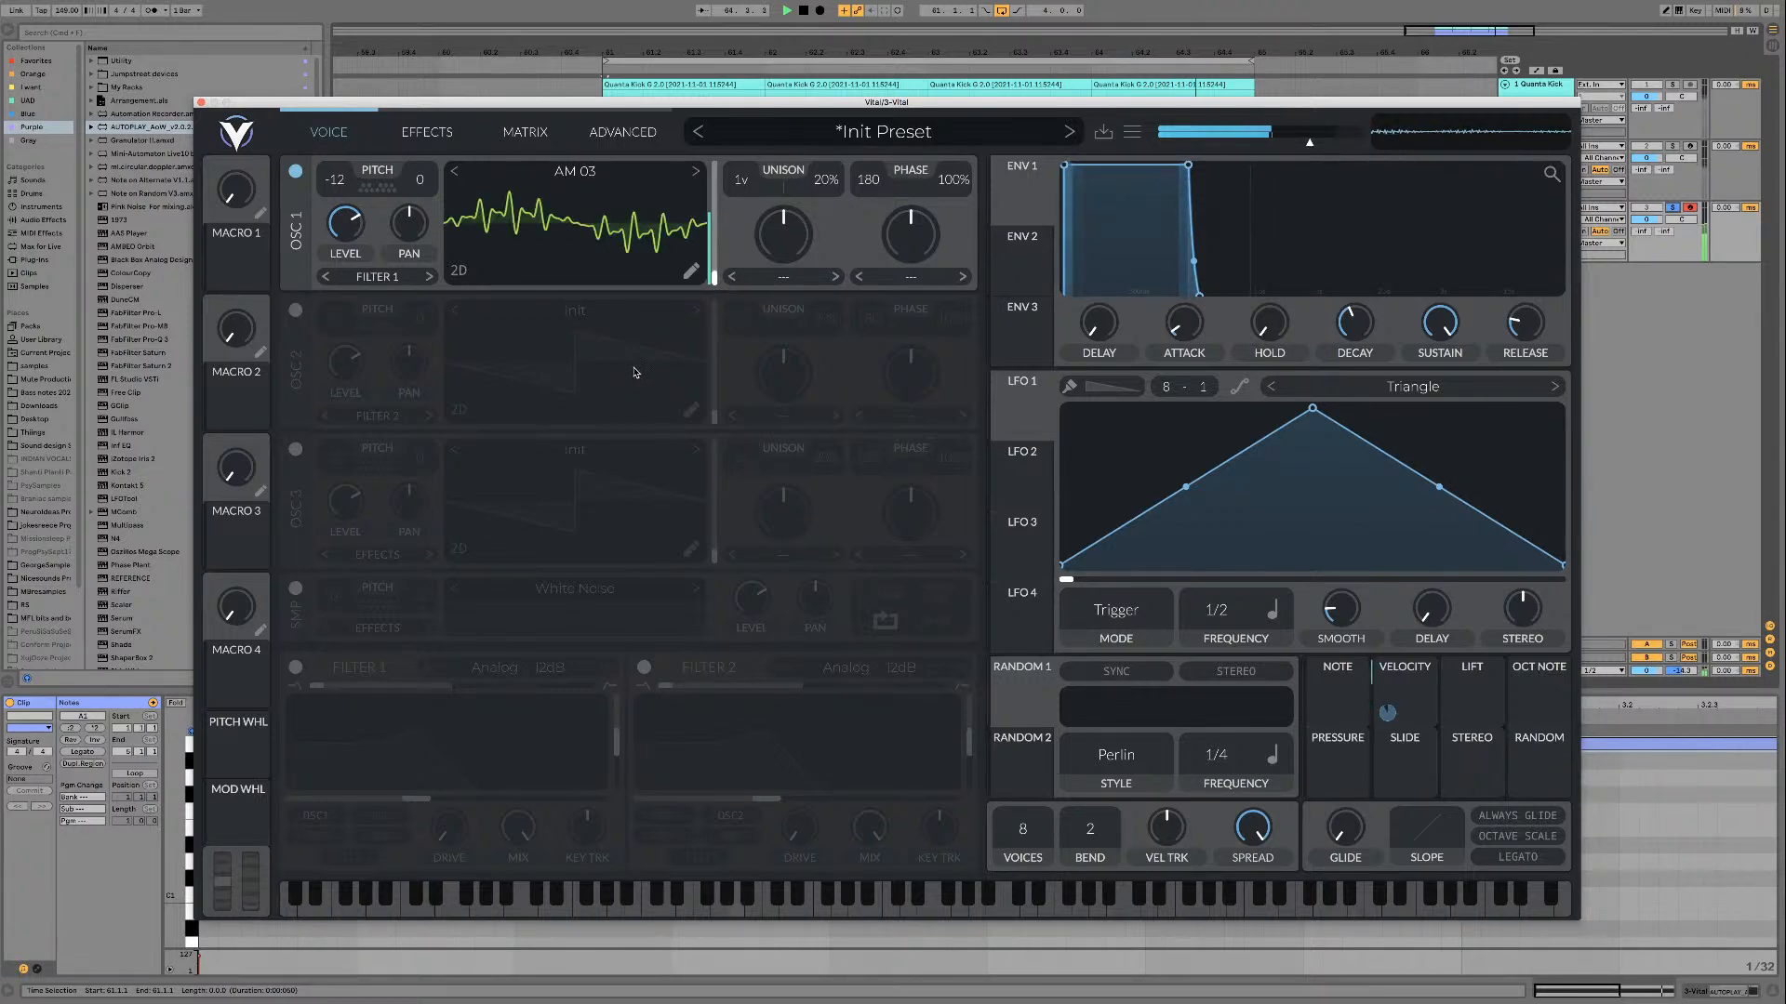
{"action": "key", "text": "space"}
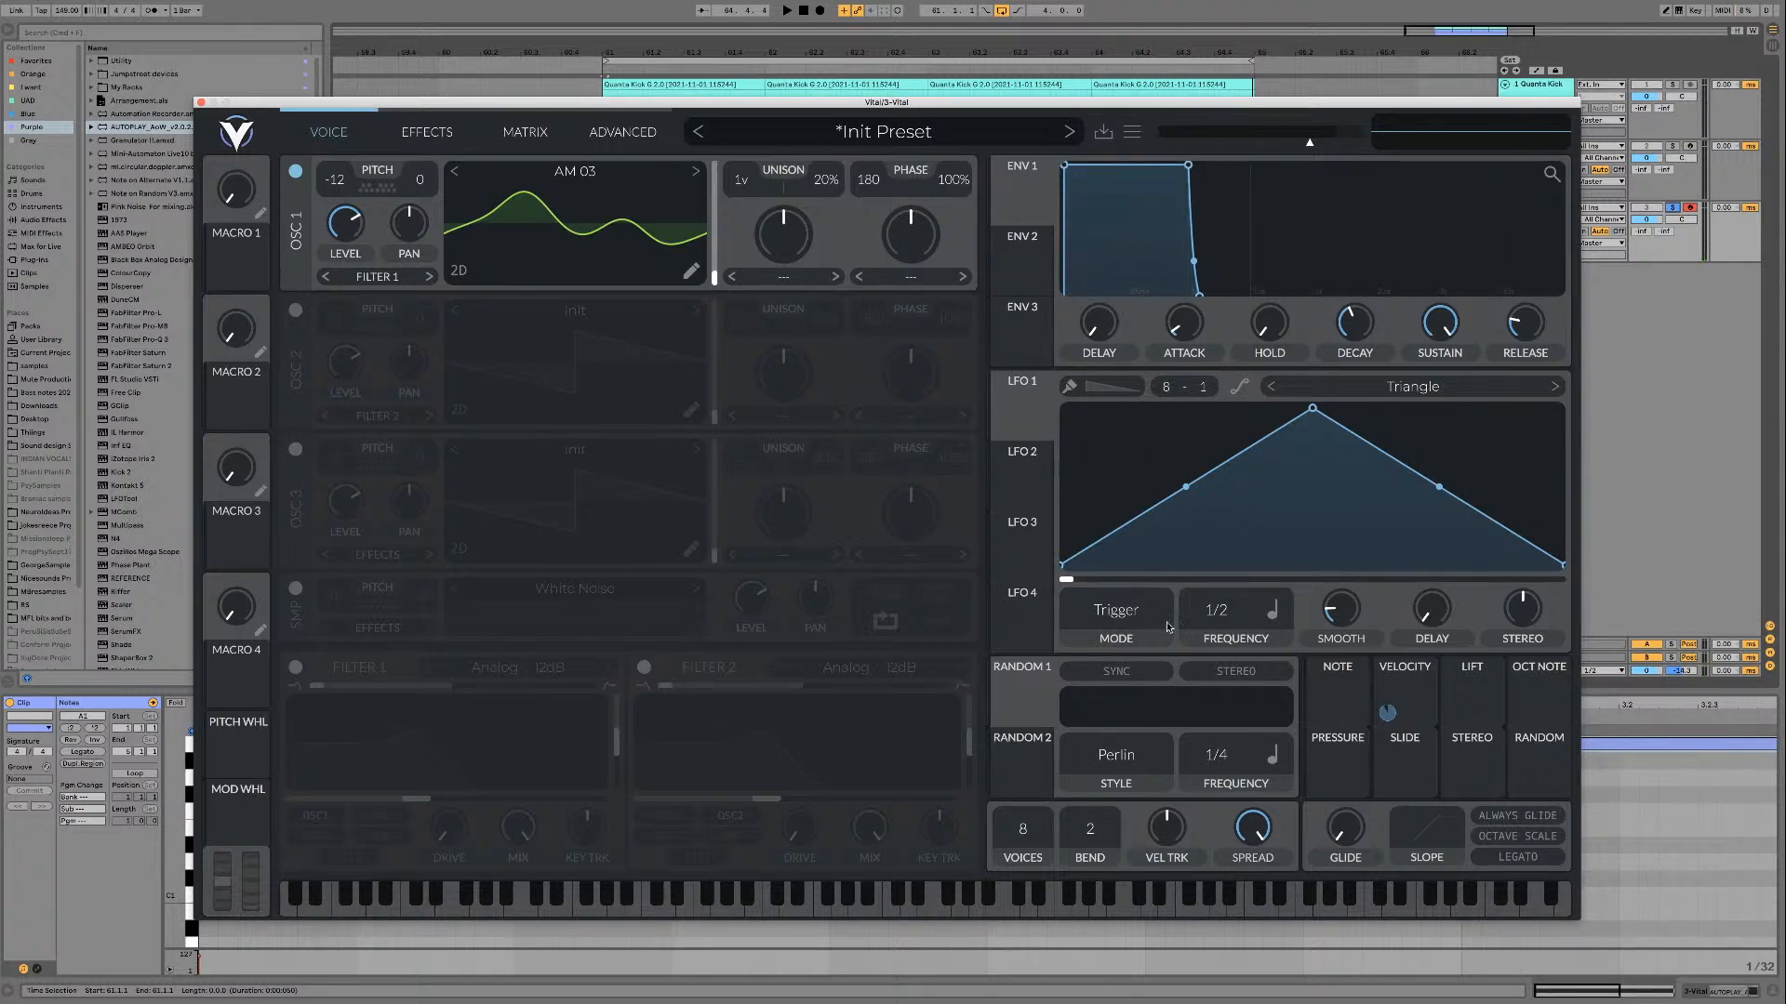
Step: Map LFO 1 to oscillator 1's pan as full-depth bipolar modulation and audition it in the loop
{"action": "left_click_drag", "start_coordinate": [1023, 413], "coordinate": [419, 210]}
{"action": "right_click", "coordinate": [423, 213]}
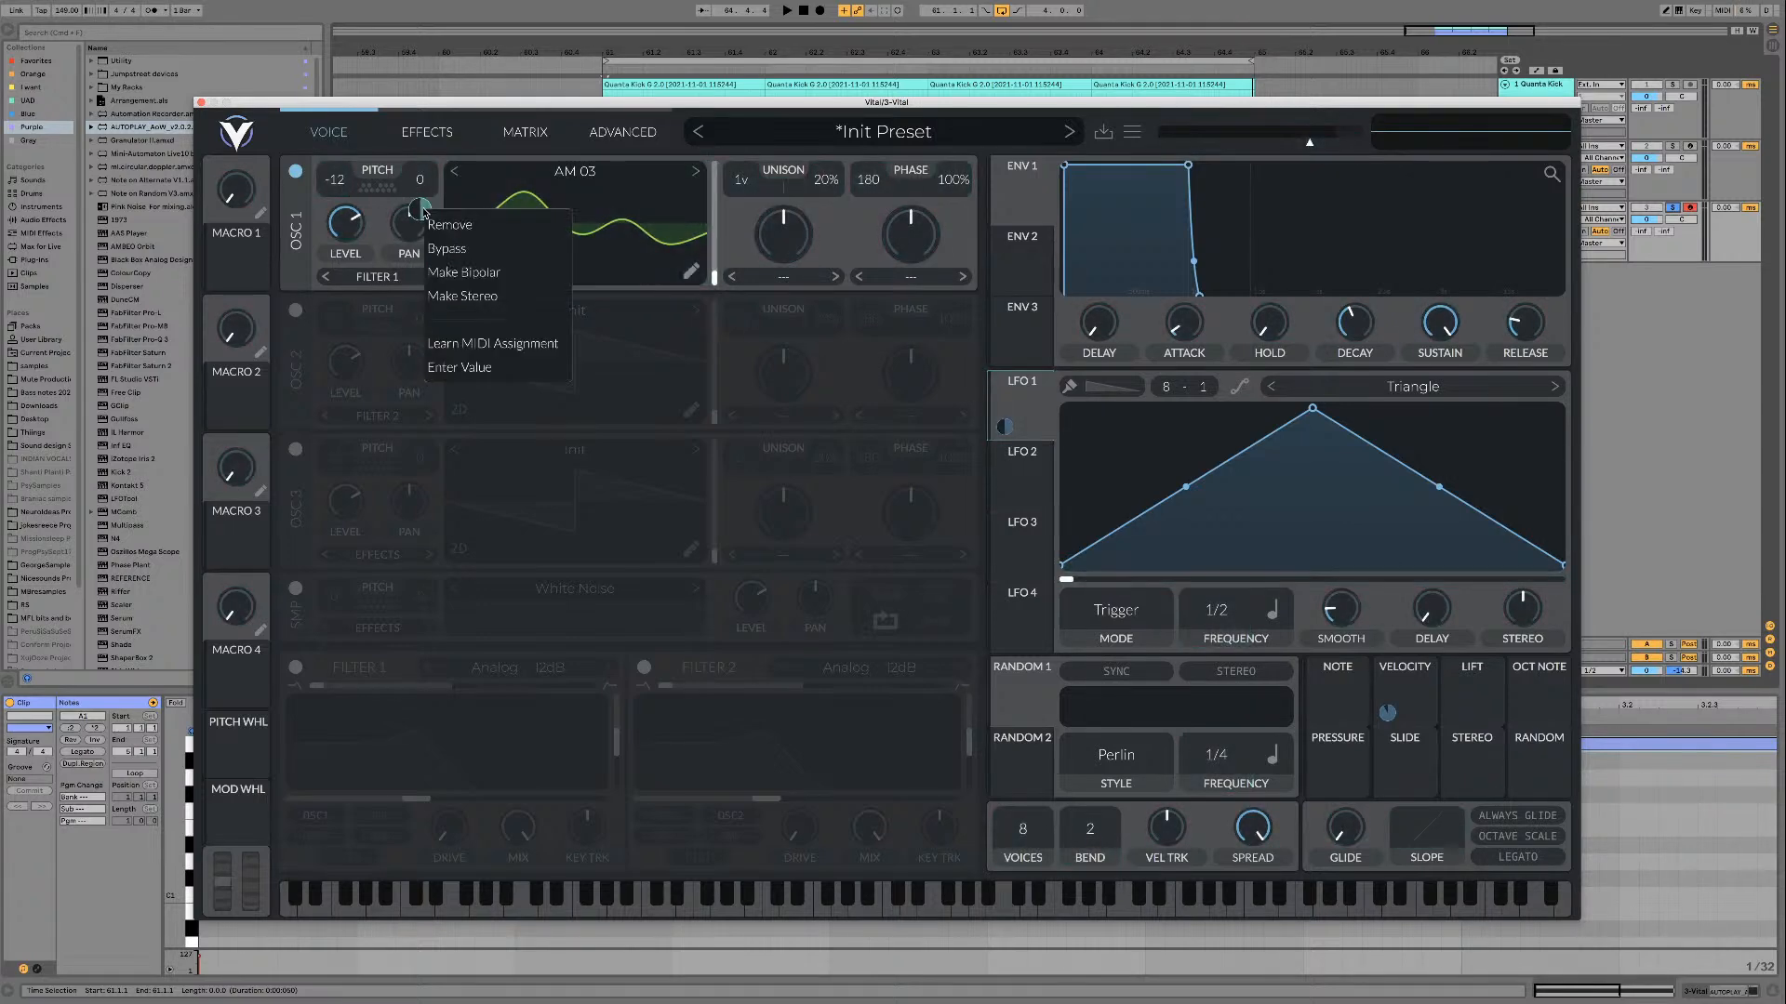
{"action": "left_click", "coordinate": [482, 273]}
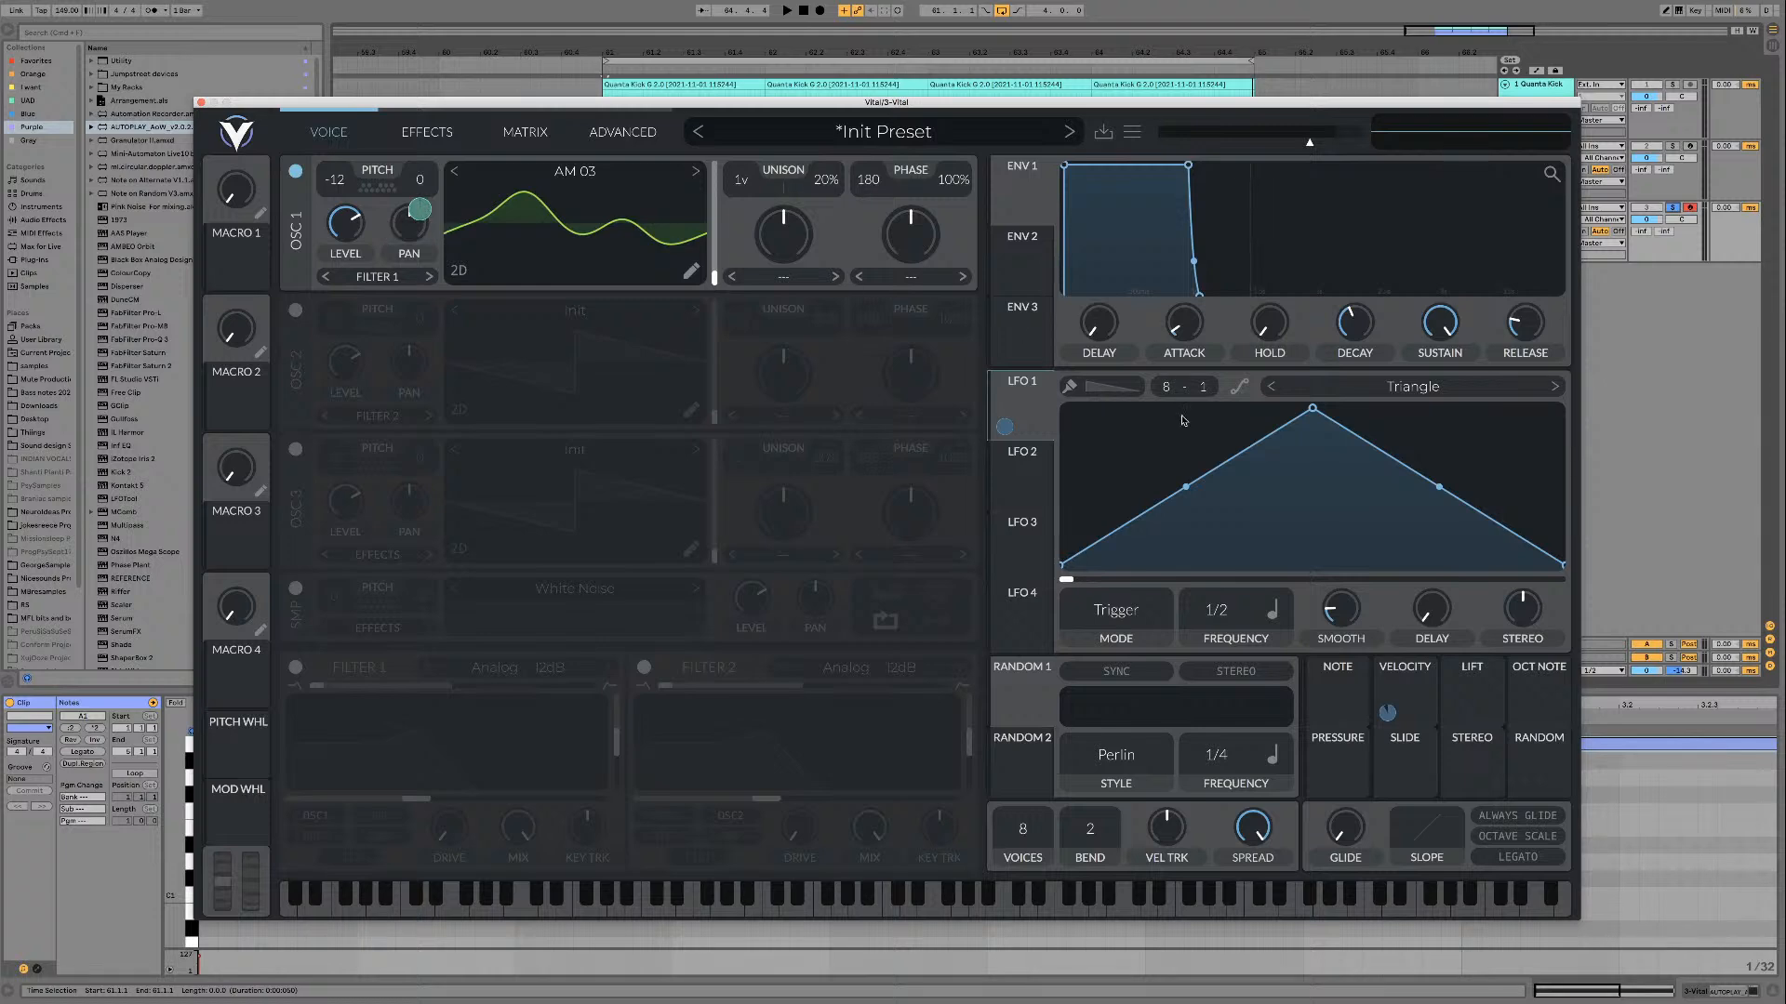
{"action": "key", "text": "space"}
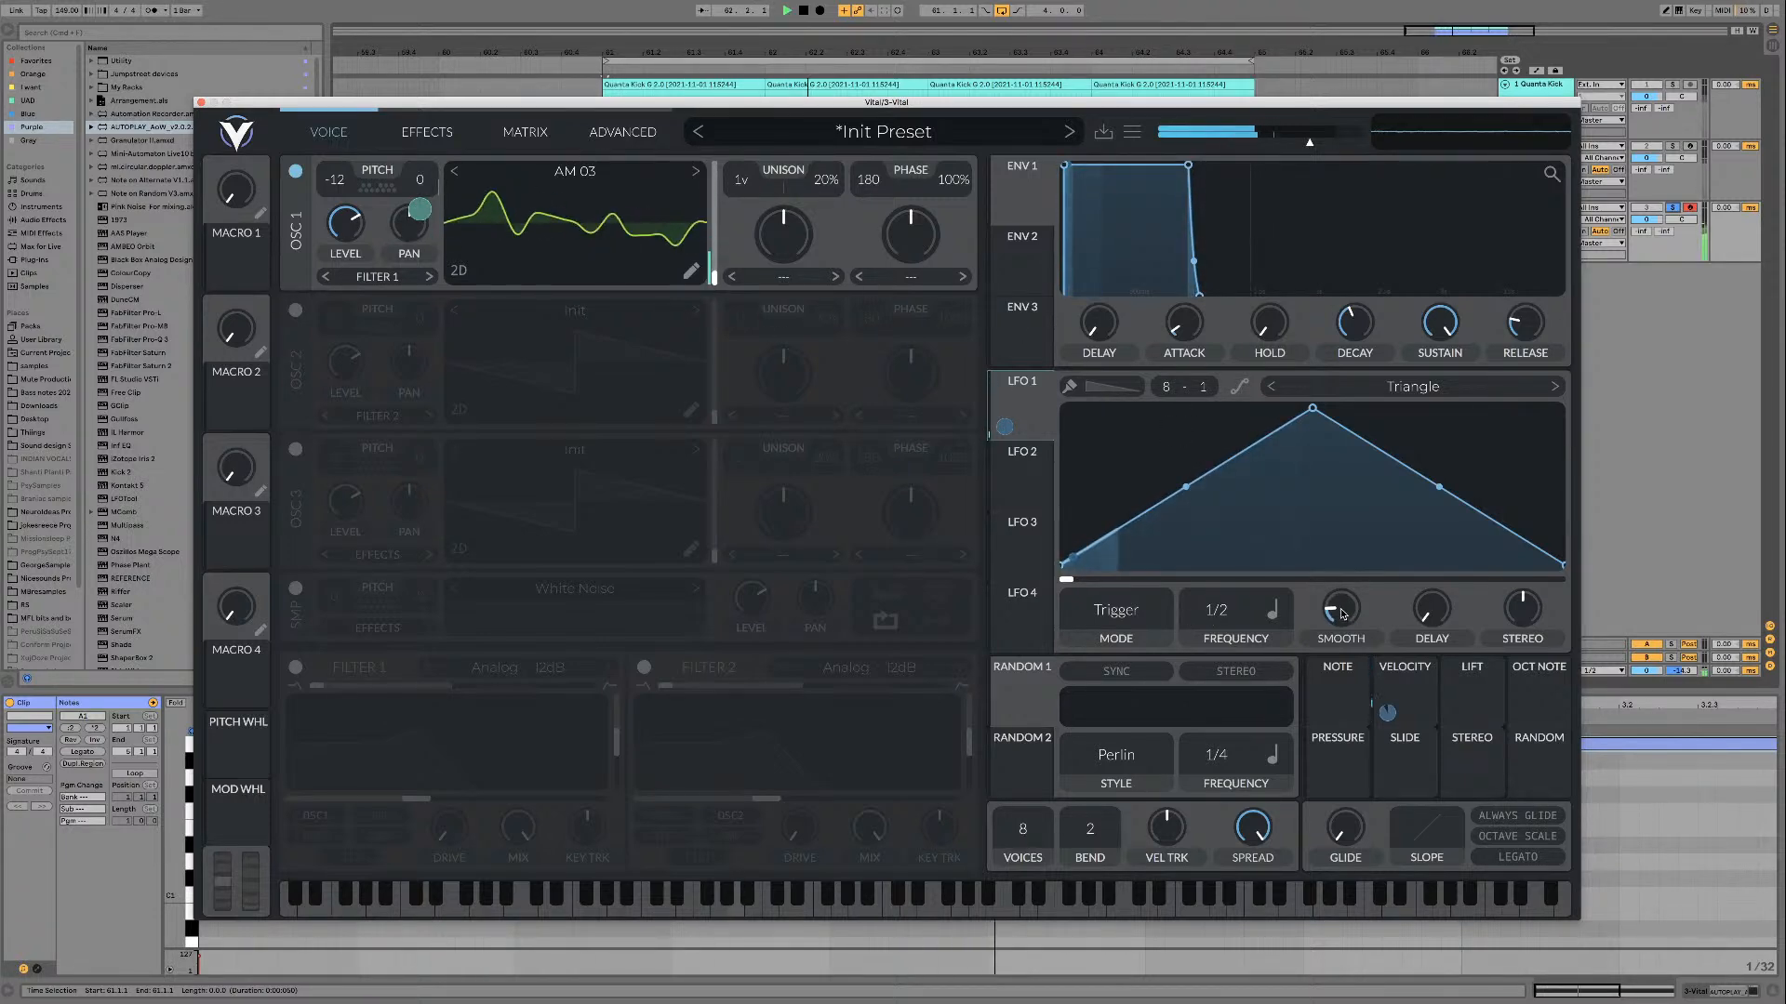
Step: Set LFO 1 to Sync mode with a Keytrack frequency transposed to -48, keeping its smoothing at minimum
{"action": "left_click", "coordinate": [1115, 613]}
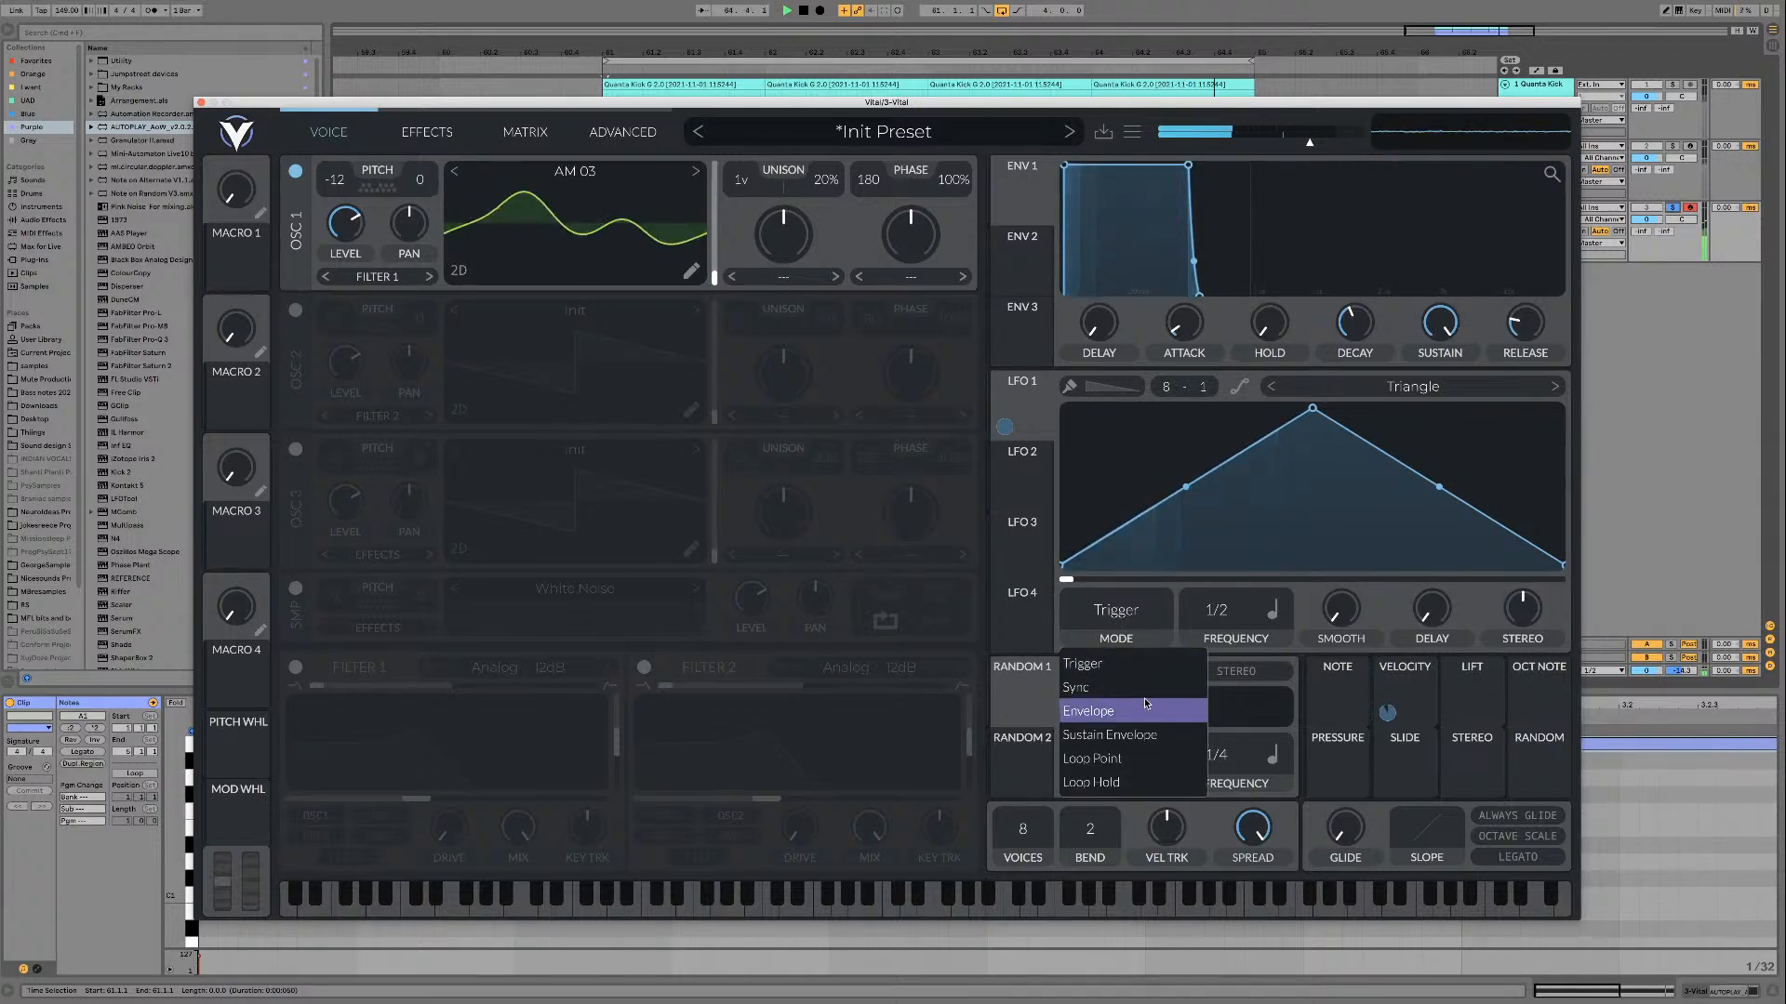
{"action": "left_click", "coordinate": [1138, 695]}
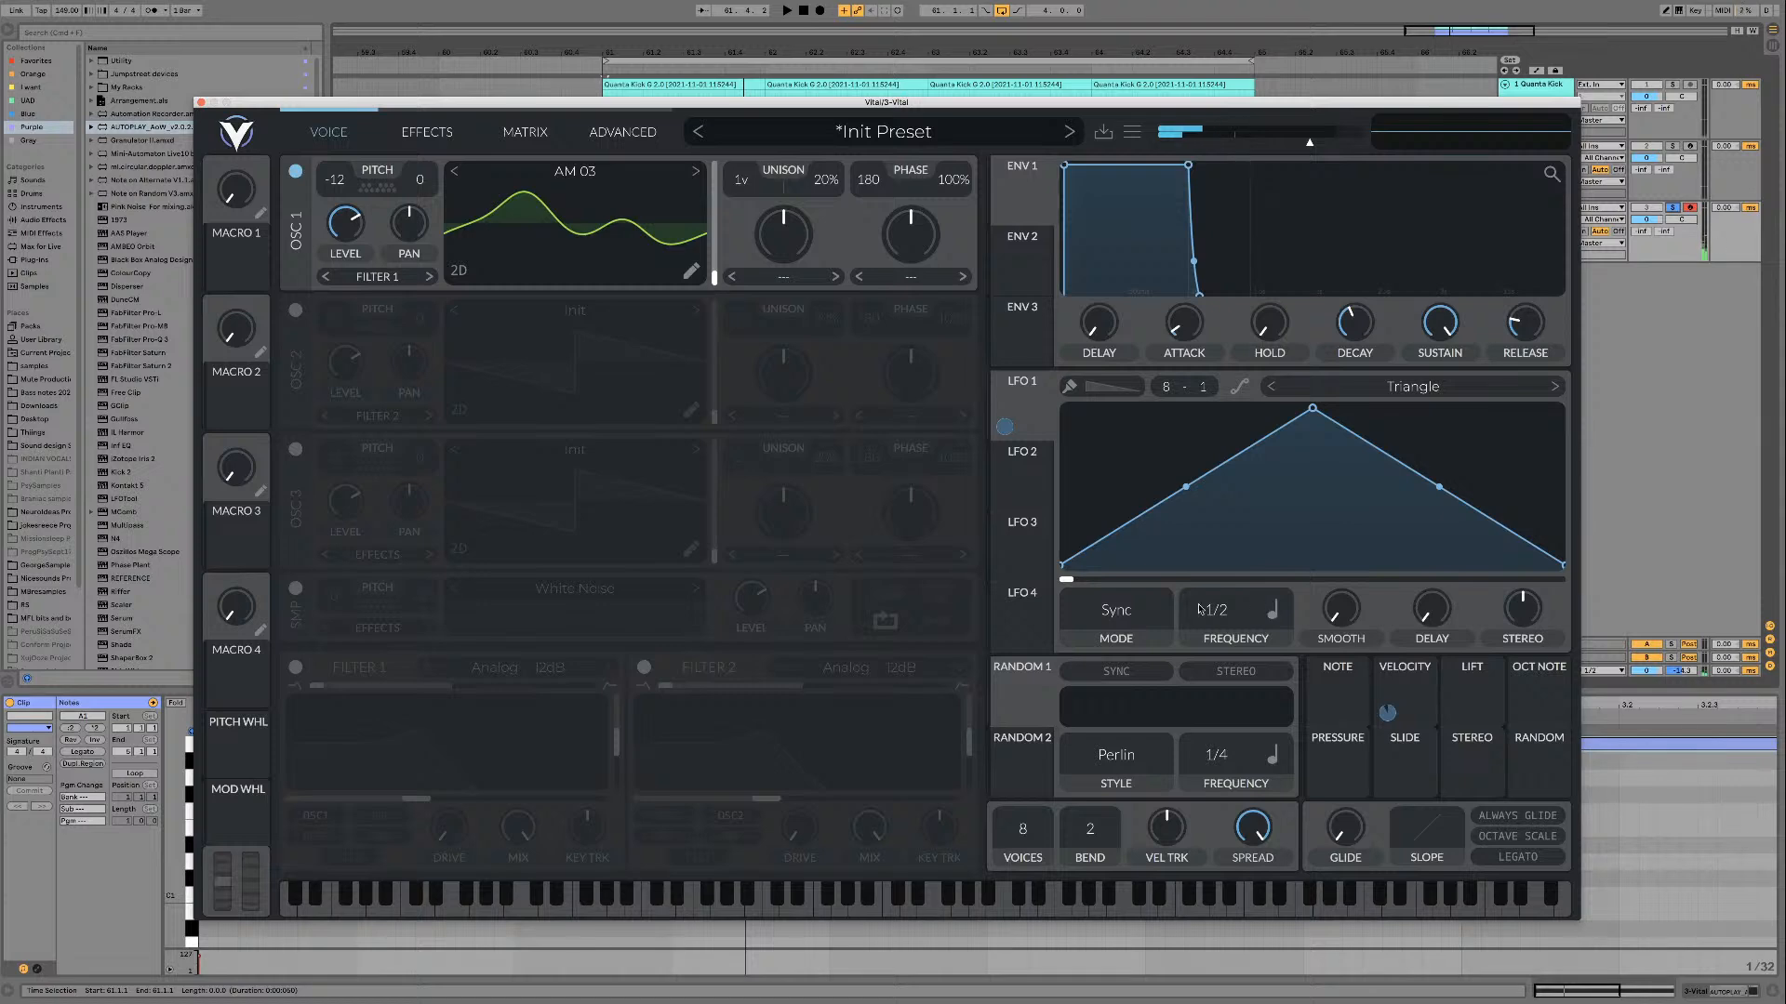
{"action": "left_click", "coordinate": [1271, 610]}
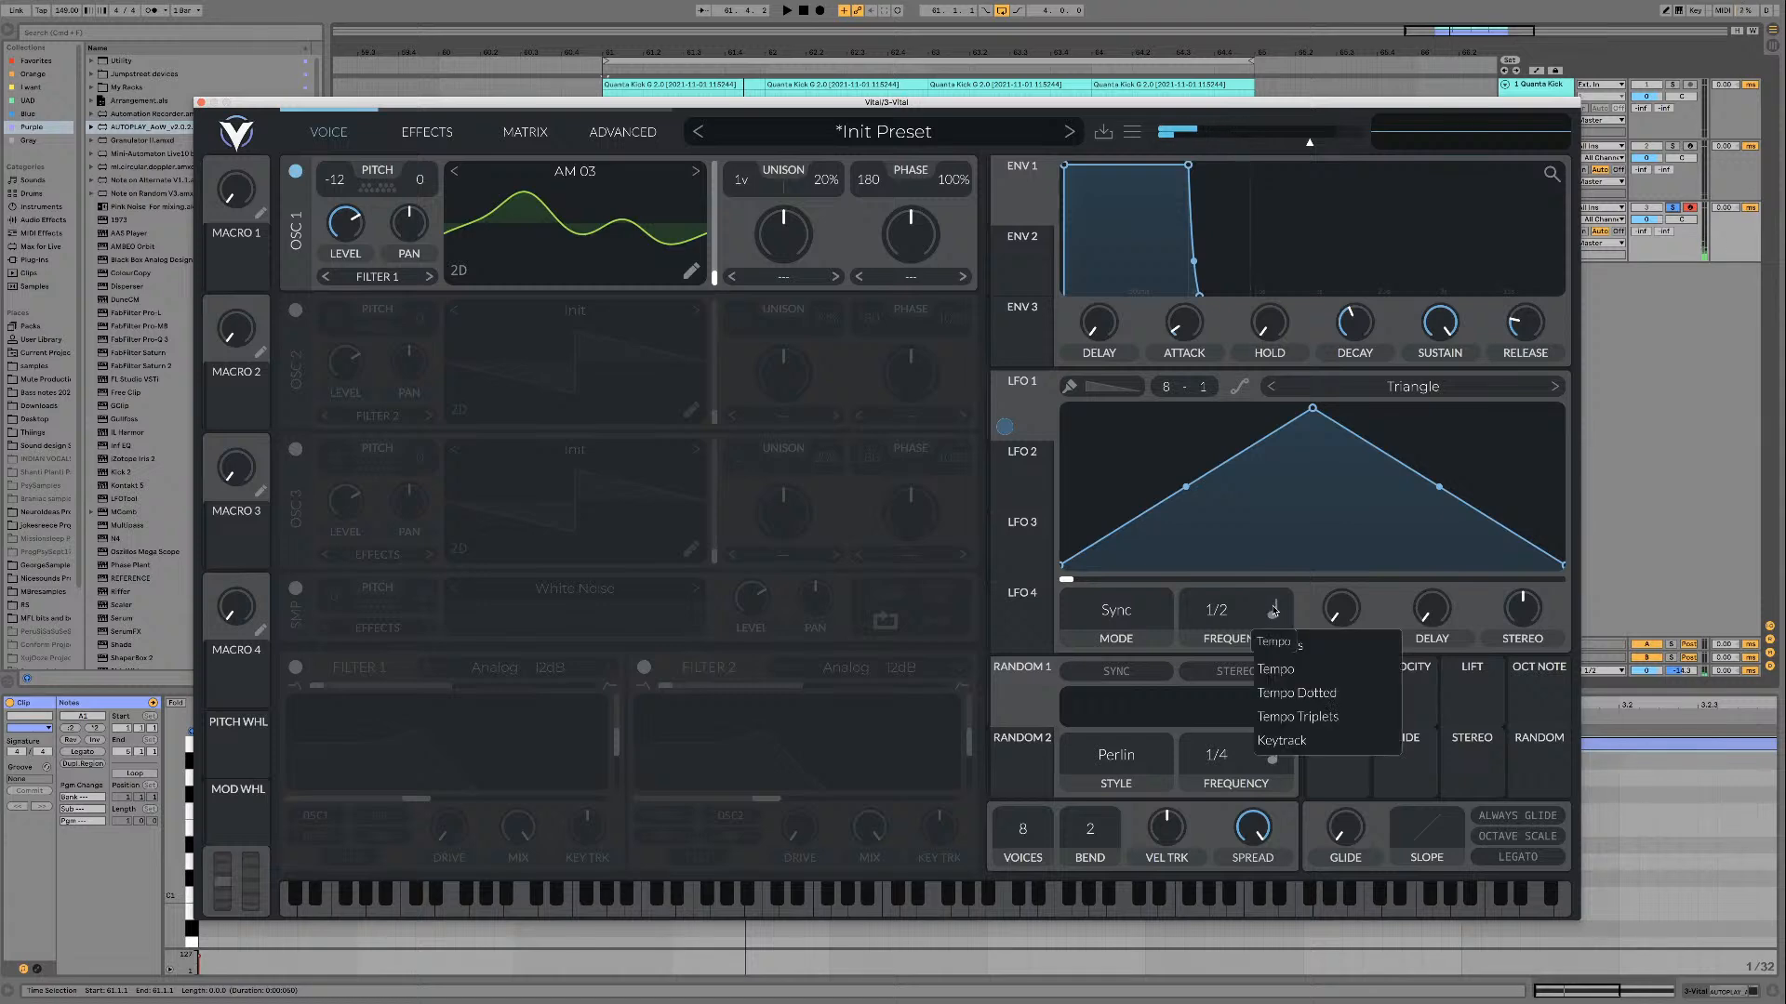
{"action": "left_click", "coordinate": [1295, 741]}
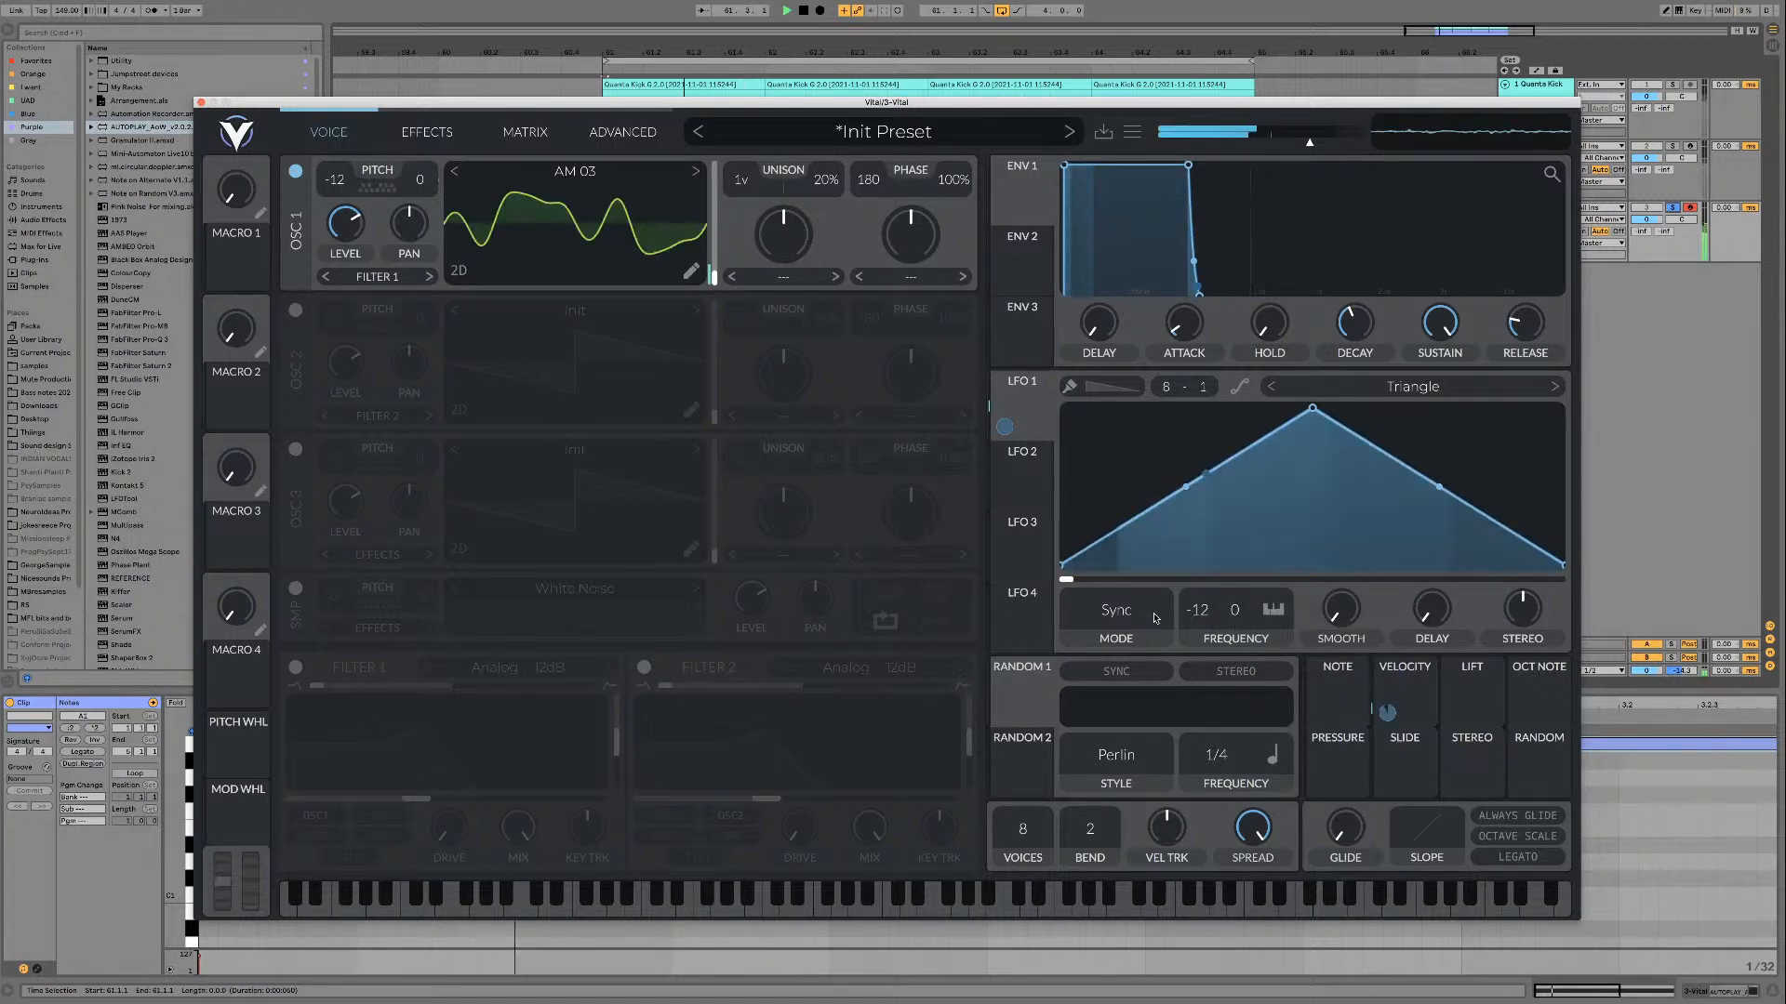
{"action": "mouse_move", "coordinate": [1209, 616]}
{"action": "left_mouse_down"}
{"action": "mouse_move", "coordinate": [1206, 778]}
{"action": "mouse_move", "coordinate": [1209, 530]}
{"action": "left_mouse_up"}
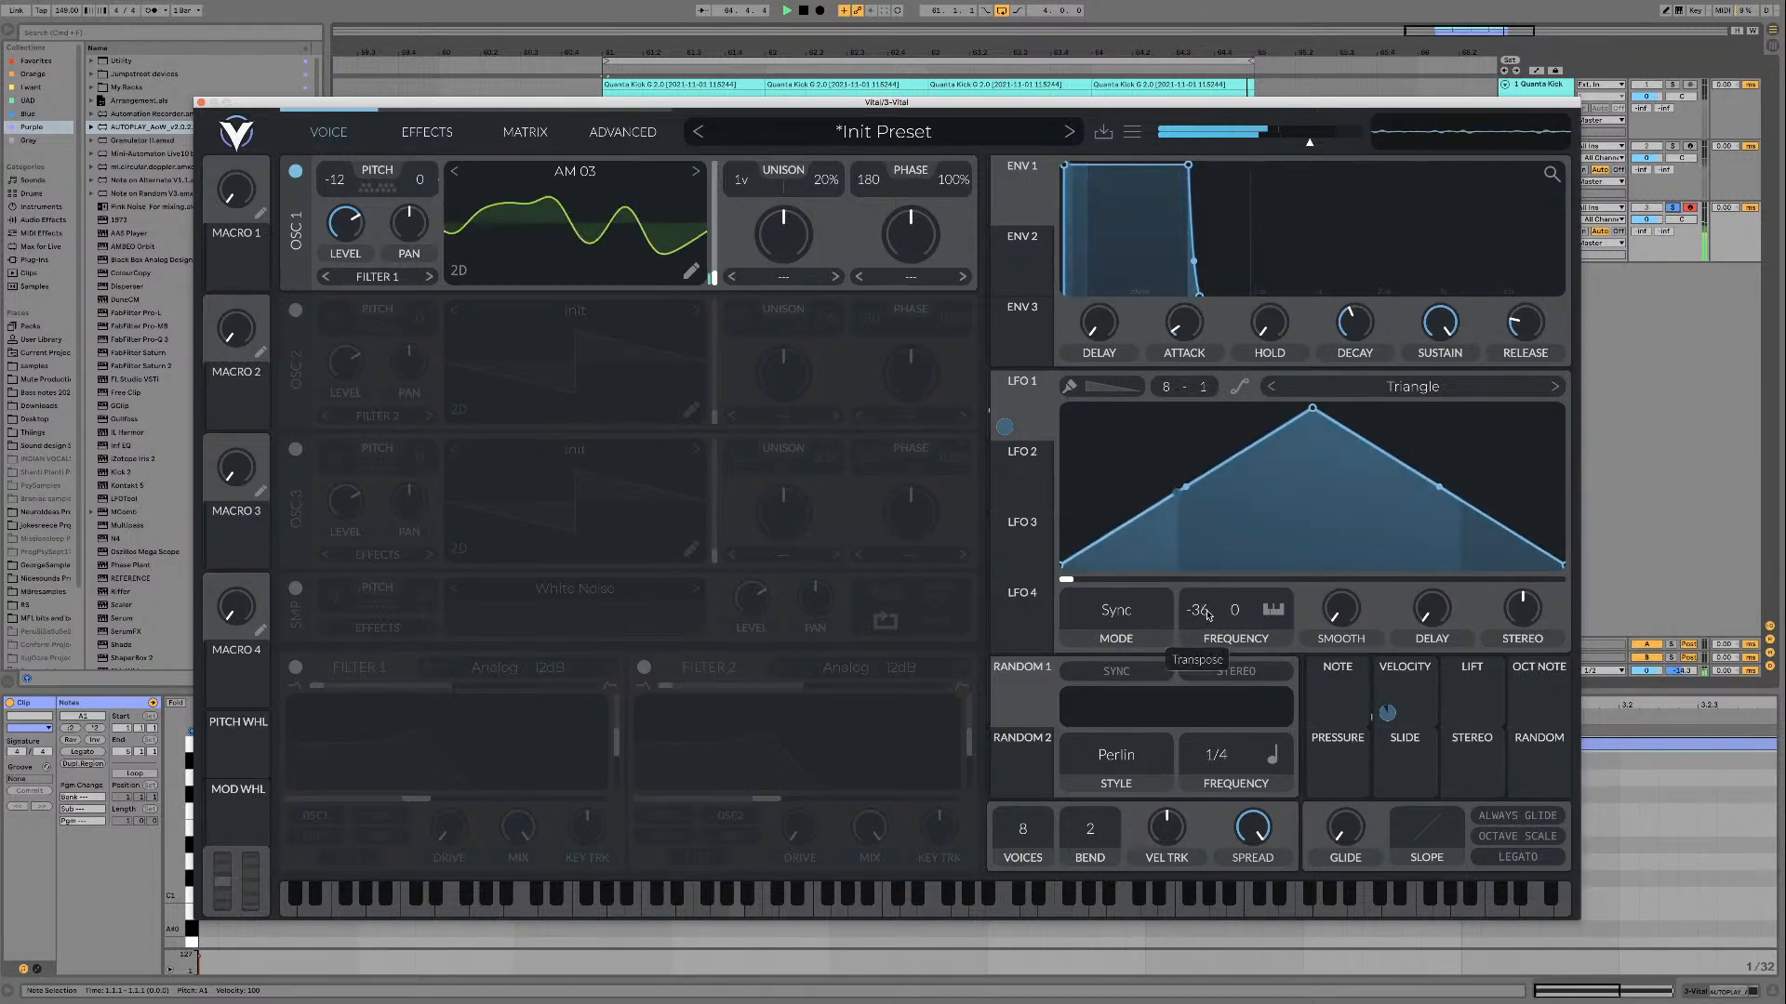
{"action": "left_click_drag", "start_coordinate": [1199, 610], "coordinate": [1204, 657]}
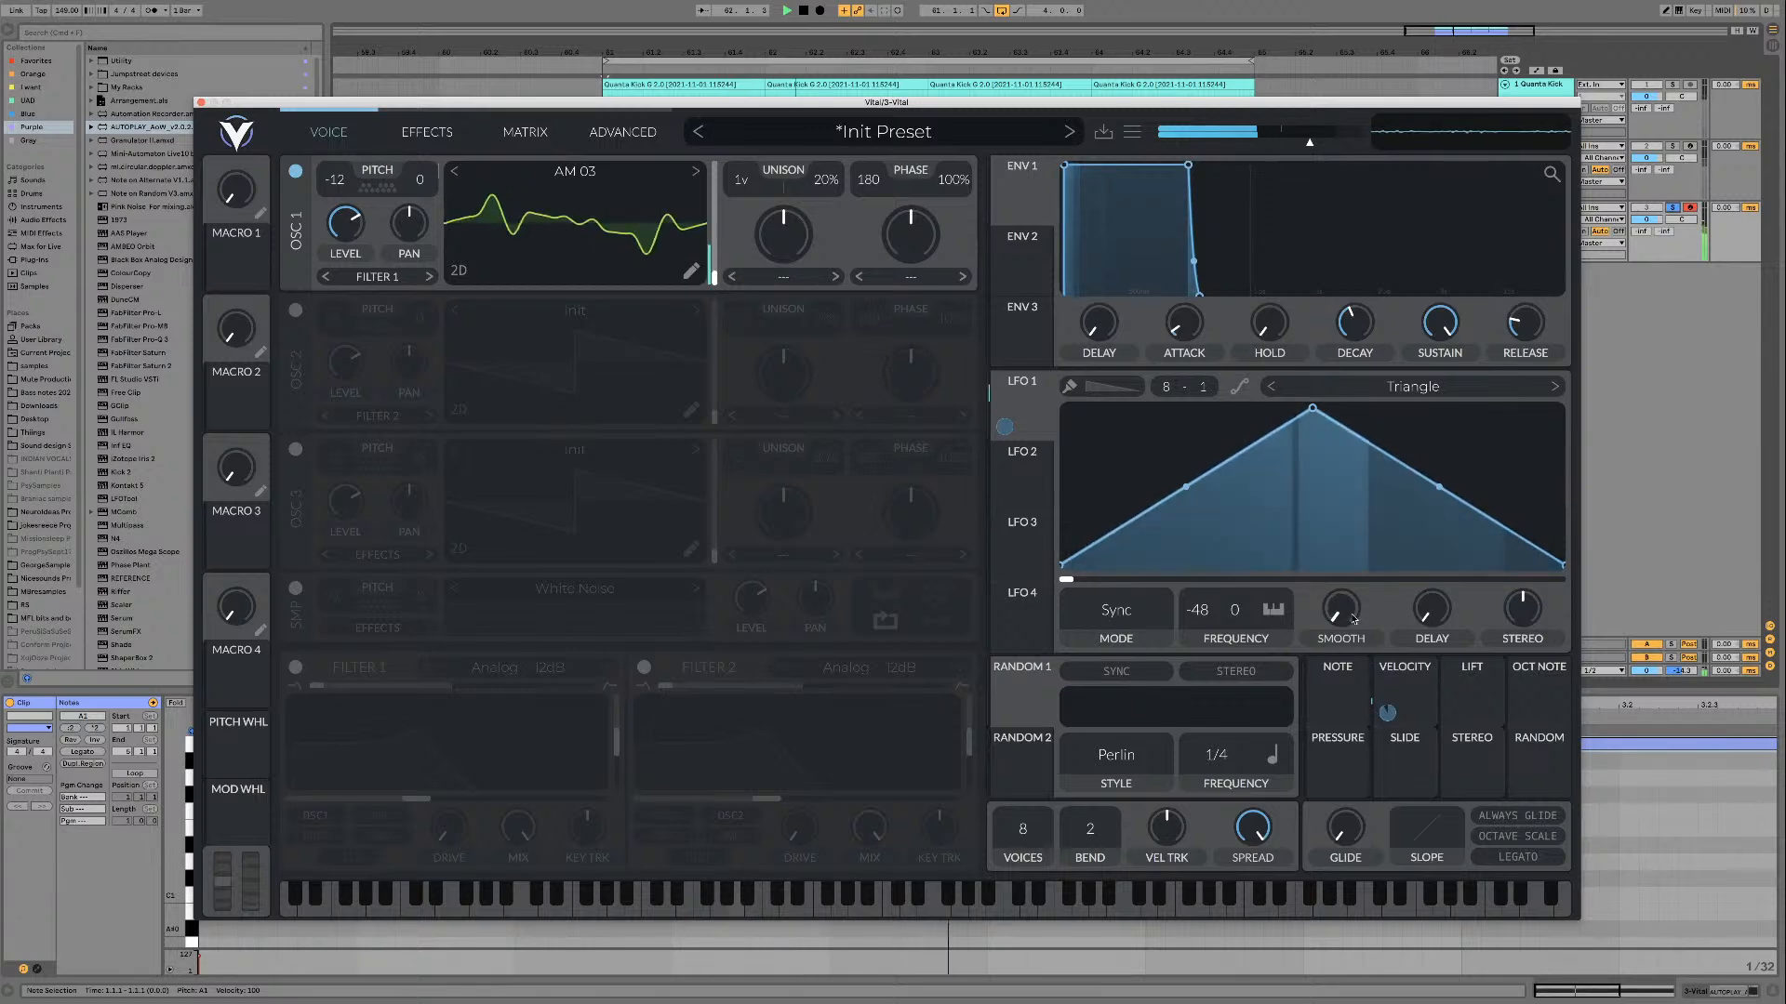
{"action": "left_click_drag", "start_coordinate": [1340, 612], "coordinate": [1344, 653]}
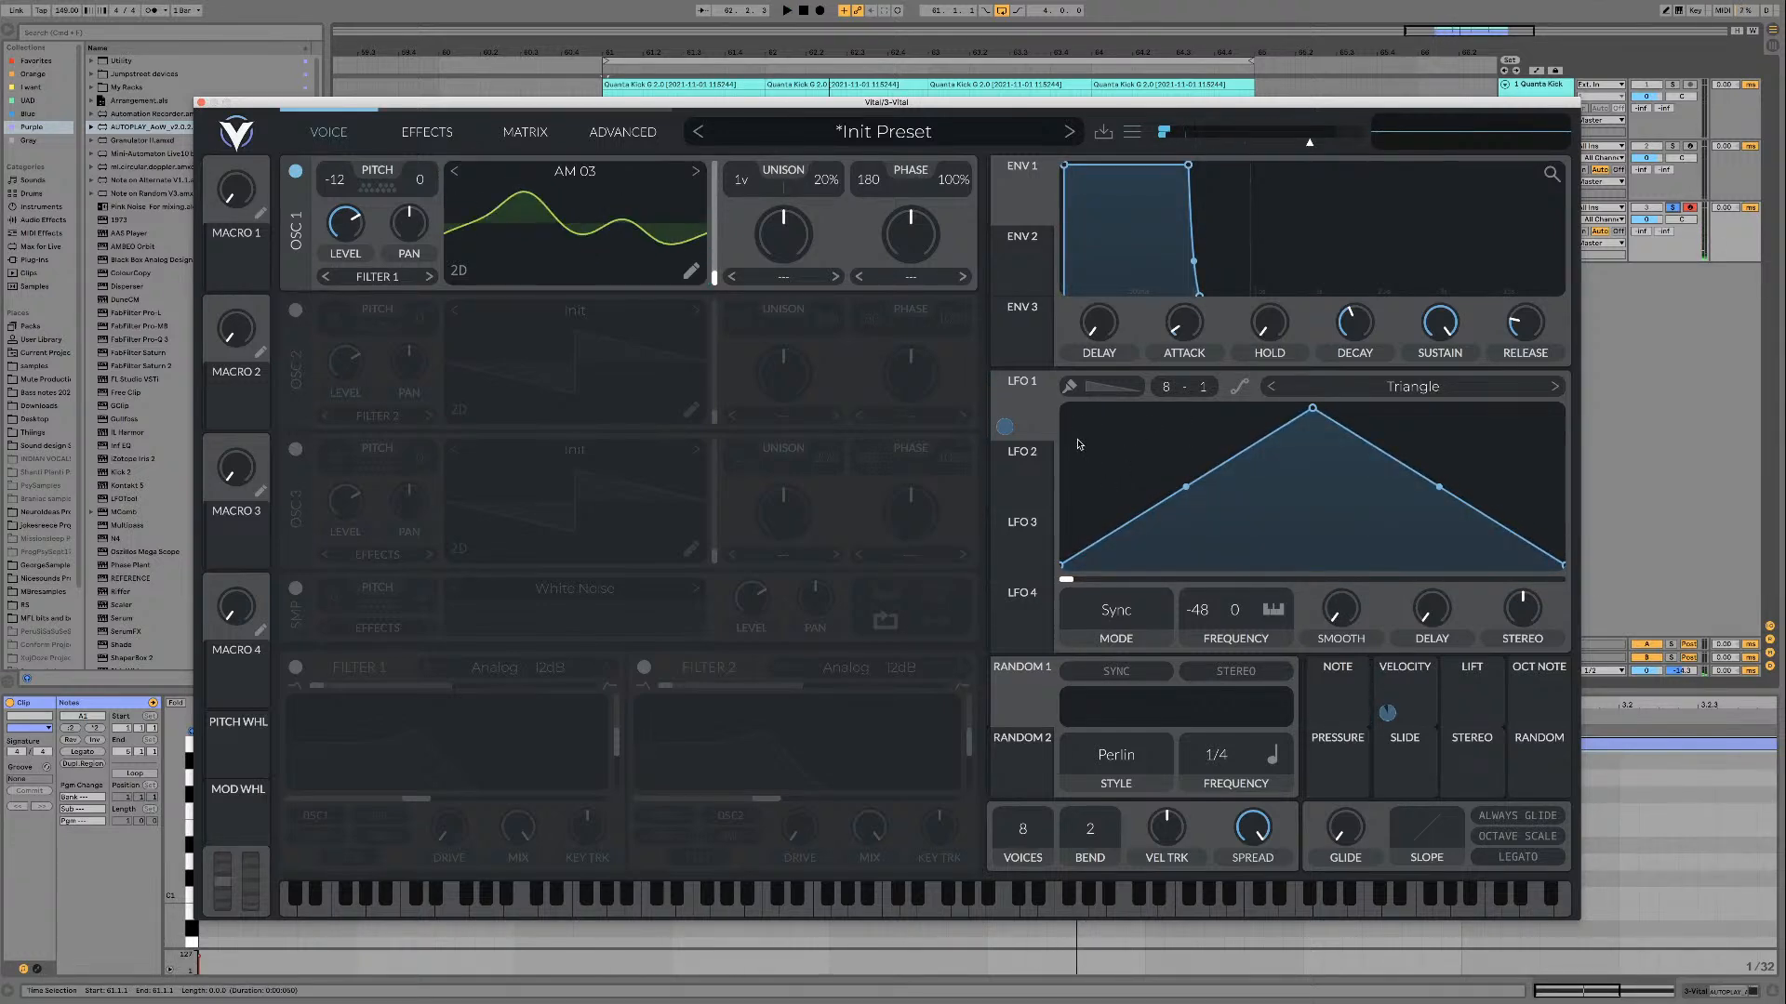
Step: Try a falling ramp for LFO 1 by moving the triangle's peak to the start, and audition it
{"action": "left_click_drag", "start_coordinate": [1313, 409], "coordinate": [927, 308]}
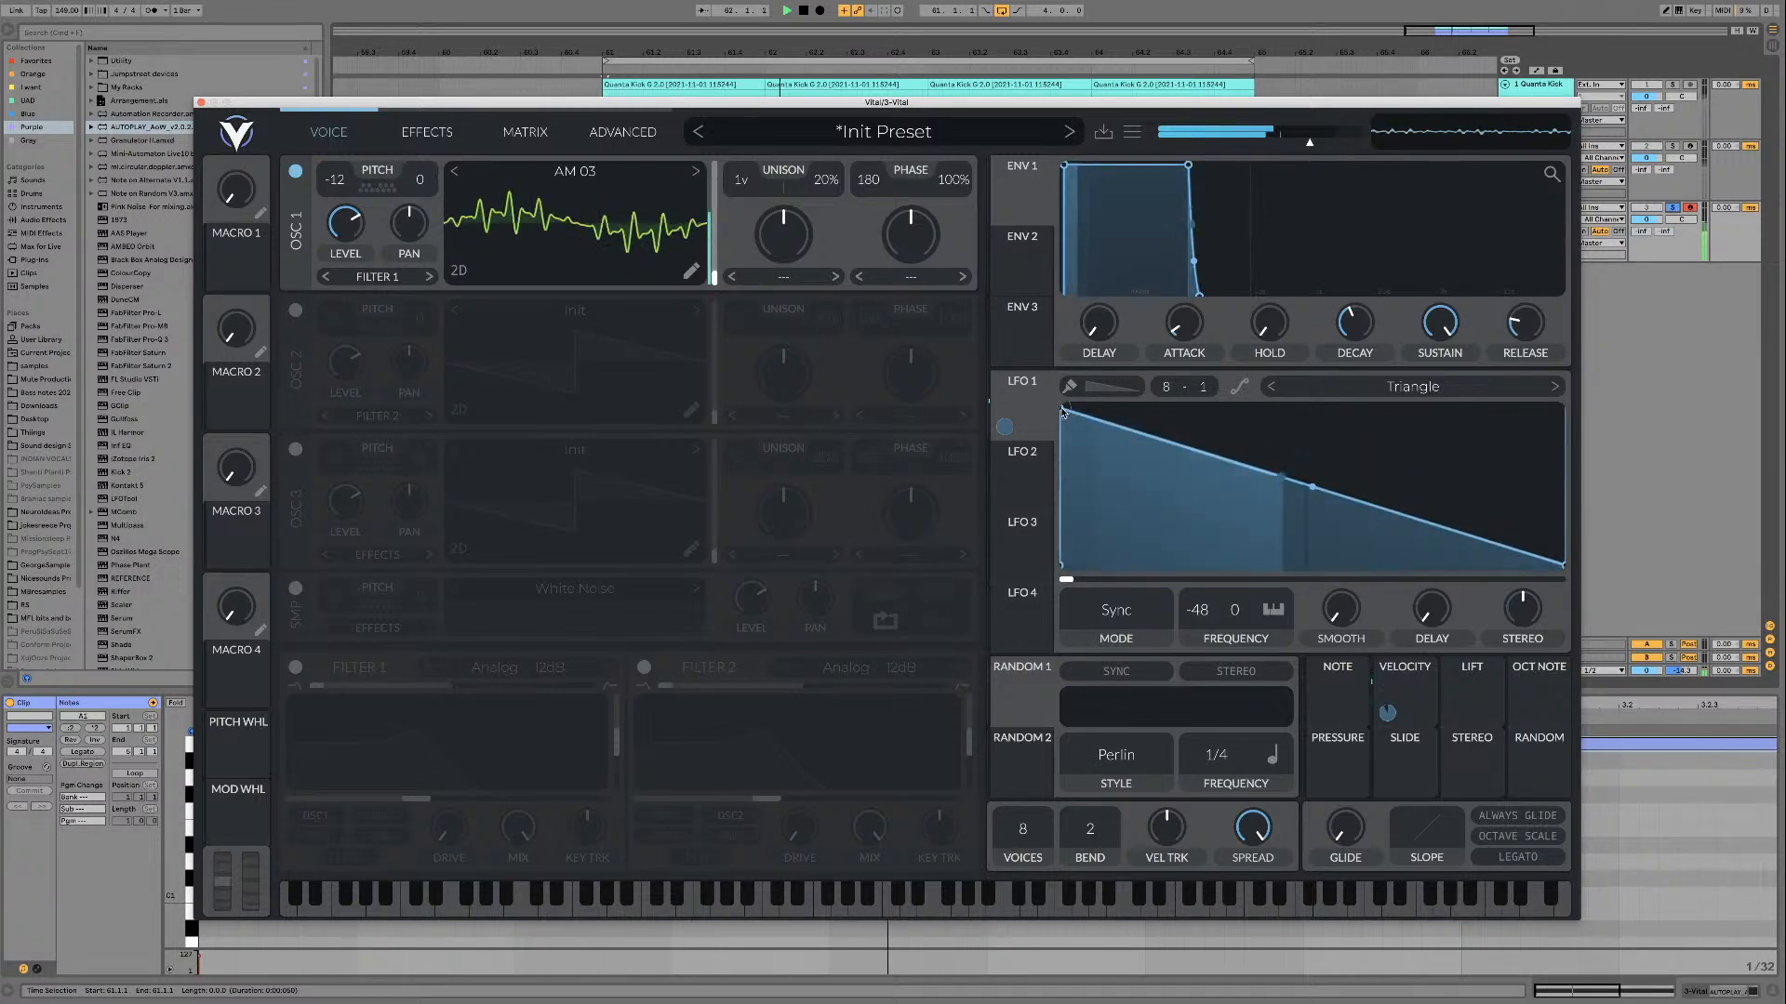
{"action": "key", "text": "space"}
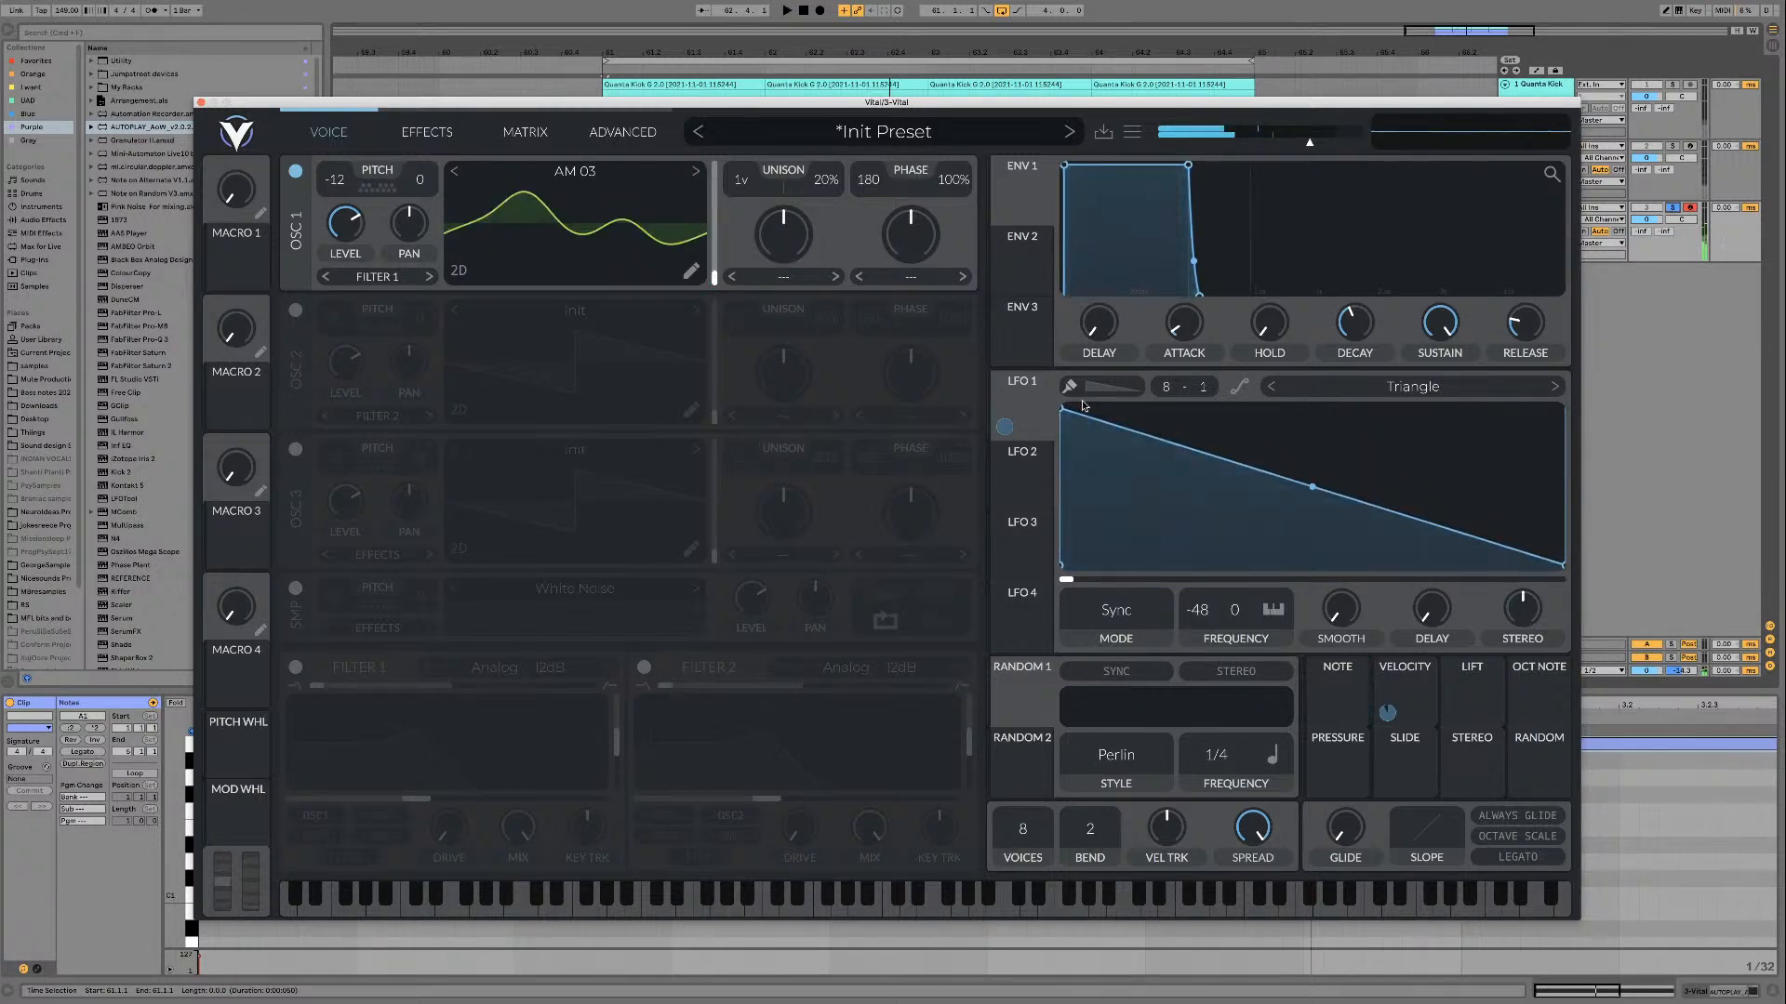
{"action": "right_click", "coordinate": [1164, 508]}
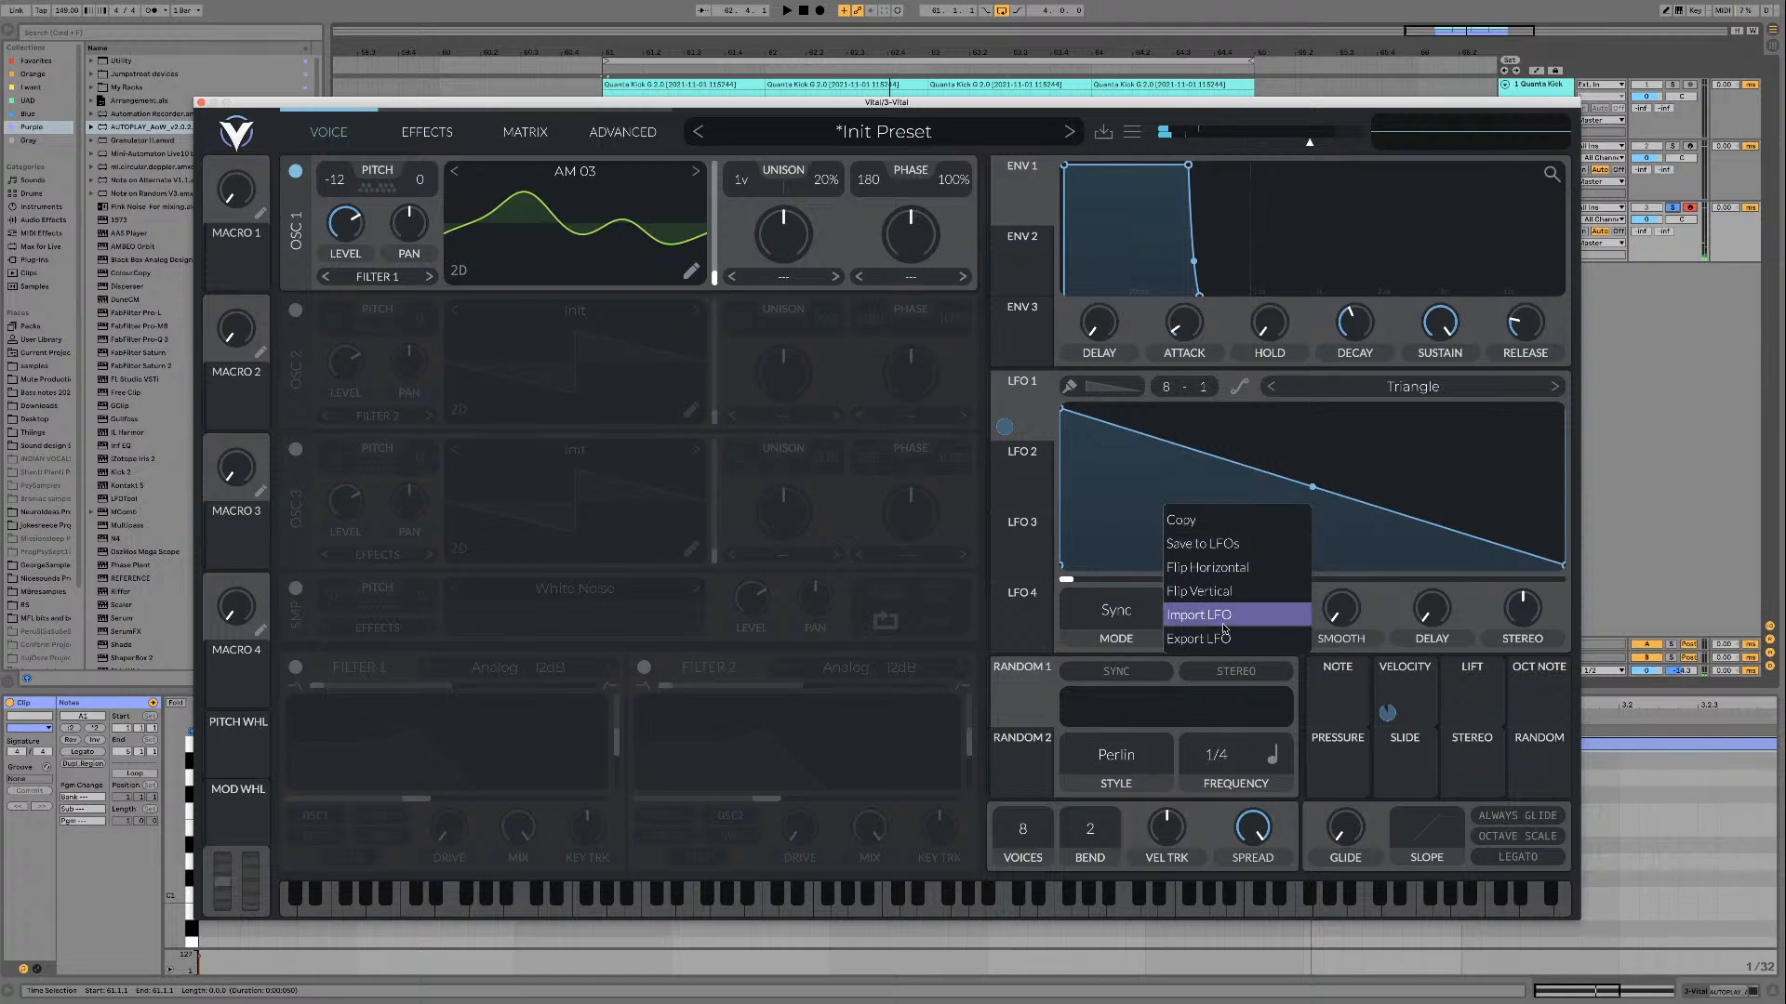
{"action": "left_click", "coordinate": [1223, 430]}
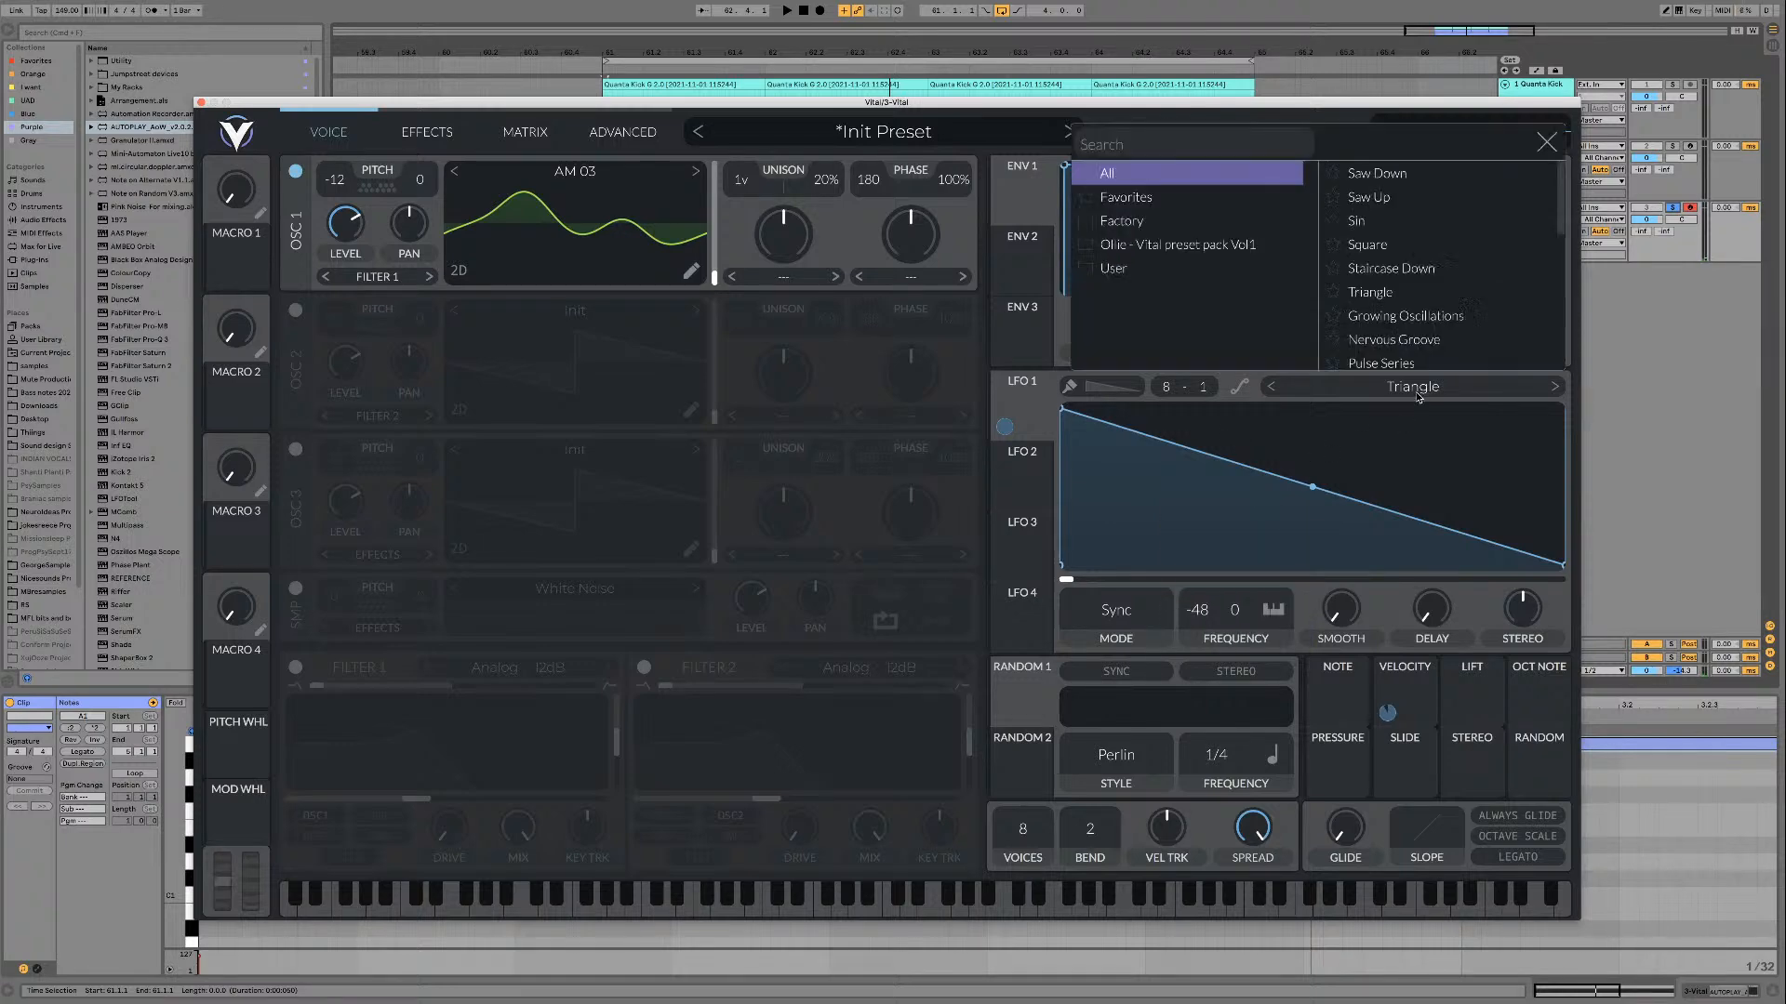
Step: Load the Sin shape into LFO 1 and play the loop with it
{"action": "left_click", "coordinate": [1416, 389]}
{"action": "left_click", "coordinate": [1395, 223]}
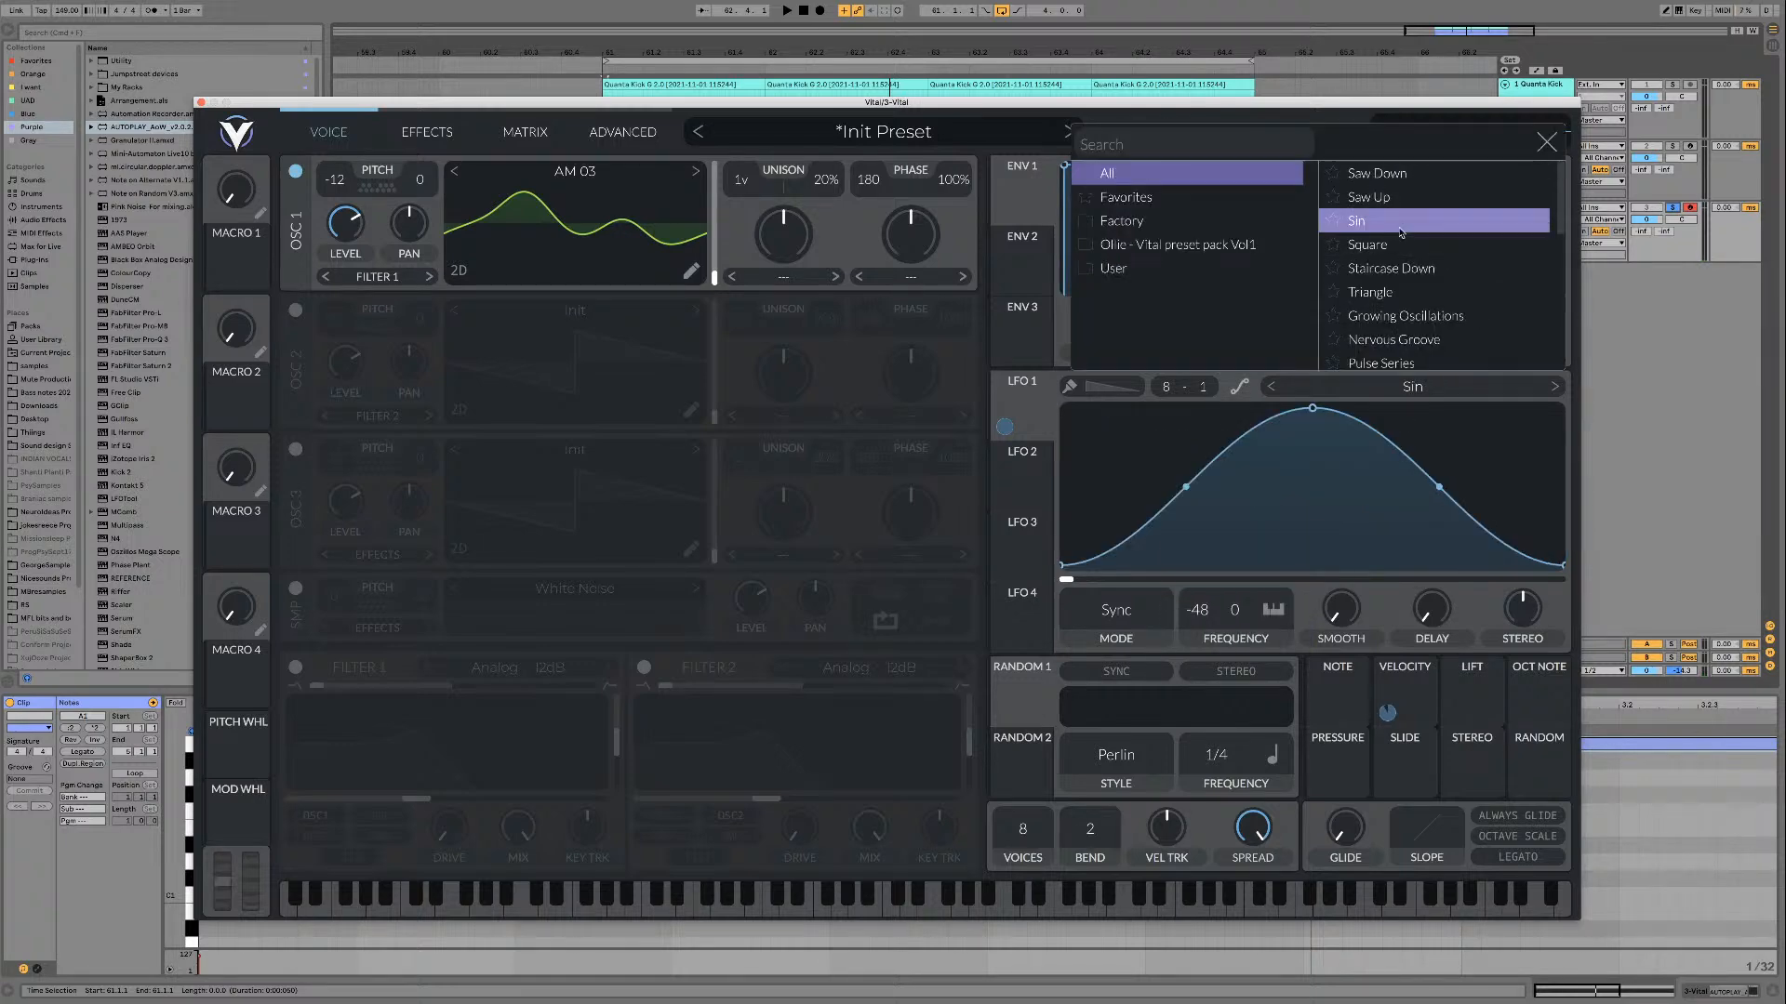
{"action": "left_click", "coordinate": [1547, 141]}
{"action": "key", "text": "space"}
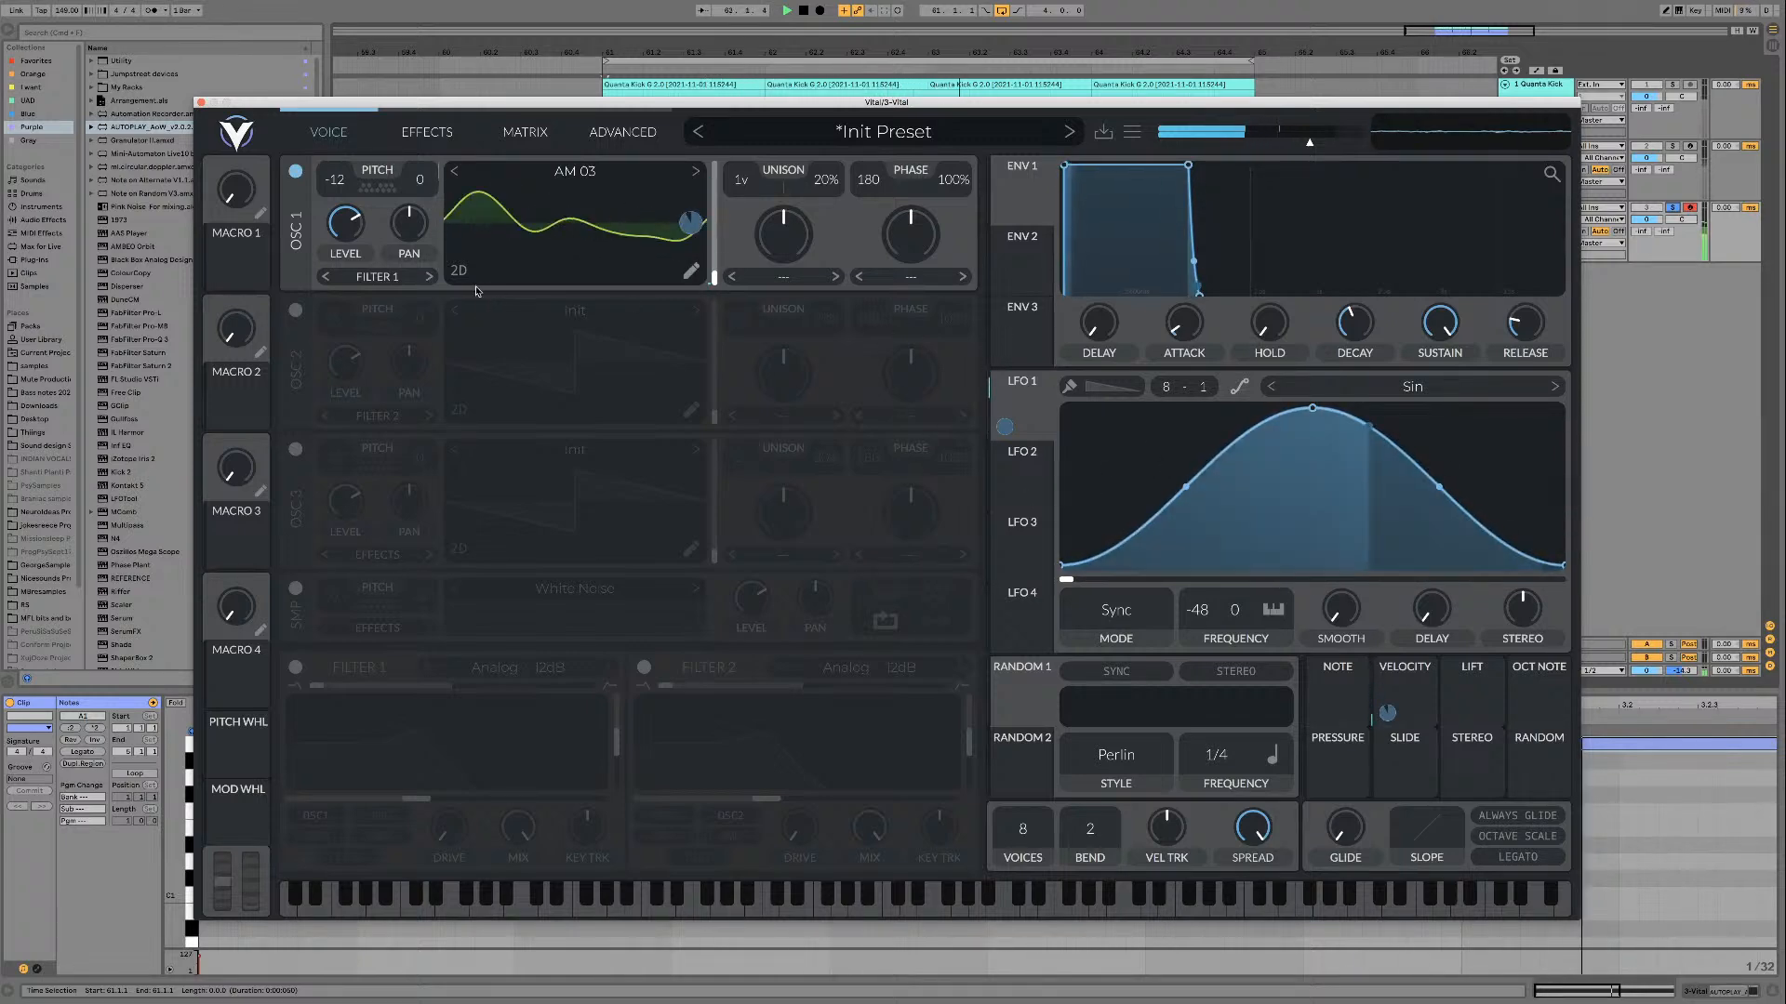
Step: Set LFO 1's mode to Trigger, then audition different phase offsets and return the phase to the start
{"action": "left_click", "coordinate": [1127, 618]}
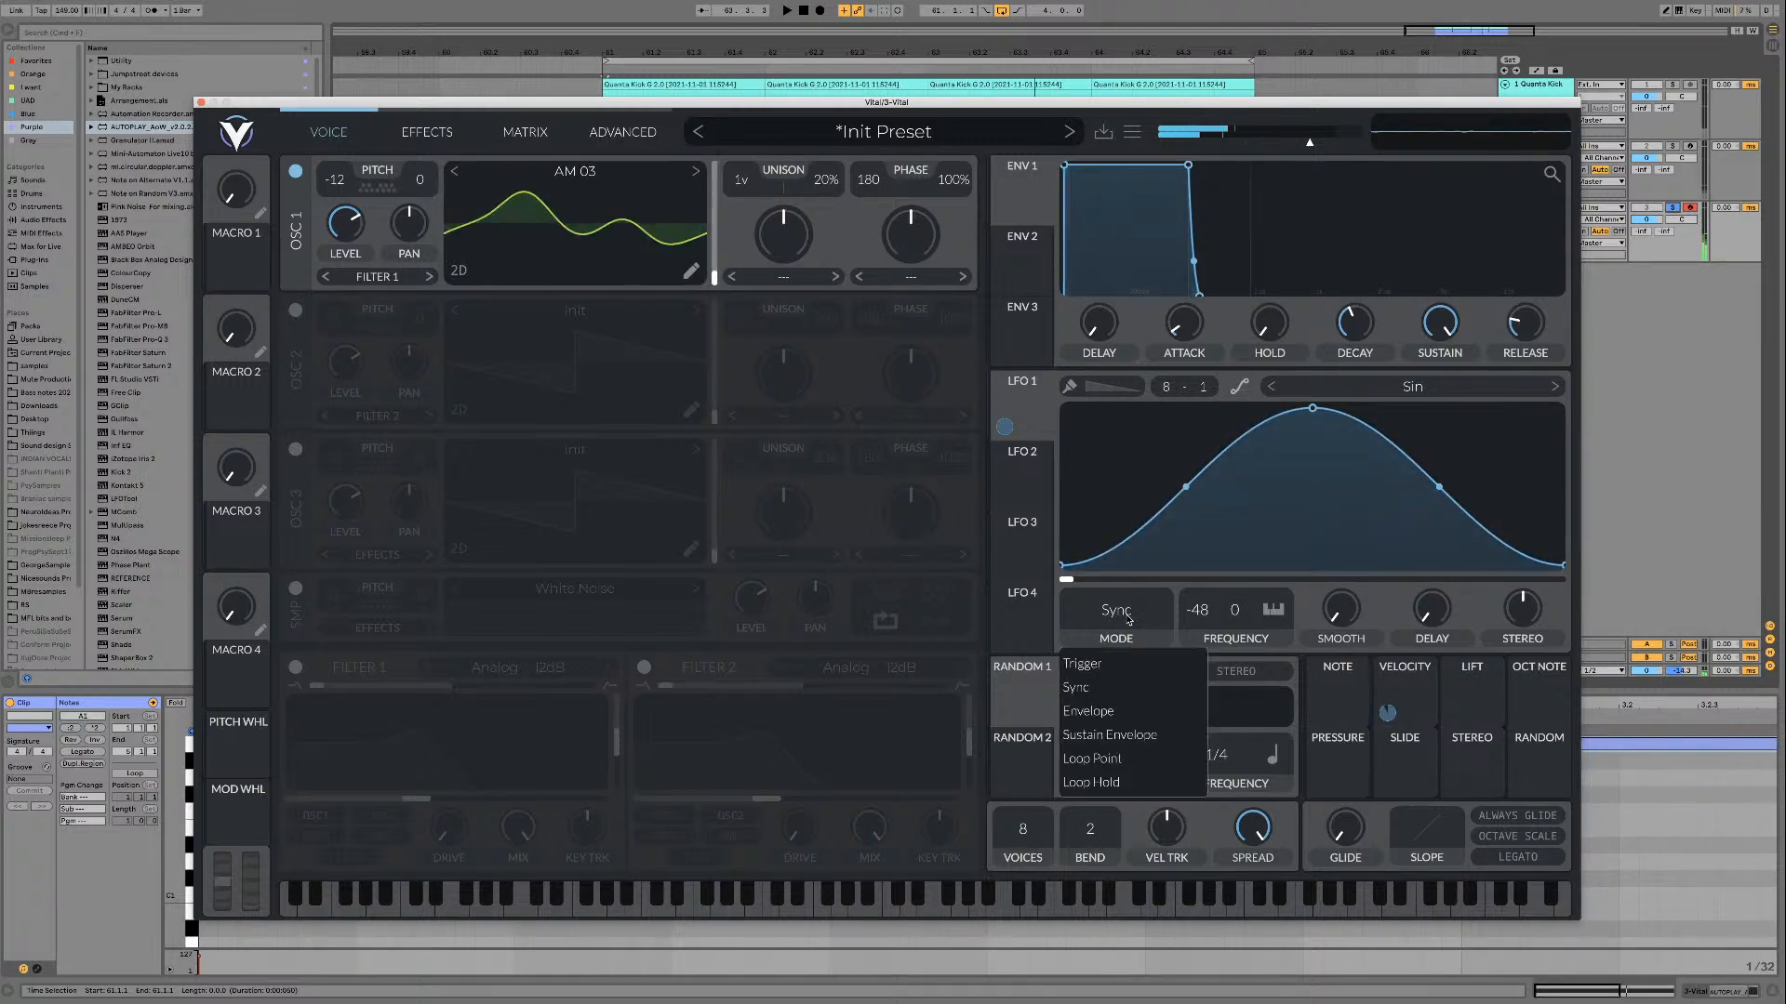
{"action": "left_click", "coordinate": [1116, 664]}
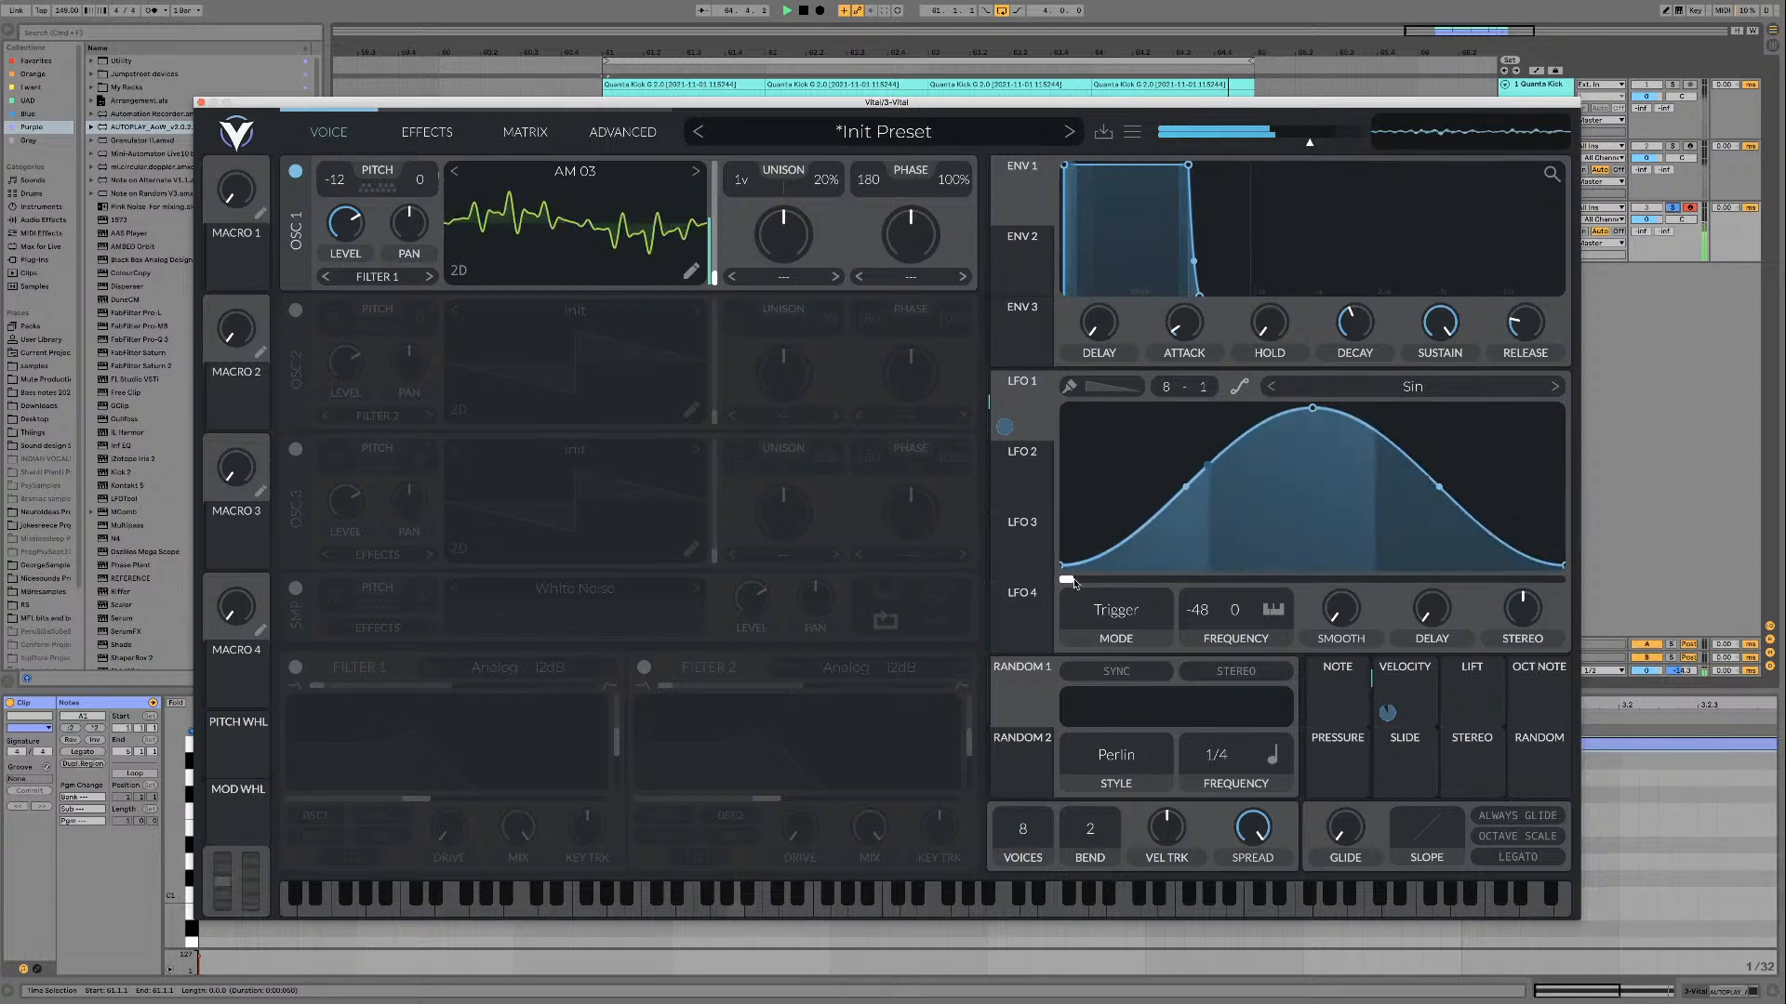
{"action": "left_click_drag", "start_coordinate": [1085, 578], "coordinate": [1342, 575]}
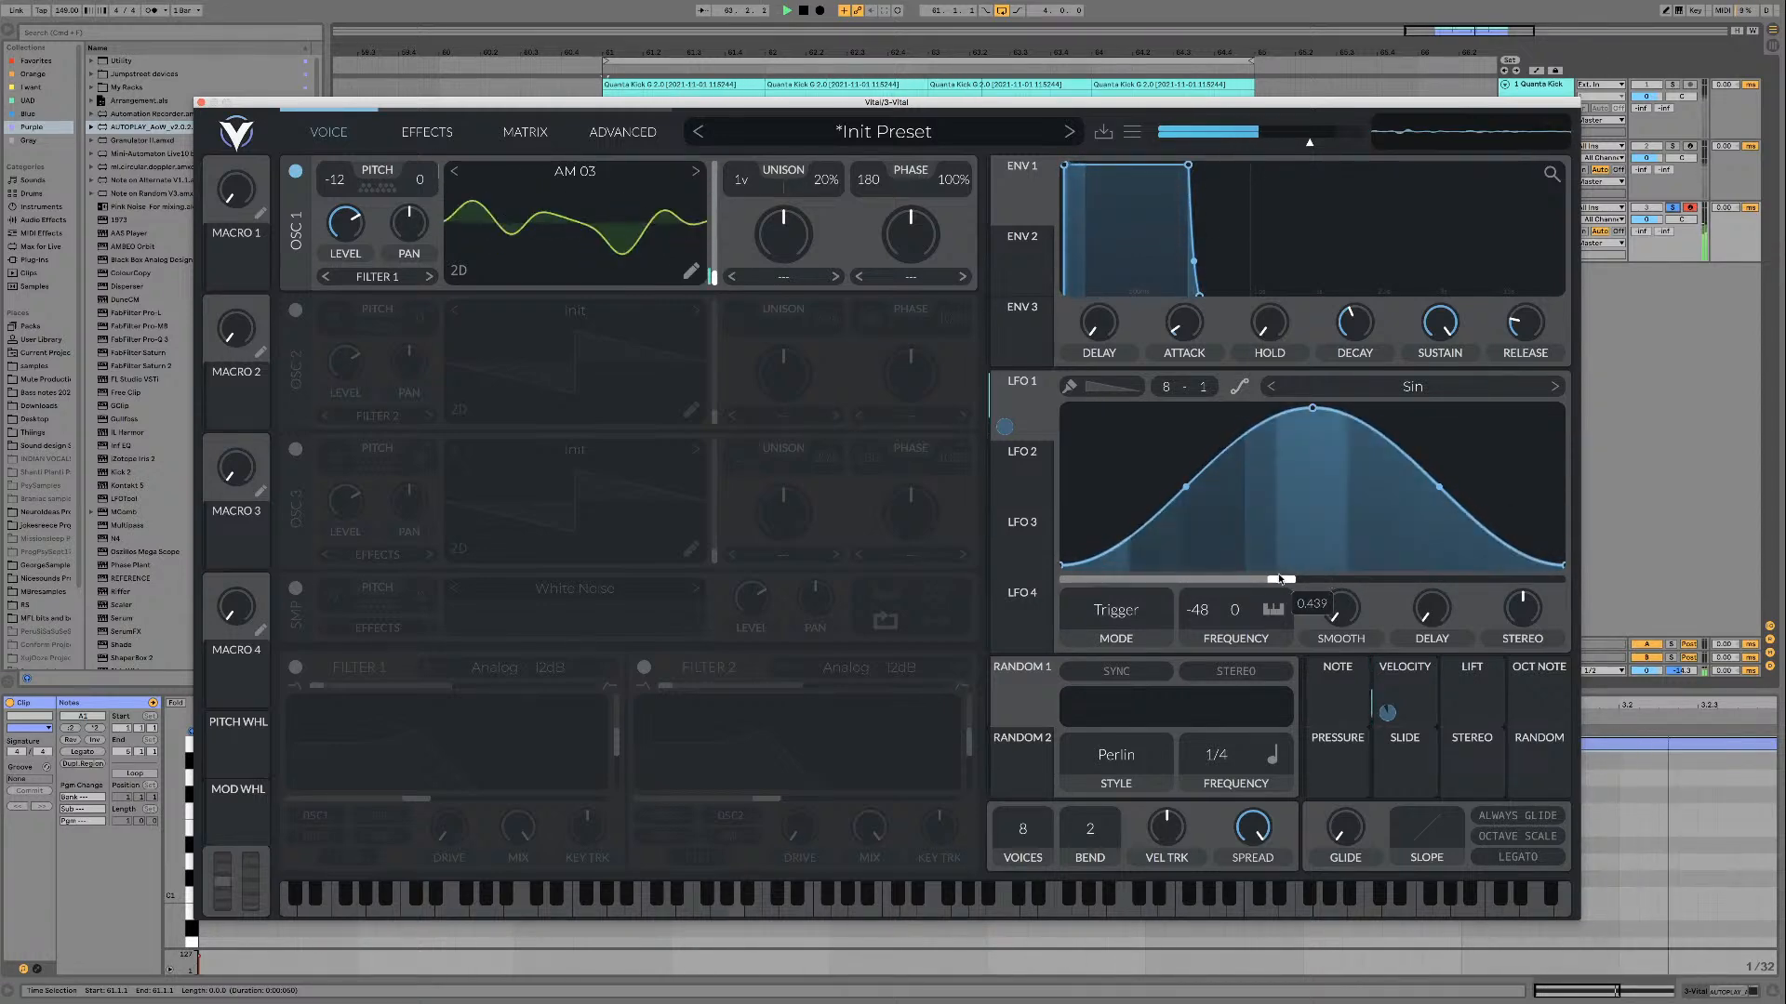
{"action": "left_click_drag", "start_coordinate": [1279, 579], "coordinate": [1207, 578]}
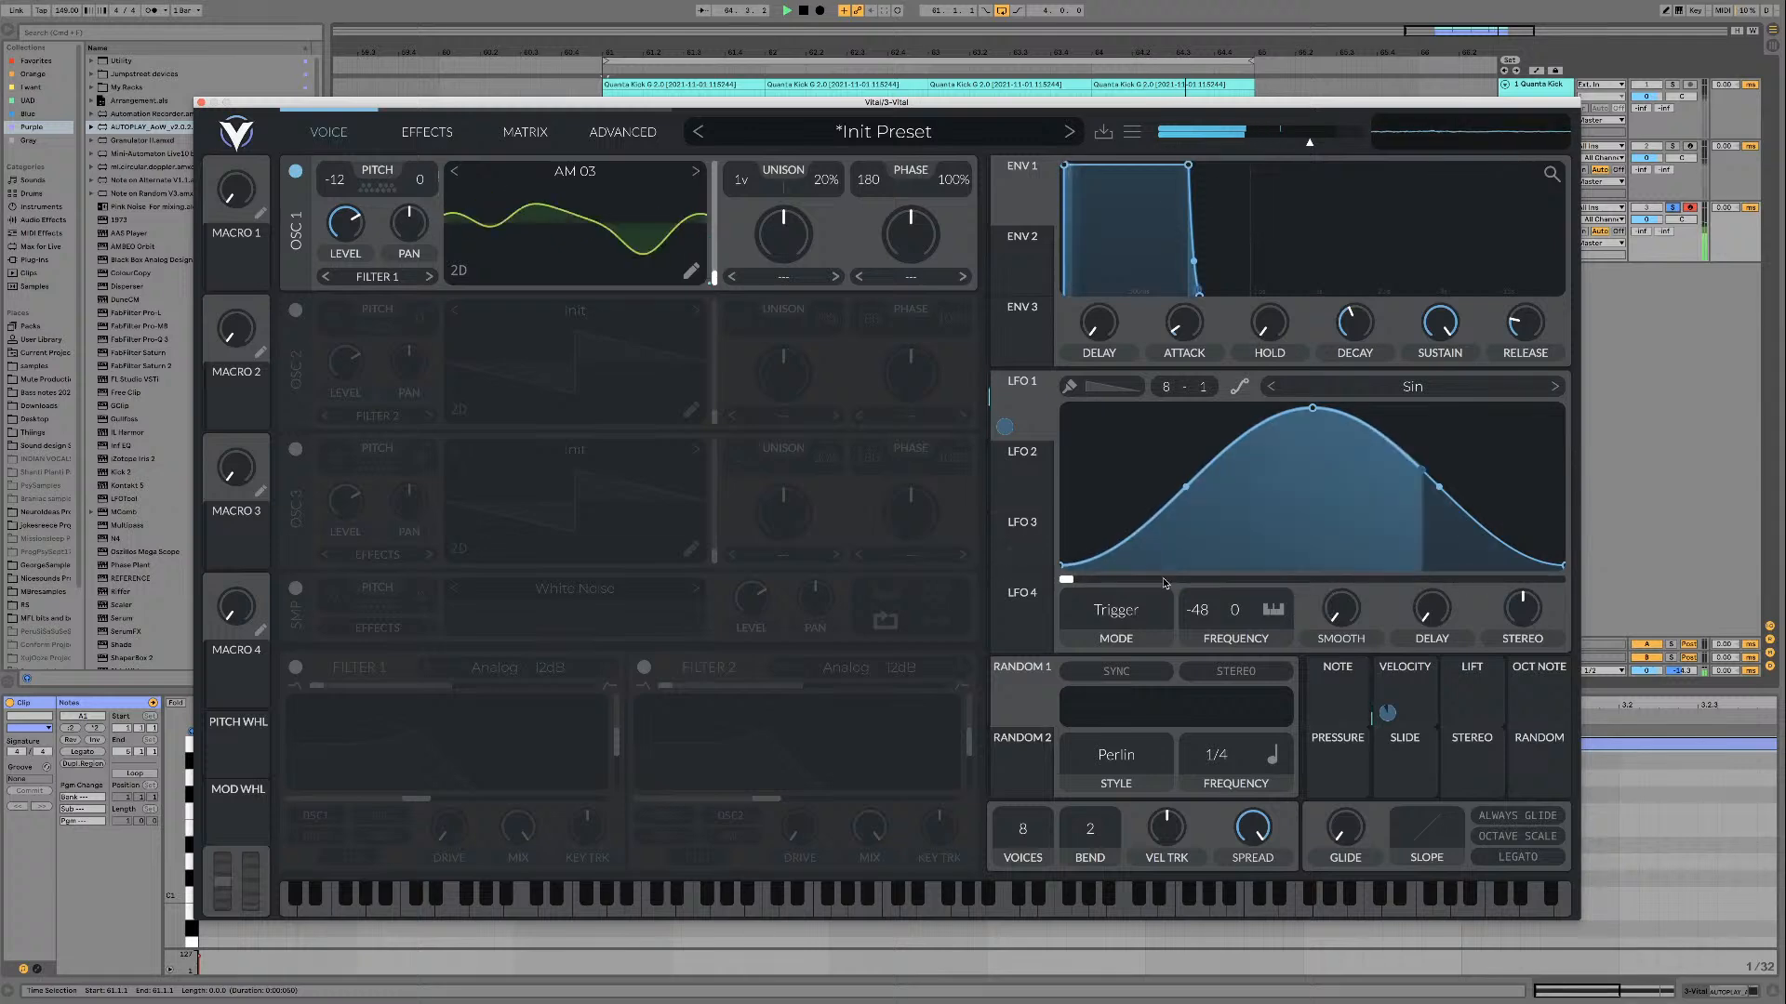
Step: Set oscillator 1's phase distortion to Quantize and its amount to about 43% while the loop plays
{"action": "left_click", "coordinate": [921, 277]}
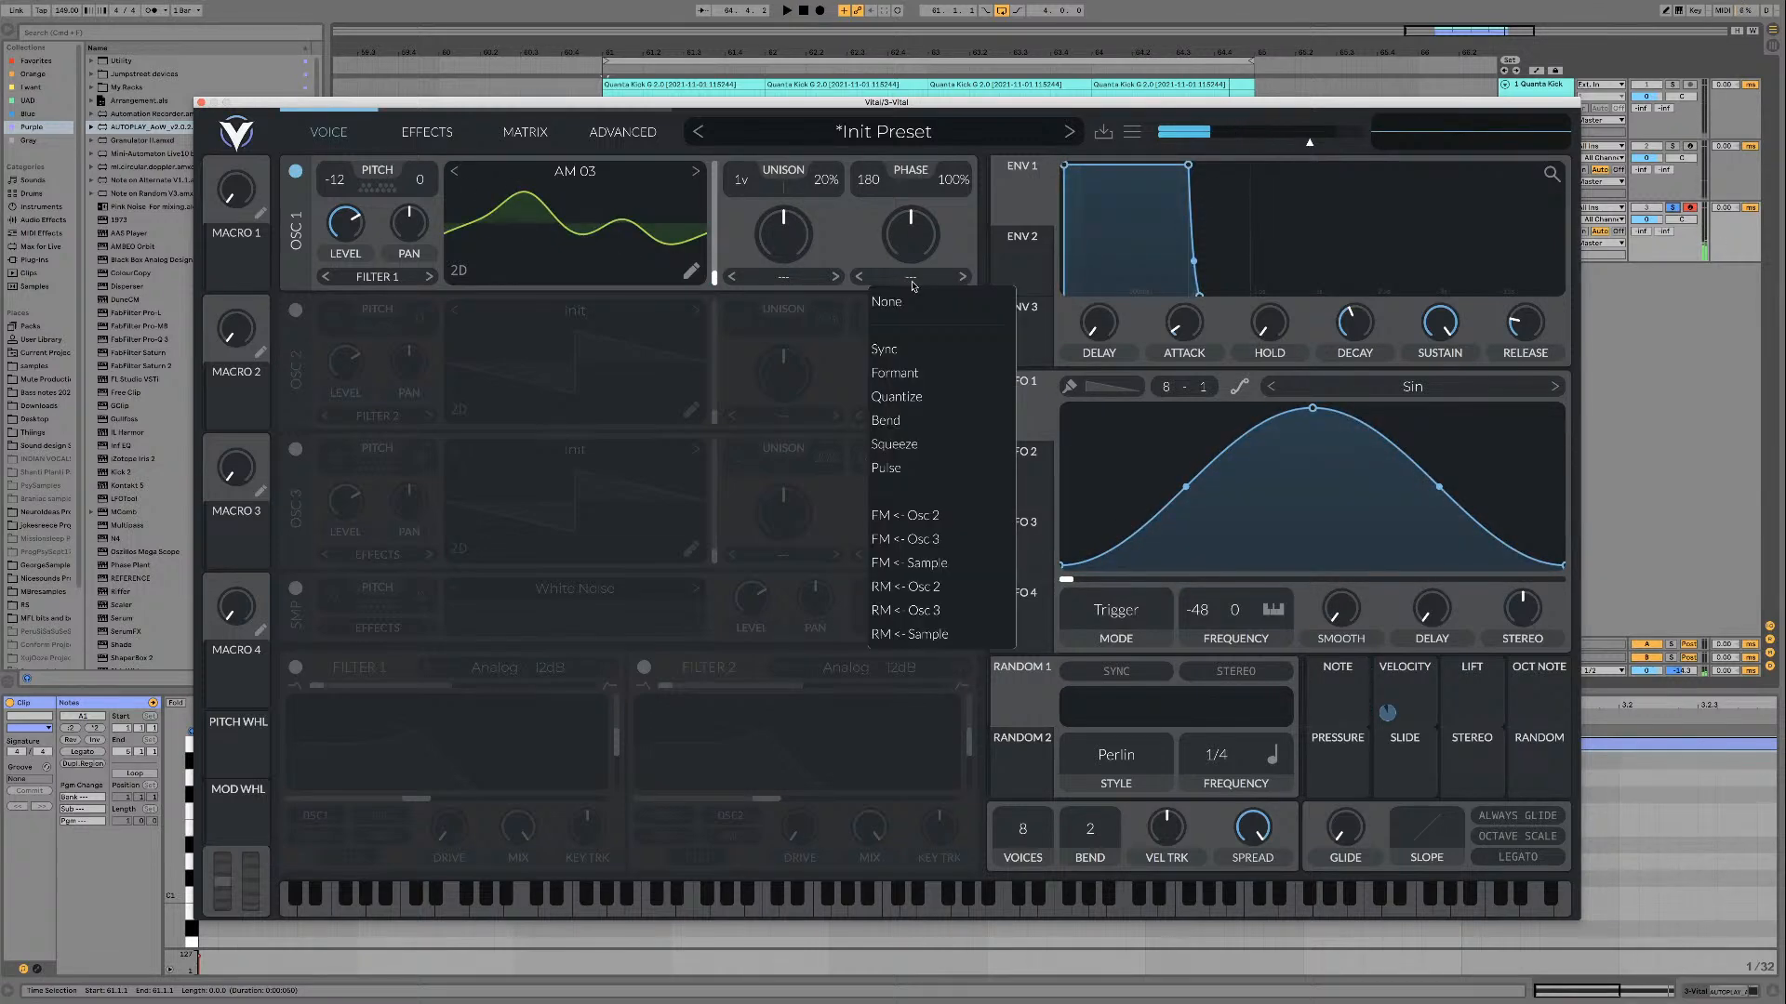
{"action": "left_click", "coordinate": [921, 413]}
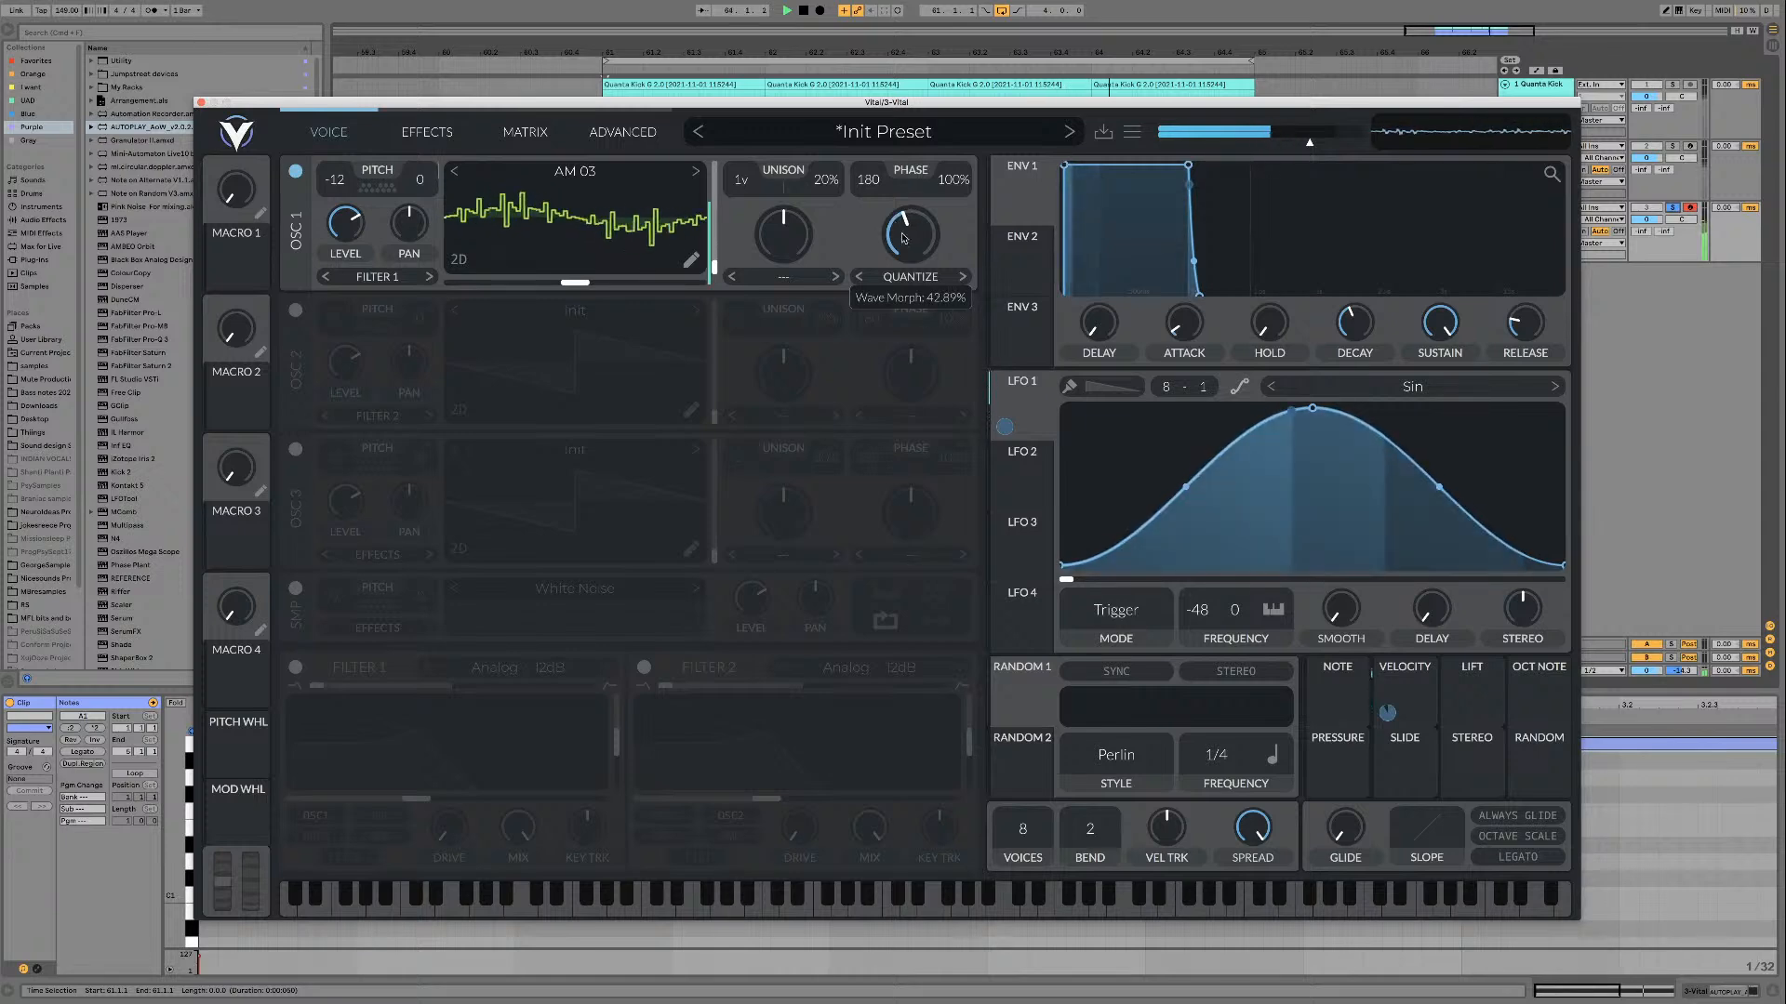
Step: Switch oscillator 1's phase distortion to Bend, try different amounts, and bypass LFO 1's modulation of the oscillator's tune
{"action": "left_click_drag", "start_coordinate": [909, 235], "coordinate": [909, 205]}
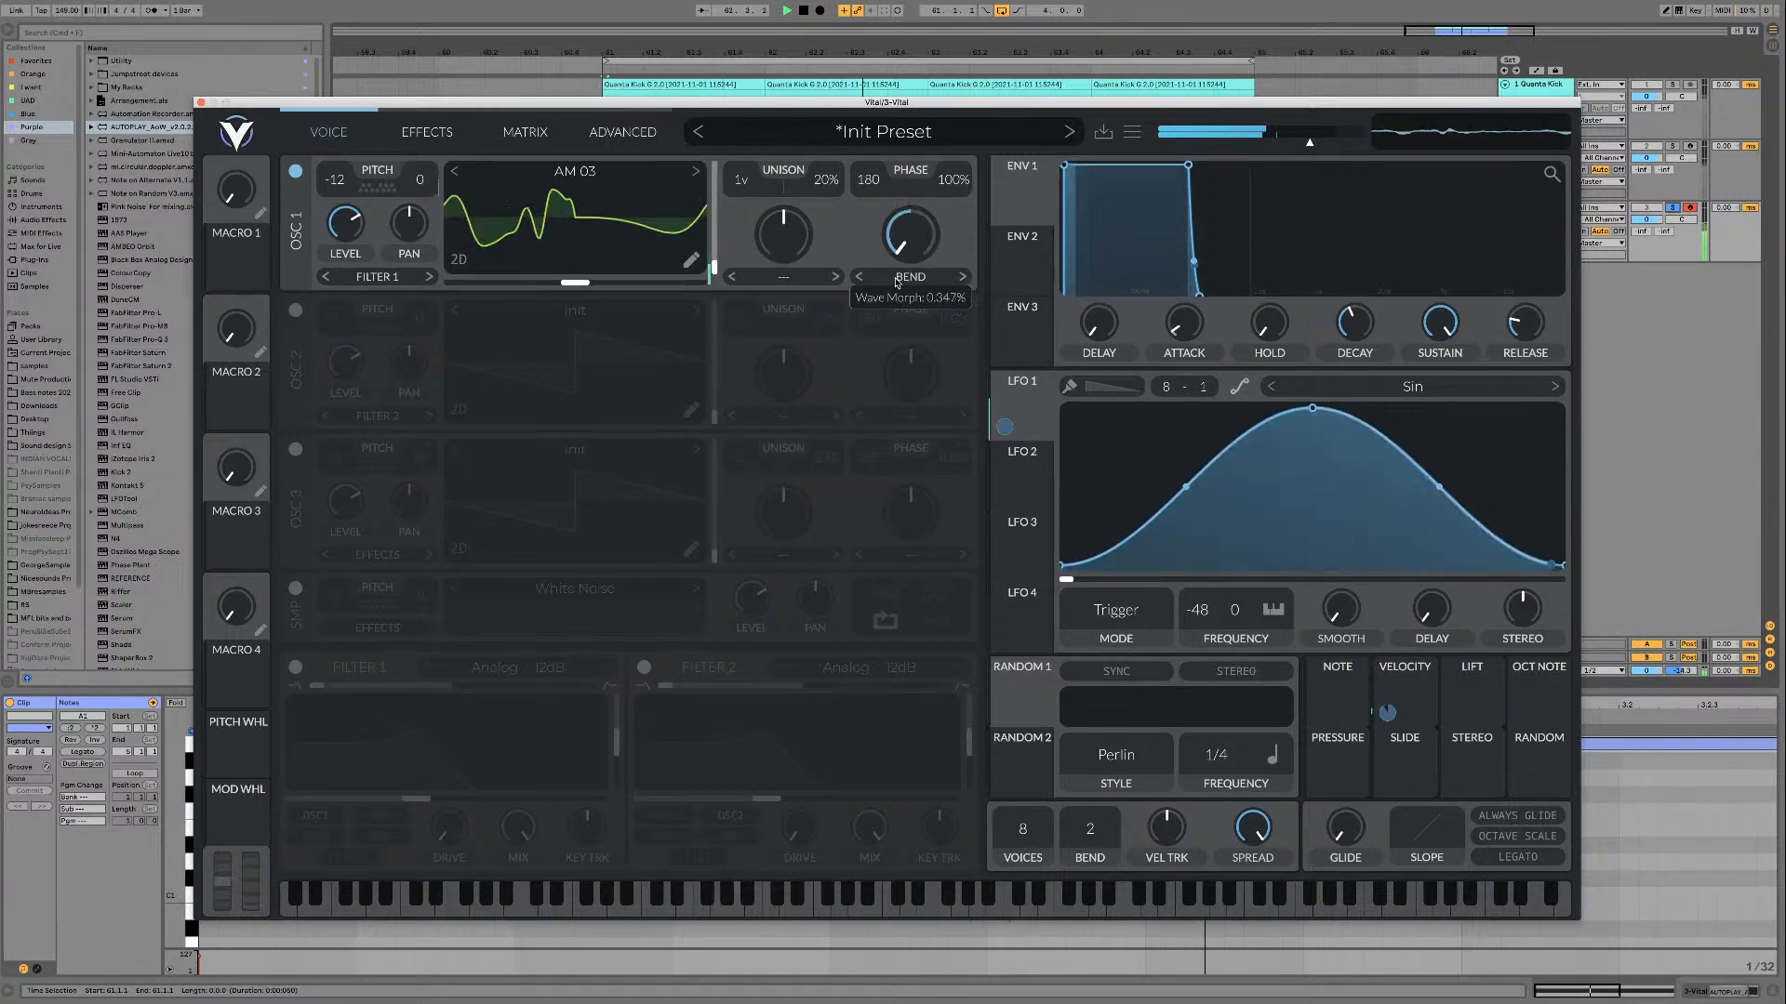
{"action": "left_click_drag", "start_coordinate": [898, 275], "coordinate": [917, 236]}
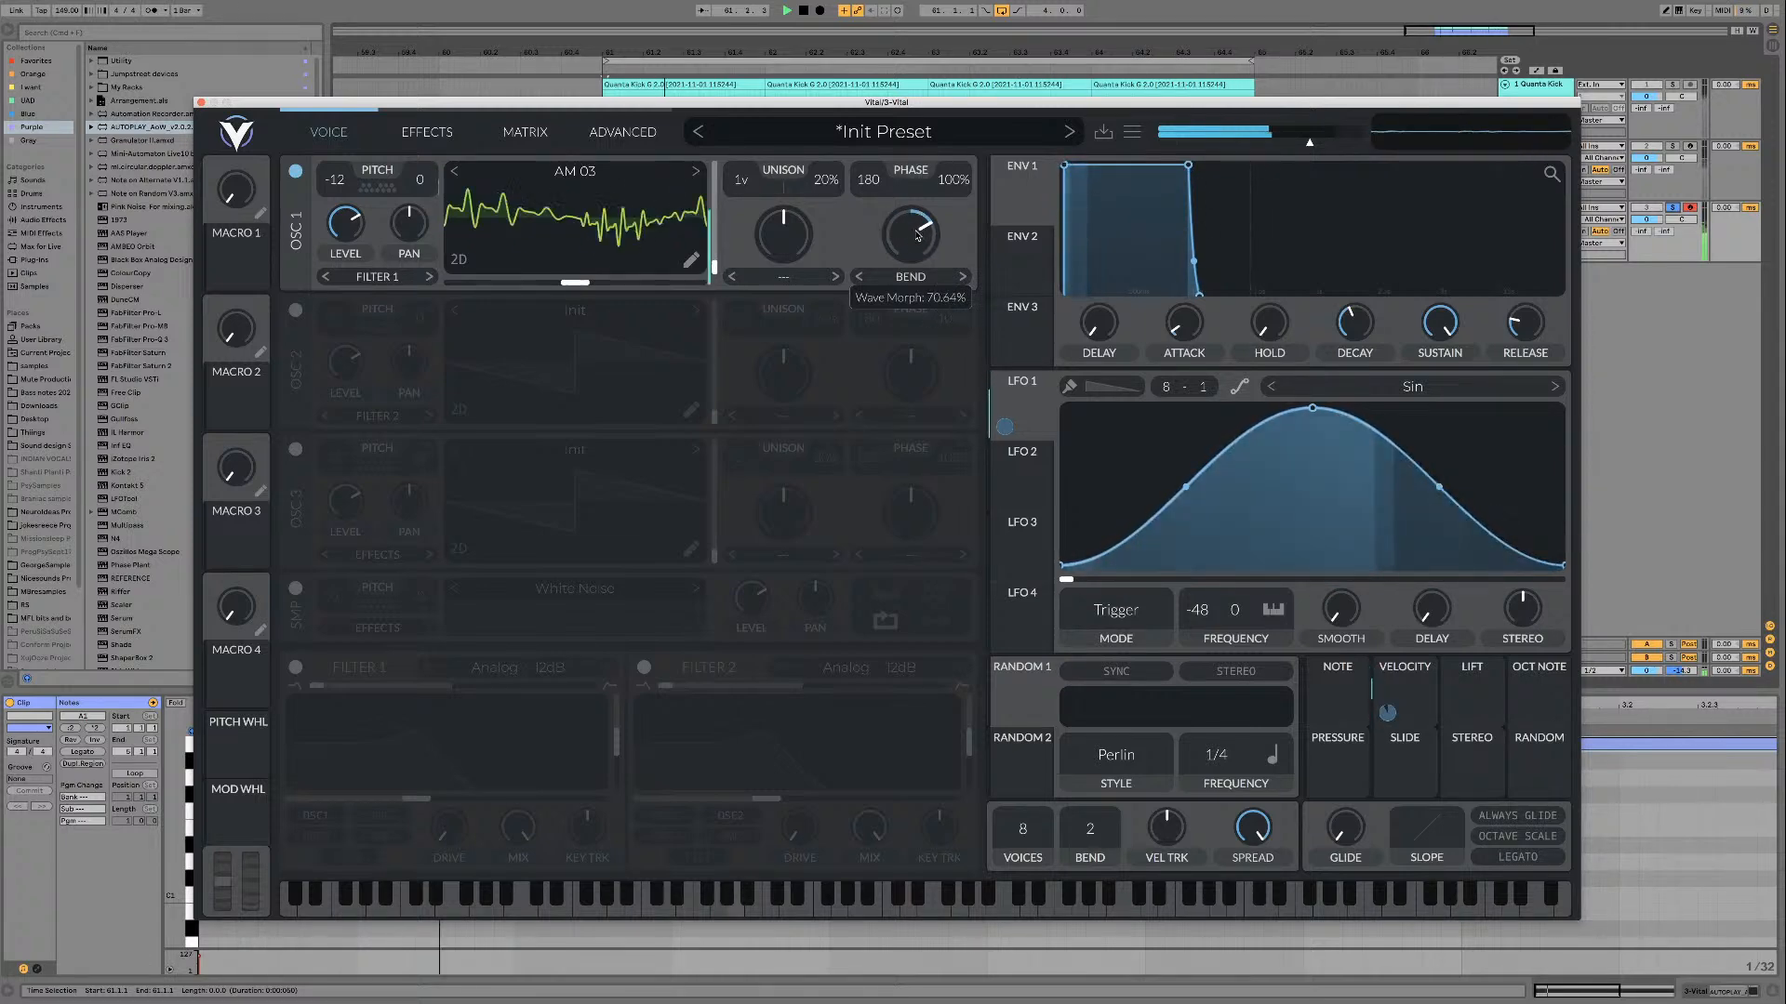
{"action": "right_click", "coordinate": [1004, 429]}
{"action": "left_click", "coordinate": [1021, 467]}
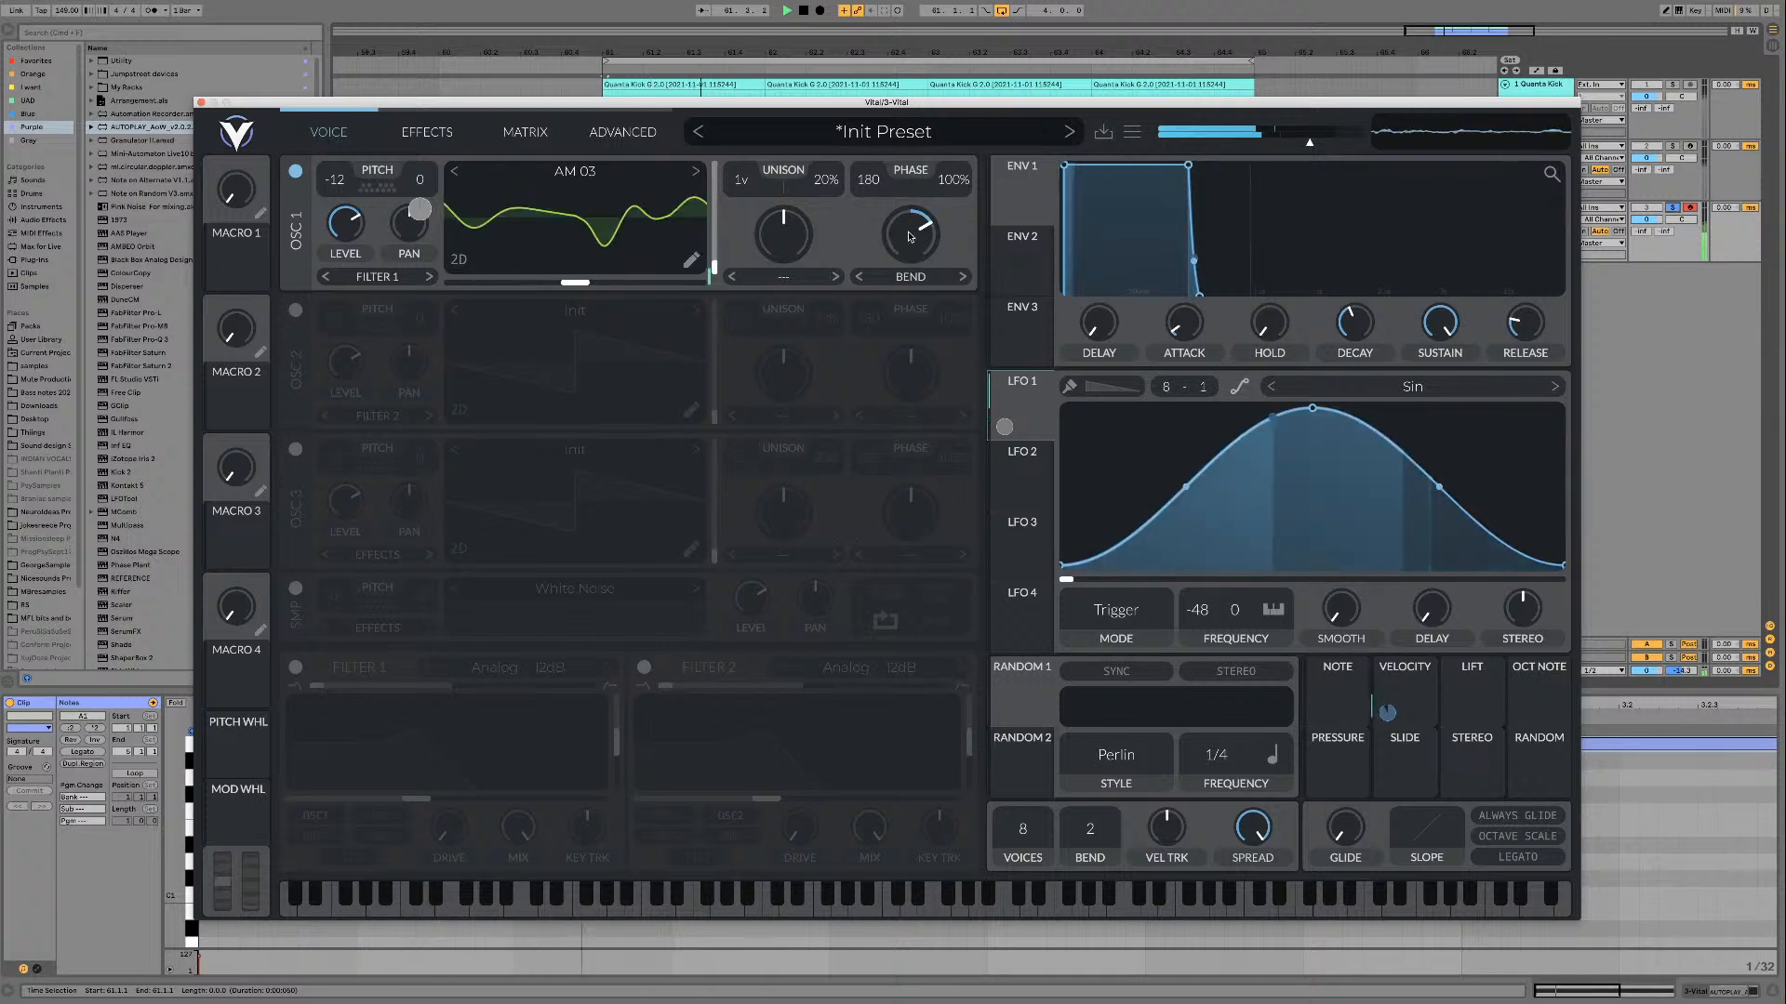
Step: Audition different Bend amounts for oscillator 1, reset the amount to 50%, and stop playback
{"action": "scroll", "coordinate": [911, 237], "scroll_direction": "up", "scroll_amount": 5}
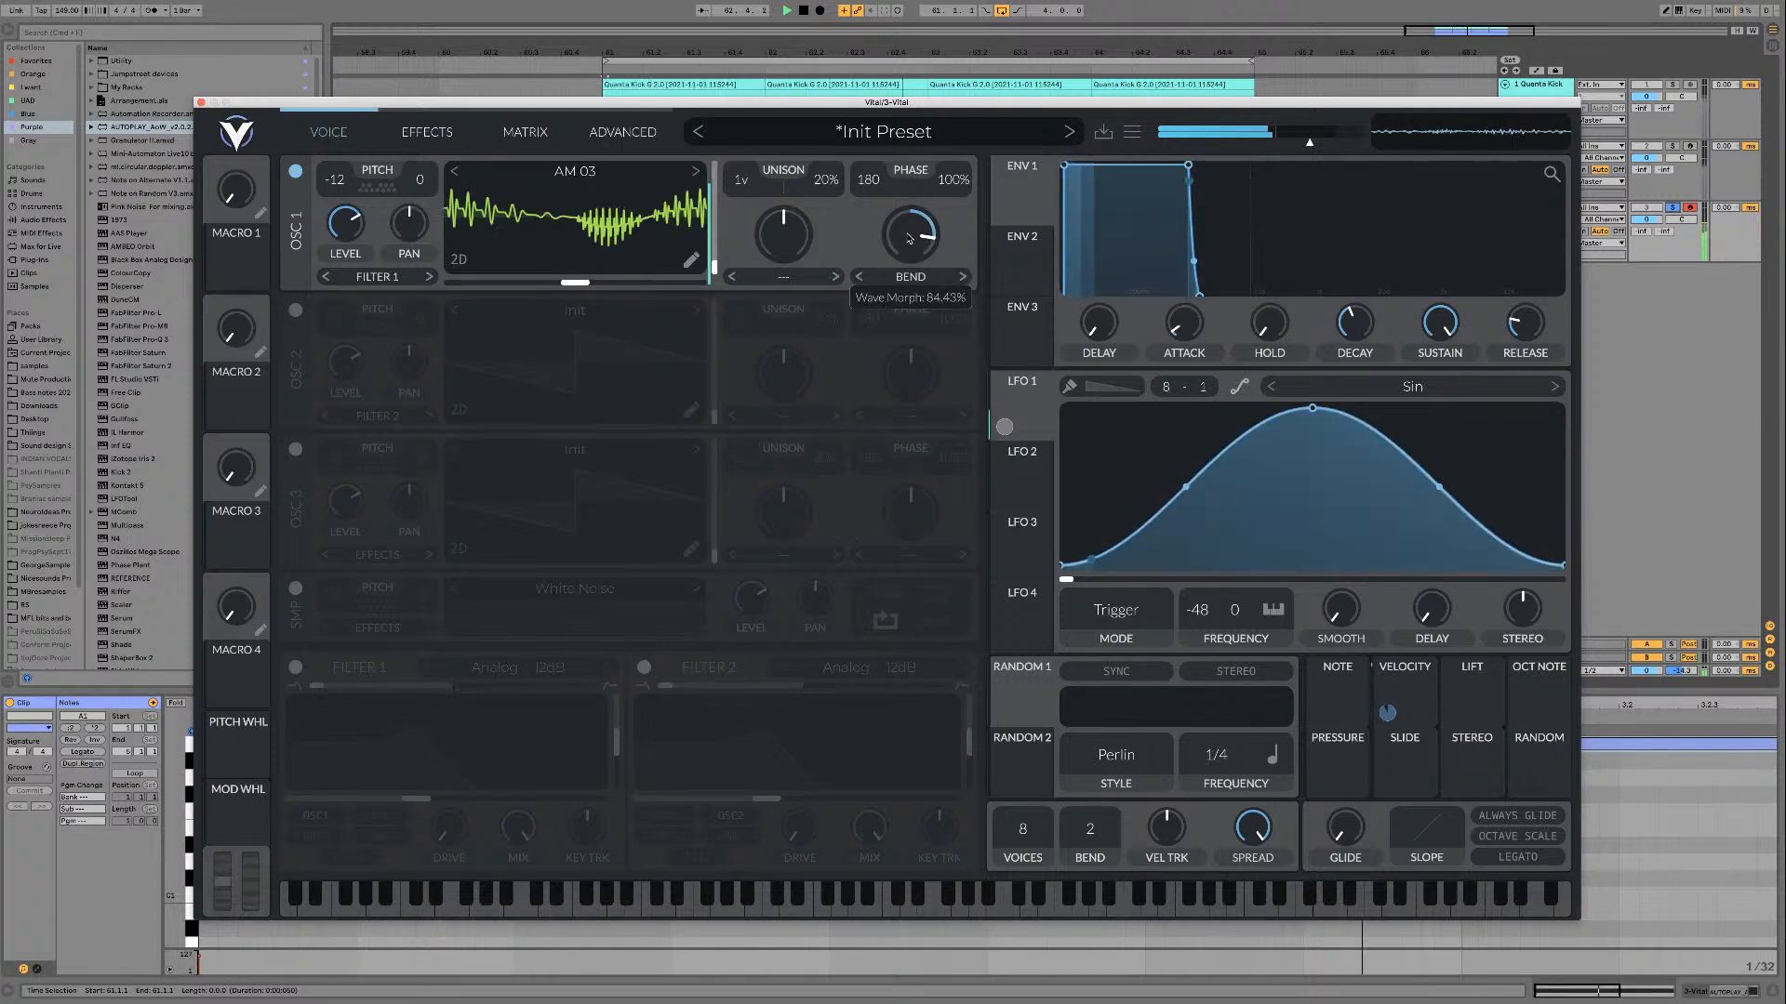
{"action": "double_click", "coordinate": [911, 237]}
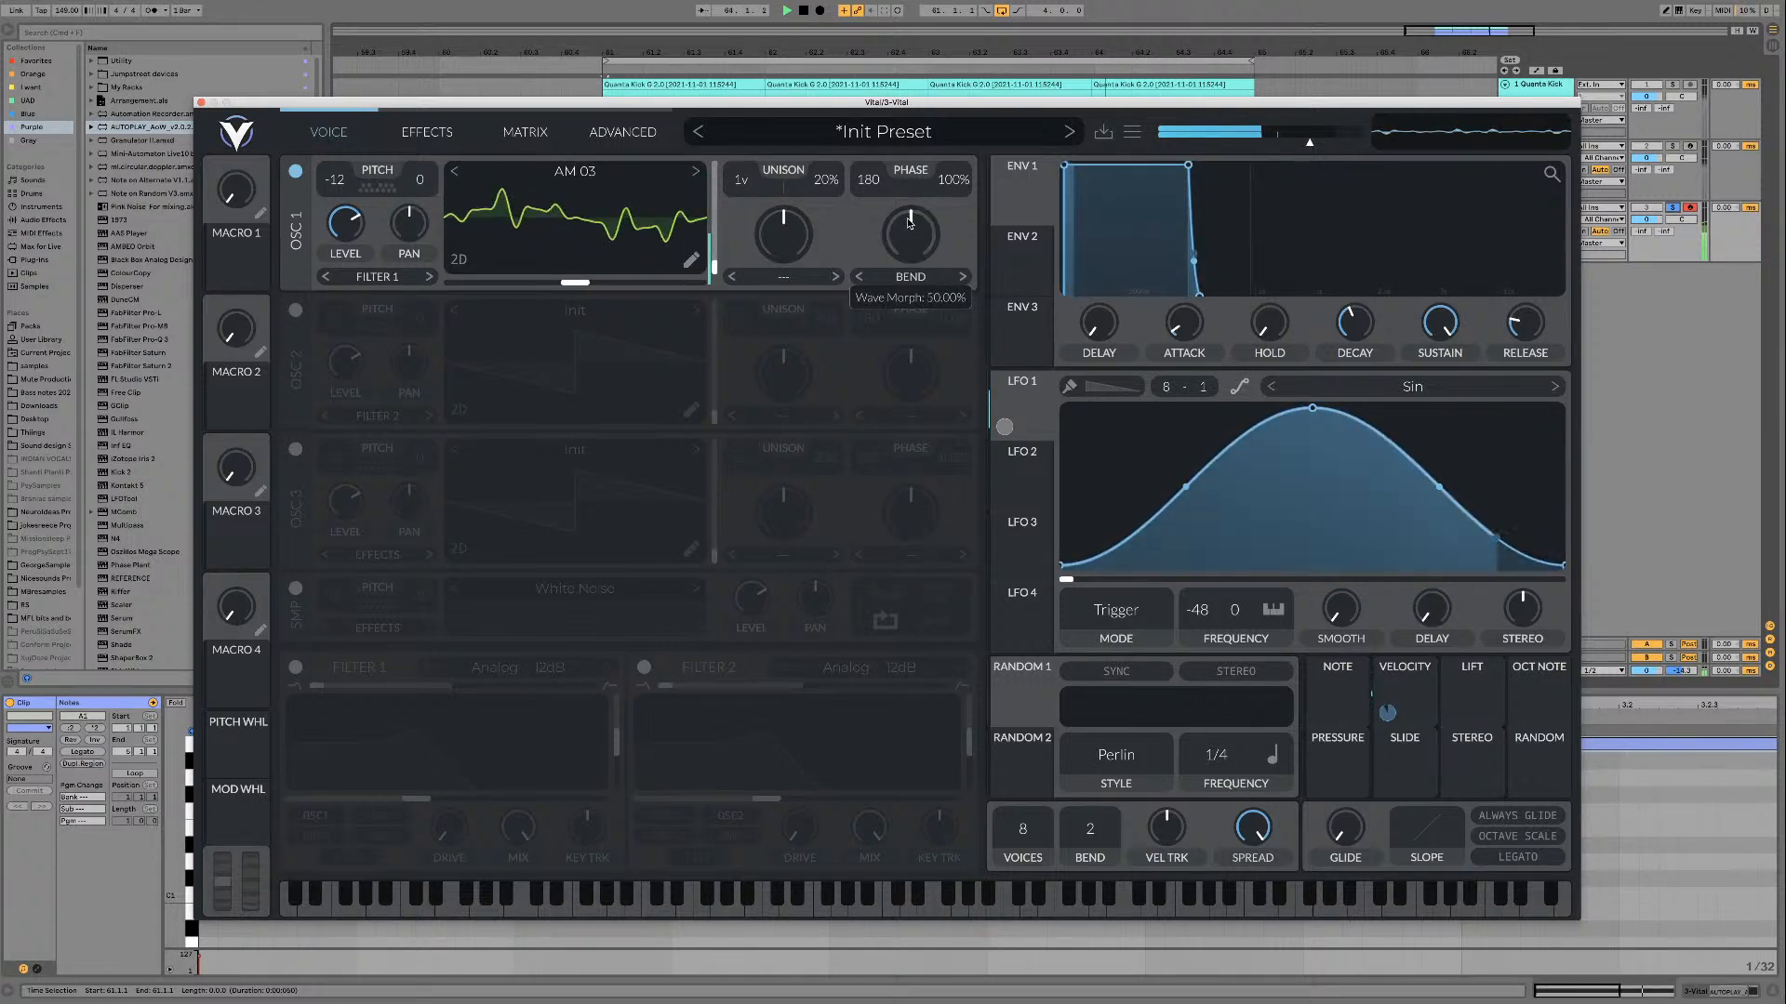
{"action": "key", "text": "space"}
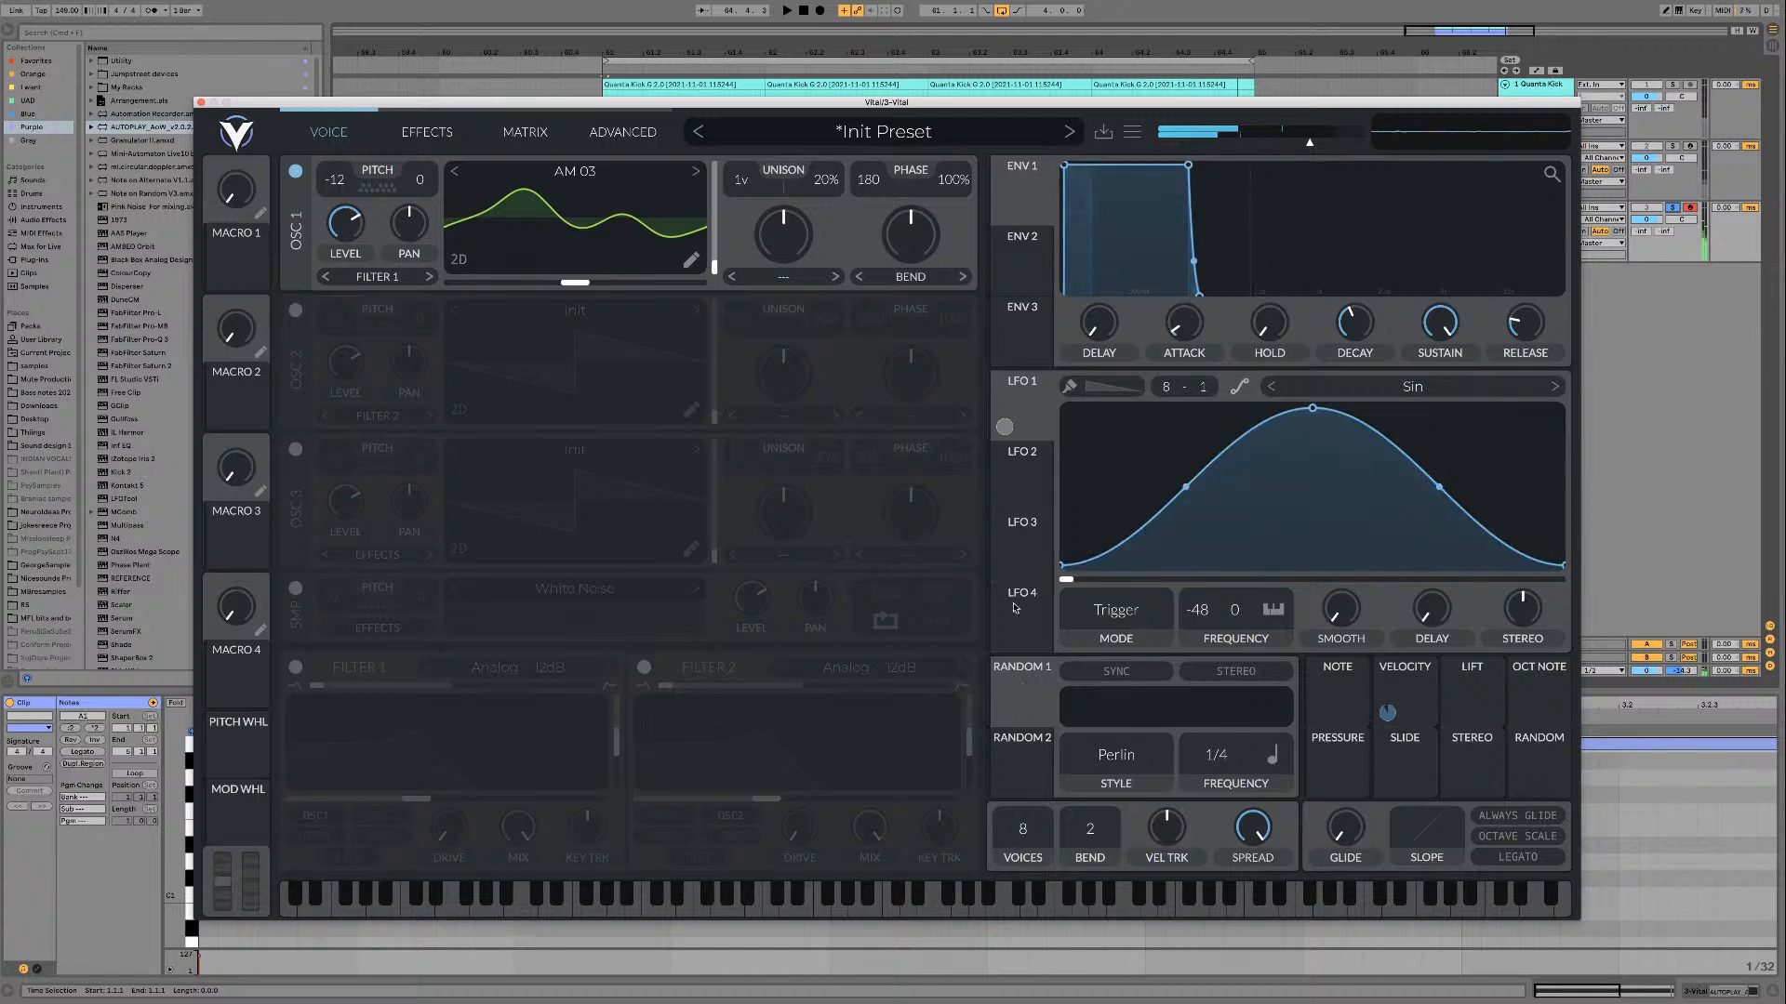
{"action": "right_click", "coordinate": [1013, 429]}
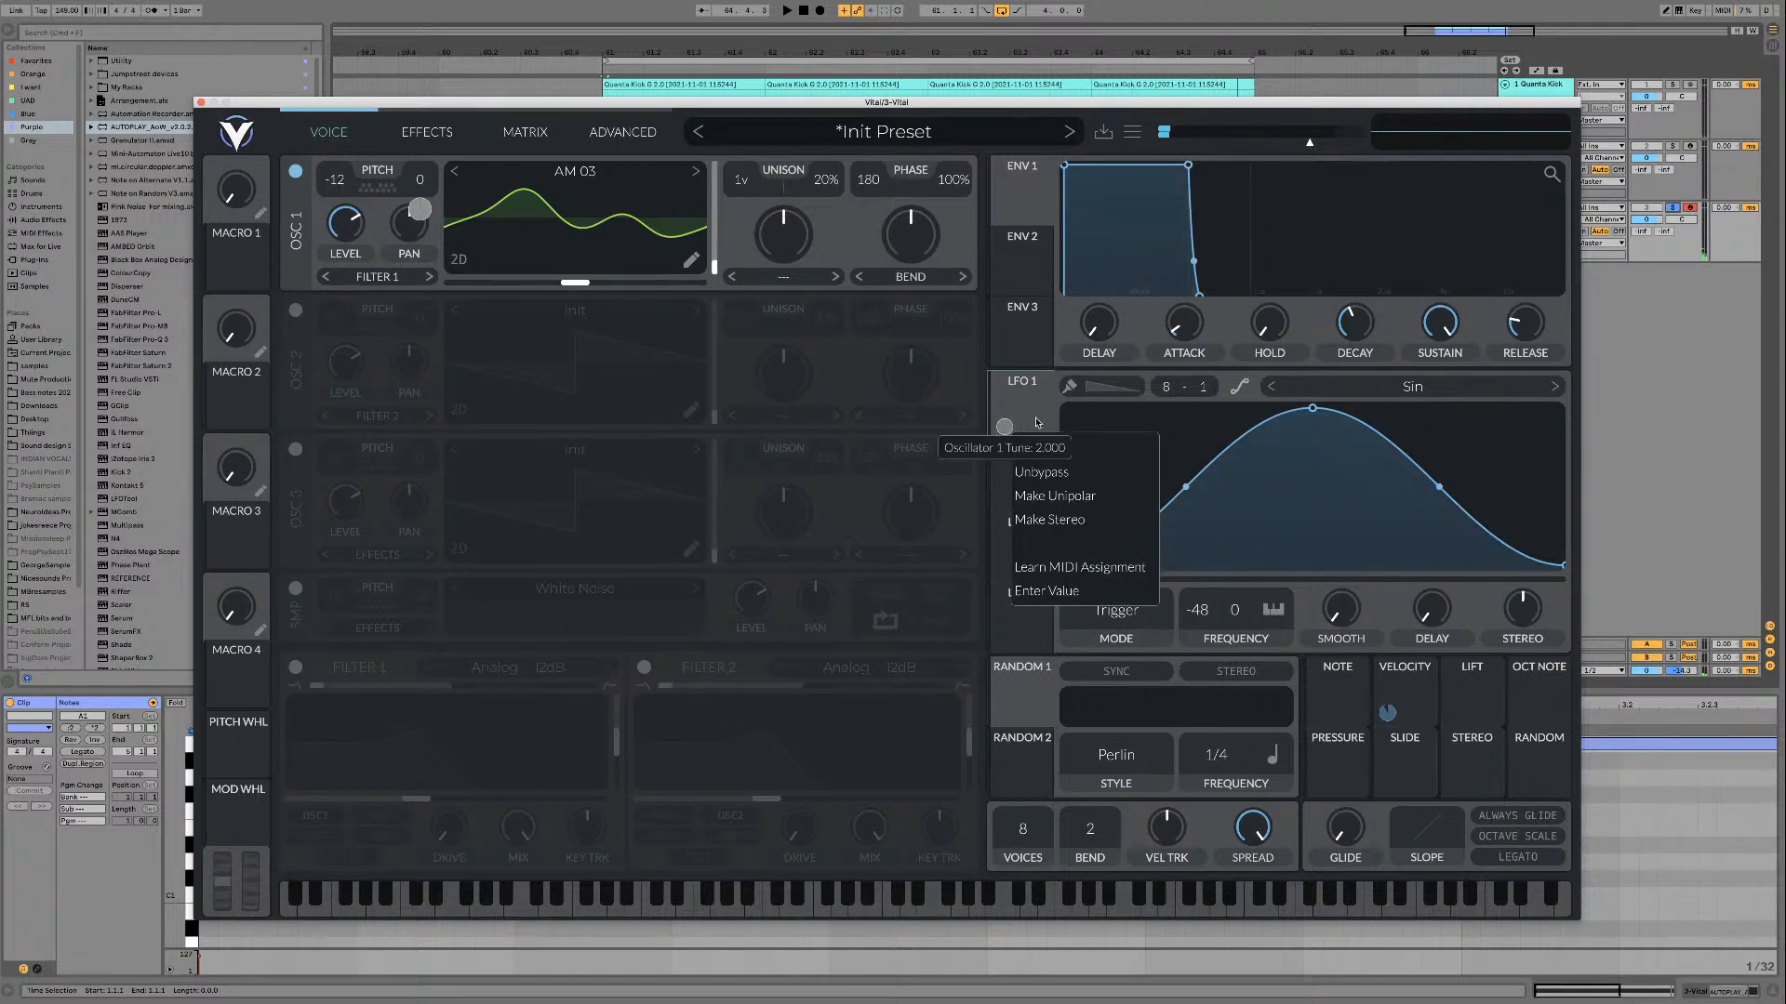
{"action": "left_click", "coordinate": [1016, 409]}
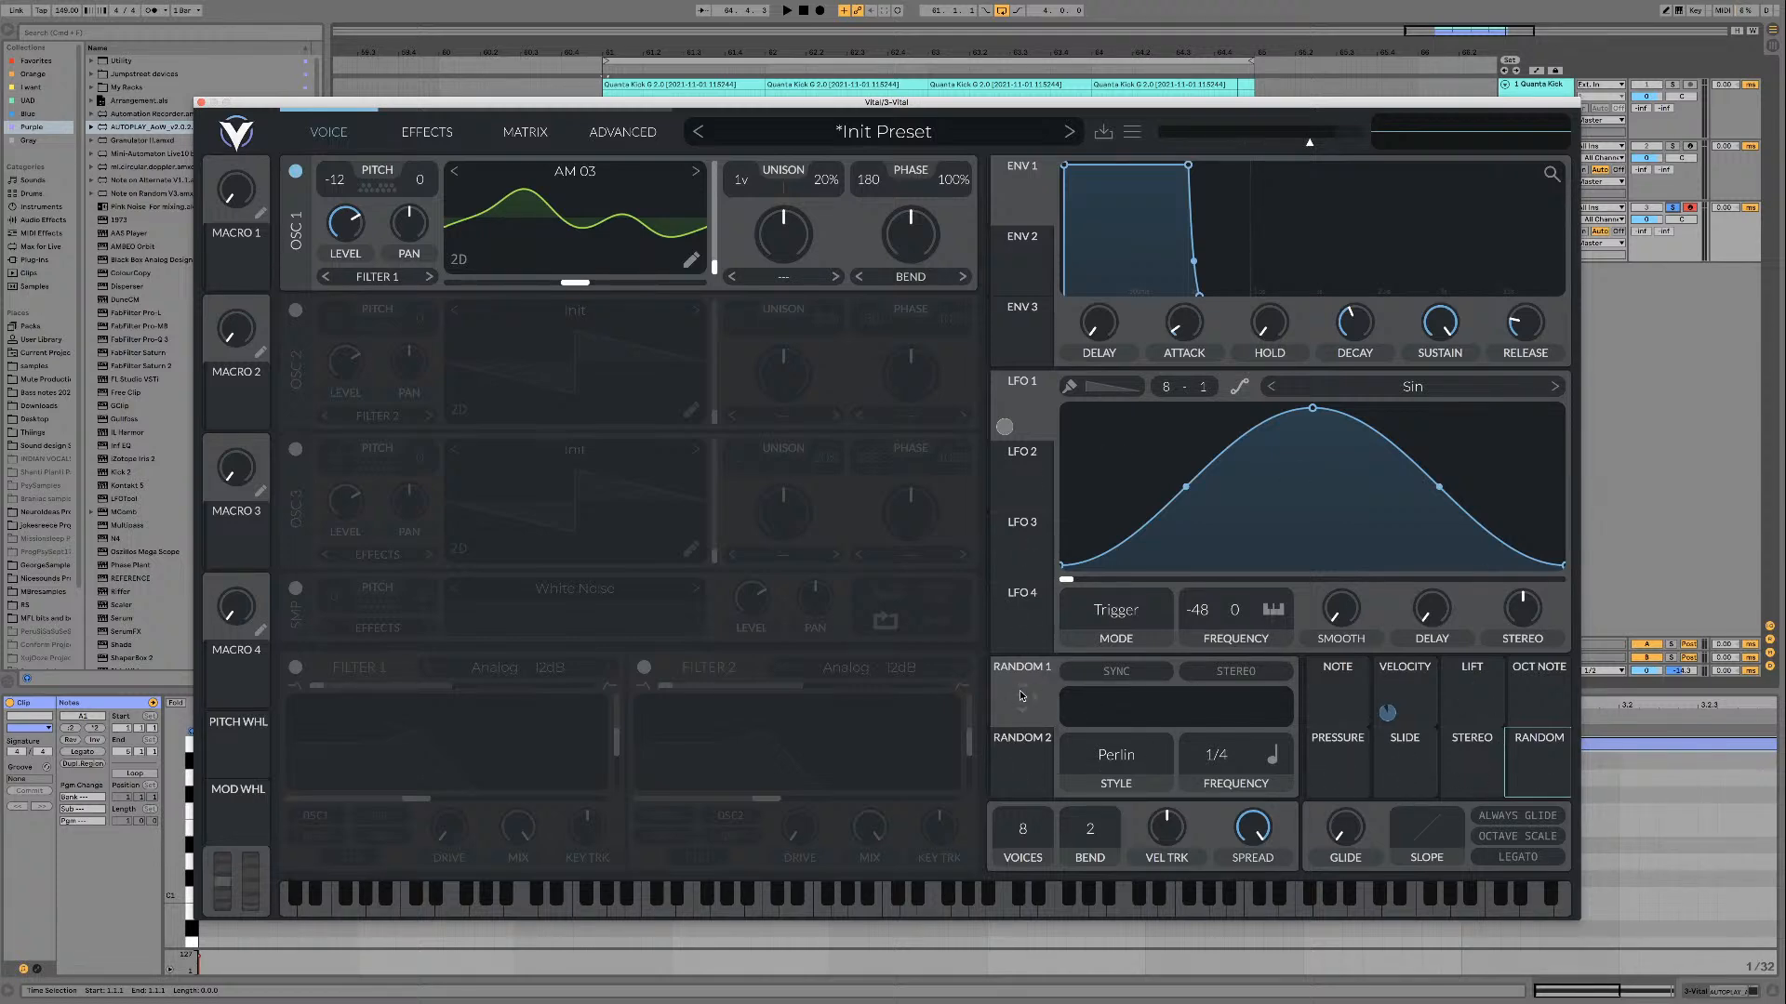
Step: Assign Random 1 to oscillator 1's Bend amount, set its style to Sample & Hold and frequency to Freeze, and play the loop
{"action": "left_click_drag", "start_coordinate": [1021, 697], "coordinate": [911, 234]}
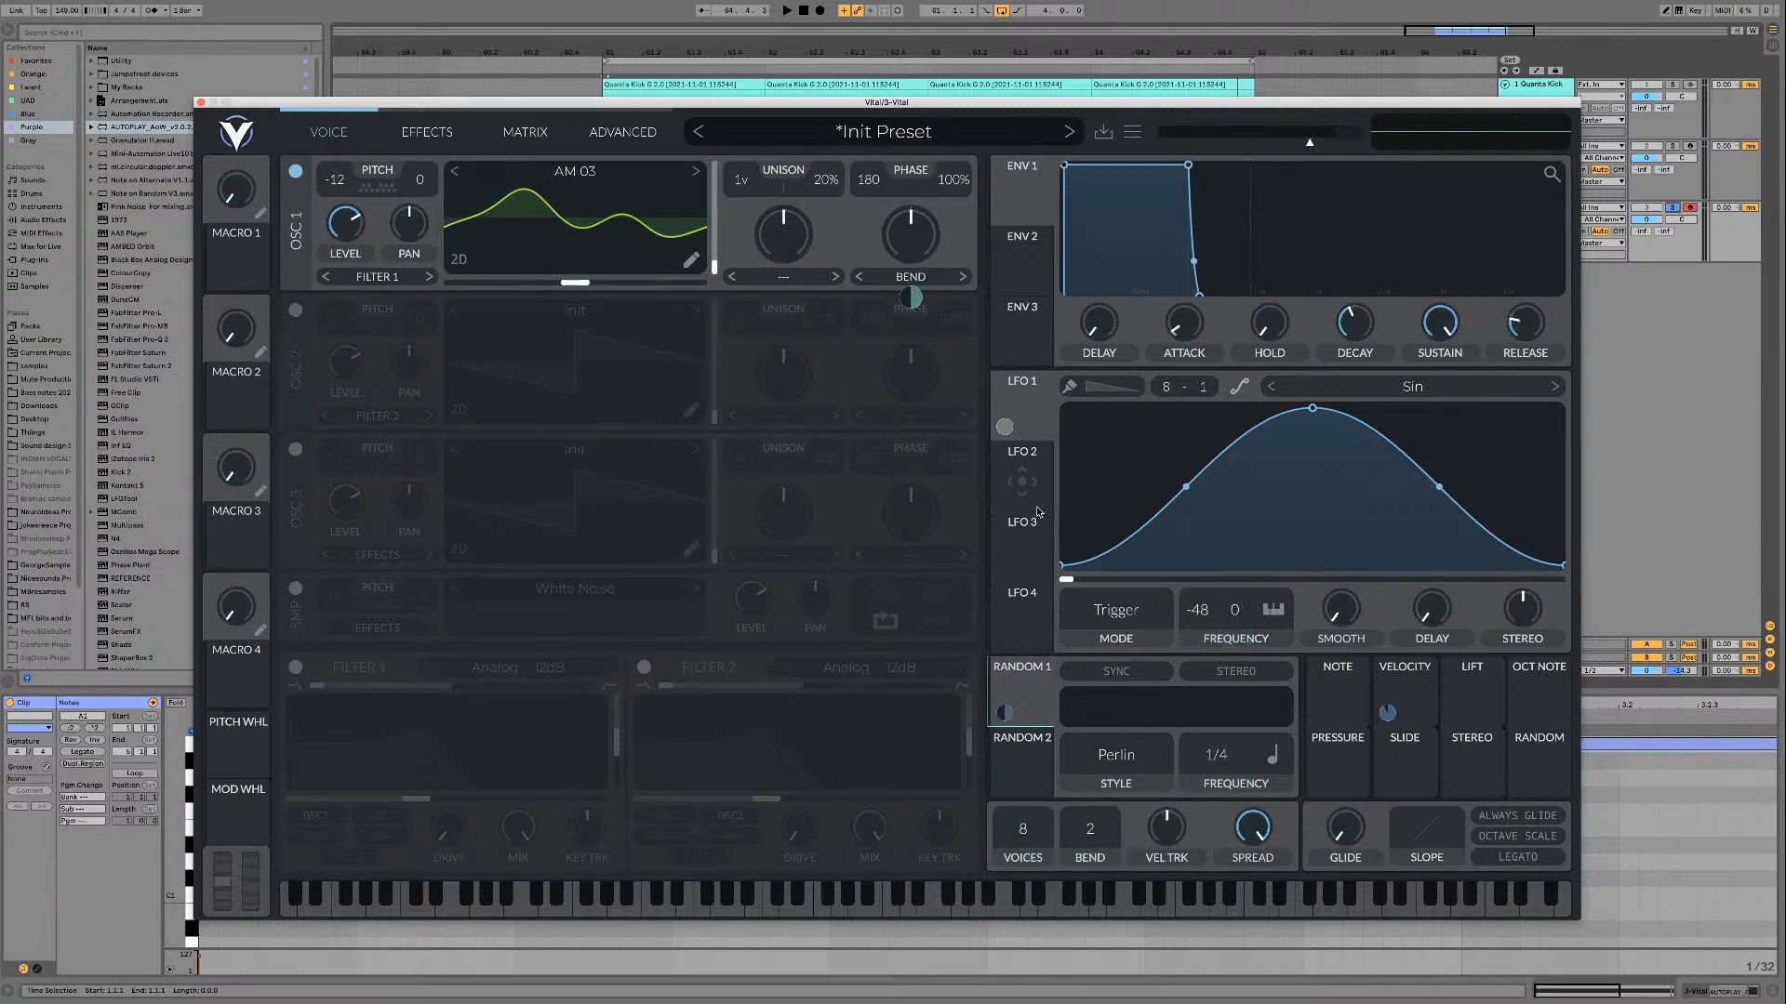
{"action": "left_click", "coordinate": [1121, 755]}
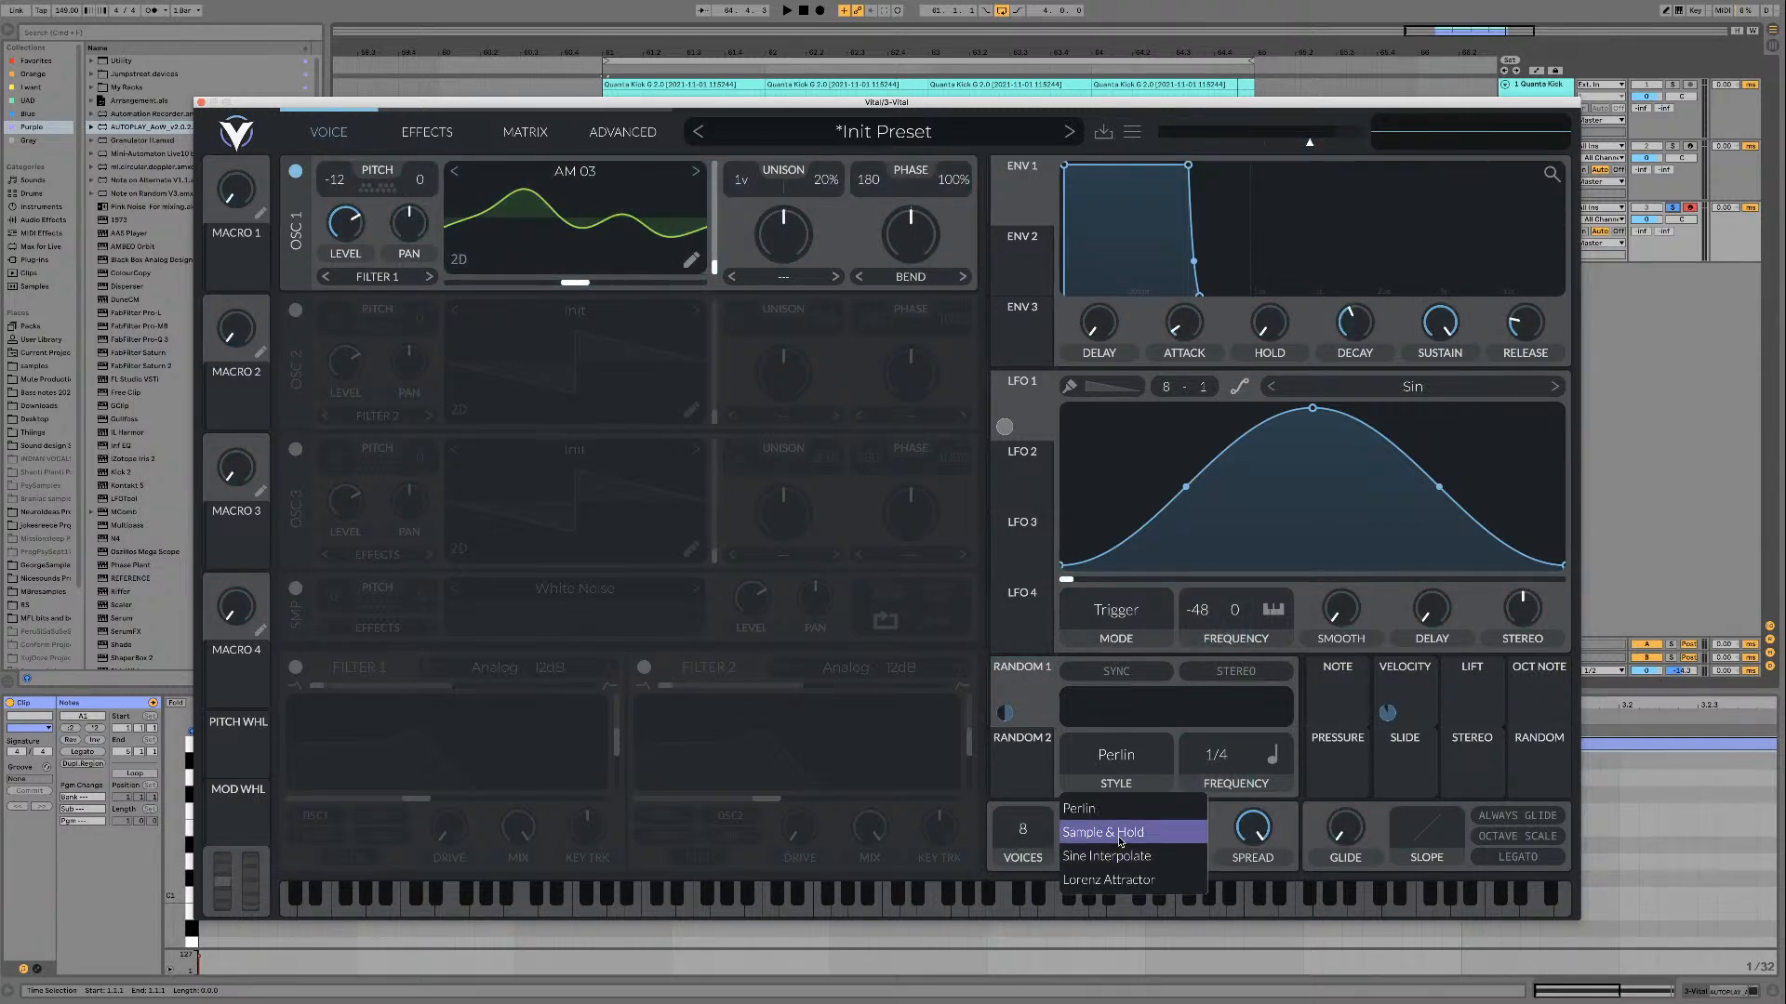
{"action": "left_click", "coordinate": [1116, 824]}
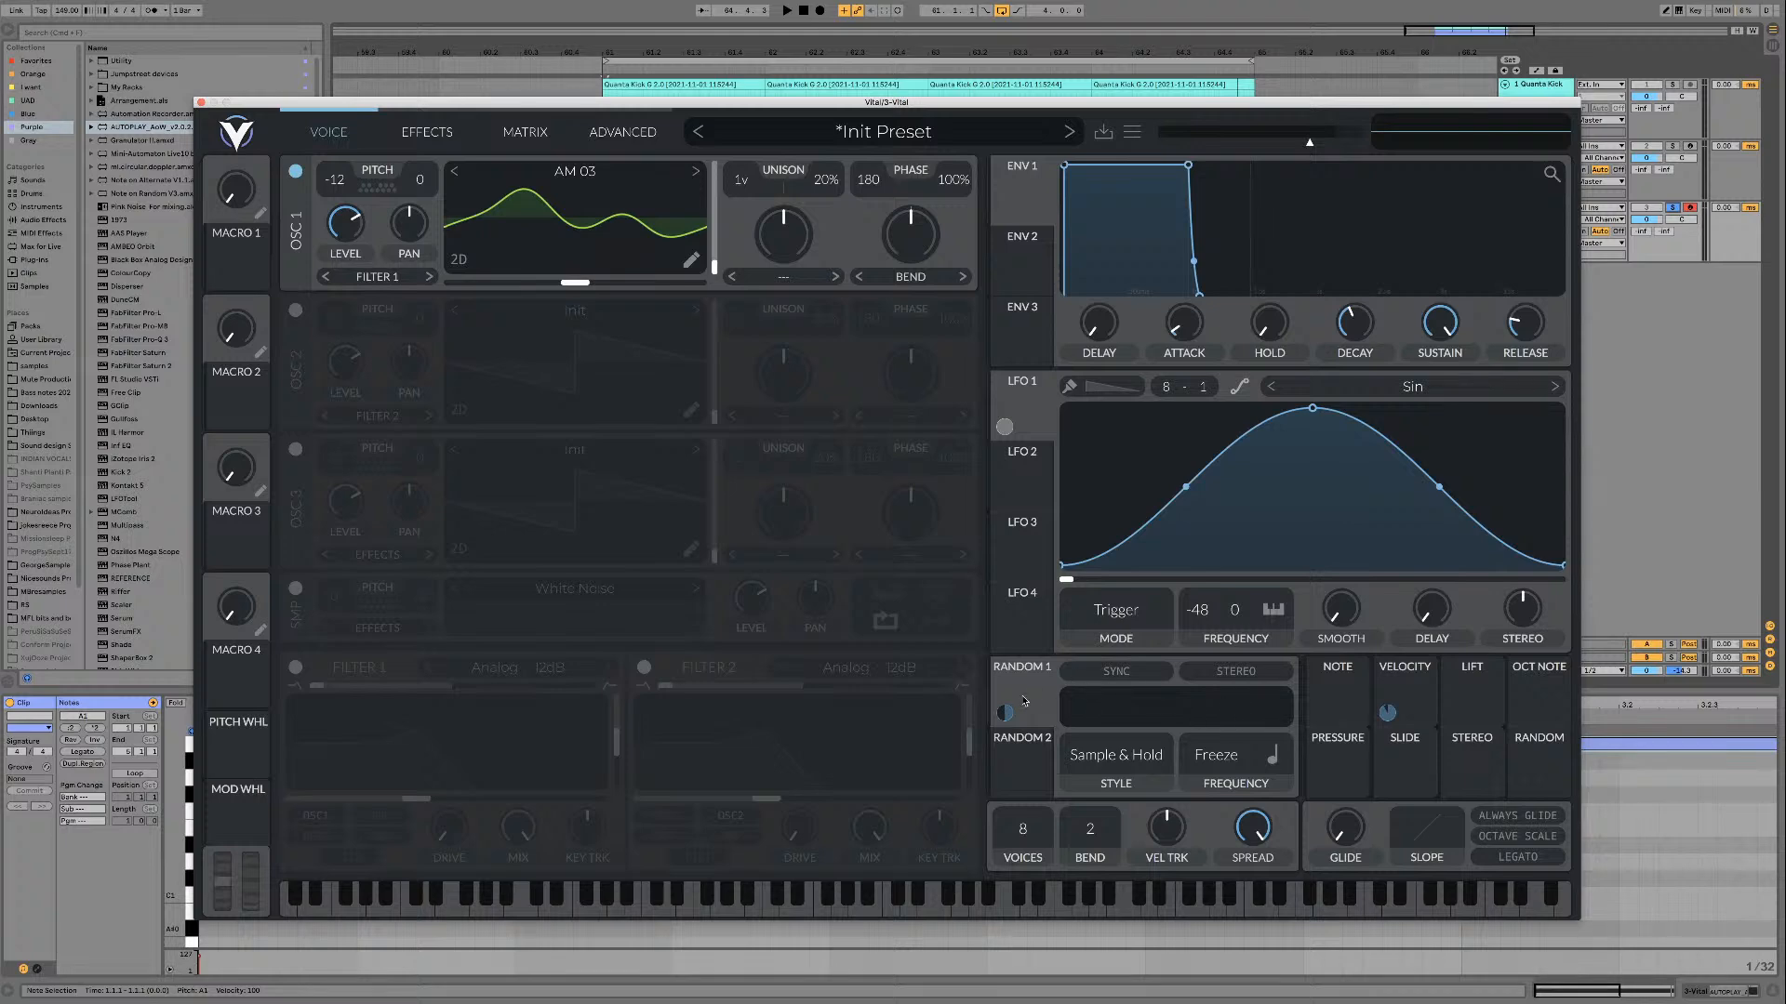
{"action": "key", "text": "space"}
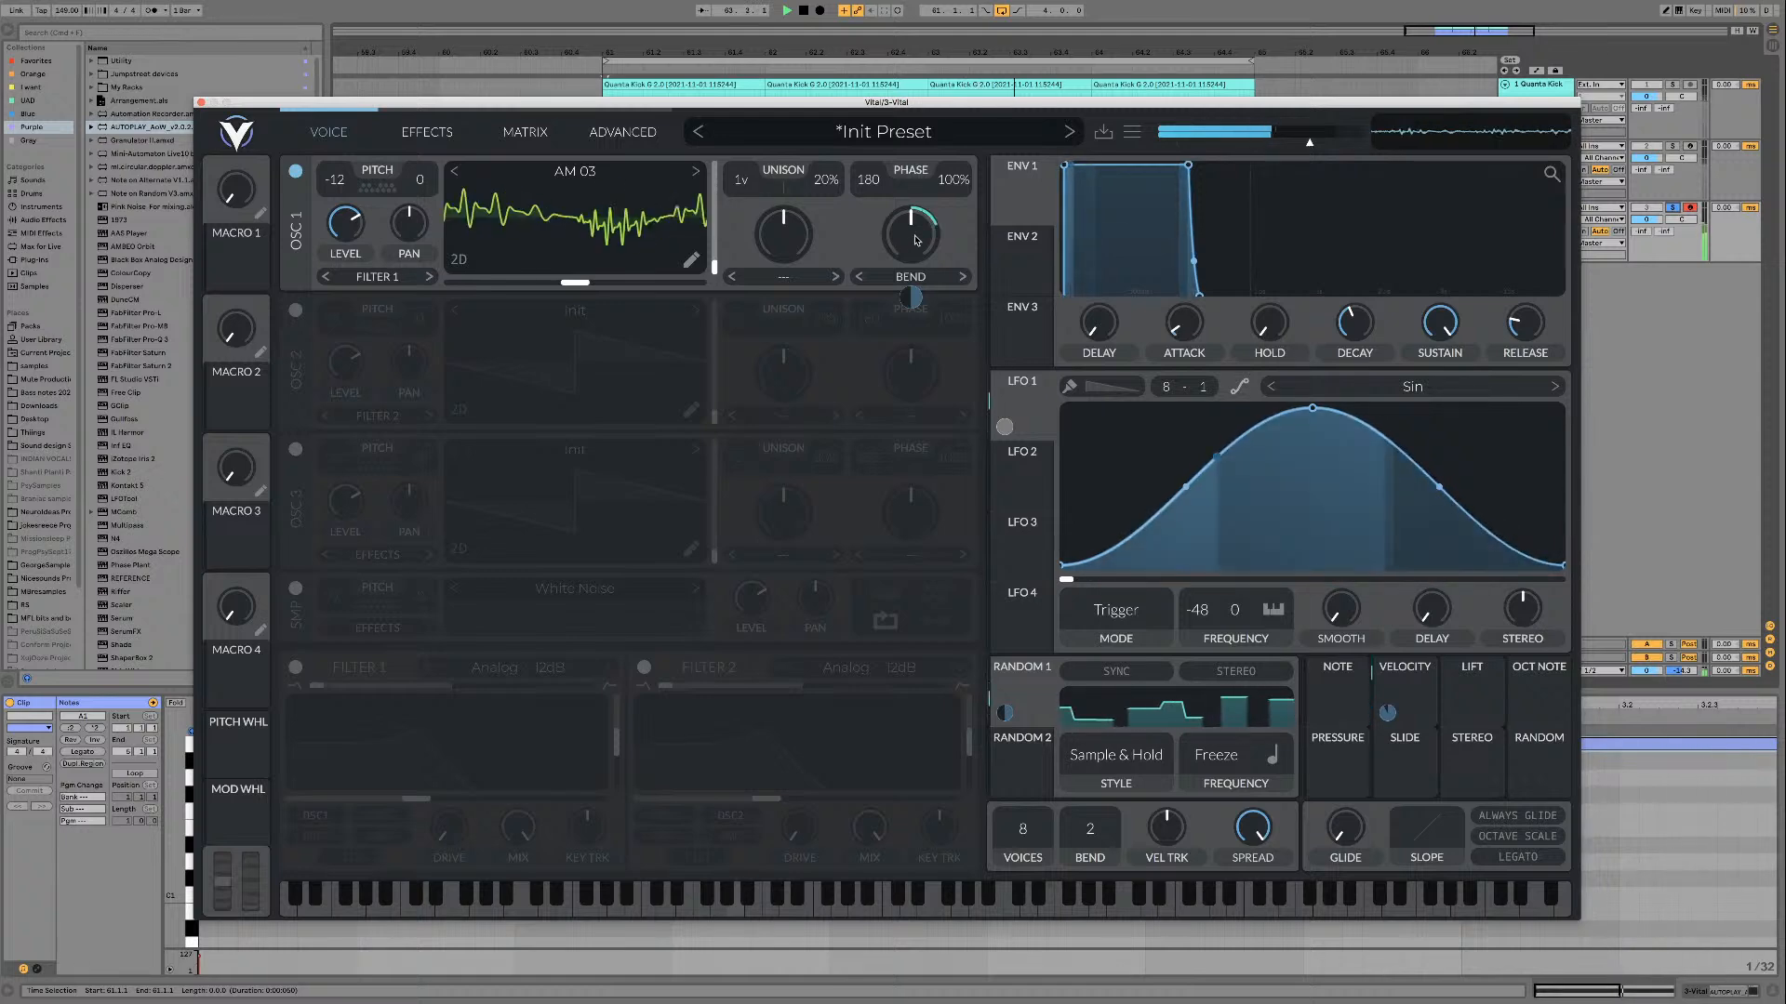
Step: Try a Random 1 modulation amount of 1.000 on oscillator 1's Bend amount and audition it
{"action": "right_click", "coordinate": [911, 297]}
{"action": "left_click", "coordinate": [930, 307]}
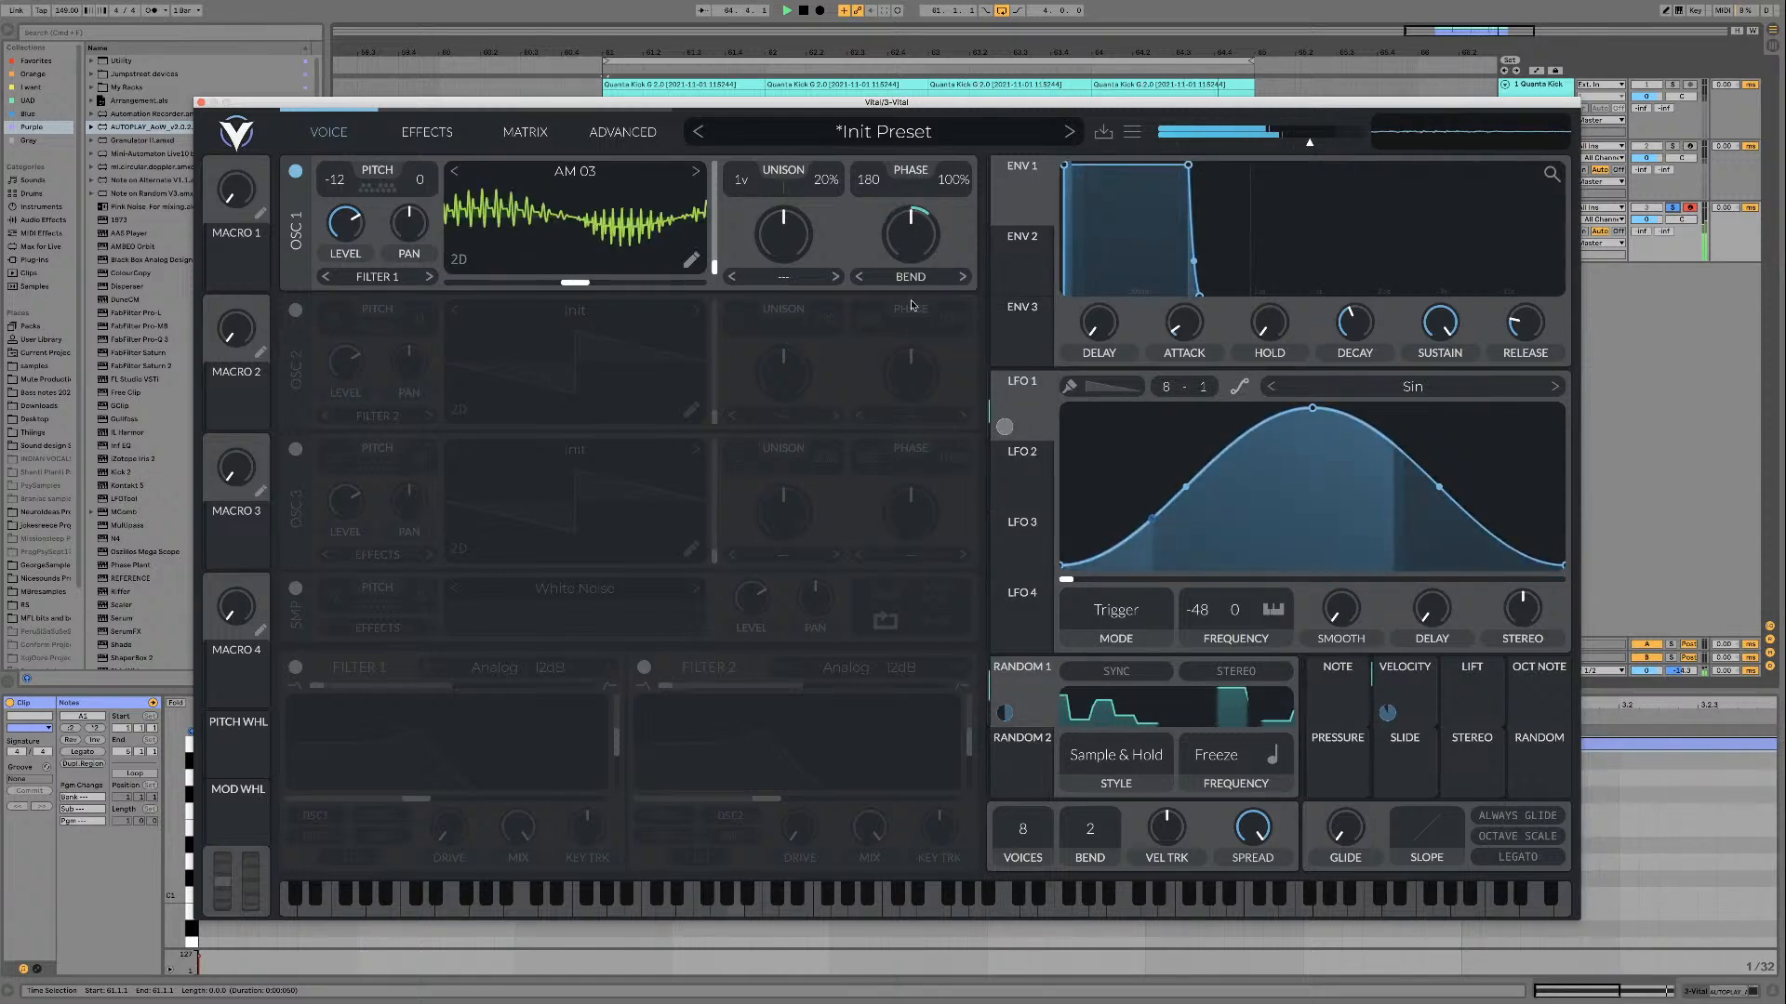
{"action": "left_click_drag", "start_coordinate": [910, 298], "coordinate": [911, 251]}
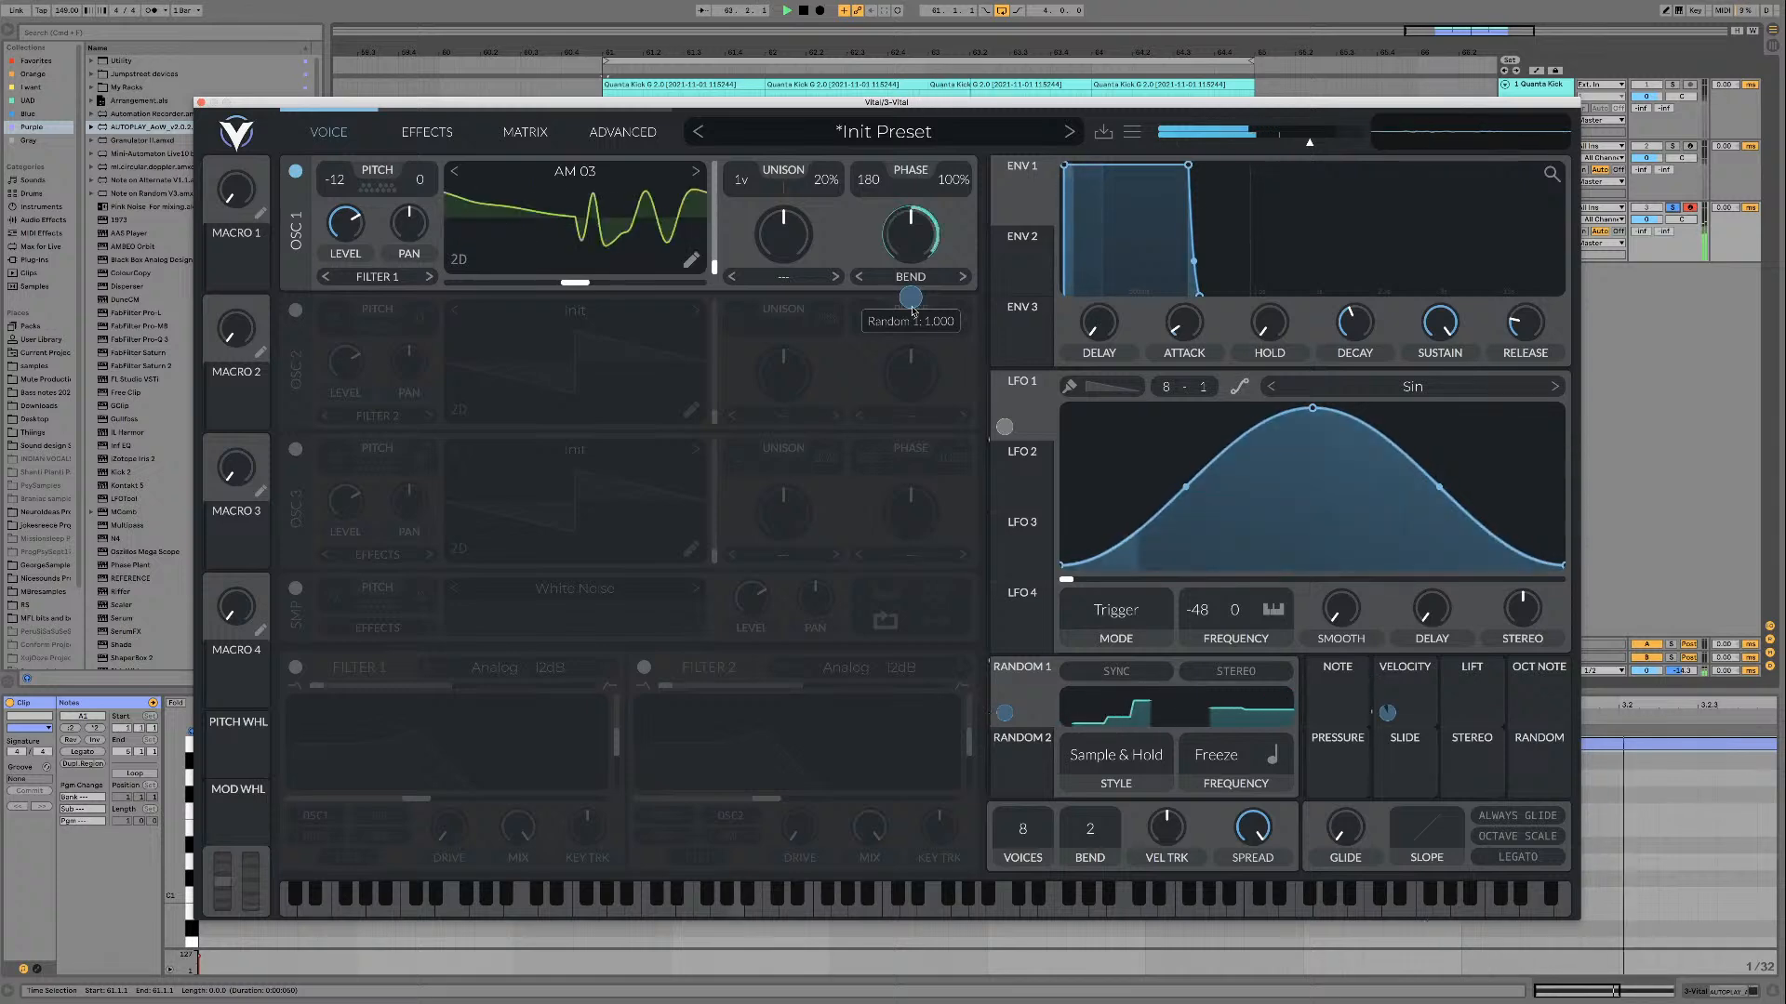
{"action": "key", "text": "space"}
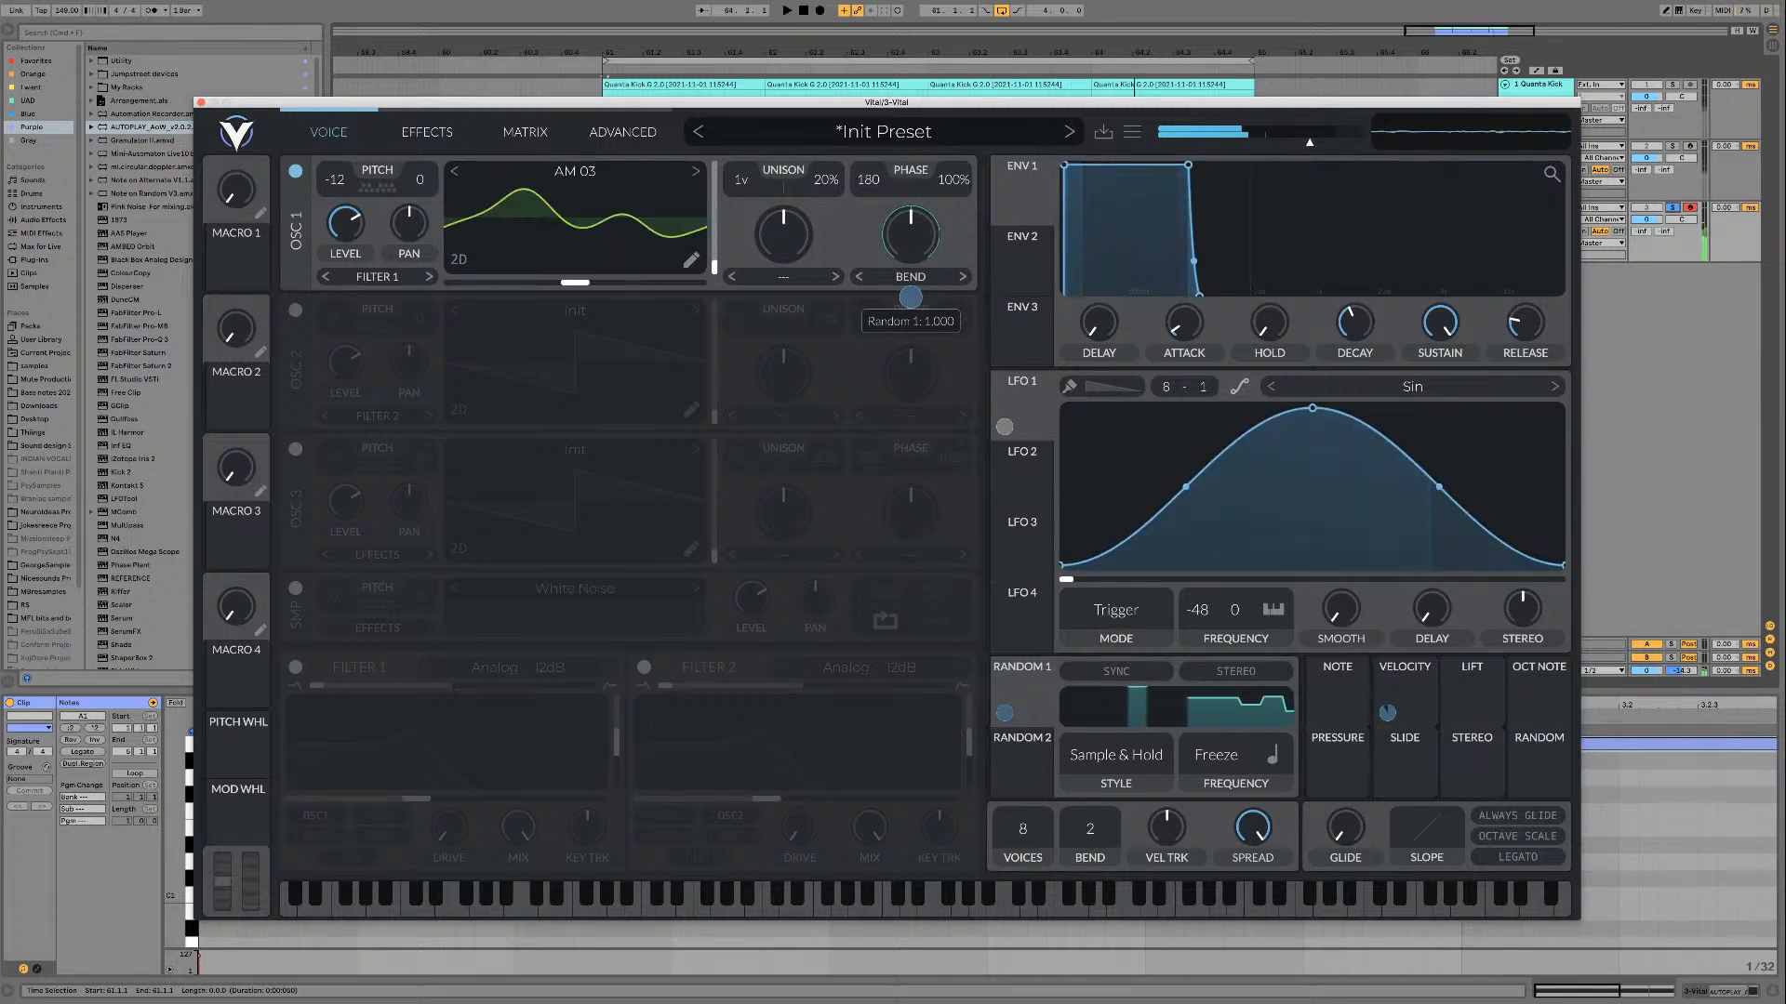
Step: Remove Random 1's modulation, audition low Bend amounts by hand, and reassign Random 1 to the Bend amount
{"action": "double_click", "coordinate": [912, 307]}
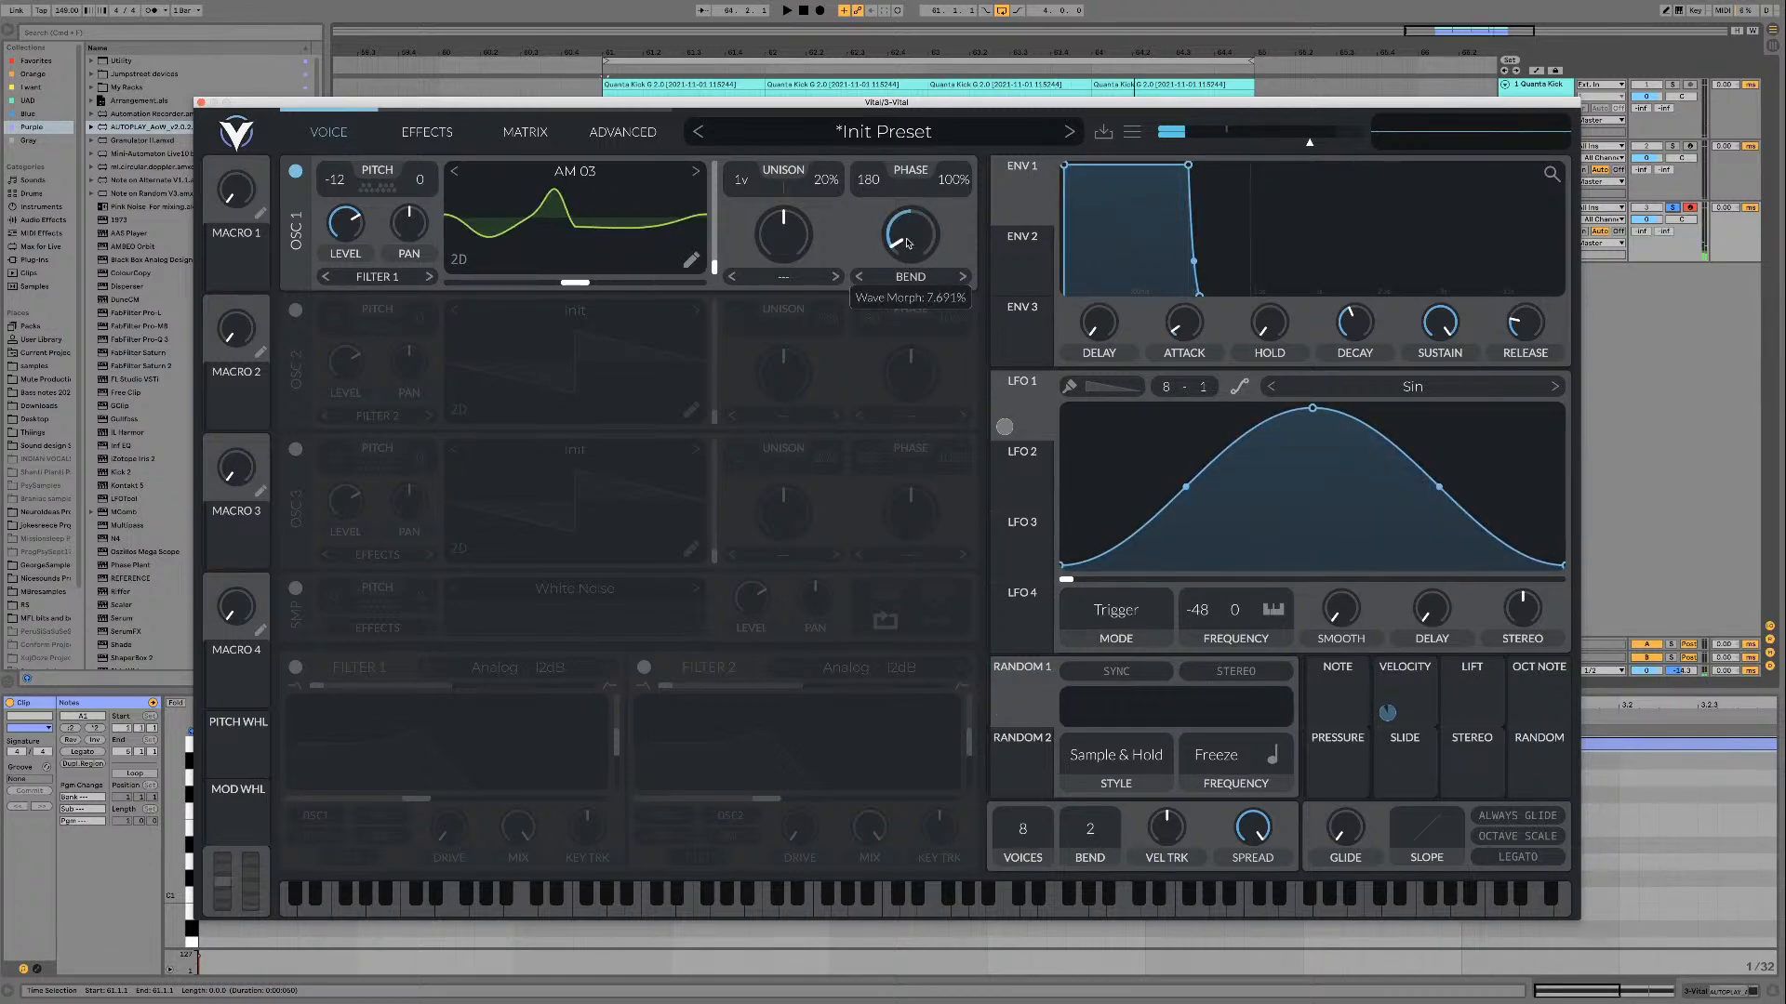
{"action": "key", "text": "space"}
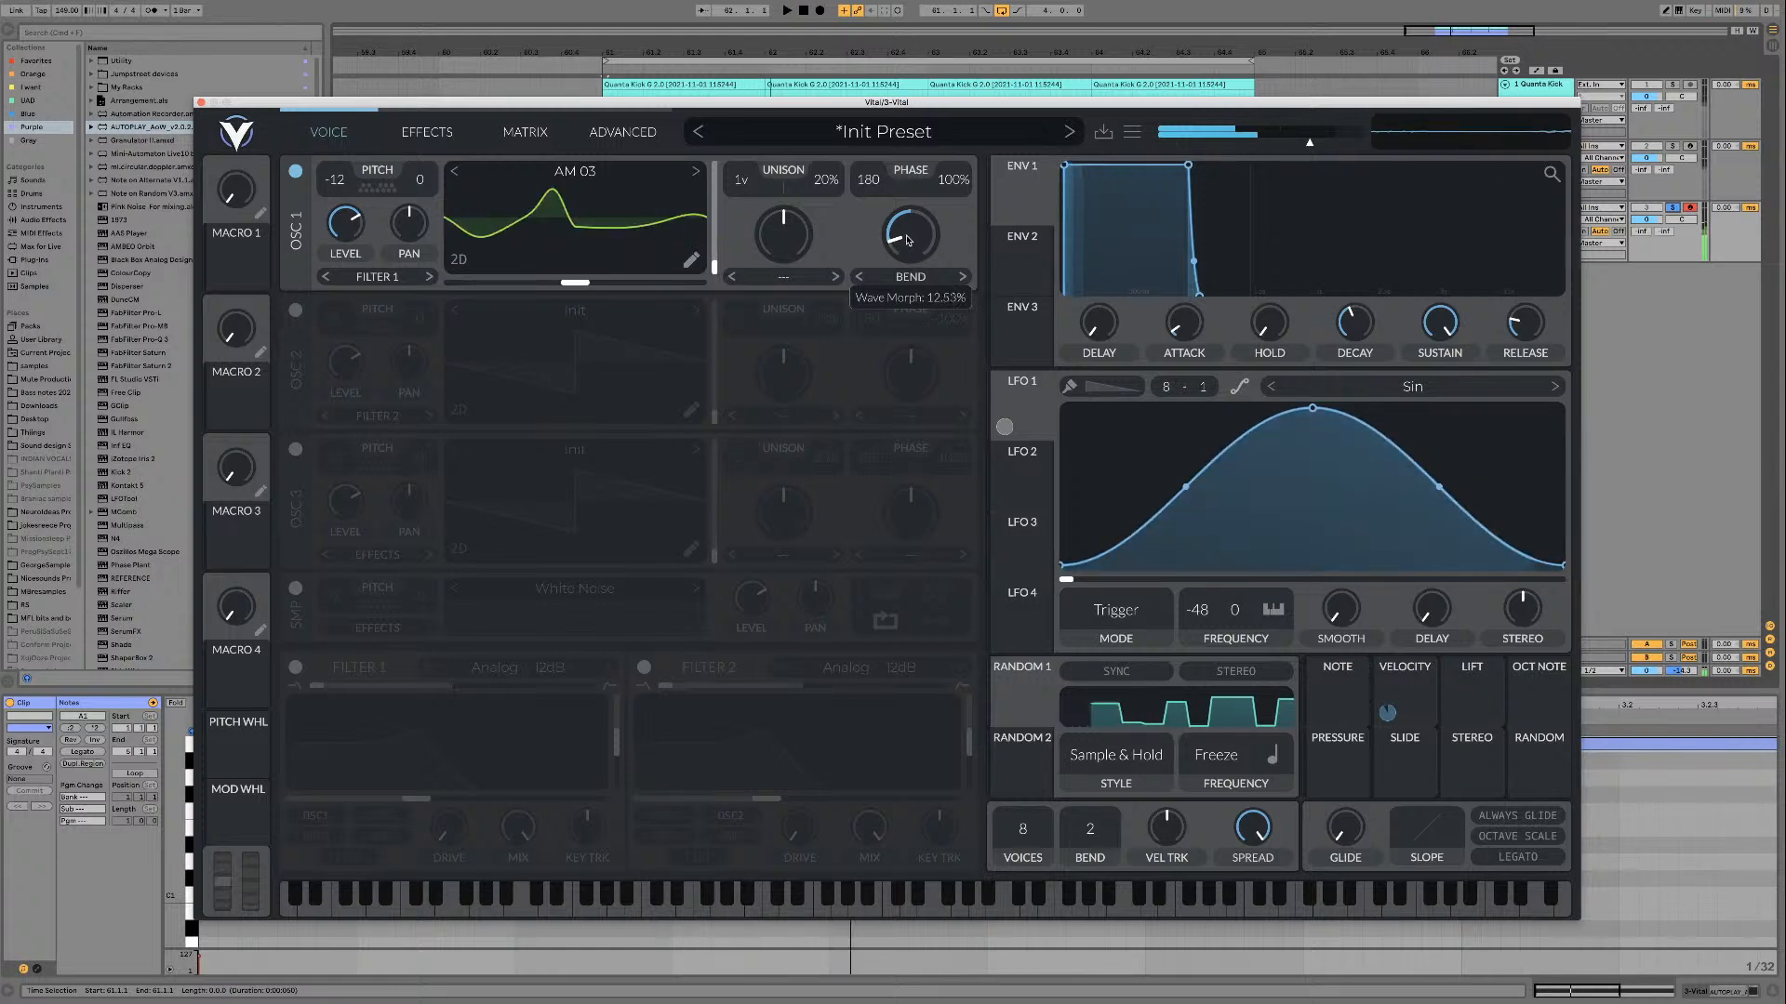
{"action": "left_click_drag", "start_coordinate": [1021, 698], "coordinate": [919, 234]}
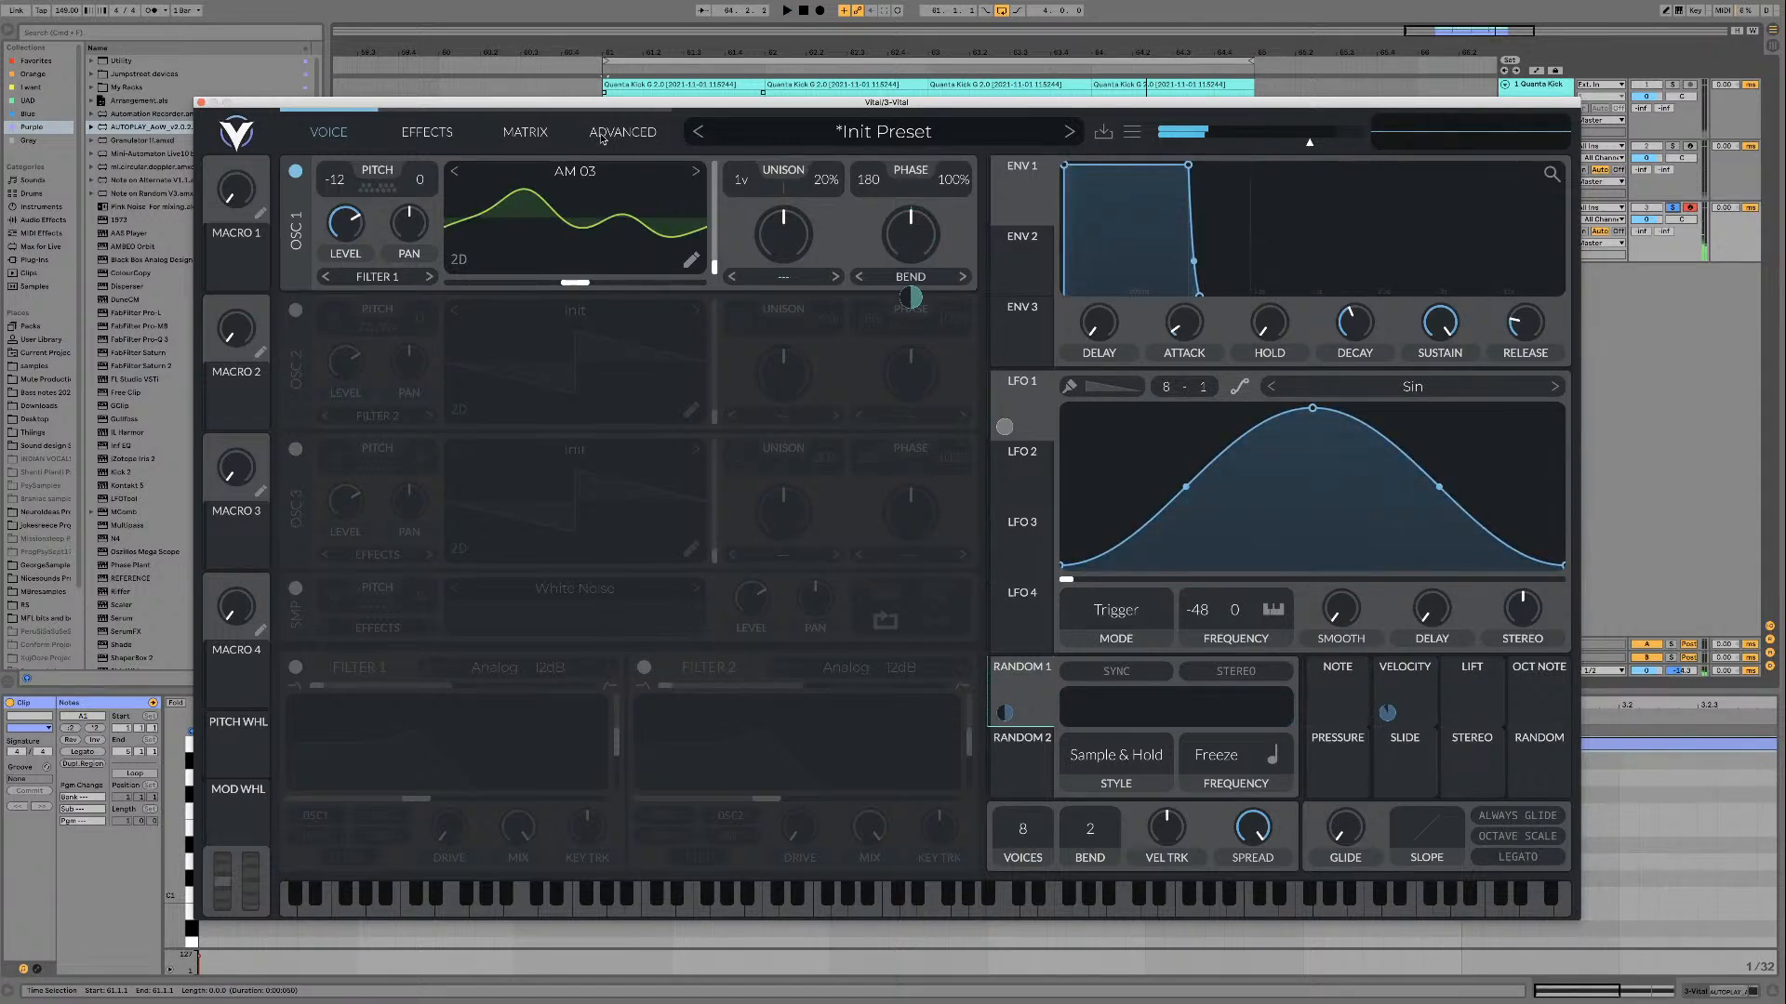
{"action": "left_click_drag", "start_coordinate": [580, 104], "coordinate": [625, 121]}
{"action": "left_click", "coordinate": [639, 160]}
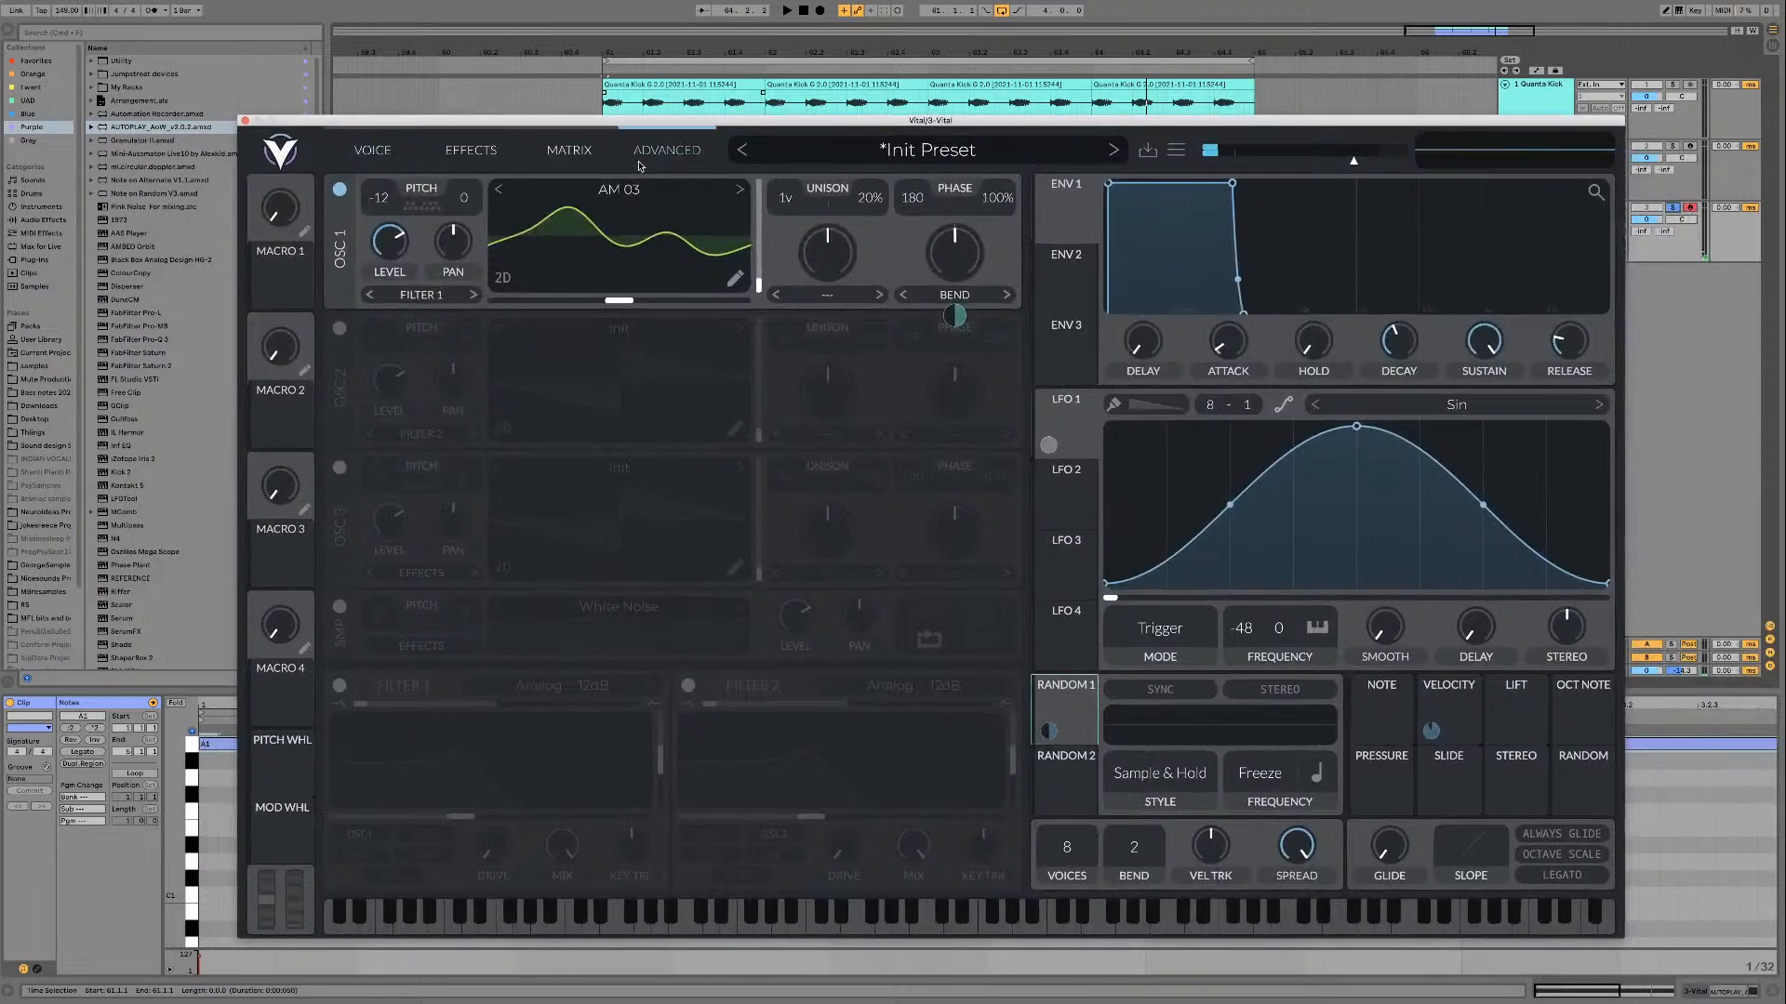
{"action": "left_click", "coordinate": [468, 150]}
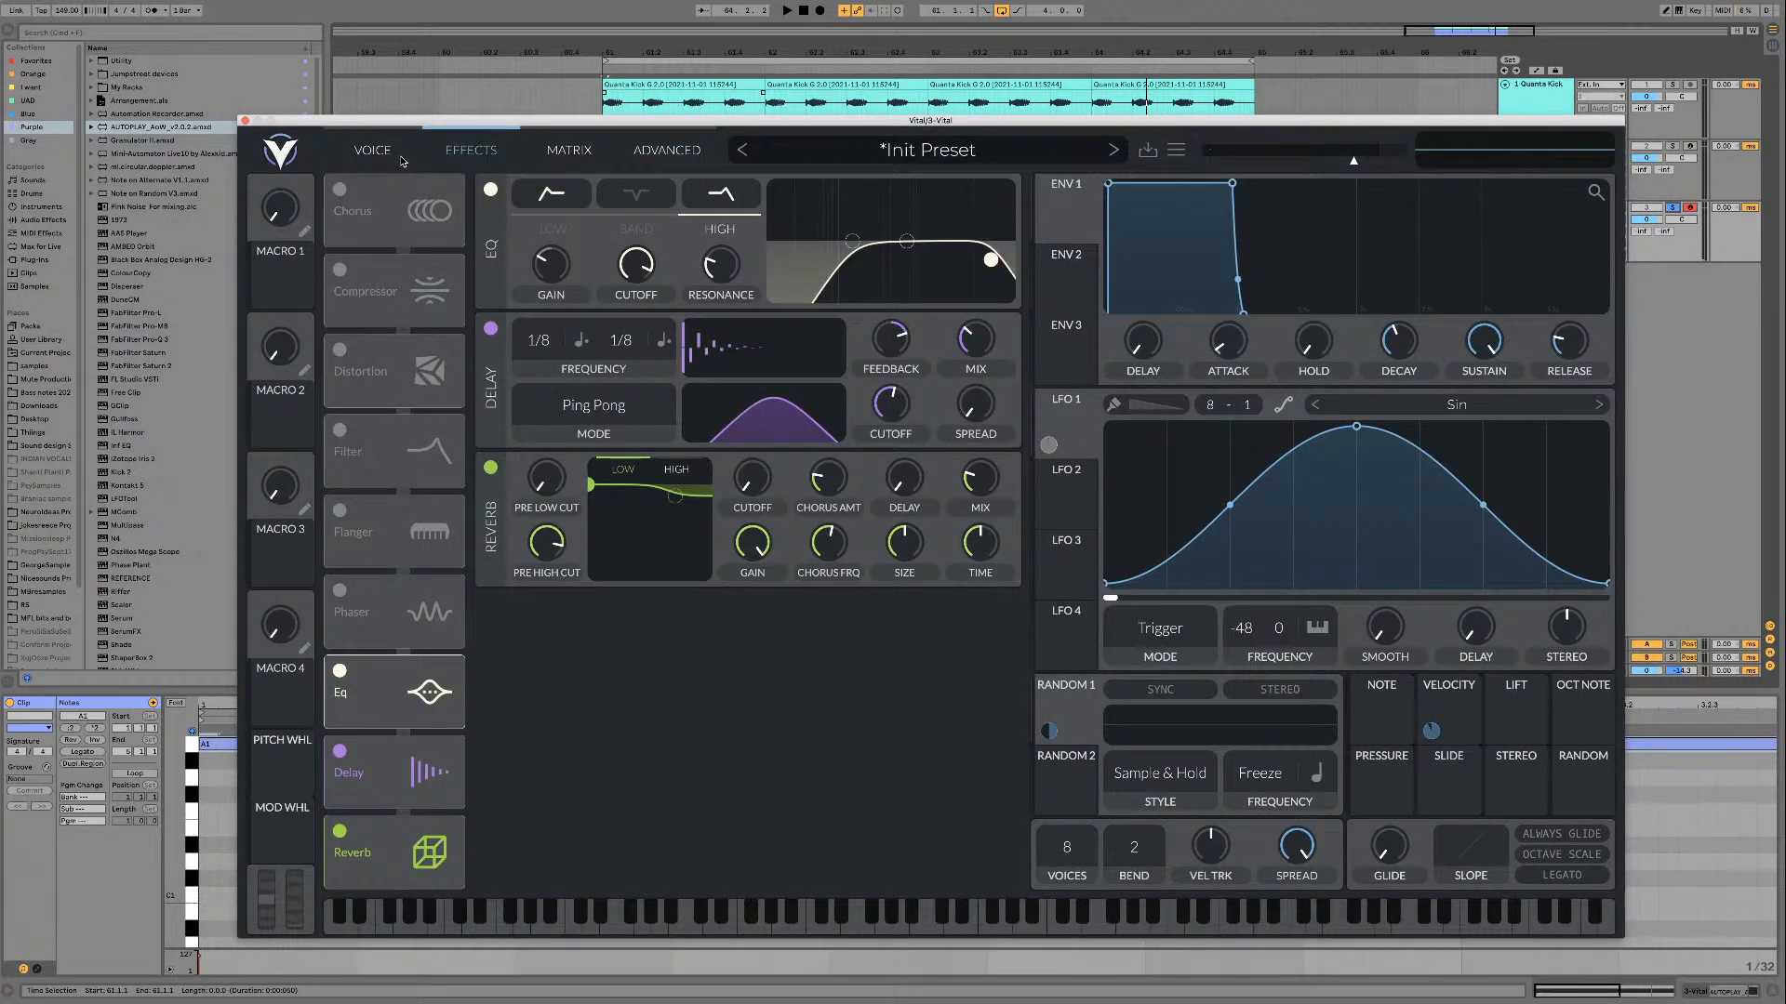
{"action": "left_click", "coordinate": [377, 152]}
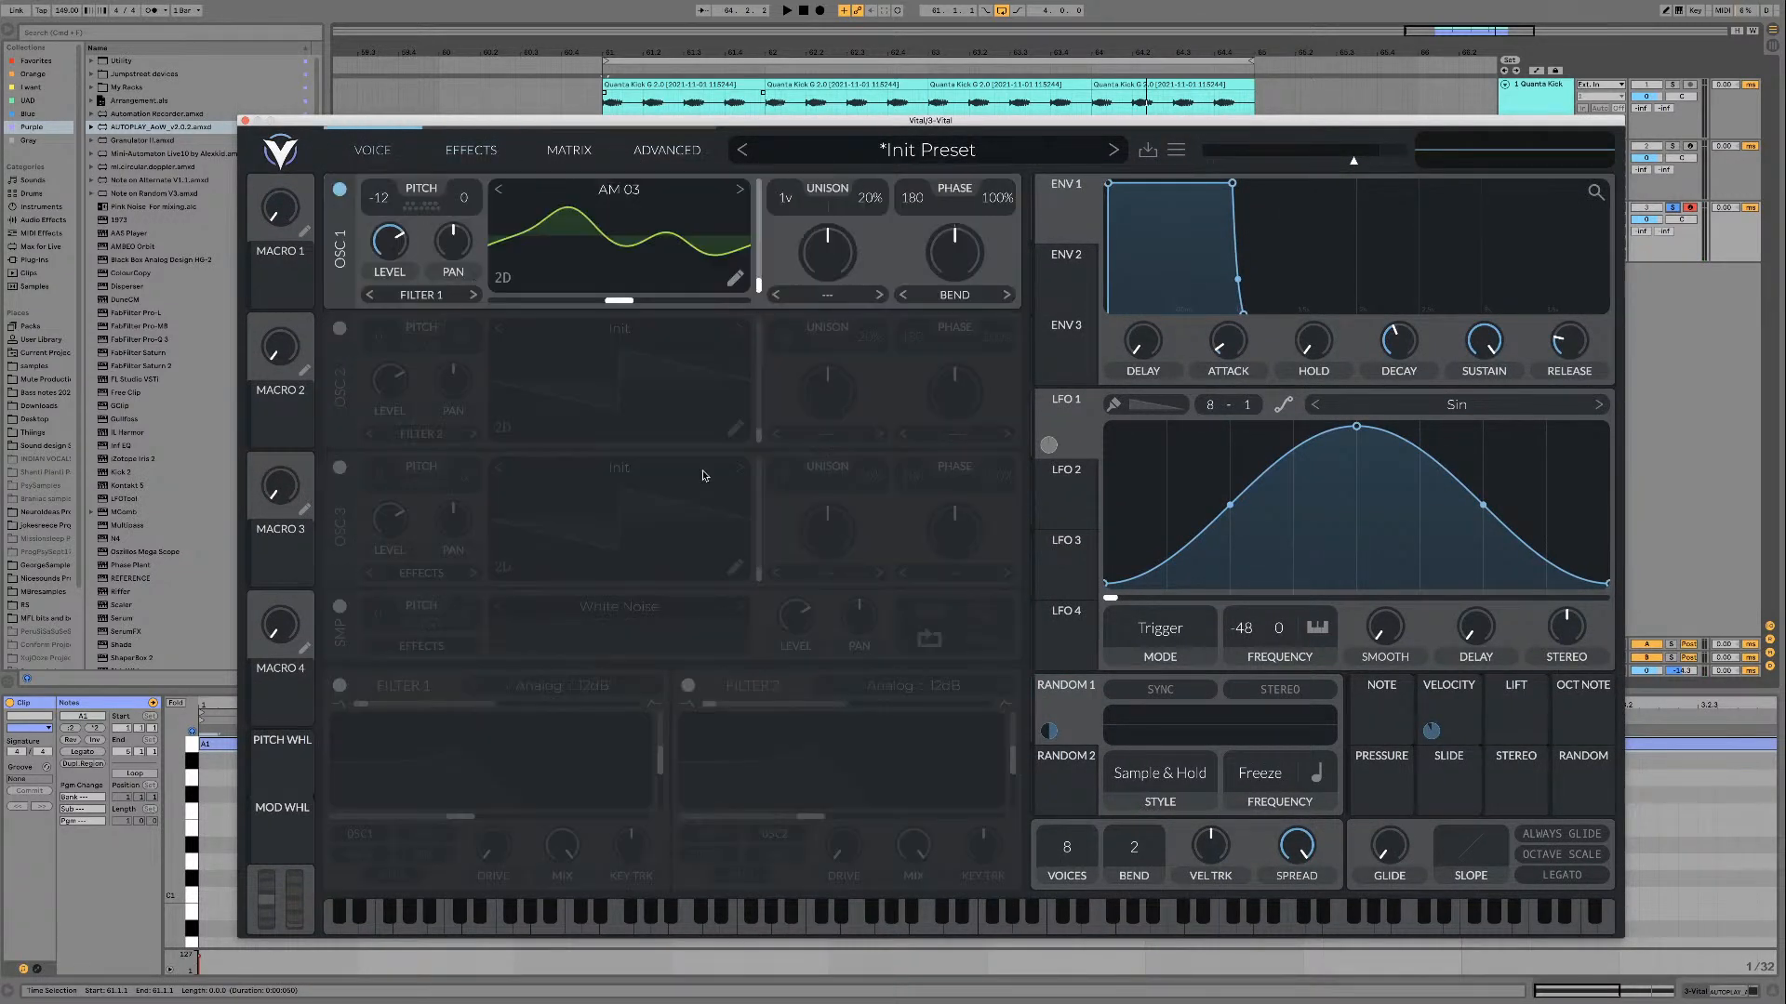
Step: Enable filter 2, set its type to Dirty 24dB, and move its blend to the middle for a band-pass shape
{"action": "left_click", "coordinate": [688, 686]}
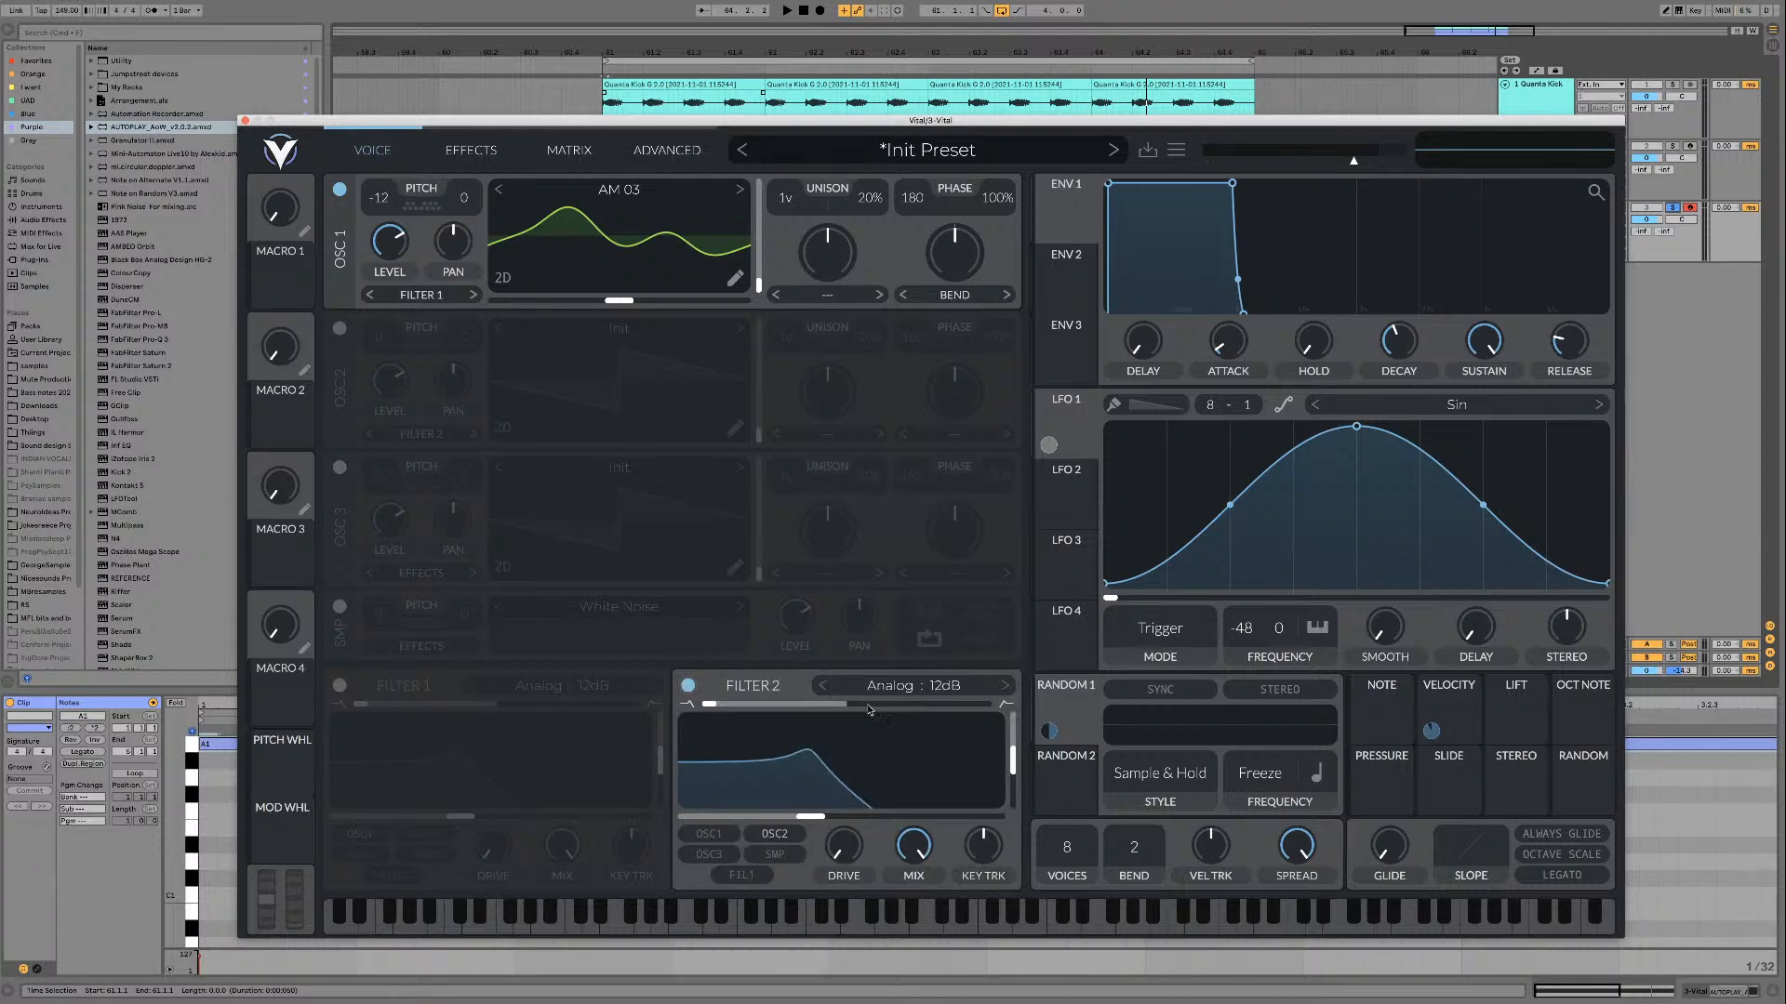
{"action": "left_click", "coordinate": [914, 688]}
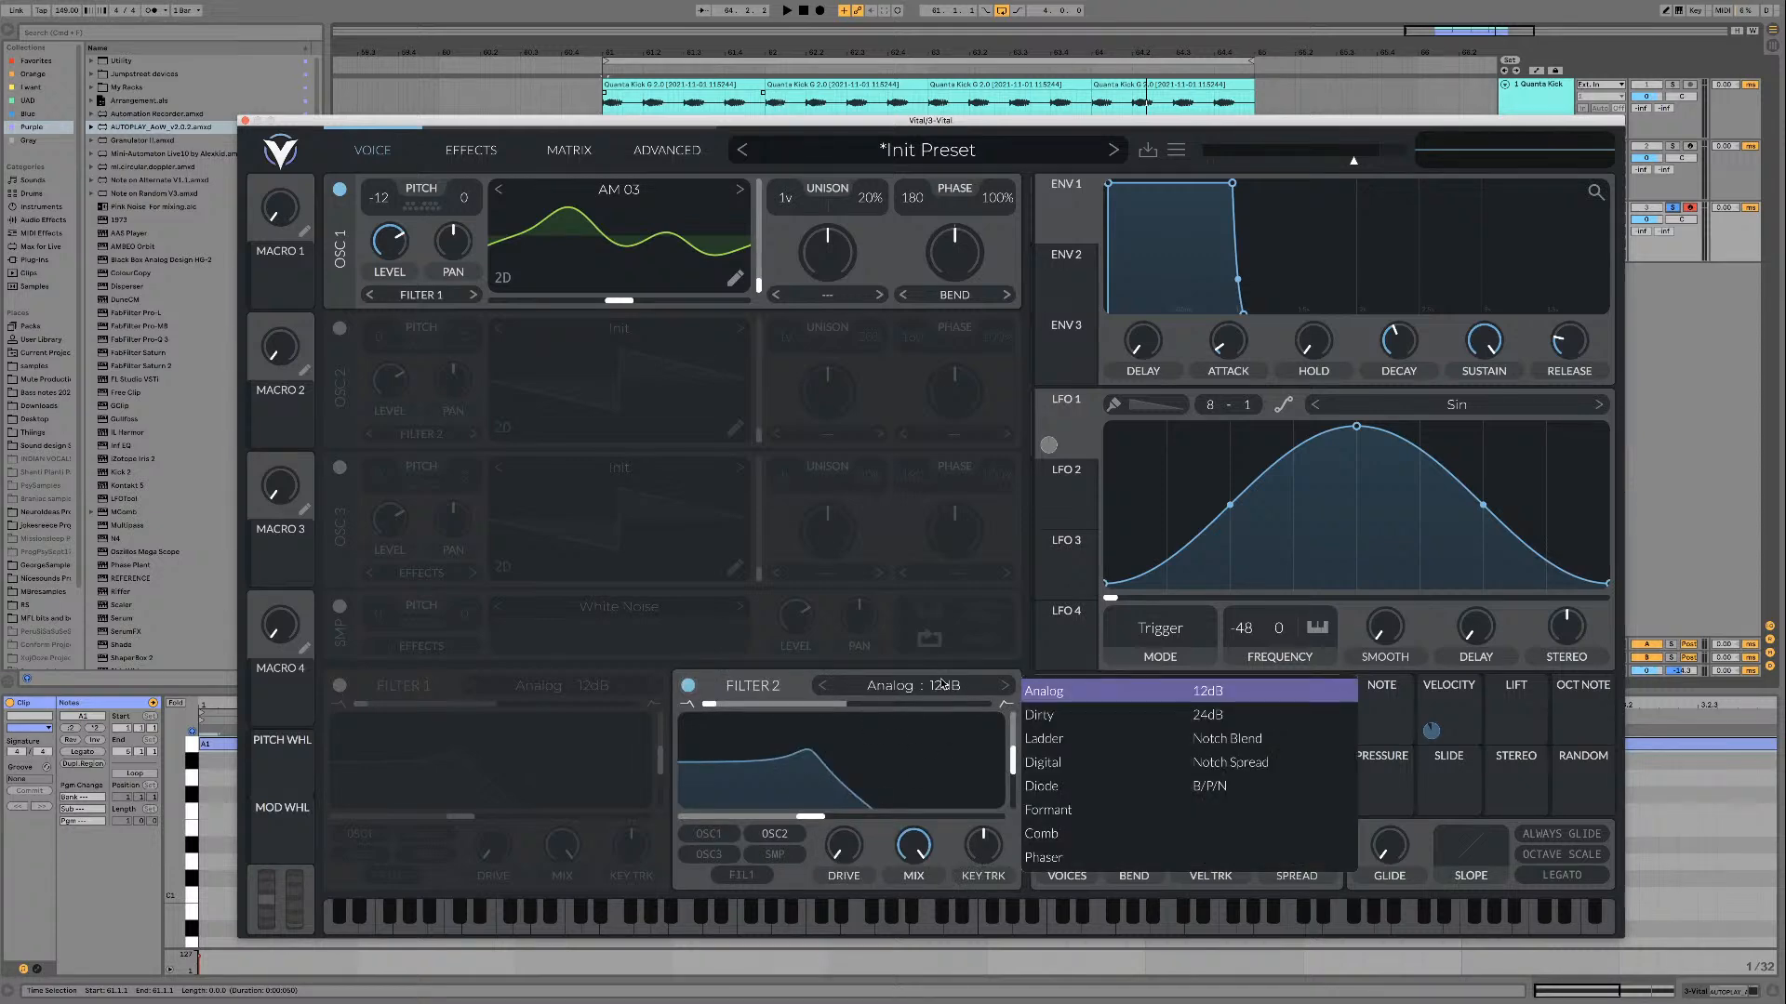
{"action": "left_click", "coordinate": [1043, 716]}
{"action": "left_click_drag", "start_coordinate": [711, 705], "coordinate": [848, 707]}
{"action": "left_click", "coordinate": [1005, 687]}
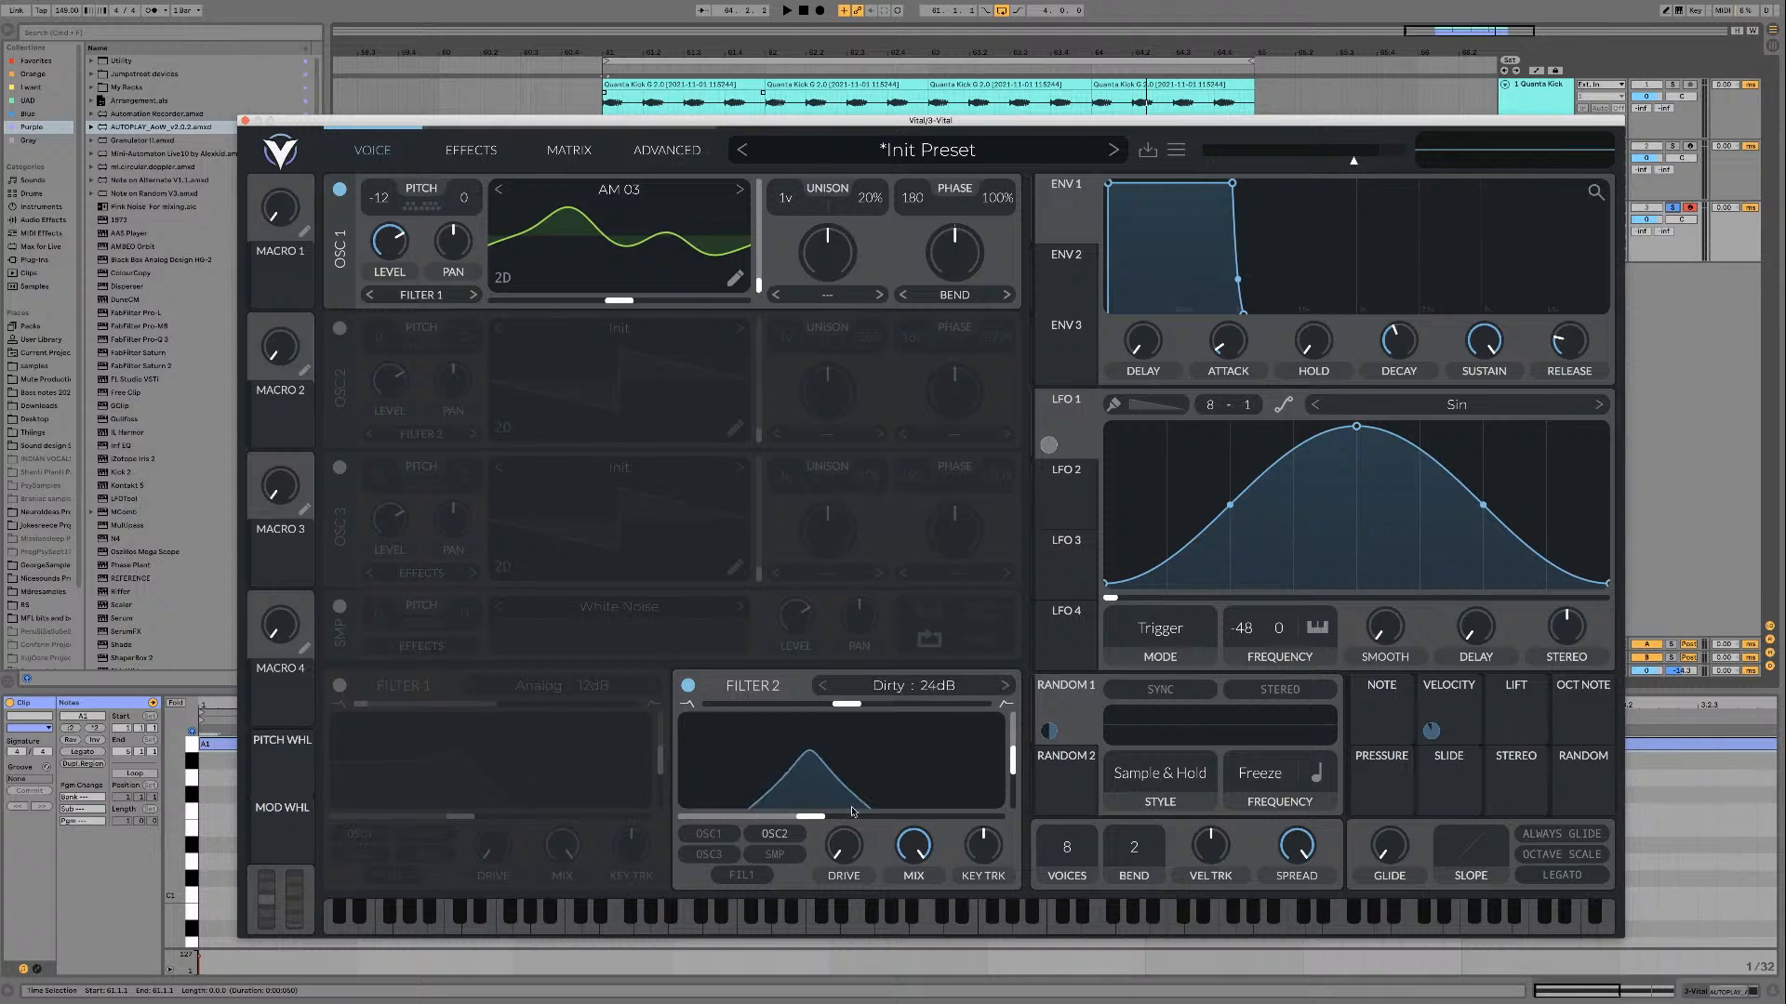
Step: Route oscillator 1 into filter 2, sweep the filter's cutoff while auditioning the loop, and slightly lower its resonance
{"action": "key", "text": "space"}
{"action": "left_click_drag", "start_coordinate": [819, 816], "coordinate": [894, 815]}
{"action": "key", "text": "space"}
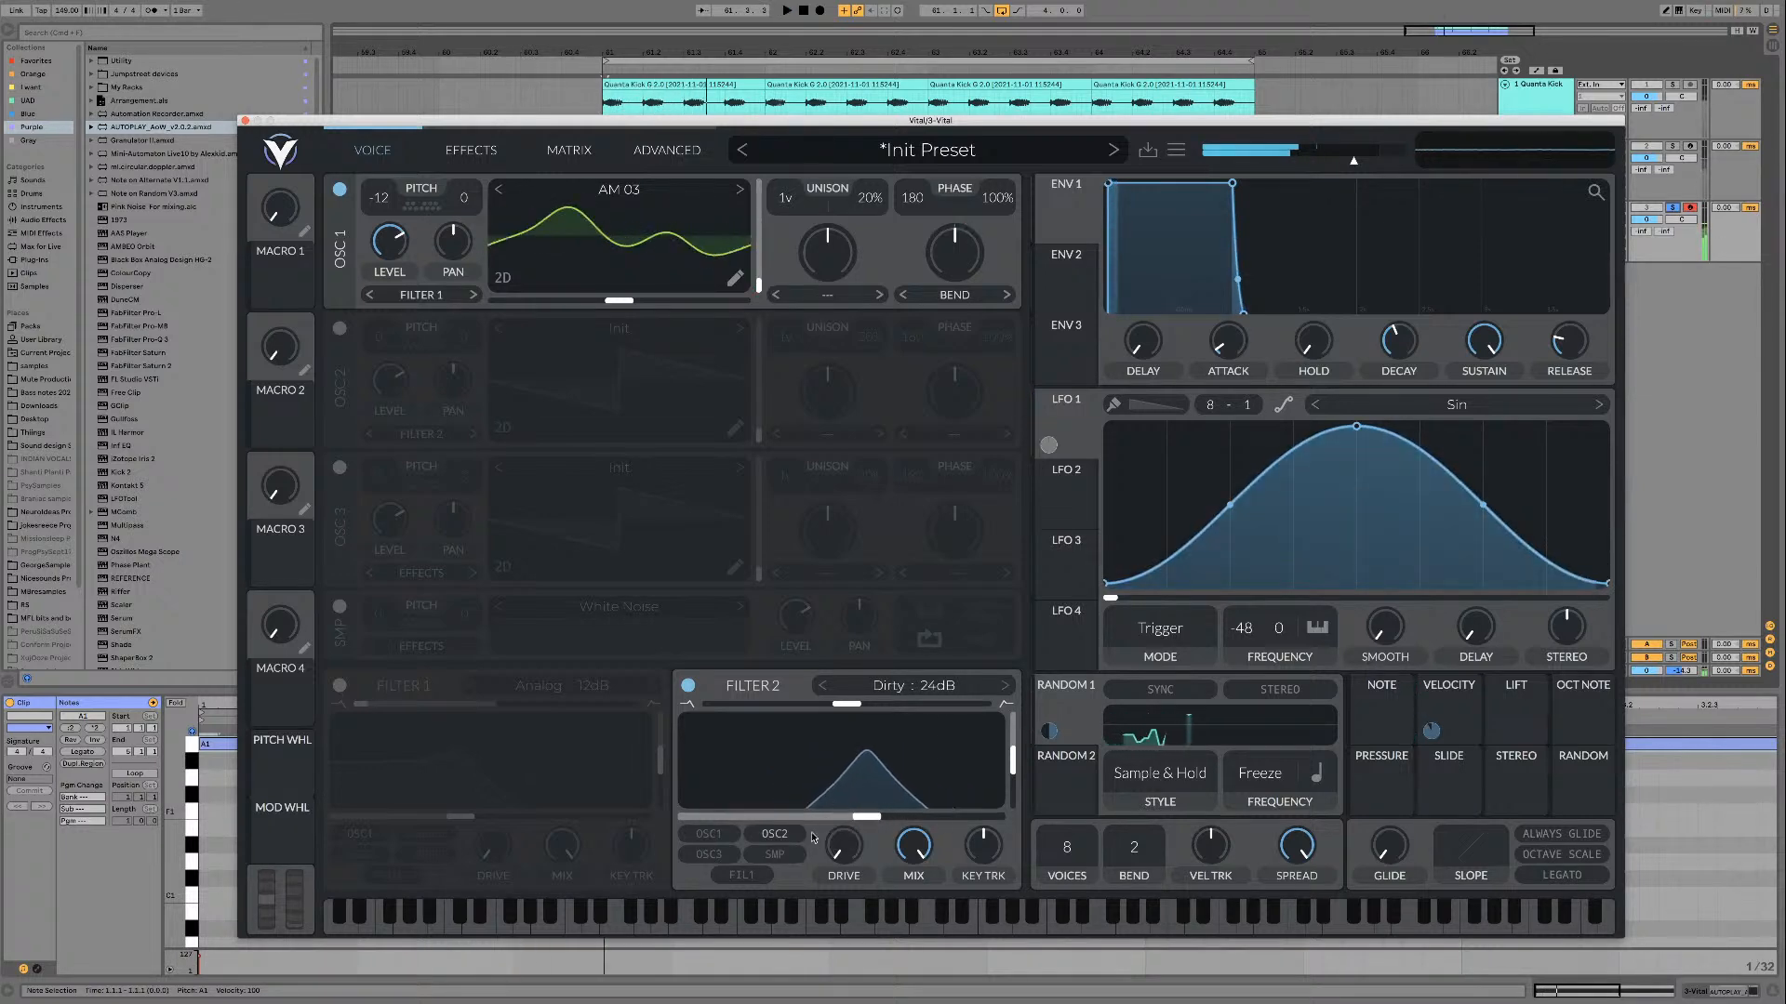
{"action": "left_click", "coordinate": [711, 835]}
{"action": "key", "text": "space"}
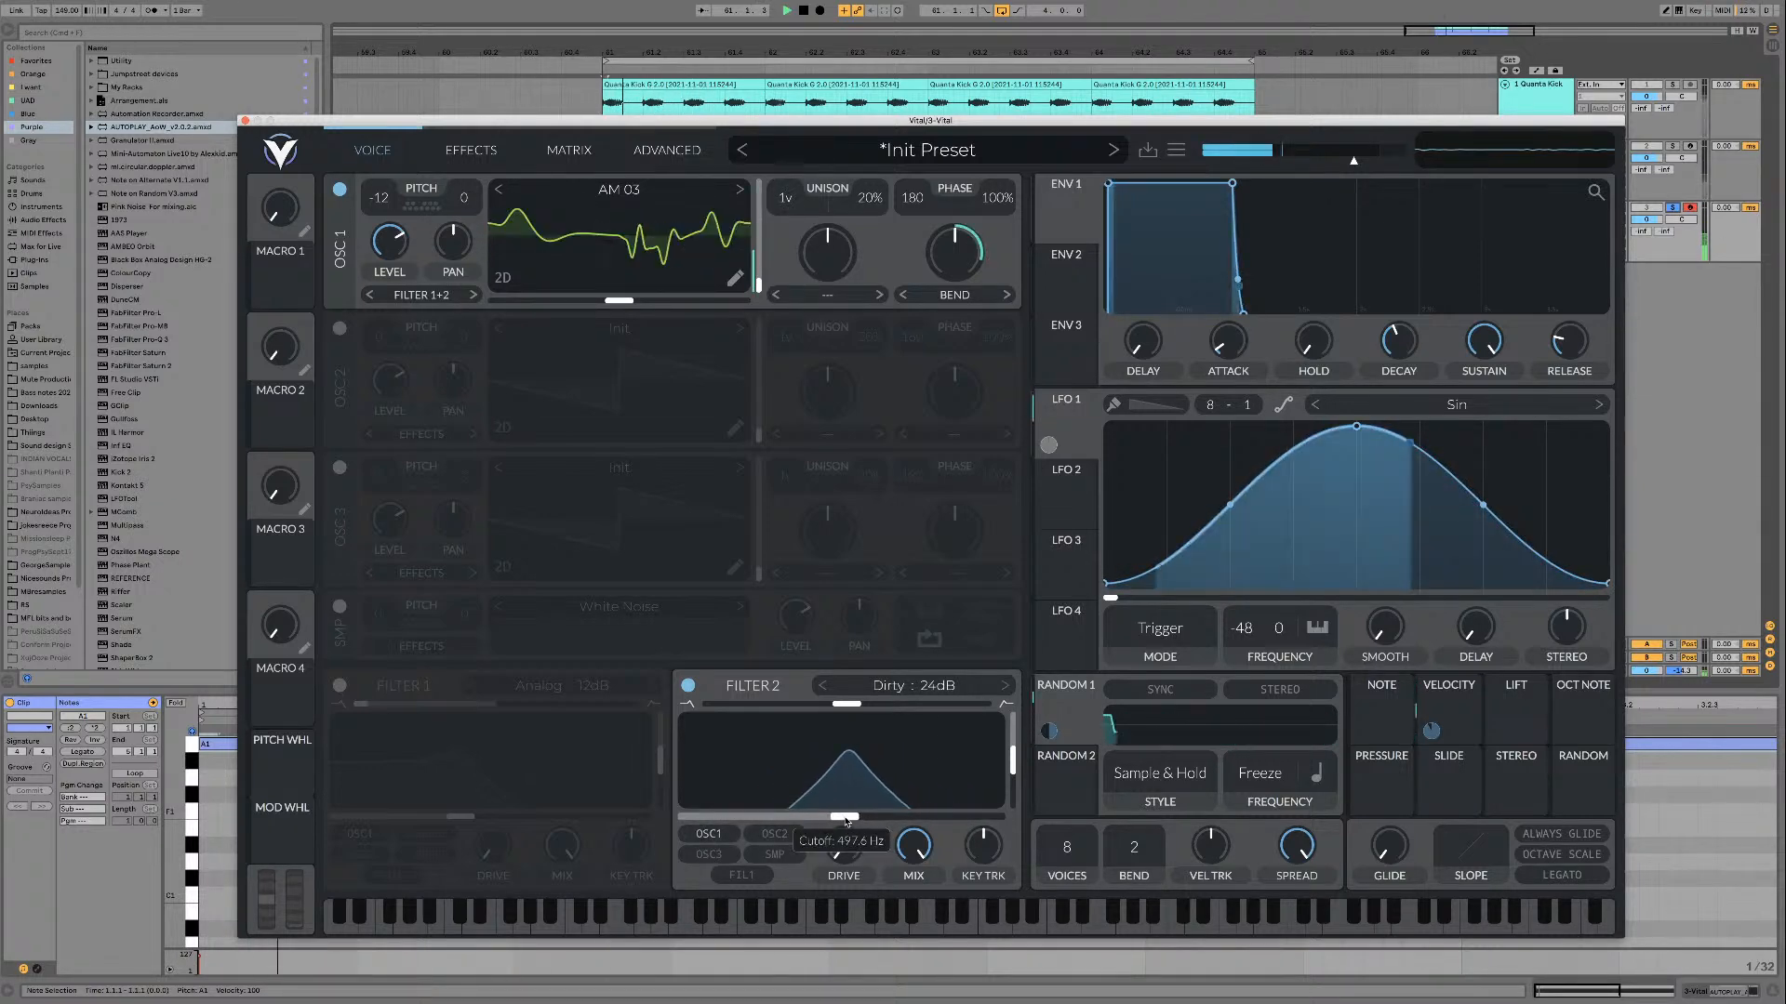
{"action": "left_click_drag", "start_coordinate": [891, 809], "coordinate": [831, 768]}
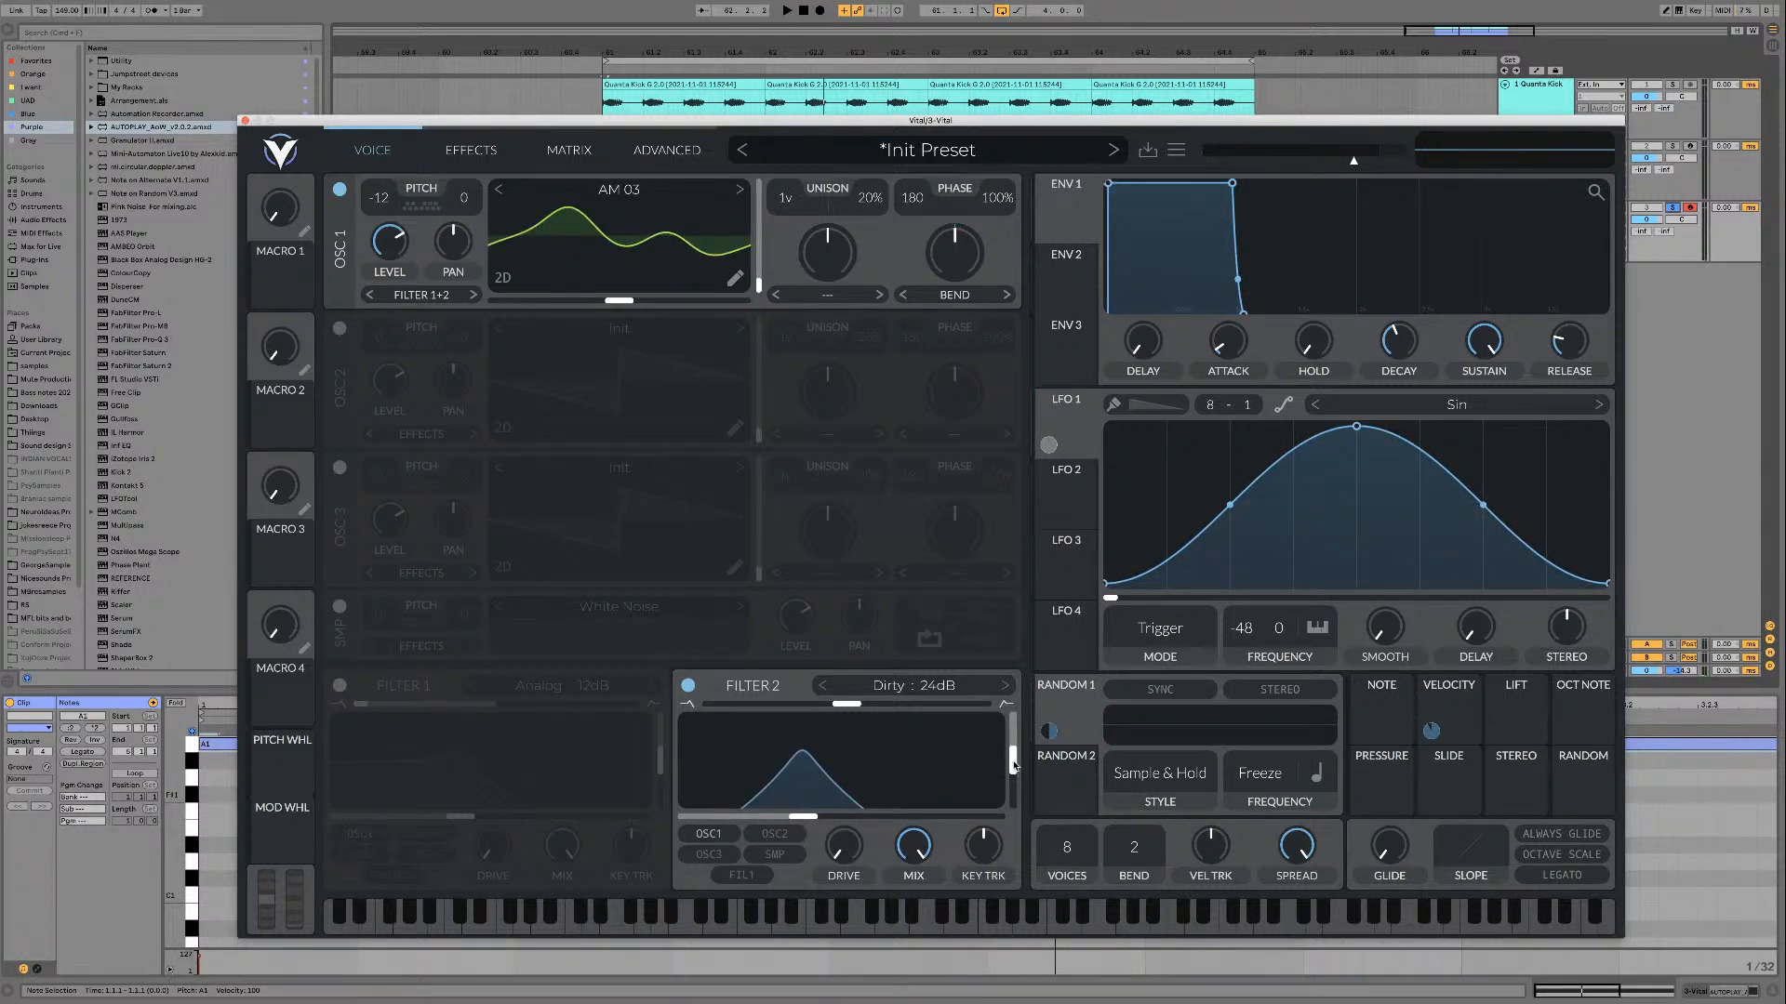
{"action": "left_click_drag", "start_coordinate": [1016, 755], "coordinate": [1010, 780]}
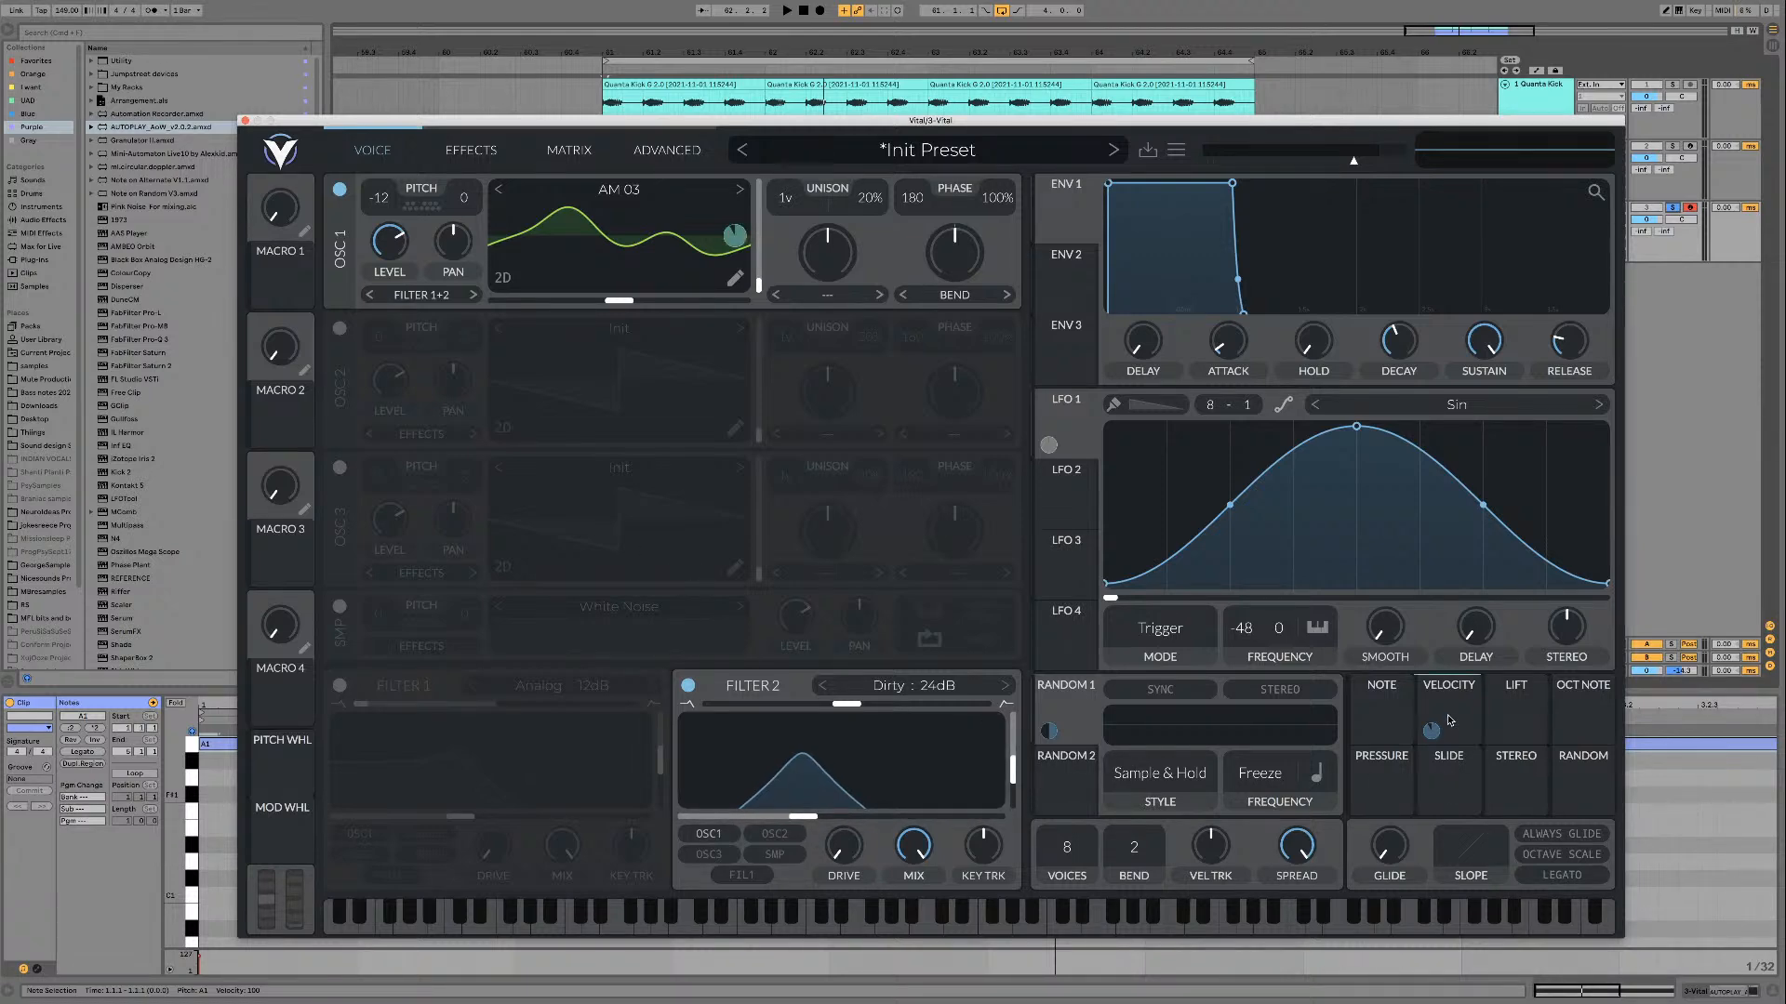
Step: Try modulating filter 2's cutoff with velocity, raising the modulation amount to about 80.83 while the loop plays
{"action": "key", "text": "space"}
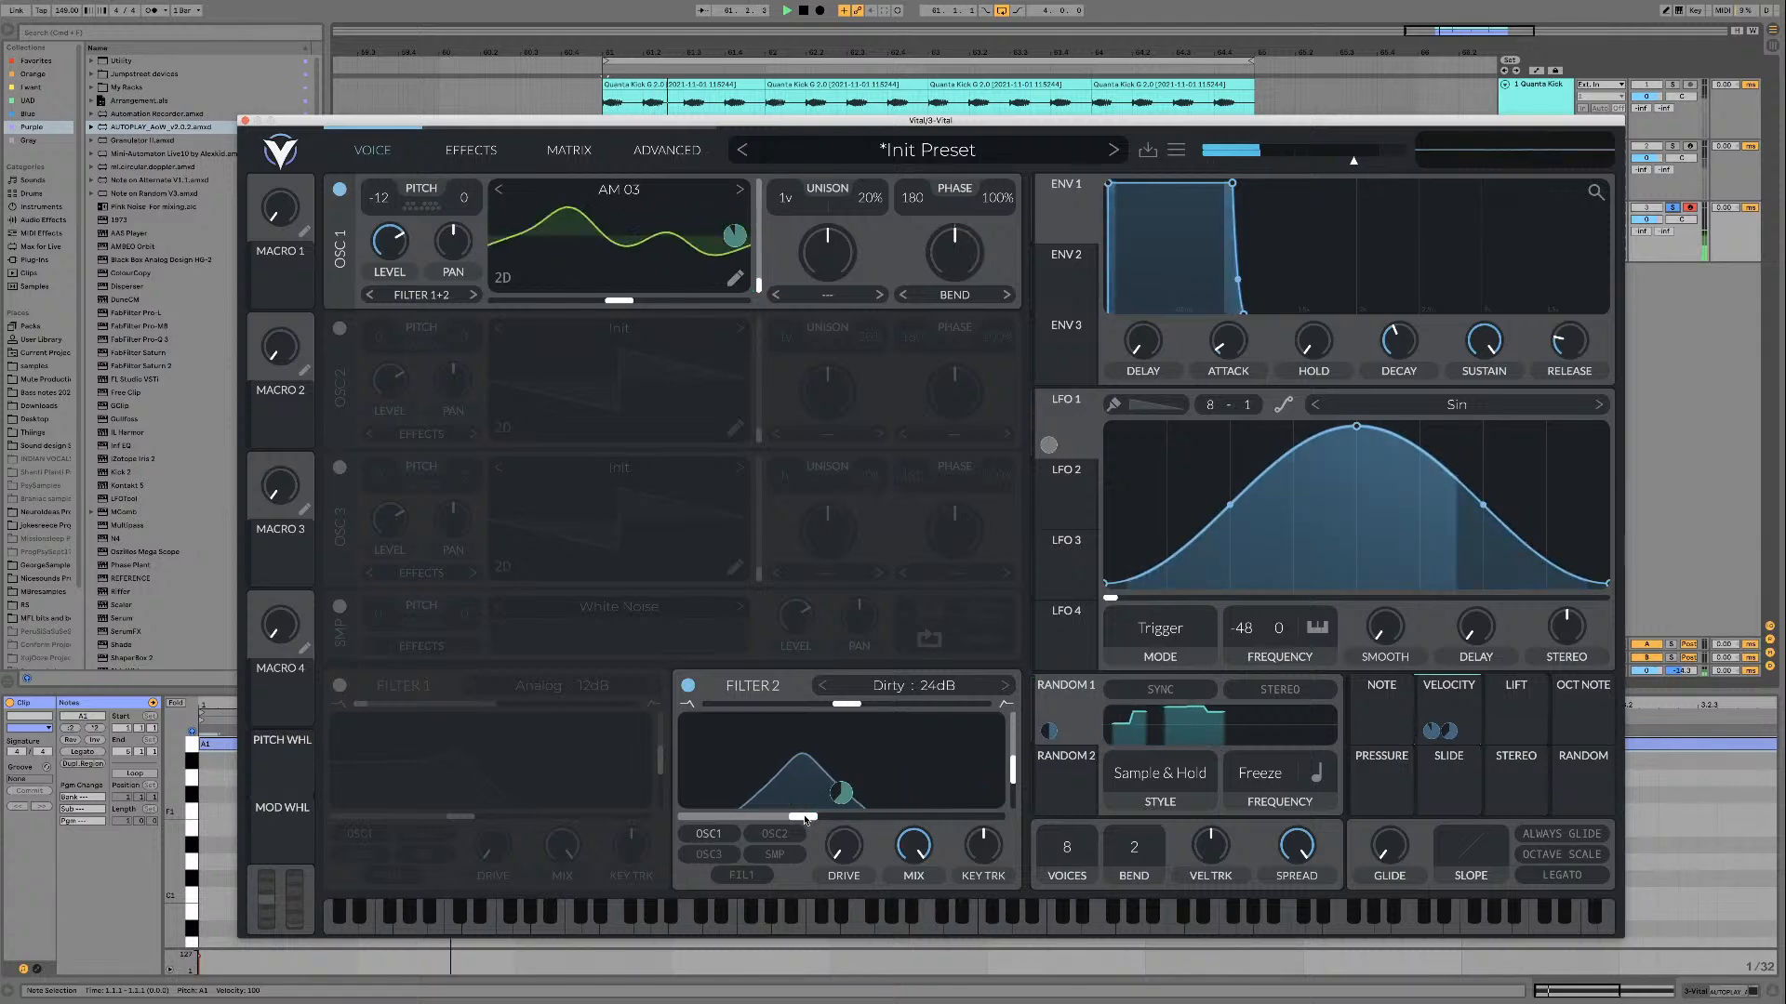
{"action": "left_click_drag", "start_coordinate": [804, 818], "coordinate": [842, 796]}
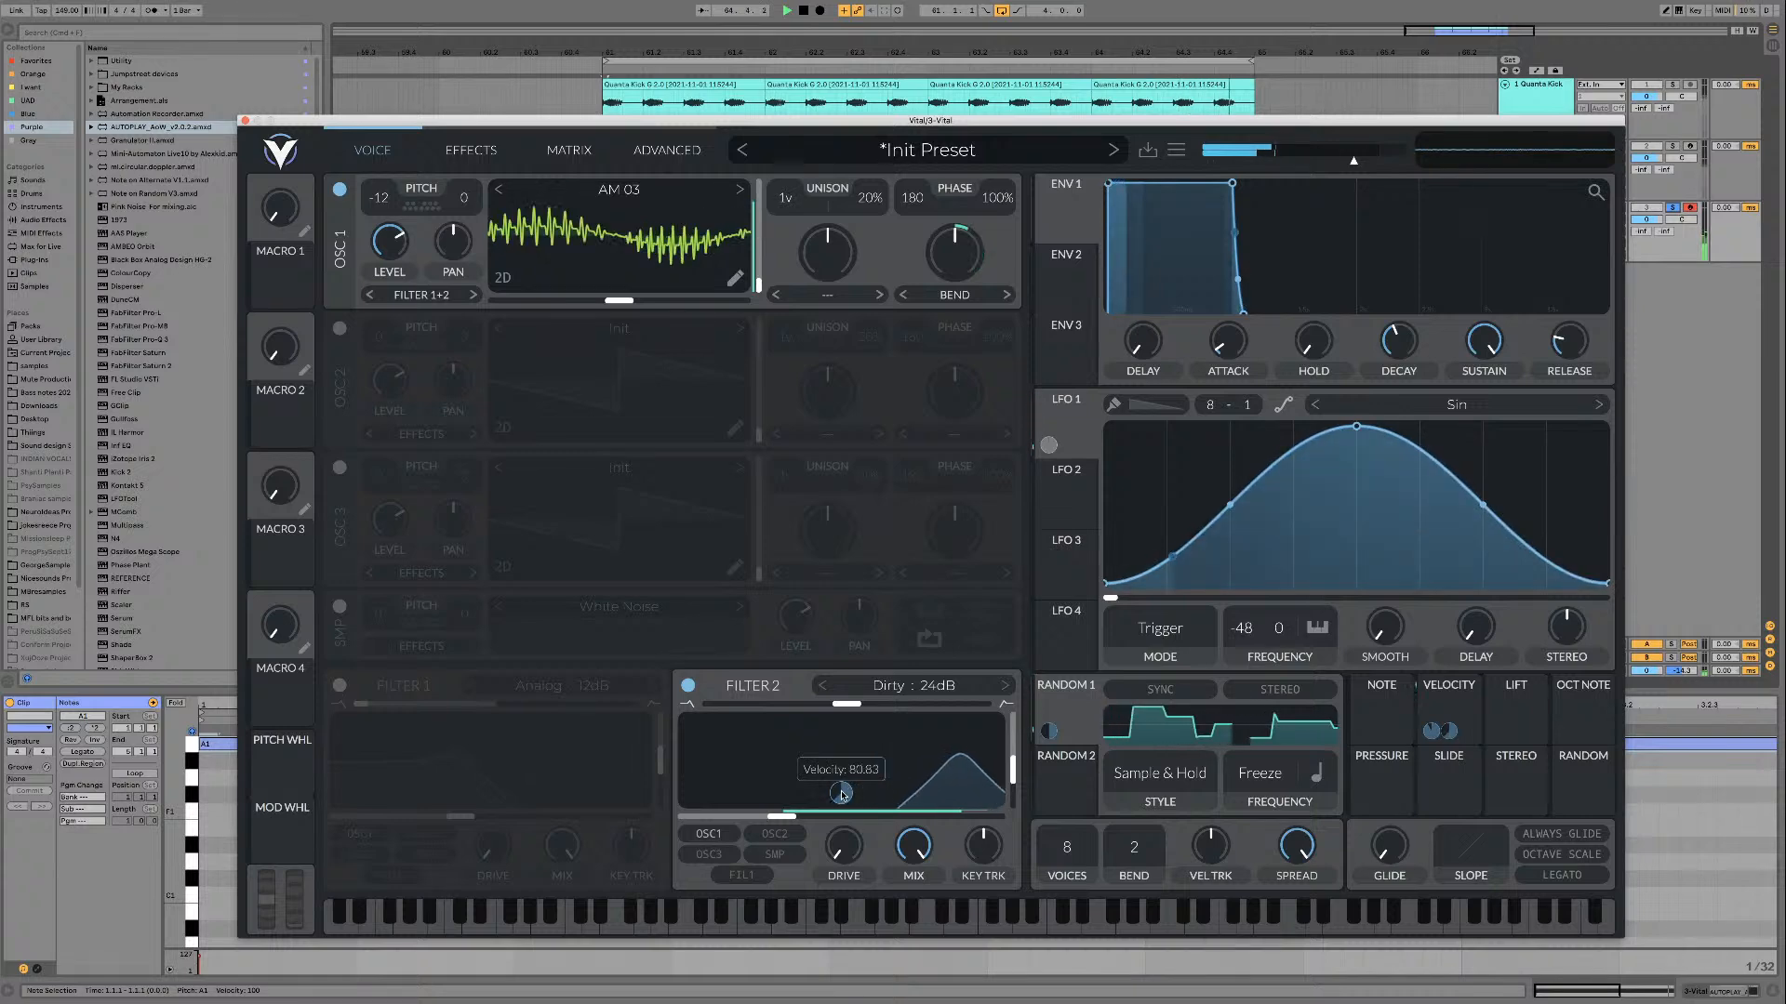
{"action": "key", "text": "space"}
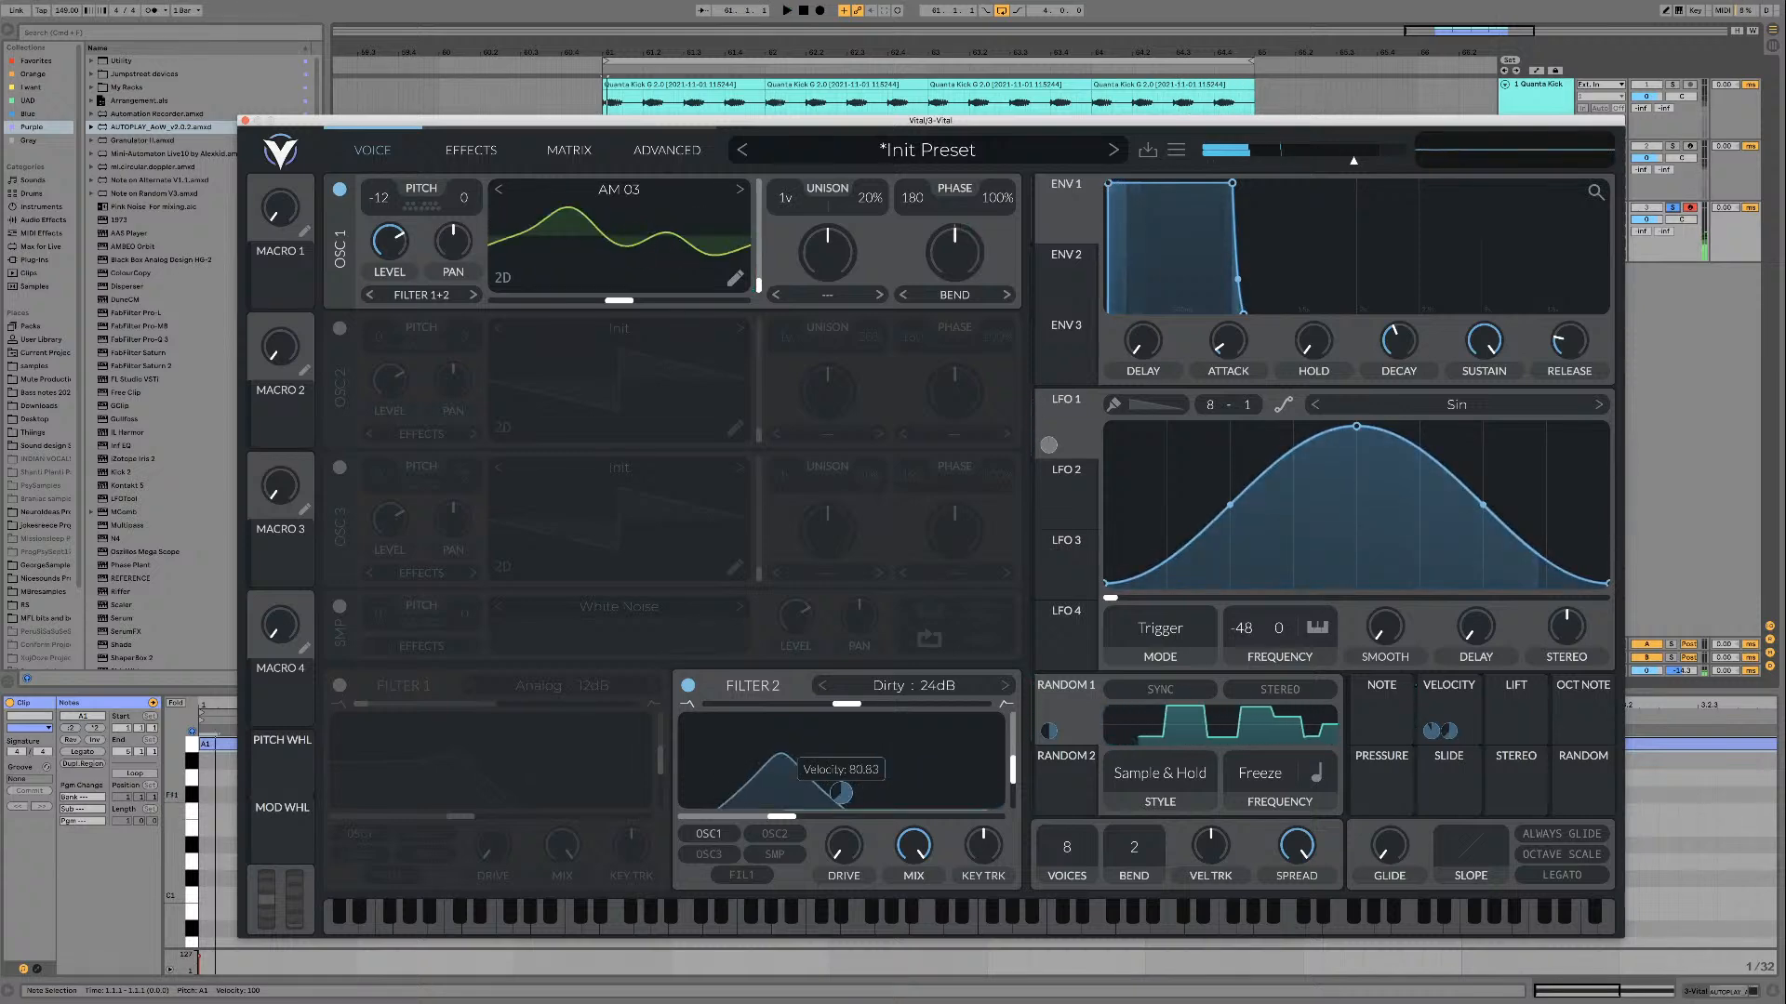
Step: Switch filter 2 to Phaser Negative, lower its cutoff and raise its resonance while auditioning the loop
{"action": "left_click", "coordinate": [899, 685]}
{"action": "left_click", "coordinate": [1105, 857]}
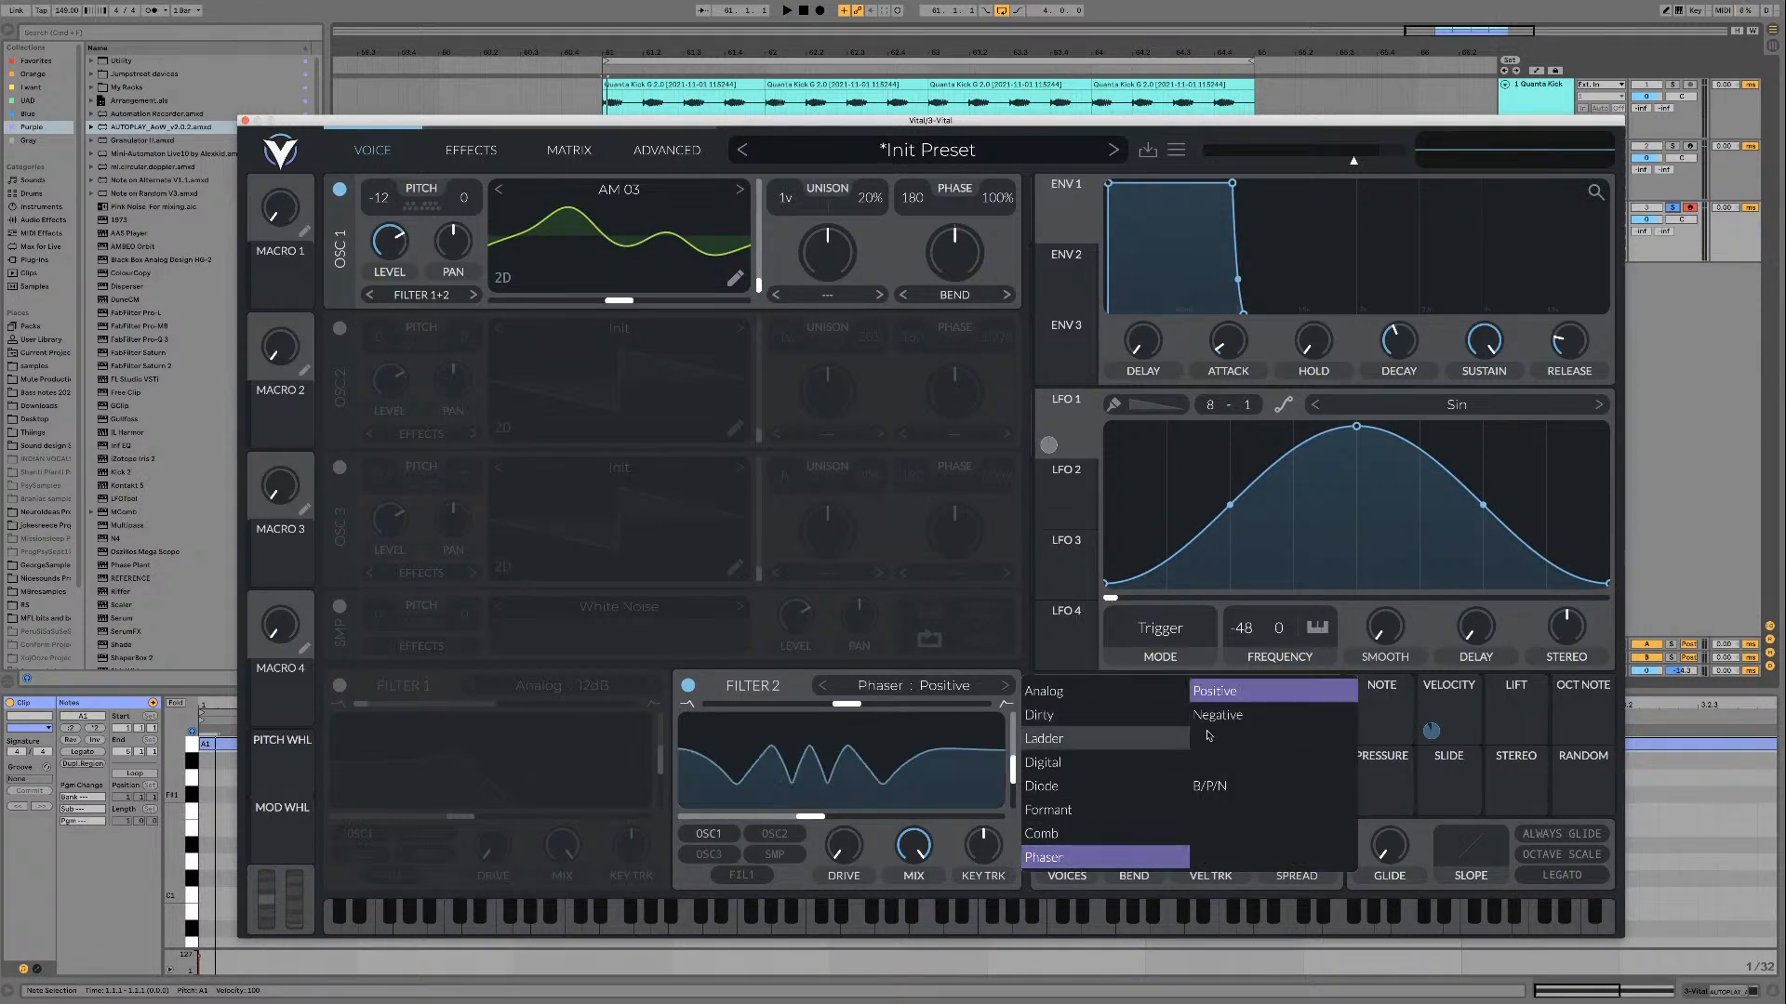
{"action": "left_click", "coordinate": [1227, 715]}
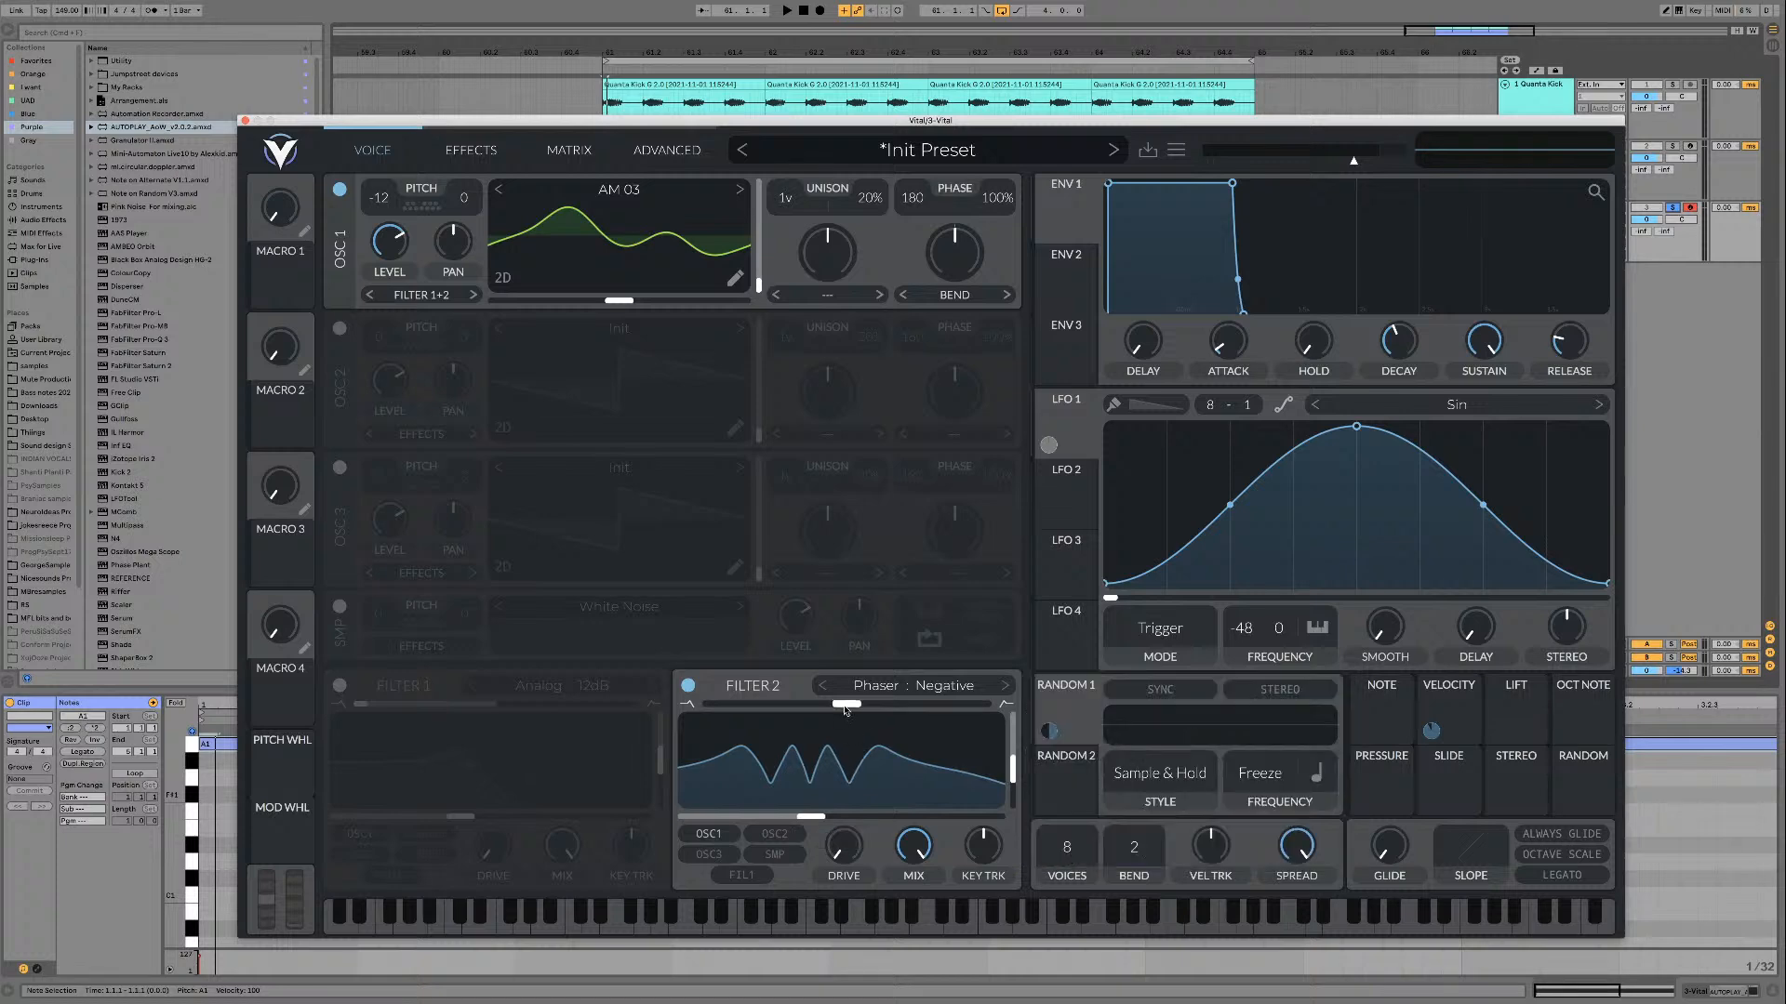
{"action": "left_click_drag", "start_coordinate": [810, 811], "coordinate": [773, 809]}
{"action": "key", "text": "space"}
{"action": "key", "text": "space"}
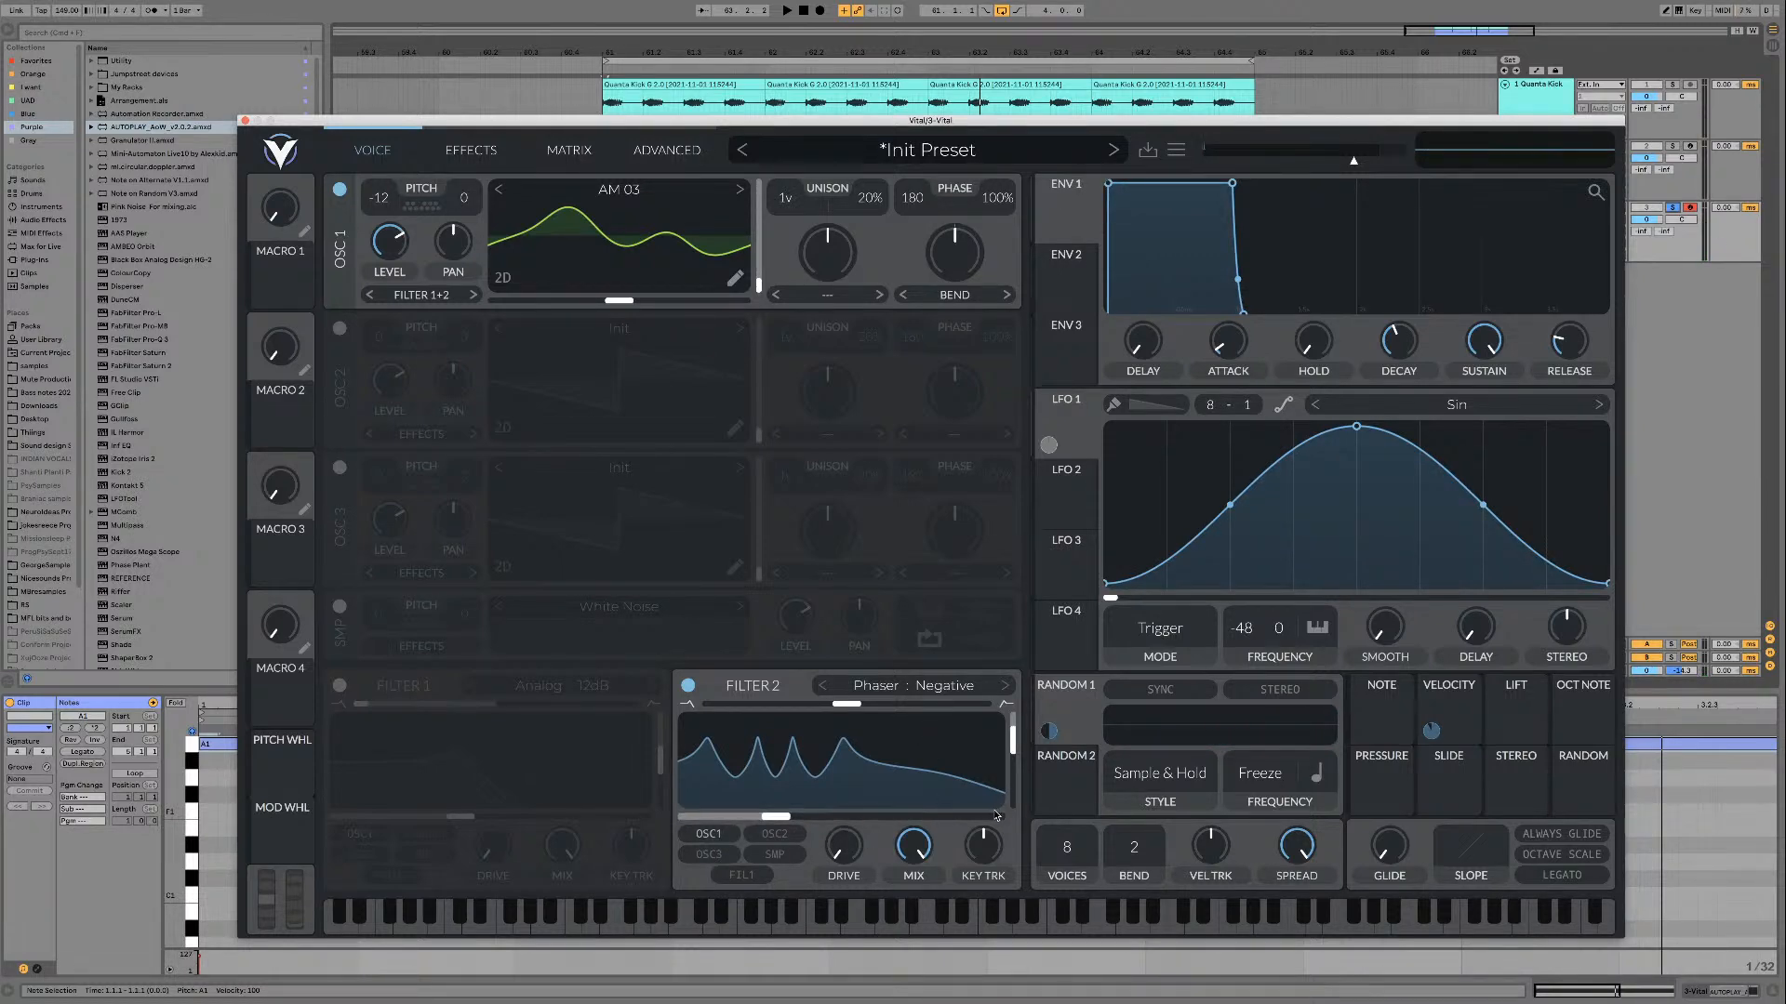
{"action": "mouse_move", "coordinate": [1010, 751]}
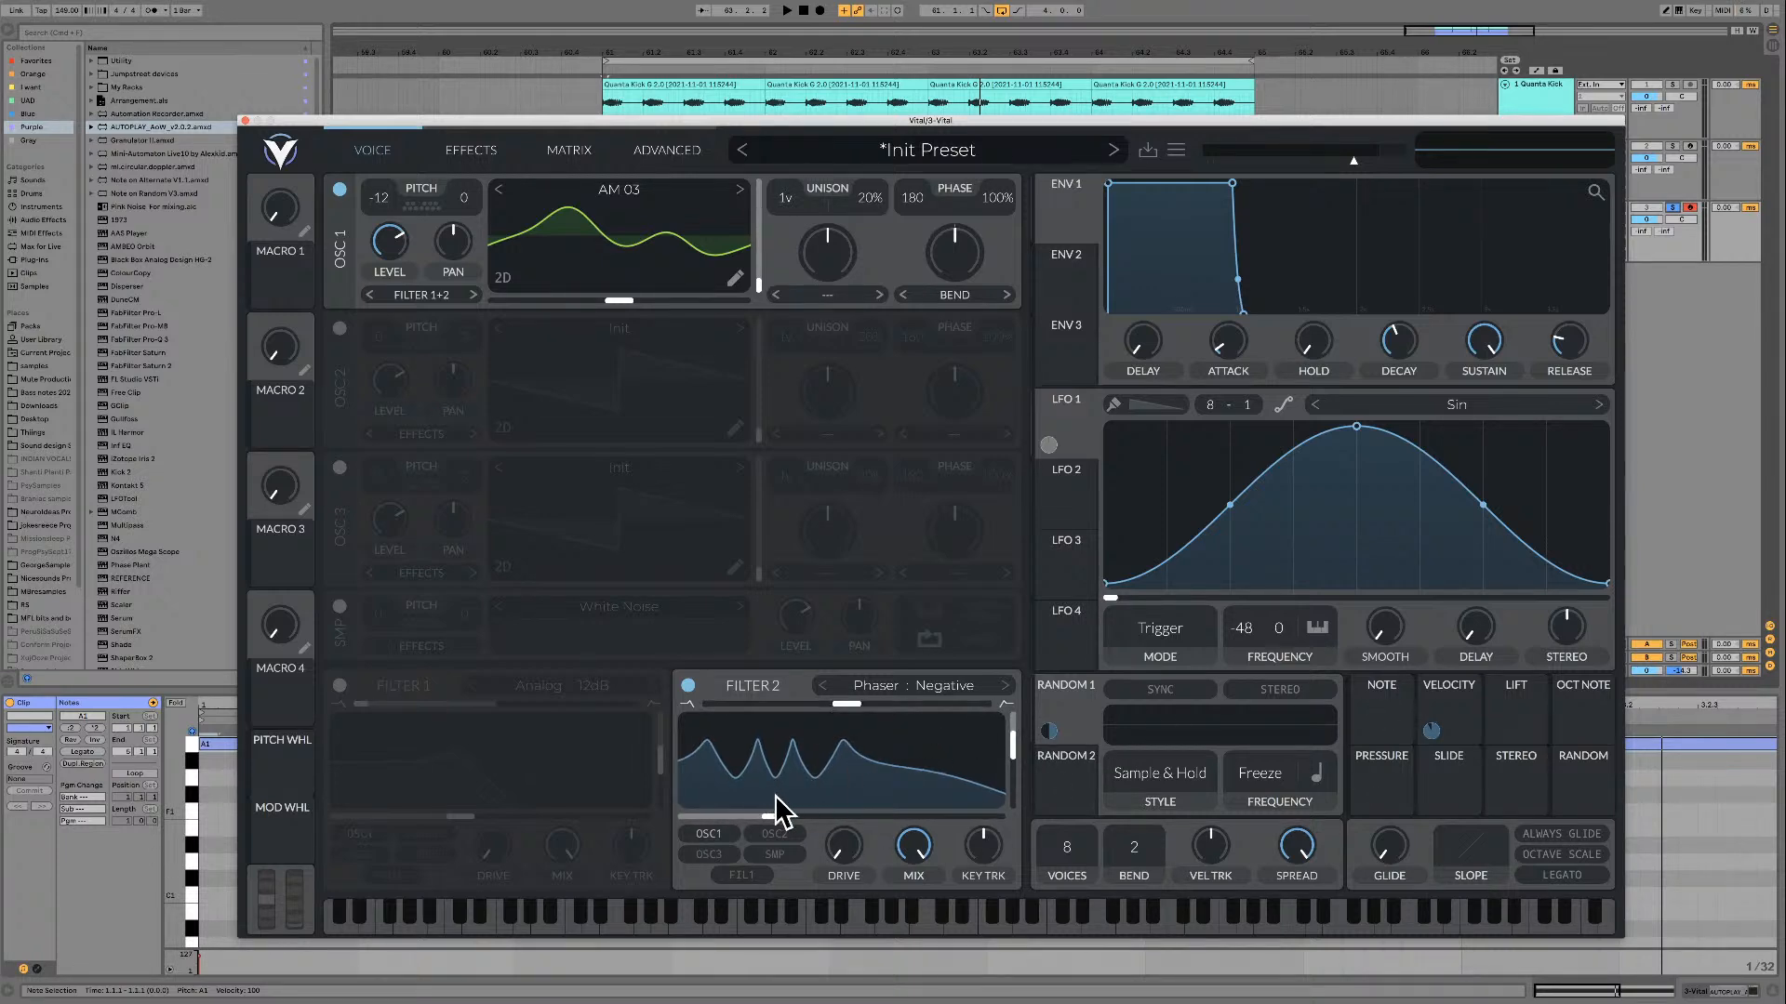
Step: Try modulating filter 2's cutoff with Random 1, setting the amount to about 66.39 while auditioning the loop
{"action": "left_click", "coordinate": [1071, 724]}
{"action": "left_click_drag", "start_coordinate": [1048, 731], "coordinate": [781, 817]}
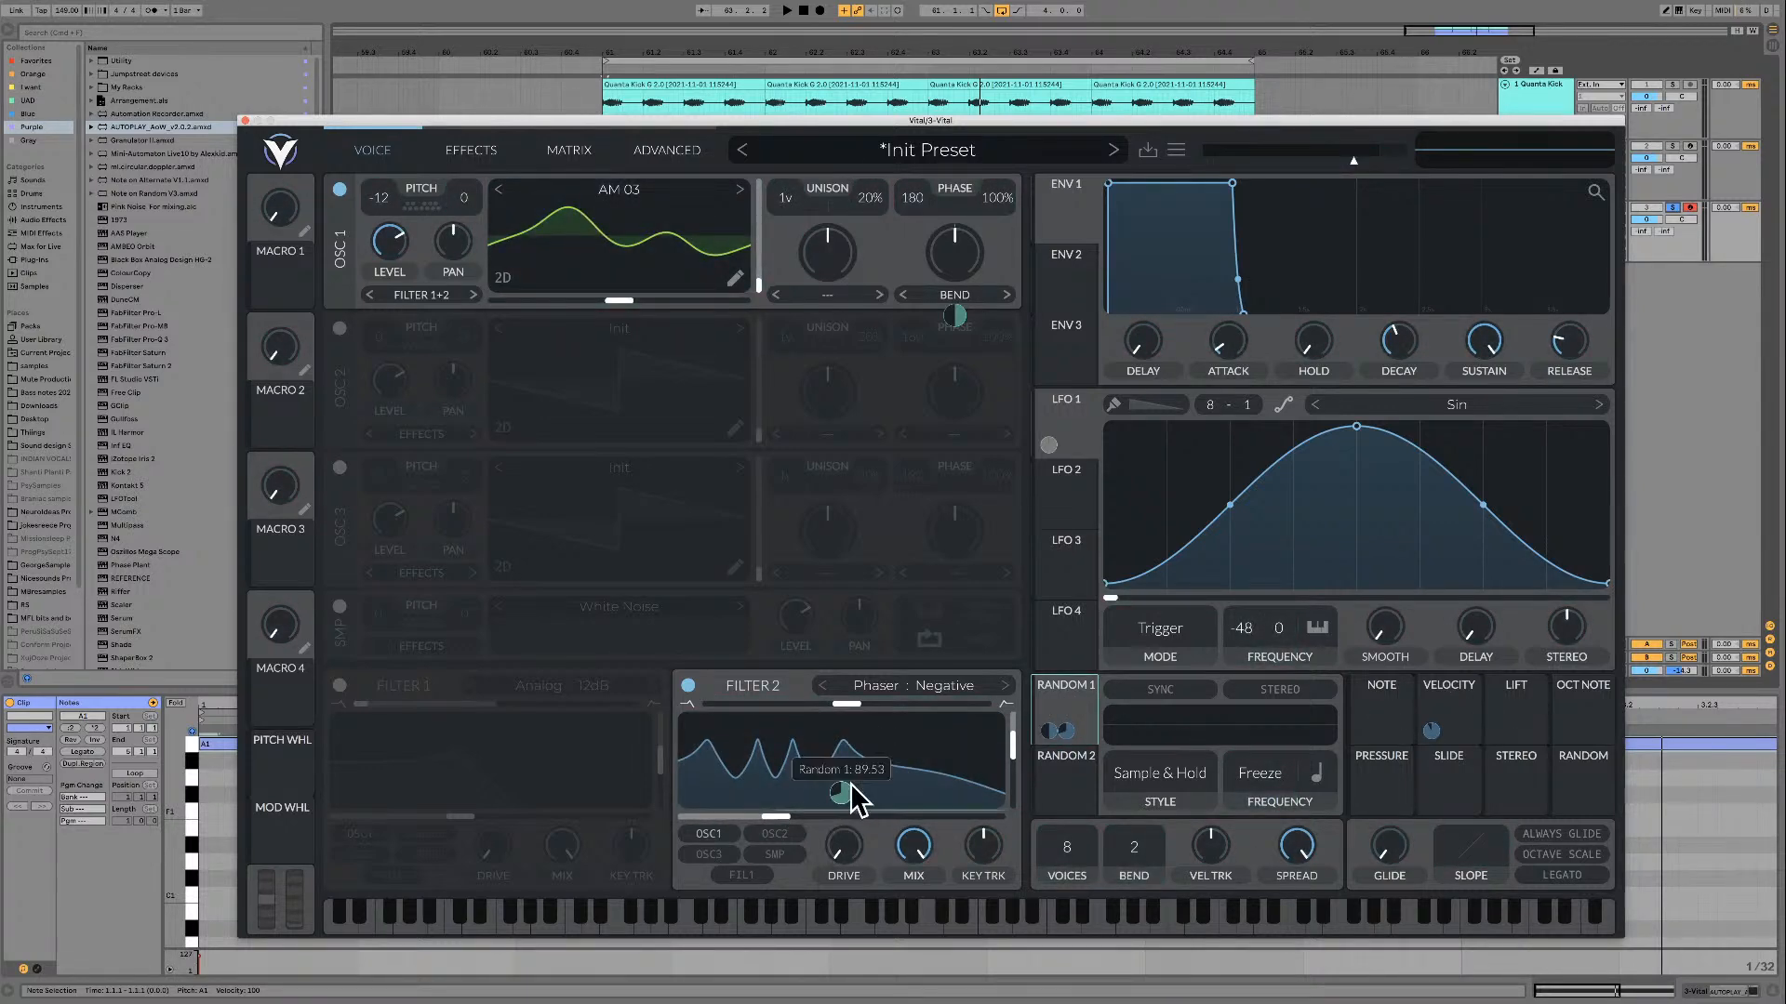
{"action": "mouse_move", "coordinate": [834, 794]}
{"action": "left_click_drag", "start_coordinate": [841, 794], "coordinate": [841, 793]}
{"action": "key", "text": "space"}
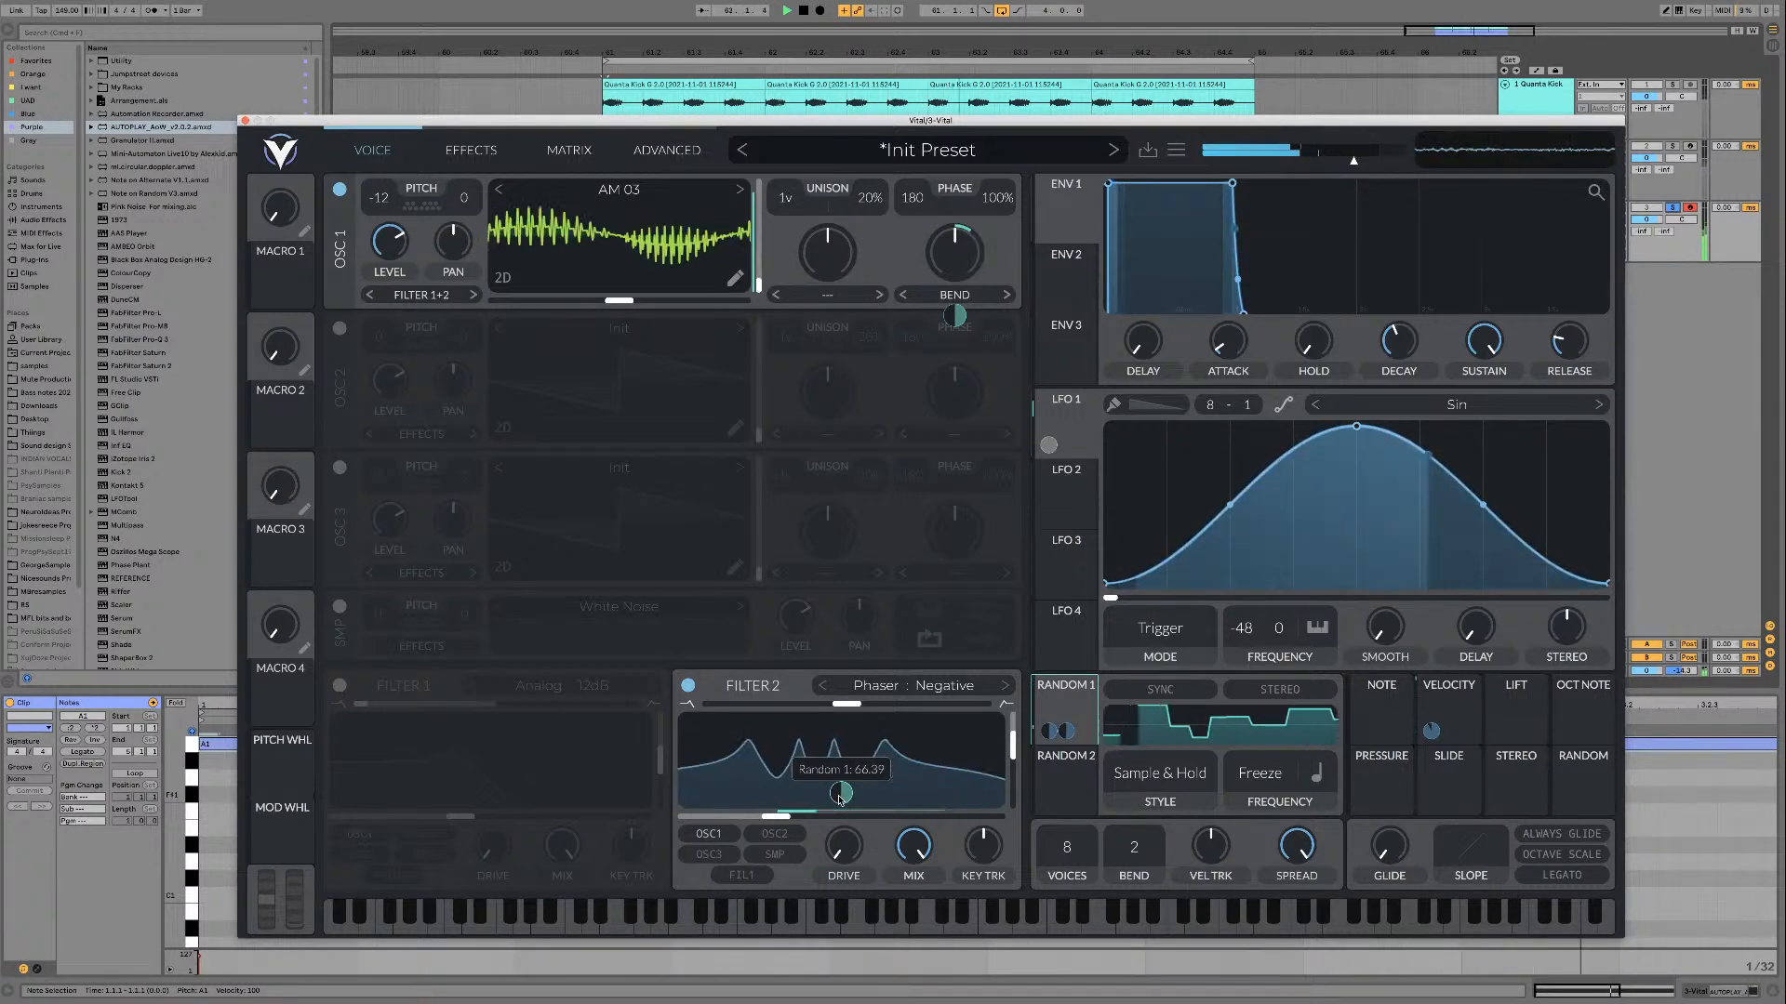
{"action": "key", "text": "space"}
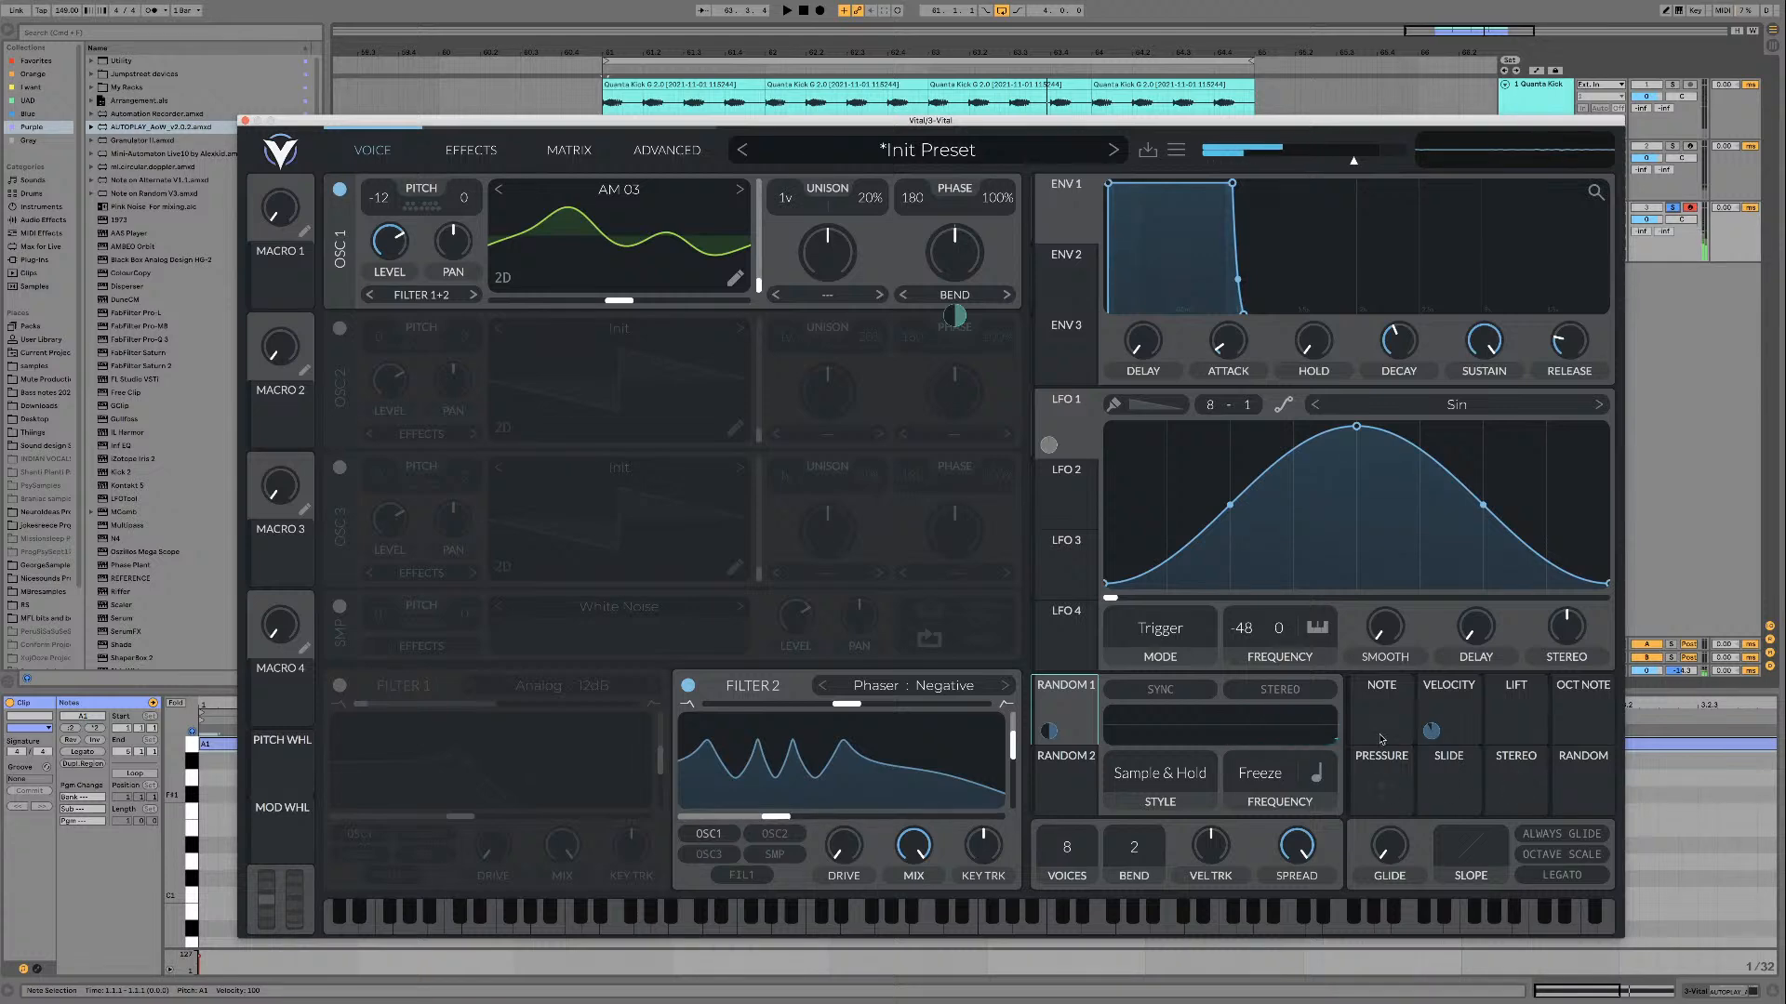
Step: Try modulating filter 2's cutoff with LFO 2 at an amount of about -2.481 while the loop plays
{"action": "left_click", "coordinate": [1058, 495]}
{"action": "left_click_drag", "start_coordinate": [1048, 514], "coordinate": [790, 822]}
{"action": "key", "text": "space"}
{"action": "mouse_move", "coordinate": [838, 800]}
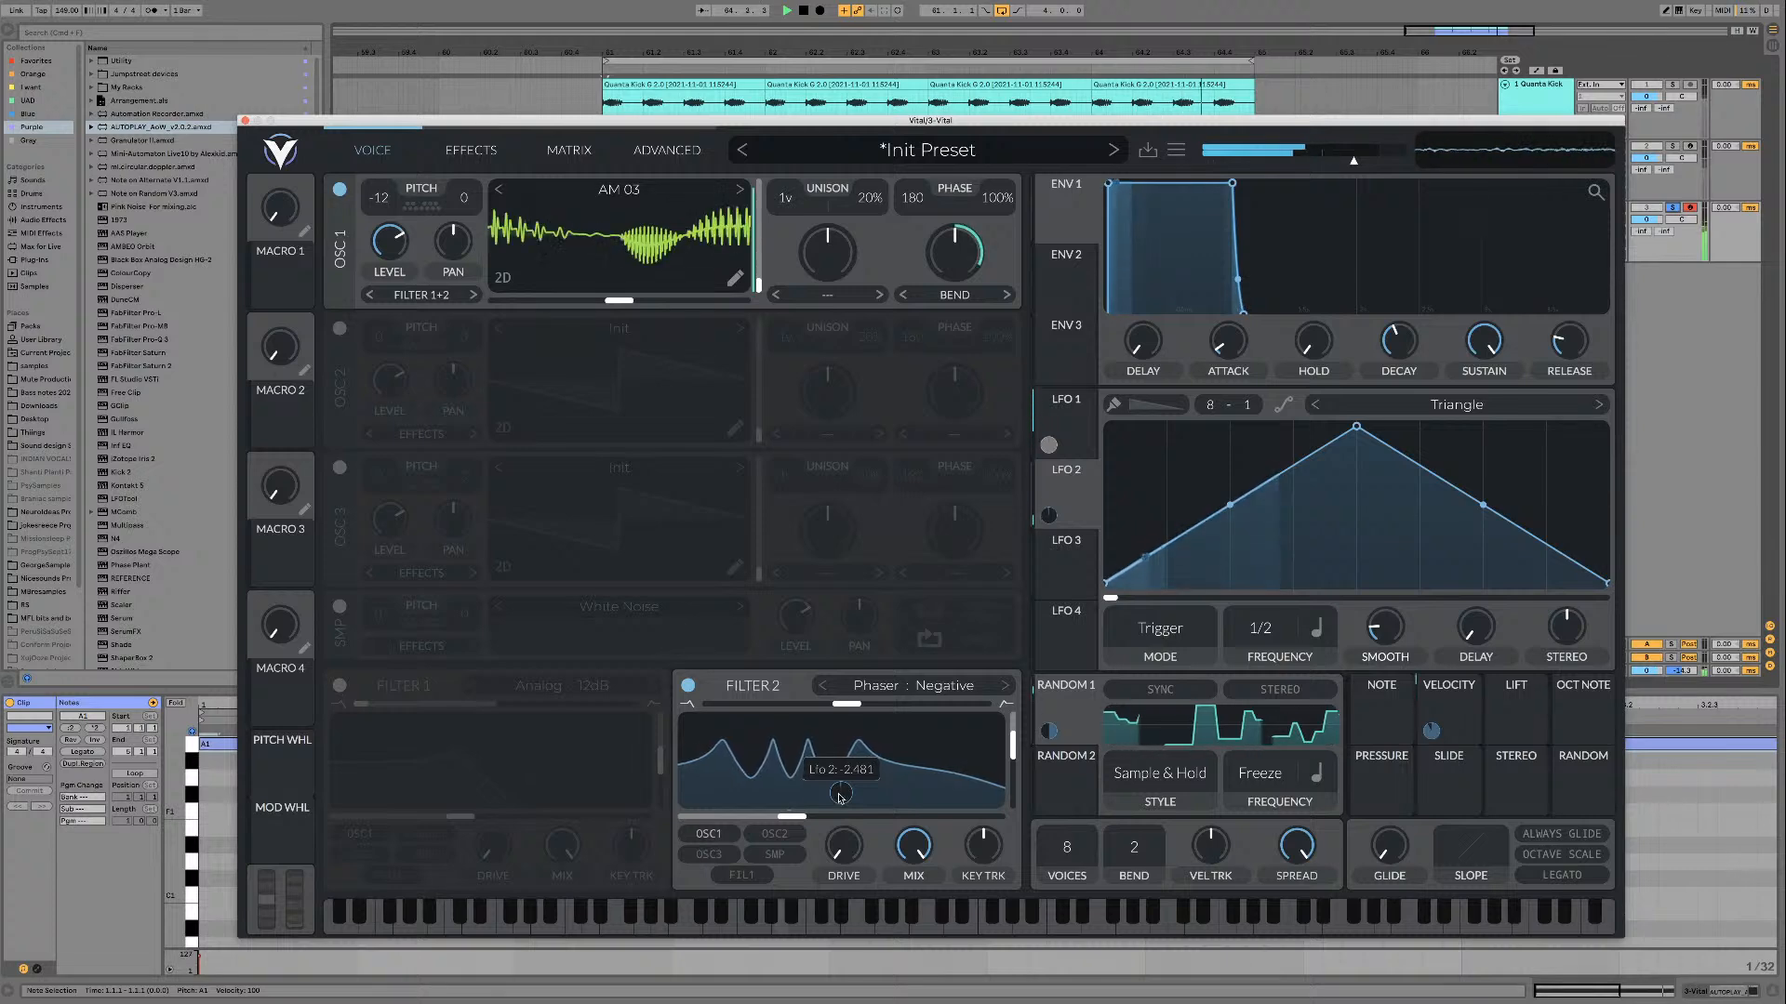
{"action": "key", "text": "space"}
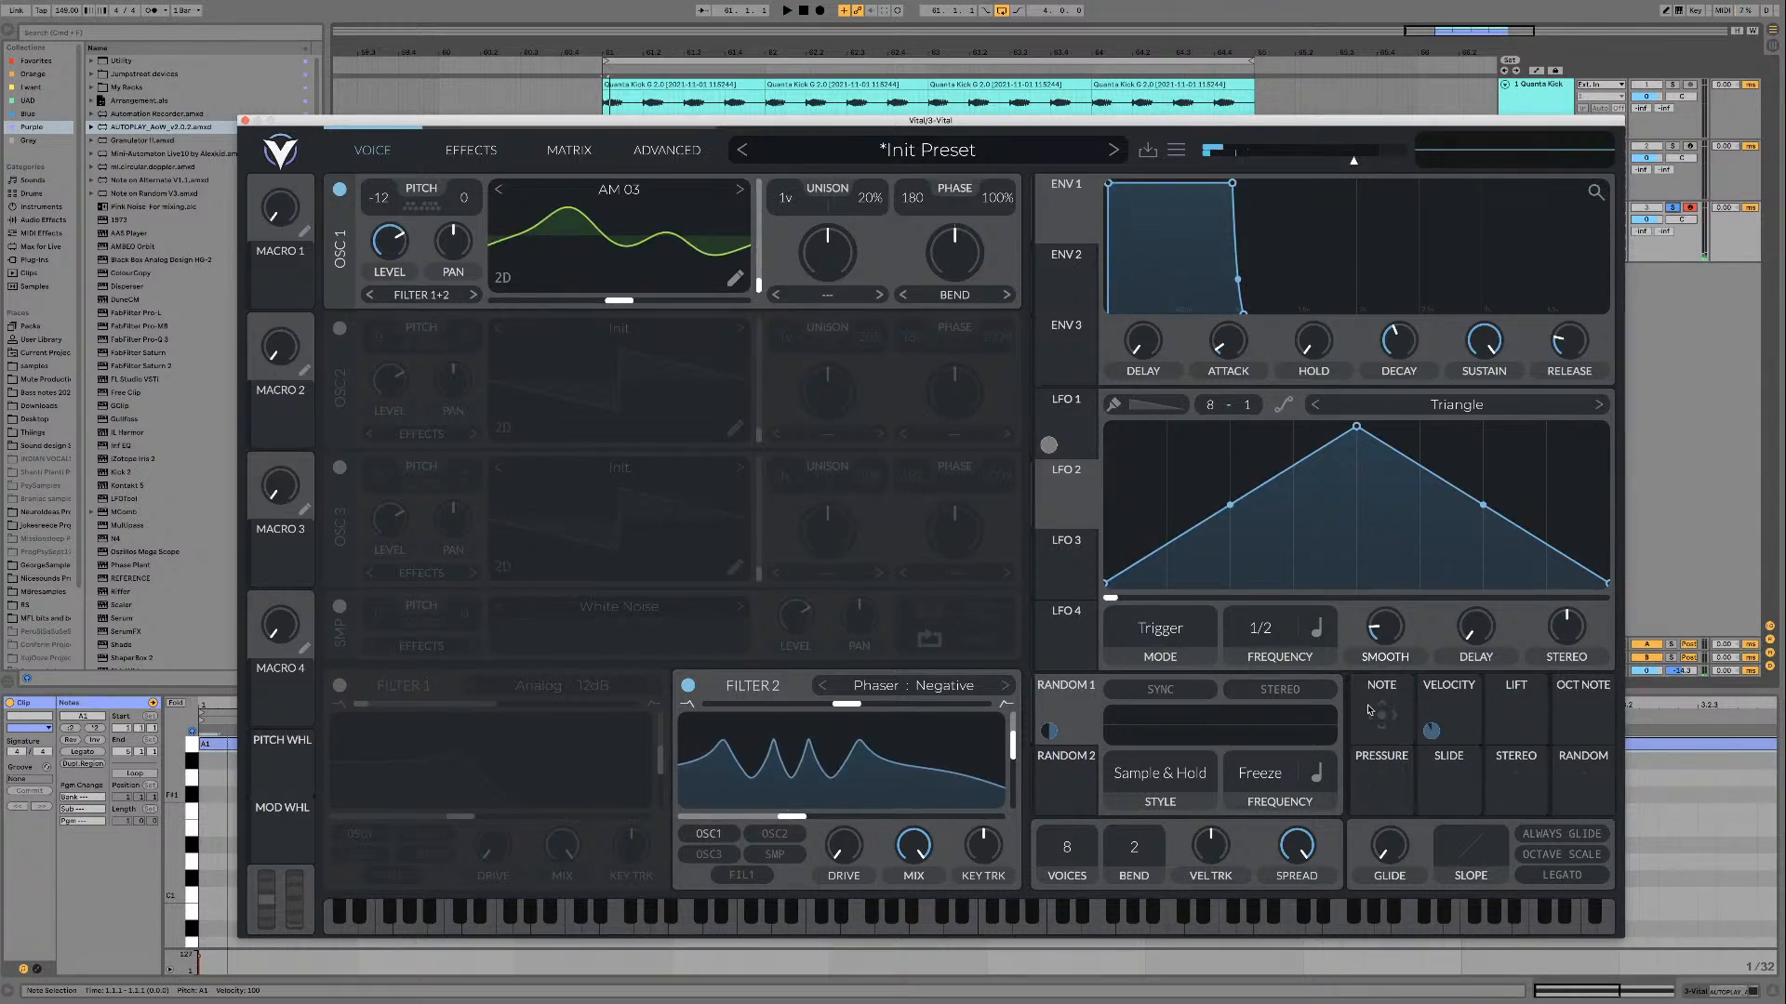
Step: Assign the Note modulator to filter 2's cutoff and lower the base cutoff almost to its minimum
{"action": "mouse_move", "coordinate": [1381, 715]}
{"action": "left_mouse_down"}
{"action": "mouse_move", "coordinate": [786, 837]}
{"action": "mouse_move", "coordinate": [802, 811]}
{"action": "left_mouse_up"}
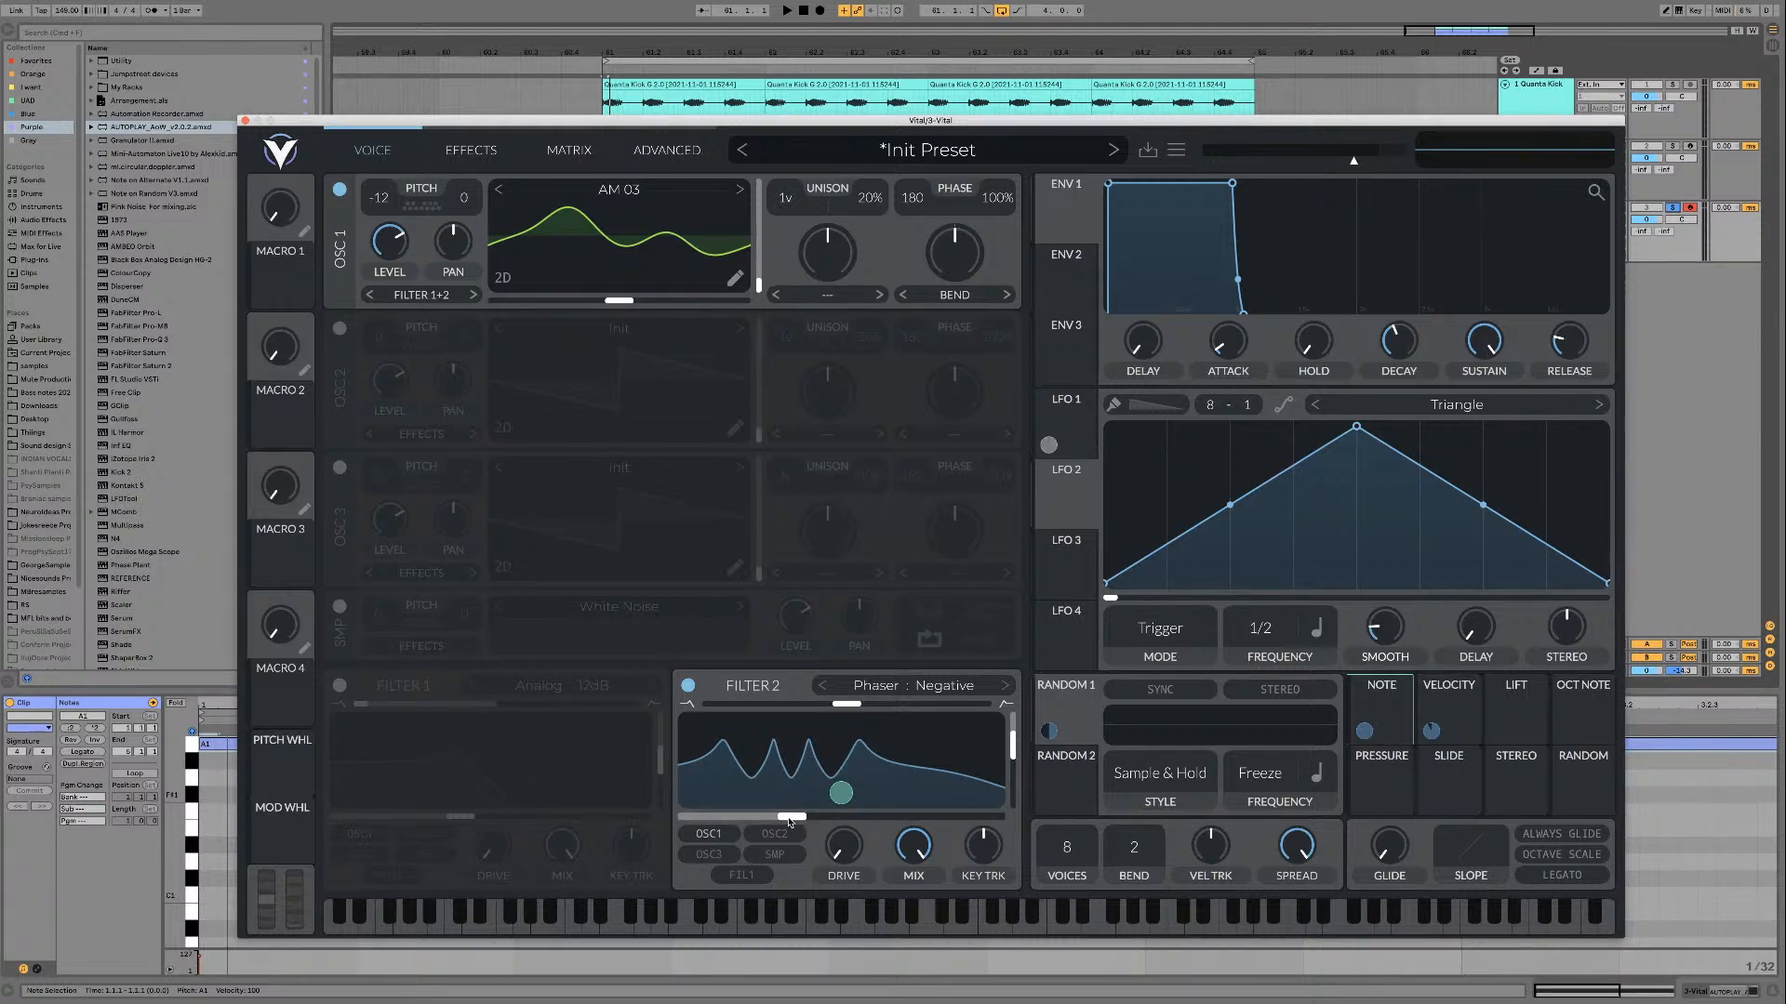
{"action": "left_click_drag", "start_coordinate": [790, 822], "coordinate": [672, 822]}
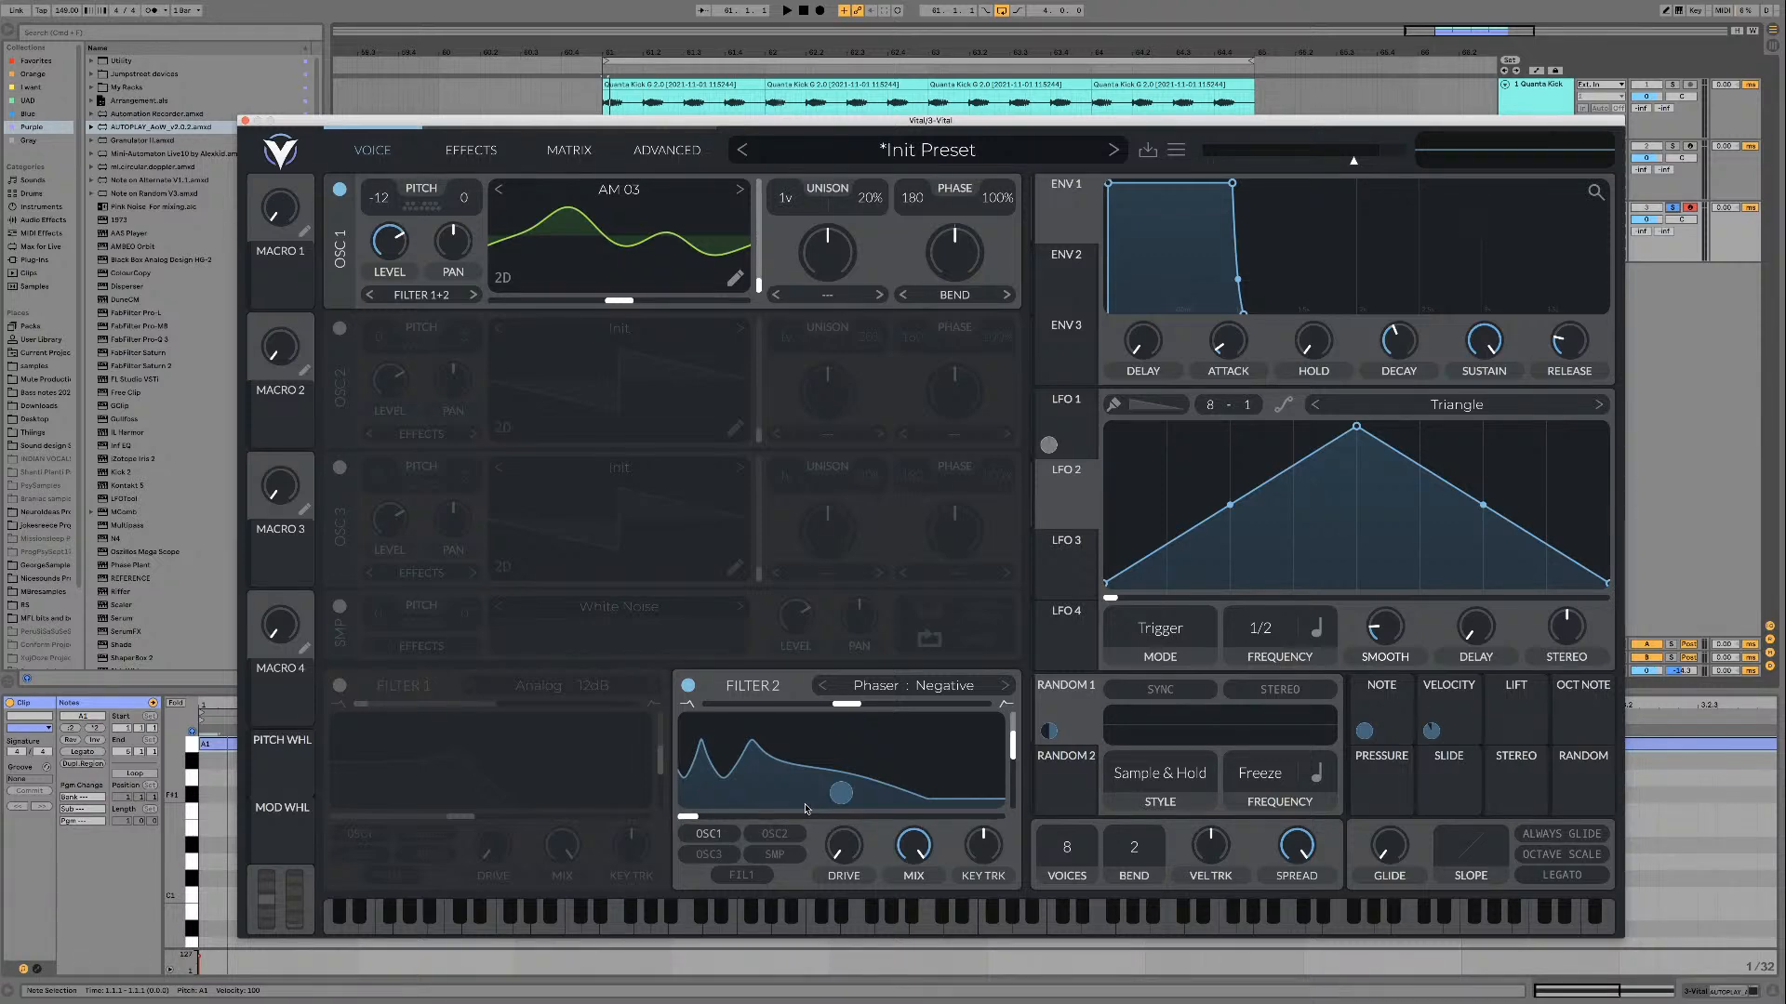
{"action": "left_click_drag", "start_coordinate": [691, 820], "coordinate": [683, 820]}
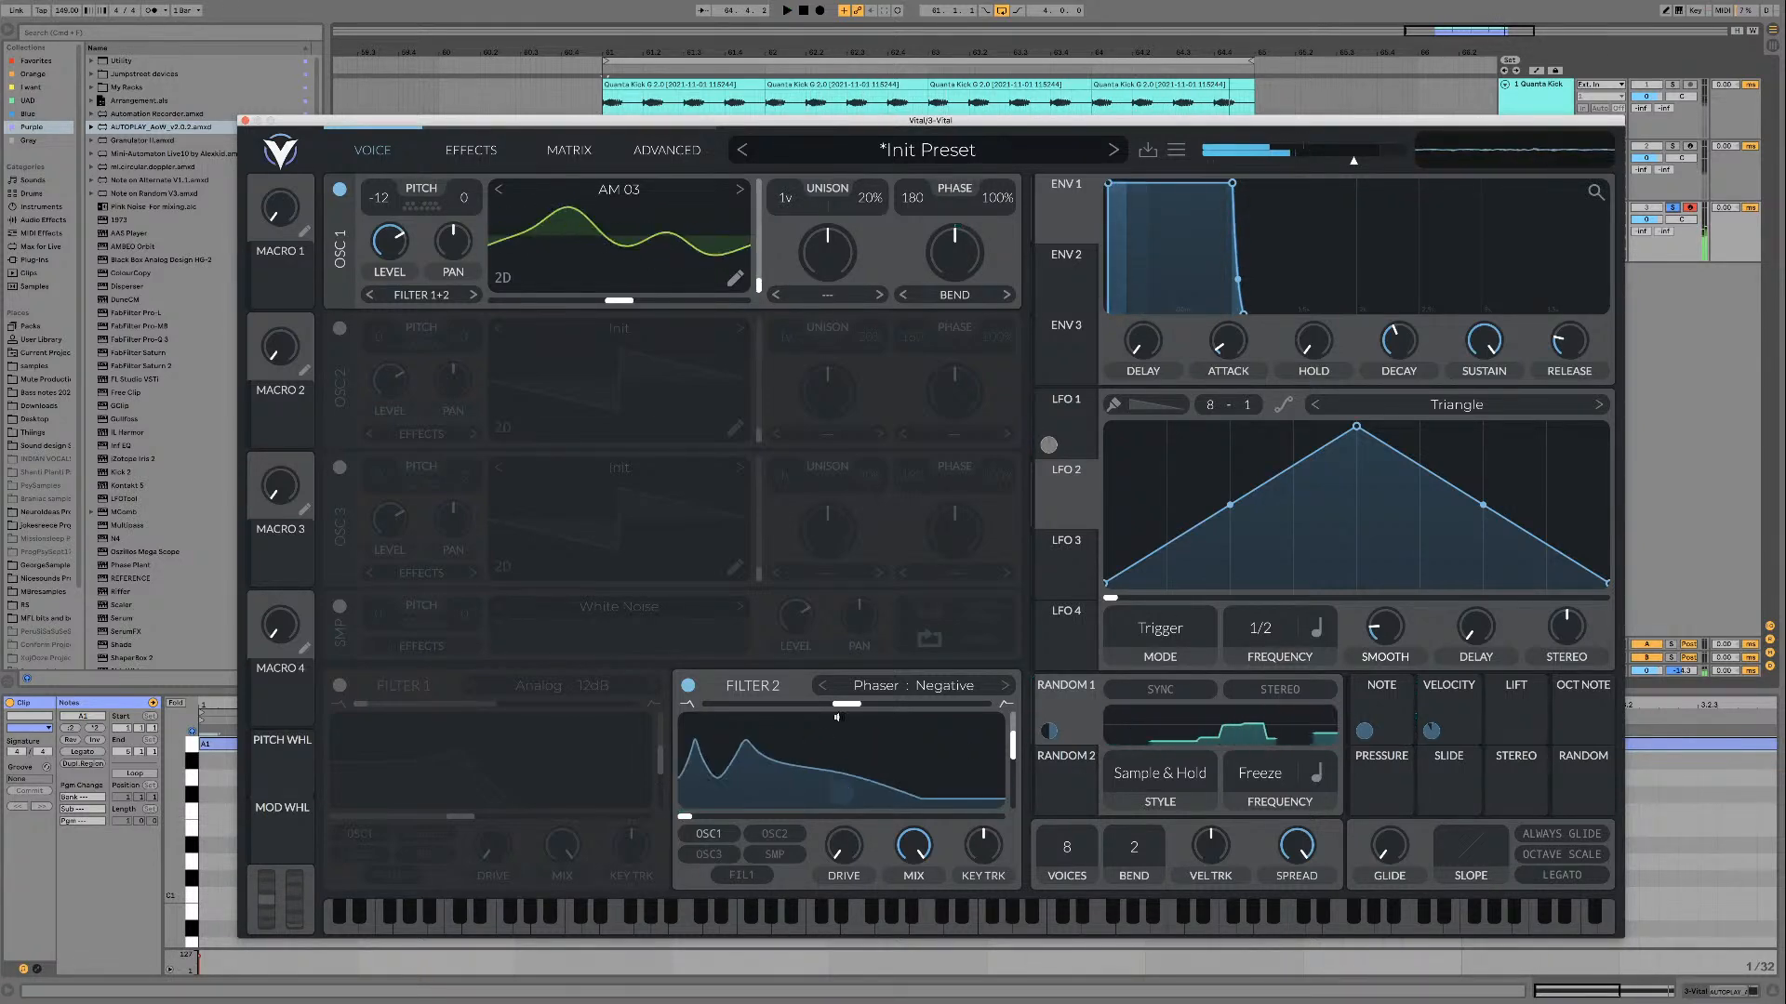
Step: Modulate filter 2's cutoff with LFO 2, set to Sync mode with a frequency of 4/1, while the loop plays
{"action": "left_click_drag", "start_coordinate": [1069, 495], "coordinate": [692, 816]}
{"action": "key", "text": "space"}
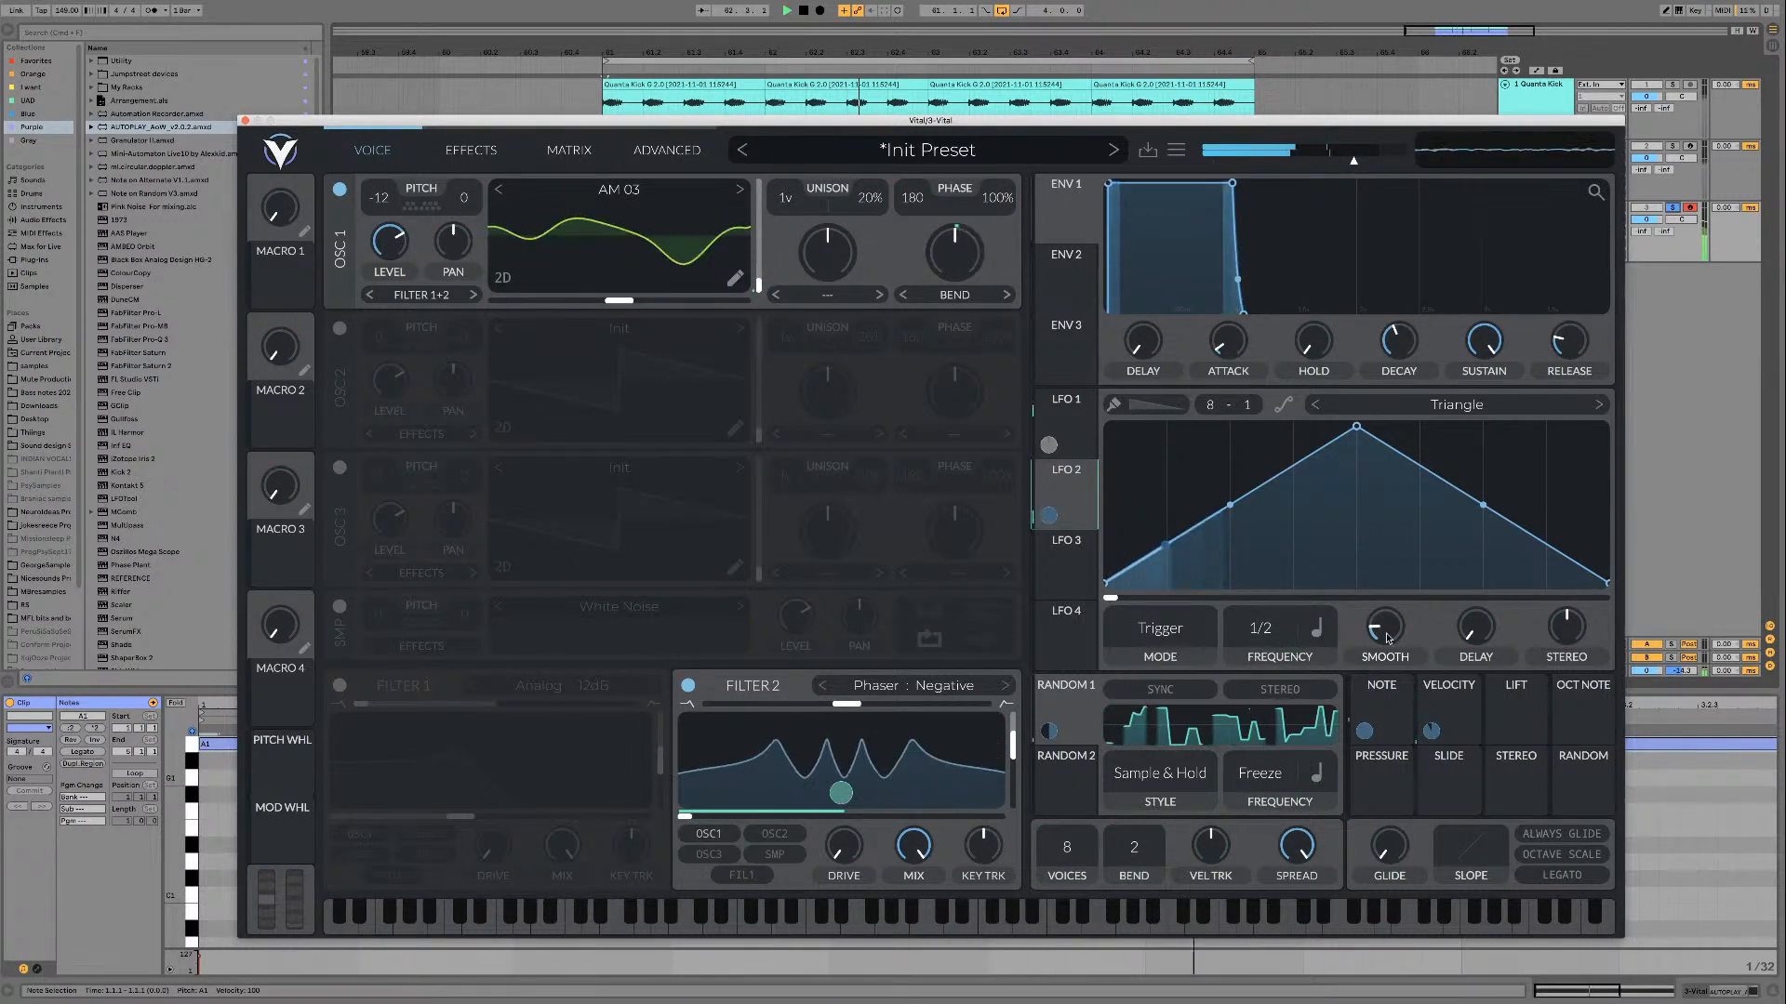
{"action": "left_click", "coordinate": [1167, 633]}
{"action": "left_click", "coordinate": [1164, 707]}
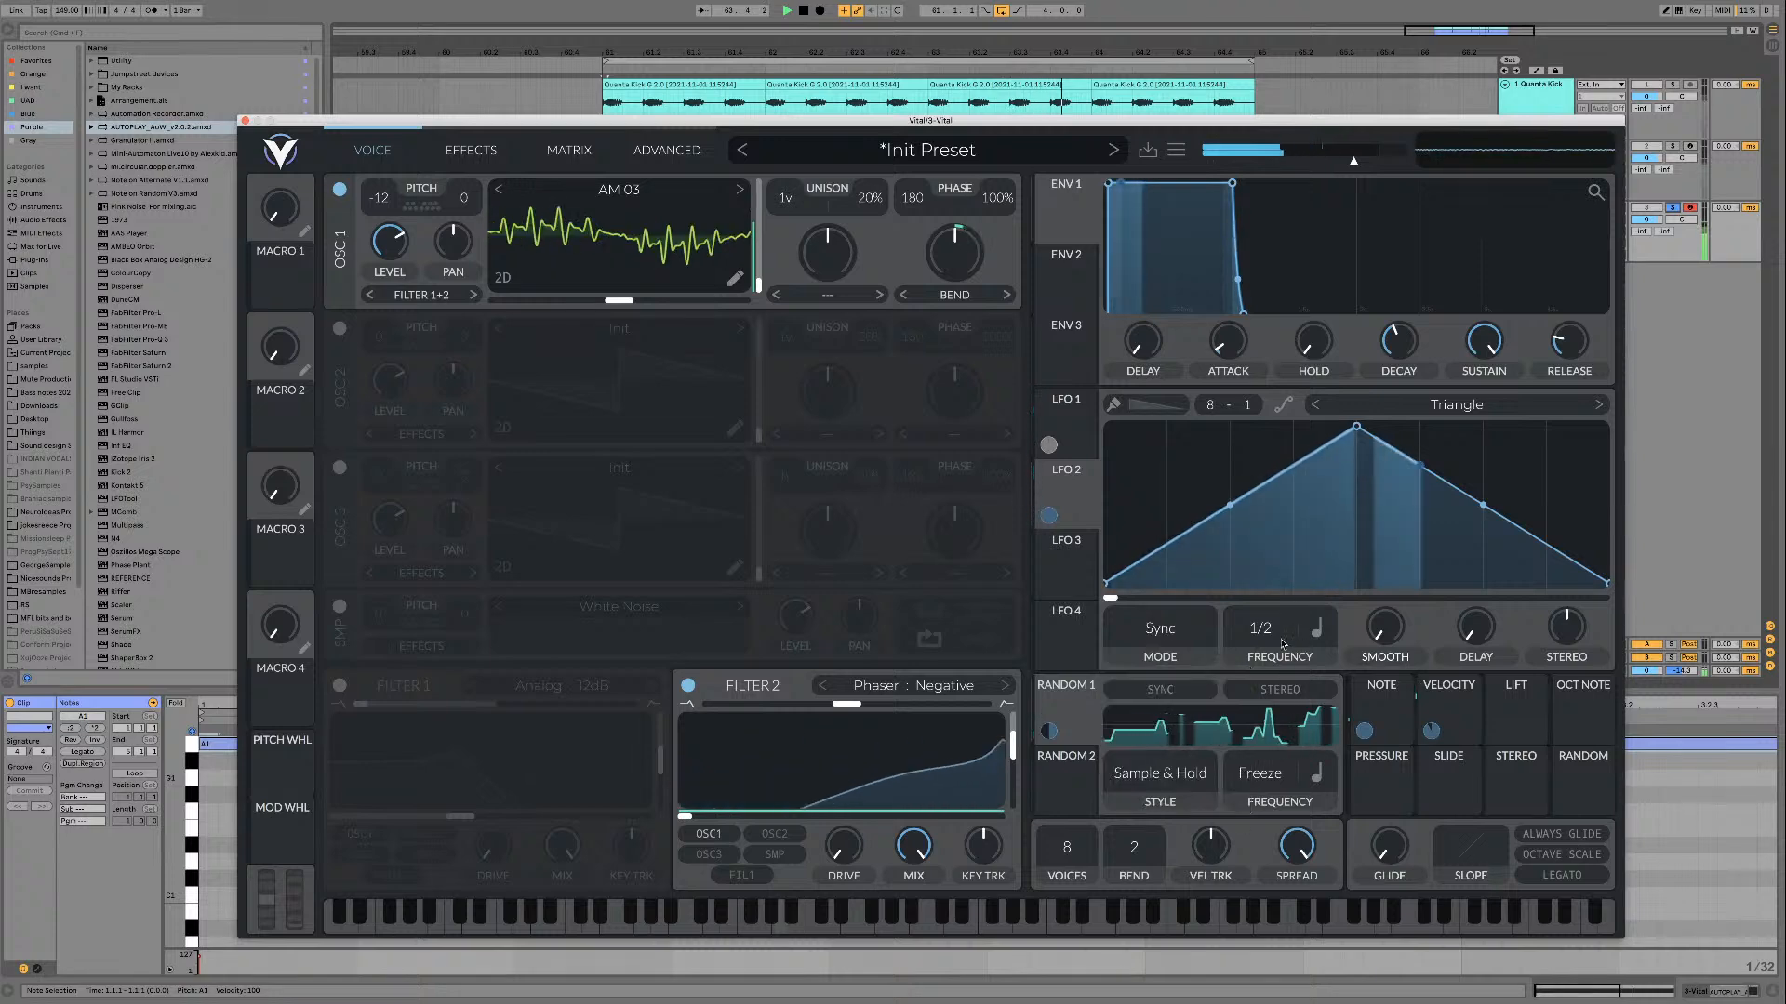
{"action": "scroll", "coordinate": [1265, 660], "scroll_direction": "down", "scroll_amount": 3}
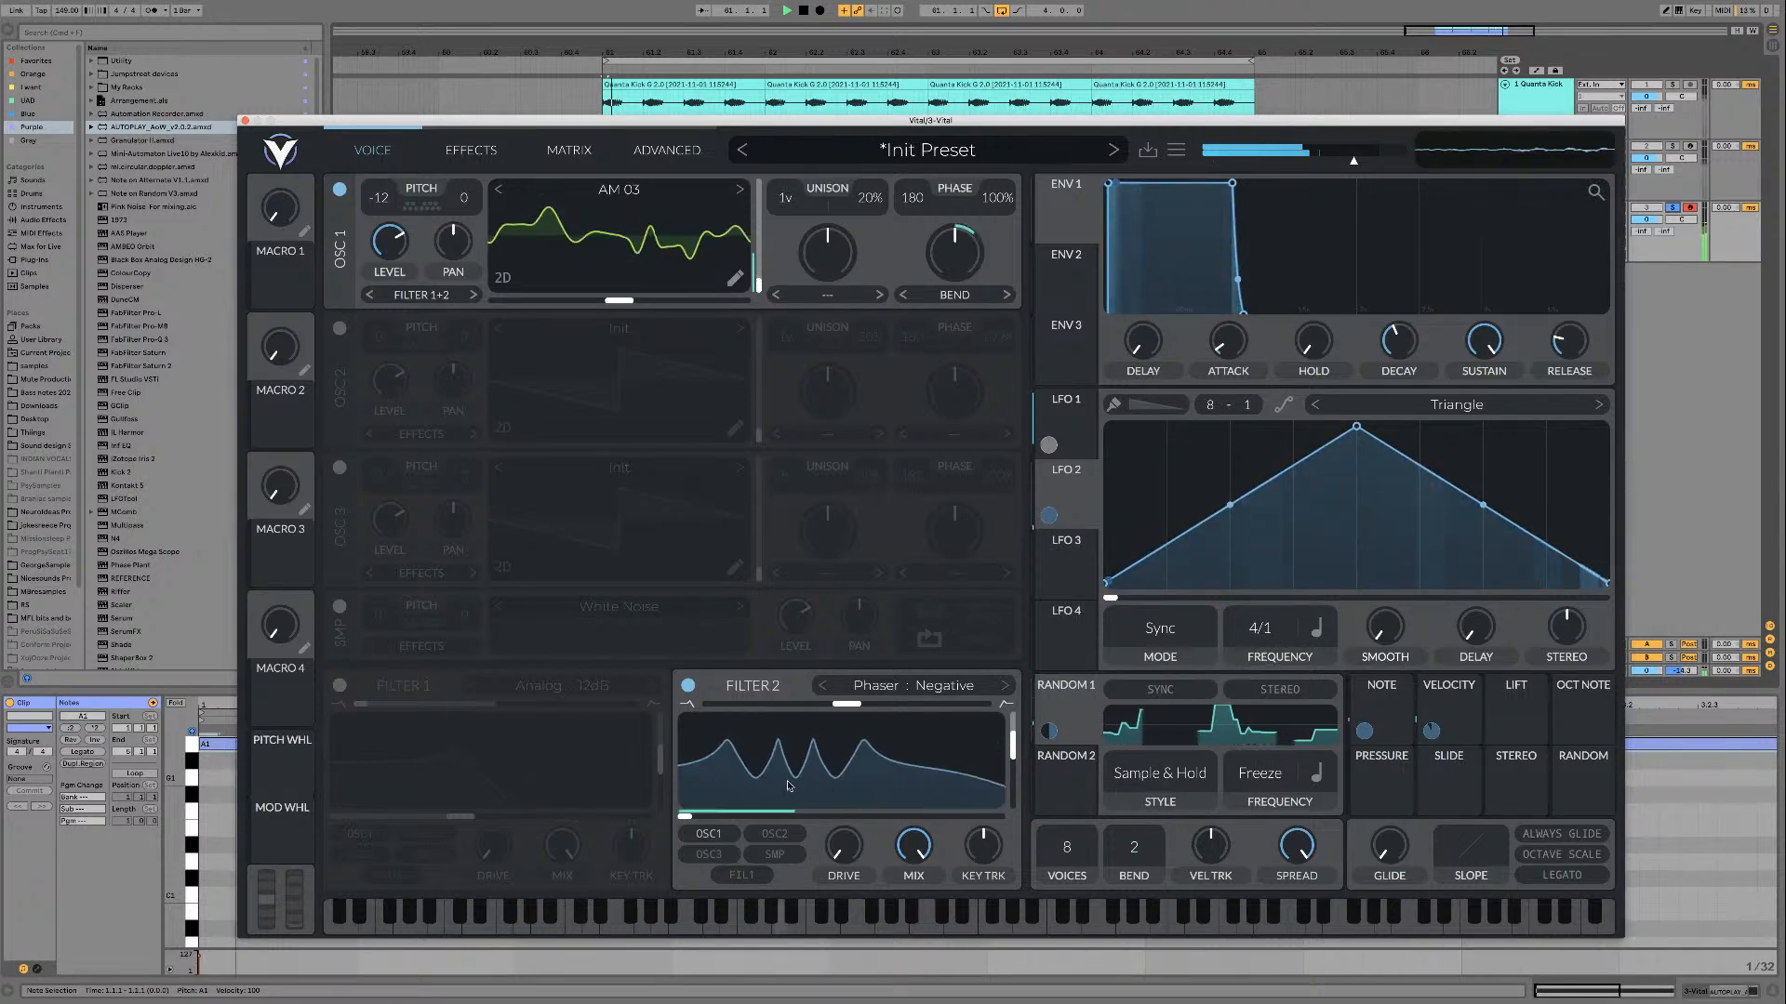
Step: Reduce the amount of LFO 2's modulation on filter 2's cutoff and nudge the filter's blend slightly above the middle
{"action": "mouse_move", "coordinate": [845, 807]}
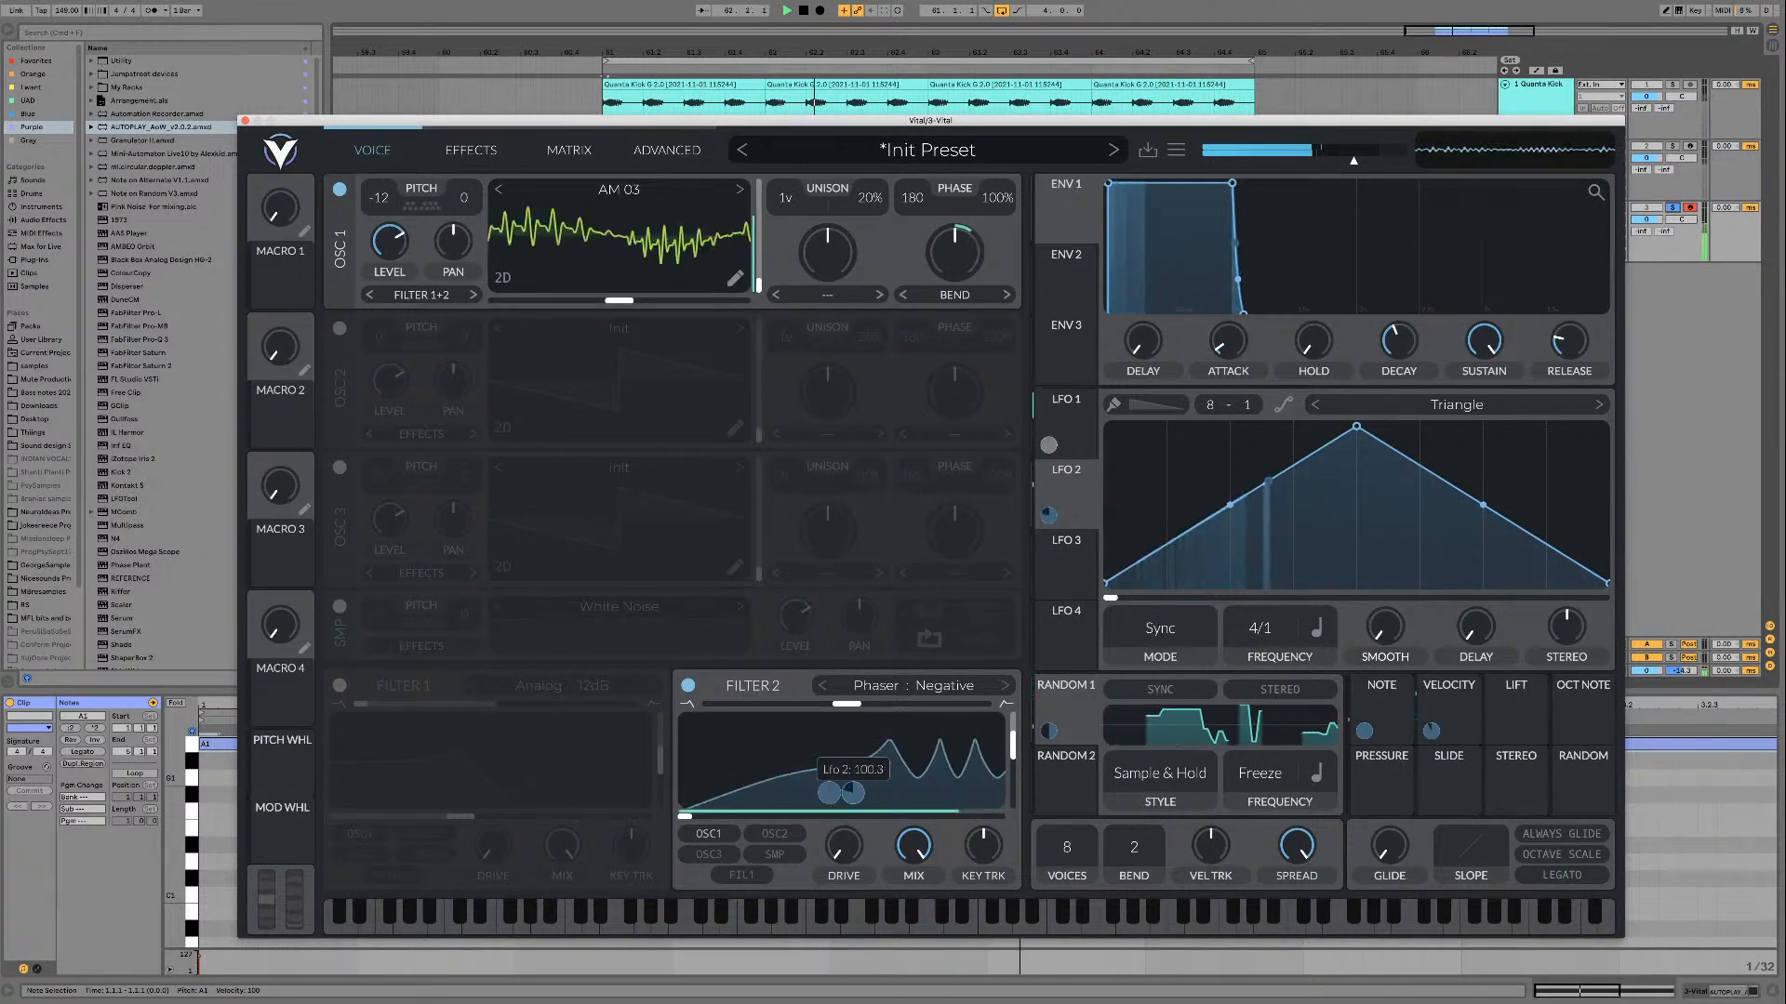
{"action": "left_click_drag", "start_coordinate": [853, 794], "coordinate": [853, 847]}
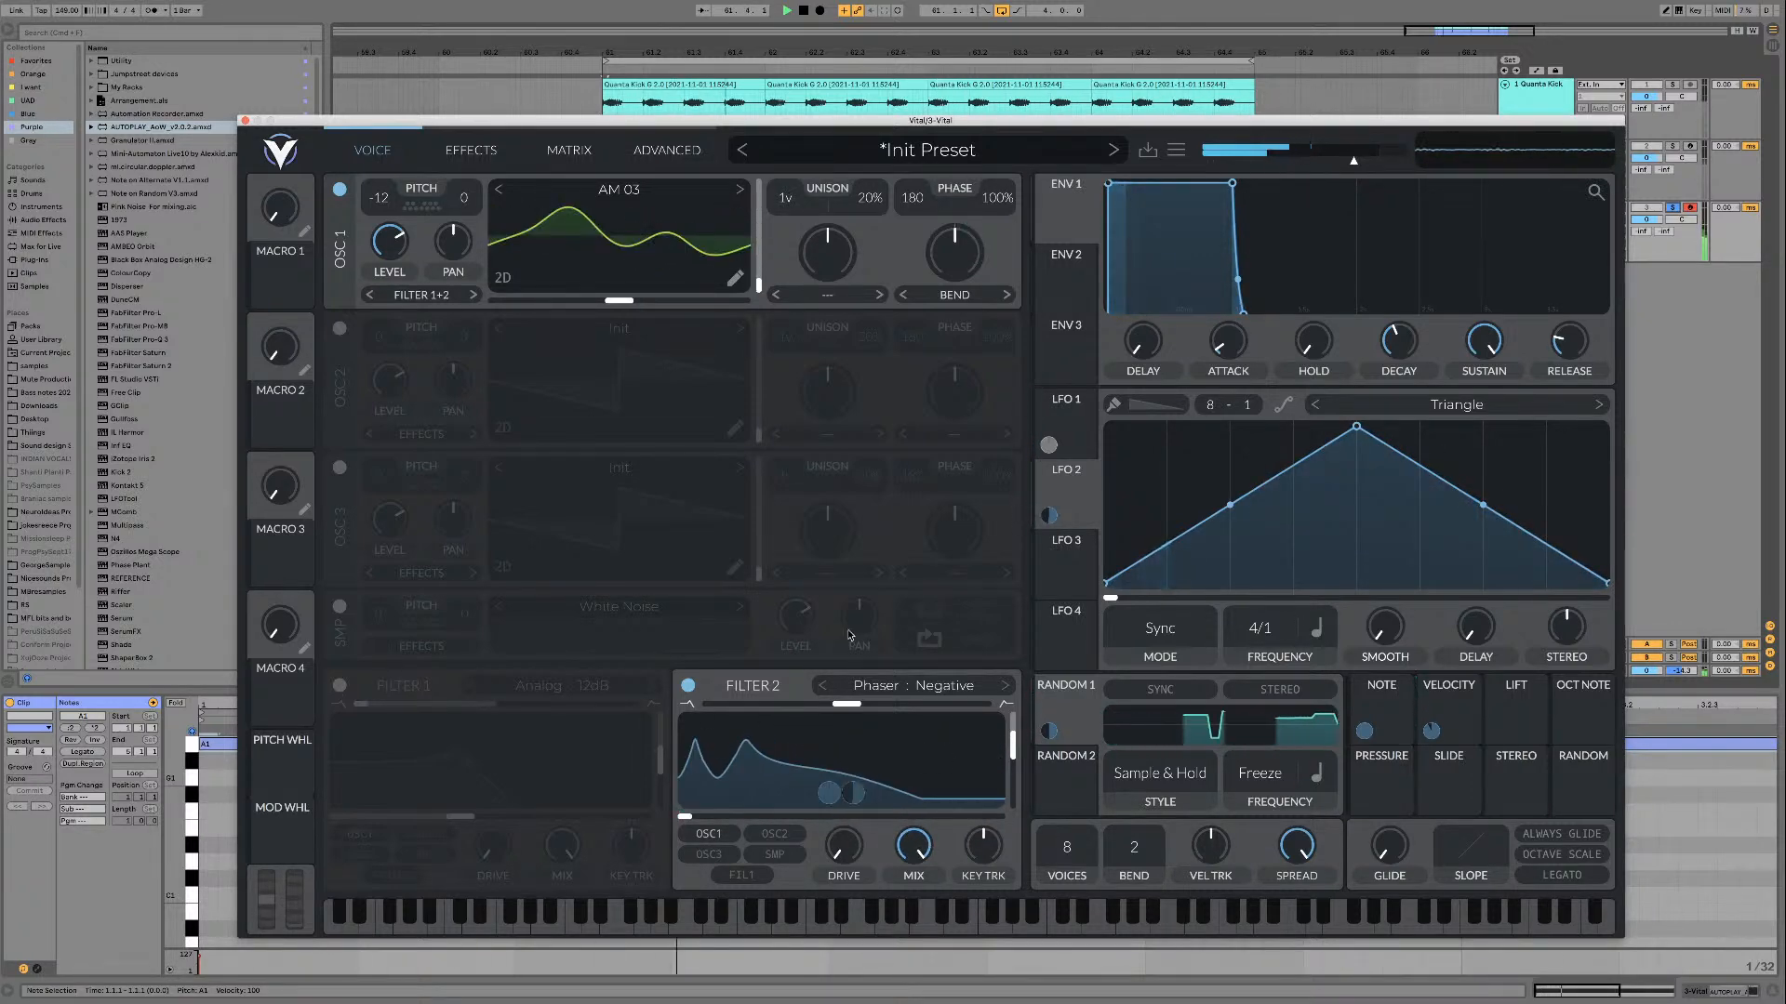
{"action": "mouse_move", "coordinate": [846, 704]}
{"action": "left_mouse_down"}
{"action": "mouse_move", "coordinate": [970, 702]}
{"action": "mouse_move", "coordinate": [717, 692]}
{"action": "mouse_move", "coordinate": [986, 689]}
{"action": "mouse_move", "coordinate": [865, 706]}
{"action": "left_mouse_up"}
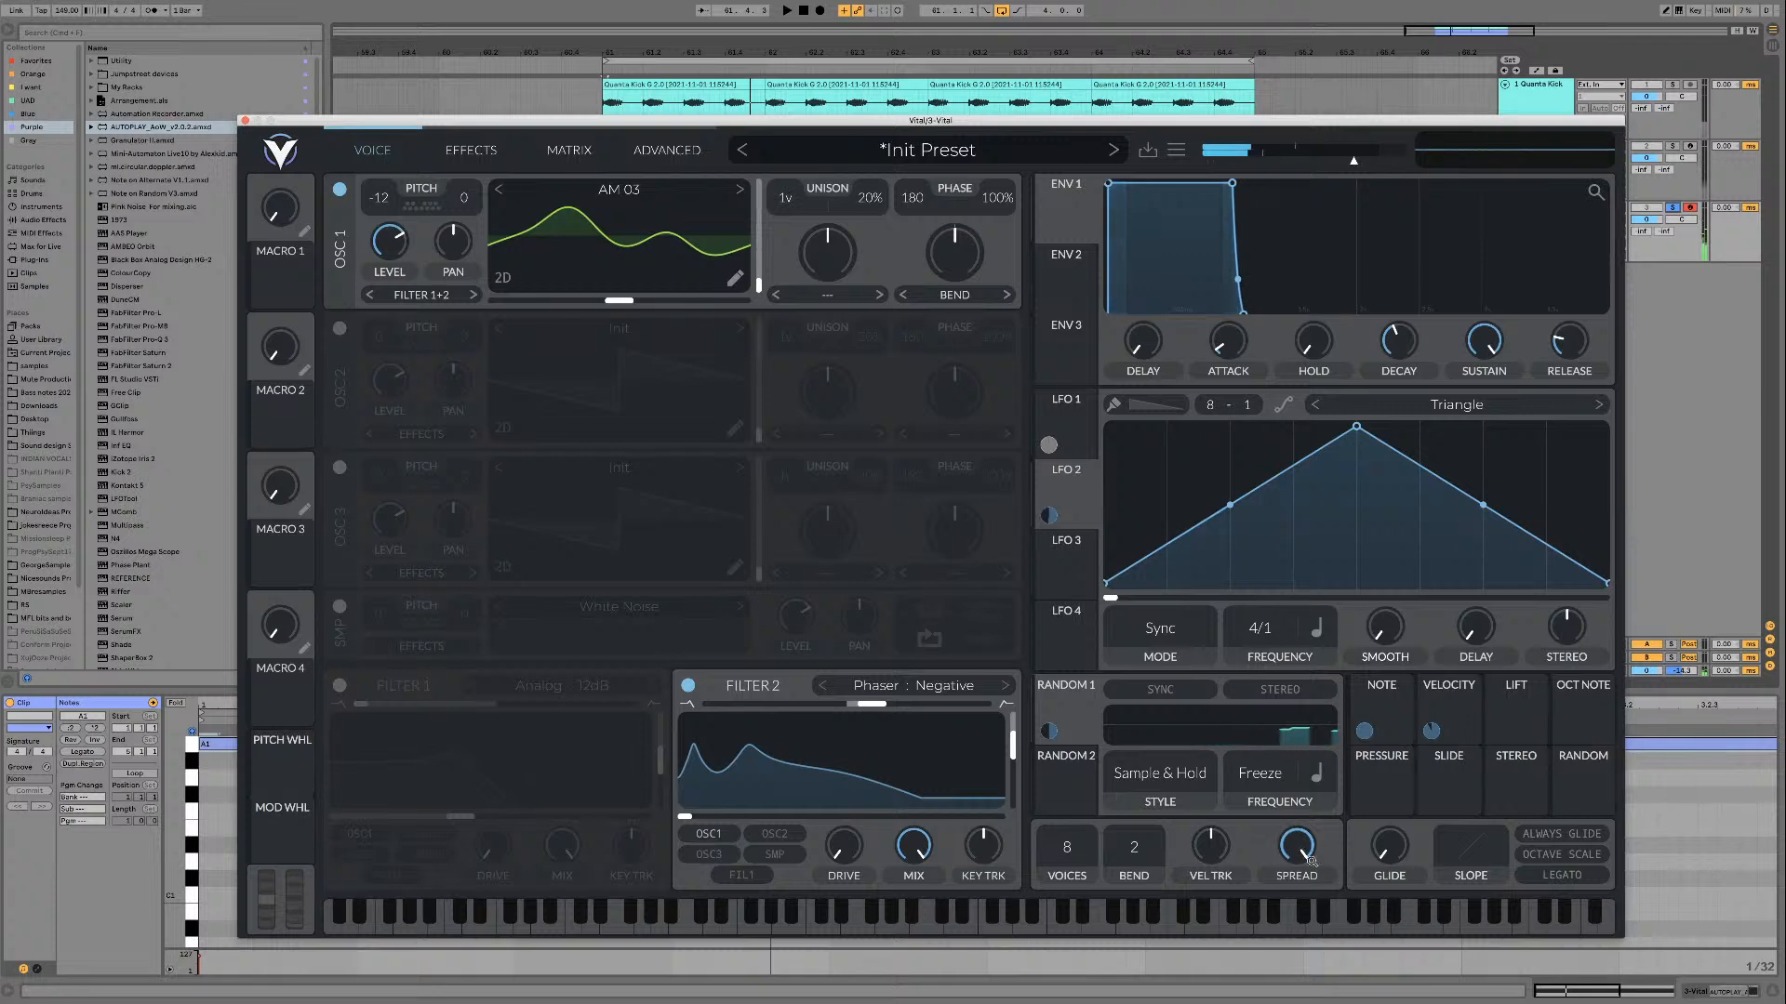
Step: Disable Vital's reverb and delay effects, leaving the EQ on, and audition the loop
{"action": "left_click", "coordinate": [471, 150]}
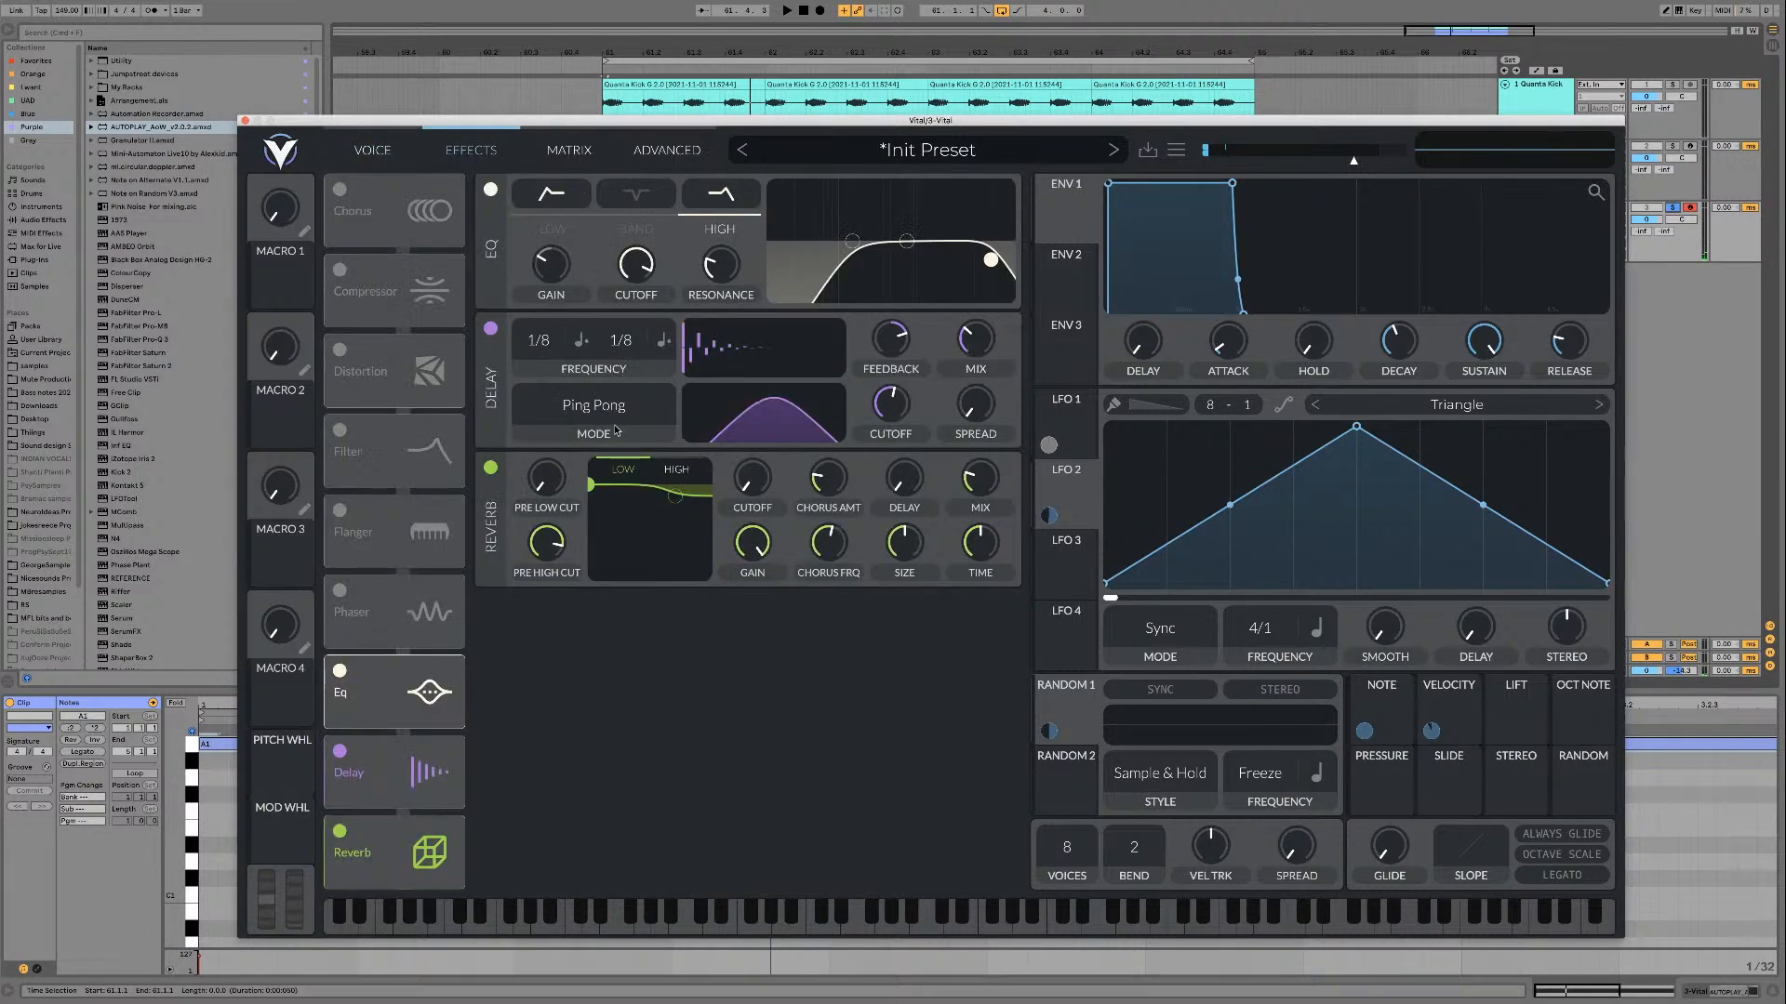
{"action": "left_click", "coordinate": [490, 468]}
{"action": "left_click", "coordinate": [490, 329]}
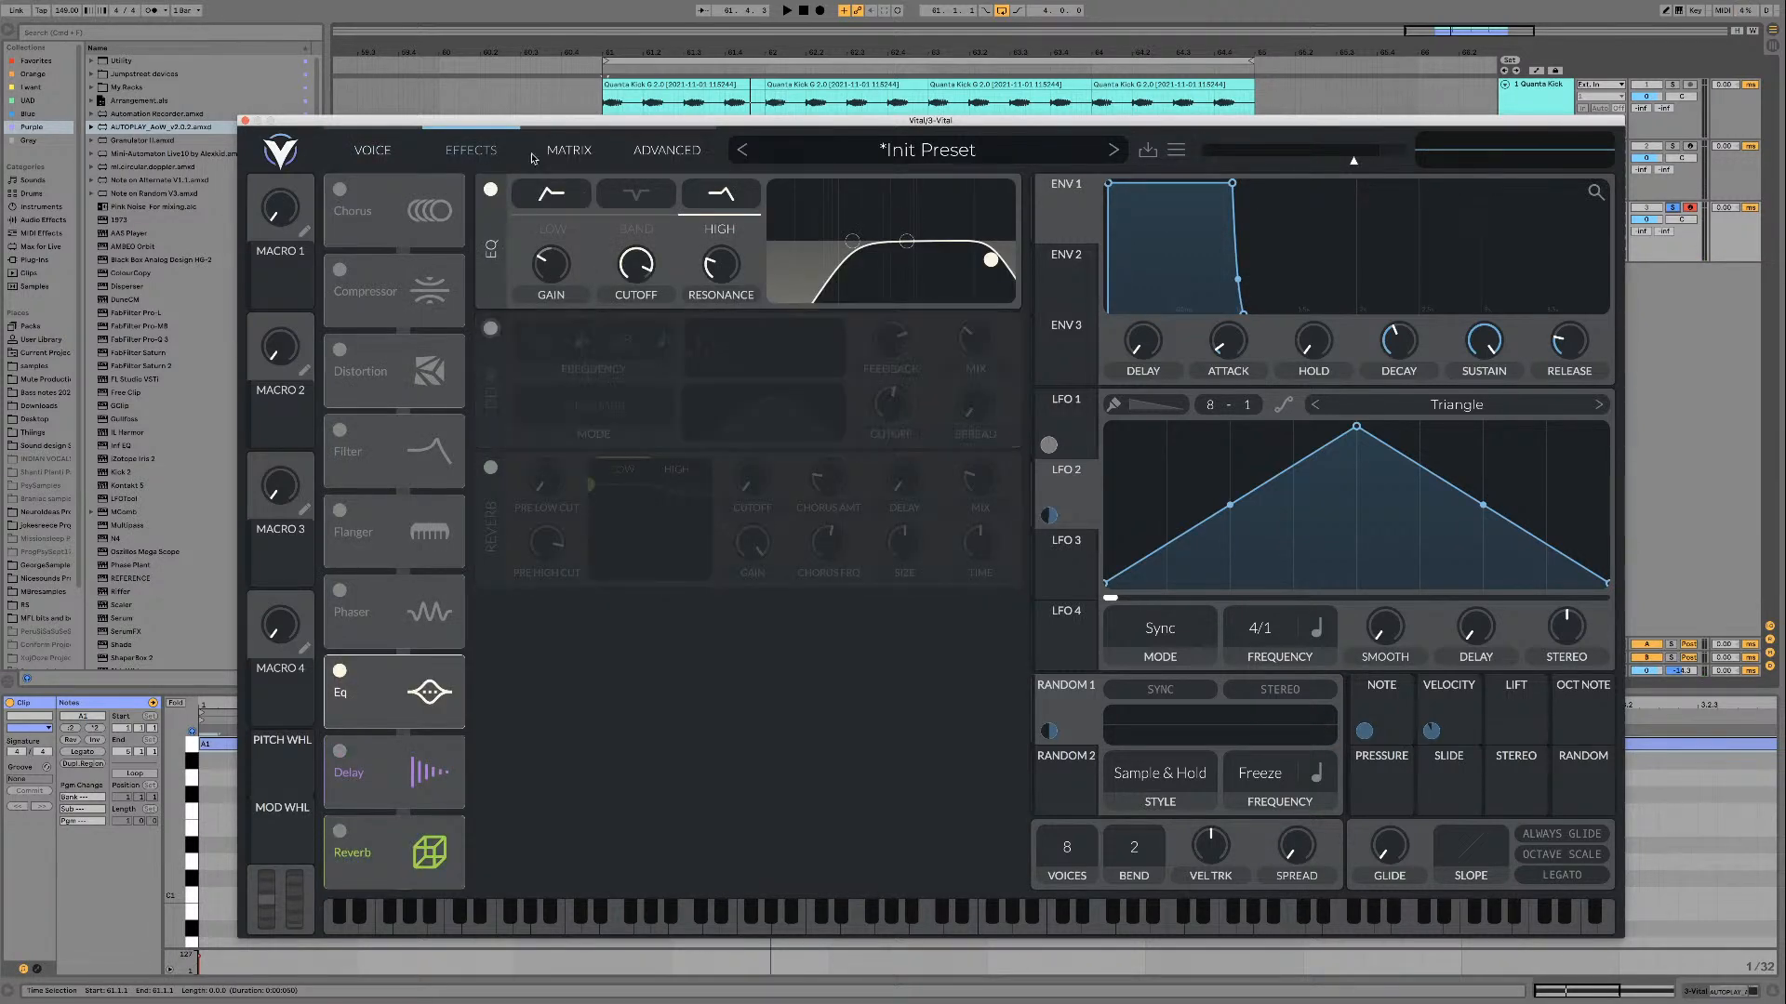
{"action": "key", "text": "space"}
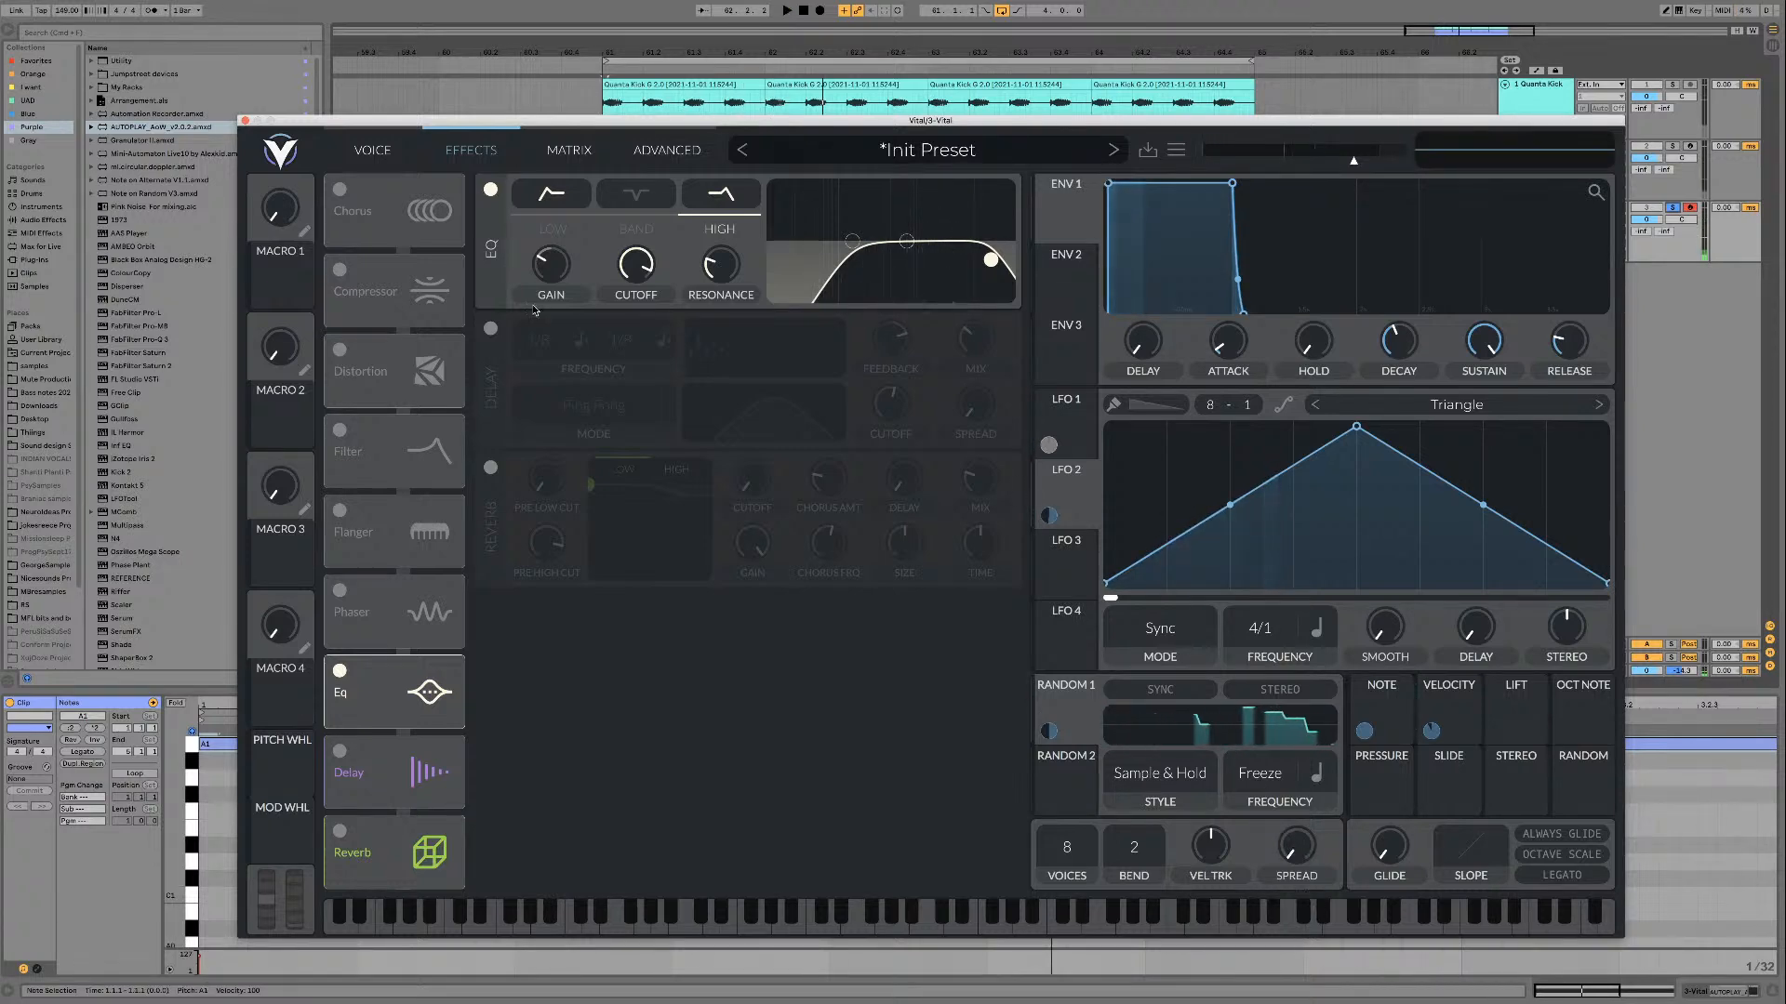
Step: Show the Vital track's devices and add the parallel Delay rack from My Racks after the synth
{"action": "left_click_drag", "start_coordinate": [1484, 121], "coordinate": [1574, 570]}
{"action": "double_click", "coordinate": [1536, 234]}
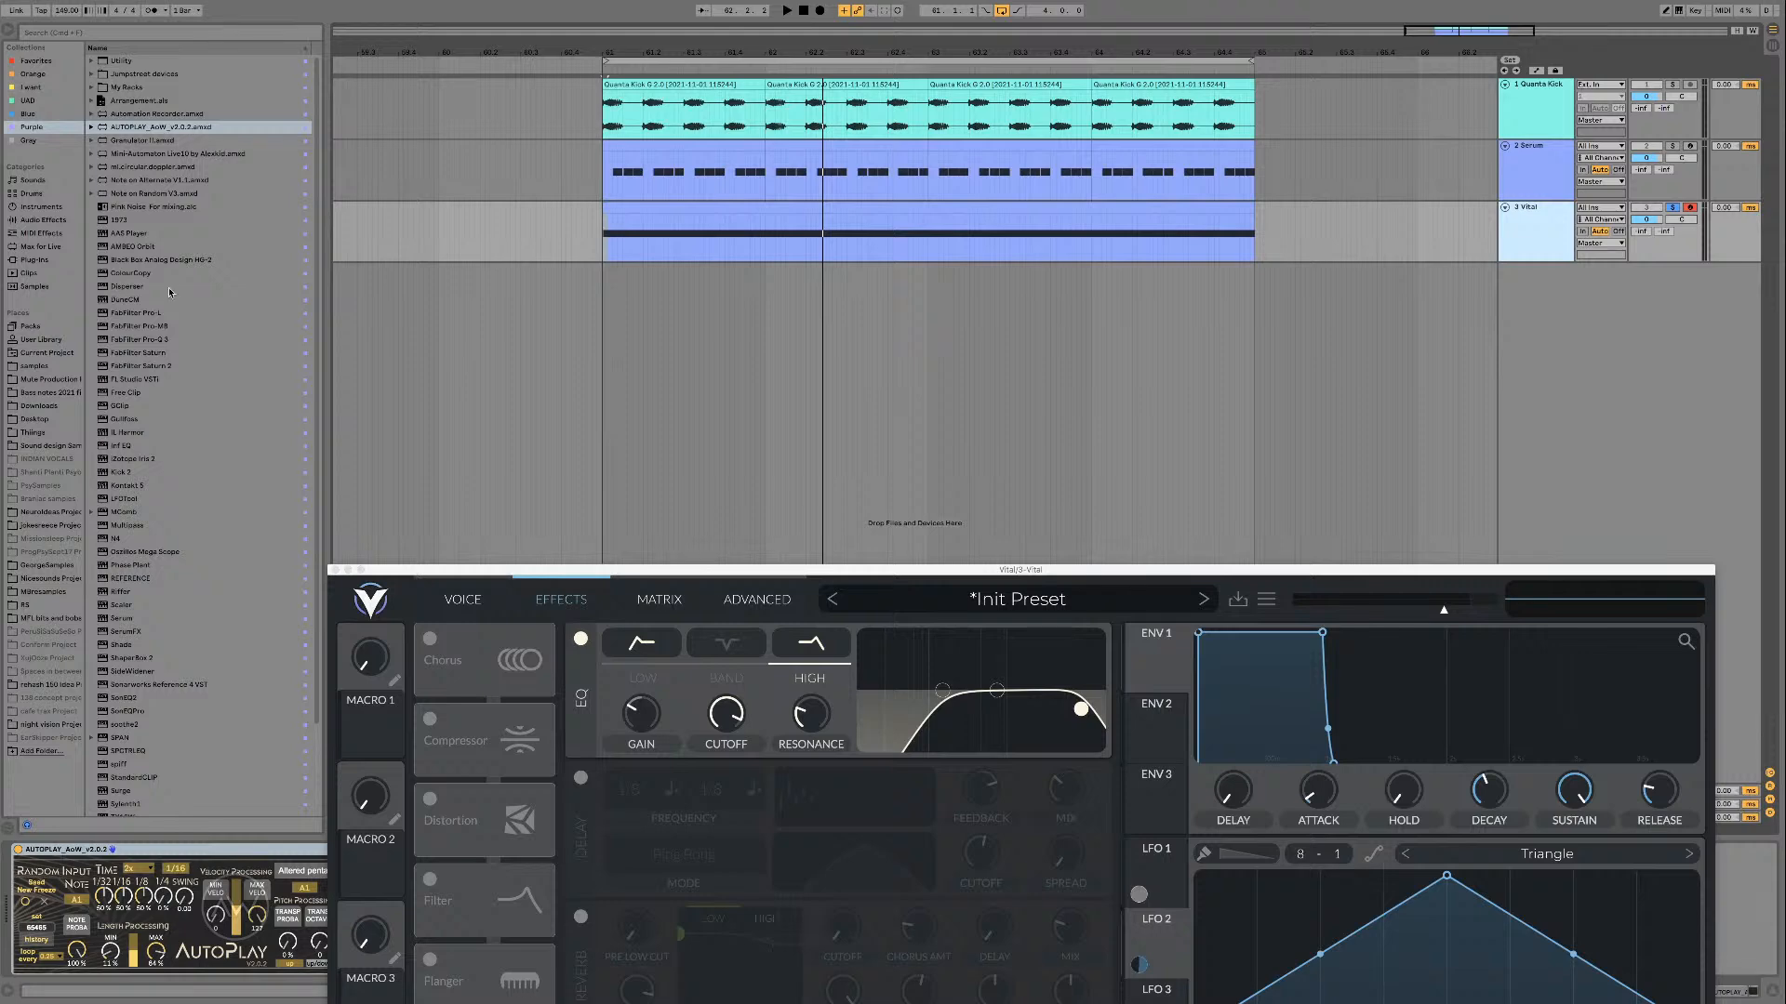
{"action": "left_click", "coordinate": [91, 88]}
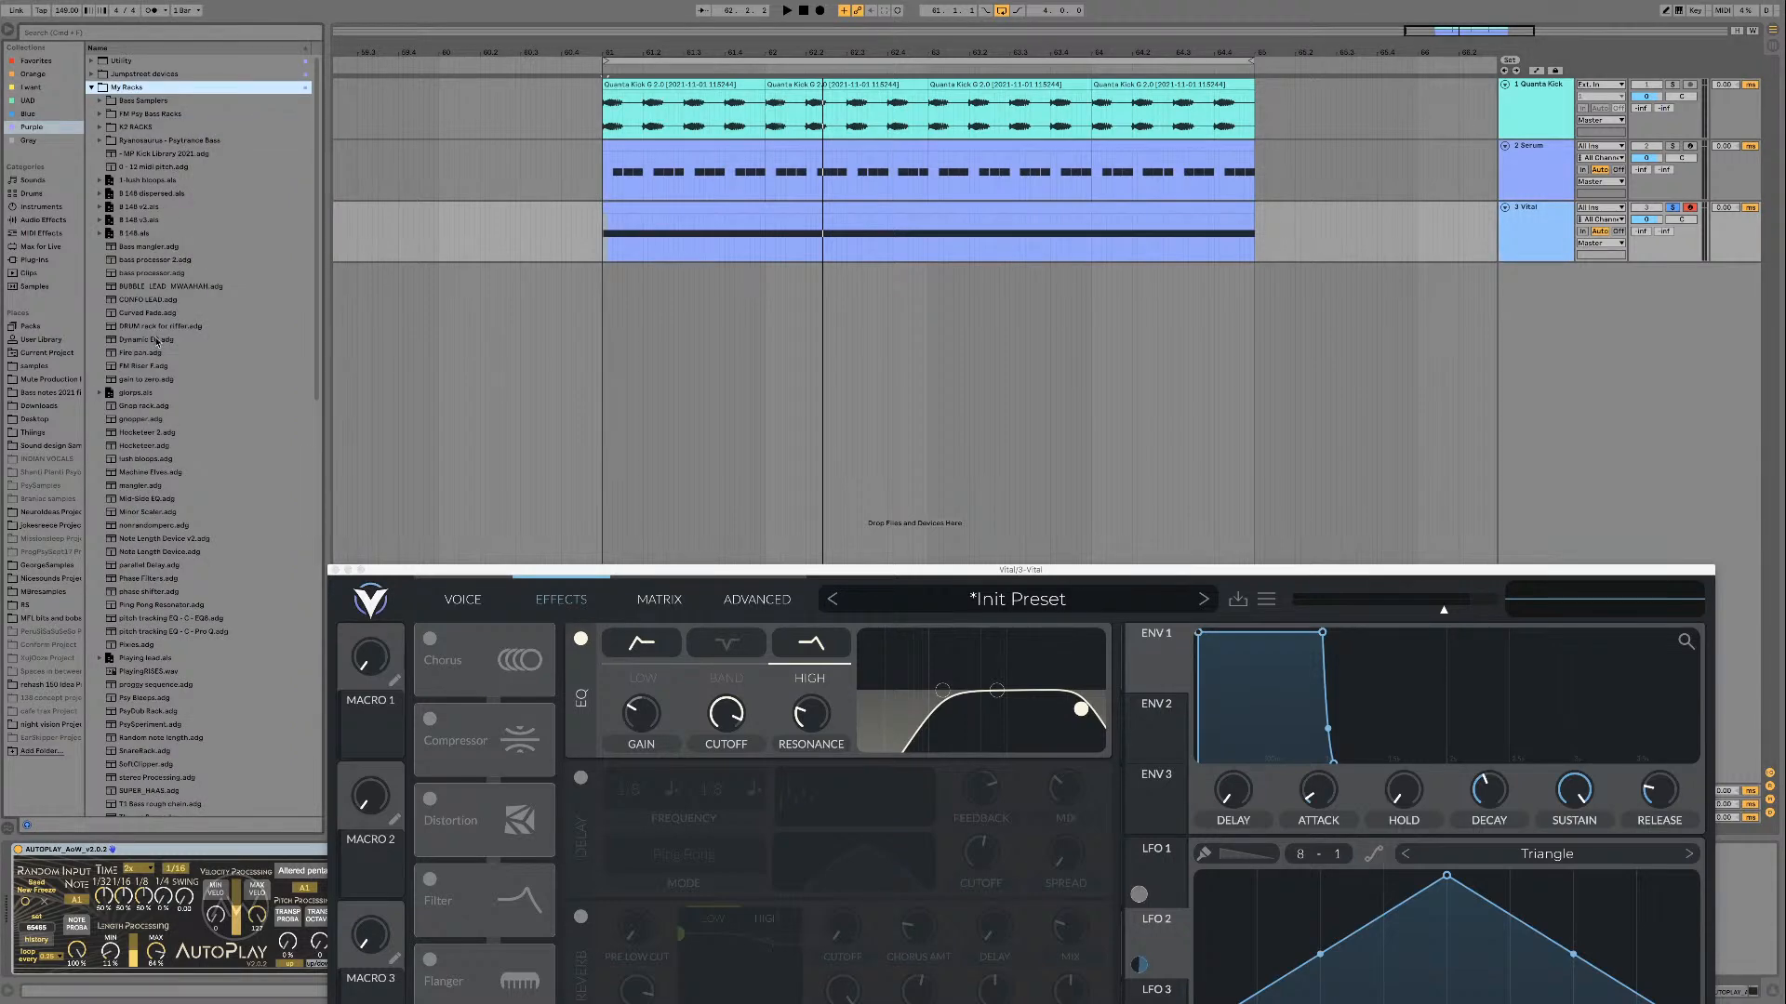
{"action": "left_click", "coordinate": [153, 564]}
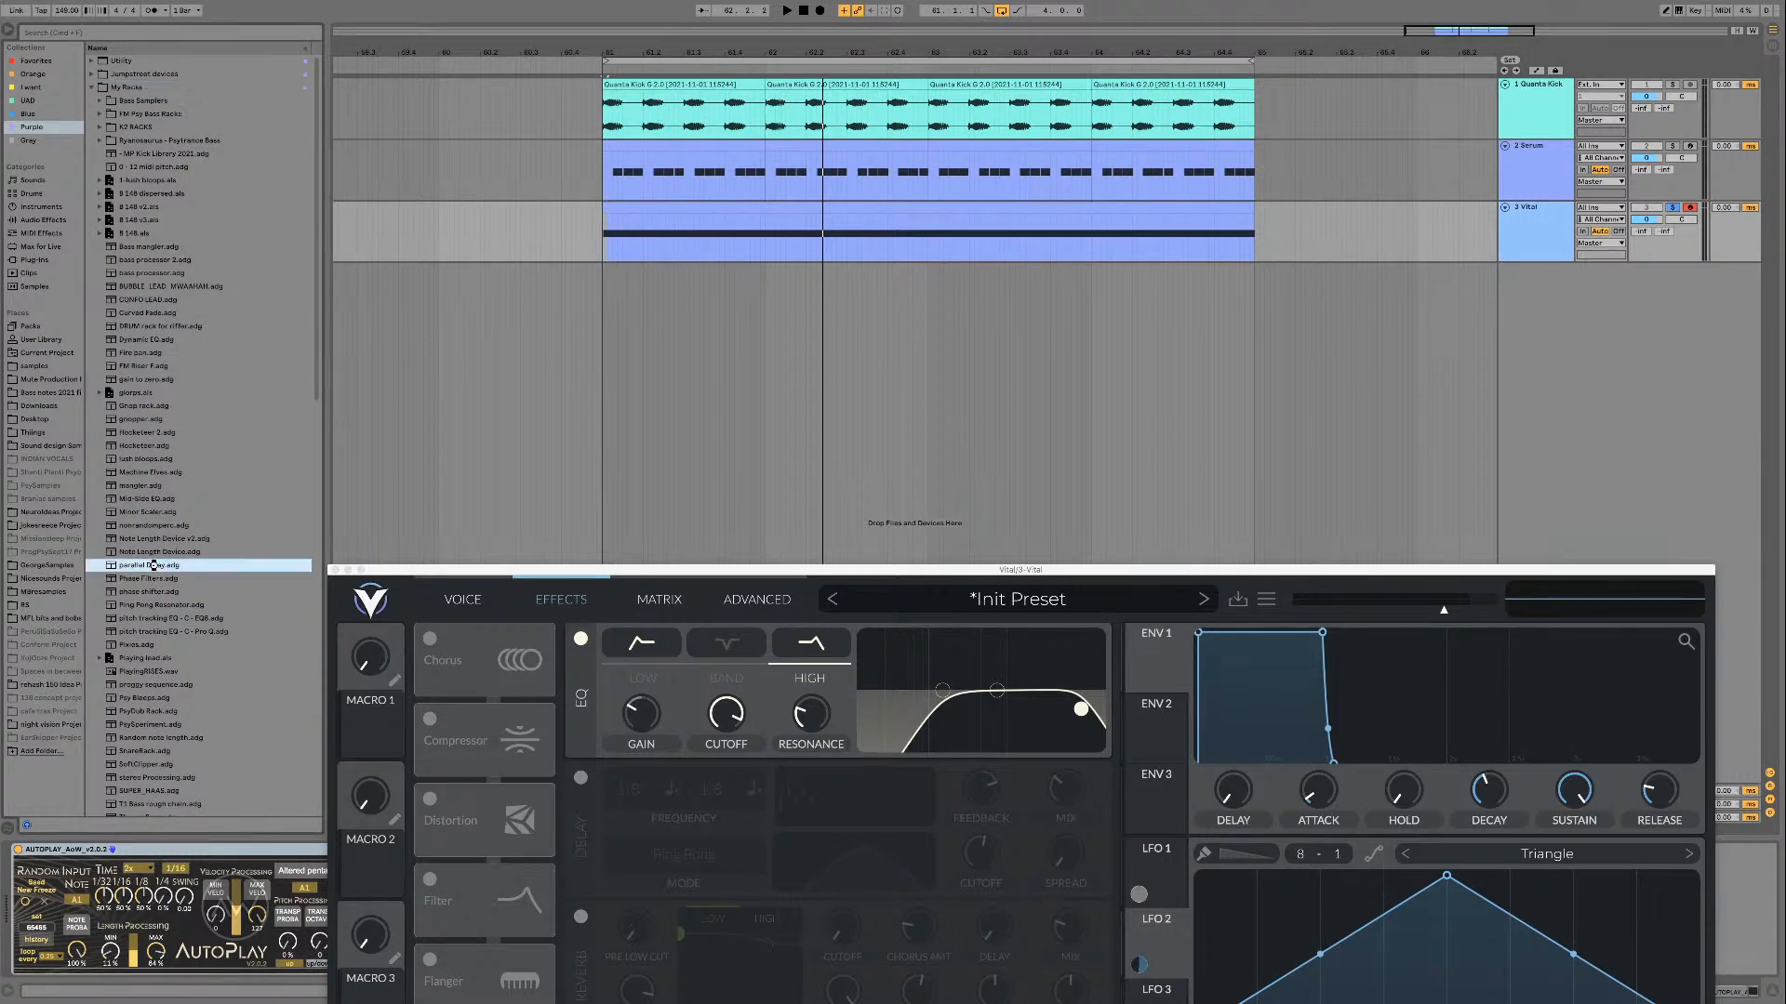
{"action": "left_click_drag", "start_coordinate": [581, 574], "coordinate": [350, 10]}
Step: Raise the parallel Delay rack's Gain macro, then set its Echo to Ping Pong with a lower high-pass frequency and adjusted feedback
{"action": "left_click_drag", "start_coordinate": [602, 893], "coordinate": [601, 818]}
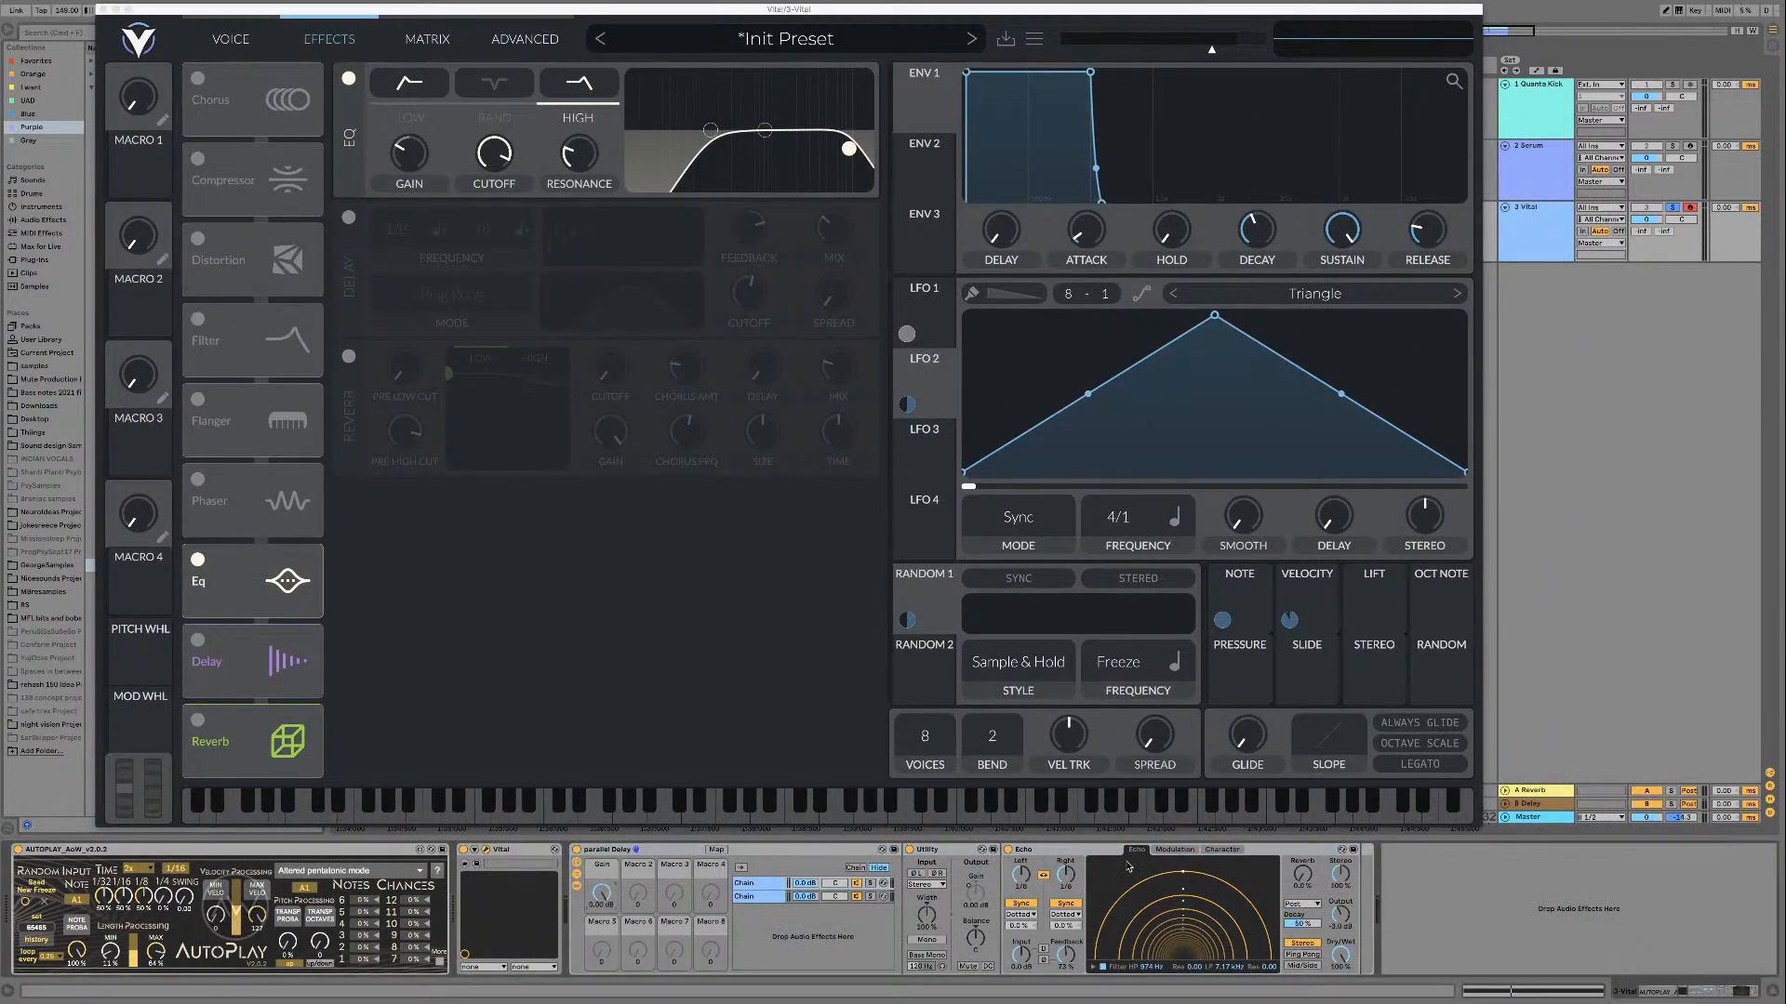
{"action": "left_click", "coordinate": [1302, 955]}
{"action": "left_click_drag", "start_coordinate": [1161, 968], "coordinate": [1162, 992]}
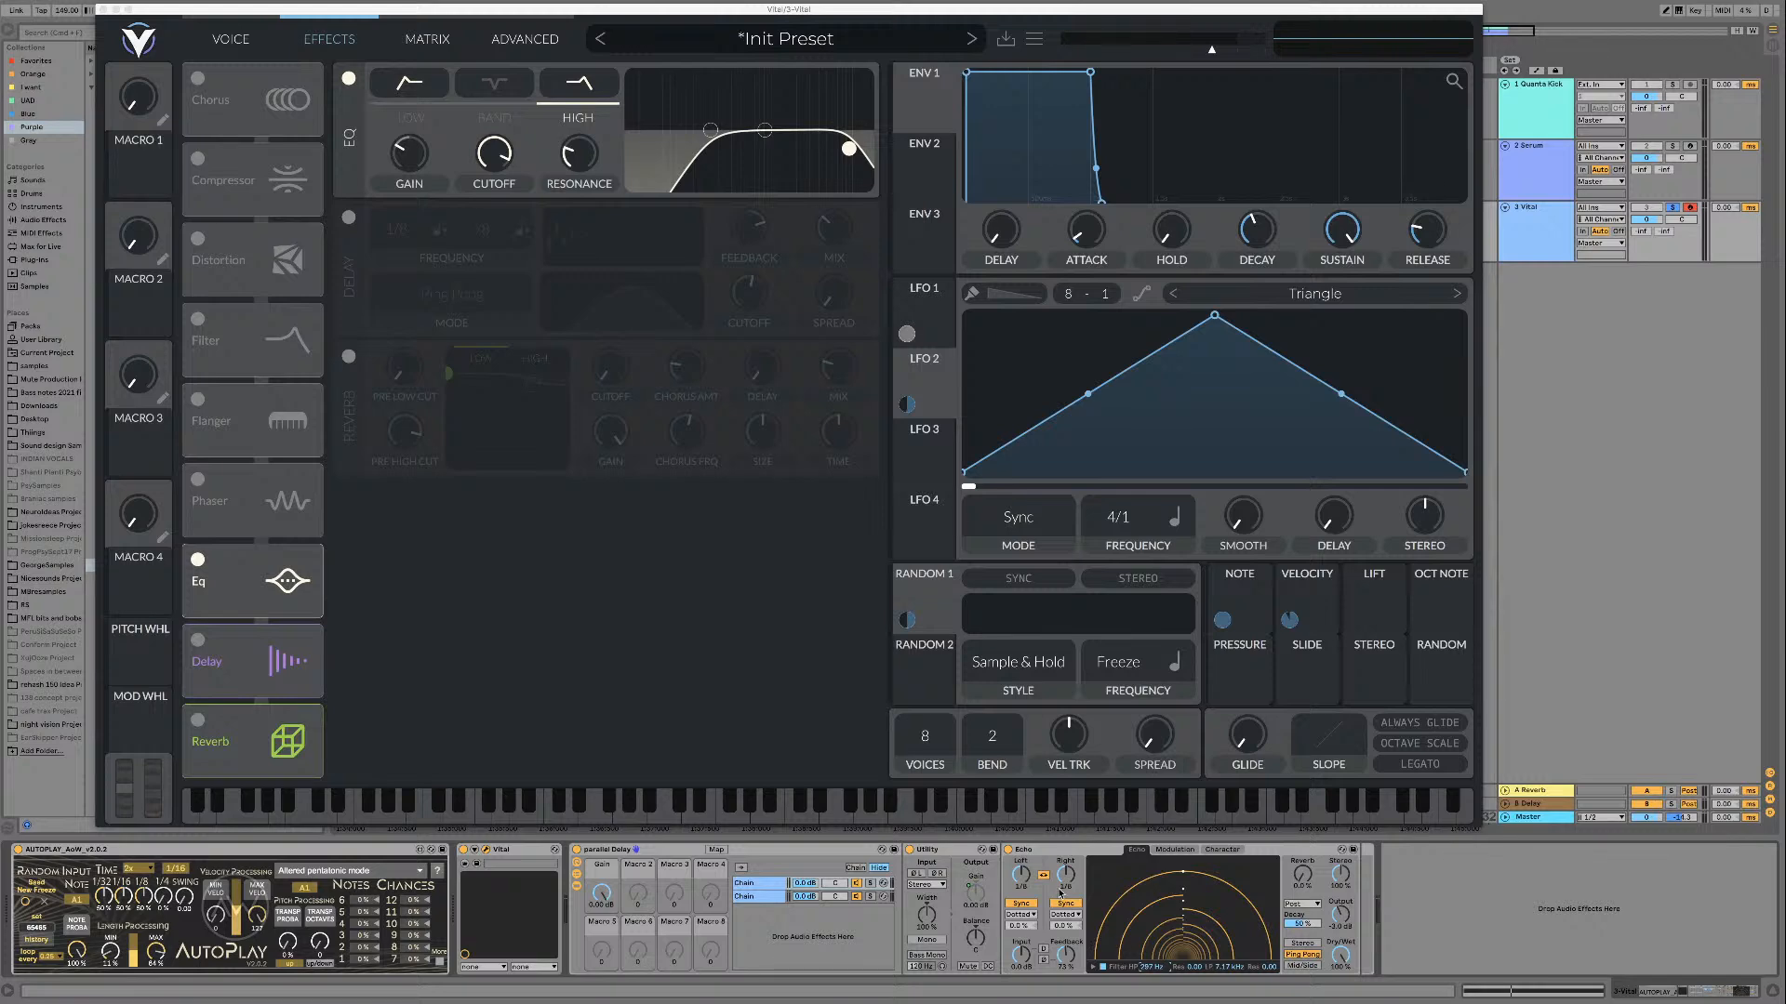
{"action": "left_click_drag", "start_coordinate": [1067, 962], "coordinate": [1066, 954]}
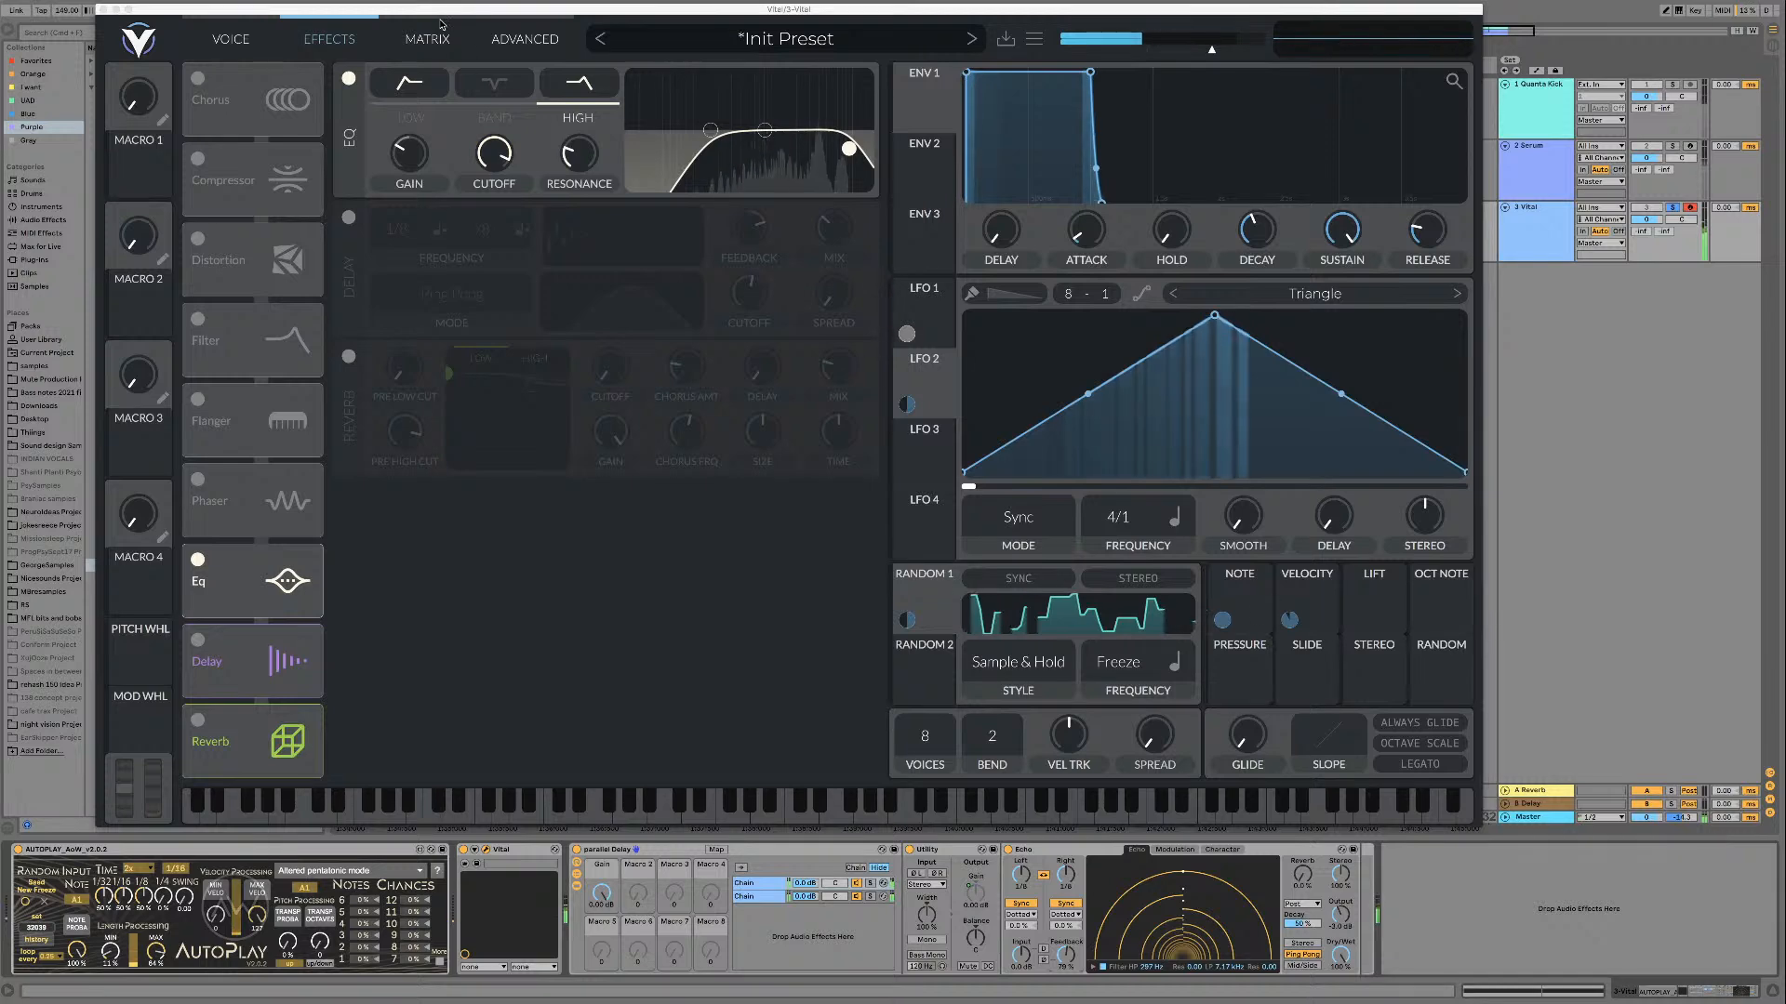
Step: Try modulating filter 2's blend with the Stereo modulator while the loop plays, and clear that assignment
{"action": "left_click_drag", "start_coordinate": [437, 15], "coordinate": [553, 81]}
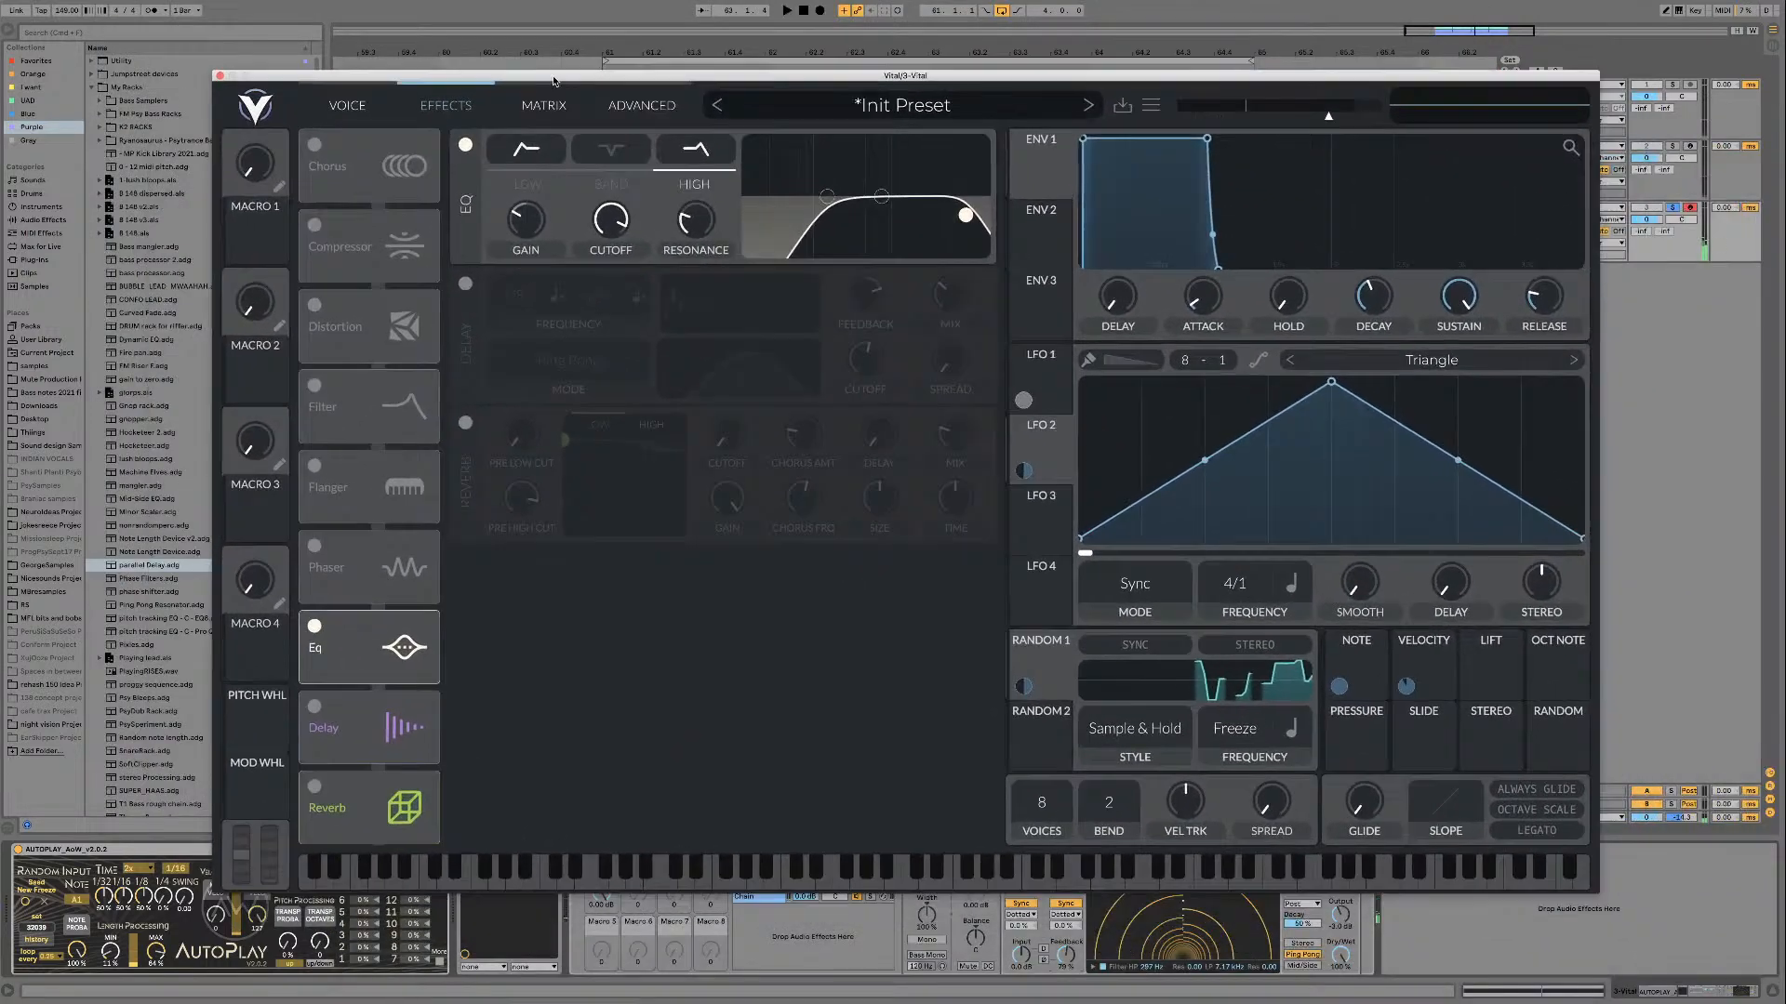
{"action": "left_click", "coordinate": [347, 105]}
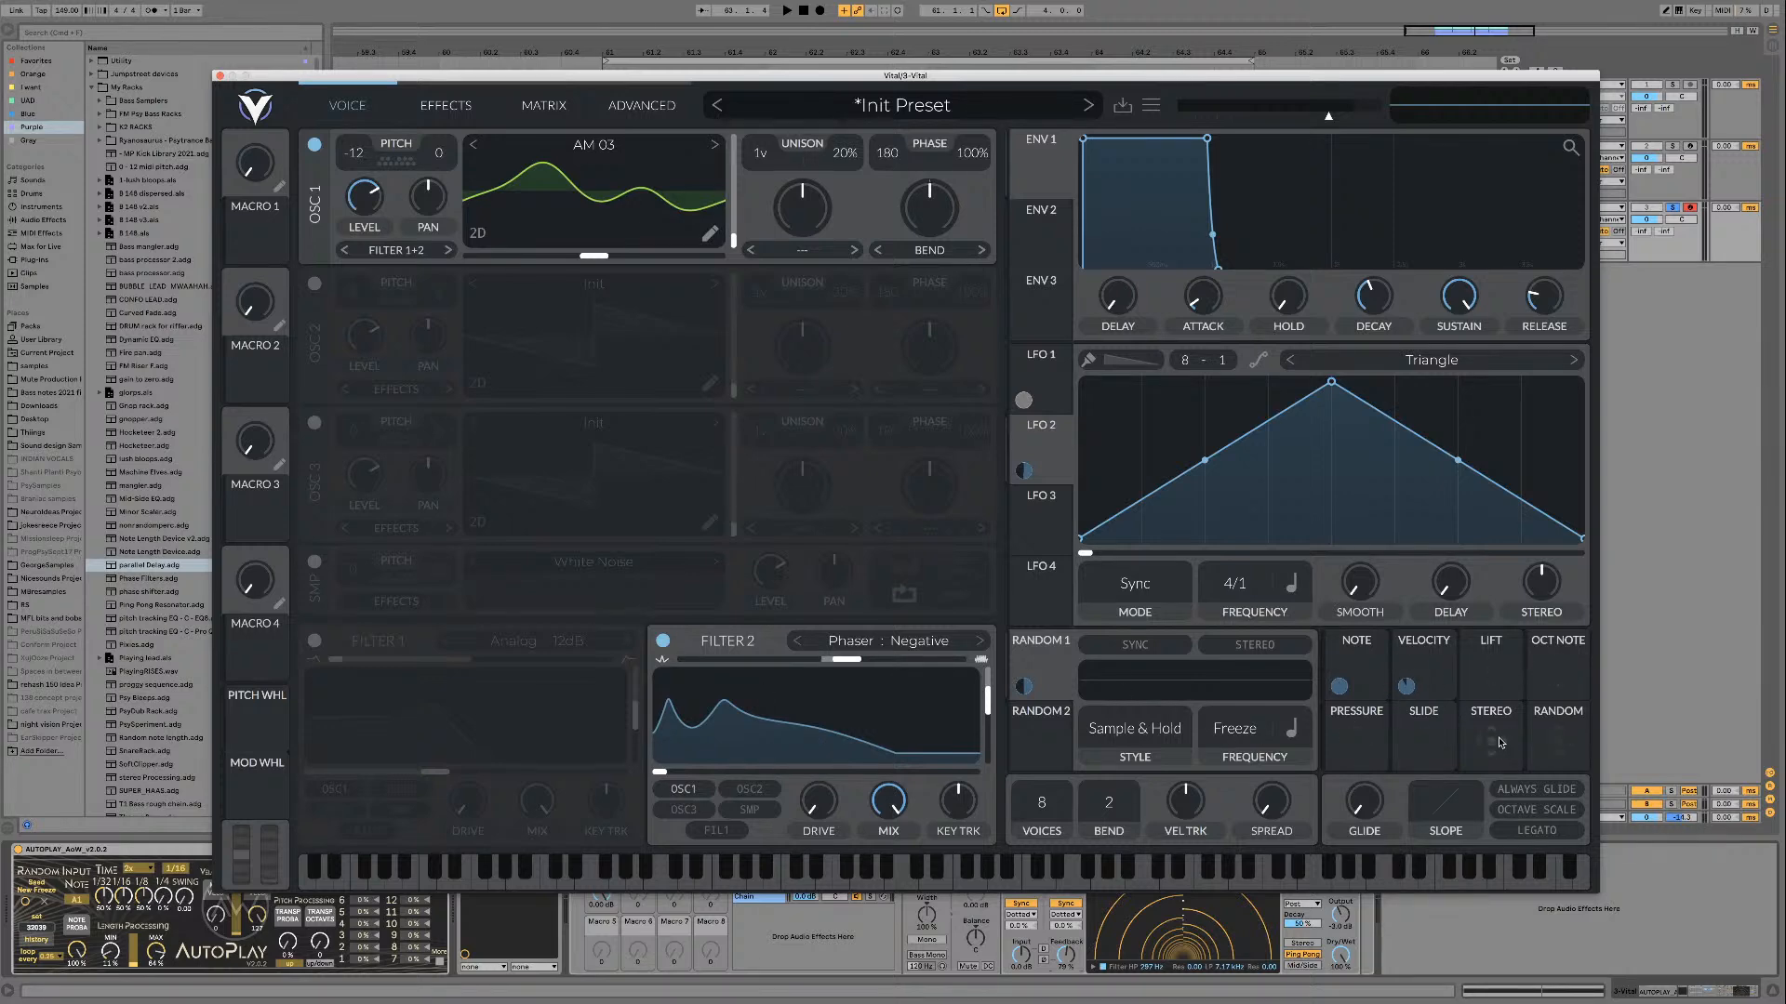
{"action": "key", "text": "space"}
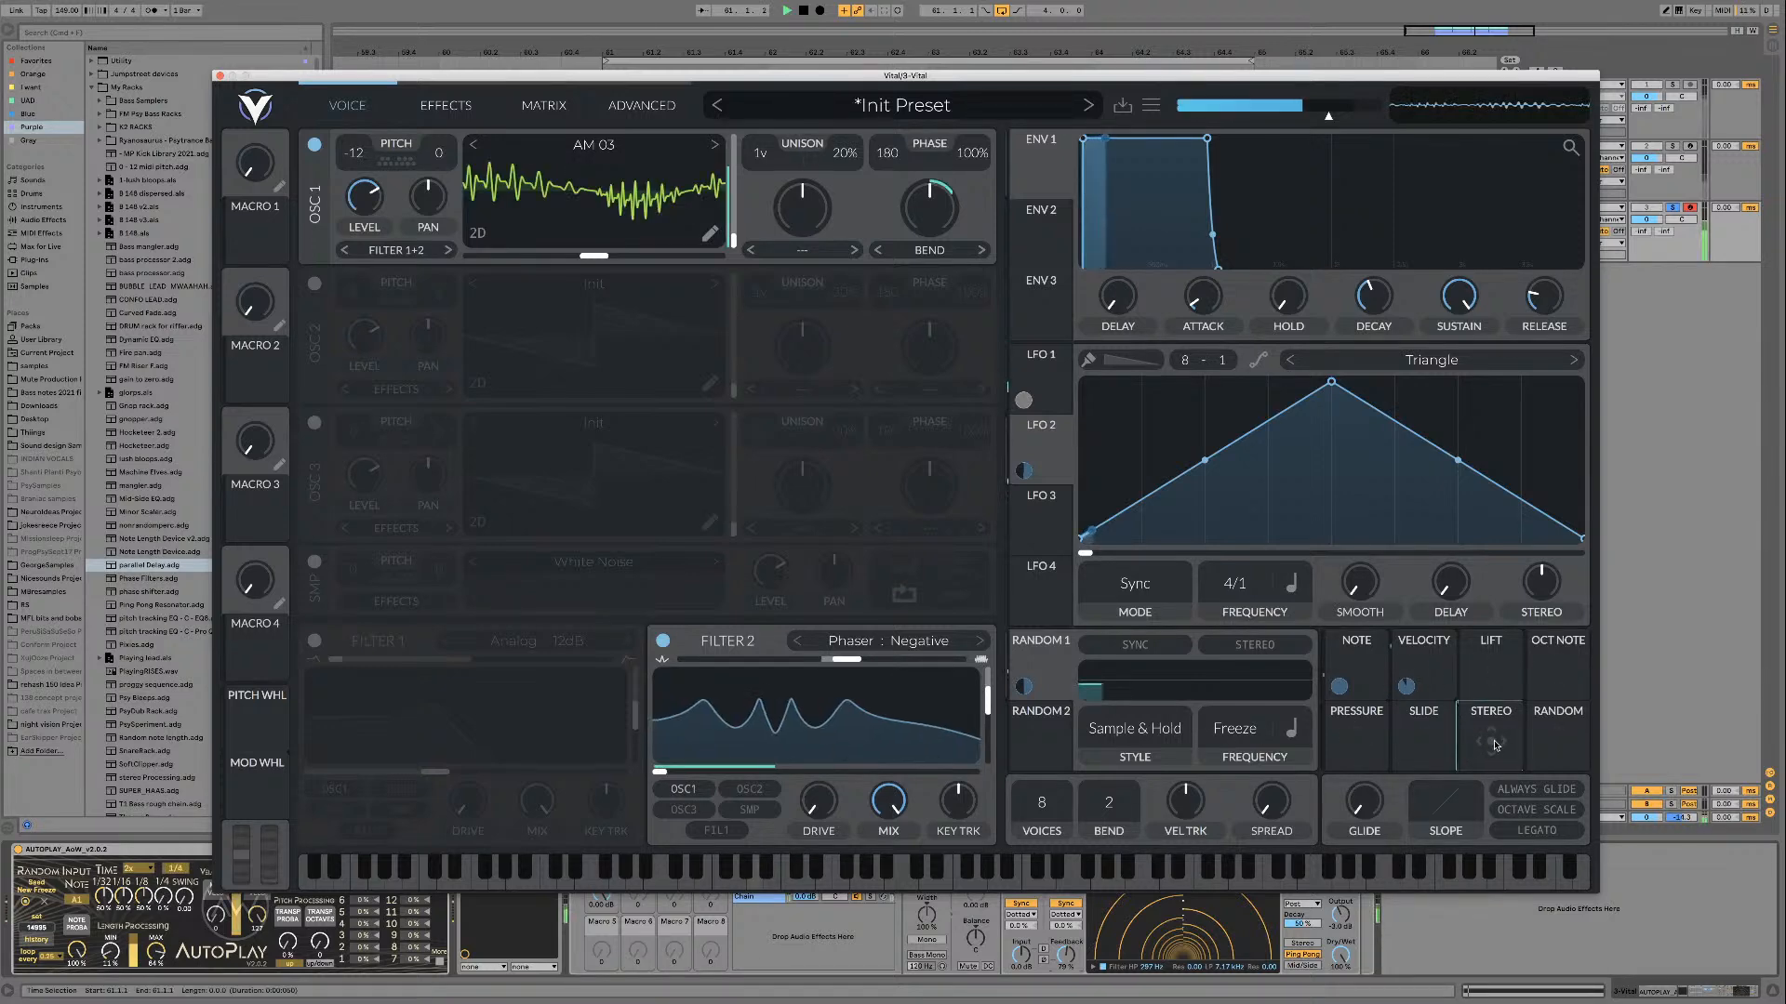
{"action": "left_click_drag", "start_coordinate": [1492, 744], "coordinate": [825, 697]}
{"action": "double_click", "coordinate": [823, 686]}
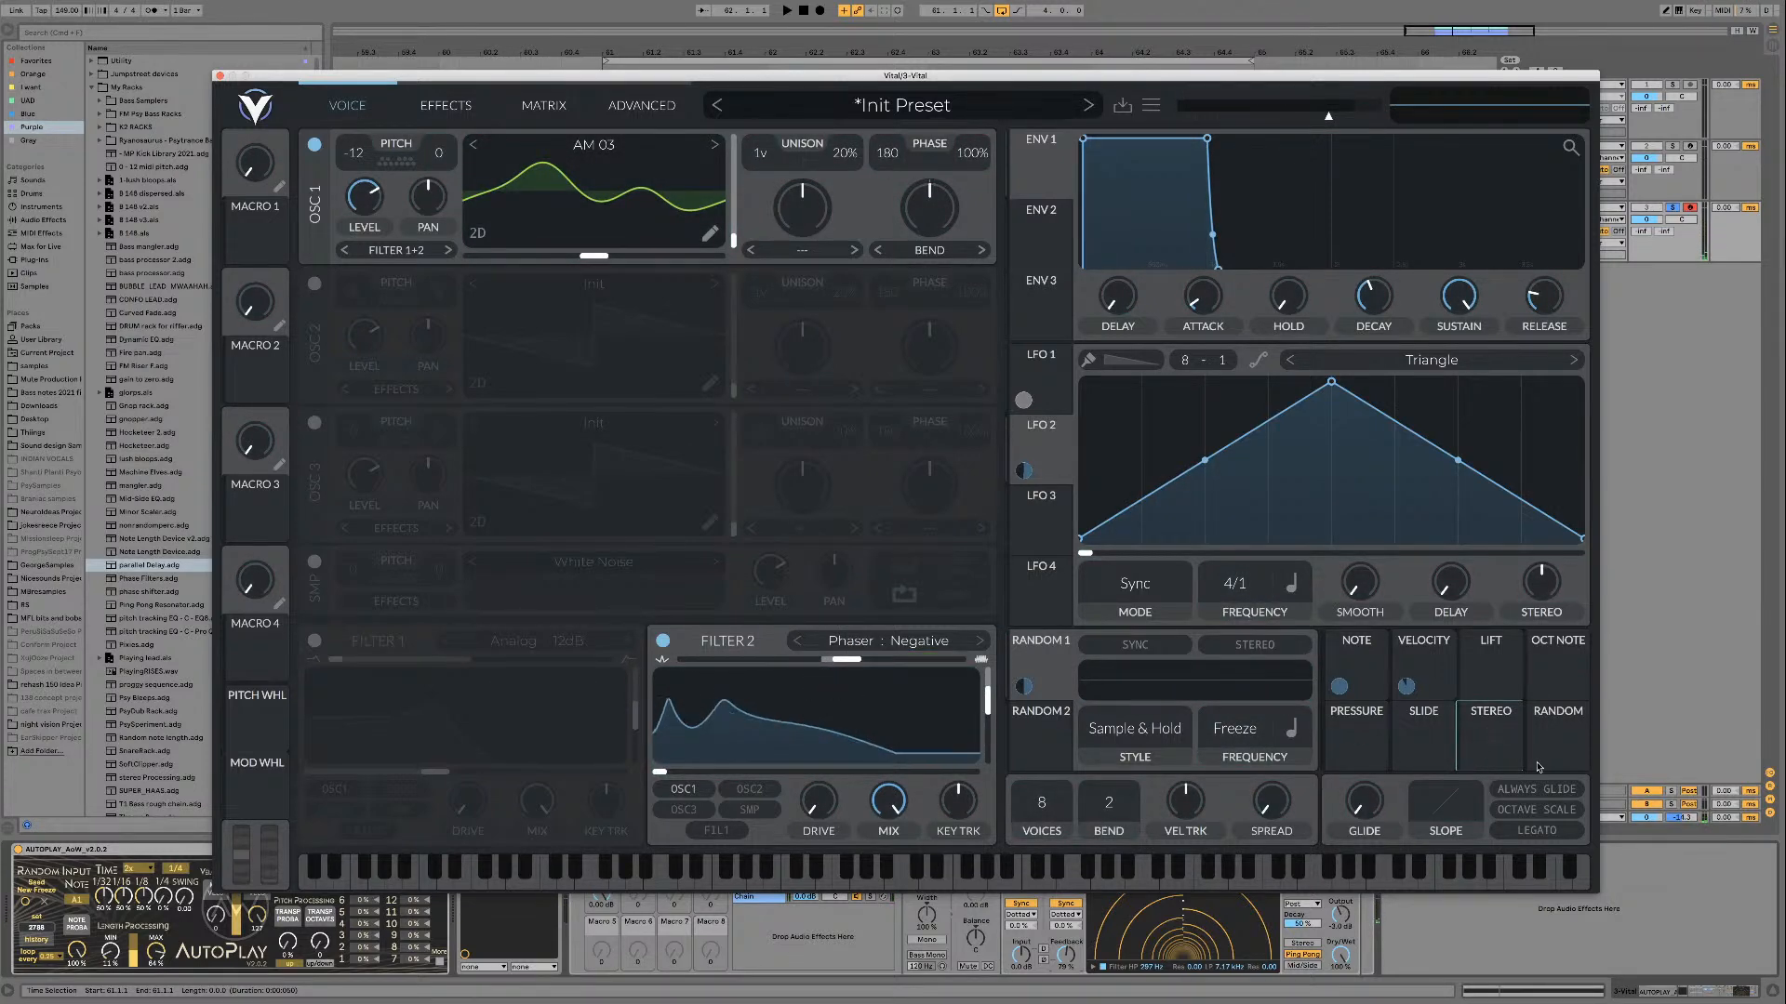
Step: Assign the Stereo modulator to filter 2's resonance and blend, and raise the base resonance while auditioning the loop
{"action": "left_click_drag", "start_coordinate": [1497, 738], "coordinate": [964, 746]}
{"action": "key", "text": "space"}
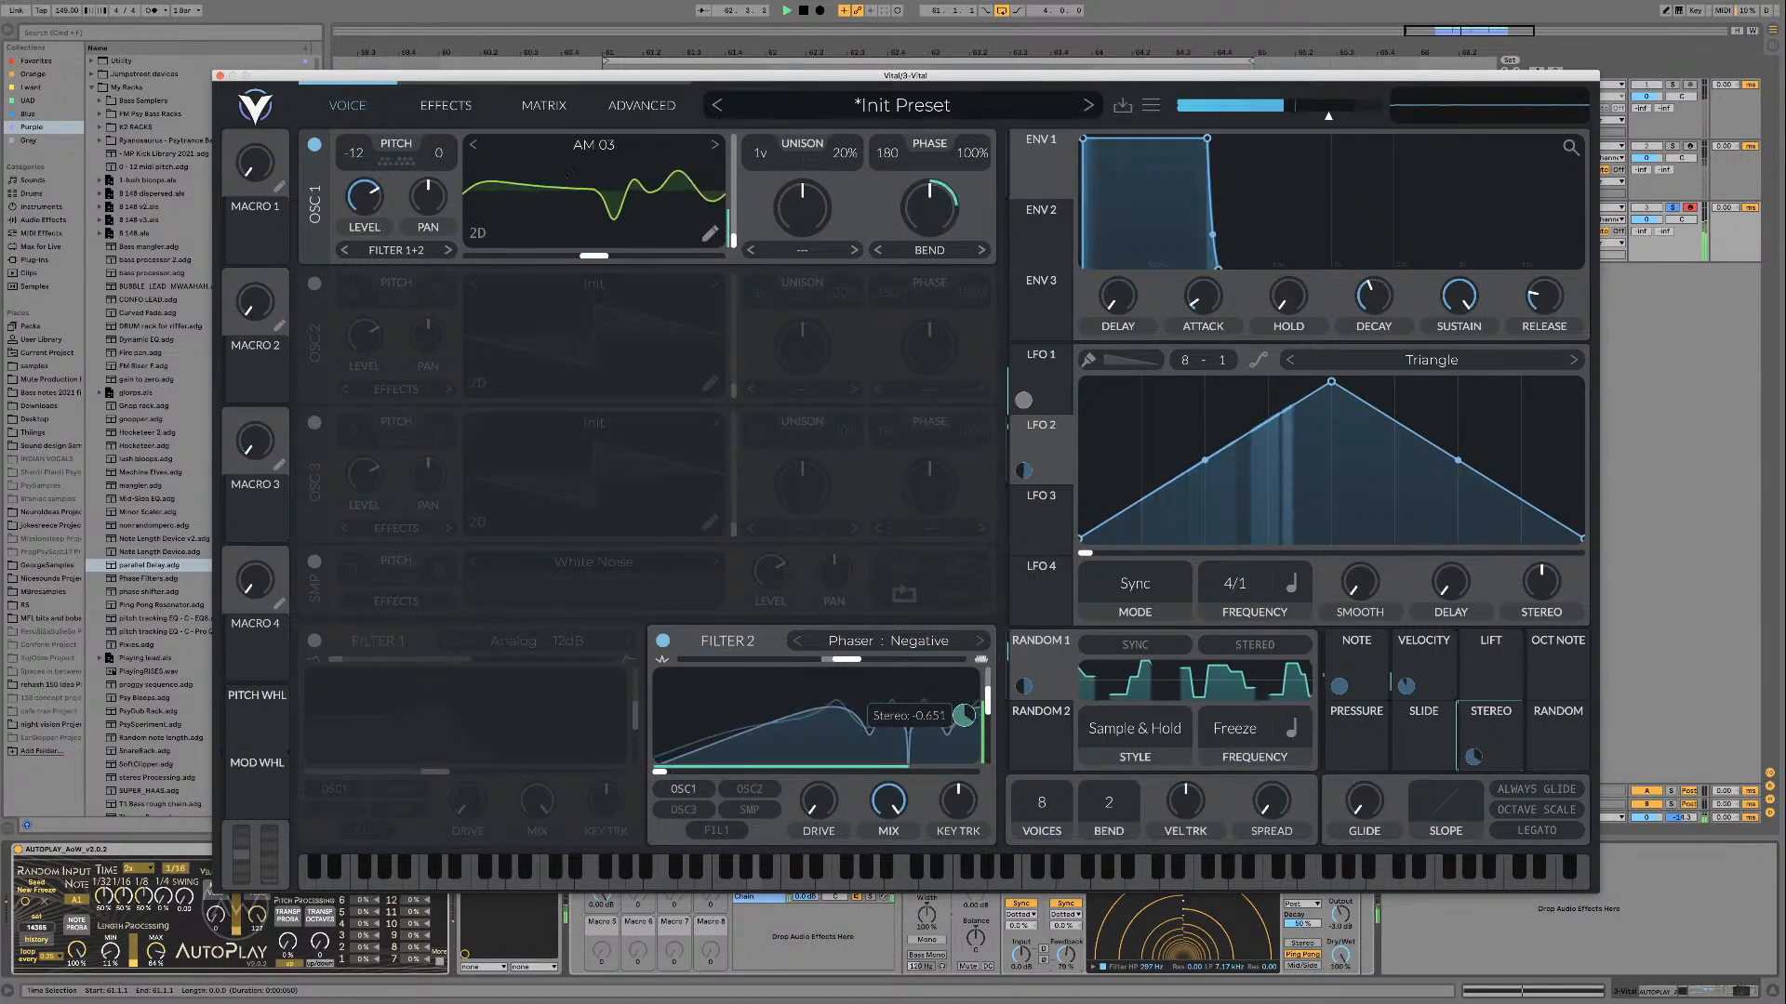
{"action": "left_click_drag", "start_coordinate": [1491, 733], "coordinate": [821, 663]}
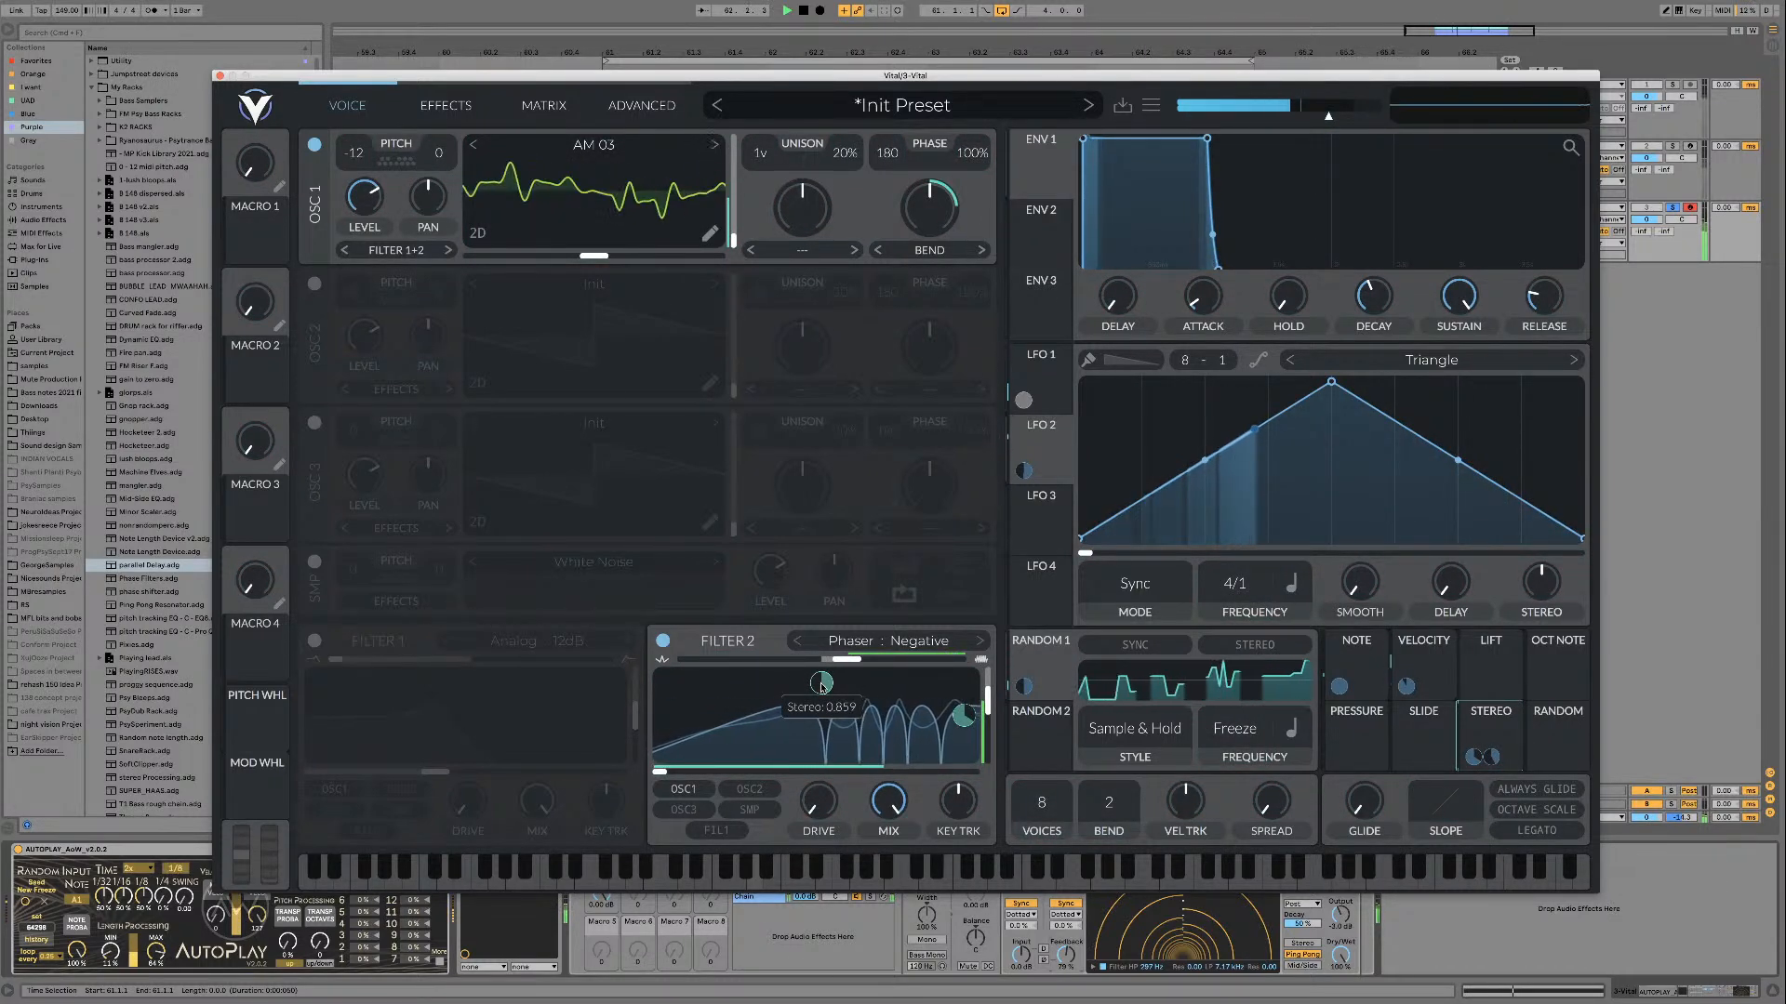
{"action": "left_click_drag", "start_coordinate": [988, 698], "coordinate": [964, 736]}
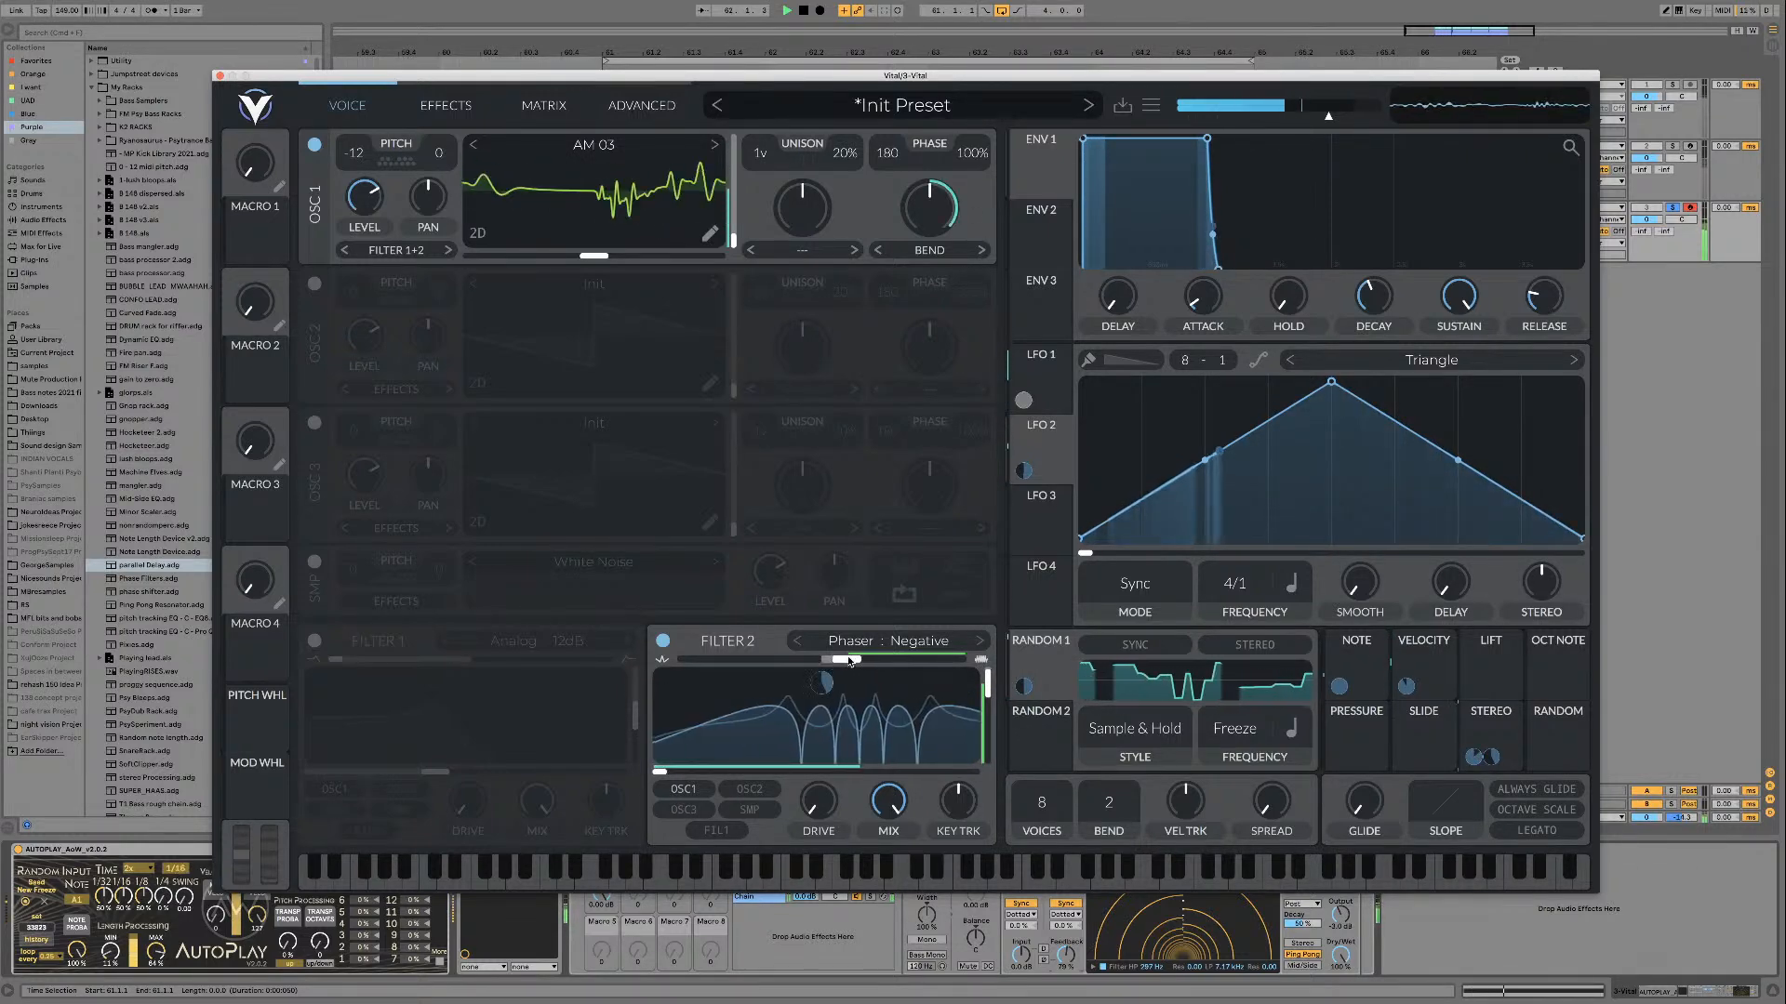
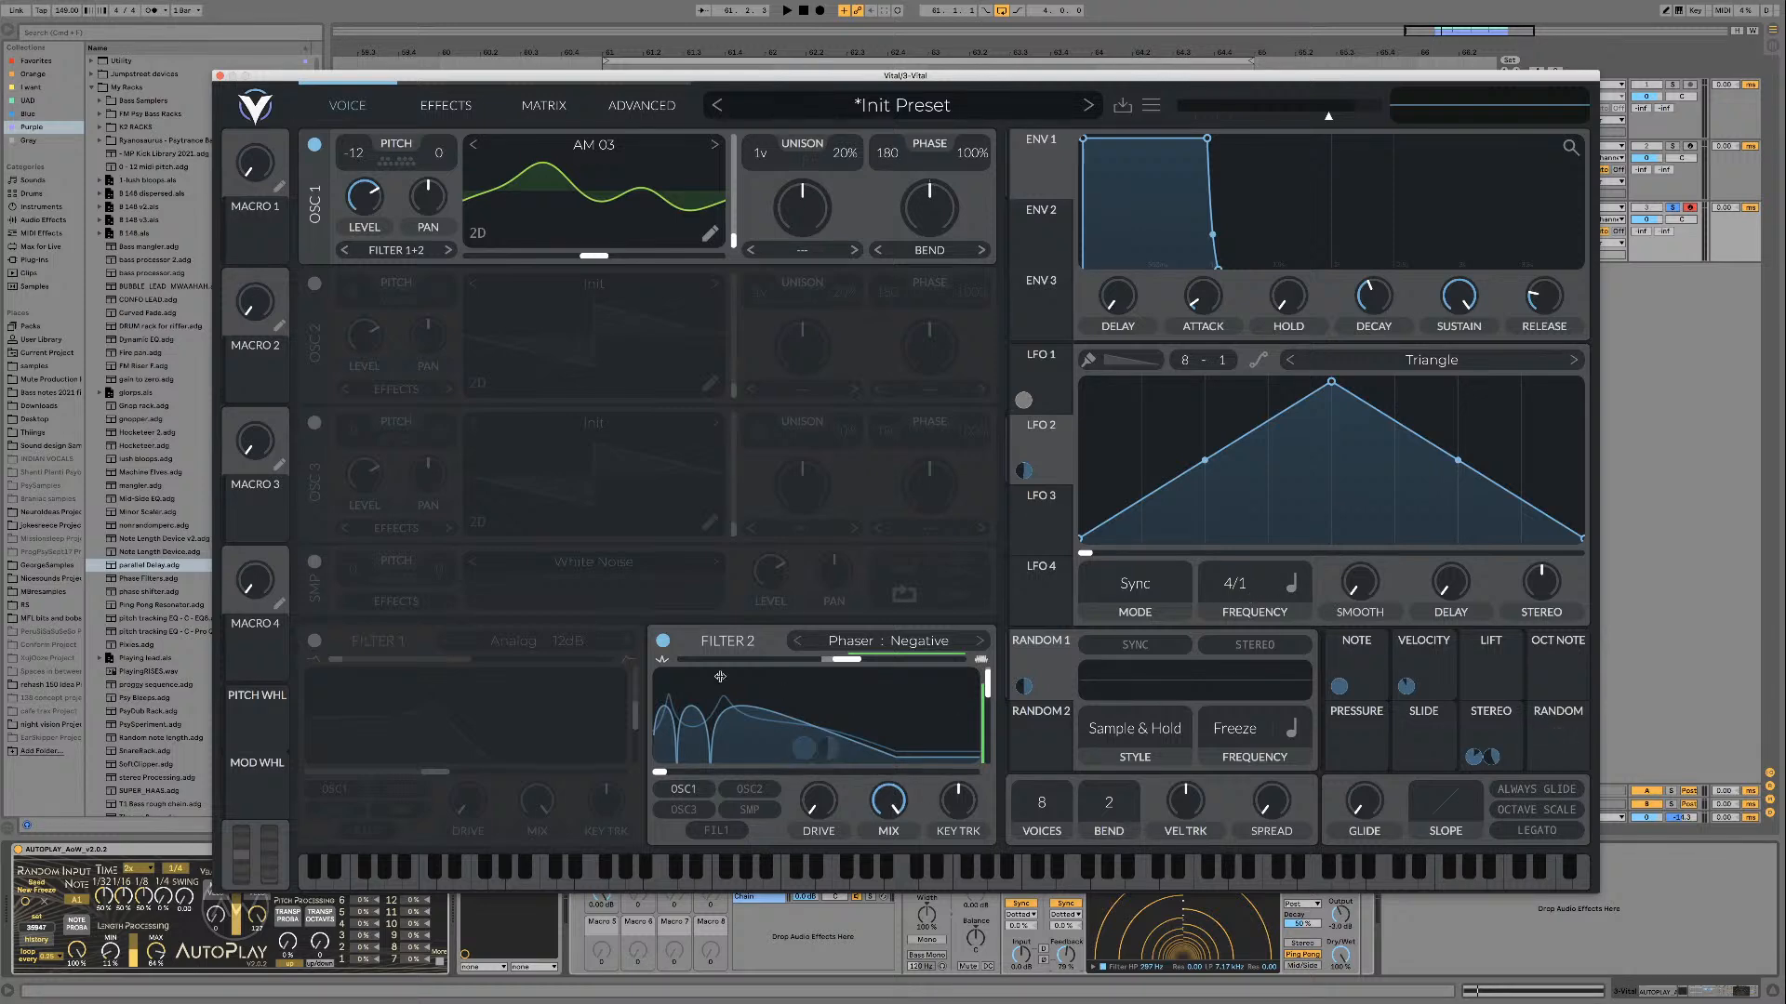
Step: Audition the loop and try the Spectral Time Skew mode on oscillator 1 with a raised amount
{"action": "key", "text": "space"}
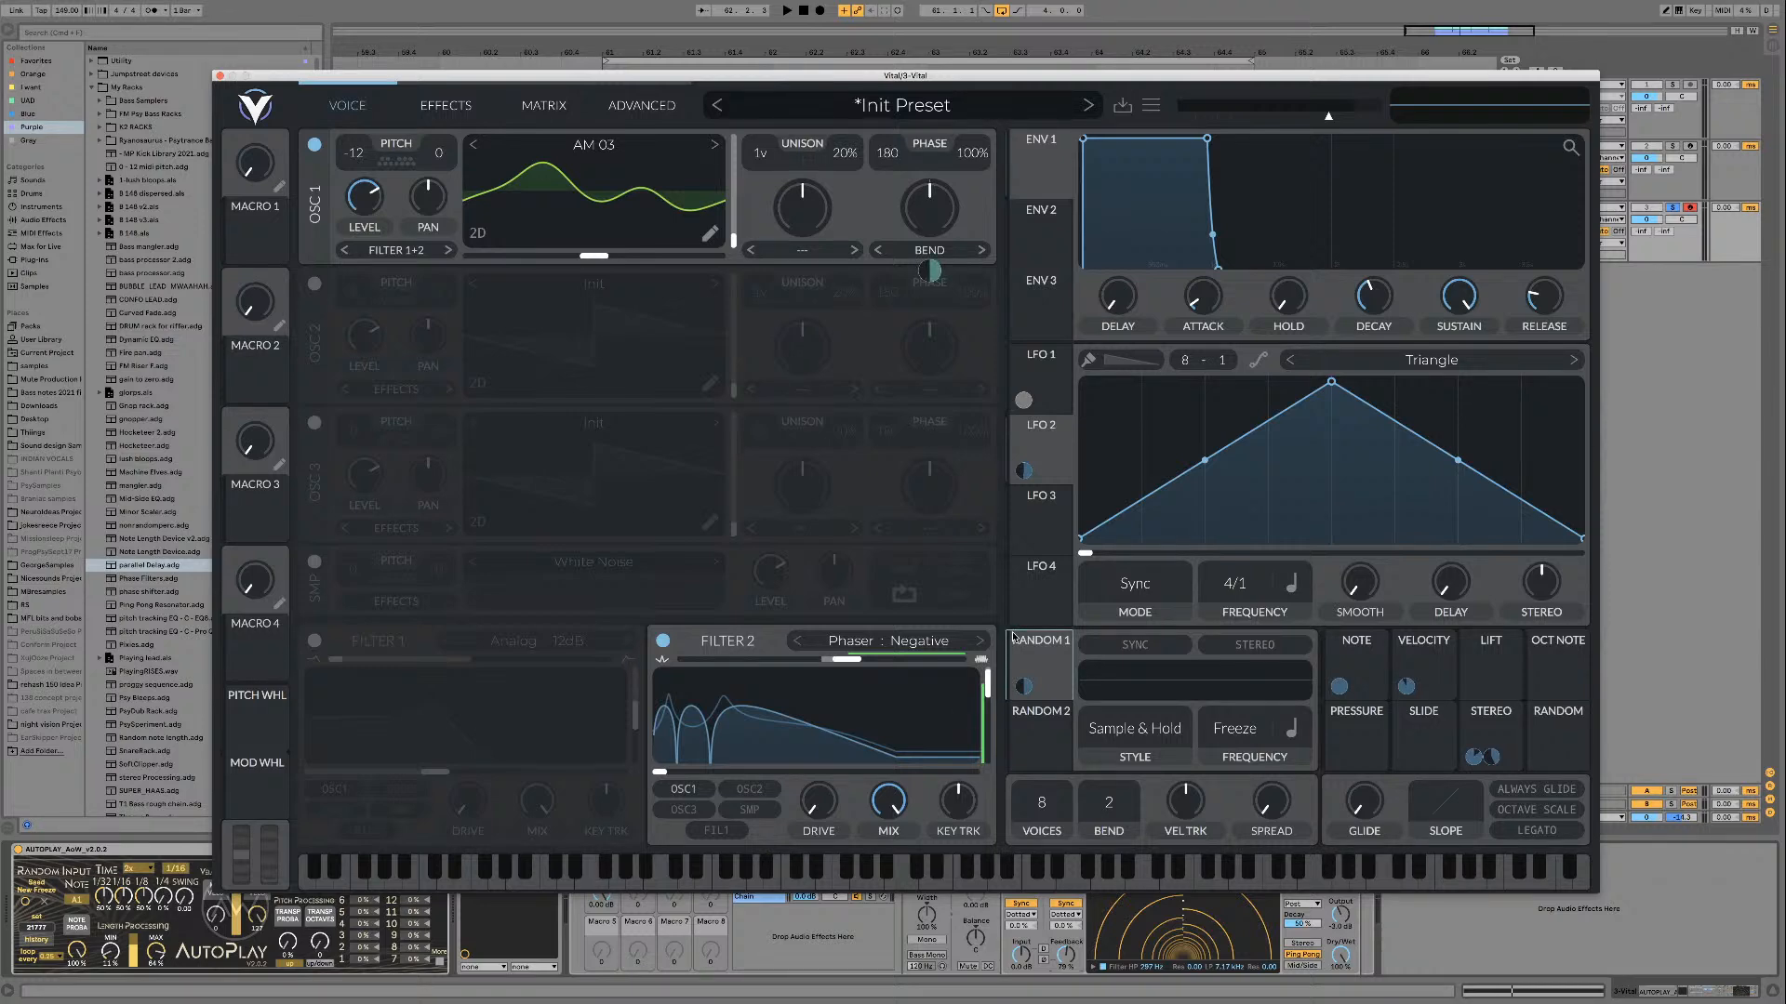
{"action": "key", "text": "space"}
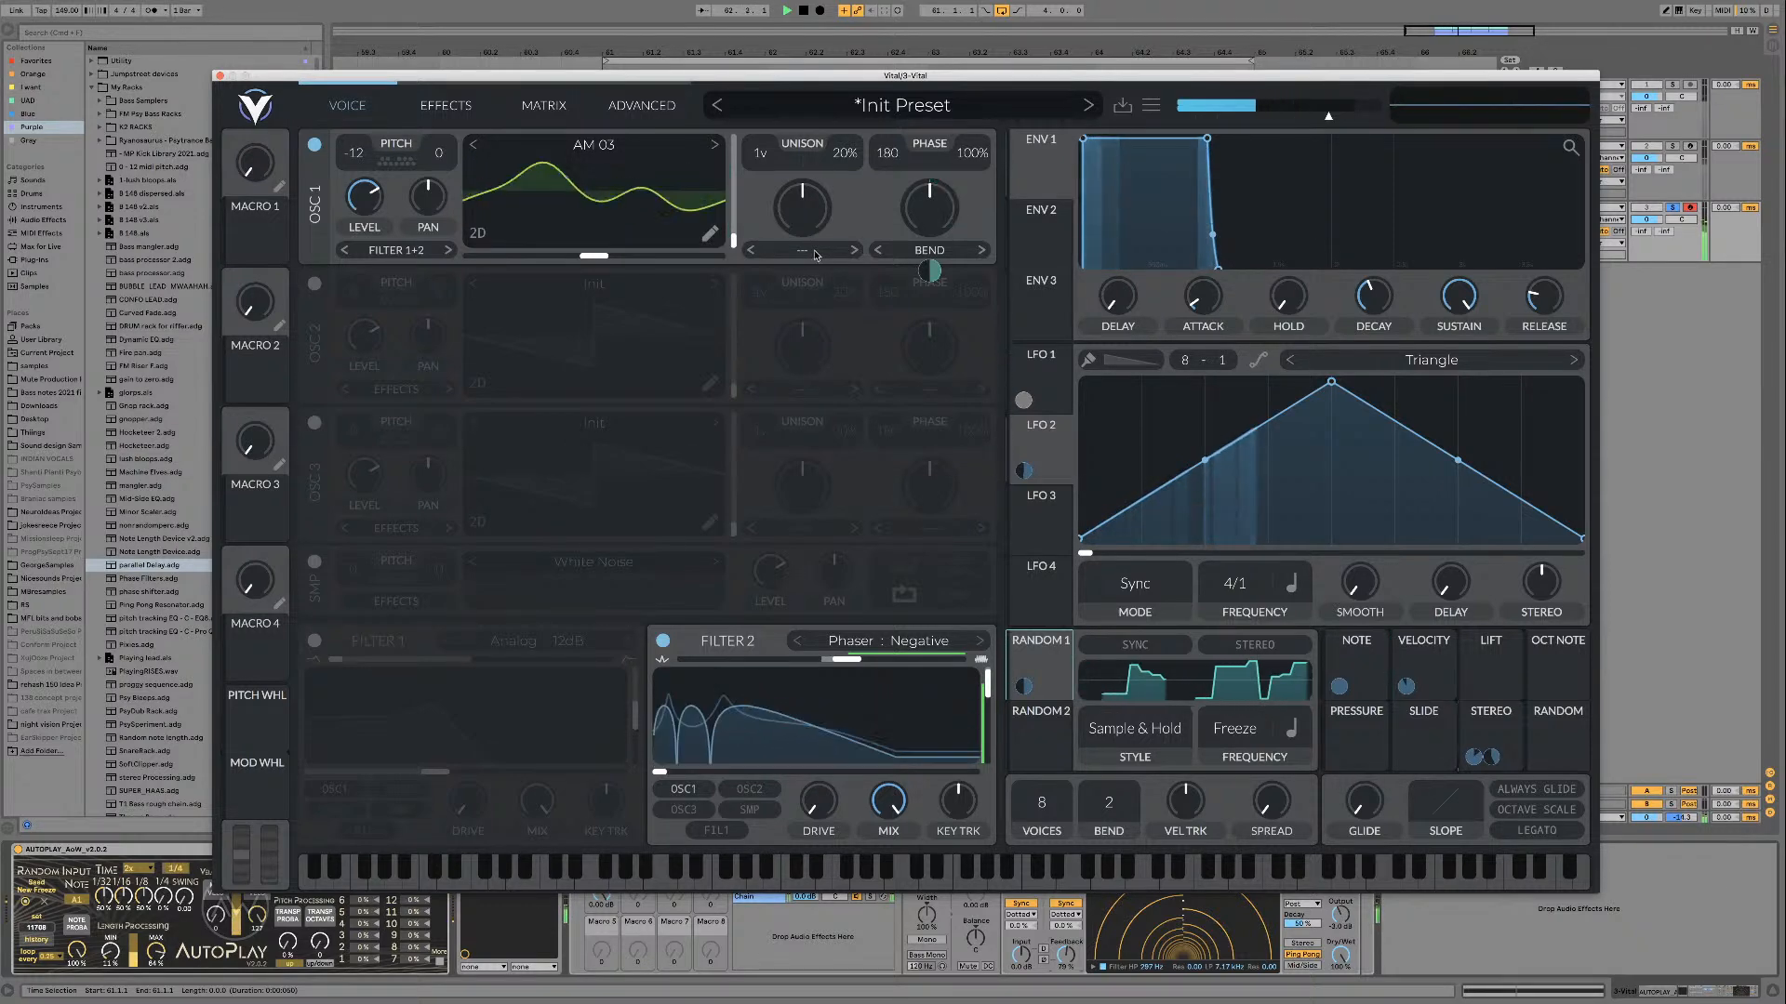
{"action": "key", "text": "space"}
{"action": "left_click", "coordinate": [834, 251]}
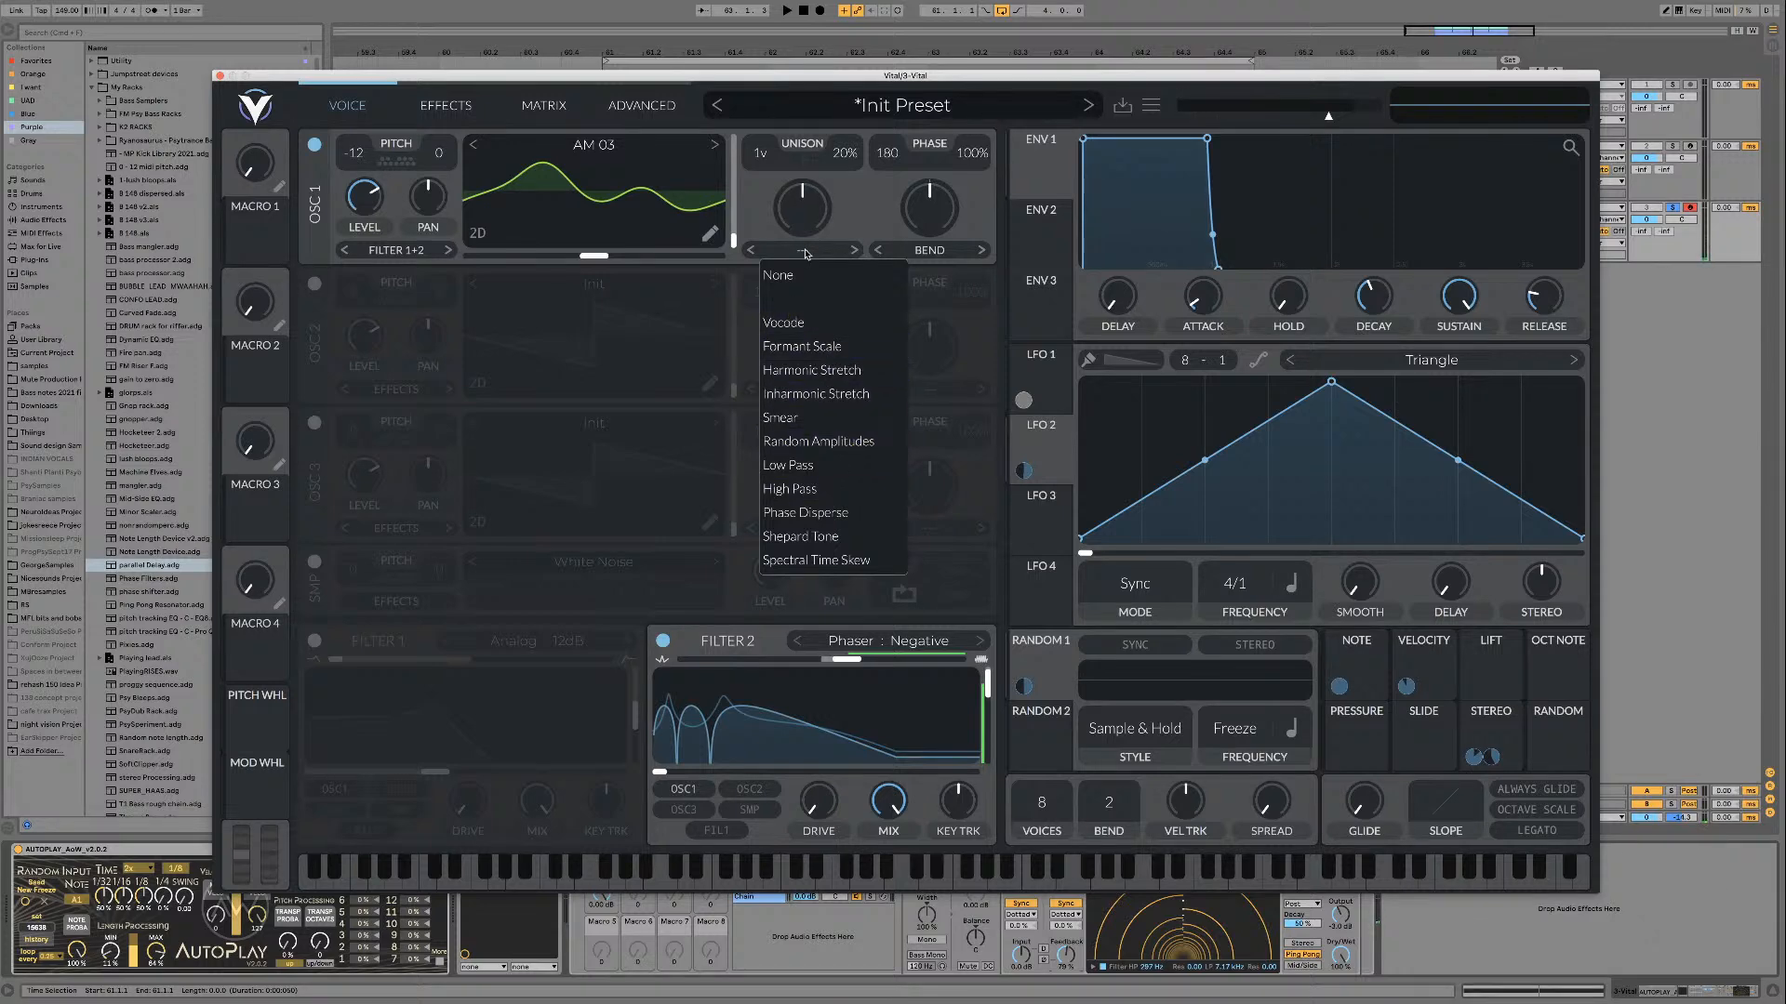
{"action": "left_click", "coordinate": [833, 563]}
{"action": "mouse_move", "coordinate": [792, 195]}
{"action": "left_mouse_down"}
{"action": "mouse_move", "coordinate": [790, 238]}
{"action": "mouse_move", "coordinate": [806, 177]}
{"action": "left_mouse_up"}
{"action": "key", "text": "space"}
Step: Try the Vocode, Formant Scale and Inharmonic Stretch spectral modes on oscillator 1, varying the amount while the loop plays
{"action": "left_click", "coordinate": [797, 251]}
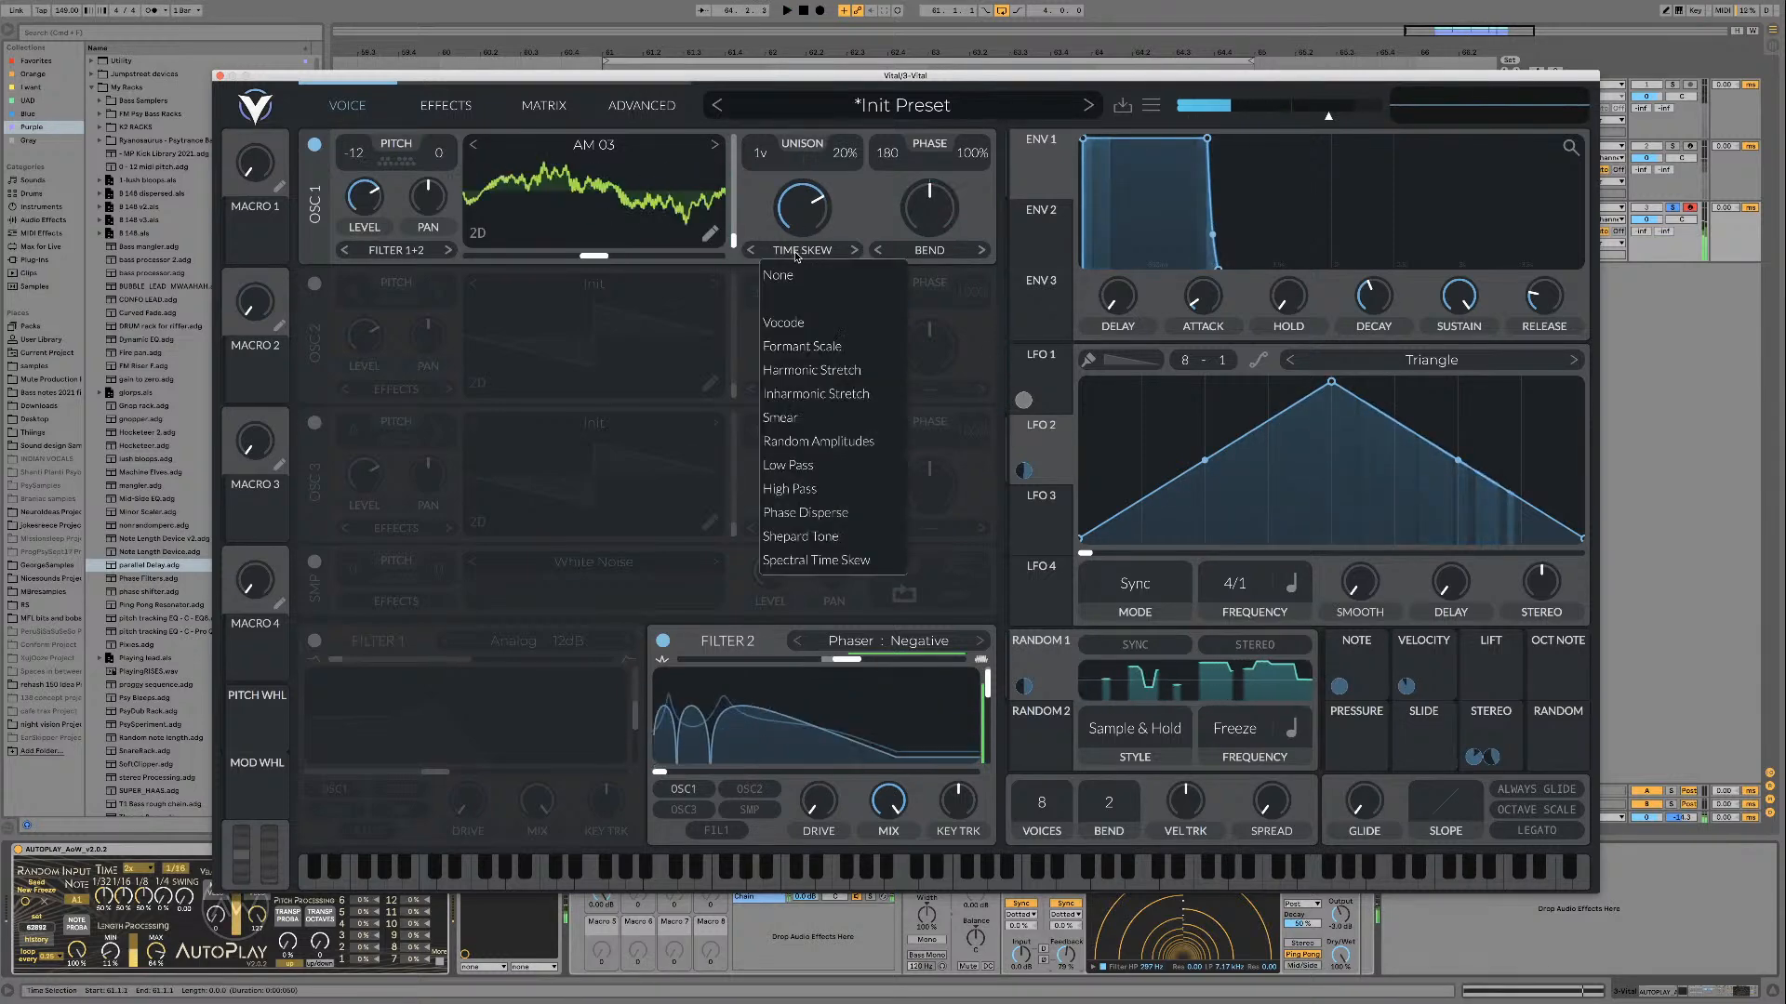
{"action": "left_click", "coordinate": [786, 323]}
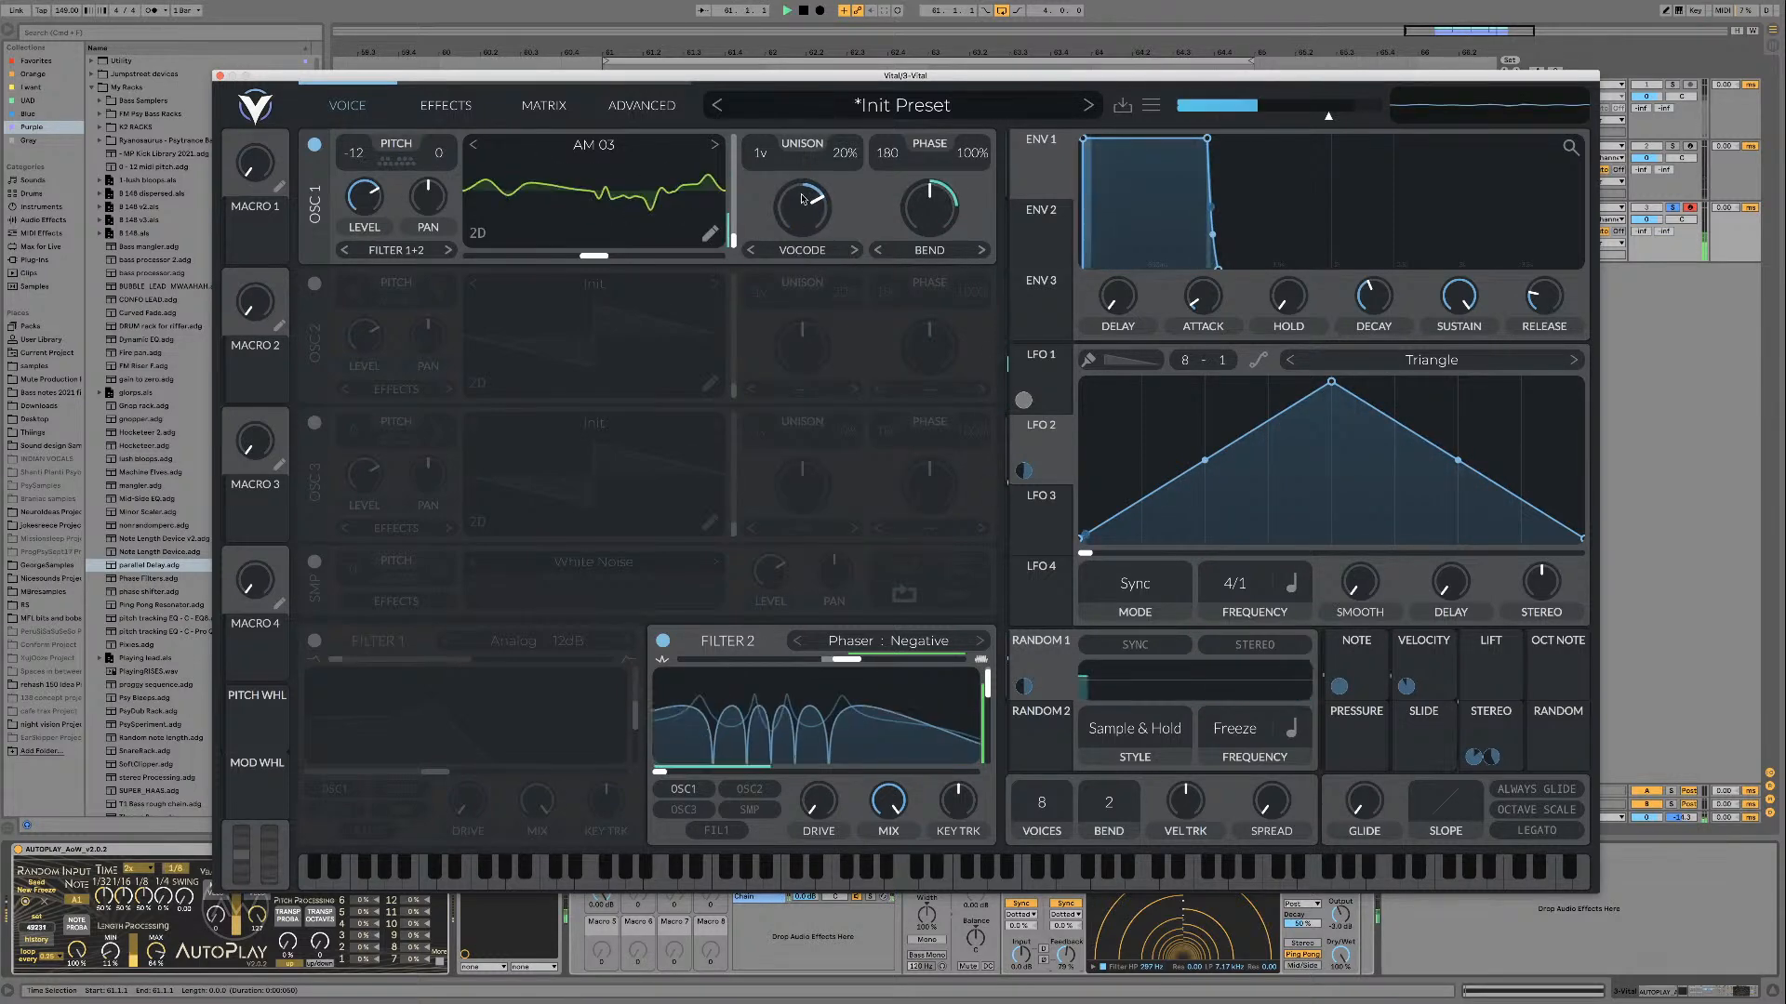
{"action": "left_click_drag", "start_coordinate": [802, 199], "coordinate": [801, 247]}
{"action": "left_click", "coordinate": [851, 250]}
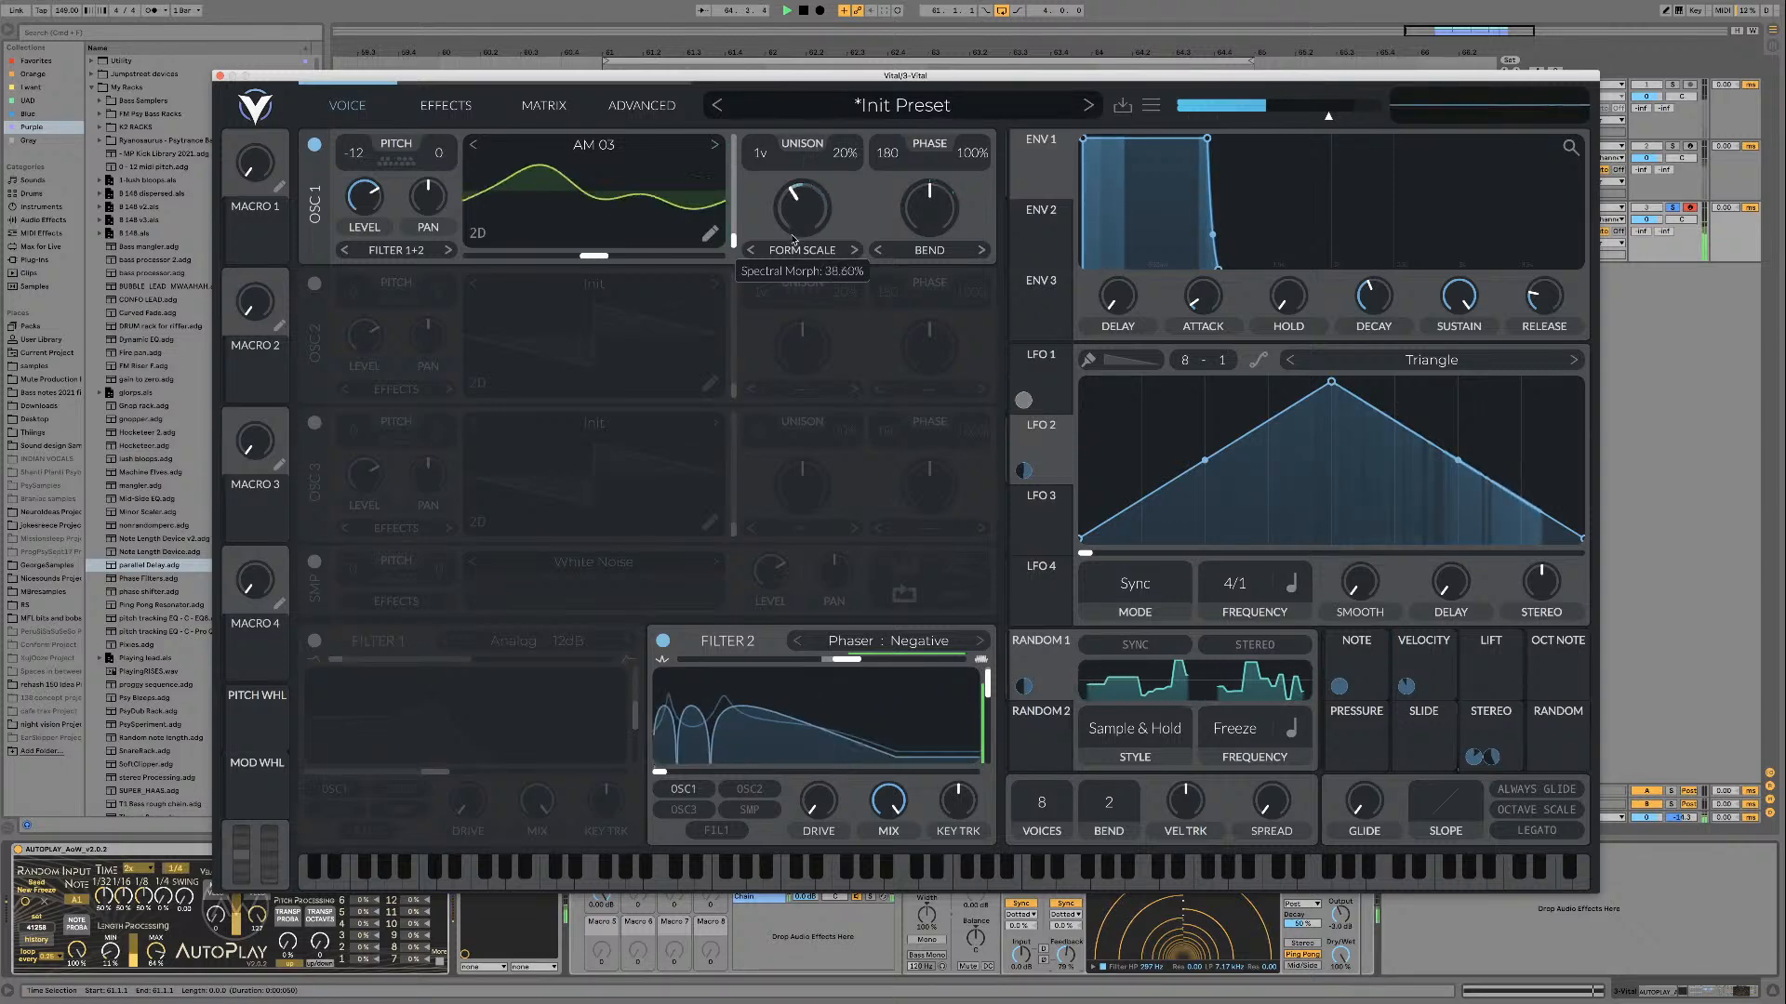
{"action": "left_click", "coordinate": [853, 251]}
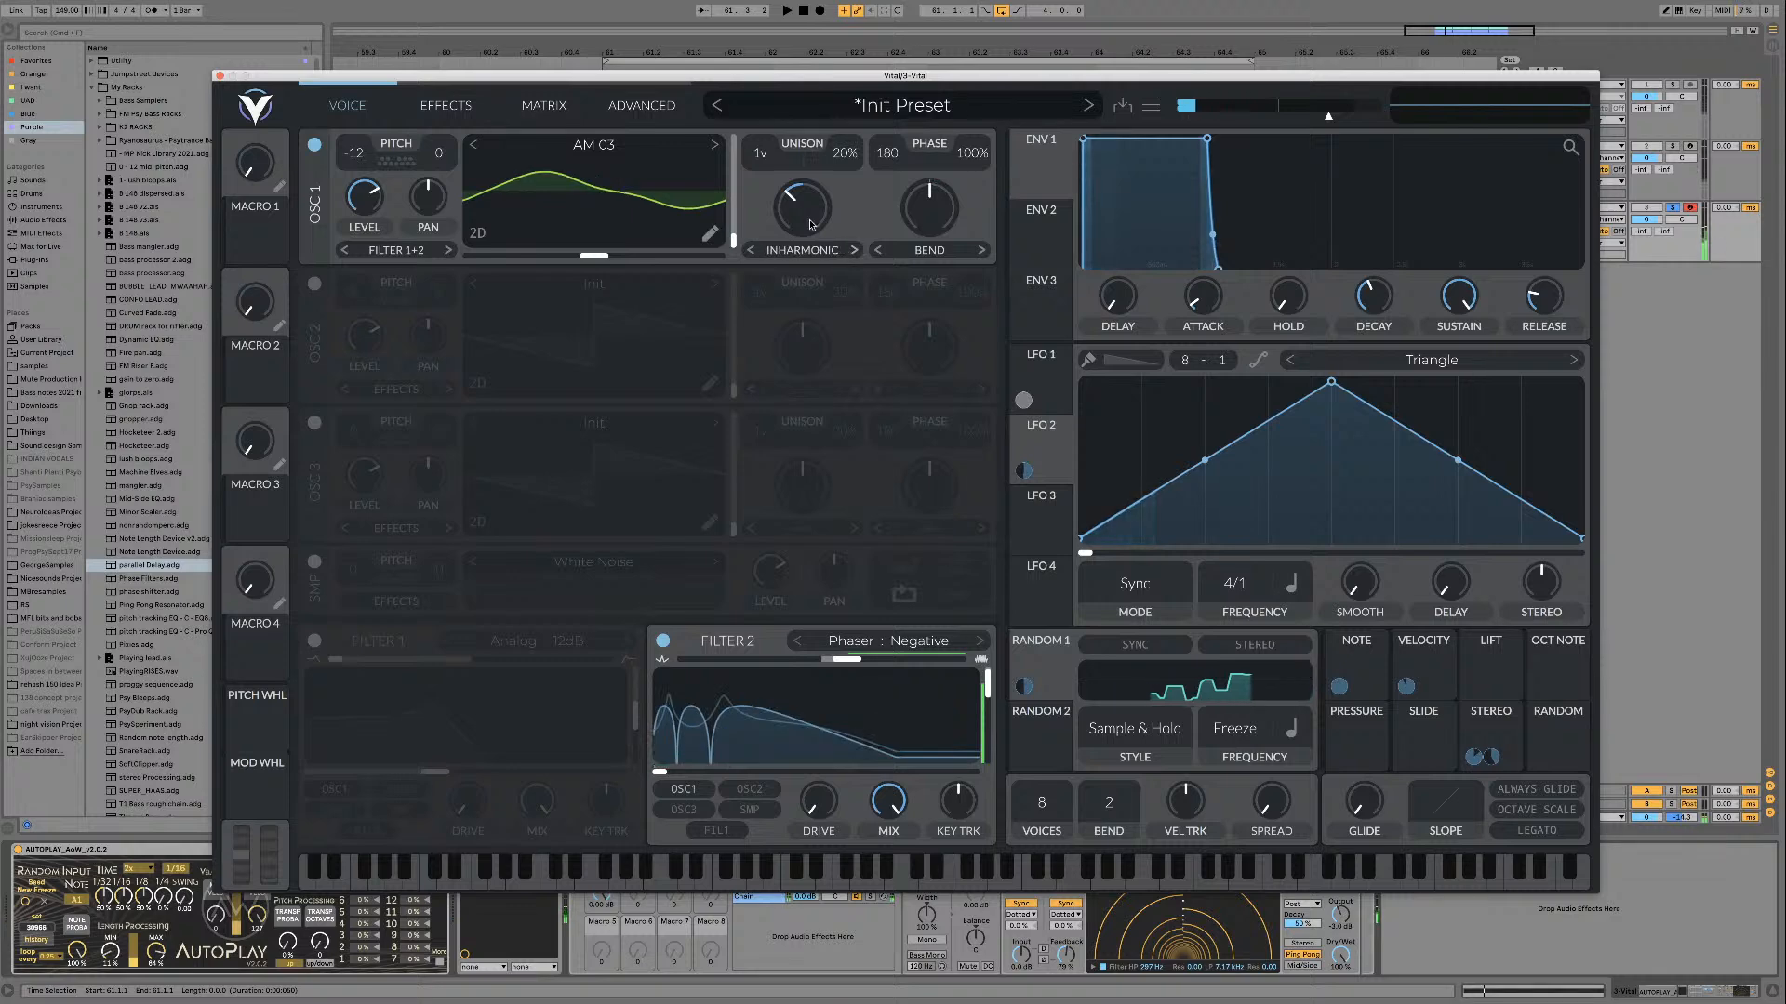
{"action": "left_click_drag", "start_coordinate": [807, 212], "coordinate": [806, 192]}
{"action": "key", "text": "space"}
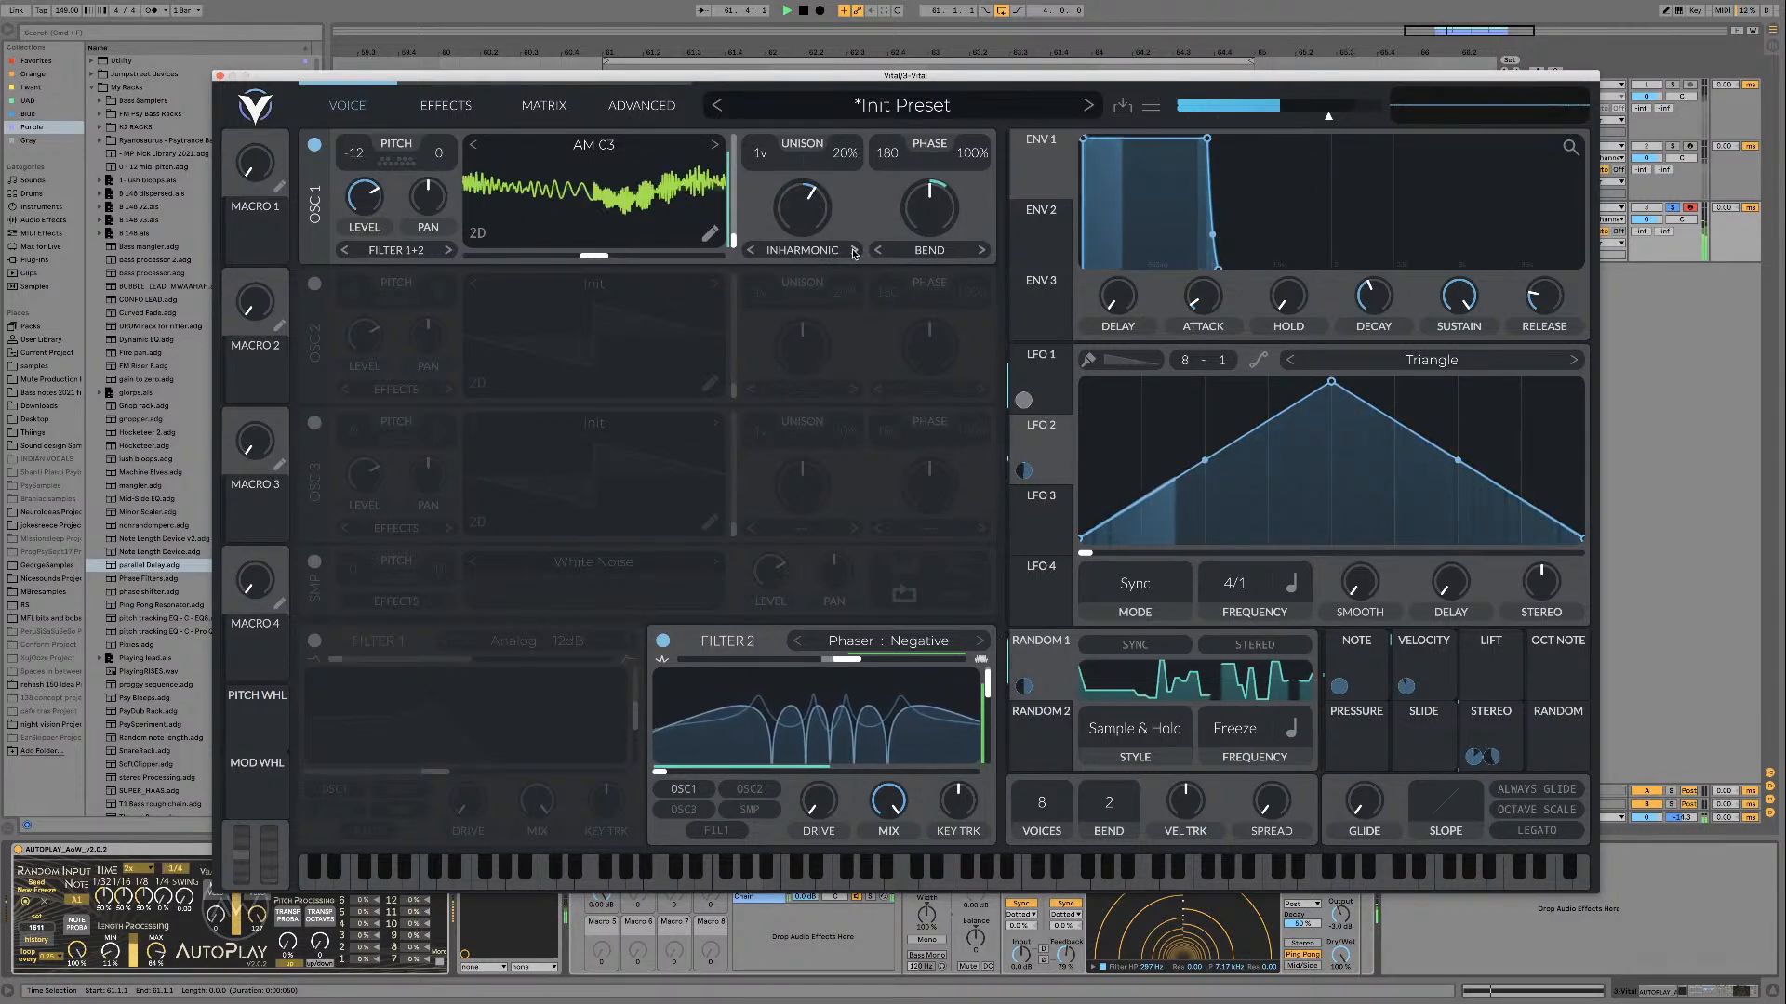
Step: Step through oscillator 1's spectral modes from Smear onward with a lowered amount, and reset the mode to None and the amount to default
{"action": "left_click", "coordinate": [854, 250]}
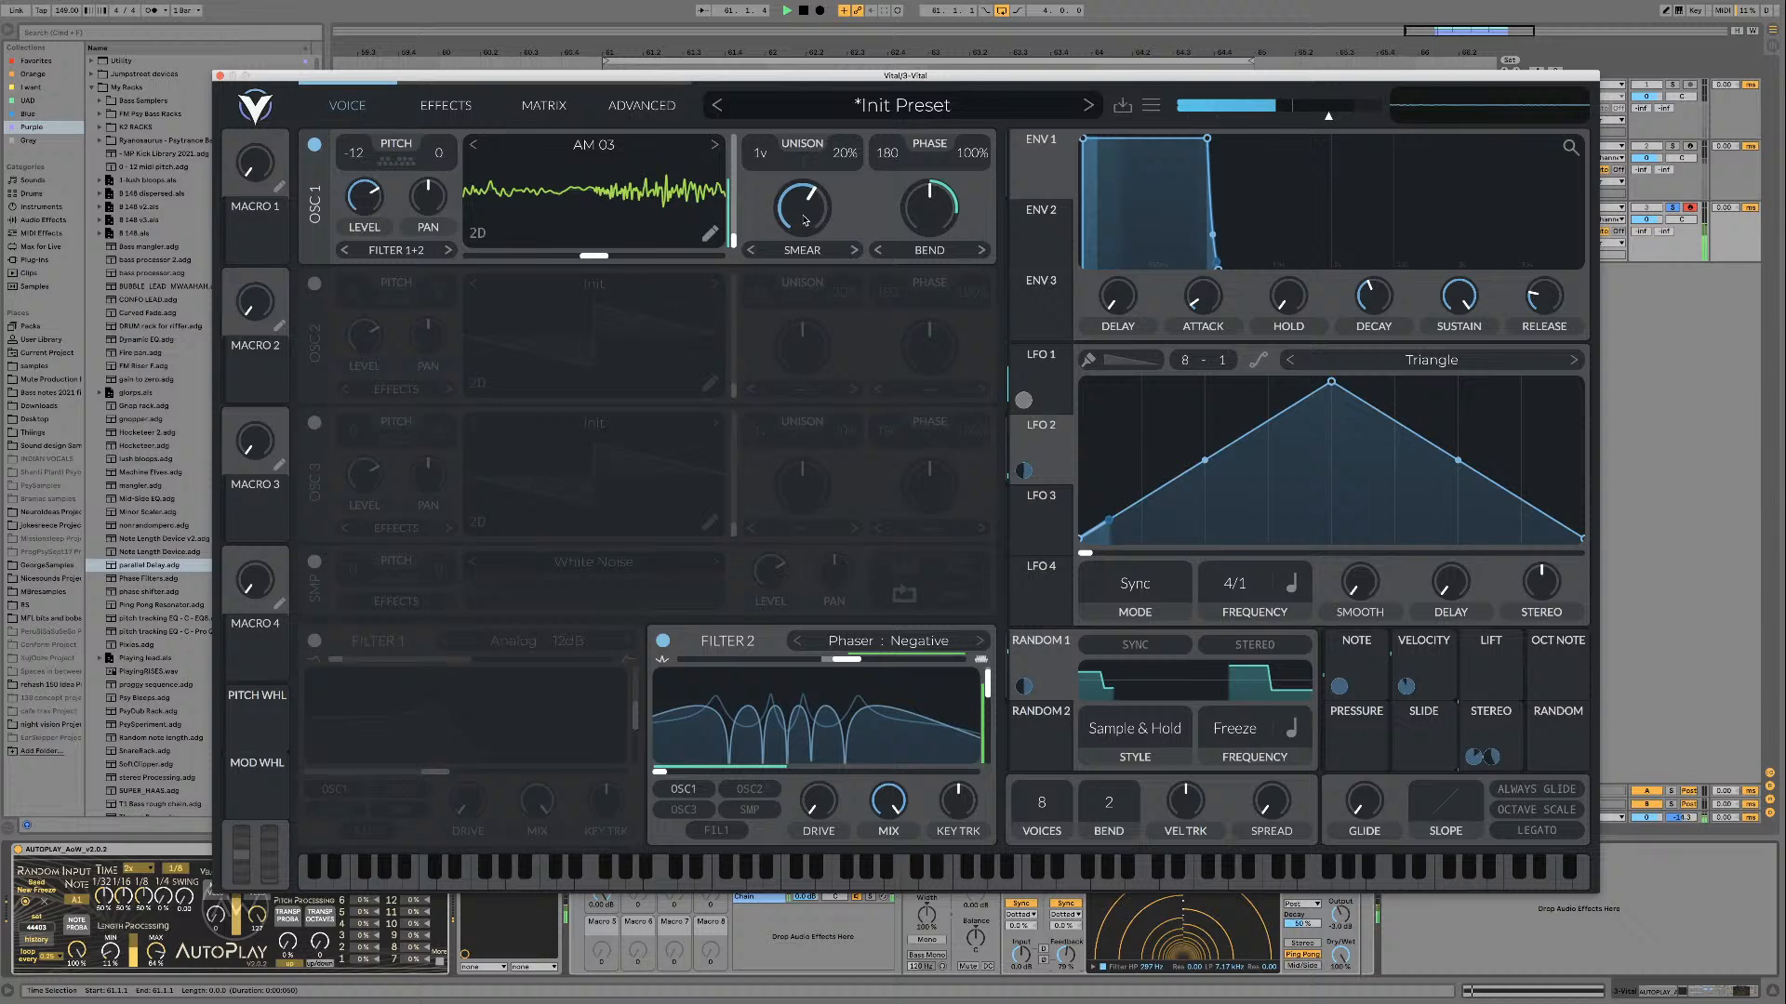
{"action": "left_click", "coordinate": [854, 250]}
{"action": "left_click", "coordinate": [854, 250]}
{"action": "left_click", "coordinate": [854, 250]}
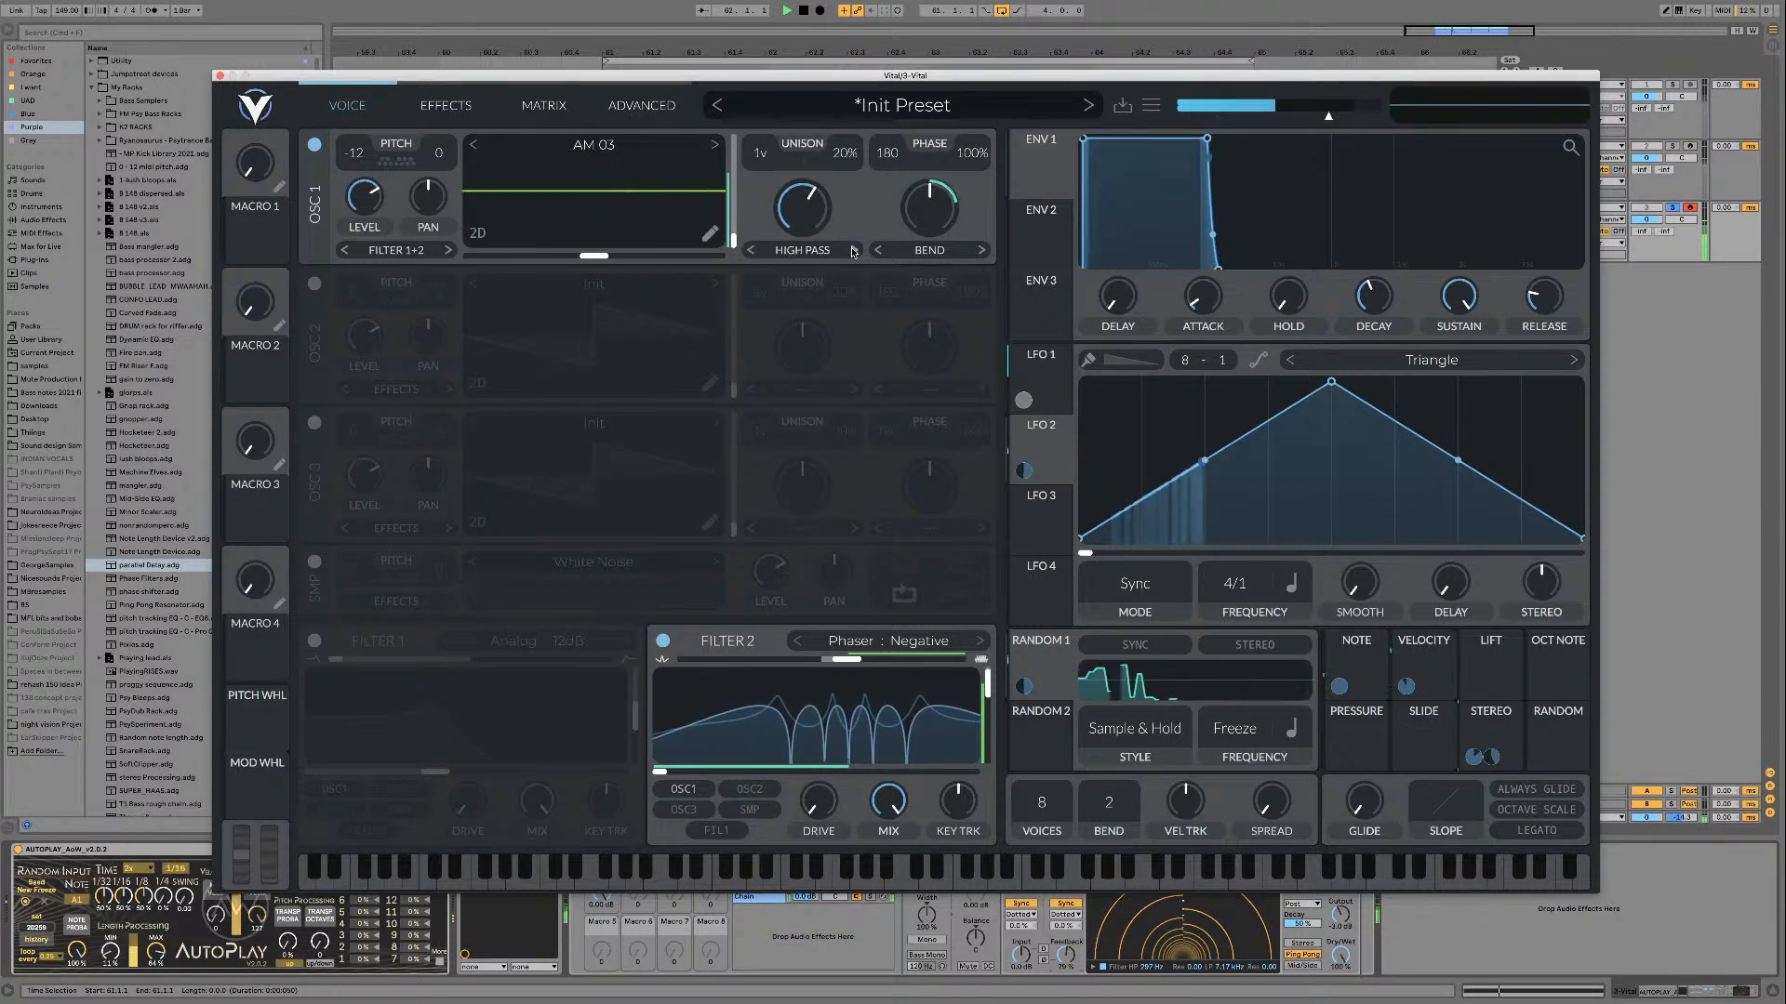
{"action": "left_click", "coordinate": [854, 250]}
{"action": "left_click_drag", "start_coordinate": [806, 209], "coordinate": [785, 266]}
{"action": "left_click", "coordinate": [853, 250]}
{"action": "left_click", "coordinate": [854, 250]}
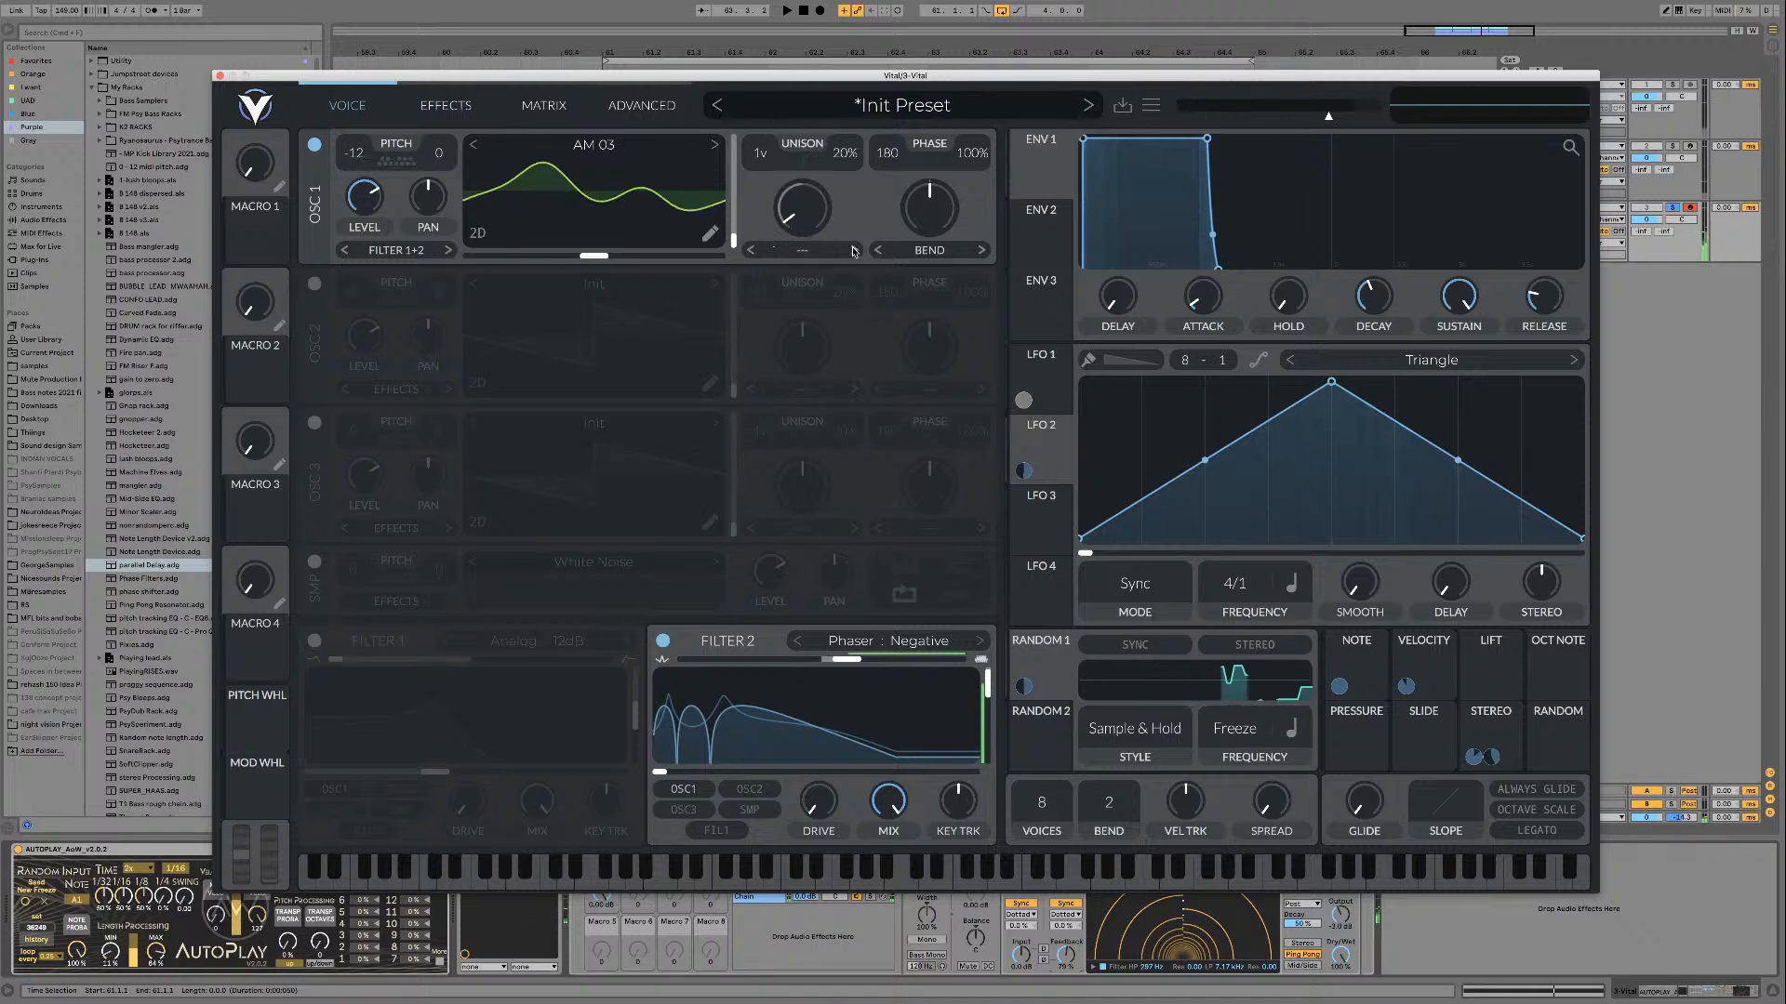
{"action": "left_click", "coordinate": [801, 250]}
{"action": "left_click", "coordinate": [802, 273]}
{"action": "double_click", "coordinate": [803, 199]}
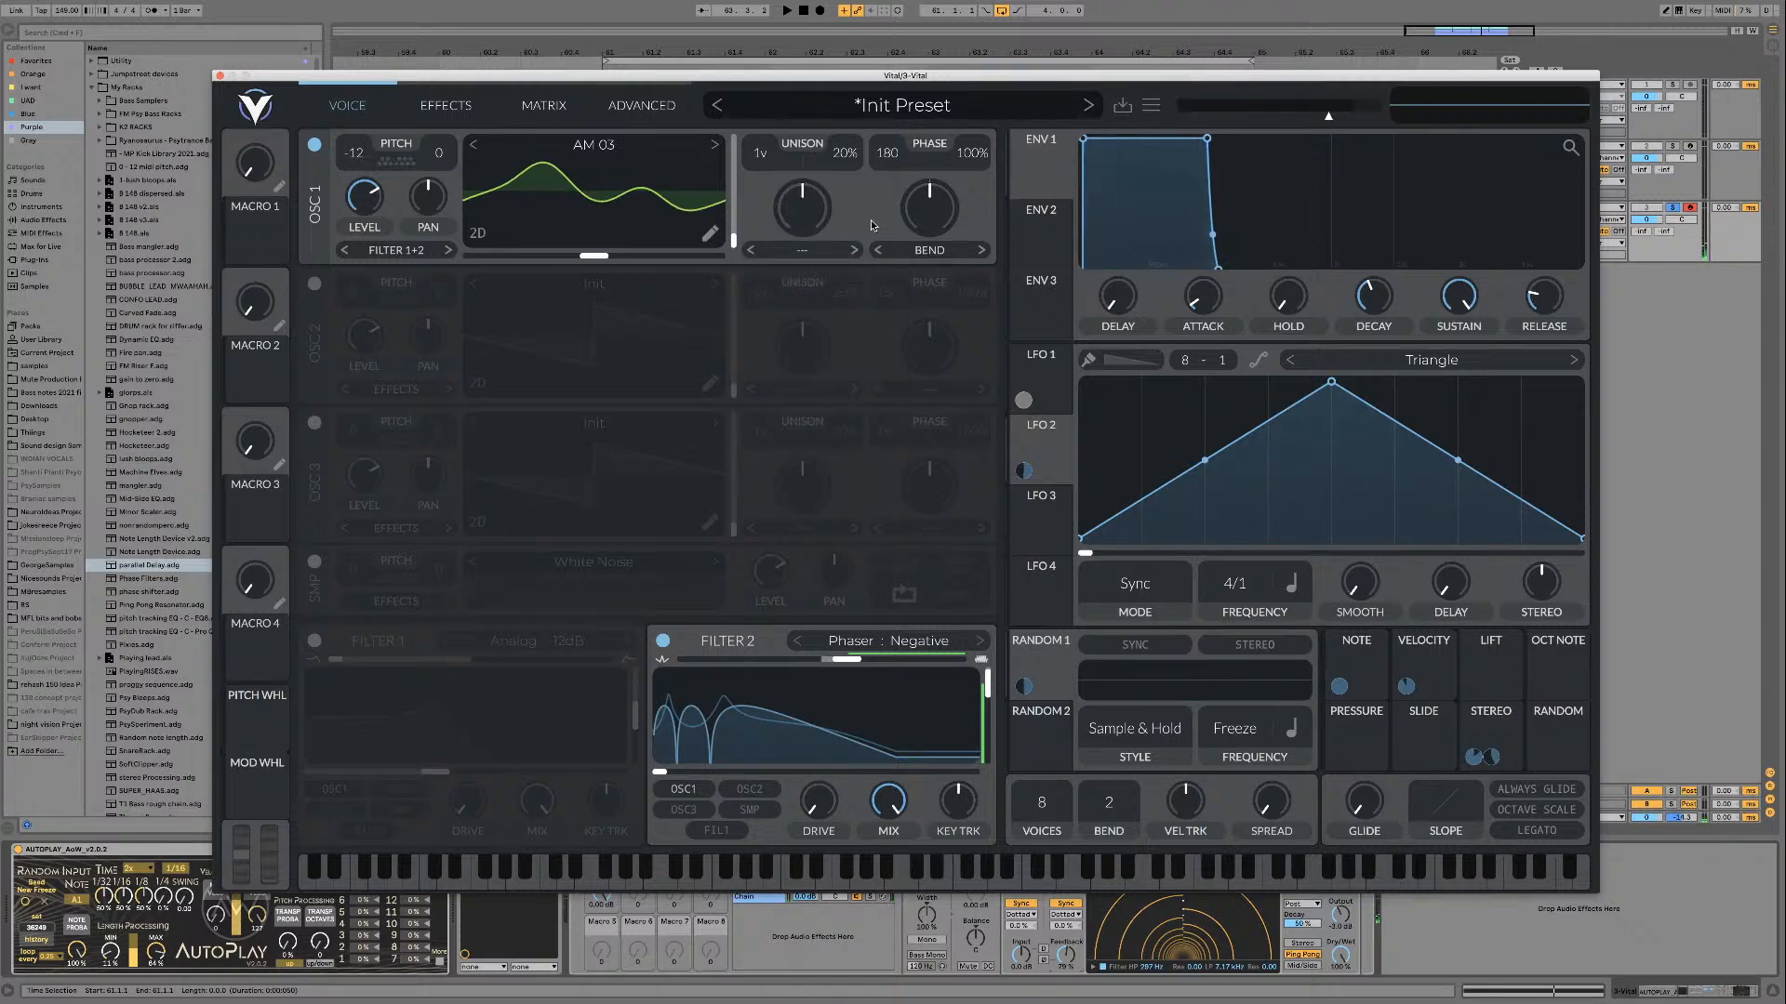
Step: Audition the sound in the loop and save the patch as a preset named K3 Spicy Taxi
{"action": "key", "text": "space"}
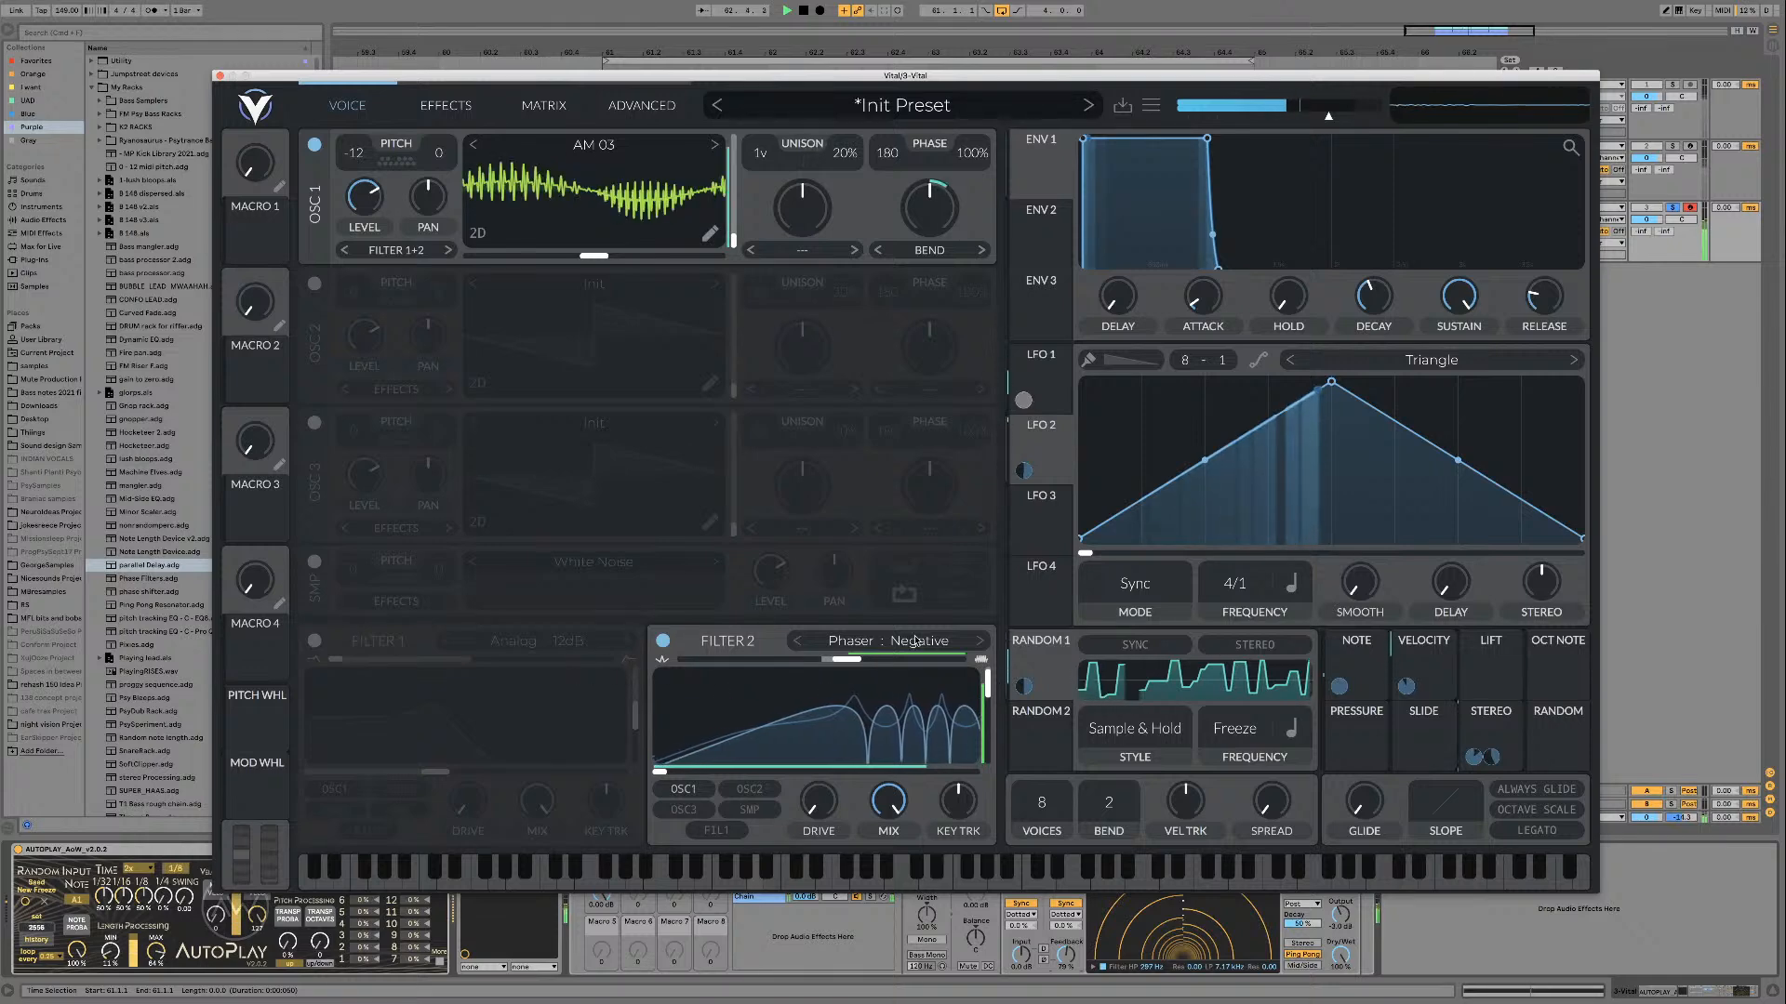
{"action": "key", "text": "space"}
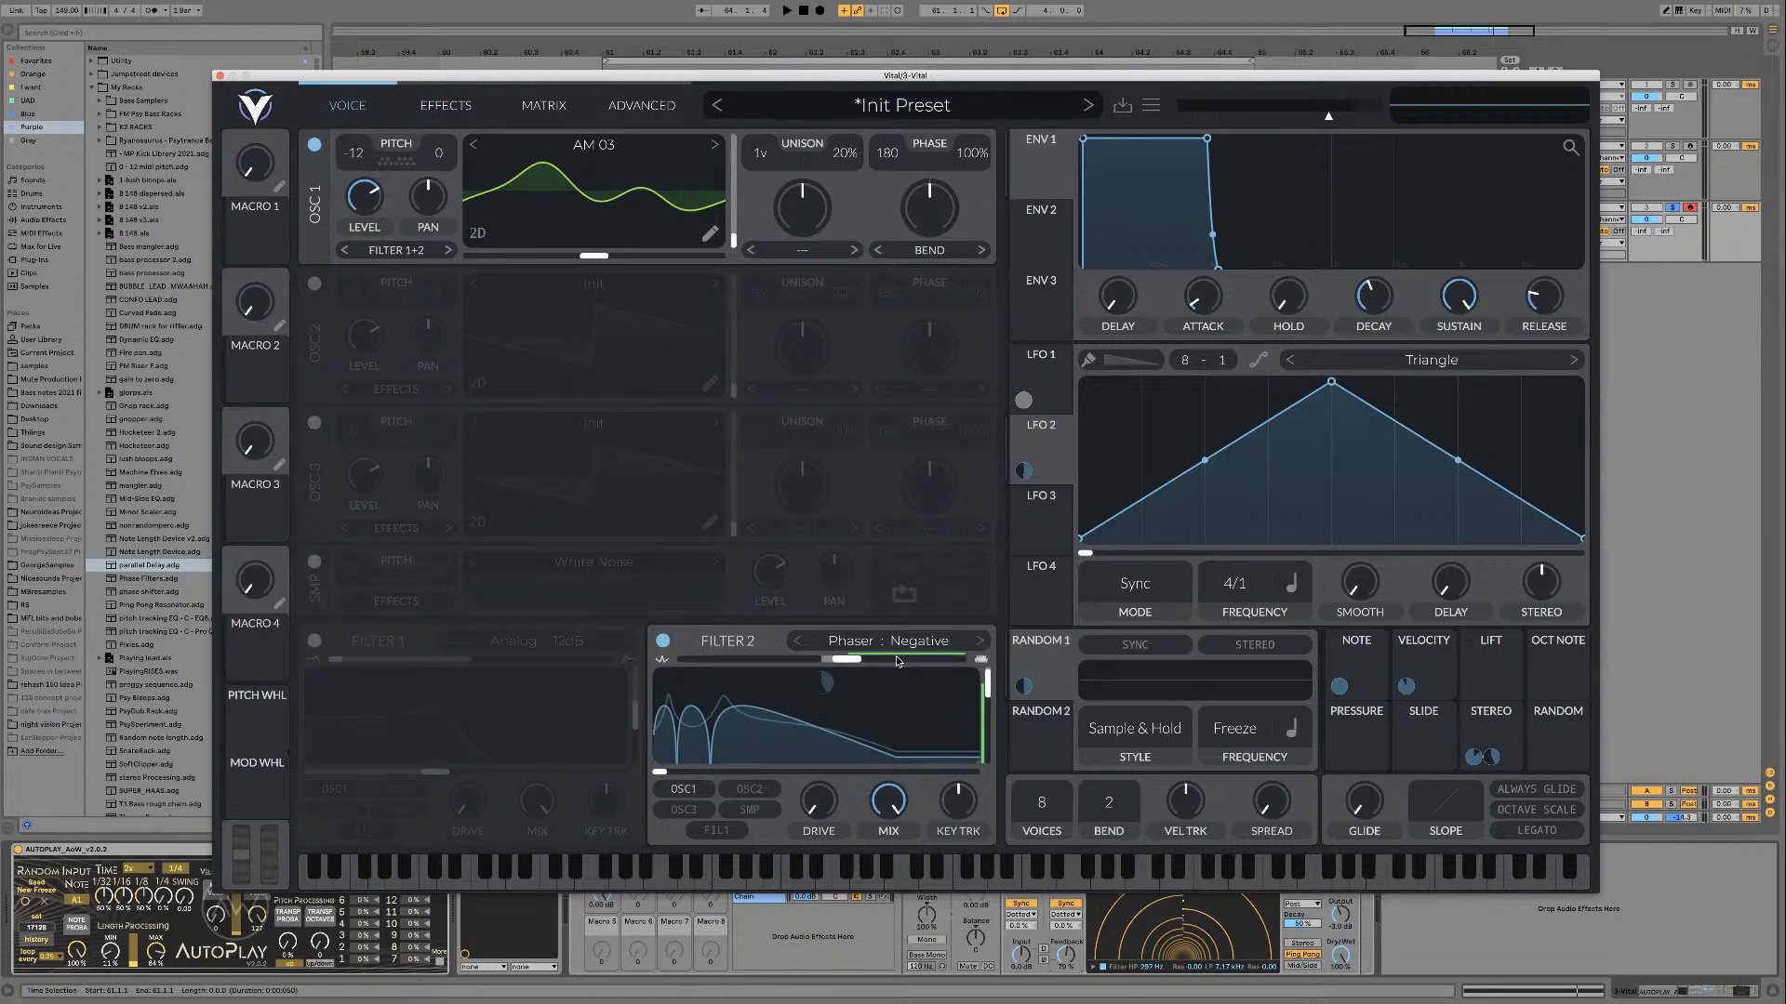
{"action": "key", "text": "space"}
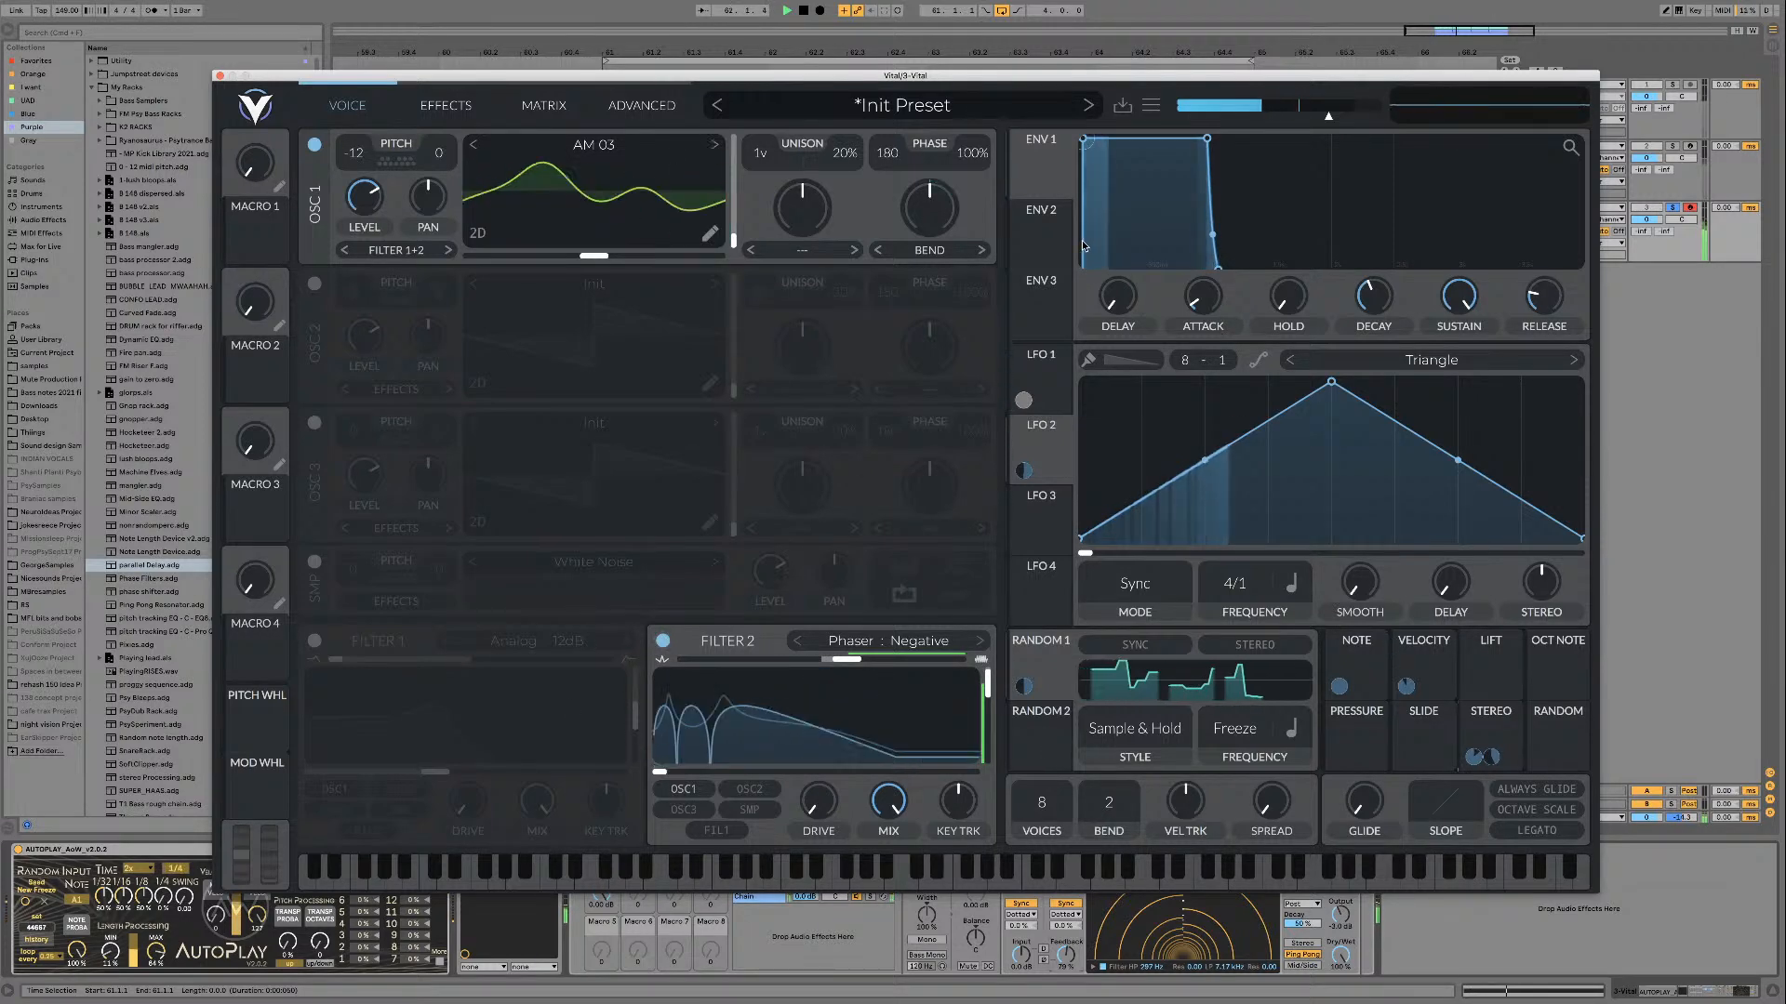
{"action": "key", "text": "space"}
{"action": "left_click", "coordinate": [1121, 109]}
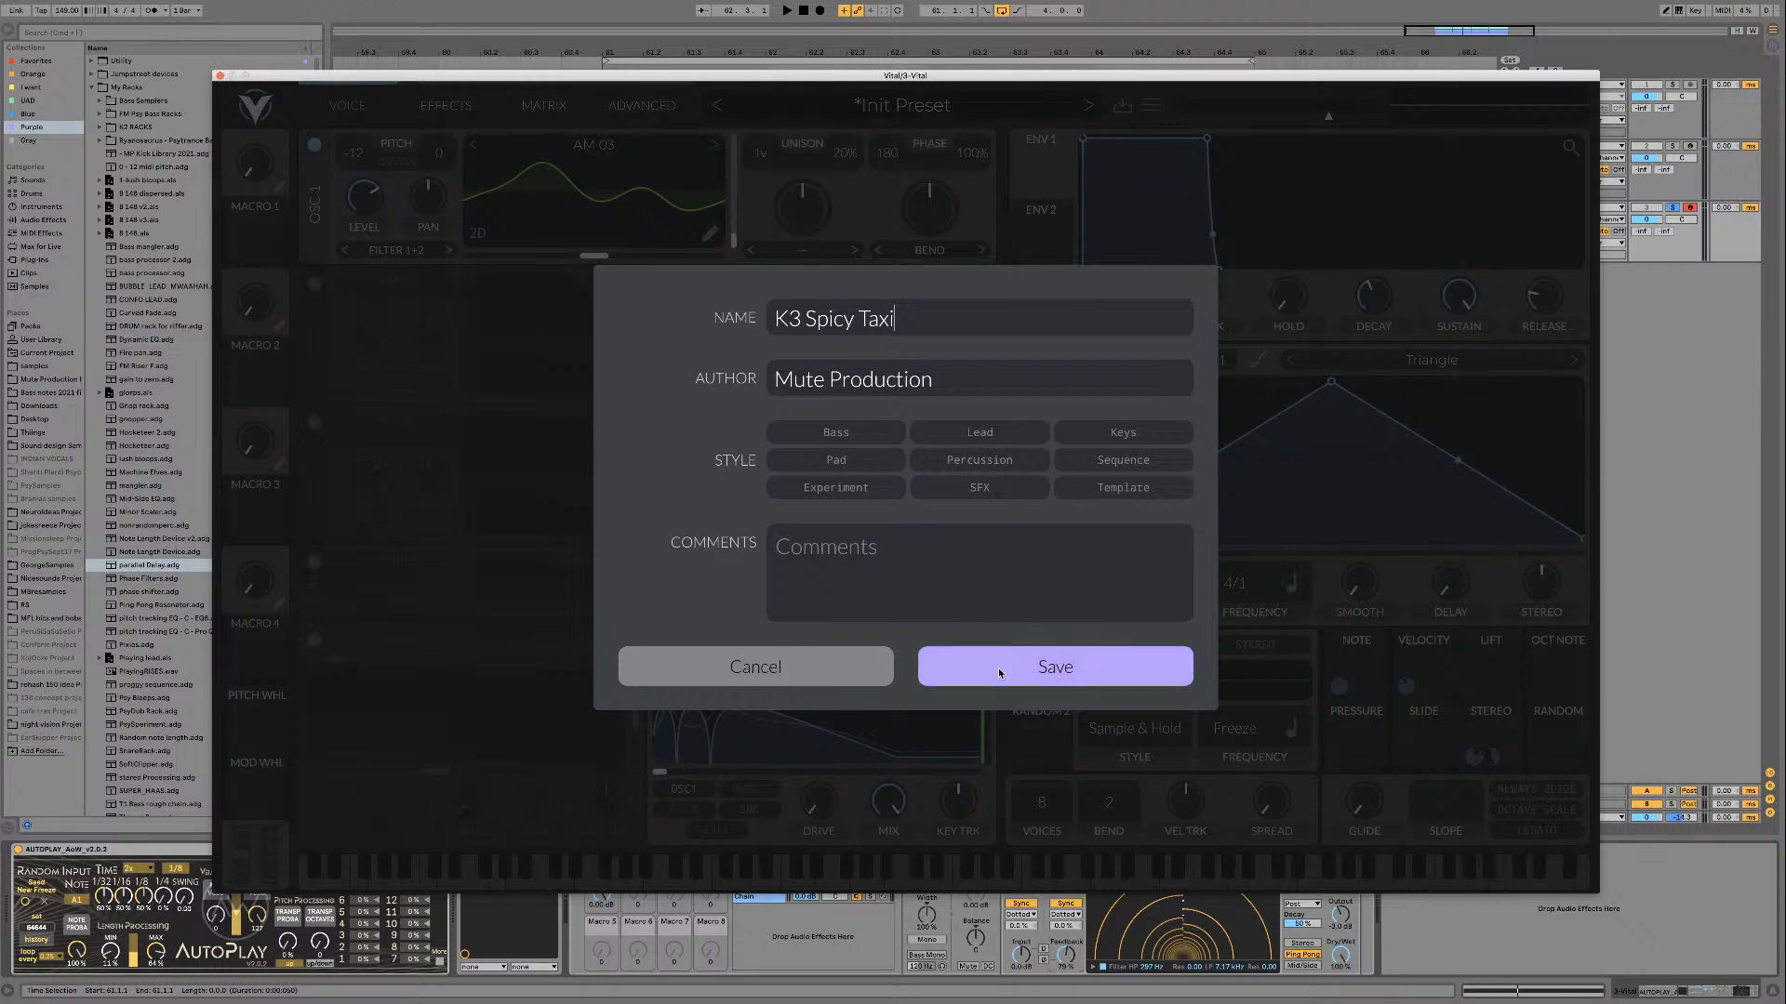
{"action": "left_click", "coordinate": [1052, 671]}
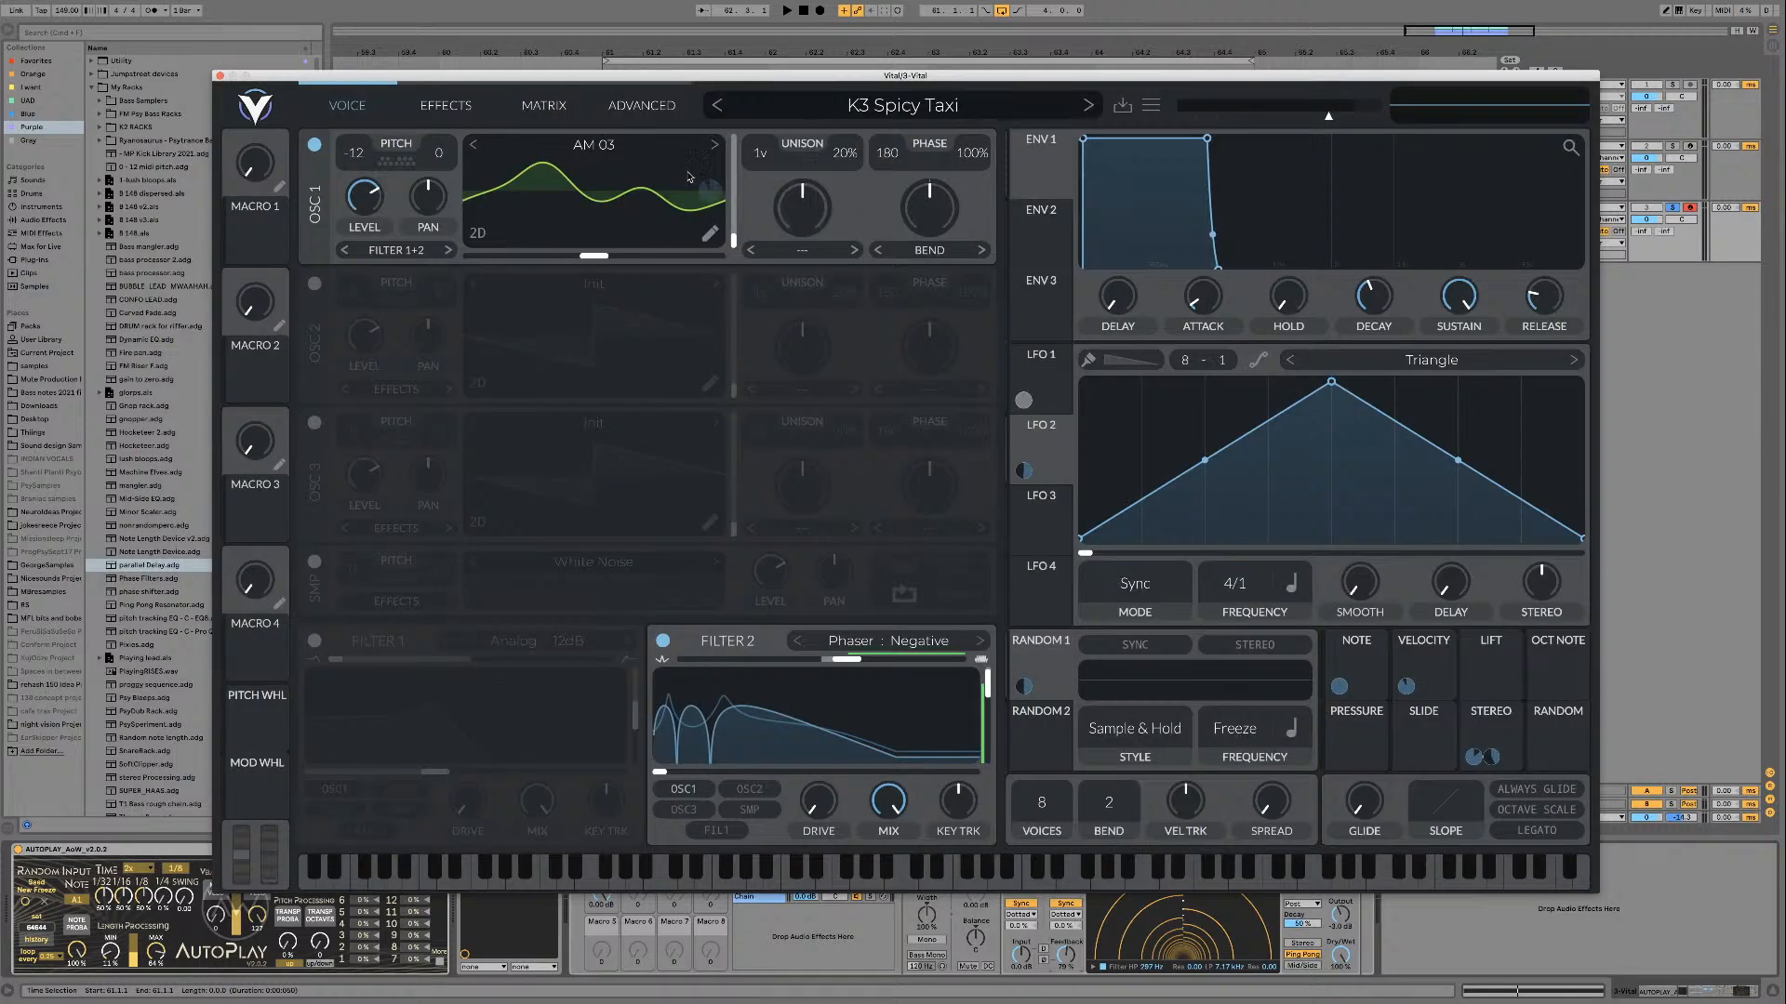
Step: Initialize the preset and load the AM 04 wavetable from the PsyTables V3 AM & RM folder into oscillator 1
{"action": "left_click", "coordinate": [1151, 105]}
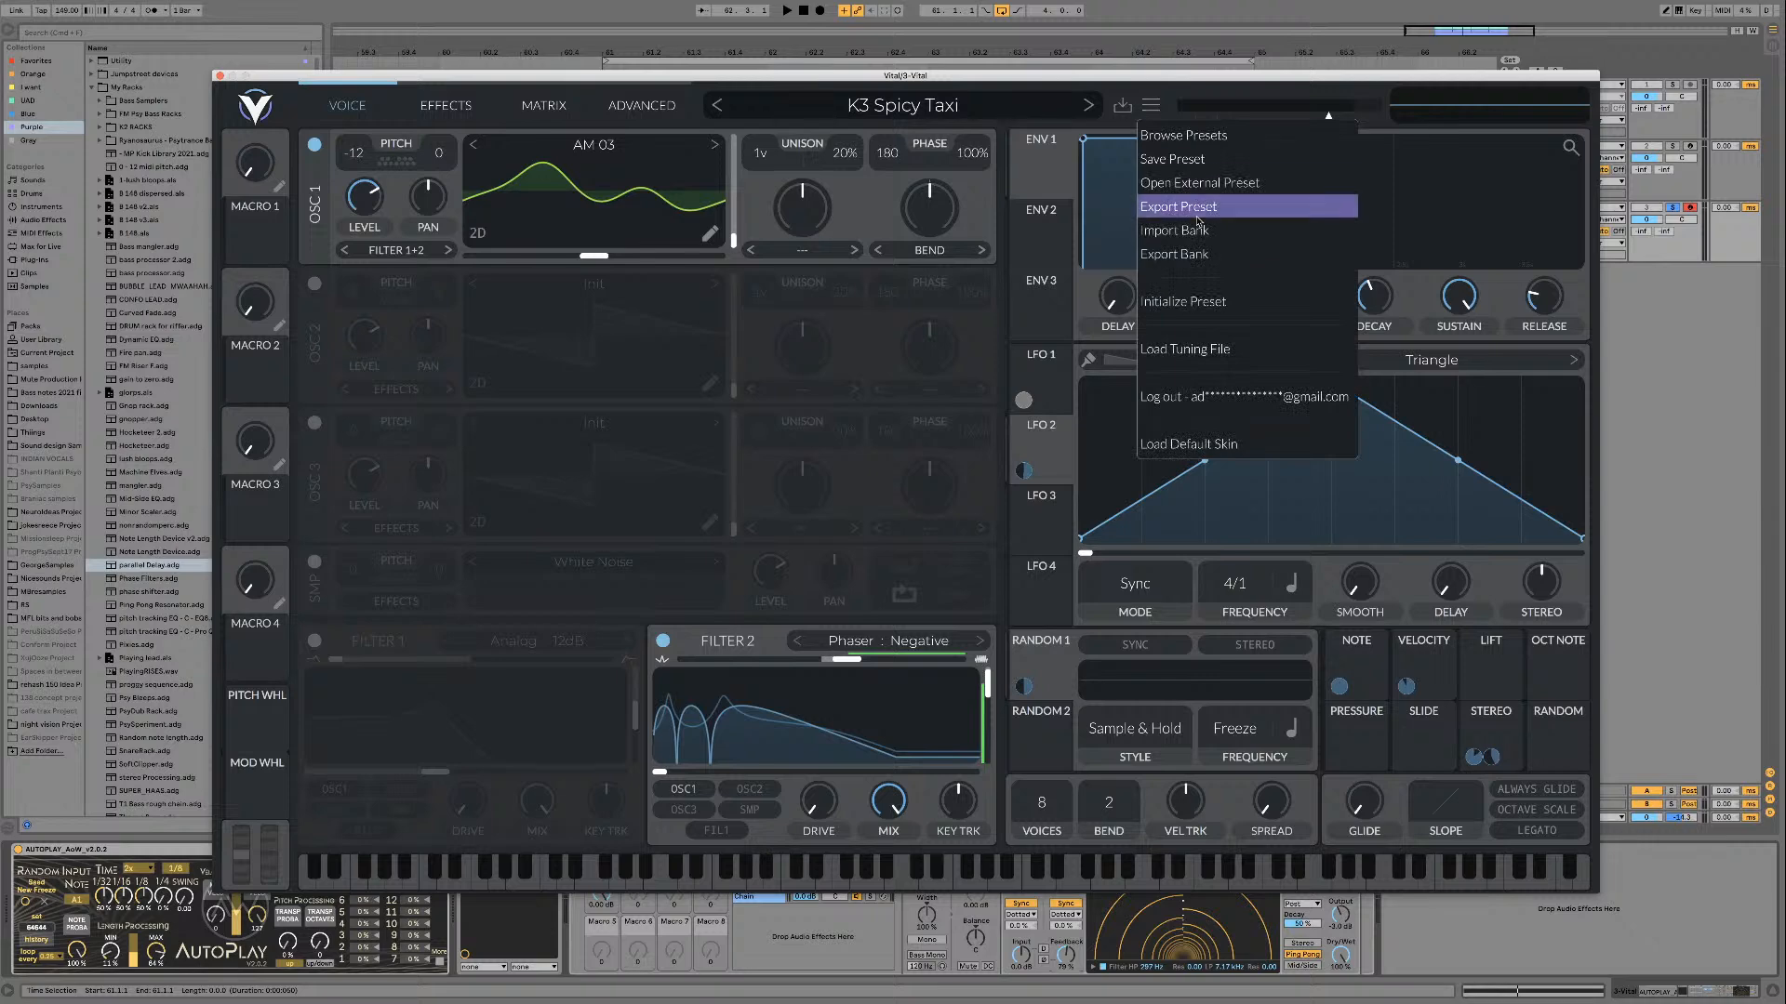
{"action": "left_click", "coordinate": [1191, 302]}
{"action": "left_click", "coordinate": [621, 153]}
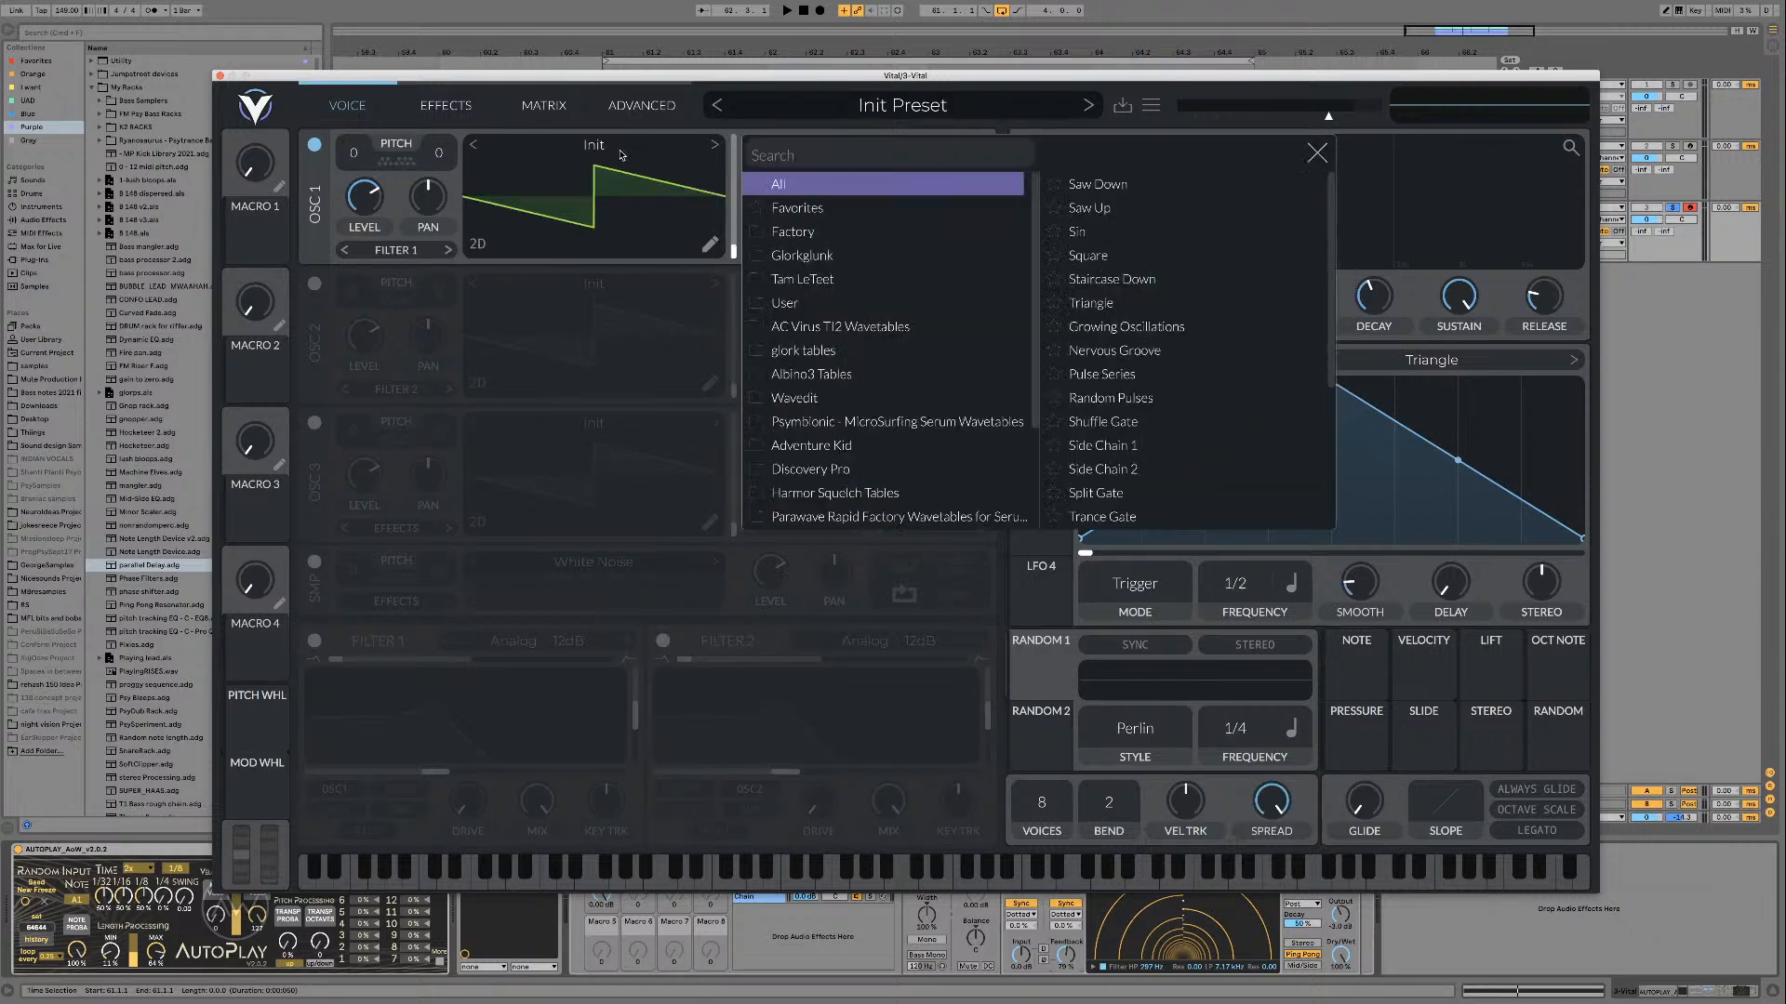
{"action": "scroll", "coordinate": [917, 363], "scroll_direction": "down", "scroll_amount": 3}
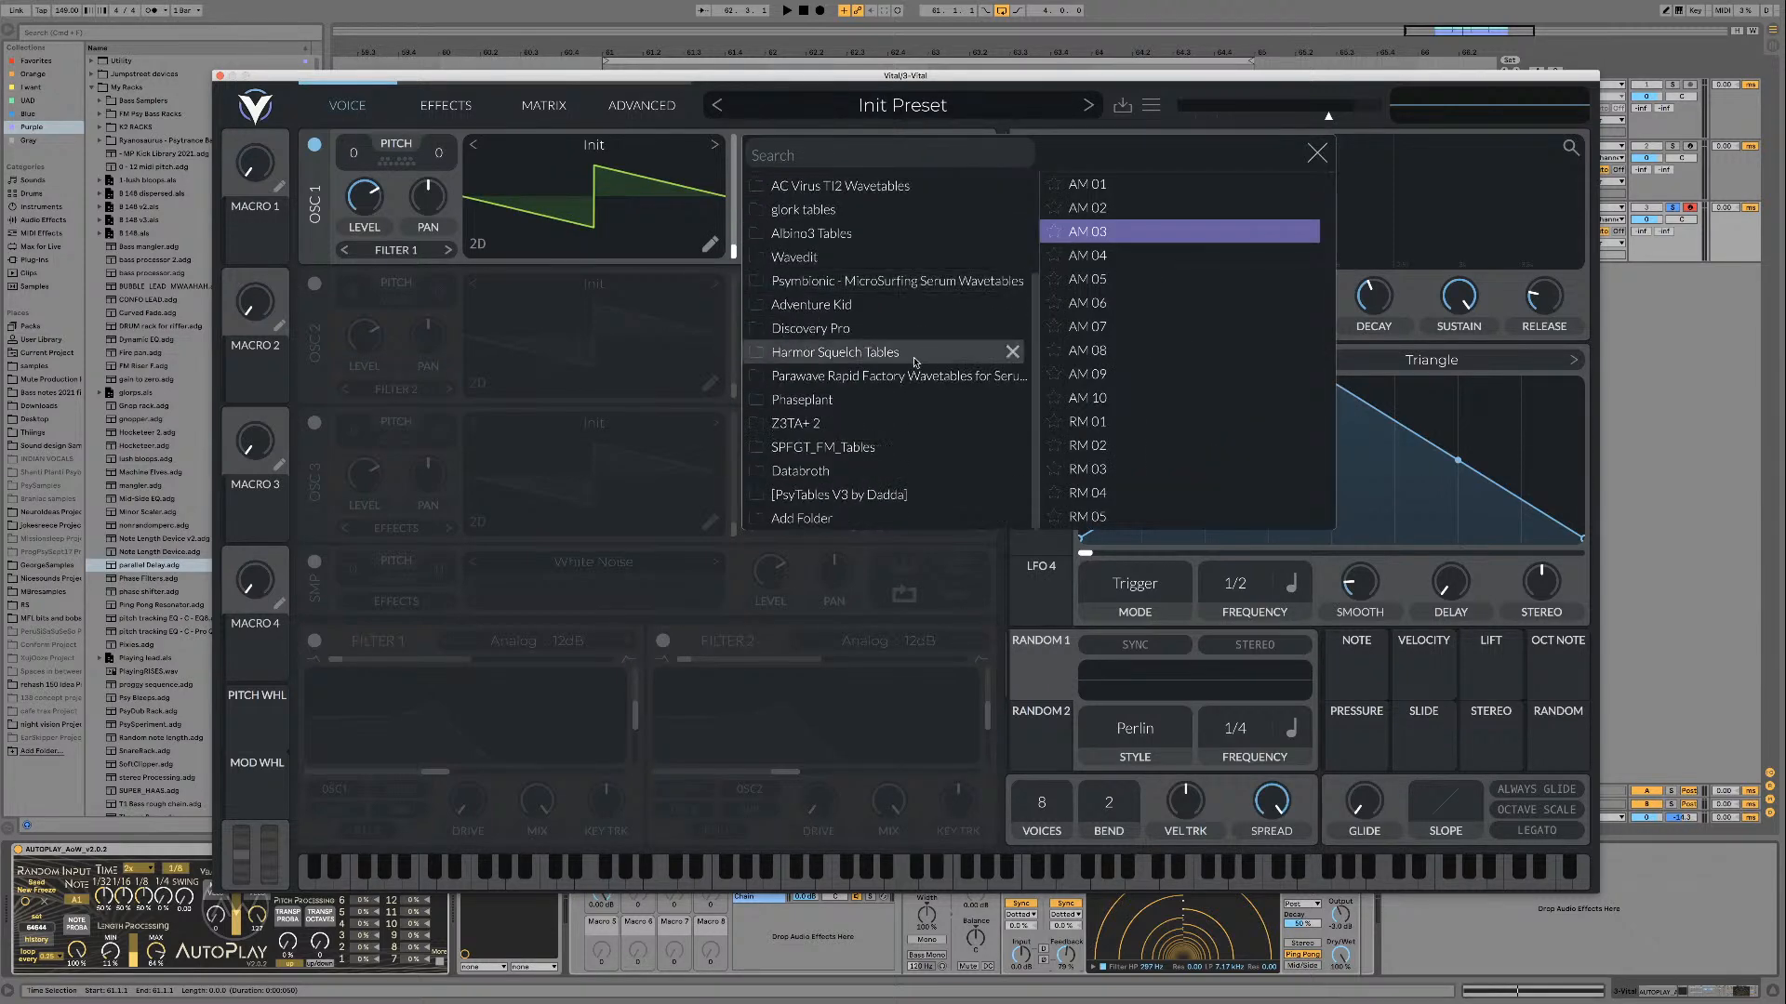
{"action": "left_click", "coordinate": [809, 494]}
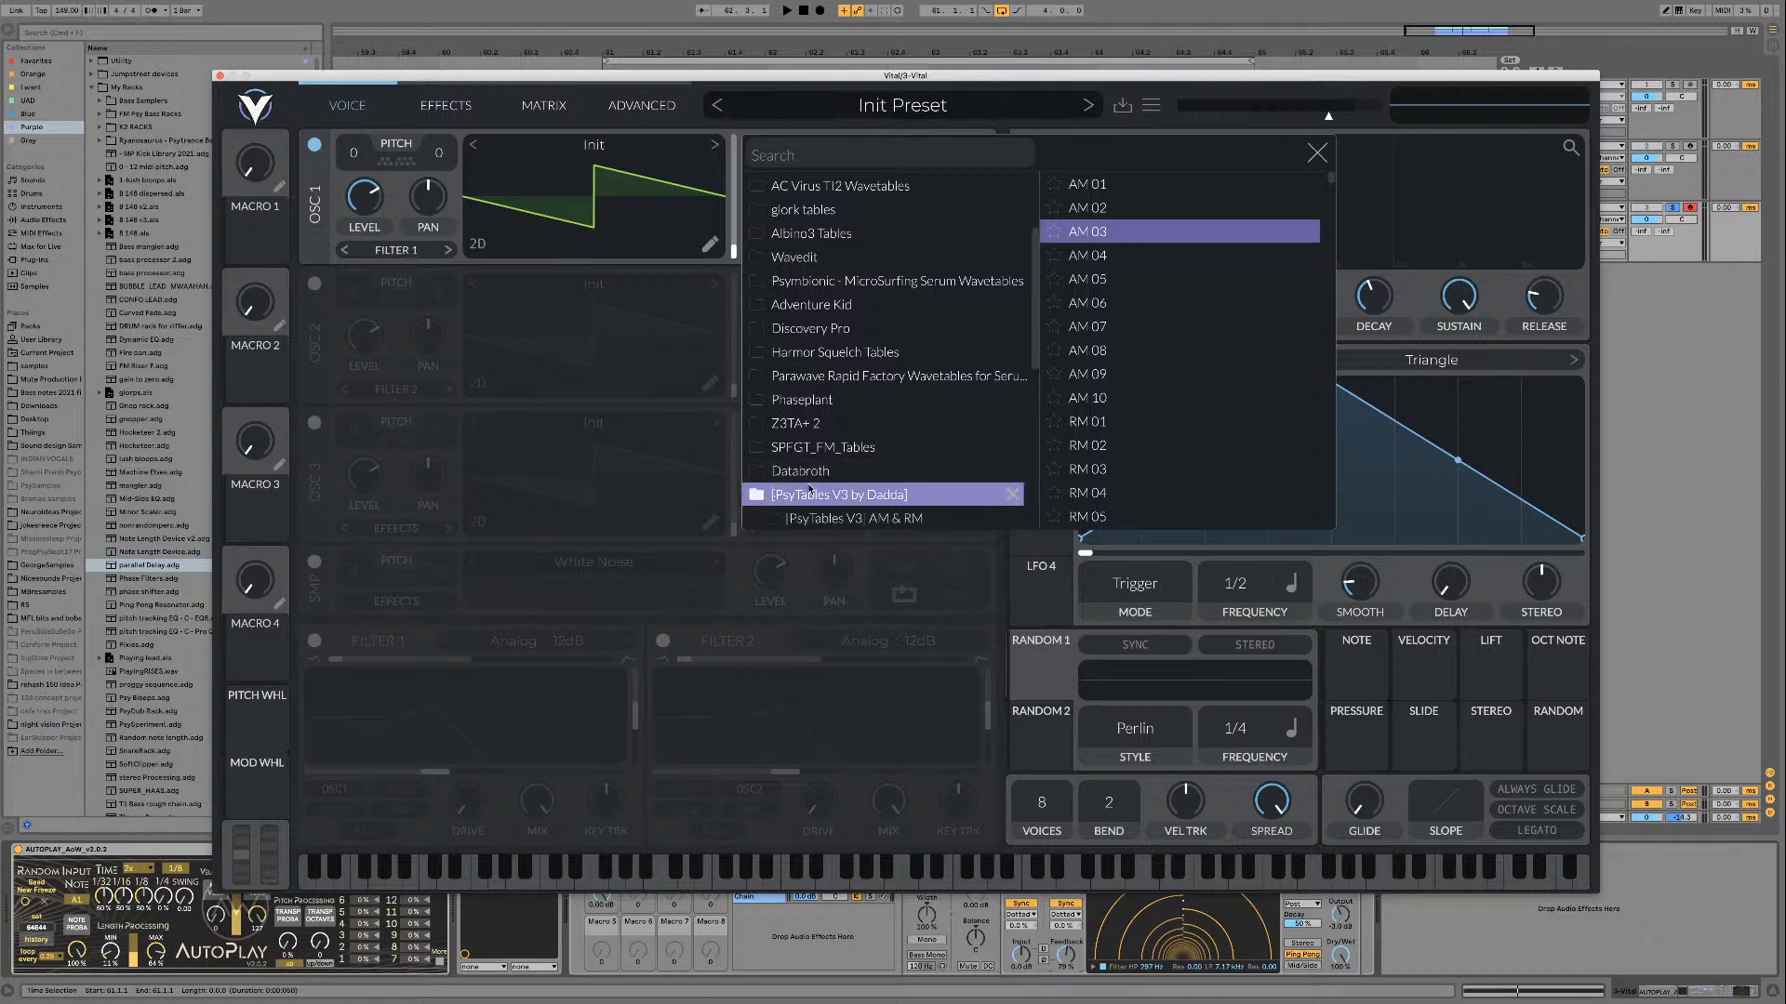
{"action": "scroll", "coordinate": [809, 490], "scroll_direction": "down", "scroll_amount": 1}
{"action": "left_click", "coordinate": [819, 499]}
{"action": "left_click", "coordinate": [1099, 233]}
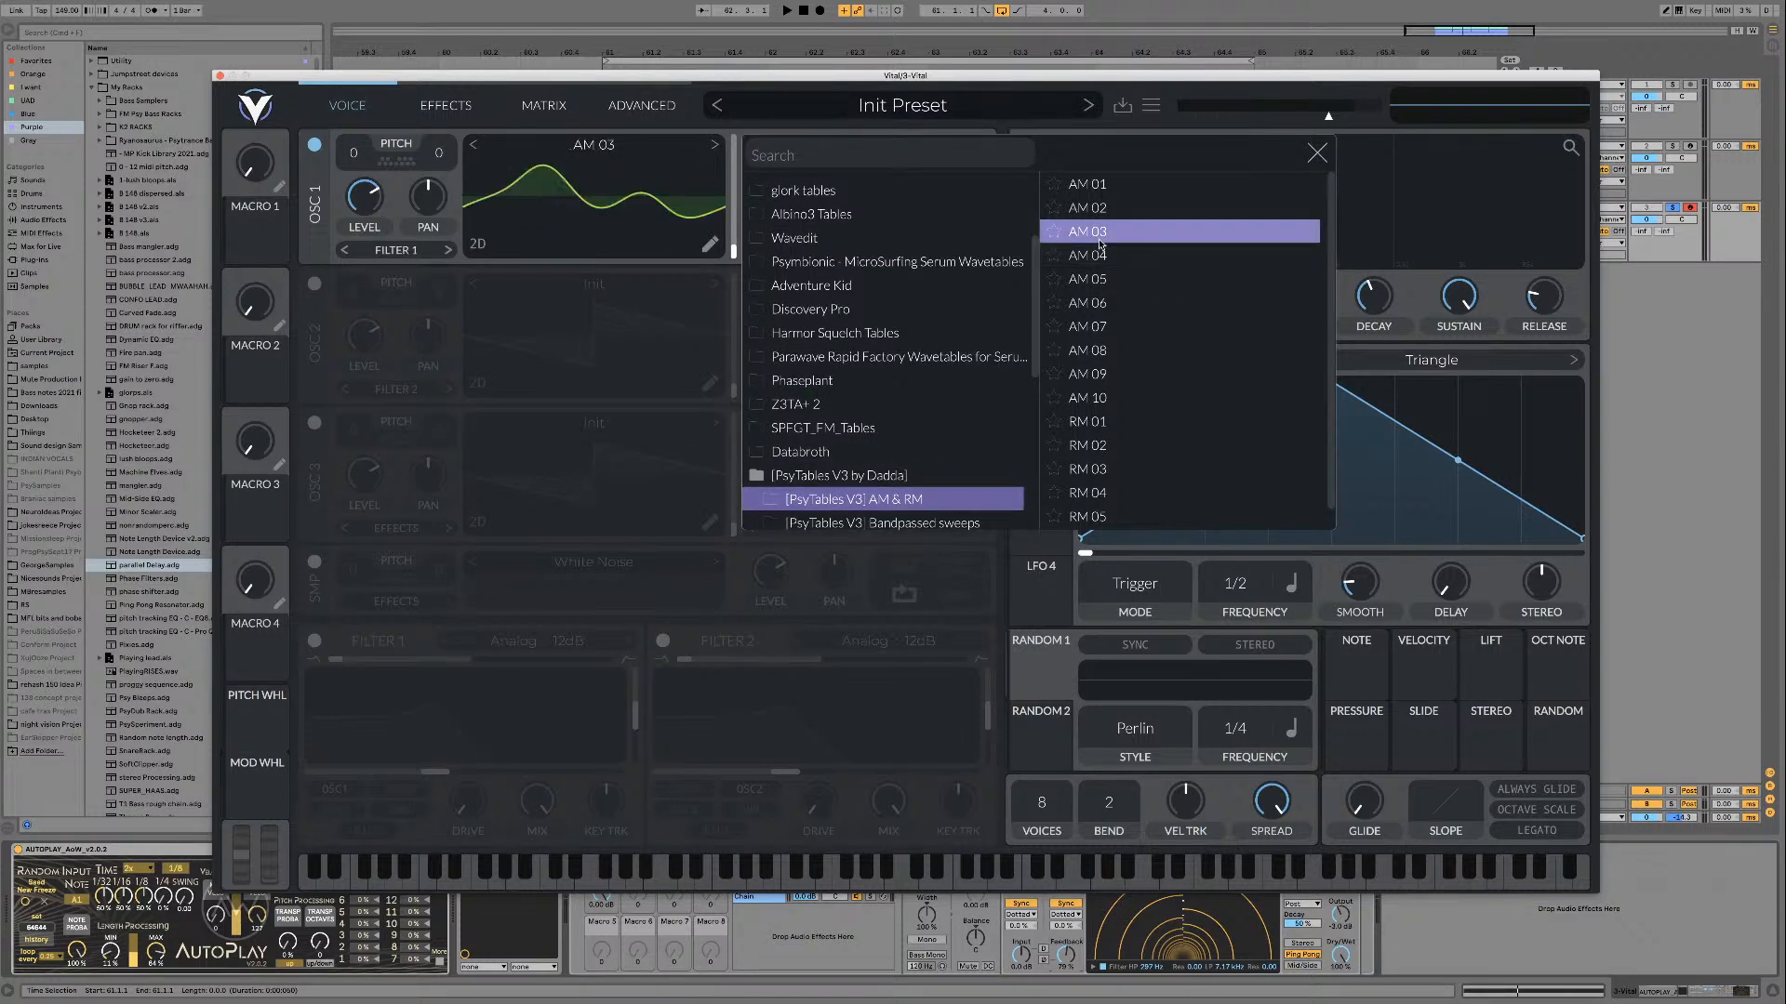
{"action": "left_click", "coordinate": [904, 523]}
{"action": "left_click", "coordinate": [865, 500]}
{"action": "left_click", "coordinate": [1137, 253]}
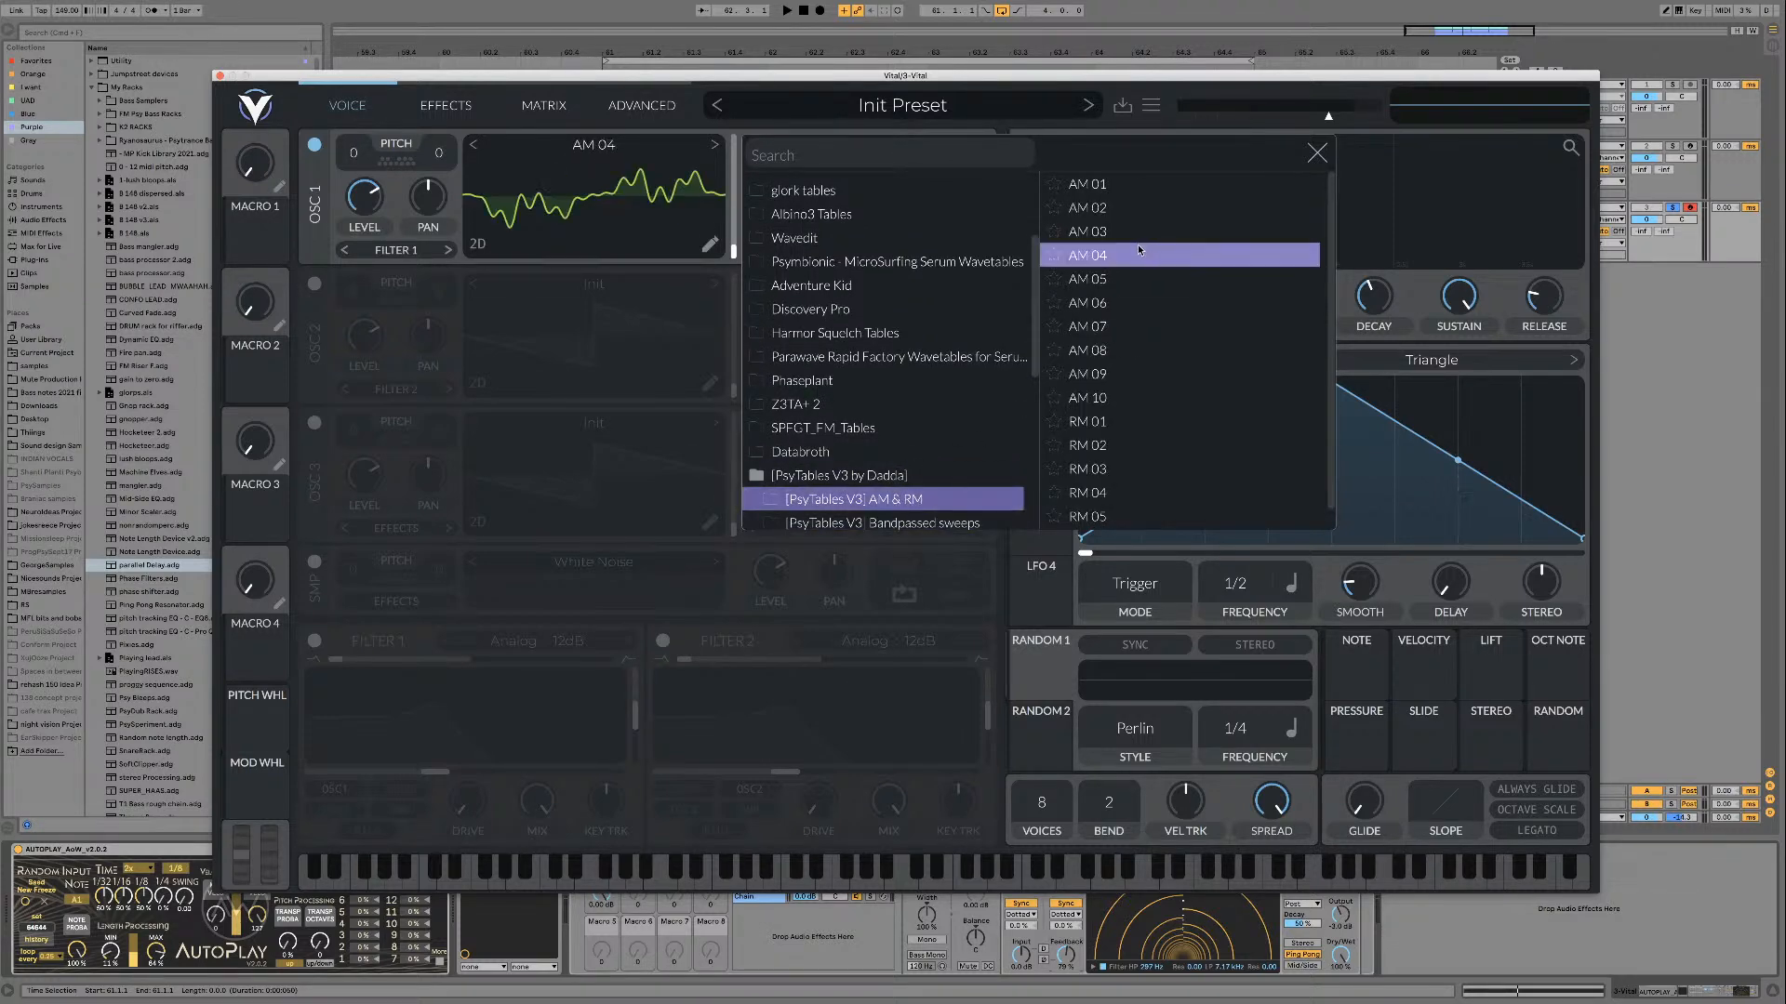
{"action": "left_click", "coordinate": [1317, 153]}
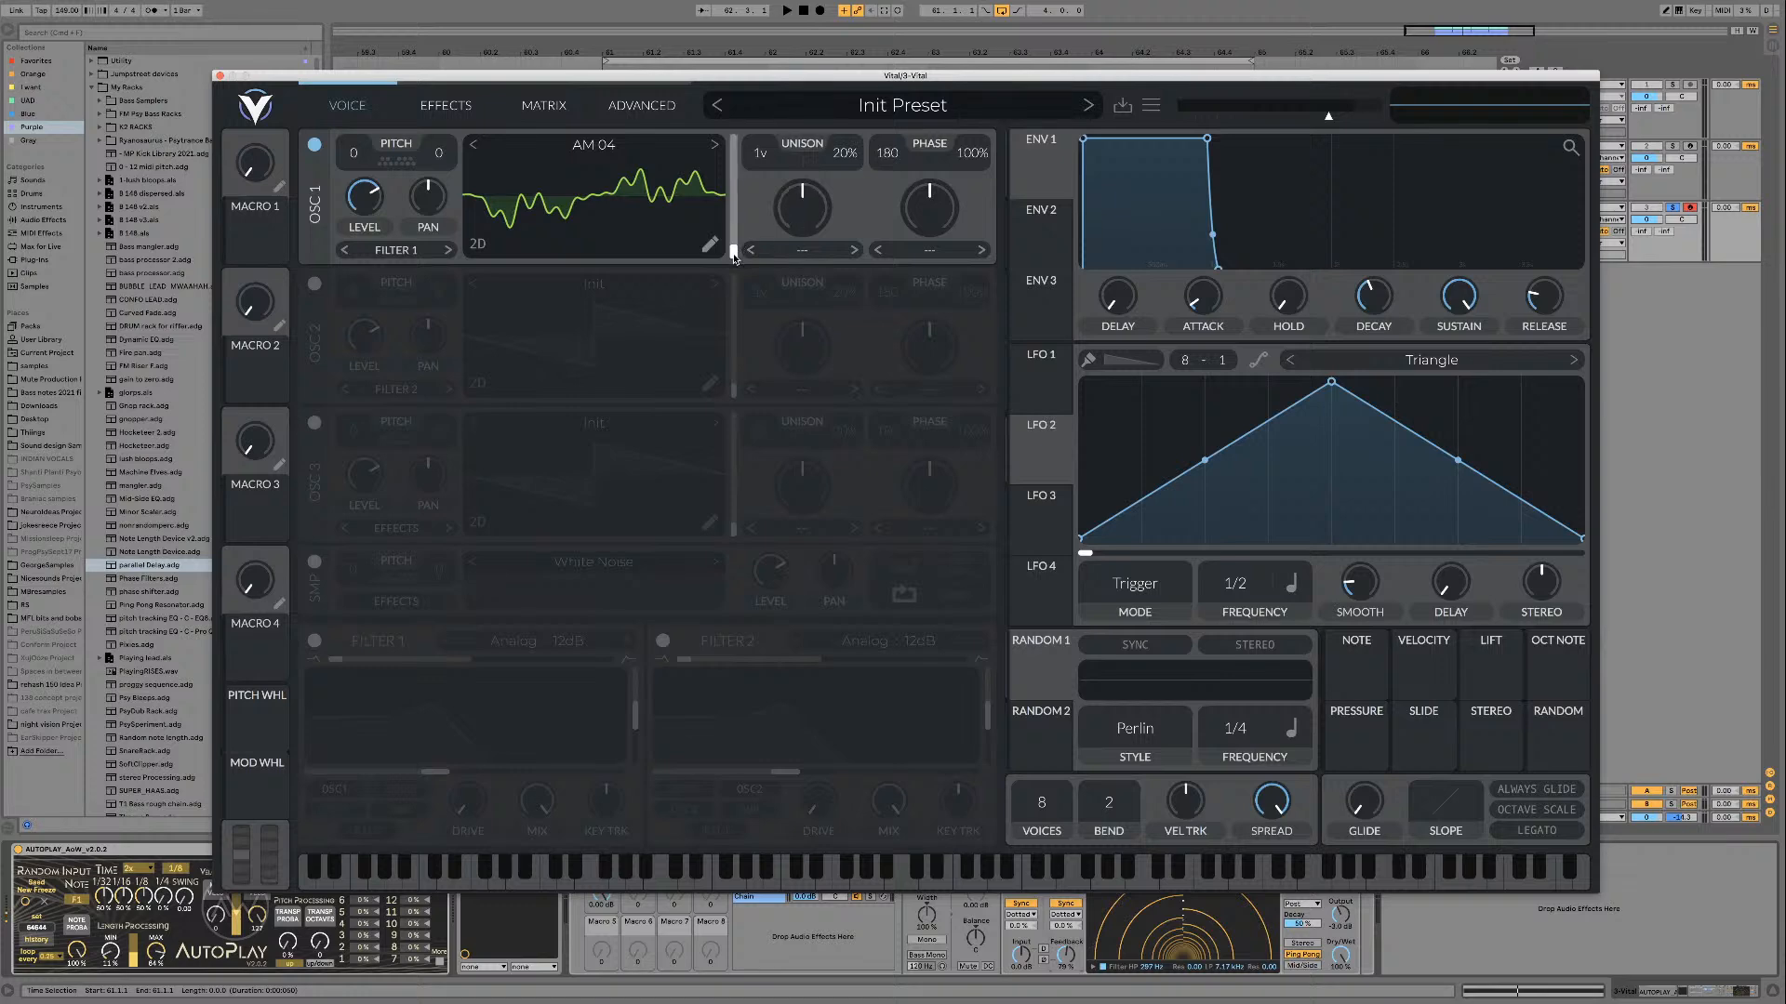
Step: Transpose oscillator 1 to -12 semitones while the loop plays and switch its wavetable to AM 05
{"action": "key", "text": "space"}
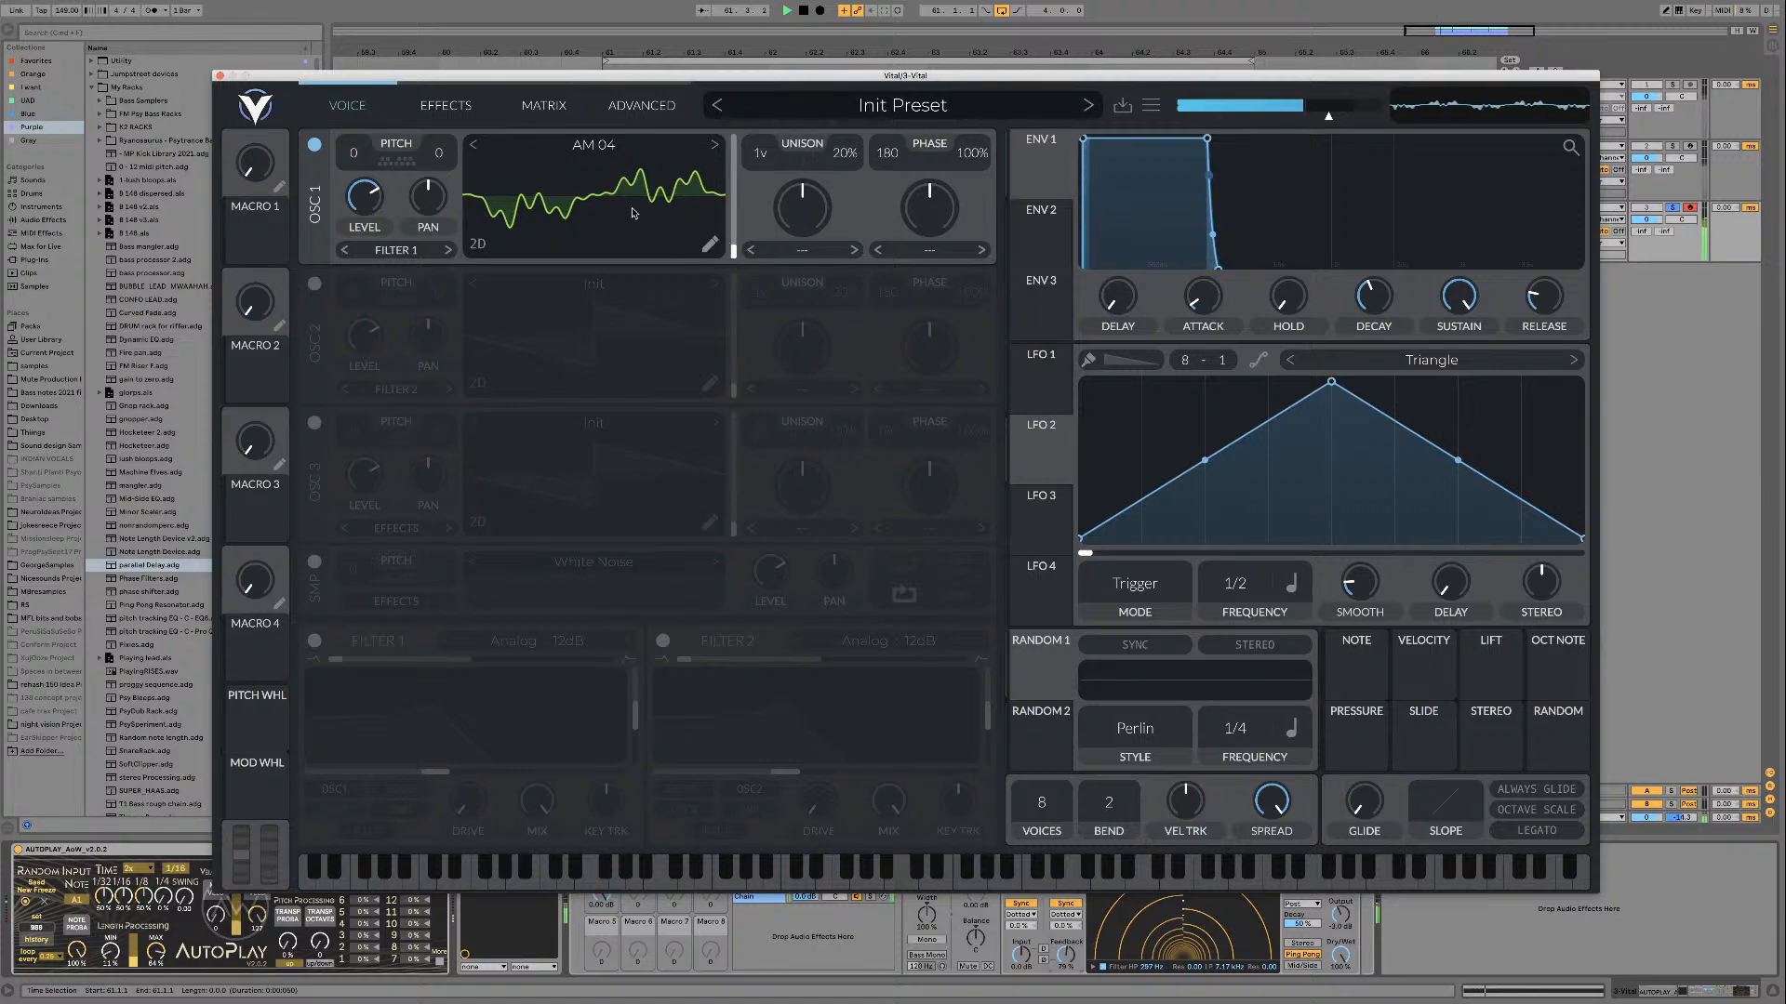
{"action": "left_click_drag", "start_coordinate": [354, 156], "coordinate": [364, 188]}
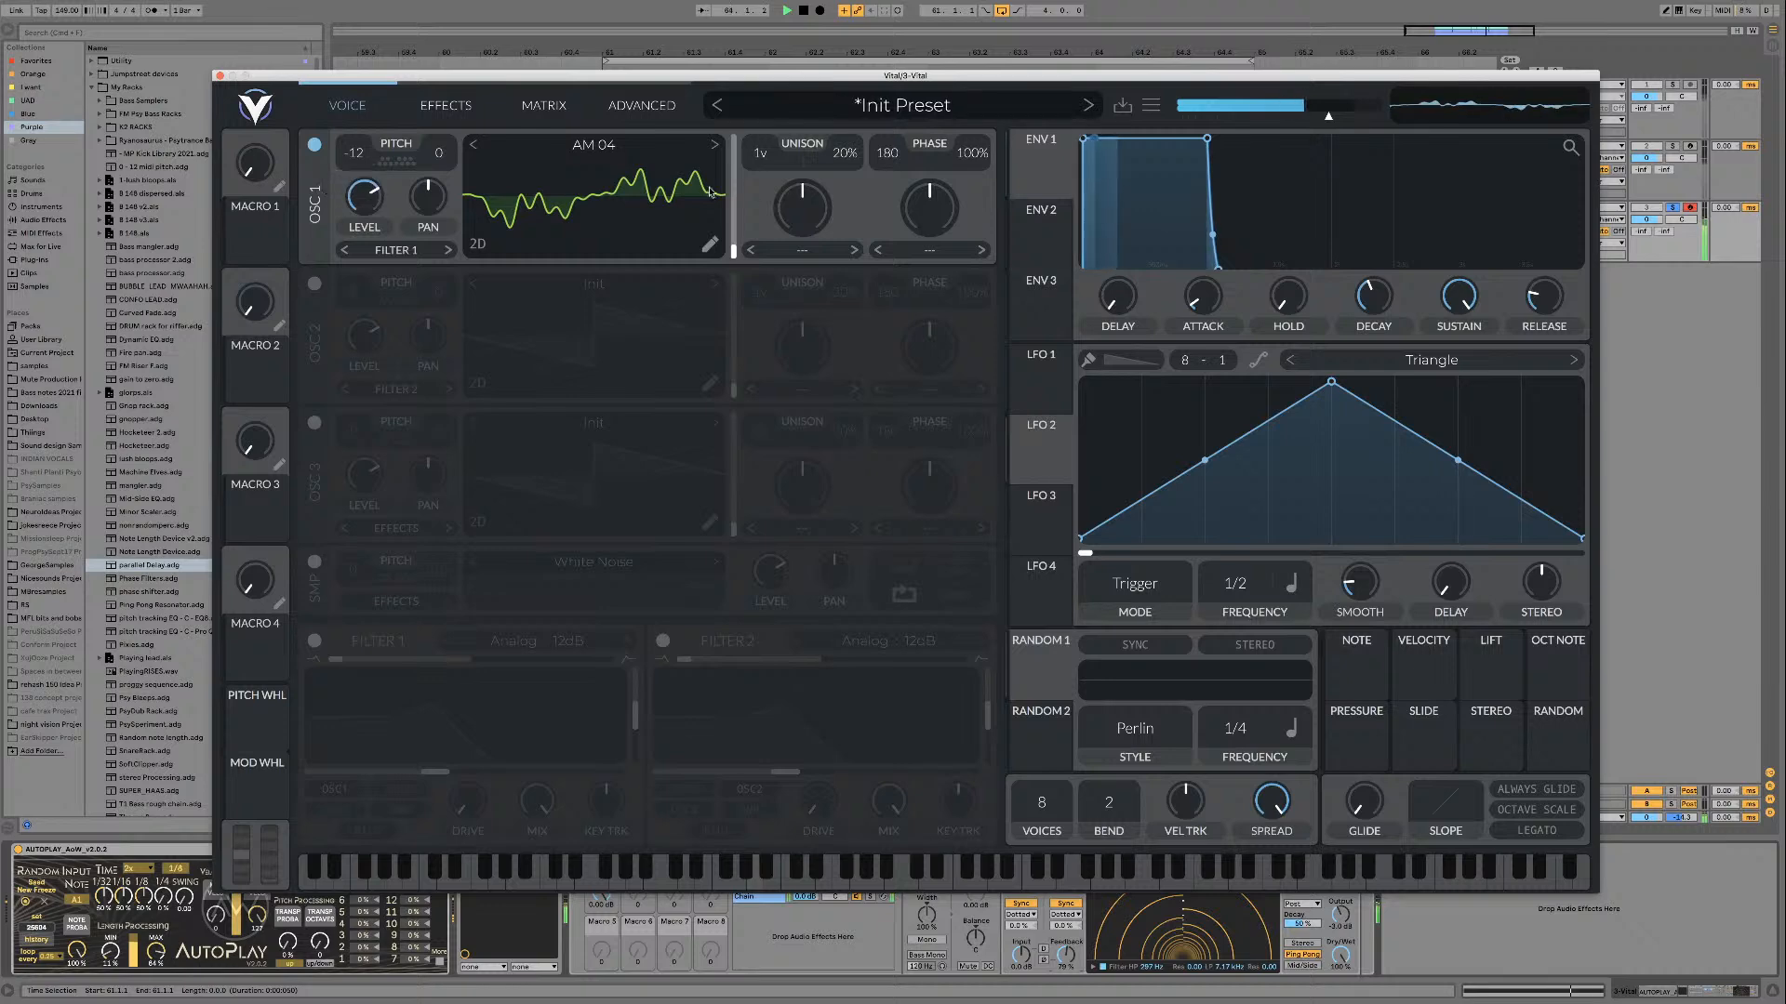
{"action": "mouse_move", "coordinate": [733, 249]}
{"action": "left_mouse_down"}
{"action": "mouse_move", "coordinate": [732, 163]}
{"action": "mouse_move", "coordinate": [732, 251]}
{"action": "left_mouse_up"}
{"action": "left_click", "coordinate": [715, 146]}
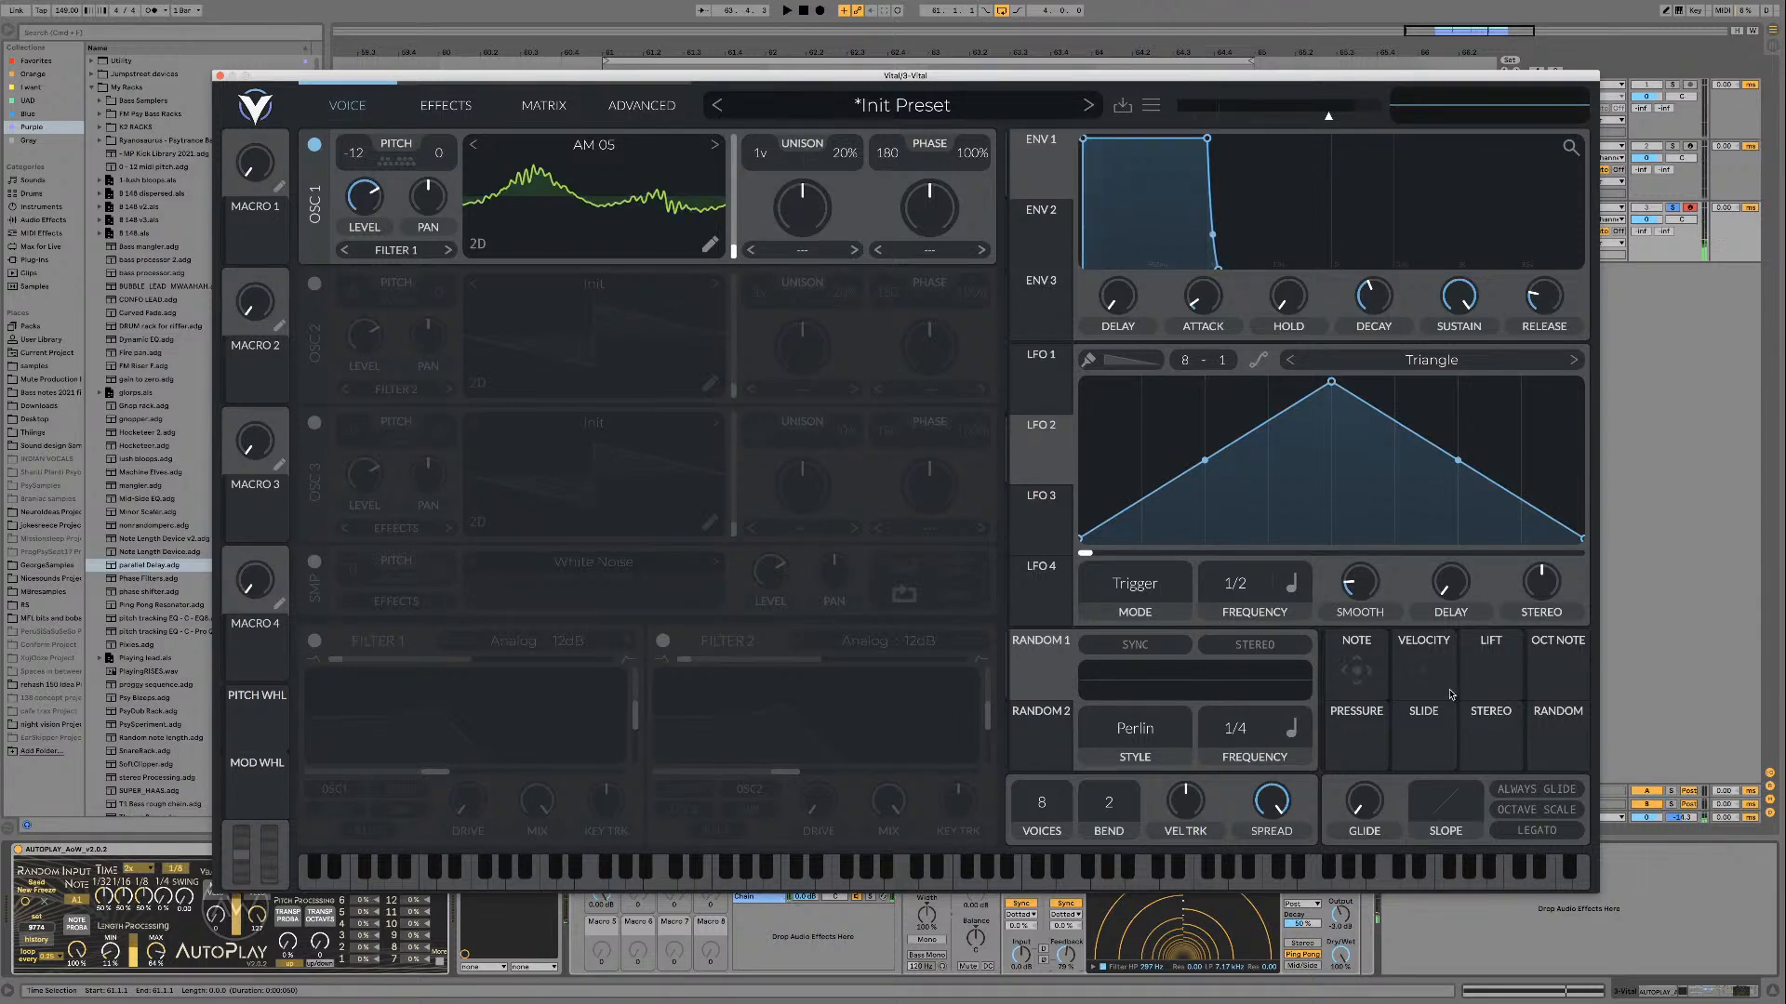
Step: Assign the Velocity modulator to oscillator 1's wavetable position and audition the loop
{"action": "left_click_drag", "start_coordinate": [1451, 694], "coordinate": [726, 245]}
{"action": "key", "text": "space"}
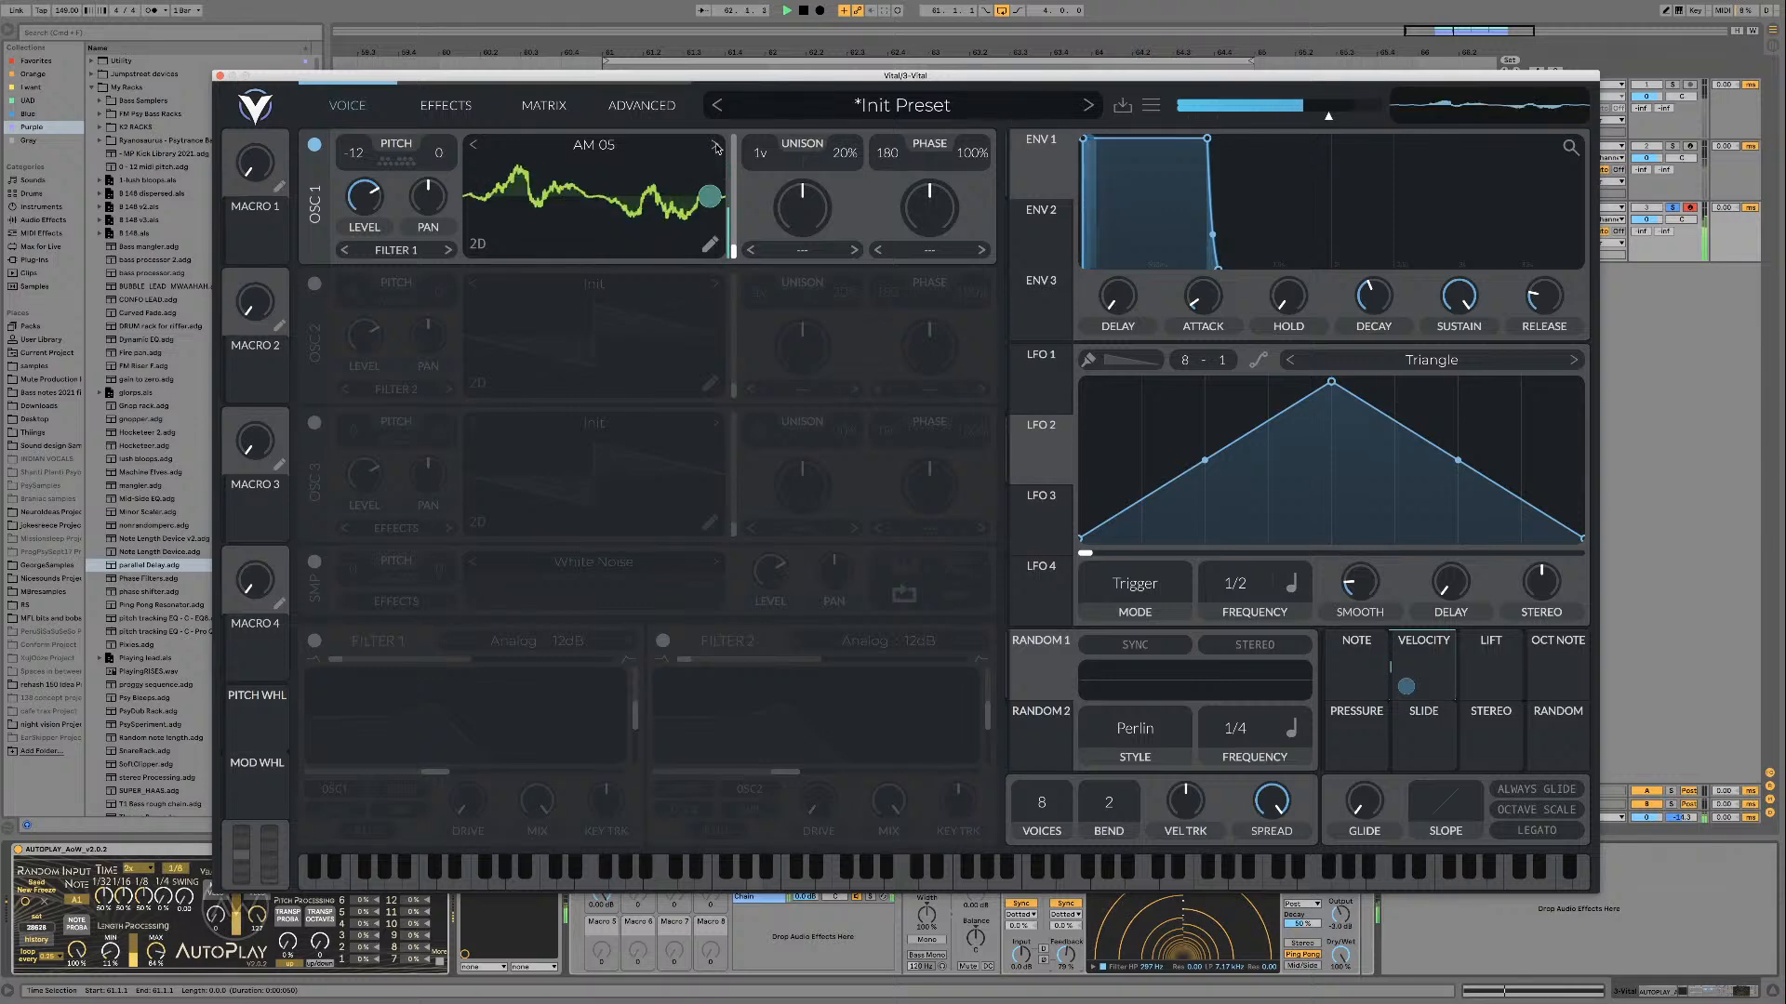
{"action": "key", "text": "space"}
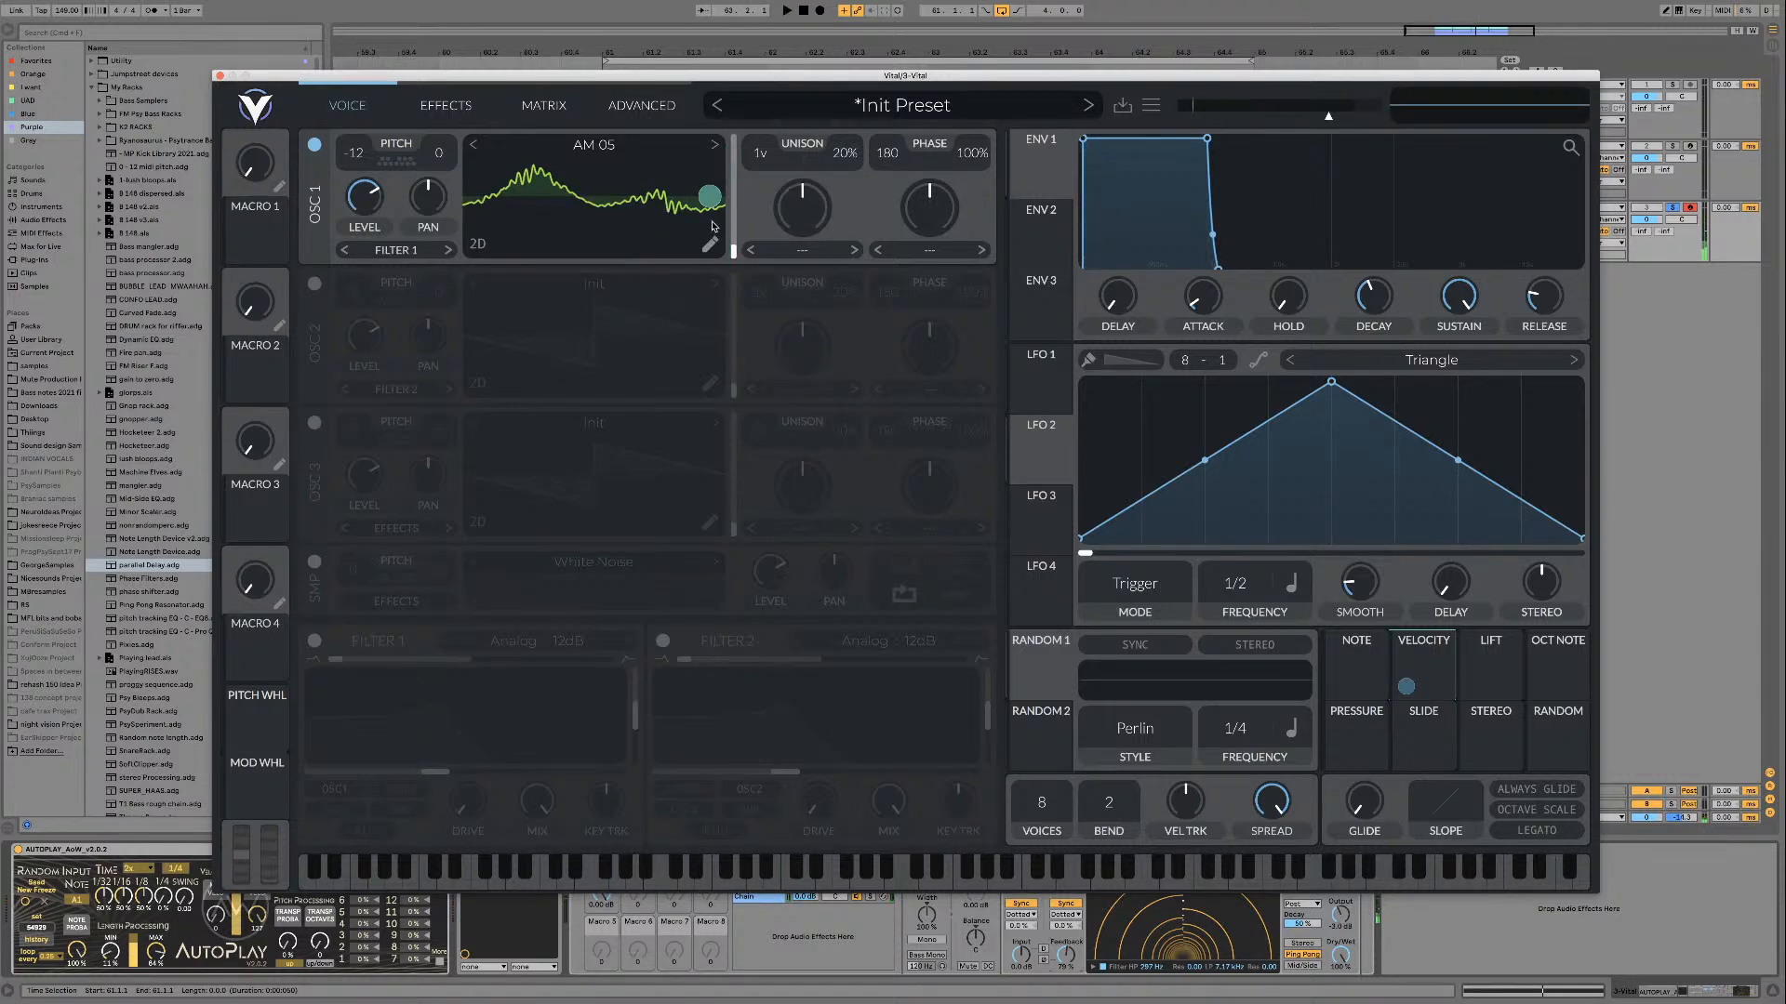
{"action": "key", "text": "space"}
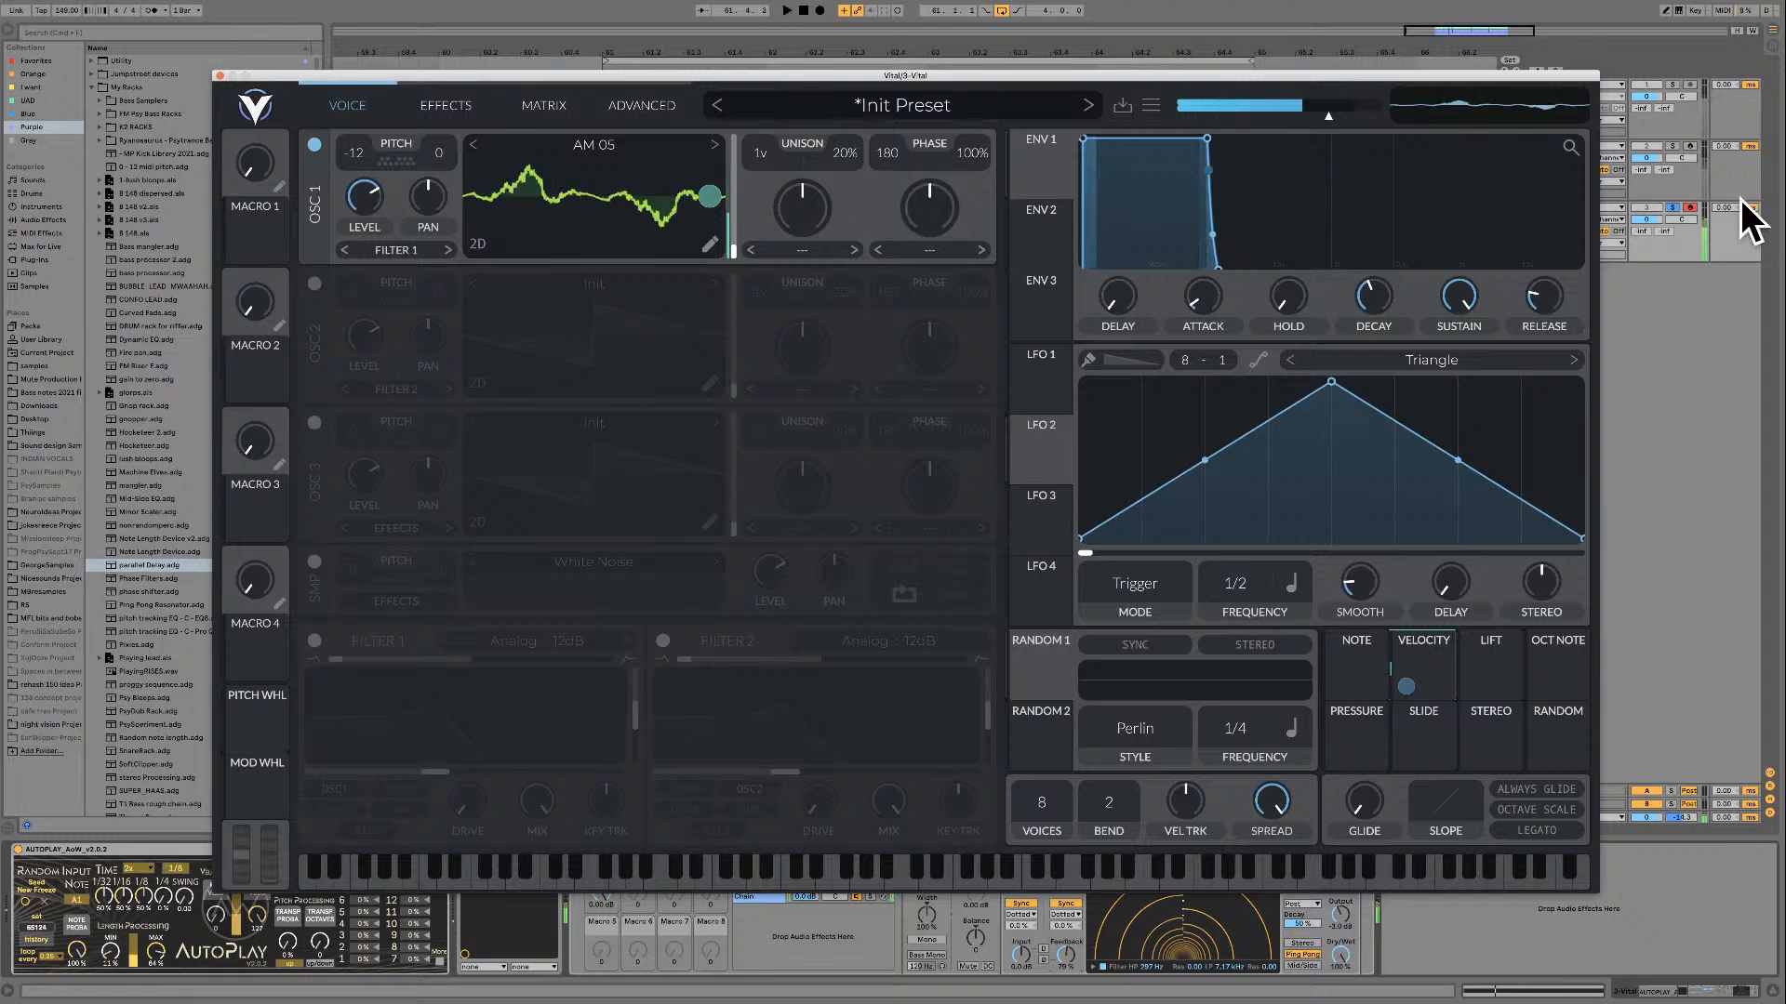
Step: Toggle solo on the Vital track and audition oscillator 1's wavetables from AM 06 through RM 03
{"action": "left_click", "coordinate": [1675, 210]}
{"action": "key", "text": "space"}
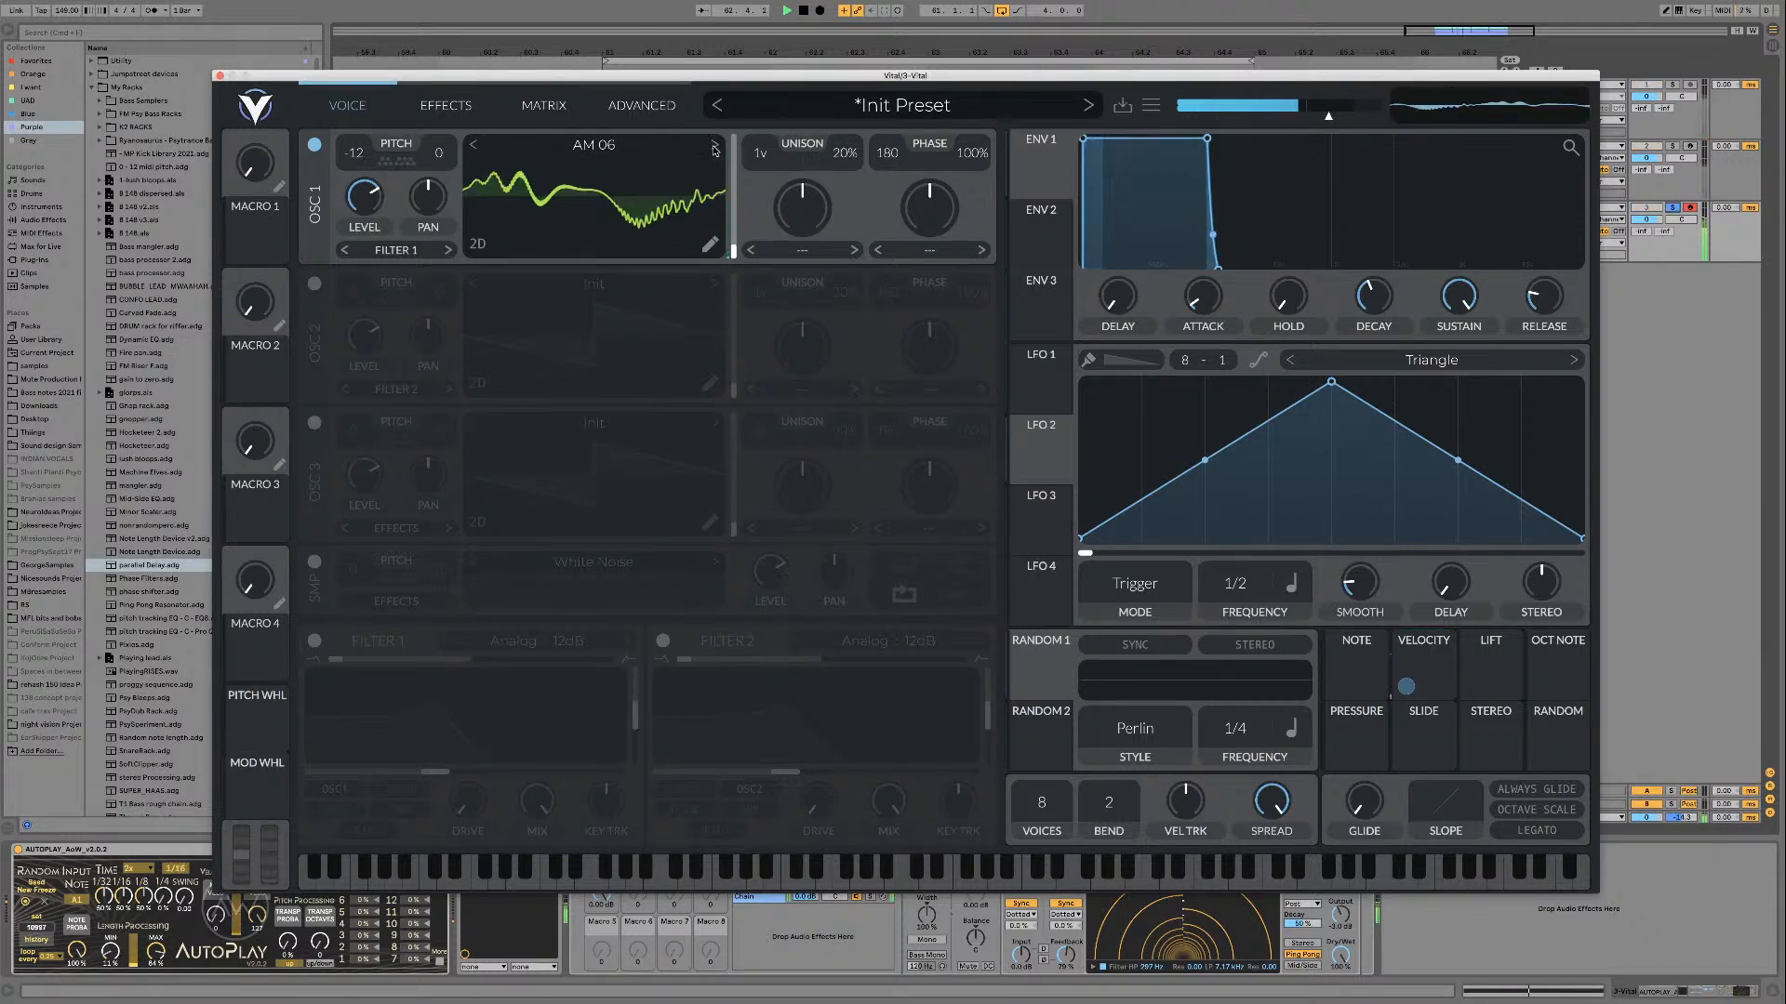
{"action": "key", "text": "space"}
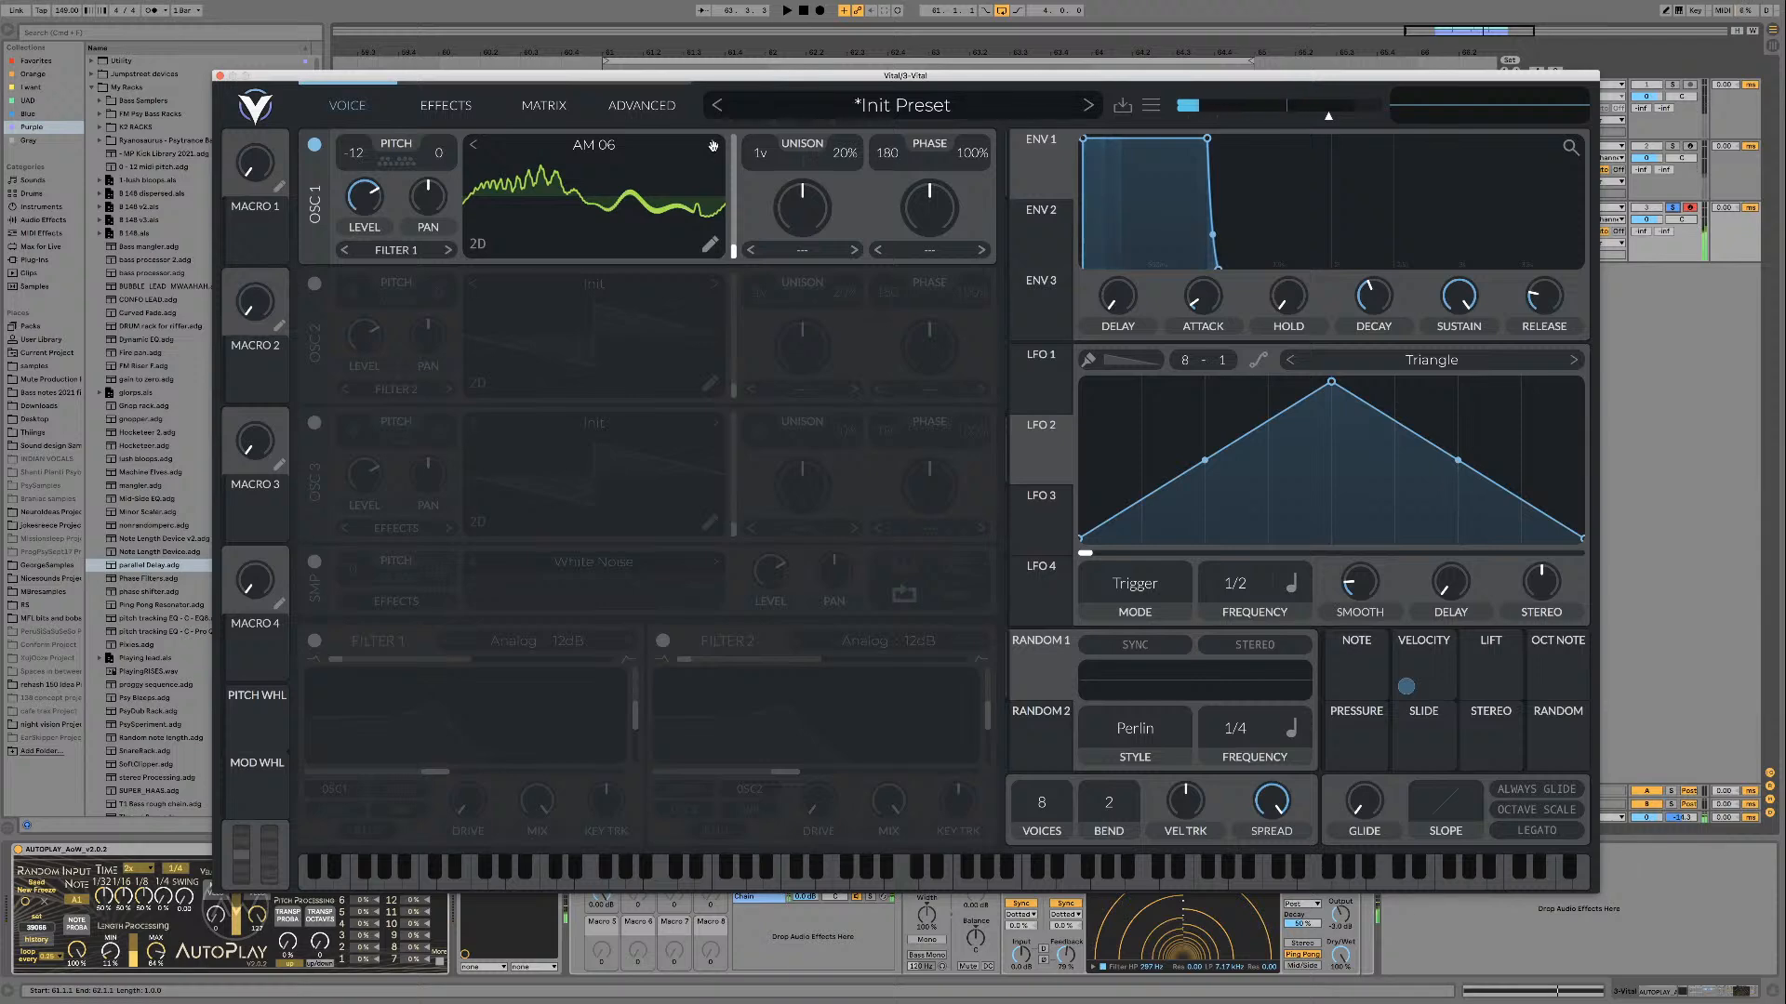
{"action": "key", "text": "space"}
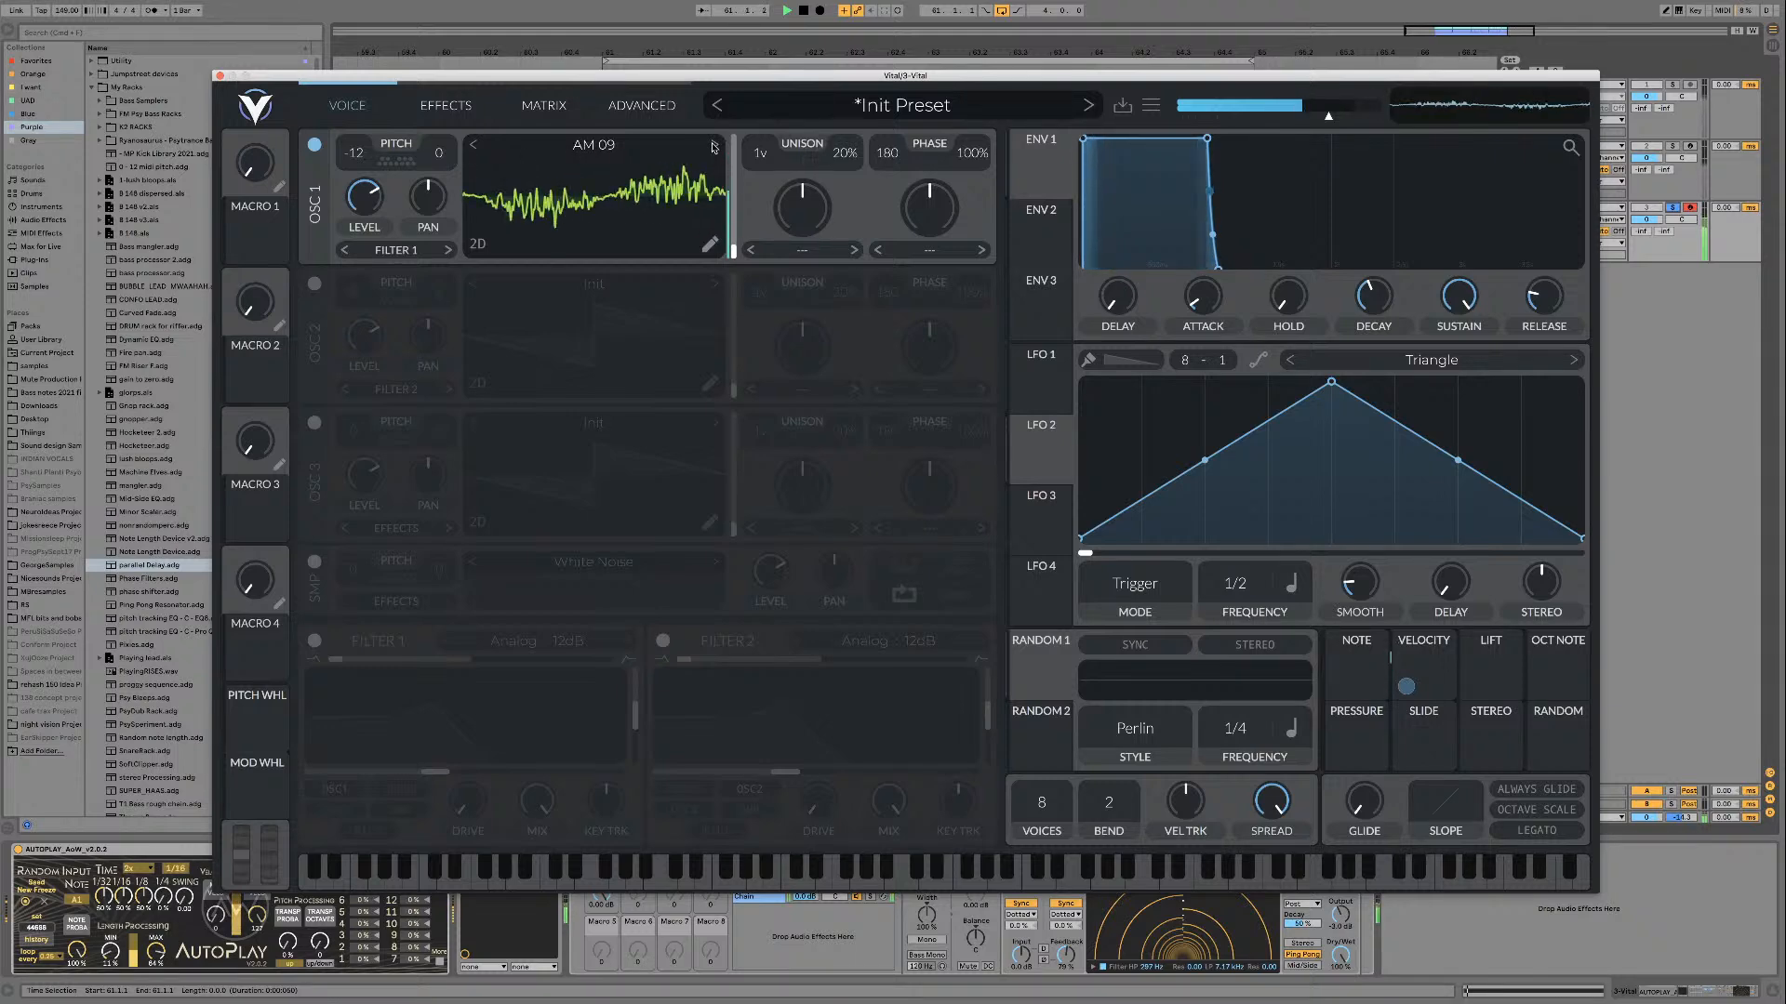
{"action": "left_click", "coordinate": [713, 147]}
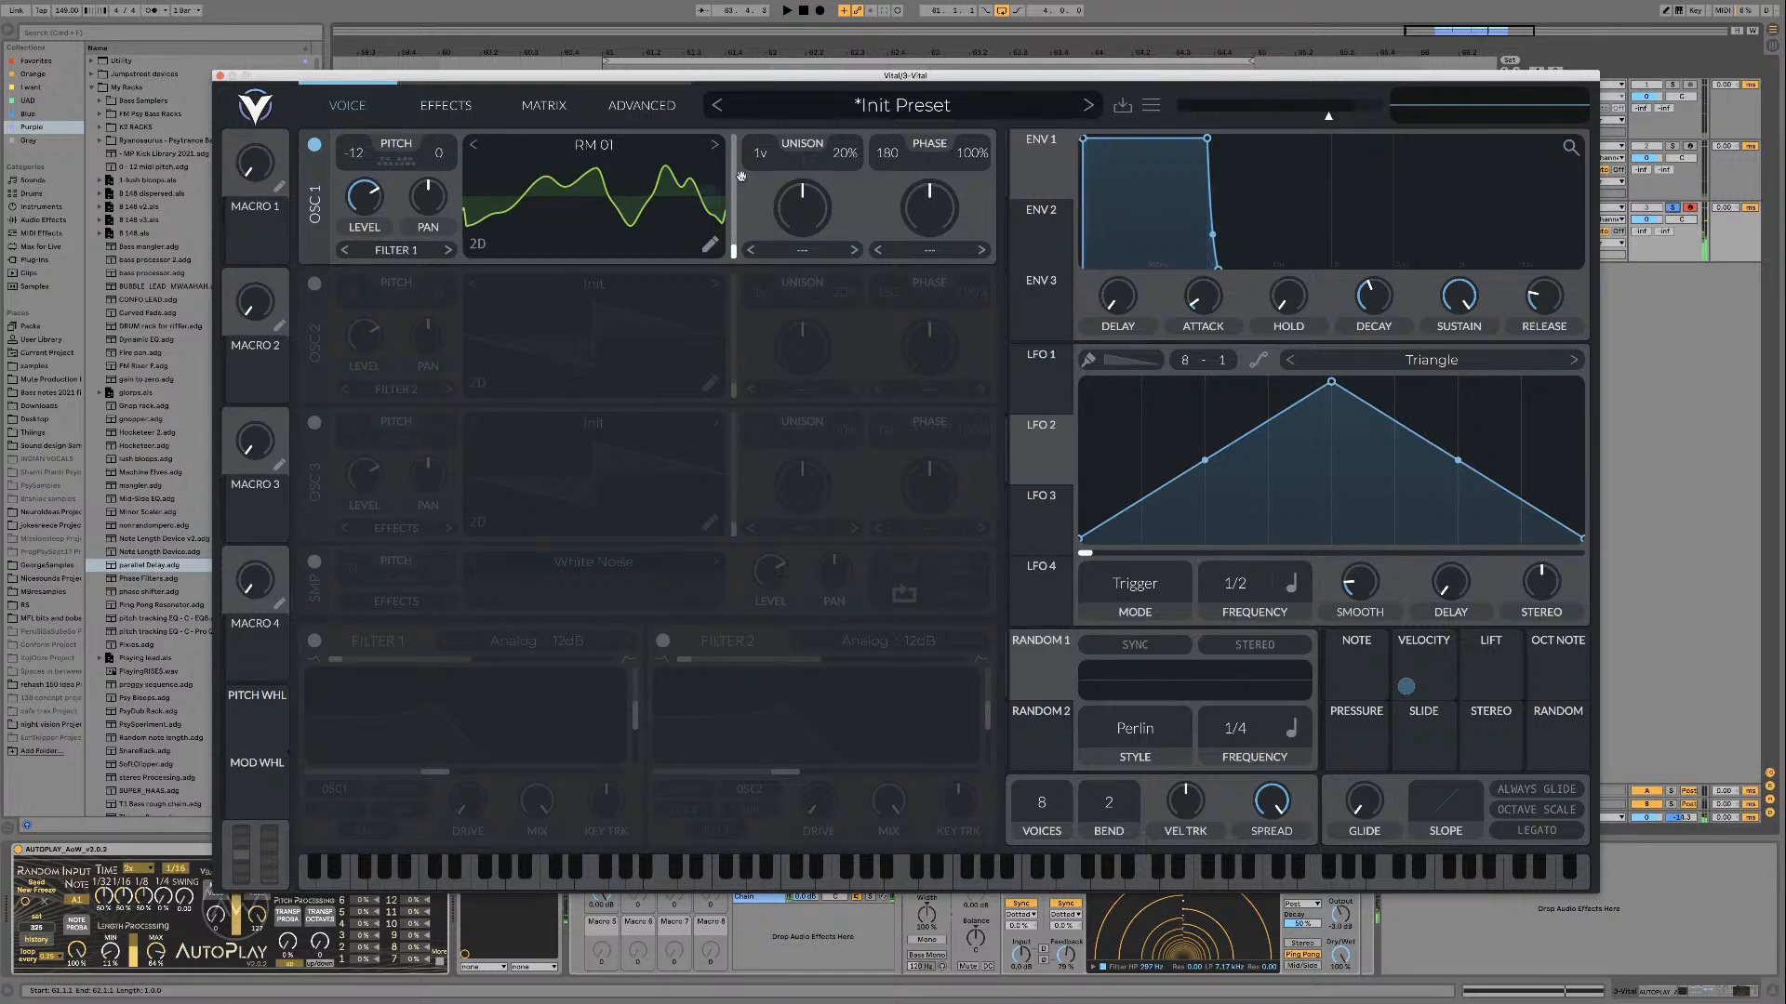
{"action": "key", "text": "space"}
{"action": "left_click", "coordinate": [714, 145]}
{"action": "key", "text": "space"}
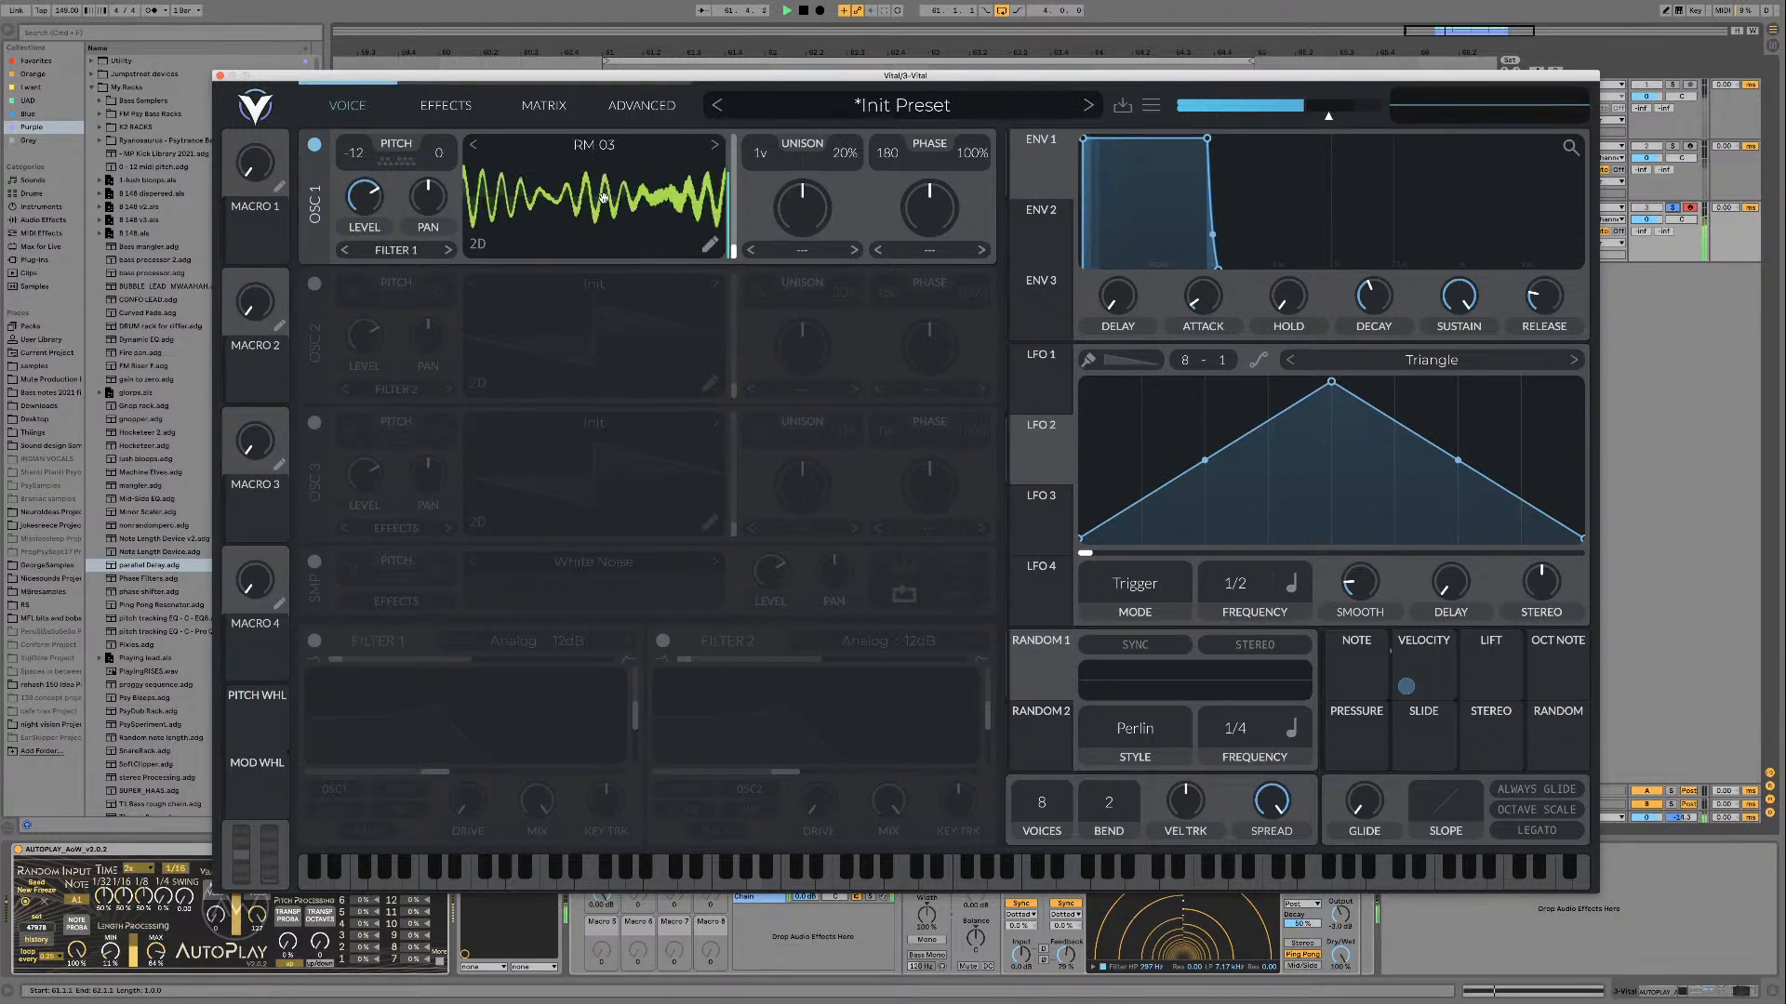
Step: Enable the Reverb effect, raise its mix to maximum and restart playback to hear it
{"action": "key", "text": "space"}
{"action": "left_click", "coordinate": [445, 105]}
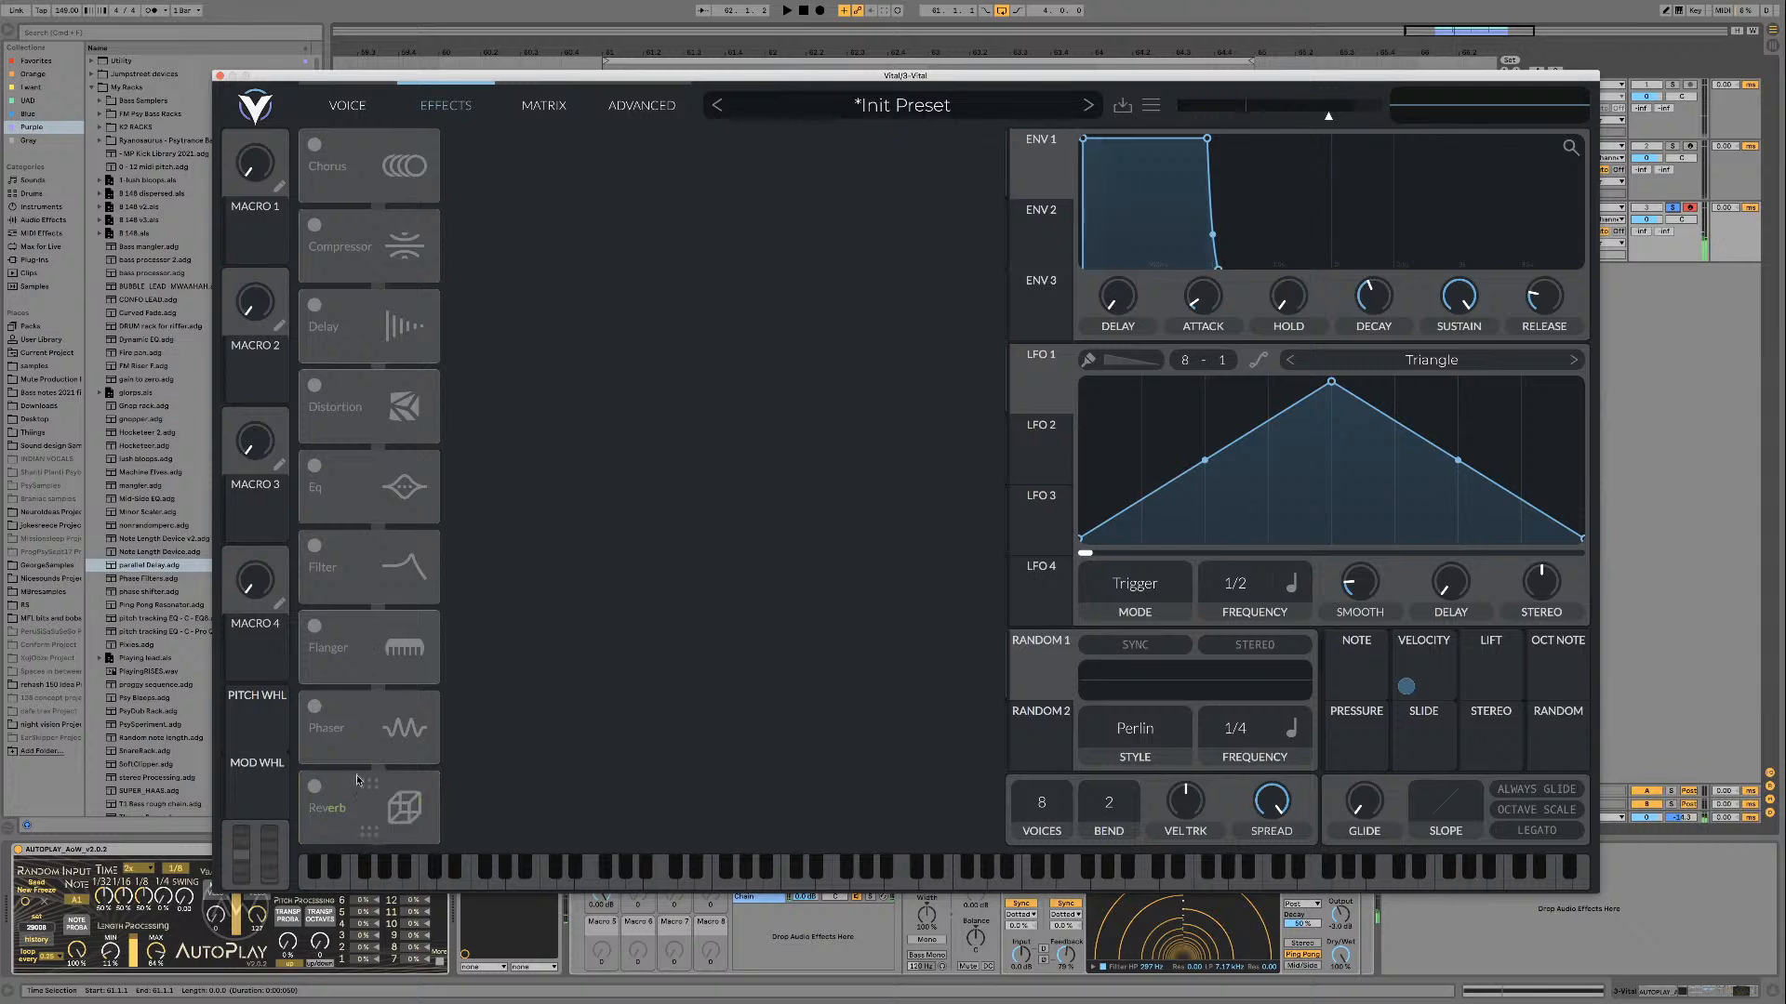
{"action": "left_click", "coordinate": [315, 789]}
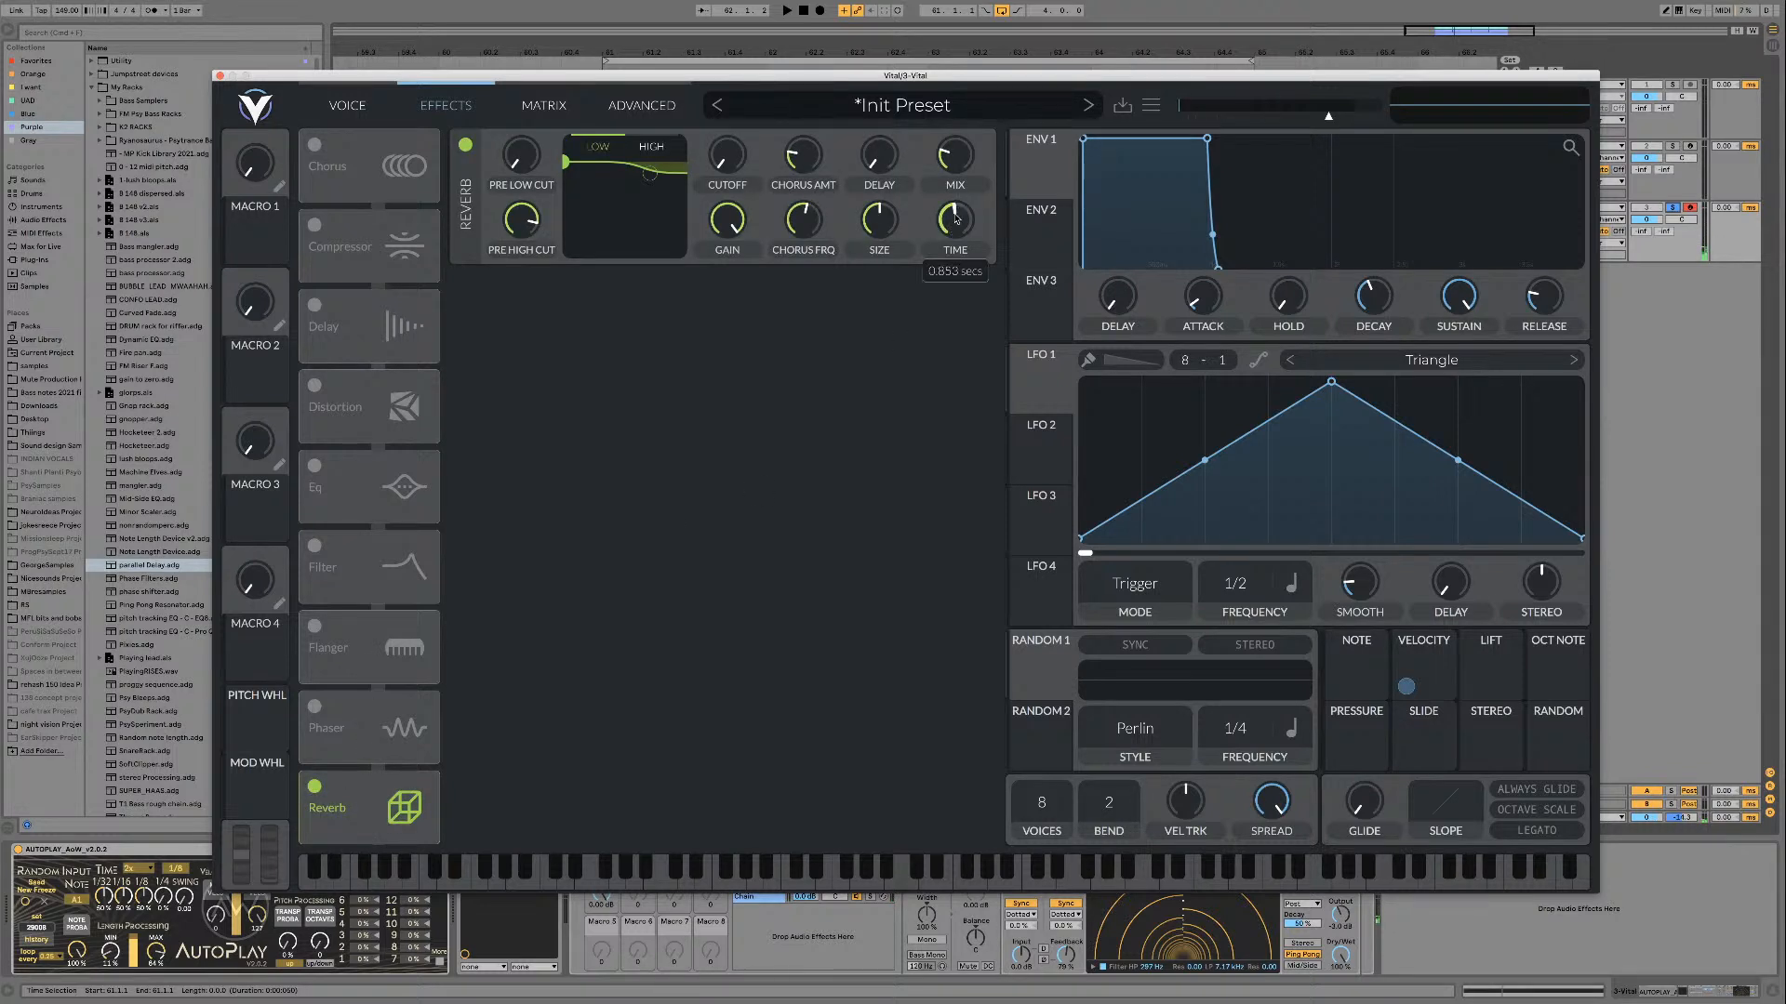
{"action": "left_click_drag", "start_coordinate": [955, 155], "coordinate": [962, 80]}
{"action": "key", "text": "space"}
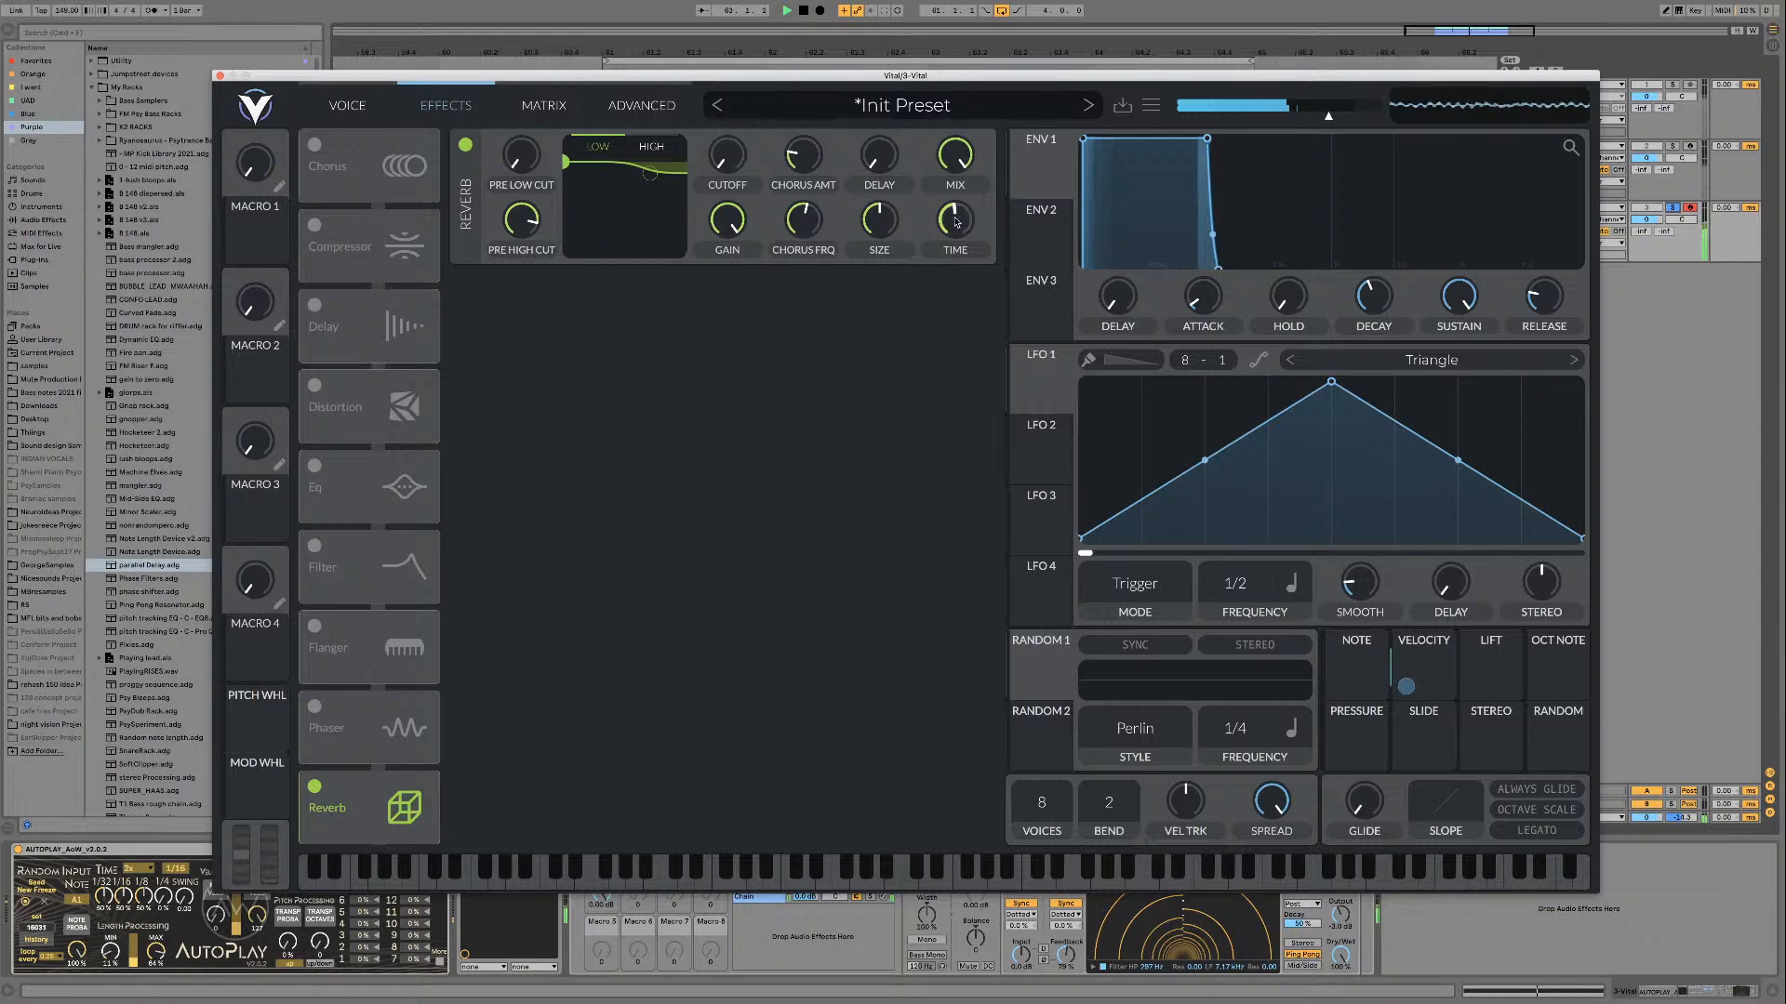
Step: Reduce the reverb's size, adjust its time, damp its high shelf with a higher cutoff and lower gain, and raise the pre low cut
{"action": "left_click_drag", "start_coordinate": [880, 224], "coordinate": [883, 238]}
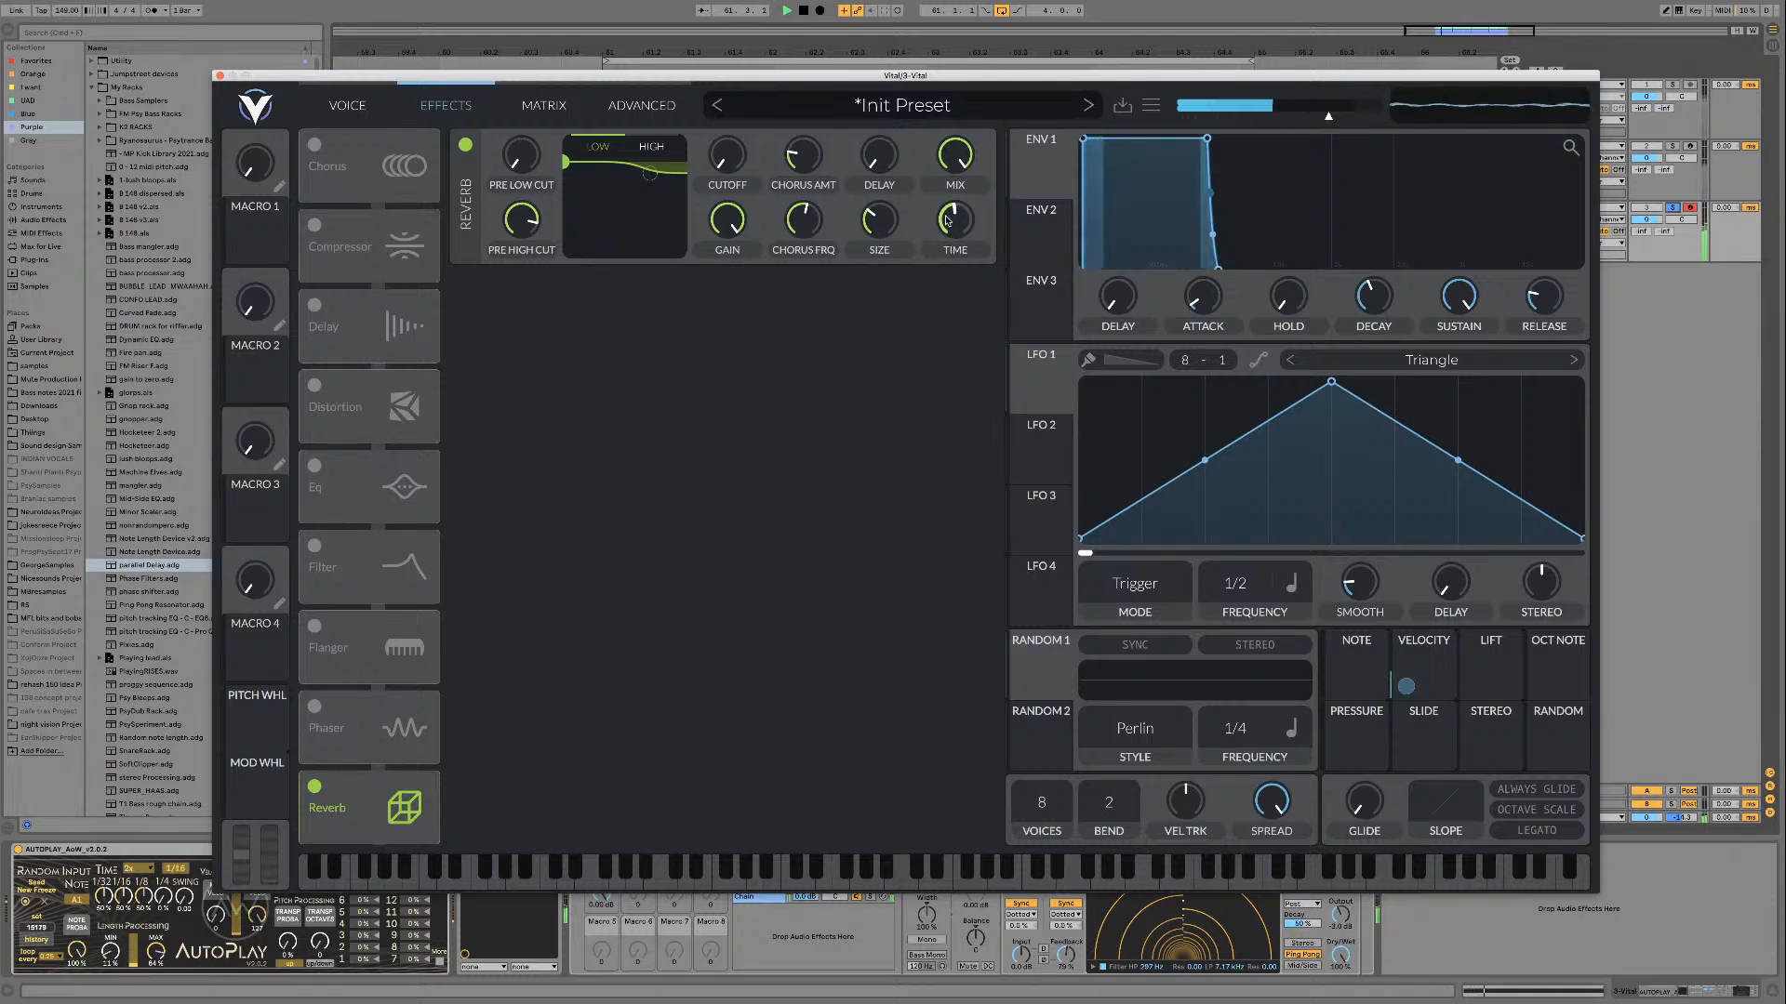
{"action": "left_click_drag", "start_coordinate": [948, 223], "coordinate": [946, 222]}
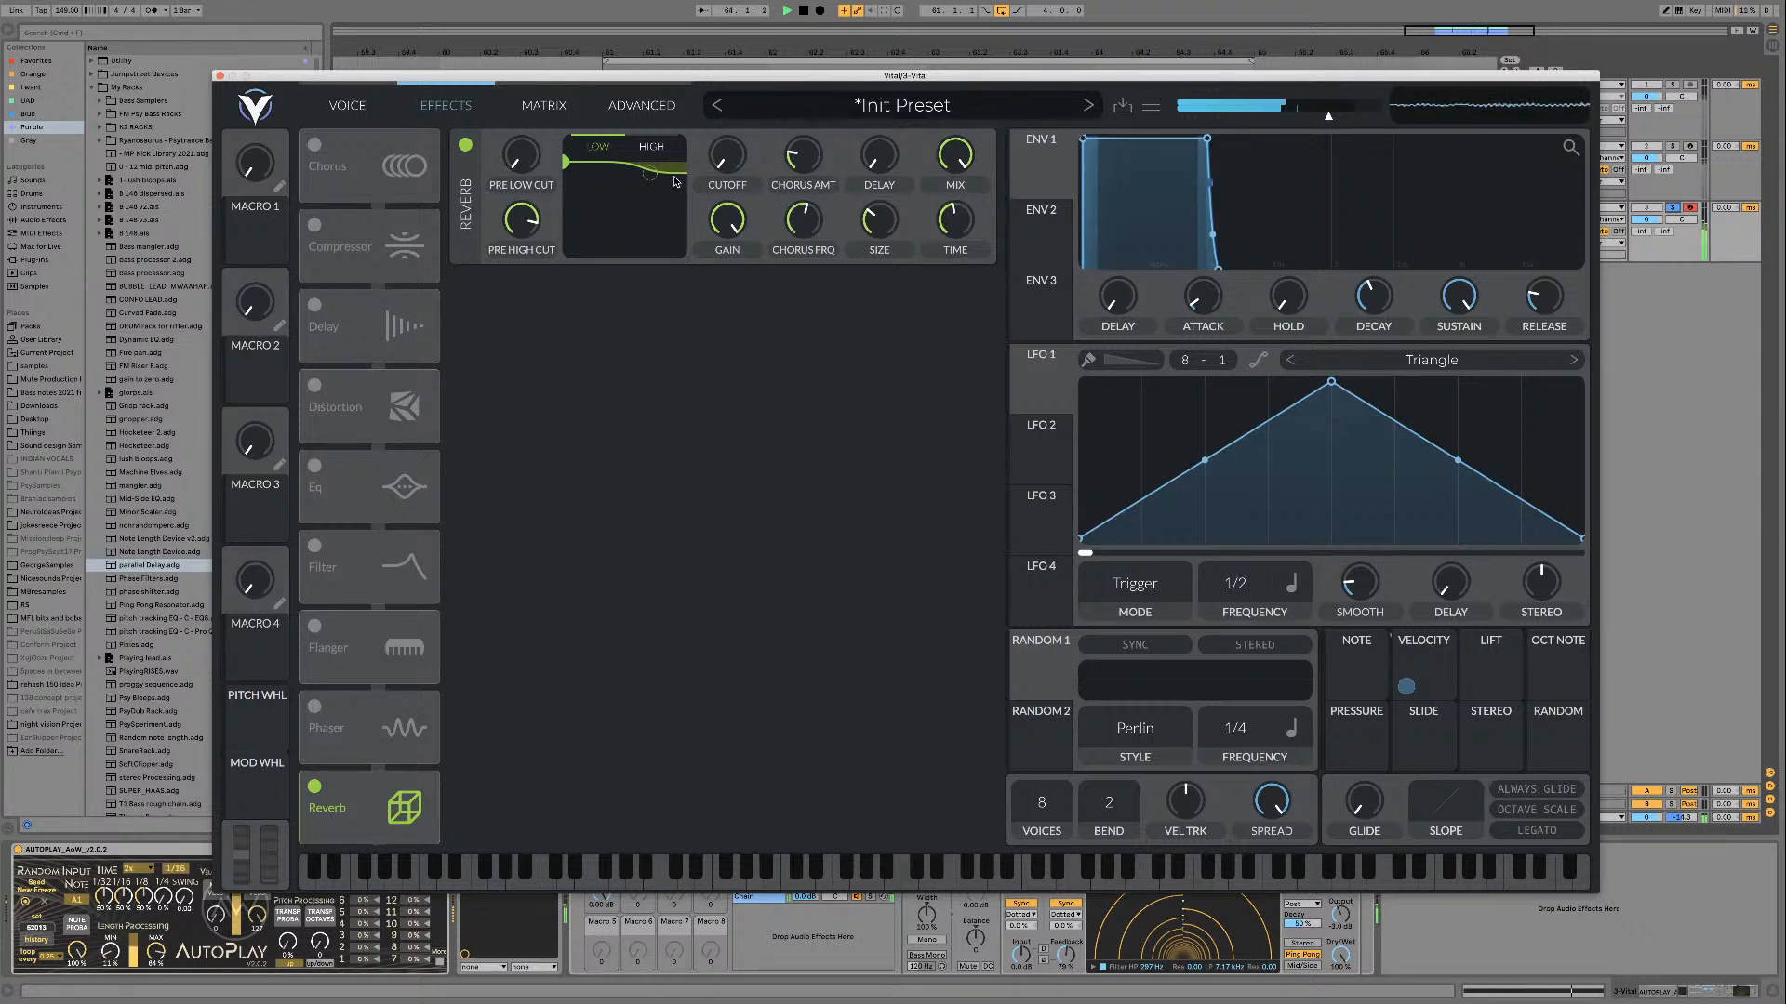
{"action": "left_click_drag", "start_coordinate": [649, 173], "coordinate": [671, 202]}
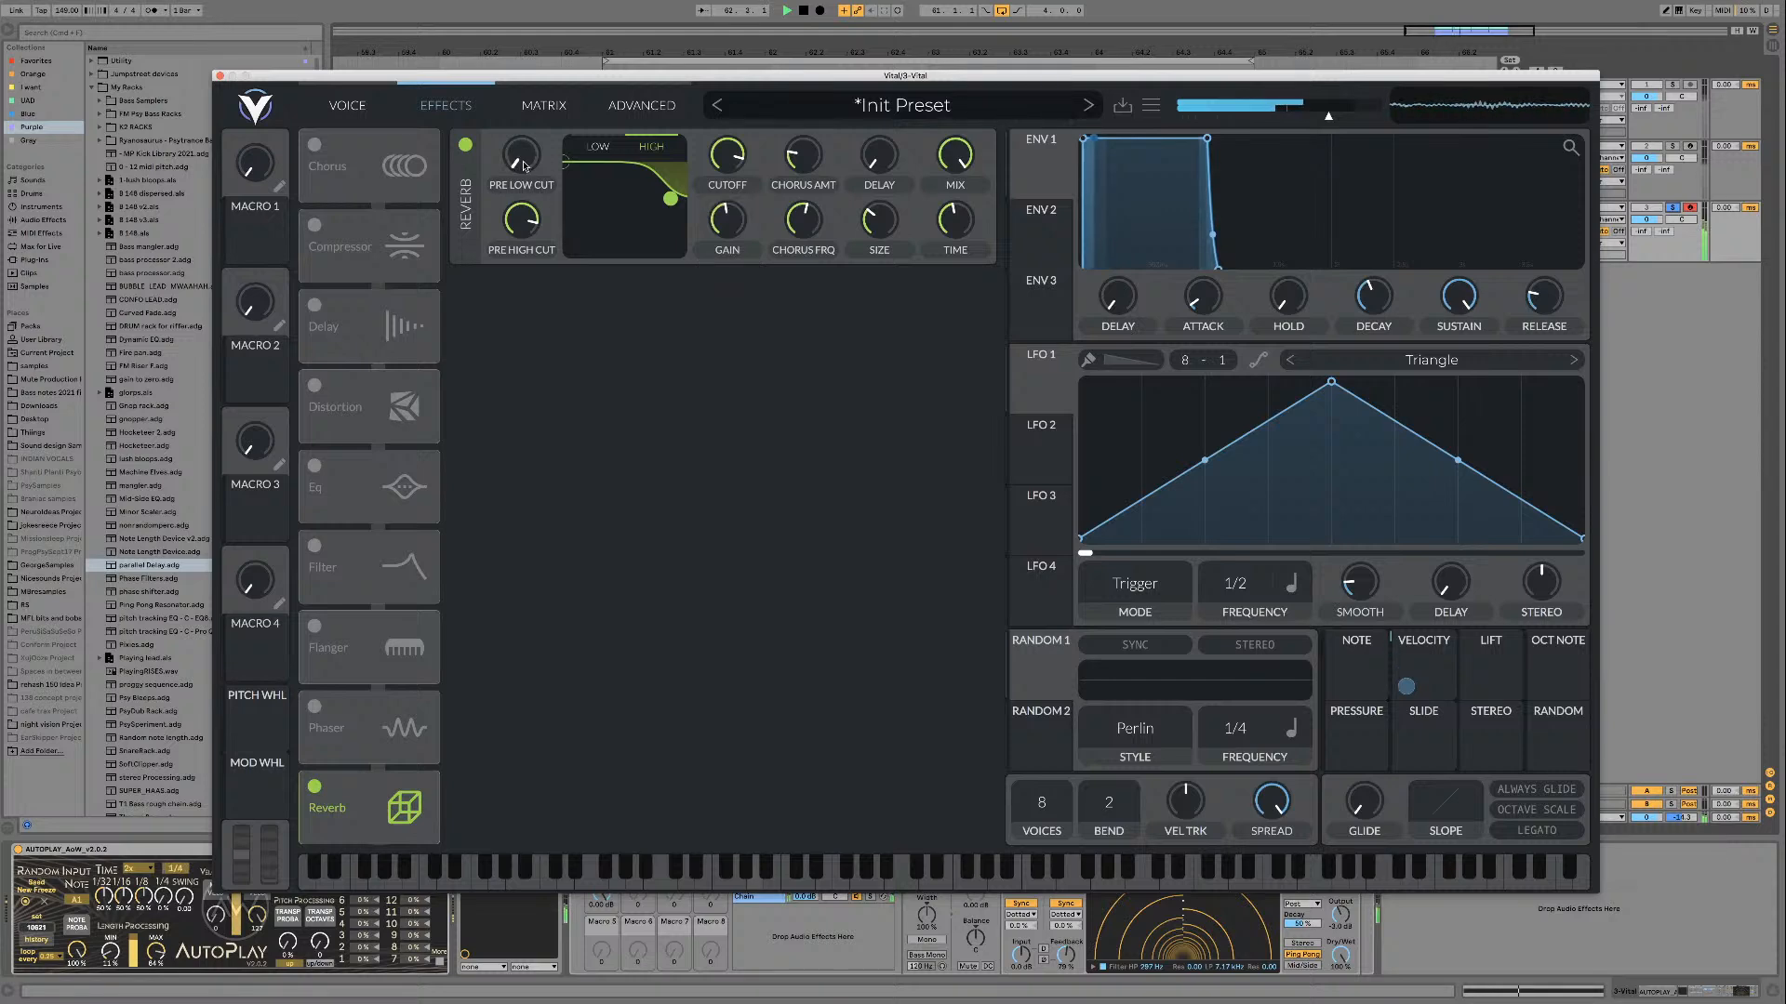
{"action": "left_click_drag", "start_coordinate": [531, 164], "coordinate": [531, 145]}
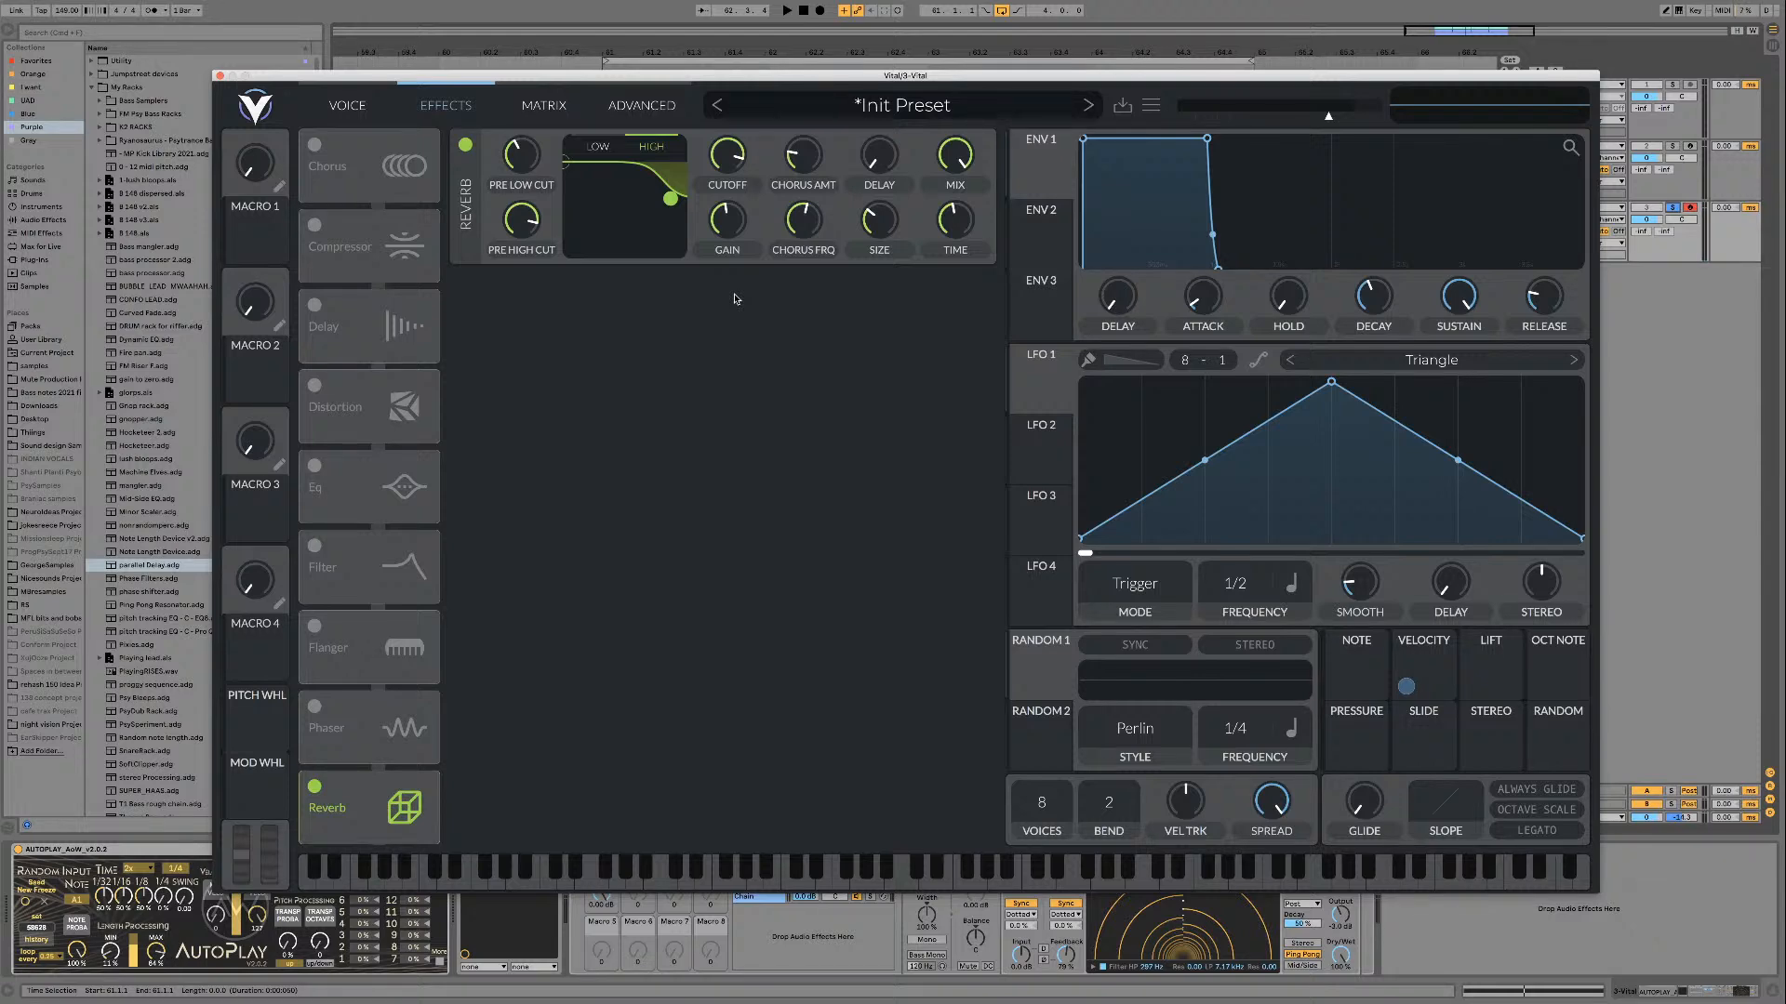
{"action": "key", "text": "space"}
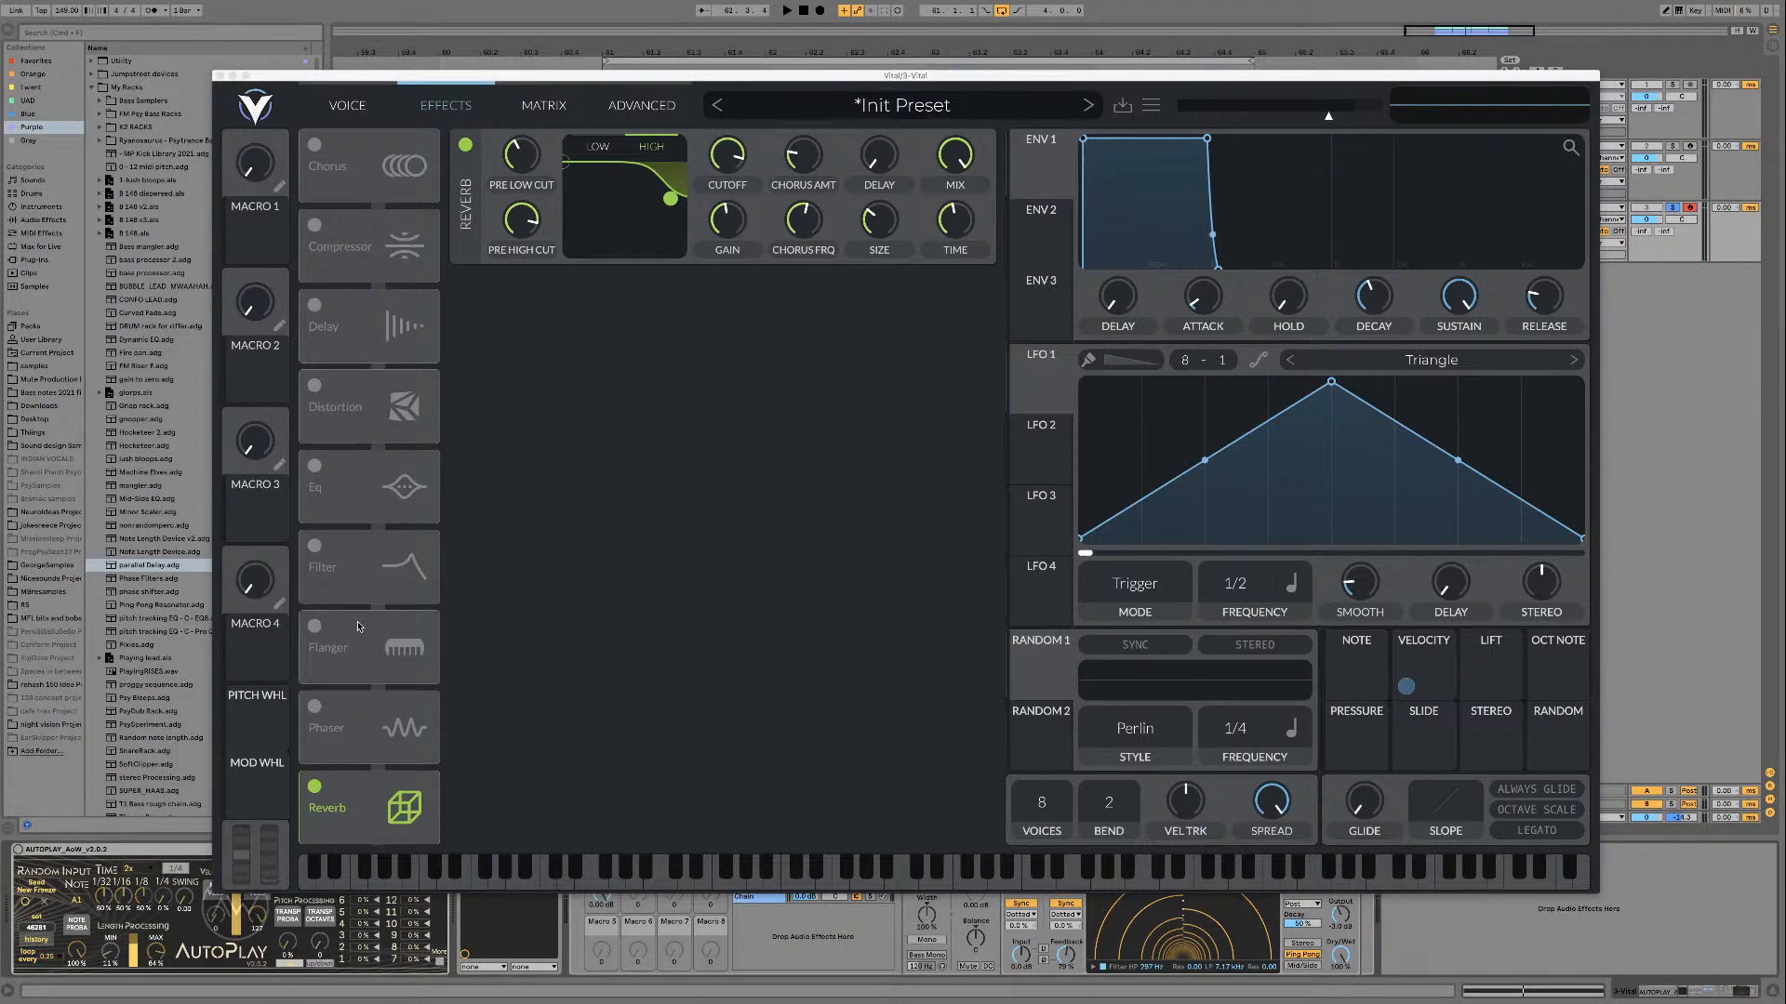
Step: Enable the Delay effect, place it after the reverb, and set it to dotted 1/8 timing in Ping Pong mode
{"action": "left_click", "coordinate": [315, 303]}
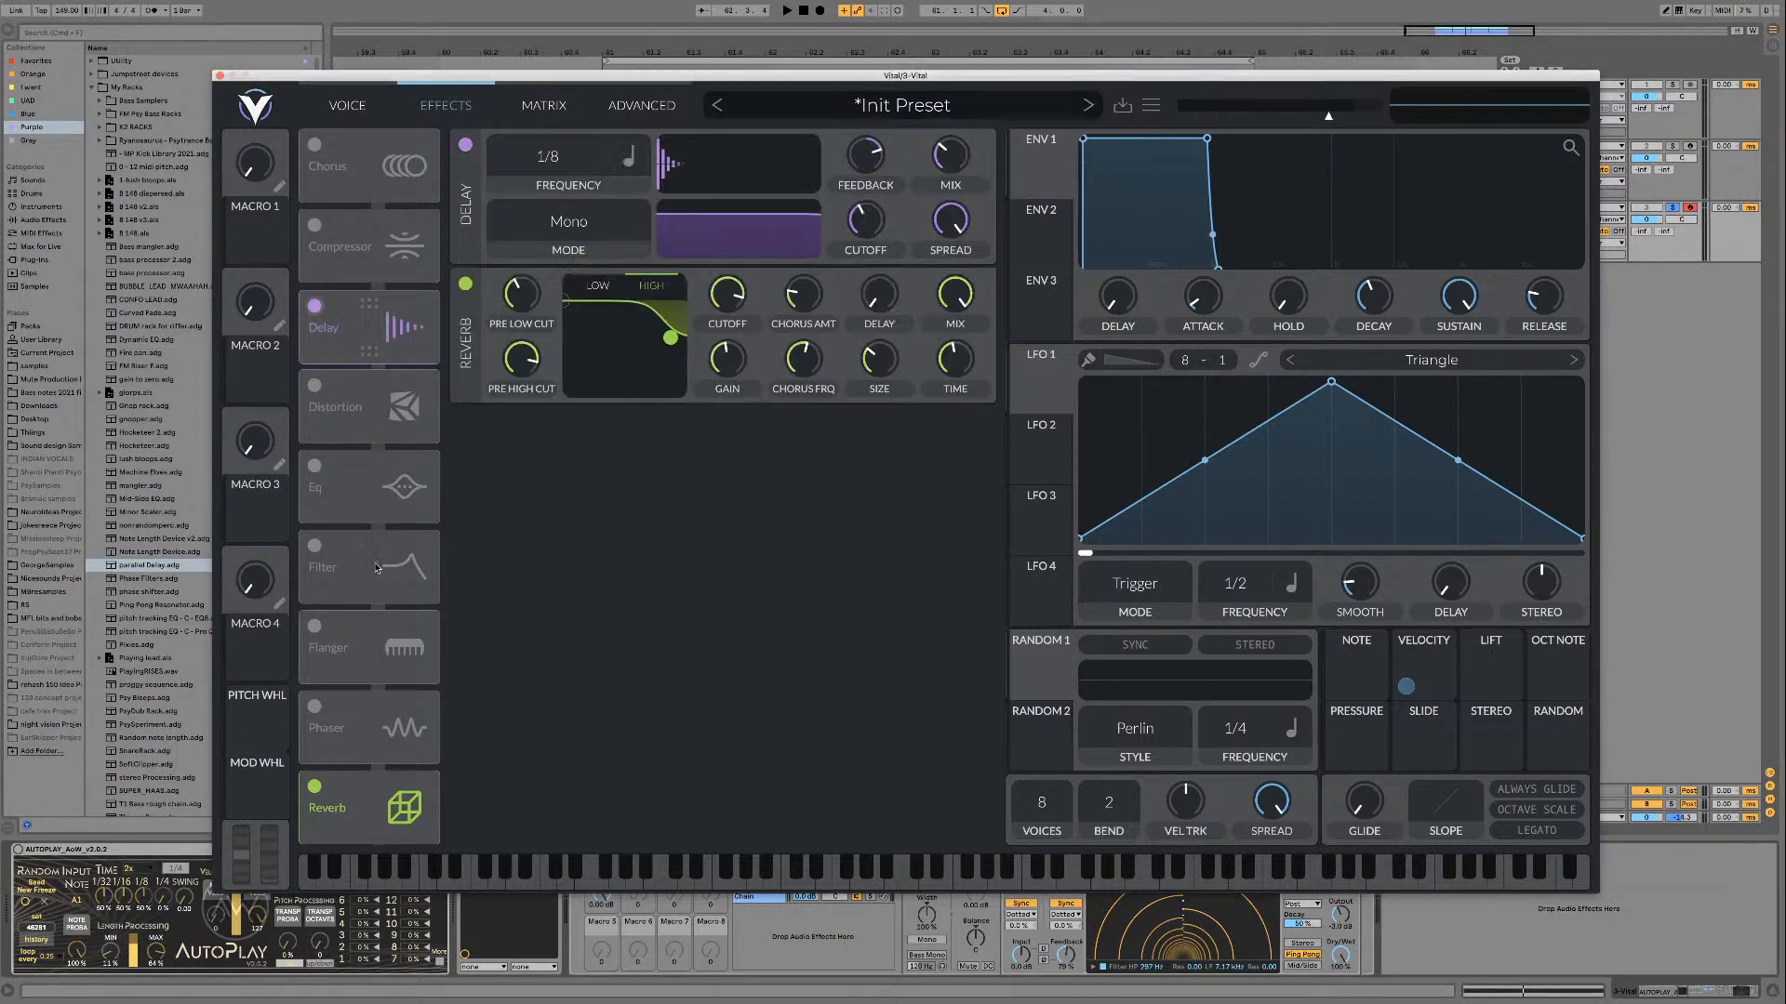
{"action": "left_click_drag", "start_coordinate": [321, 321], "coordinate": [414, 778]}
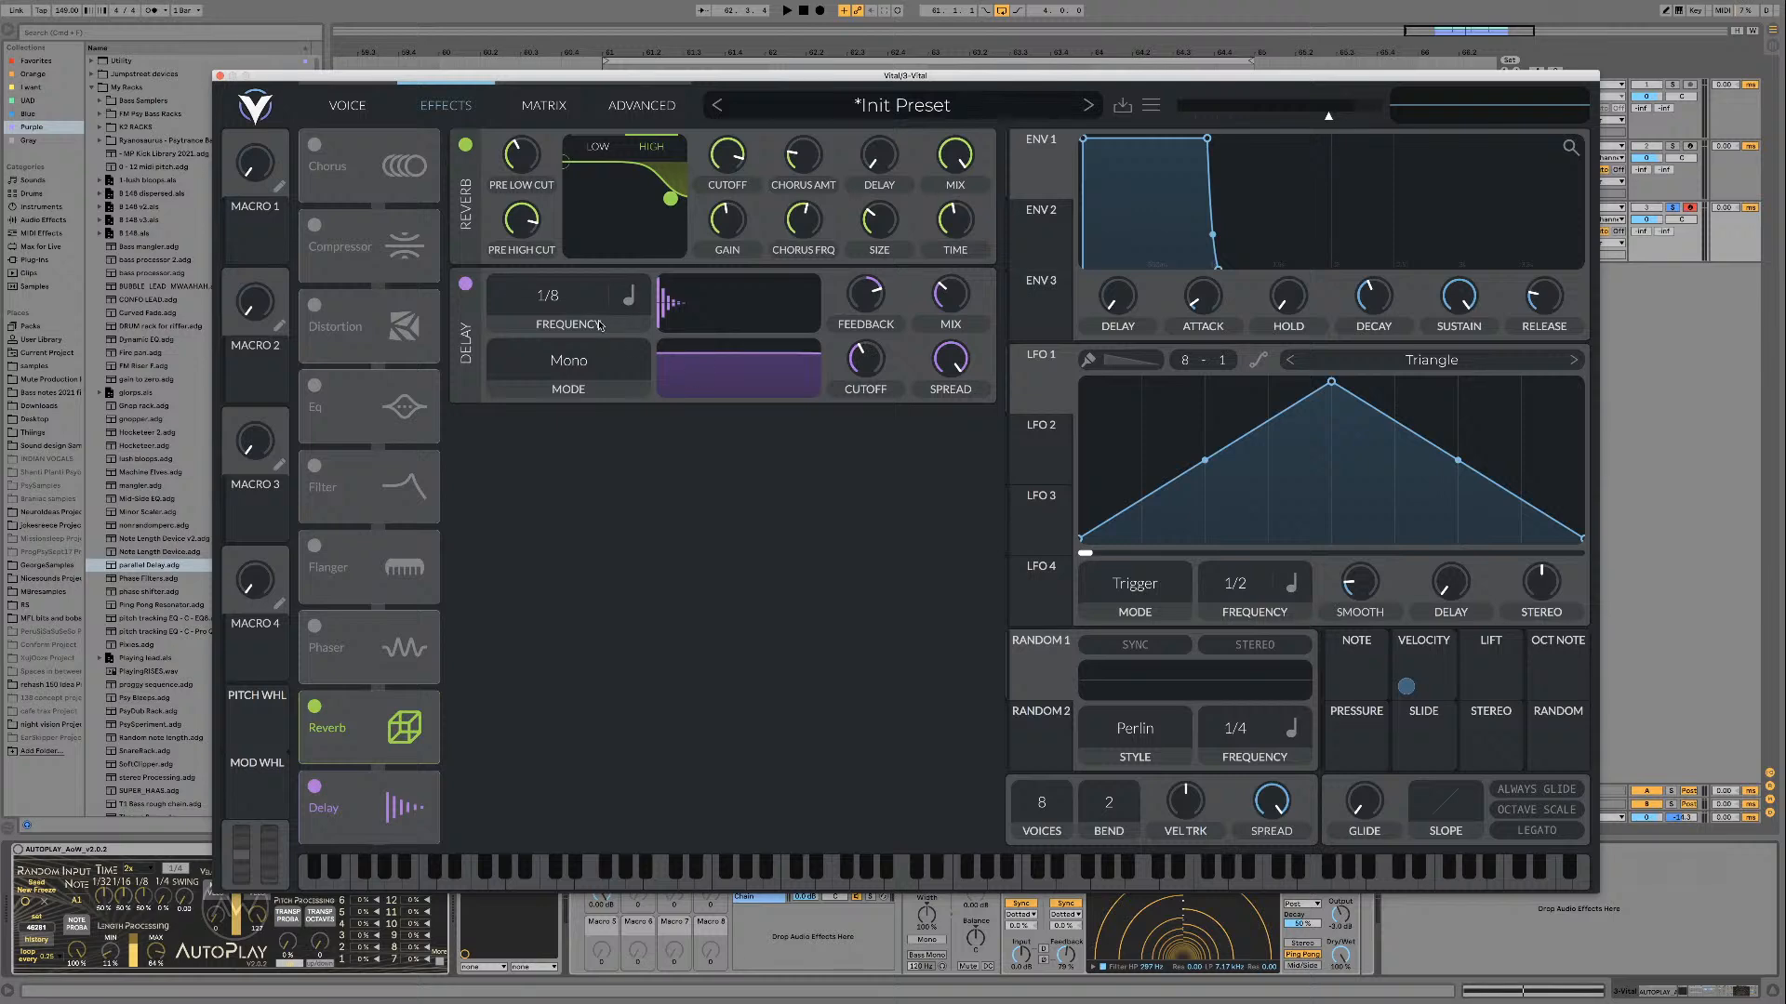
{"action": "left_click", "coordinate": [621, 294]}
{"action": "left_click", "coordinate": [656, 380]}
{"action": "left_click", "coordinate": [583, 364]}
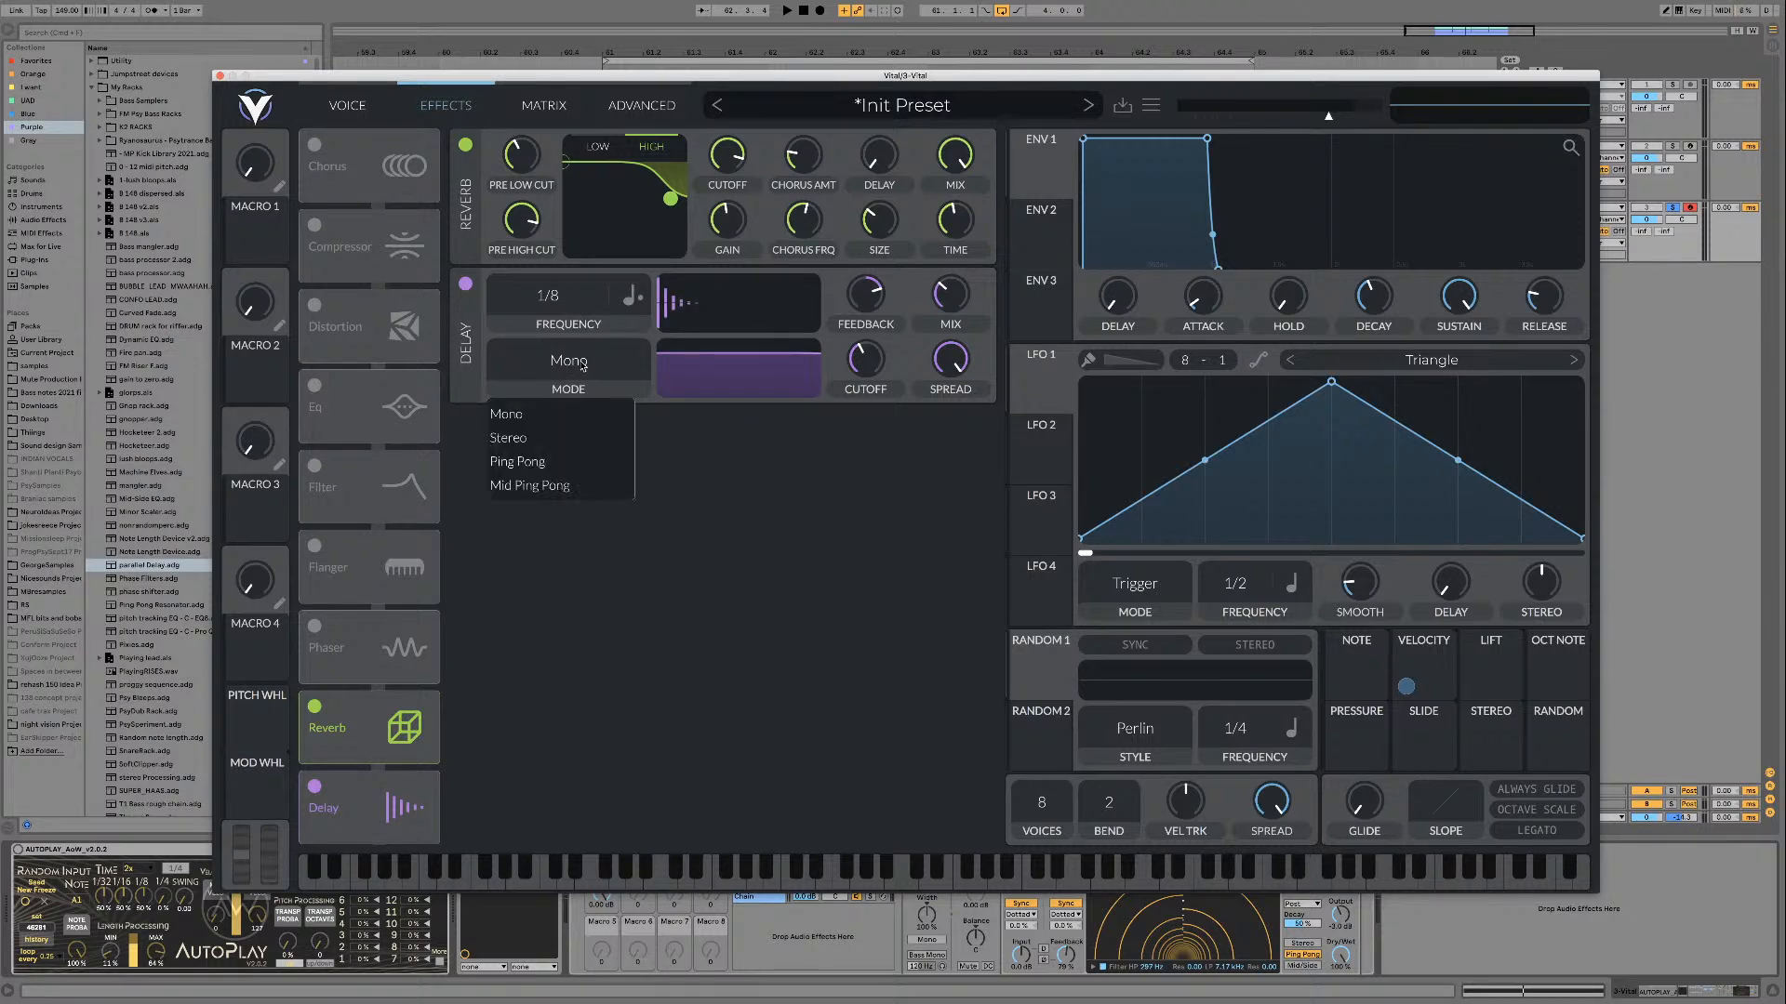
{"action": "left_click", "coordinate": [555, 471]}
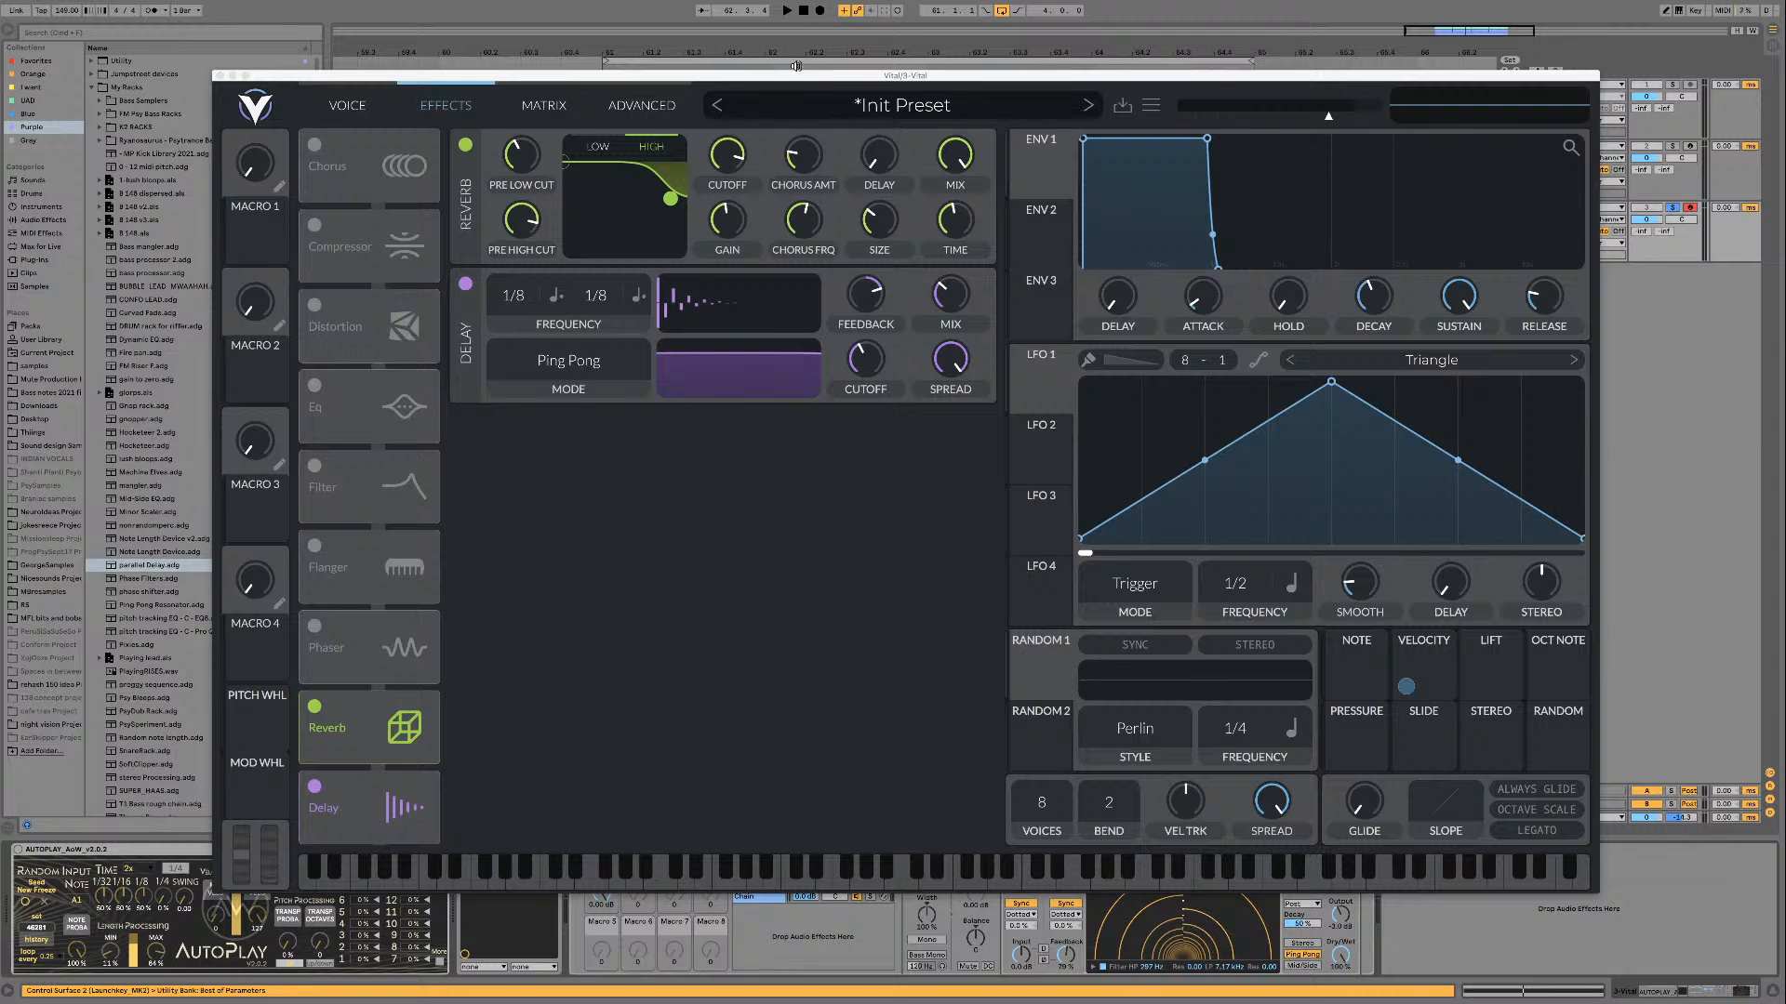
Step: Move the Vital window to uncover the device chain and bypass the parallel Delay rack
{"action": "left_click_drag", "start_coordinate": [796, 66], "coordinate": [796, 5]}
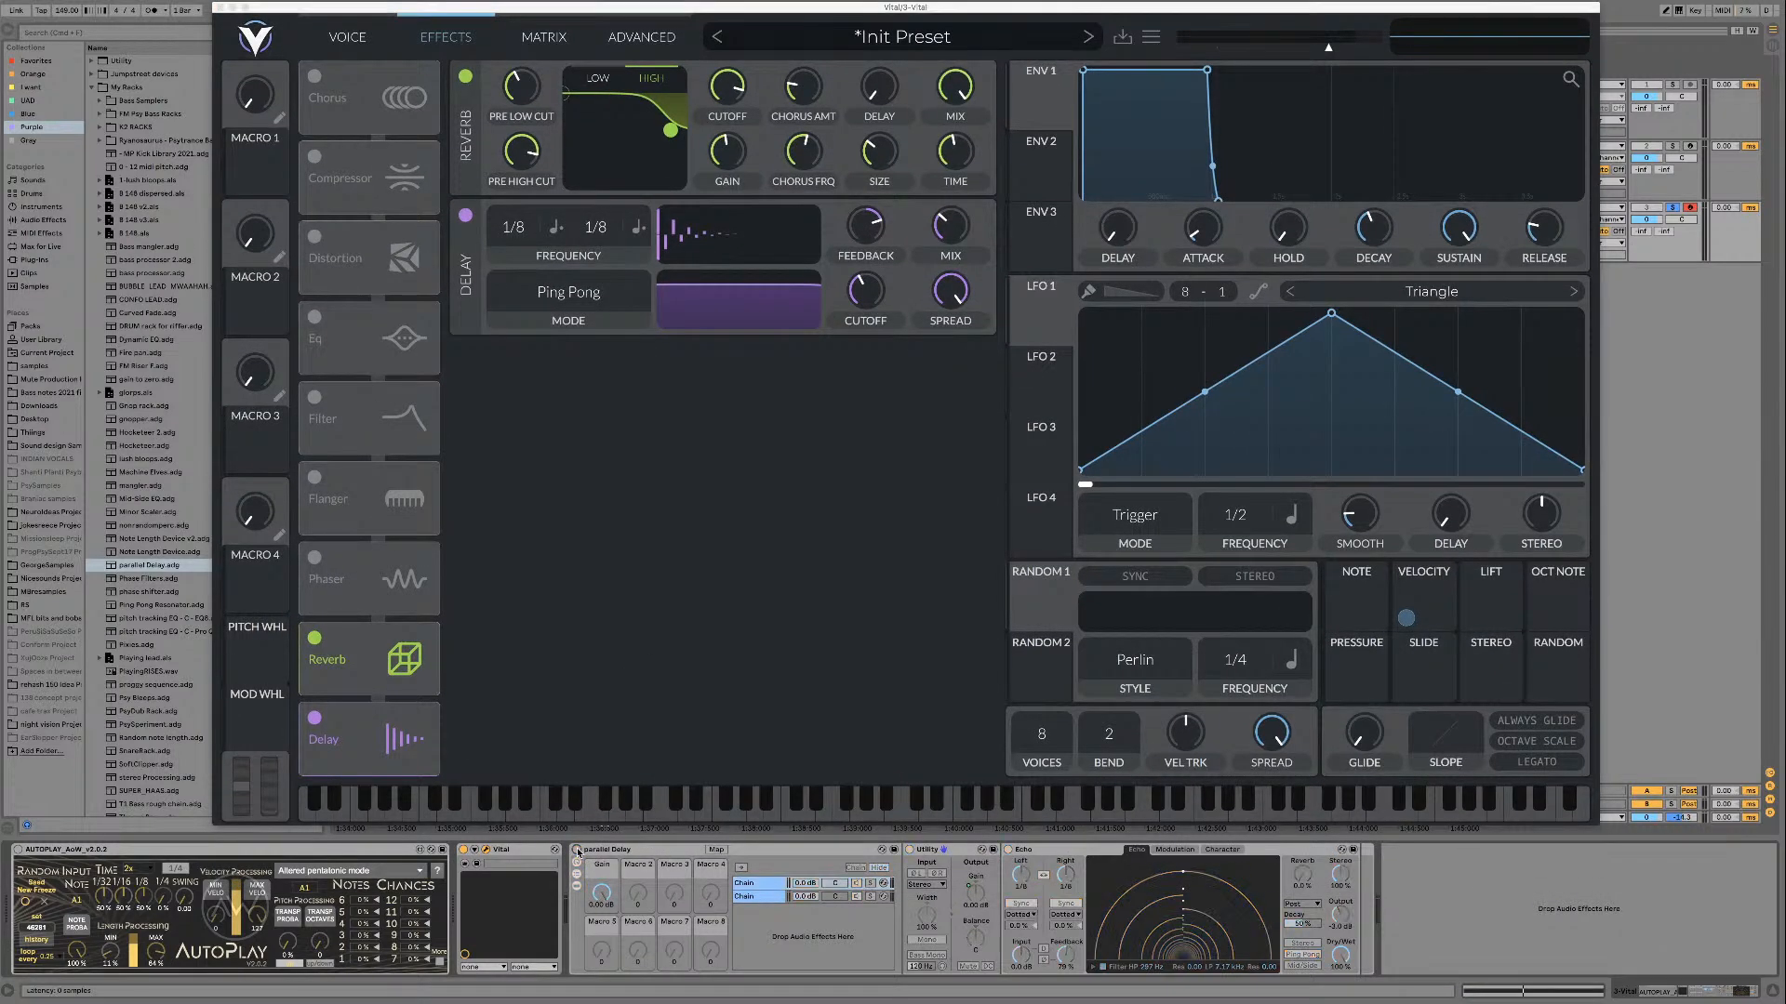
{"action": "left_click", "coordinate": [634, 522]}
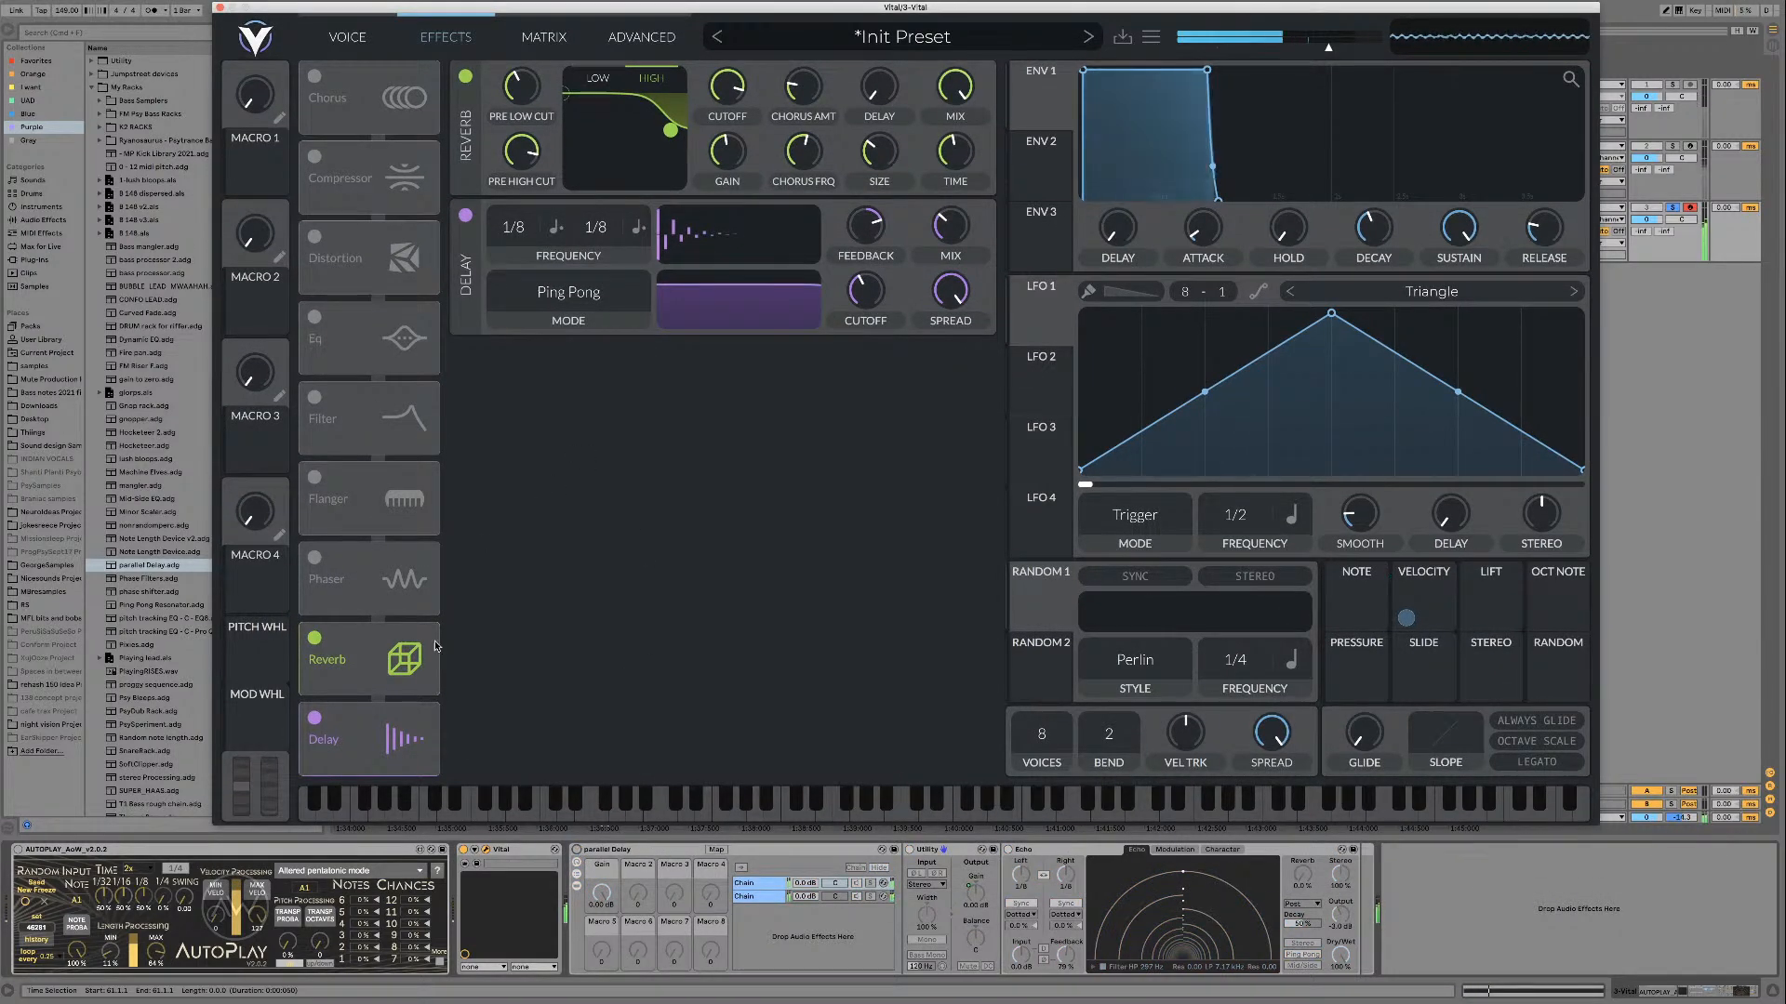
{"action": "left_click_drag", "start_coordinate": [447, 11], "coordinate": [442, 39]}
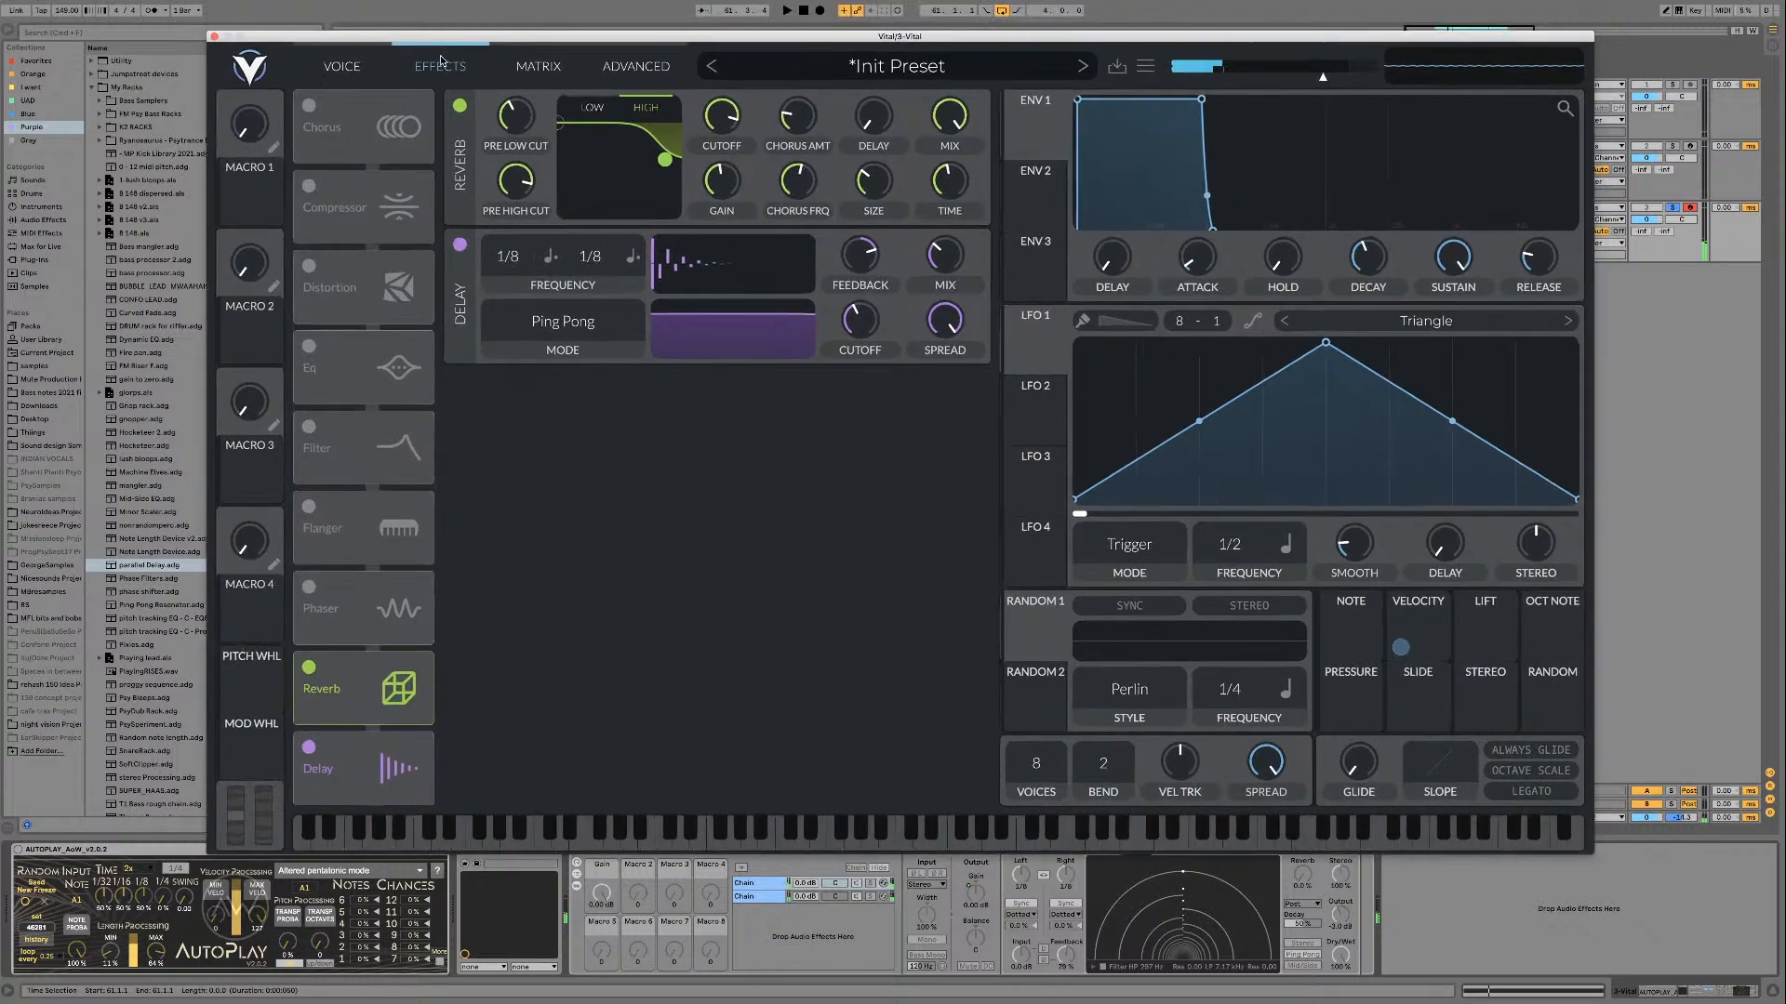
Step: Narrow the delay's spread, set its cutoff to about 78.22 and feedback to about 70.79%, and raise its mix slightly
{"action": "left_click_drag", "start_coordinate": [947, 319], "coordinate": [862, 322]}
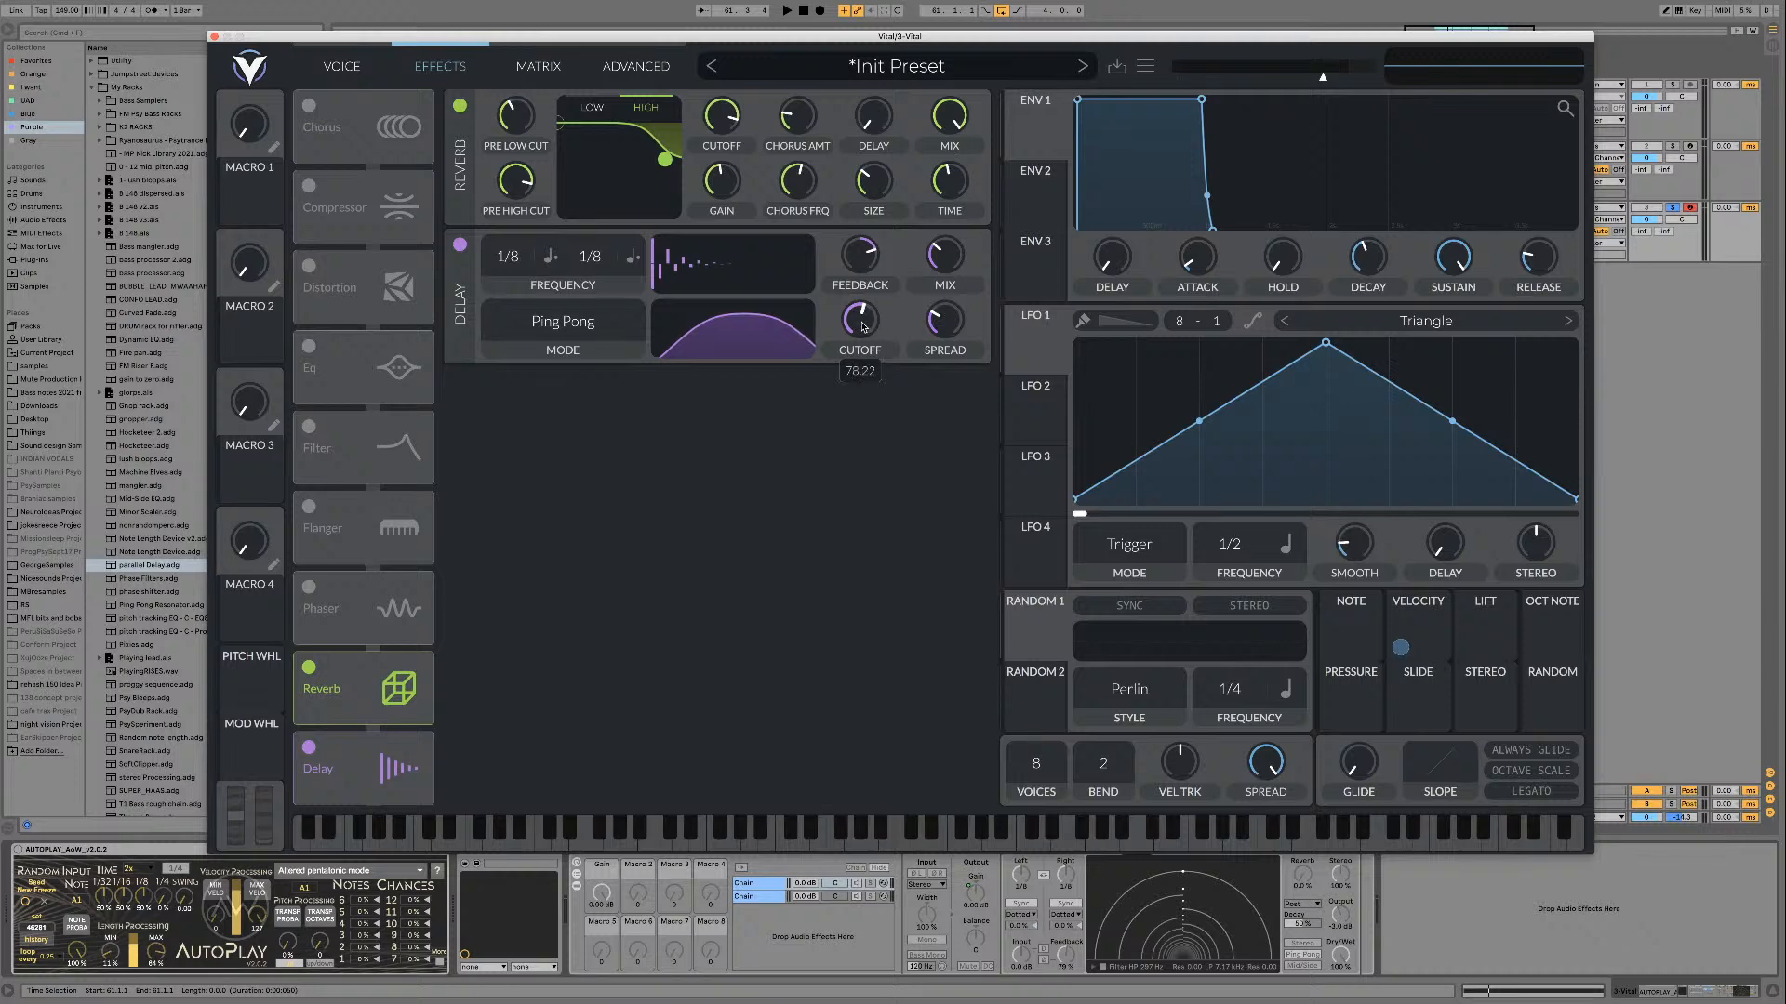
{"action": "mouse_move", "coordinate": [857, 261]}
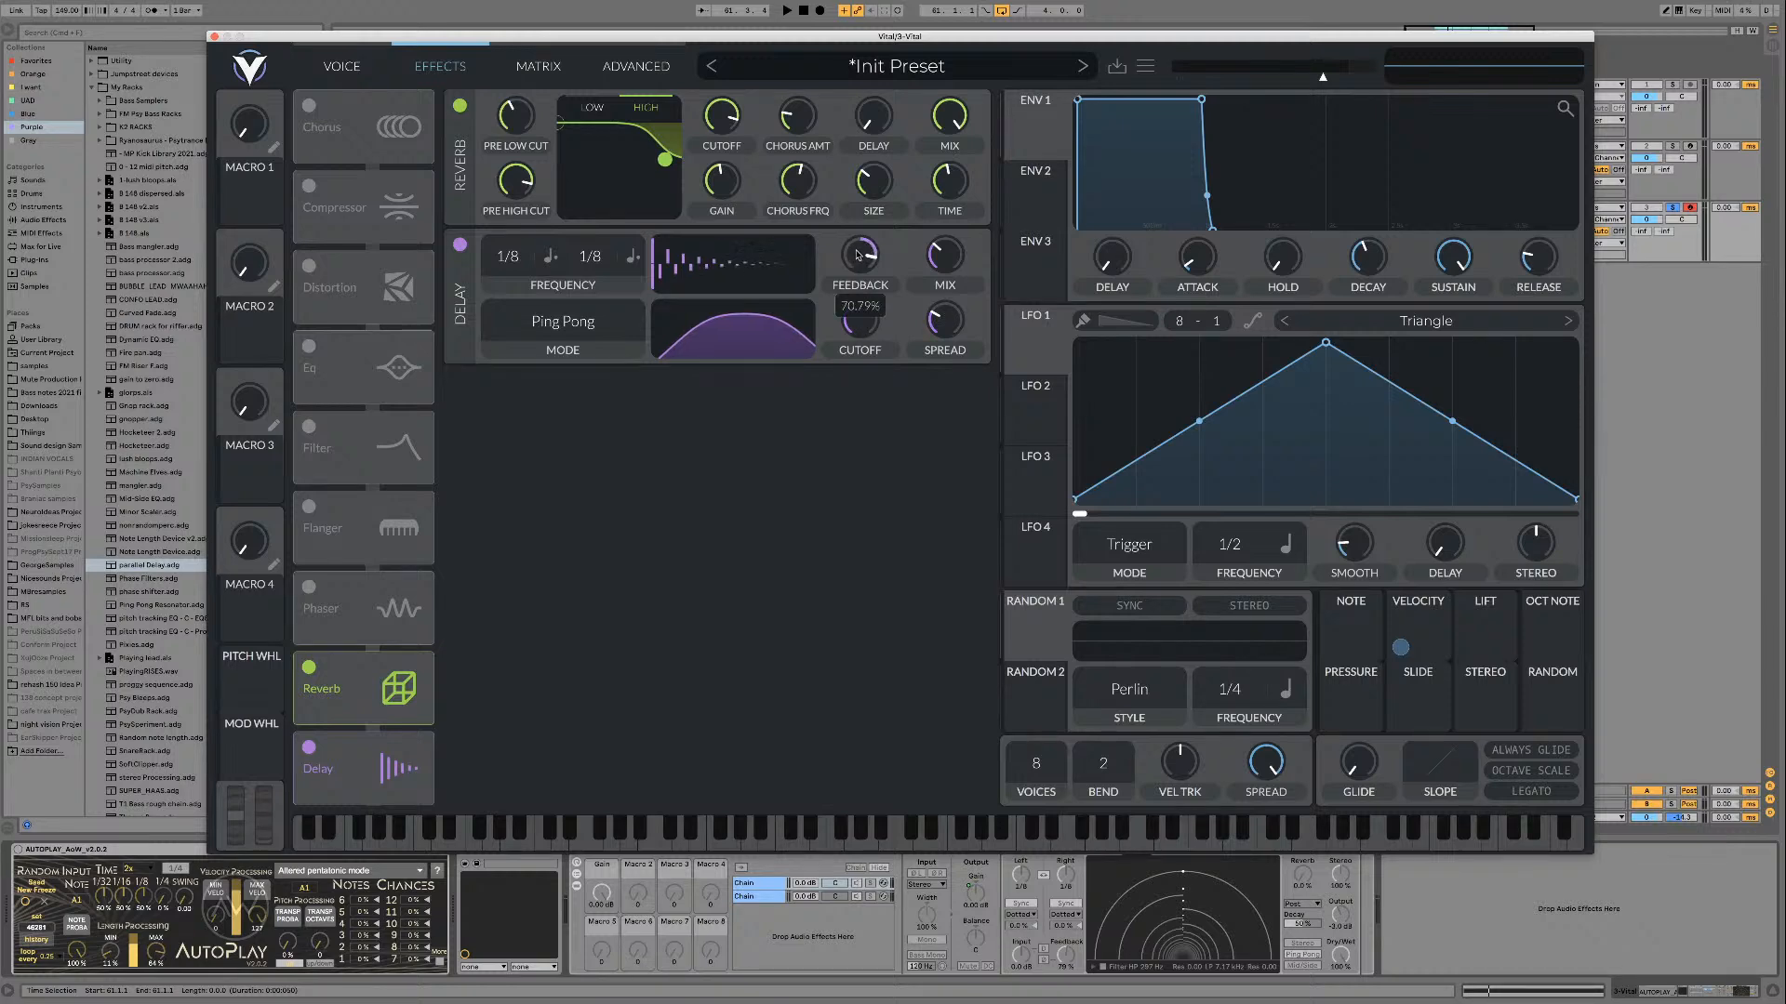
{"action": "left_click_drag", "start_coordinate": [857, 250], "coordinate": [936, 260]}
{"action": "mouse_move", "coordinate": [934, 260]}
Step: Sweep oscillator 1's wavetable position by hand, turn the AUTOPLAY device on and restart playback
{"action": "left_click", "coordinate": [341, 66]}
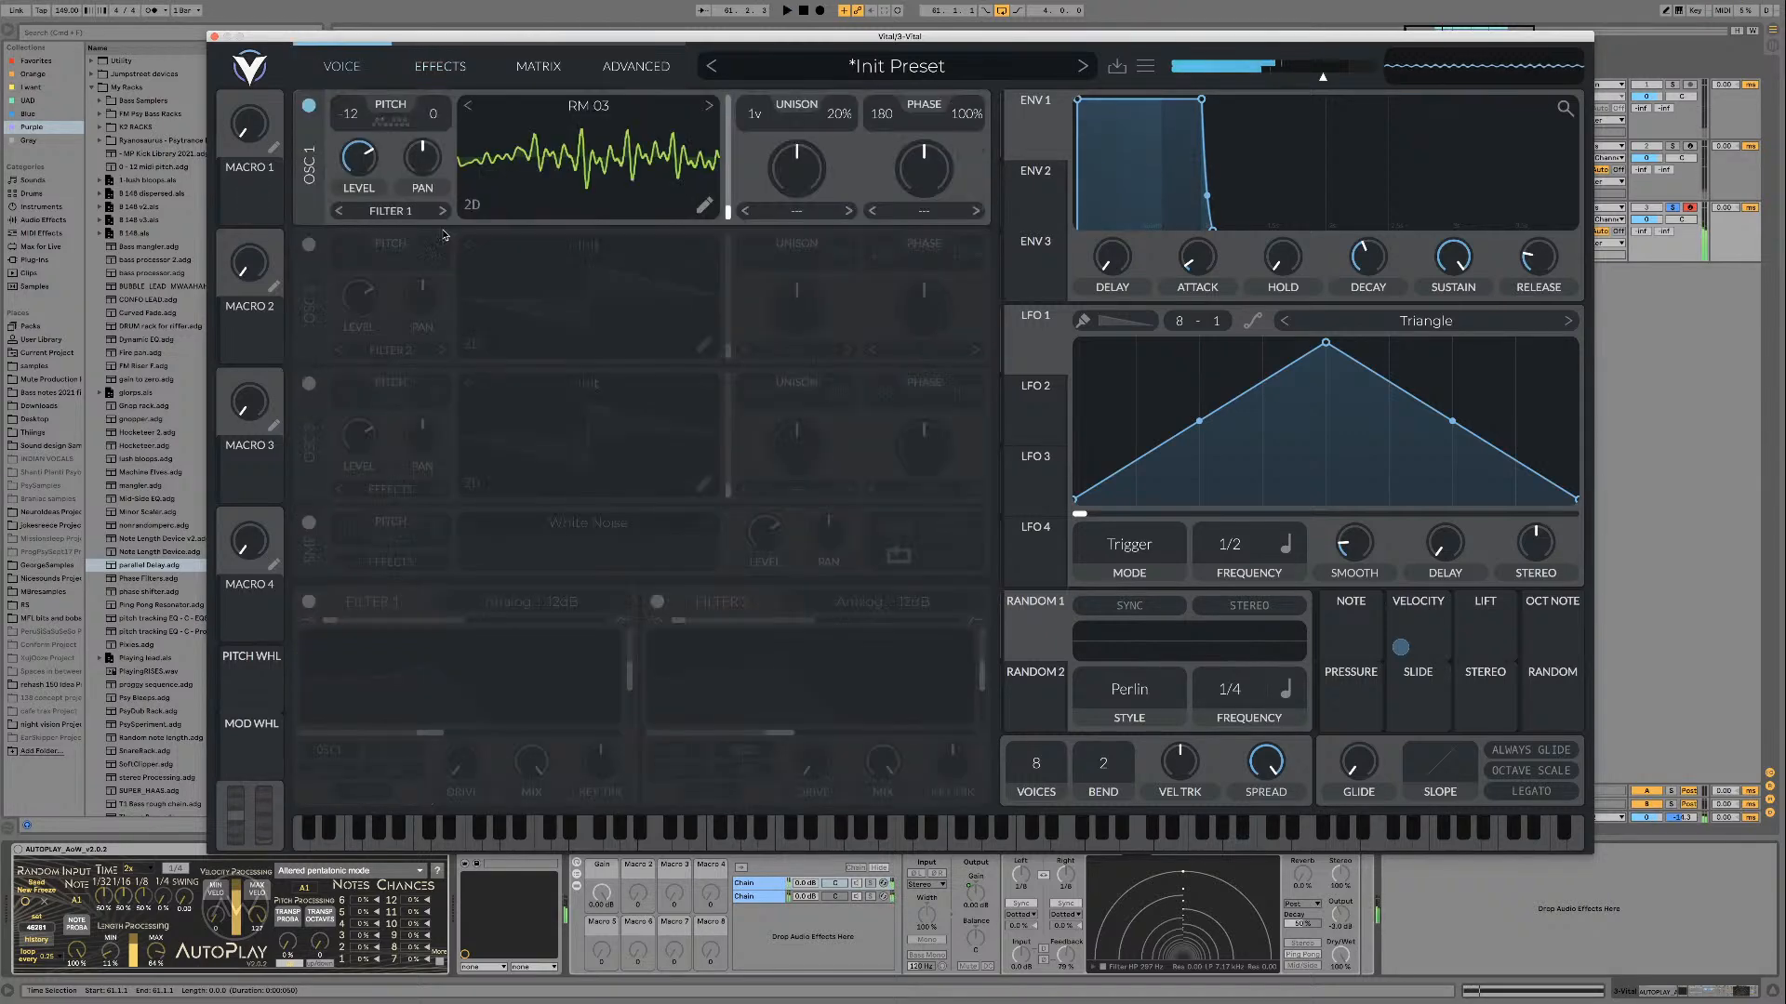
{"action": "mouse_move", "coordinate": [729, 216]}
{"action": "left_mouse_down"}
{"action": "mouse_move", "coordinate": [730, 93]}
{"action": "mouse_move", "coordinate": [720, 188]}
{"action": "left_mouse_up"}
{"action": "left_click_drag", "start_coordinate": [721, 200], "coordinate": [720, 240]}
{"action": "key", "text": "space"}
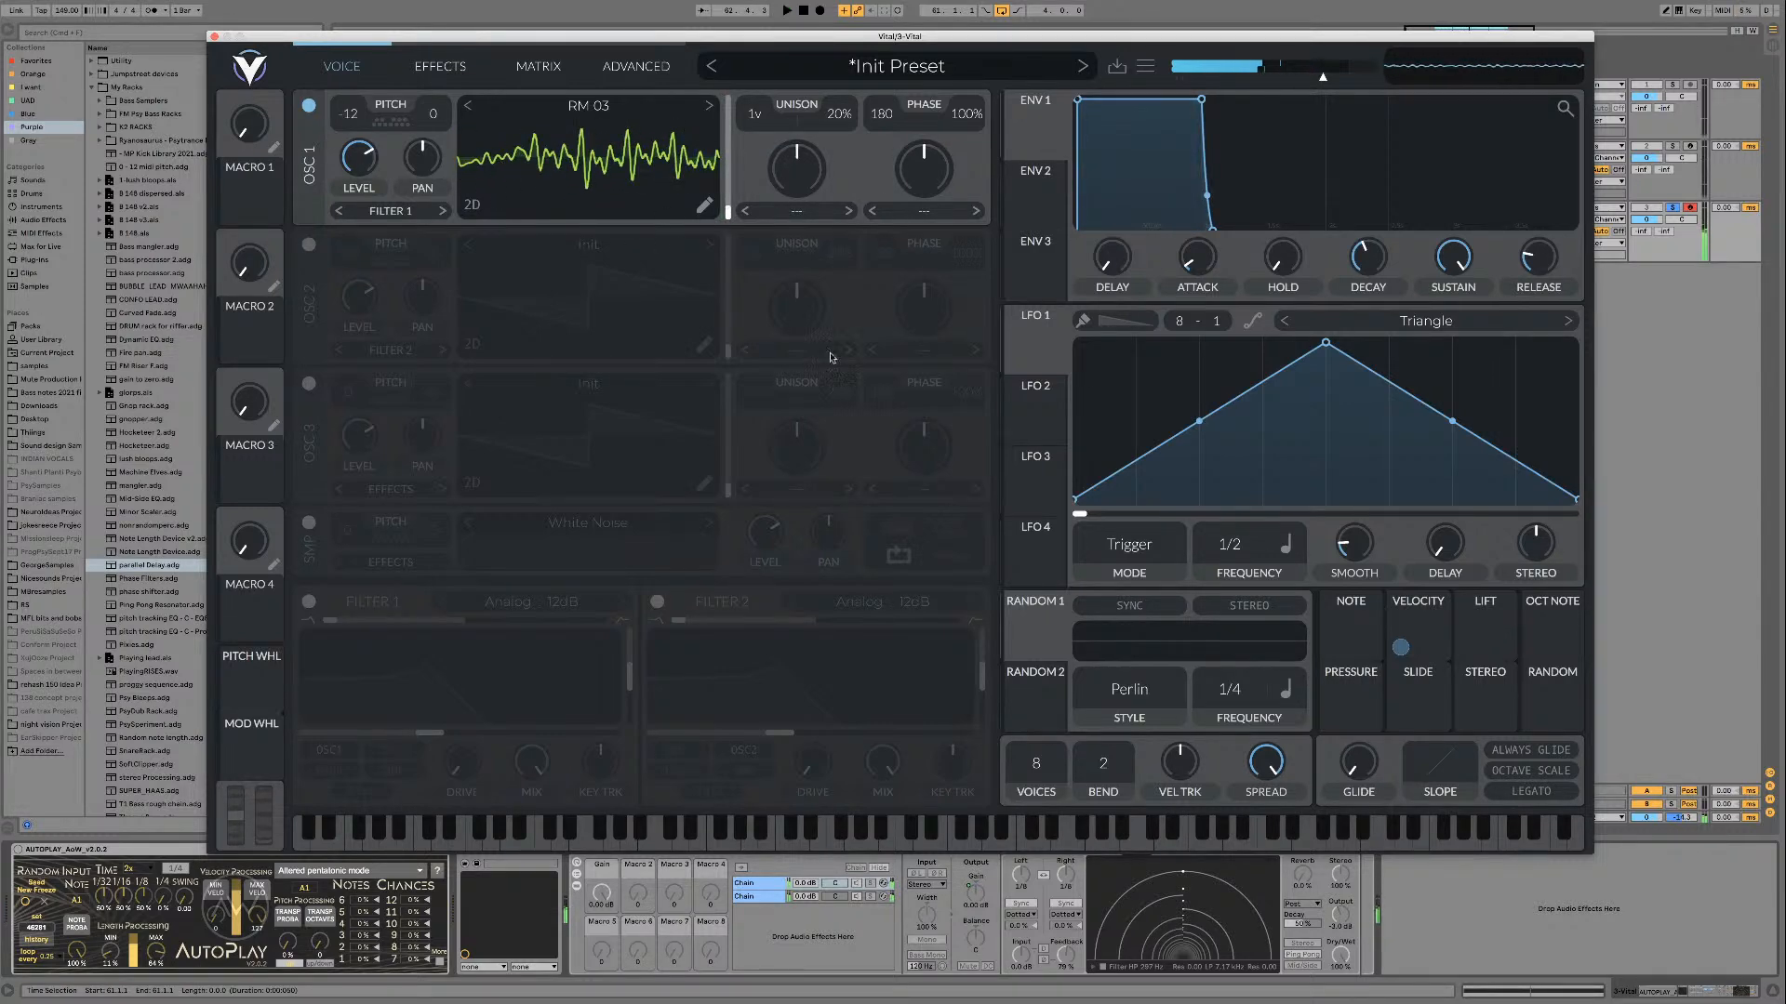
{"action": "left_click", "coordinate": [18, 850]}
{"action": "key", "text": "space"}
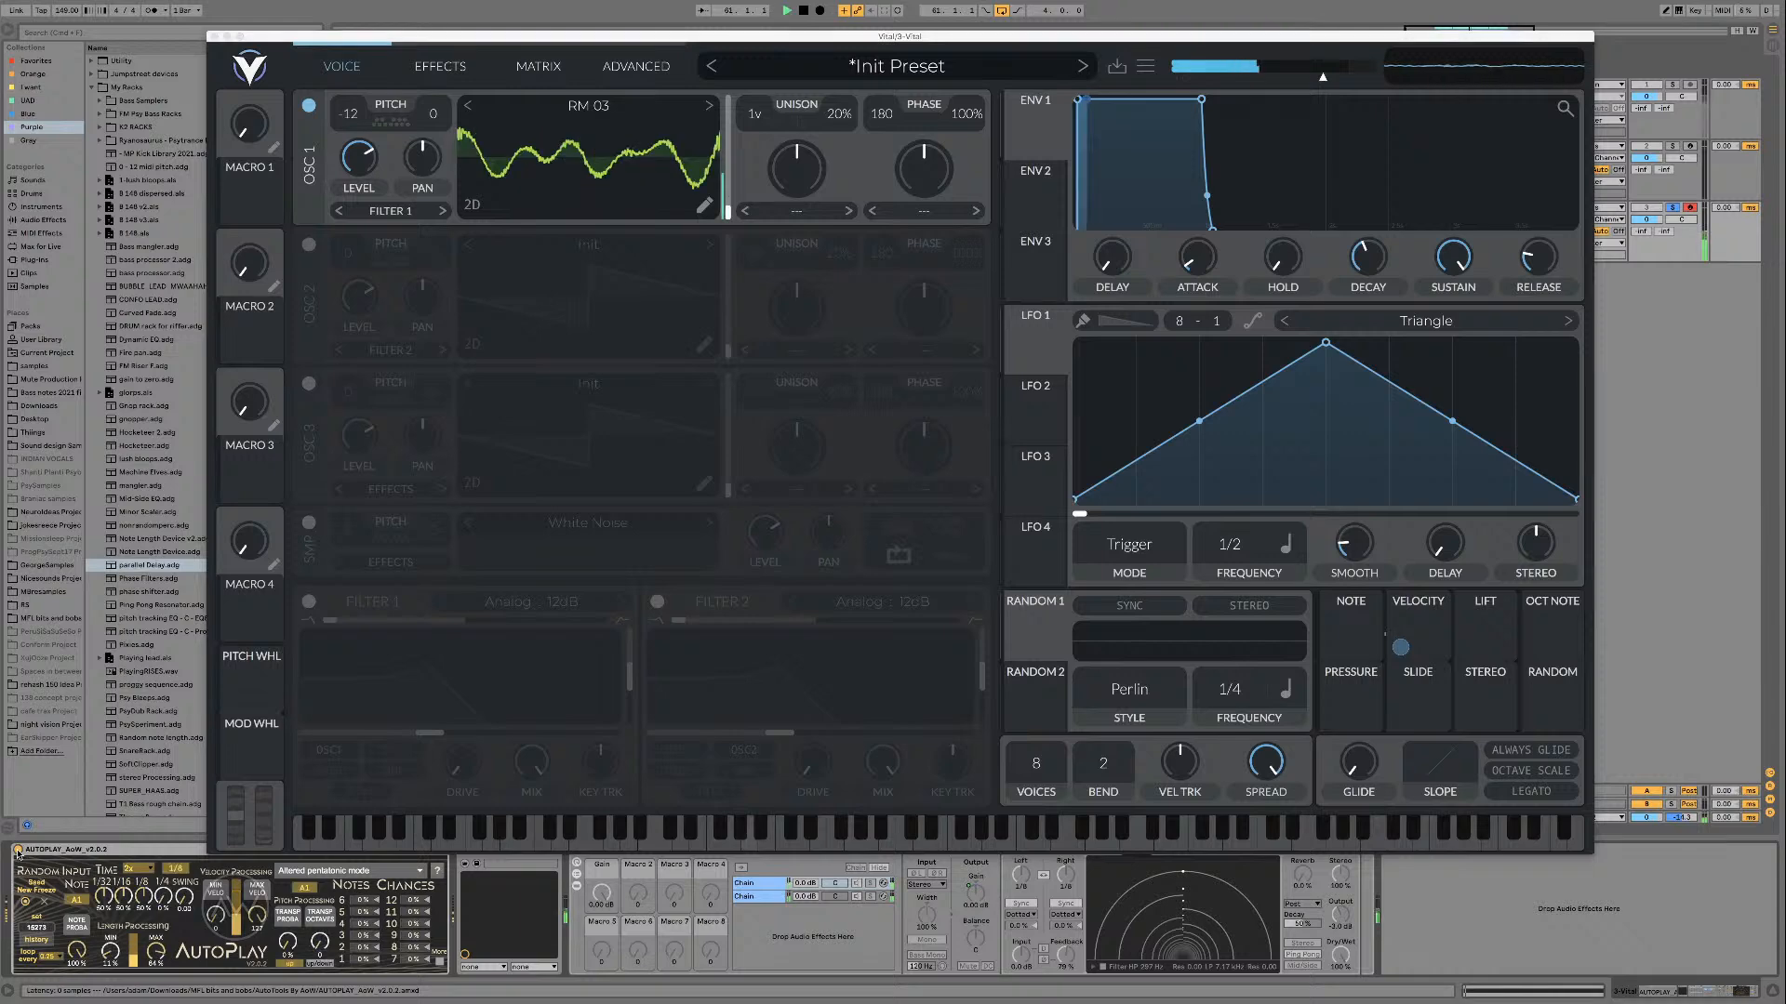
Step: Enable the Flanger effect with its frequency at Freeze, lower its center to about 13 Hz and increase its feedback
{"action": "left_click", "coordinate": [460, 72]}
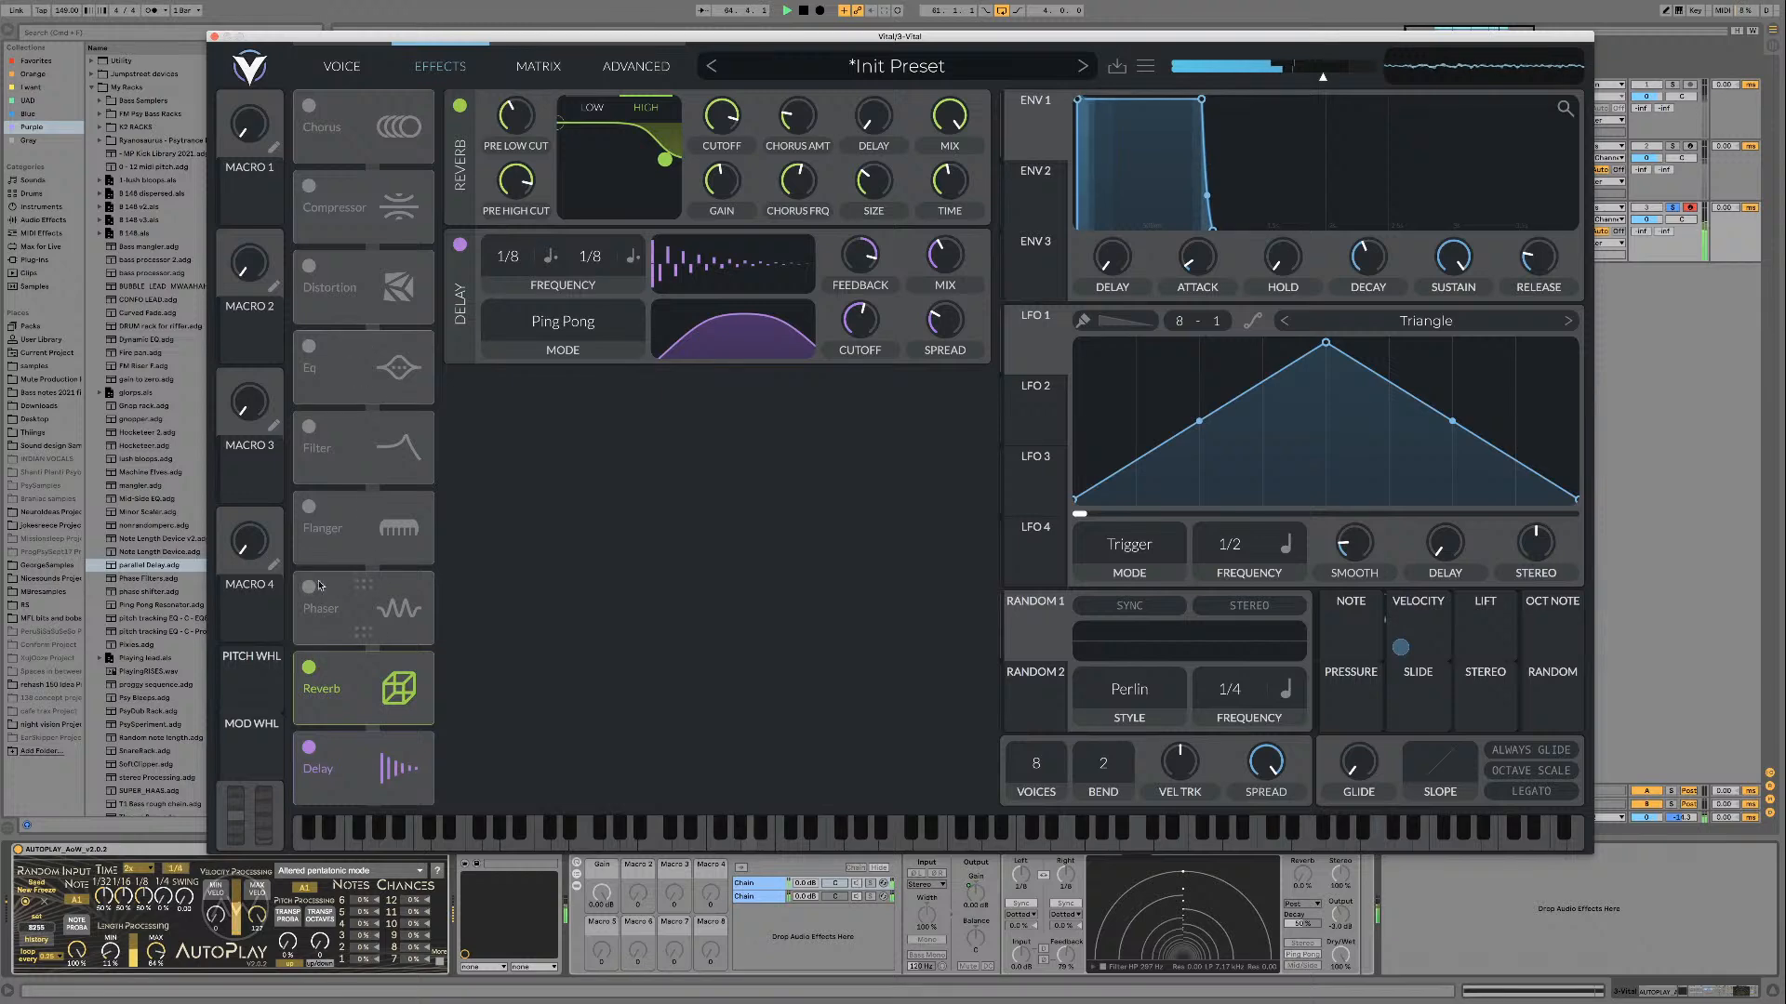
{"action": "left_click", "coordinate": [309, 506]}
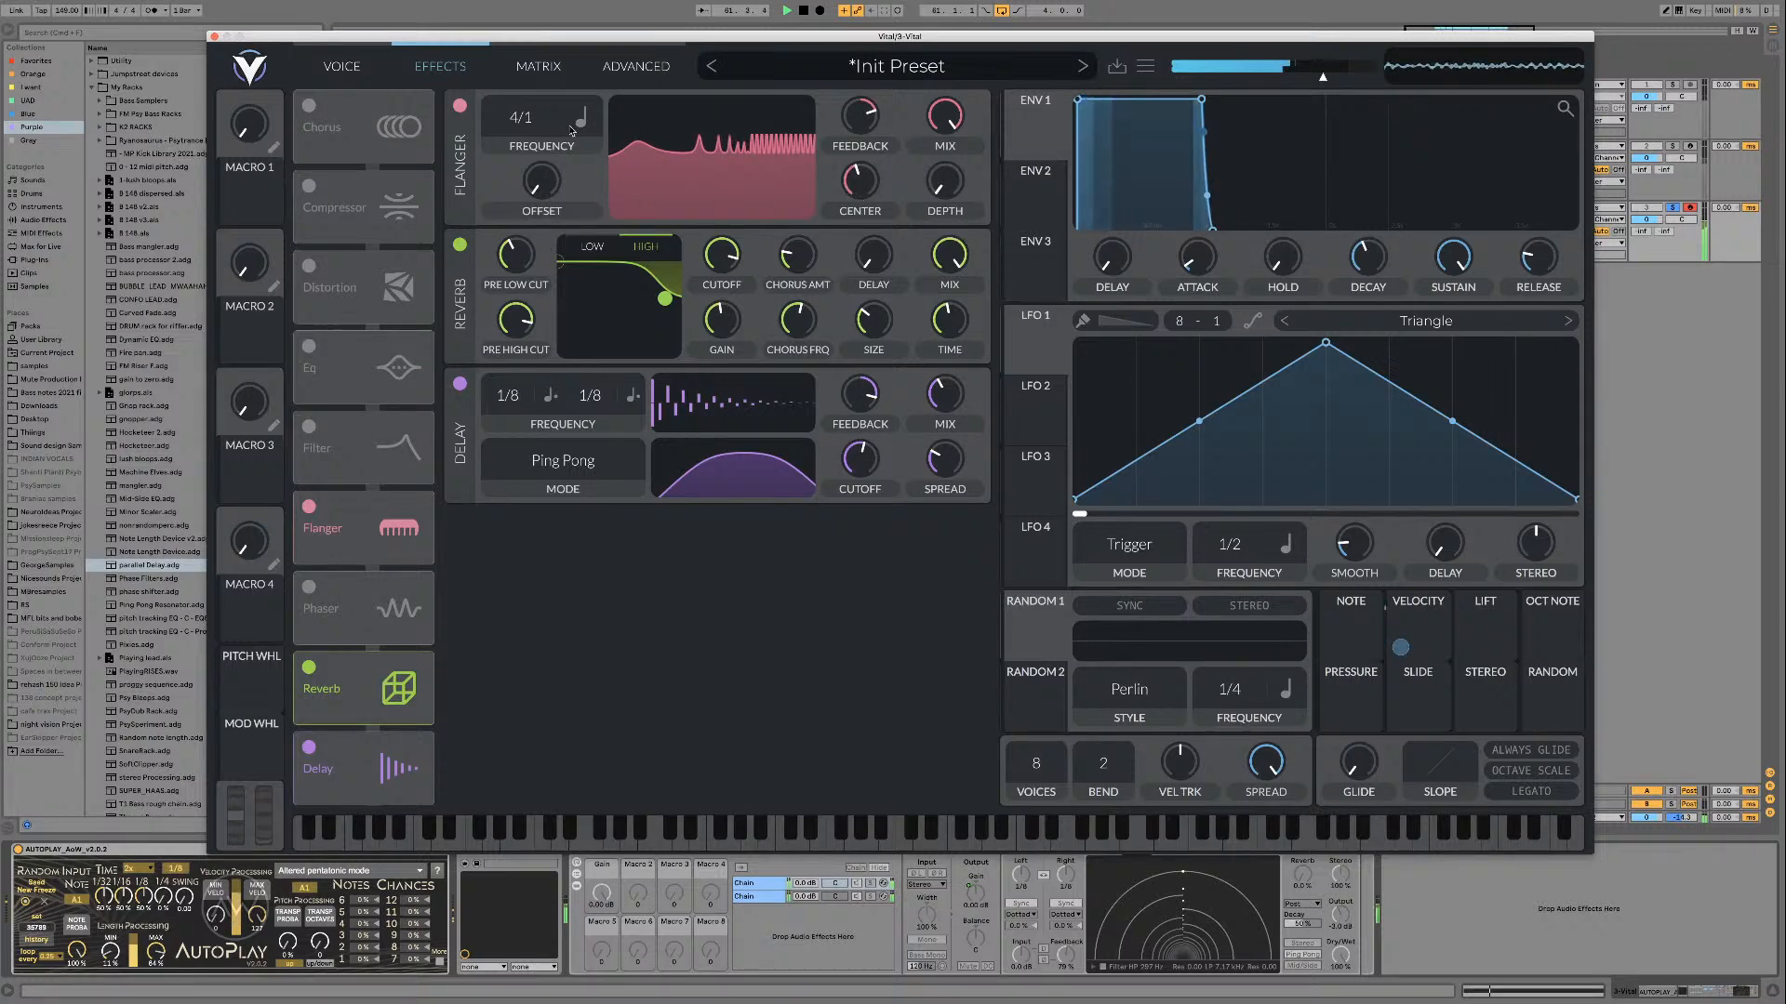
{"action": "left_click_drag", "start_coordinate": [540, 125], "coordinate": [575, 514]}
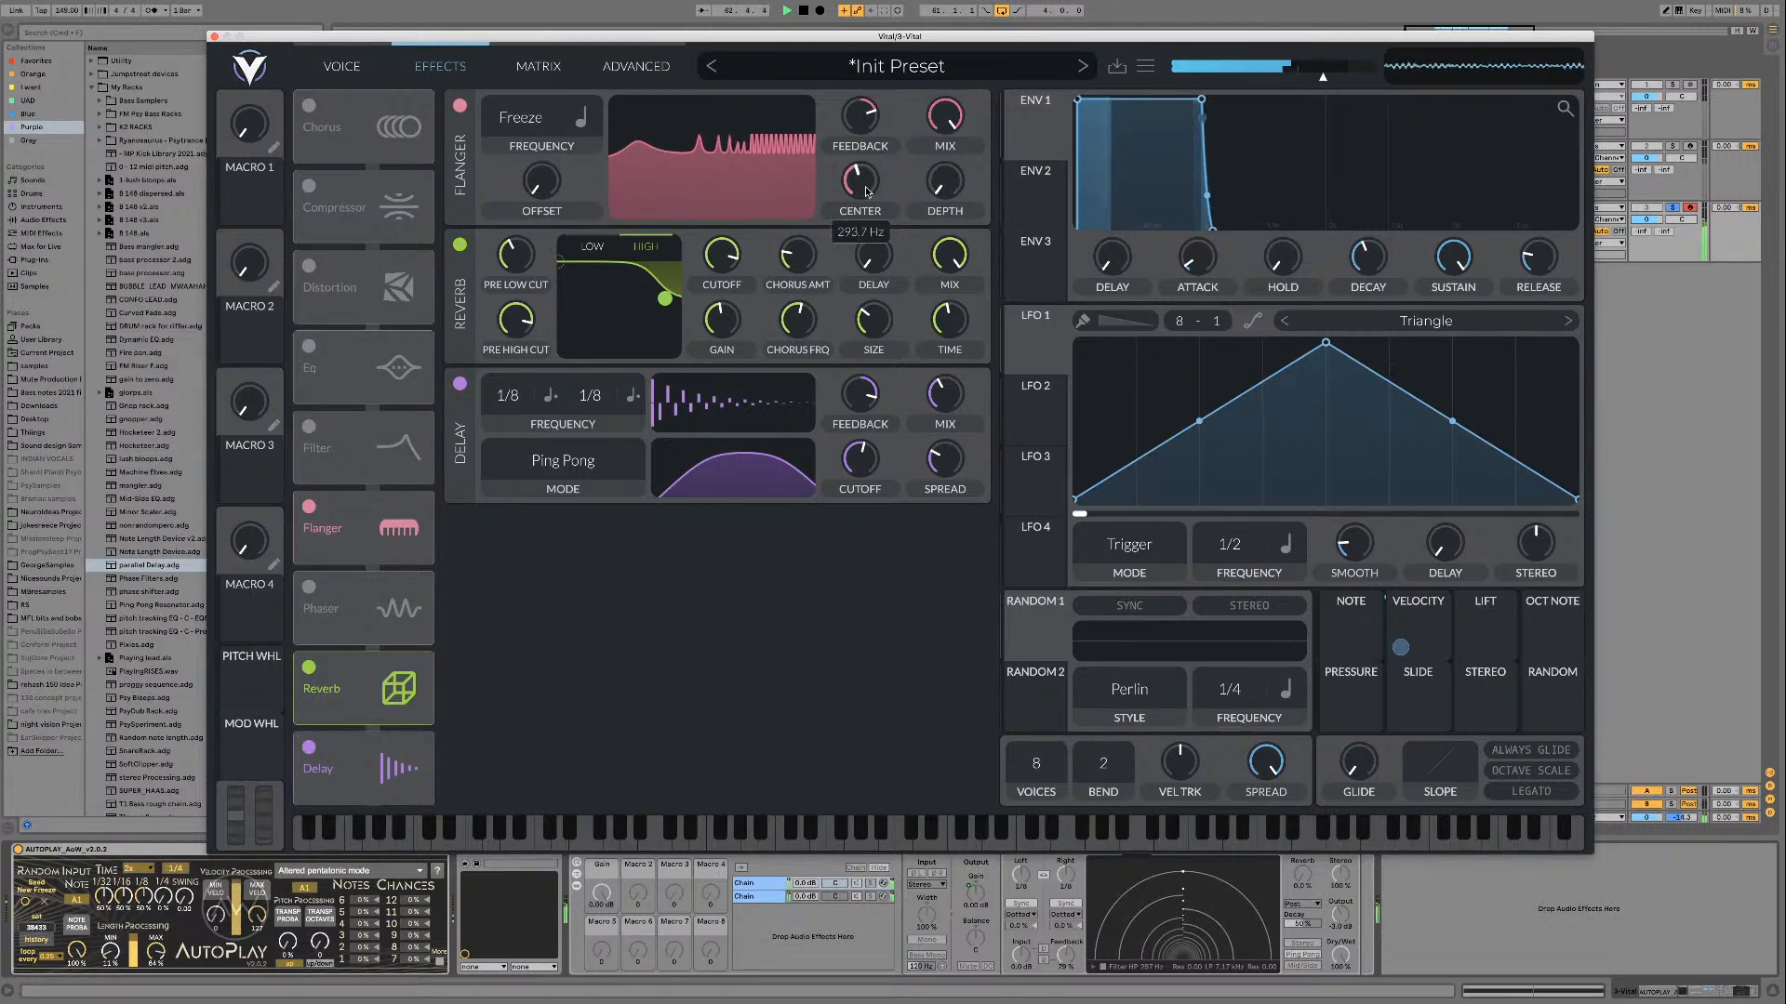
{"action": "left_click_drag", "start_coordinate": [867, 191], "coordinate": [861, 219]}
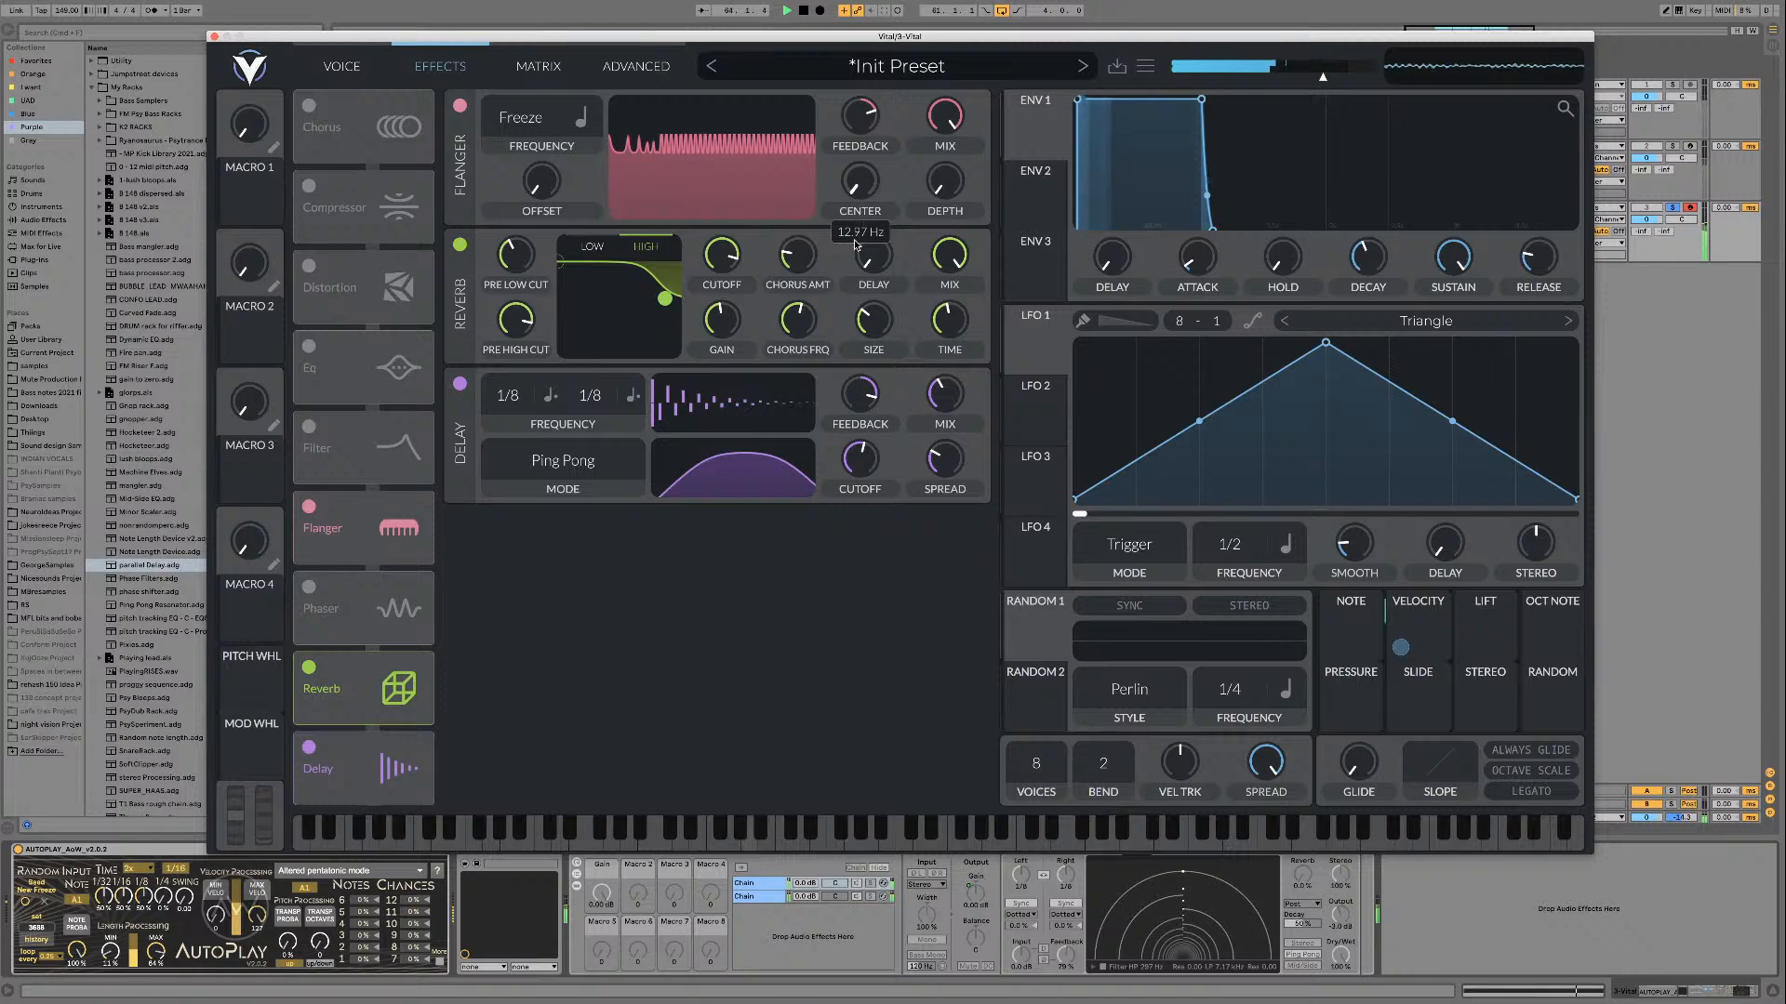
{"action": "left_click_drag", "start_coordinate": [859, 115], "coordinate": [861, 76]}
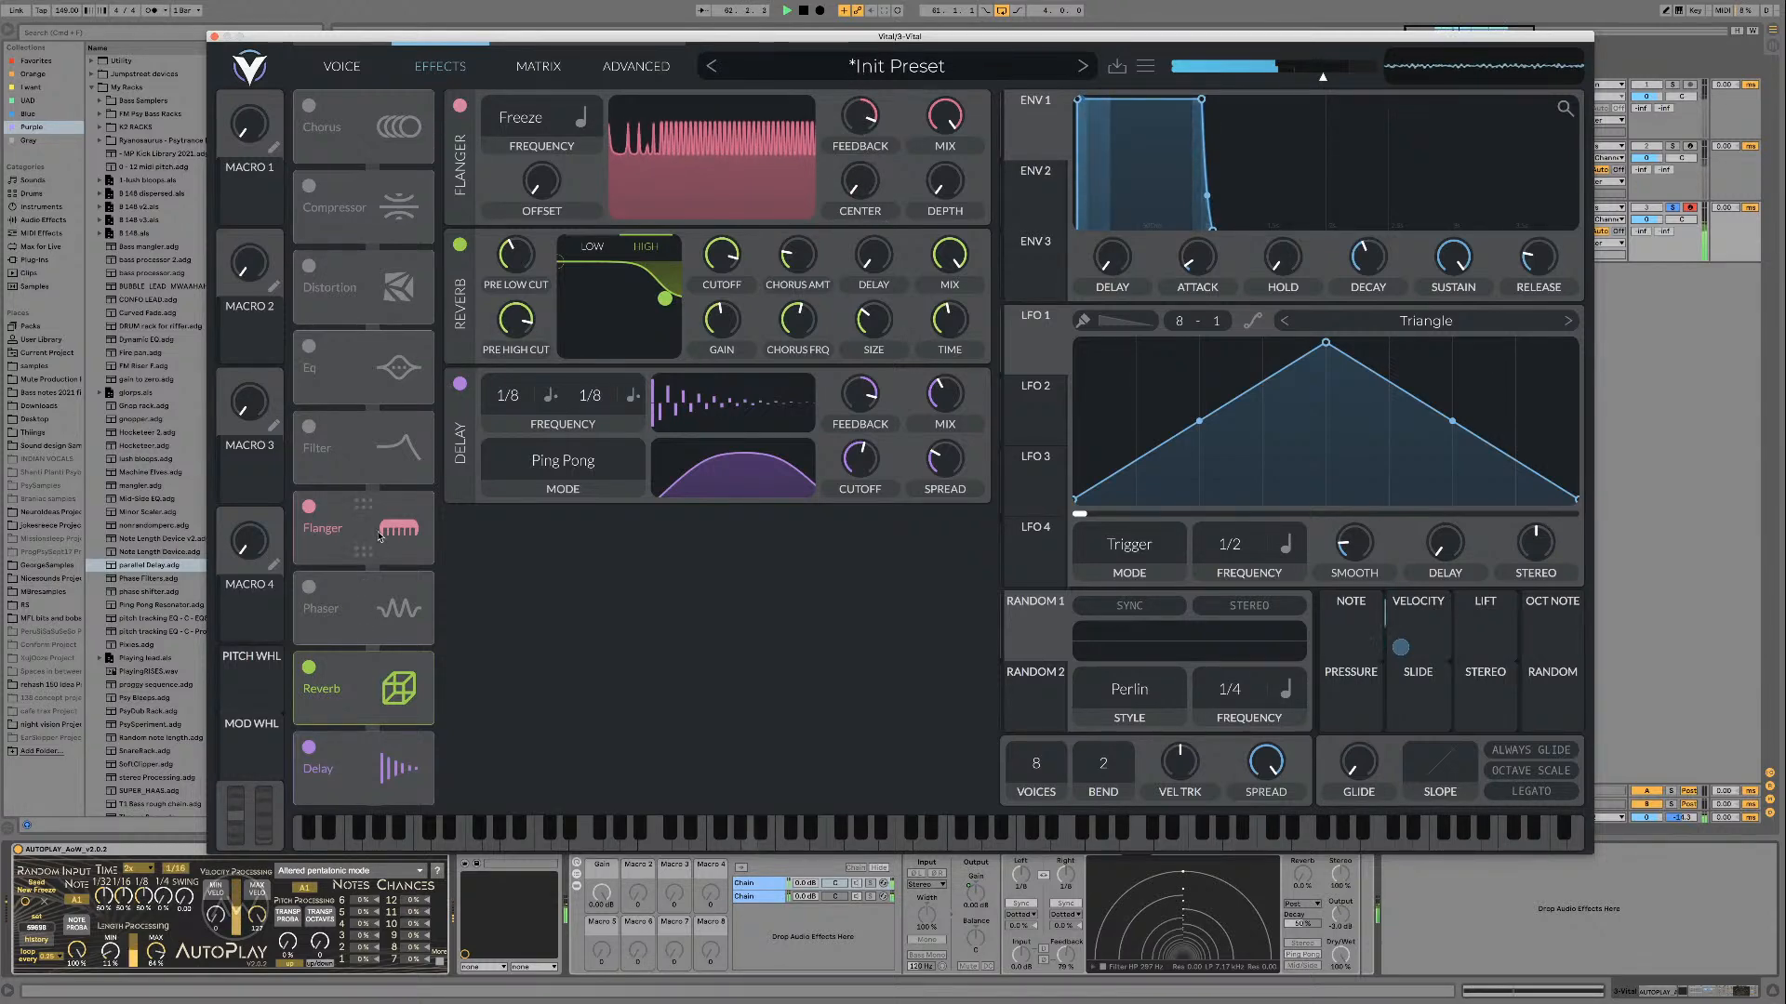
Step: Place the flanger at the end of the effects chain after the delay, and reduce its mix to about half
{"action": "left_click_drag", "start_coordinate": [379, 537], "coordinate": [380, 689]}
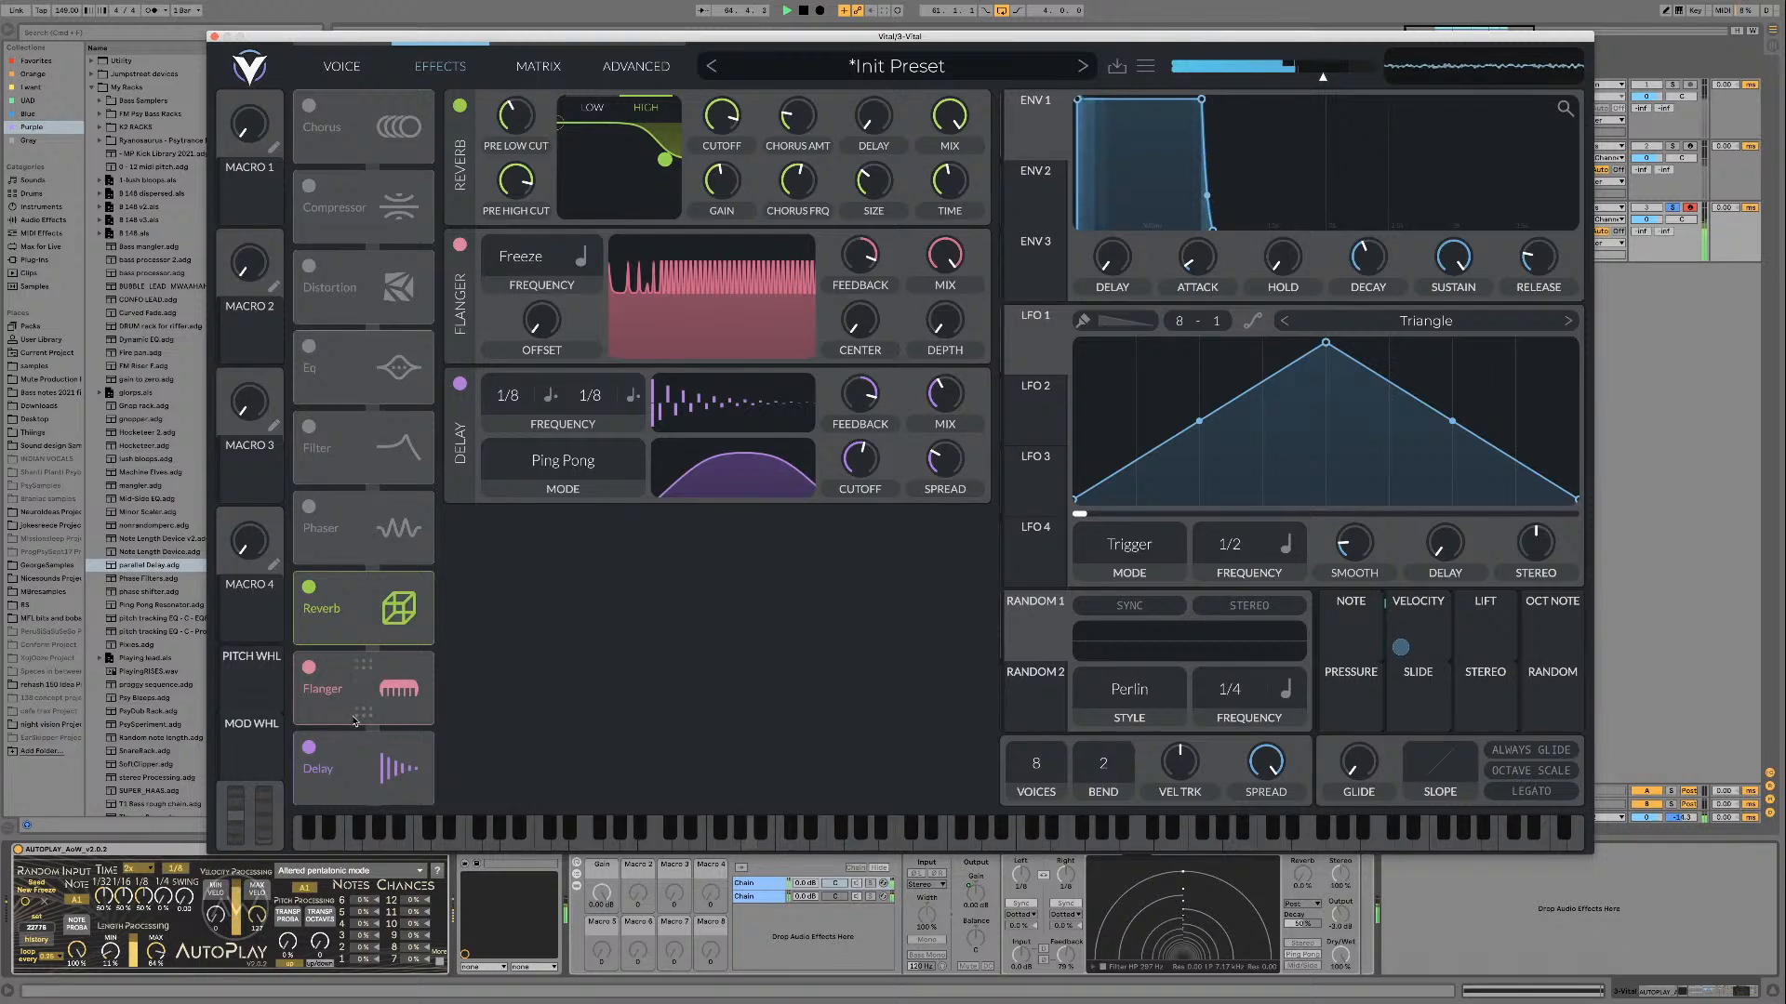
{"action": "left_click_drag", "start_coordinate": [354, 722], "coordinate": [353, 803]}
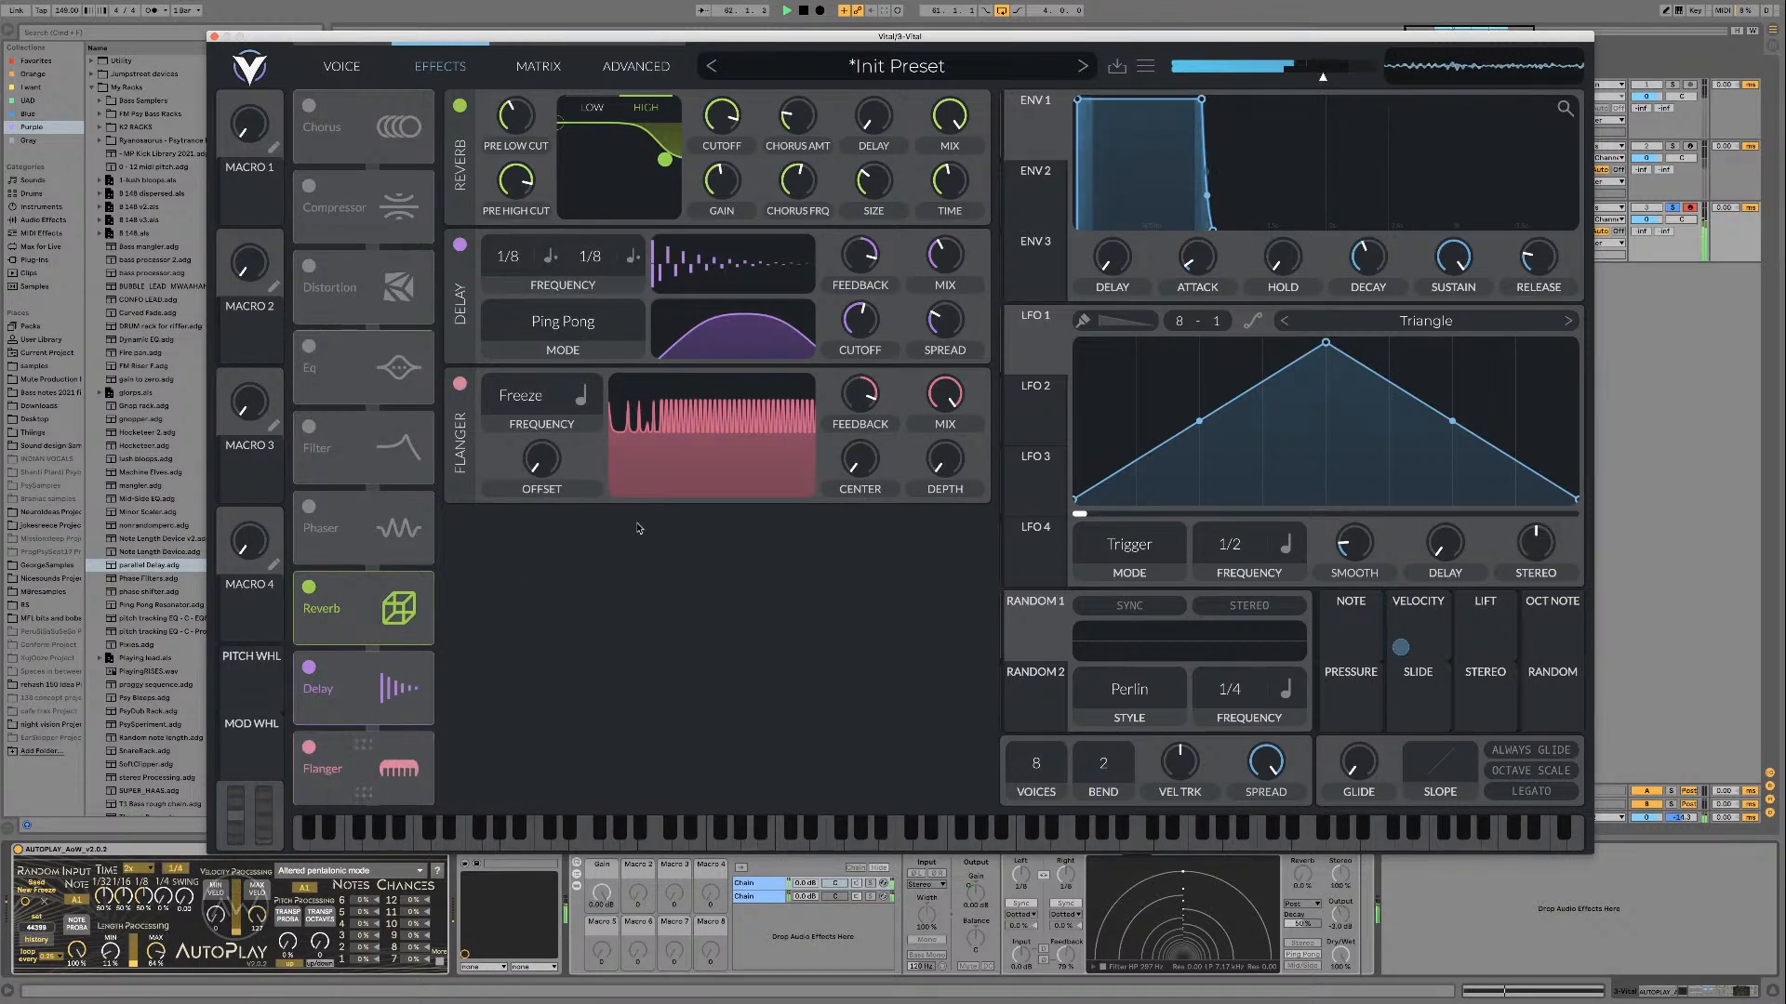
{"action": "left_click_drag", "start_coordinate": [863, 404], "coordinate": [941, 428]}
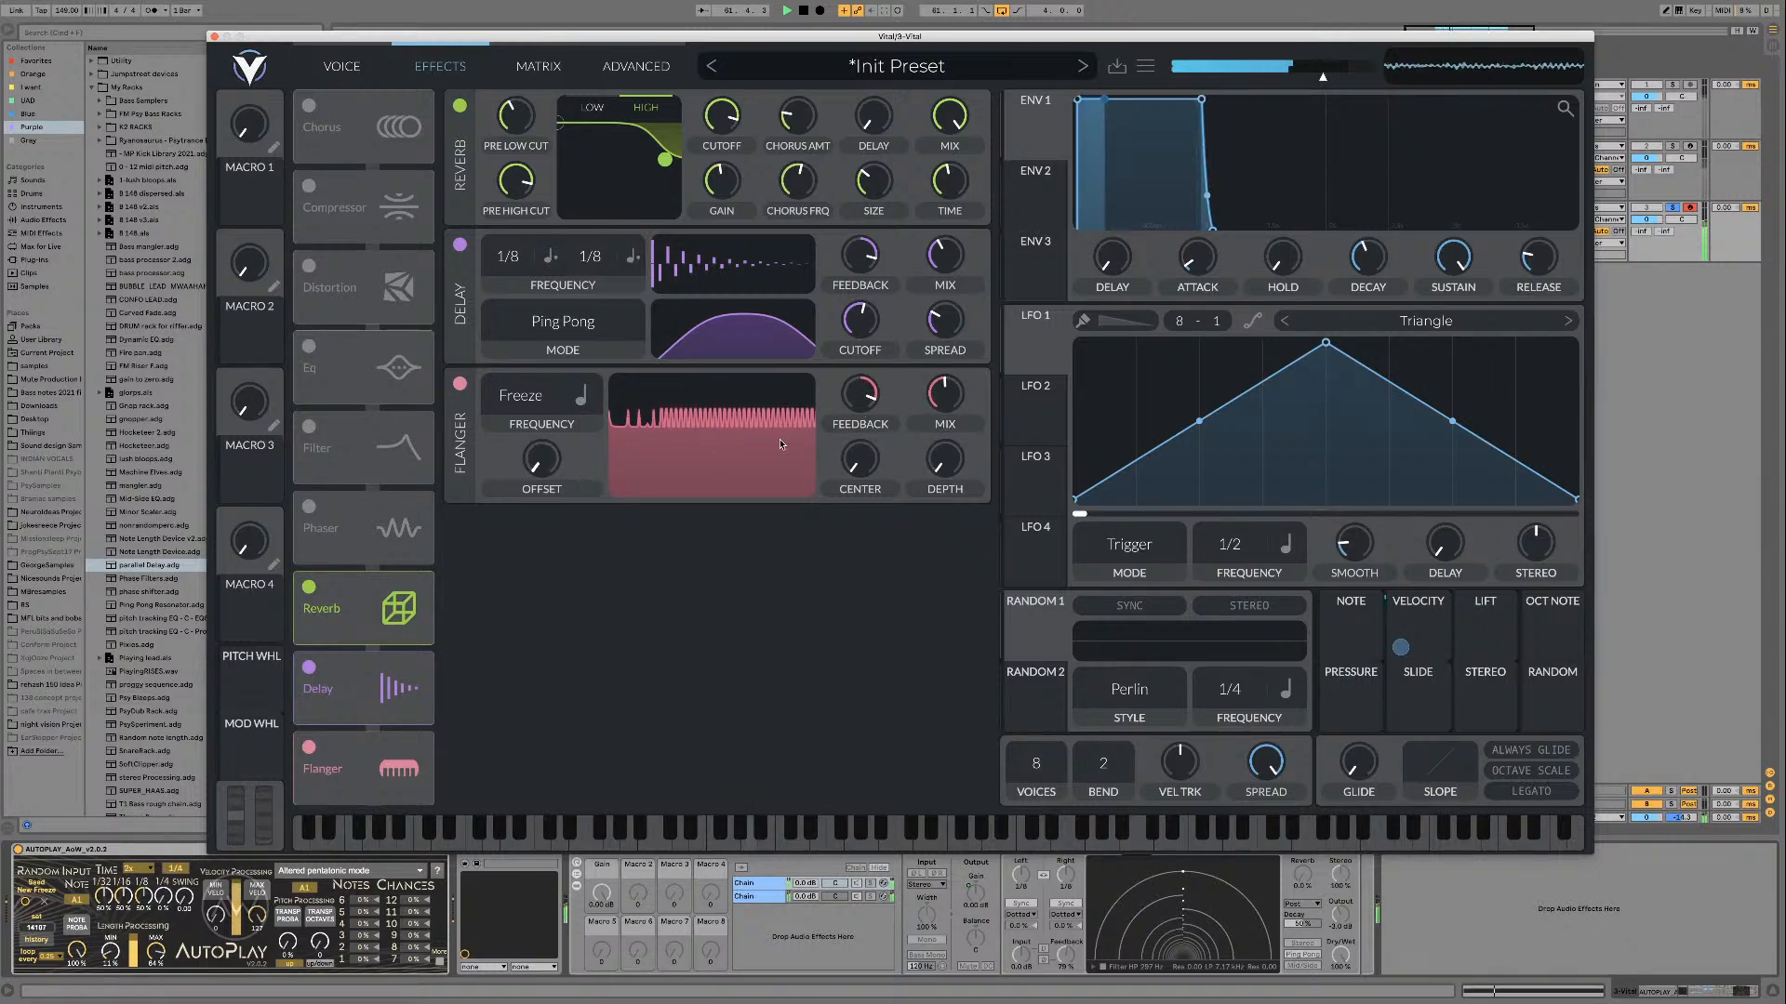
{"action": "left_click_drag", "start_coordinate": [861, 459], "coordinate": [857, 461]}
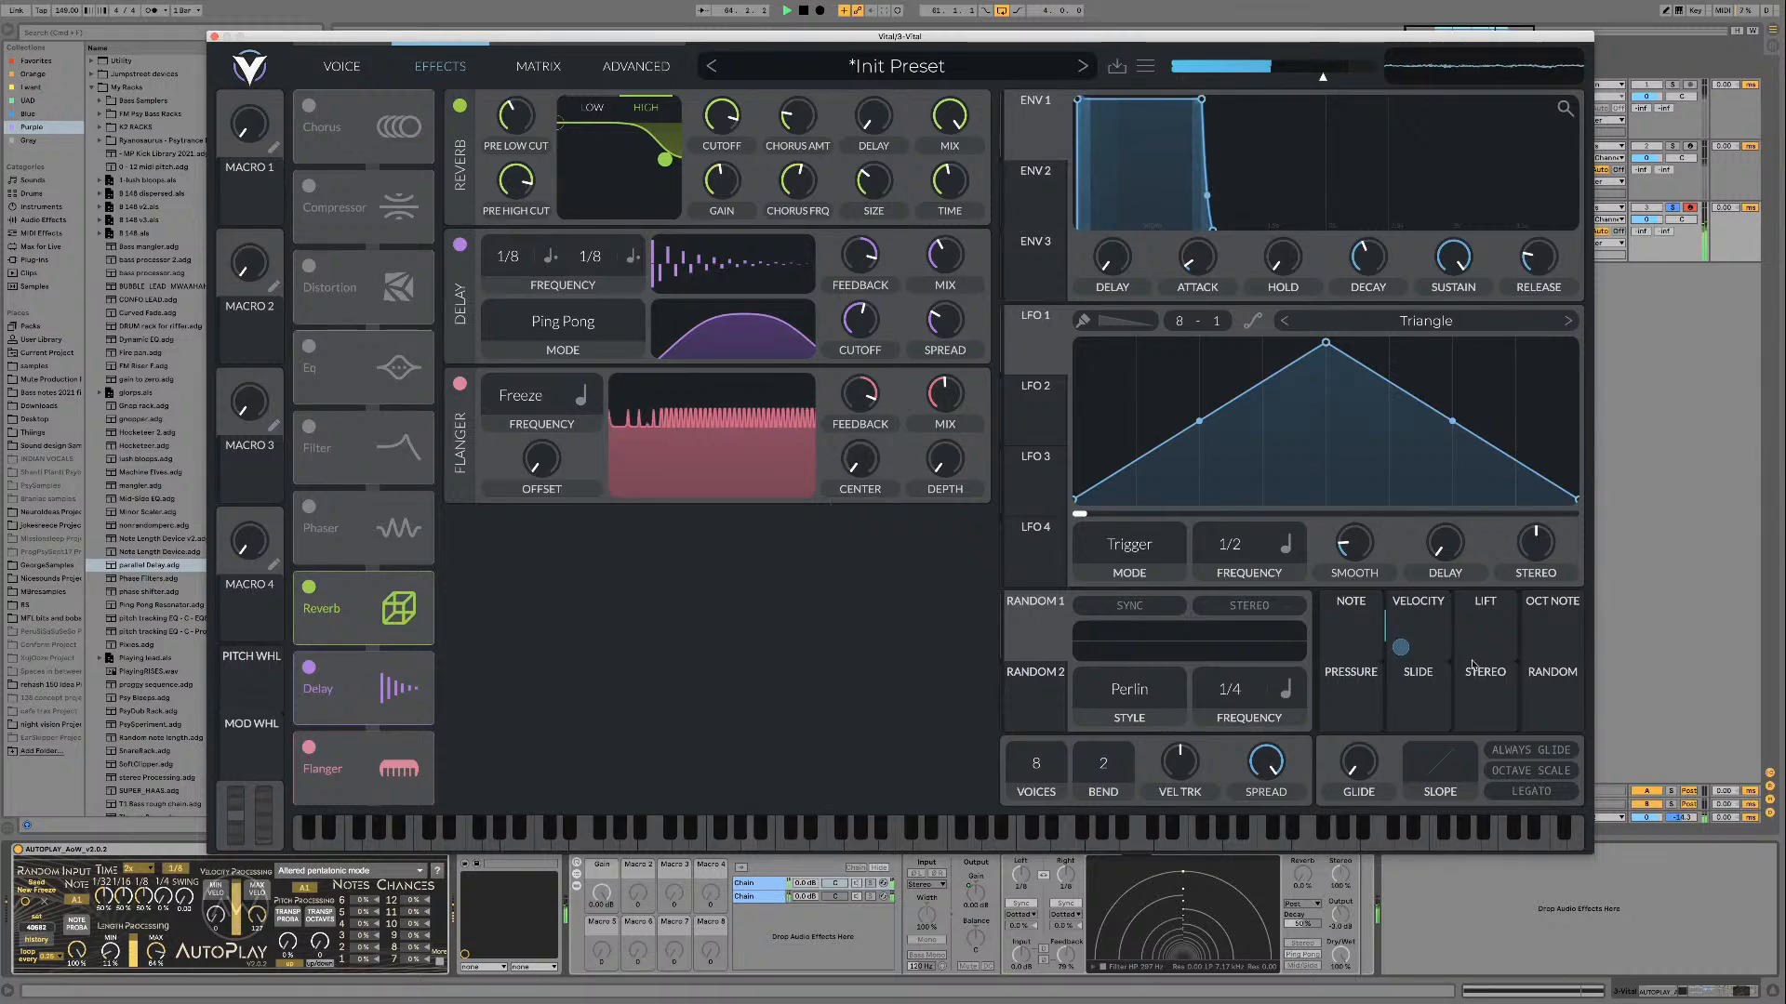
Step: Assign the Note modulator to the flanger's center and set the modulation amount to 64
{"action": "left_click_drag", "start_coordinate": [1350, 632], "coordinate": [864, 469]}
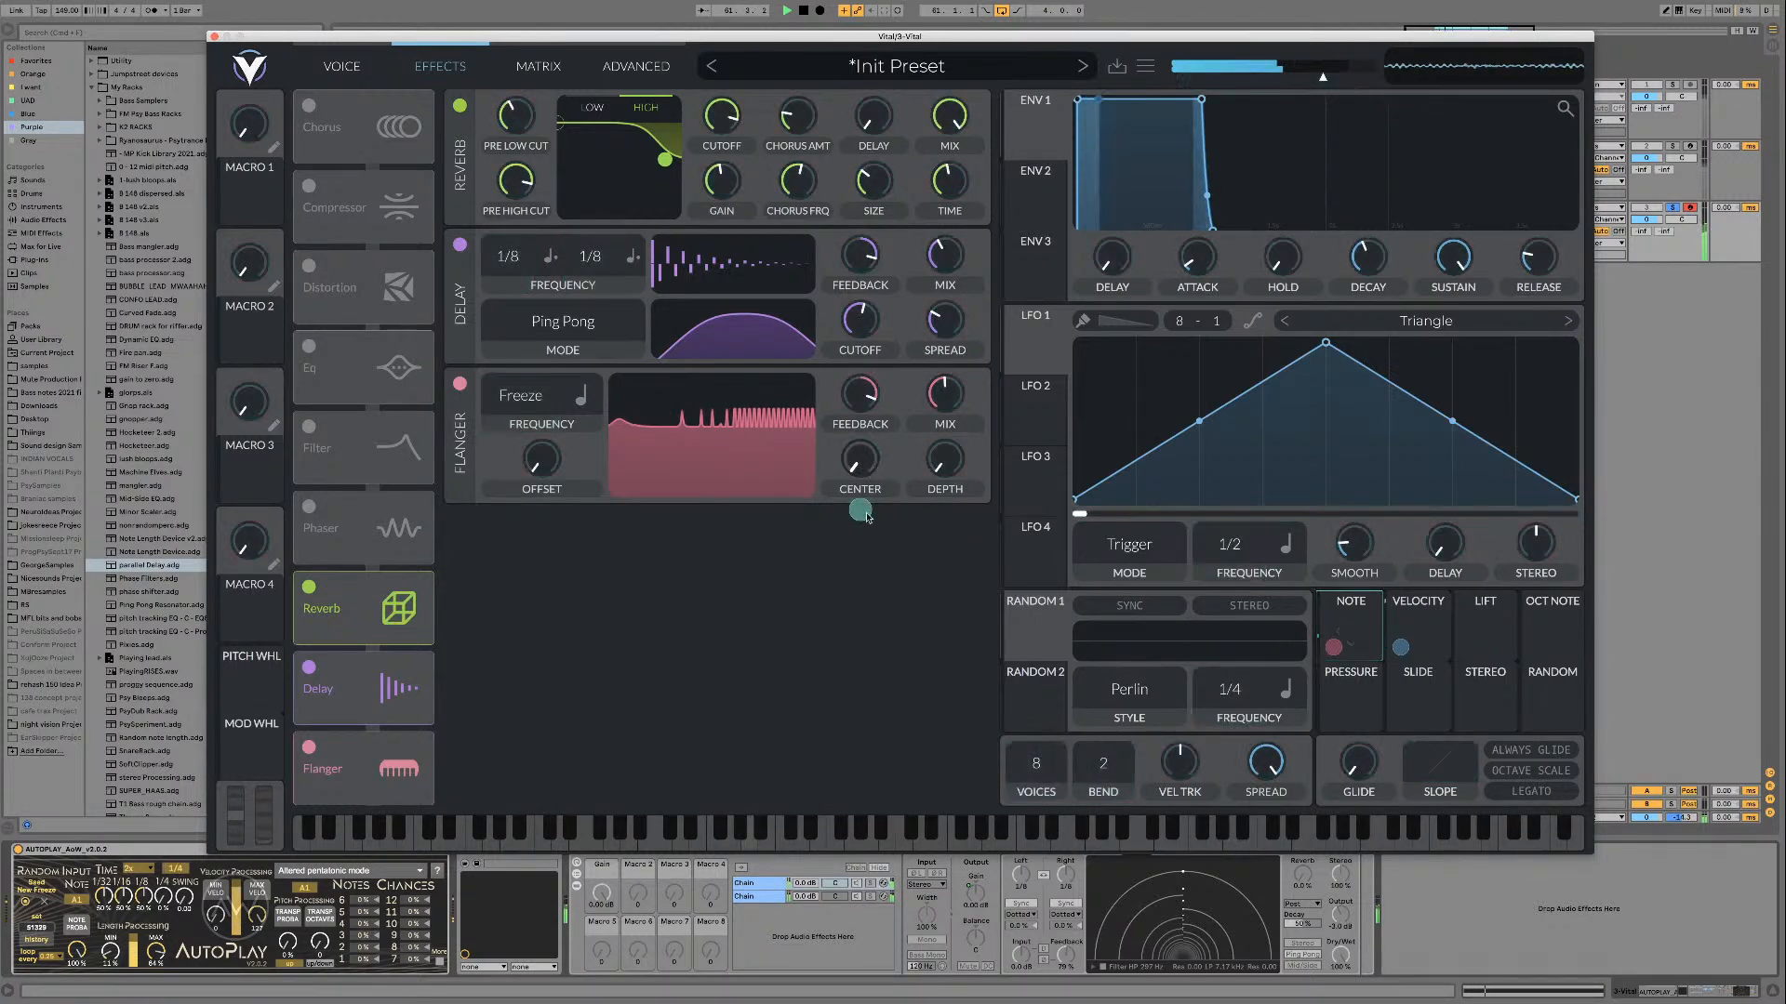
{"action": "right_click", "coordinate": [860, 509]}
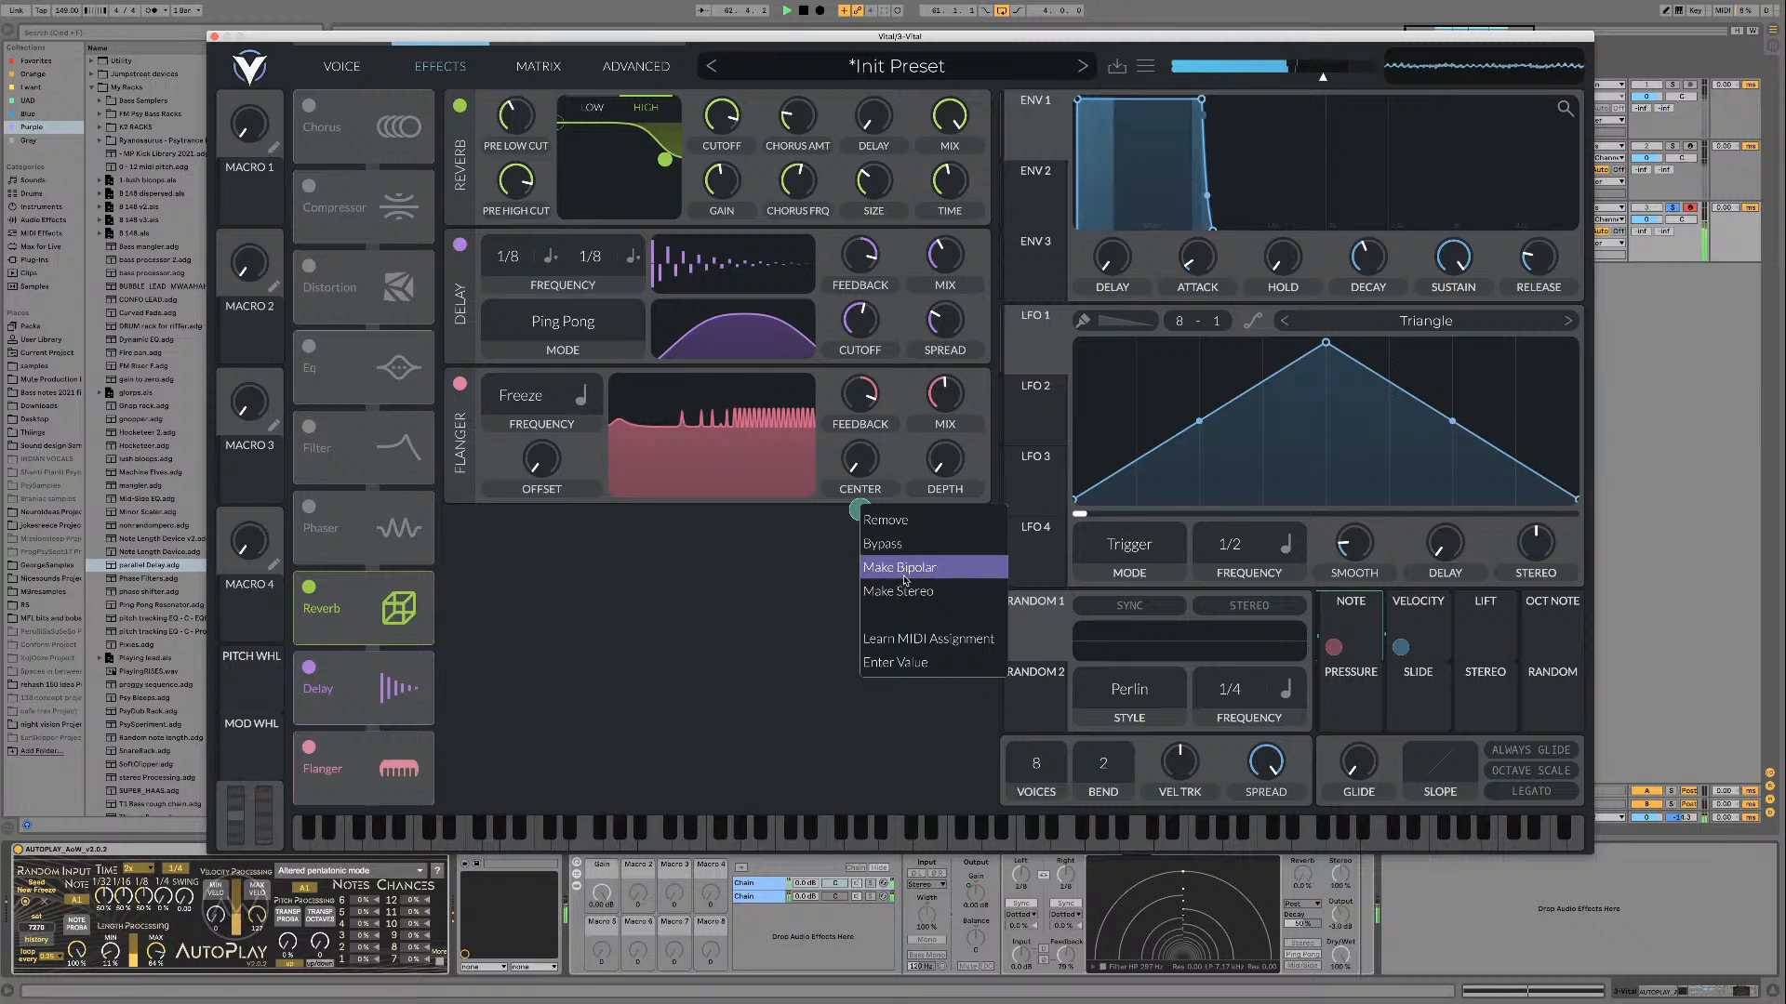
{"action": "left_click", "coordinate": [912, 664]}
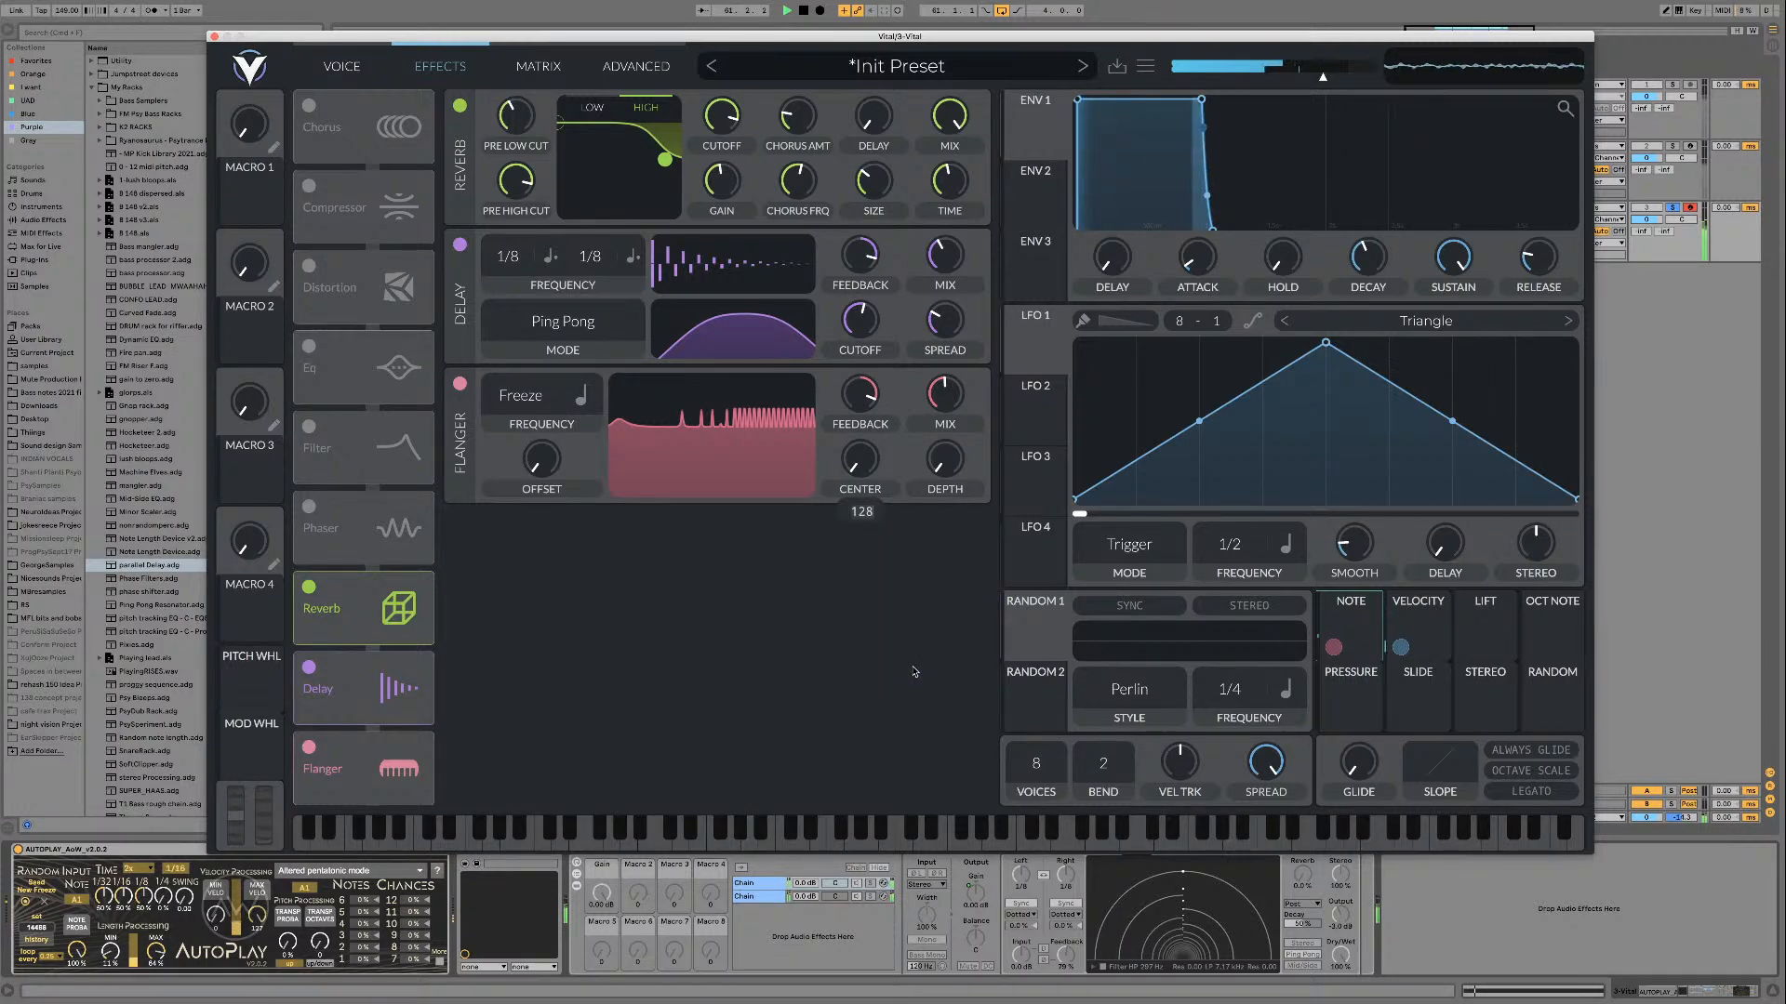
{"action": "key", "text": "Return"}
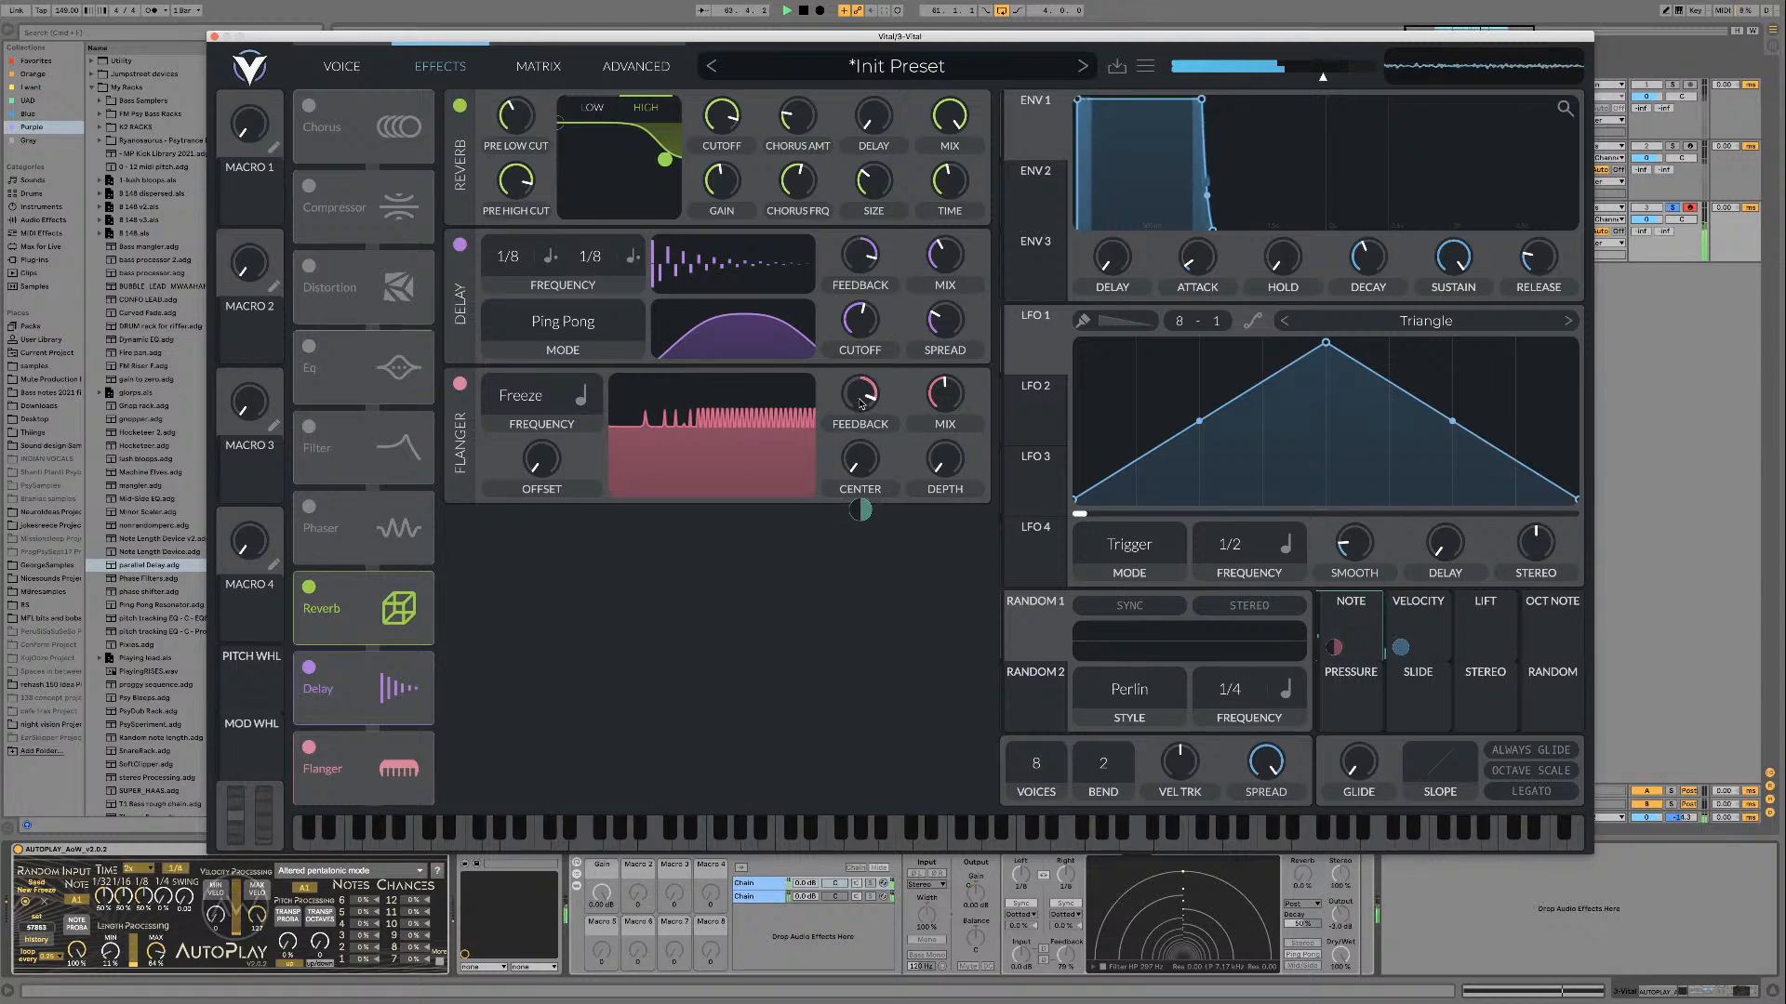
Step: Lower the flanger's feedback and enter 64 as the Note modulation amount on its center
{"action": "mouse_move", "coordinate": [862, 405]}
{"action": "left_mouse_down"}
{"action": "mouse_move", "coordinate": [849, 443]}
{"action": "mouse_move", "coordinate": [861, 375]}
{"action": "mouse_move", "coordinate": [858, 394]}
{"action": "left_mouse_up"}
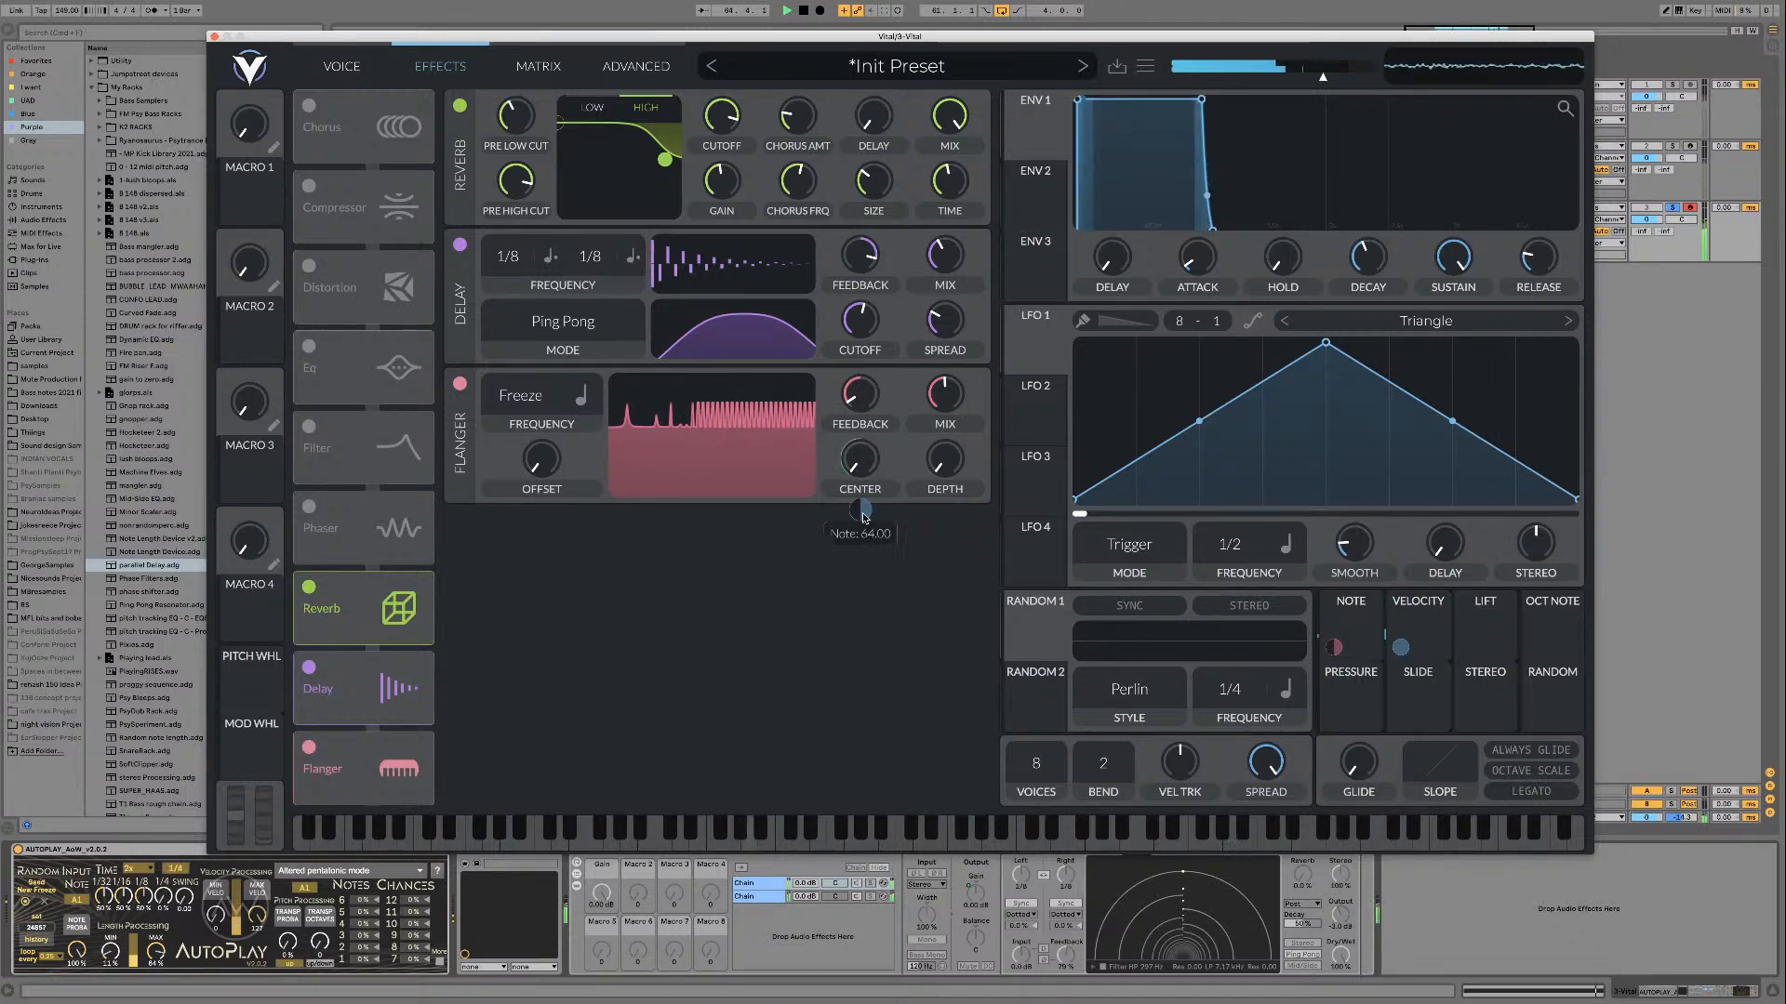
{"action": "right_click", "coordinate": [864, 518]}
{"action": "left_click", "coordinate": [902, 673]}
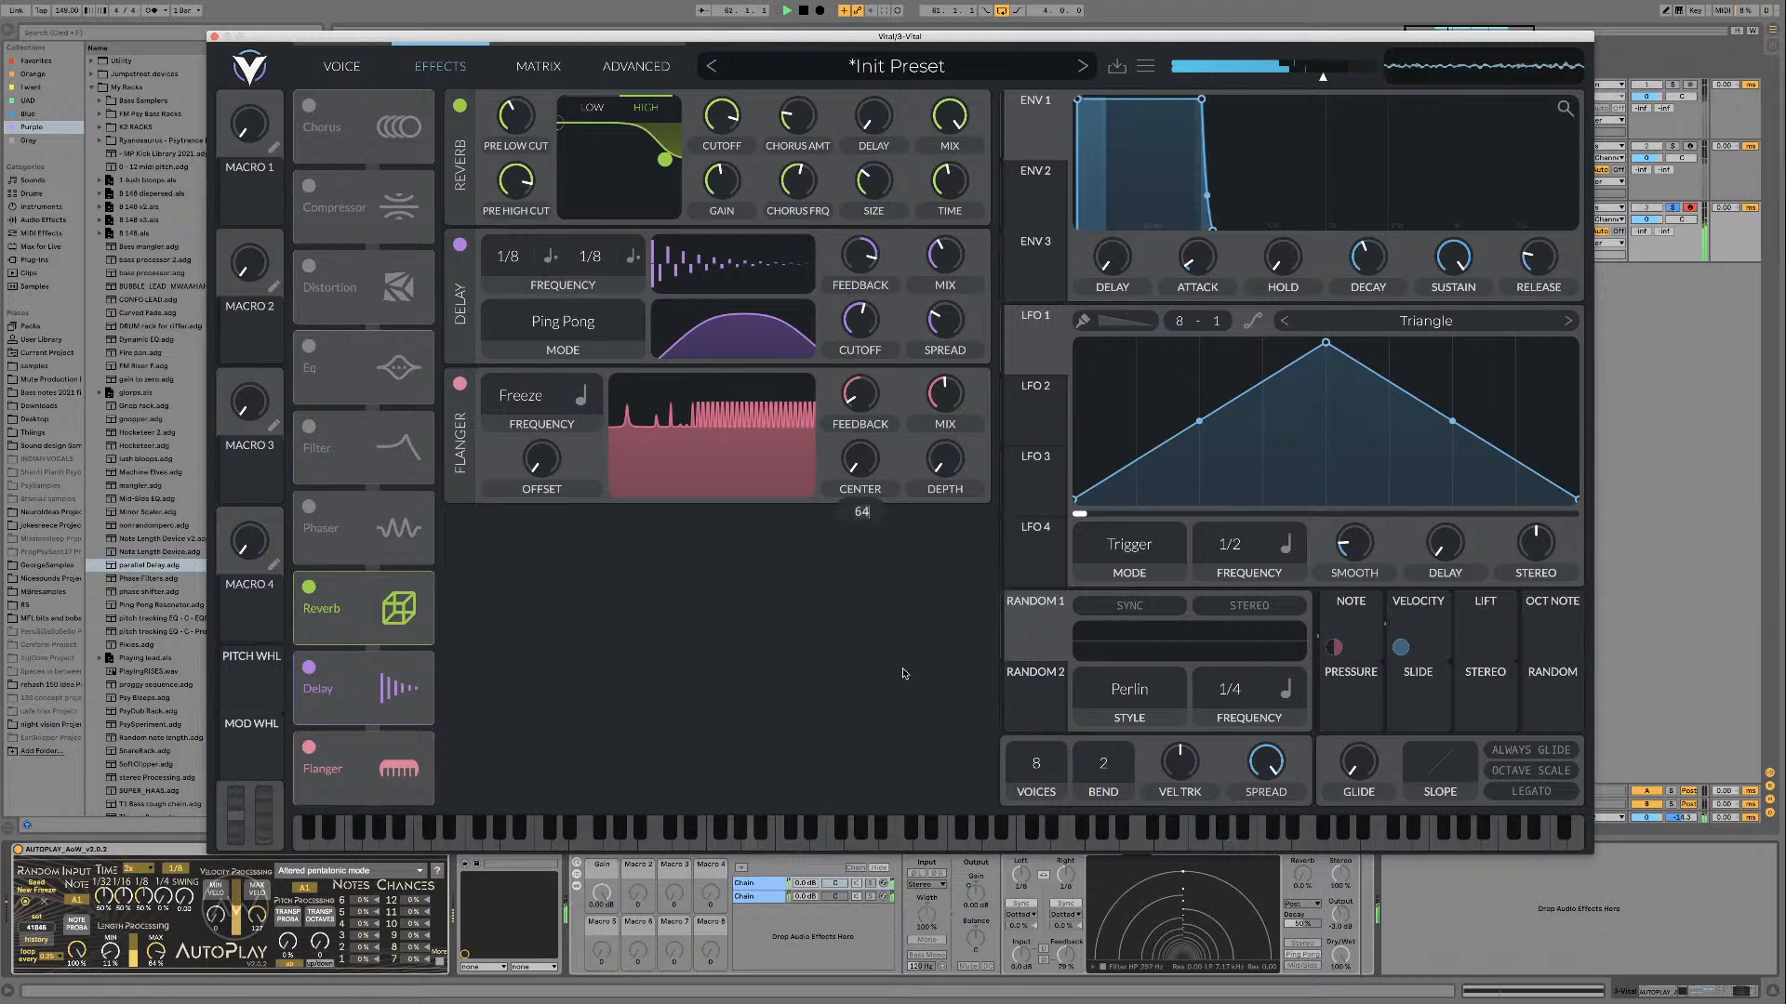
{"action": "key", "text": "Return"}
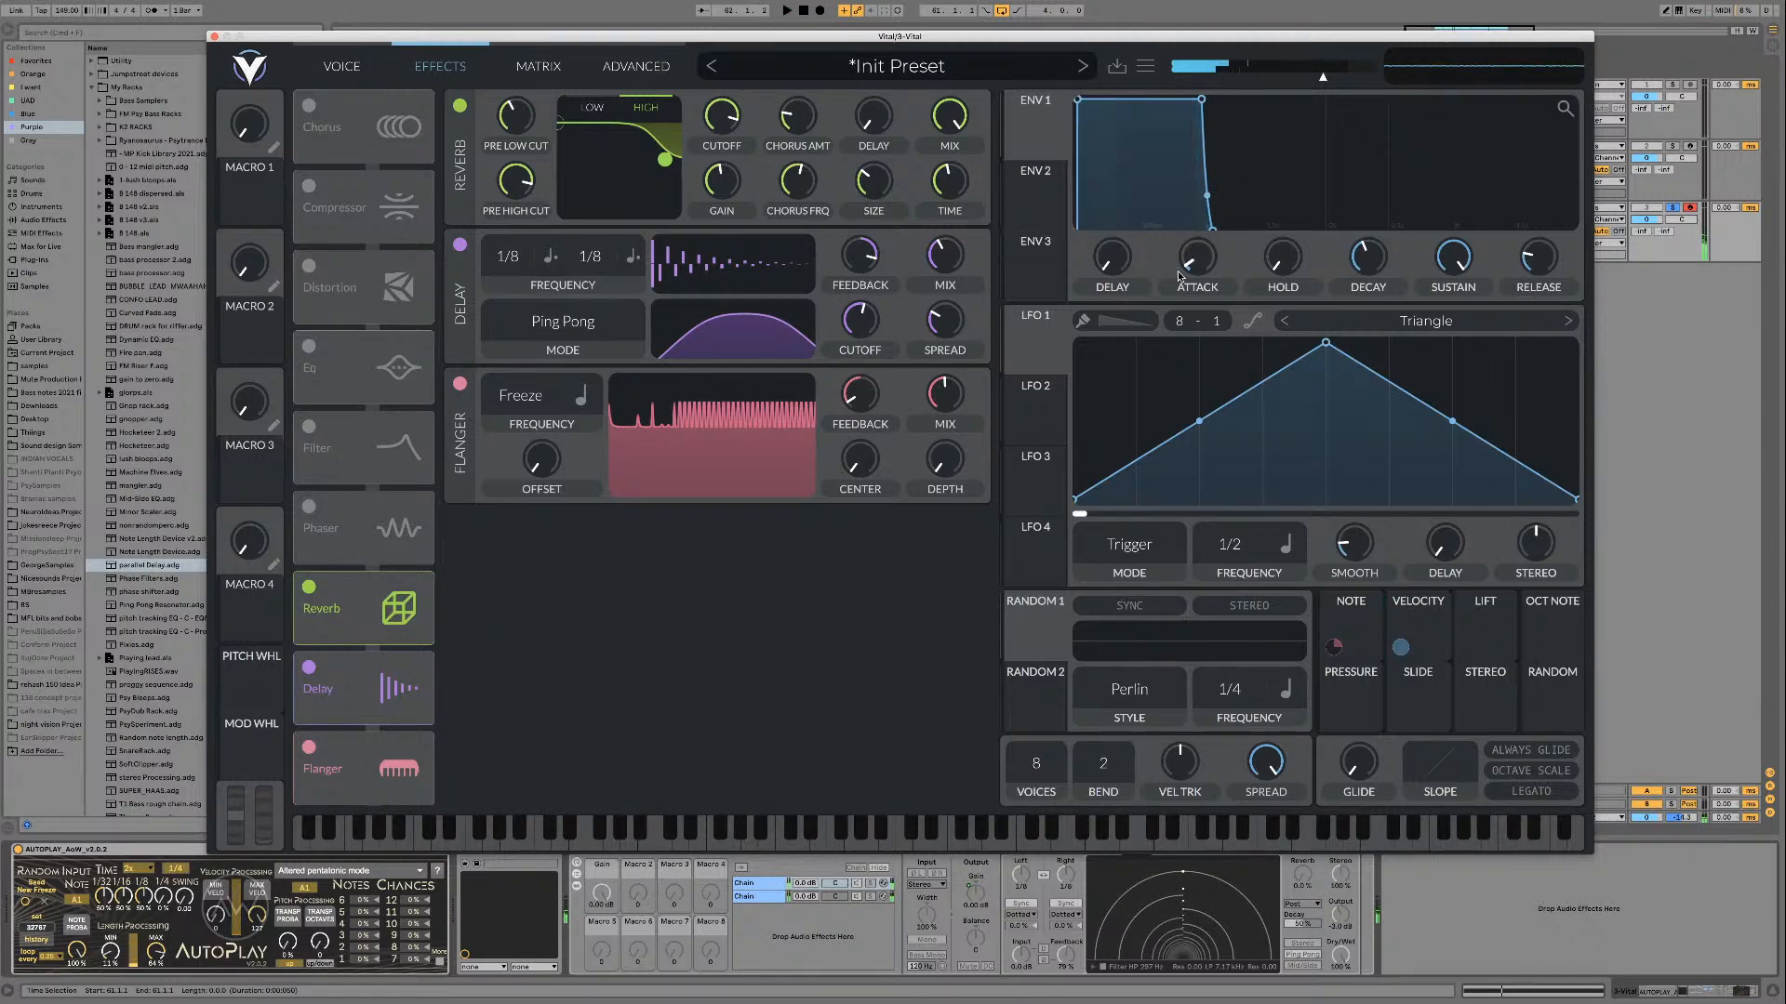
Step: Lengthen envelope 1's attack slightly
{"action": "left_click_drag", "start_coordinate": [1197, 262], "coordinate": [1204, 256]}
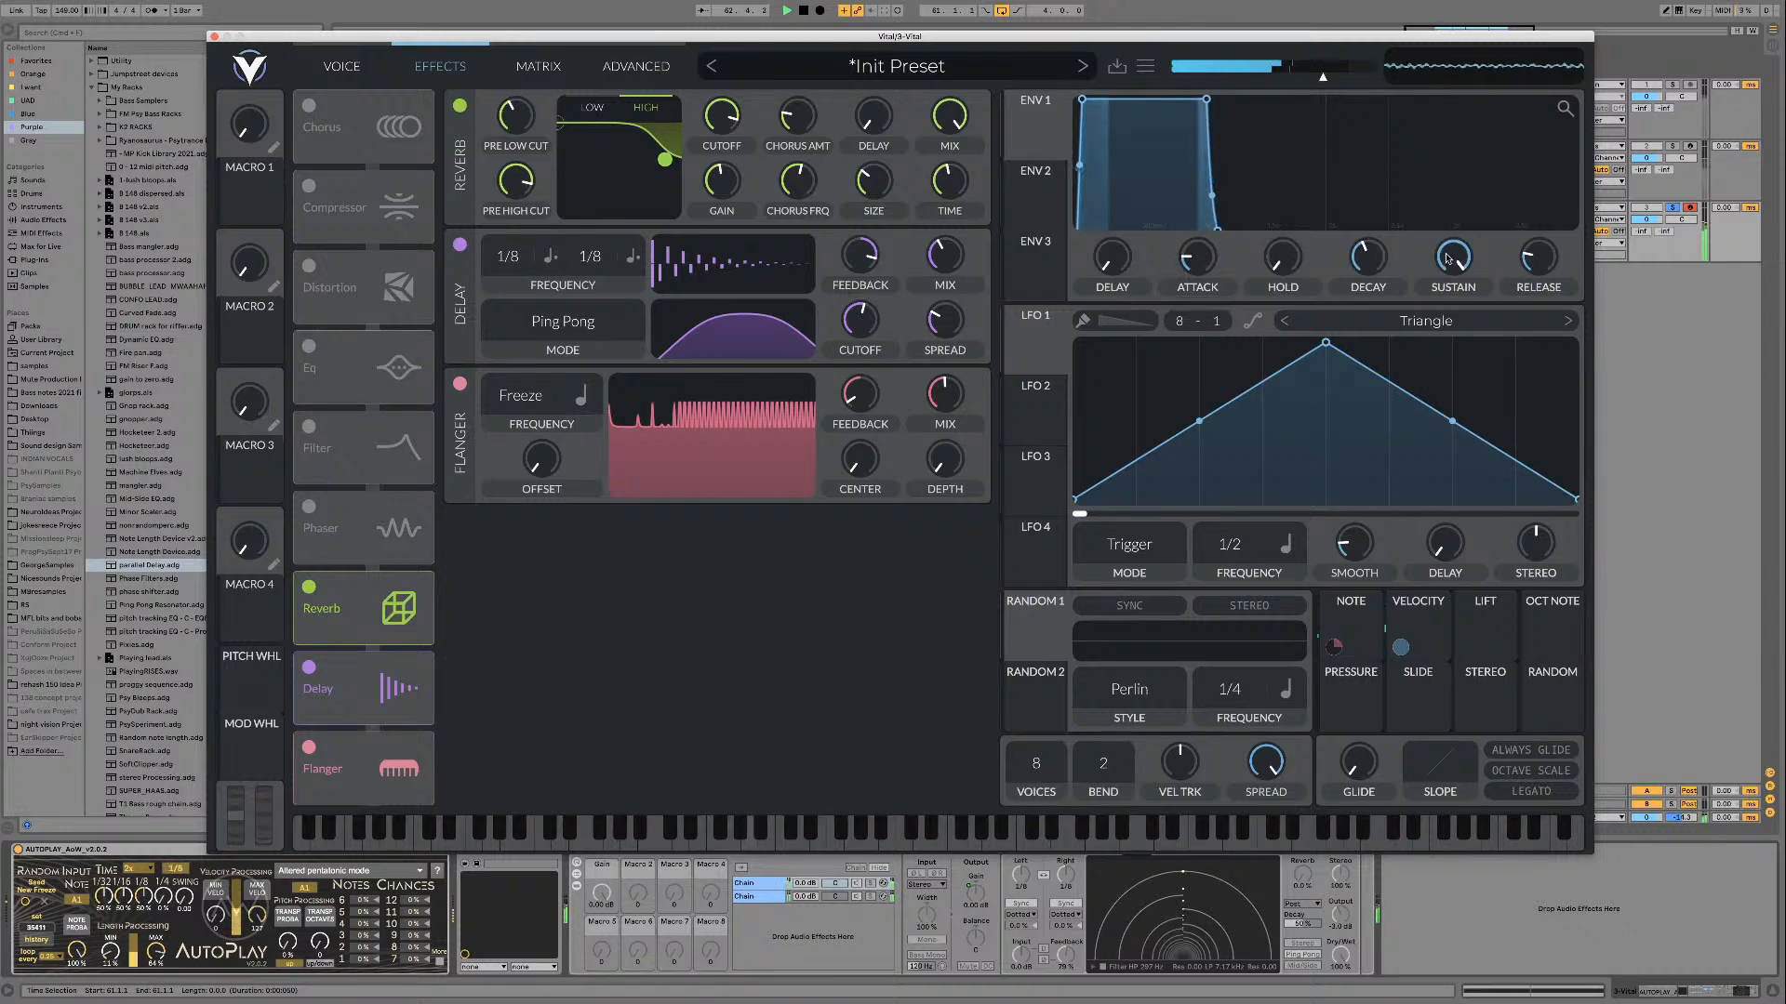
{"action": "left_click_drag", "start_coordinate": [1200, 259], "coordinate": [1201, 263]}
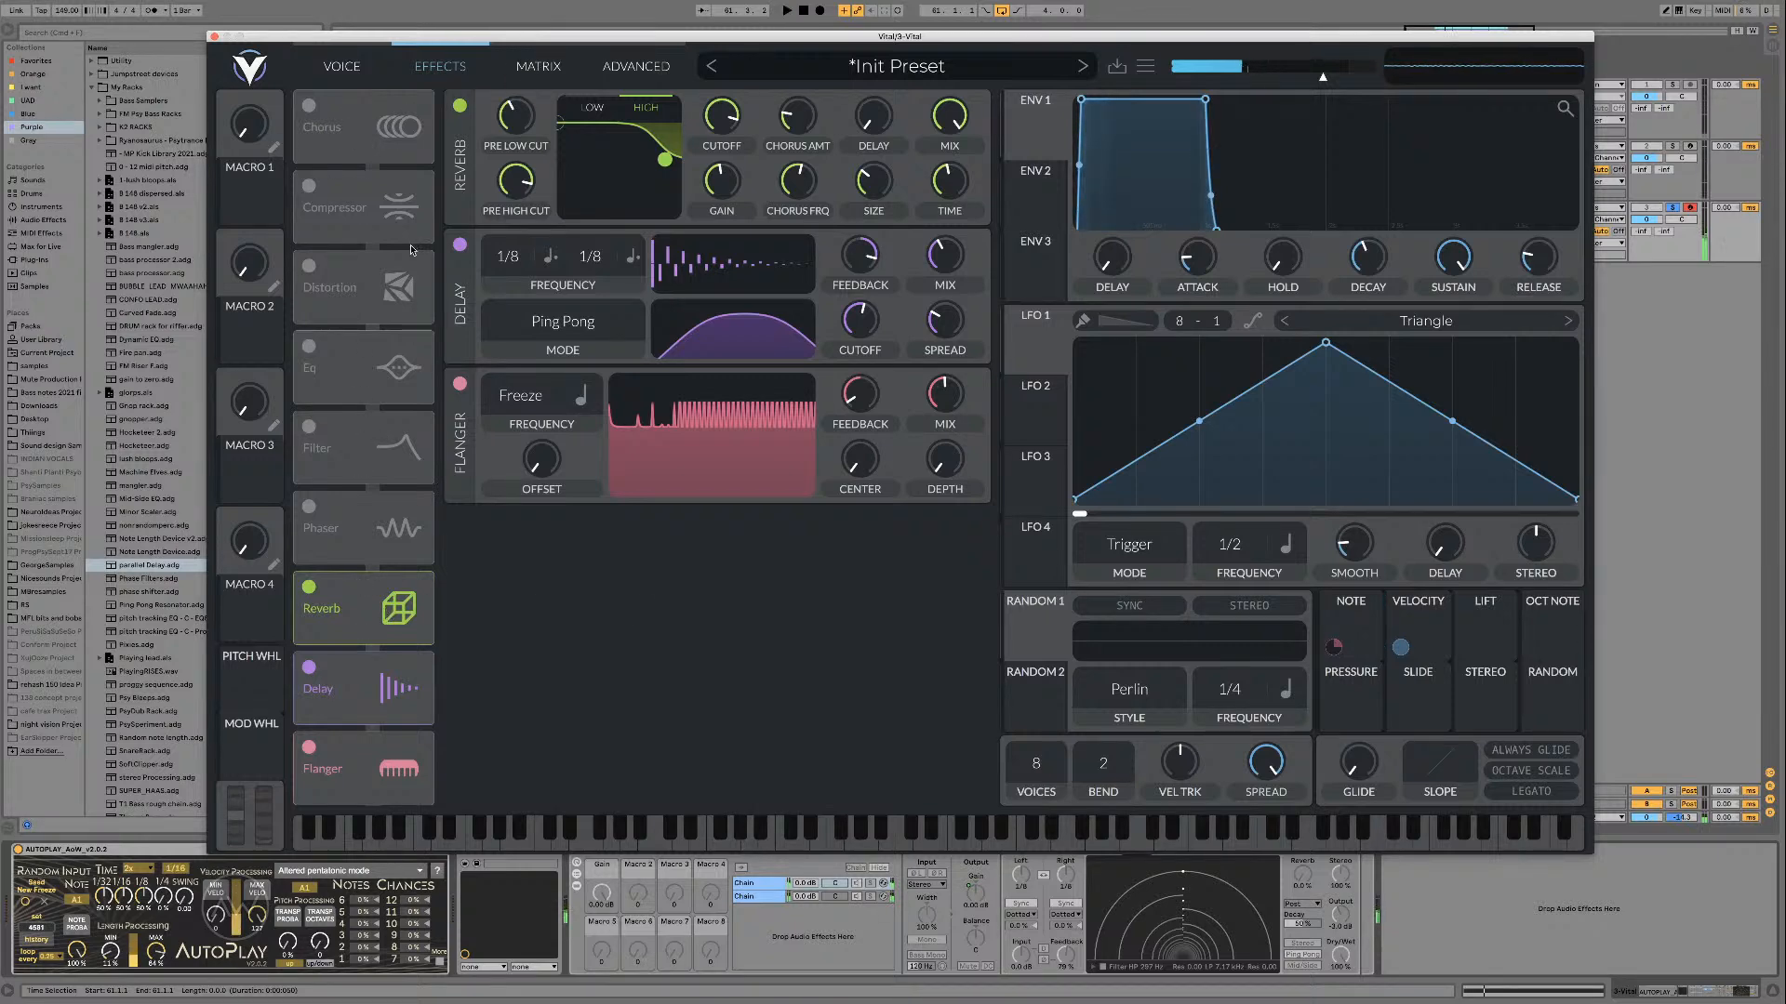
Step: Slightly reduce the Velocity modulation on oscillator 1's wavetable position and restart playback
{"action": "left_click", "coordinate": [342, 67]}
{"action": "mouse_move", "coordinate": [702, 158]}
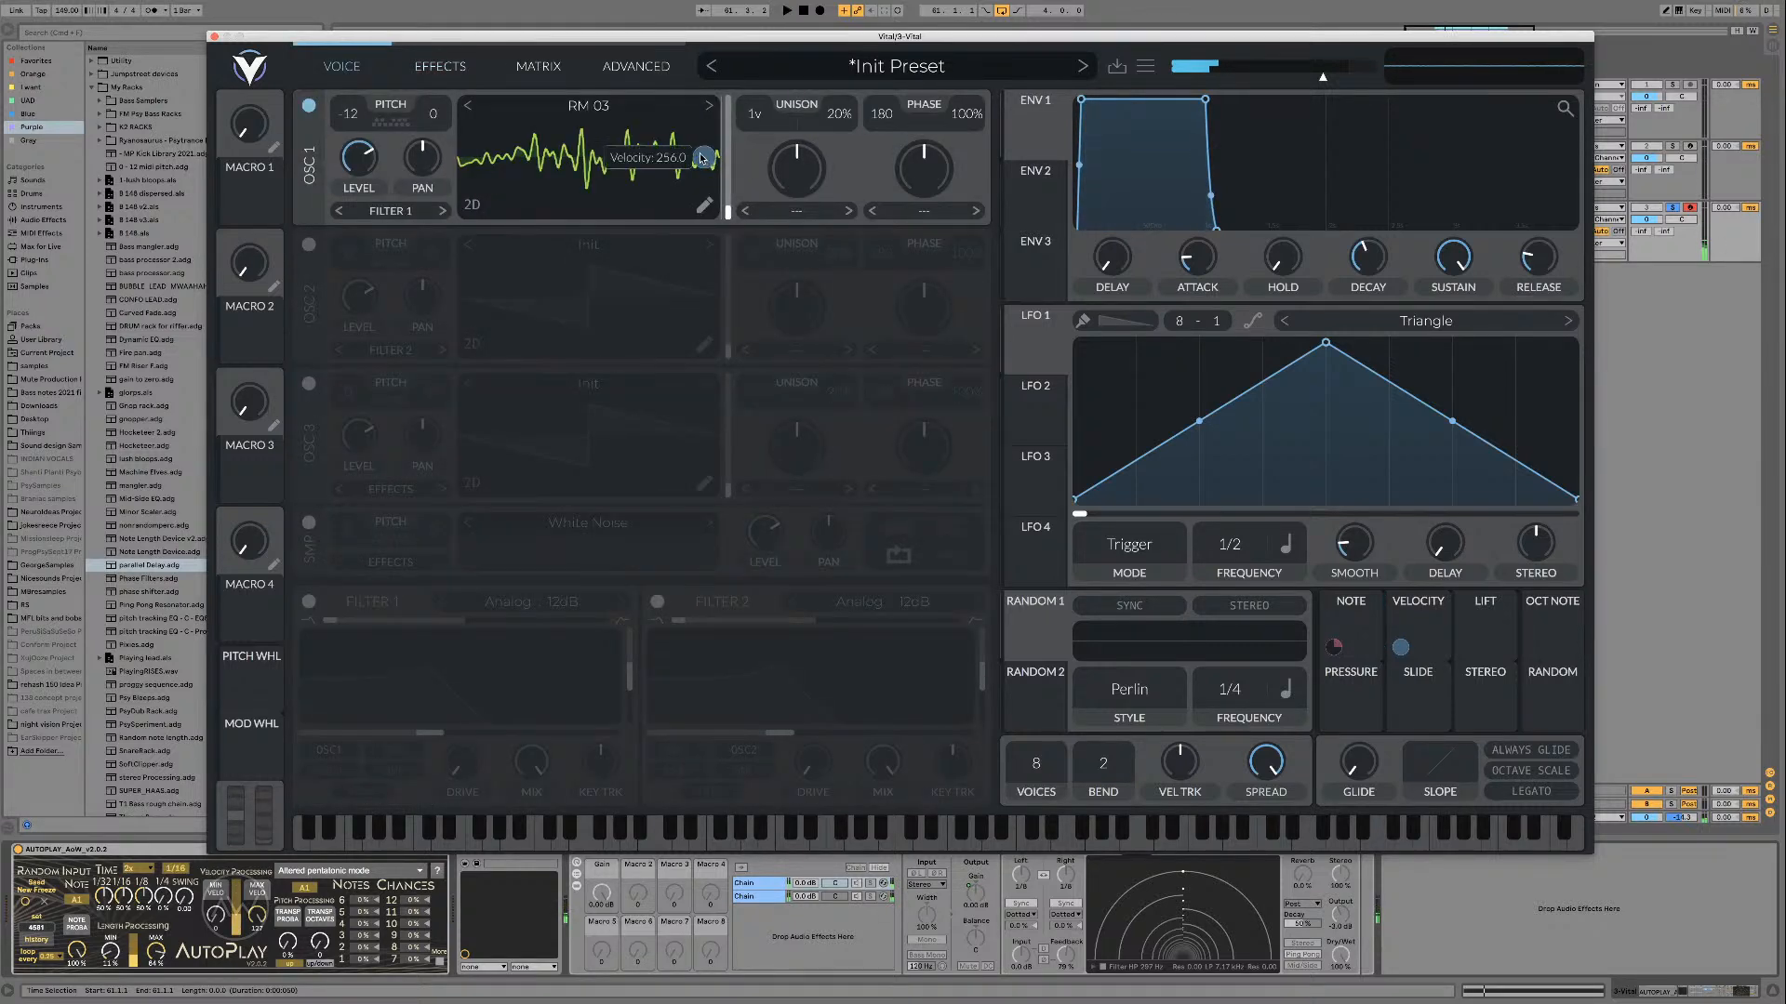
{"action": "left_click_drag", "start_coordinate": [703, 157], "coordinate": [703, 160]}
{"action": "key", "text": "space"}
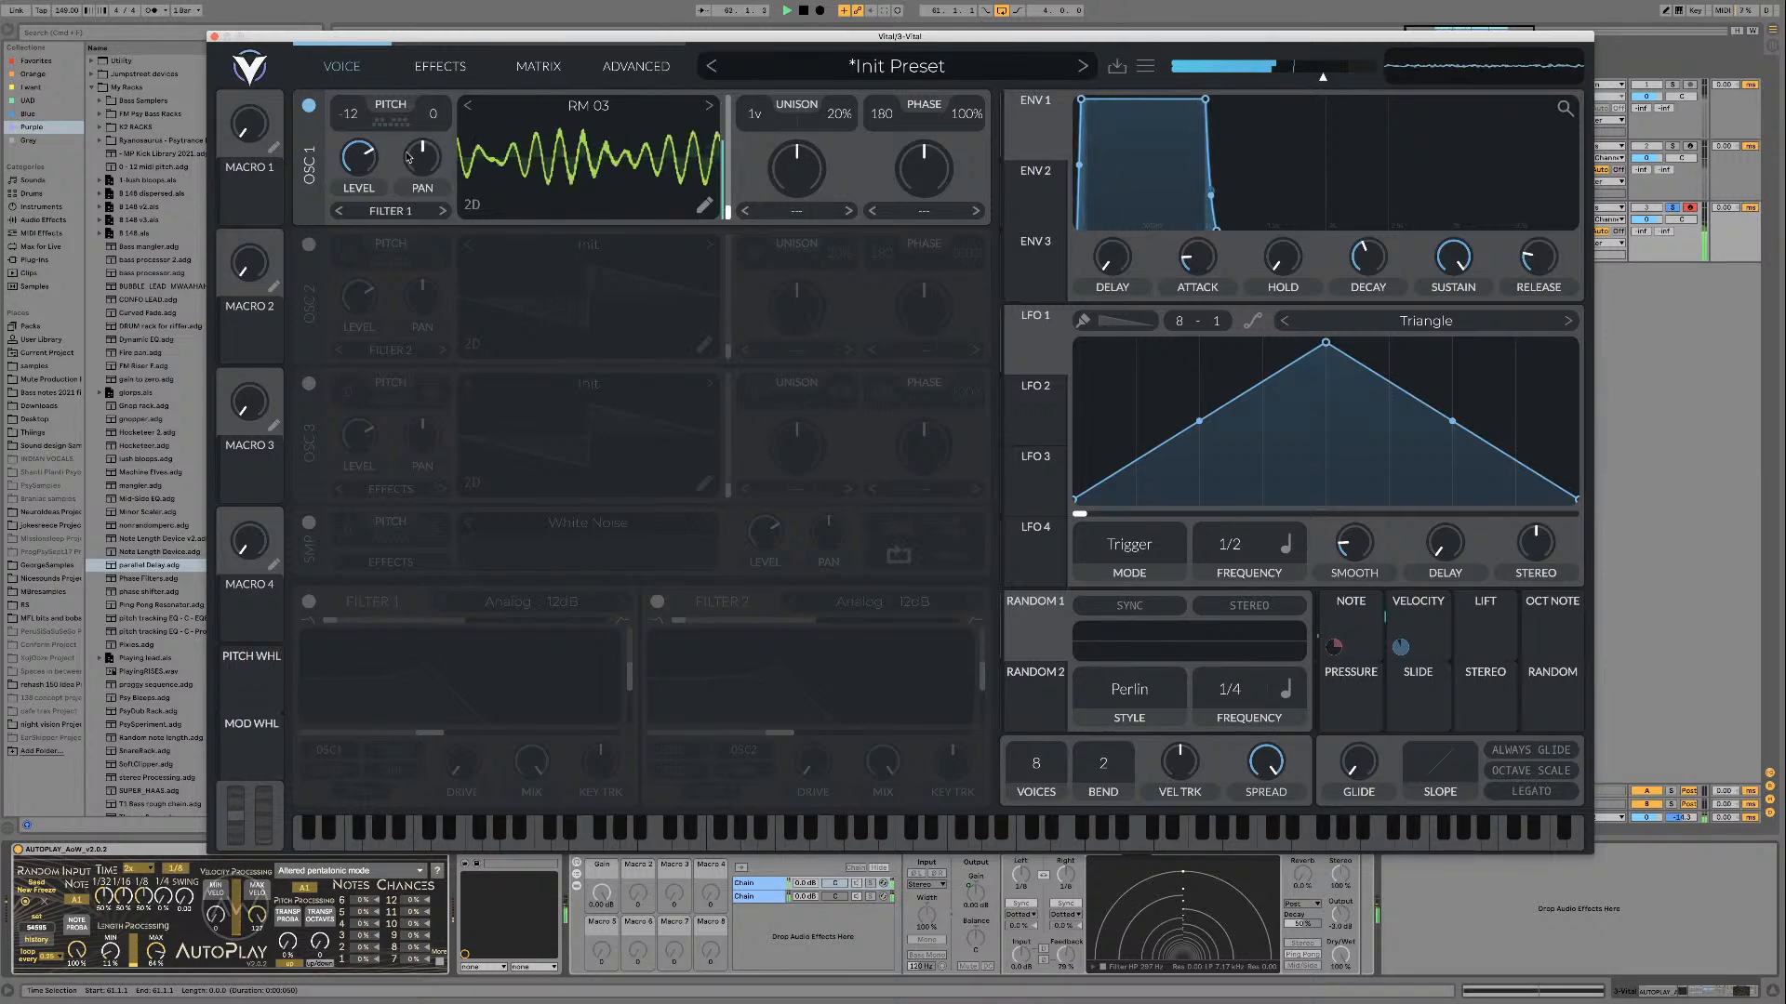
Step: Enable the Chorus effect and place it directly before the reverb in the effects chain
{"action": "left_click", "coordinate": [440, 66]}
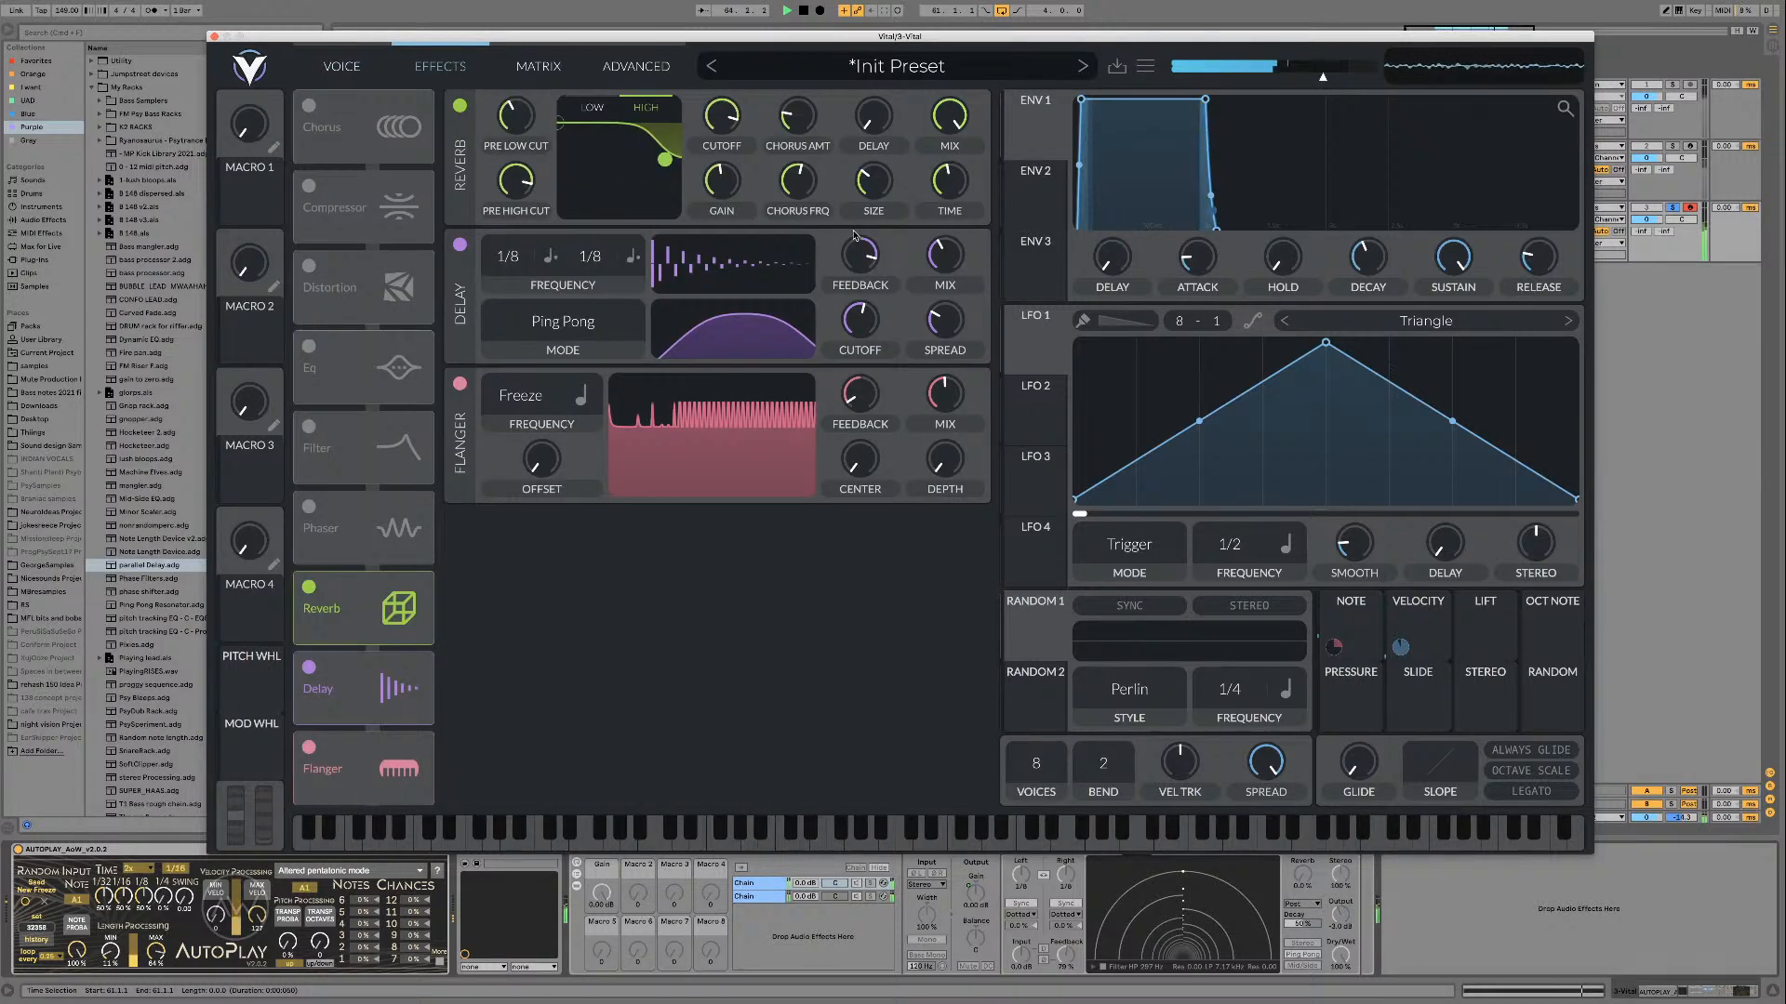
{"action": "mouse_move", "coordinate": [942, 129]}
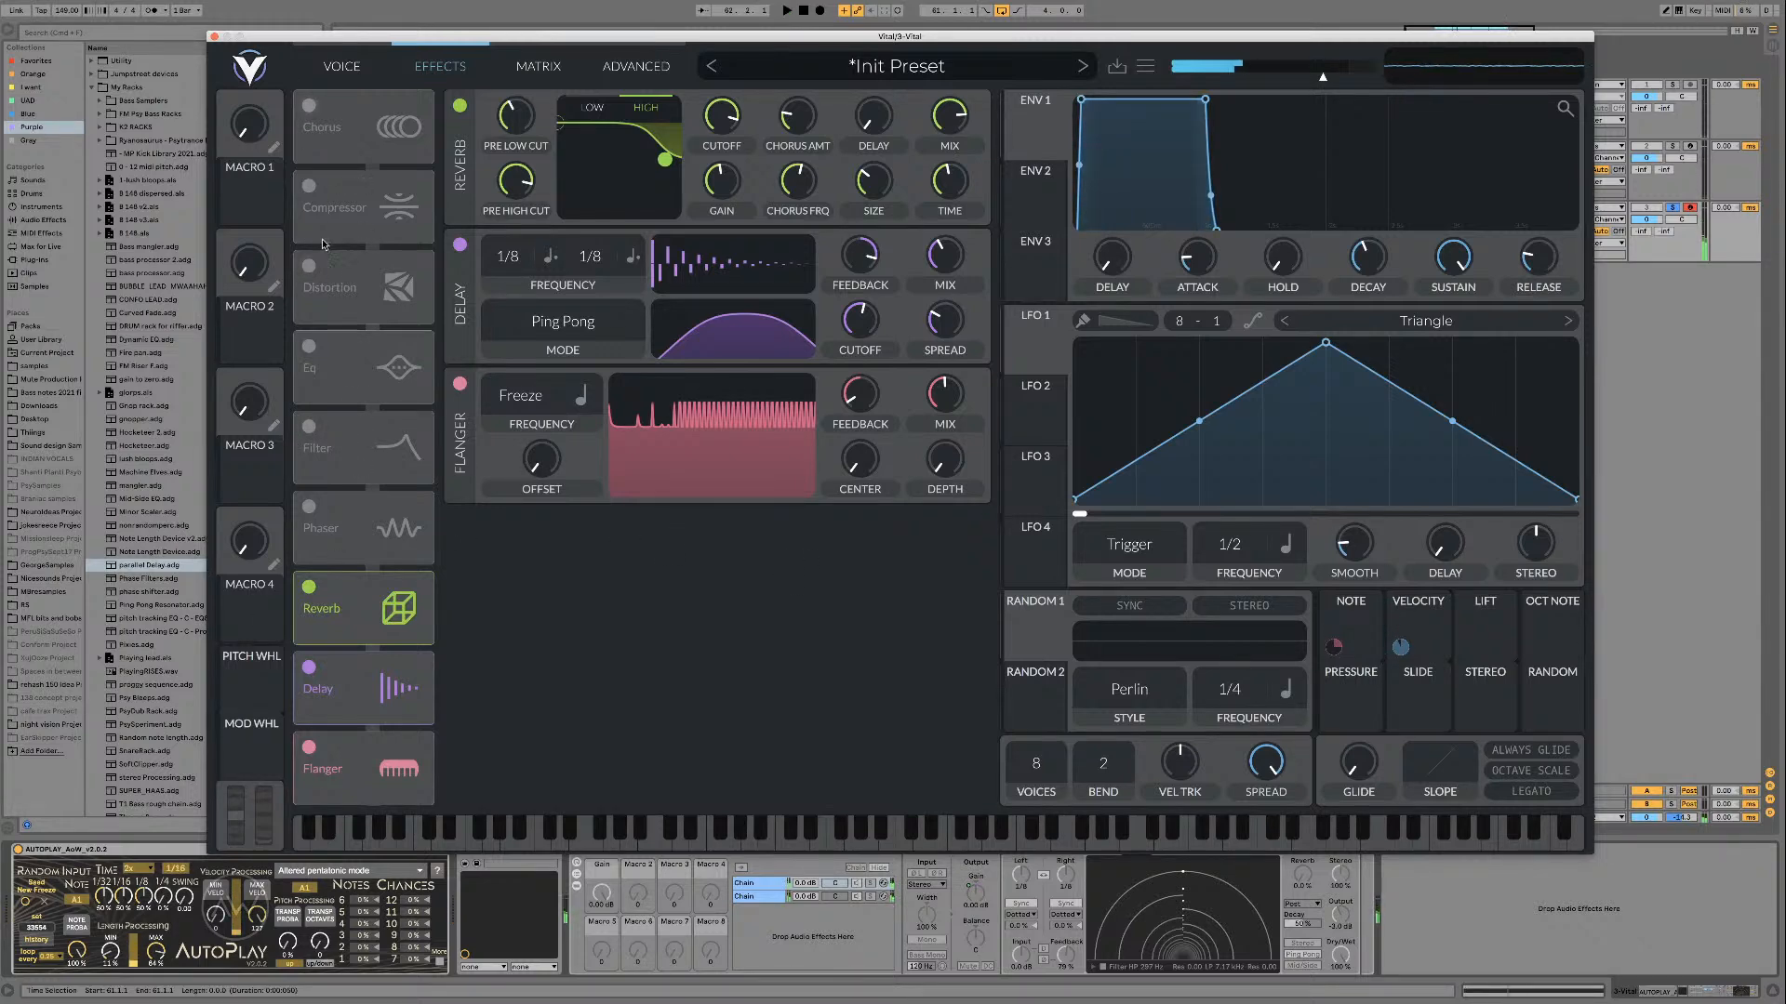
{"action": "left_click", "coordinate": [309, 106]}
{"action": "left_click_drag", "start_coordinate": [357, 132], "coordinate": [360, 533]}
Step: Set the chorus frequency to Freeze, reduce its feedback and set its mix to 37.5%
{"action": "mouse_move", "coordinate": [613, 146]}
{"action": "left_mouse_down"}
{"action": "mouse_move", "coordinate": [611, 218]}
{"action": "mouse_move", "coordinate": [639, 154]}
{"action": "left_mouse_up"}
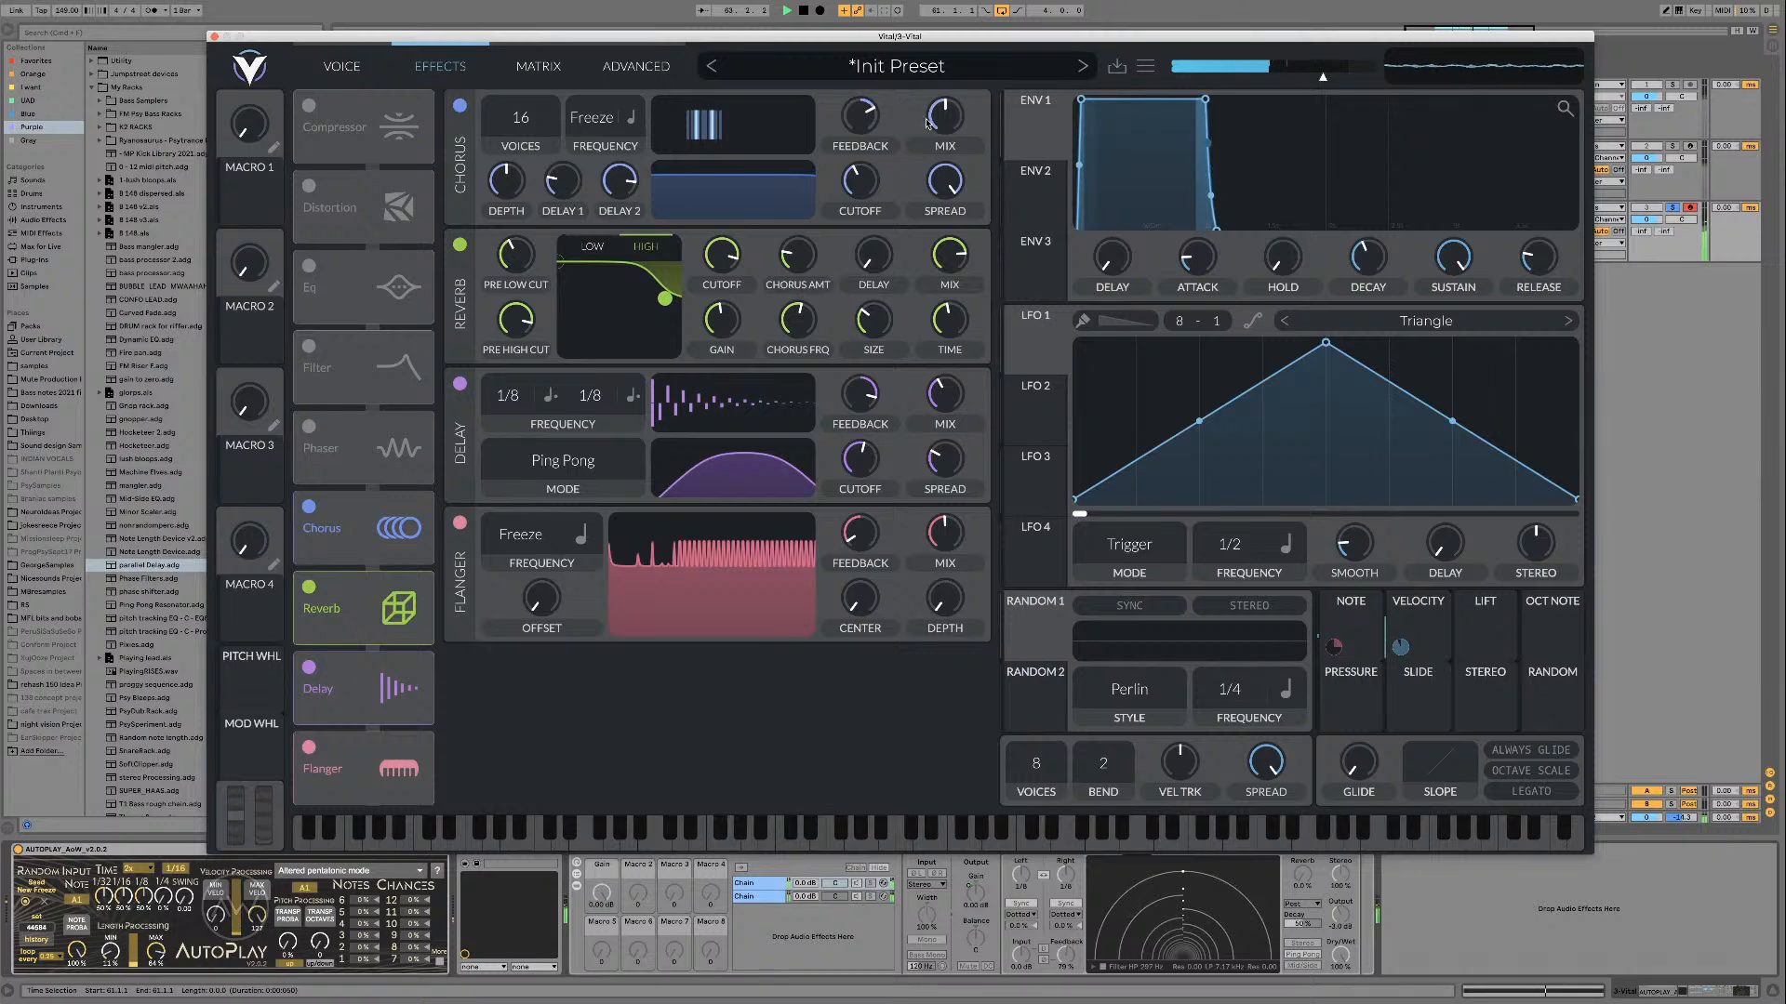
{"action": "mouse_move", "coordinate": [857, 117]}
{"action": "left_mouse_down"}
{"action": "mouse_move", "coordinate": [842, 149]}
{"action": "mouse_move", "coordinate": [863, 127]}
{"action": "left_mouse_up"}
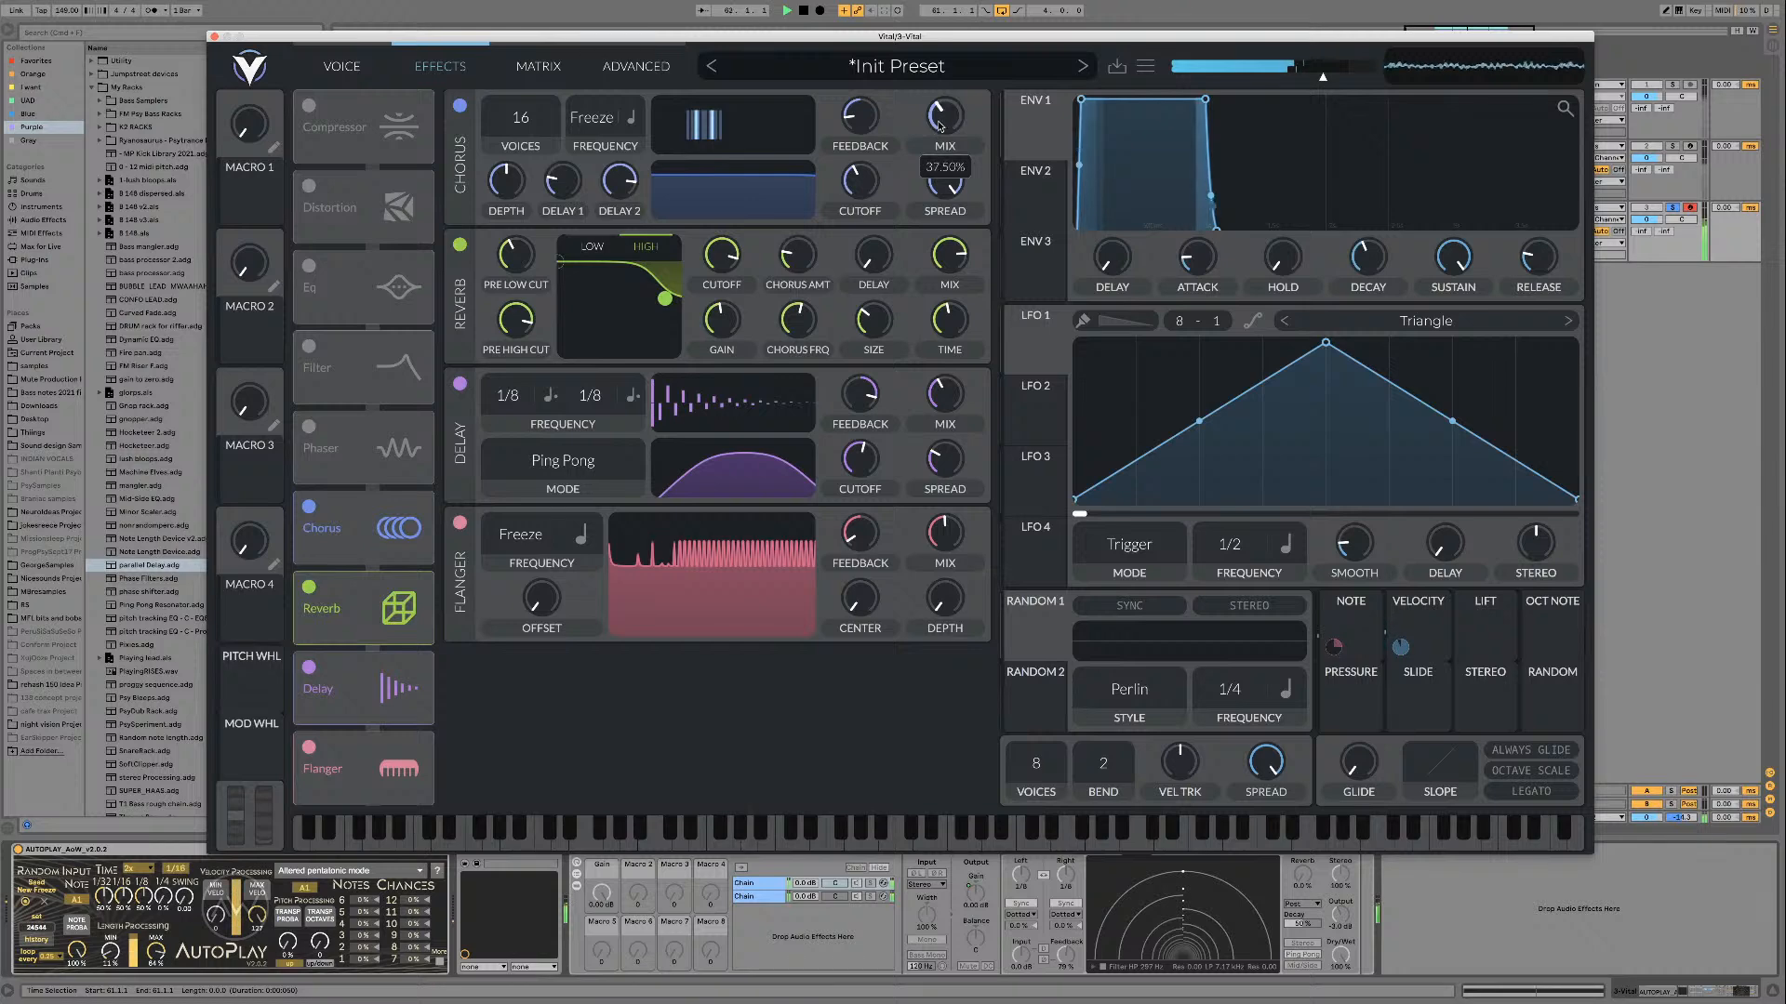
Step: Fine-tune the chorus and lower oscillator 1's level slightly
{"action": "left_click", "coordinate": [342, 66]}
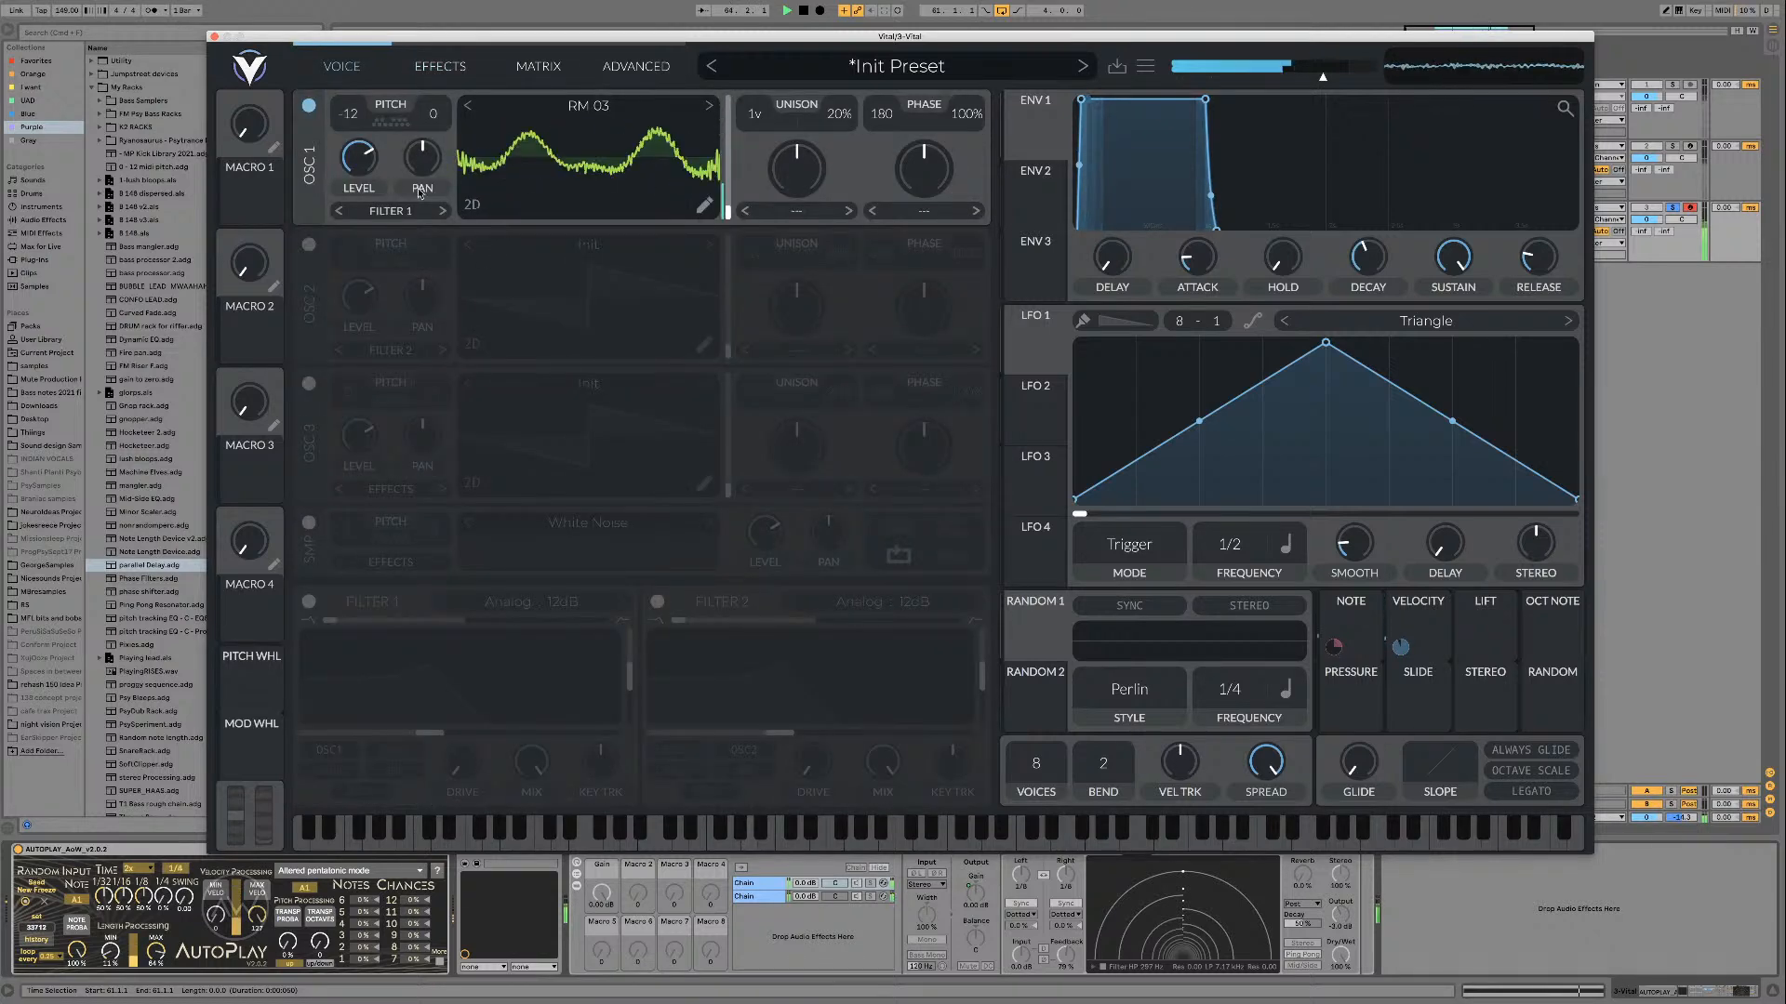
{"action": "left_click", "coordinate": [440, 66]}
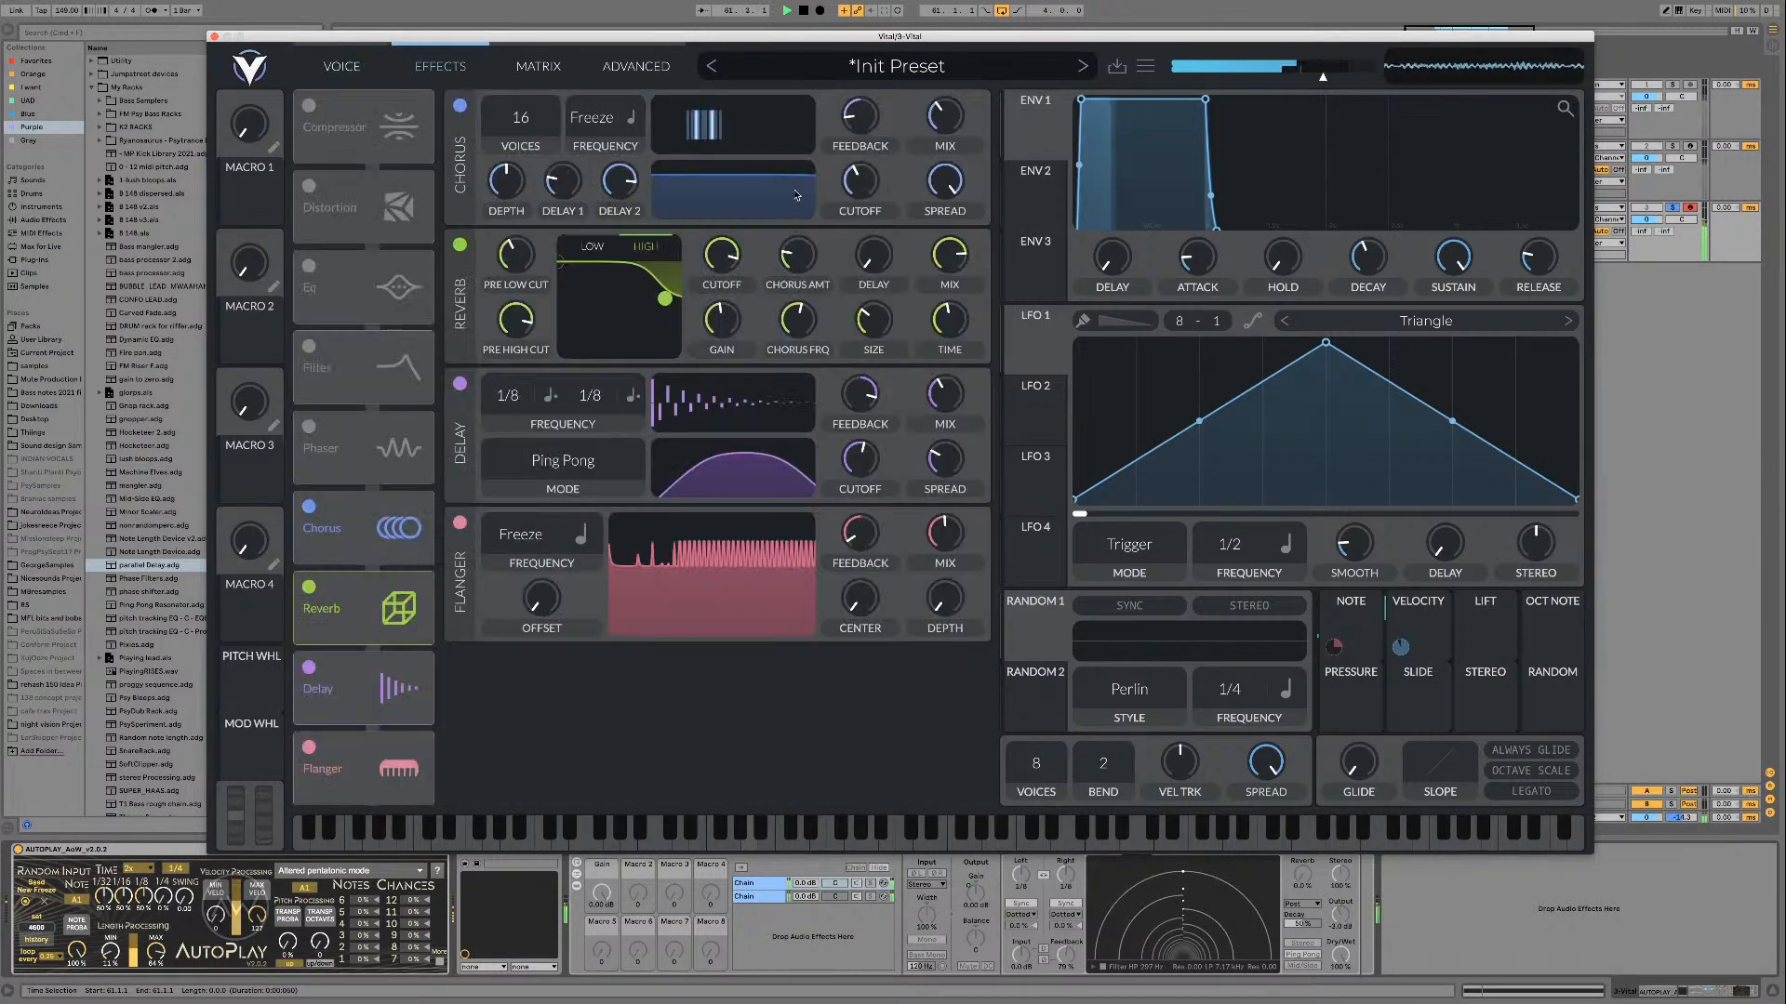
{"action": "left_click_drag", "start_coordinate": [527, 126], "coordinate": [500, 188]}
{"action": "left_click", "coordinate": [342, 65]}
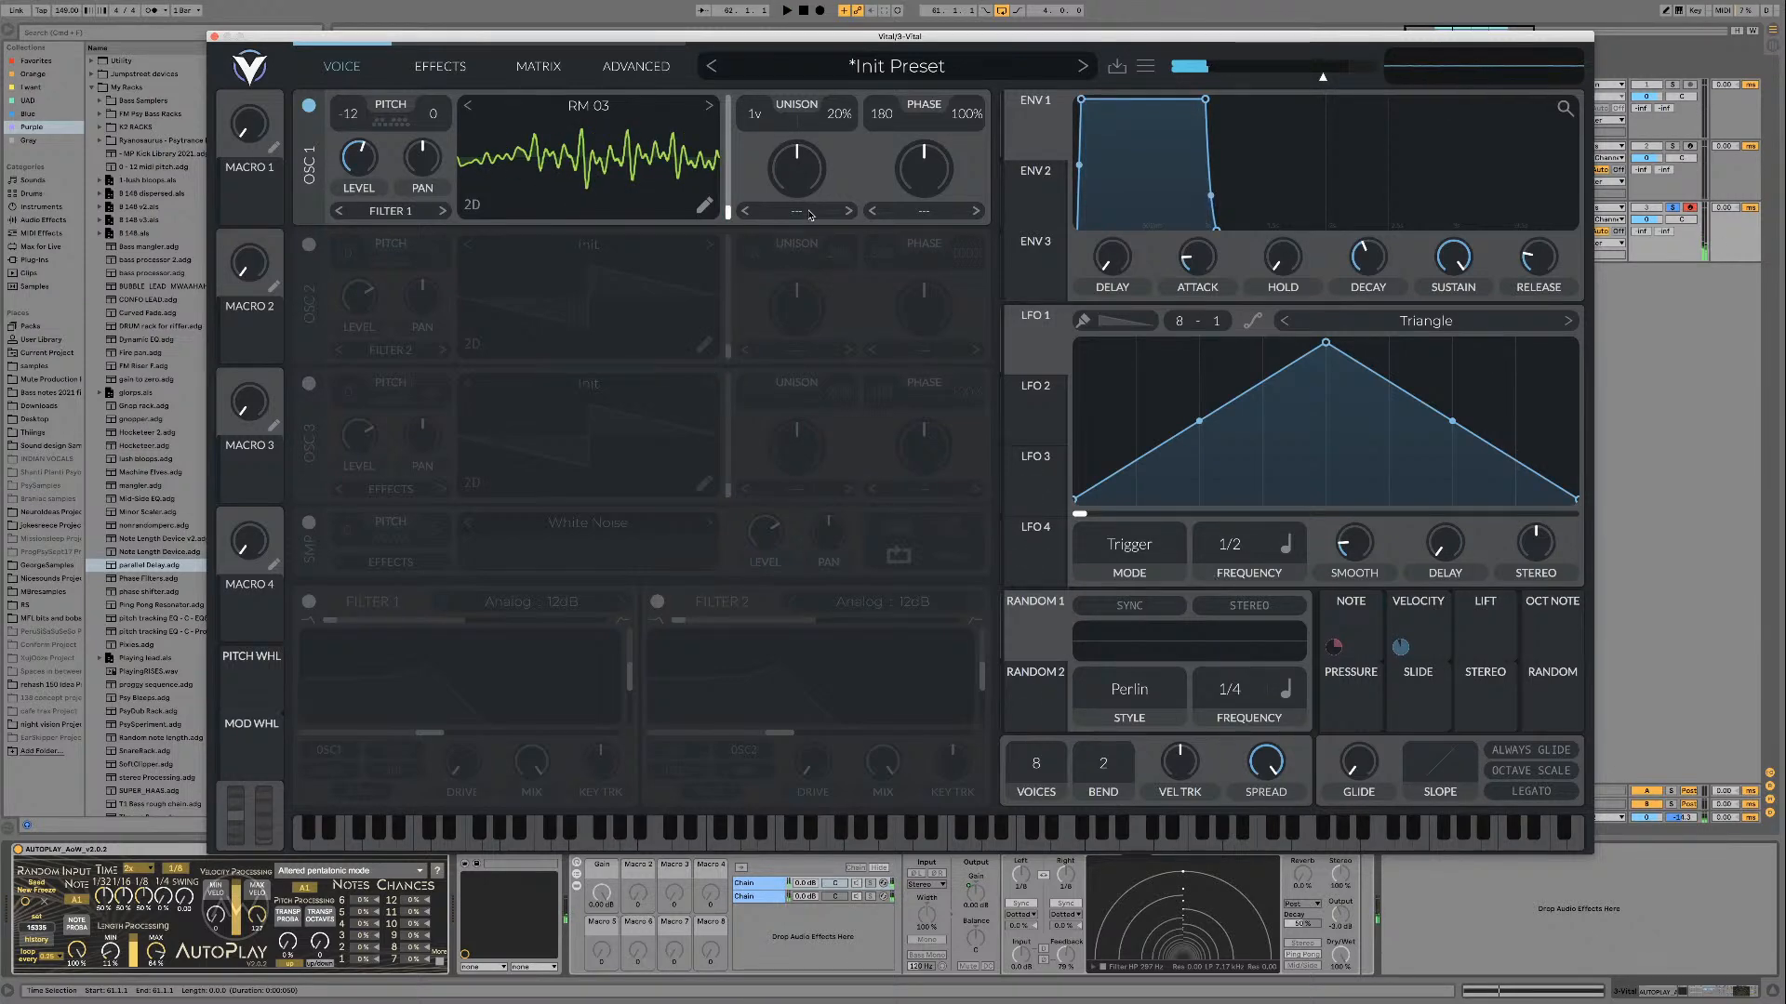
Step: Try the Inharmonic Stretch spectral morph on oscillator 1 with a raised amount during playback
{"action": "left_click", "coordinate": [837, 211]}
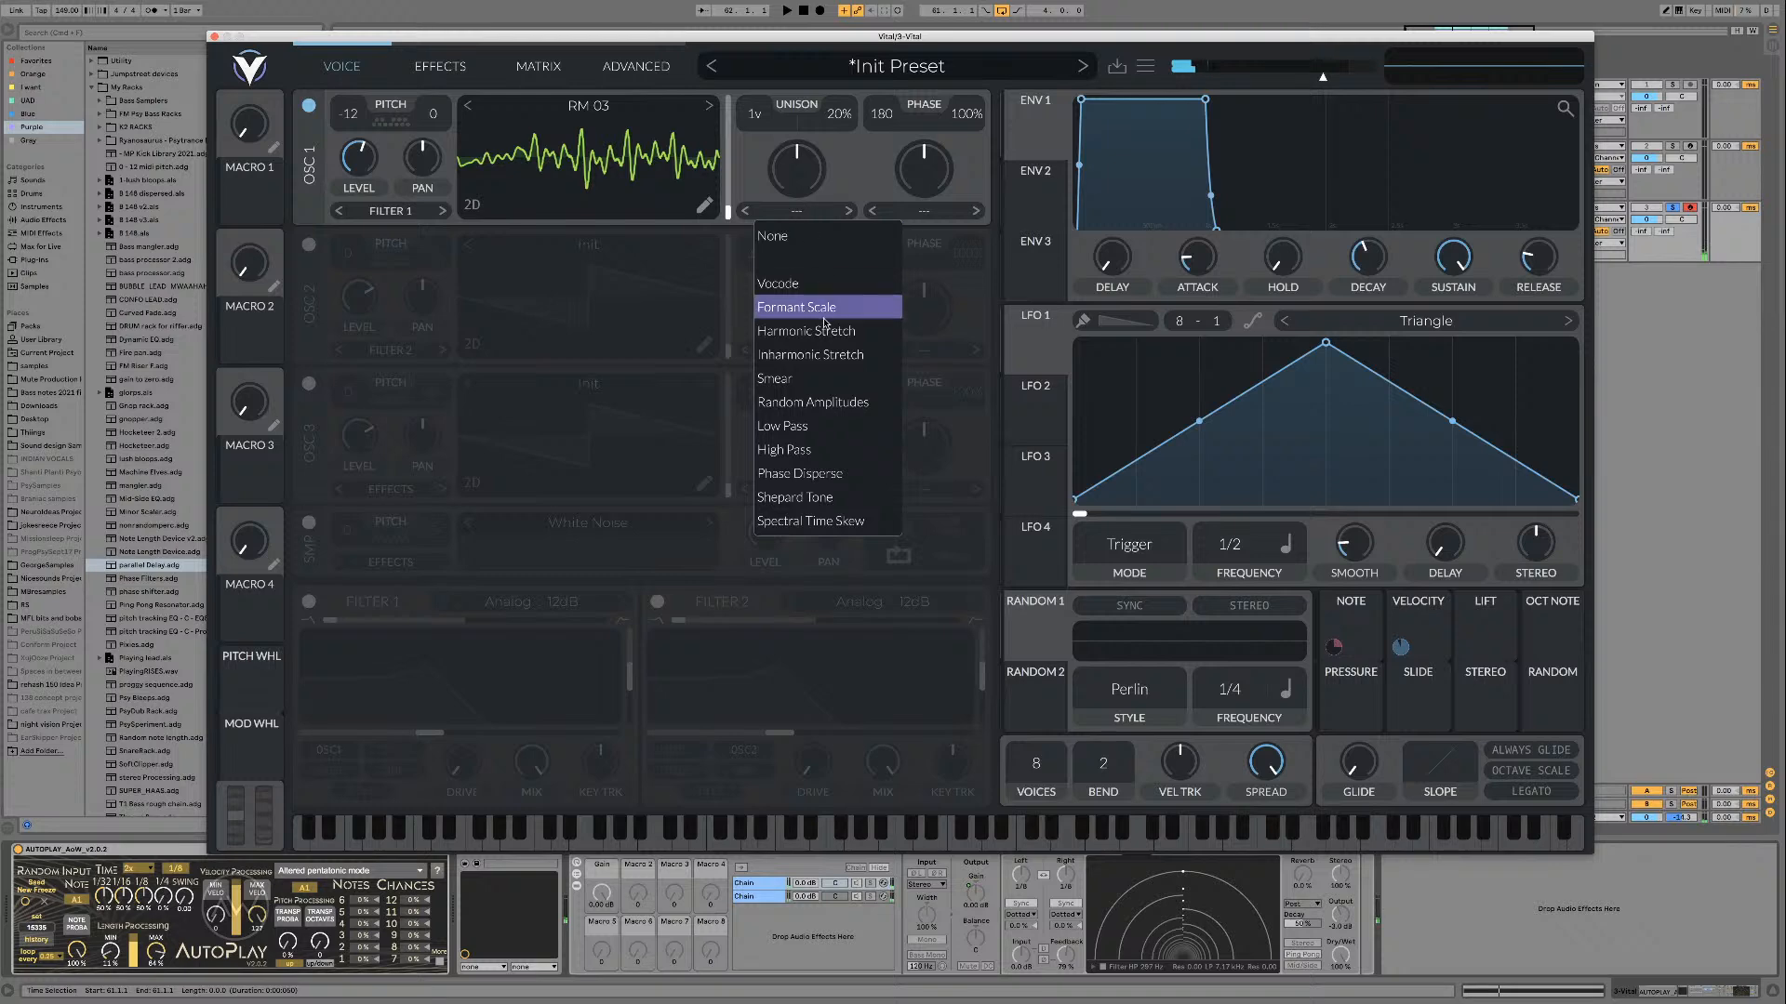
{"action": "left_click", "coordinate": [818, 350]}
{"action": "mouse_move", "coordinate": [792, 176]}
{"action": "left_mouse_down"}
{"action": "mouse_move", "coordinate": [794, 153]}
{"action": "mouse_move", "coordinate": [807, 185]}
{"action": "left_mouse_up"}
{"action": "key", "text": "space"}
Step: Try the Random Amplitudes spectral morph on oscillator 1 and raise its amount
{"action": "left_click", "coordinate": [814, 211]}
{"action": "left_click", "coordinate": [806, 211]}
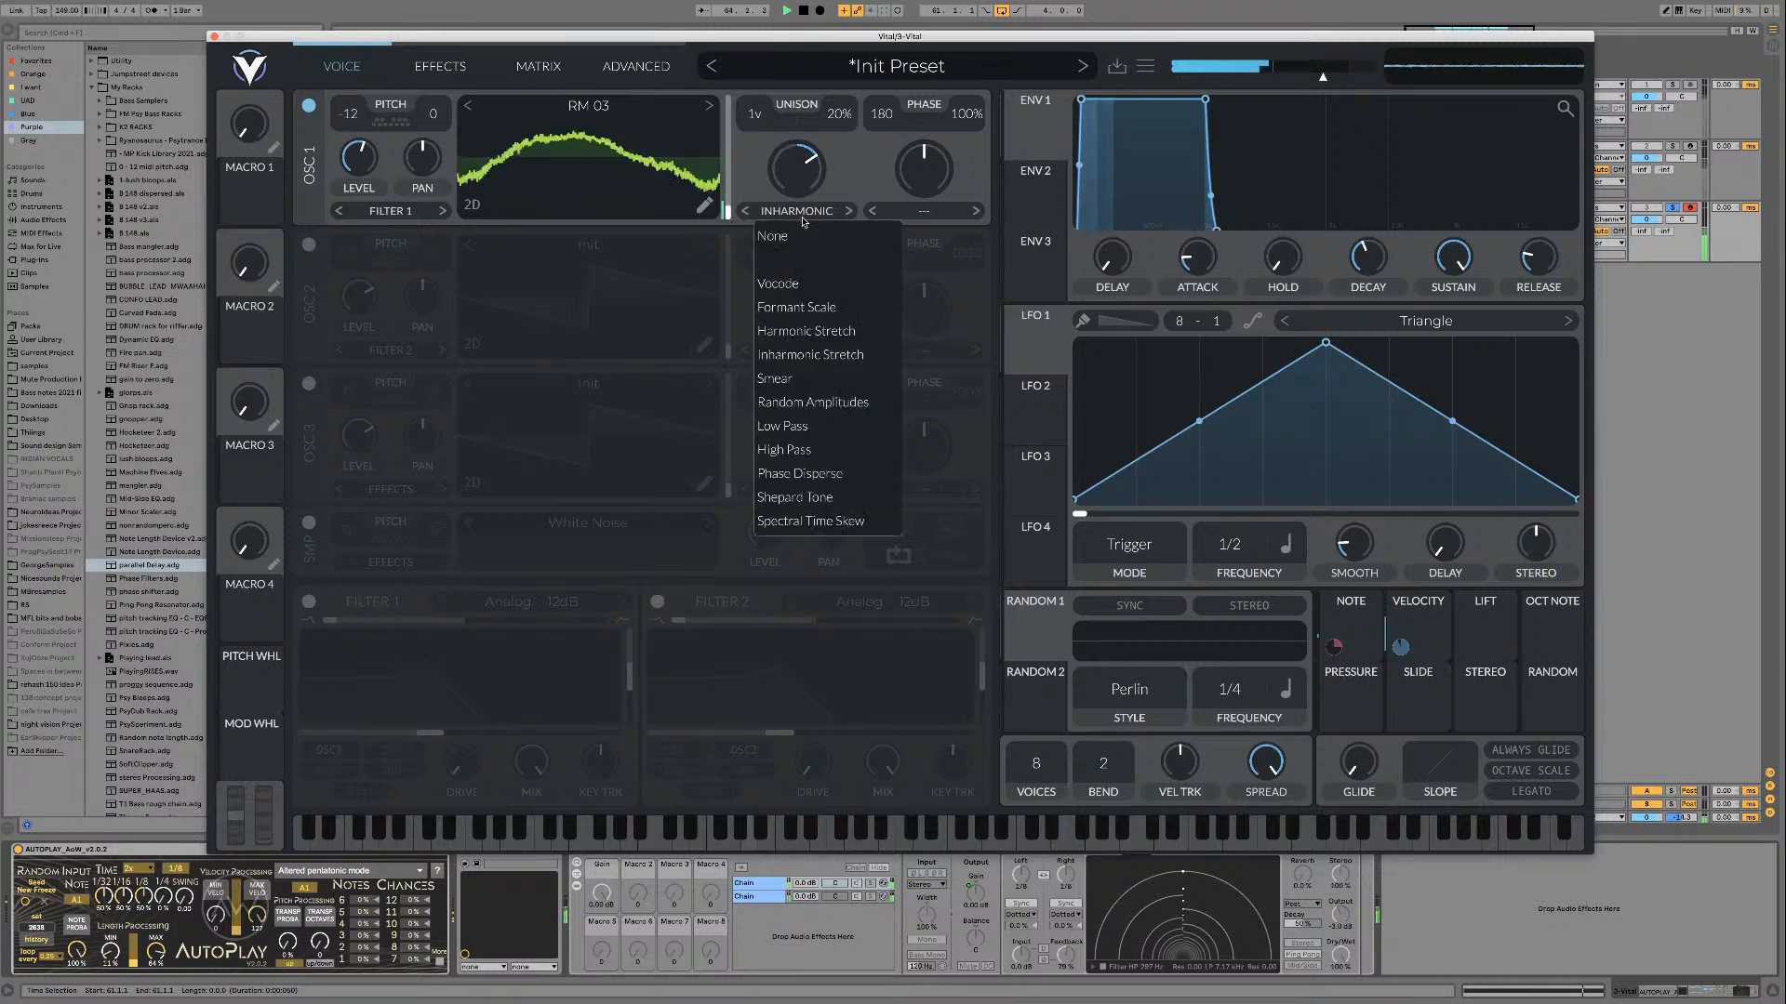
{"action": "left_click", "coordinate": [812, 402]}
{"action": "mouse_move", "coordinate": [795, 170]}
{"action": "left_mouse_down"}
{"action": "mouse_move", "coordinate": [788, 194]}
{"action": "mouse_move", "coordinate": [784, 158]}
{"action": "left_mouse_up"}
Step: Audition the following spectral morphs on oscillator 1, from Low Pass through Phase Disperse to Spectral Time Skew, varying the amount
{"action": "left_click", "coordinate": [849, 211]}
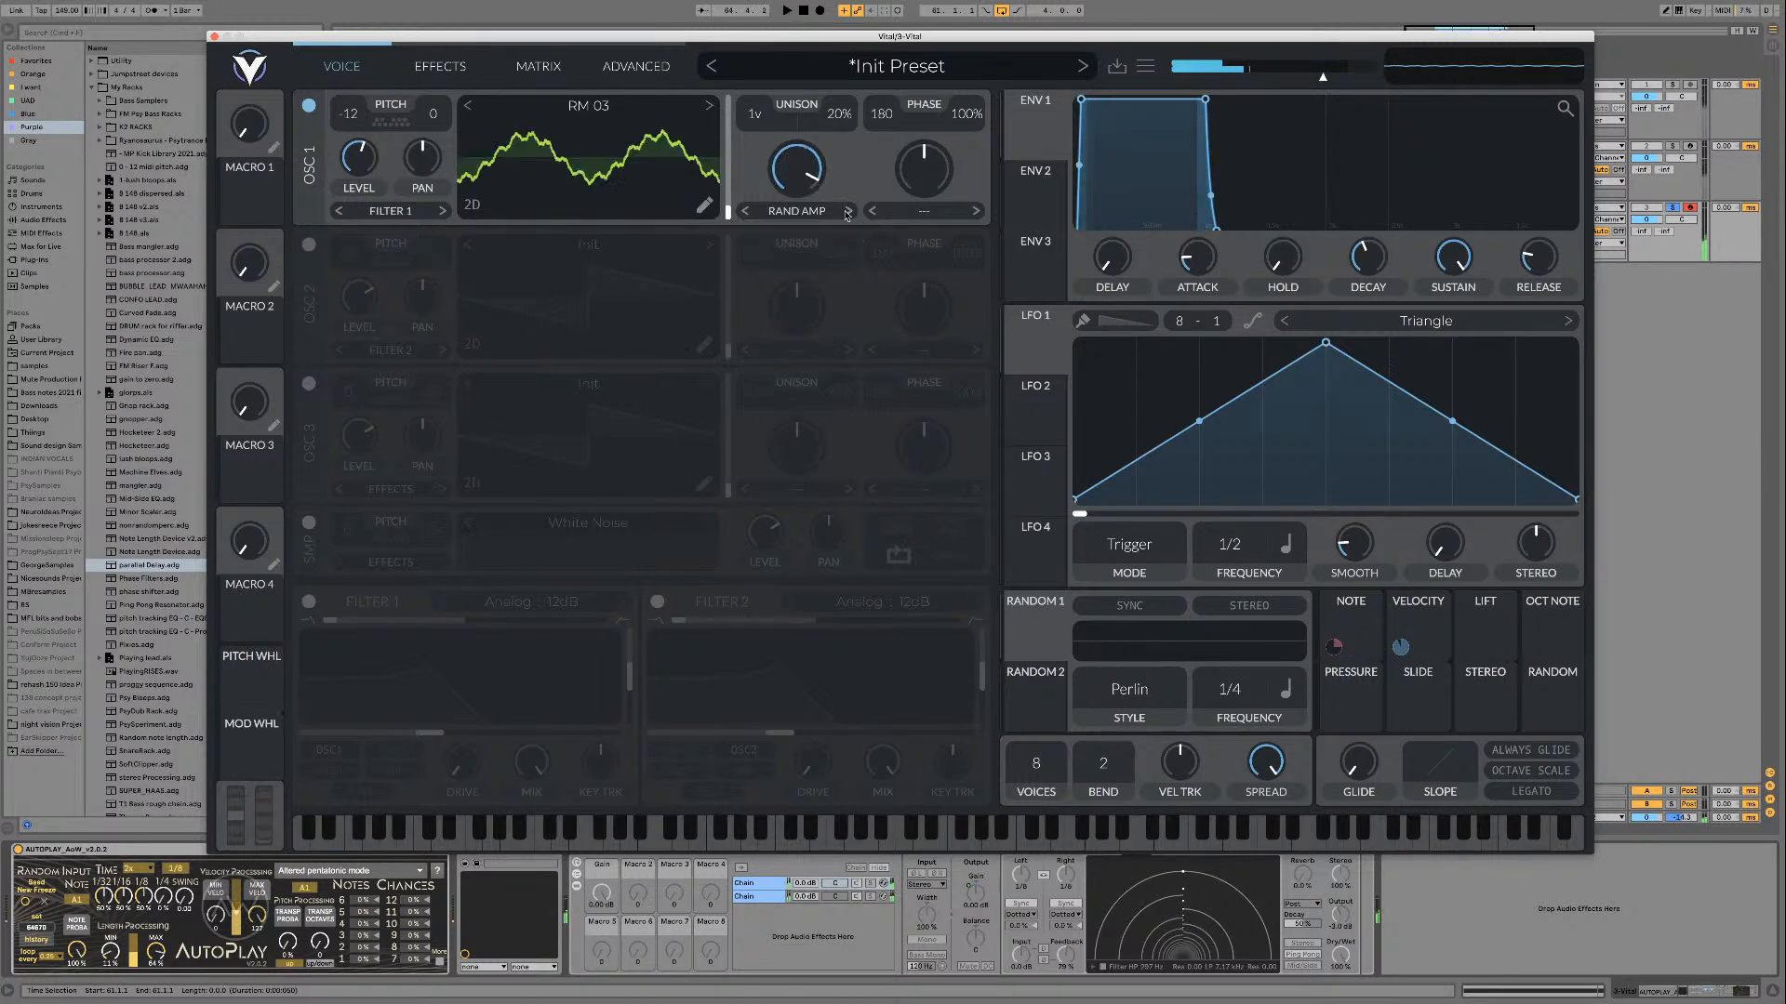
{"action": "left_click", "coordinate": [849, 211]}
{"action": "left_click", "coordinate": [848, 211]}
{"action": "key", "text": "space"}
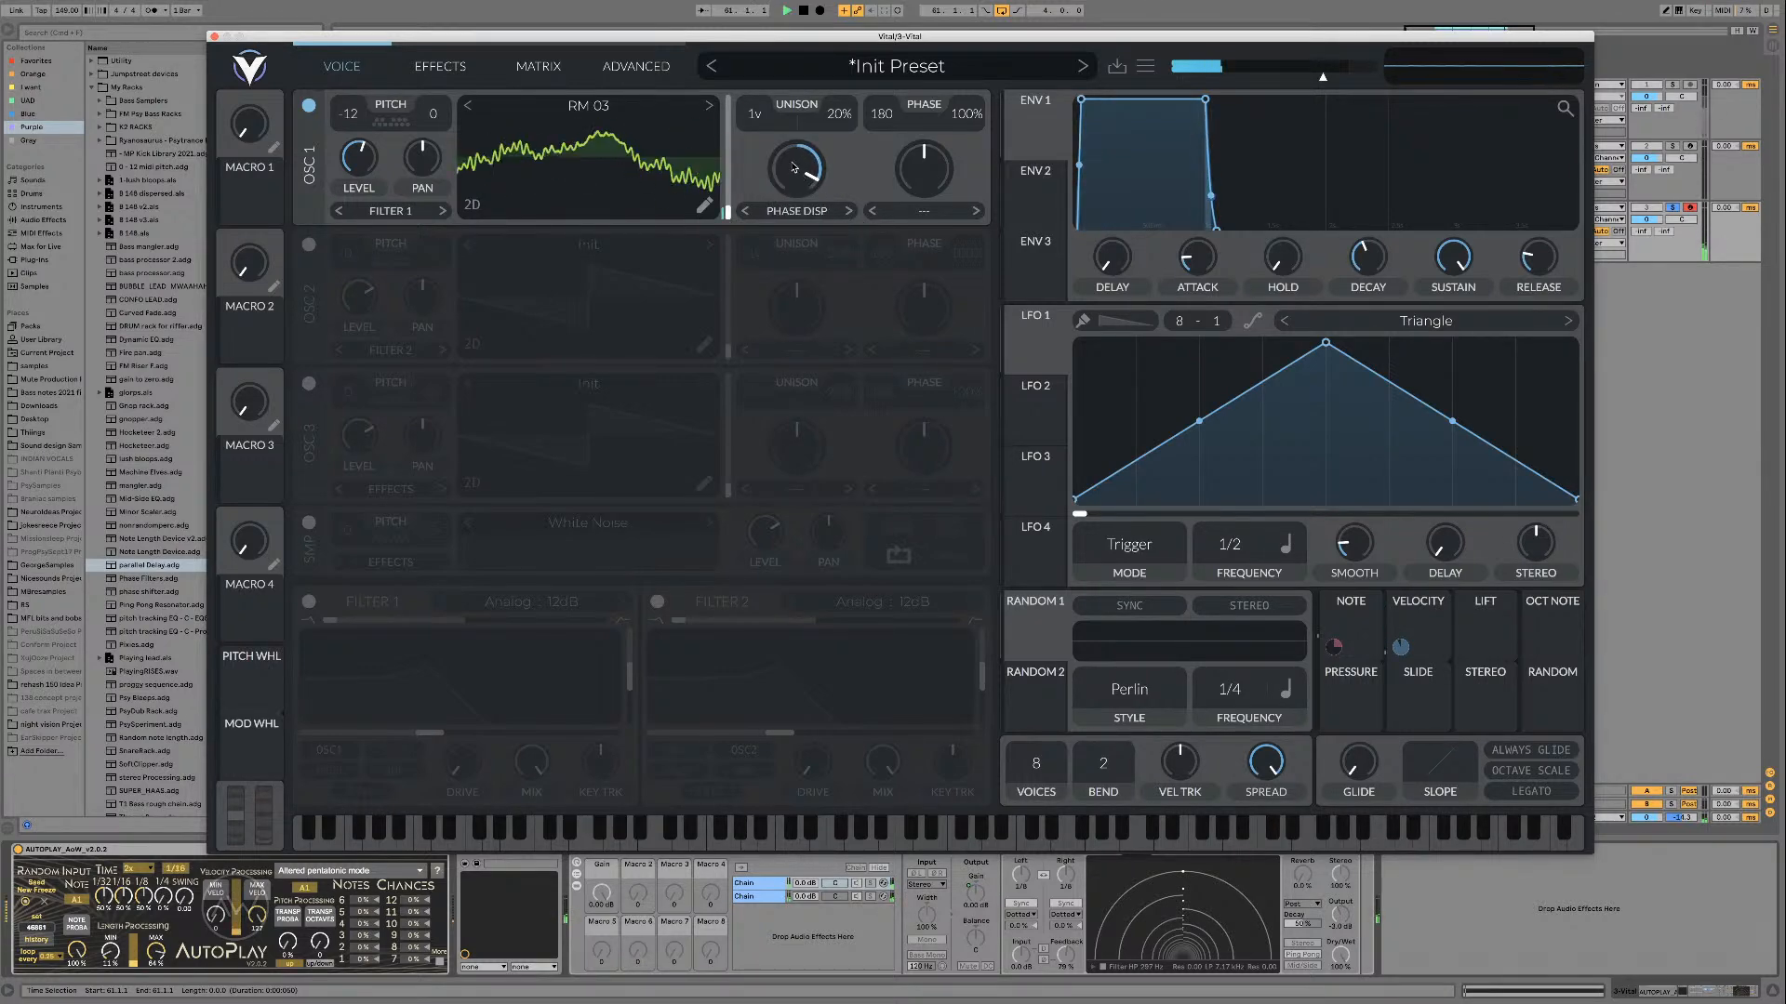
{"action": "left_click", "coordinate": [848, 211]}
{"action": "left_click_drag", "start_coordinate": [807, 153], "coordinate": [794, 198]}
{"action": "left_click", "coordinate": [848, 211]}
Step: Try the Formant Scale spectral morph at different amounts, and set oscillator 1's spectral morph back to None
{"action": "left_click", "coordinate": [797, 211]}
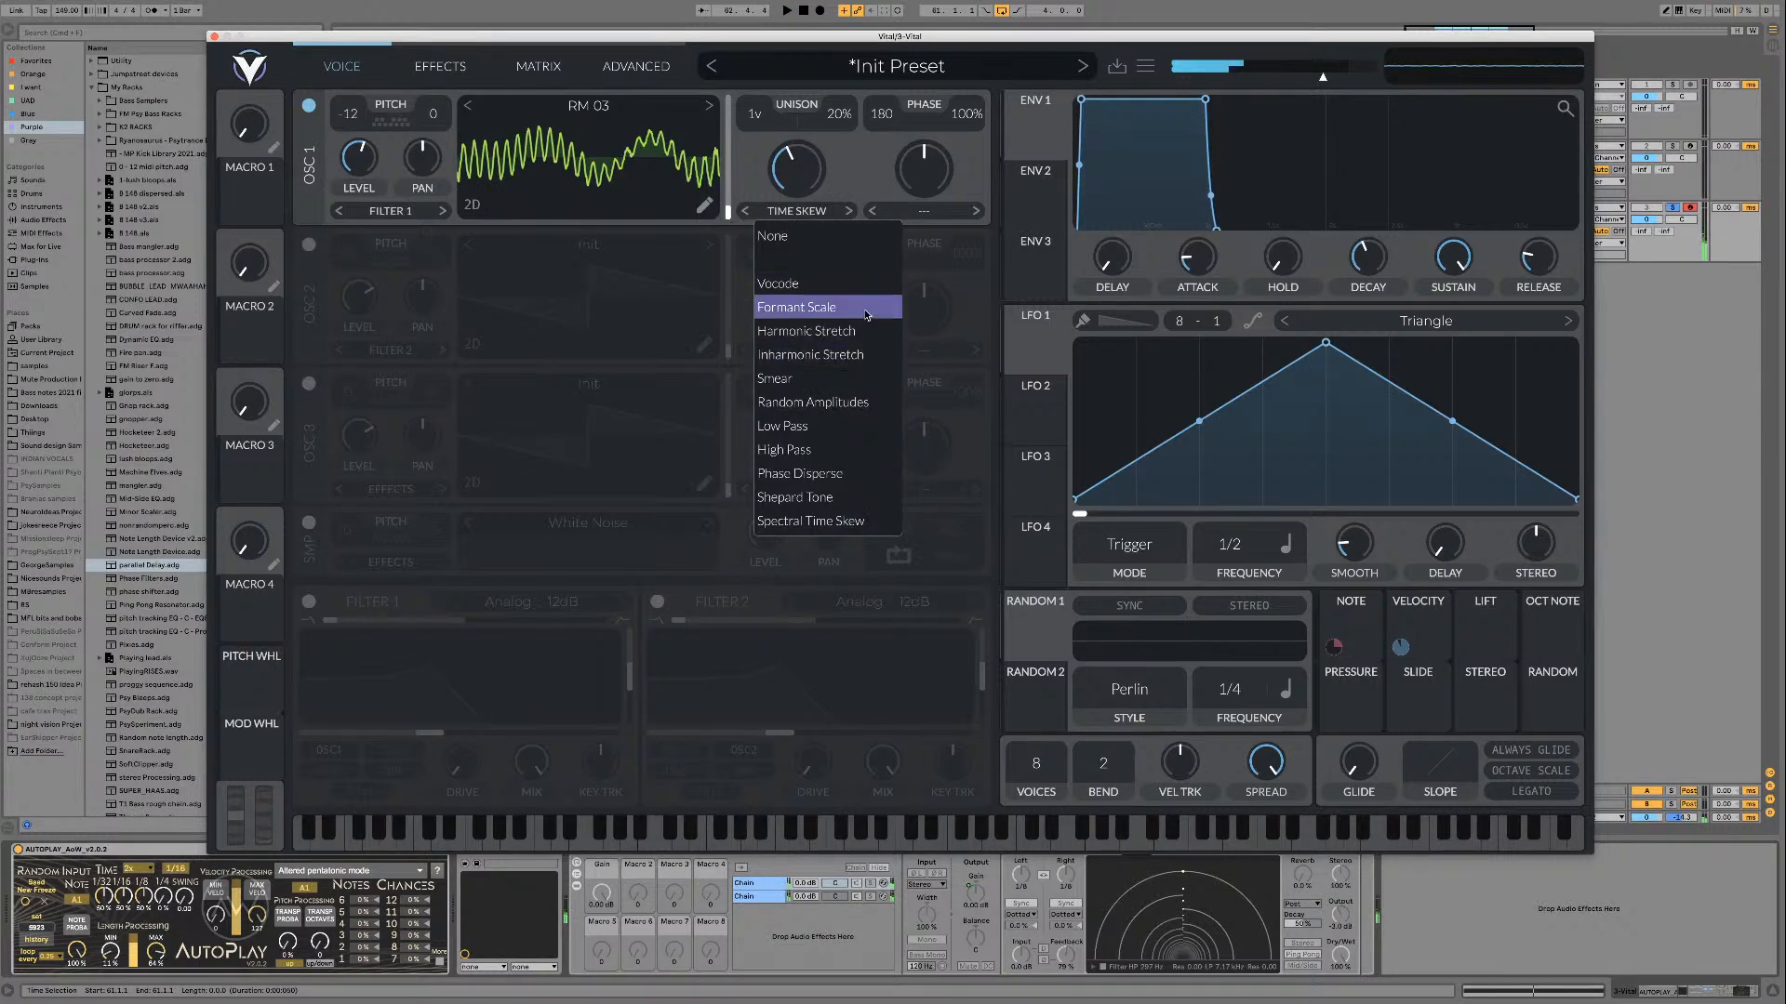
{"action": "left_click", "coordinate": [811, 308]}
{"action": "mouse_move", "coordinate": [798, 162]}
{"action": "left_mouse_down"}
{"action": "mouse_move", "coordinate": [789, 141]}
{"action": "mouse_move", "coordinate": [785, 179]}
{"action": "left_mouse_up"}
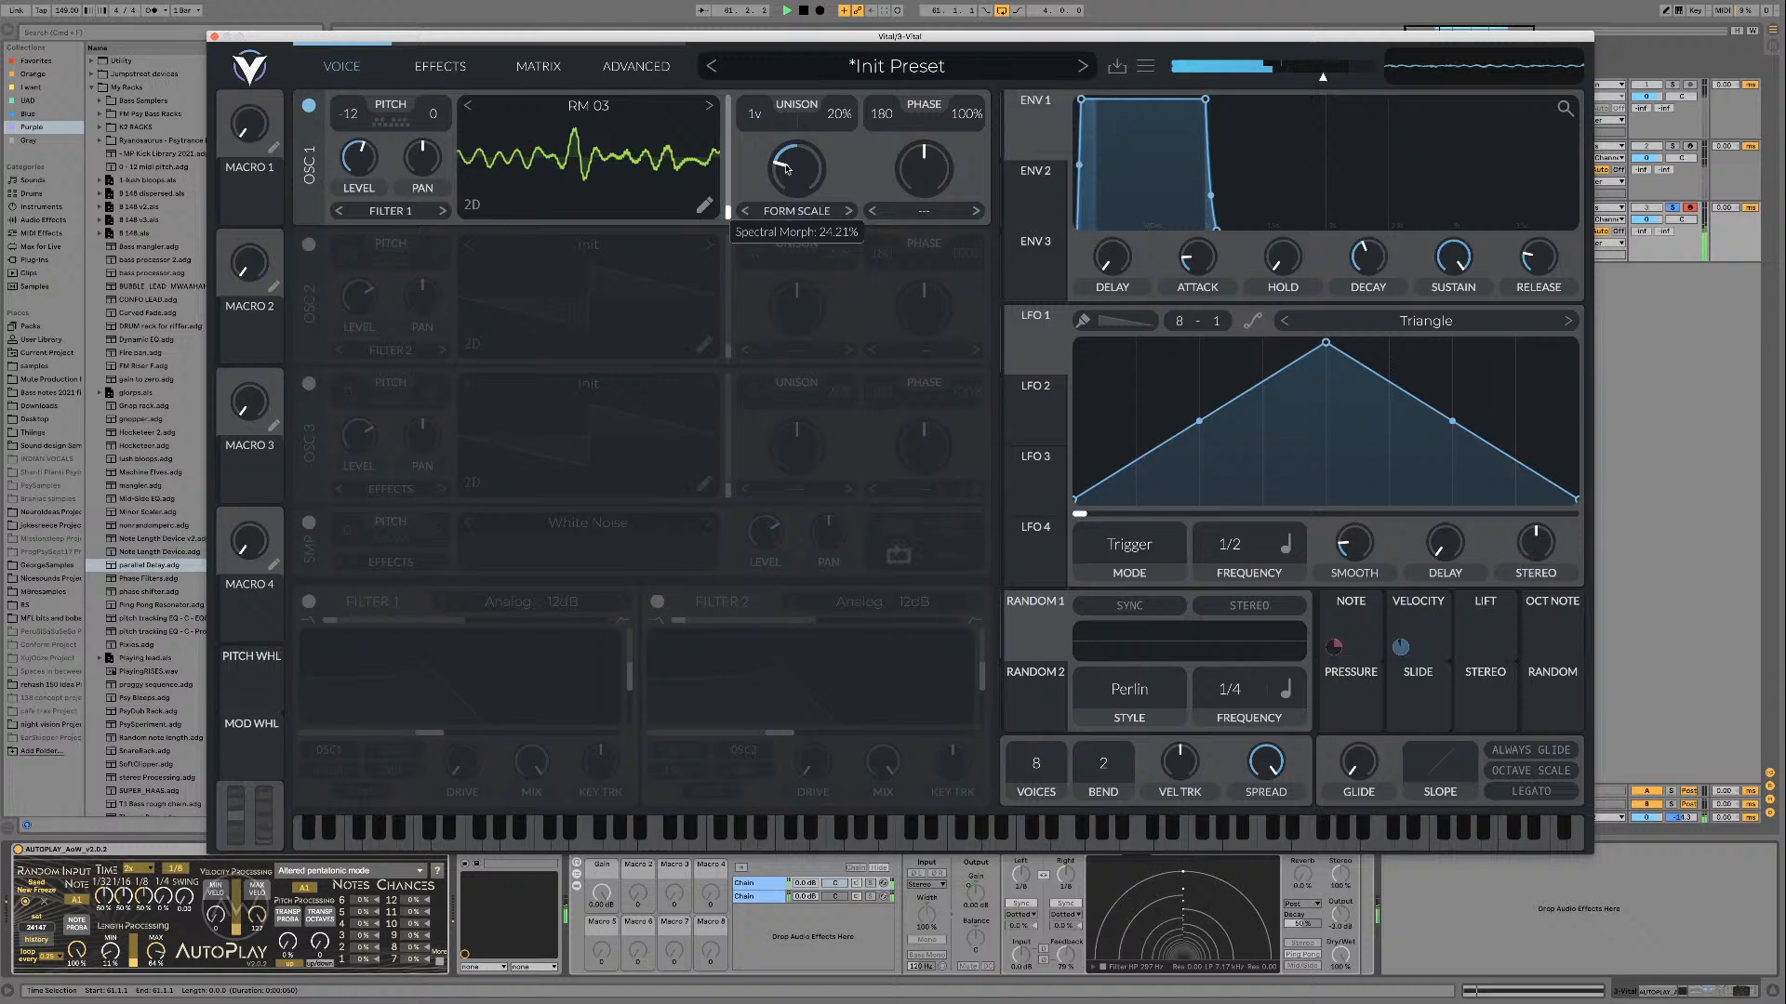
{"action": "left_click", "coordinate": [796, 211]}
{"action": "left_click", "coordinate": [803, 240]}
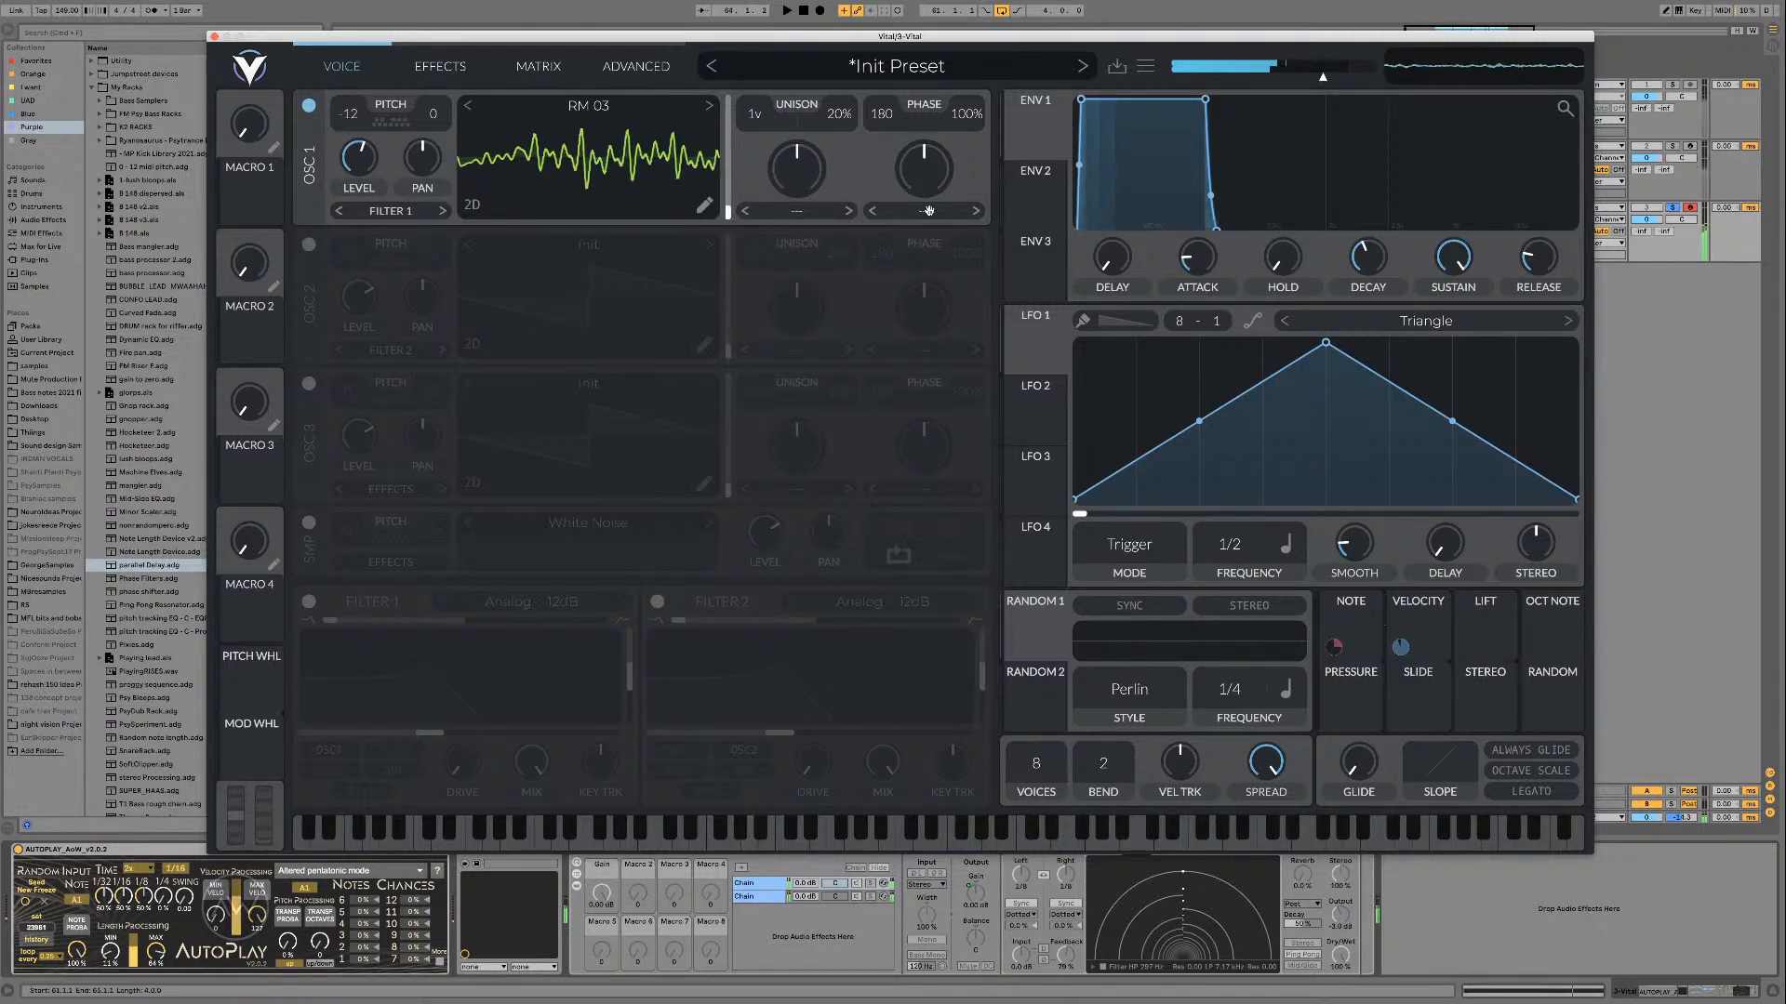
Step: Save the patch as a preset named "K3 Driplets in the Triplets"
{"action": "left_click", "coordinate": [1117, 69]}
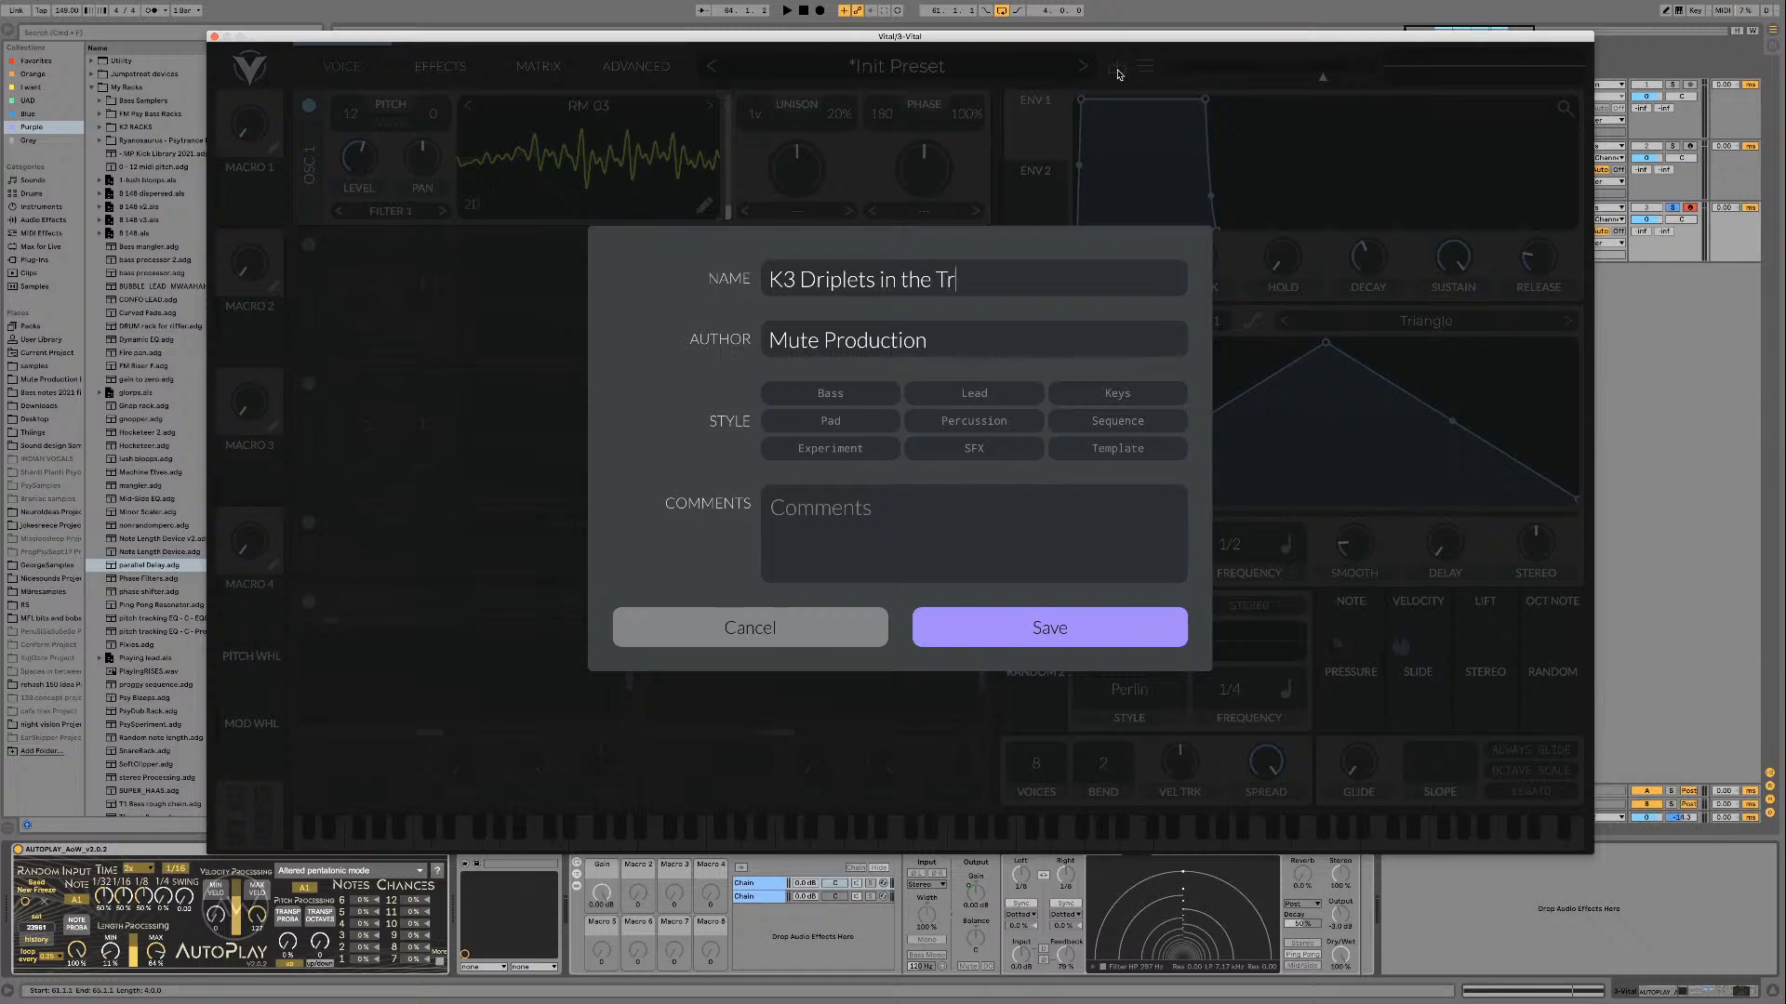
{"action": "key", "text": "Return"}
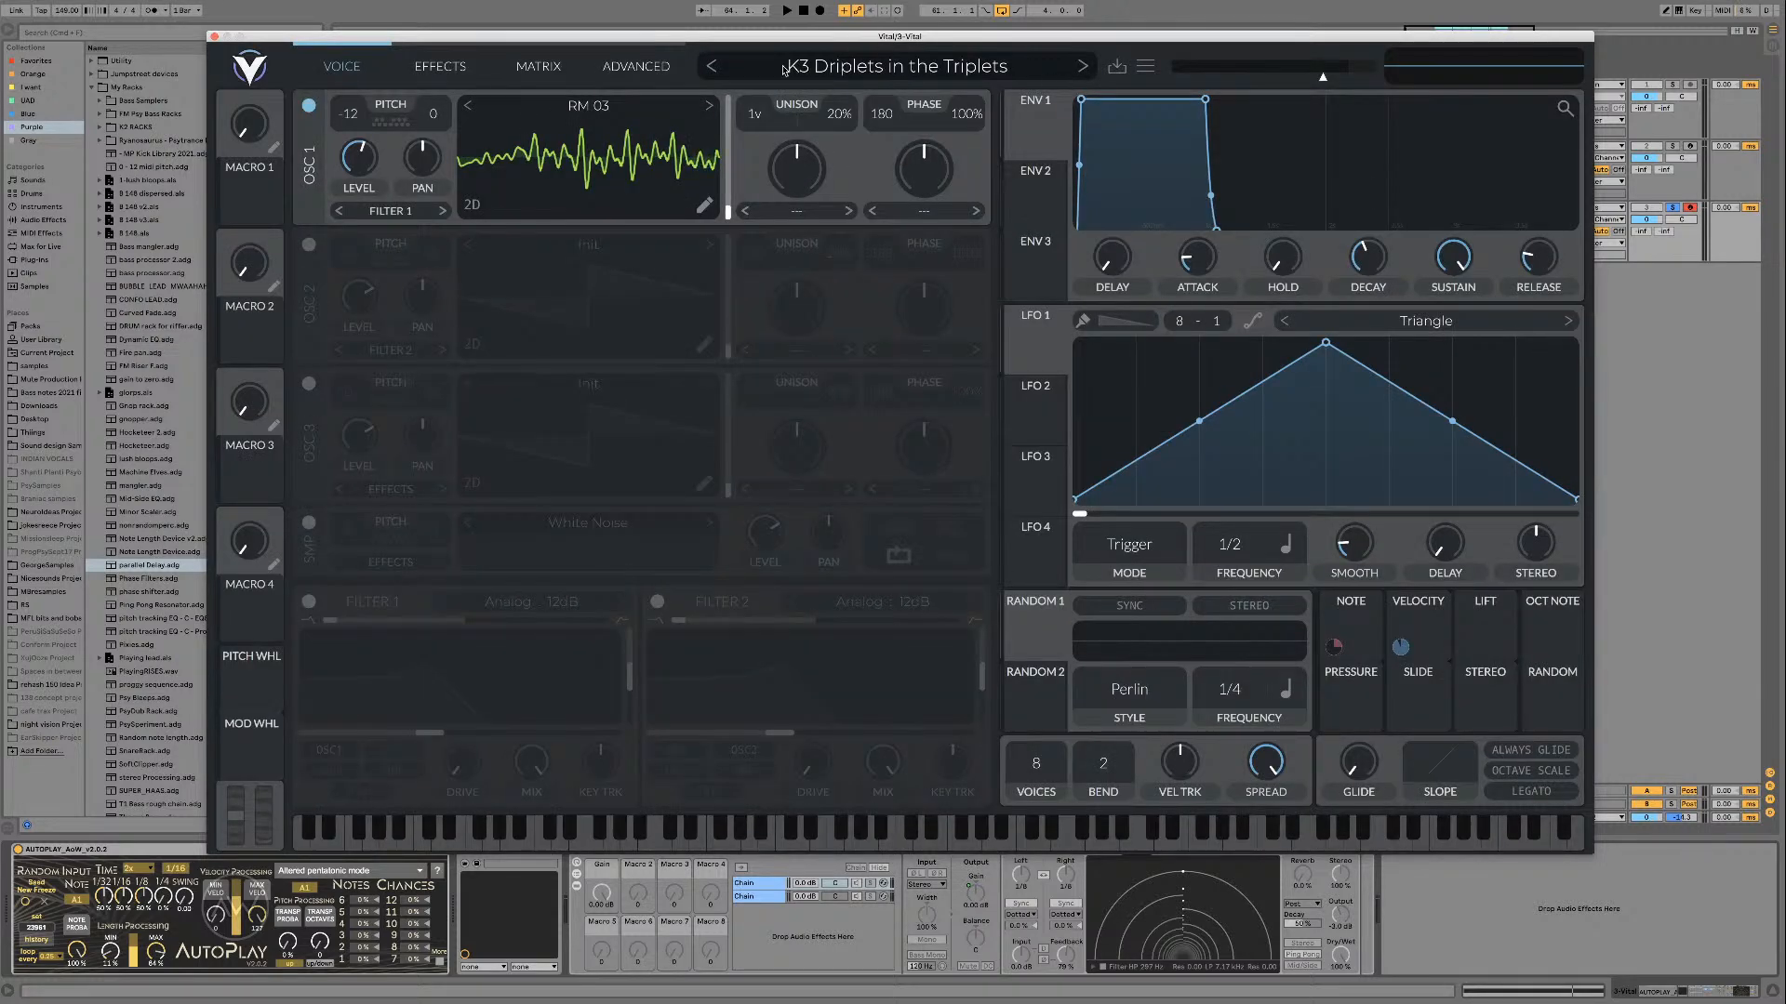
Step: Initialize a fresh preset and transpose oscillator 1 to -12 semitones
{"action": "left_click", "coordinate": [1144, 68]}
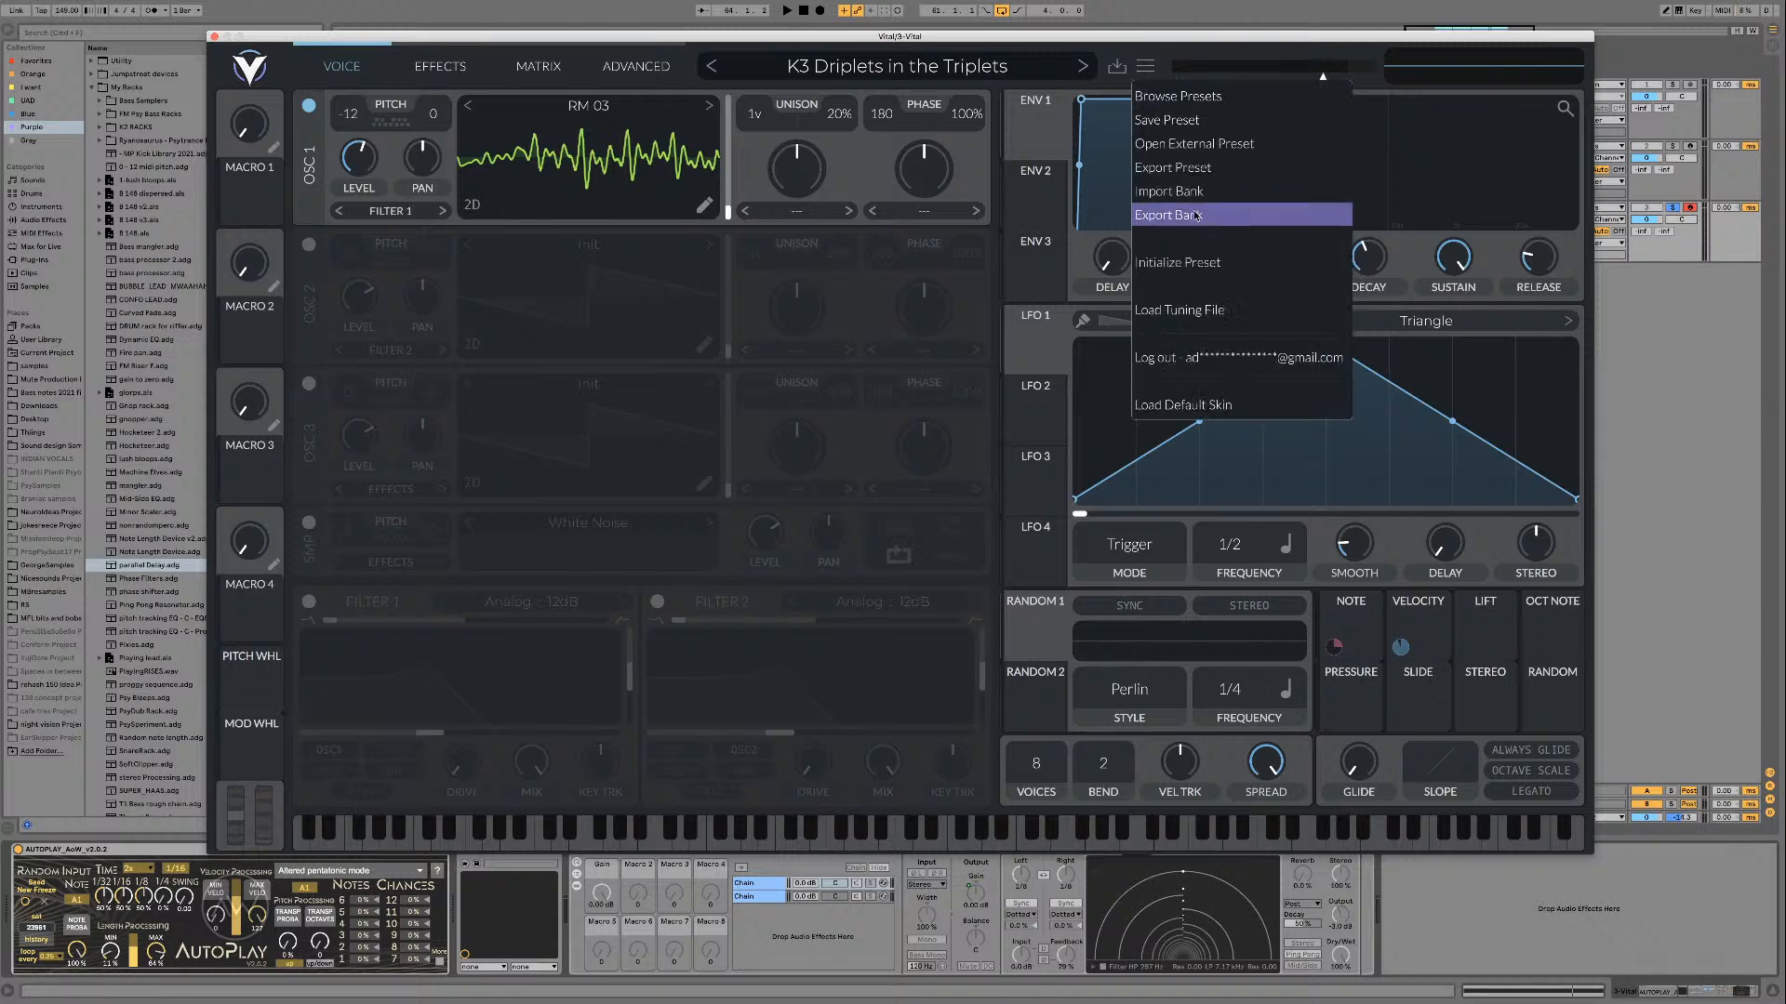
{"action": "left_click", "coordinate": [1199, 262]}
{"action": "left_click_drag", "start_coordinate": [344, 120], "coordinate": [343, 160]}
Step: Load the RM 03 wavetable from the [PsyTables V3] AM & RM folder into oscillator 1 and start playback
{"action": "left_click", "coordinate": [632, 112]}
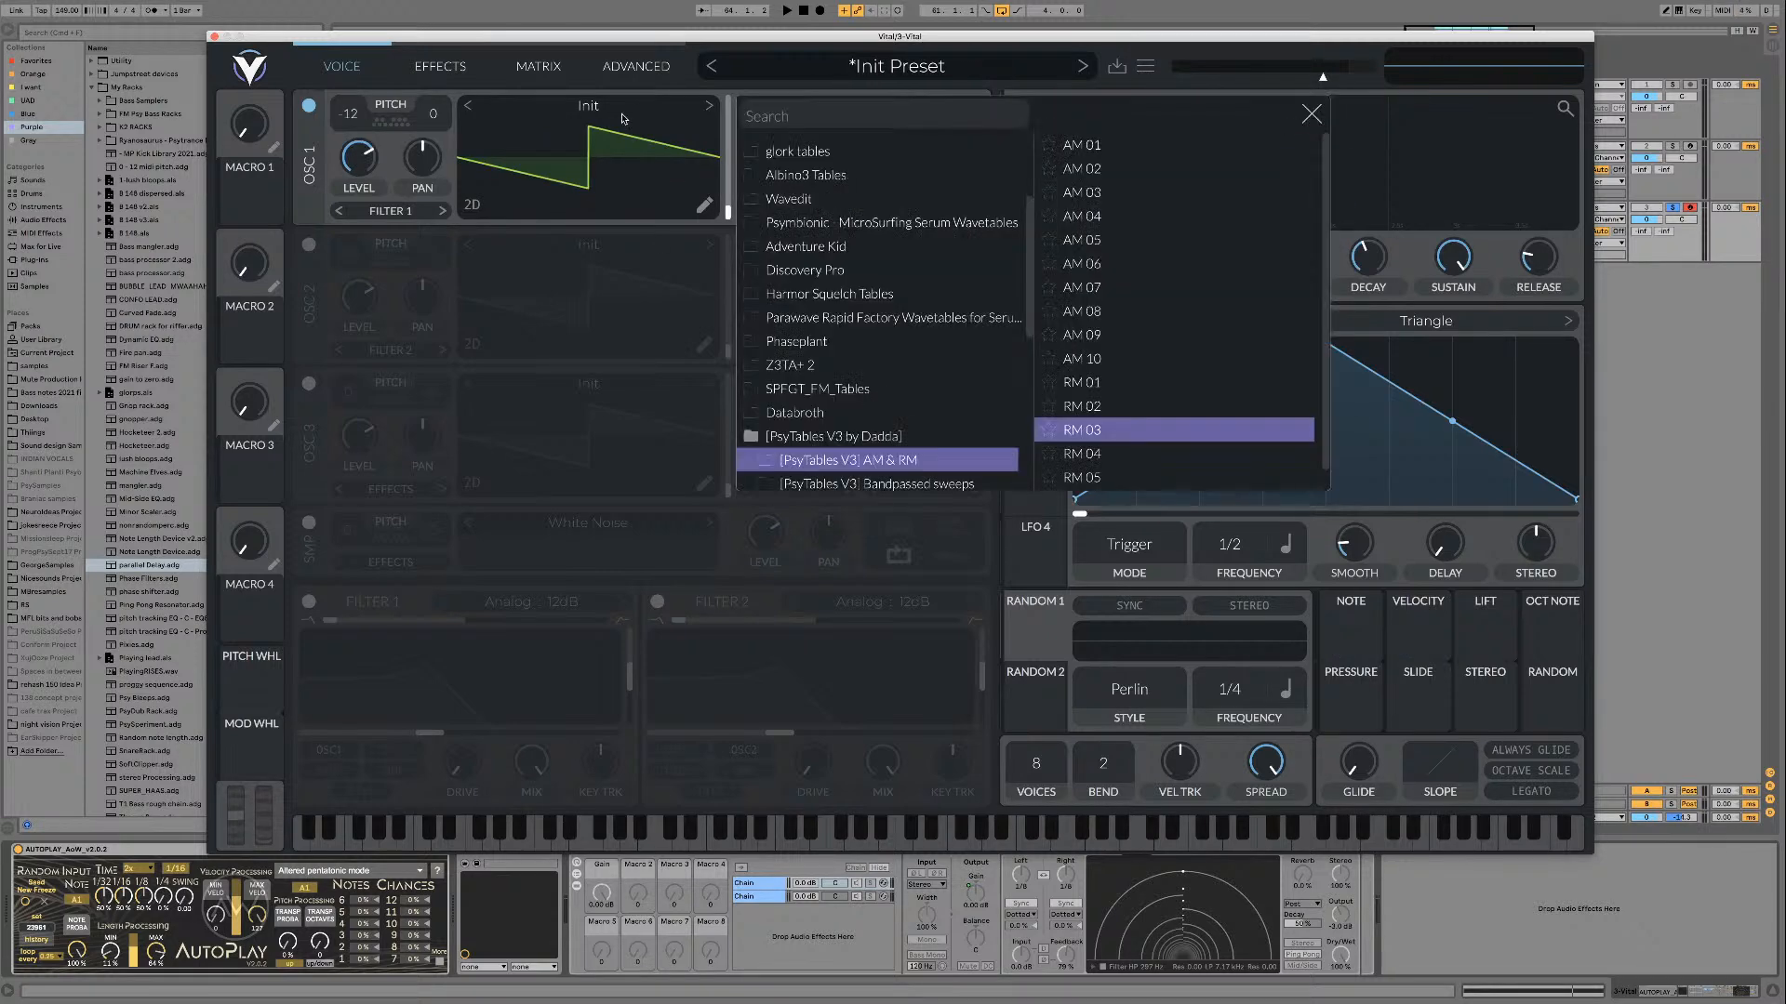
{"action": "left_click", "coordinate": [1082, 430]}
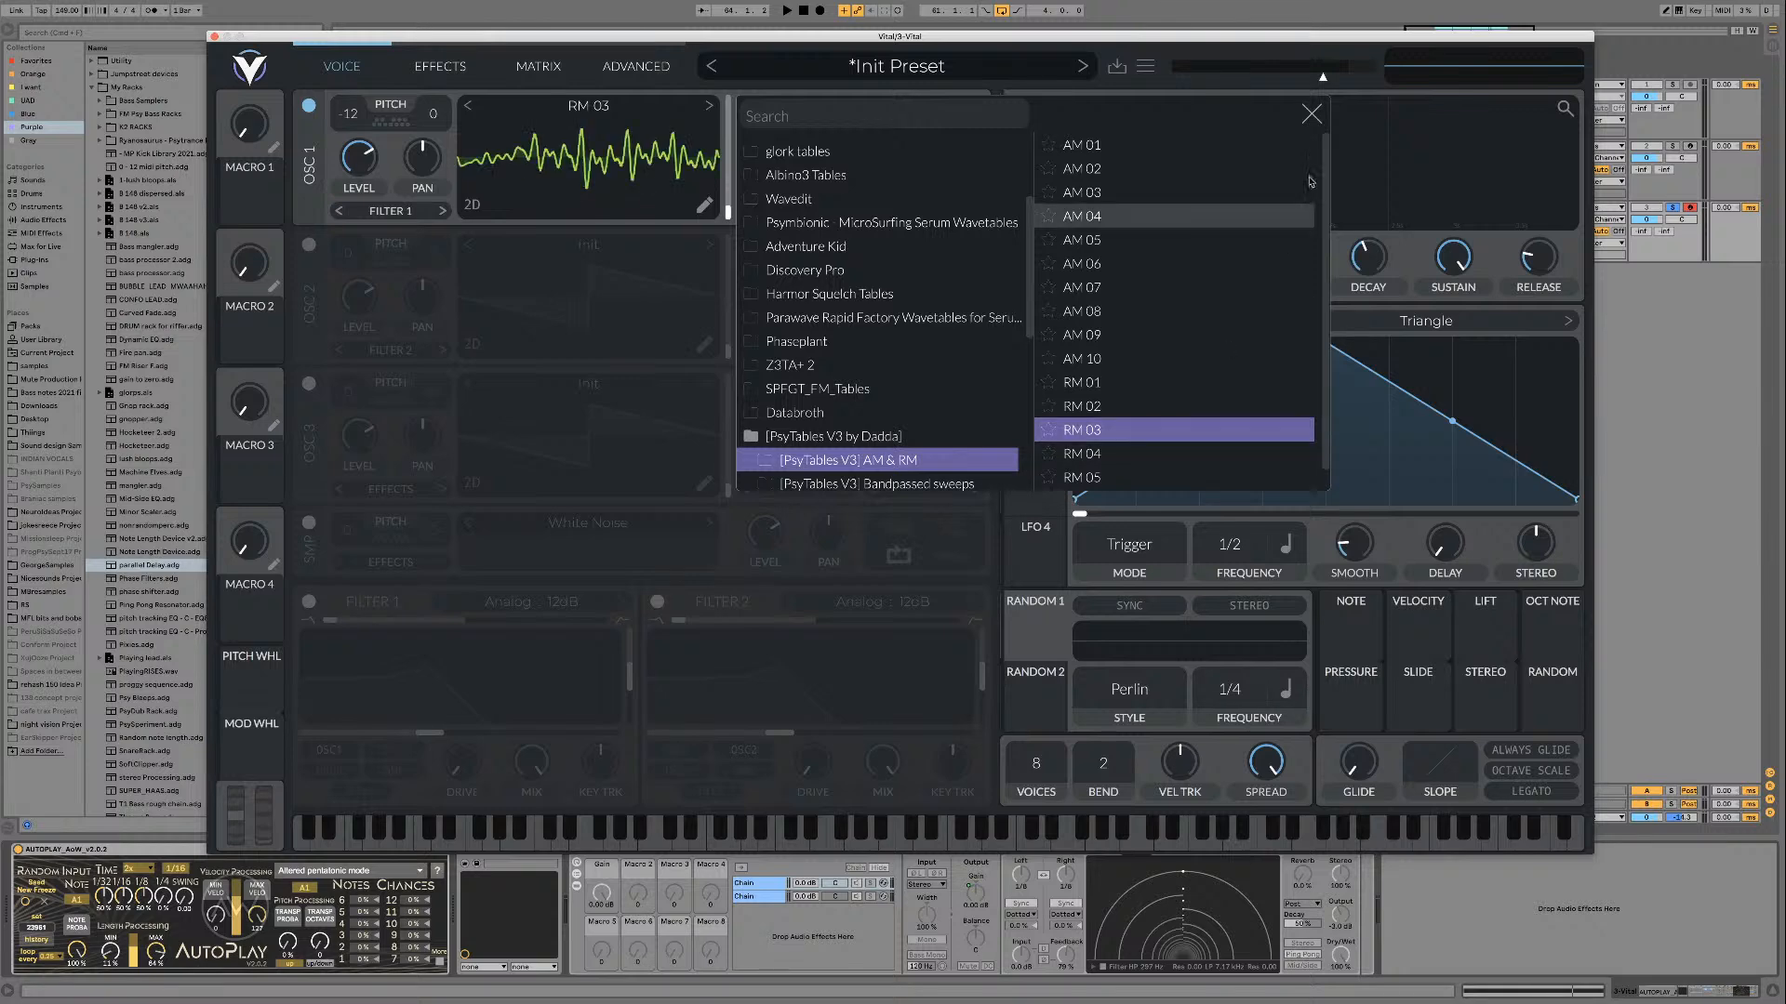
{"action": "left_click", "coordinate": [1312, 113]}
{"action": "key", "text": "space"}
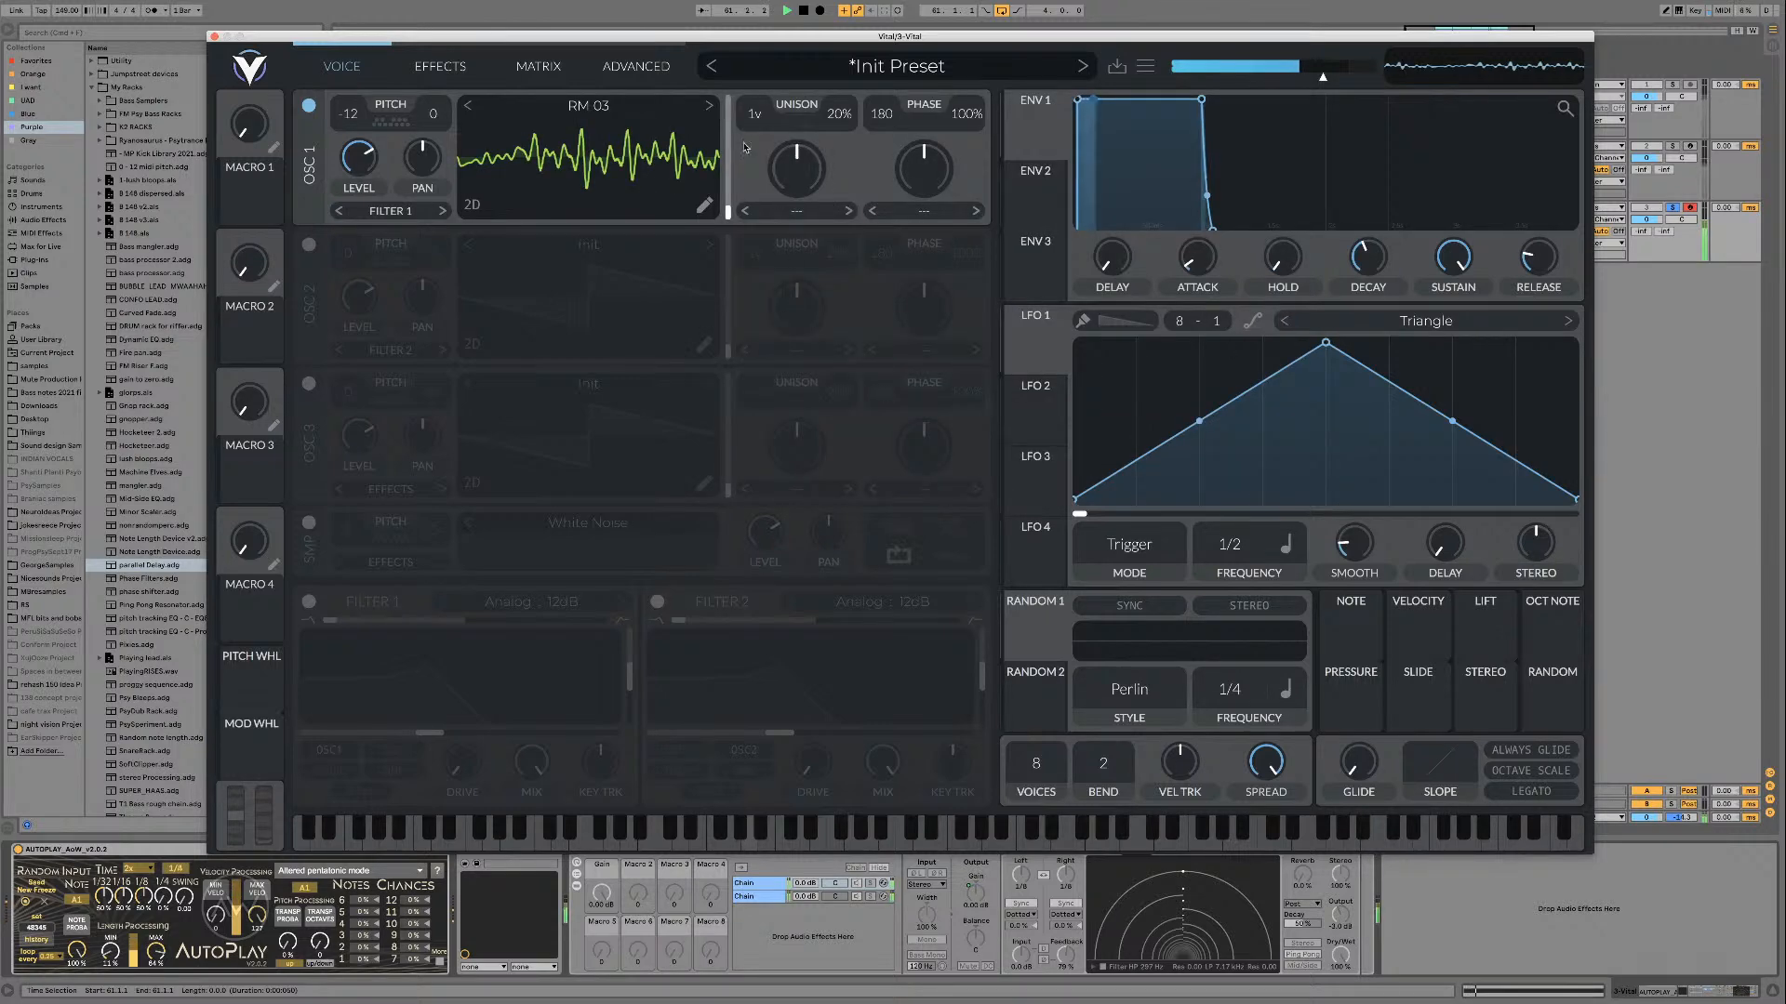
{"action": "left_click_drag", "start_coordinate": [1417, 628], "coordinate": [799, 190]}
{"action": "key", "text": "space"}
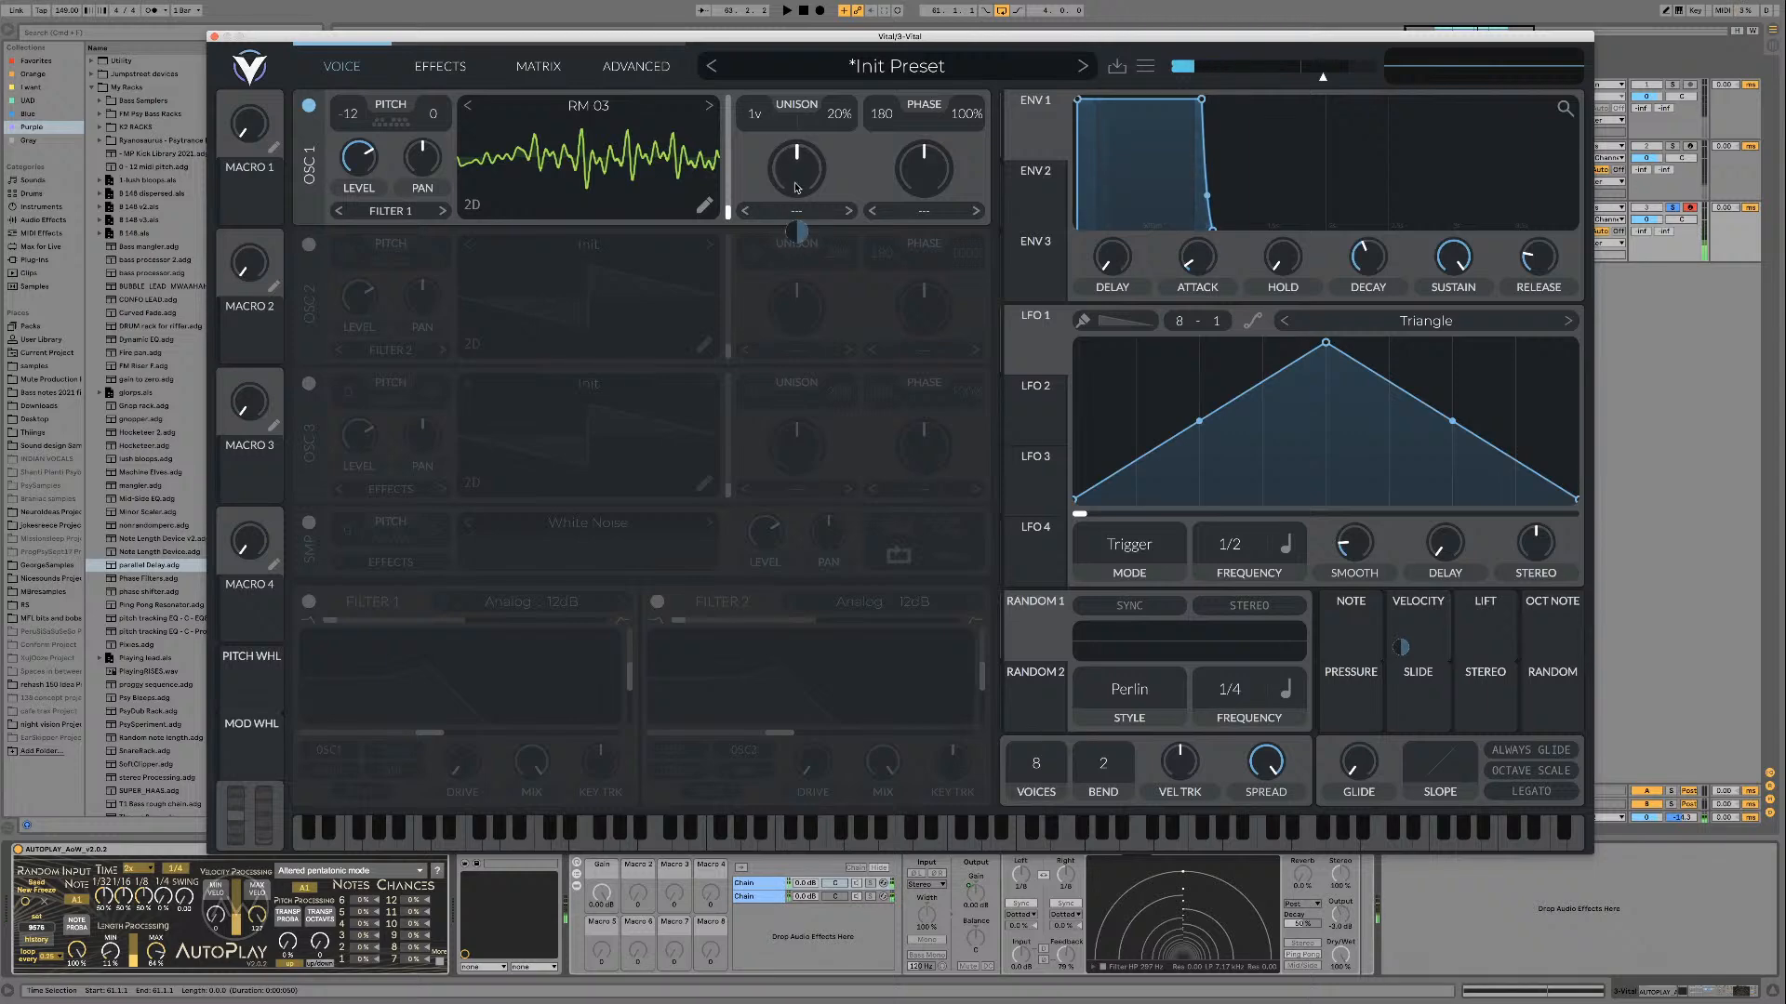
{"action": "double_click", "coordinate": [799, 232]}
Step: Assign Velocity to oscillator 1's wavetable position with an amount of 256 and resume playback
{"action": "left_click_drag", "start_coordinate": [1417, 618], "coordinate": [713, 191]}
{"action": "key", "text": "space"}
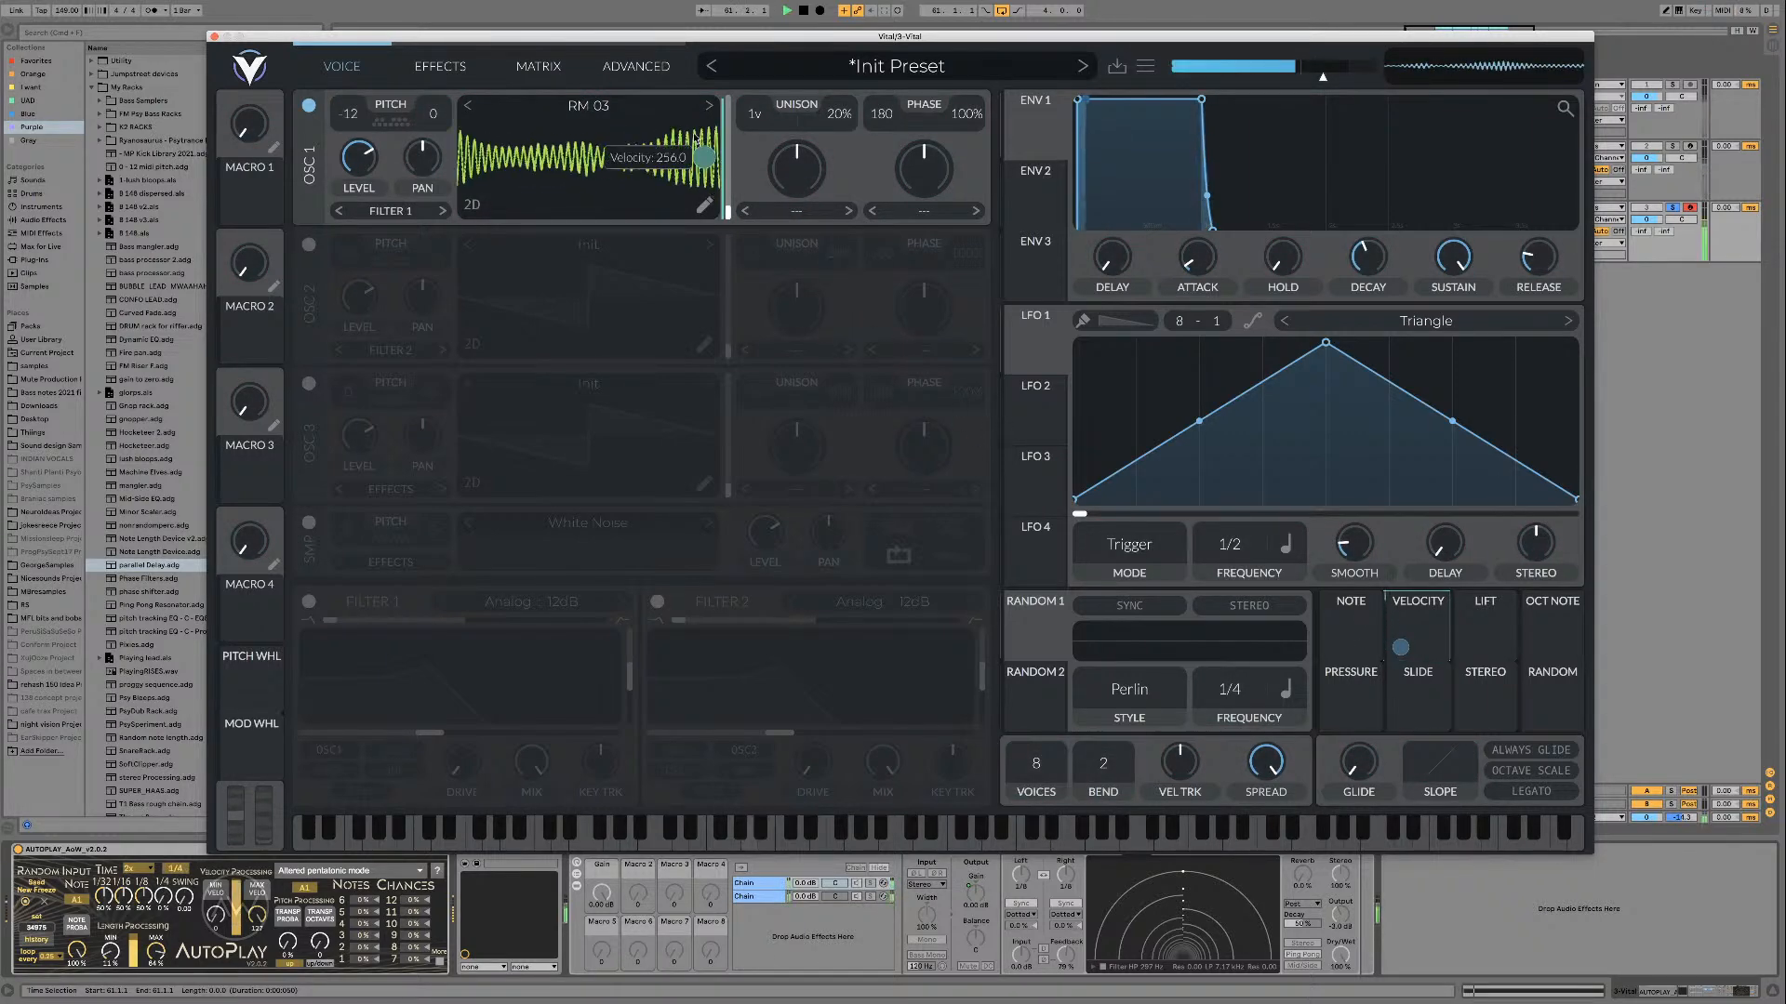
Step: Audition RM 04, RM 05 and RM 06 in oscillator 1, and advance to the BP Sweep 01 wavetable
{"action": "left_click", "coordinate": [708, 106]}
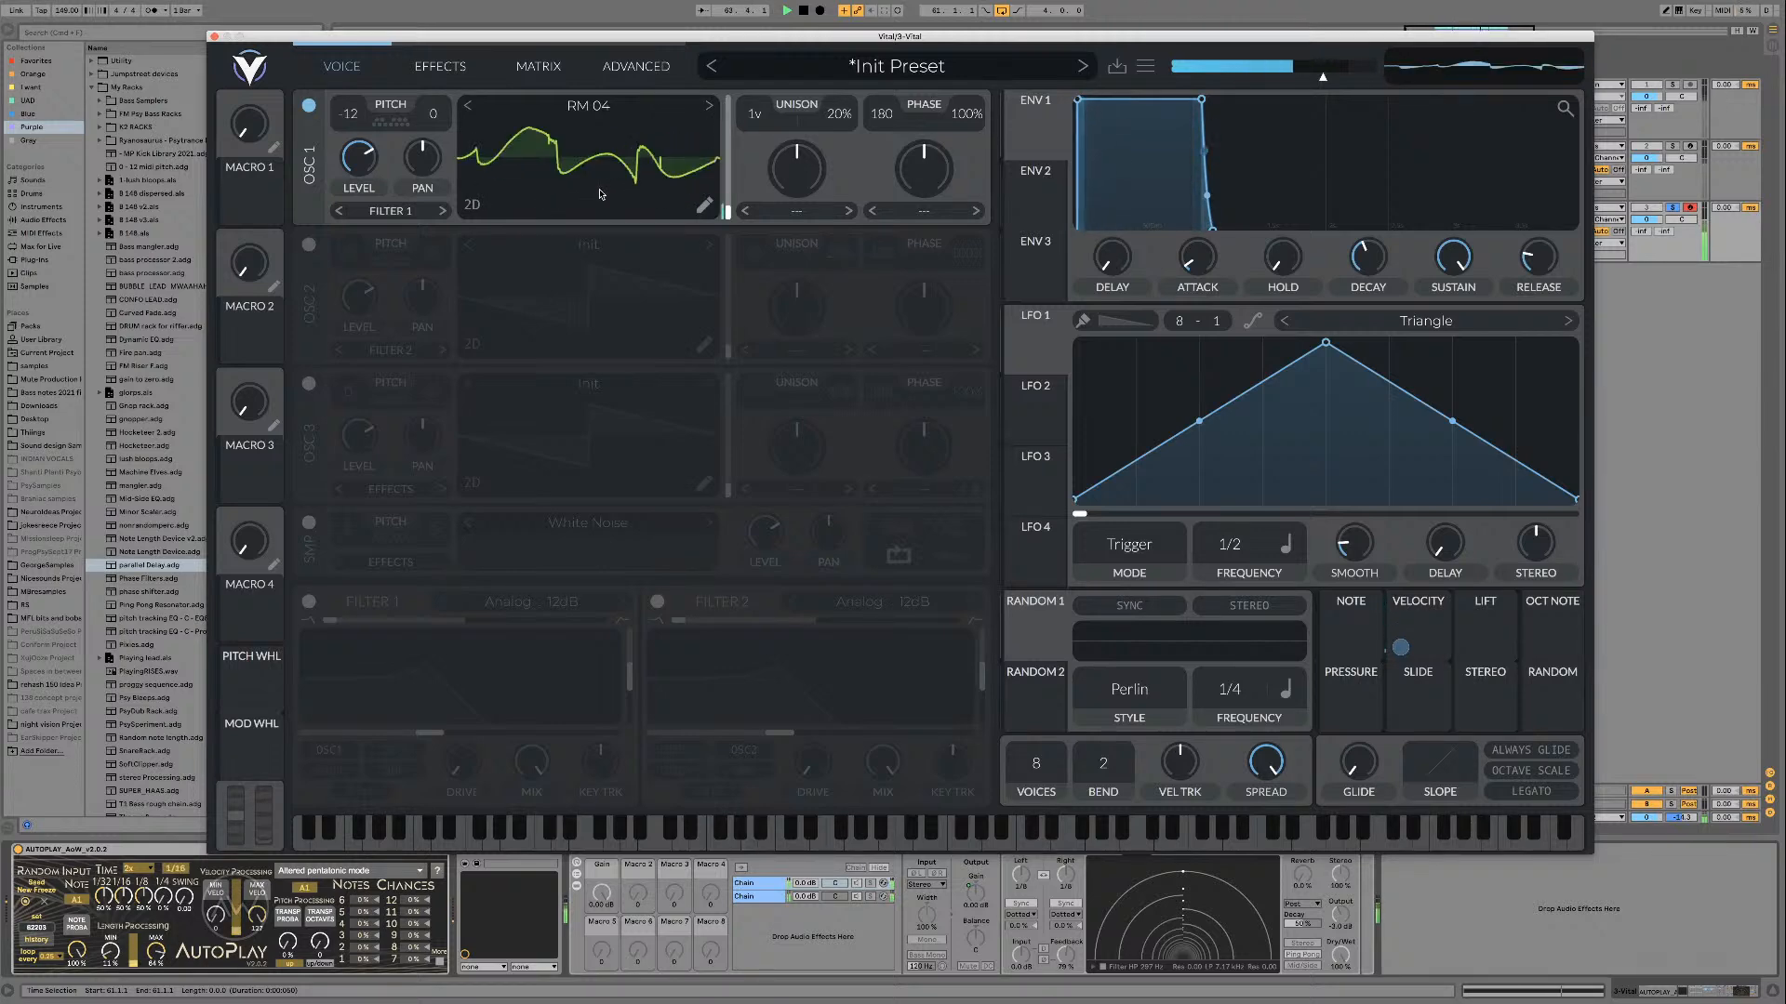
{"action": "key", "text": "space"}
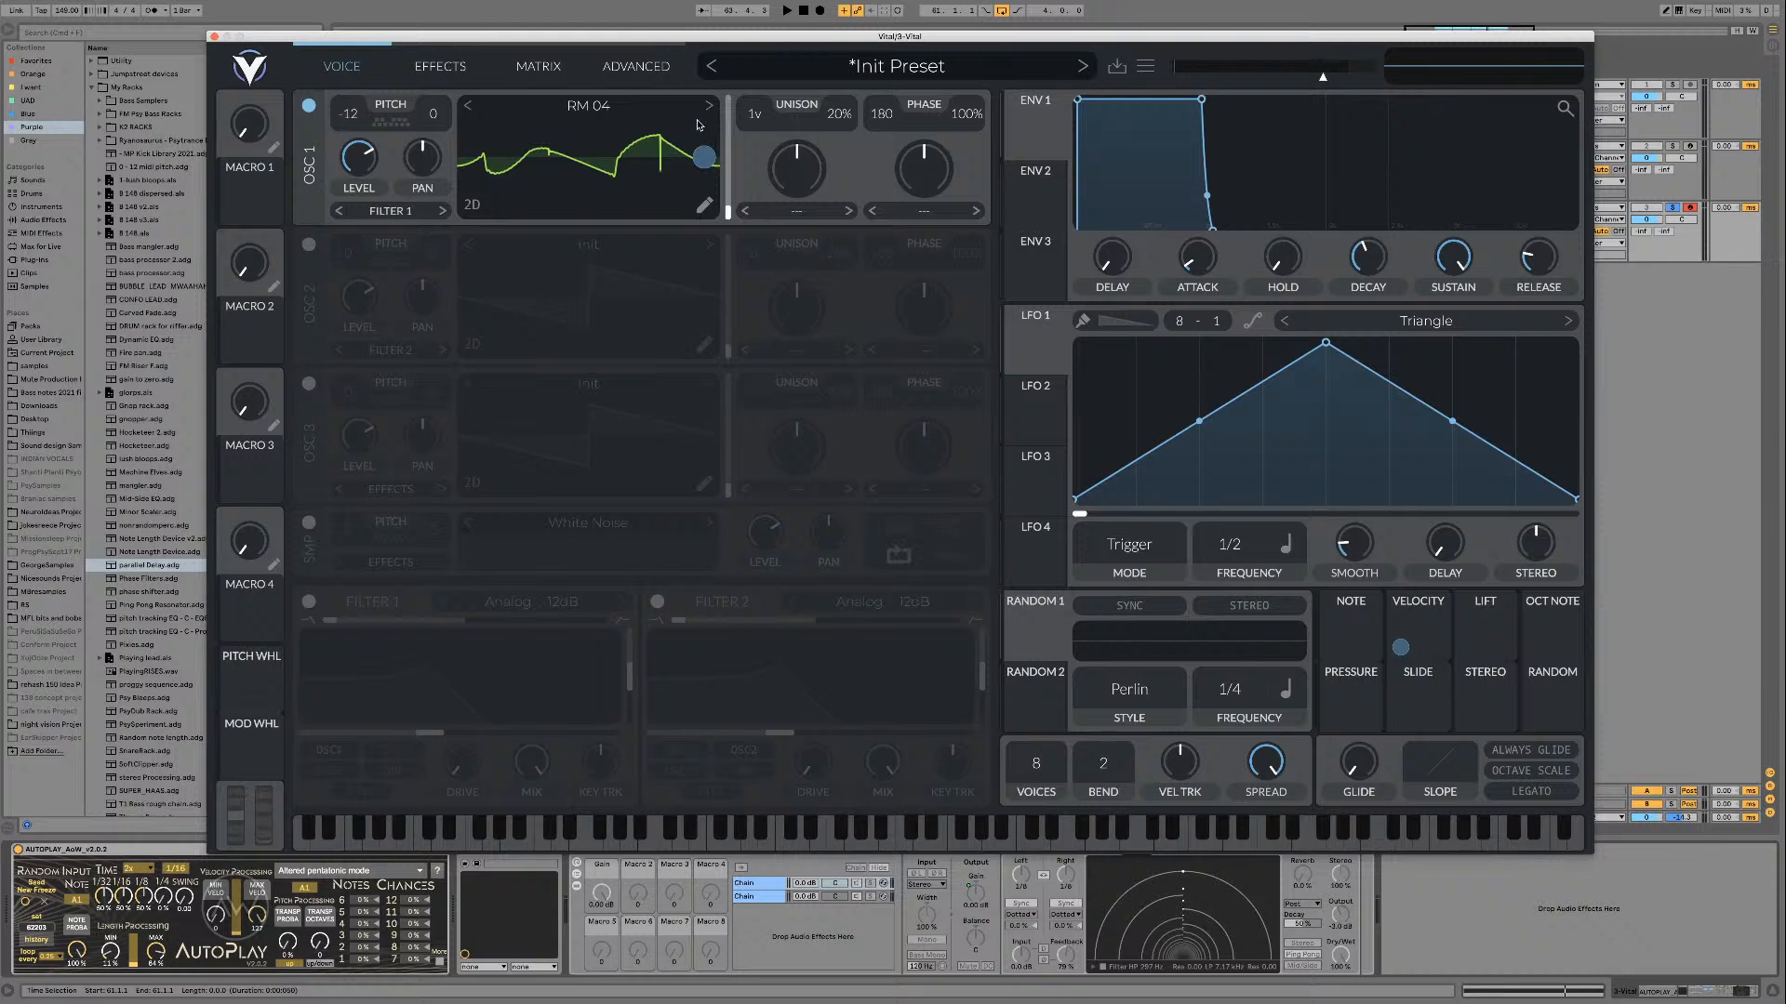
{"action": "key", "text": "space"}
{"action": "left_click", "coordinate": [709, 106]}
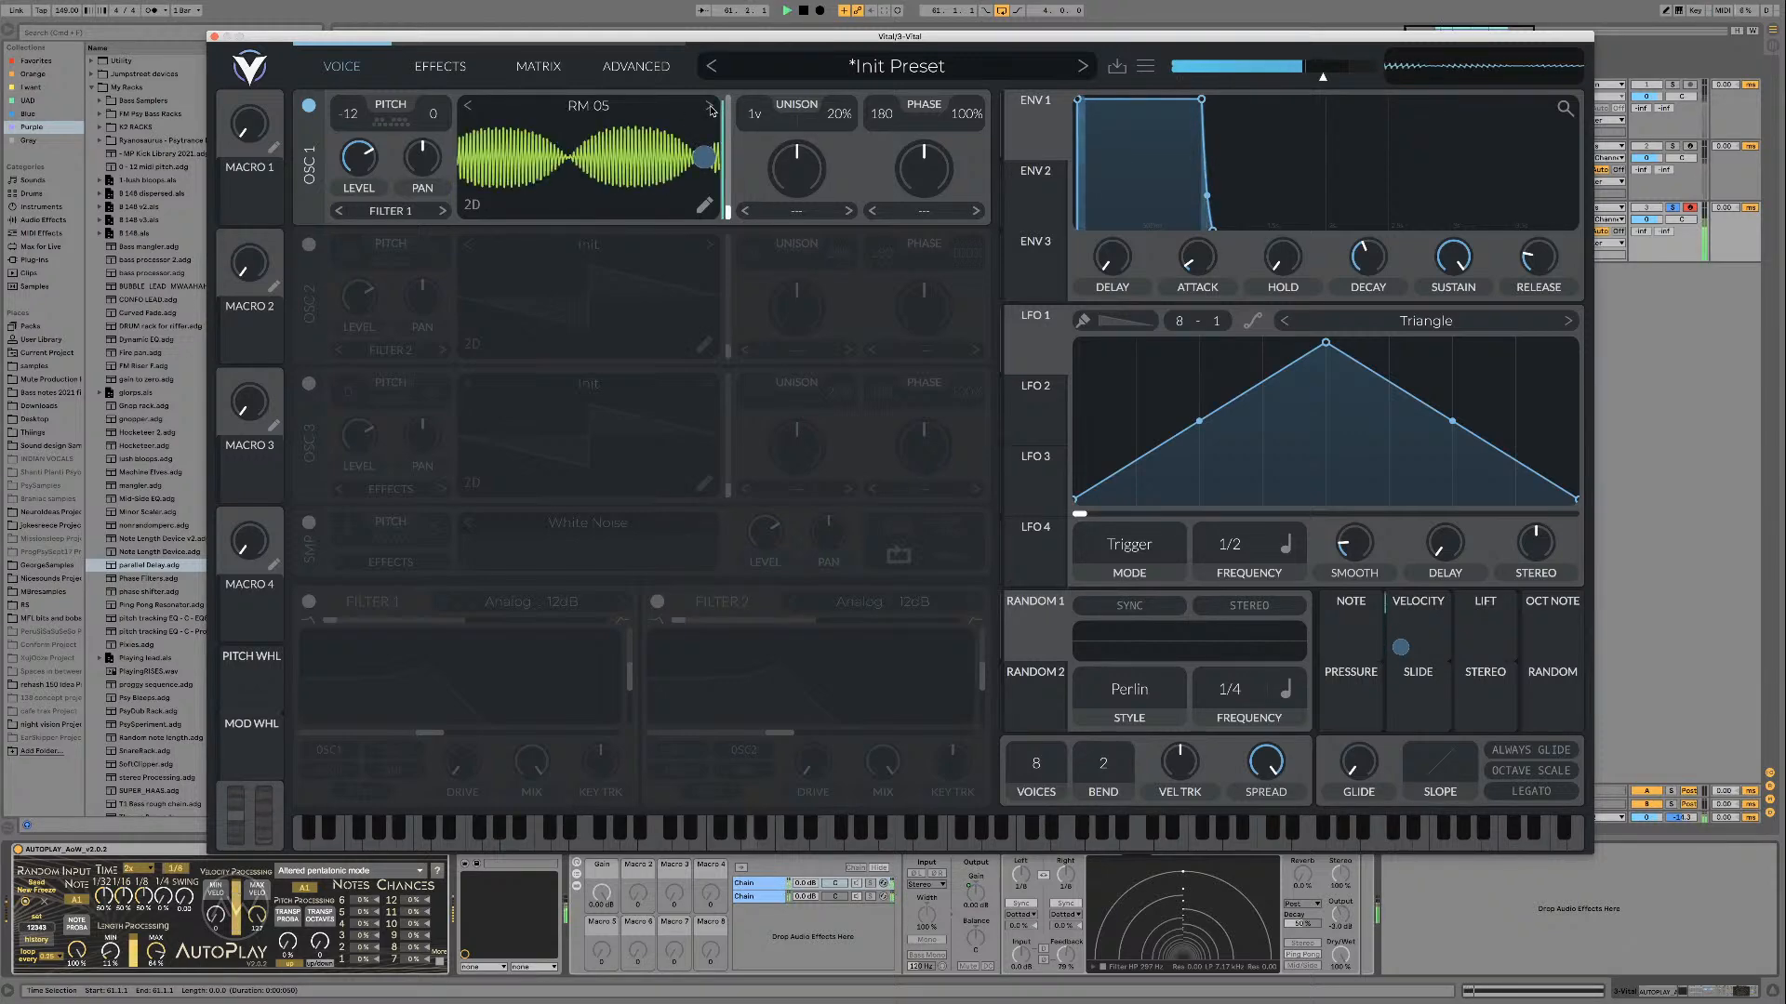
{"action": "left_click", "coordinate": [710, 106]}
{"action": "key", "text": "space"}
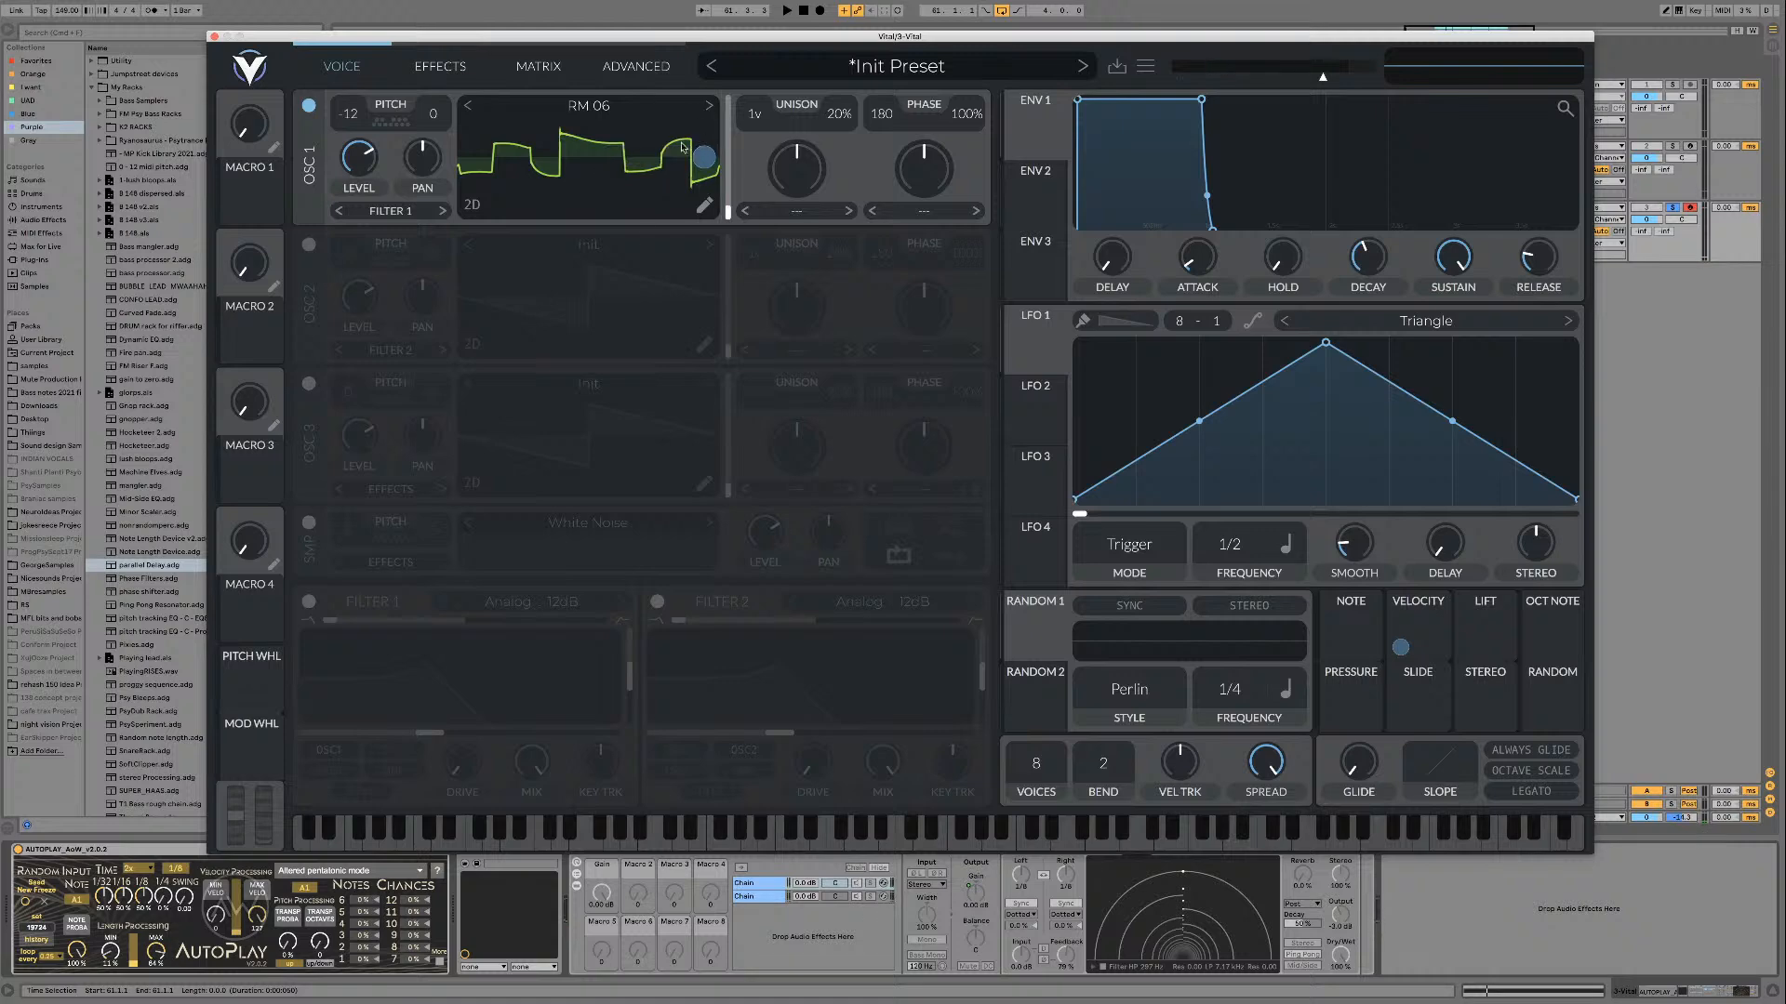
{"action": "key", "text": "space"}
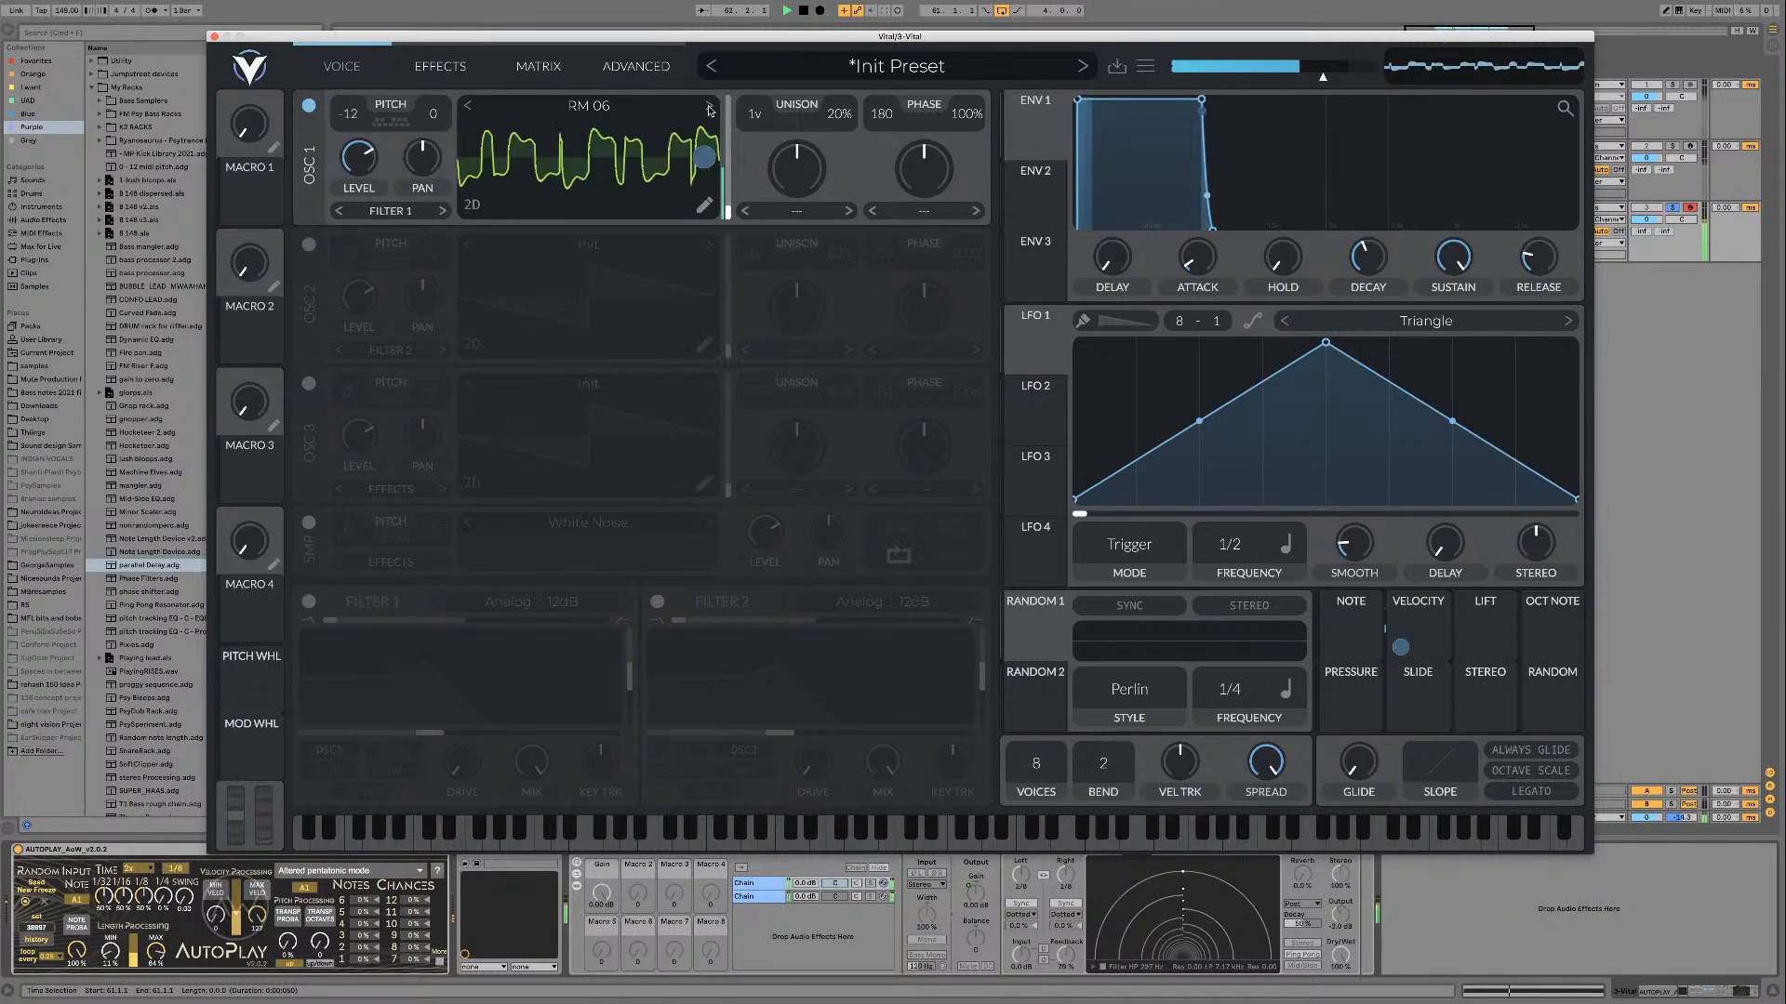
{"action": "left_click", "coordinate": [708, 109]}
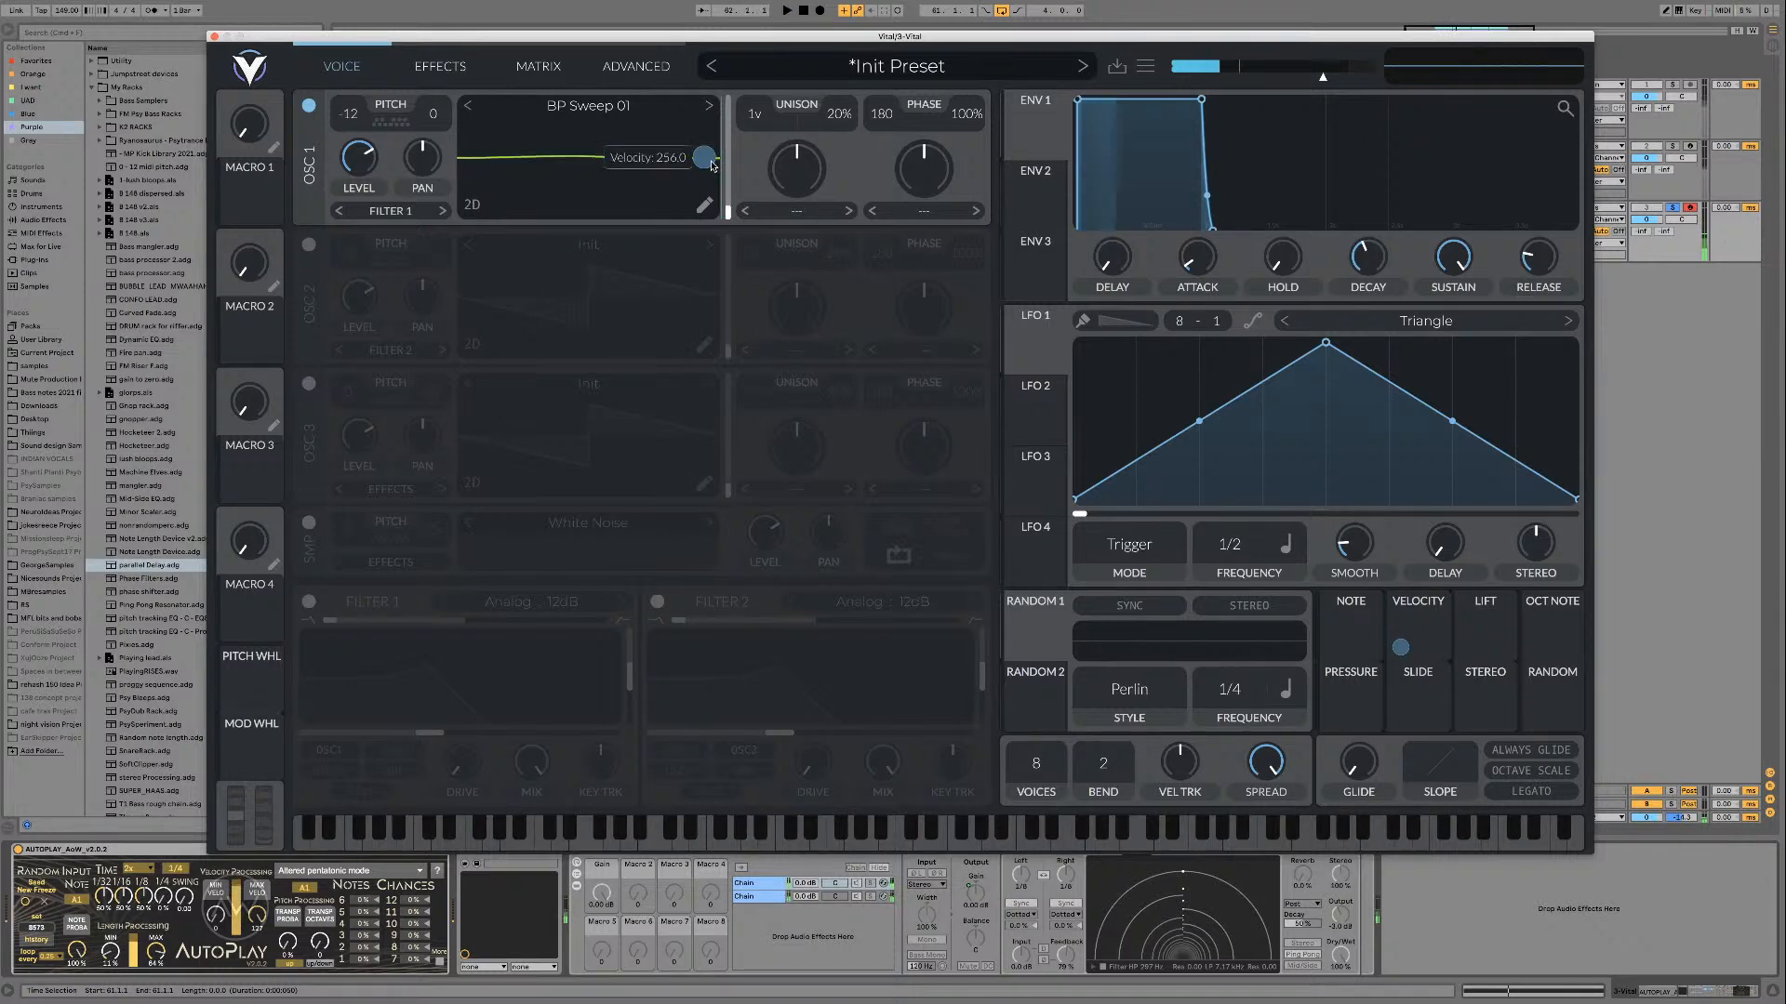
Step: Remove the Velocity modulation from oscillator 1's wavetable position and audition BP Sweep 01 by sweeping its frames manually during playback
{"action": "key", "text": "space"}
{"action": "left_click_drag", "start_coordinate": [728, 219], "coordinate": [730, 197]}
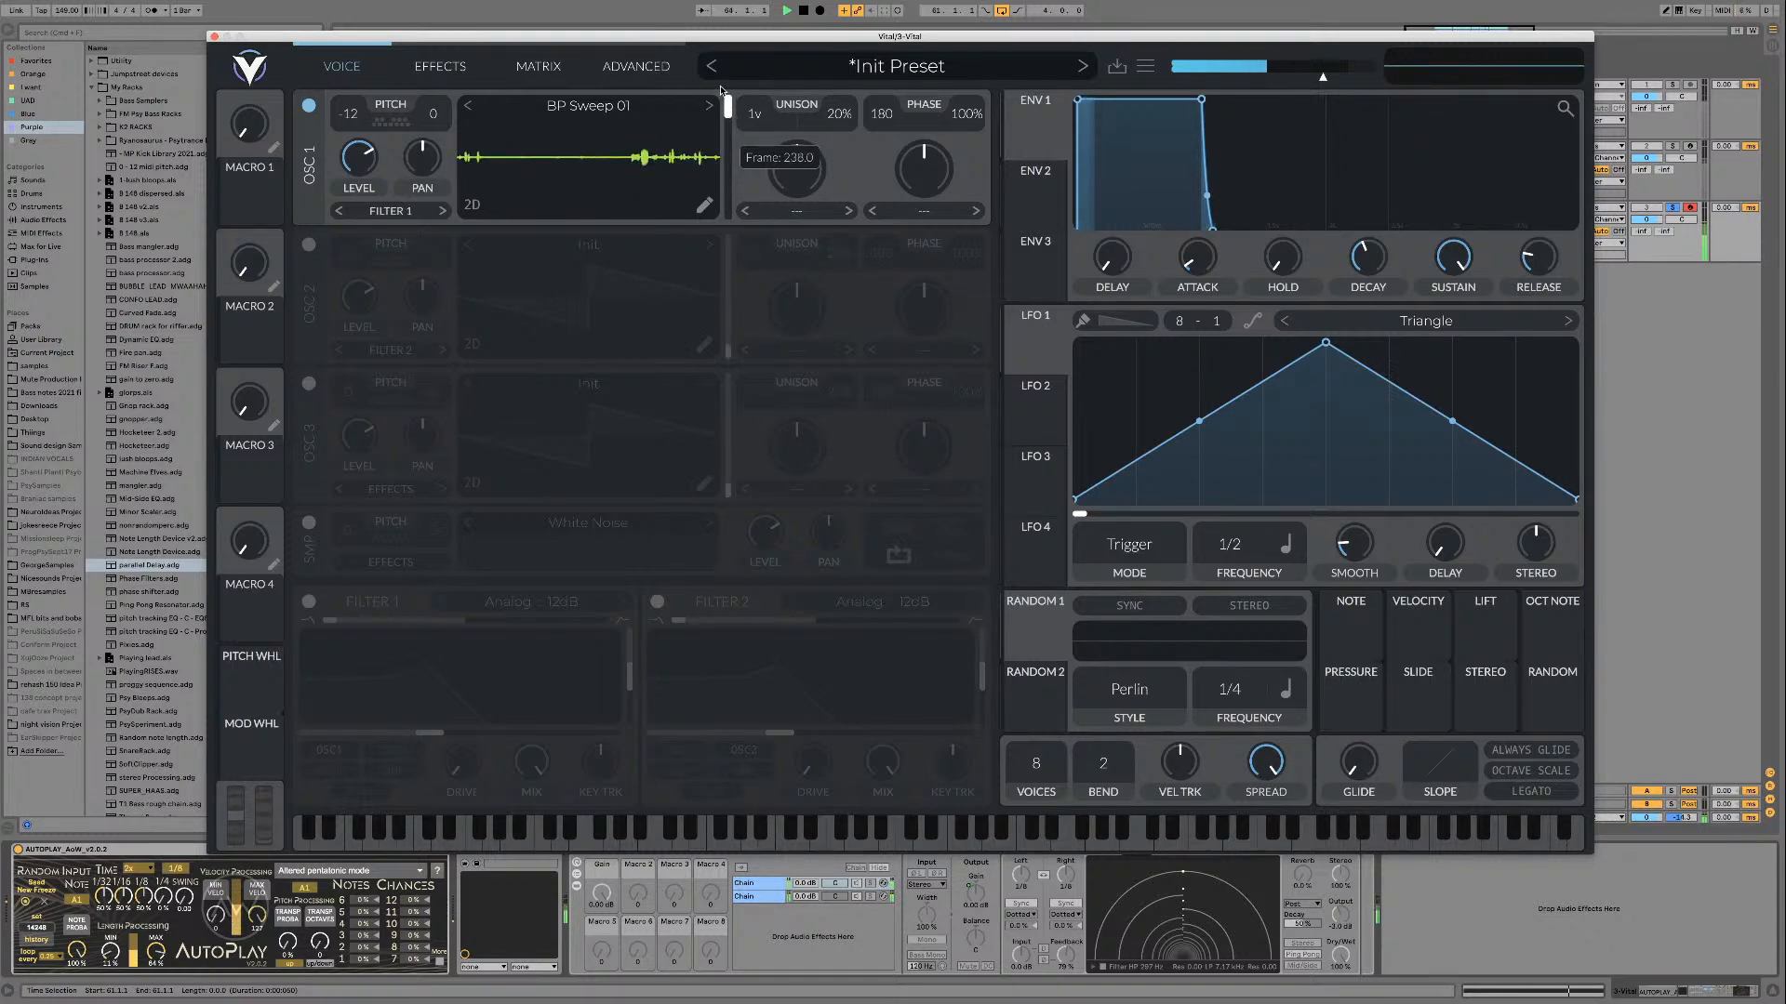
{"action": "left_click_drag", "start_coordinate": [720, 164], "coordinate": [724, 215]}
{"action": "key", "text": "space"}
Step: Load BP Sweep 02 in oscillator 1 and modulate its wavetable position with Random 1 in Sine Interpolate style during playback
{"action": "left_click", "coordinate": [1169, 714]}
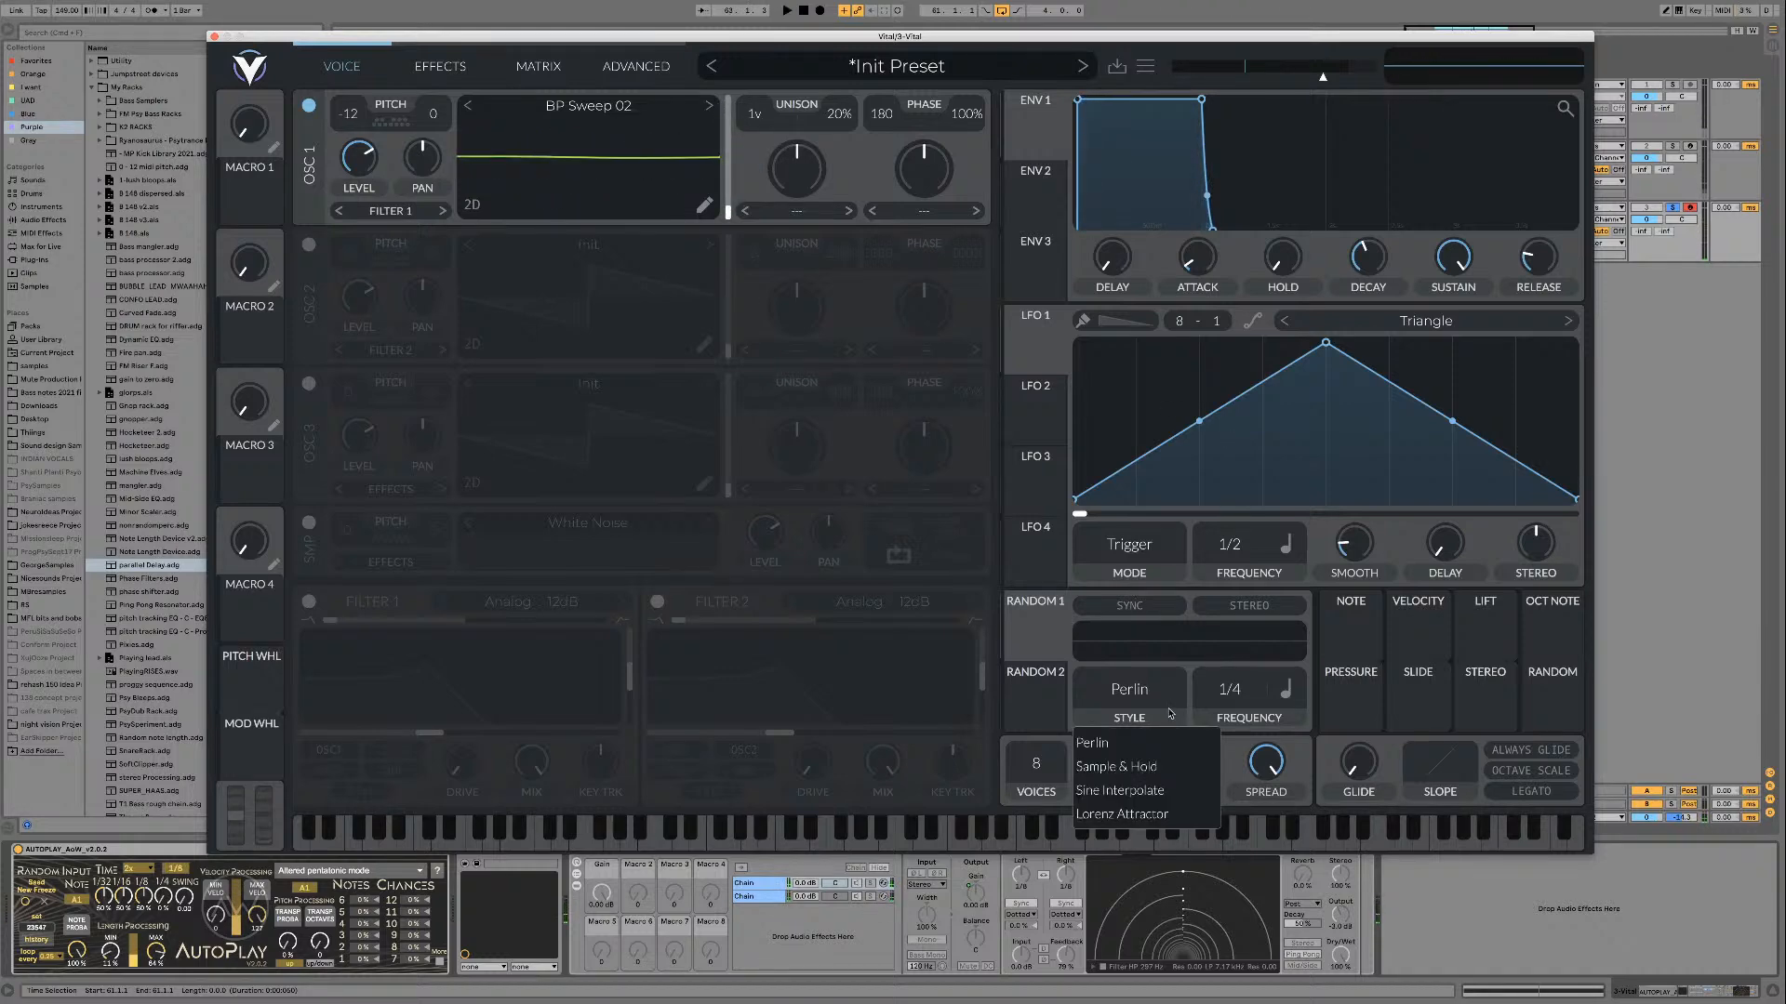
{"action": "left_click", "coordinate": [1130, 790]}
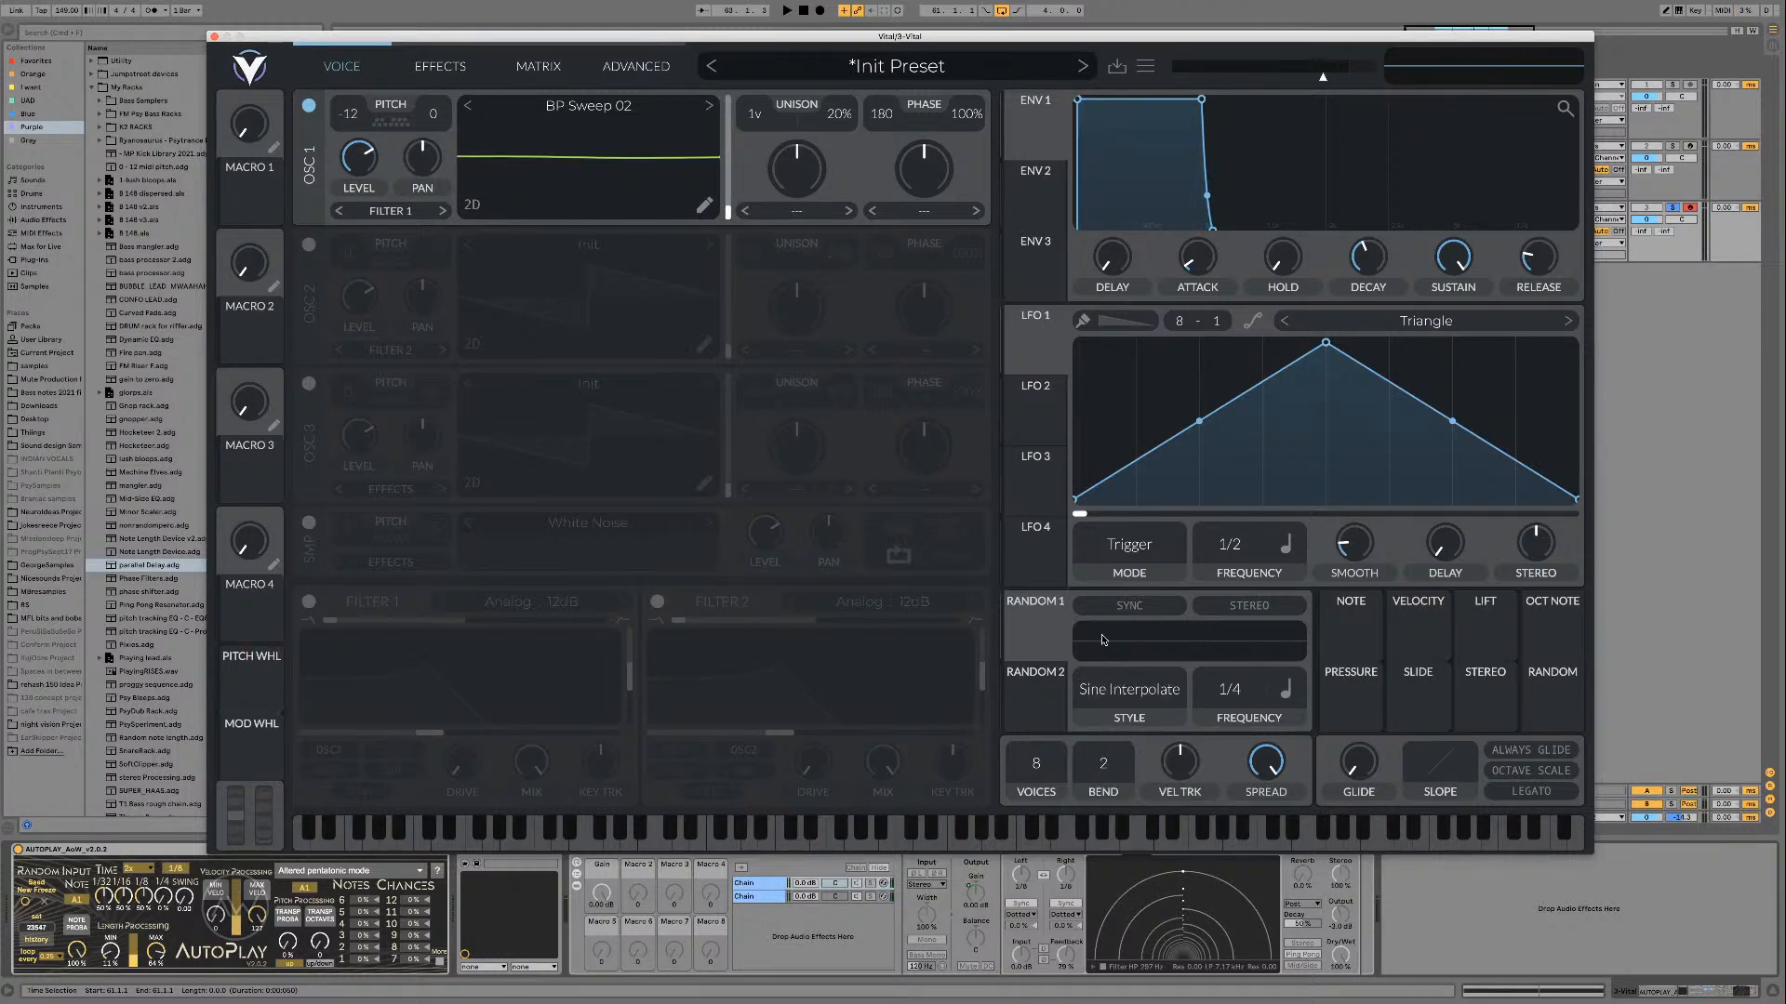
{"action": "left_click_drag", "start_coordinate": [1034, 635], "coordinate": [723, 188]}
{"action": "key", "text": "space"}
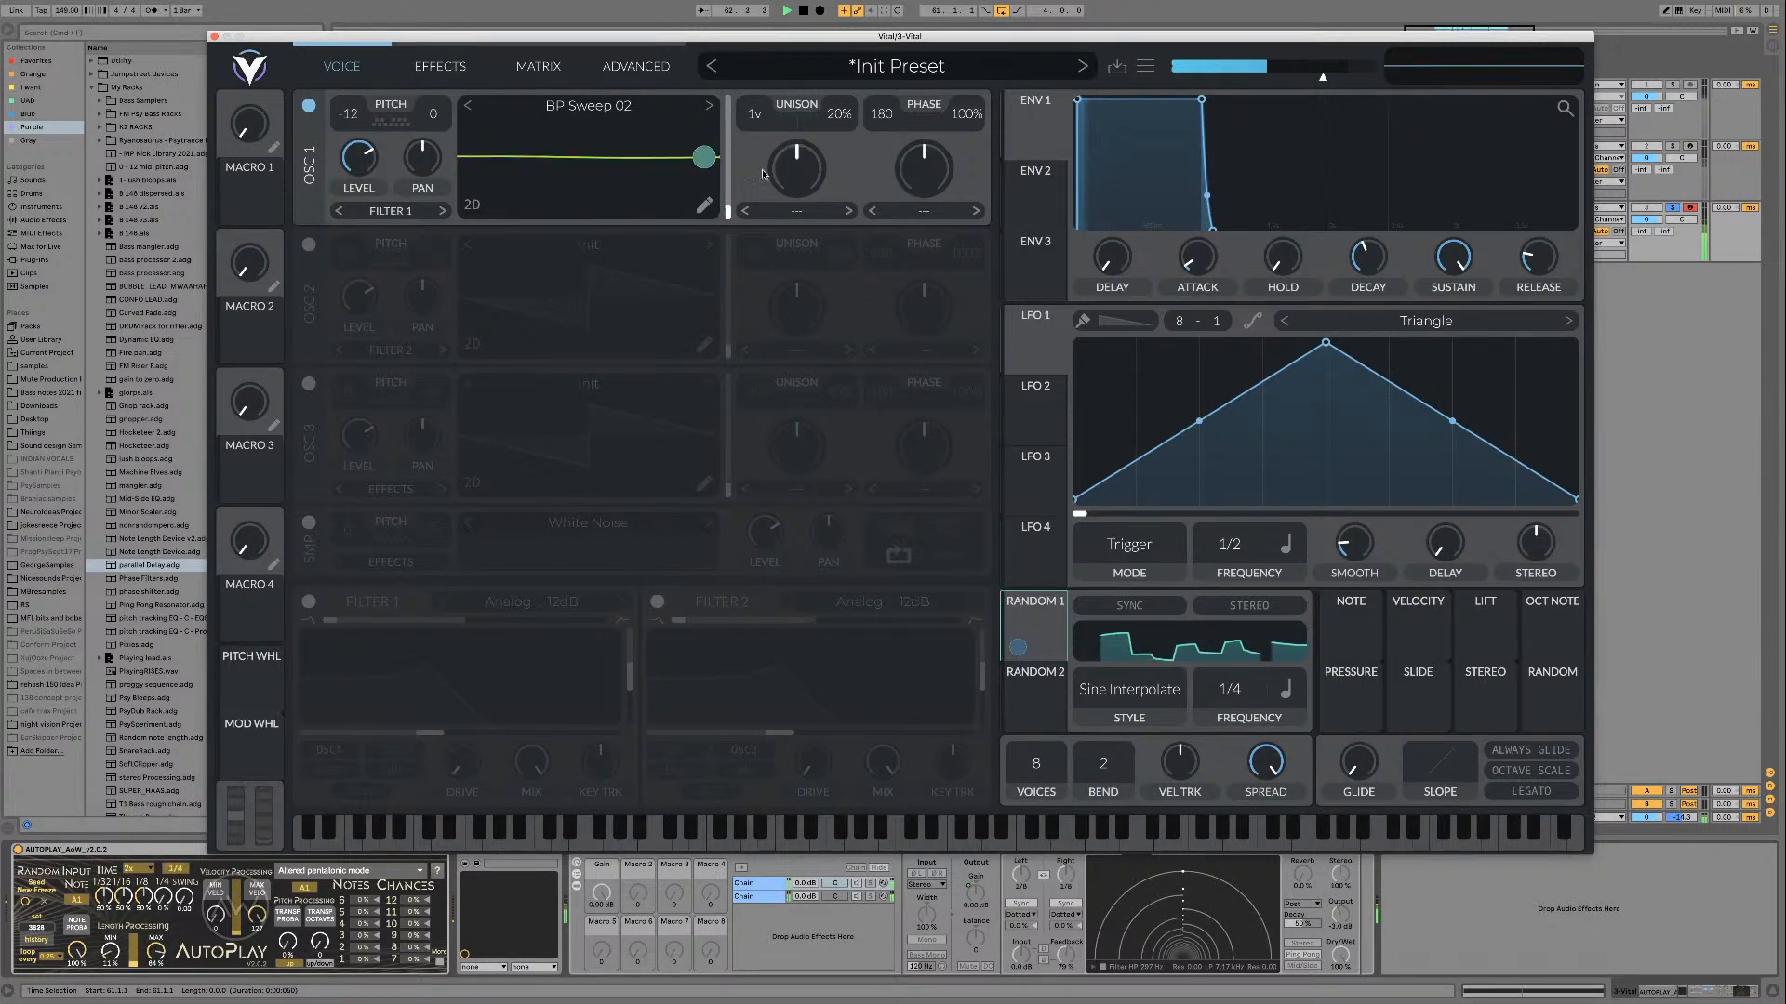
{"action": "key", "text": "space"}
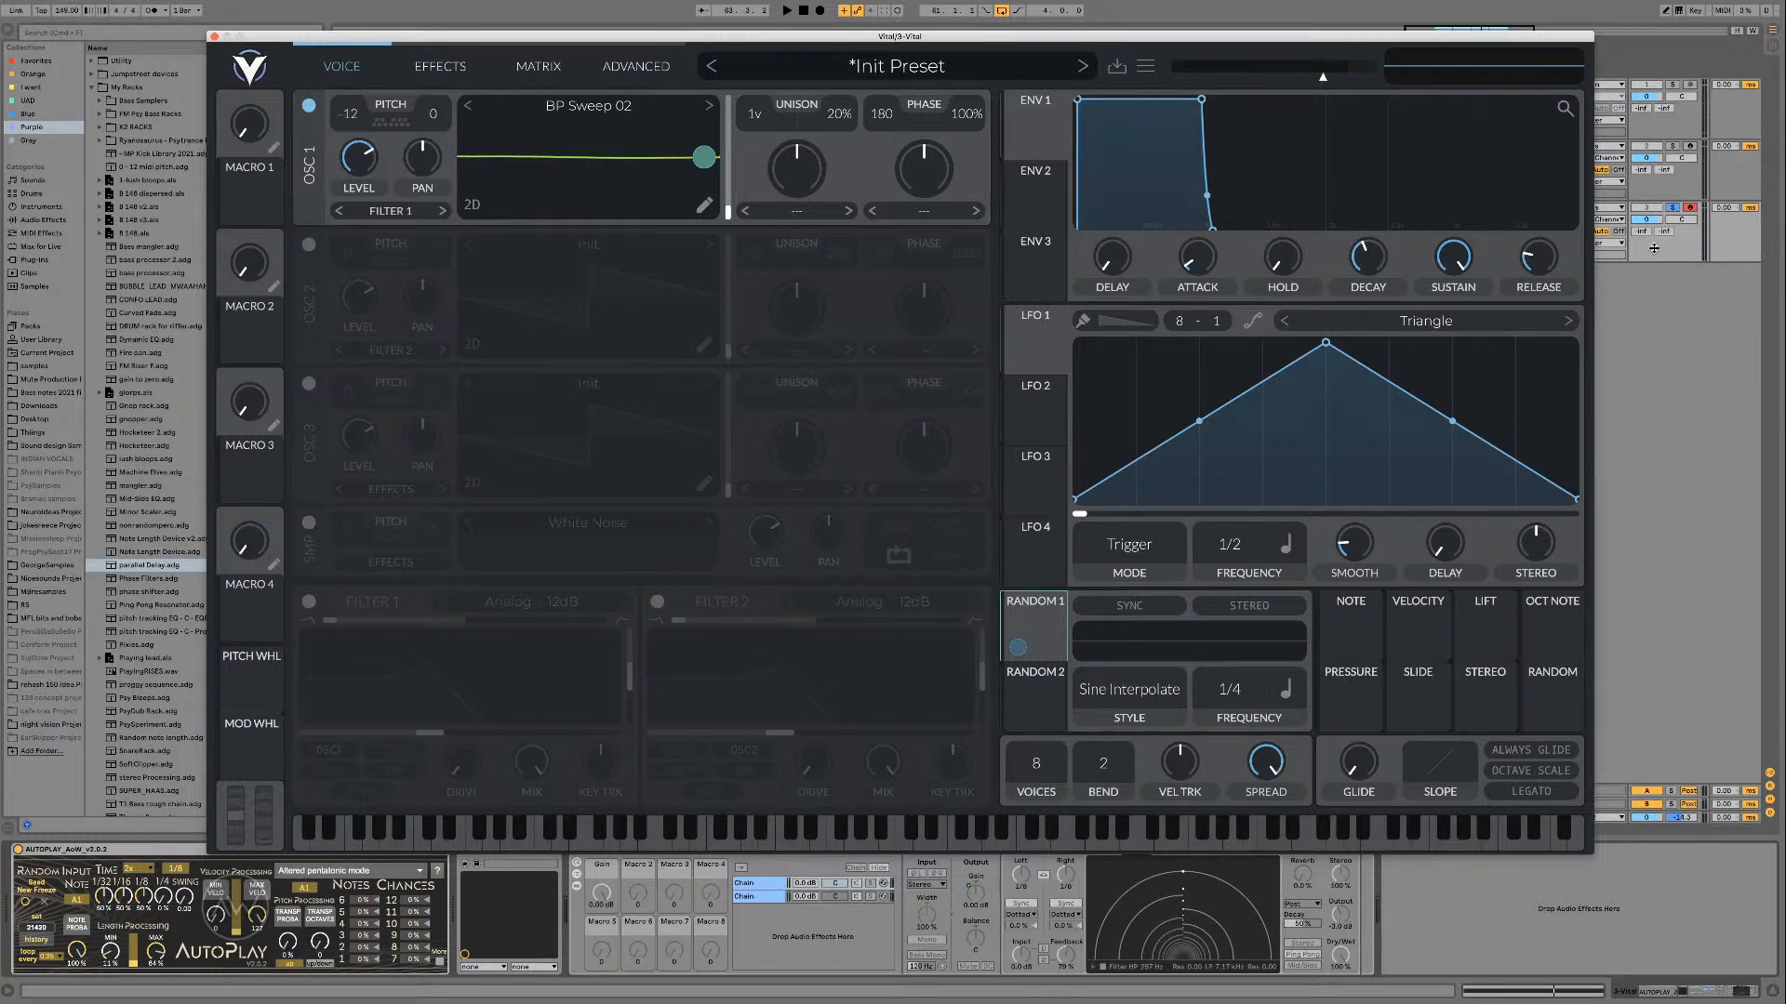
{"action": "key", "text": "space"}
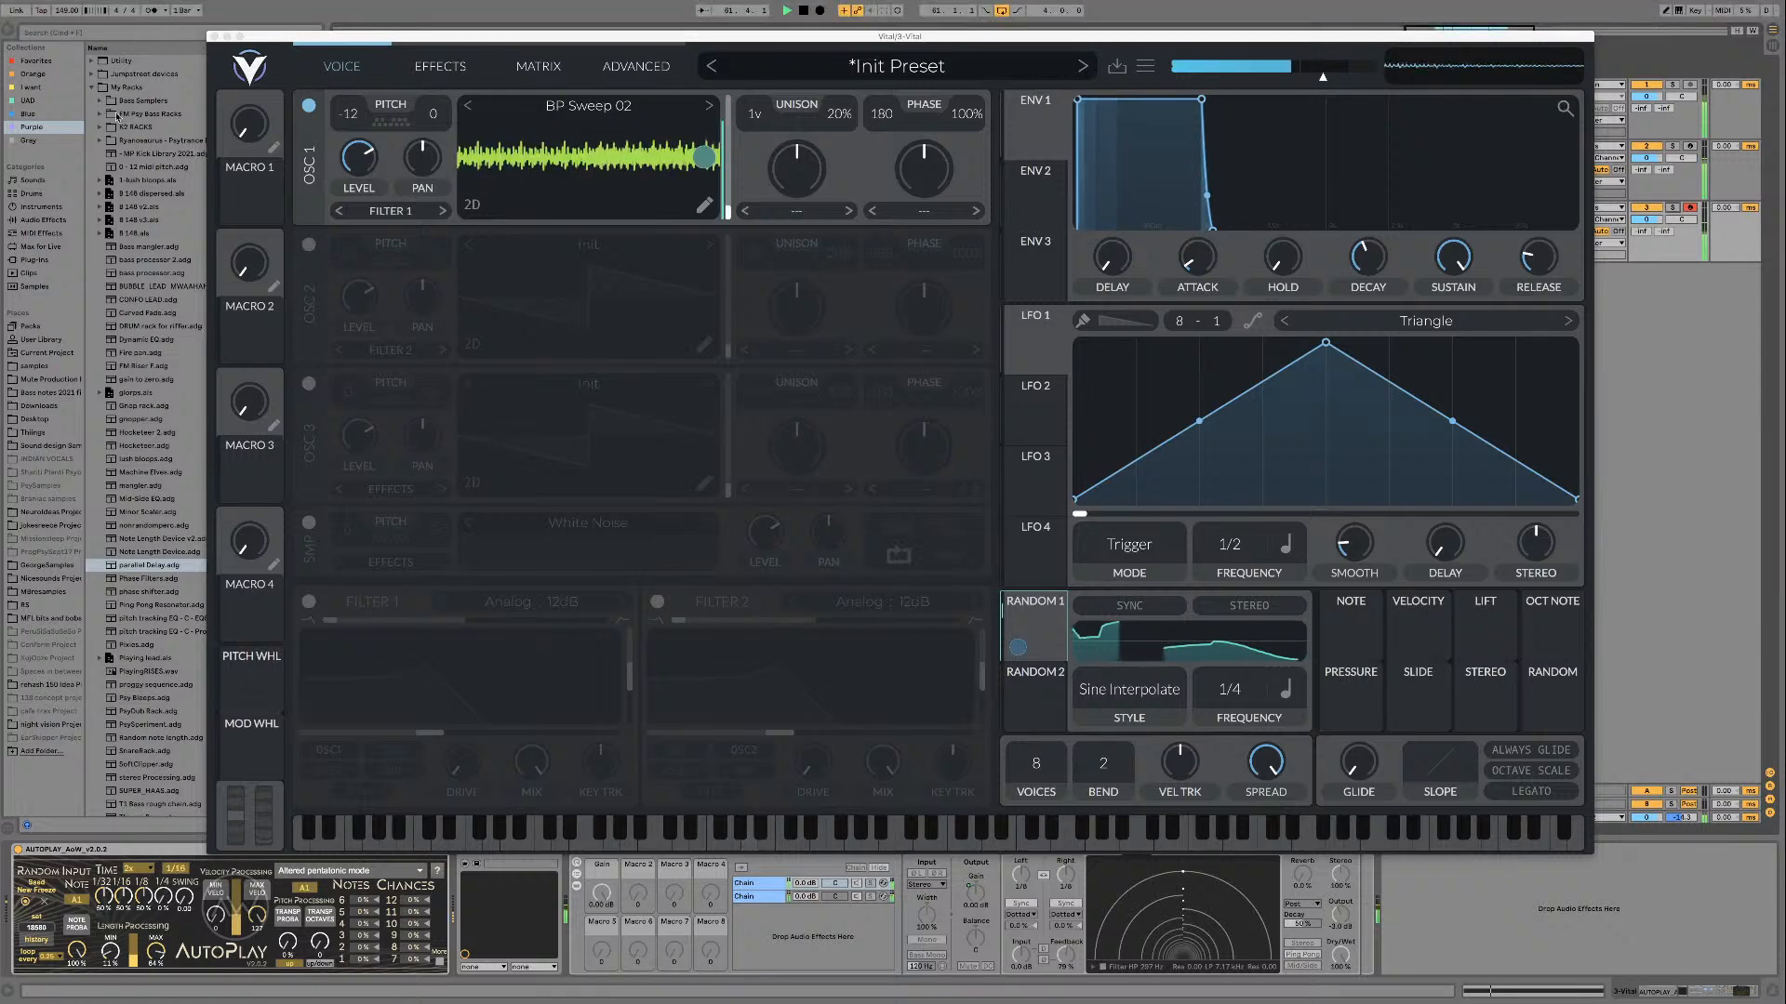
{"action": "key", "text": "space"}
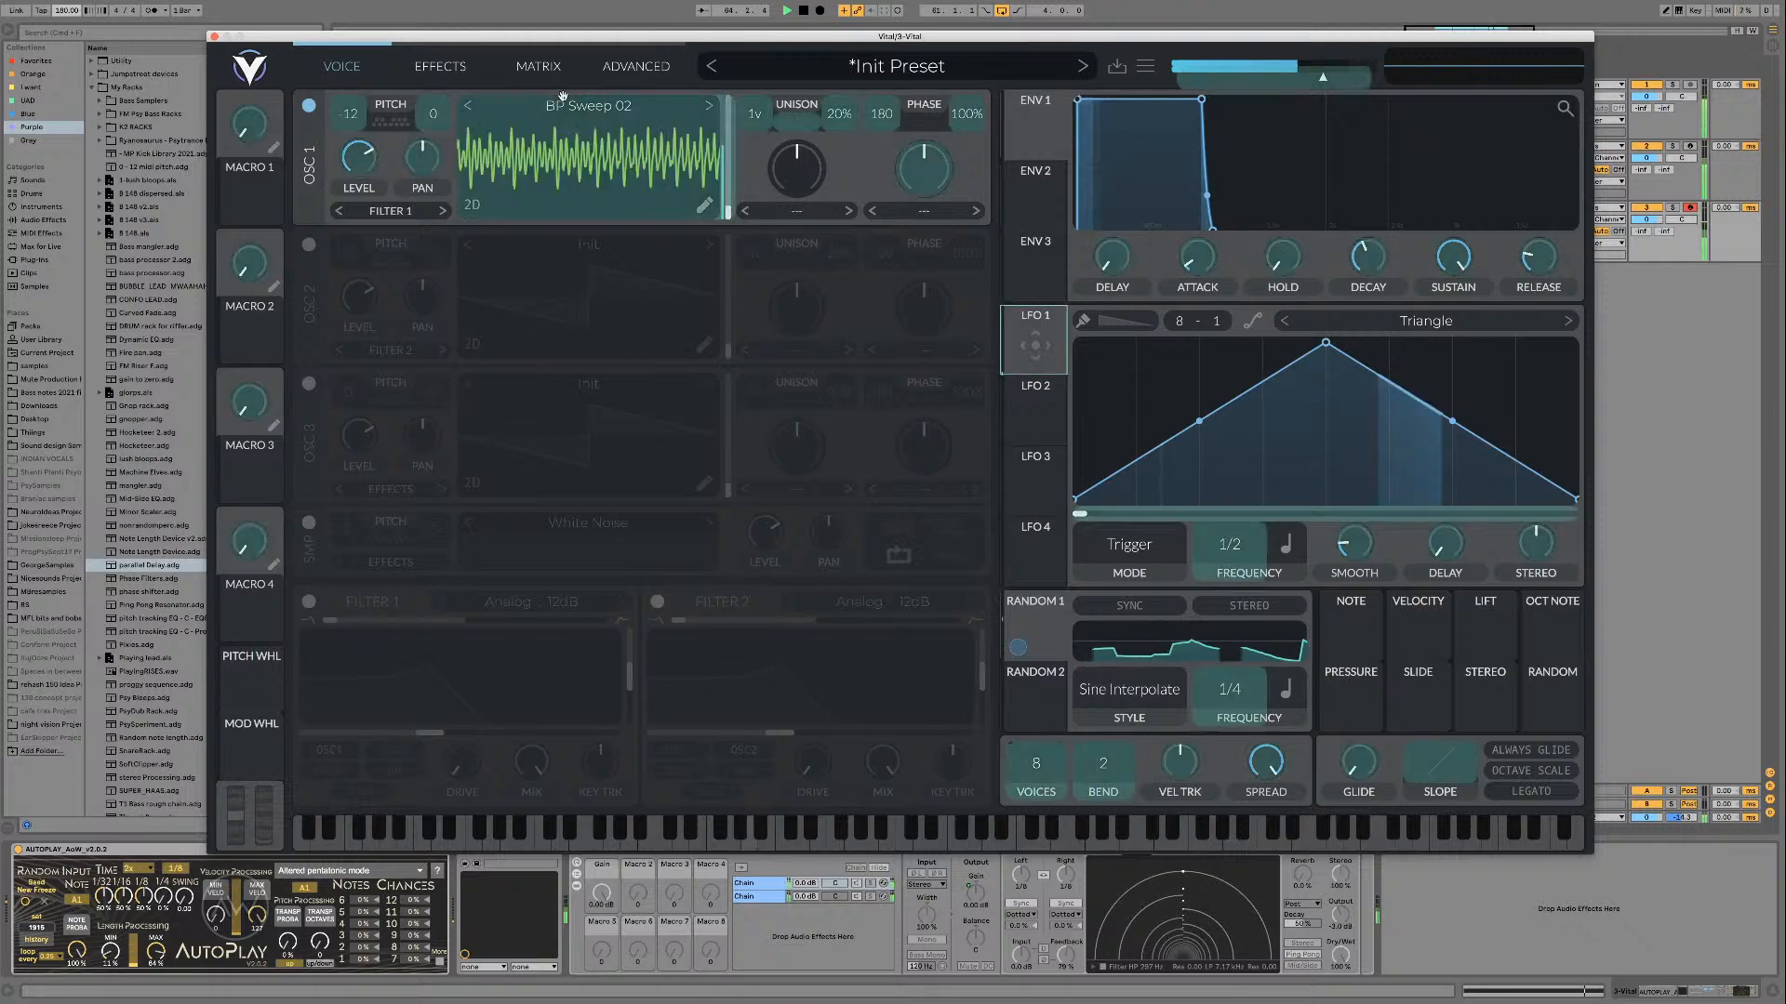
Step: Modulate oscillator 1's transpose with LFO 1 in Sync mode, as a bipolar modulation of about 12 semitones
{"action": "left_click_drag", "start_coordinate": [1018, 361], "coordinate": [358, 156]}
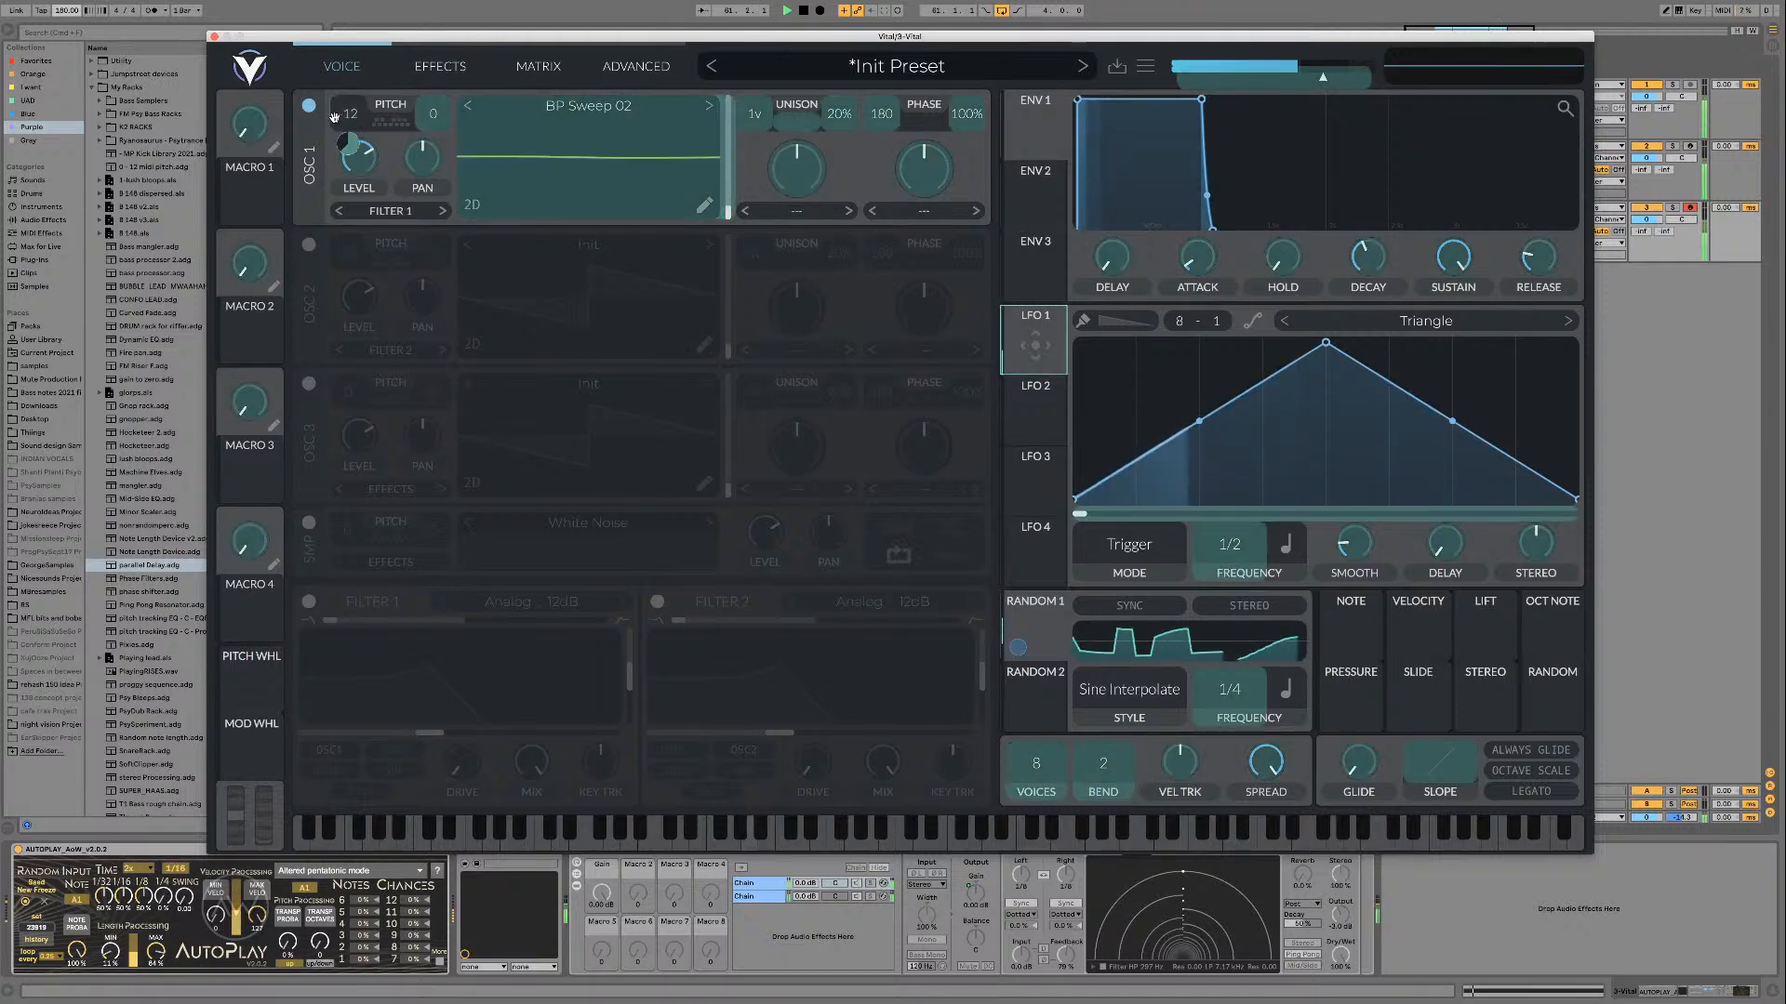
{"action": "right_click", "coordinate": [1017, 362]}
{"action": "left_click", "coordinate": [1044, 400]}
{"action": "right_click", "coordinate": [1017, 362]}
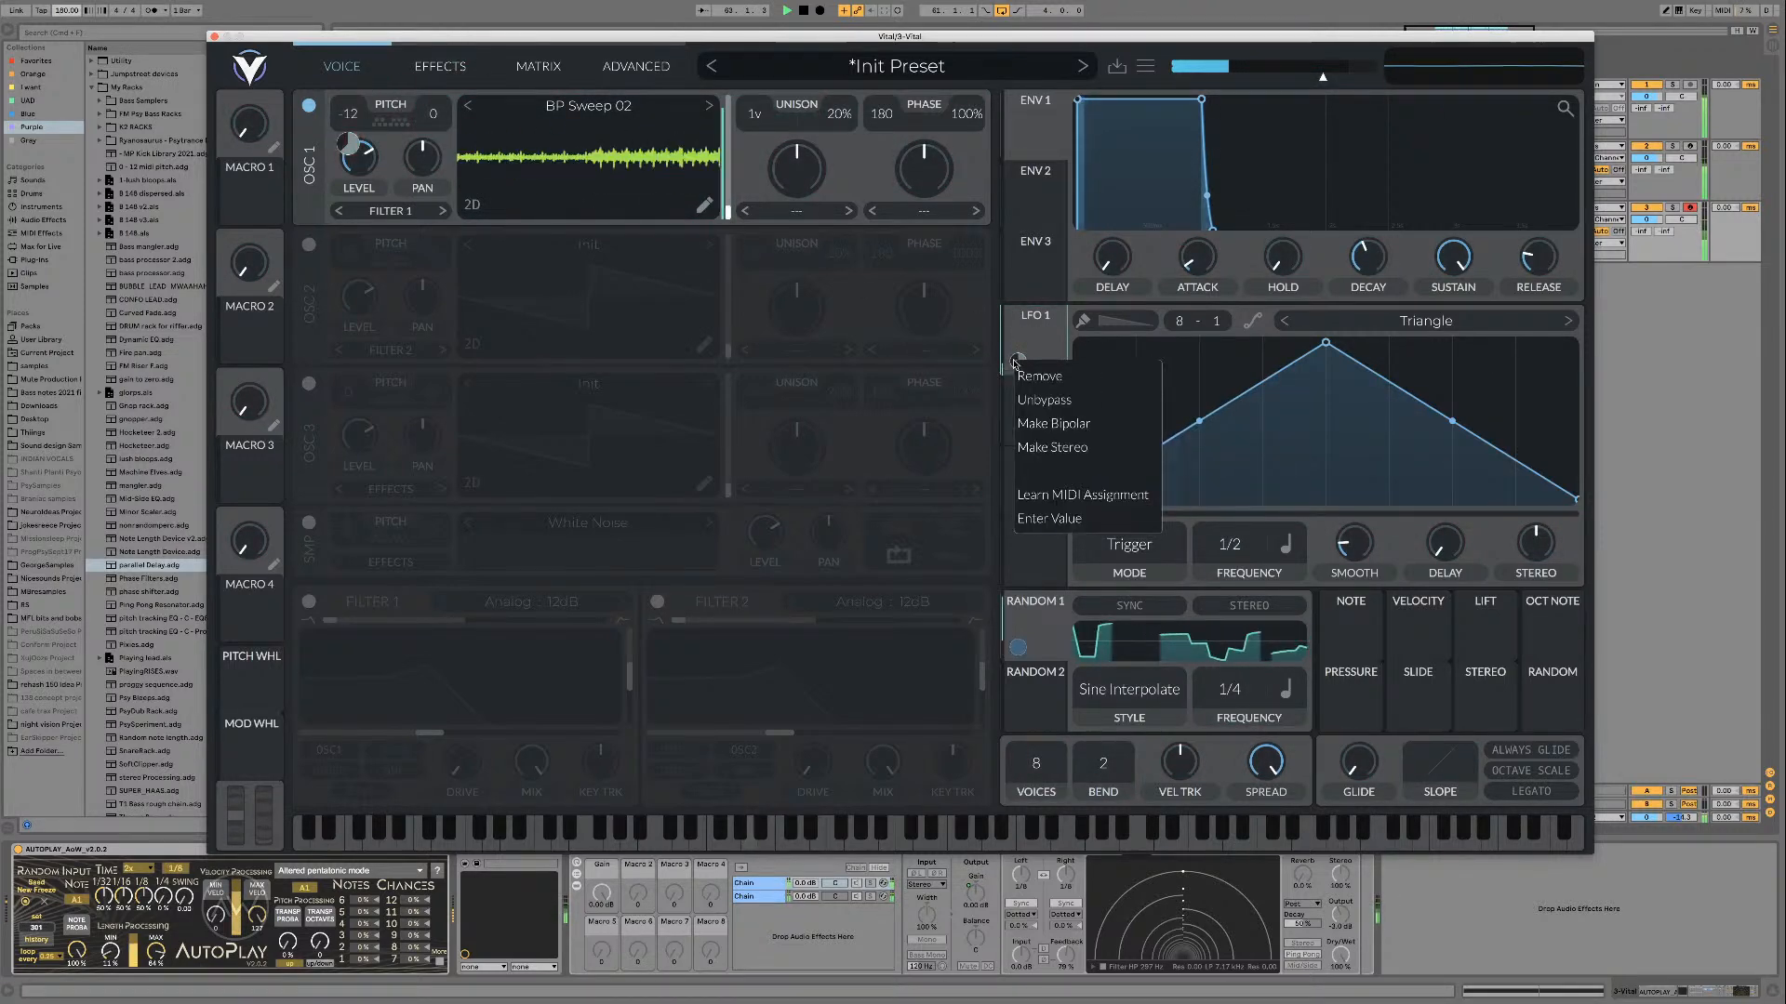
{"action": "left_click", "coordinate": [1044, 400]}
{"action": "right_click", "coordinate": [1016, 362]}
{"action": "left_click", "coordinate": [1043, 425]}
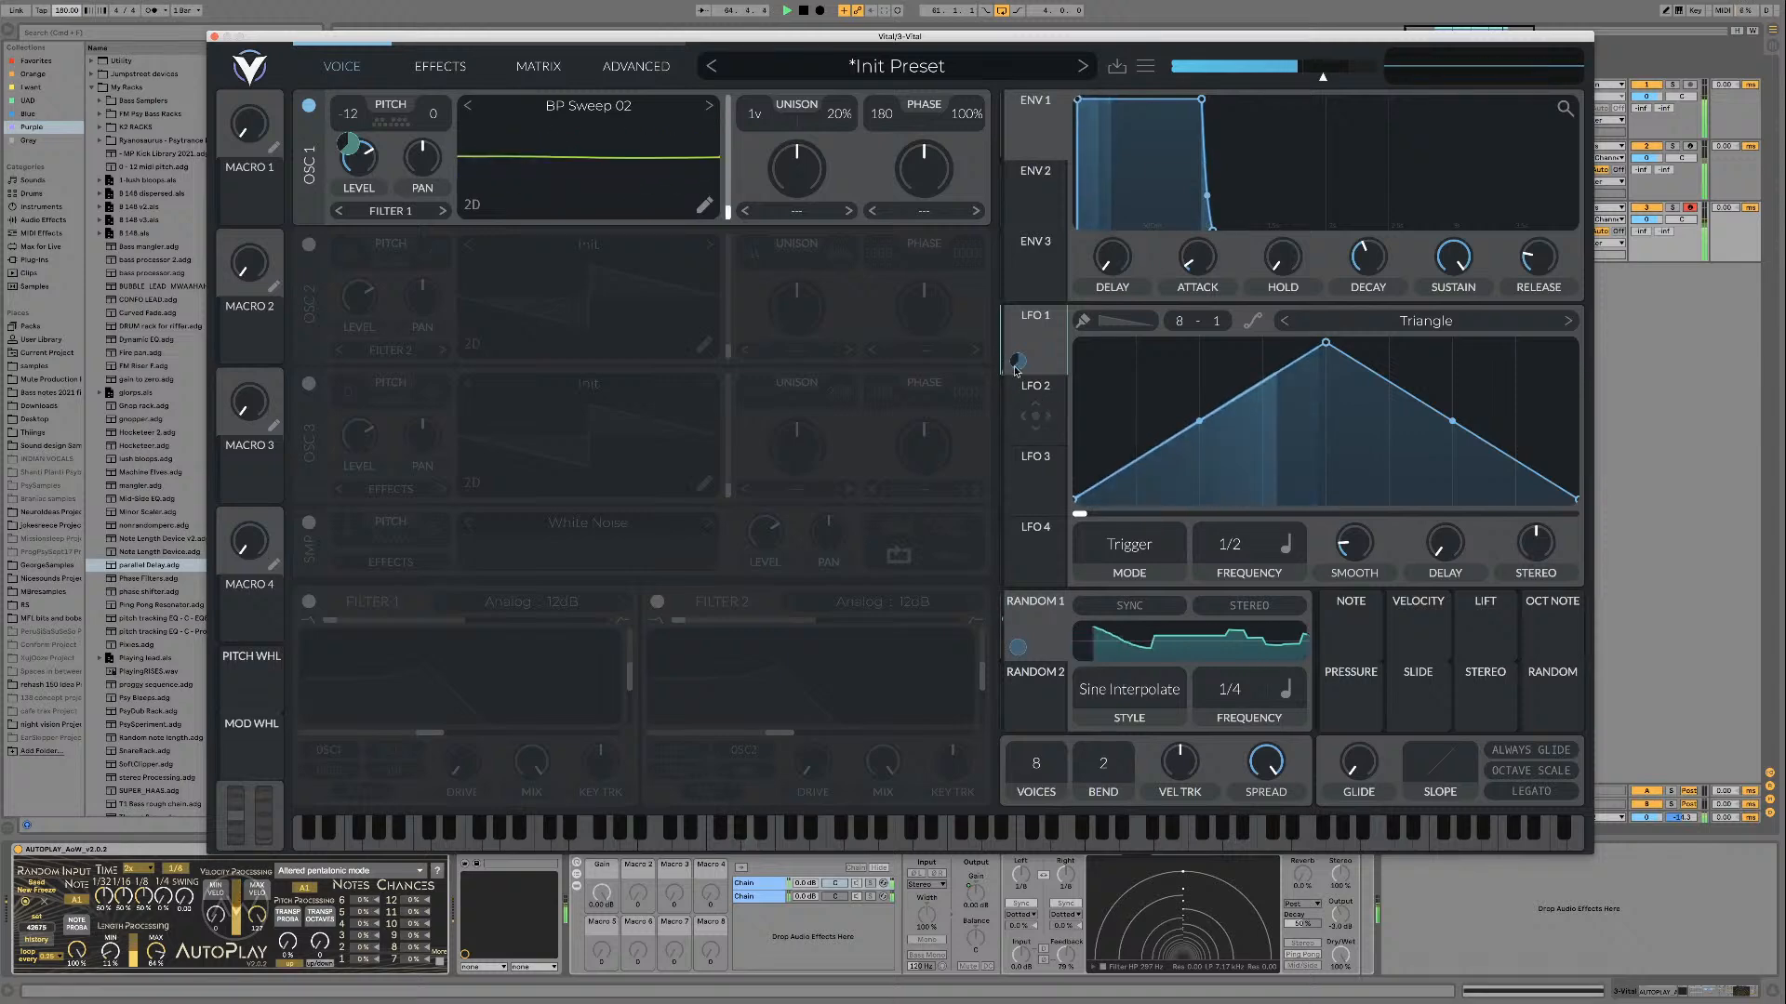
{"action": "left_click", "coordinate": [1127, 547]}
{"action": "left_click", "coordinate": [1090, 621]}
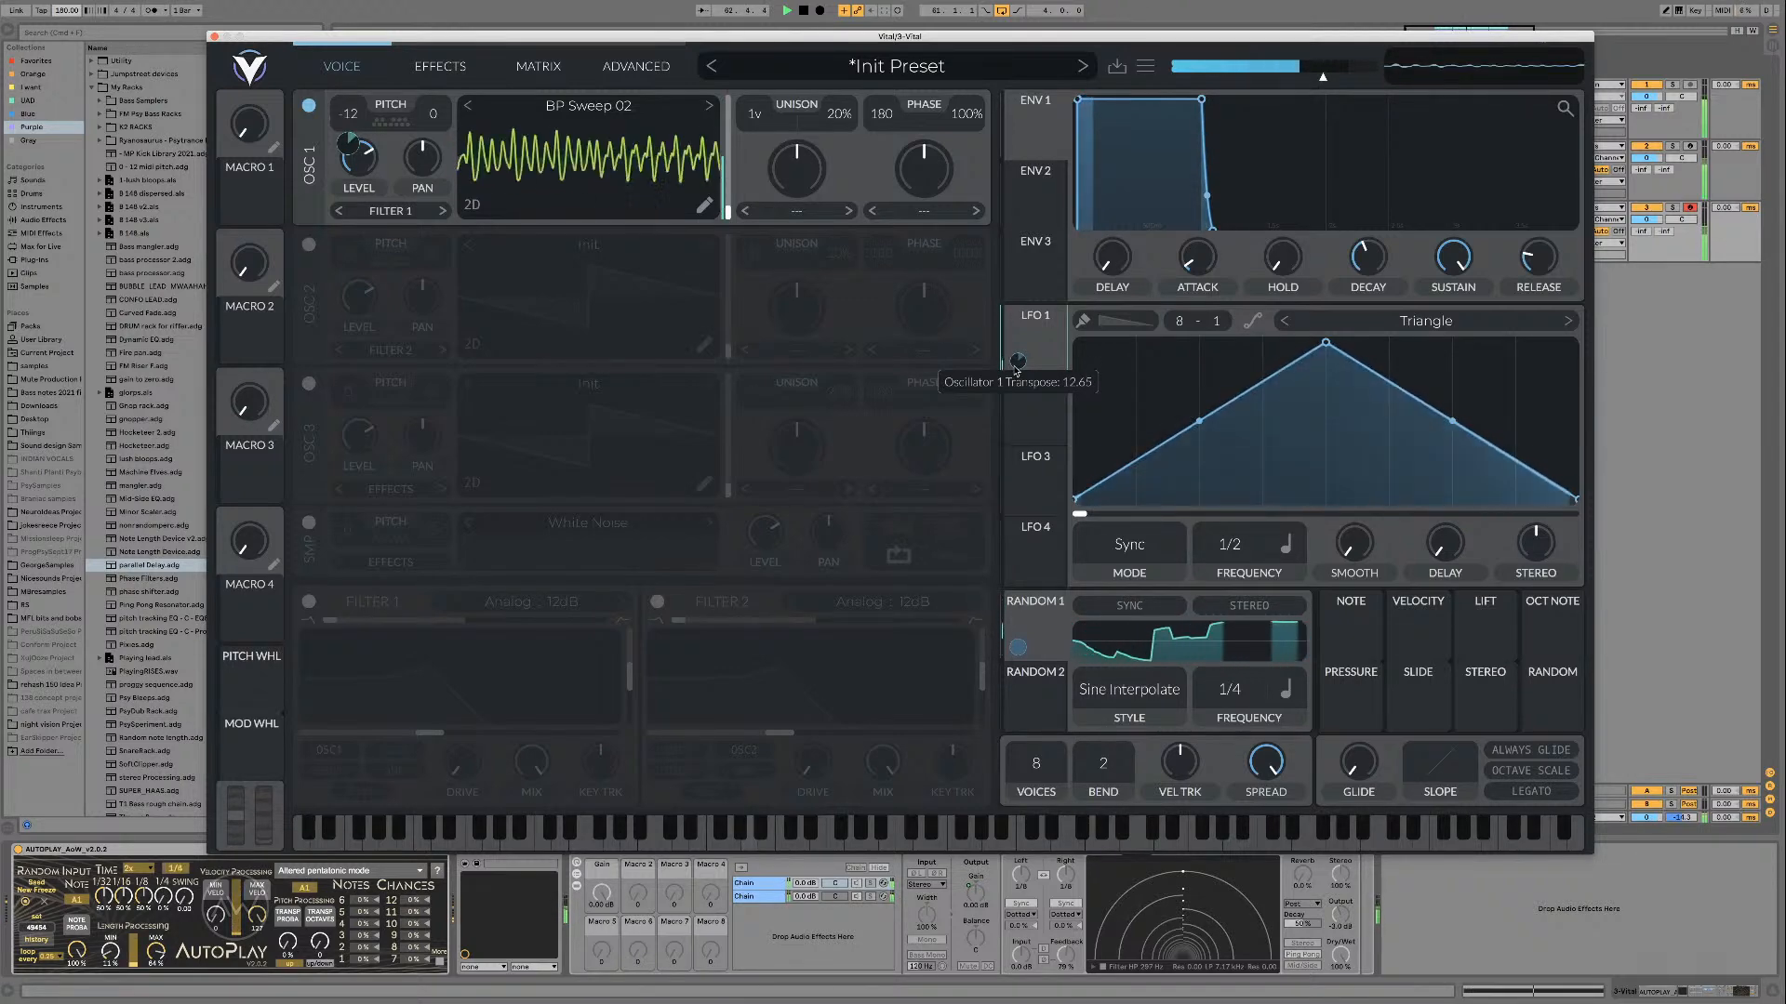
Step: Try the parallel Delay rack in Ableton Live with its Gain lowered to about -5.3 dB, and switch the rack off
{"action": "left_click", "coordinate": [596, 881]}
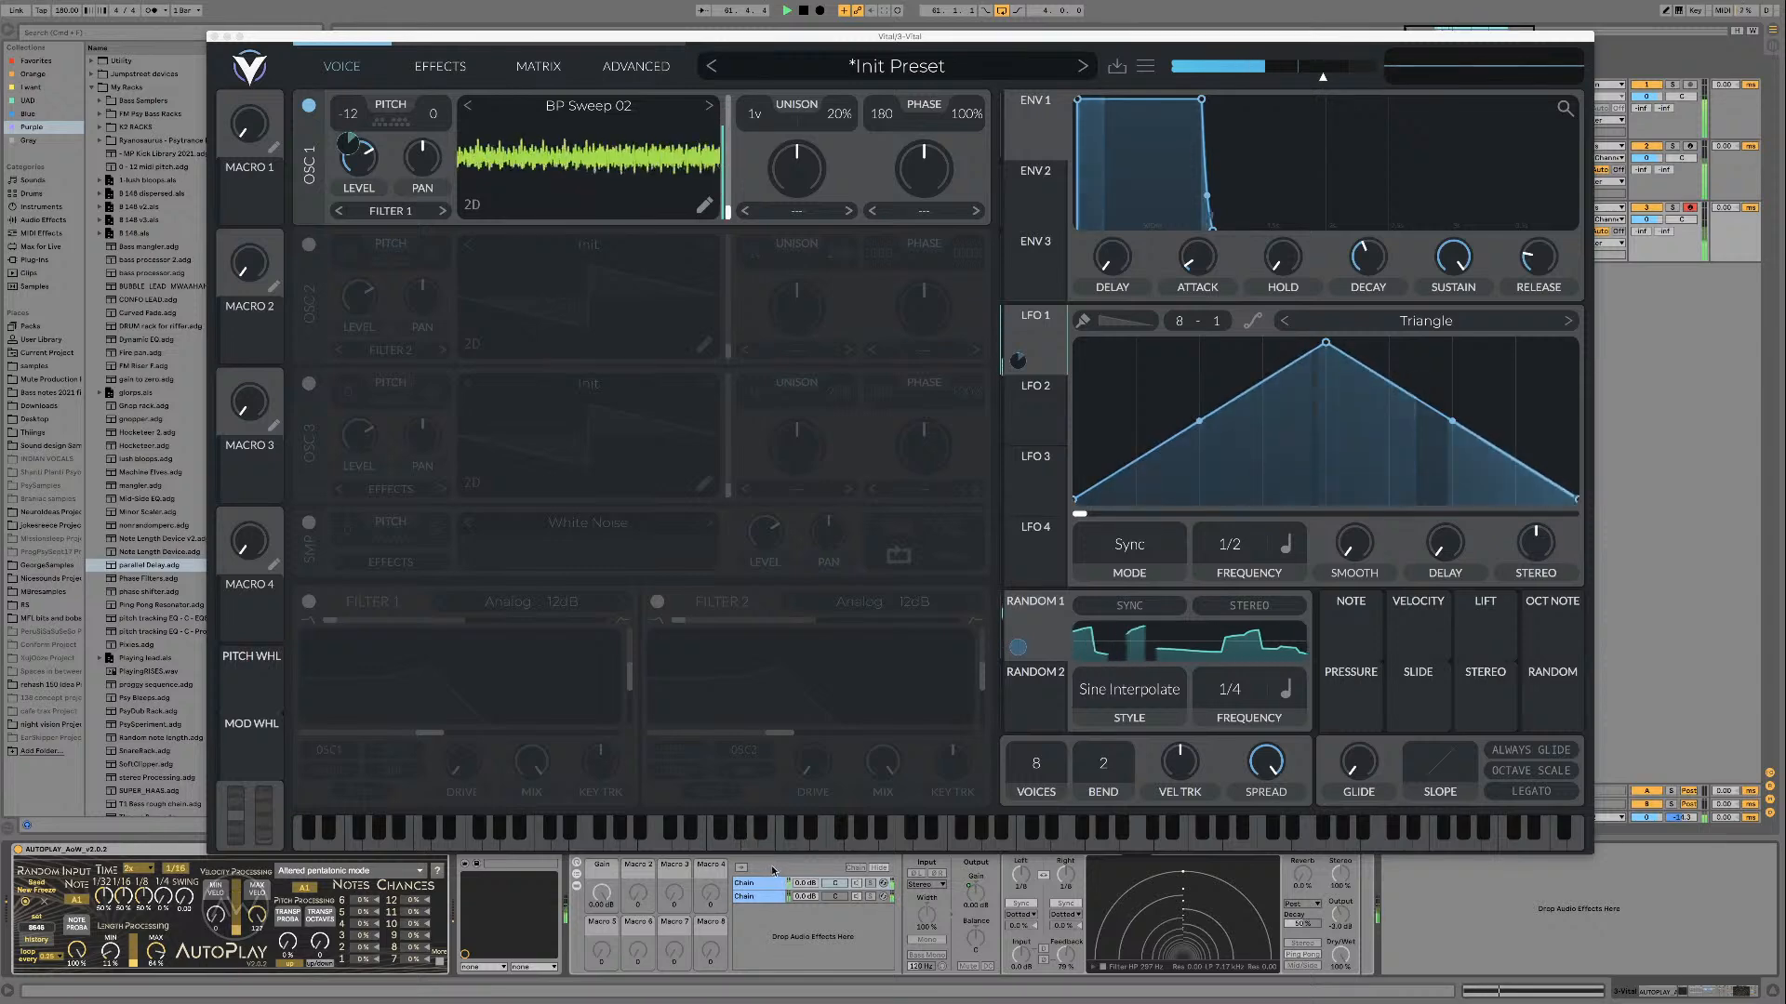
{"action": "left_click_drag", "start_coordinate": [717, 43], "coordinate": [714, 21]}
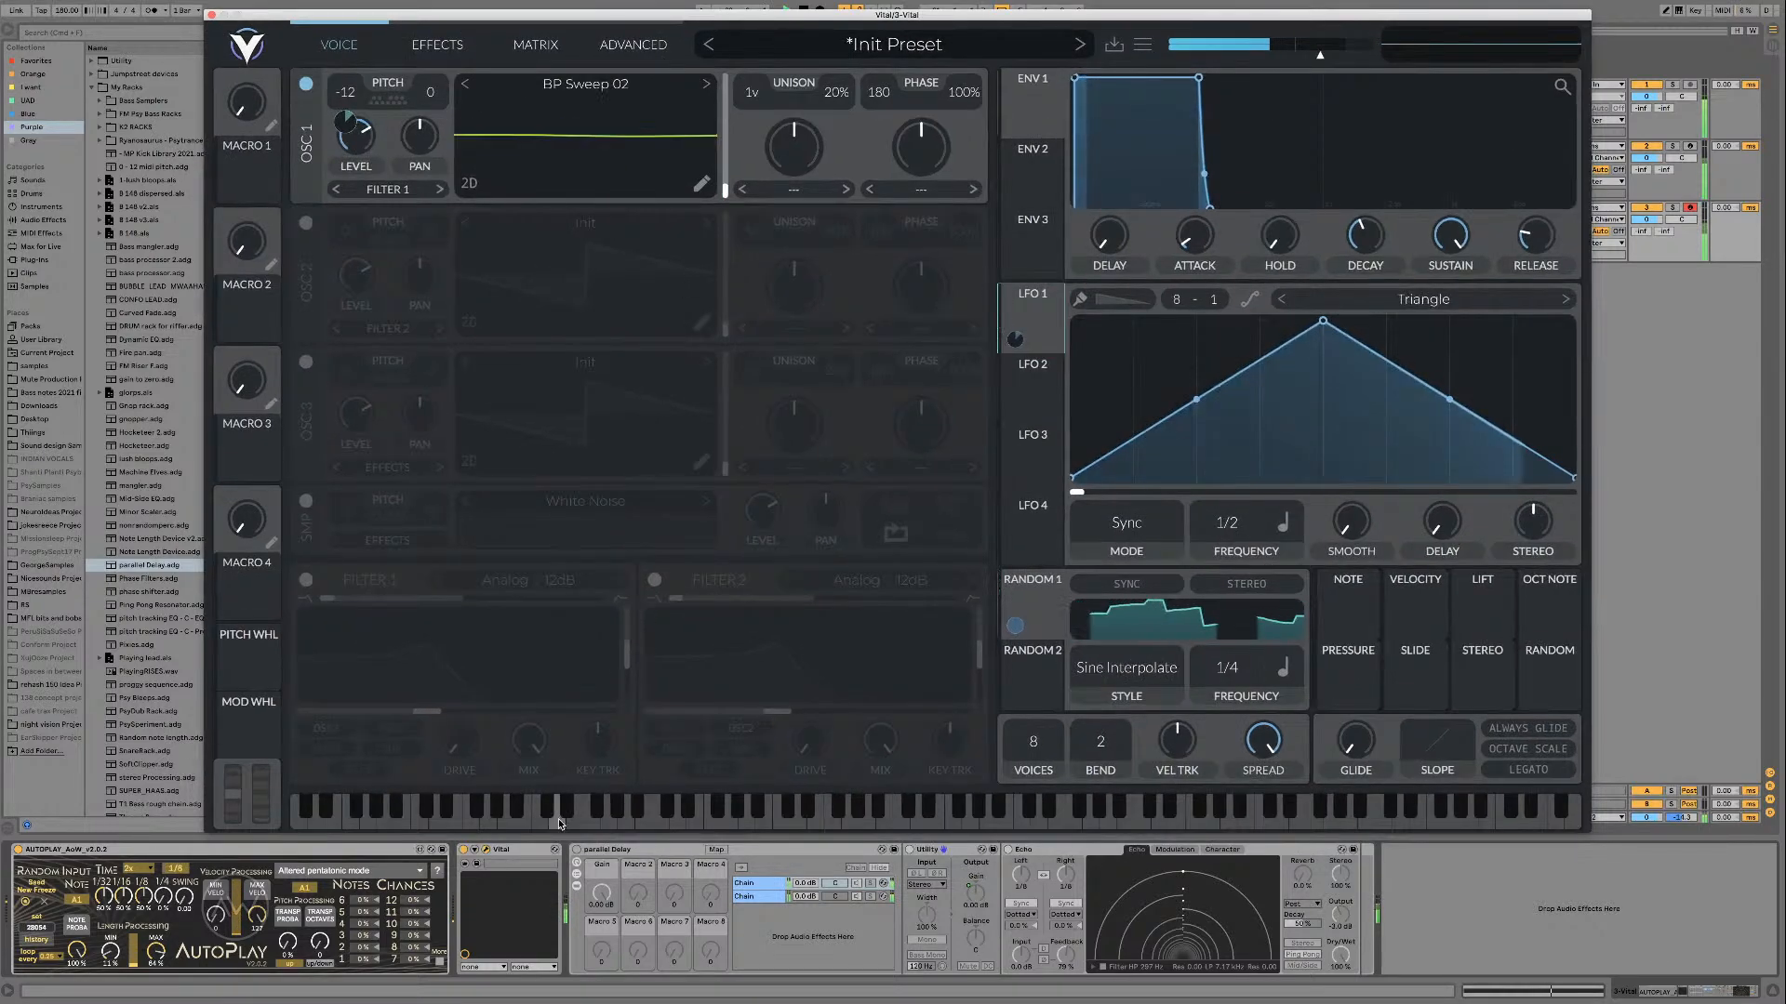
{"action": "left_click", "coordinate": [600, 893]}
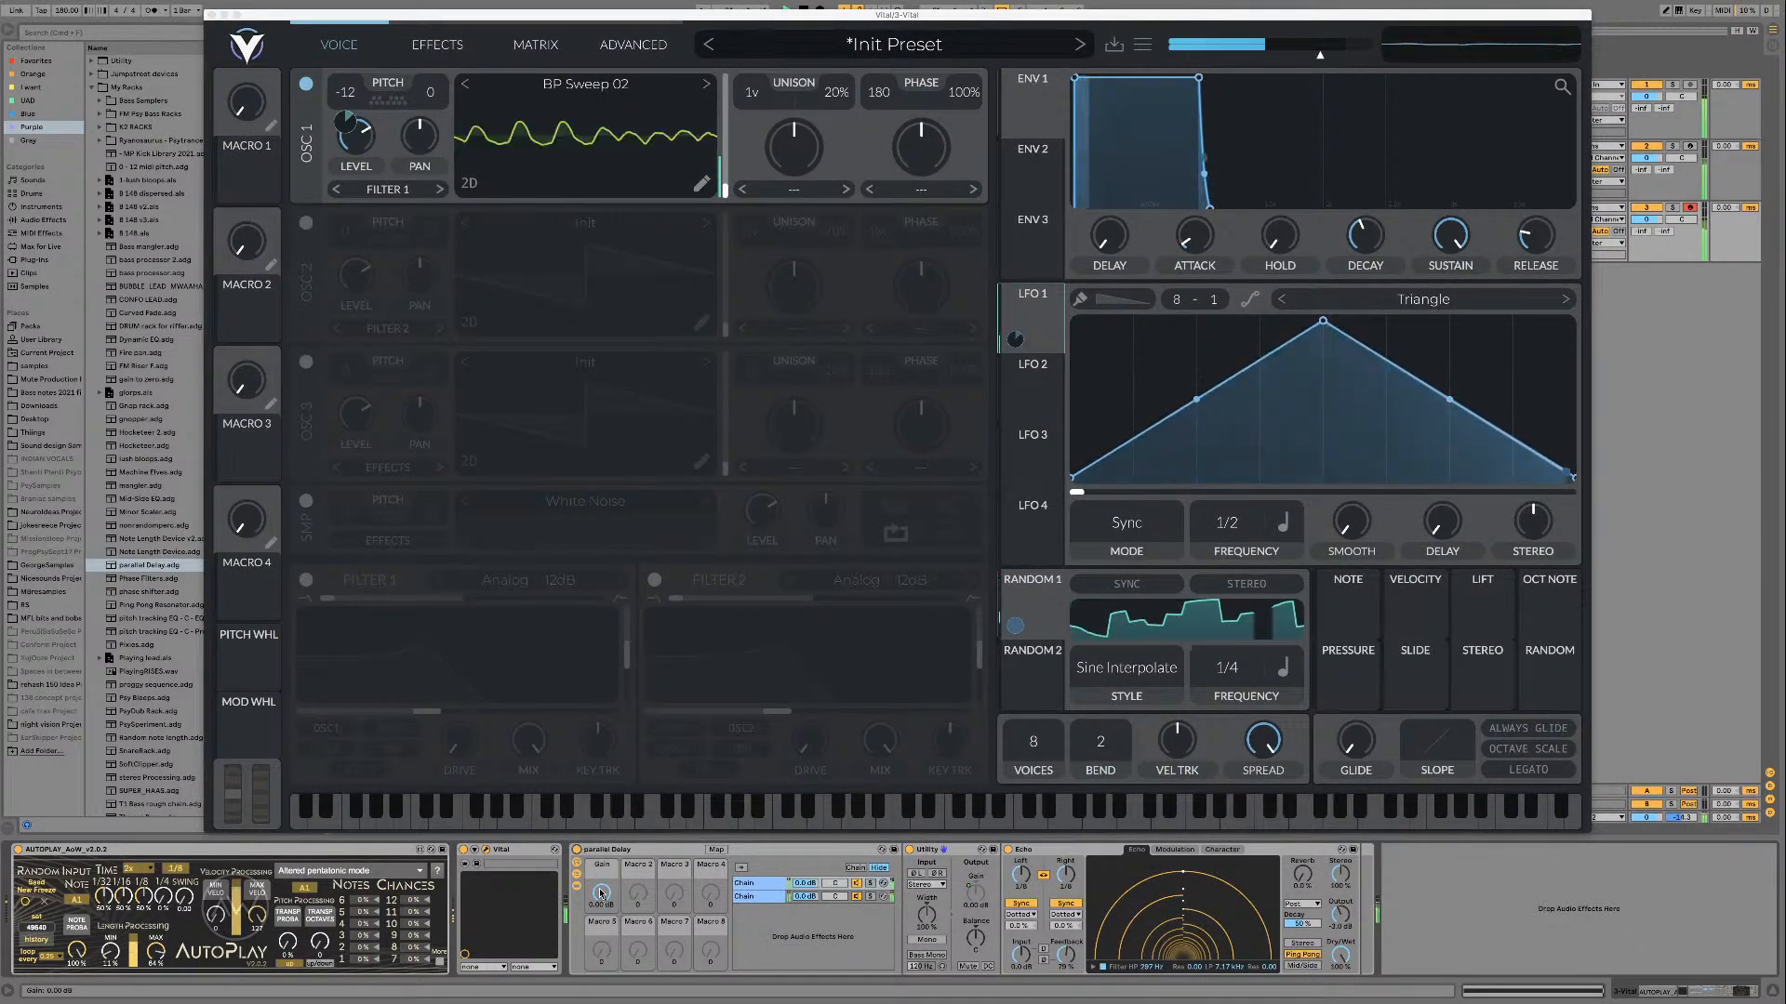
{"action": "left_click_drag", "start_coordinate": [600, 893], "coordinate": [600, 918]}
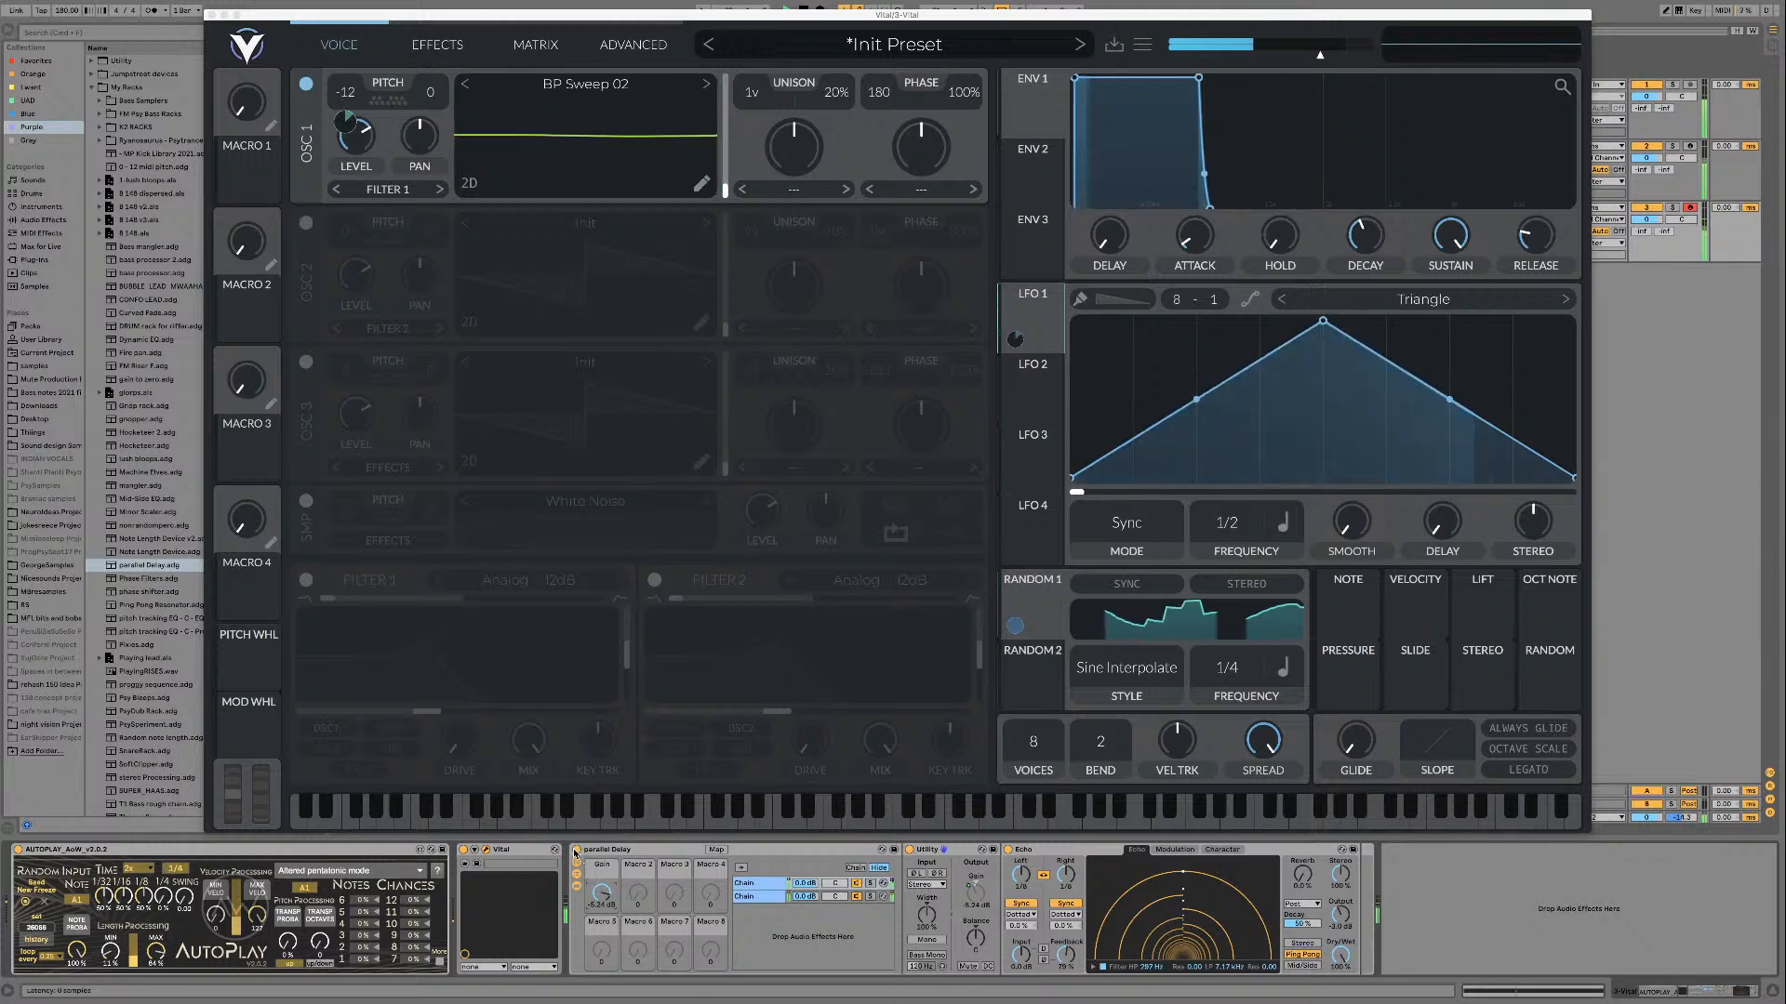
{"action": "left_click", "coordinate": [574, 852]}
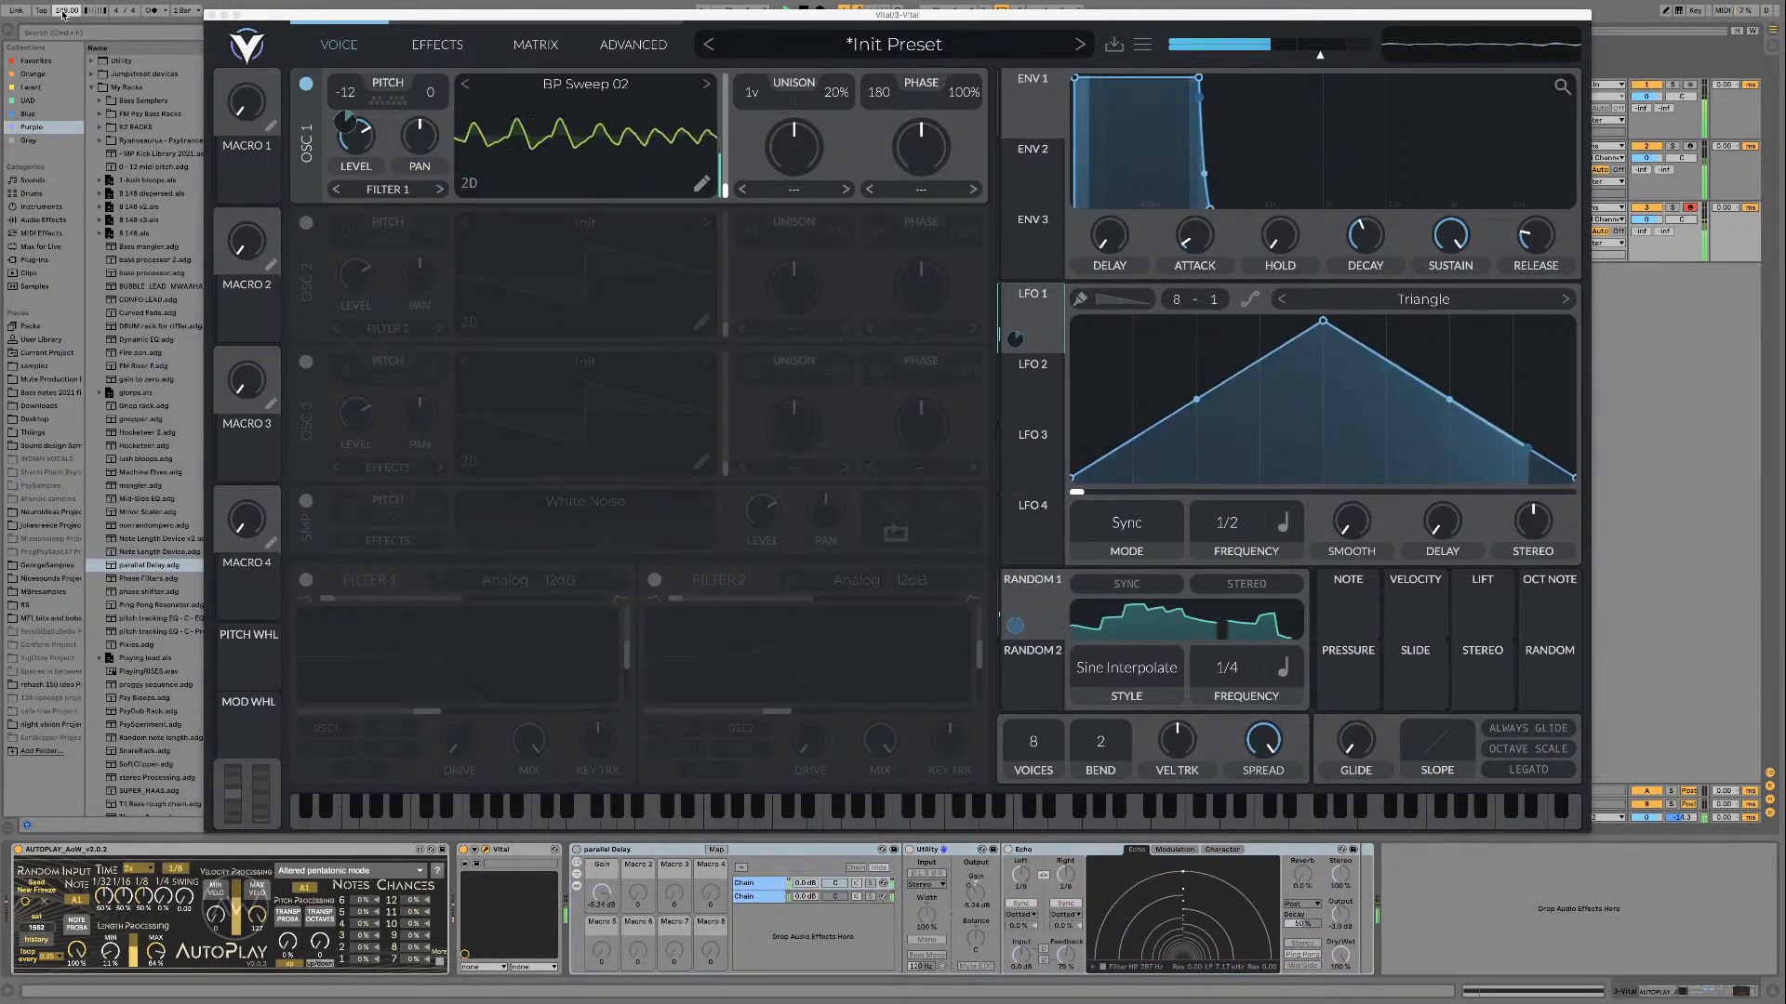
{"action": "left_click_drag", "start_coordinate": [417, 14], "coordinate": [416, 33]}
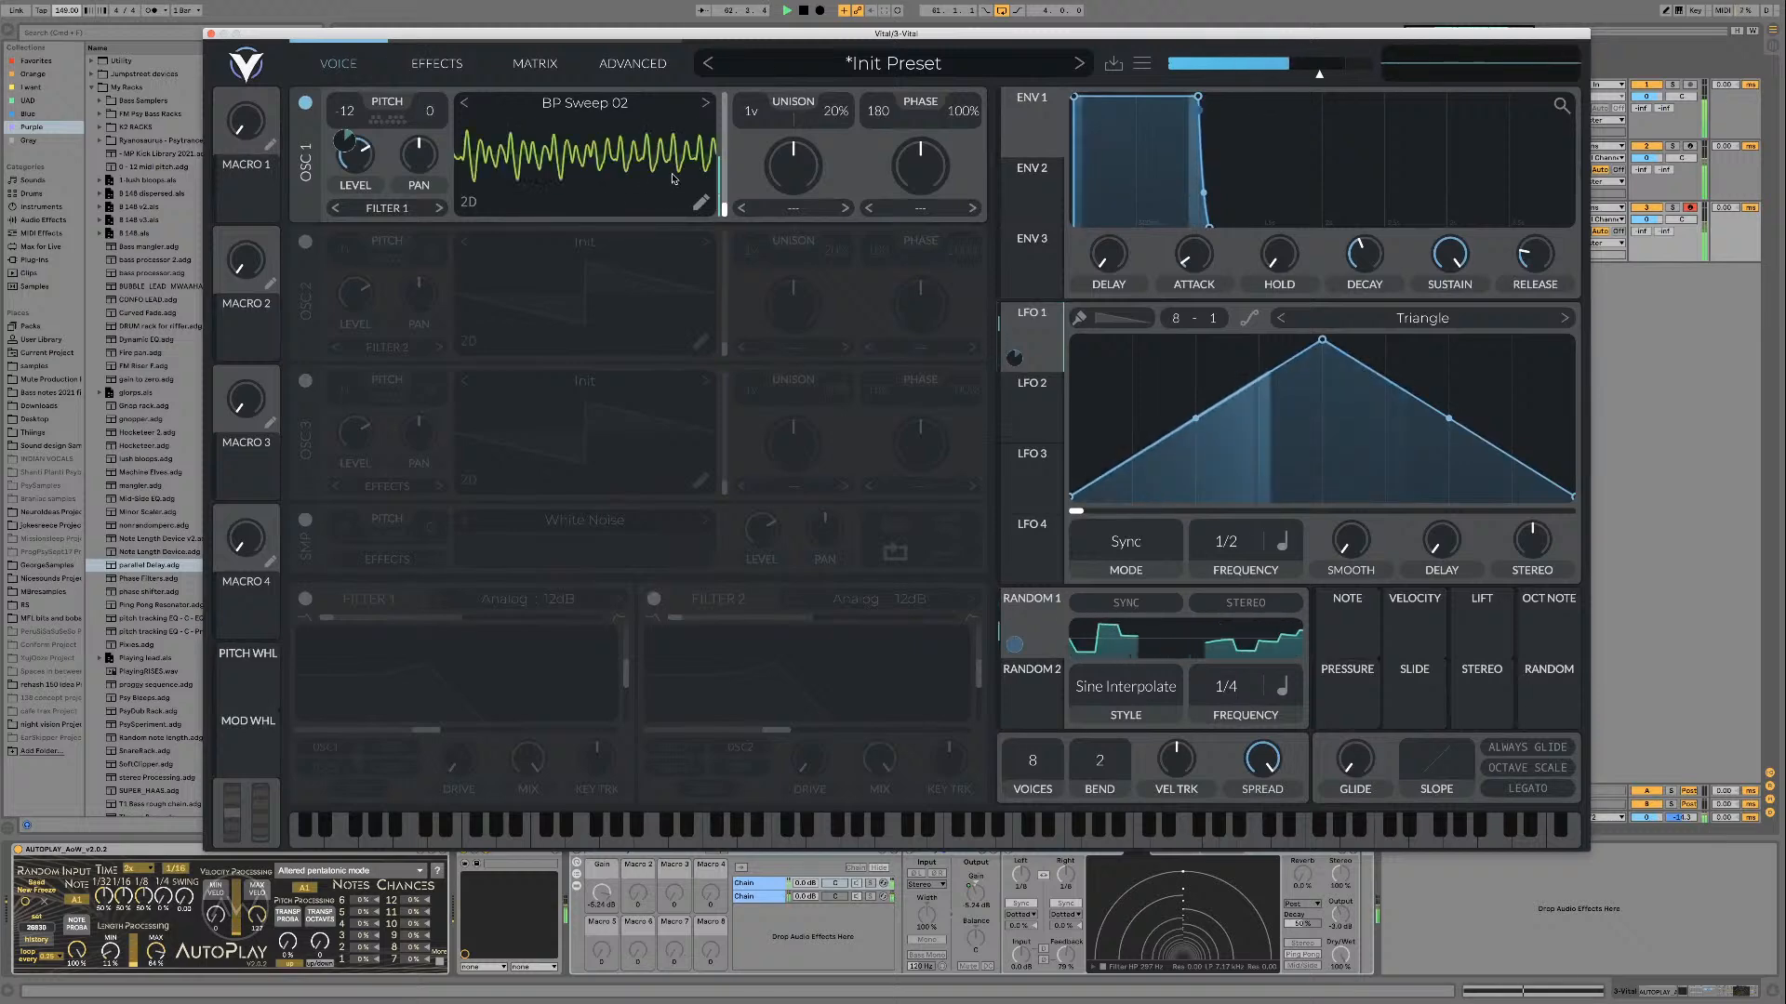
Step: Remove the LFO 1 modulation from oscillator 1's transpose and audition BP Sweep 02 with only the Random 1 modulation
{"action": "mouse_move", "coordinate": [704, 164]}
{"action": "key", "text": "space"}
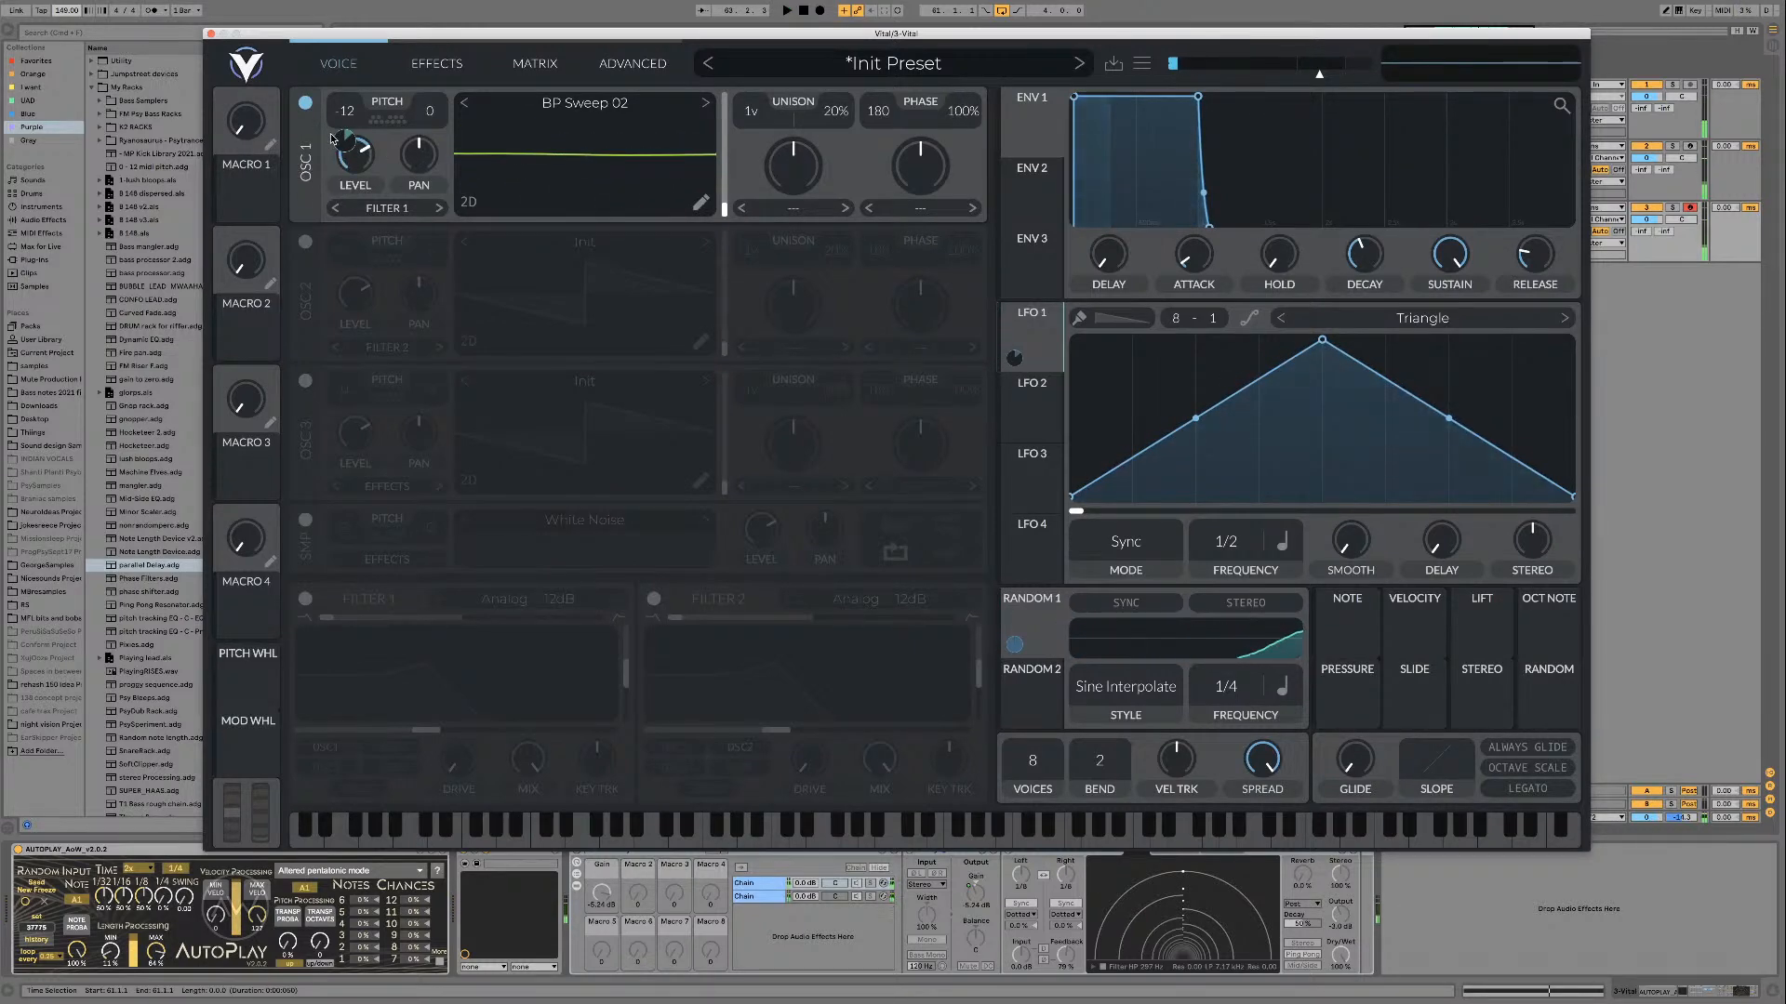
{"action": "mouse_move", "coordinate": [344, 151]}
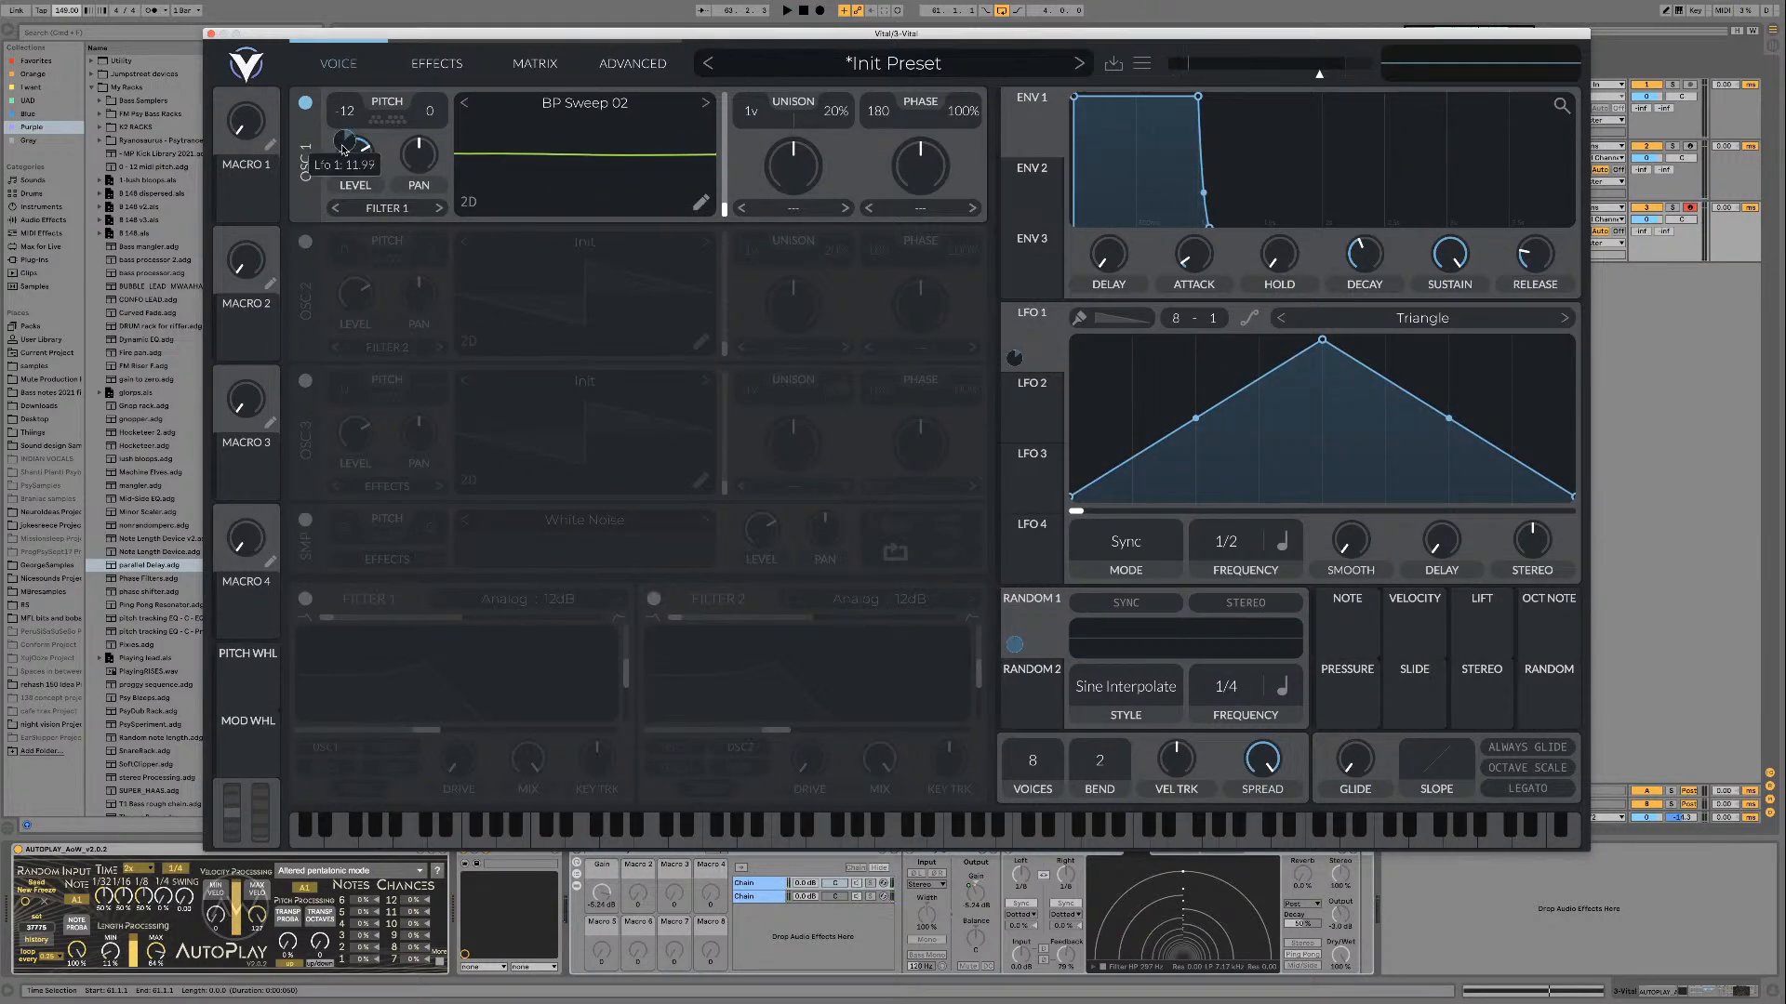
{"action": "key", "text": "space"}
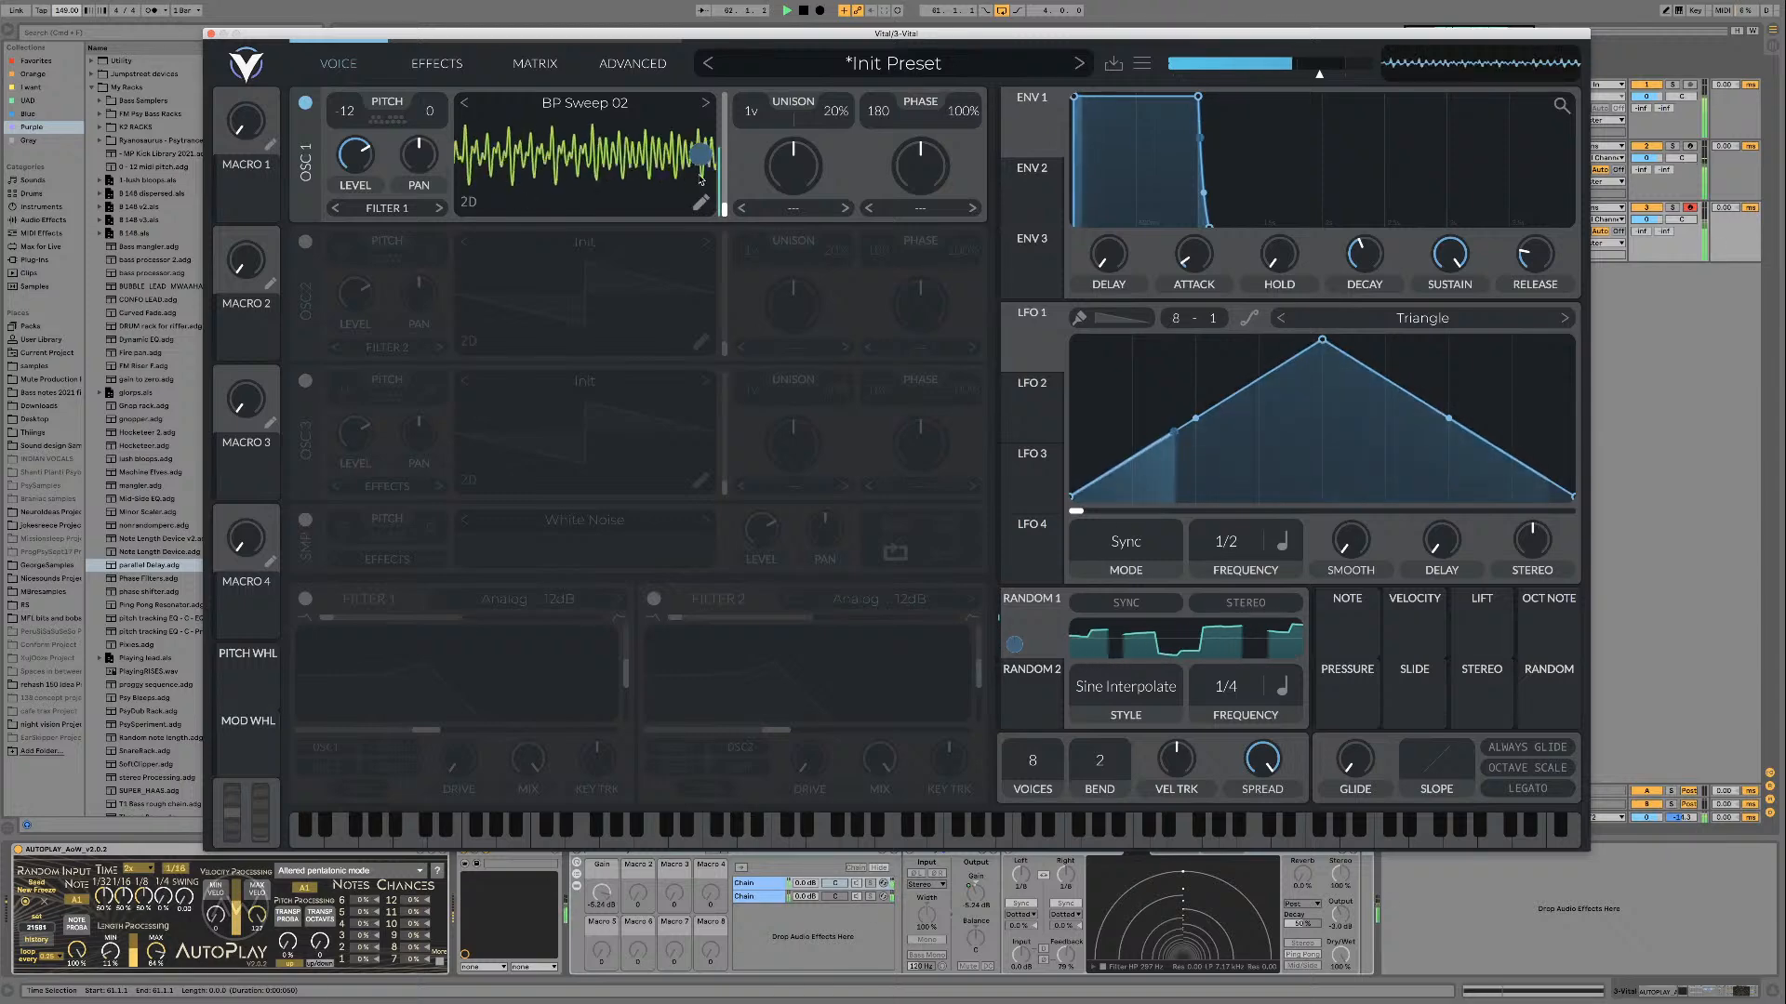
{"action": "key", "text": "space"}
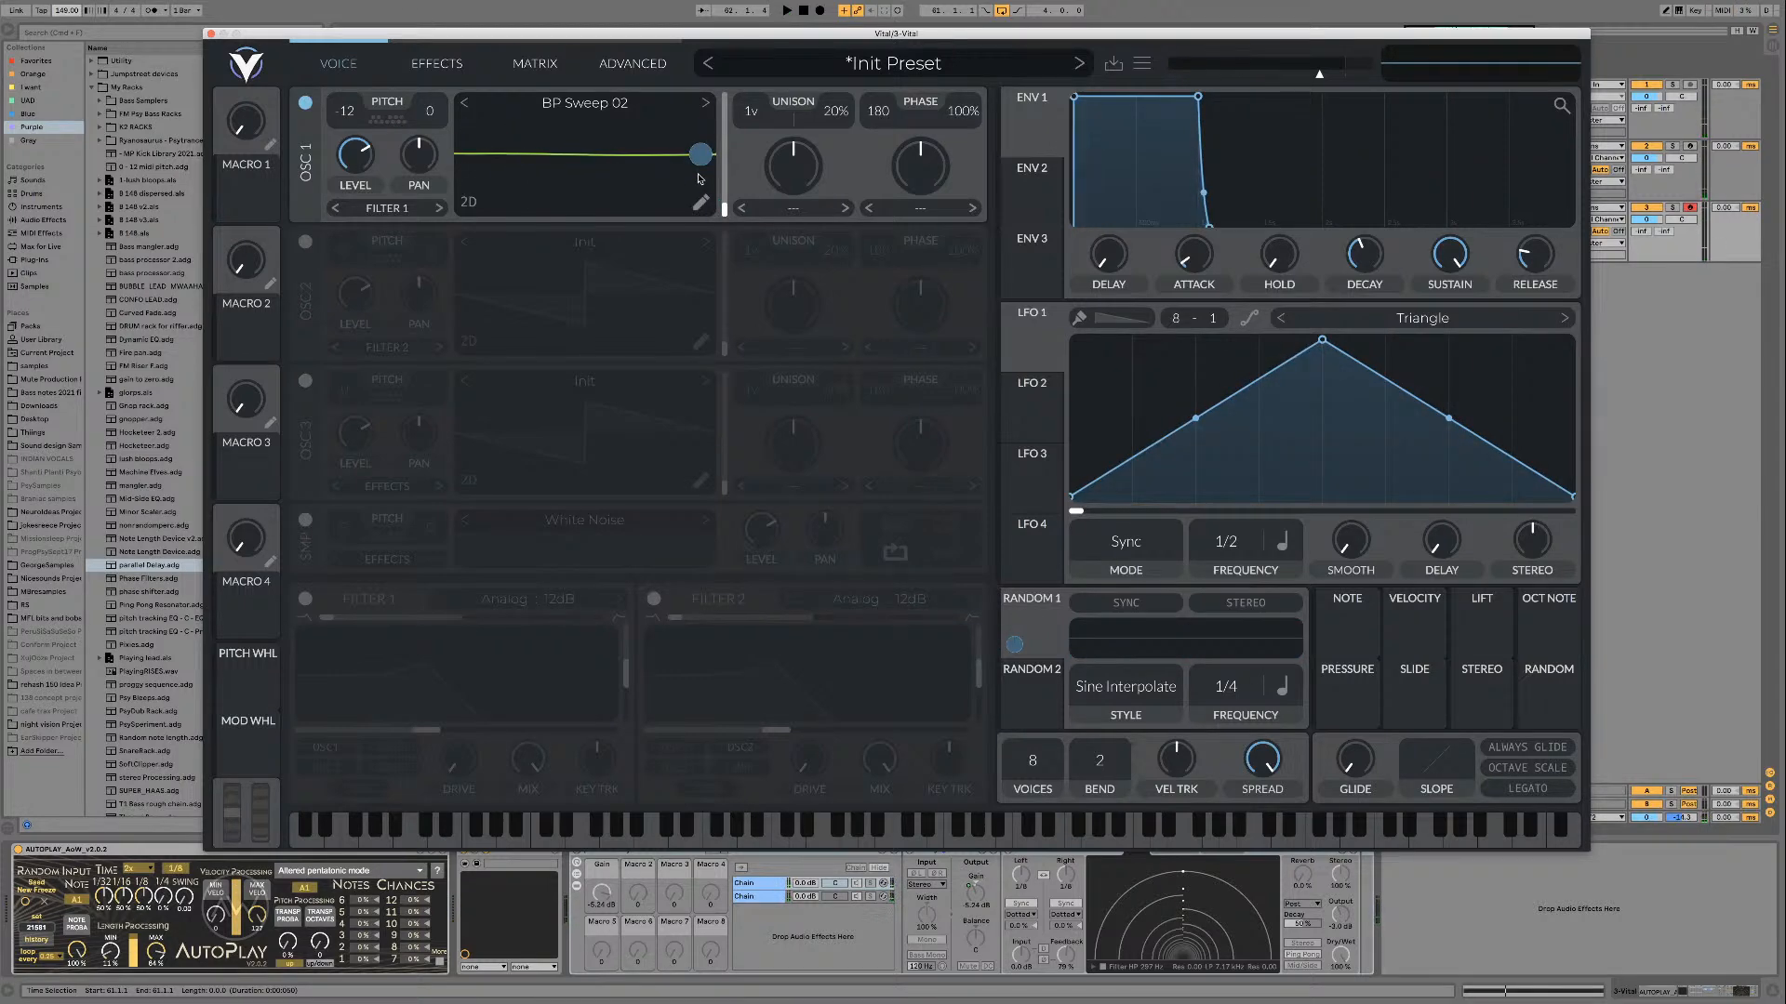
{"action": "key", "text": "space"}
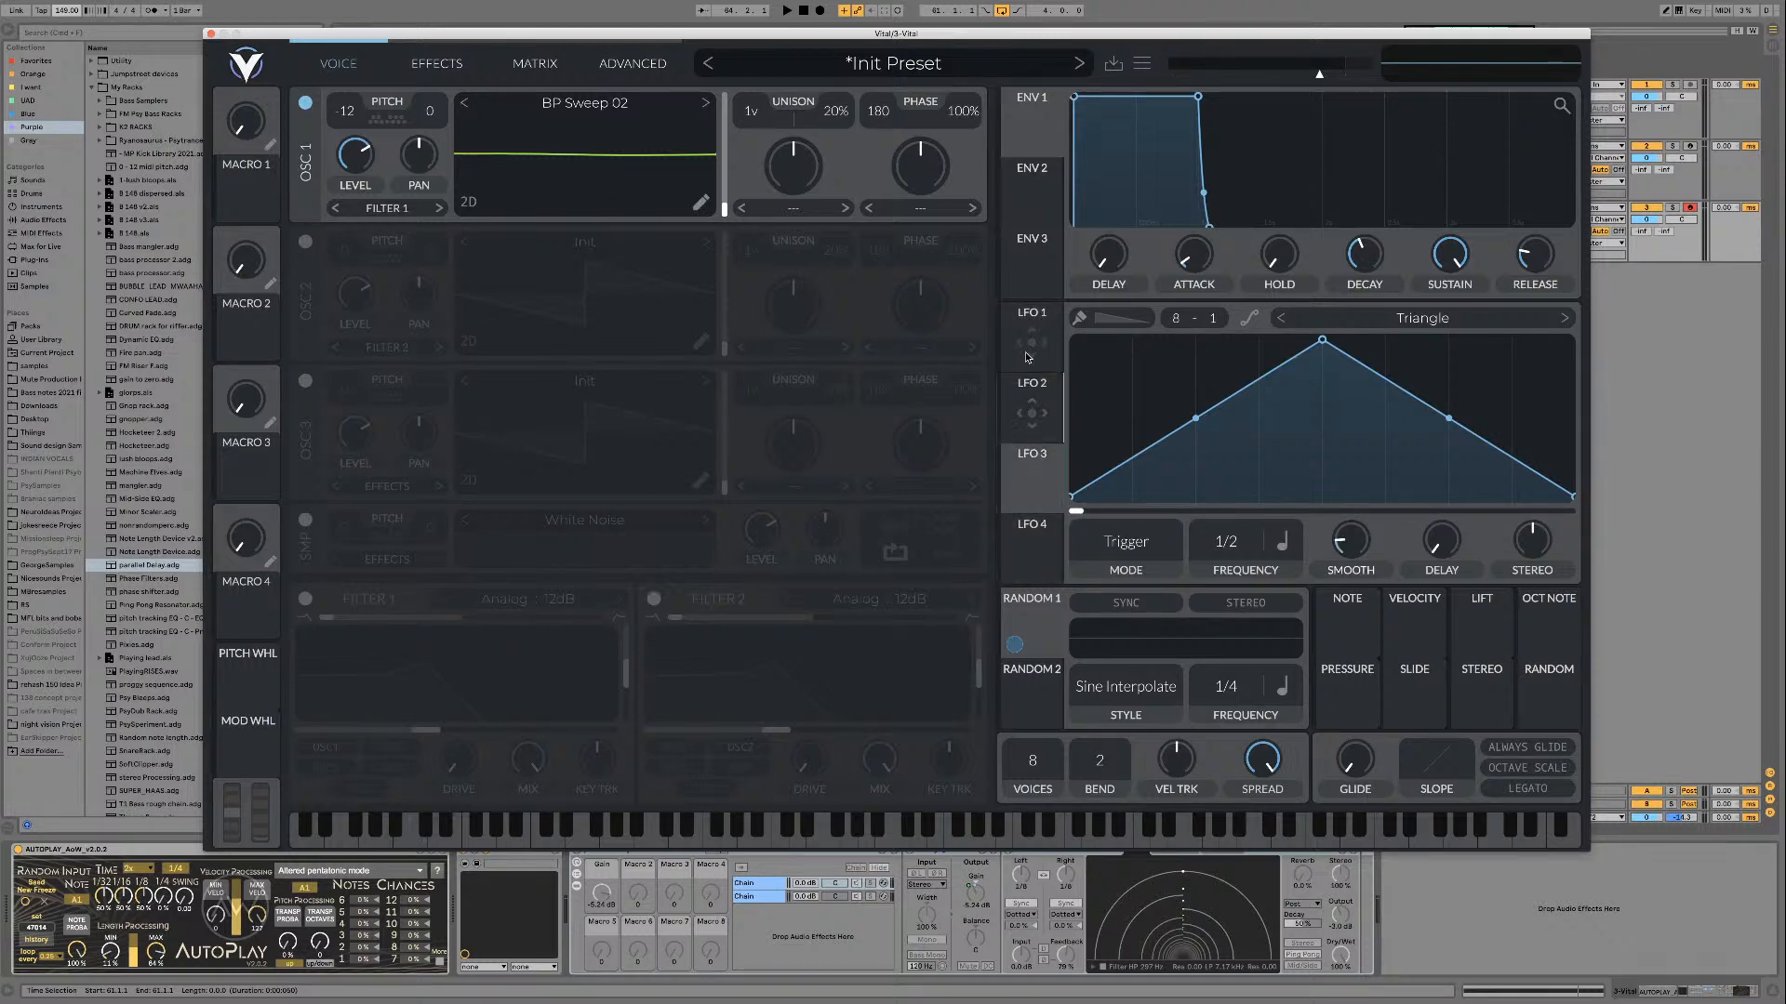
{"action": "mouse_move", "coordinate": [1030, 362]}
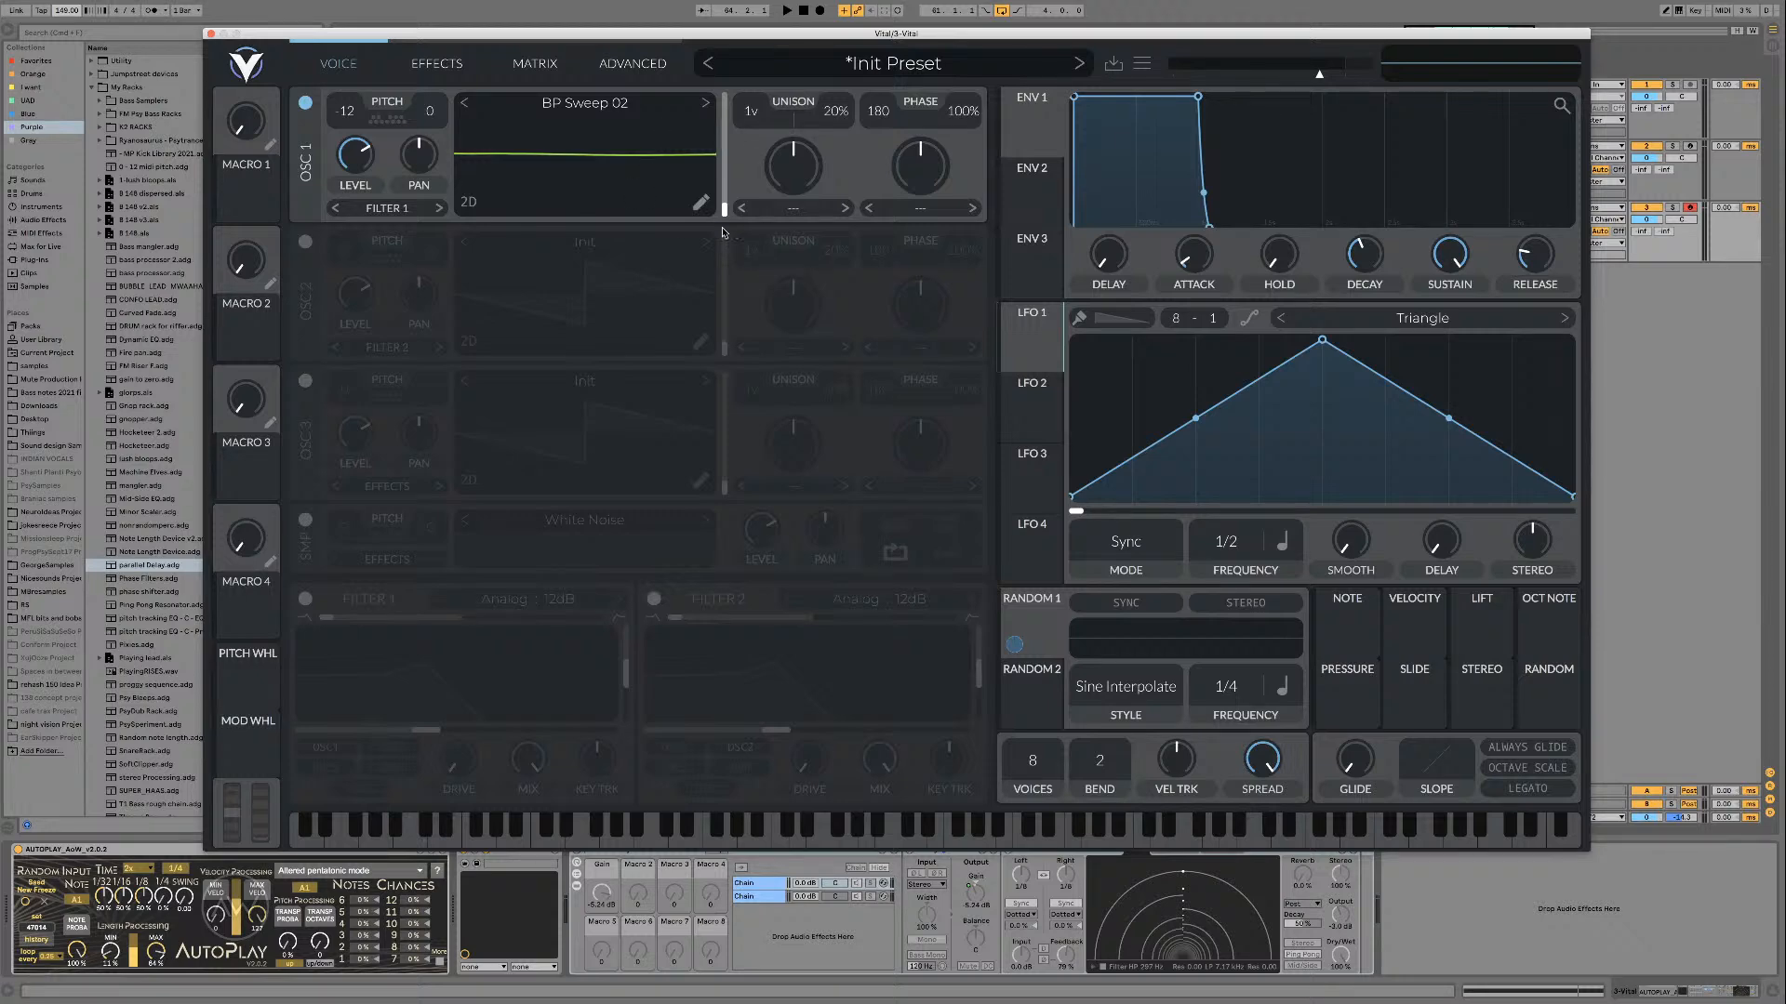
{"action": "key", "text": "space"}
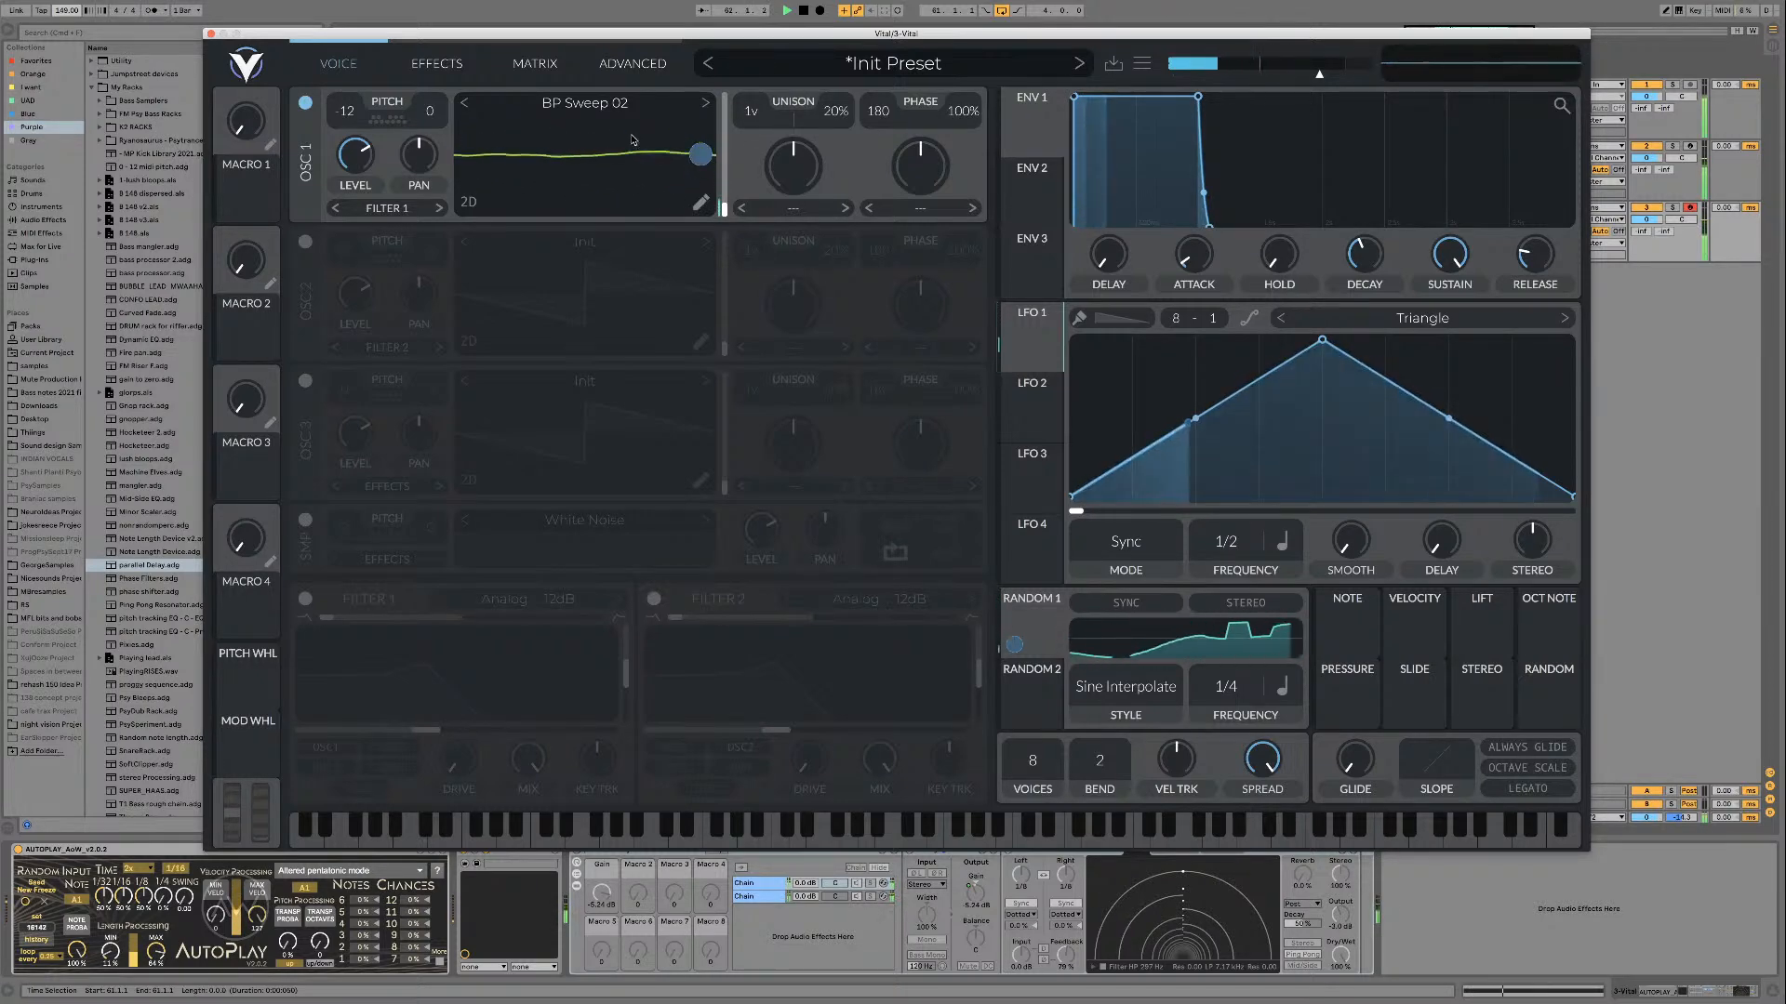
{"action": "key", "text": "space"}
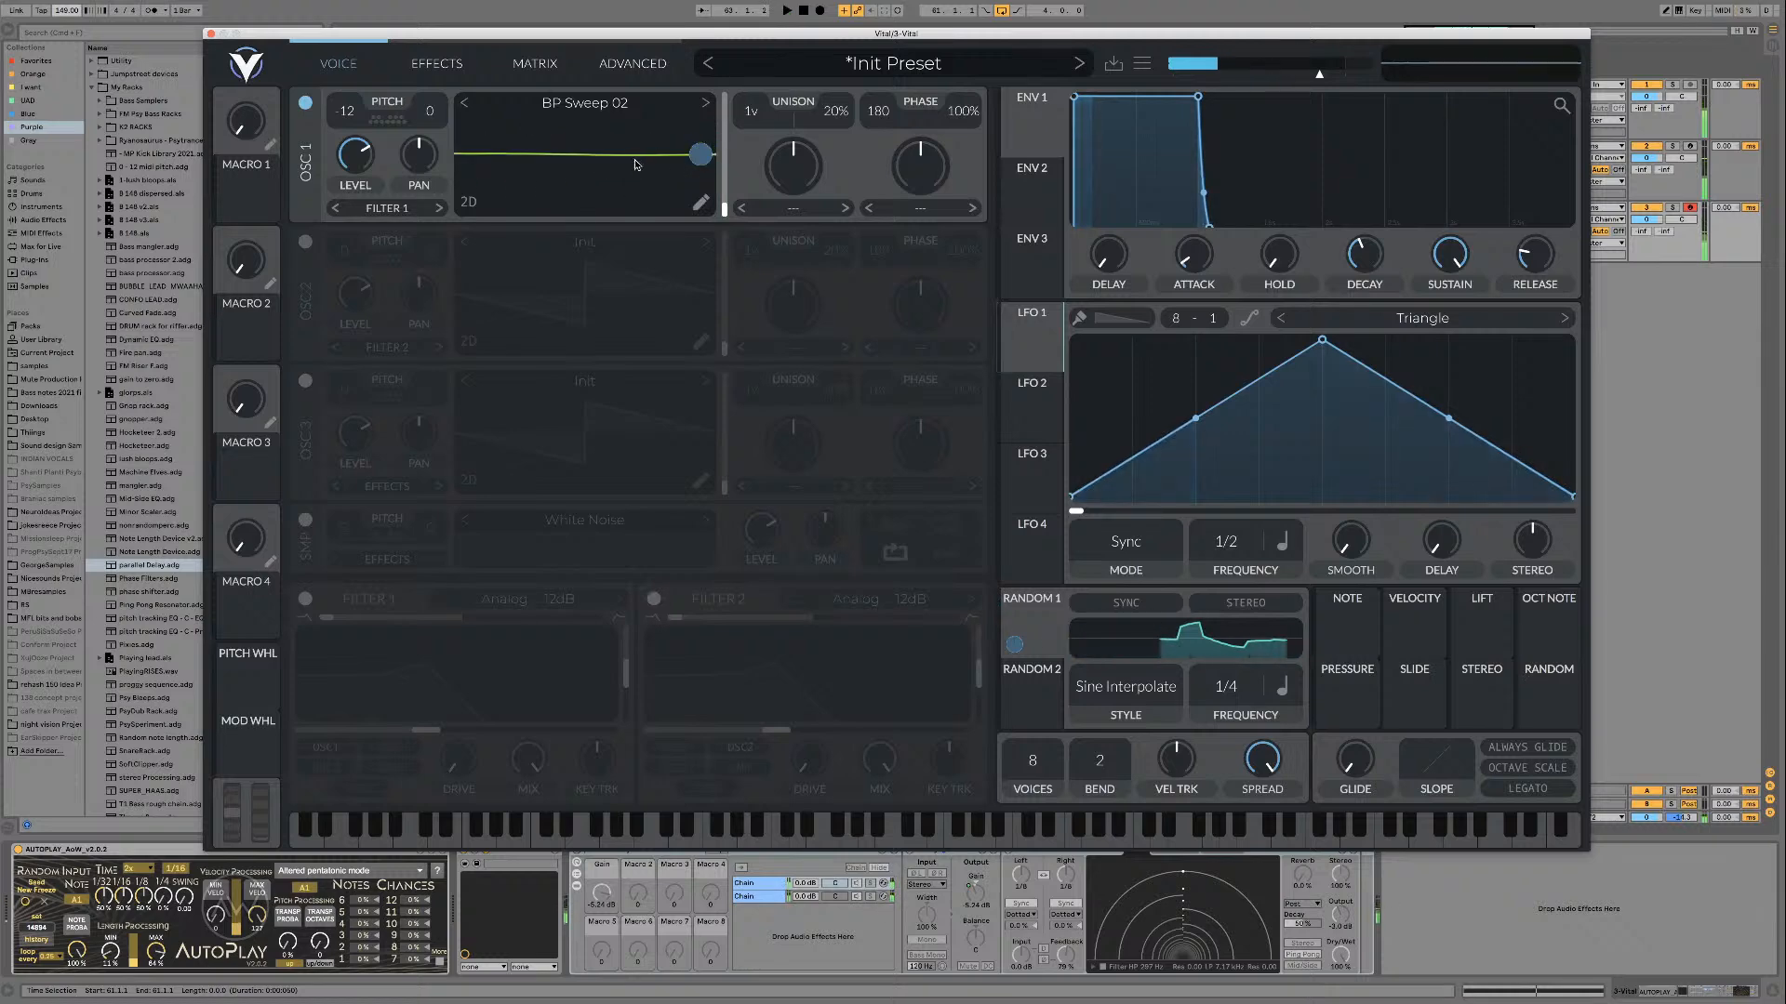
Step: Audition the BP Sweep 03 and BP Sweep 04 wavetables in oscillator 1 over the loop
{"action": "left_click", "coordinate": [706, 109]}
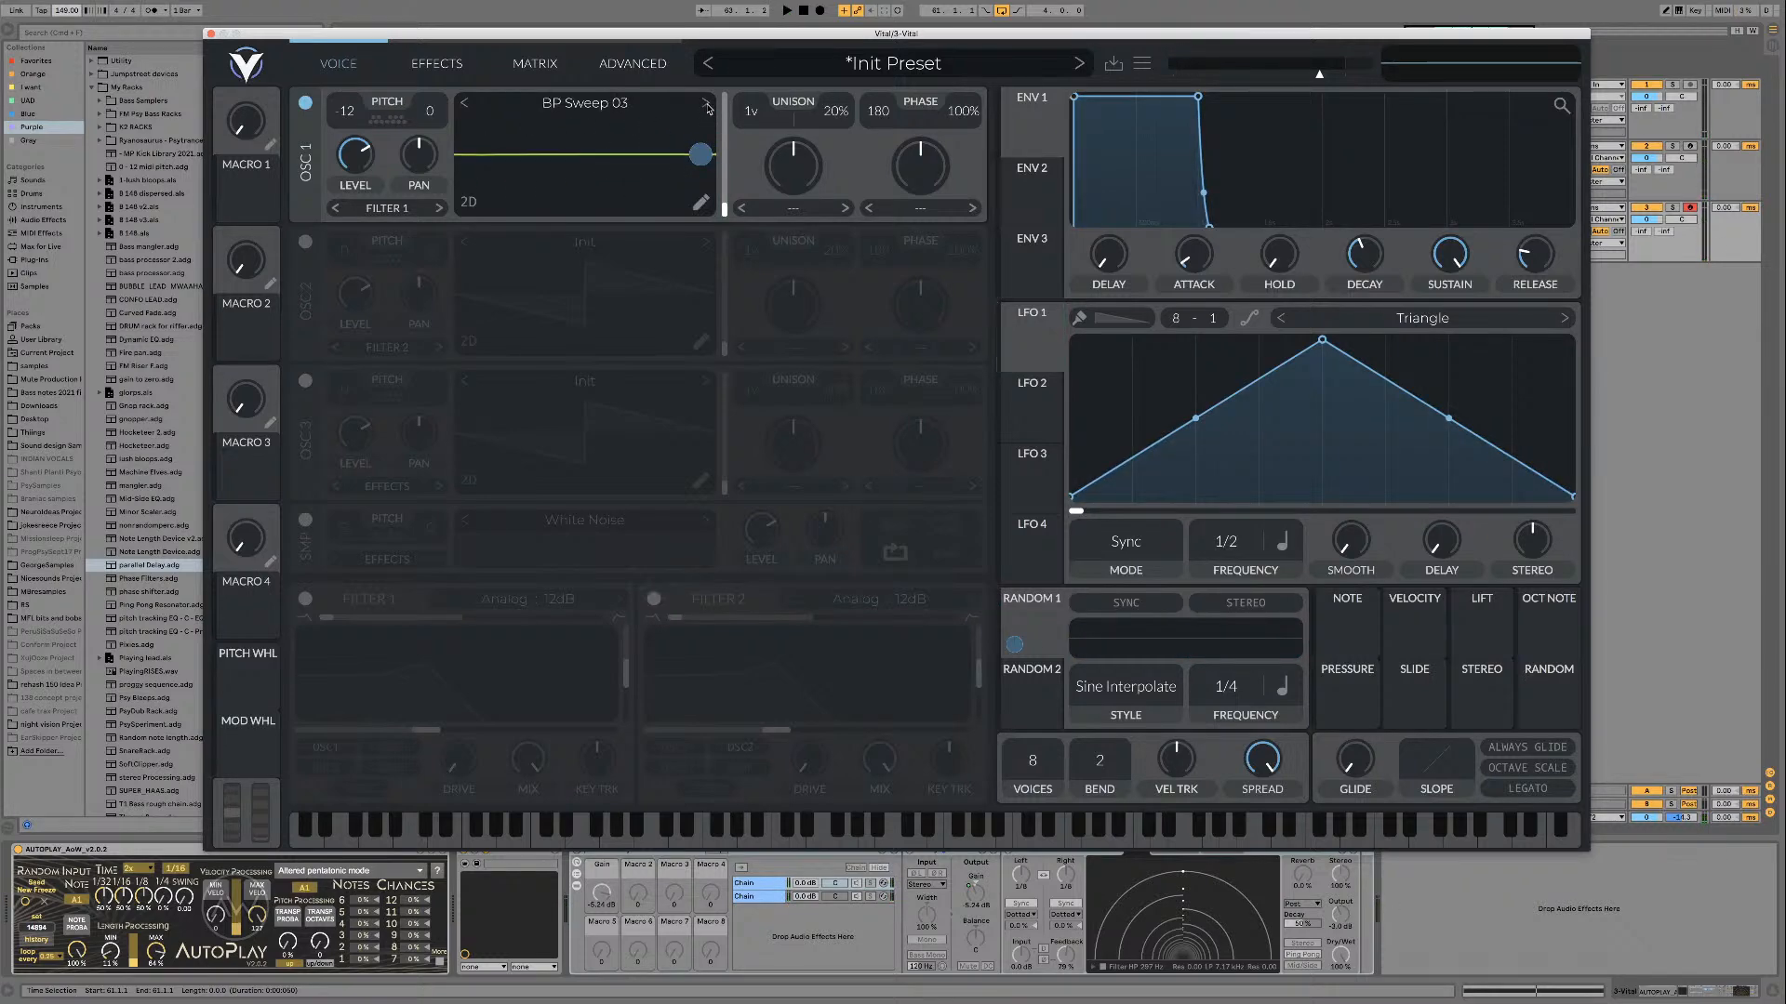
{"action": "key", "text": "space"}
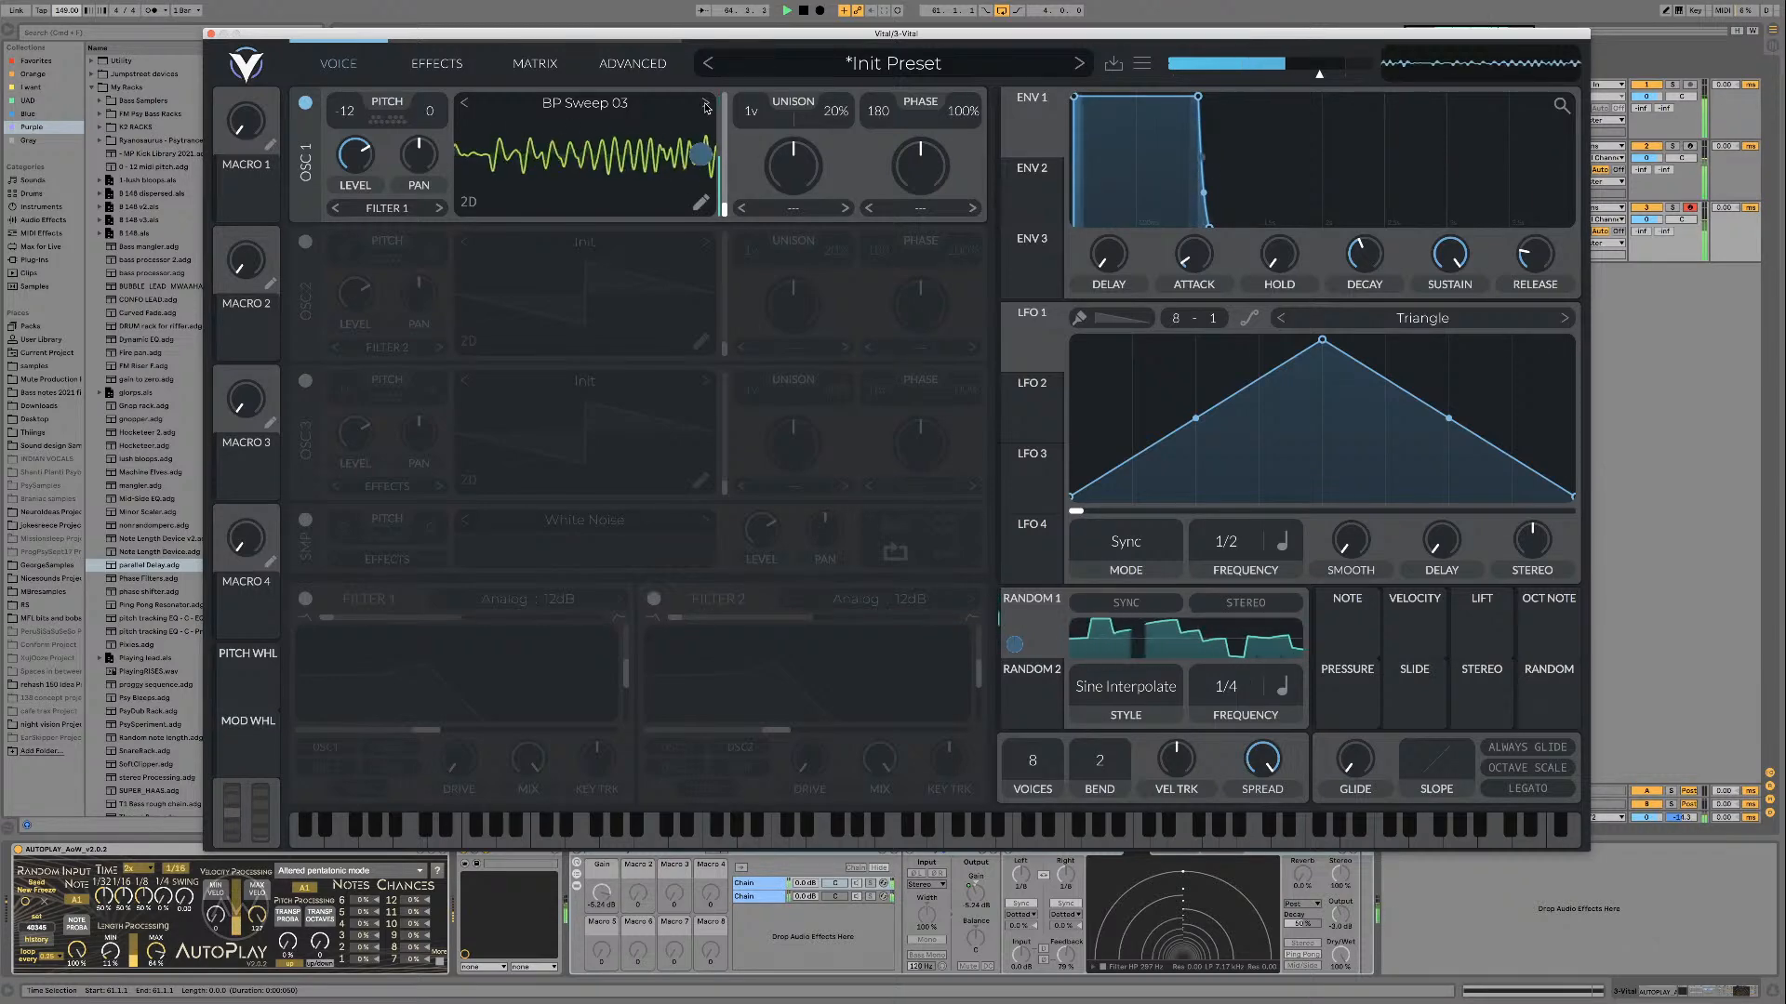
{"action": "key", "text": "space"}
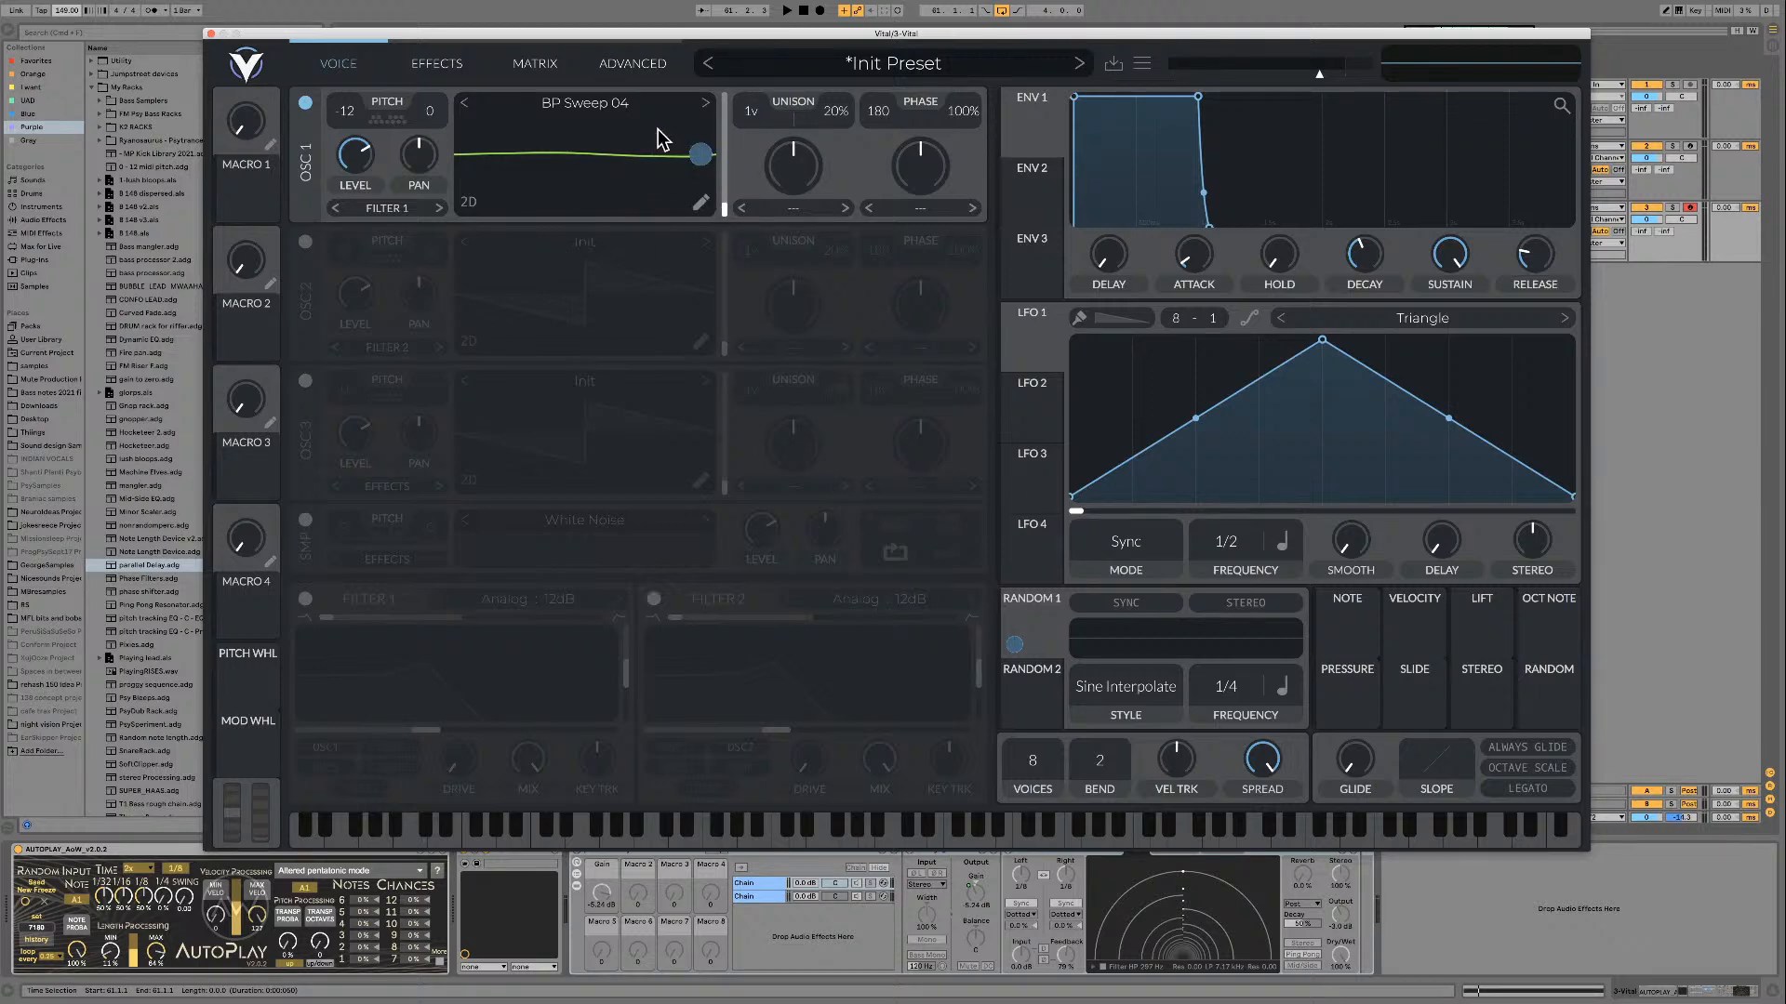
{"action": "key", "text": "space"}
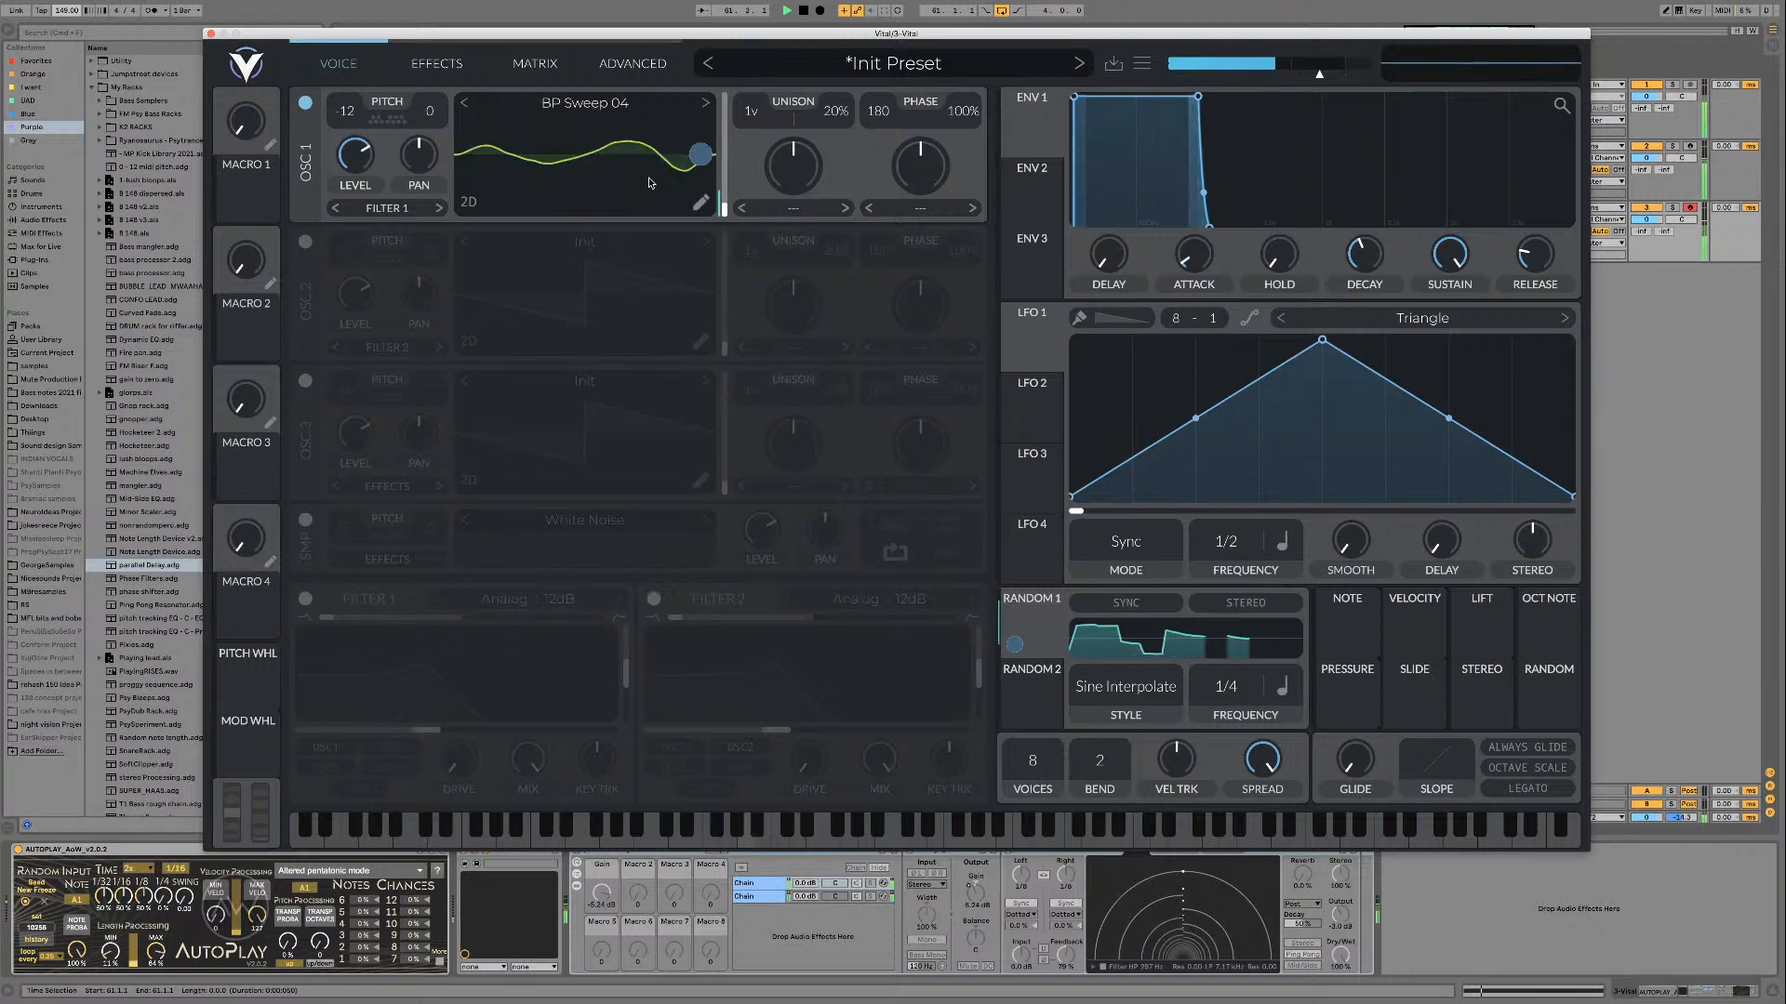
Step: Advance oscillator 1 through the BP Sweep 05, 06, 07 and 08 wavetables during playback
{"action": "left_click", "coordinate": [705, 104]}
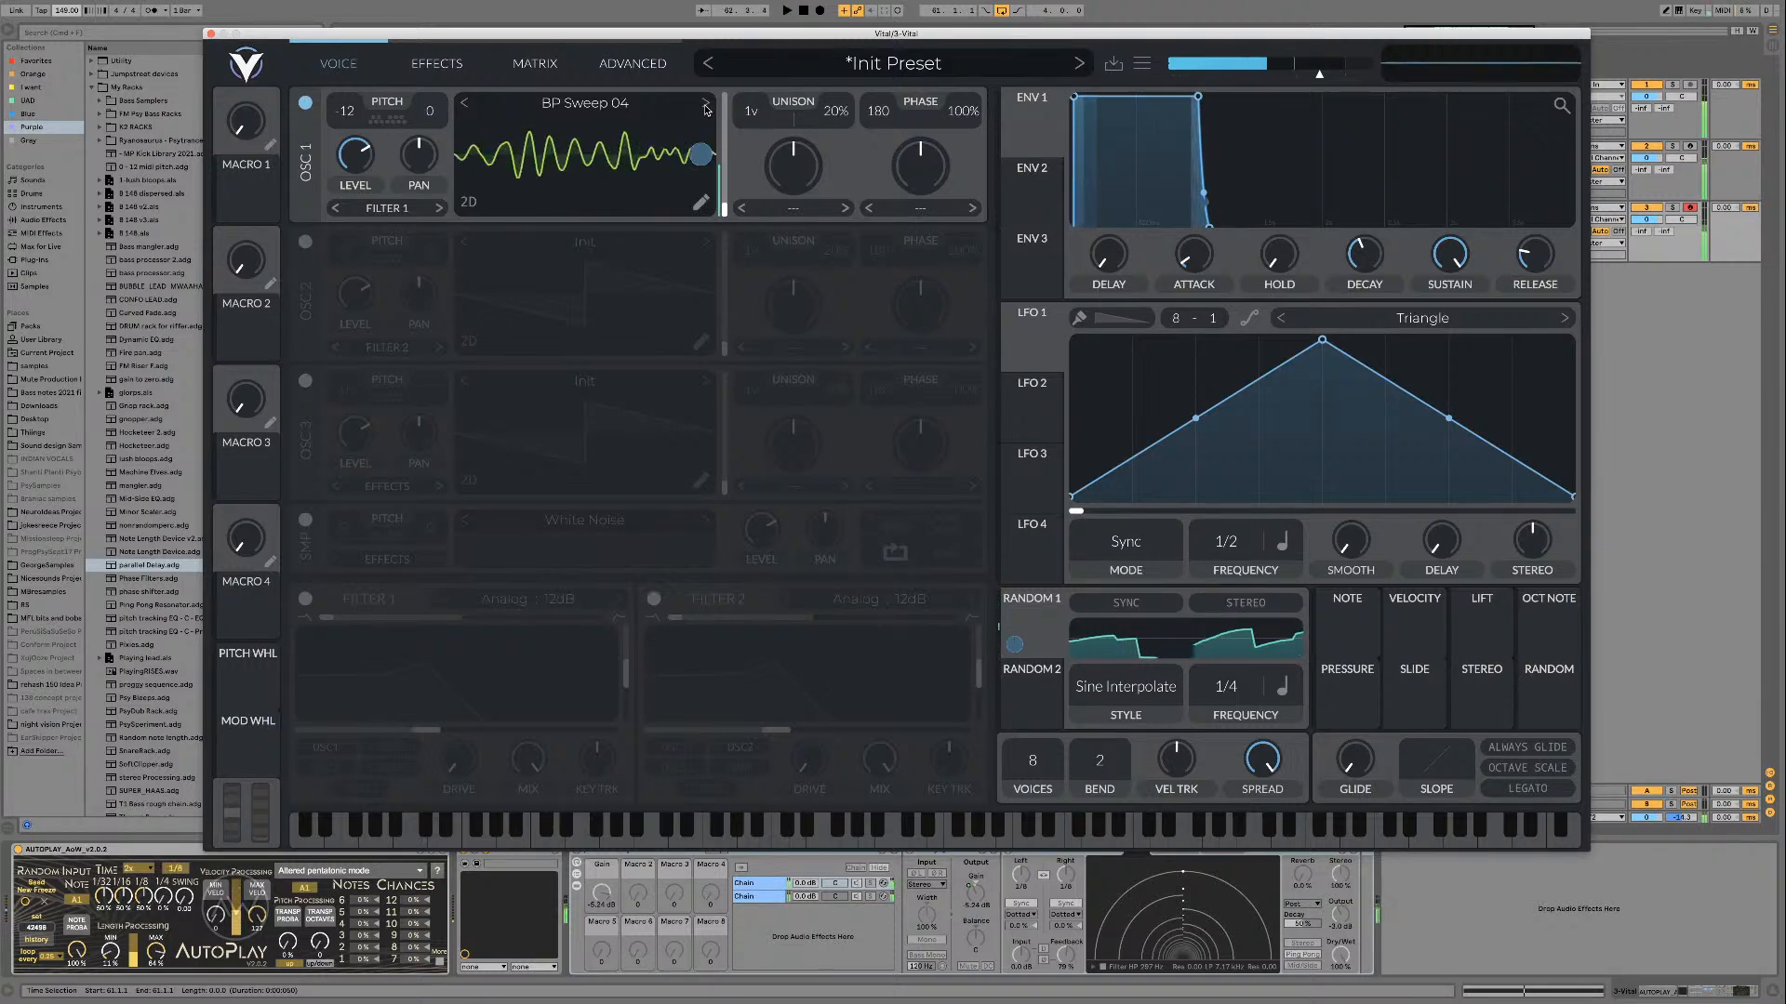
{"action": "left_click", "coordinate": [704, 104]}
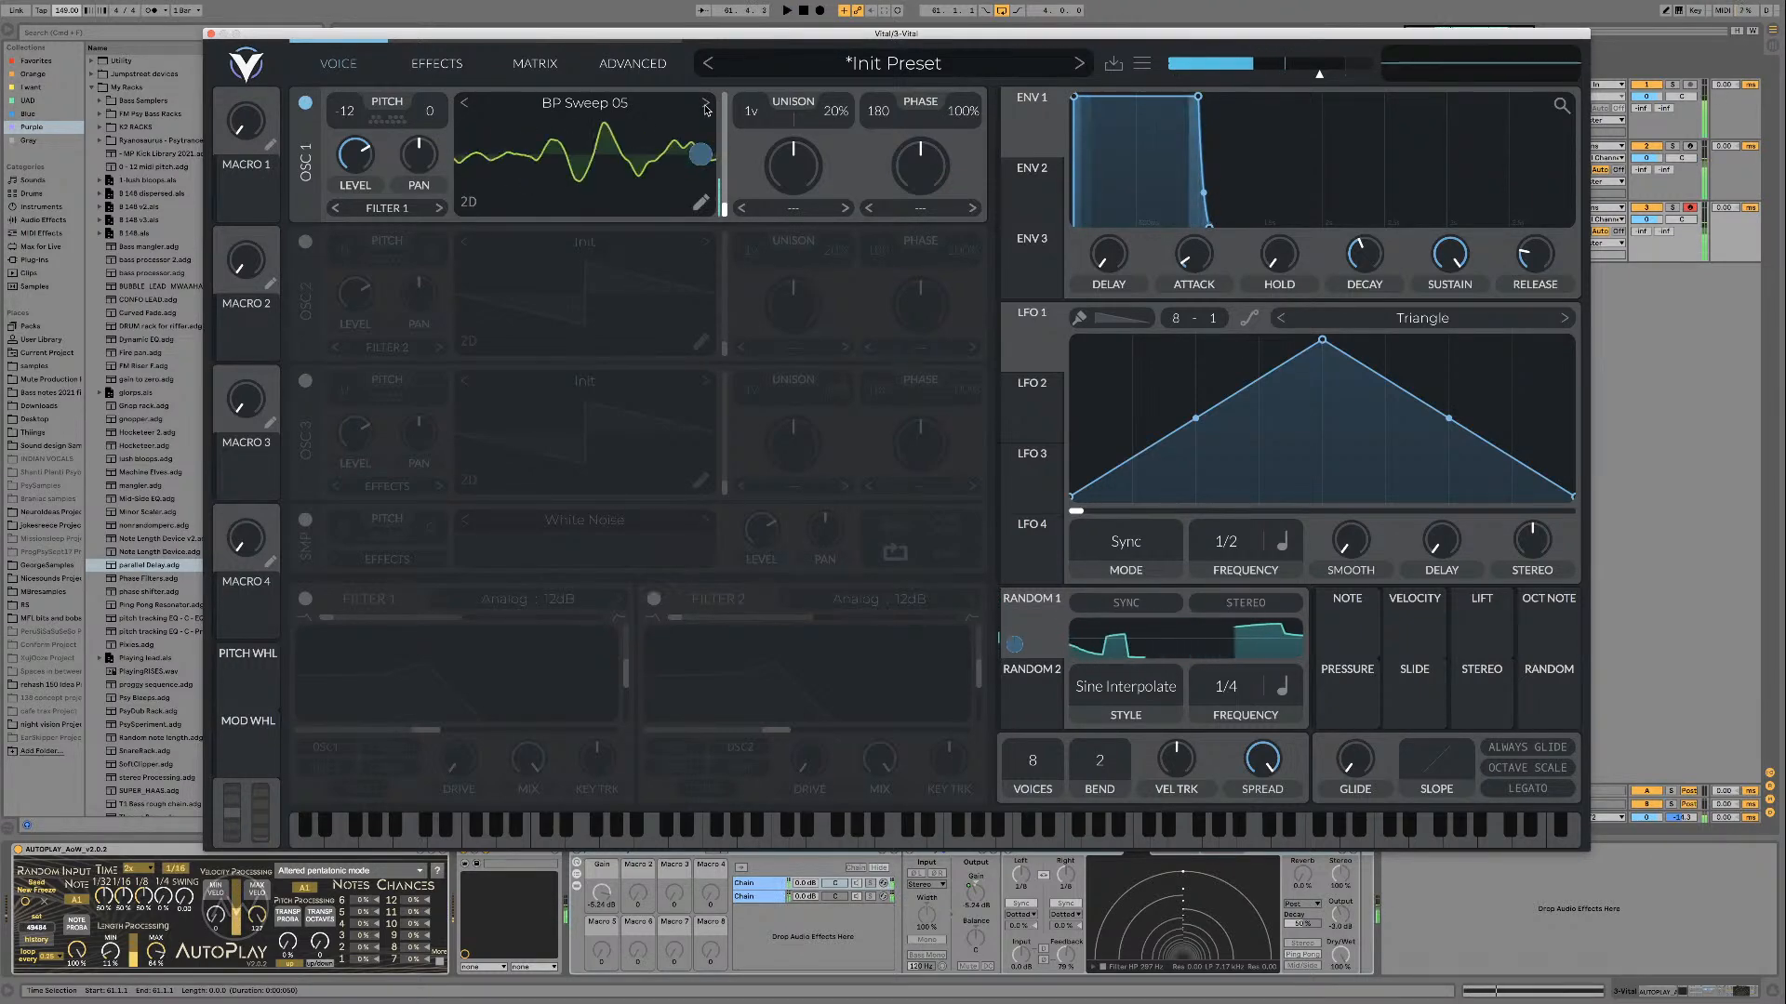
{"action": "key", "text": "space"}
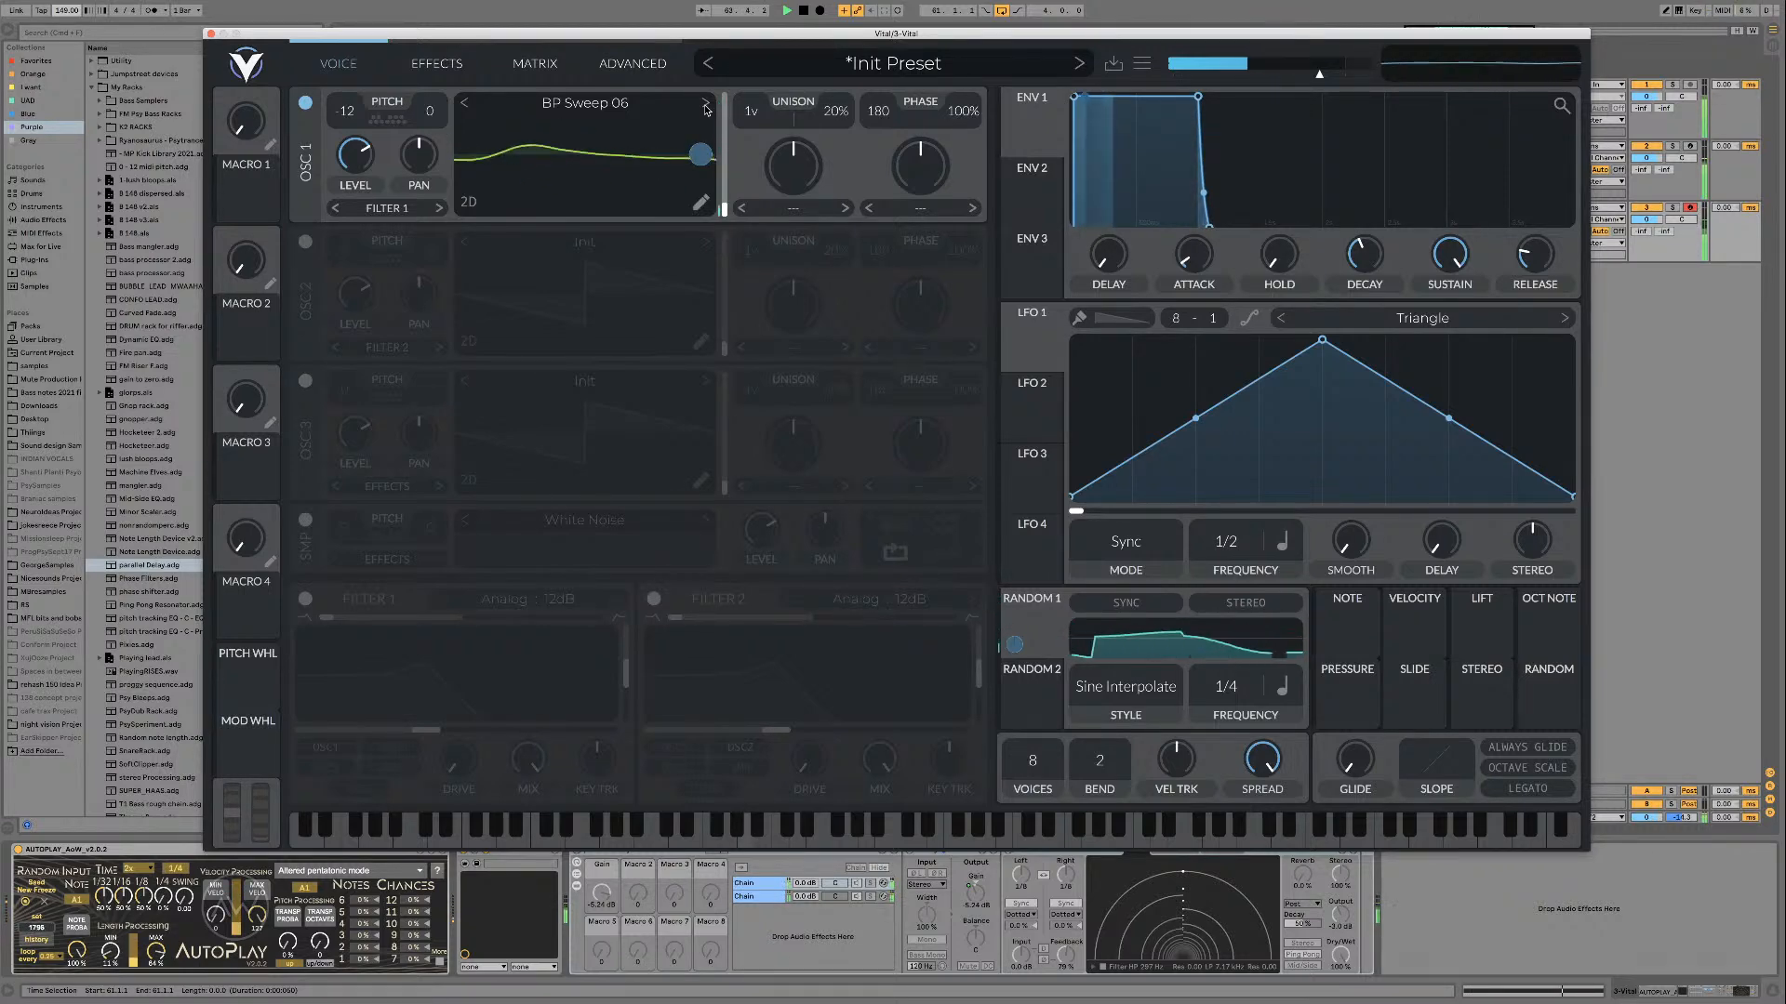
{"action": "left_click", "coordinate": [704, 110]}
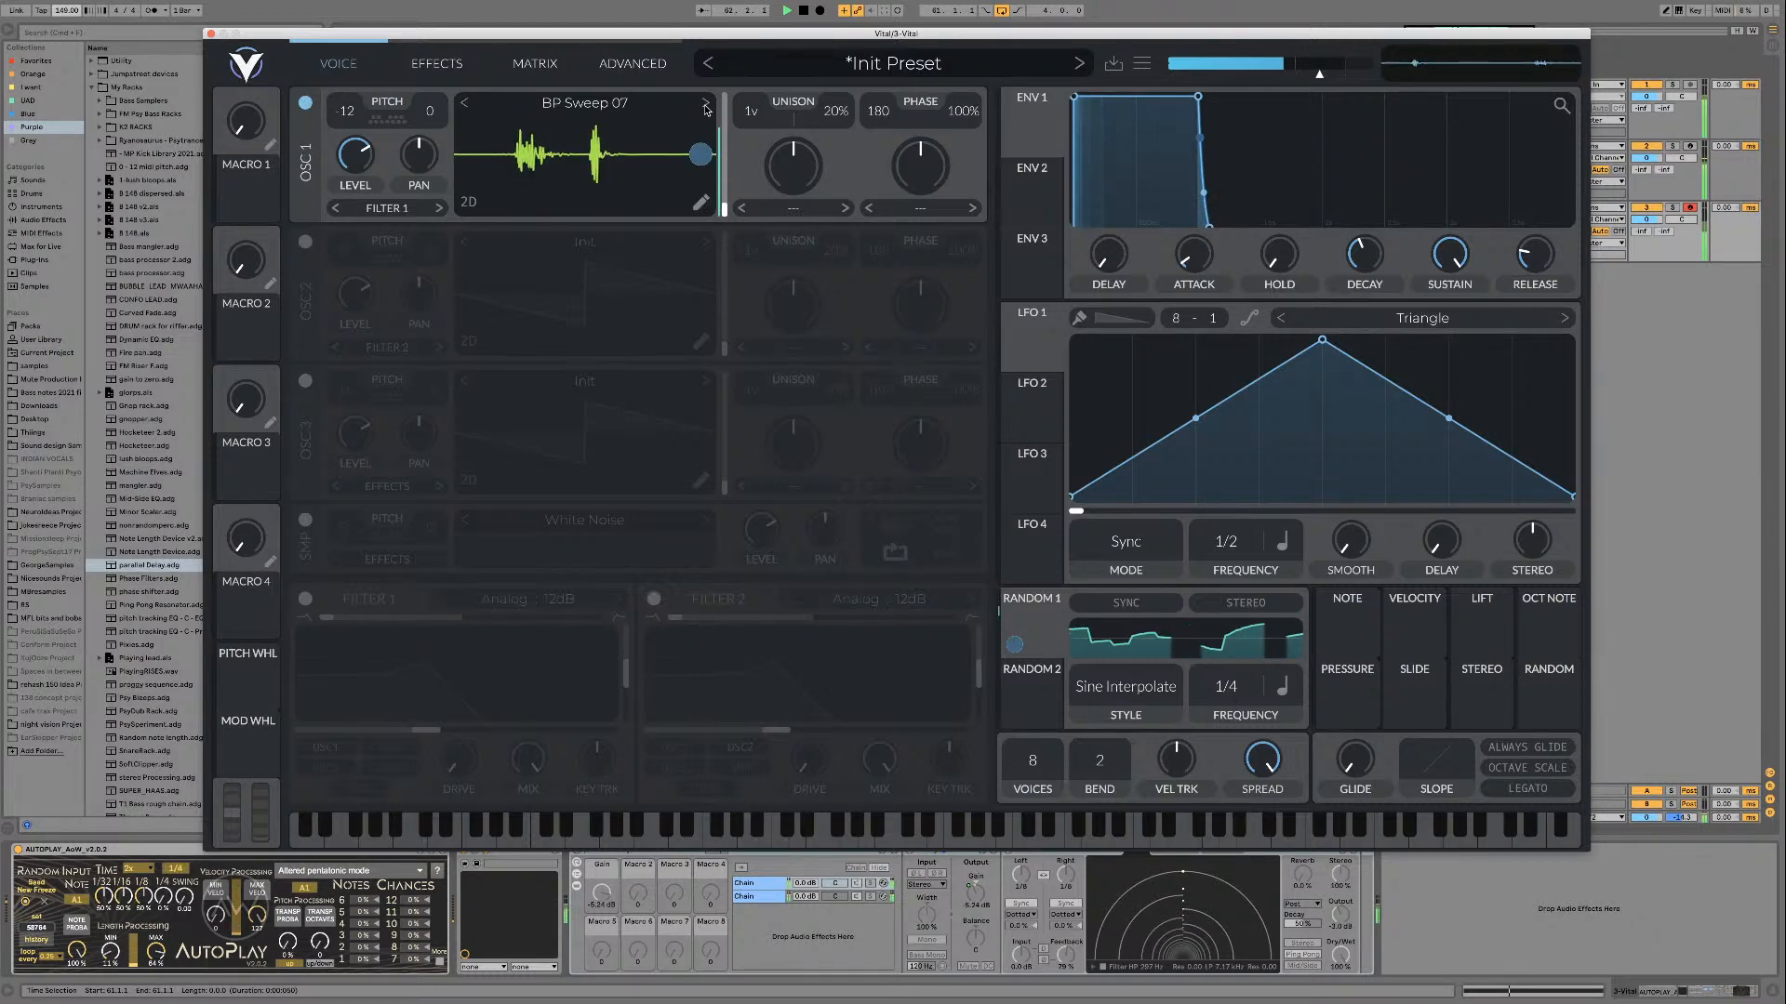
{"action": "left_click", "coordinate": [704, 110]}
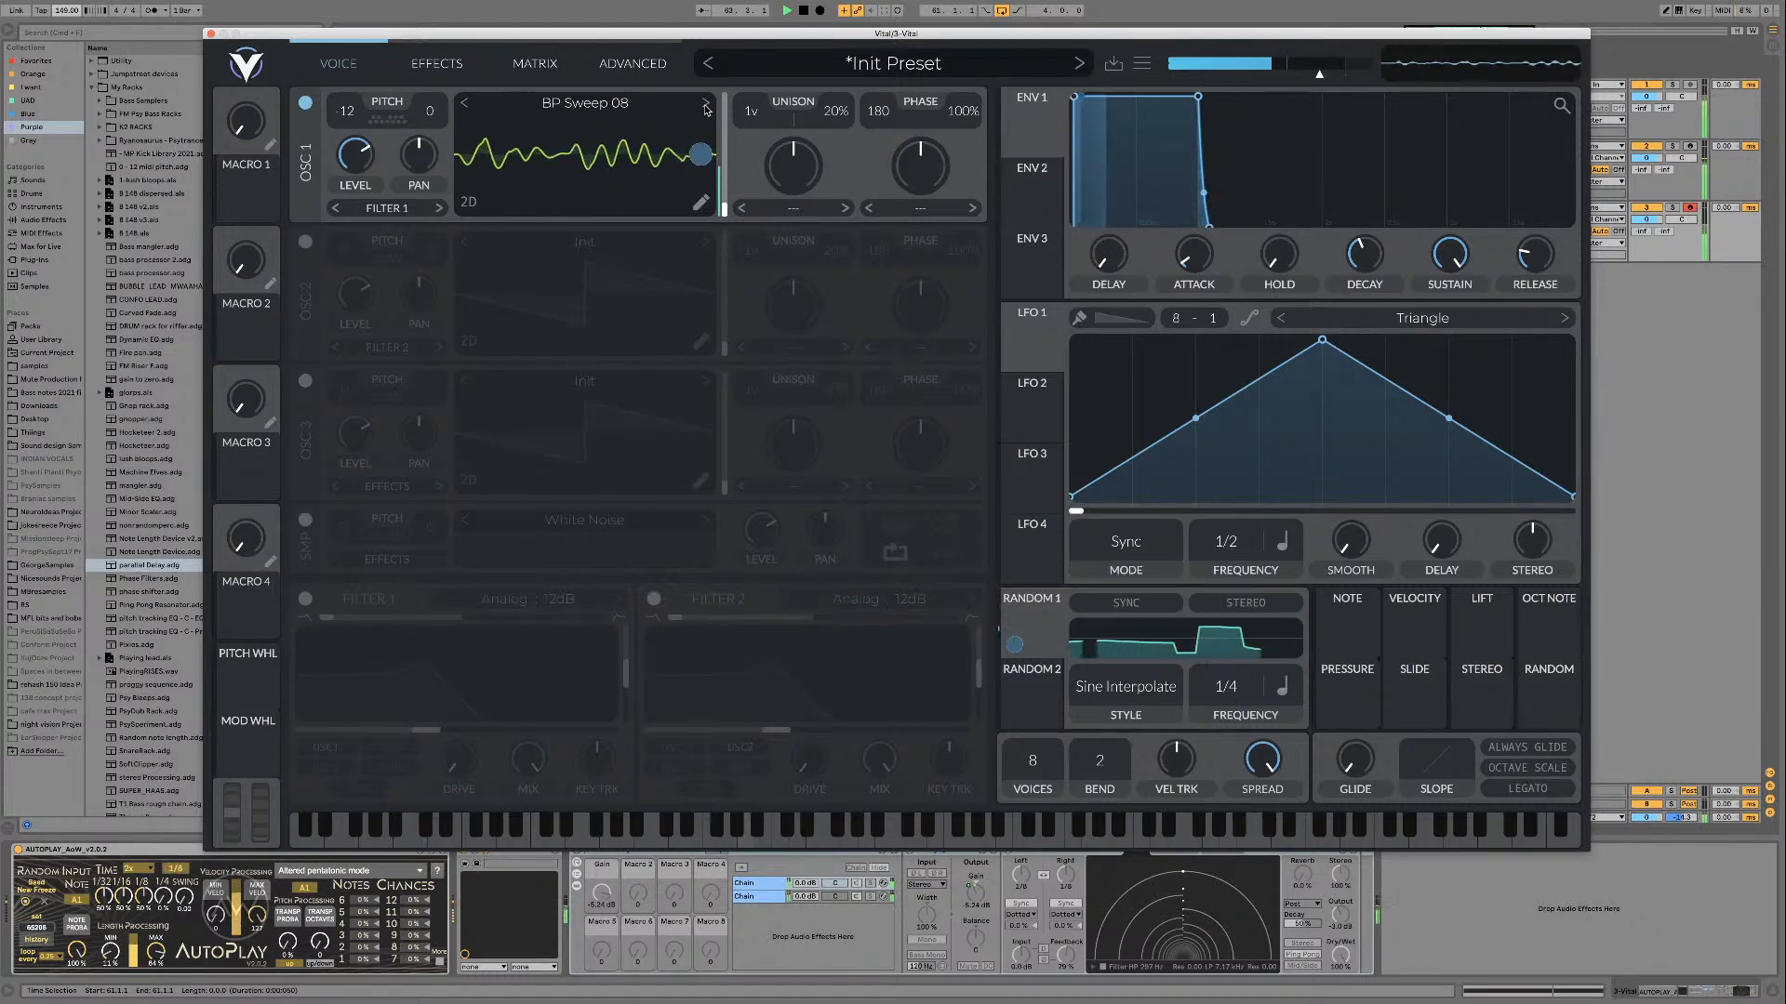
{"action": "left_click", "coordinate": [704, 109]}
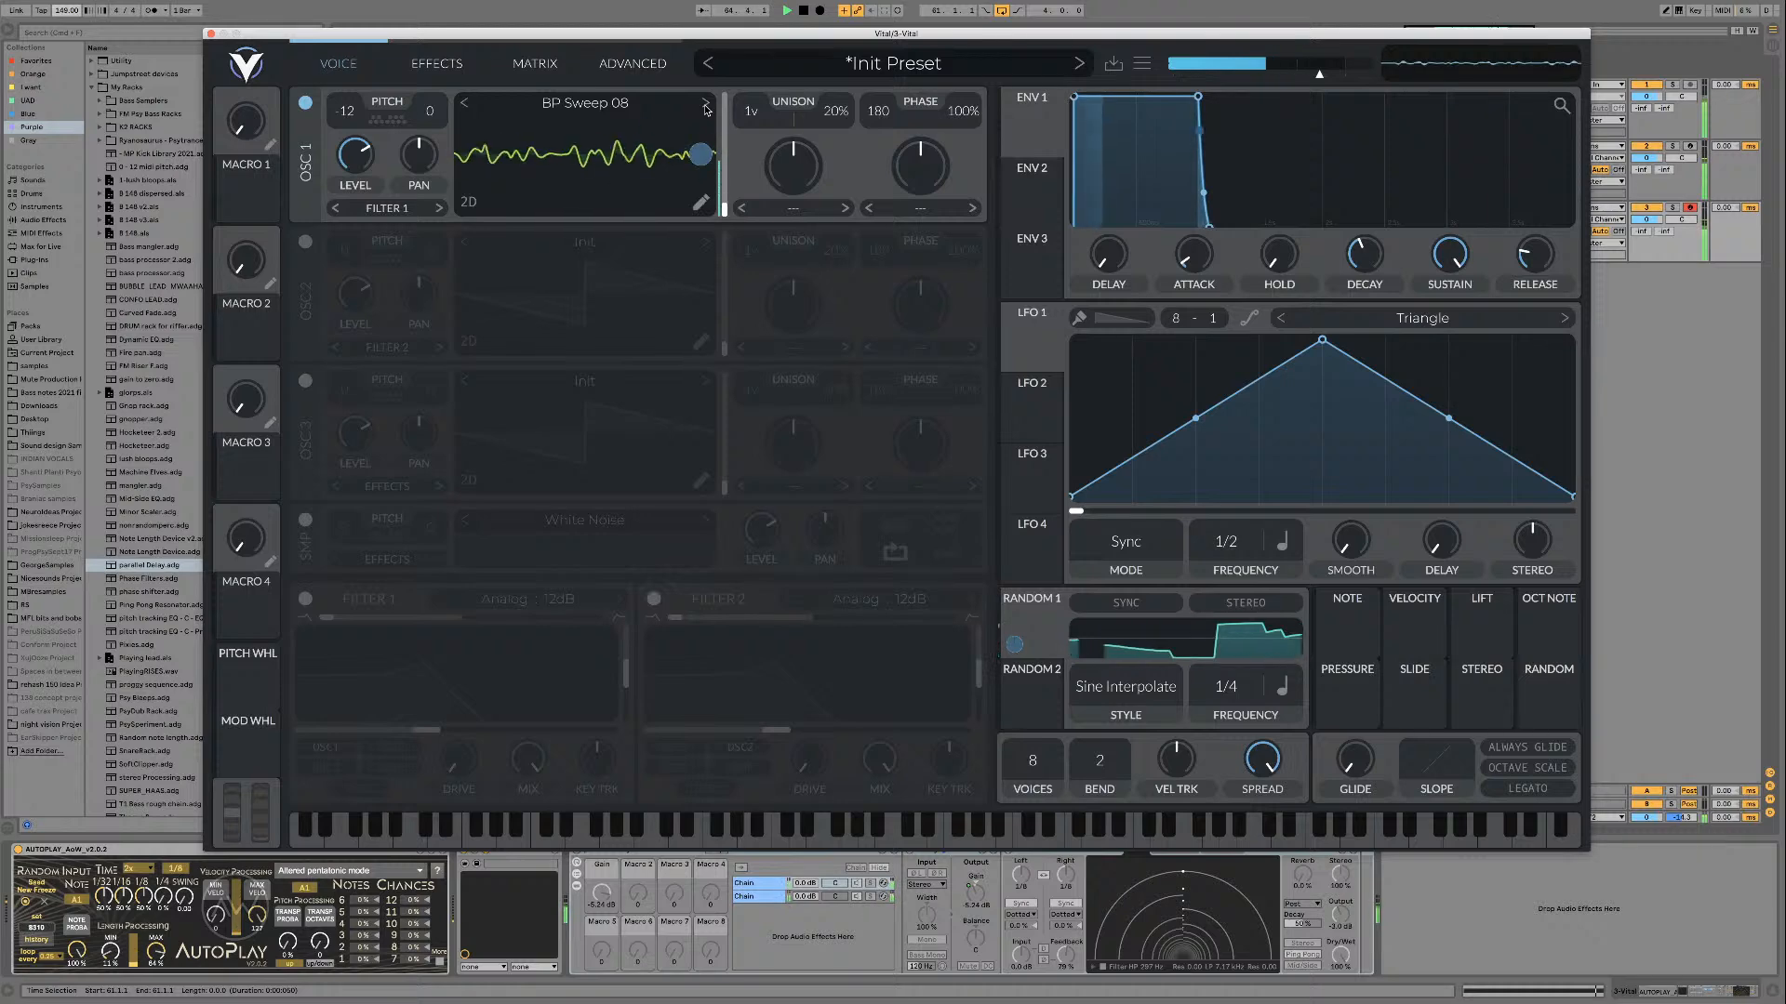
Step: Stop playback and copy all the Serum track's bass MIDI clips across the loop onto the Vital track
{"action": "left_click_drag", "start_coordinate": [744, 34], "coordinate": [756, 29]}
{"action": "key", "text": "space"}
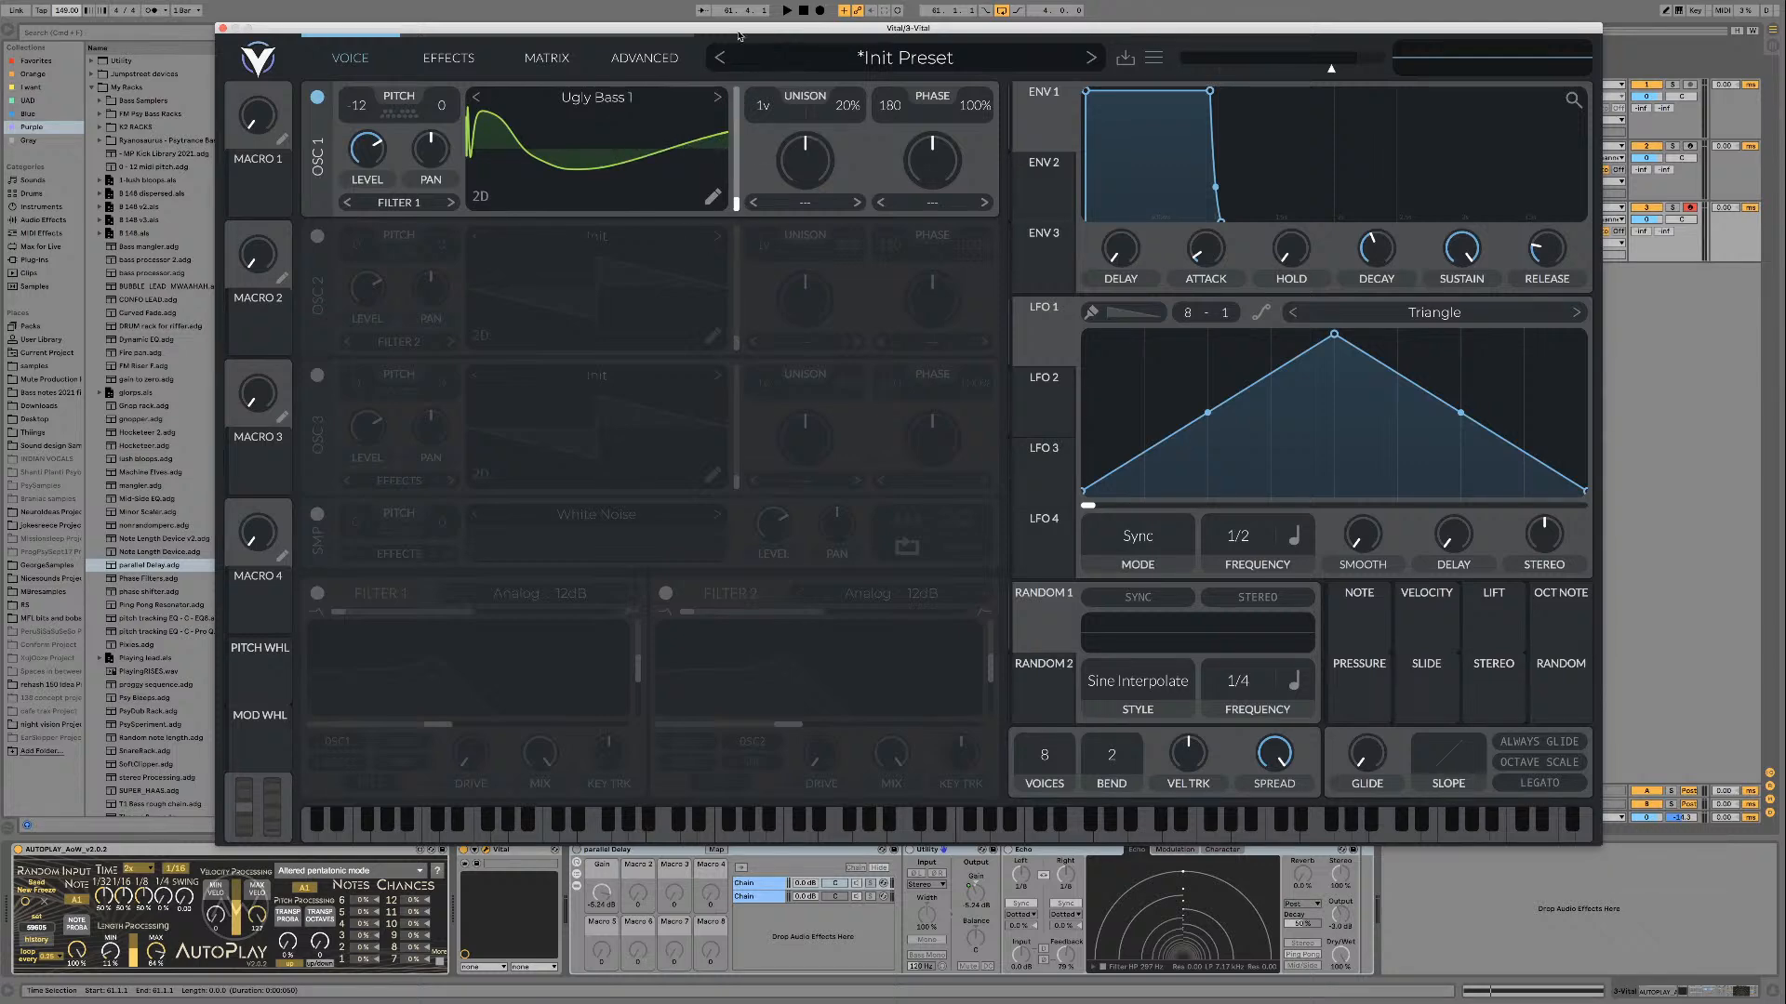
{"action": "left_click_drag", "start_coordinate": [739, 35], "coordinate": [840, 219]}
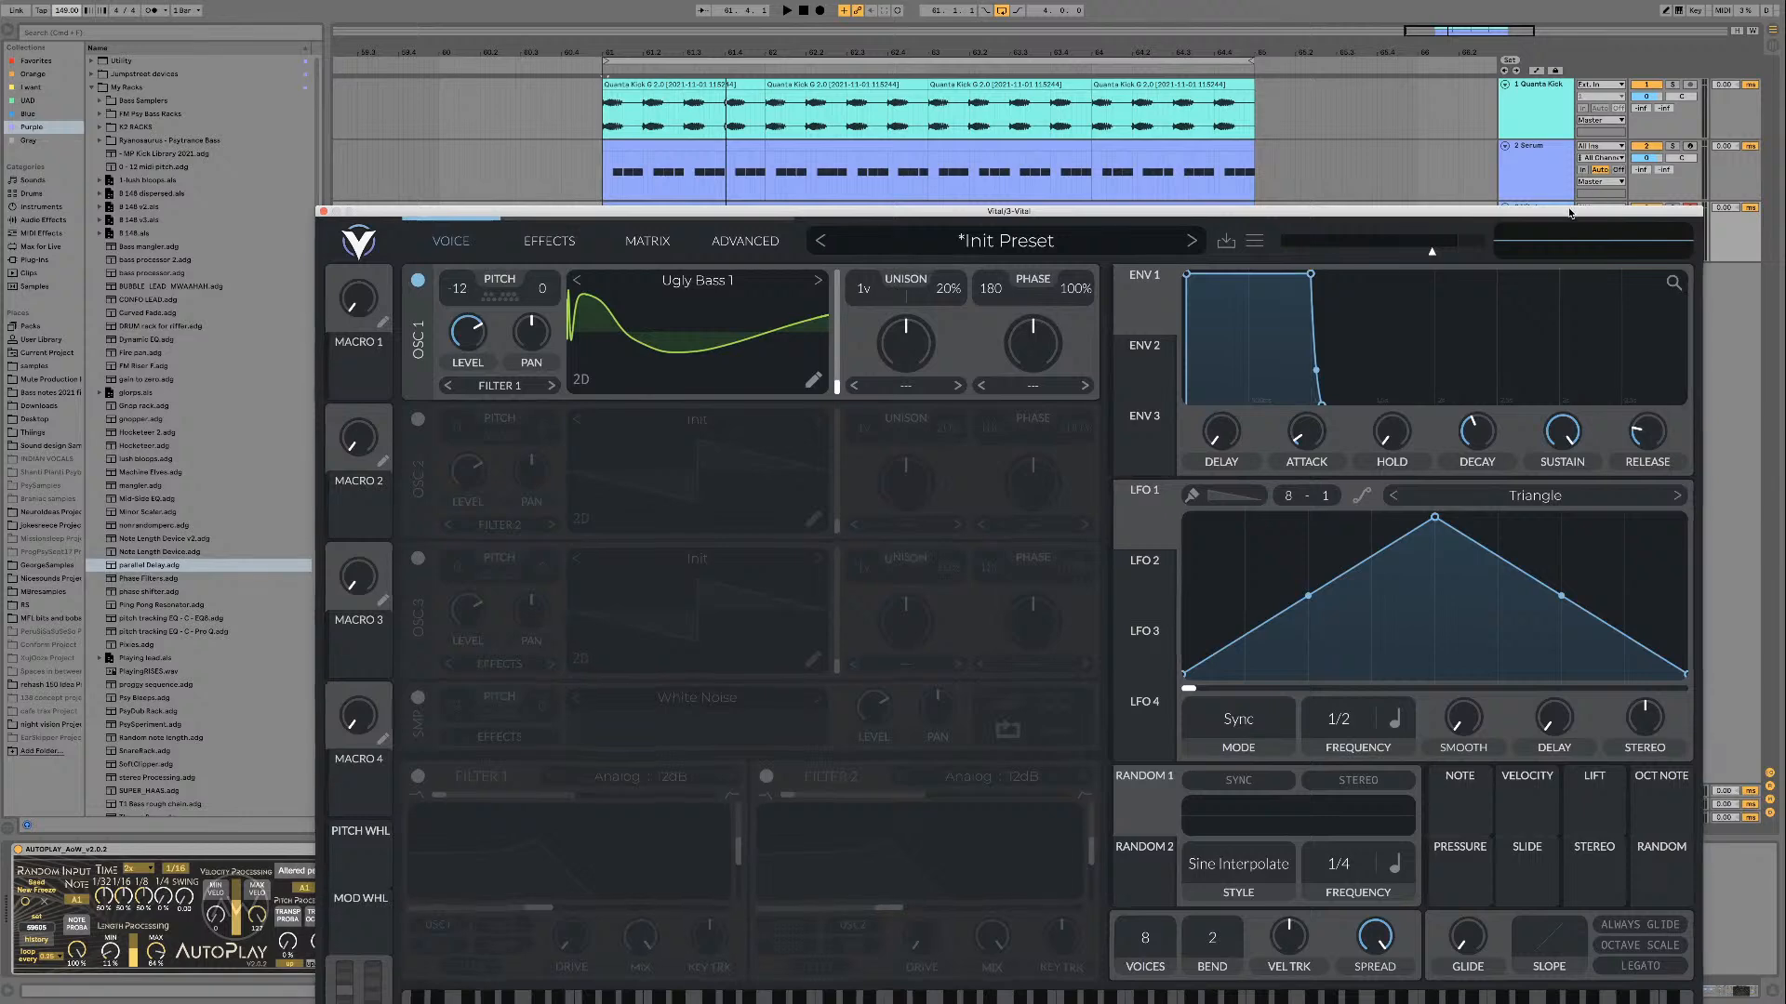
{"action": "left_click_drag", "start_coordinate": [1579, 214], "coordinate": [1569, 294]}
{"action": "left_click", "coordinate": [730, 152]}
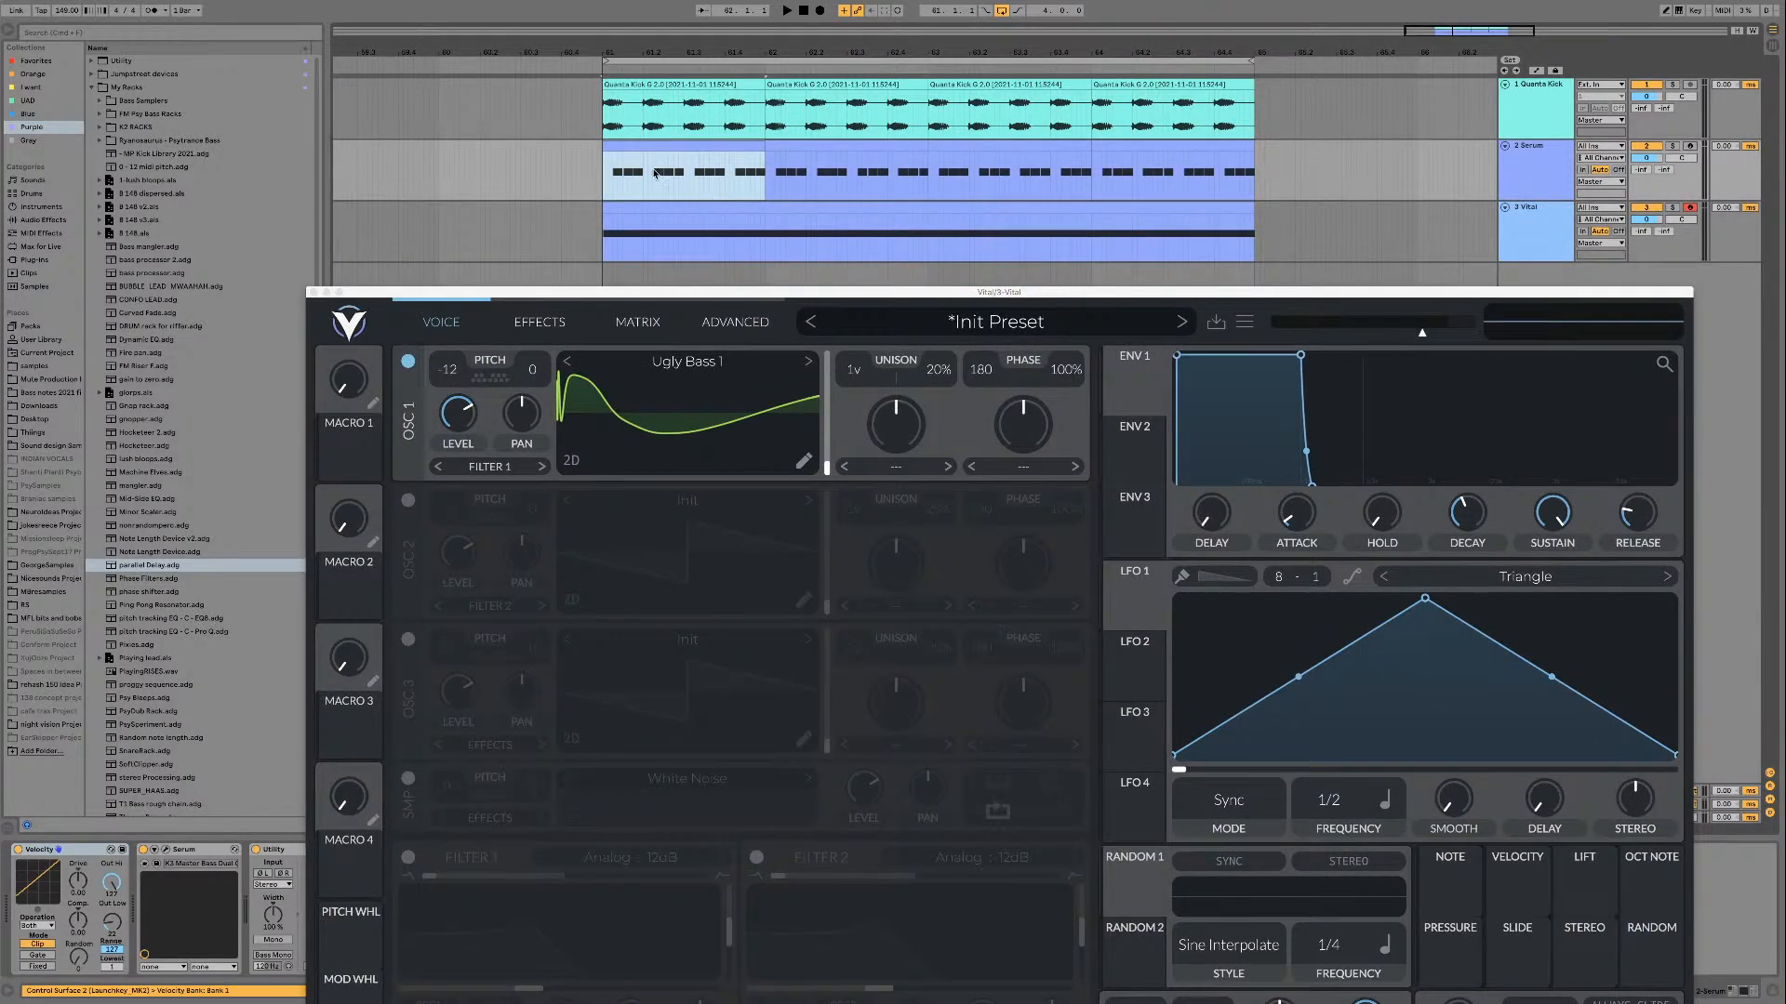
{"action": "left_click", "coordinate": [608, 166]}
{"action": "left_click", "coordinate": [698, 146]}
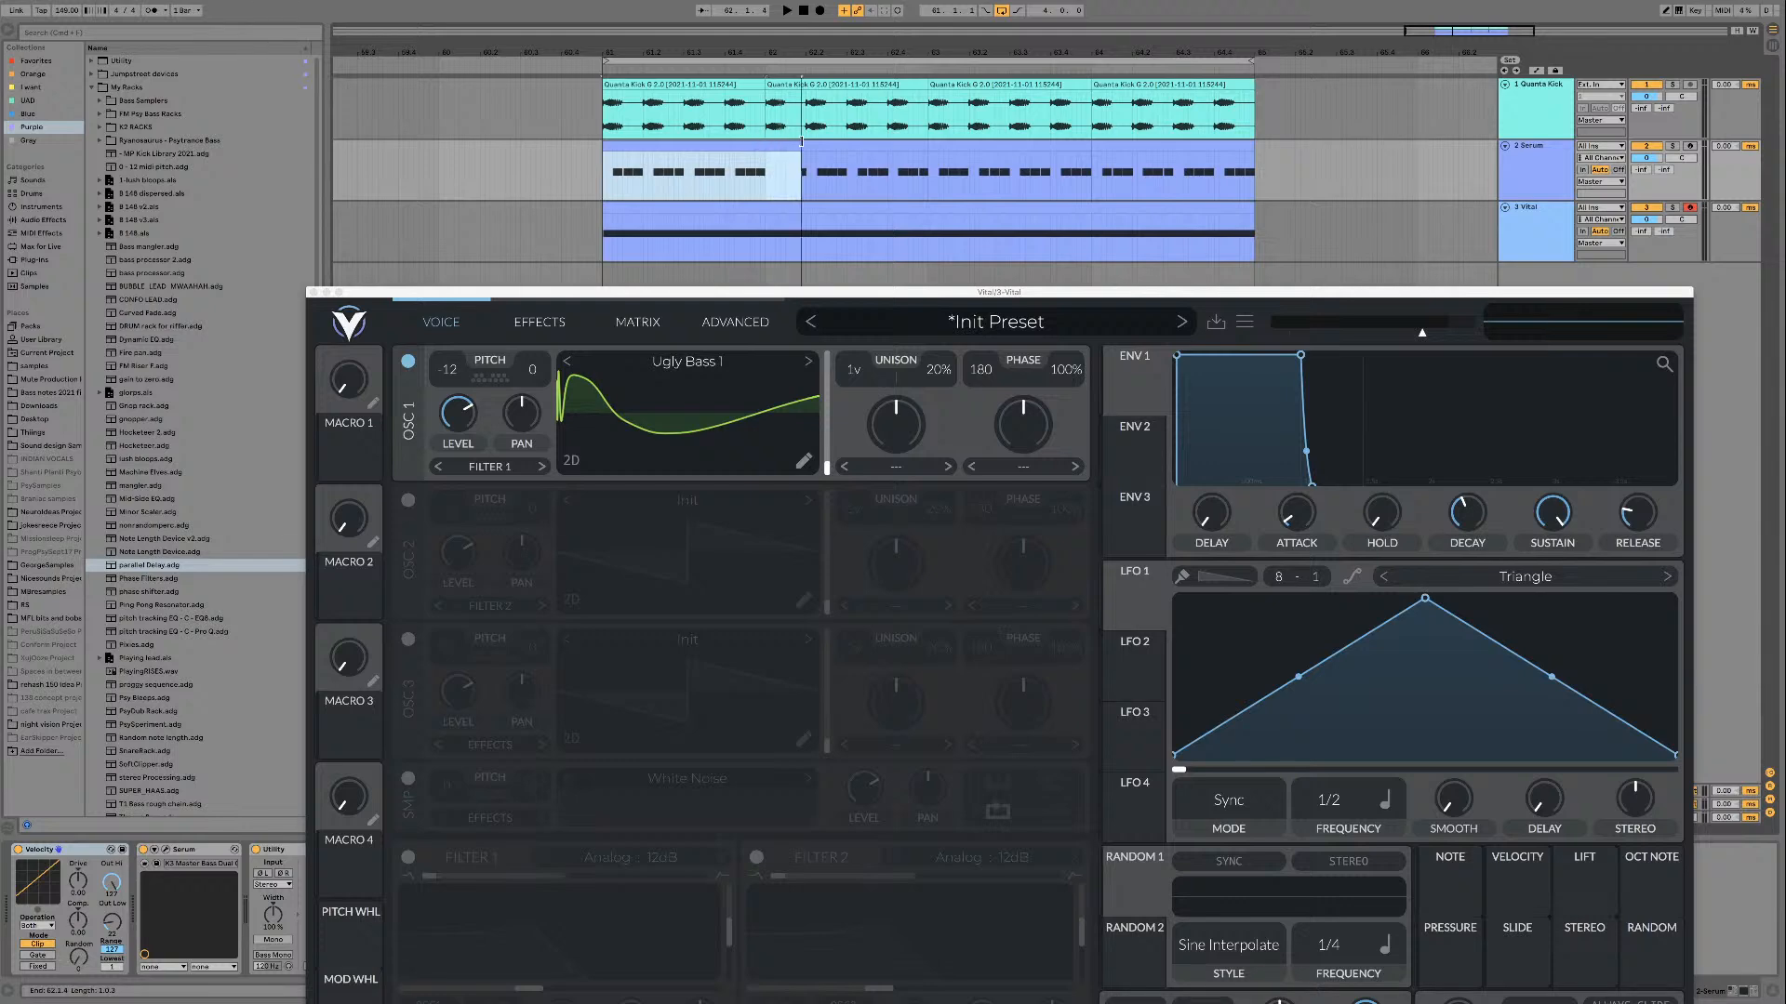
{"action": "left_click", "coordinate": [1148, 142], "text": "shift"}
{"action": "left_click", "coordinate": [1136, 141]}
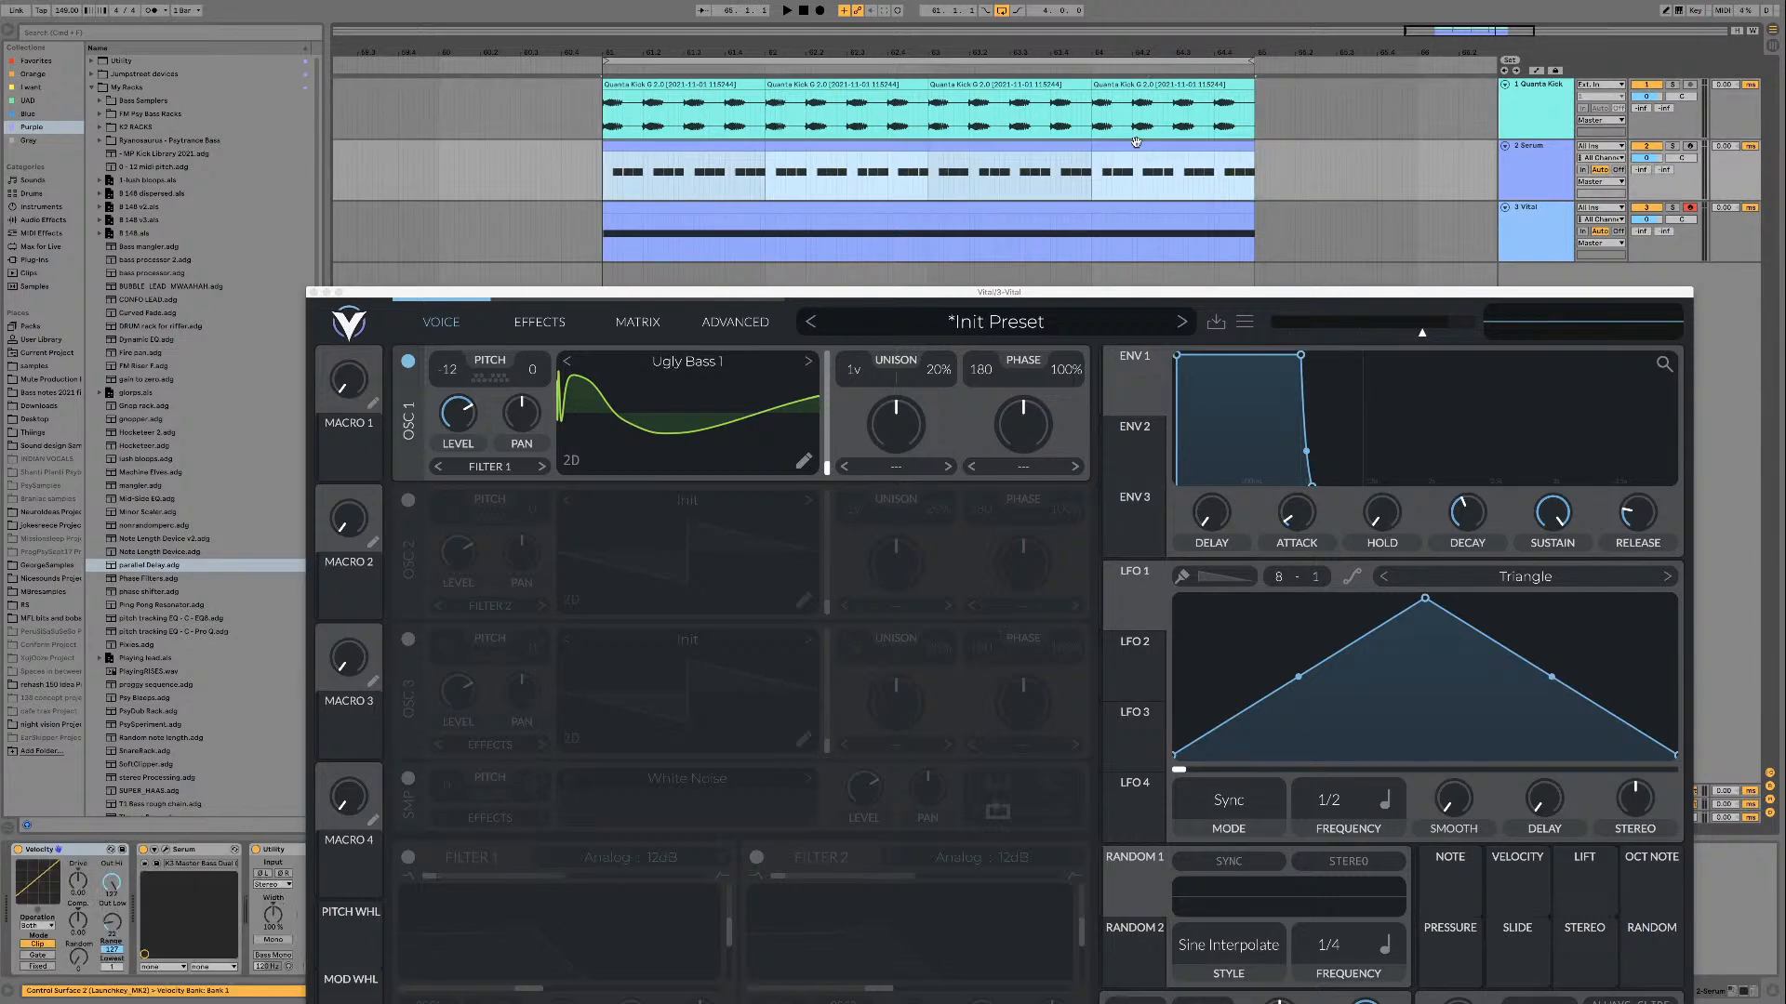
{"action": "left_click", "coordinate": [1560, 197]}
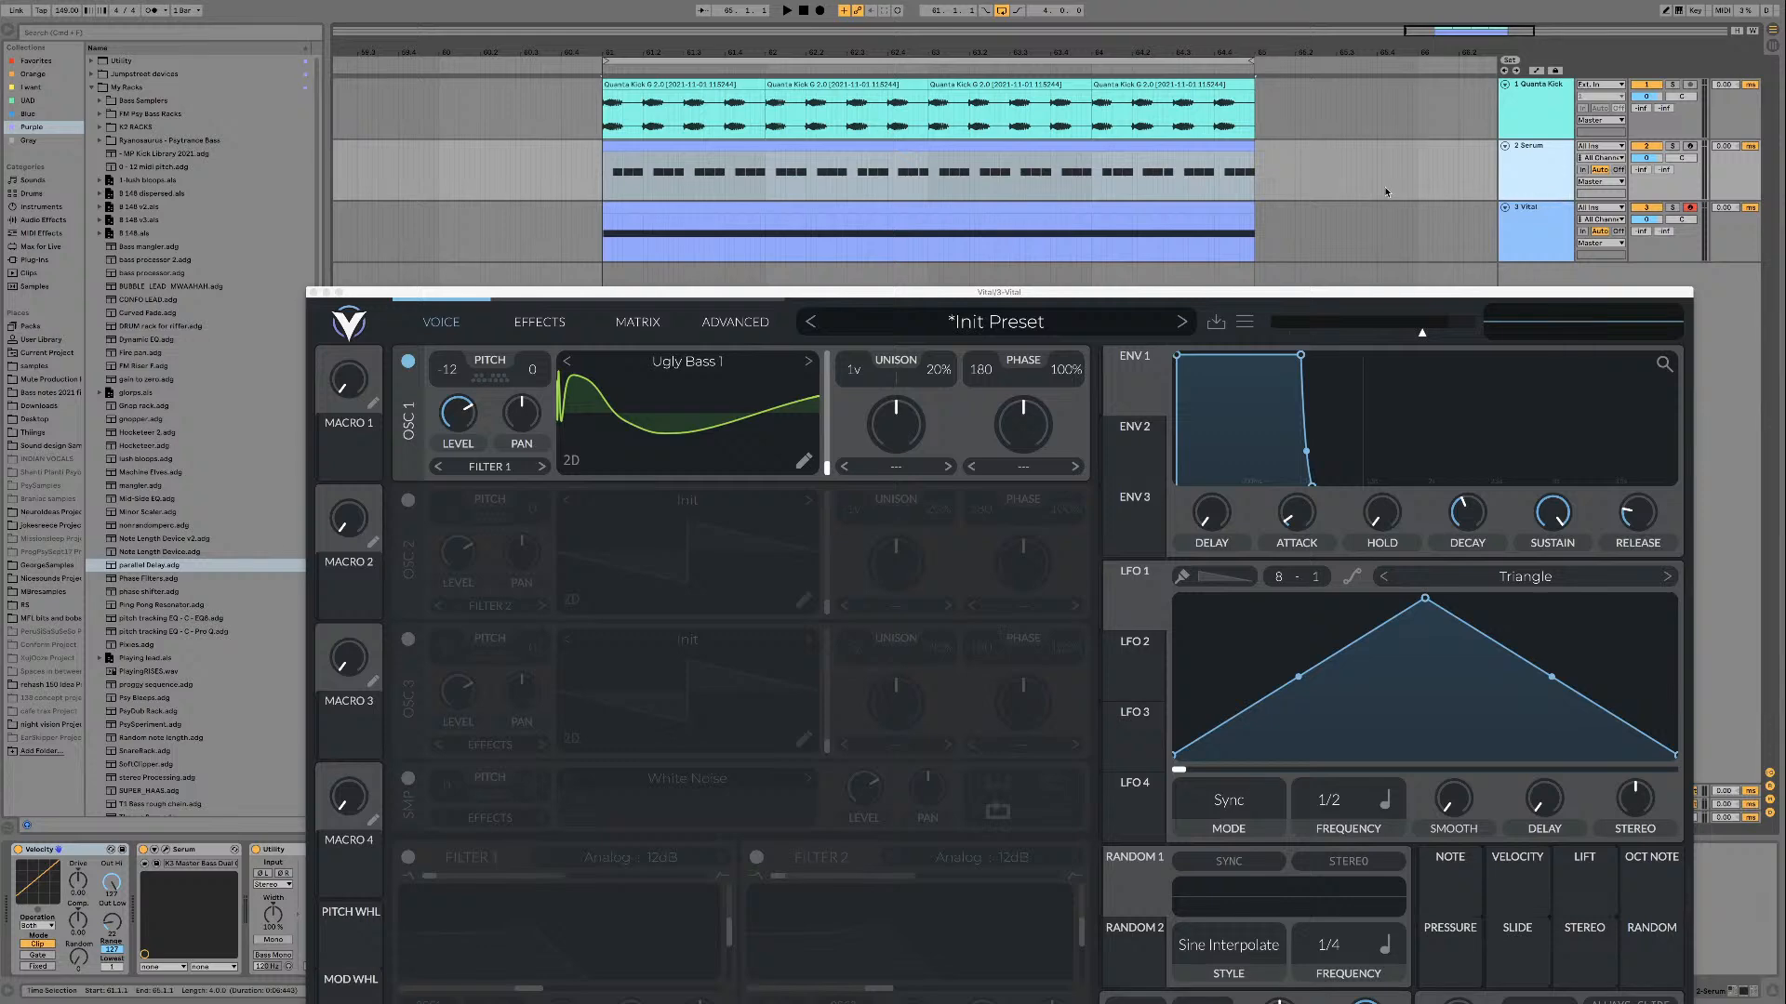
{"action": "left_click_drag", "start_coordinate": [1114, 142], "coordinate": [1120, 208]}
Step: Open the Serum plug-in on the Serum track to view its bass preset, and close it again
{"action": "left_click", "coordinate": [1541, 176]}
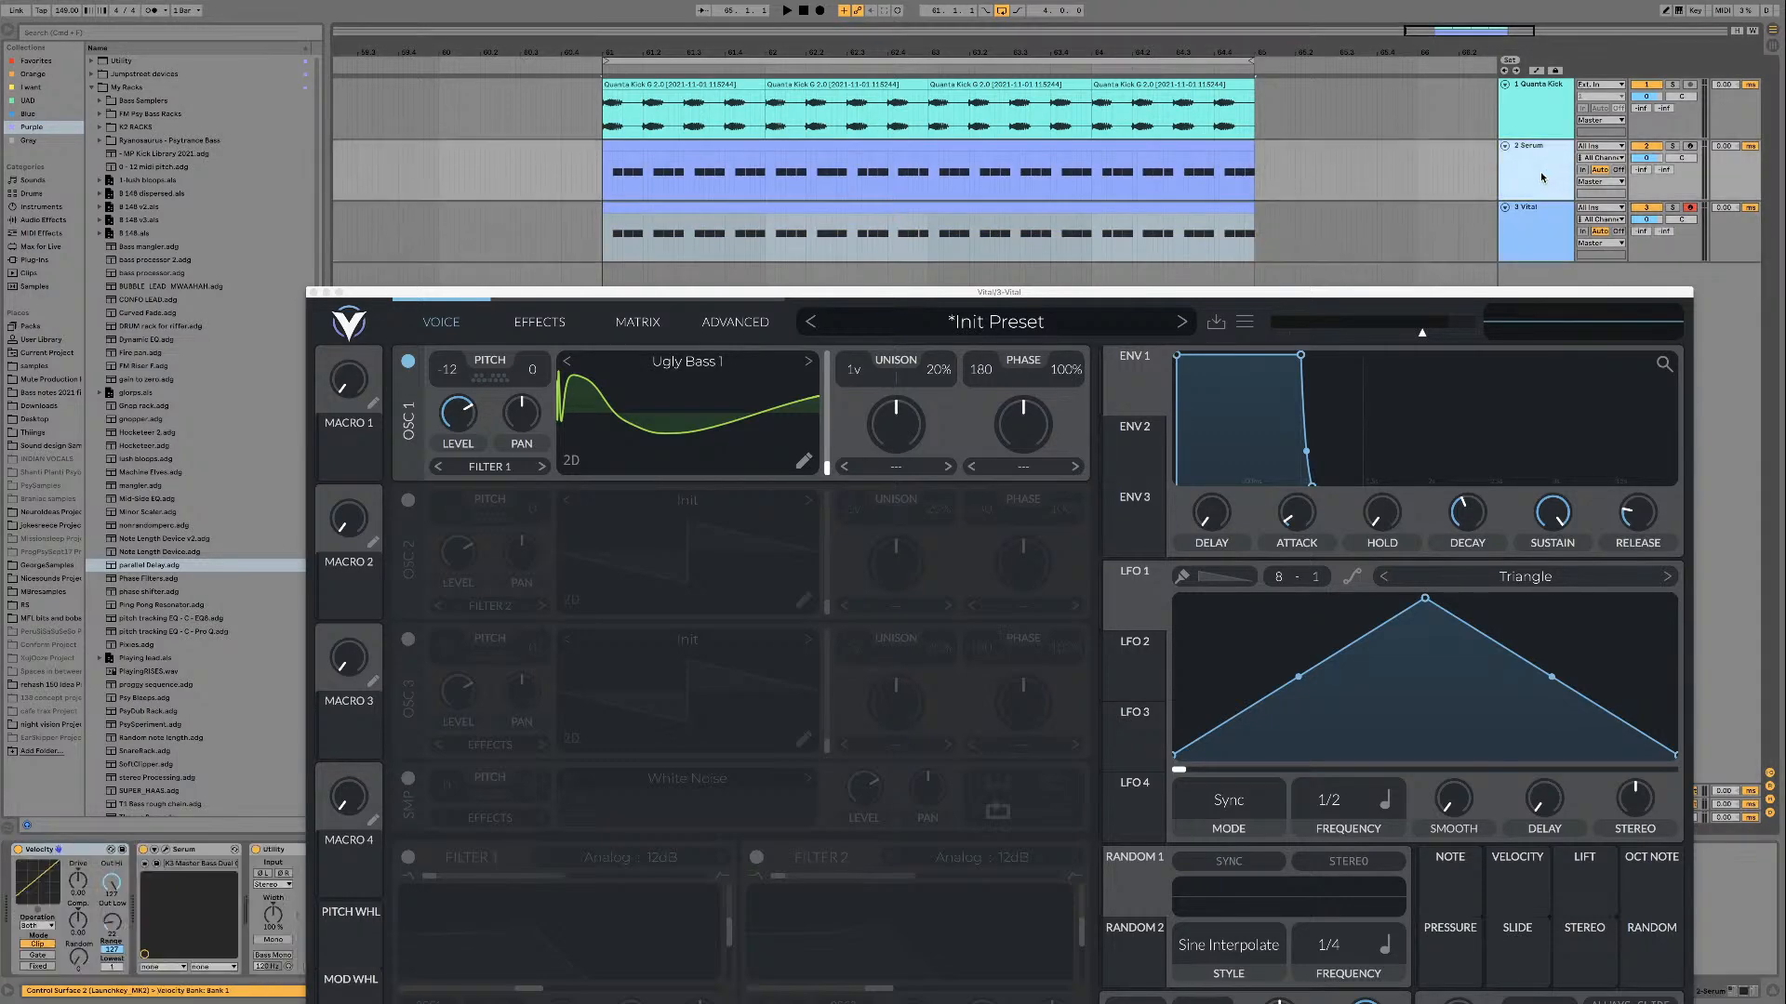
{"action": "left_click", "coordinate": [155, 850]}
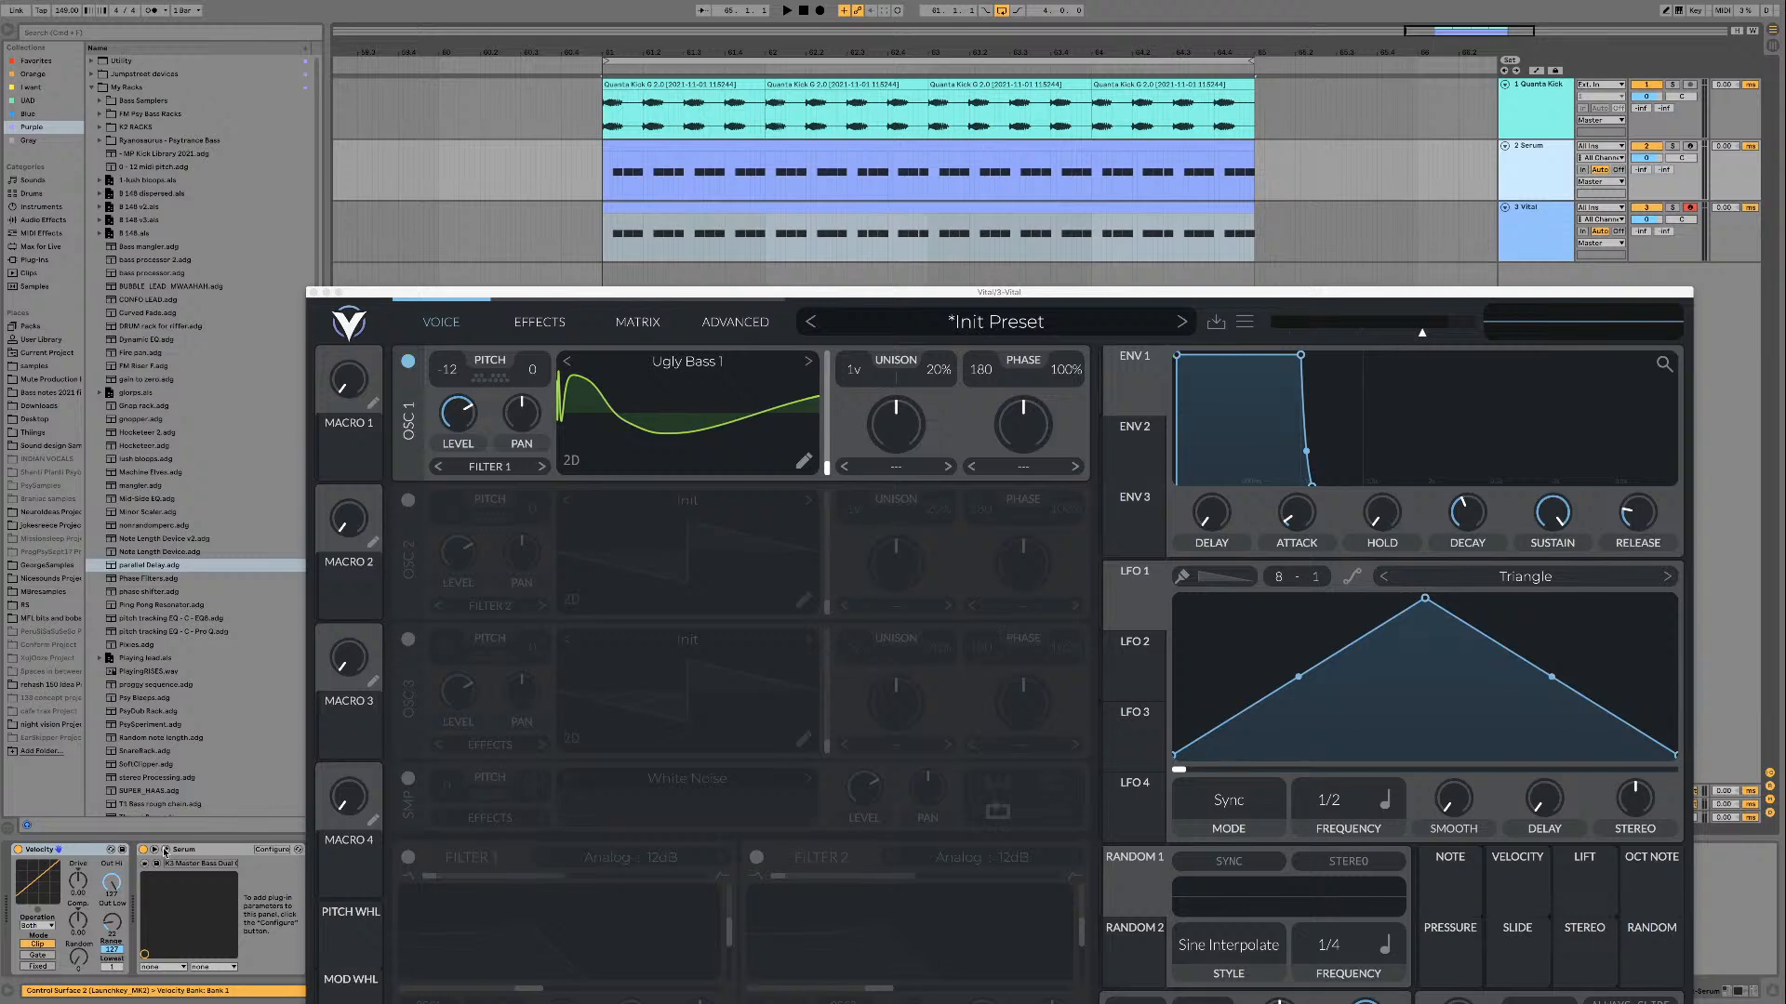
{"action": "left_click", "coordinate": [165, 852]}
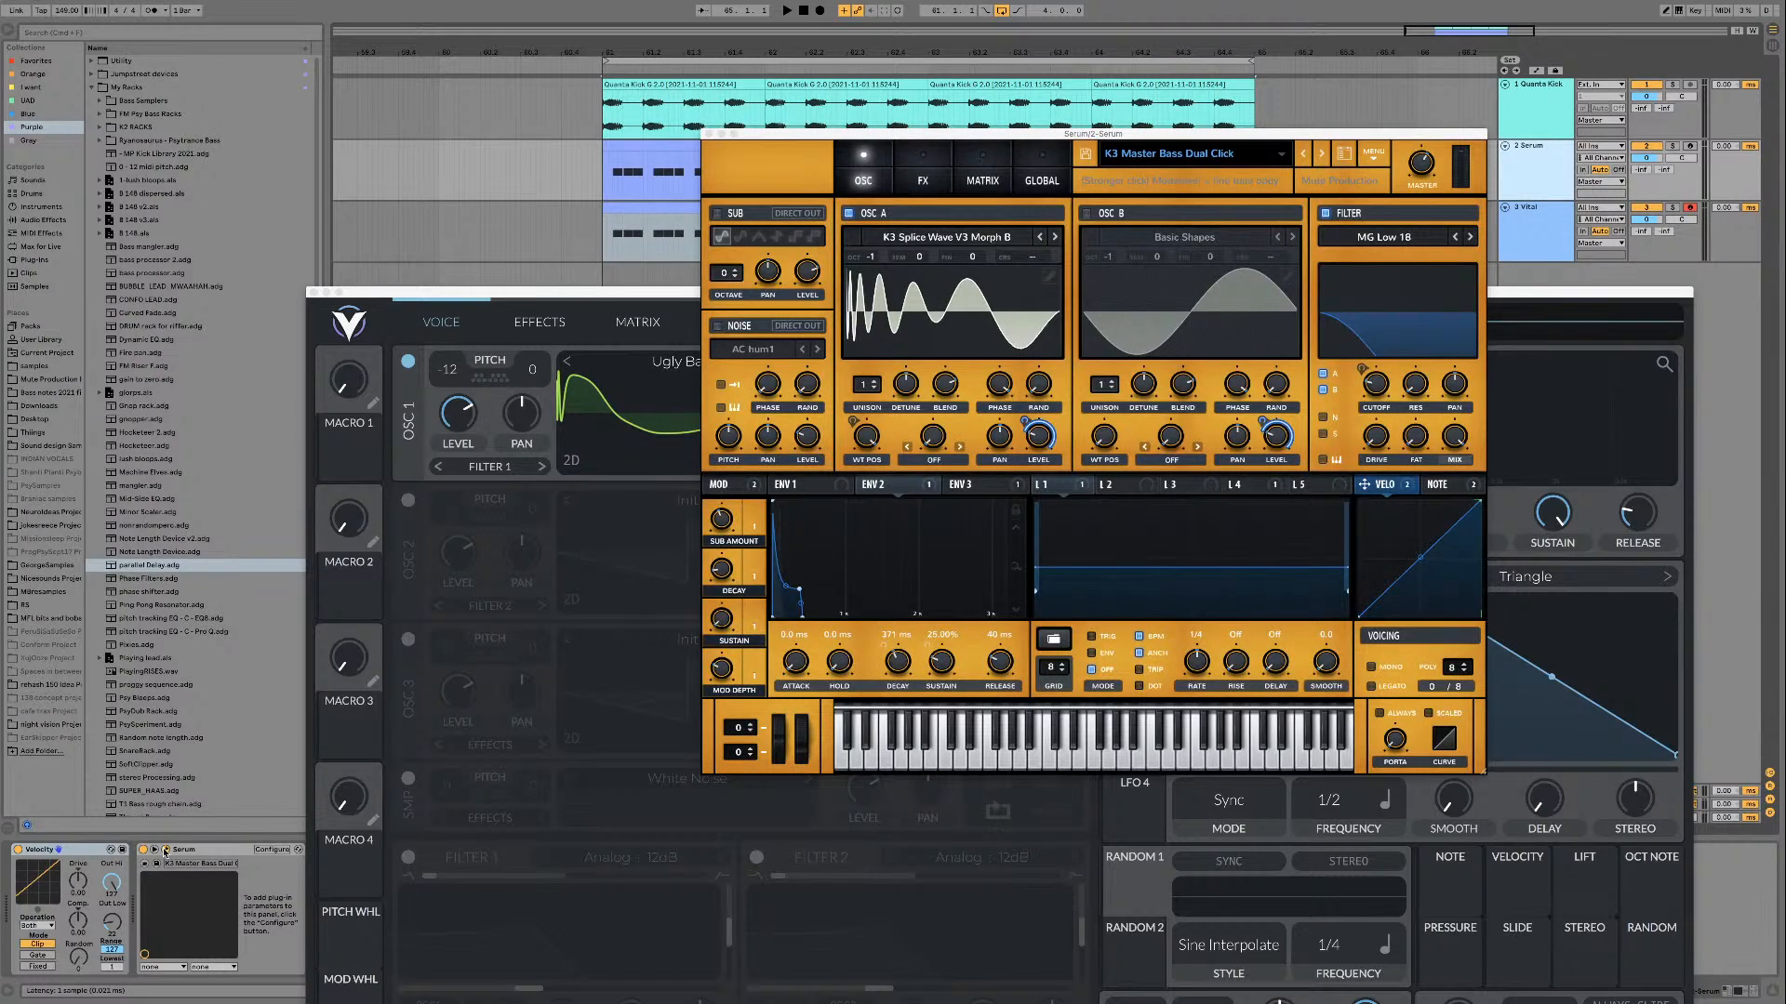
{"action": "left_click", "coordinate": [164, 852]}
{"action": "left_click", "coordinate": [154, 851]}
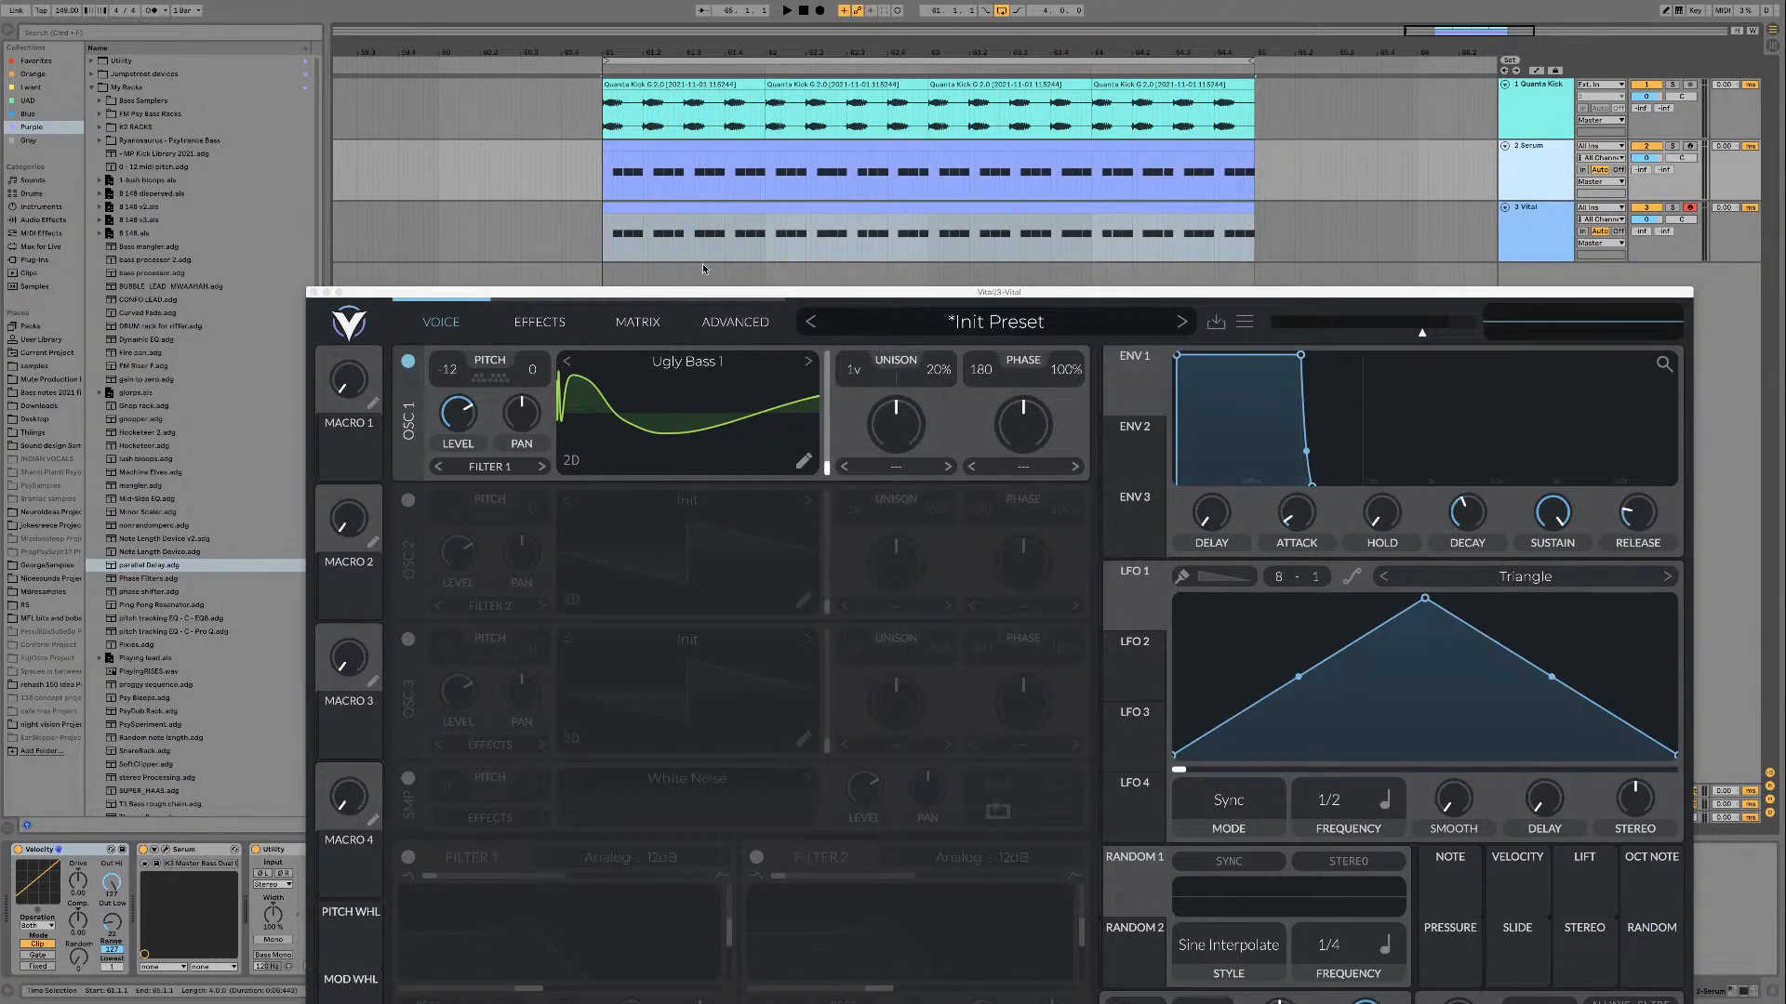
Step: Audition the copied bass clips through the Vital track and collapse the track's AUTOPLAY device
{"action": "left_click", "coordinate": [1507, 221]}
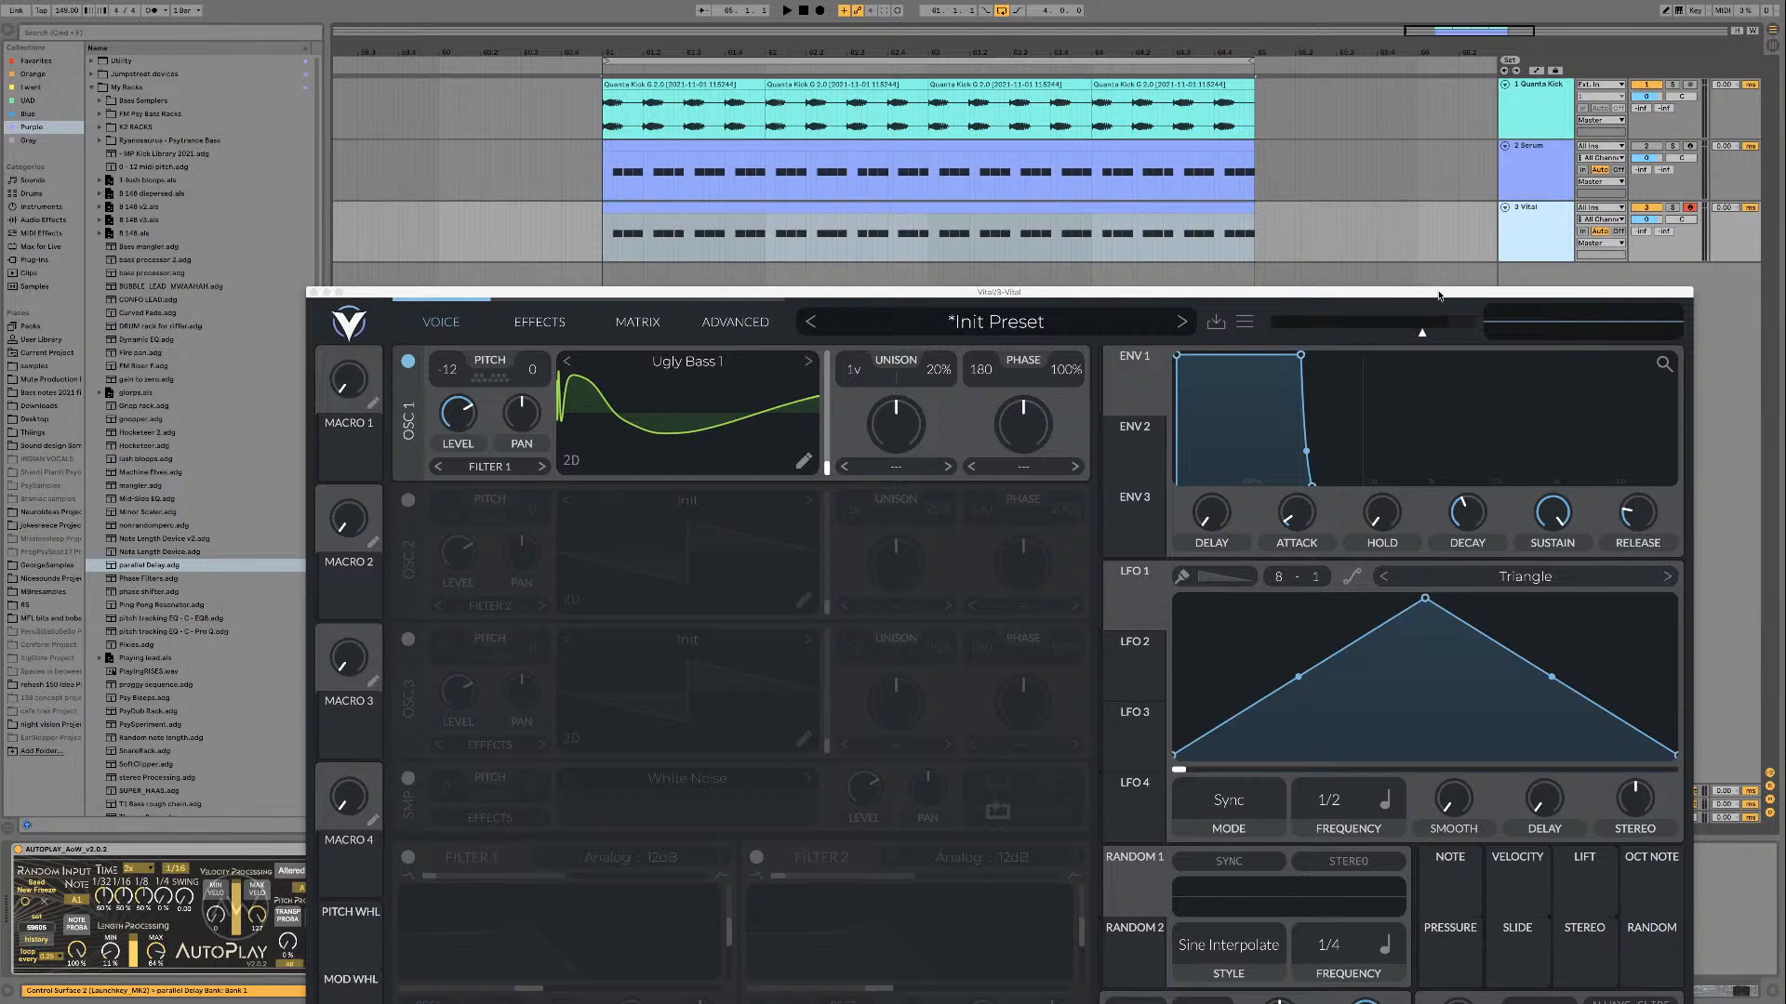
{"action": "left_click_drag", "start_coordinate": [1439, 295], "coordinate": [1468, 268]}
{"action": "key", "text": "space"}
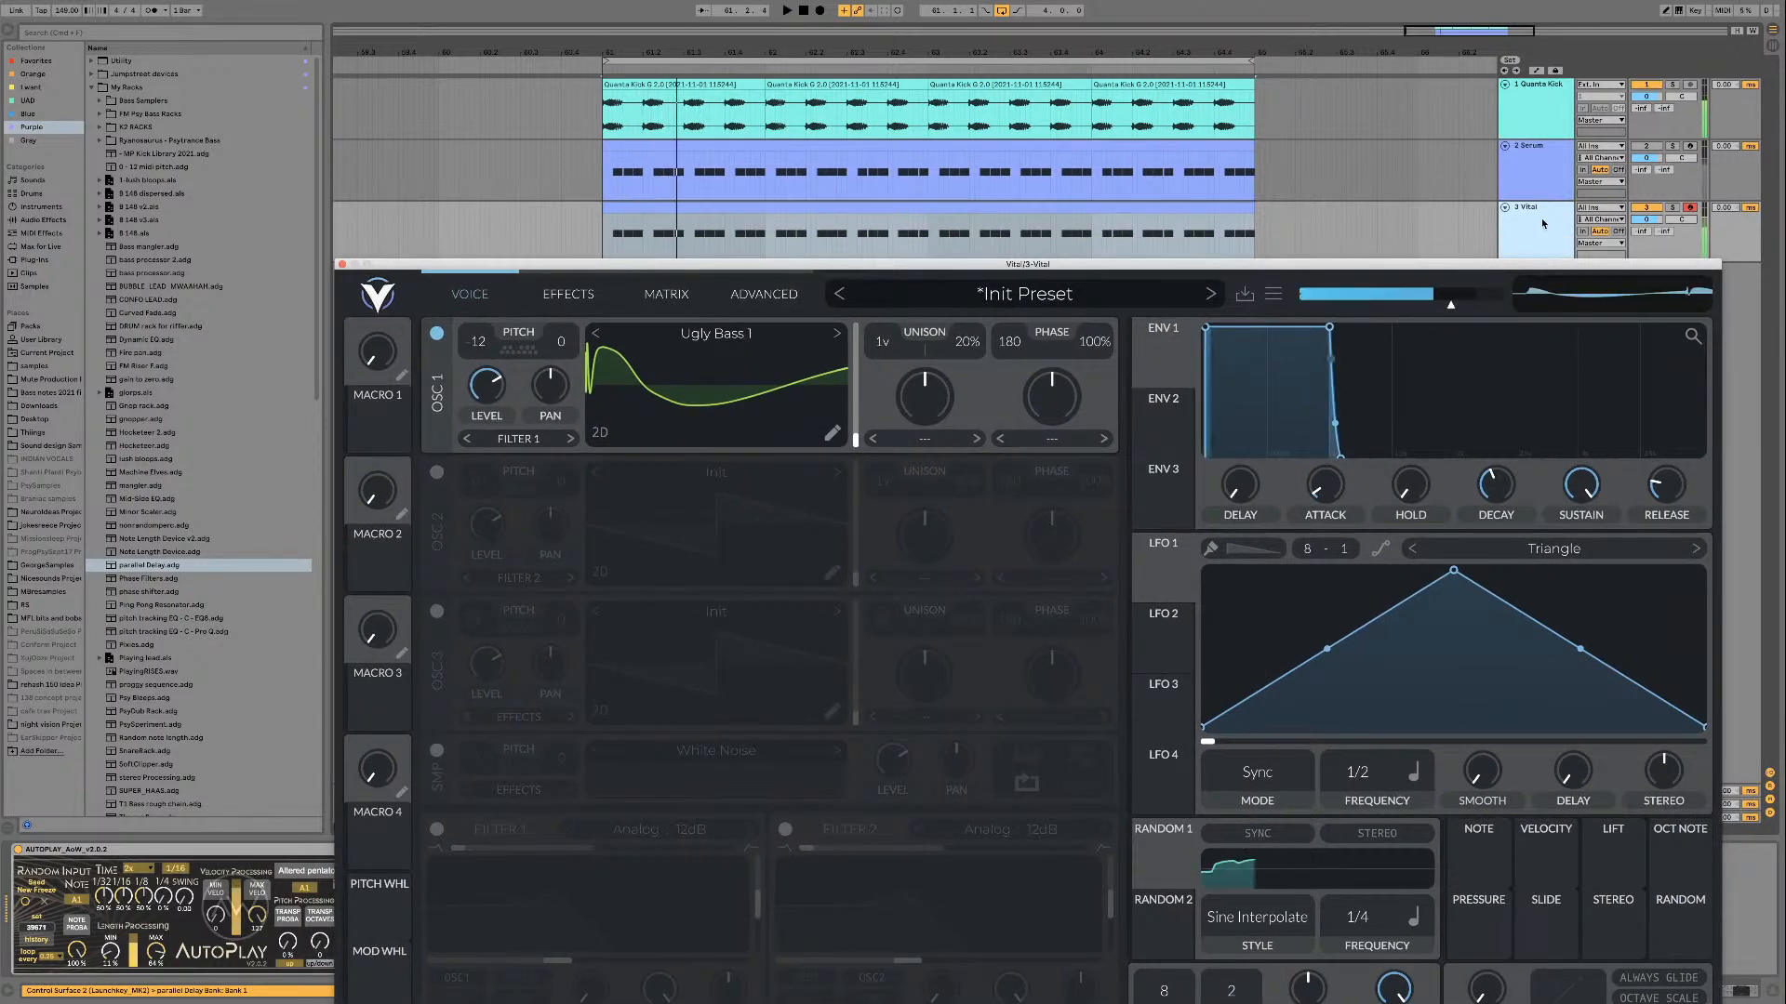
{"action": "left_click", "coordinate": [700, 210]}
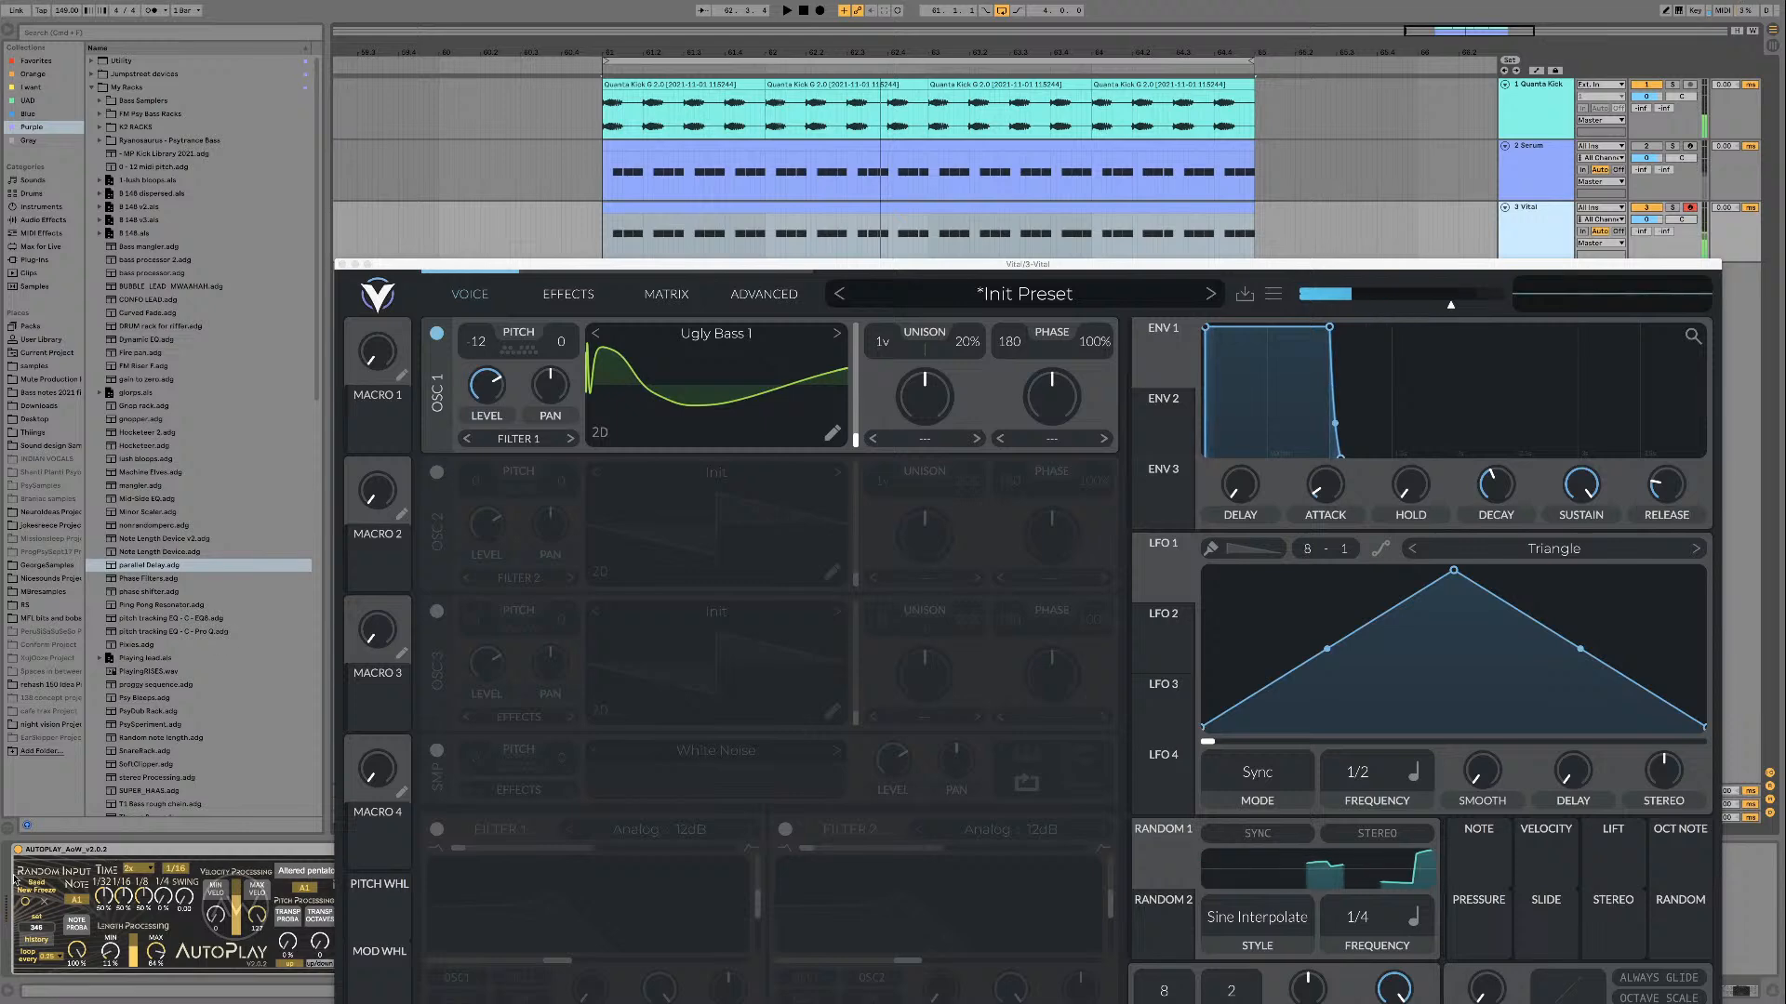
{"action": "double_click", "coordinate": [50, 850]}
{"action": "key", "text": "space"}
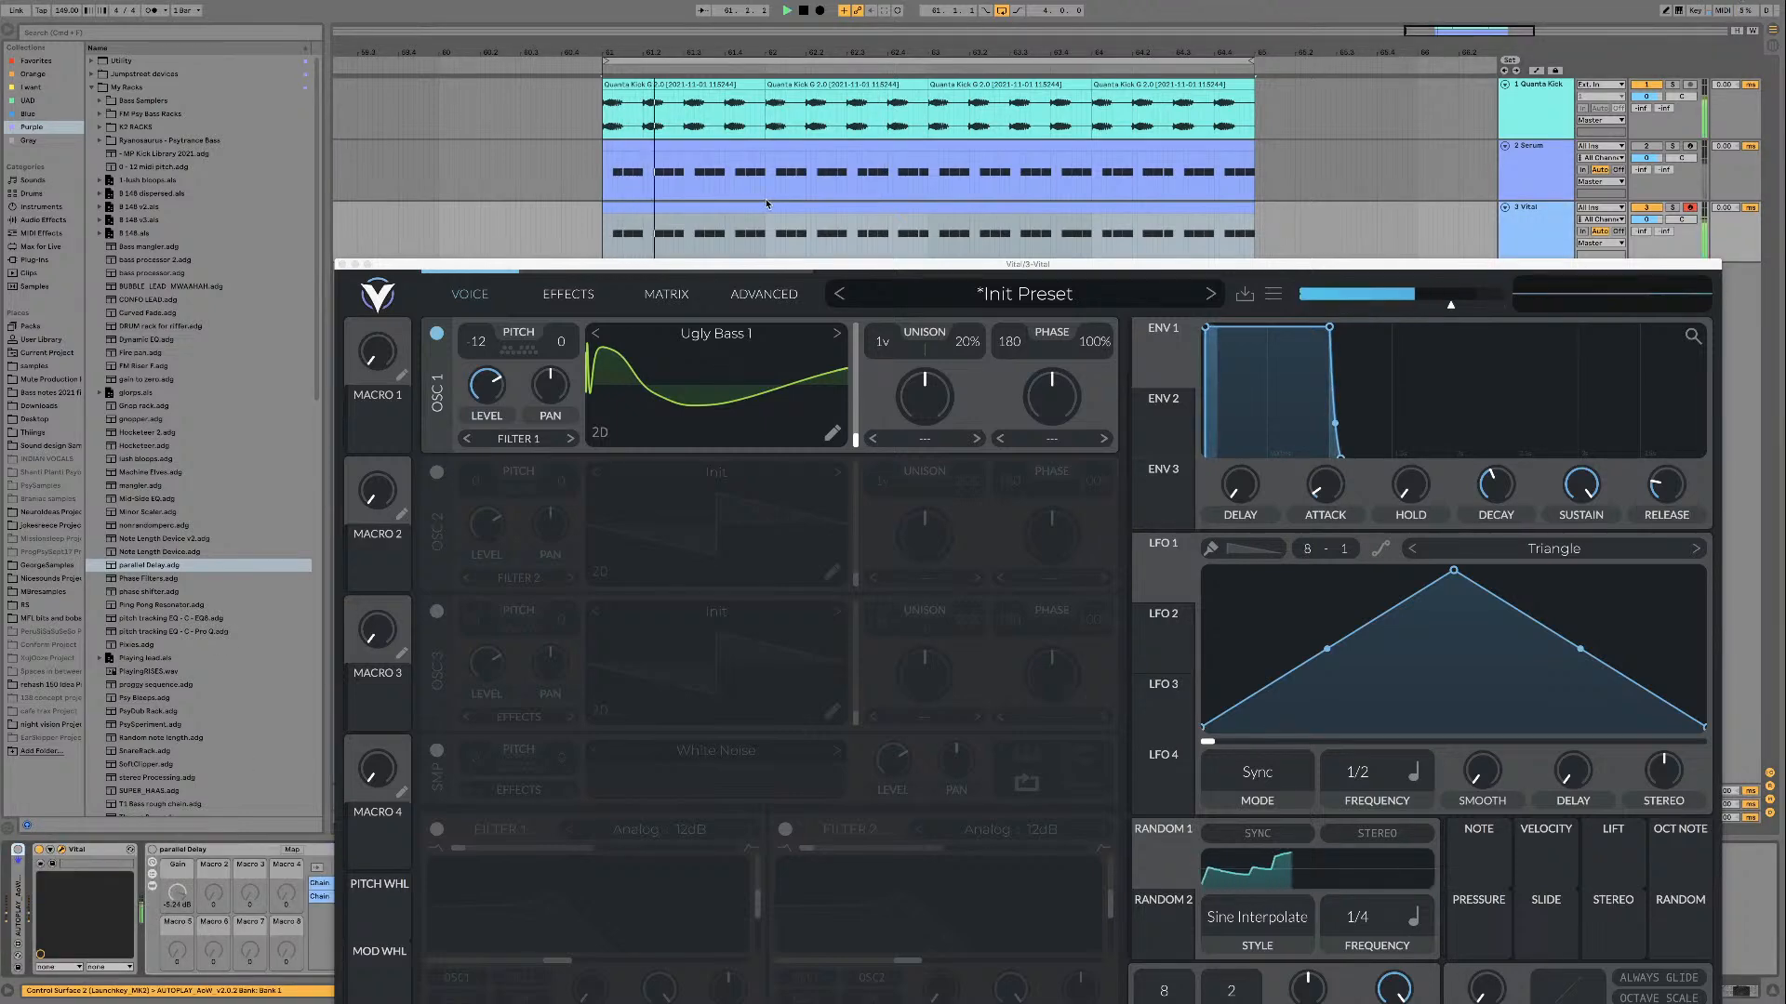
{"action": "key", "text": "space"}
Step: Load the Ugly Bass 1 wavetable from the [PsyTables V3] Bass Tables folder into oscillator 1
{"action": "left_click_drag", "start_coordinate": [886, 264], "coordinate": [809, 123]}
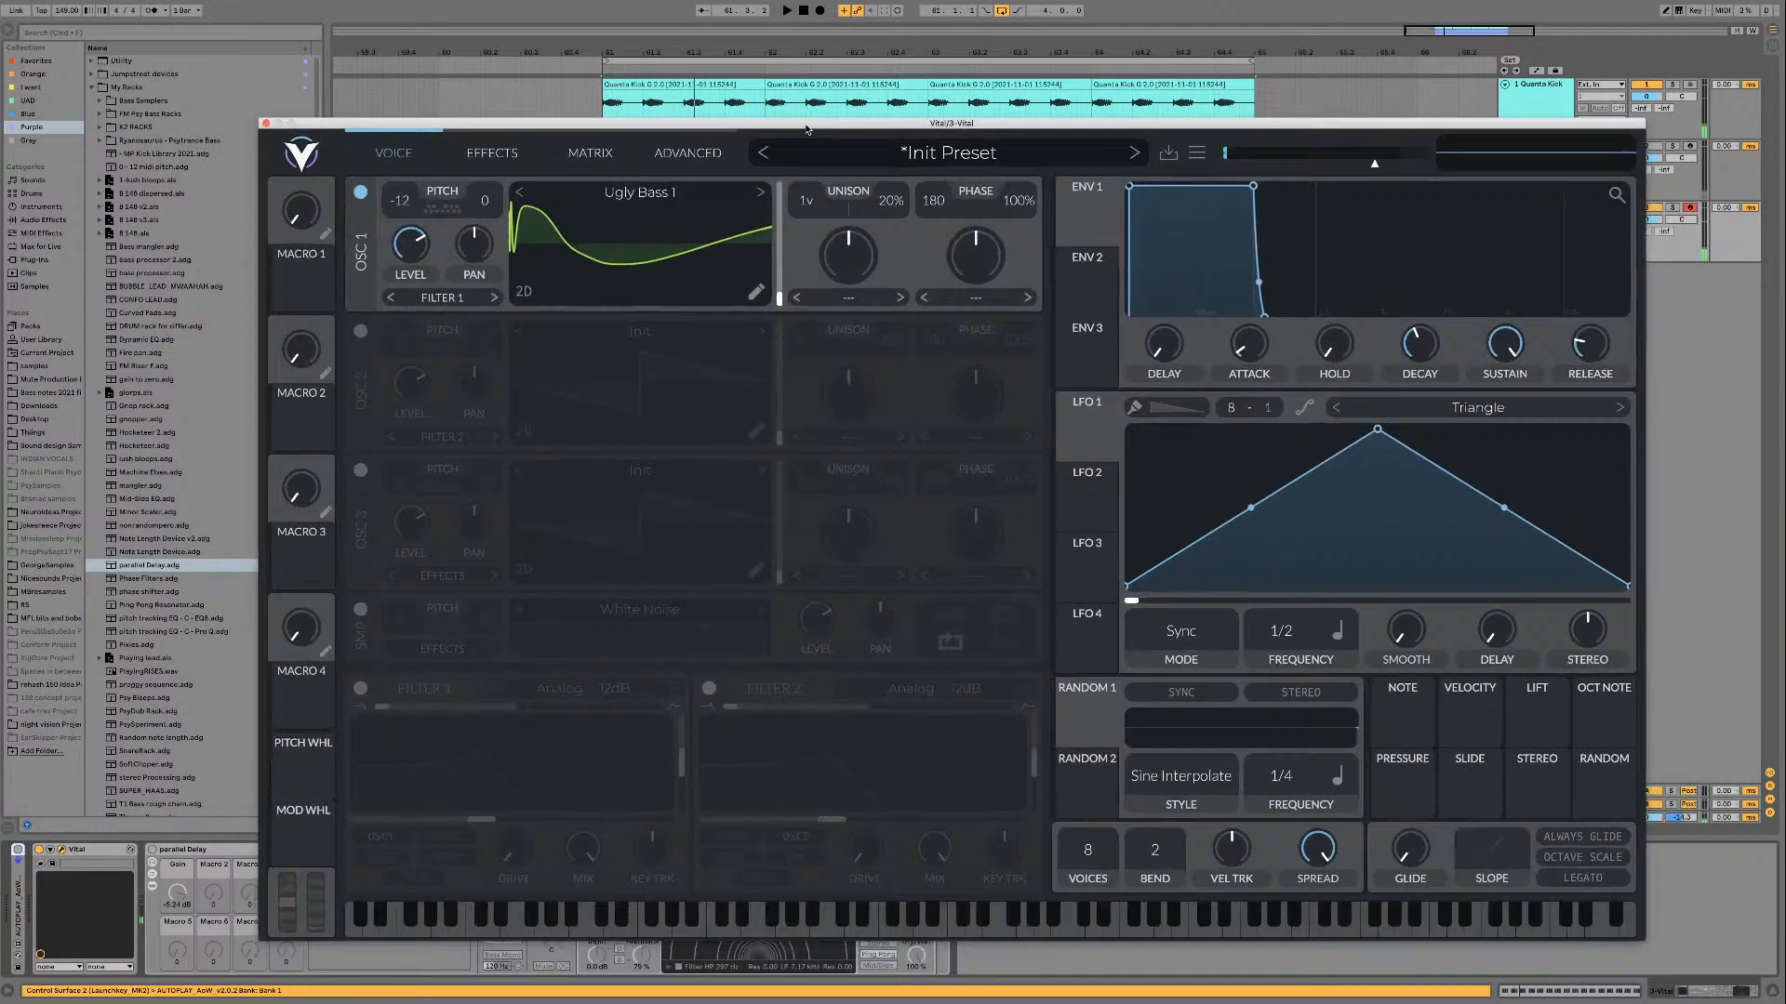
{"action": "left_click", "coordinate": [648, 213]}
{"action": "scroll", "coordinate": [886, 419], "scroll_direction": "down", "scroll_amount": 3}
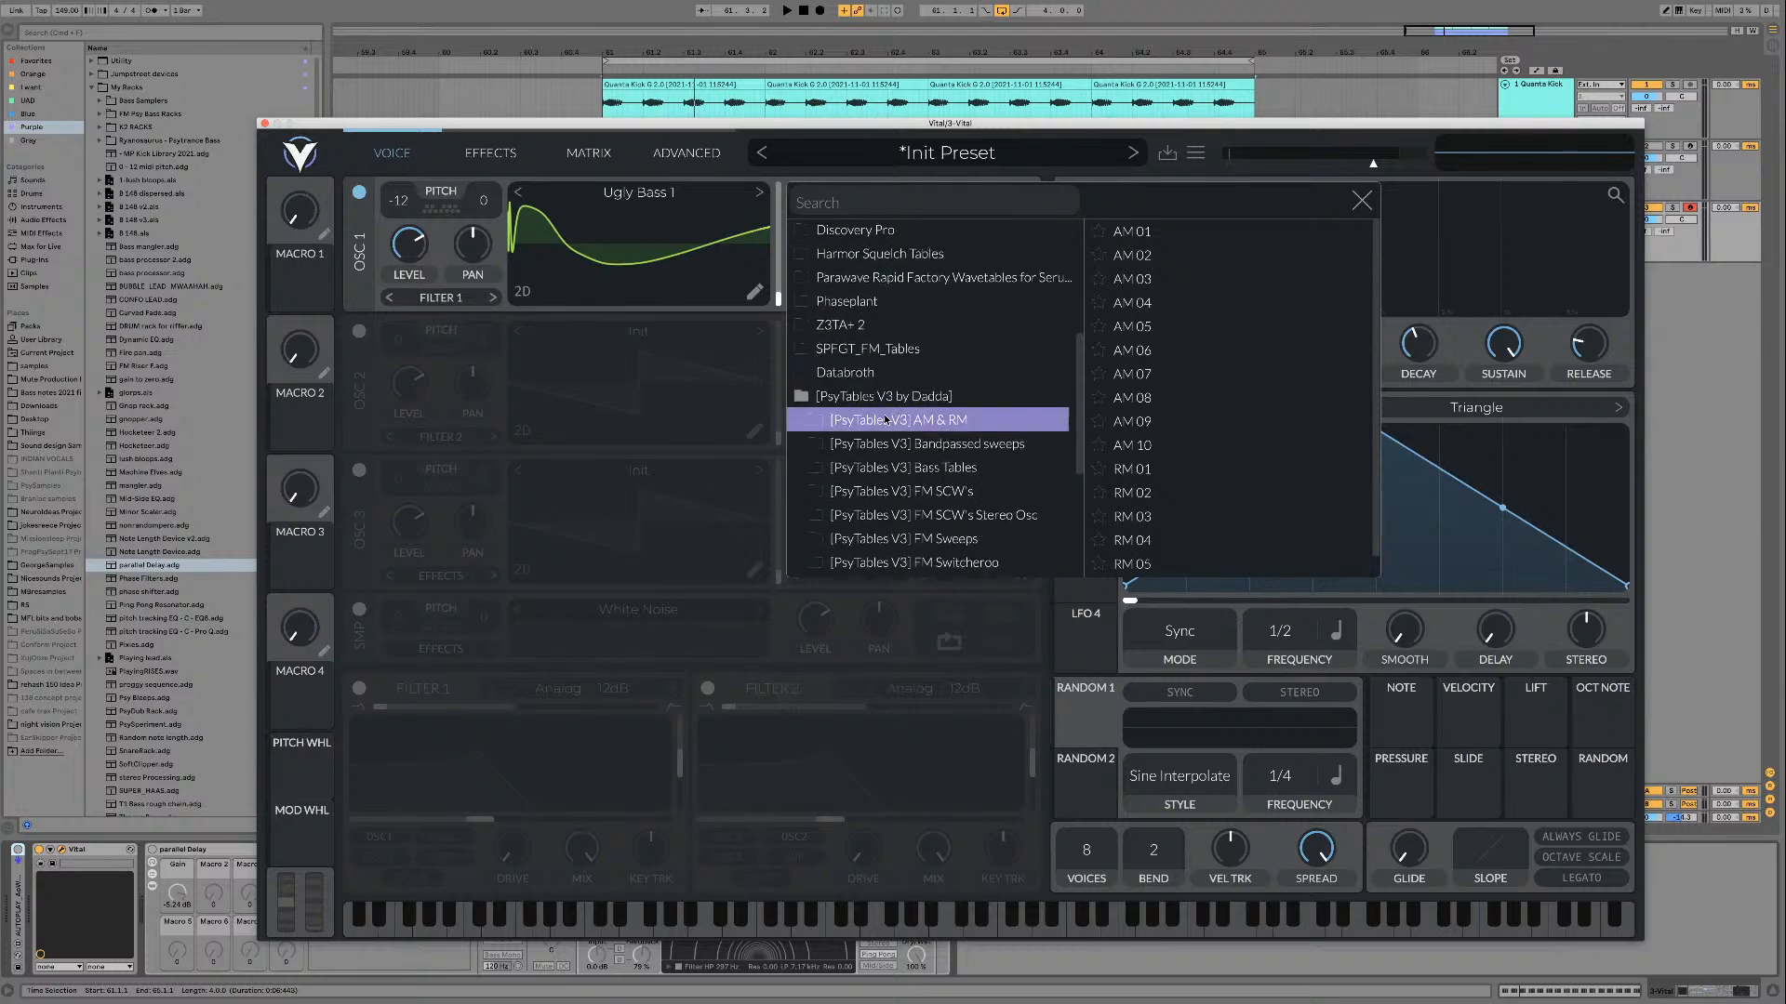
{"action": "left_click", "coordinate": [898, 459]}
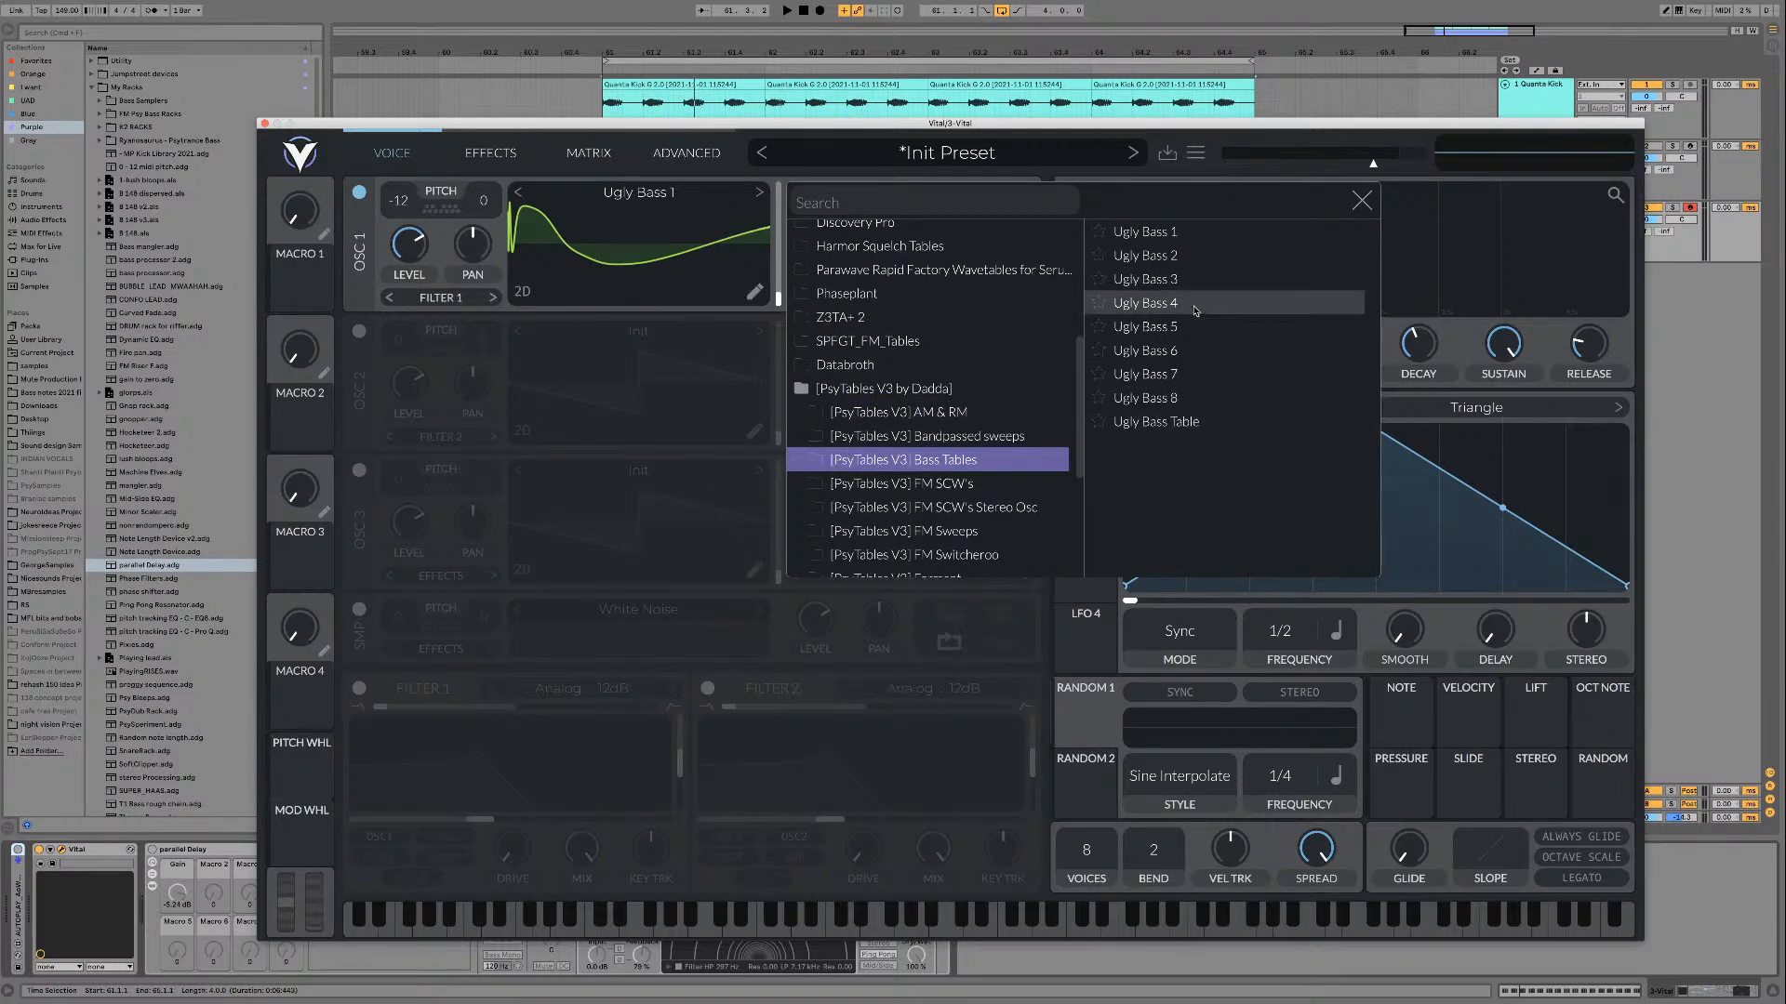
{"action": "left_click", "coordinate": [1149, 231]}
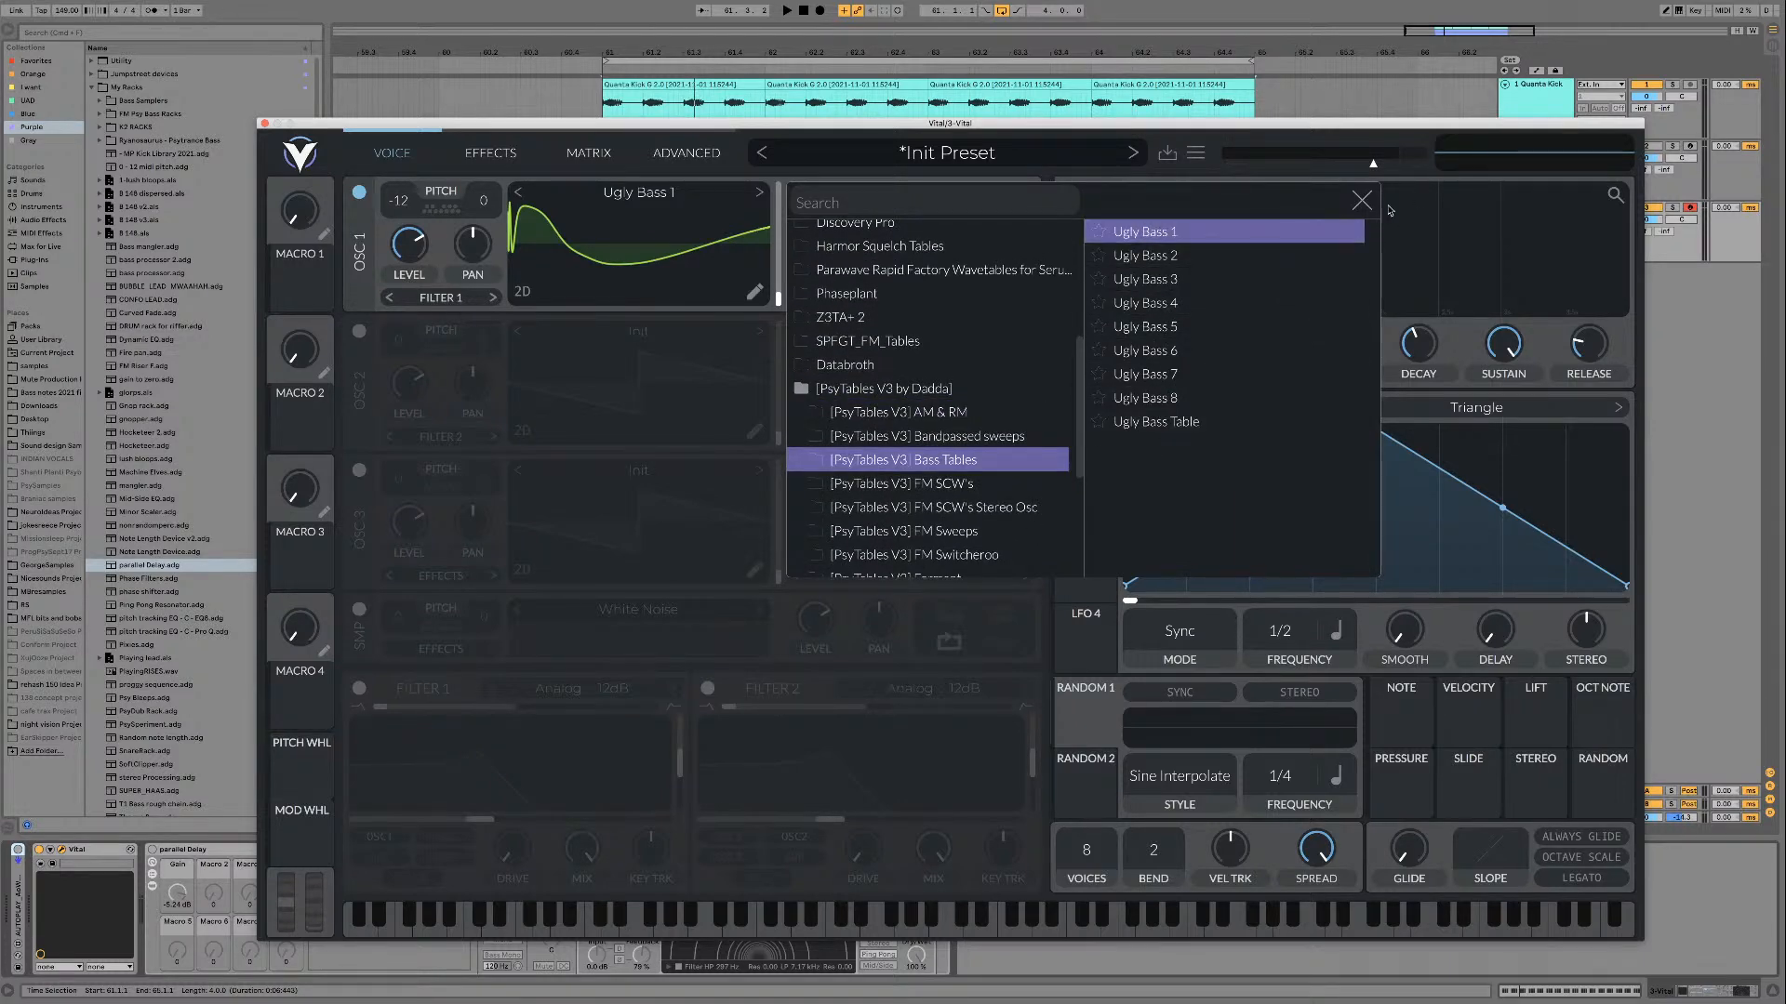
{"action": "left_click", "coordinate": [1362, 201]}
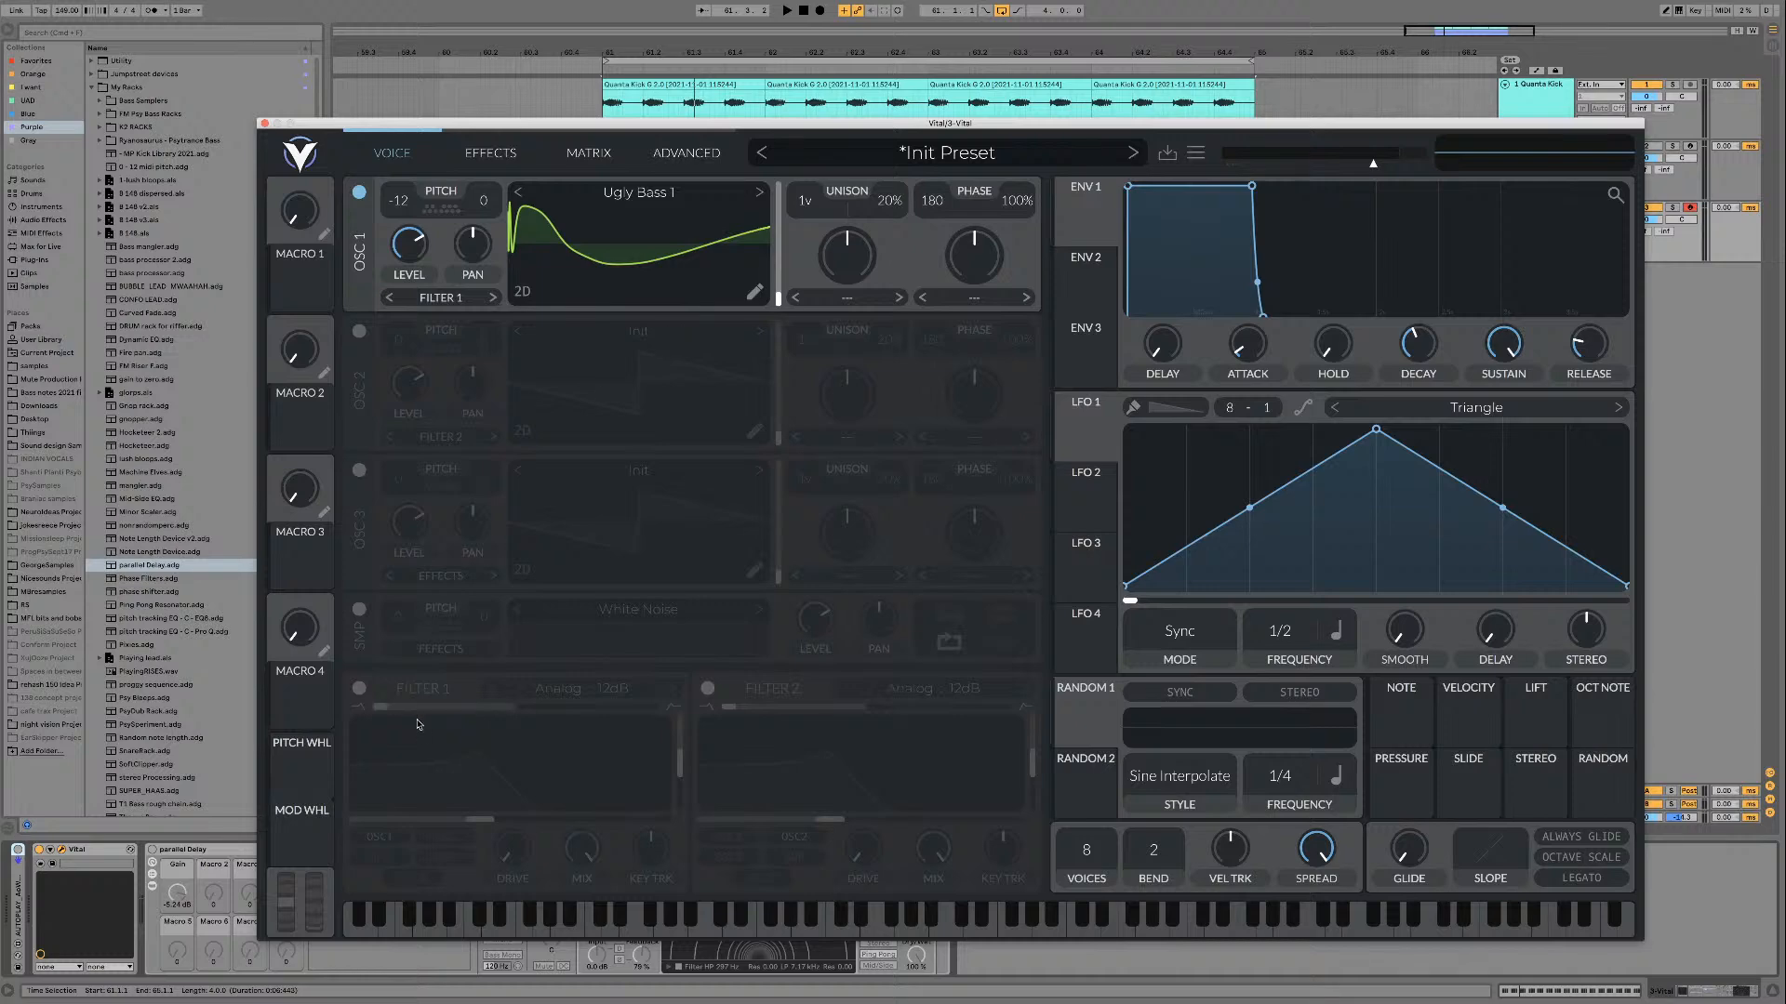
Step: Enable Filter 1 and set its model to Dirty 24dB
{"action": "left_click", "coordinate": [358, 689]}
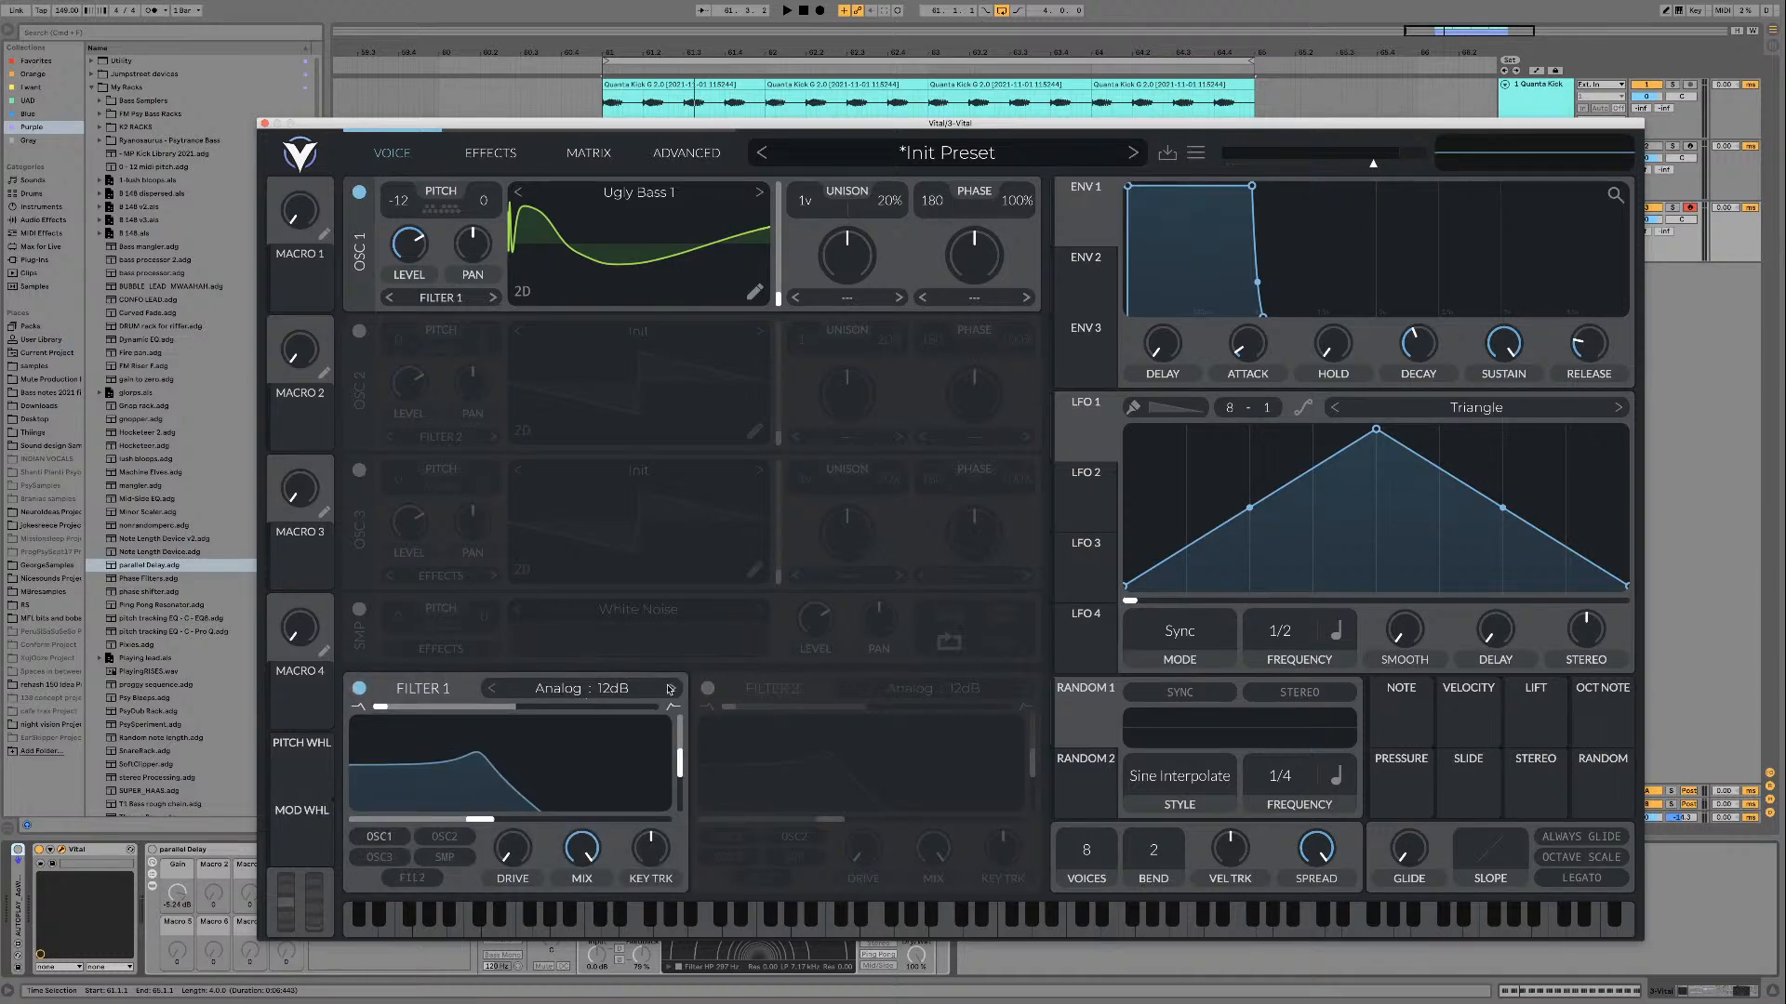
{"action": "left_click", "coordinate": [611, 693]}
{"action": "left_click", "coordinate": [707, 717]}
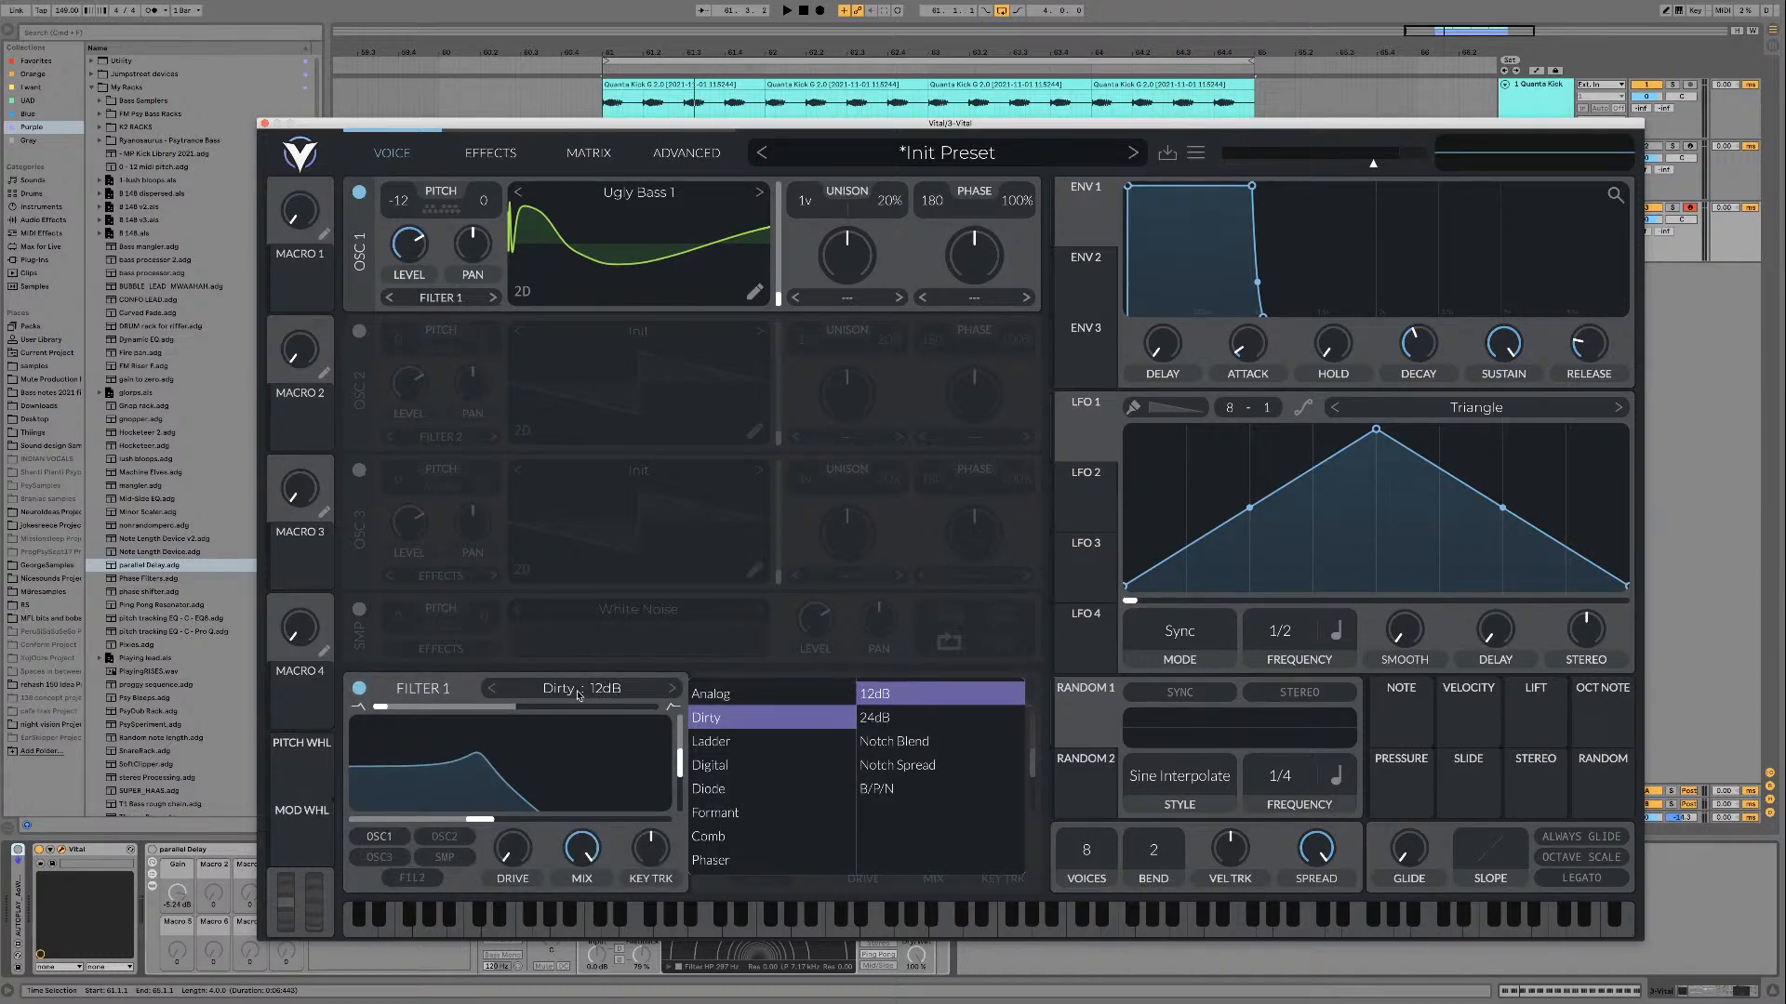
{"action": "left_click", "coordinate": [665, 691]}
{"action": "left_click_drag", "start_coordinate": [502, 710], "coordinate": [376, 714]}
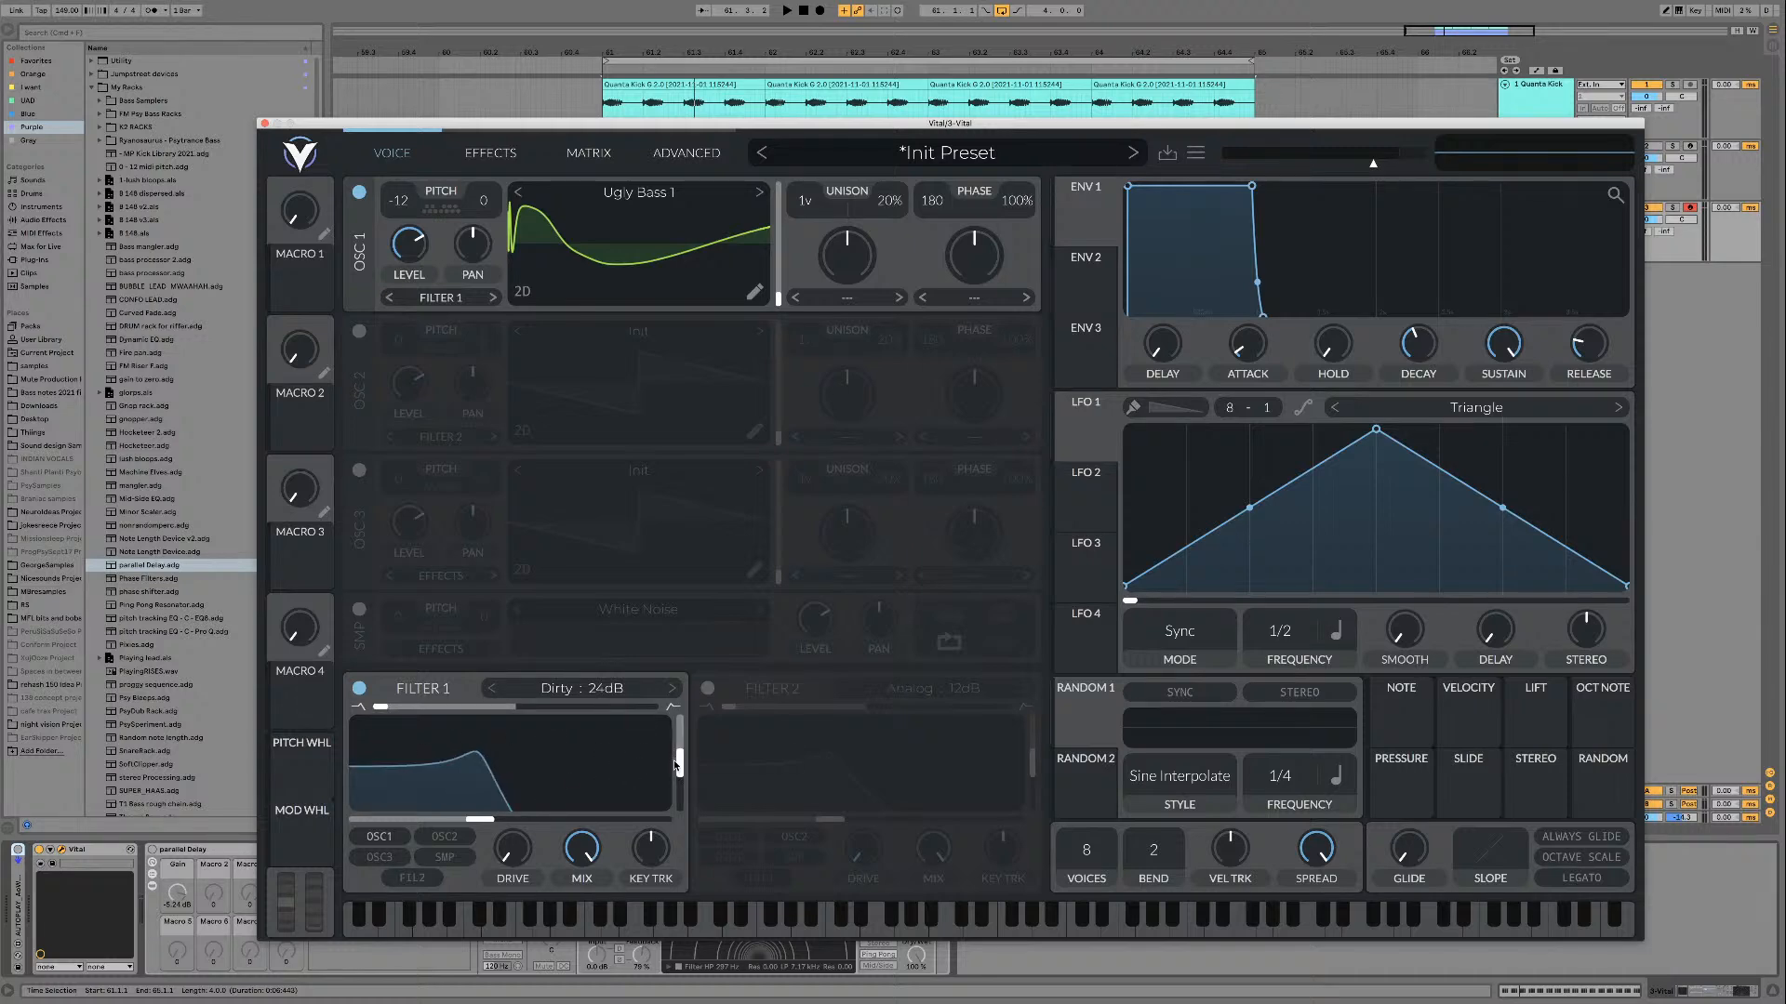
Step: Lower Filter 1's resonance and set its cutoff to about 50 Hz, checking the sound over the loop
{"action": "left_click_drag", "start_coordinate": [676, 764], "coordinate": [676, 809]}
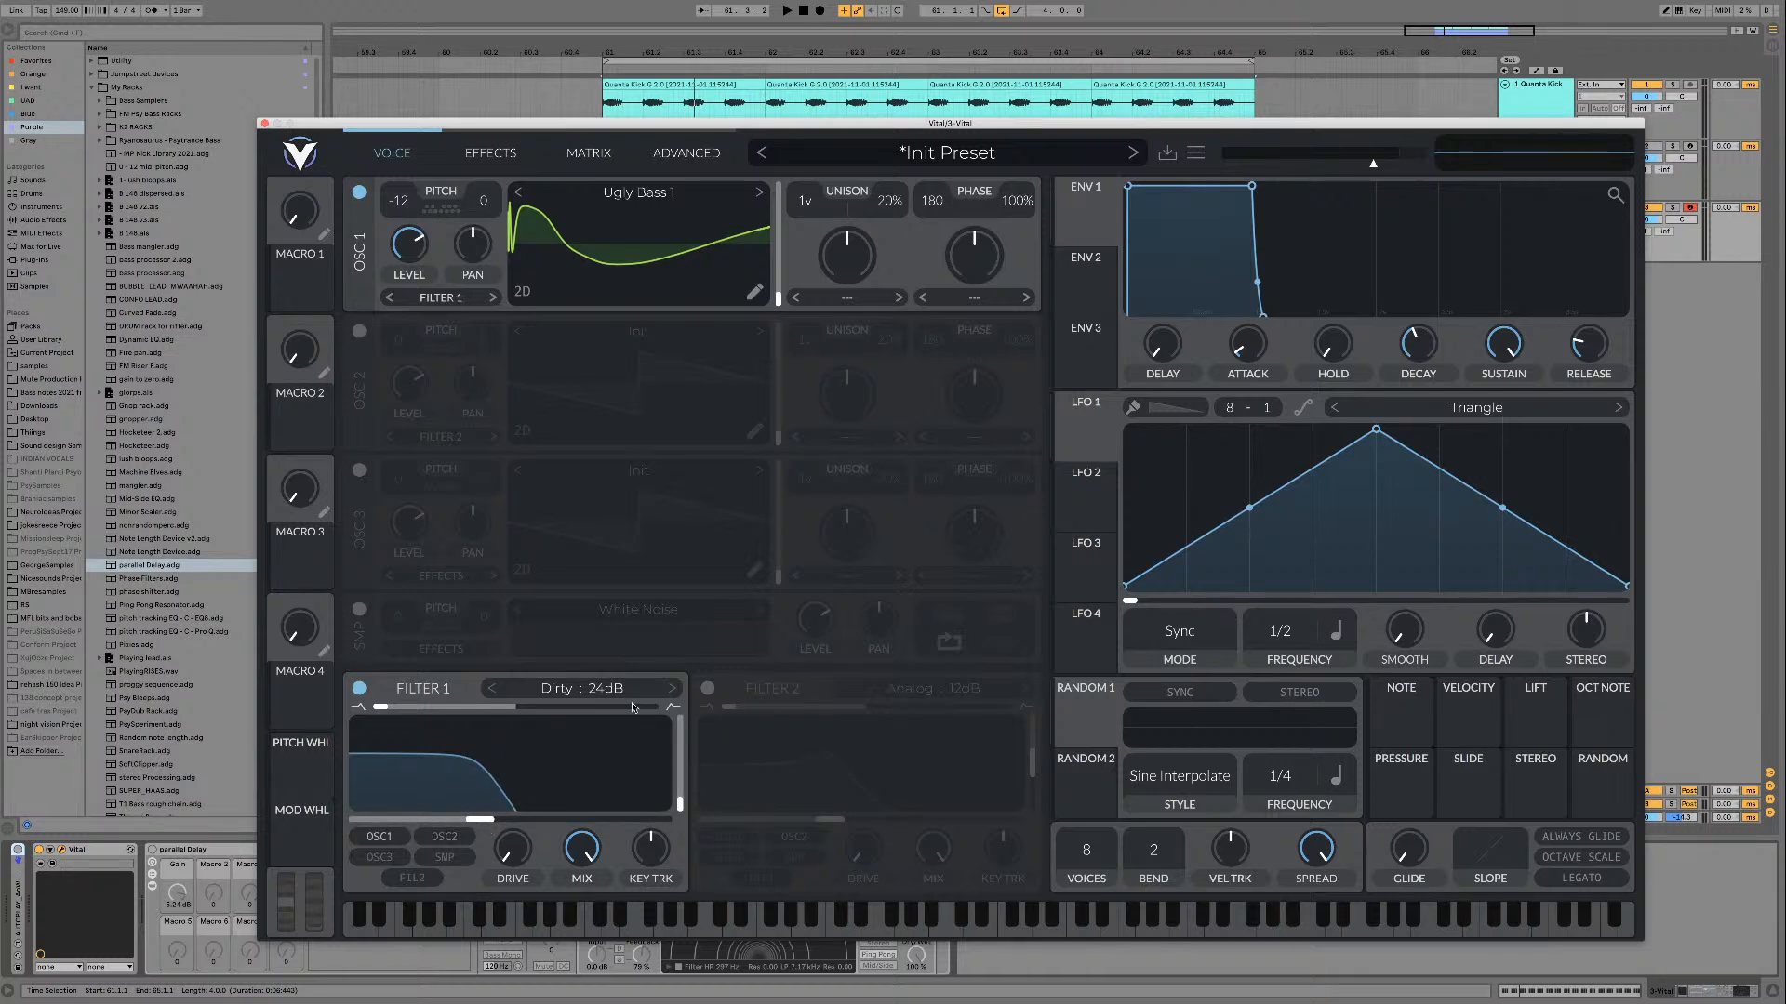
{"action": "left_click_drag", "start_coordinate": [480, 821], "coordinate": [404, 822]}
{"action": "key", "text": "space"}
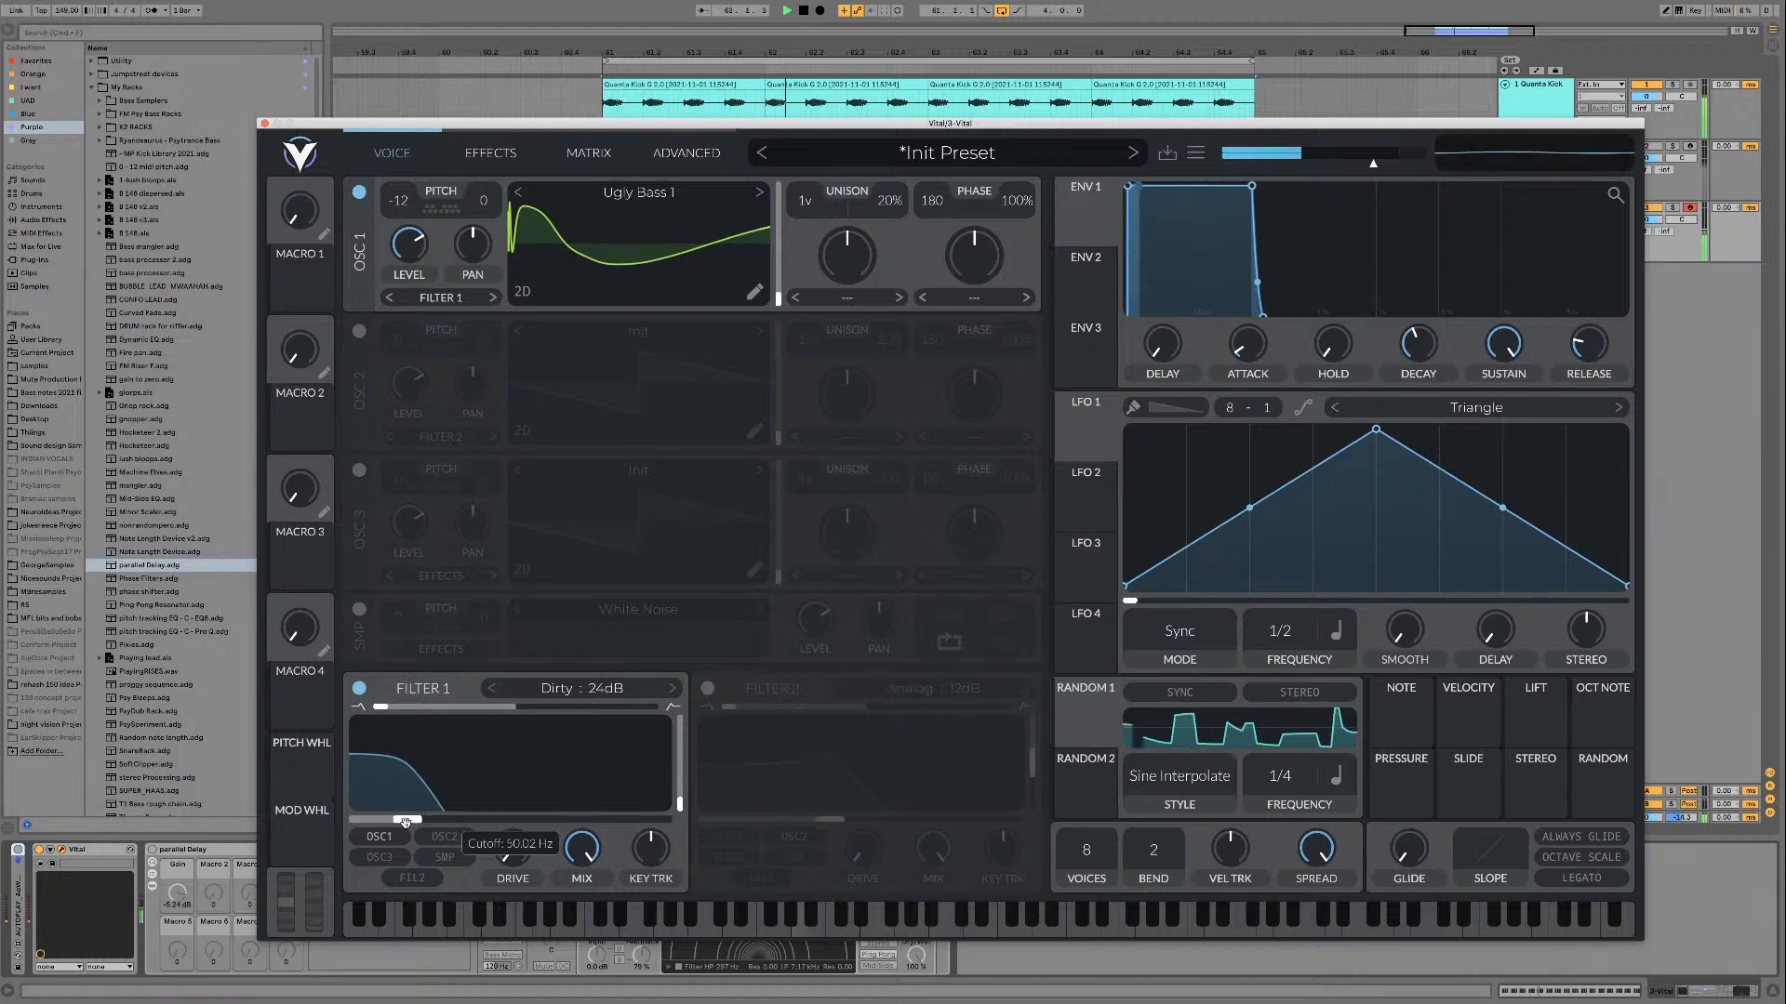
{"action": "key", "text": "space"}
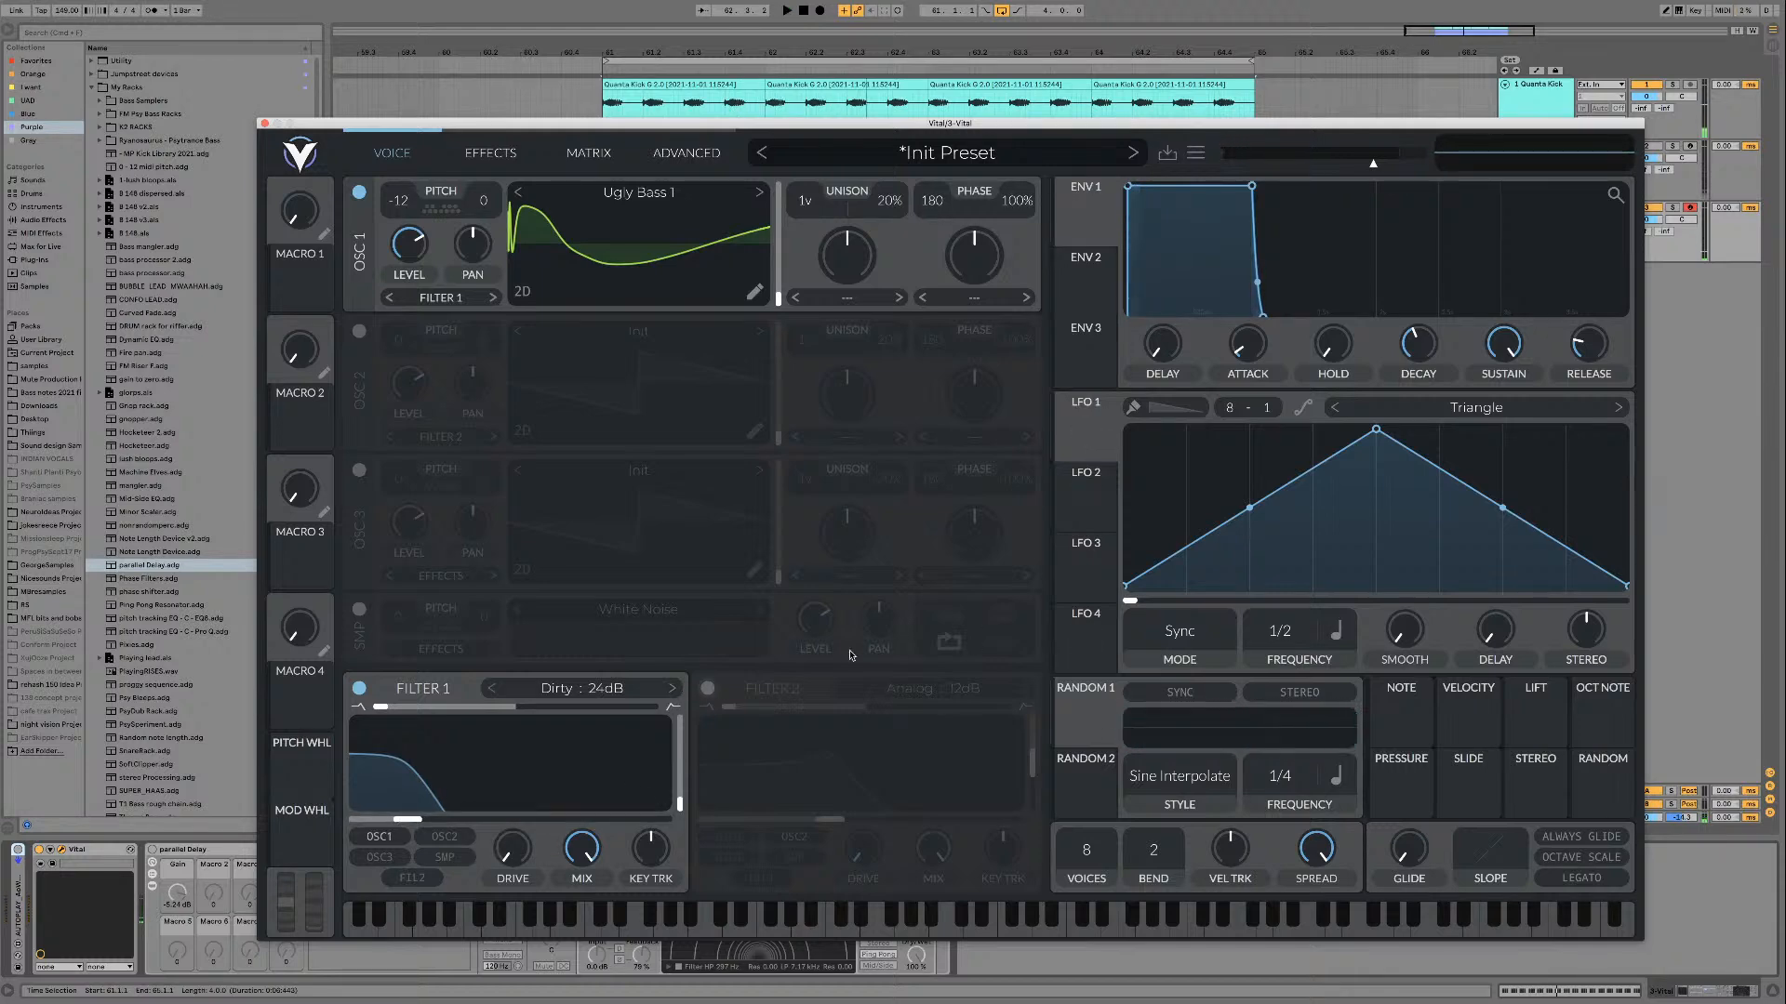
Step: Modulate Filter 1's cutoff with Envelope 2, and set that envelope's sustain to zero, release to 0.015 secs and attack to 0.000 secs
{"action": "left_click_drag", "start_coordinate": [1084, 287], "coordinate": [389, 837]}
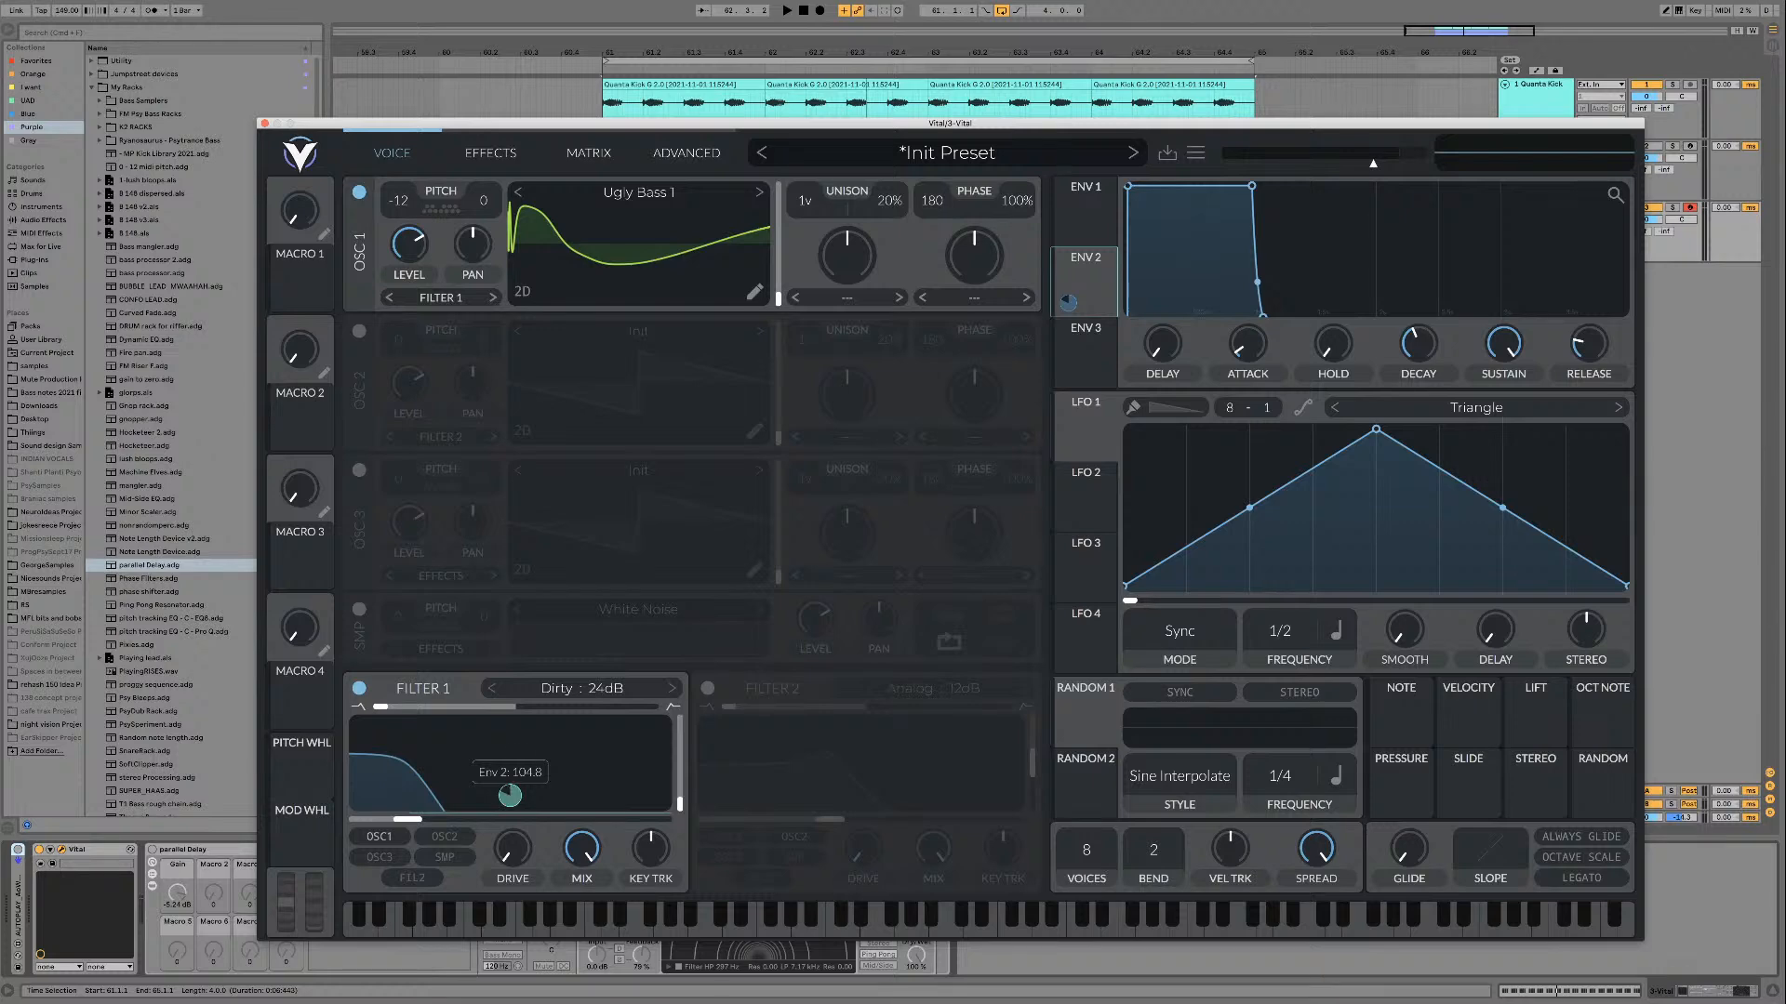
{"action": "key", "text": "space"}
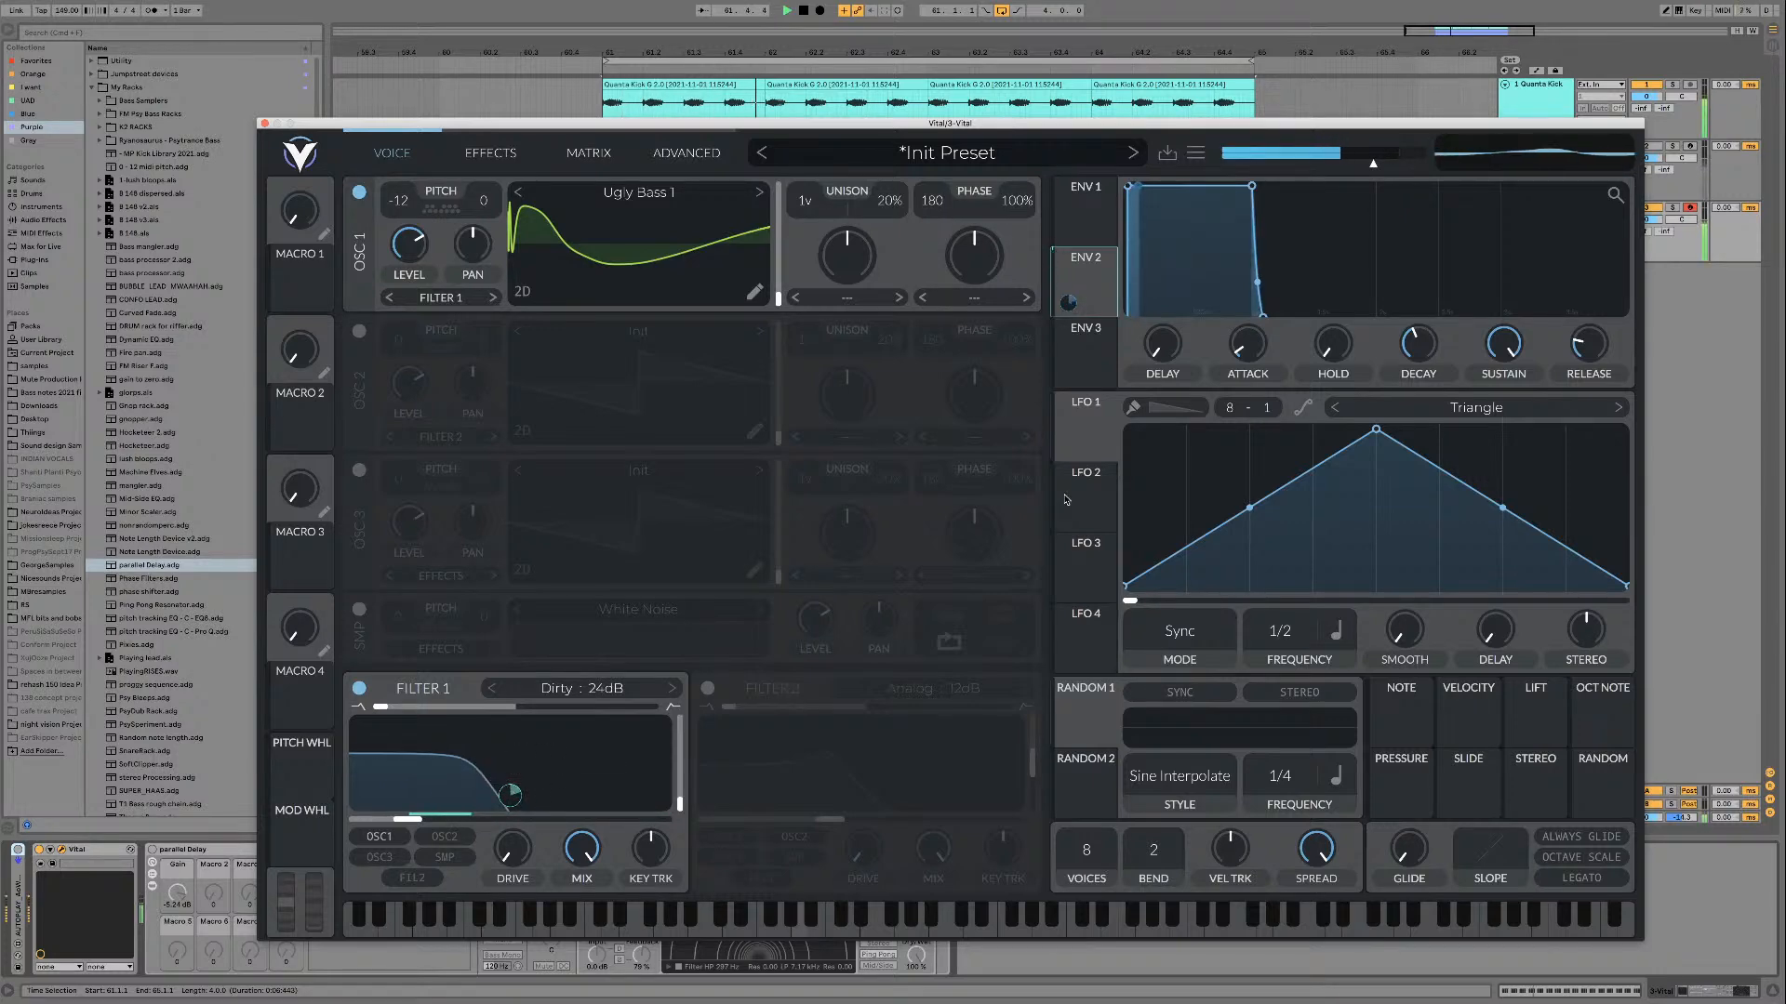
{"action": "left_click_drag", "start_coordinate": [1504, 344], "coordinate": [1483, 465]}
{"action": "left_click_drag", "start_coordinate": [1586, 346], "coordinate": [1527, 489]}
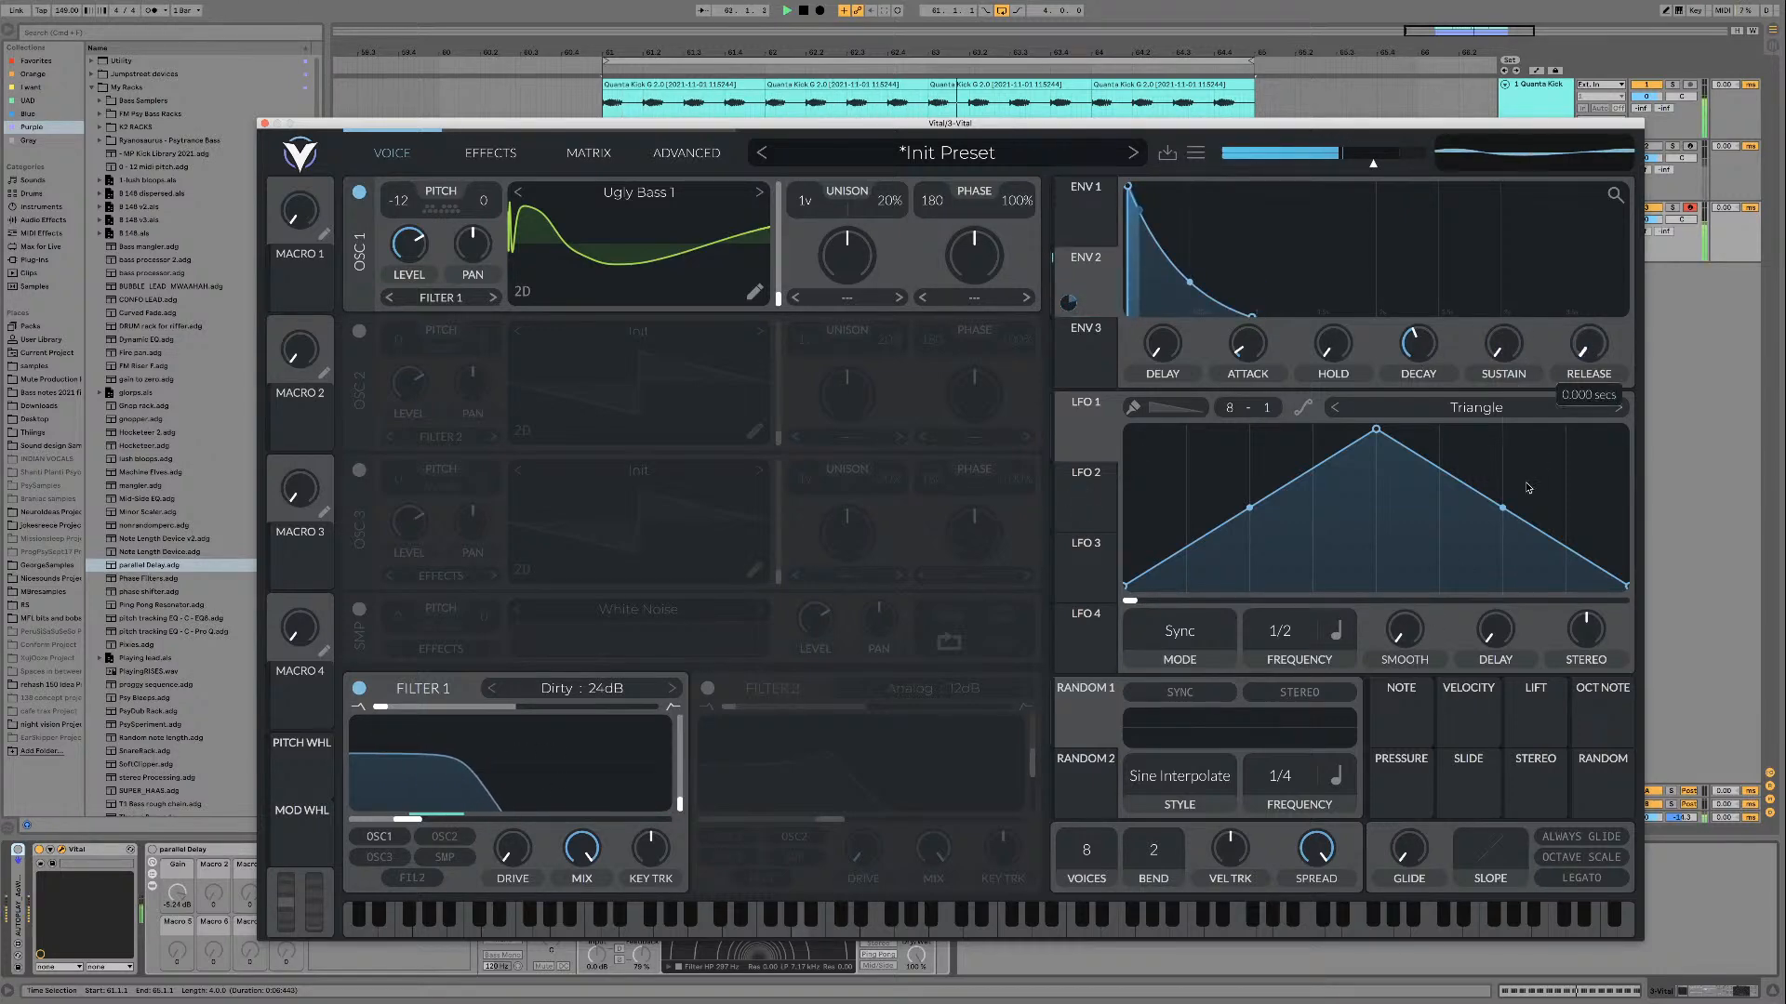
{"action": "left_click_drag", "start_coordinate": [1579, 347], "coordinate": [1575, 336]}
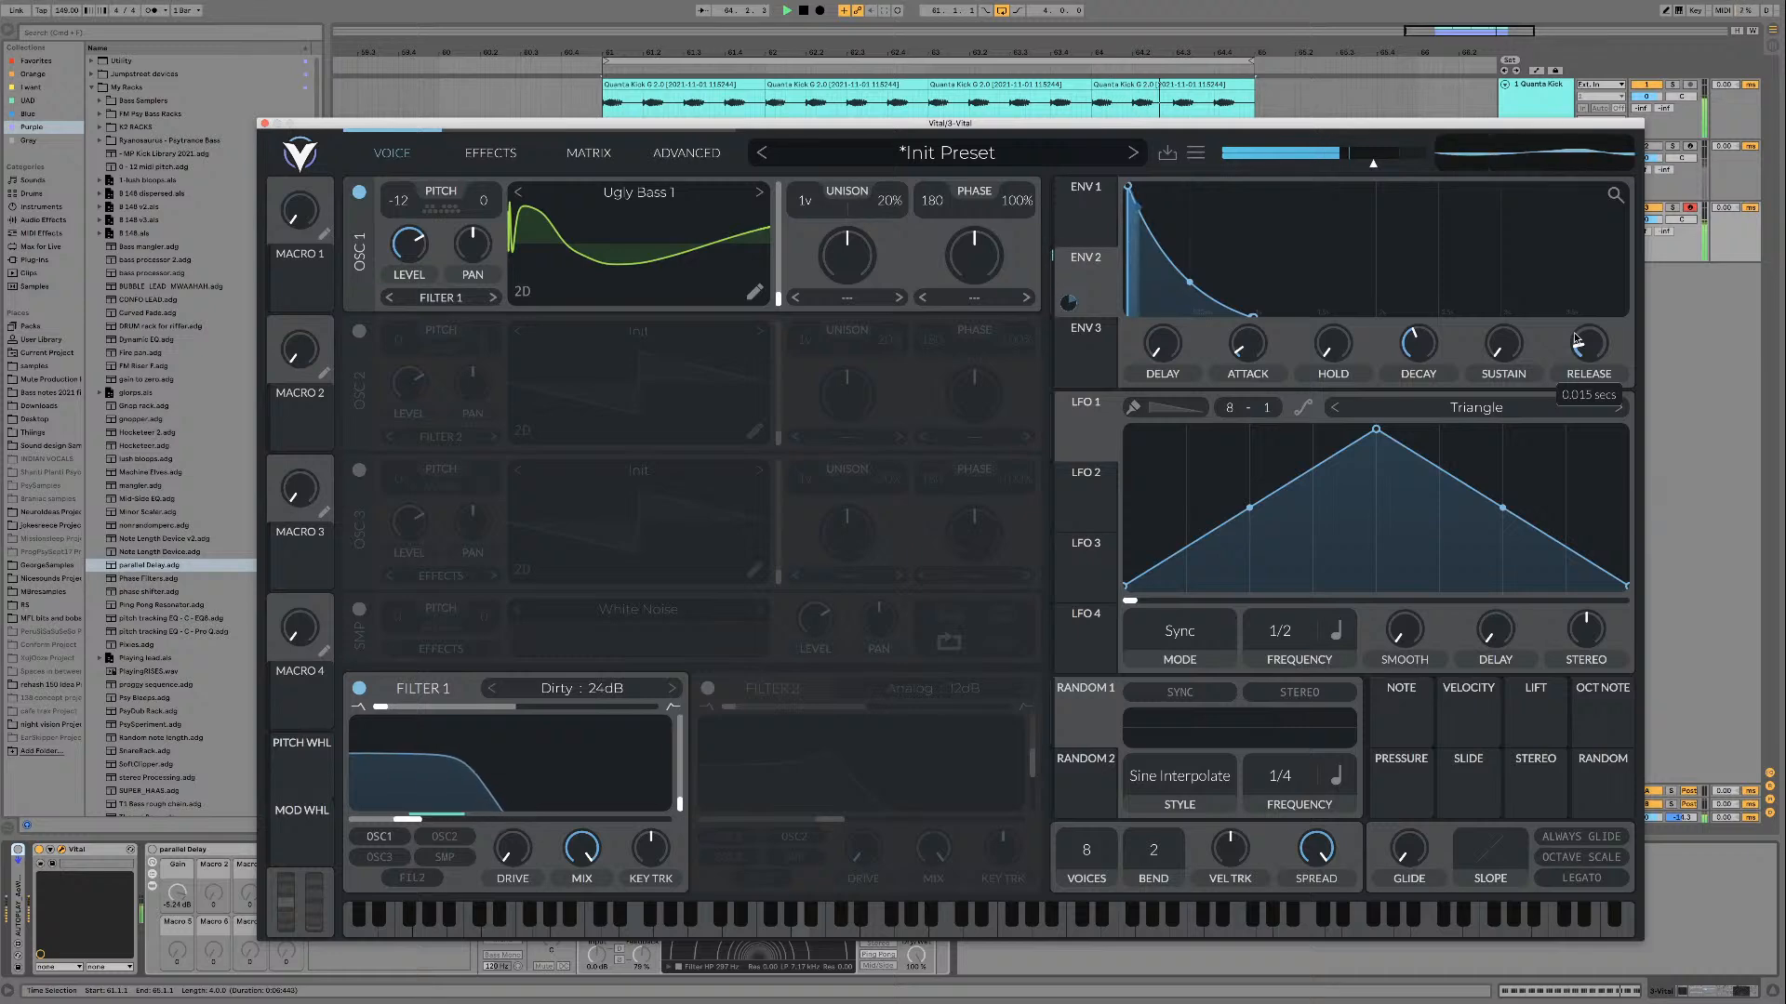
{"action": "left_click_drag", "start_coordinate": [1260, 352], "coordinate": [1256, 372]}
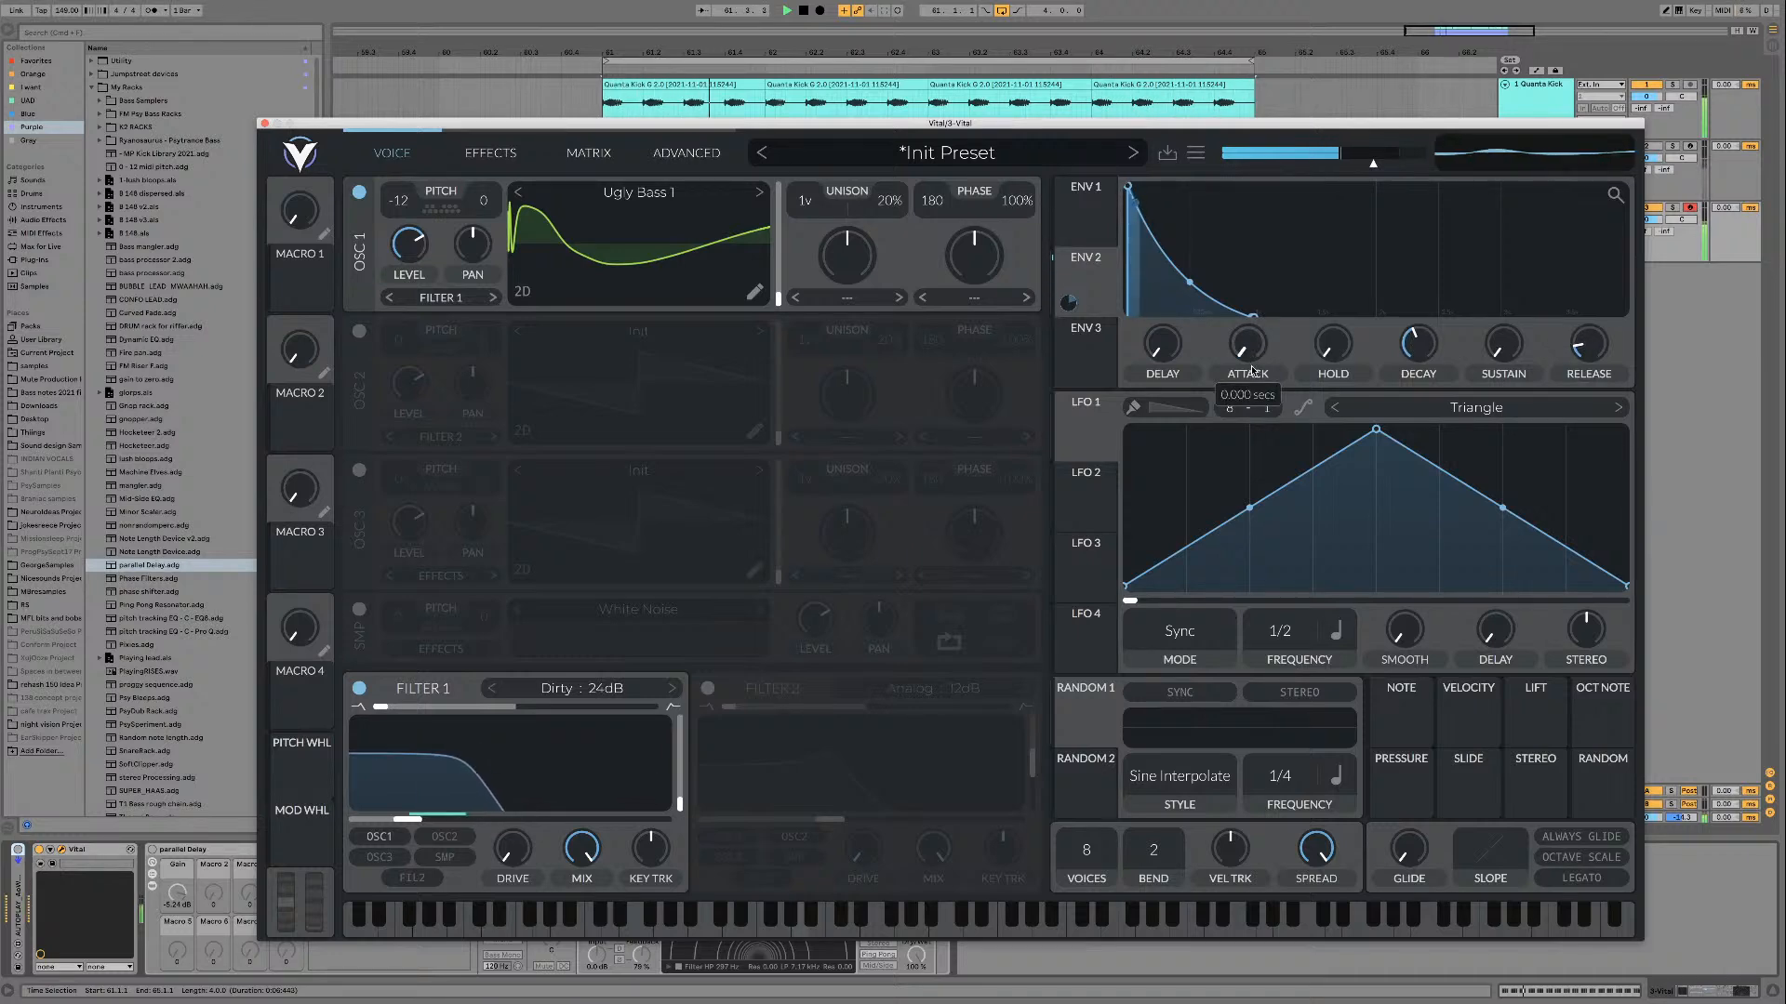
Step: Shorten Envelope 2's decay, reshape its decay curve and raise its sustain to about 0.327 during playback
{"action": "left_click", "coordinate": [1088, 216]}
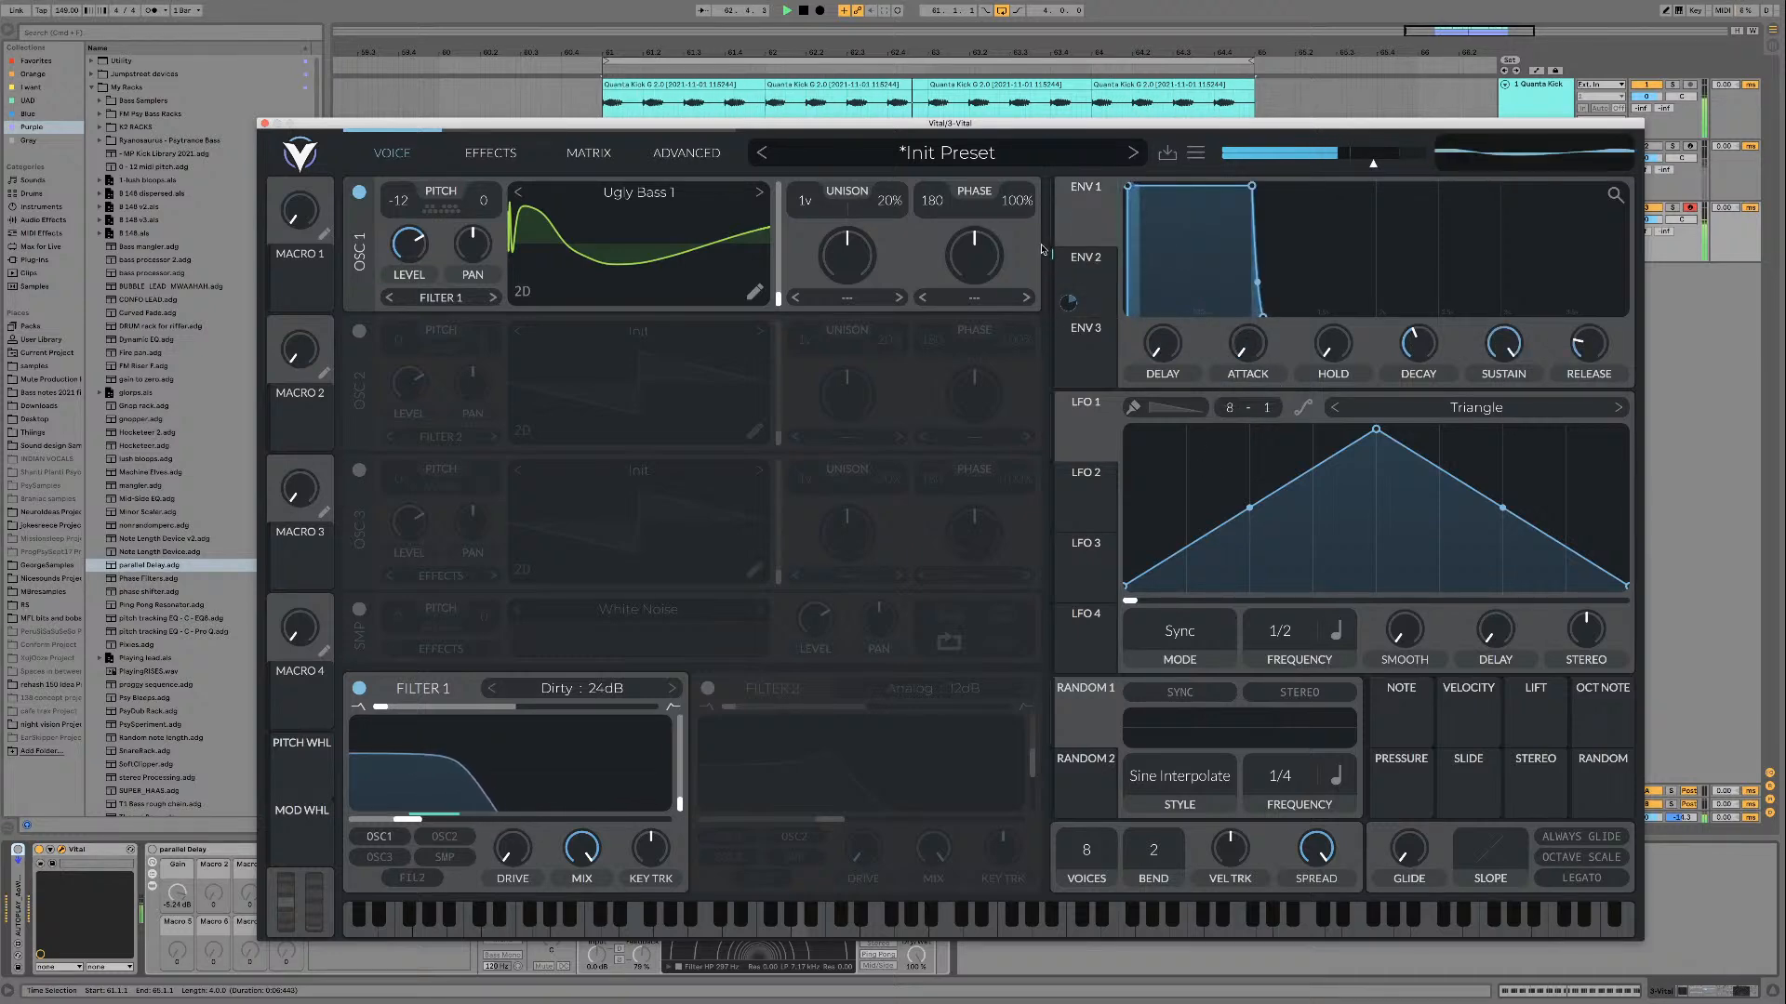
{"action": "left_click", "coordinate": [1086, 257]}
{"action": "left_click_drag", "start_coordinate": [1406, 353], "coordinate": [1406, 363]}
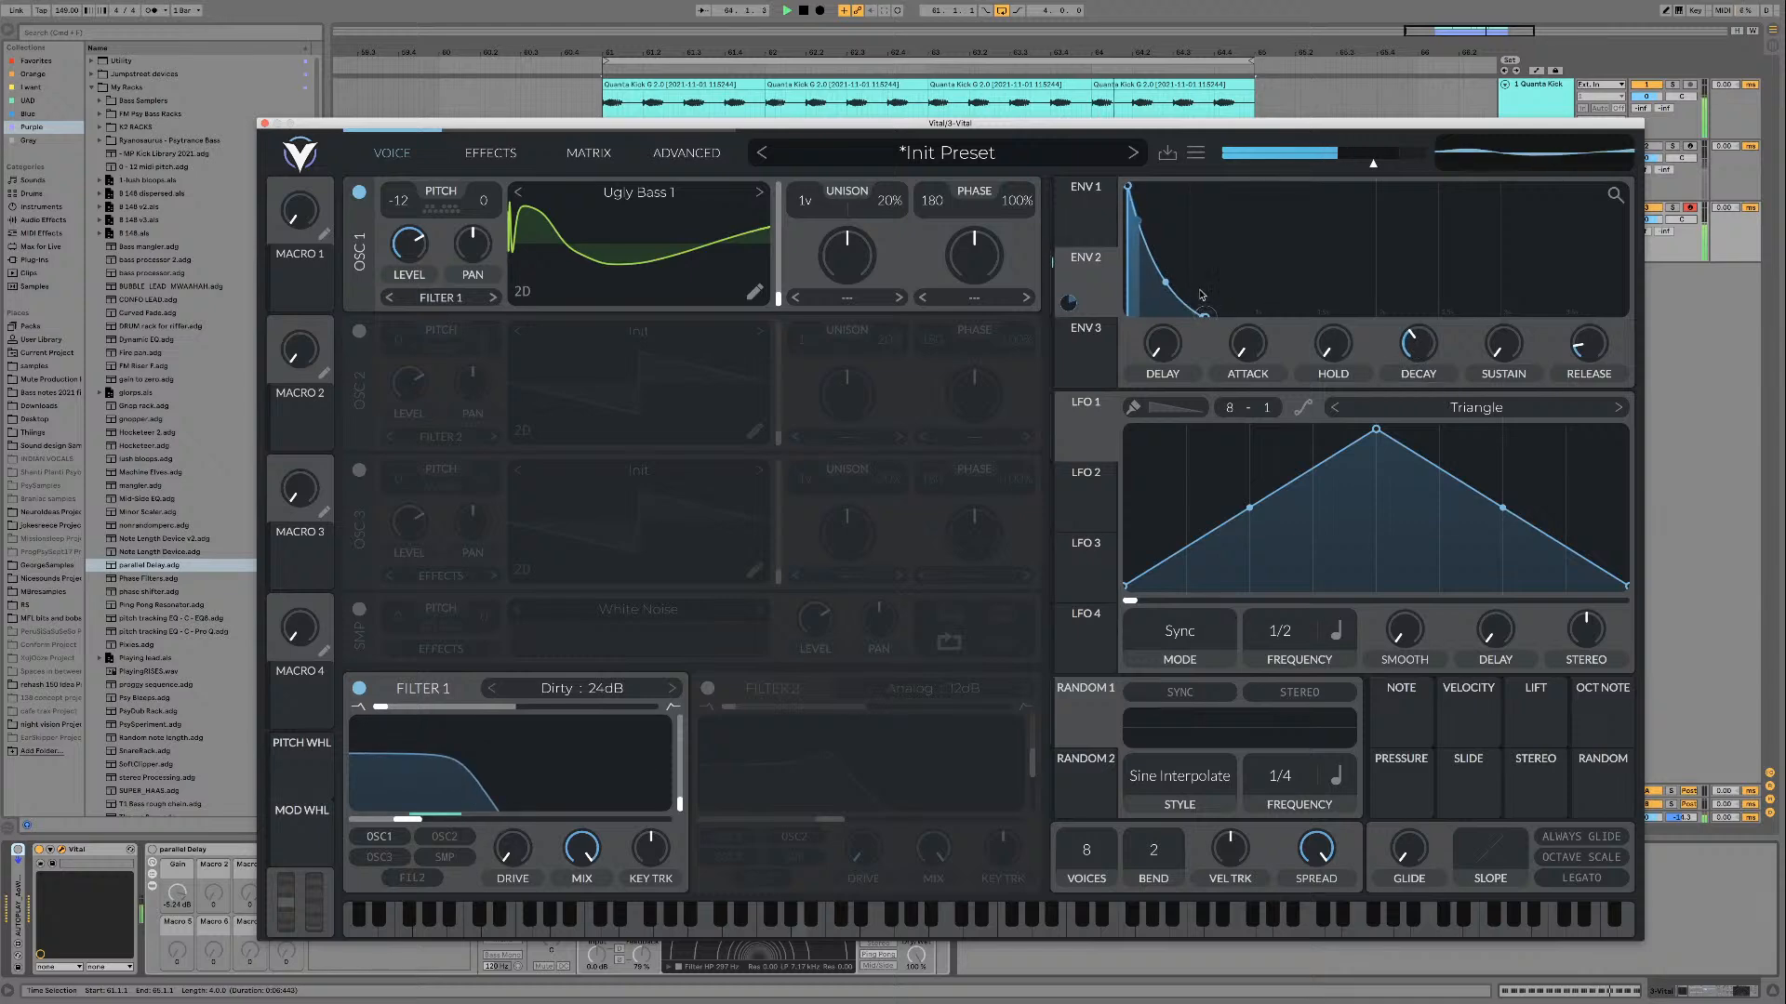
{"action": "left_click_drag", "start_coordinate": [1162, 285], "coordinate": [1156, 313]}
{"action": "left_click_drag", "start_coordinate": [1503, 344], "coordinate": [1503, 330]}
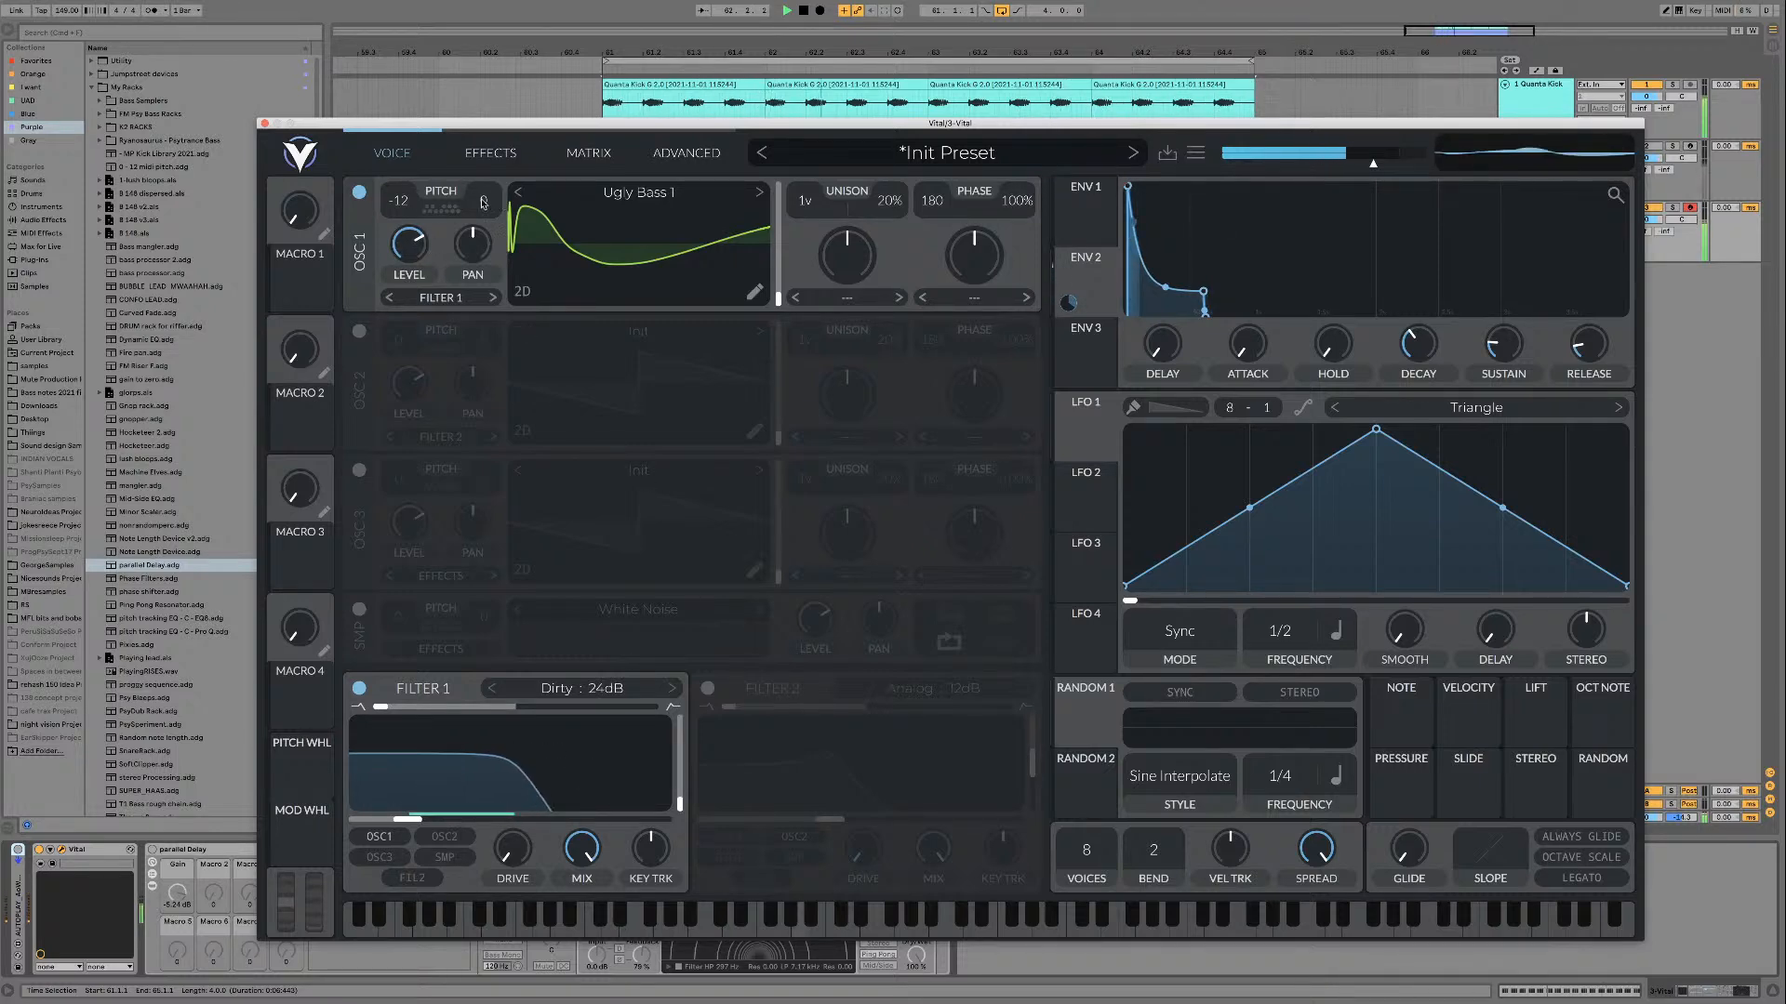
{"action": "mouse_move", "coordinate": [1496, 349]}
{"action": "left_mouse_down"}
{"action": "mouse_move", "coordinate": [1502, 318]}
{"action": "mouse_move", "coordinate": [1430, 352]}
{"action": "mouse_move", "coordinate": [1496, 345]}
{"action": "left_mouse_up"}
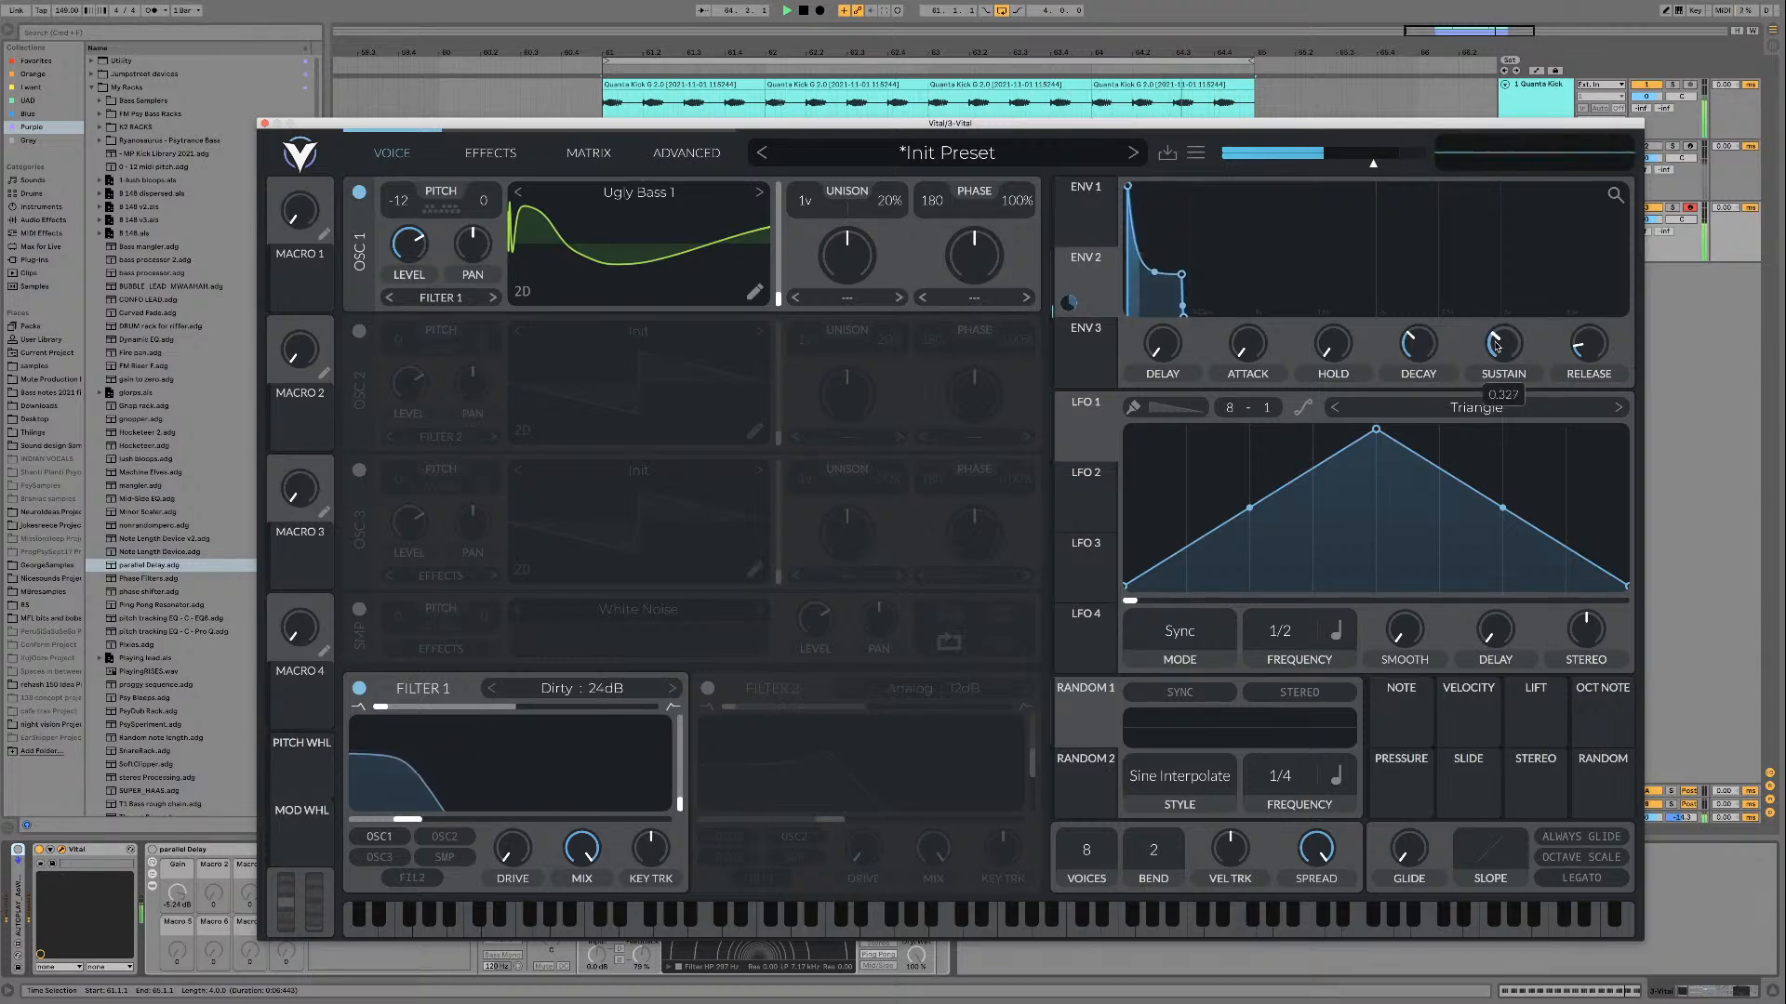
Step: Set oscillator 1's phase randomization to 0%
{"action": "left_click_drag", "start_coordinate": [1016, 202], "coordinate": [957, 429]}
Step: Shorten Envelope 3's decay, modulate Filter 1's cutoff with that envelope, and adjust its decay curve in a magnified graph
{"action": "left_click", "coordinate": [1088, 352]}
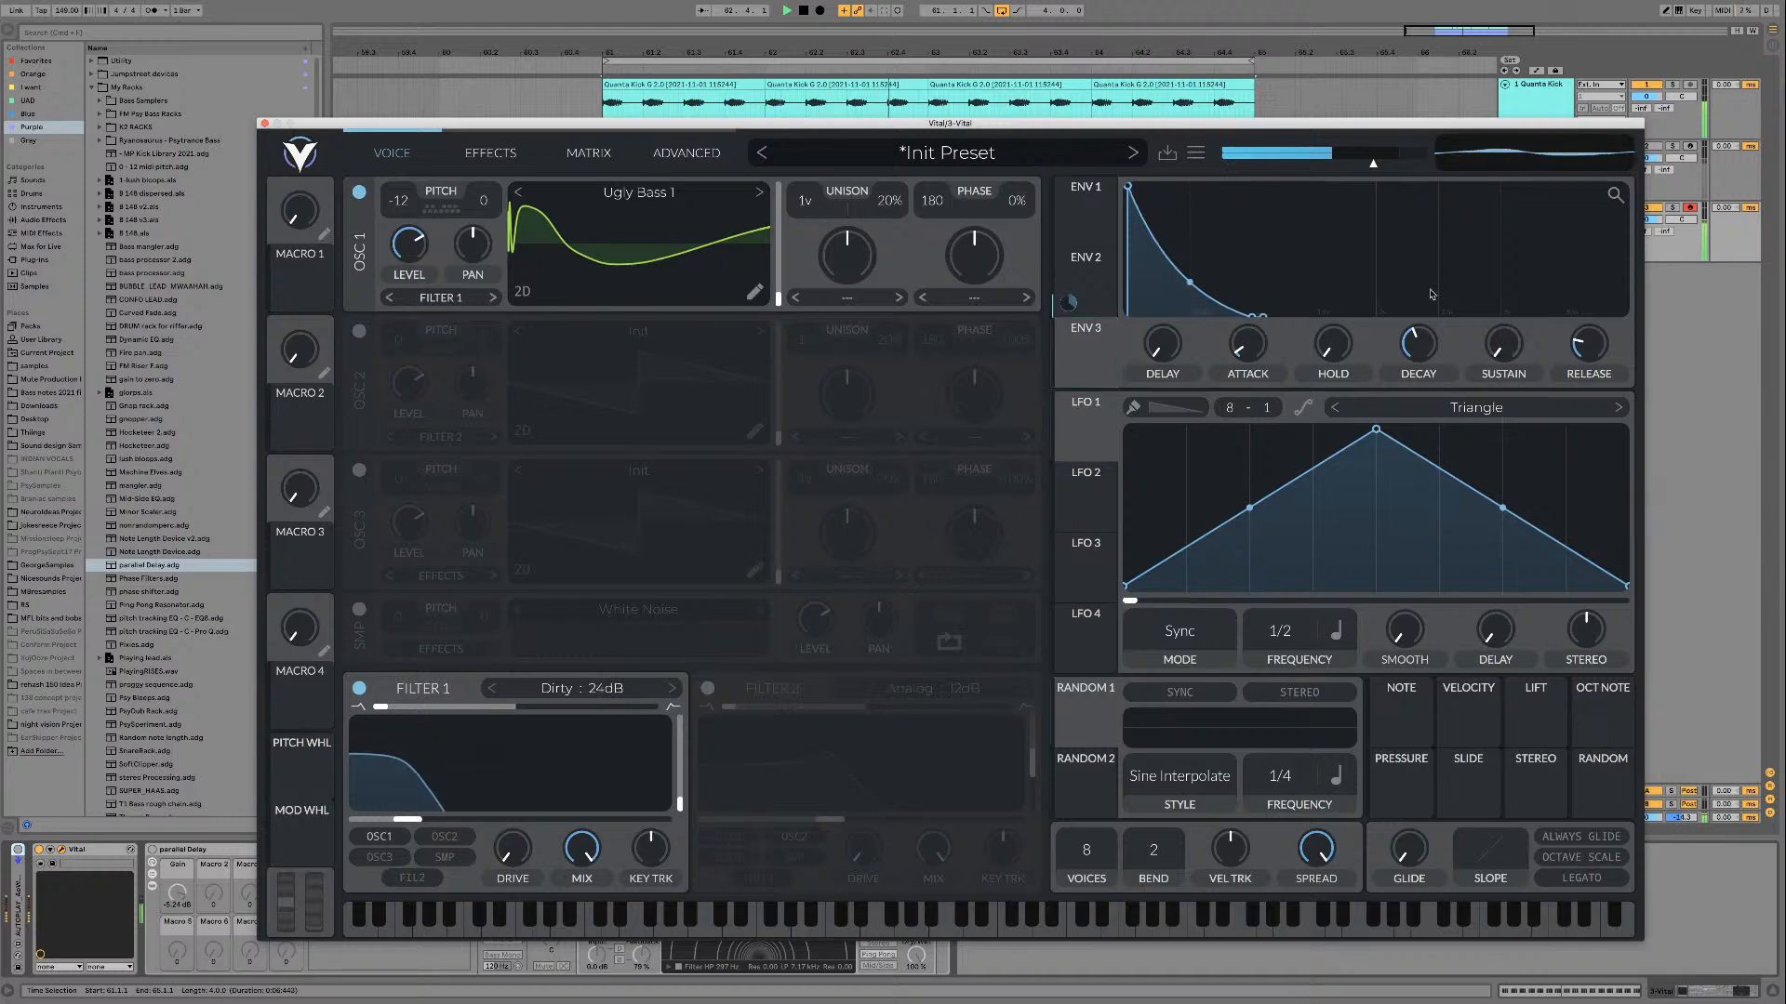
{"action": "left_click_drag", "start_coordinate": [1411, 358], "coordinate": [1417, 364]}
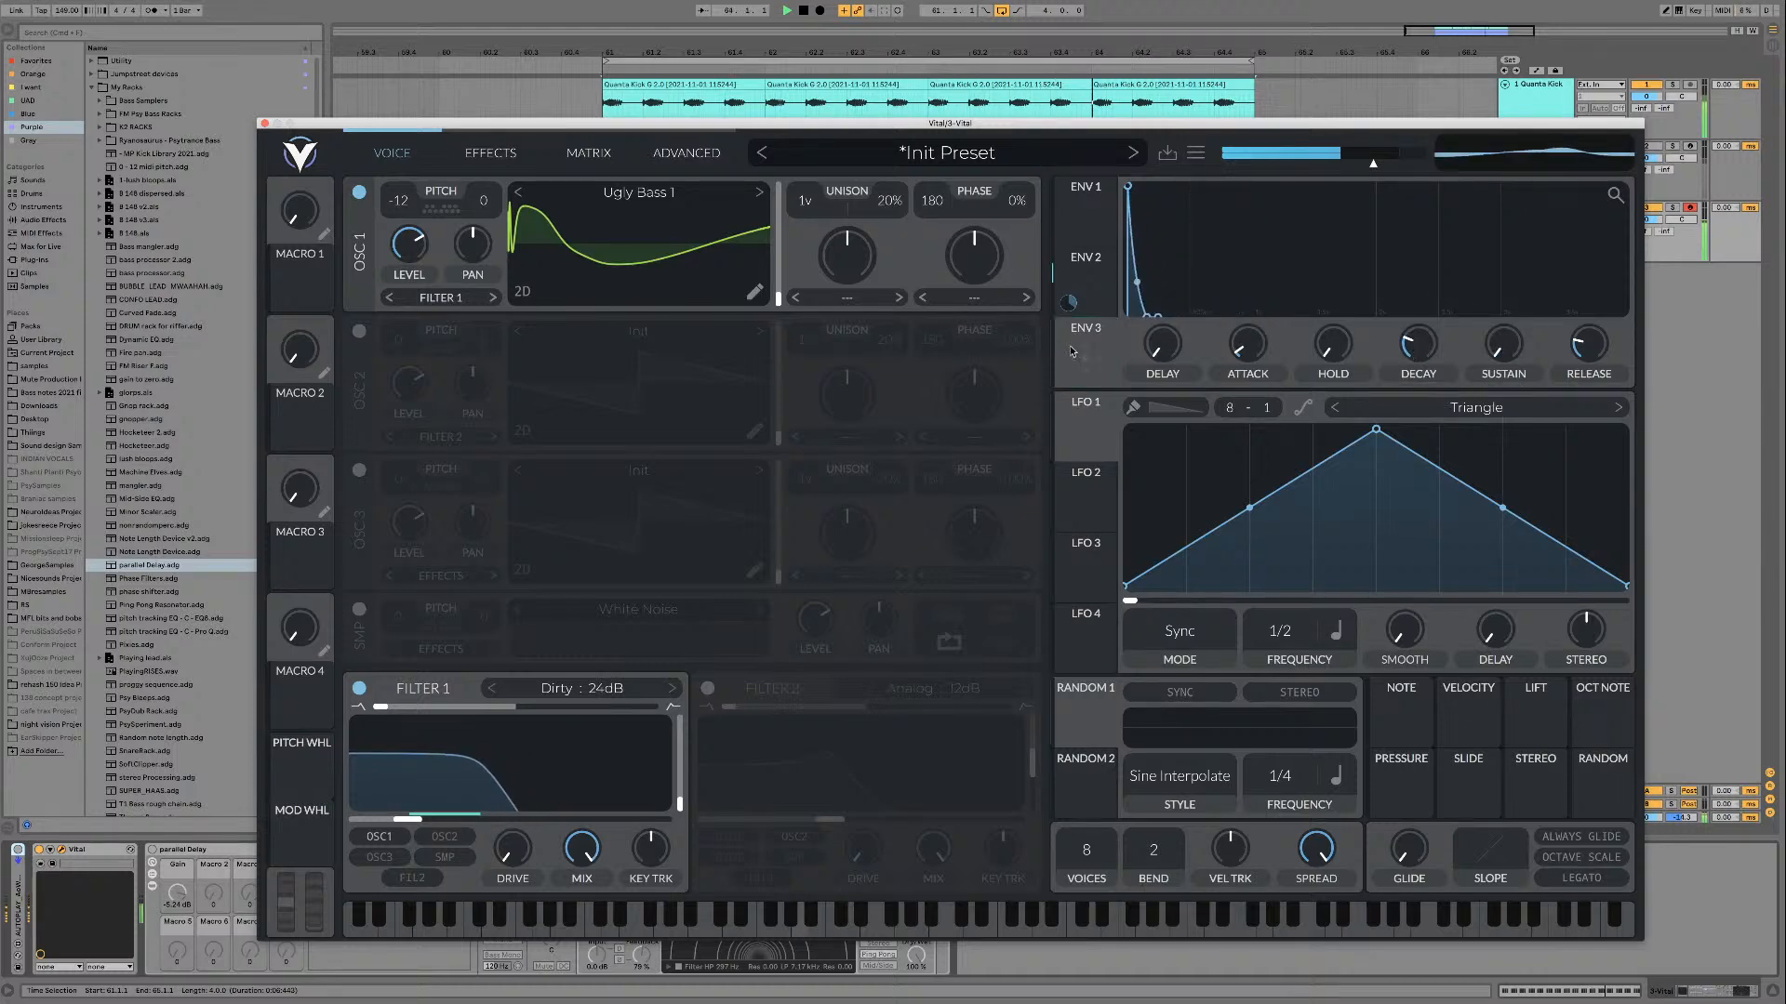
{"action": "left_click_drag", "start_coordinate": [1095, 345], "coordinate": [510, 798]}
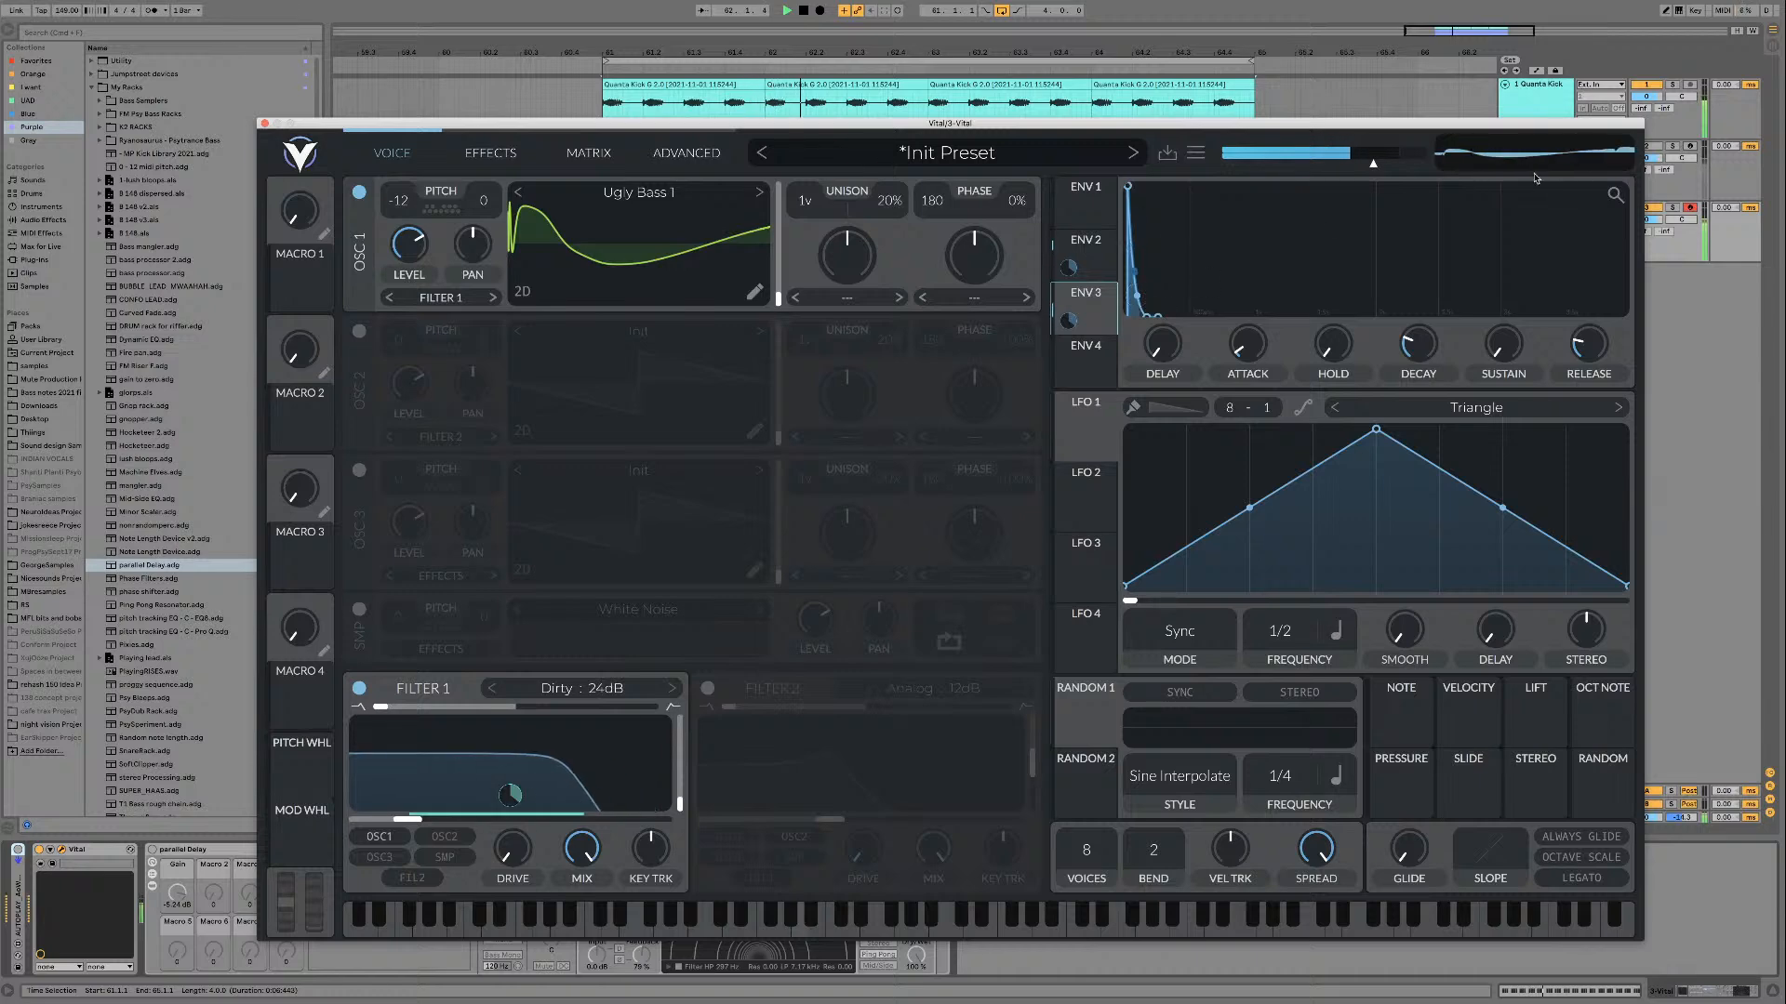
{"action": "left_click_drag", "start_coordinate": [1616, 195], "coordinate": [1483, 232]}
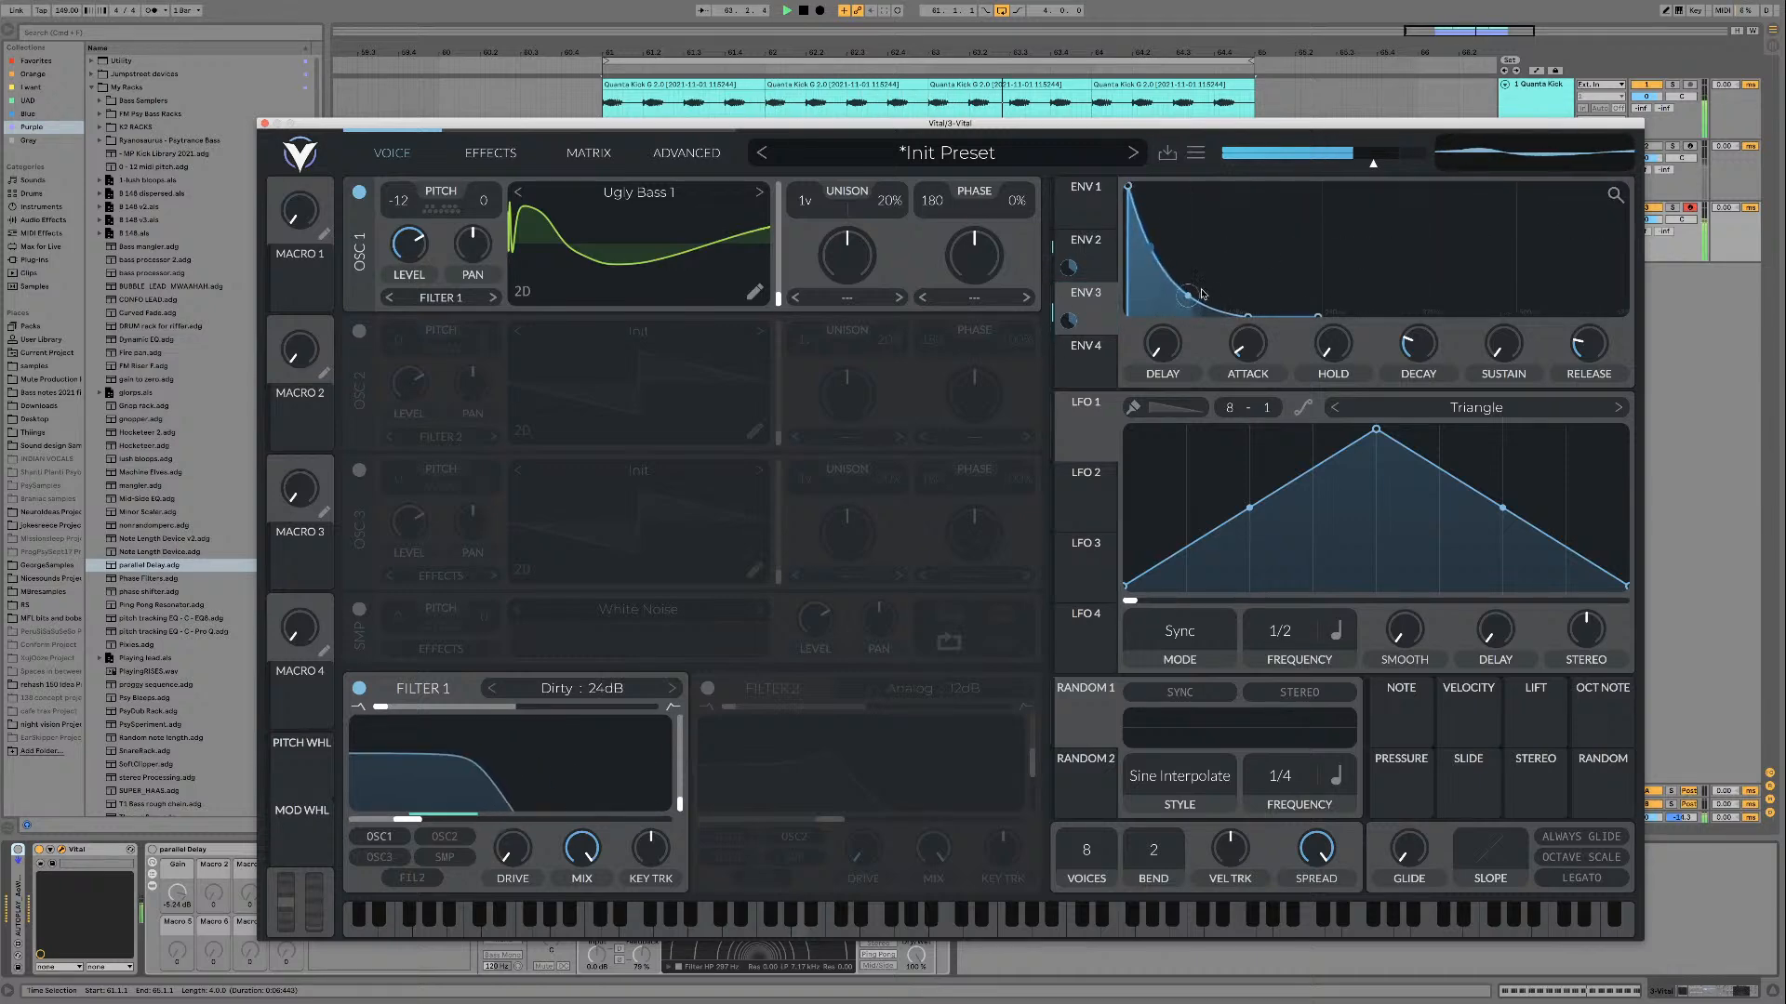
{"action": "left_click_drag", "start_coordinate": [1202, 294], "coordinate": [1192, 294]}
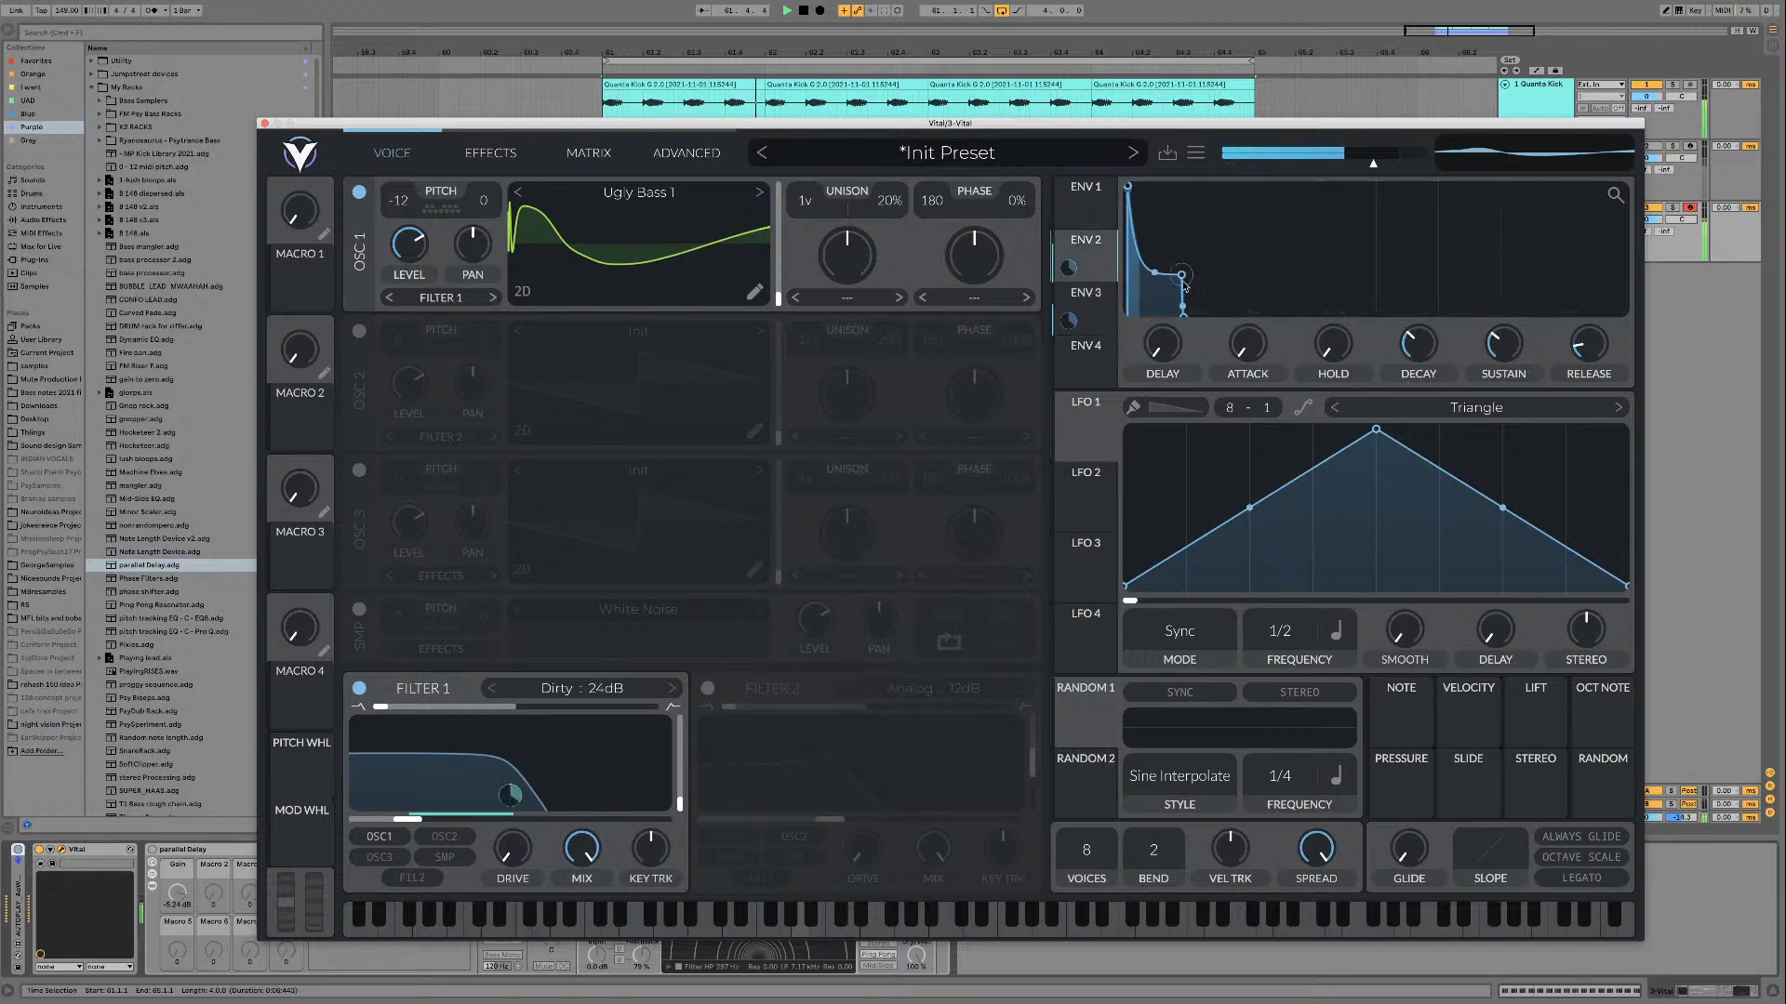
Step: Compare Envelope 3 with Envelope 2 and fine-tune Envelope 3's decay over the playing loop
{"action": "left_click", "coordinate": [1094, 262]}
{"action": "left_click", "coordinate": [1085, 298]}
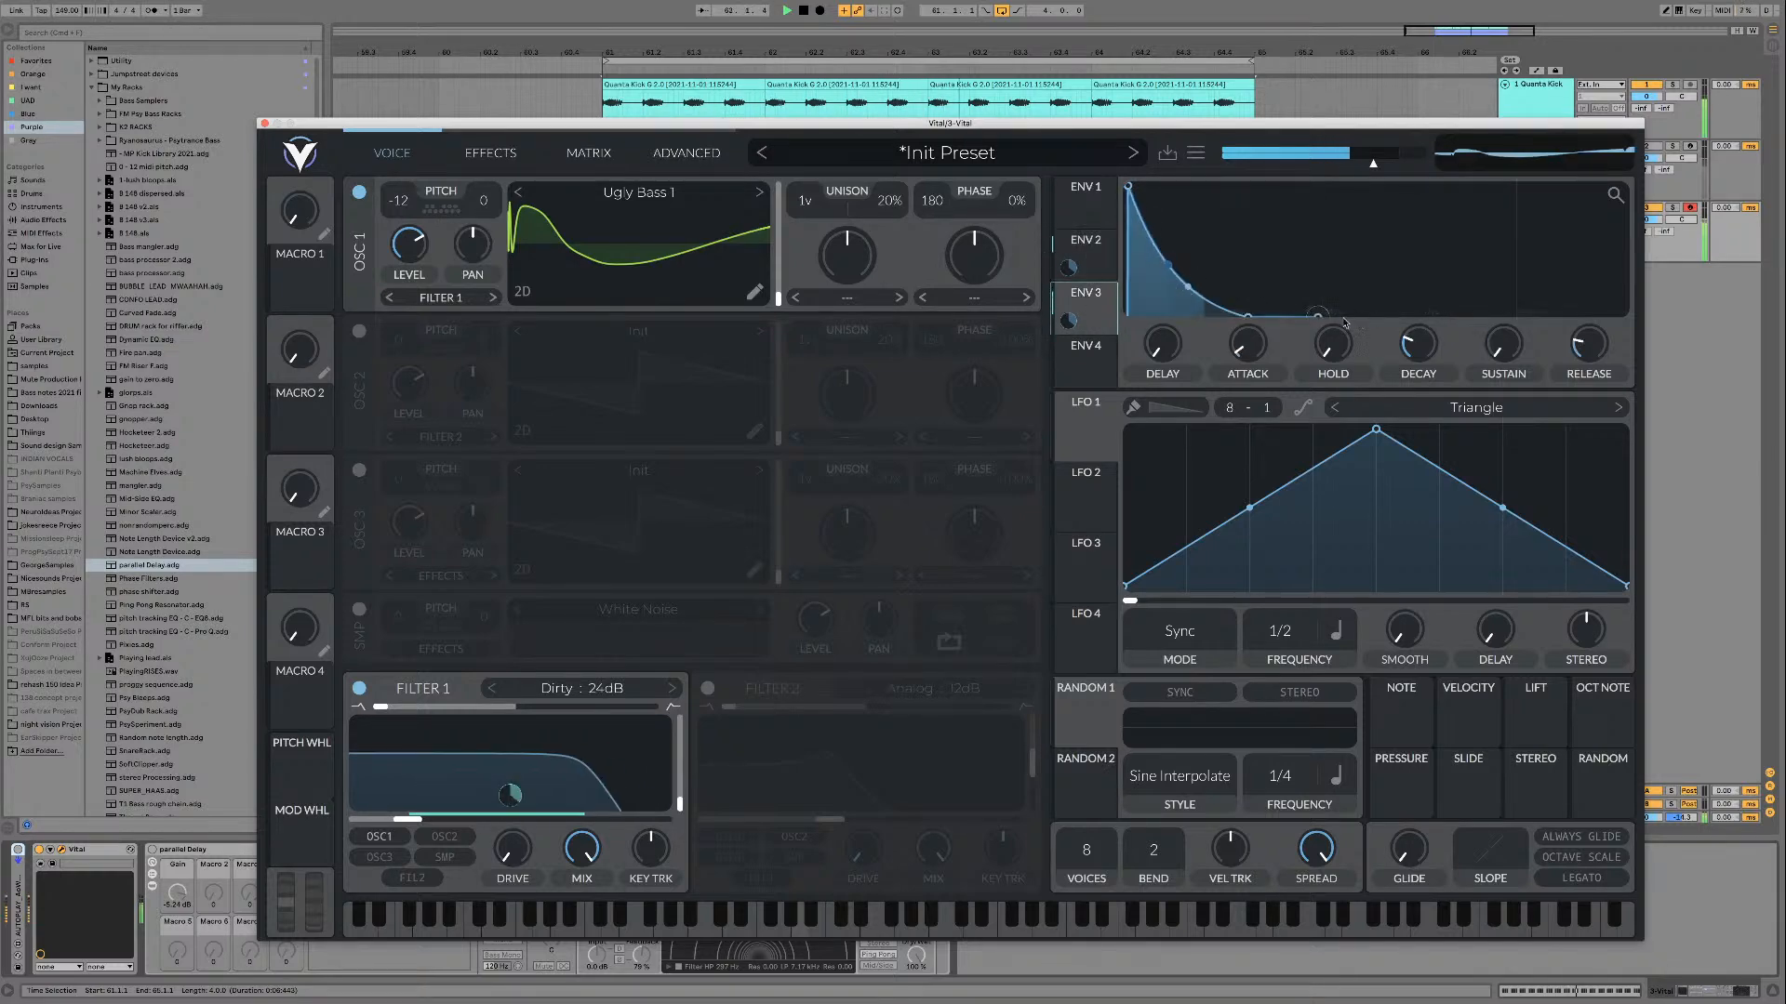
{"action": "left_click_drag", "start_coordinate": [1426, 347], "coordinate": [1413, 347]}
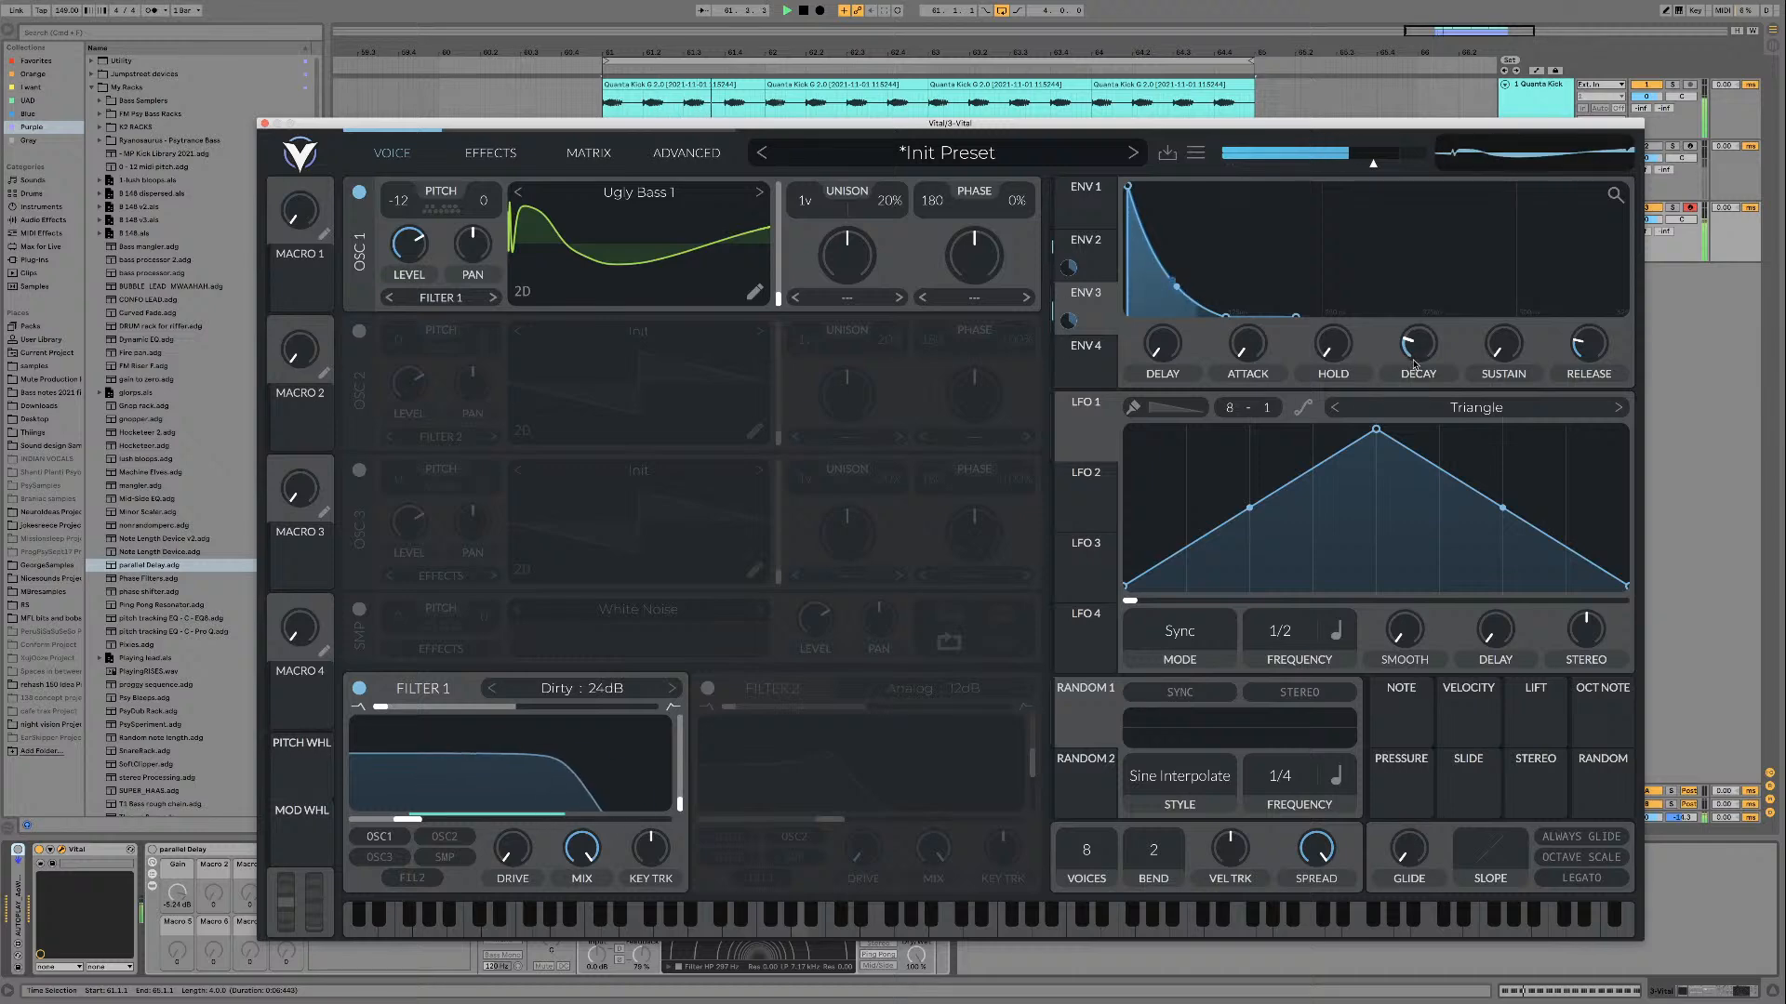
{"action": "left_click_drag", "start_coordinate": [1413, 347], "coordinate": [1413, 343]}
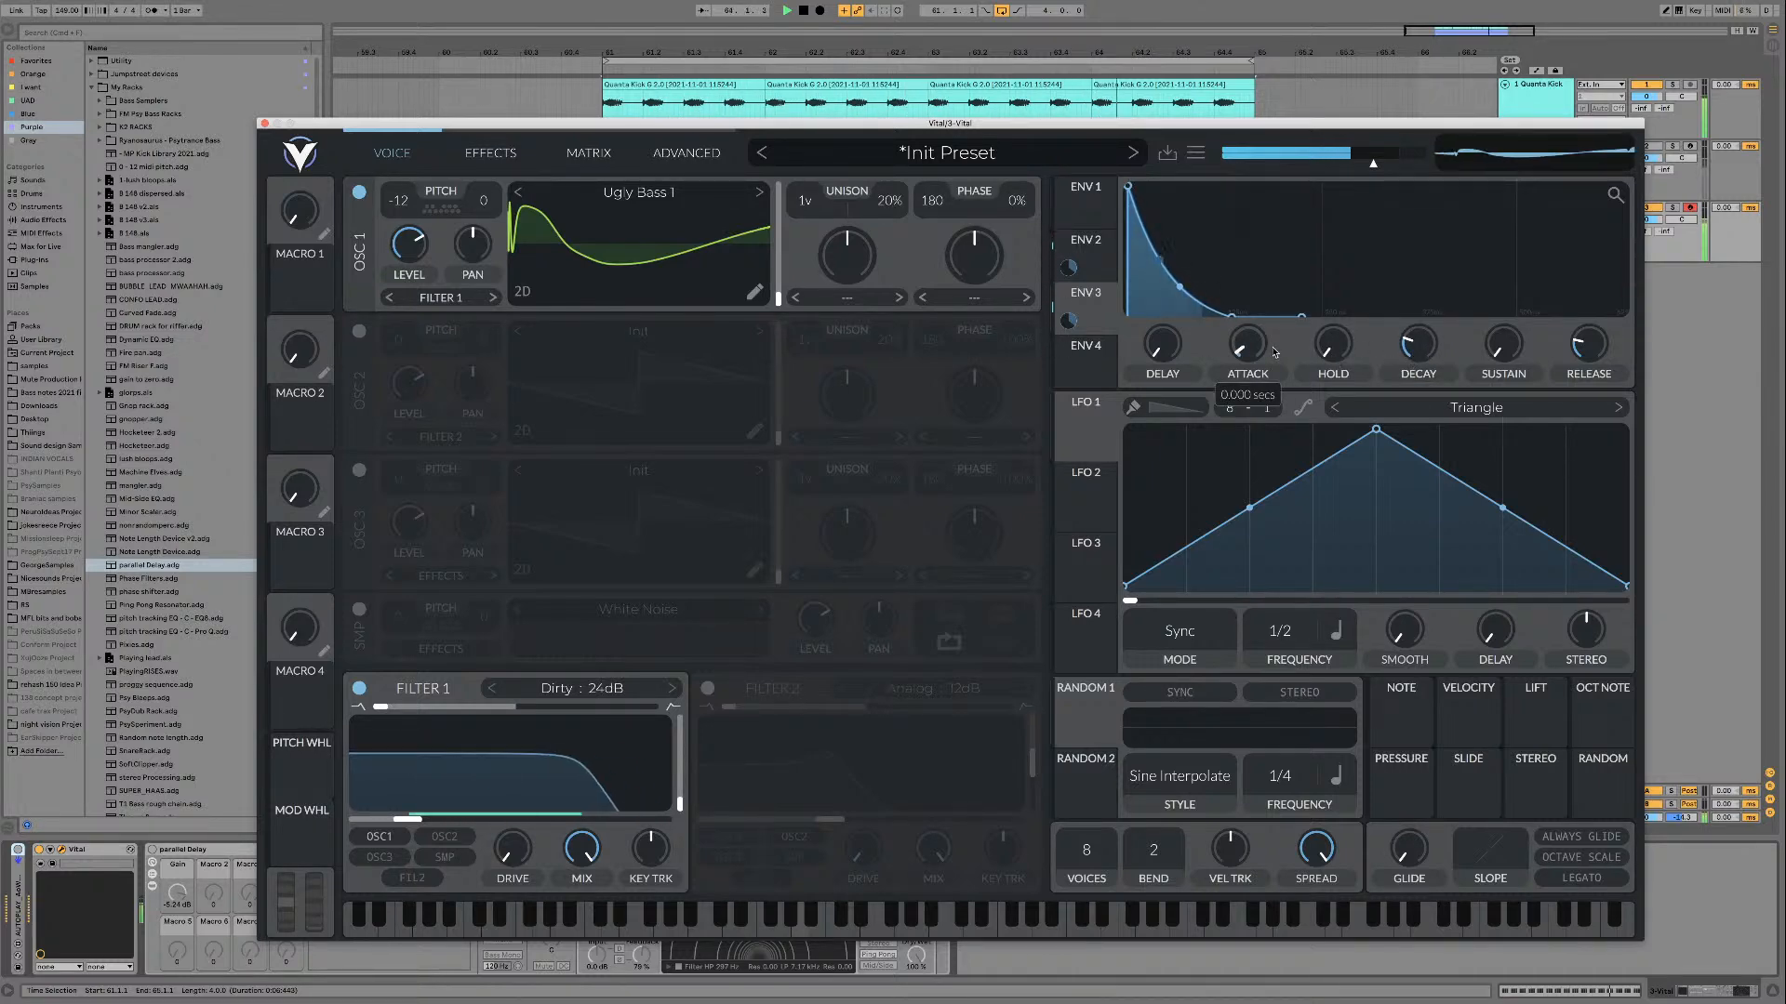
{"action": "left_click_drag", "start_coordinate": [1405, 340], "coordinate": [1406, 336]}
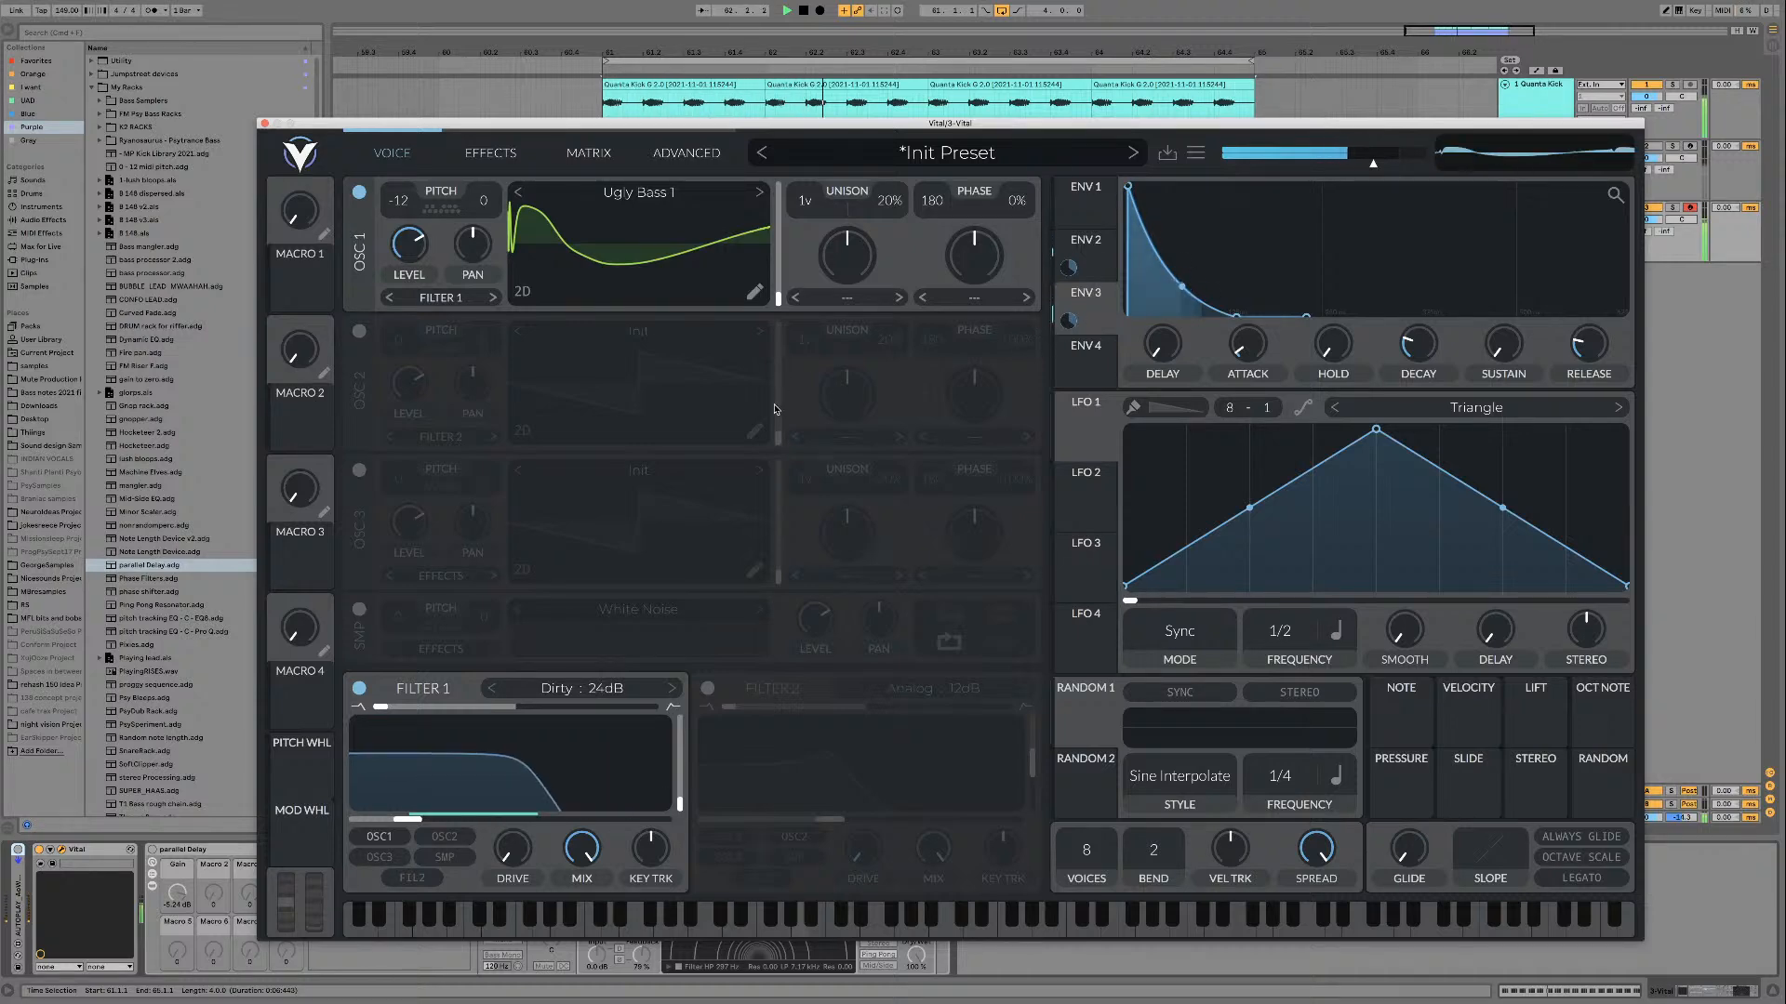
Step: Shorten Envelope 1's release so the notes end abruptly, and stop playback
{"action": "left_click", "coordinate": [1082, 206]}
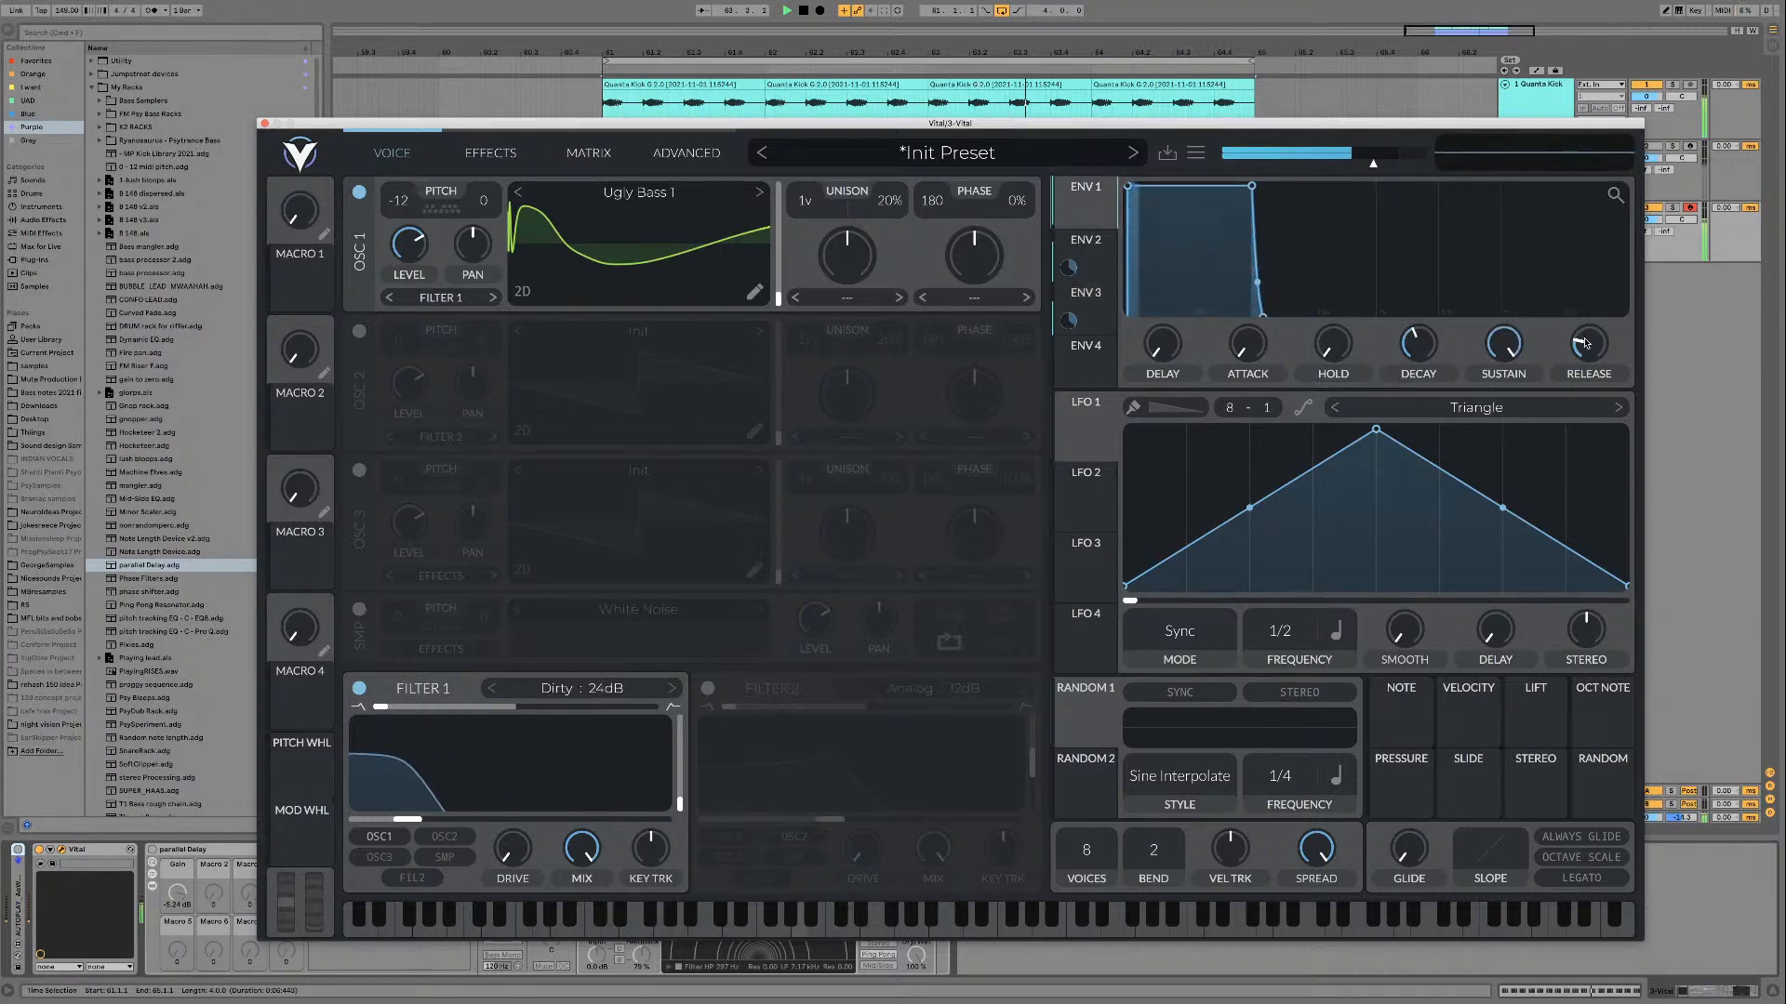
{"action": "left_click_drag", "start_coordinate": [1586, 344], "coordinate": [1584, 349]}
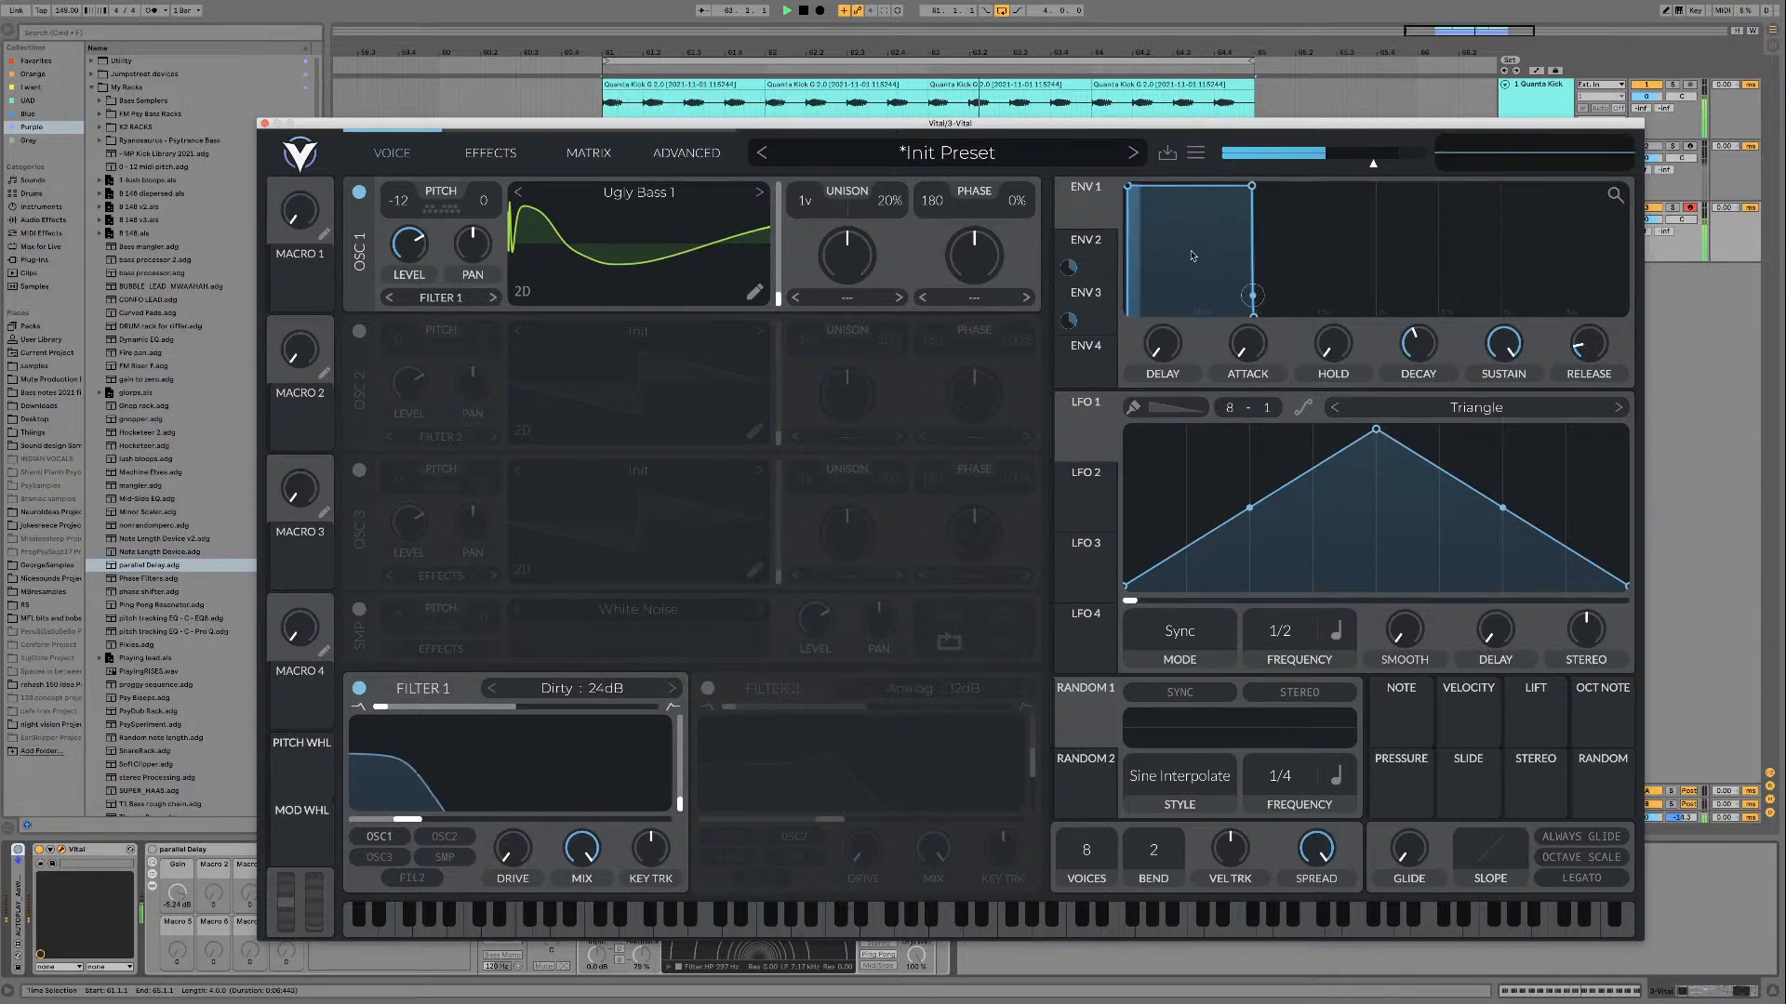
{"action": "key", "text": "space"}
Step: Add a Note Length MIDI effect before Vital, switch it to Sync mode, lower its gate and restart the loop
{"action": "left_click_drag", "start_coordinate": [484, 123], "coordinate": [557, 104]}
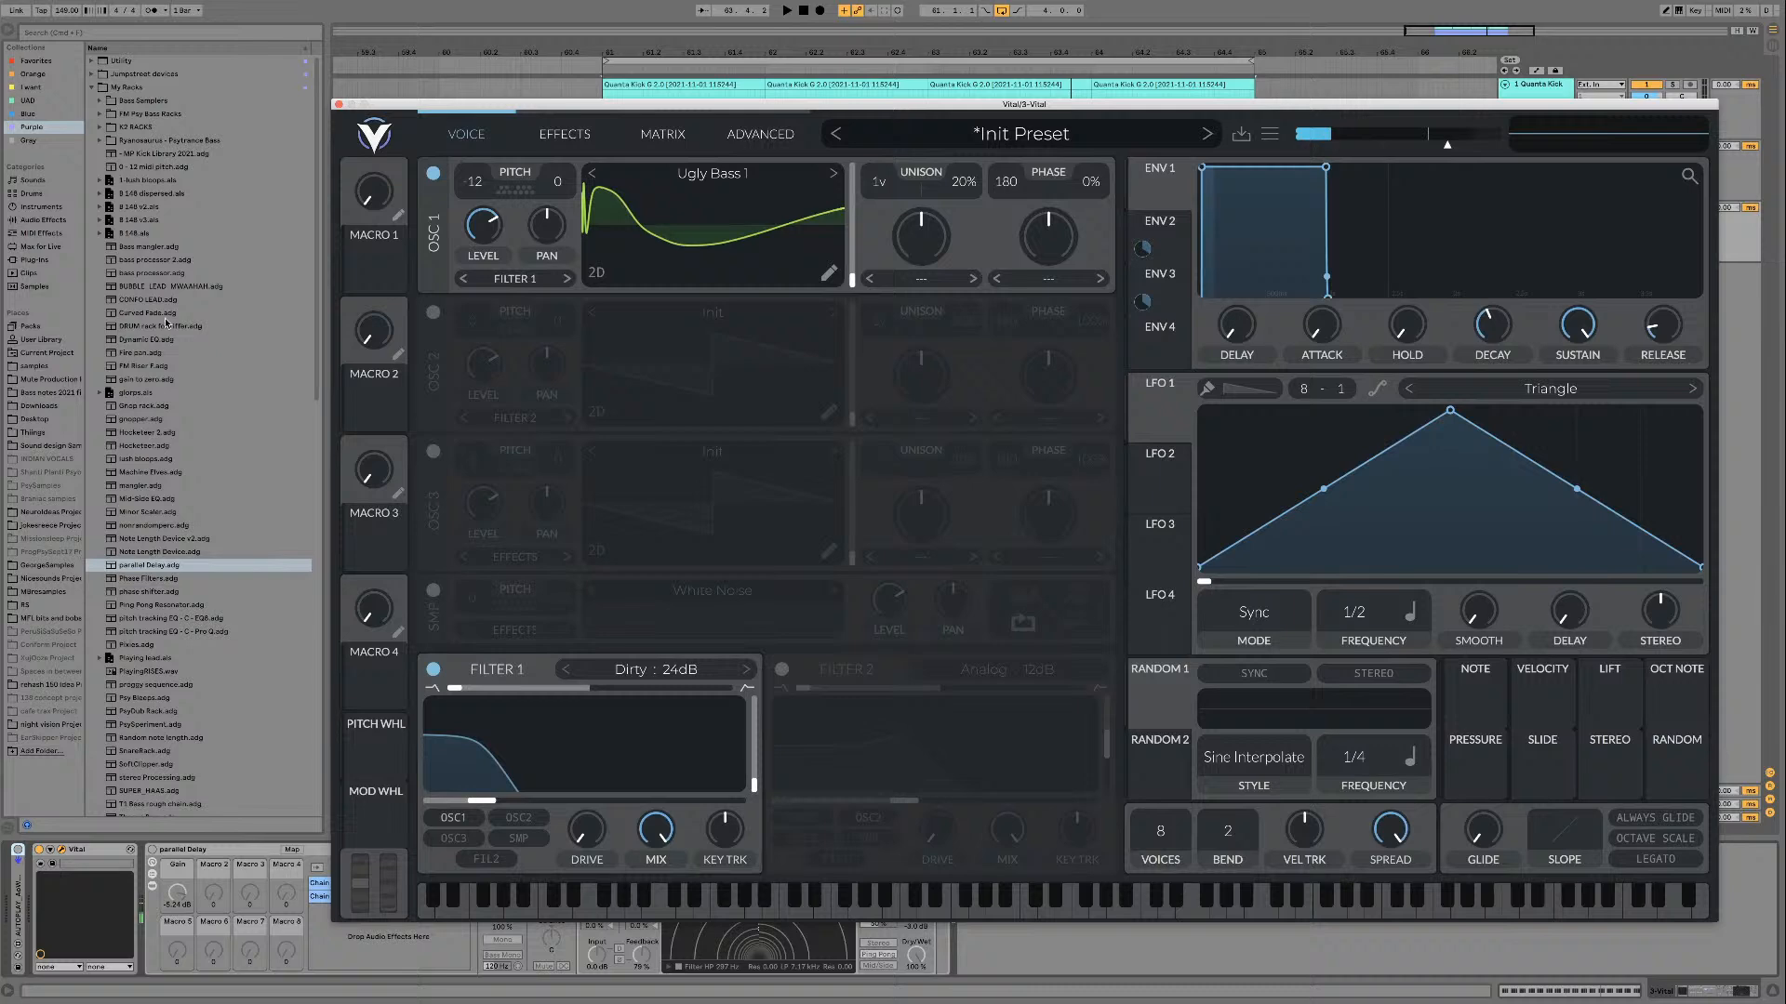
{"action": "left_click", "coordinate": [41, 234]}
{"action": "left_click_drag", "start_coordinate": [129, 102], "coordinate": [162, 945]}
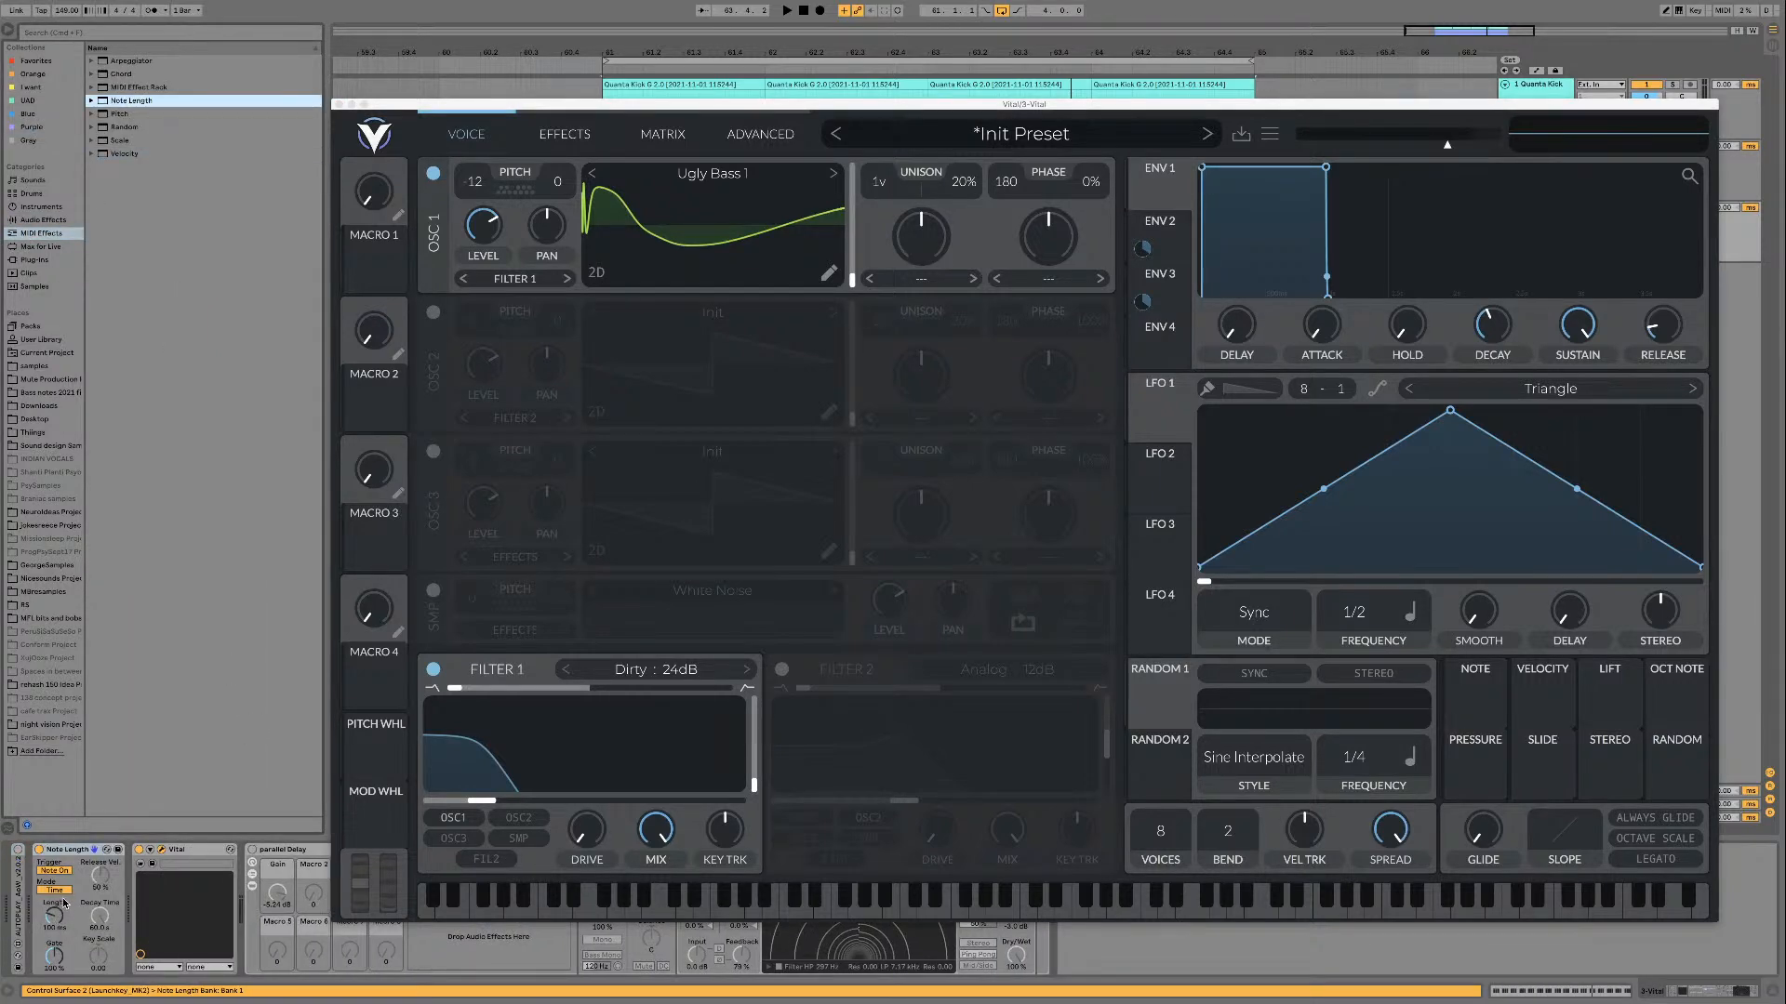
{"action": "left_click", "coordinate": [54, 890]}
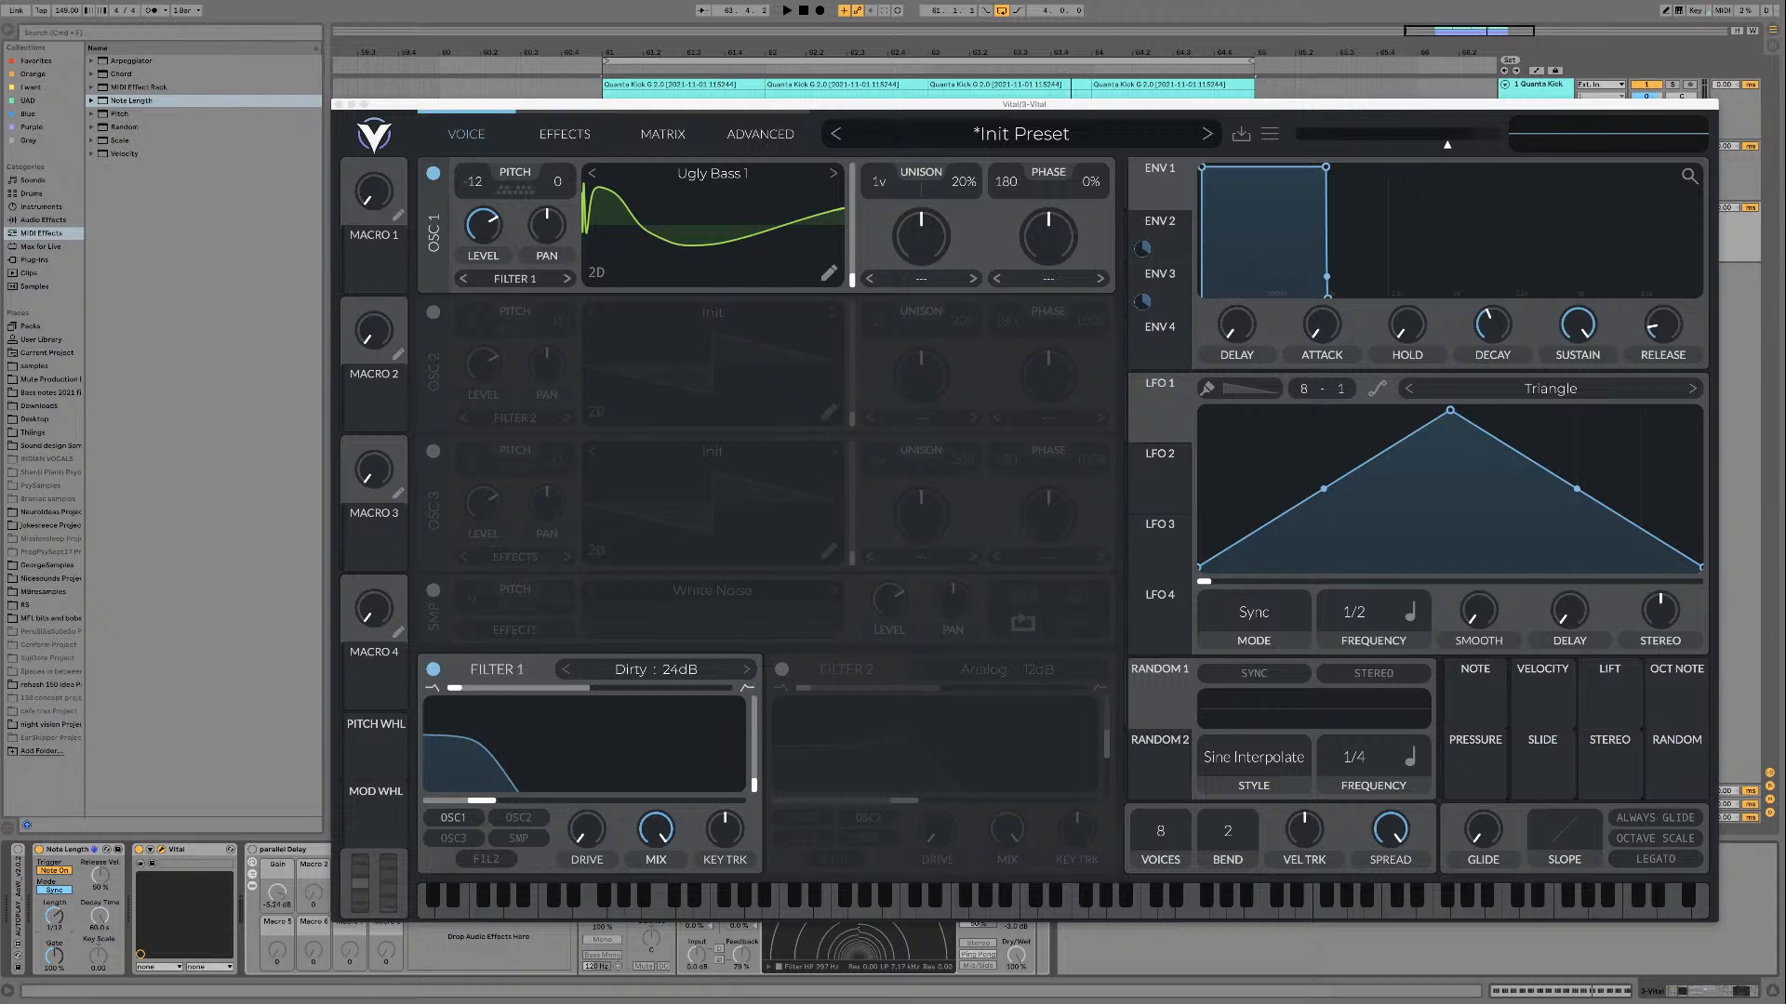
{"action": "left_click_drag", "start_coordinate": [55, 964], "coordinate": [57, 969]}
{"action": "key", "text": "space"}
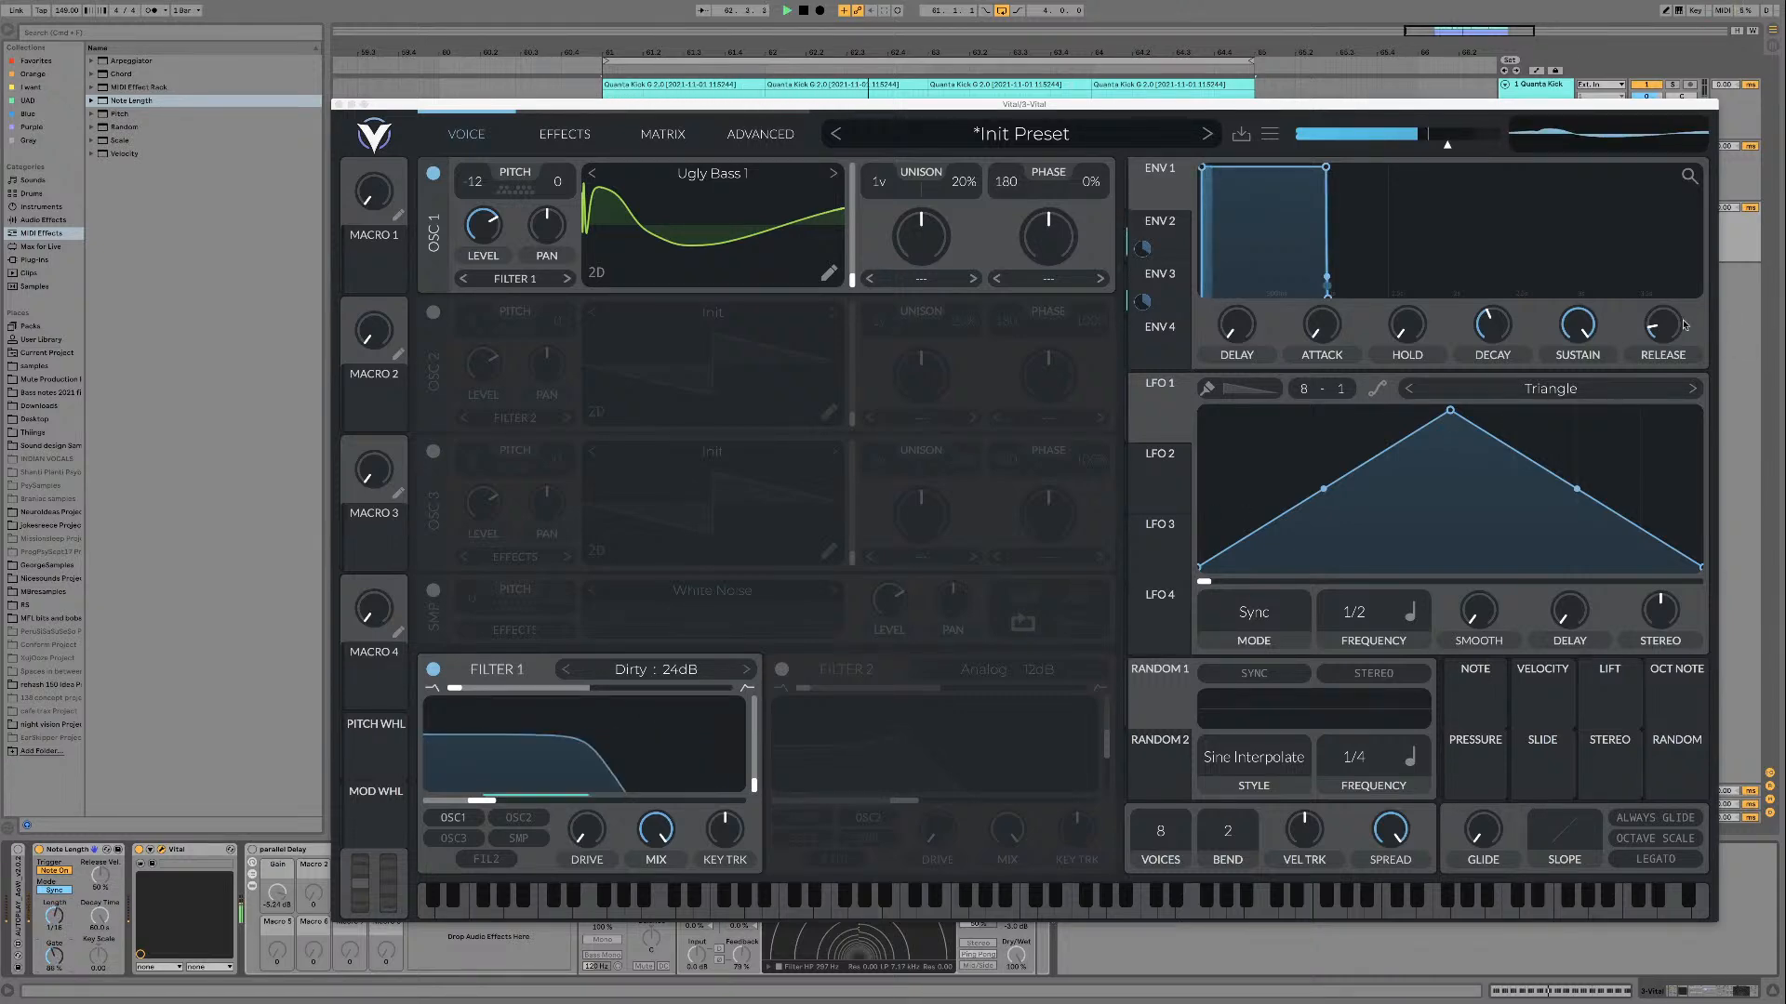
Step: Lengthen Envelope 1's release slightly and set Envelope 2's release to about 0.051 secs
{"action": "left_click_drag", "start_coordinate": [1667, 331], "coordinate": [1669, 324]}
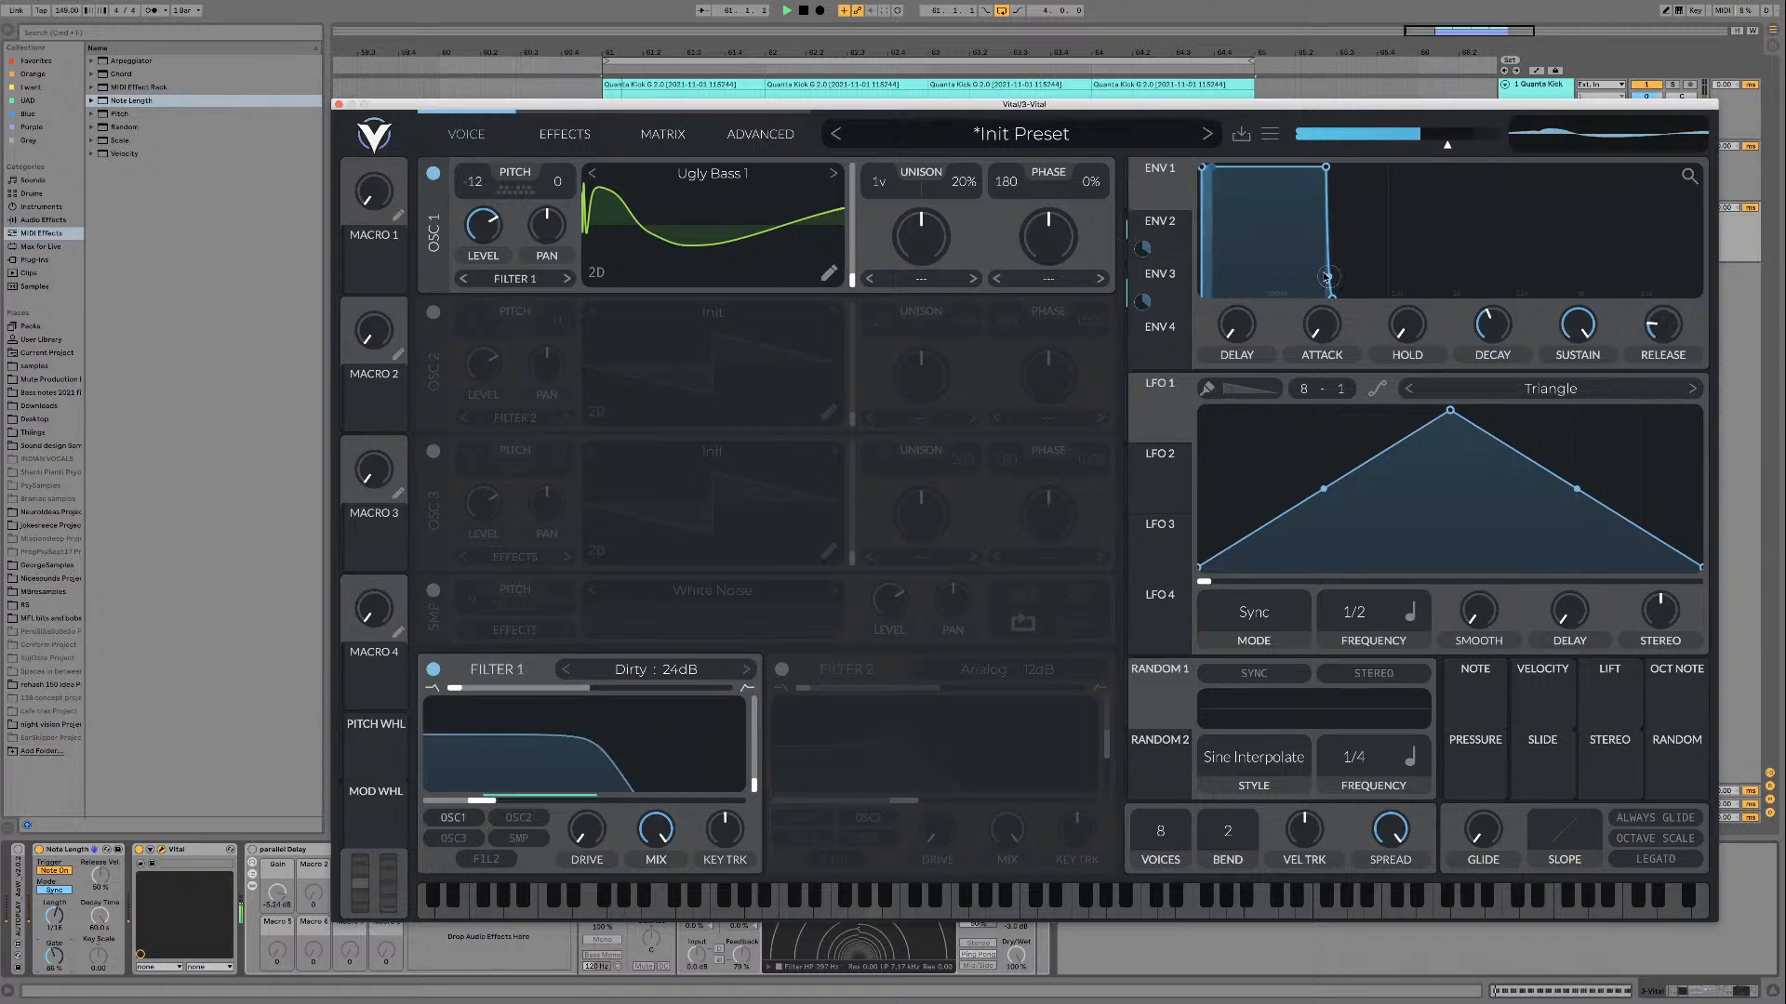
{"action": "left_click", "coordinate": [1175, 240]}
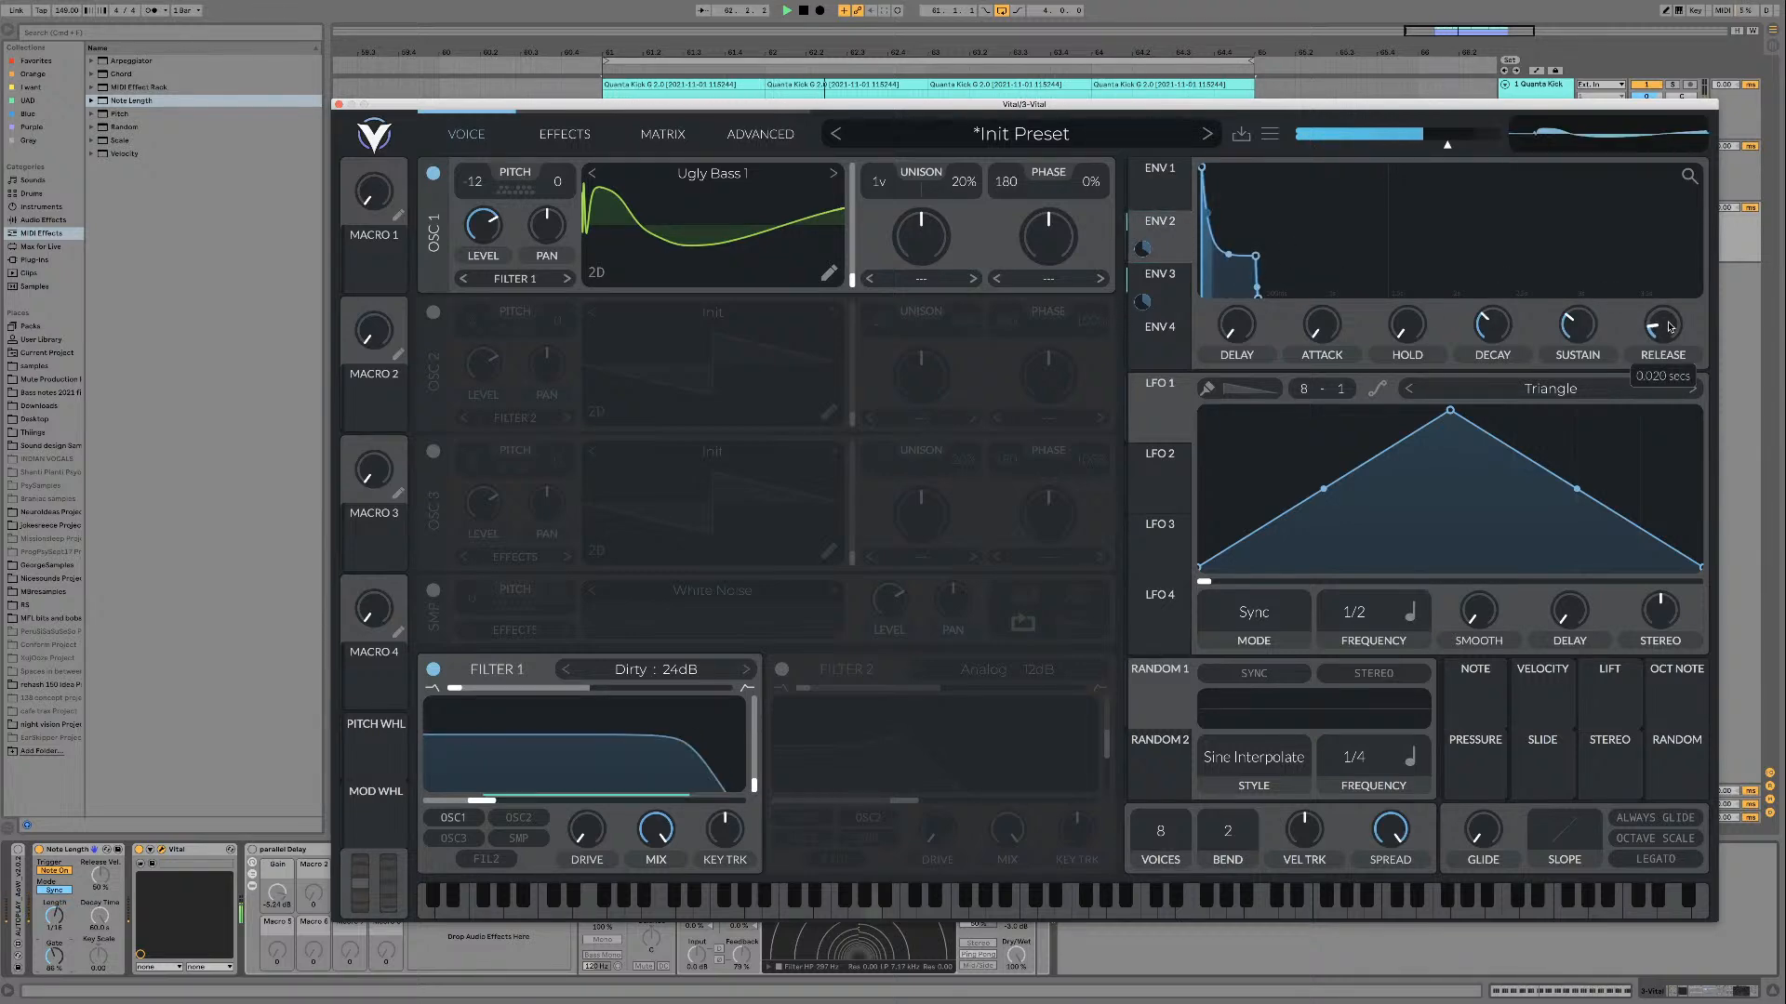
{"action": "left_click_drag", "start_coordinate": [1669, 329], "coordinate": [1671, 326]}
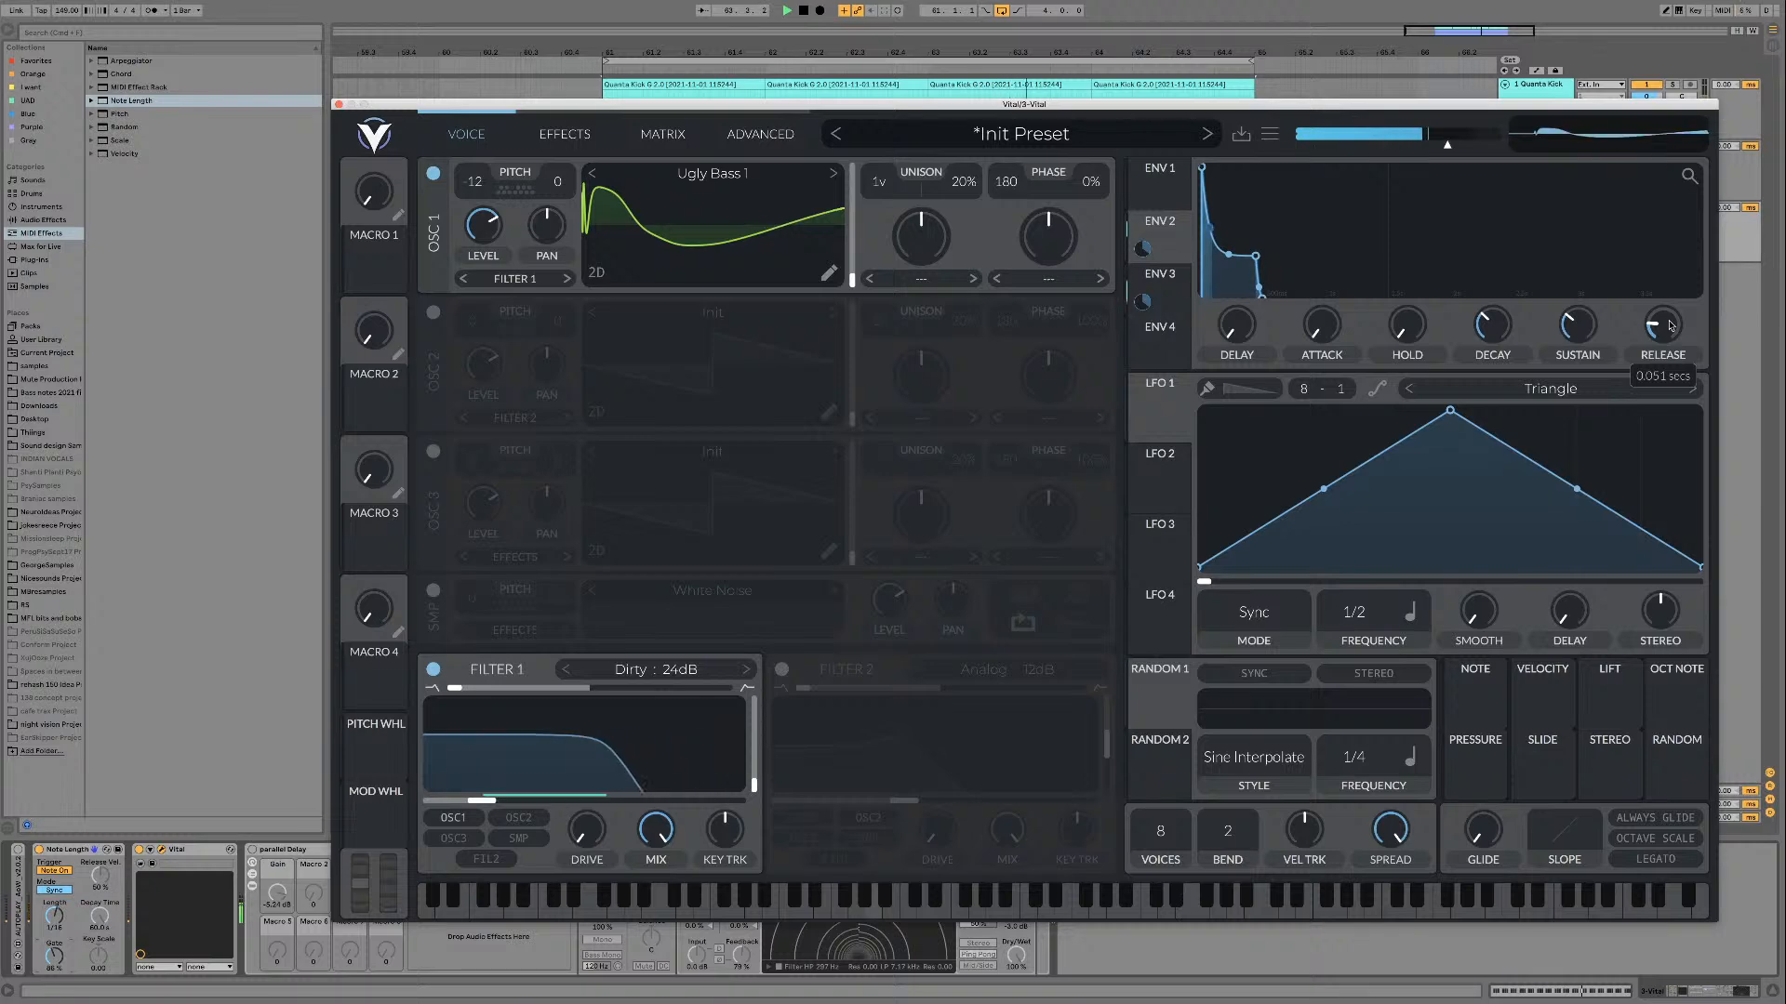
{"action": "left_click", "coordinate": [1179, 303]}
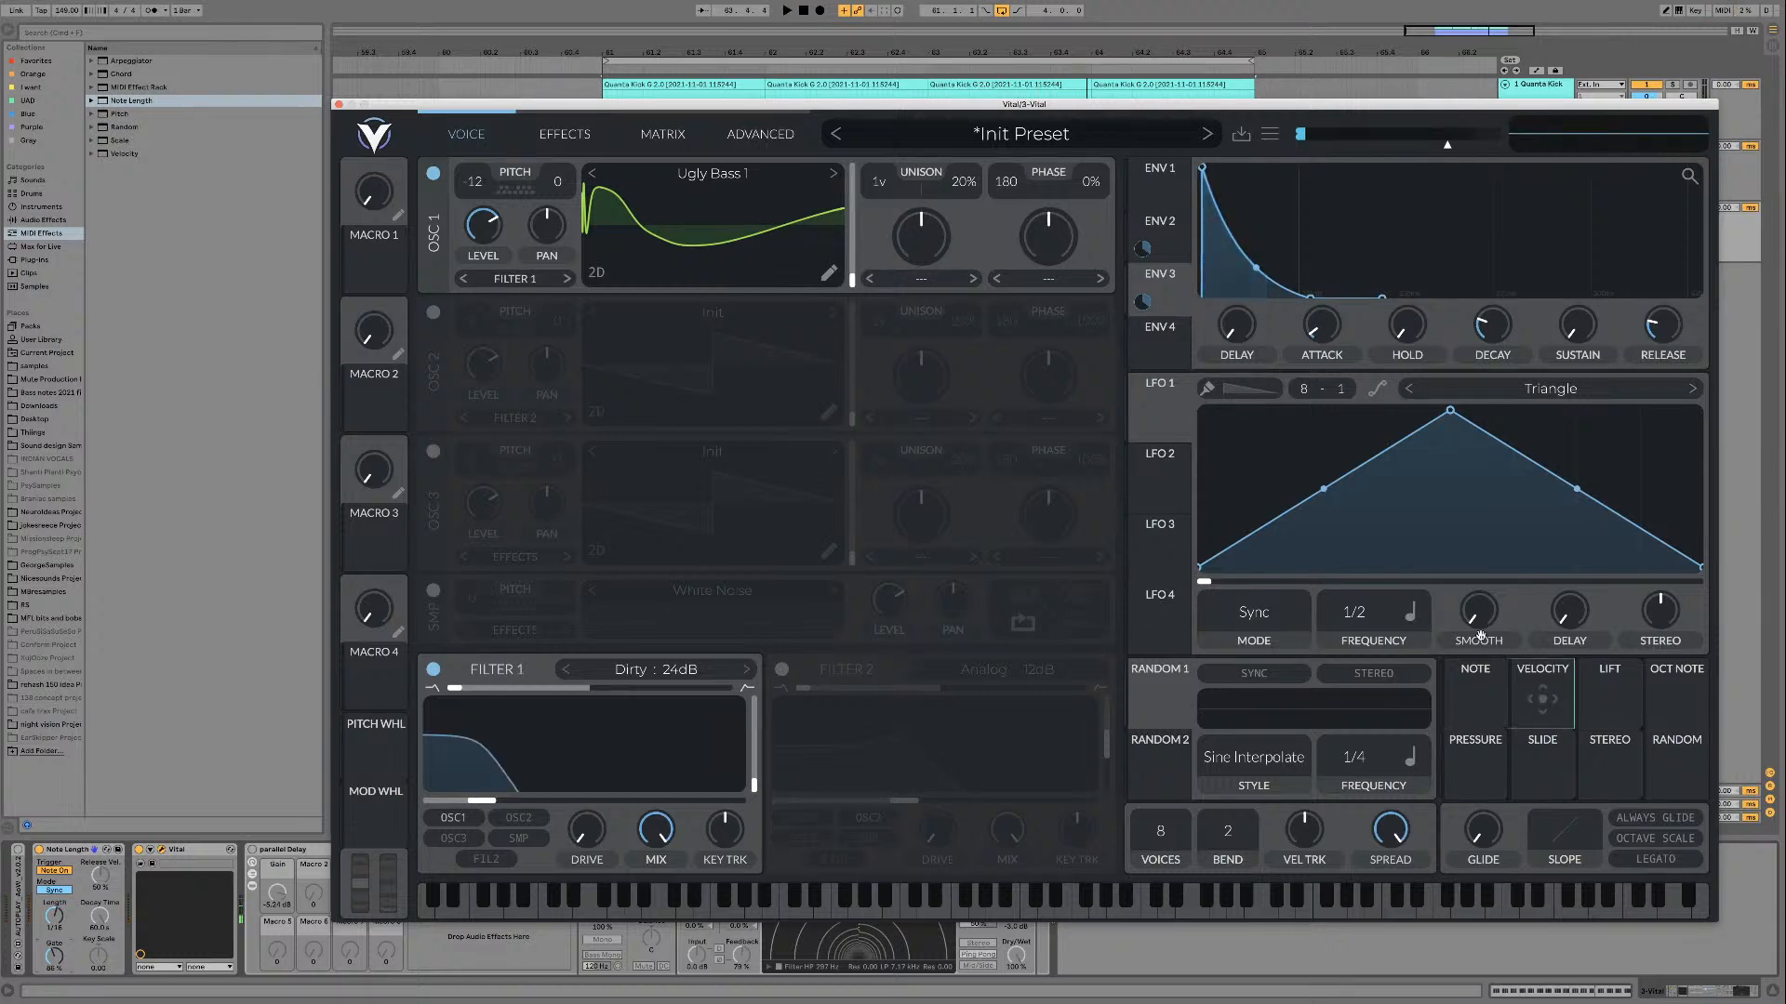
Step: Modulate oscillator 1's level with Velocity, lower the base level and audition the result over the loop
{"action": "left_click_drag", "start_coordinate": [1530, 712], "coordinate": [487, 229]}
{"action": "mouse_move", "coordinate": [470, 281]}
{"action": "key", "text": "space"}
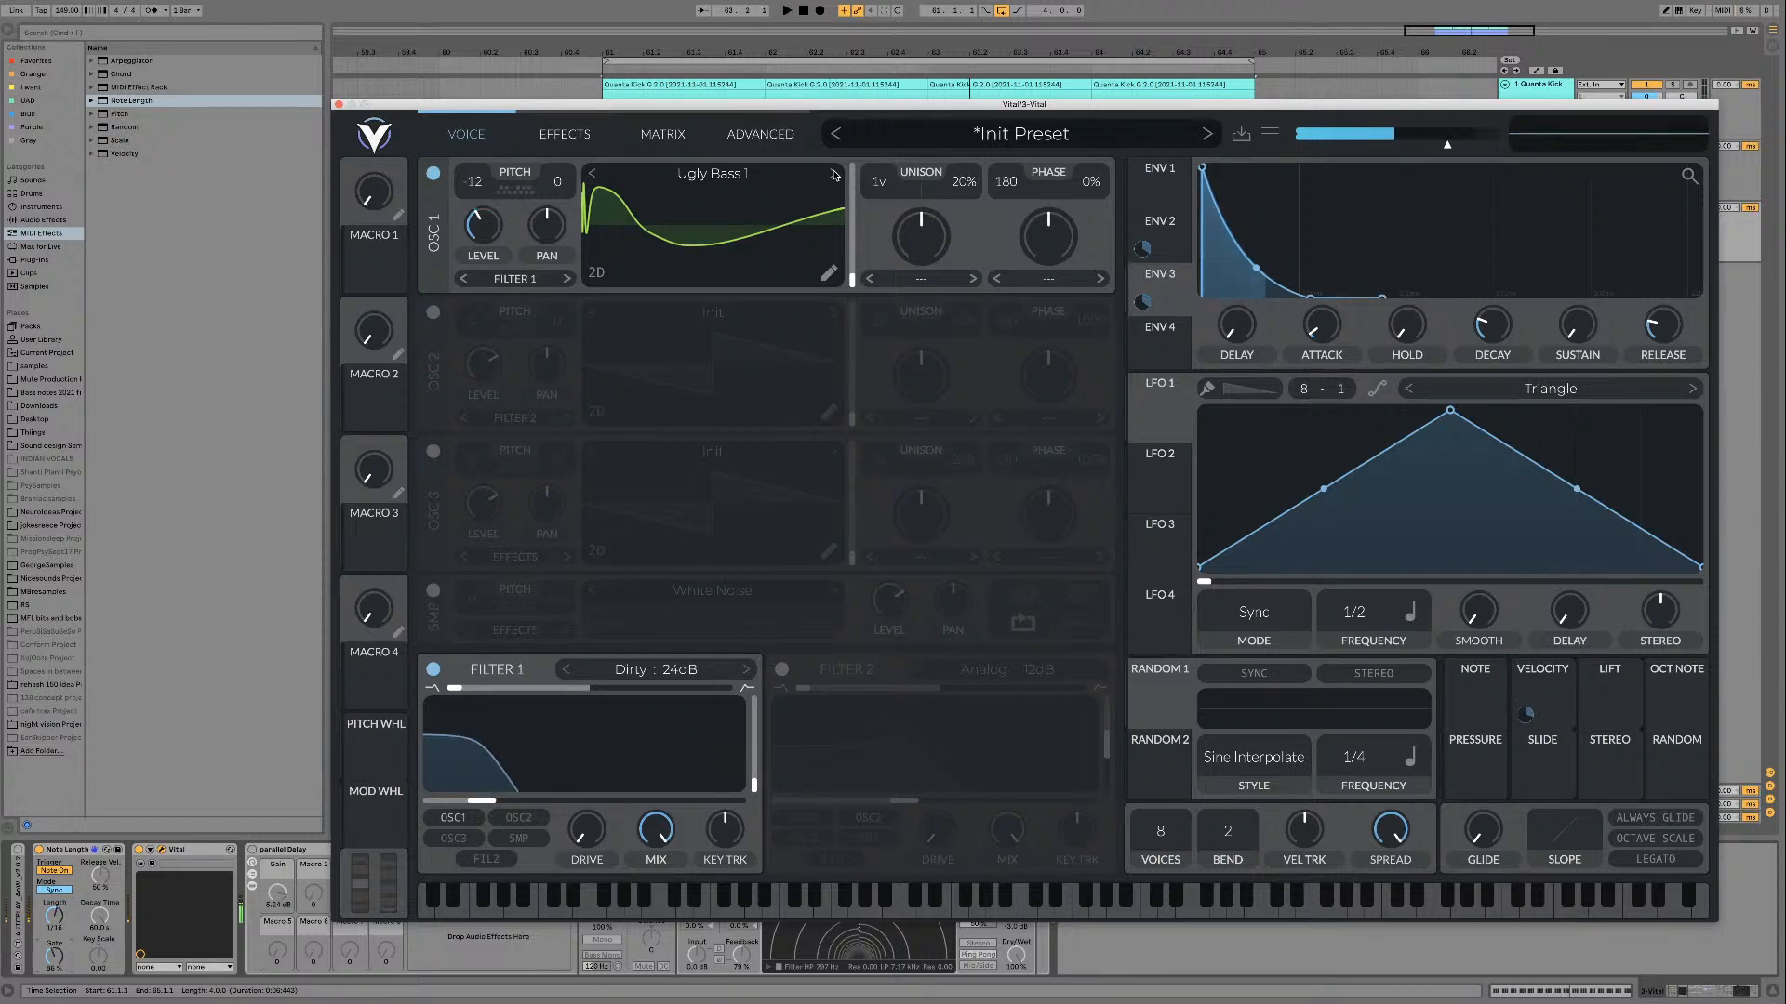
{"action": "key", "text": "space"}
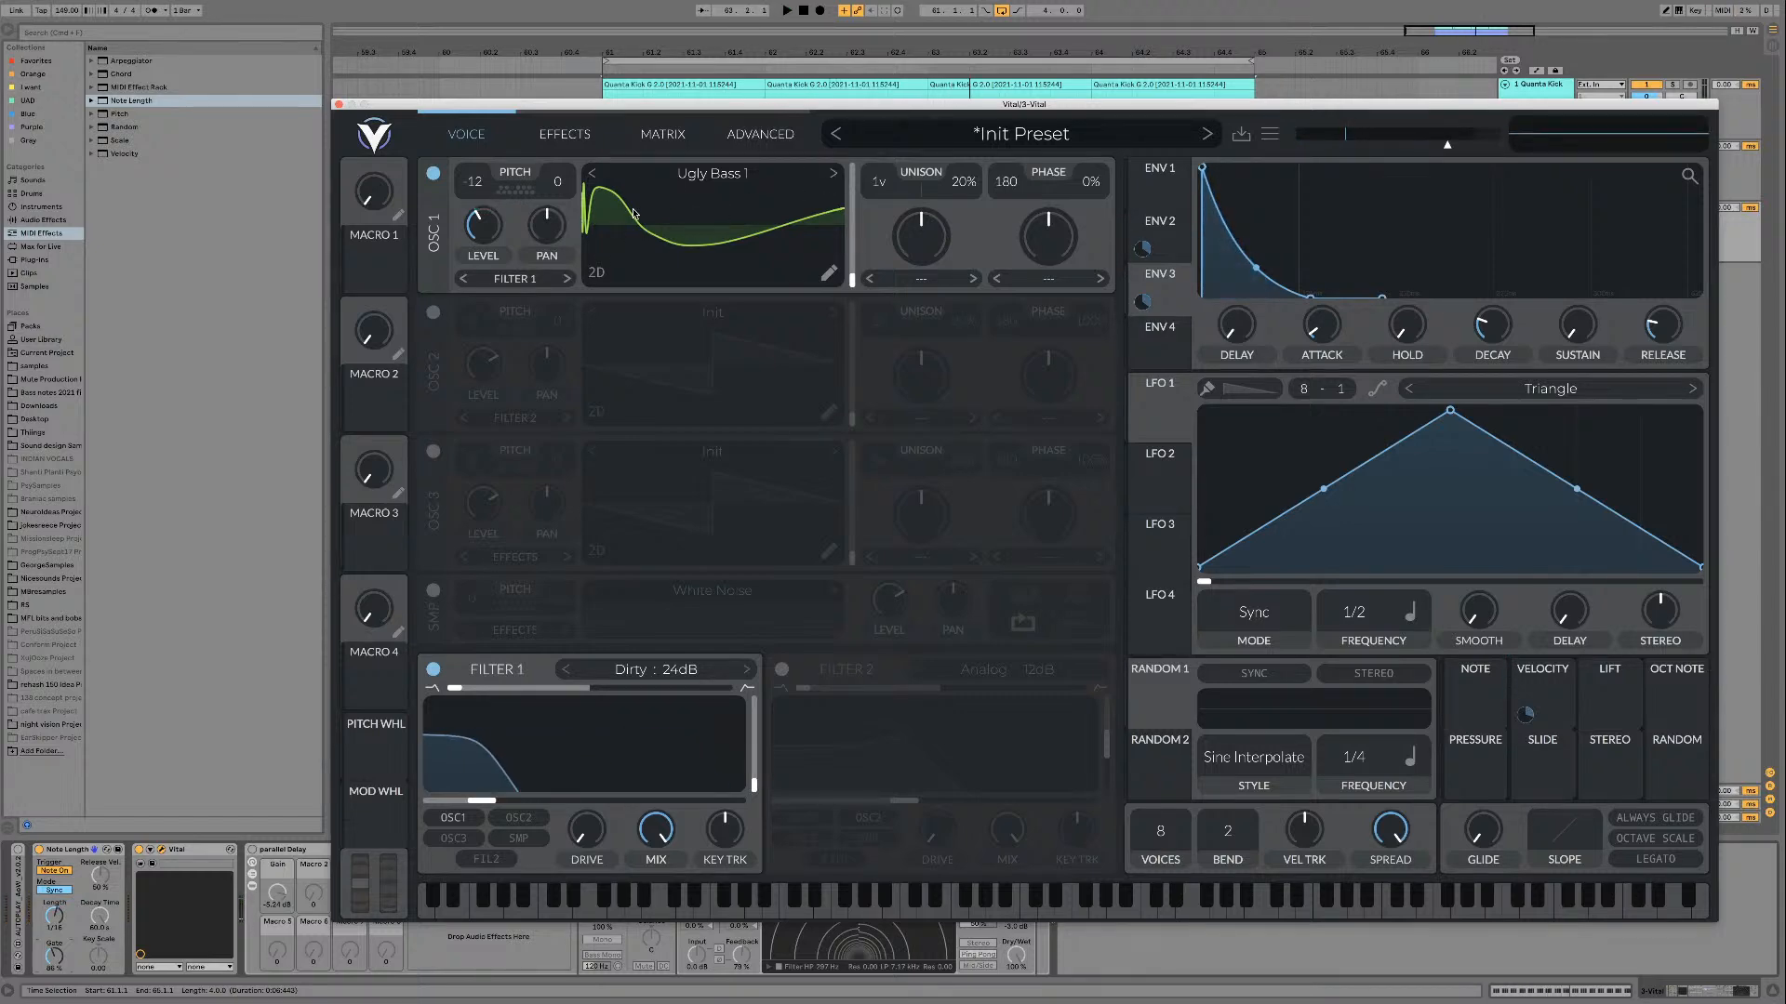
{"action": "key", "text": "space"}
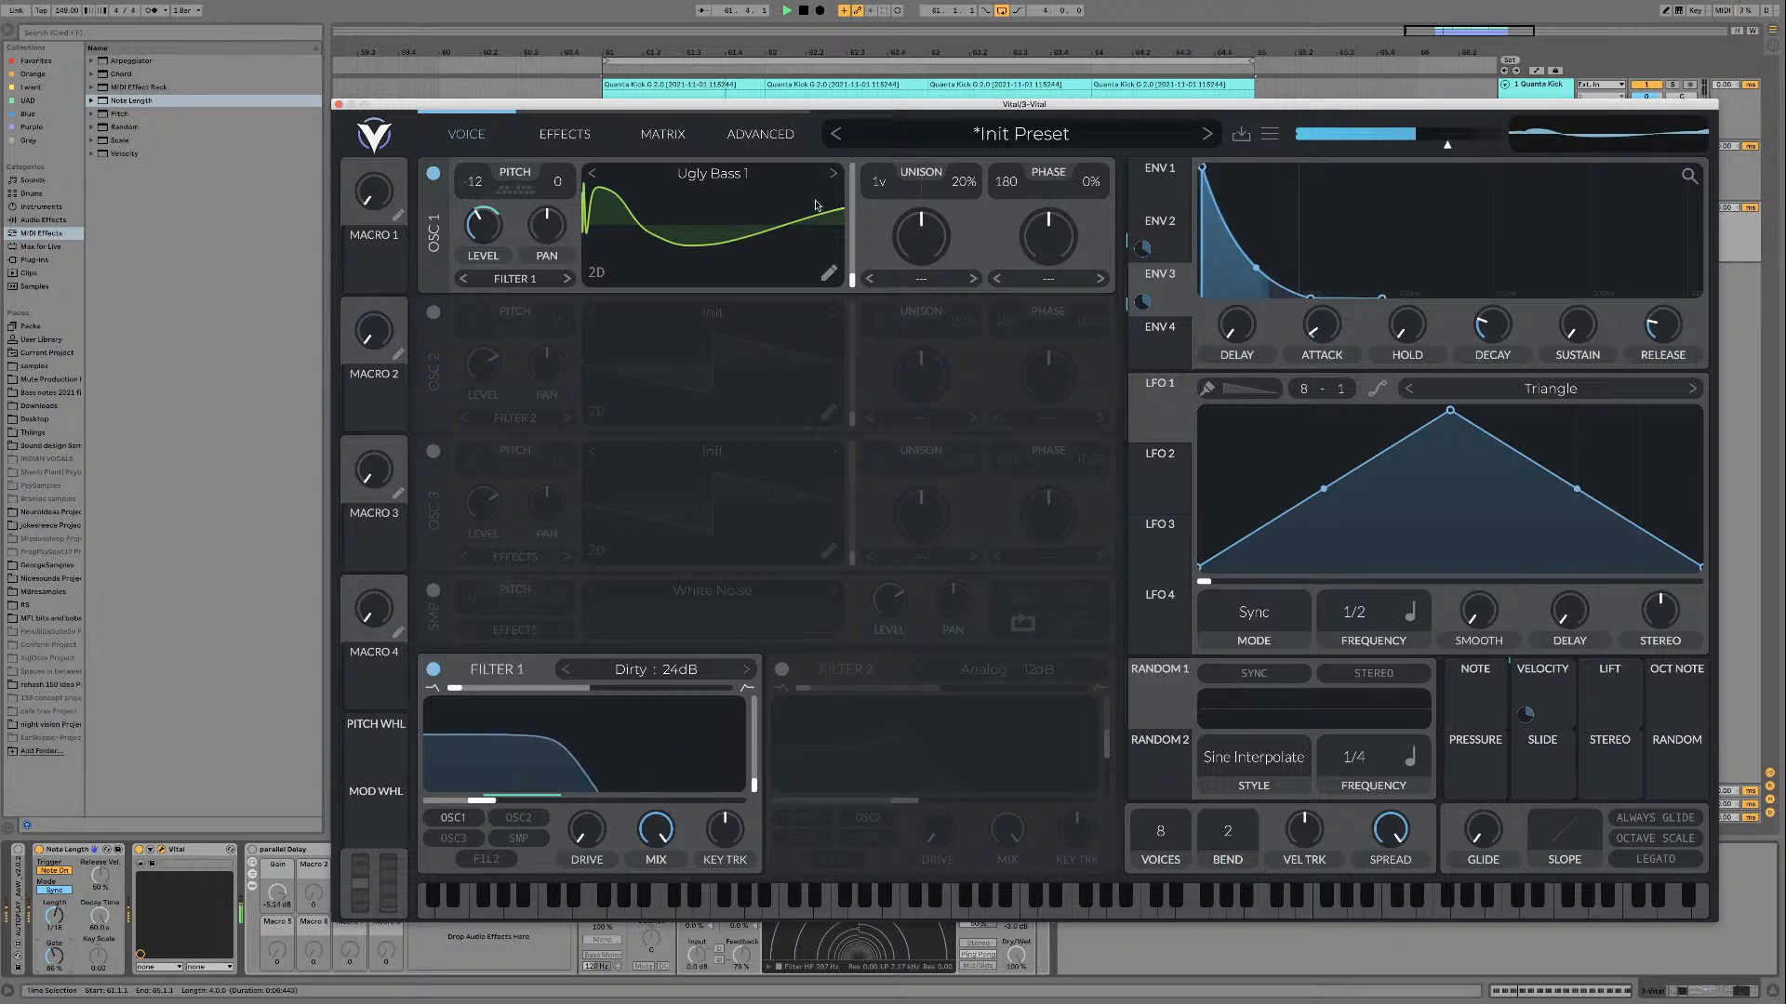
{"action": "key", "text": "space"}
Step: Check the Vital track's level against the kick in the session mixer during playback, and return to the arrangement
{"action": "left_click_drag", "start_coordinate": [823, 104], "coordinate": [1109, 545]}
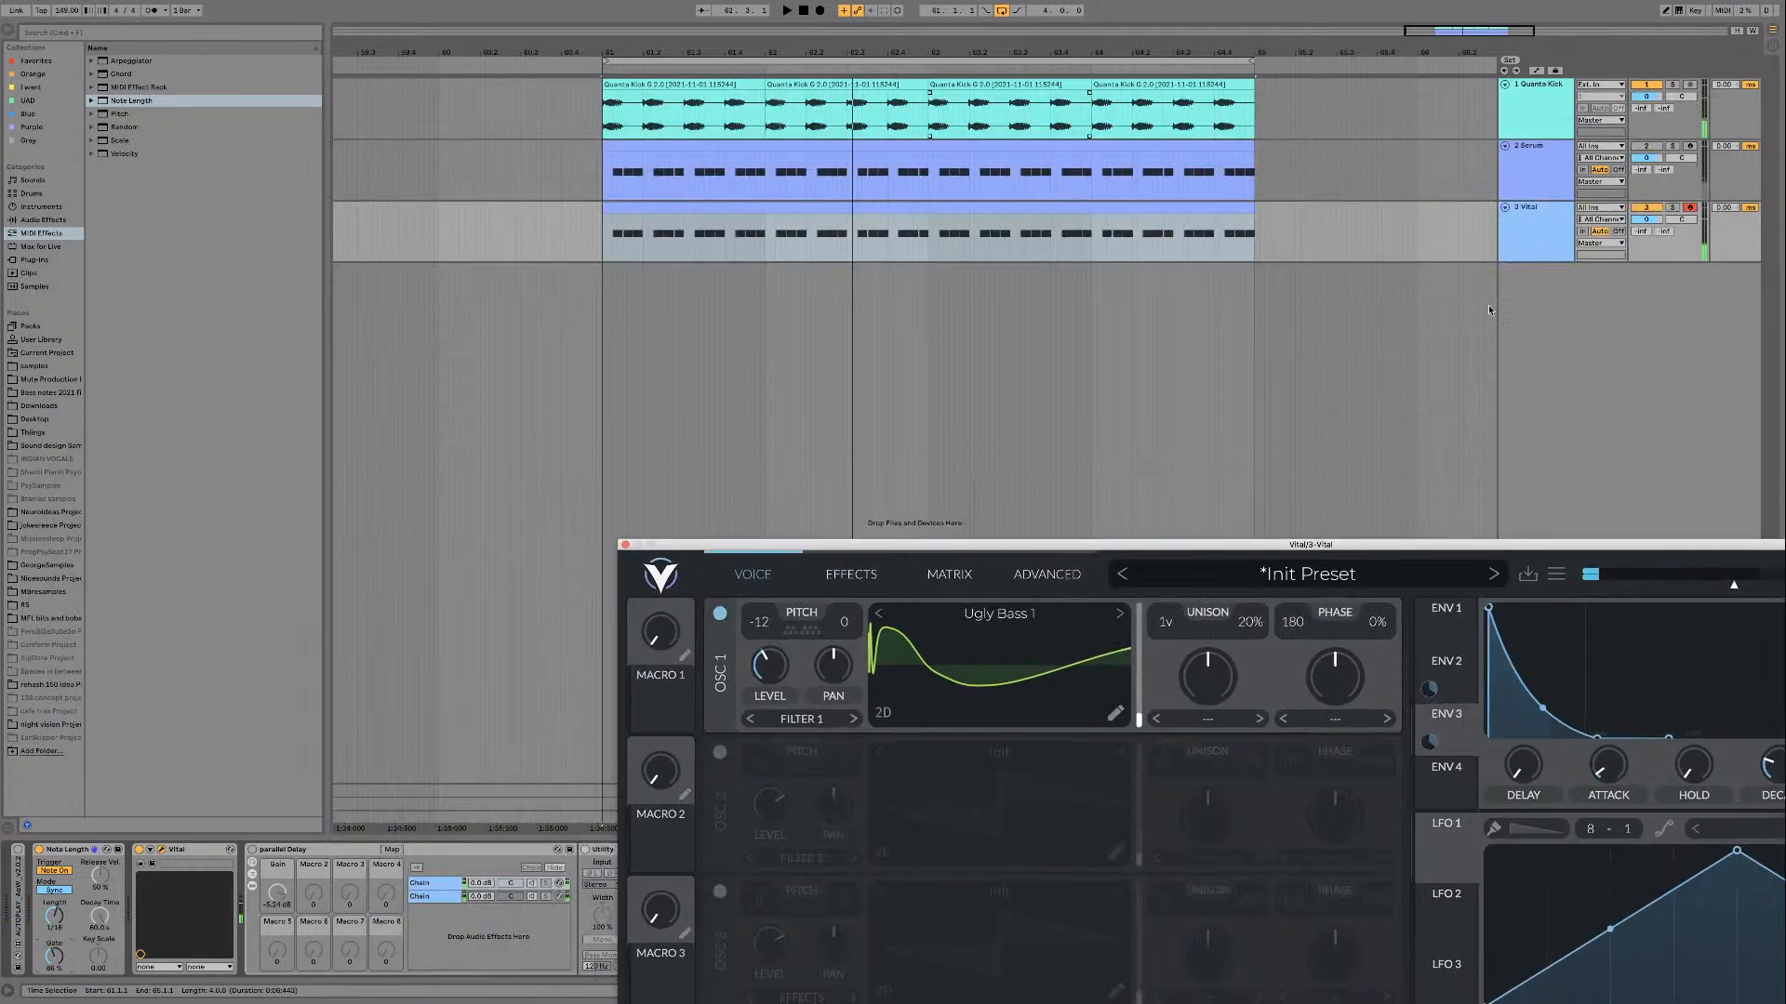
{"action": "left_click", "coordinate": [1532, 230]}
{"action": "key", "text": "Tab"}
{"action": "key", "text": "space"}
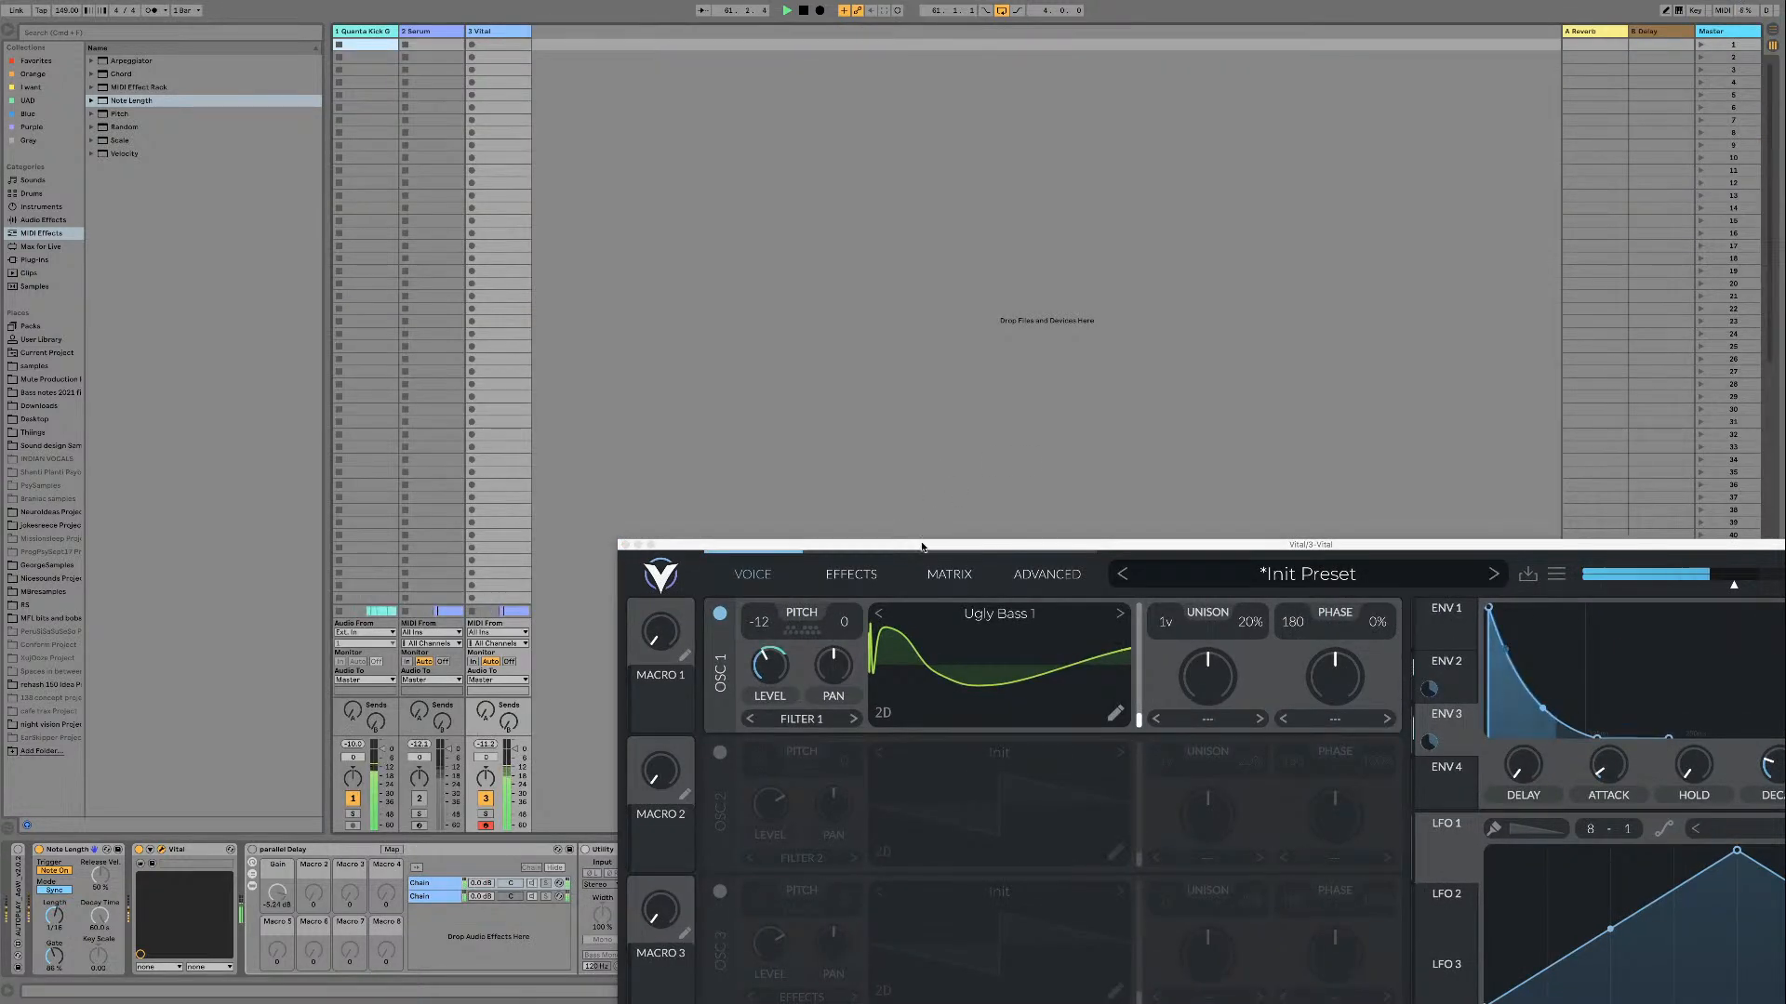
{"action": "key", "text": "Tab"}
{"action": "left_click_drag", "start_coordinate": [910, 548], "coordinate": [495, 133]}
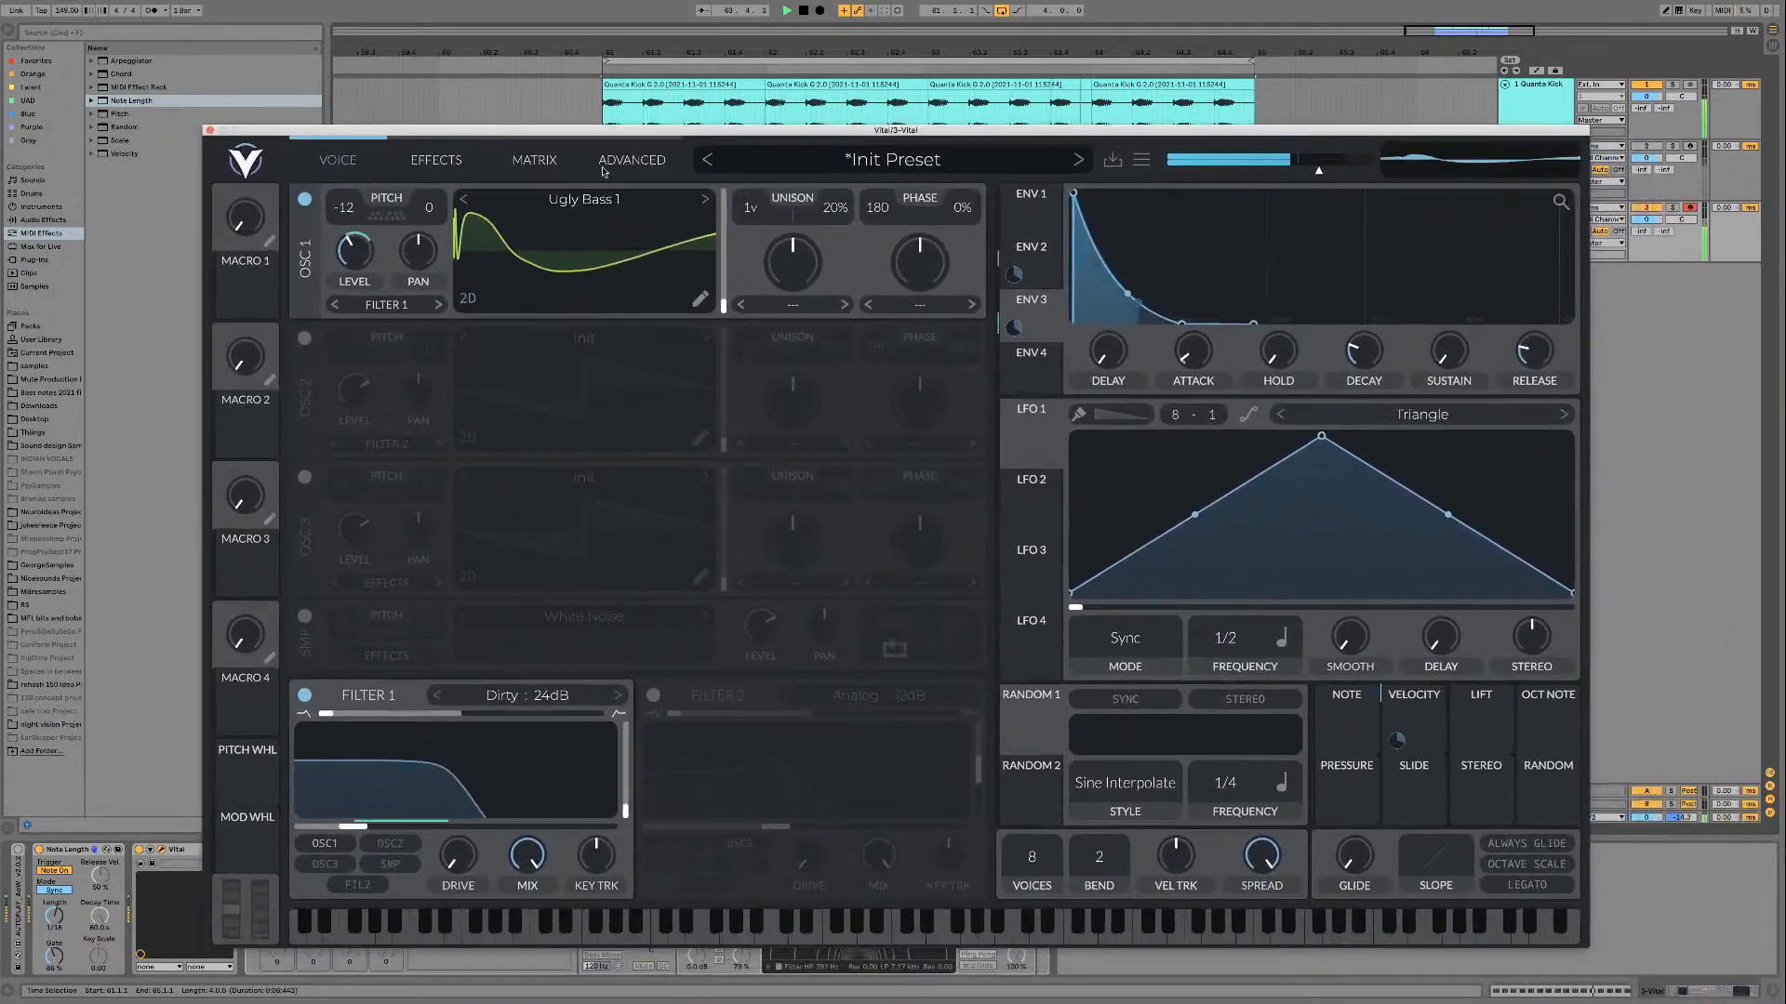
Step: Audition Ugly Bass 1 against Ugly Bass 2 in oscillator 1 over the loop and keep Ugly Bass 2
{"action": "left_click", "coordinate": [705, 200]}
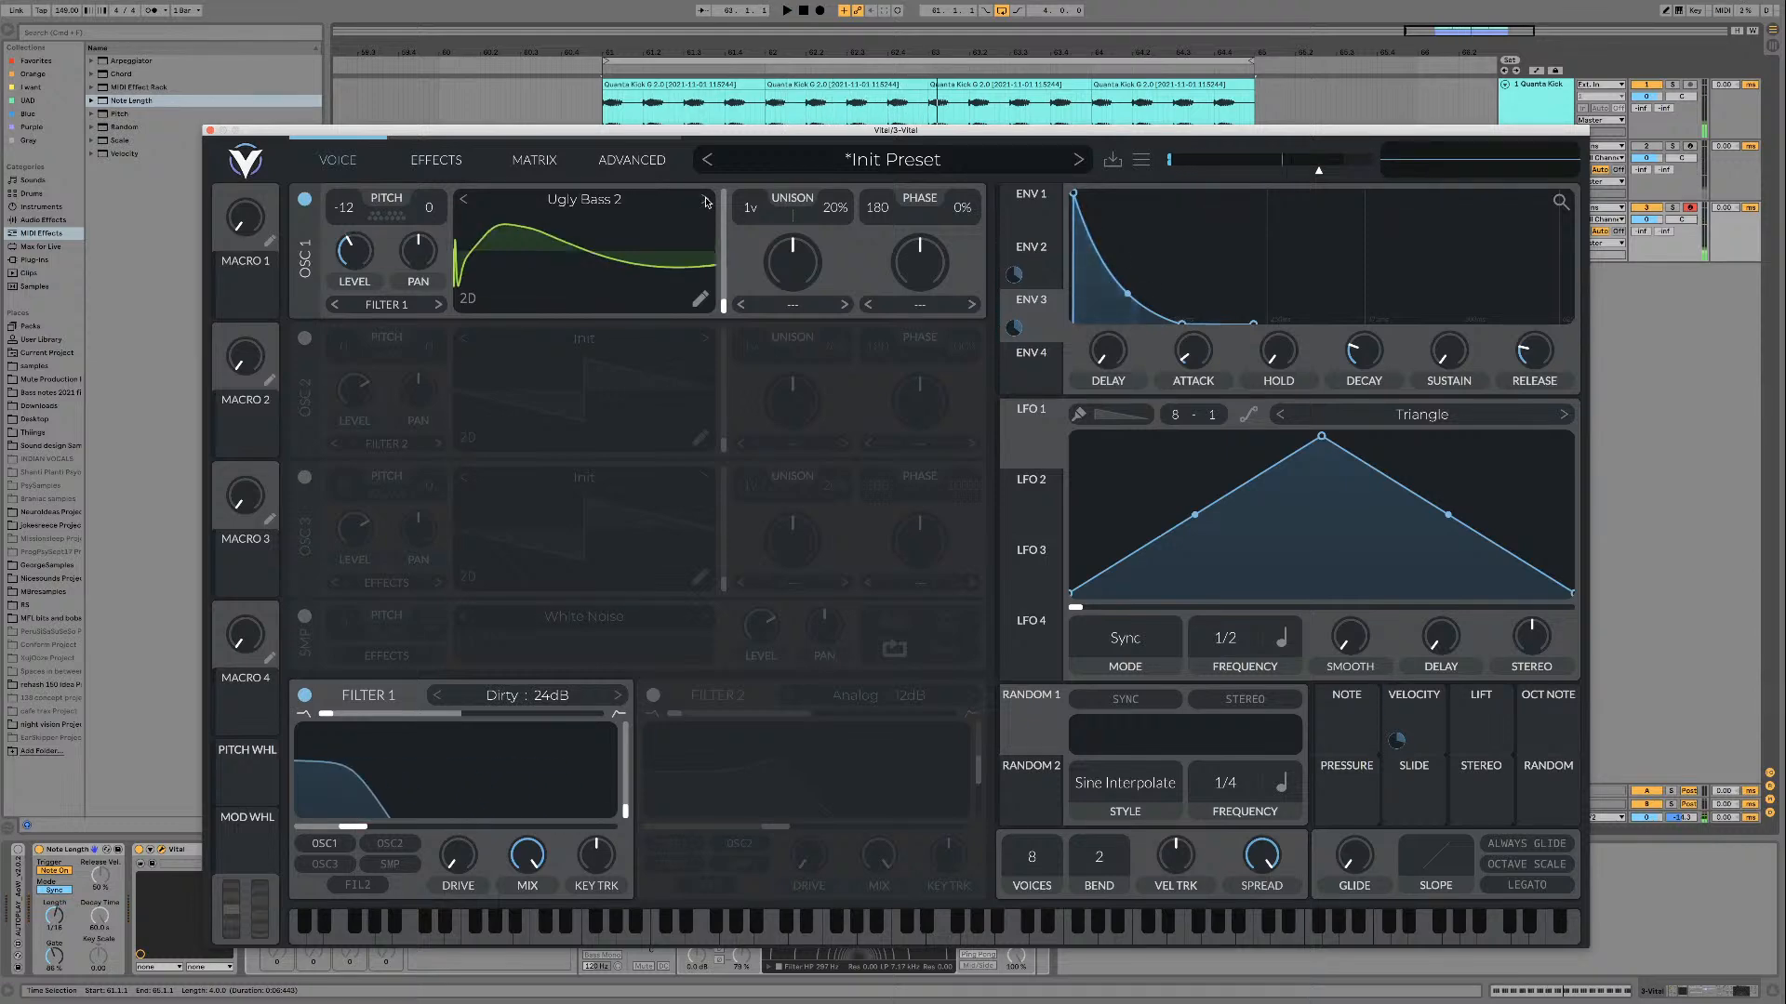
{"action": "key", "text": "space"}
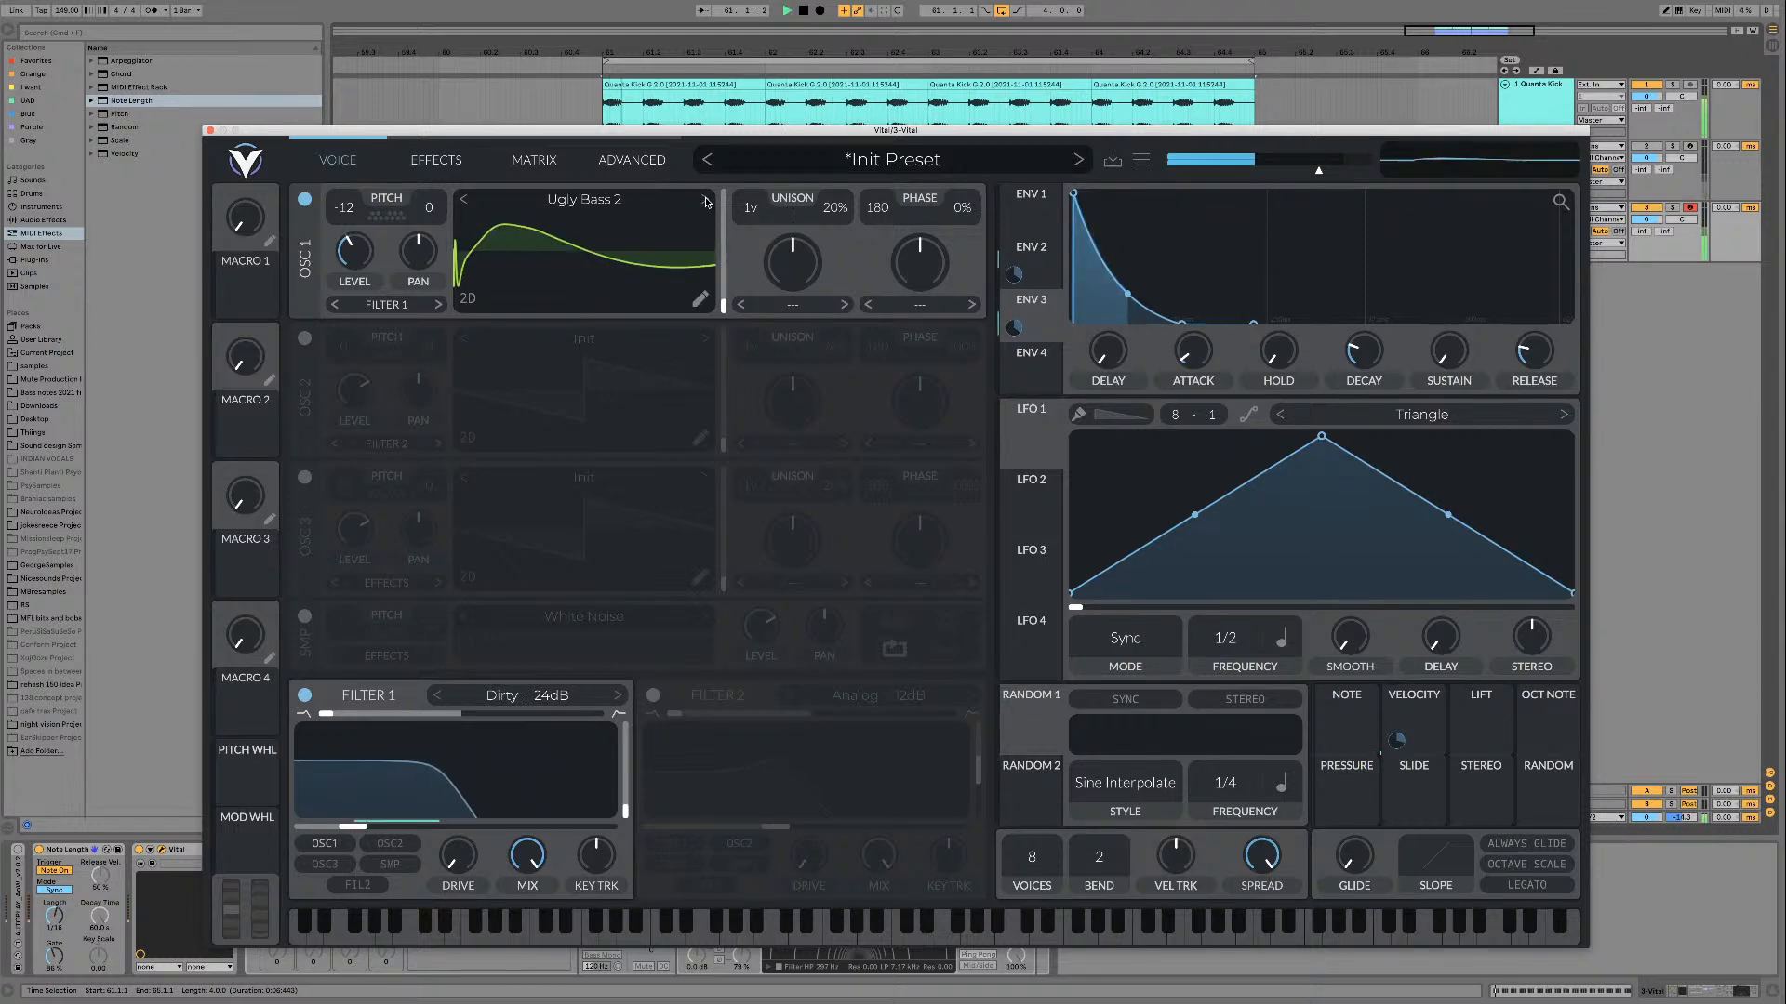
{"action": "left_click", "coordinate": [463, 201]}
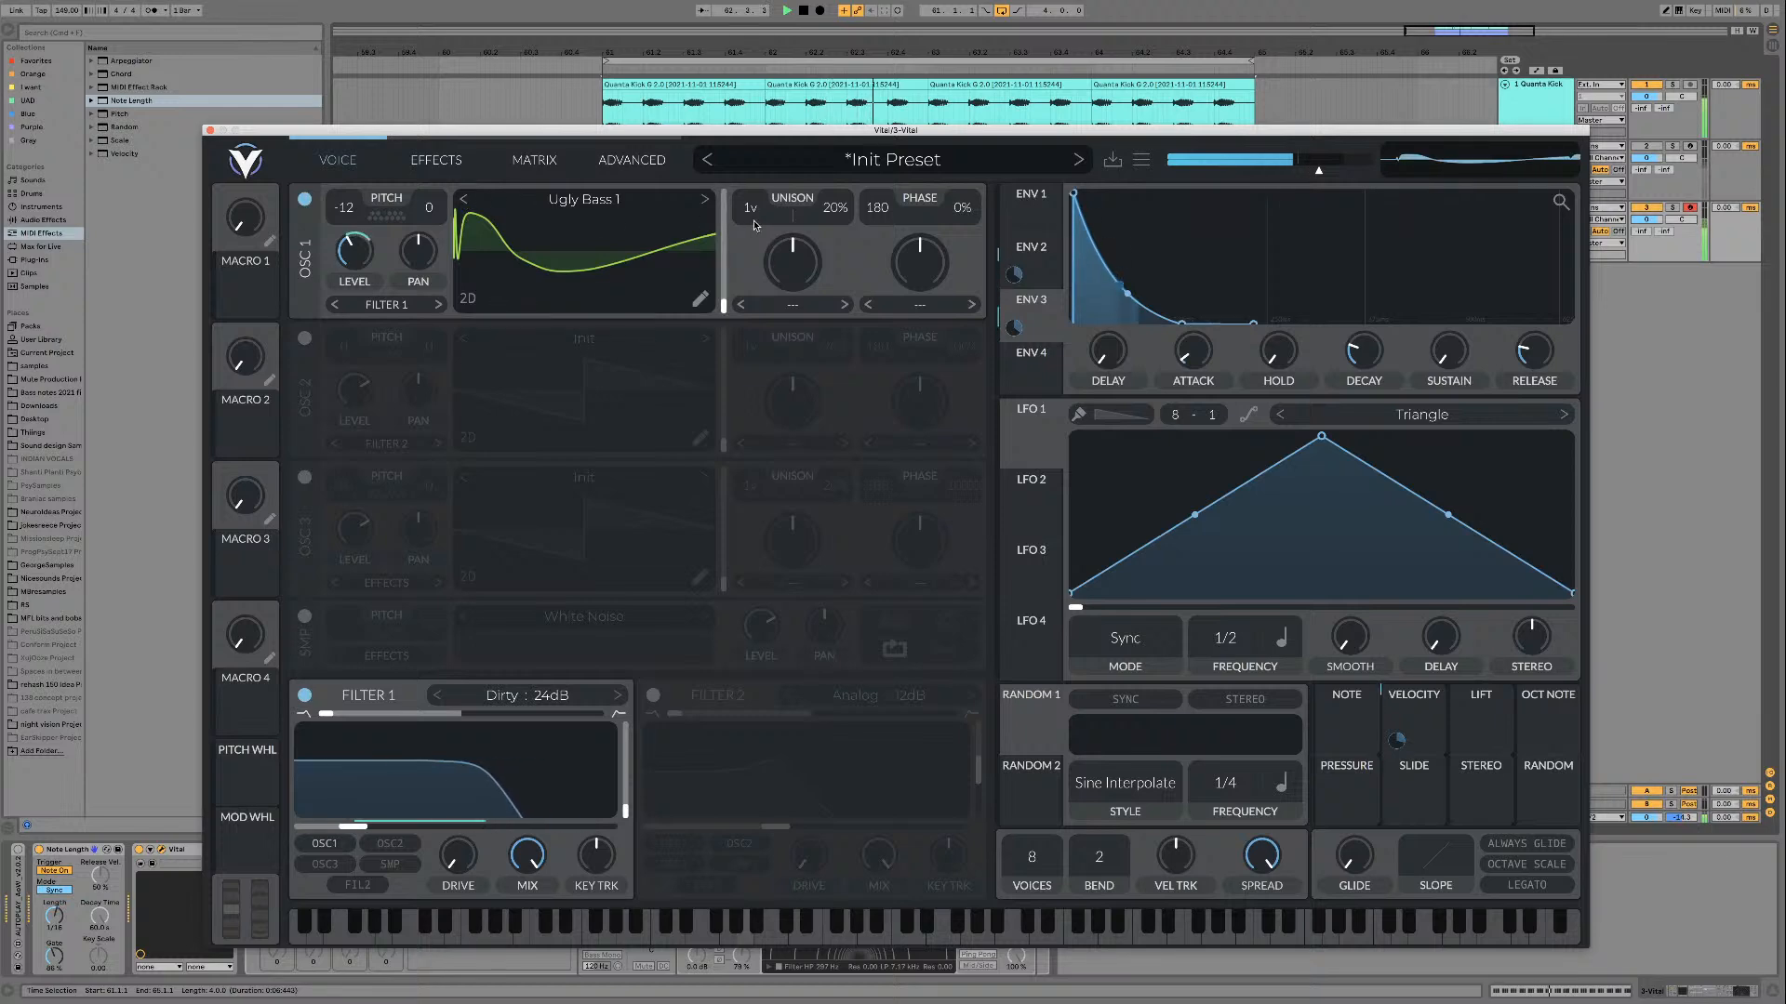
{"action": "left_click", "coordinate": [701, 201]}
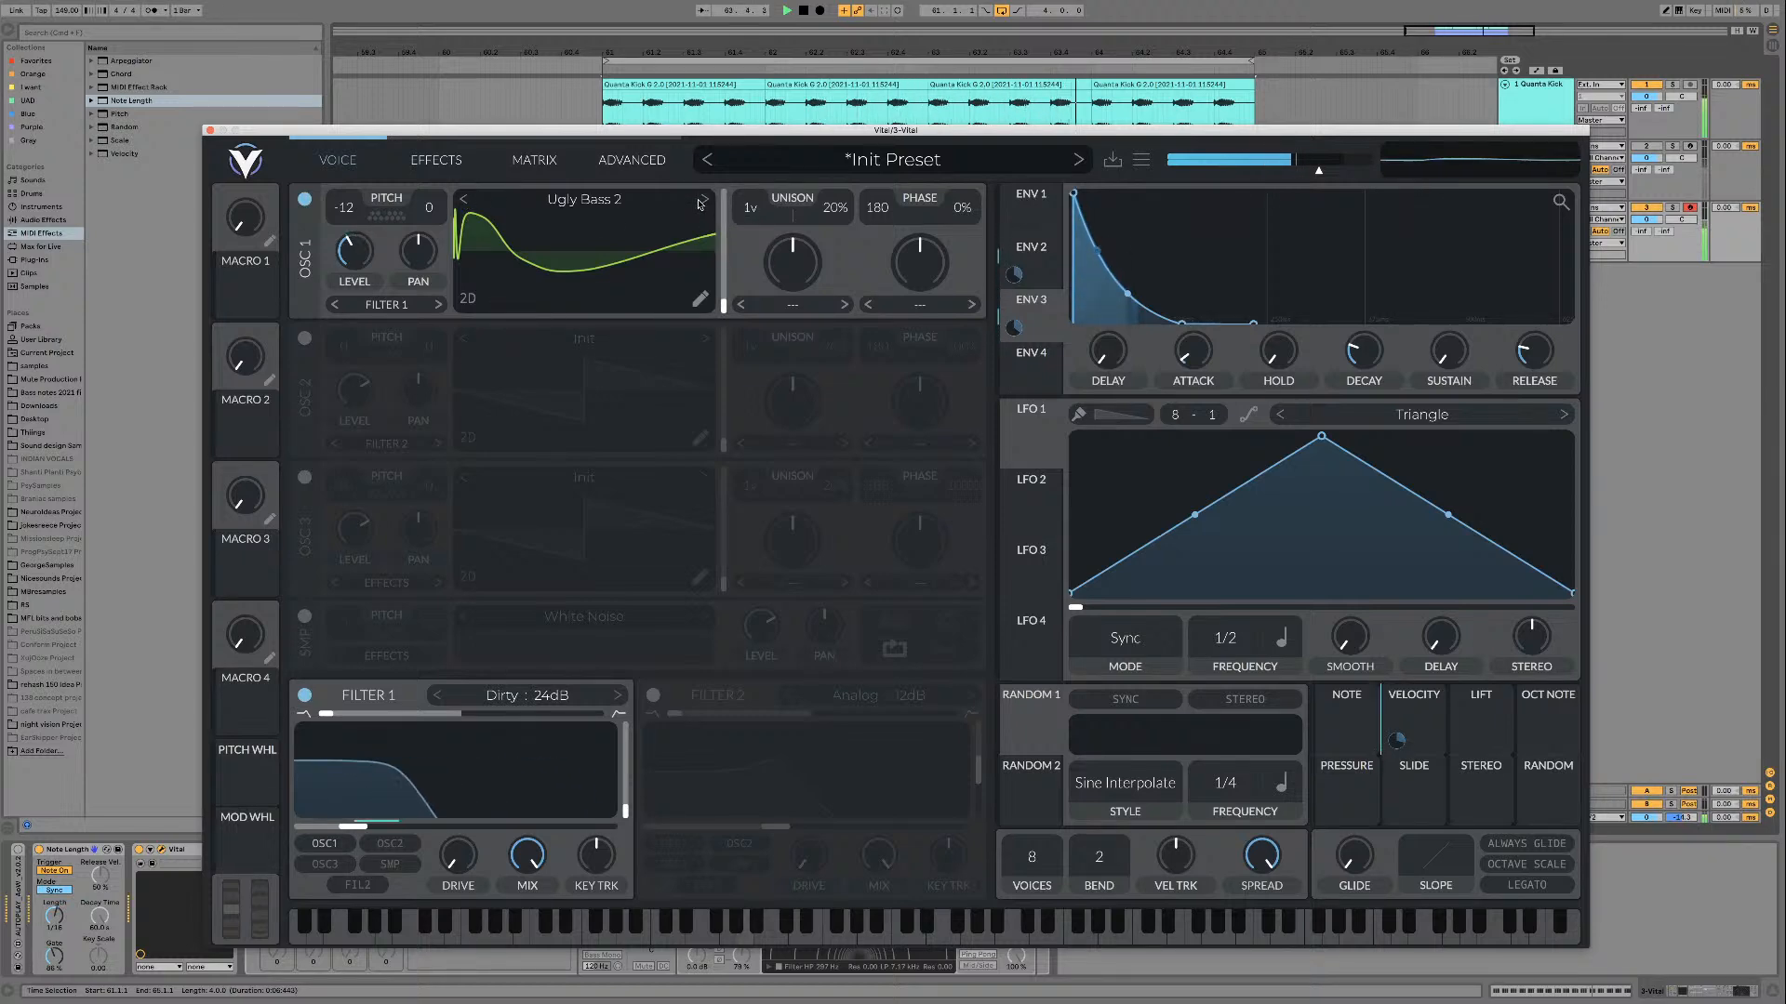
{"action": "left_click", "coordinate": [459, 201]}
{"action": "left_click", "coordinate": [704, 201]}
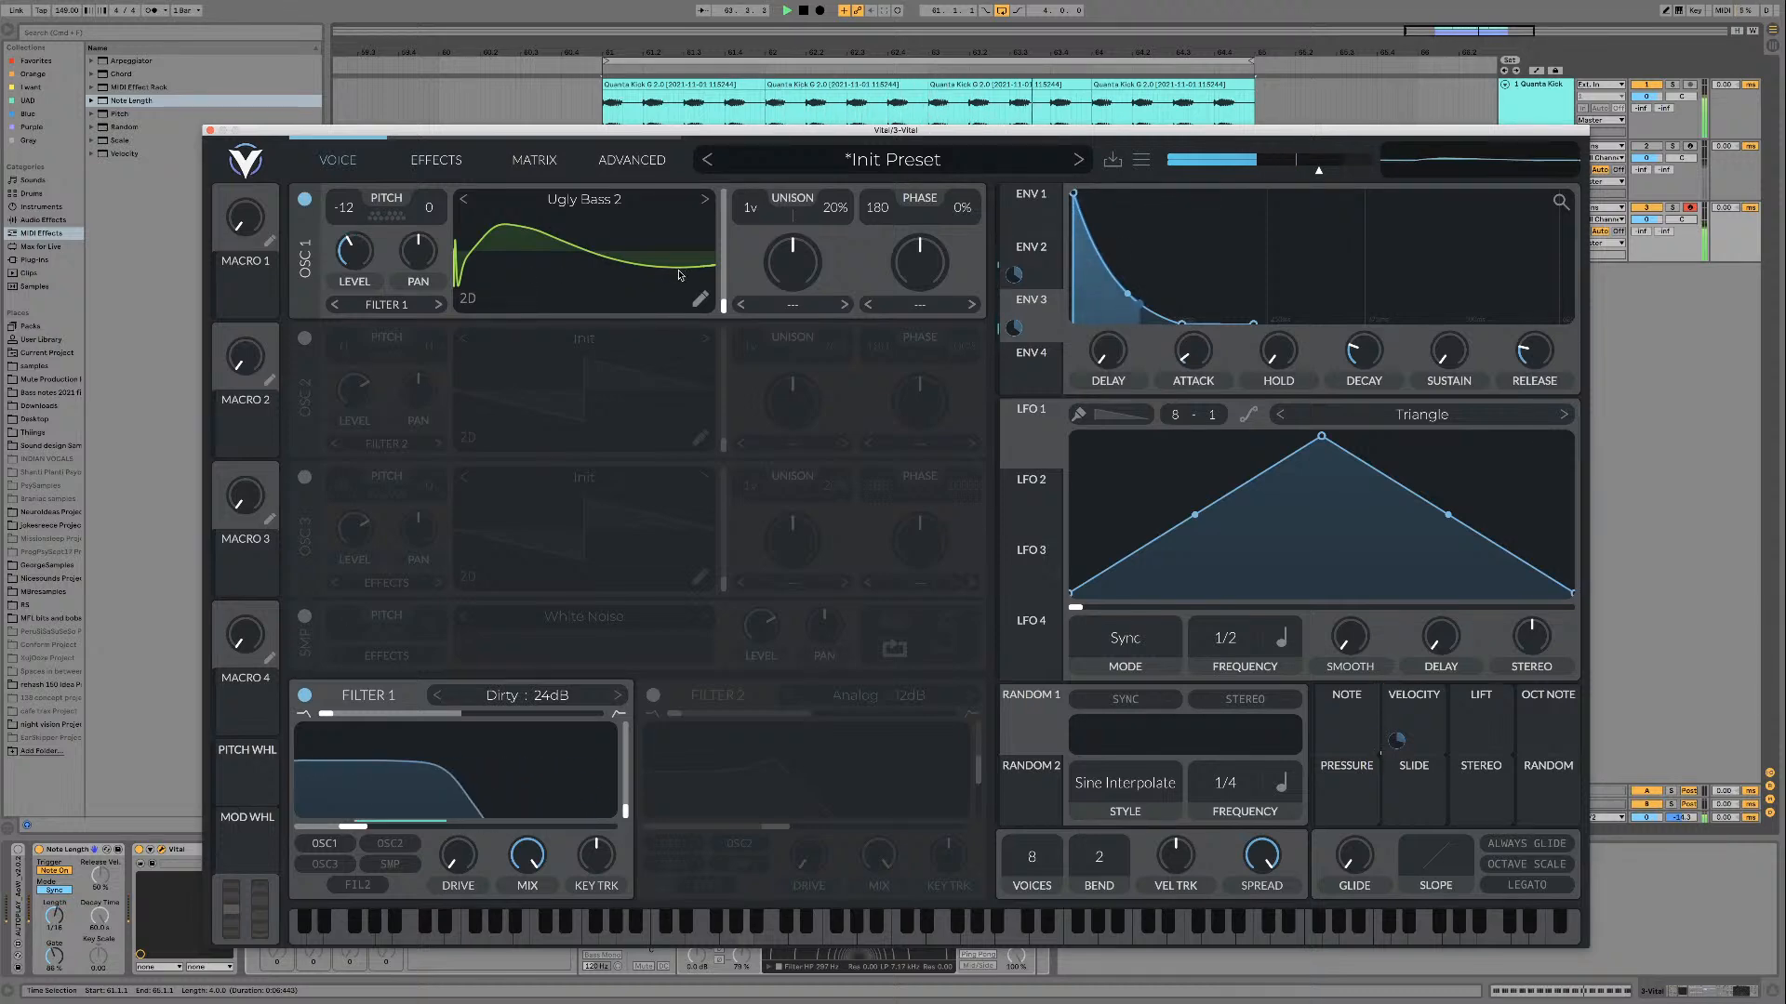
{"action": "left_click", "coordinate": [465, 202]}
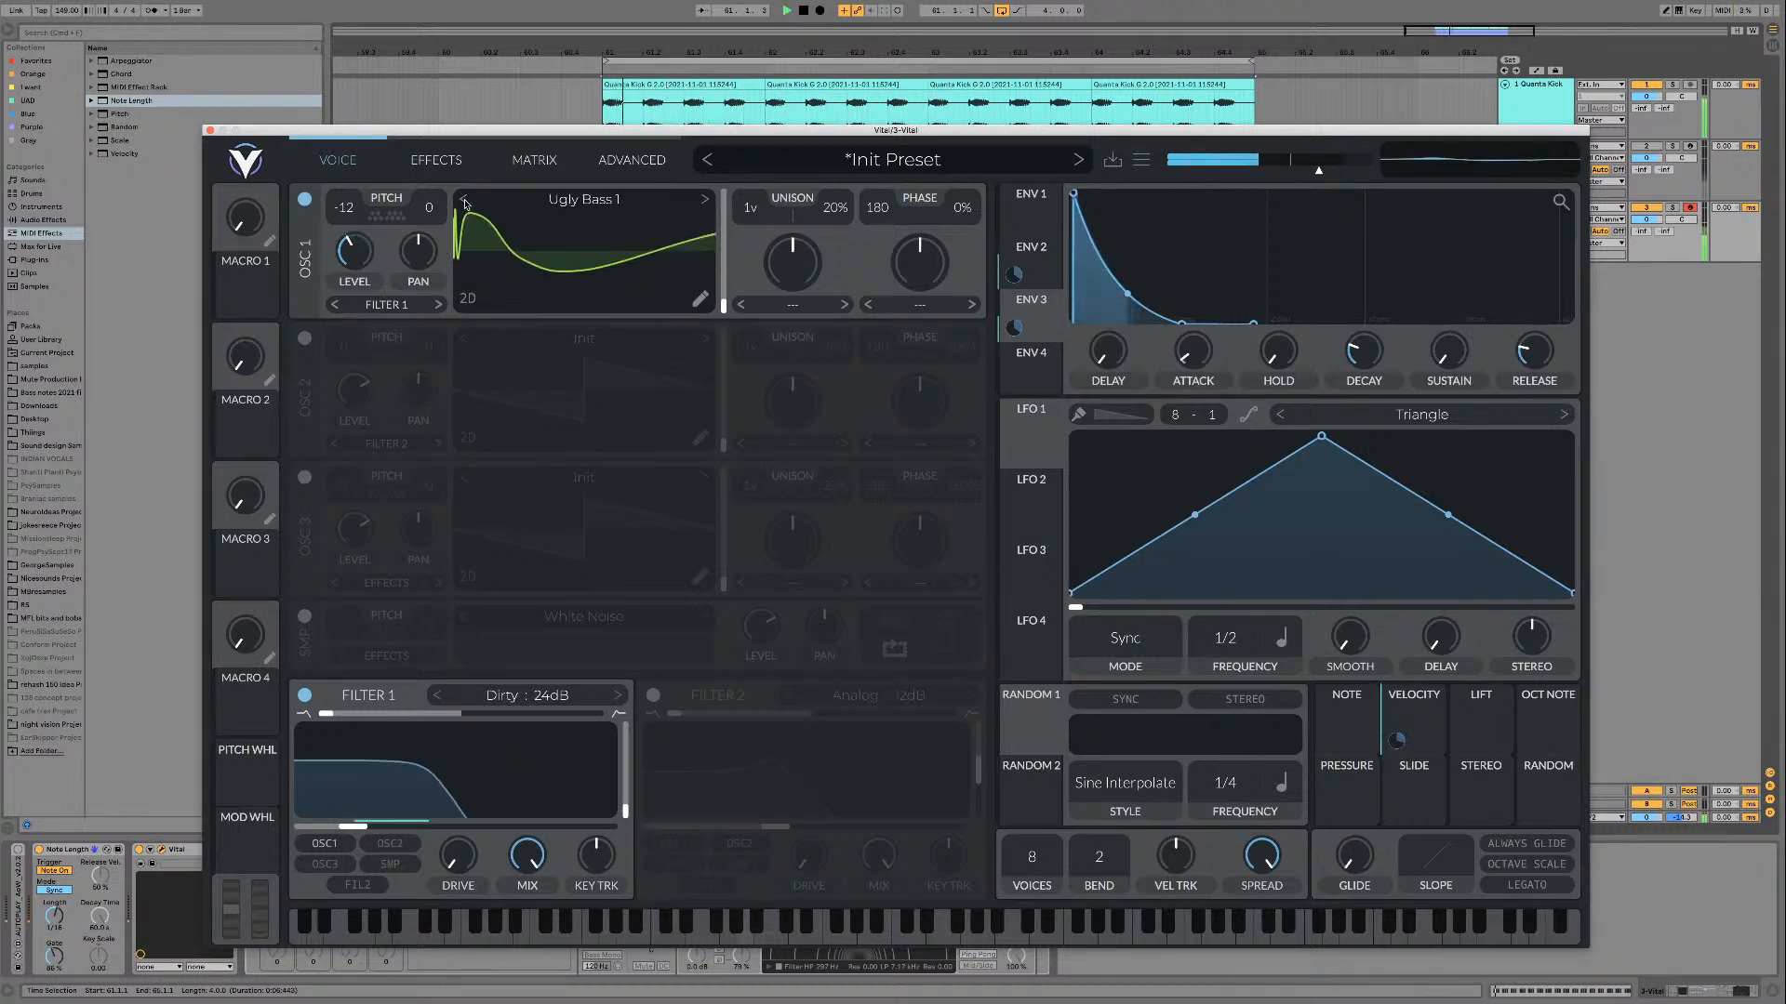
{"action": "left_click", "coordinate": [705, 200]}
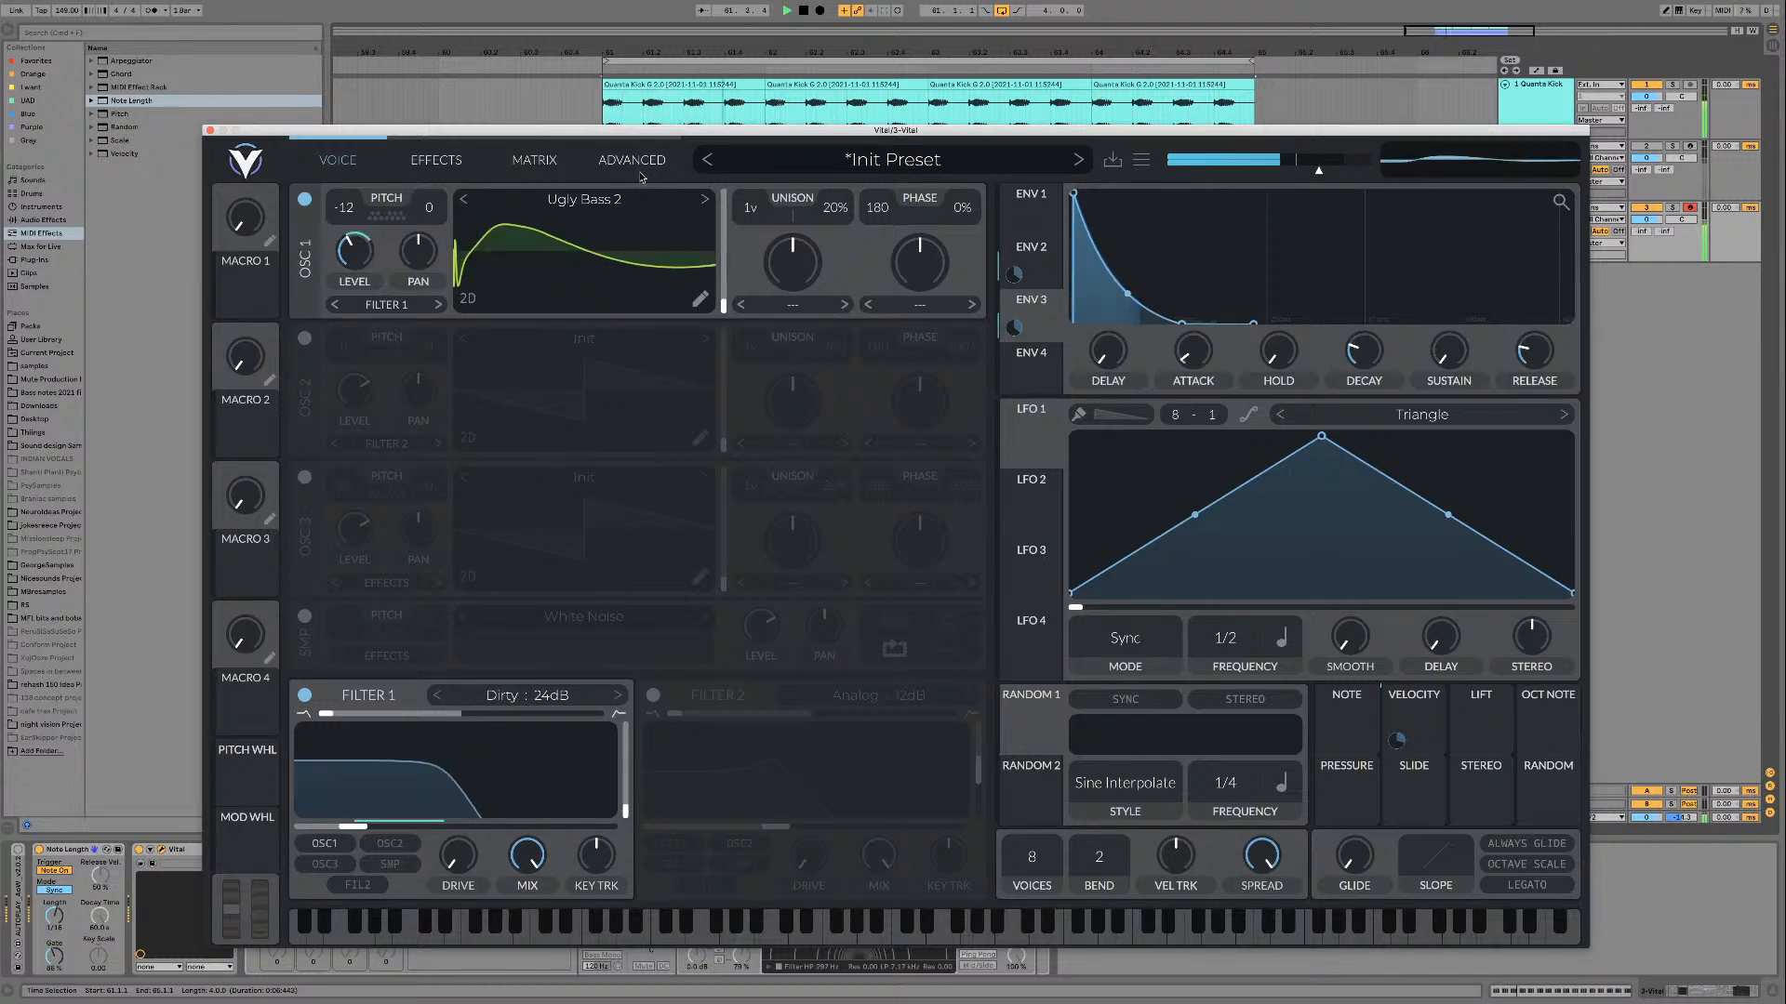
Step: Lengthen Envelope 3's decay slightly while the Ugly Bass 2 loop plays
{"action": "mouse_move", "coordinate": [632, 132]}
{"action": "left_mouse_down"}
{"action": "mouse_move", "coordinate": [1080, 709]}
{"action": "mouse_move", "coordinate": [636, 121]}
{"action": "left_mouse_up"}
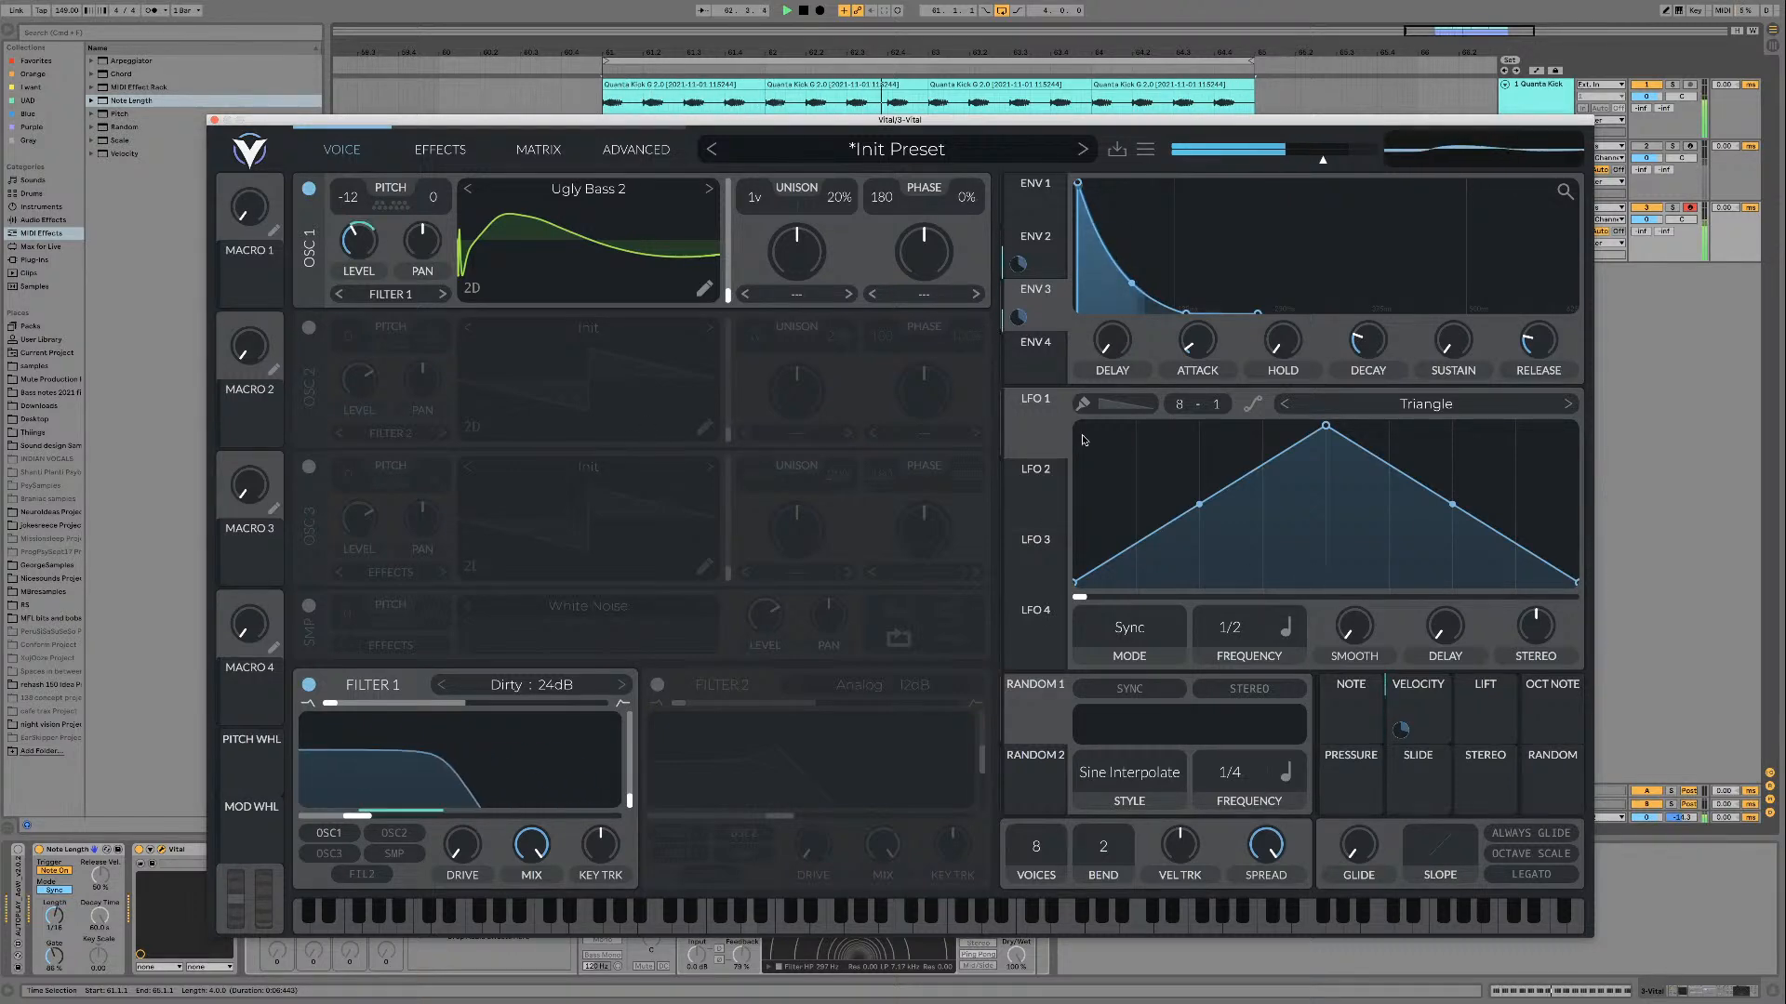
{"action": "mouse_move", "coordinate": [1364, 351]}
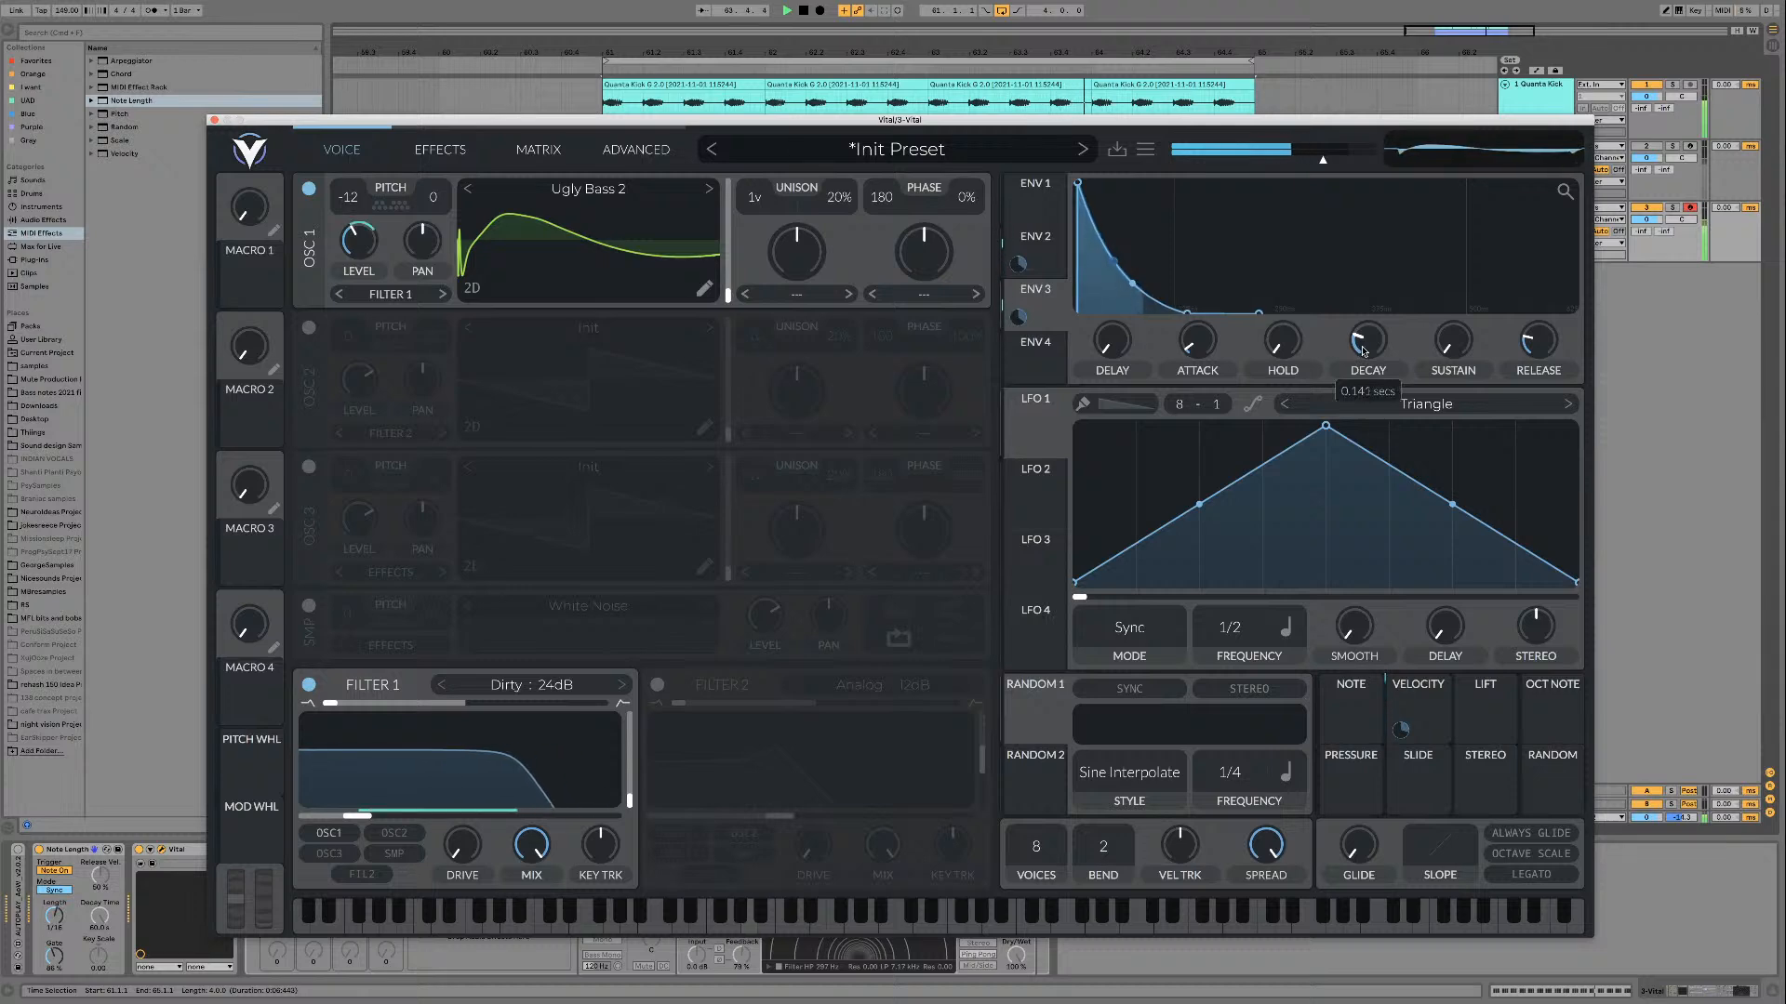
{"action": "scroll", "coordinate": [1363, 351], "scroll_direction": "up", "scroll_amount": 2}
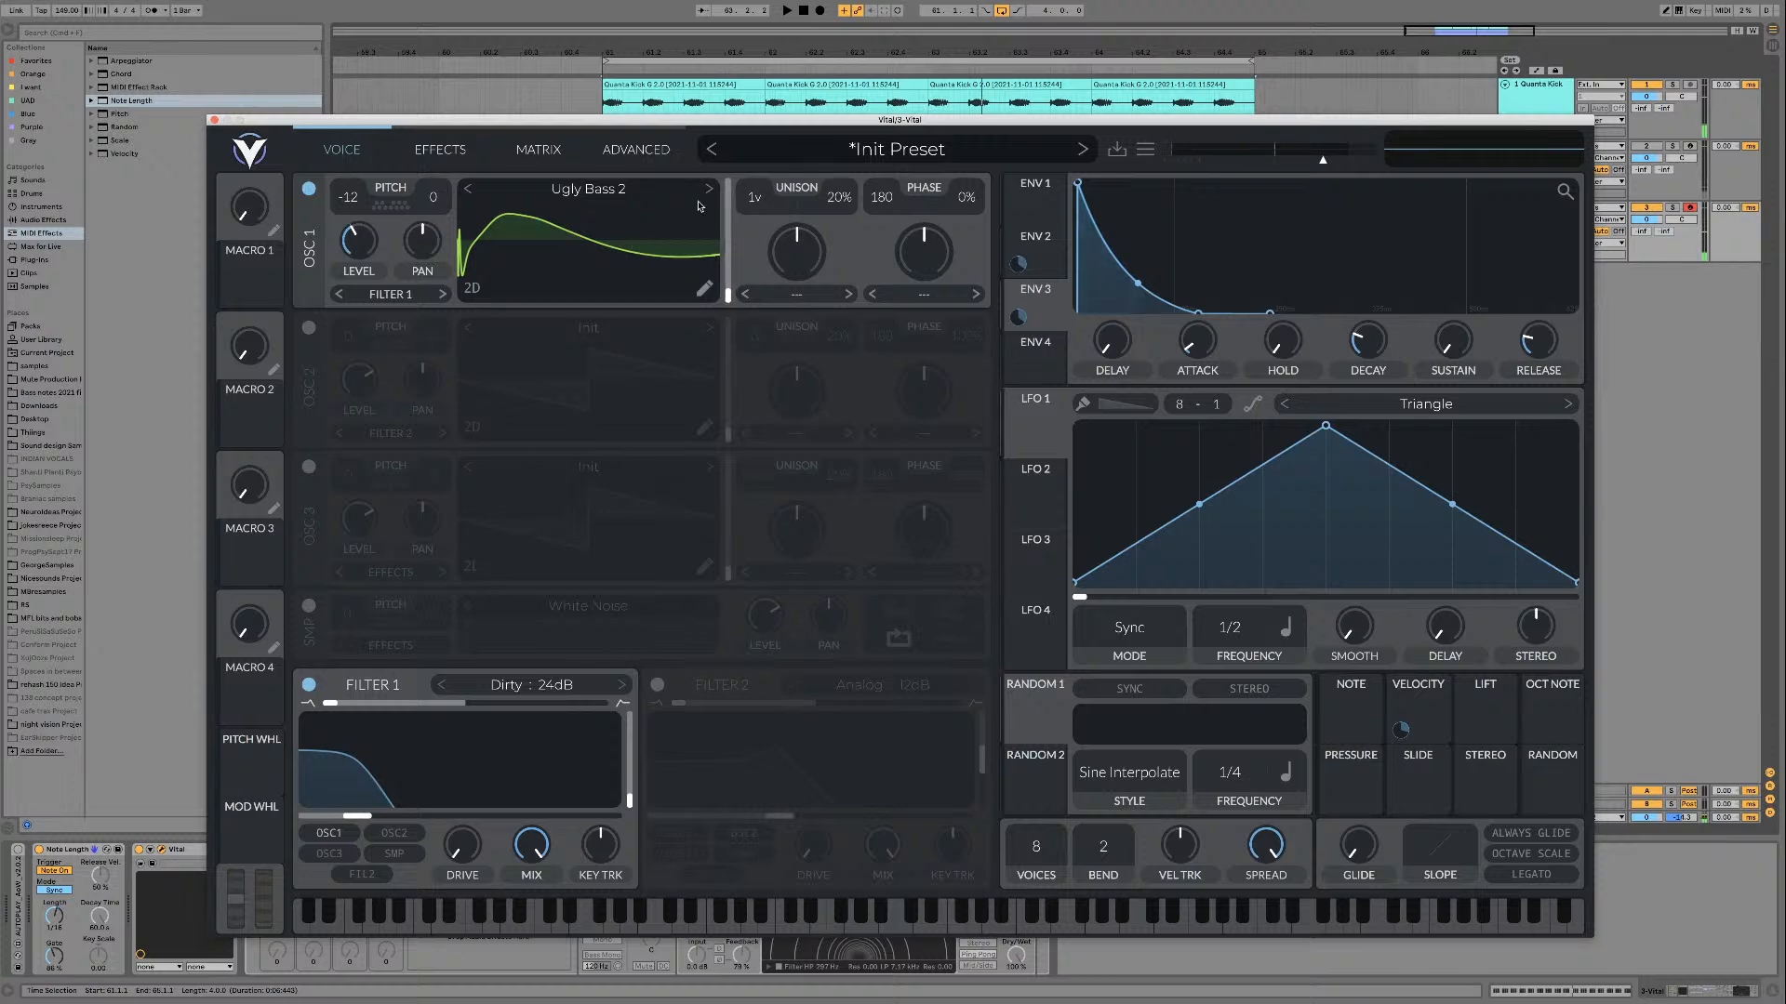
Step: Audition oscillator 1's wavetables upward from Ugly Bass 3 through Ugly Bass 8 to Ugly Bass Table over the loop
{"action": "key", "text": "space"}
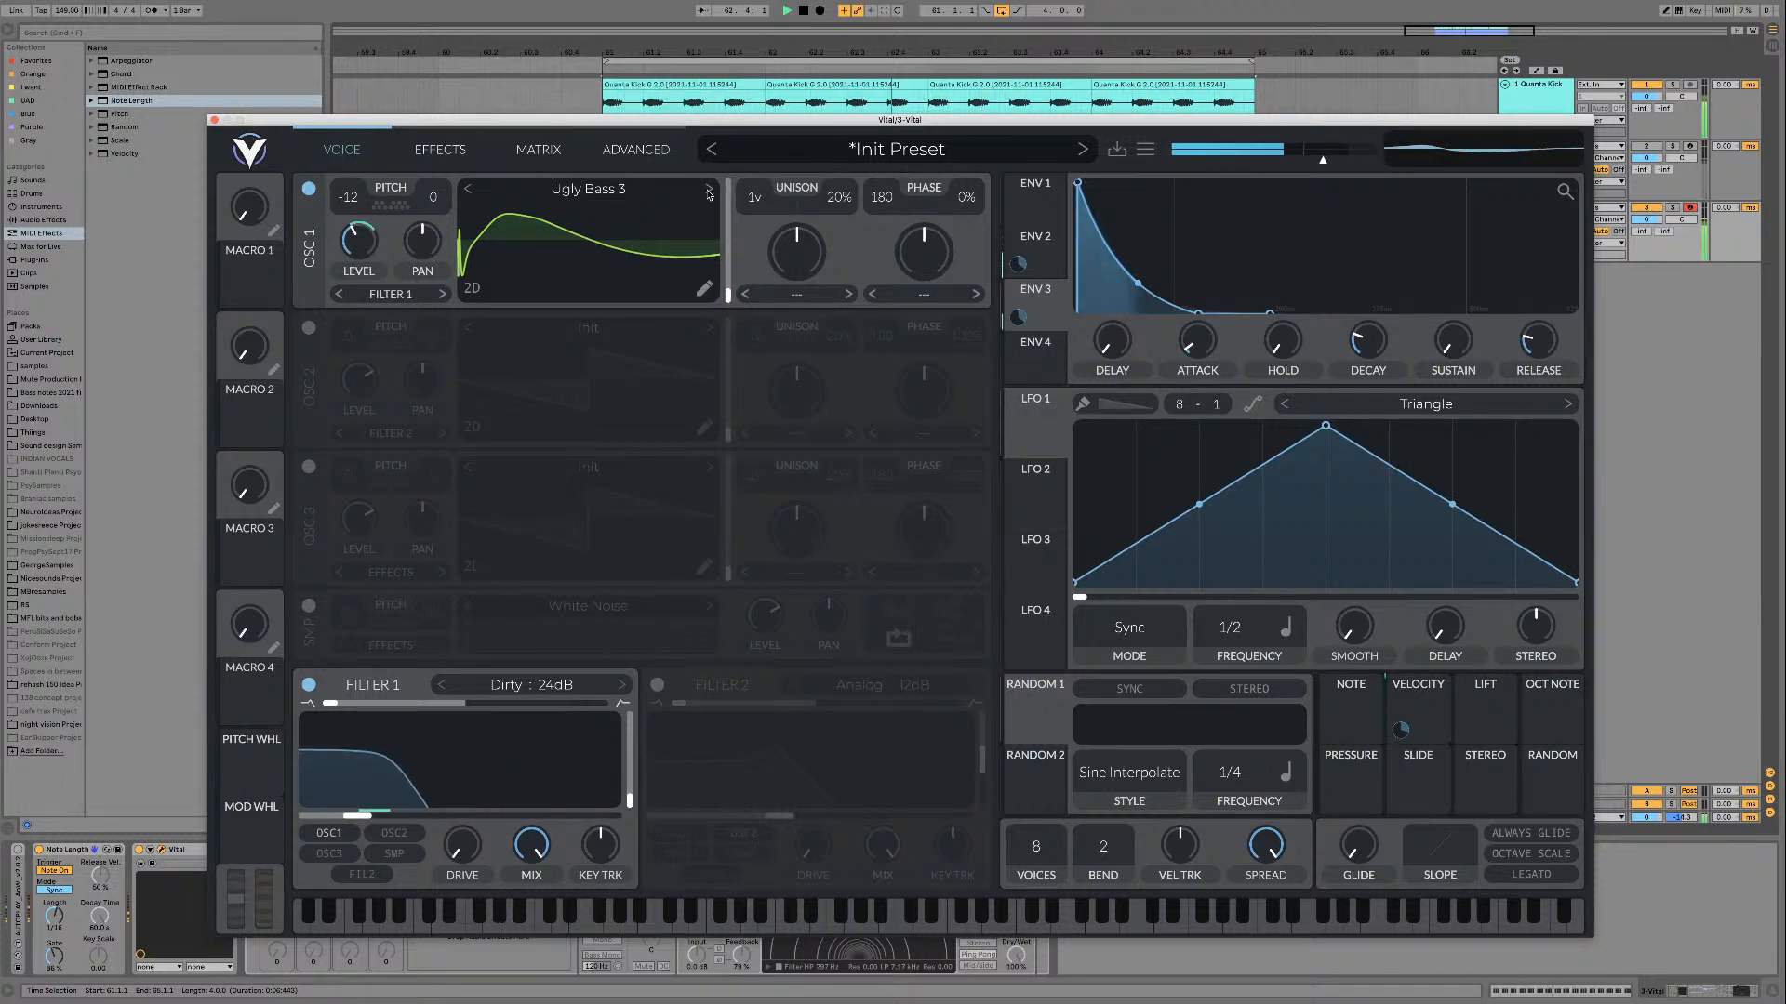
{"action": "left_click", "coordinate": [709, 192]}
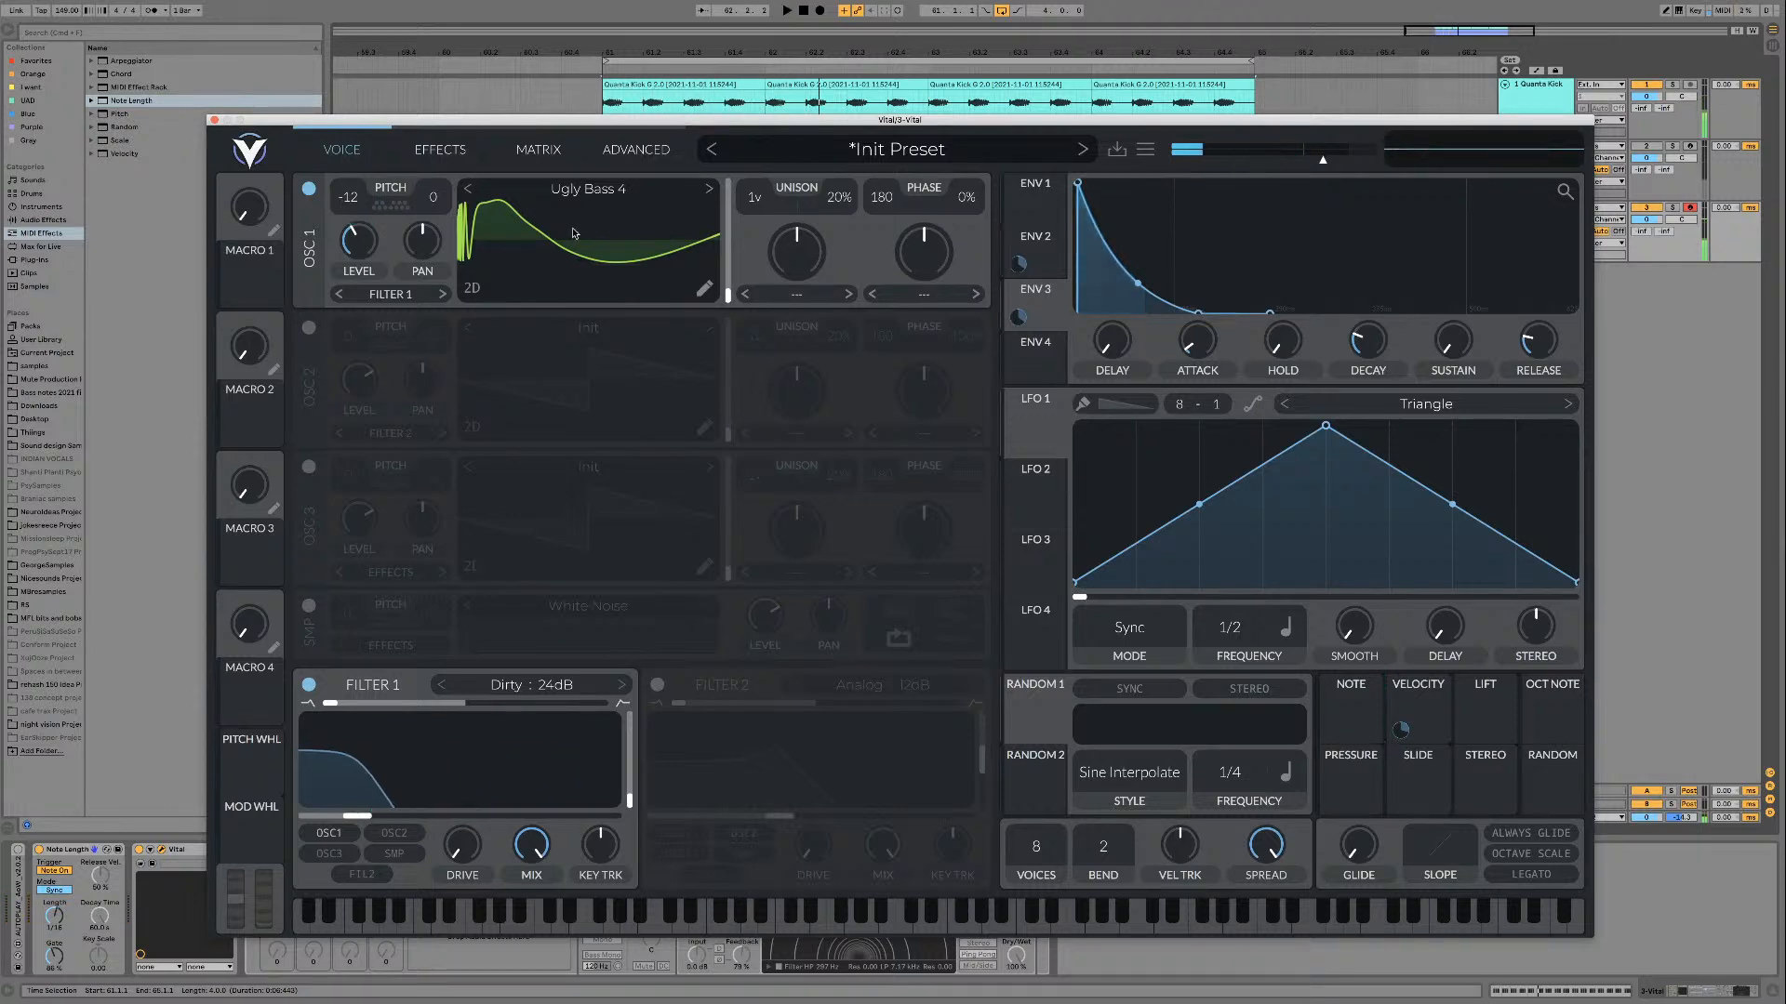
{"action": "key", "text": "space"}
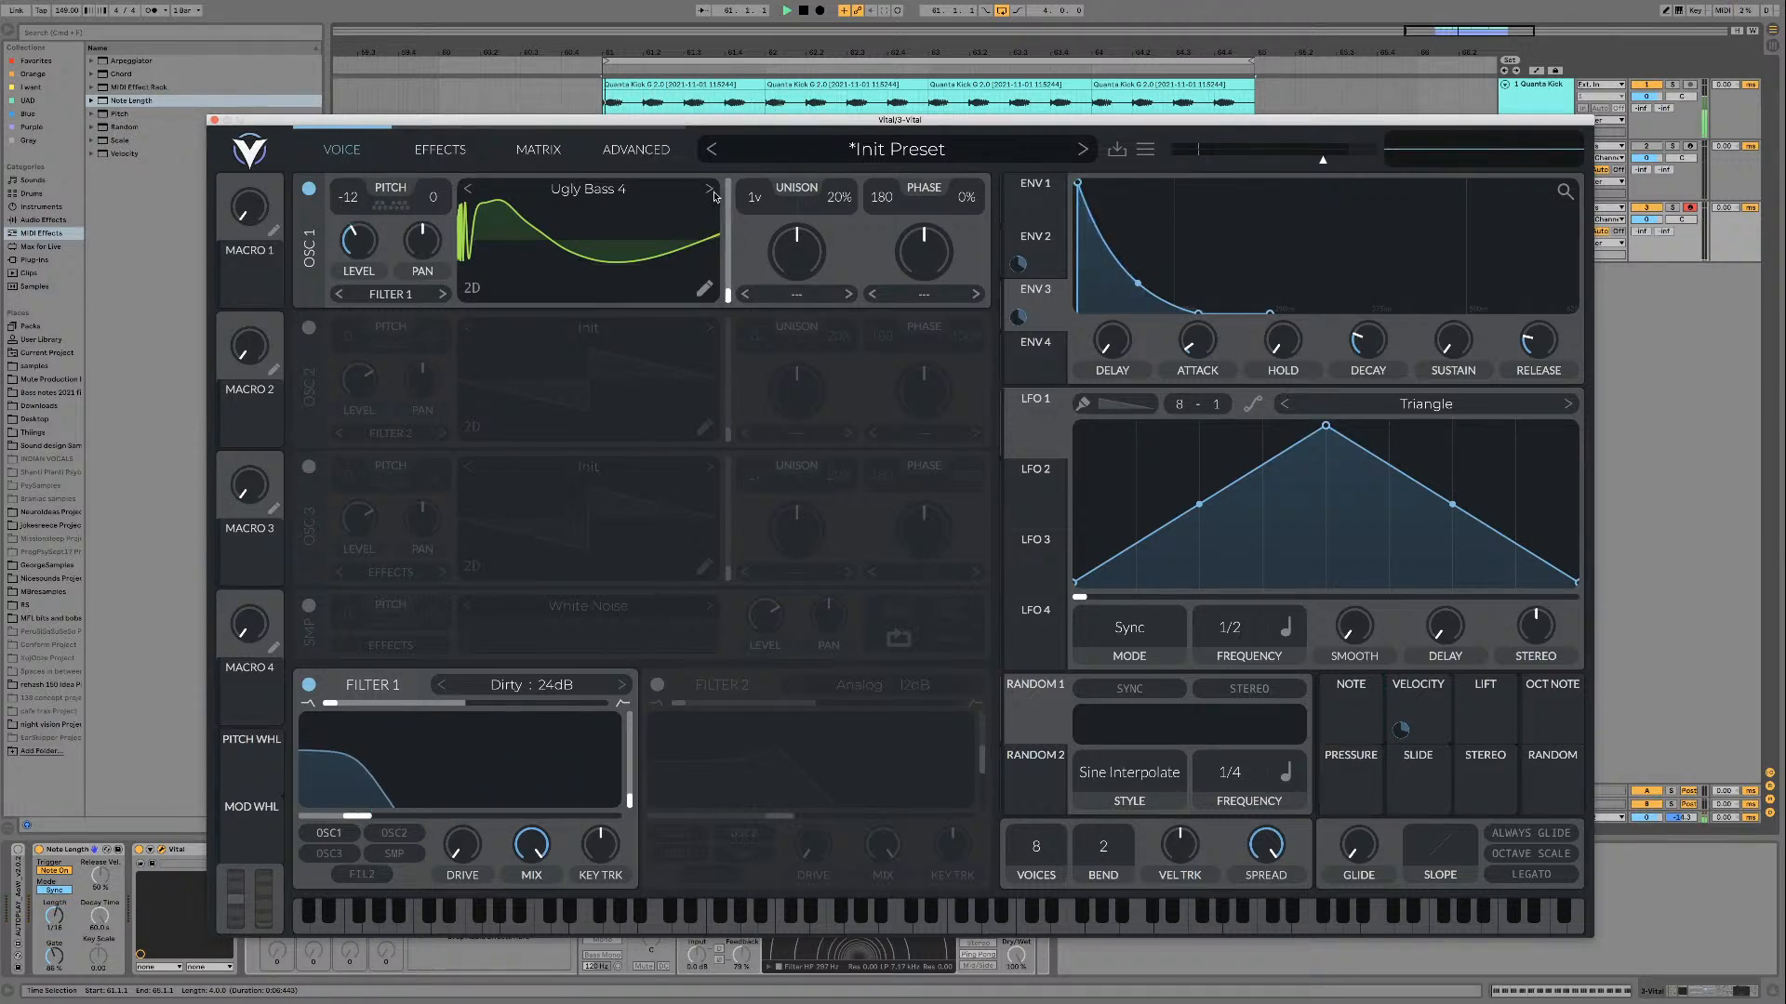
{"action": "left_click", "coordinate": [710, 193]}
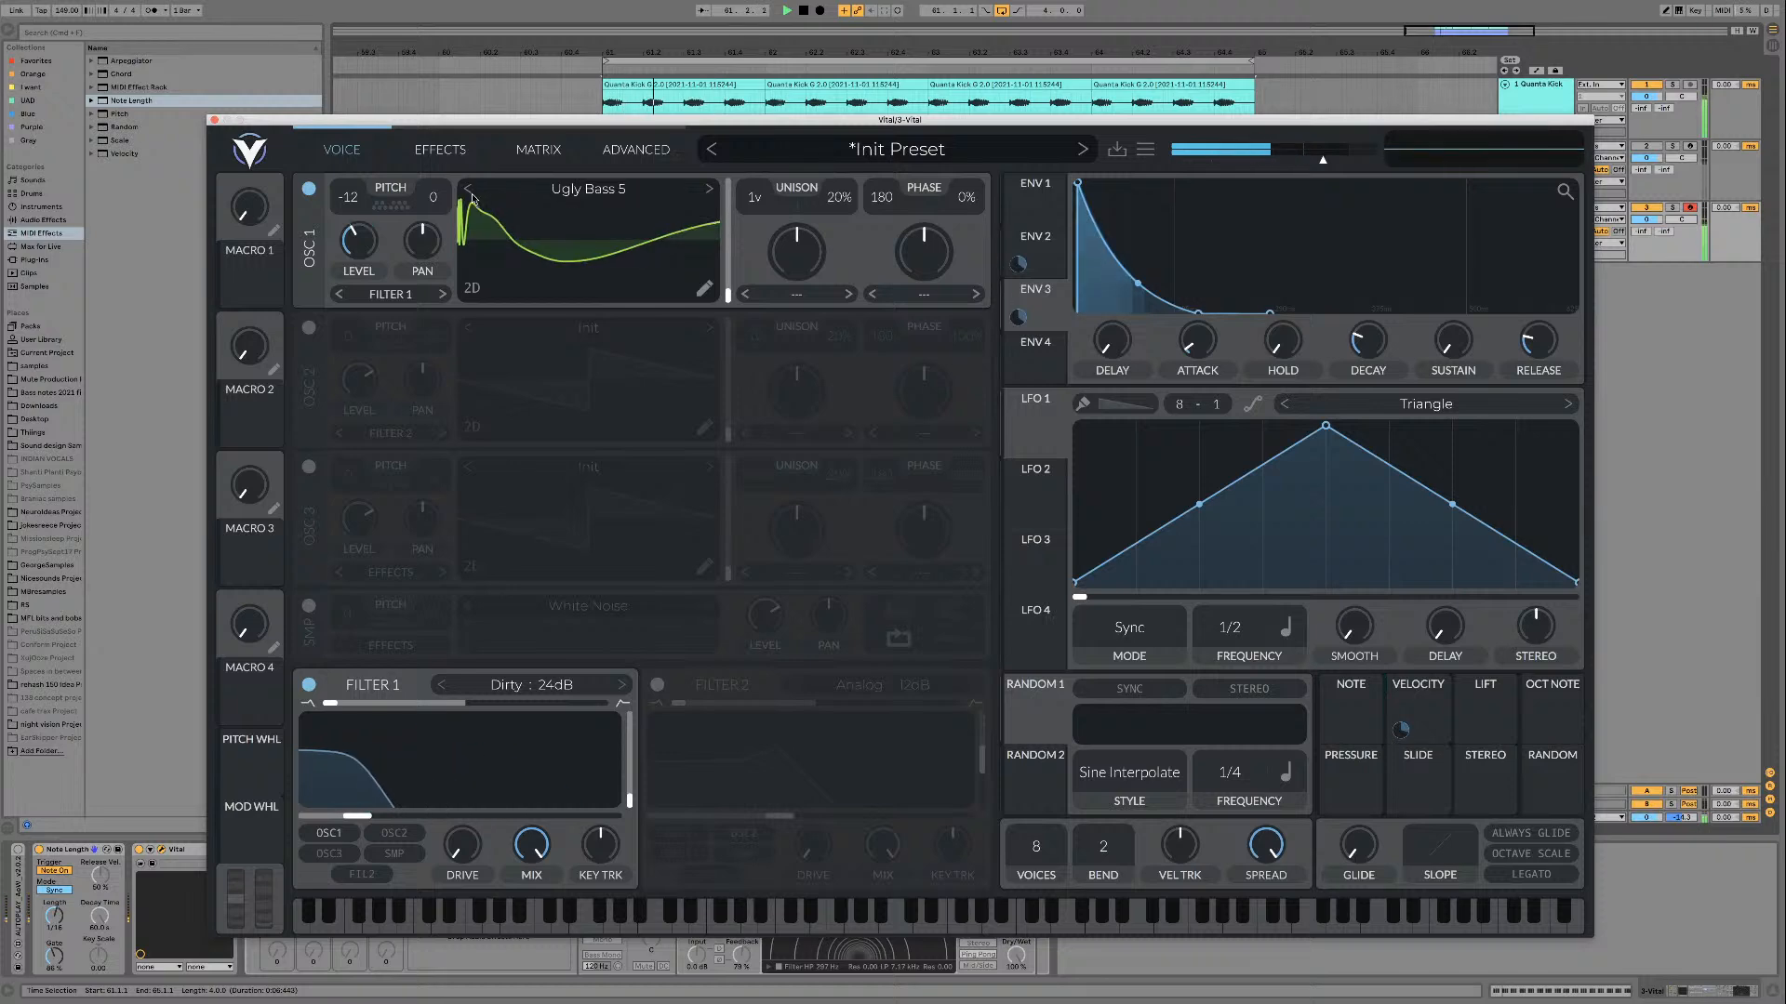
{"action": "left_click", "coordinate": [708, 191]}
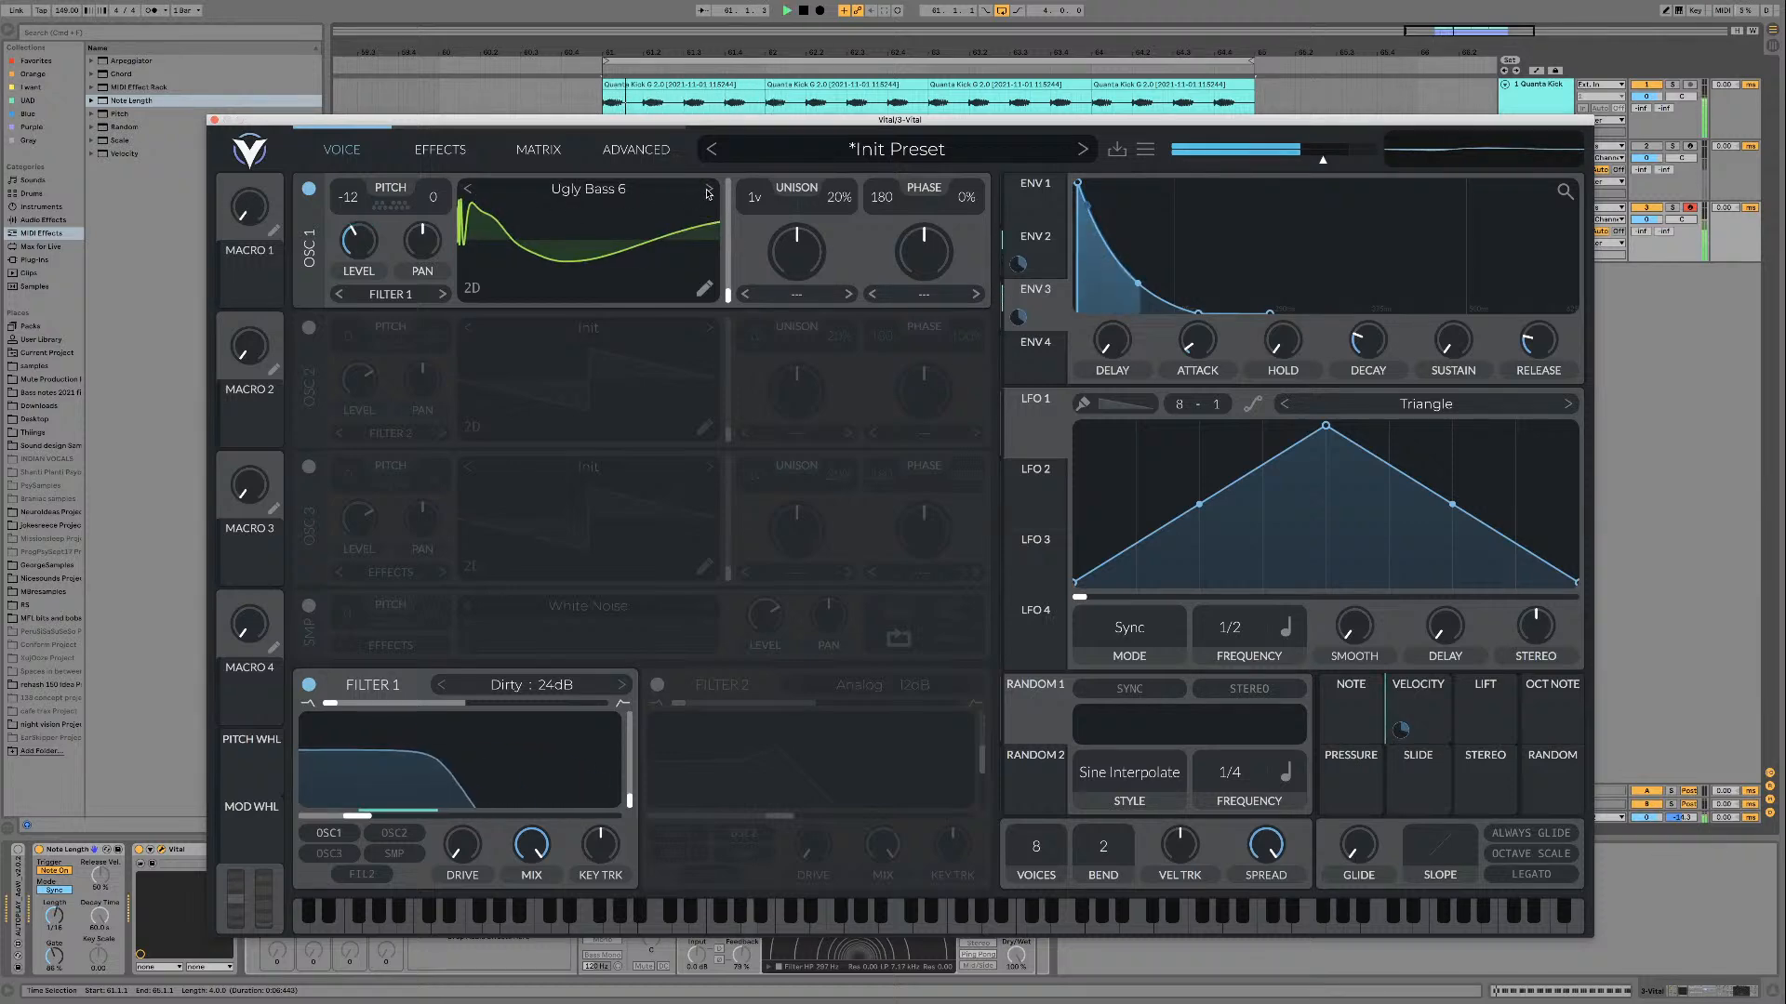
{"action": "left_click", "coordinate": [709, 191]}
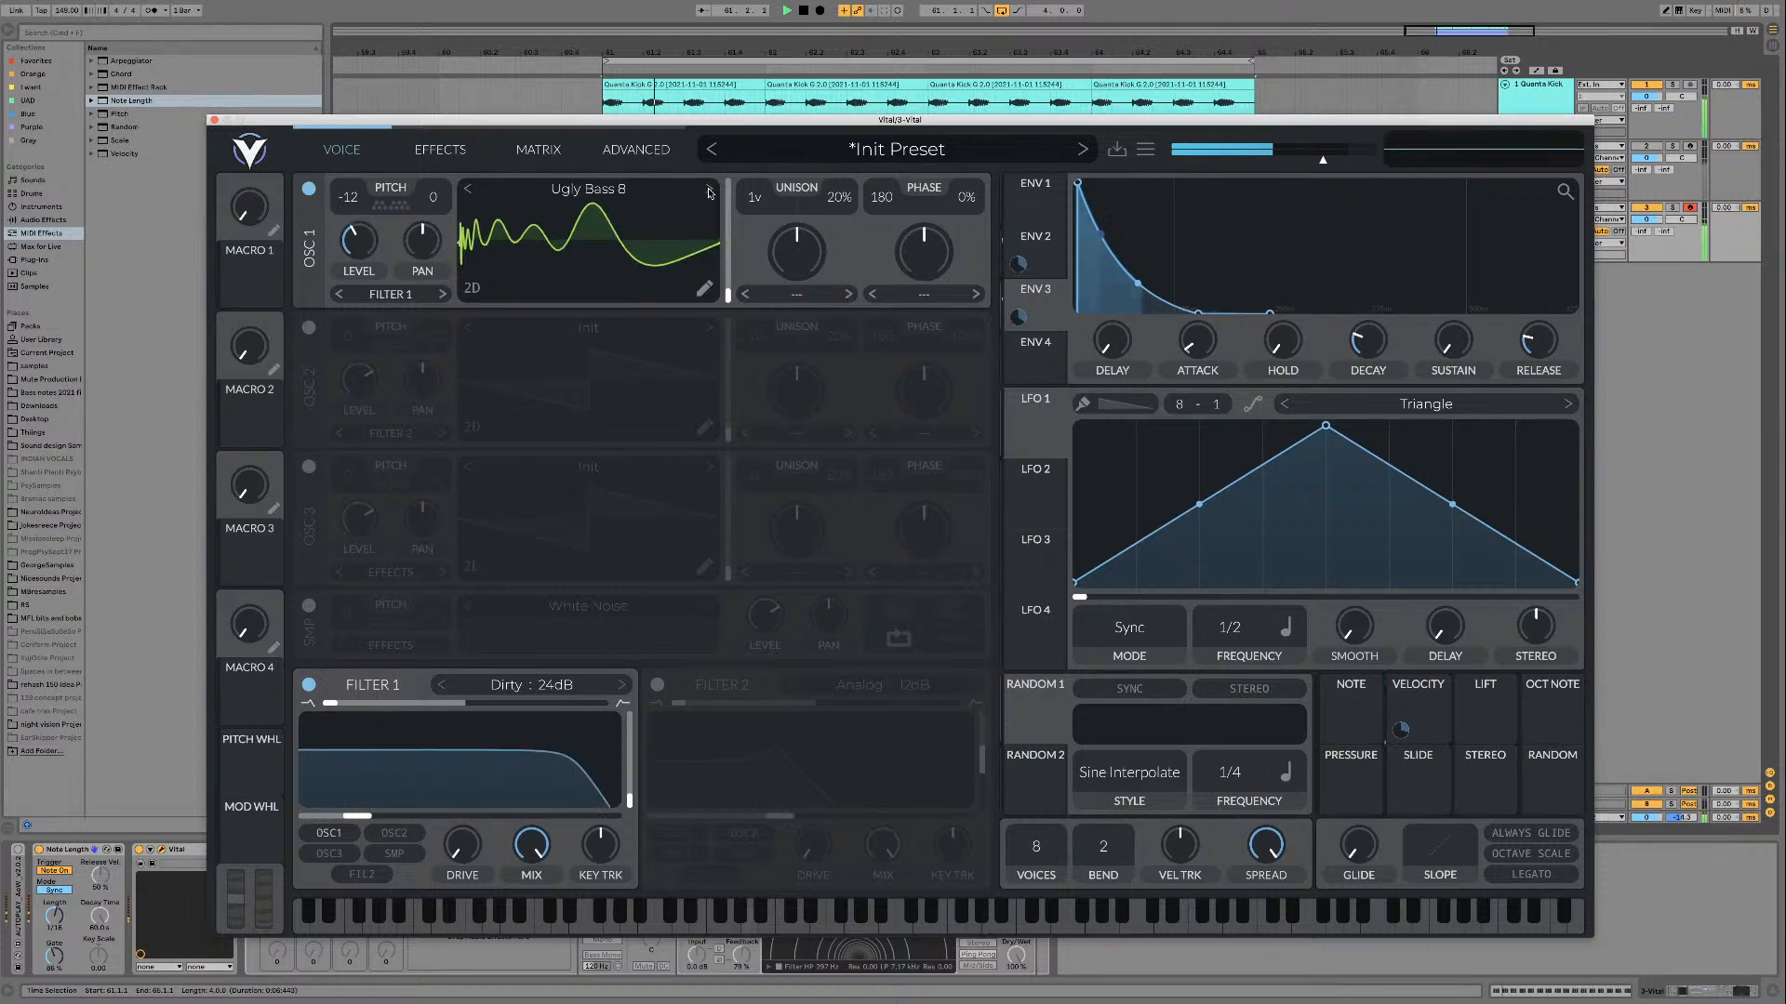
{"action": "left_click", "coordinate": [709, 191]}
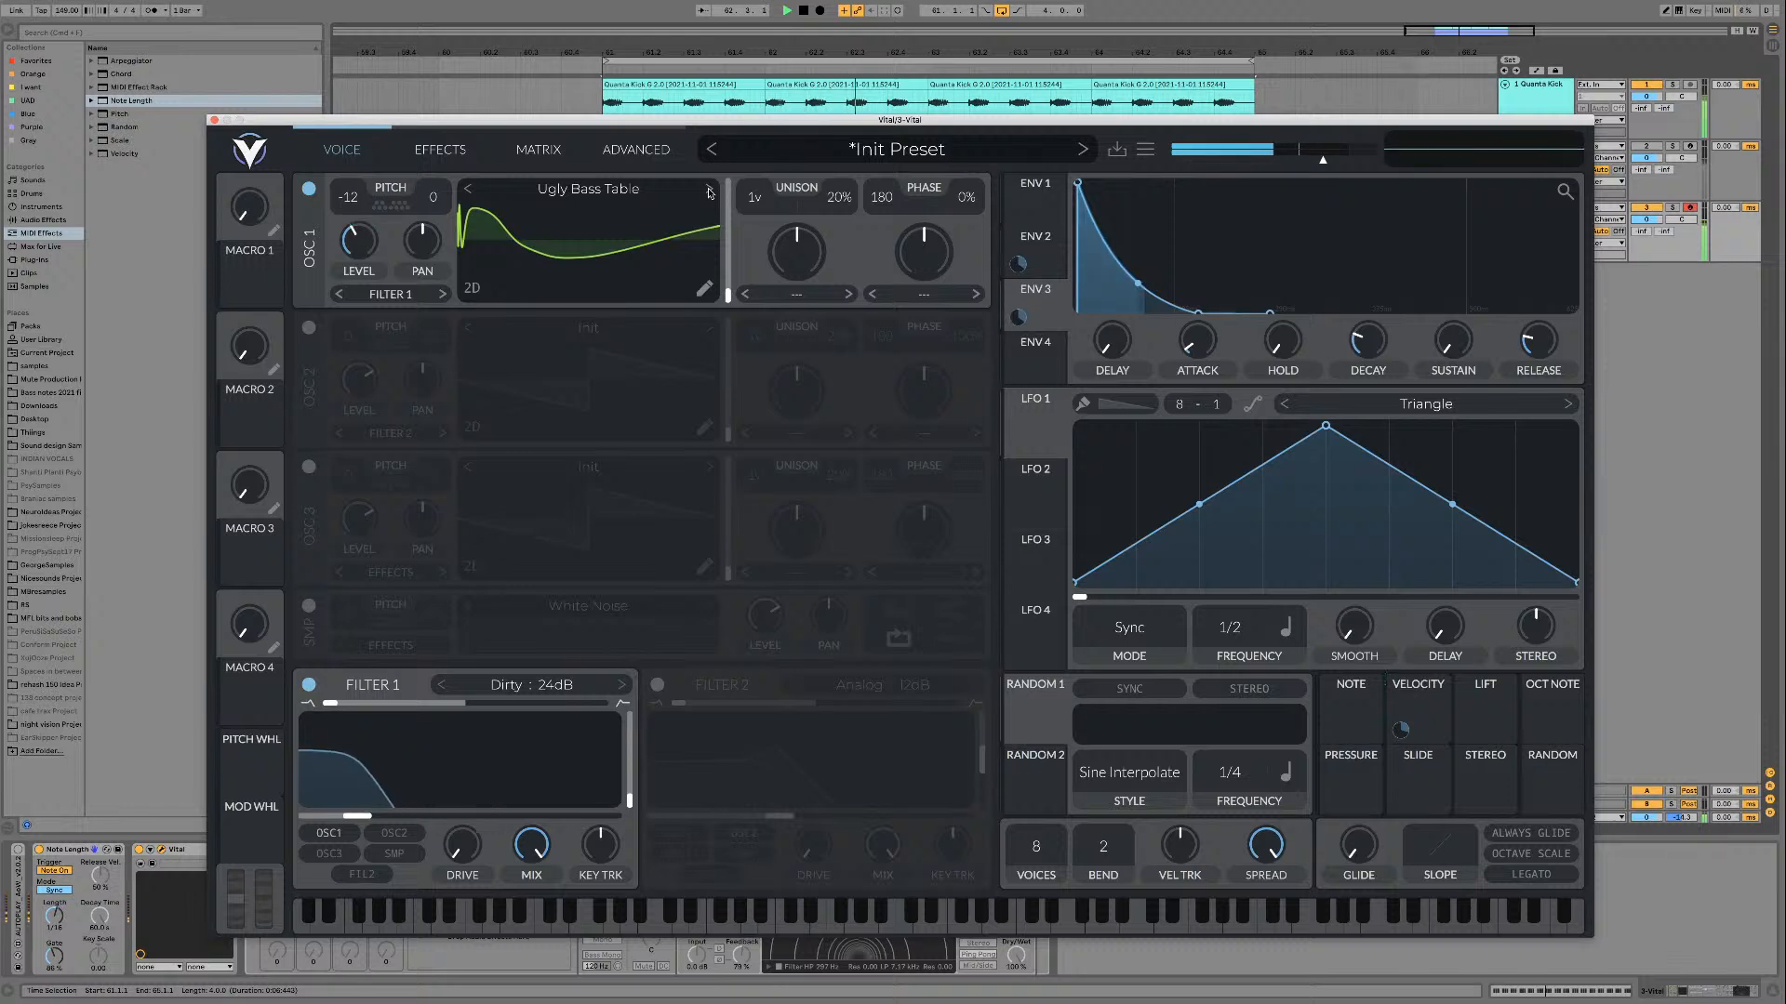
Step: Audition oscillator 1's wavetables back down from Ugly Bass 8 towards Ugly Bass 3, restarting the loop between tables
{"action": "left_click", "coordinate": [470, 195]}
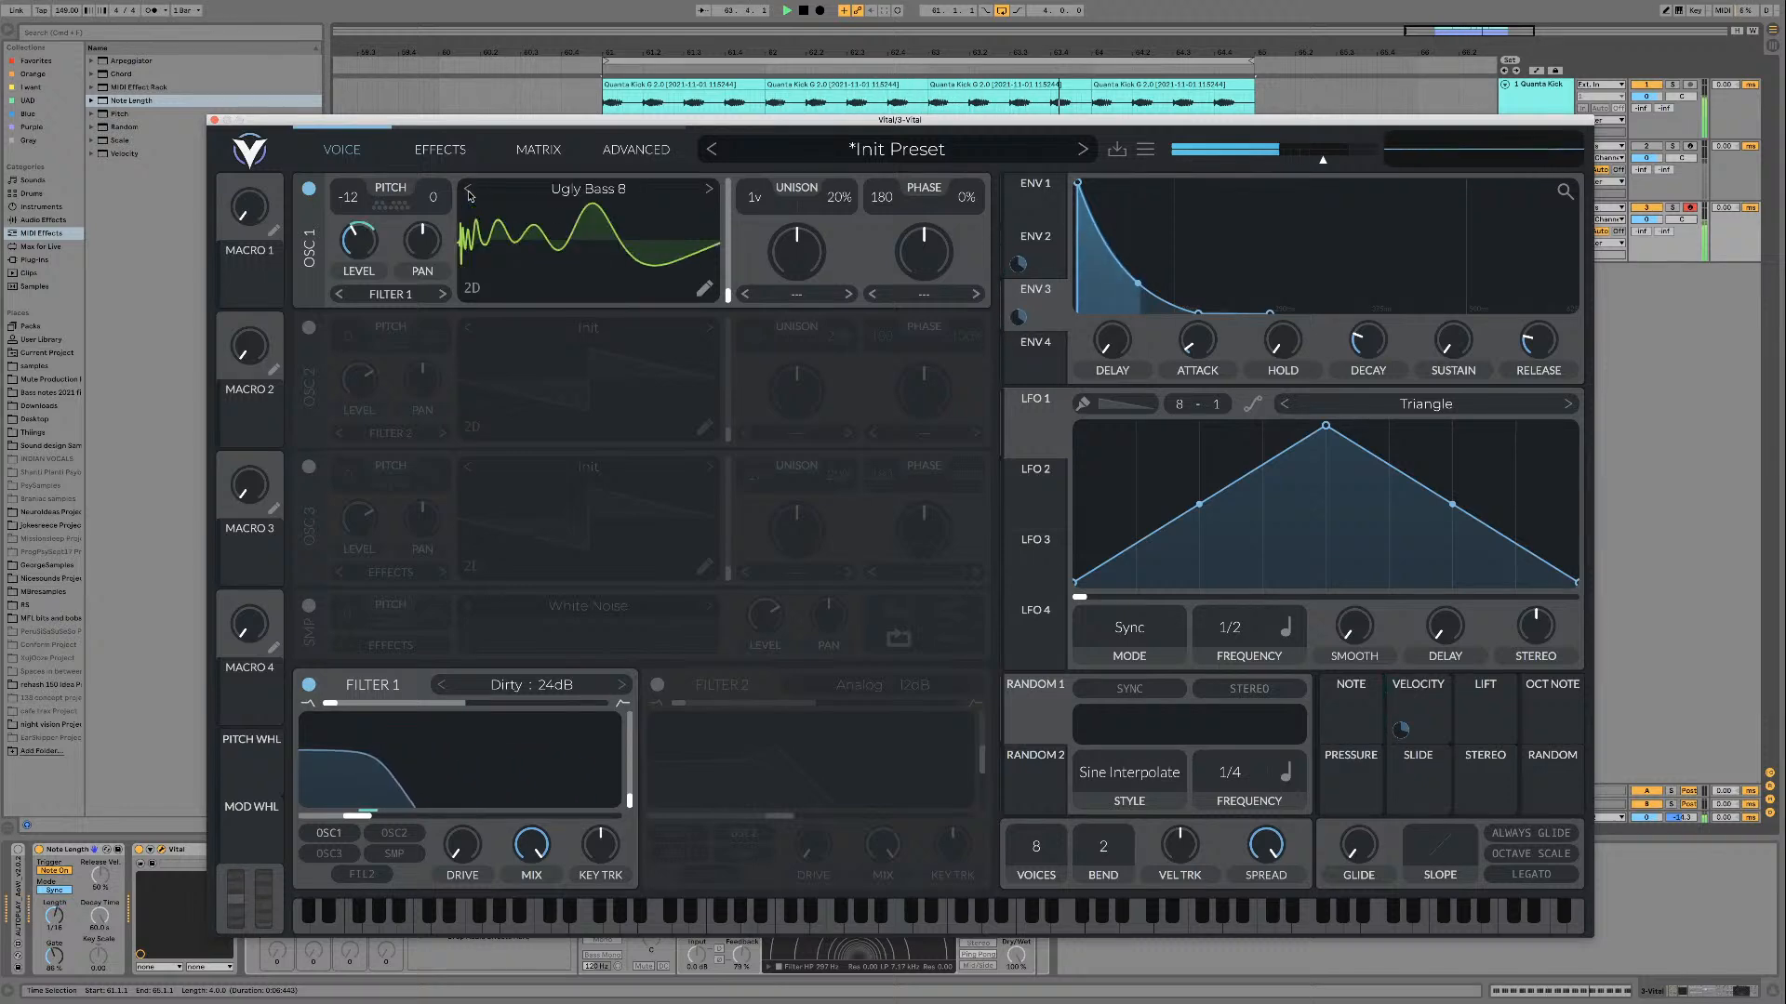
{"action": "left_click", "coordinate": [470, 194]}
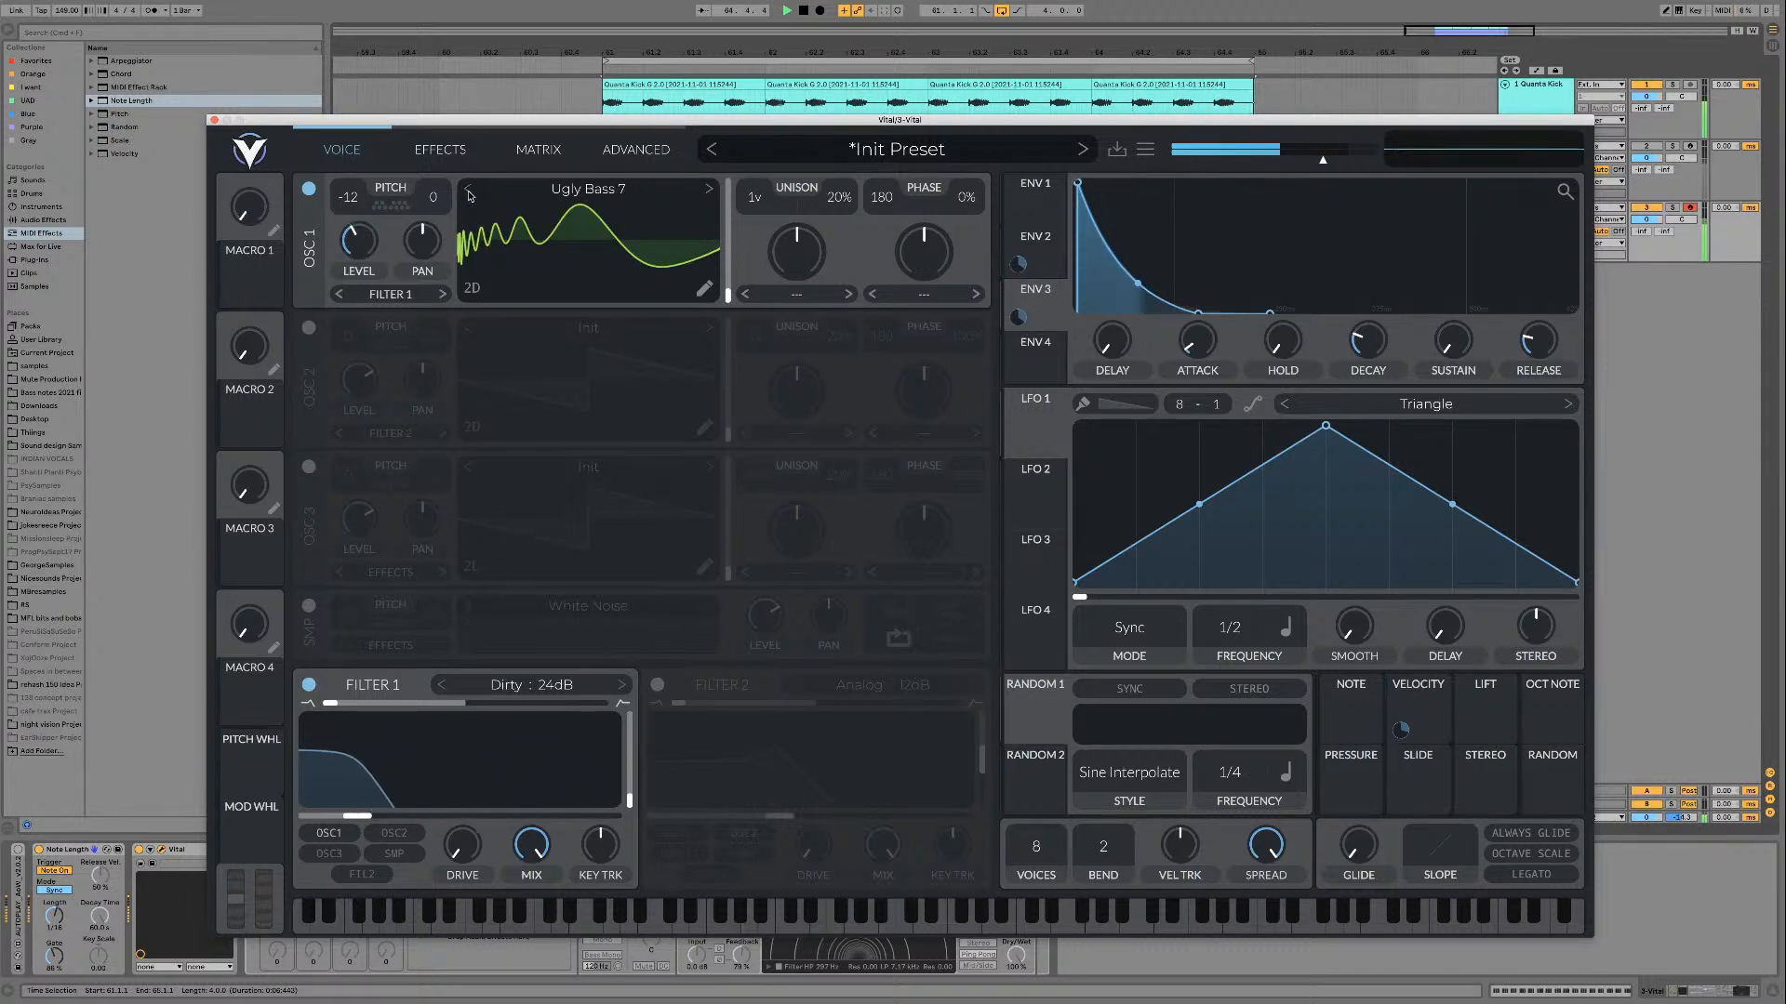
{"action": "key", "text": "space"}
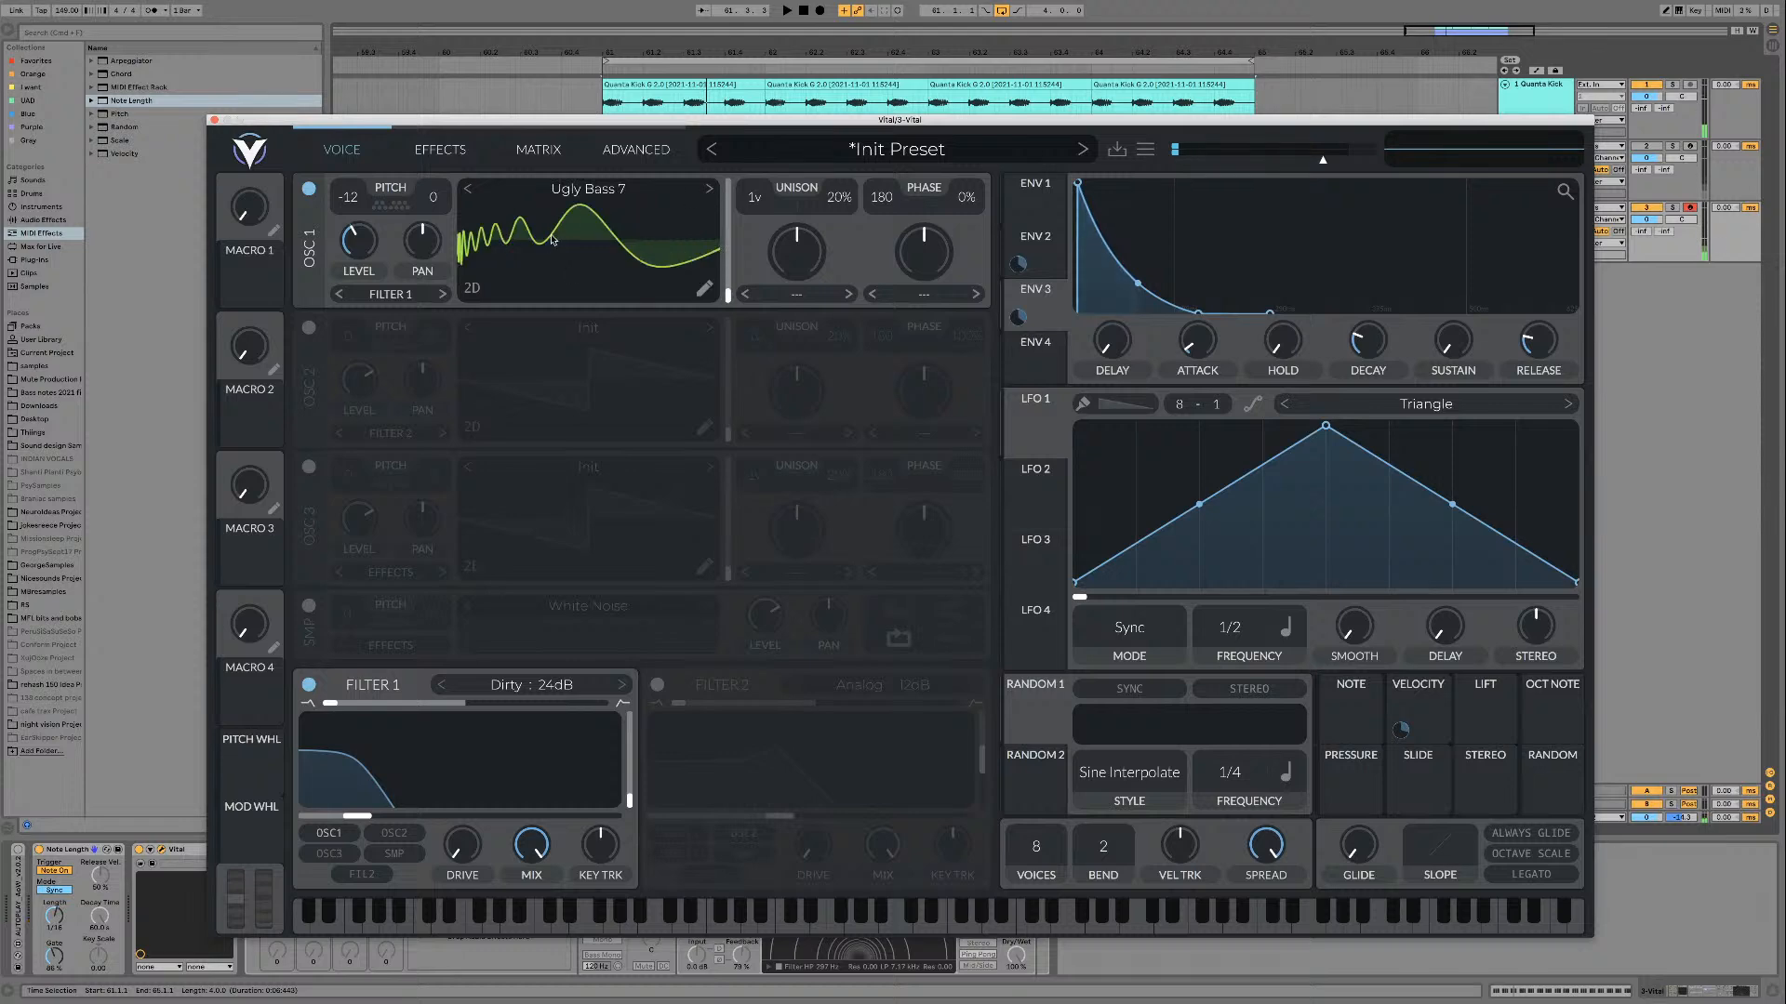
{"action": "key", "text": "space"}
{"action": "left_click", "coordinate": [470, 195]}
{"action": "left_click", "coordinate": [469, 195]}
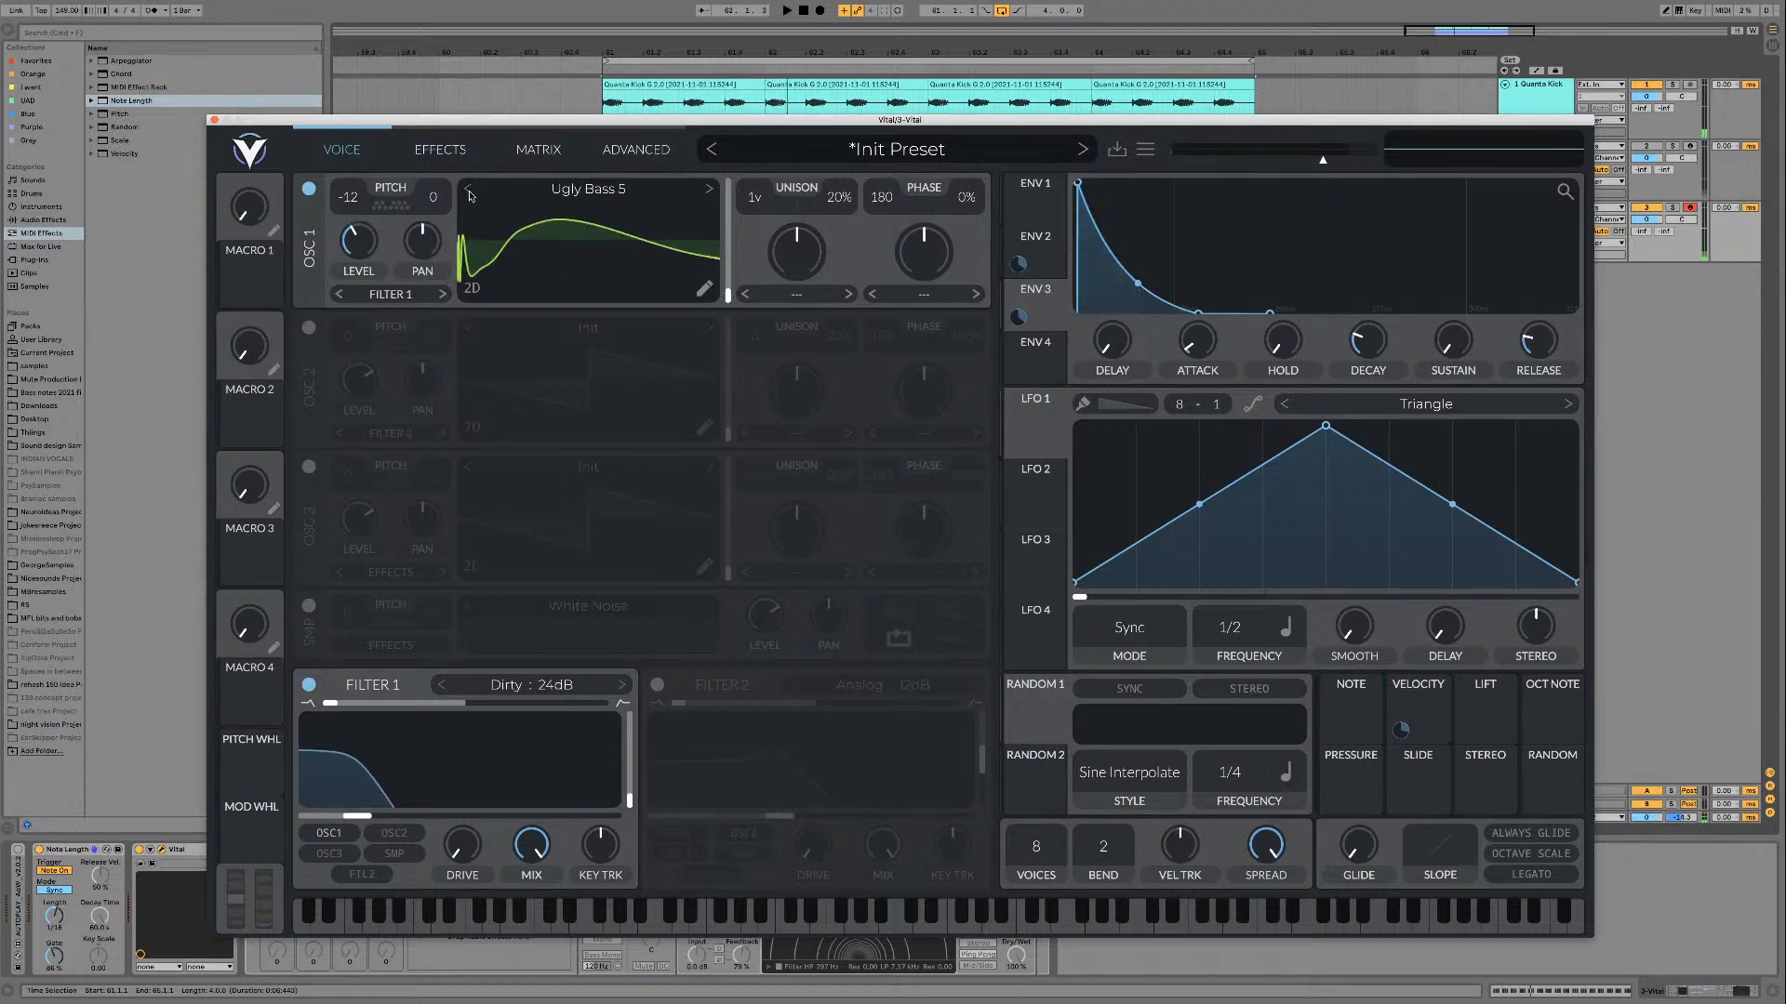
{"action": "left_click", "coordinate": [470, 194]}
{"action": "key", "text": "space"}
{"action": "left_click", "coordinate": [470, 194]}
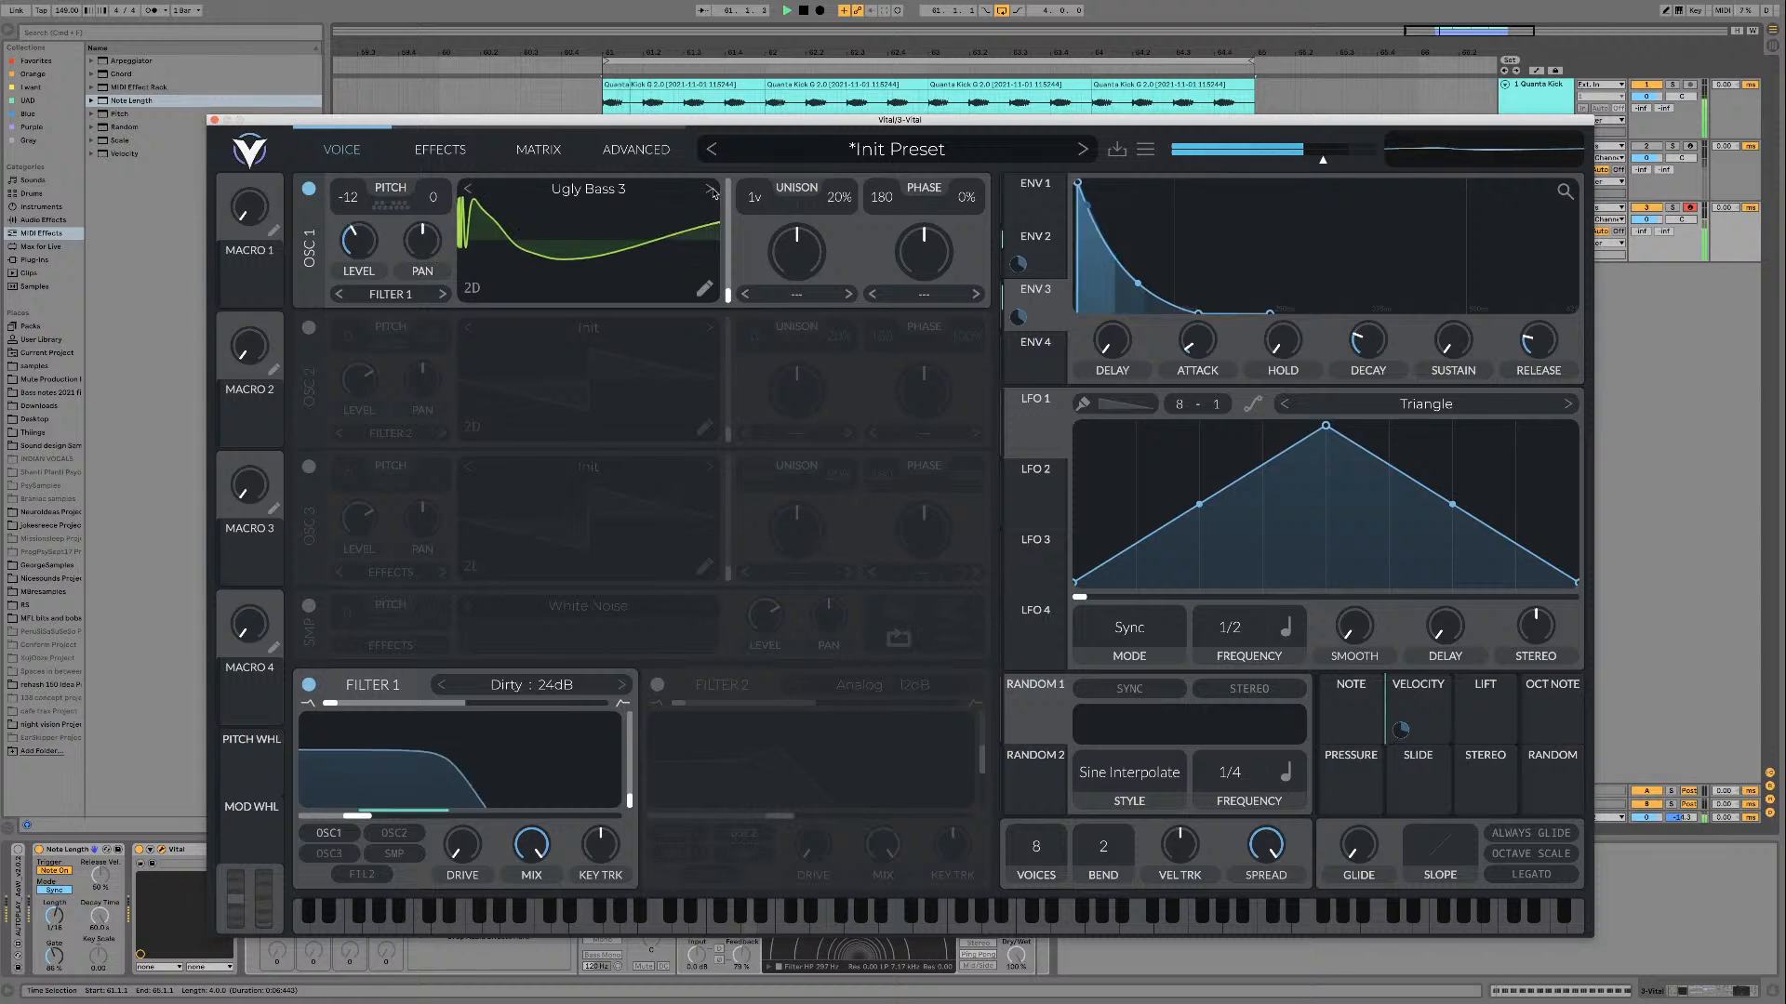
Step: Compare Ugly Bass 4 with Ugly Bass 5 in oscillator 1 over the loop, keep Ugly Bass 4 and stop playback
{"action": "left_click", "coordinate": [711, 191]}
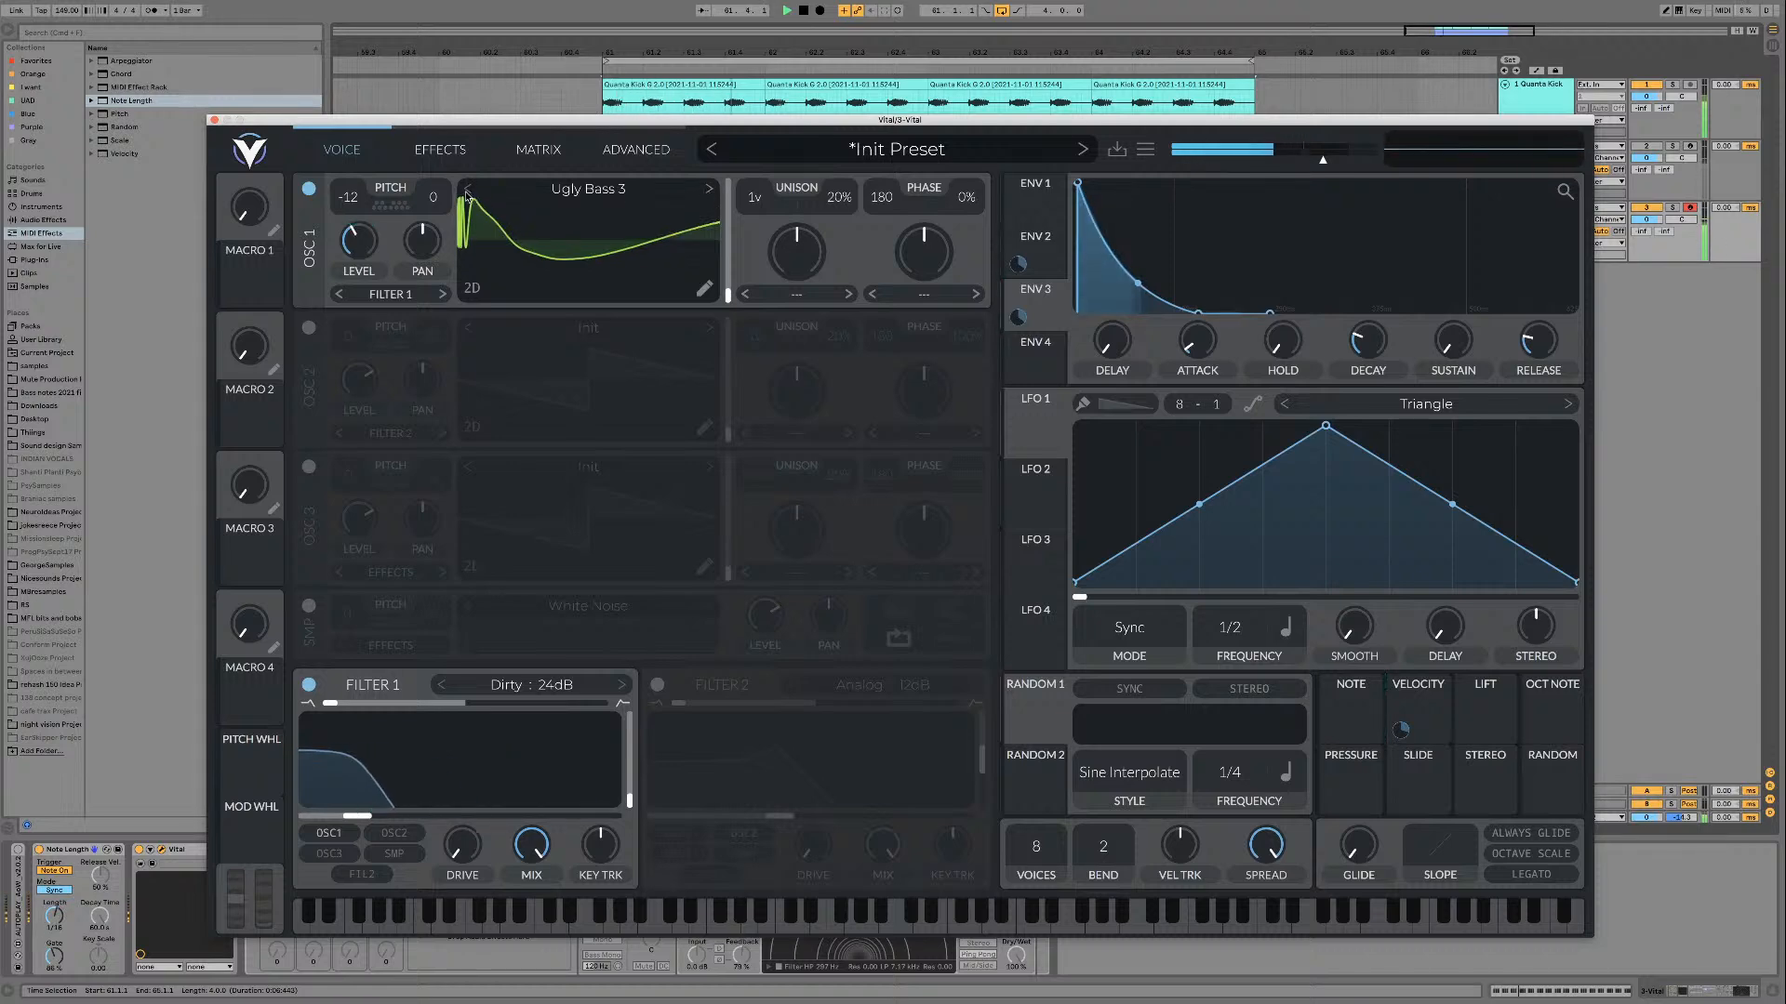
{"action": "left_click", "coordinate": [709, 192]}
{"action": "left_click", "coordinate": [709, 192]}
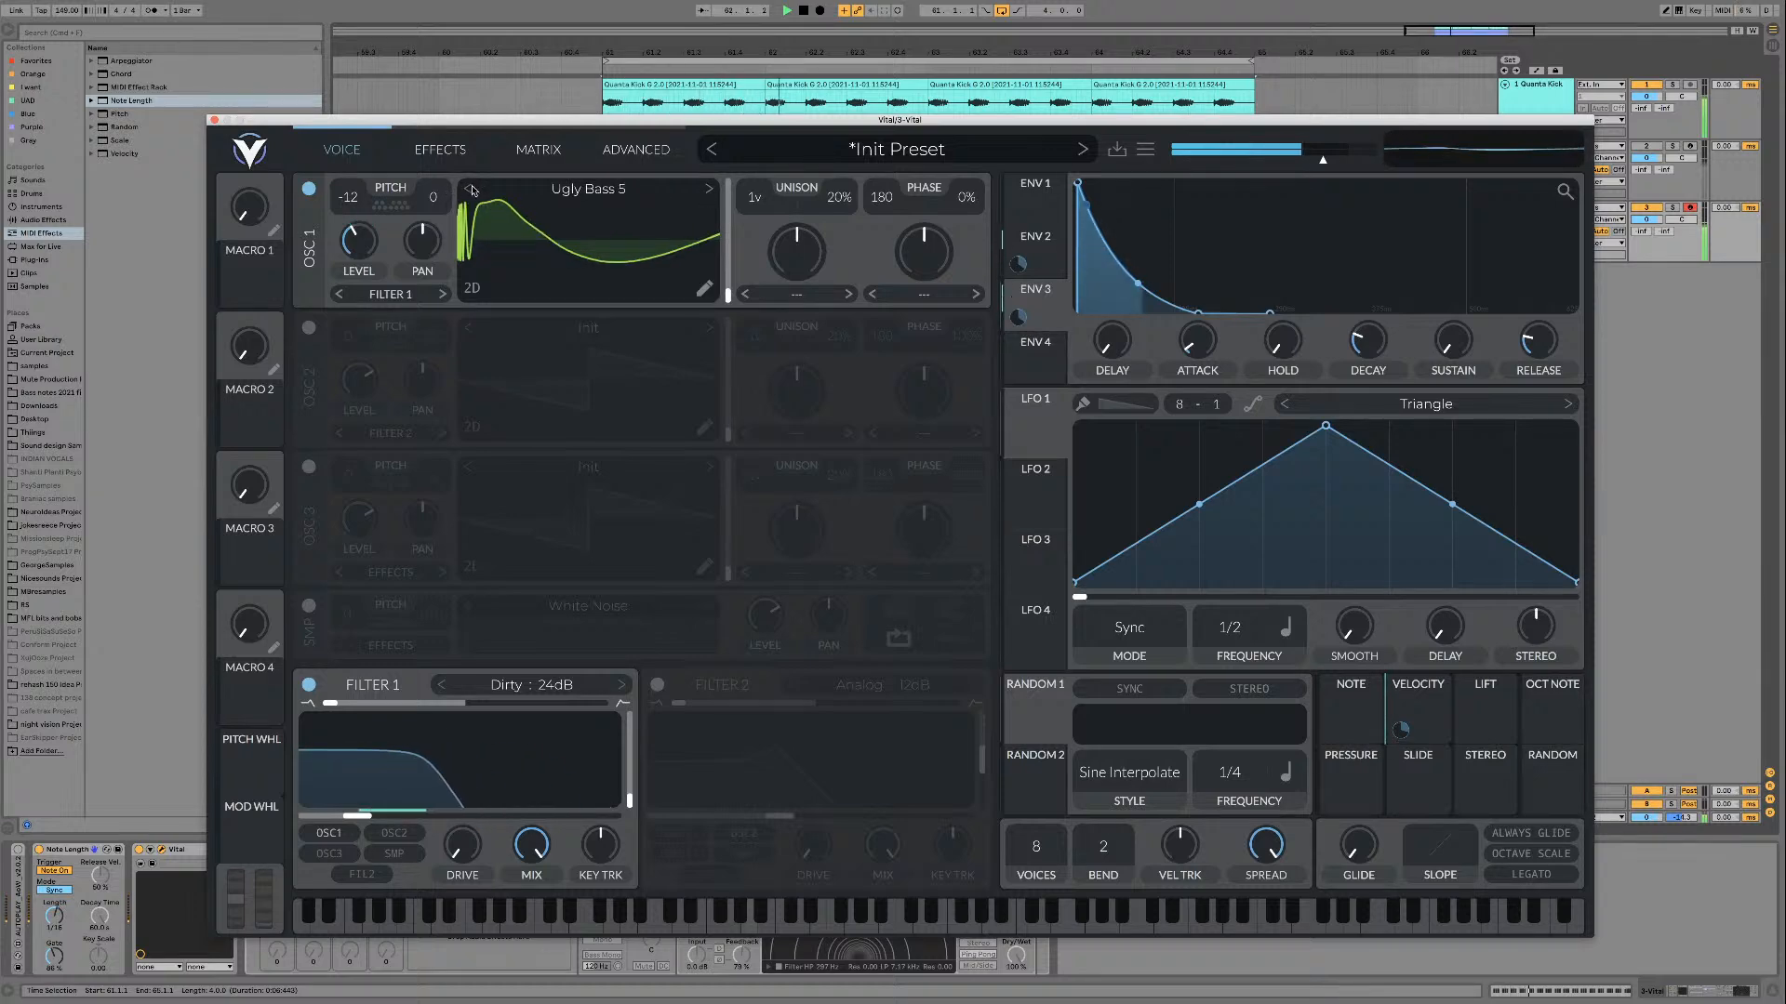
{"action": "left_click", "coordinate": [707, 192]}
{"action": "left_click", "coordinate": [469, 192]}
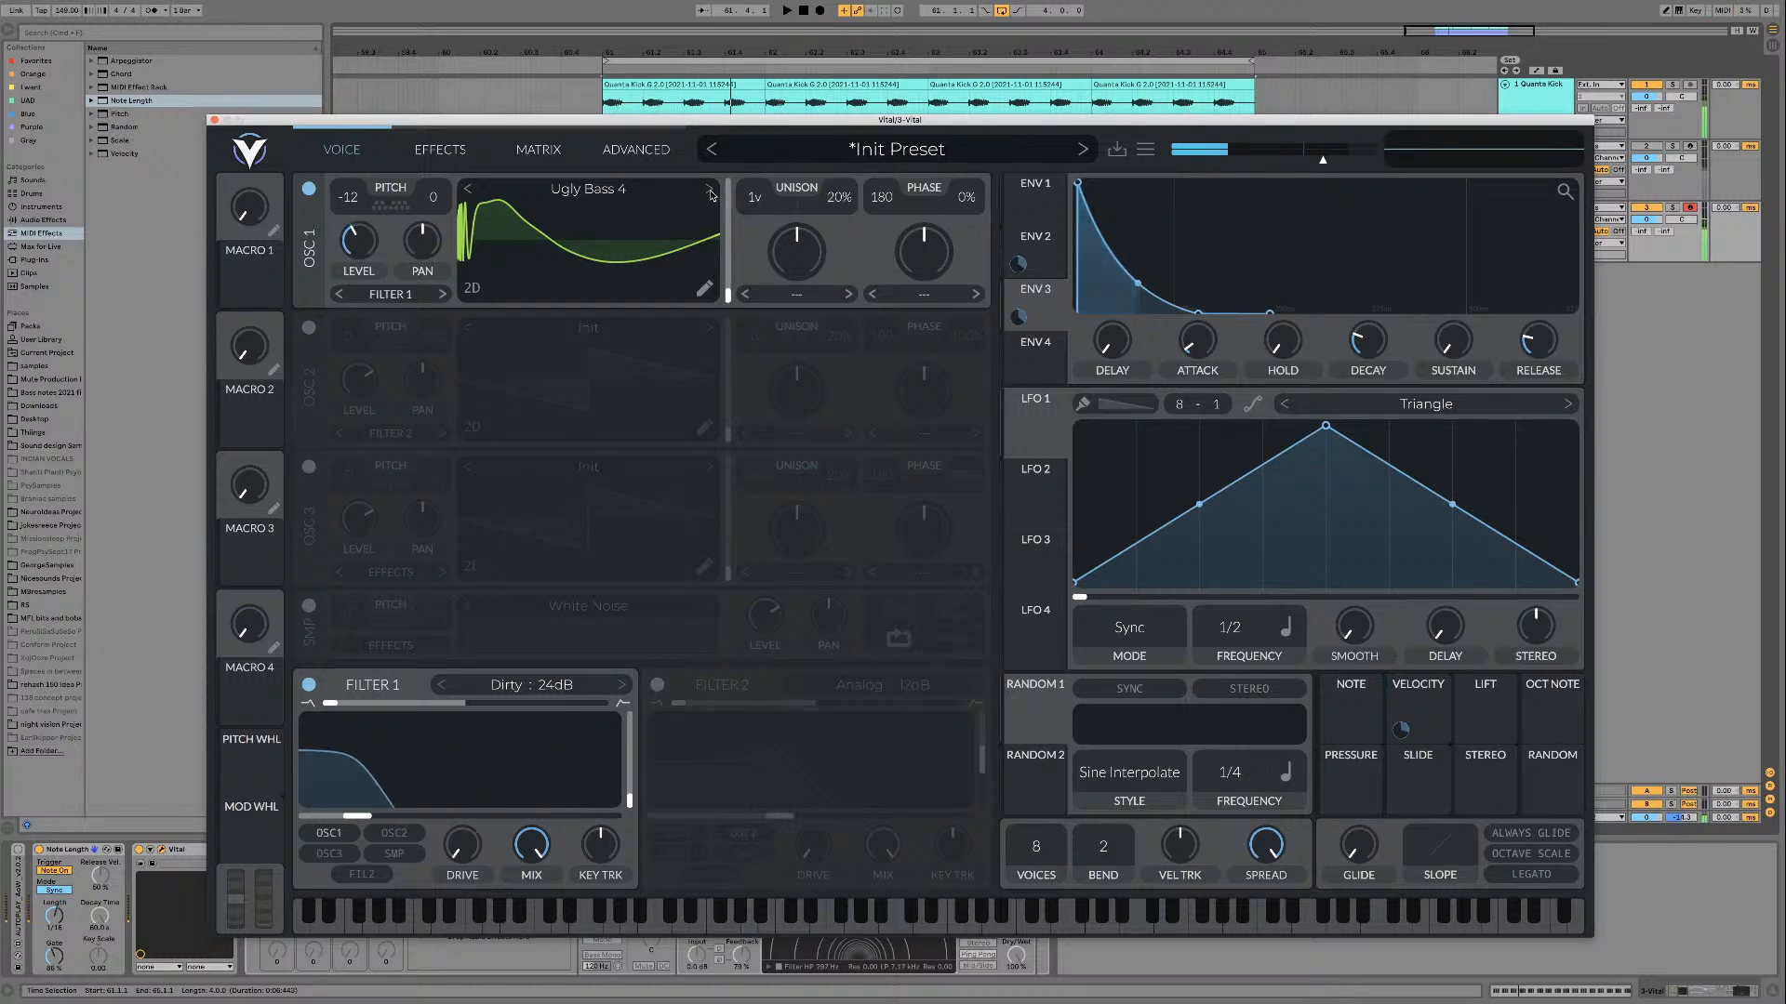
{"action": "left_click", "coordinate": [711, 192]}
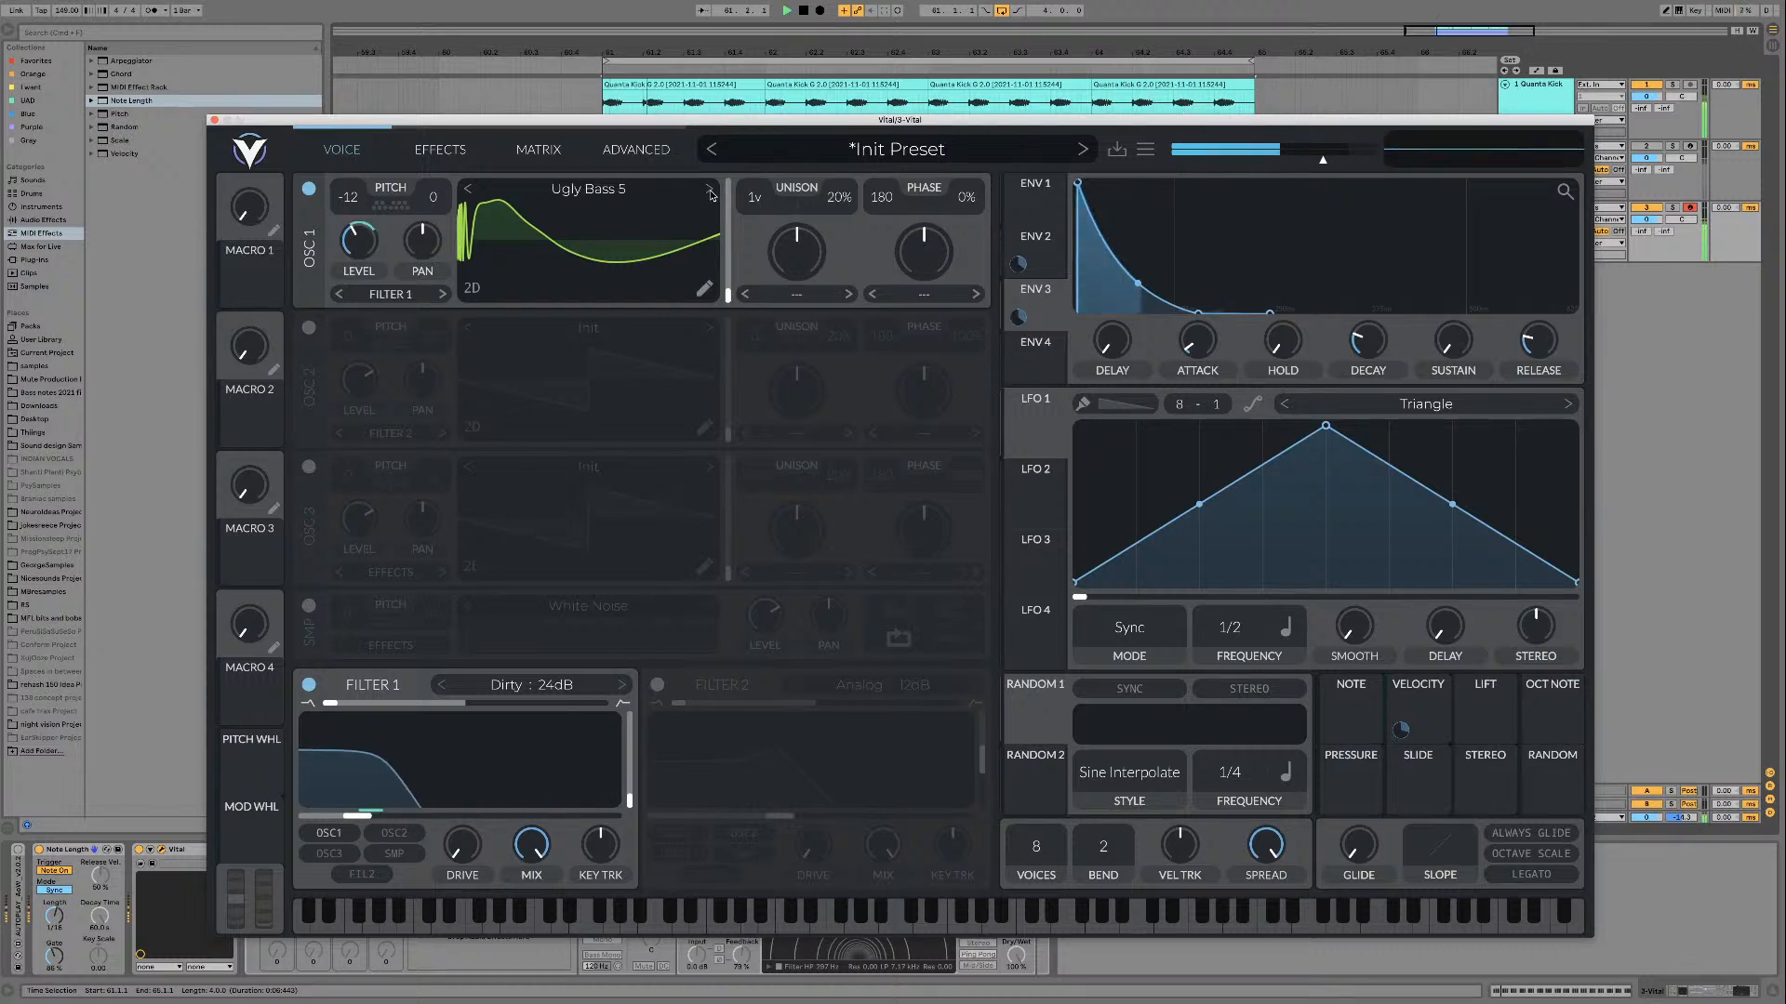
{"action": "left_click", "coordinate": [470, 193]}
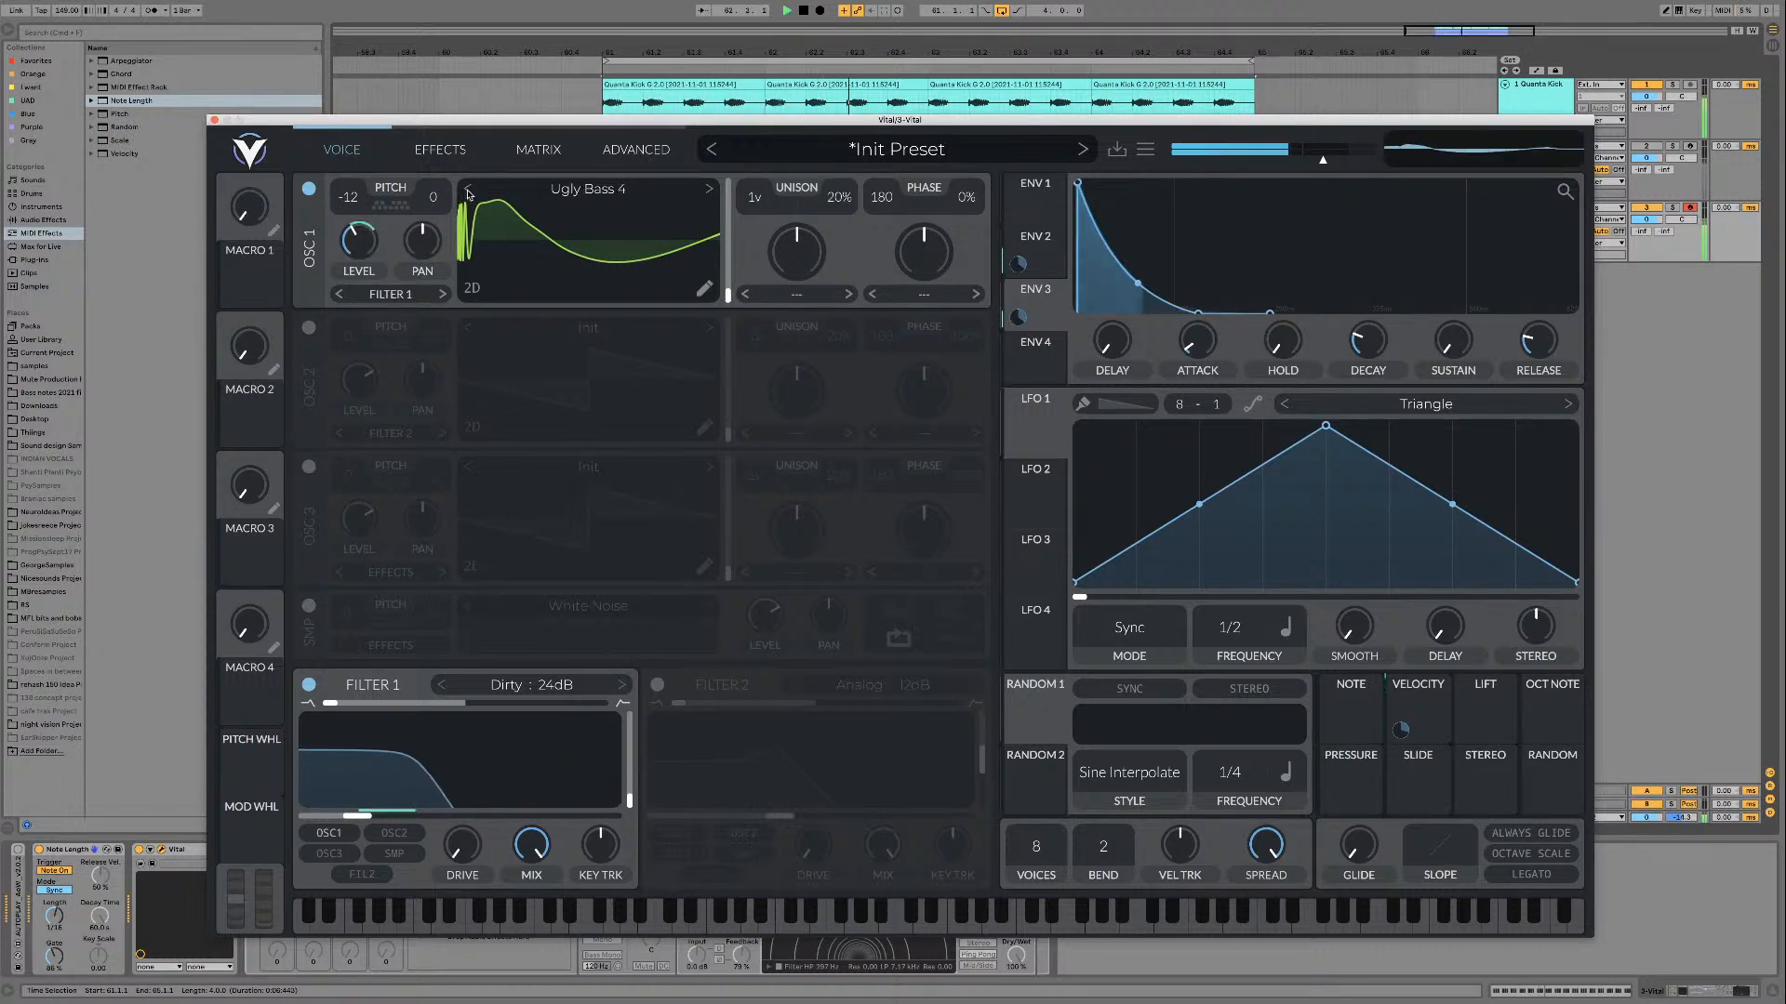
{"action": "left_click", "coordinate": [710, 192]}
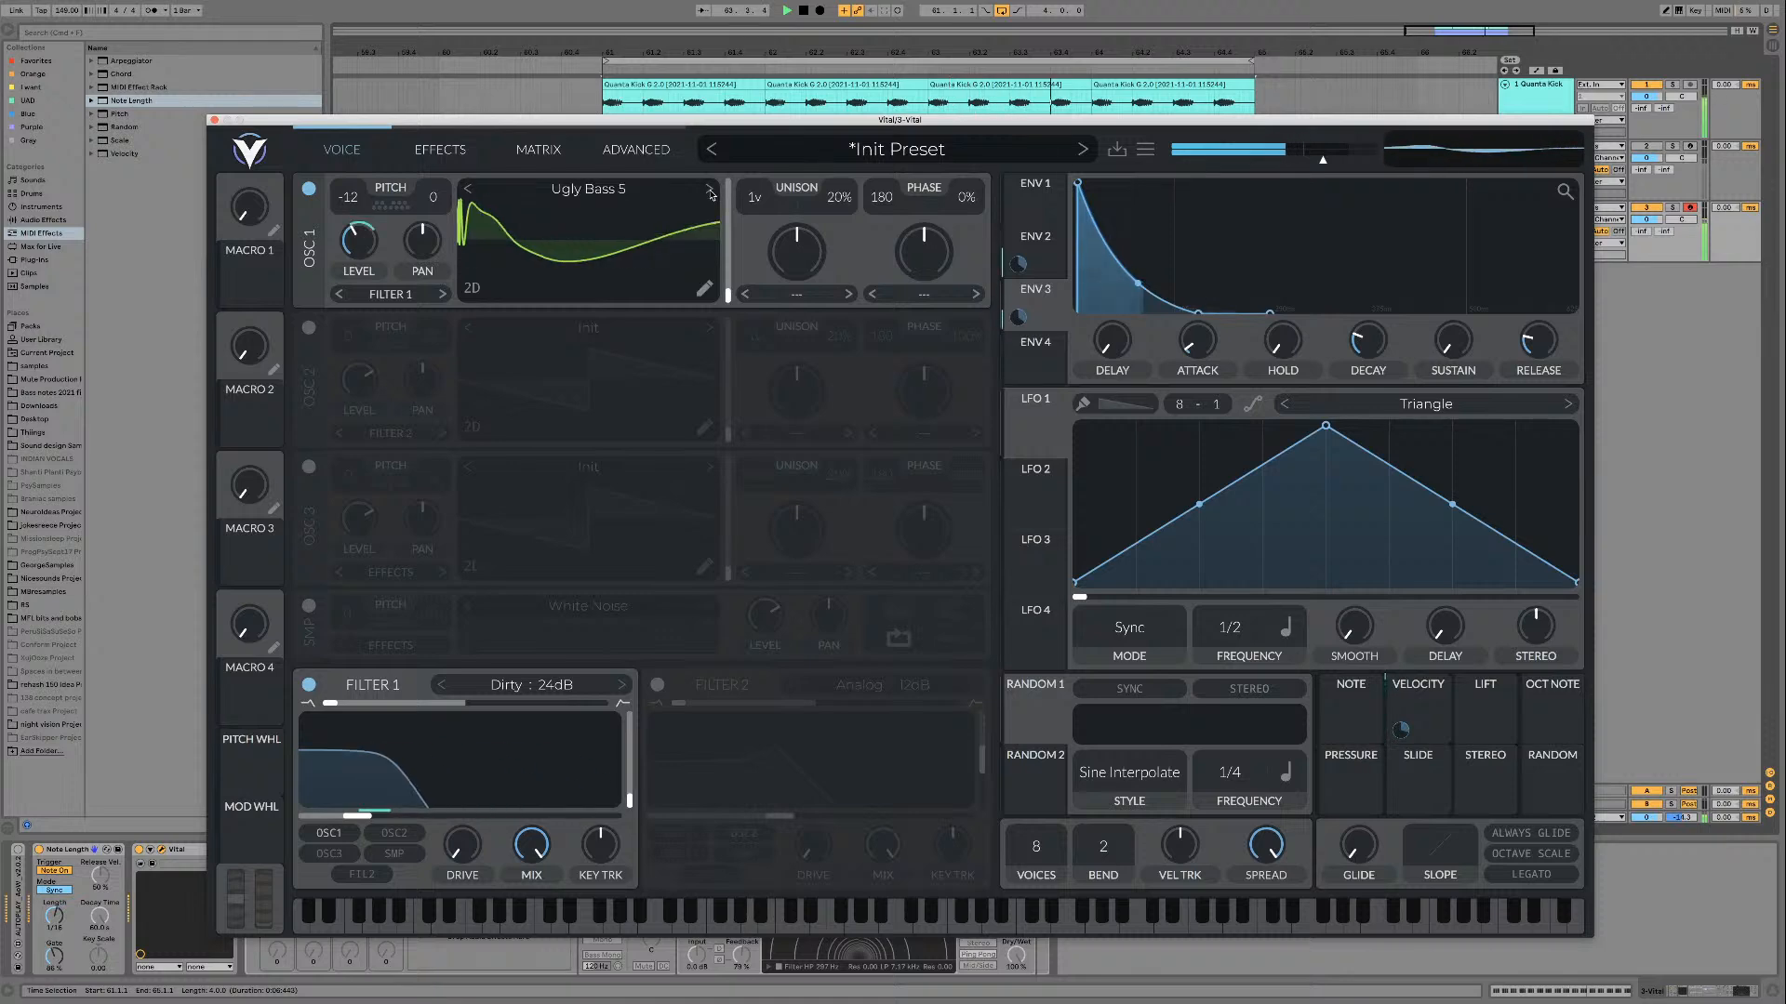
{"action": "left_click", "coordinate": [467, 192]}
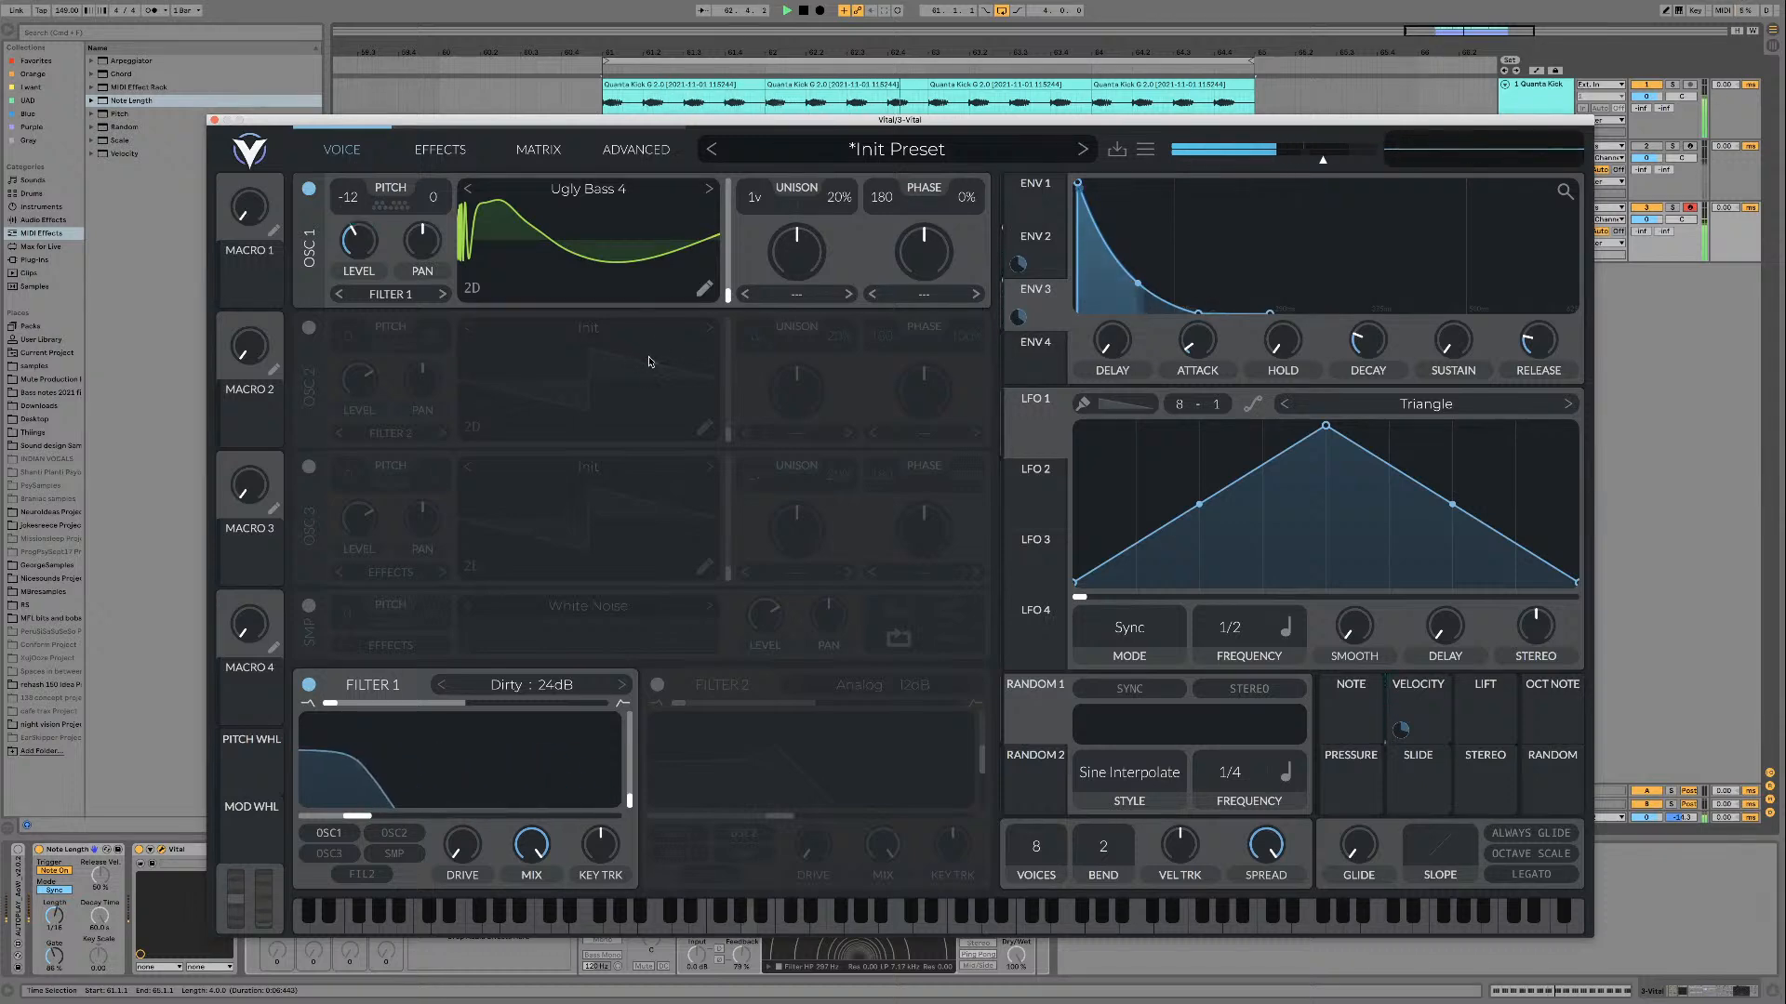
{"action": "key", "text": "space"}
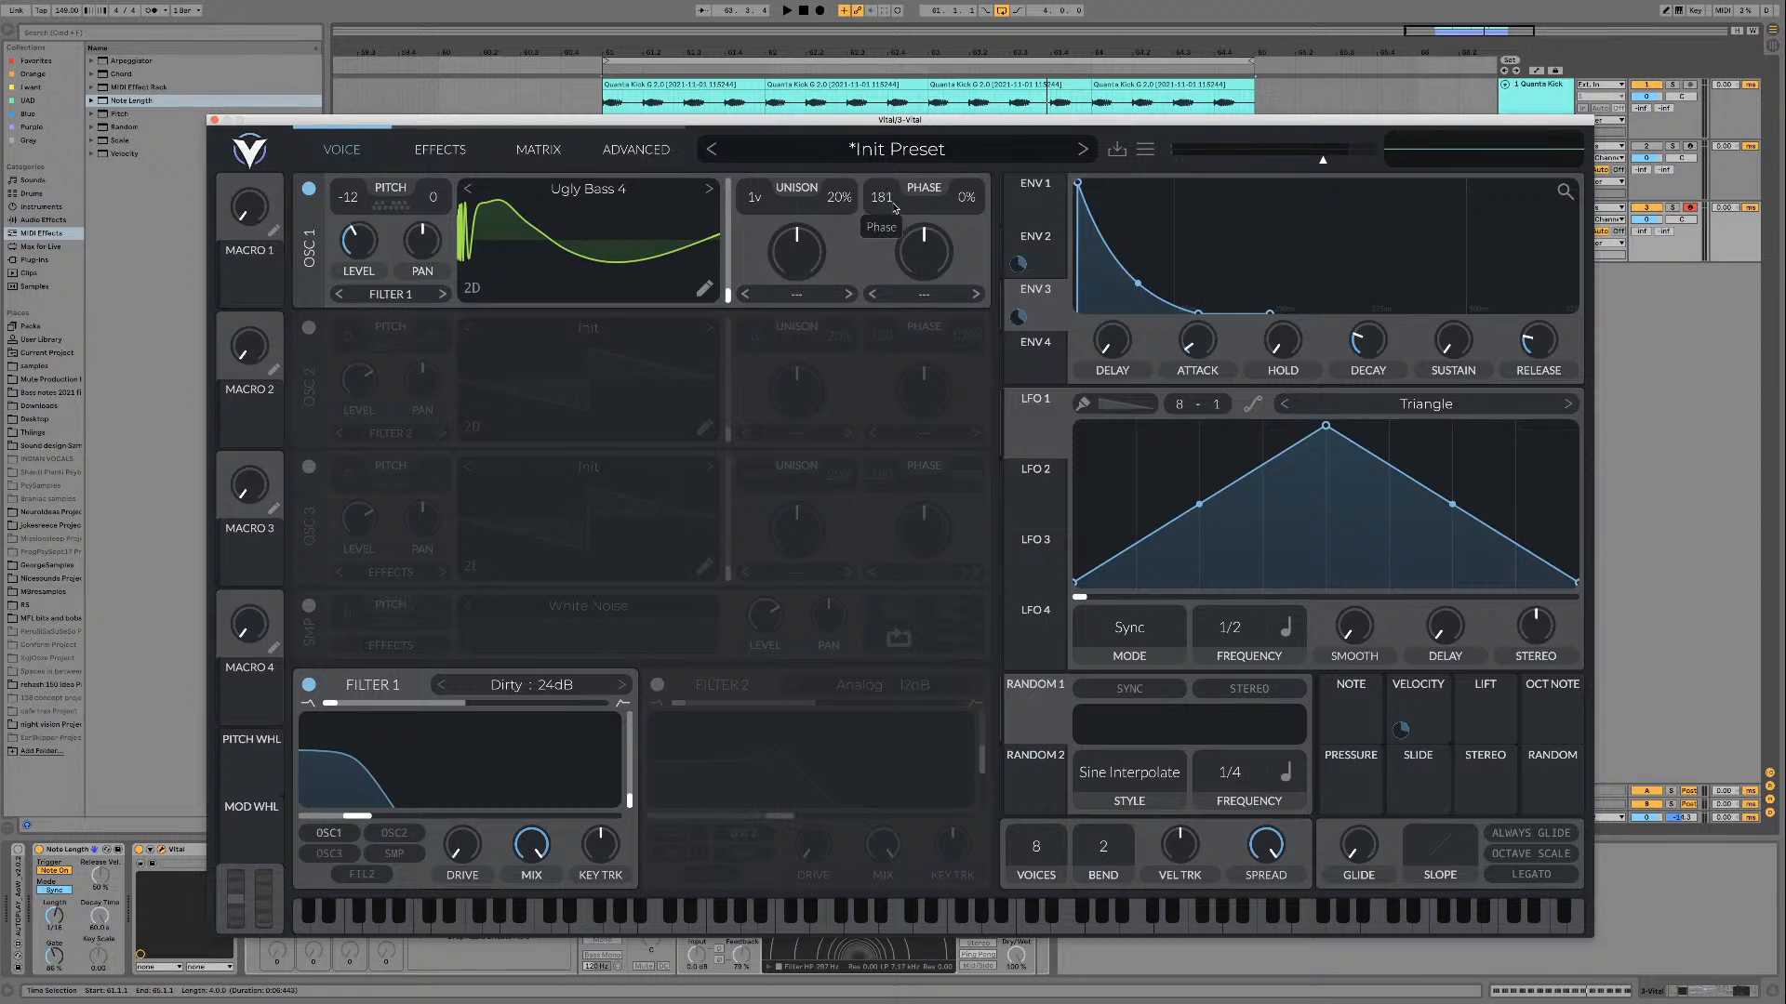
Step: Steepen Envelope 3's decay curve slightly and lengthen its decay while the Ugly Bass 4 loop plays
{"action": "key", "text": "space"}
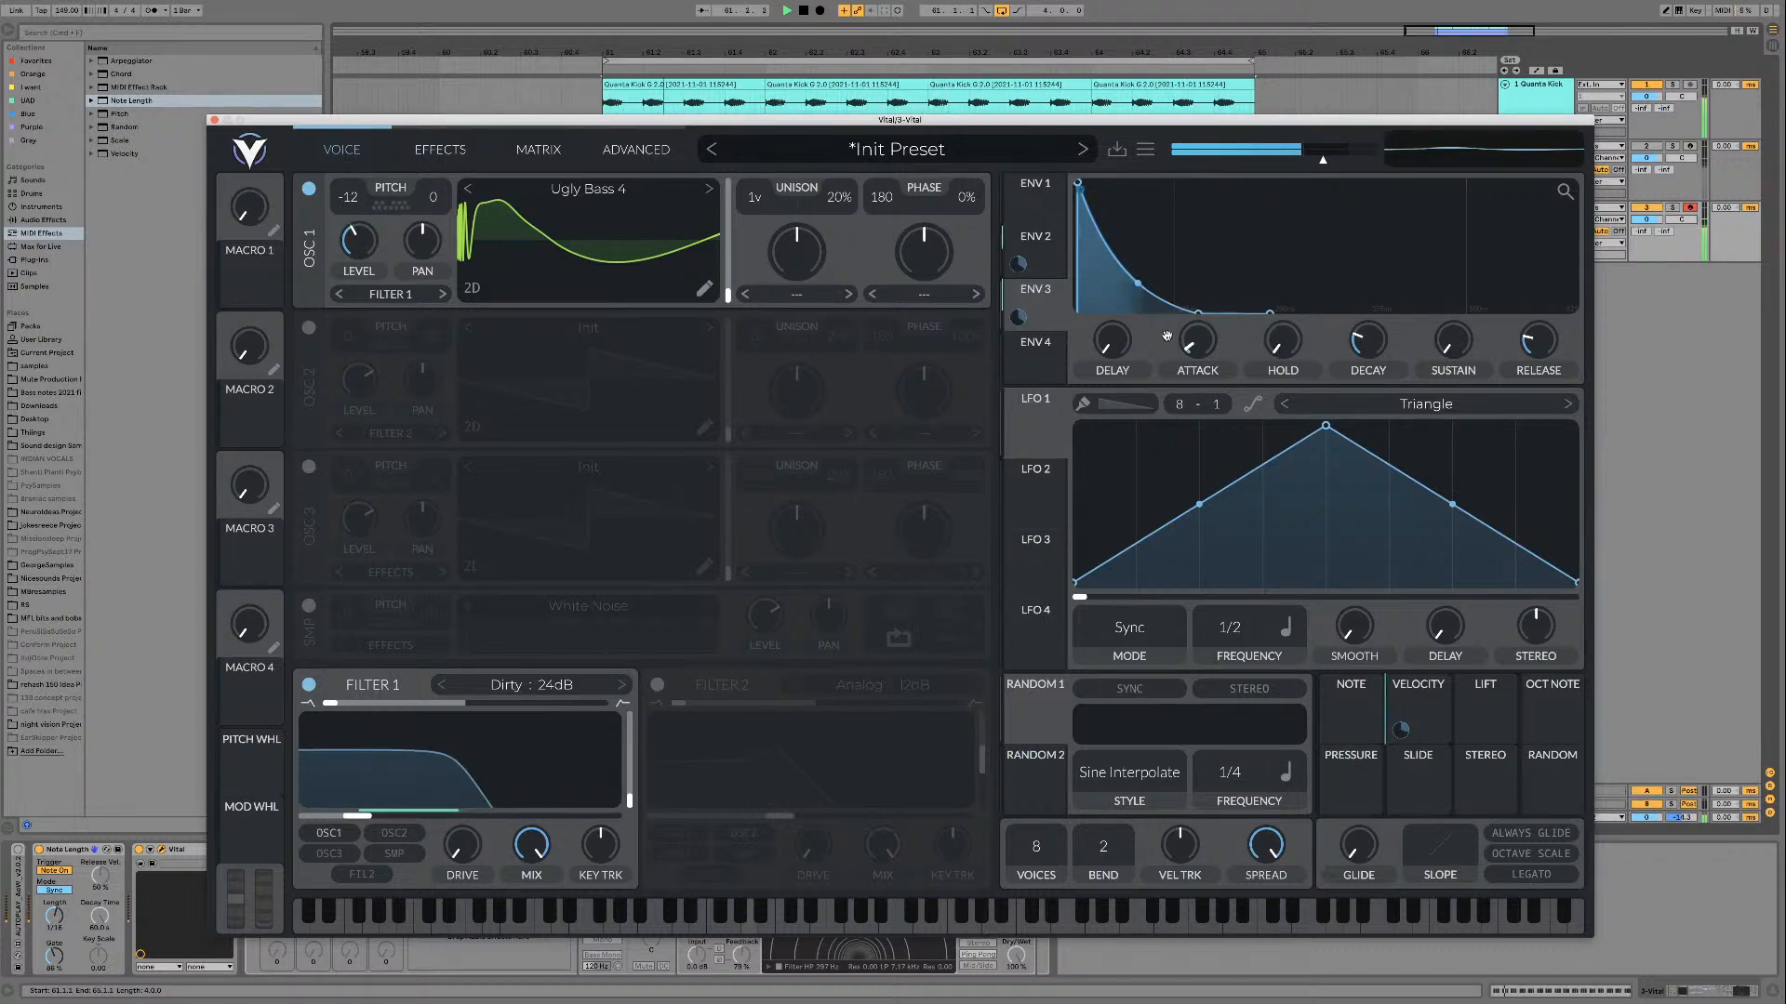
{"action": "left_click_drag", "start_coordinate": [1138, 294], "coordinate": [1136, 293]}
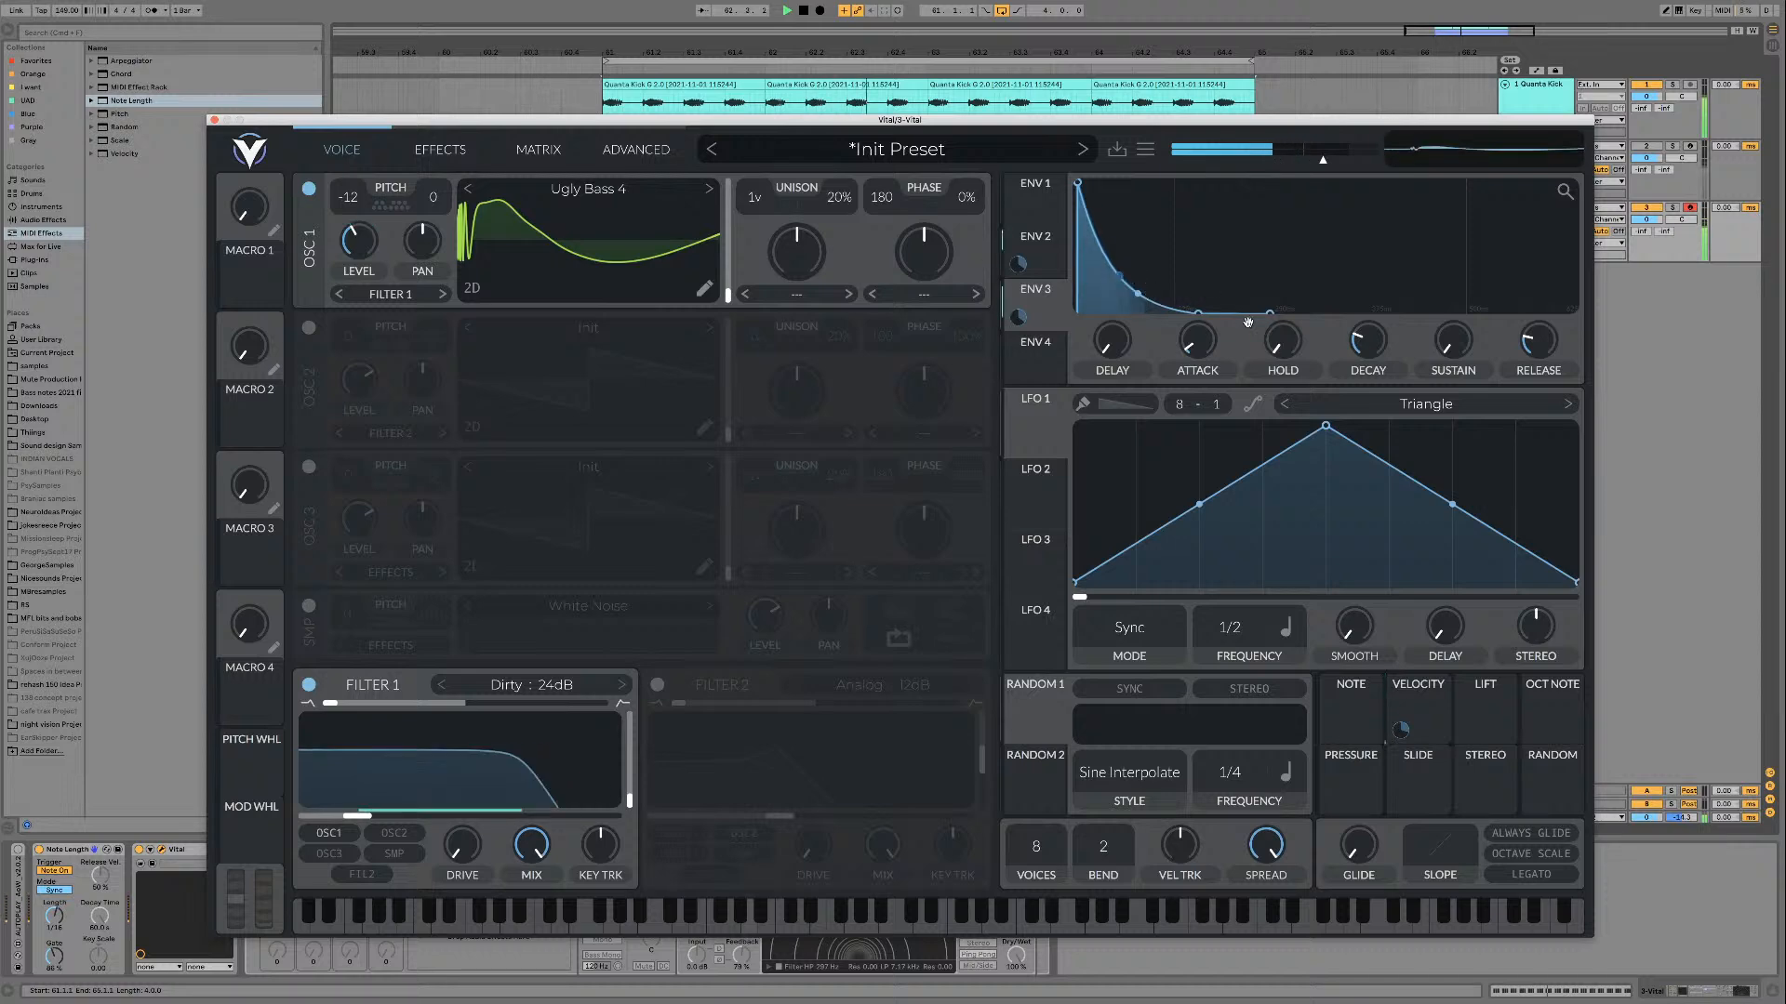
{"action": "left_click_drag", "start_coordinate": [1360, 352], "coordinate": [1360, 351]}
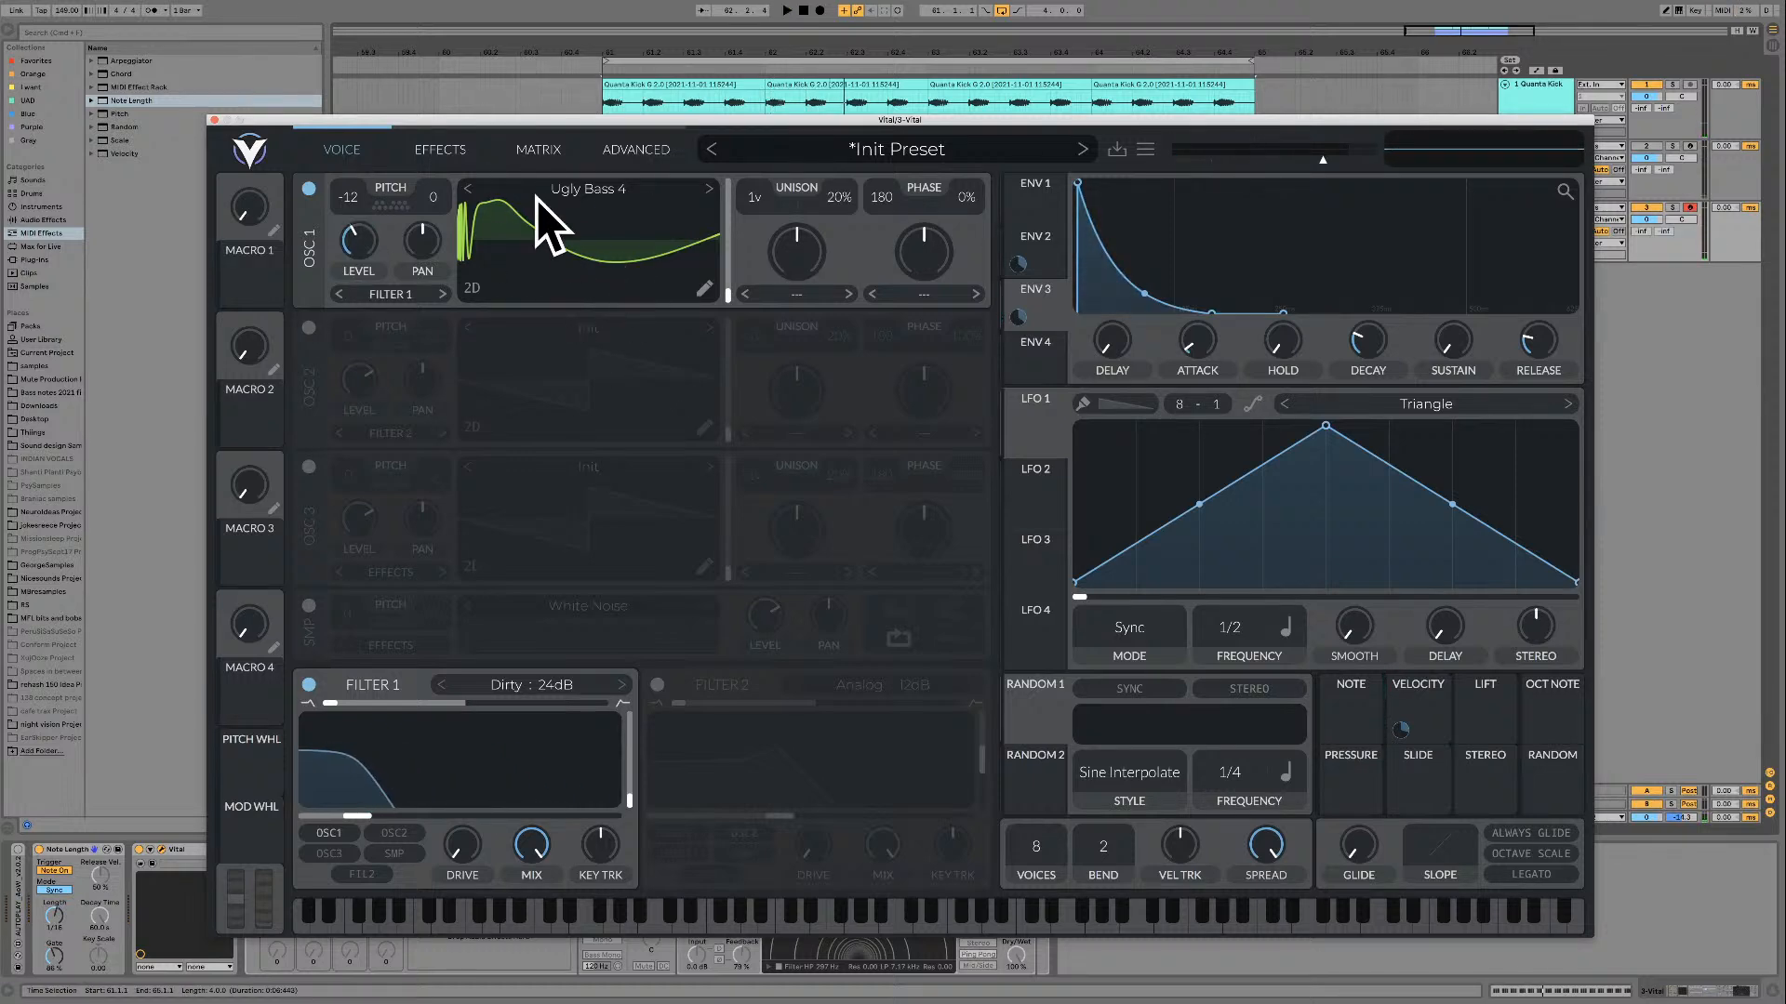
Step: Review Vital's modulation matrix and advanced settings, and close the plug-in window to hear the loop in the arrangement
{"action": "left_click", "coordinate": [634, 148]}
{"action": "left_click", "coordinate": [539, 150]}
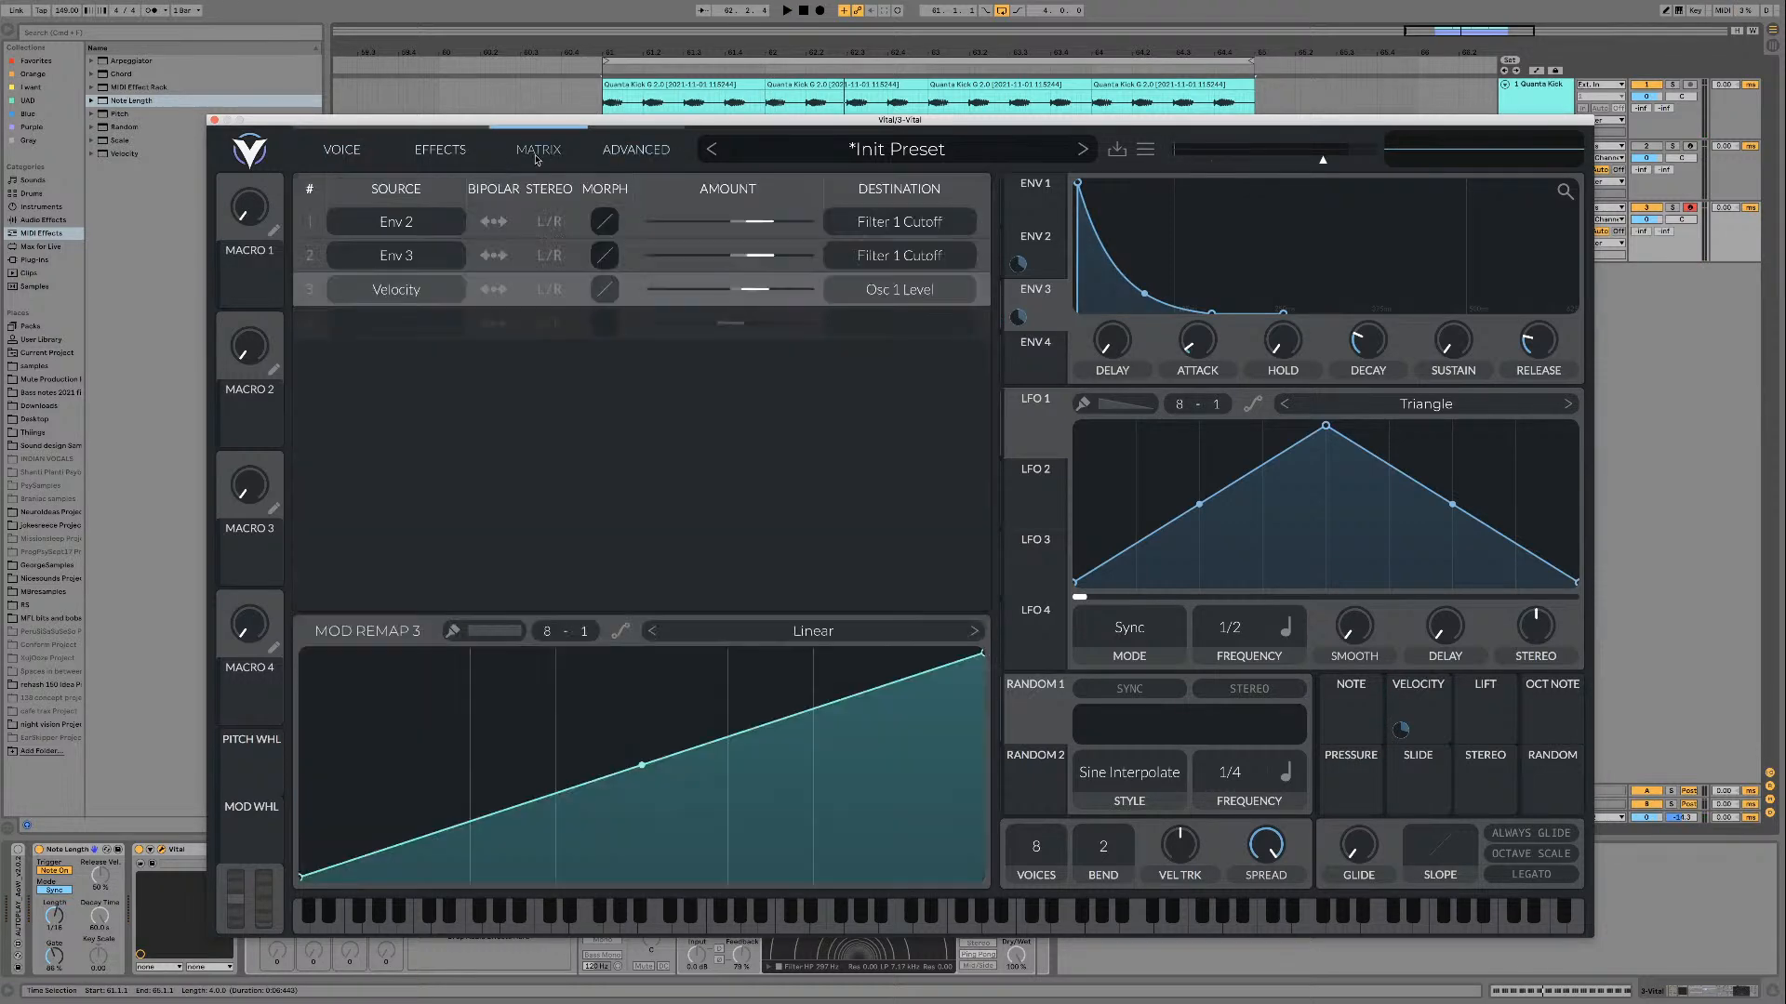
{"action": "left_click", "coordinate": [635, 149]}
{"action": "left_click", "coordinate": [341, 149]}
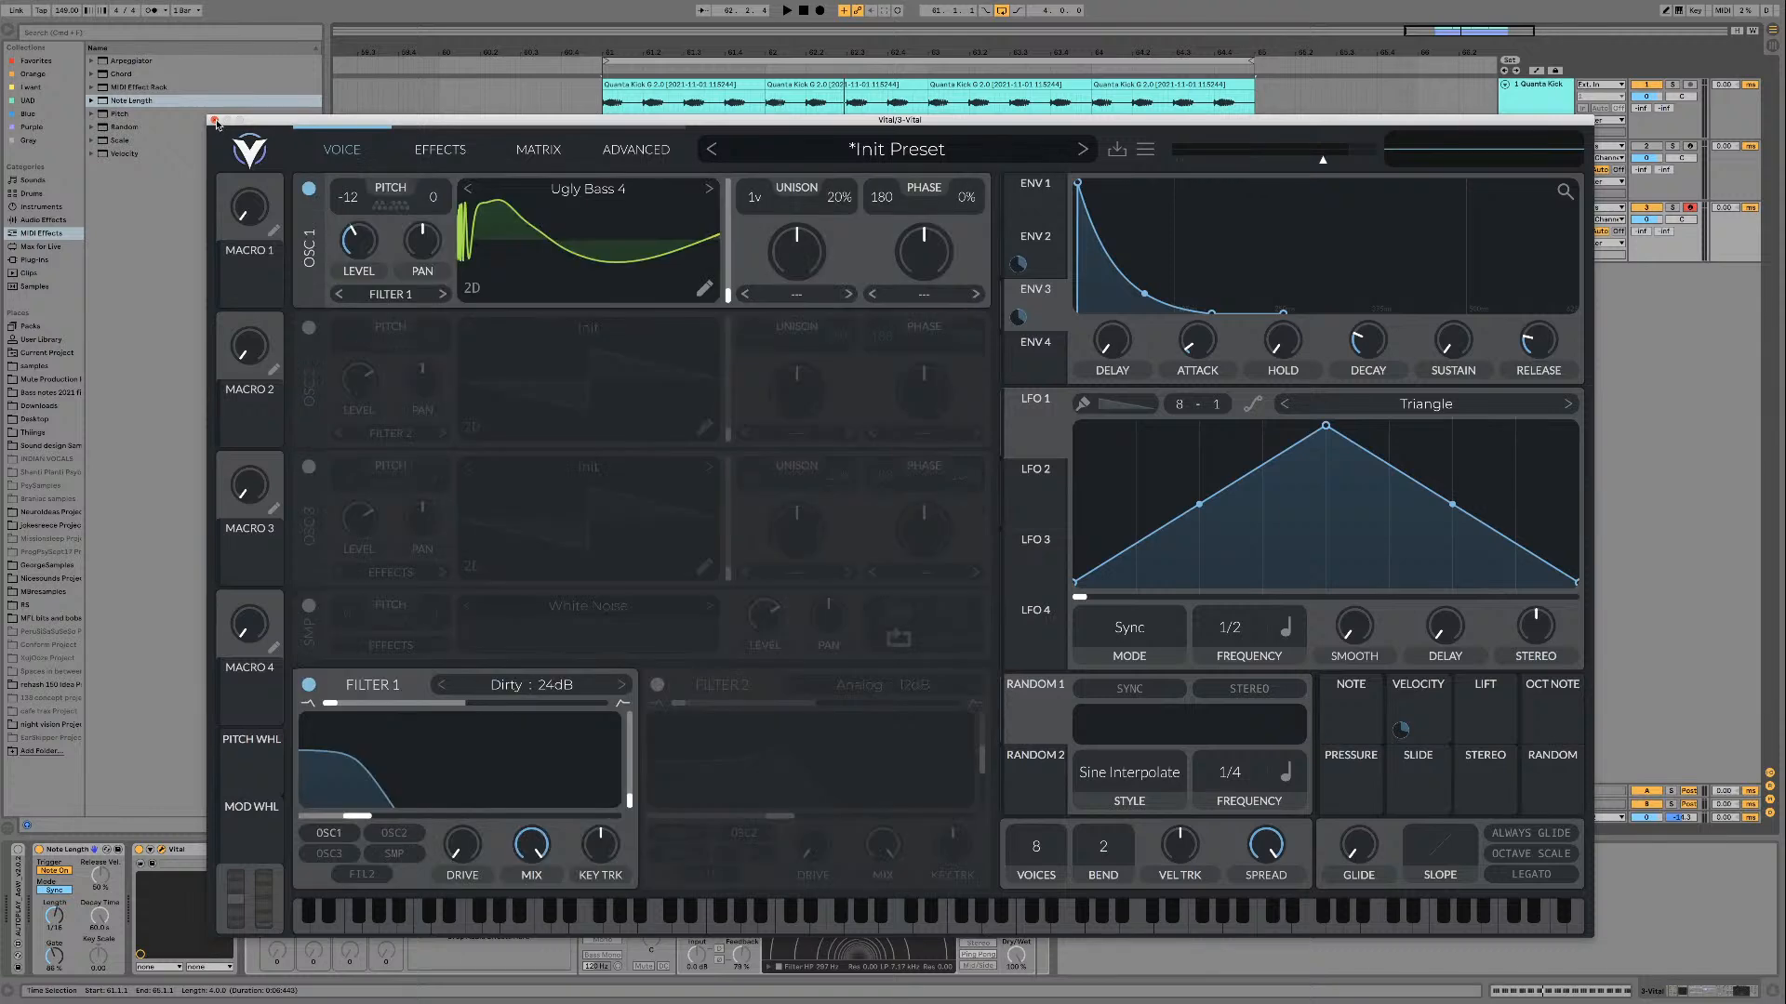
{"action": "left_click", "coordinate": [214, 119]}
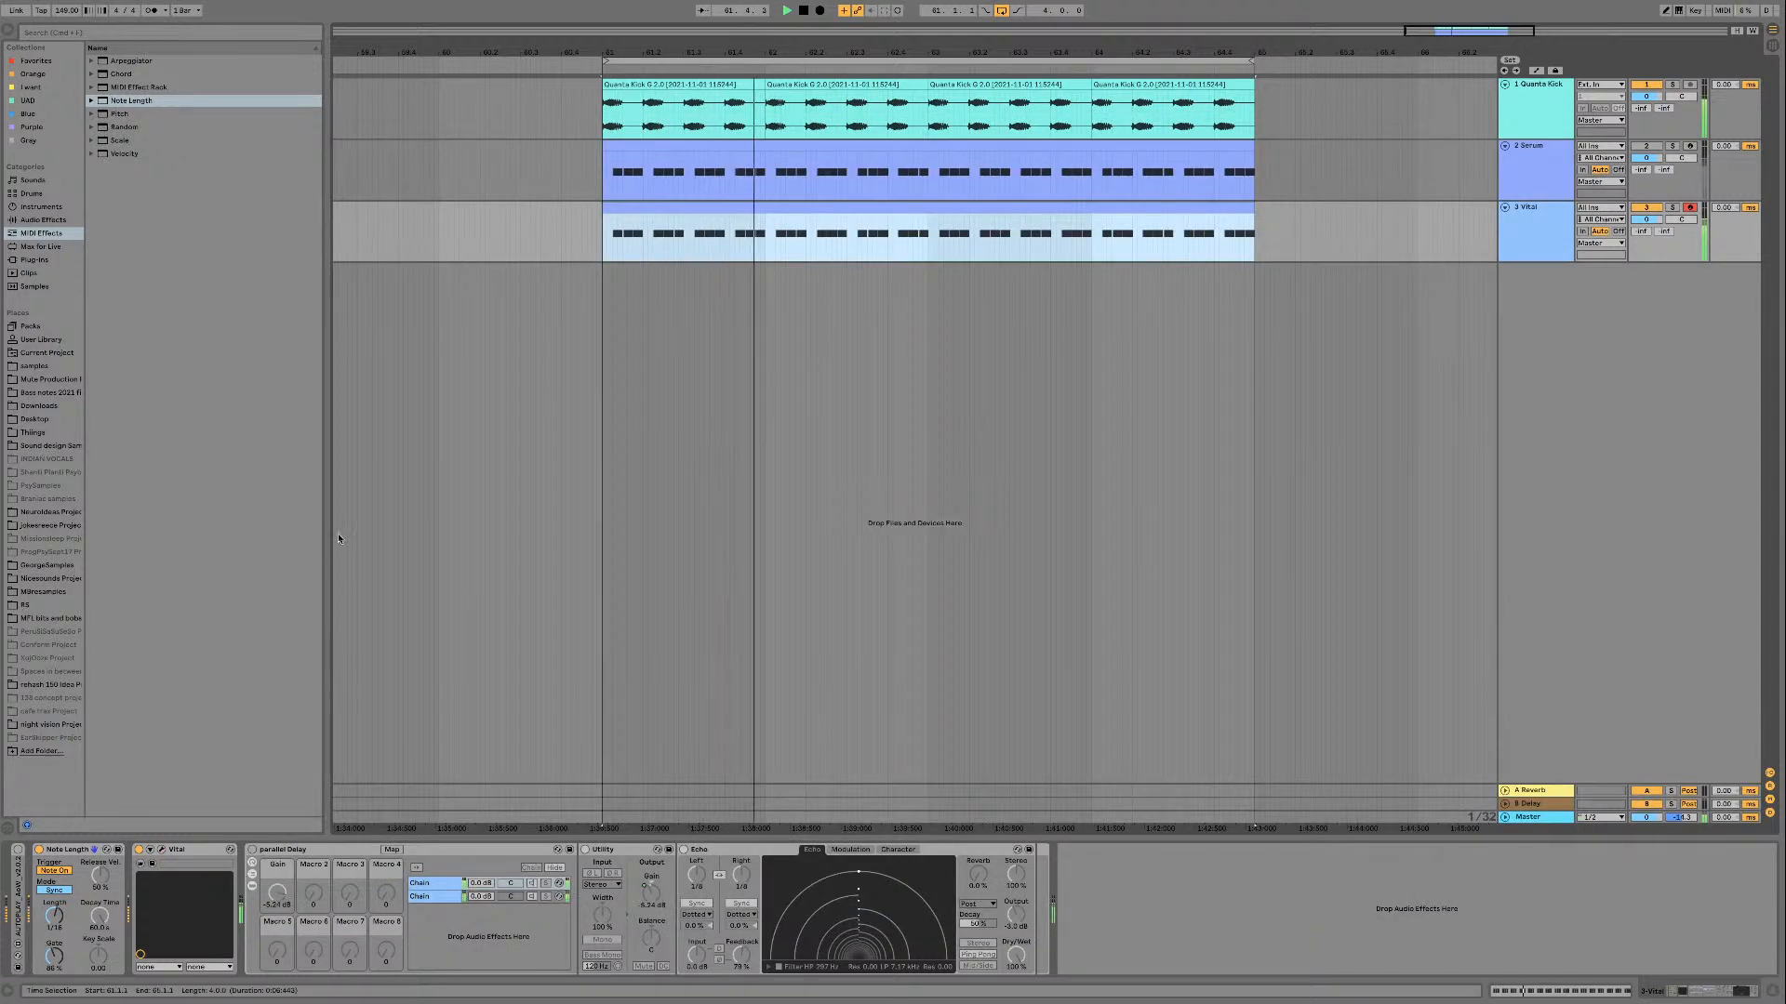
{"action": "key", "text": "space"}
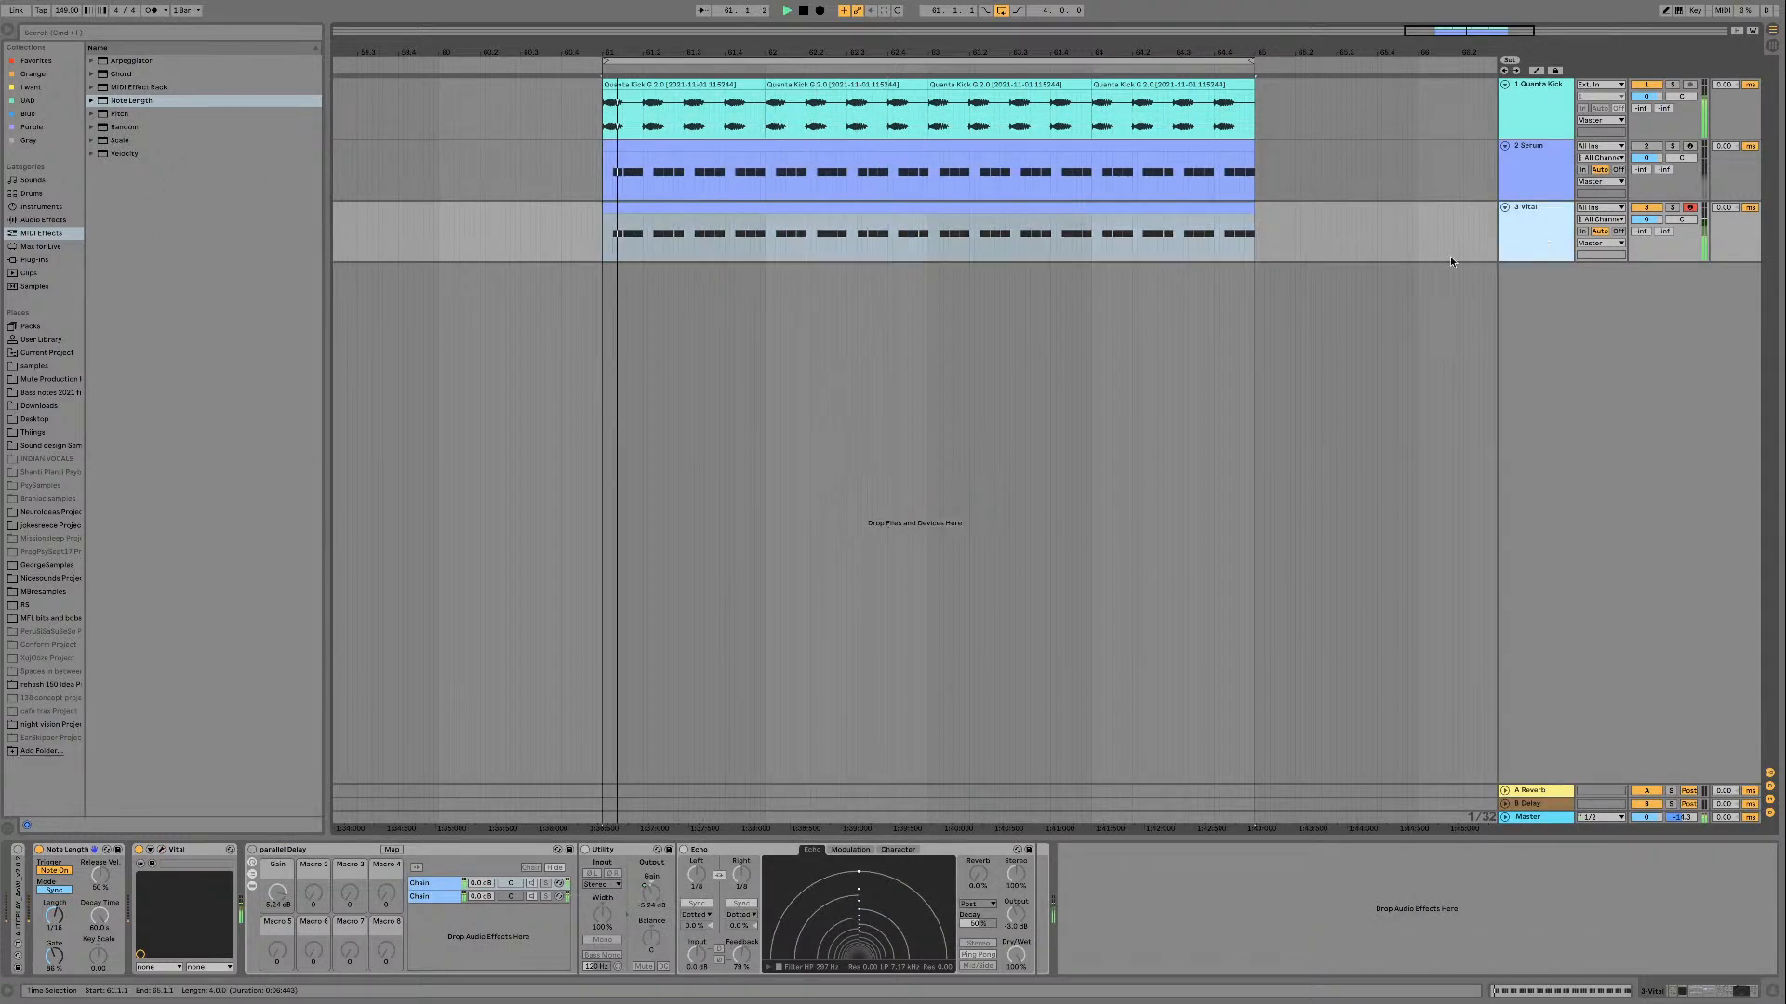
Step: Add the K2 'Dispersifier' rack from the Purple collection to the Vital track, placing it between Vital and parallel Delay
{"action": "left_click", "coordinate": [44, 220]}
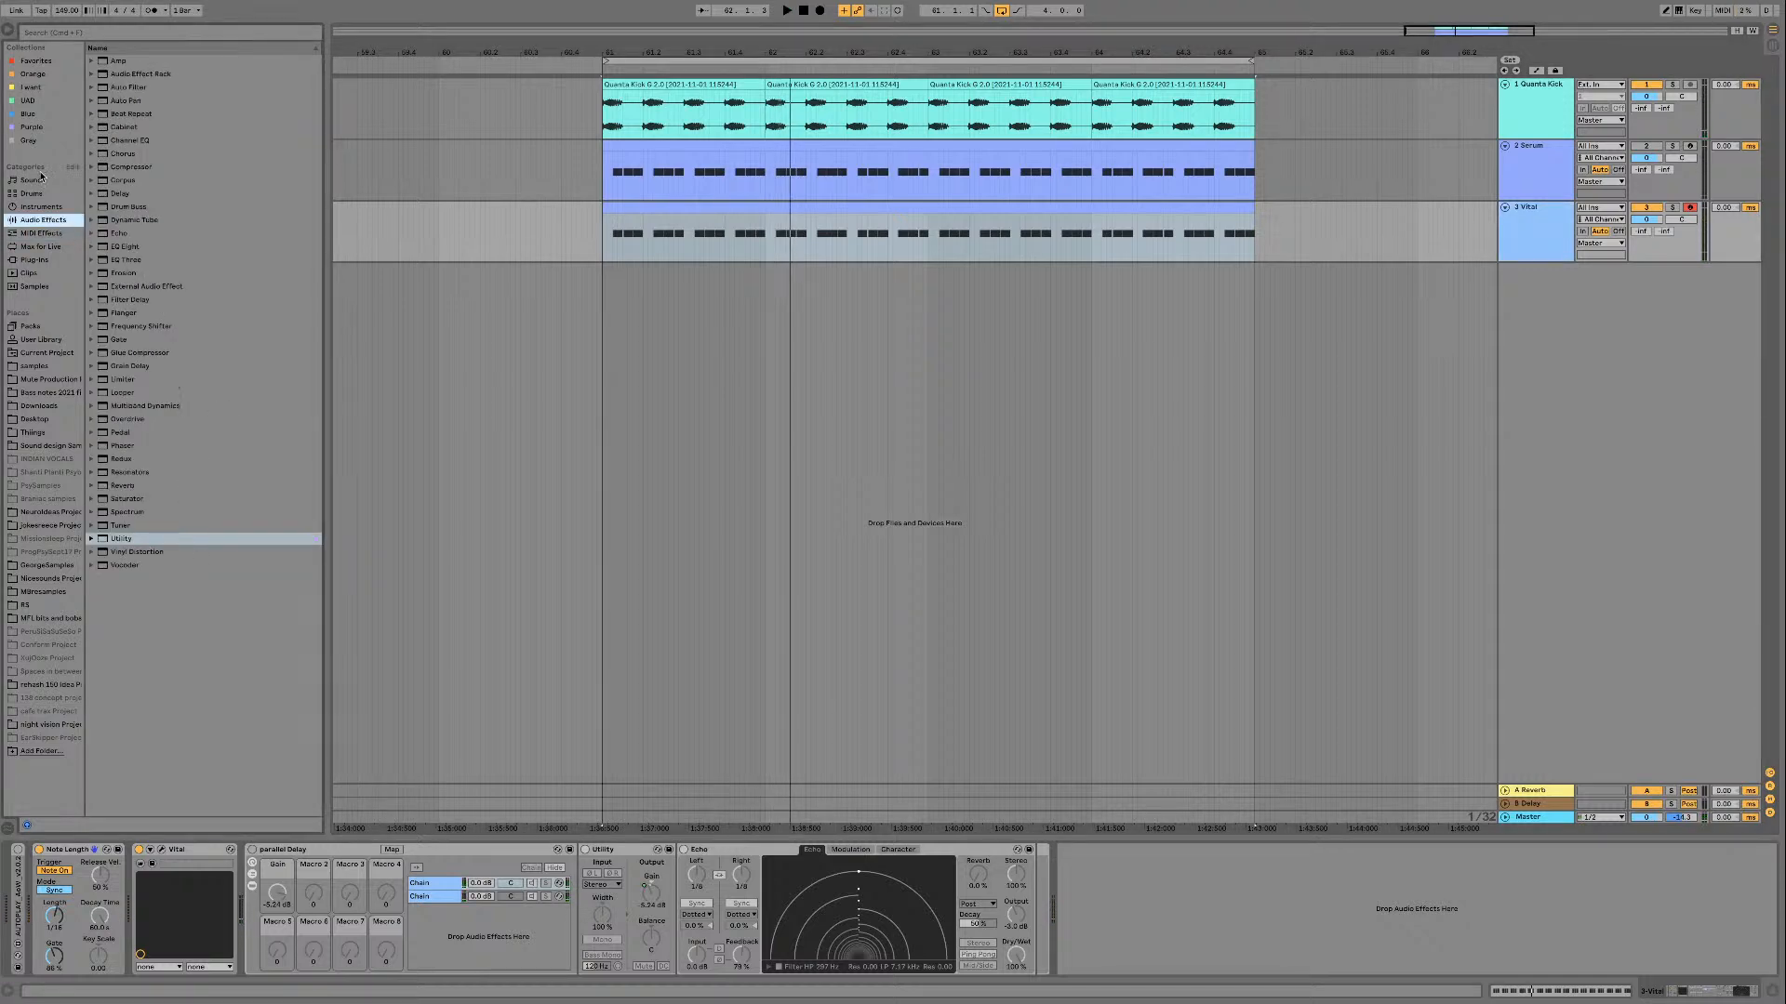
{"action": "left_click", "coordinate": [31, 128]}
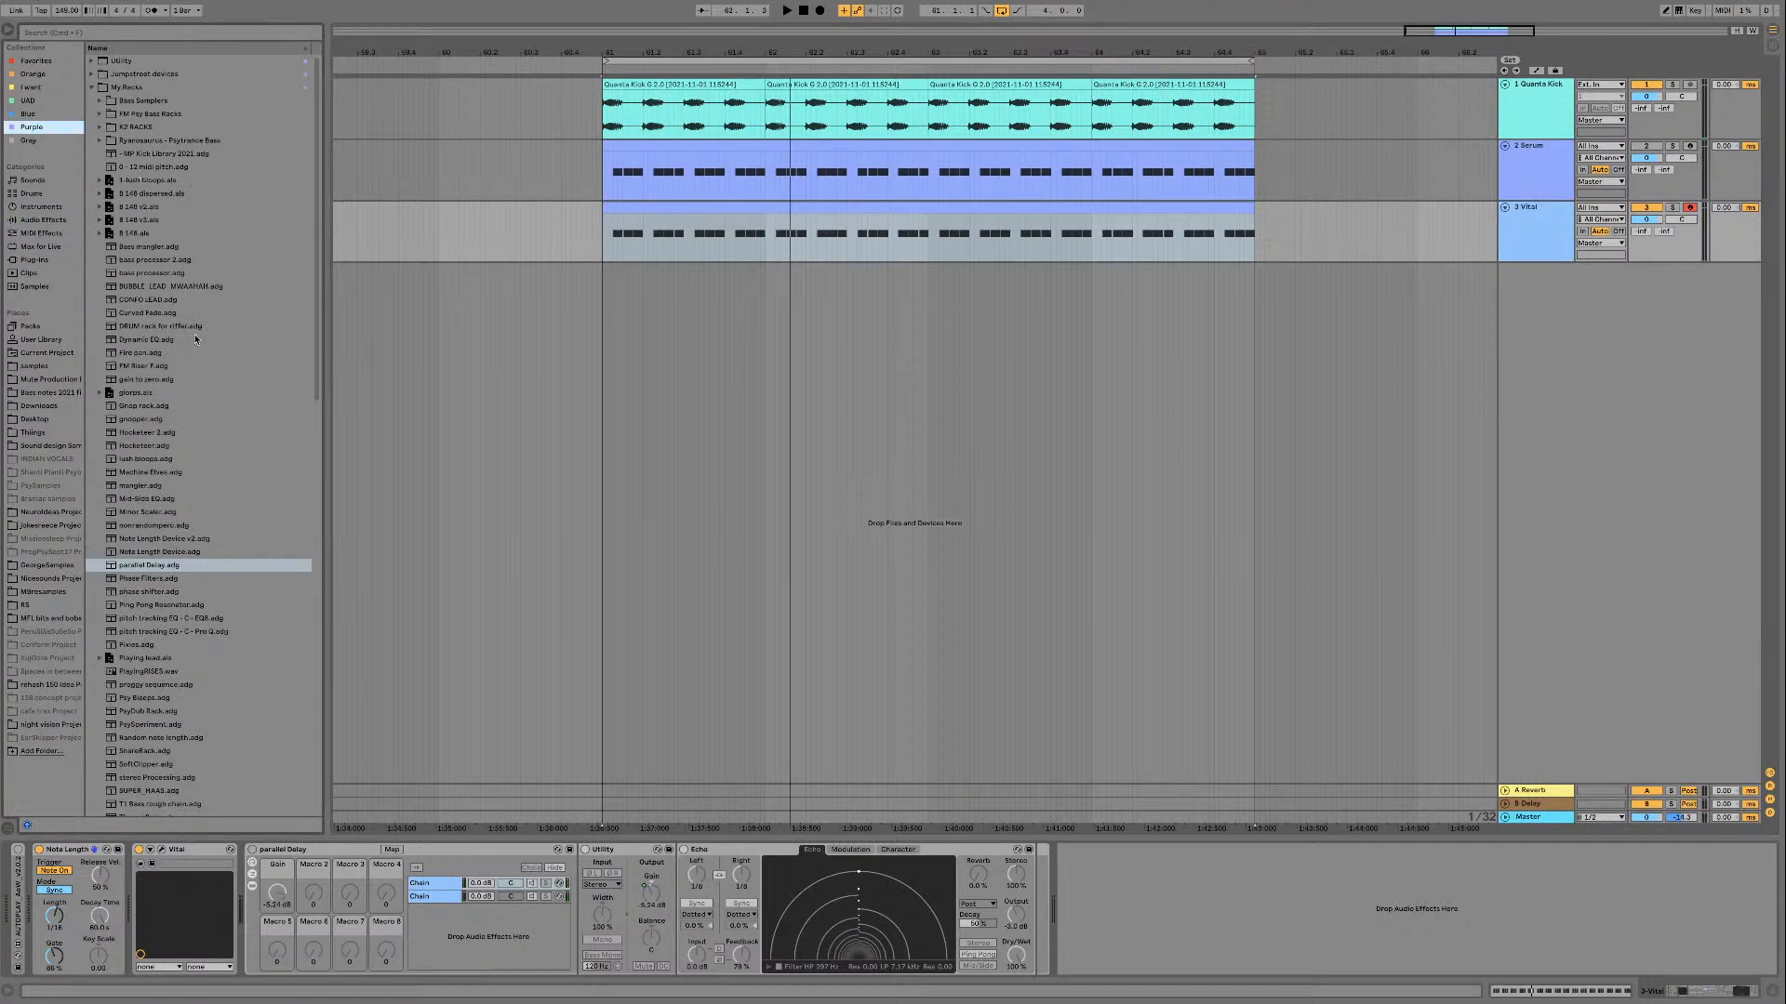
{"action": "left_click", "coordinate": [99, 127]}
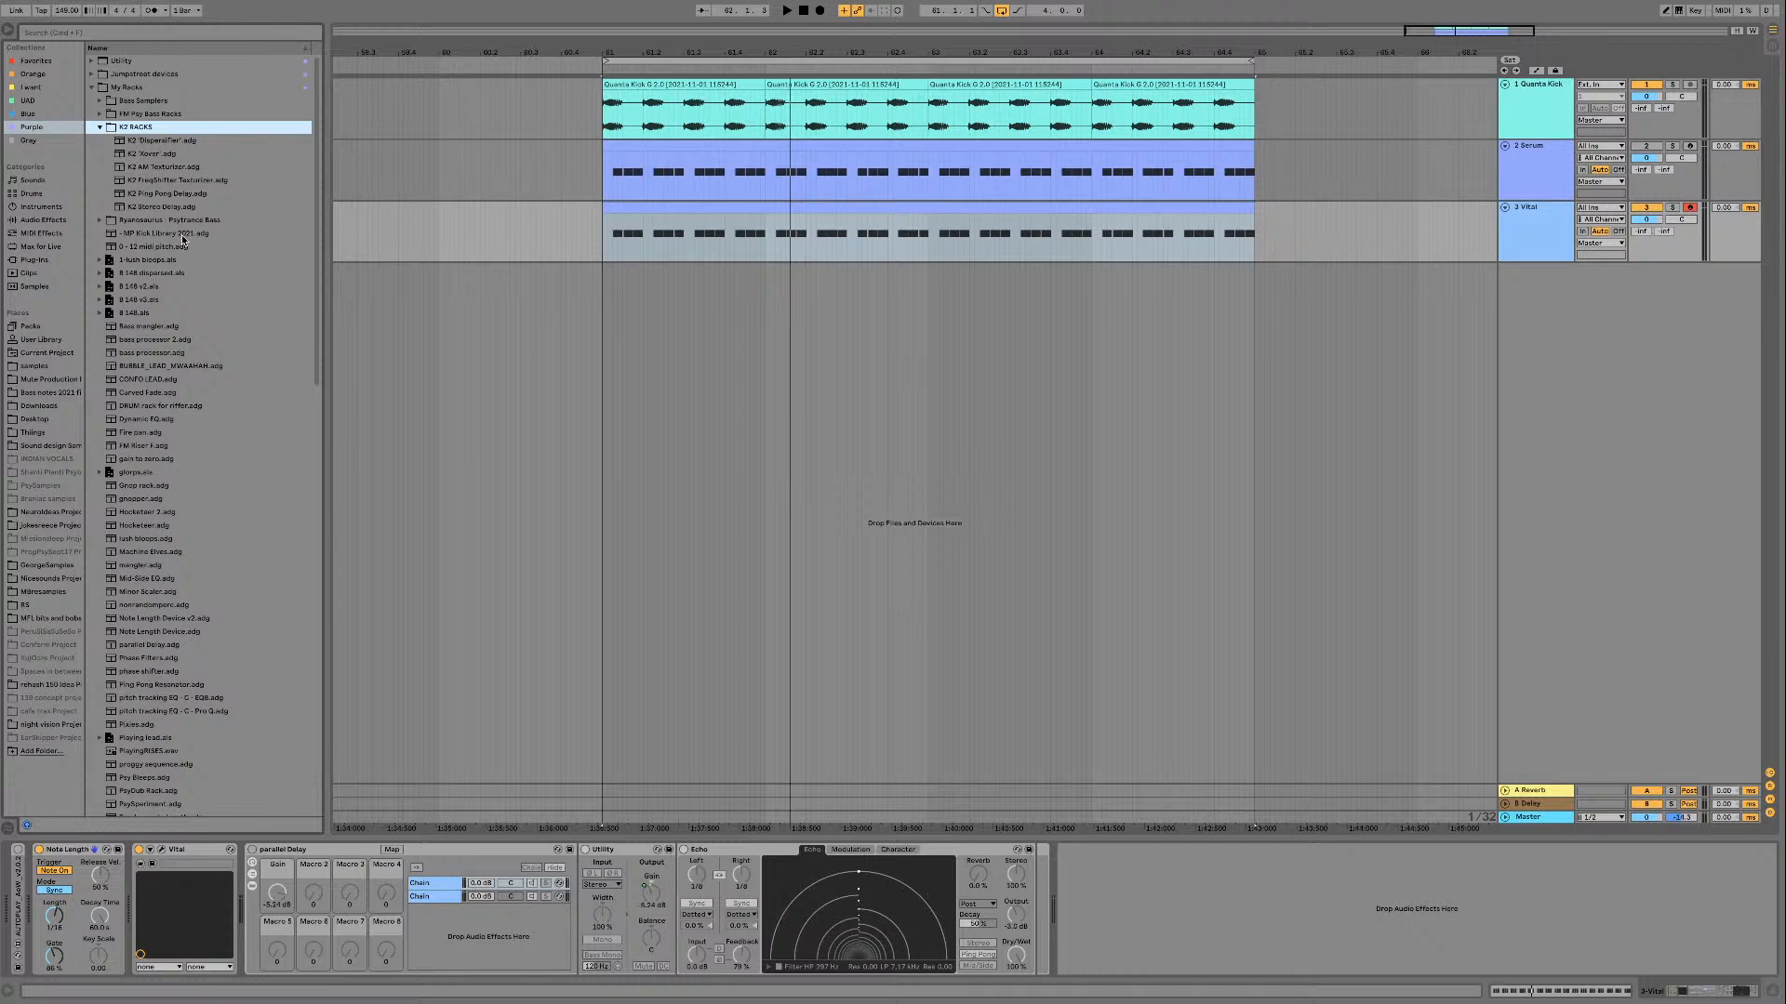
{"action": "left_click_drag", "start_coordinate": [168, 144], "coordinate": [949, 857]}
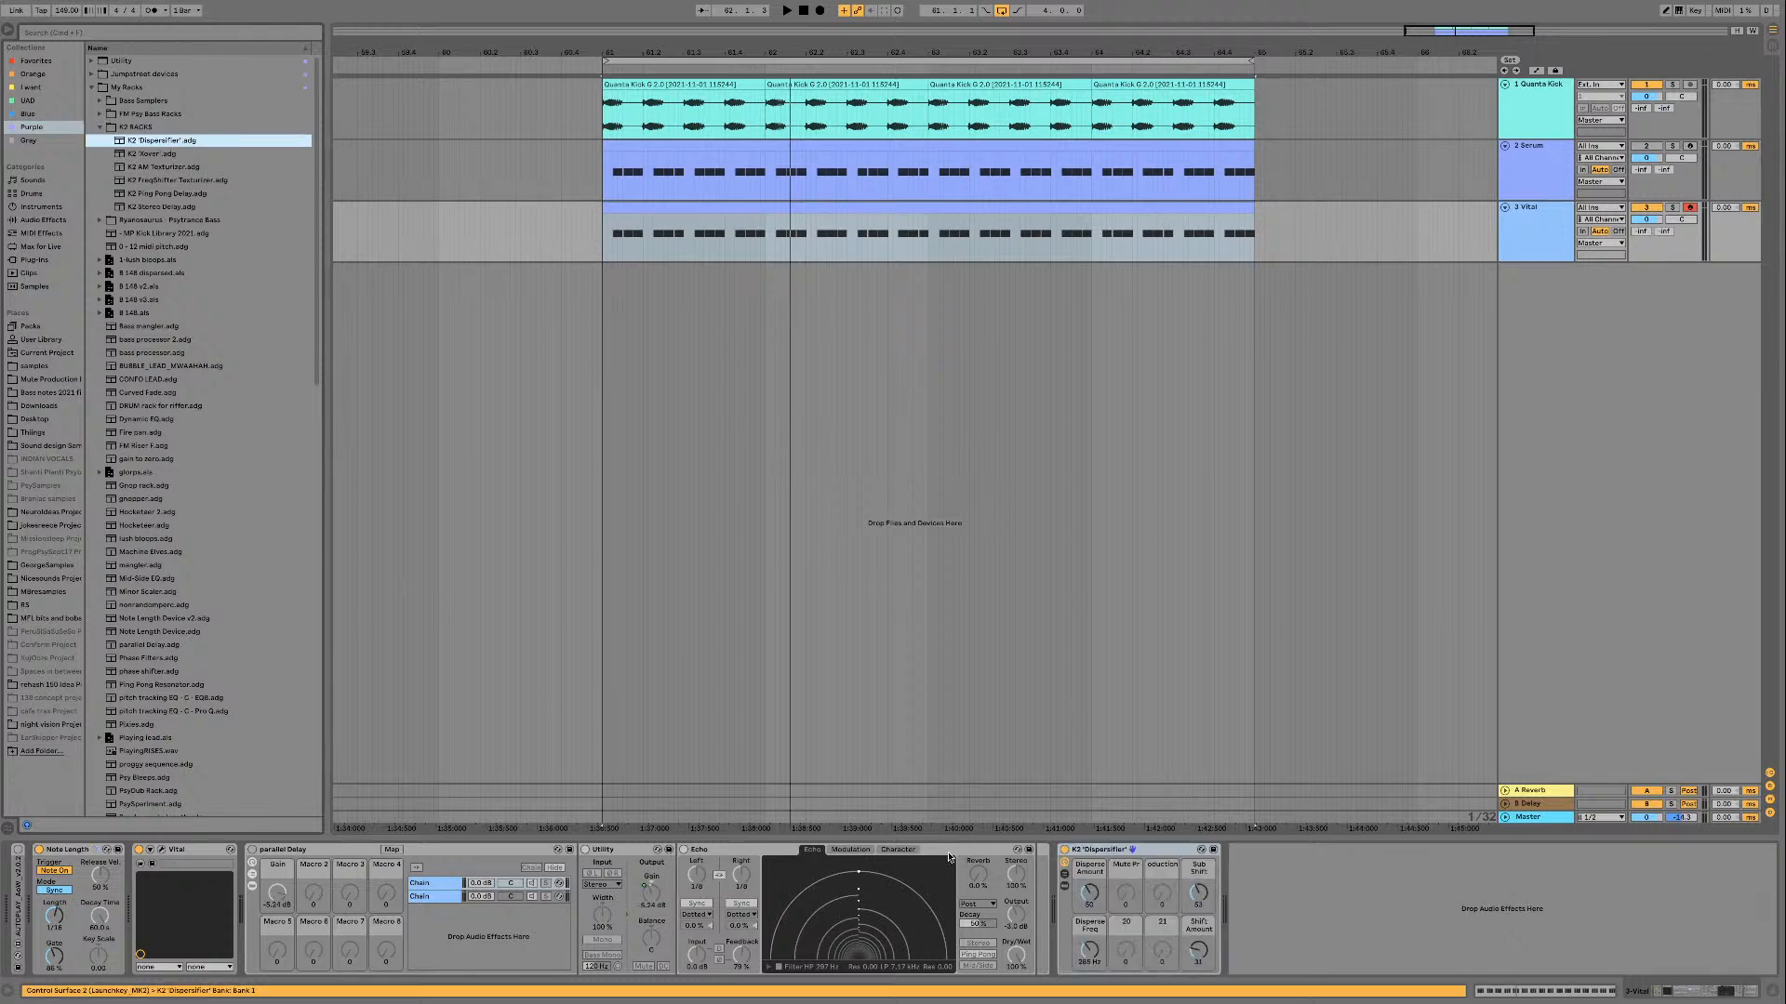
{"action": "left_click_drag", "start_coordinate": [1147, 852], "coordinate": [364, 856]}
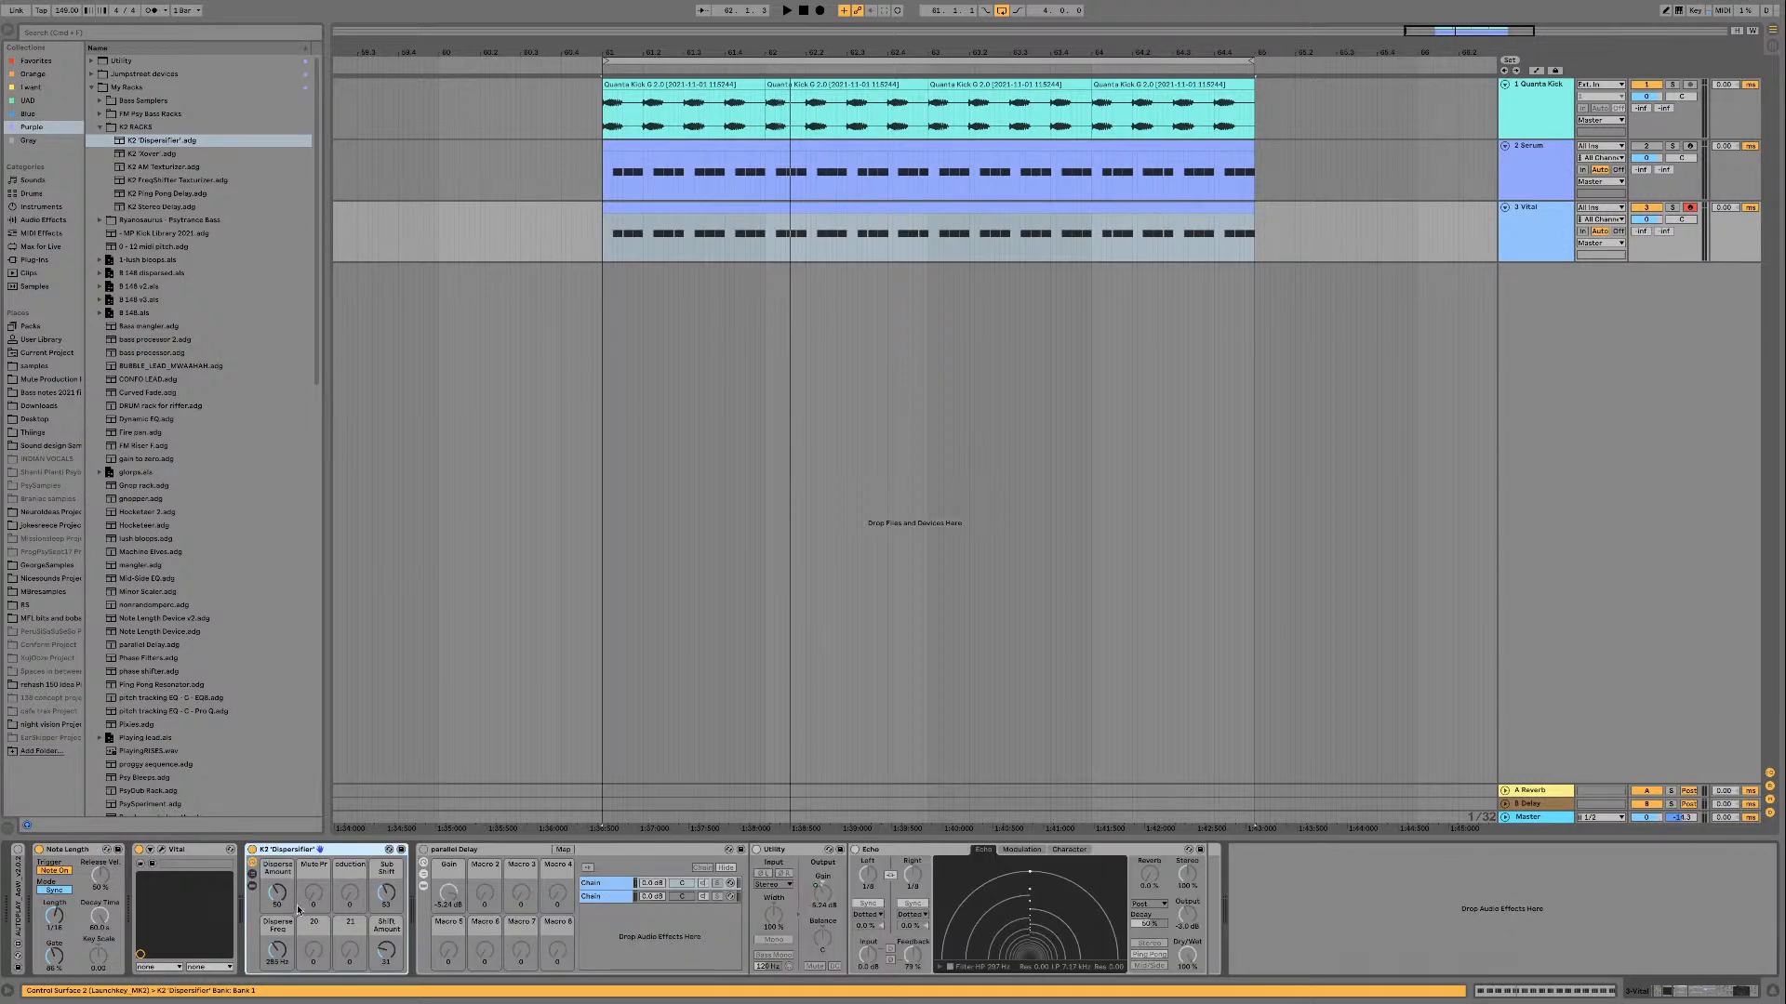
Step: Lower the Dispersifier's Disperse Amount and reset its Sub Shift and Shift Amount to 0 while auditioning the loop
{"action": "key", "text": "space"}
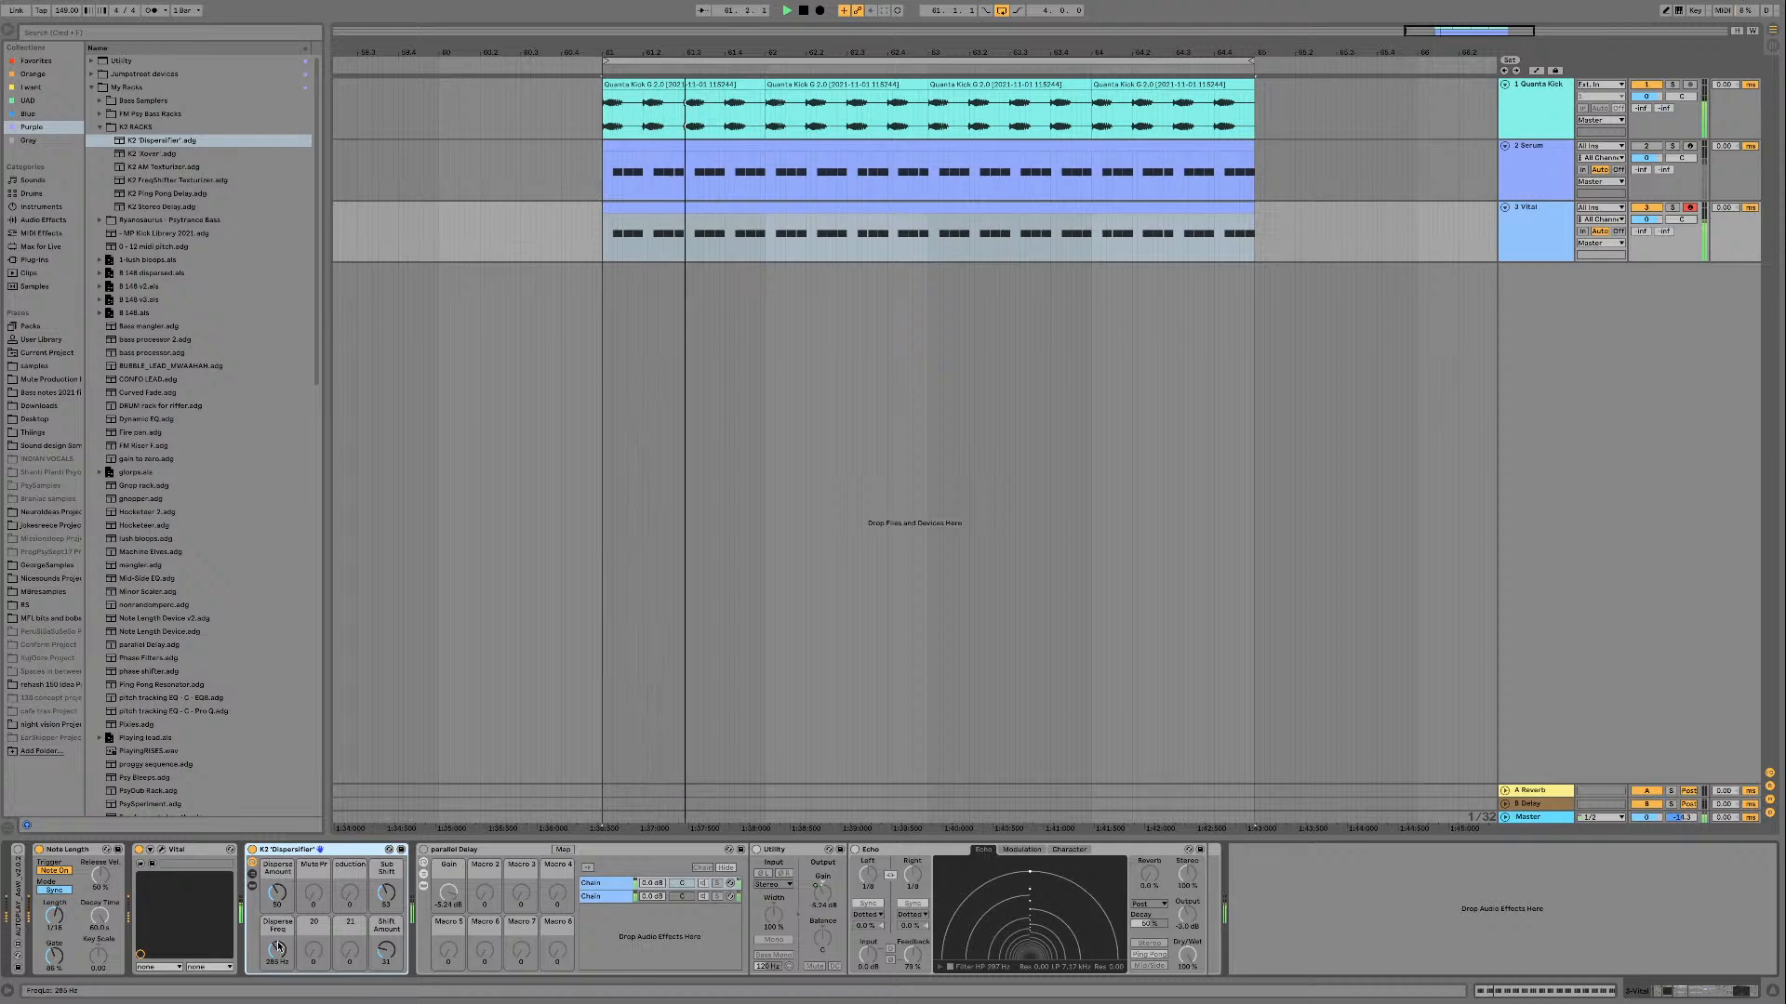
{"action": "left_click_drag", "start_coordinate": [281, 902], "coordinate": [281, 905]}
{"action": "double_click", "coordinate": [386, 895]}
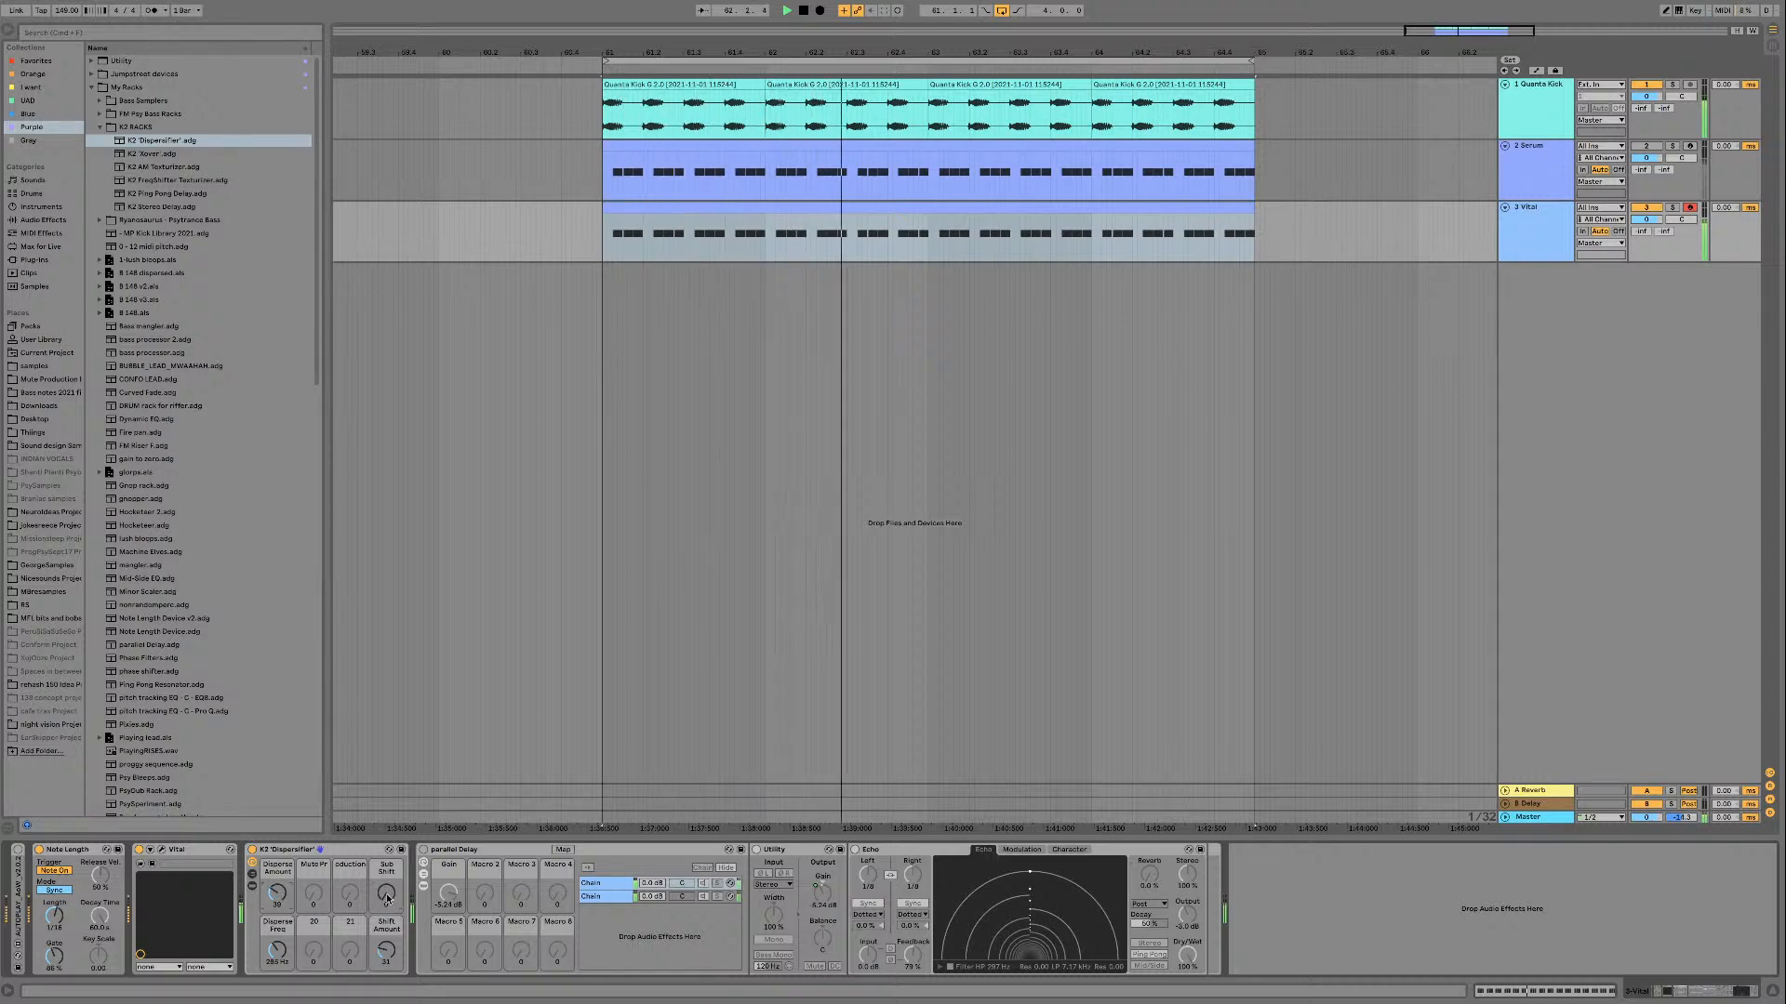
{"action": "double_click", "coordinate": [390, 953]}
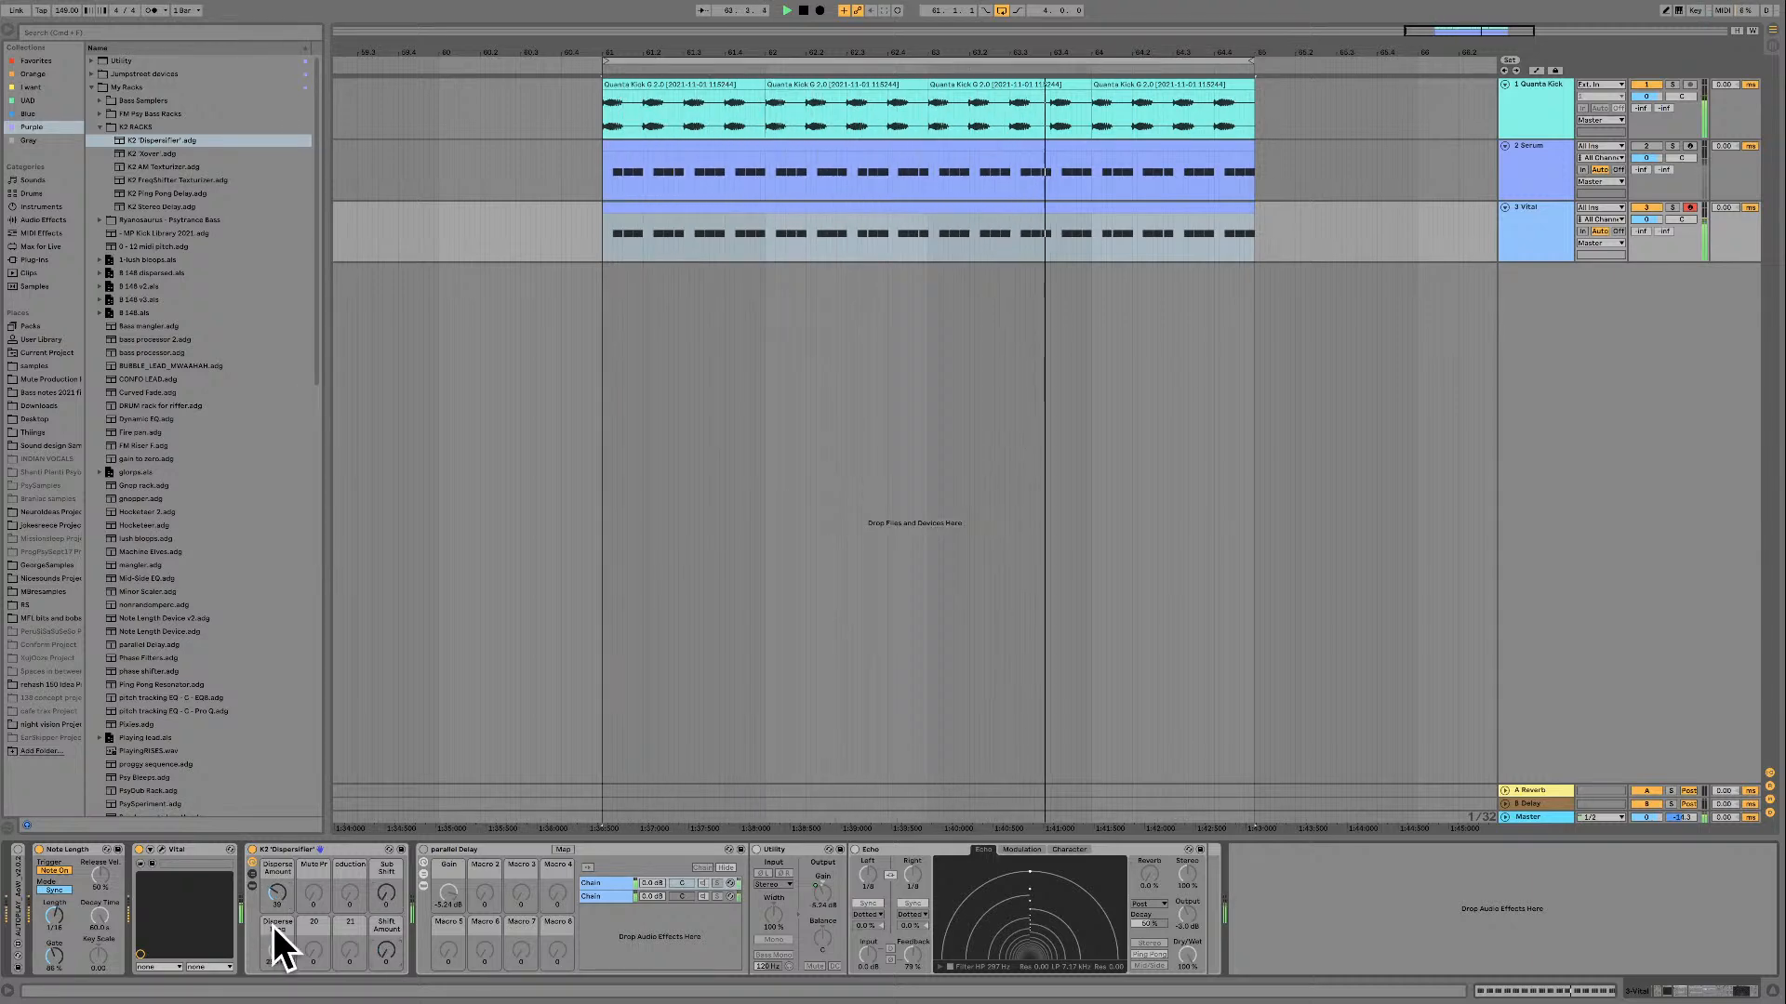
{"action": "key", "text": "space"}
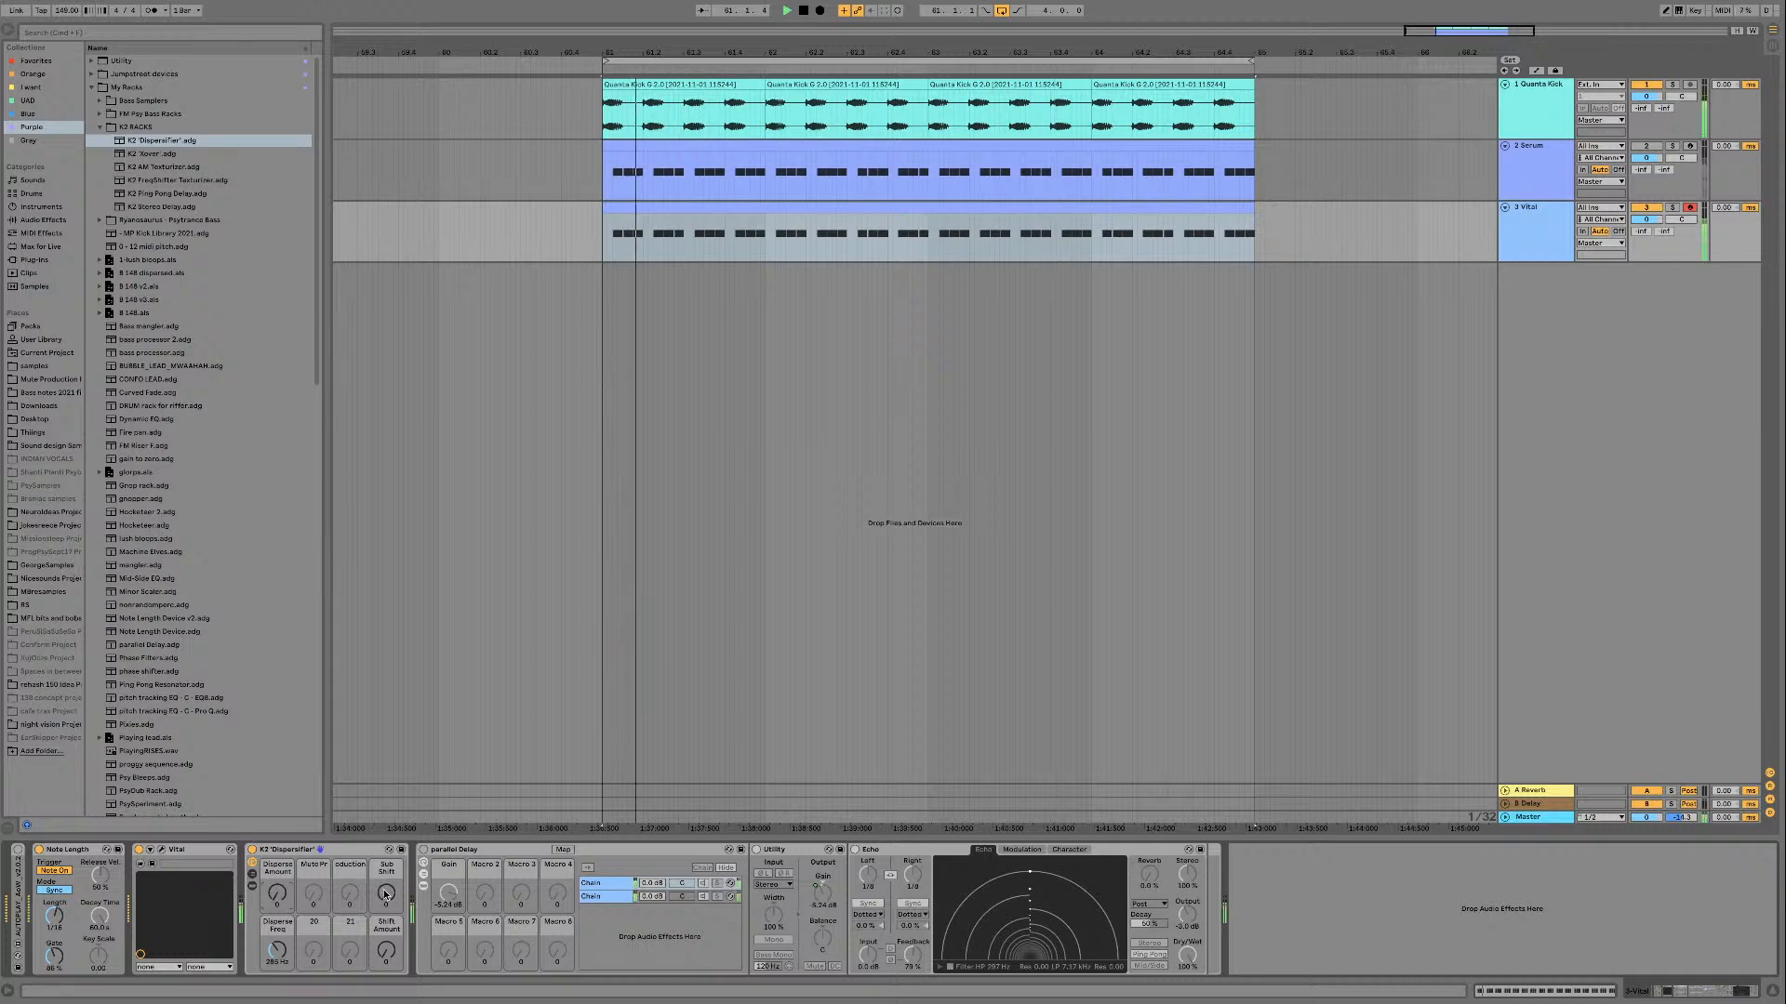
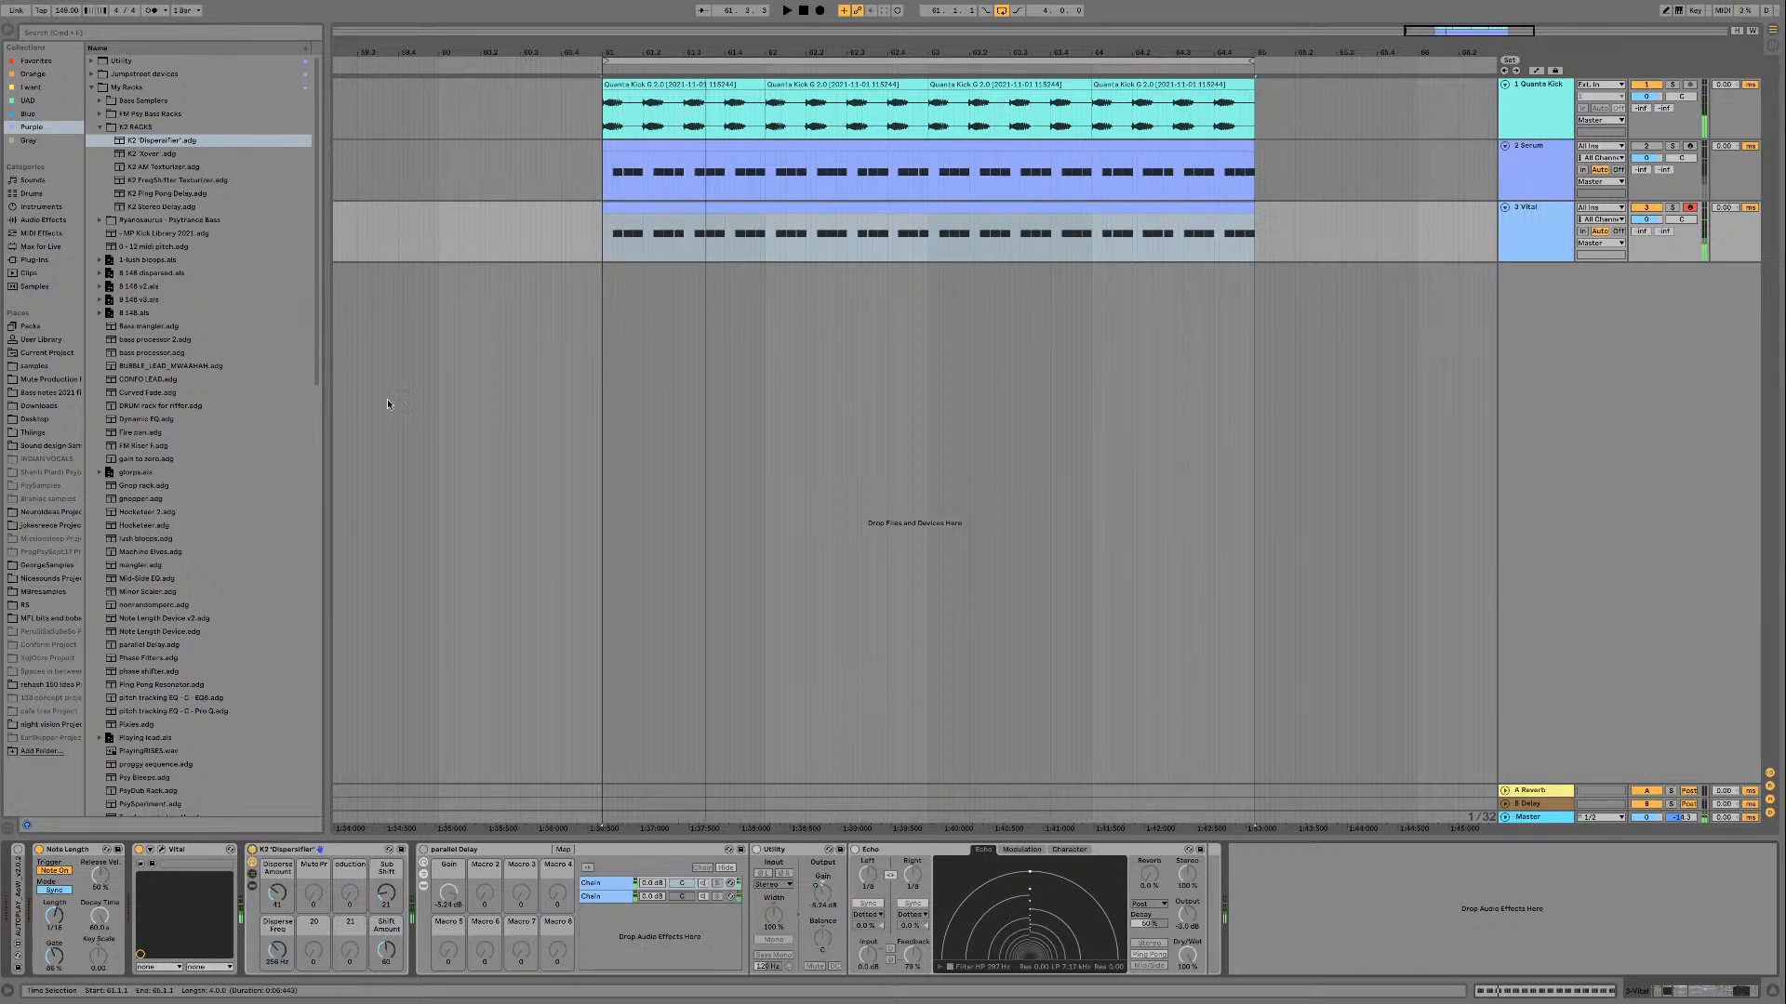
Step: Add FabFilter Pro-Q 3 from the Purple collection to the end of the Vital track's device chain and place a slight bell cut while auditioning
{"action": "left_click", "coordinate": [51, 207]}
{"action": "left_click", "coordinate": [53, 128]}
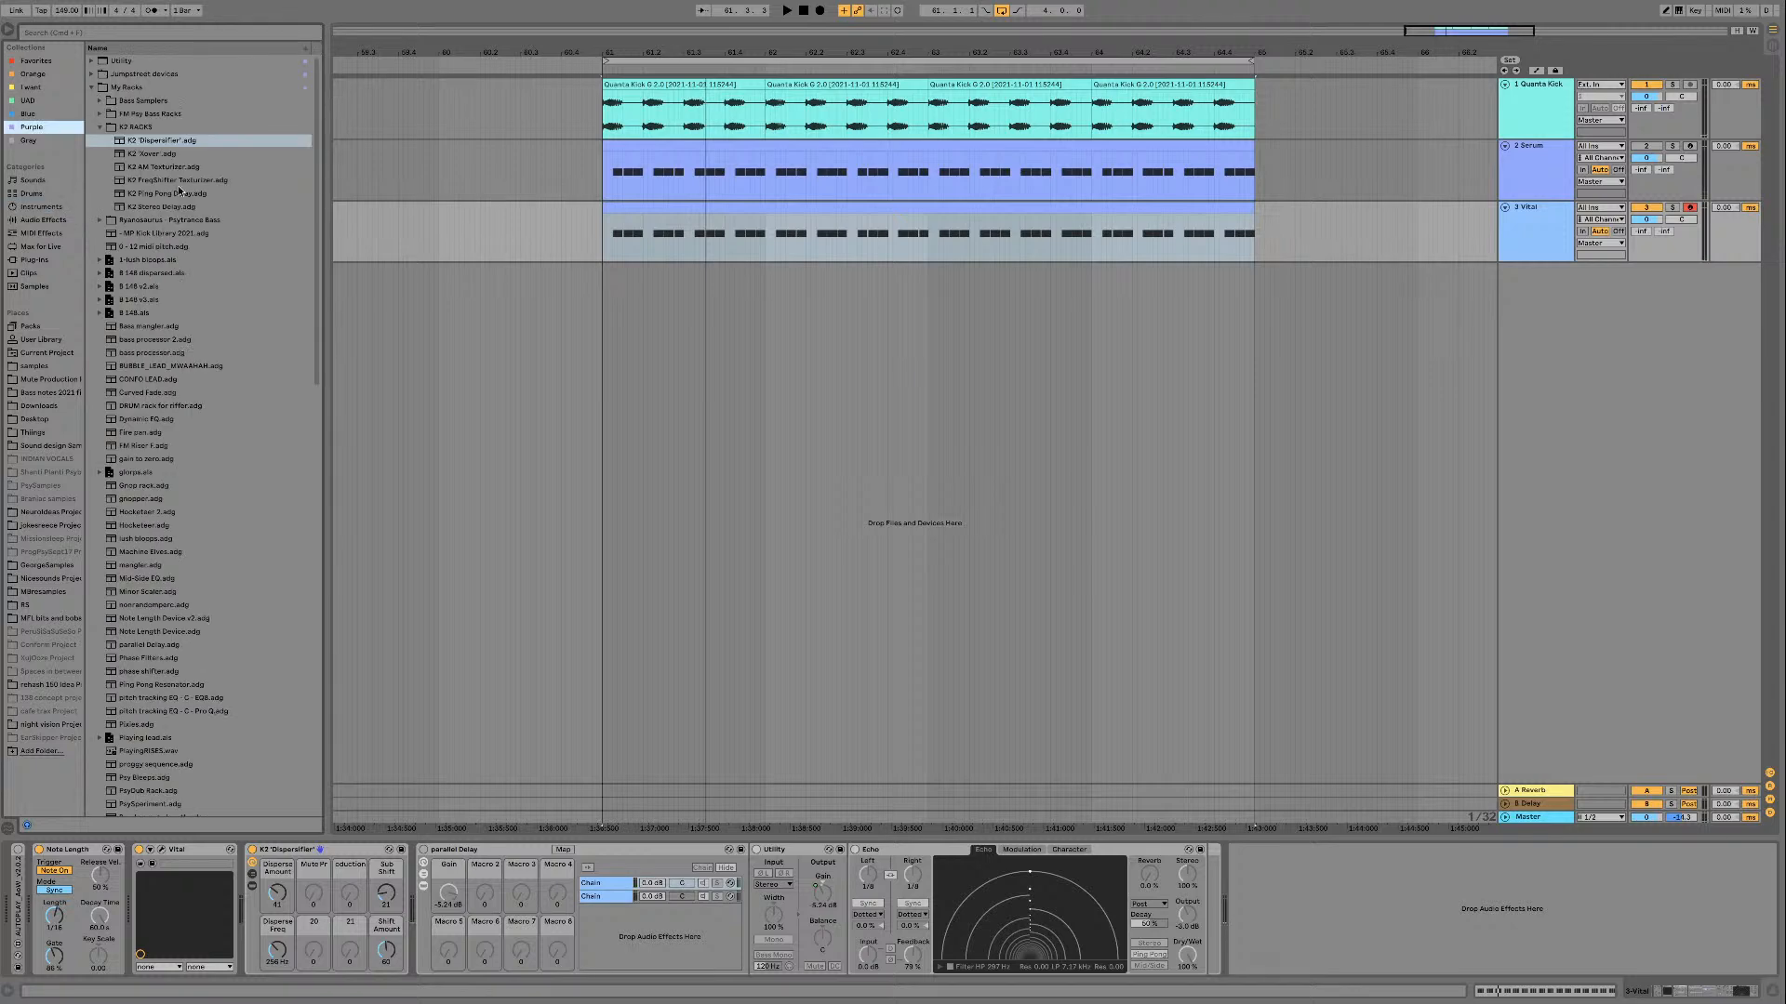
{"action": "left_click", "coordinate": [92, 88]}
{"action": "left_click", "coordinate": [173, 339]}
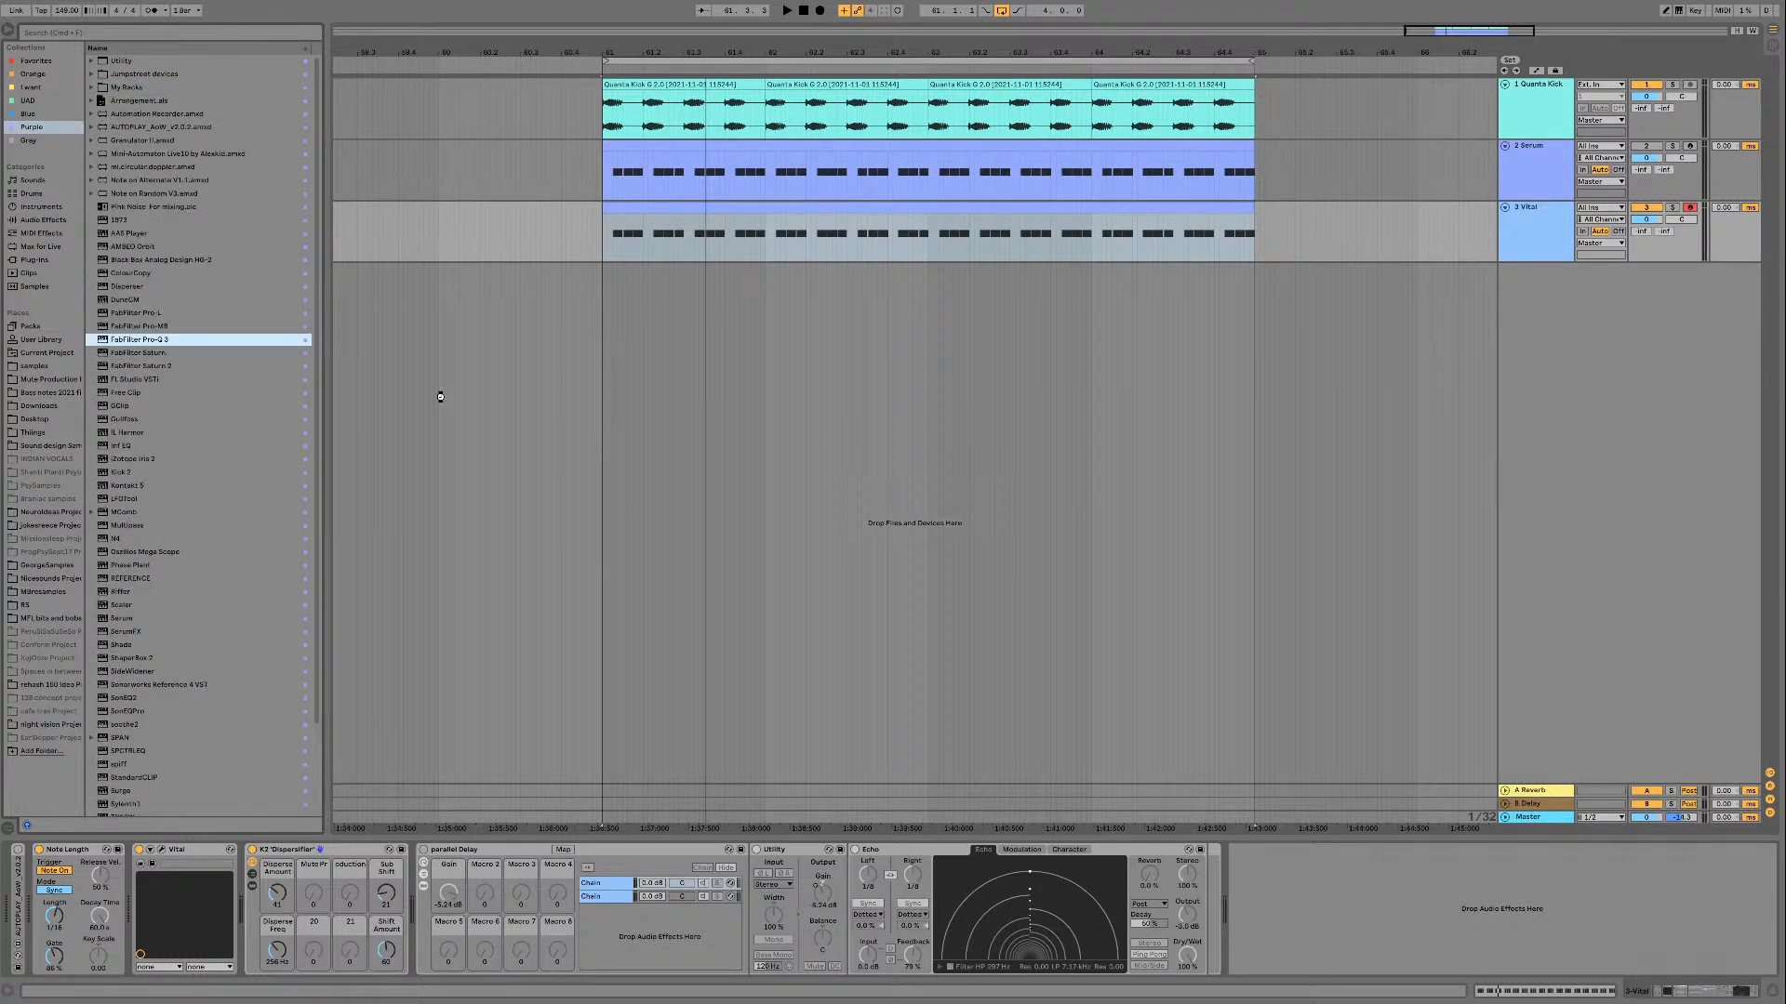
{"action": "key", "text": "space"}
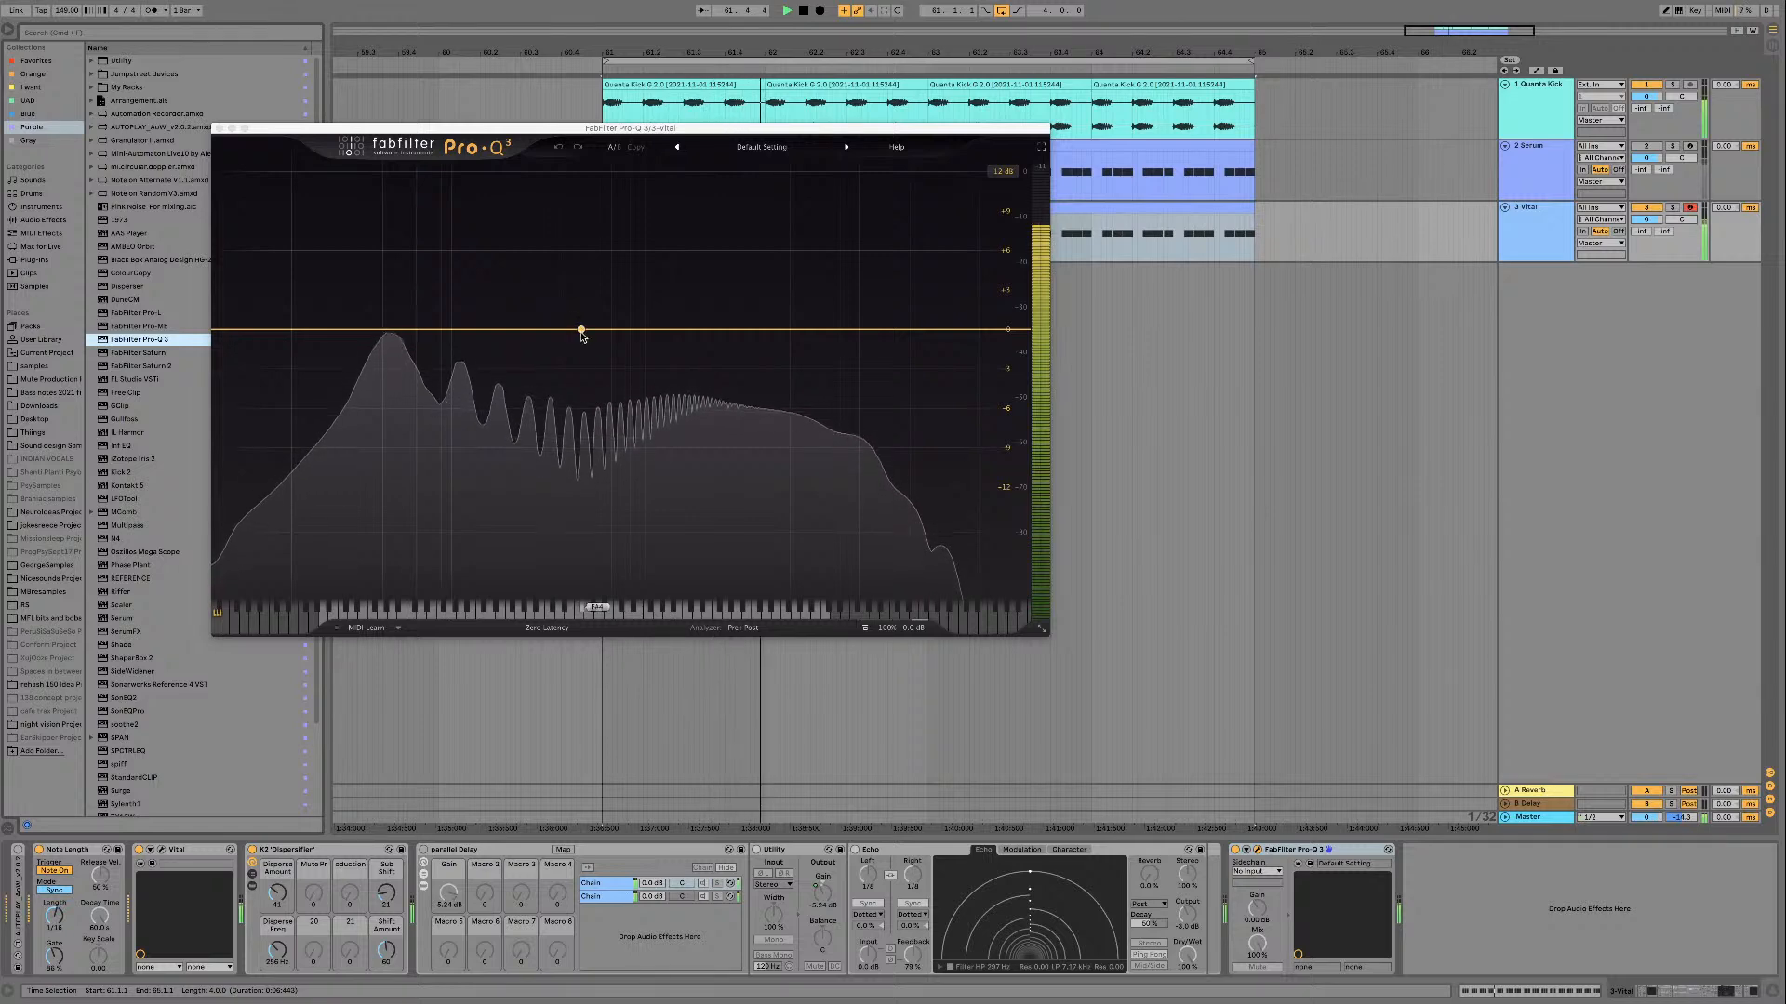
{"action": "mouse_move", "coordinate": [581, 331]}
{"action": "left_mouse_down"}
{"action": "mouse_move", "coordinate": [577, 200]}
{"action": "mouse_move", "coordinate": [509, 198]}
{"action": "mouse_move", "coordinate": [569, 178]}
{"action": "mouse_move", "coordinate": [568, 332]}
{"action": "left_mouse_up"}
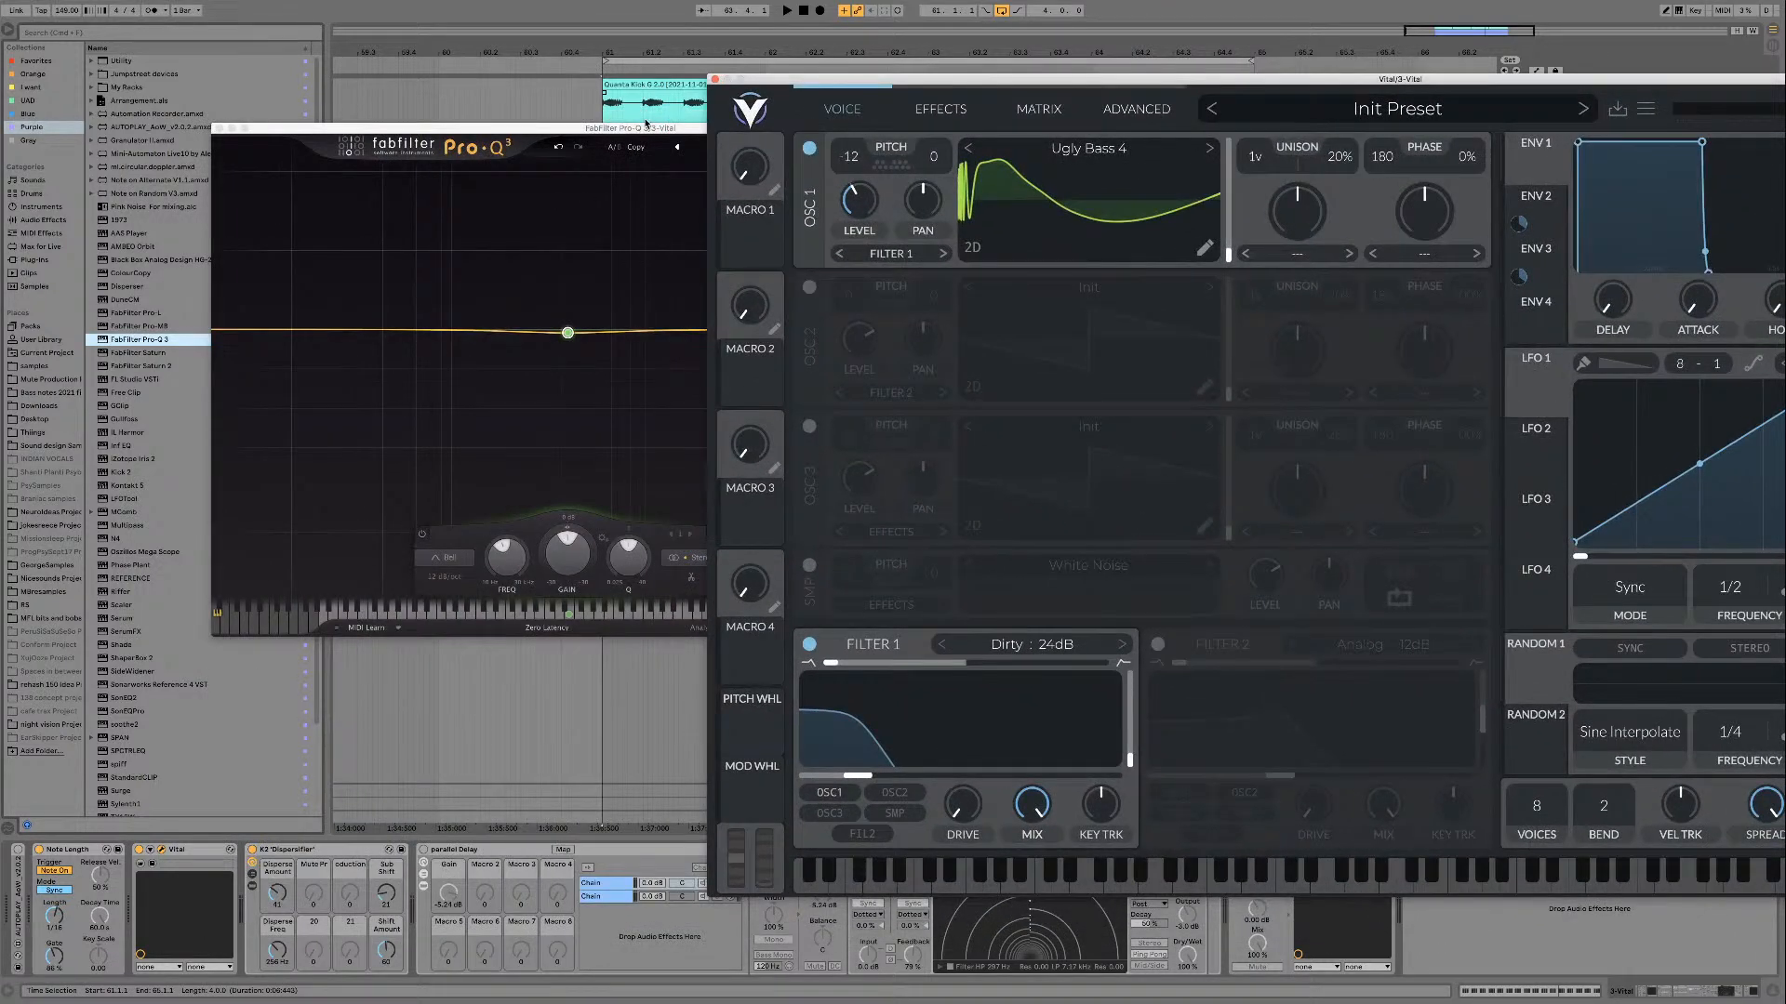
Step: Compare the loop's spectrum with Vital's Filter 1 off and on beside the EQ, leaving the filter on and closing Vital
{"action": "left_click_drag", "start_coordinate": [647, 122], "coordinate": [416, 79]}
{"action": "left_click", "coordinate": [810, 645]}
{"action": "left_click", "coordinate": [810, 645]}
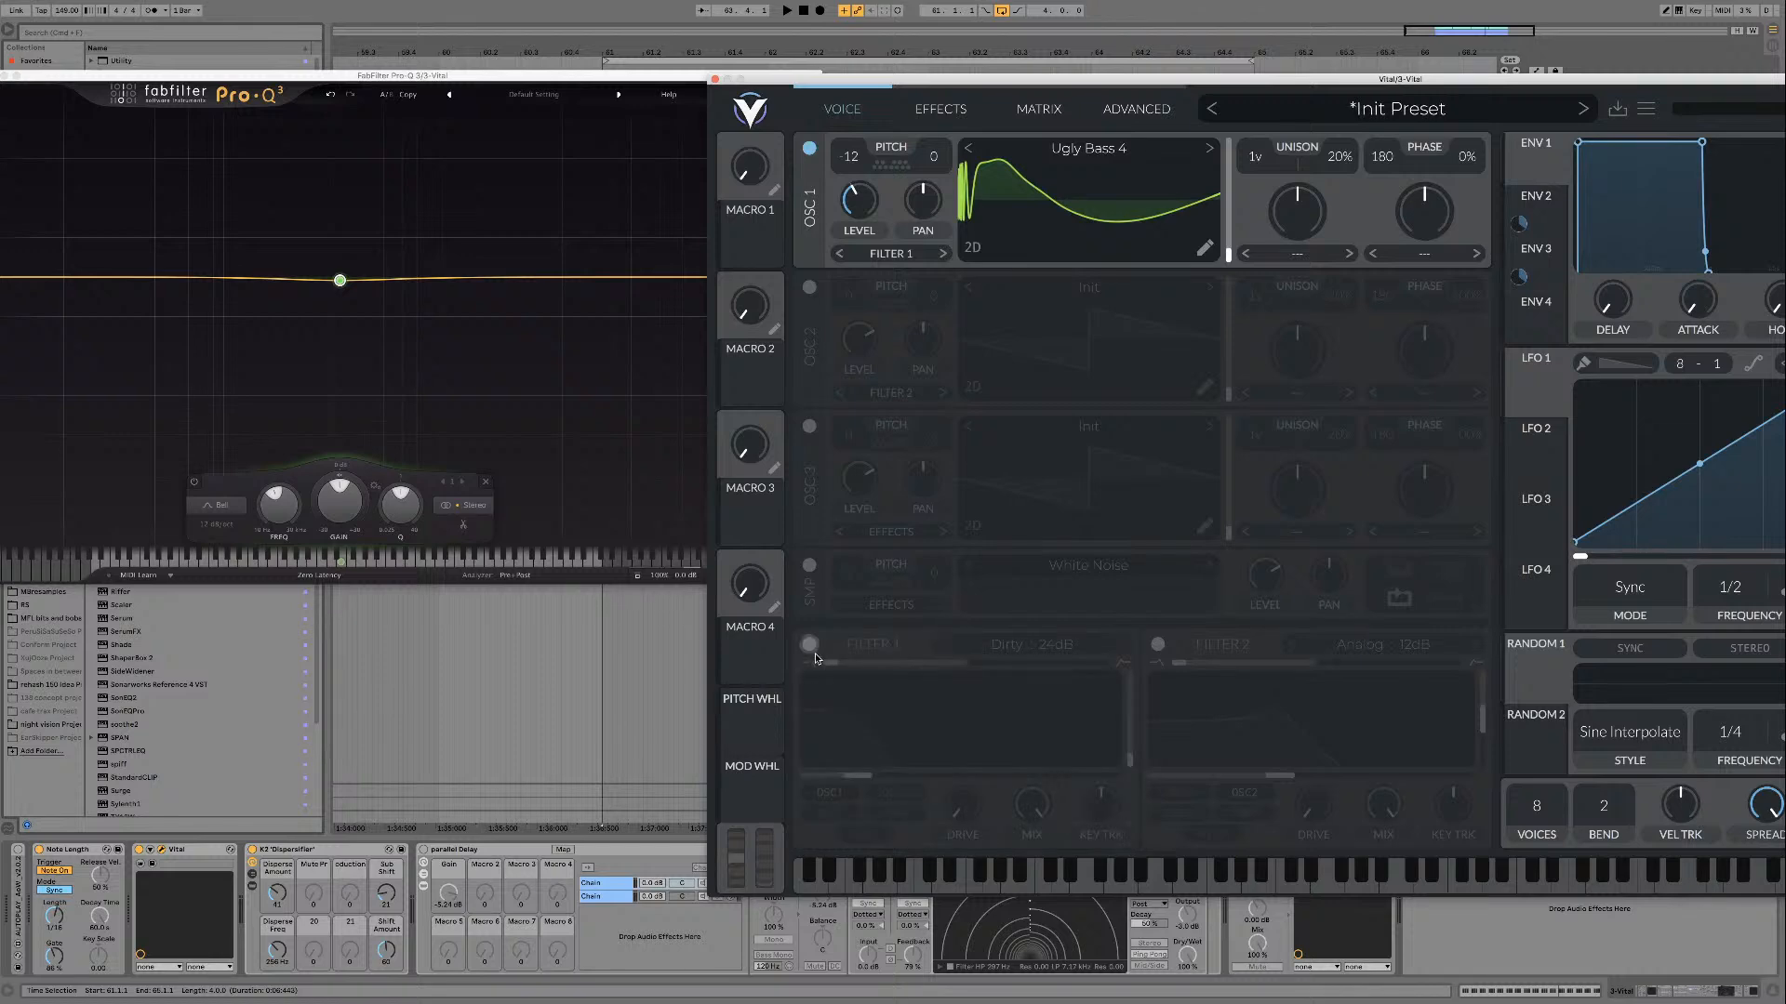
{"action": "key", "text": "space"}
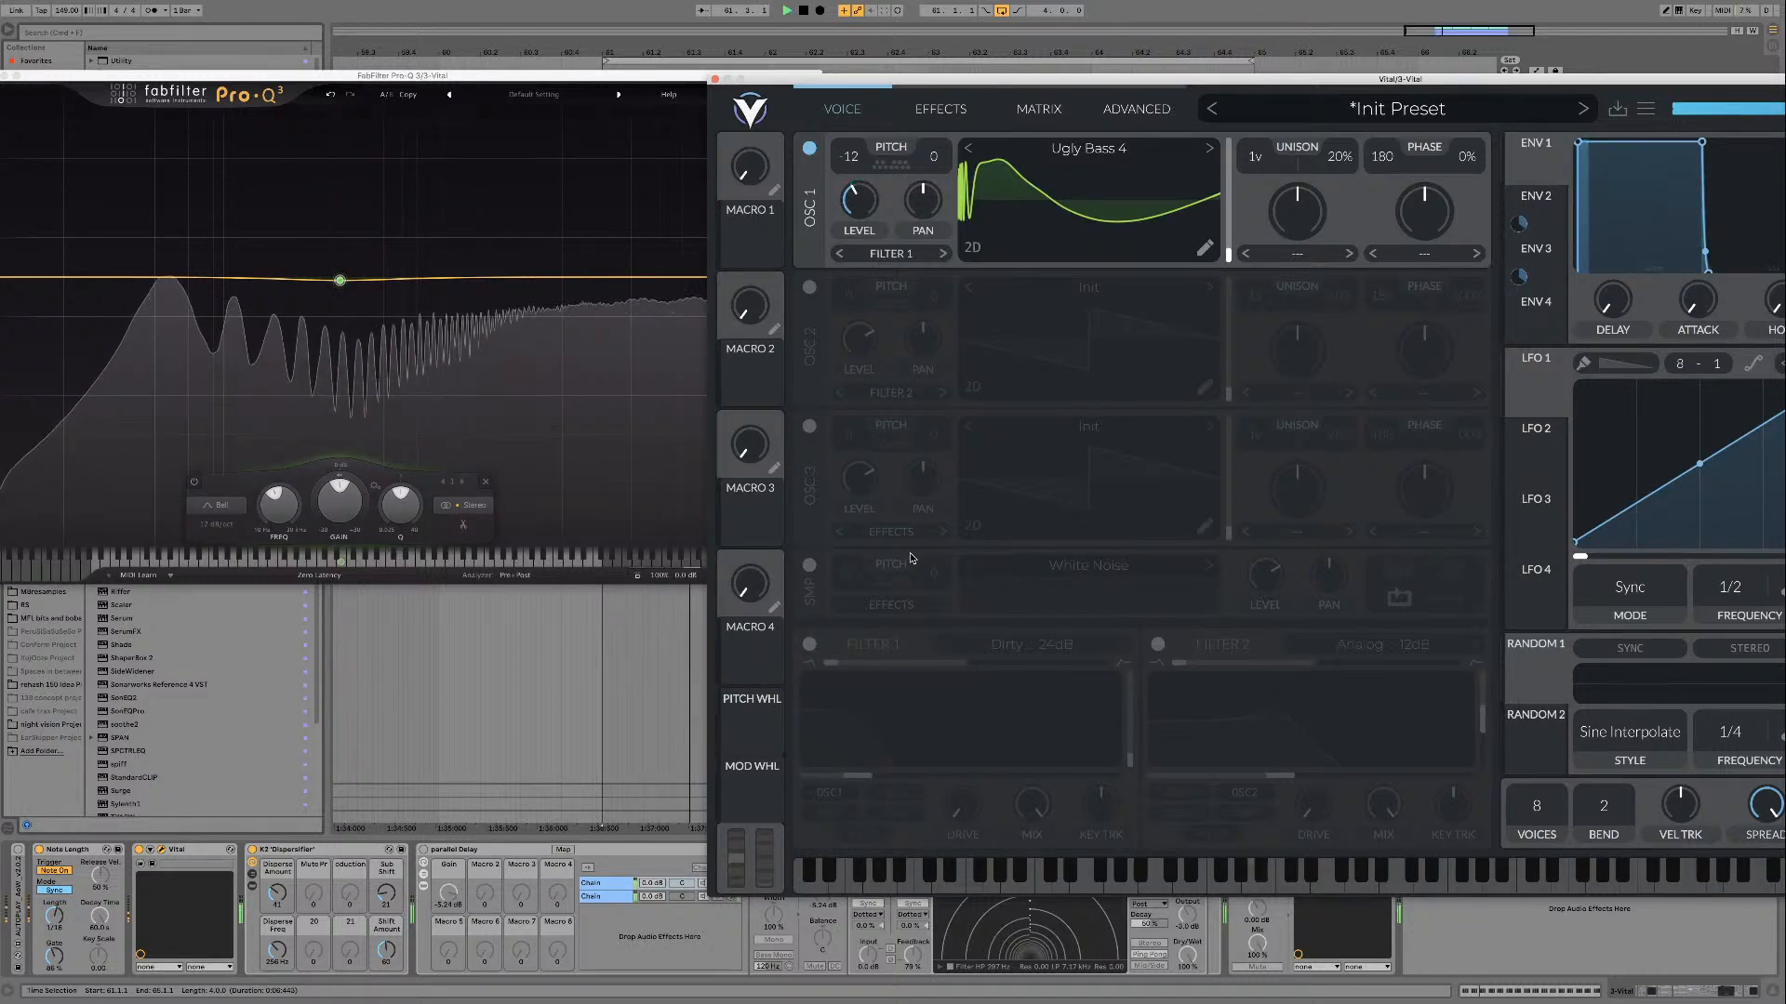
{"action": "key", "text": "space"}
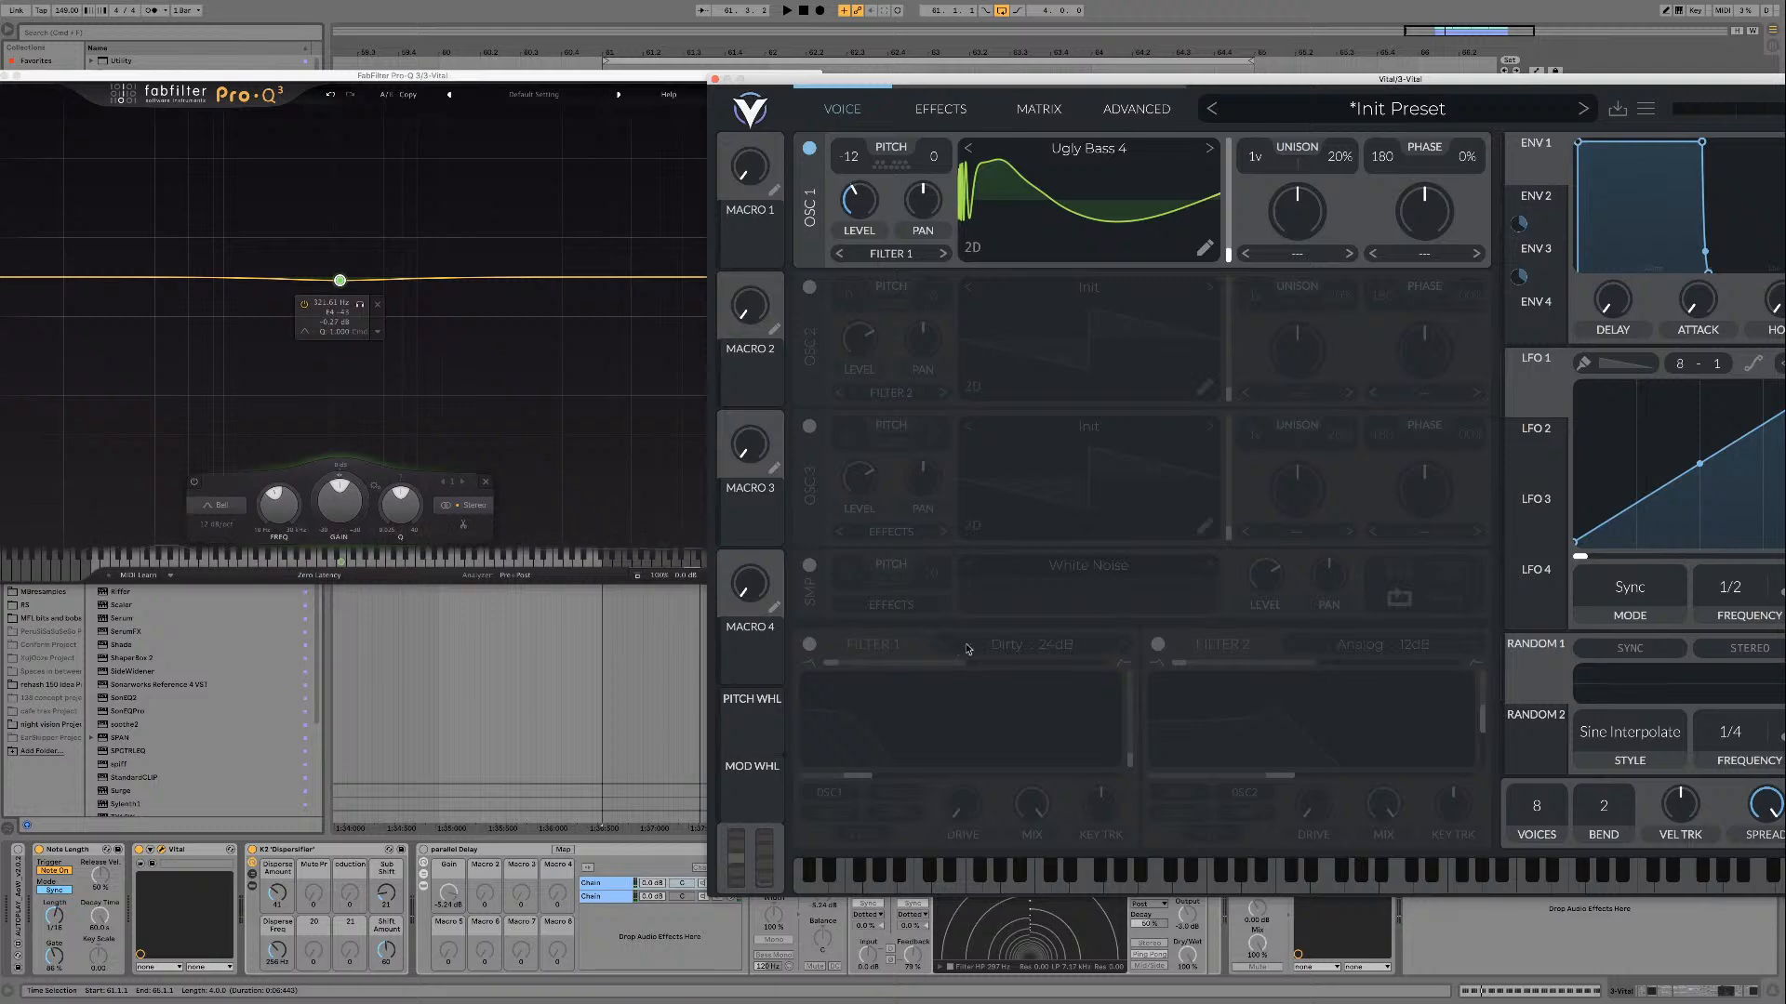
{"action": "left_click", "coordinate": [809, 648]}
{"action": "key", "text": "space"}
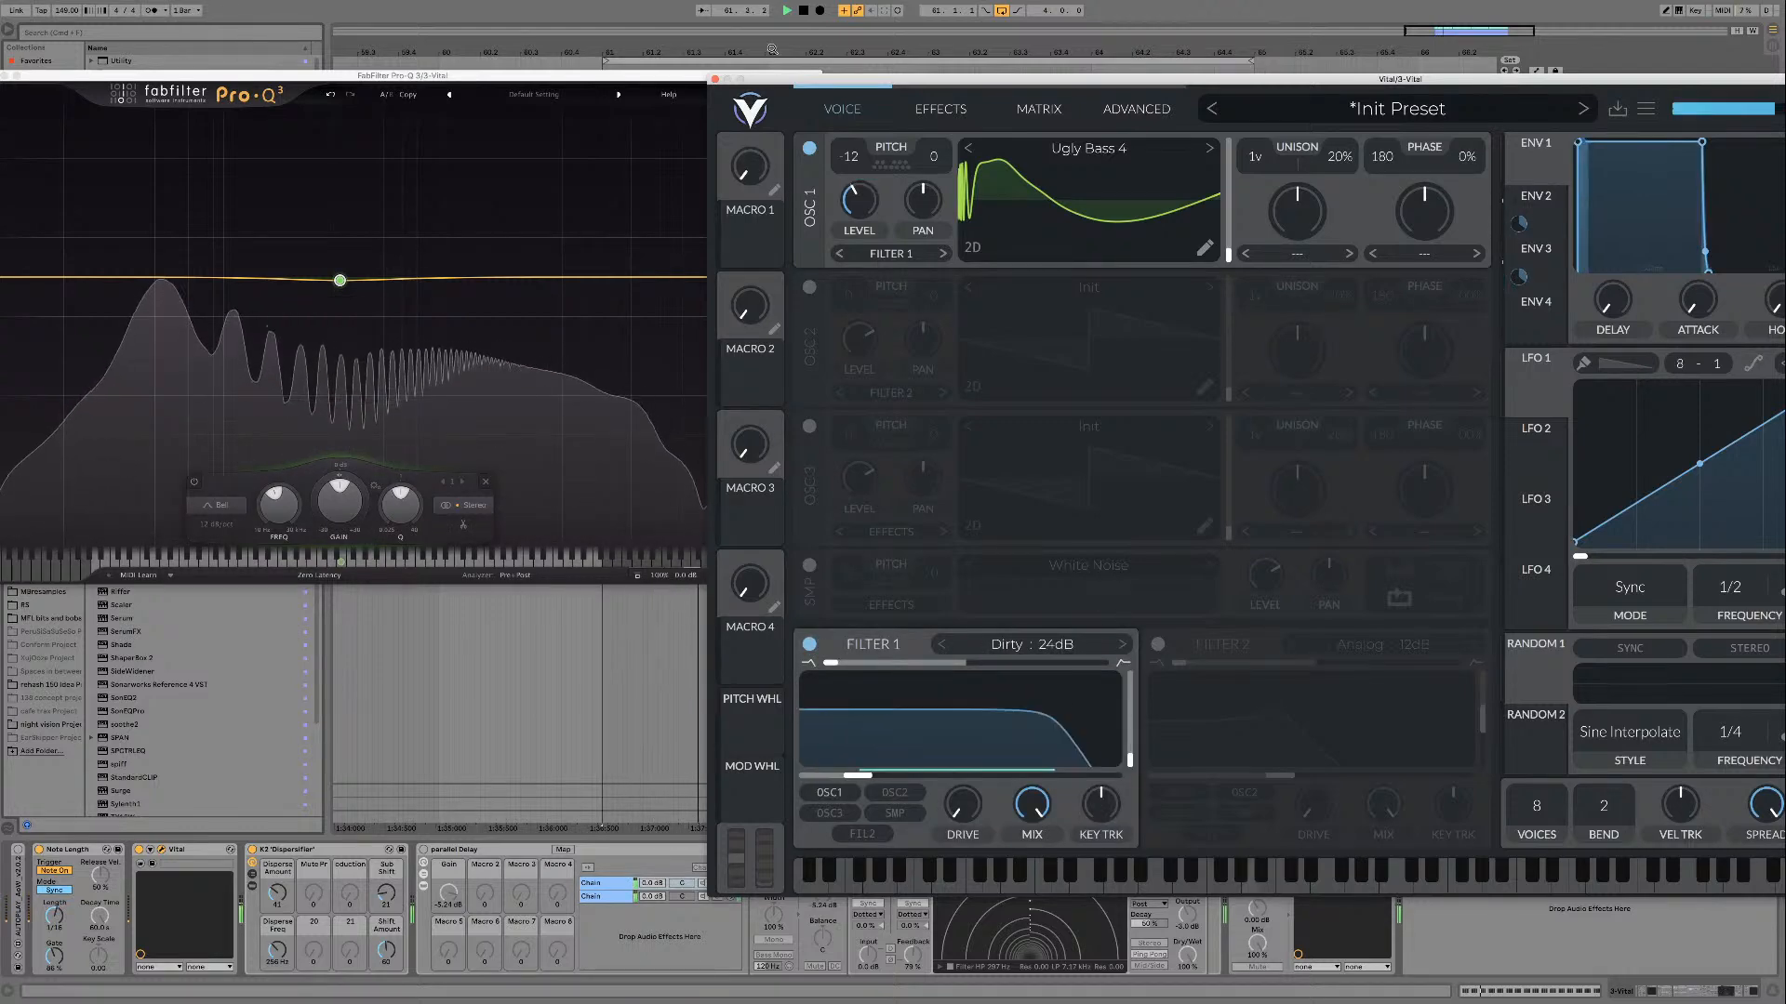
{"action": "left_click", "coordinate": [714, 79]}
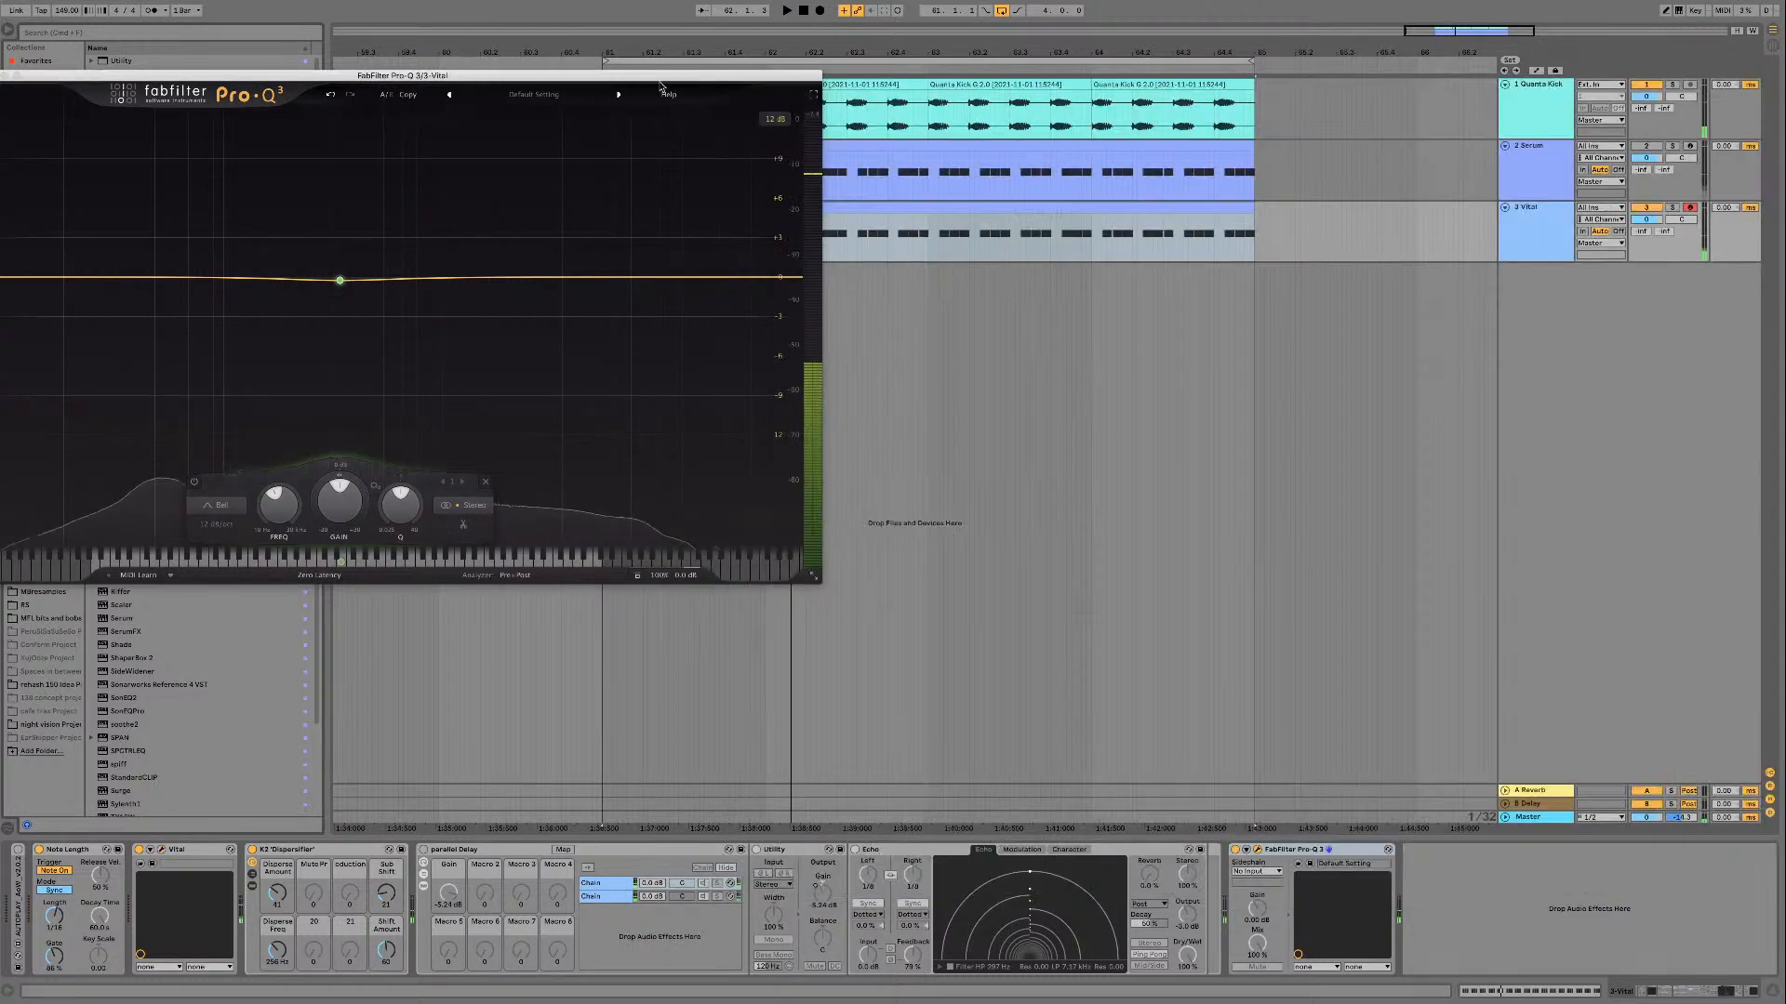
Step: Transpose all notes in the Vital track's MIDI clip from A1 down to E1 while the loop plays
{"action": "left_click_drag", "start_coordinate": [651, 84], "coordinate": [1442, 275]}
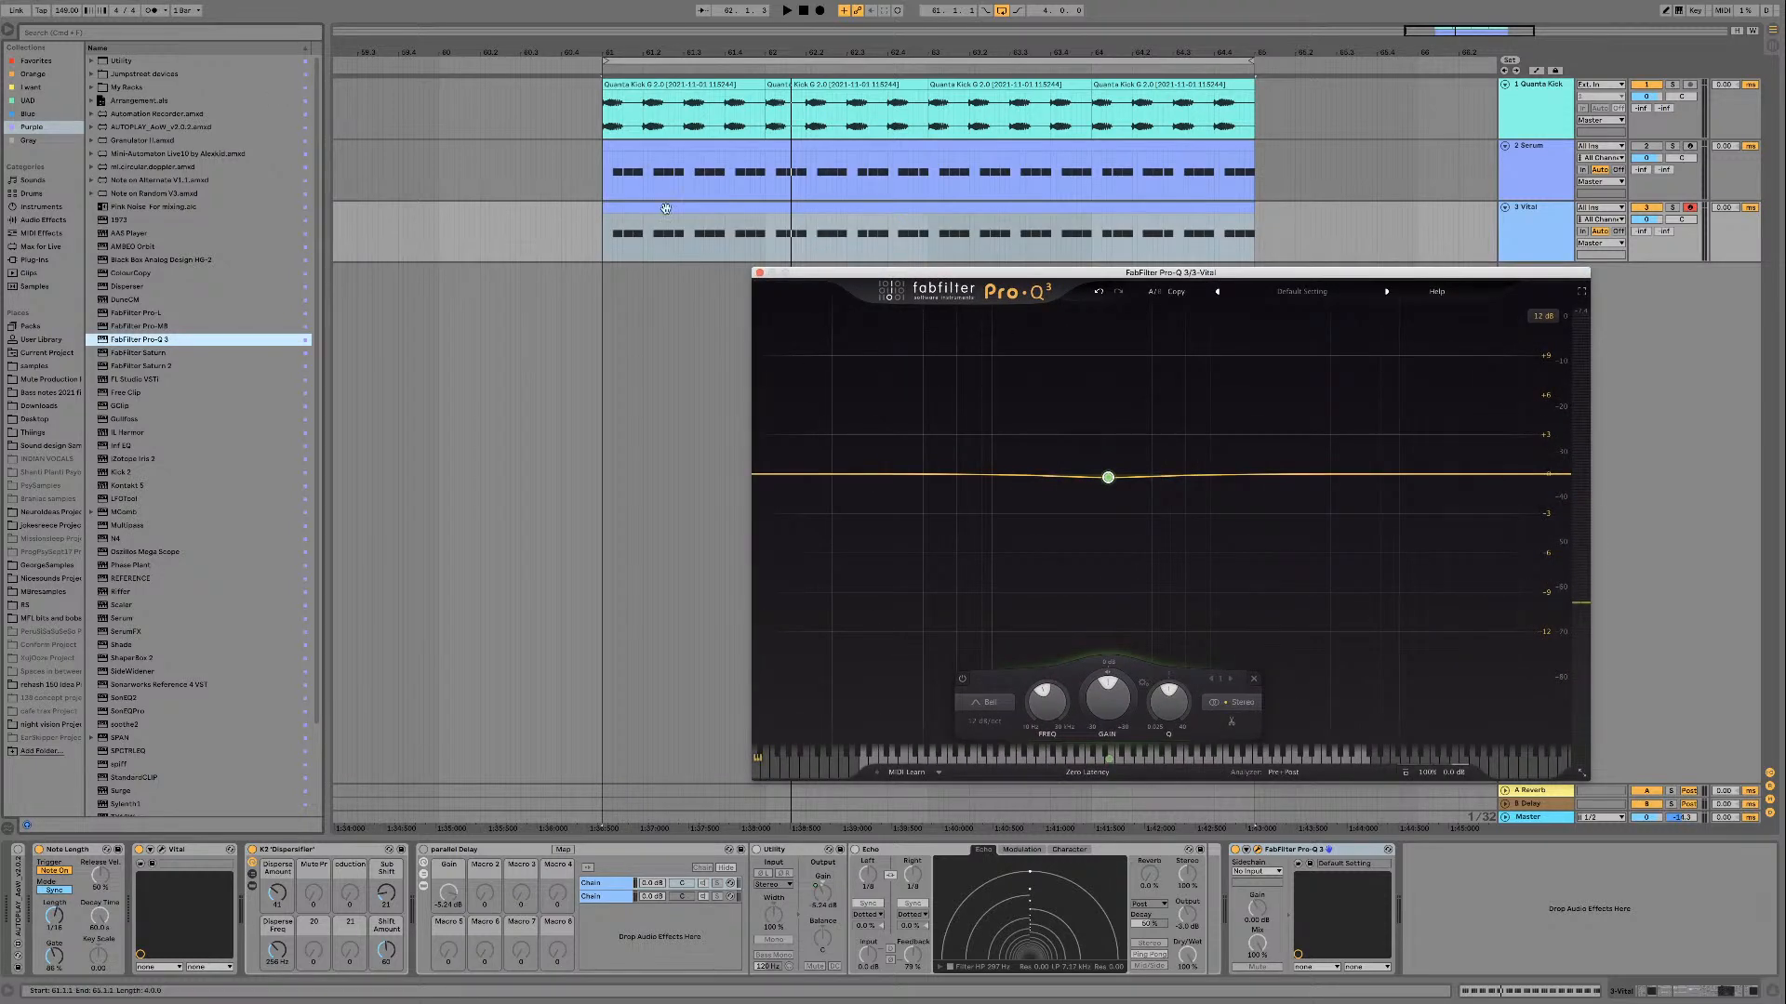
{"action": "double_click", "coordinate": [684, 204]}
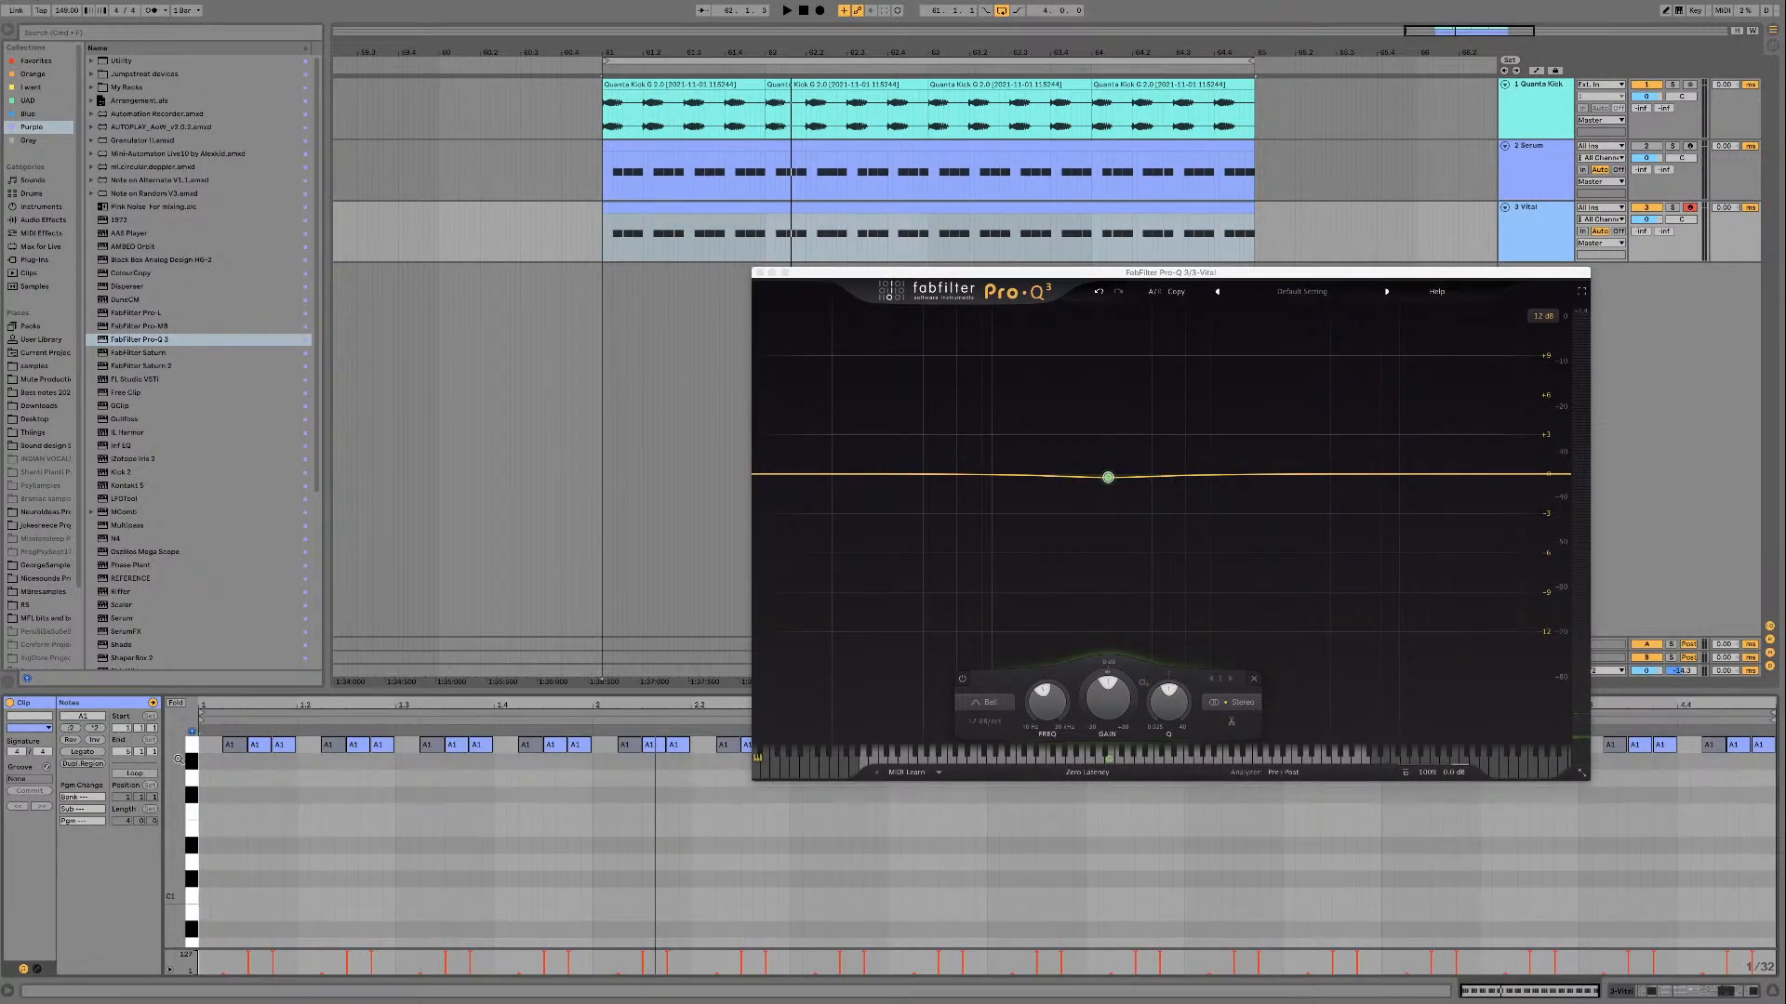
{"action": "key", "text": "space"}
{"action": "left_click_drag", "start_coordinate": [260, 751], "coordinate": [260, 836]}
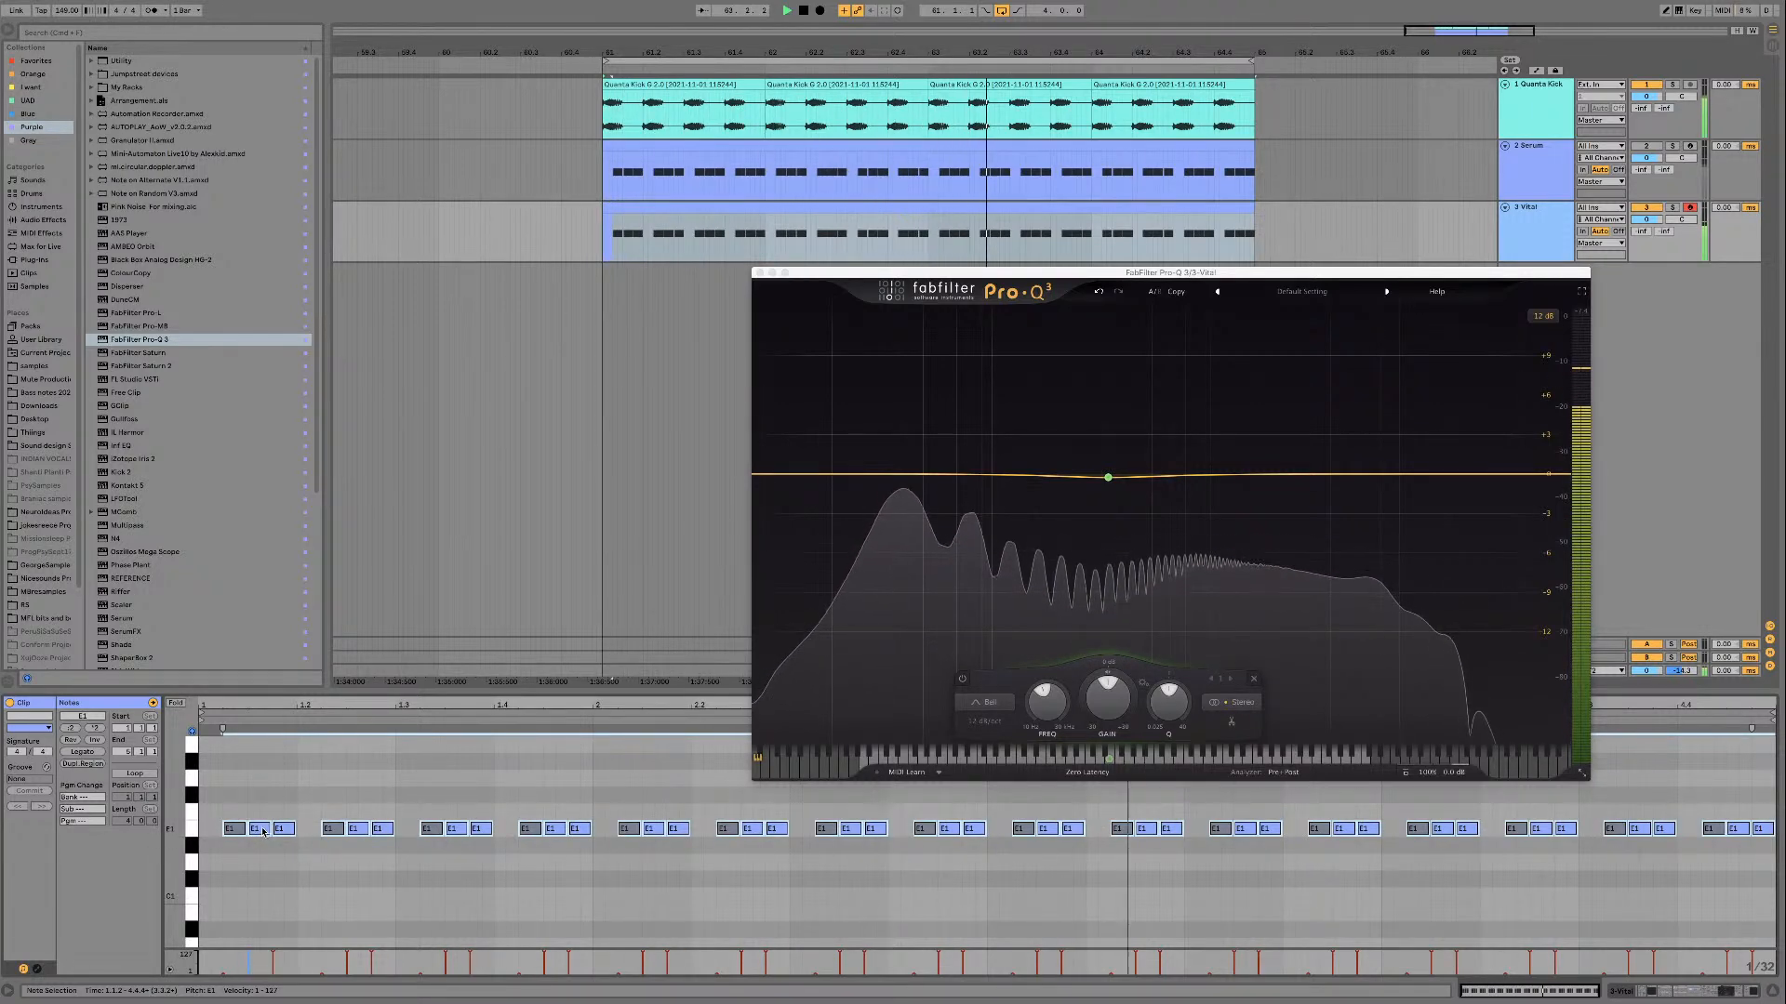
{"action": "mouse_move", "coordinate": [264, 833]}
{"action": "left_mouse_down"}
{"action": "mouse_move", "coordinate": [260, 867]}
{"action": "mouse_move", "coordinate": [265, 838]}
{"action": "left_mouse_up"}
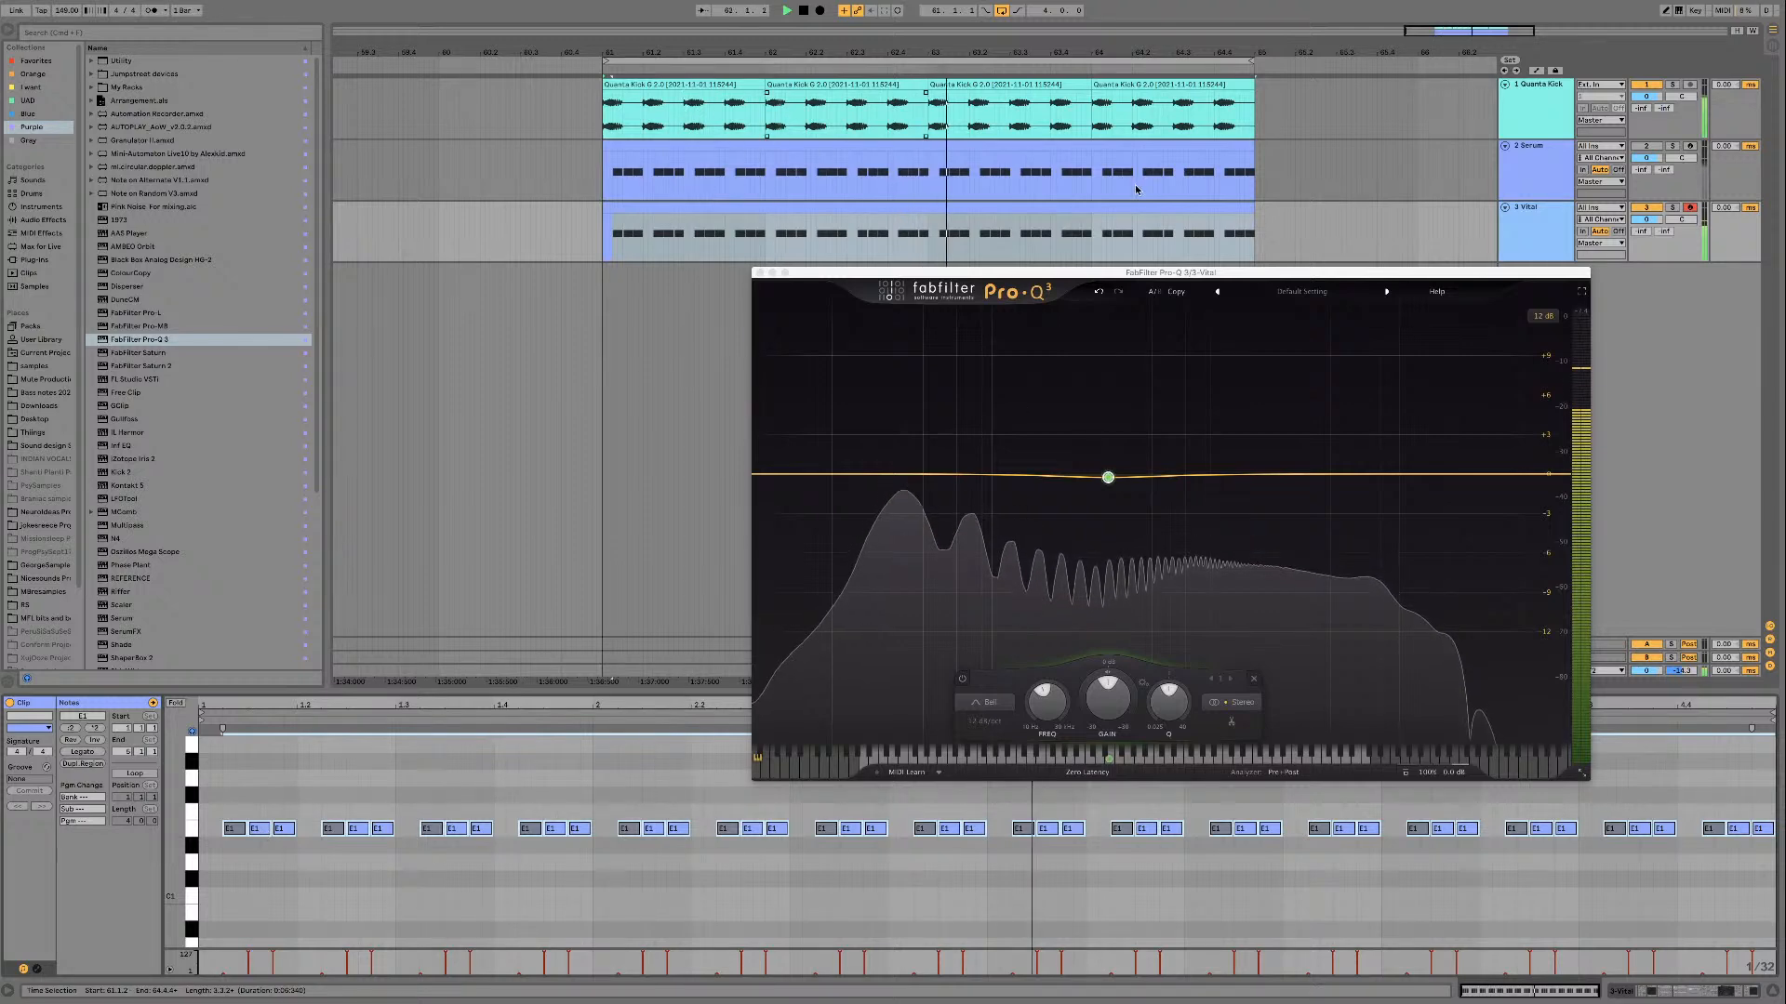
Step: Stop playback and duplicate the Vital MIDI clip directly after the original
{"action": "key", "text": "space"}
{"action": "left_click", "coordinate": [1024, 208]}
{"action": "key", "text": "super+d"}
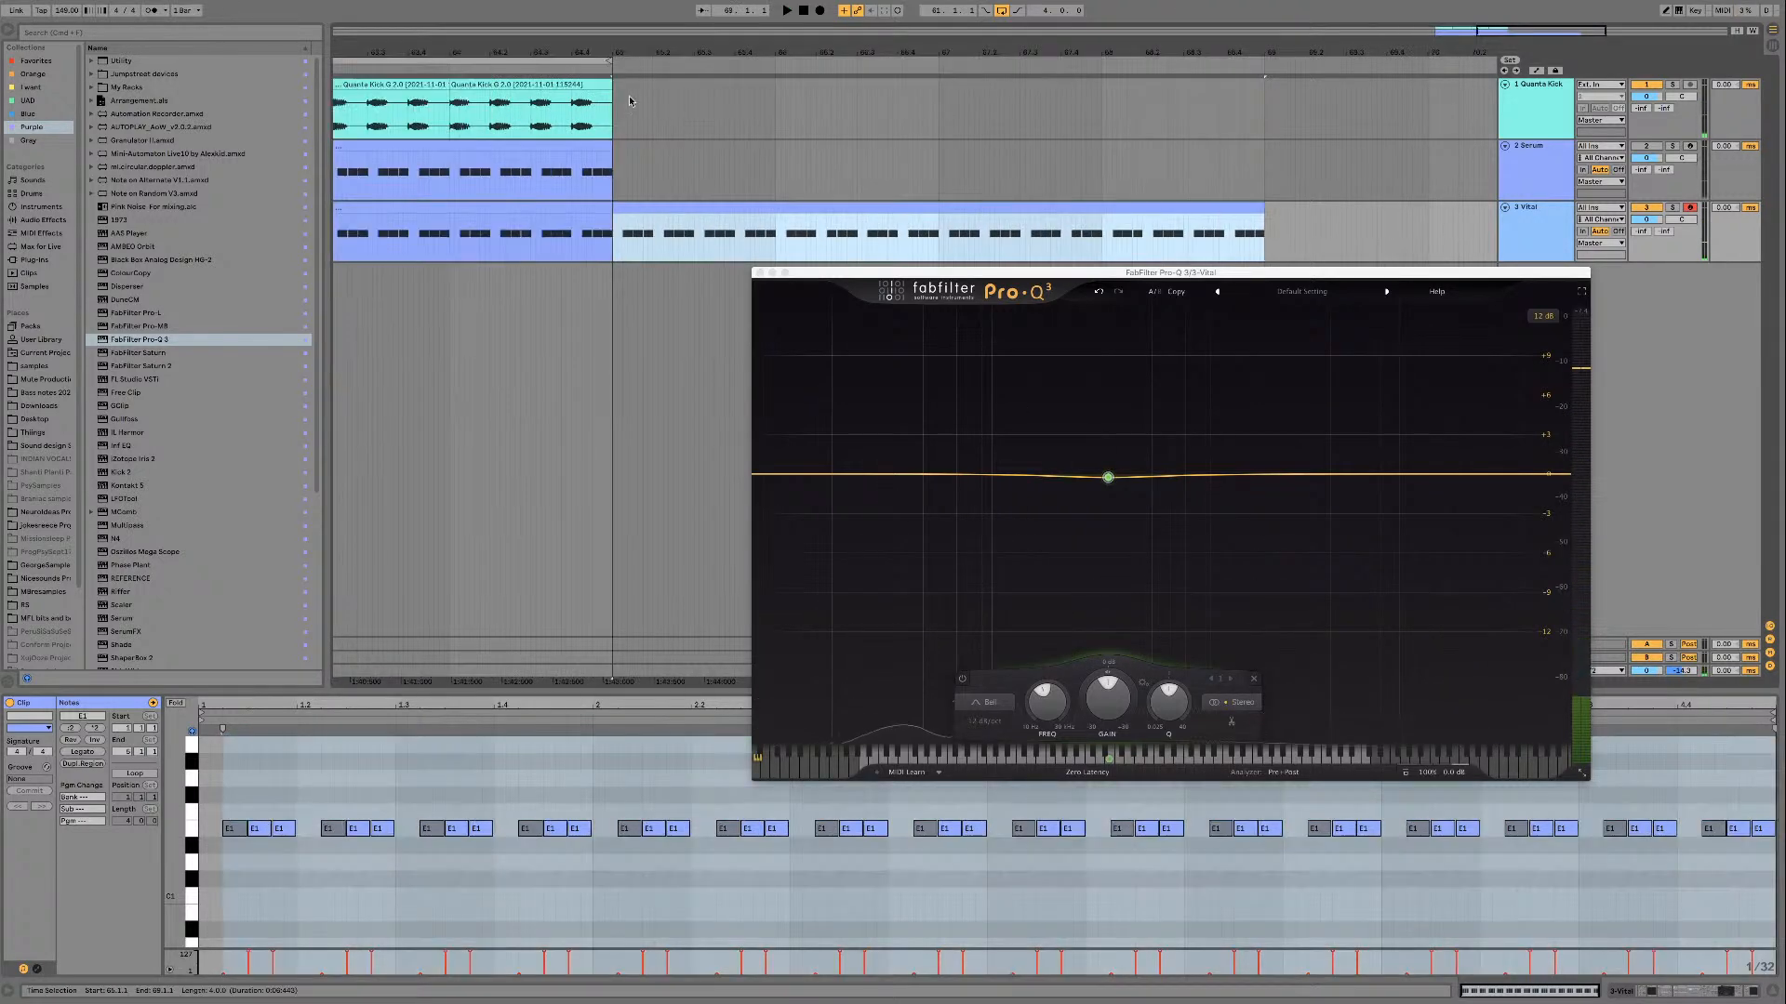
Step: Duplicate the Quanta Kick clips until they span the full length of the duplicated Vital clip
{"action": "left_click", "coordinate": [603, 102]}
{"action": "key", "text": "super+d"}
{"action": "key", "text": "super+d"}
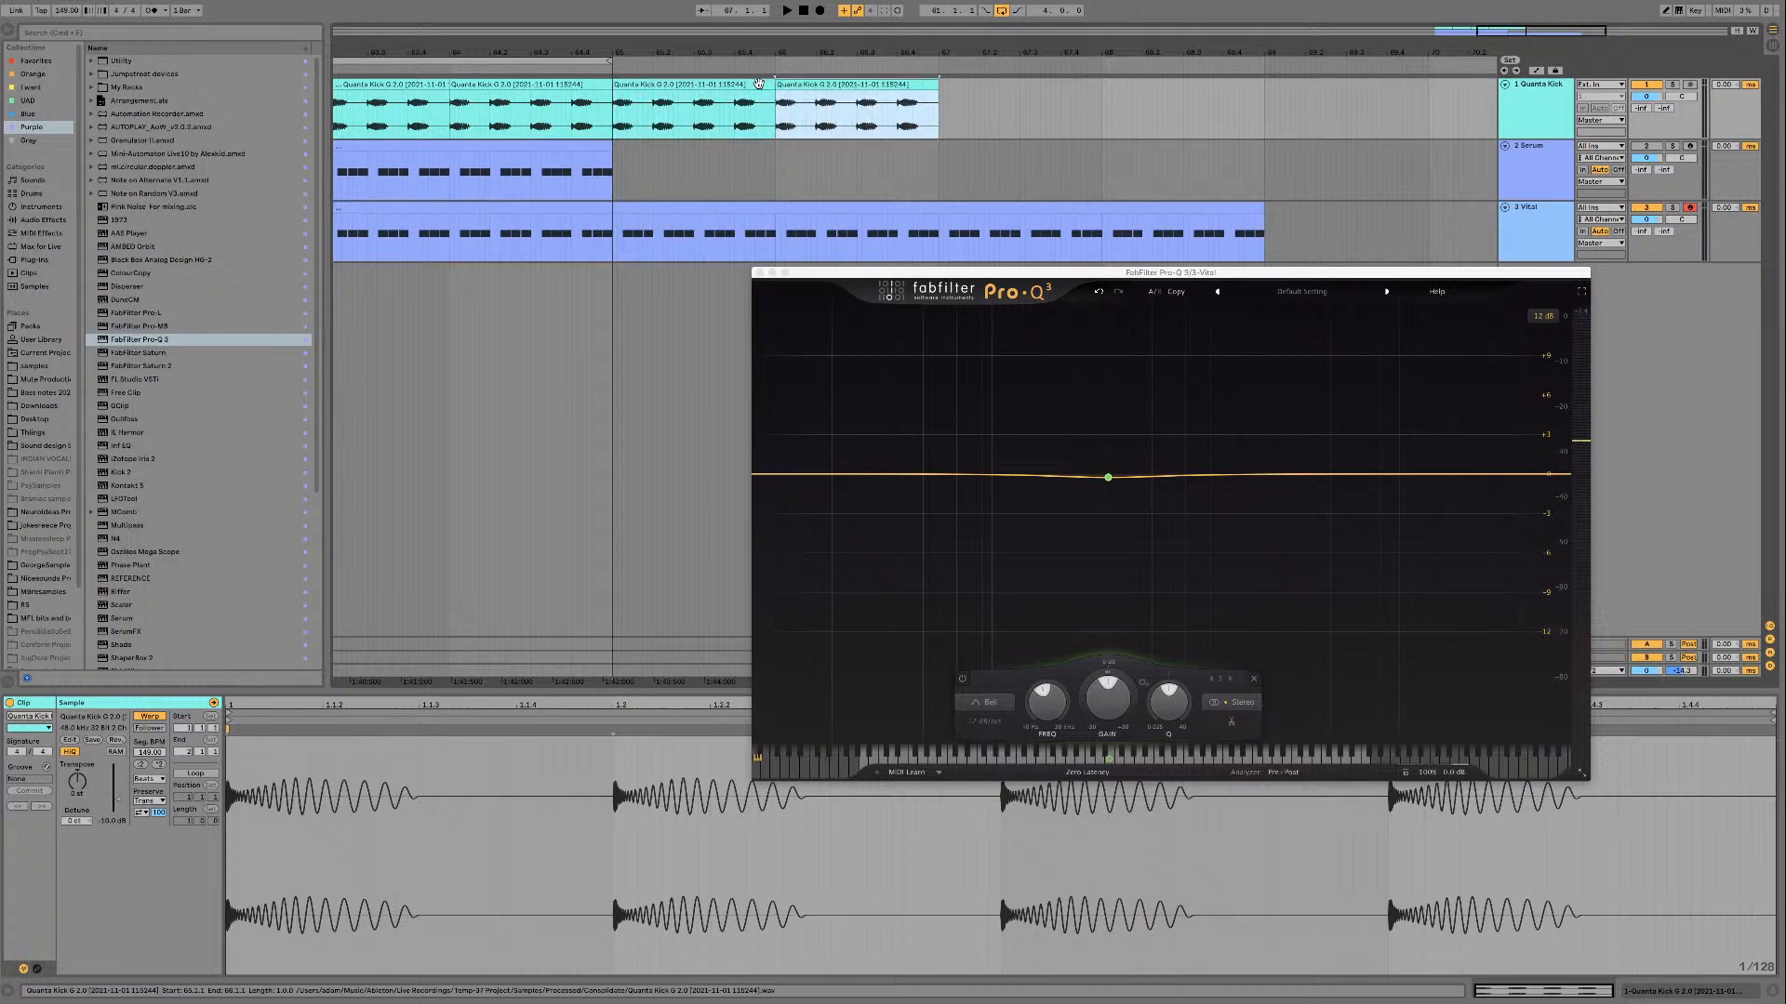
{"action": "left_click", "coordinate": [759, 84], "text": "shift"}
{"action": "key", "text": "super+d"}
{"action": "key", "text": "super+d"}
{"action": "key", "text": "z"}
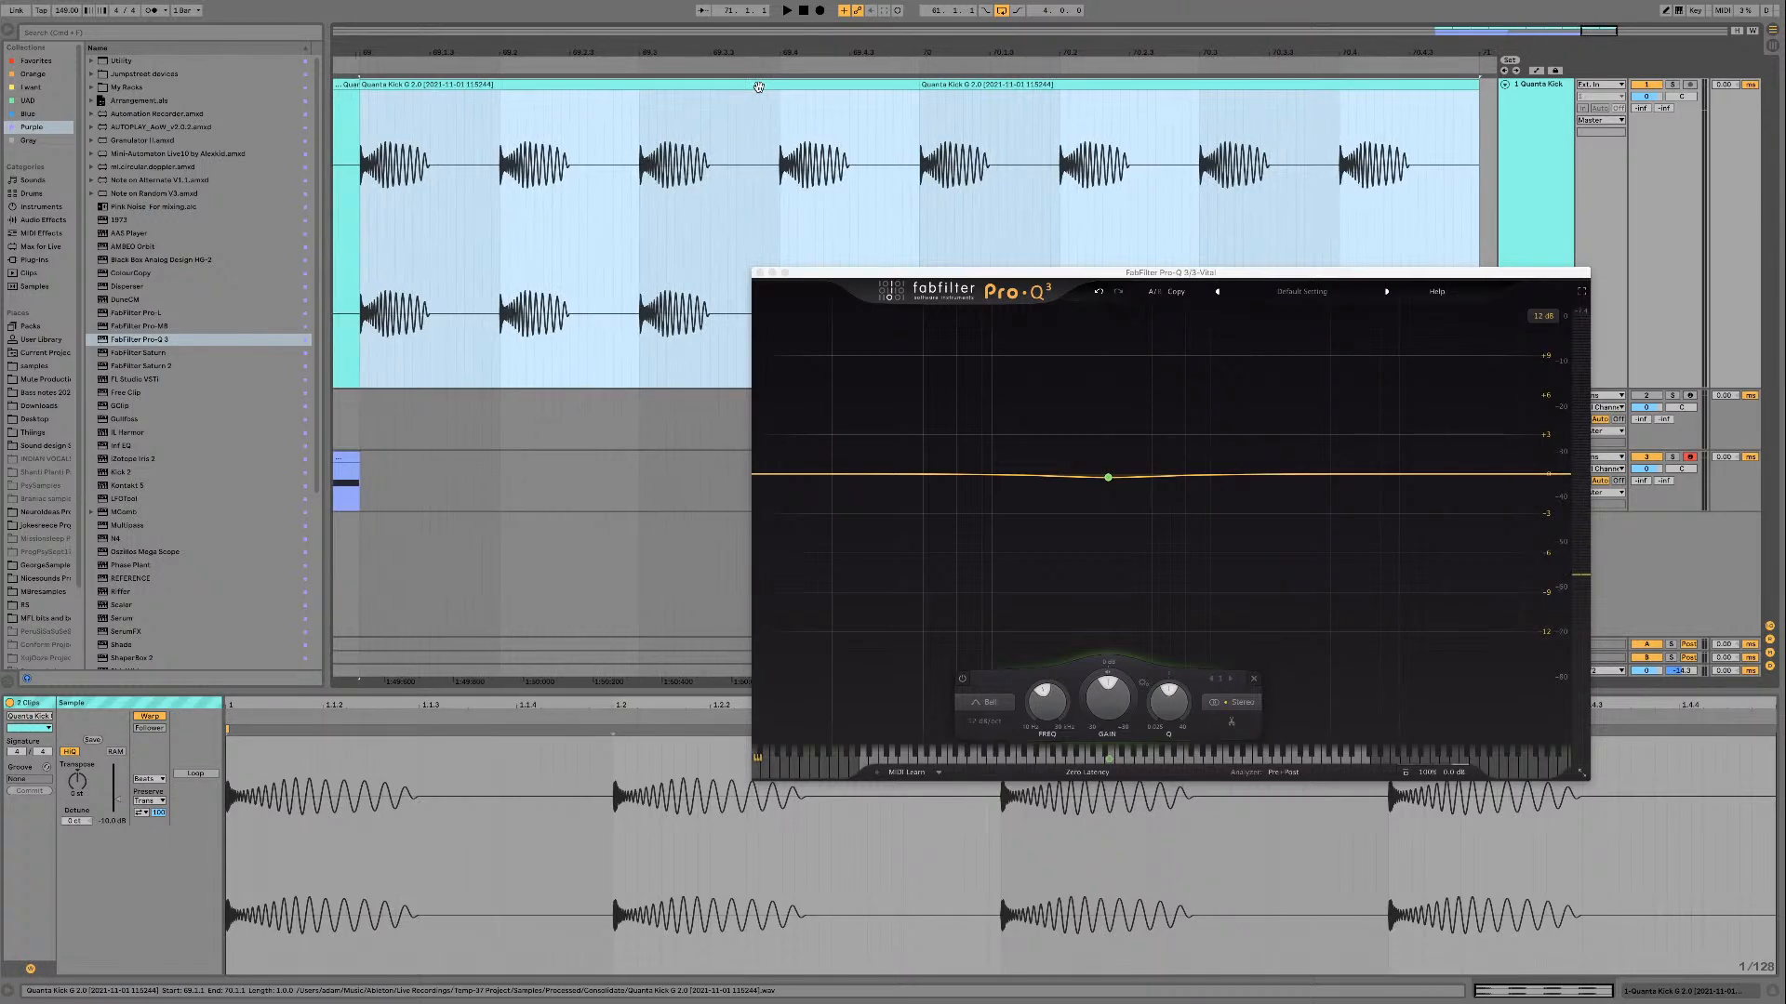
{"action": "key", "text": "x"}
{"action": "key", "text": "super+z"}
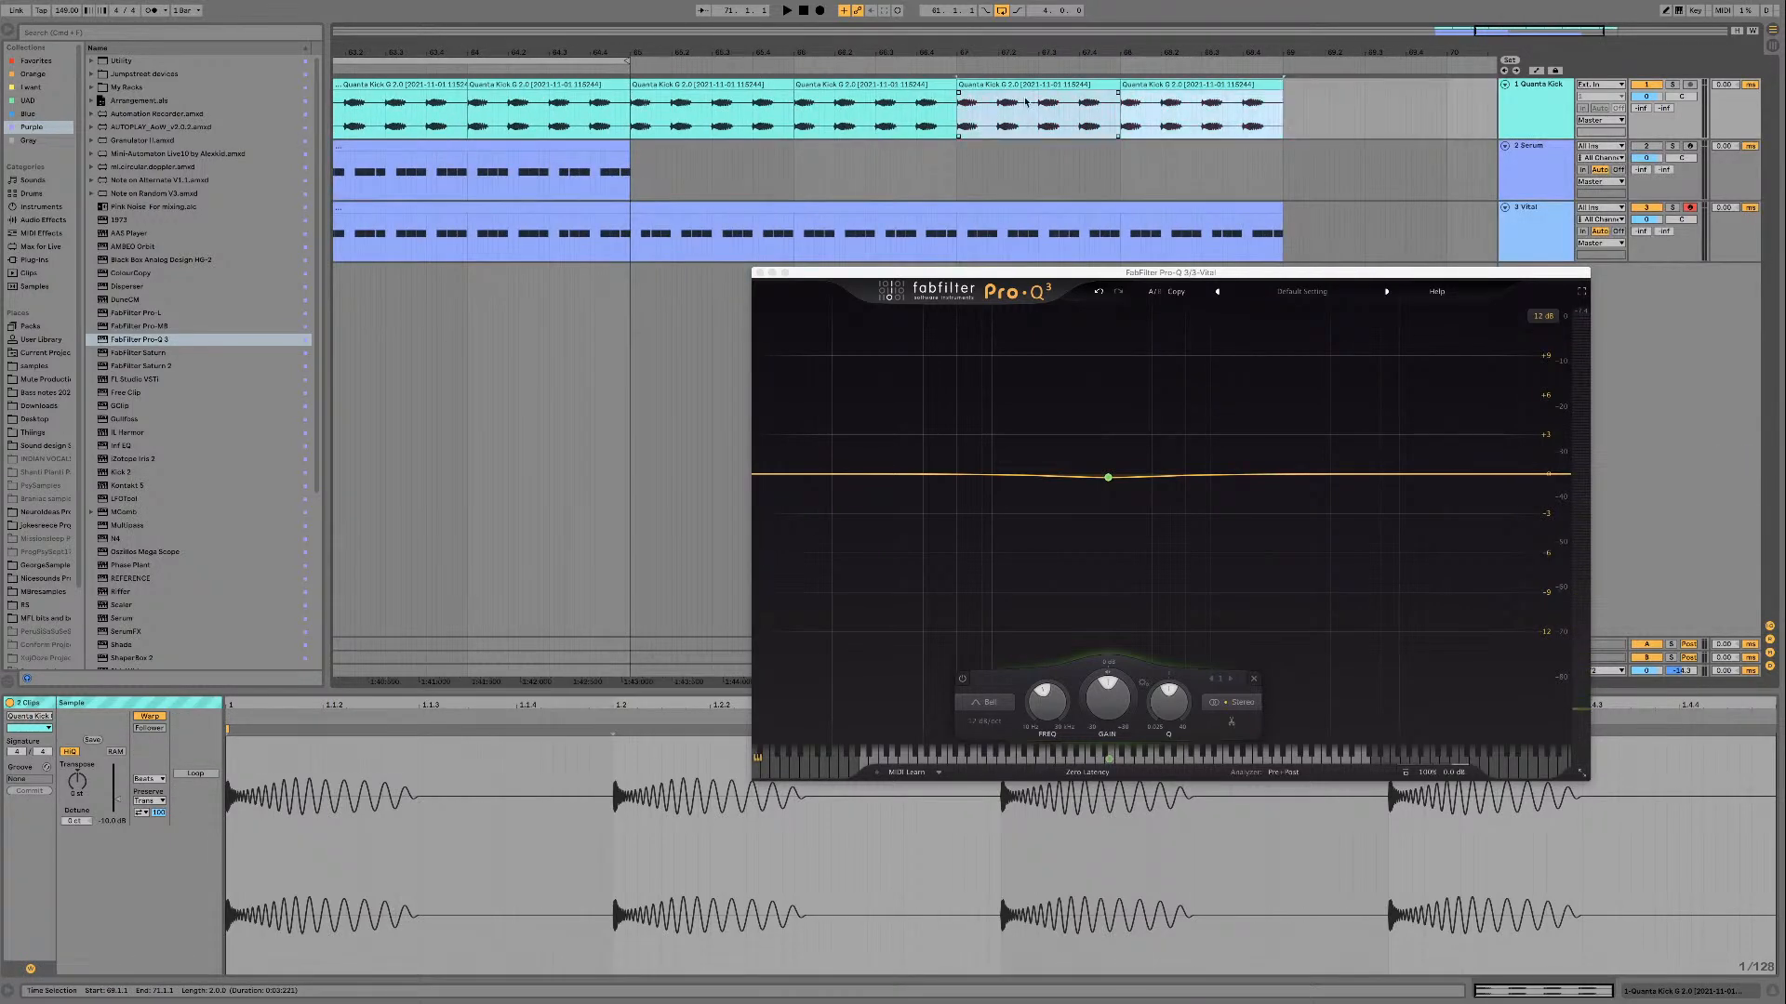
Step: Move the loop to the duplicated four-bar section, play it and close the EQ window
{"action": "left_click", "coordinate": [722, 82], "text": "shift"}
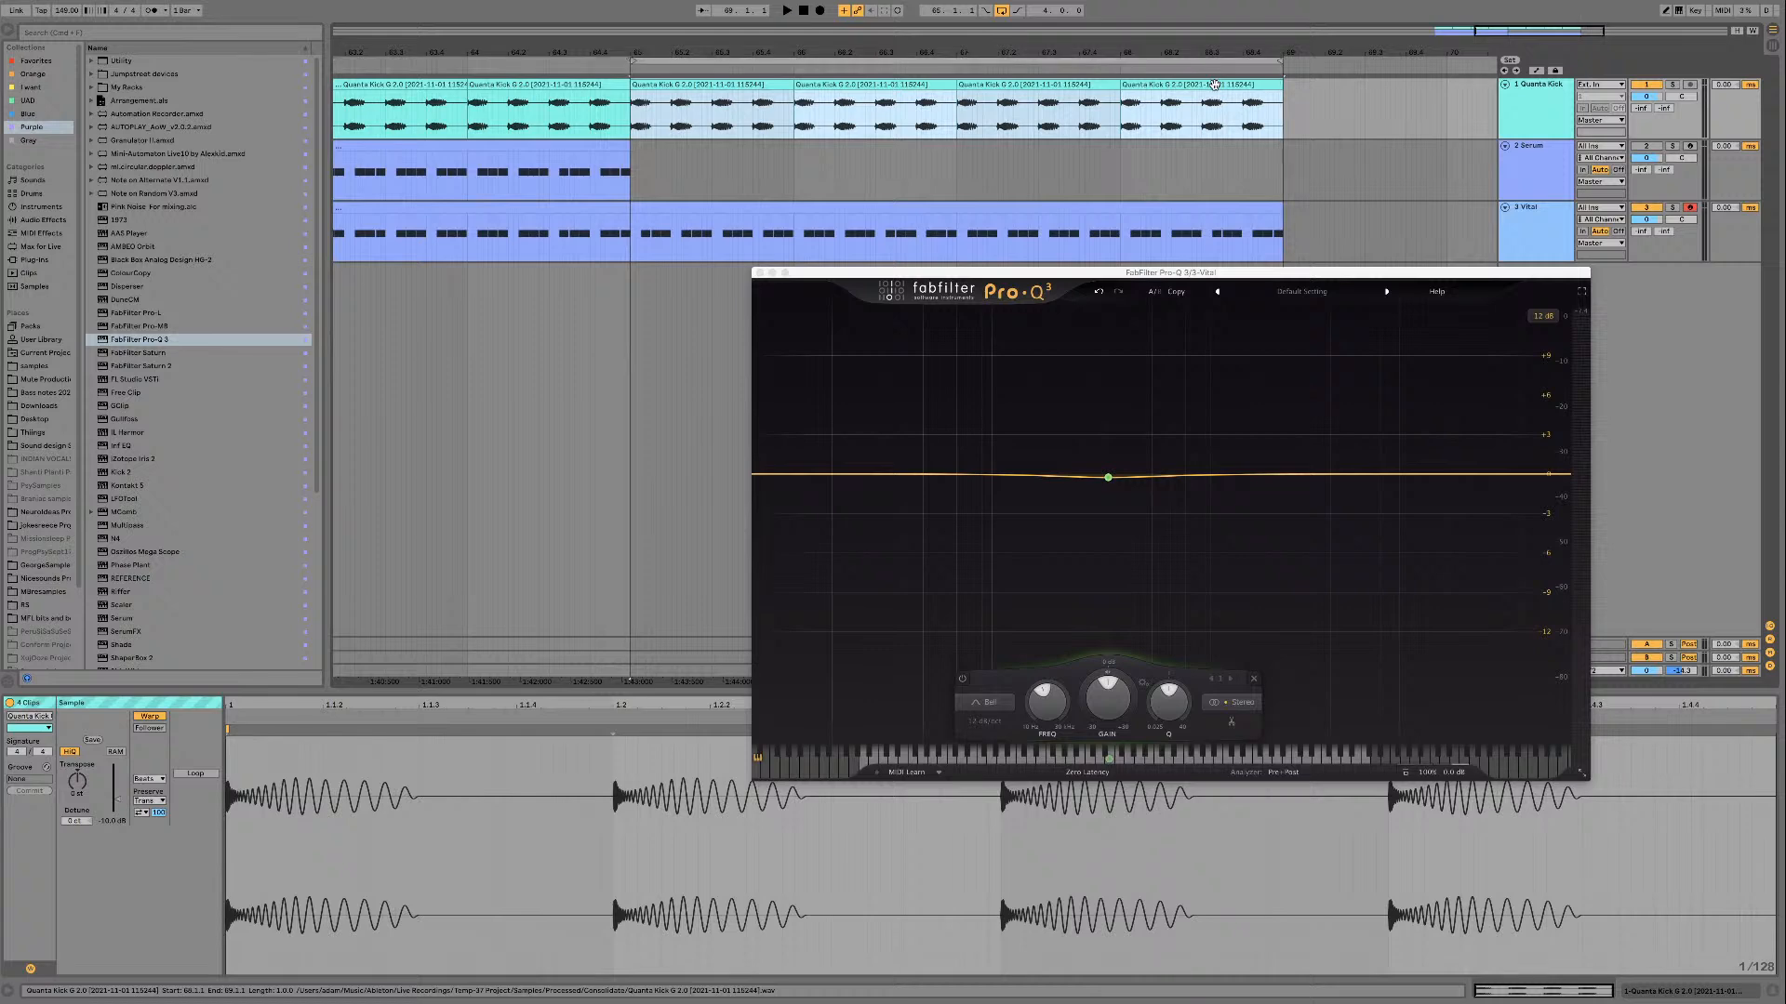
{"action": "key", "text": "space"}
{"action": "left_click", "coordinate": [760, 273]}
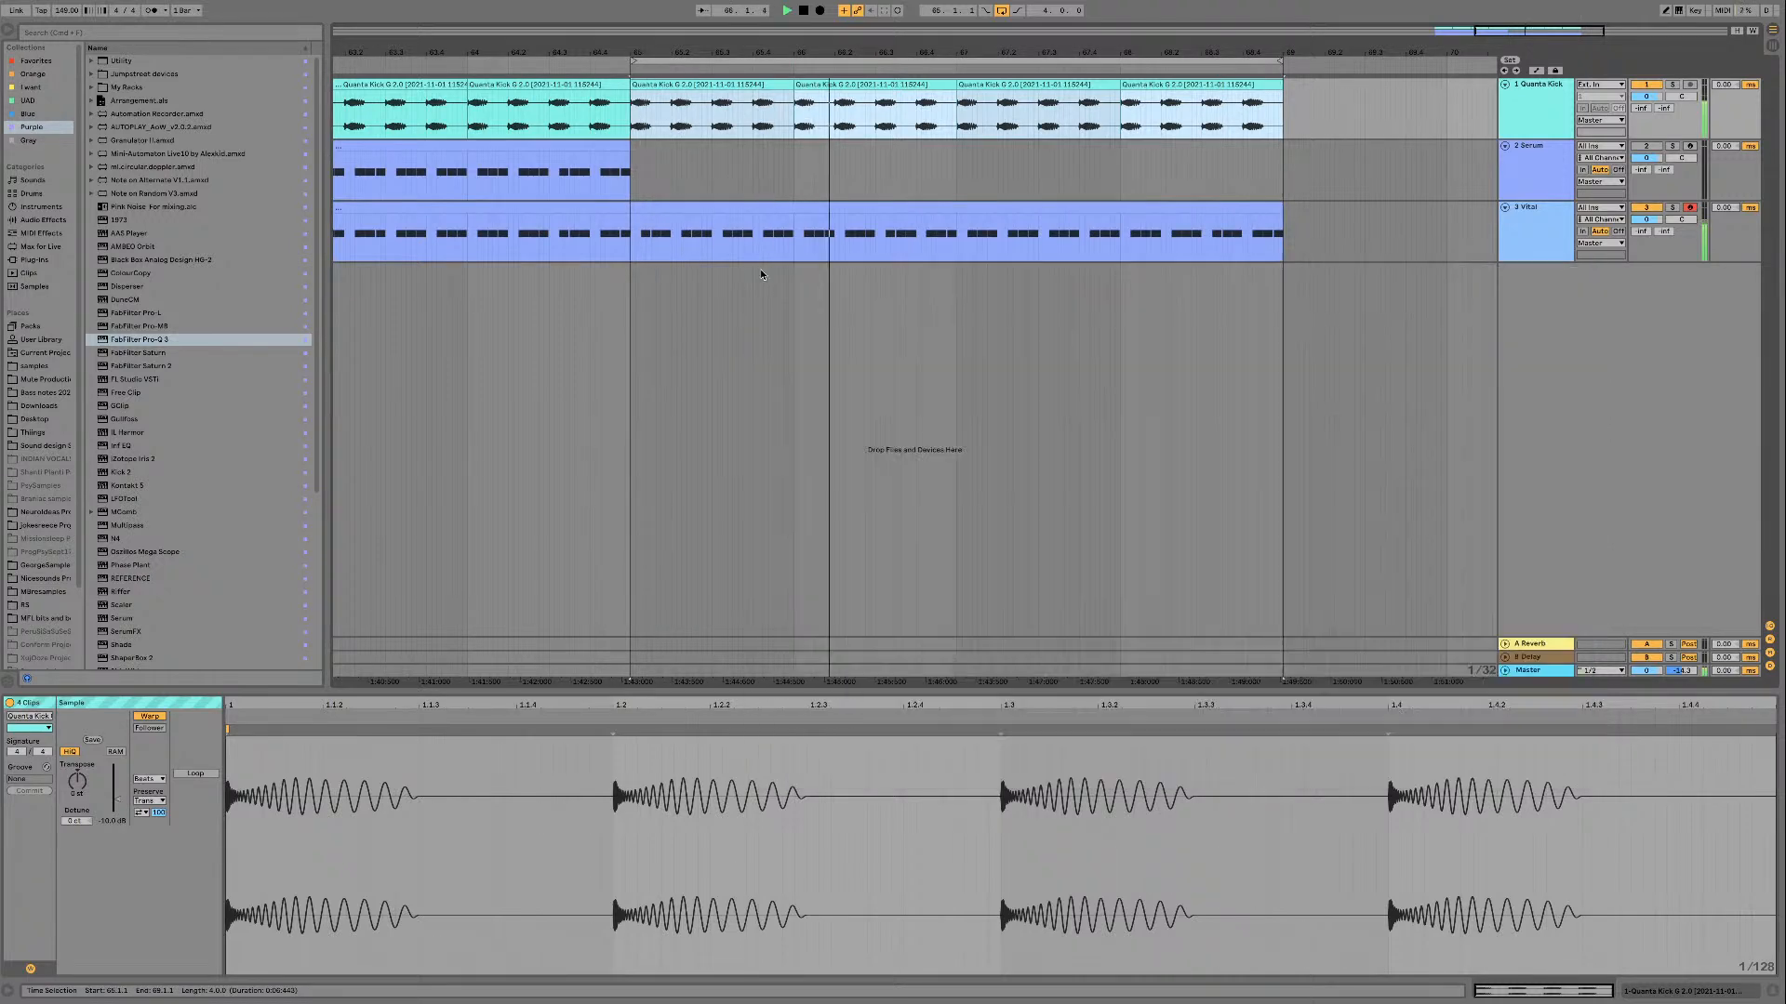
Step: Move Pro-Q 3 between the Dispersifier and parallel Delay on the Vital track and open its window
{"action": "left_click", "coordinate": [1545, 235]}
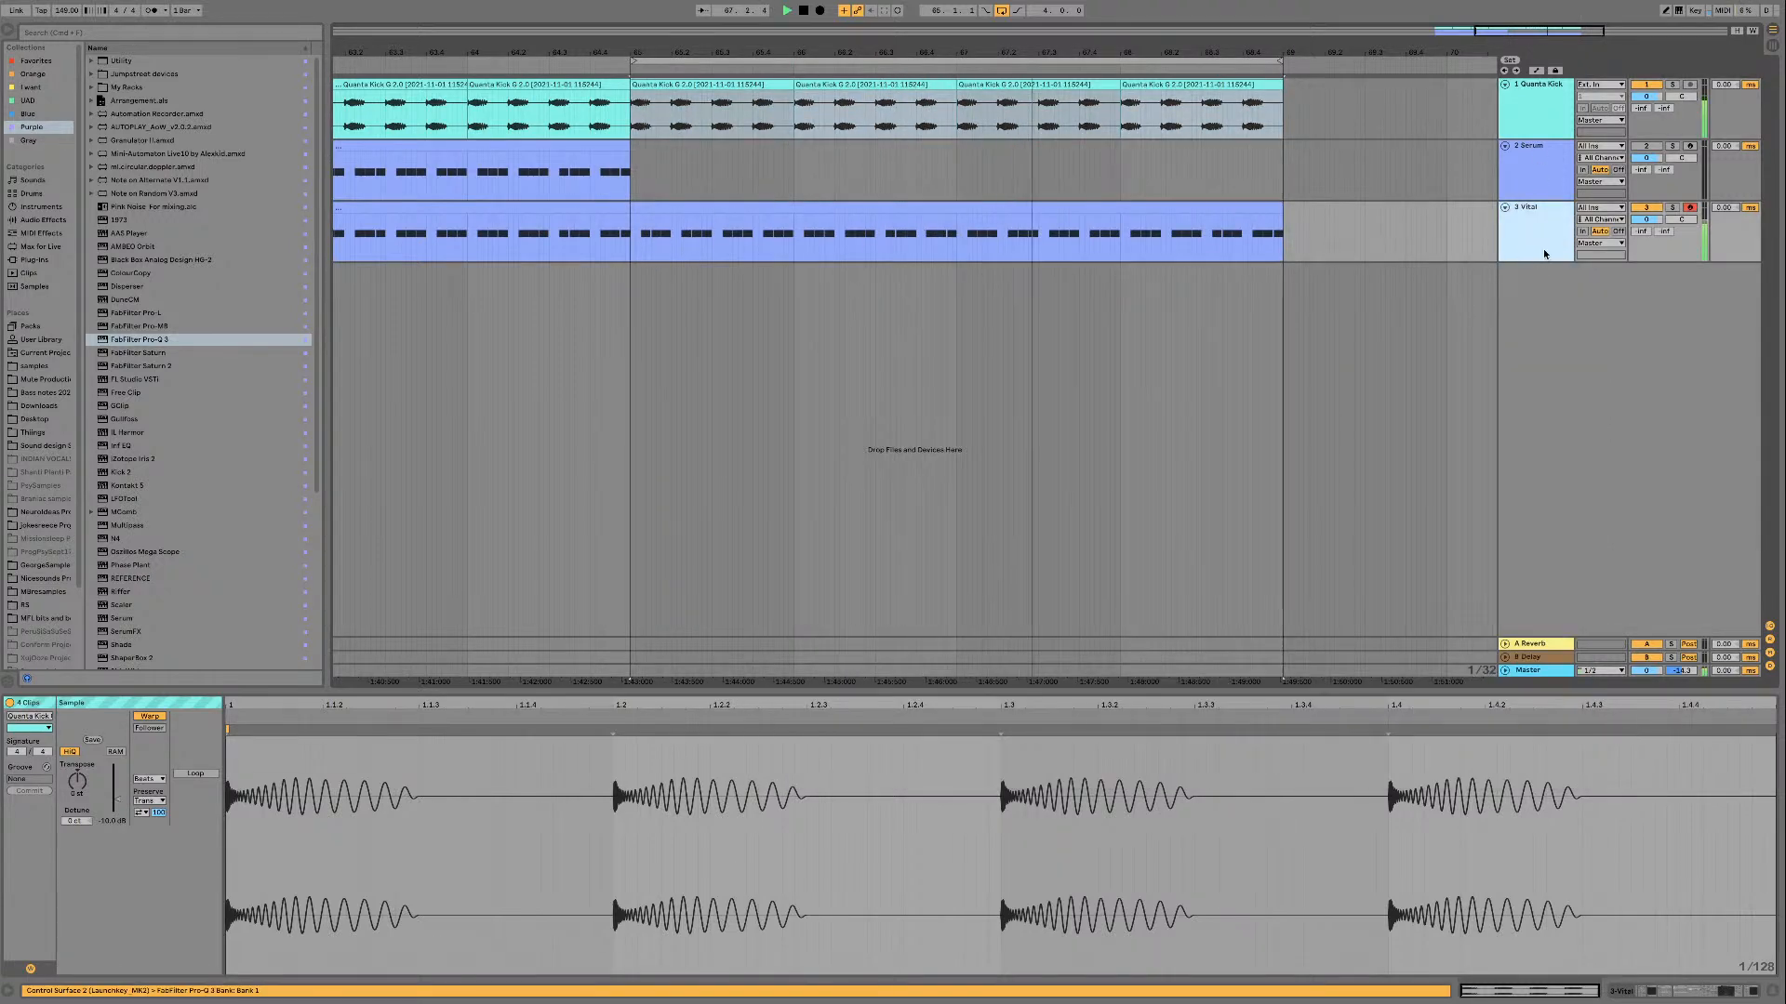
{"action": "key", "text": "shift+Tab"}
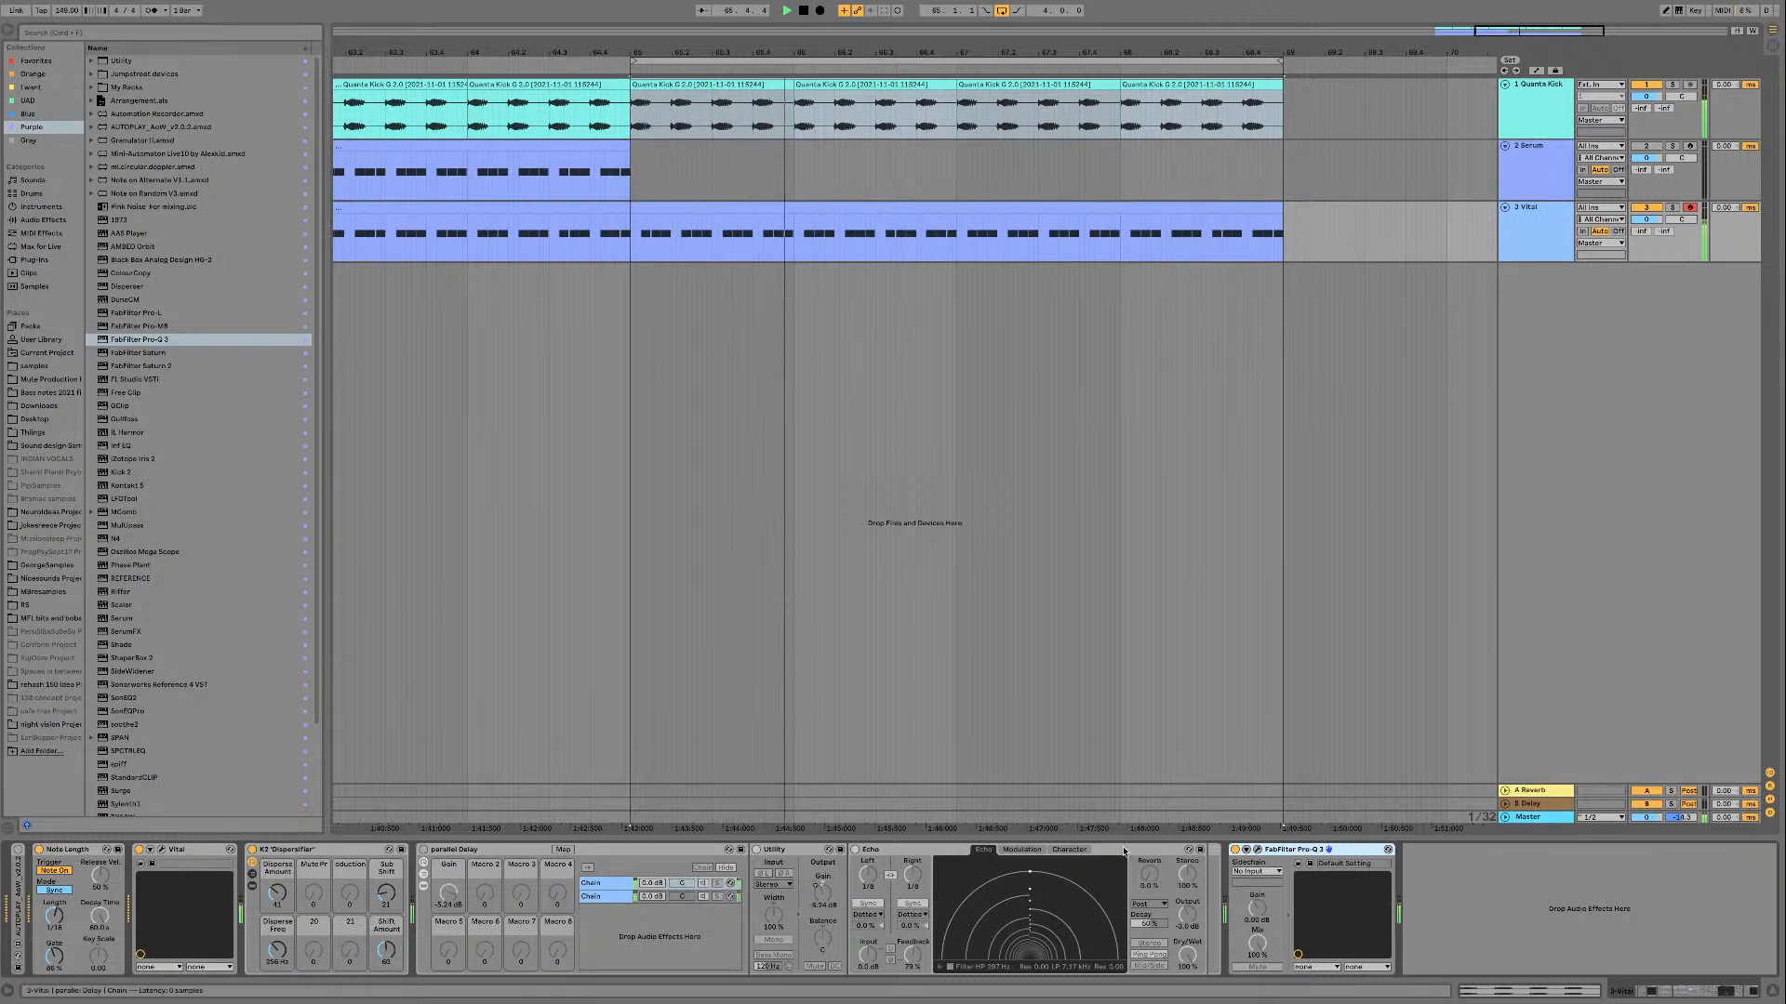
{"action": "left_click_drag", "start_coordinate": [1294, 850], "coordinate": [451, 844]}
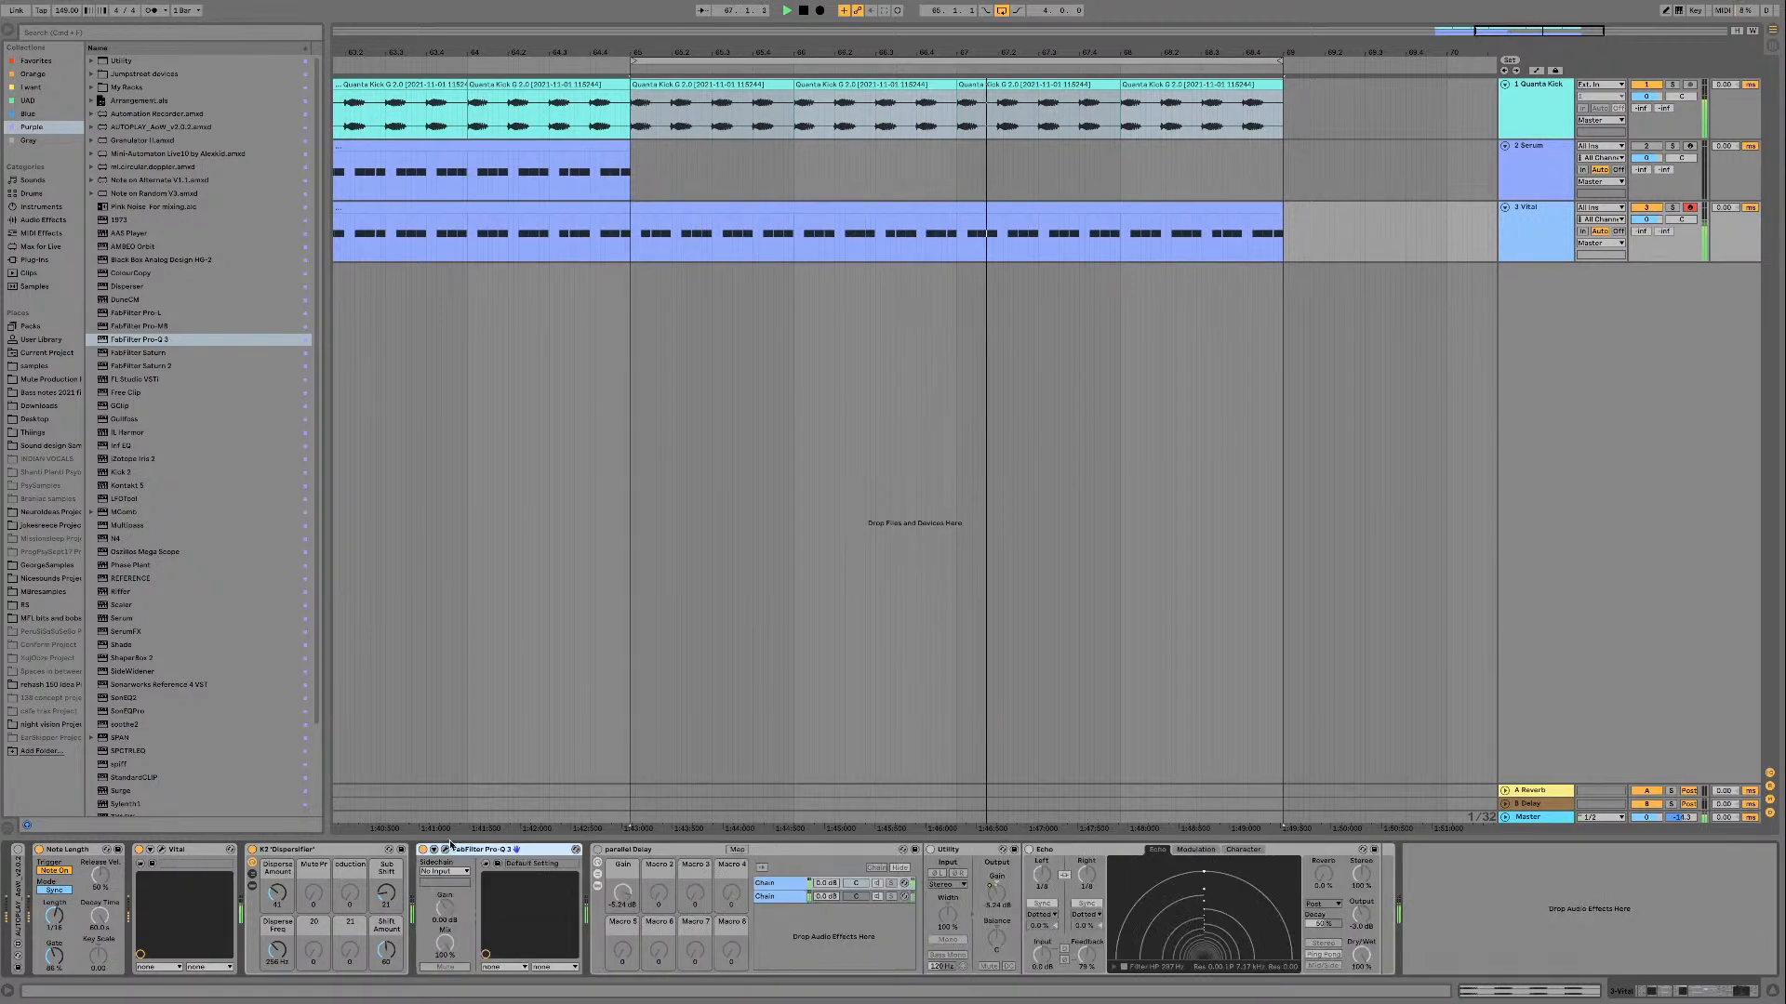
{"action": "left_click", "coordinate": [445, 850]}
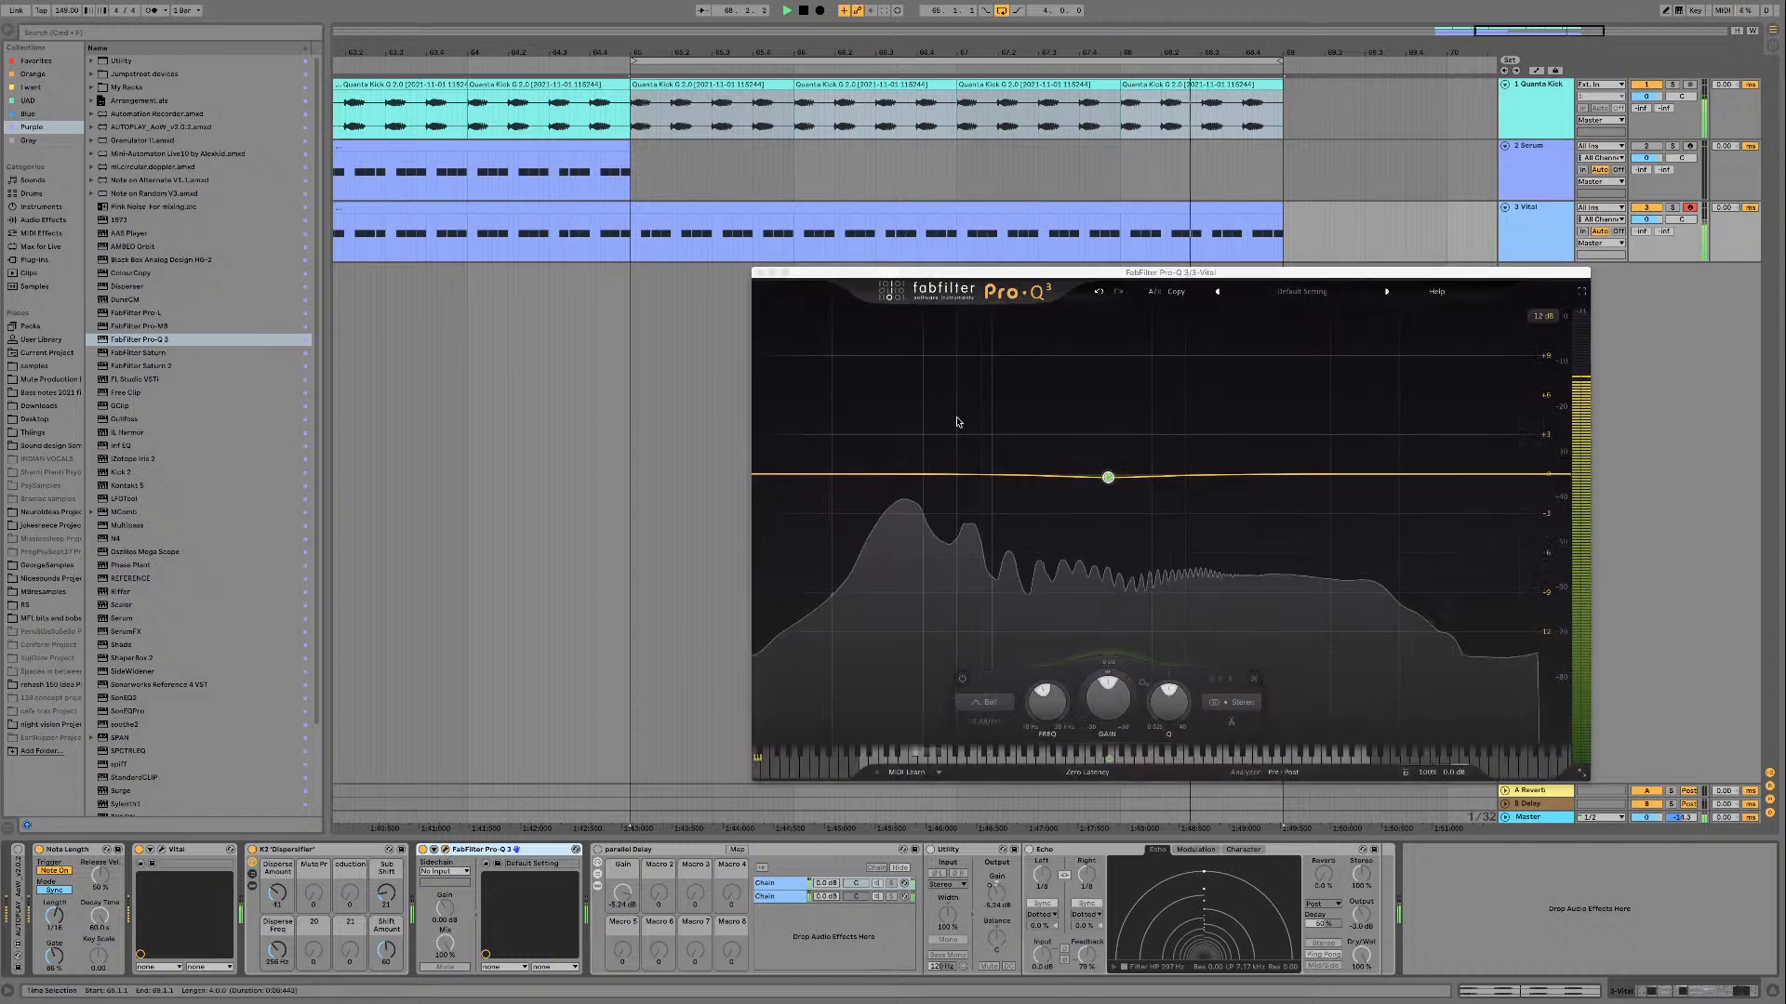
Step: Shape the bass in Pro-Q 3 with a 12 dB/oct low cut near the fundamental and a gentle high cut, removing the bell band
{"action": "left_click_drag", "start_coordinate": [781, 477], "coordinate": [895, 475]}
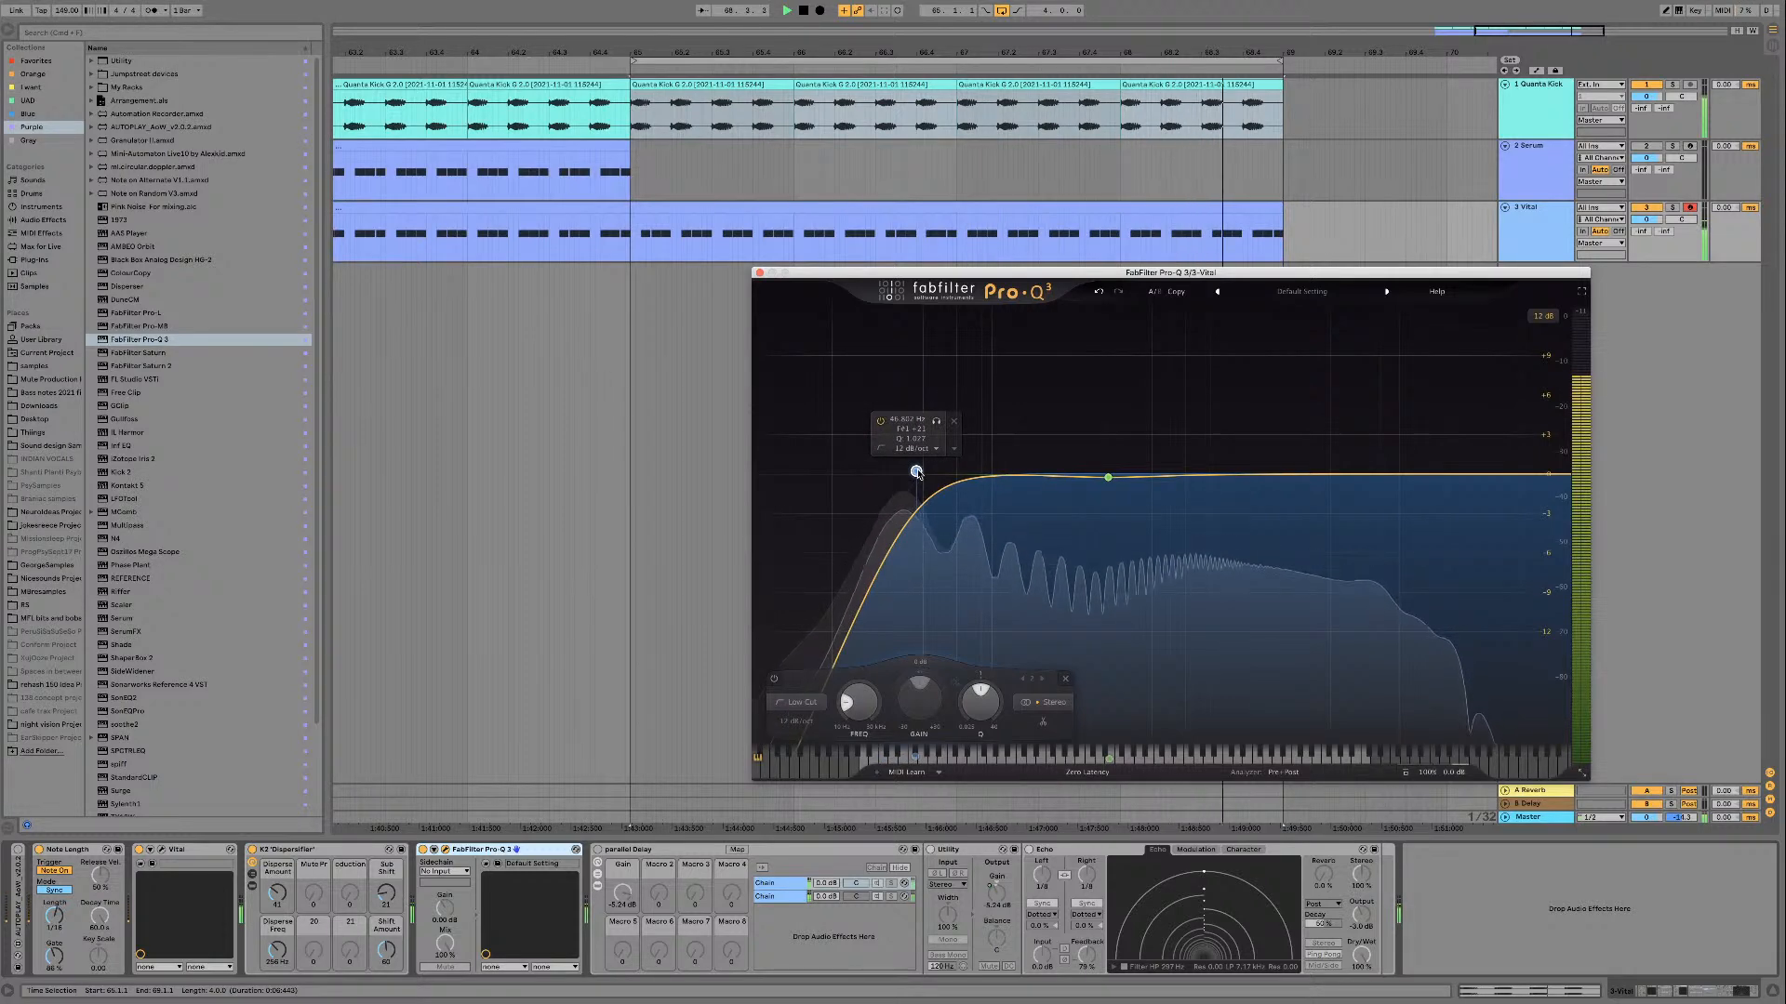
{"action": "mouse_move", "coordinate": [916, 473]}
{"action": "left_mouse_down"}
{"action": "mouse_move", "coordinate": [945, 473]}
{"action": "mouse_move", "coordinate": [905, 470]}
{"action": "mouse_move", "coordinate": [928, 468]}
{"action": "left_mouse_up"}
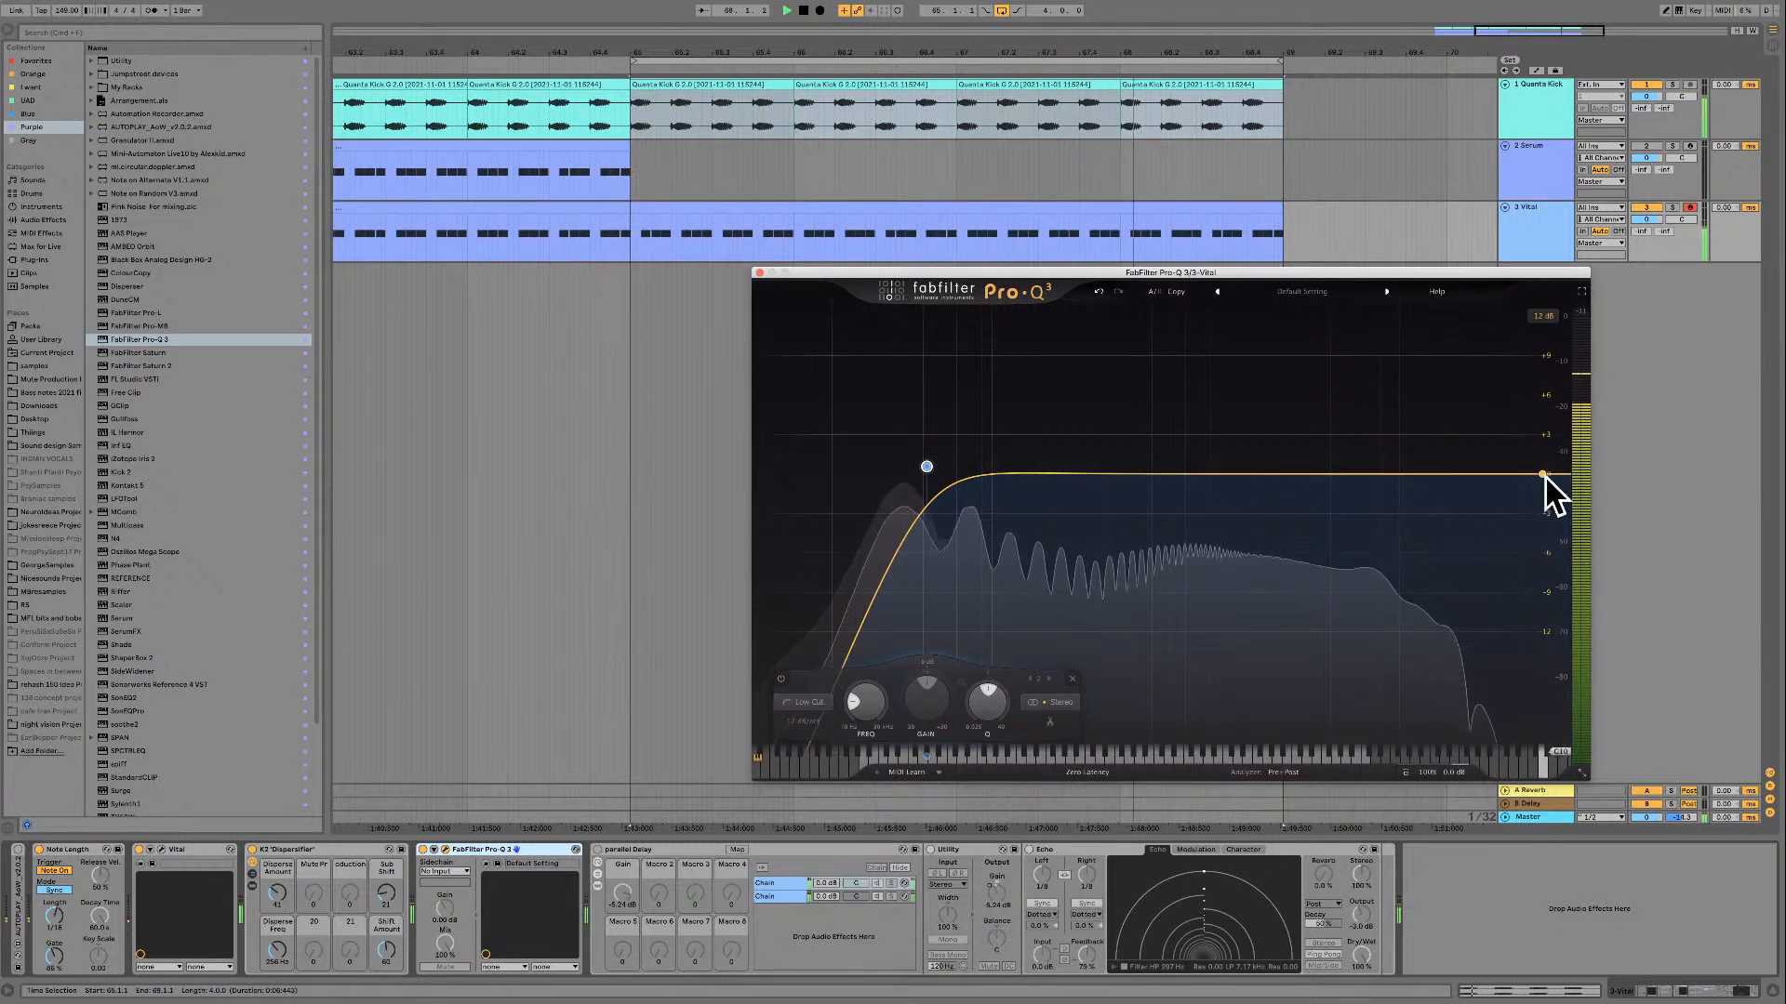
{"action": "left_click_drag", "start_coordinate": [1544, 475], "coordinate": [1334, 476]}
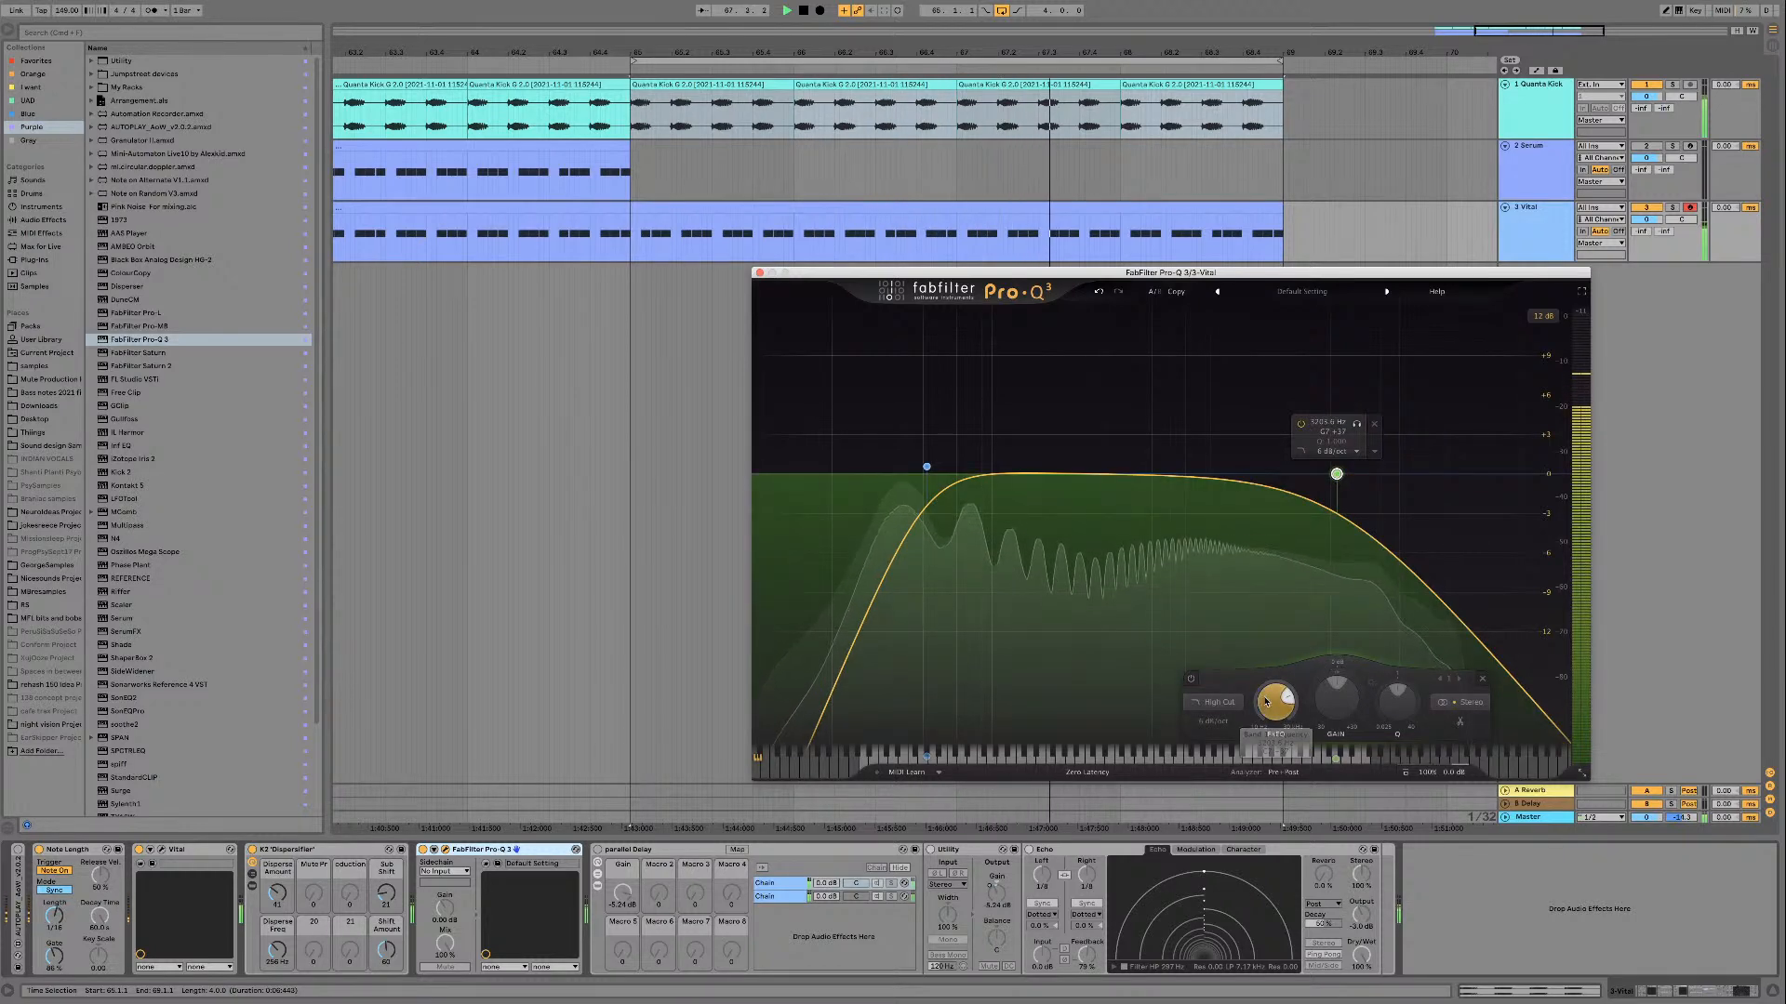
{"action": "left_click_drag", "start_coordinate": [1270, 702], "coordinate": [1270, 699]}
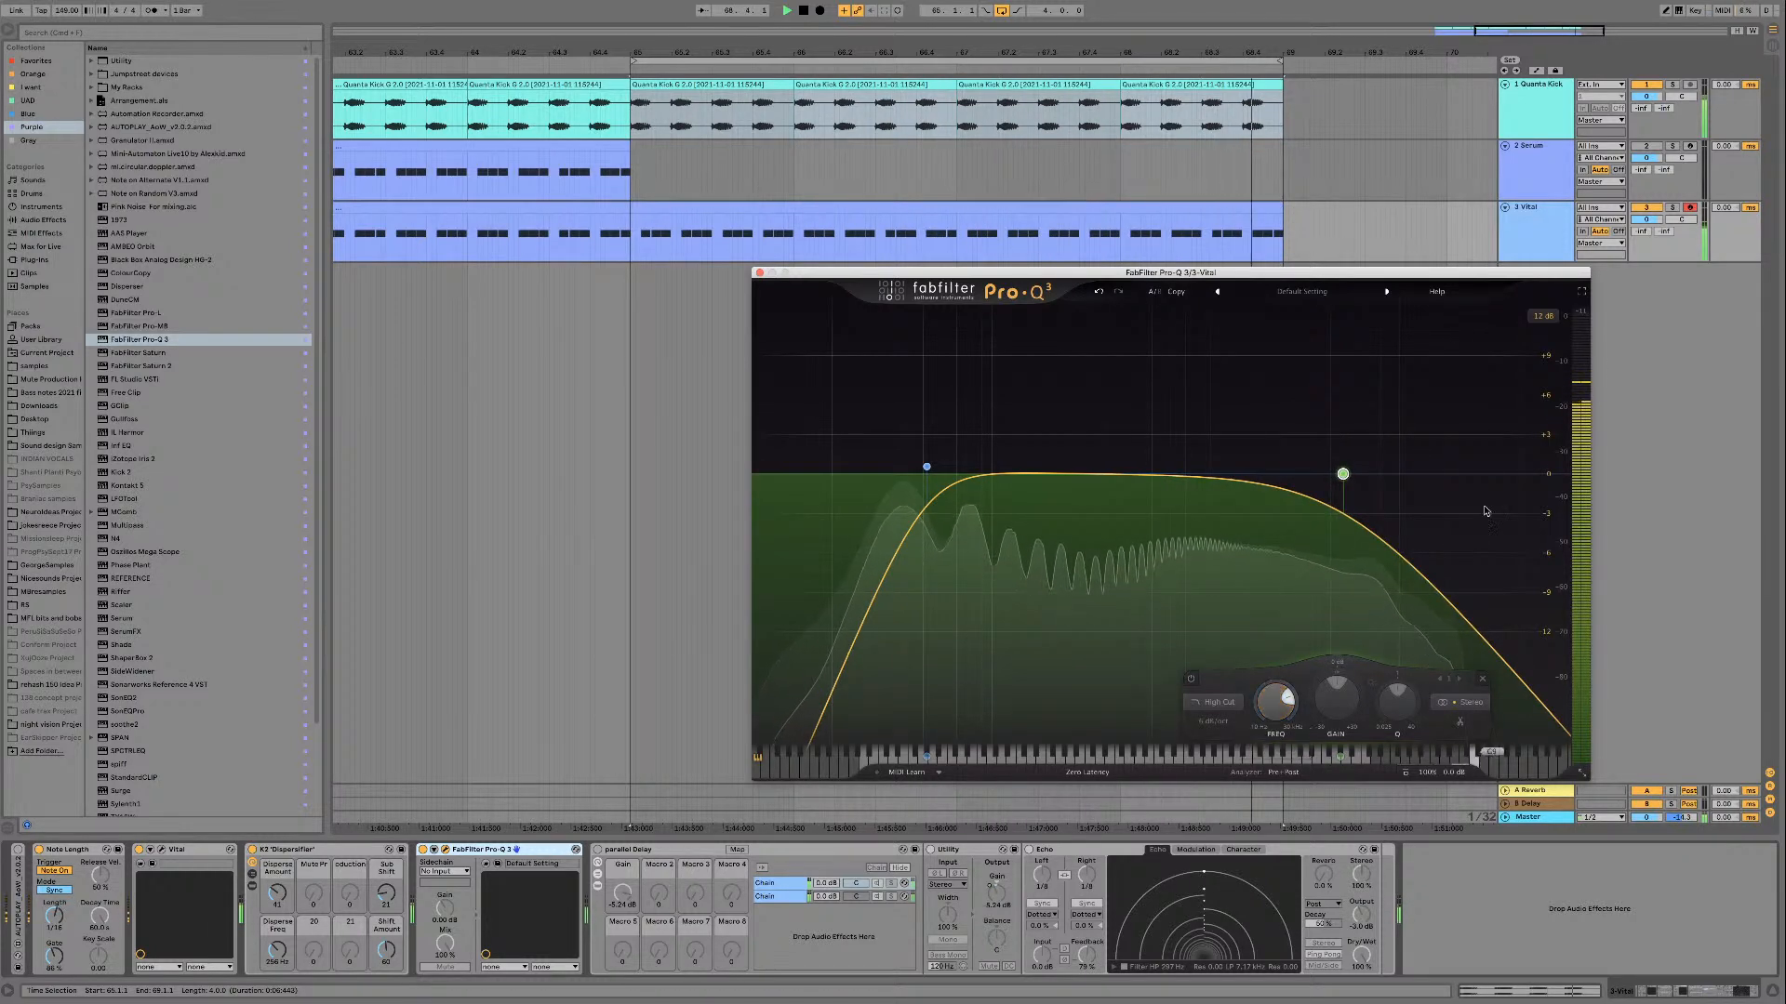
Step: Add a second, steeper high cut above the first in Pro-Q 3, raise its resonance slightly and close the EQ
{"action": "left_click", "coordinate": [1537, 474]}
{"action": "scroll", "coordinate": [1538, 475], "scroll_direction": "up", "scroll_amount": 1}
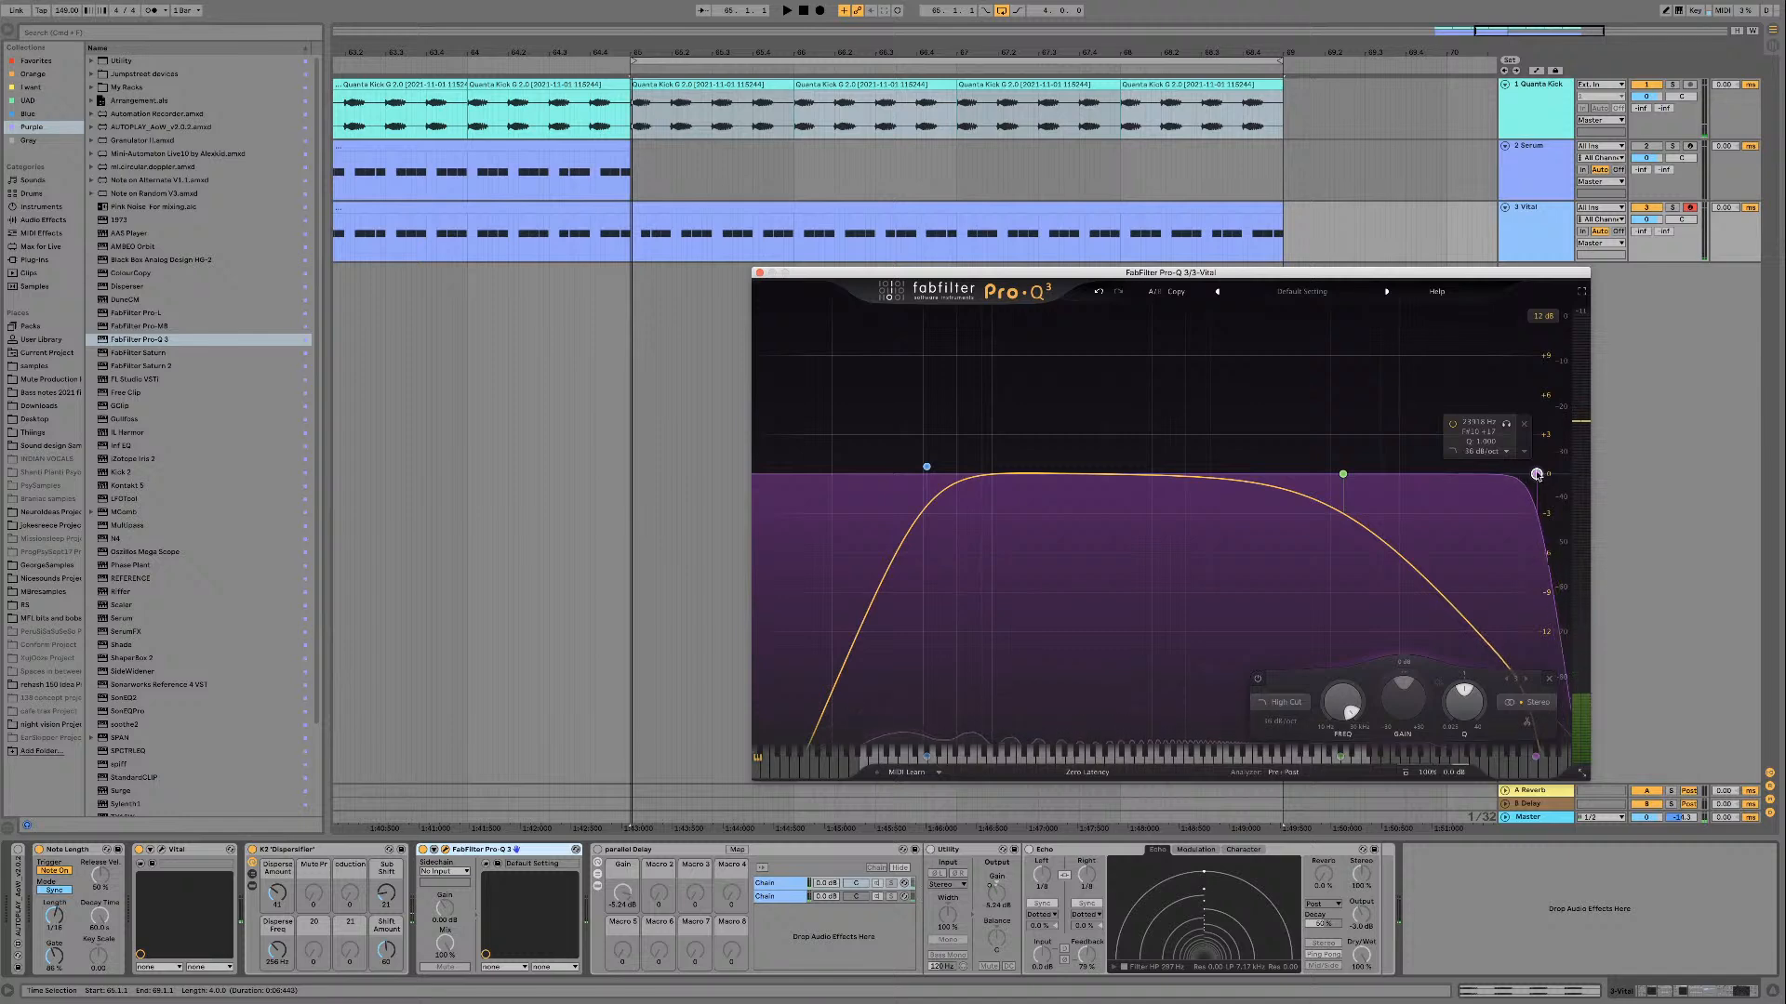
{"action": "key", "text": "space"}
{"action": "left_click_drag", "start_coordinate": [1523, 475], "coordinate": [1421, 480]}
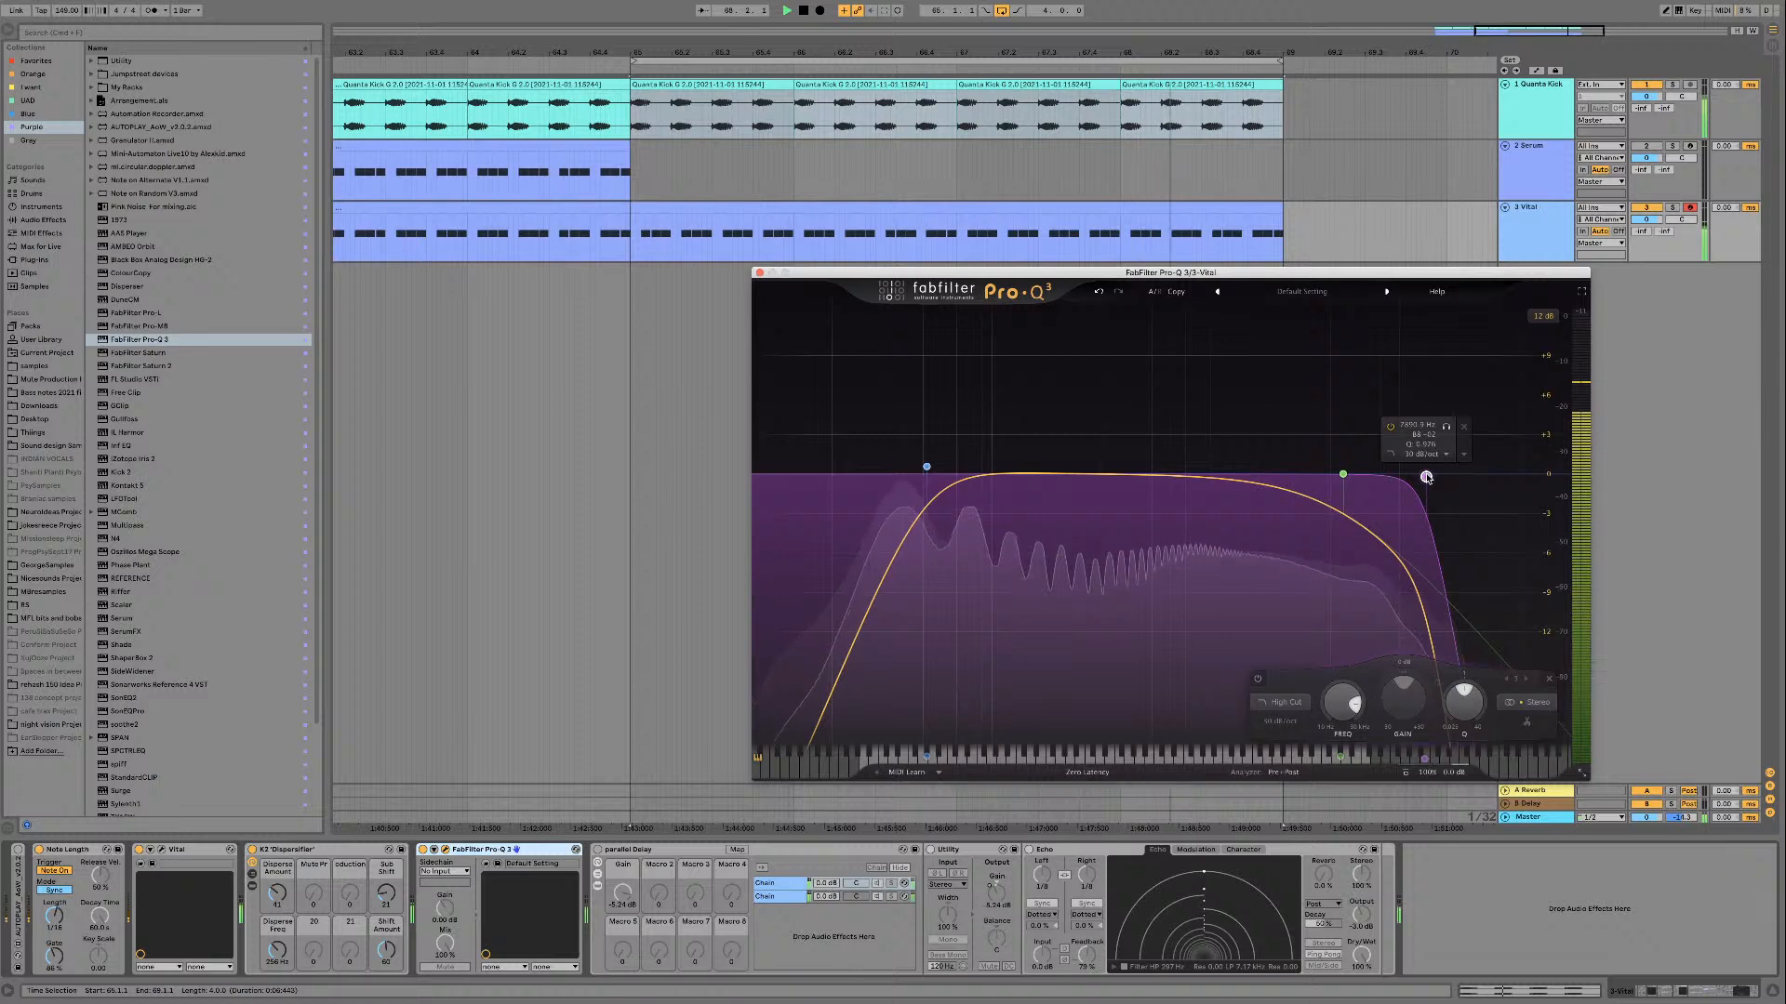
{"action": "mouse_move", "coordinate": [1426, 477]}
{"action": "left_mouse_down"}
{"action": "mouse_move", "coordinate": [1401, 423]}
{"action": "mouse_move", "coordinate": [1435, 448]}
{"action": "left_mouse_up"}
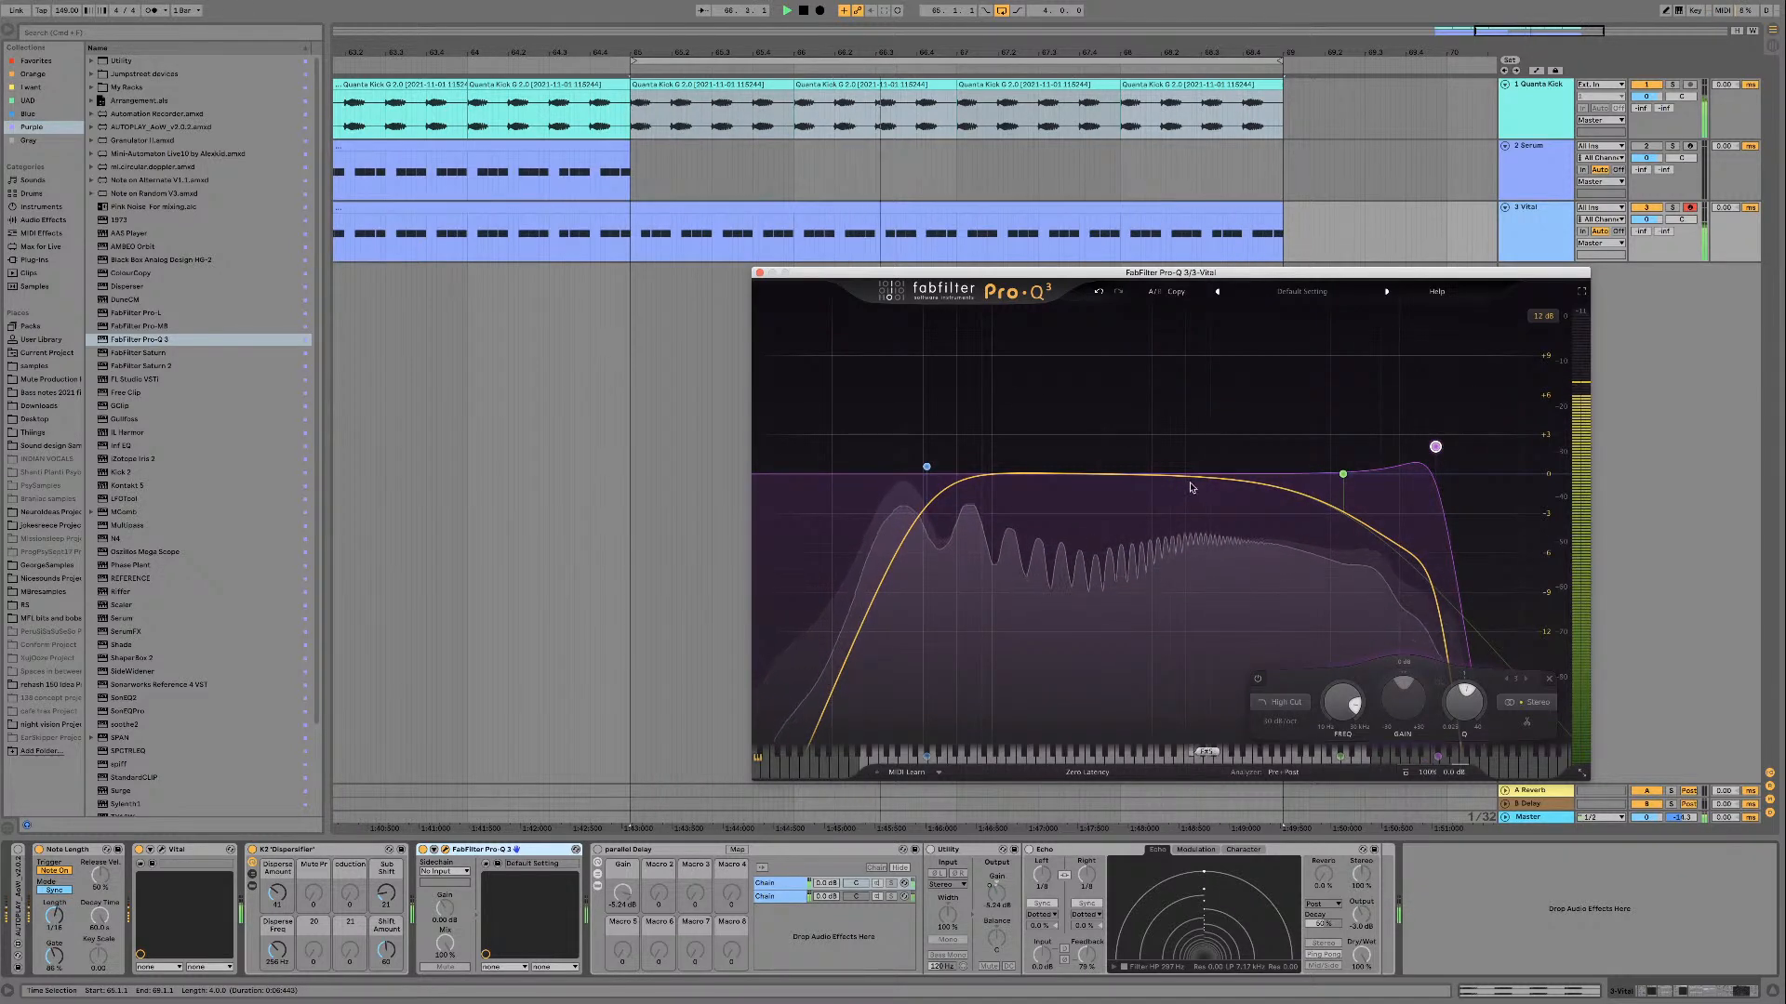
{"action": "left_click", "coordinate": [759, 273]}
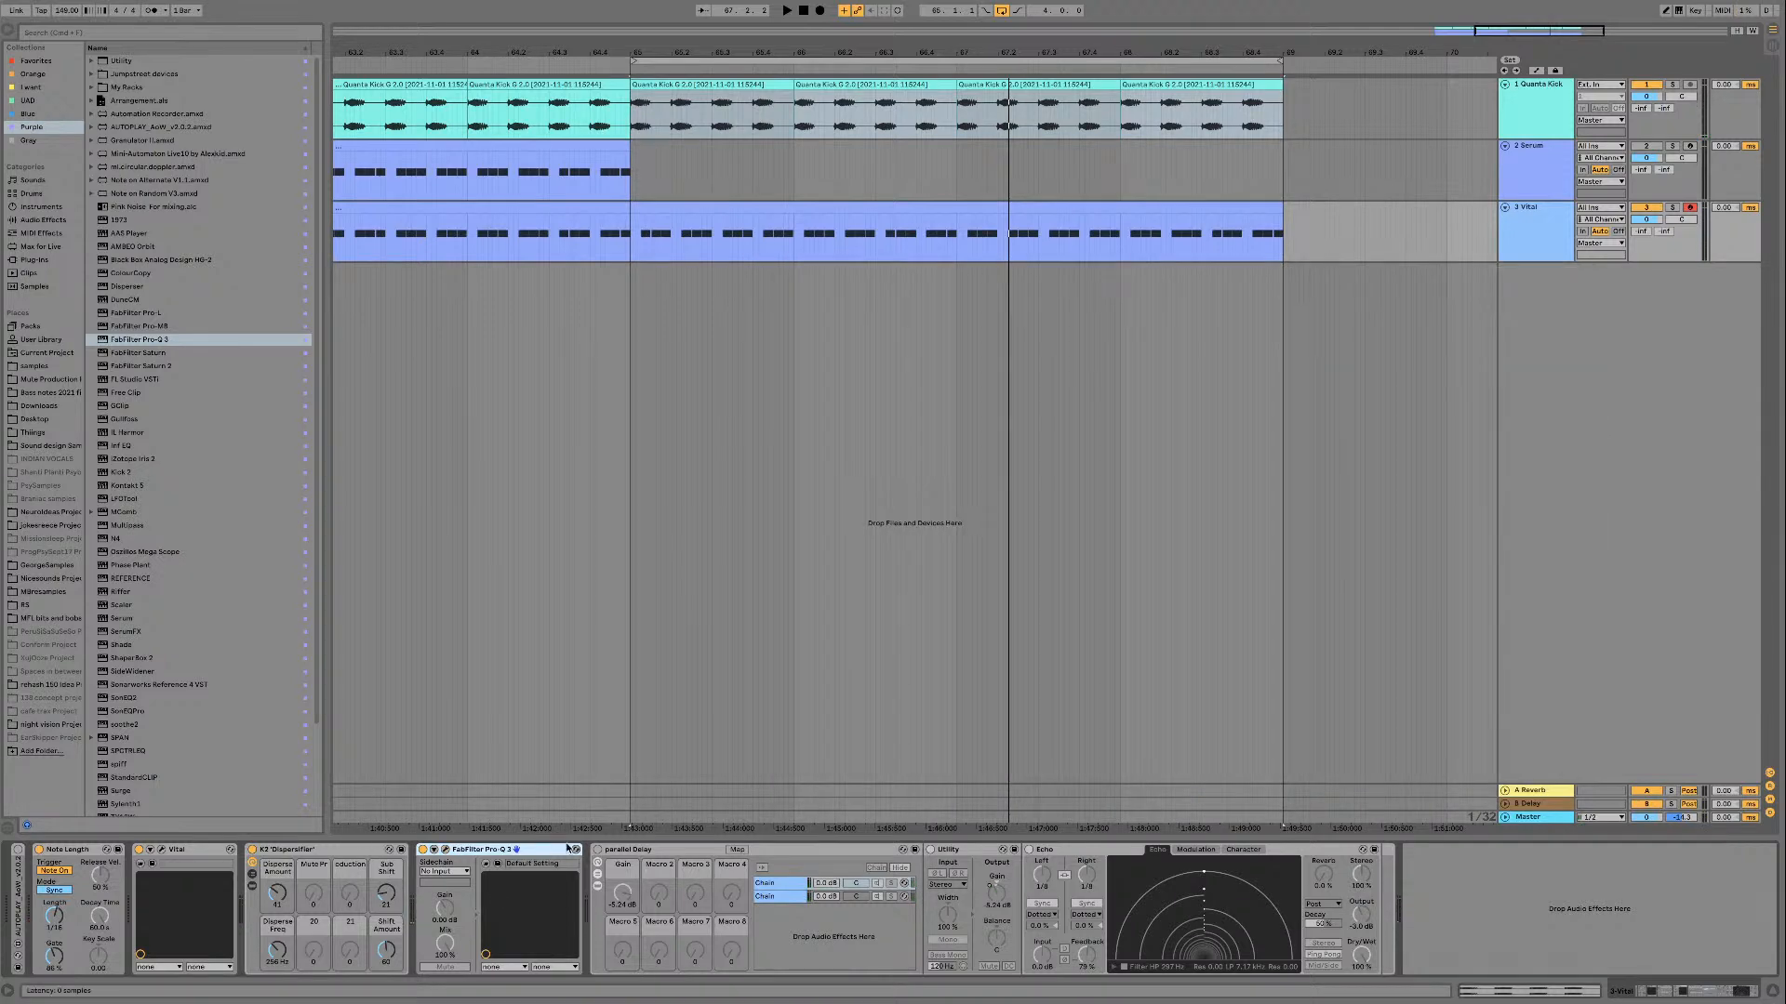
Step: Add Voxengo PHA-979 after Pro-Q 3 on the Vital track and play the loop
{"action": "scroll", "coordinate": [191, 505], "scroll_direction": "down", "scroll_amount": 3}
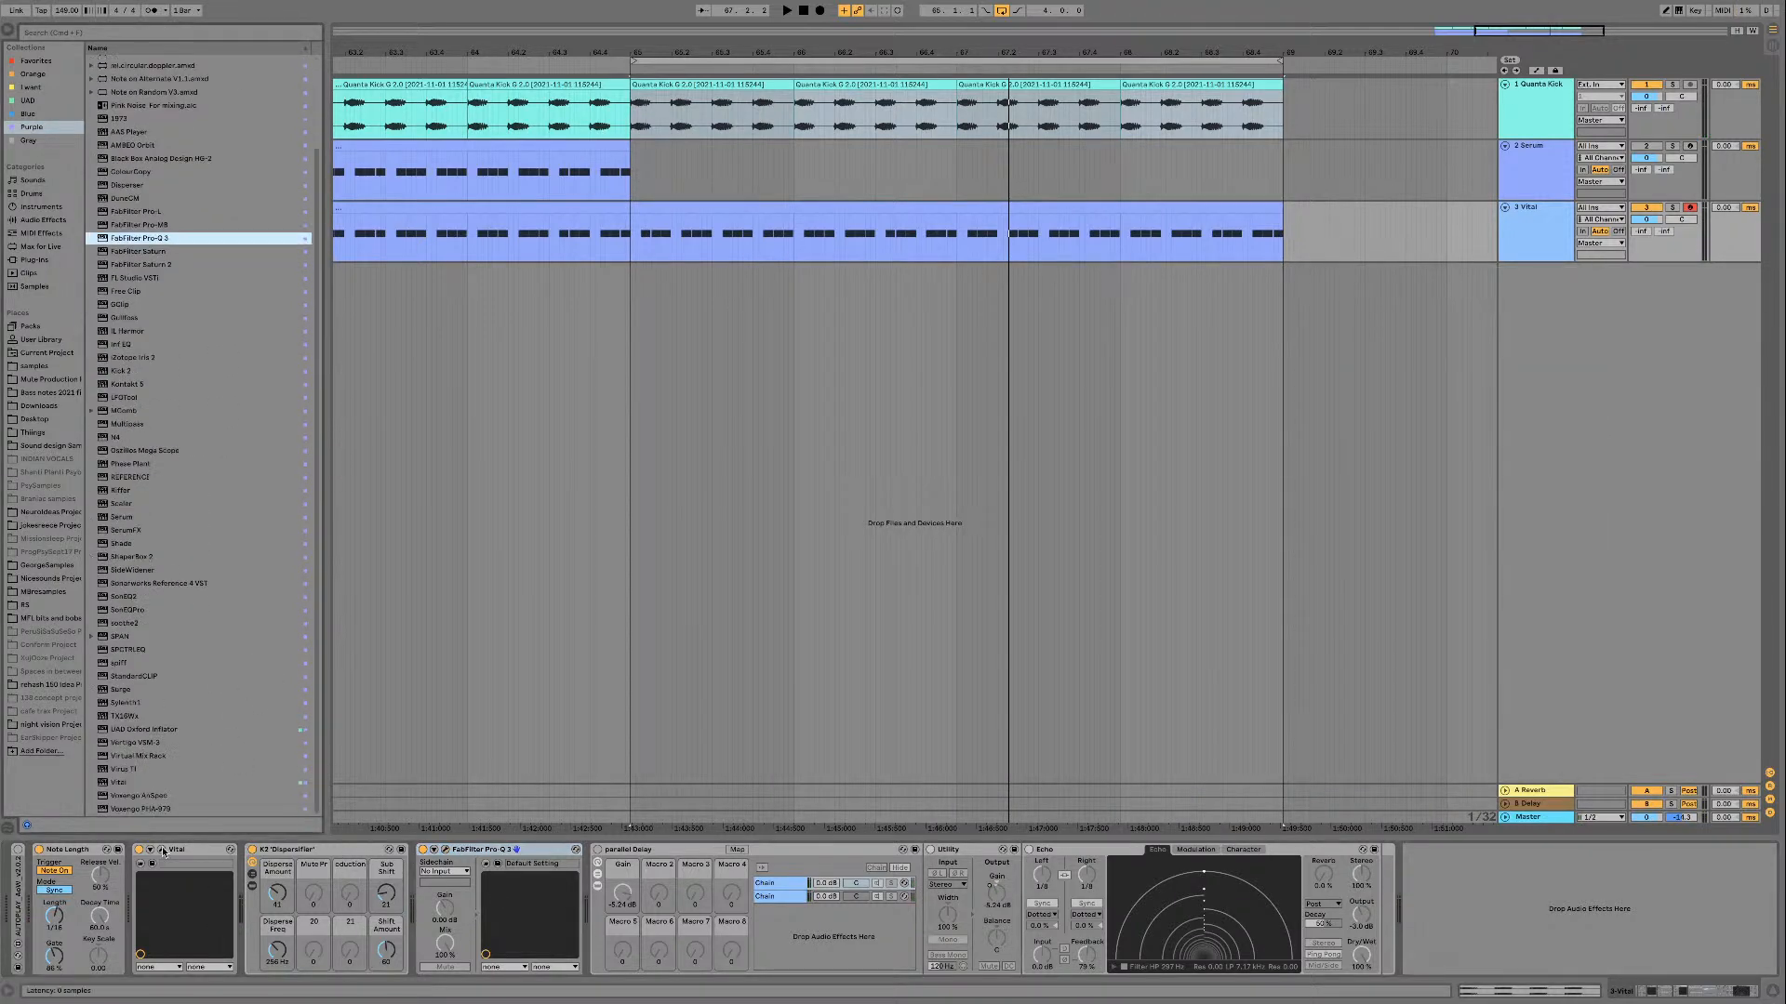
{"action": "left_click_drag", "start_coordinate": [137, 810], "coordinate": [575, 878]}
{"action": "key", "text": "space"}
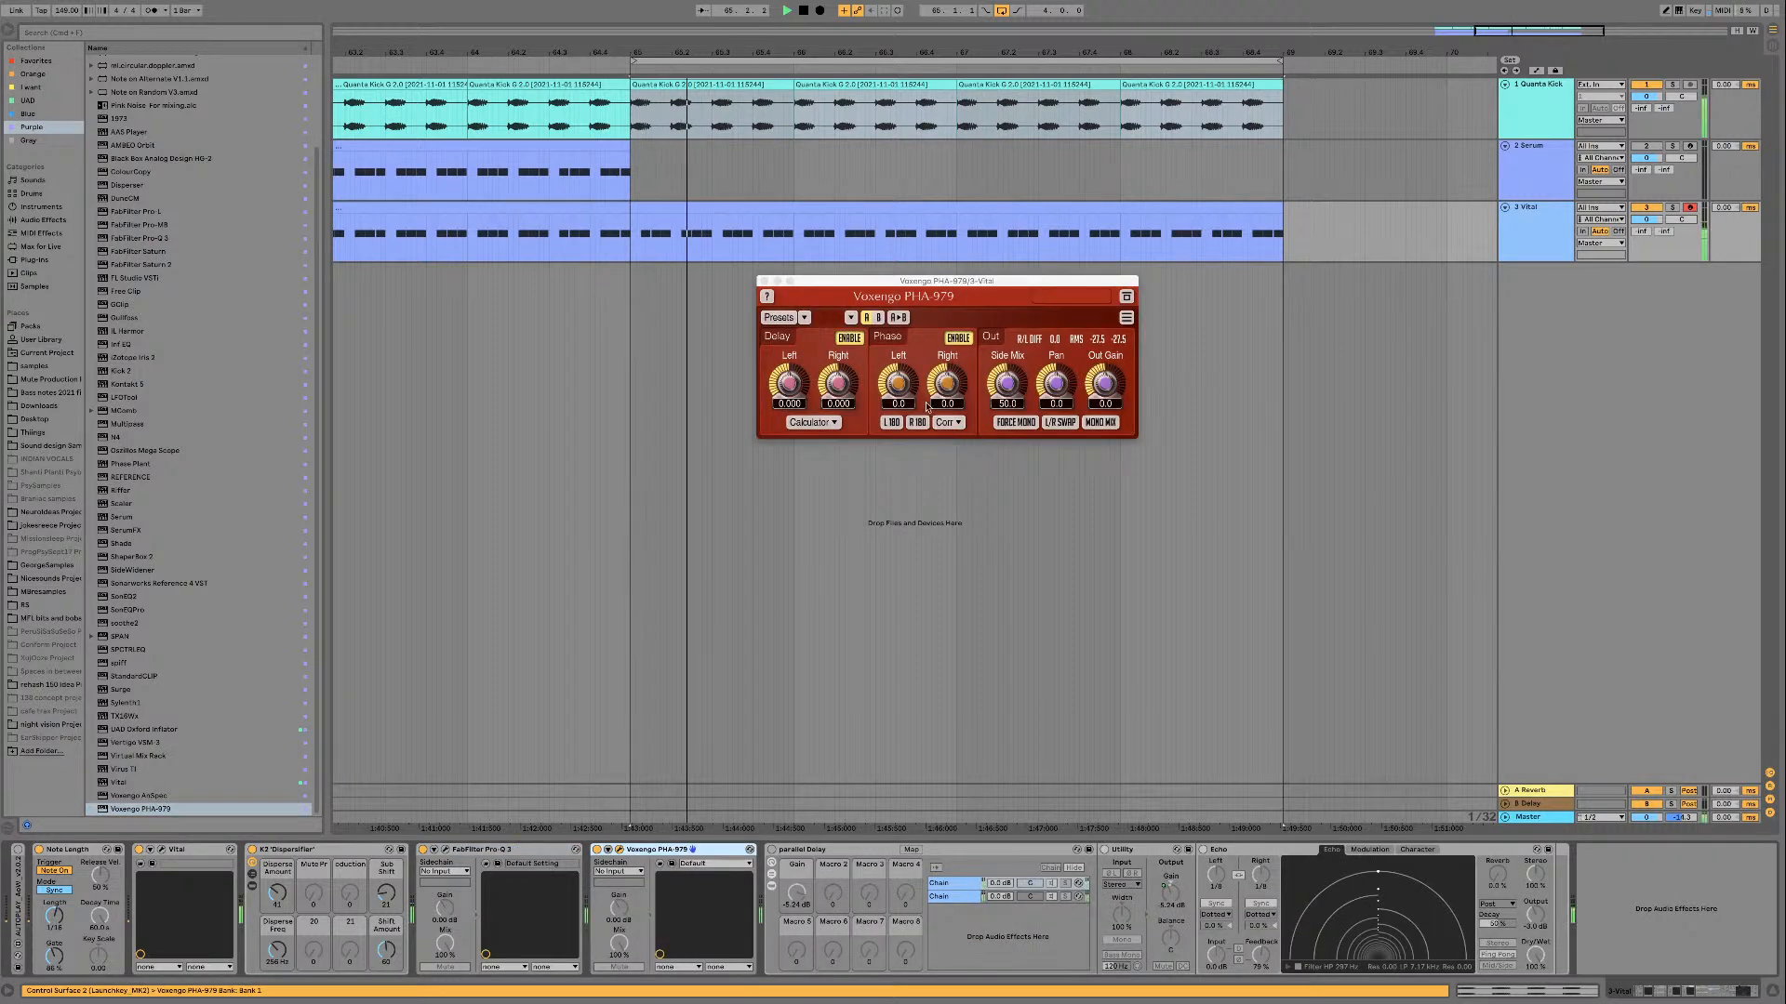
Step: Force PHA-979 to mono and set its left phase to 37.5 while auditioning the kick and bass
{"action": "left_click", "coordinate": [1013, 425]}
{"action": "left_click_drag", "start_coordinate": [899, 383], "coordinate": [898, 333]}
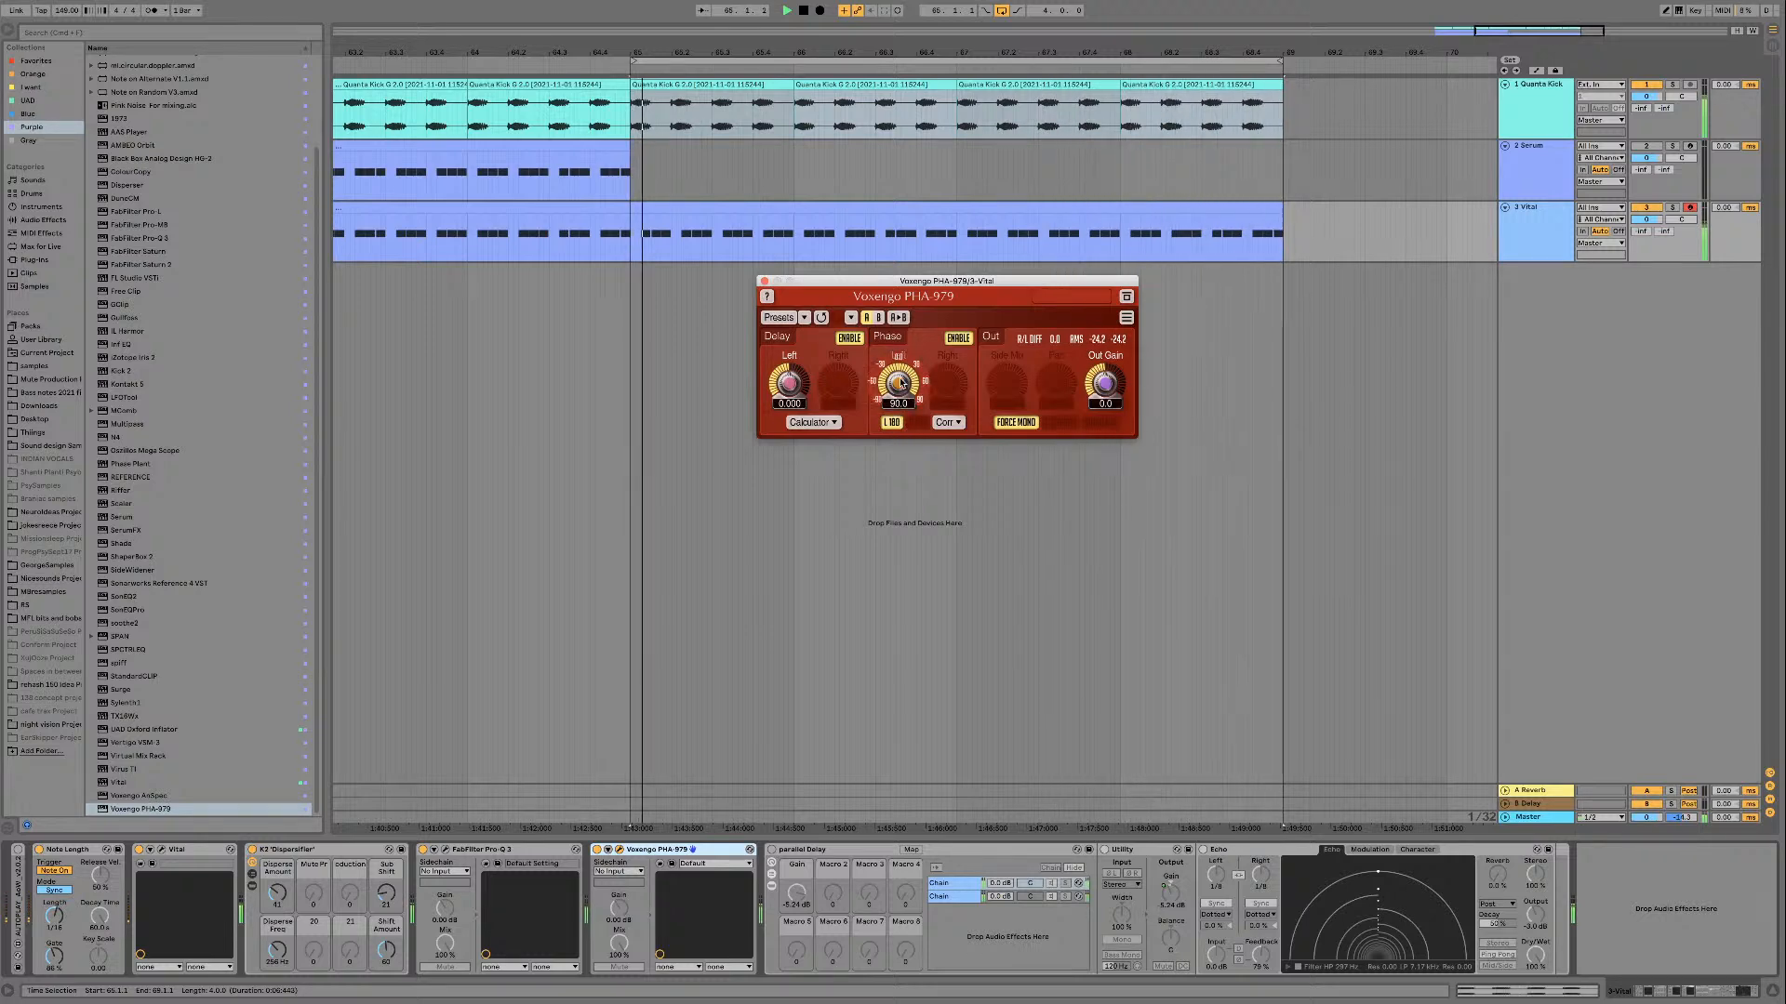
{"action": "mouse_move", "coordinate": [900, 384]}
{"action": "left_mouse_down"}
{"action": "mouse_move", "coordinate": [900, 436]}
{"action": "mouse_move", "coordinate": [899, 410]}
{"action": "left_mouse_up"}
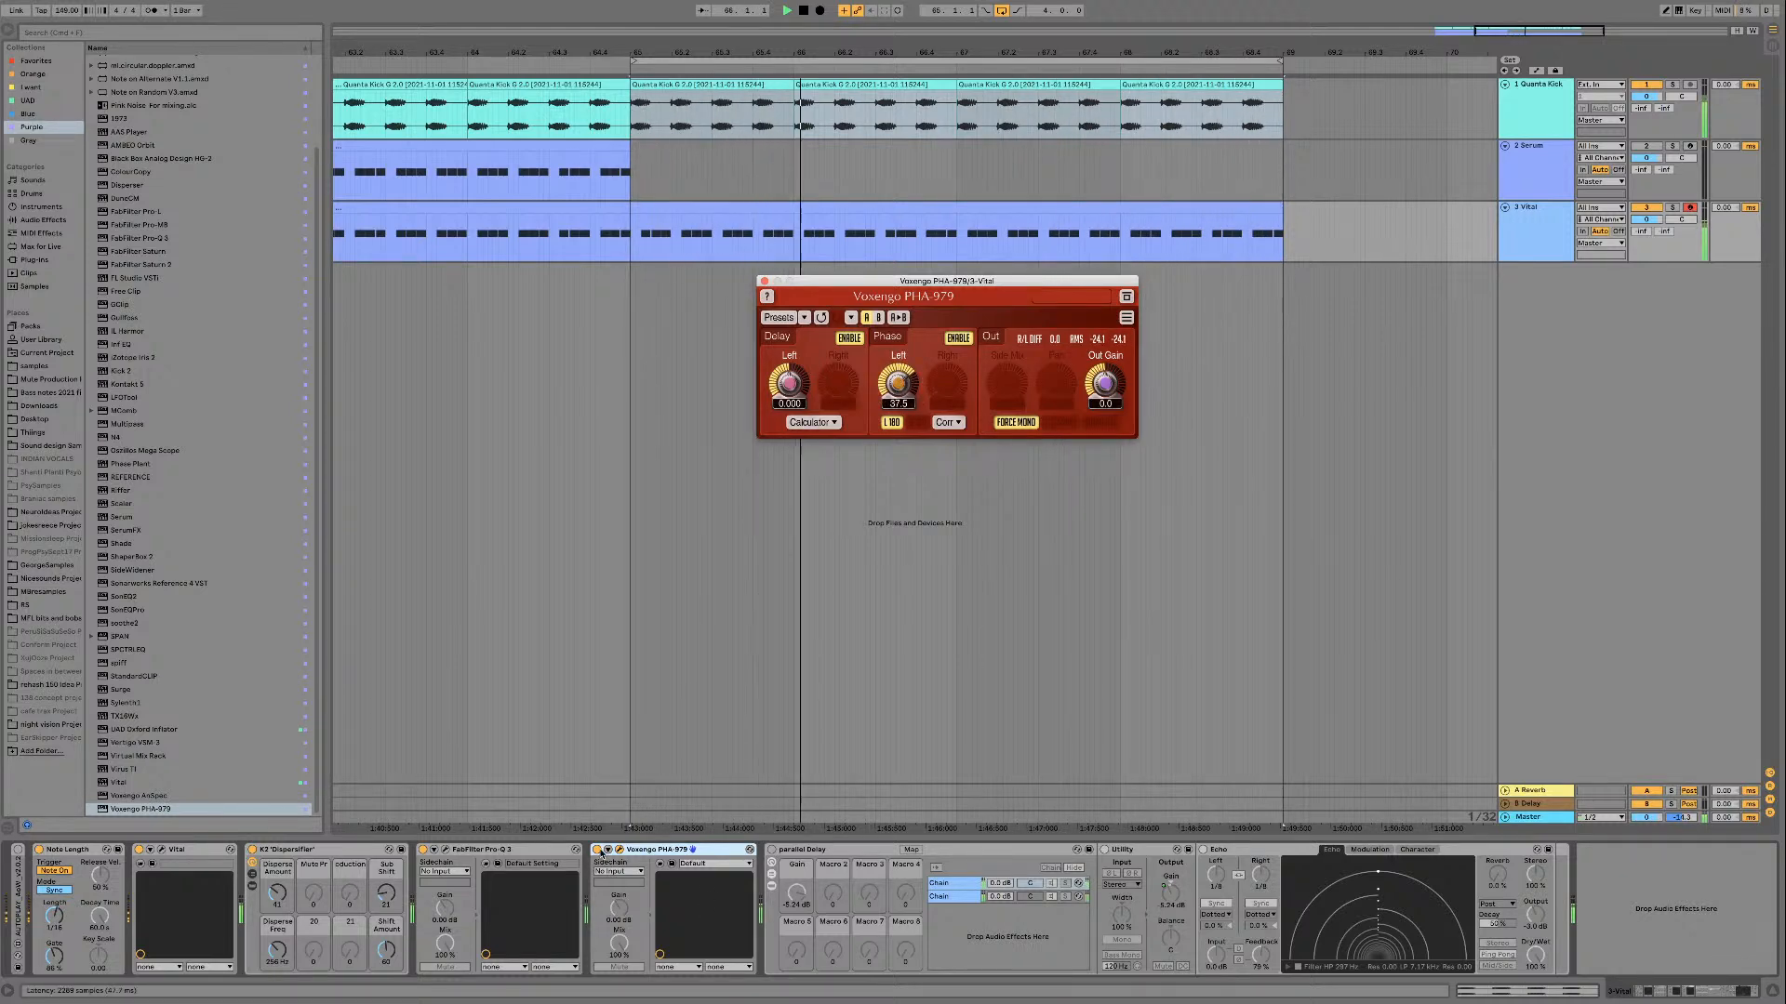
Step: Insert an audio track below the Quanta Kick track and move the looped kick clips onto it
{"action": "left_click", "coordinate": [599, 853]}
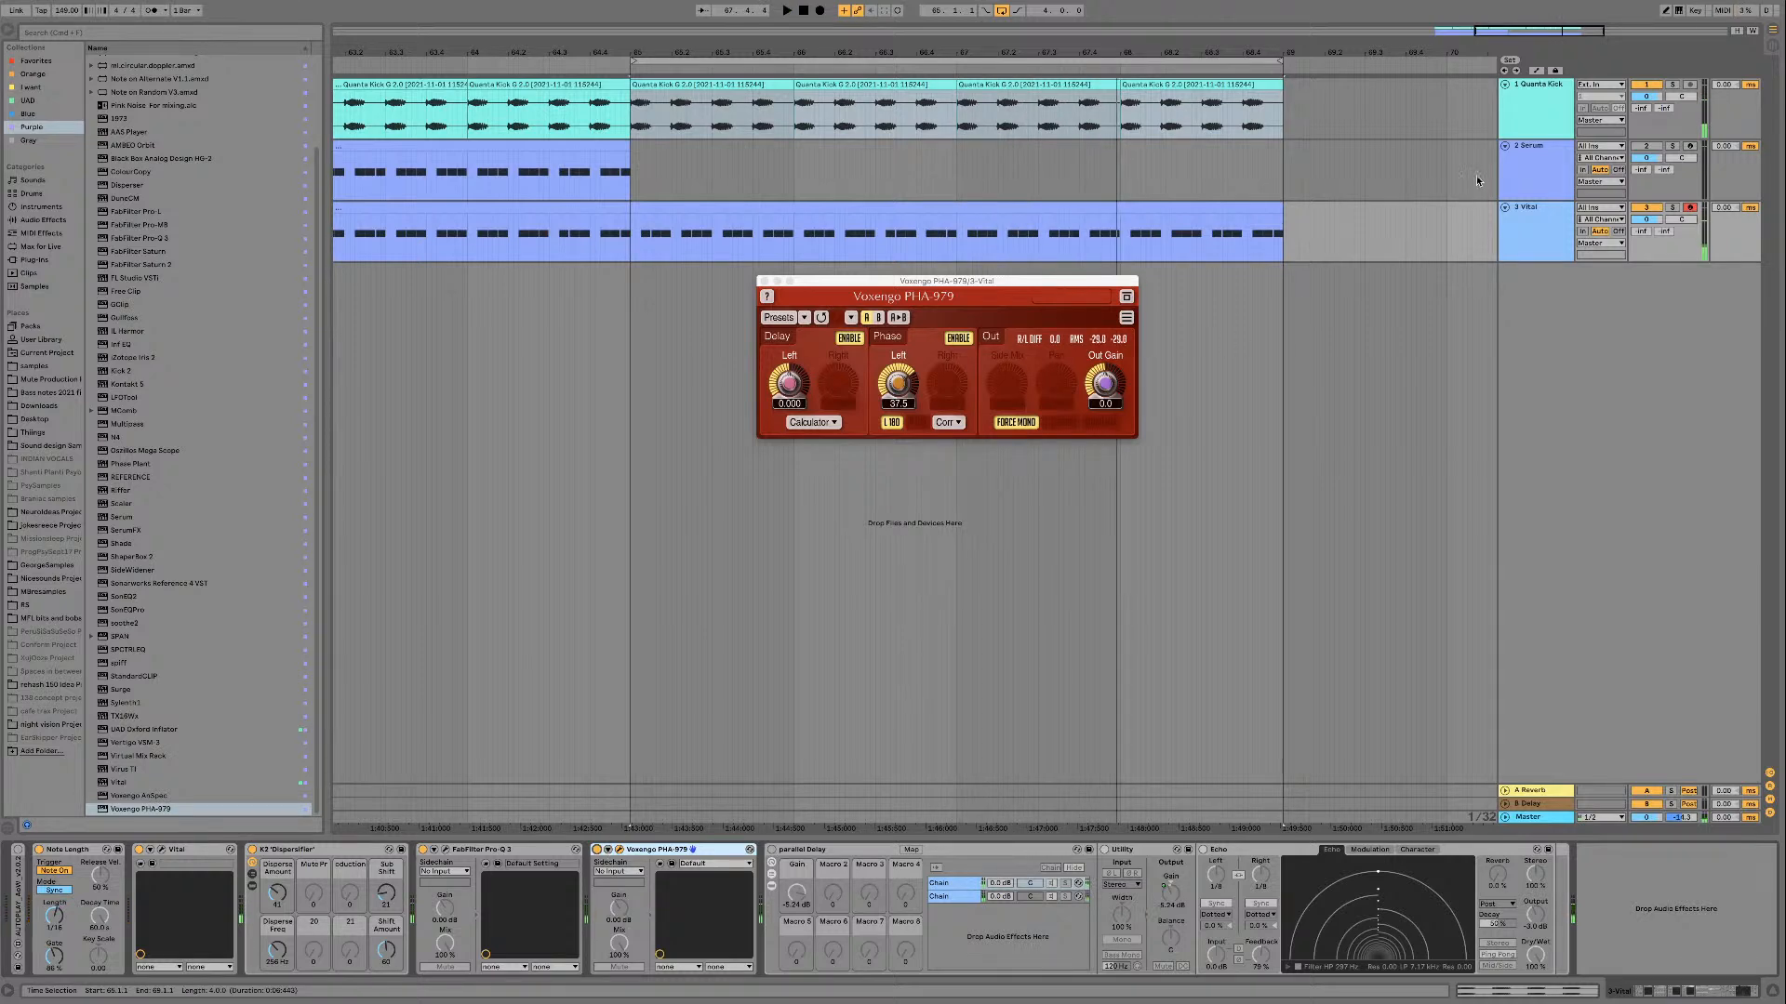
{"action": "left_click", "coordinate": [1528, 122]}
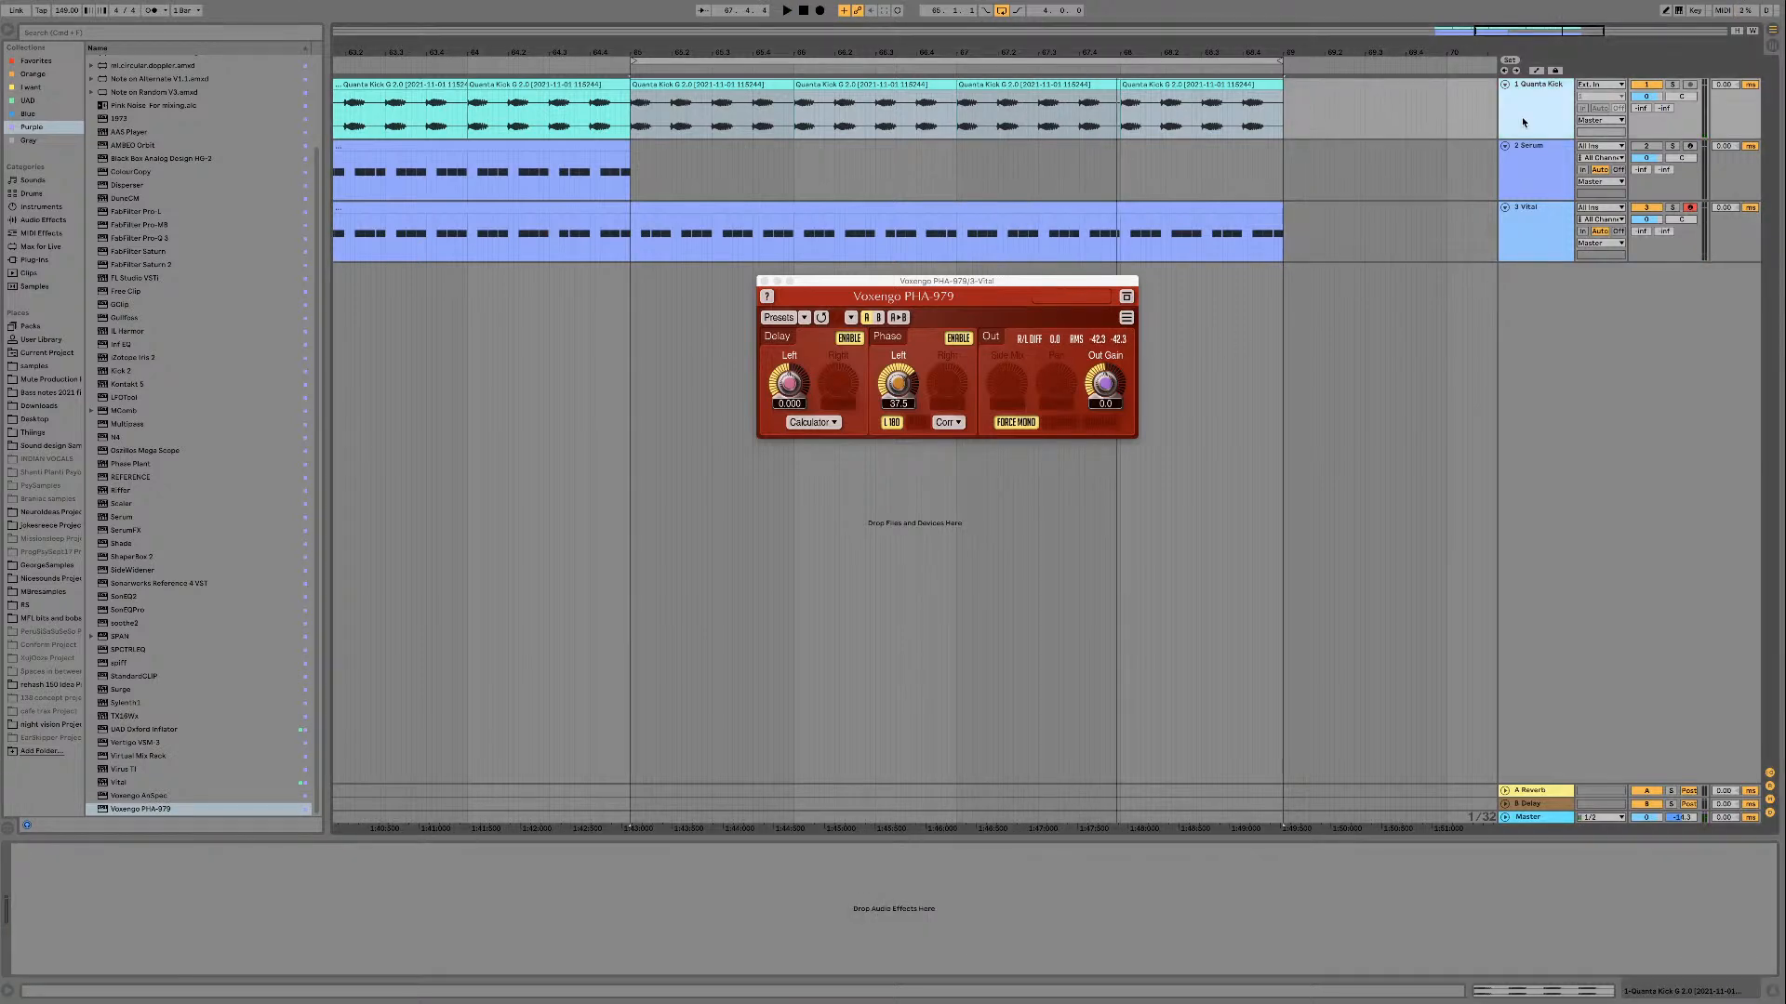
{"action": "key", "text": "super+t"}
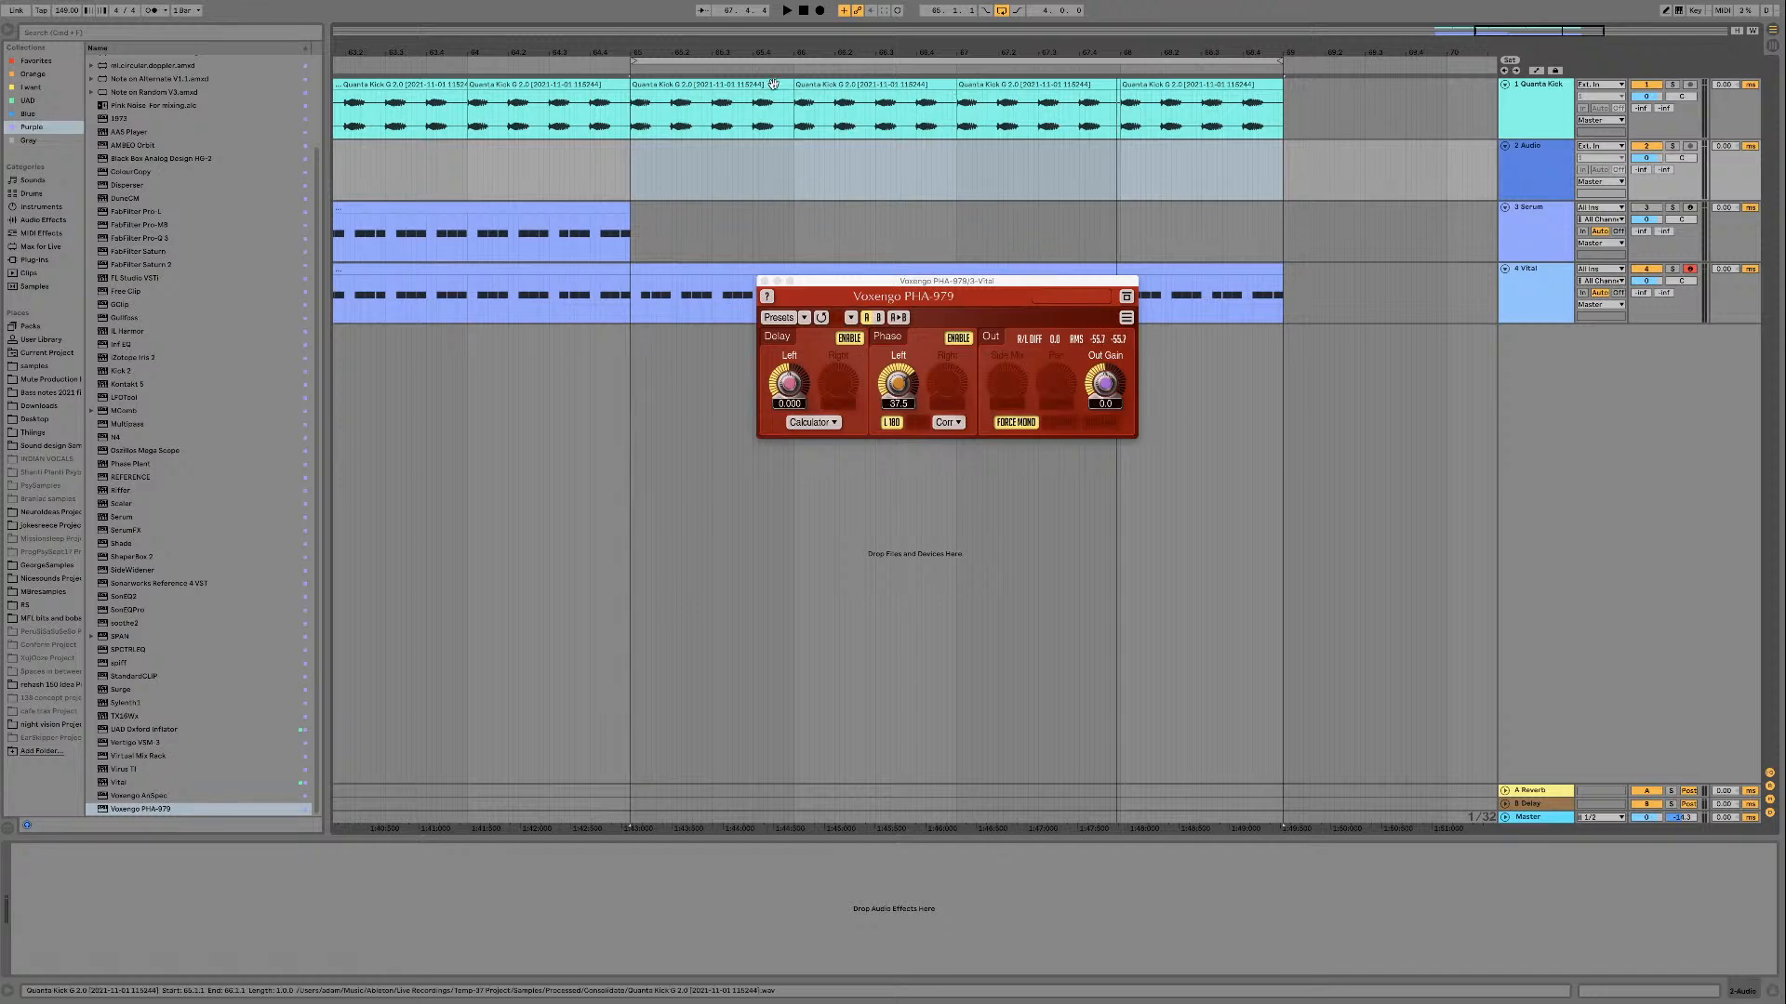
{"action": "left_click_drag", "start_coordinate": [1233, 82], "coordinate": [1238, 145]}
Step: Copy PHA-979 from the Vital track to the new kick track, set its left phase to 47.4 and disable its 180-degree inversion
{"action": "left_click", "coordinate": [1526, 282]}
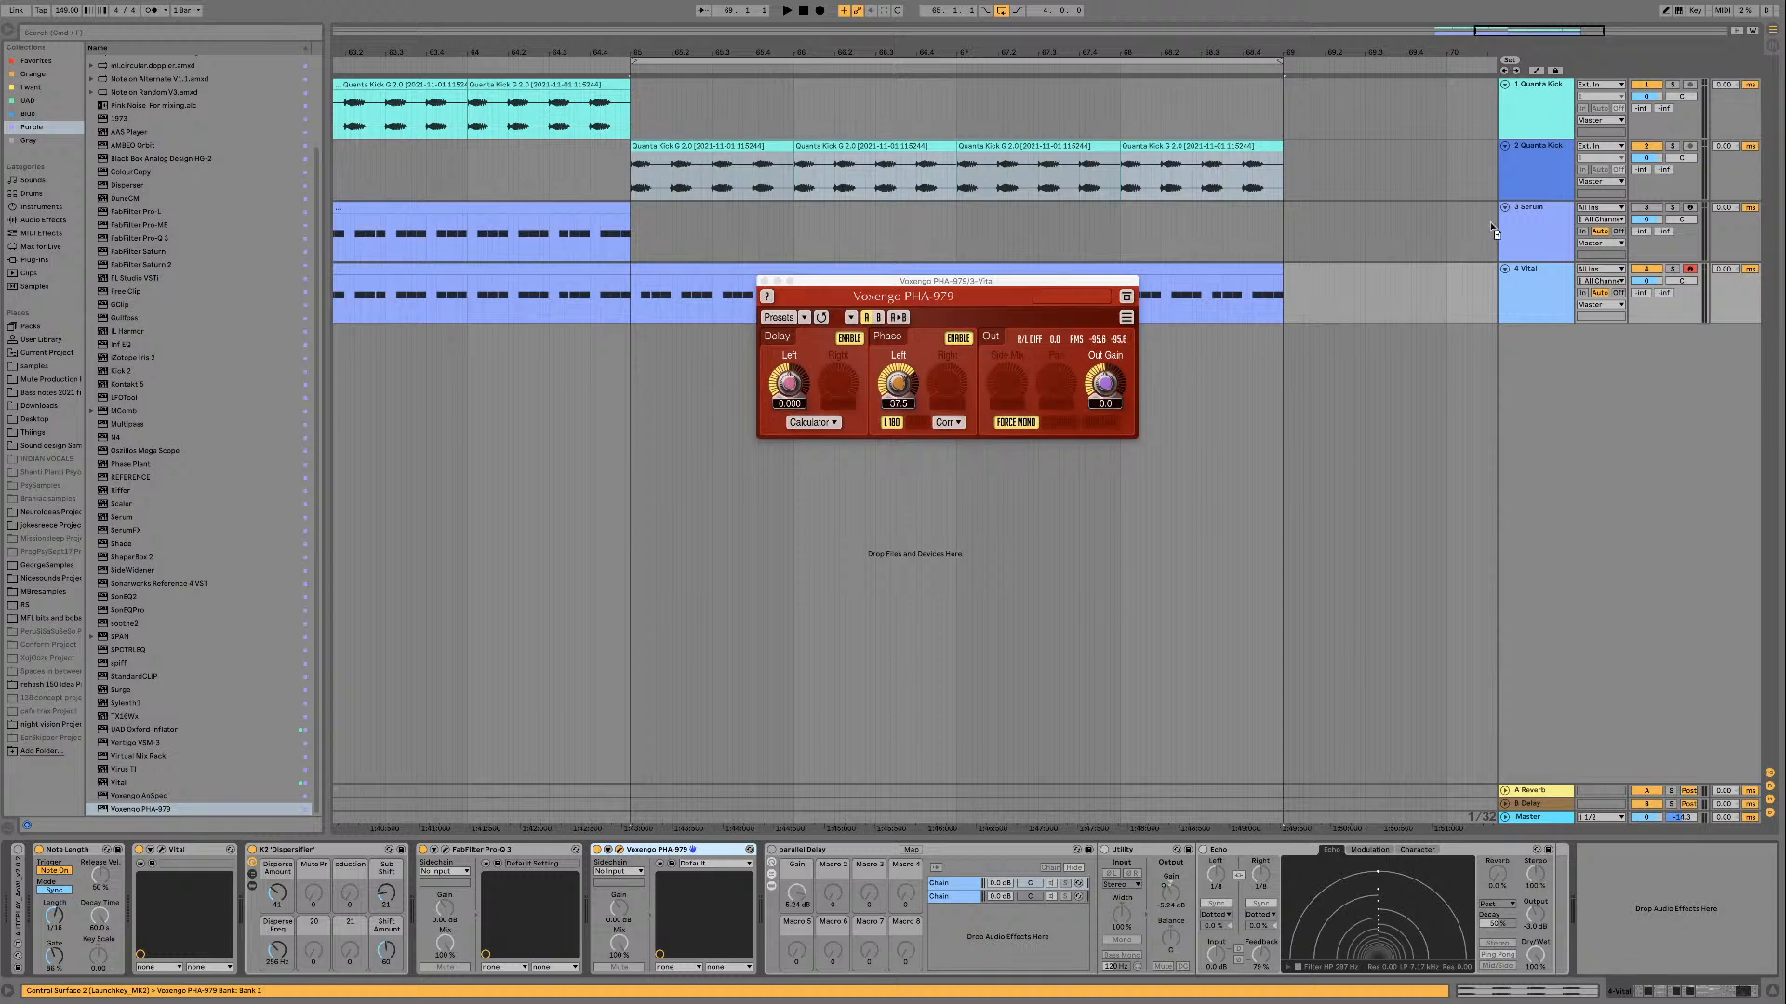
{"action": "left_click", "coordinate": [1548, 170]}
{"action": "key", "text": "space"}
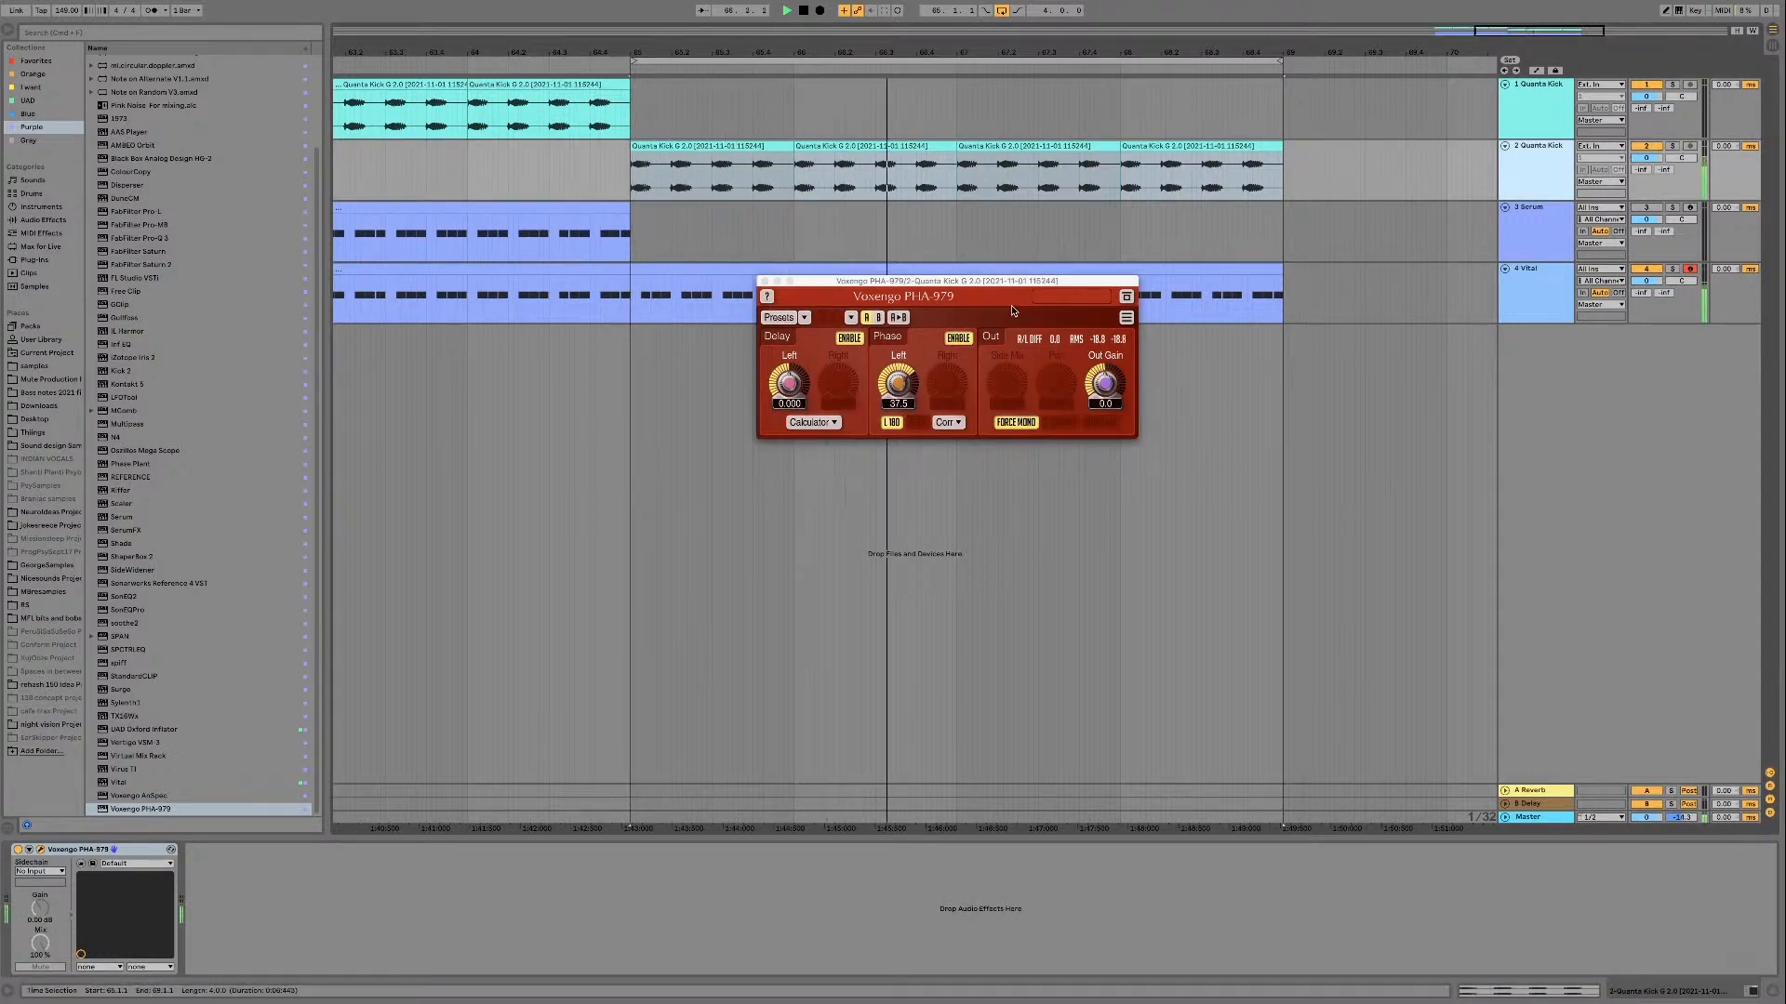
{"action": "mouse_move", "coordinate": [907, 394]}
{"action": "left_mouse_down"}
{"action": "mouse_move", "coordinate": [907, 412]}
{"action": "mouse_move", "coordinate": [902, 379]}
{"action": "left_mouse_up"}
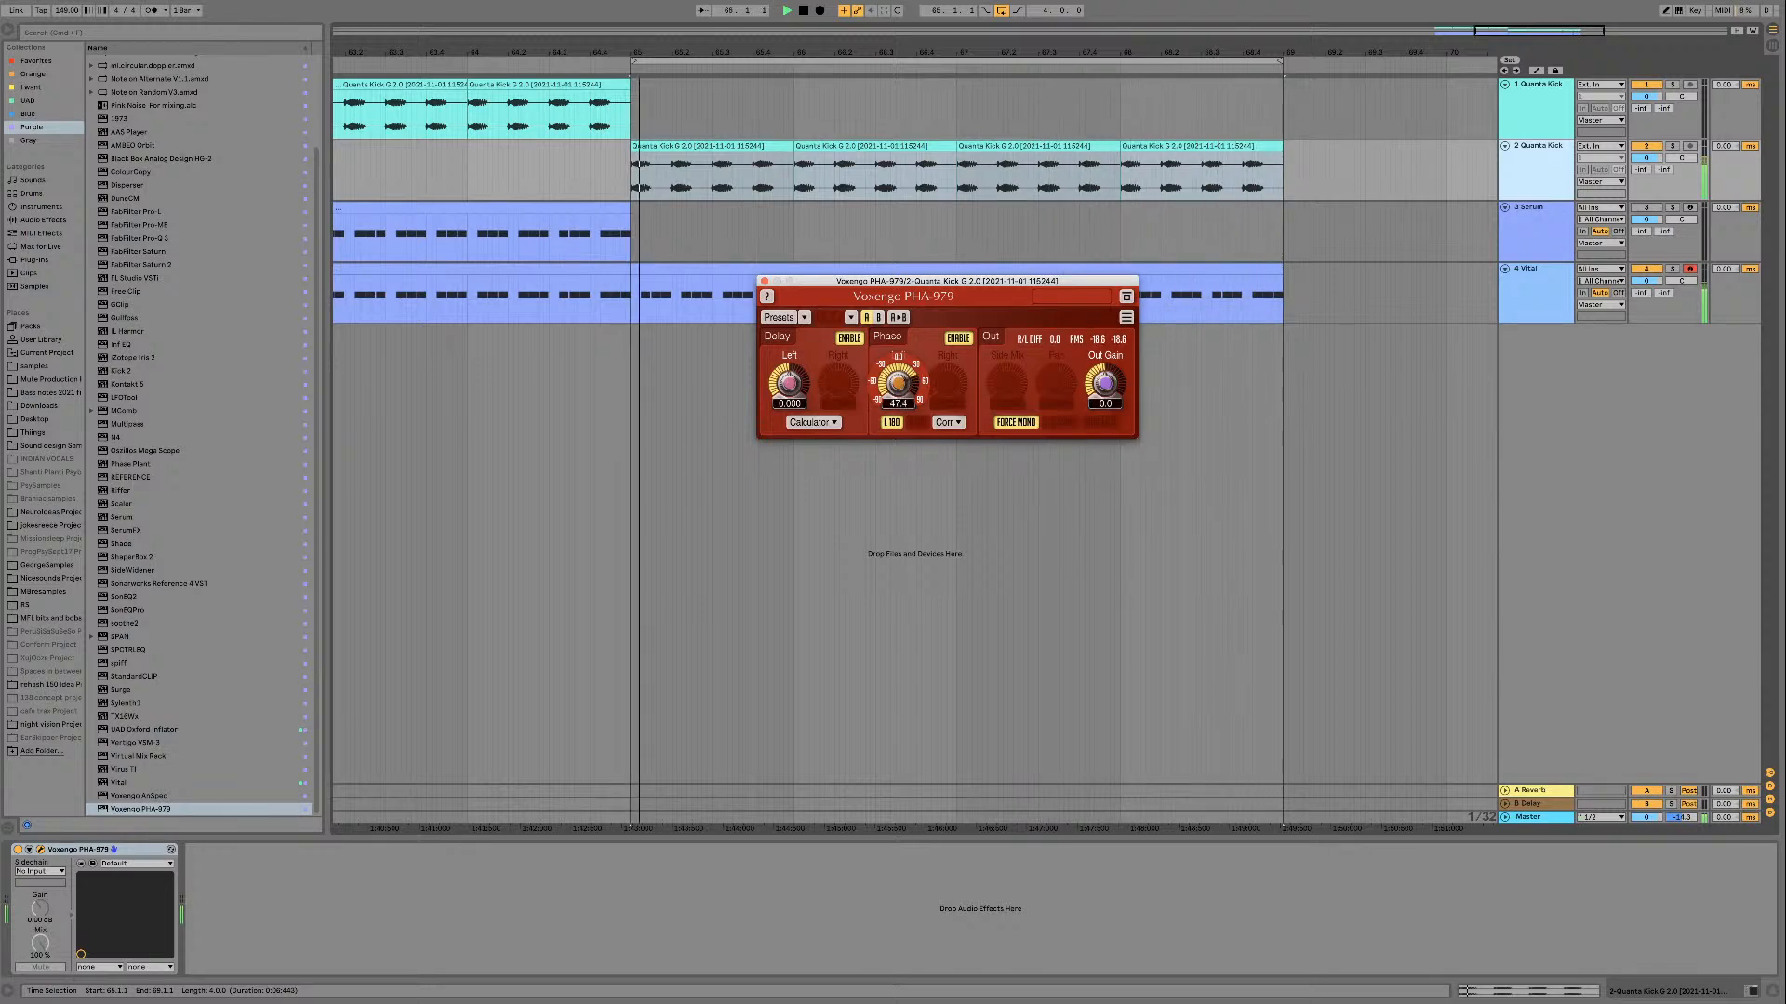
{"action": "left_click", "coordinate": [893, 425]}
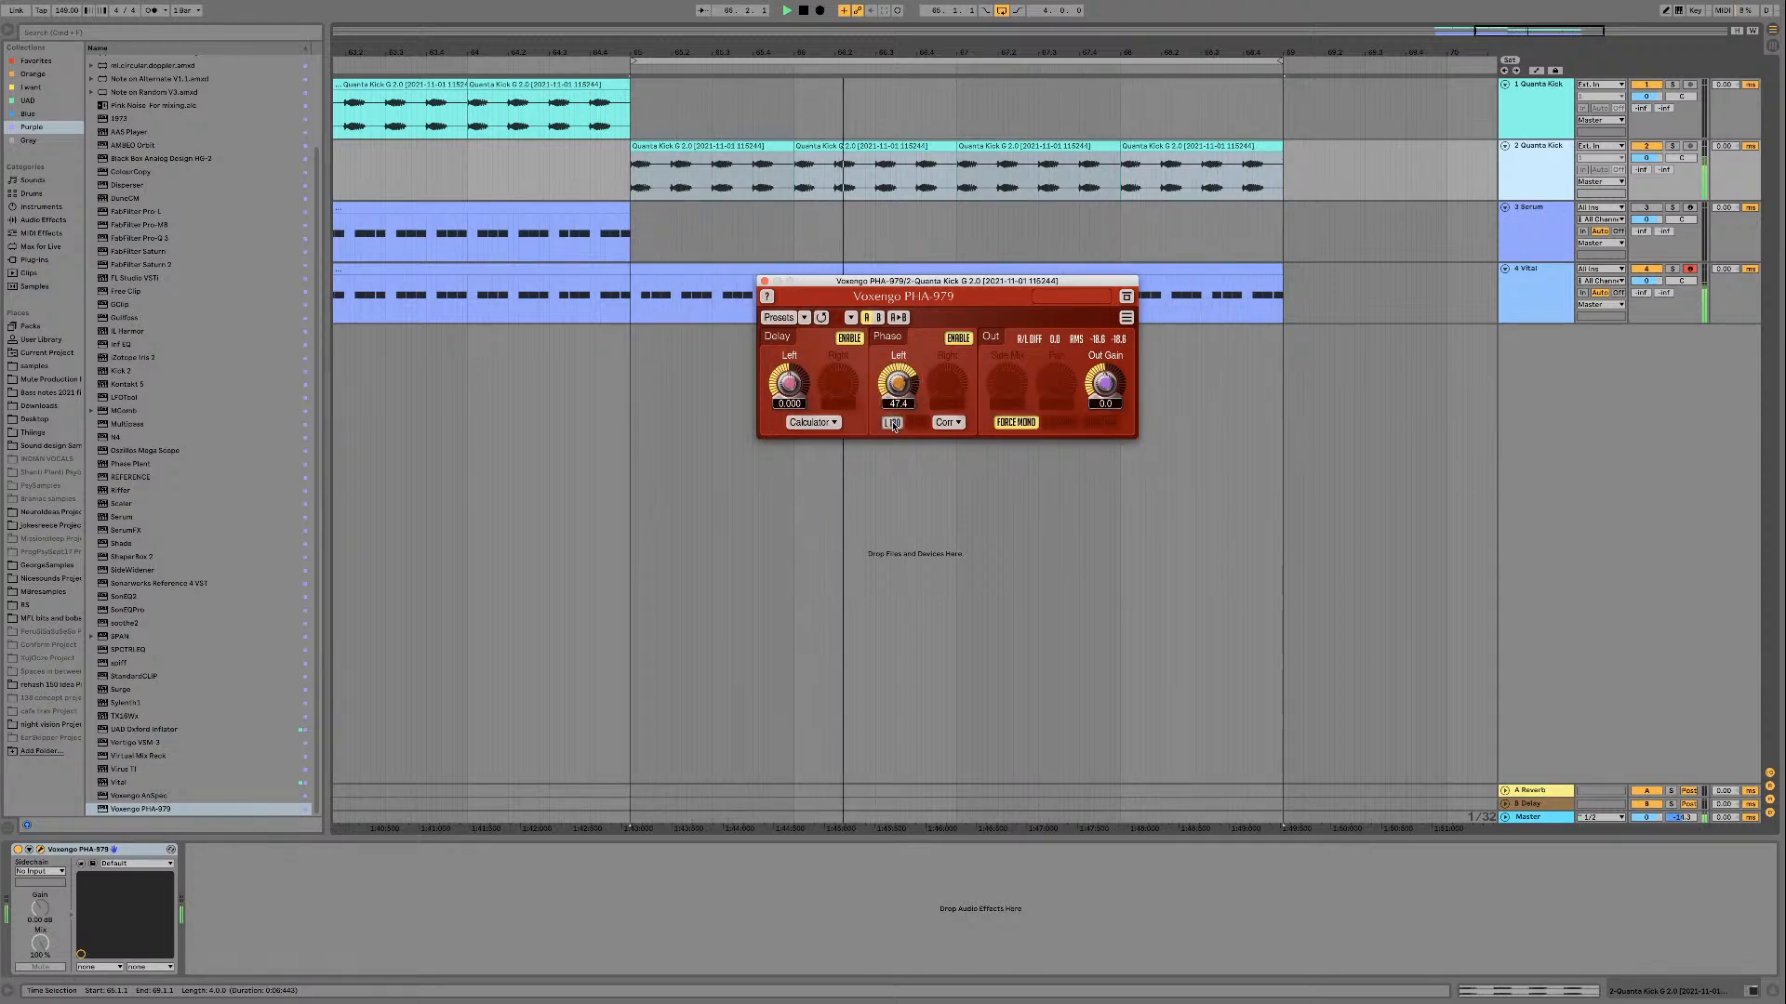
{"action": "left_click", "coordinate": [868, 272]}
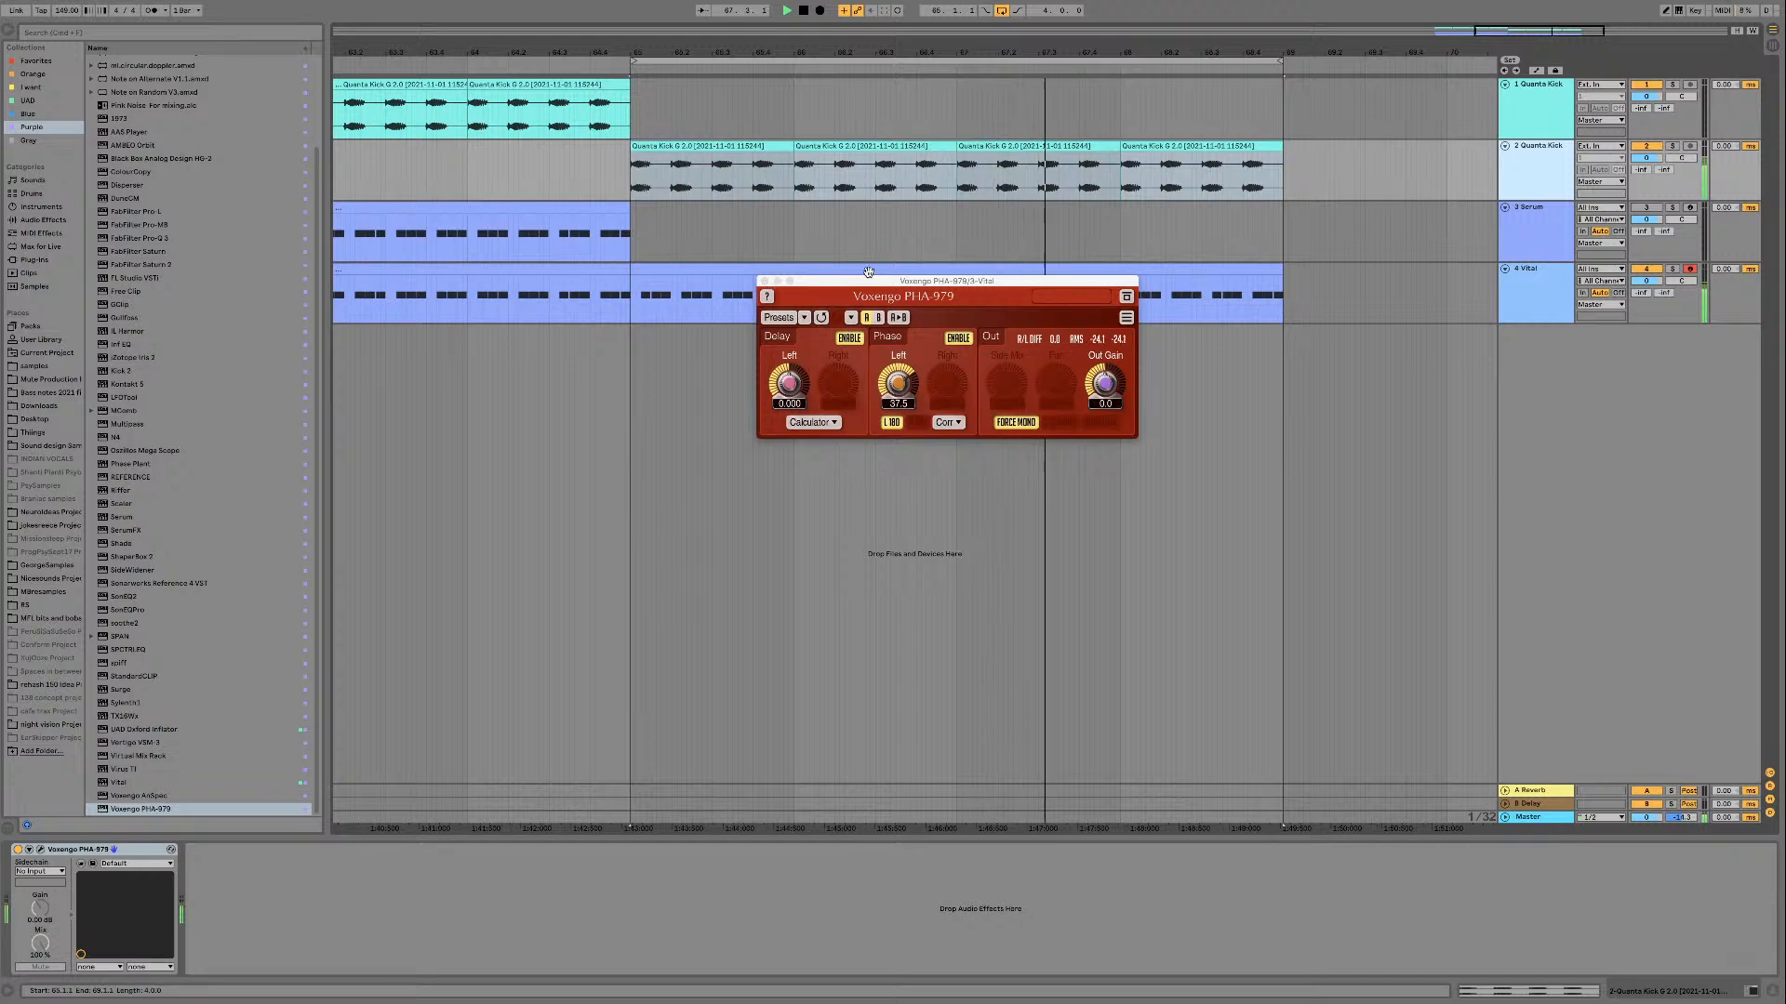
{"action": "left_click", "coordinate": [764, 281]}
Step: Adjust the Note Length gate on the Vital track while auditioning the loop
{"action": "left_click", "coordinate": [795, 273]}
{"action": "key", "text": "space"}
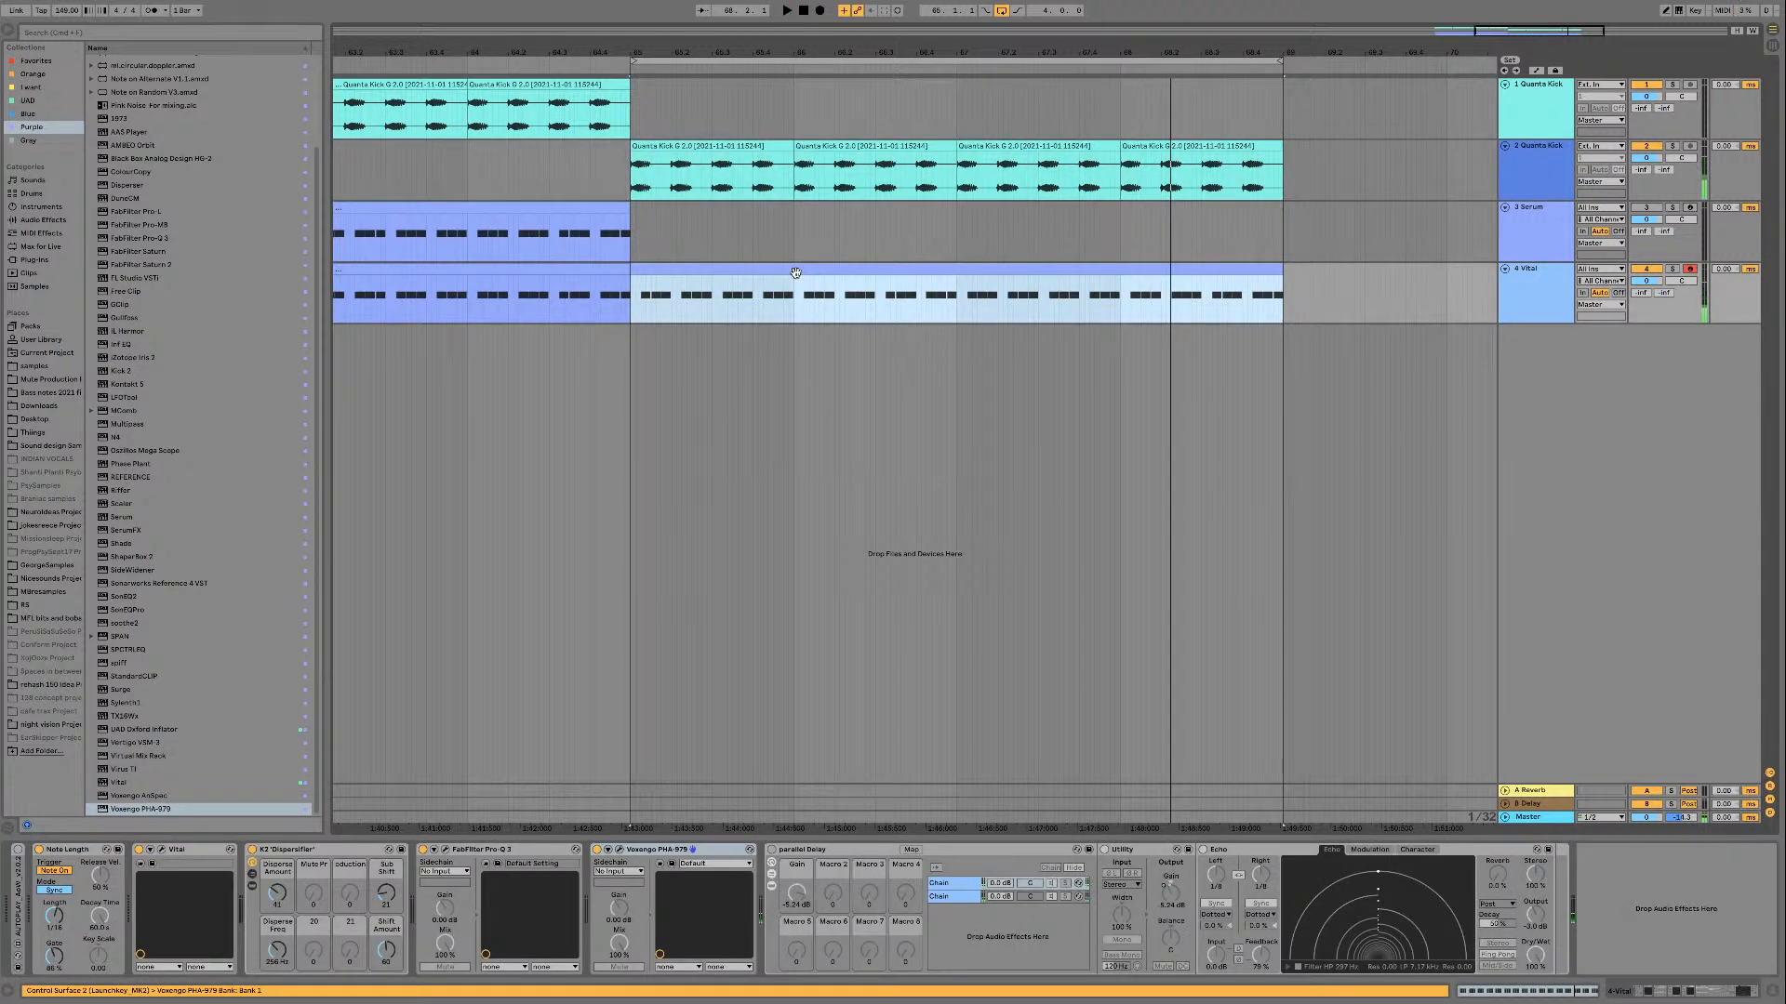
{"action": "key", "text": "space"}
{"action": "key", "text": "shift+Tab"}
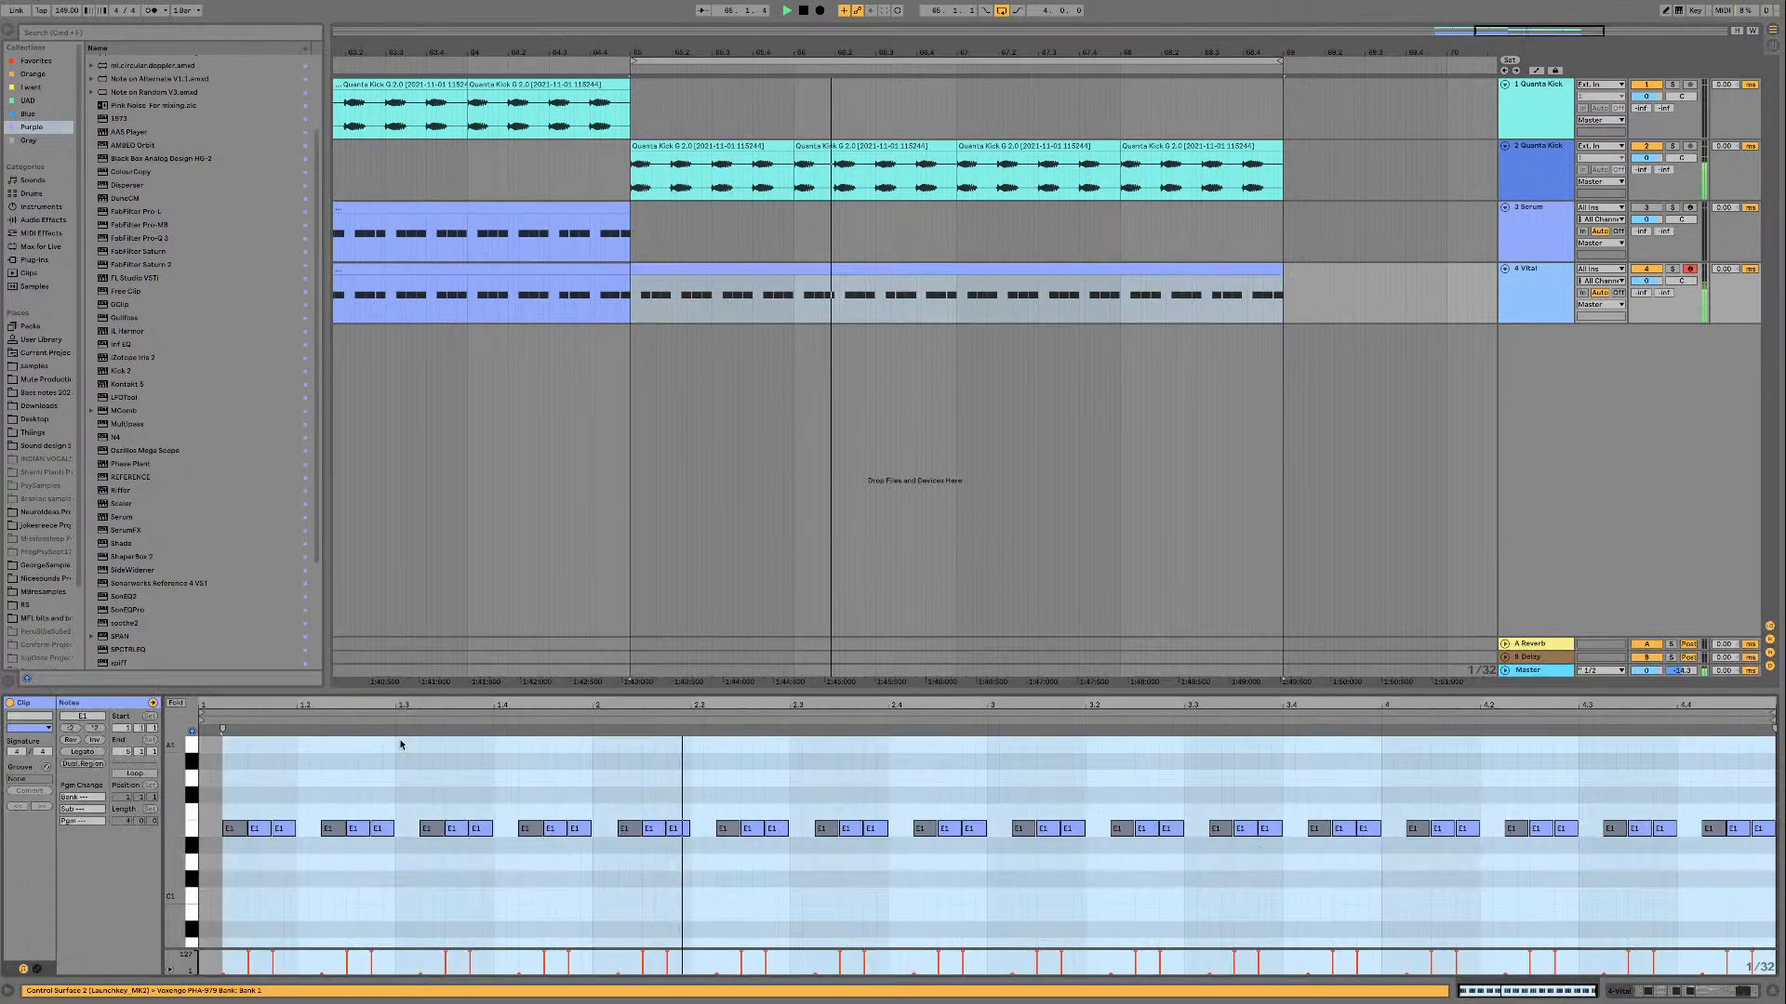
{"action": "key", "text": "shift+Tab"}
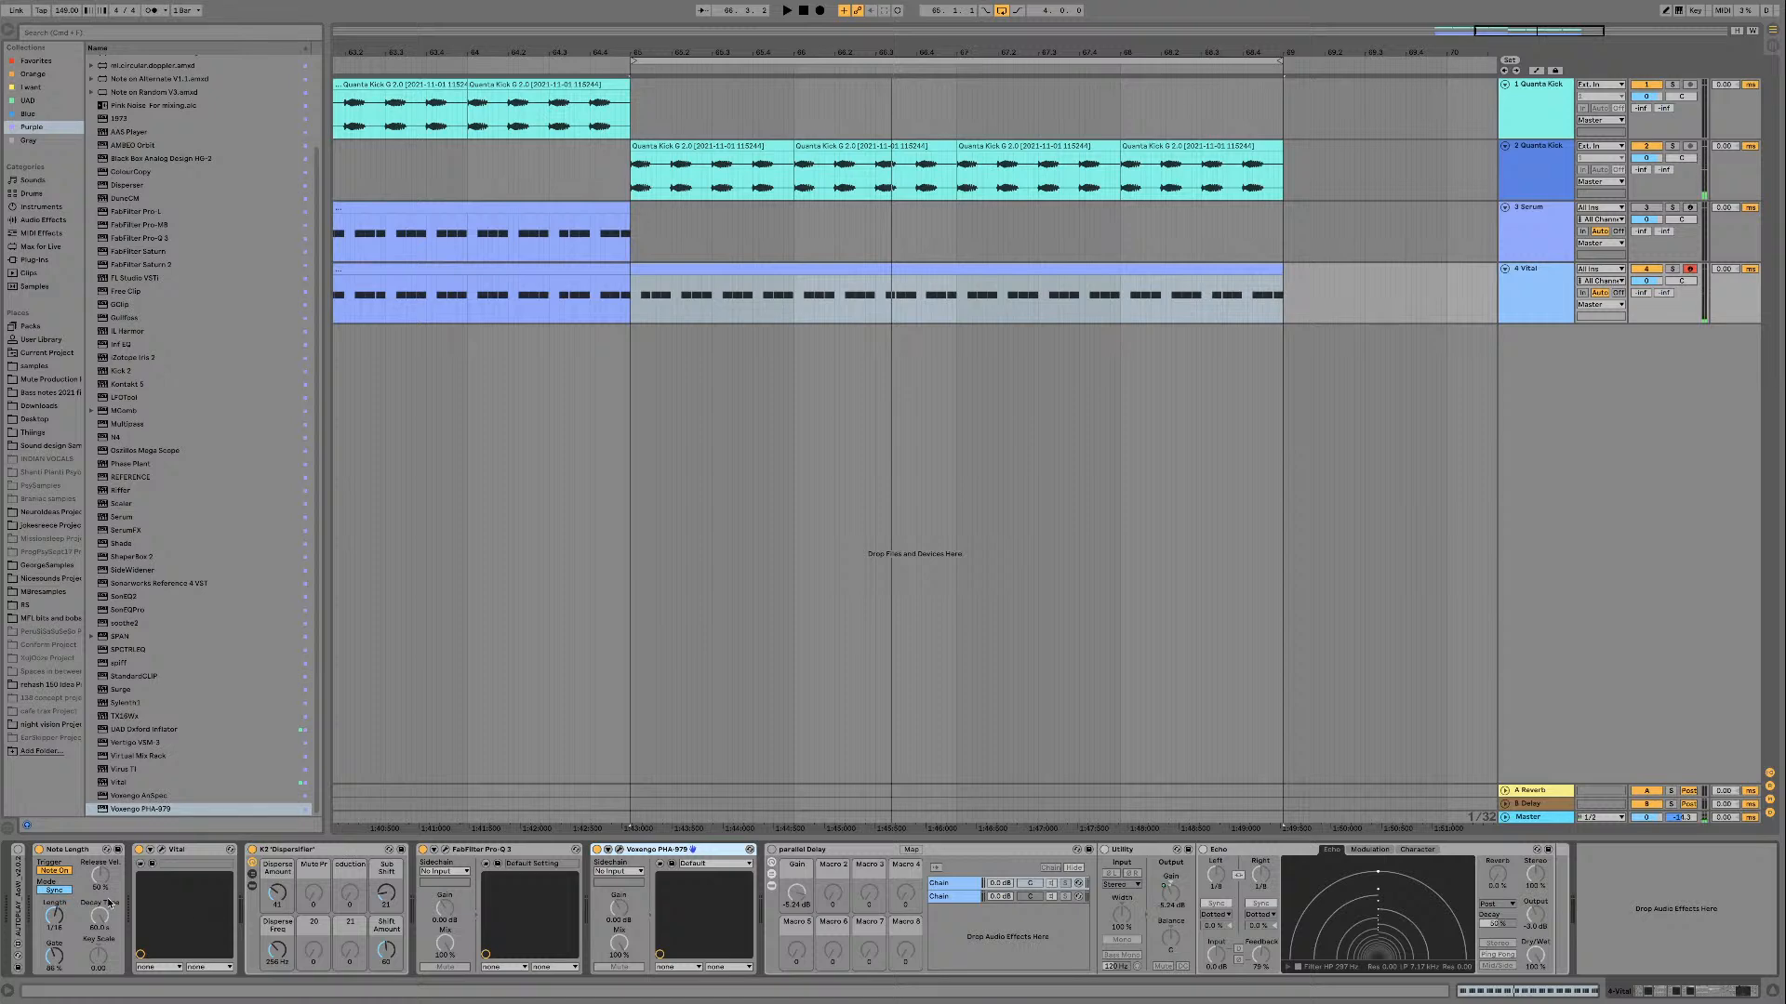
{"action": "left_click_drag", "start_coordinate": [54, 954], "coordinate": [55, 967]}
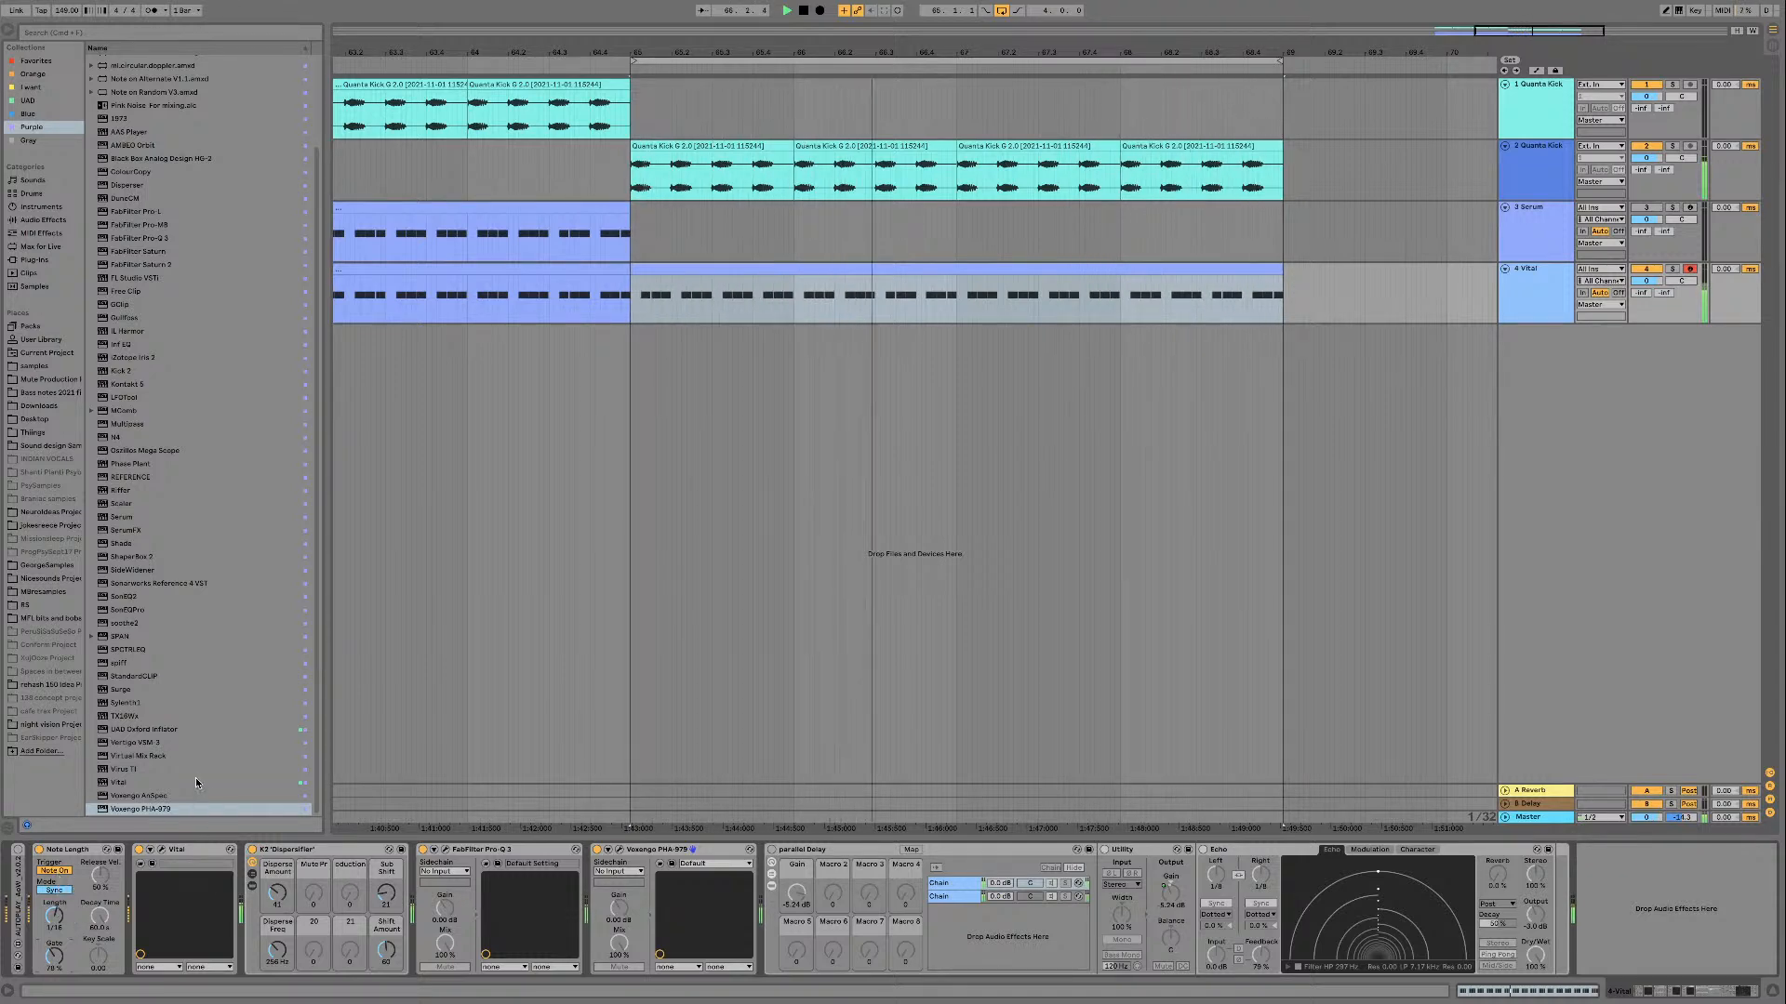
Step: Add the Velocity MIDI effect between Note Length and Vital and adjust its Out Low value while the loop plays
{"action": "left_click", "coordinate": [51, 245]}
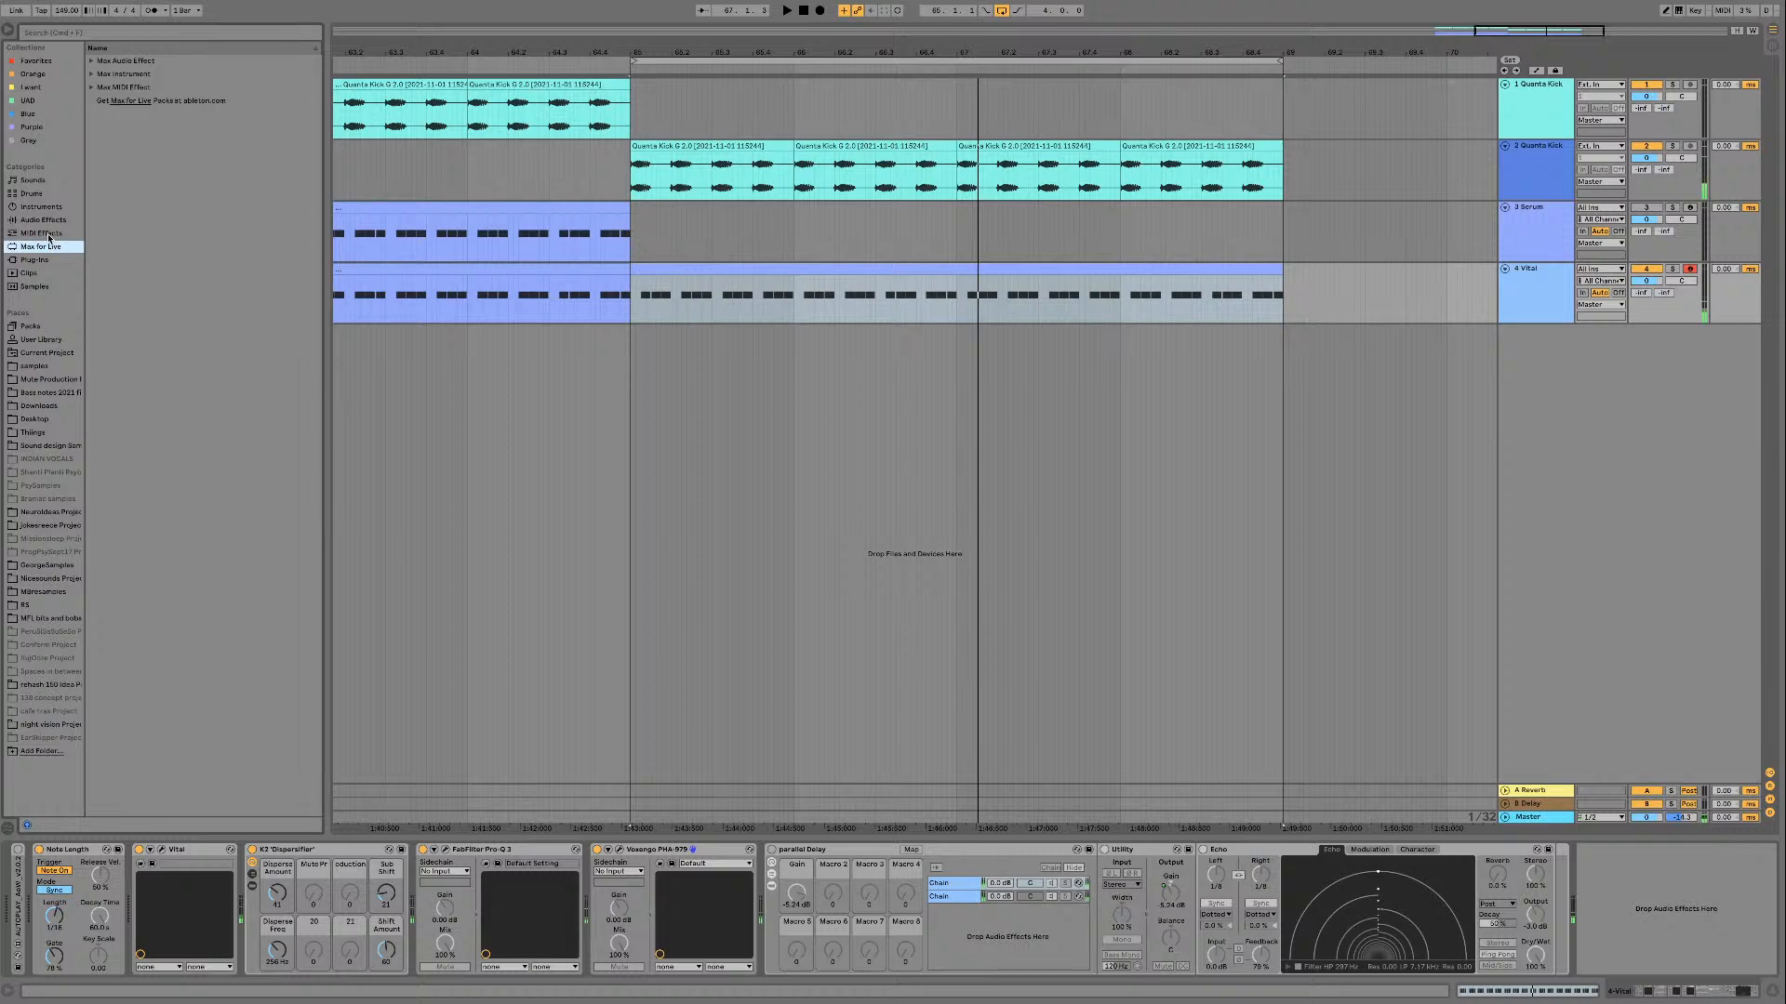
{"action": "left_click", "coordinate": [49, 234]}
{"action": "double_click", "coordinate": [118, 155]}
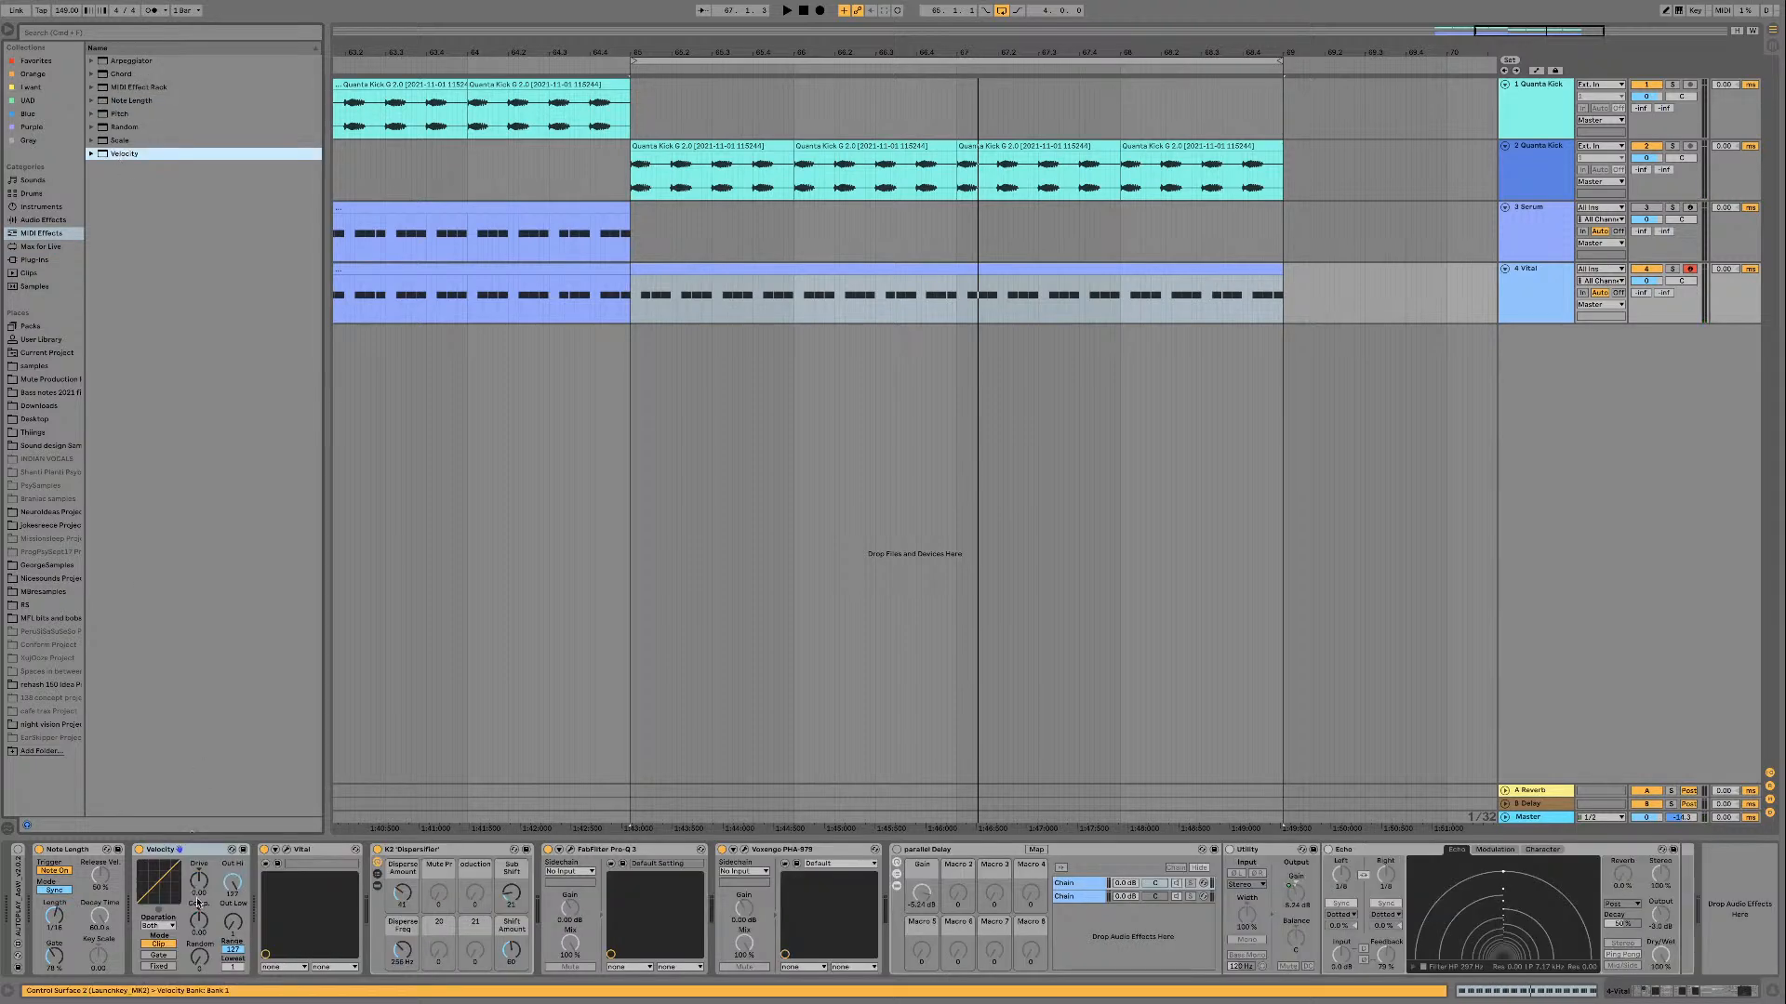
{"action": "key", "text": "space"}
{"action": "left_click", "coordinate": [233, 933]}
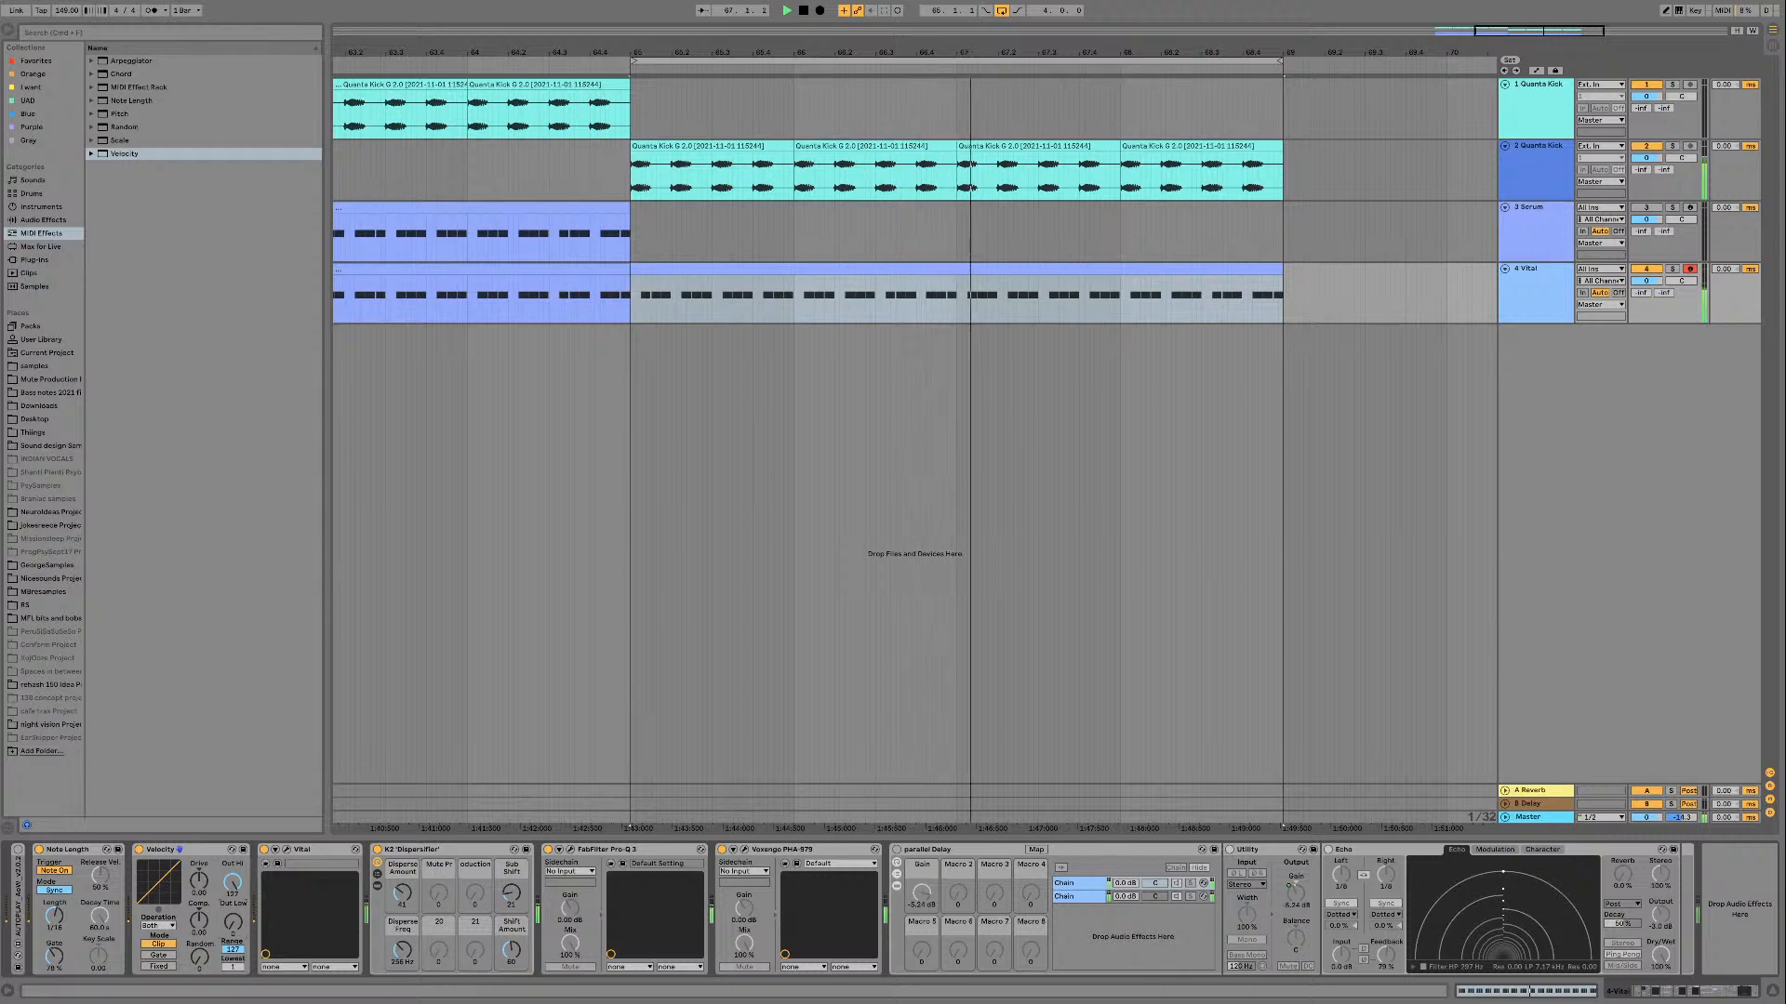
{"action": "left_click_drag", "start_coordinate": [234, 921], "coordinate": [233, 936]}
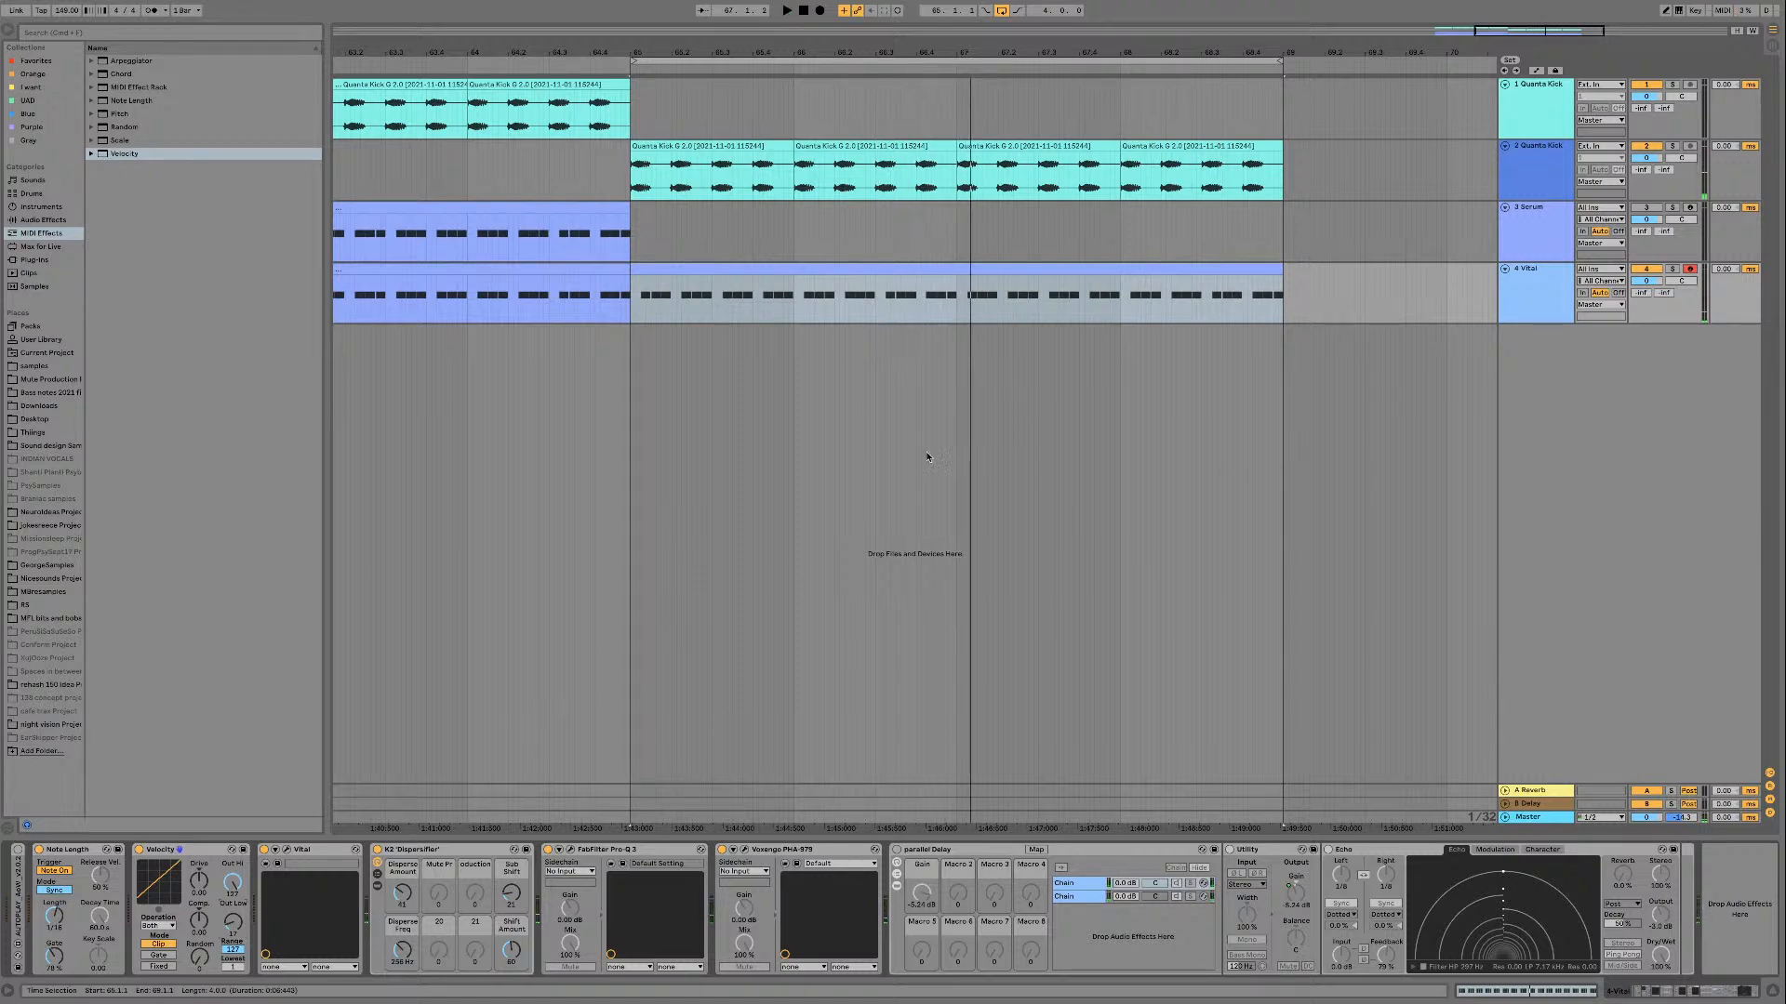
Step: Insert a MIDI track below the Vital track and load a new Vital instance onto it from the Purple collection
{"action": "left_click", "coordinate": [1539, 319]}
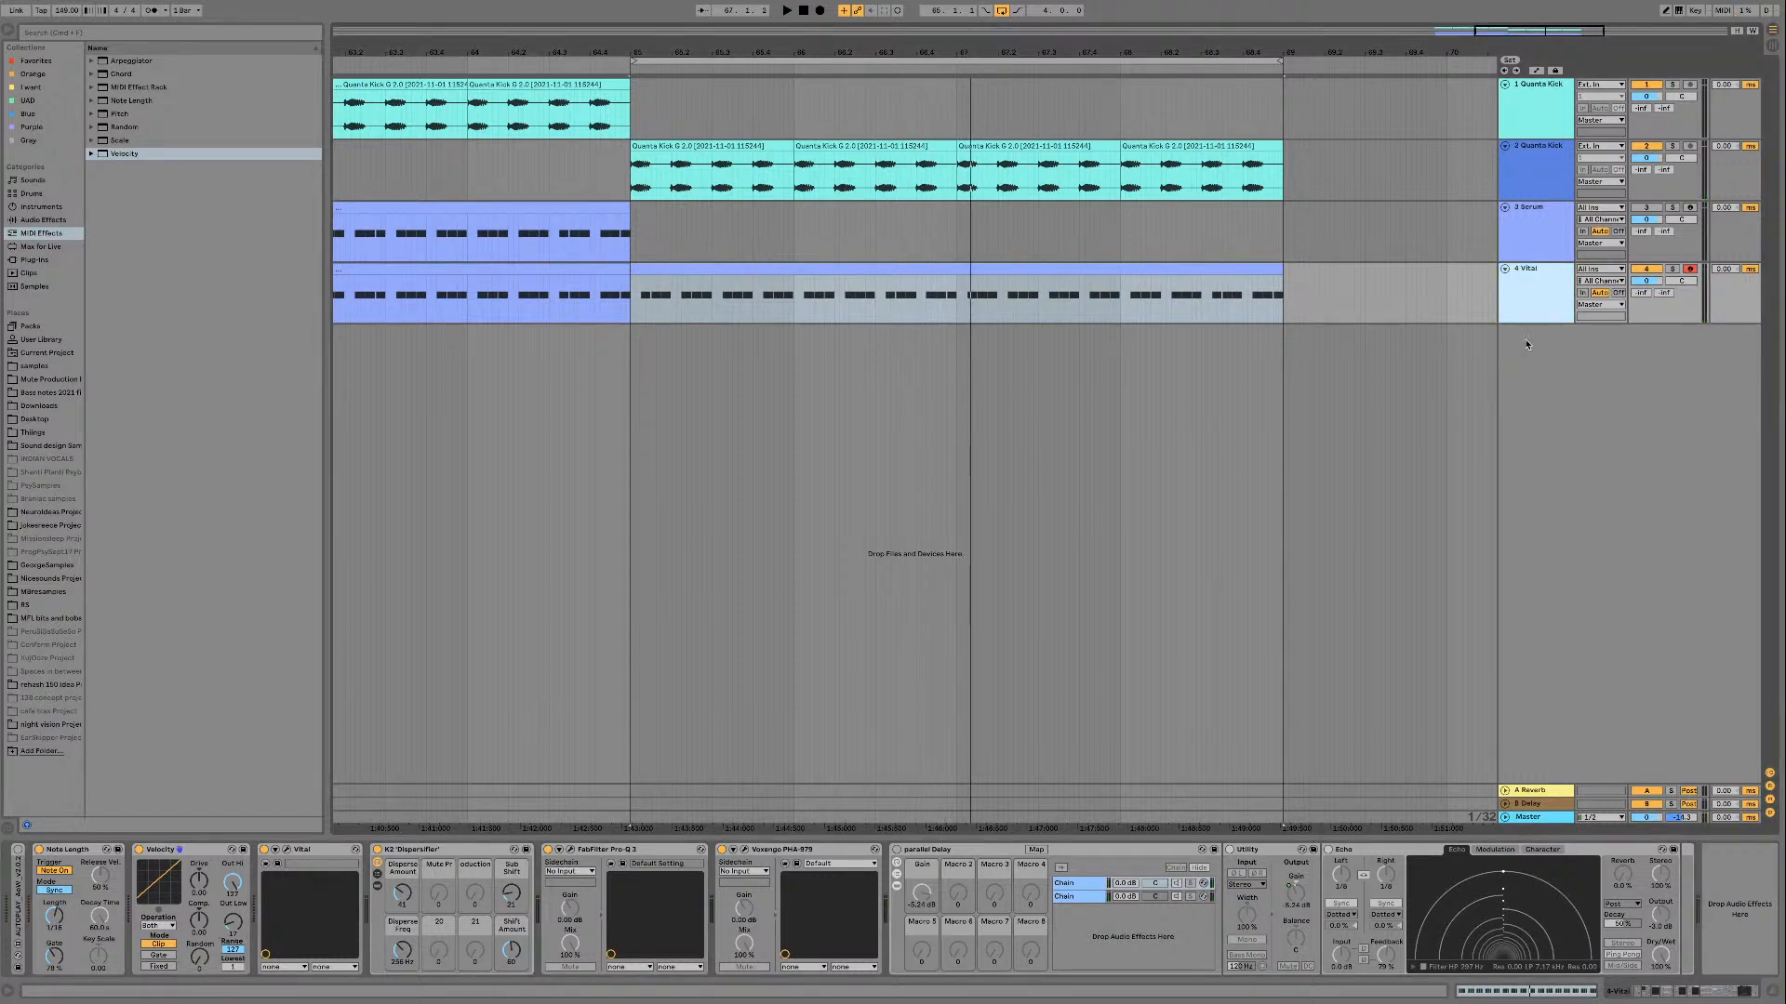
{"action": "left_click", "coordinate": [944, 849]}
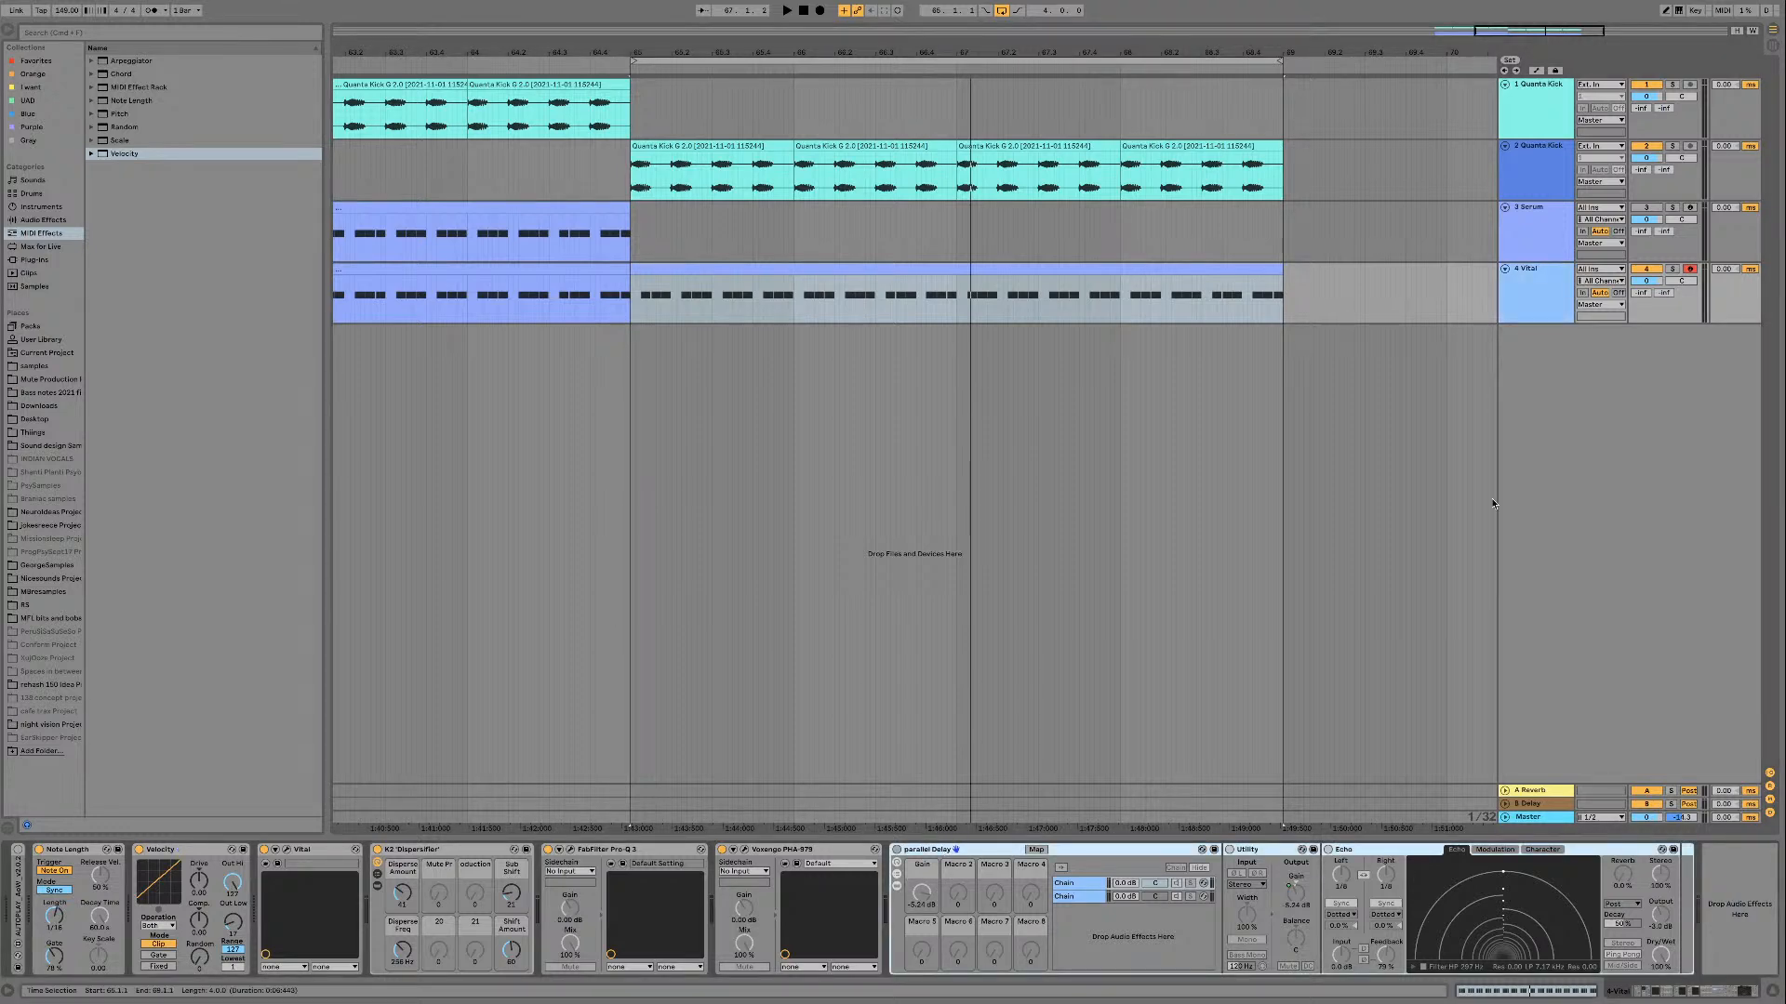
{"action": "left_click", "coordinate": [1514, 317]}
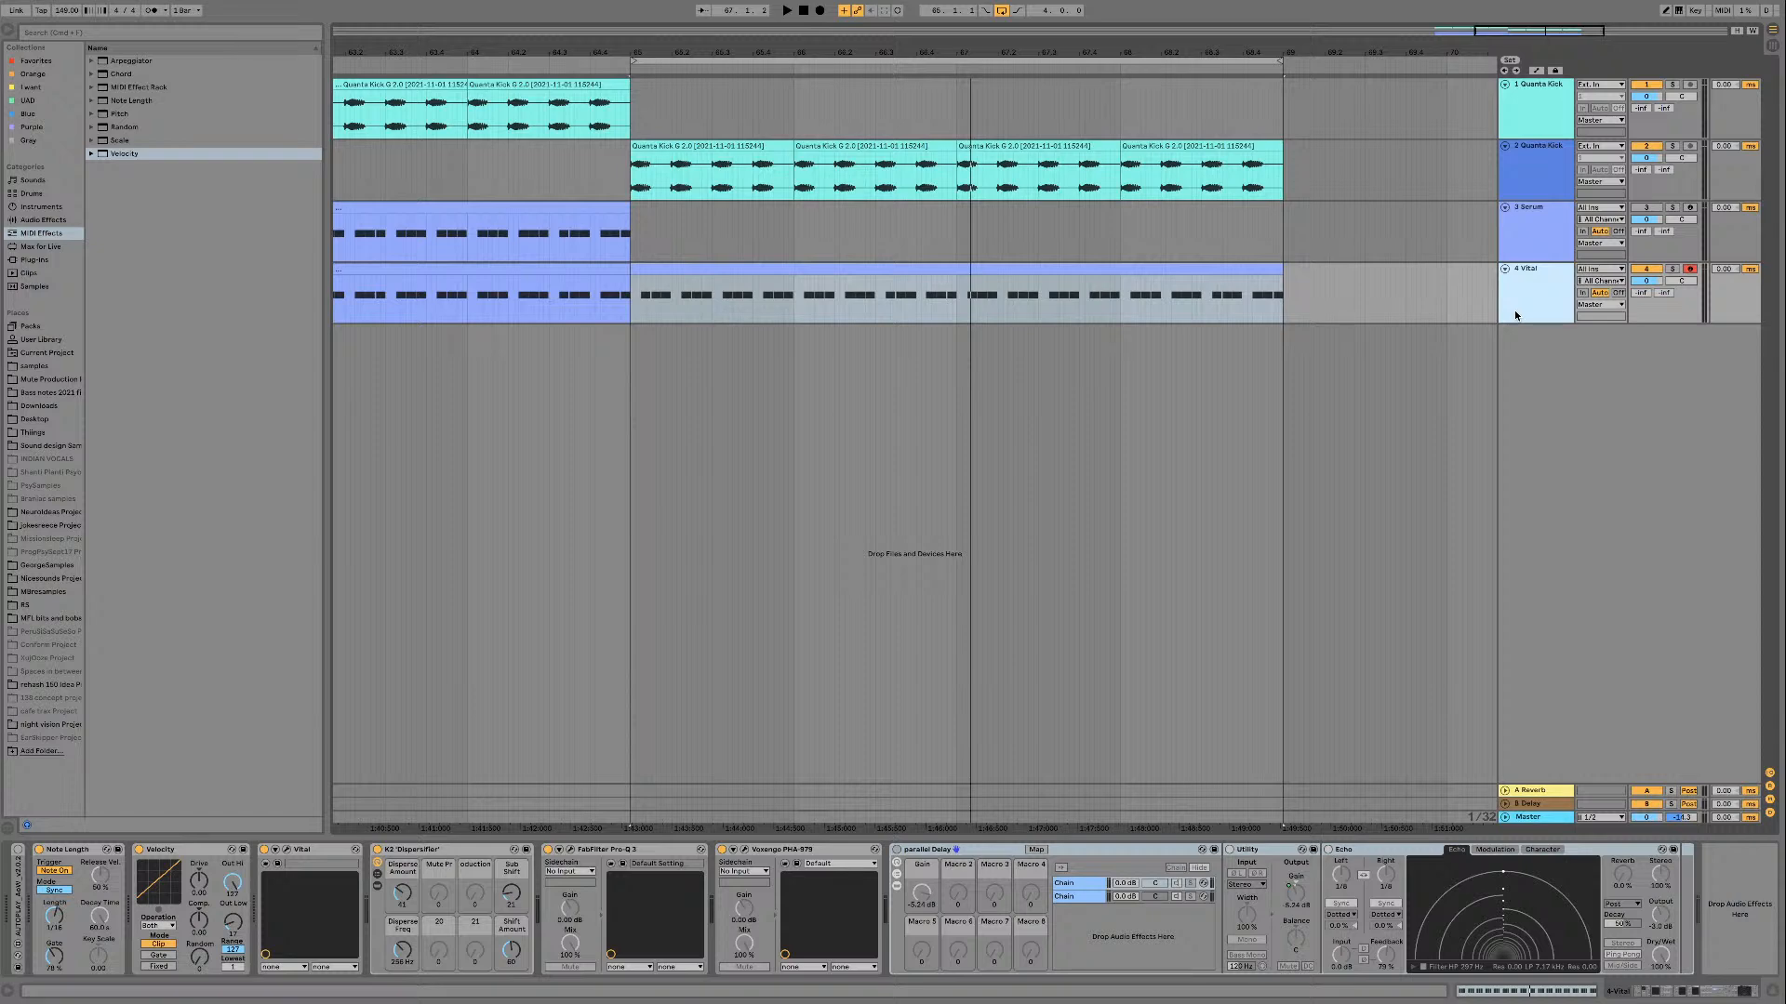
{"action": "key", "text": "super+shift+t"}
{"action": "left_click", "coordinate": [1534, 293]}
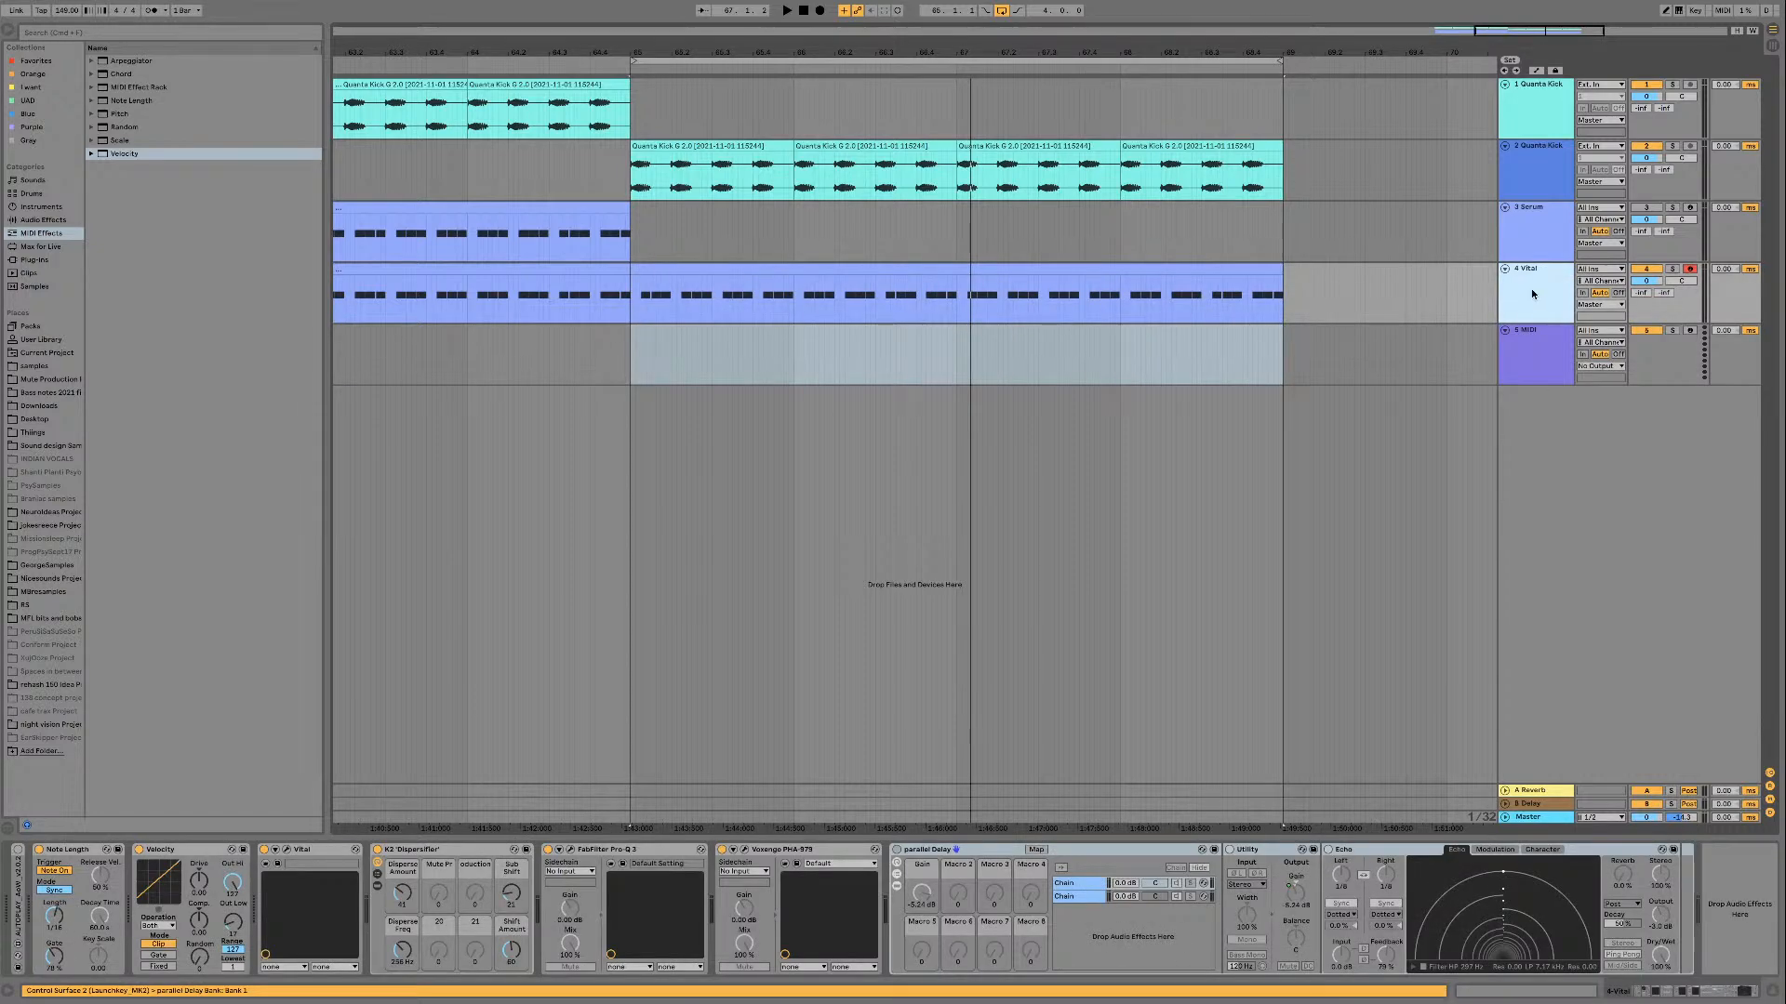
{"action": "left_click", "coordinate": [1516, 348]}
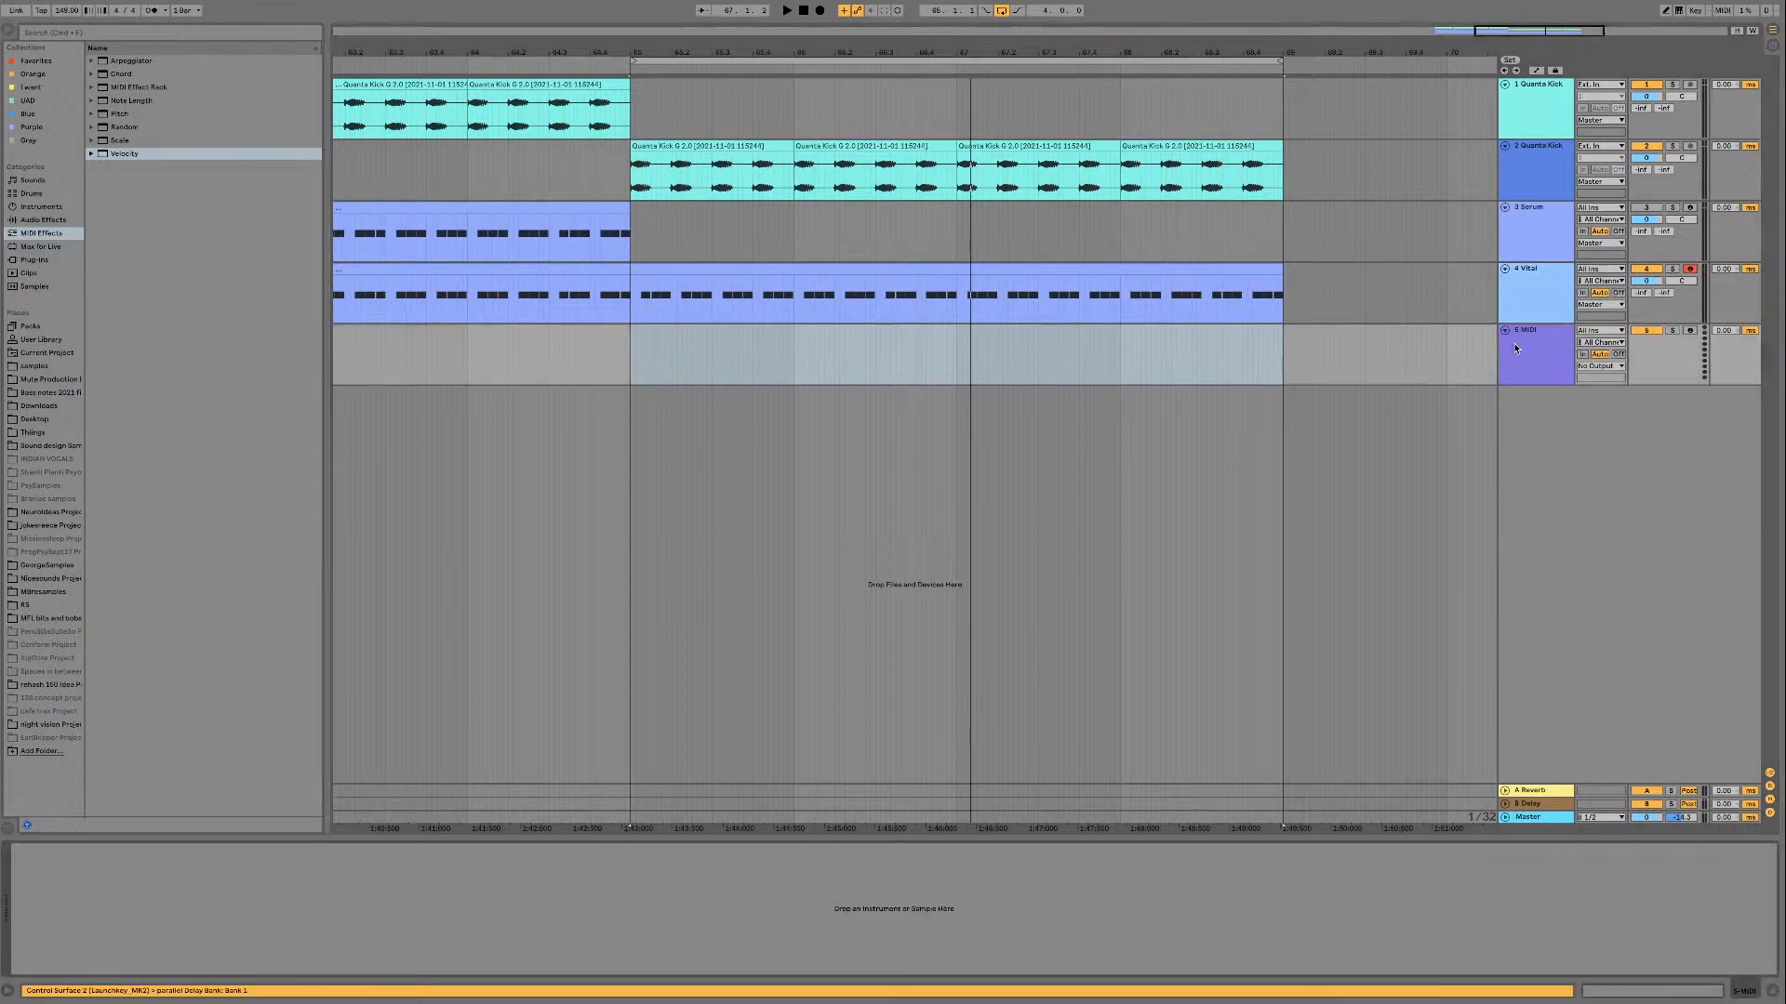
{"action": "left_click", "coordinate": [42, 260]}
{"action": "left_click", "coordinate": [62, 130]}
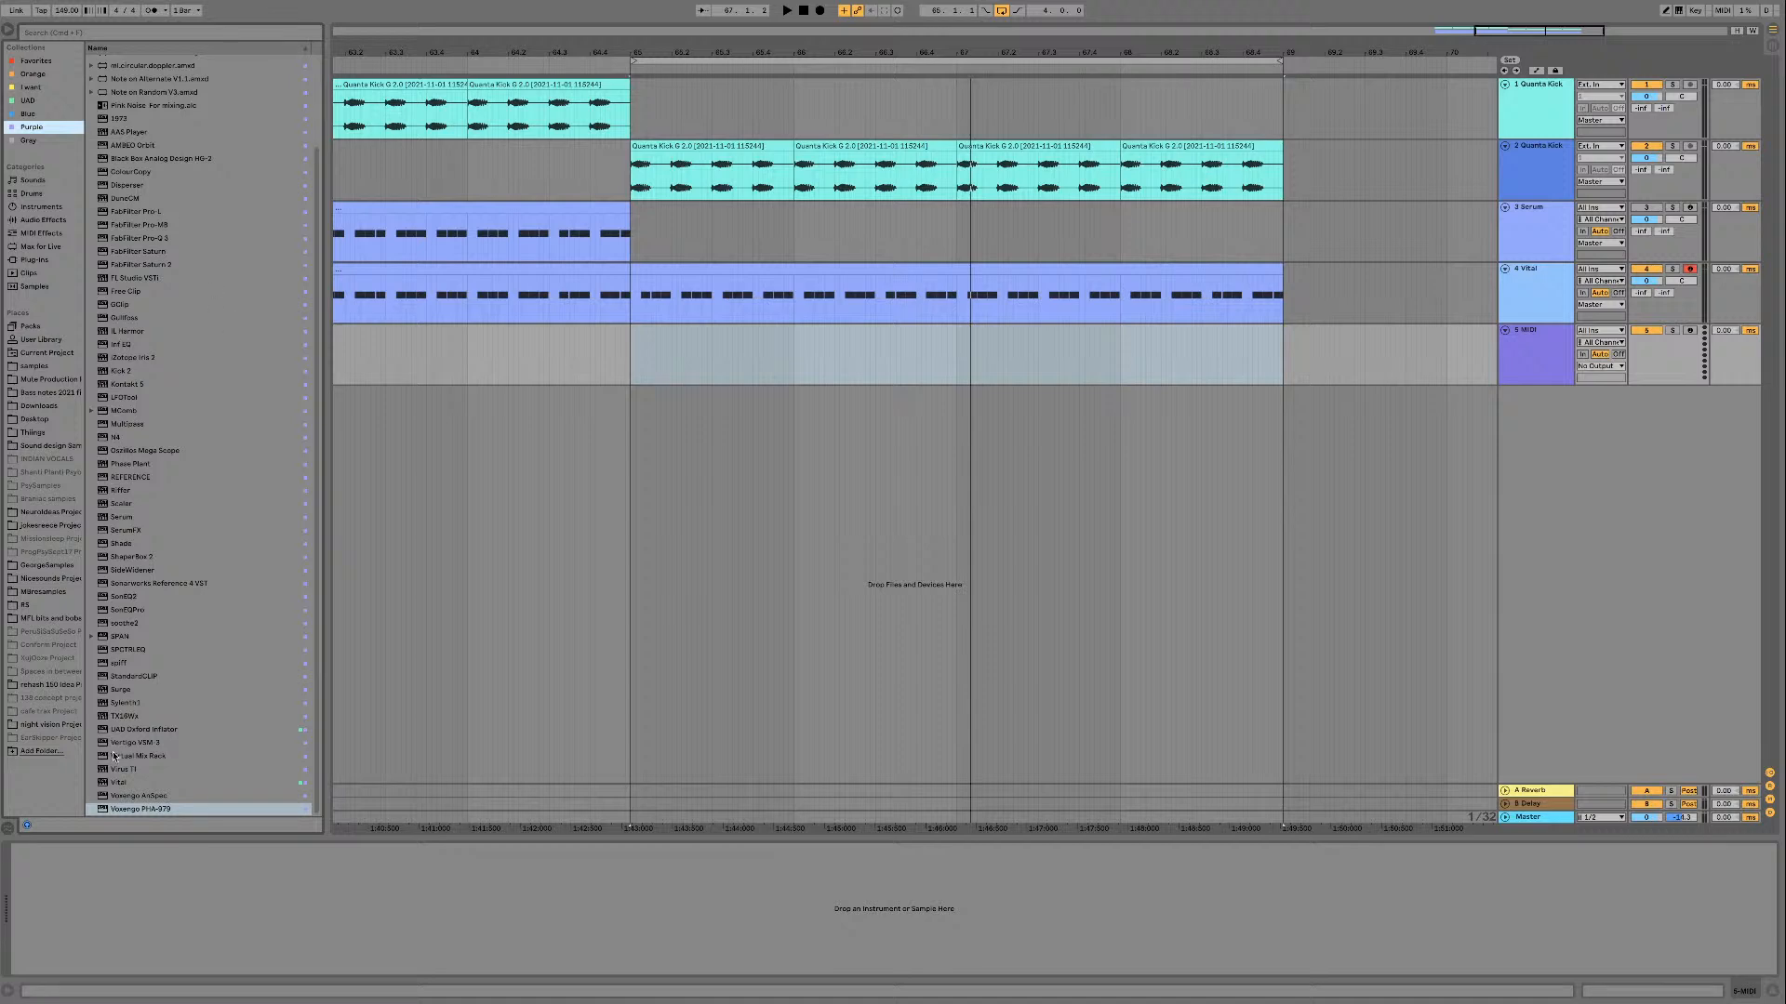
{"action": "left_click", "coordinate": [127, 783]}
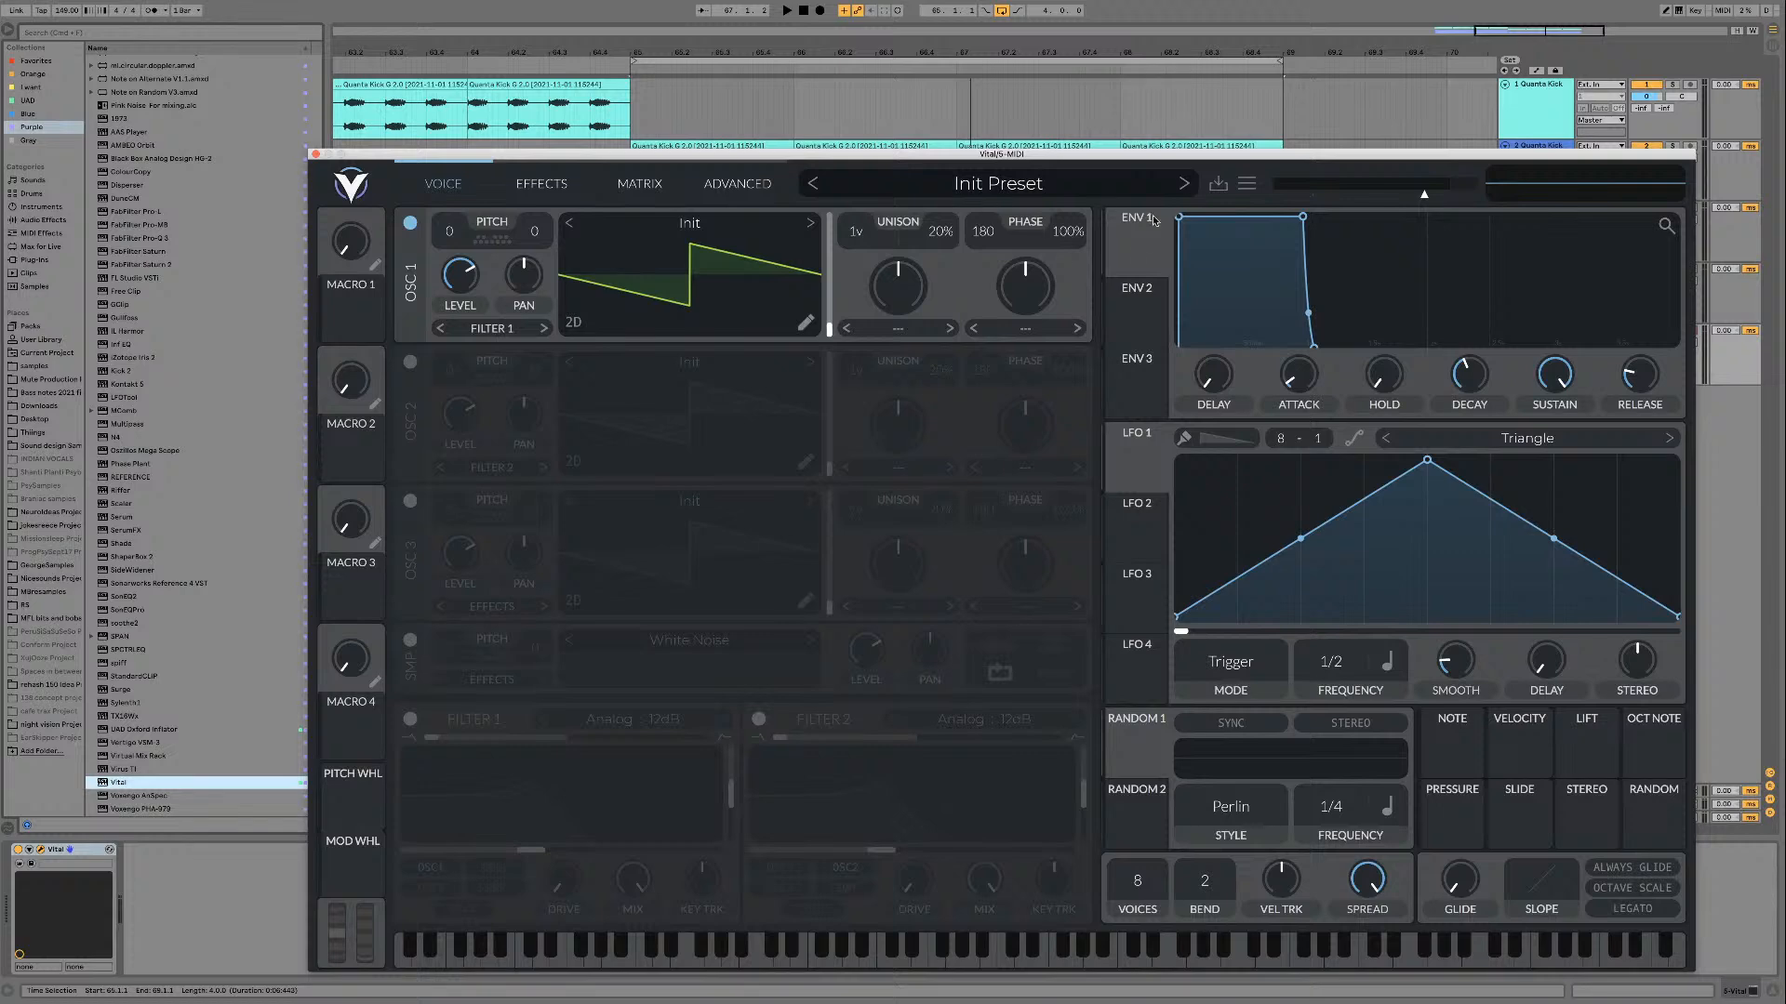
Step: Copy the parallel Delay rack from the first Vital track to the new Vital track, after the instrument, and play the loop
{"action": "left_click_drag", "start_coordinate": [1255, 156], "coordinate": [1214, 551]}
{"action": "left_click", "coordinate": [1527, 287]}
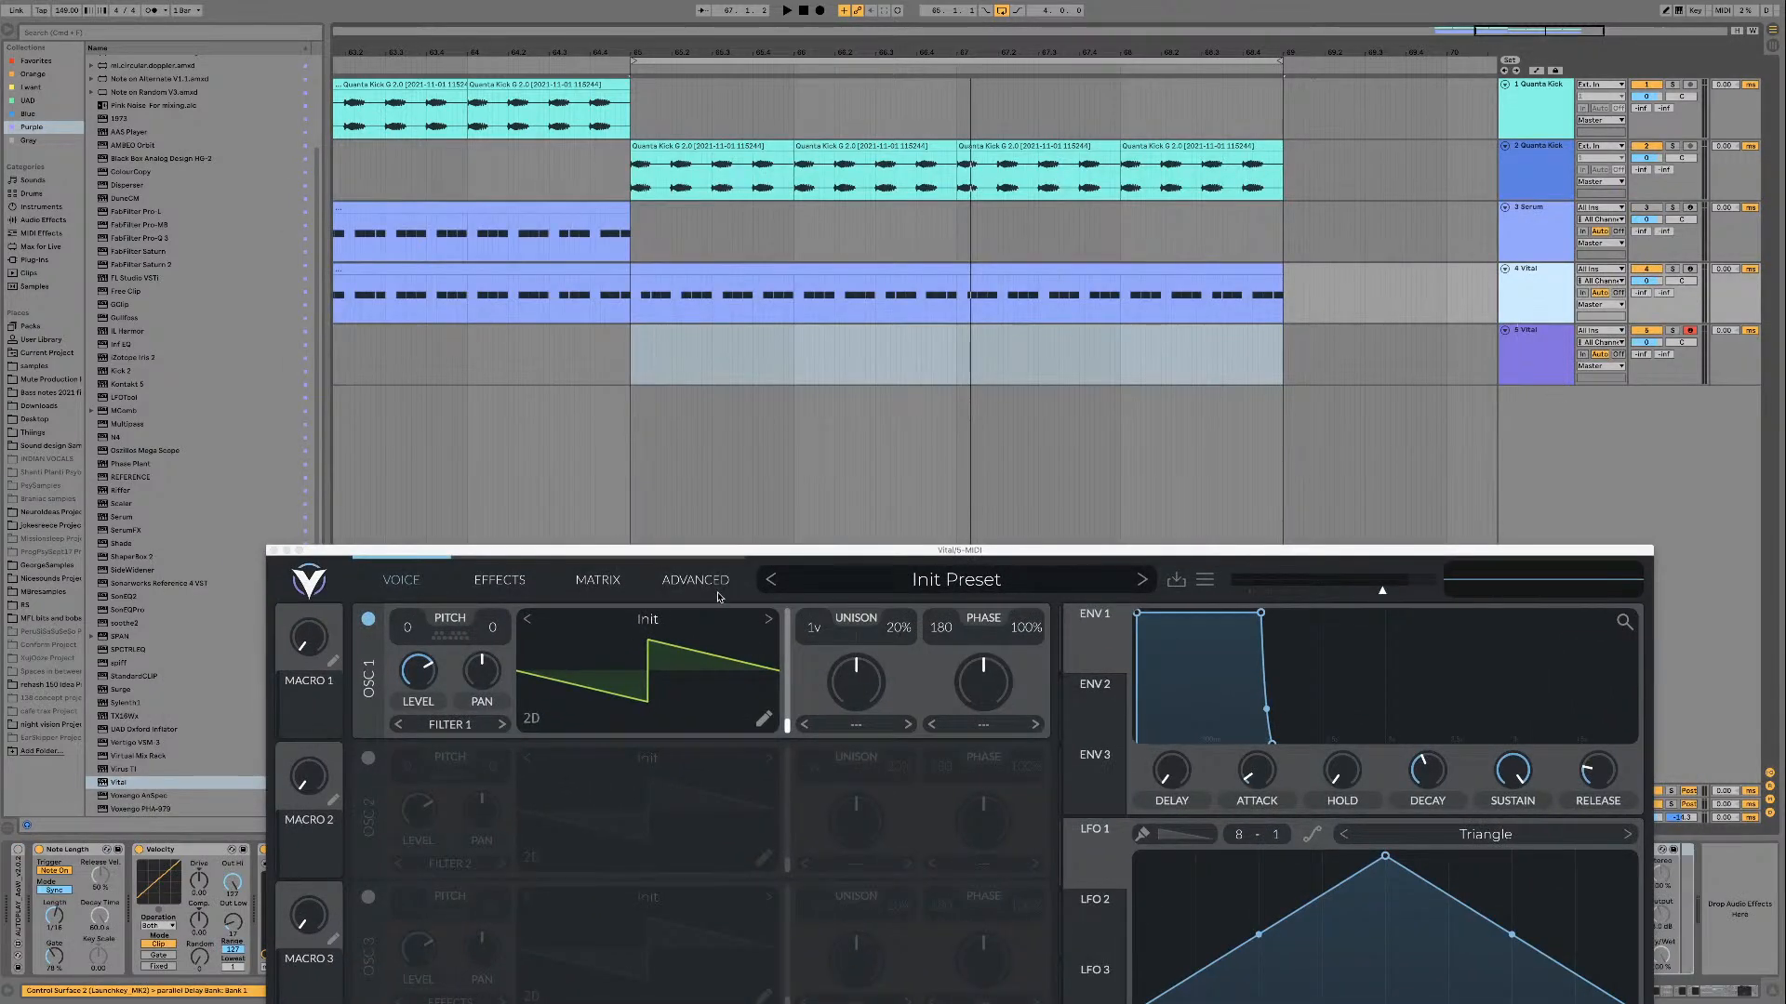
{"action": "left_click_drag", "start_coordinate": [754, 555], "coordinate": [233, 459]}
{"action": "left_click_drag", "start_coordinate": [1168, 850], "coordinate": [1553, 260]}
{"action": "left_click_drag", "start_coordinate": [1529, 372], "coordinate": [1529, 372]}
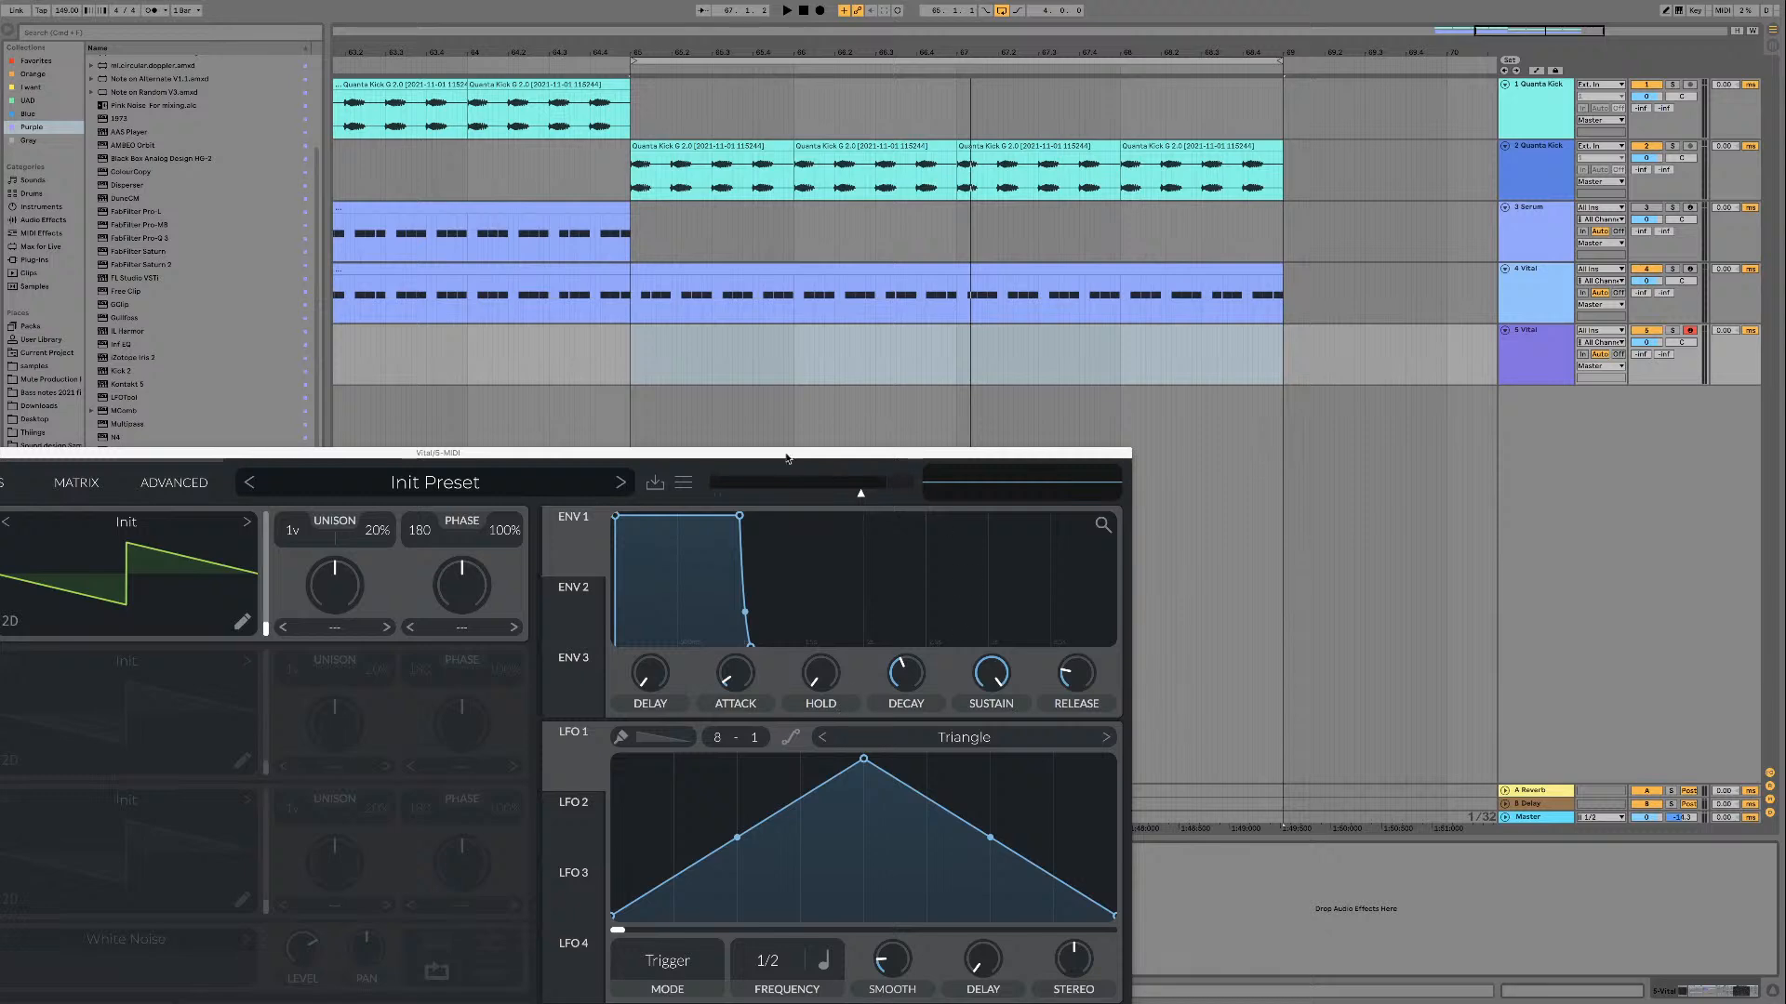
{"action": "left_click_drag", "start_coordinate": [786, 458], "coordinate": [1784, 921]}
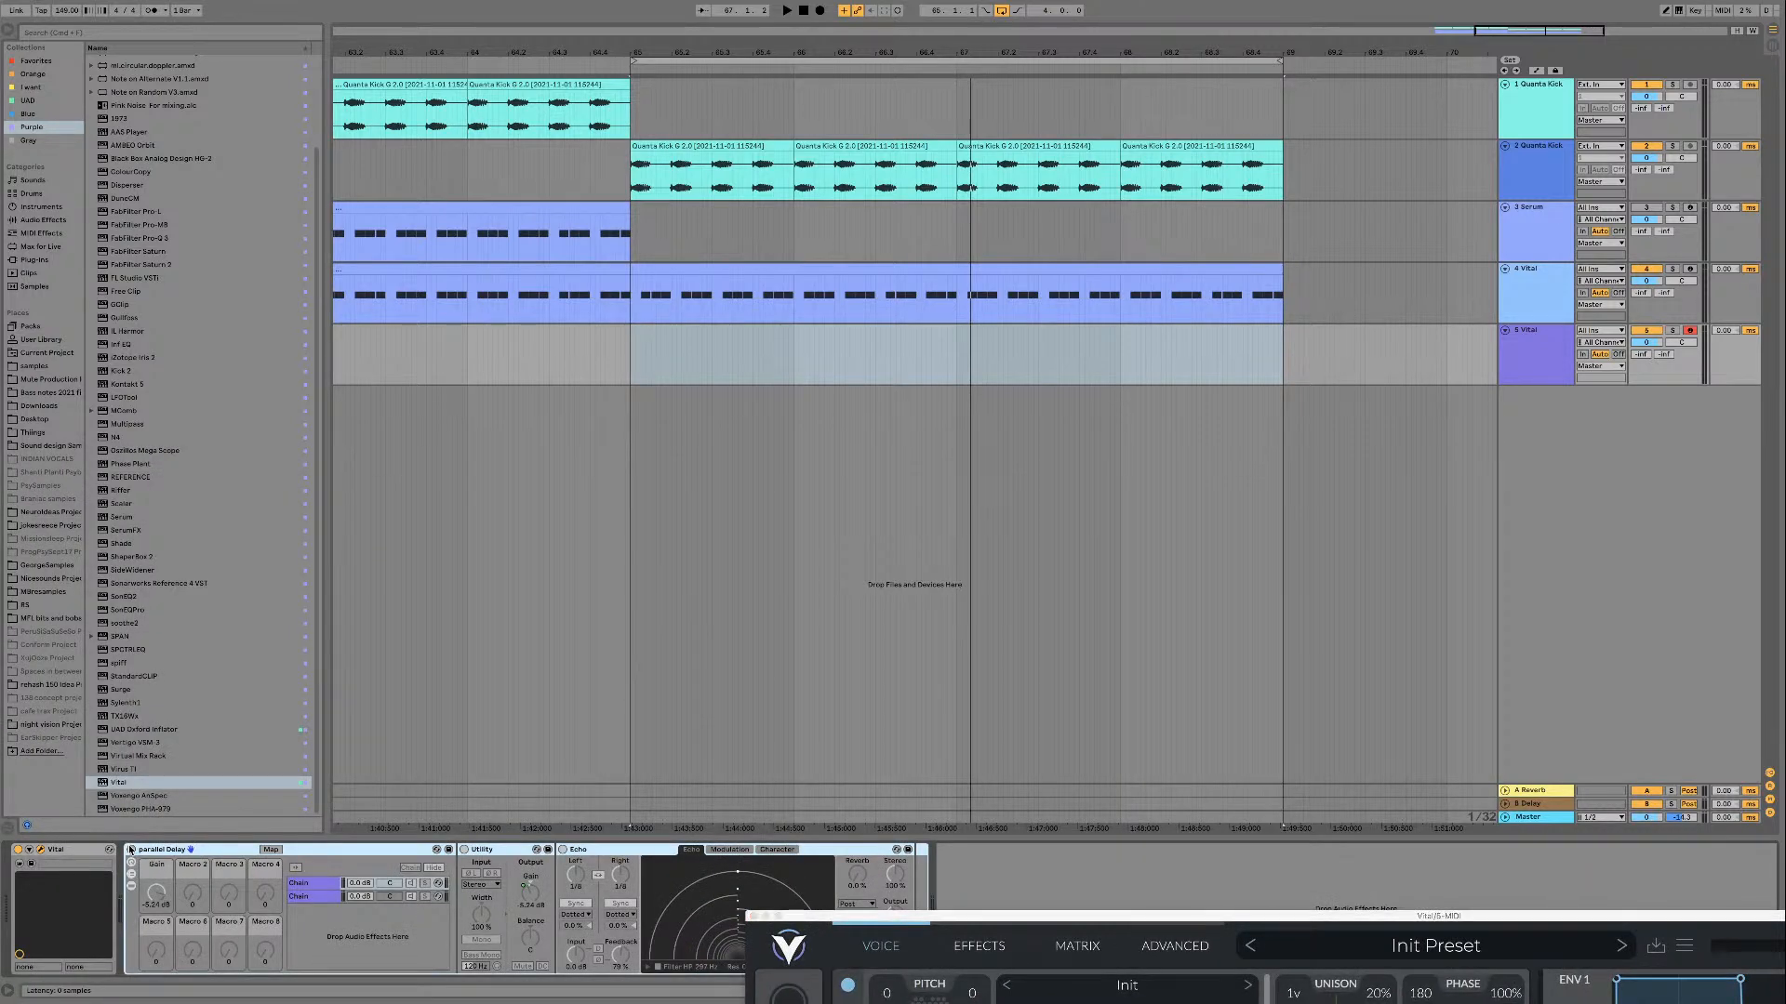
{"action": "key", "text": "space"}
Step: Bring the new Vital window back into view, browse oscillator 1's wavetables and expand the PsyTables V3 folder
{"action": "left_click_drag", "start_coordinate": [922, 920], "coordinate": [569, 162]}
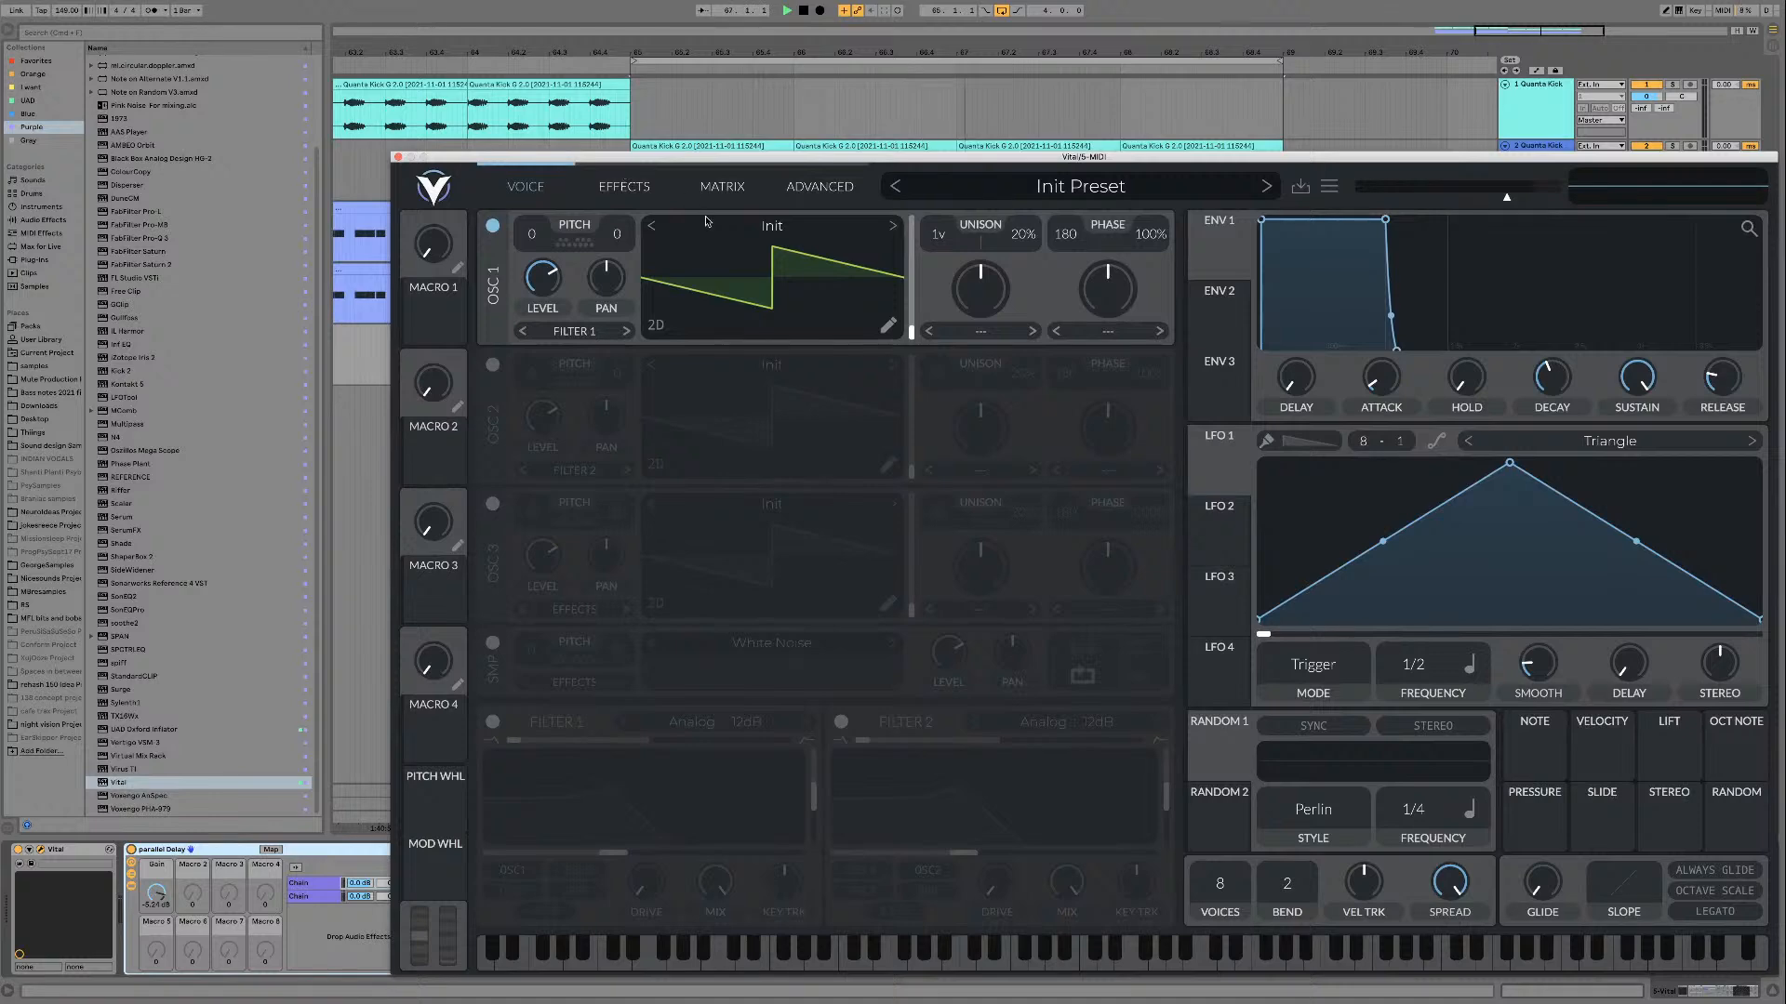
{"action": "left_click", "coordinate": [740, 230]}
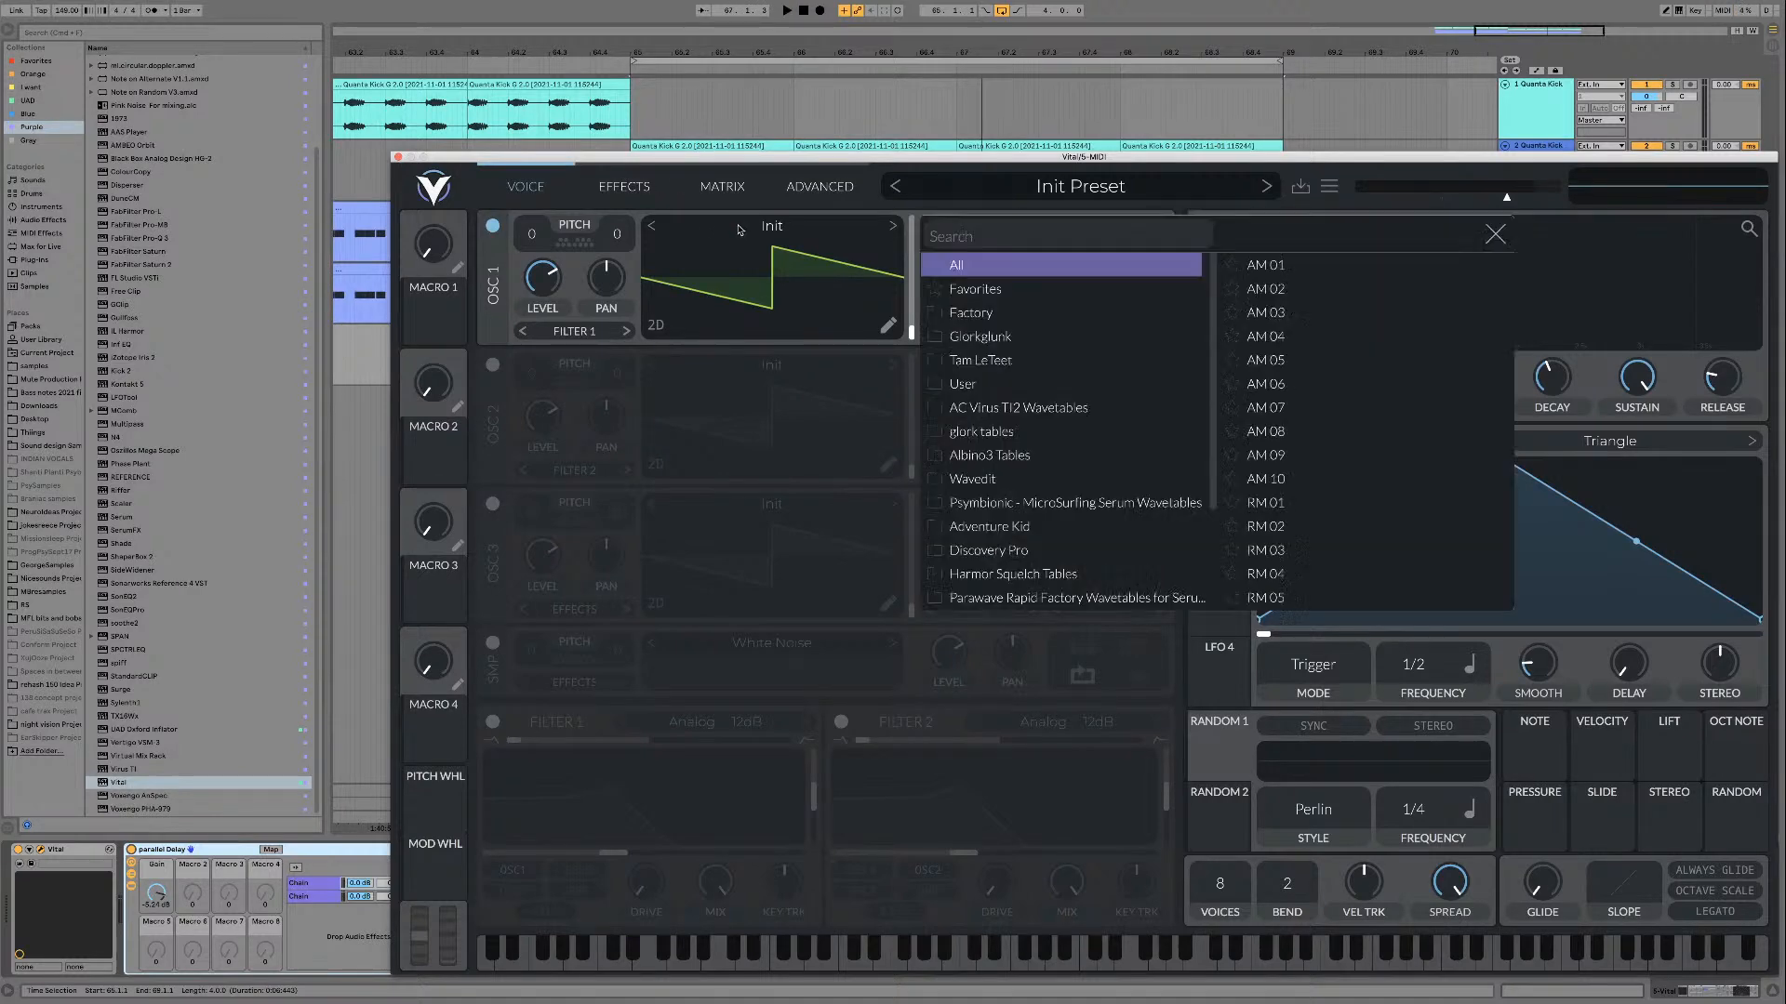
{"action": "scroll", "coordinate": [1026, 558], "scroll_direction": "down", "scroll_amount": 3}
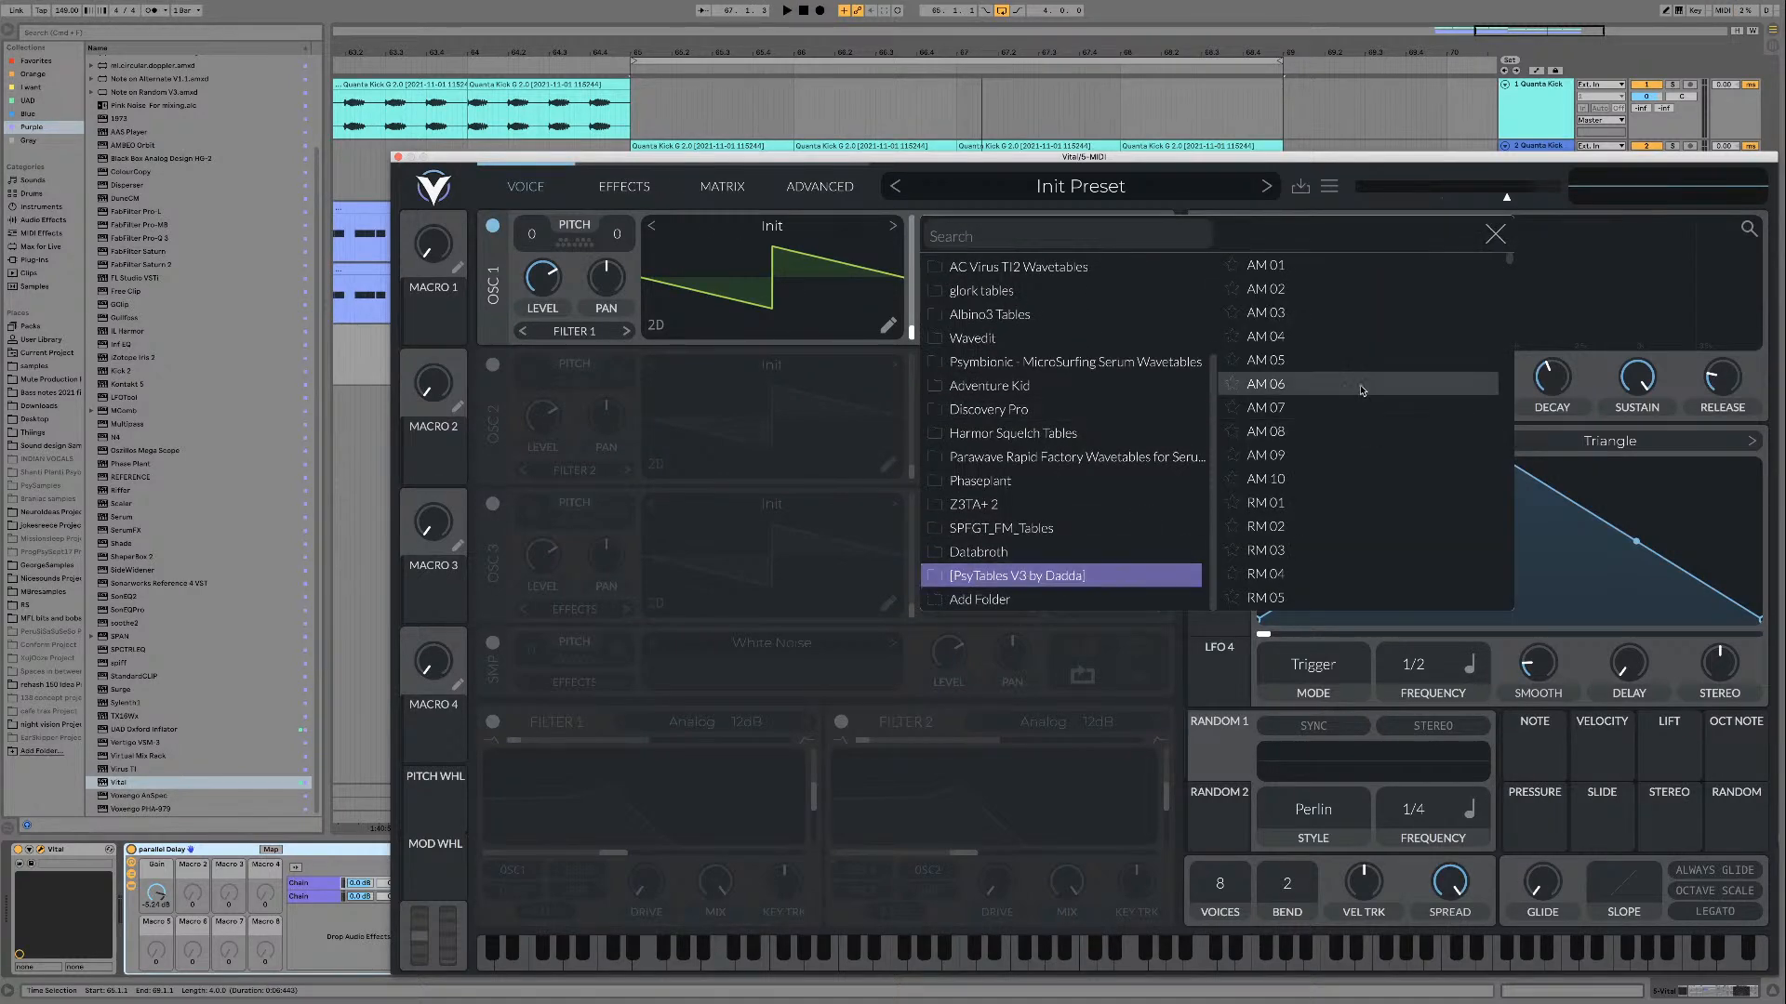
{"action": "left_click", "coordinate": [945, 578]}
{"action": "scroll", "coordinate": [1023, 558], "scroll_direction": "down", "scroll_amount": 4}
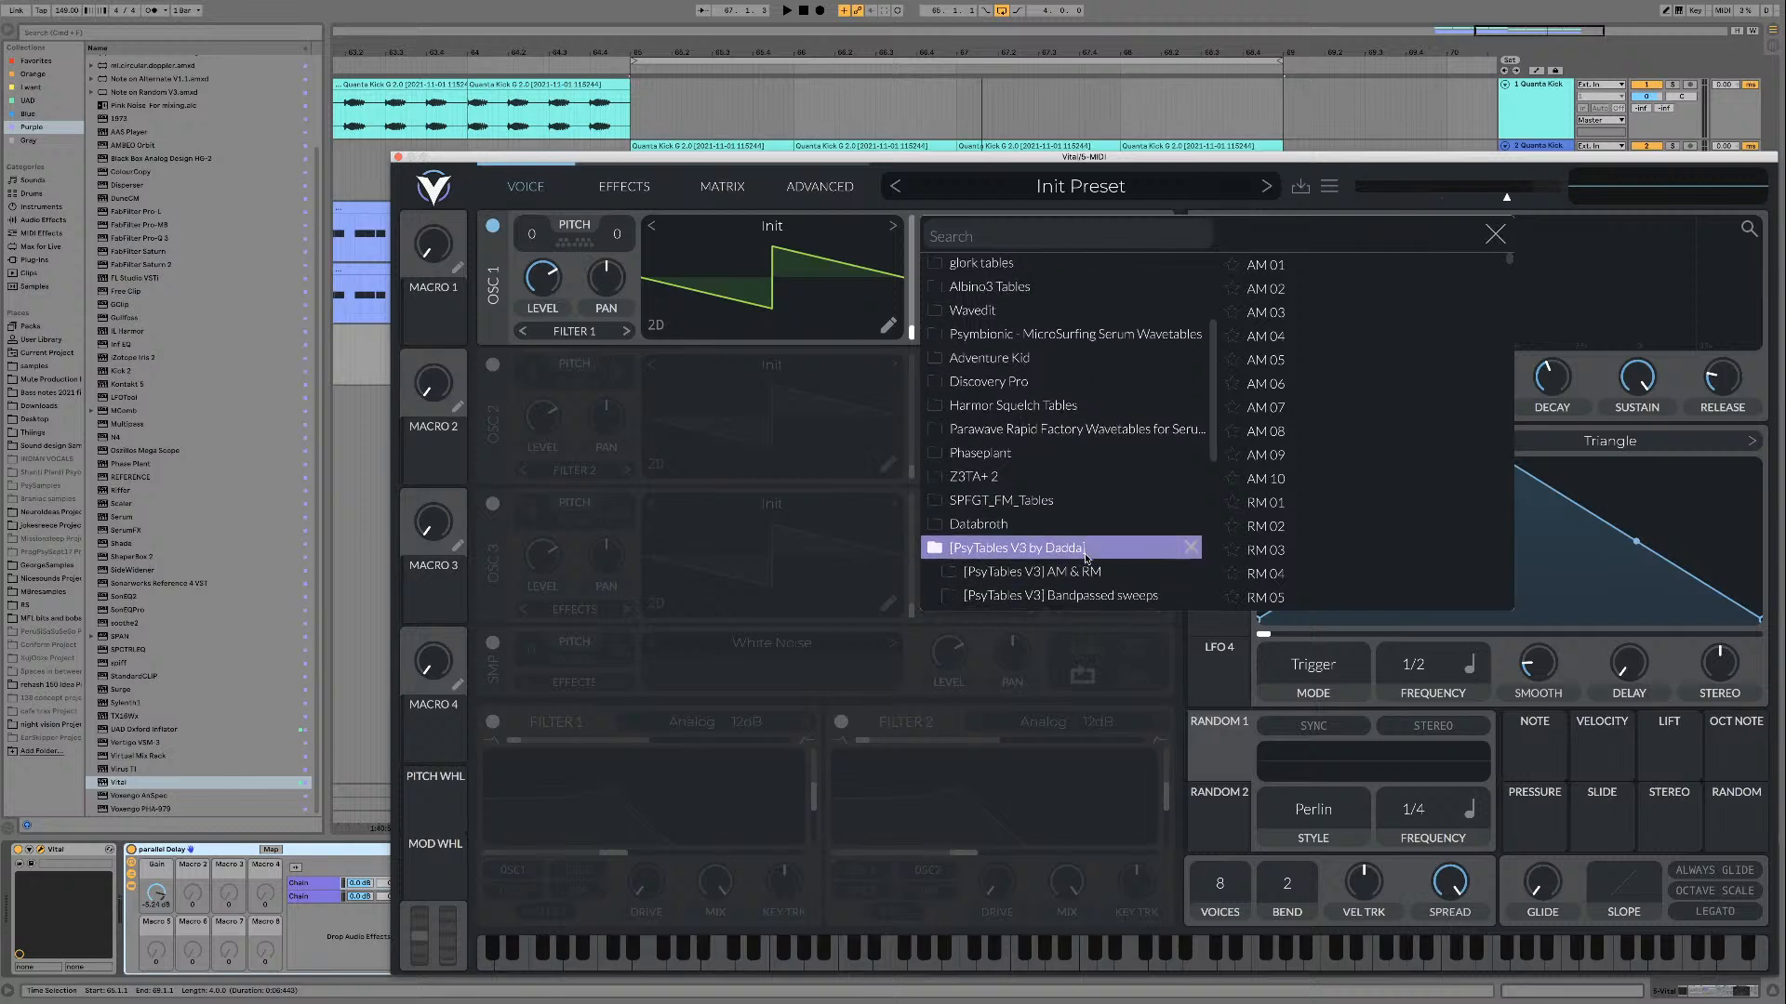
Step: Load the wavetable FM SCW 01 from the [PsyTables V3] FM SCW's folder into oscillator 1 and close the wavetable browser
{"action": "left_click", "coordinate": [1124, 548]}
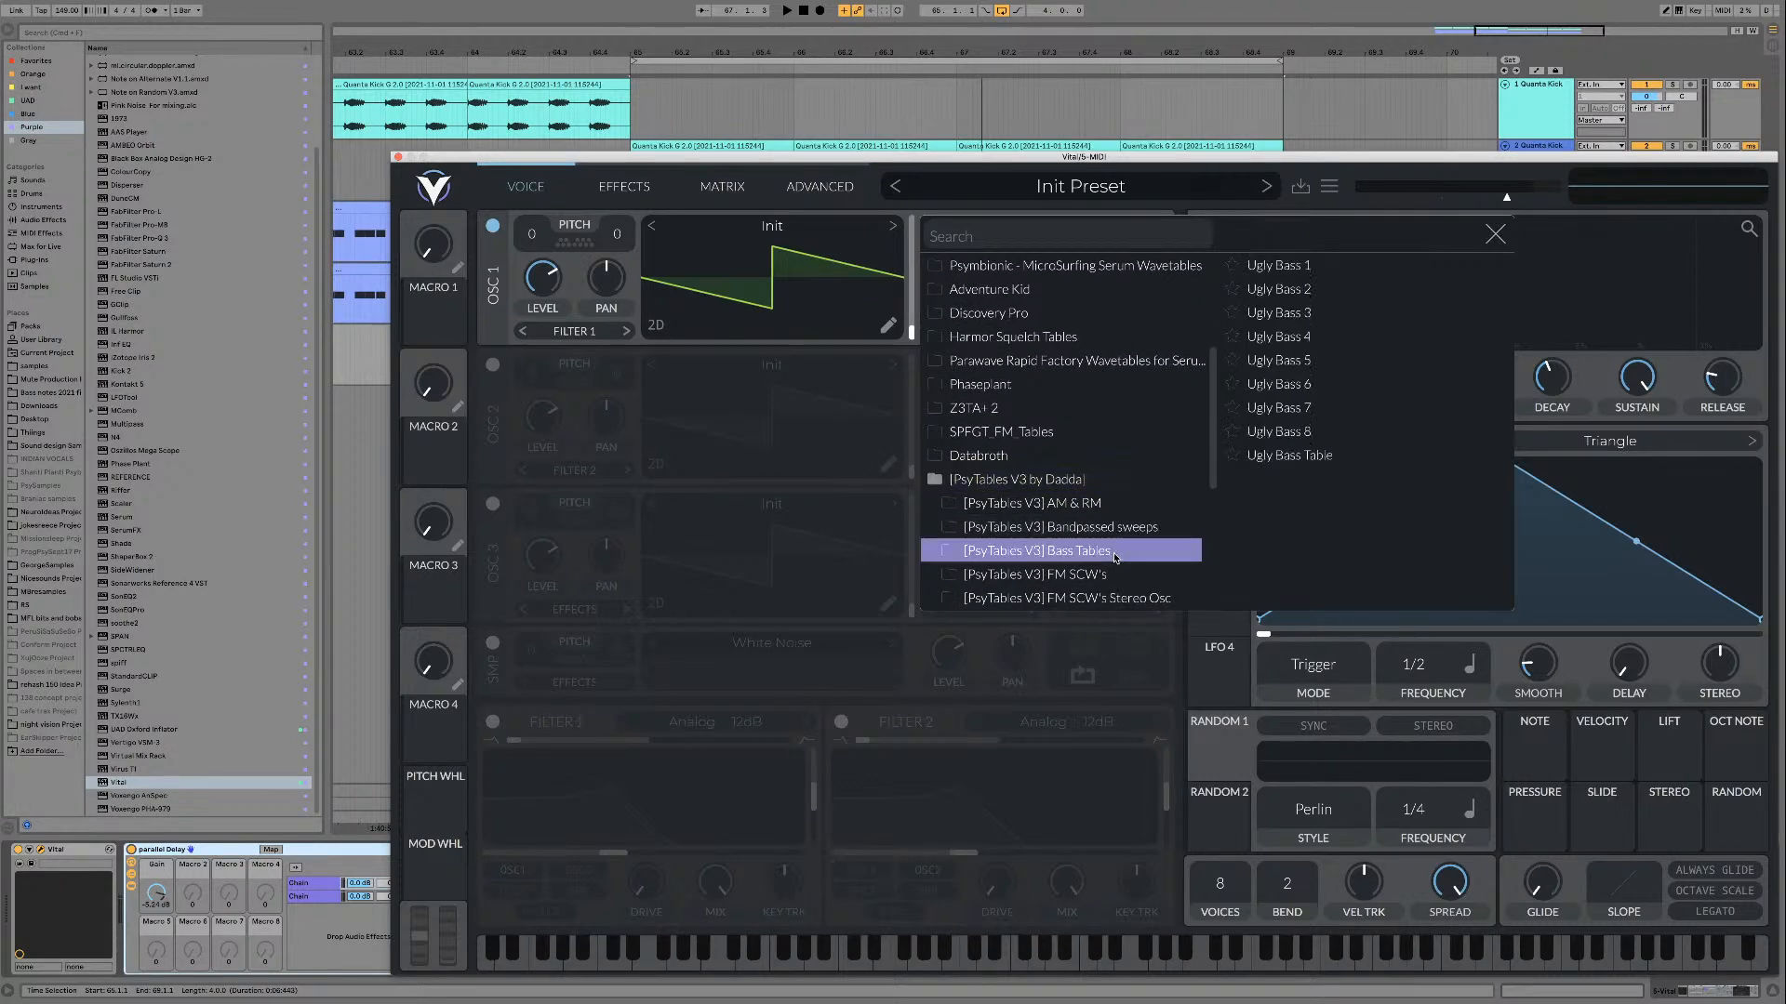
{"action": "scroll", "coordinate": [1124, 549], "scroll_direction": "down", "scroll_amount": 1}
{"action": "left_click", "coordinate": [1125, 547]}
{"action": "scroll", "coordinate": [1127, 546], "scroll_direction": "down", "scroll_amount": 1}
{"action": "scroll", "coordinate": [1128, 546], "scroll_direction": "down", "scroll_amount": 5}
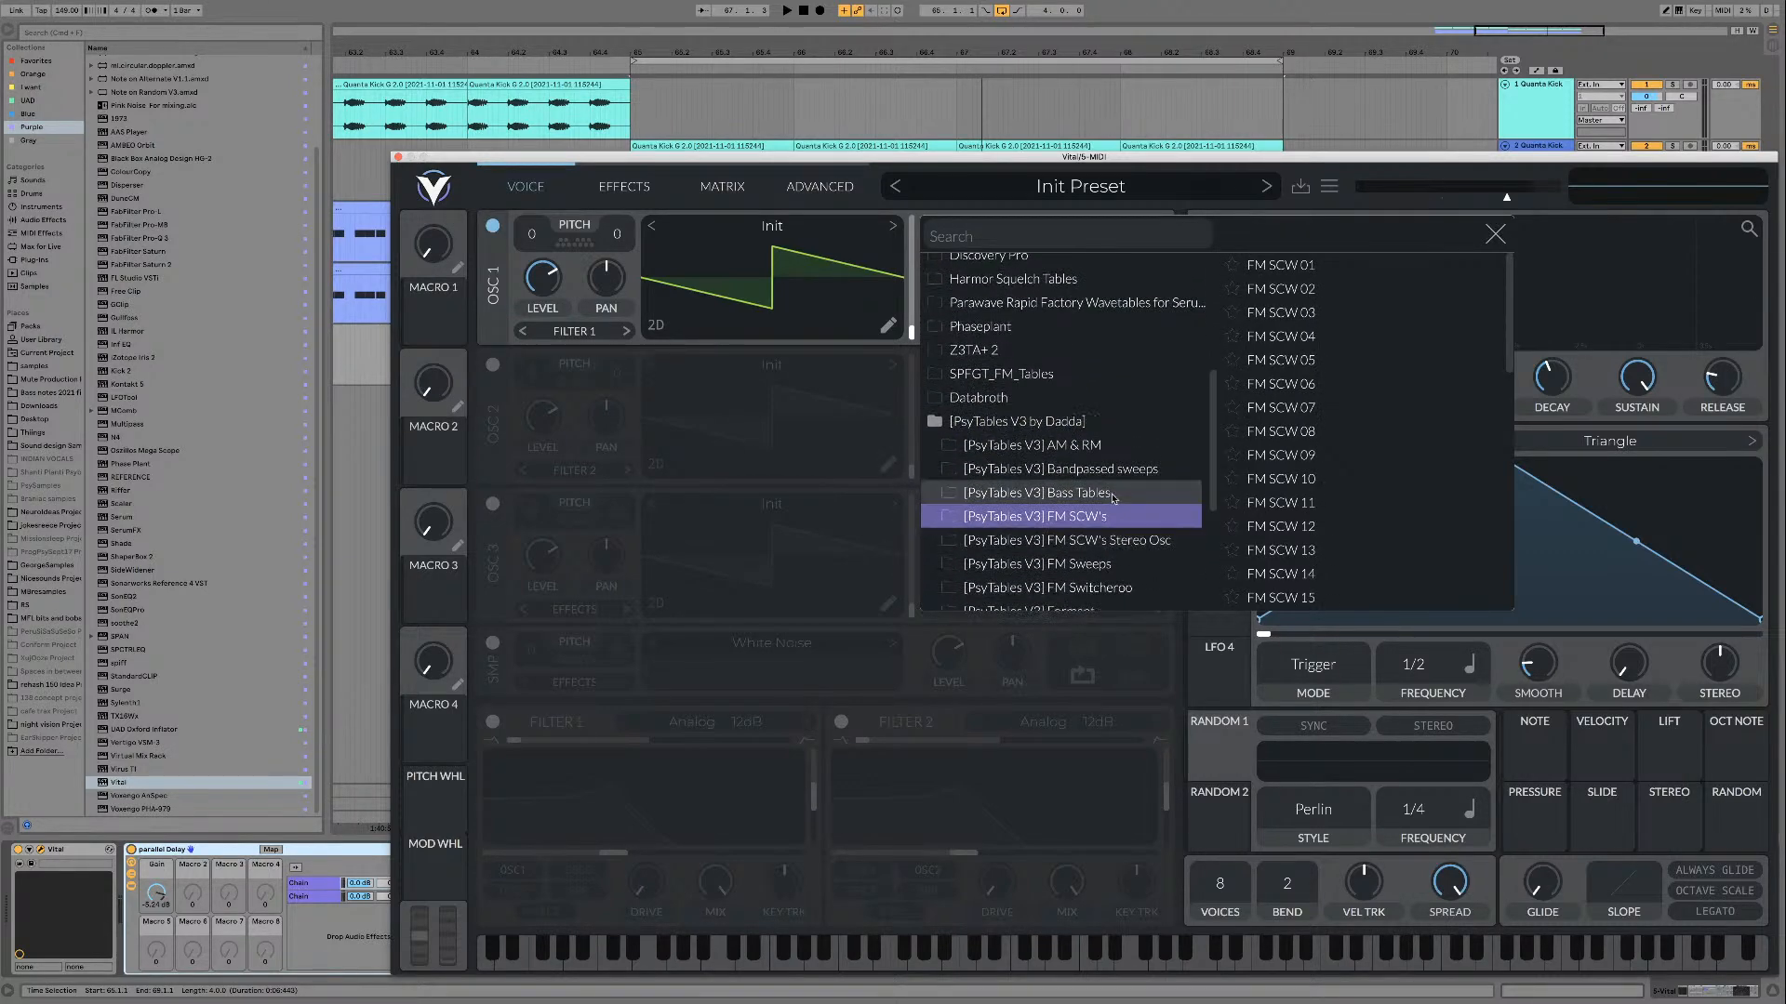
{"action": "scroll", "coordinate": [1142, 512], "scroll_direction": "down", "scroll_amount": 5}
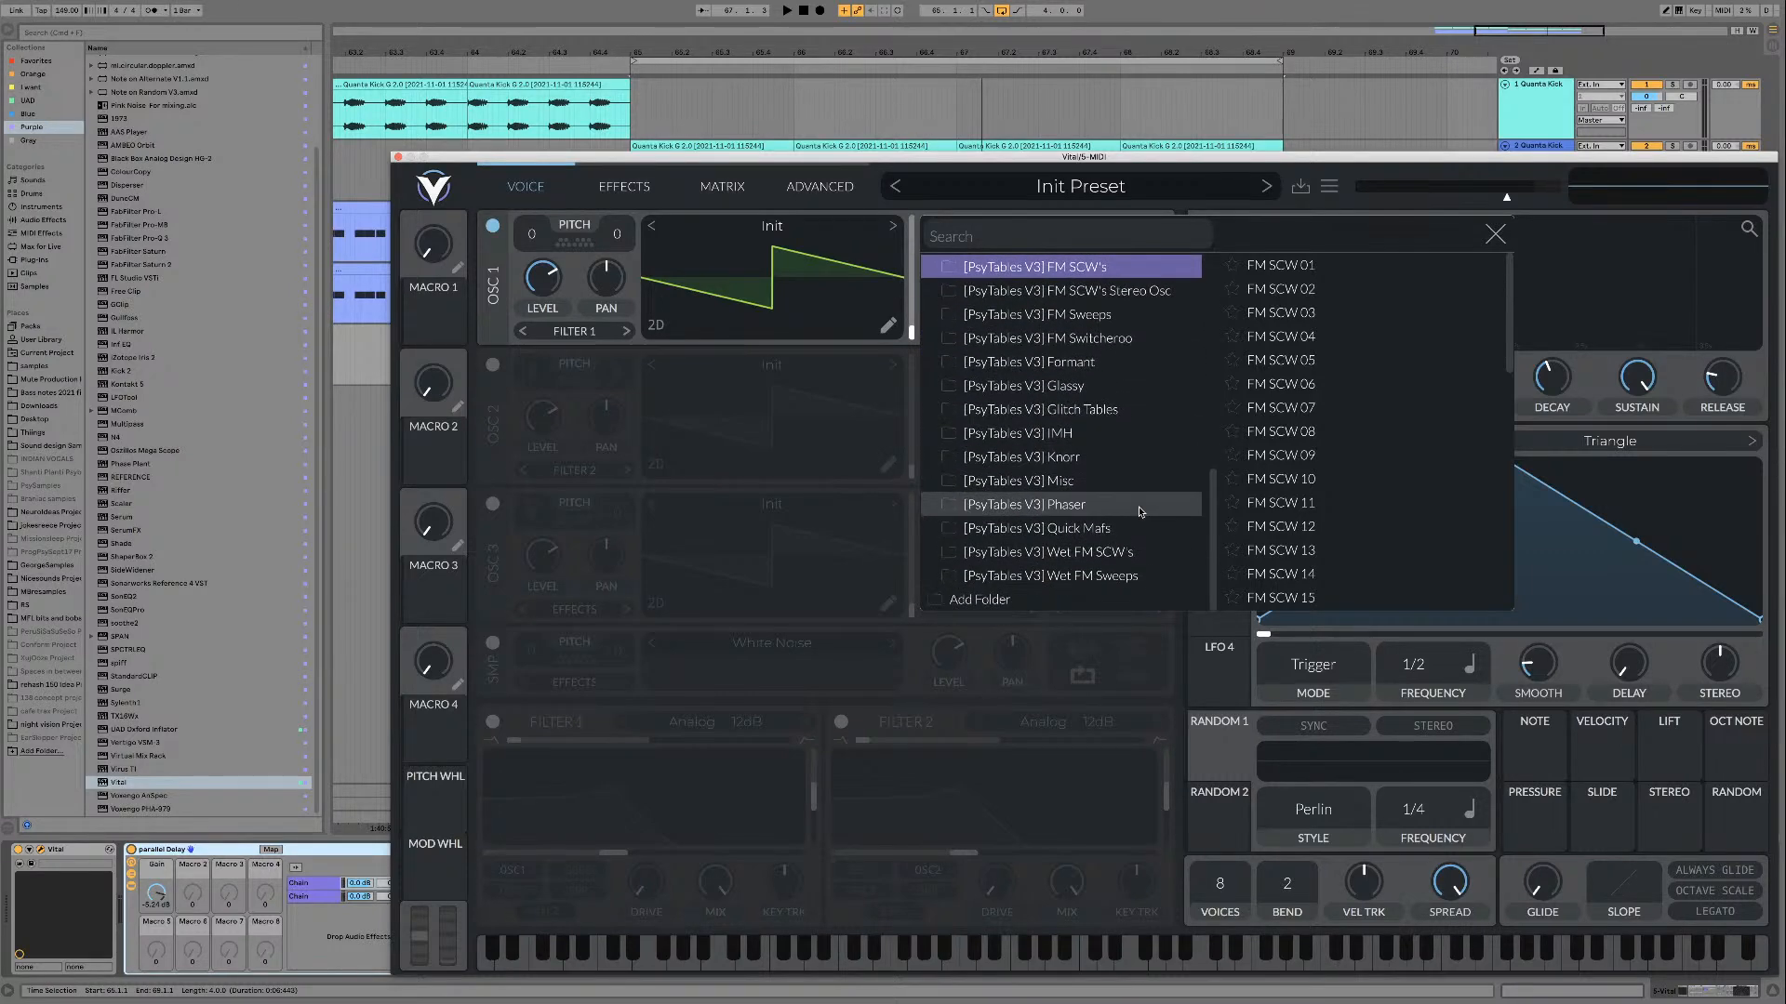
{"action": "scroll", "coordinate": [1140, 511], "scroll_direction": "up", "scroll_amount": 5}
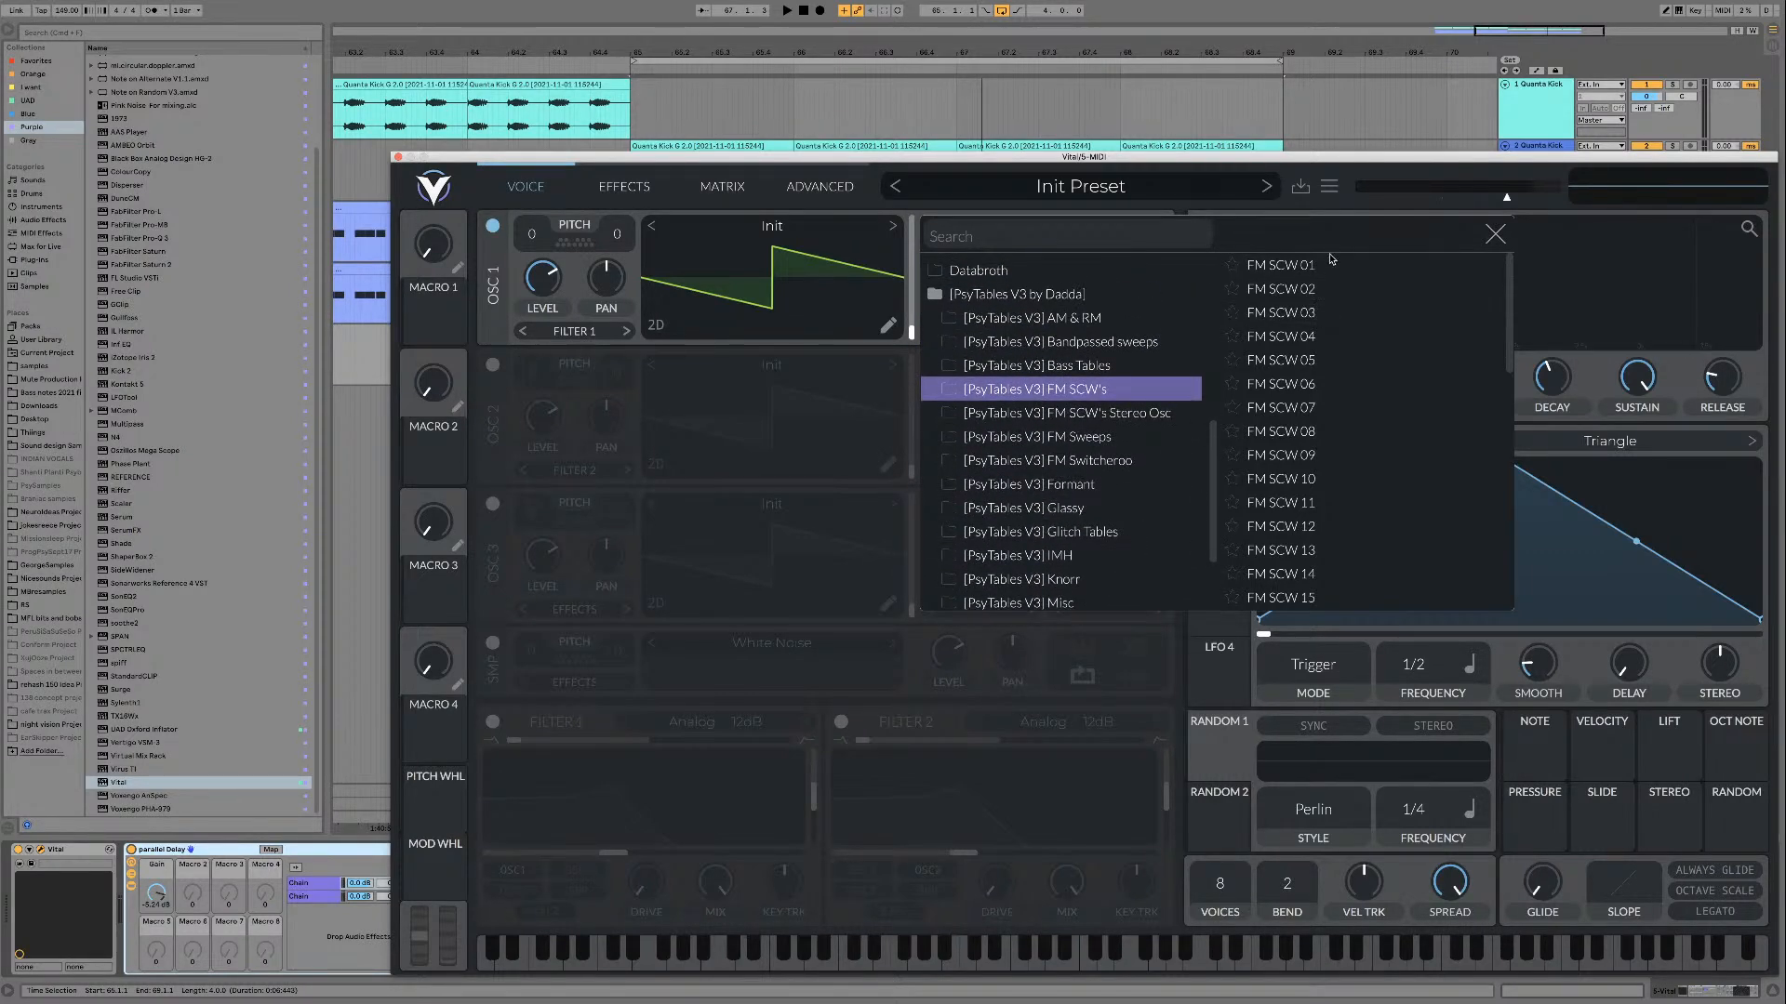
{"action": "left_click", "coordinate": [1284, 266]}
{"action": "left_click", "coordinate": [1495, 233]}
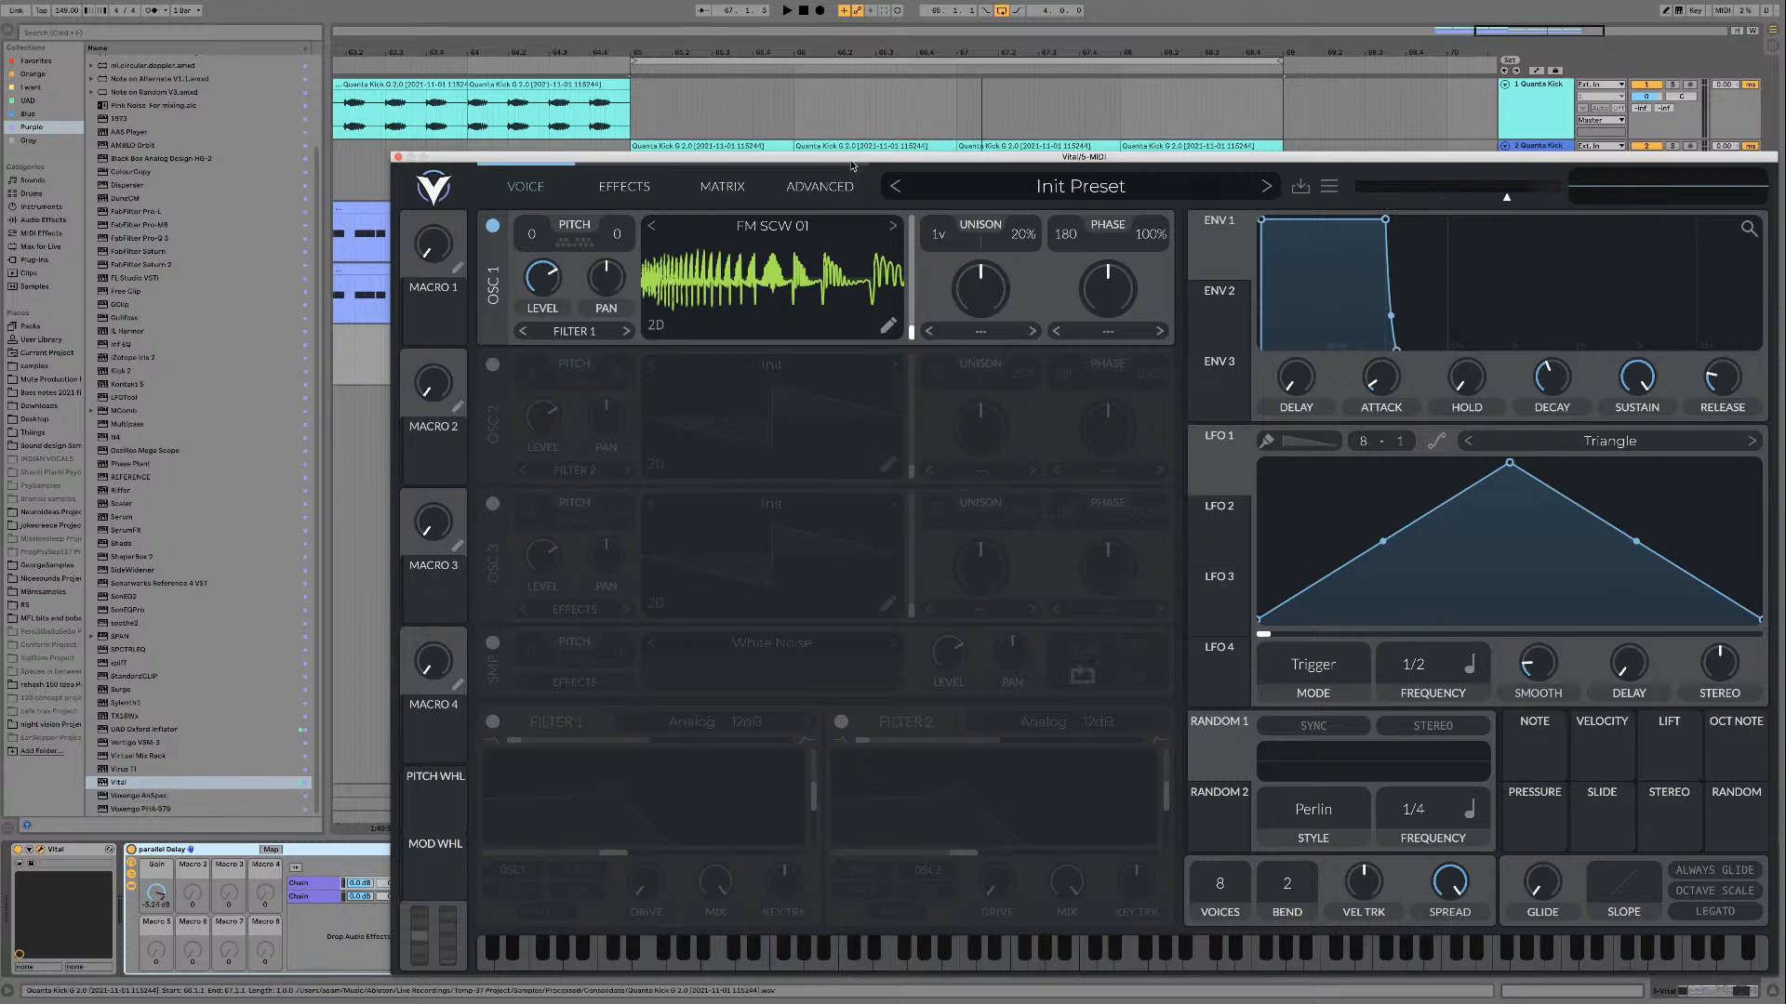
Step: Move the new Vital window down to uncover the tracks and enable the AUTOPLAY device on the new Vital track
{"action": "left_click_drag", "start_coordinate": [873, 158], "coordinate": [919, 376]}
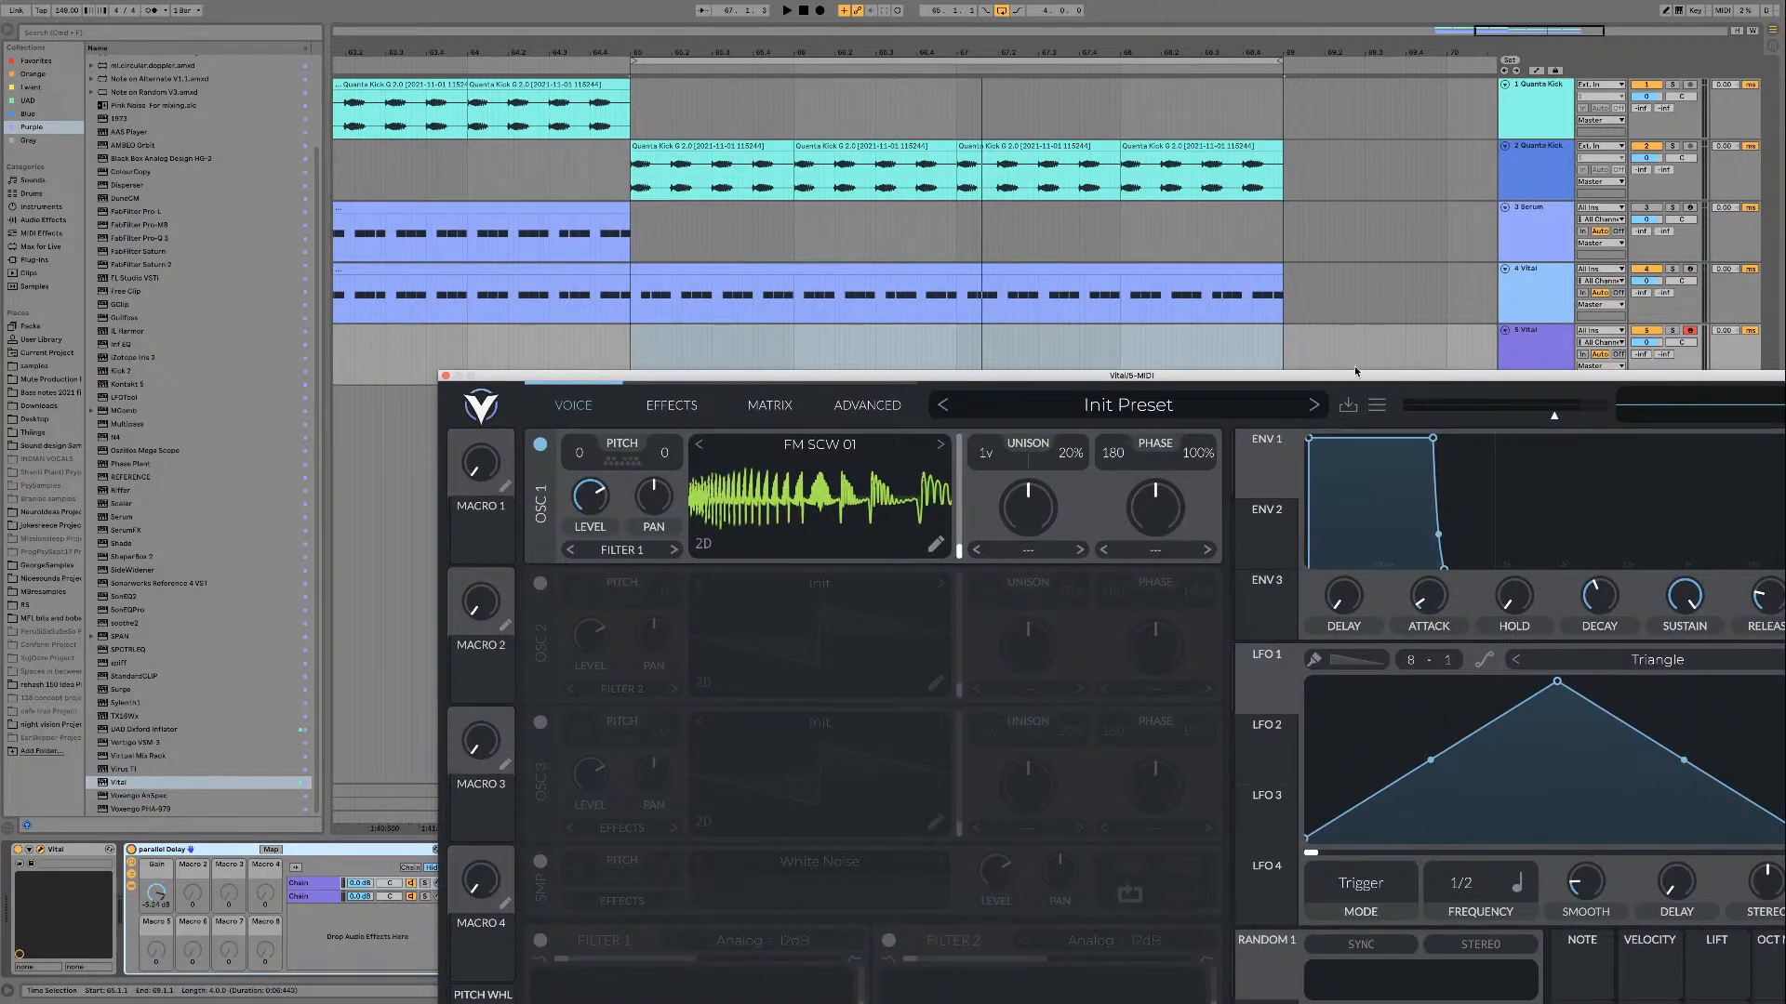
{"action": "left_click", "coordinate": [1552, 281]}
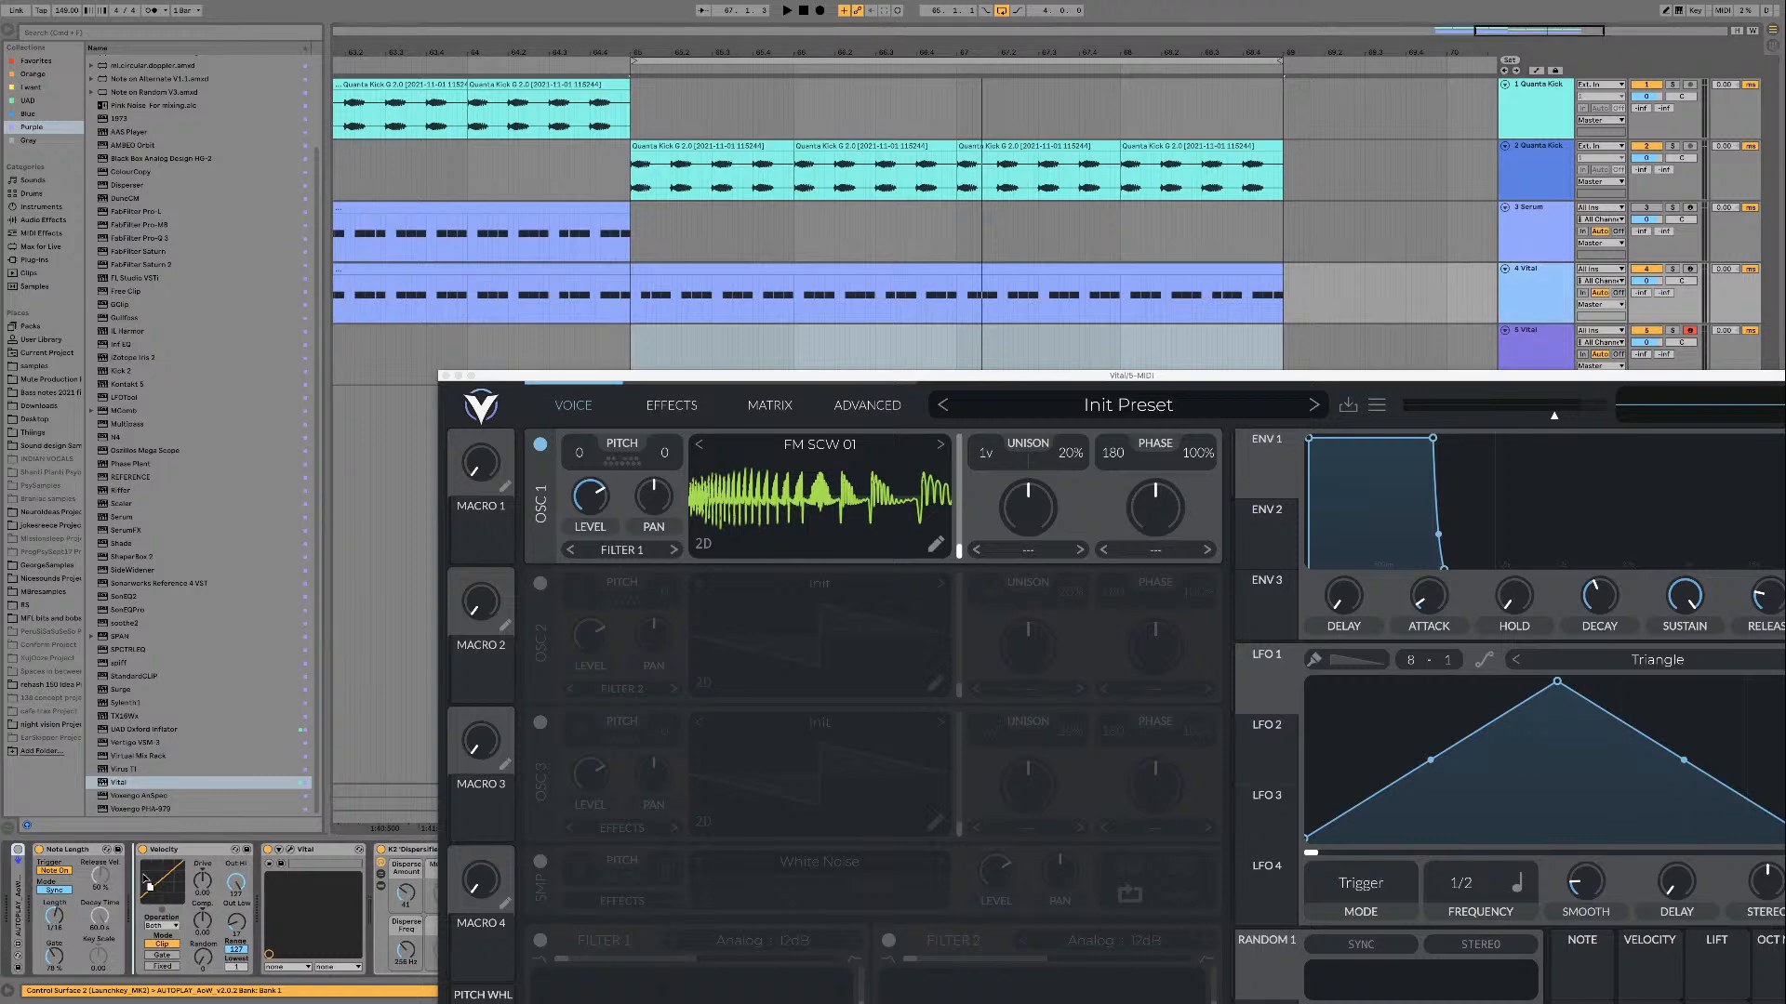
{"action": "left_click", "coordinate": [1530, 352]}
{"action": "left_click_drag", "start_coordinate": [1456, 379], "coordinate": [1429, 478]}
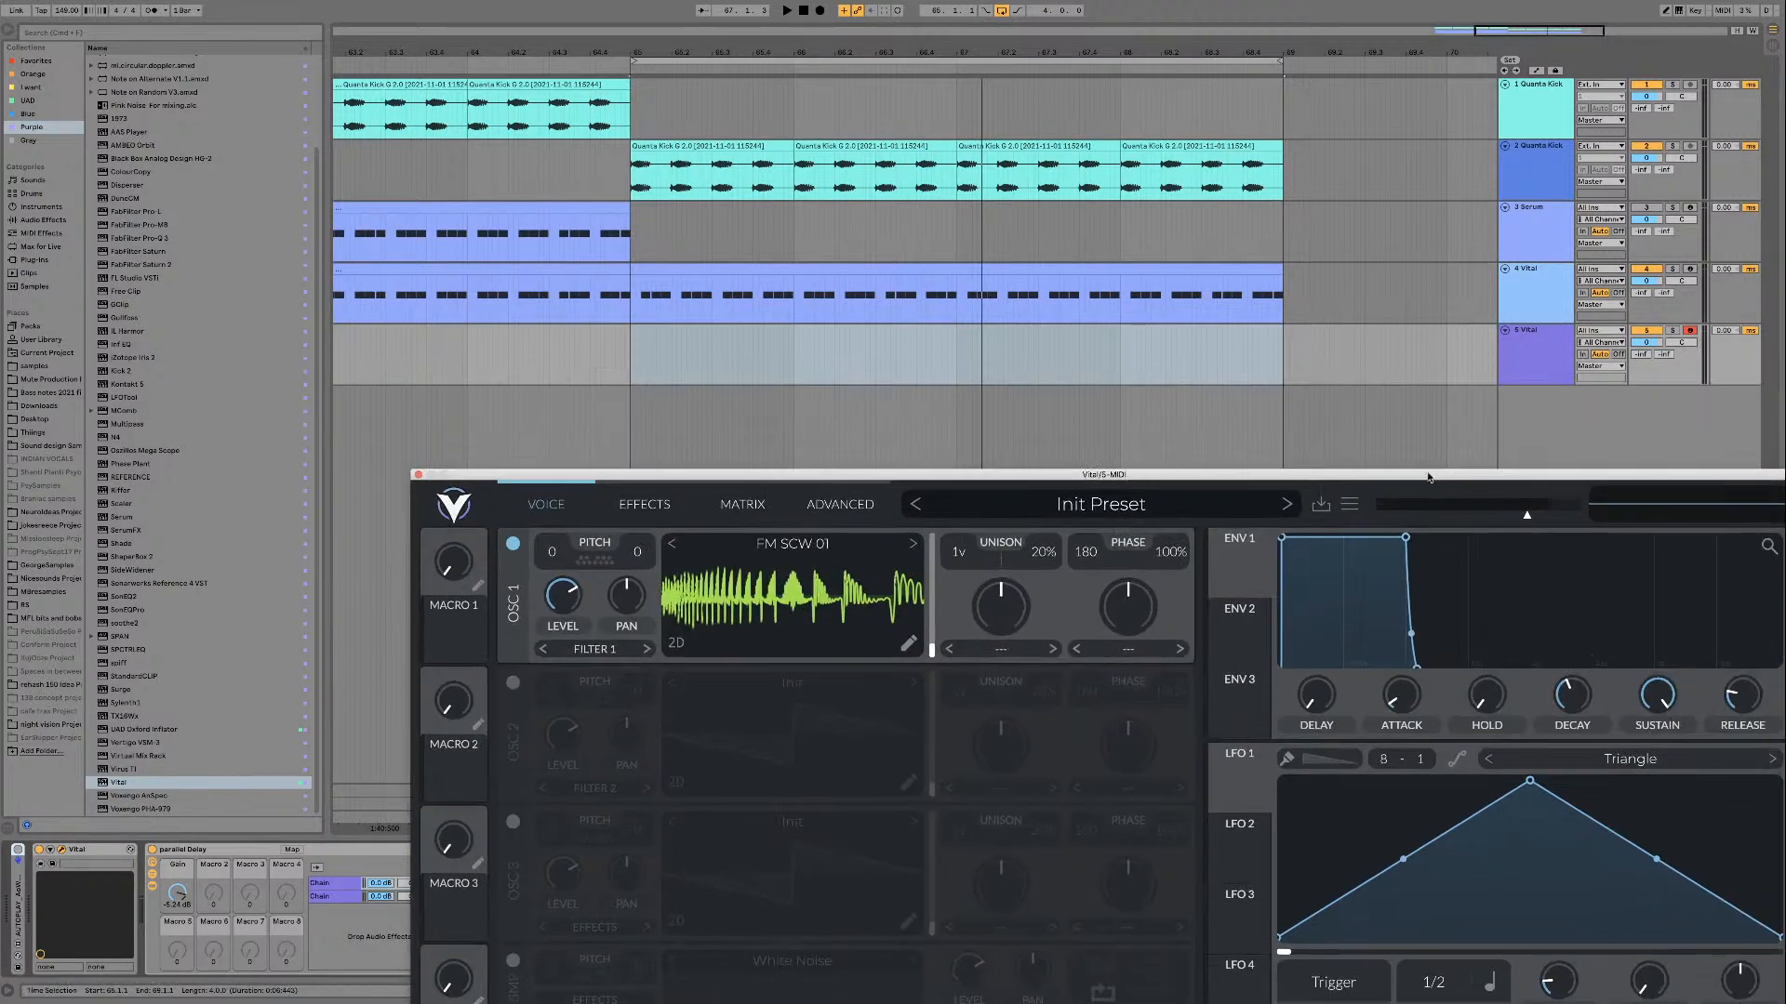
{"action": "left_click", "coordinate": [17, 850]}
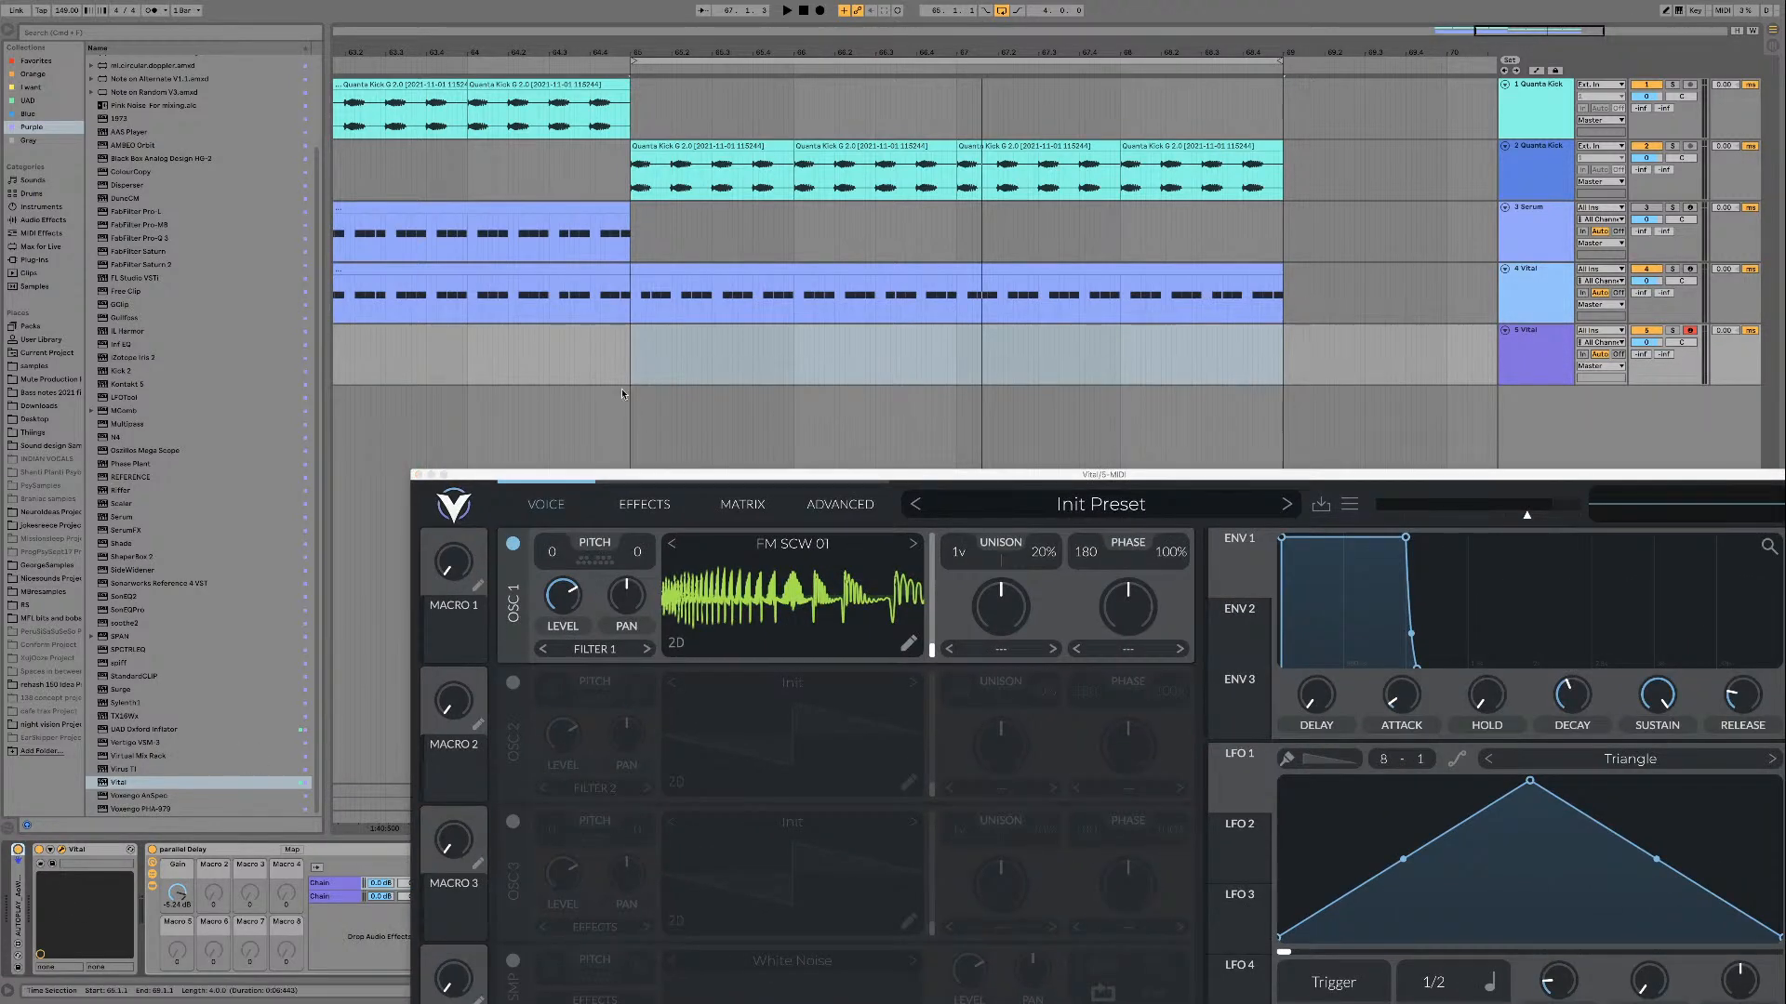
Step: Copy the MIDI clip from the first Vital track to the new one and replace its notes with one sustained E1 note
{"action": "left_click_drag", "start_coordinate": [772, 264], "coordinate": [769, 333]}
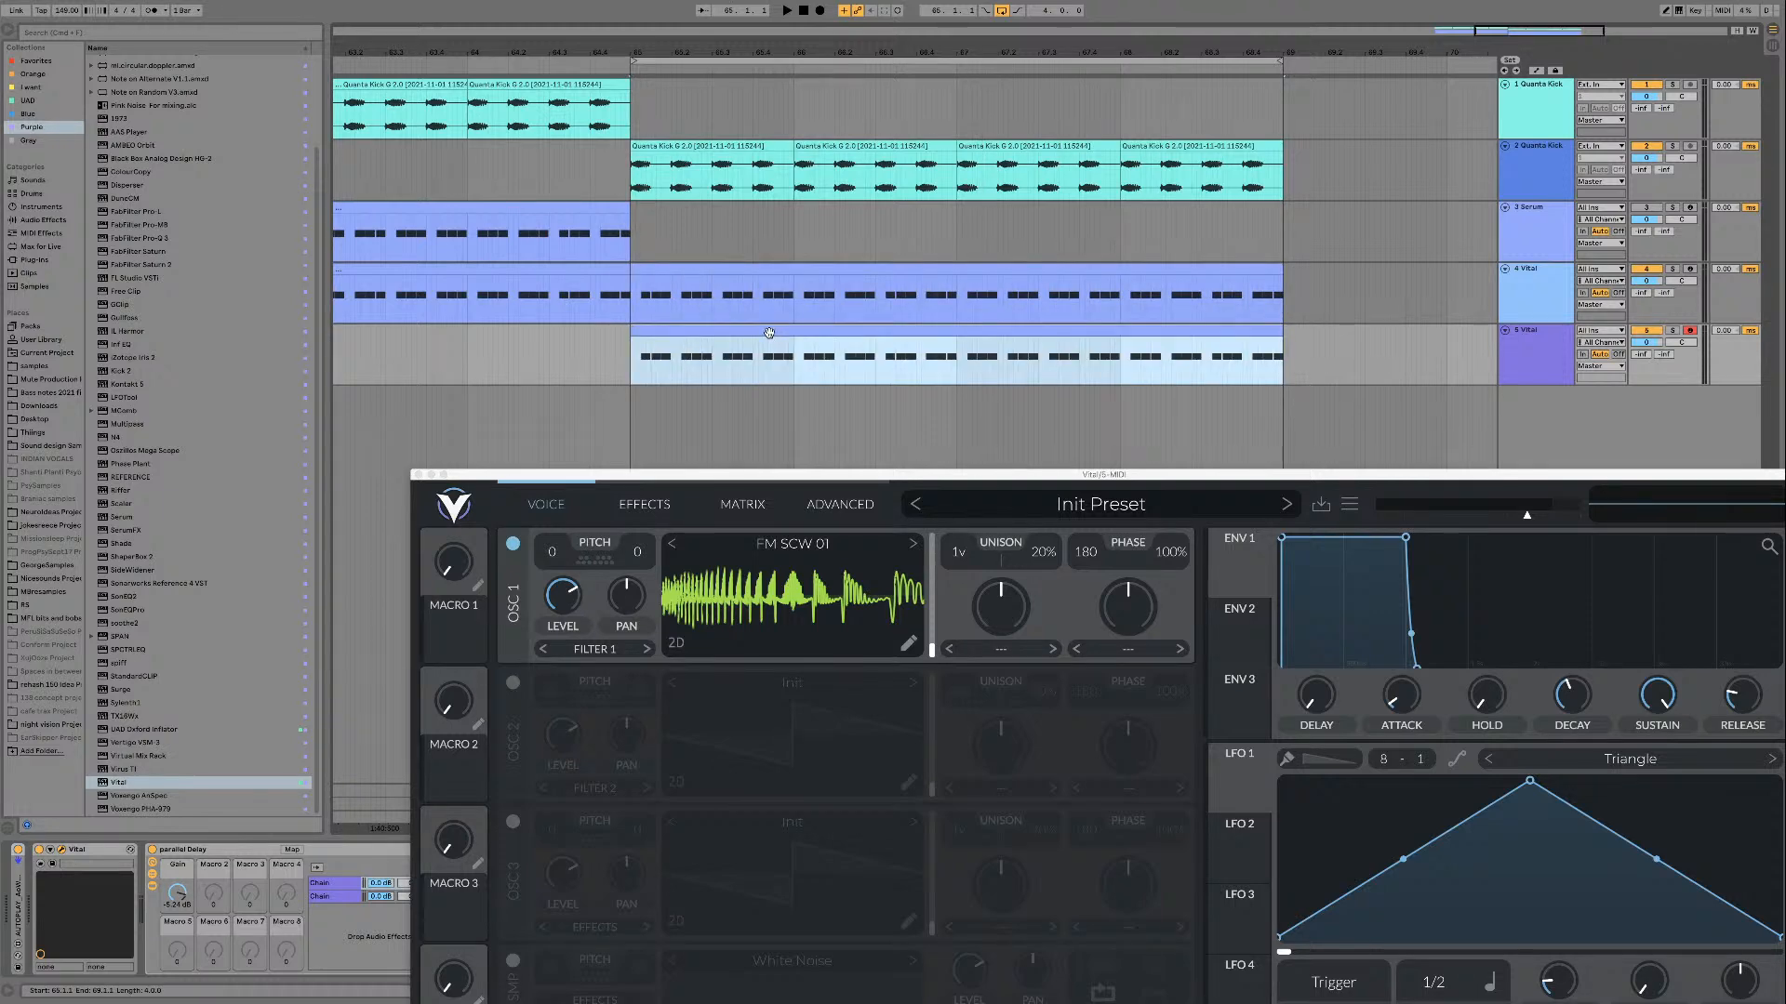
{"action": "double_click", "coordinate": [769, 333]}
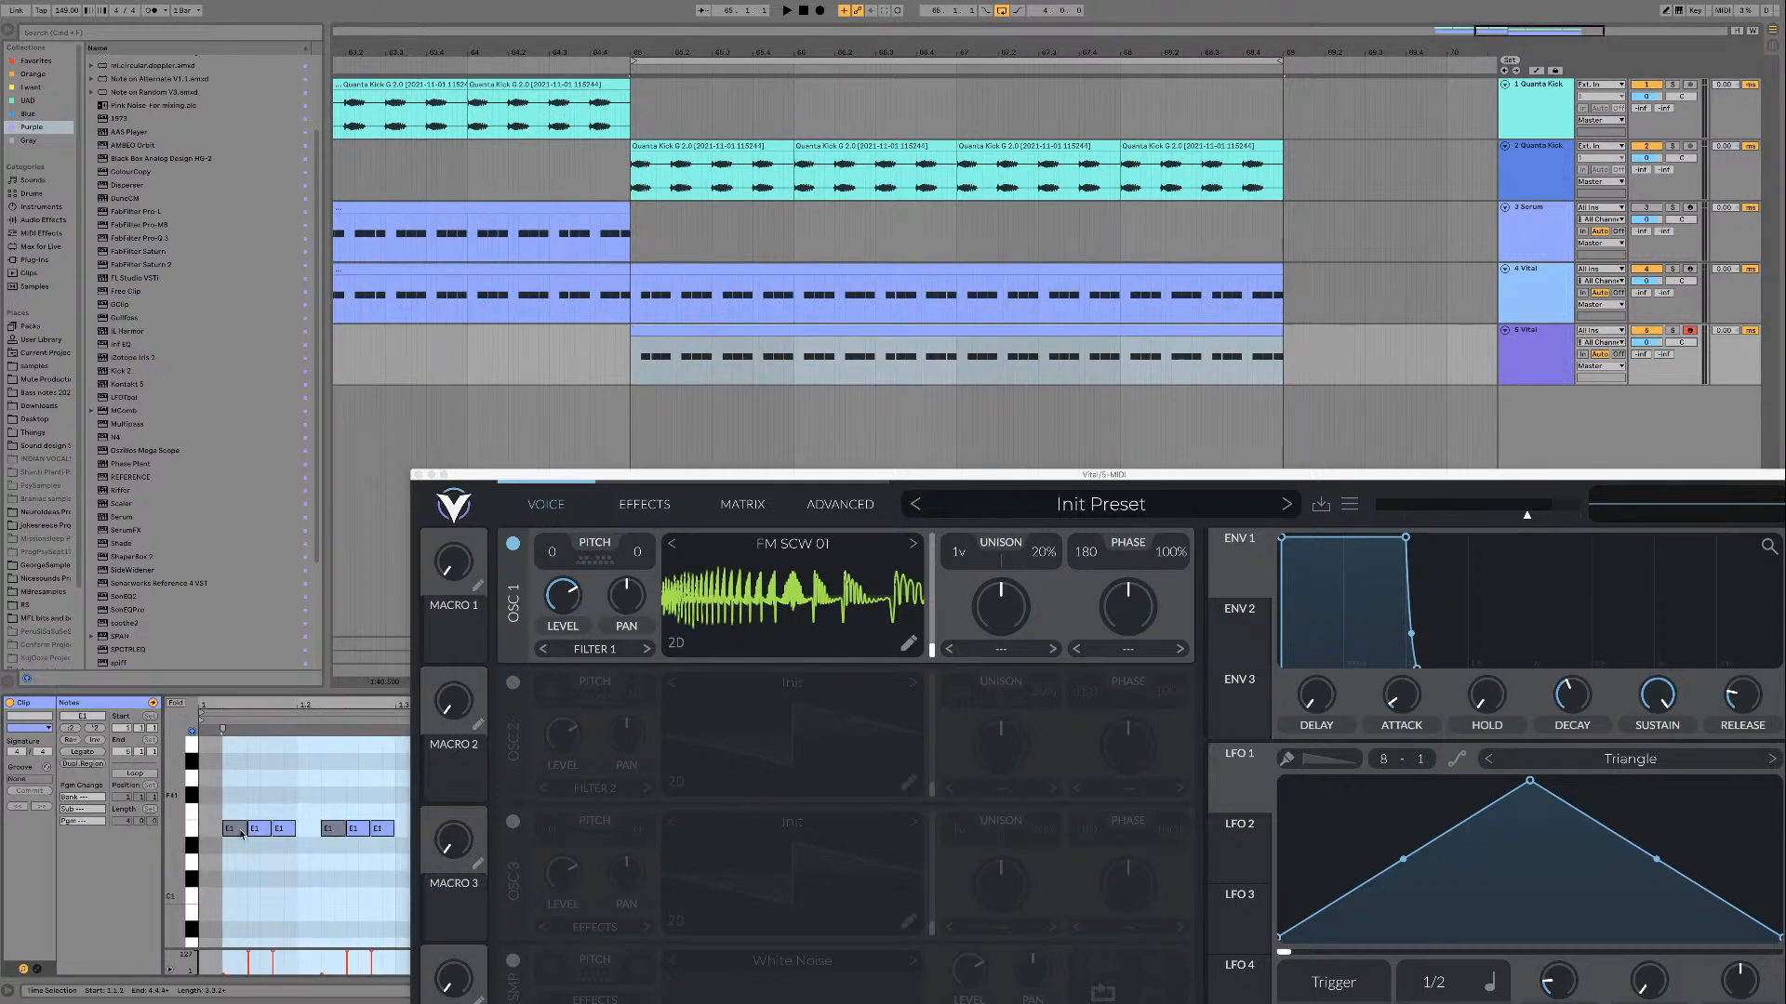
{"action": "left_click", "coordinate": [200, 828]}
{"action": "left_click", "coordinate": [192, 829]}
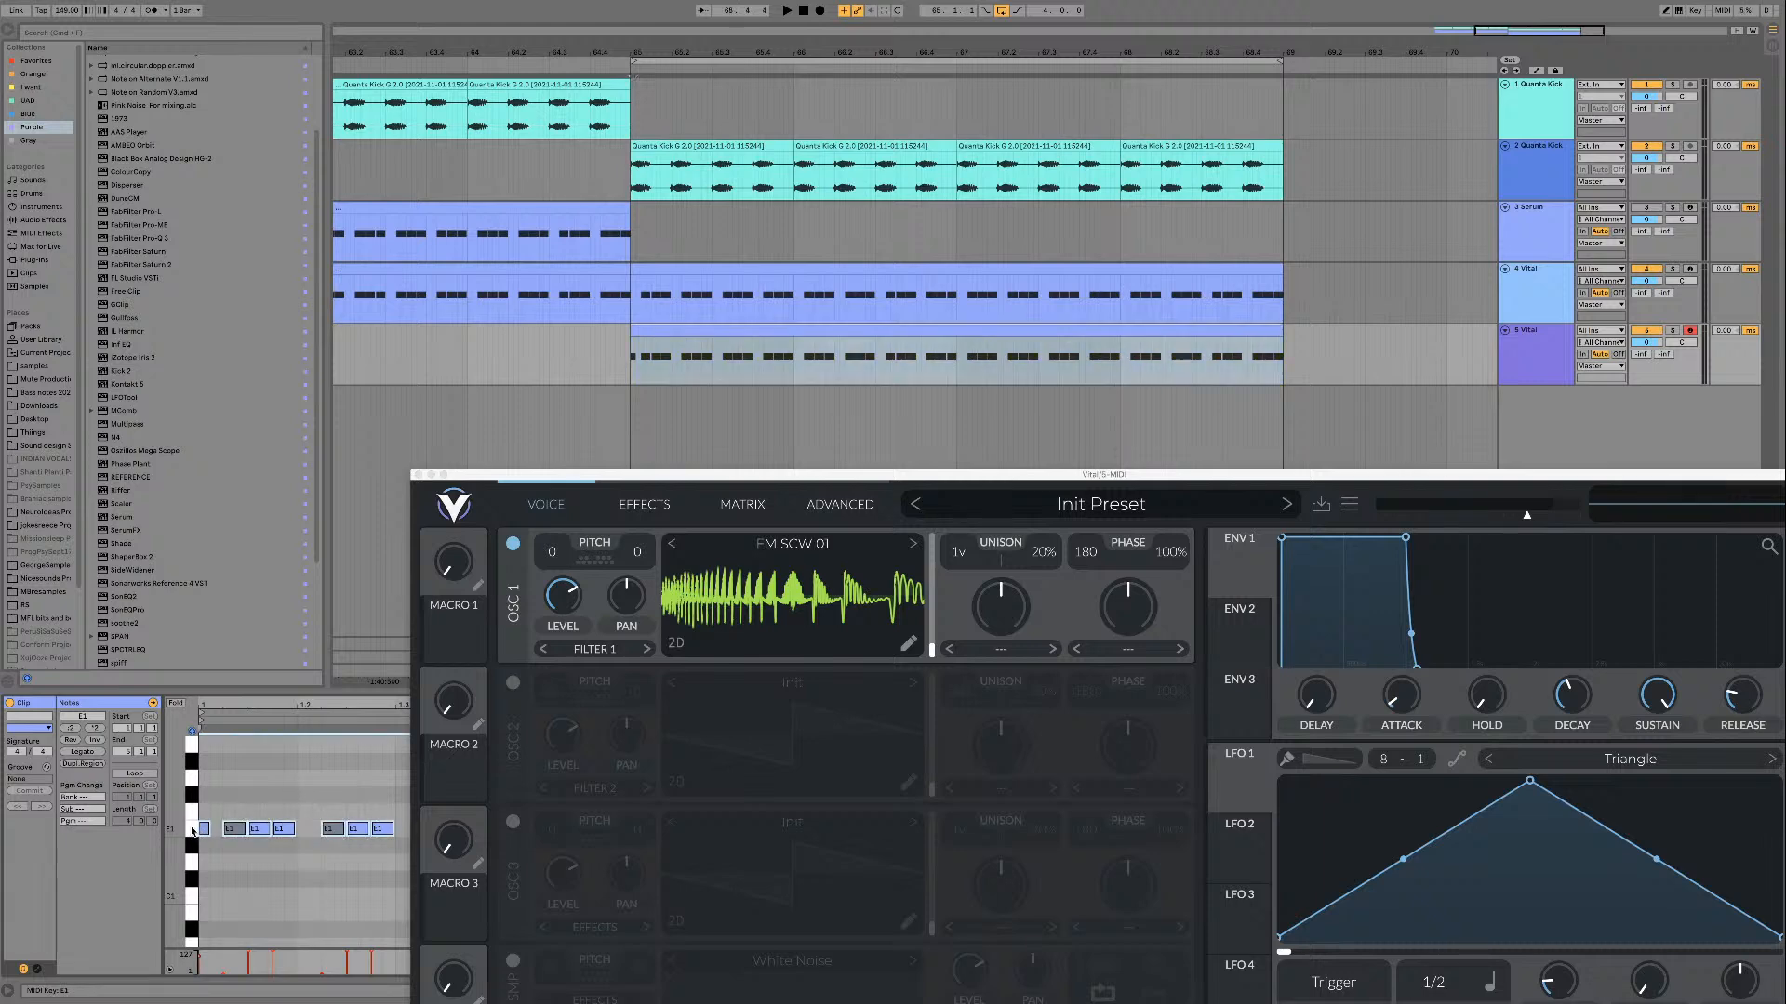
{"action": "key", "text": "Delete"}
{"action": "double_click", "coordinate": [206, 828]}
{"action": "left_click", "coordinate": [98, 753]}
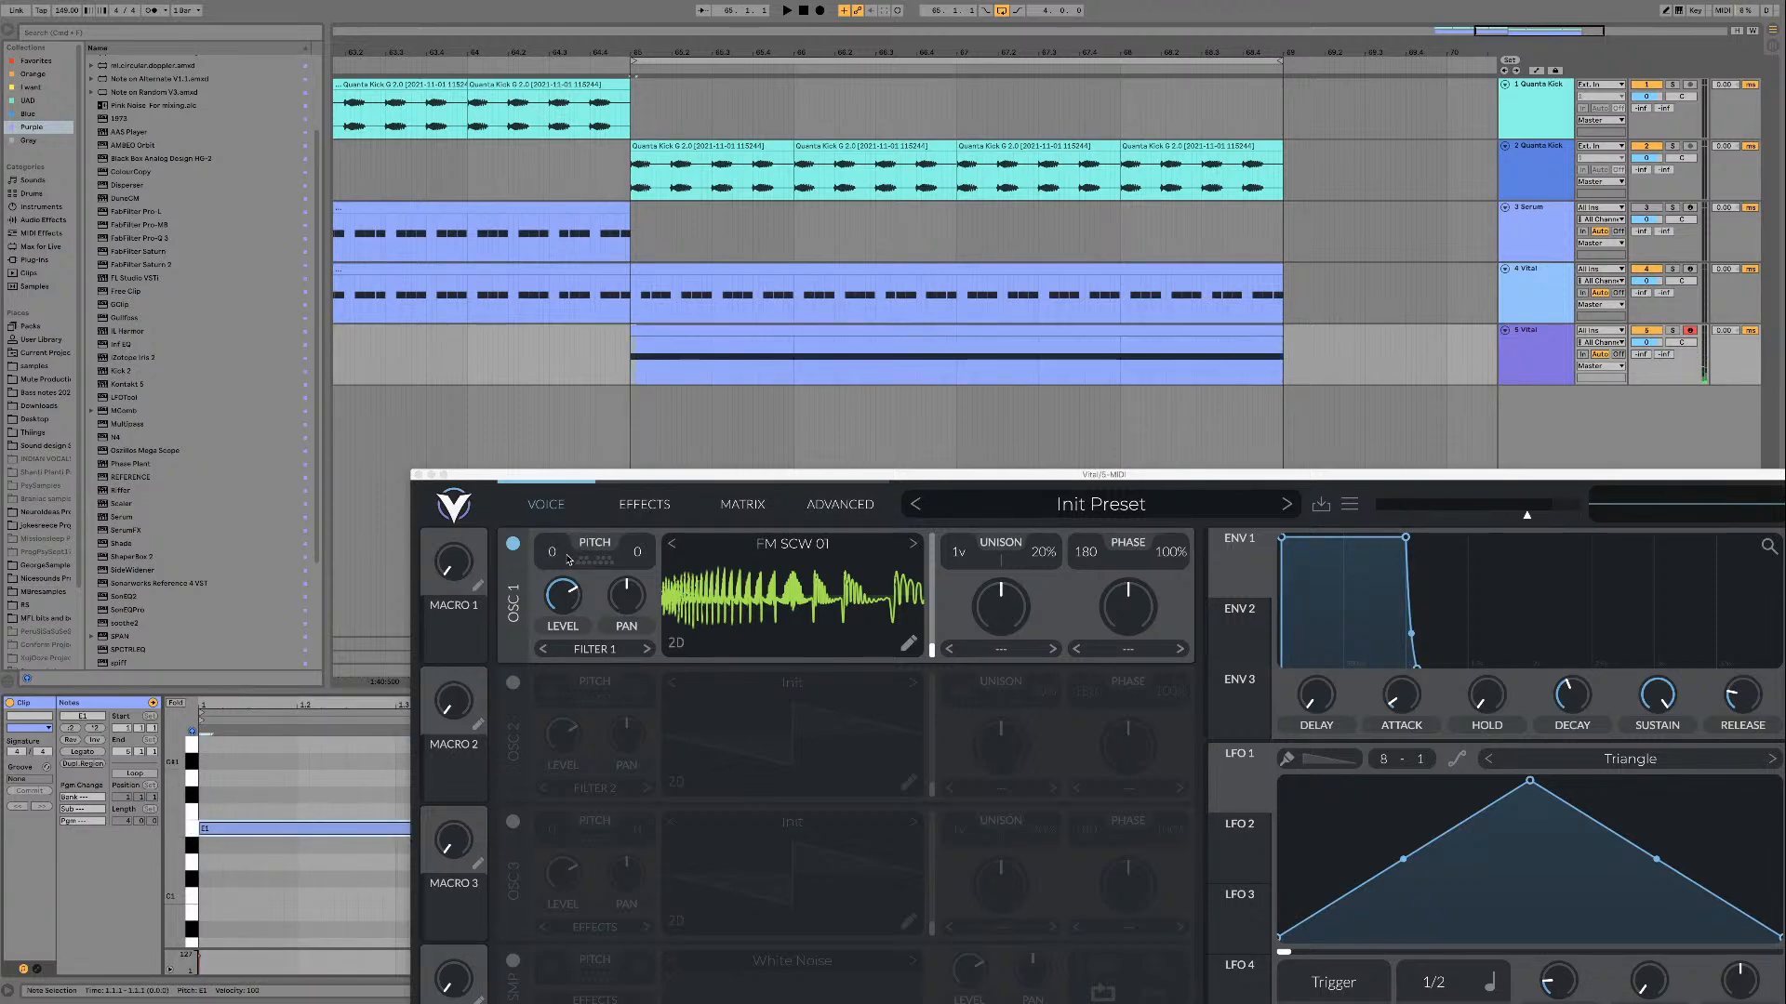
Step: Transpose oscillator 1 by -12 semitones and audition the loop with the Vital window back in full view
{"action": "left_click_drag", "start_coordinate": [559, 556], "coordinate": [561, 622]}
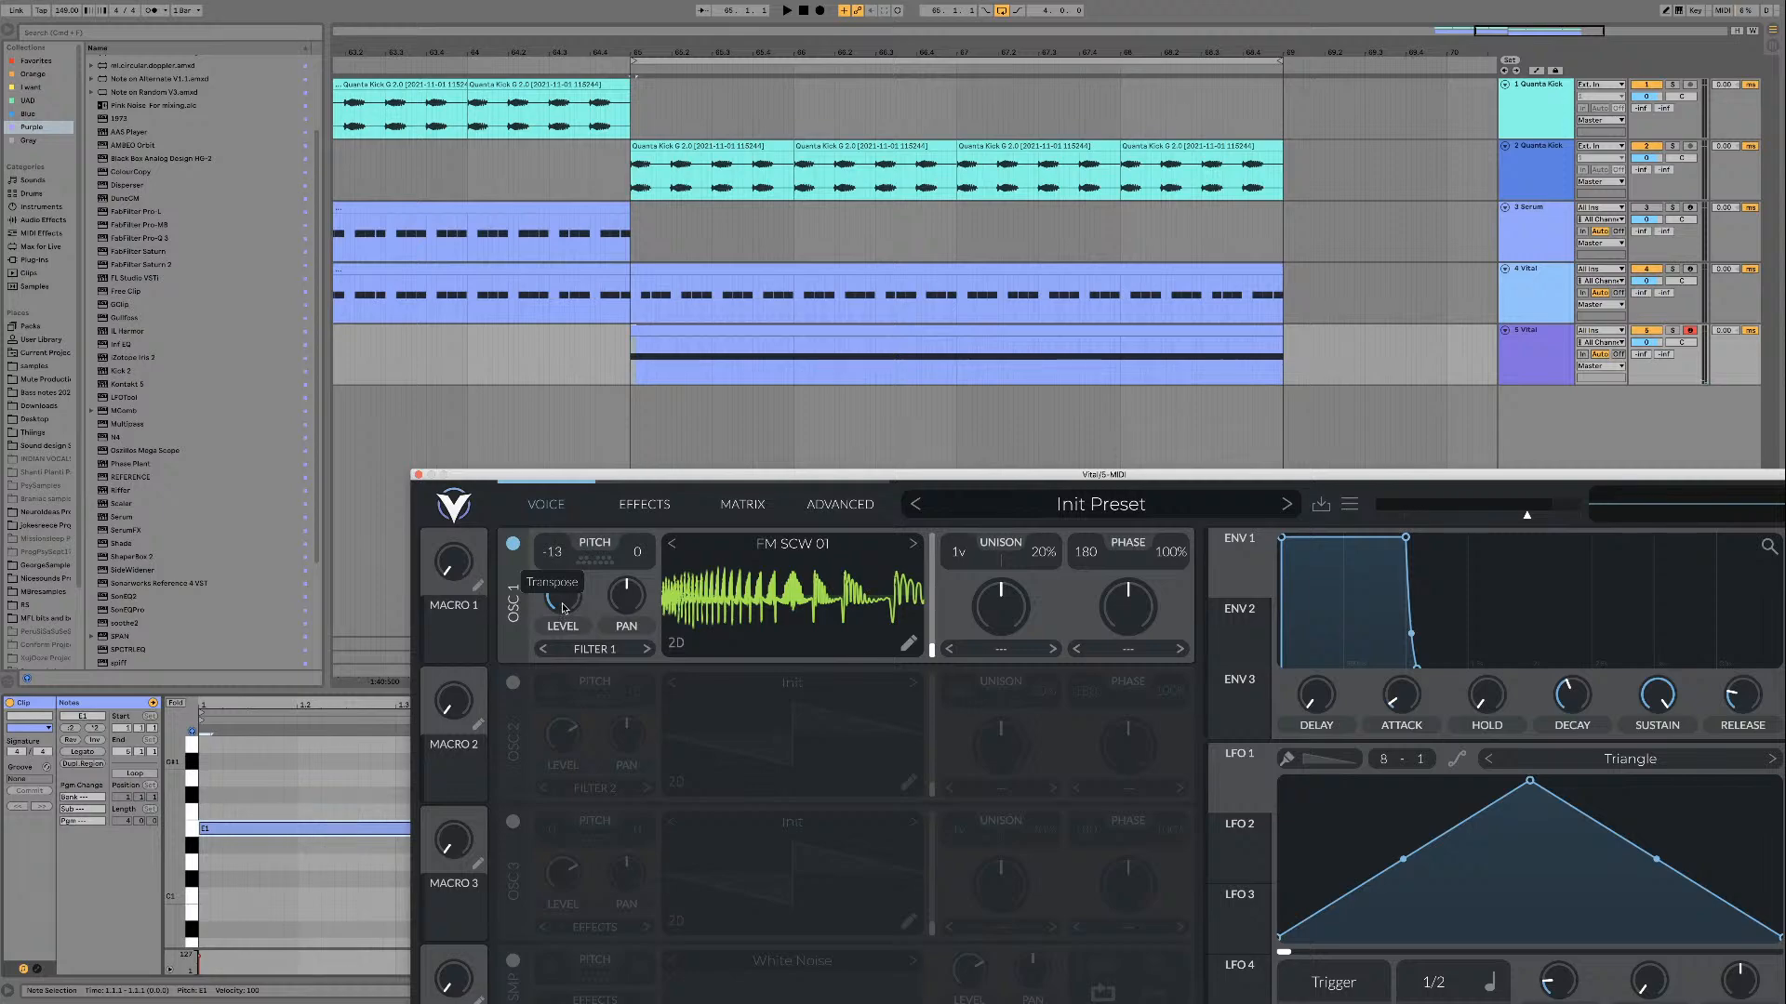
{"action": "key", "text": "space"}
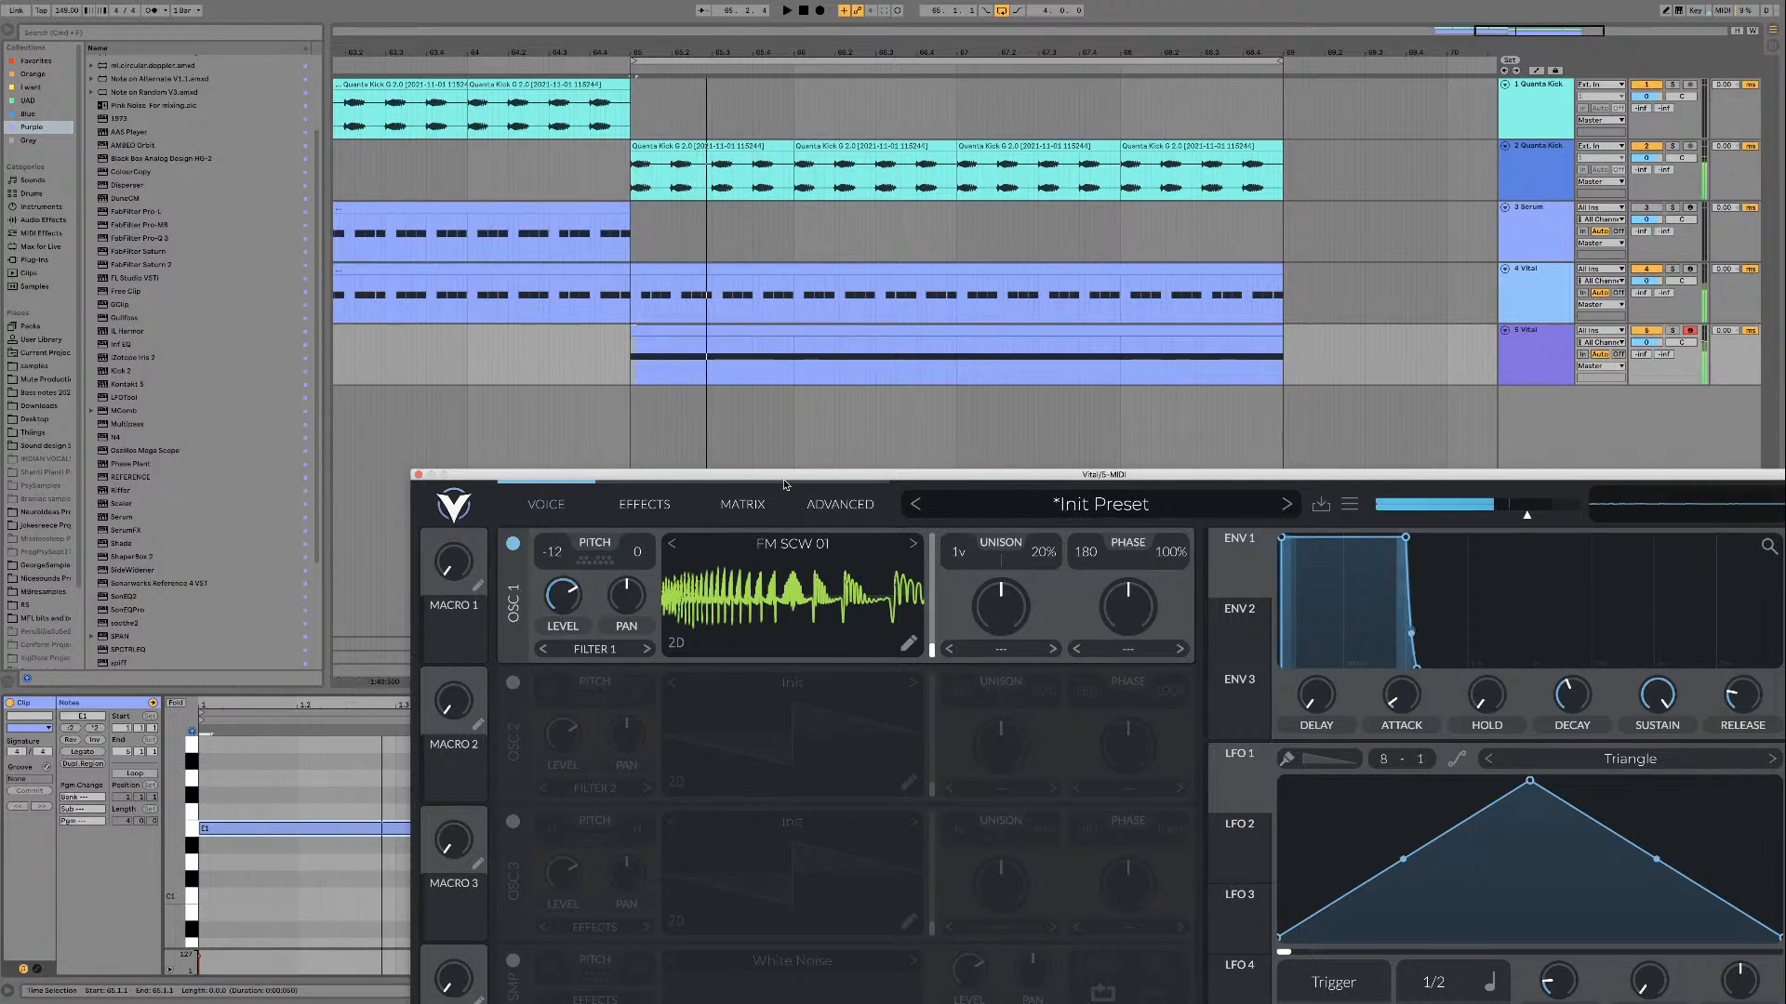
{"action": "left_click_drag", "start_coordinate": [784, 481], "coordinate": [581, 143]}
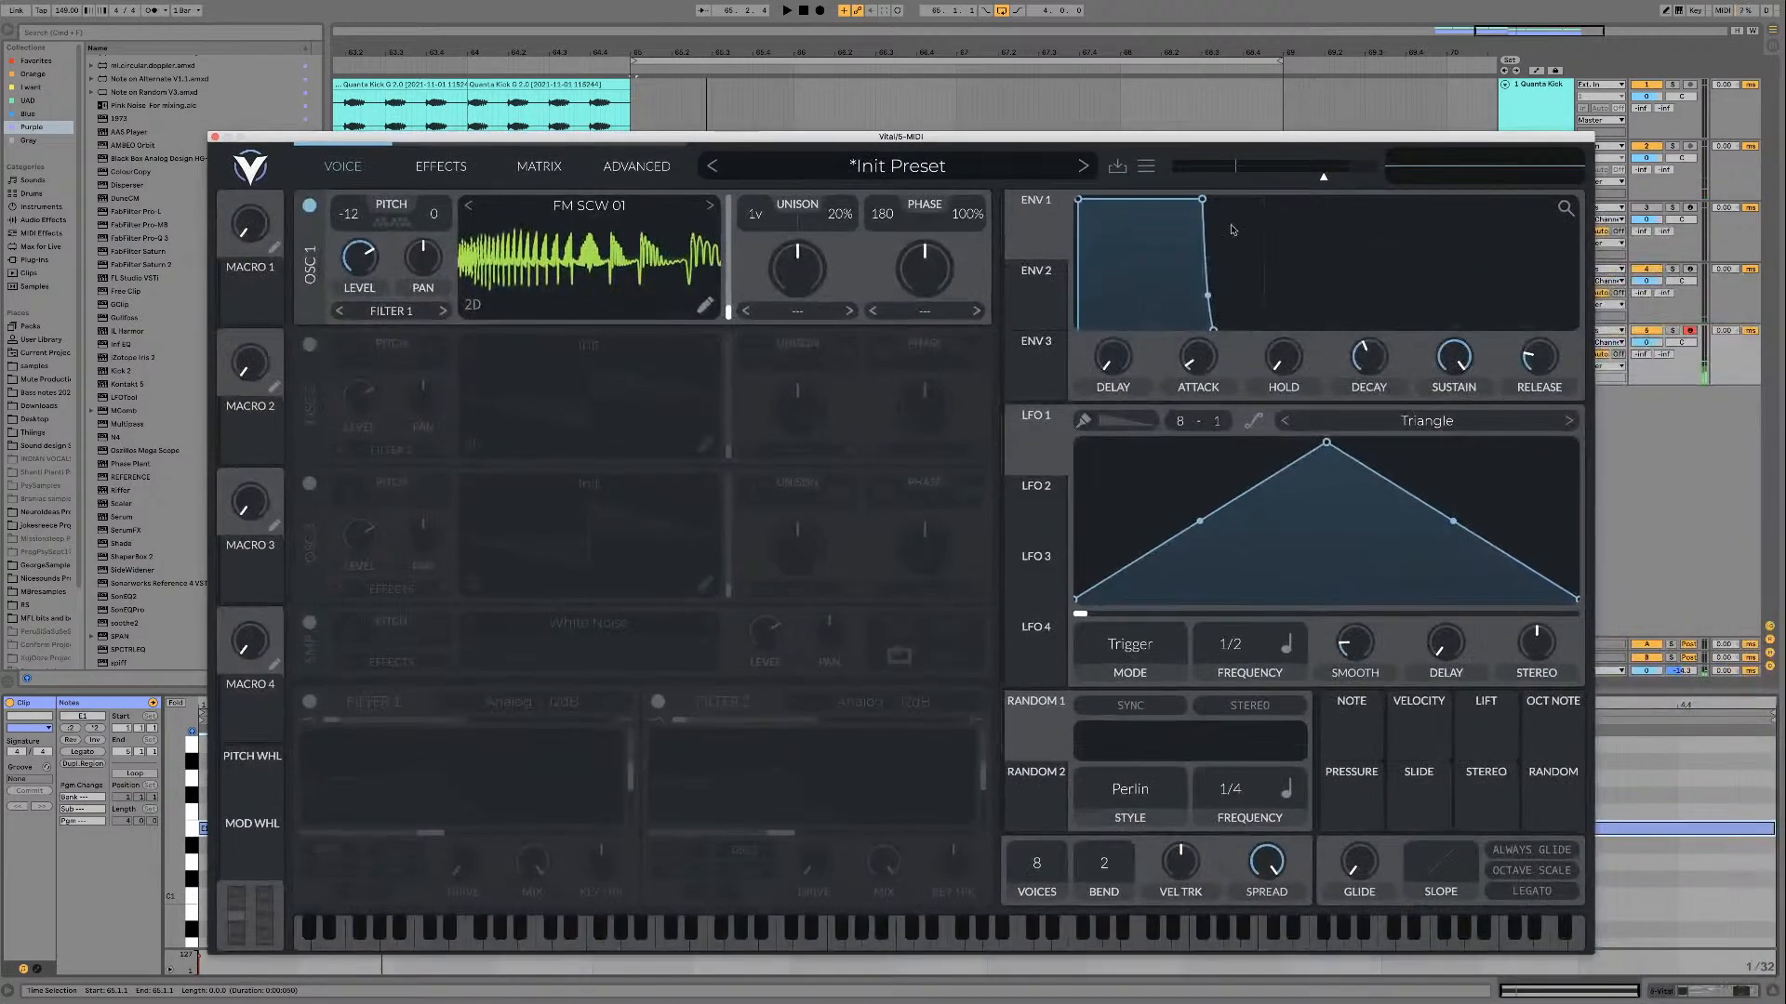
{"action": "left_click_drag", "start_coordinate": [1480, 140], "coordinate": [1284, 120]}
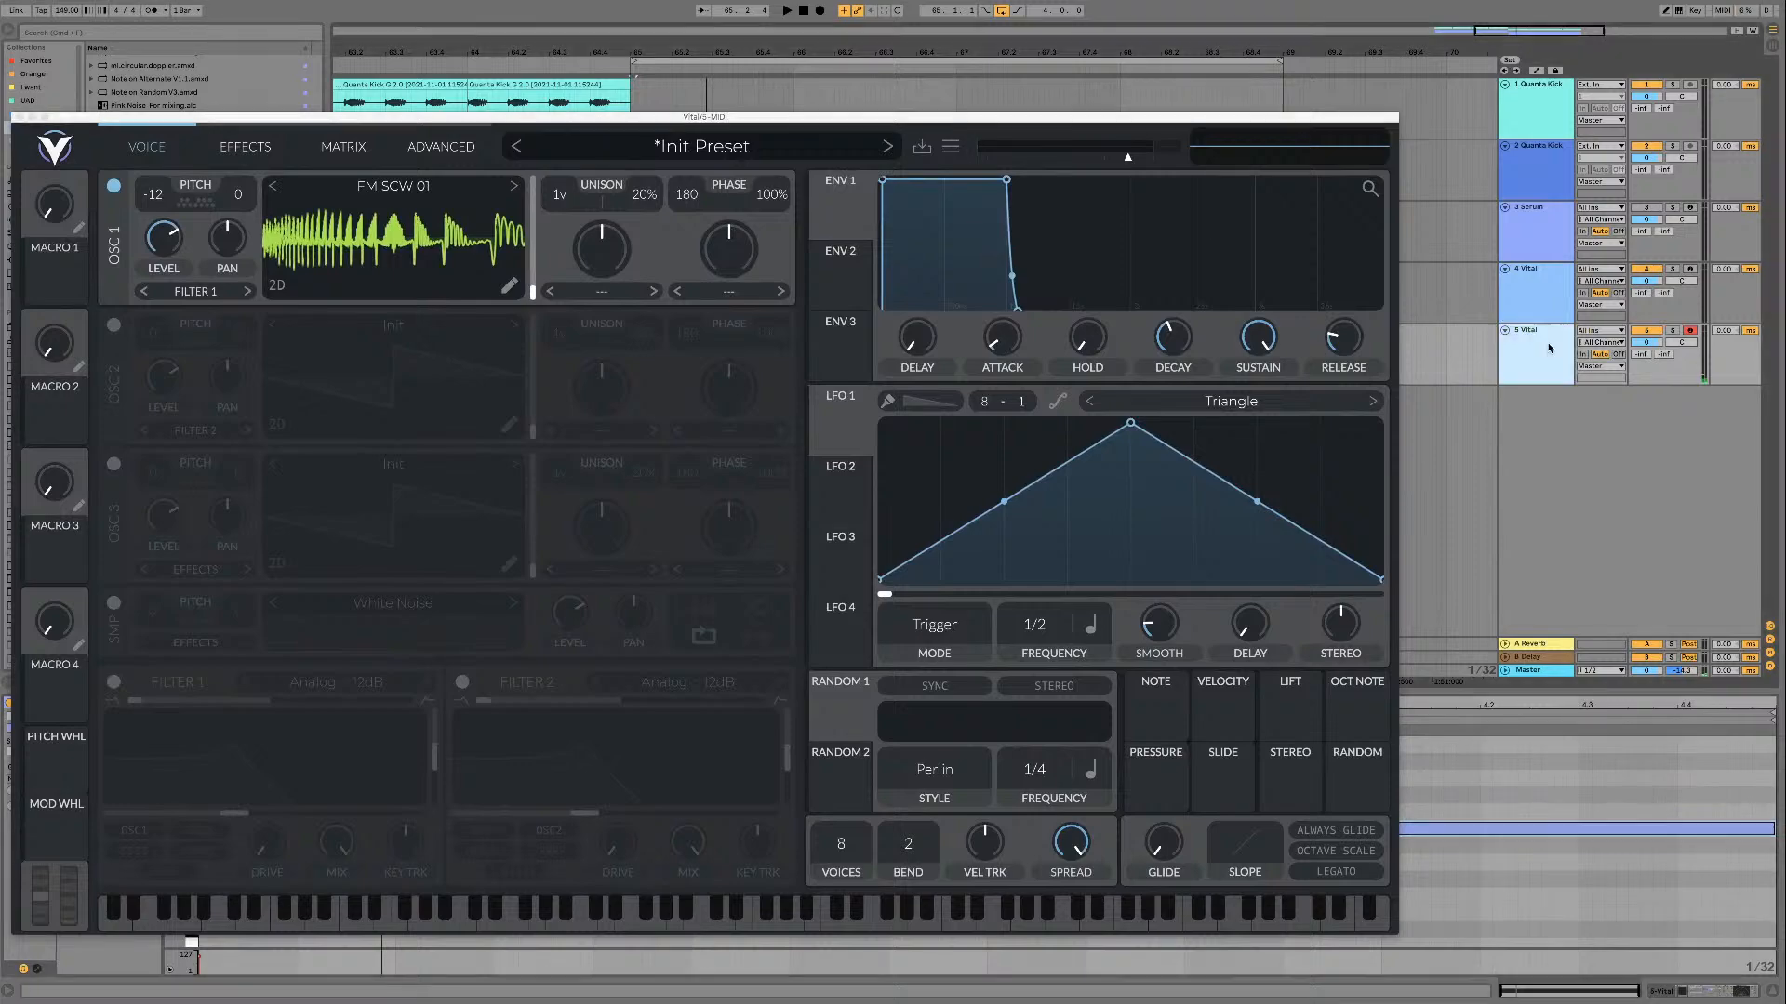
{"action": "left_click", "coordinate": [1531, 339]}
{"action": "left_click_drag", "start_coordinate": [942, 121], "coordinate": [1528, 89]}
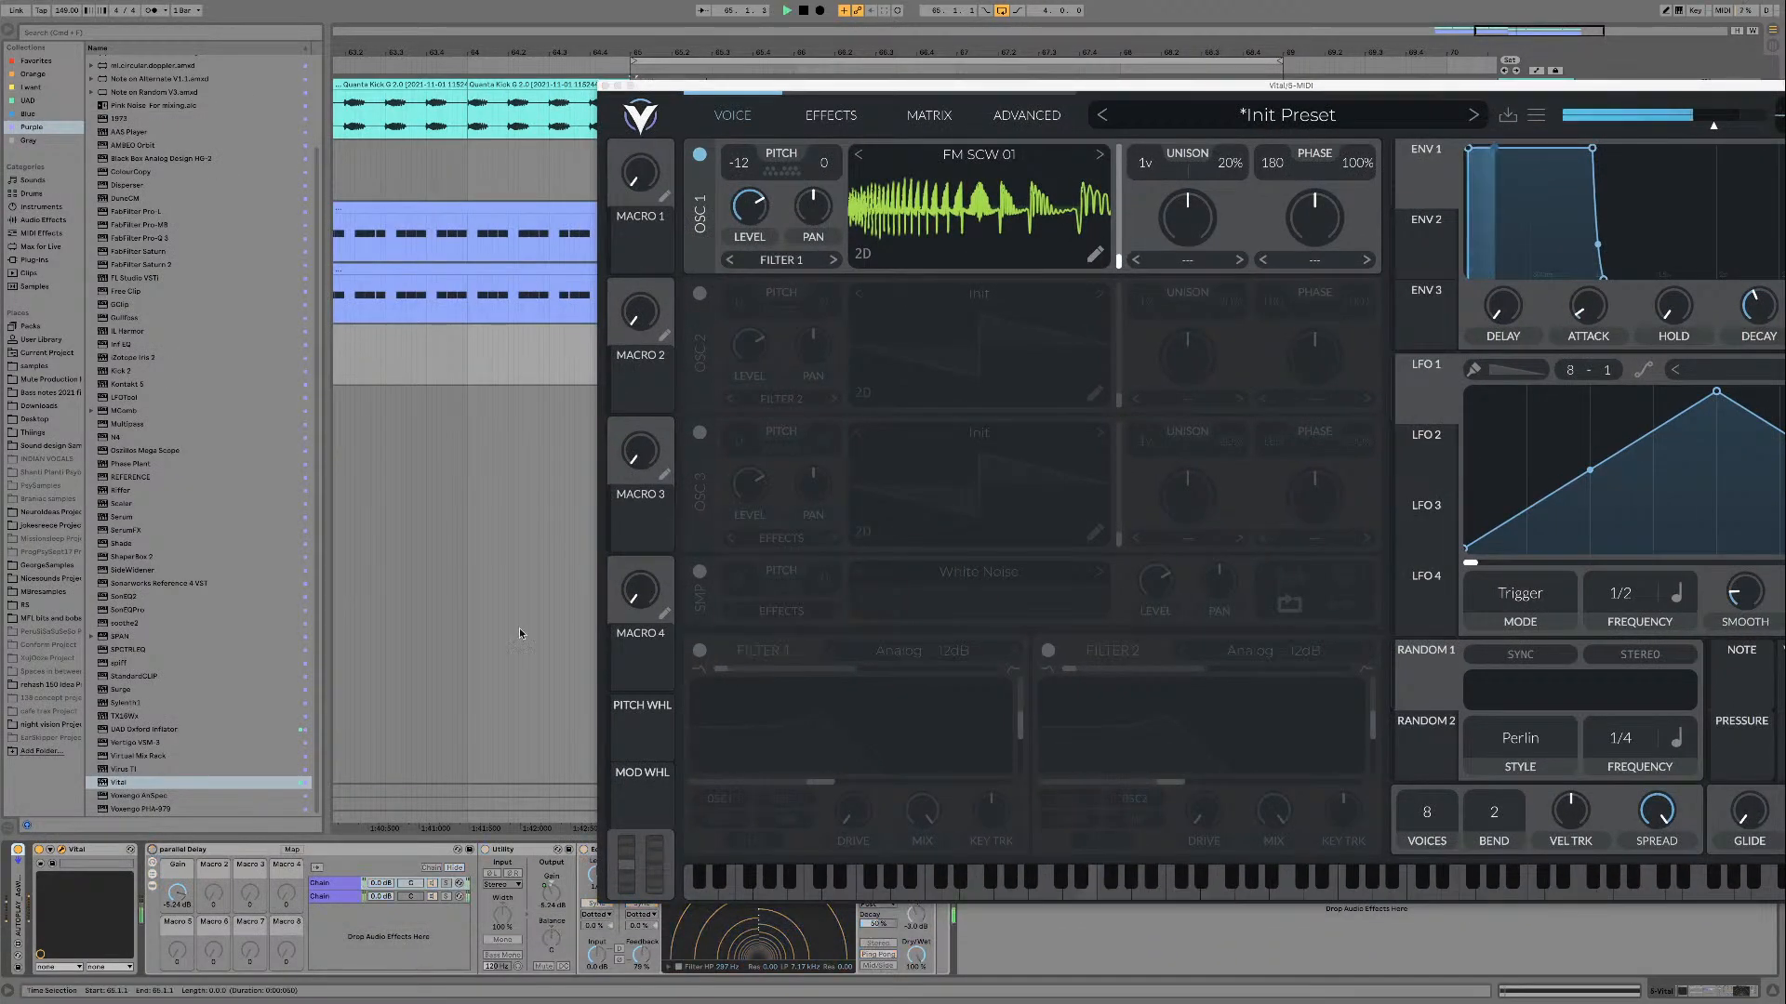
{"action": "left_click_drag", "start_coordinate": [960, 87], "coordinate": [620, 156]}
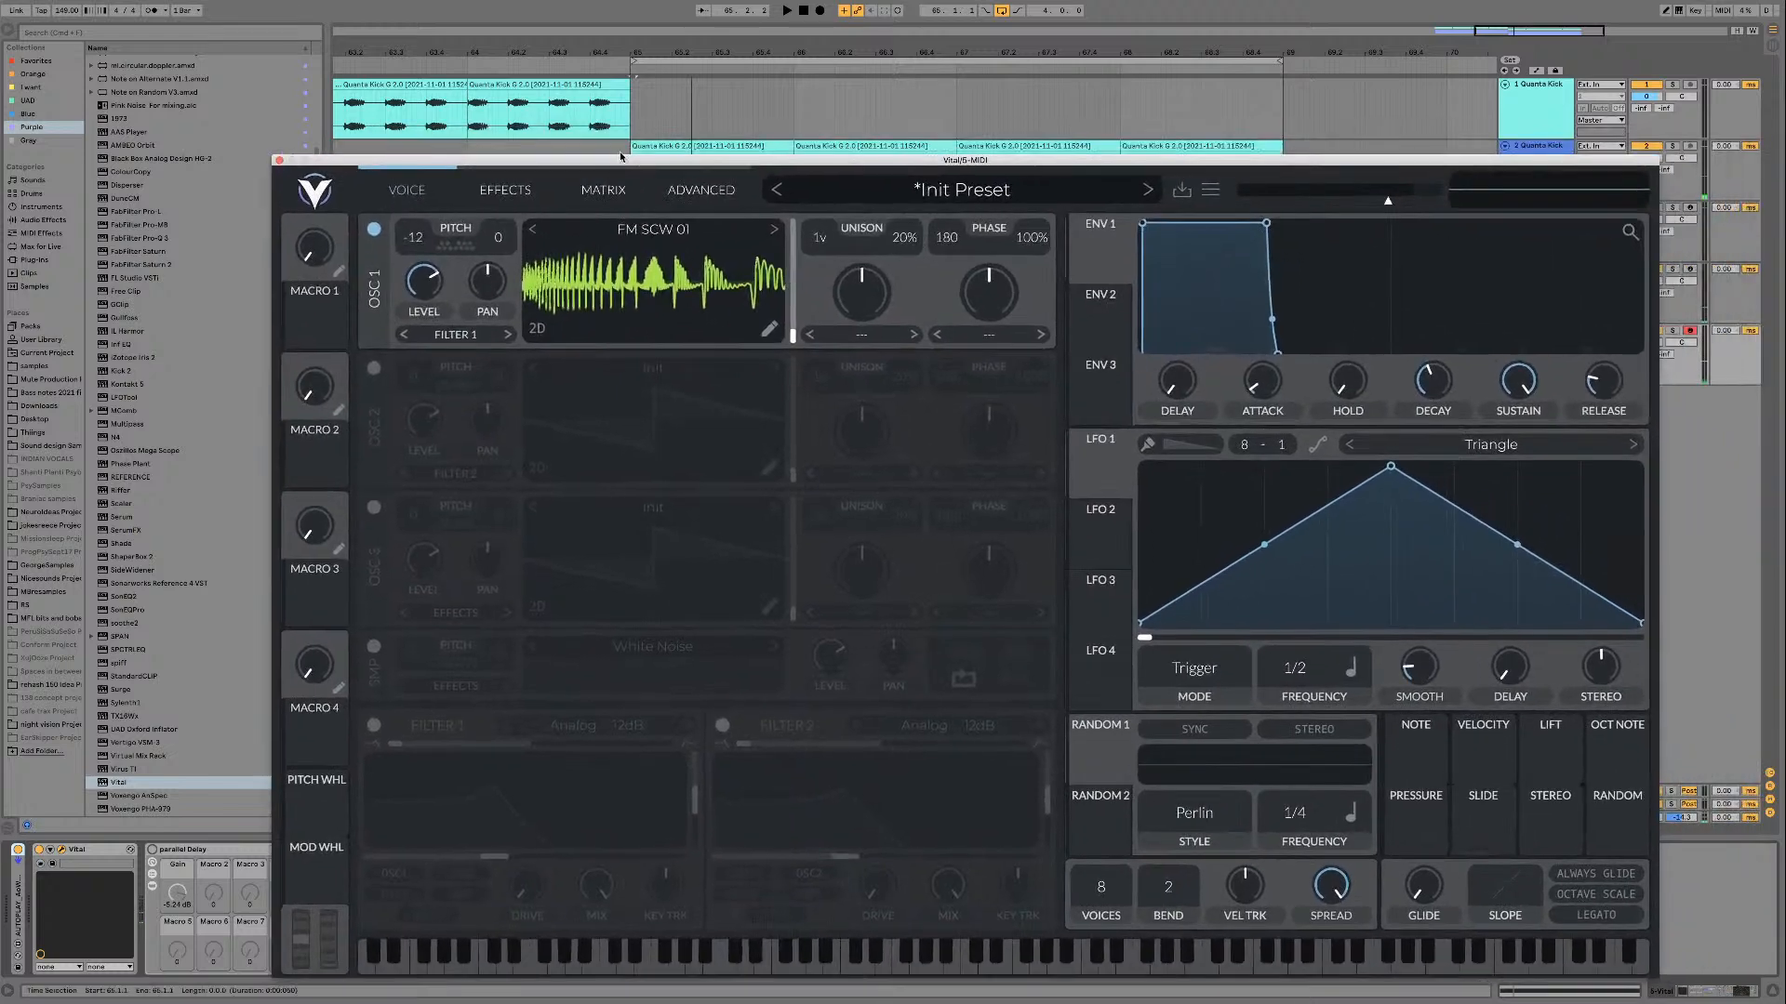
{"action": "key", "text": "space"}
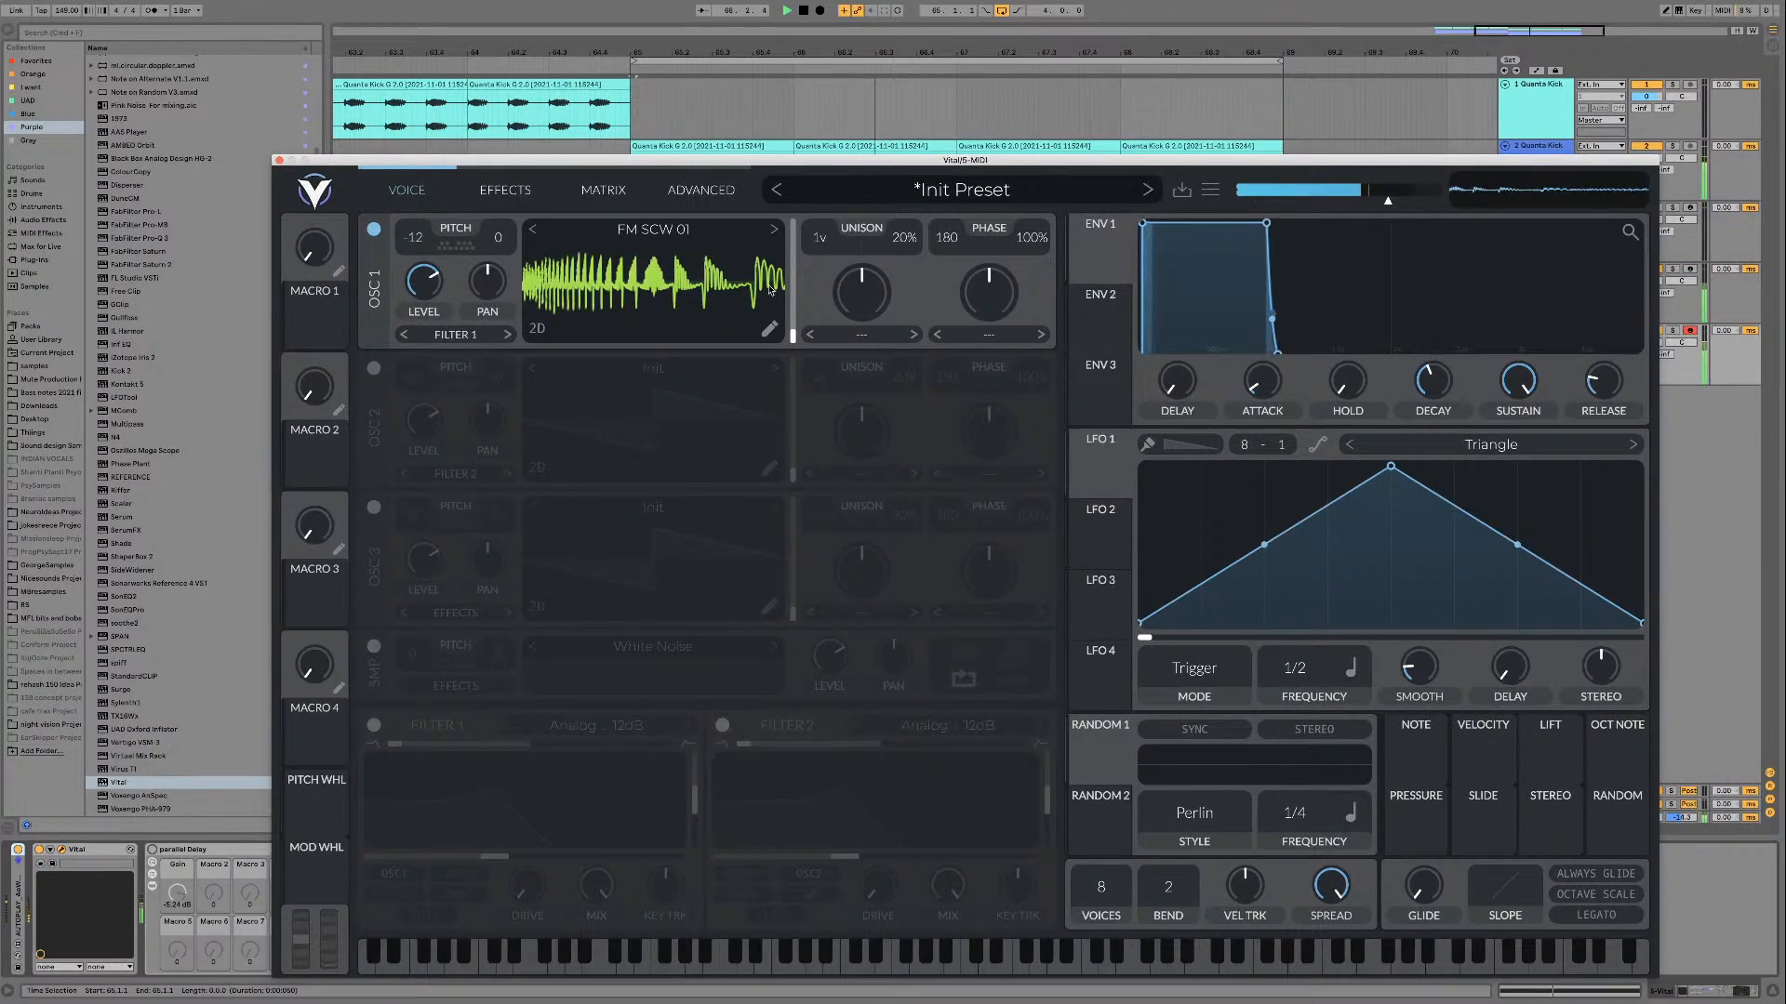
{"action": "key", "text": "space"}
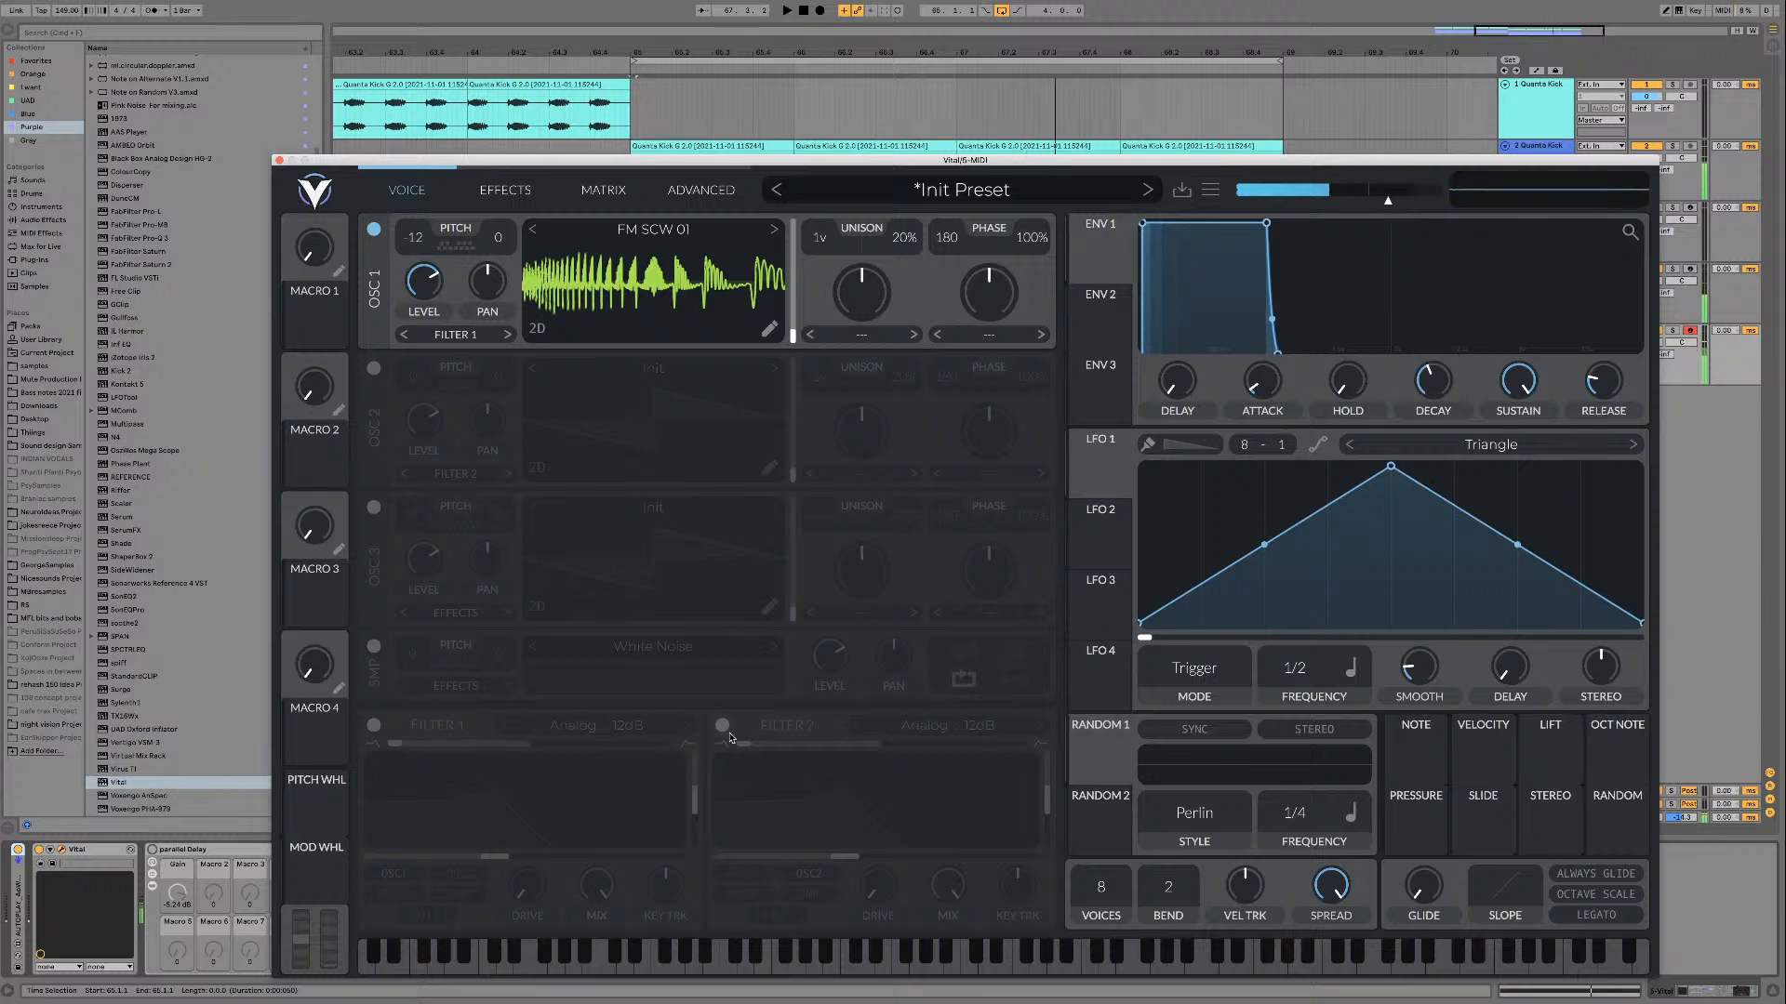
Step: Enable filter 1 as a Dirty 24dB type, blended to band-pass, with resonance at about 30%
{"action": "left_click", "coordinate": [373, 726]}
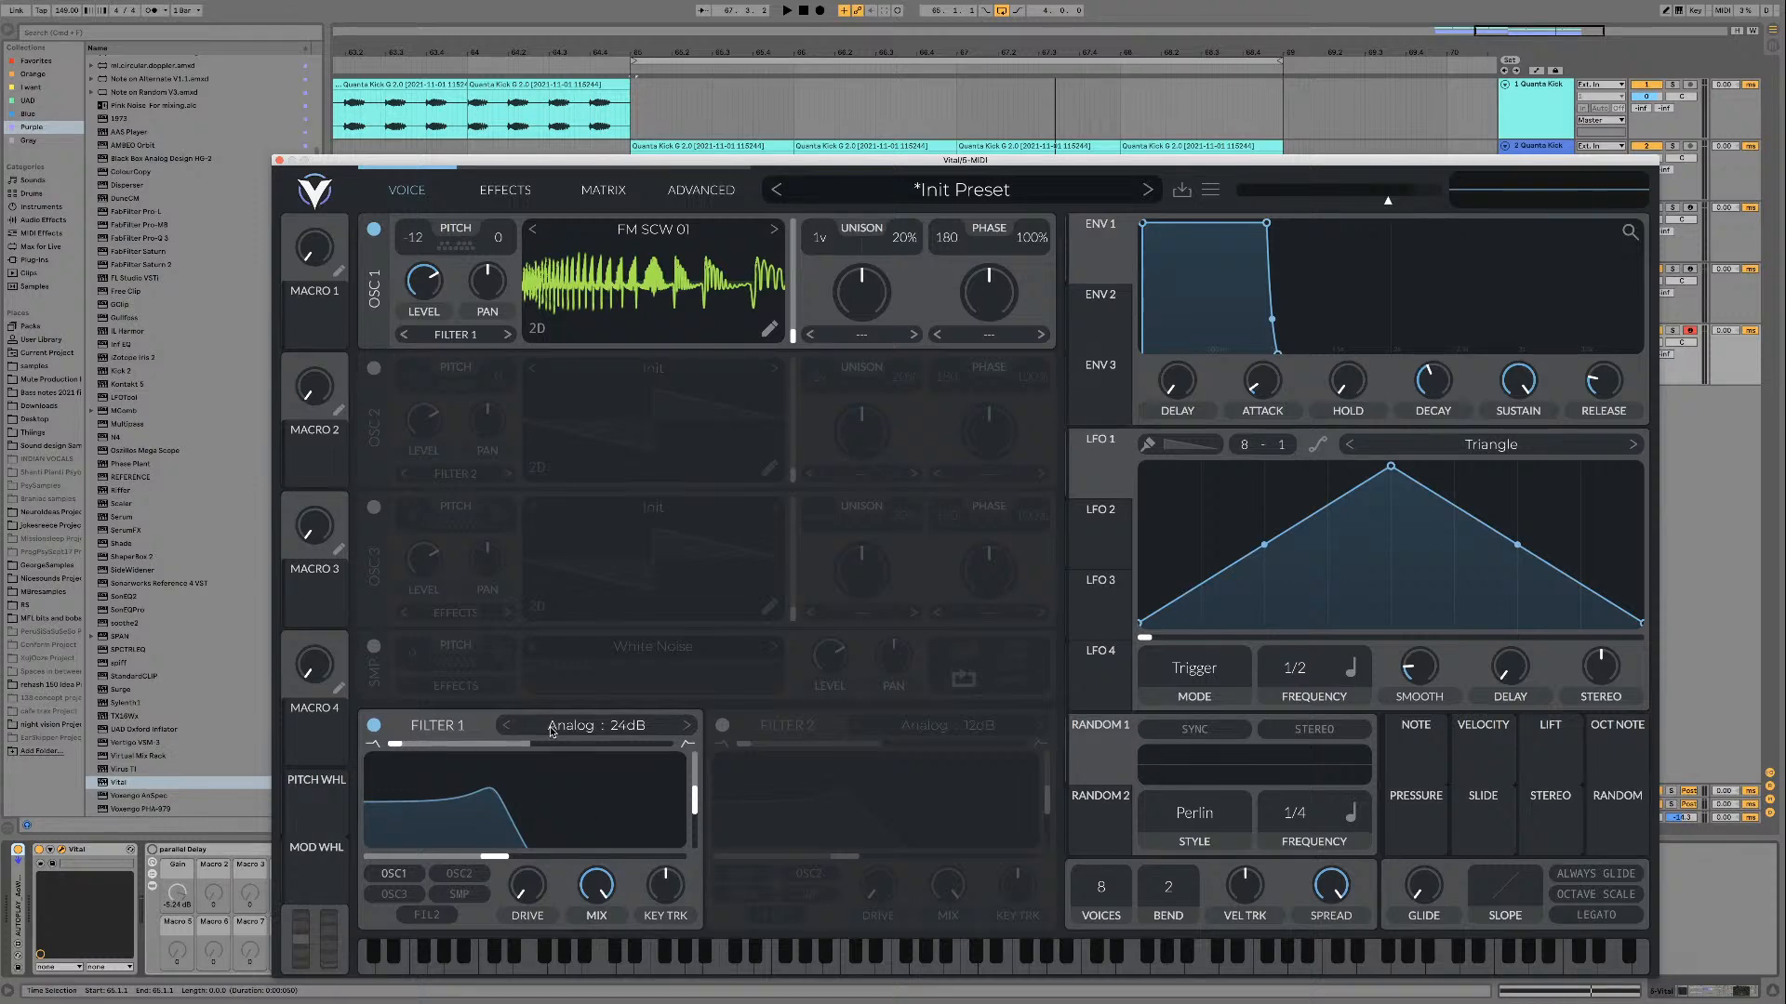
{"action": "left_click_drag", "start_coordinate": [547, 750], "coordinate": [698, 744]}
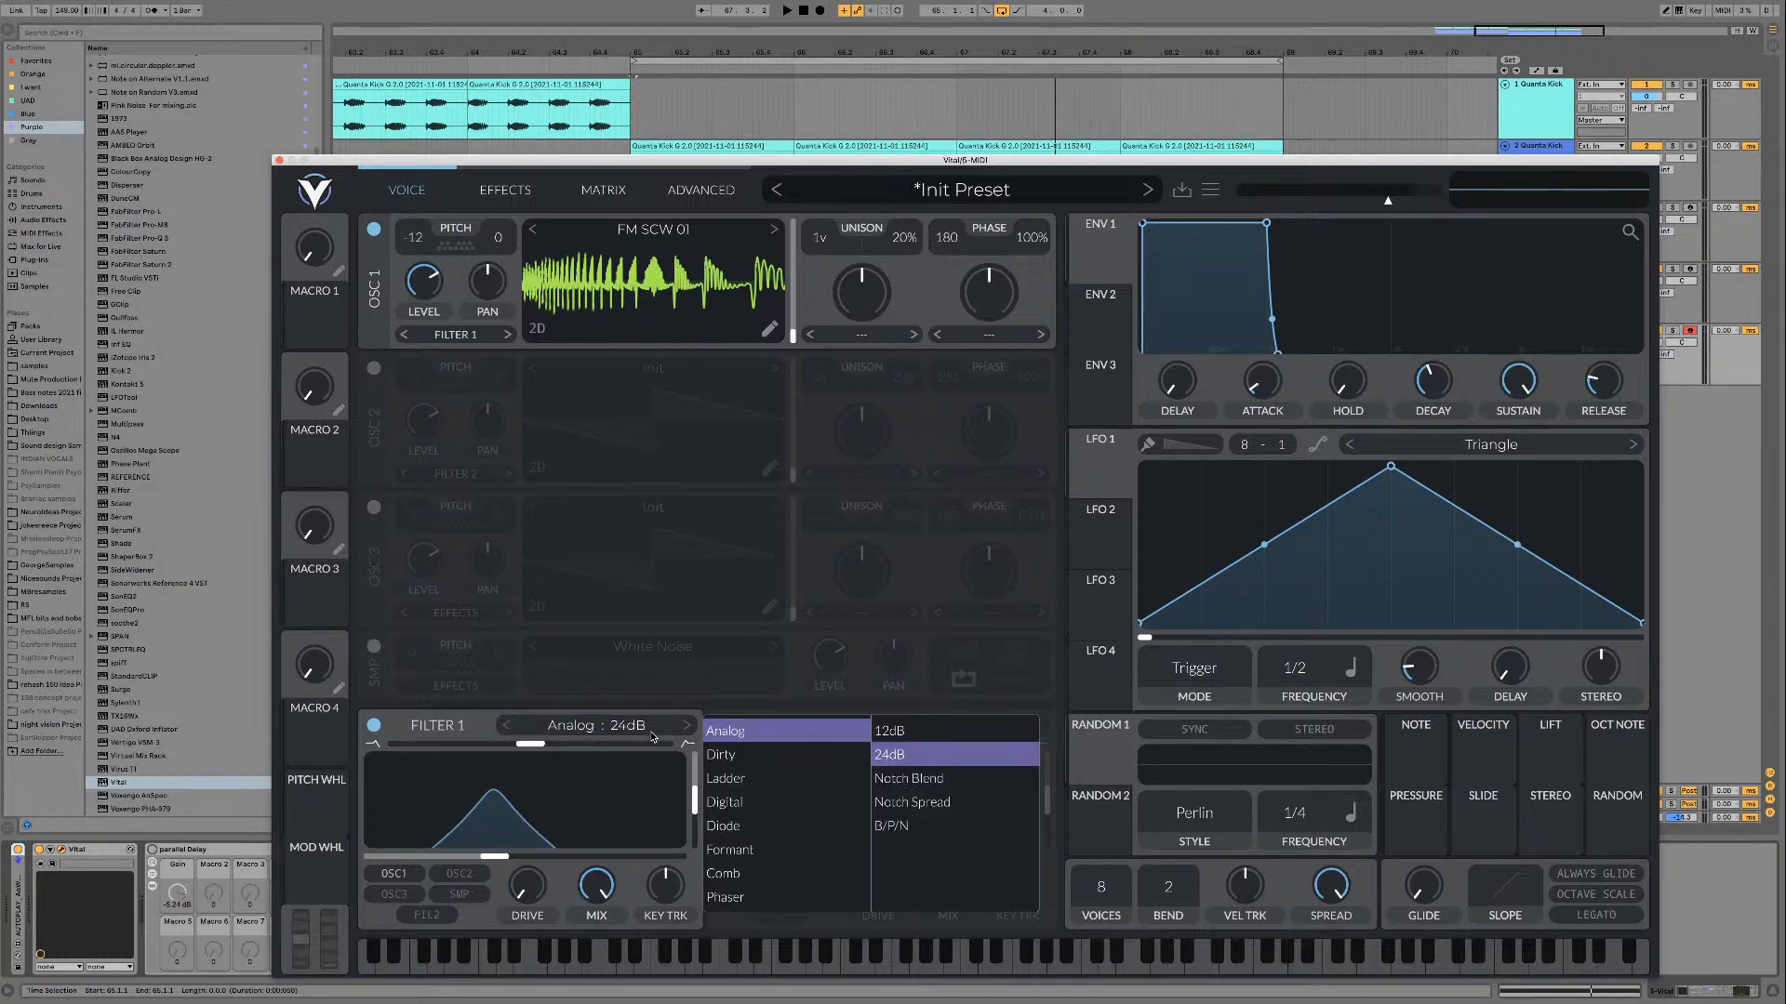
{"action": "left_click", "coordinate": [718, 756]}
{"action": "left_click_drag", "start_coordinate": [693, 807], "coordinate": [693, 817]}
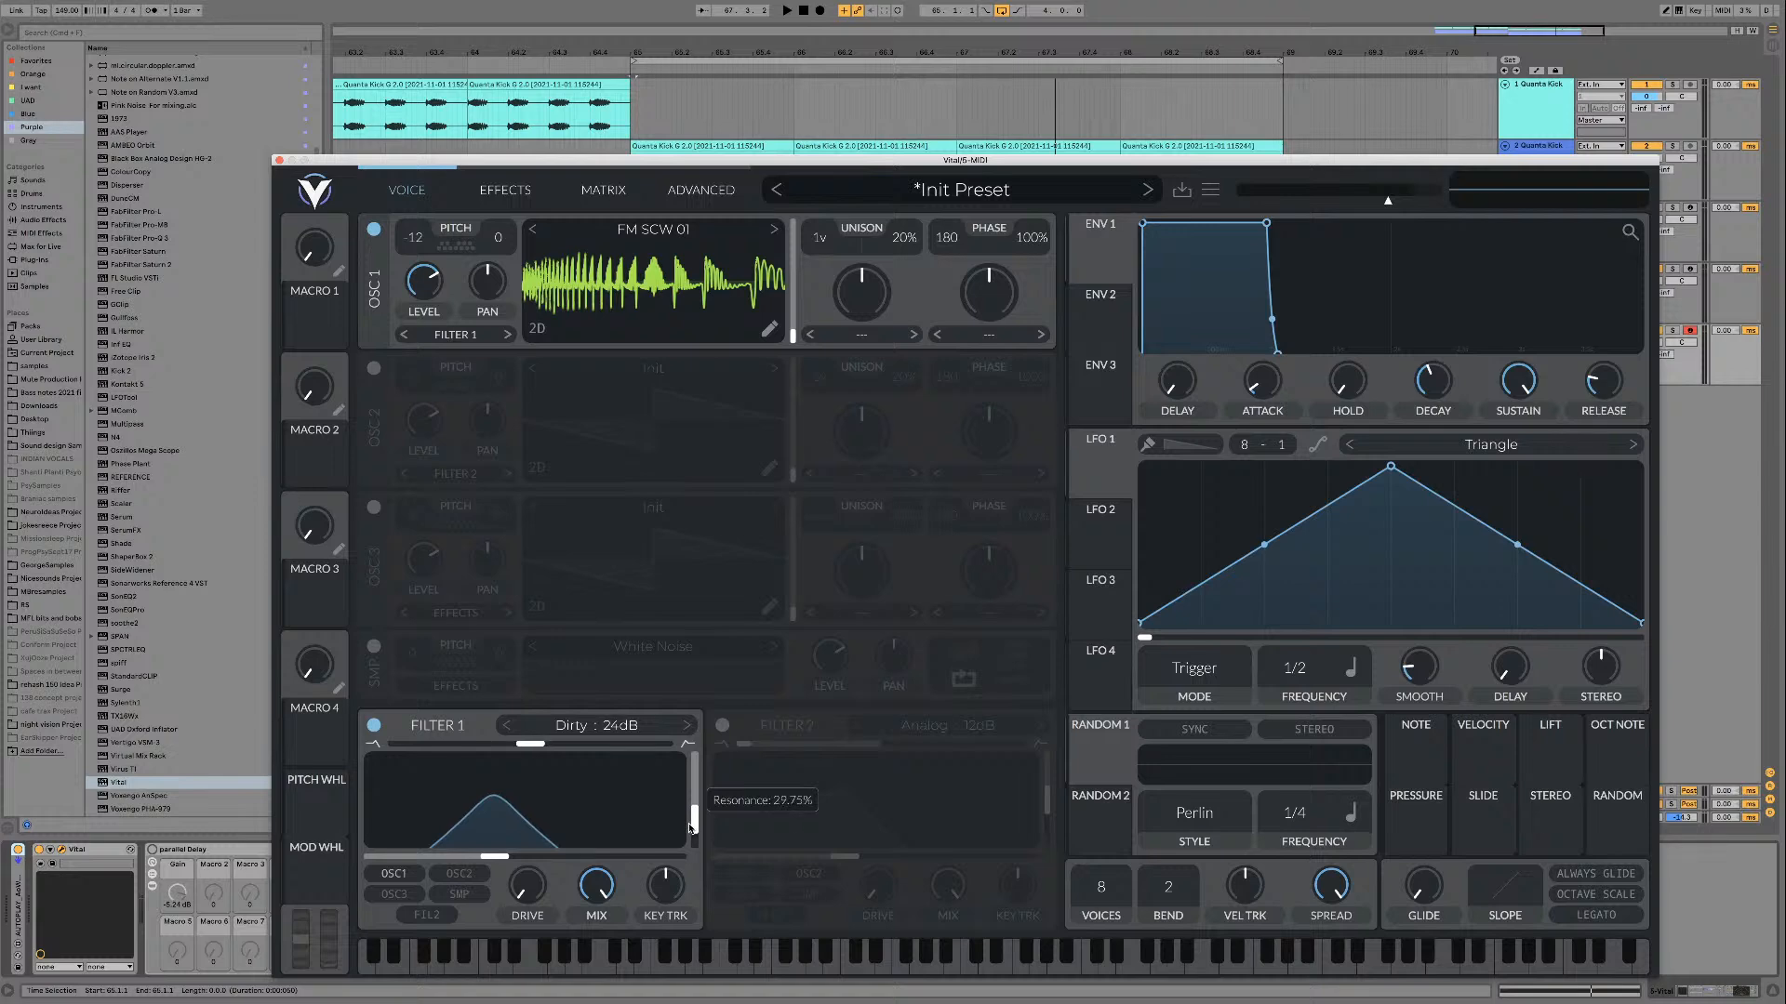
Step: While auditioning the loop, lower oscillator 1's level to about 0.255 and set filter 1's cutoff to about 142 Hz
{"action": "key", "text": "space"}
{"action": "mouse_move", "coordinate": [494, 856]}
{"action": "left_mouse_down"}
{"action": "mouse_move", "coordinate": [589, 844]}
{"action": "mouse_move", "coordinate": [503, 854]}
{"action": "left_mouse_up"}
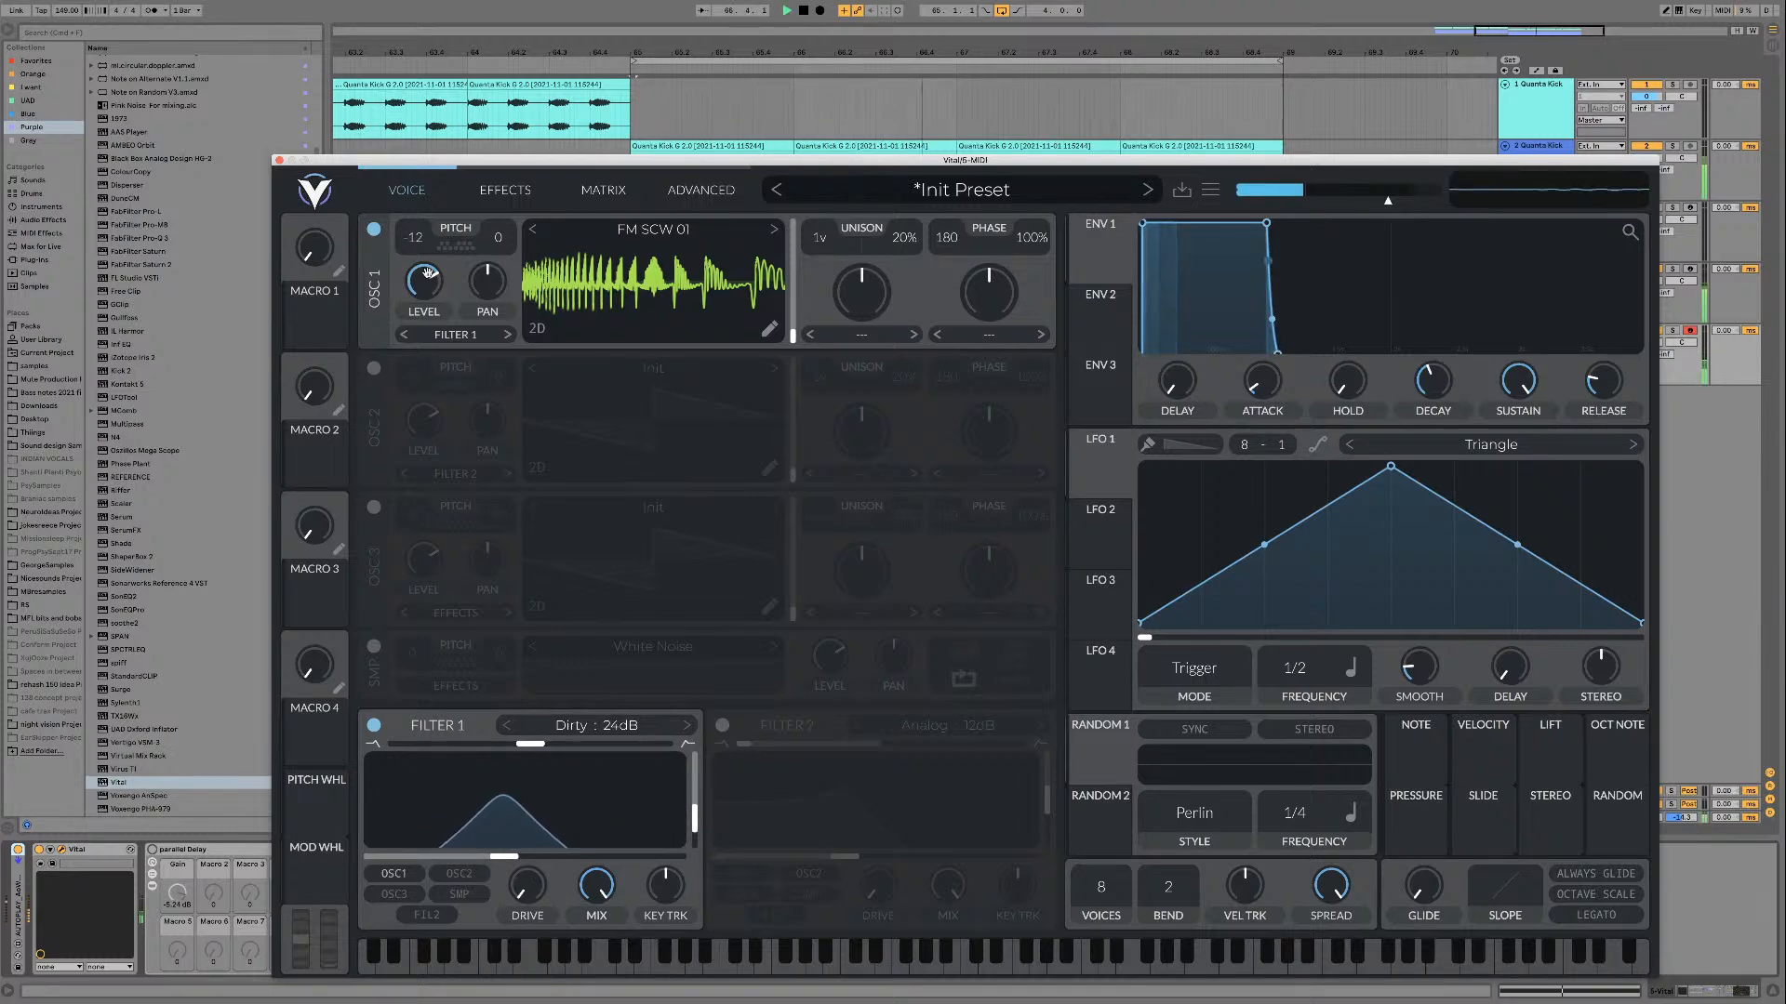
{"action": "key", "text": "space"}
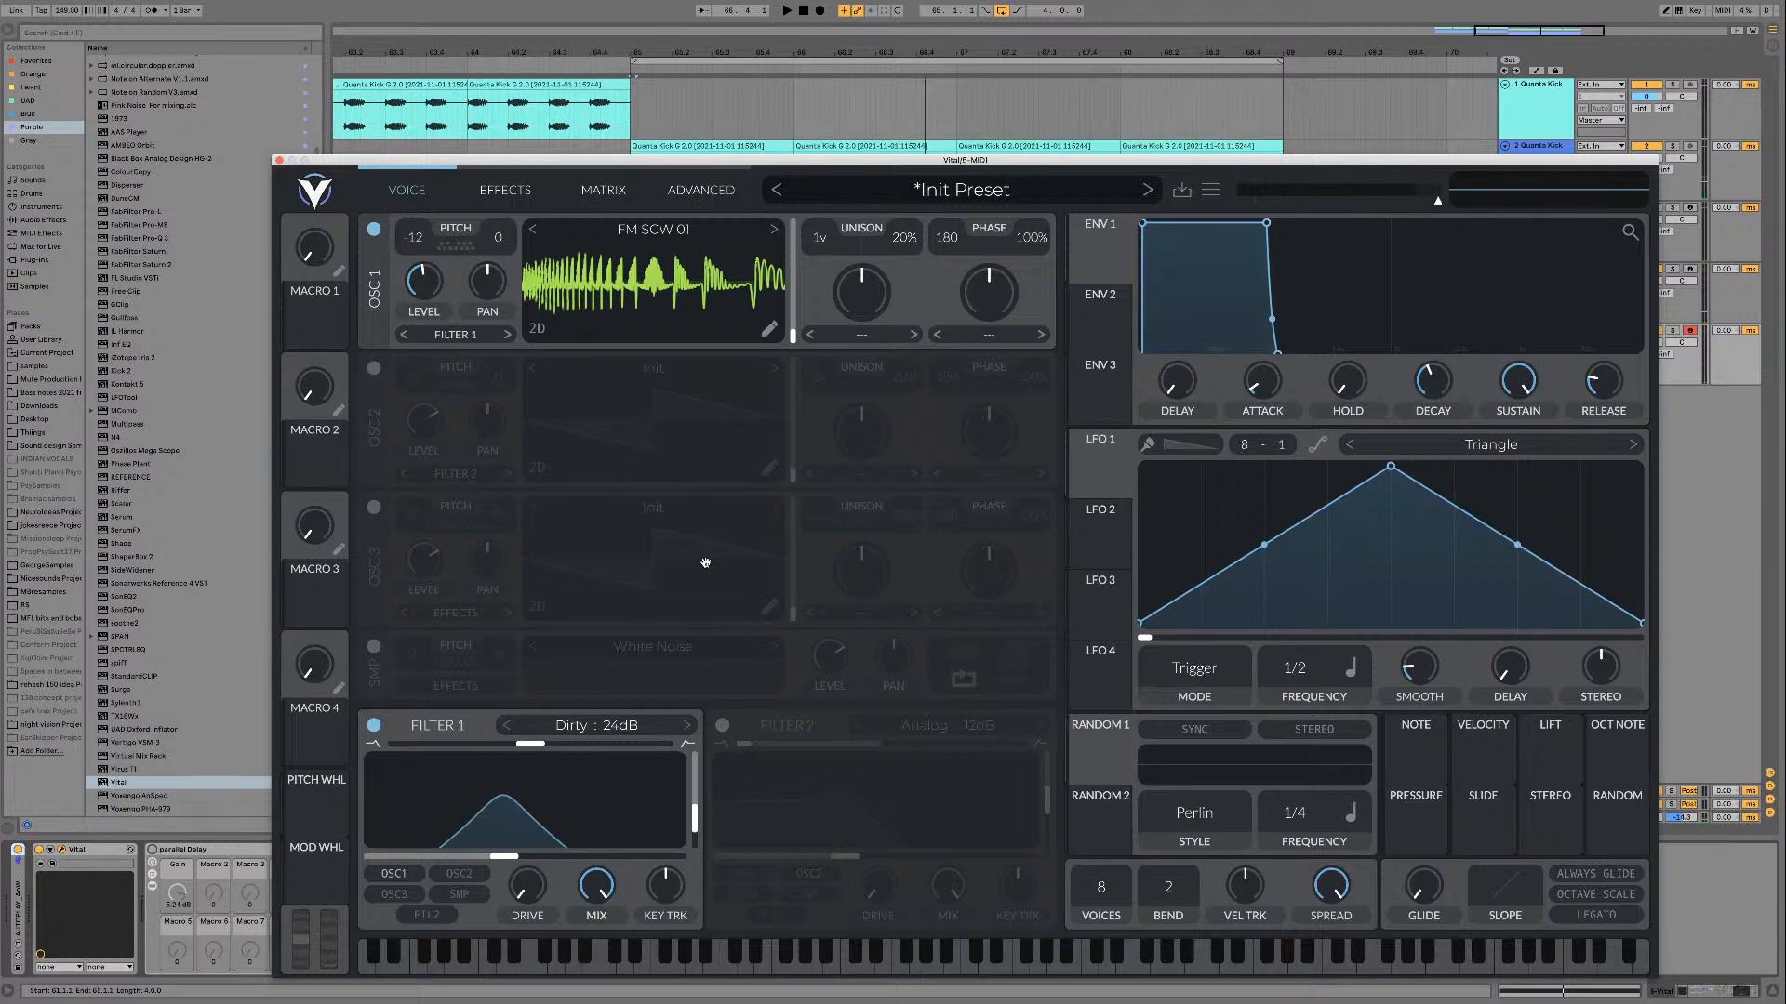
{"action": "key", "text": "space"}
{"action": "left_click_drag", "start_coordinate": [504, 853], "coordinate": [464, 811]}
{"action": "key", "text": "space"}
{"action": "key", "text": "space"}
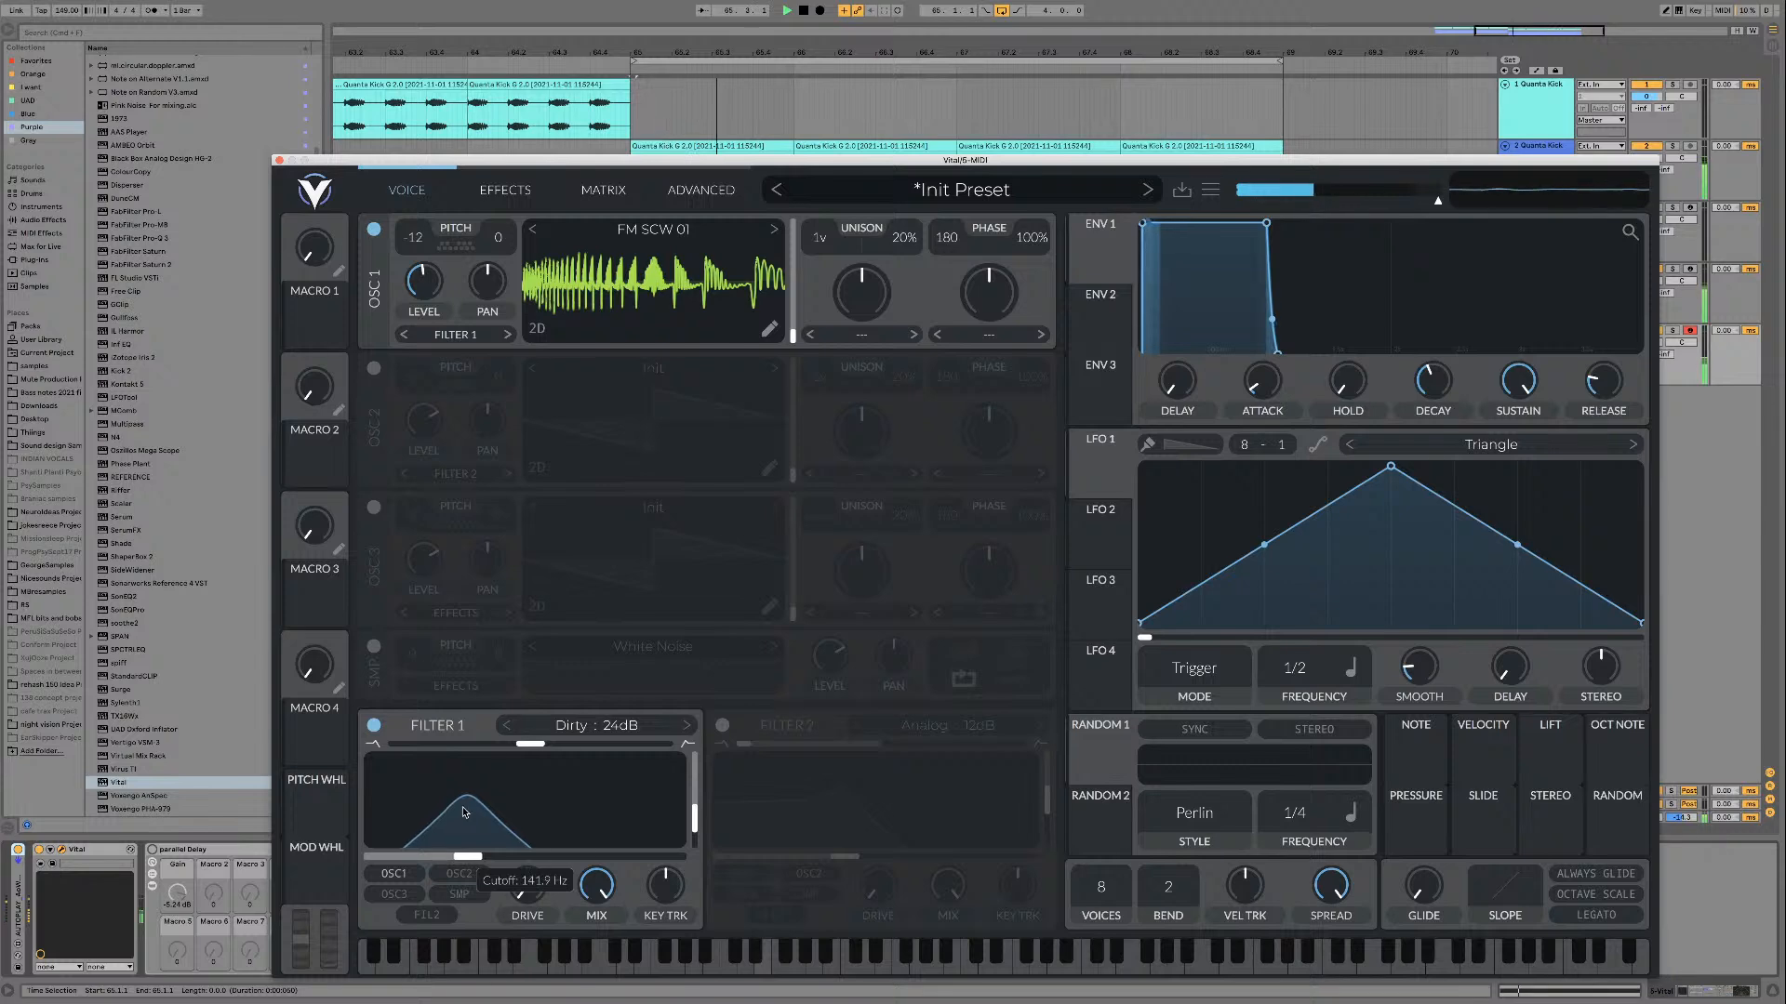
{"action": "key", "text": "space"}
Step: Set Random 1 to the Sine Interpolate style, assign it to filter 1's cutoff and play the loop
{"action": "left_click", "coordinate": [1197, 814]}
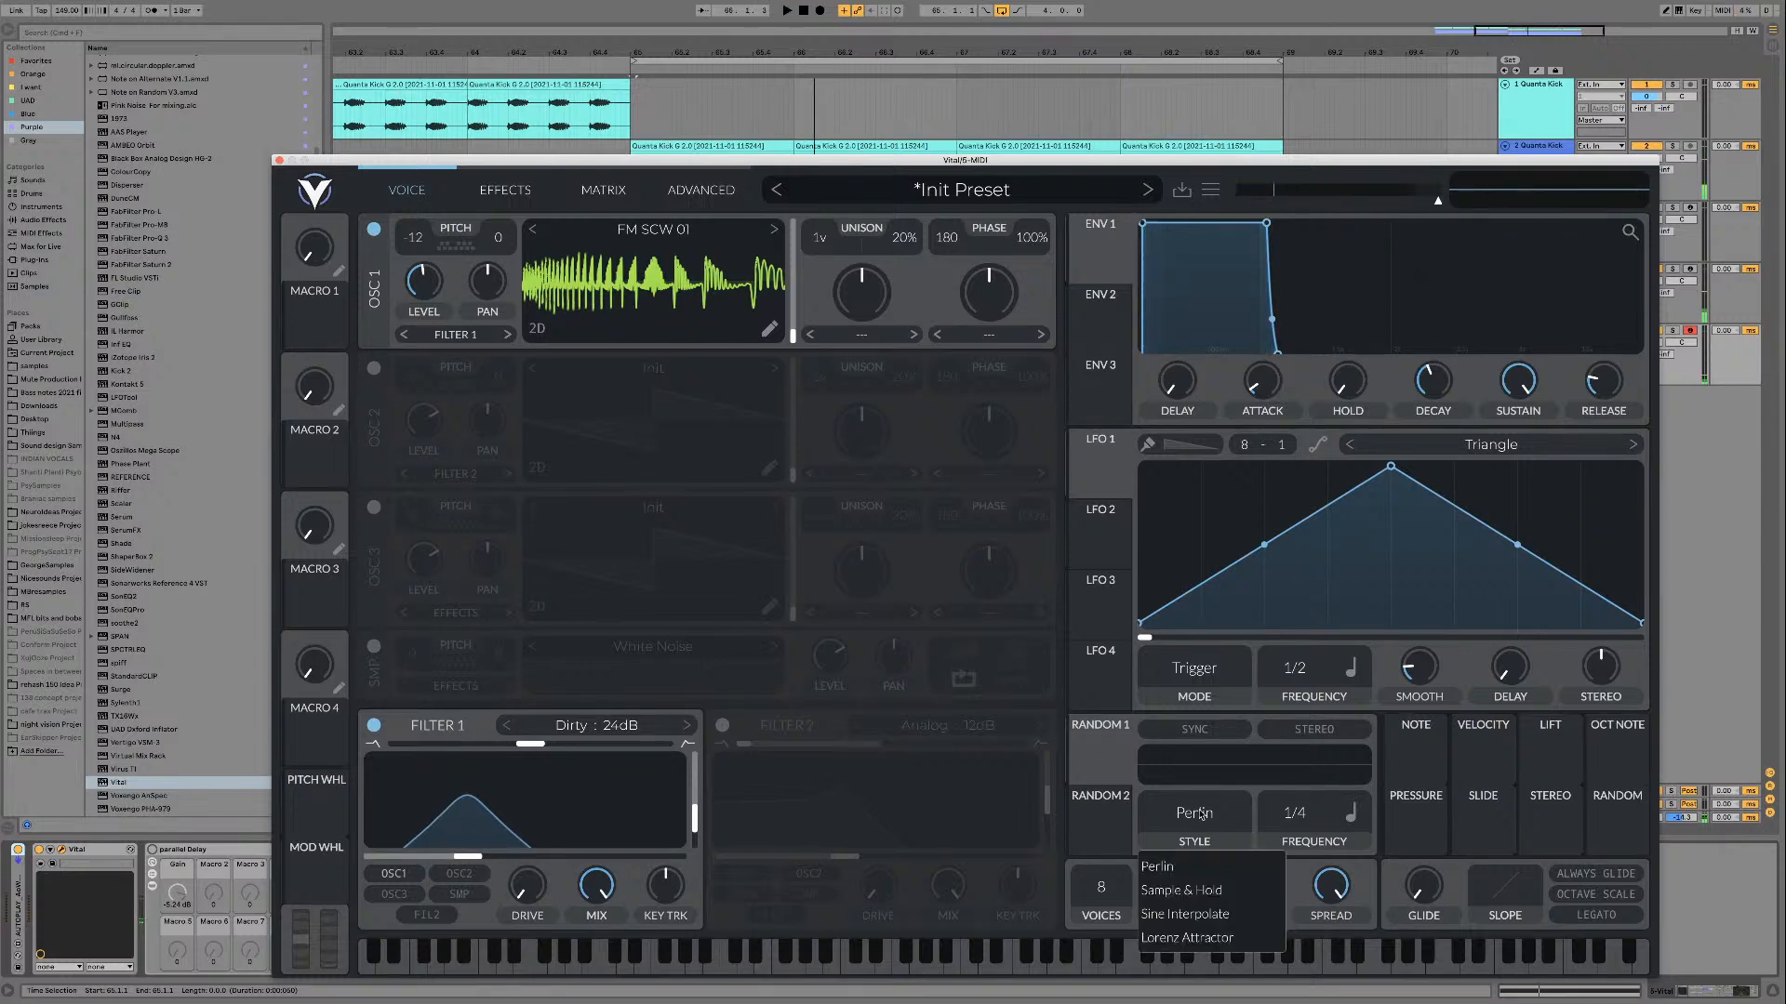
{"action": "left_click", "coordinate": [1191, 914]}
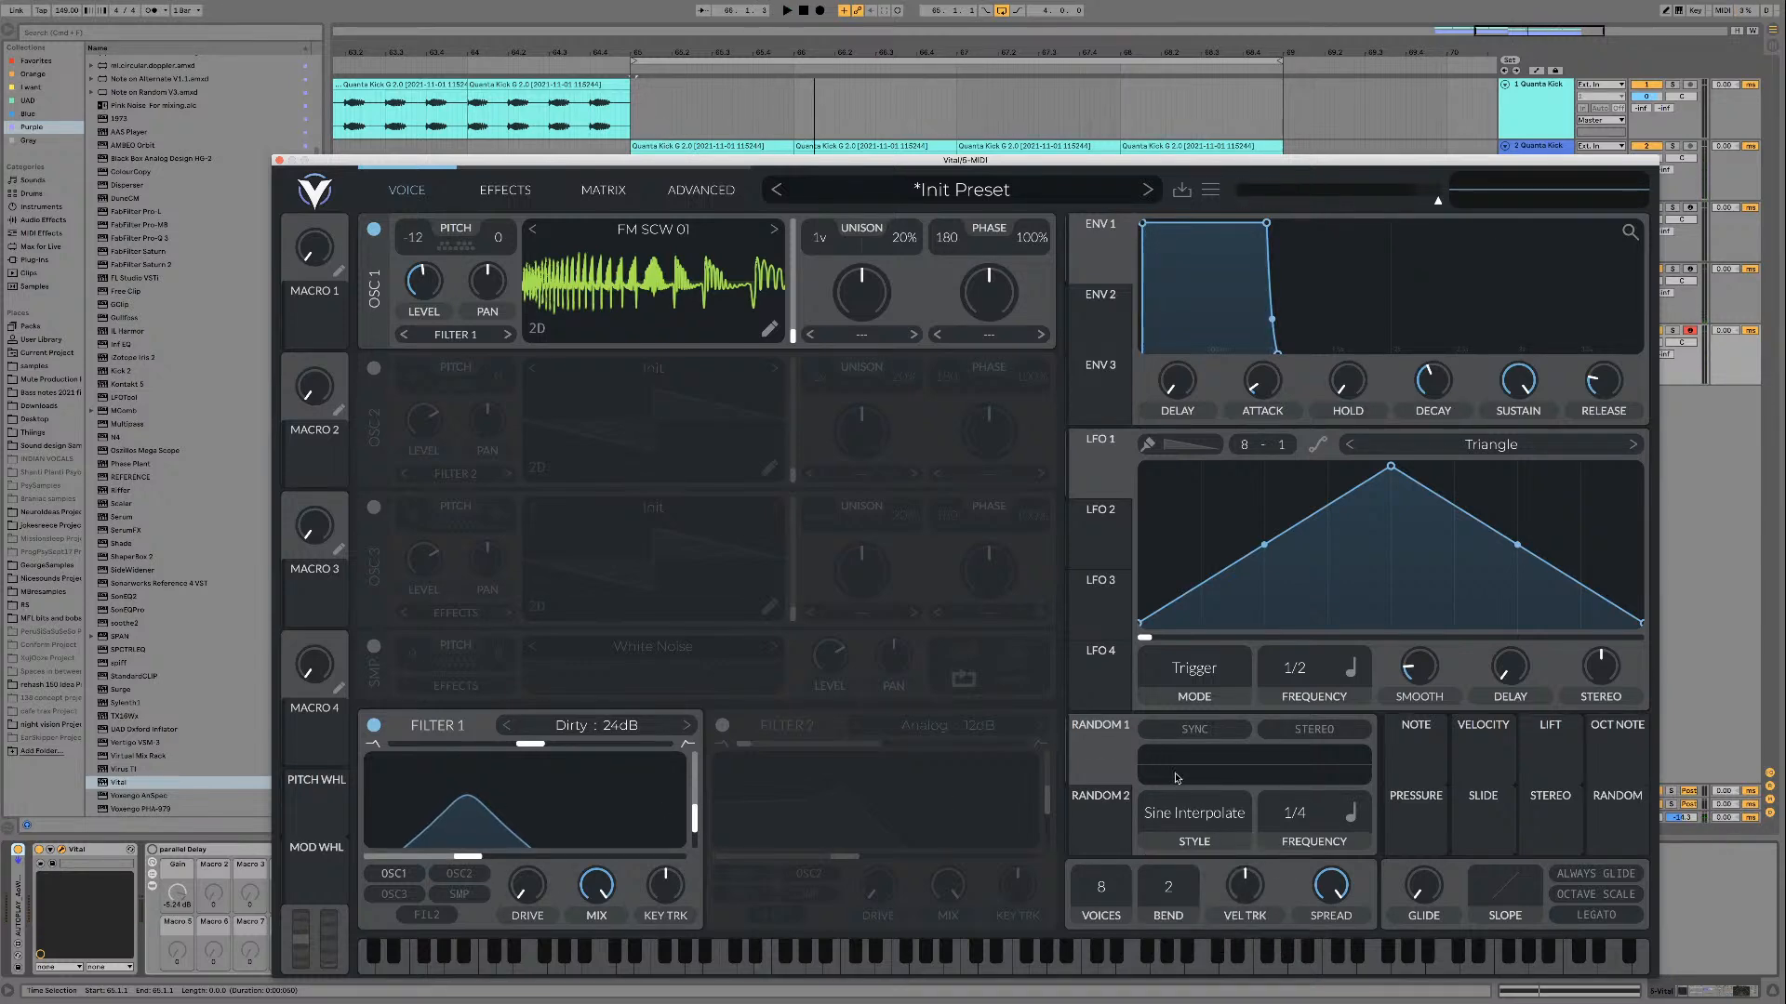
{"action": "left_click_drag", "start_coordinate": [1100, 755], "coordinate": [524, 788]}
{"action": "key", "text": "space"}
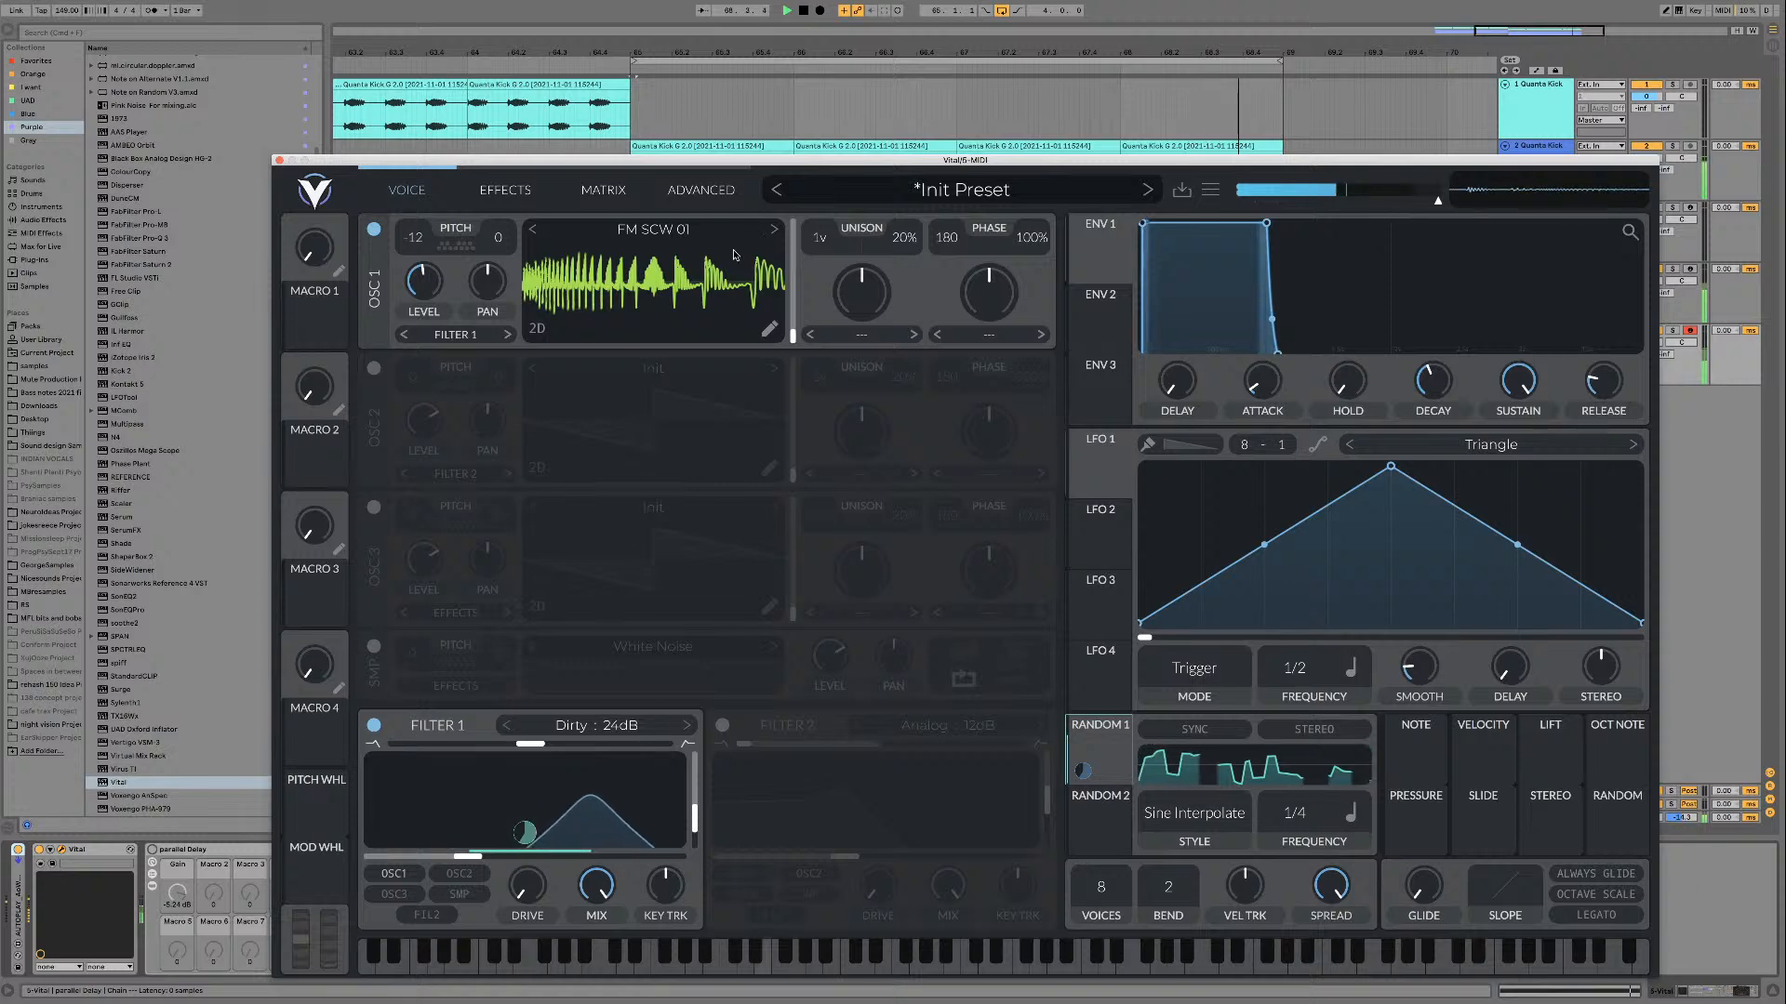
Step: Uncover the device chain during playback, lower the parallel Delay rack's gain to about -11 dB and reduce the delay's feedback
{"action": "mouse_move", "coordinate": [433, 281]}
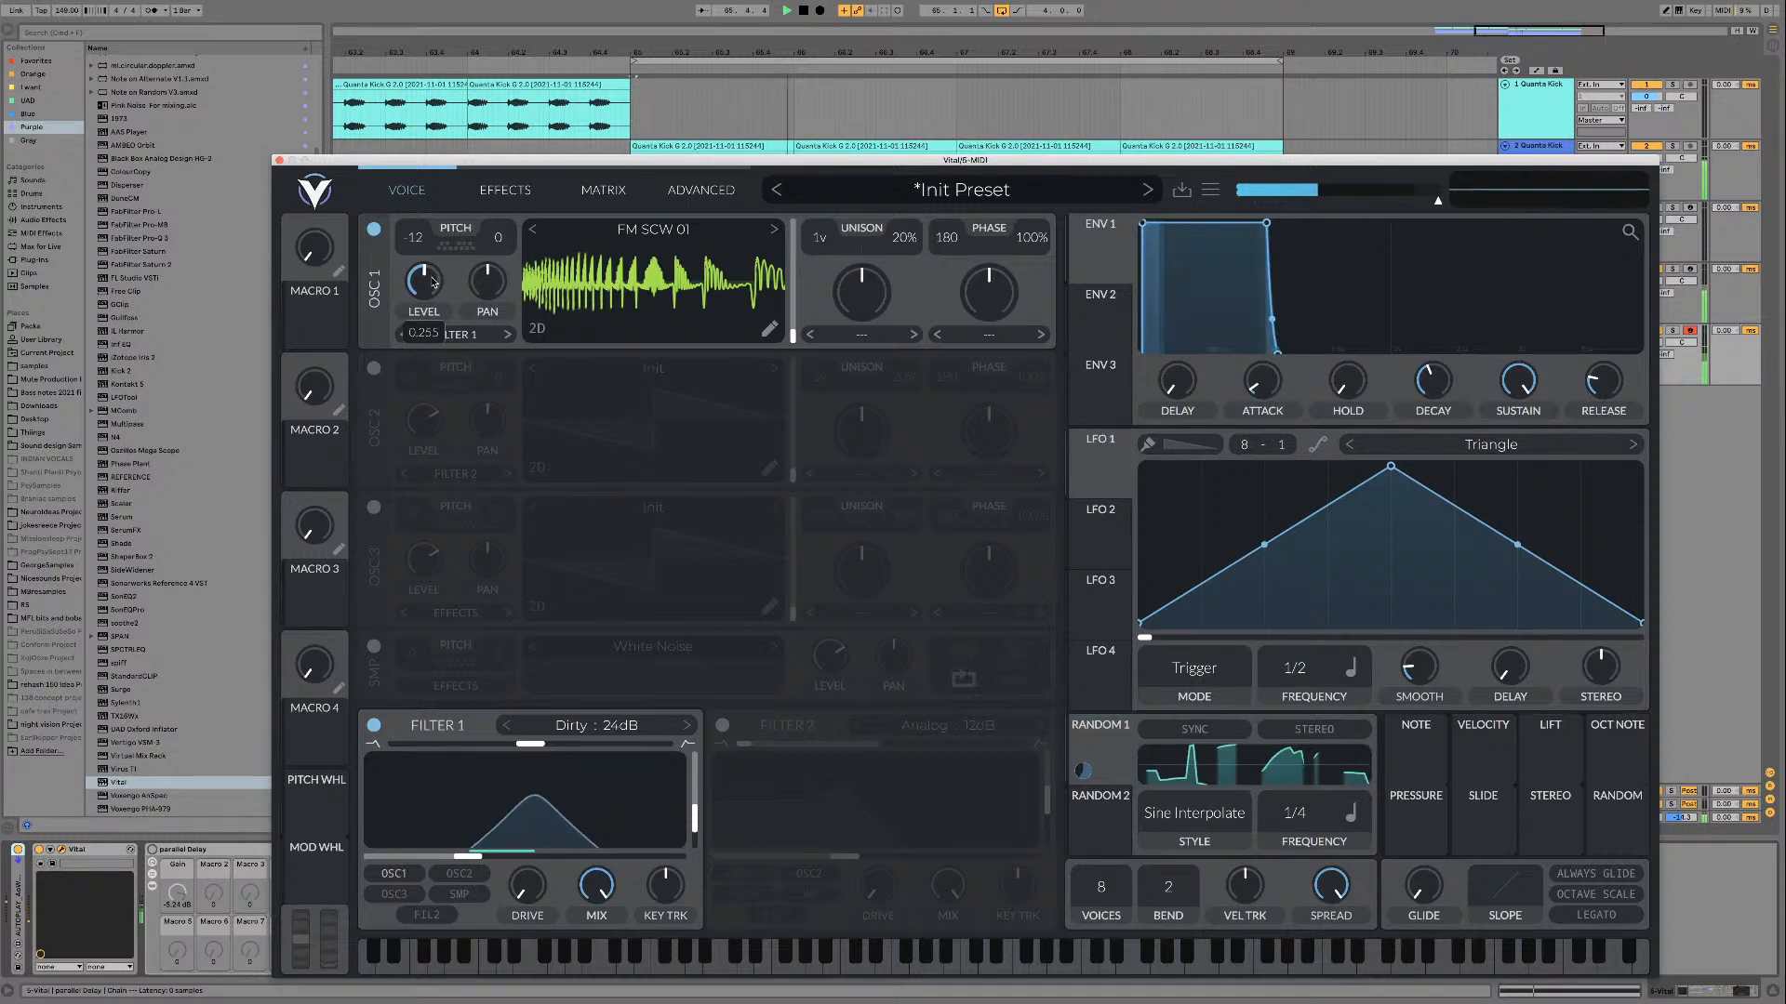
{"action": "left_click_drag", "start_coordinate": [810, 161], "coordinate": [781, 94]}
{"action": "left_click", "coordinate": [172, 893]}
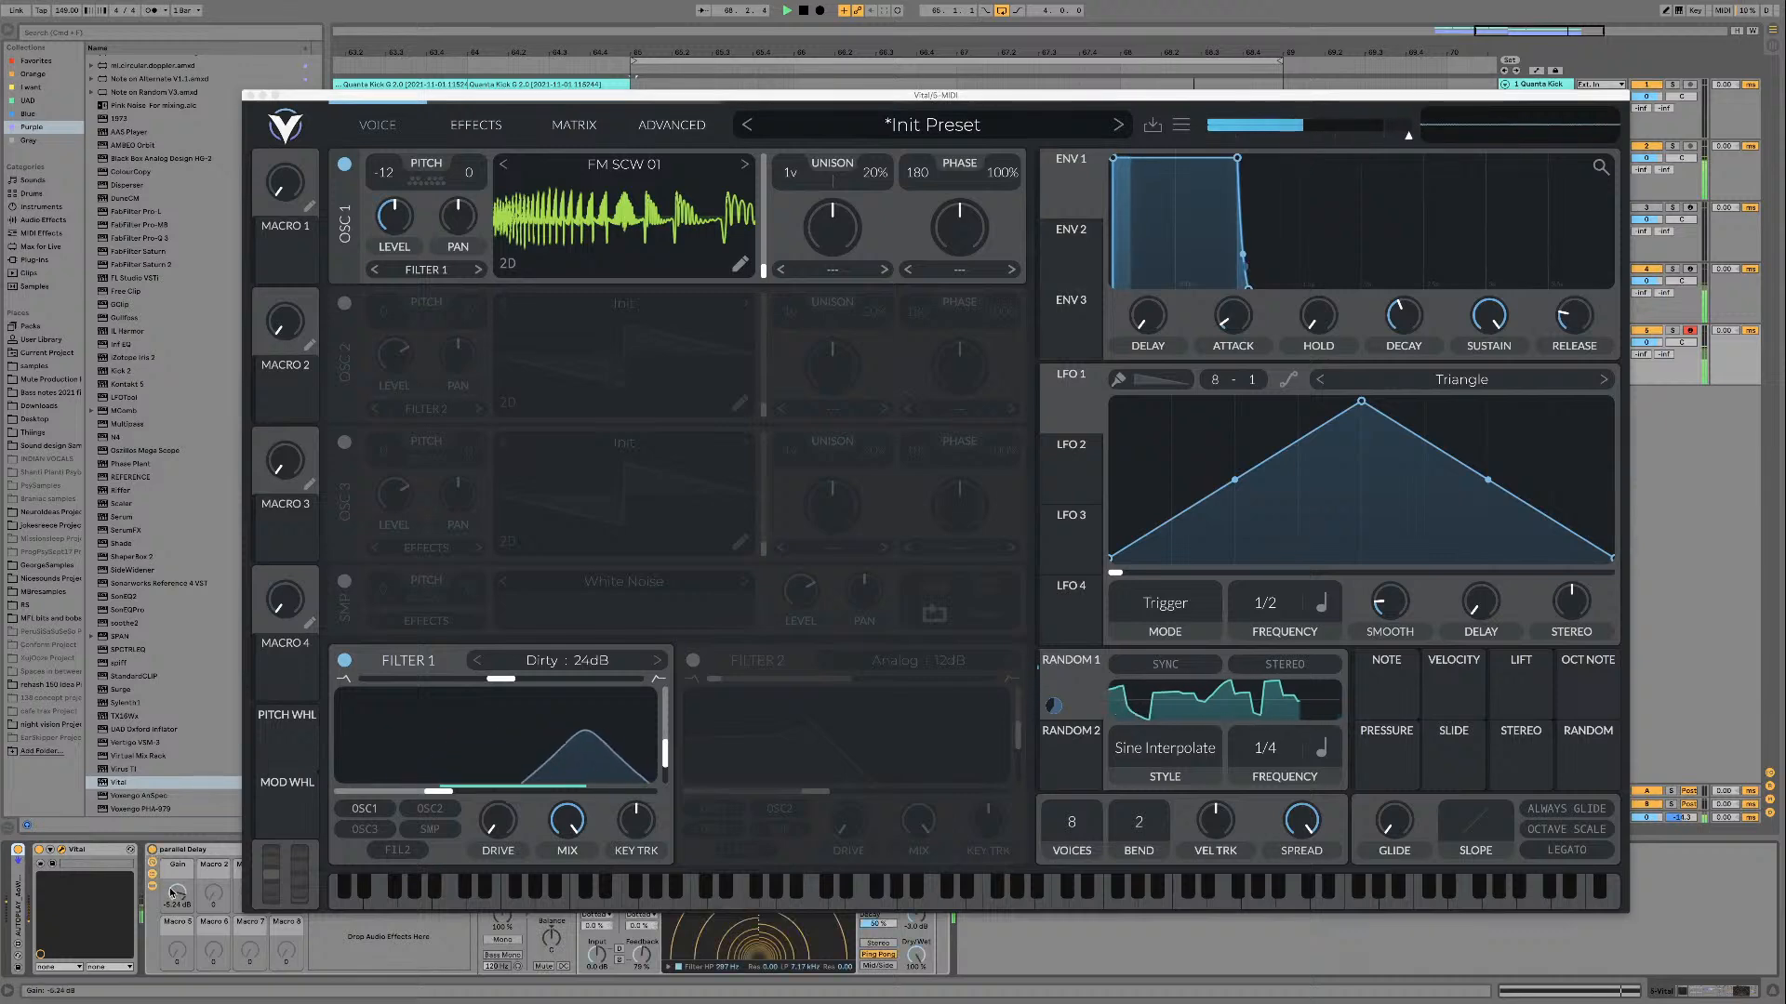
{"action": "left_click_drag", "start_coordinate": [172, 893], "coordinate": [172, 915]}
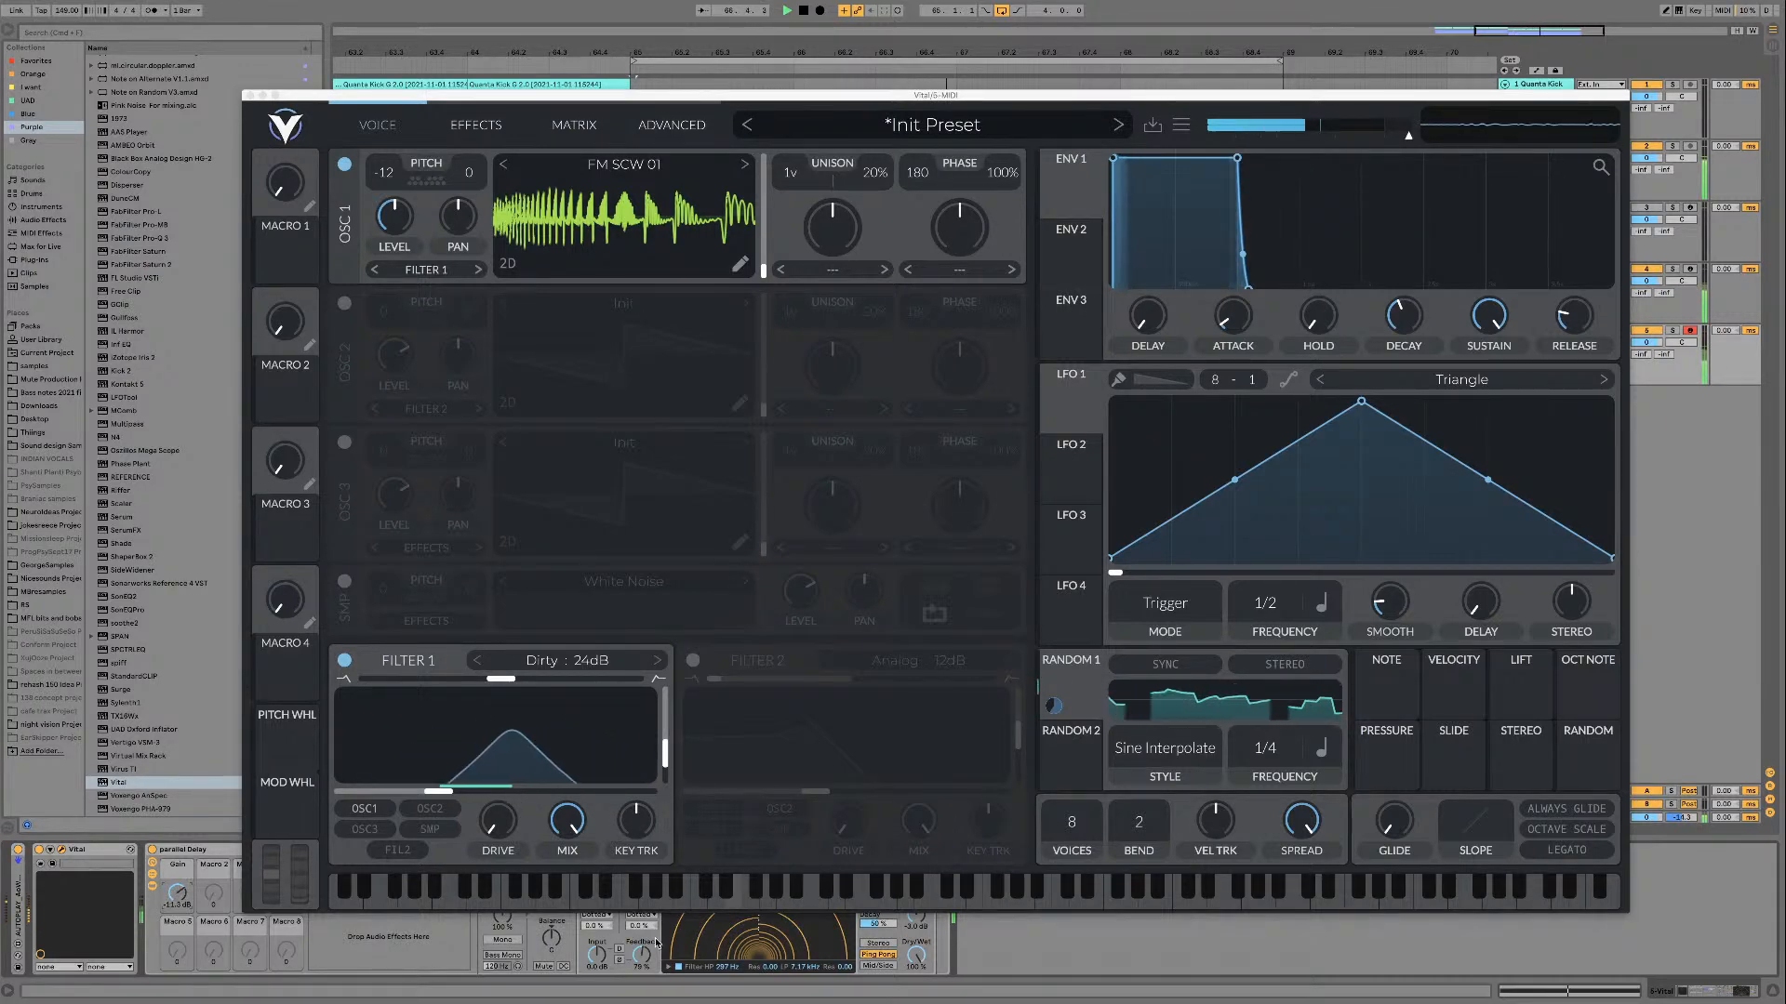
{"action": "left_click_drag", "start_coordinate": [656, 943], "coordinate": [656, 973]}
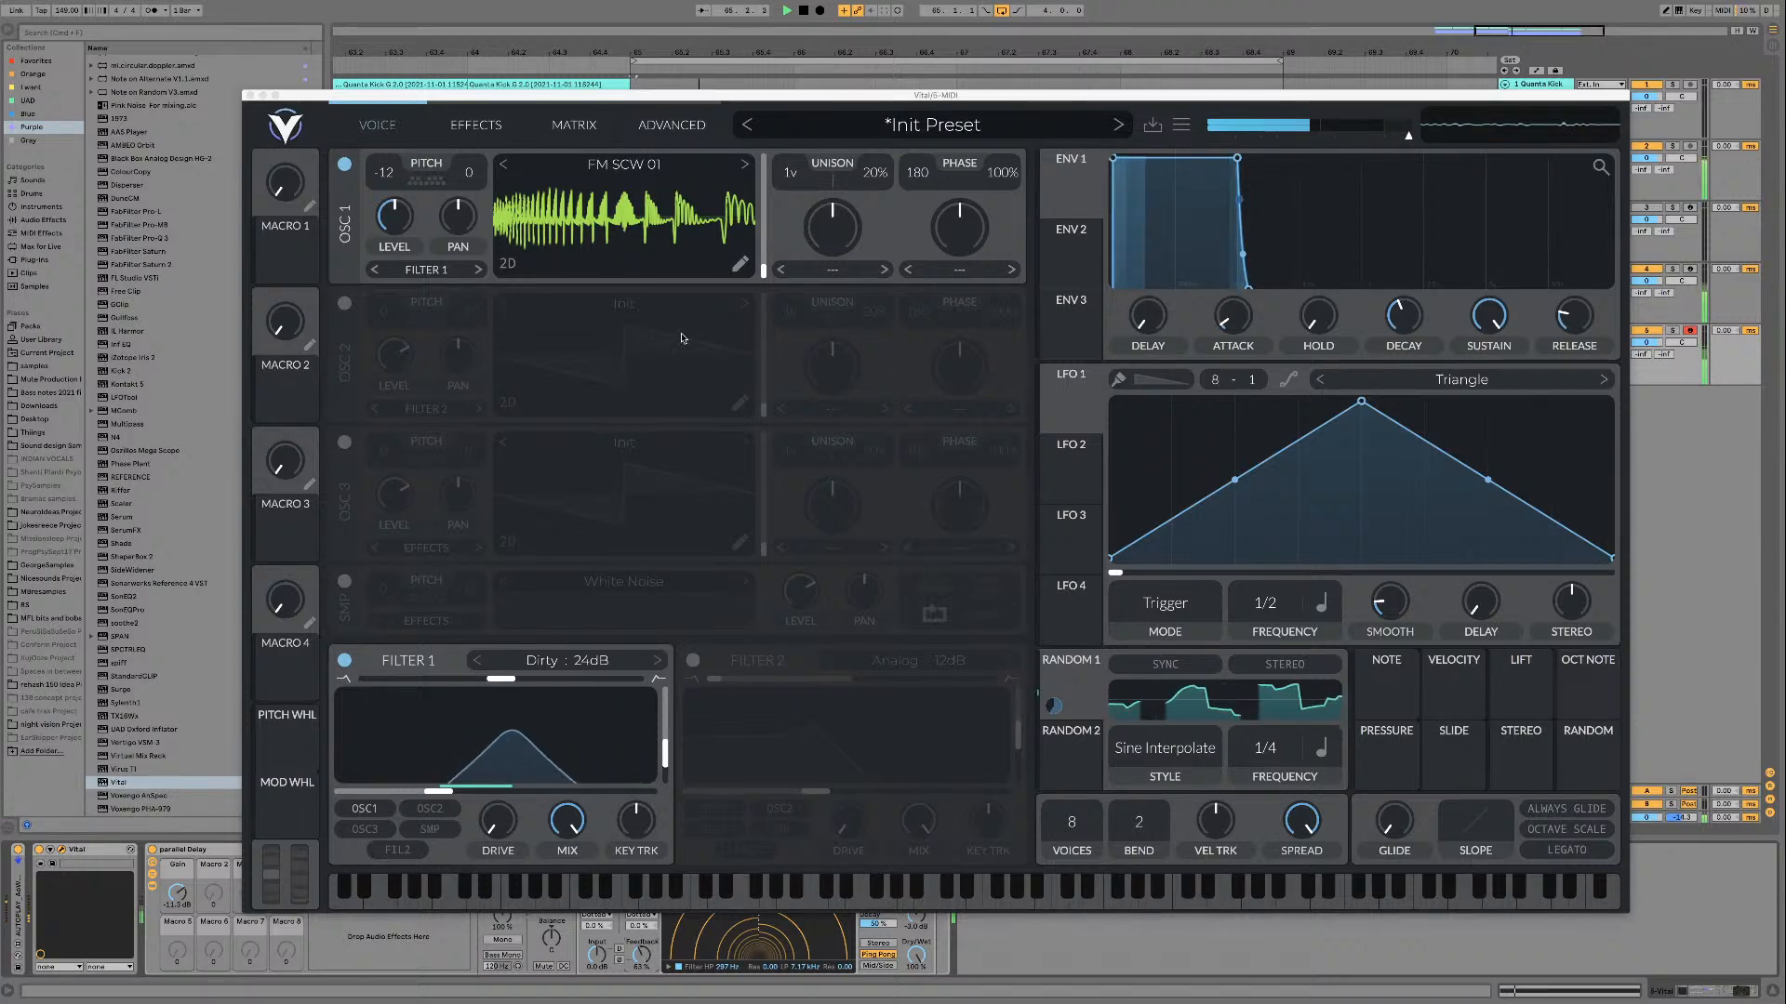
Step: Shorten the release of Envelope 1 slightly and audition the loop
{"action": "key", "text": "space"}
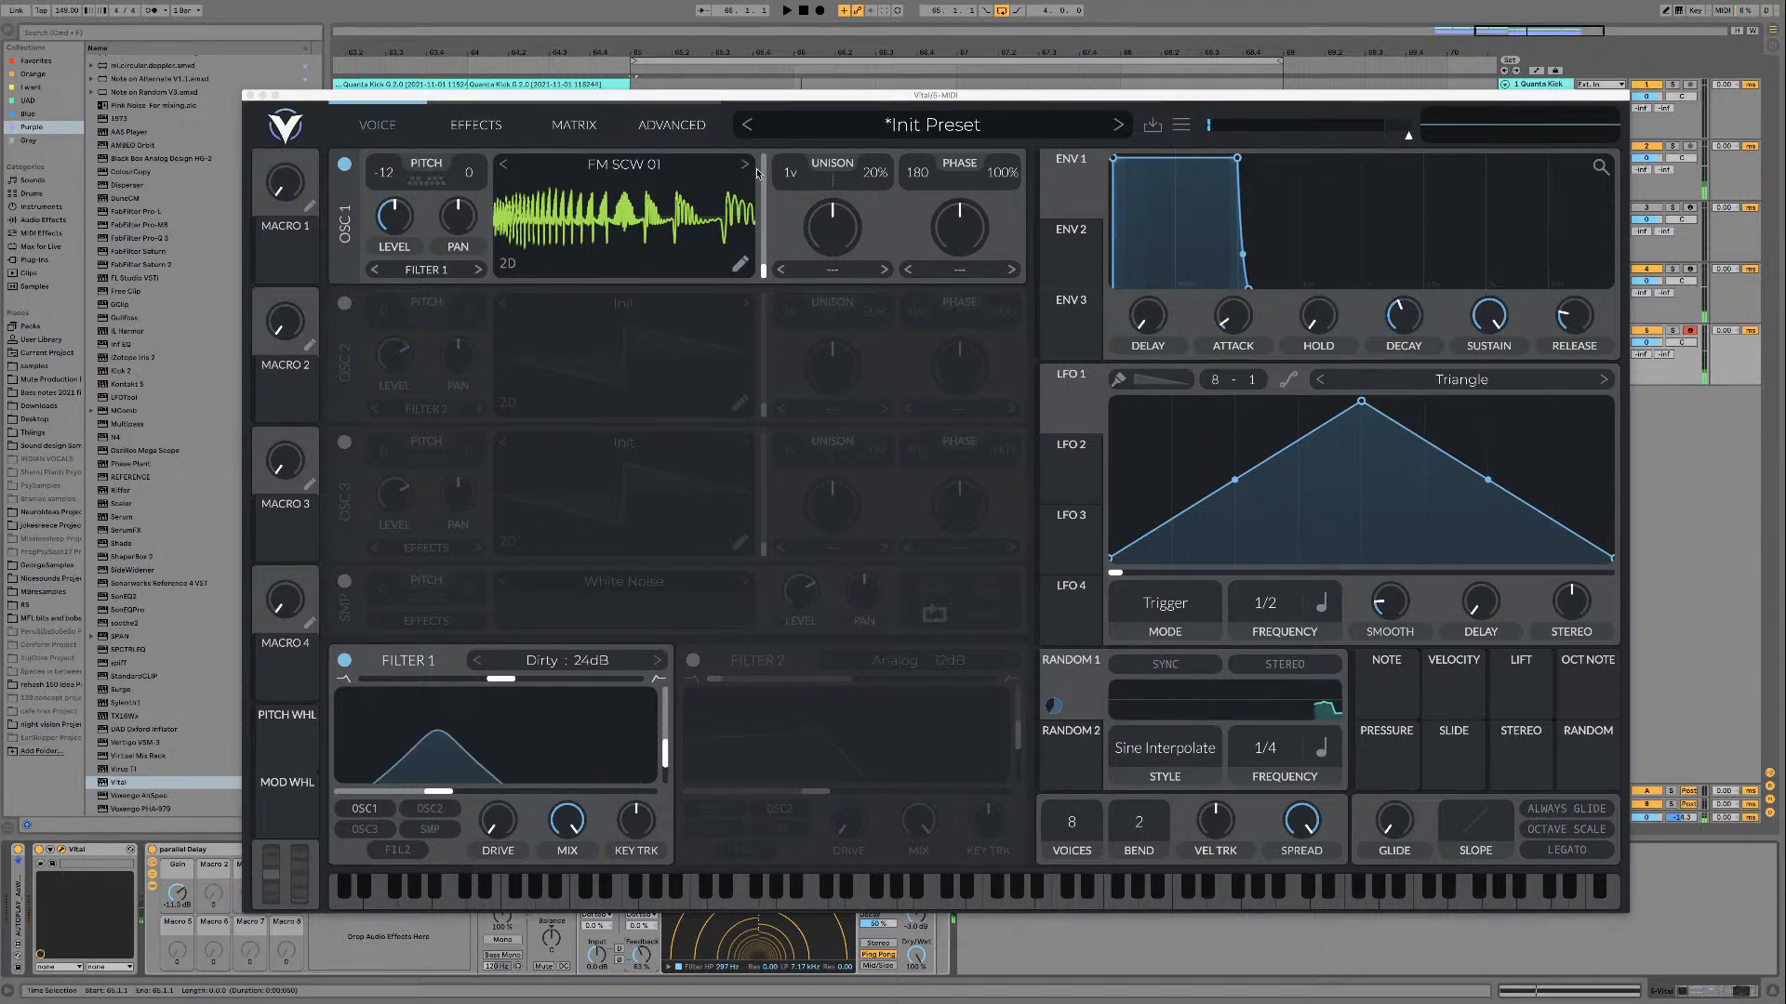
{"action": "left_click", "coordinate": [1578, 332]}
{"action": "scroll", "coordinate": [1578, 332], "scroll_direction": "up", "scroll_amount": 2}
{"action": "key", "text": "space"}
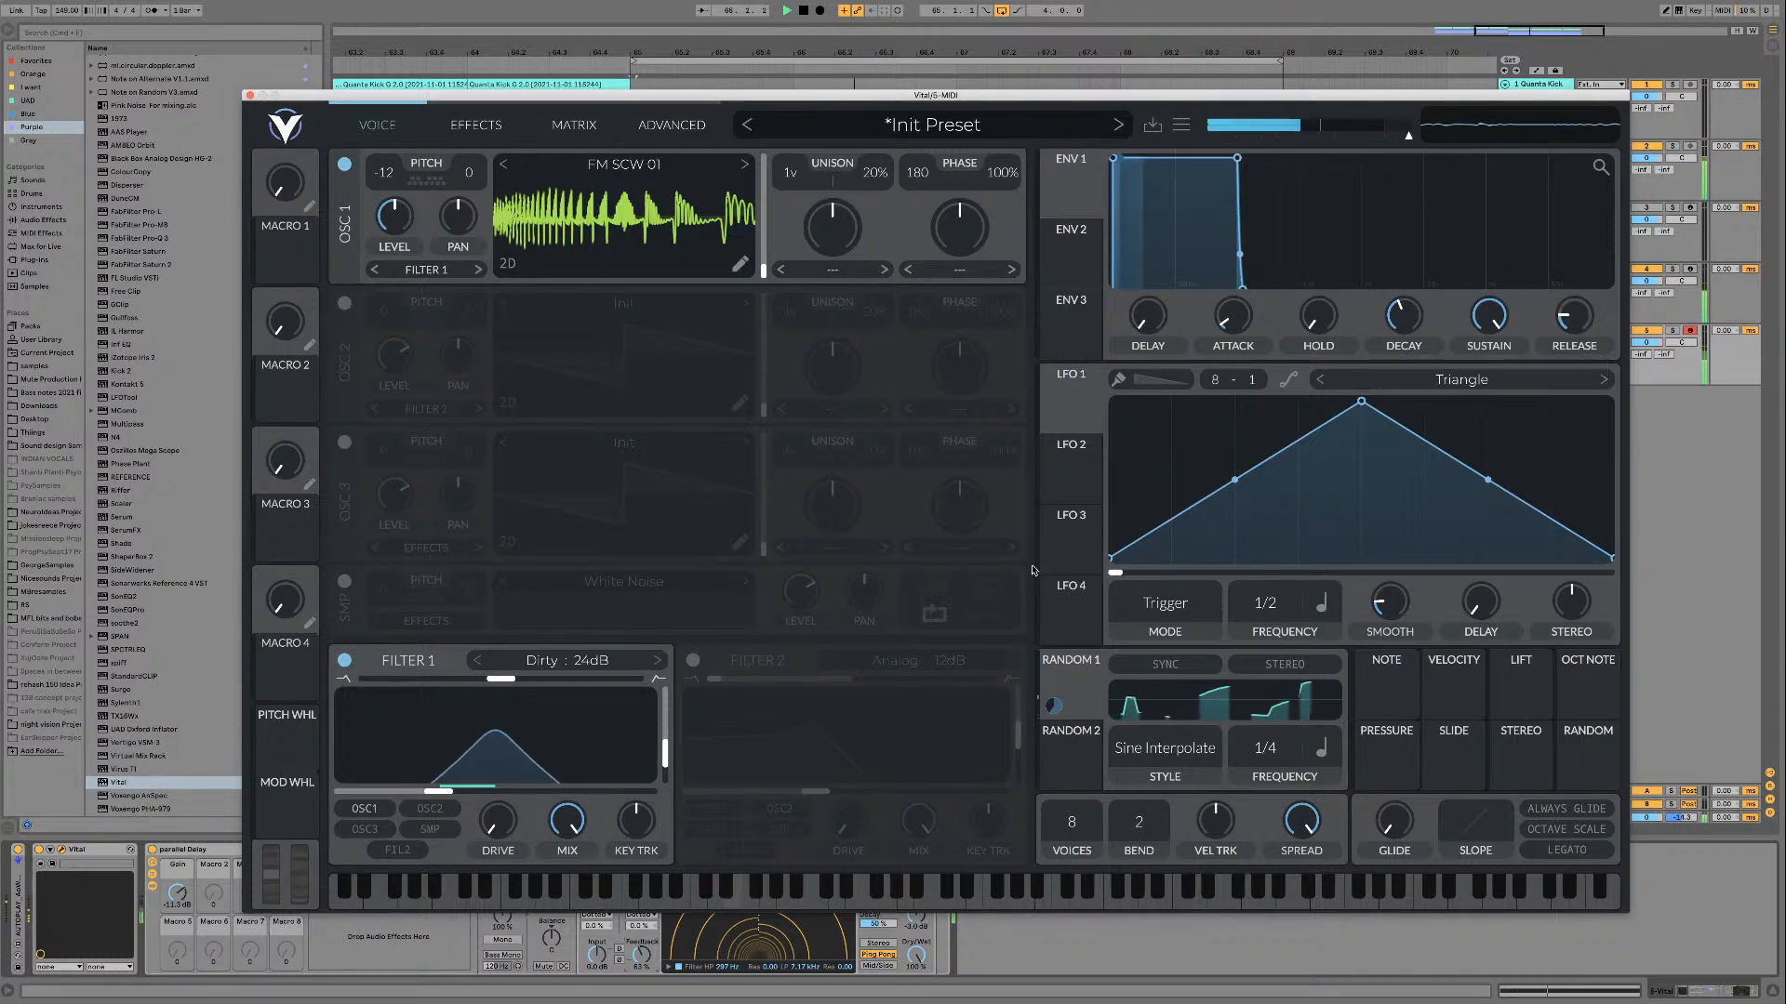
{"action": "key", "text": "space"}
Step: Unfold the AUTOPLAY device, lower its Max value and play the loop
{"action": "double_click", "coordinate": [25, 903]}
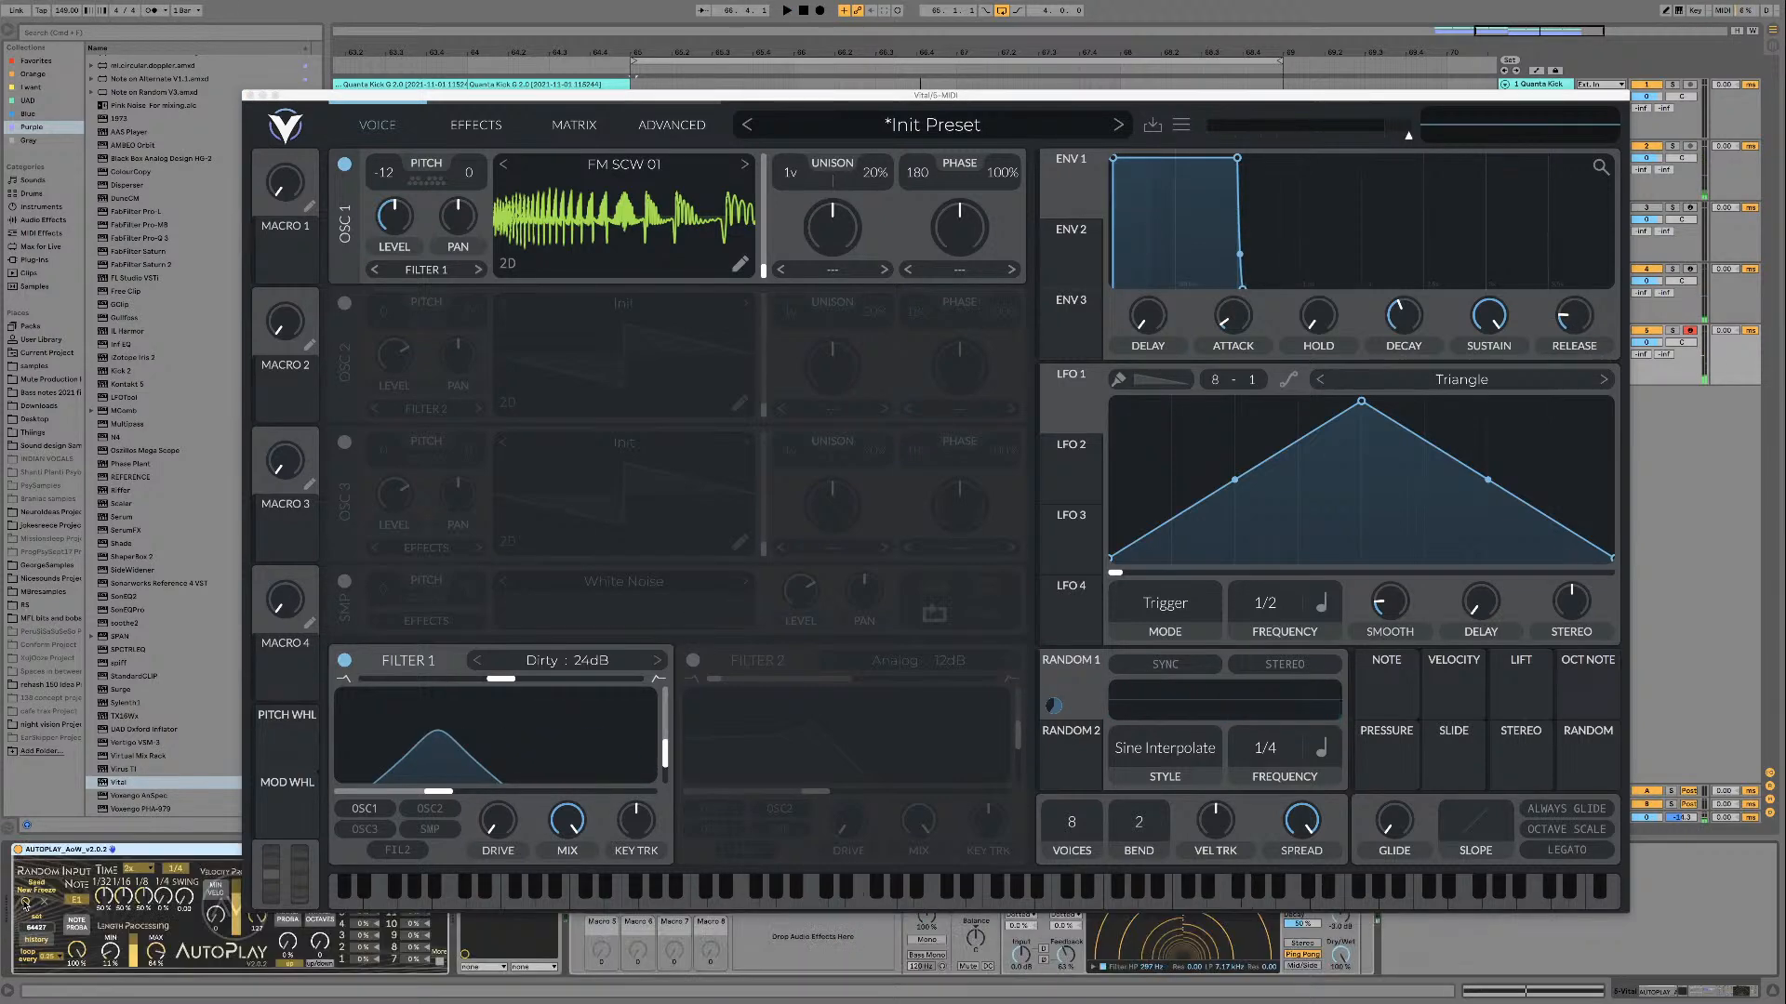
{"action": "left_click_drag", "start_coordinate": [162, 959], "coordinate": [163, 996]}
{"action": "key", "text": "space"}
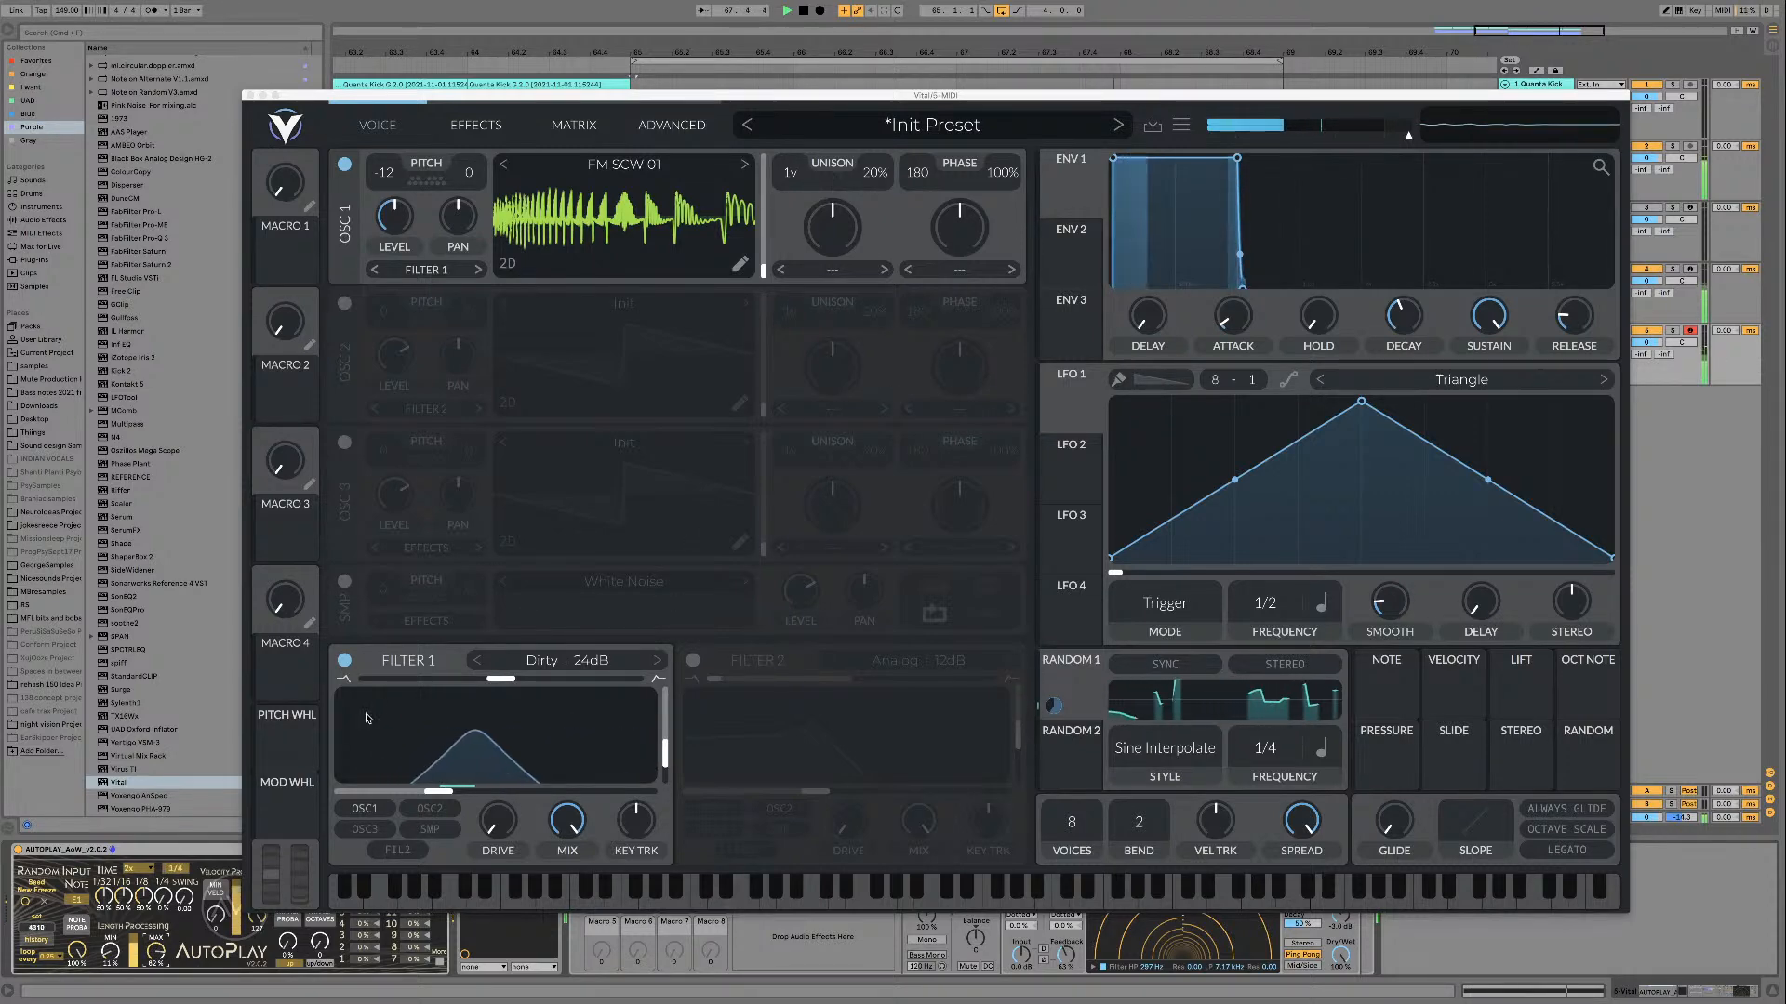
Step: Switch oscillator 1 to the wavetable FM SCW 02 and audition it in the loop
{"action": "key", "text": "space"}
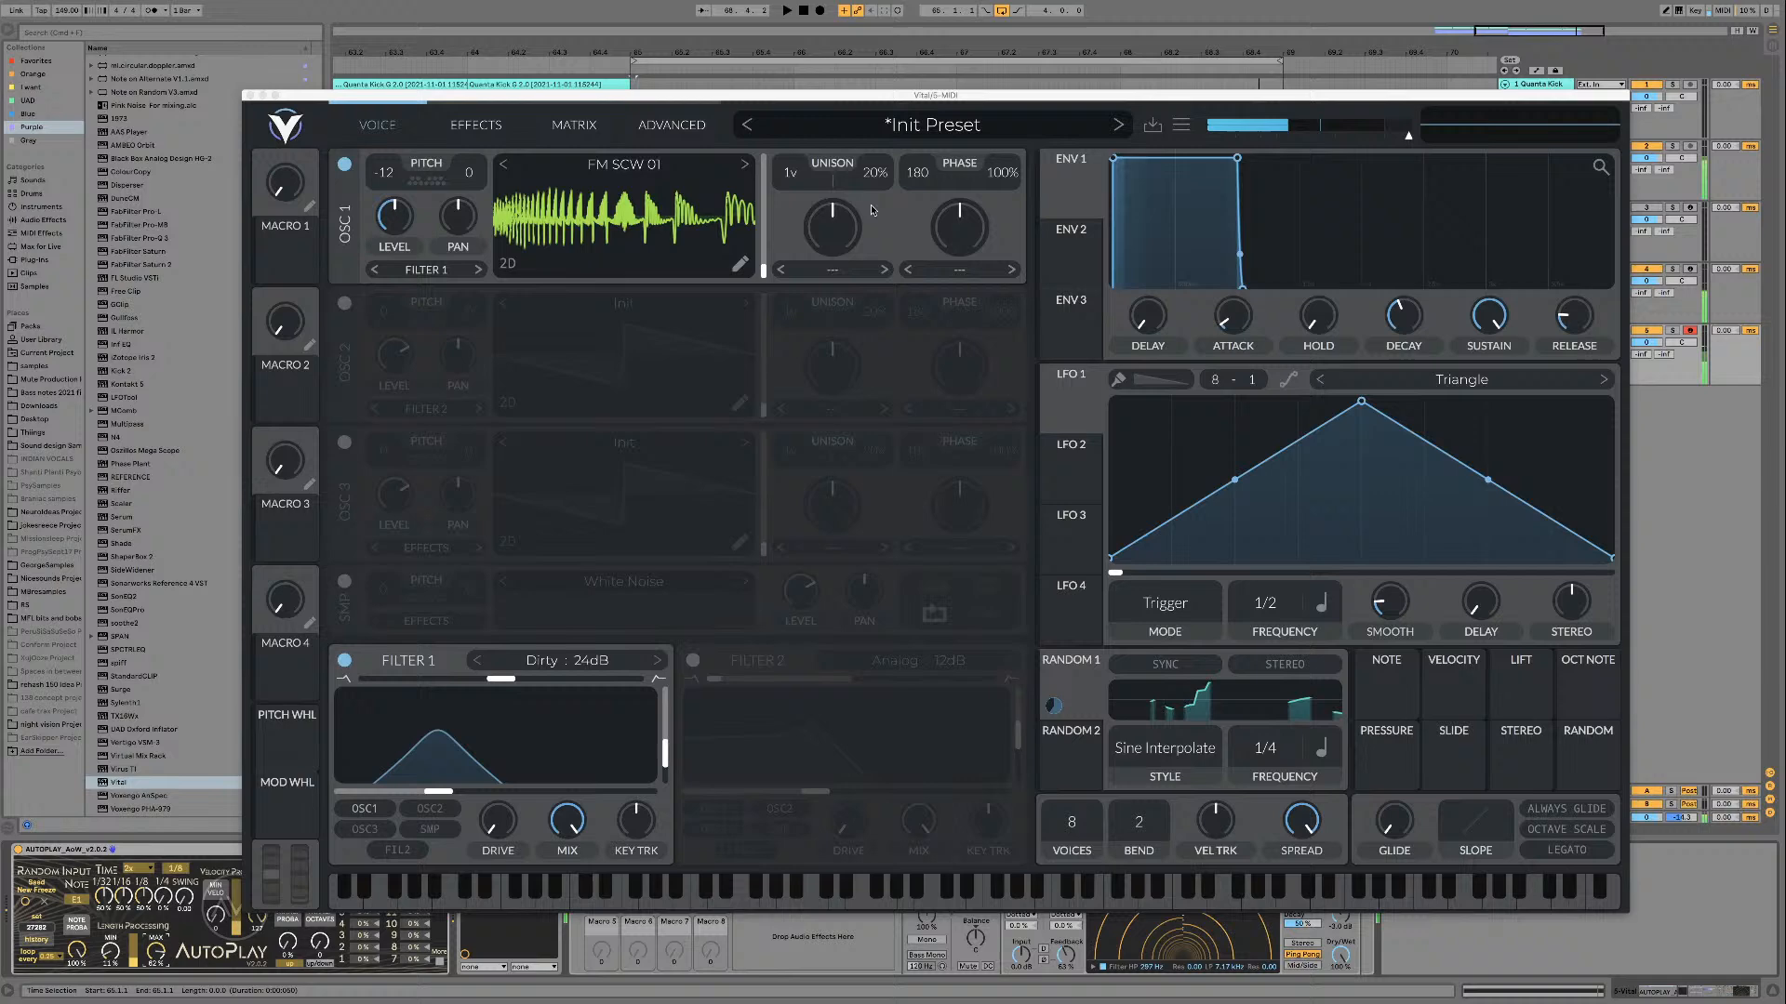
{"action": "left_click", "coordinate": [743, 167]}
{"action": "key", "text": "space"}
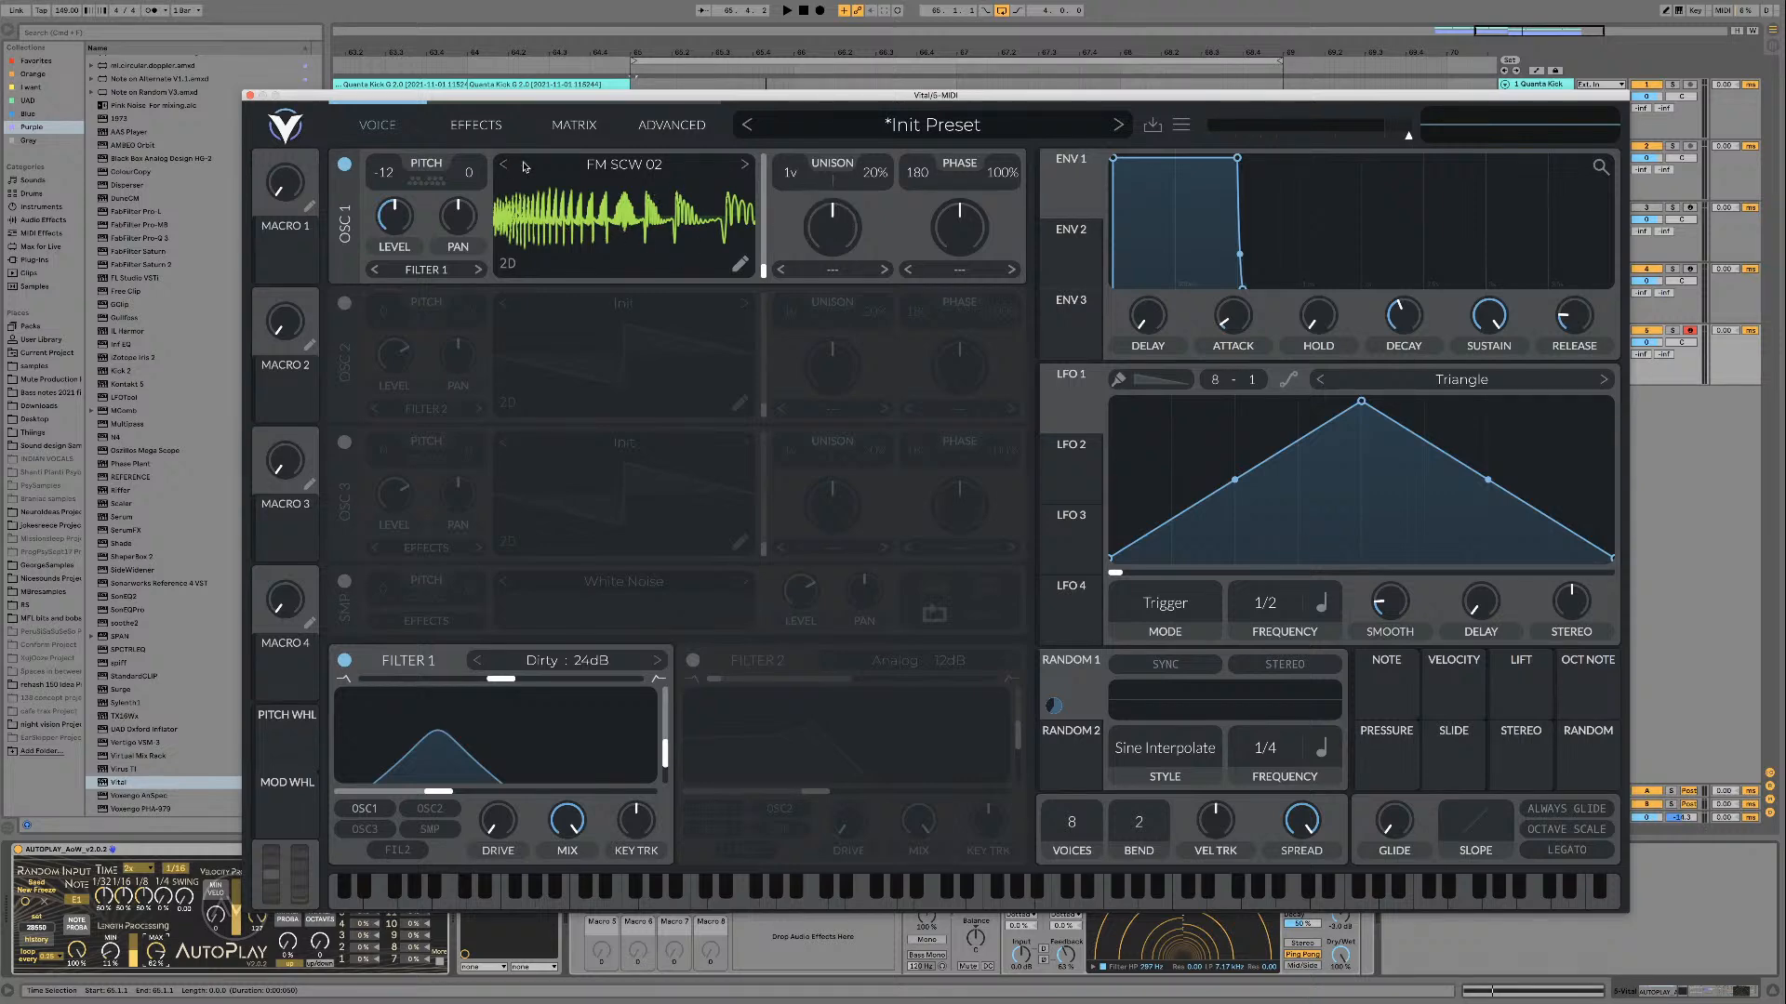
Step: Switch oscillator 1 to the wavetable FM SCW 03, audition it in the loop, and sweep its frame position before resetting it
{"action": "key", "text": "space"}
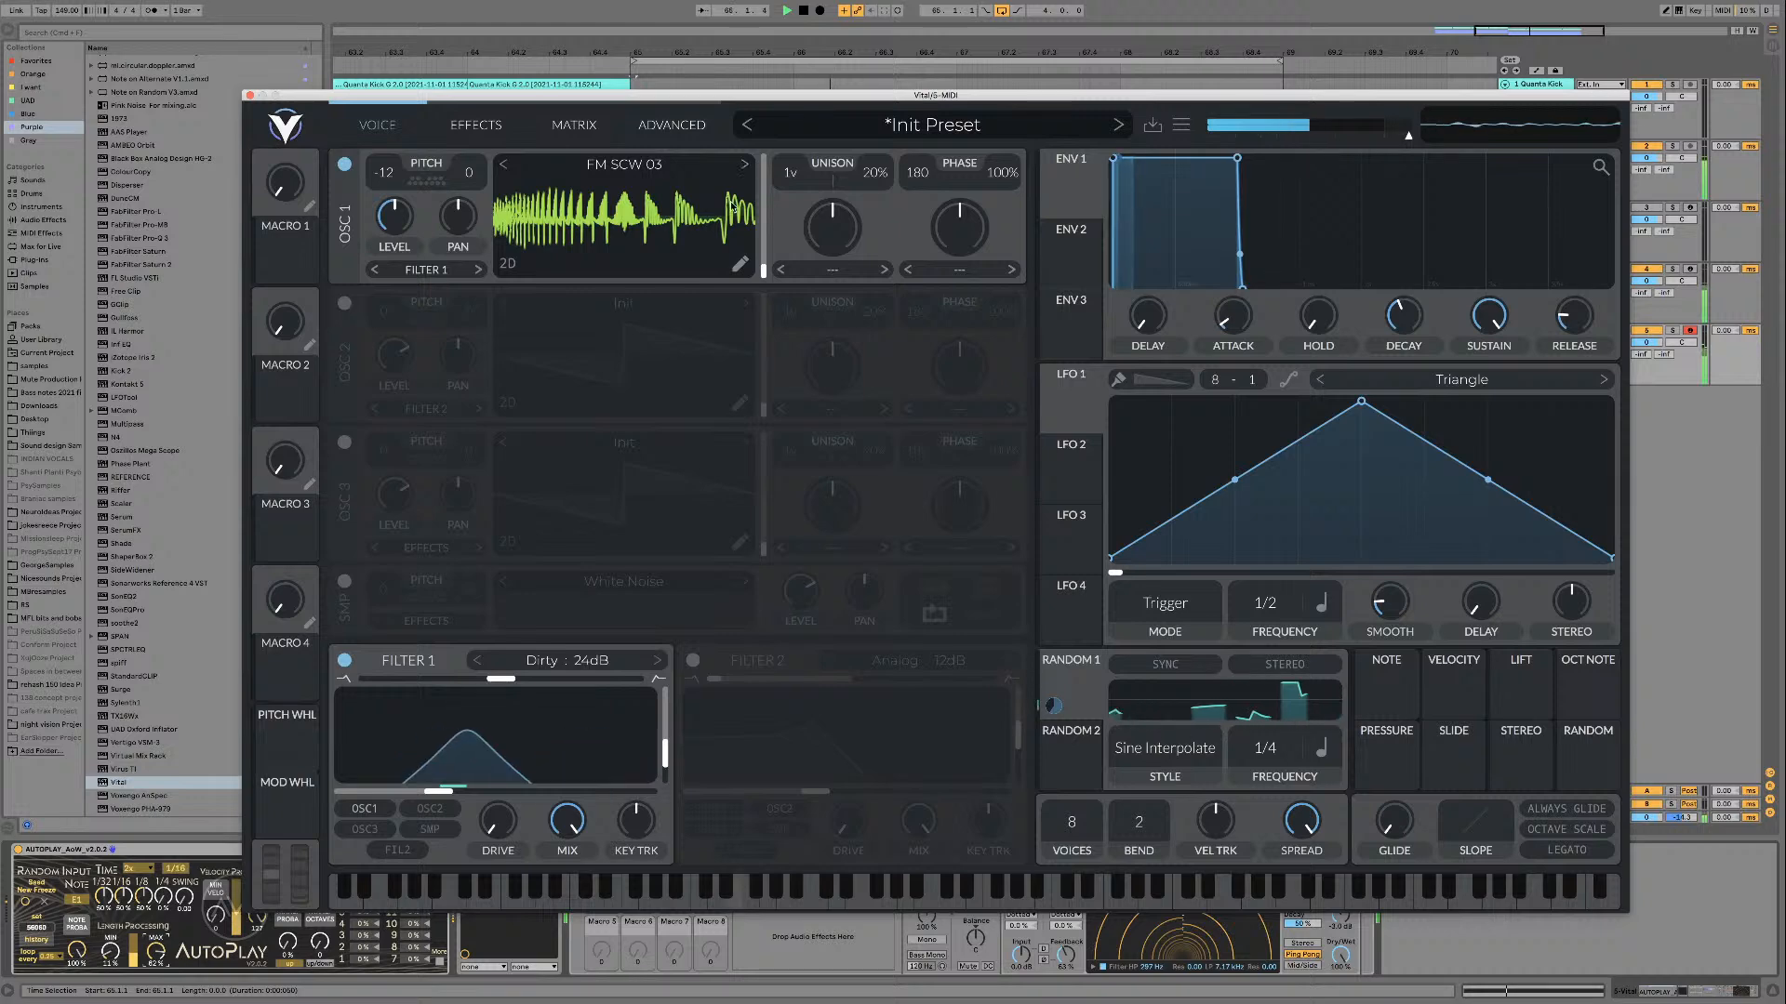
{"action": "key", "text": "space"}
{"action": "left_click_drag", "start_coordinate": [763, 270], "coordinate": [764, 151]}
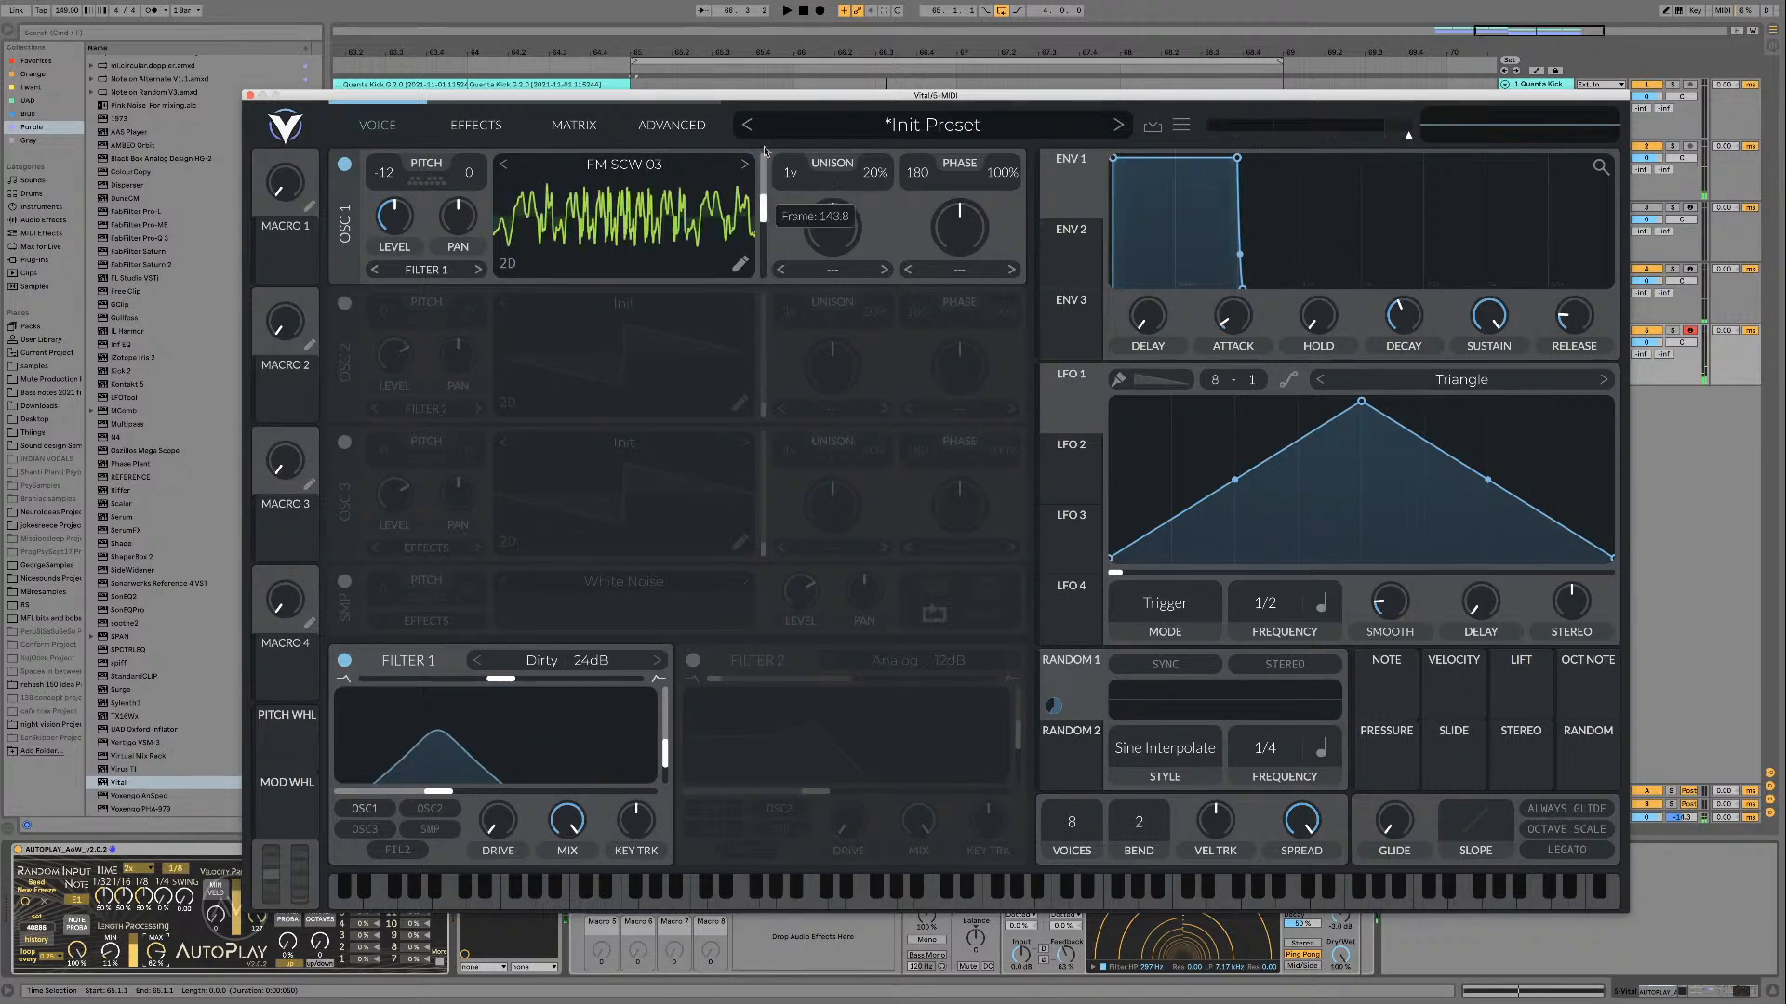
{"action": "left_click_drag", "start_coordinate": [748, 381], "coordinate": [664, 210]}
{"action": "double_click", "coordinate": [764, 242]}
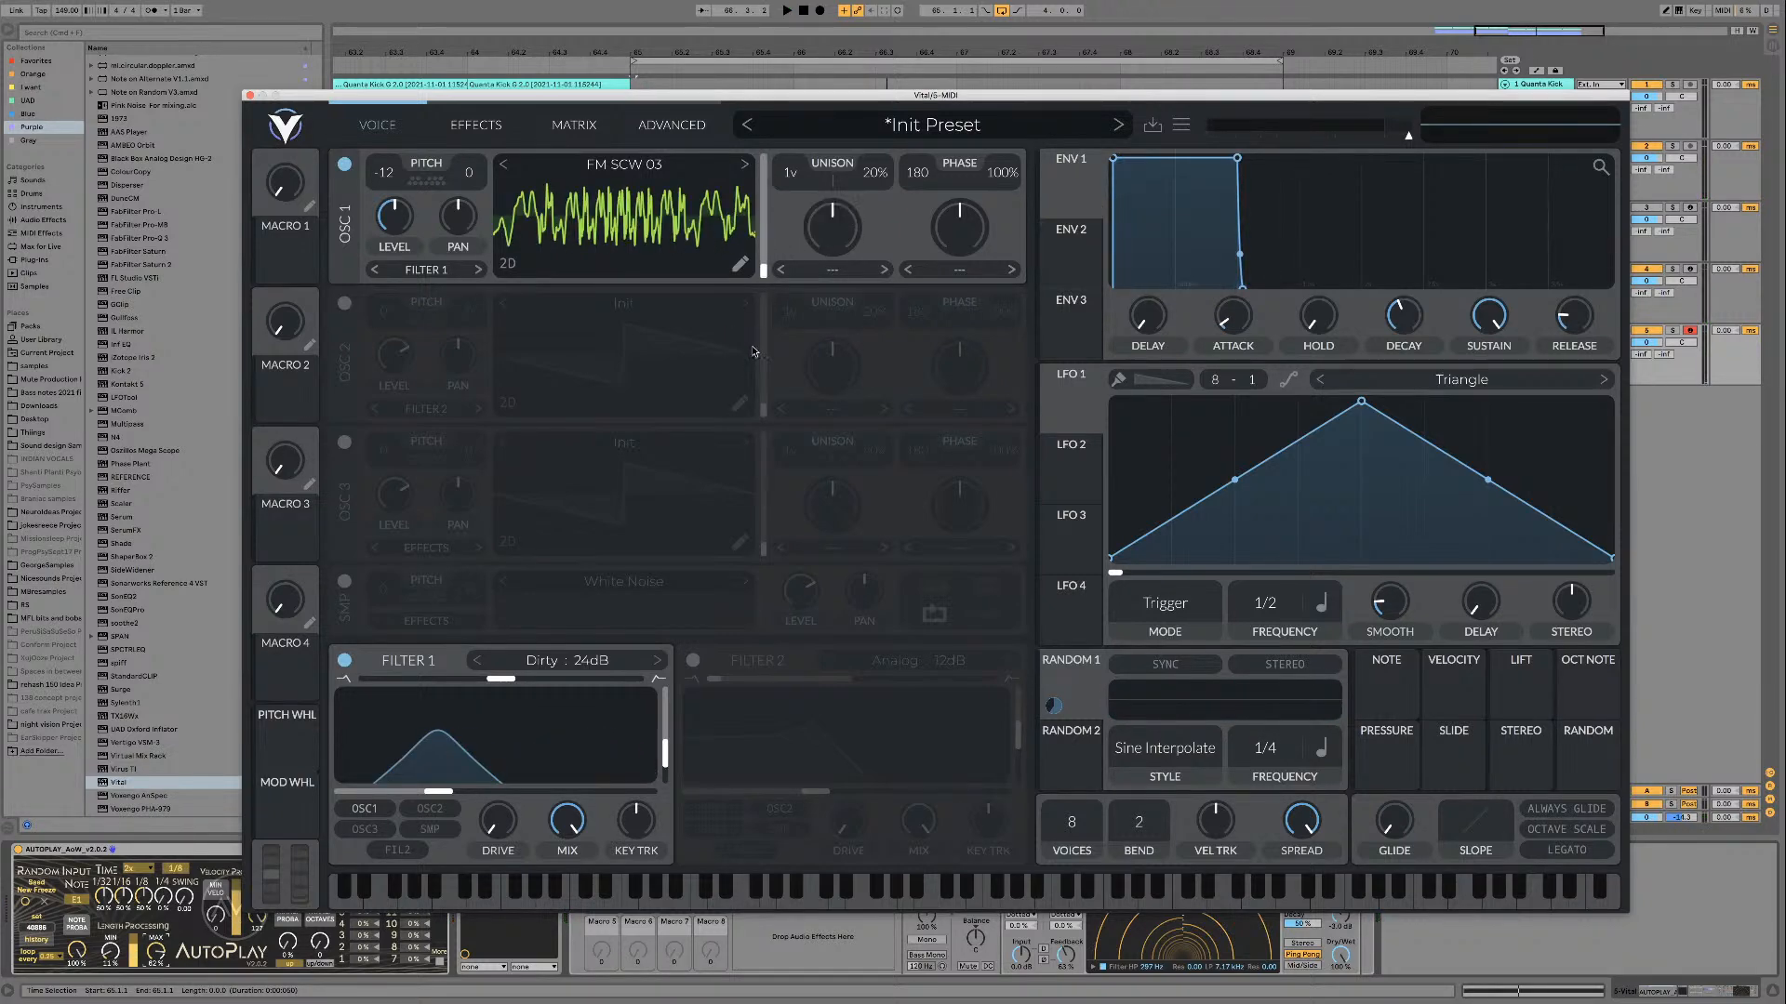
Step: Play the loop and slightly adjust the 1/8 Time value of the AUTOPLAY device
{"action": "key", "text": "space"}
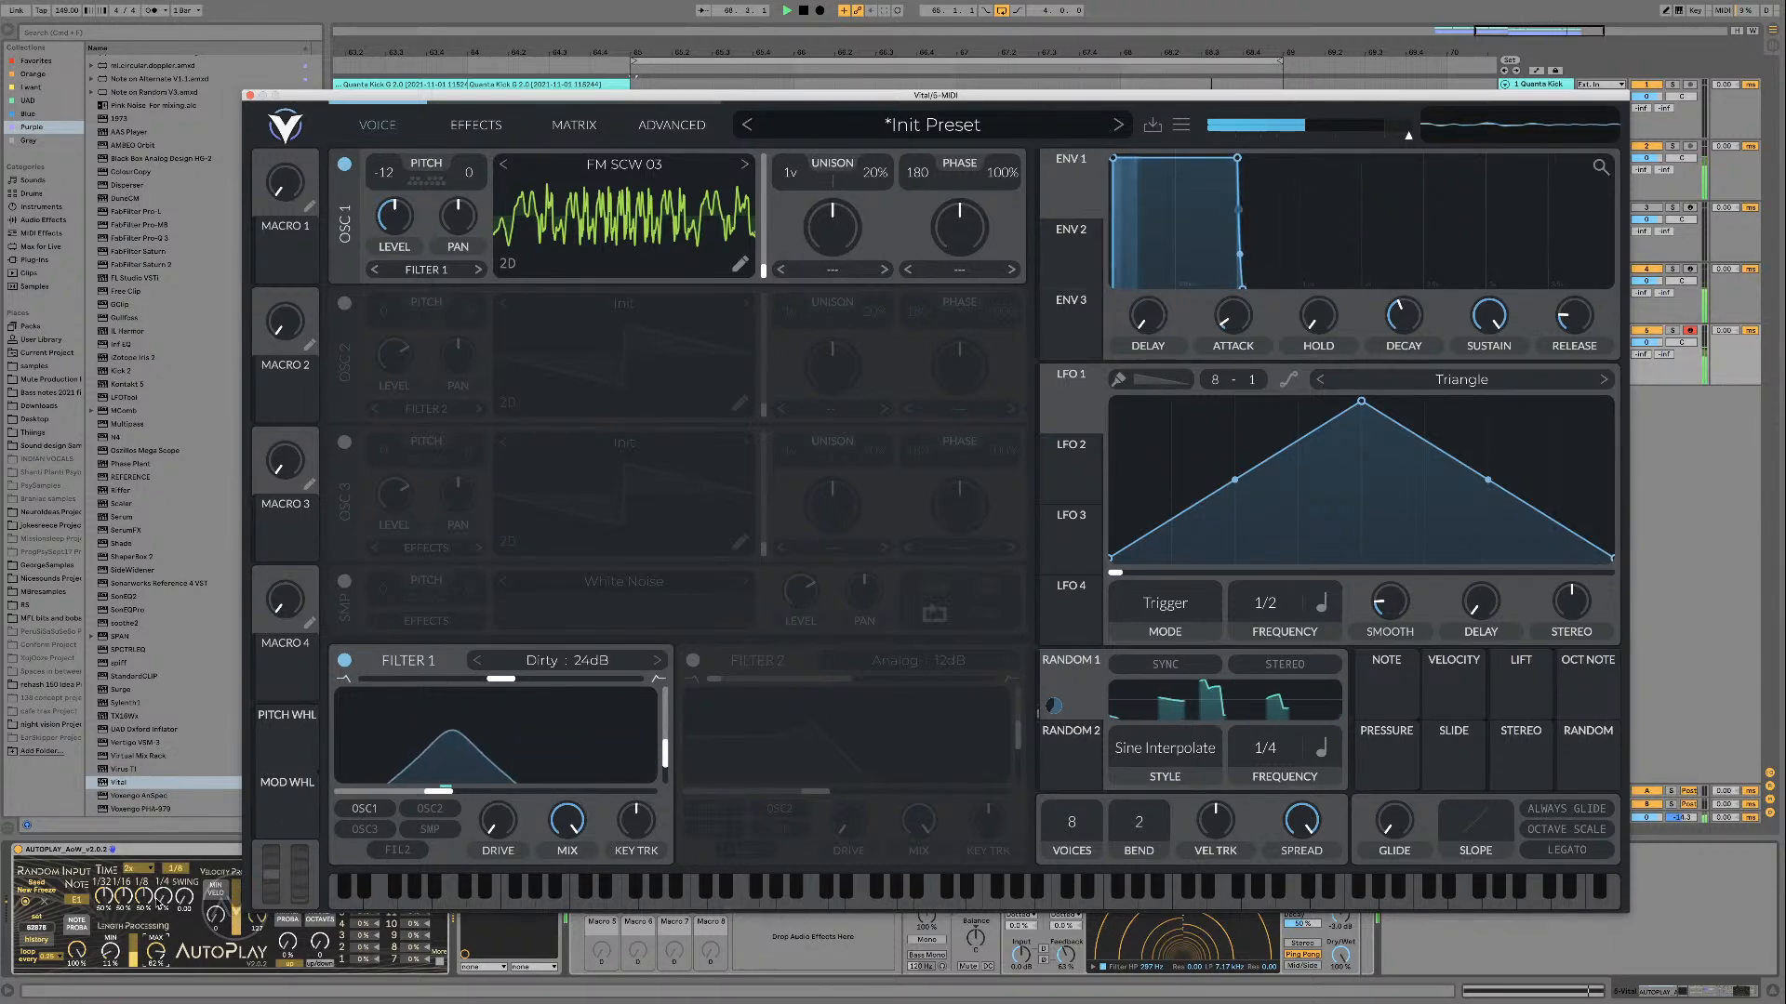
{"action": "left_click_drag", "start_coordinate": [144, 898], "coordinate": [144, 894]}
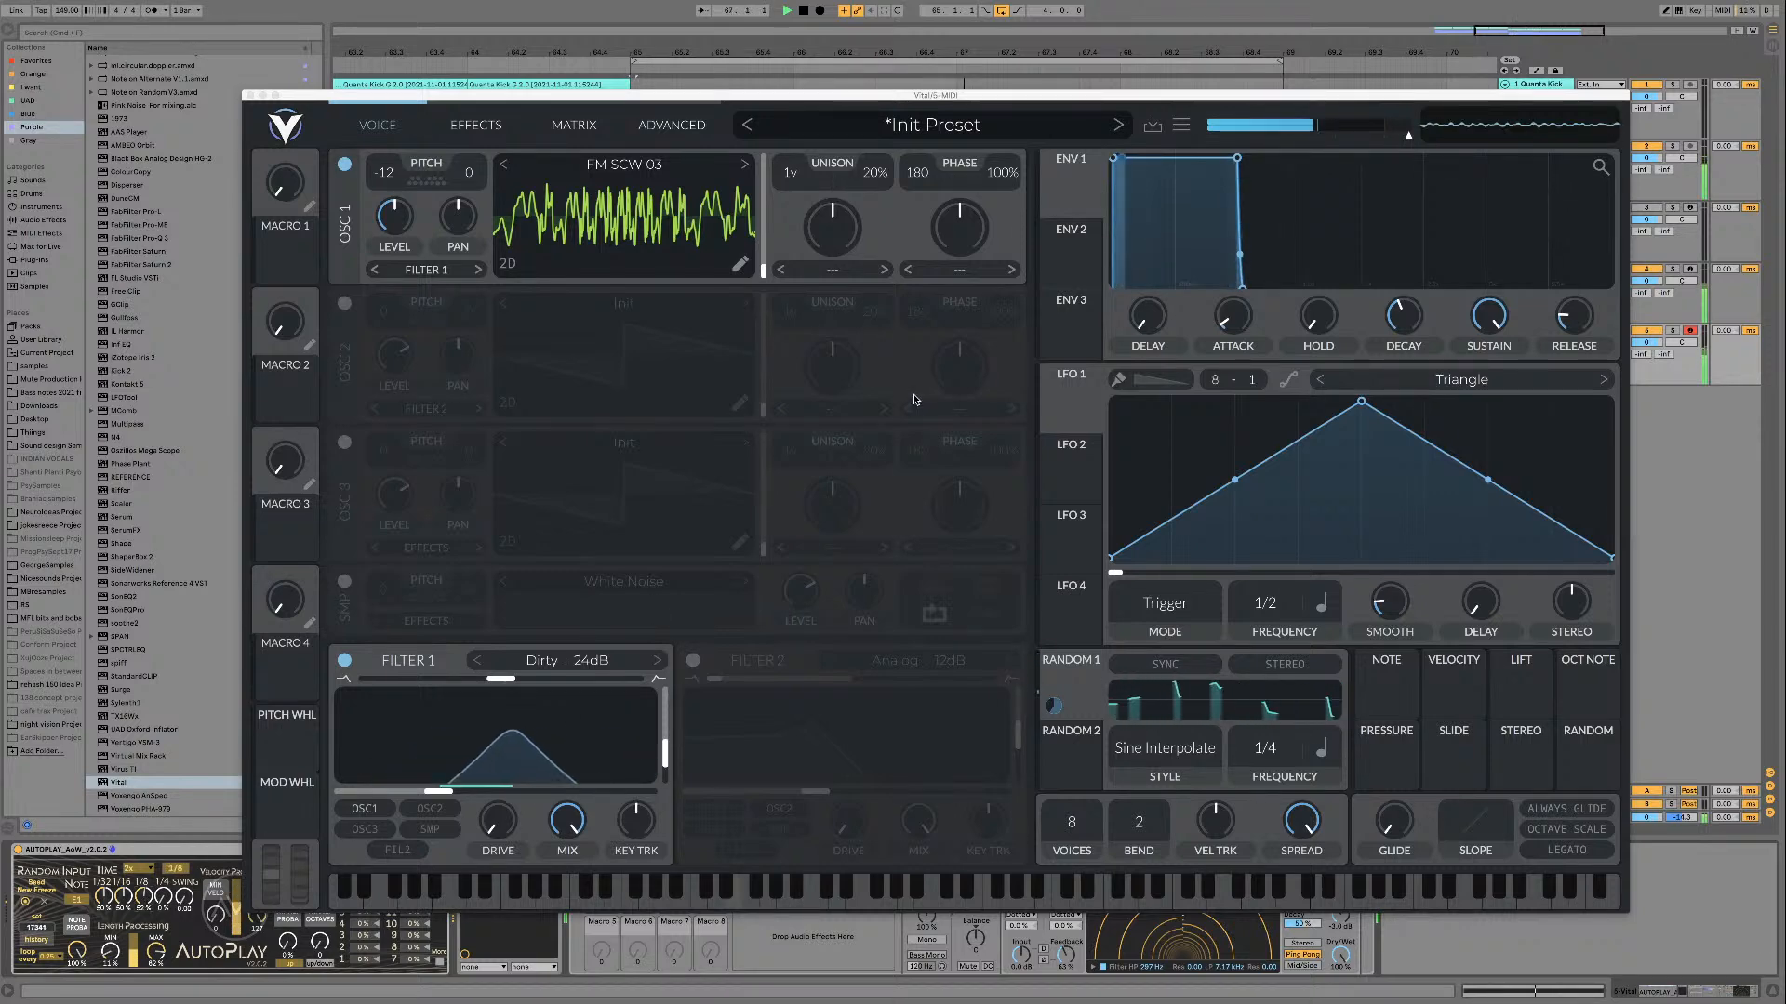
{"action": "key", "text": "space"}
Step: Try the FORMANT distortion on oscillator 1, varying its amount while the loop plays, and turn it off again
{"action": "left_click", "coordinate": [831, 263]}
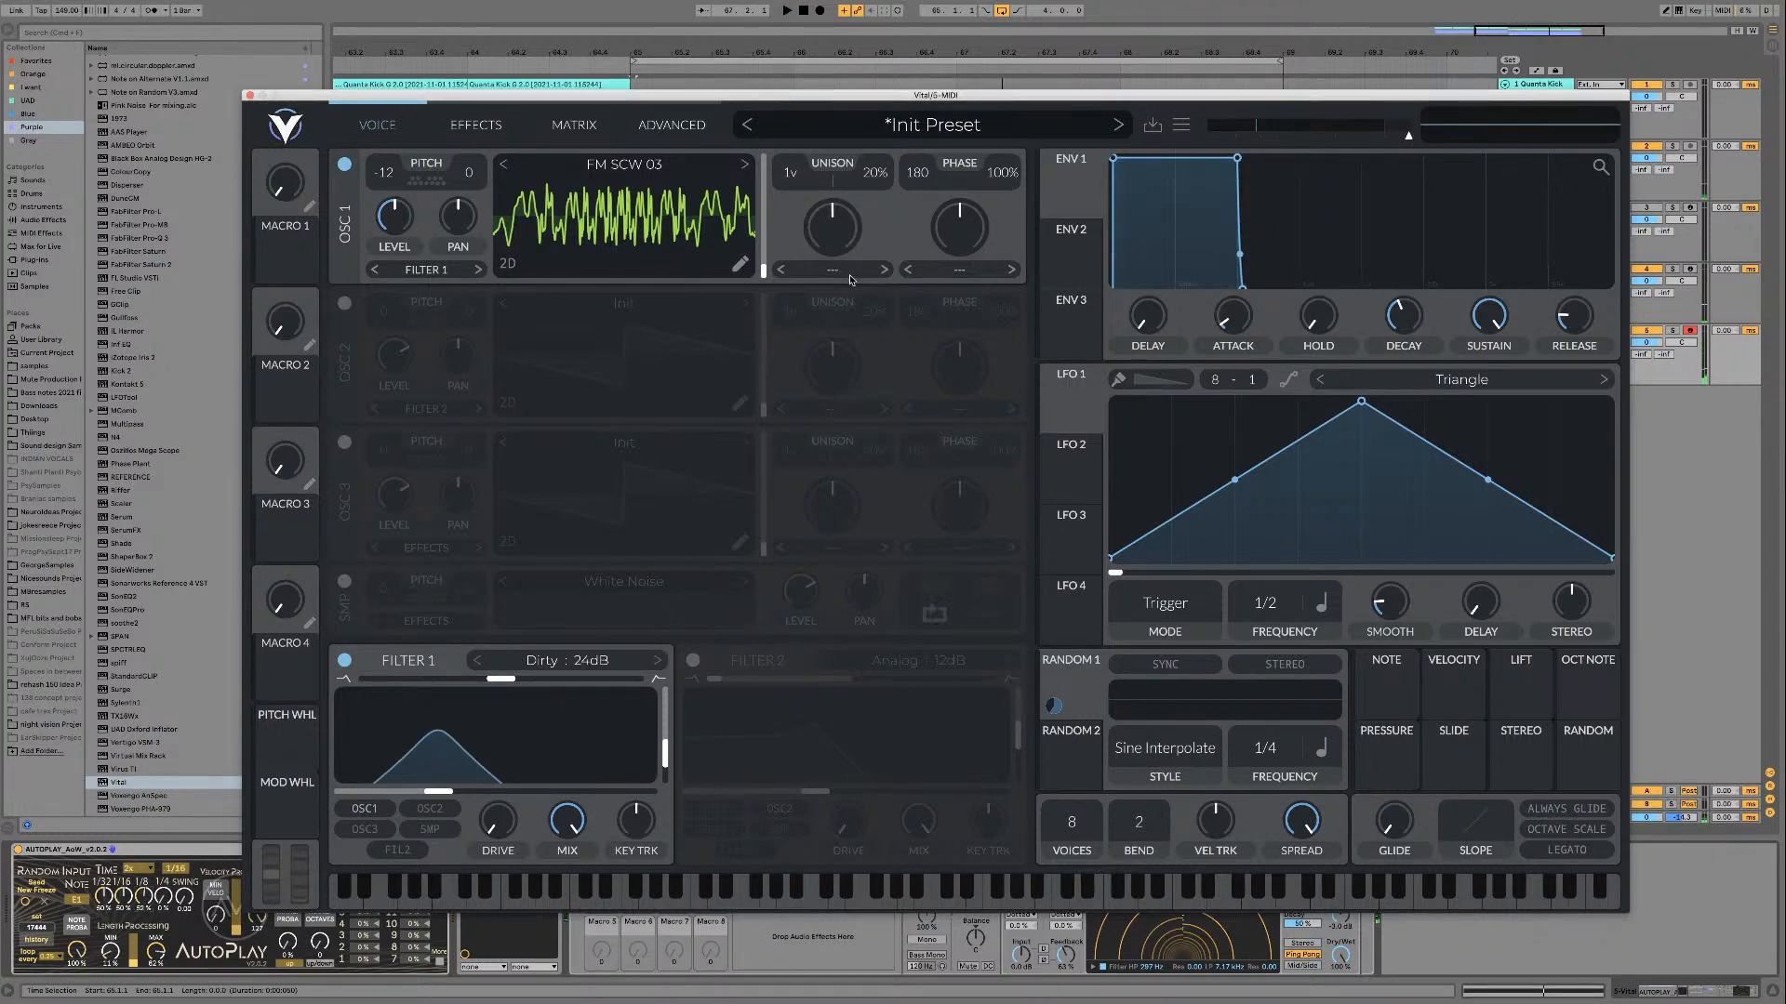
{"action": "left_click", "coordinate": [959, 269]}
{"action": "left_click", "coordinate": [968, 364]}
{"action": "key", "text": "space"}
{"action": "mouse_move", "coordinate": [965, 249]}
{"action": "left_mouse_down"}
{"action": "mouse_move", "coordinate": [961, 206]}
{"action": "mouse_move", "coordinate": [962, 225]}
{"action": "left_mouse_up"}
{"action": "double_click", "coordinate": [962, 225]}
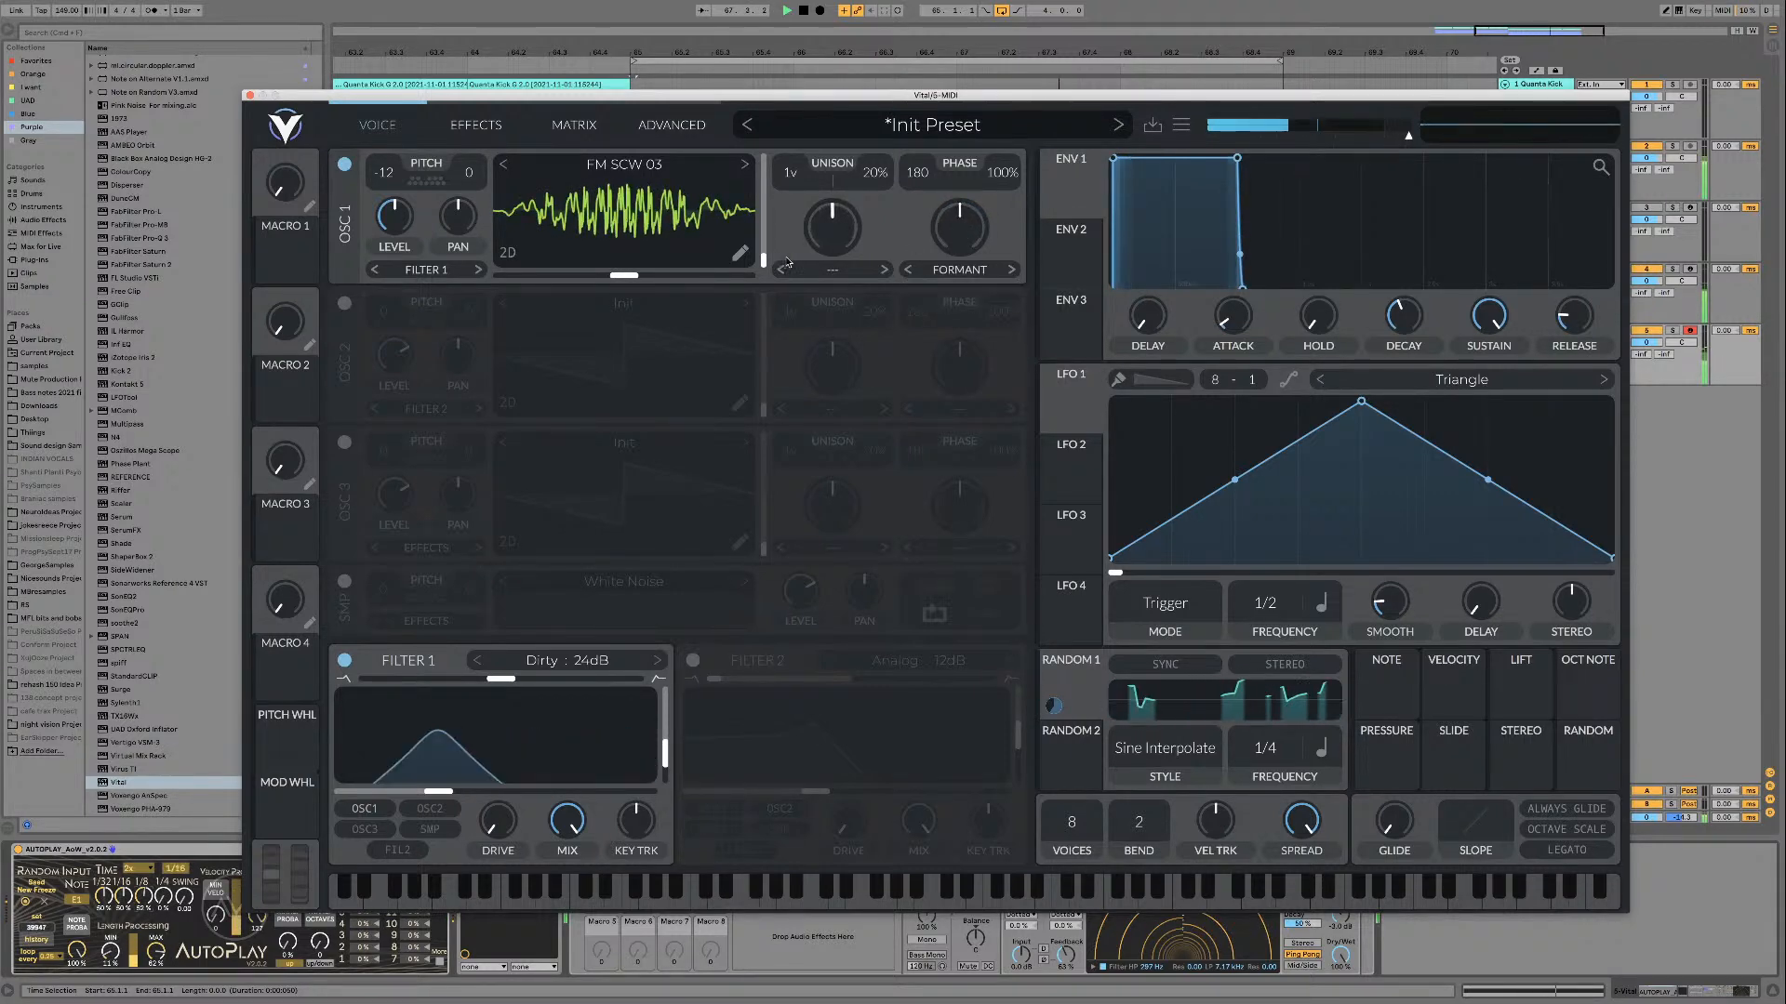
{"action": "left_click", "coordinate": [957, 269]}
{"action": "left_click", "coordinate": [954, 293]}
{"action": "key", "text": "space"}
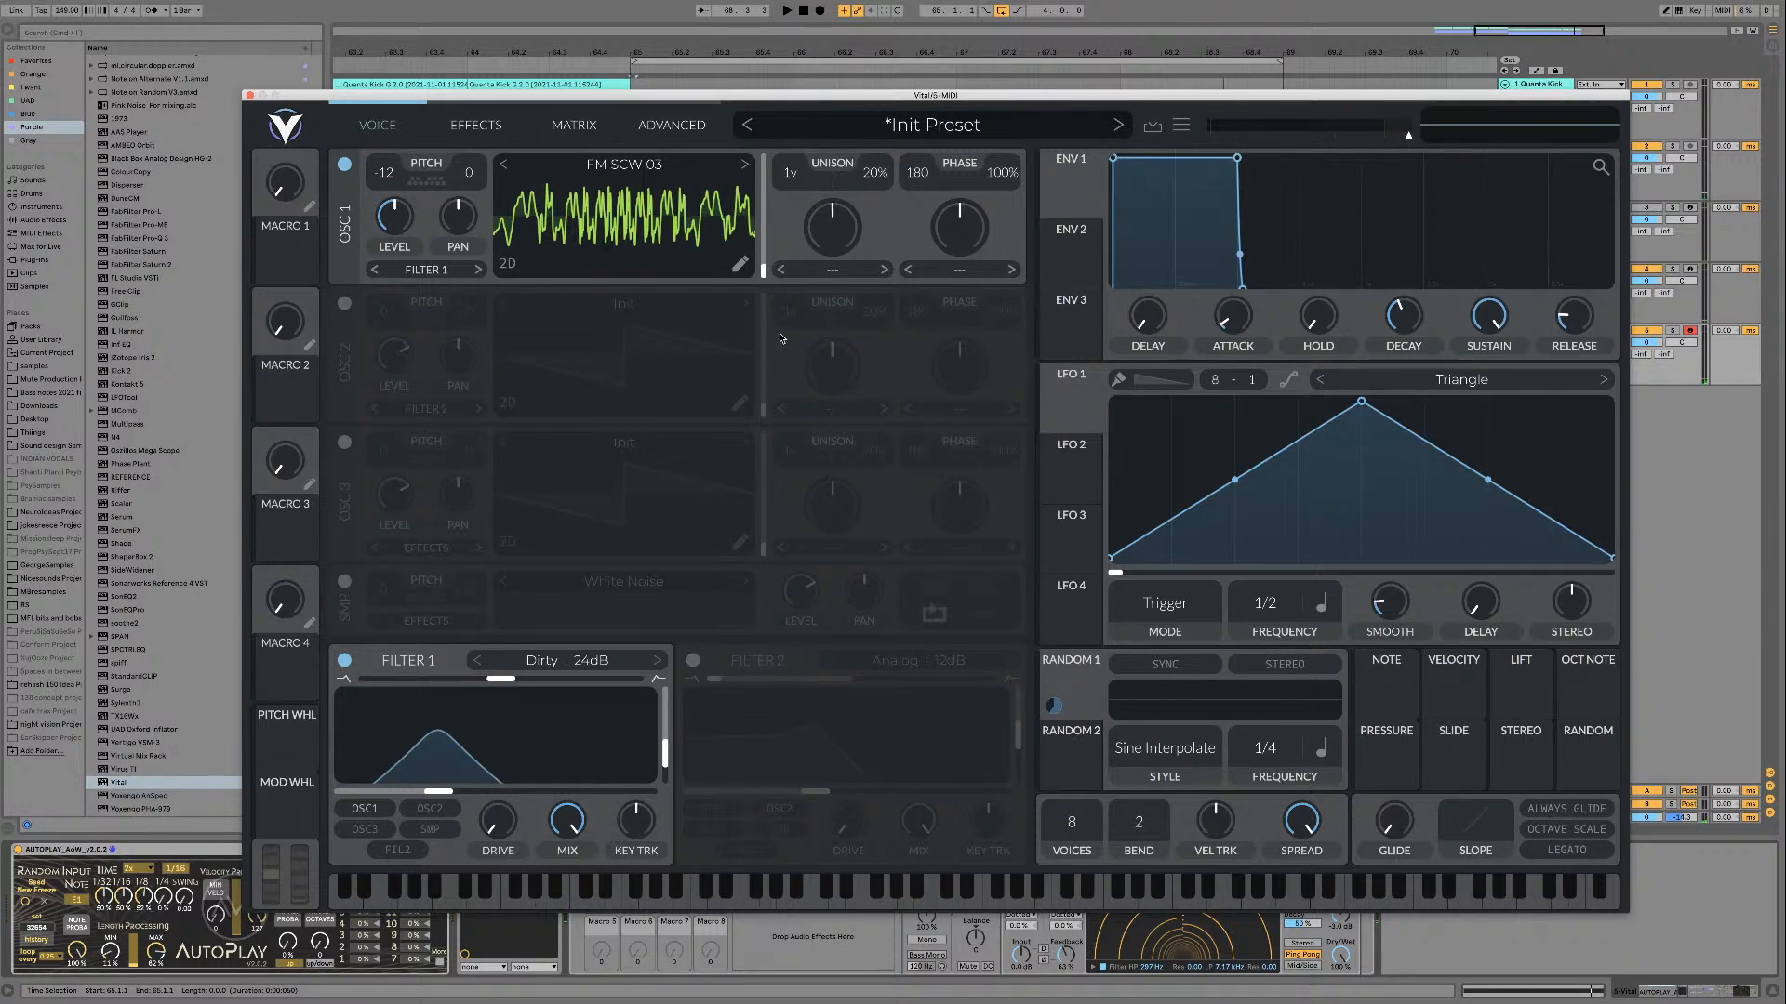
Step: Step oscillator 1 through the wavetables FM SCW 04 and FM SCW 05, auditioning each in the loop
{"action": "left_click", "coordinate": [744, 166]}
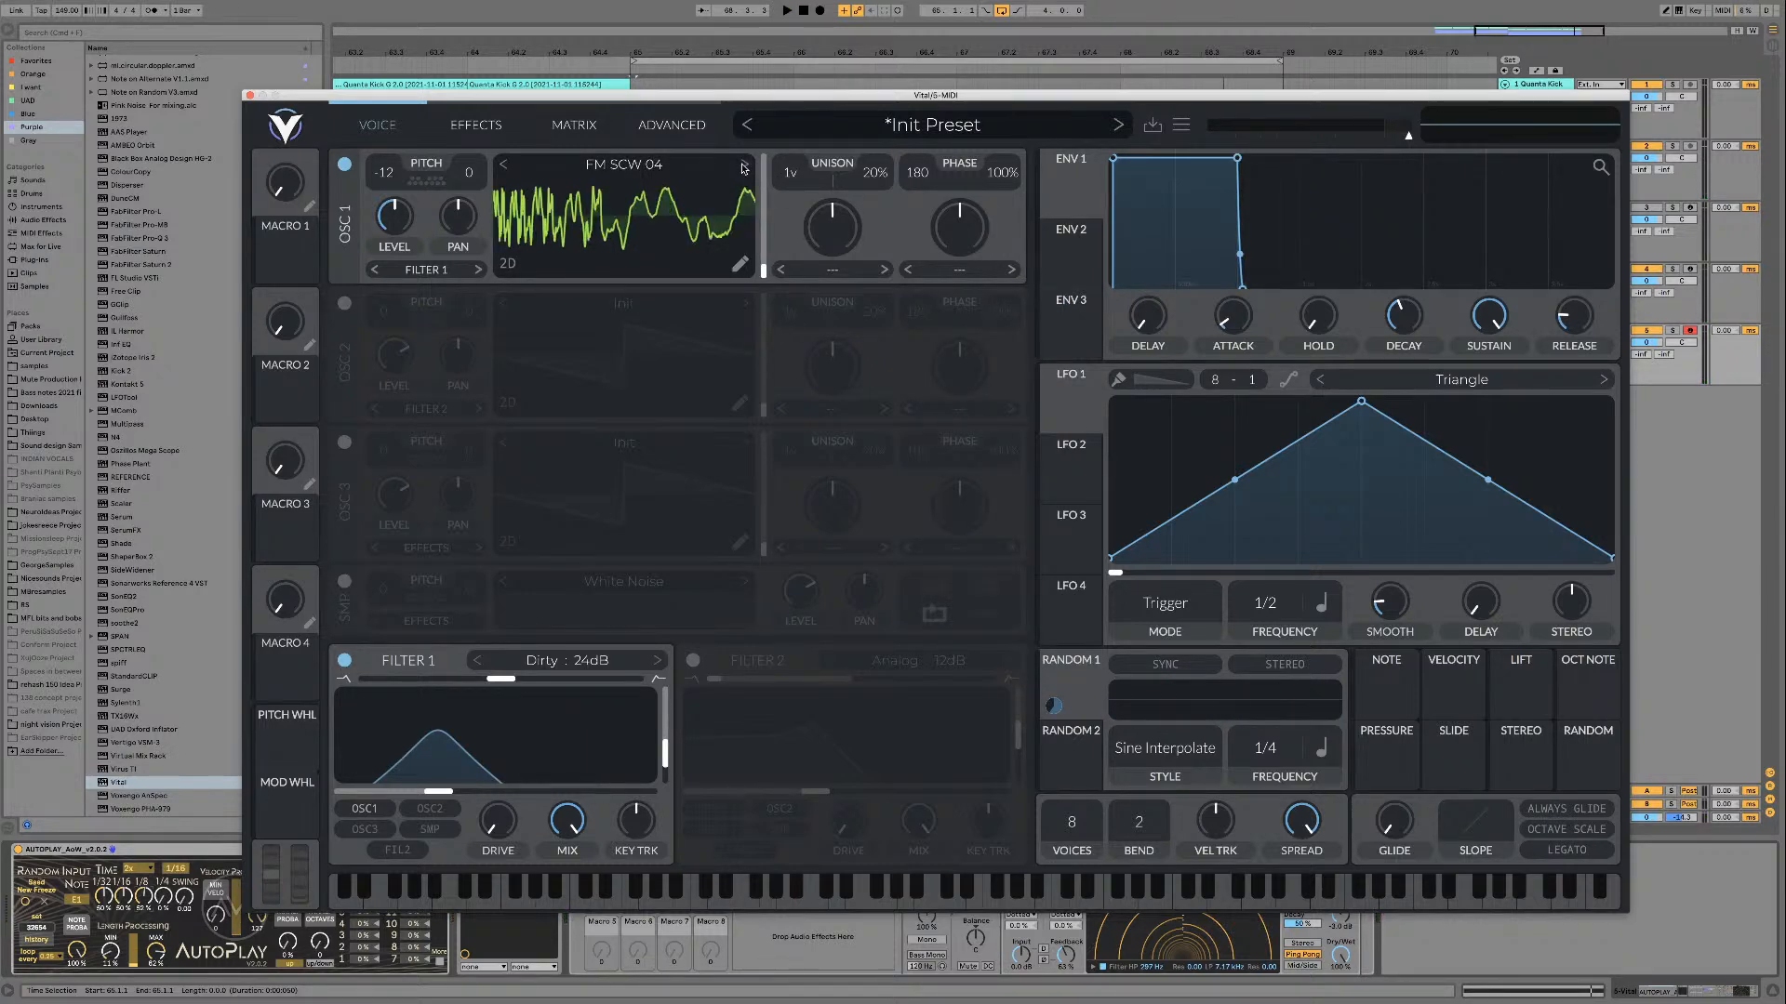
{"action": "key", "text": "space"}
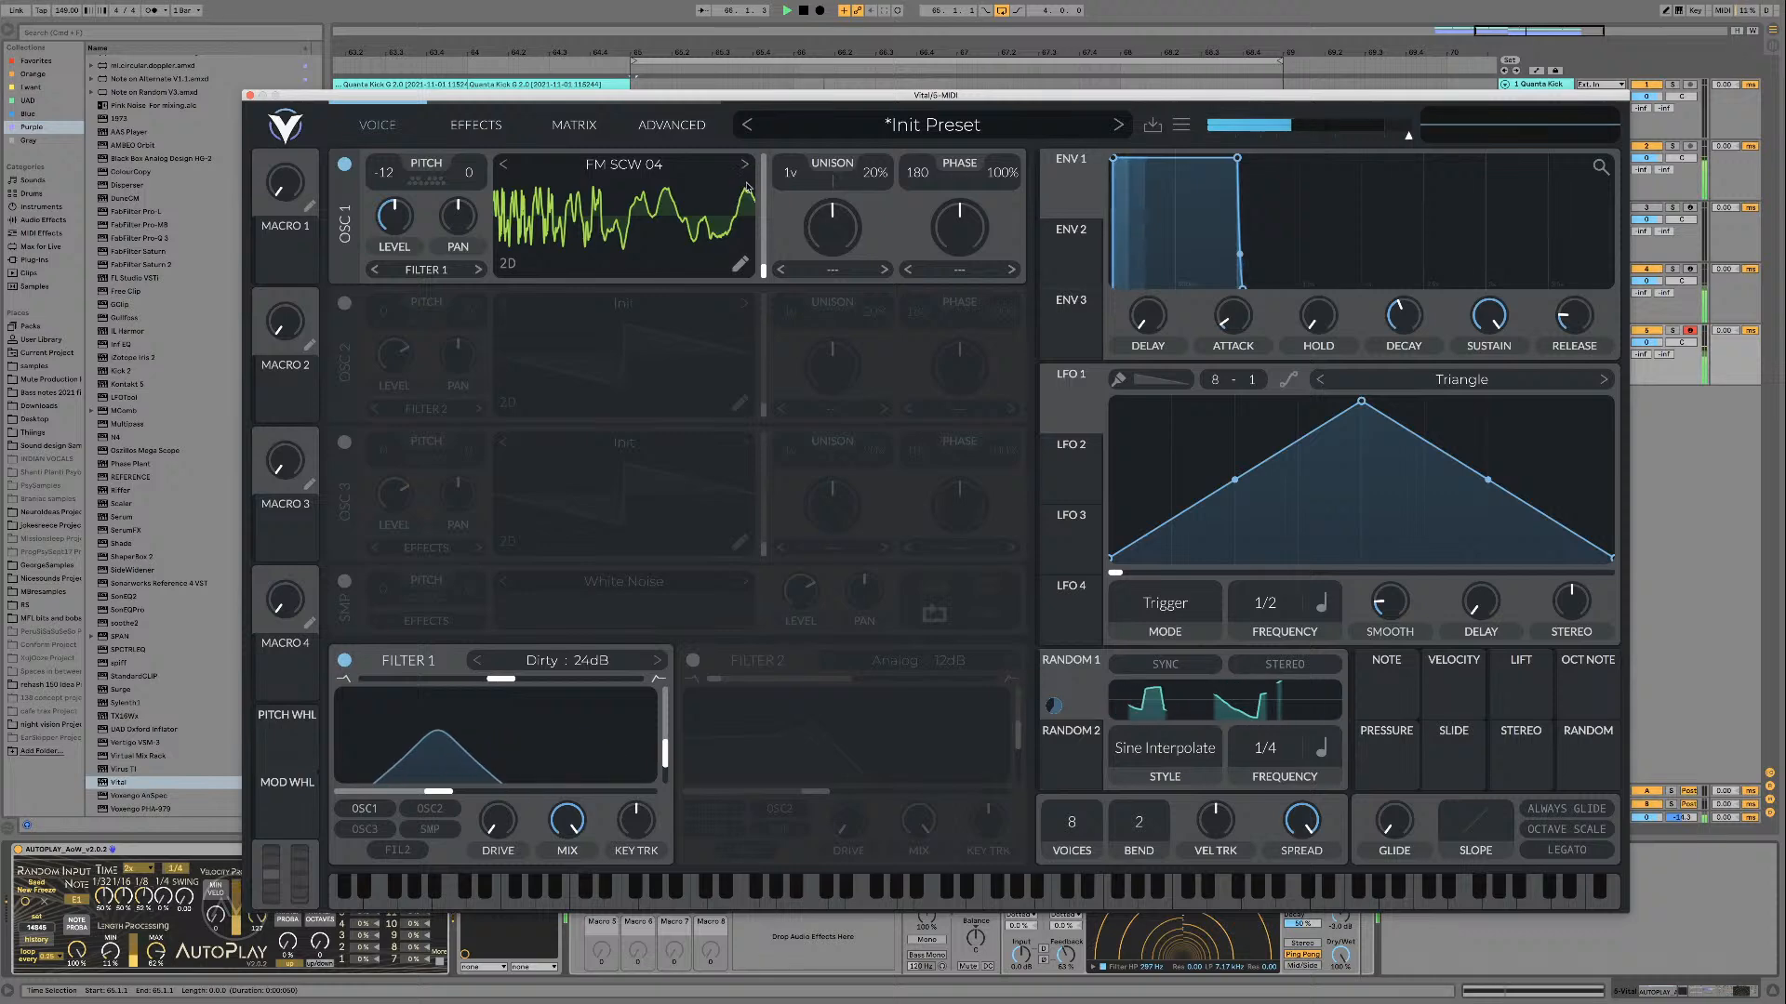
{"action": "left_click_drag", "start_coordinate": [764, 268], "coordinate": [767, 156]}
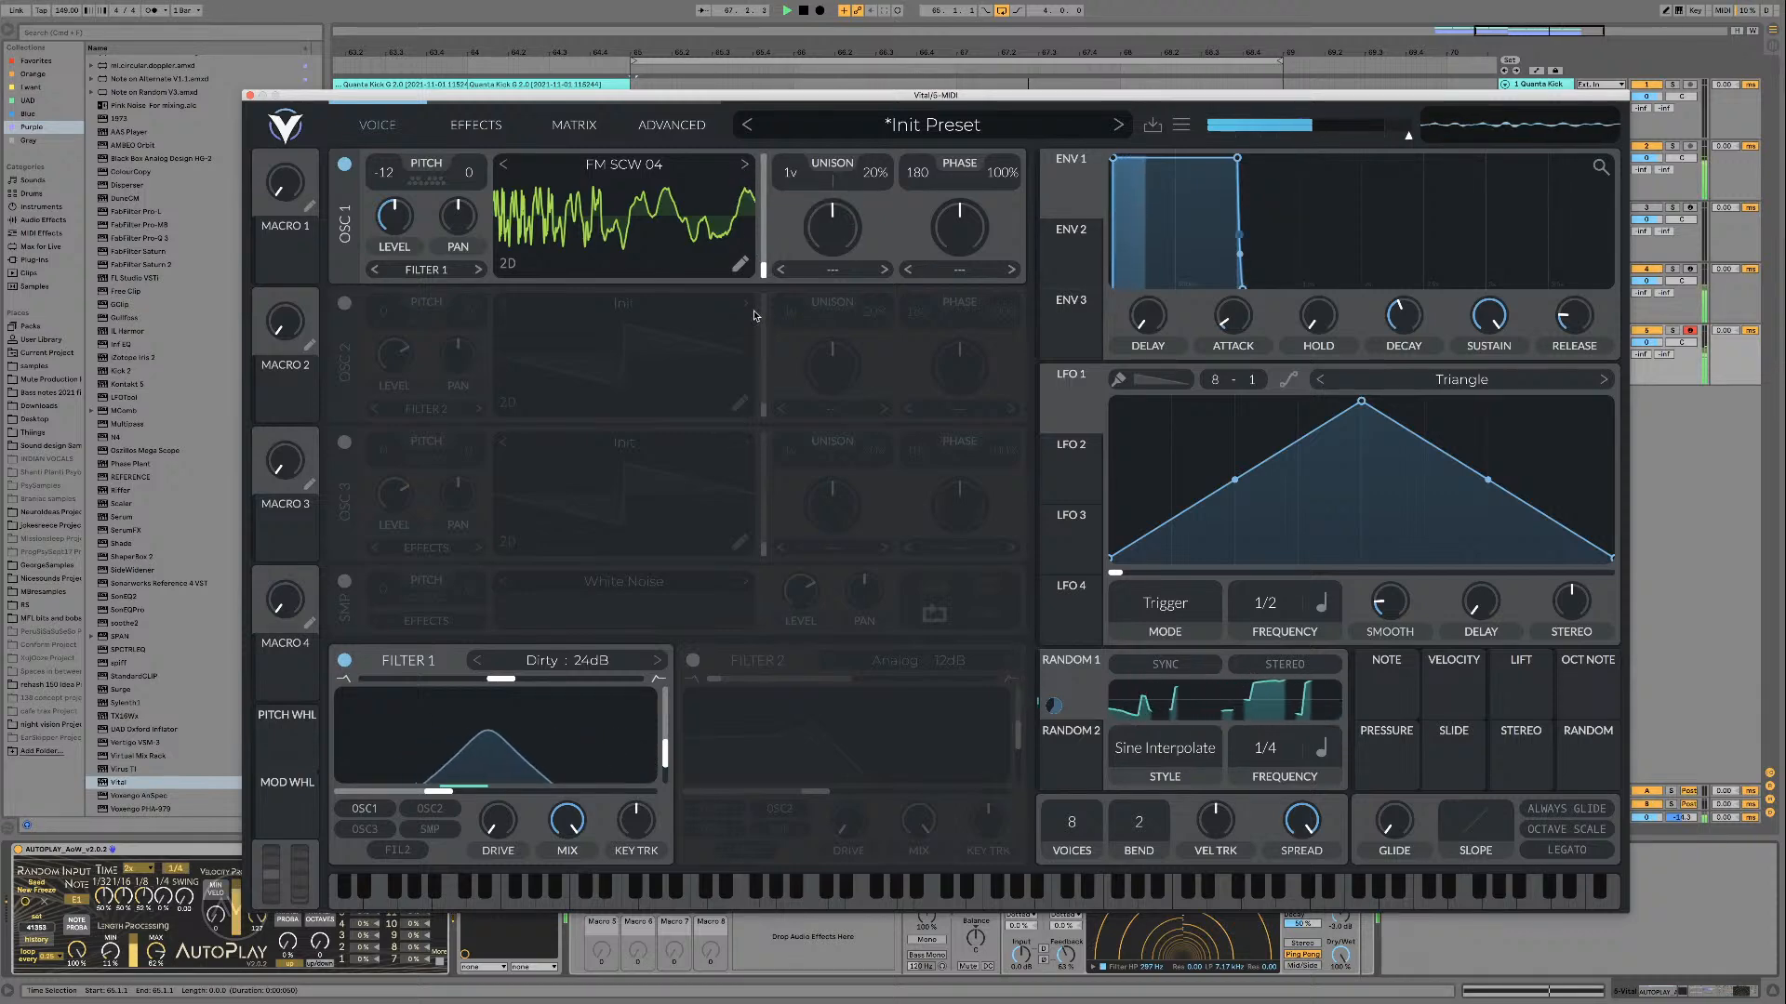
{"action": "left_click", "coordinate": [745, 166]}
{"action": "key", "text": "space"}
{"action": "key", "text": "space"}
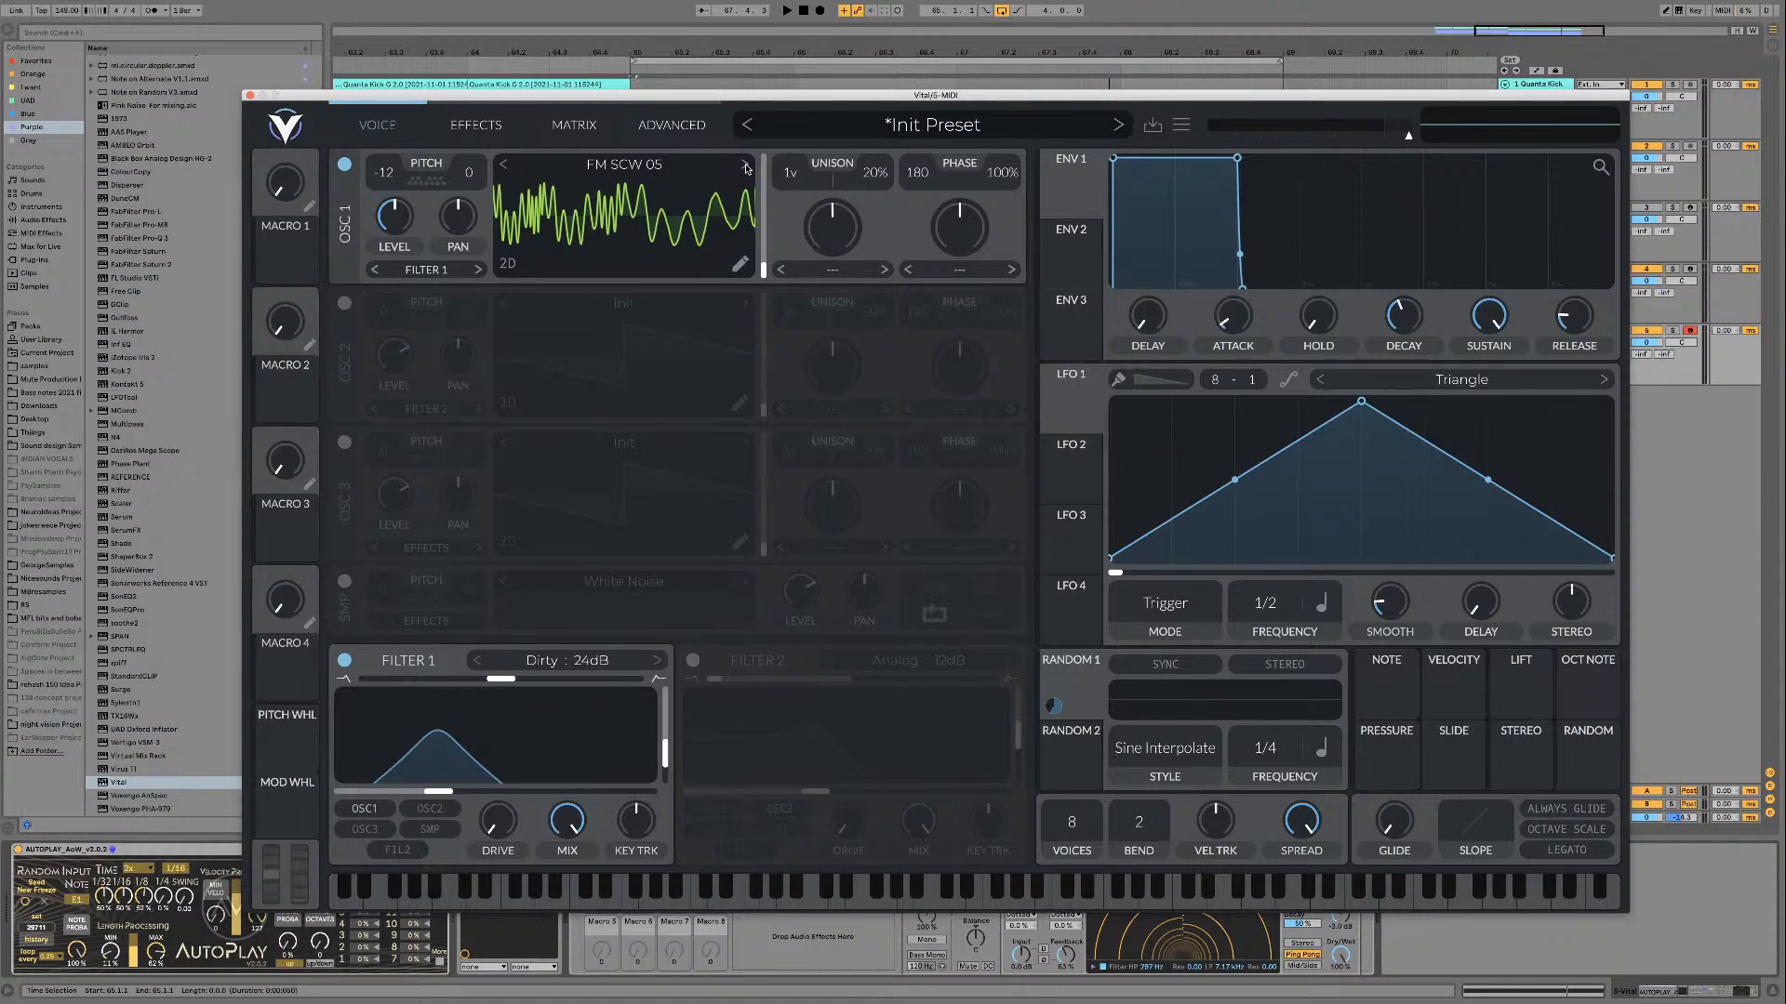
Step: Switch oscillator 1 to the wavetable FM SCW 06 and audition it with Filter 1 bypassed and re-enabled
{"action": "left_click", "coordinate": [745, 166]}
{"action": "key", "text": "space"}
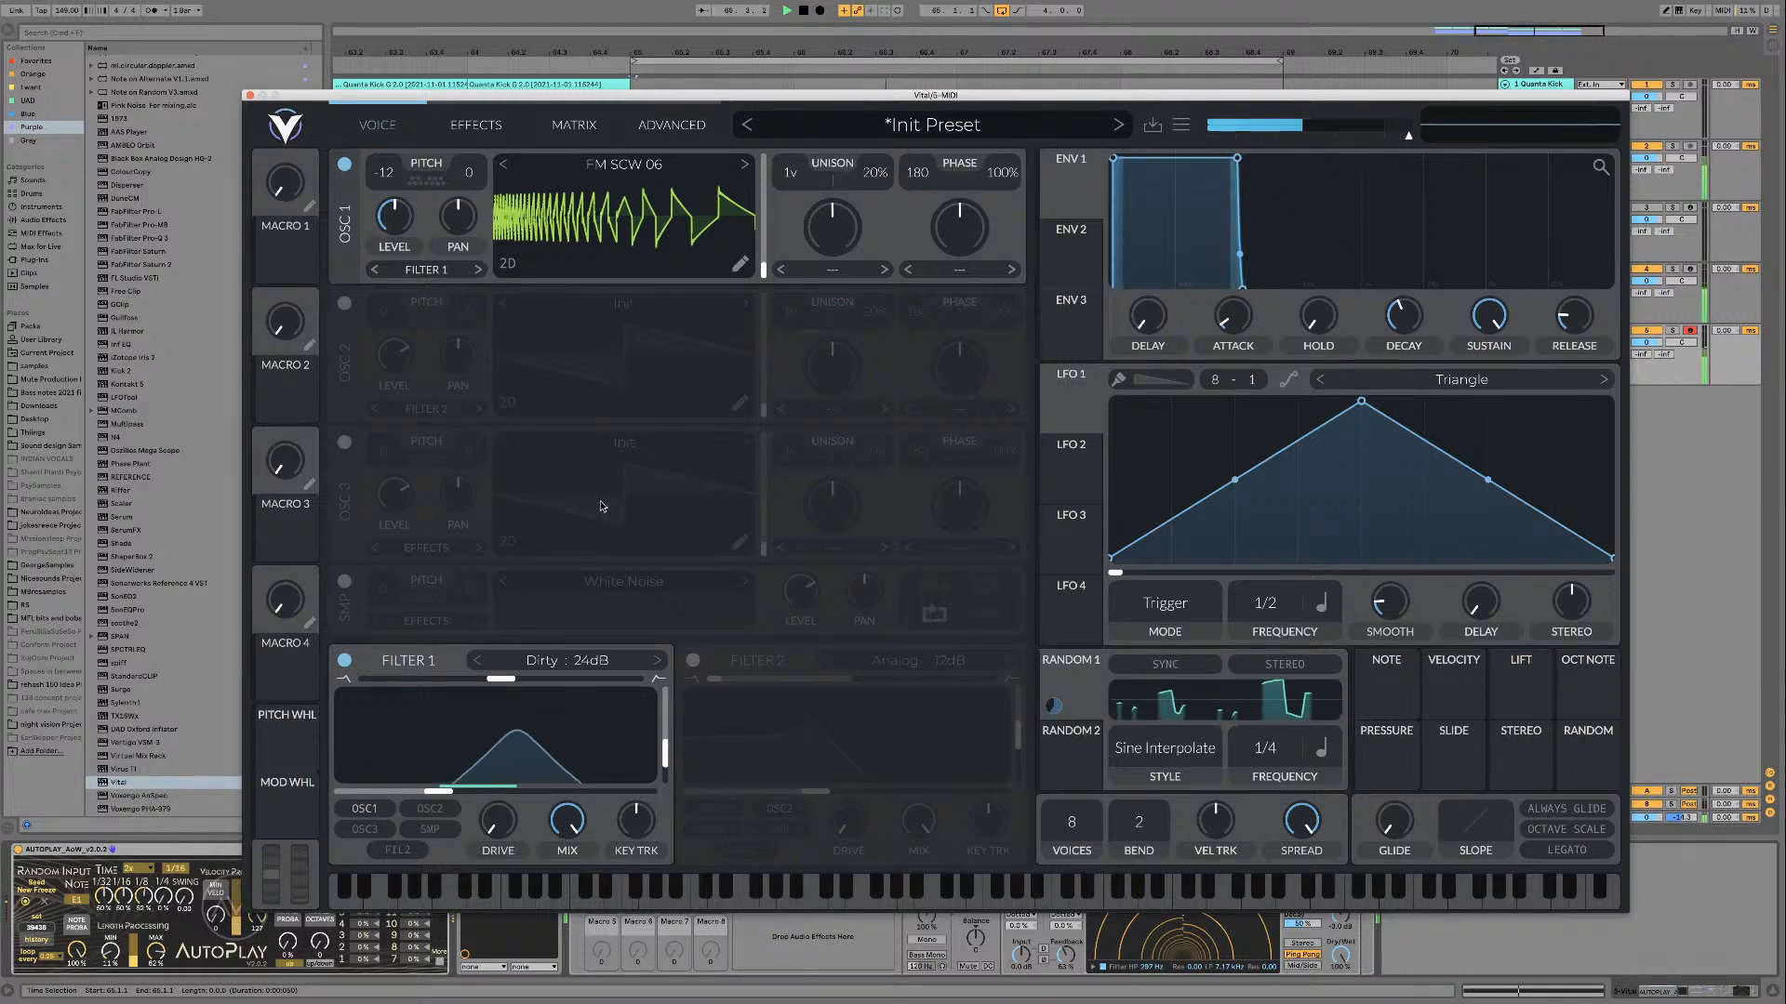
{"action": "left_click", "coordinate": [344, 661]}
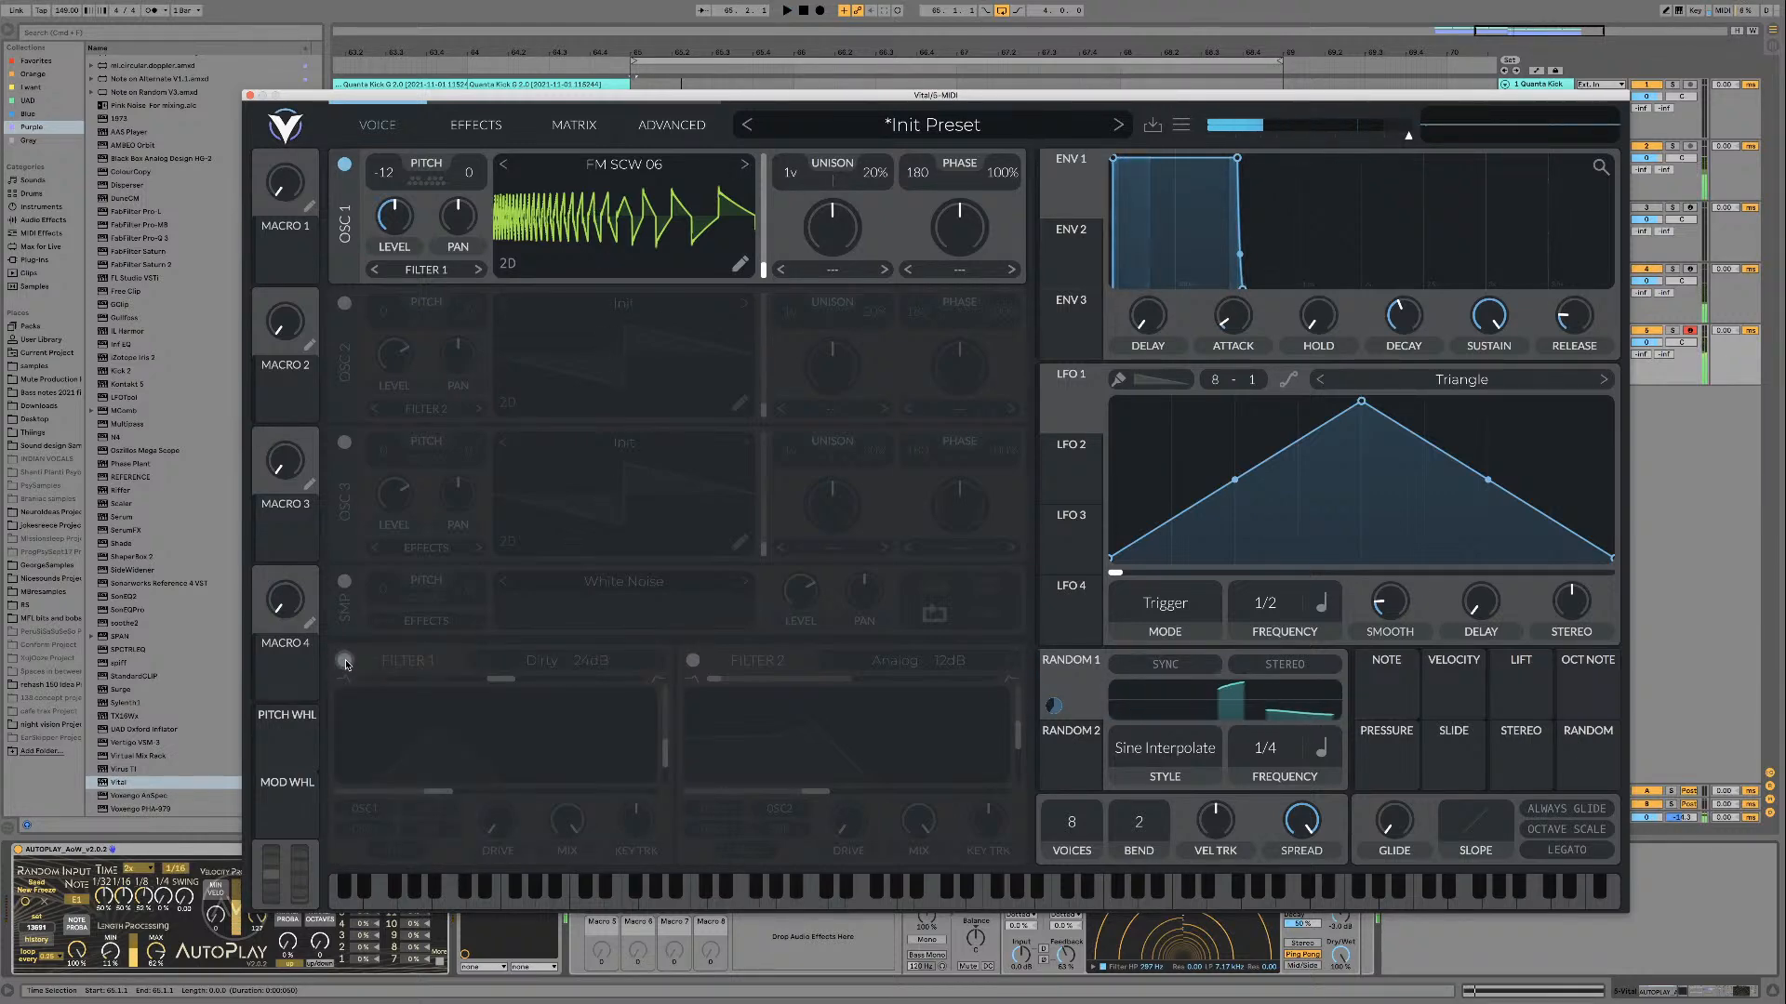
{"action": "left_click", "coordinate": [344, 660]}
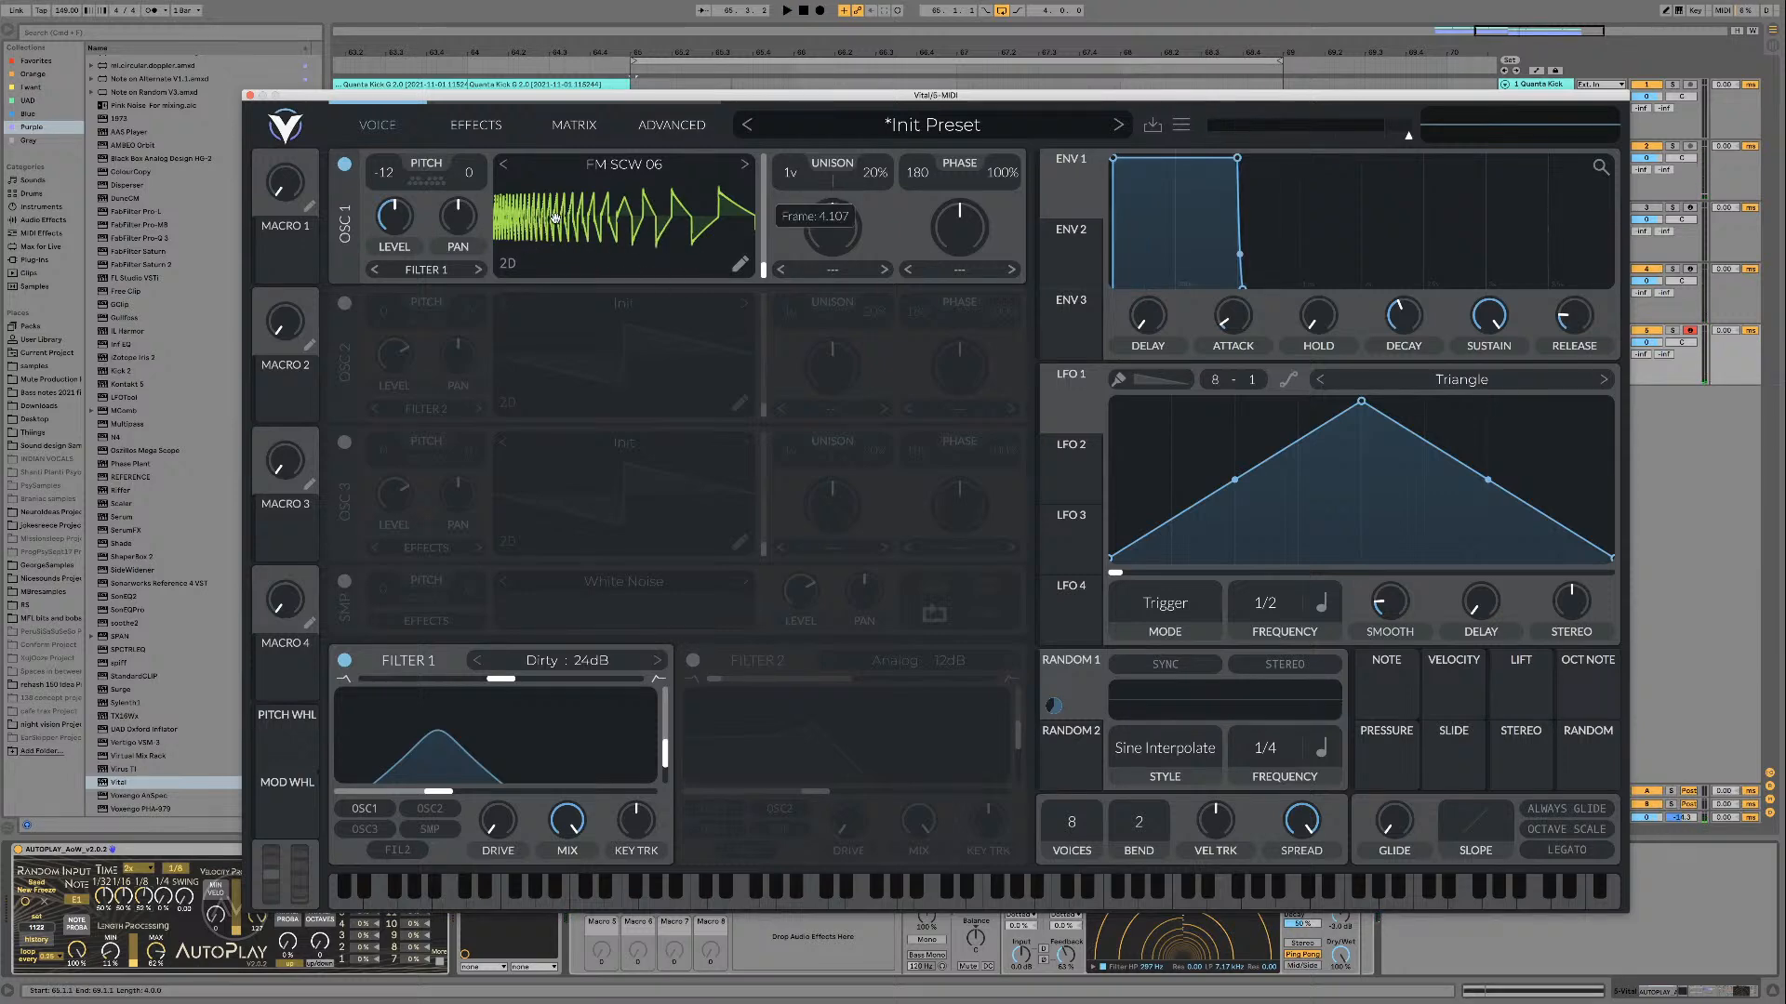
Step: Open oscillator 1's wavetable editor and examine the FM SCW 06 audio source and the available modifiers
{"action": "left_click", "coordinate": [741, 266]}
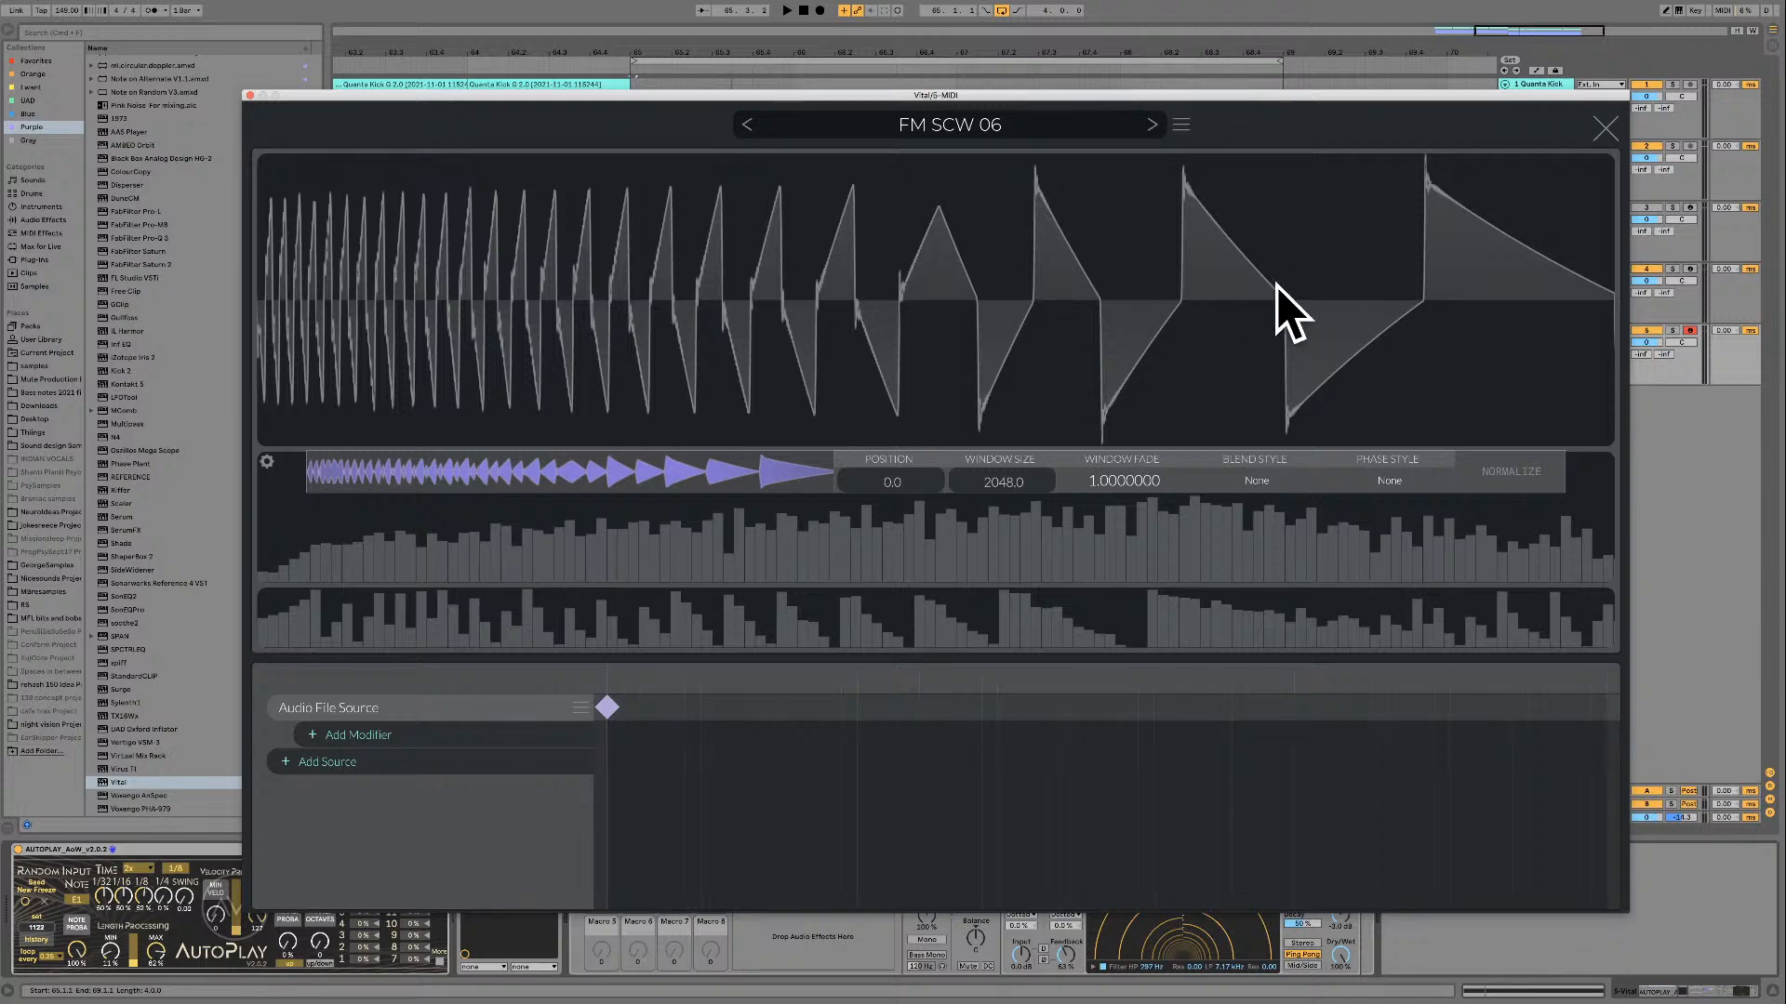
{"action": "key", "text": "space"}
{"action": "left_click", "coordinate": [445, 739]}
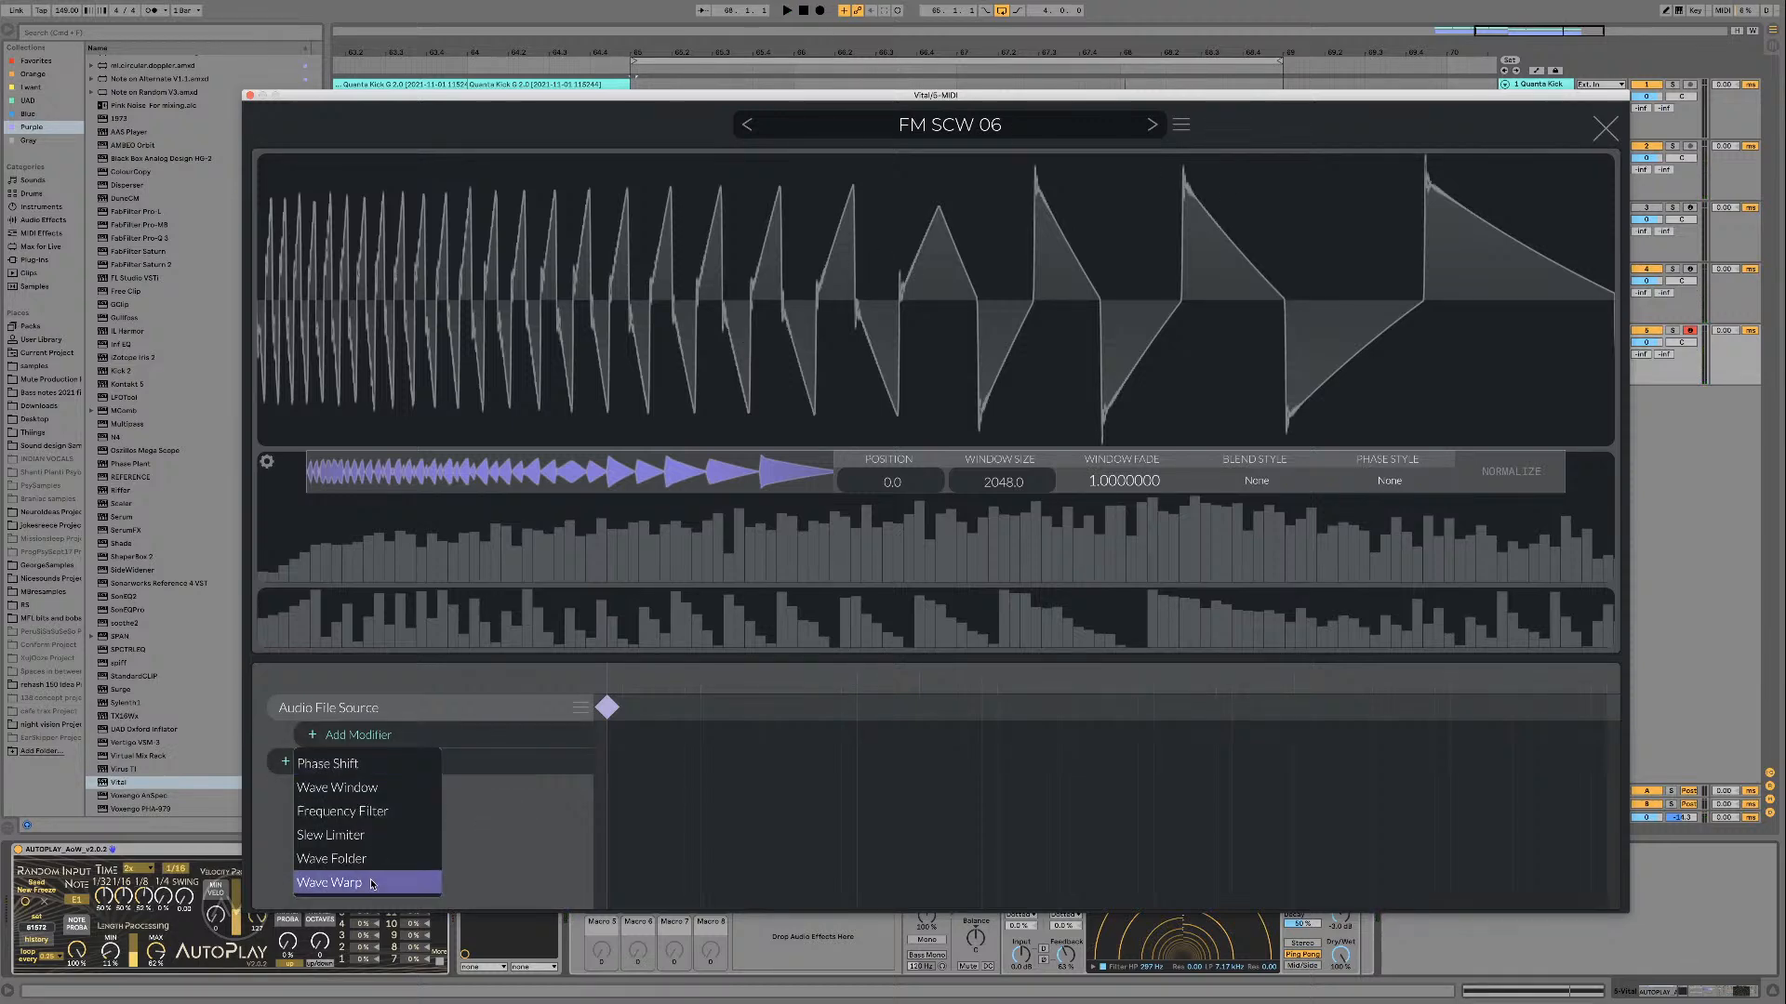
{"action": "left_click", "coordinate": [956, 327]}
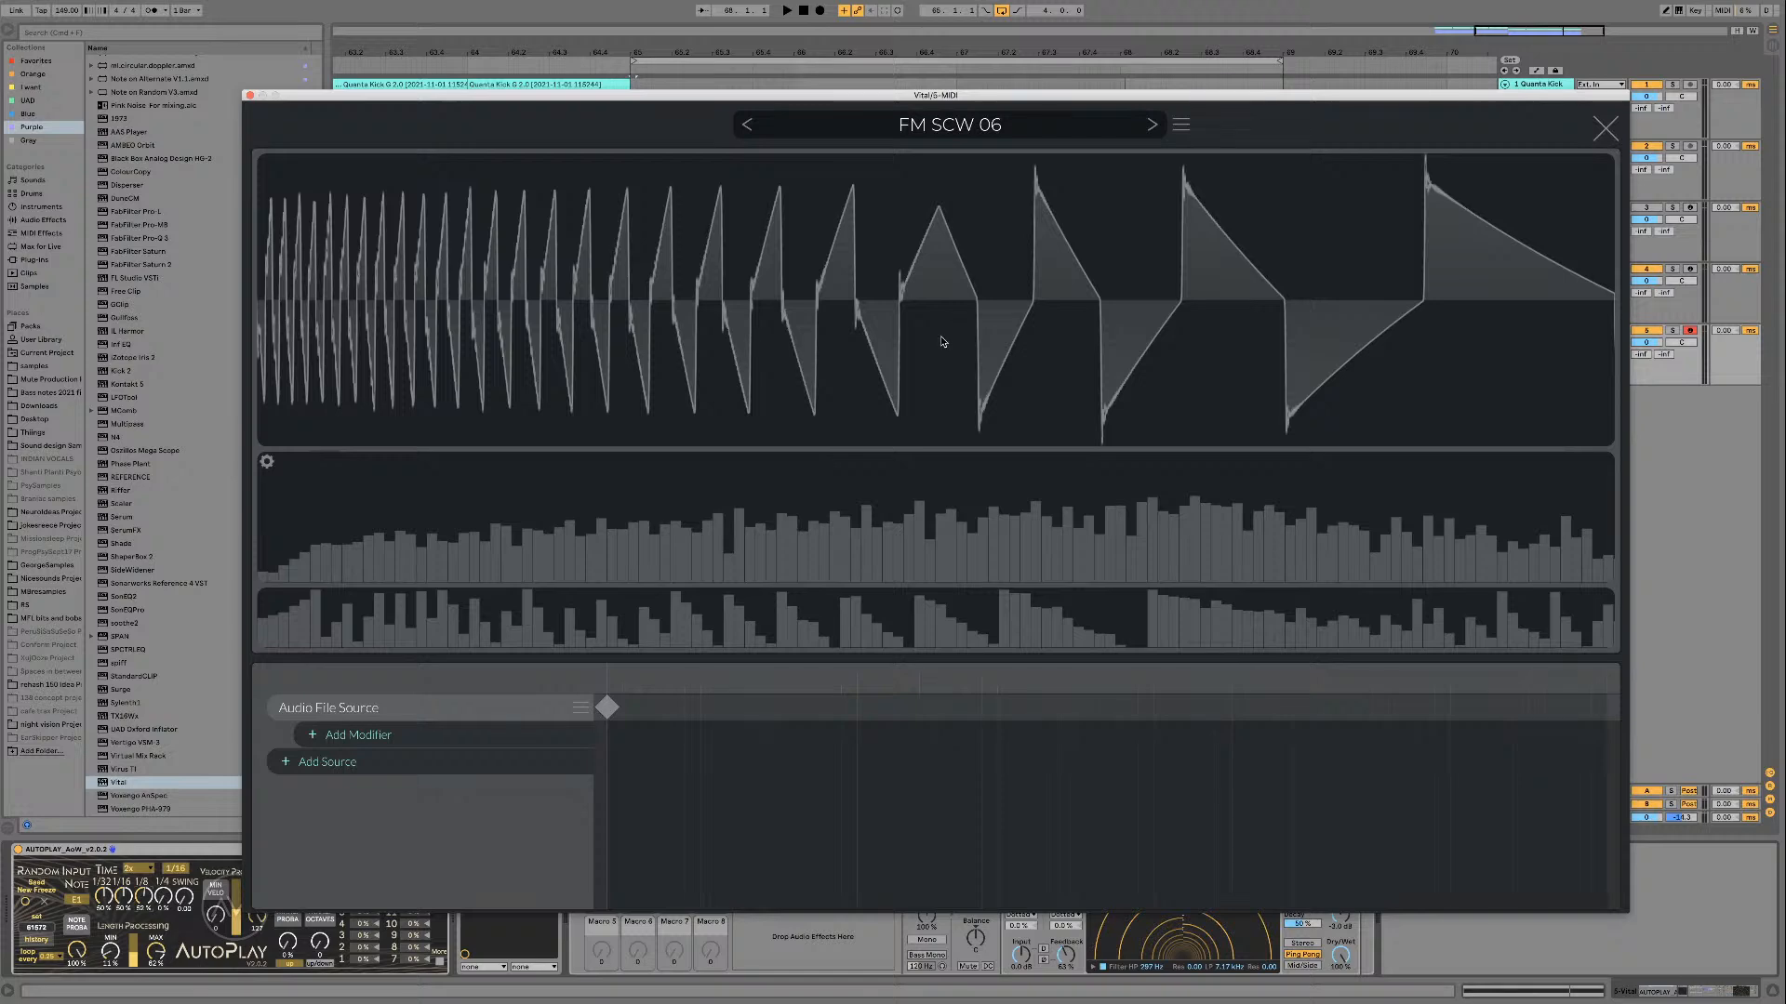
{"action": "left_click", "coordinate": [609, 707]}
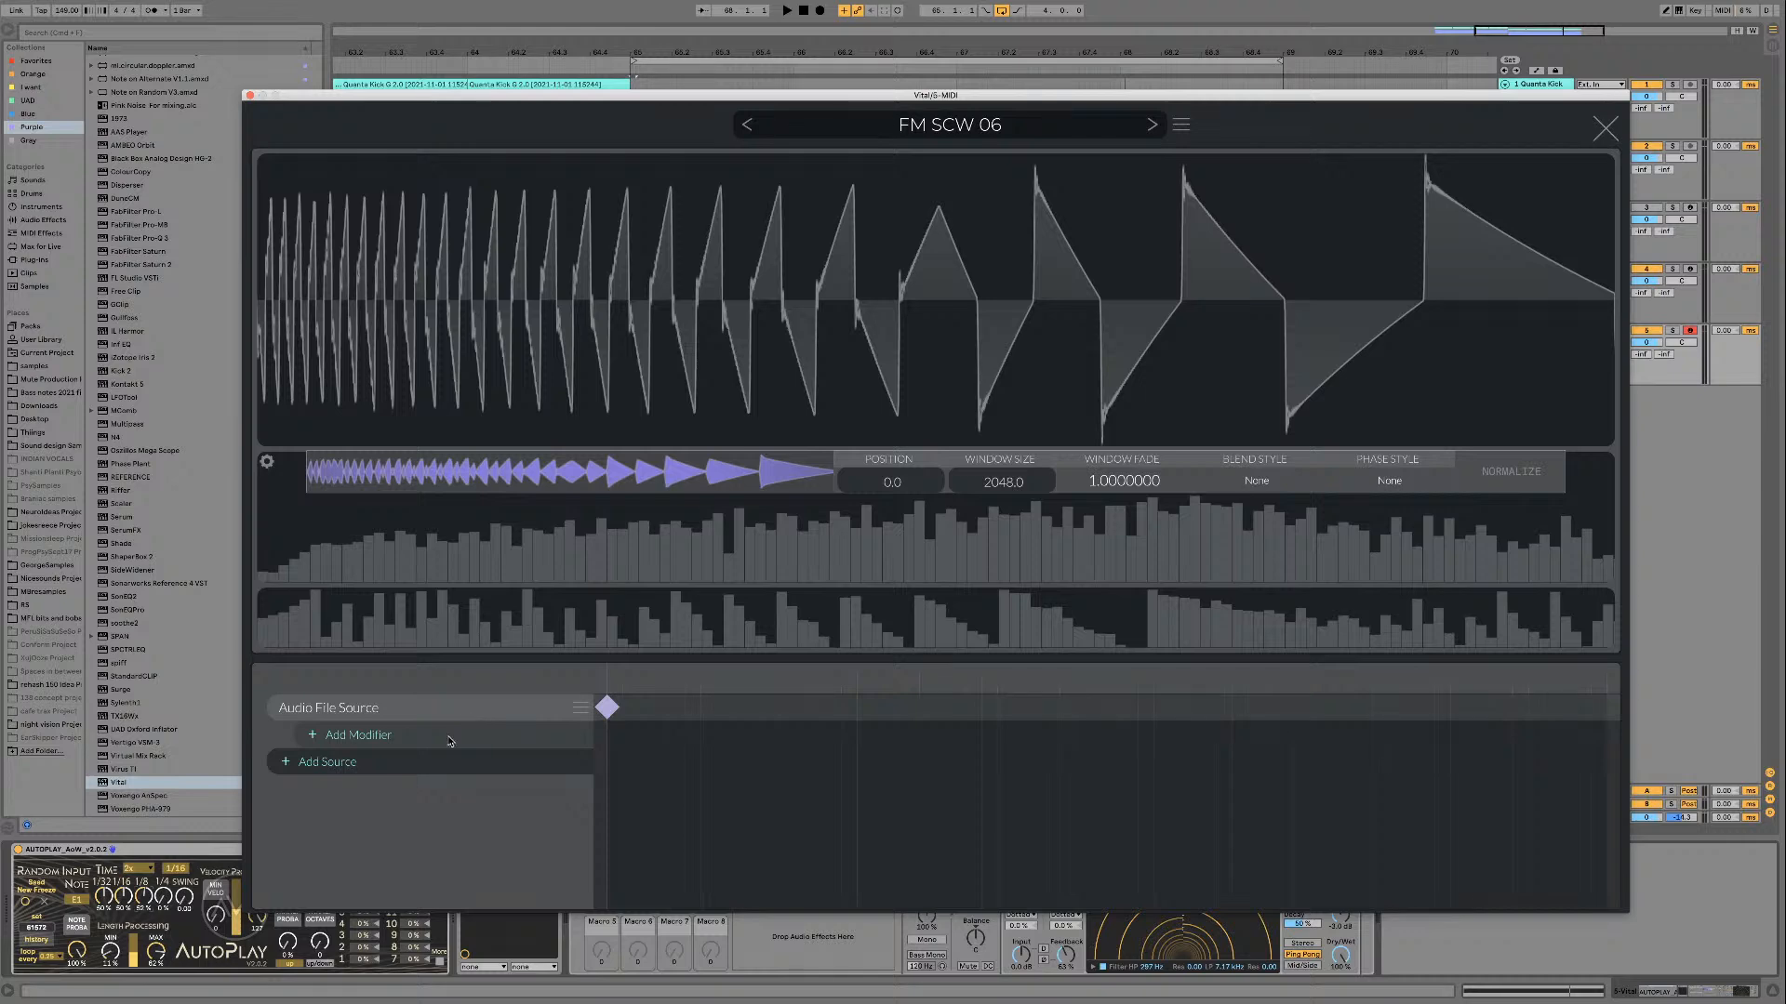
{"action": "left_click", "coordinate": [450, 740]}
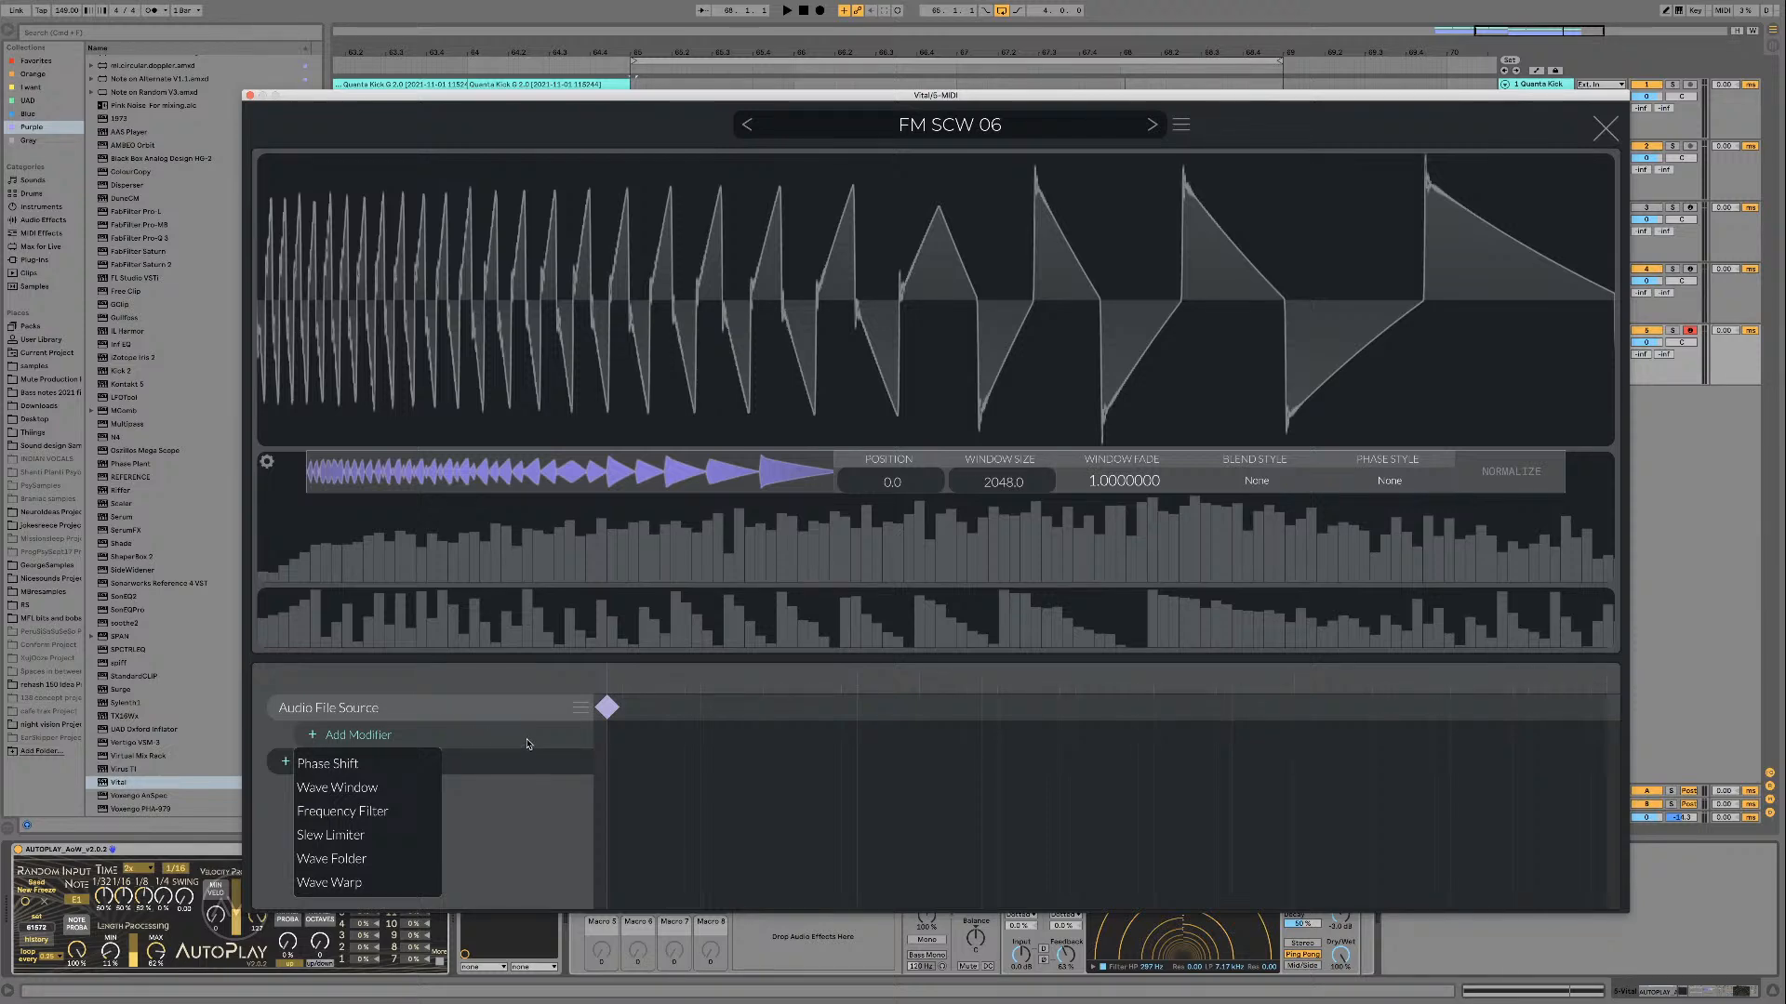
{"action": "left_click", "coordinate": [523, 693]}
{"action": "left_click", "coordinate": [1601, 131]}
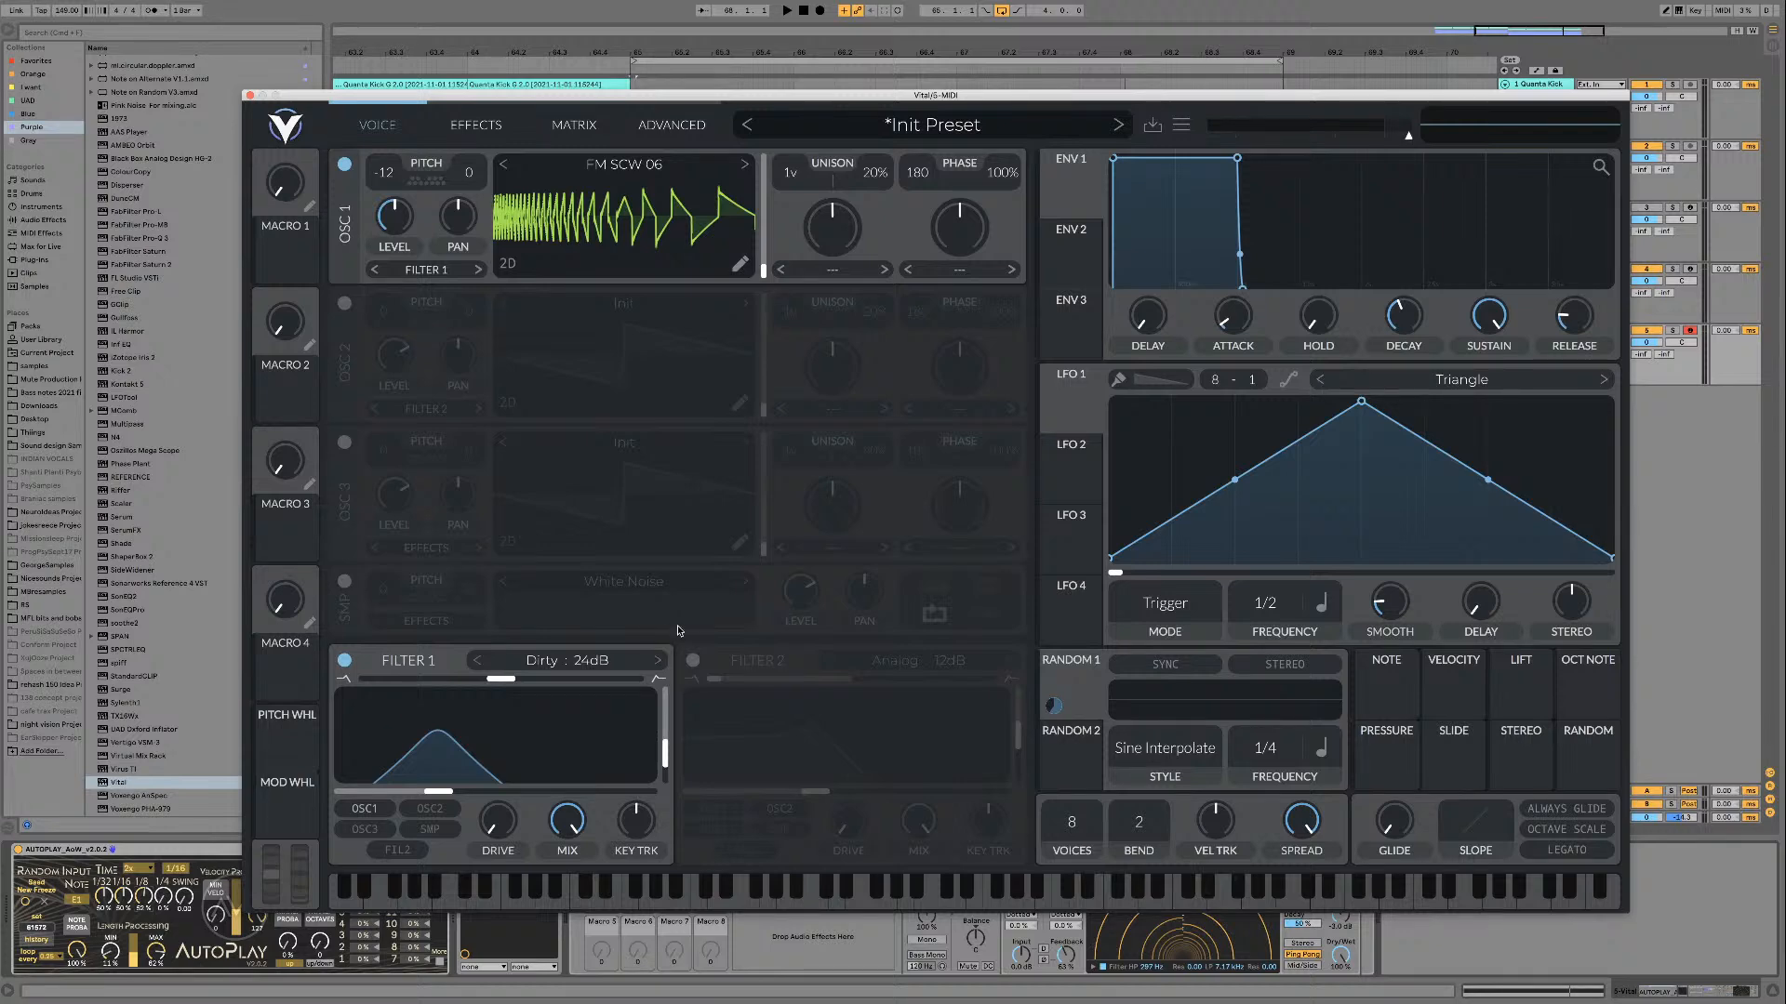
{"action": "left_click", "coordinate": [742, 267]}
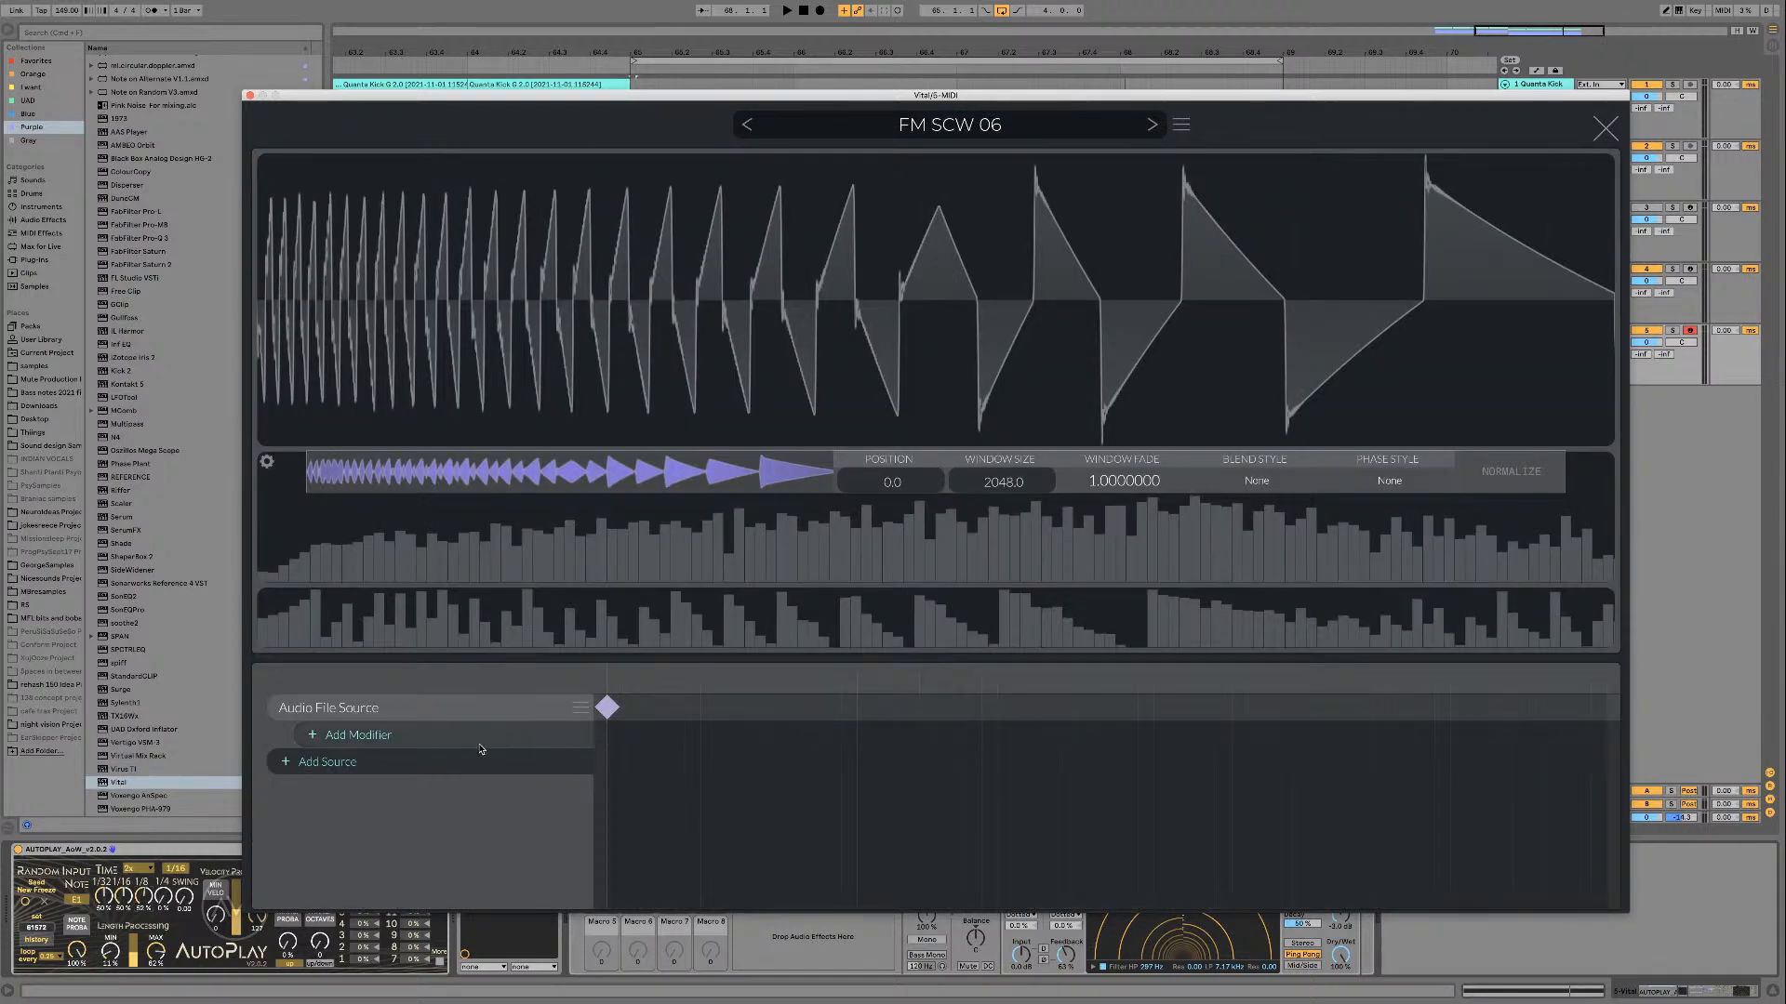
Step: Try adding a Wave Folder modifier to the Audio File Source and remove it
{"action": "left_click", "coordinate": [358, 734]}
{"action": "left_click", "coordinate": [368, 857]}
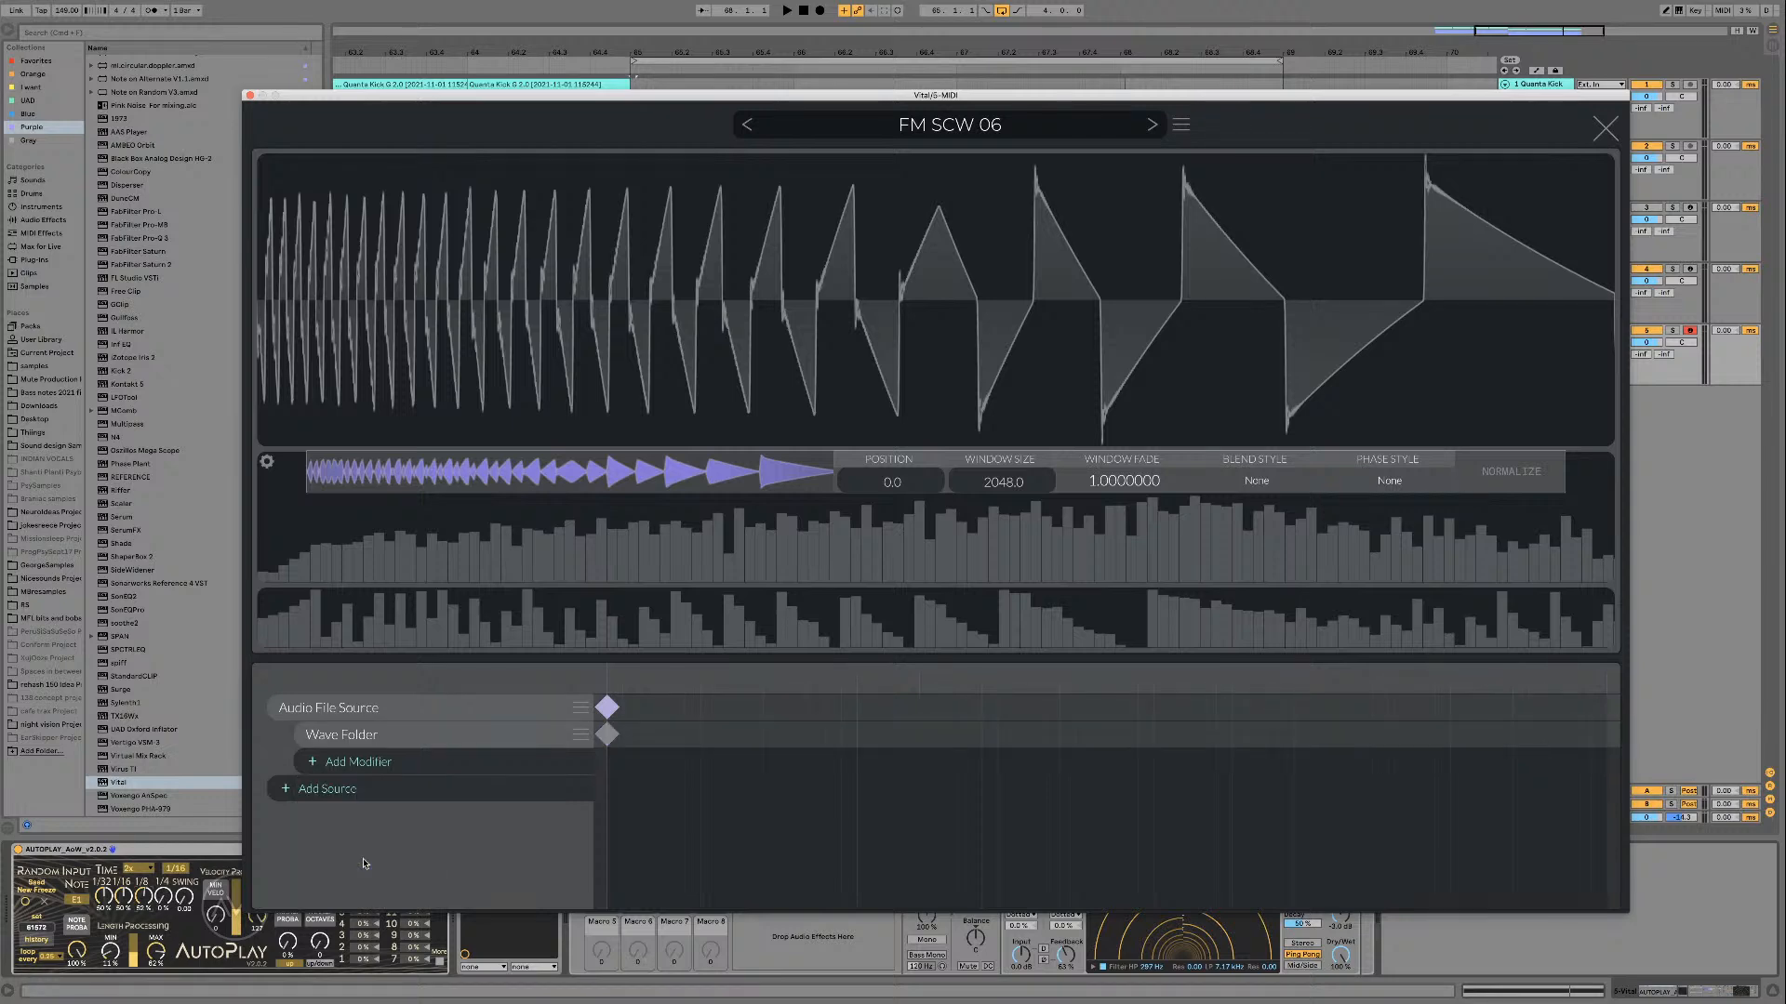
{"action": "left_click", "coordinate": [578, 741]}
{"action": "left_click", "coordinate": [614, 786]}
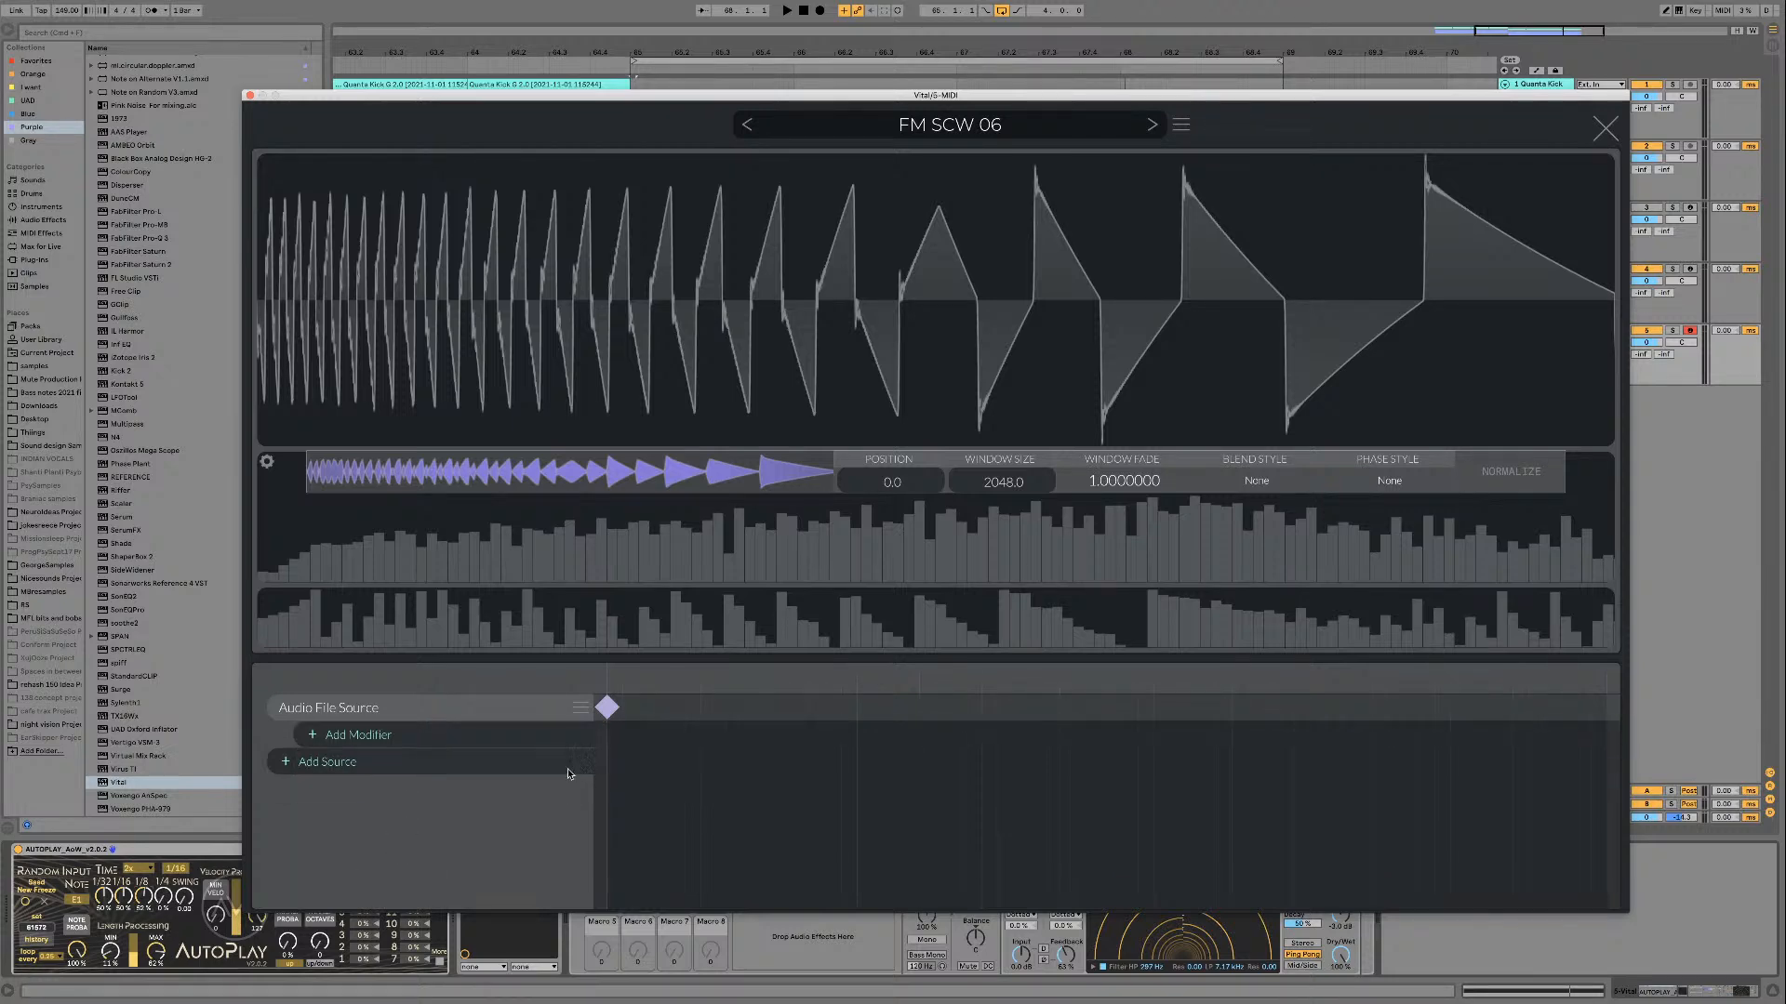
Step: Add a Wave Warp modifier to the Audio File Source, set its Y Warp to -20, and audition it in the loop
{"action": "left_click", "coordinate": [545, 741]}
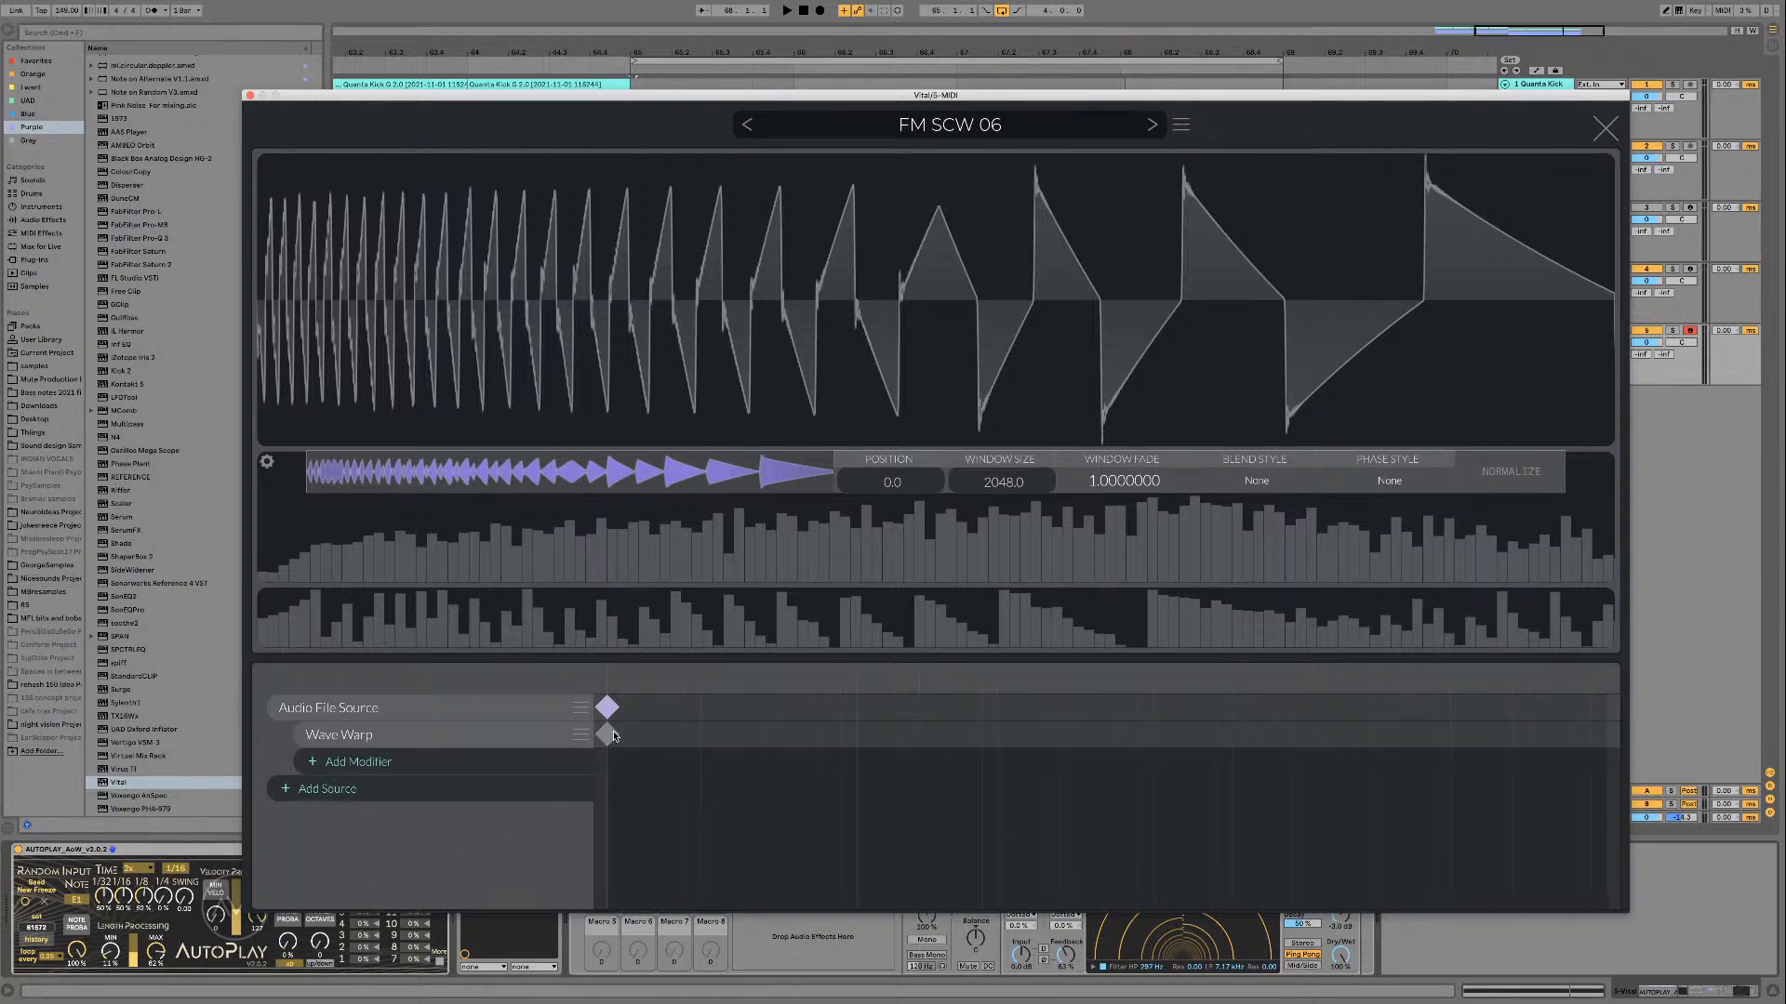
{"action": "left_click", "coordinate": [610, 734]}
{"action": "left_click_drag", "start_coordinate": [1171, 487], "coordinate": [1171, 606]}
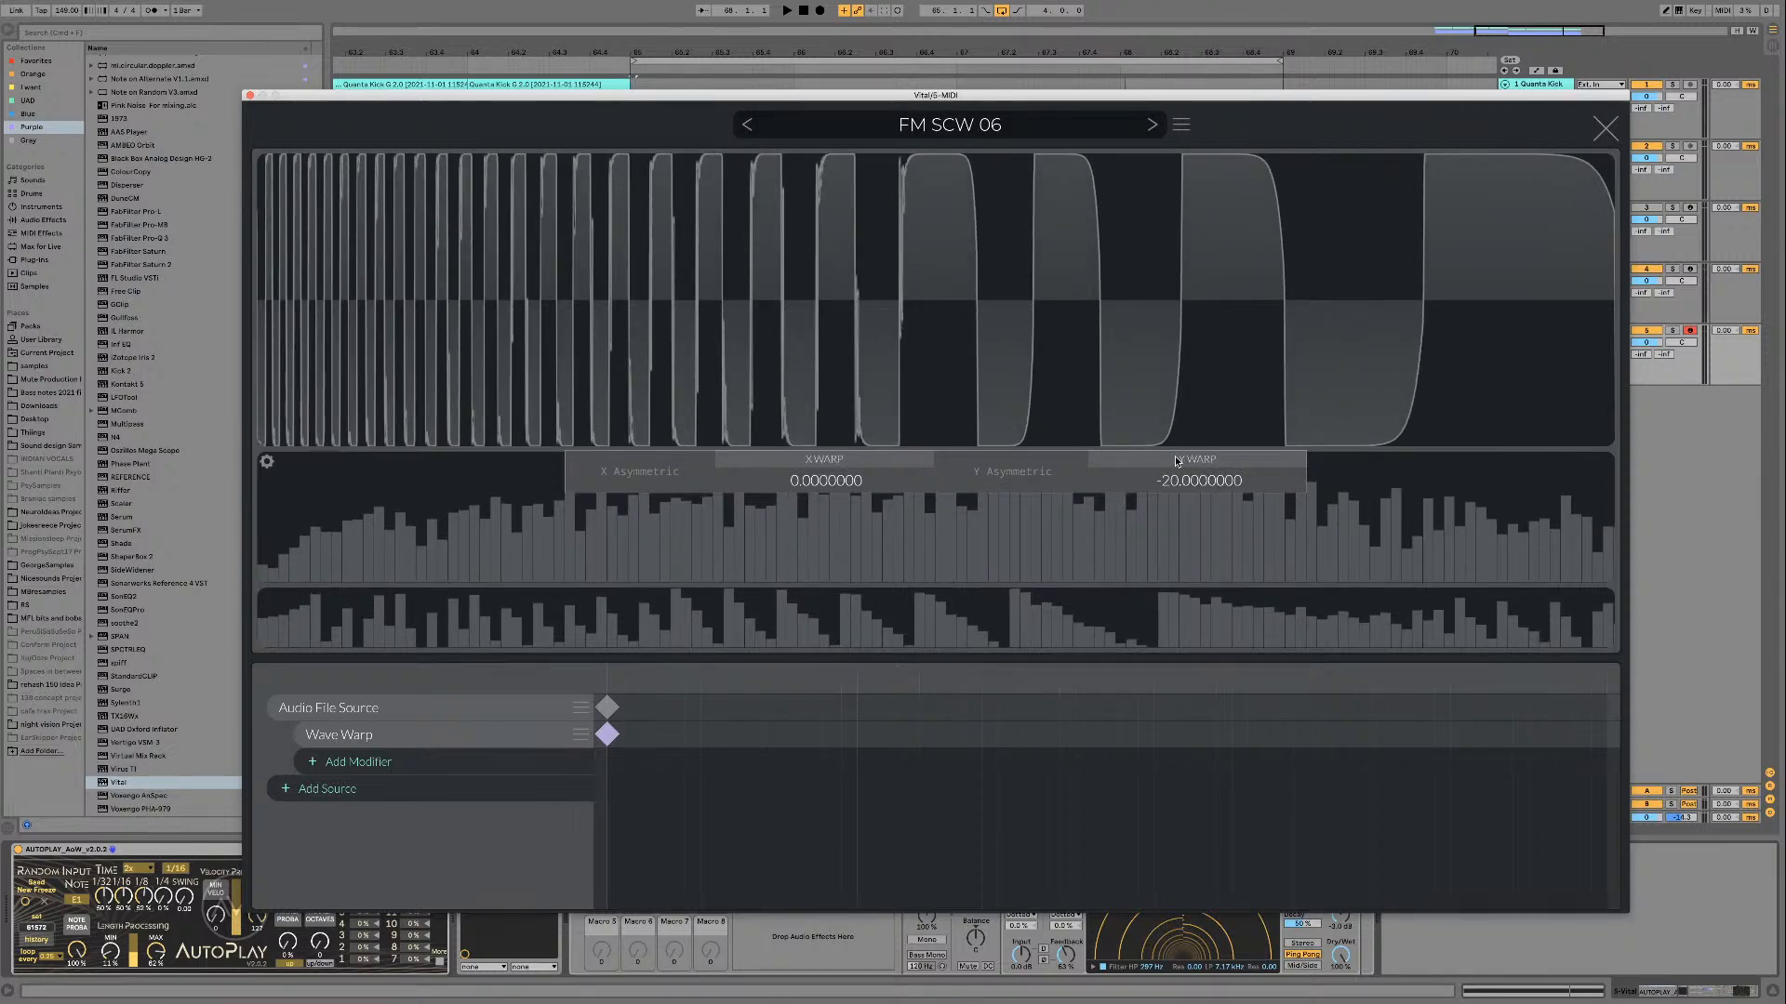
{"action": "key", "text": "space"}
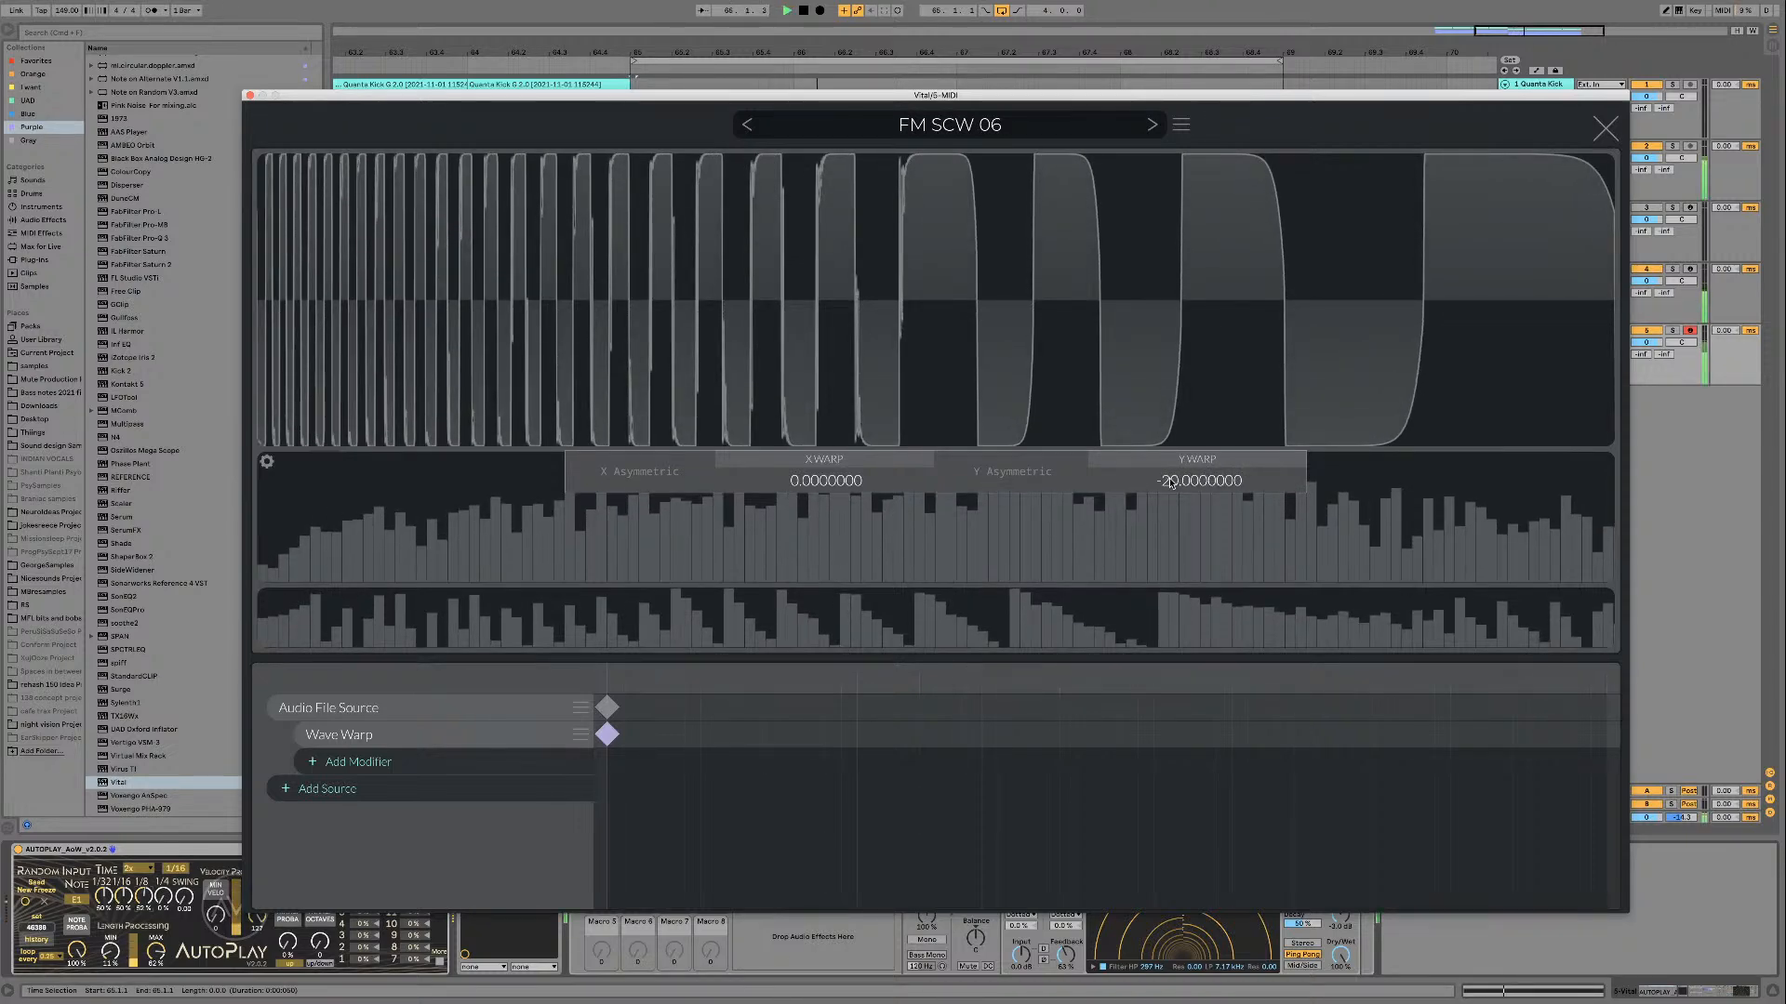
{"action": "mouse_move", "coordinate": [1171, 484]}
{"action": "left_mouse_down"}
{"action": "mouse_move", "coordinate": [1168, 419]}
{"action": "mouse_move", "coordinate": [1168, 479]}
{"action": "left_mouse_up"}
Step: Vary the X Warp and Y Warp amounts during playback, reset both to 0, and remove the Wave Warp modifier
{"action": "mouse_move", "coordinate": [830, 491]}
{"action": "left_mouse_down"}
{"action": "mouse_move", "coordinate": [832, 547]}
{"action": "mouse_move", "coordinate": [830, 484]}
{"action": "left_mouse_up"}
{"action": "double_click", "coordinate": [830, 484]}
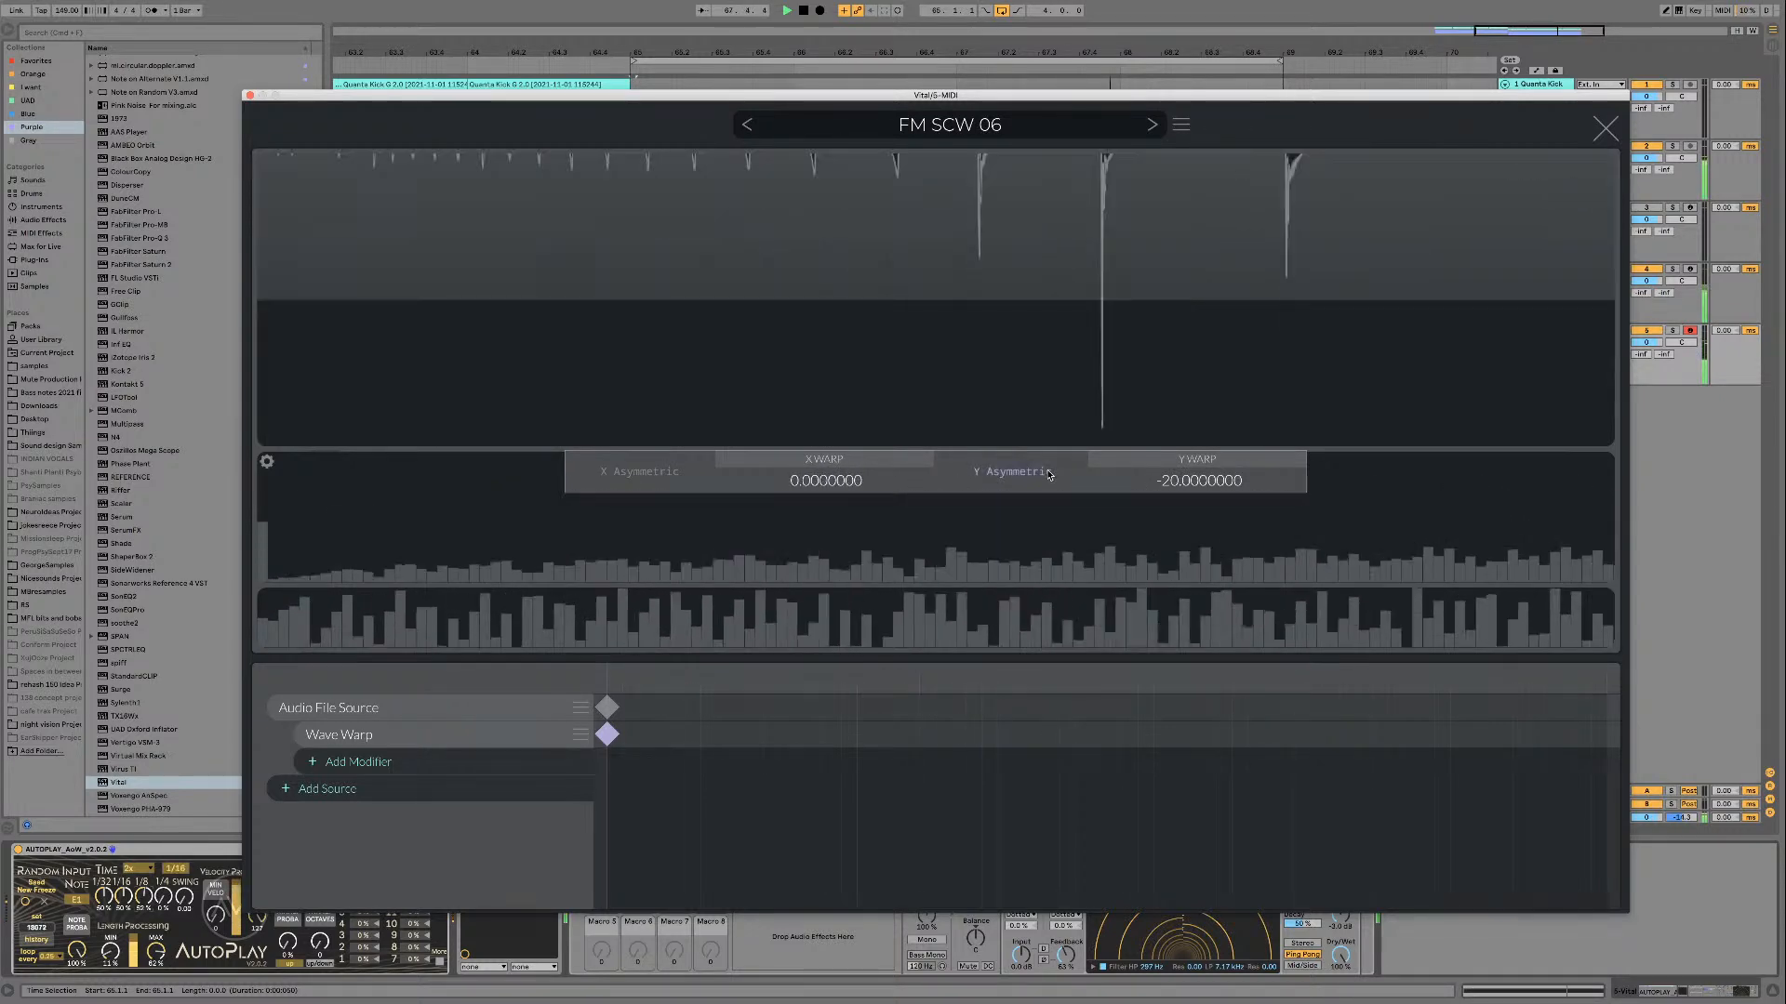
{"action": "left_click_drag", "start_coordinate": [1199, 480], "coordinate": [1197, 450]}
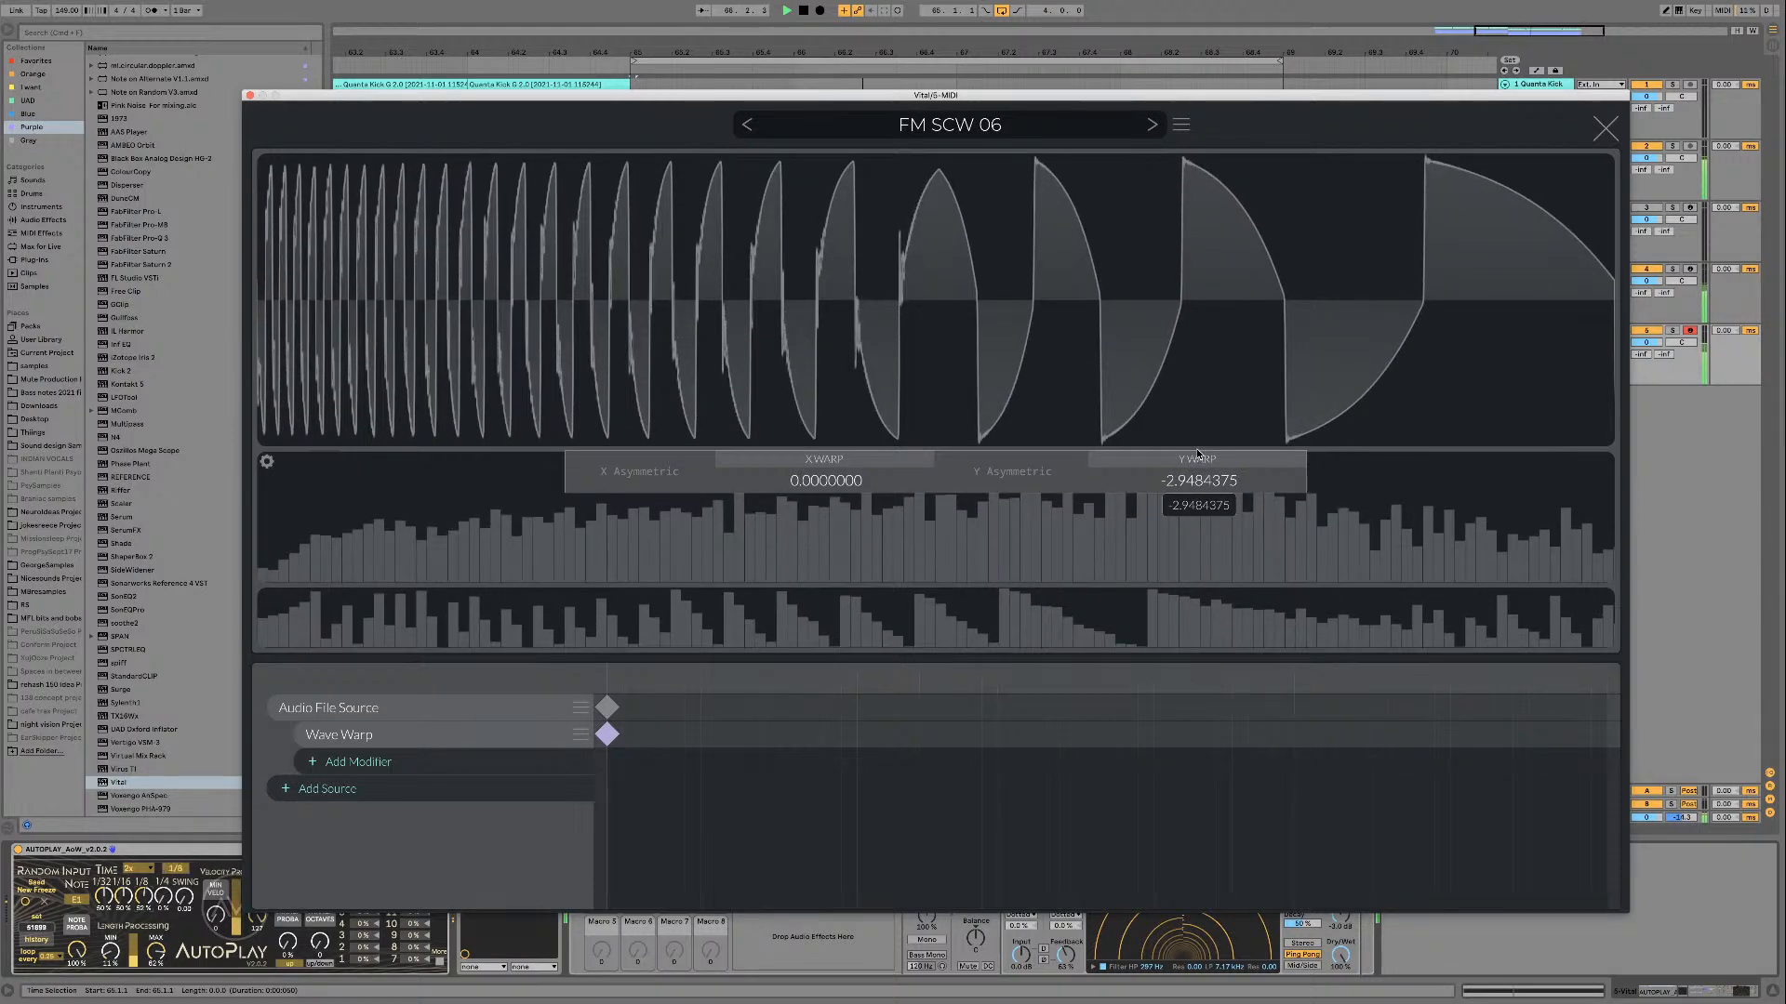
{"action": "double_click", "coordinate": [1189, 480]}
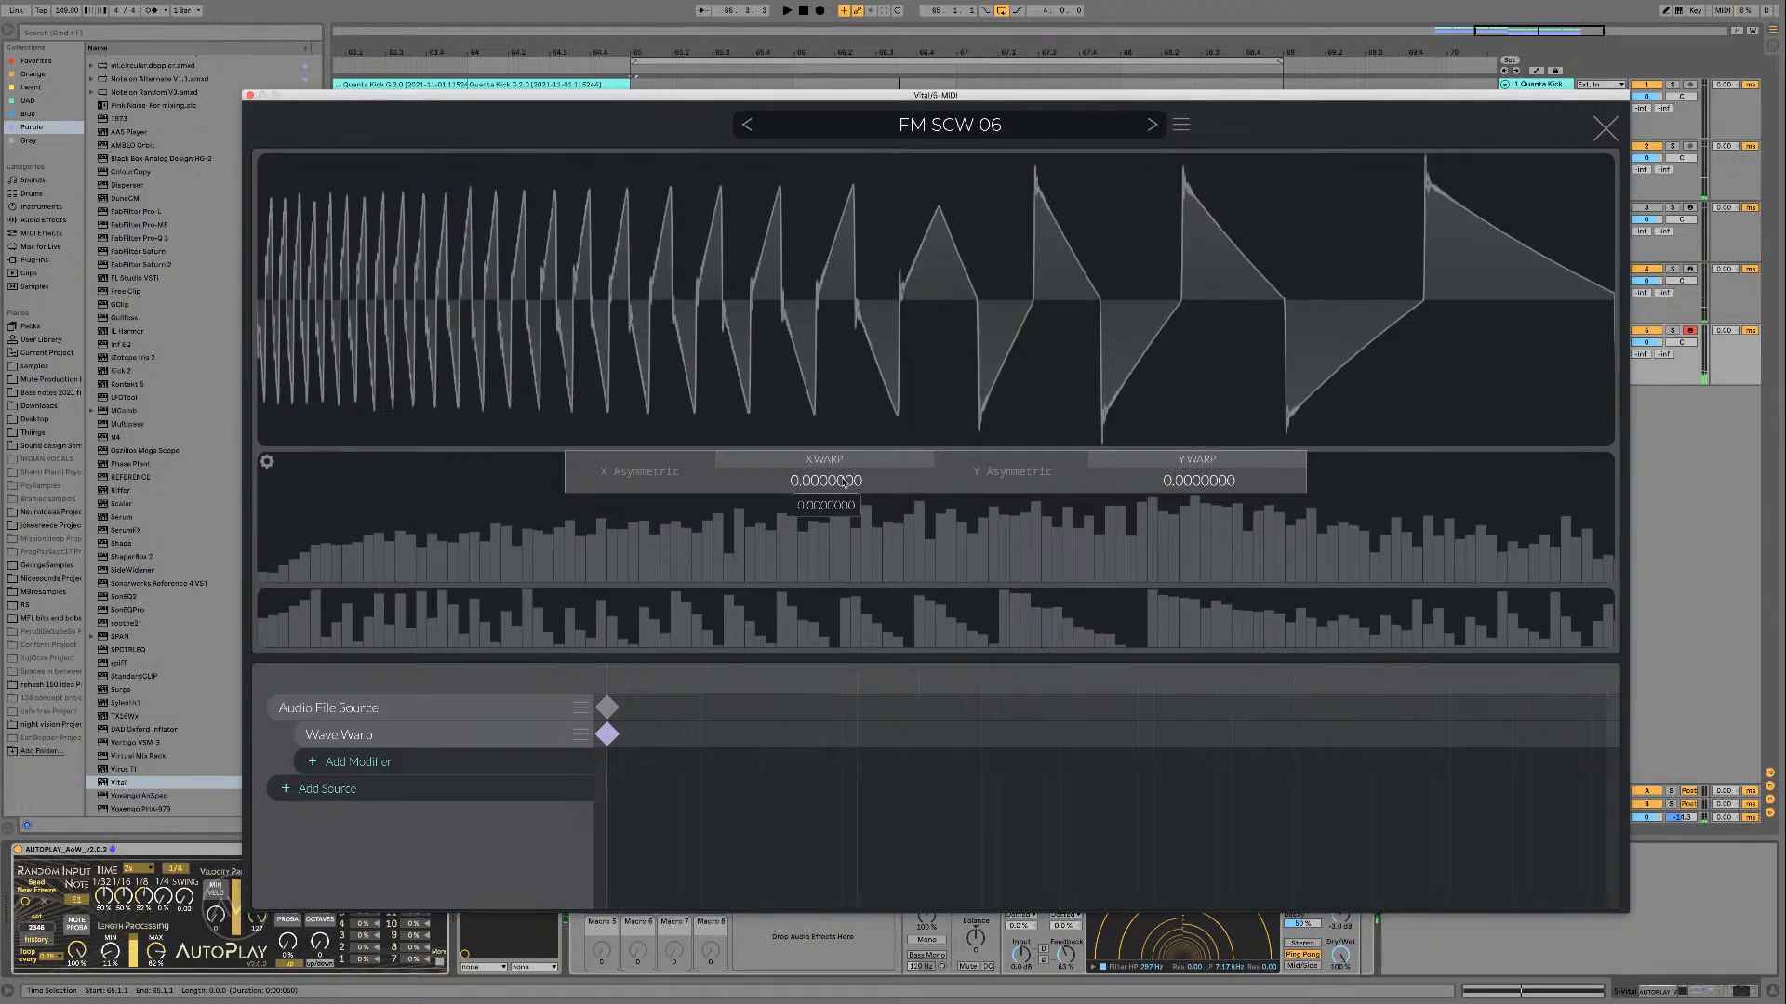
{"action": "left_click", "coordinate": [581, 736]}
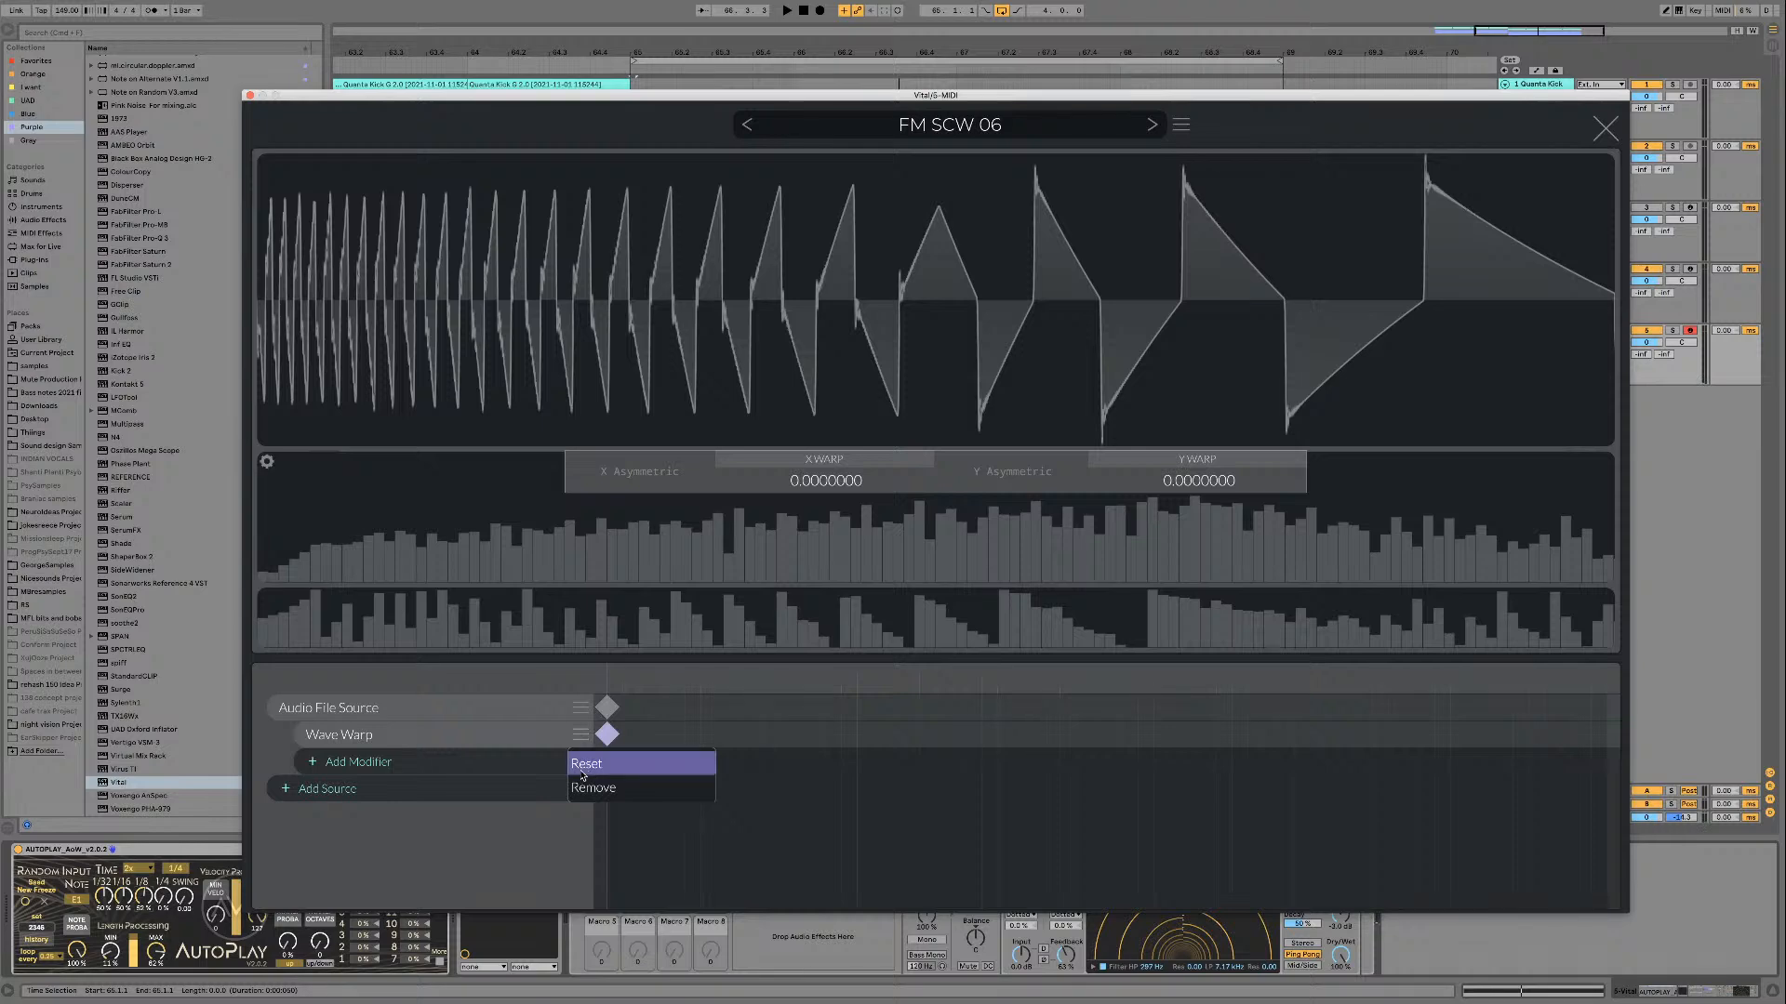
{"action": "left_click", "coordinate": [604, 763]}
Step: Add a Wave Folder modifier to the Audio File Source, audition it, and give it an end keyframe with Multiply set to 32
{"action": "left_click", "coordinate": [523, 735]}
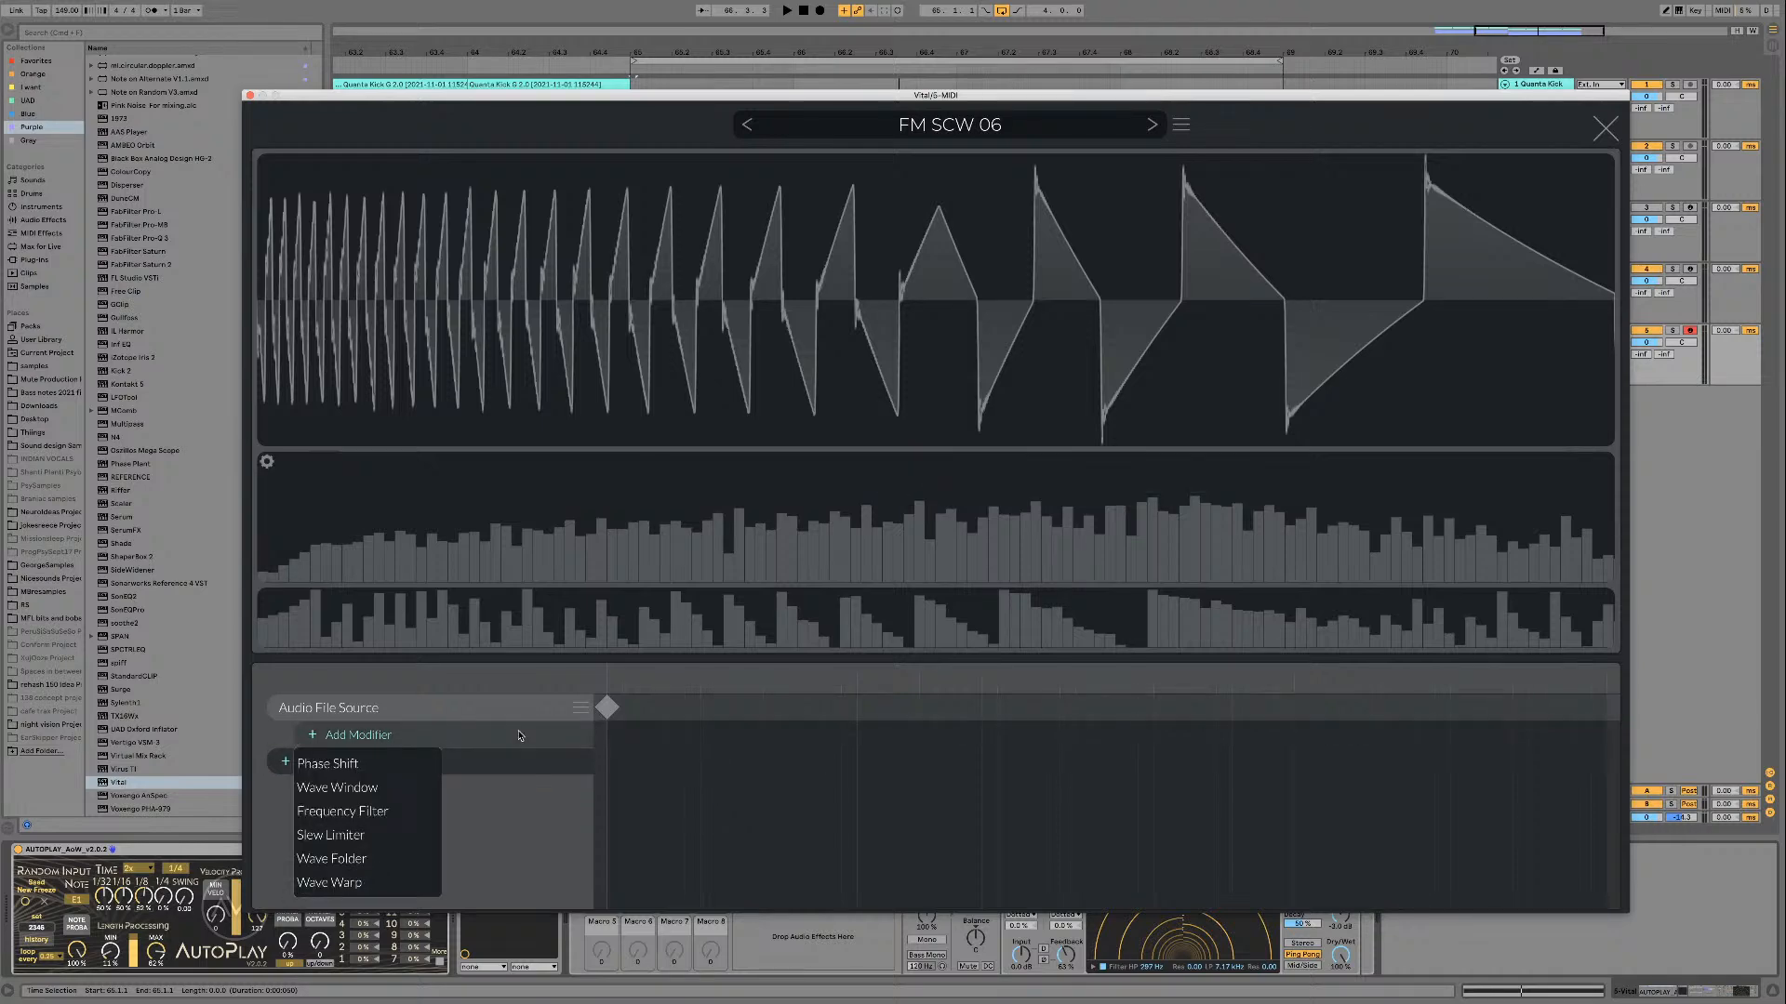
{"action": "left_click", "coordinate": [364, 862]}
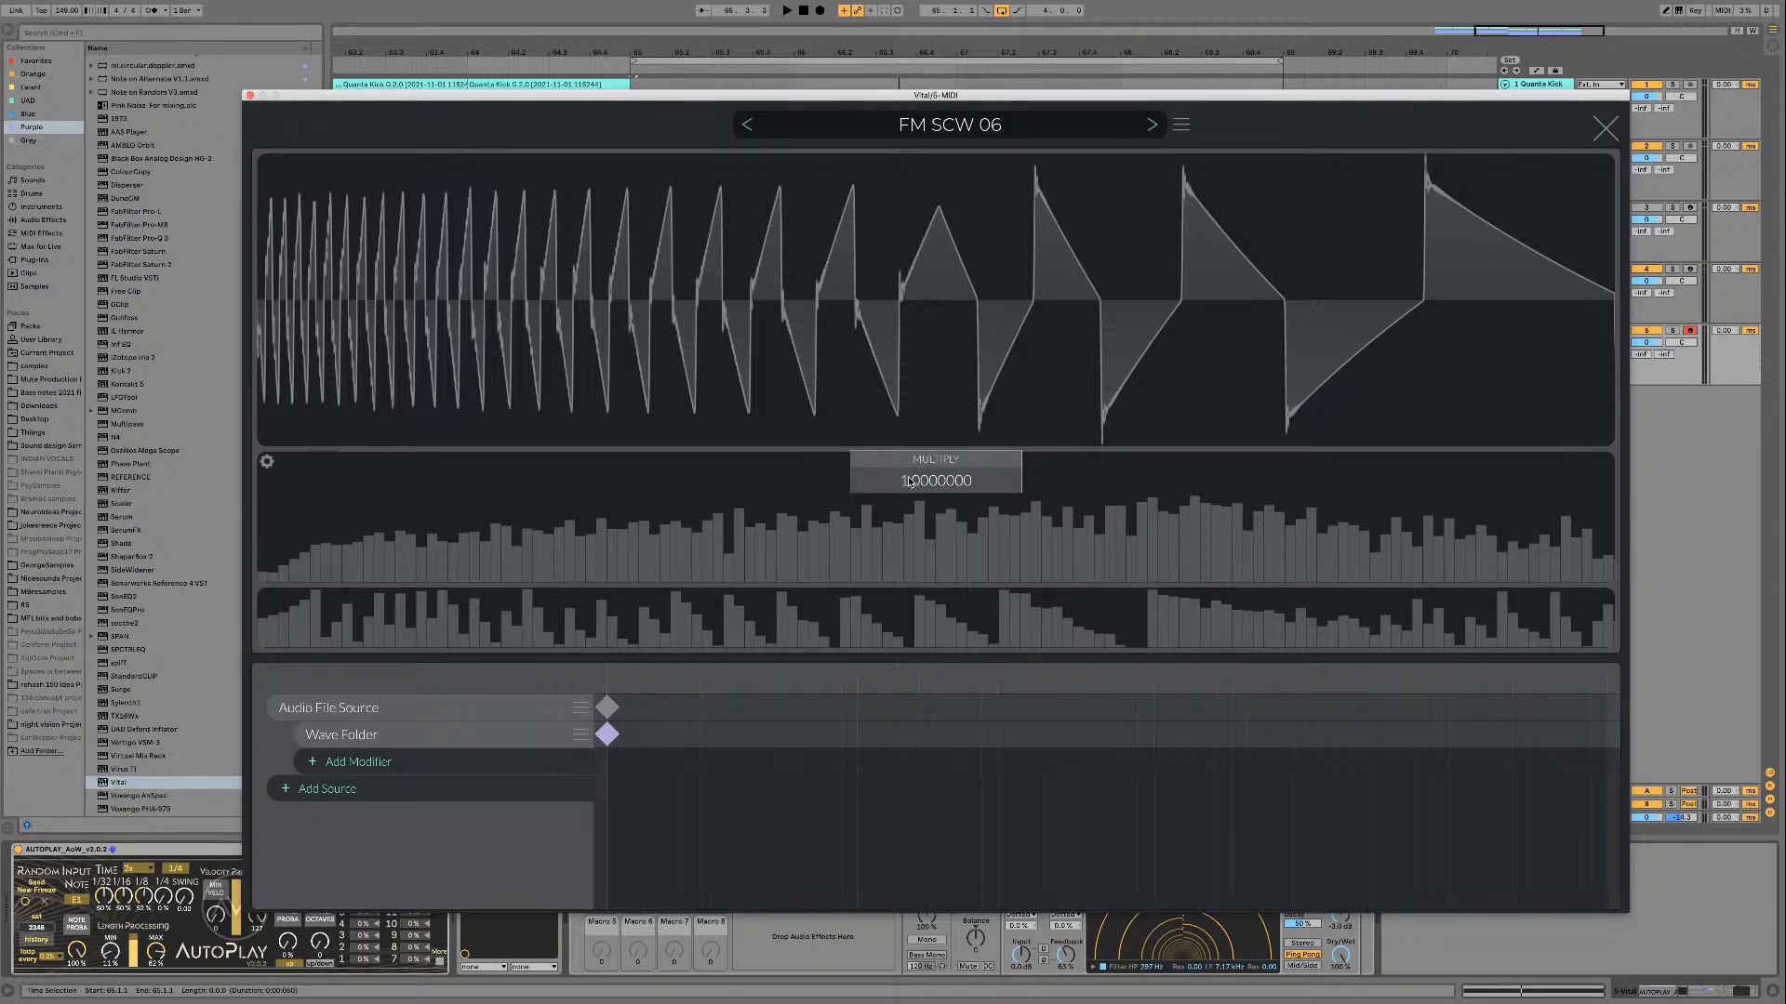
{"action": "key", "text": "space"}
{"action": "mouse_move", "coordinate": [902, 483]}
{"action": "left_mouse_down"}
{"action": "mouse_move", "coordinate": [895, 367]}
{"action": "mouse_move", "coordinate": [882, 474]}
{"action": "left_mouse_up"}
{"action": "left_click_drag", "start_coordinate": [1150, 734], "coordinate": [1606, 735]}
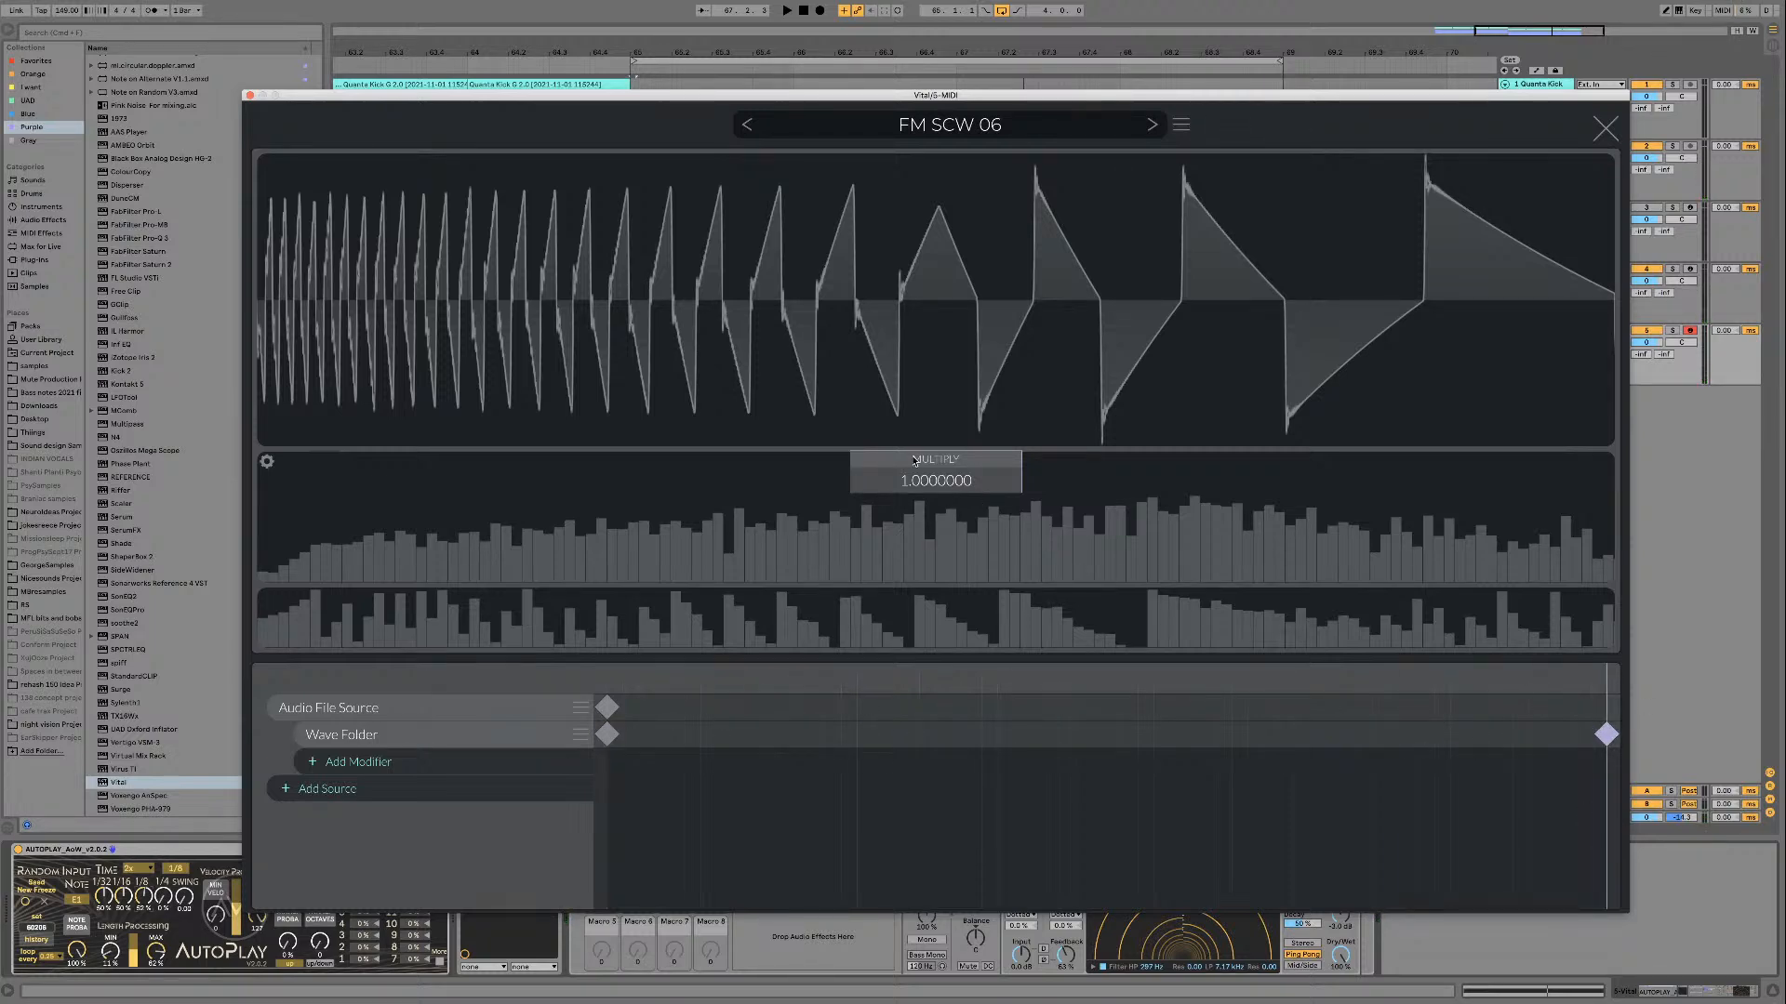
{"action": "left_click_drag", "start_coordinate": [912, 479], "coordinate": [913, 372]}
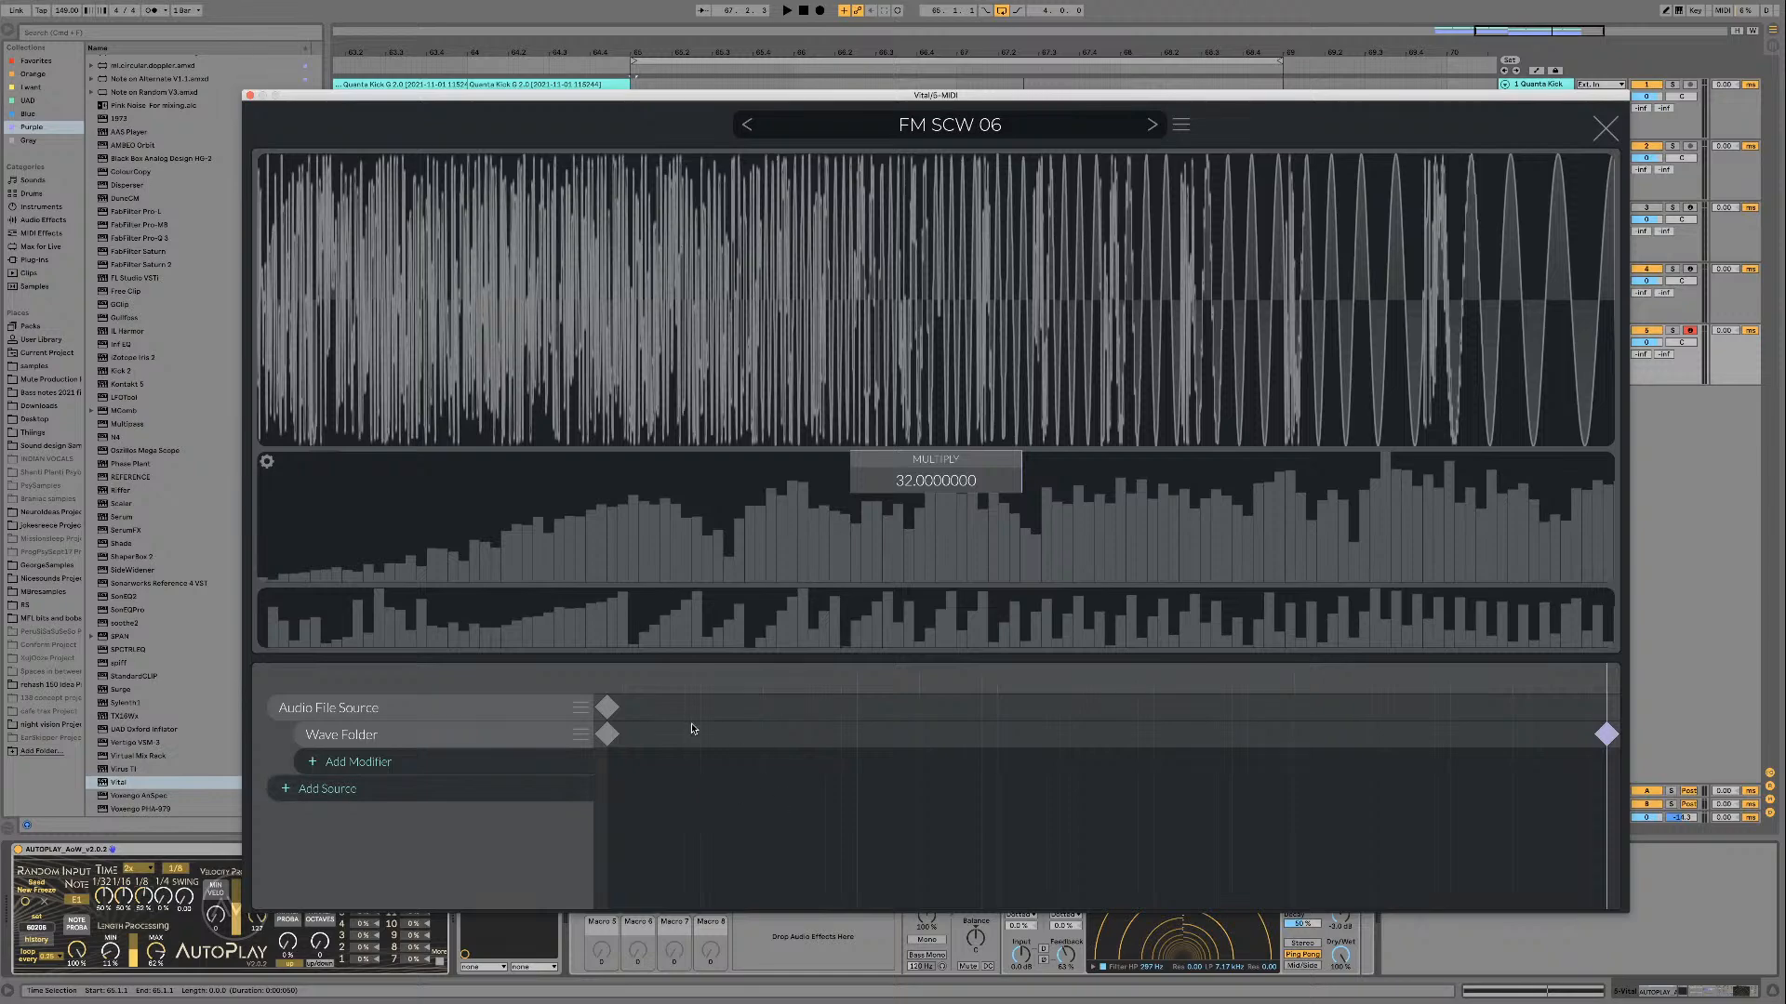
Step: Move the wavetable editor's playhead back to the start, close the editor, and audition oscillator 1 at its lowest wavetable position
{"action": "left_click_drag", "start_coordinate": [714, 681], "coordinate": [348, 629]}
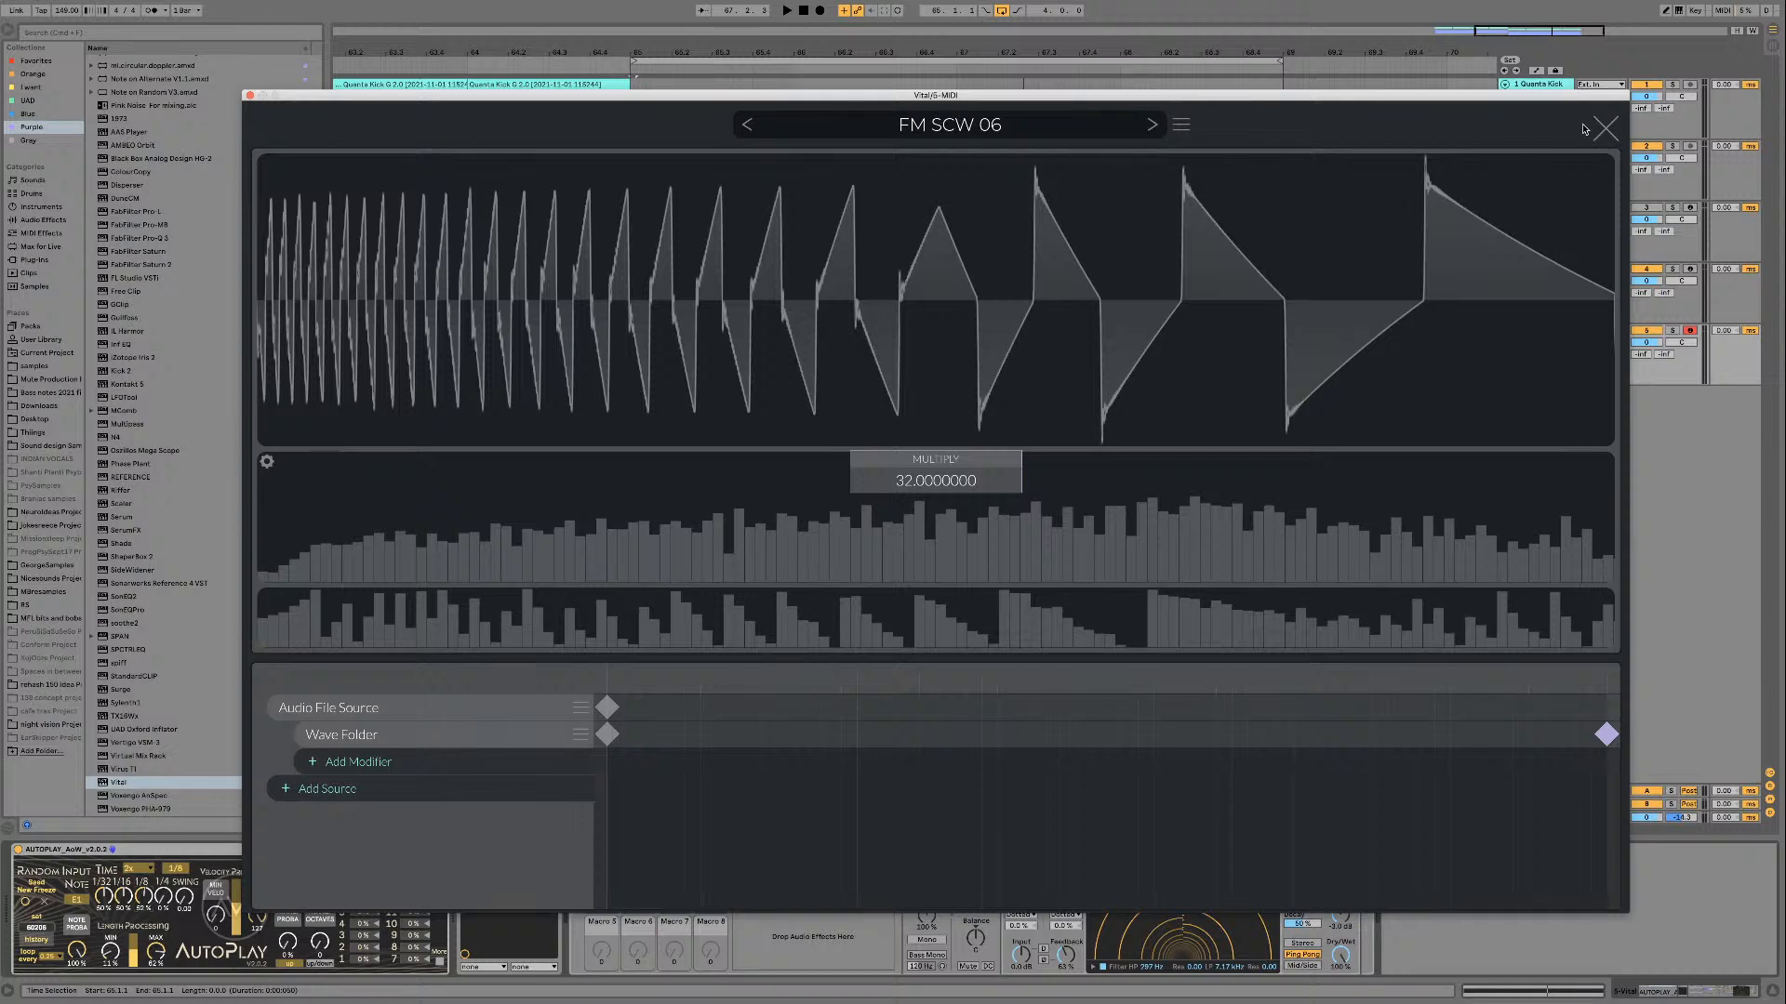
{"action": "left_click", "coordinate": [1607, 129]}
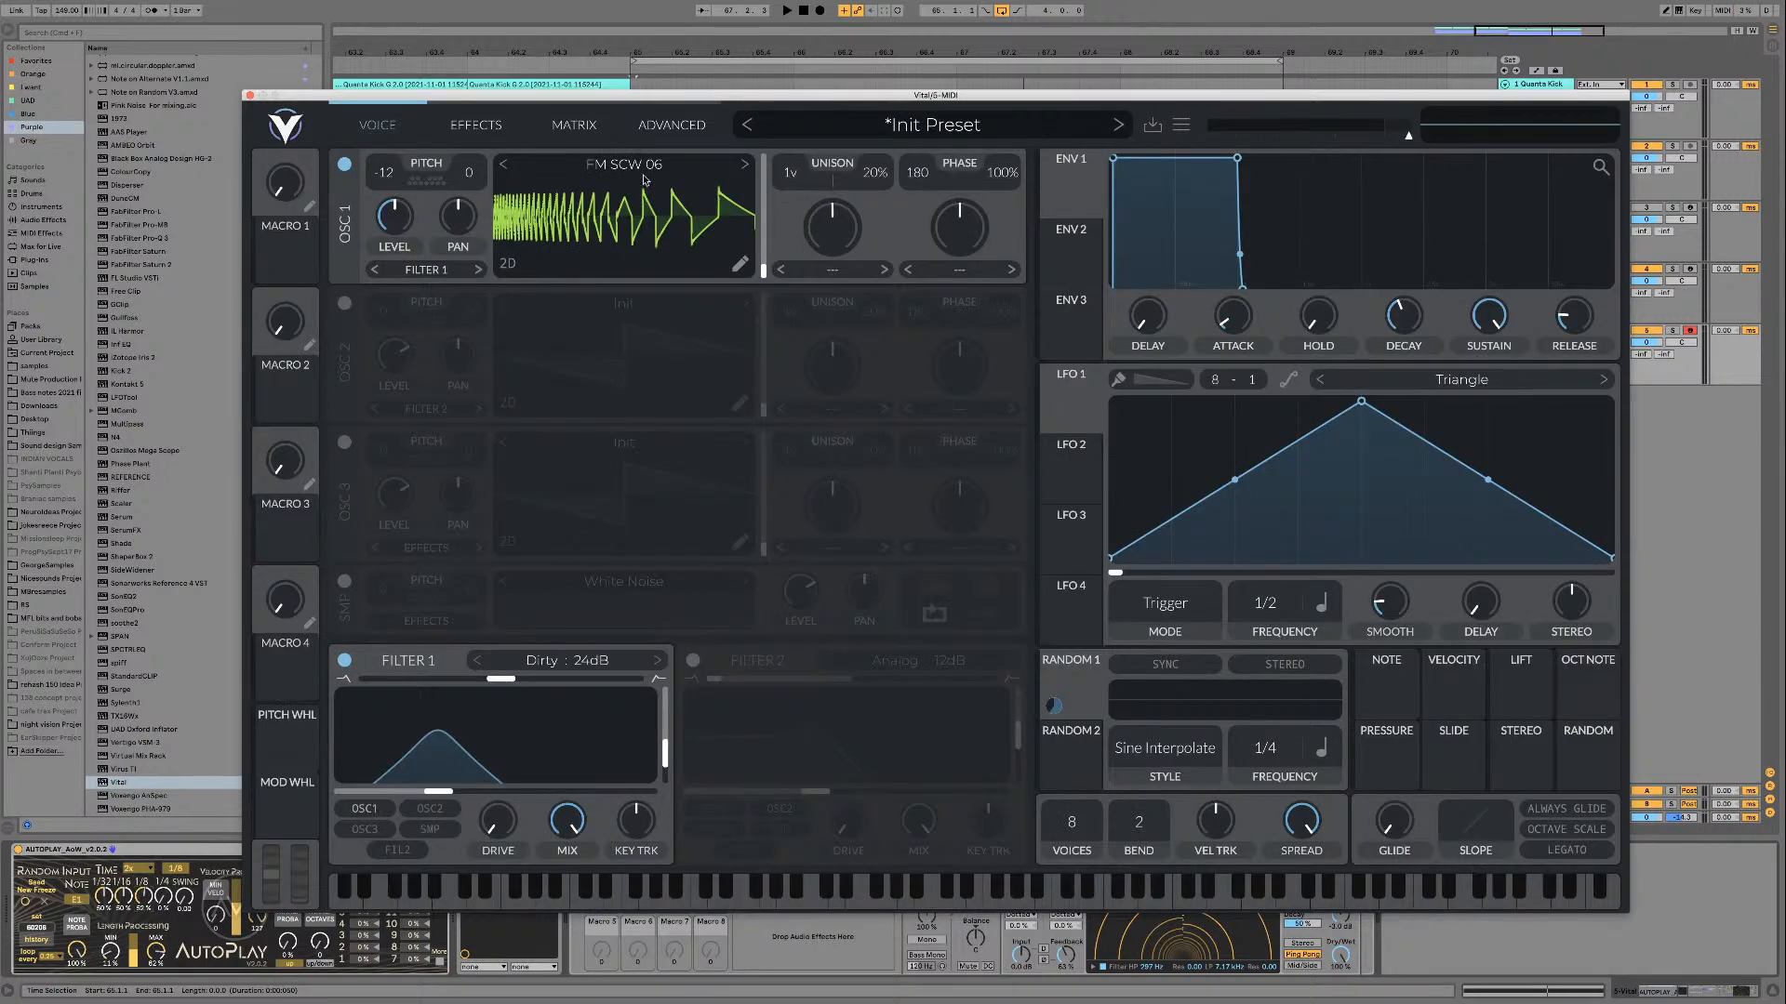
{"action": "mouse_move", "coordinate": [764, 271]}
{"action": "left_mouse_down"}
{"action": "mouse_move", "coordinate": [758, 153]}
{"action": "mouse_move", "coordinate": [750, 304]}
{"action": "left_mouse_up"}
{"action": "key", "text": "space"}
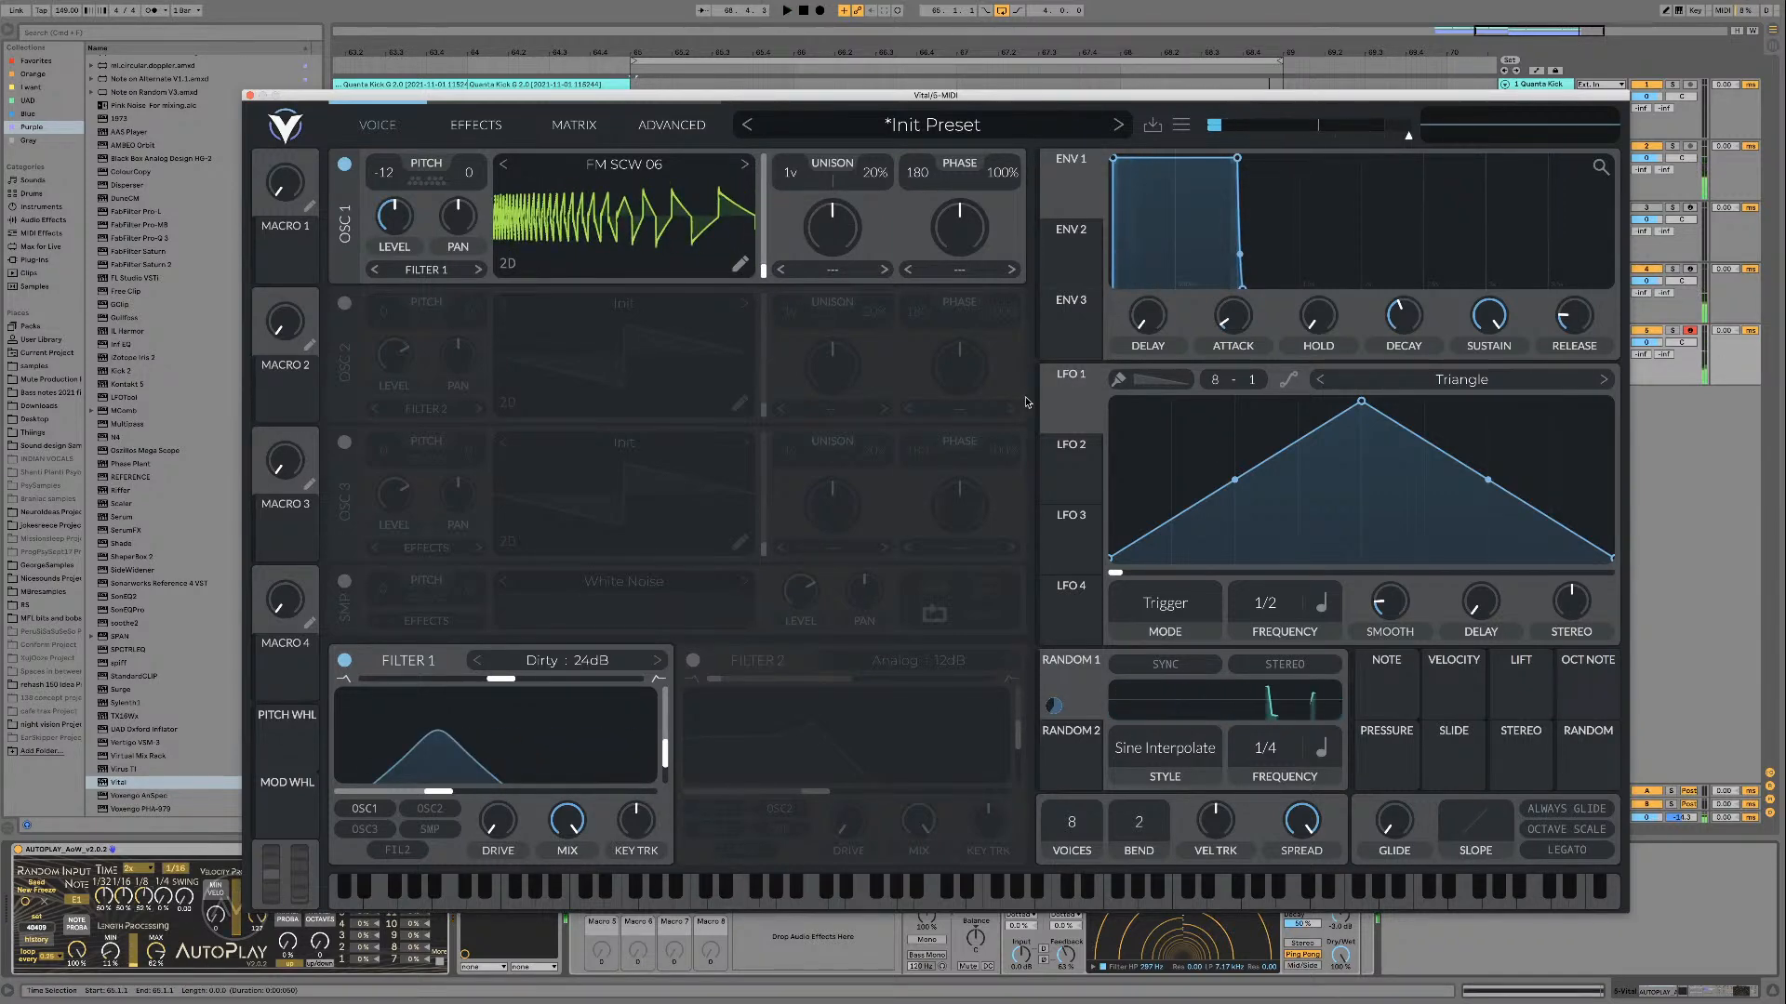
Step: Modulate oscillator 1's wavetable position with LFO 1 in Sync mode, with minimum smoothing and a frequency of 4/1
{"action": "left_click", "coordinate": [1196, 610]}
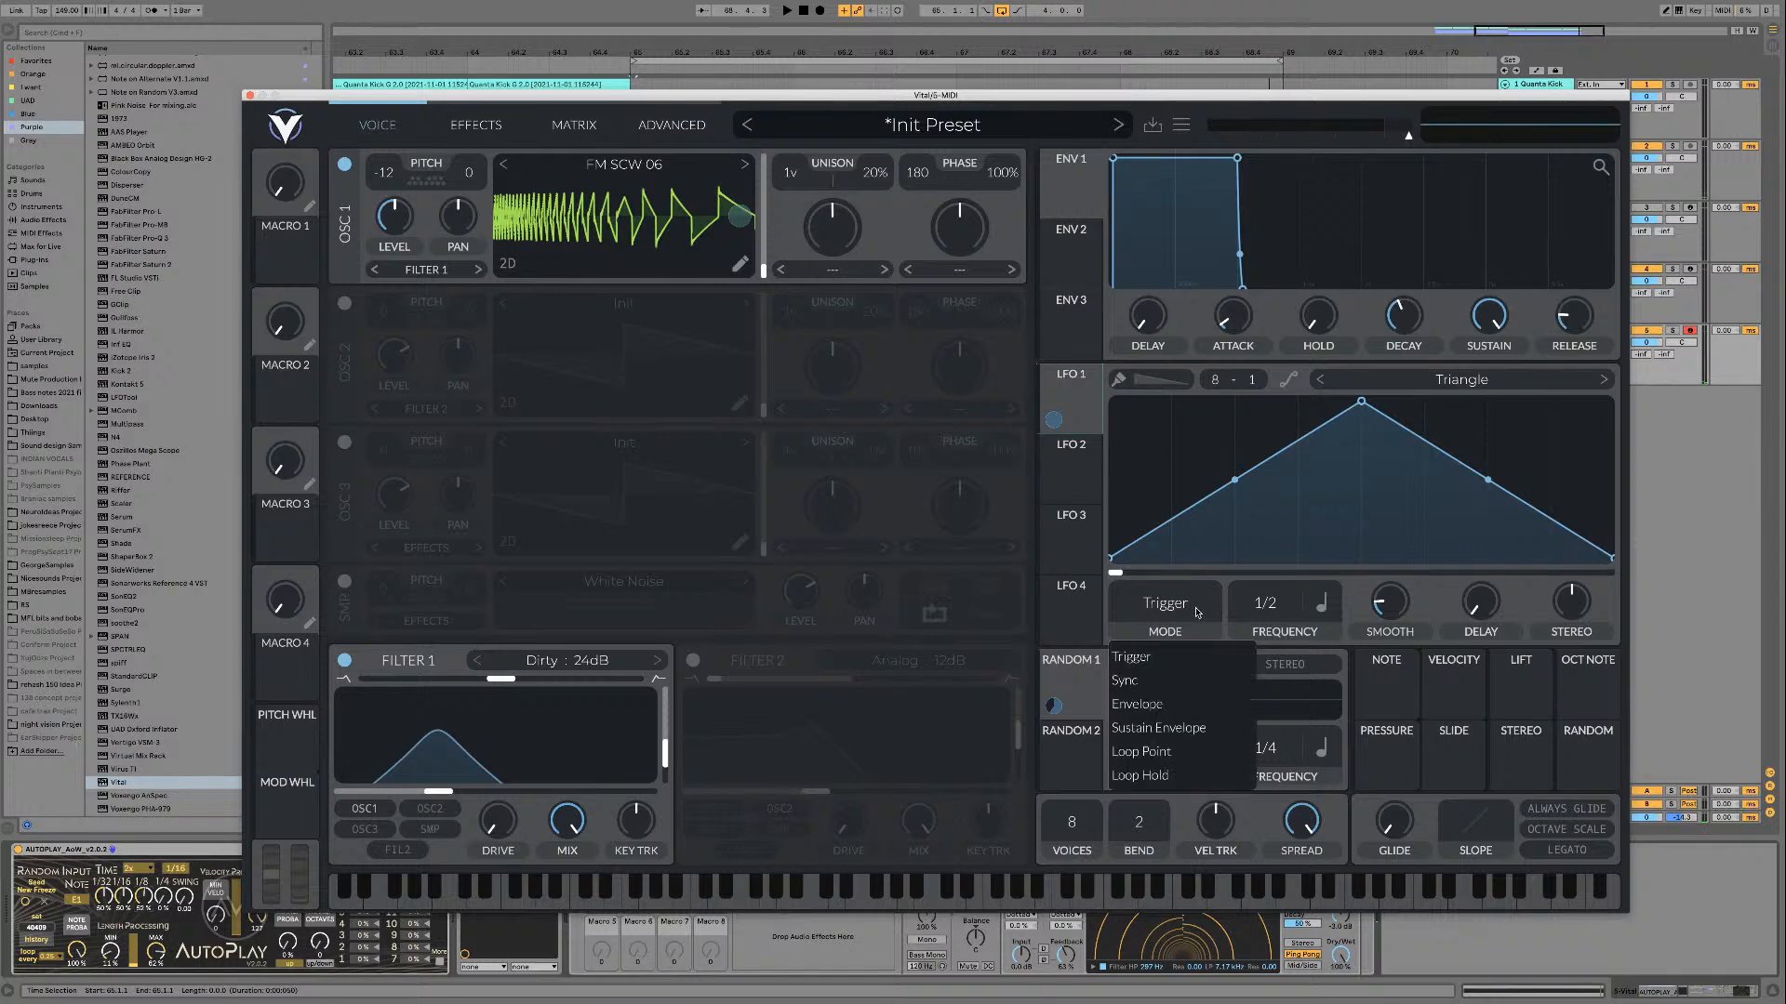
{"action": "left_click_drag", "start_coordinate": [1386, 617], "coordinate": [1385, 651]}
{"action": "key", "text": "space"}
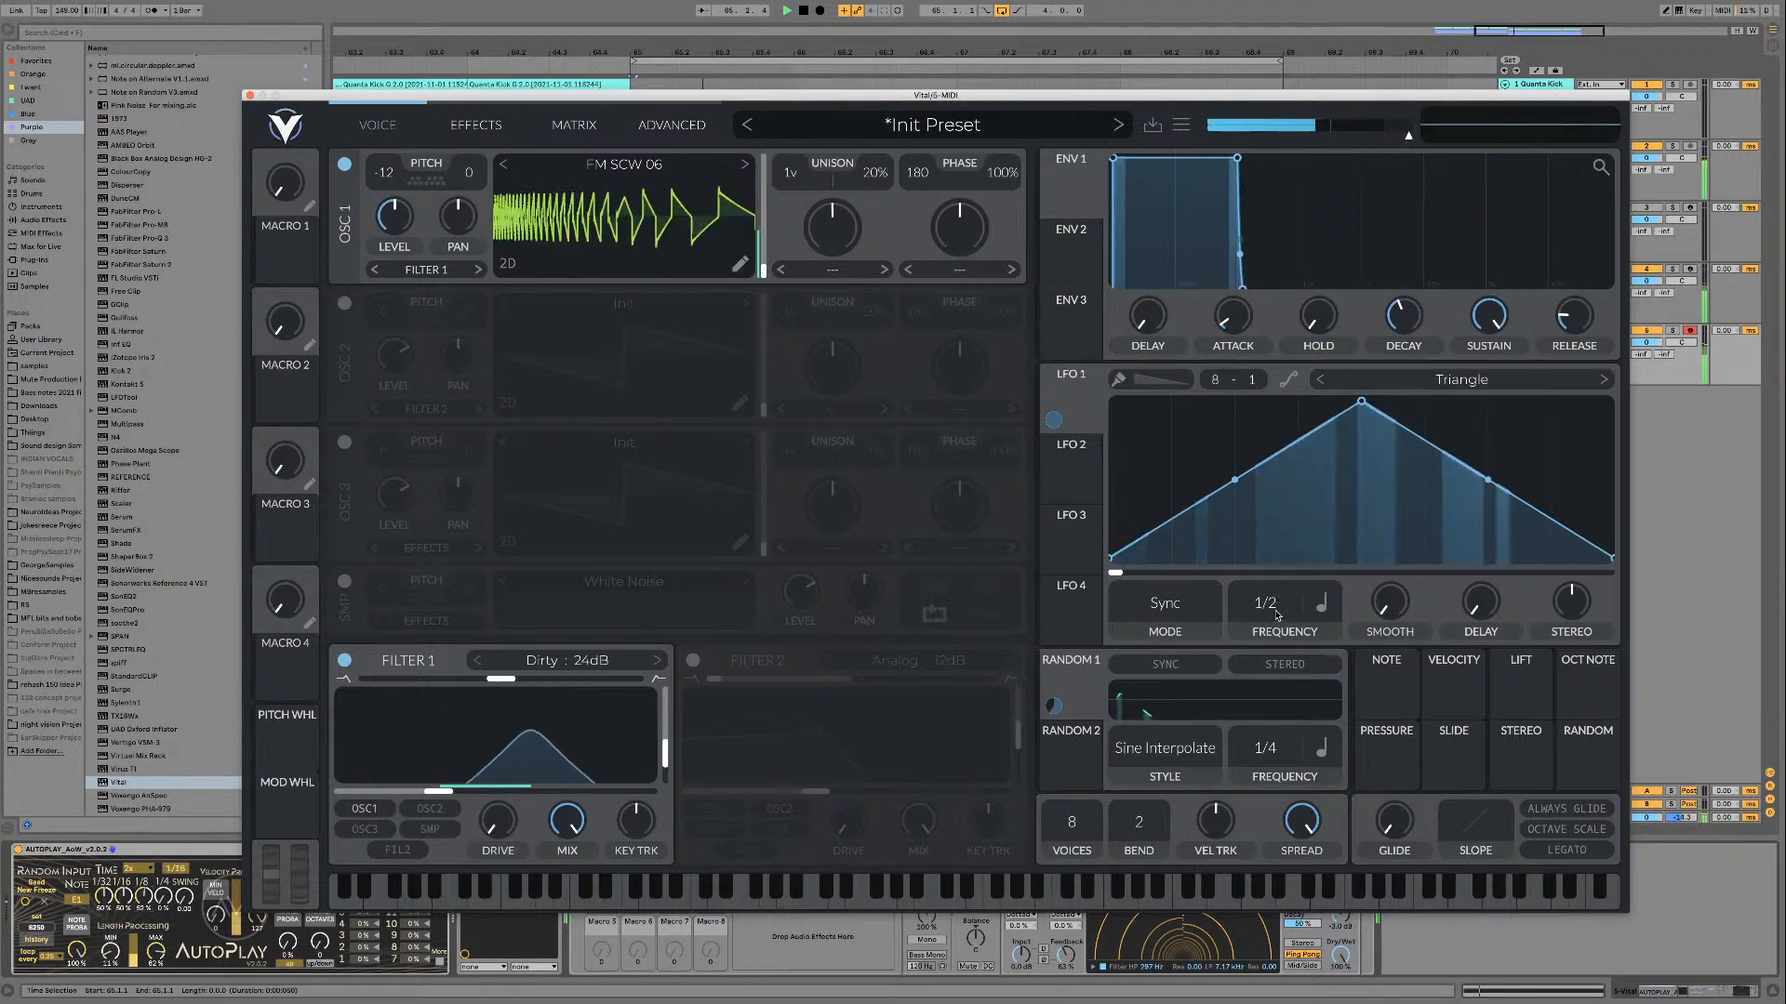
{"action": "left_click_drag", "start_coordinate": [1270, 609], "coordinate": [1276, 648]}
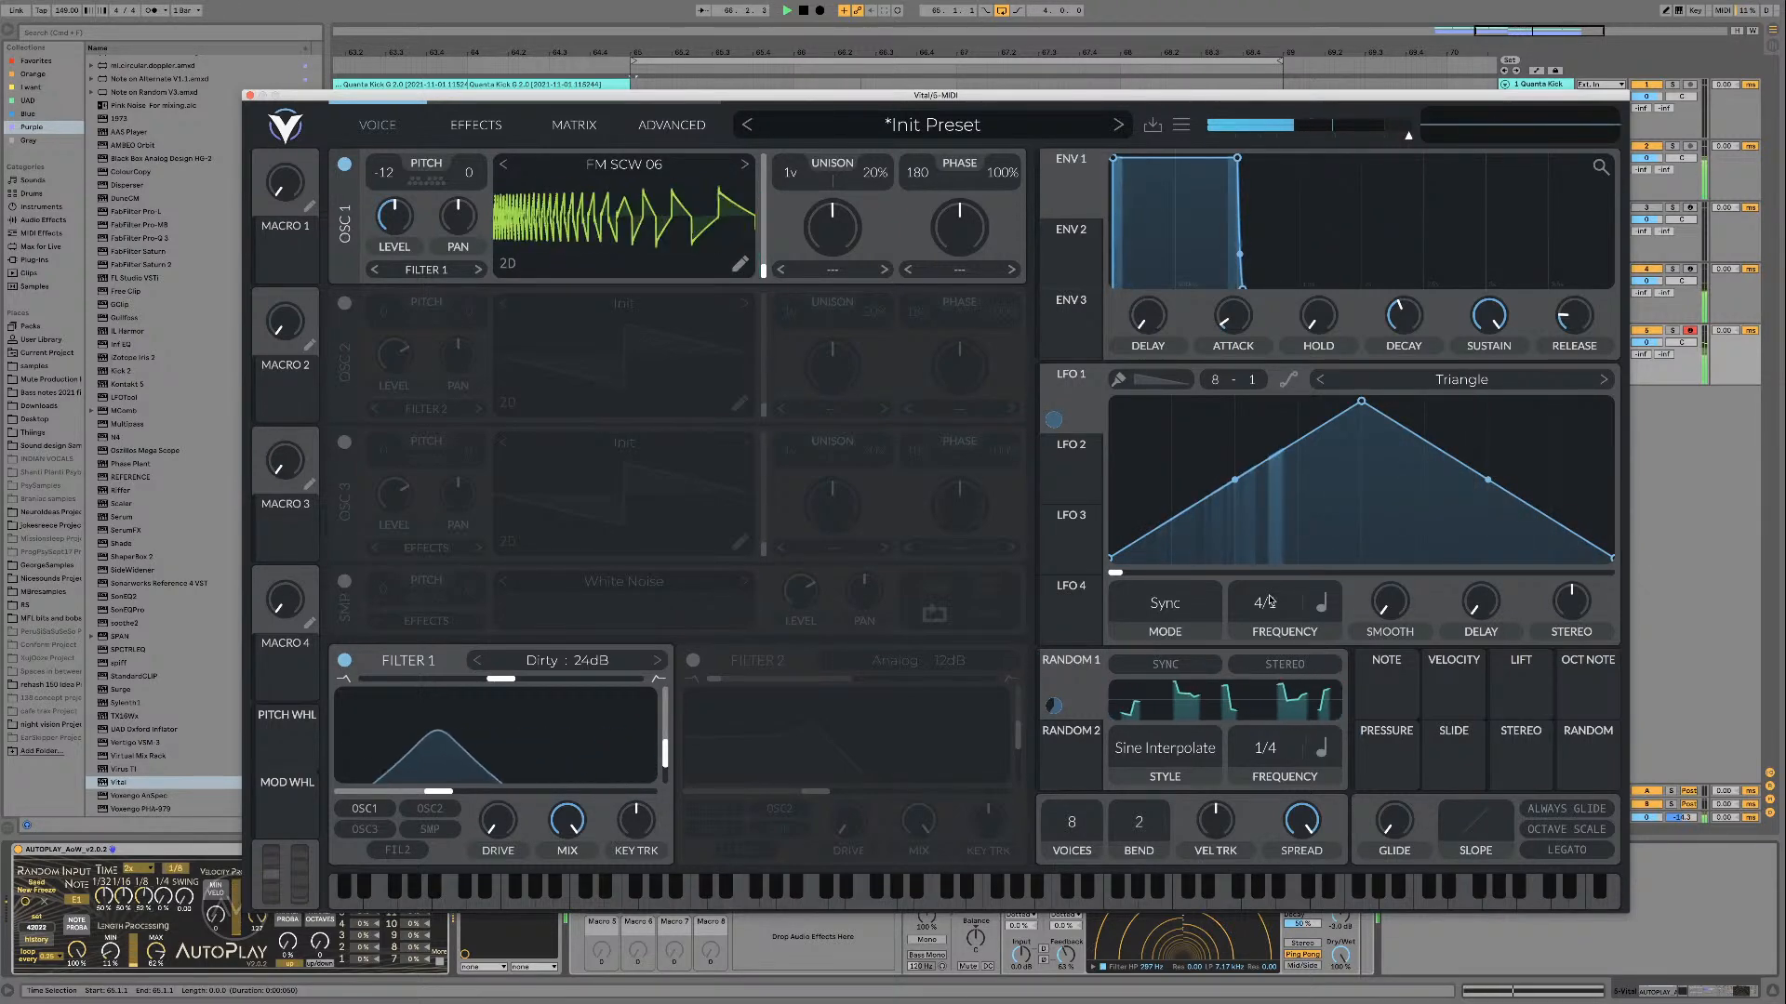
Step: Try modulating oscillator 1's pan with LFO 1 in the loop and remove that modulation
{"action": "mouse_move", "coordinate": [1063, 429]}
{"action": "left_click_drag", "start_coordinate": [1063, 428], "coordinate": [469, 202]}
{"action": "right_click", "coordinate": [473, 205]}
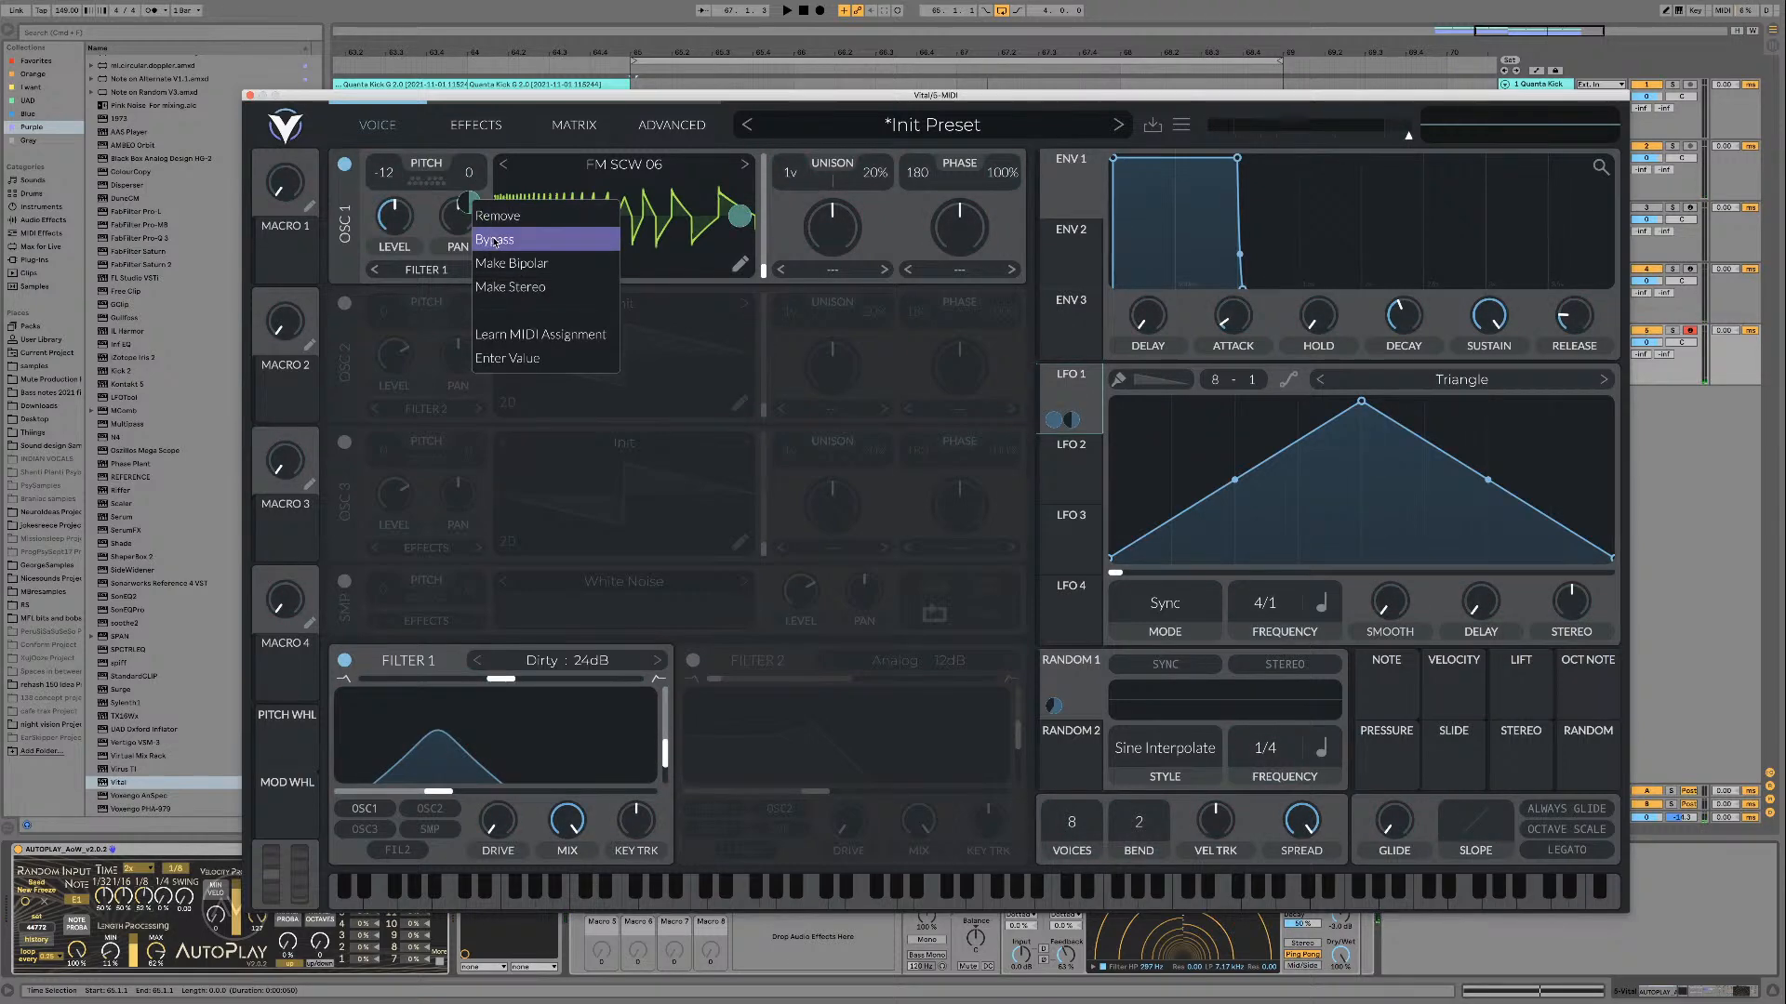
{"action": "left_click", "coordinate": [494, 241]}
{"action": "key", "text": "space"}
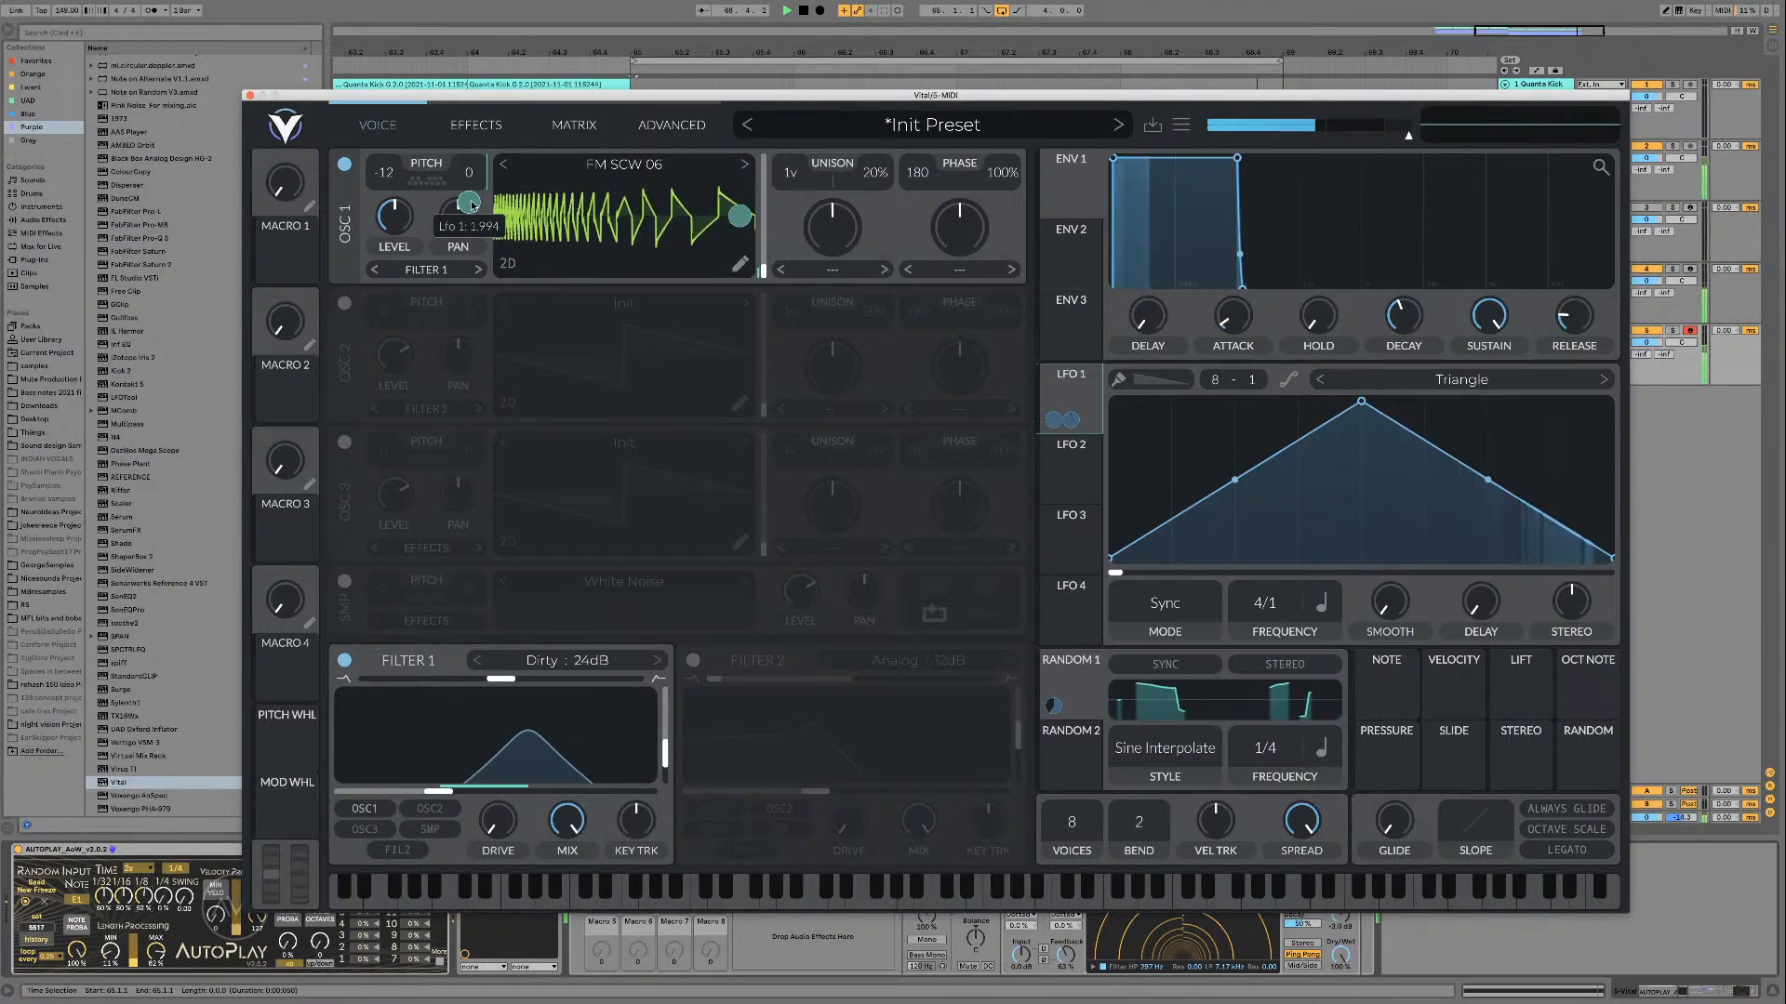
{"action": "key", "text": "space"}
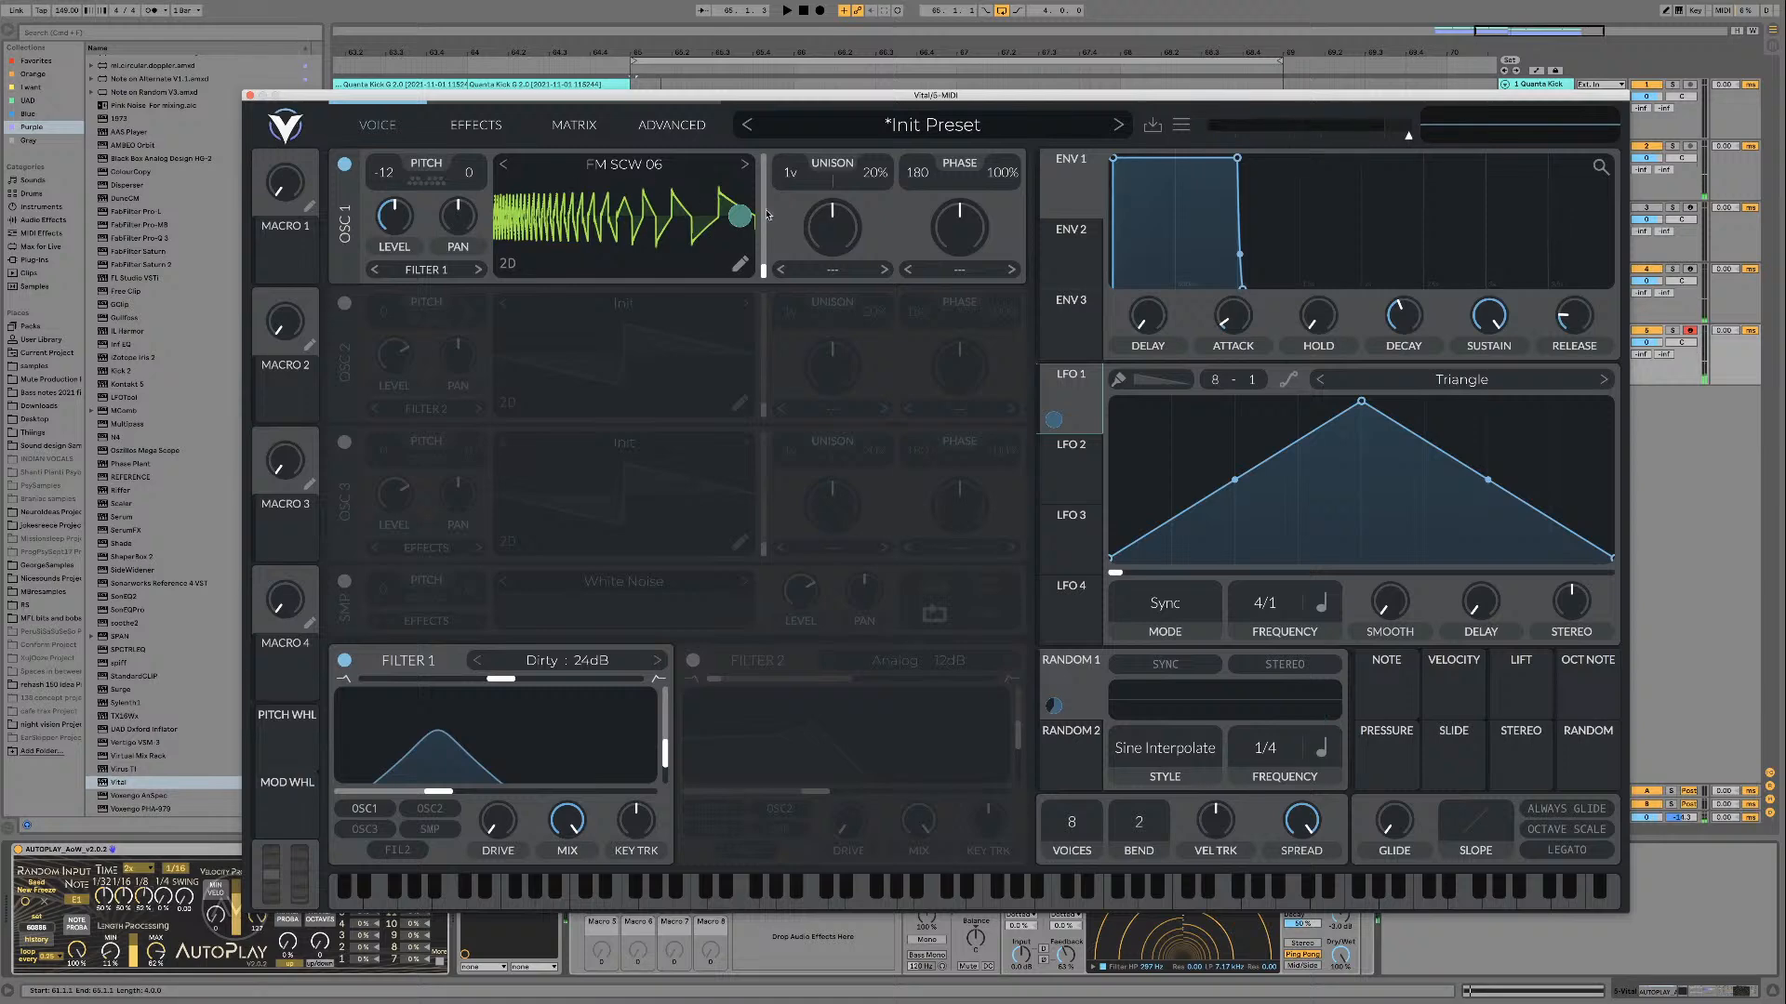
Step: Audition the folded wavetable sweep in the loop and save the preset as K3 Chicken Folding device
{"action": "key", "text": "space"}
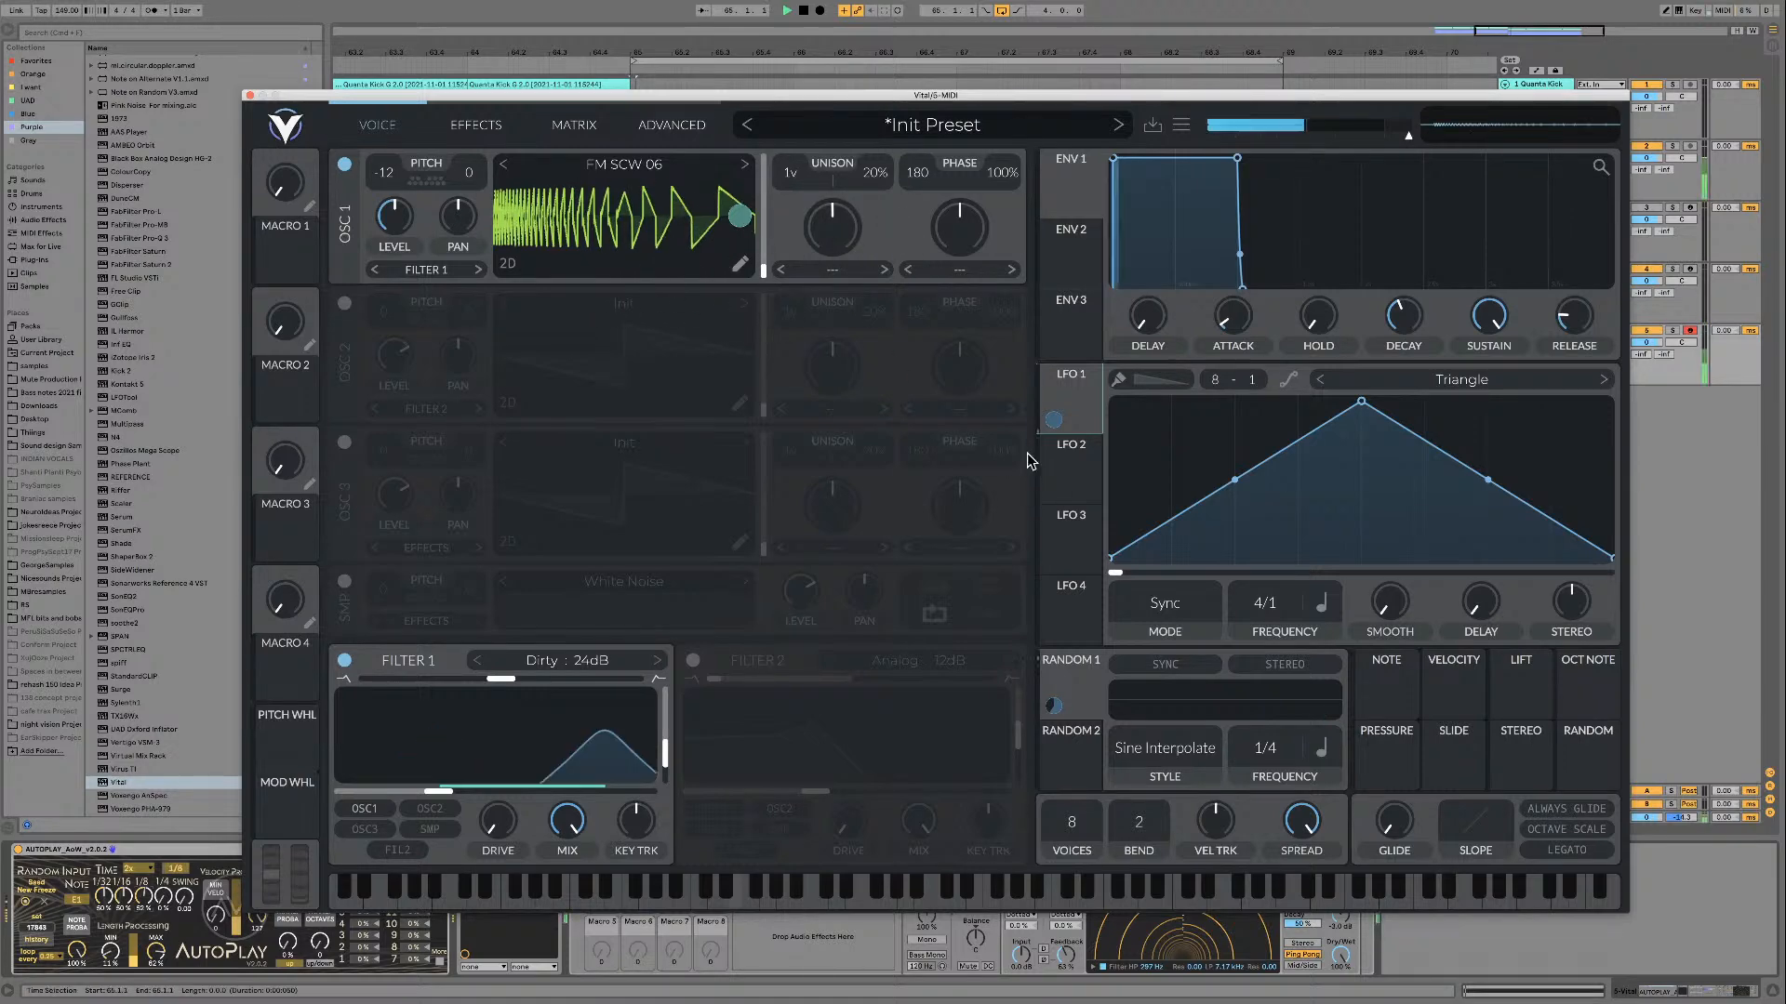
{"action": "key", "text": "space"}
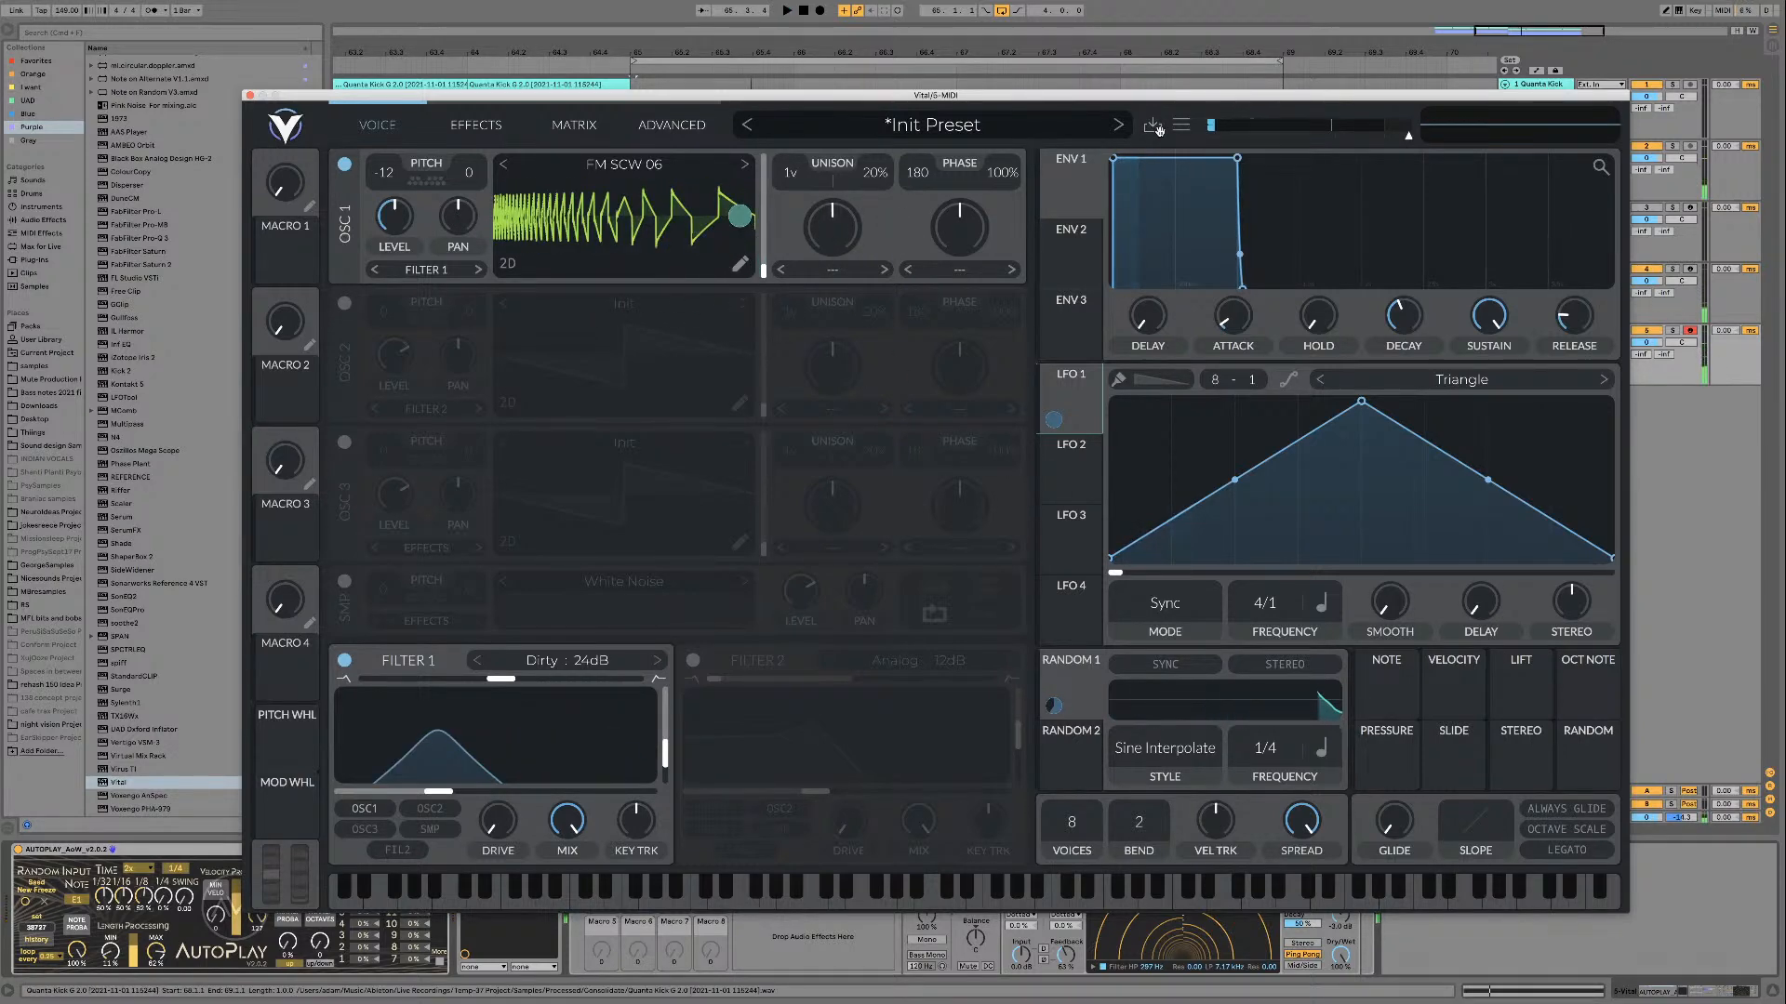
{"action": "key", "text": "space"}
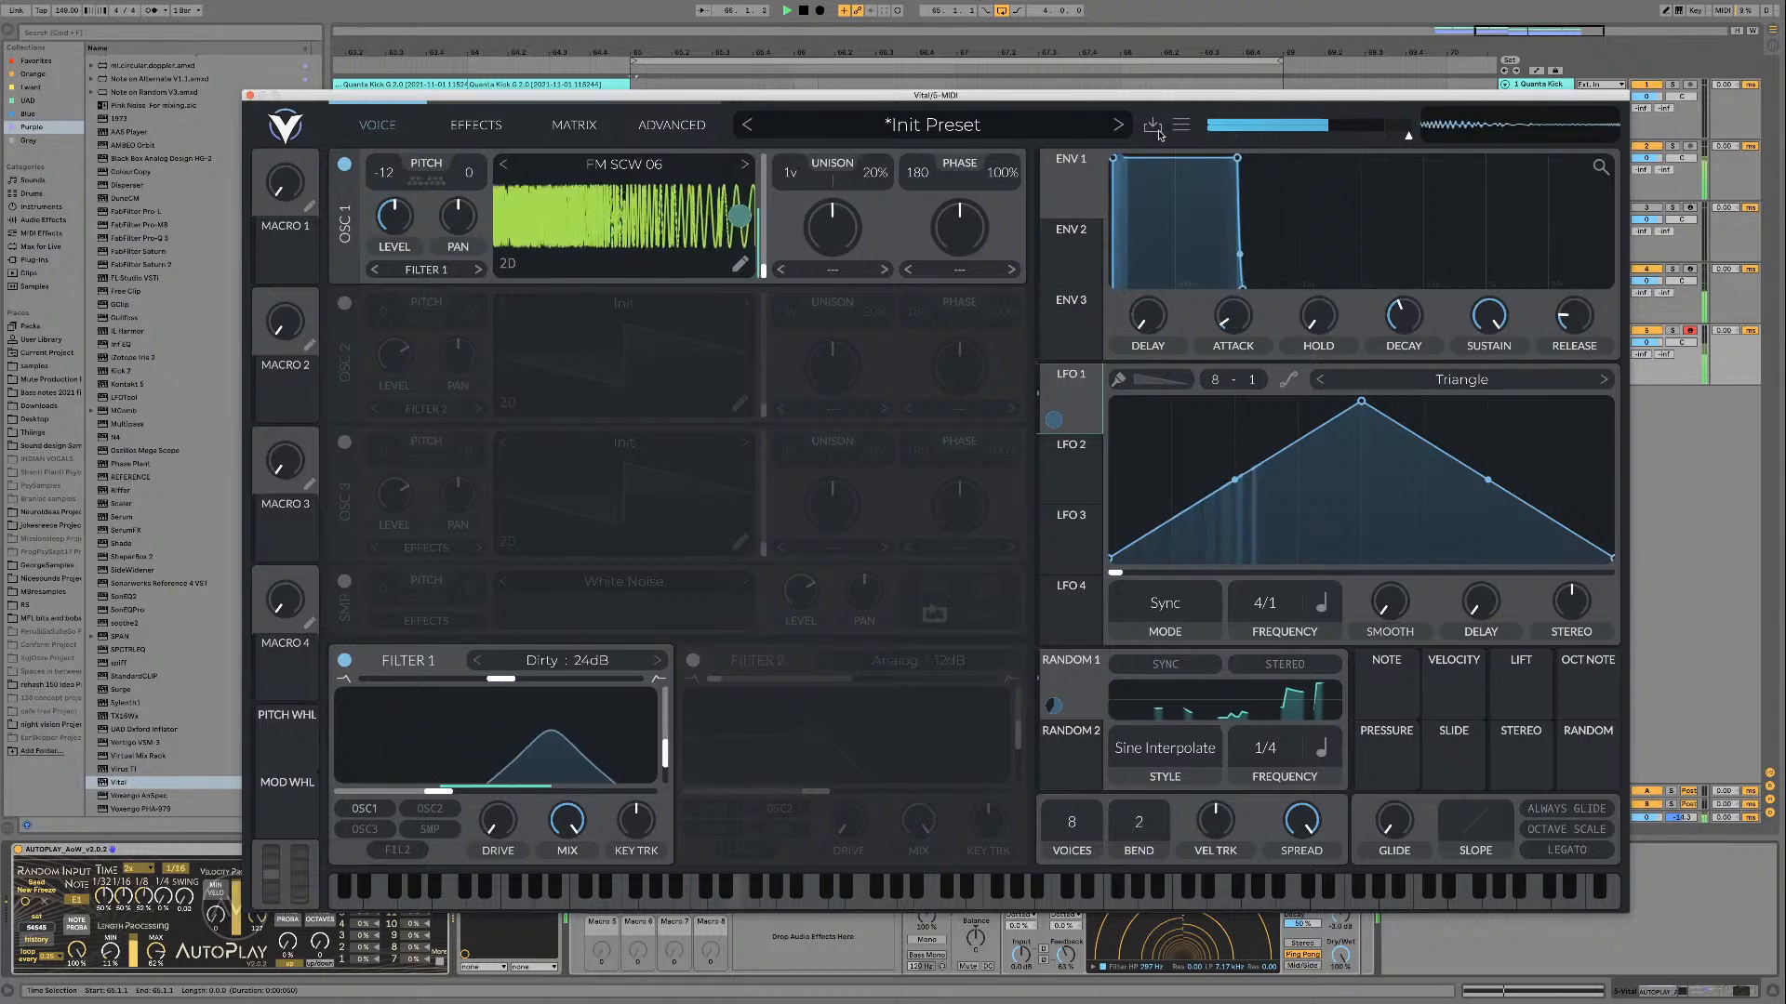
{"action": "key", "text": "space"}
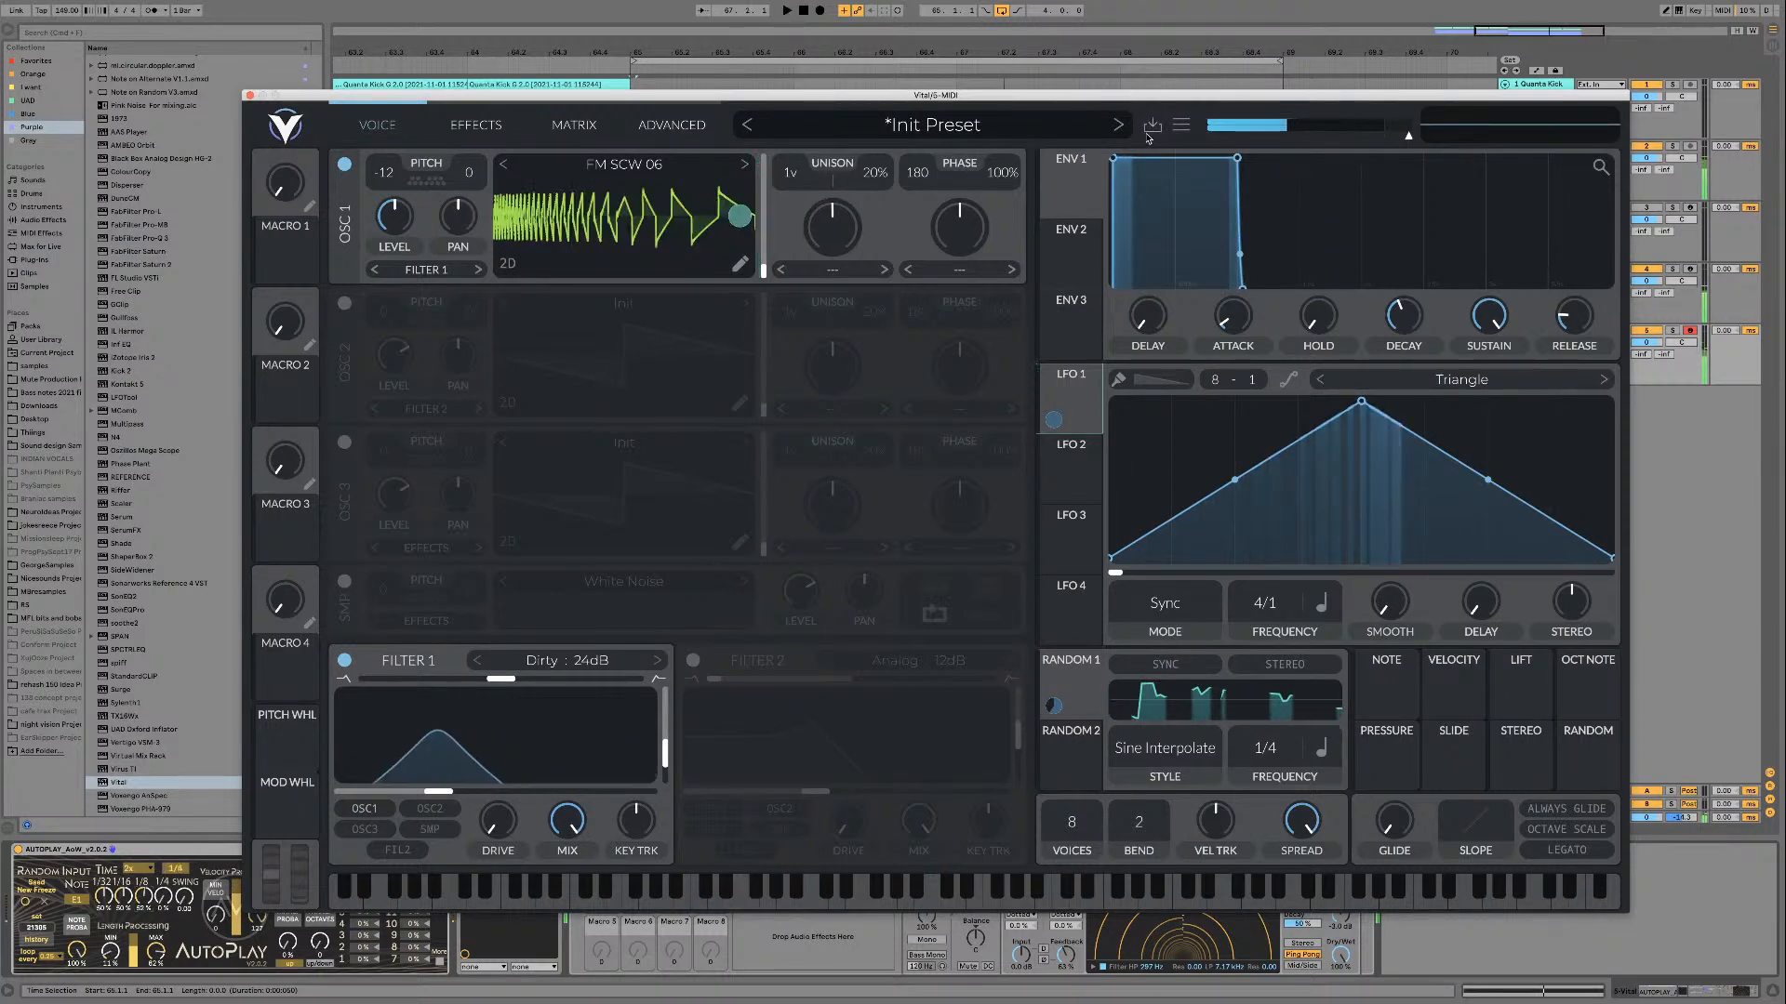
{"action": "left_click", "coordinate": [1151, 127]}
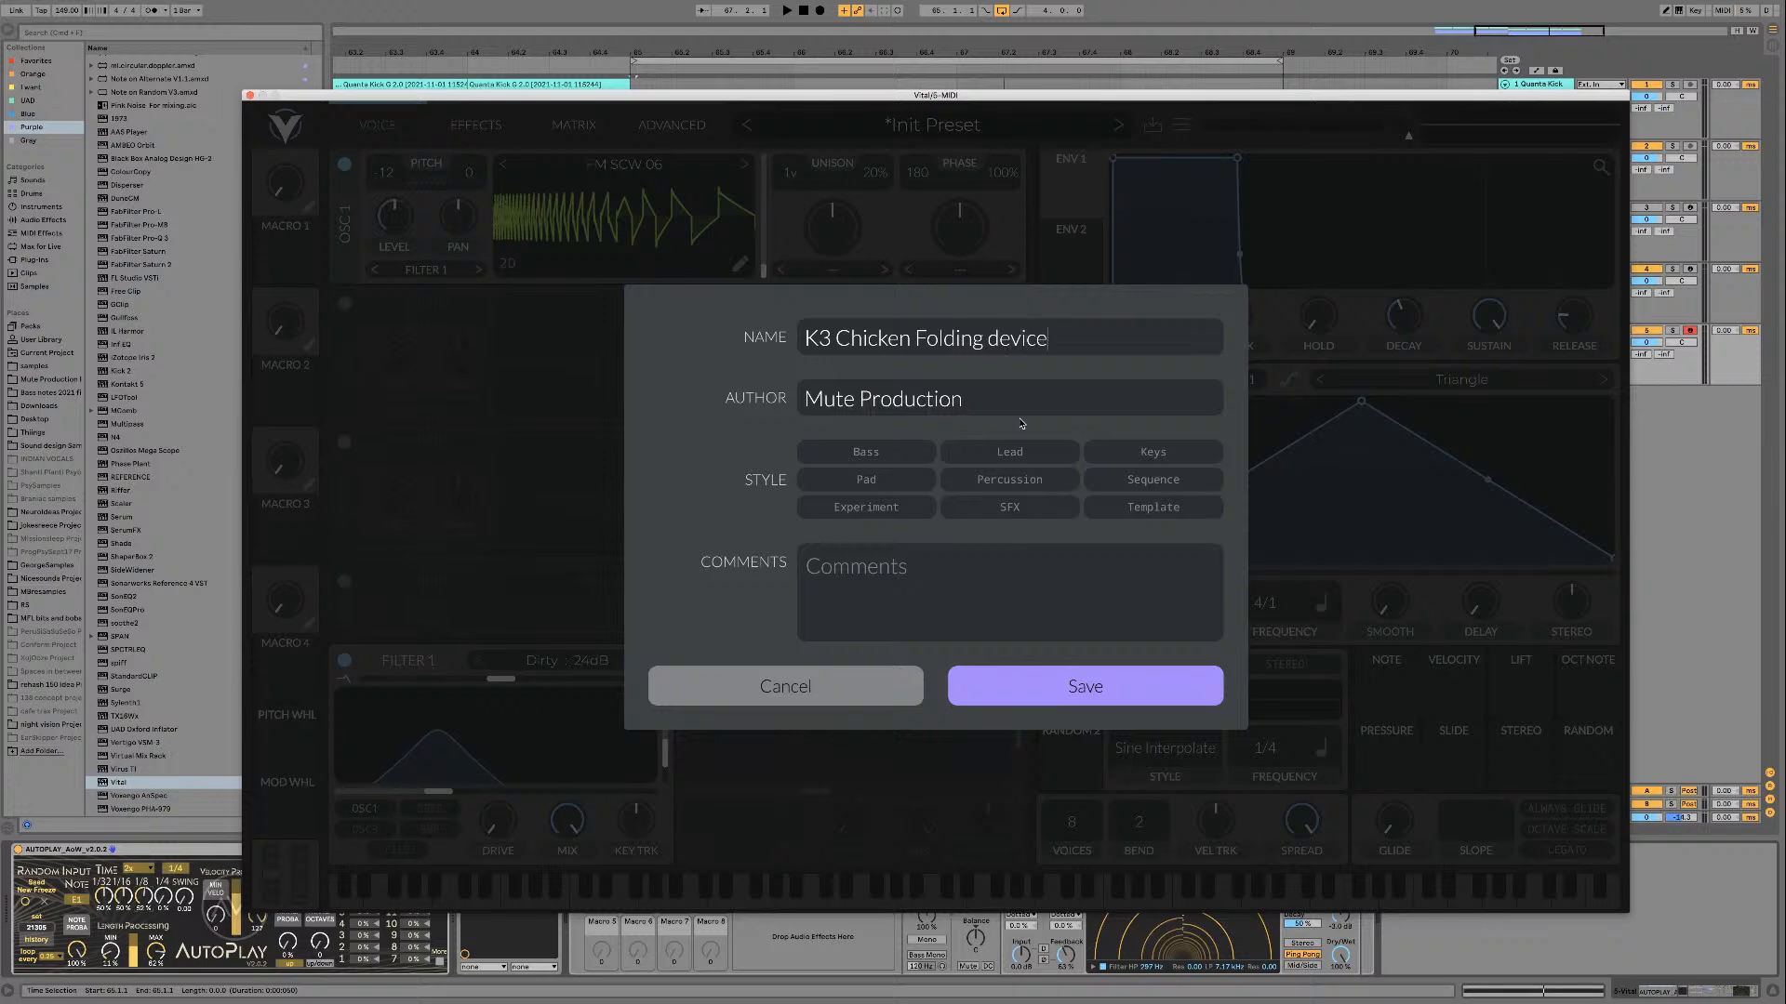
{"action": "key", "text": "Return"}
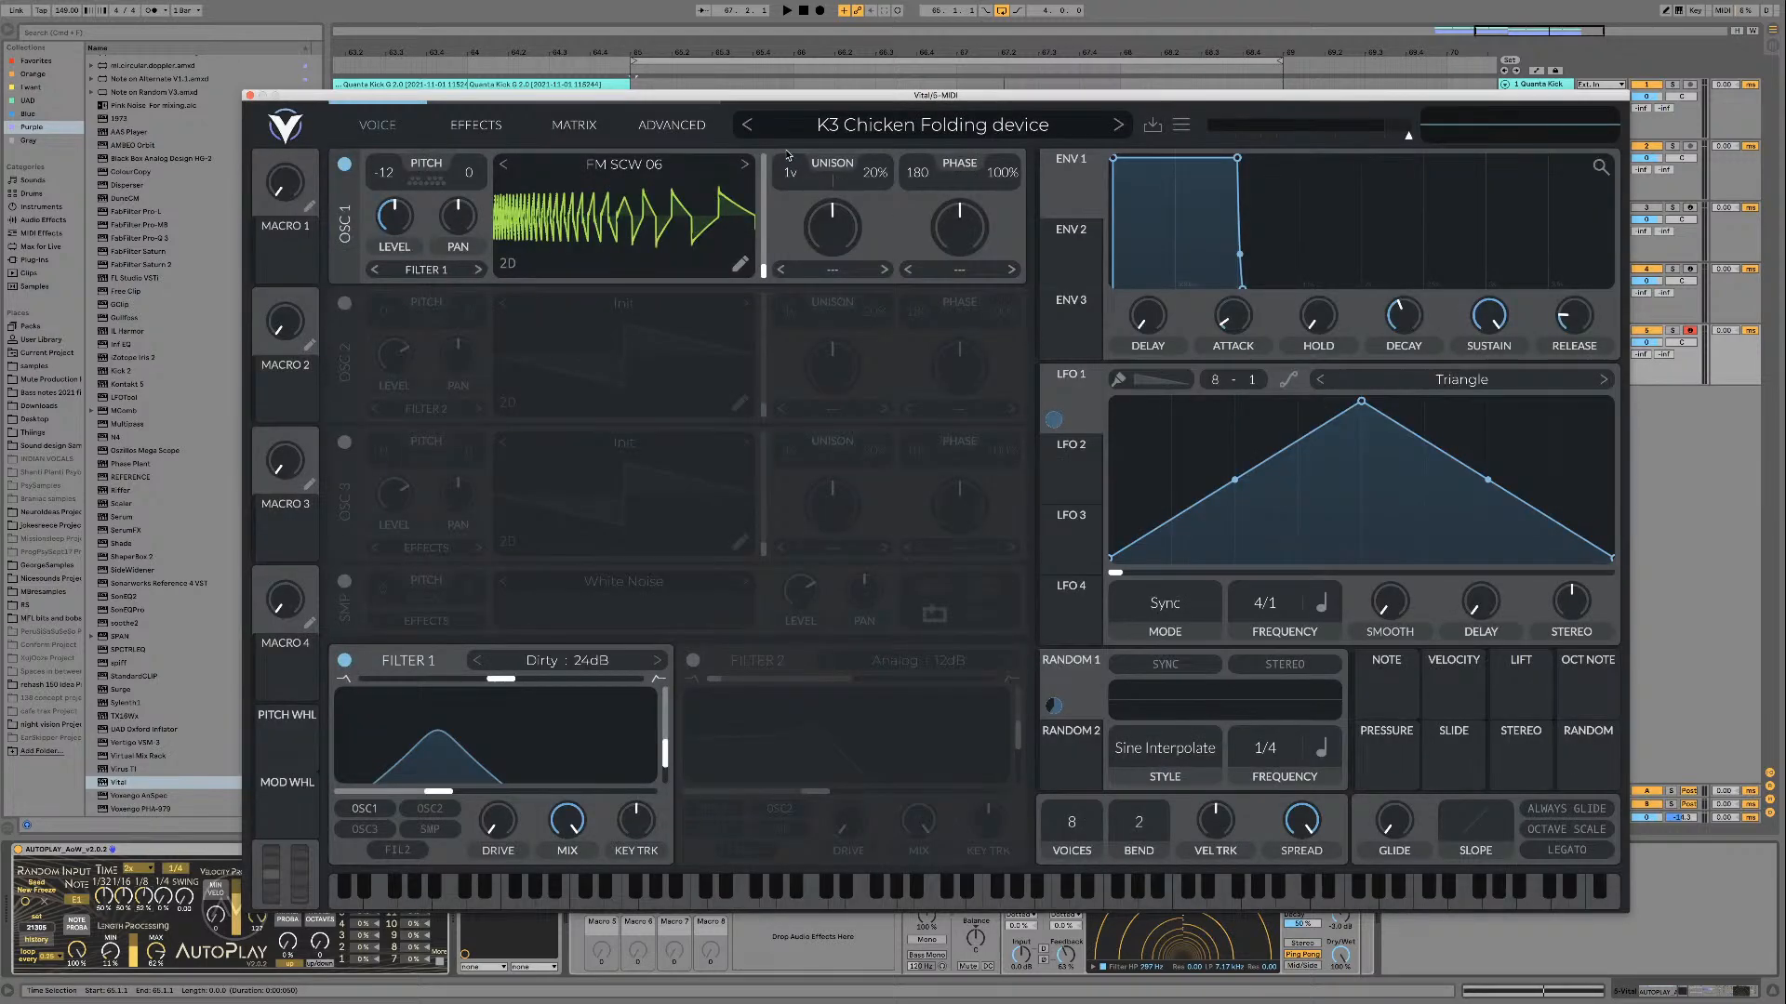
Step: Audition the saved K3 Chicken Folding device preset in the loop
{"action": "key", "text": "space"}
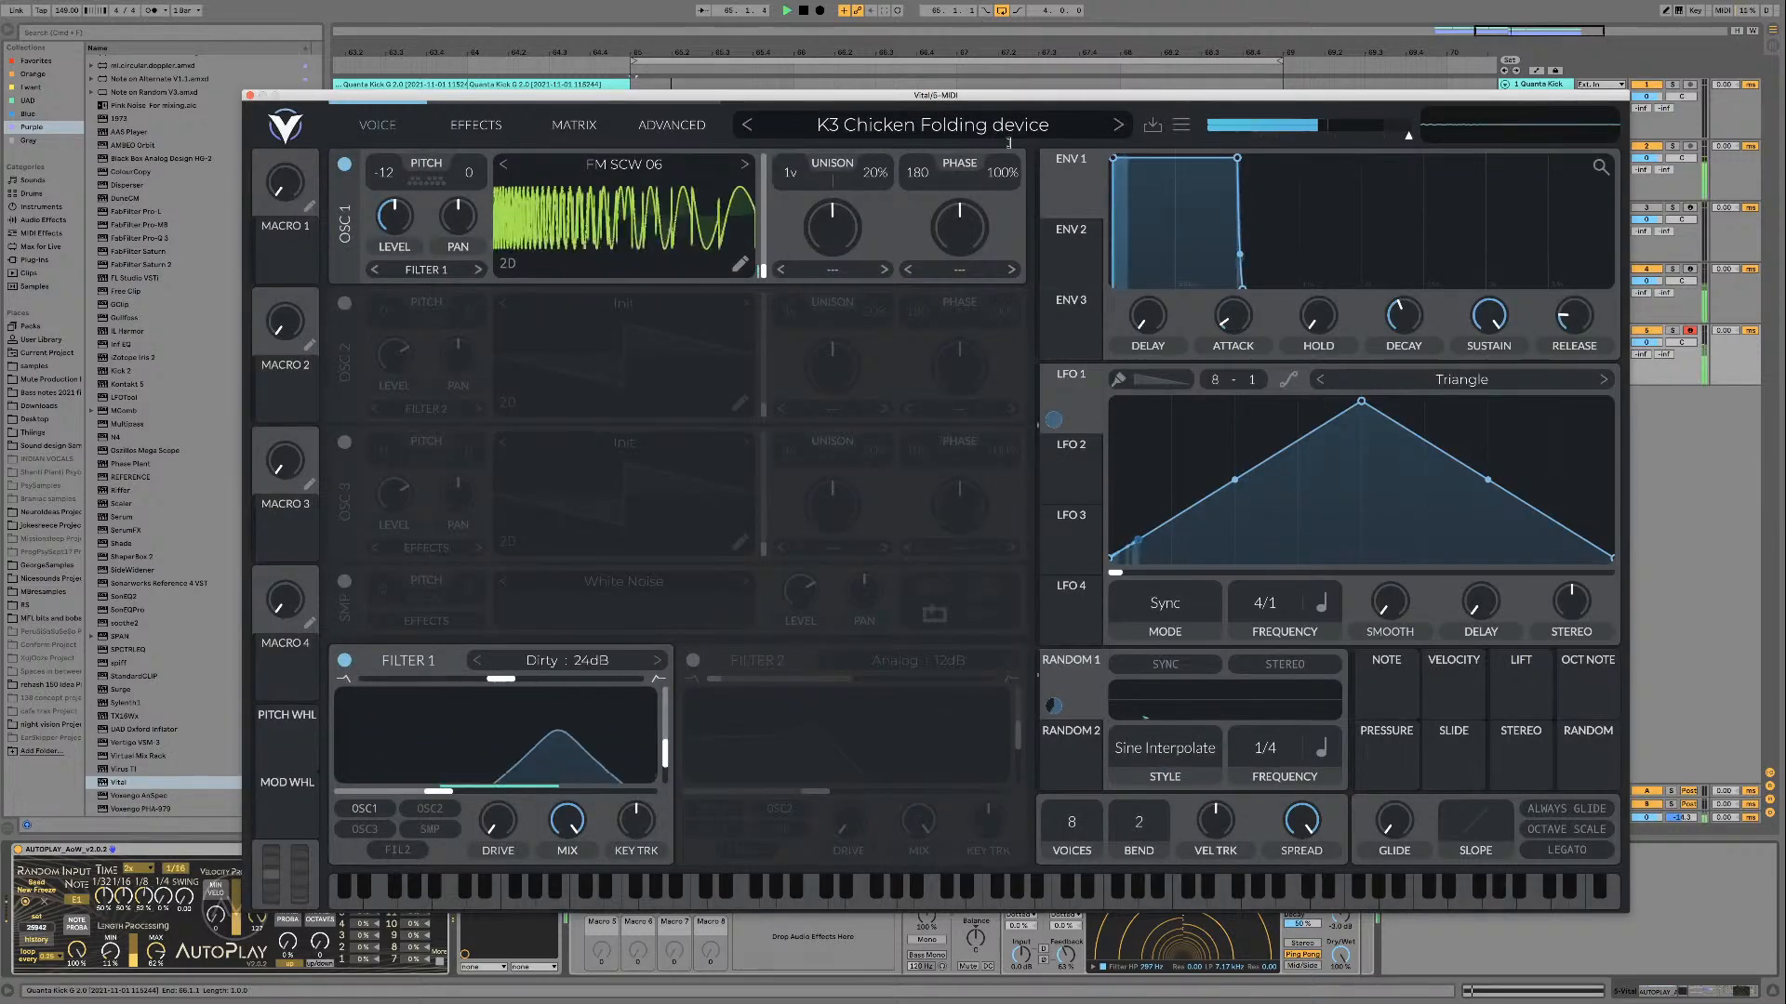
{"action": "key", "text": "space"}
{"action": "left_click", "coordinate": [1180, 124]}
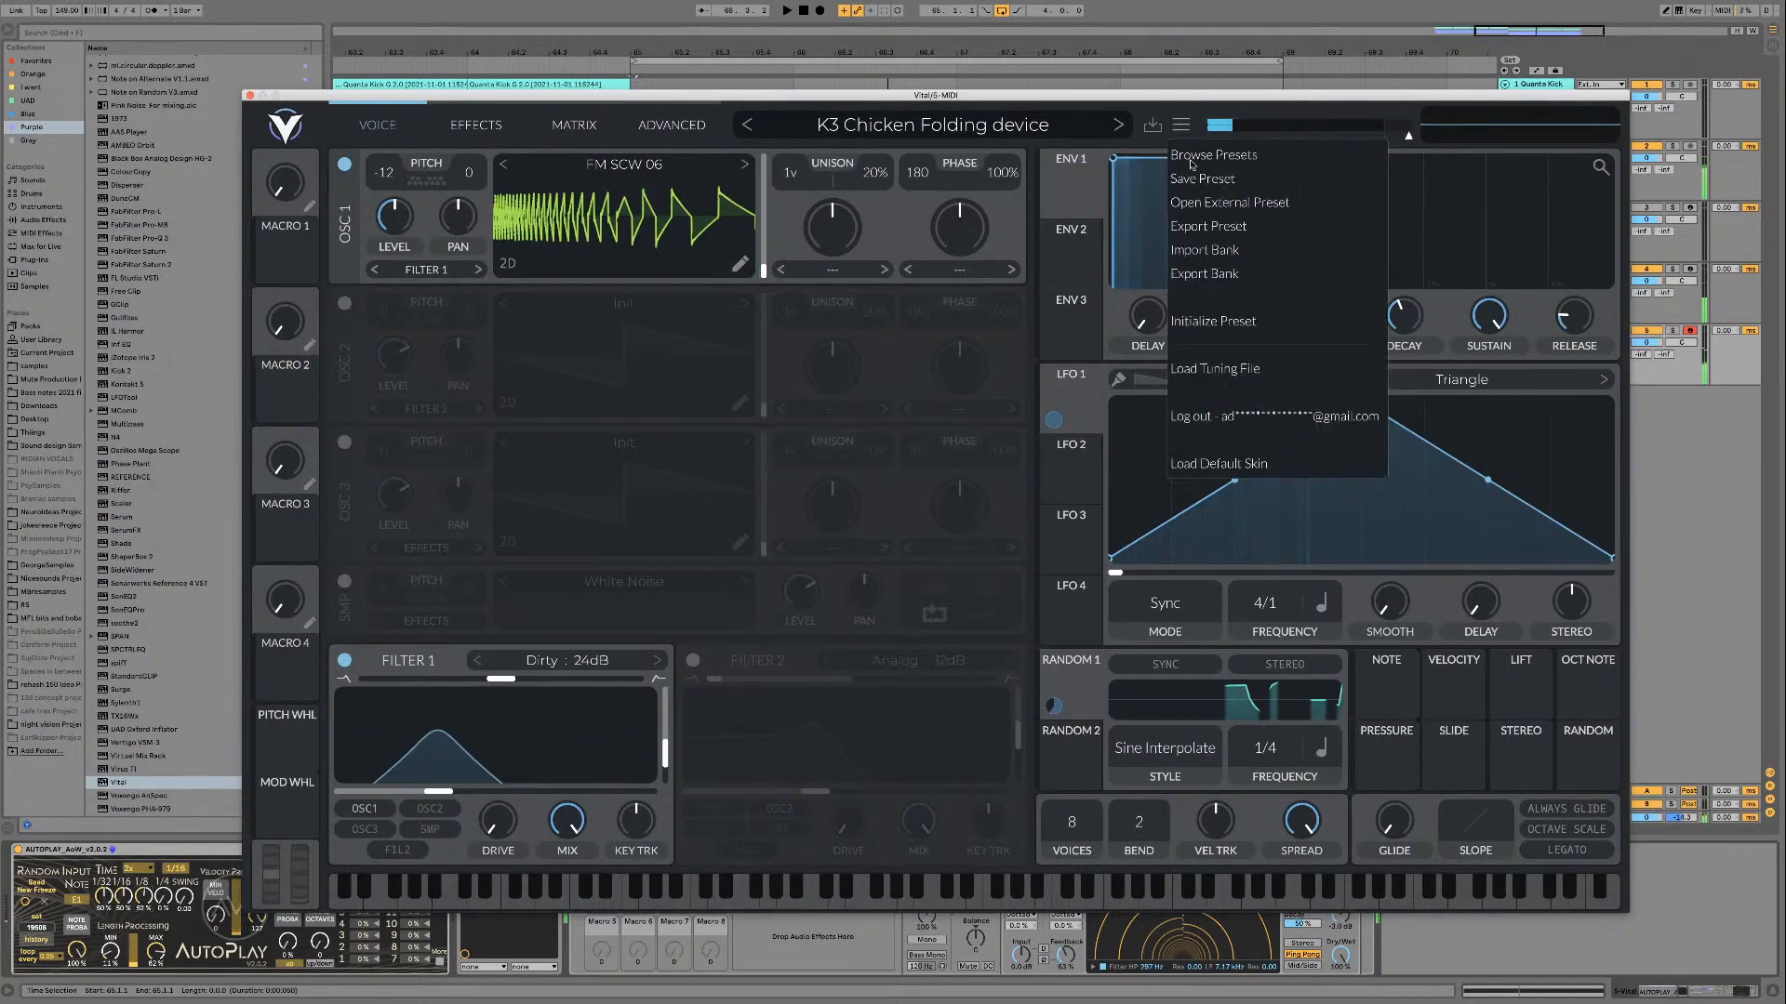
{"action": "left_click", "coordinate": [861, 193]}
{"action": "mouse_move", "coordinate": [750, 228]}
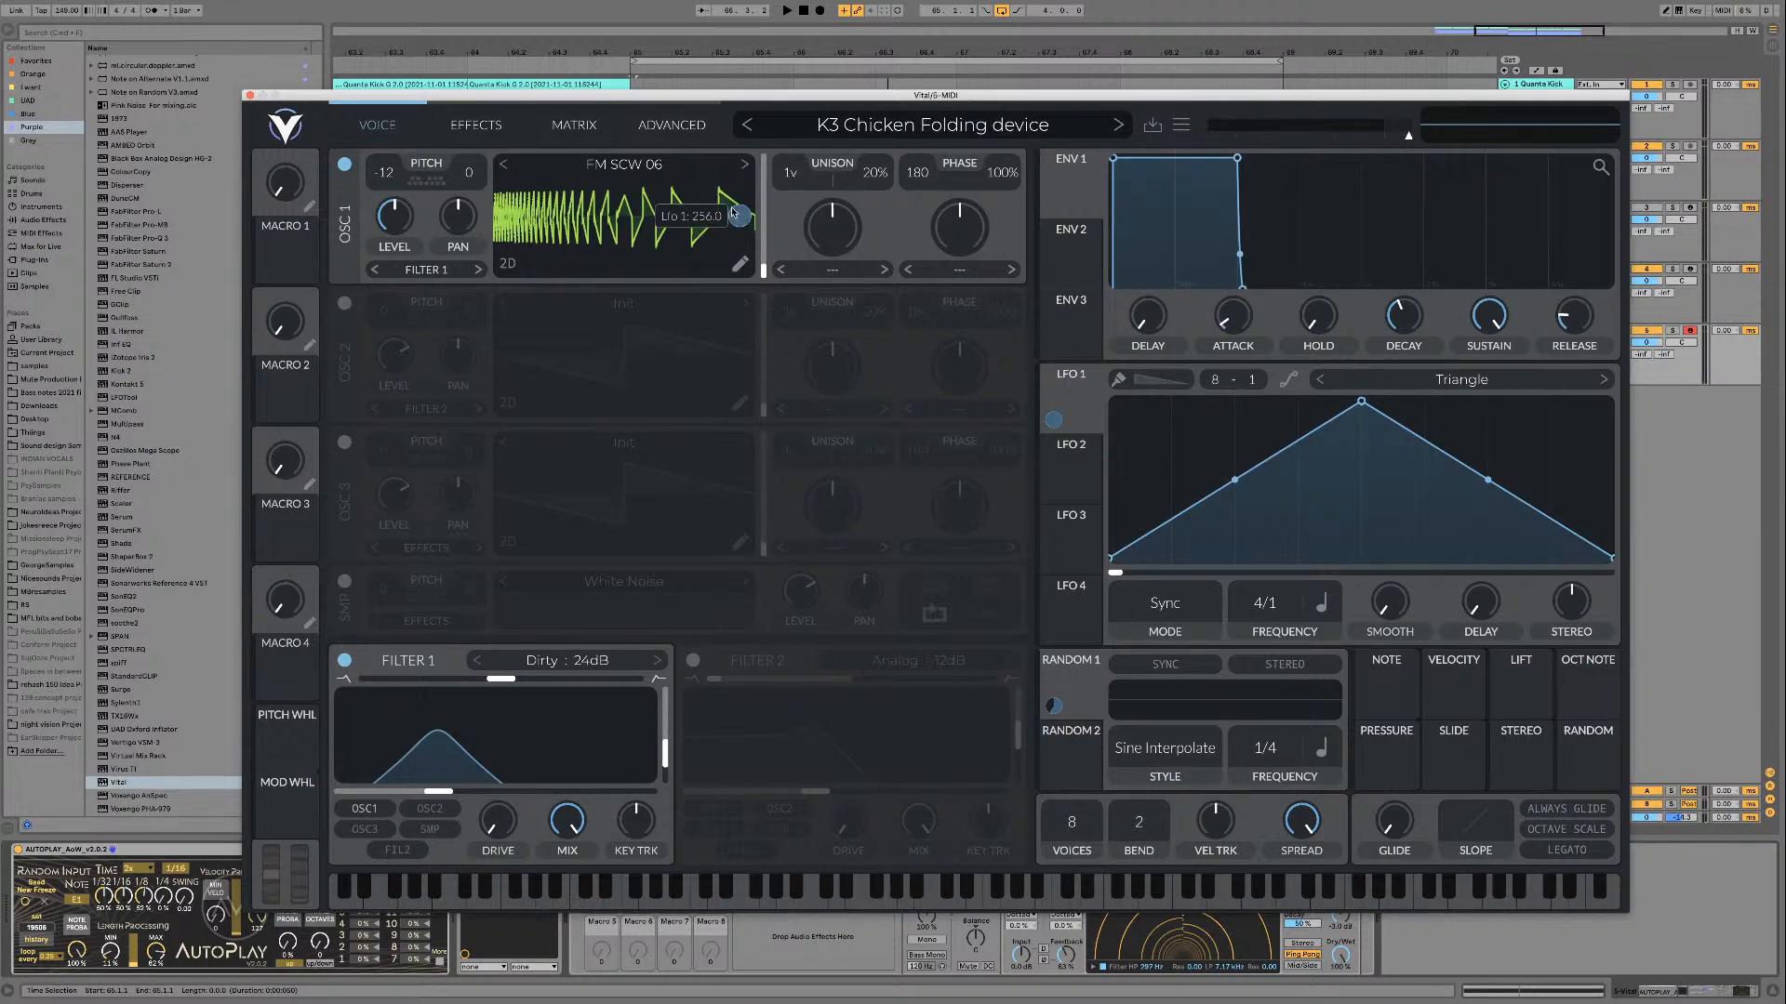
Step: Load the FM SCW 07 wavetable into oscillator 1 and audition it with Filter 1 switched off and on again
{"action": "left_click", "coordinate": [746, 166]}
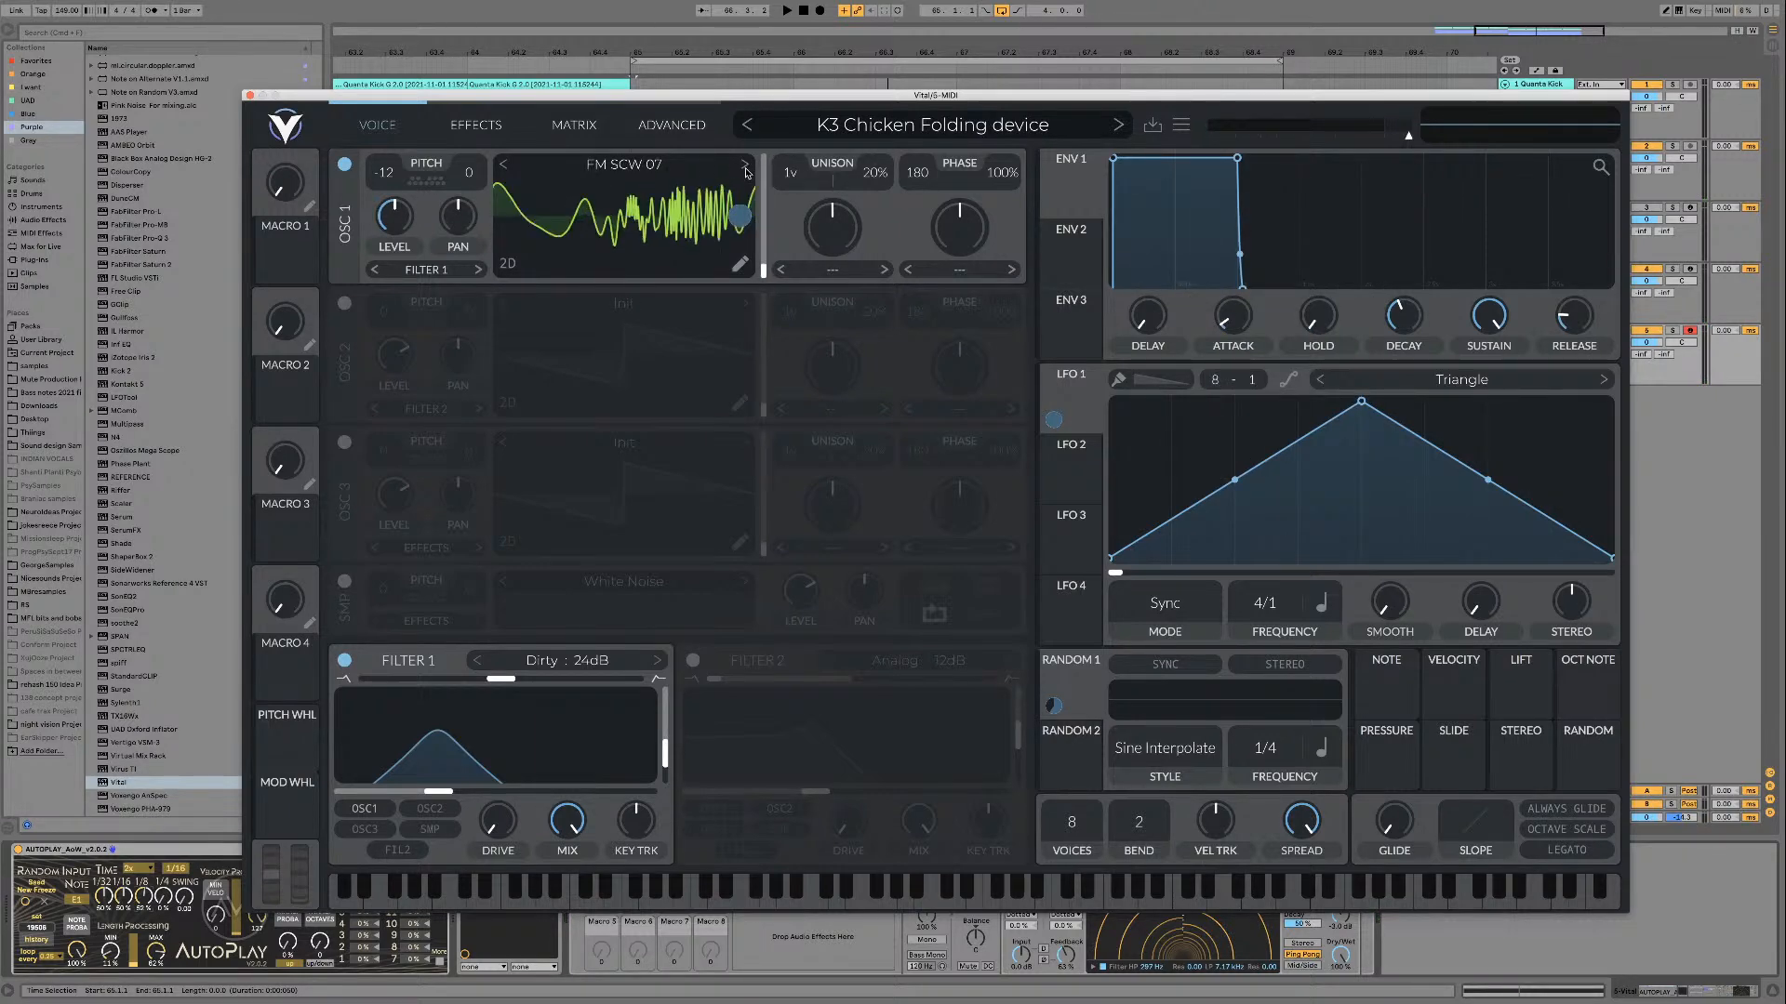
{"action": "key", "text": "space"}
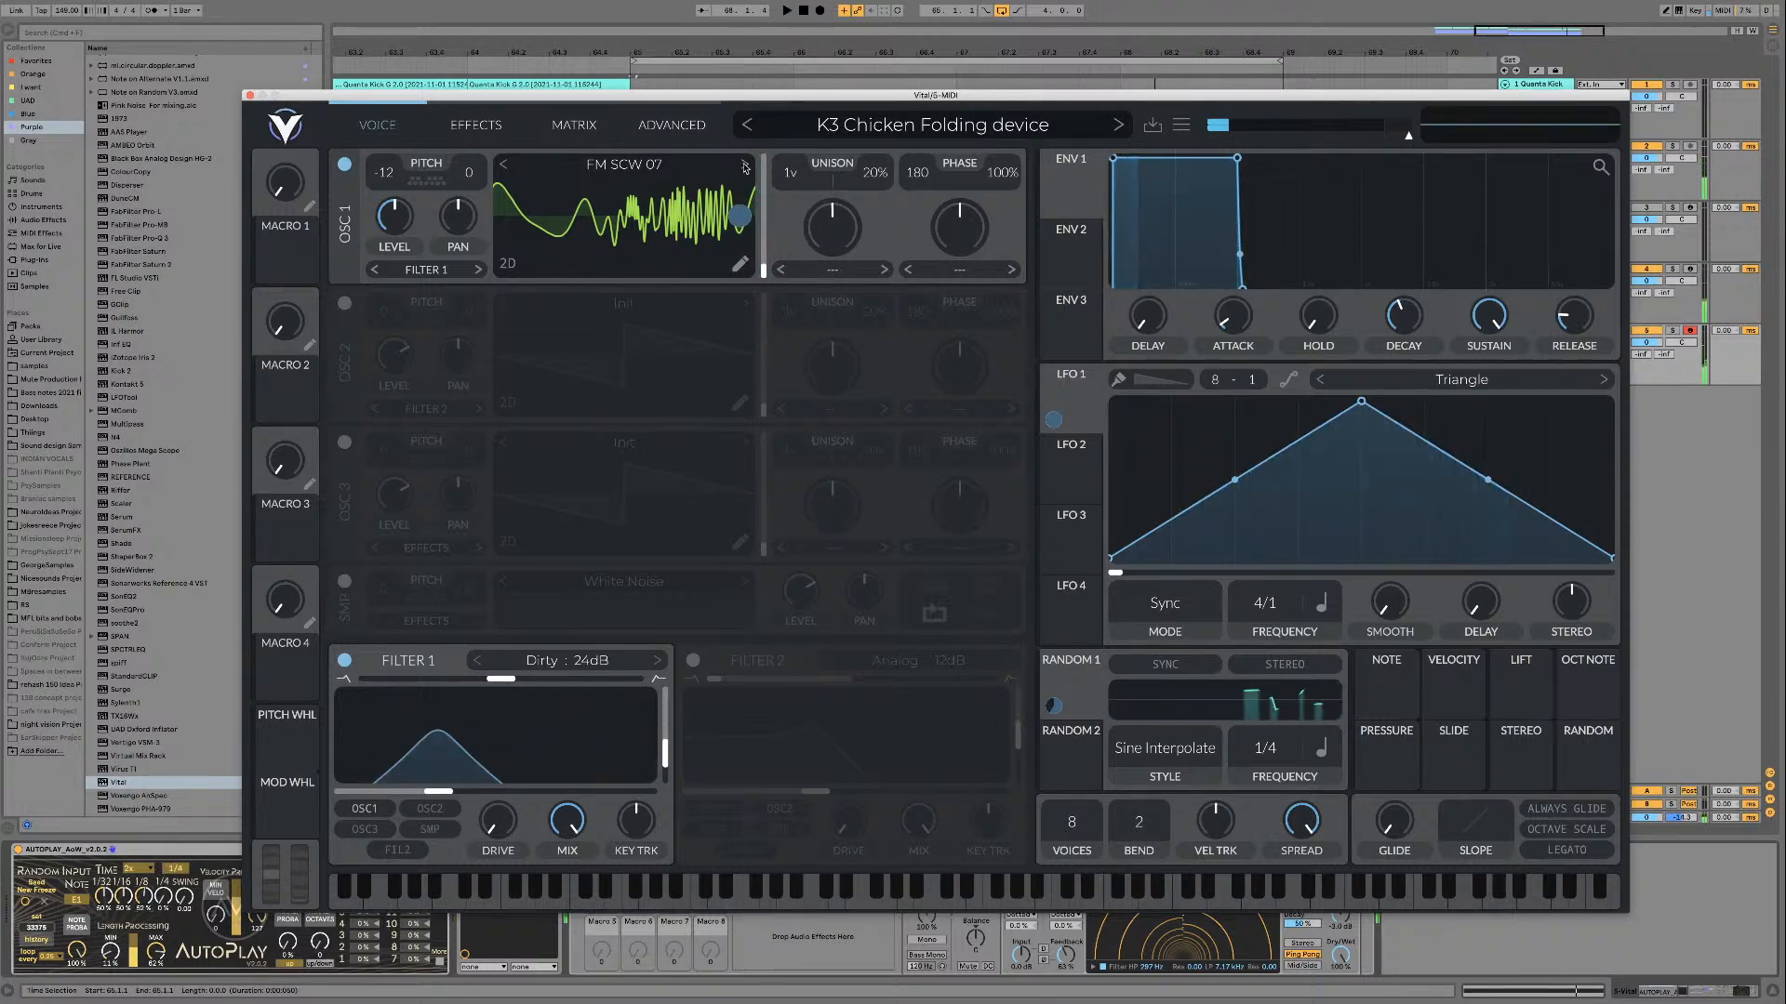
{"action": "left_click", "coordinate": [345, 660]}
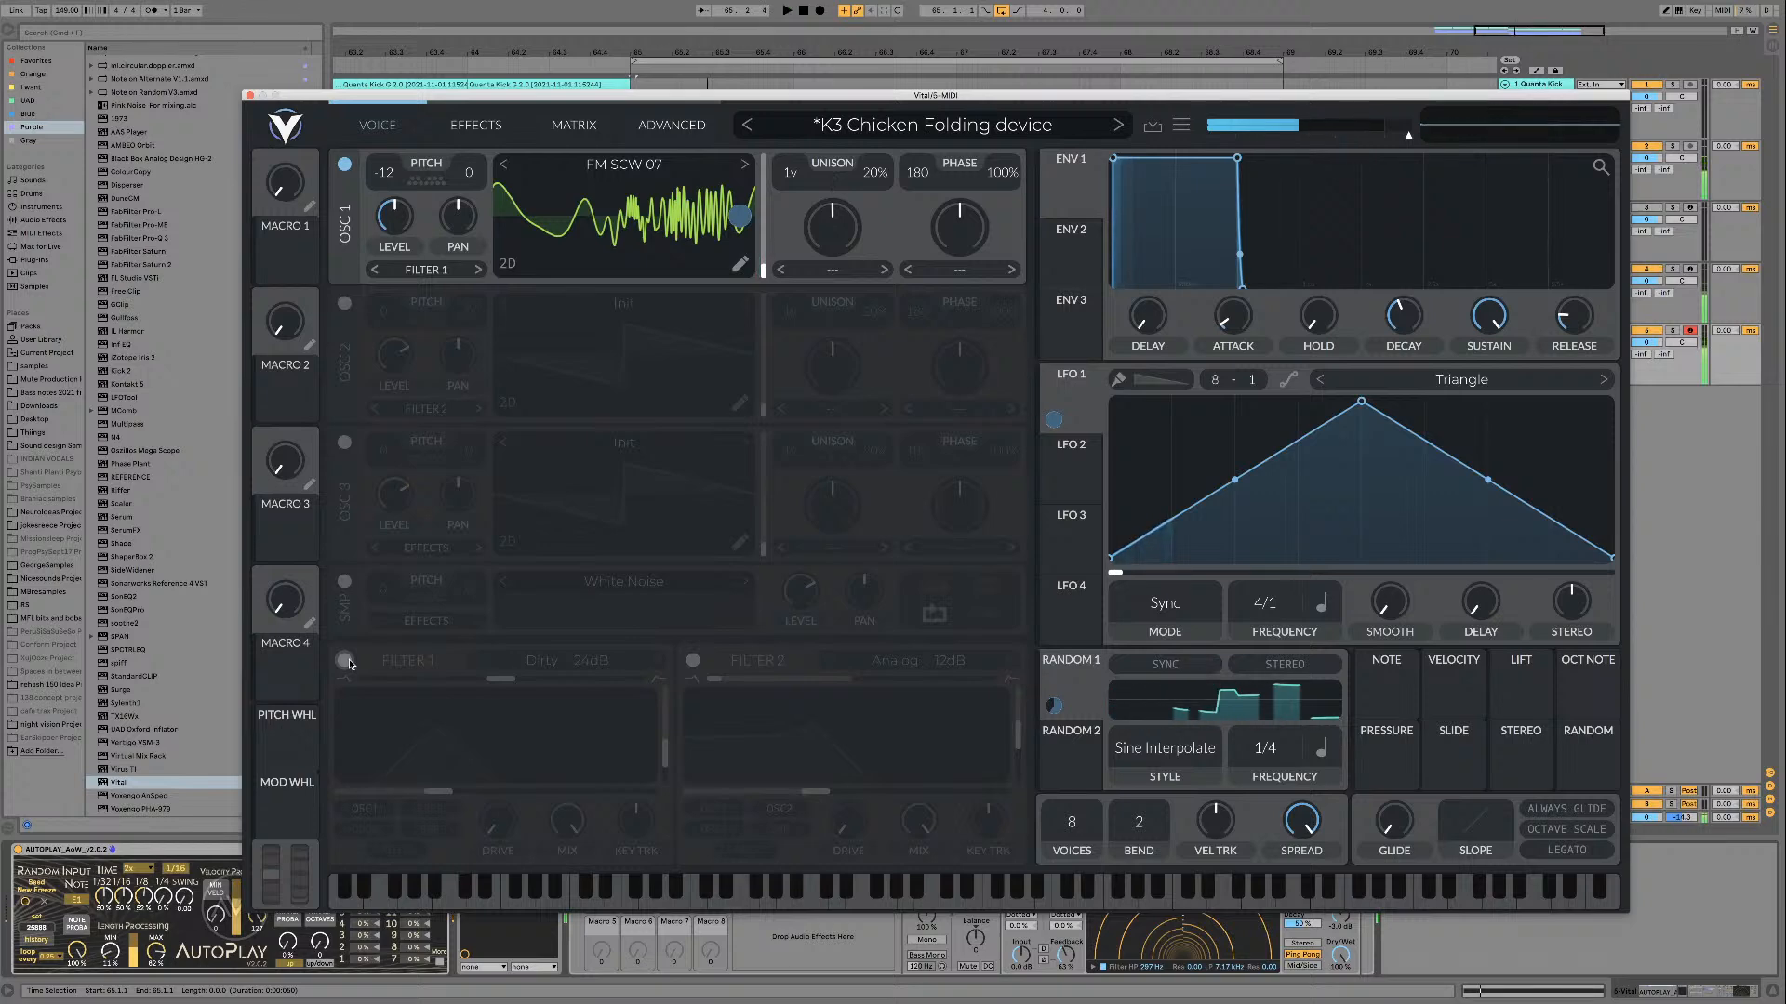
{"action": "left_click", "coordinate": [345, 660]}
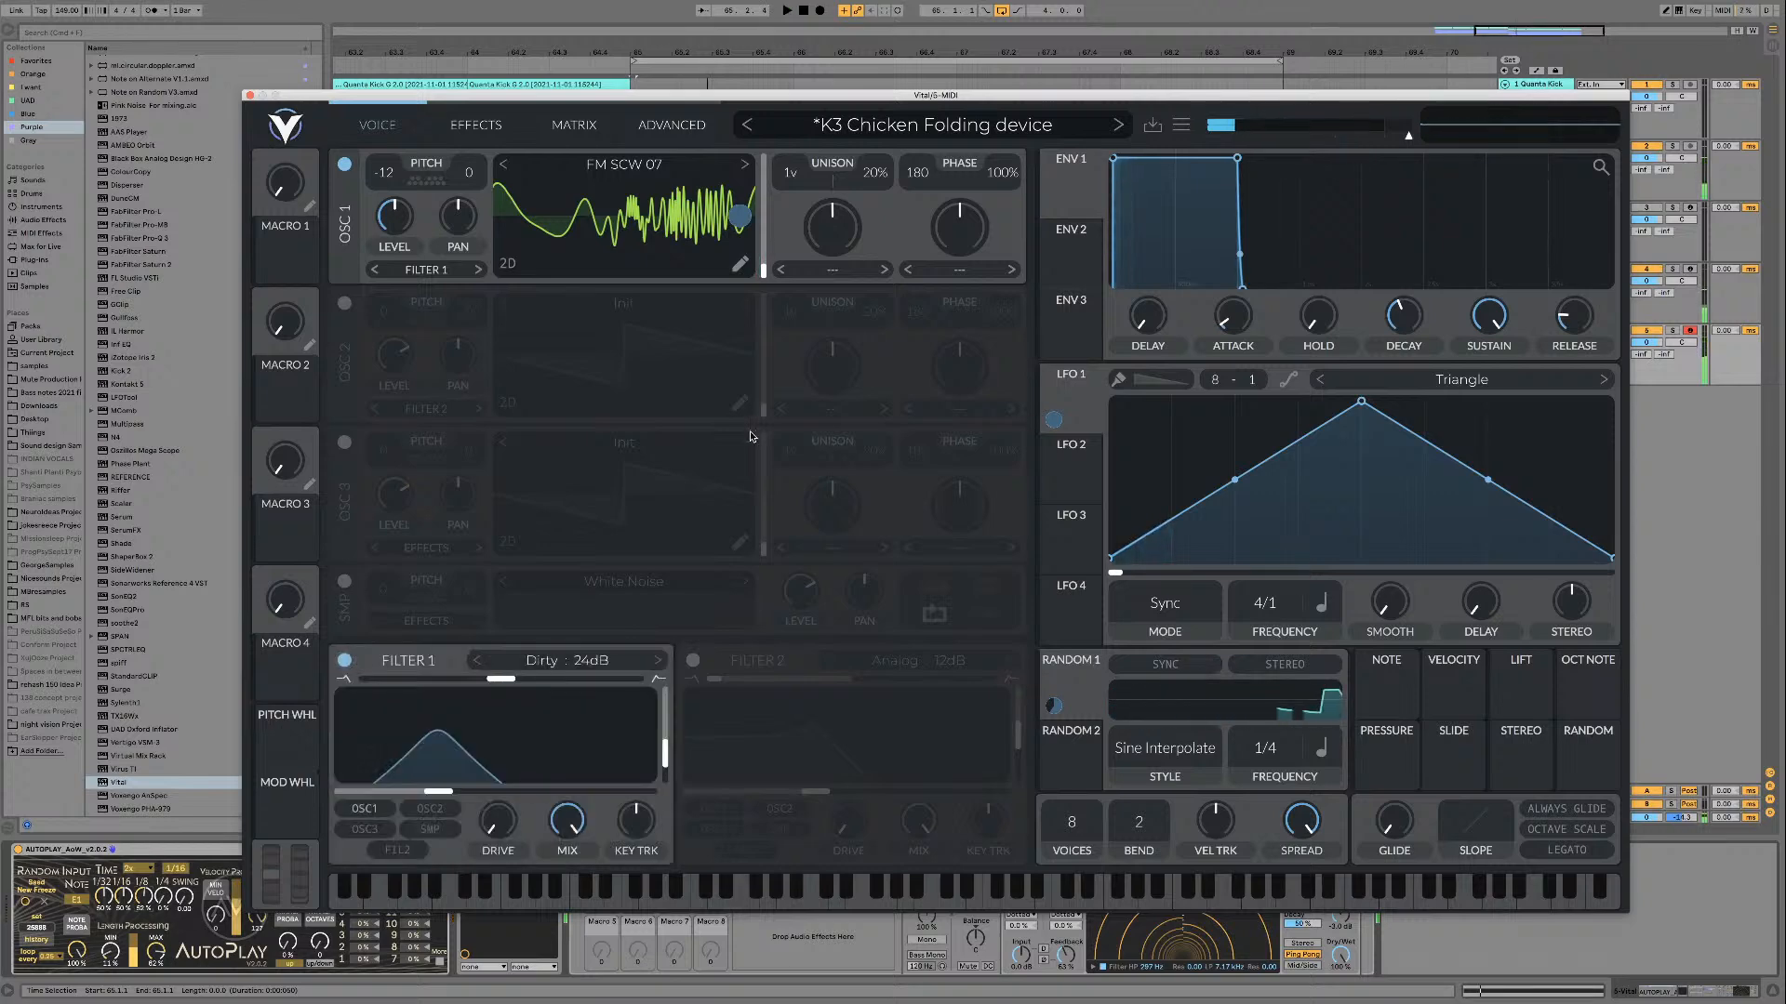
Step: Load FM SCW 08 into oscillator 1, clear its LFO 1 position modulation, and audition it with Filter 1 off and on
{"action": "left_click", "coordinate": [743, 165]}
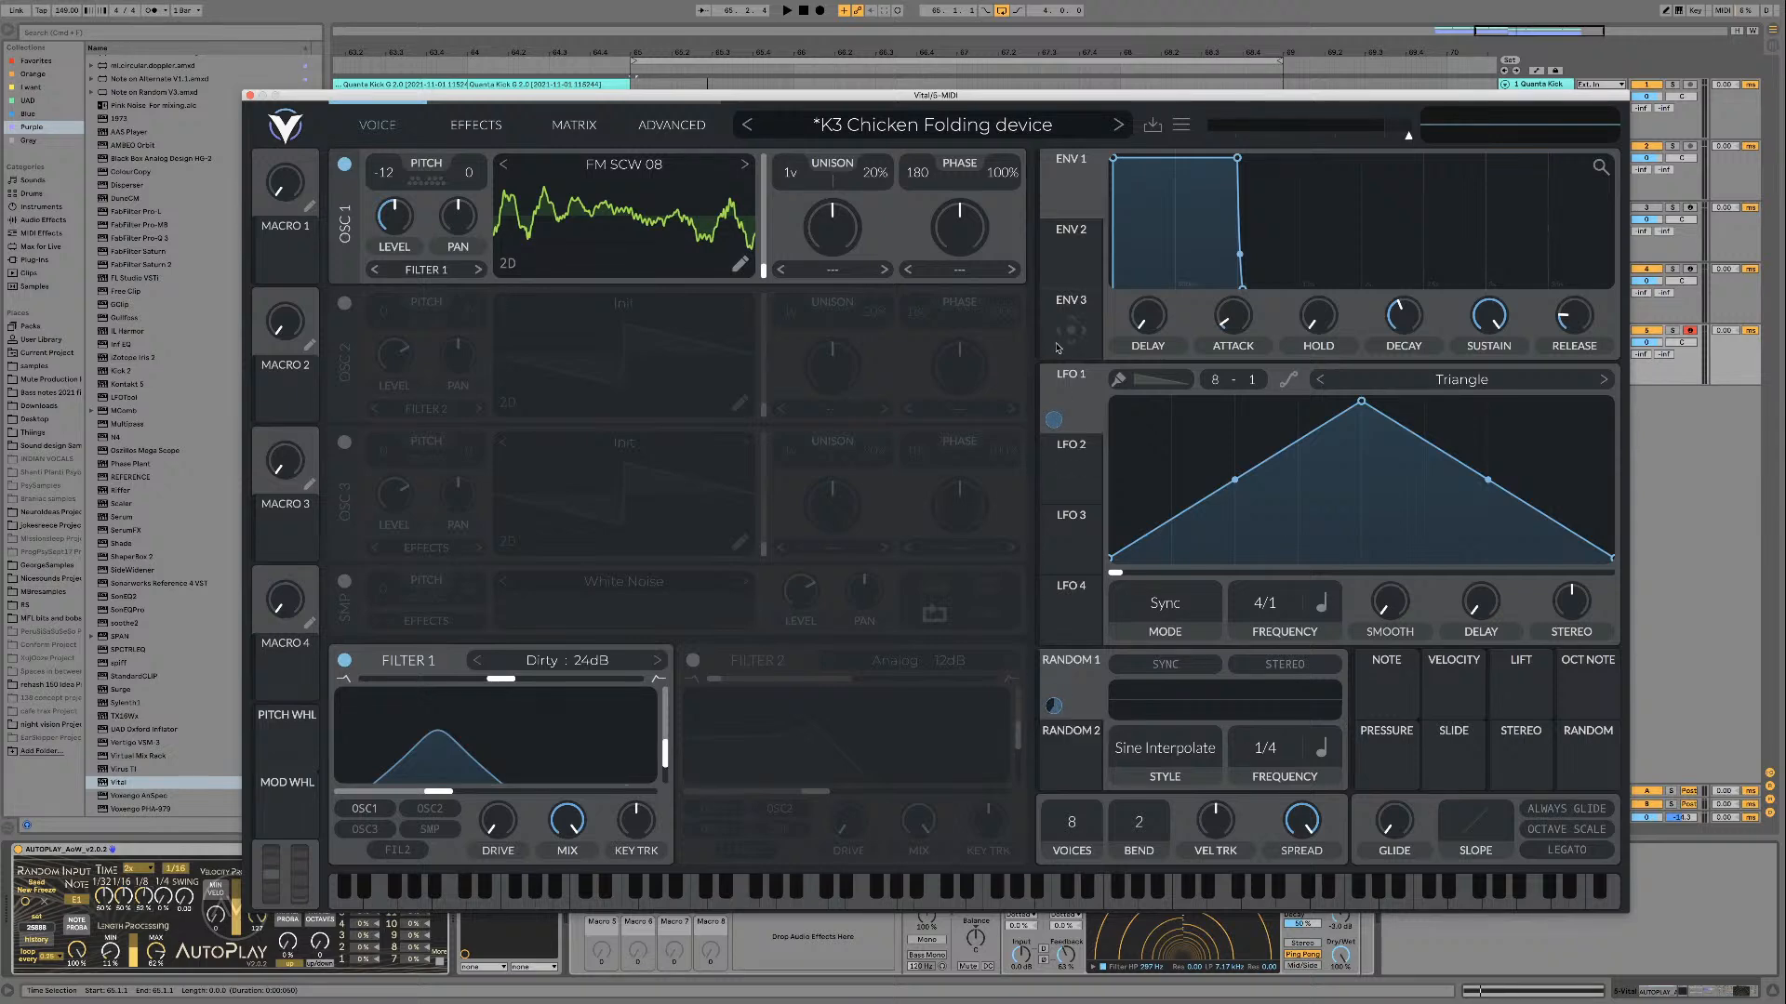
{"action": "key", "text": "space"}
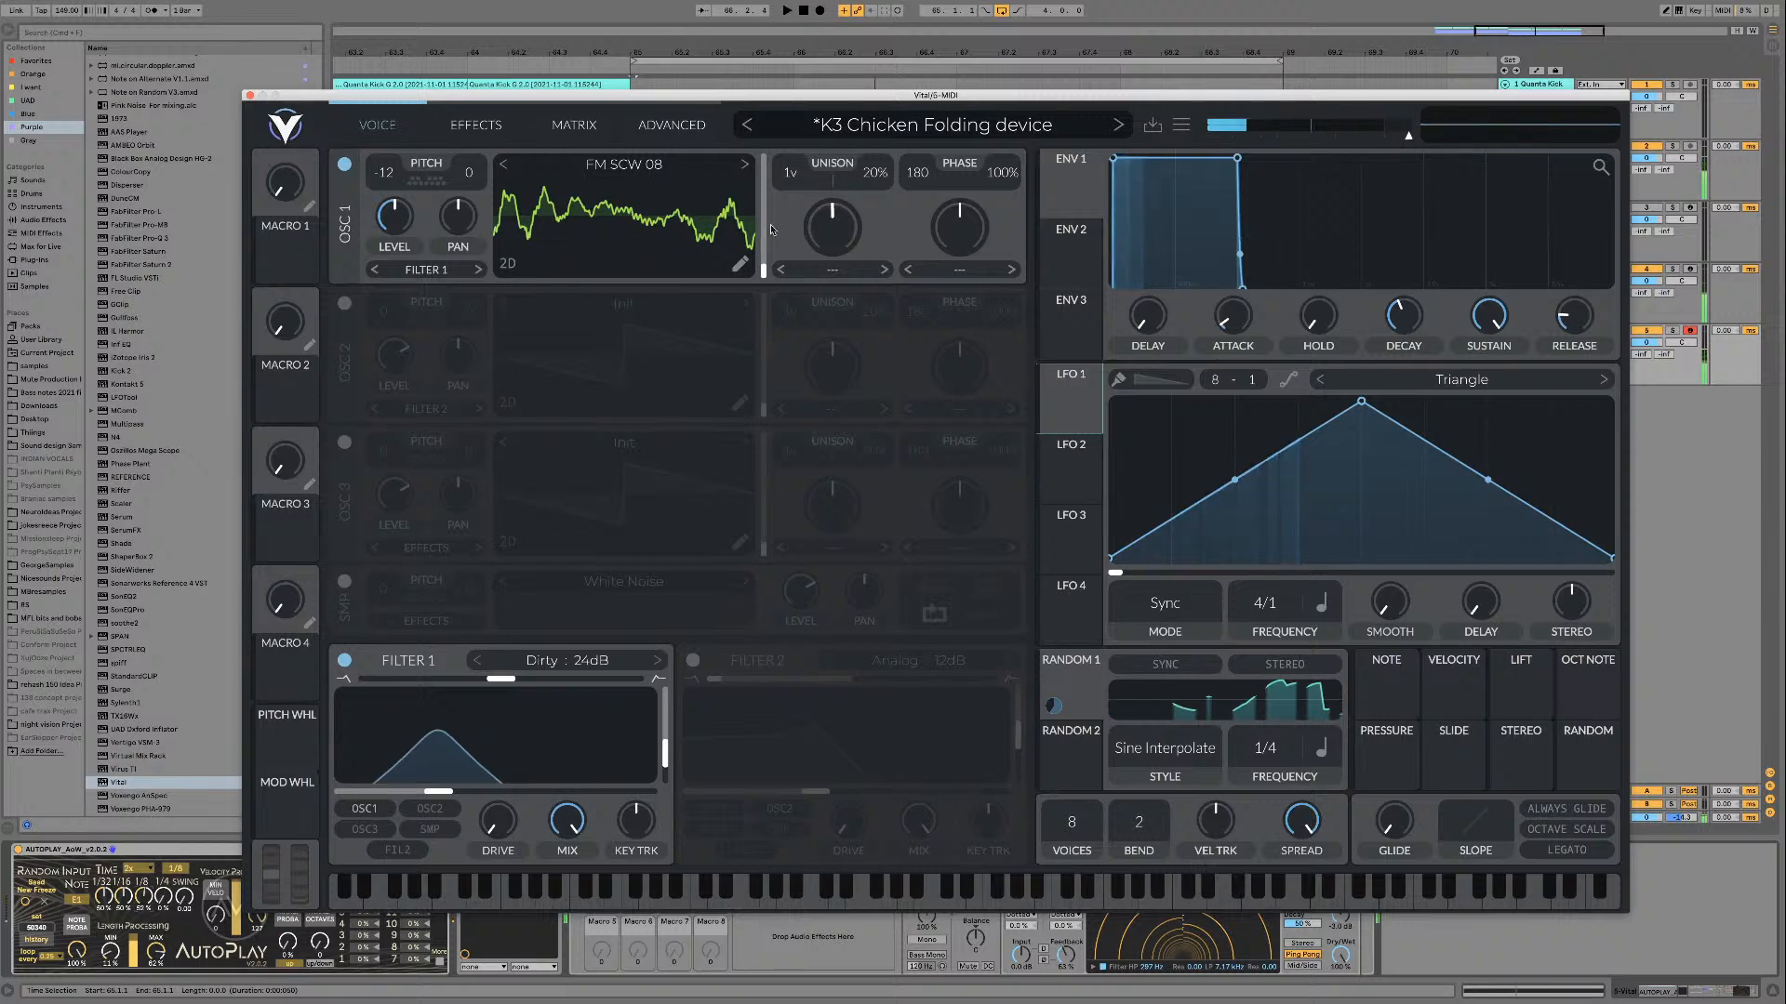
{"action": "key", "text": "space"}
{"action": "left_click", "coordinate": [346, 662]}
{"action": "key", "text": "space"}
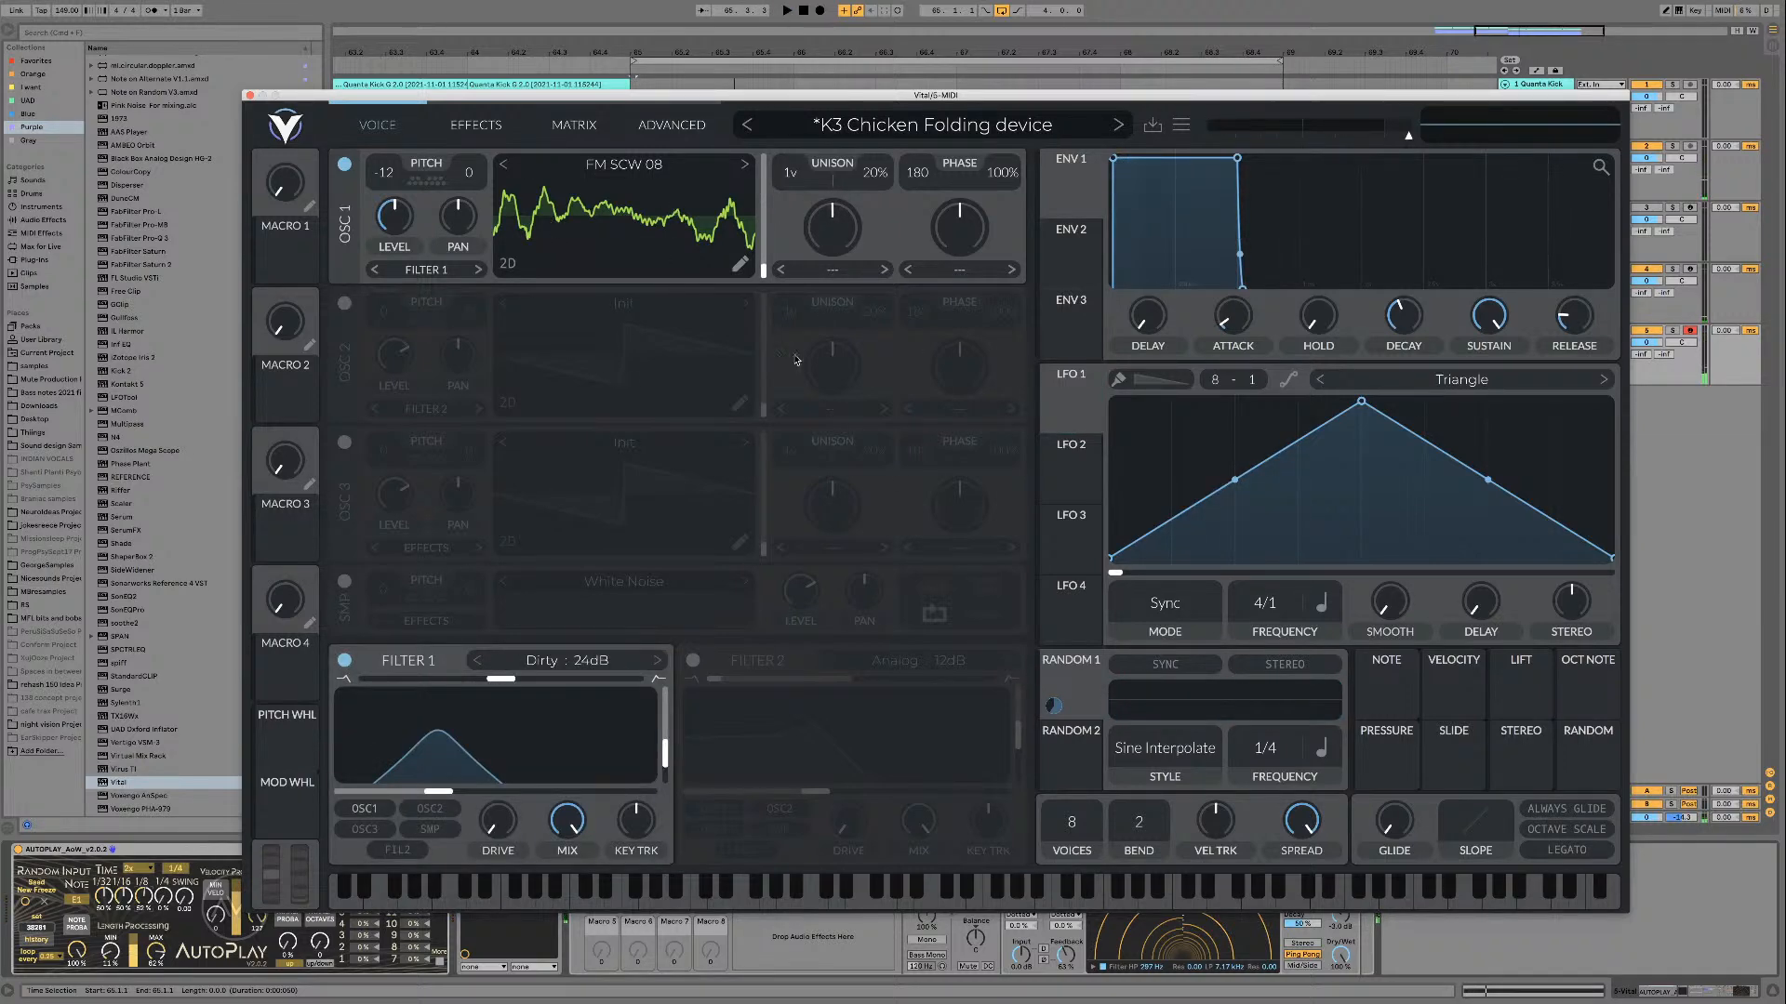
Step: Audition FM SCW 08 in the loop, raise Filter 1's drive to around the middle of its range, and listen again
{"action": "key", "text": "space"}
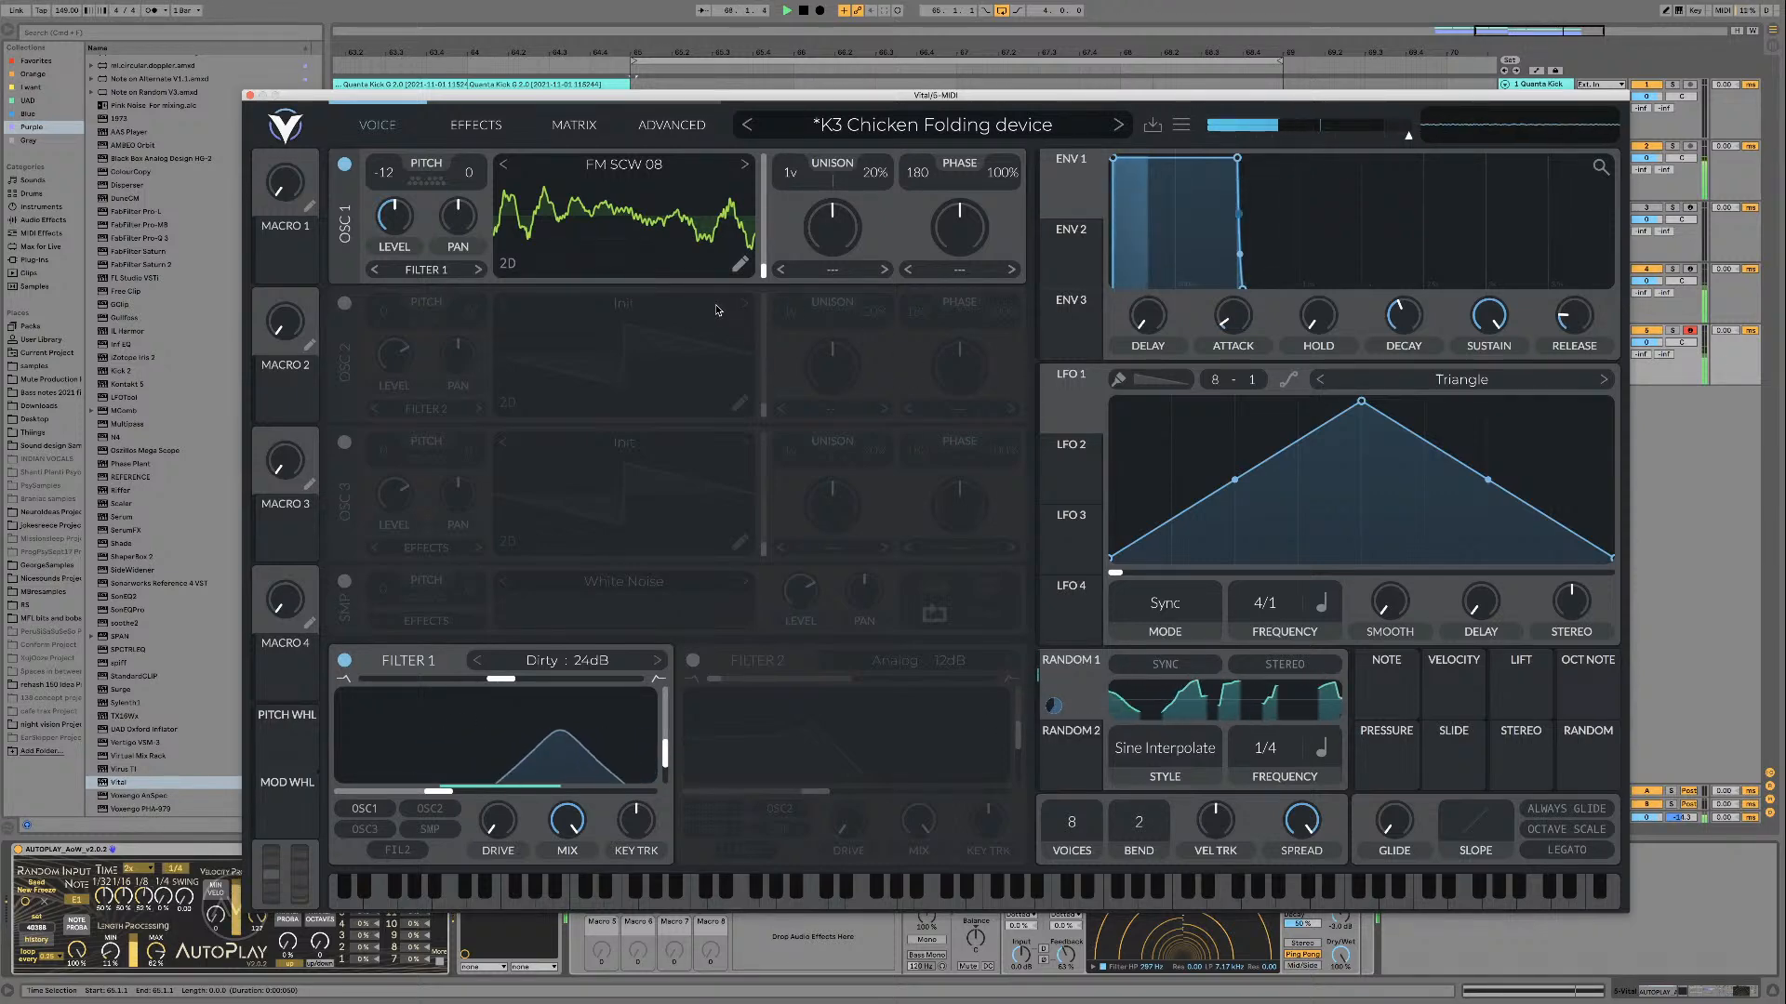
{"action": "key", "text": "space"}
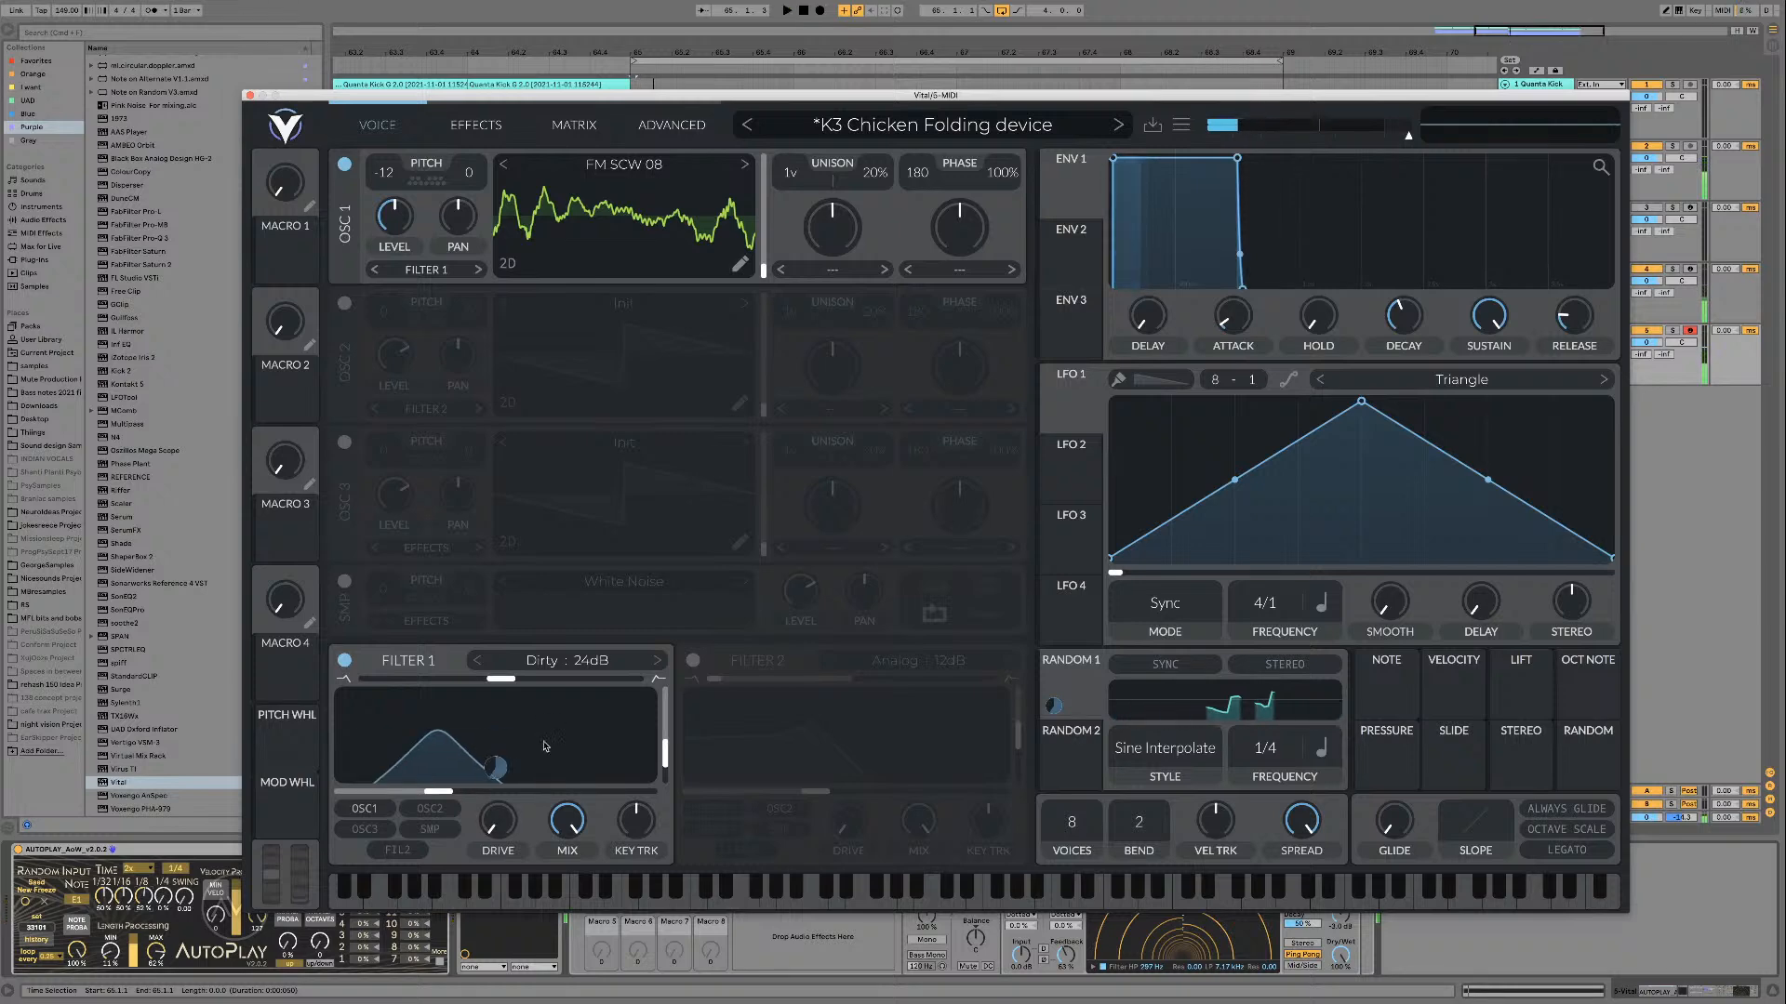
{"action": "left_click_drag", "start_coordinate": [496, 825], "coordinate": [498, 770]}
{"action": "key", "text": "space"}
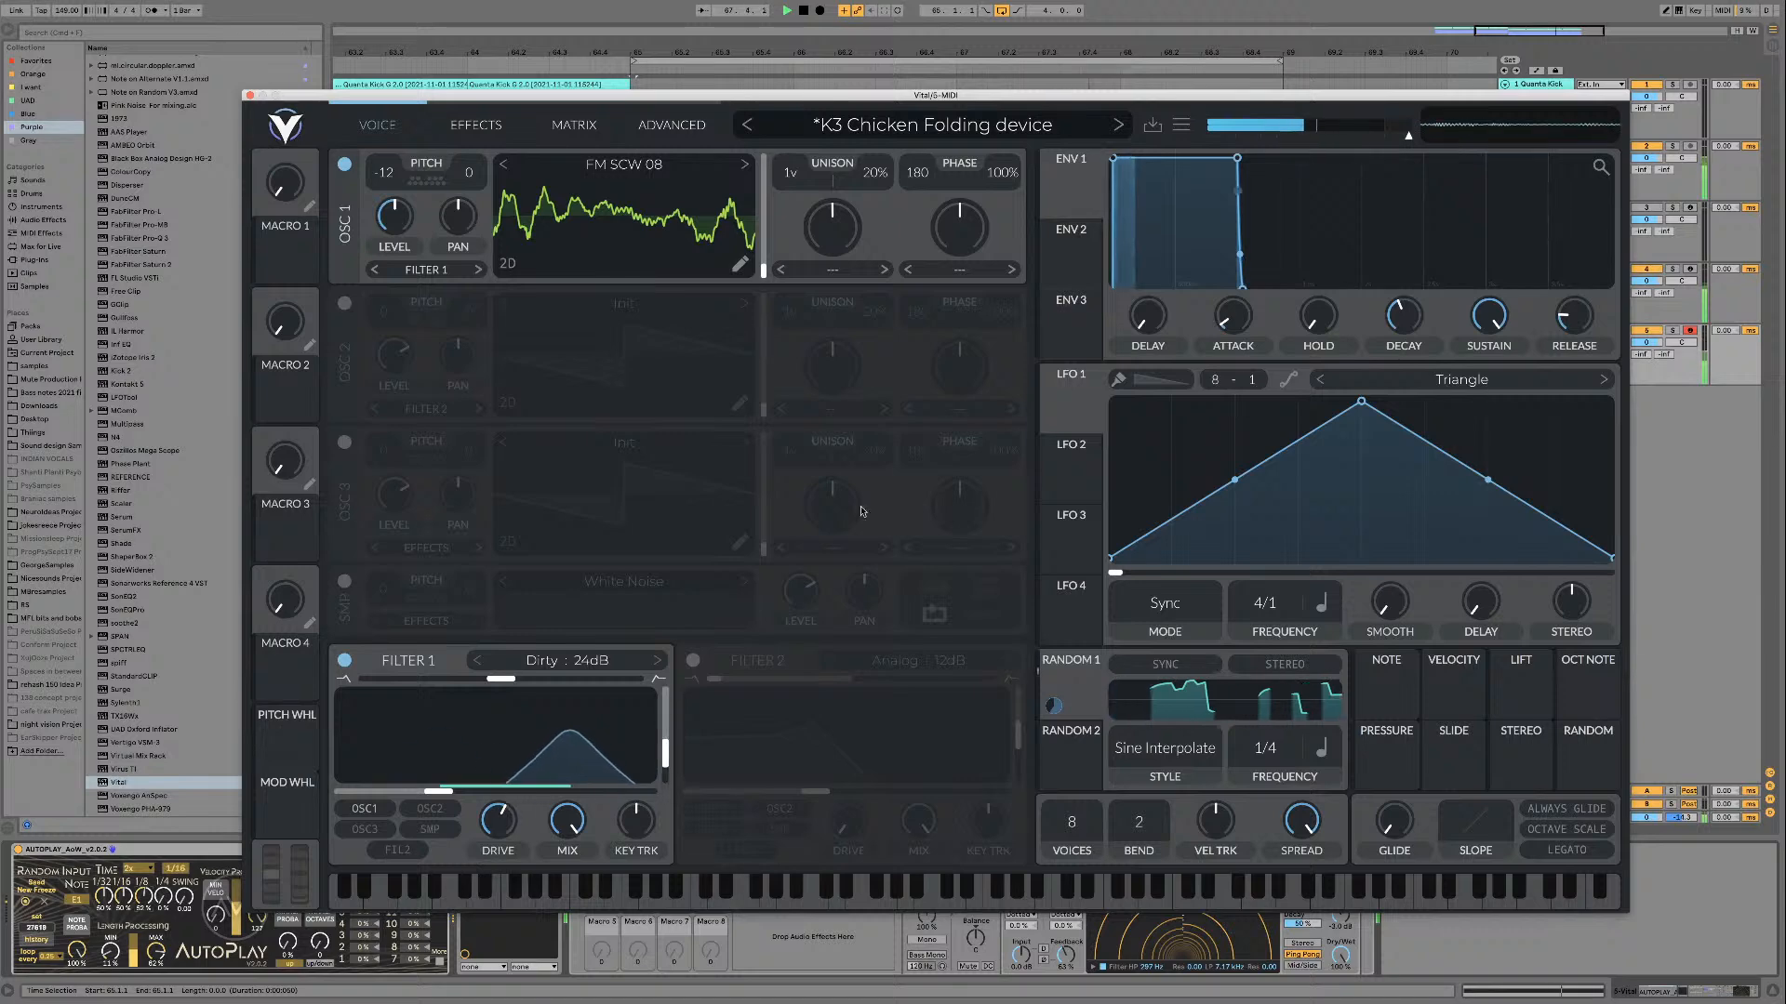
{"action": "key", "text": "space"}
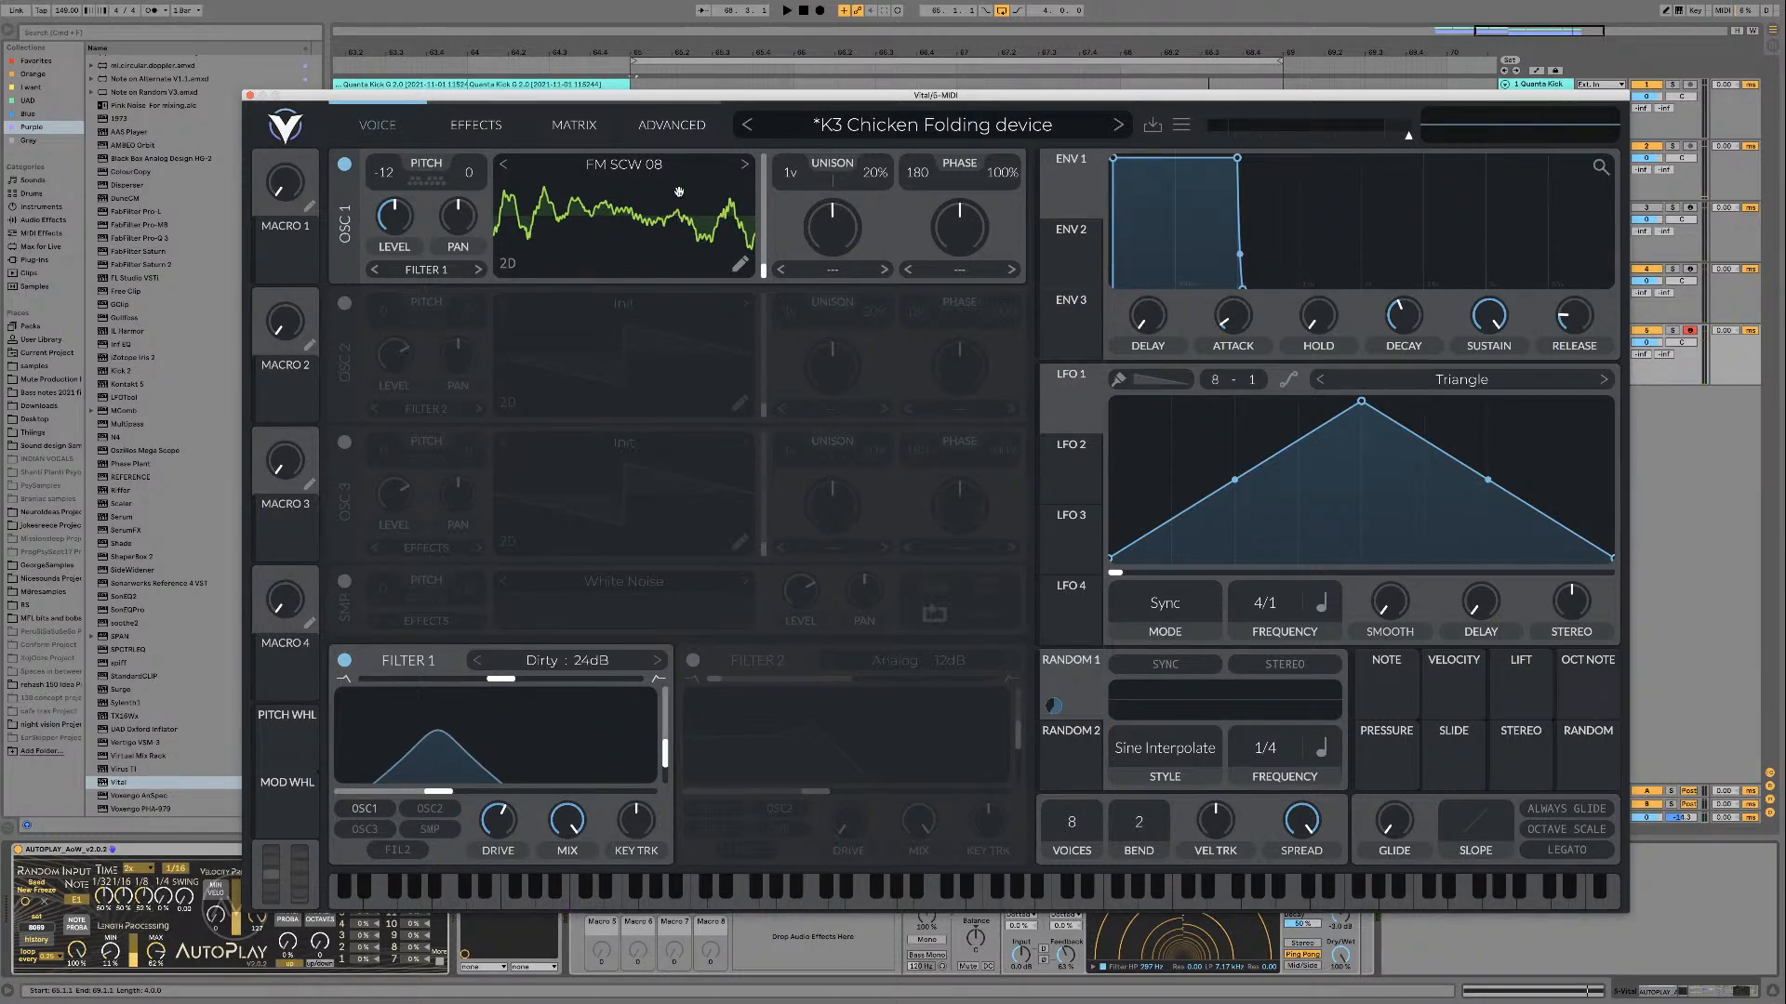
Step: Hide and restore the plug-in window, and replay the loop with the driven FM SCW 08 sound
{"action": "key", "text": "super+alt+p"}
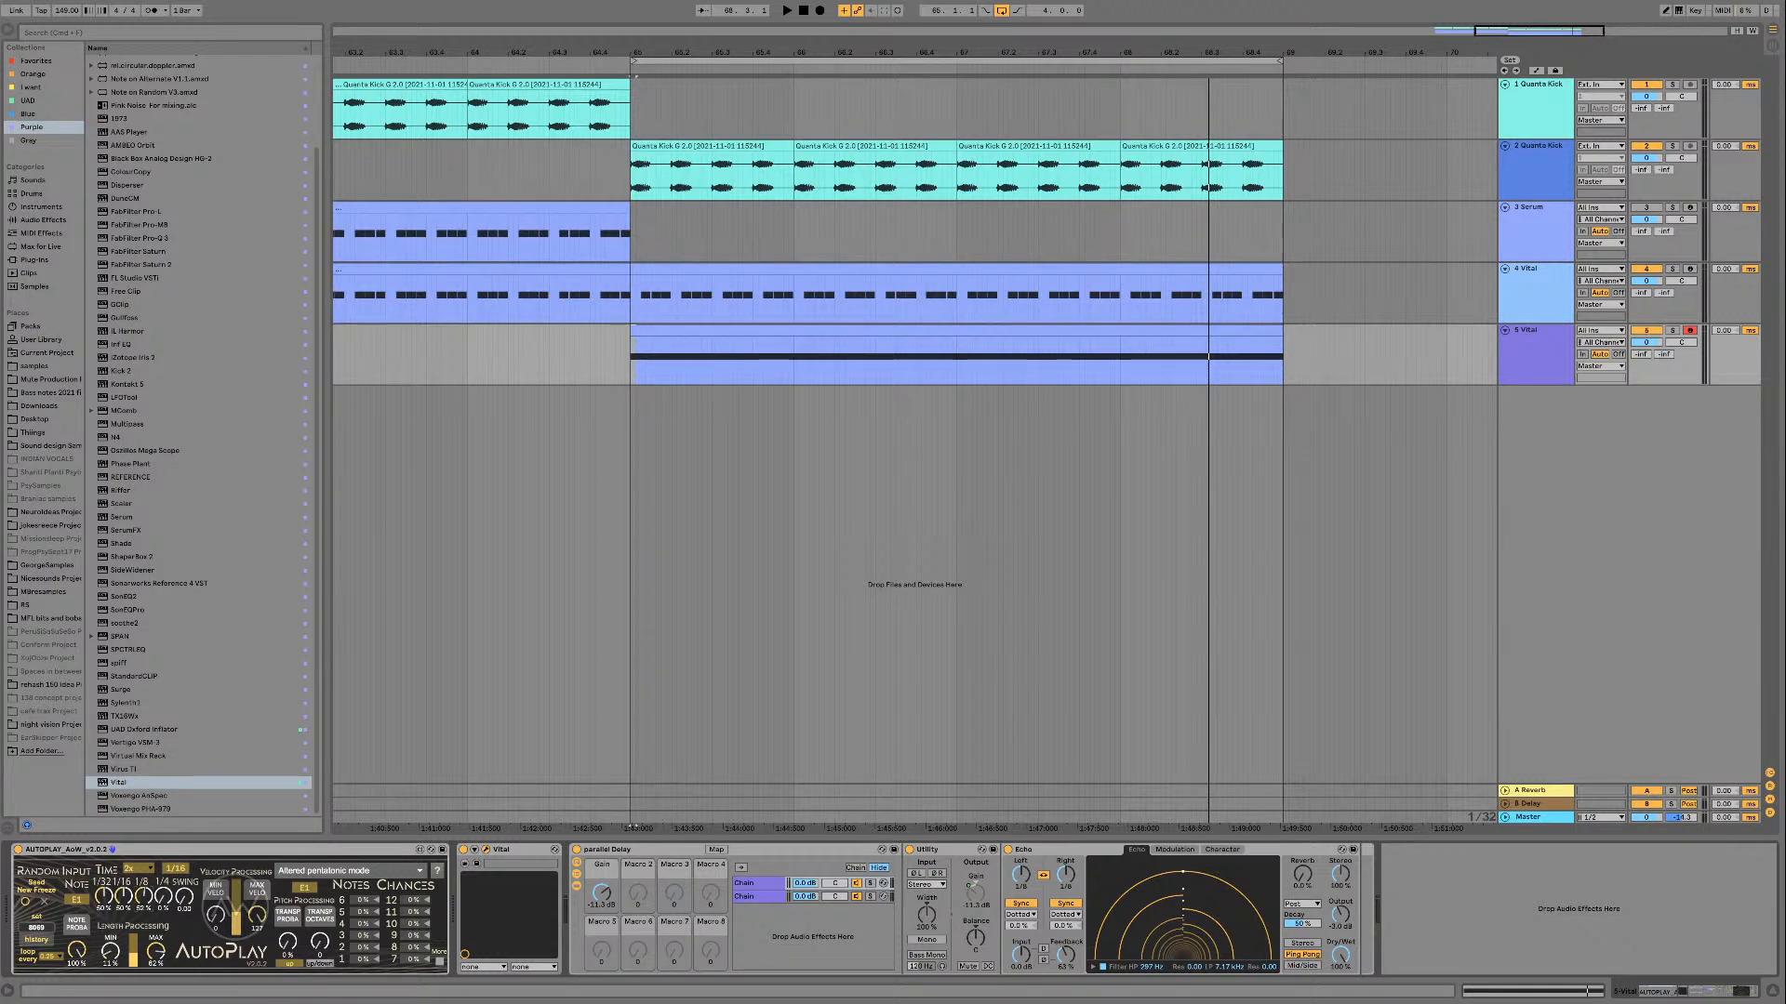
{"action": "key", "text": "super+alt+p"}
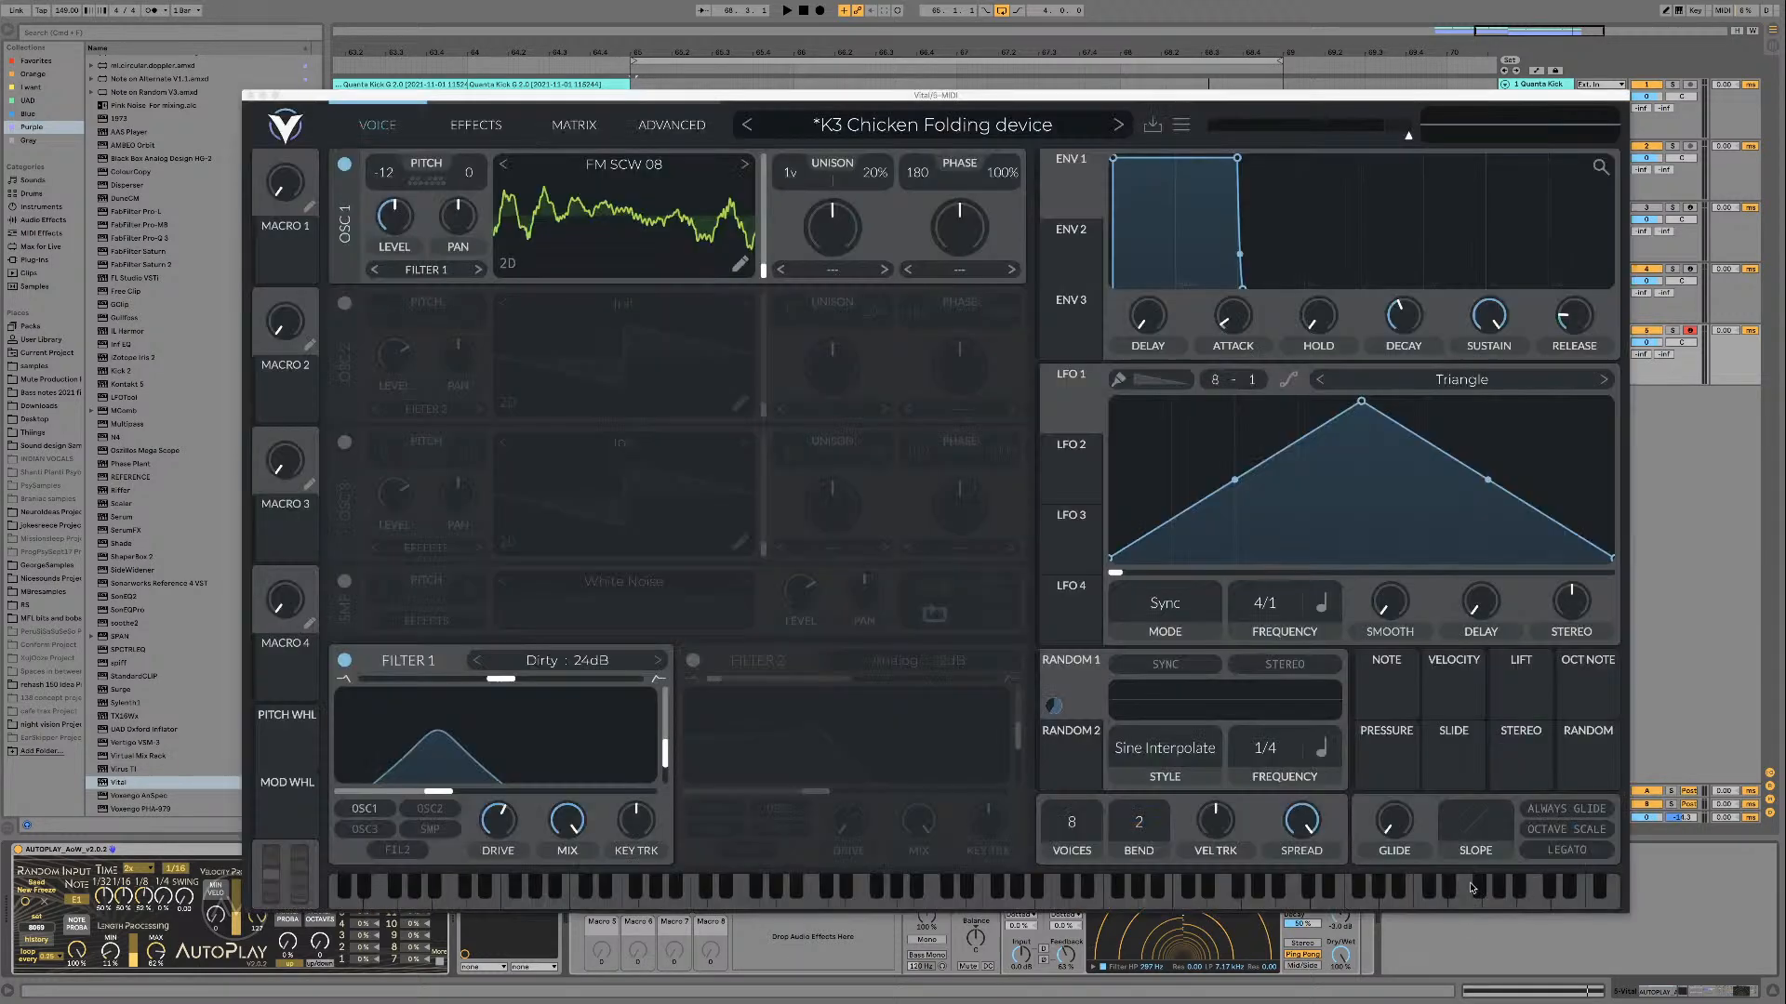
{"action": "key", "text": "space"}
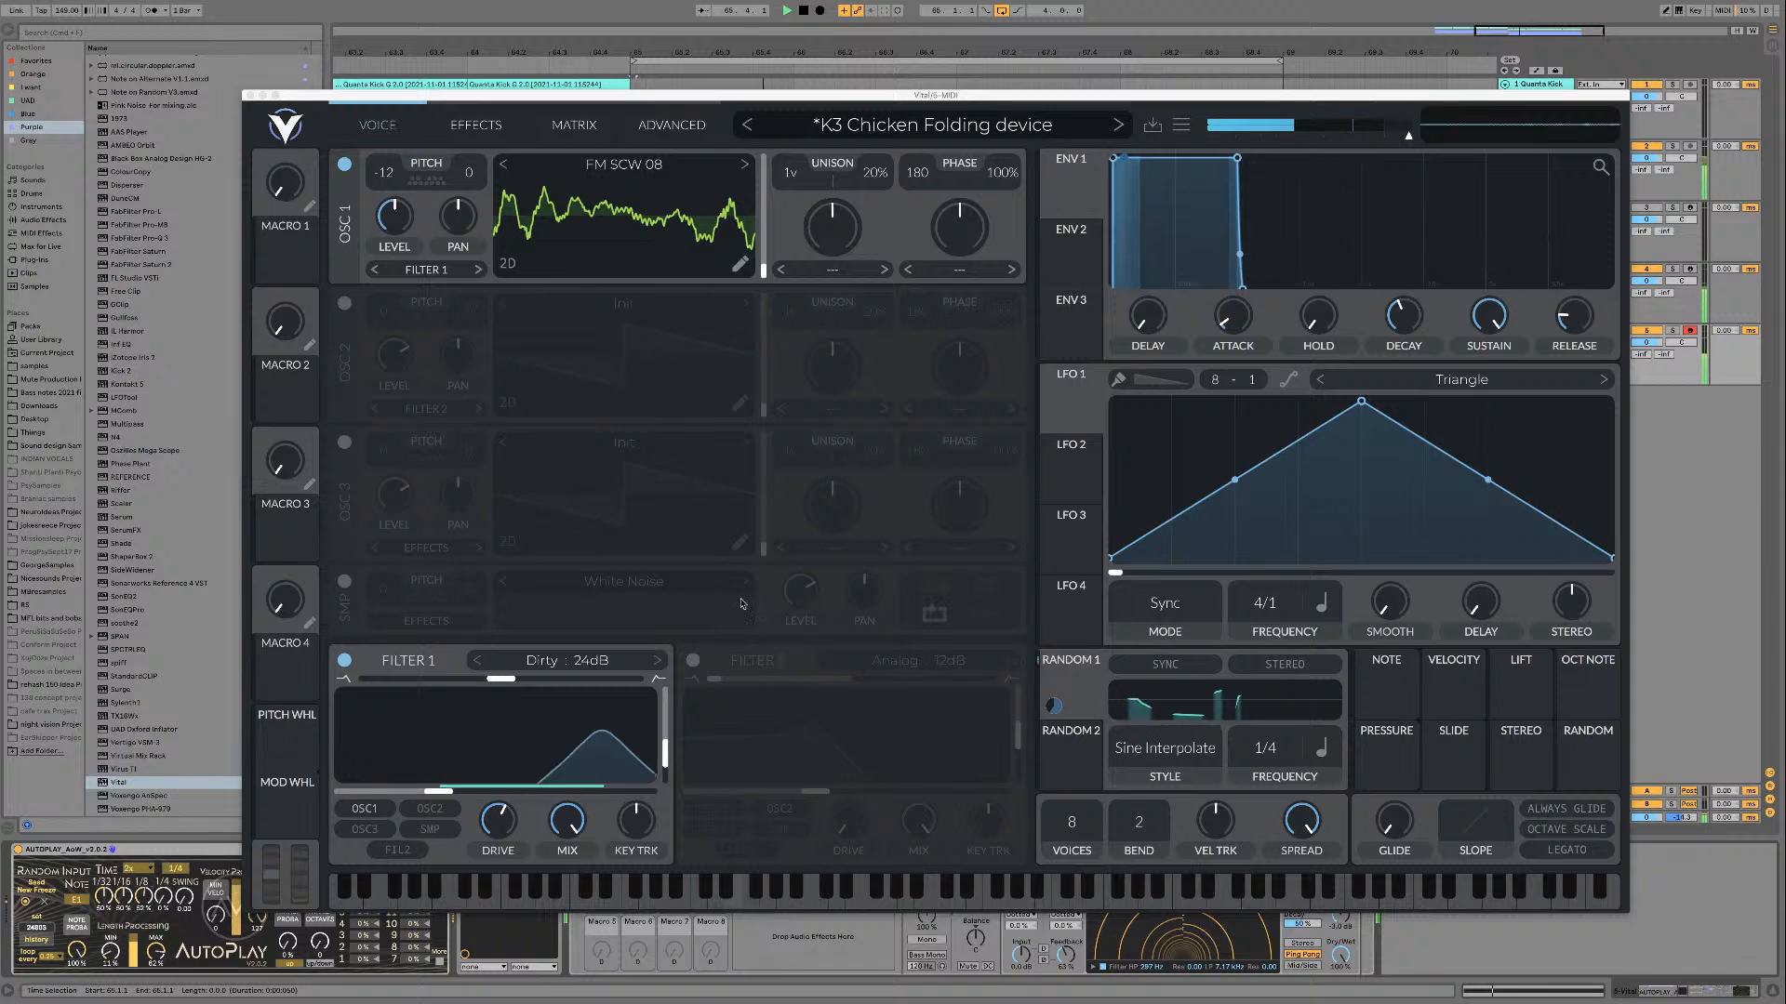
{"action": "key", "text": "space"}
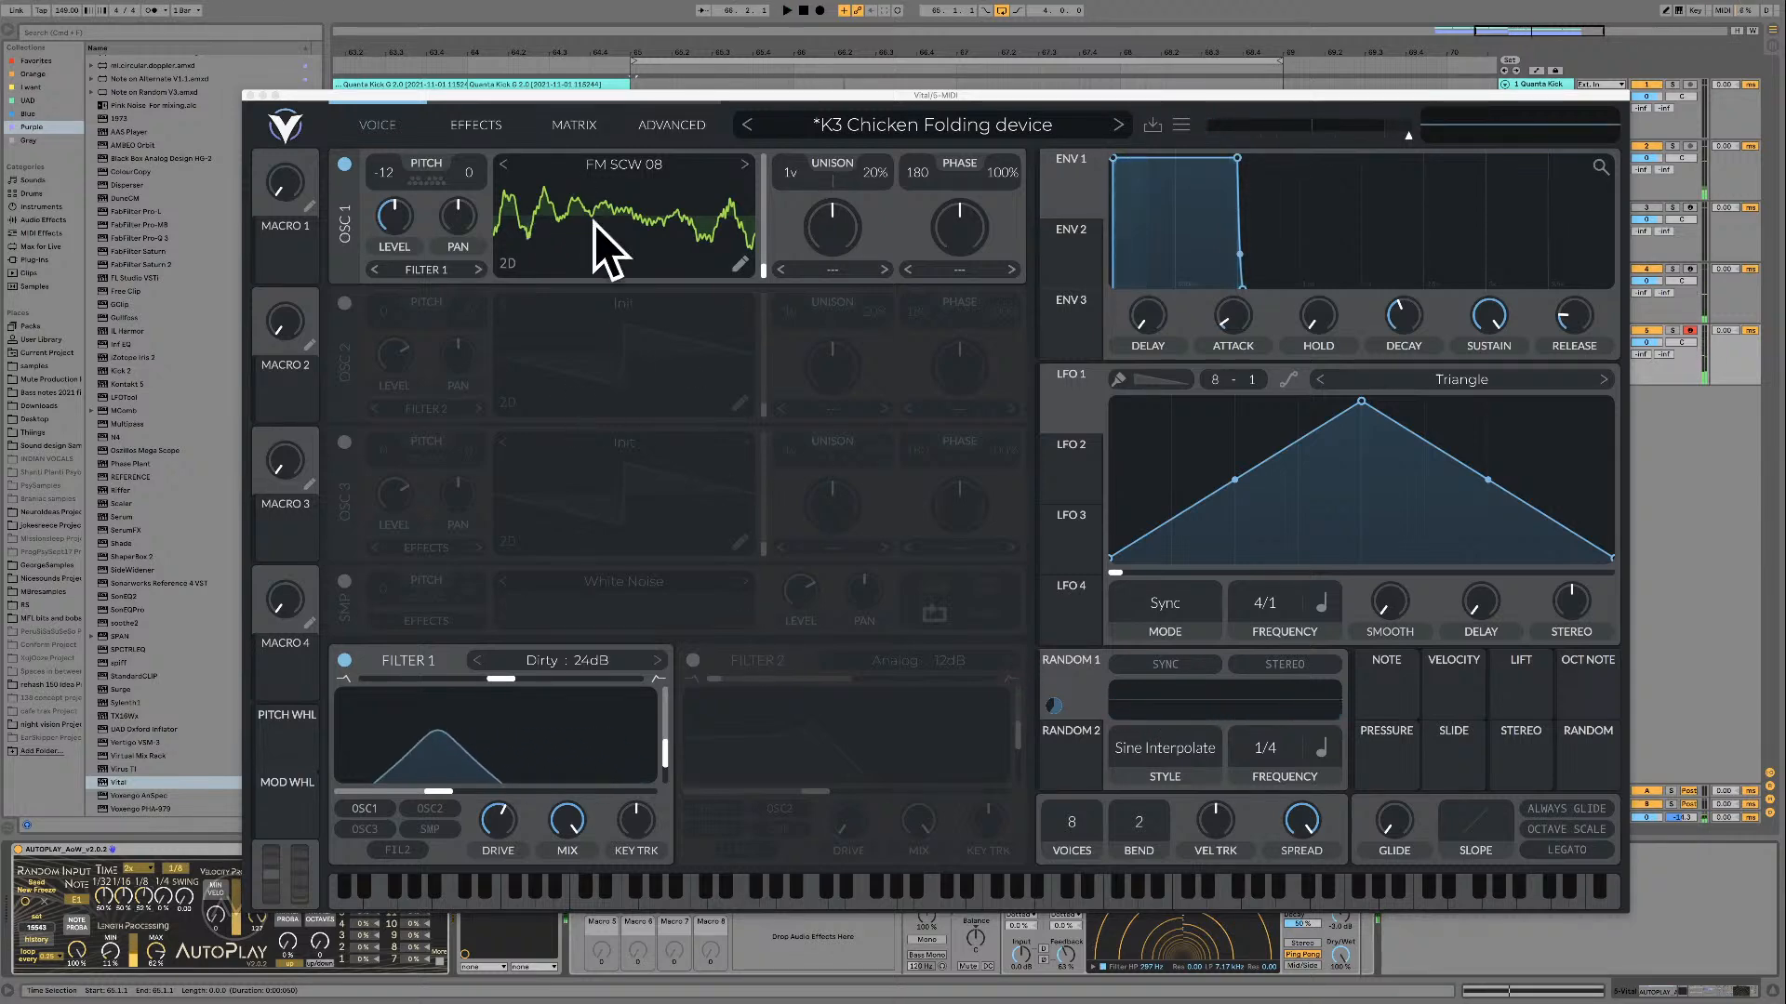
Step: Set oscillator 1's spectral morph to Phase Disperse at about 81% and audition it in the loop
{"action": "left_click", "coordinate": [840, 272]}
{"action": "left_click", "coordinate": [861, 535]}
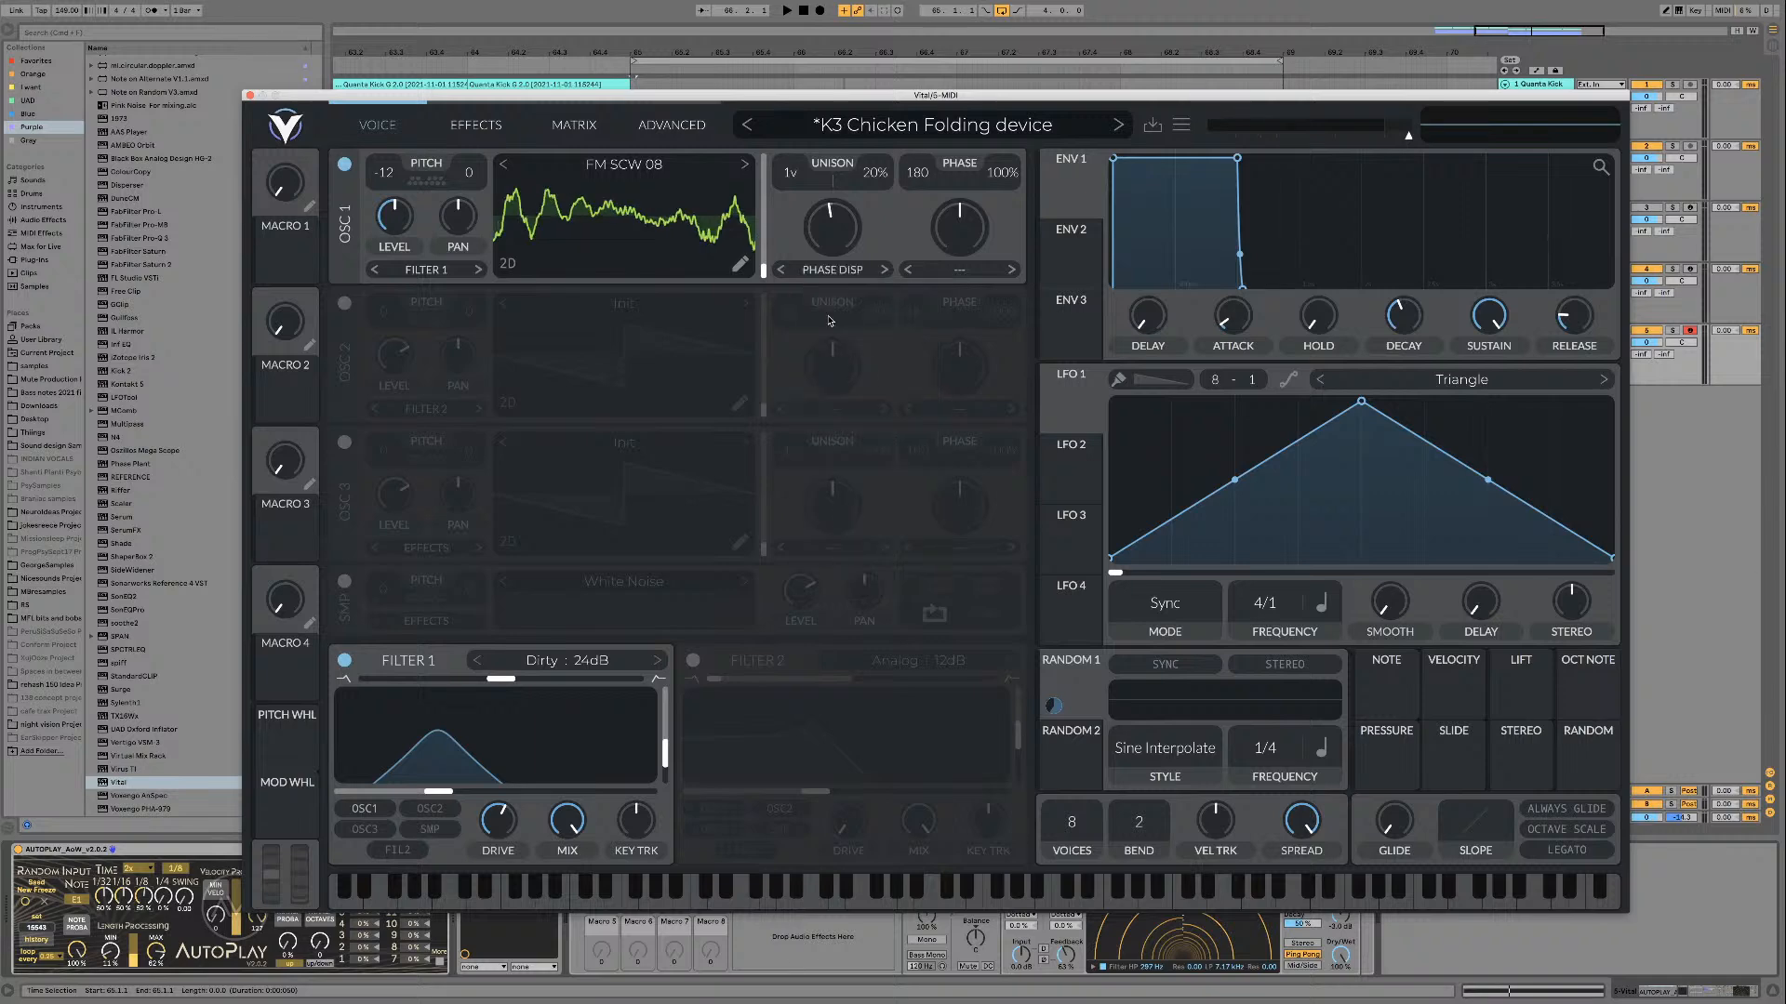
{"action": "mouse_move", "coordinate": [831, 217]}
{"action": "left_mouse_down"}
{"action": "mouse_move", "coordinate": [839, 198]}
{"action": "mouse_move", "coordinate": [826, 244]}
{"action": "mouse_move", "coordinate": [826, 182]}
{"action": "left_mouse_up"}
{"action": "key", "text": "space"}
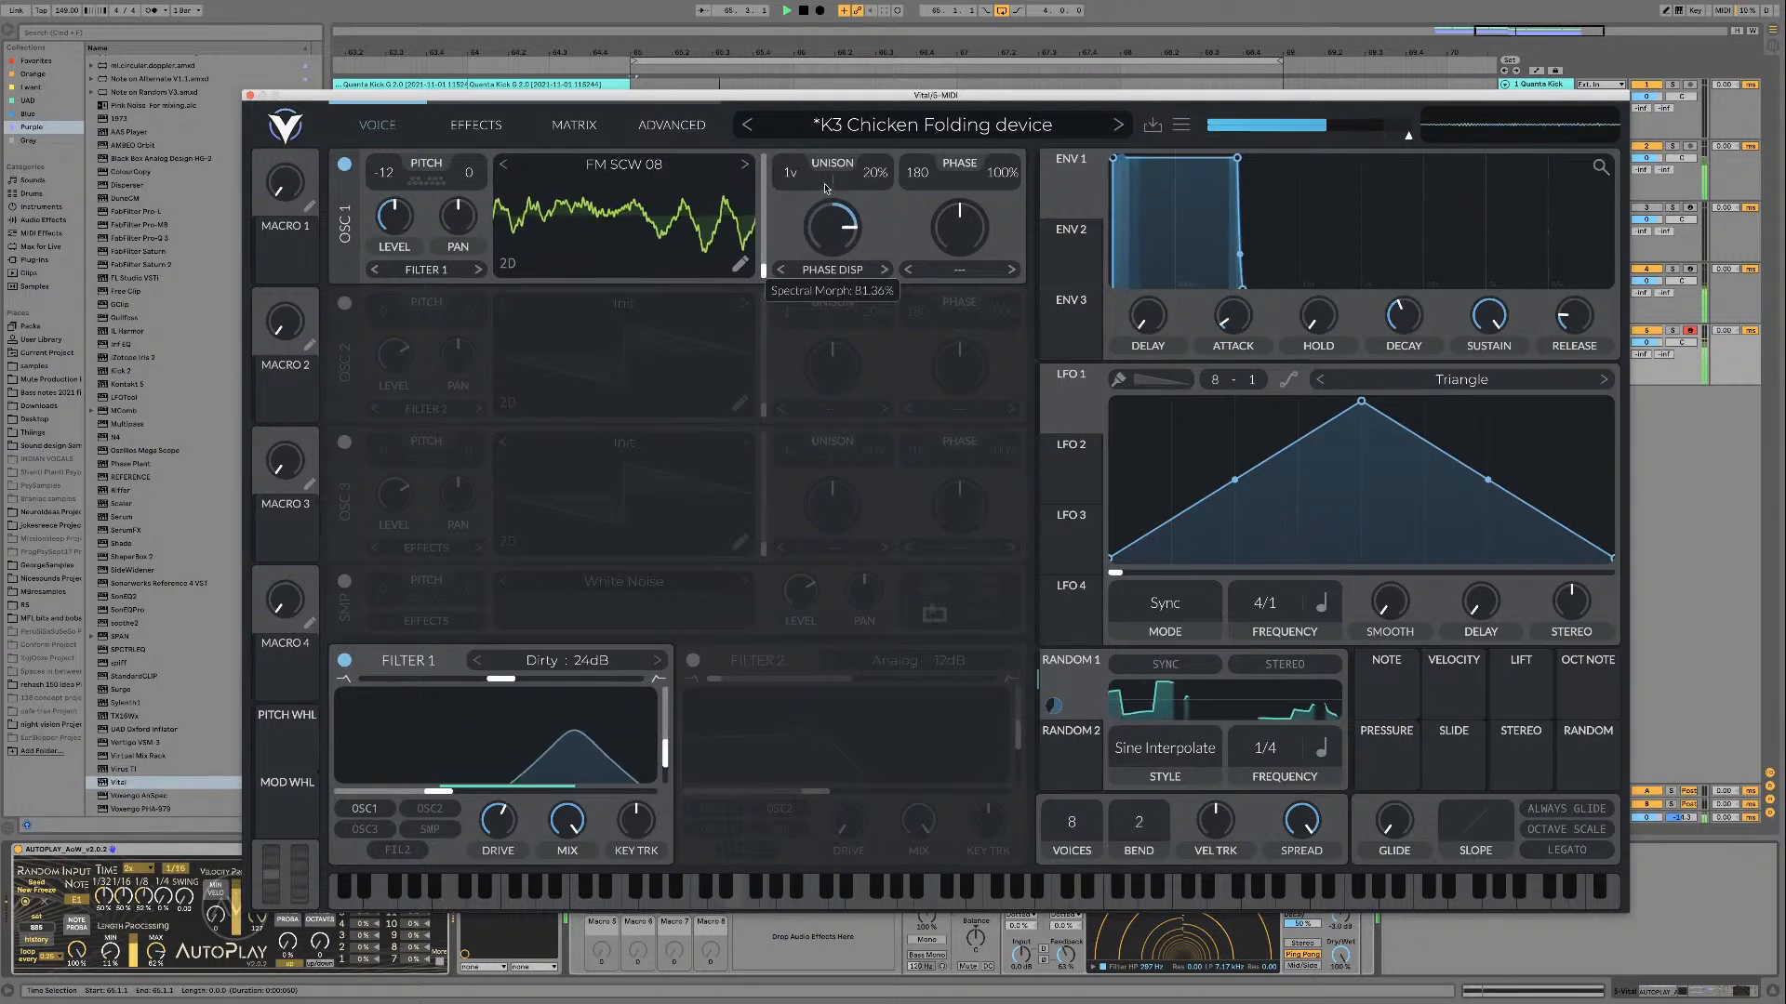
Step: Set oscillator 1's spectral morph to None, leave its wave morph unchanged, and stop the loop
{"action": "left_click", "coordinate": [858, 269]}
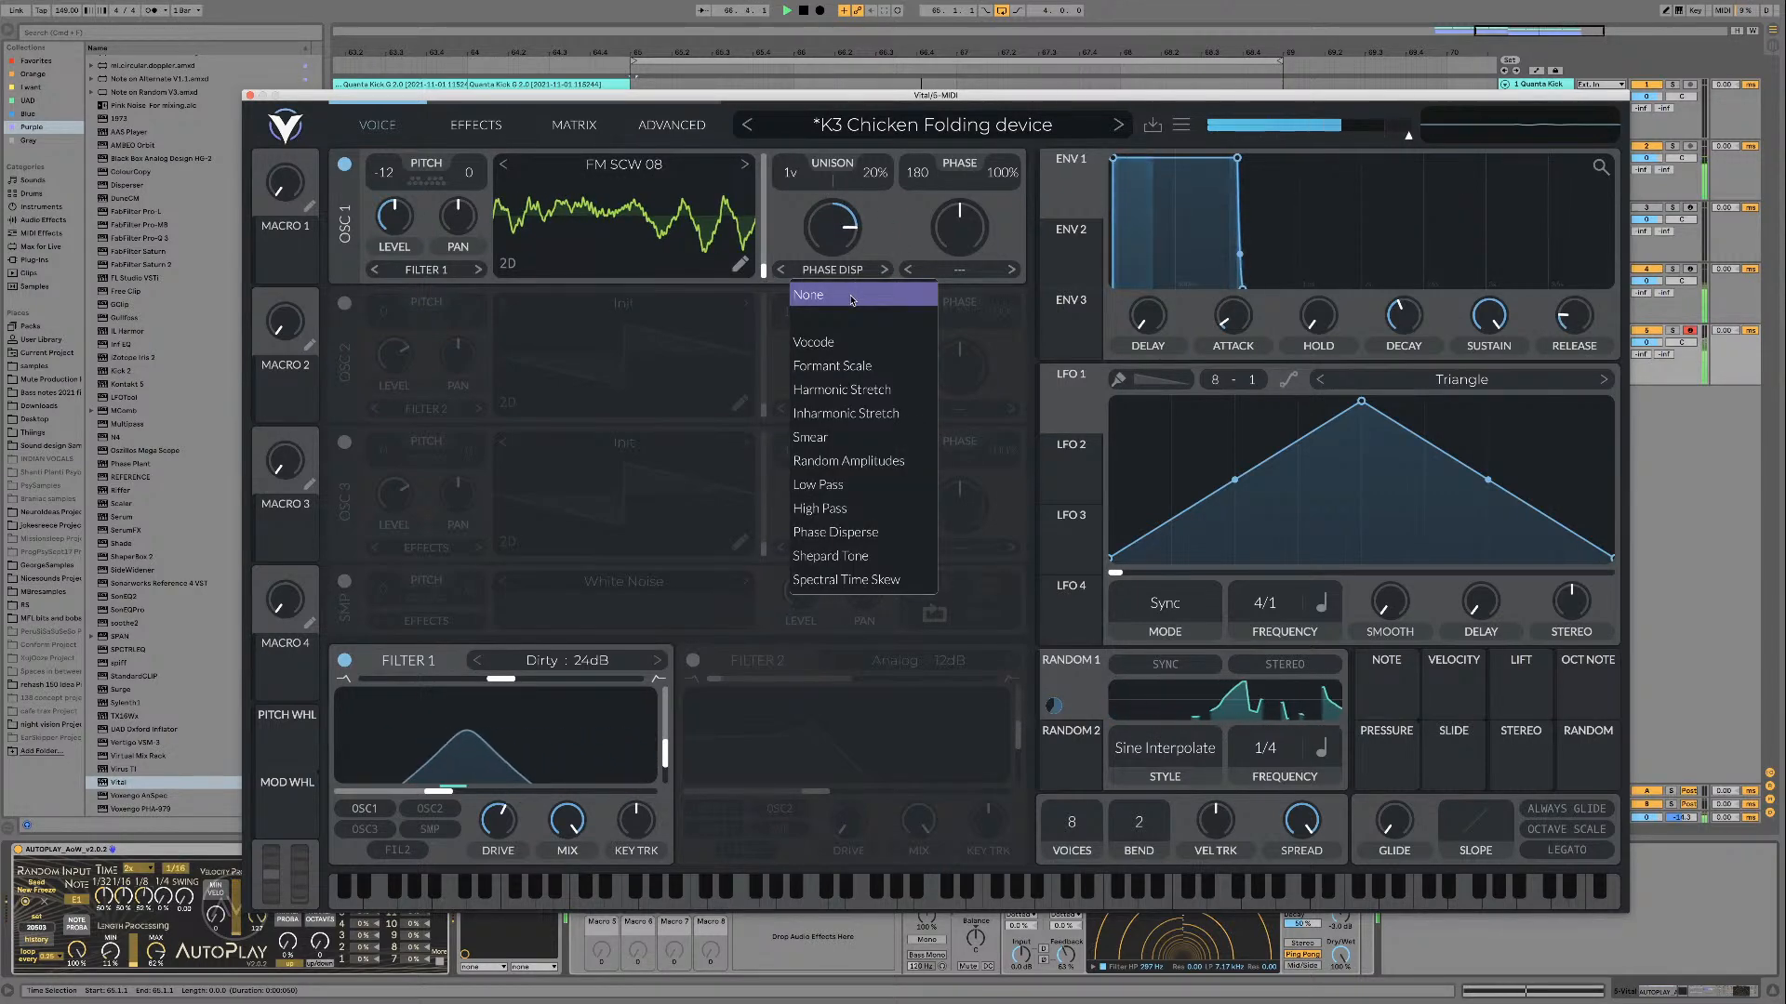
{"action": "left_click", "coordinate": [809, 294]}
{"action": "left_click", "coordinate": [842, 270]}
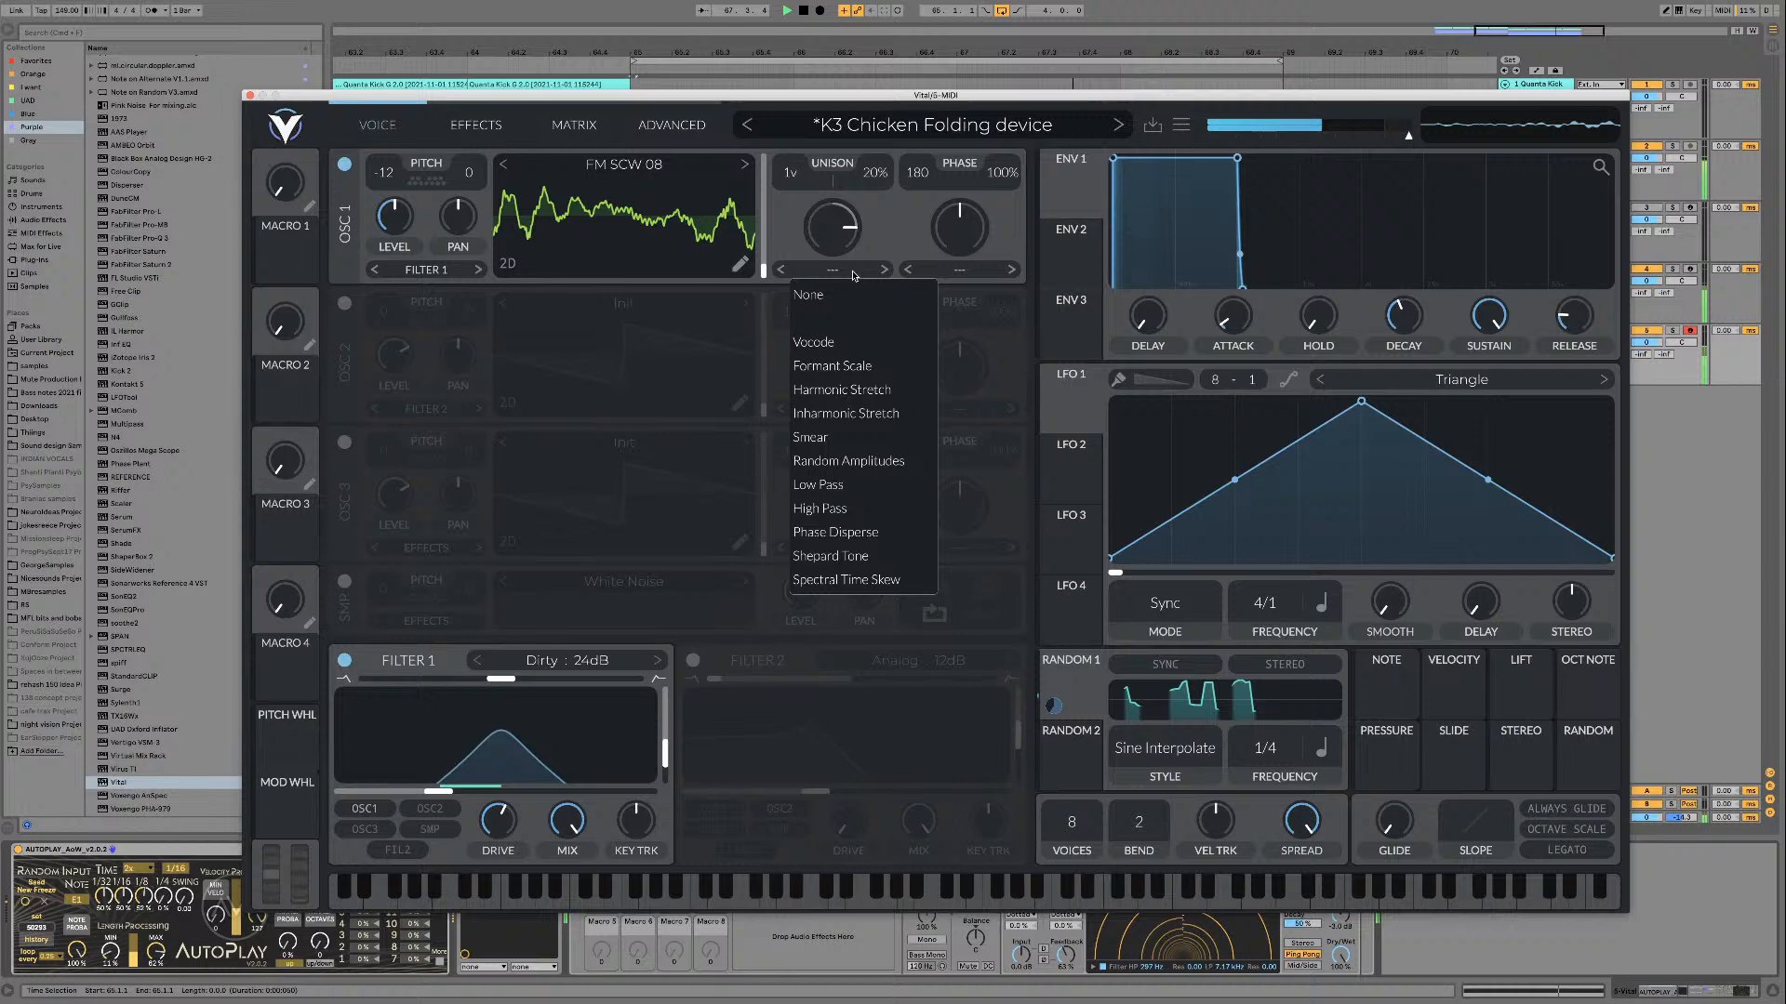
{"action": "left_click", "coordinate": [954, 270]}
{"action": "key", "text": "space"}
{"action": "left_click", "coordinate": [639, 332]}
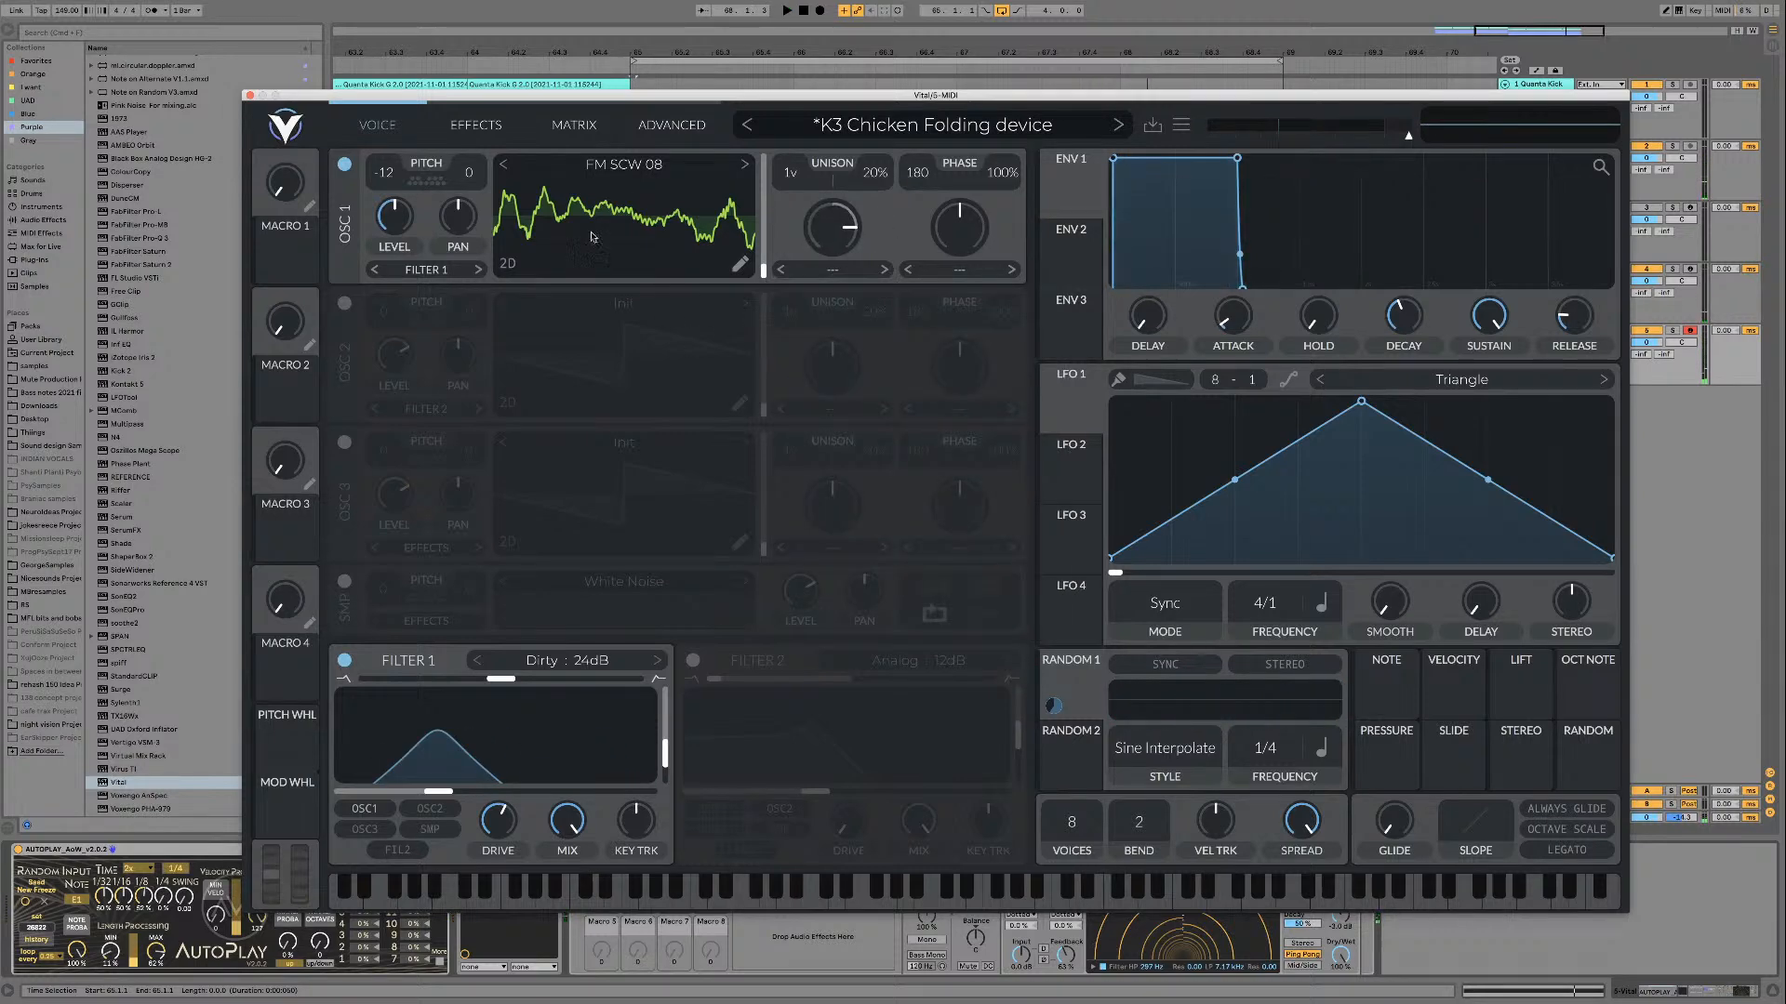
Step: Open FM SCW 08 in oscillator 1's wavetable editor, and hide and restore the plug-in window
{"action": "left_click", "coordinate": [739, 263]}
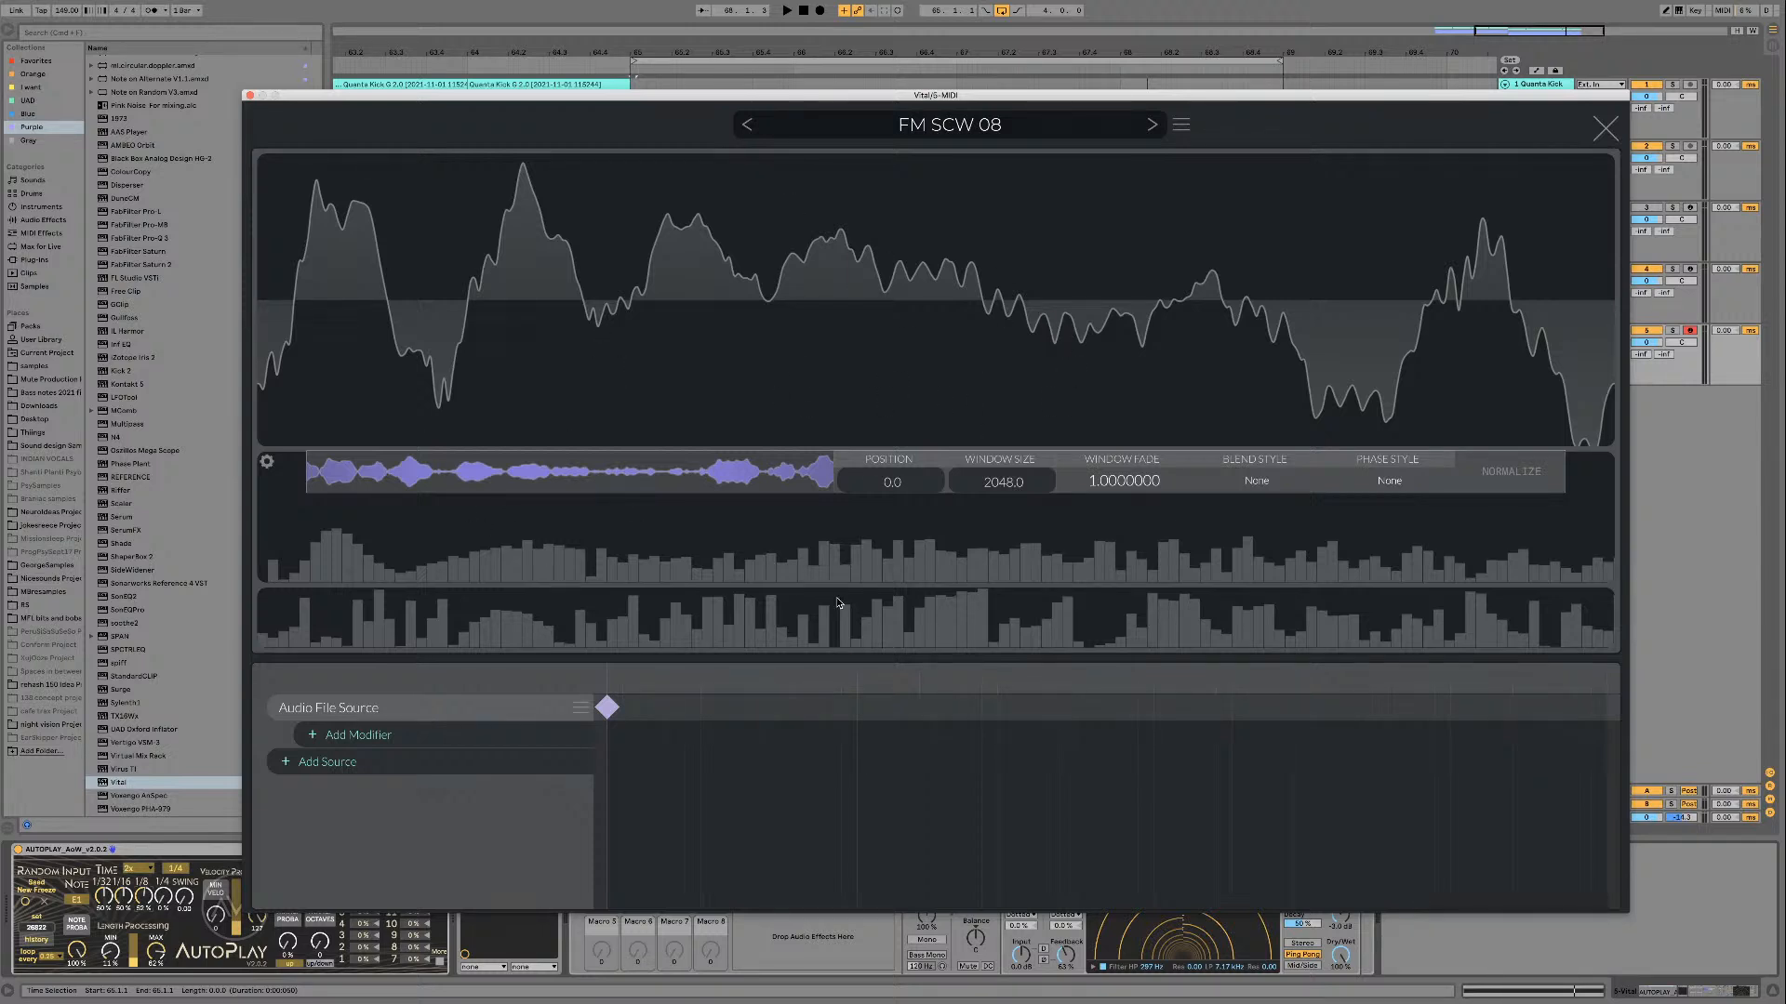
{"action": "key", "text": "super+alt+p"}
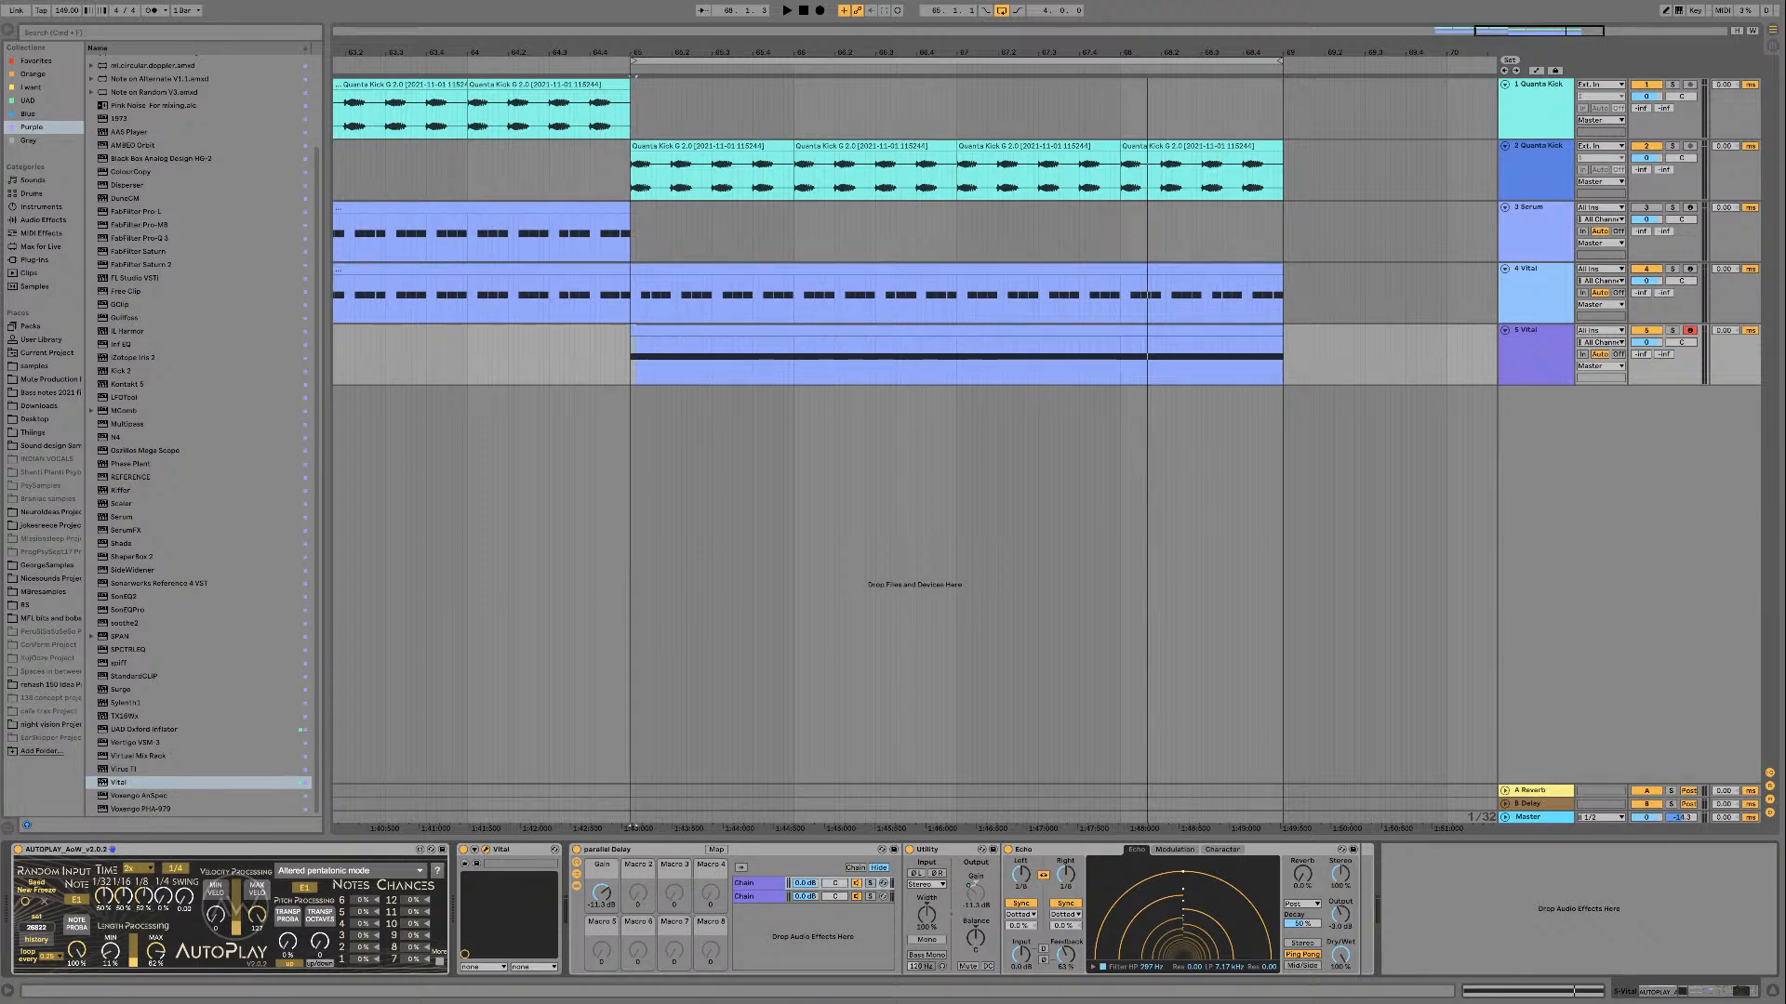
{"action": "key", "text": "alt+super+p"}
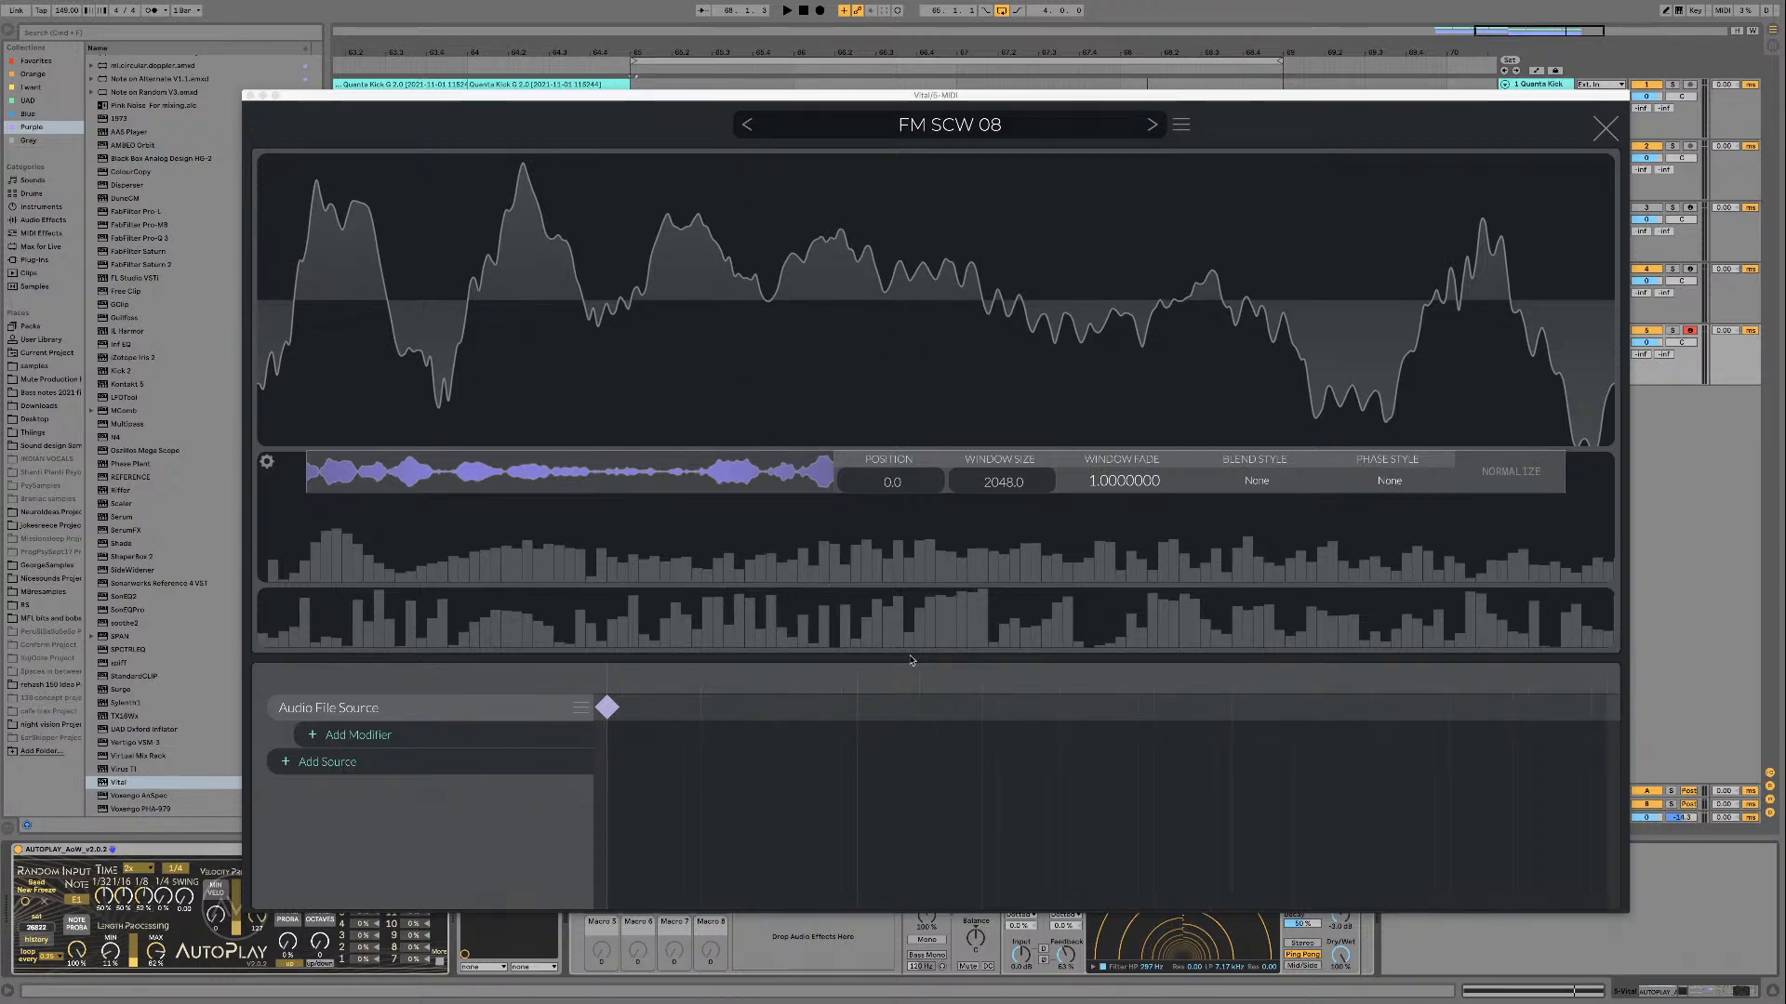
Step: Try a Wave Folder modifier on the audio file source with varied Multiply amounts, and remove the modifier
{"action": "left_click", "coordinate": [484, 737]}
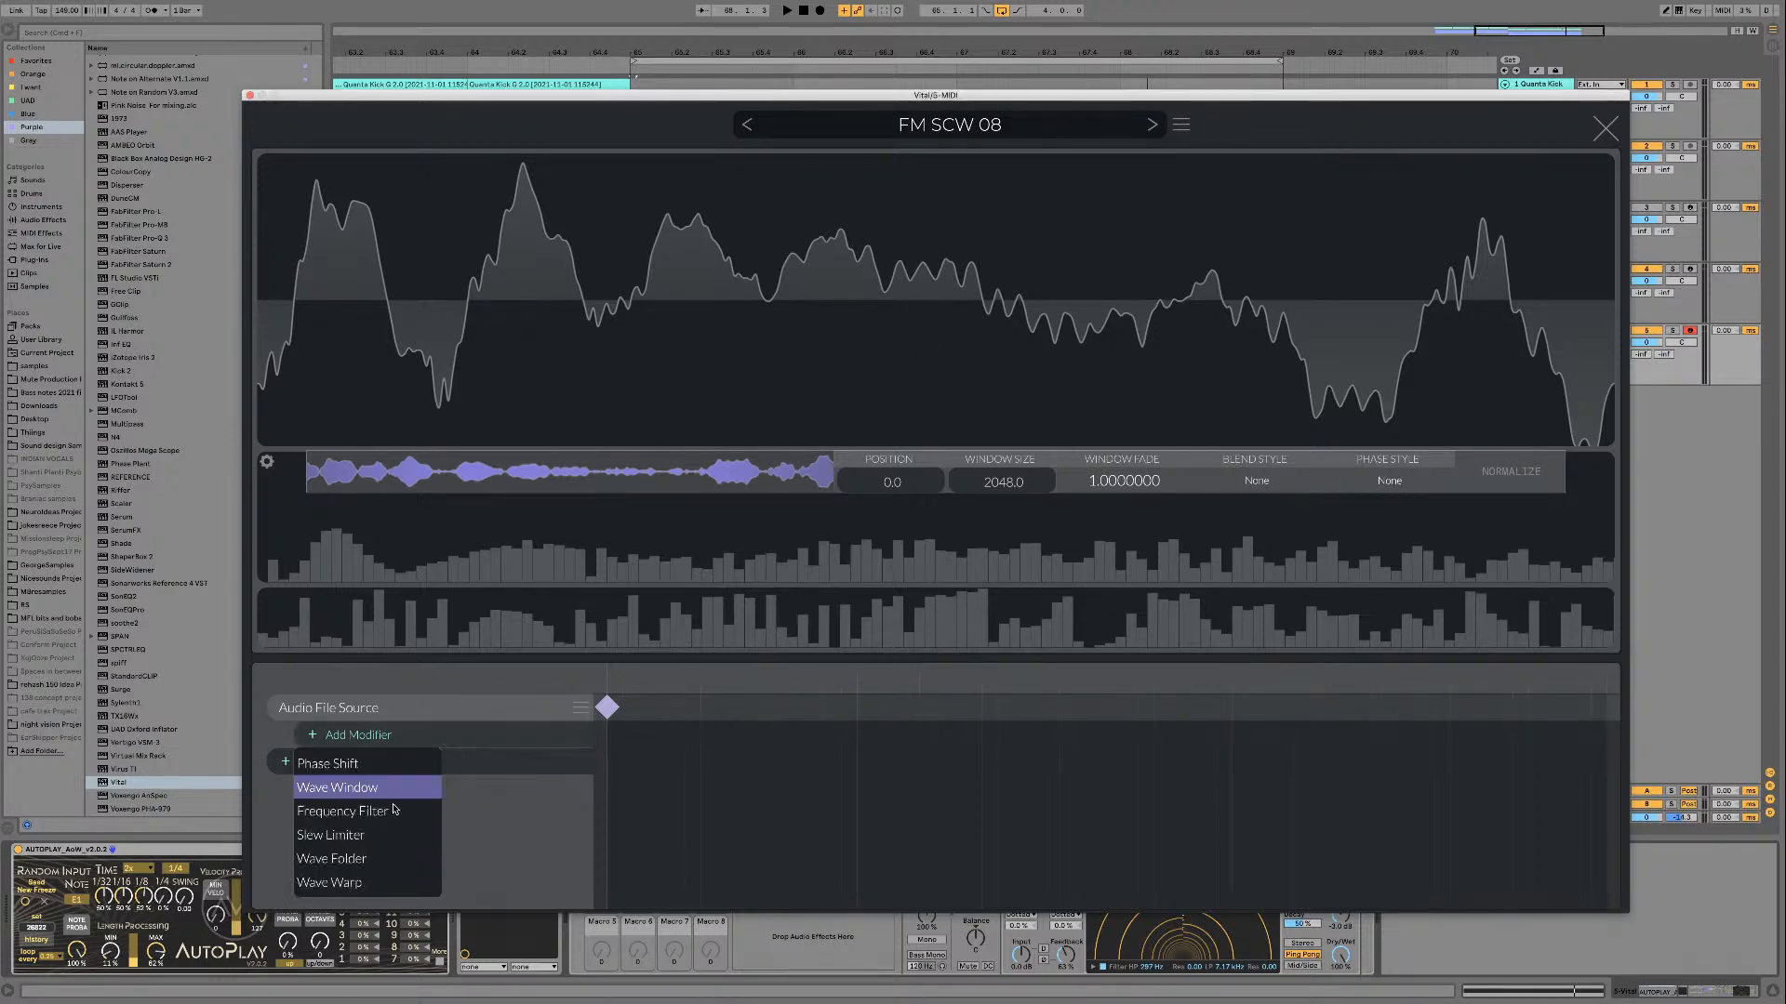
{"action": "left_click", "coordinate": [360, 860]}
{"action": "left_click", "coordinate": [608, 736]}
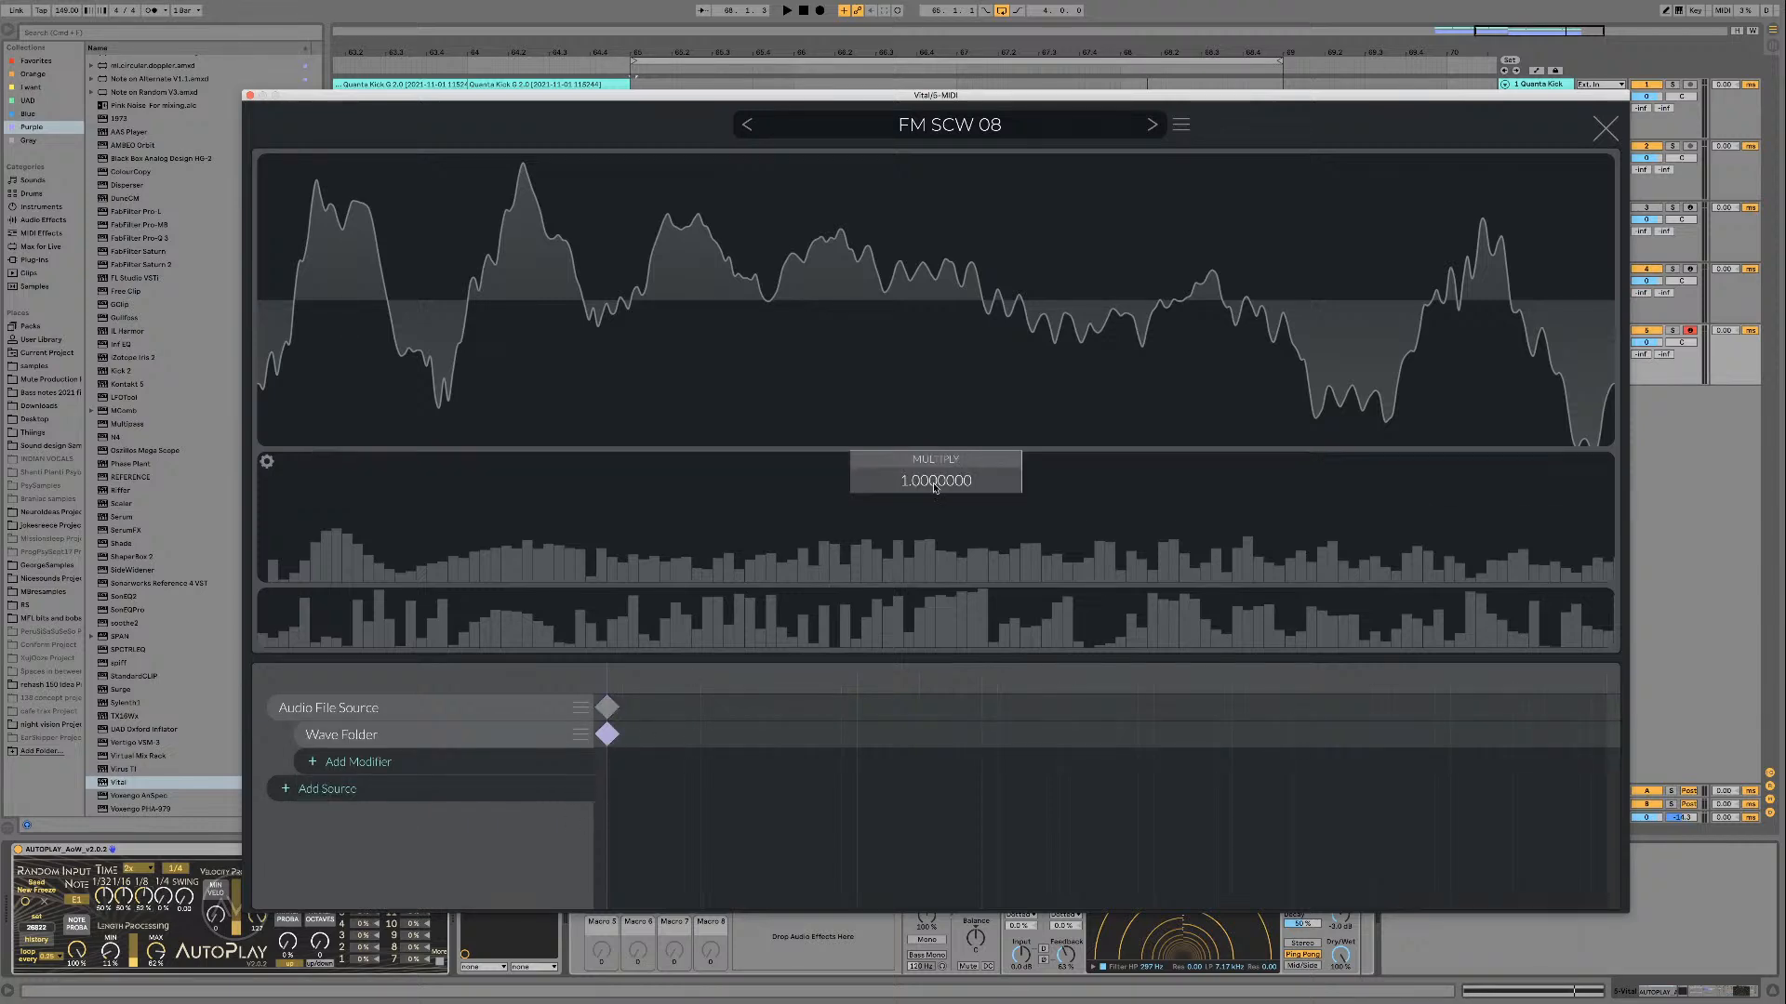
{"action": "left_click_drag", "start_coordinate": [923, 483], "coordinate": [786, 562]}
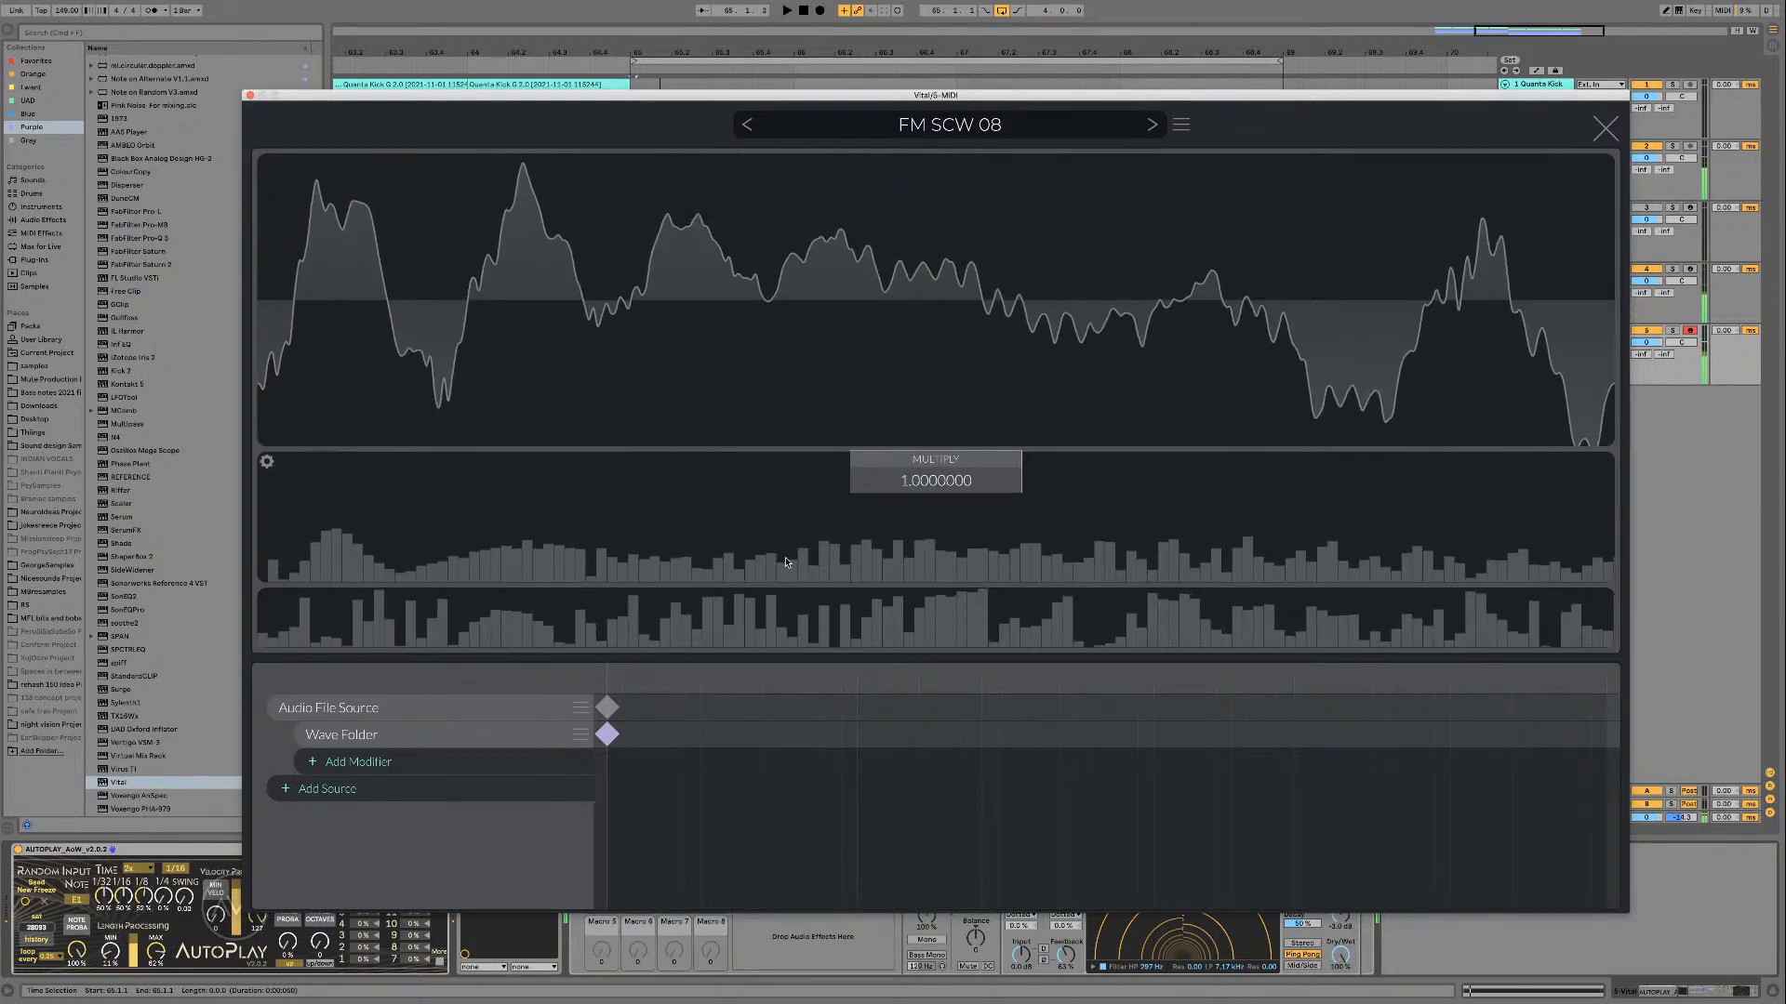
{"action": "left_click", "coordinate": [581, 737]}
{"action": "left_click", "coordinate": [614, 789]}
Step: Add a Wave Warp modifier to the audio file source and select its keyframe
{"action": "left_click", "coordinate": [561, 737]}
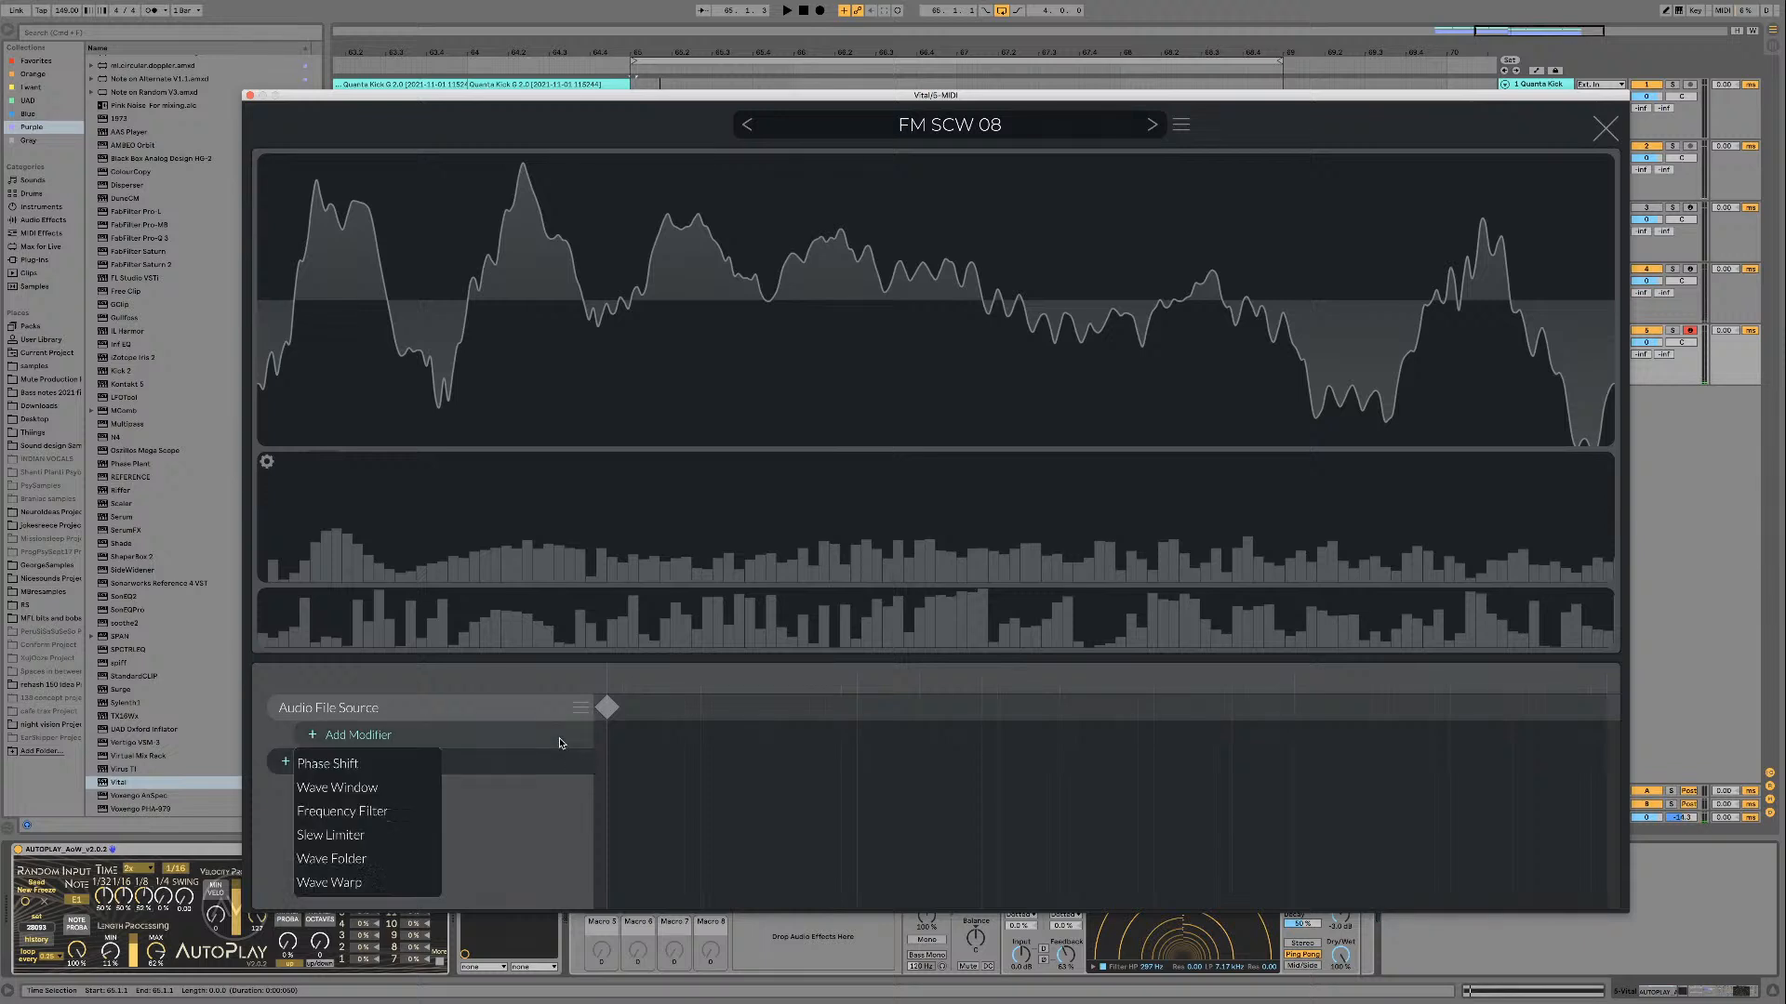
{"action": "left_click", "coordinate": [364, 884]}
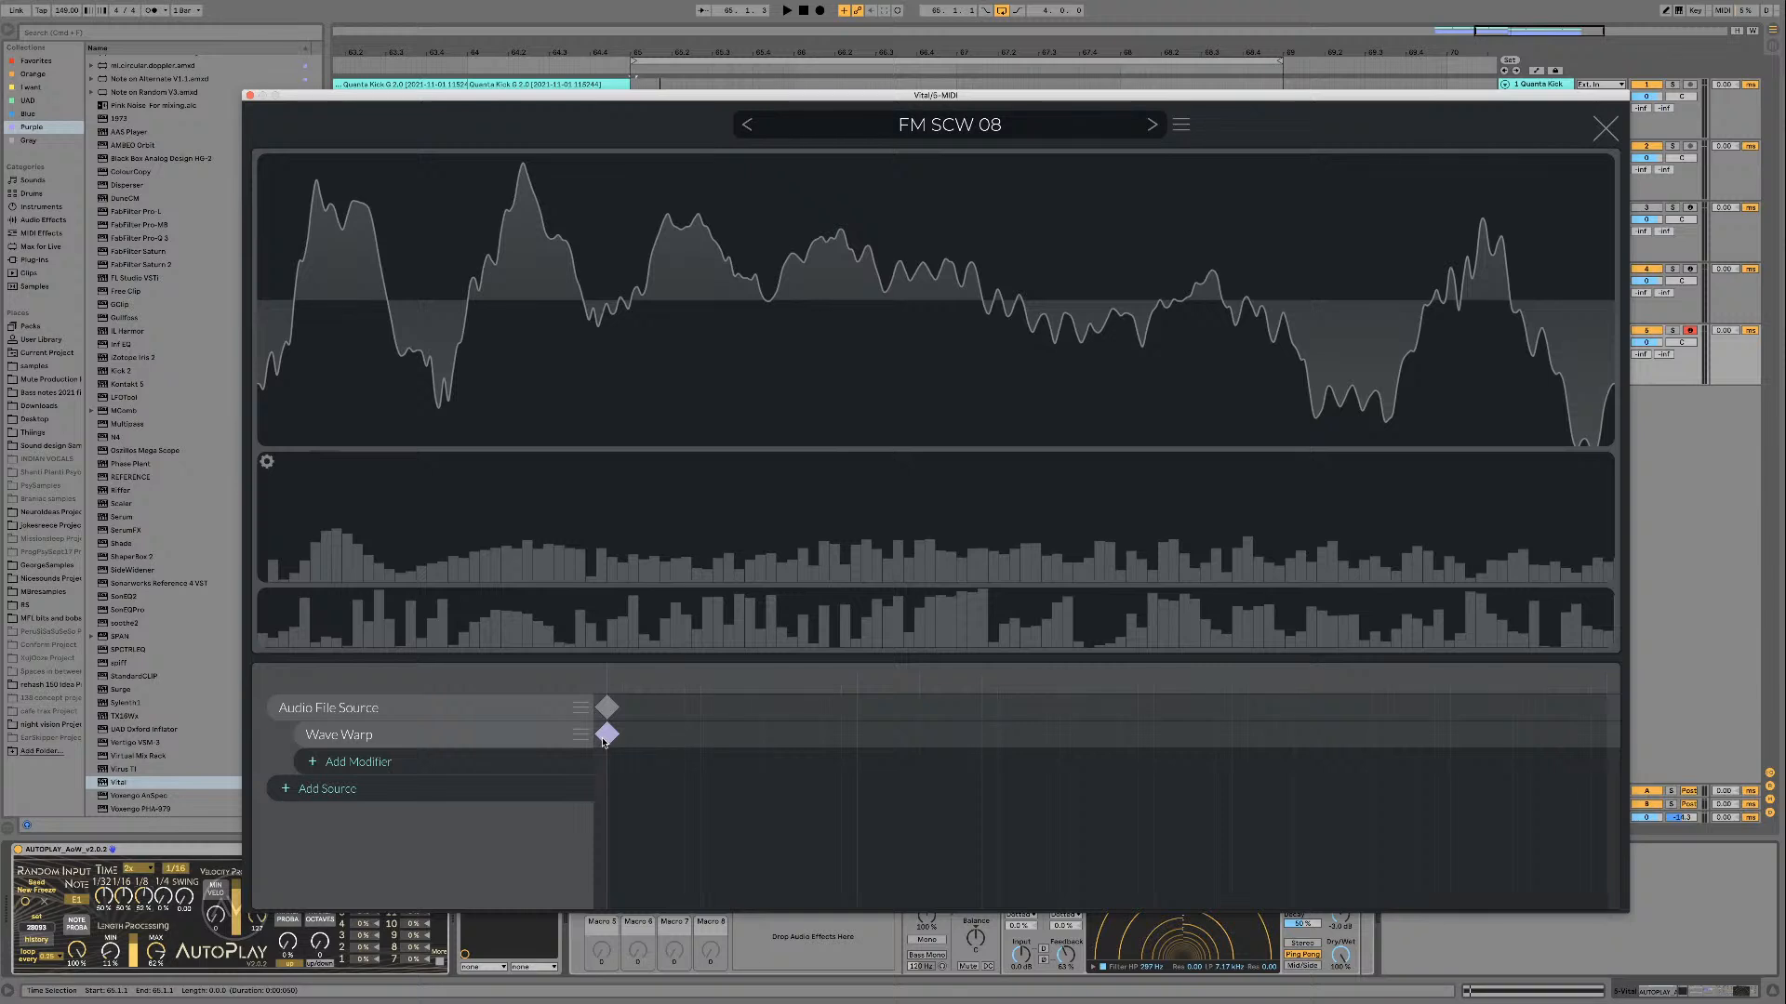
{"action": "left_click", "coordinate": [570, 741]}
{"action": "left_click", "coordinate": [668, 740]}
{"action": "left_click", "coordinate": [607, 709]}
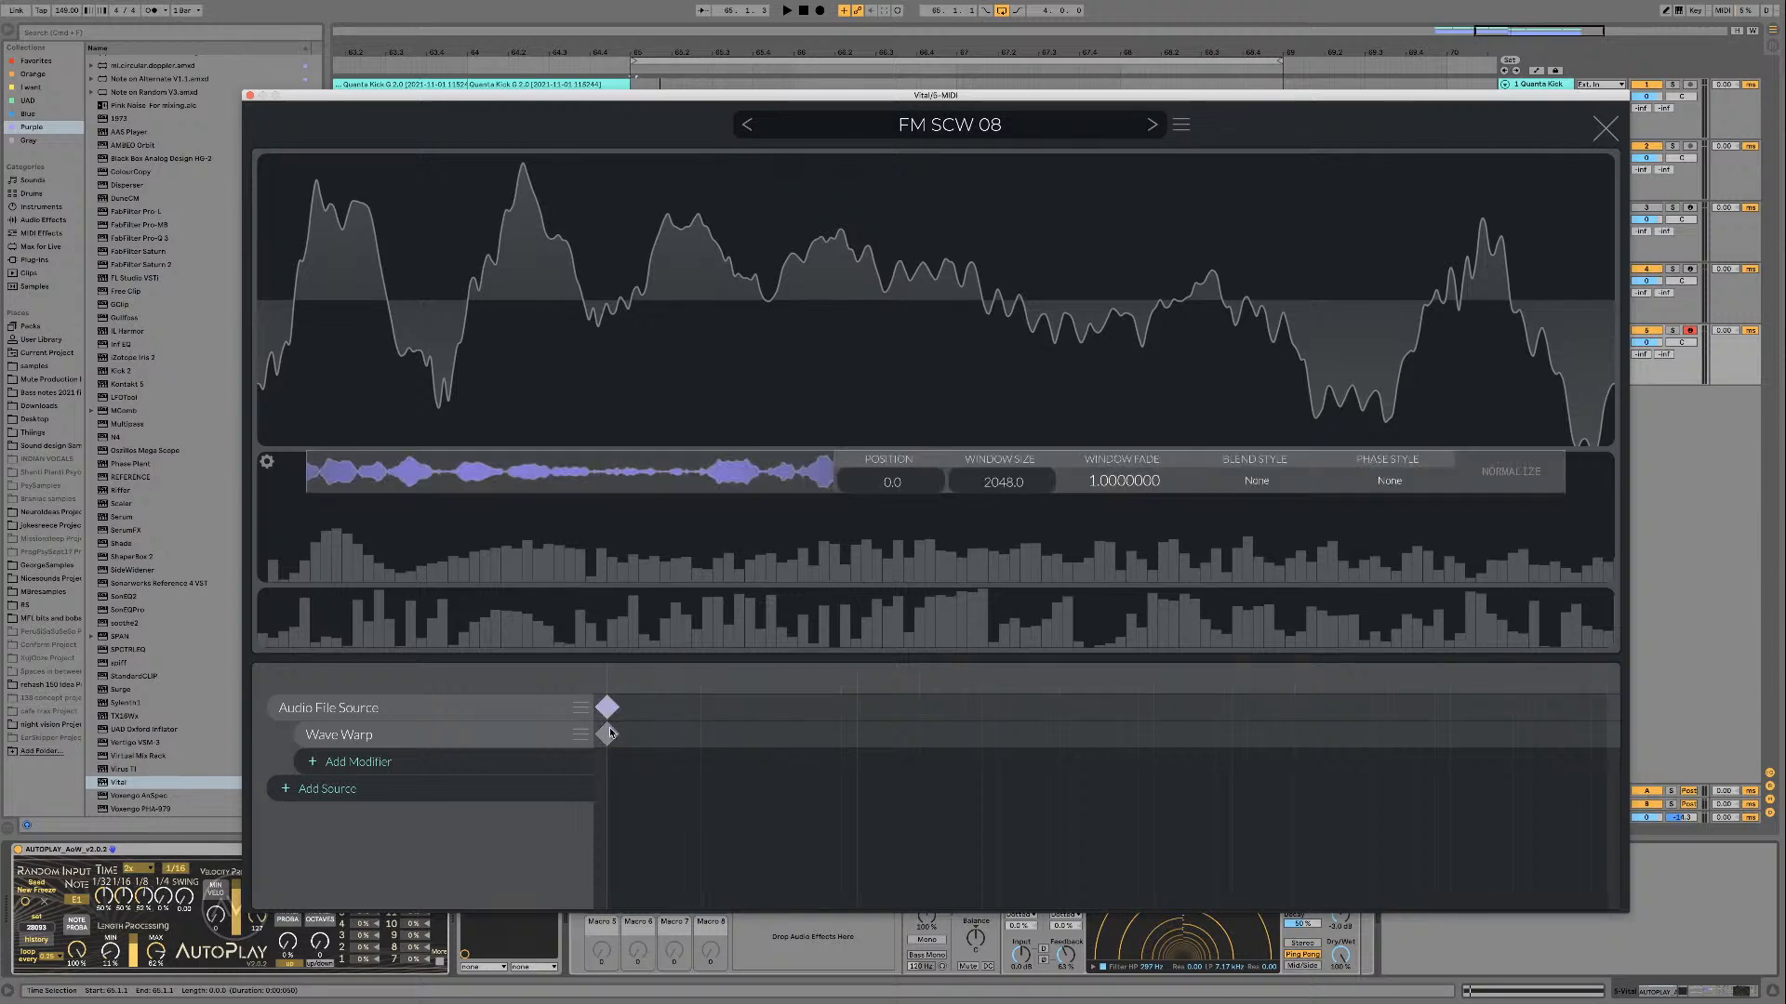
{"action": "left_click", "coordinate": [607, 734]}
Step: Try different X Warp and Y Warp amounts on the Wave Warp modifier, resetting each to its default
{"action": "left_click_drag", "start_coordinate": [840, 477], "coordinate": [803, 481]}
{"action": "double_click", "coordinate": [803, 480]}
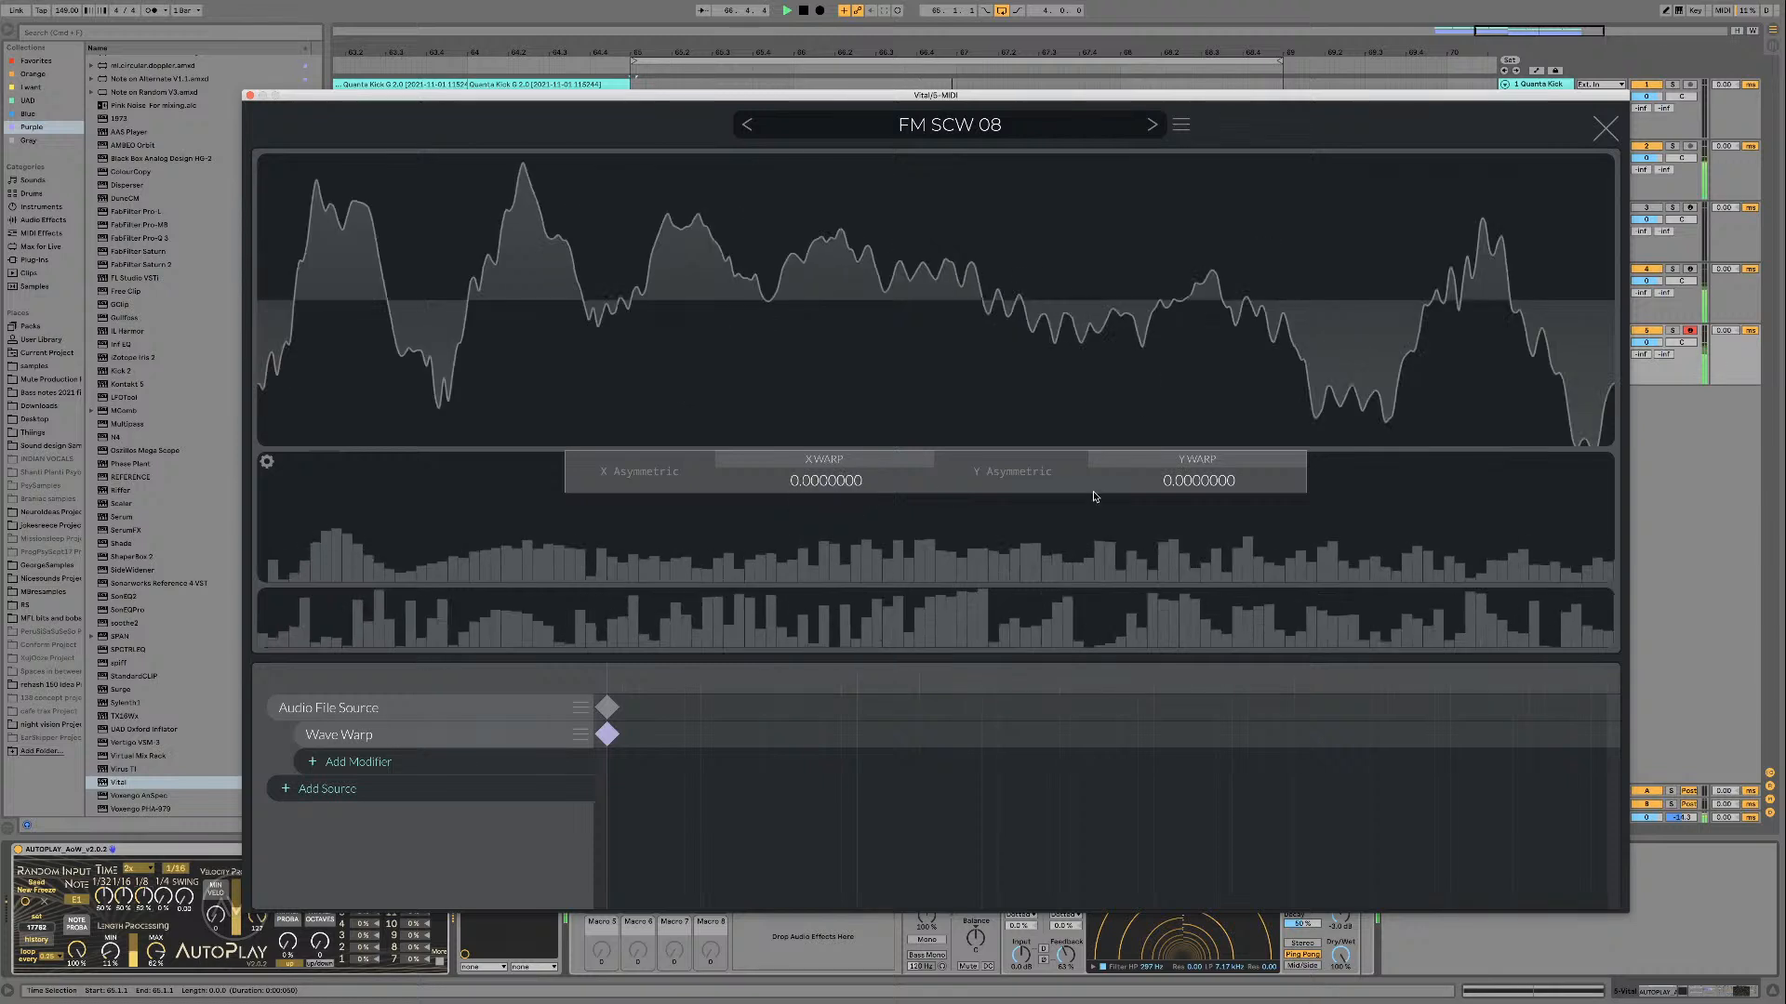
{"action": "mouse_move", "coordinate": [1200, 488]}
{"action": "left_mouse_down"}
{"action": "mouse_move", "coordinate": [1178, 524]}
{"action": "mouse_move", "coordinate": [1182, 498]}
{"action": "left_mouse_up"}
{"action": "double_click", "coordinate": [1181, 497]}
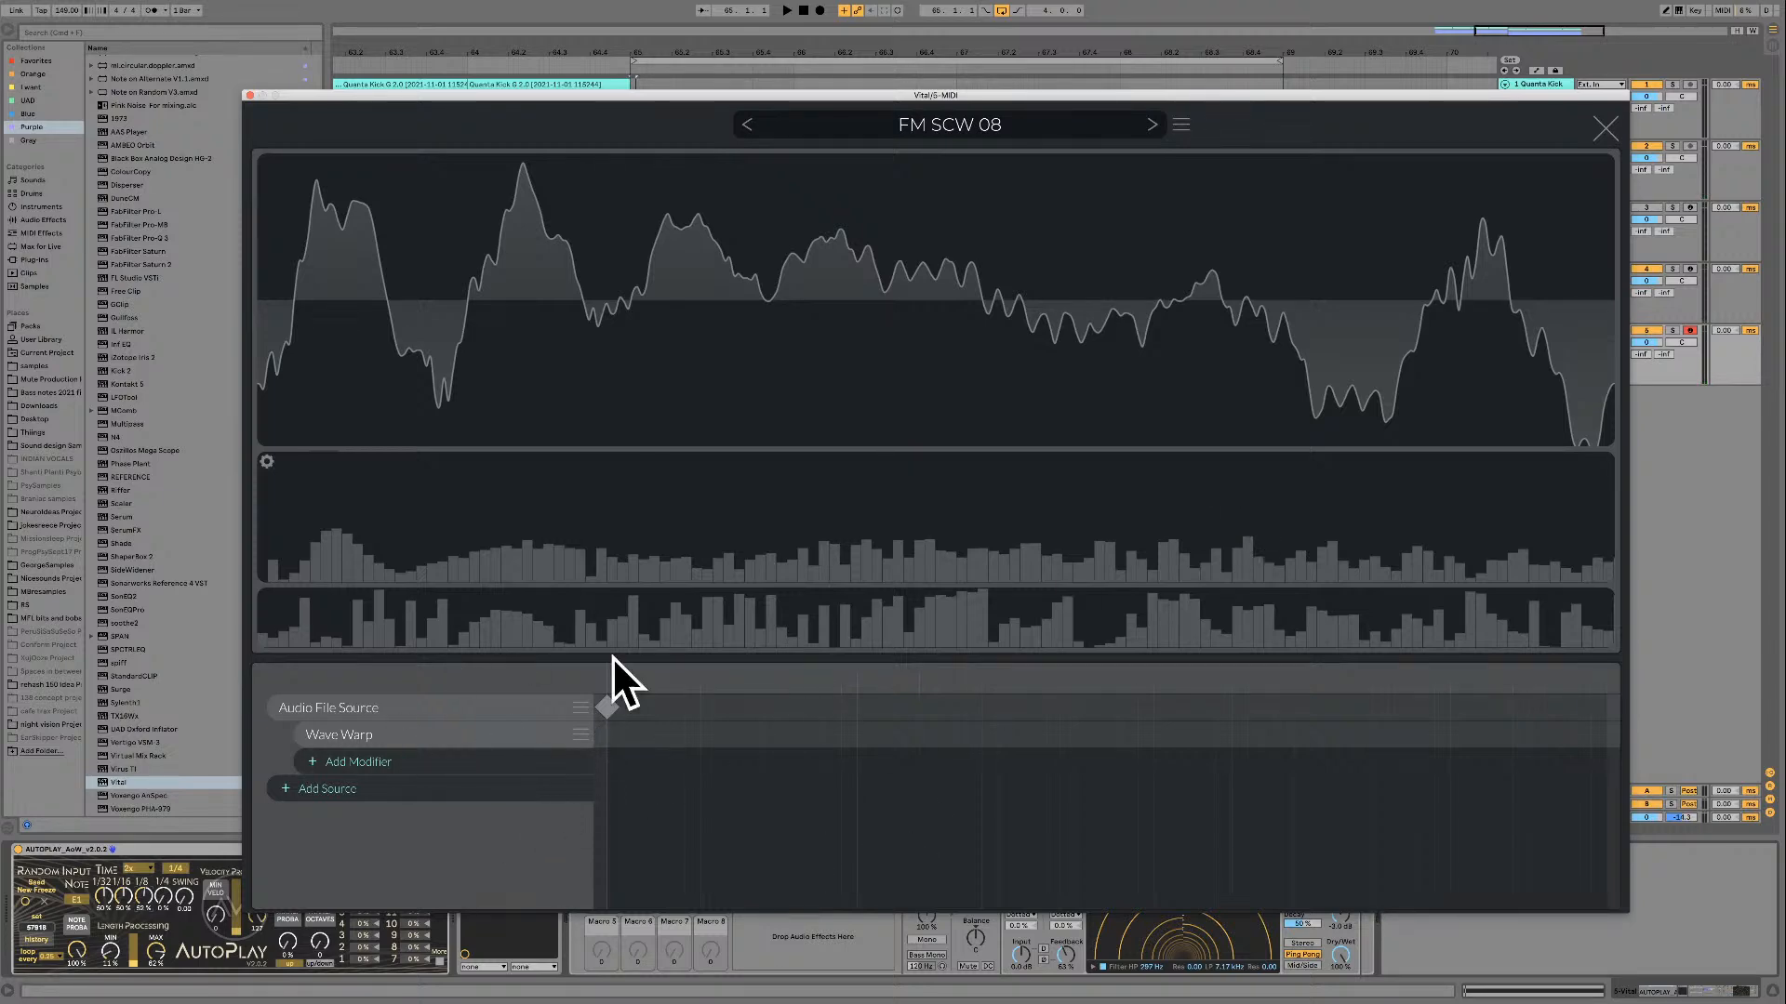
Step: Close the wavetable editor and replay FM SCW 08 in the loop
{"action": "left_click", "coordinate": [1607, 127]}
{"action": "key", "text": "space"}
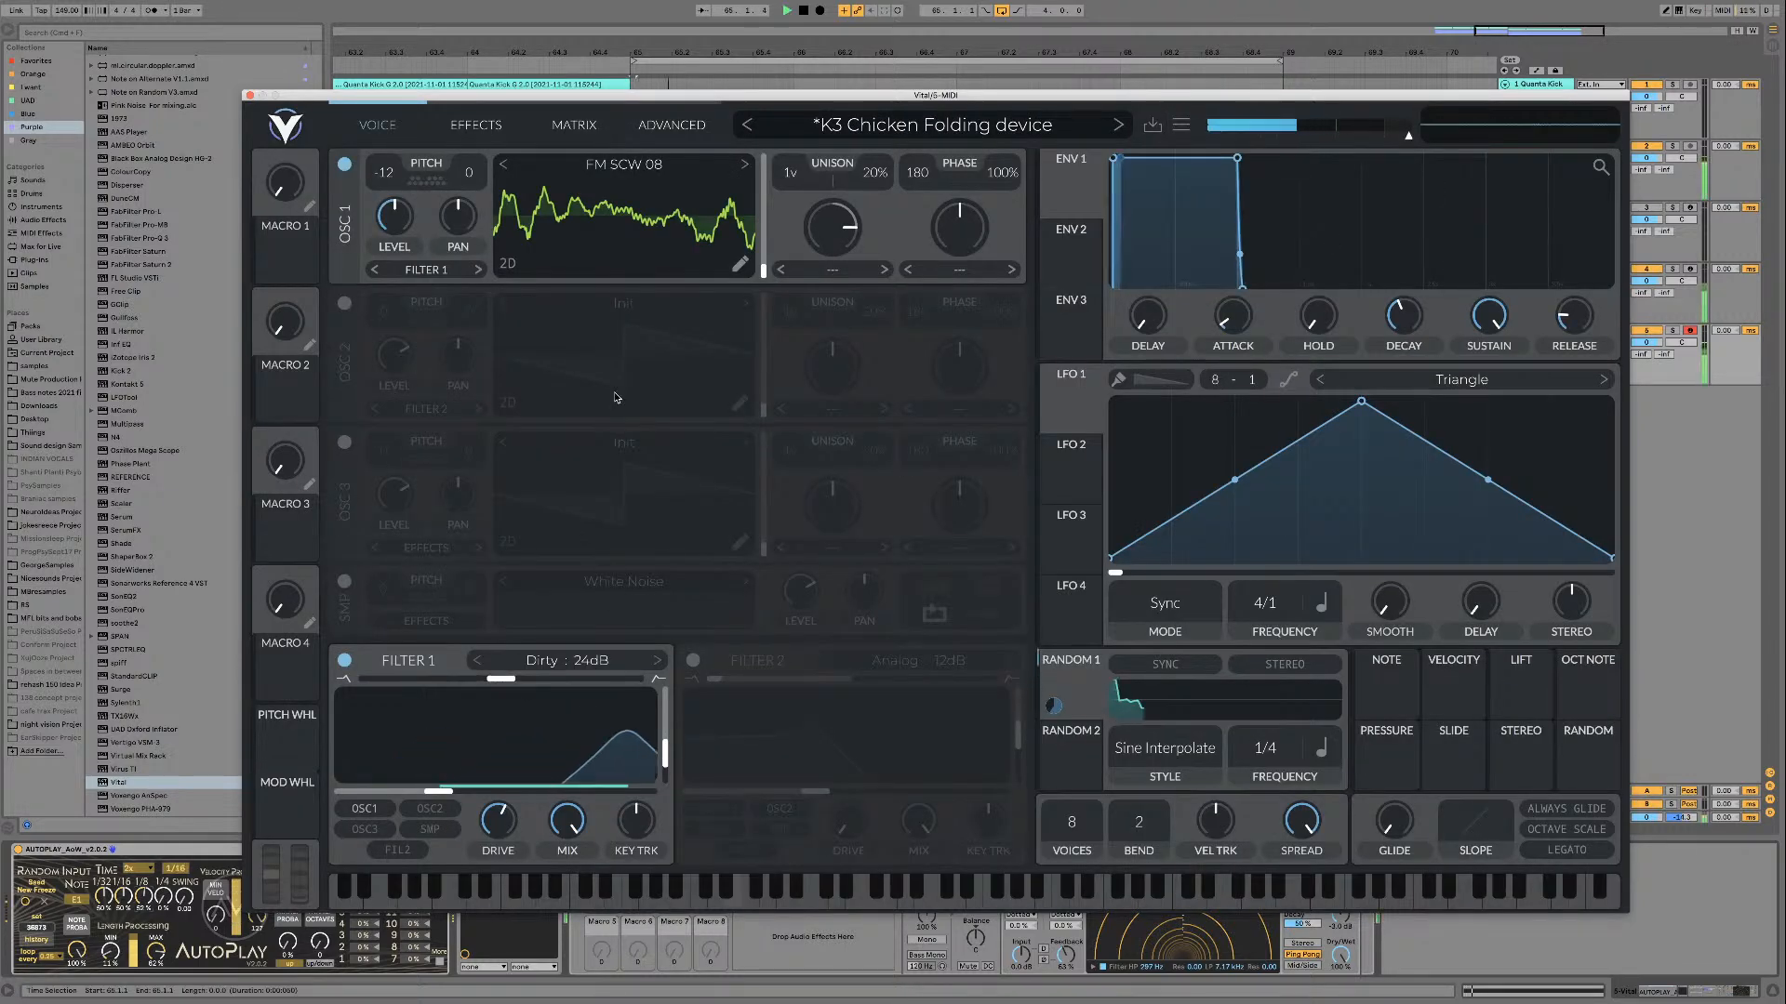
{"action": "key", "text": "space"}
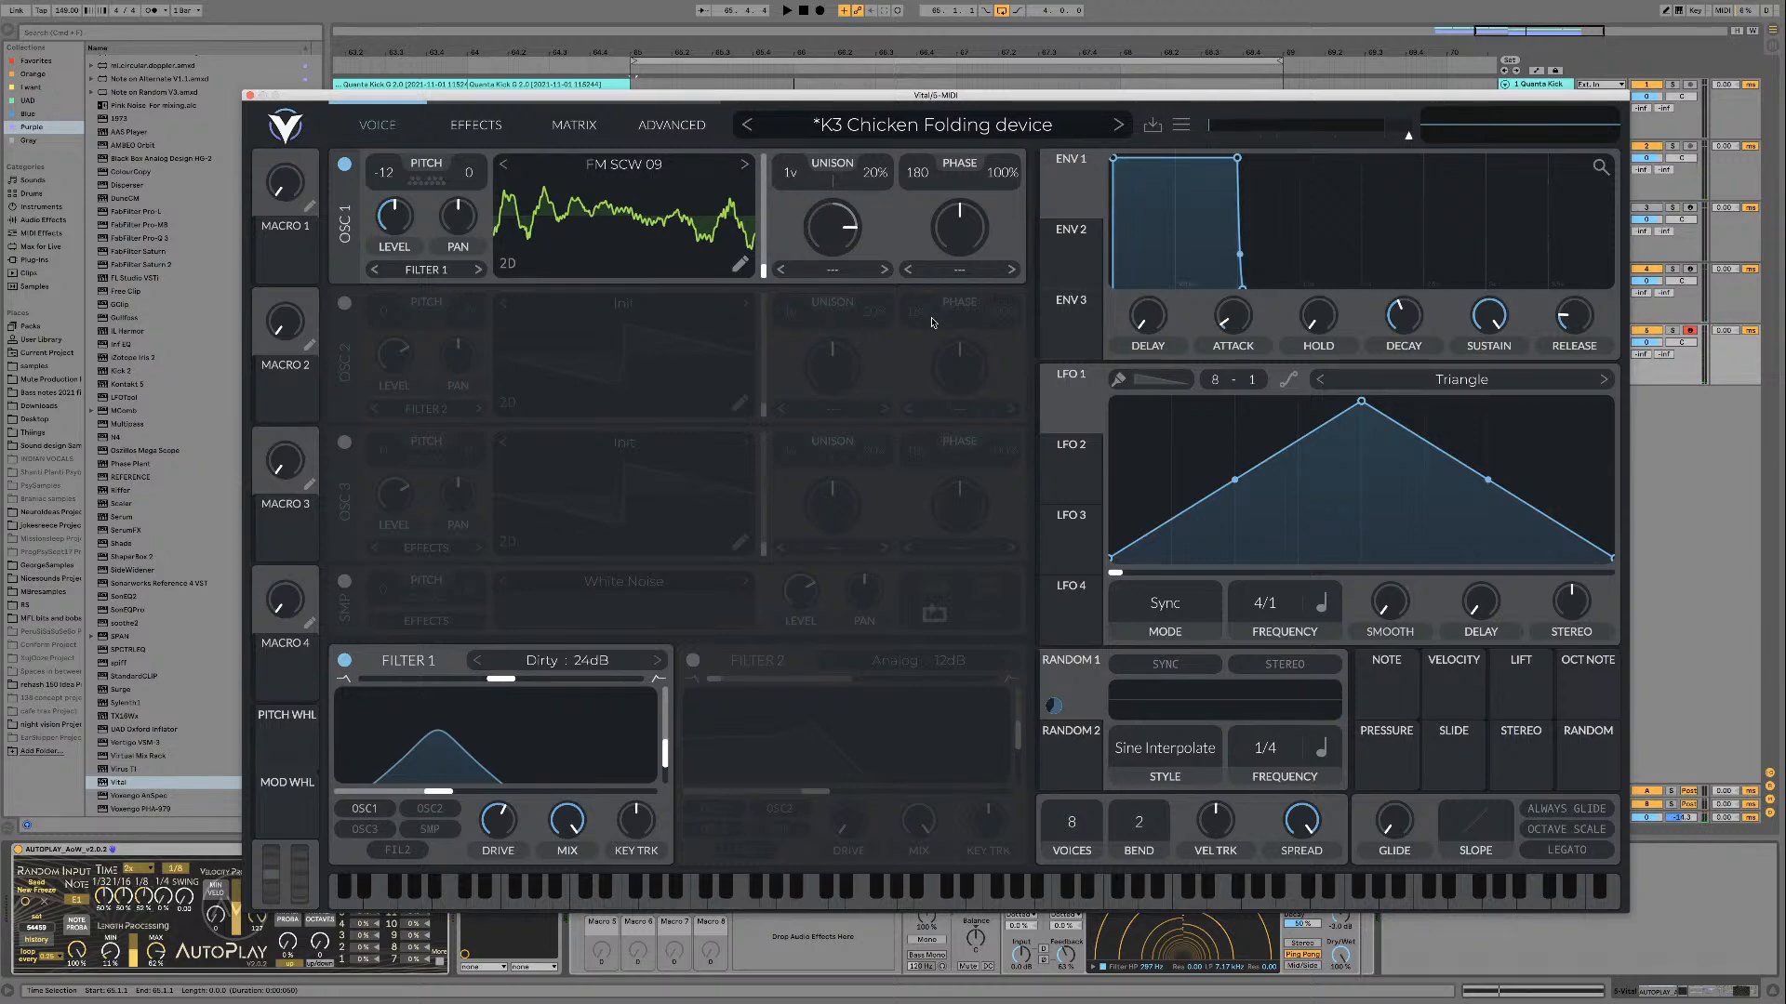
Step: Load FM SCW 09 and FM SCW 10 in turn into oscillator 1, auditioning each in the loop
{"action": "key", "text": "space"}
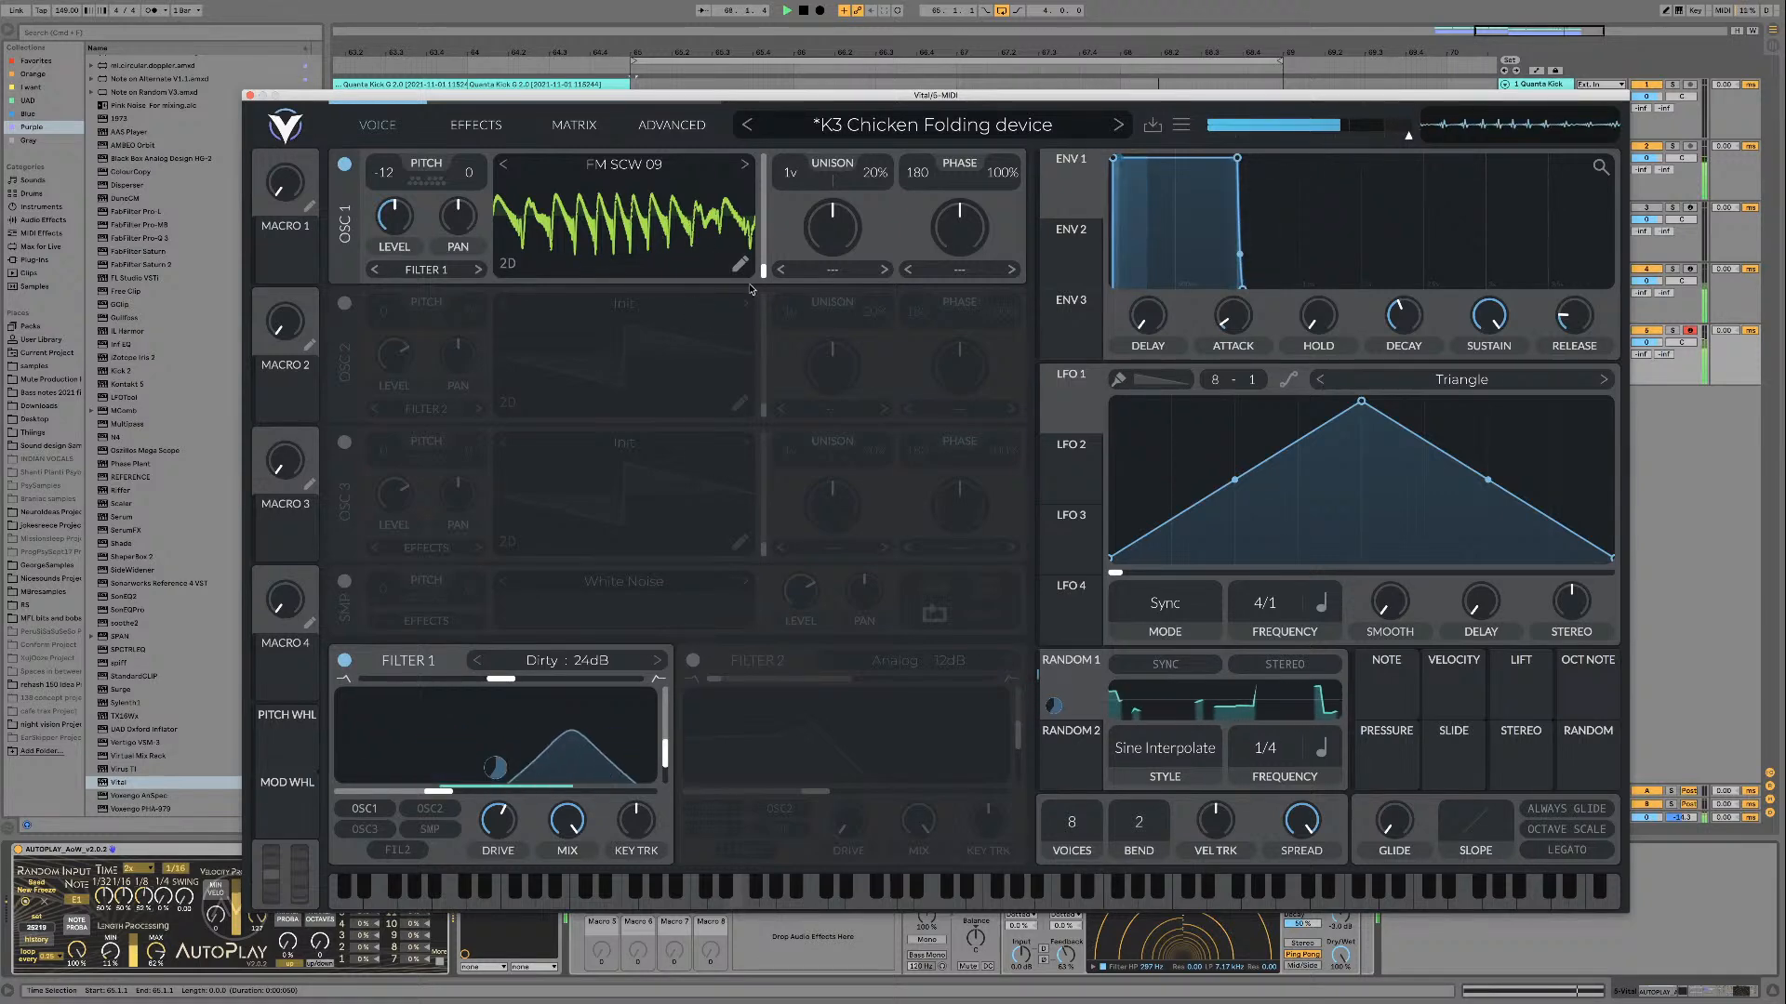
{"action": "key", "text": "space"}
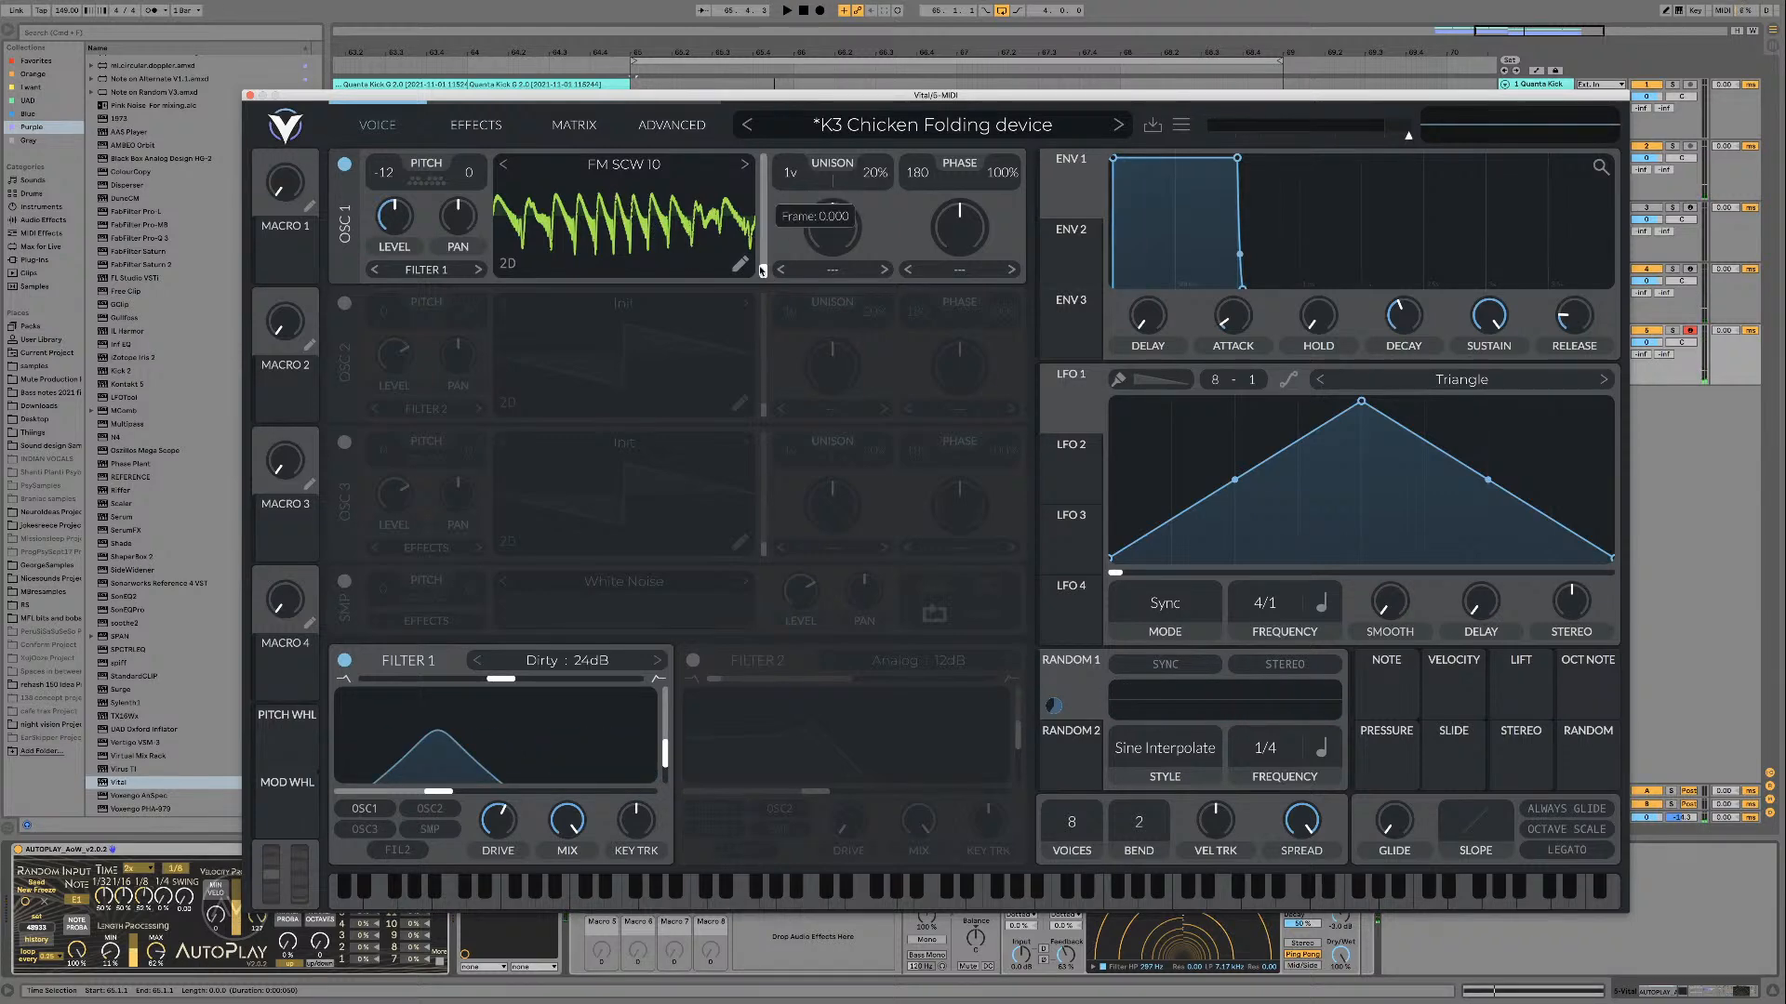
{"action": "key", "text": "space"}
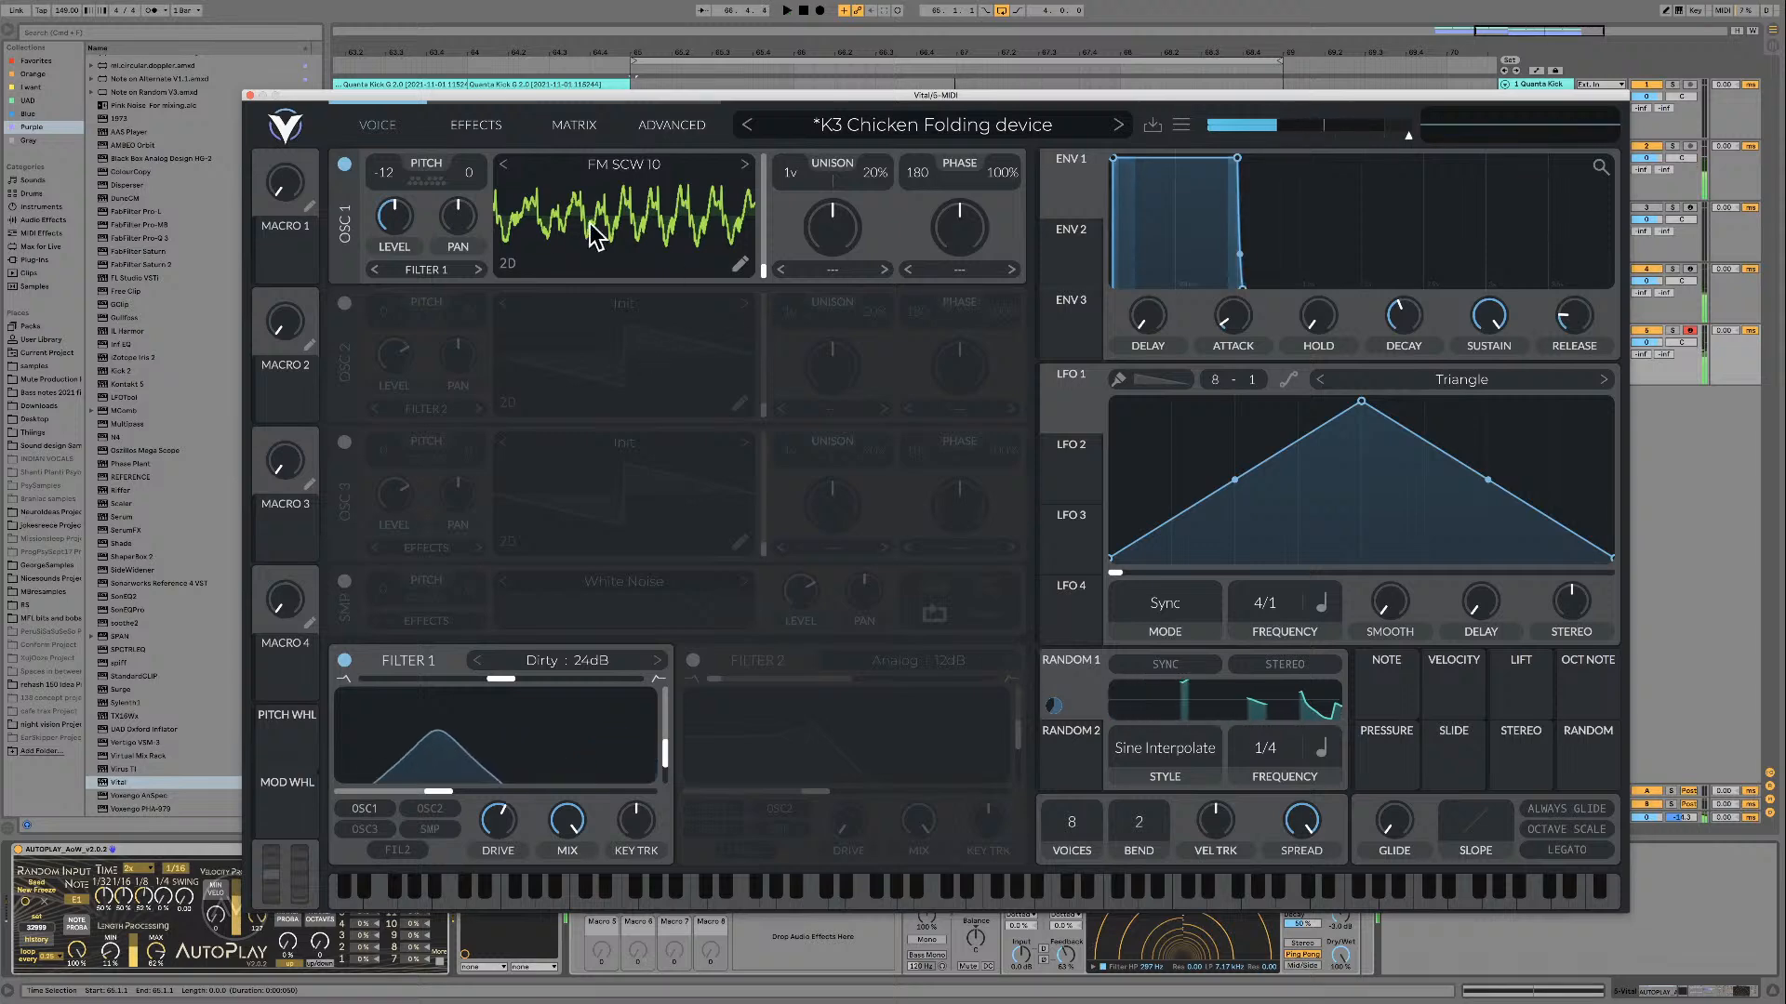
Step: Lower Filter 1's drive below the middle of its range and audition FM SCW 10 in the loop
{"action": "left_click_drag", "start_coordinate": [503, 815], "coordinate": [499, 829]}
{"action": "key", "text": "space"}
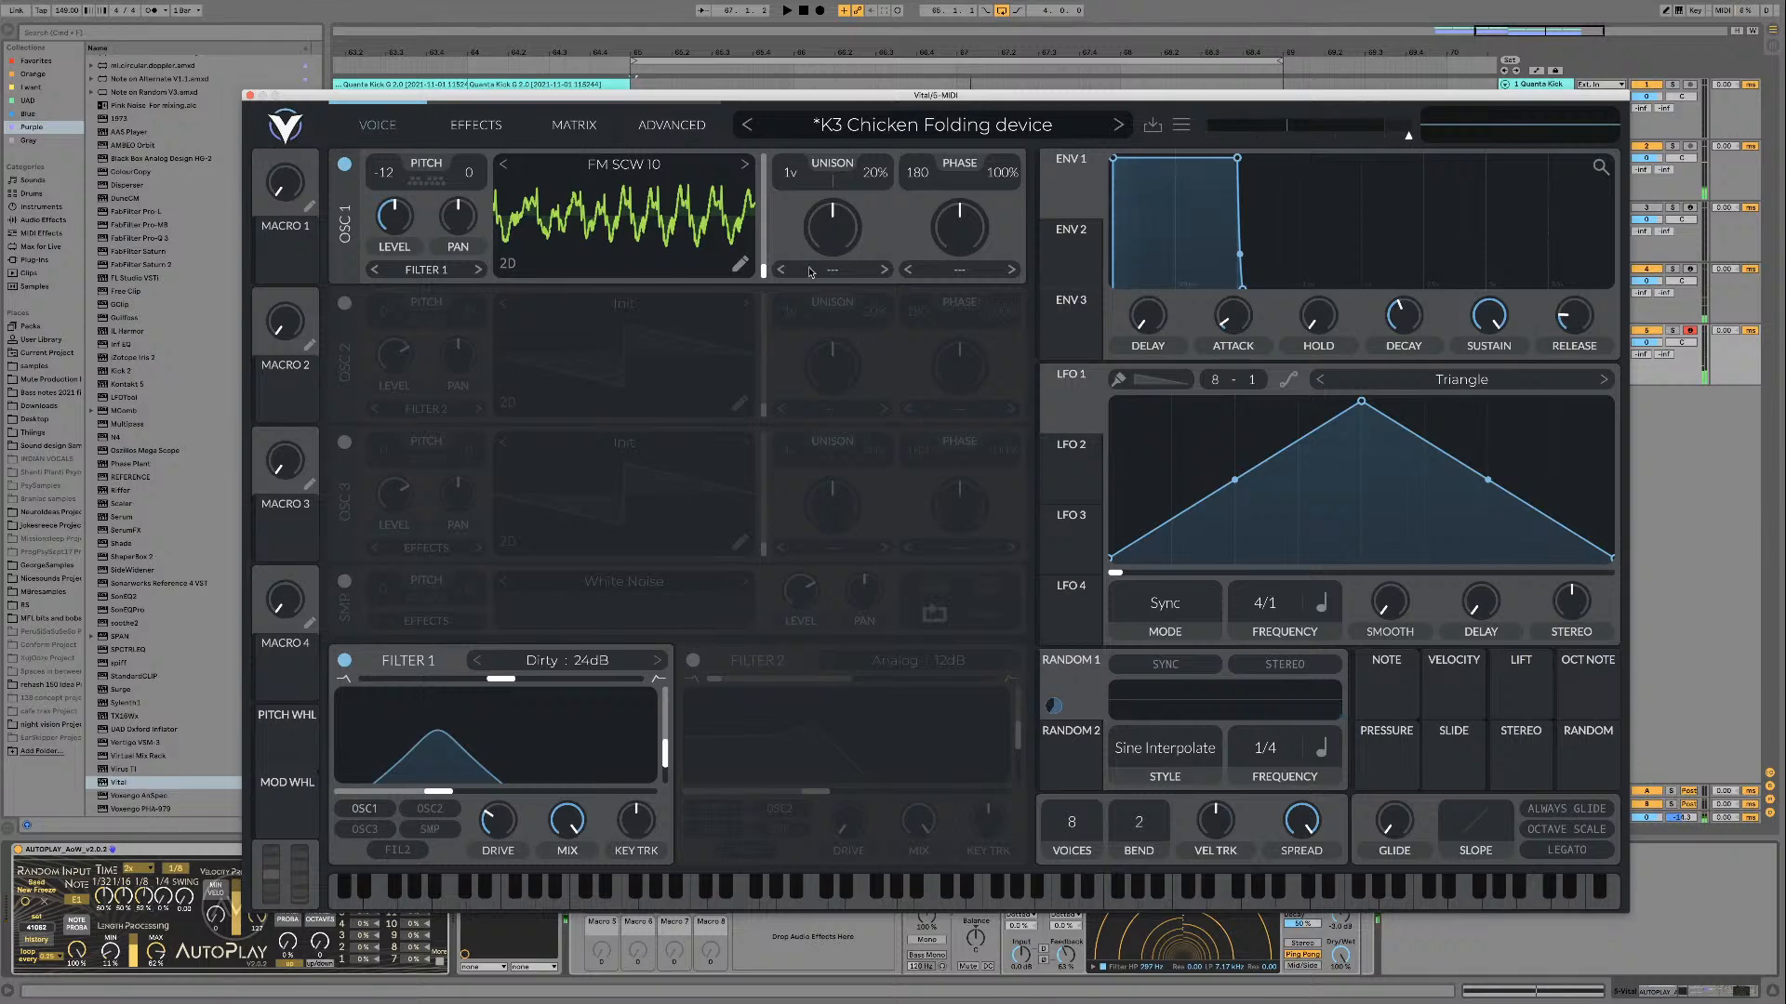
{"action": "key", "text": "space"}
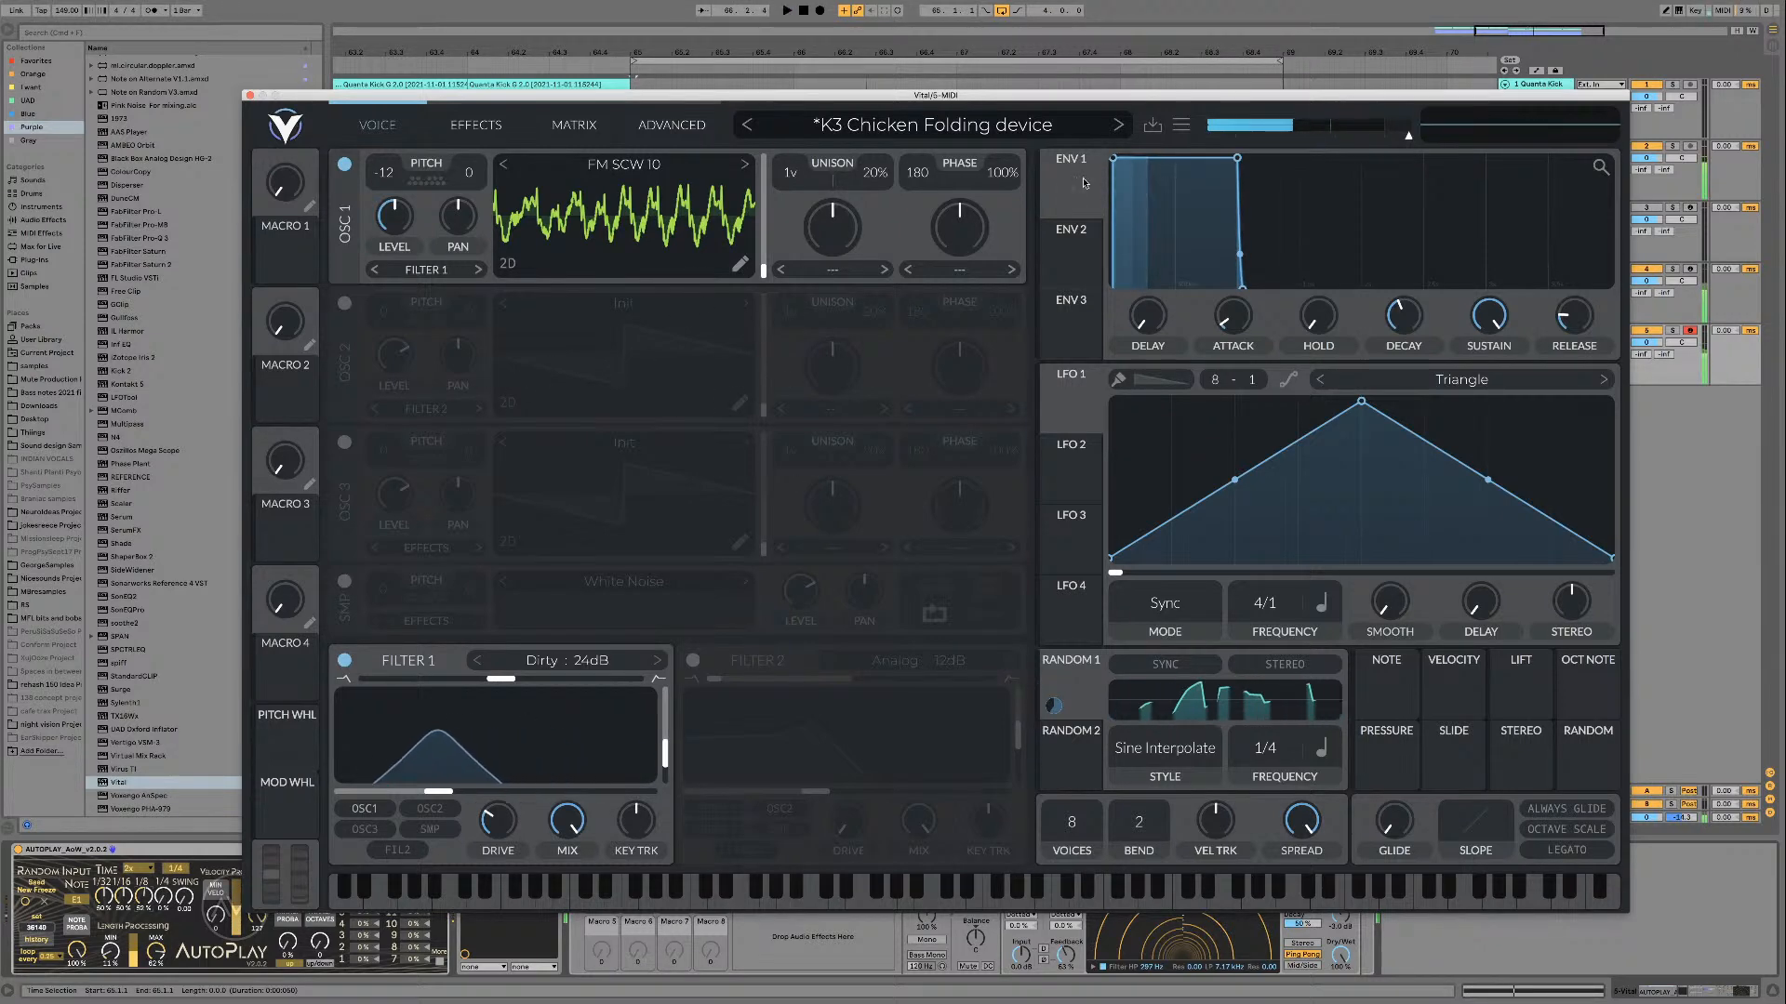
{"action": "key", "text": "space"}
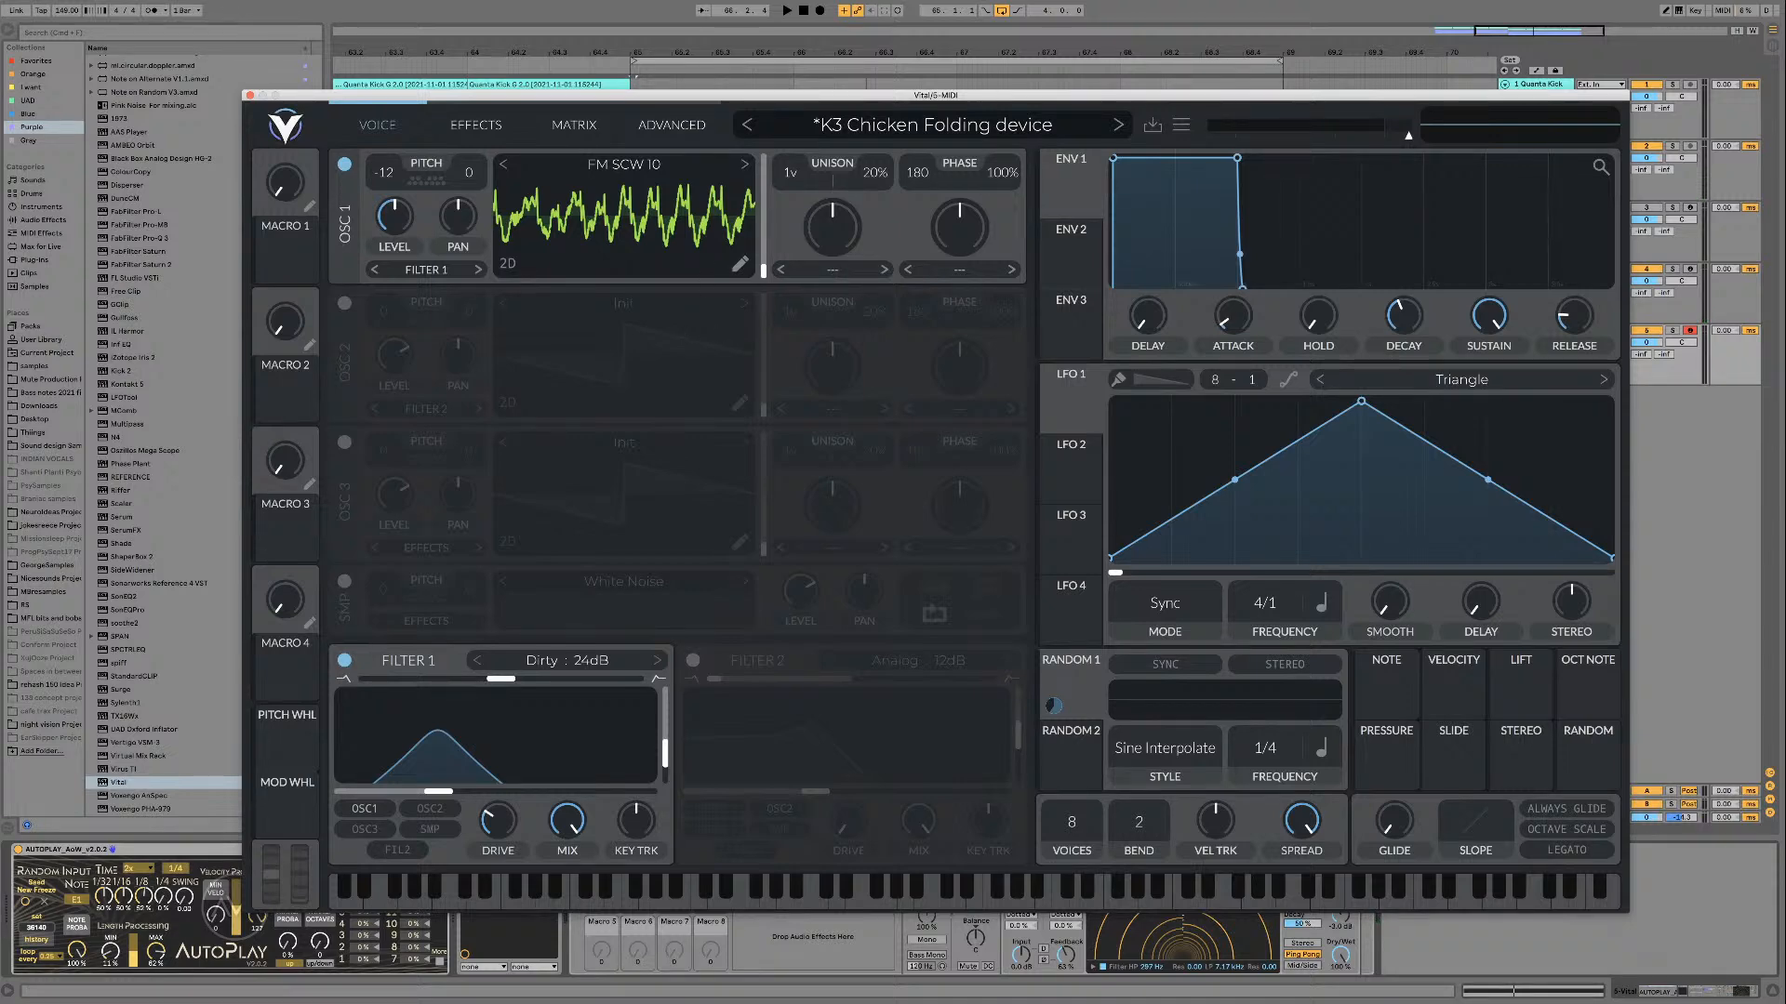
Step: Hide and restore the plug-in window, and replay the loop with the less driven FM SCW 10 sound
{"action": "key", "text": "super+alt+p"}
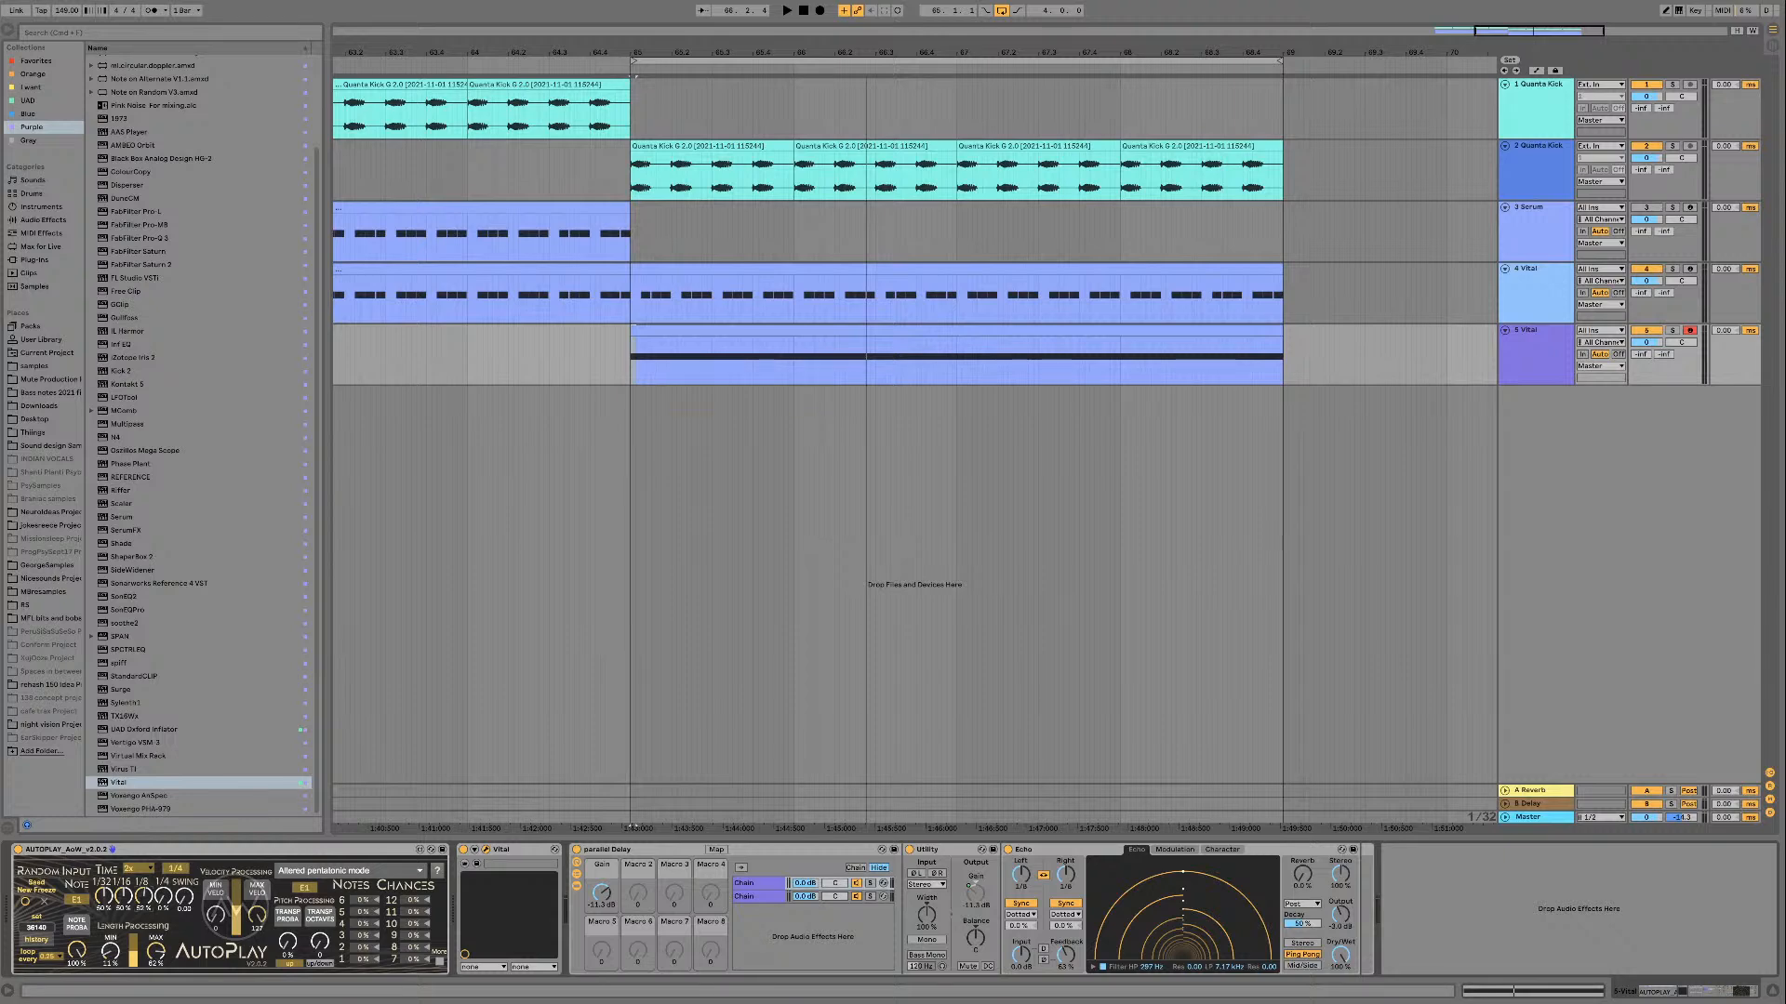
{"action": "key", "text": "super+alt+p"}
{"action": "key", "text": "space"}
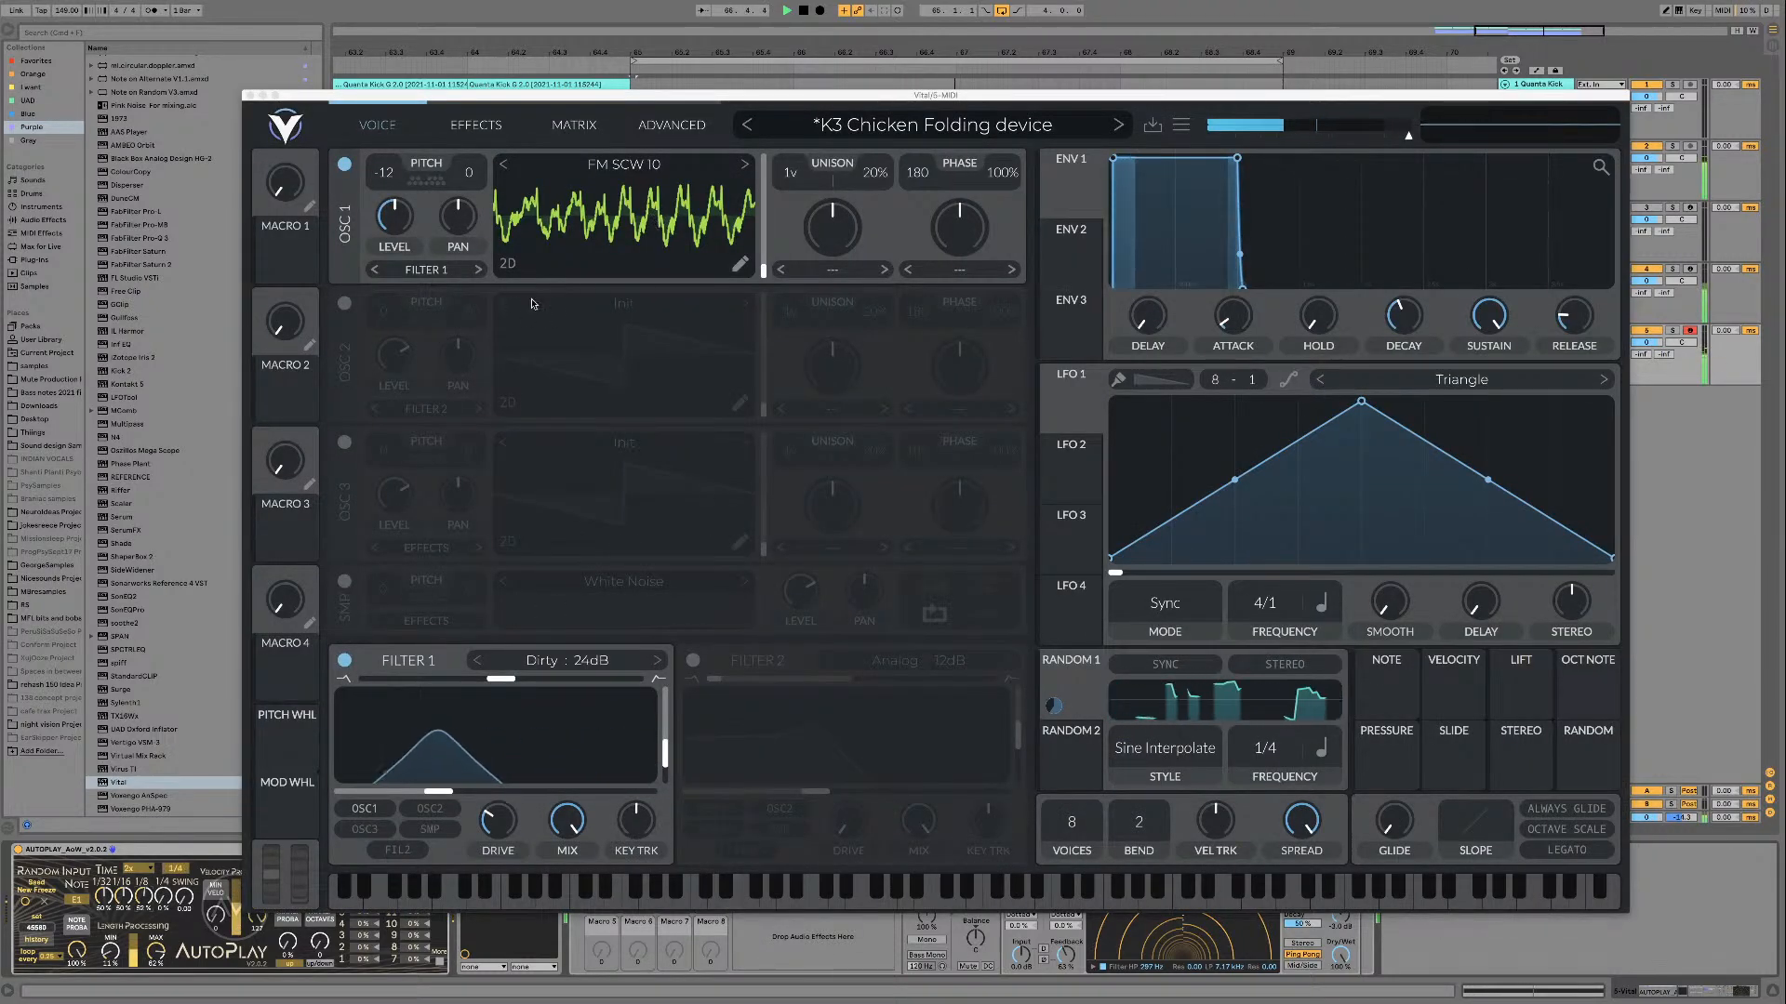
{"action": "key", "text": "space"}
Step: Try Harmonic Stretch and Inharmonic Stretch as oscillator 1's spectral morph, varying the amount while the loop plays
{"action": "left_click", "coordinate": [869, 272]}
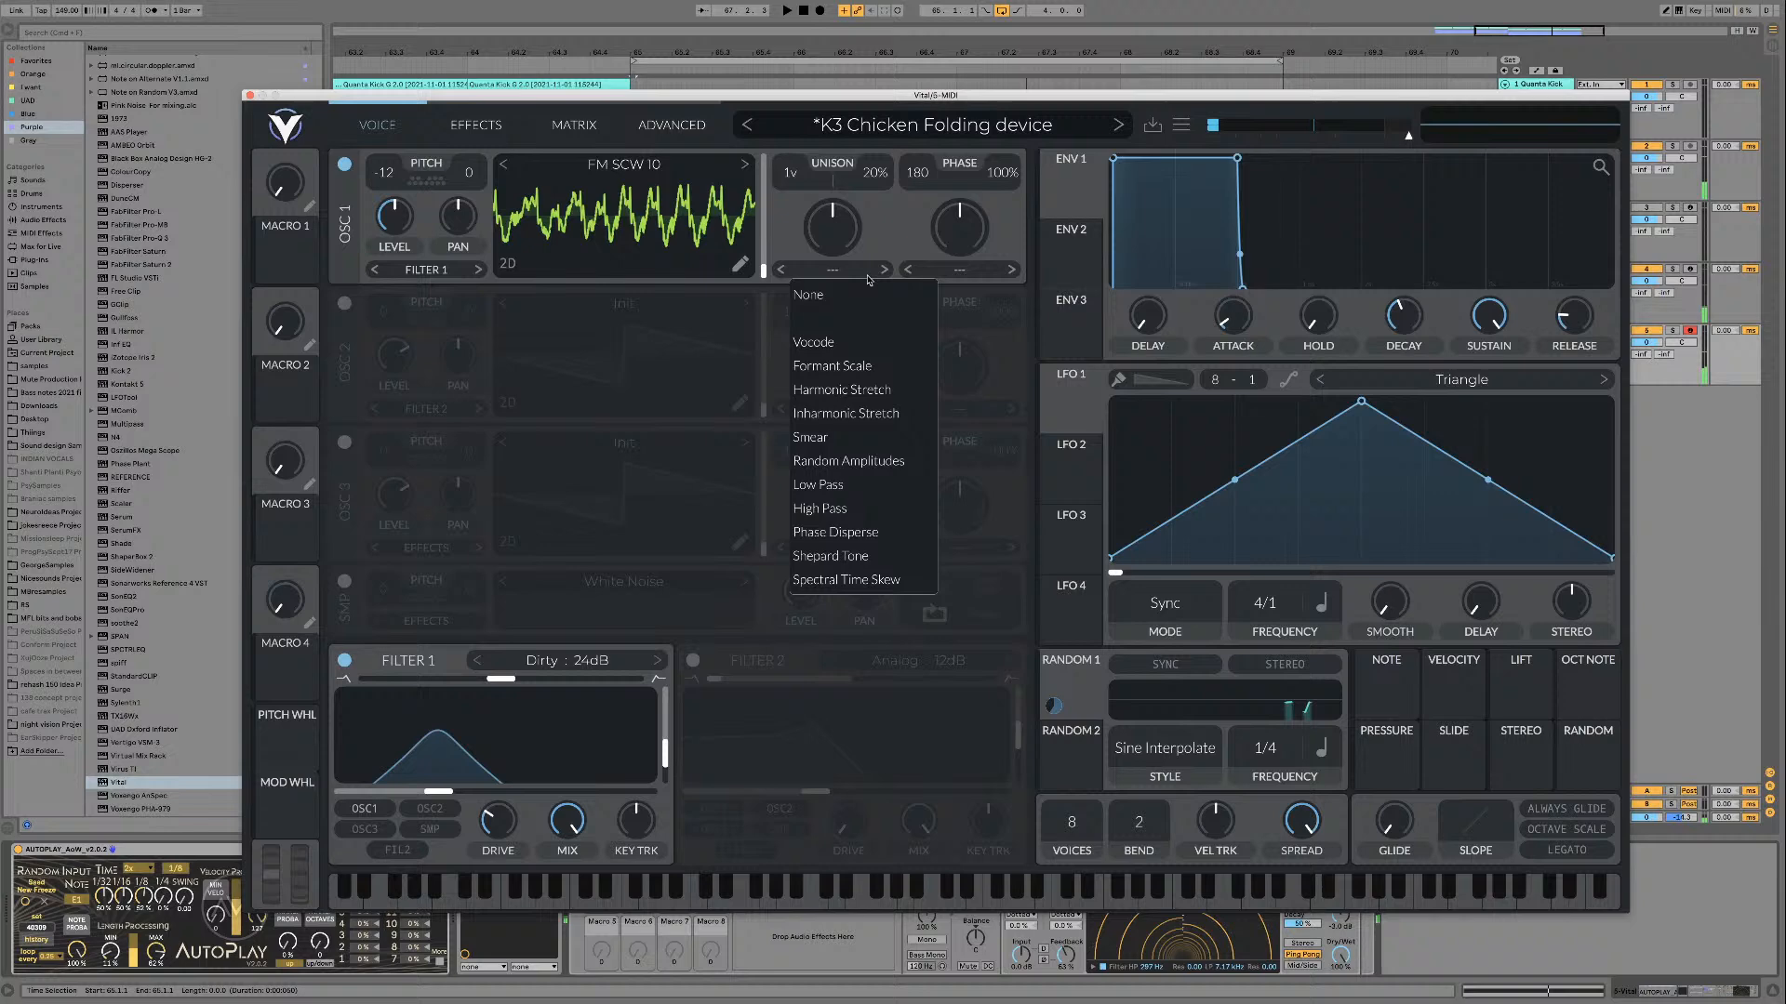
{"action": "left_click", "coordinate": [842, 390]}
{"action": "mouse_move", "coordinate": [831, 234]}
{"action": "left_mouse_down"}
{"action": "mouse_move", "coordinate": [830, 218]}
{"action": "mouse_move", "coordinate": [825, 251]}
{"action": "mouse_move", "coordinate": [835, 215]}
{"action": "mouse_move", "coordinate": [817, 256]}
{"action": "mouse_move", "coordinate": [826, 220]}
{"action": "mouse_move", "coordinate": [828, 236]}
{"action": "left_mouse_up"}
{"action": "key", "text": "space"}
{"action": "key", "text": "space"}
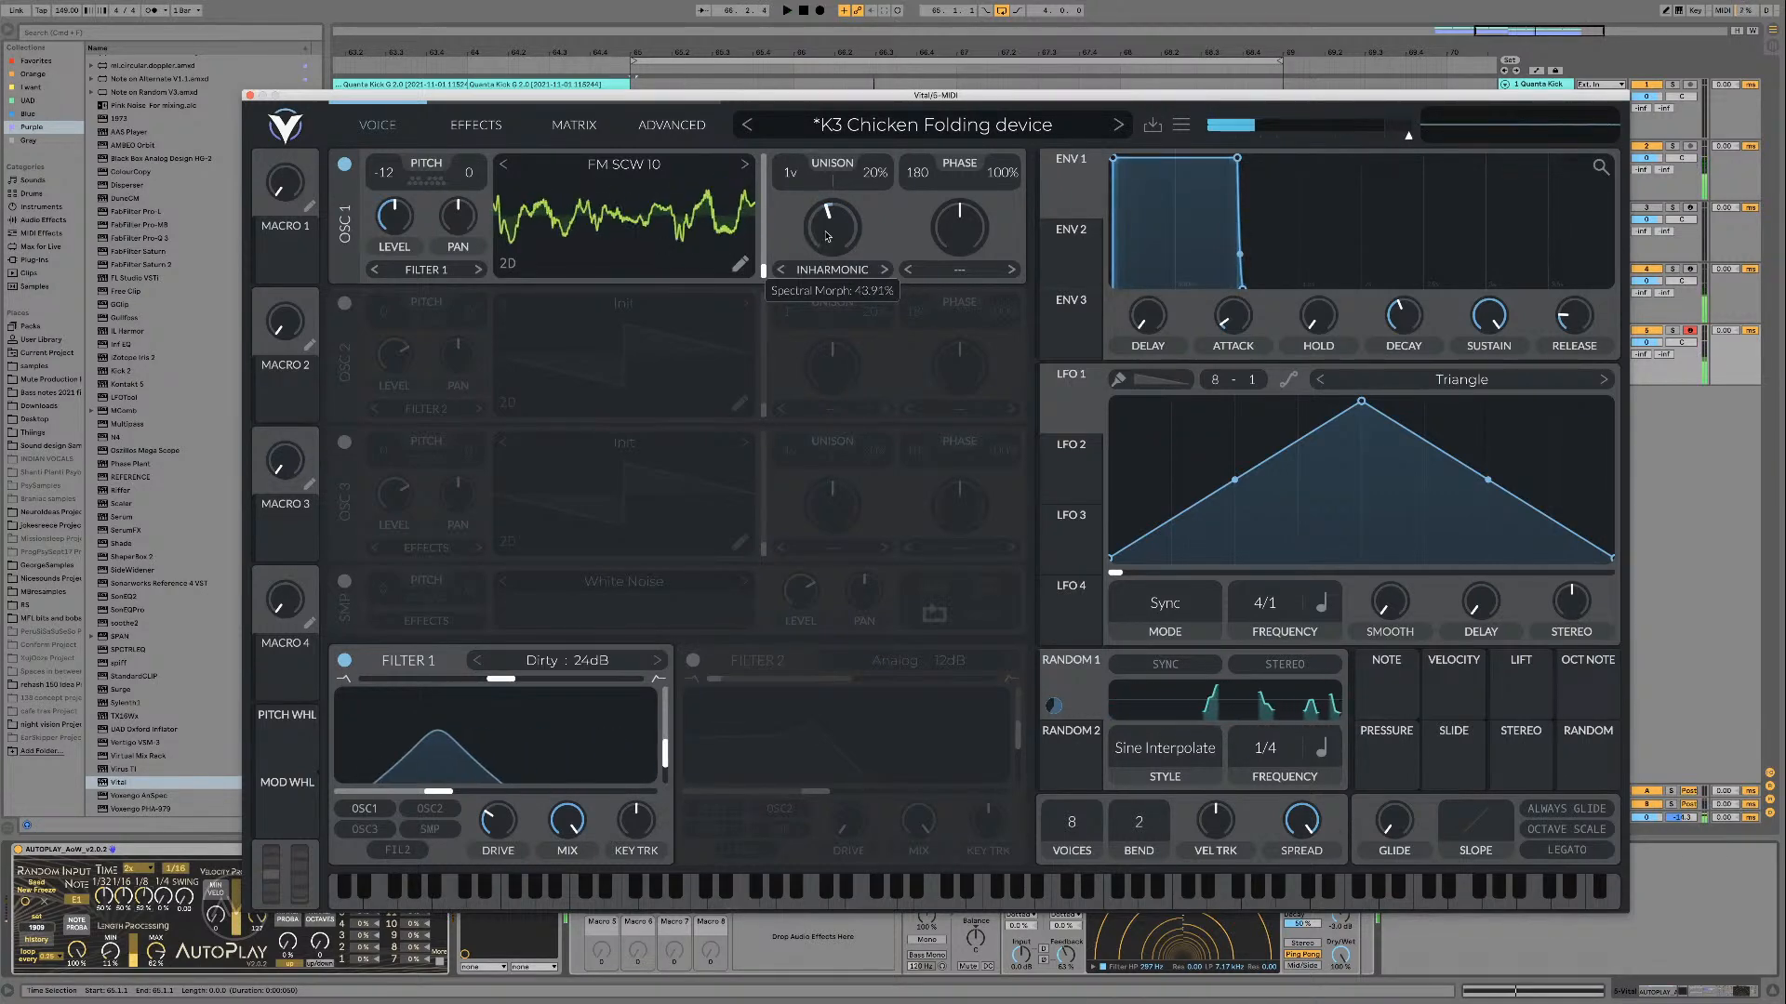
Step: Set oscillator 1's wave morph to Bend and audition different amounts in the loop
{"action": "left_click", "coordinate": [967, 272]}
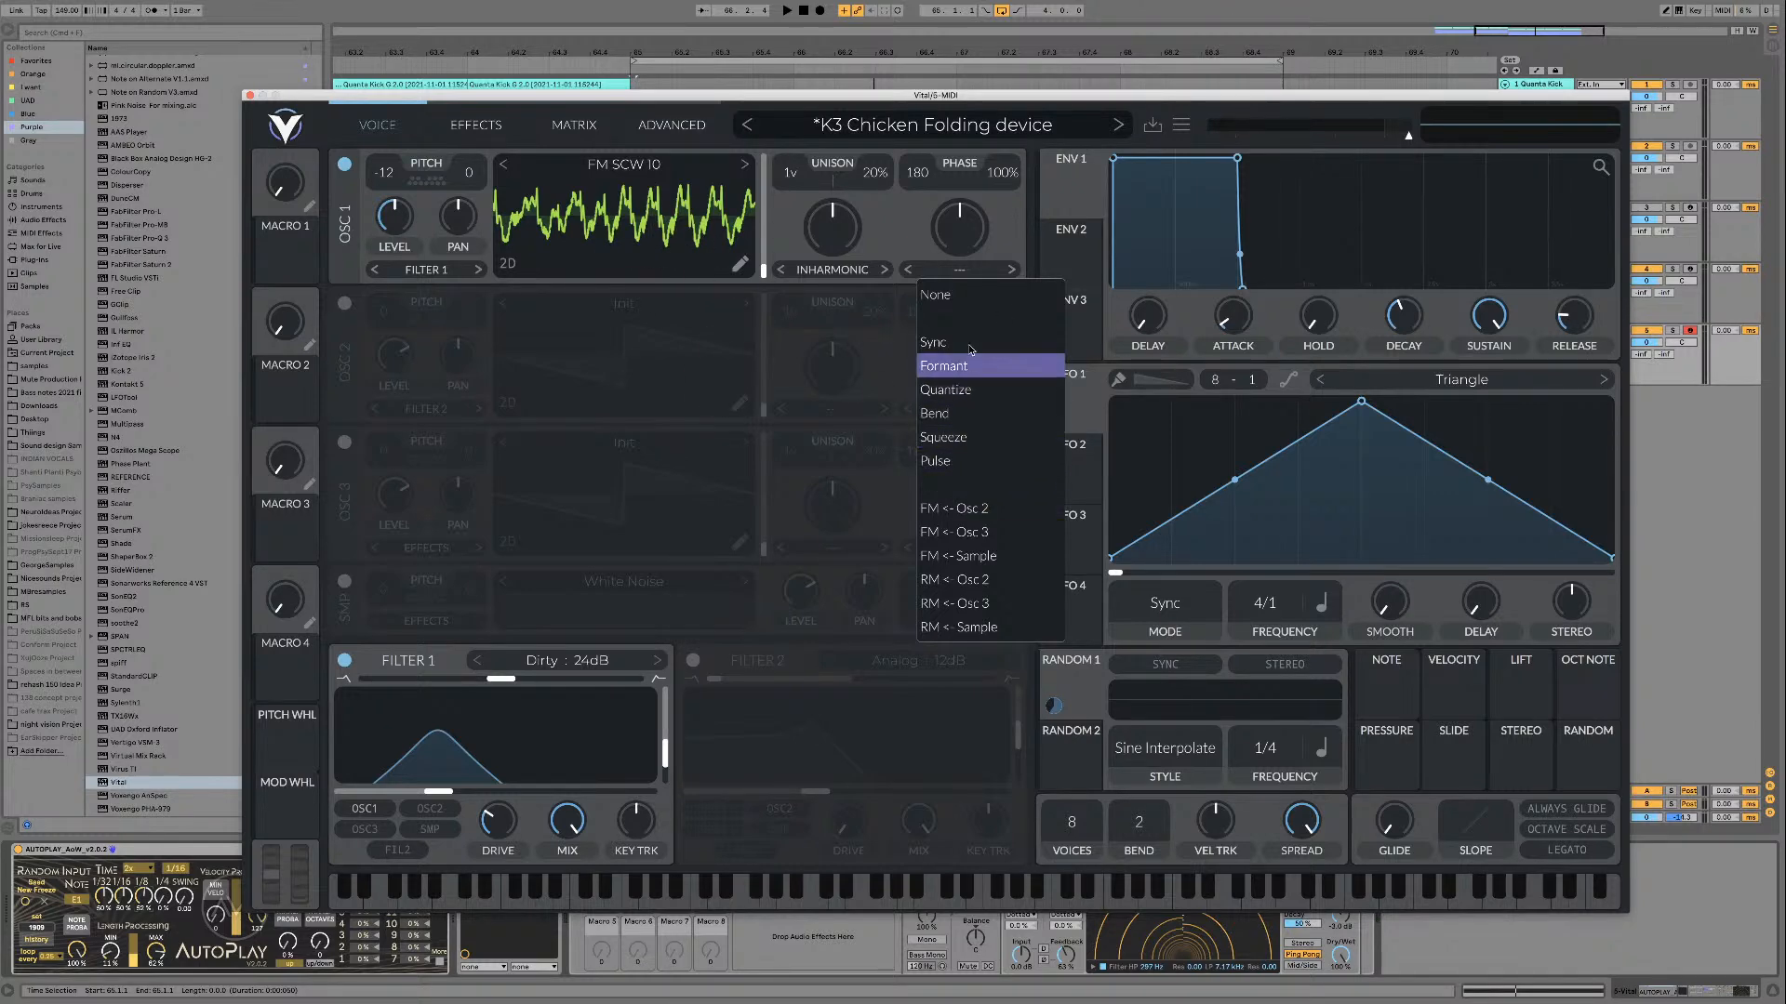
{"action": "left_click", "coordinate": [973, 414]}
{"action": "key", "text": "space"}
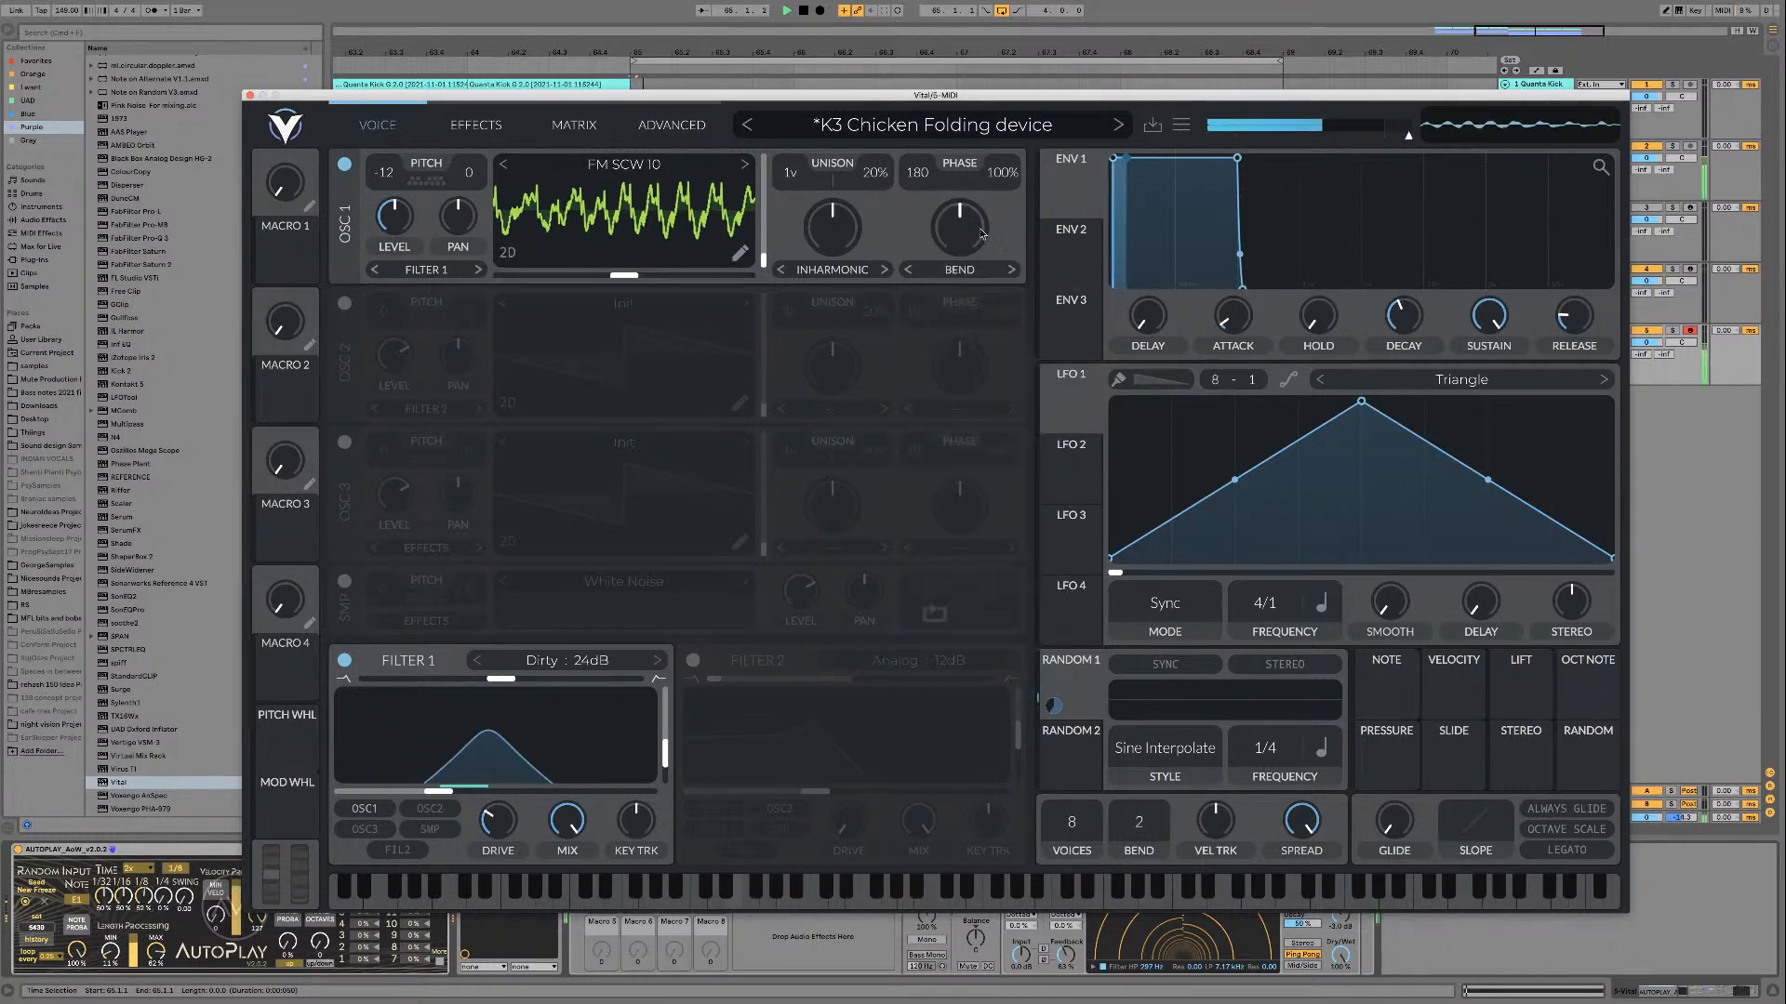
{"action": "mouse_move", "coordinate": [958, 227]}
{"action": "left_mouse_down"}
{"action": "mouse_move", "coordinate": [970, 188]}
{"action": "mouse_move", "coordinate": [959, 226]}
{"action": "left_mouse_up"}
Step: Try Squeeze as oscillator 1's wave morph, varying its amount and raising the morph phase while the loop plays
{"action": "left_click", "coordinate": [1011, 270]}
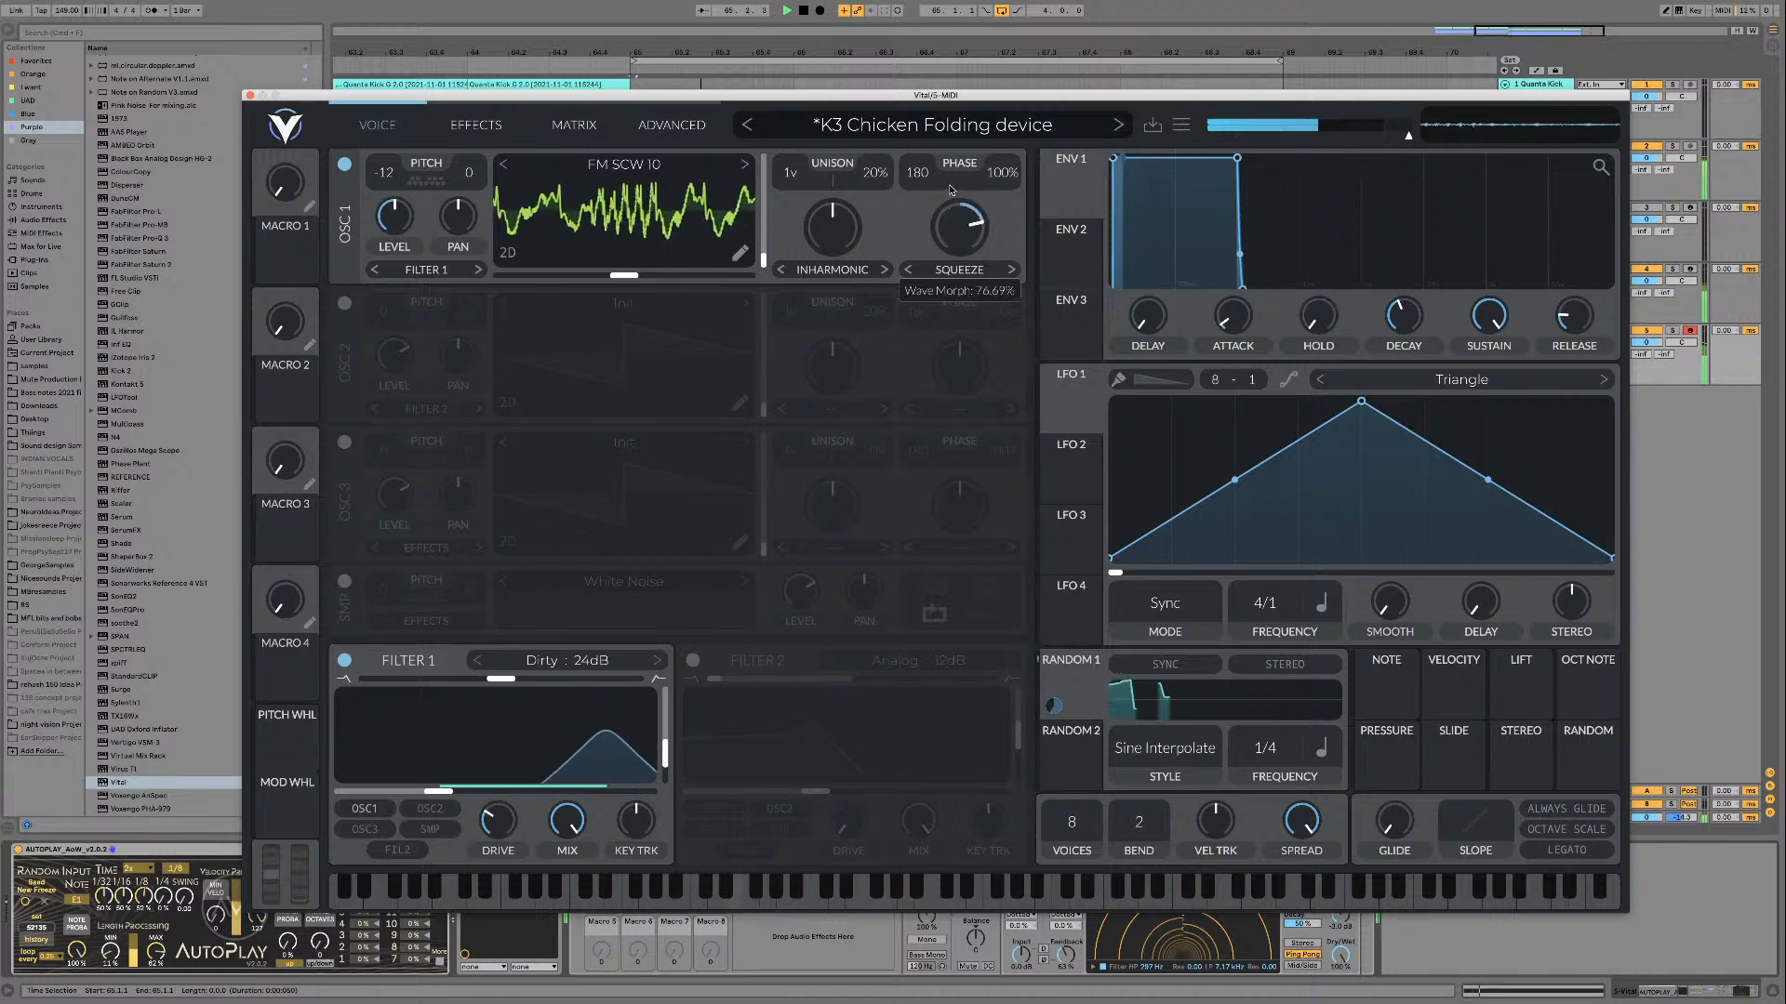
{"action": "left_click_drag", "start_coordinate": [951, 219], "coordinate": [946, 224]}
{"action": "left_click_drag", "start_coordinate": [630, 276], "coordinate": [752, 276]}
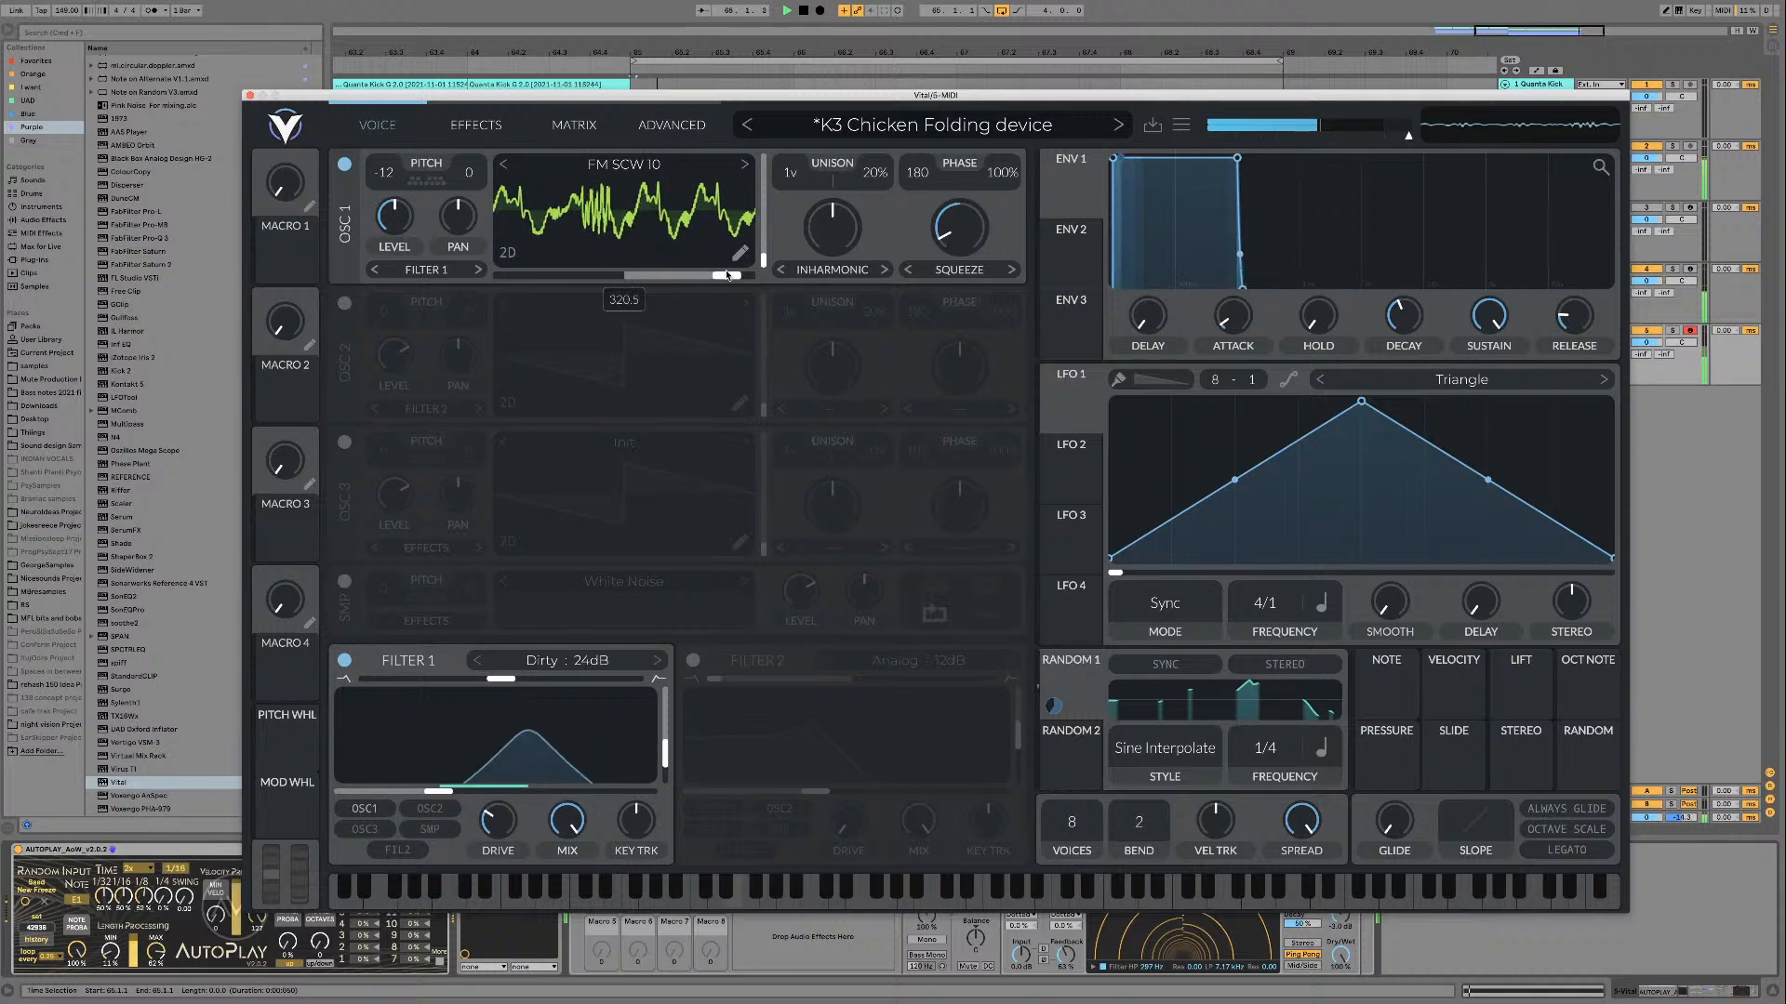
{"action": "left_click_drag", "start_coordinate": [967, 227], "coordinate": [968, 183]}
{"action": "key", "text": "space"}
{"action": "key", "text": "space"}
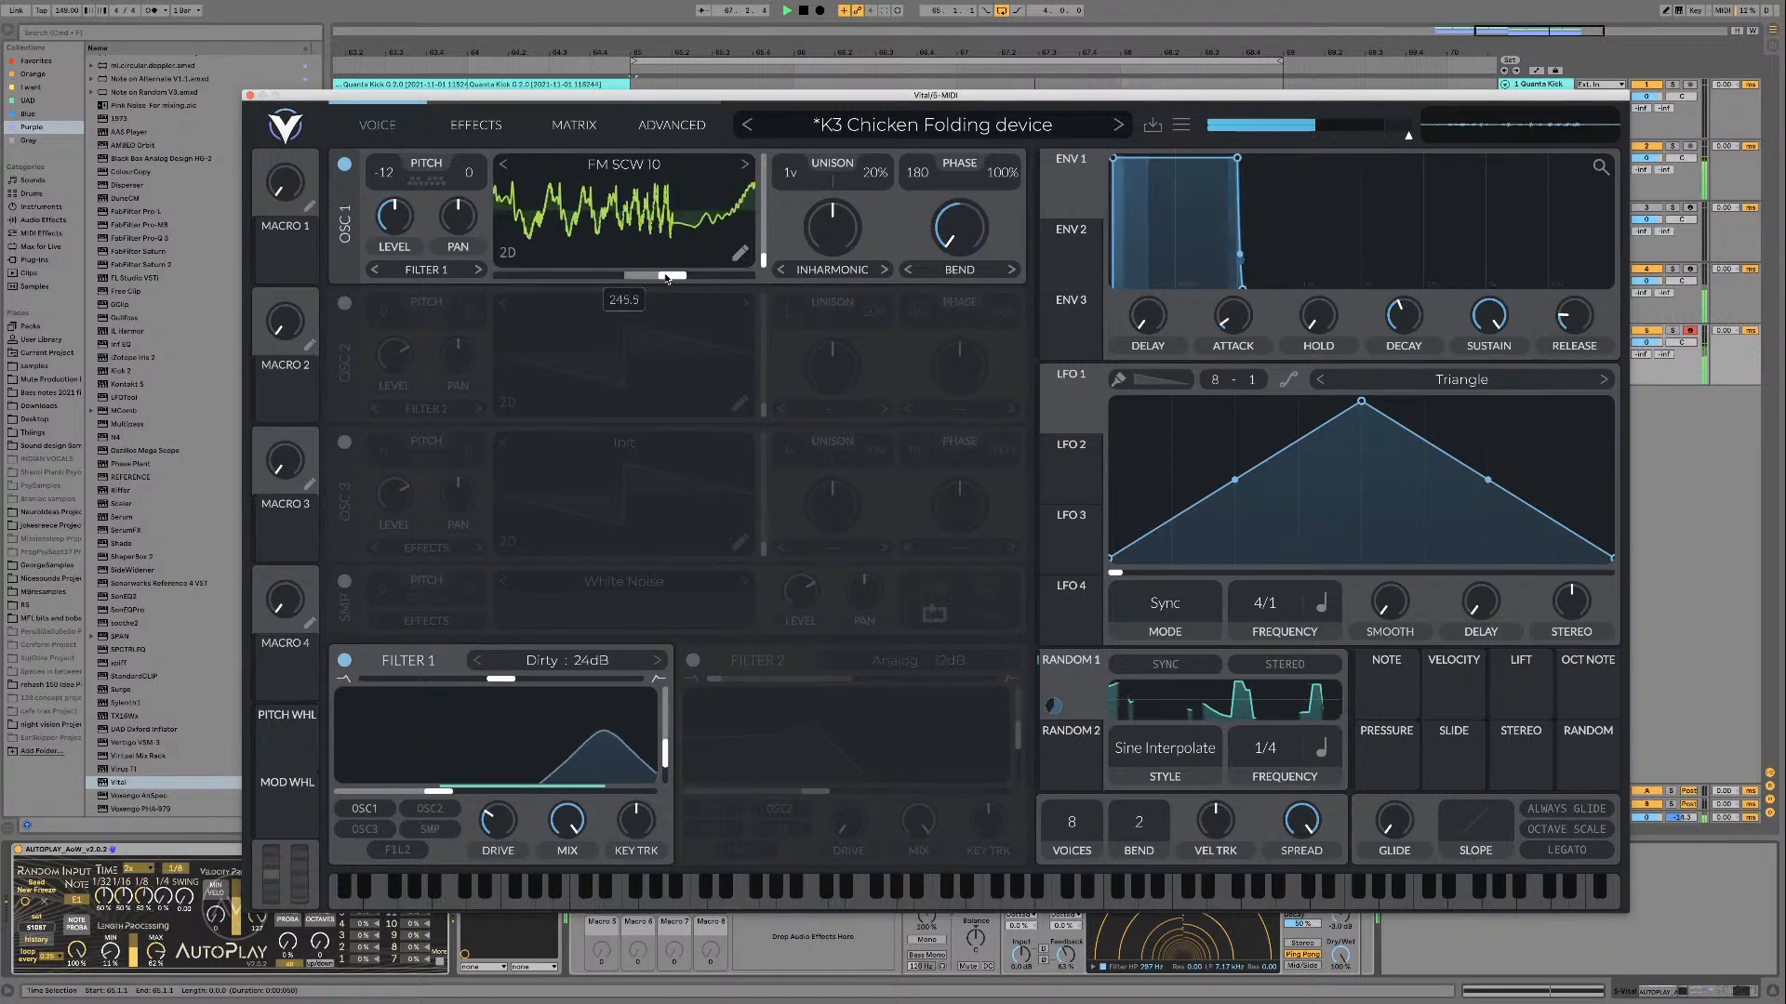
Step: Audition the Bend wave morph with its phase swept down near the minimum, and readjust the morph amount
{"action": "left_click_drag", "start_coordinate": [588, 275], "coordinate": [505, 272]}
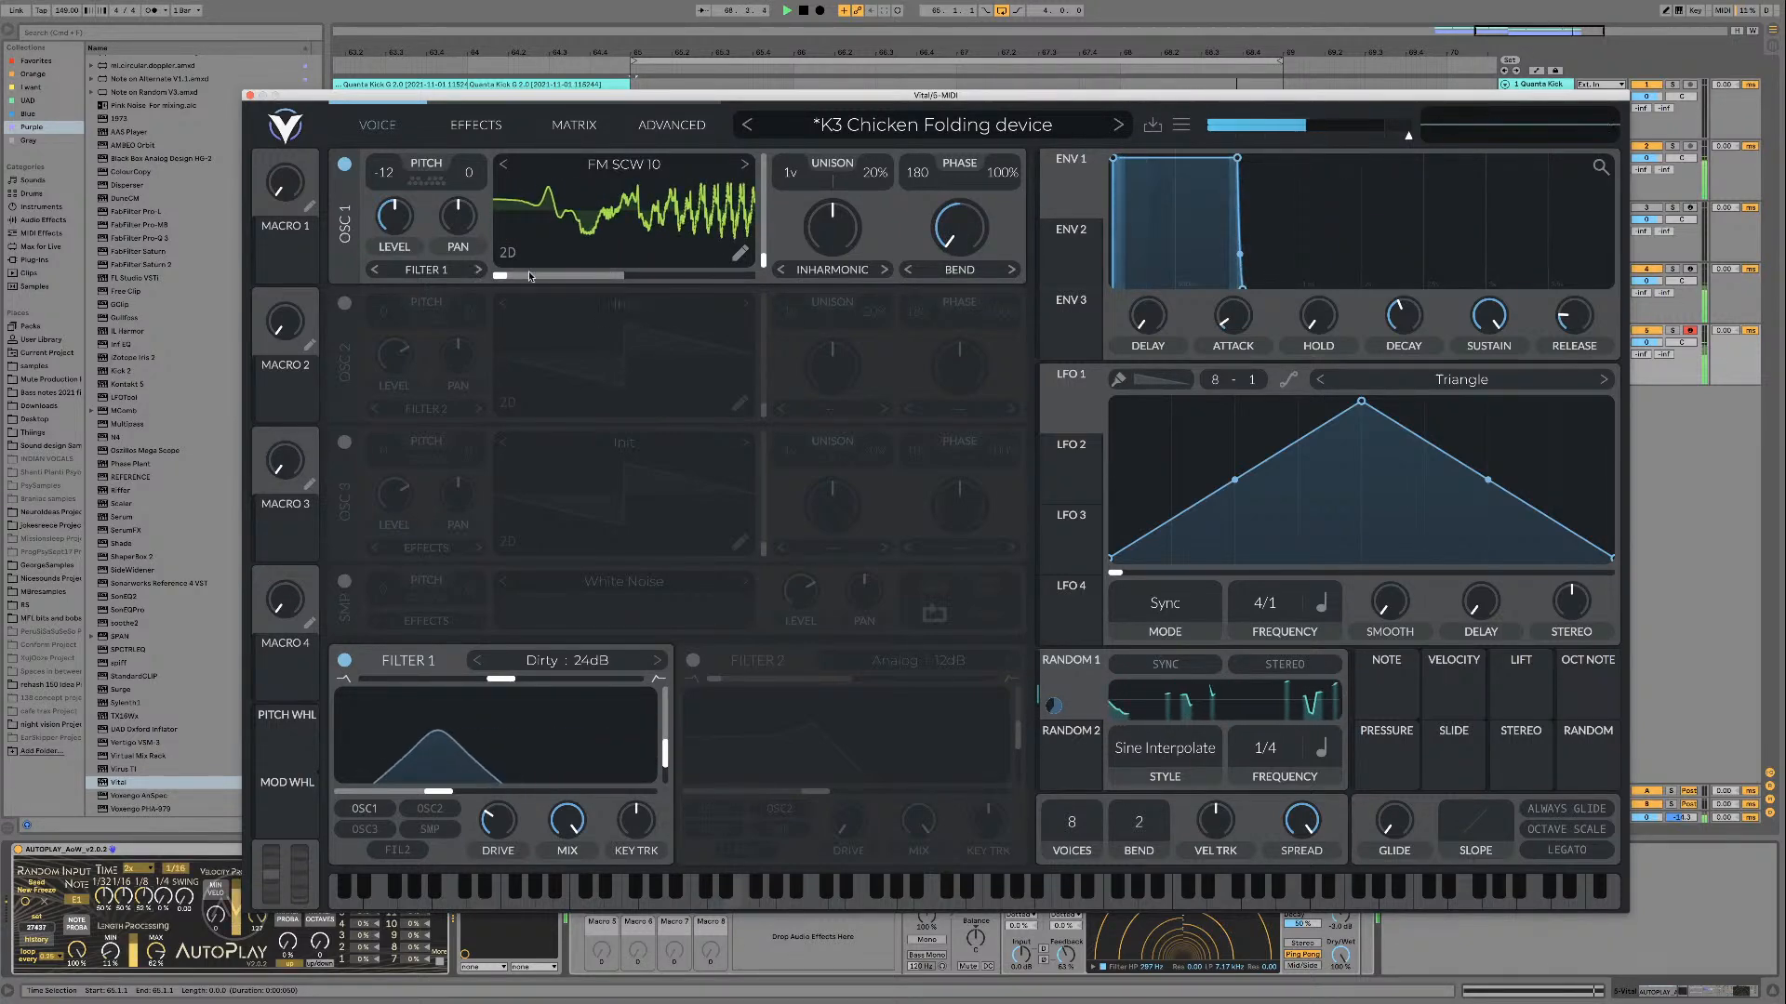
{"action": "left_click_drag", "start_coordinate": [971, 240], "coordinate": [960, 282]}
Step: Set oscillator 1's wave morph and spectral morph to None
{"action": "left_click", "coordinate": [960, 279]}
{"action": "left_click", "coordinate": [967, 296]}
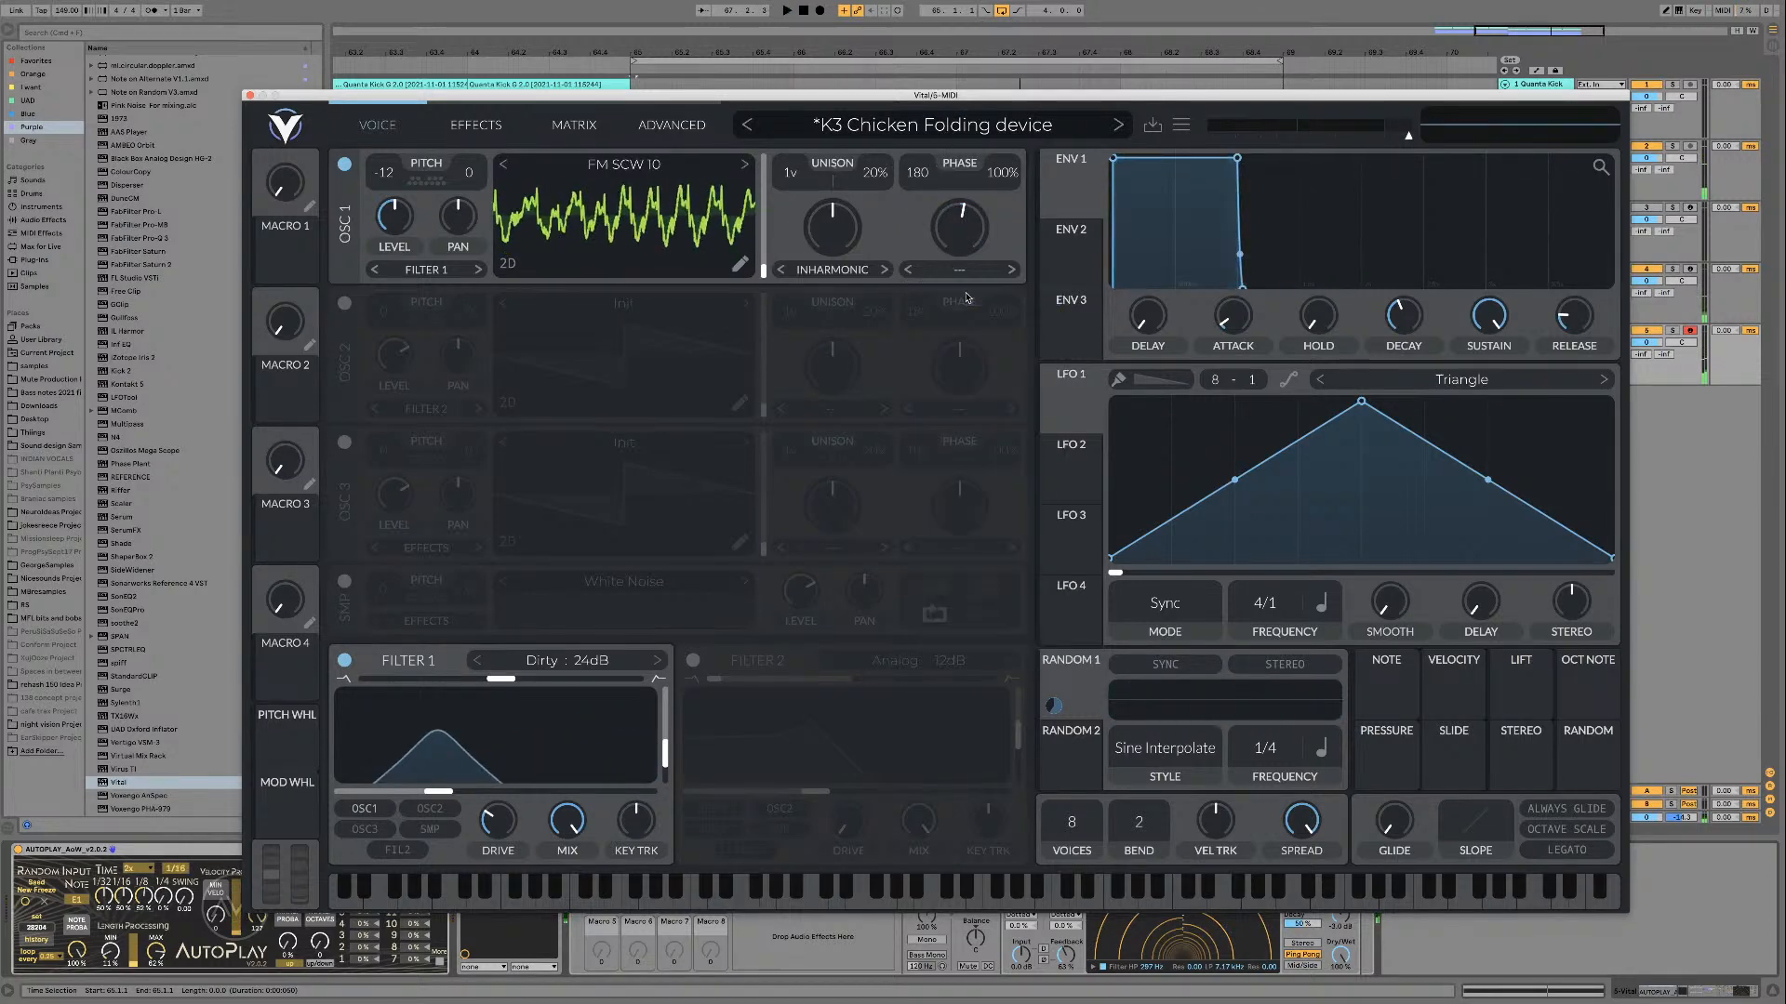
{"action": "left_click", "coordinate": [817, 270]}
{"action": "left_click", "coordinate": [823, 287]}
Step: Play the loop and load FM SCW 11 and FM SCW 12 in turn into oscillator 1
{"action": "key", "text": "space"}
{"action": "left_click", "coordinate": [744, 166]}
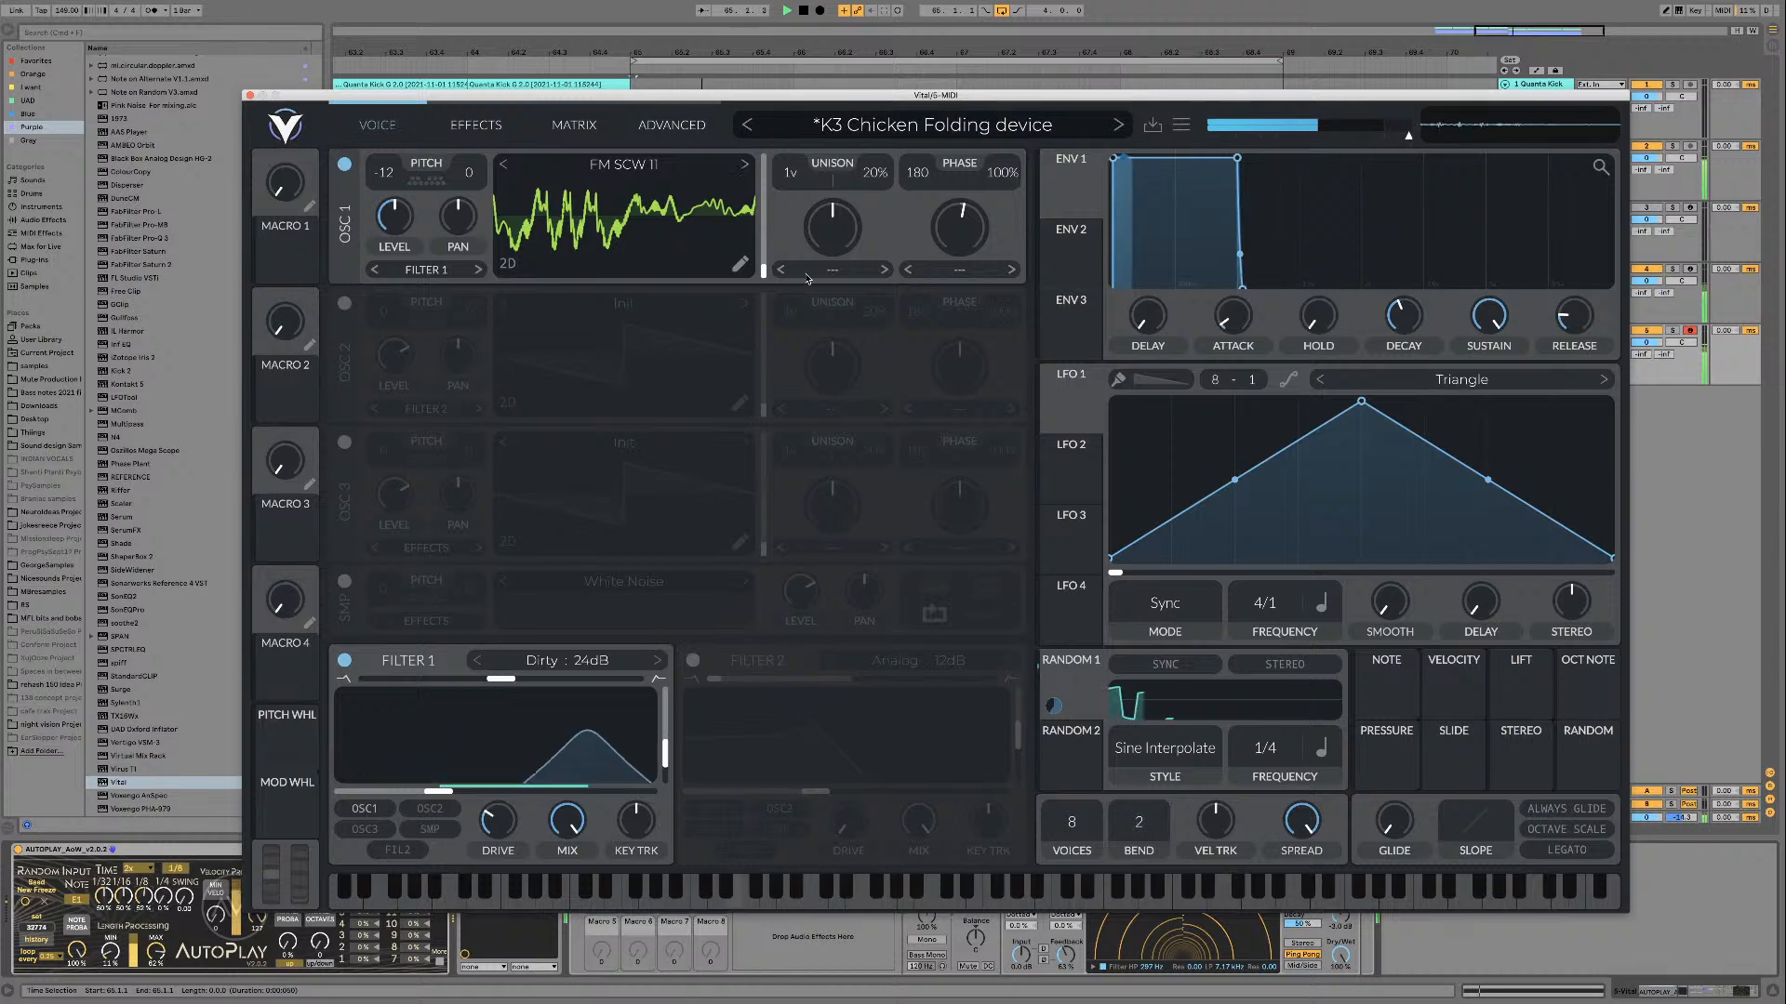
{"action": "left_click", "coordinate": [744, 165]}
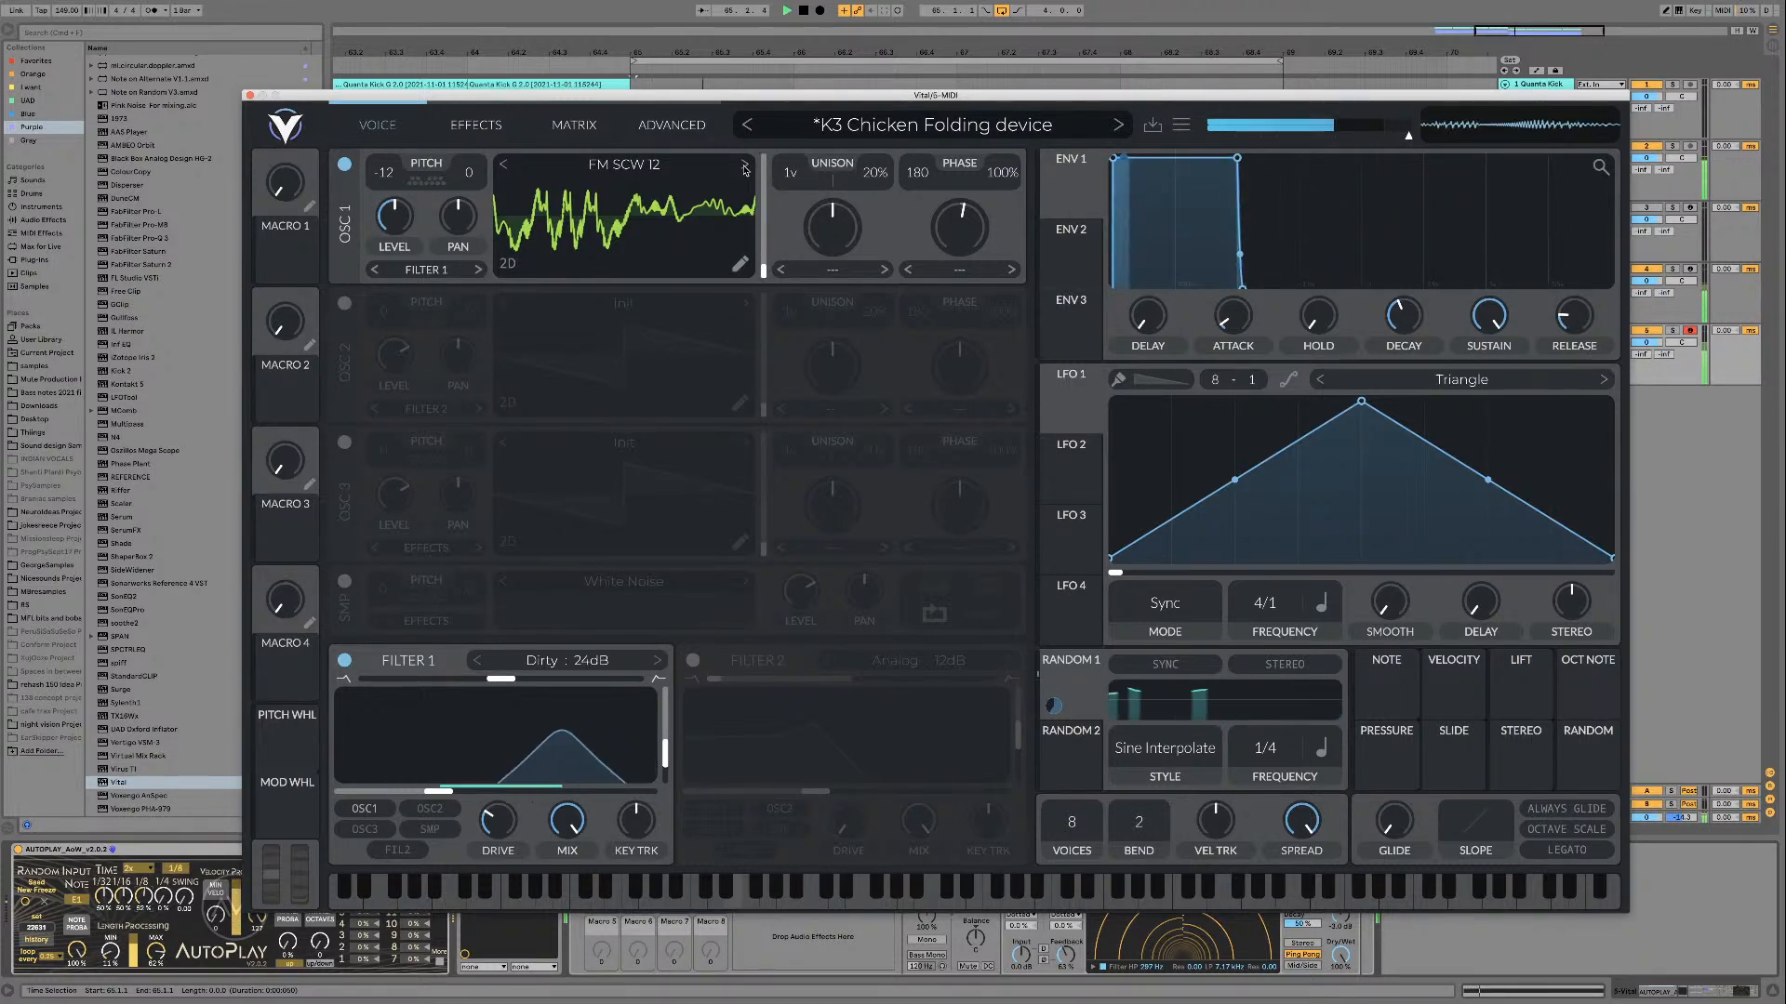
Step: Audition FM SCW 13 in oscillator 1 with the loop, stop playback, and load FM SCW 14
{"action": "key", "text": "space"}
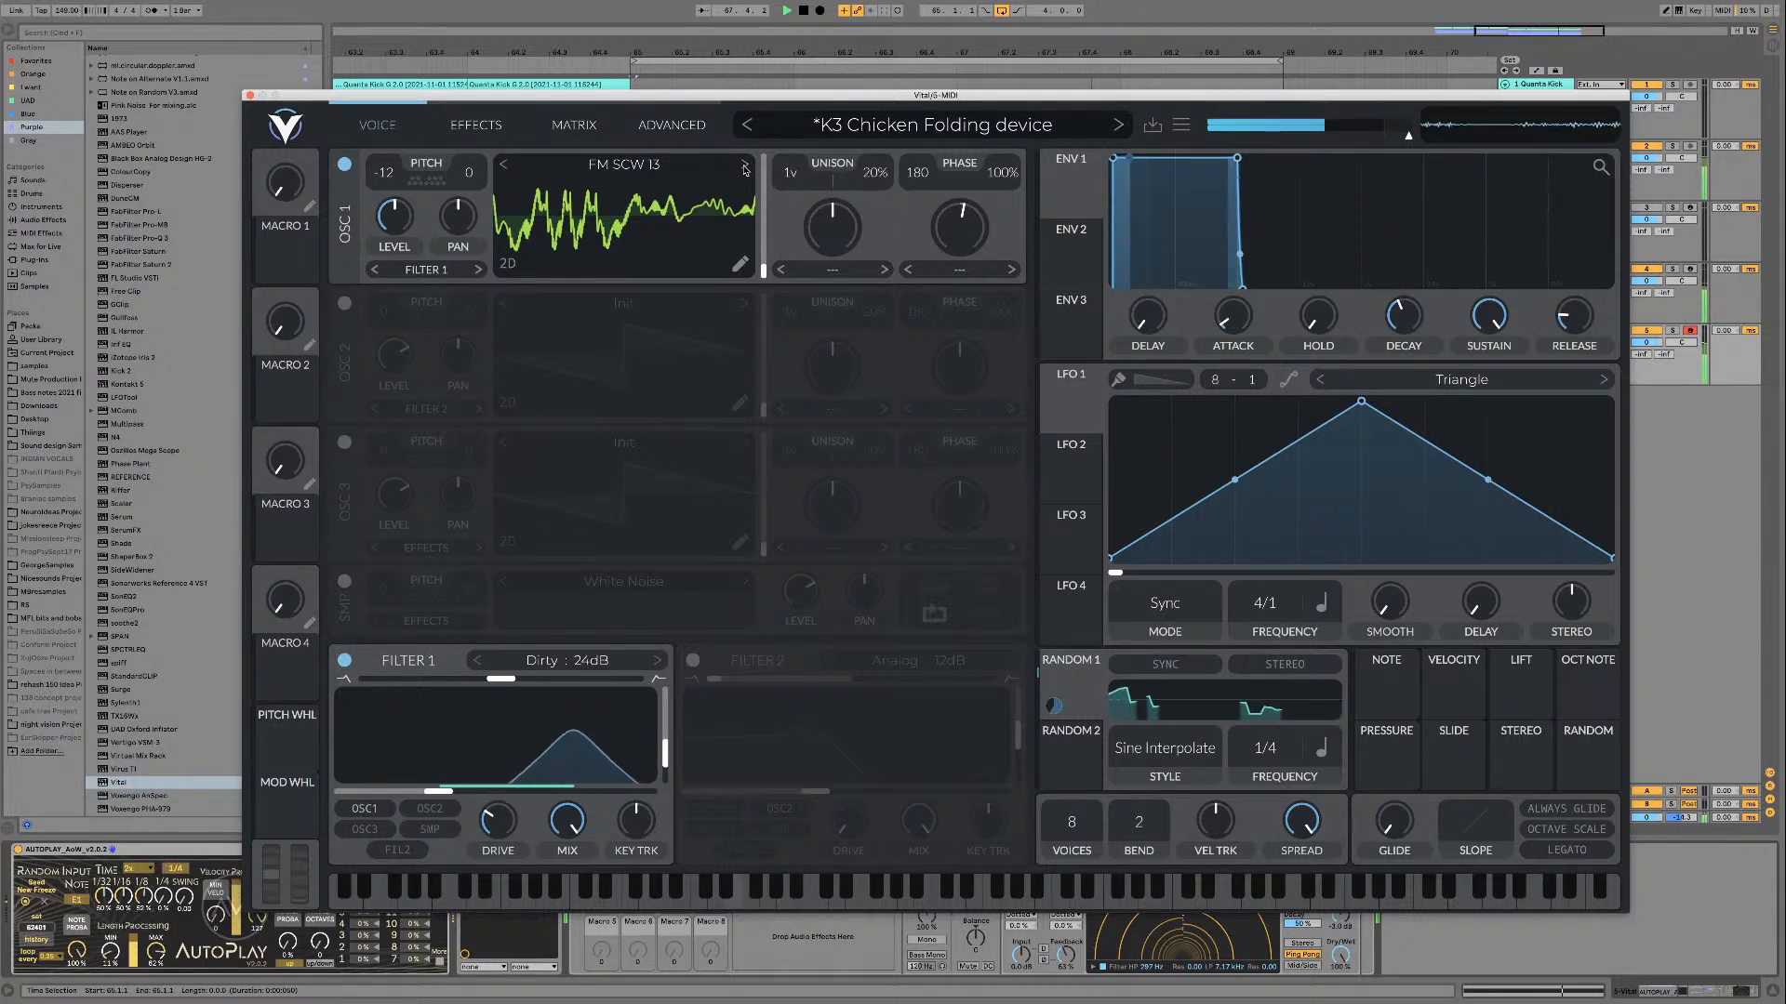
{"action": "key", "text": "space"}
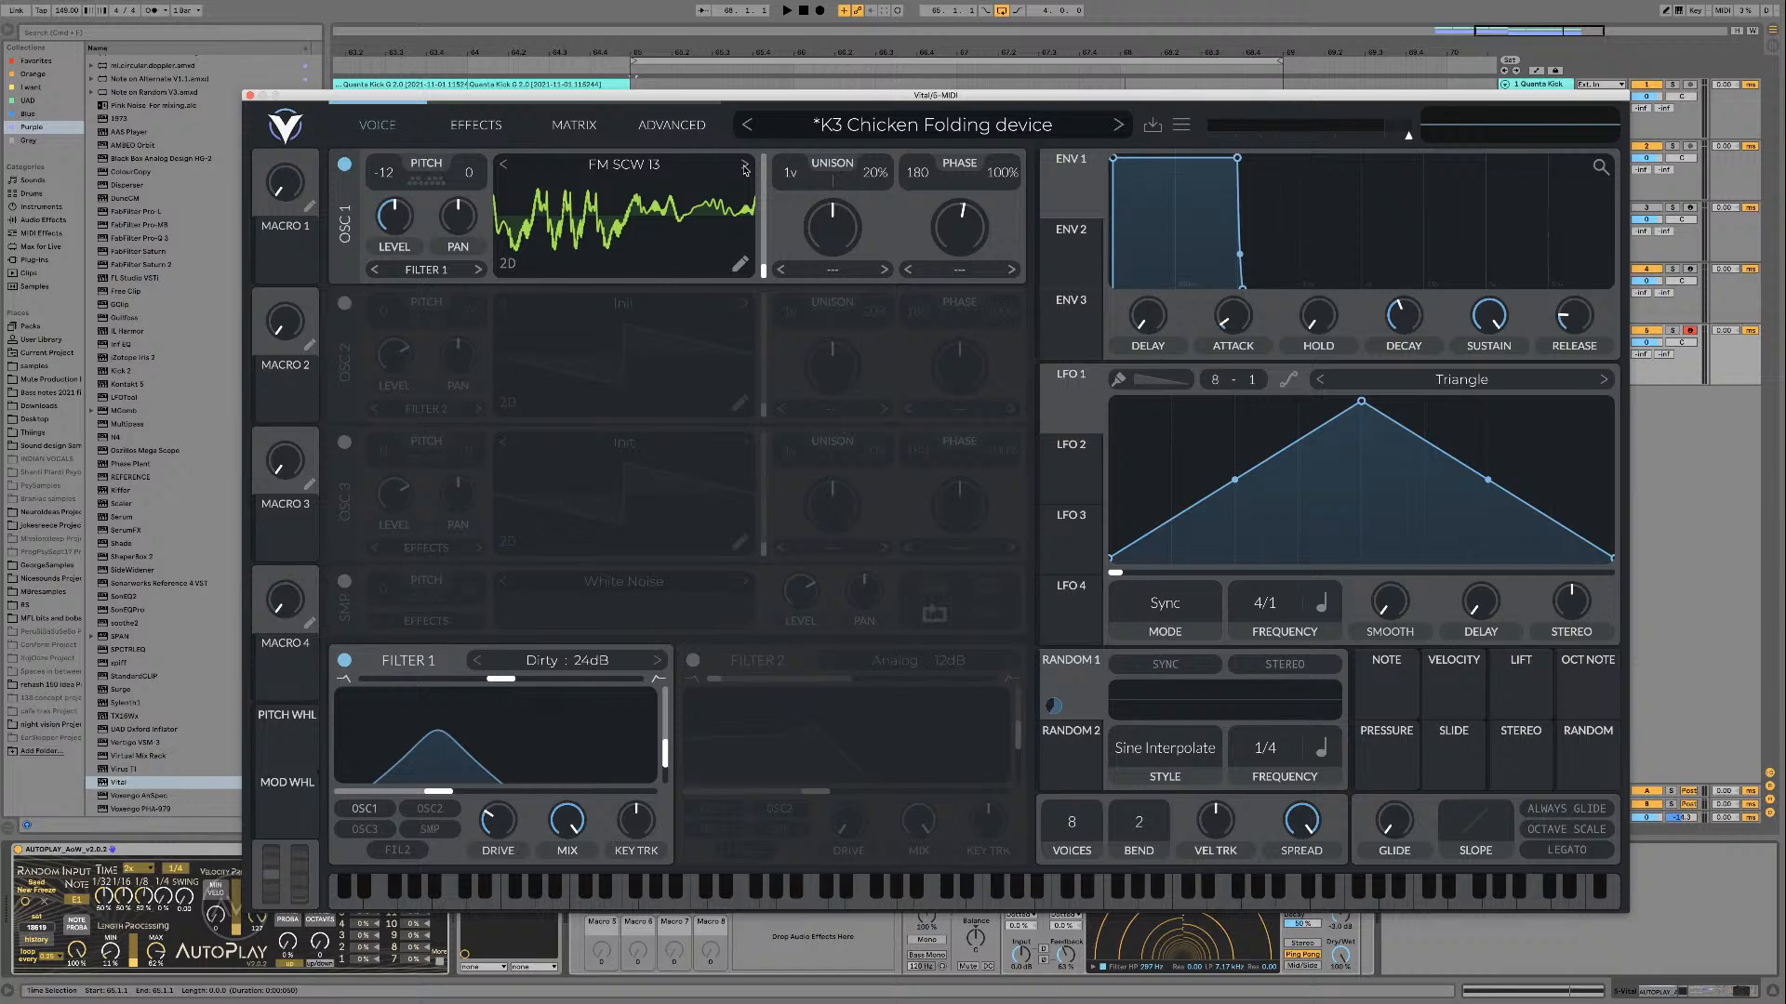
{"action": "left_click", "coordinate": [745, 169]}
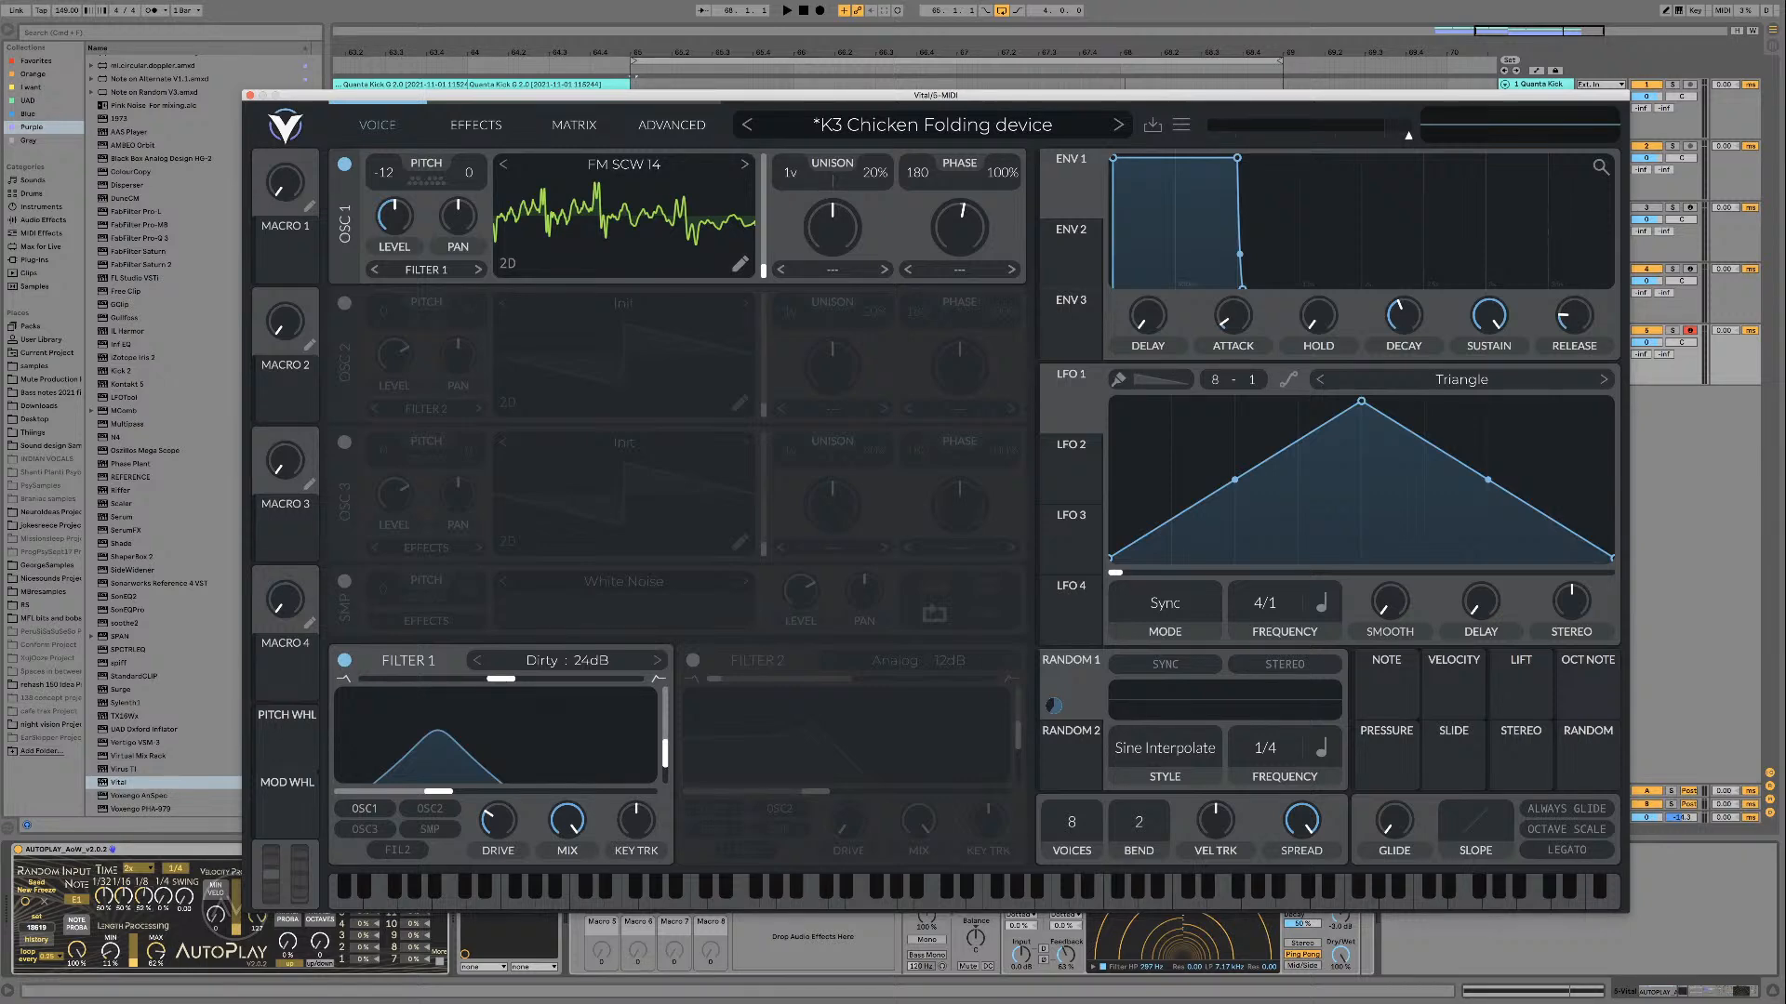
{"action": "key", "text": "alt+super+p"}
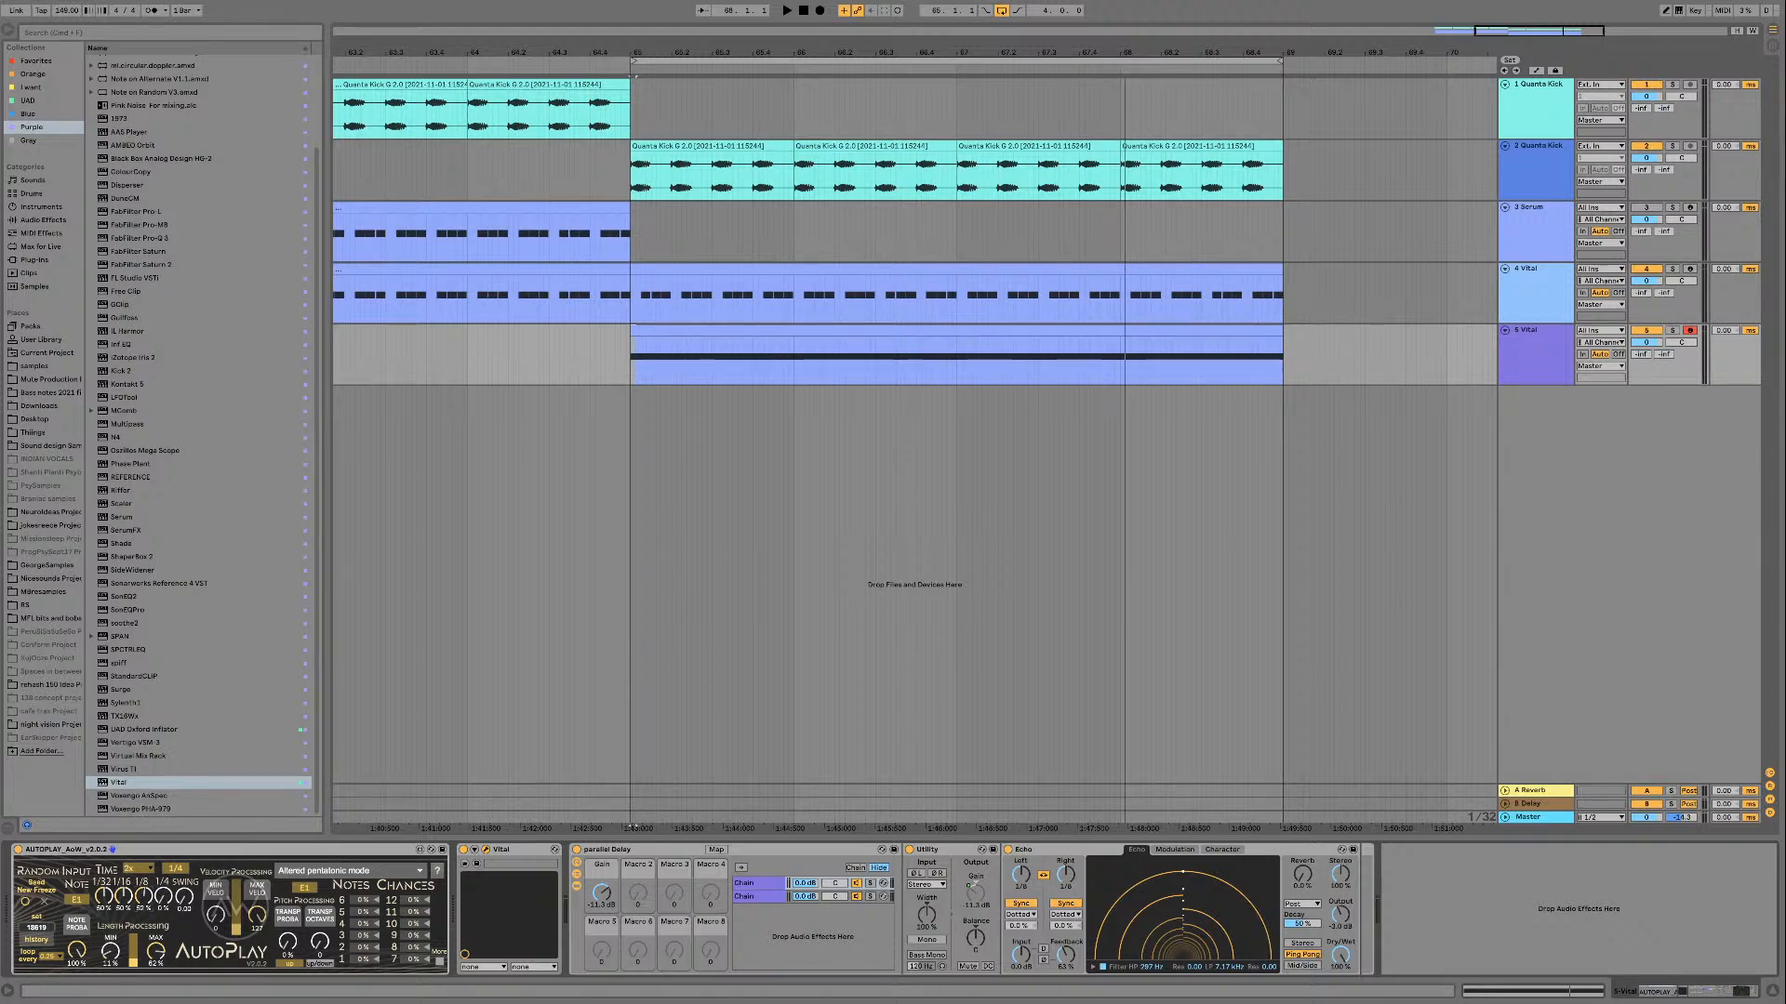
{"action": "key", "text": "super+alt+p"}
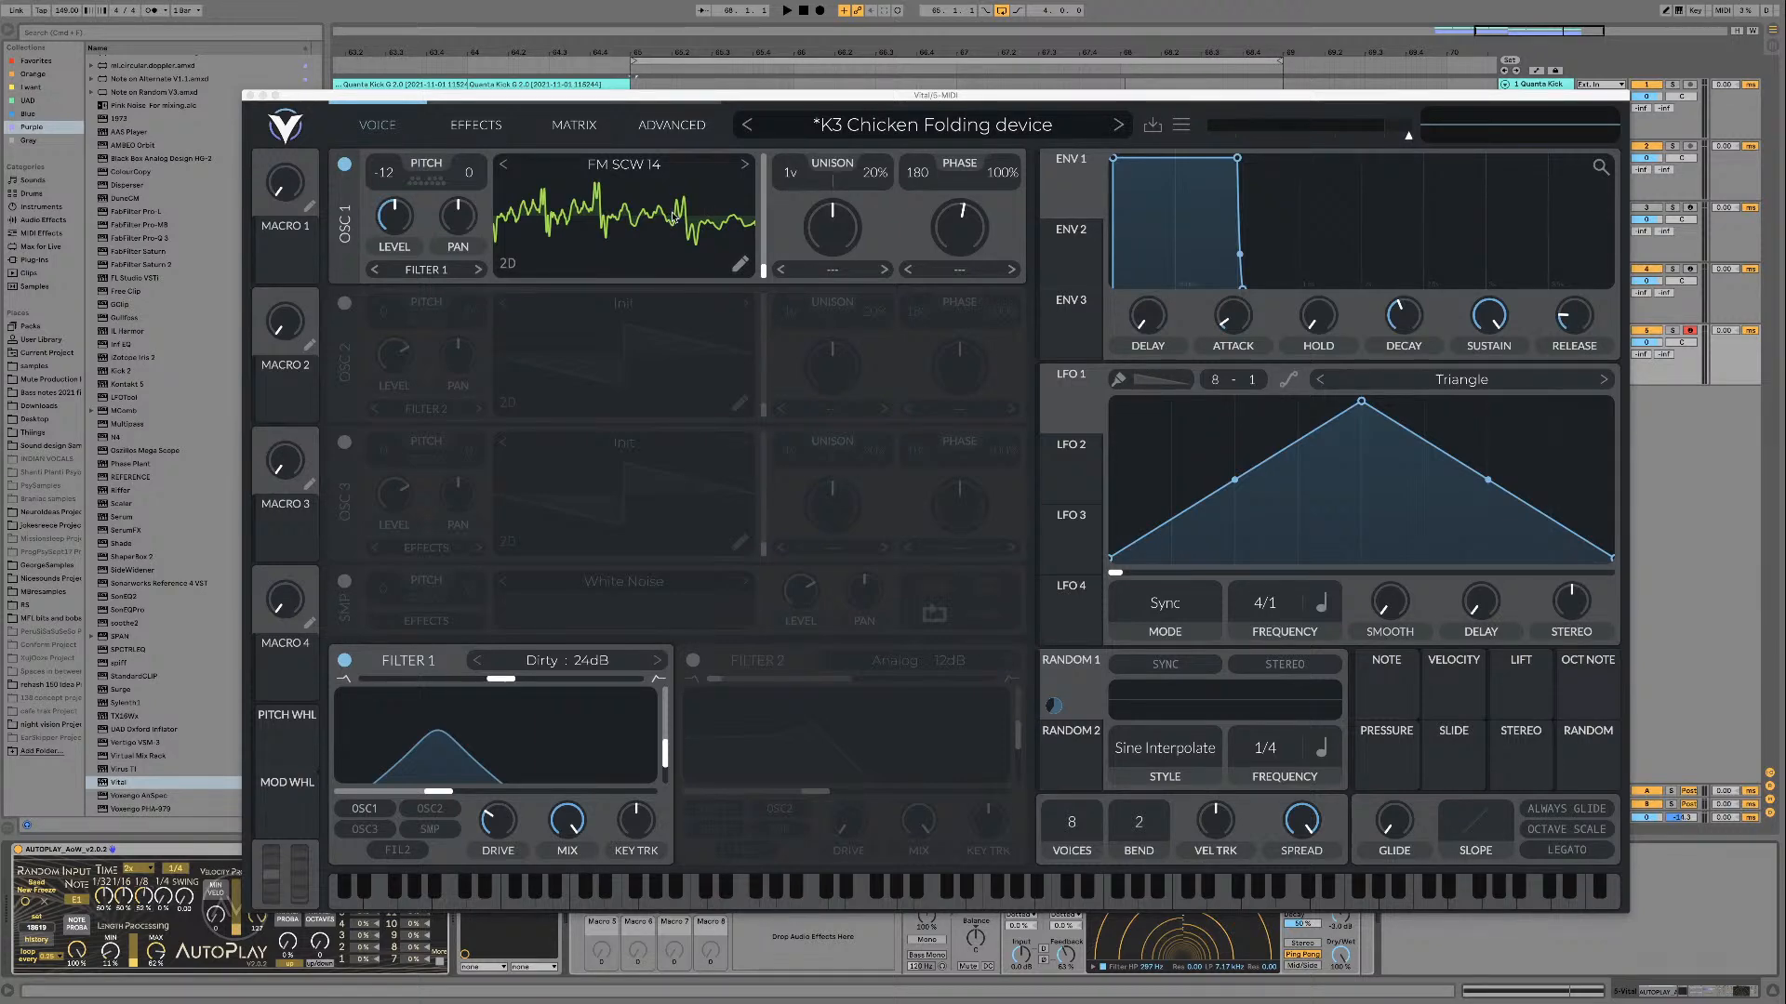
Step: Audition FM SCW 14 over the loop, and advance oscillator 1 to FM SCW 16 for a short playback
{"action": "key", "text": "space"}
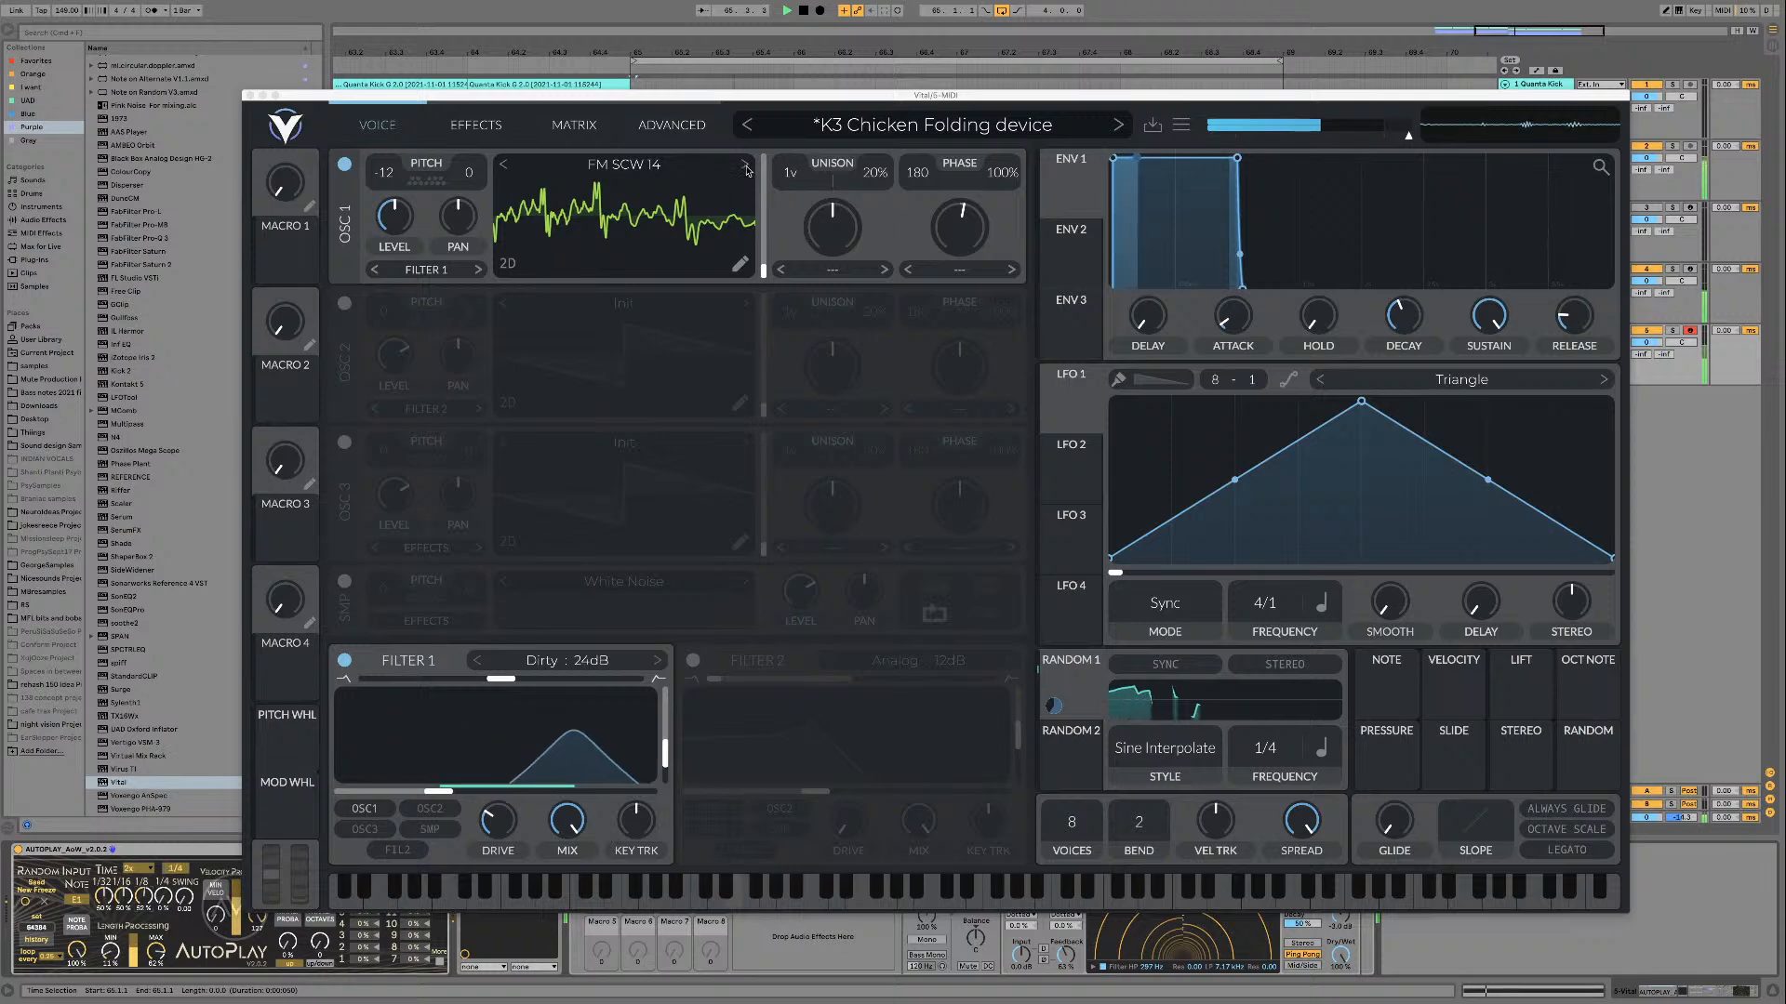
{"action": "left_click", "coordinate": [746, 166]}
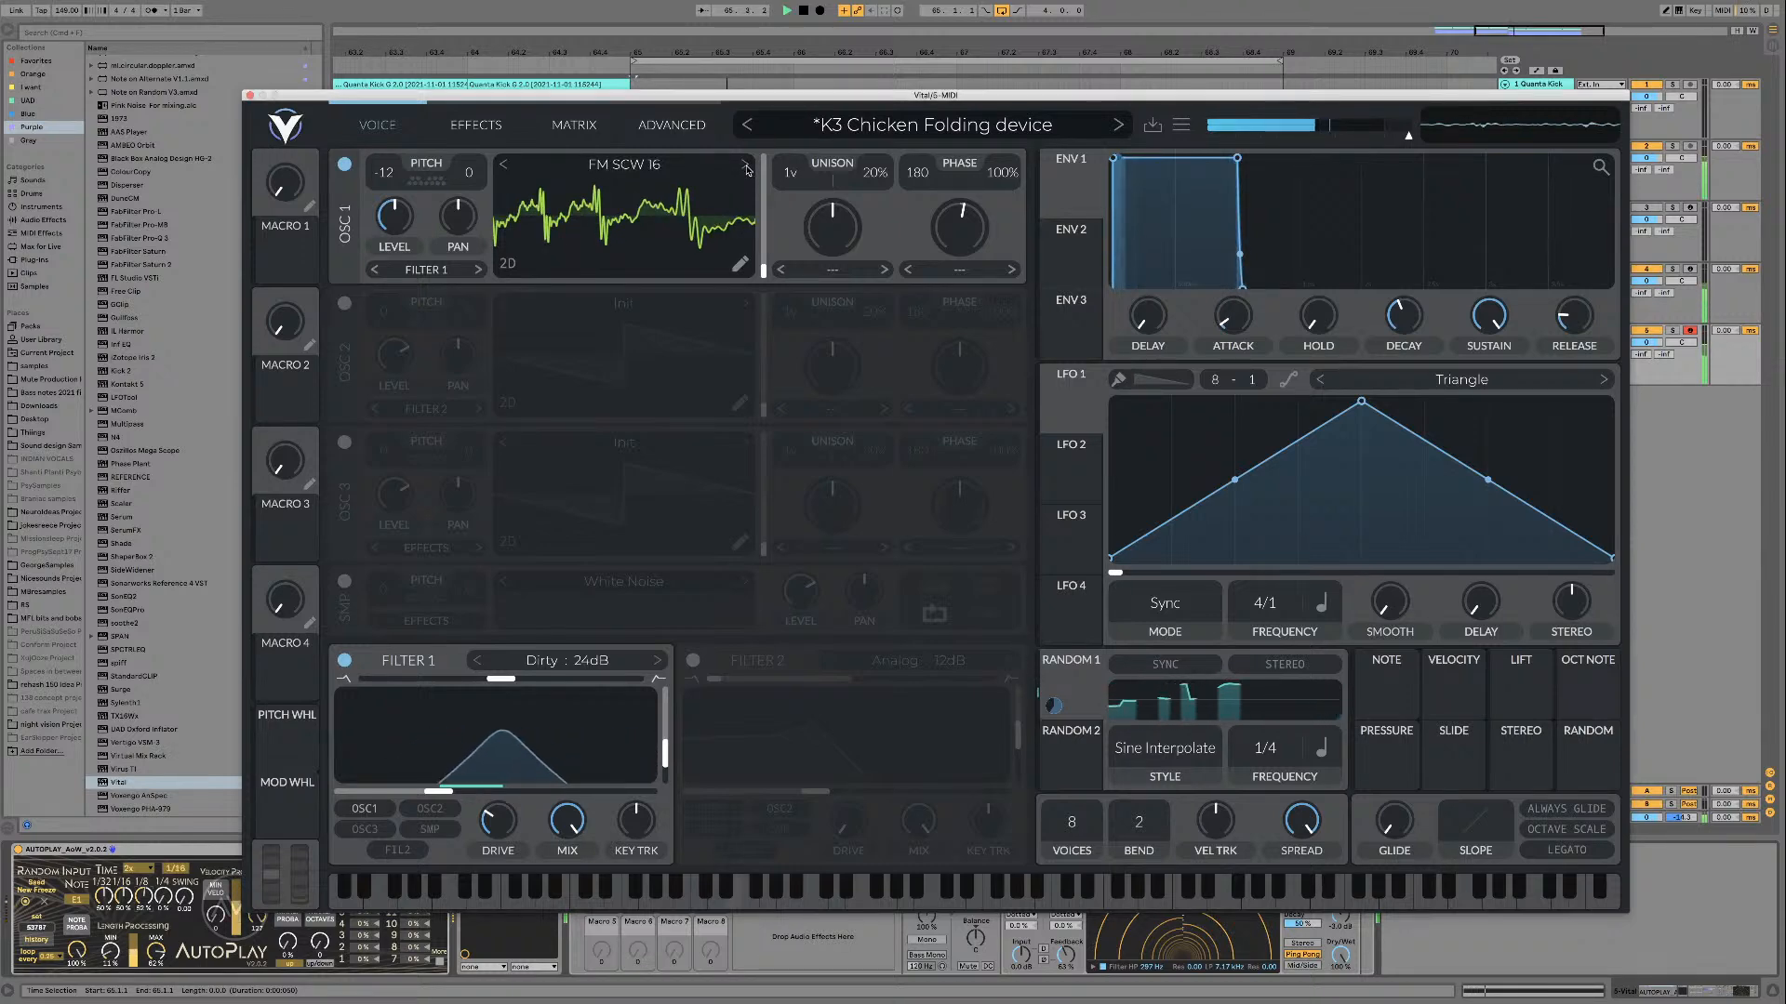
{"action": "left_click", "coordinate": [746, 166]}
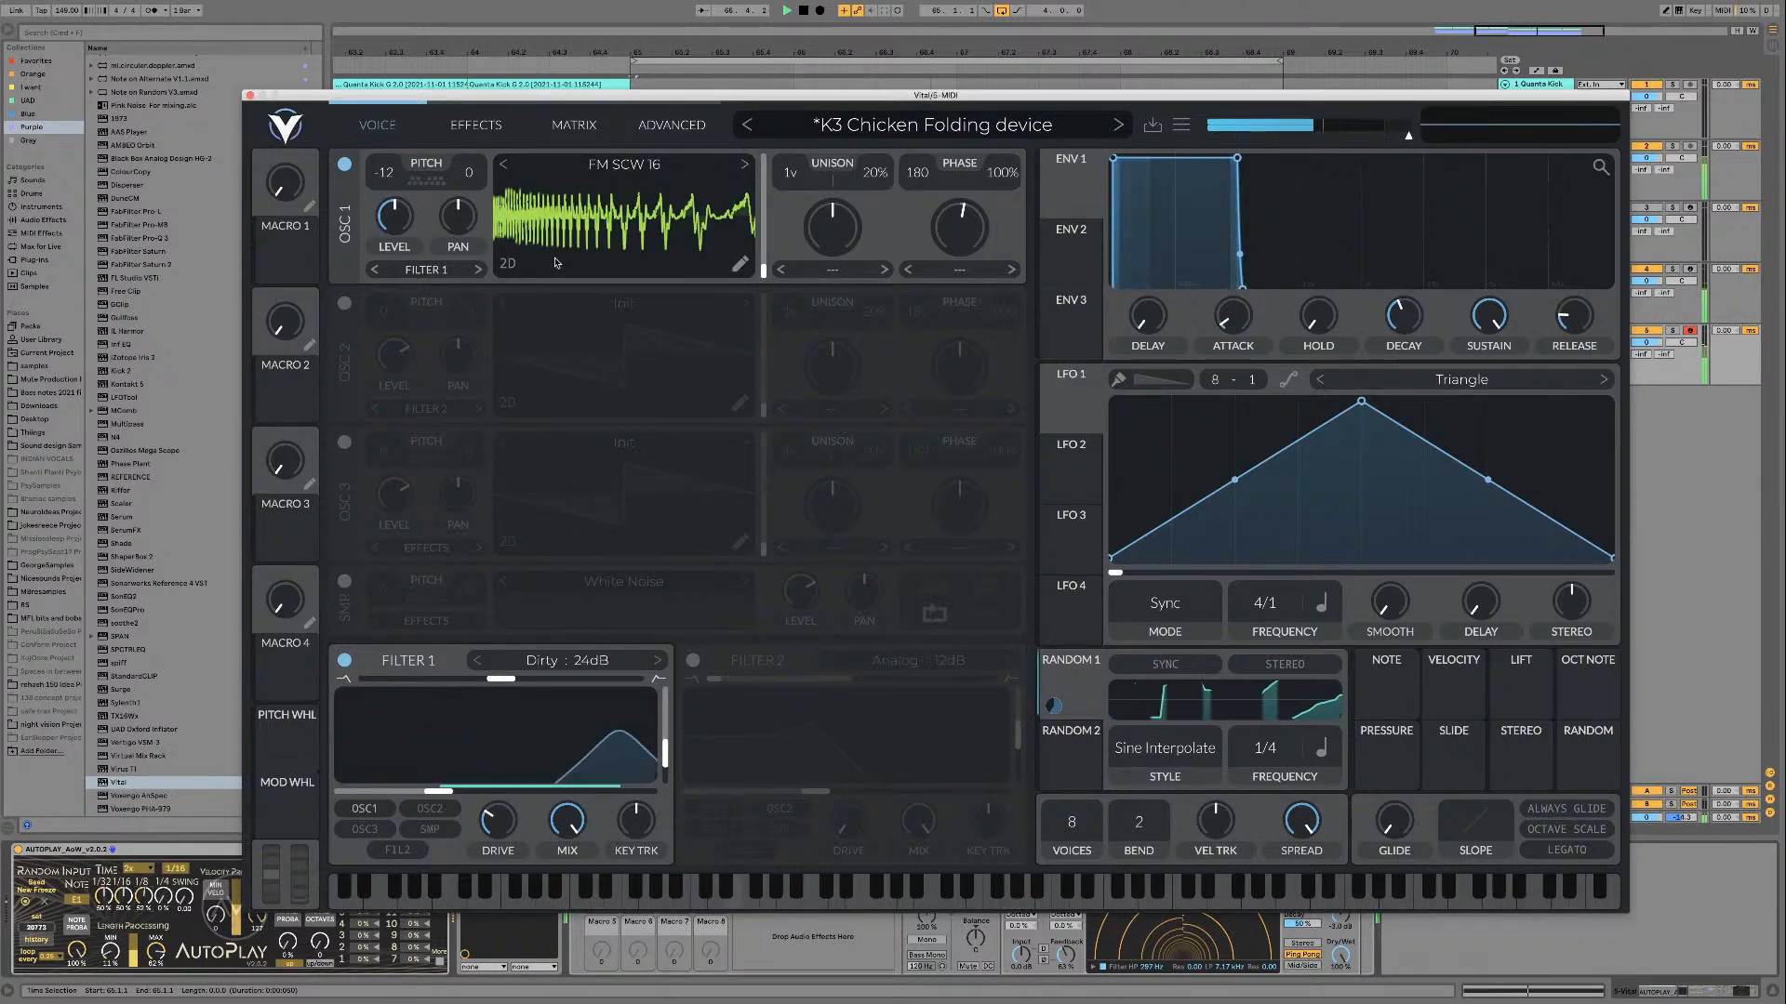
{"action": "key", "text": "space"}
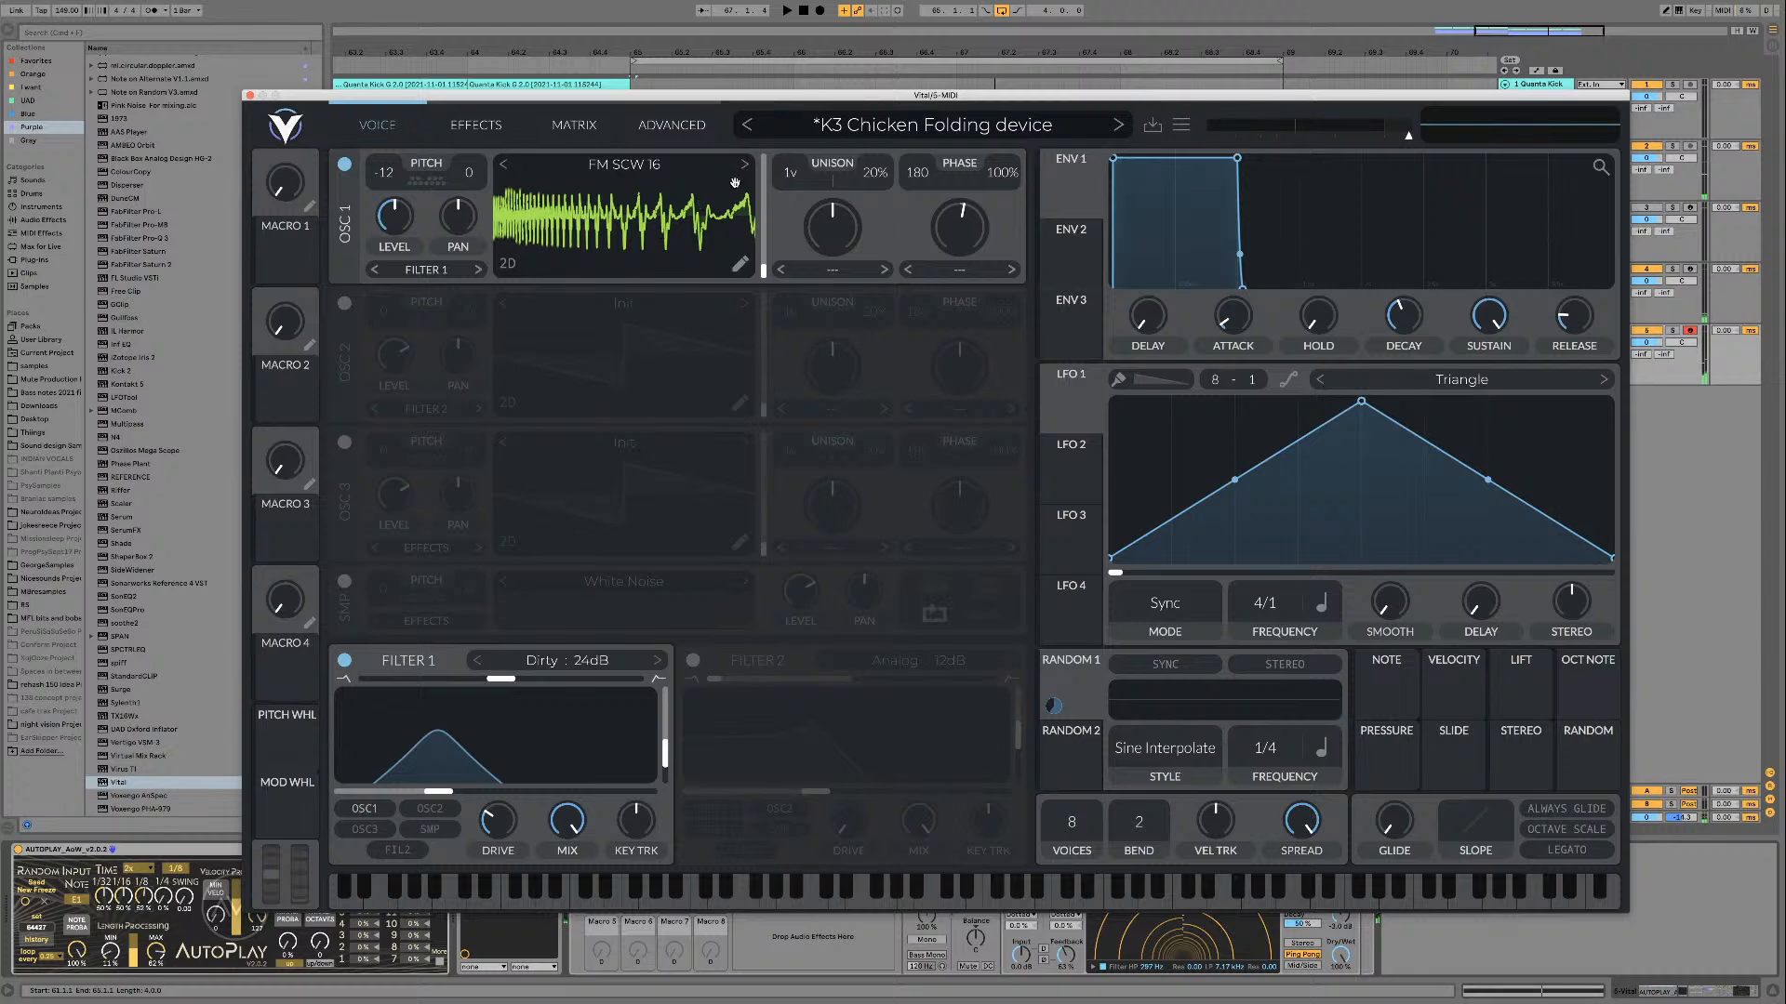
{"action": "key", "text": "space"}
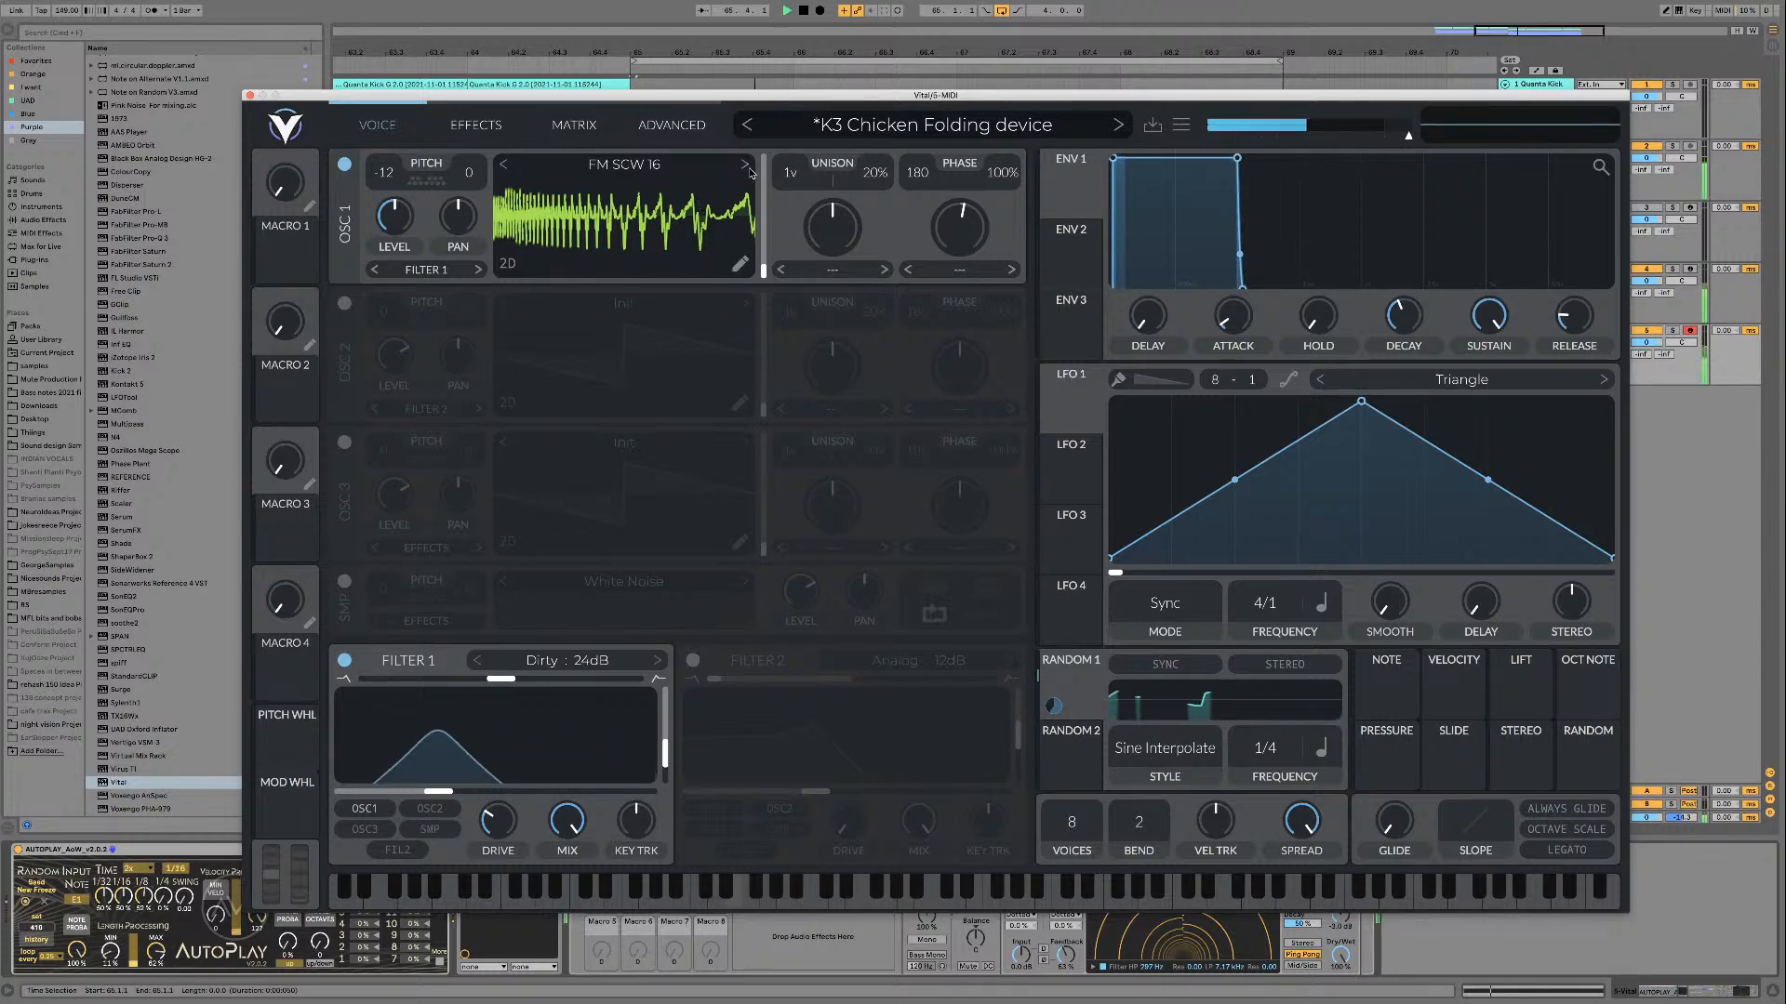
{"action": "key", "text": "space"}
Step: Load FM SCW 17 and FM SCW 18 in turn into oscillator 1, scanning the wavetable frame and playing the loop
{"action": "left_click", "coordinate": [746, 170]}
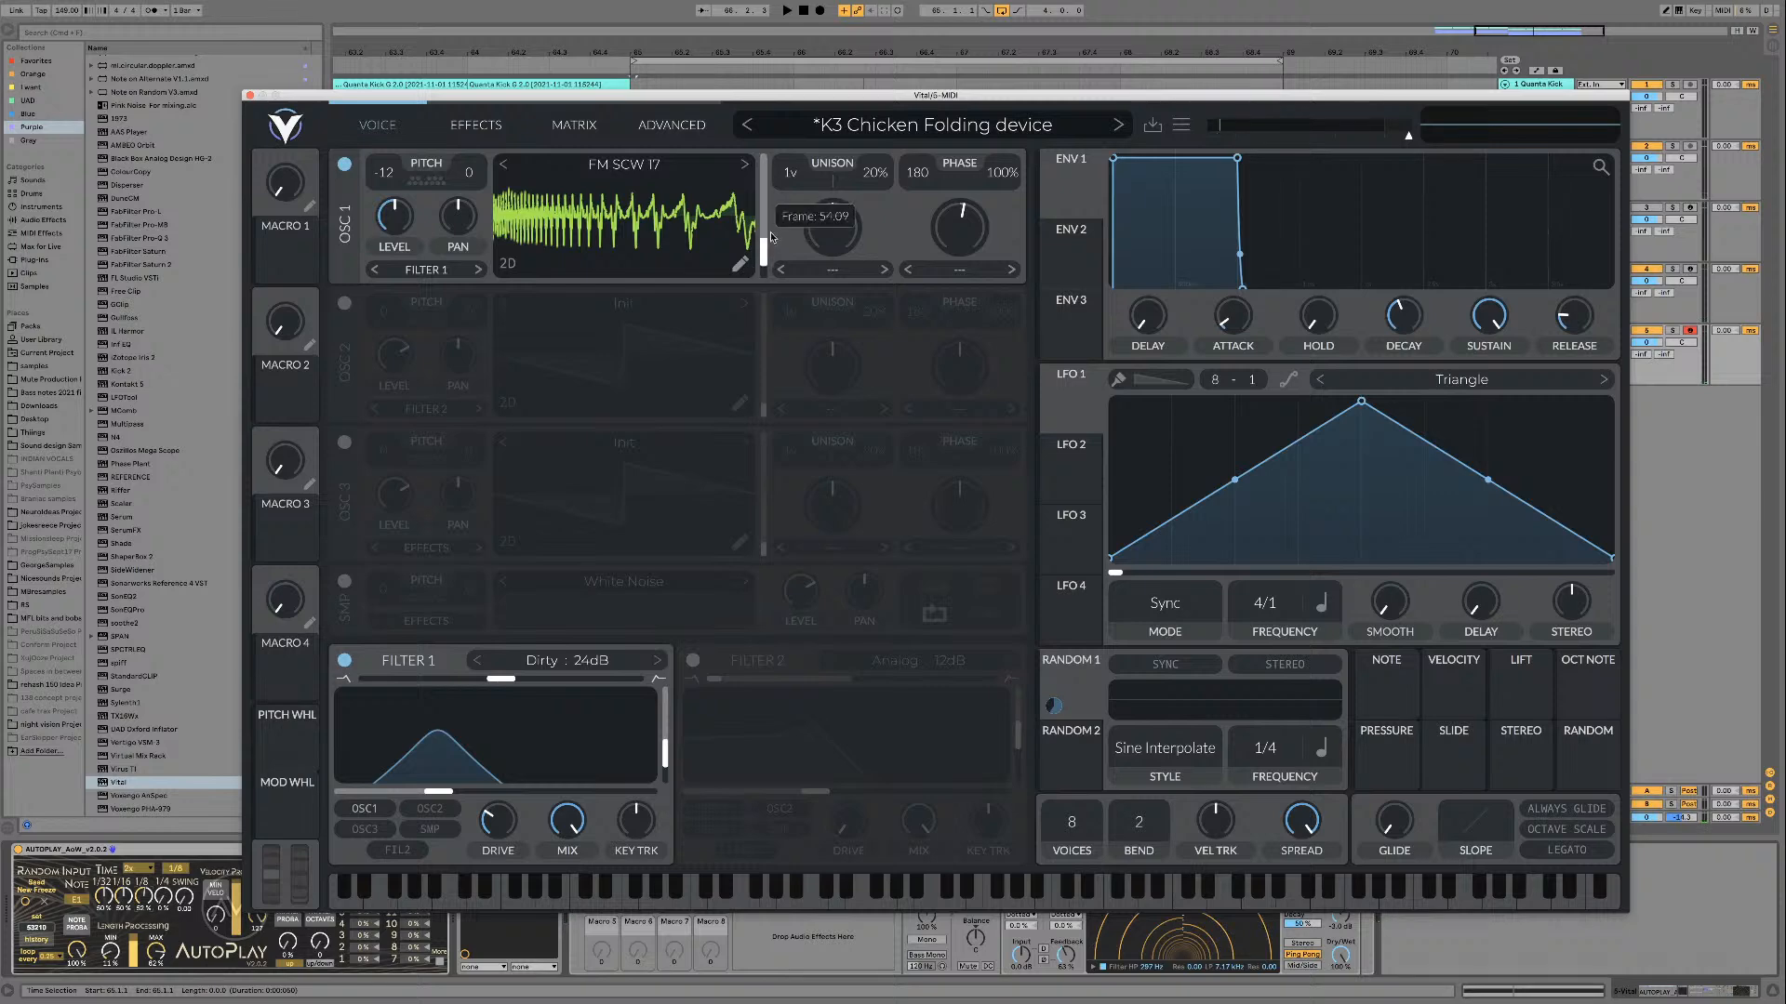
{"action": "key", "text": "space"}
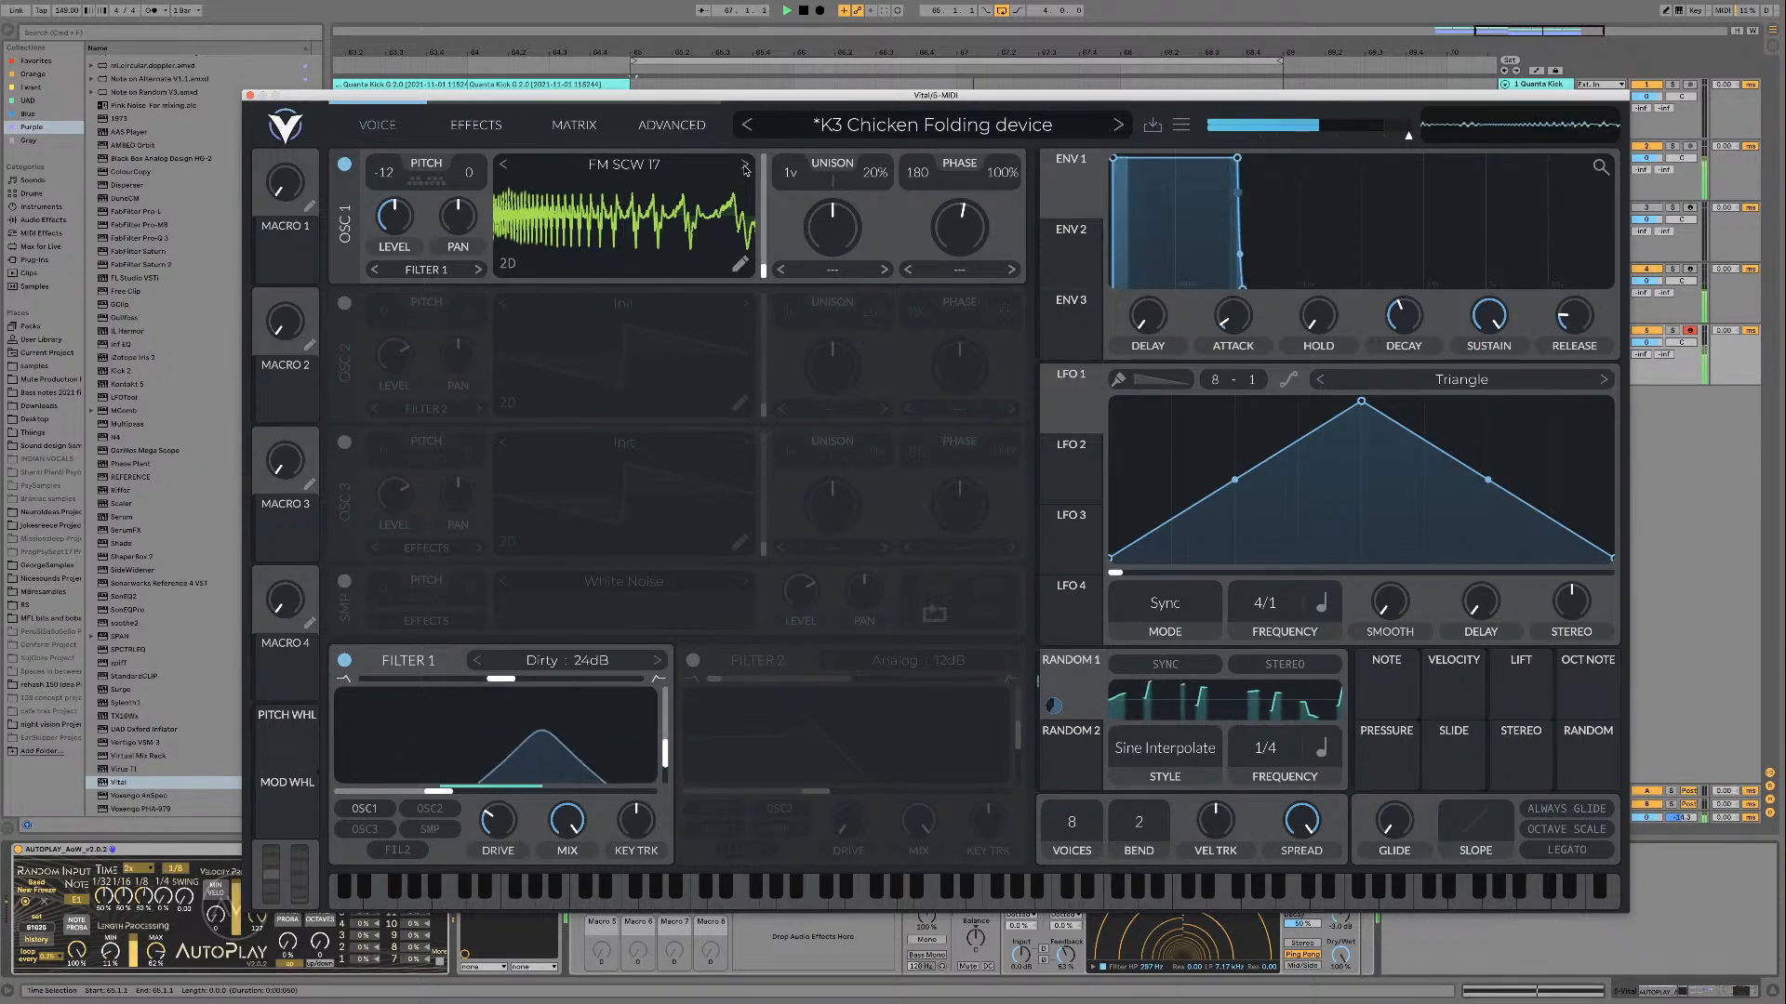
{"action": "left_click", "coordinate": [744, 165]}
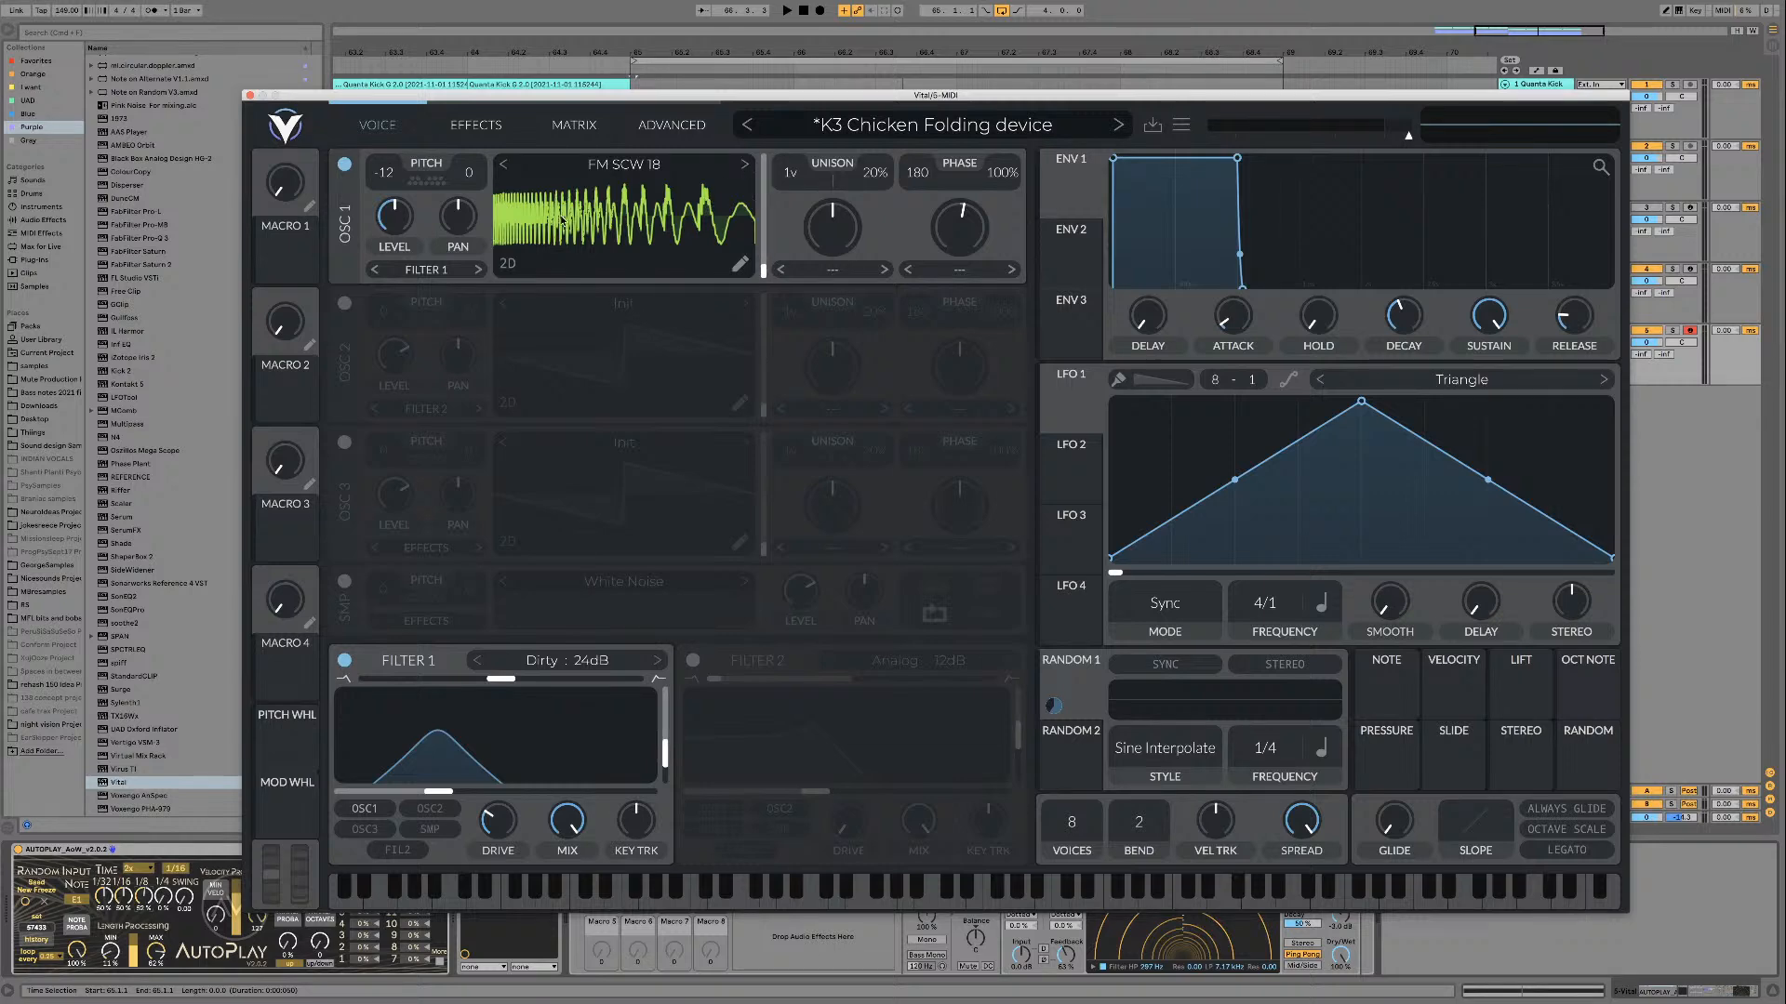
{"action": "key", "text": "space"}
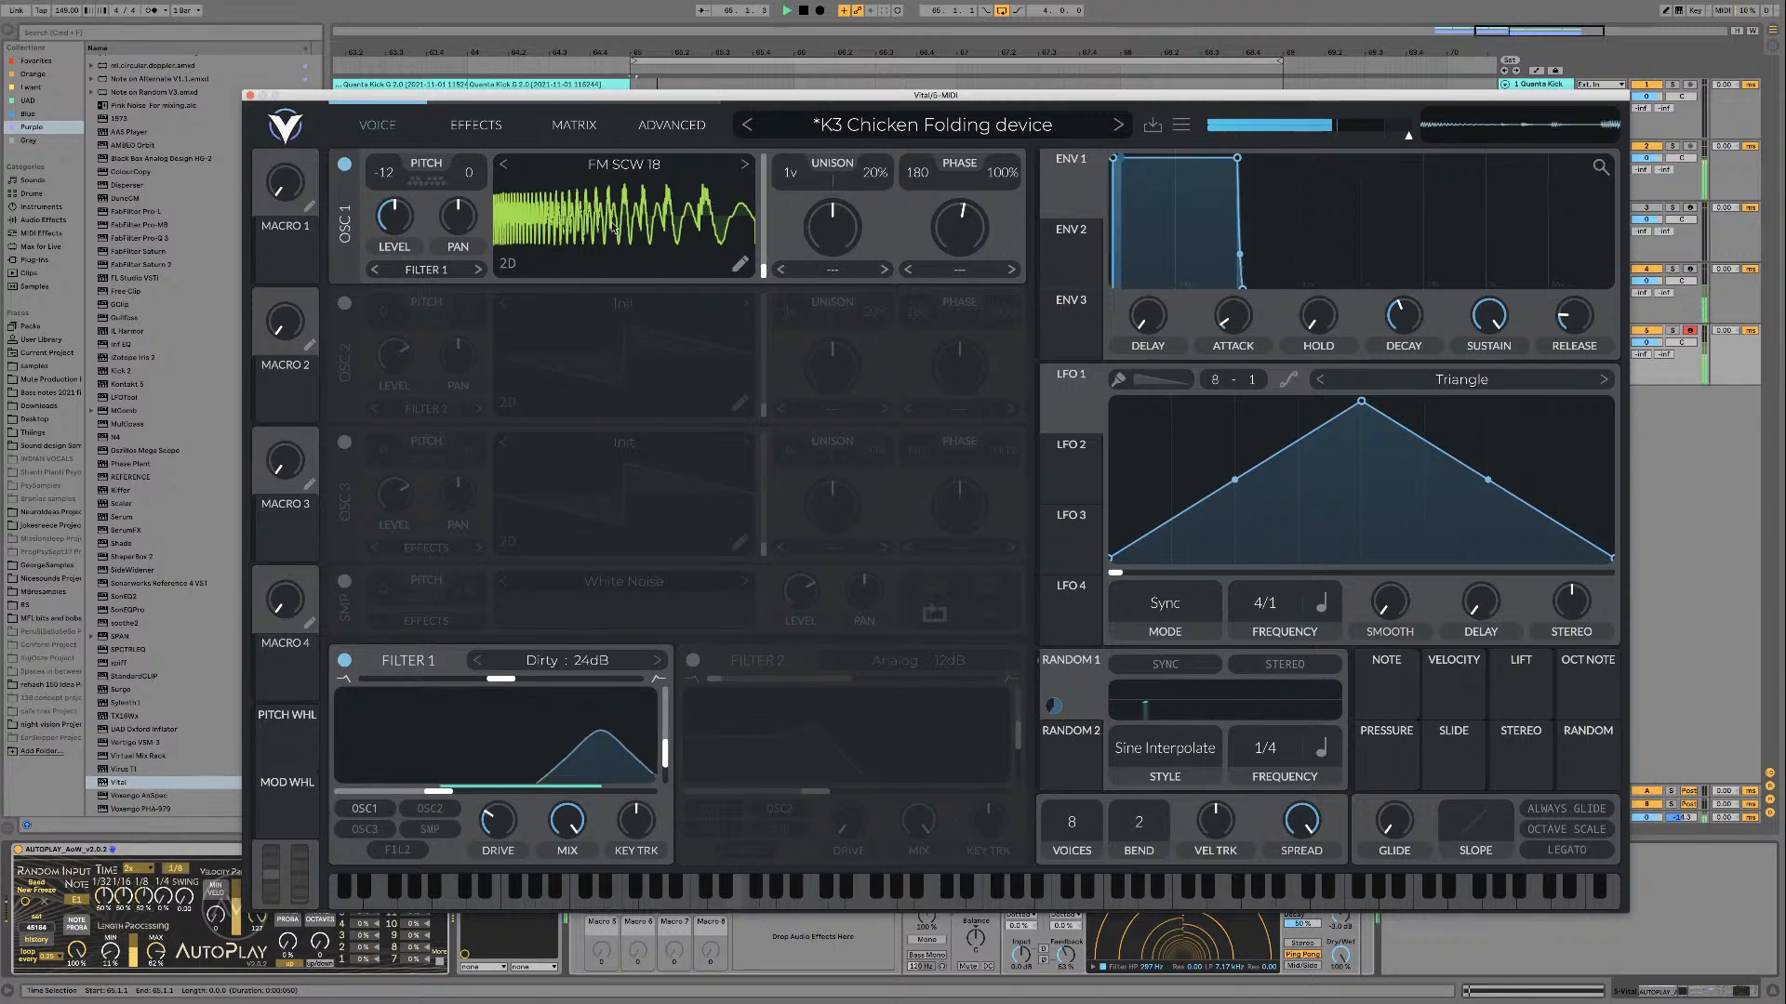
Step: Load FM SCW 19 into oscillator 1 and scan its wavetable frame while the loop plays
{"action": "left_click", "coordinate": [745, 164]}
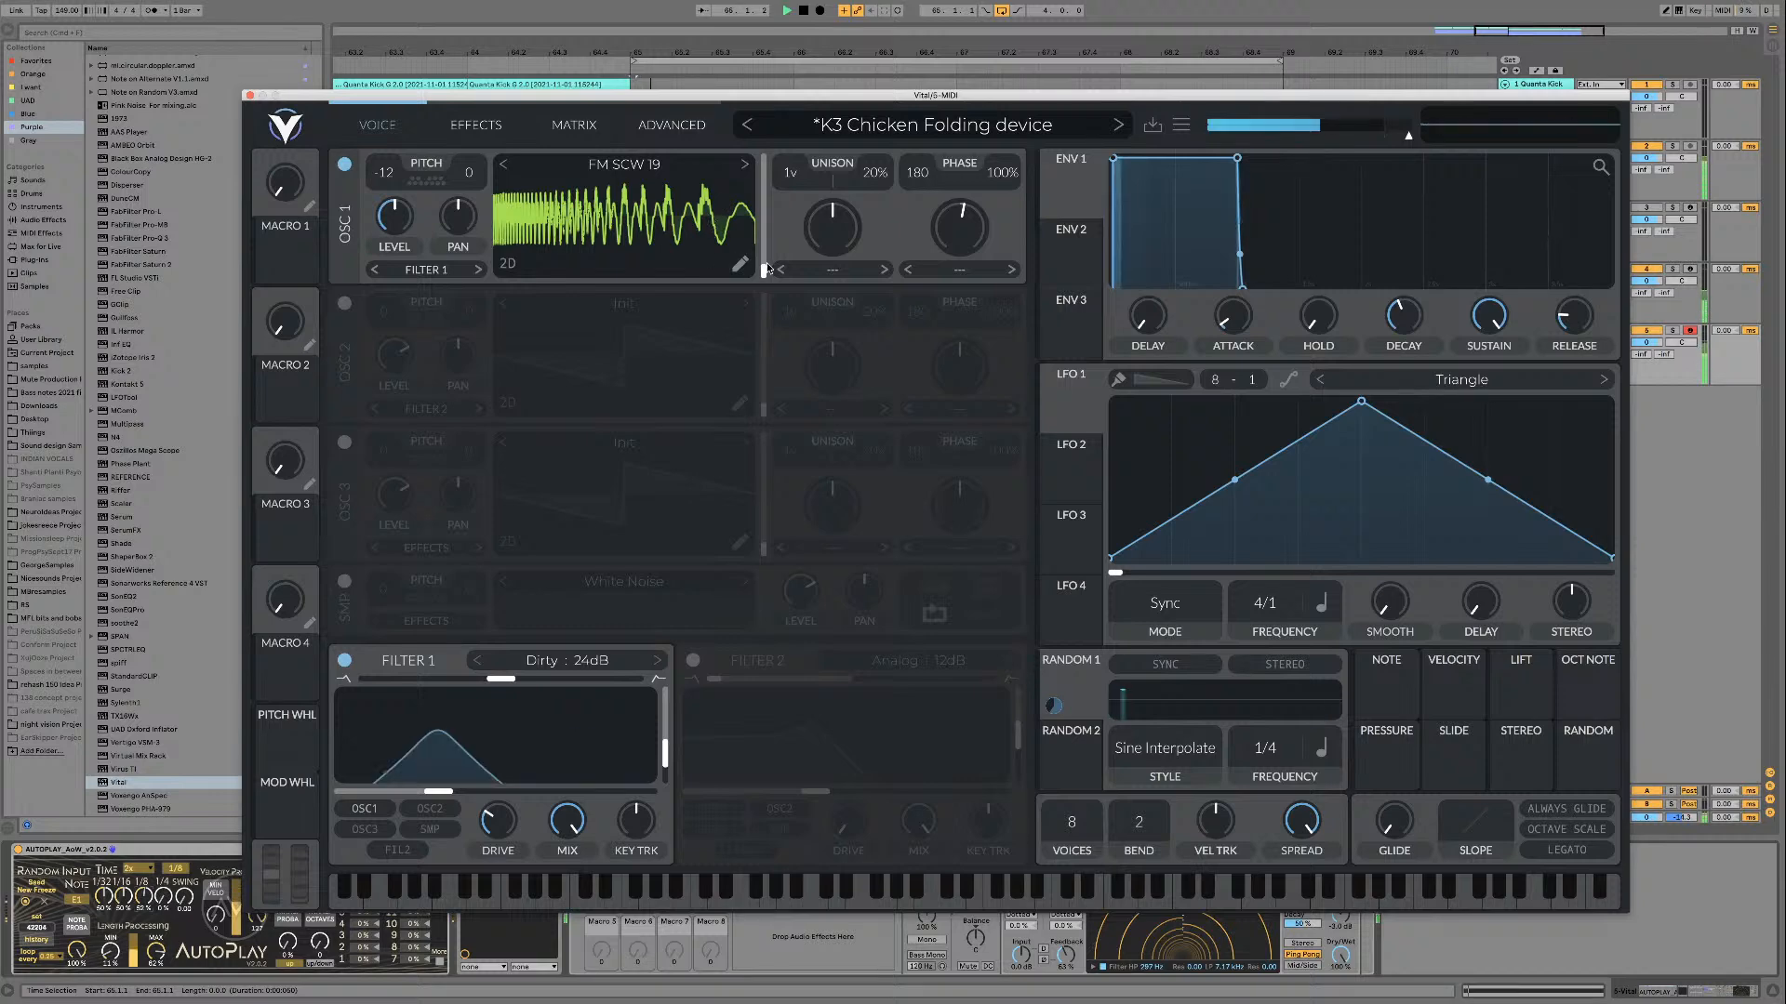
{"action": "left_click_drag", "start_coordinate": [763, 272], "coordinate": [764, 267]}
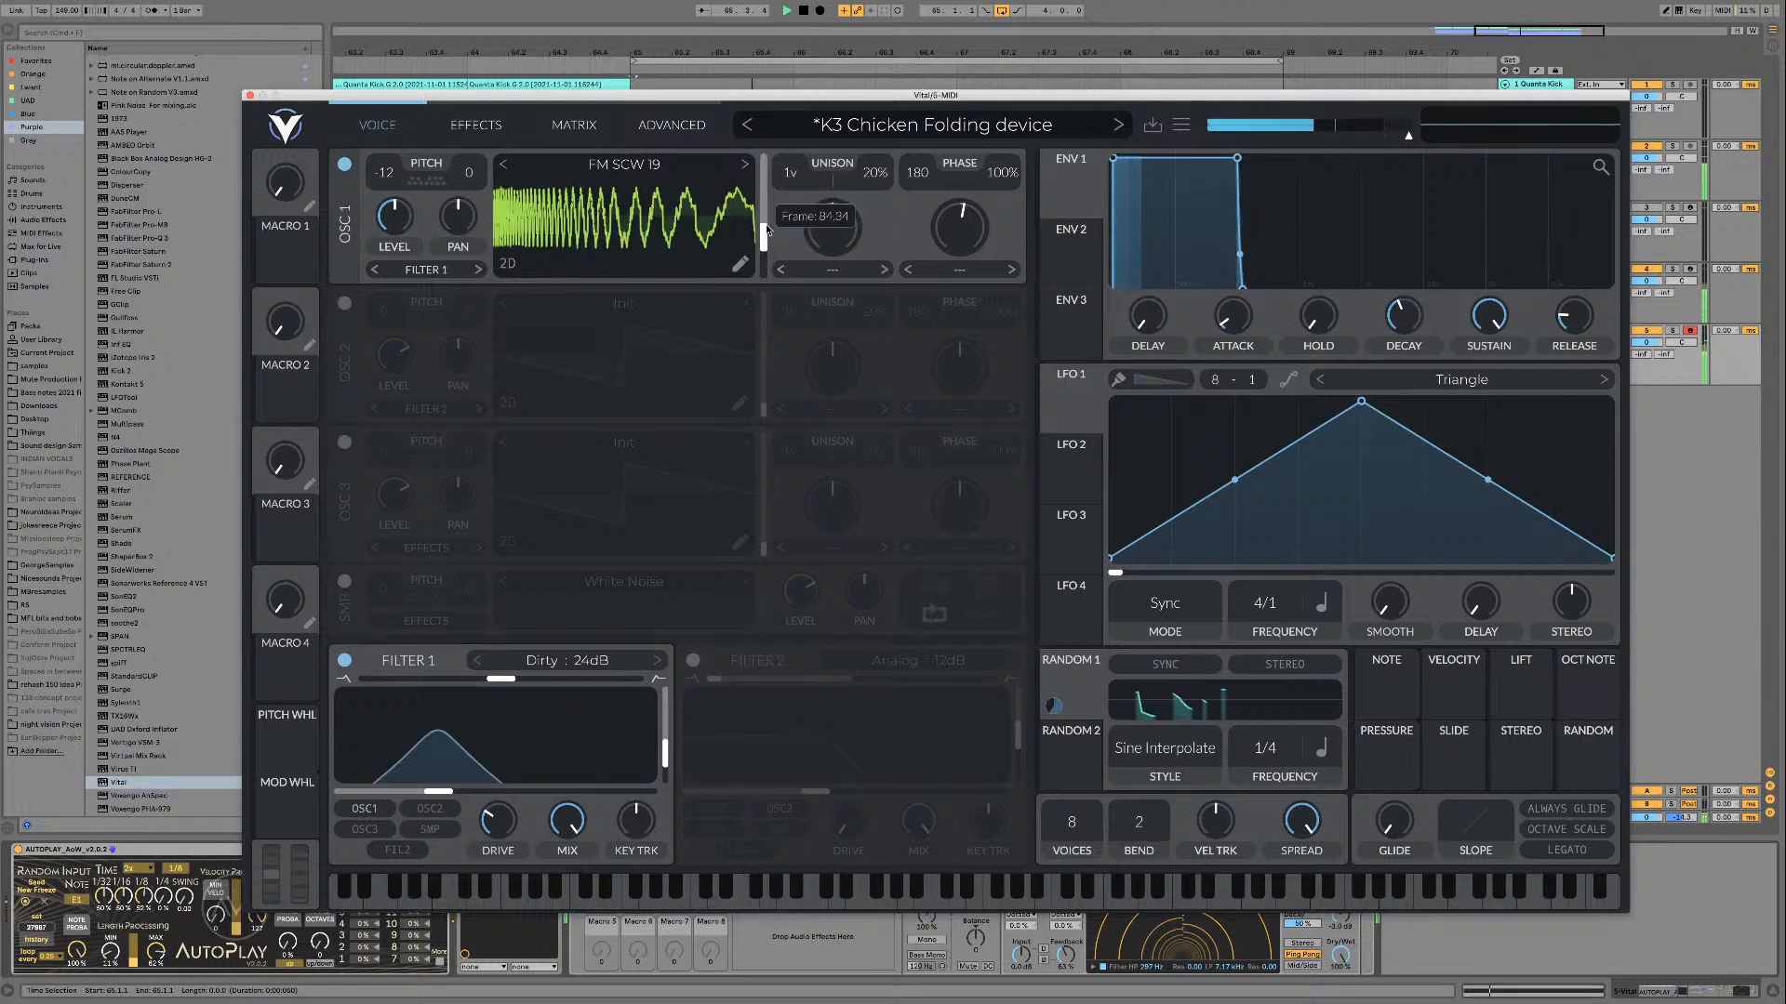
{"action": "key", "text": "space"}
Step: Load FM SCW 20 into oscillator 1, raise the wavetable frame to about the middle, and audition it over the loop
{"action": "left_click", "coordinate": [748, 165]}
{"action": "left_click_drag", "start_coordinate": [766, 272], "coordinate": [766, 222]}
{"action": "key", "text": "space"}
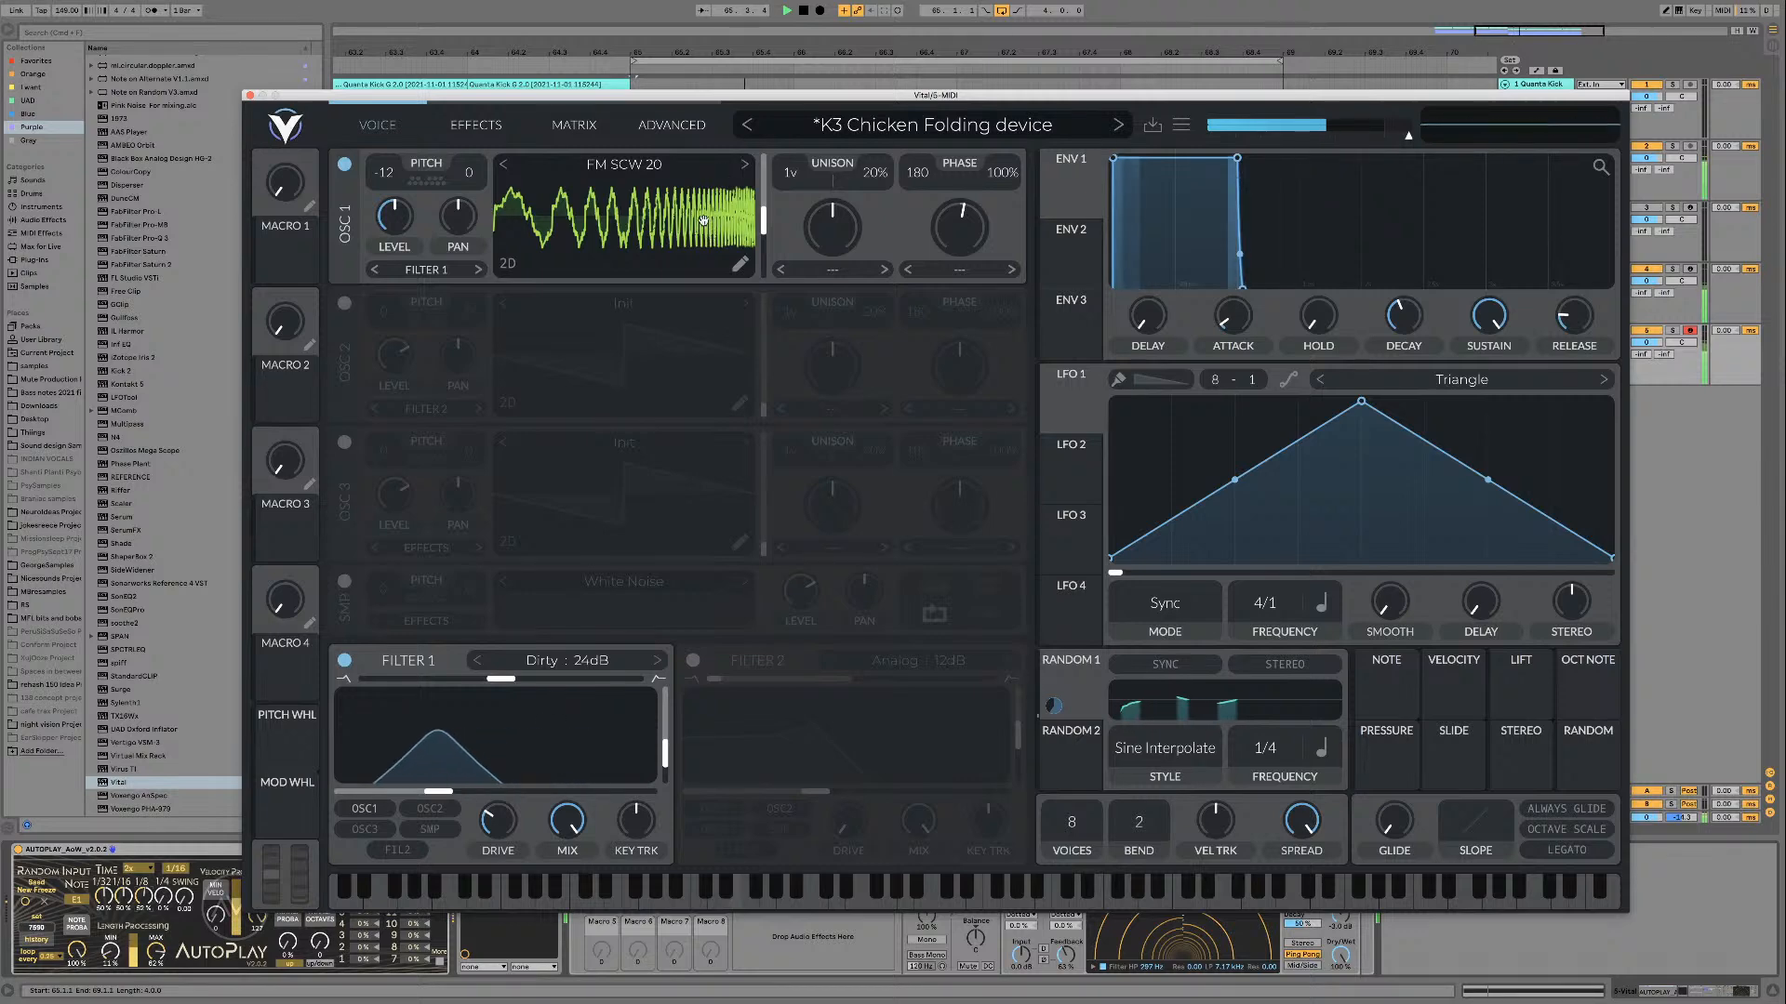
{"action": "key", "text": "space"}
Step: Step oscillator 1 from FM SCW 21 through FM SCW 24, auditioning the wavetables over the loop
{"action": "left_click", "coordinate": [744, 165]}
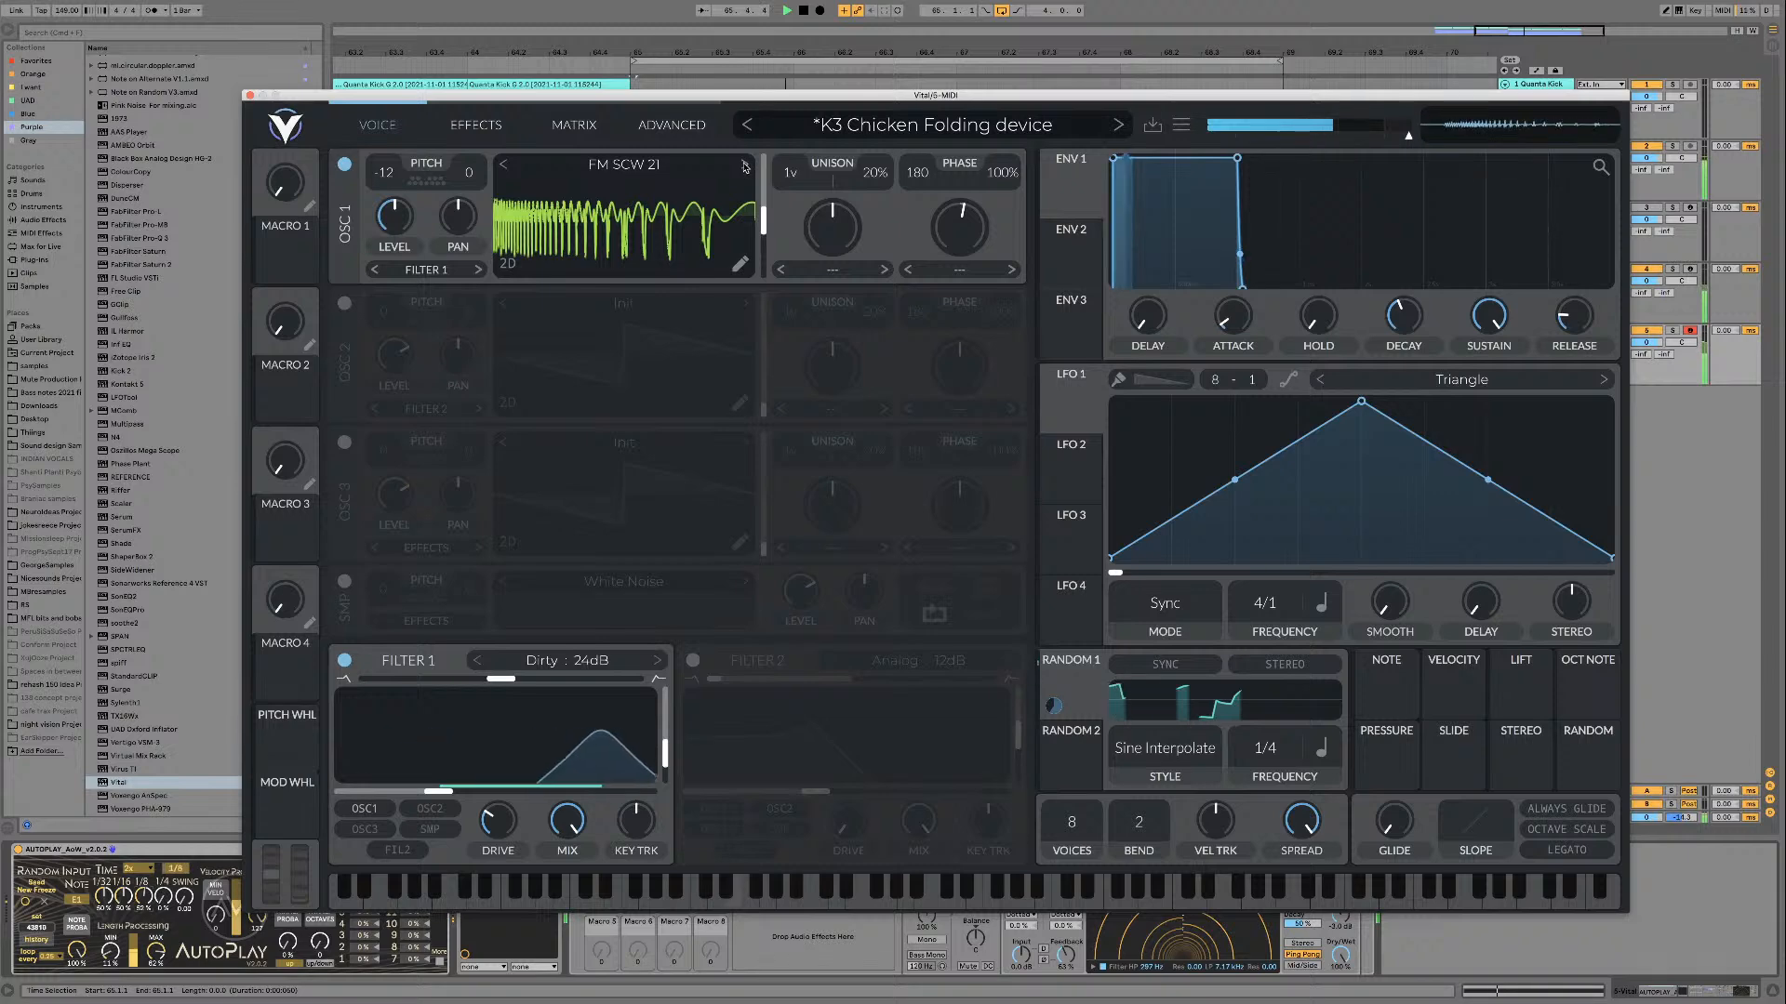
{"action": "key", "text": "space"}
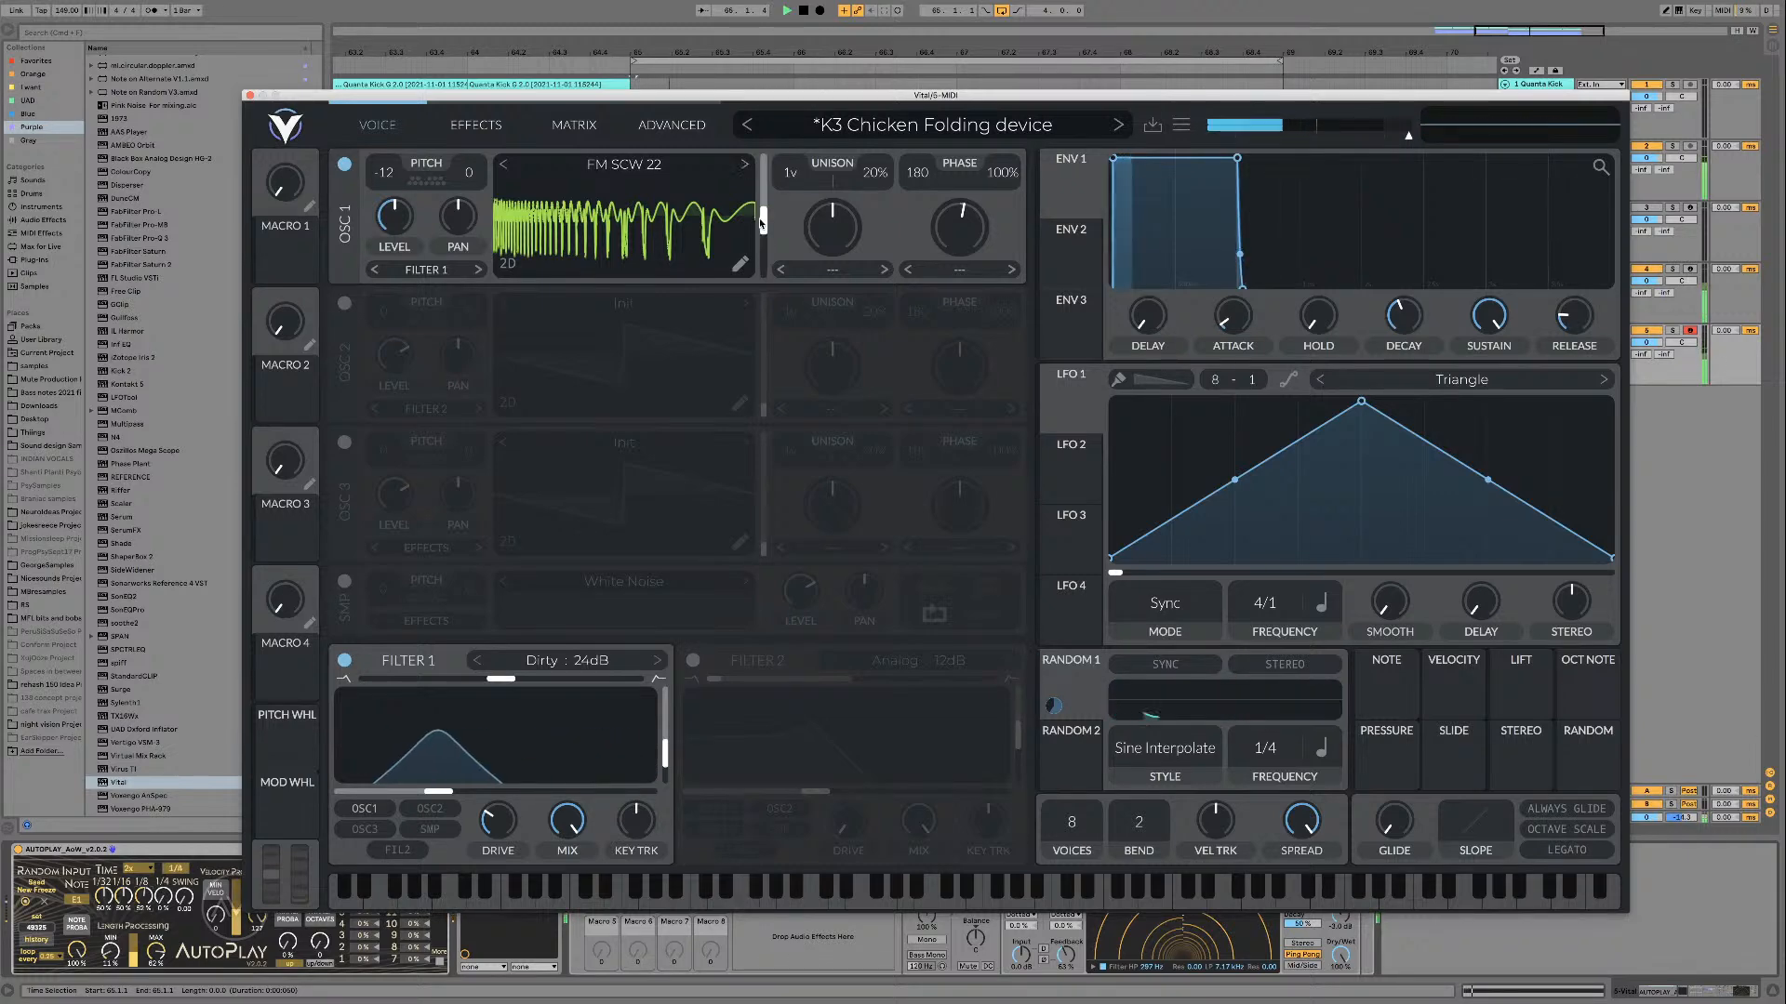
{"action": "left_click", "coordinate": [744, 165]}
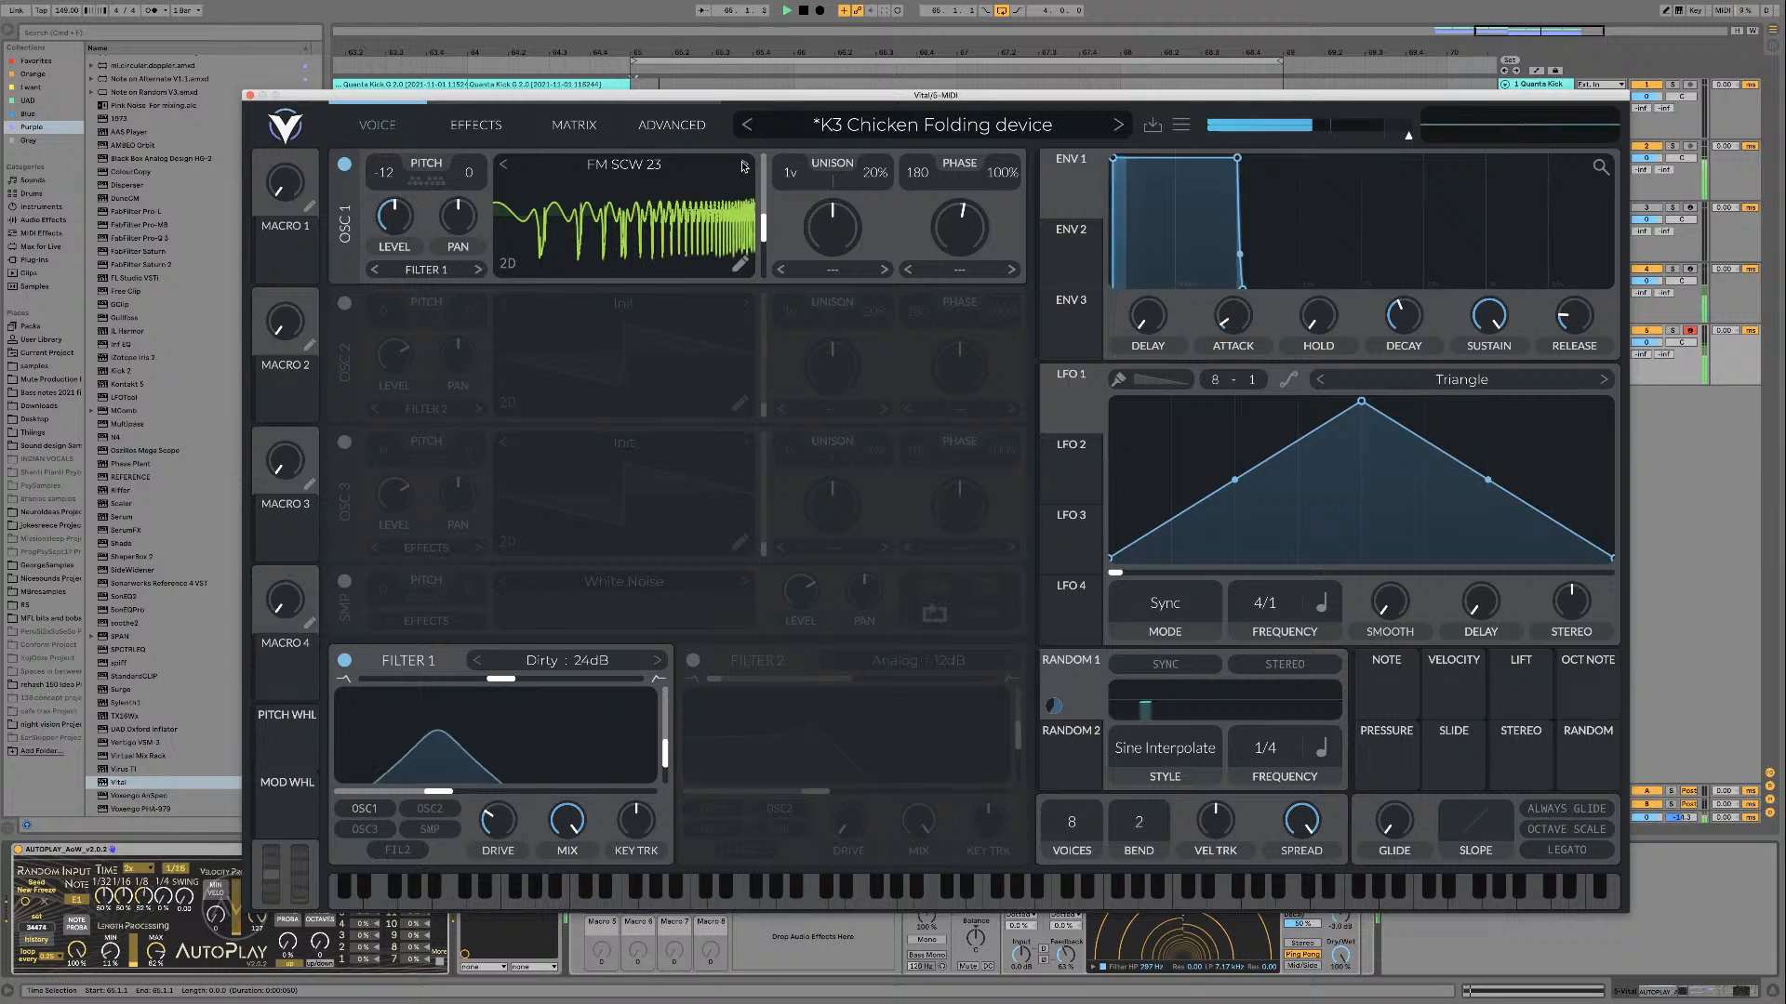
{"action": "left_click", "coordinate": [744, 165]}
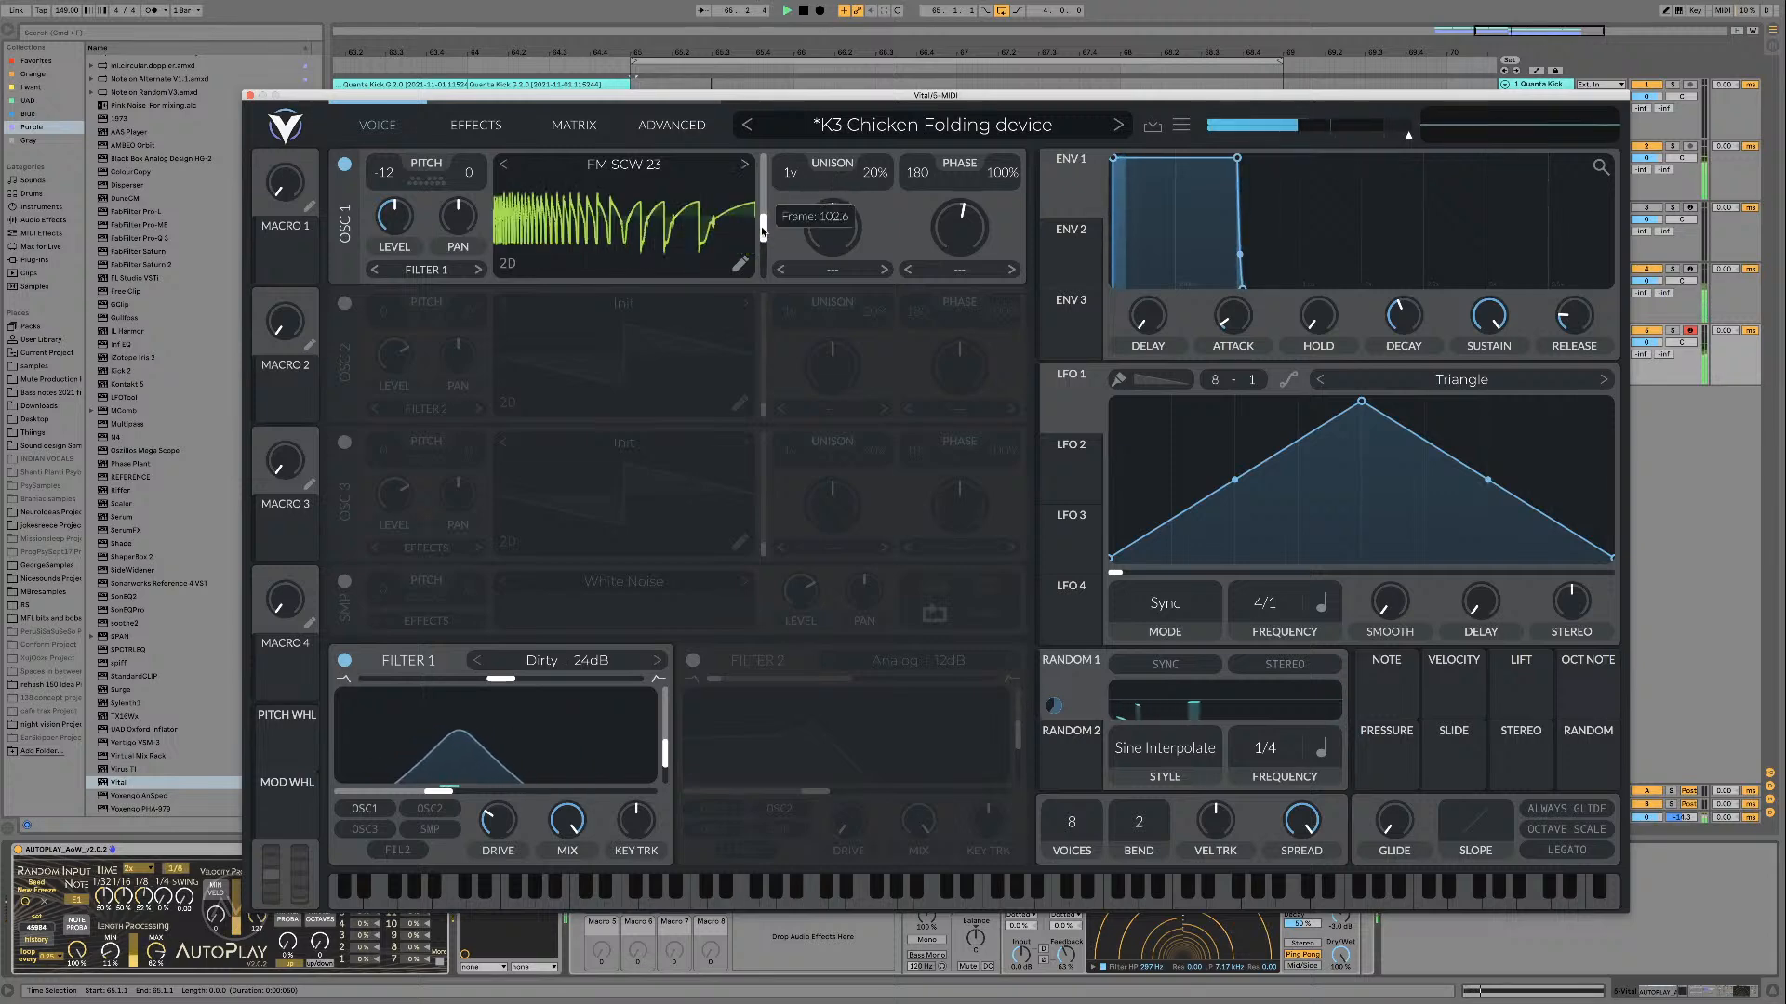
{"action": "left_click", "coordinate": [744, 165]}
{"action": "key", "text": "space"}
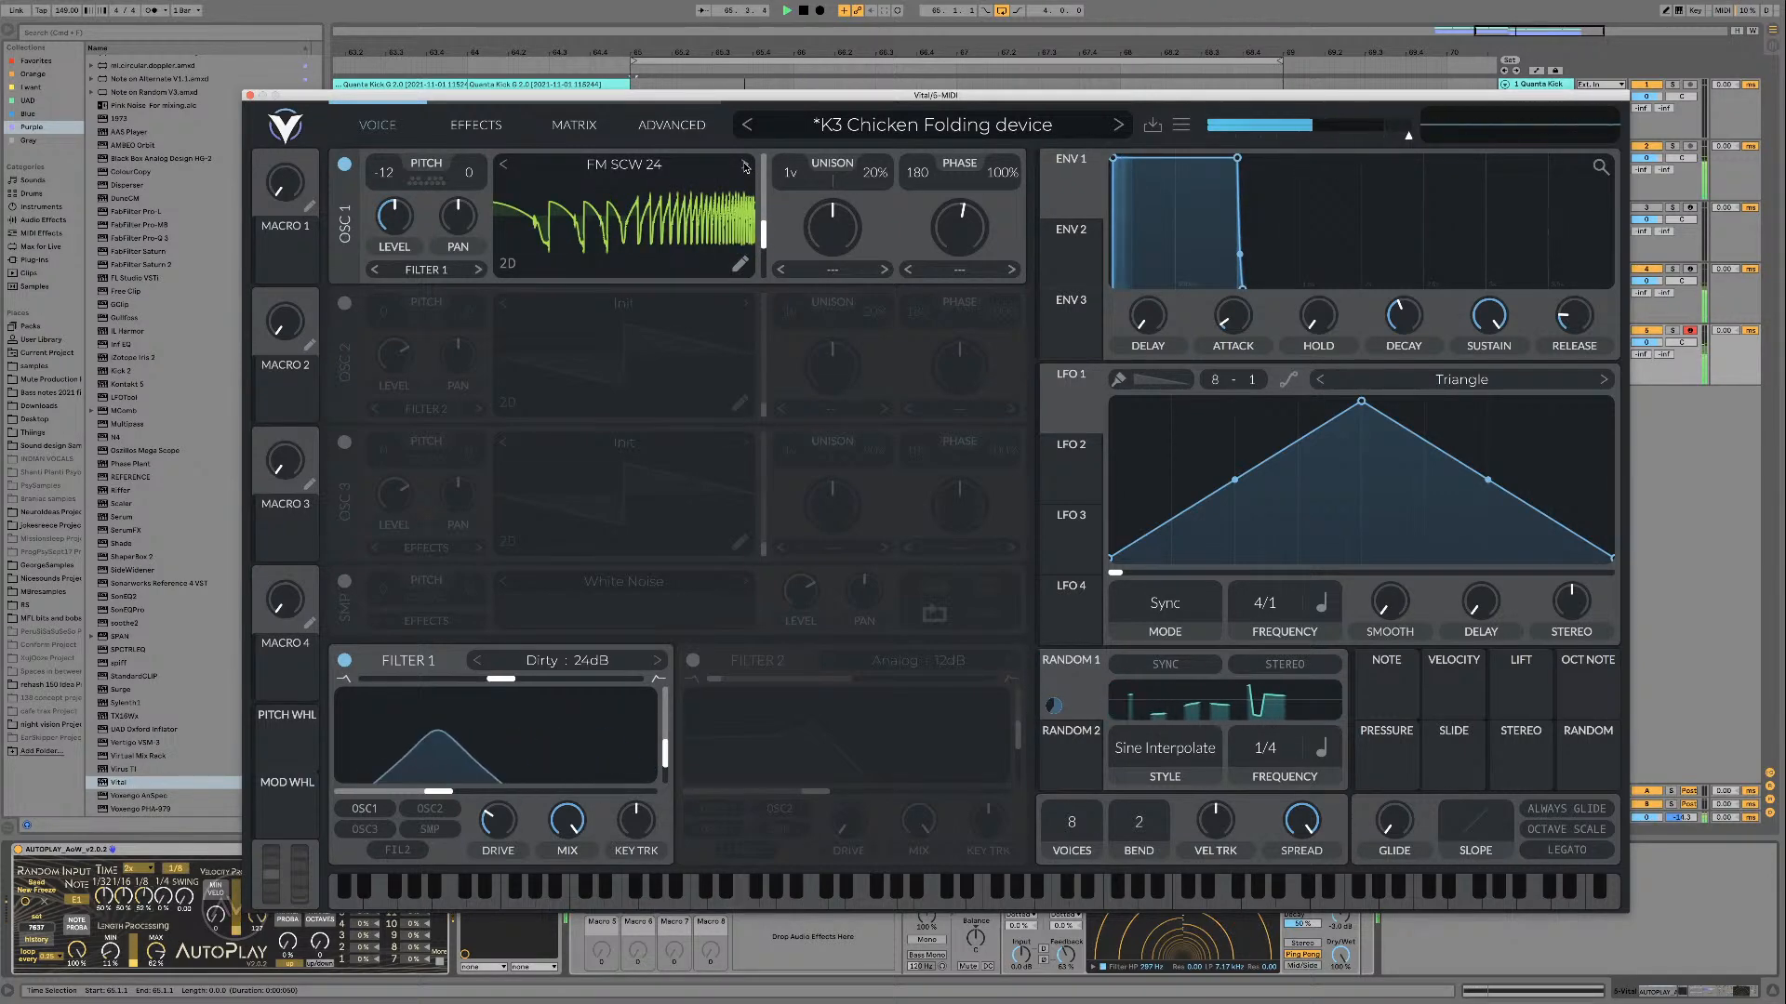
{"action": "key", "text": "space"}
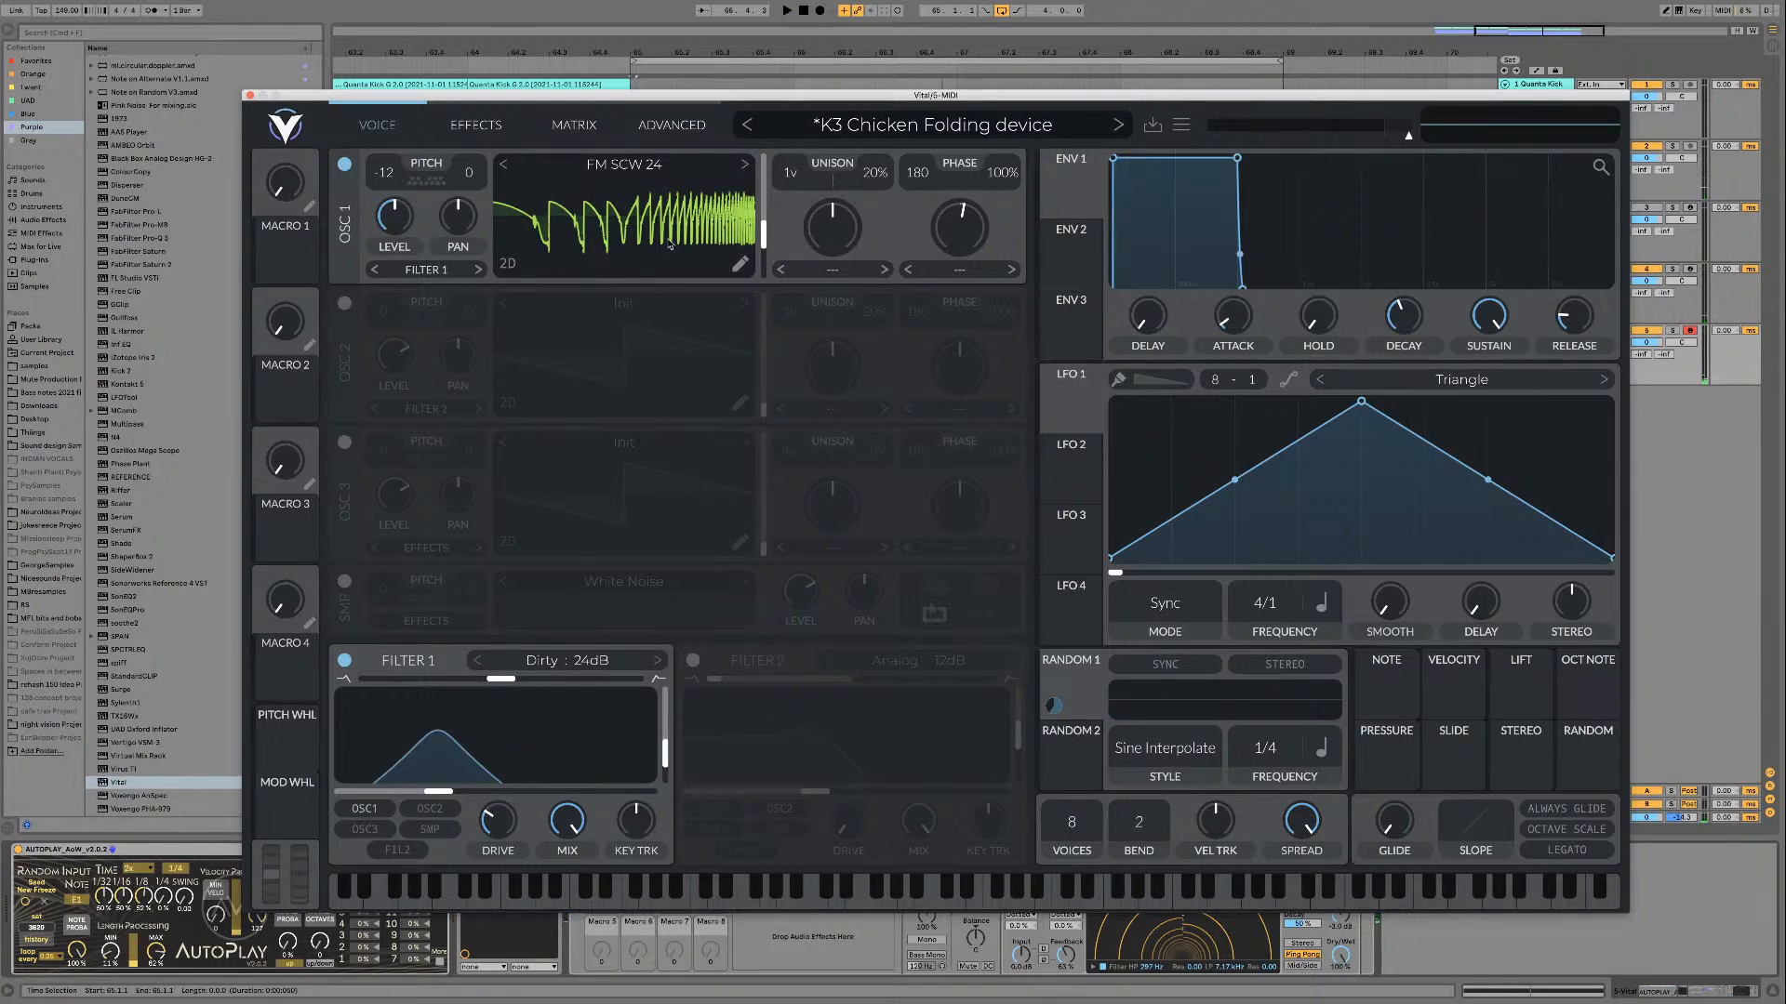
Step: Step oscillator 1 back to FM SCW 23 and forward to FM SCW 25, moving the wavetable frame to about 114 and lowering it near the minimum
{"action": "left_click", "coordinate": [503, 164]}
{"action": "left_click_drag", "start_coordinate": [764, 234], "coordinate": [766, 226]}
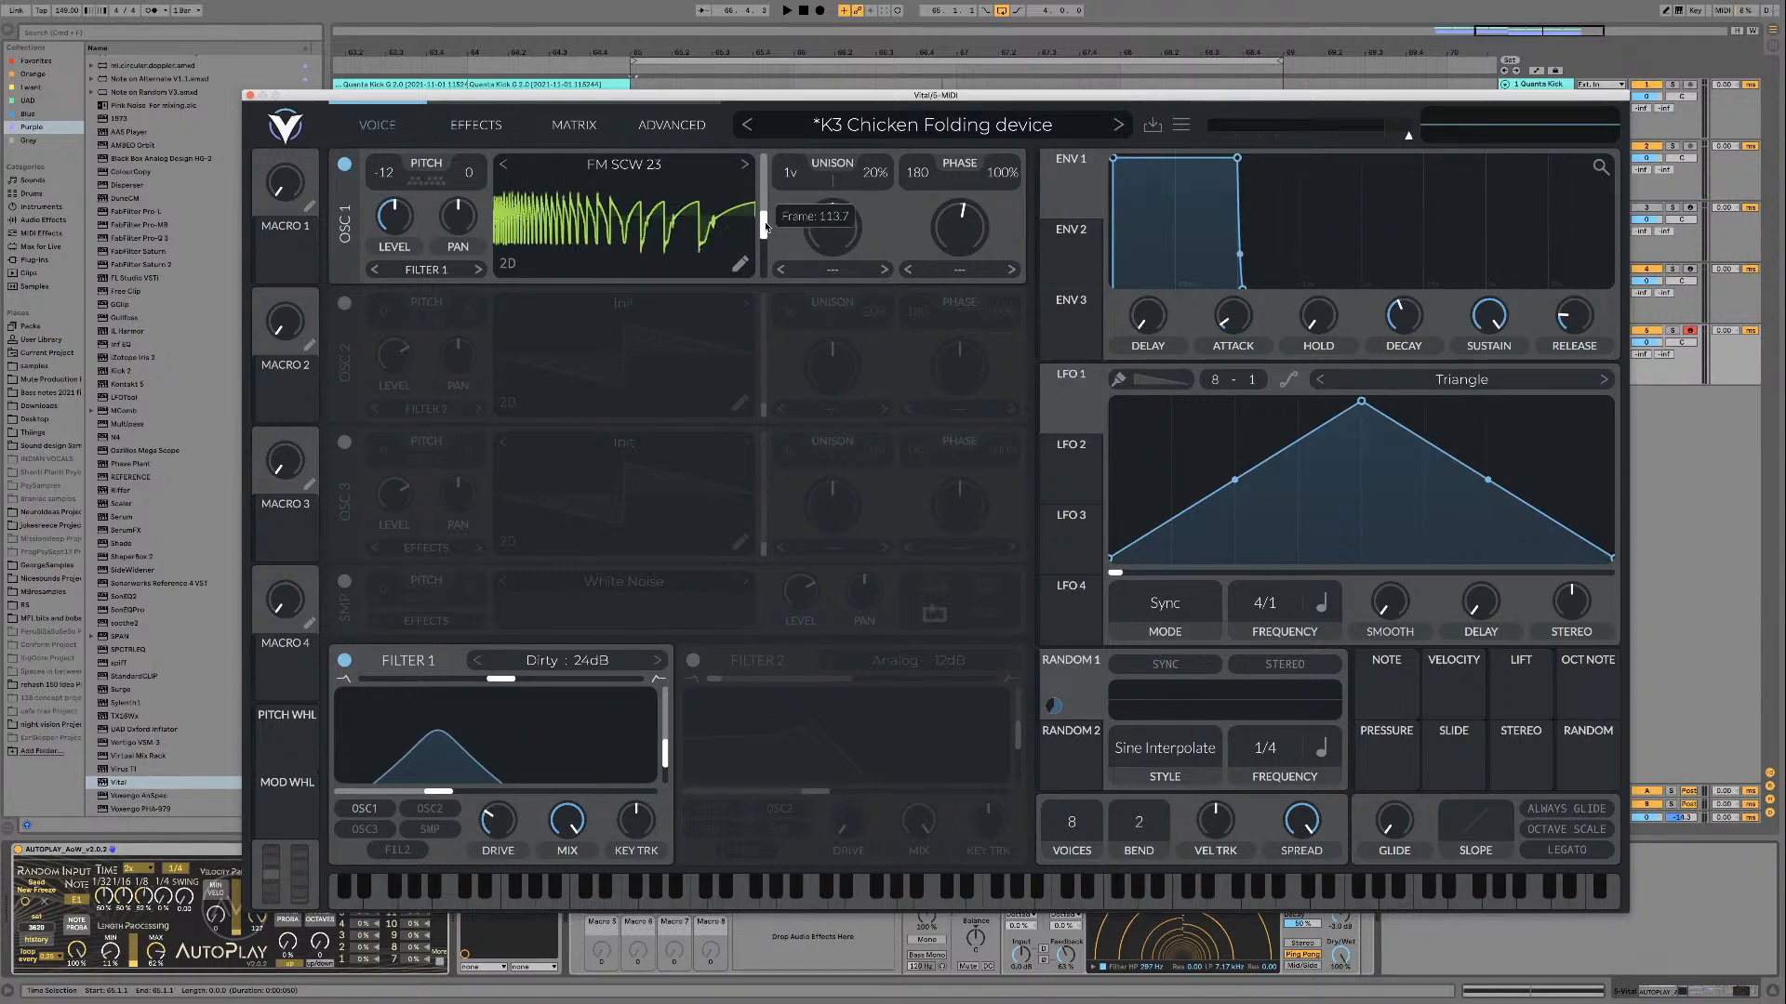
{"action": "left_click", "coordinate": [744, 165]}
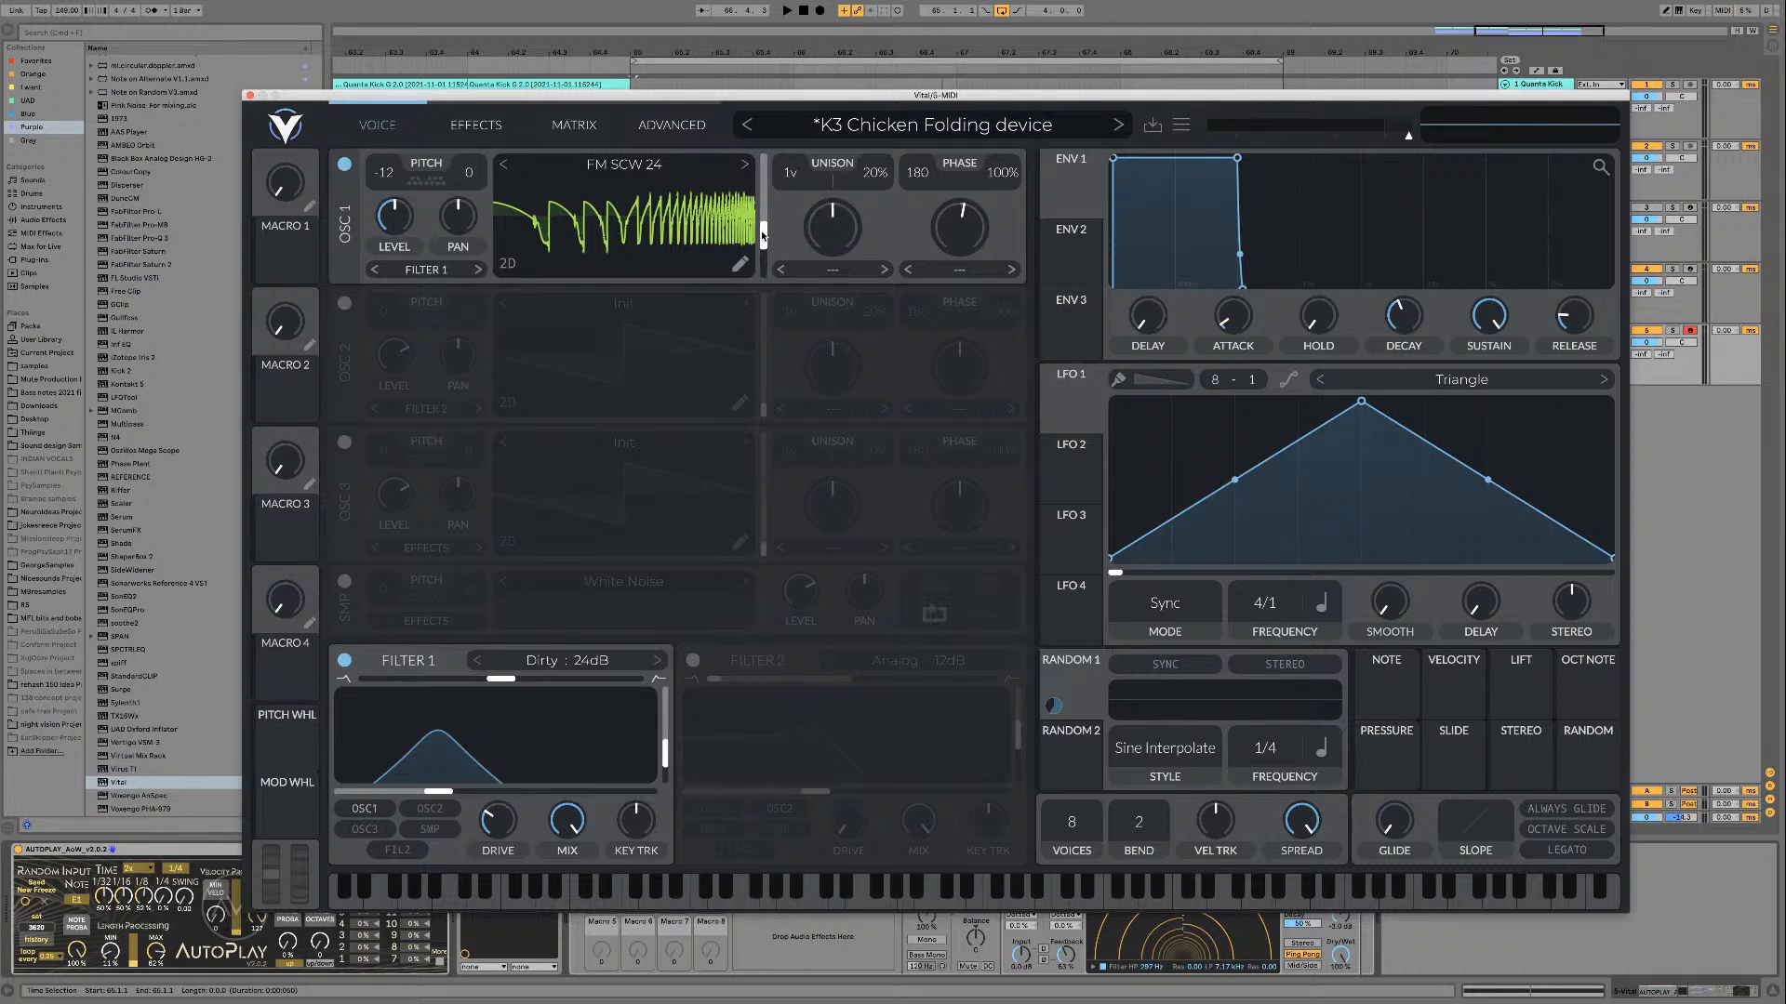
{"action": "left_click_drag", "start_coordinate": [762, 235], "coordinate": [761, 263]}
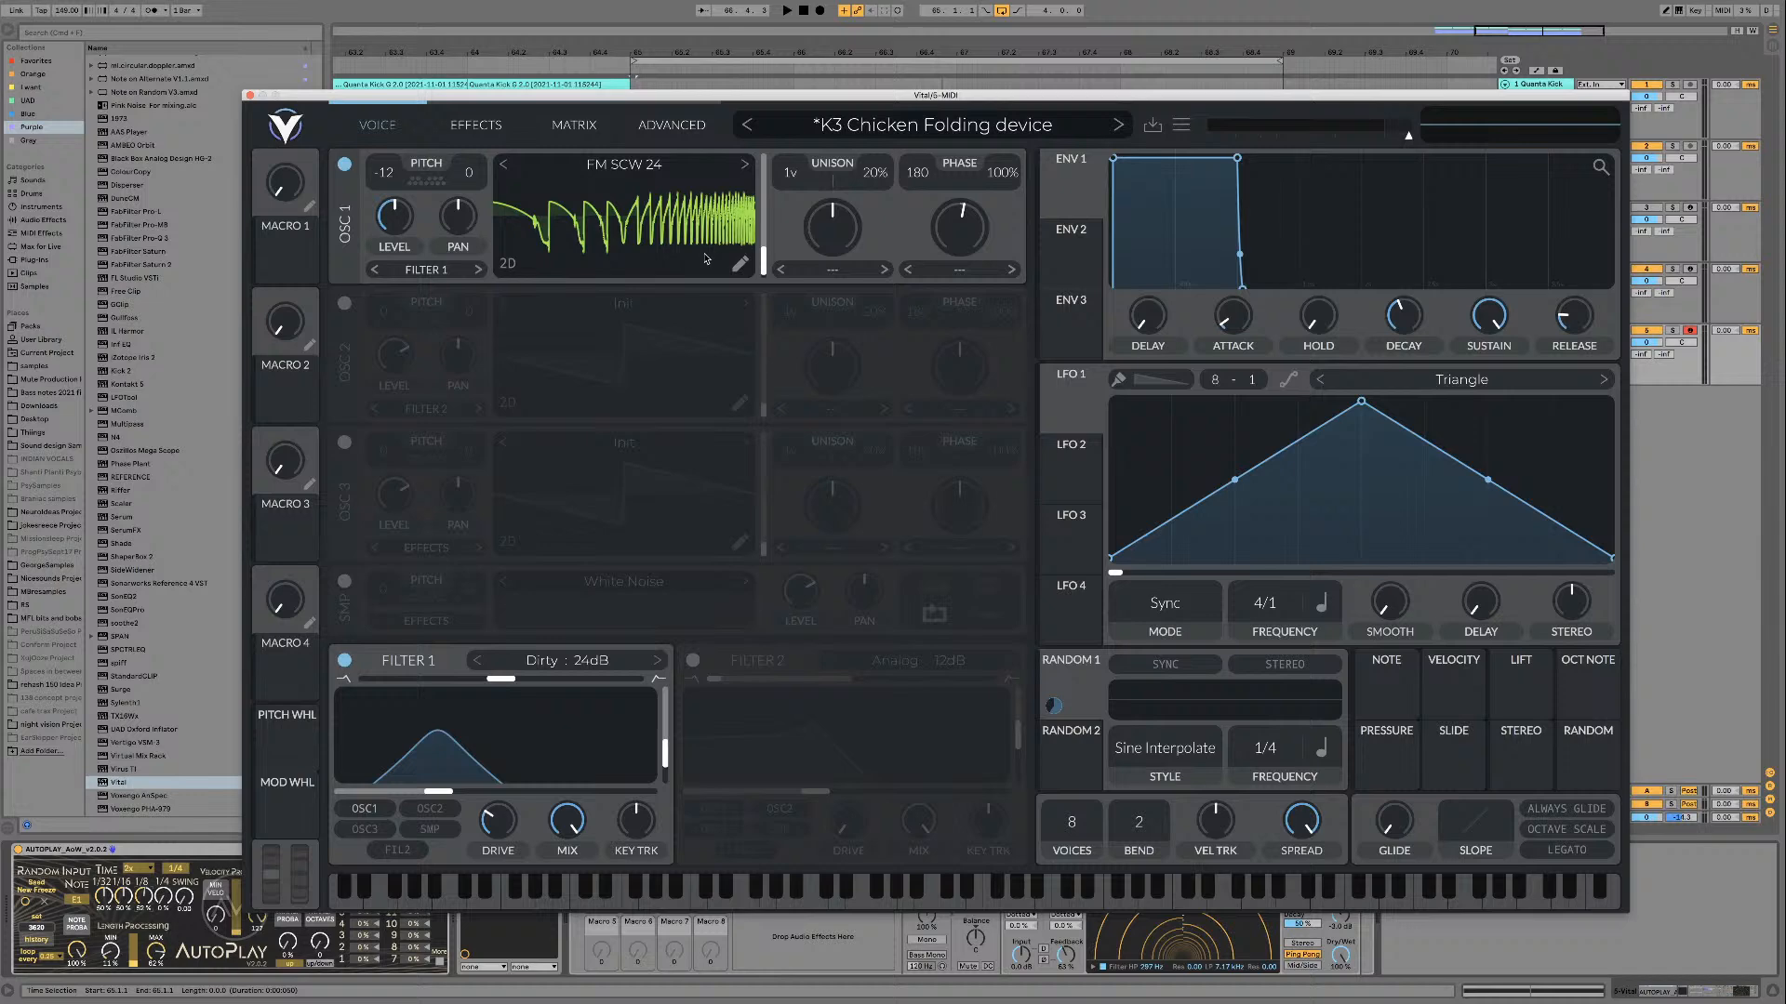
{"action": "left_click", "coordinate": [744, 164]}
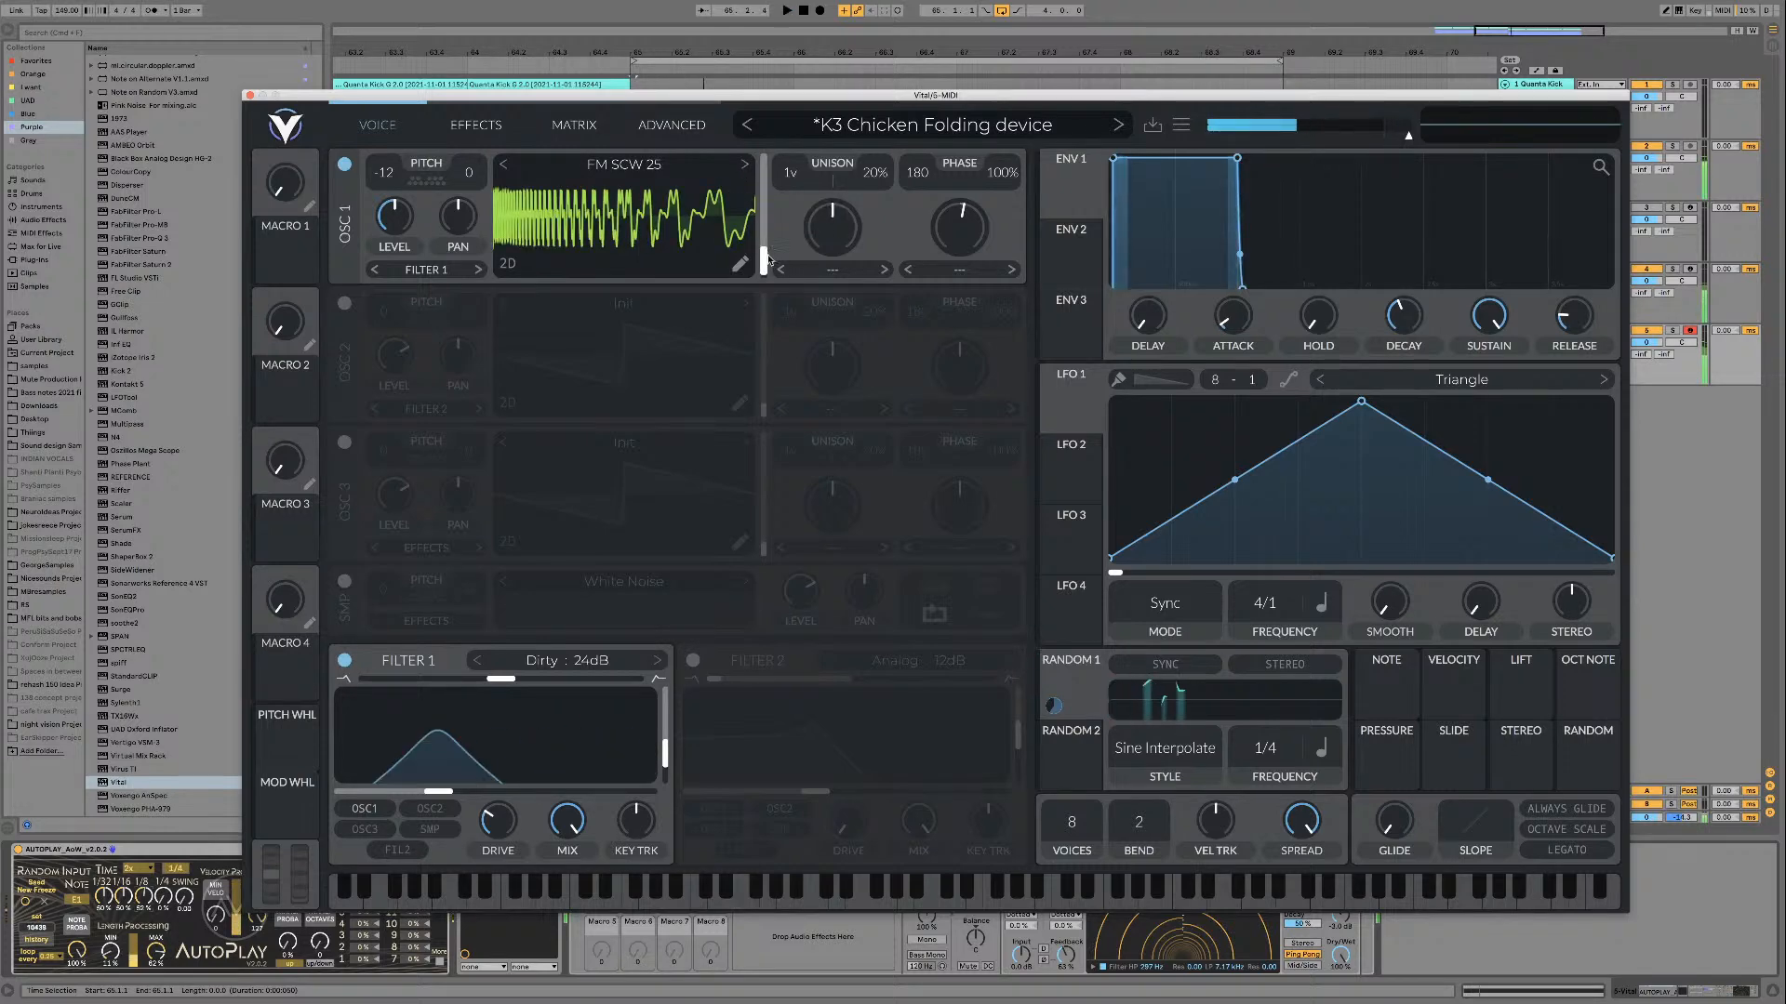
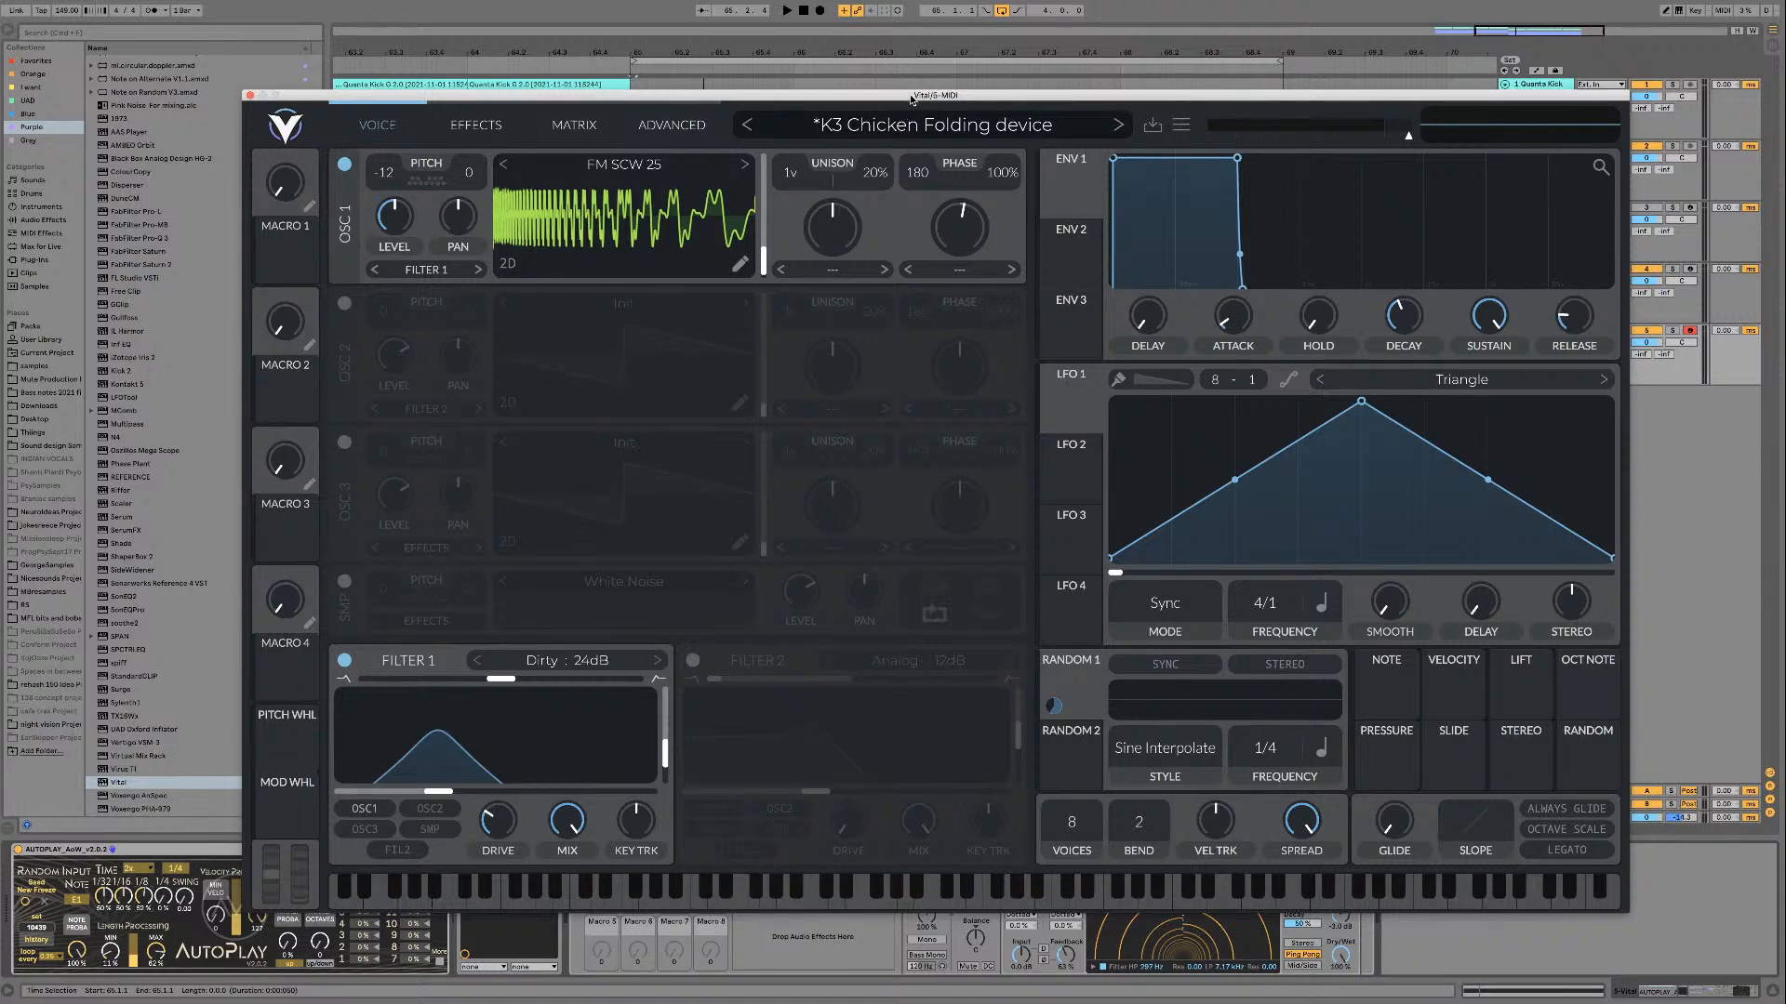
Step: Step oscillator 1 forward from FM SCW 25 to FM SCW 29, auditioning the wavetables over the loop
{"action": "key", "text": "space"}
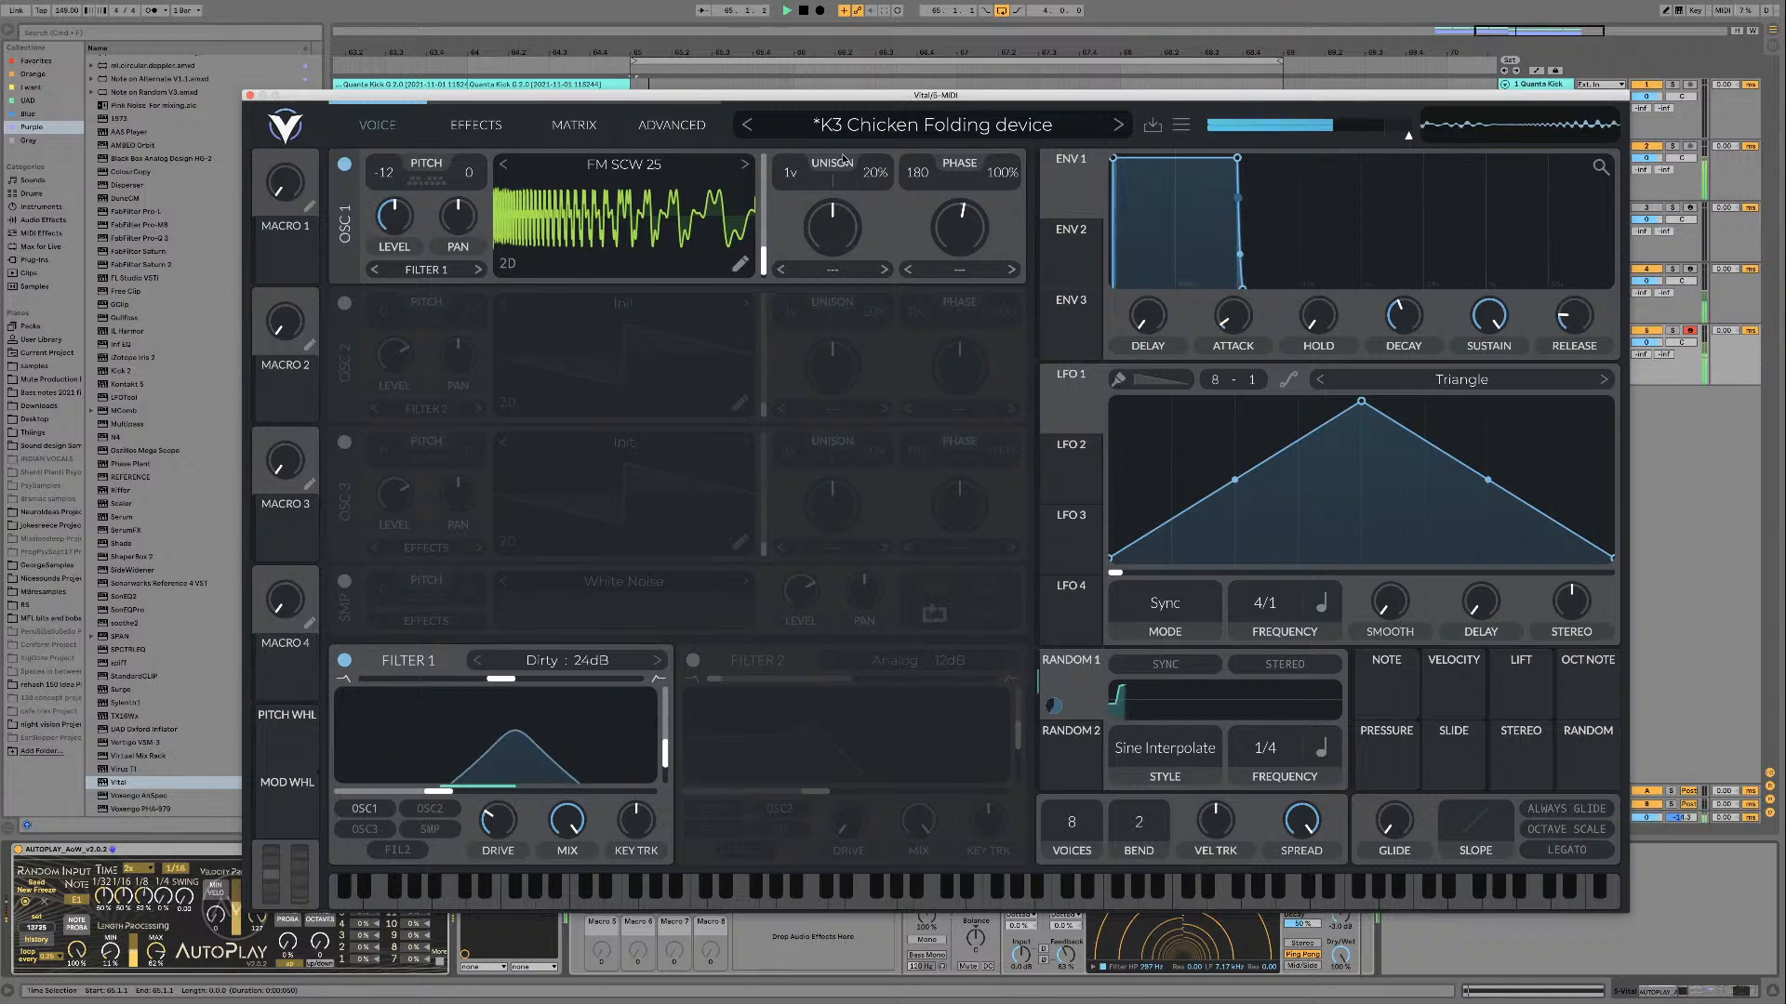
{"action": "left_click", "coordinate": [745, 166]}
{"action": "key", "text": "space"}
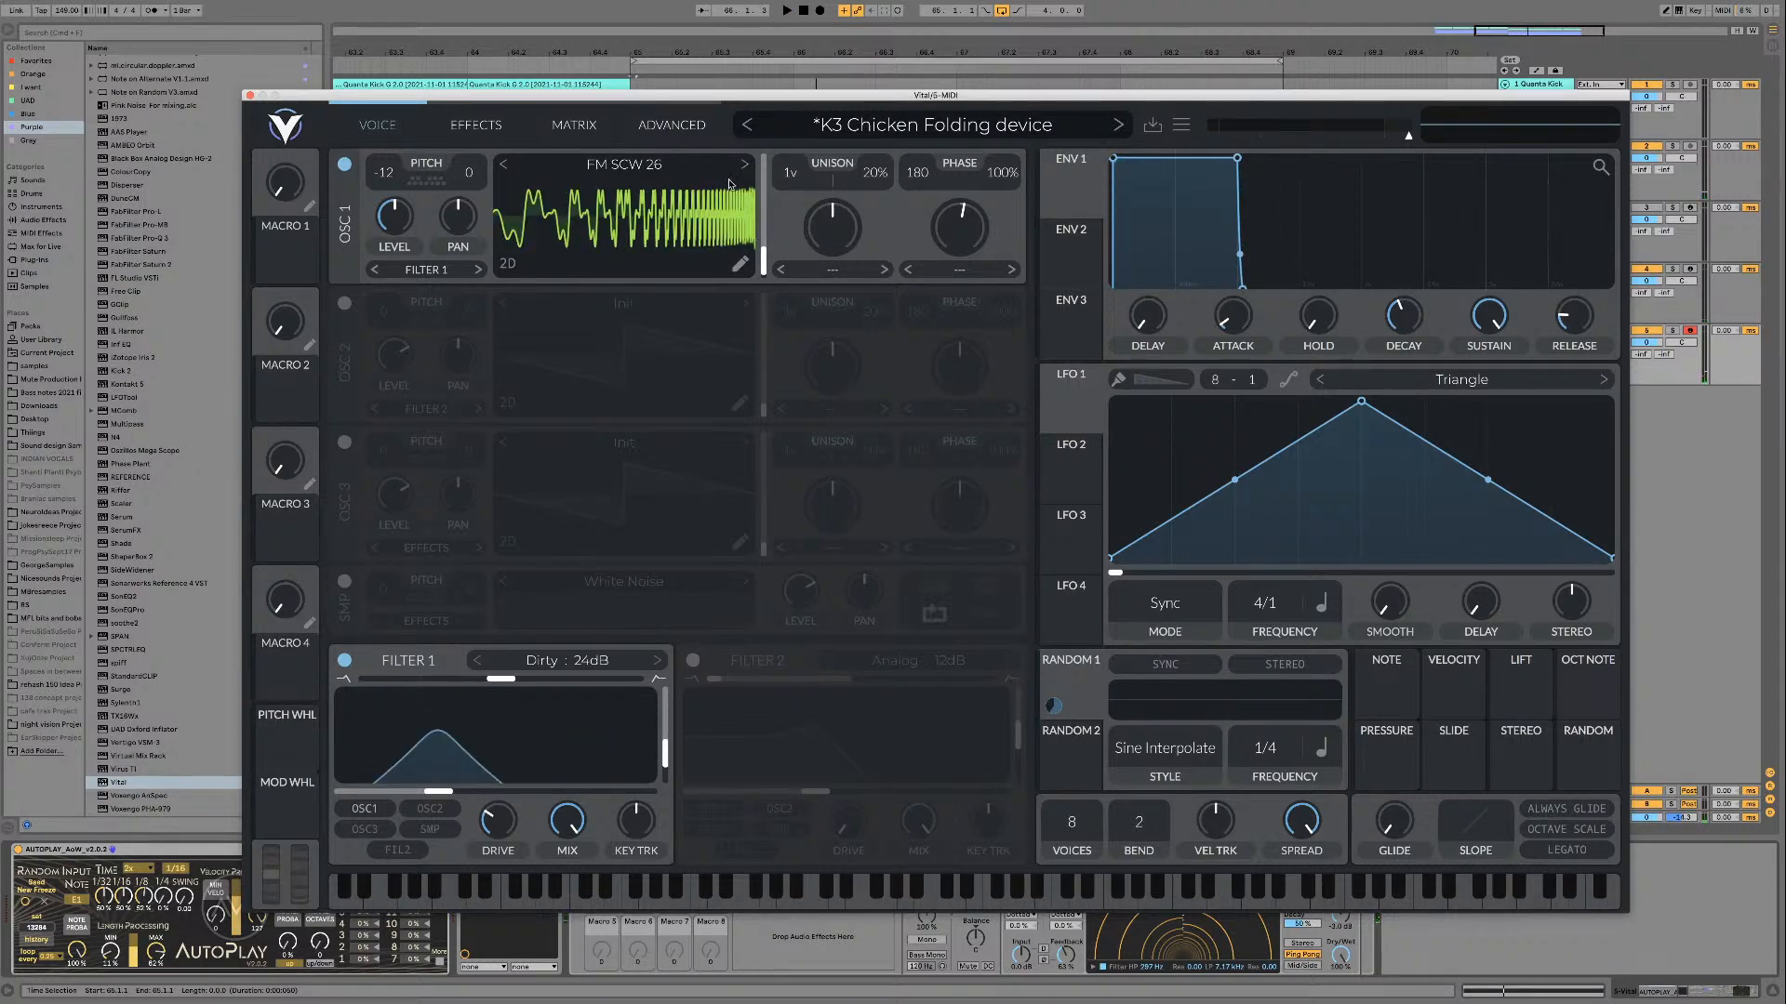
{"action": "key", "text": "space"}
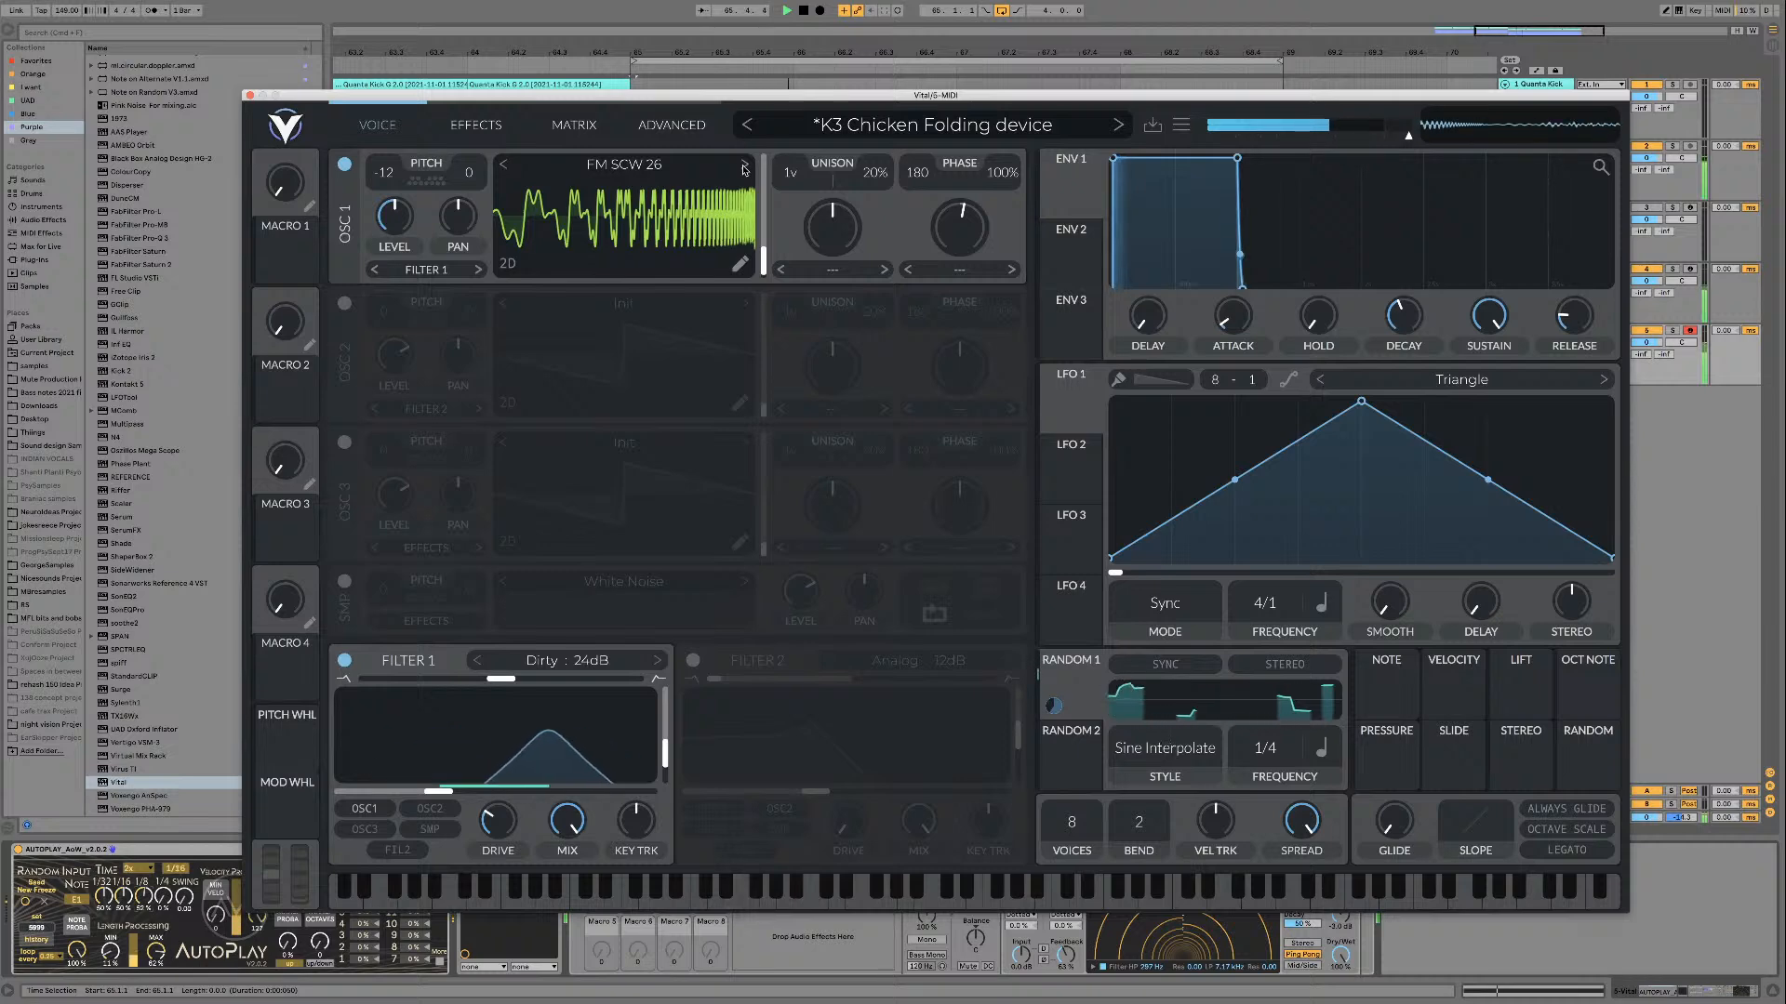
{"action": "key", "text": "space"}
{"action": "left_click", "coordinate": [745, 165]}
{"action": "key", "text": "space"}
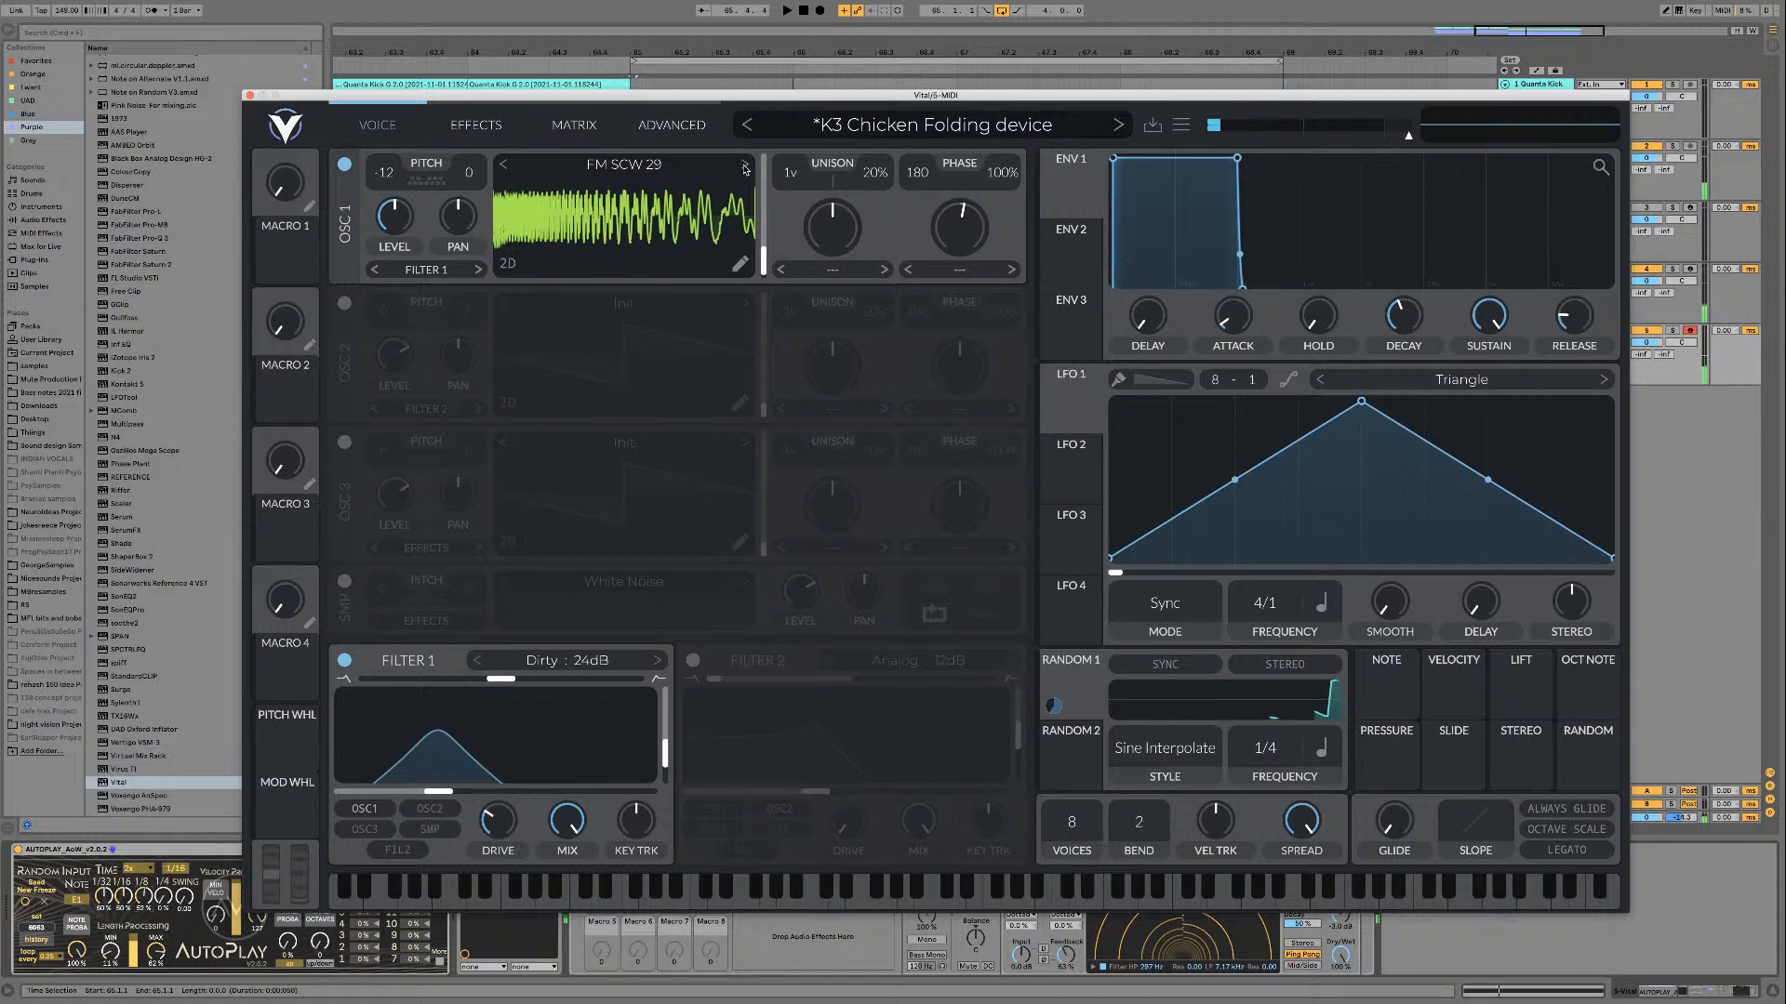
{"action": "left_click", "coordinate": [745, 166]}
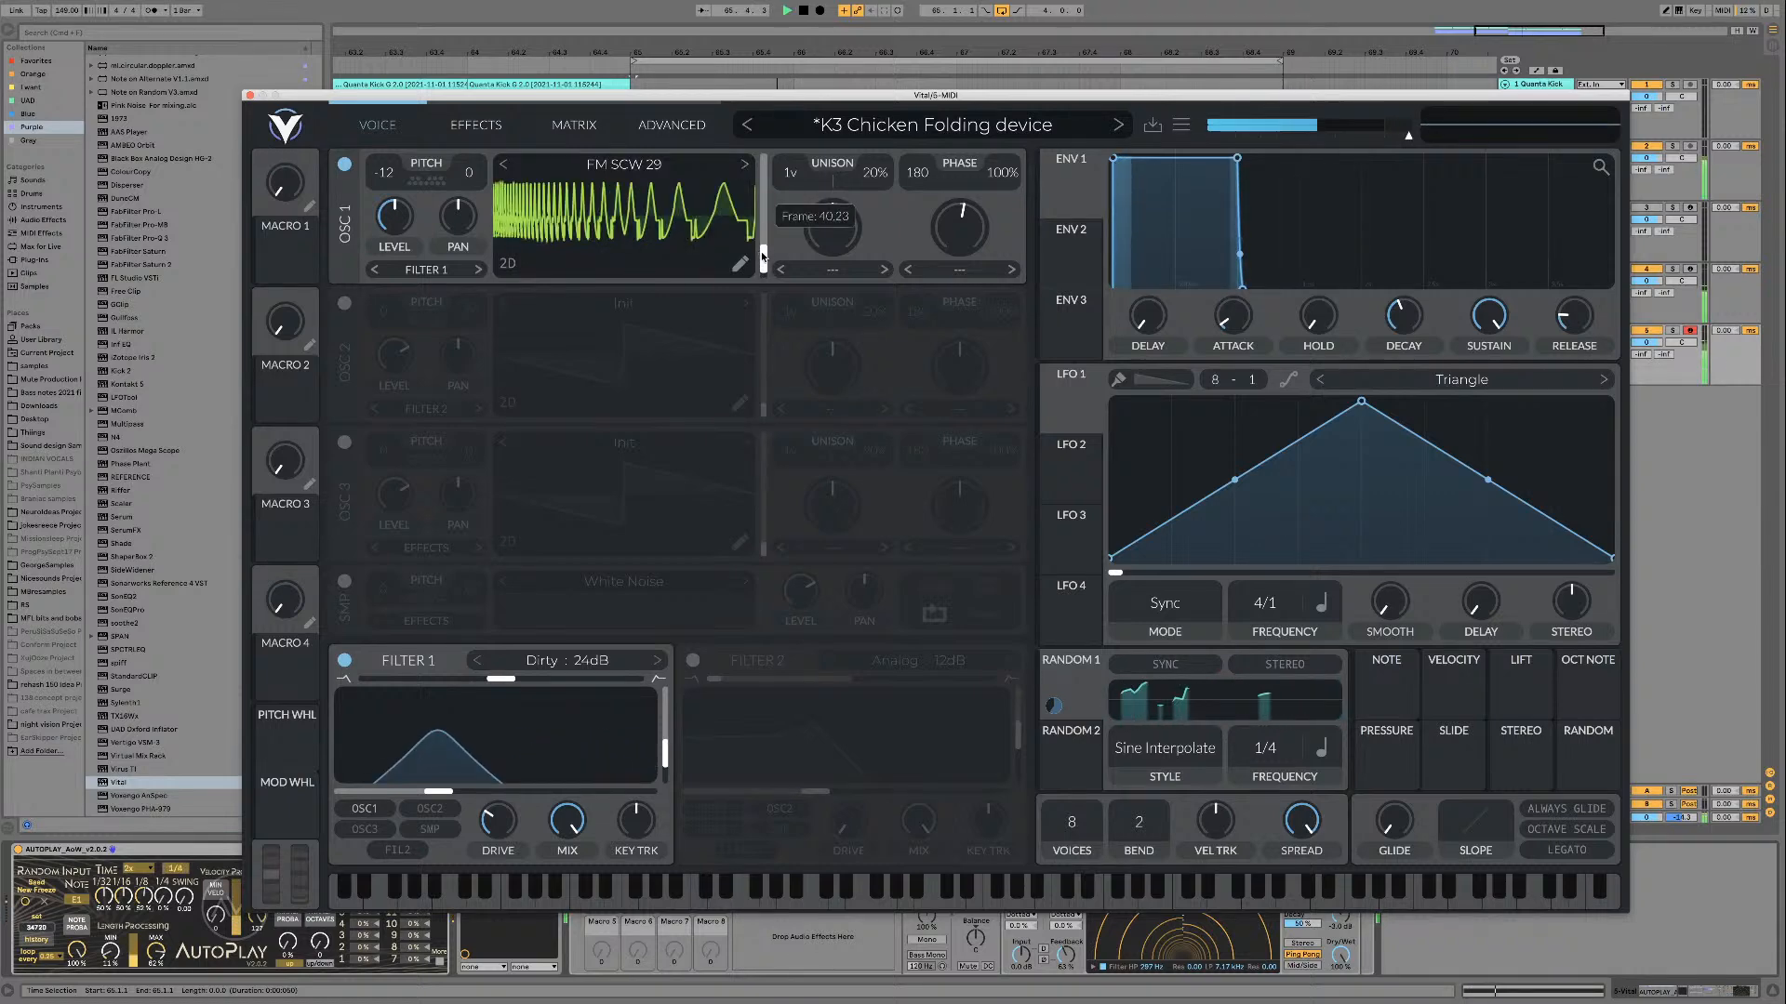
Step: Load FM SCW 30 into oscillator 1, raise the wavetable frame slightly, and audition it over the loop
{"action": "left_click", "coordinate": [744, 166]}
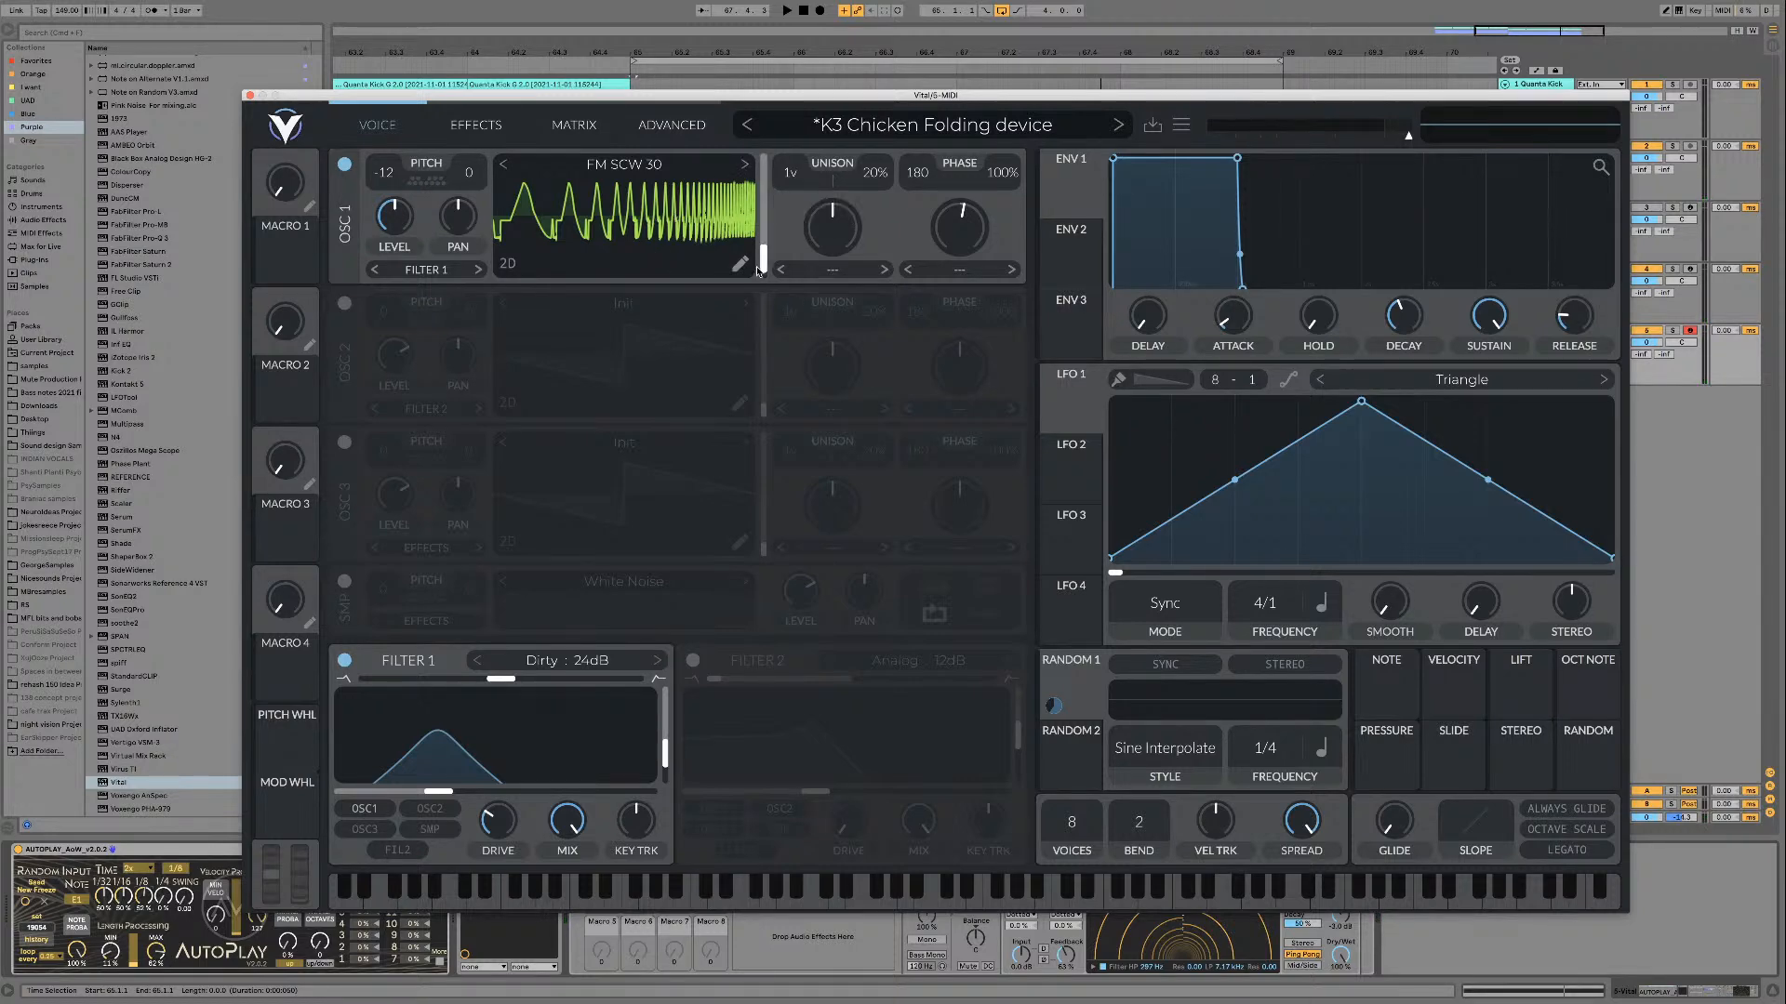
{"action": "left_click_drag", "start_coordinate": [761, 265], "coordinate": [761, 259]}
{"action": "key", "text": "space"}
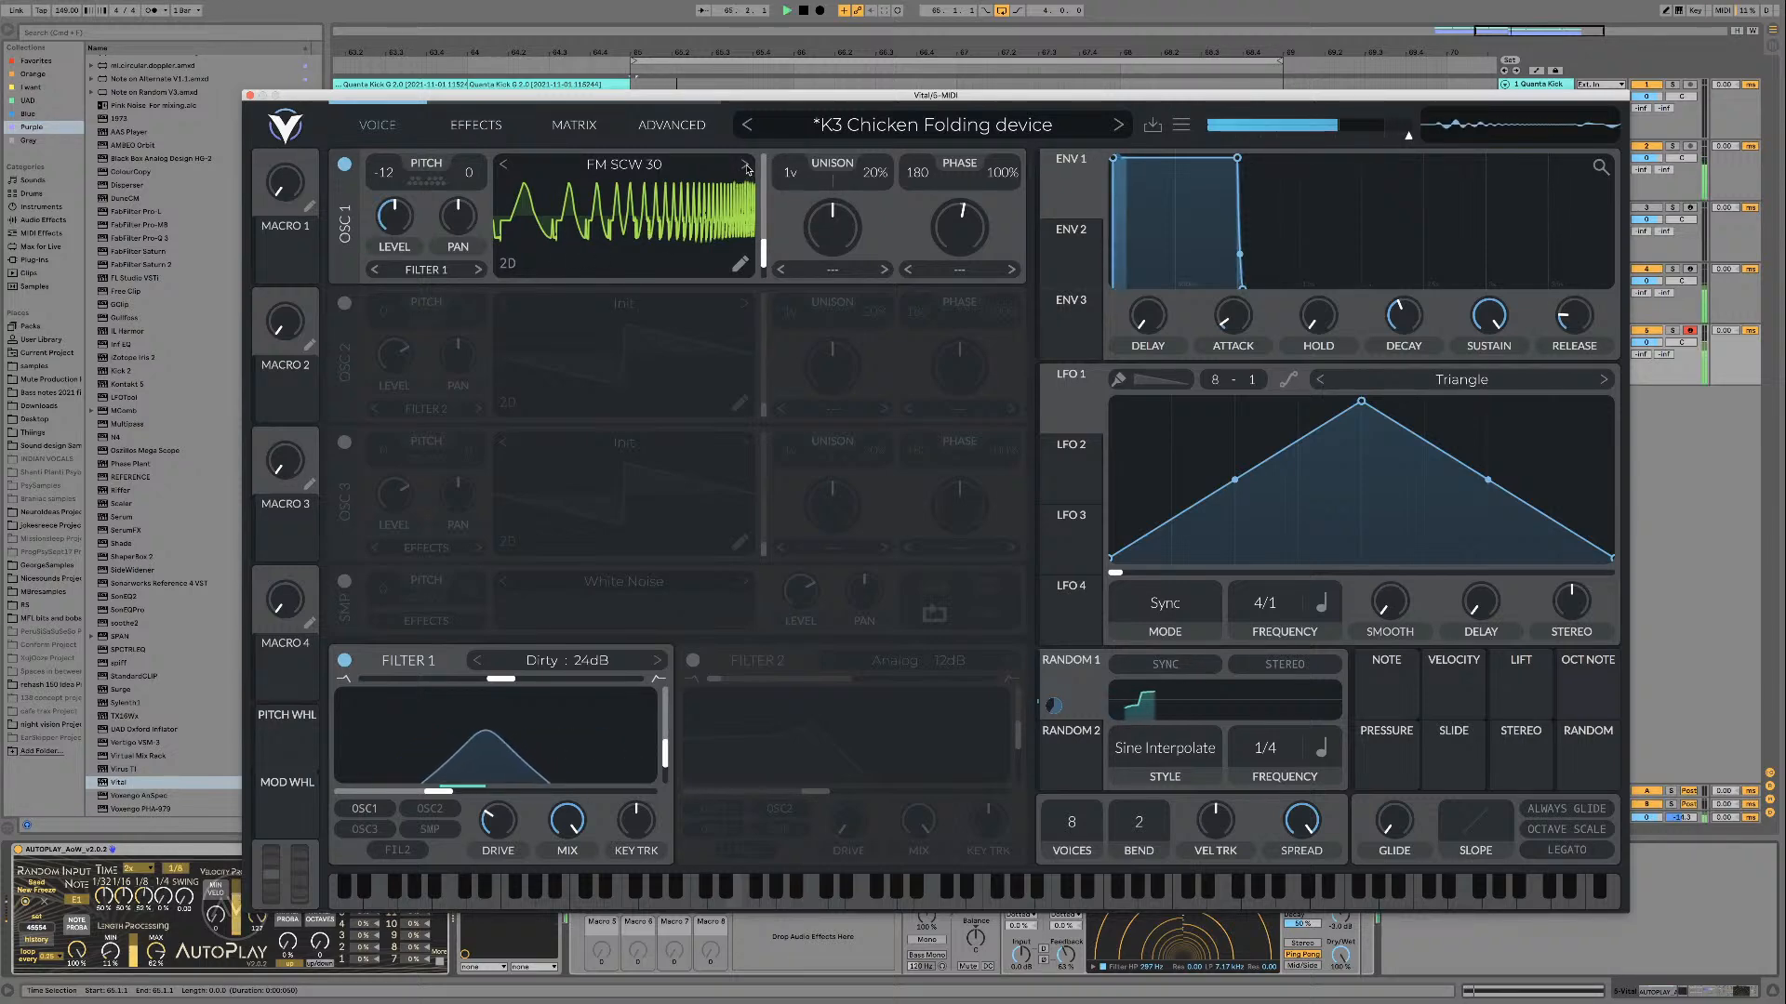
Step: Step oscillator 1 through FM SCW 31 to FM SCW 32 and lower the wavetable frame to the minimum
{"action": "left_click", "coordinate": [746, 166]}
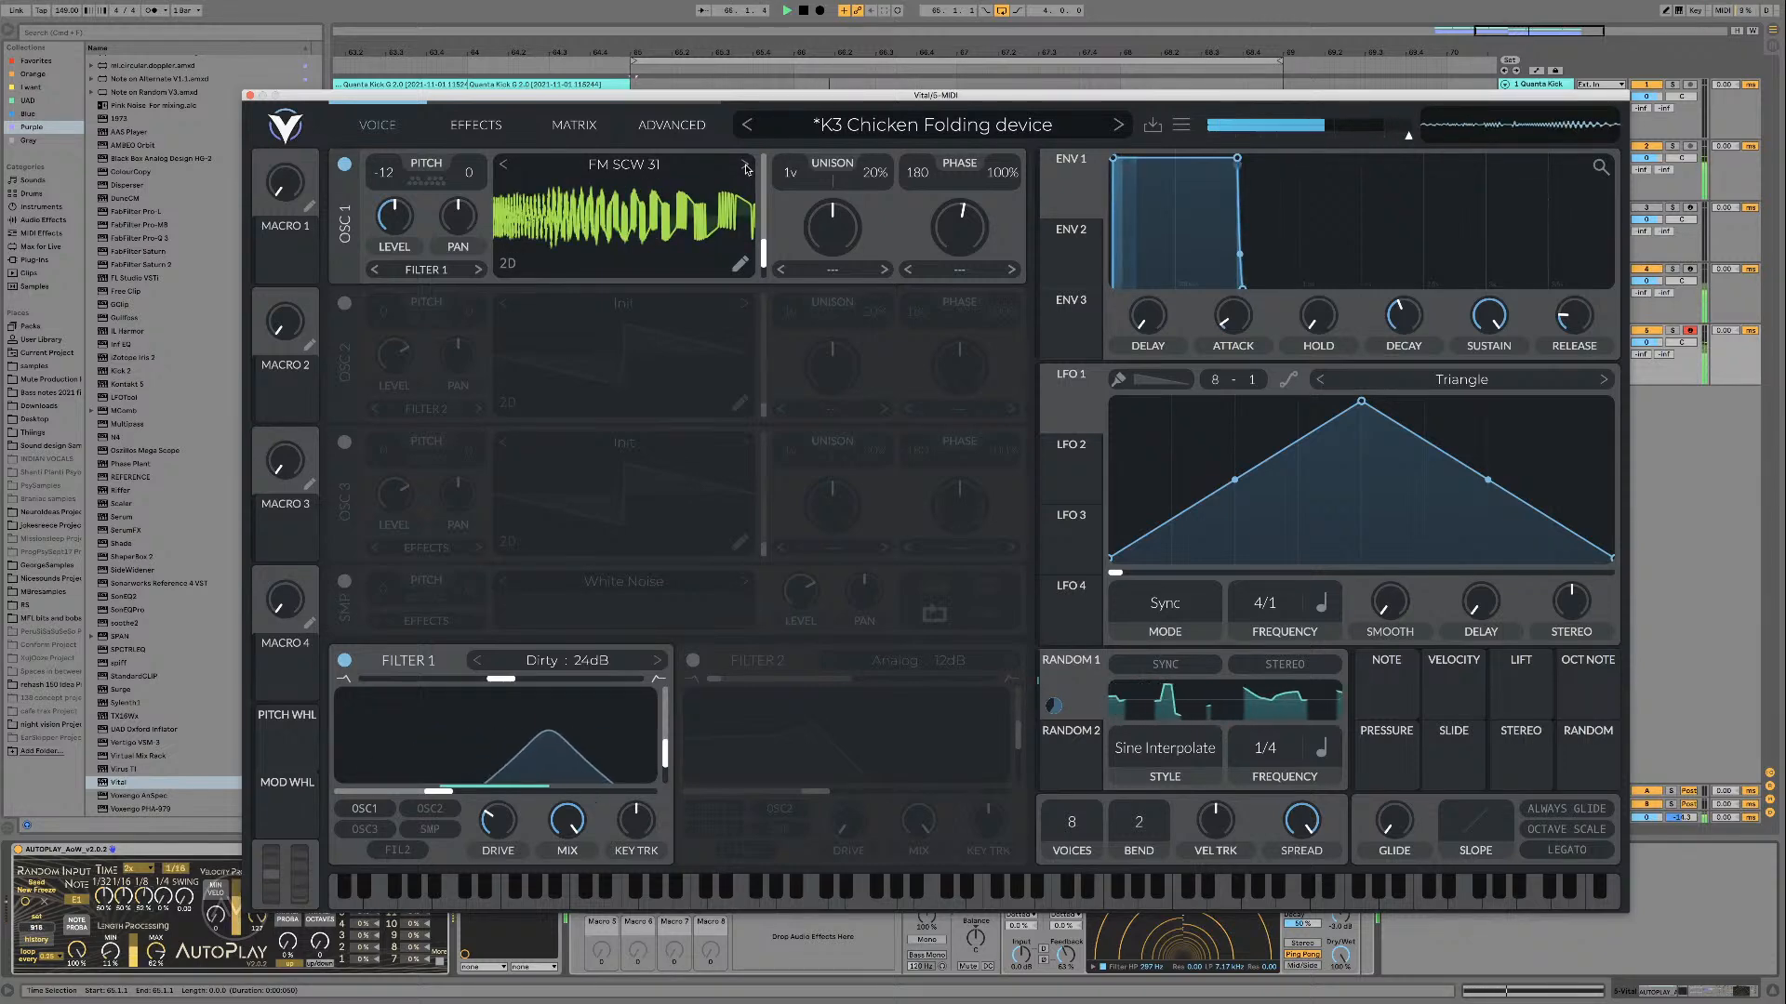
{"action": "key", "text": "space"}
{"action": "left_click", "coordinate": [746, 166]}
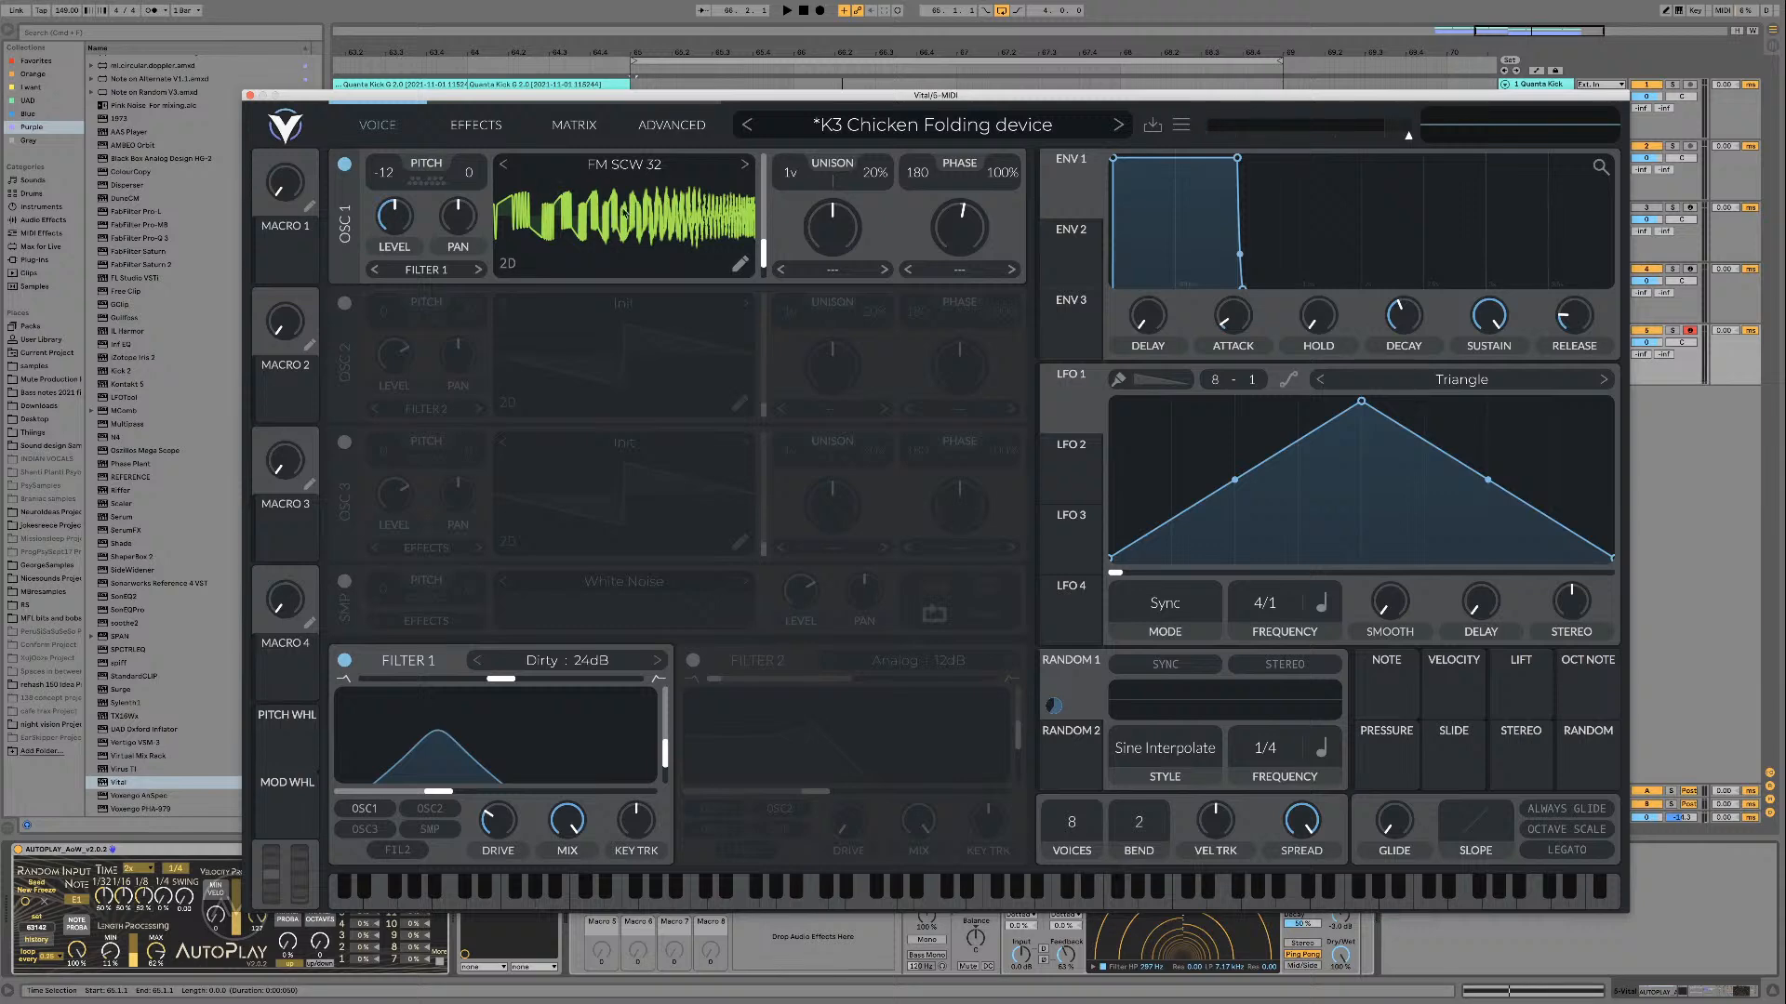
{"action": "left_click_drag", "start_coordinate": [762, 249], "coordinate": [763, 276]}
Step: Load FM SCW 33 into oscillator 1 and audition it over the loop
{"action": "left_click", "coordinate": [745, 166]}
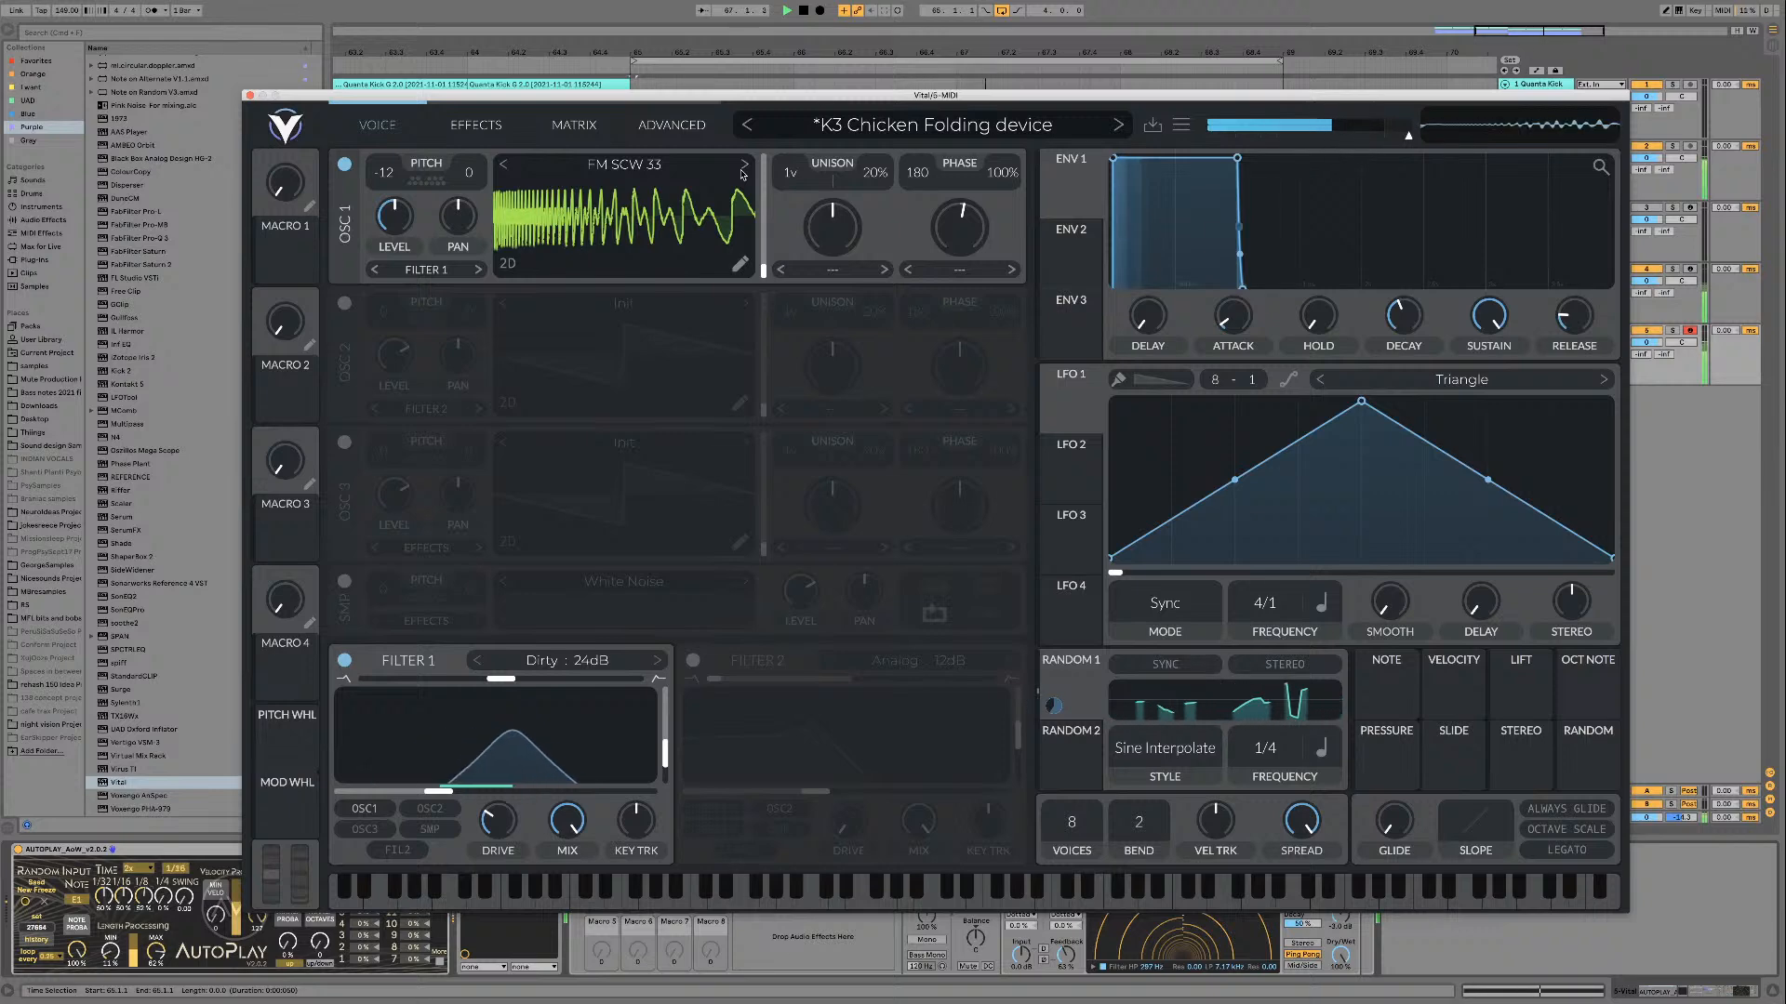
{"action": "key", "text": "space"}
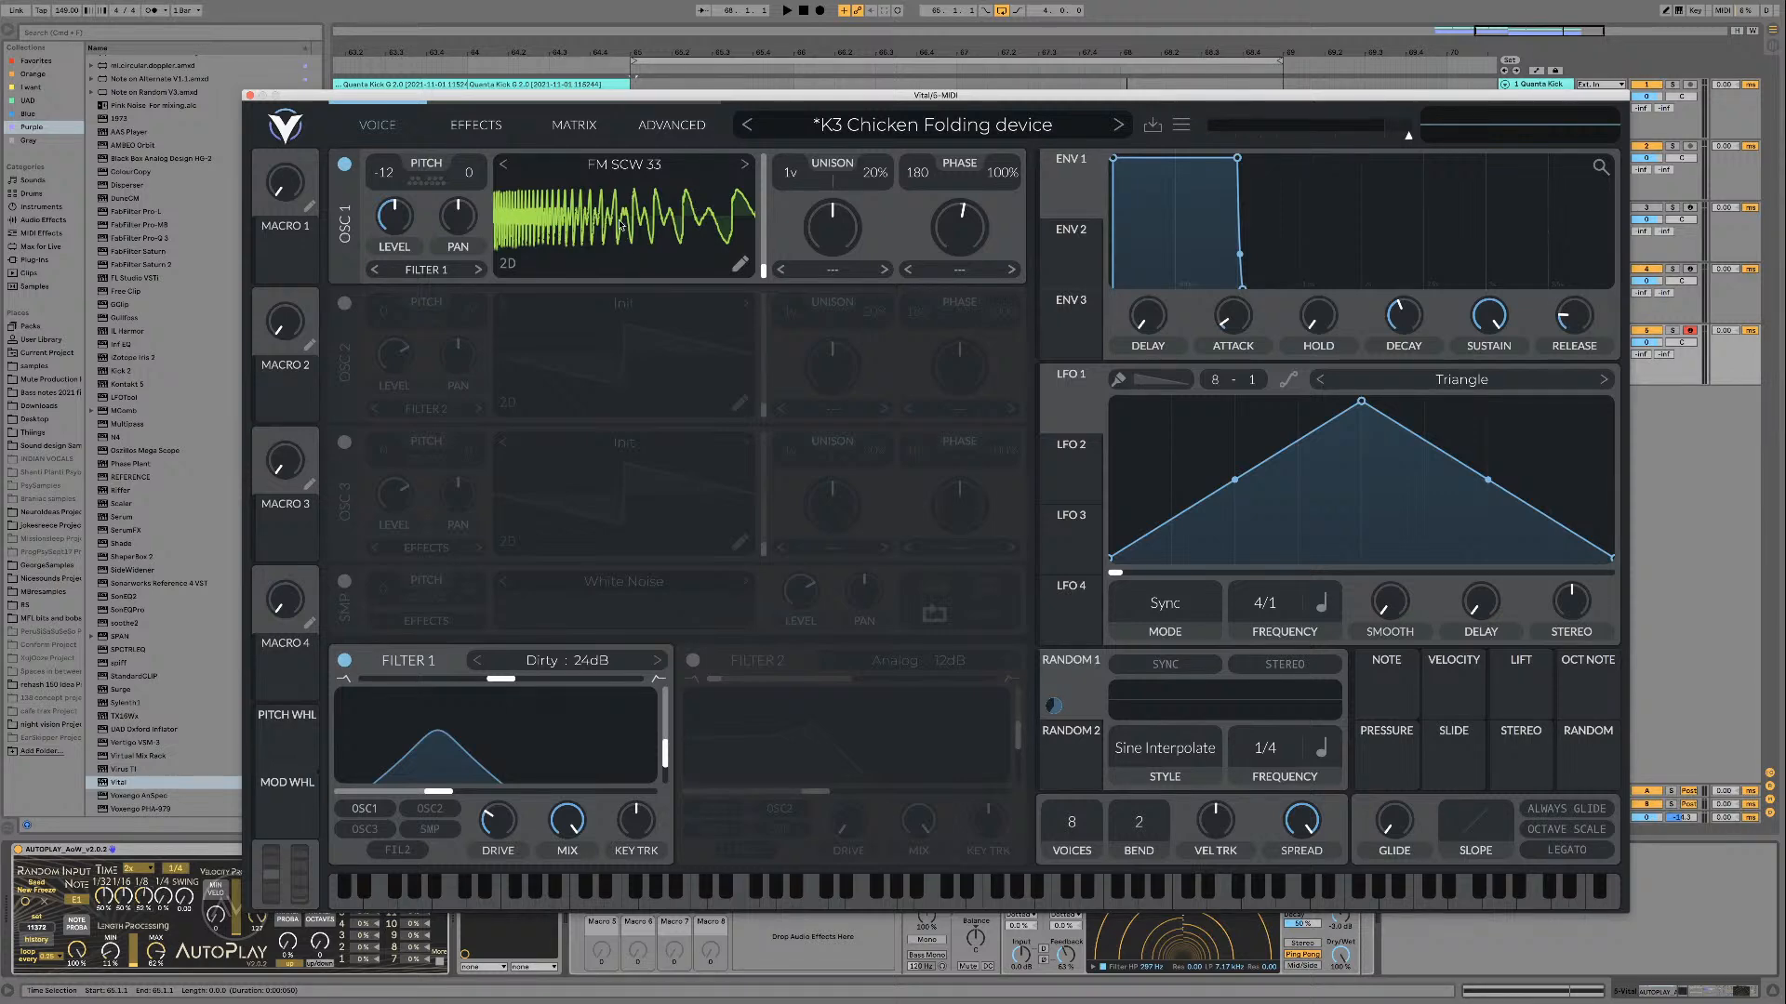
{"action": "key", "text": "space"}
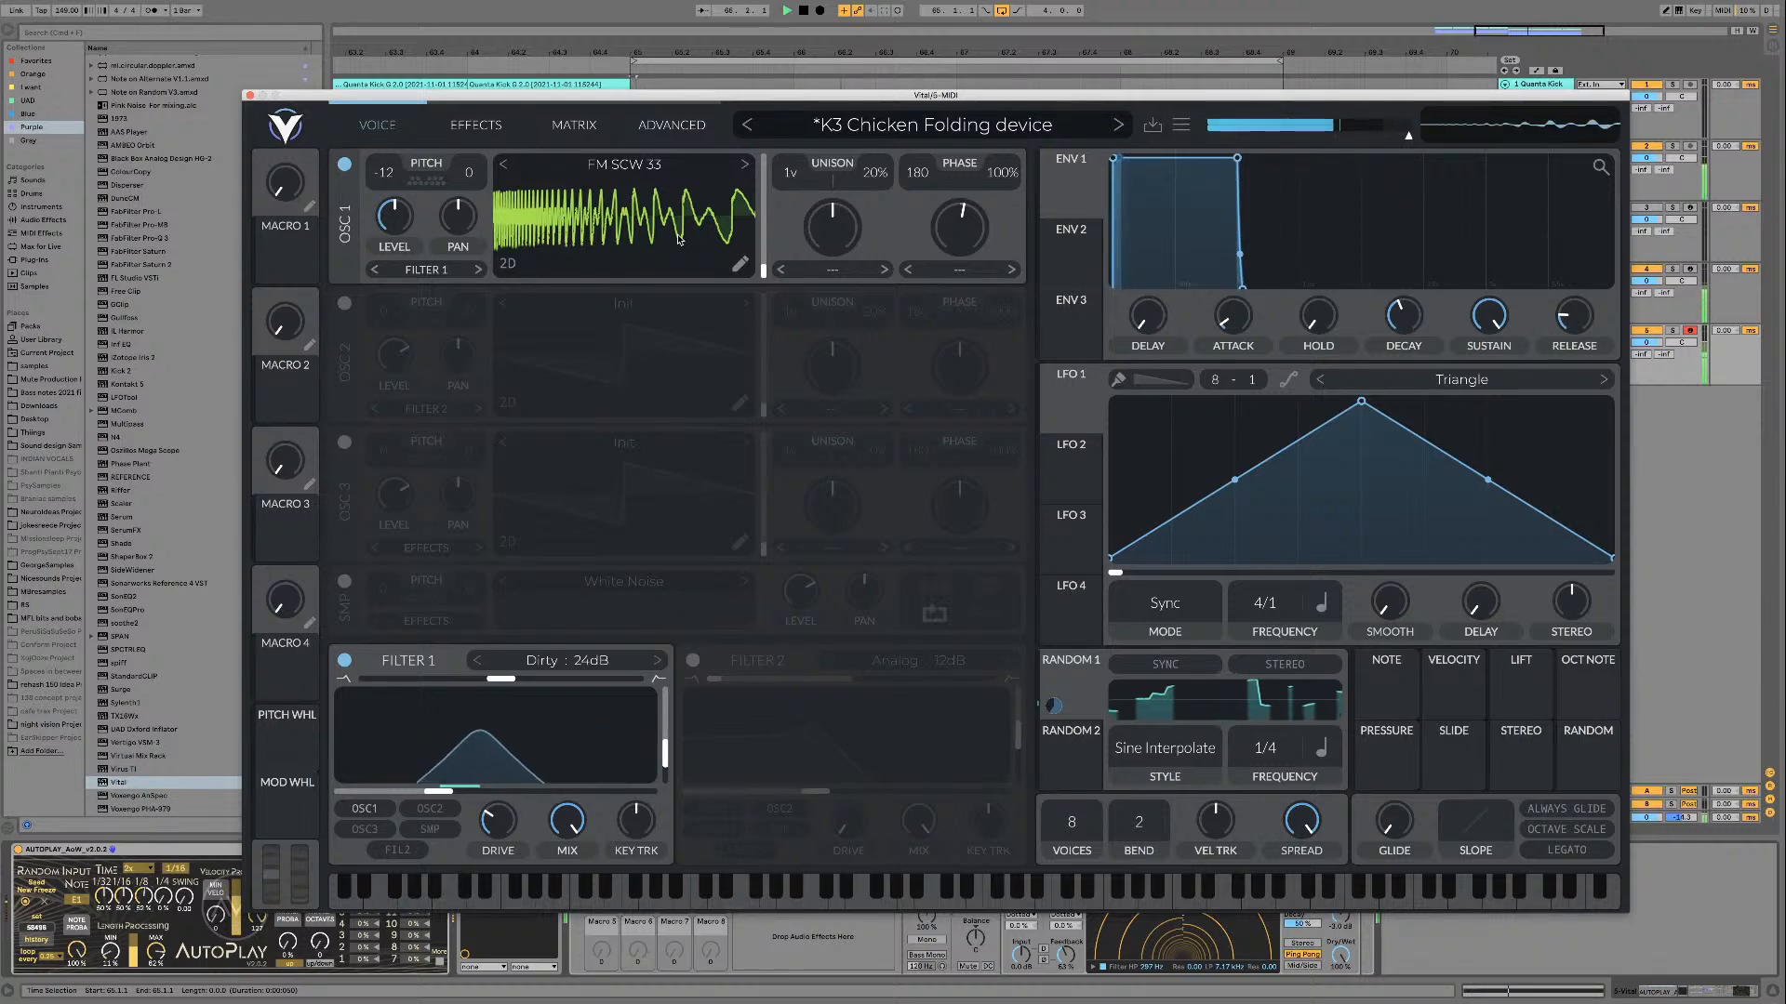
{"action": "key", "text": "space"}
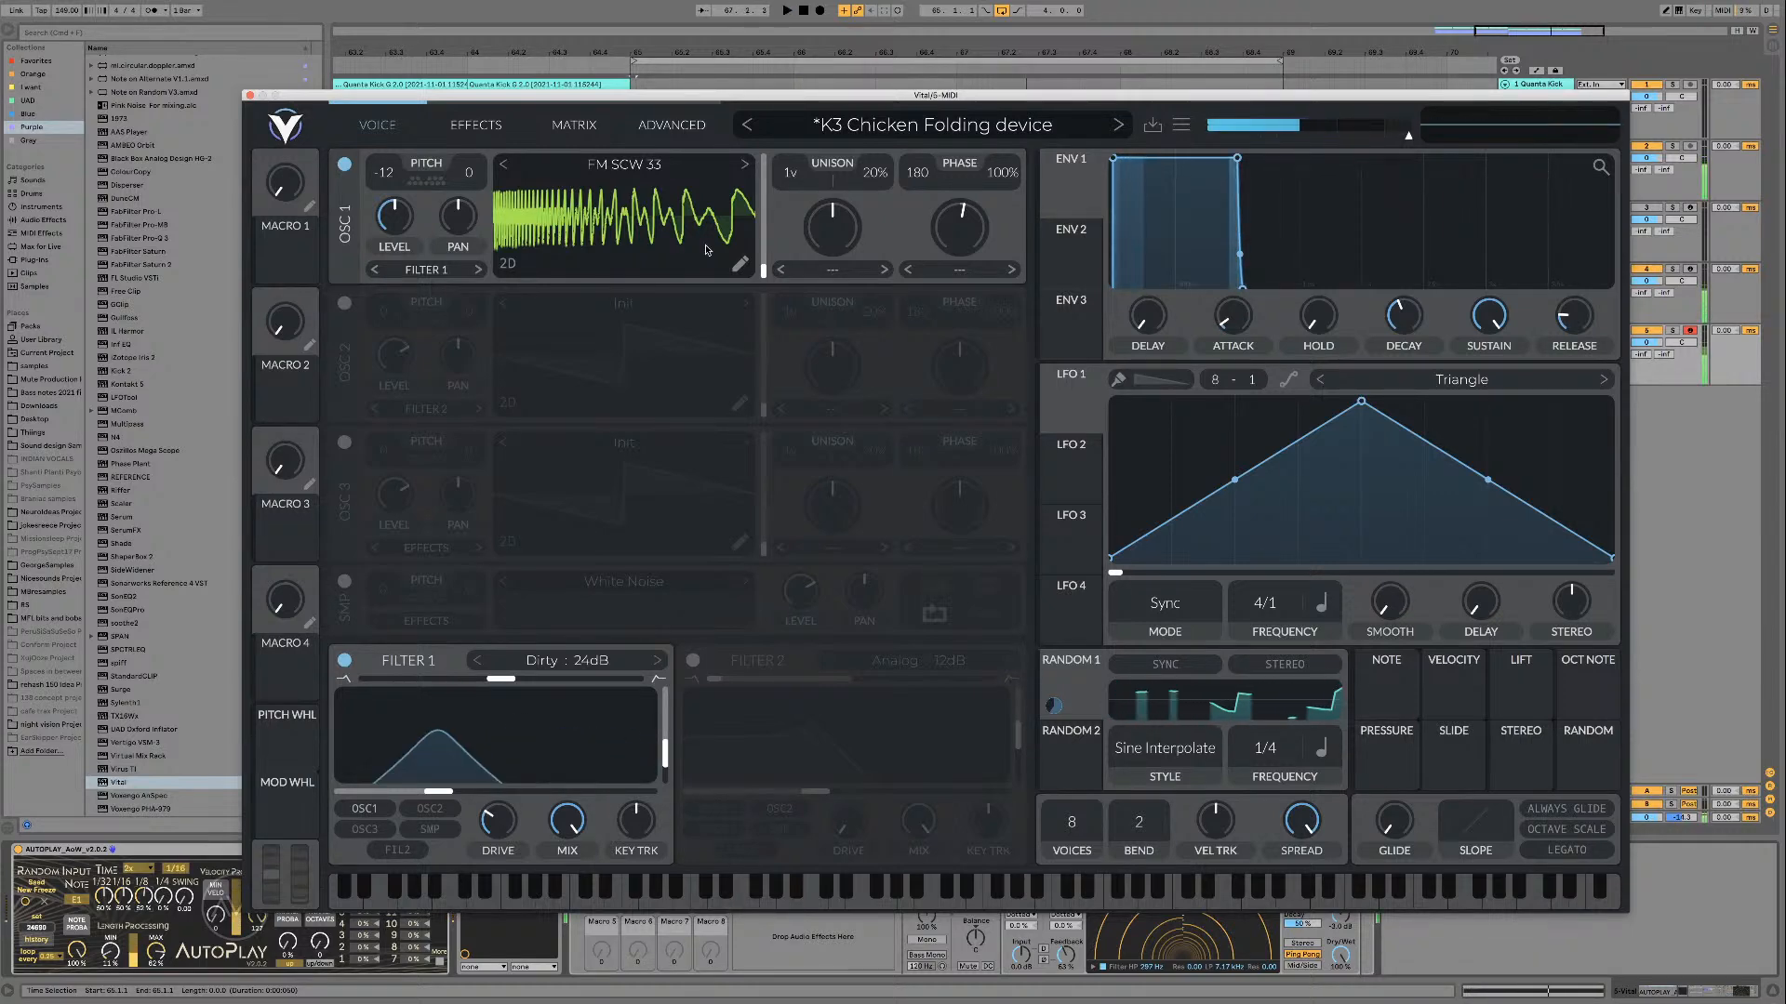
Step: Turn off the AutoPlay device and assign Macro 1 to modulate oscillator 1's pitch
{"action": "left_click", "coordinate": [15, 849]}
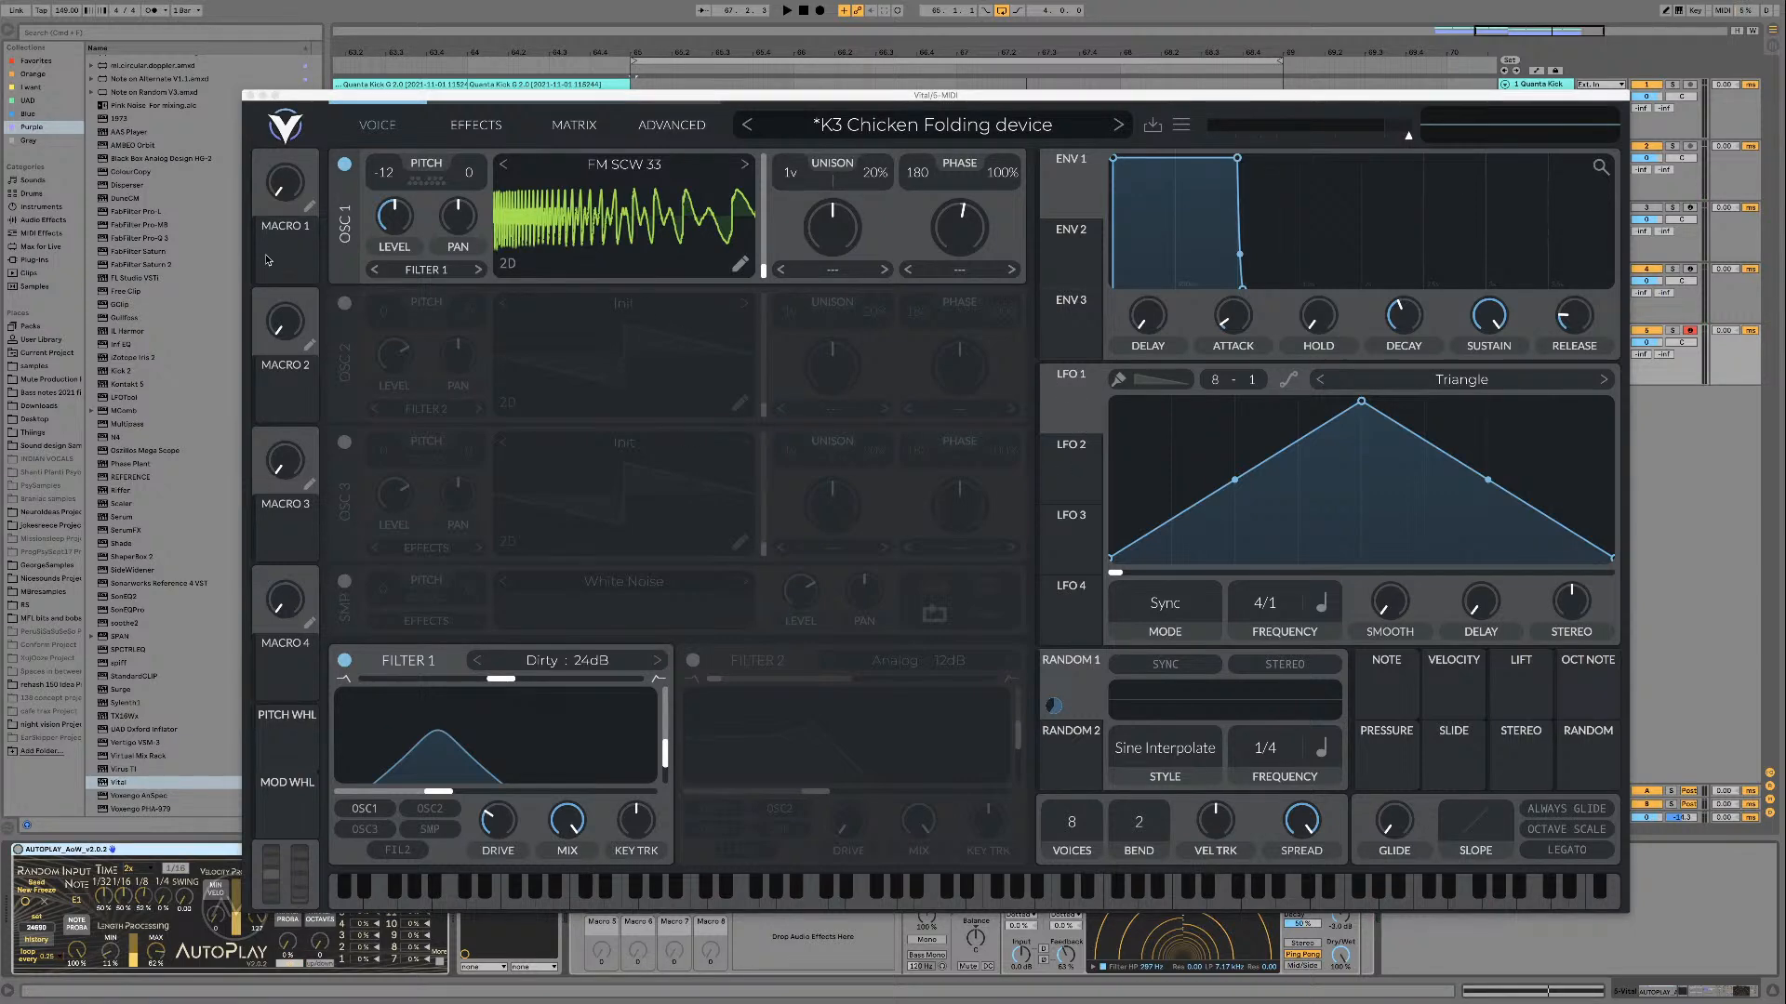
{"action": "left_click_drag", "start_coordinate": [268, 261], "coordinate": [384, 226]}
{"action": "right_click", "coordinate": [384, 202]}
{"action": "left_click", "coordinate": [410, 238]}
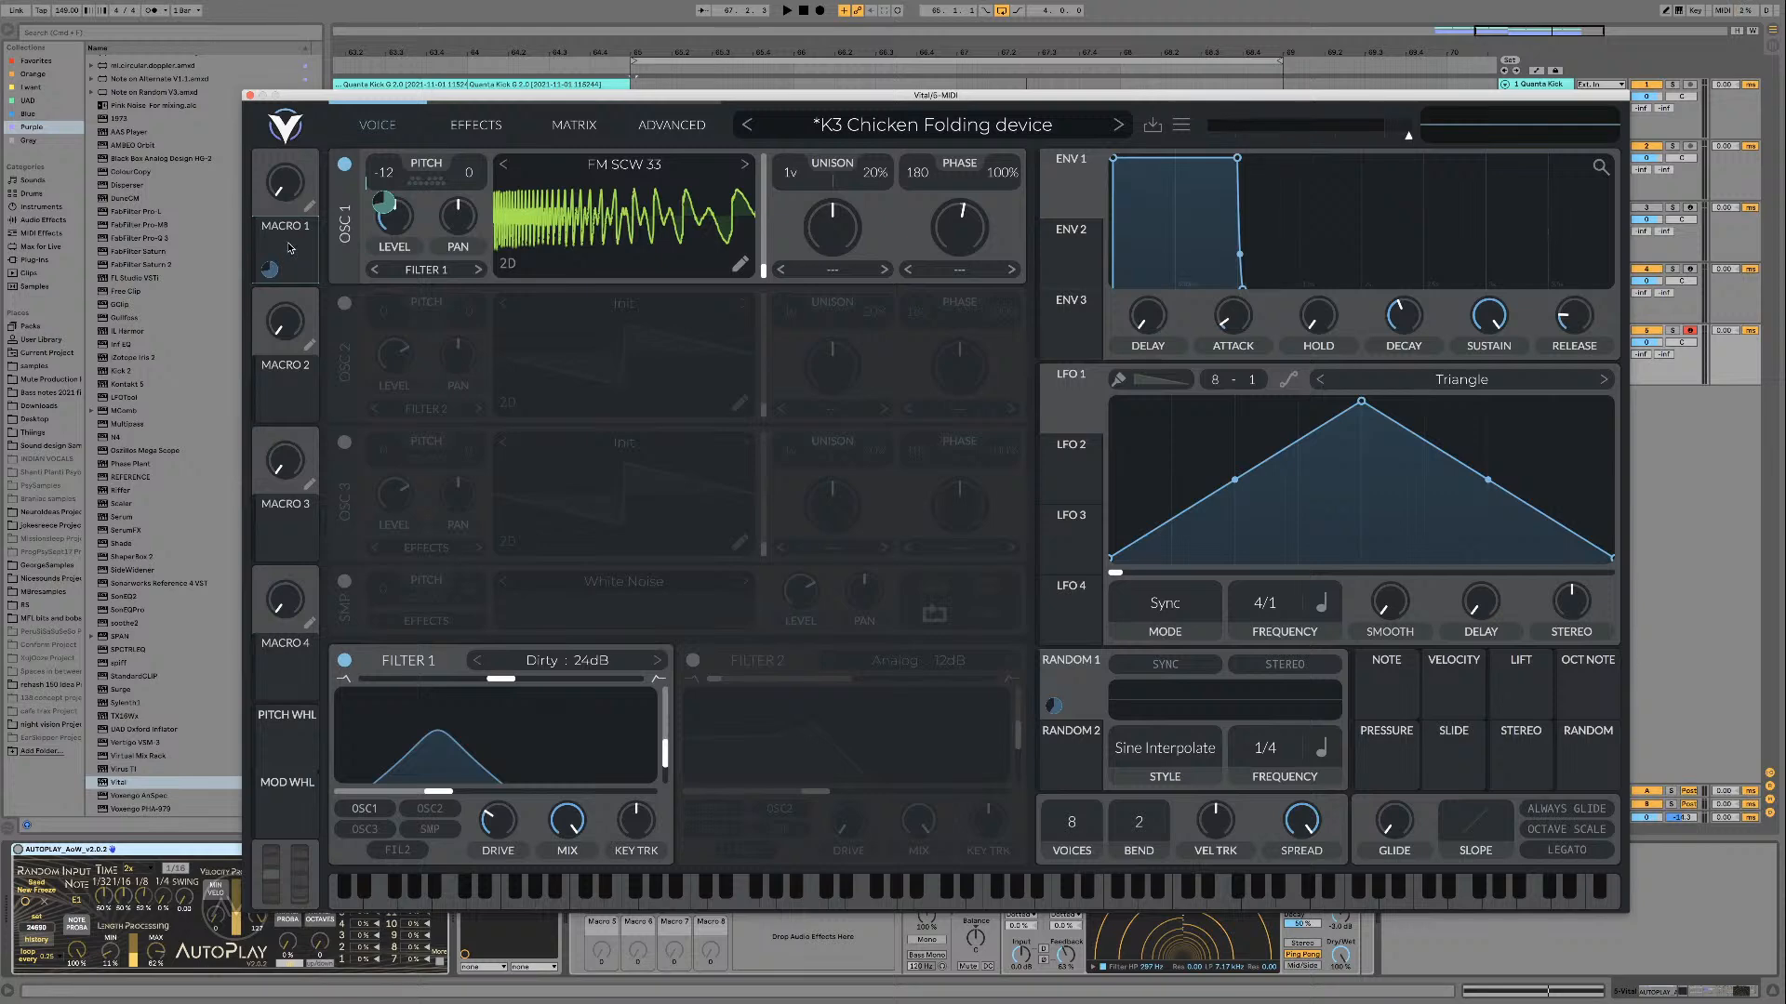
Step: Replace Filter 1 with Filter 2, route oscillator 1 through it, and assign Macro 1 to its cutoff
{"action": "left_click_drag", "start_coordinate": [270, 269], "coordinate": [437, 792]}
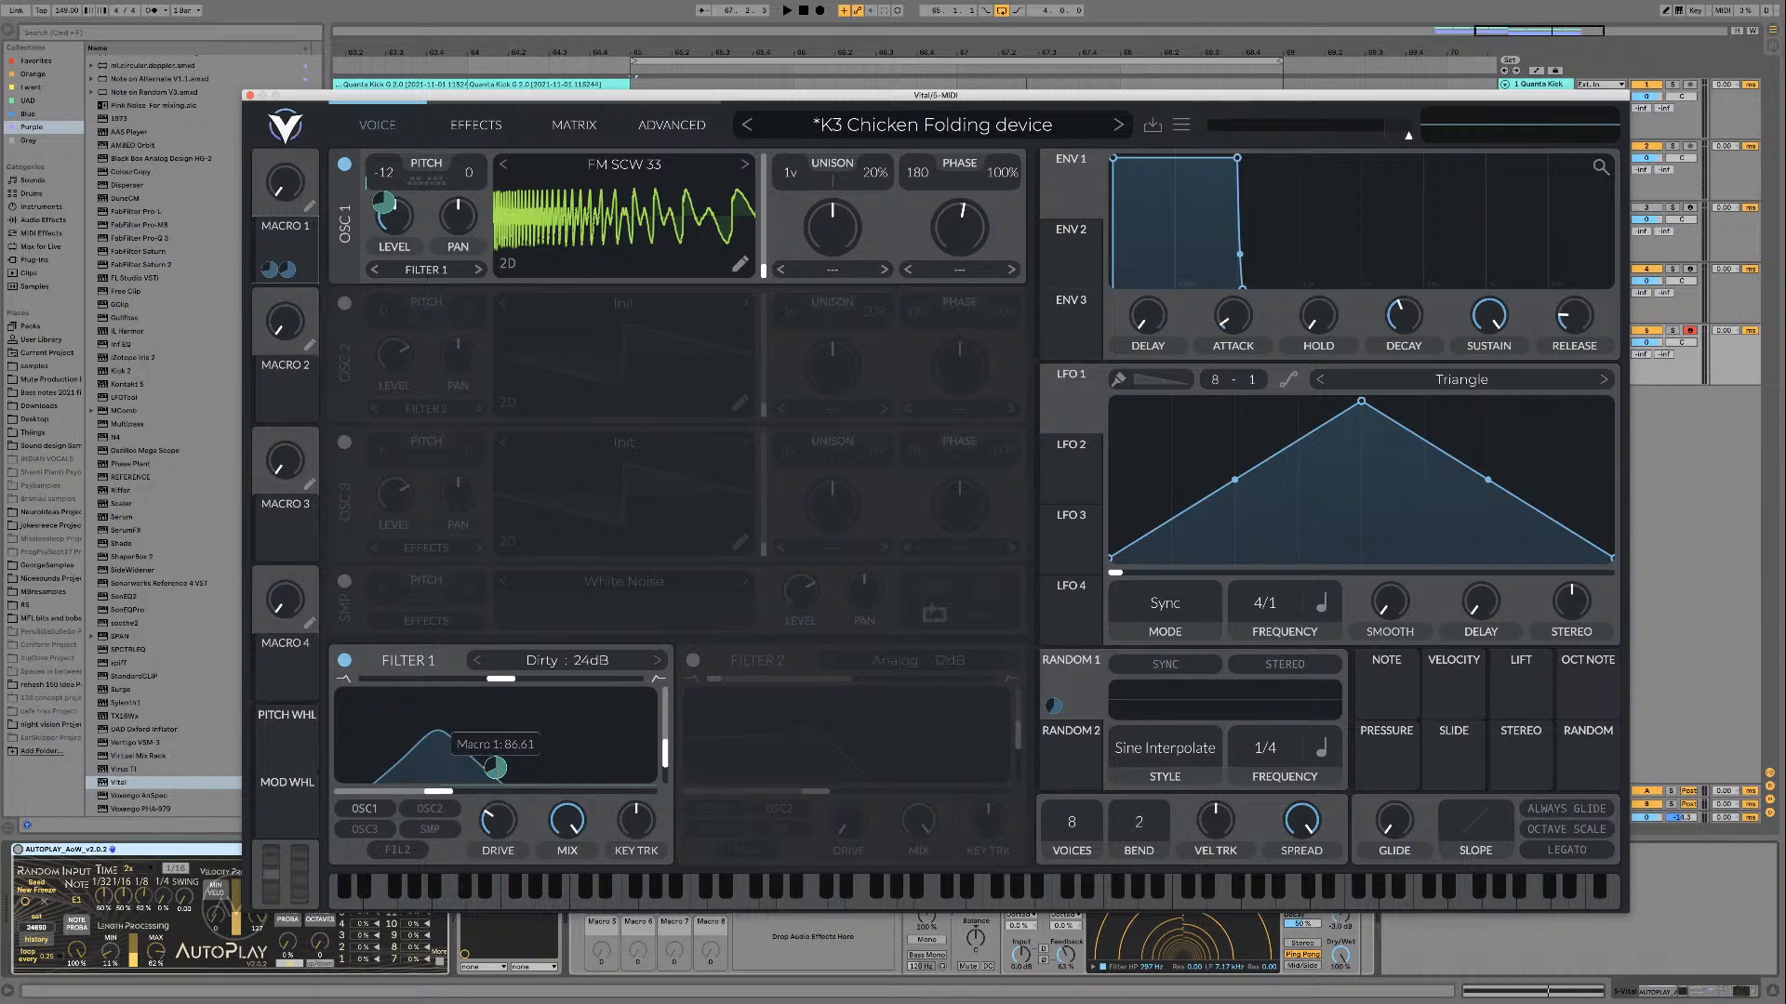
{"action": "double_click", "coordinate": [496, 769]}
{"action": "left_click", "coordinate": [345, 660]}
{"action": "left_click", "coordinate": [693, 660]}
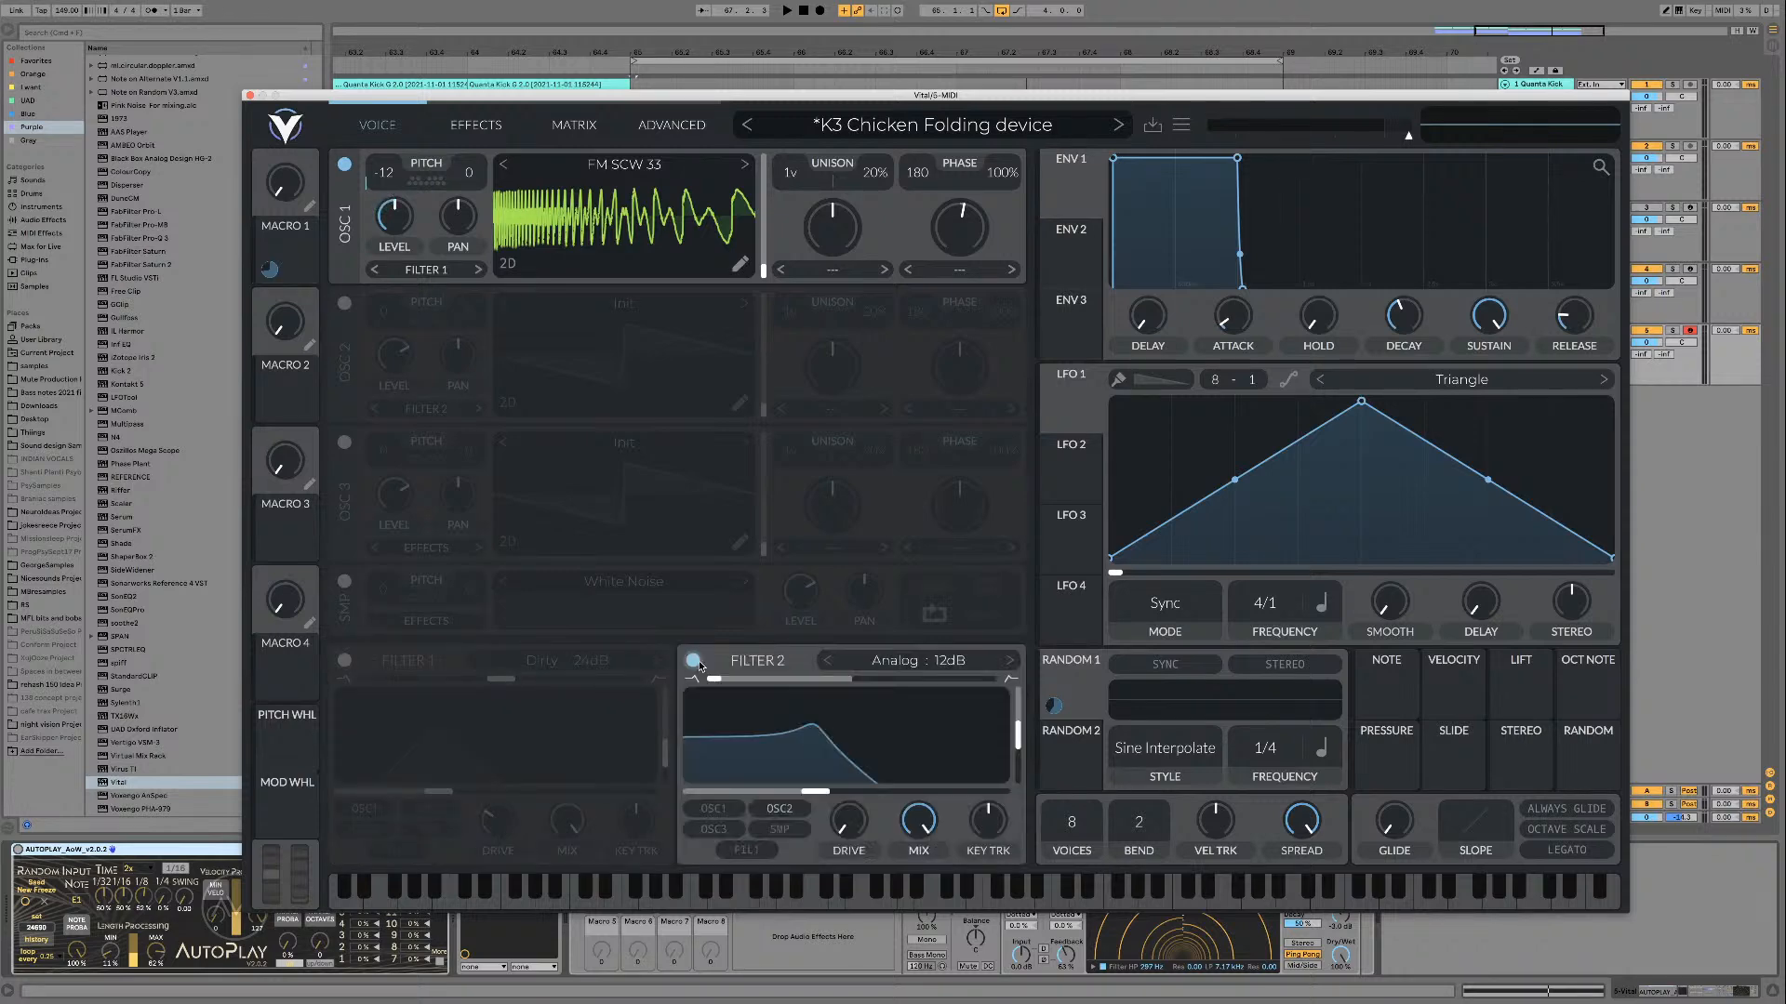
{"action": "left_click", "coordinate": [713, 808]}
{"action": "left_click_drag", "start_coordinate": [281, 246], "coordinate": [961, 796]}
Step: Set Filter 2 to Analog 24dB with its blend at the band-pass midpoint, and raise its resonance slightly
{"action": "left_click", "coordinate": [869, 667]}
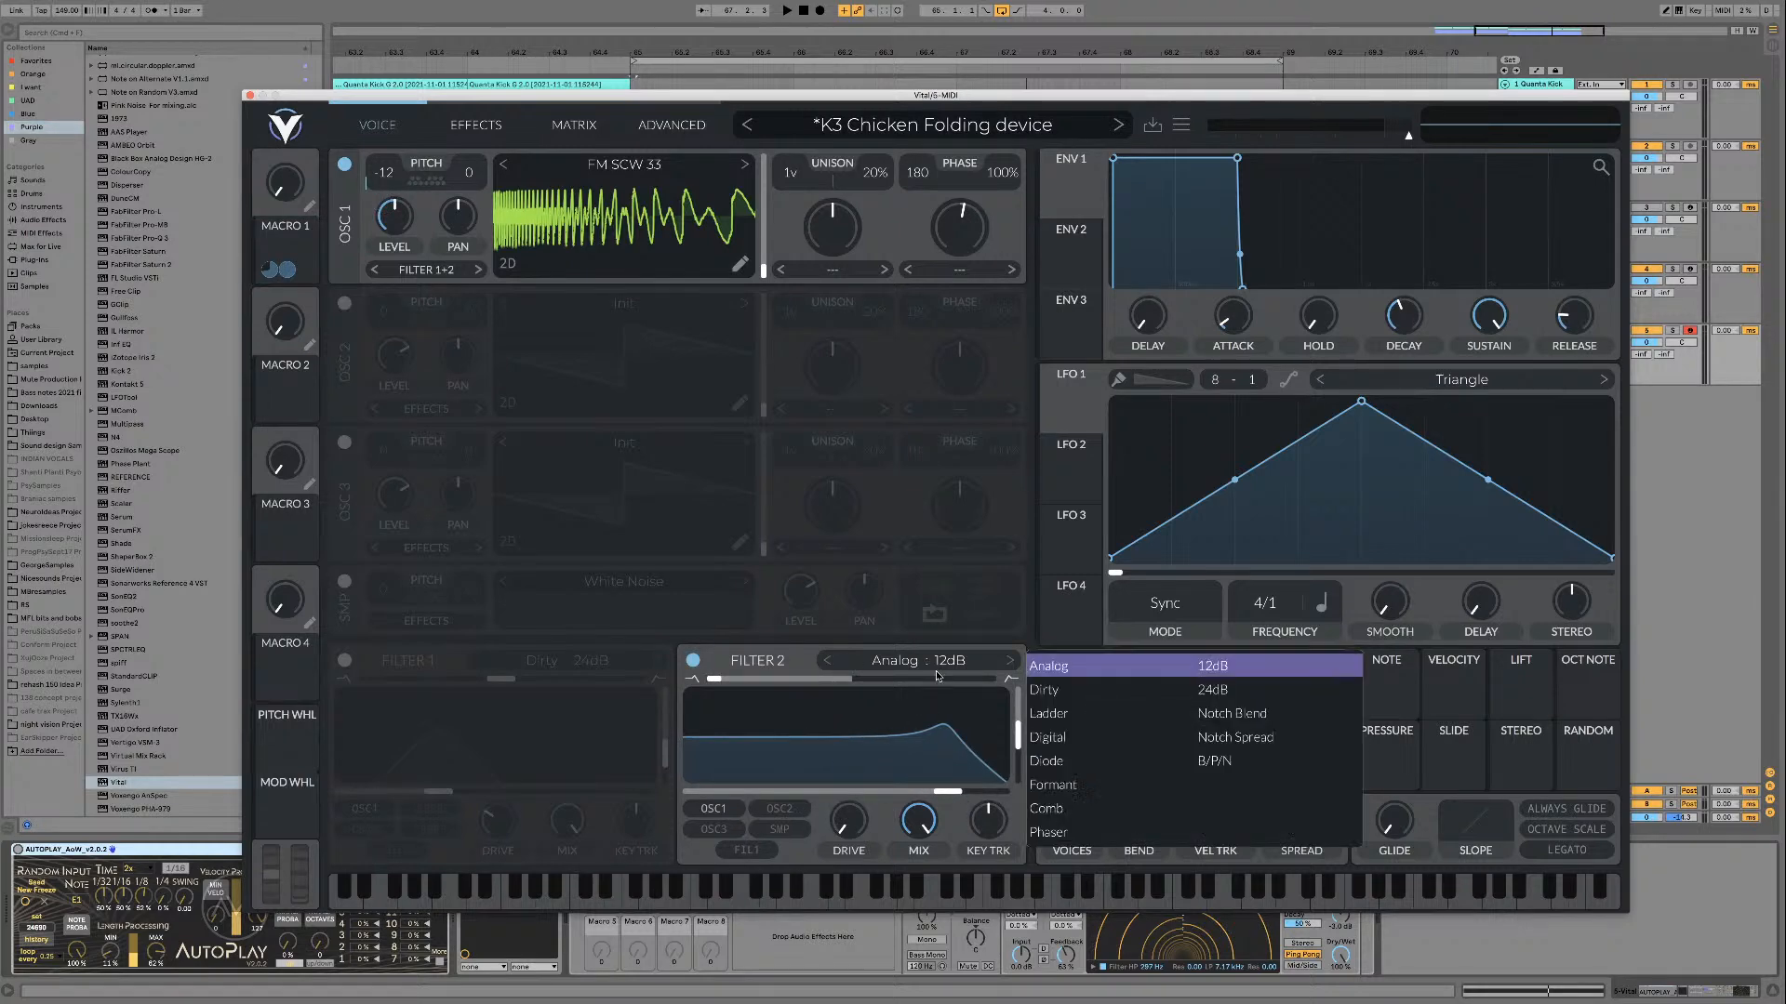
{"action": "left_click", "coordinate": [939, 677]}
{"action": "left_click_drag", "start_coordinate": [944, 680], "coordinate": [1048, 686]}
{"action": "left_click", "coordinate": [998, 666]}
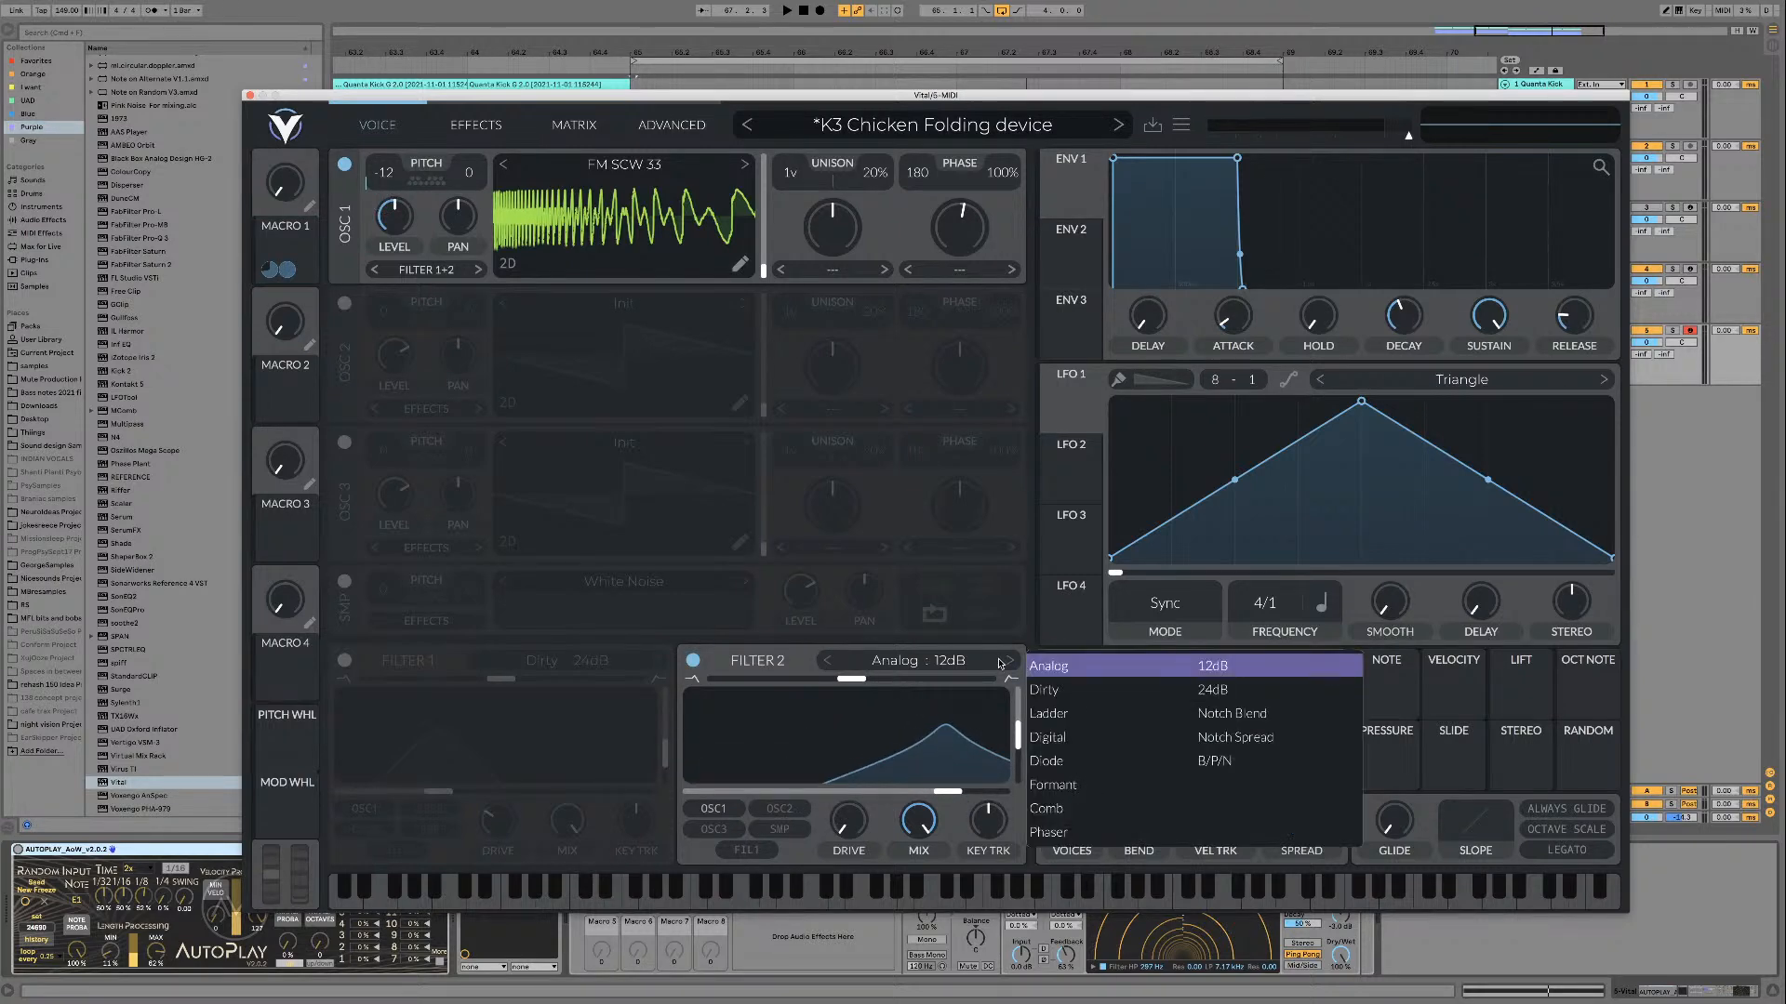
{"action": "left_click", "coordinate": [1011, 663]}
{"action": "left_click_drag", "start_coordinate": [1020, 751], "coordinate": [1021, 743]}
Step: Audition a Macro 1 sweep of pitch and Filter 2 cutoff over the loop, and return the macro to zero
{"action": "key", "text": "space"}
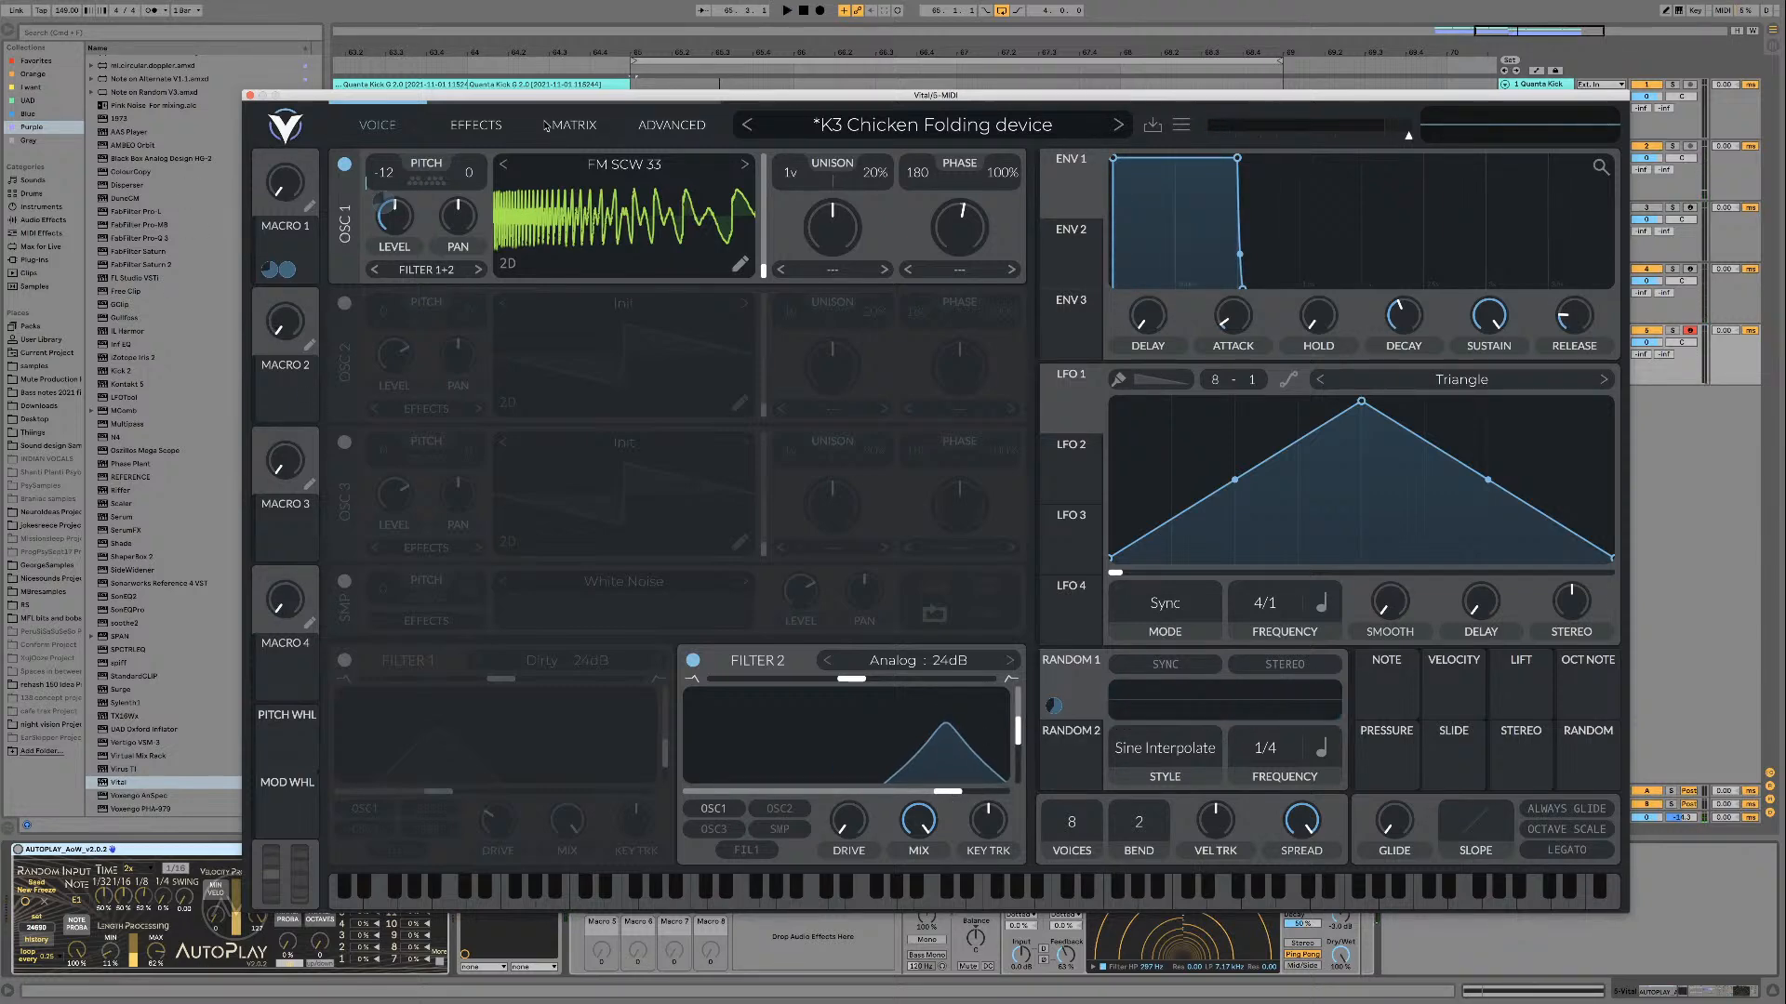
{"action": "left_click_drag", "start_coordinate": [657, 100], "coordinate": [711, 94]}
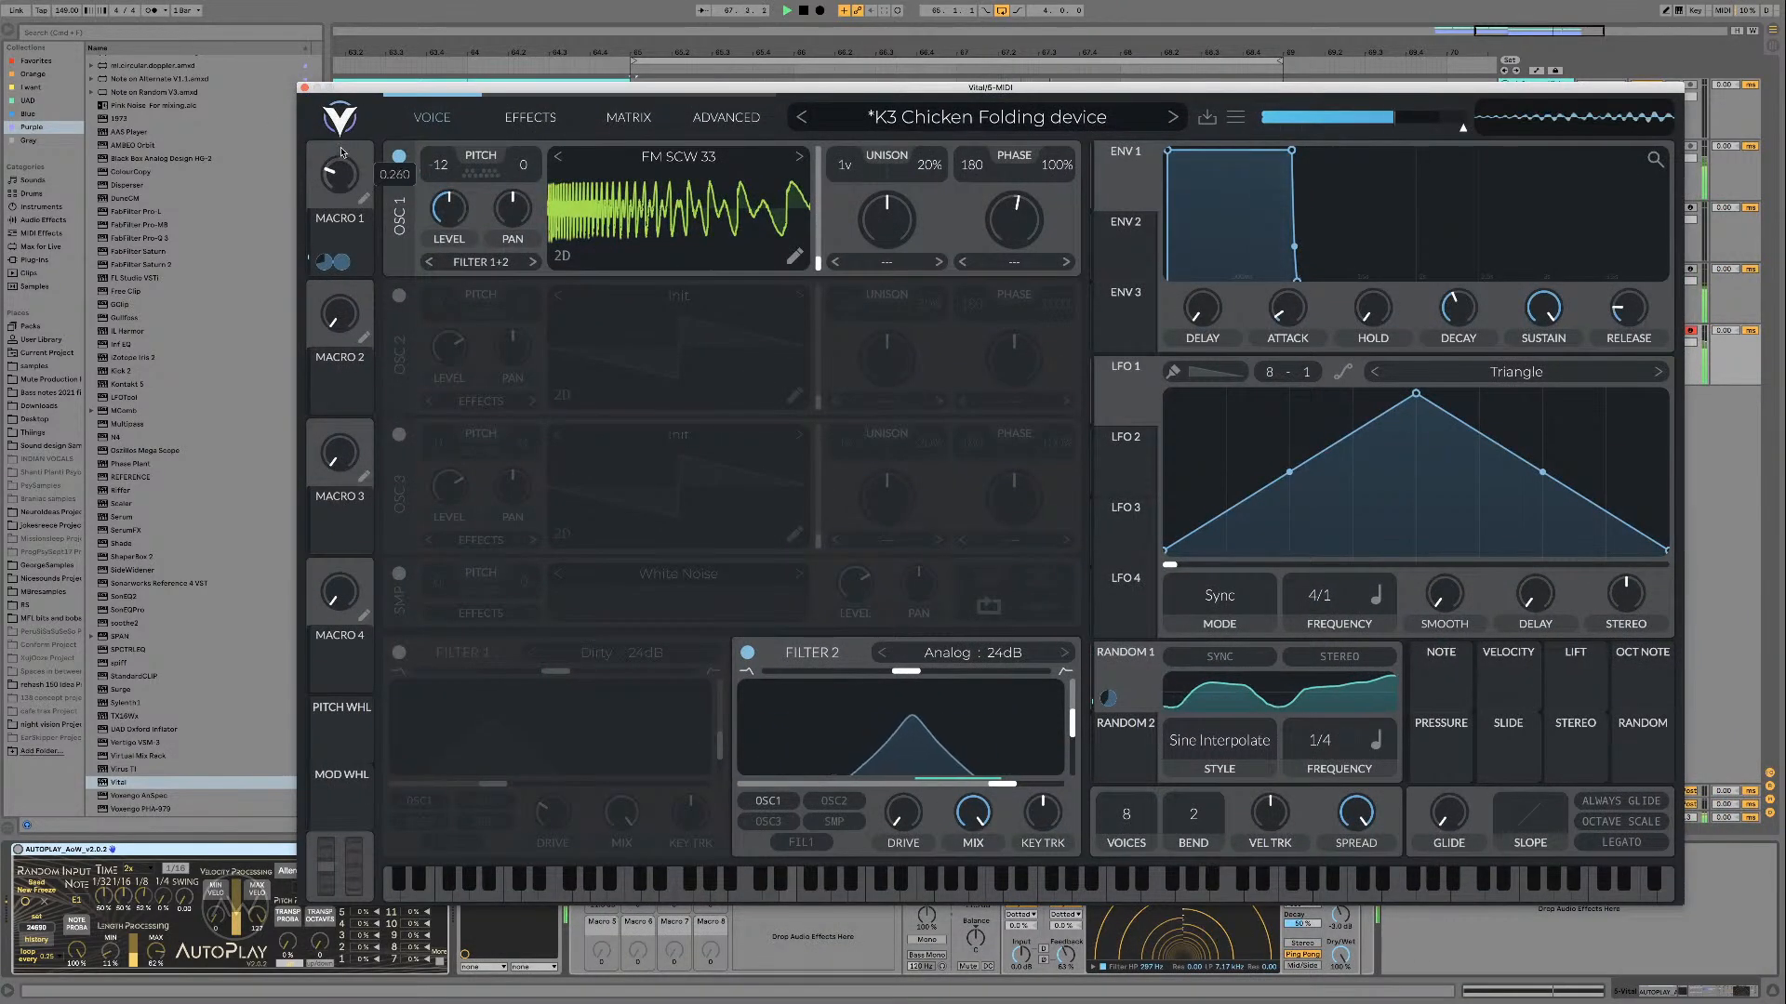
{"action": "left_click_drag", "start_coordinate": [341, 151], "coordinate": [342, 183]}
{"action": "key", "text": "space"}
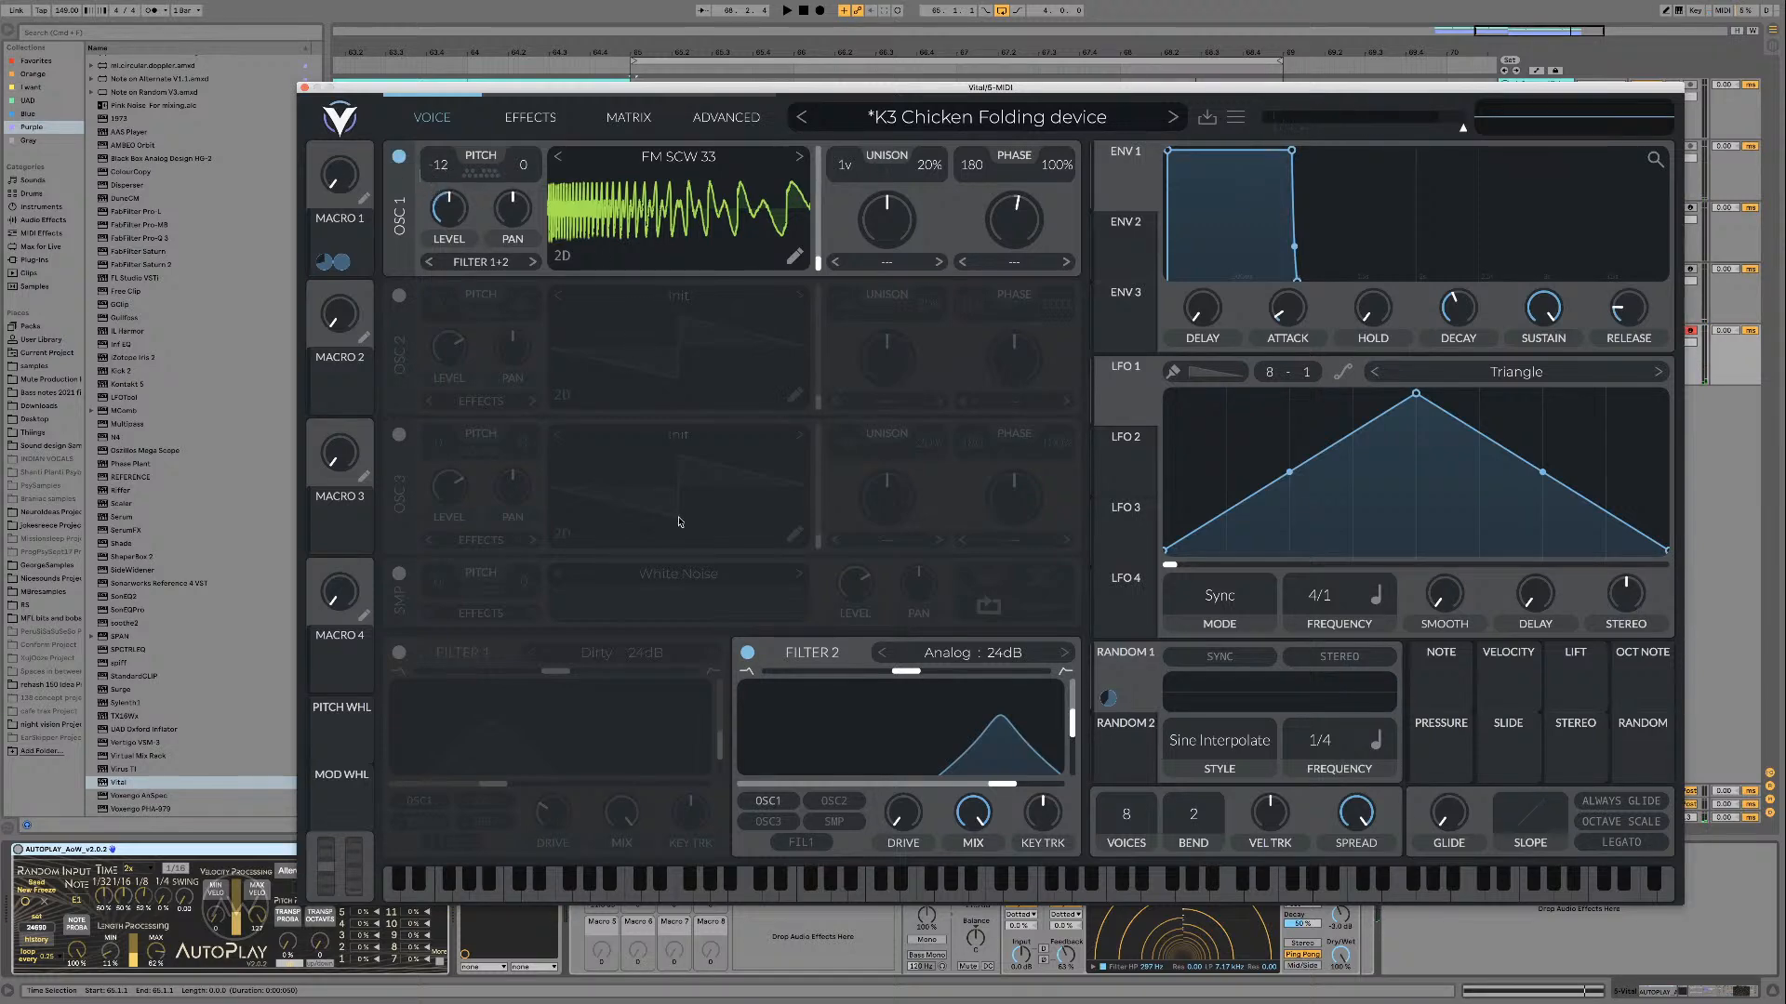
Step: Sweep Macro 1 up and back down over the loop, and adjust its modulation amount on oscillator 1's pitch
{"action": "mouse_move", "coordinate": [436, 194]}
{"action": "key", "text": "space"}
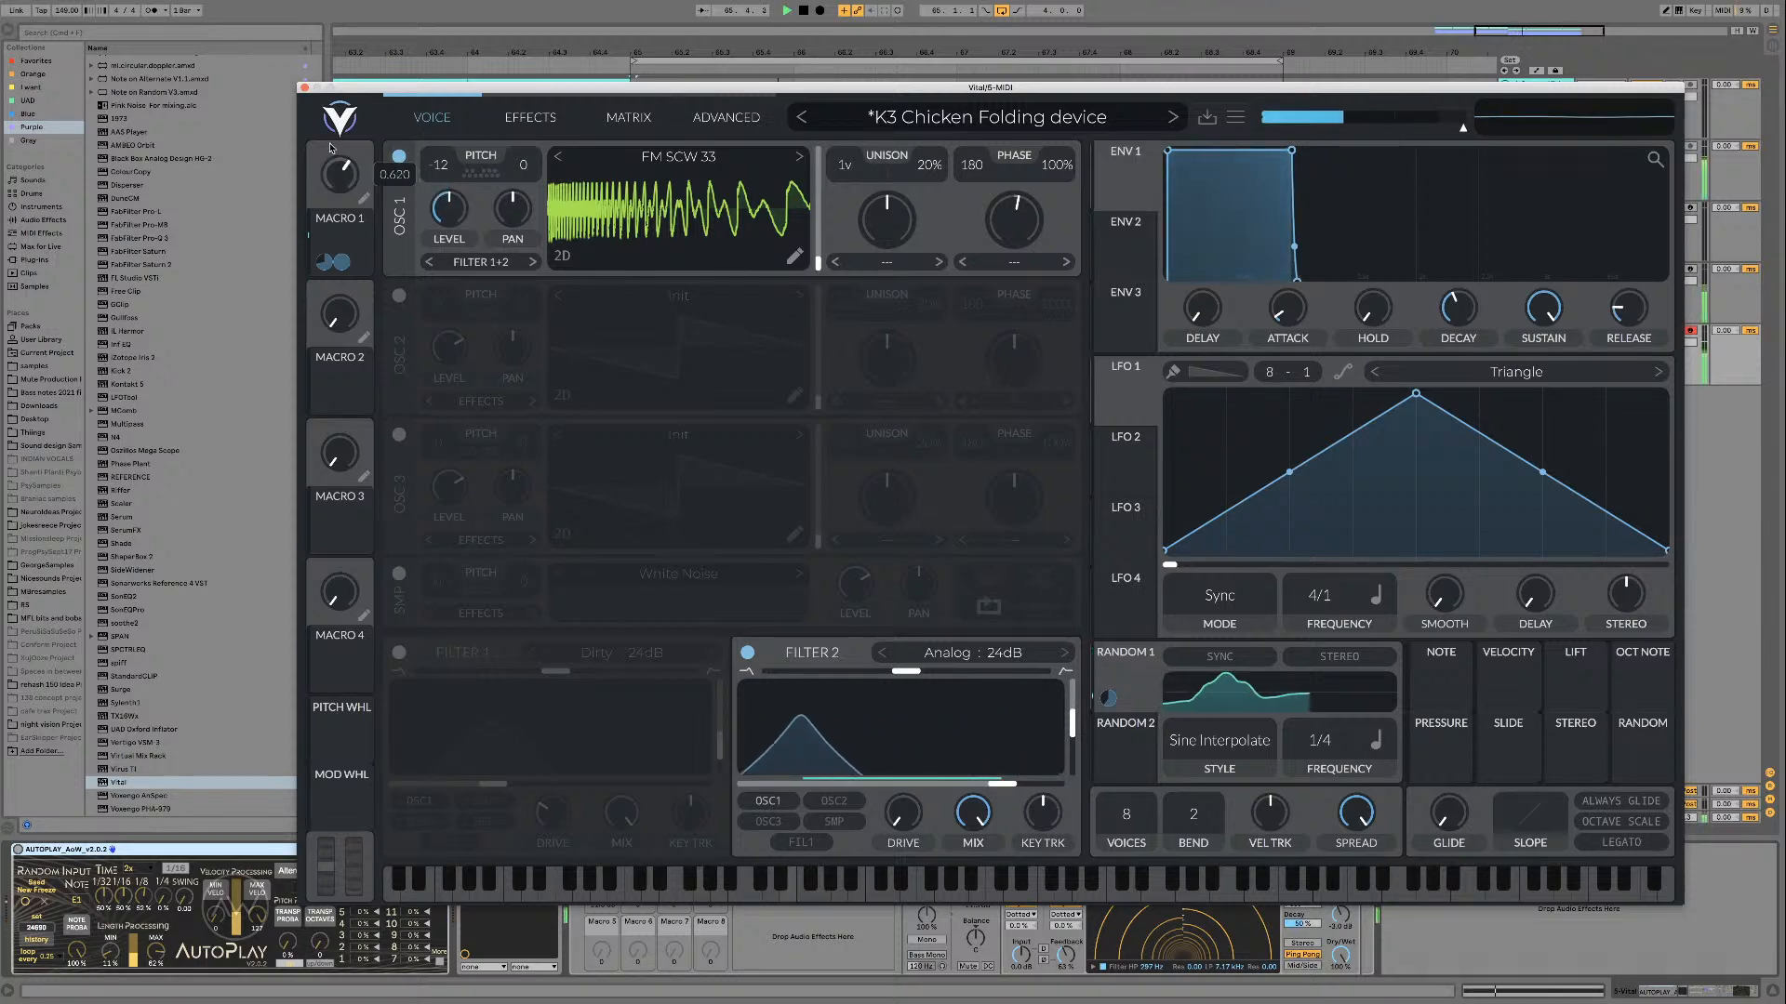
{"action": "left_click_drag", "start_coordinate": [332, 162], "coordinate": [332, 229]}
{"action": "key", "text": "space"}
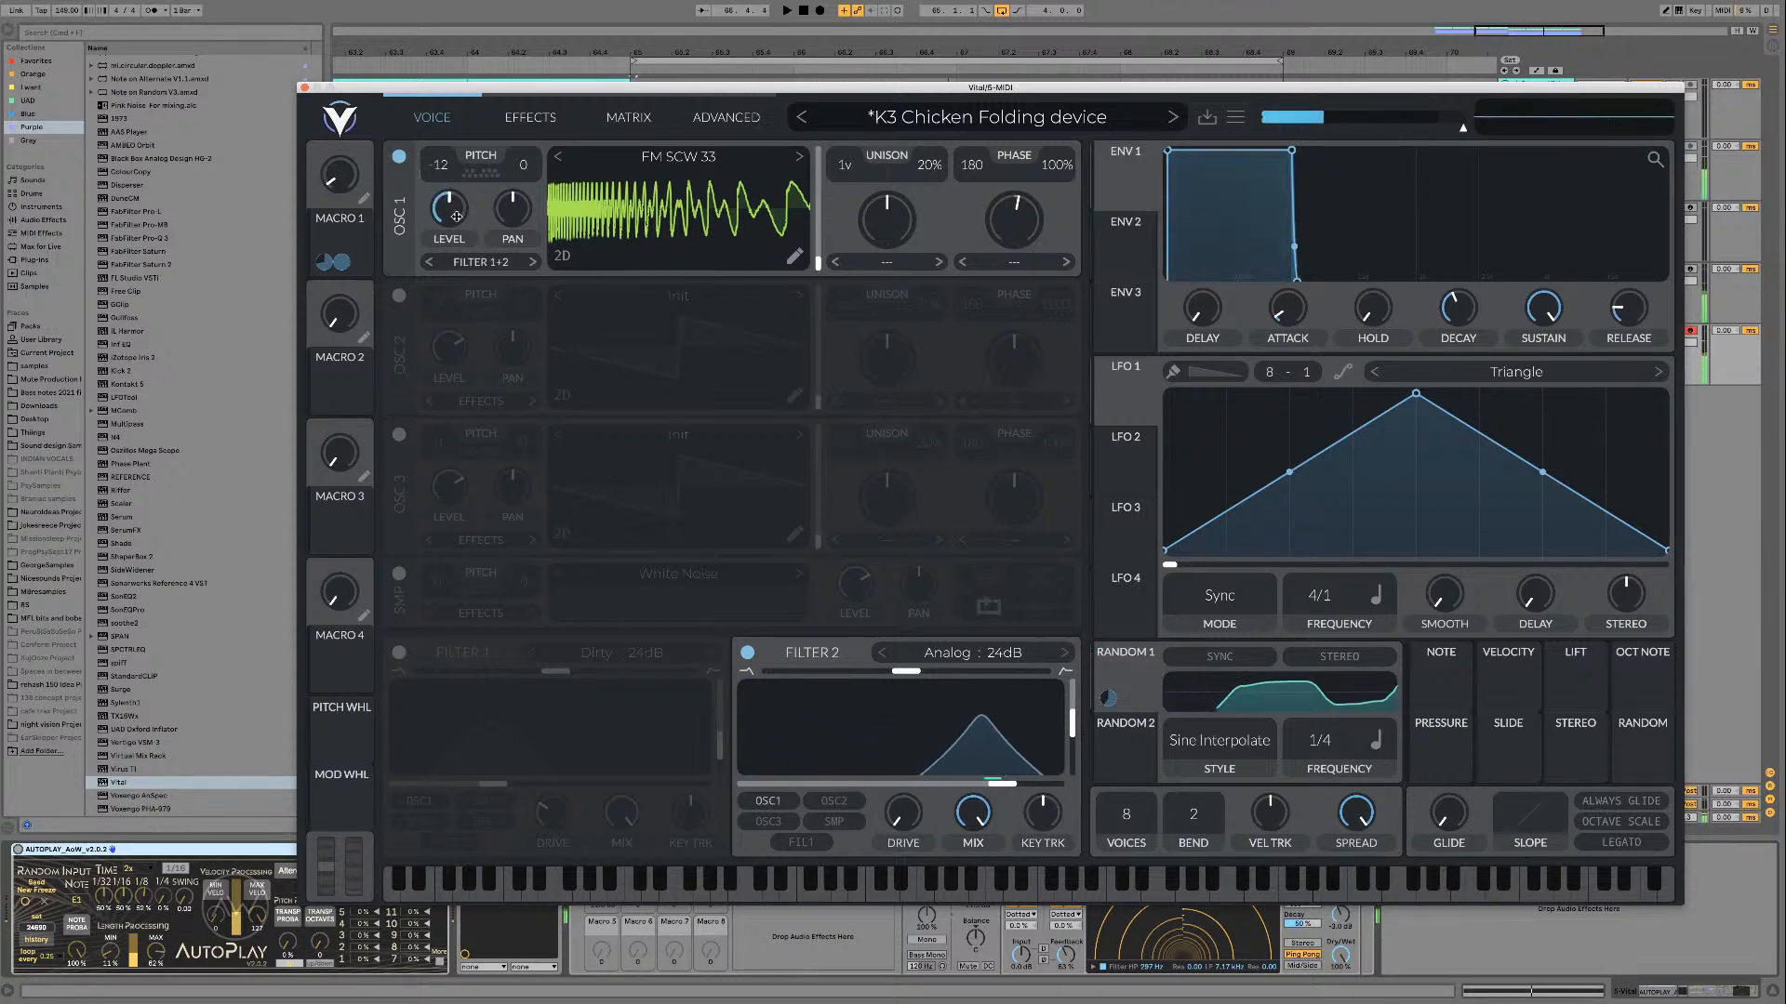
{"action": "left_click_drag", "start_coordinate": [437, 195], "coordinate": [437, 186]}
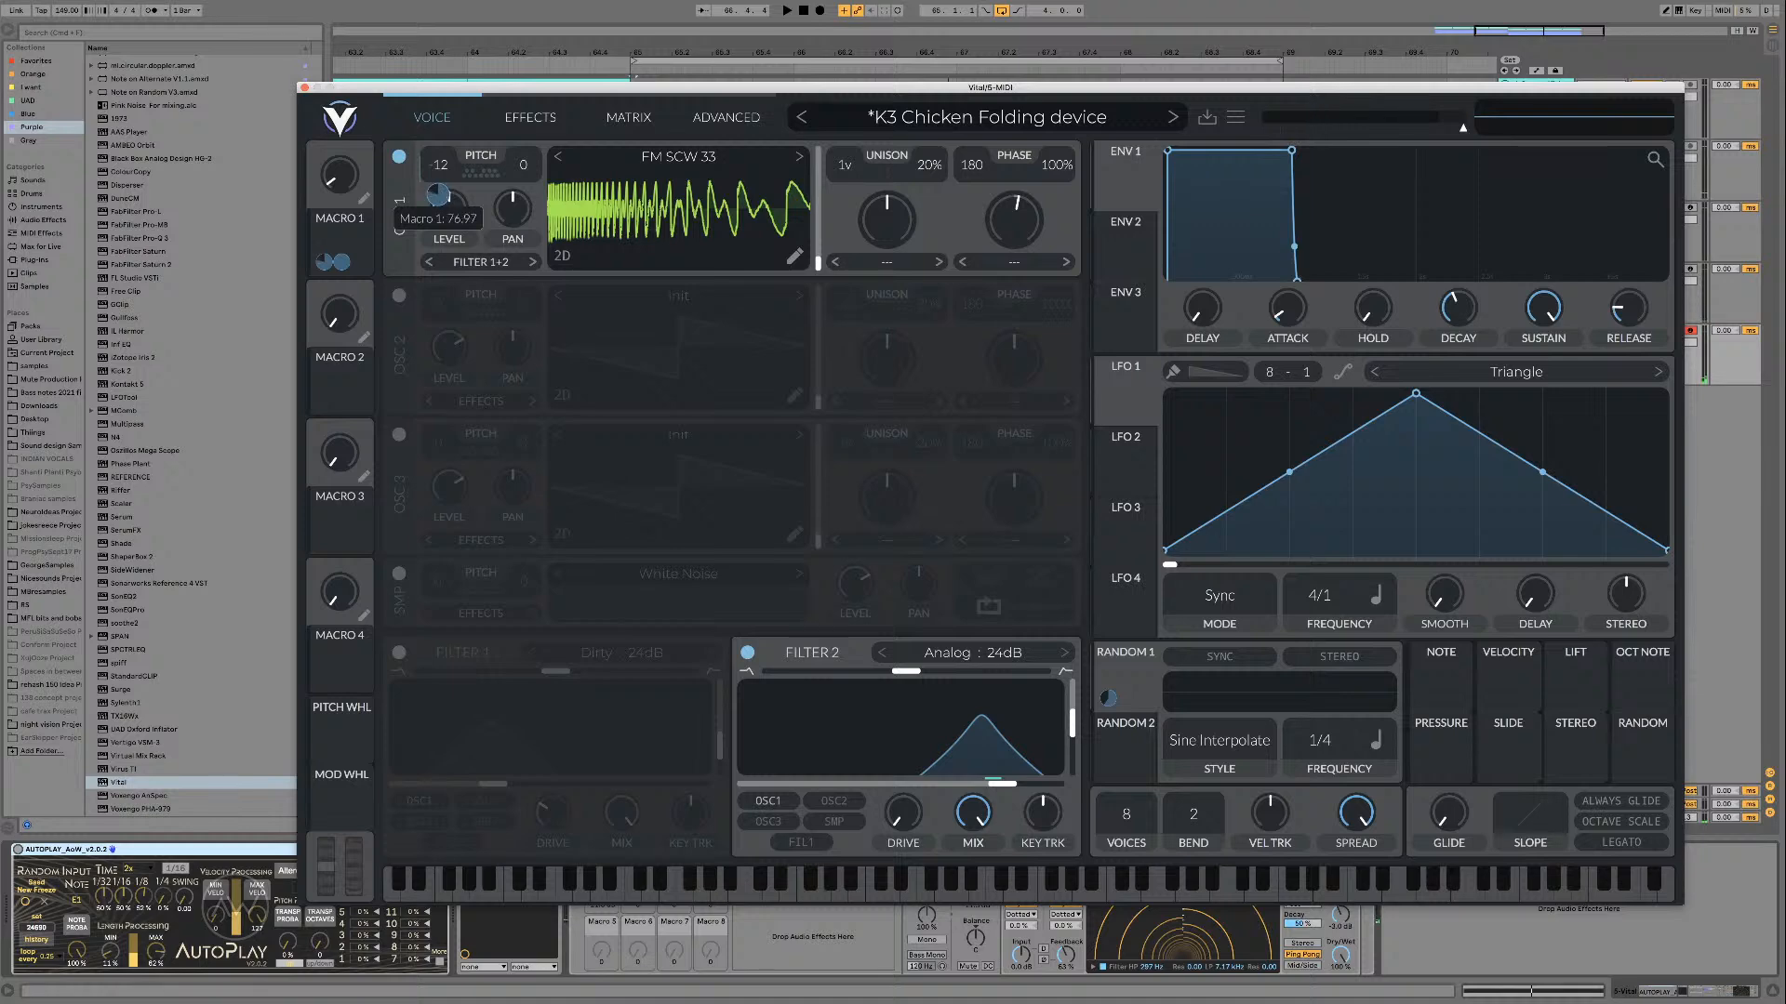
Step: Repeat the Macro 1 sweep over the loop and fine-tune the macro's pitch modulation amount on oscillator 1
{"action": "key", "text": "space"}
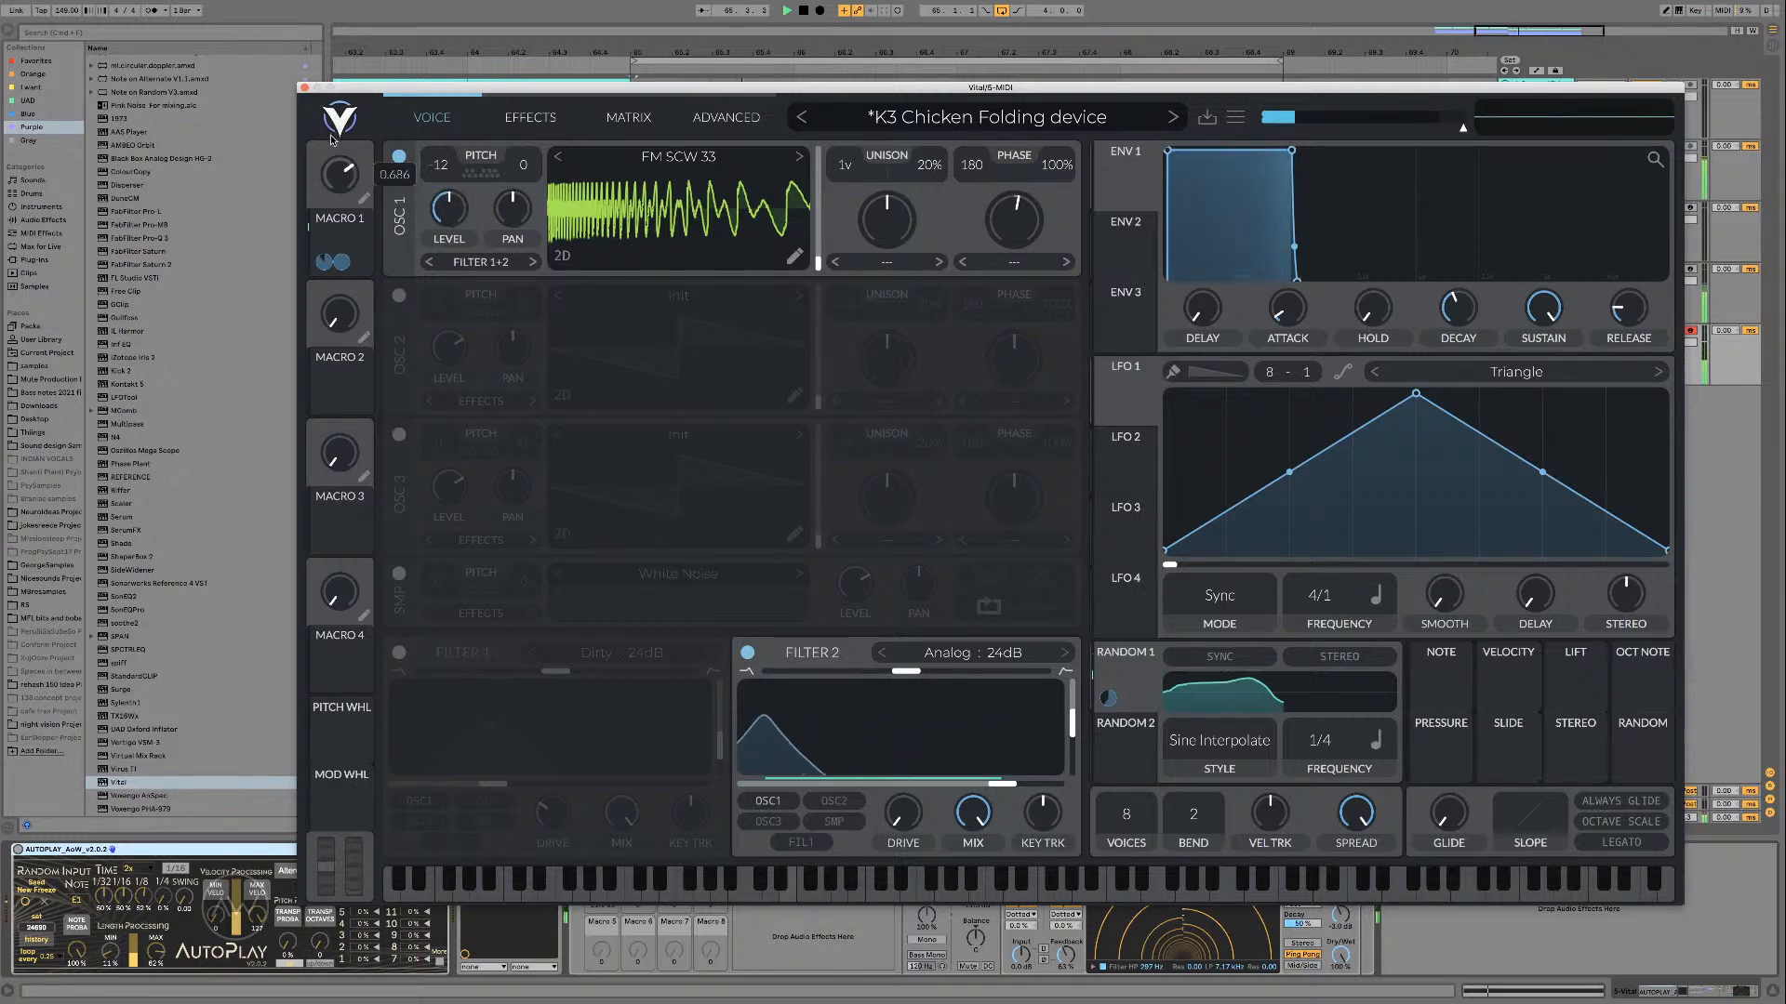
{"action": "left_click_drag", "start_coordinate": [332, 162], "coordinate": [332, 216]}
{"action": "key", "text": "space"}
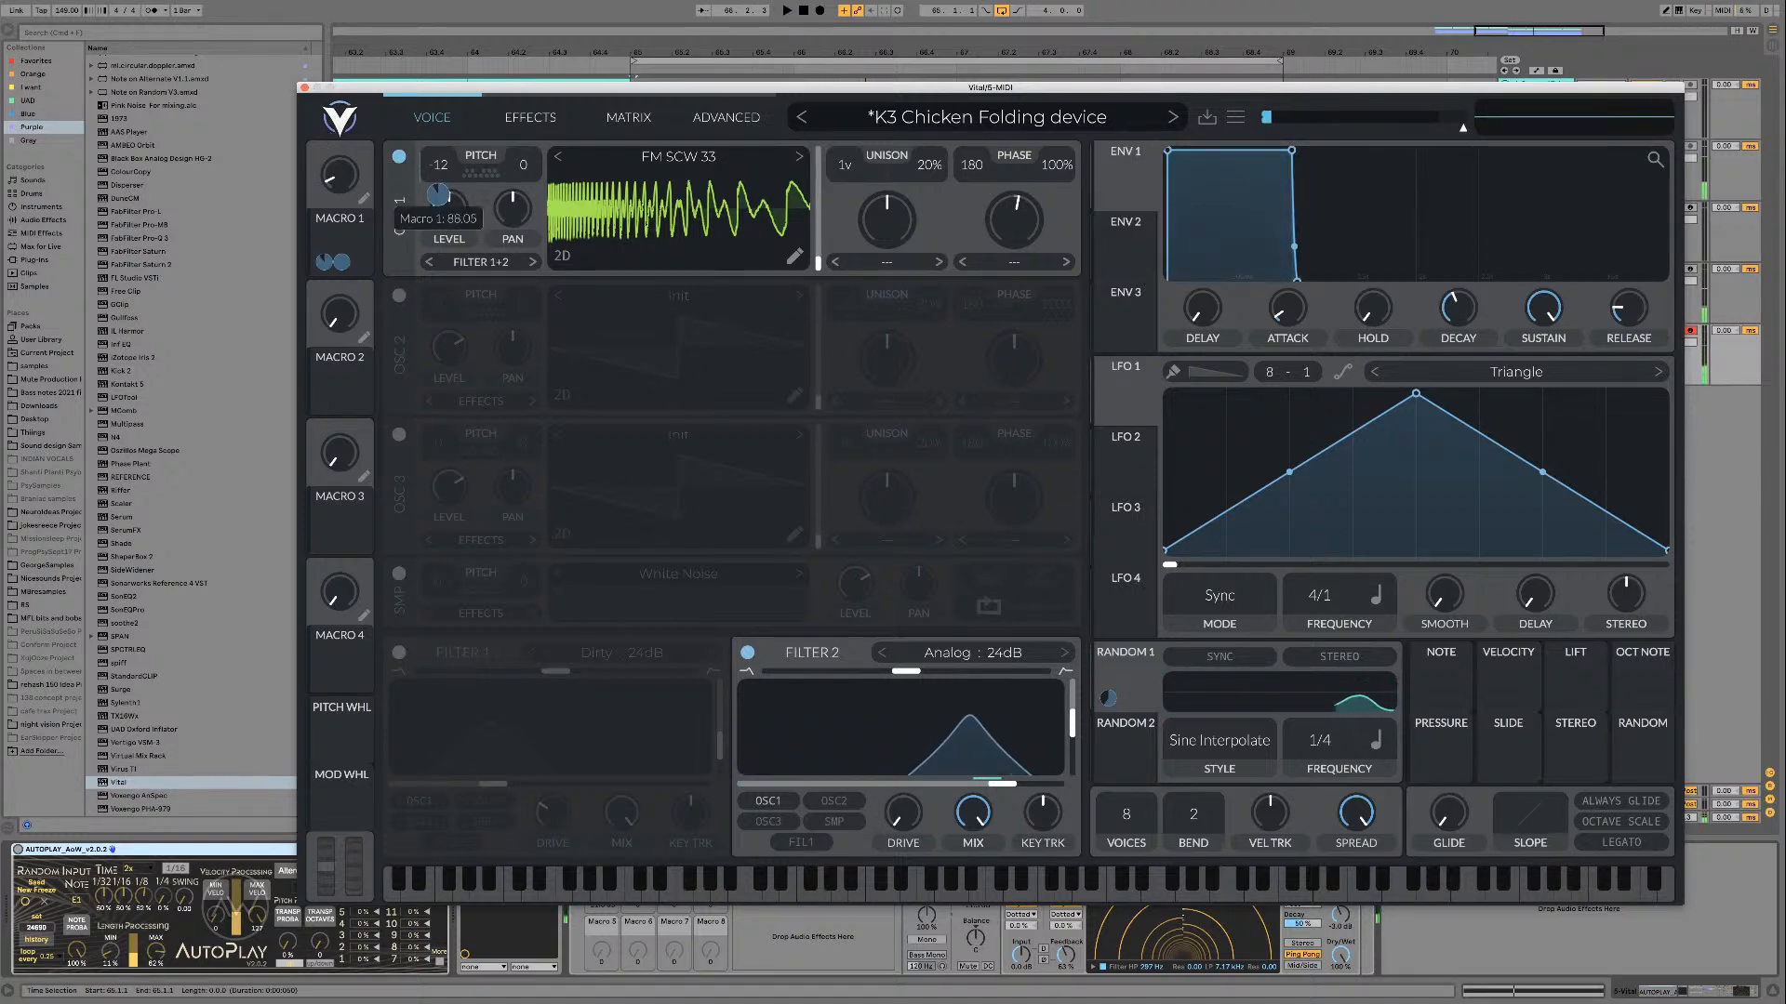
{"action": "left_click_drag", "start_coordinate": [438, 195], "coordinate": [437, 202]}
Step: Audition the retuned pitch and filter modulation with further Macro 1 sweeps, leaving the macro at a high setting
{"action": "key", "text": "space"}
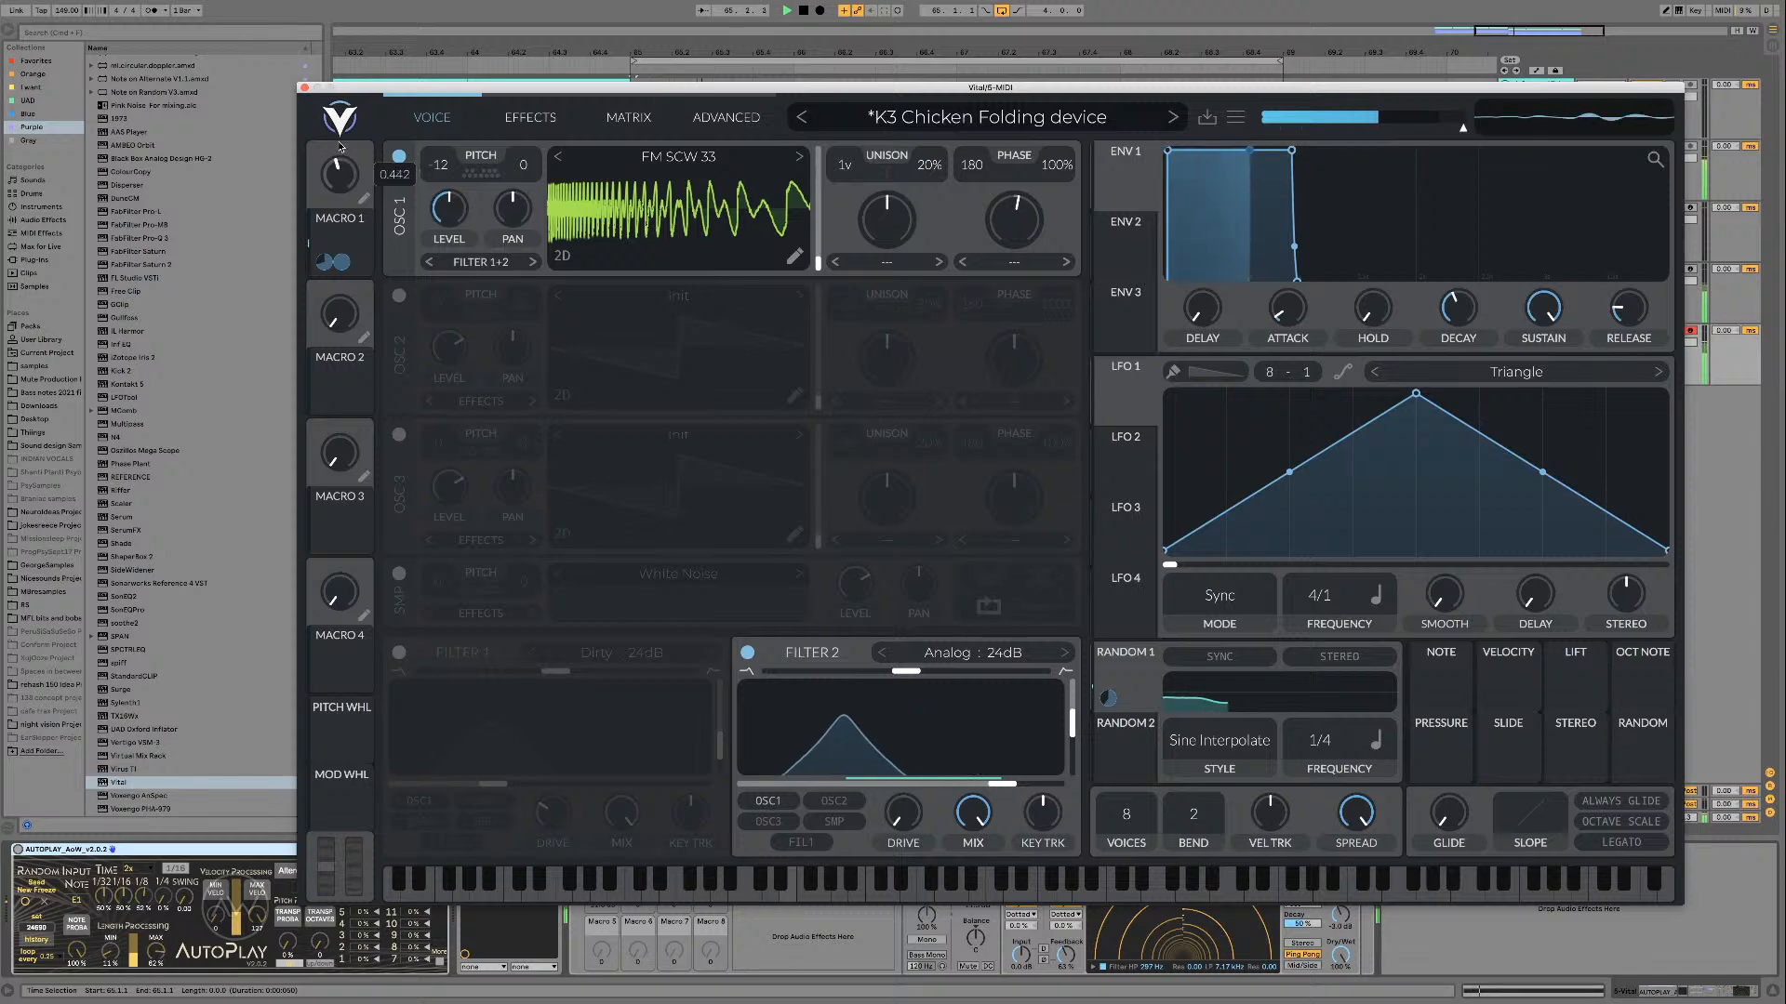
{"action": "mouse_move", "coordinate": [339, 156]}
{"action": "left_click_drag", "start_coordinate": [340, 156], "coordinate": [342, 125]}
{"action": "key", "text": "space"}
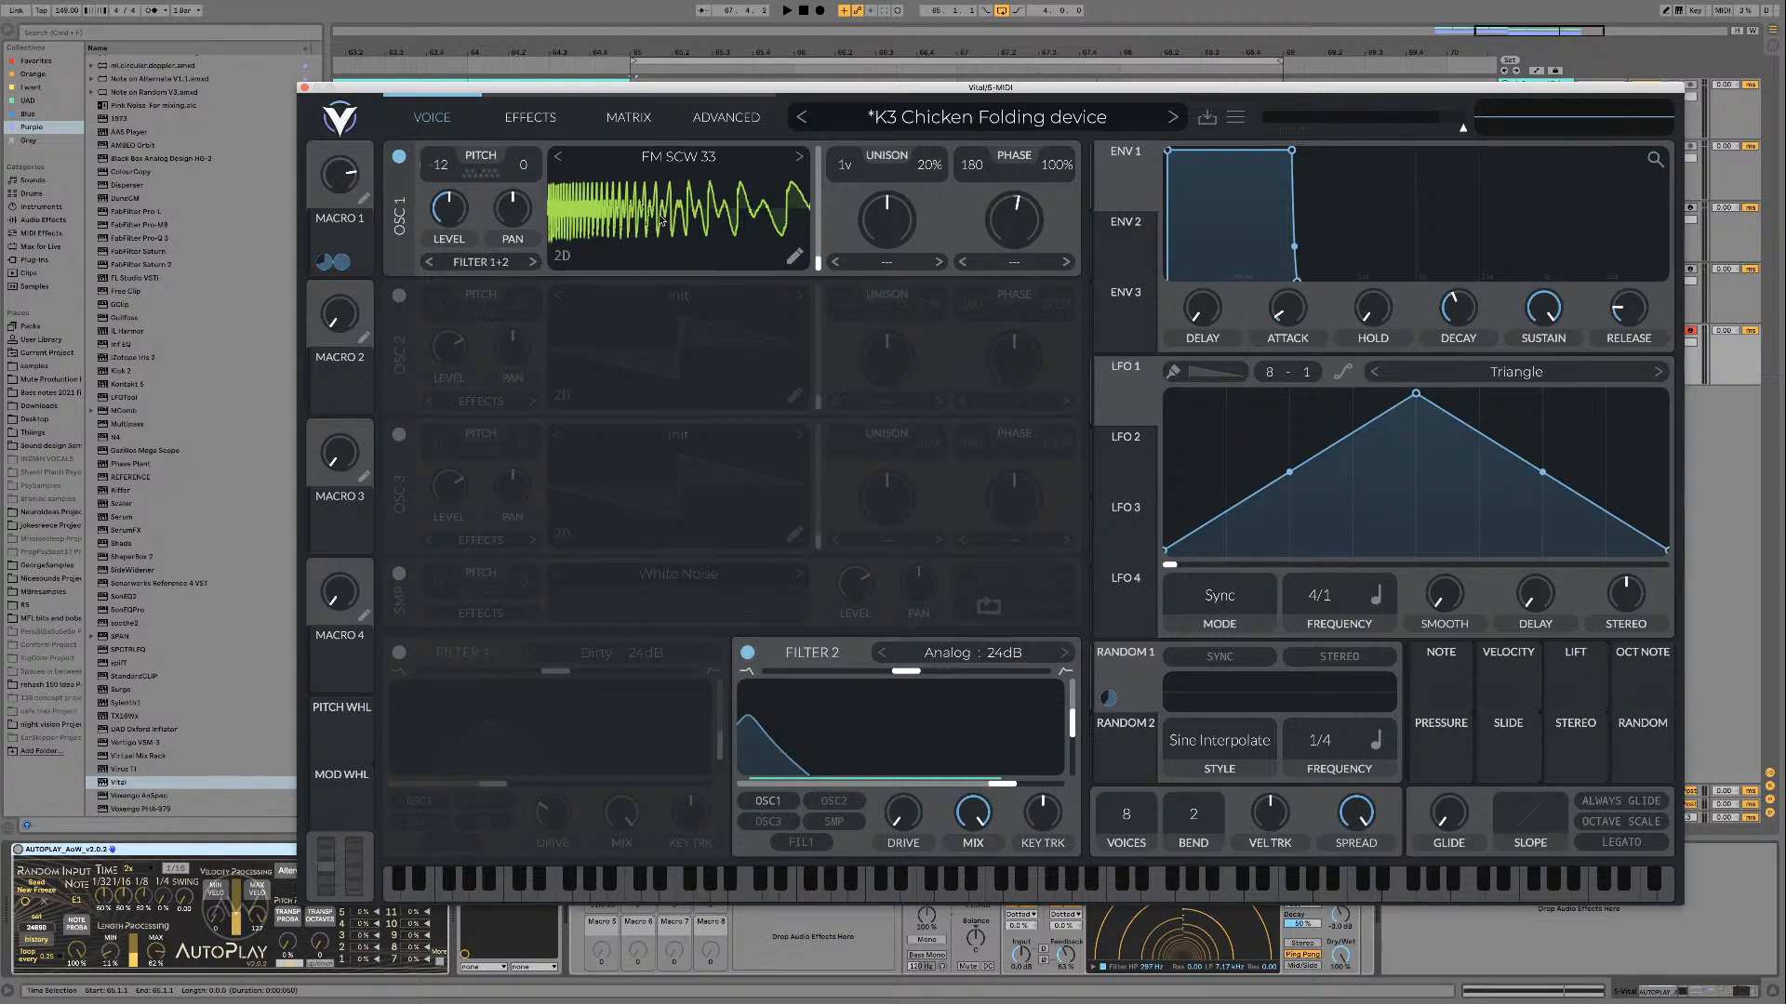
{"action": "key", "text": "space"}
{"action": "left_click_drag", "start_coordinate": [341, 207], "coordinate": [338, 172]}
{"action": "key", "text": "space"}
Step: Reduce Macro 1's negative modulation depth on Filter 2's cutoff and sweep the macro down to zero over the loop
{"action": "mouse_move", "coordinate": [890, 783]}
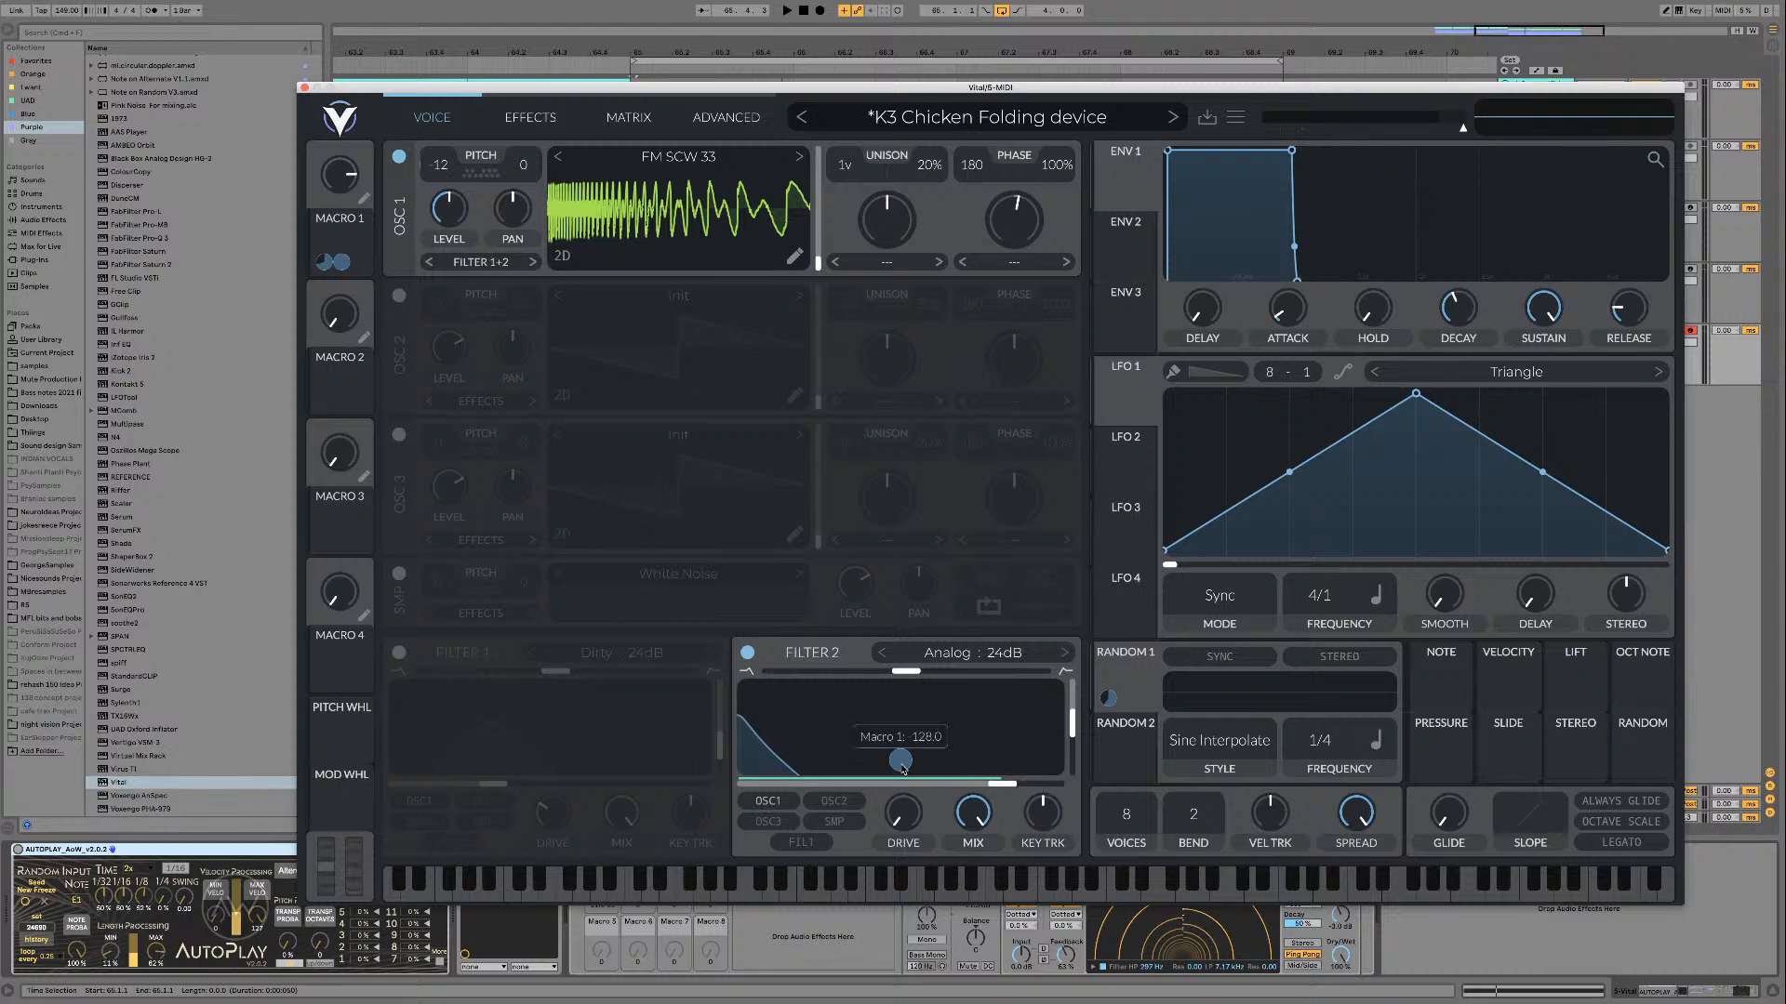
{"action": "left_click_drag", "start_coordinate": [901, 761], "coordinate": [900, 731]}
{"action": "key", "text": "space"}
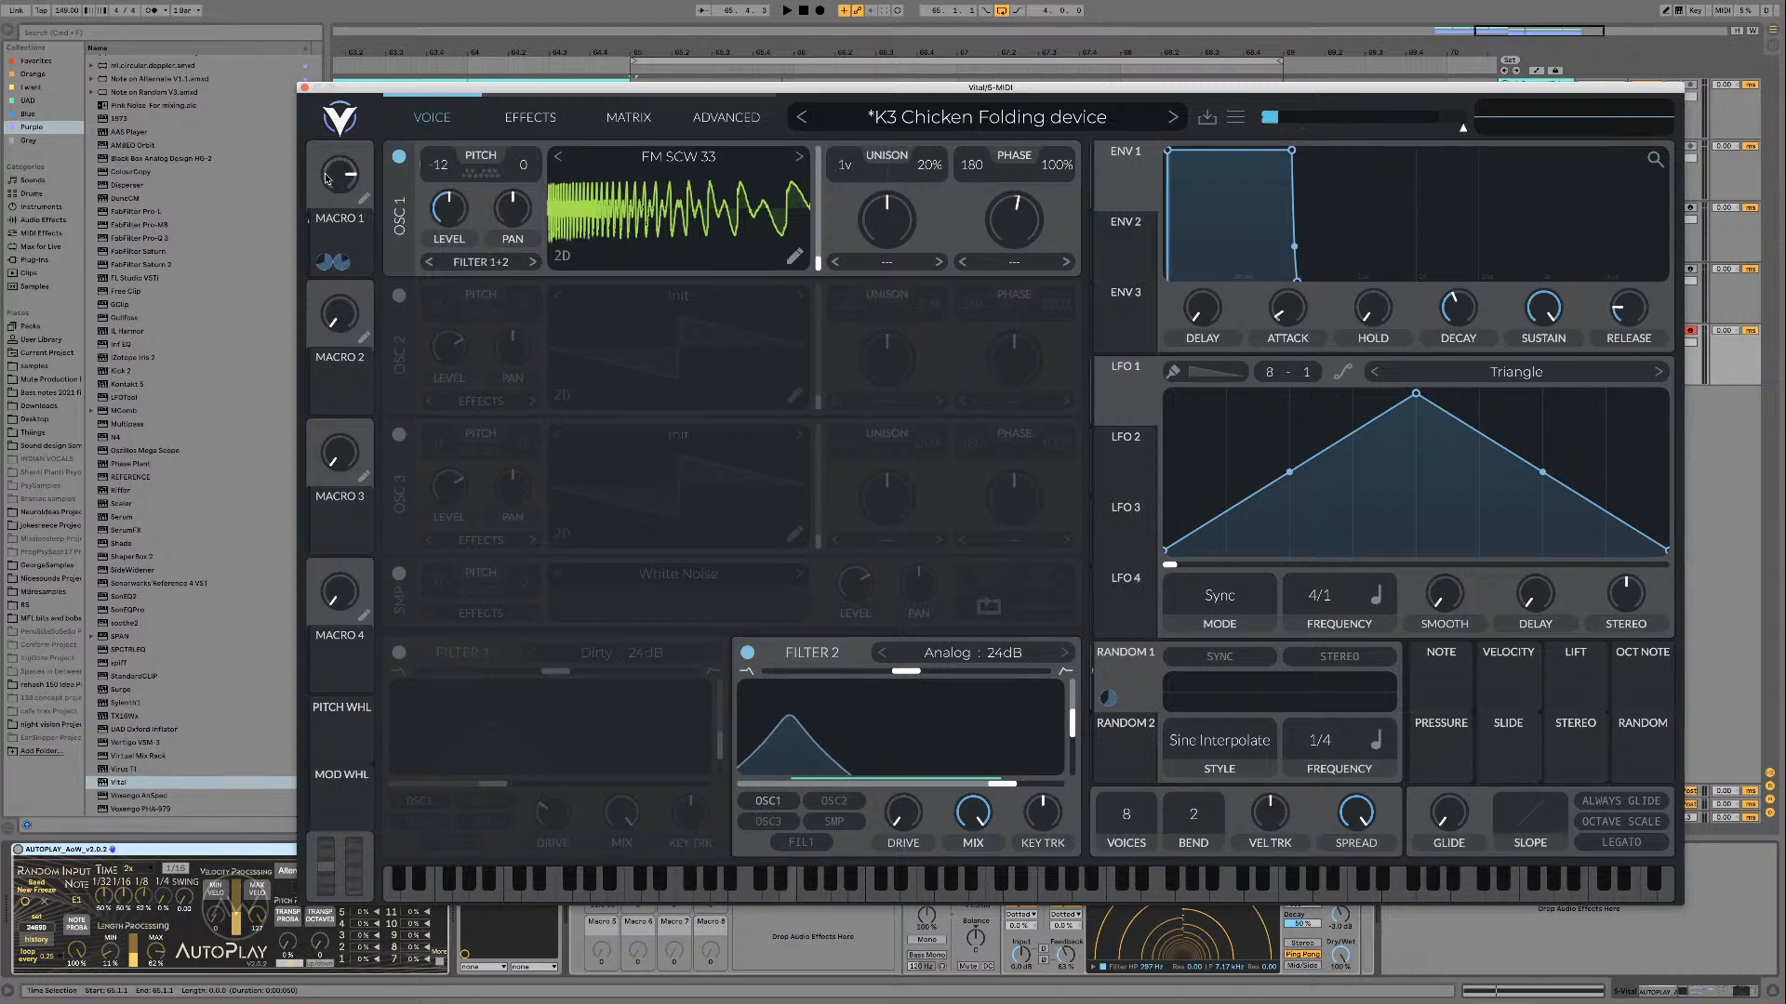
{"action": "left_click_drag", "start_coordinate": [327, 172], "coordinate": [314, 220]}
{"action": "key", "text": "space"}
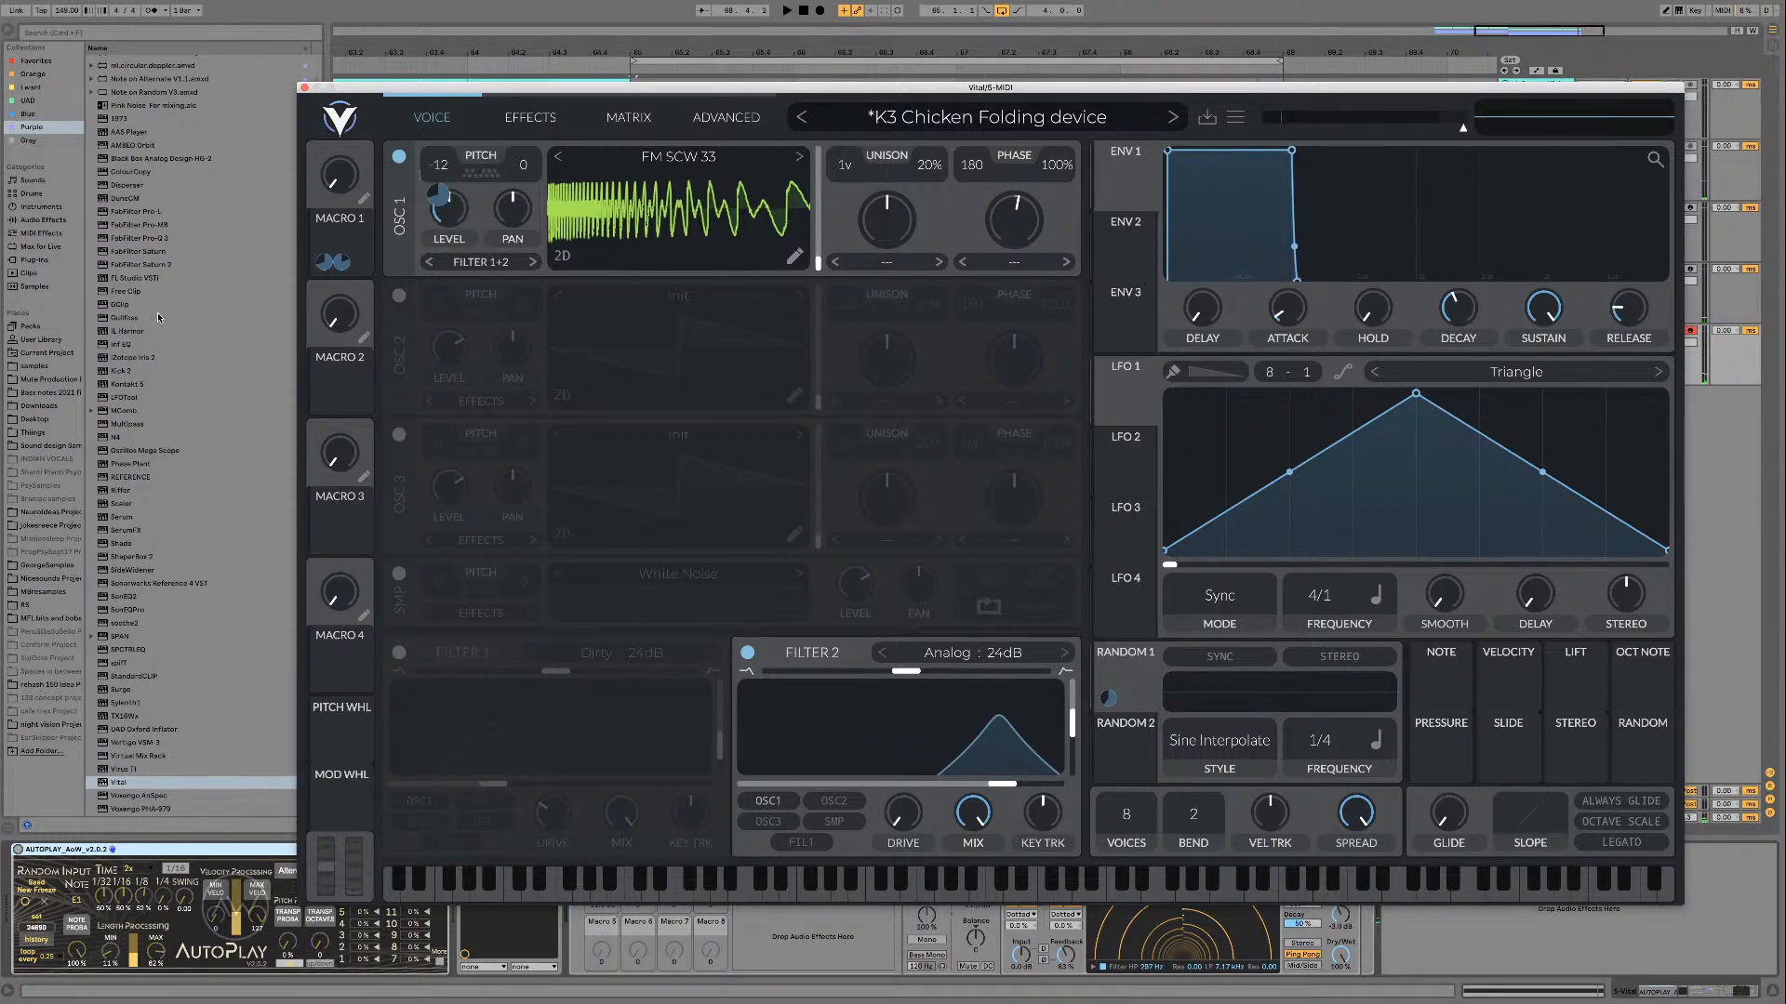
Step: Add the Pitch MIDI effect after AutoPlay on the Vital track and collapse the AutoPlay device
{"action": "left_click", "coordinate": [41, 234]}
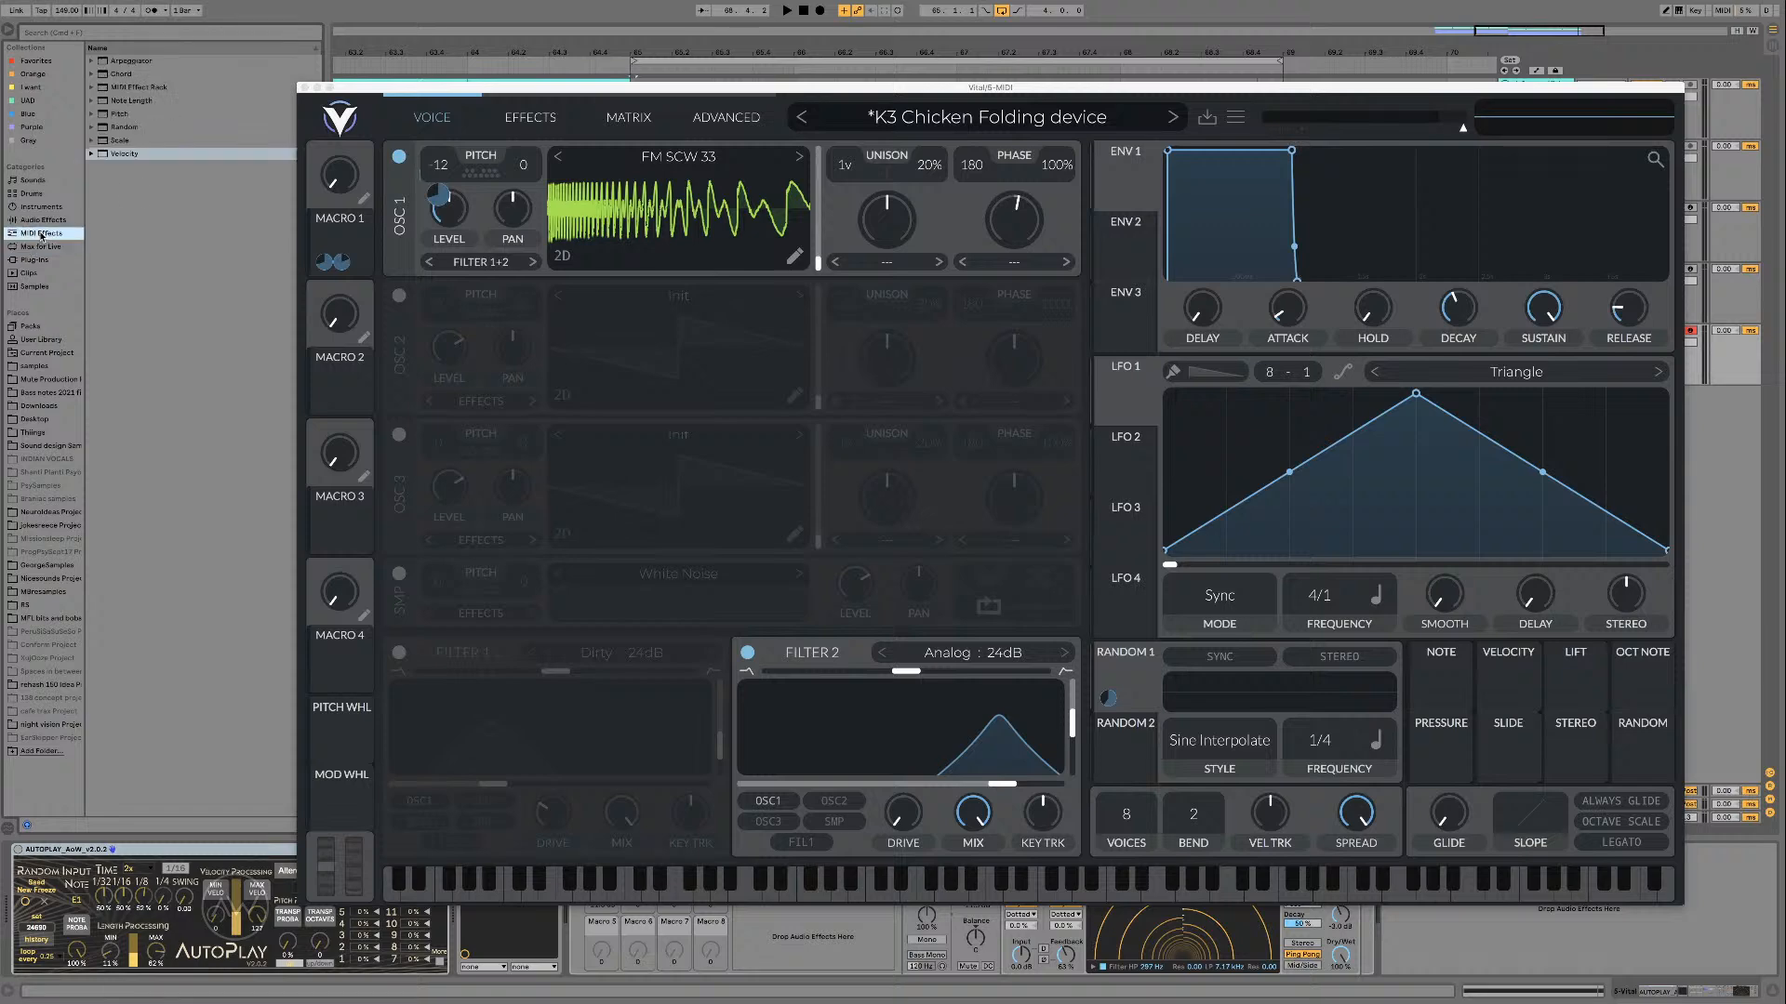
{"action": "double_click", "coordinate": [149, 115]}
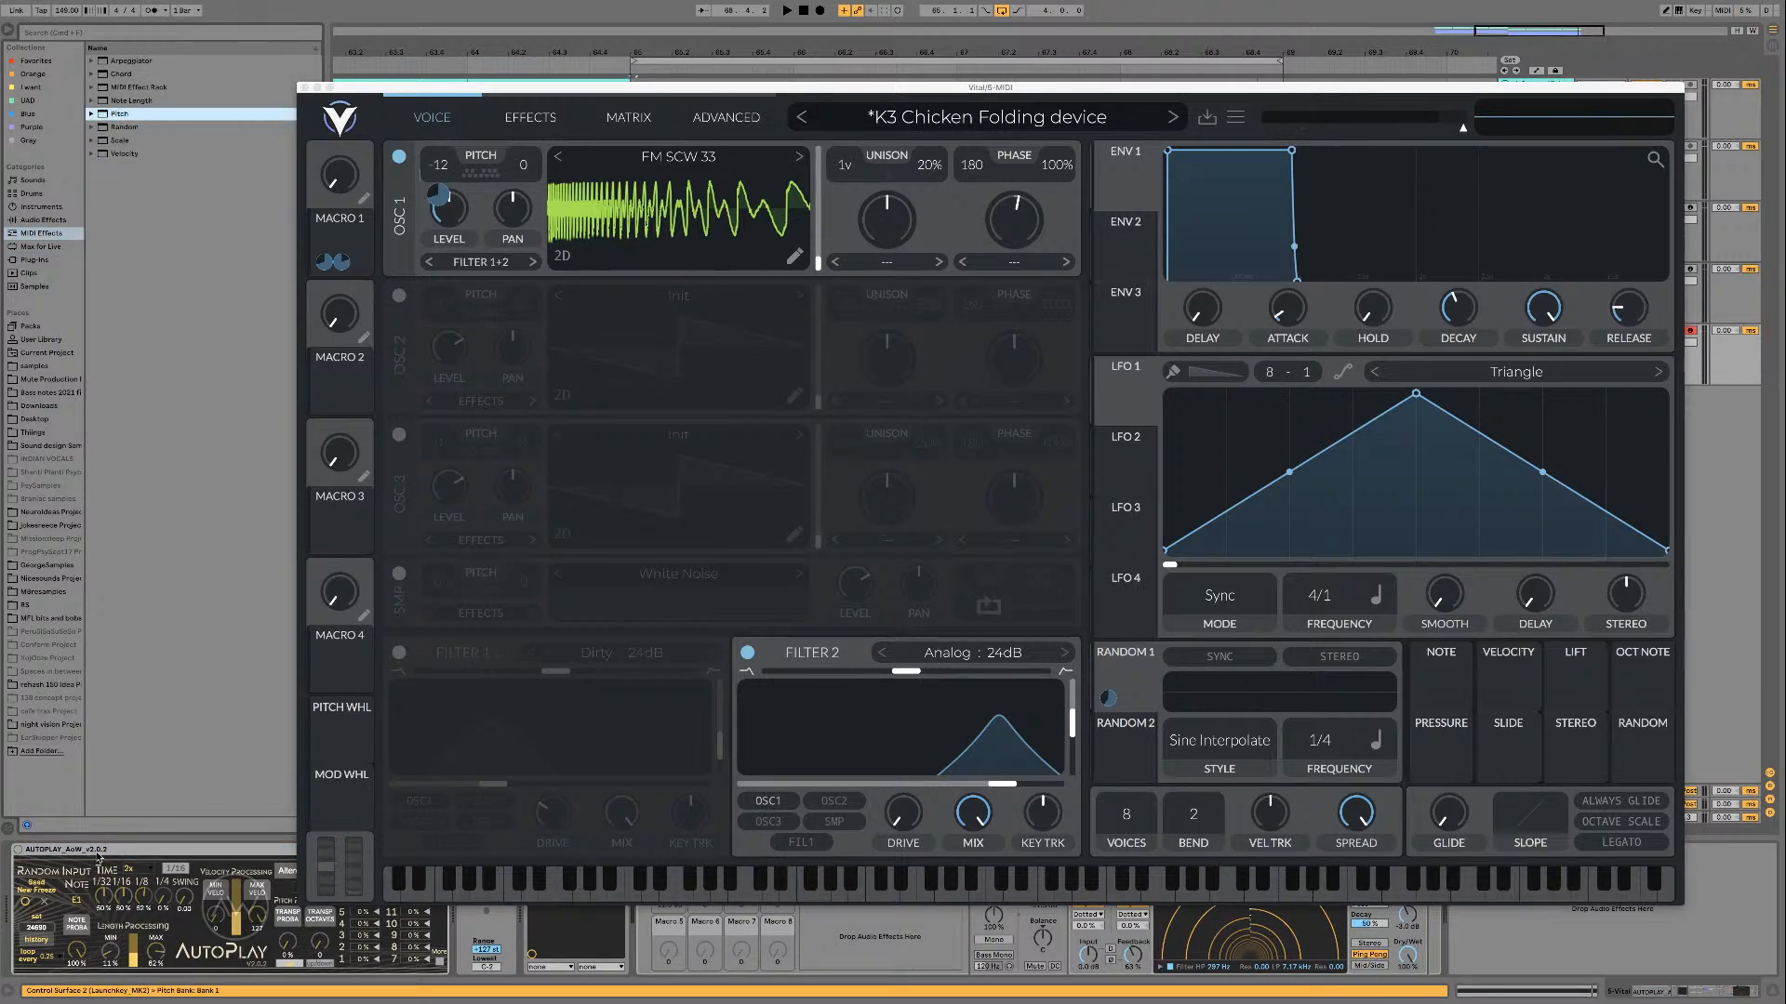
{"action": "double_click", "coordinate": [96, 852]}
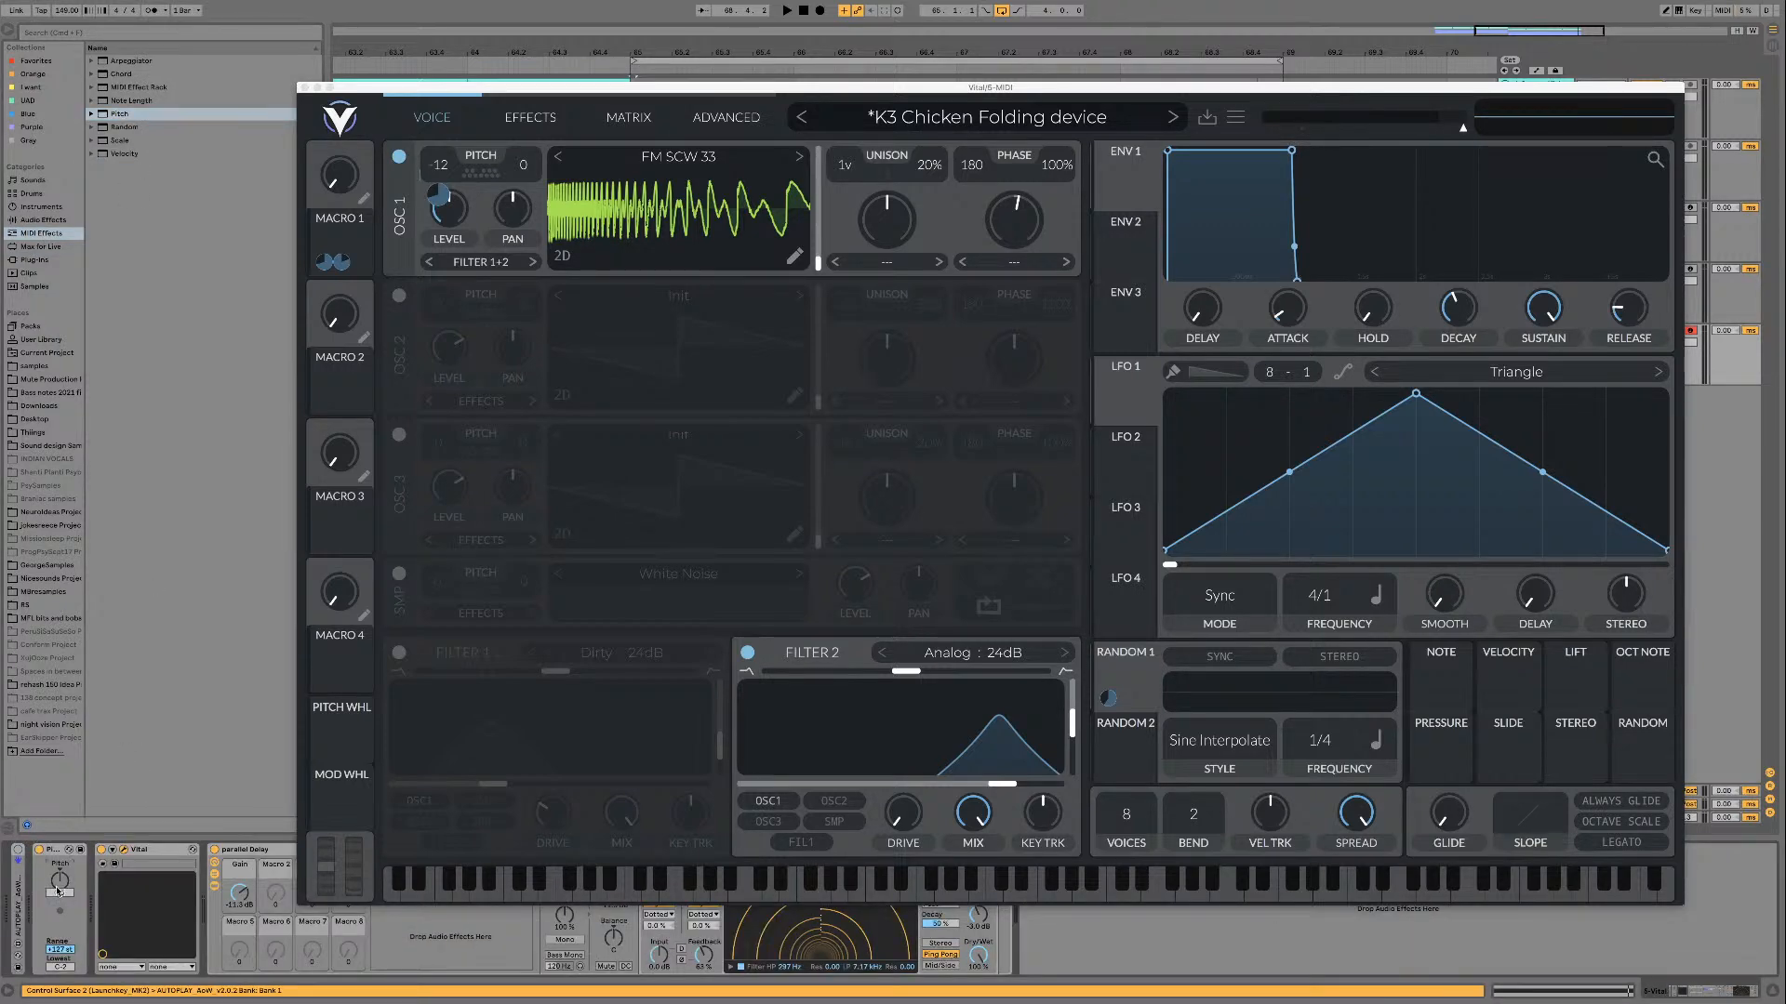
Step: Play the loop and sweep Macro 1 up from zero to a high setting
{"action": "key", "text": "space"}
{"action": "left_click_drag", "start_coordinate": [340, 186], "coordinate": [322, 88]}
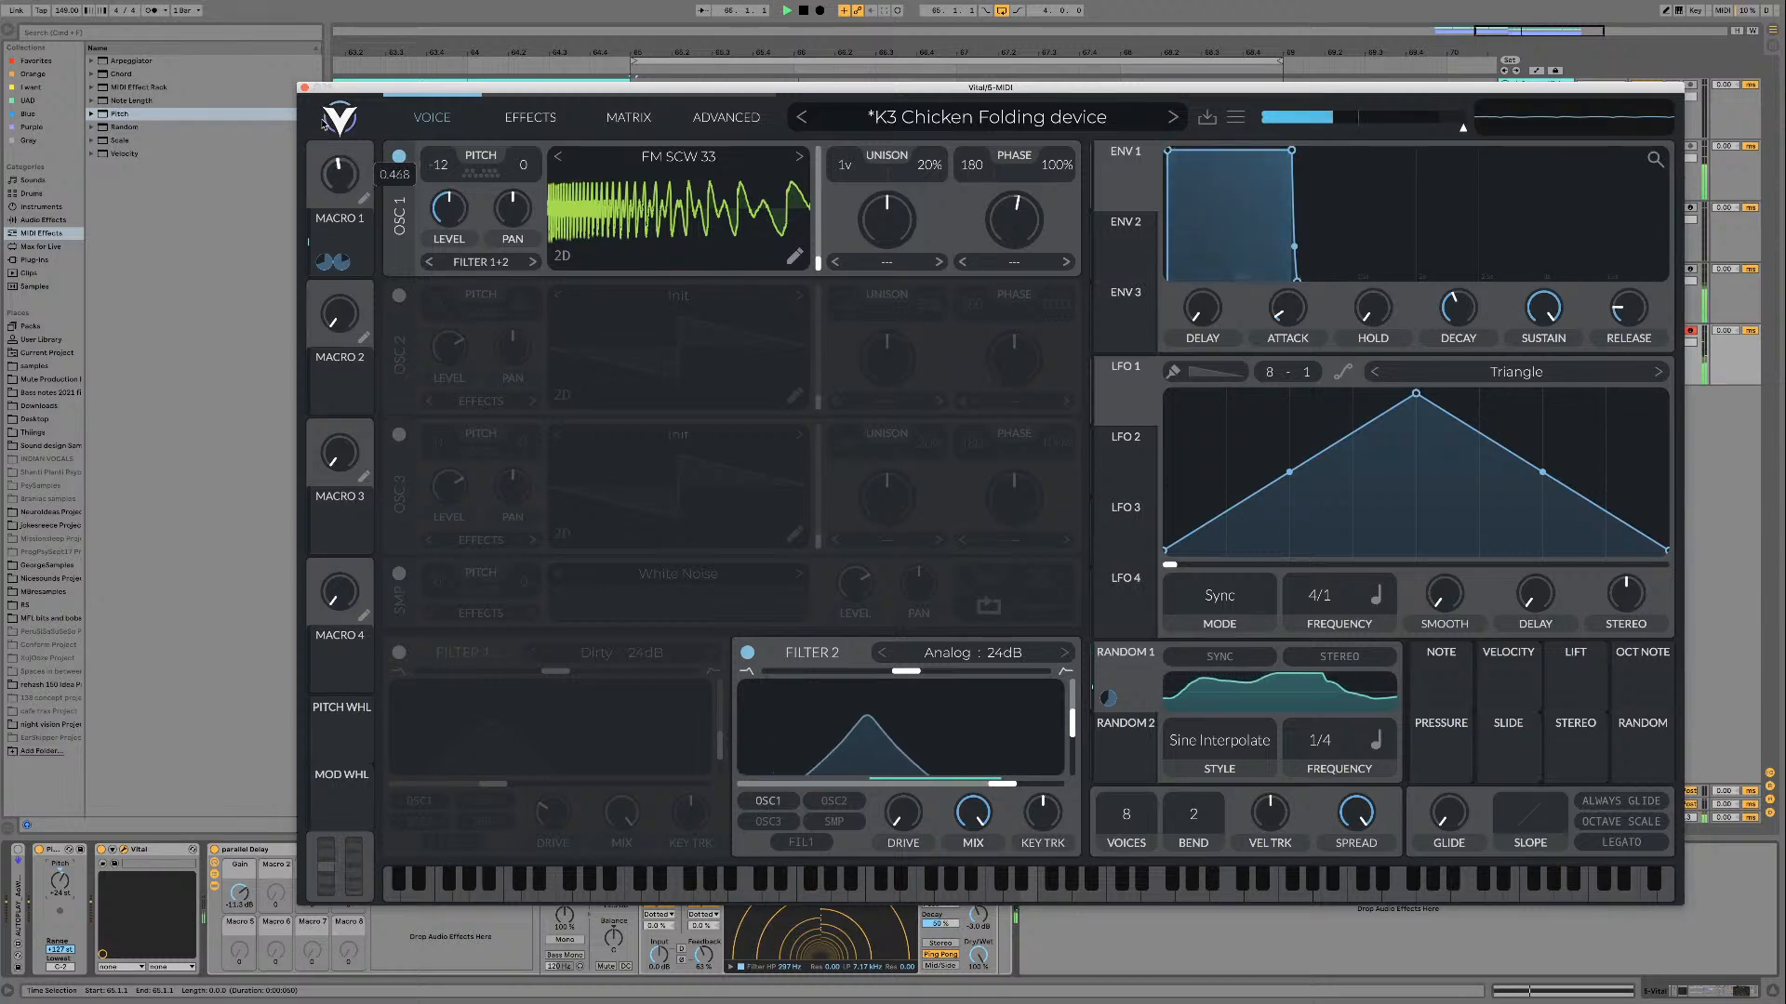
{"action": "key", "text": "space"}
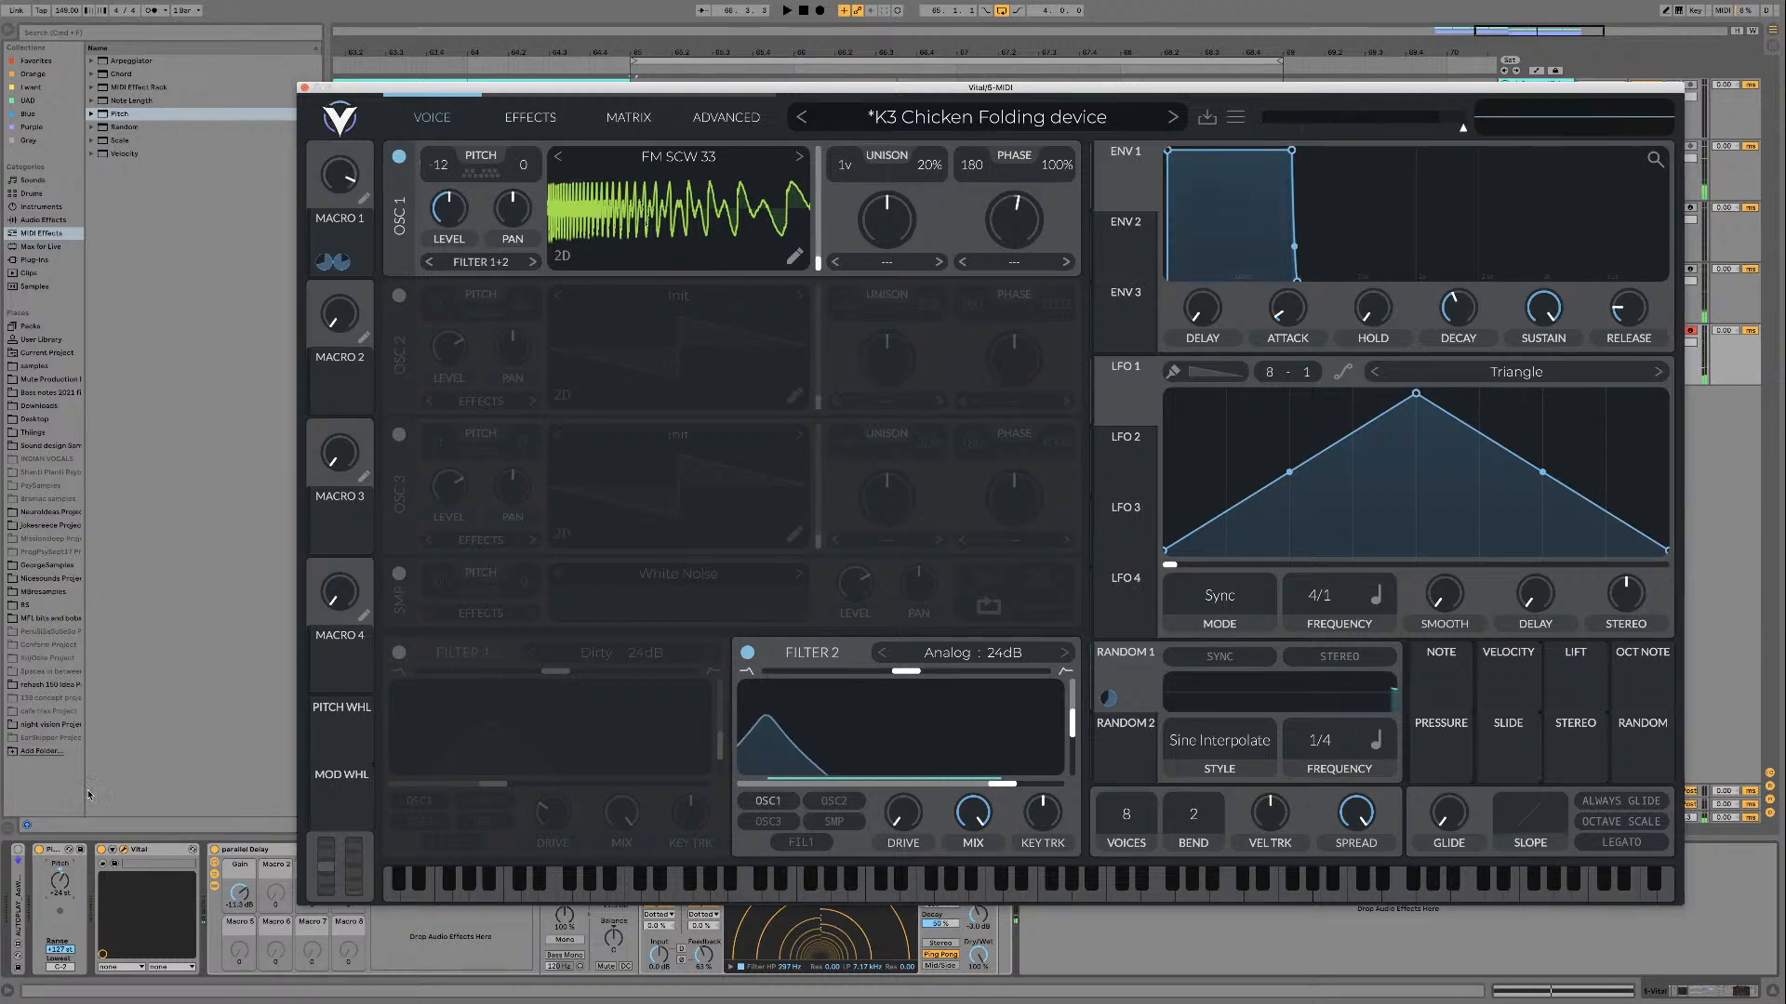
Step: Bypass the Pitch MIDI effect and switch the active filter from Filter 2 to Filter 1
{"action": "left_click", "coordinate": [39, 850]}
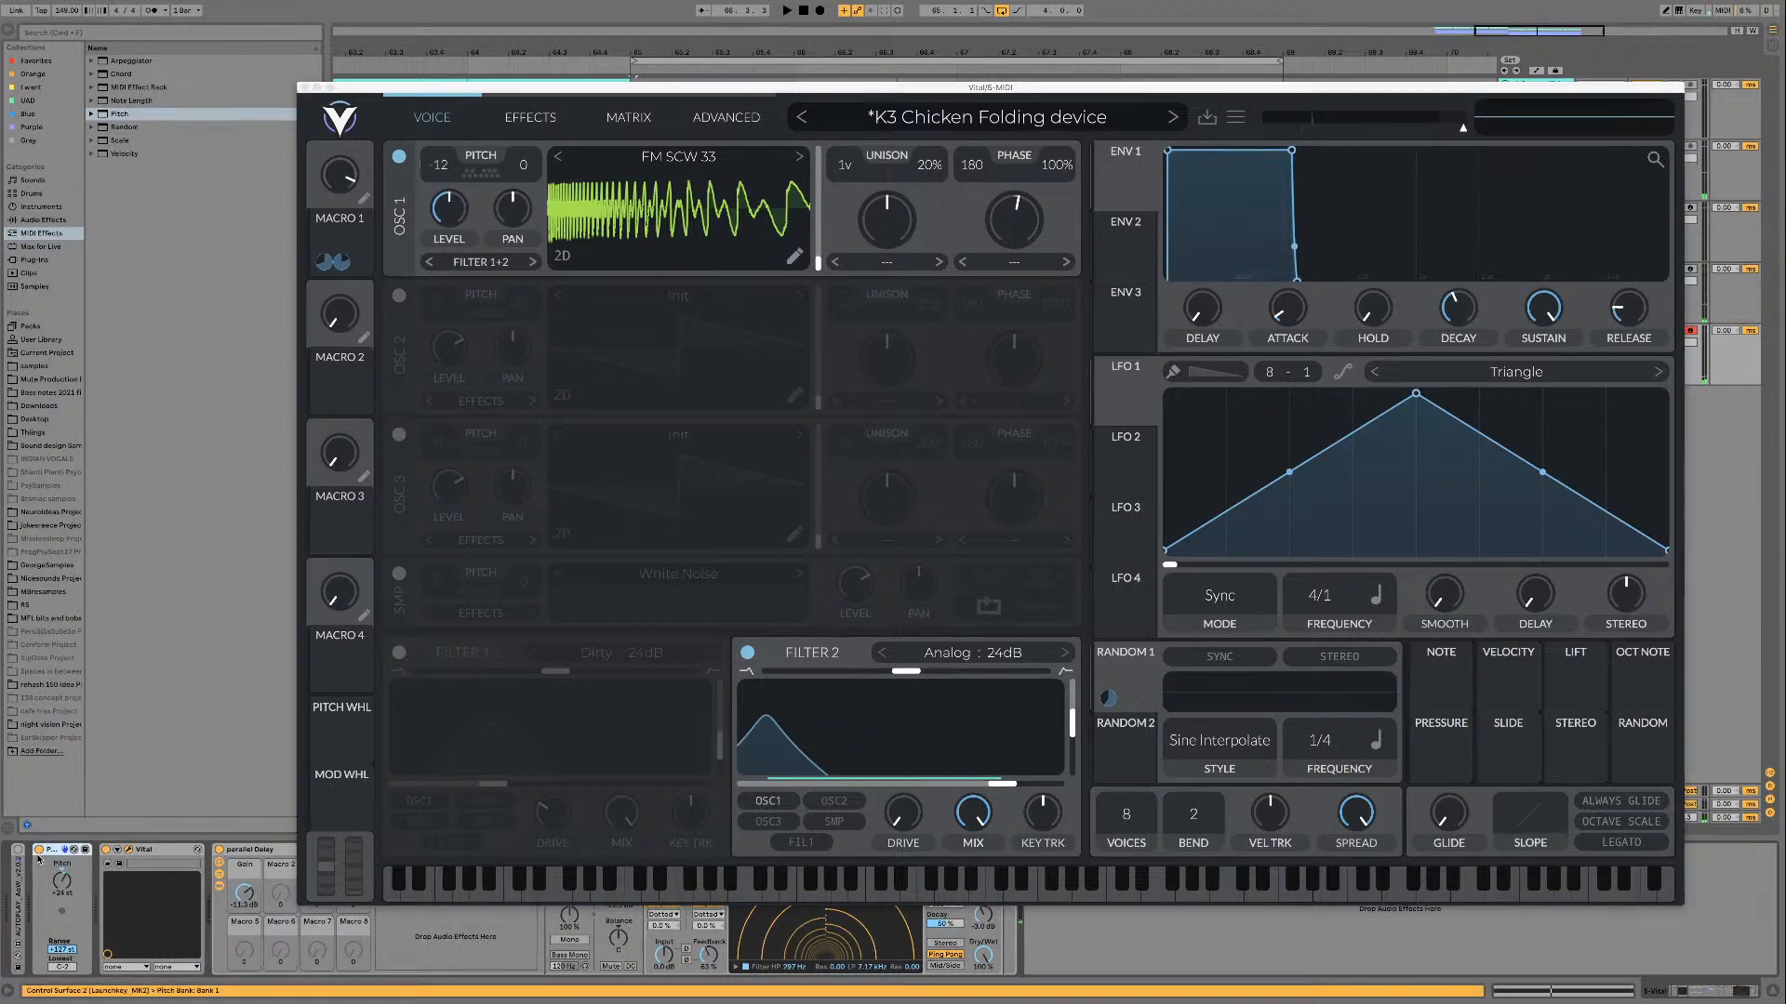
{"action": "left_click", "coordinate": [746, 651]}
{"action": "left_click", "coordinate": [399, 652]}
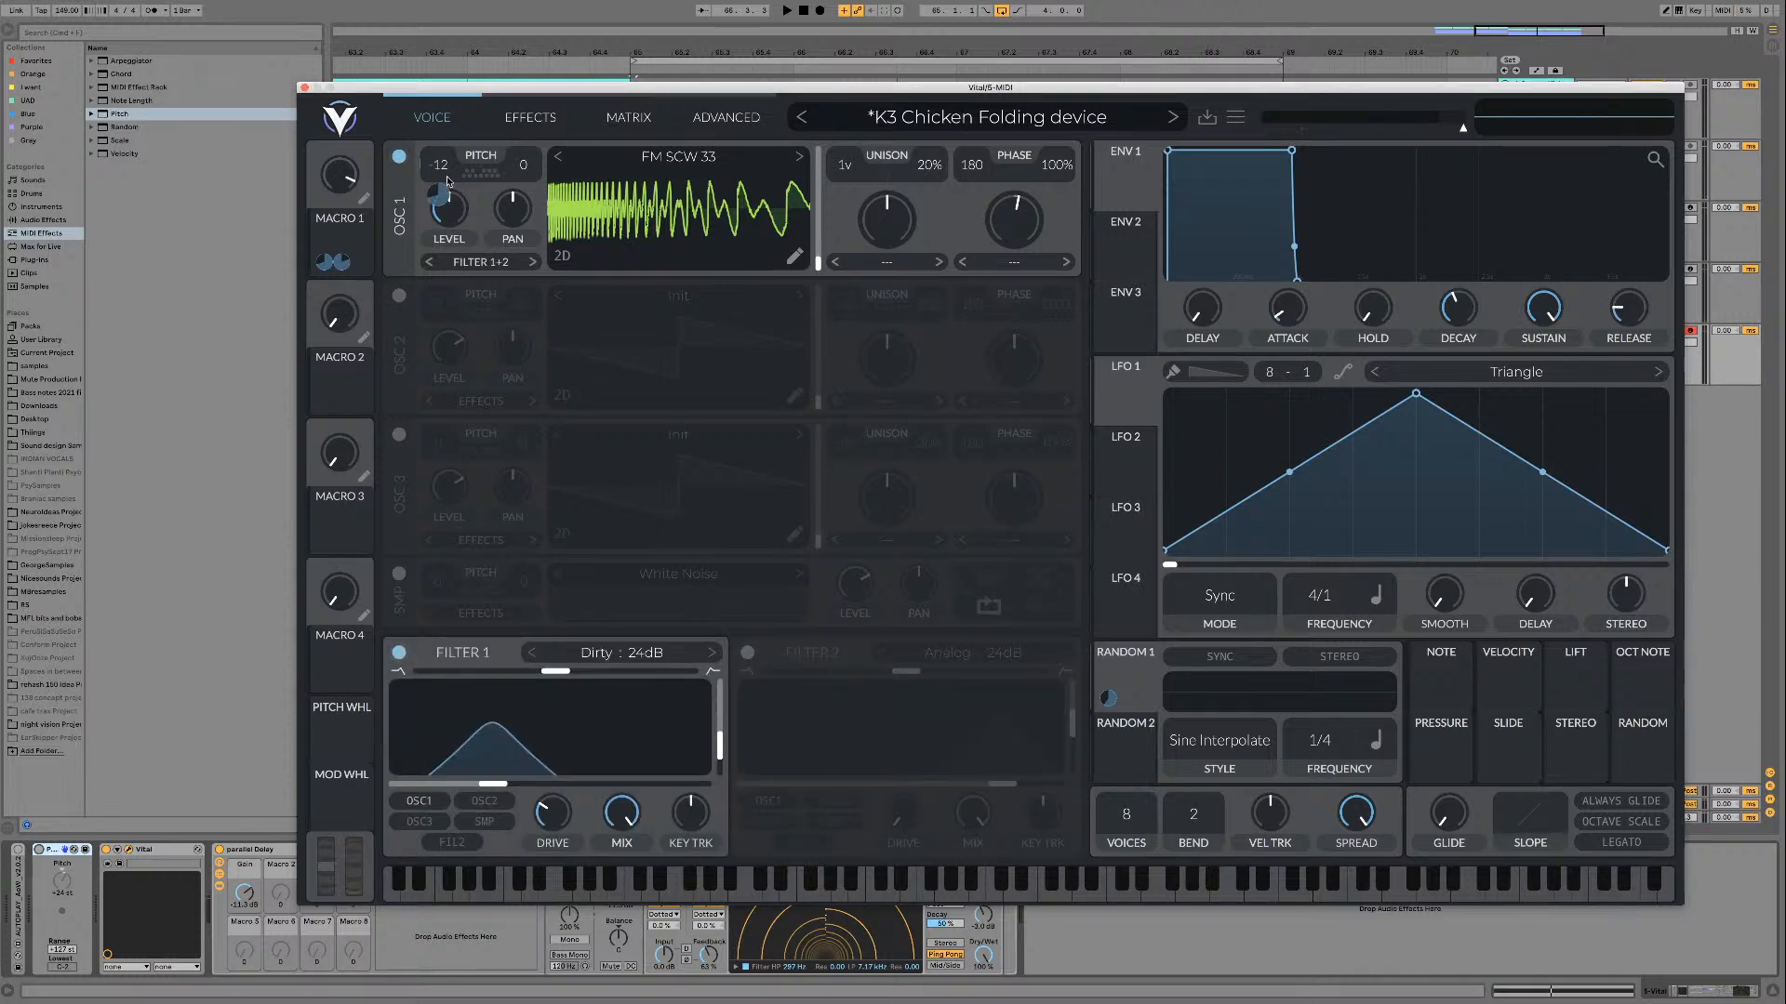
Step: Remove Macro 1's pitch modulation from oscillator 1
{"action": "left_click_drag", "start_coordinate": [447, 181], "coordinate": [443, 198]}
{"action": "key", "text": "space"}
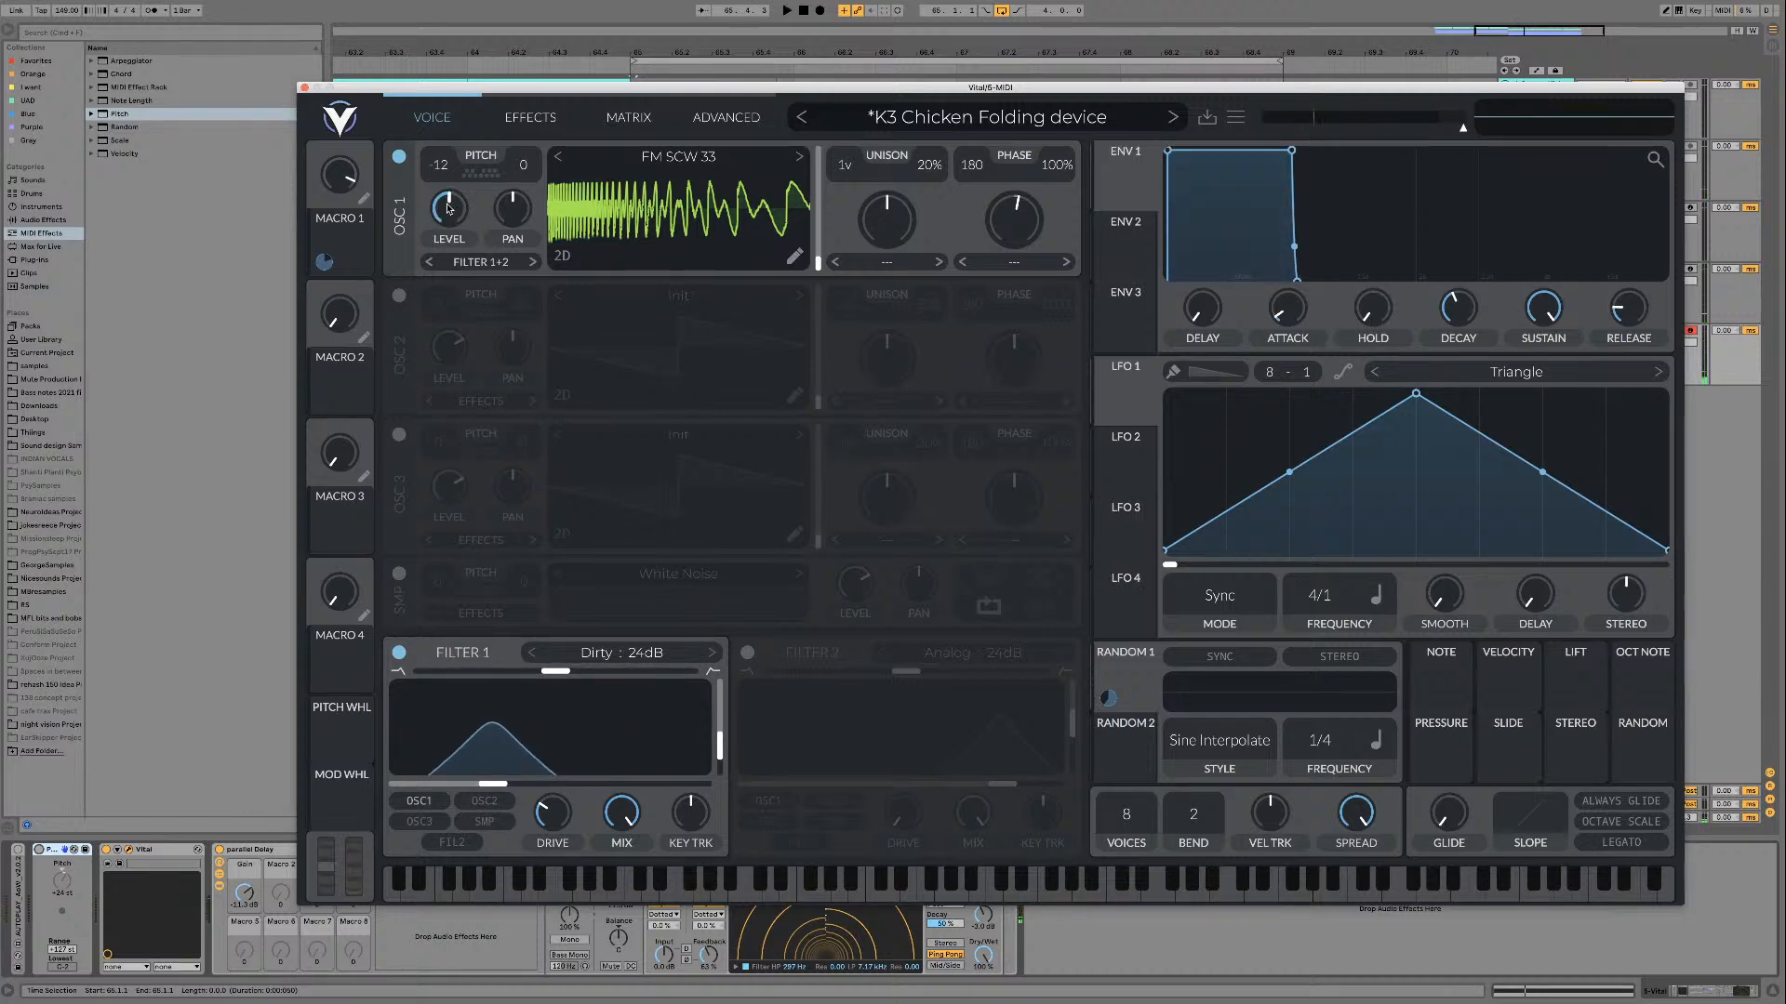
Step: Reactivate the AutoPlay device and slightly lower oscillator 1's level while the loop plays
{"action": "left_click", "coordinate": [18, 851]}
{"action": "key", "text": "space"}
{"action": "left_click", "coordinate": [447, 212]}
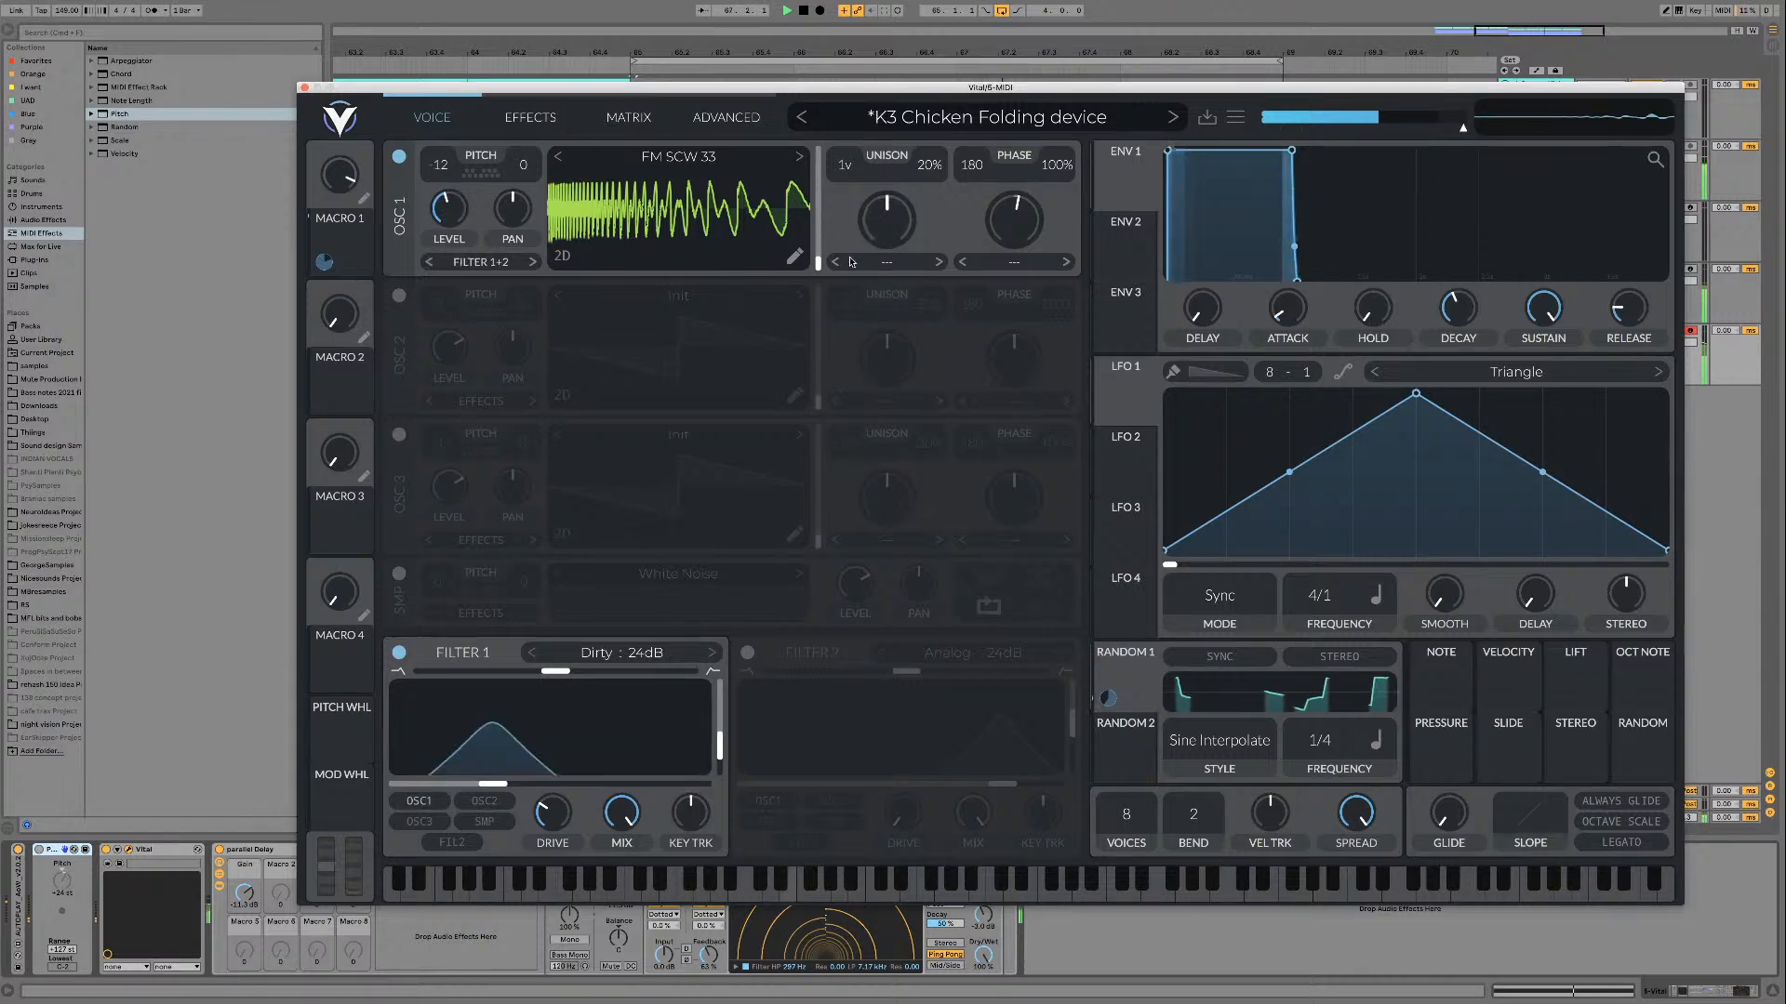
{"action": "key", "text": "space"}
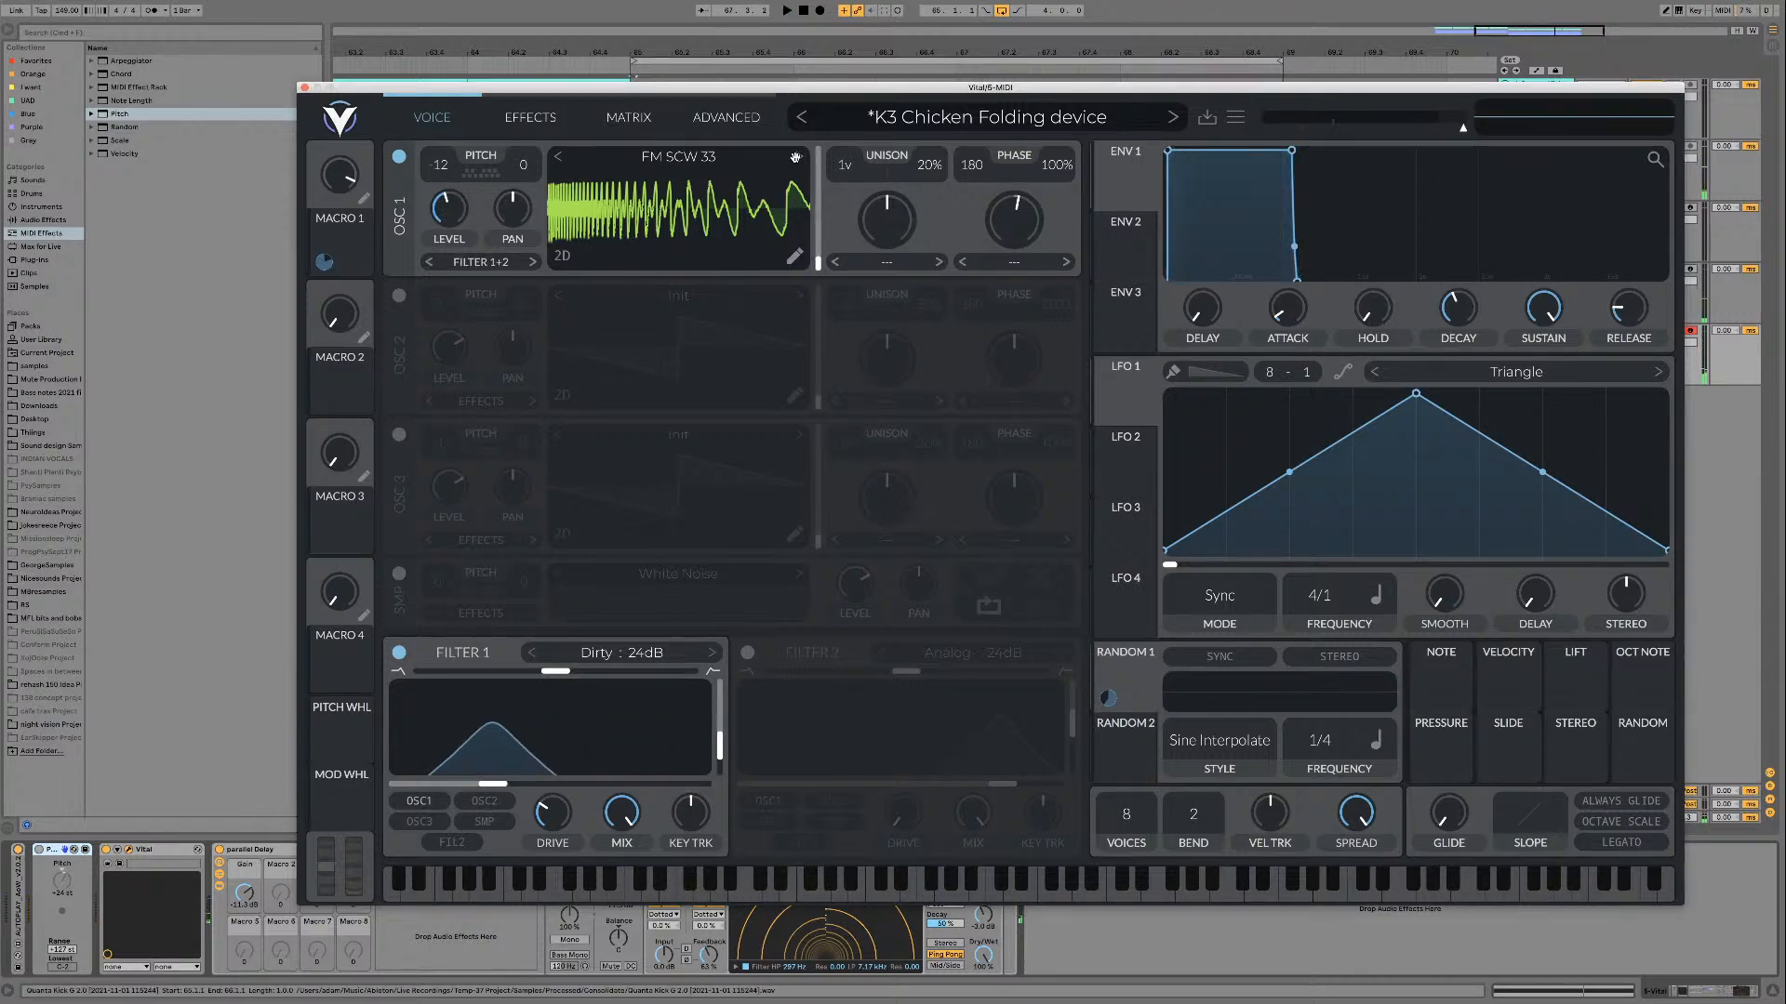
Step: Audition the FM SCW 34 wavetable on oscillator 1 over the loop, then return to FM SCW 33 and play it
{"action": "left_click", "coordinate": [796, 157]}
{"action": "key", "text": "space"}
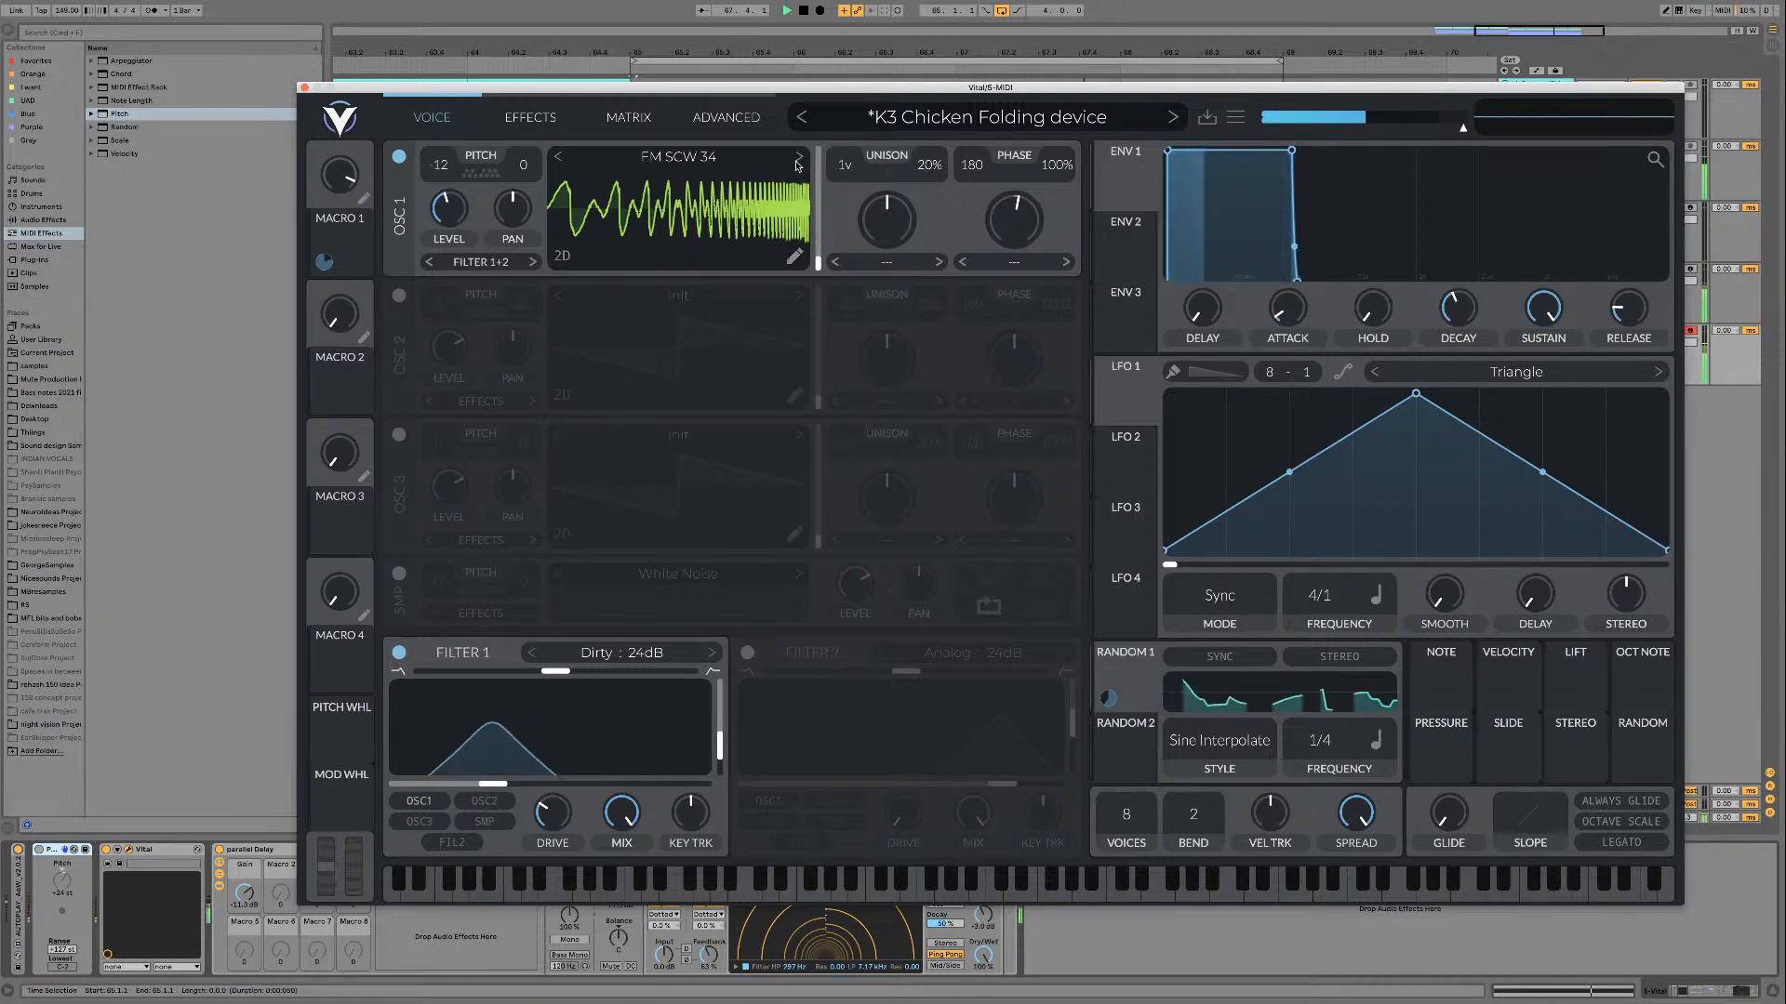
{"action": "key", "text": "space"}
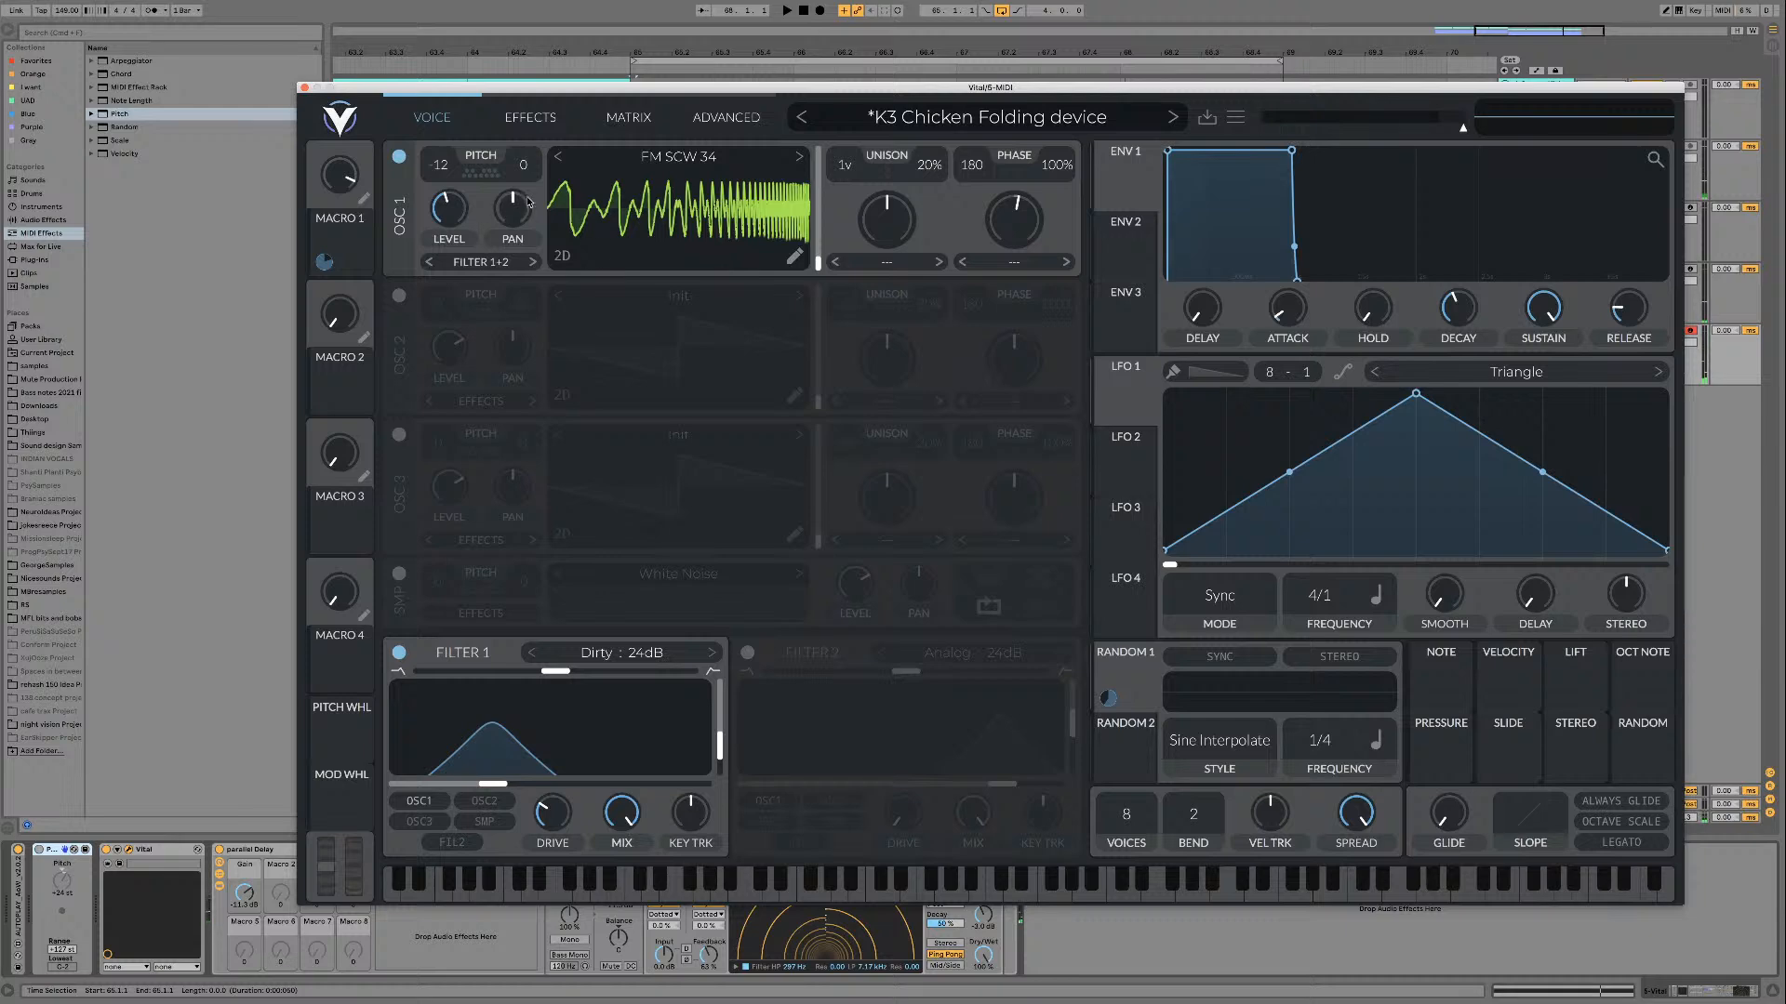
{"action": "left_click", "coordinate": [558, 156]}
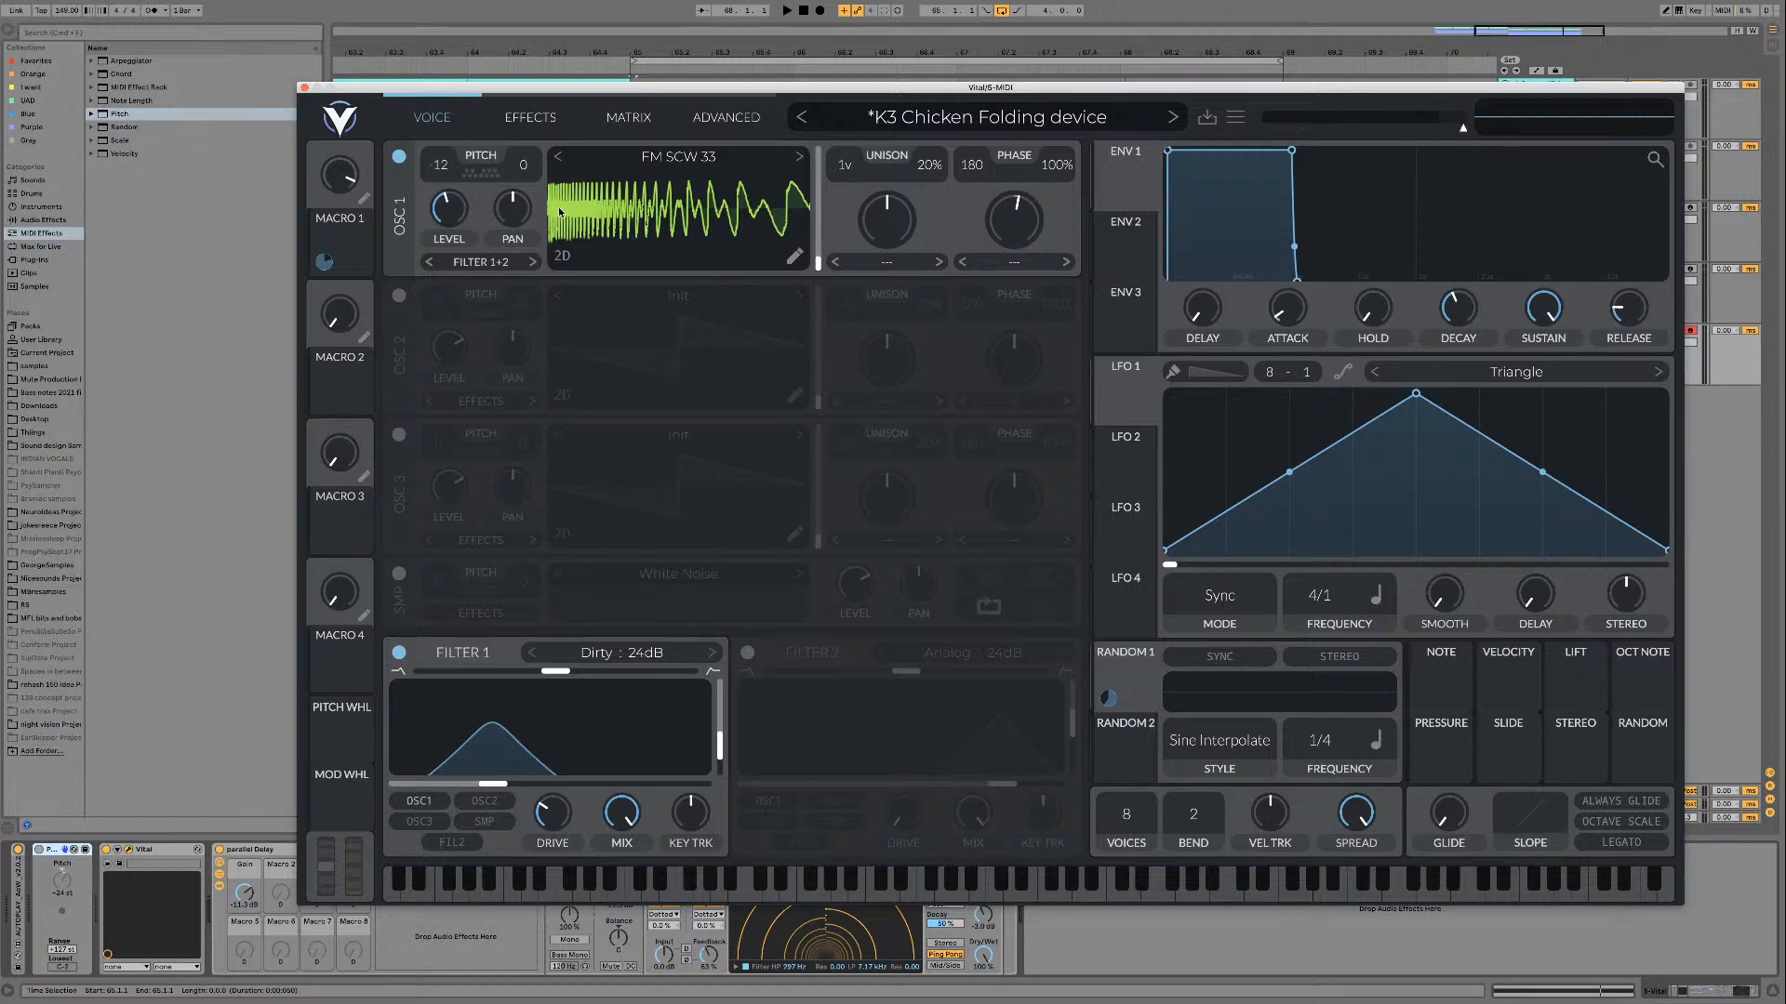
{"action": "key", "text": "space"}
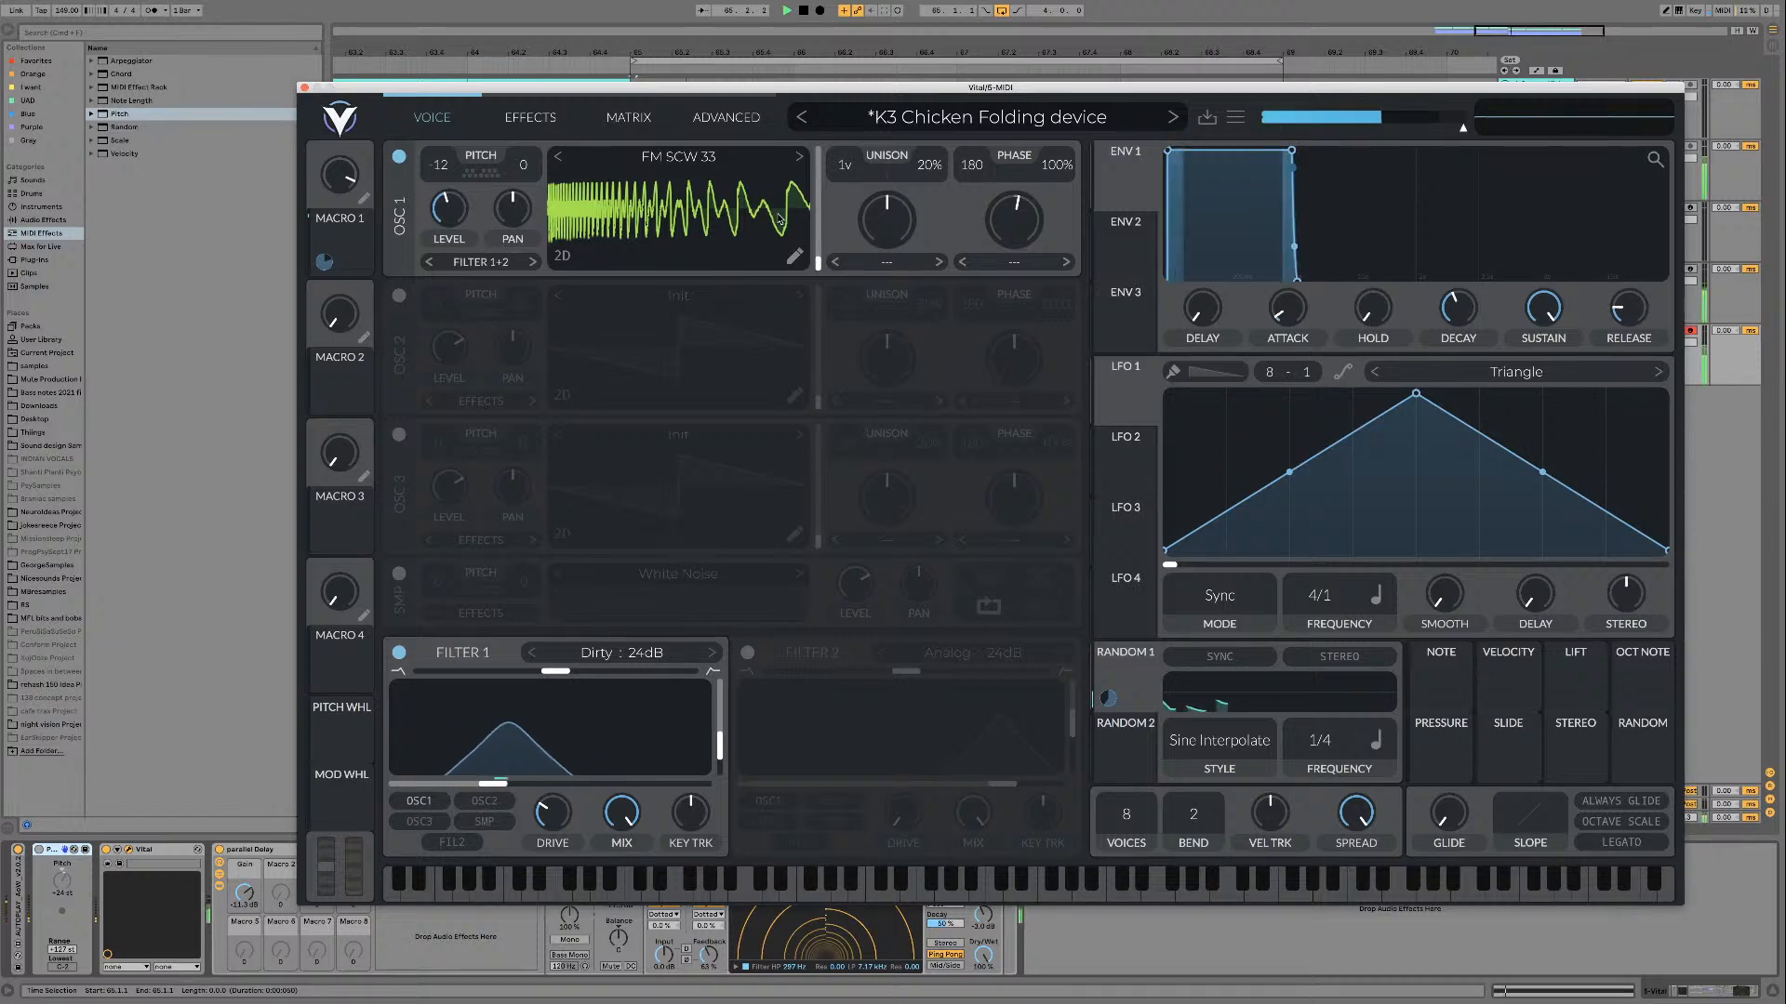
{"action": "key", "text": "space"}
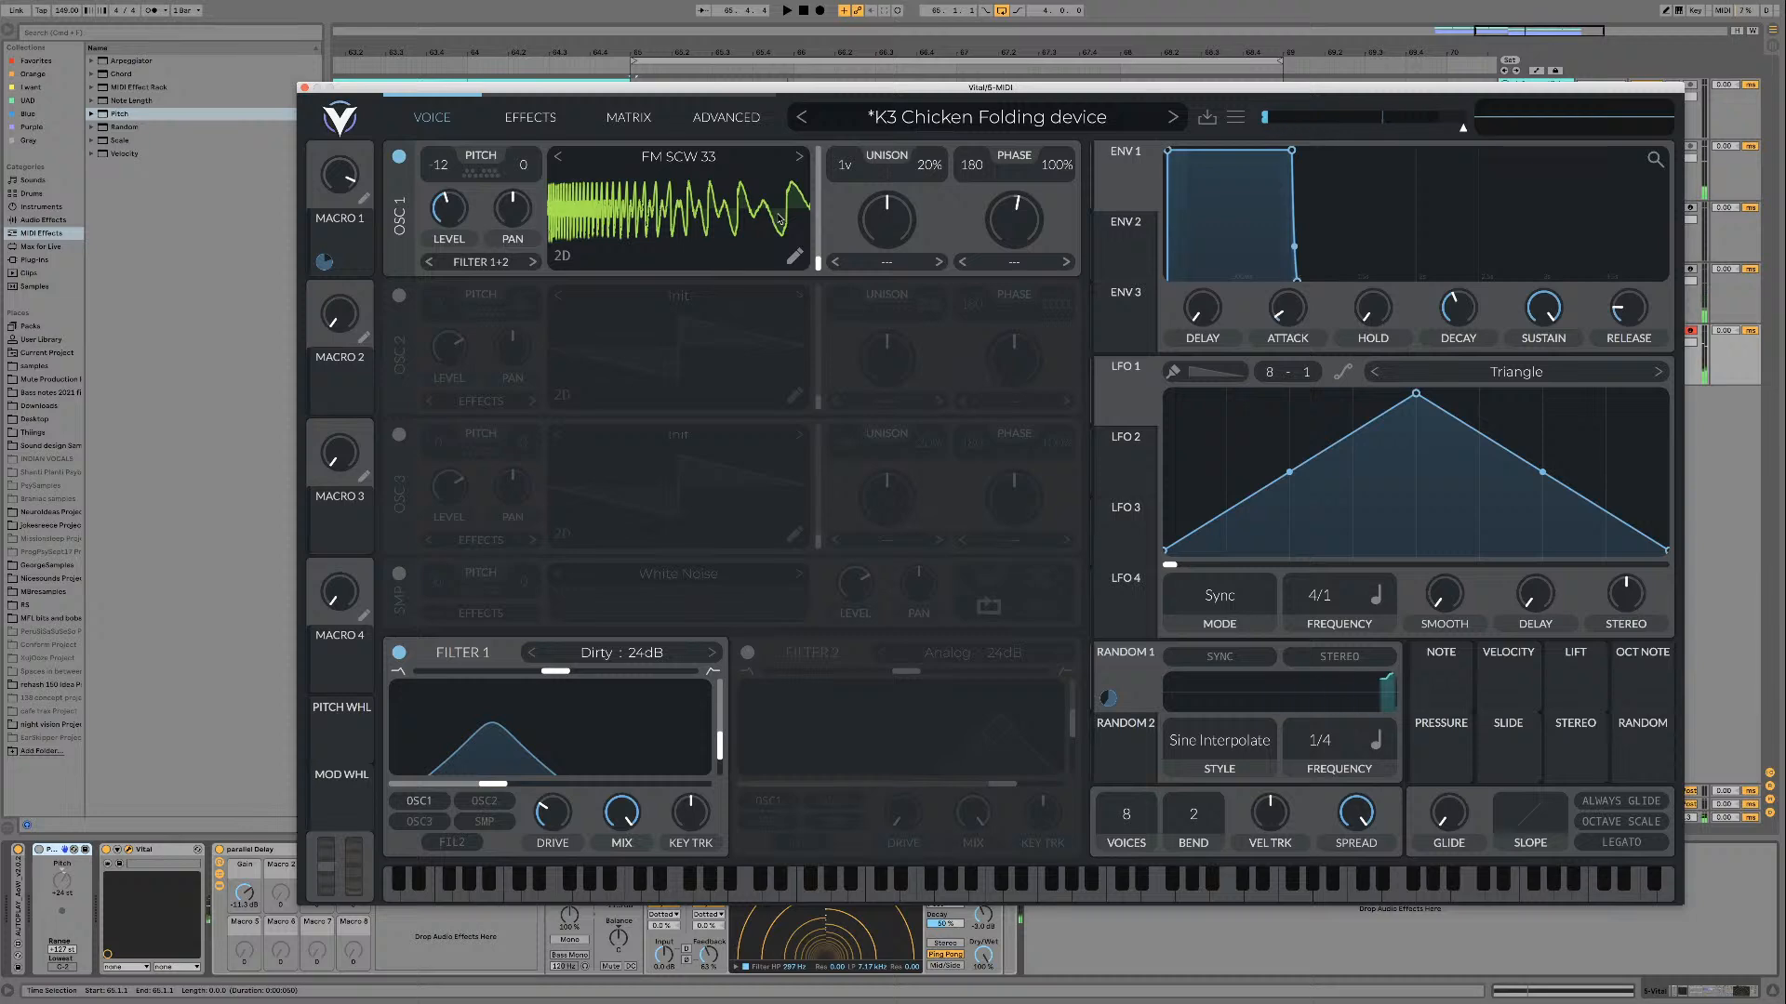
Step: Compare FM SCW 34 with FM SCW 33 during playback, leaving FM SCW 34 loaded in oscillator 1
{"action": "left_click", "coordinate": [800, 157]}
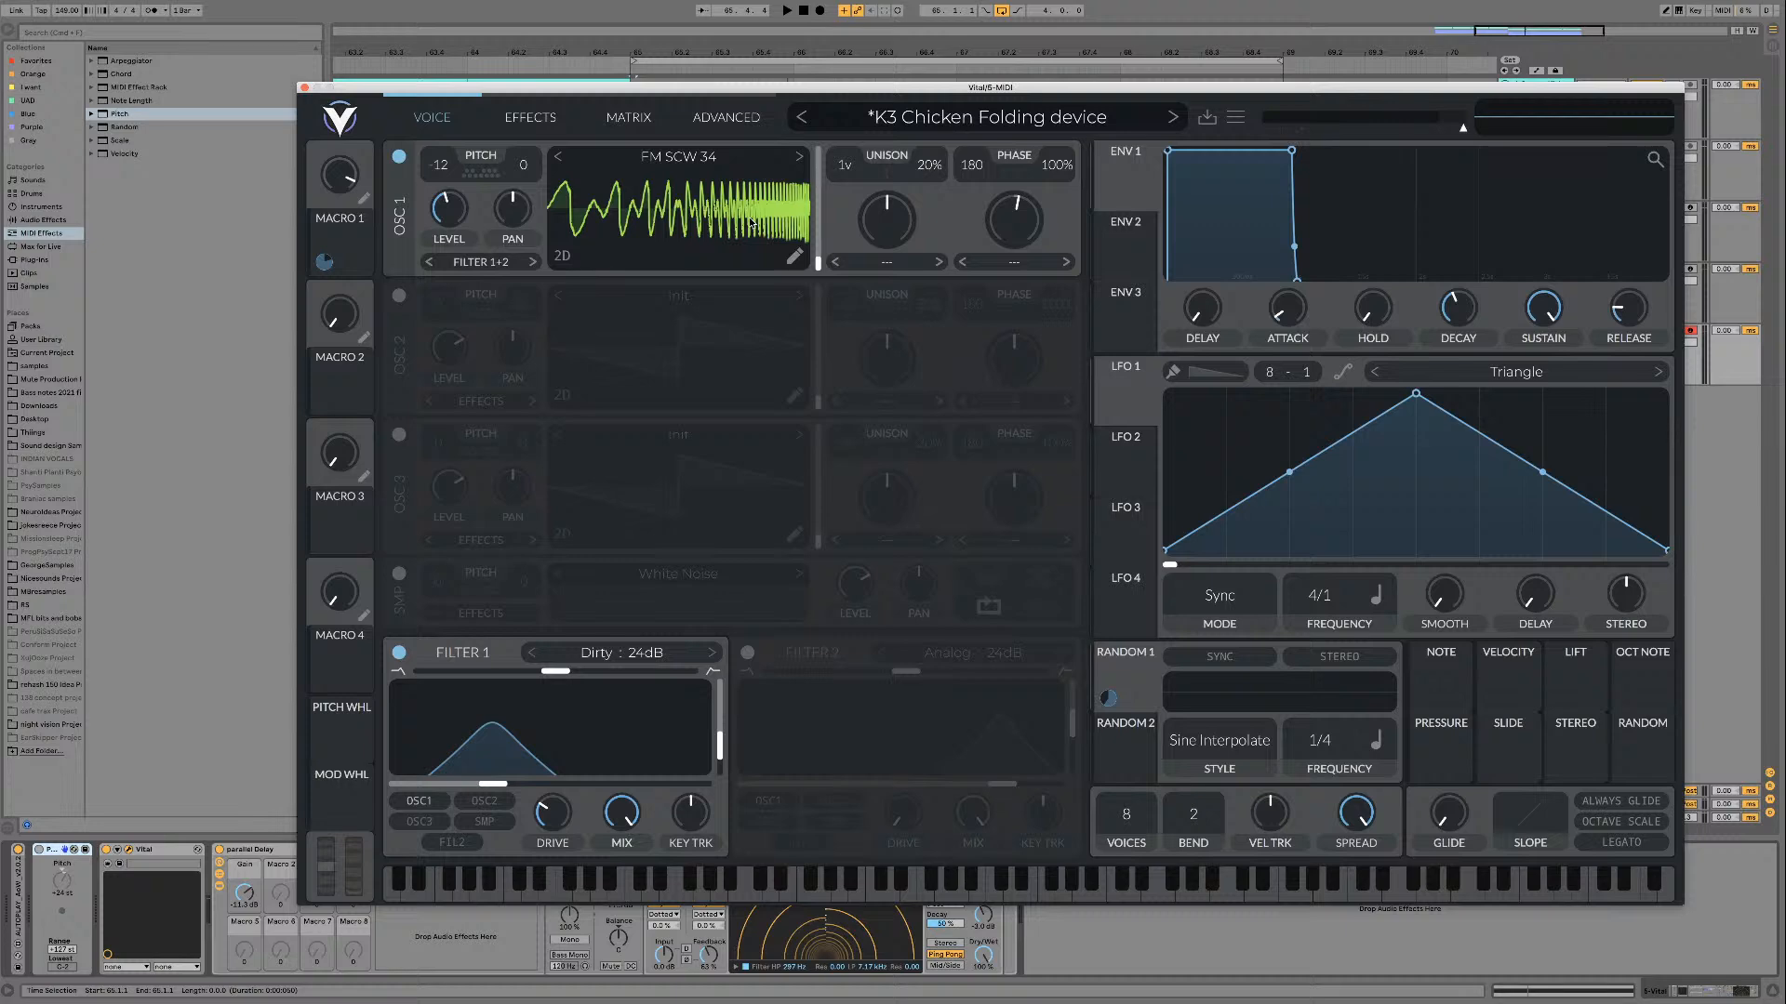
{"action": "key", "text": "space"}
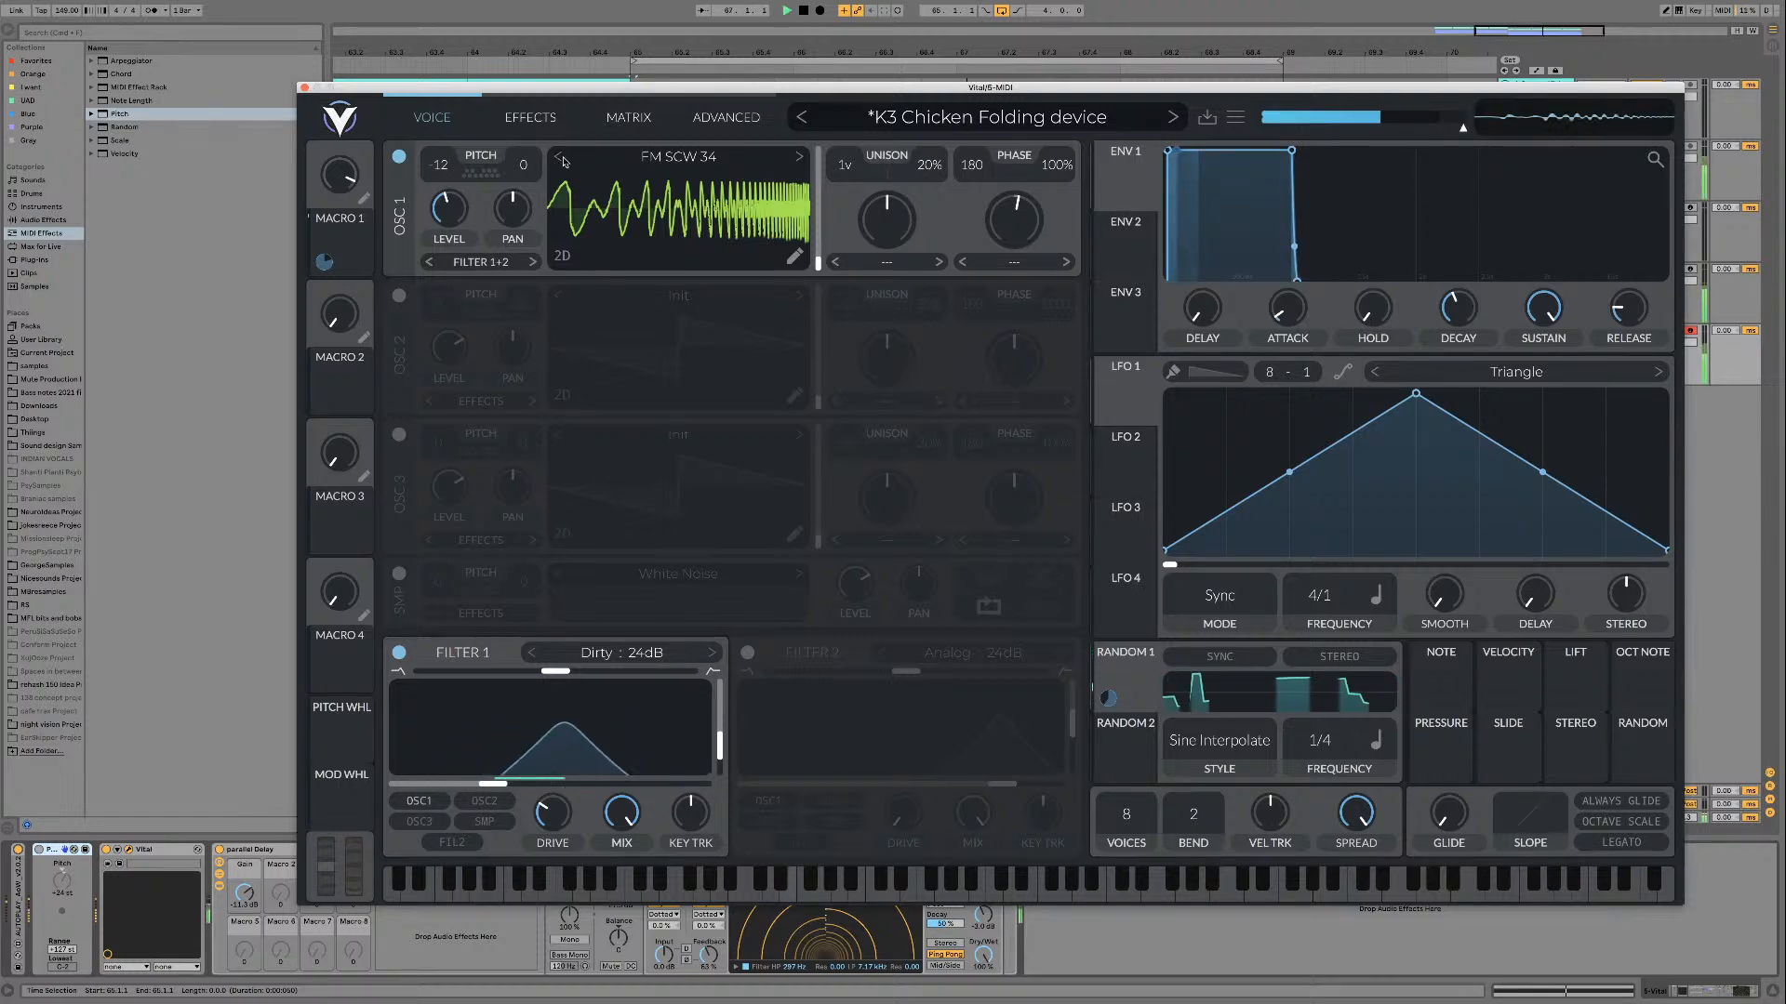
{"action": "left_click", "coordinate": [802, 160]}
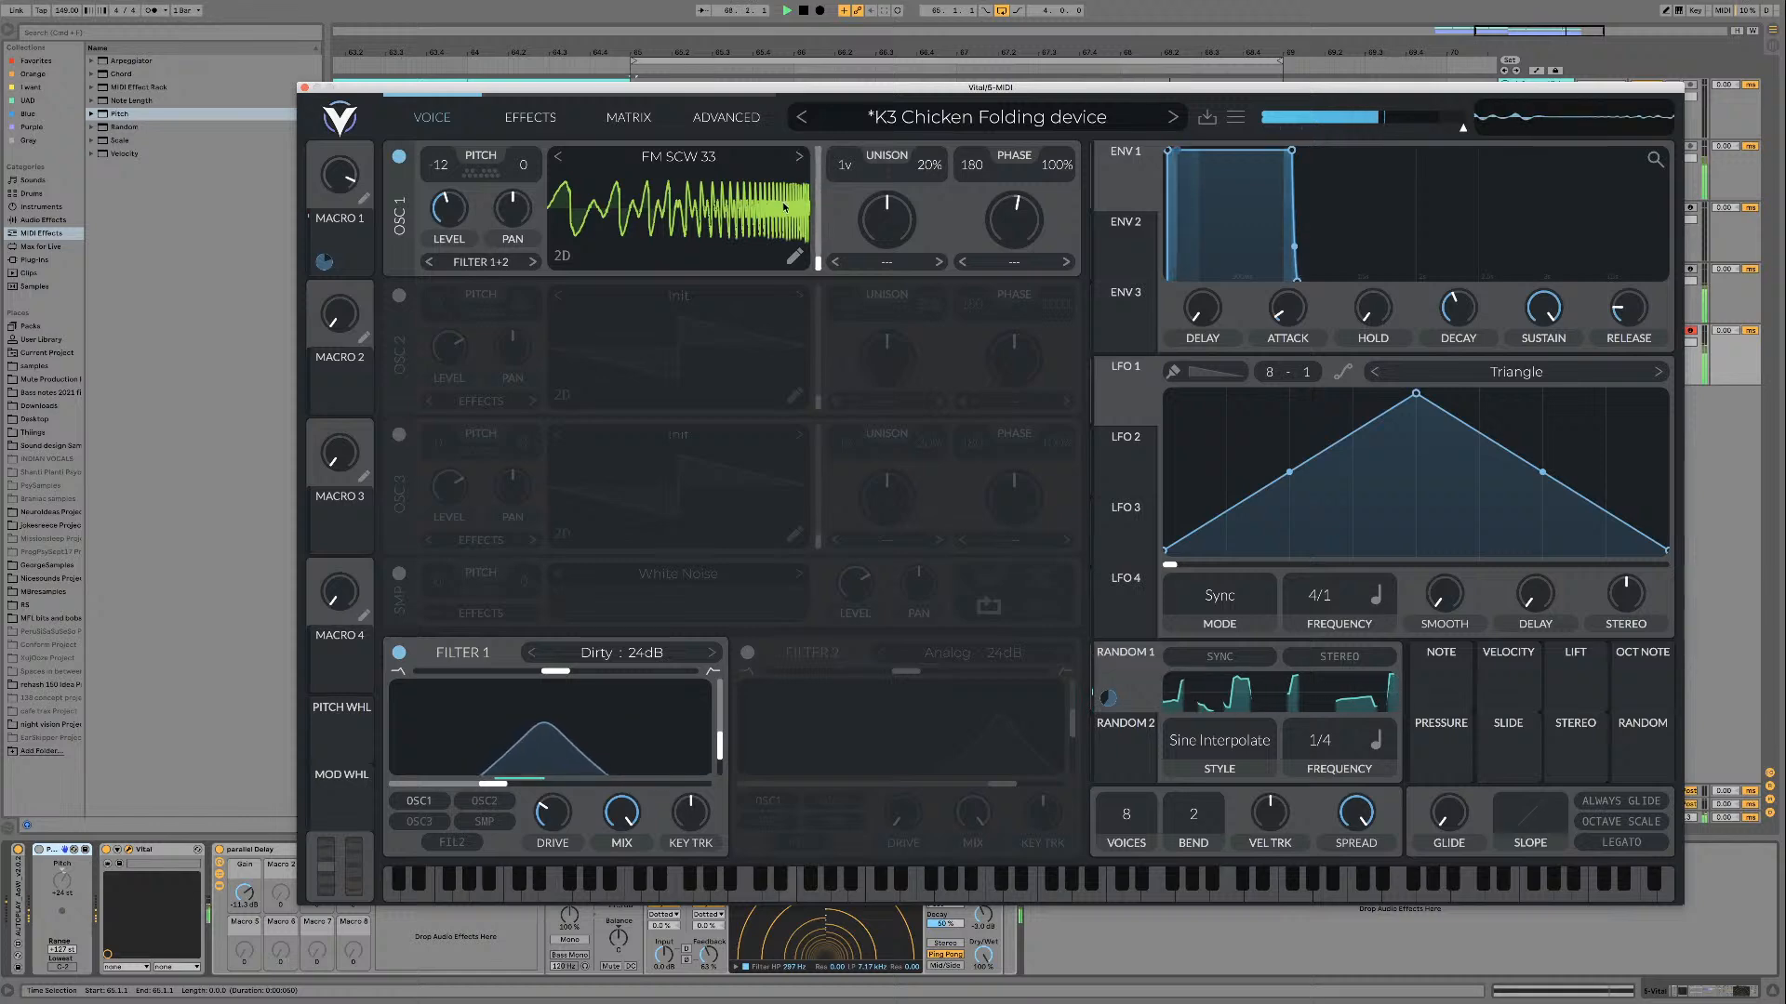
{"action": "left_click_drag", "start_coordinate": [788, 240], "coordinate": [787, 178]}
{"action": "left_click", "coordinate": [801, 158]}
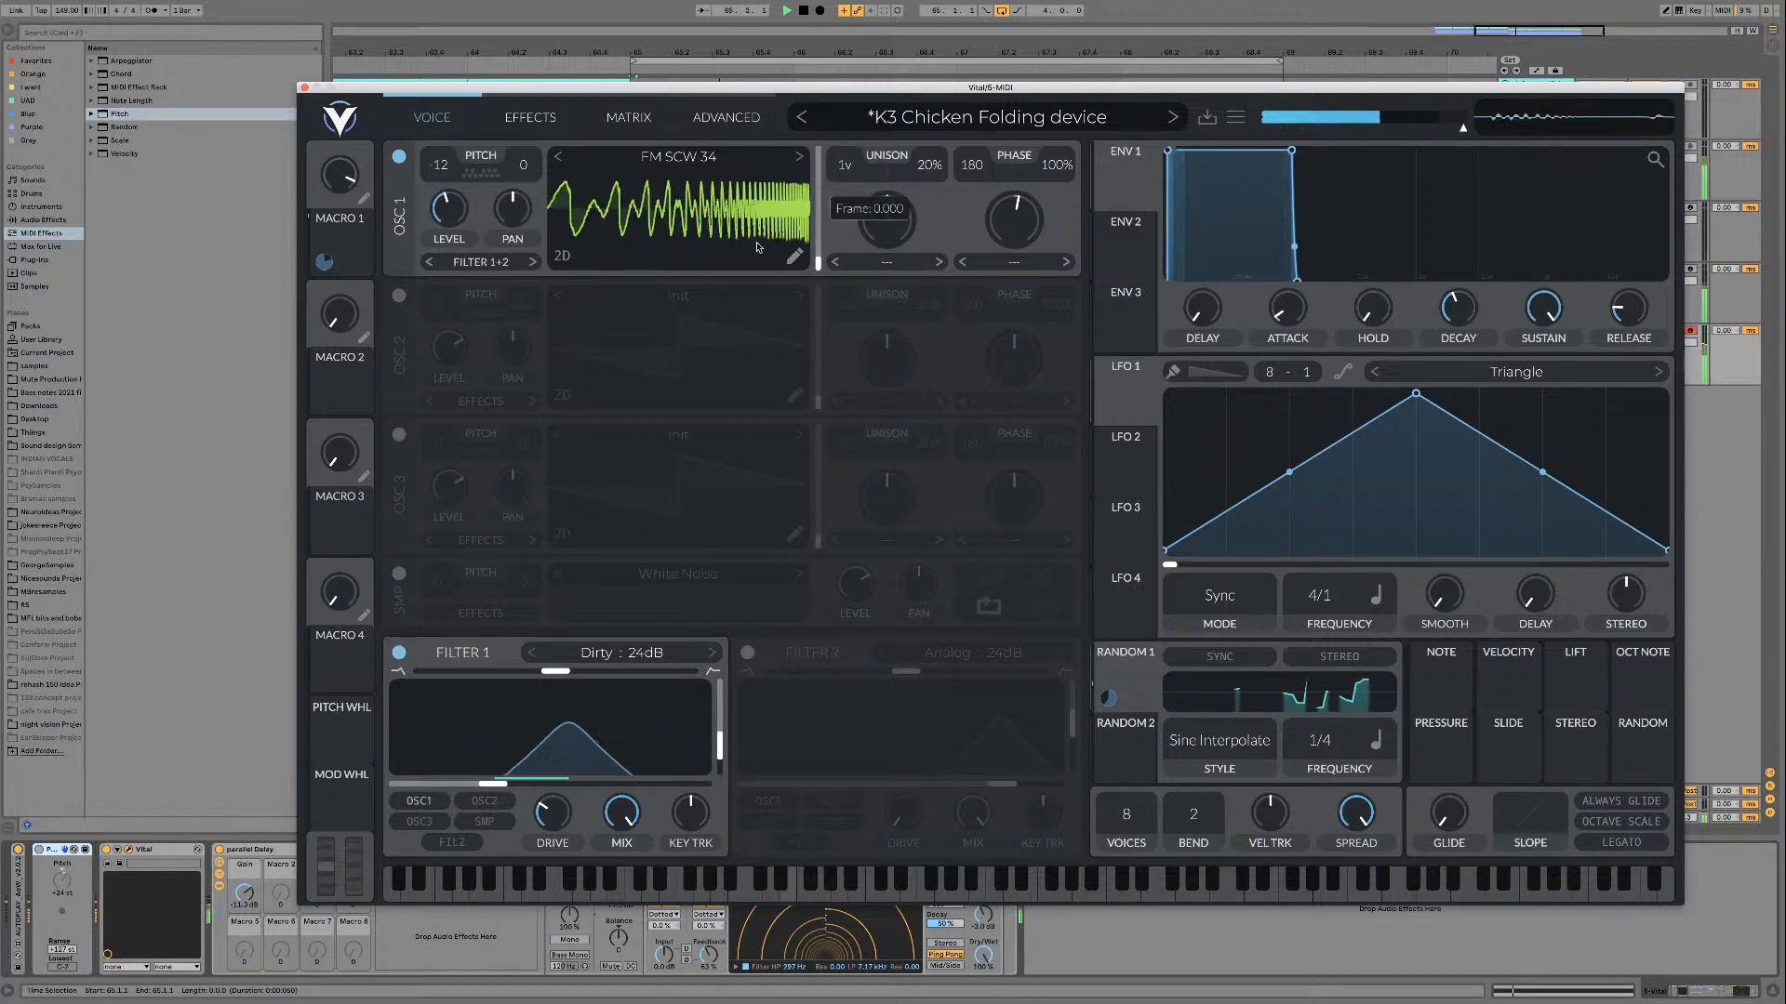
Step: Audition the FM SCW 35 and FM SCW 36 wavetables on oscillator 1 over the loop
{"action": "left_click", "coordinate": [801, 158]}
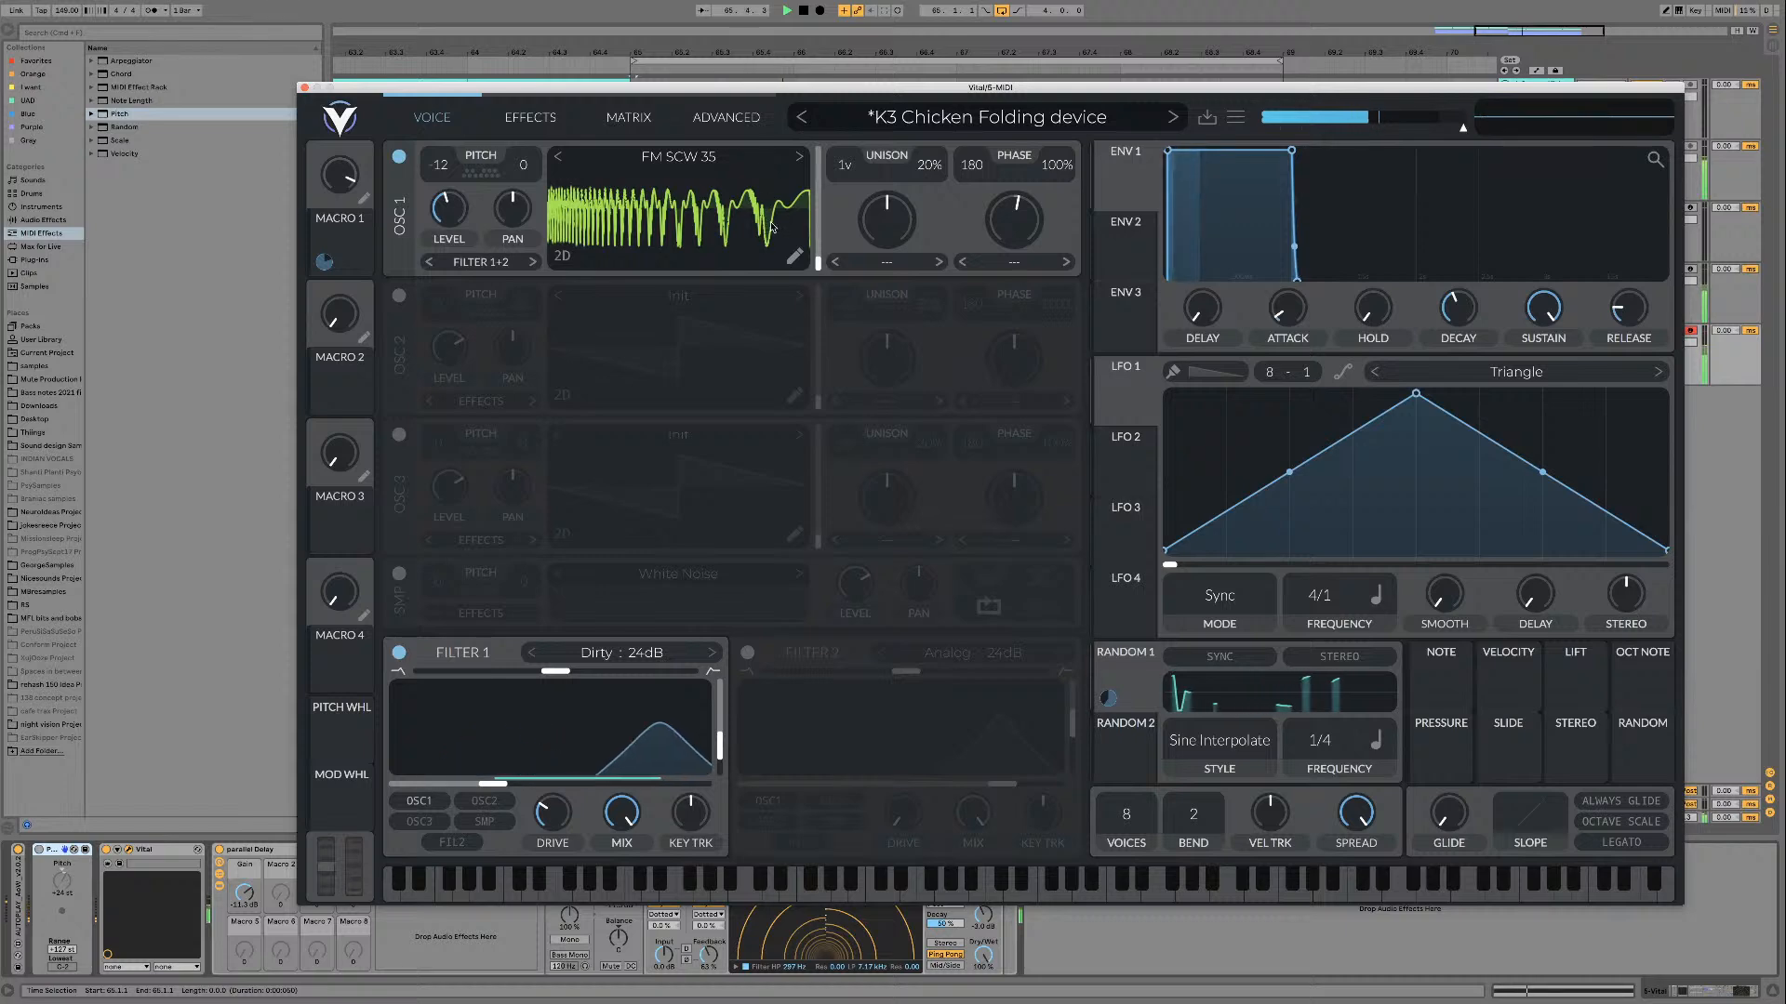
{"action": "key", "text": "space"}
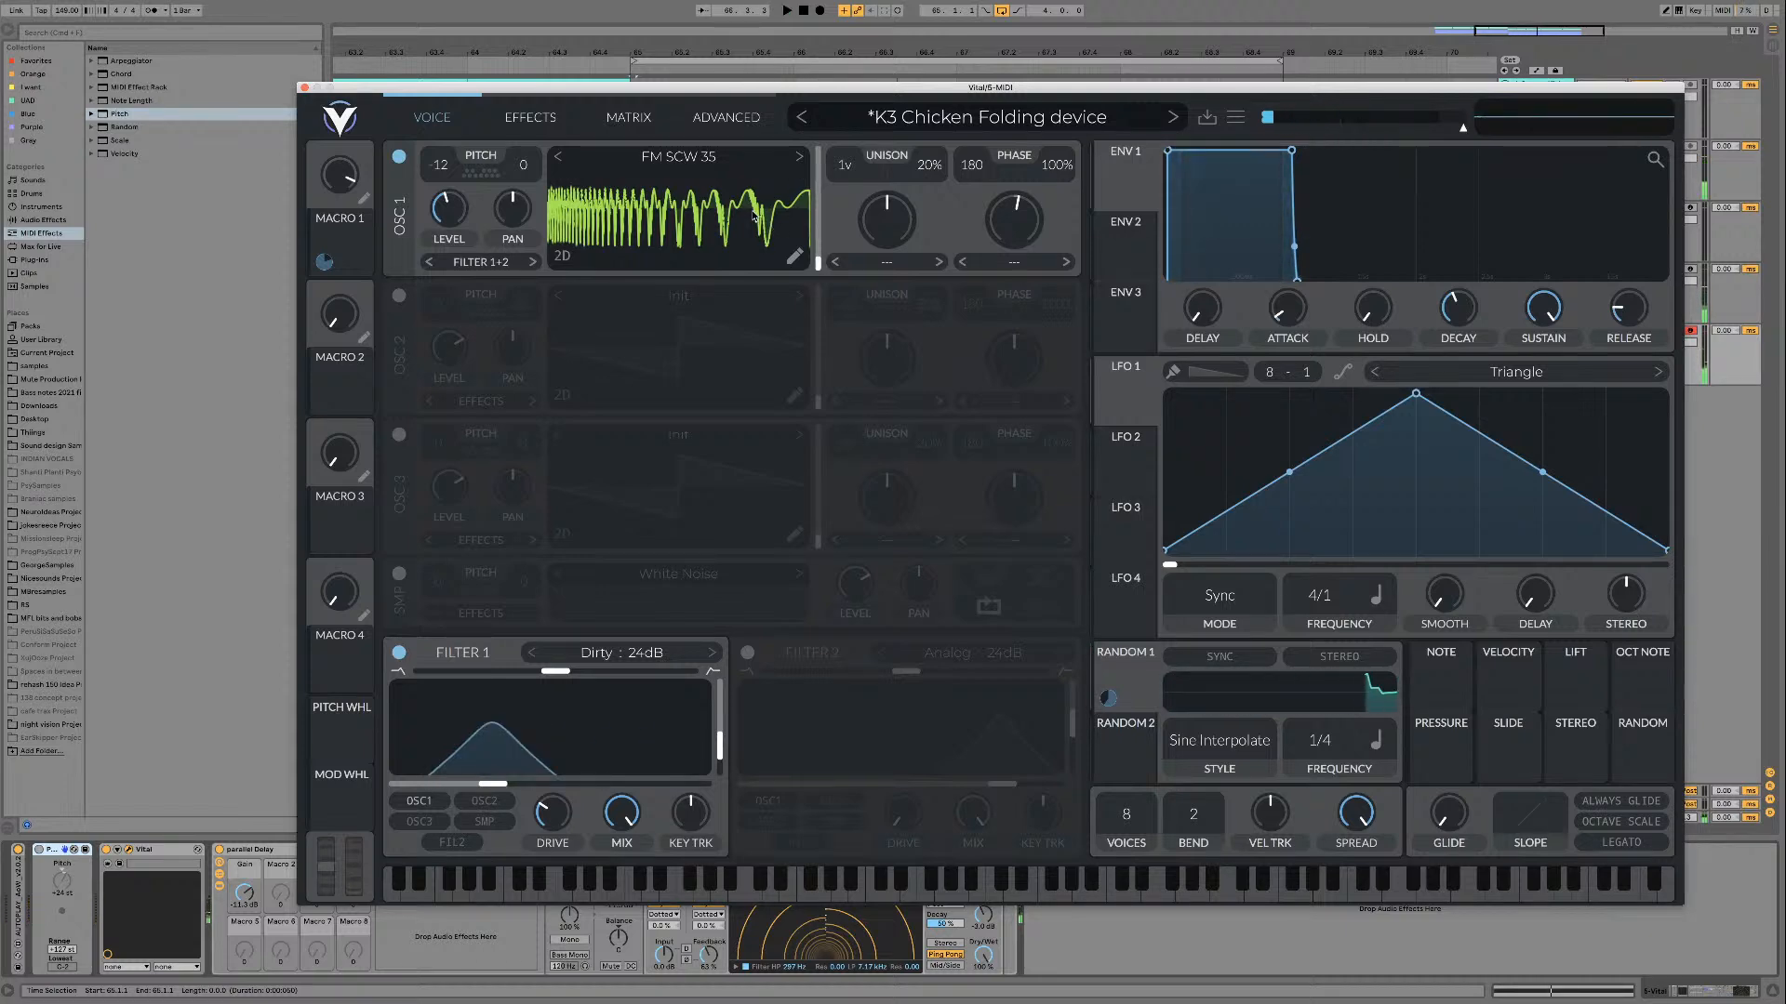
{"action": "left_click", "coordinate": [799, 158]}
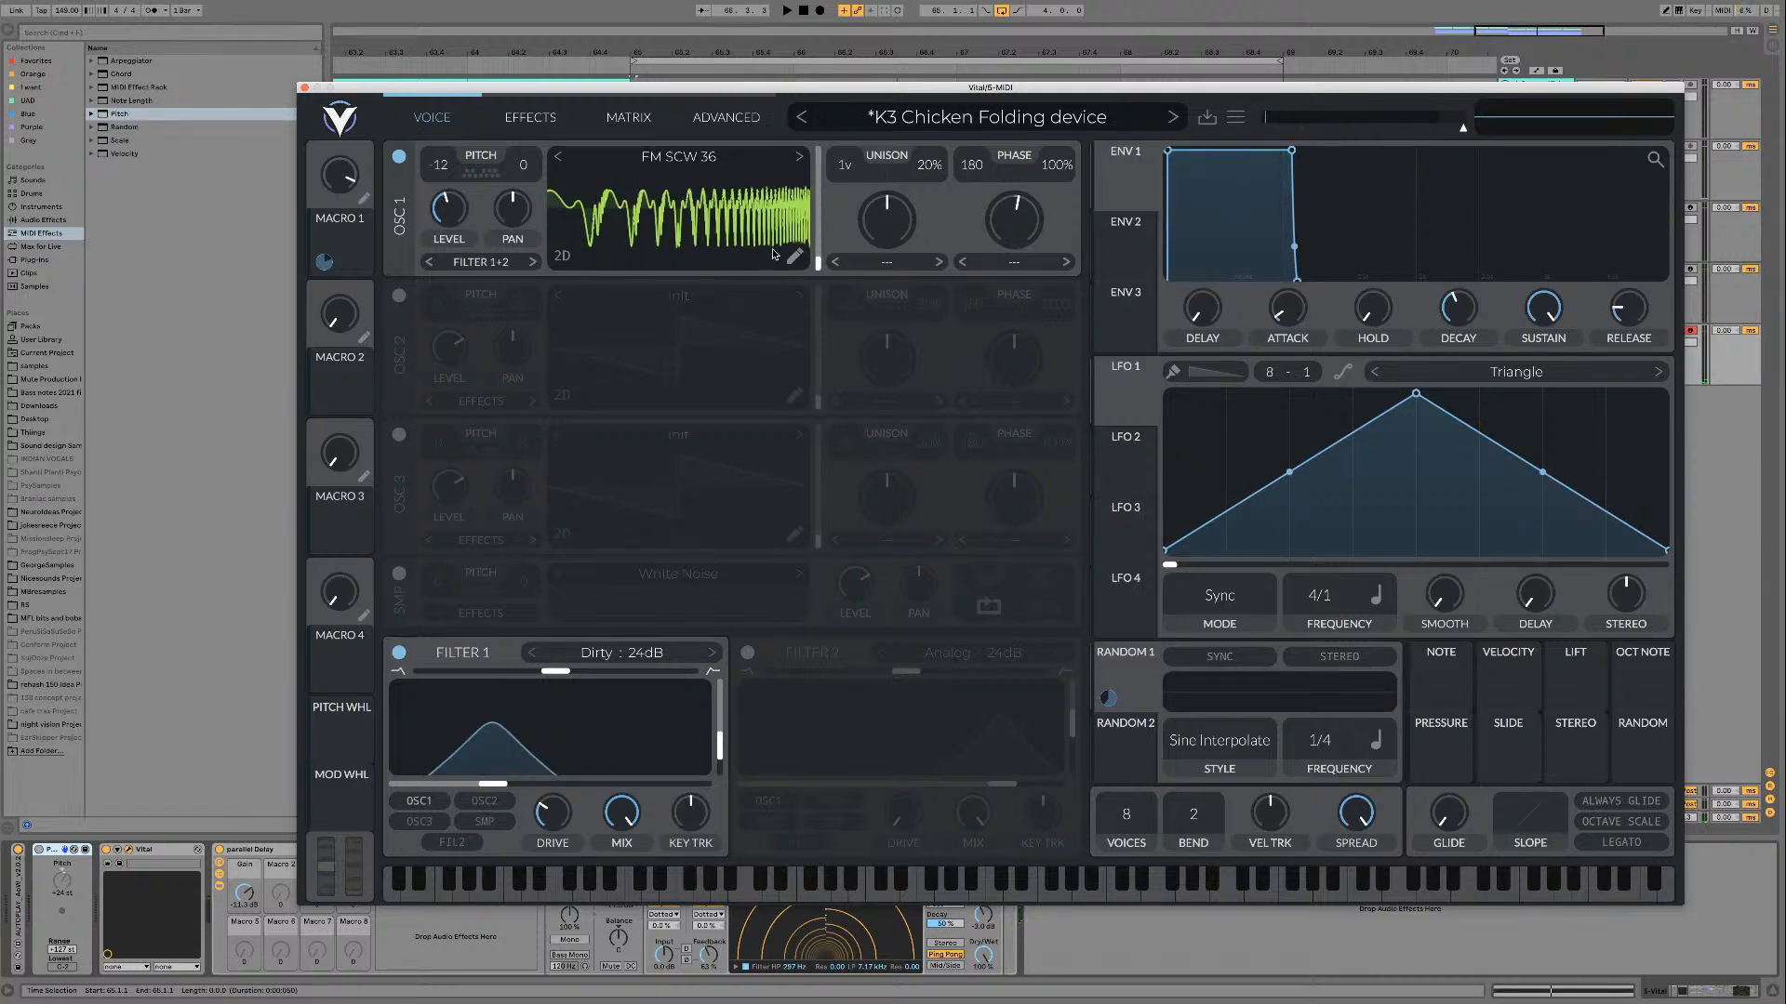
{"action": "key", "text": "space"}
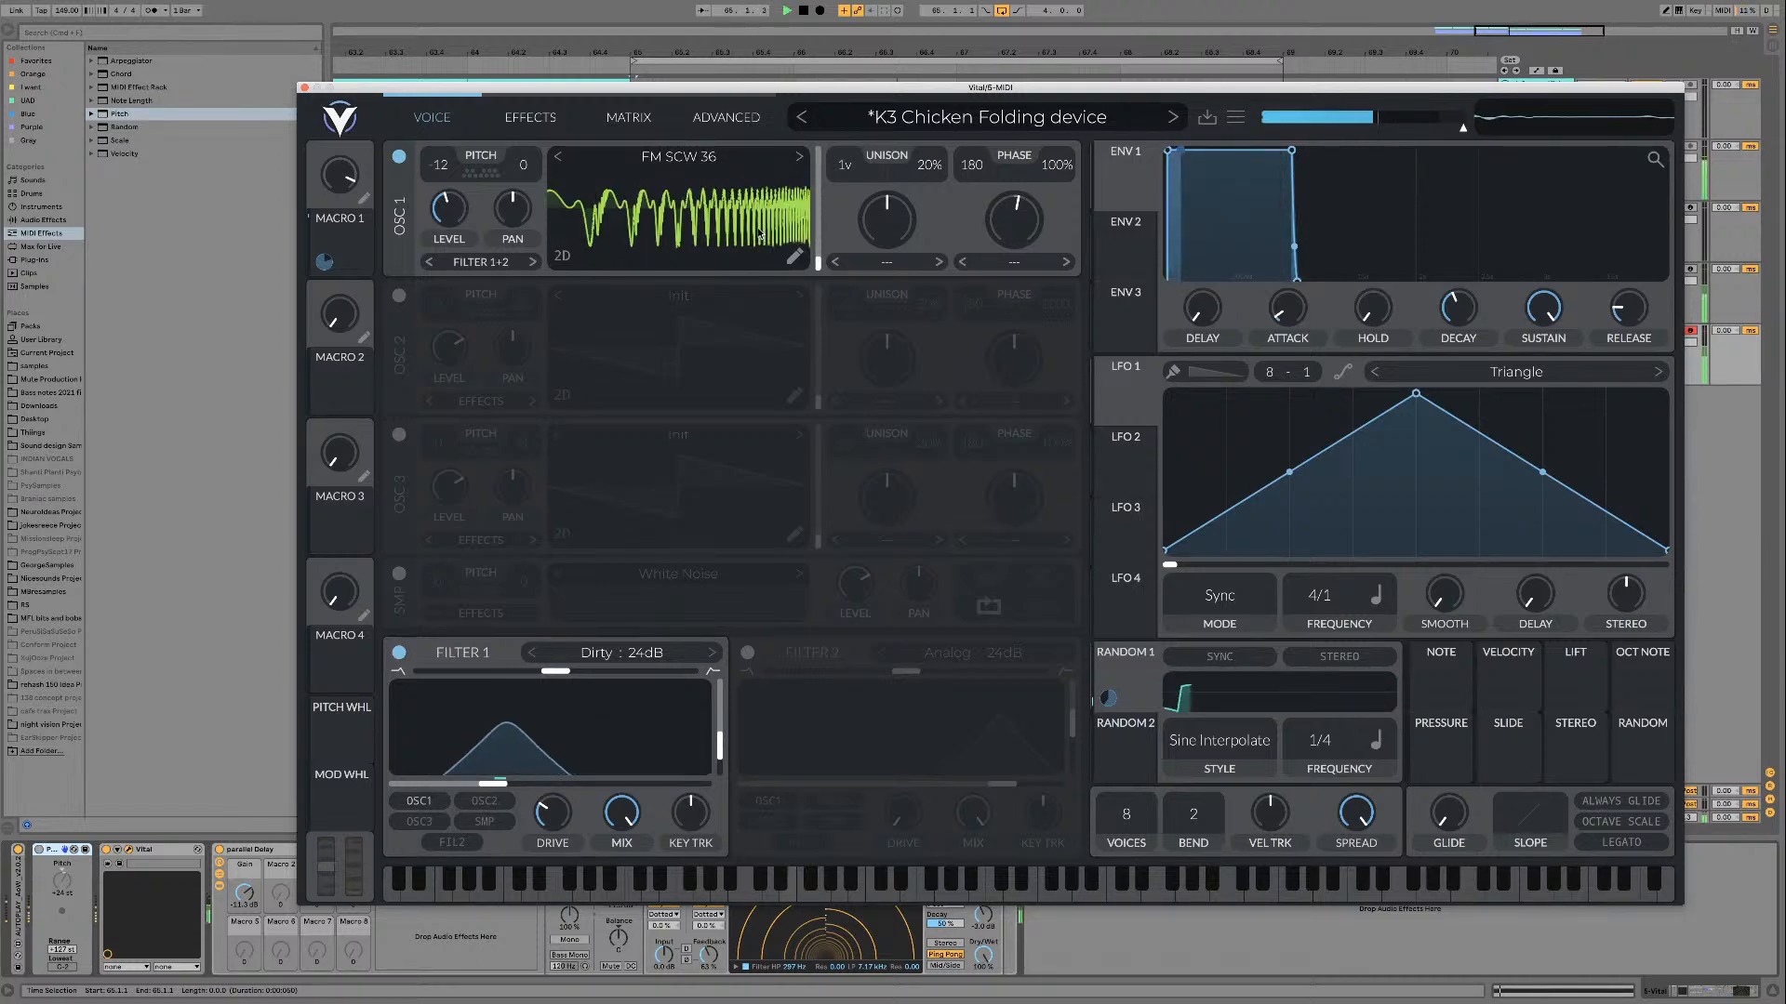
Step: Audition wavetables FM SCW 37 through FM SCW 40 in turn on oscillator 1 over the loop
{"action": "left_click", "coordinate": [798, 158]}
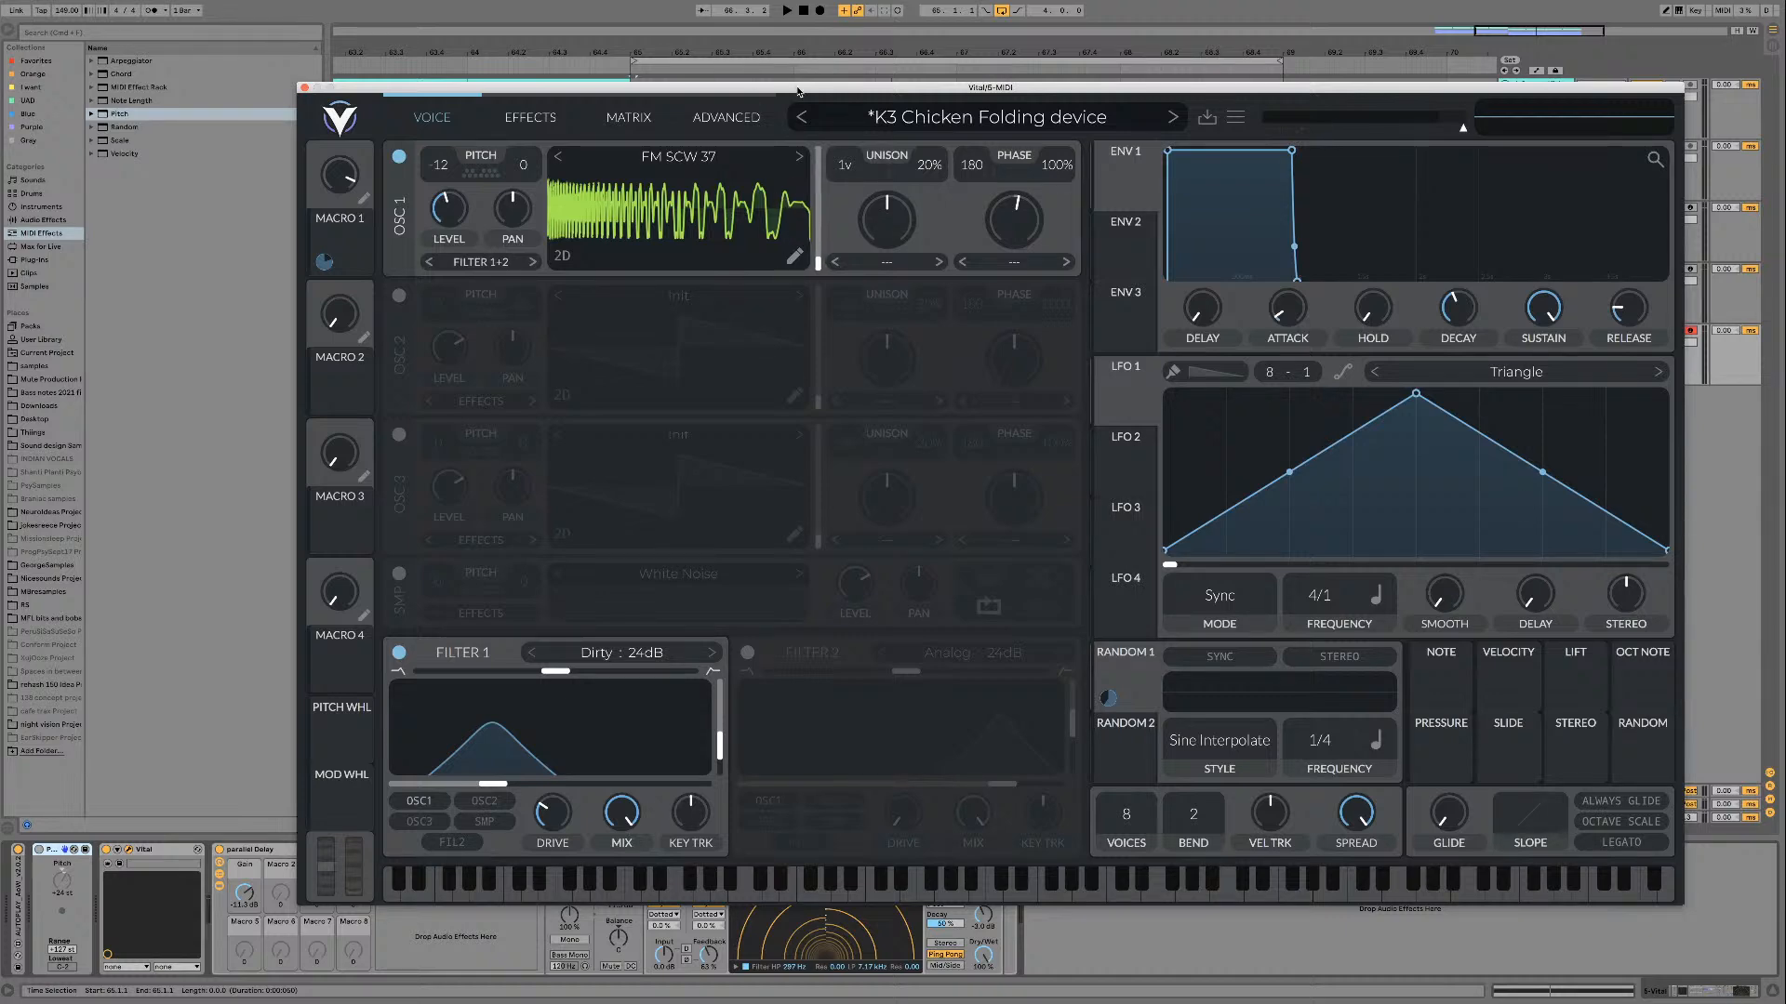
{"action": "key", "text": "space"}
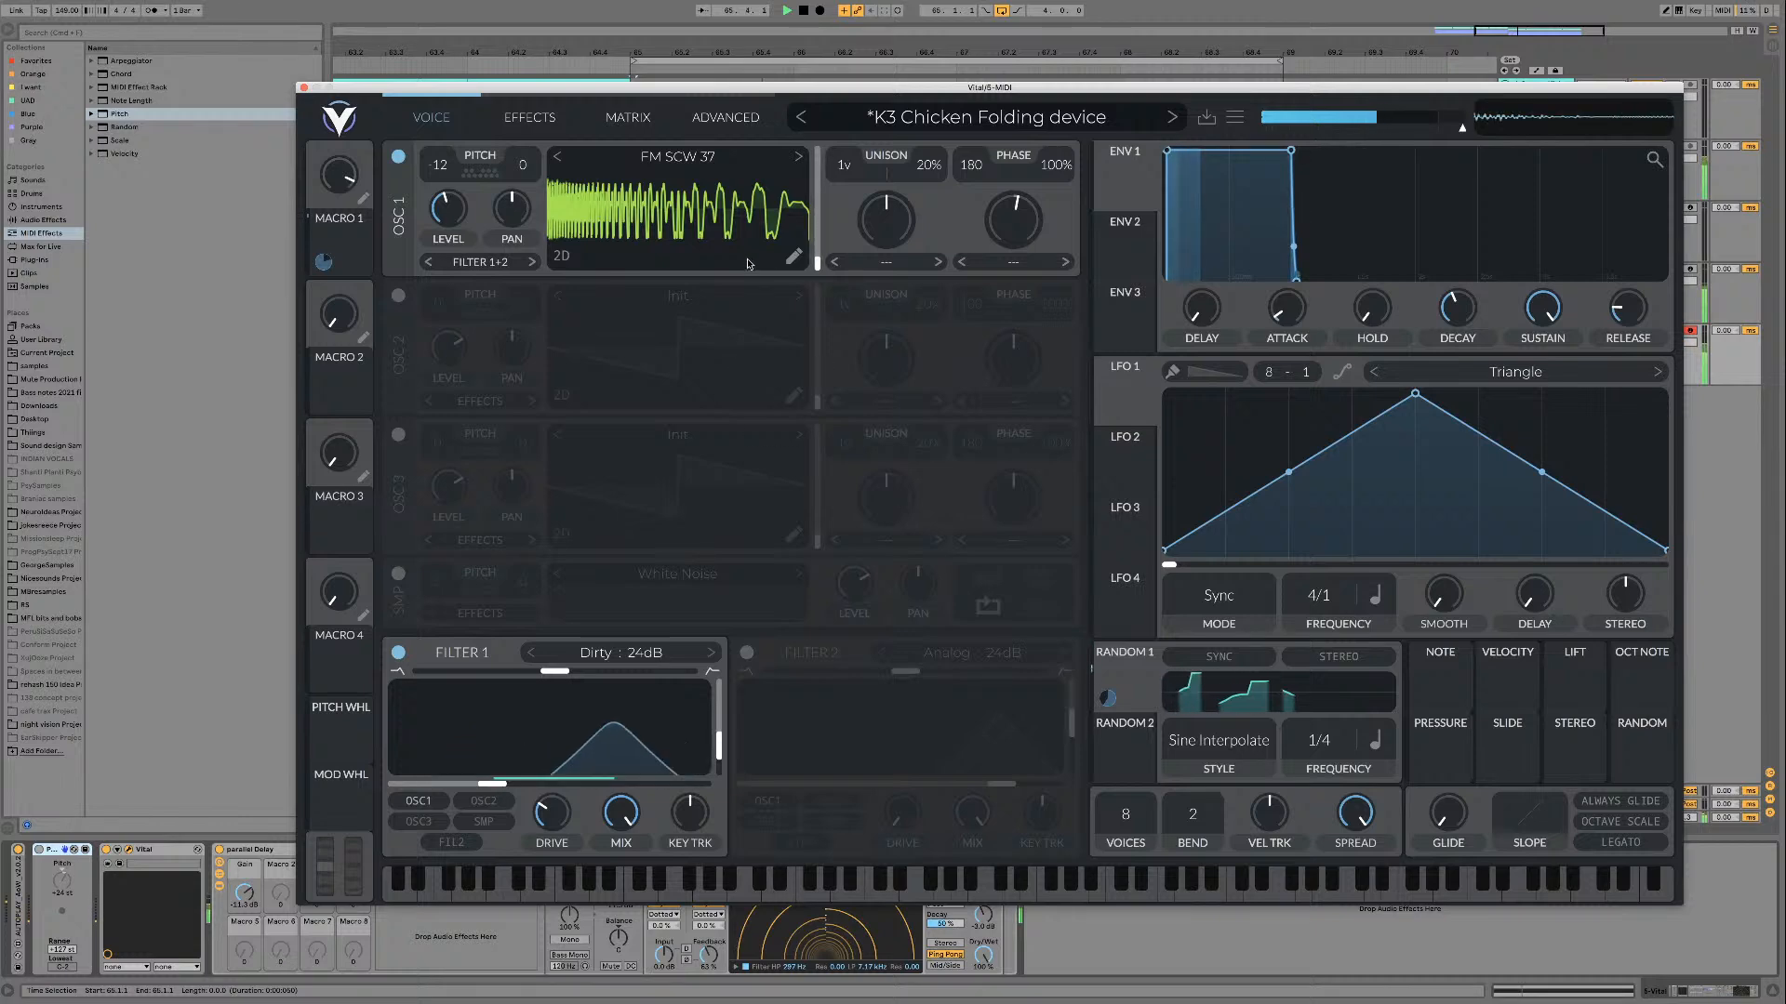
{"action": "key", "text": "space"}
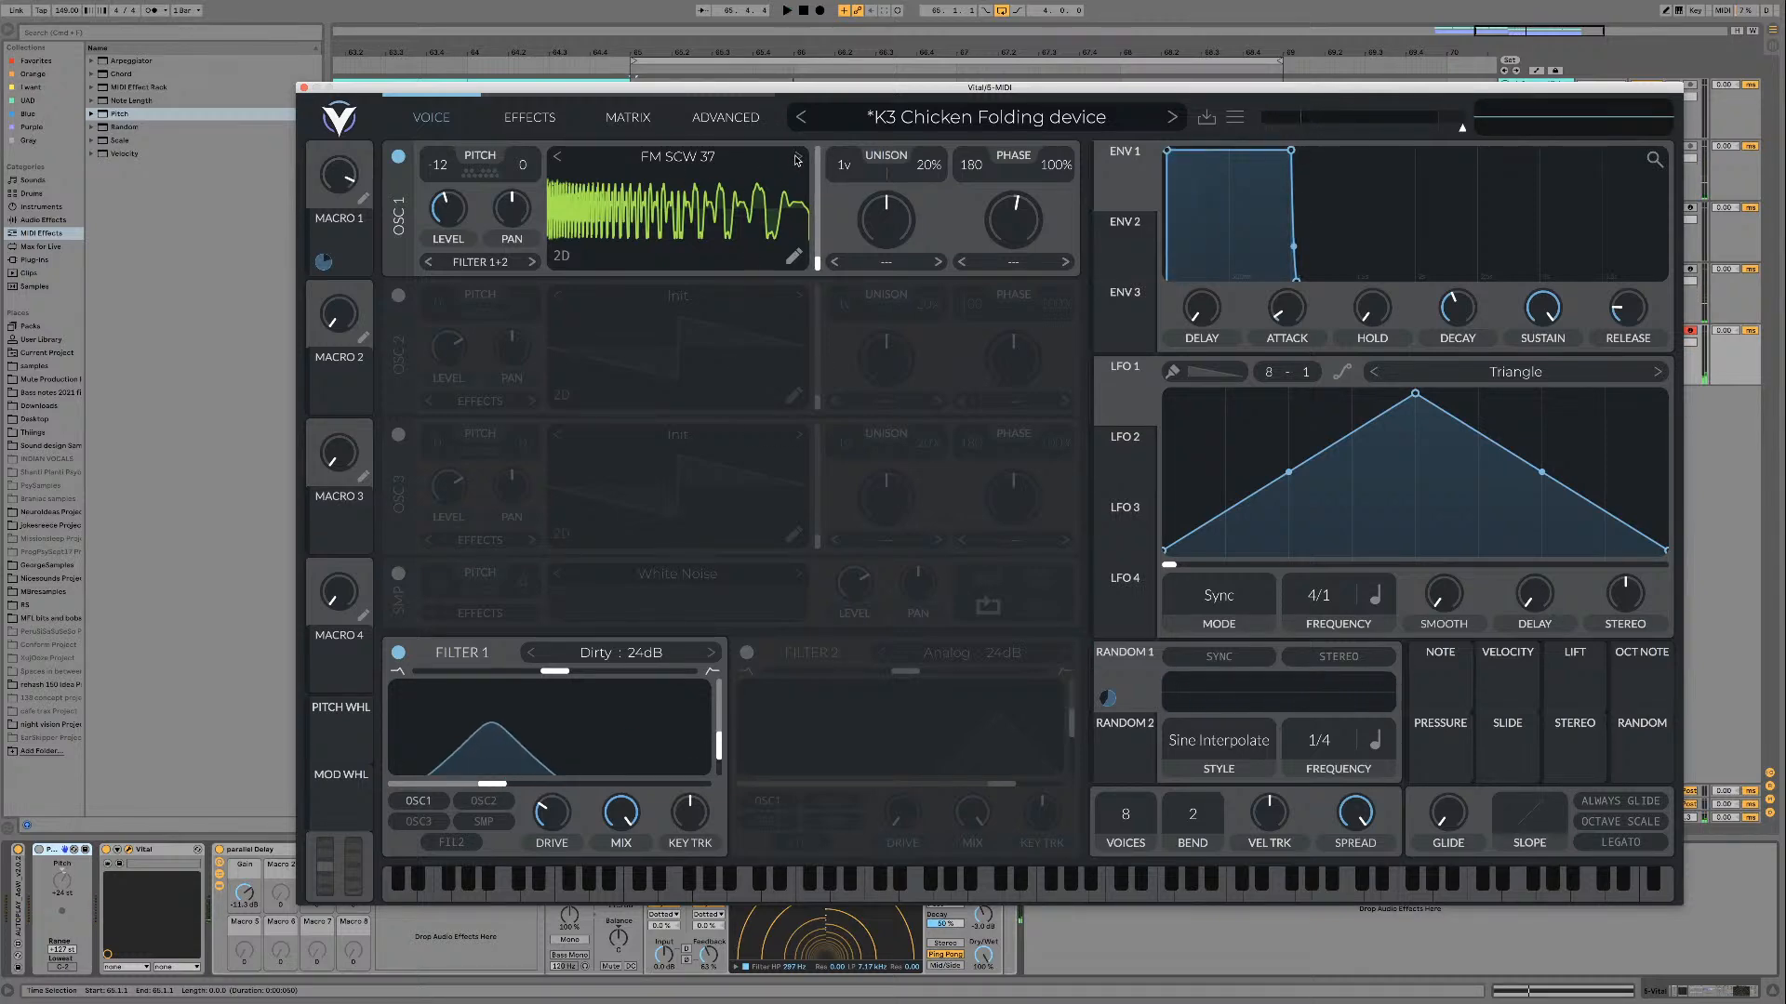
{"action": "left_click", "coordinate": [797, 156]}
{"action": "key", "text": "space"}
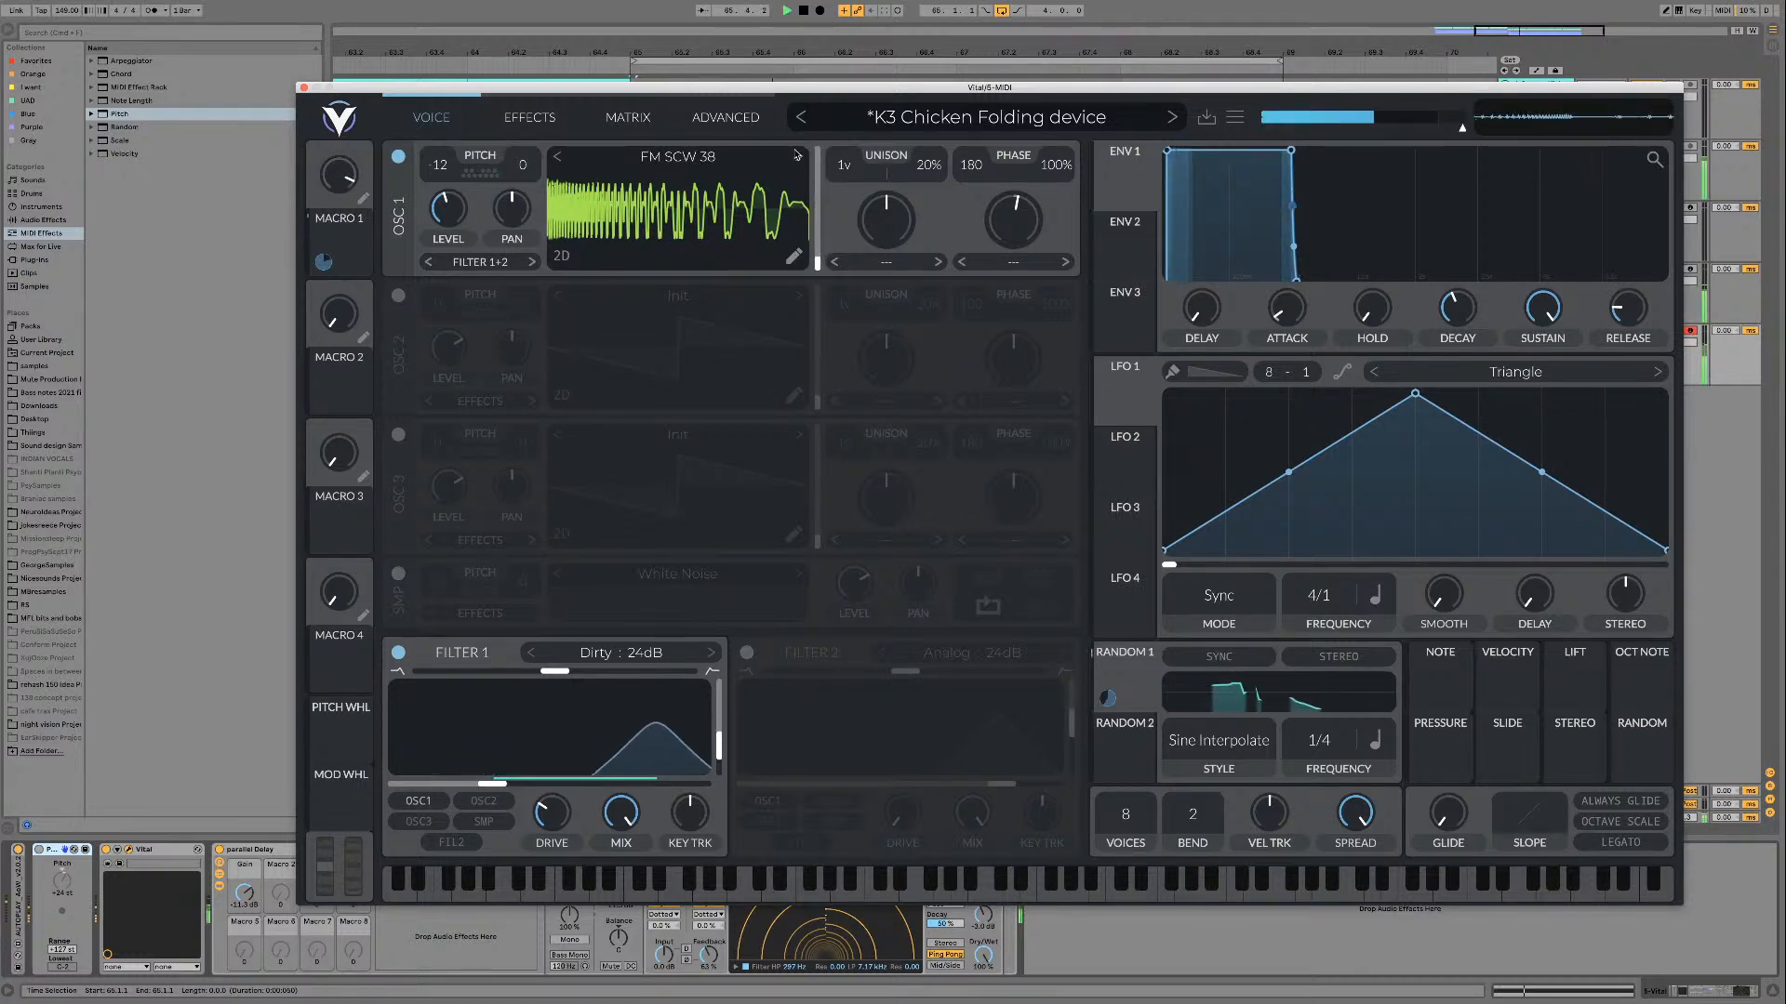
{"action": "left_click", "coordinate": [797, 156]}
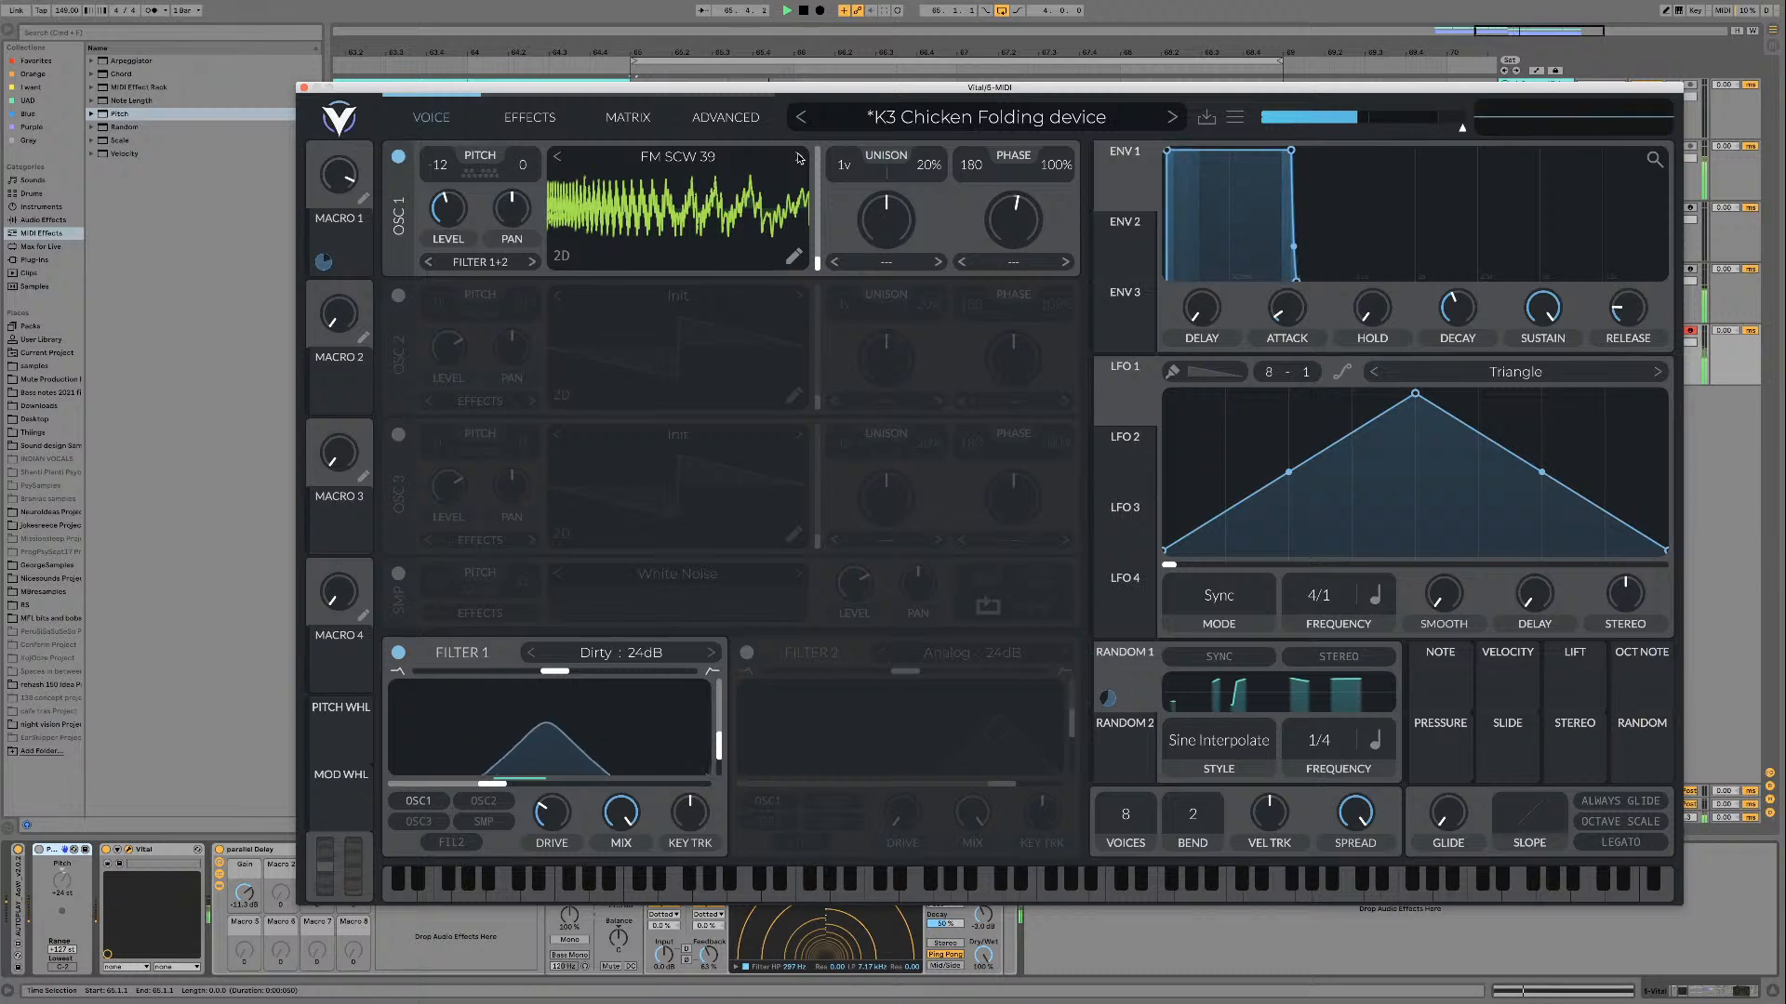
{"action": "left_click", "coordinate": [798, 157]}
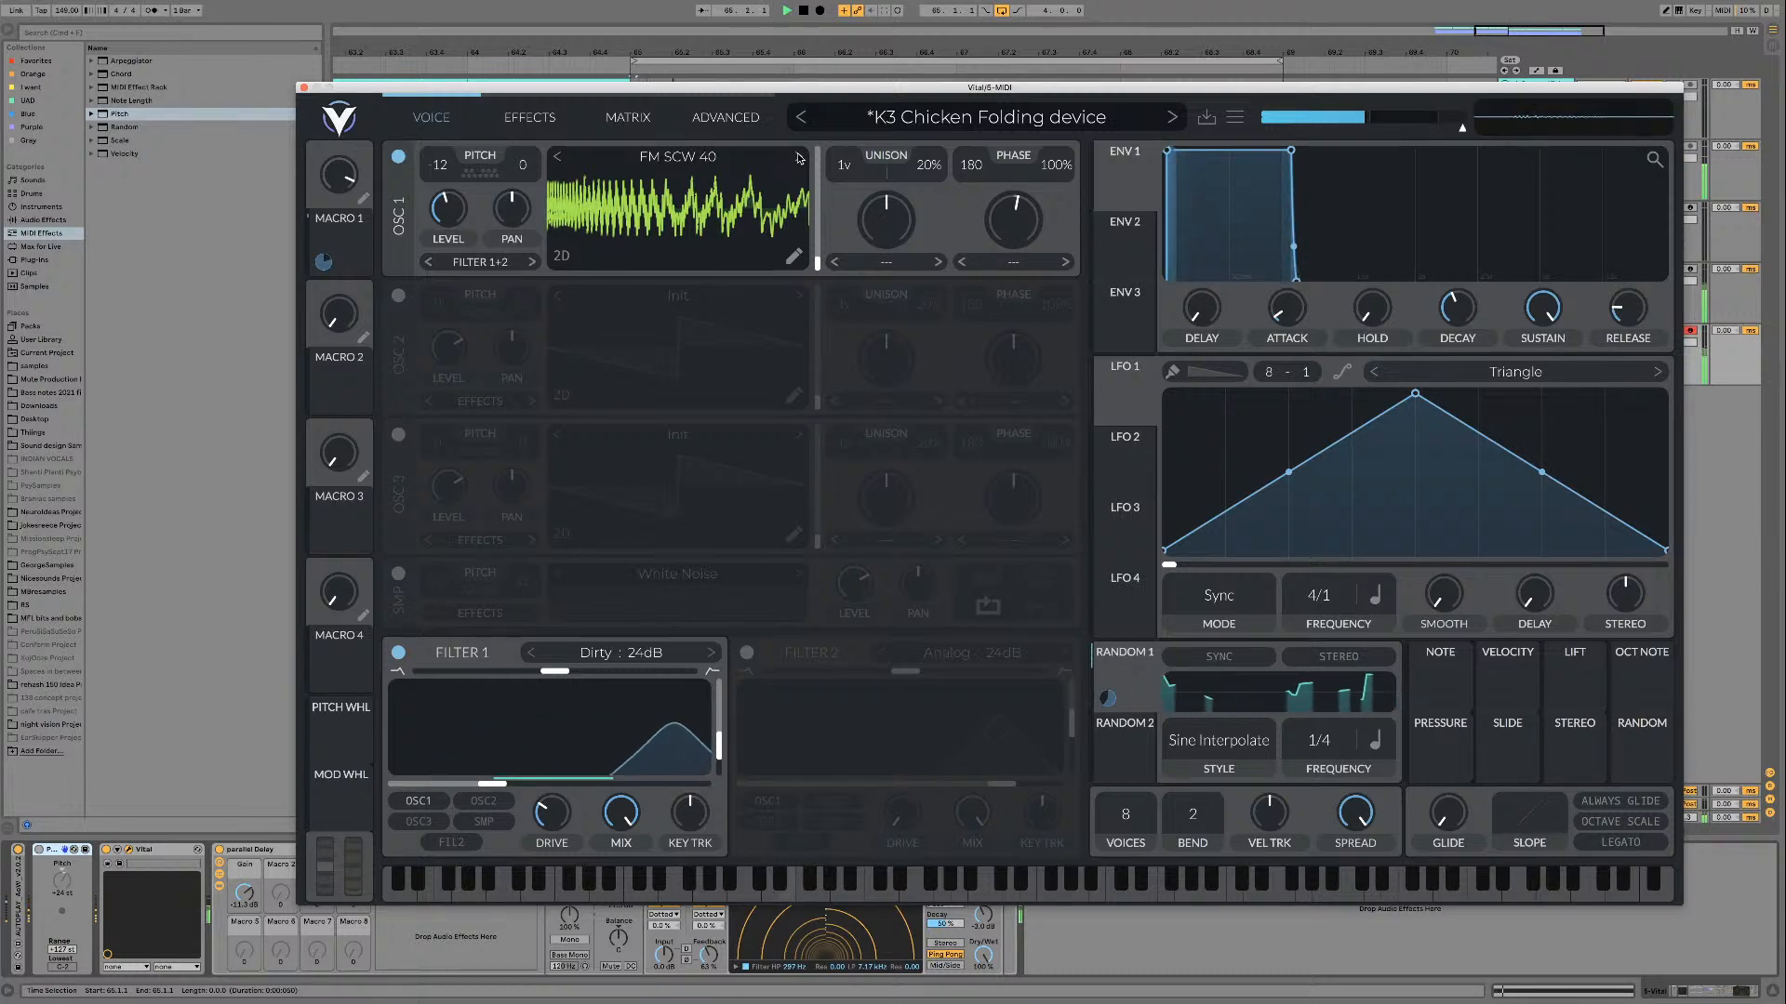
{"action": "key", "text": "space"}
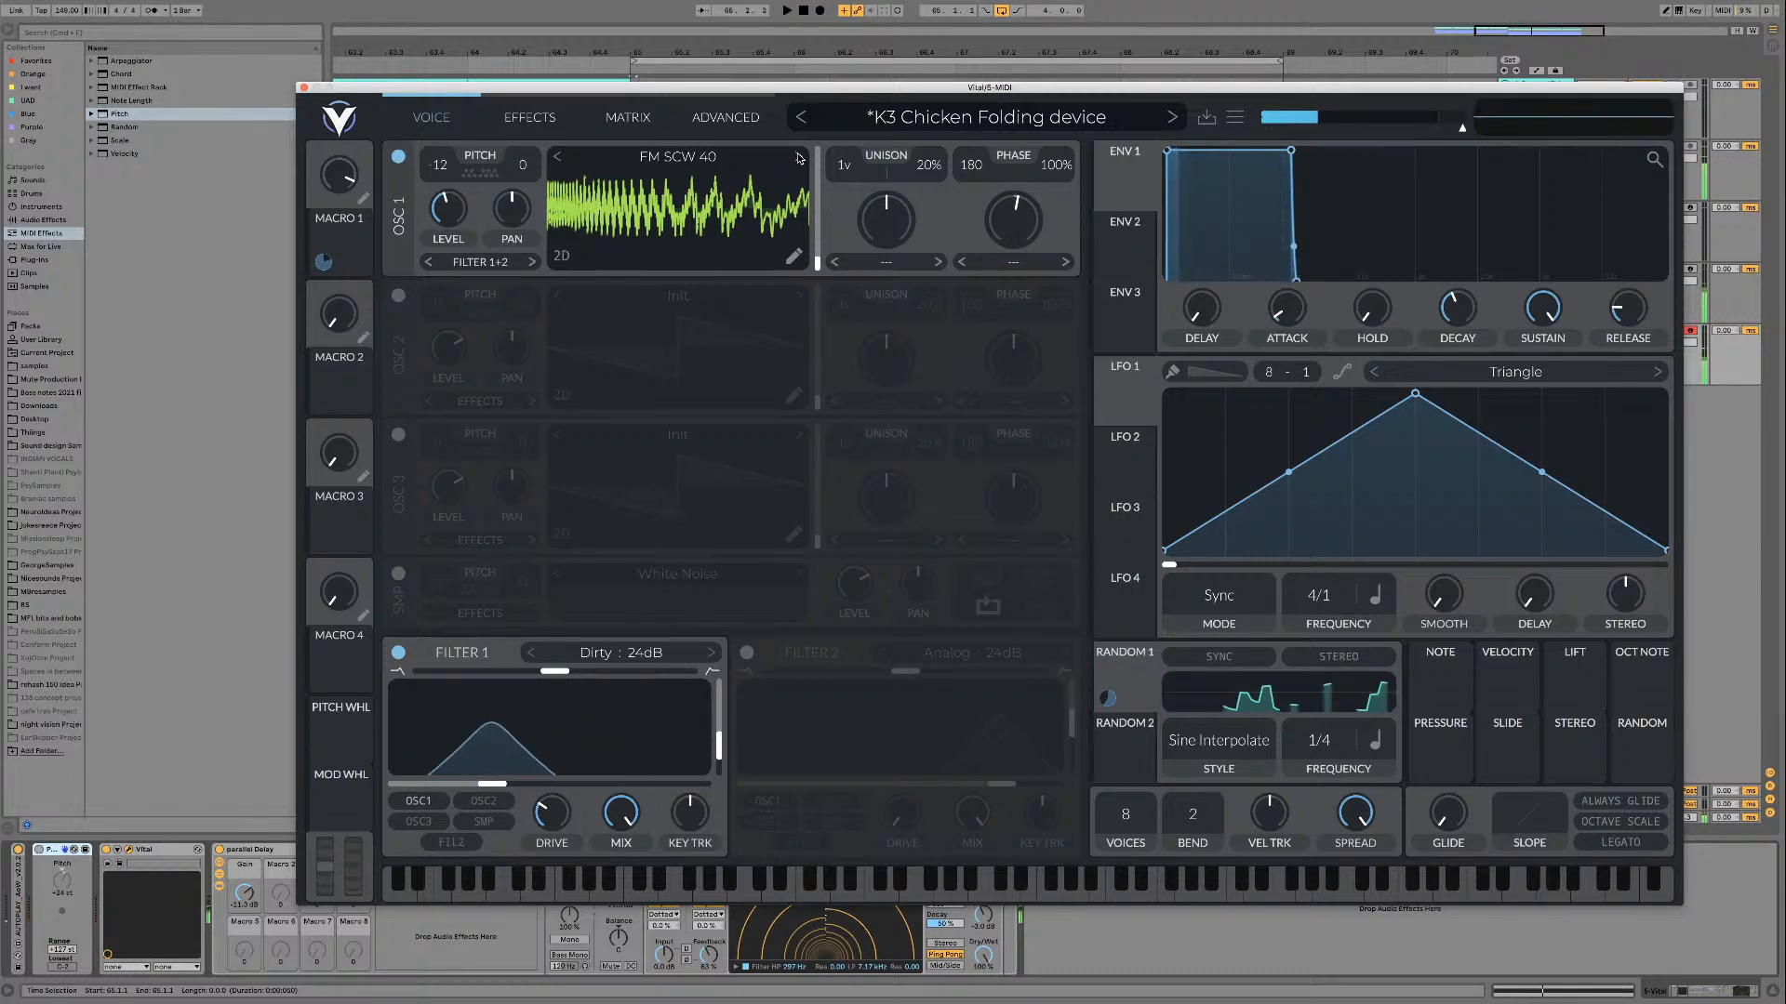
Step: Remove Macro 1's remaining modulation and play FM SCW 40 over the loop
{"action": "double_click", "coordinate": [324, 265]}
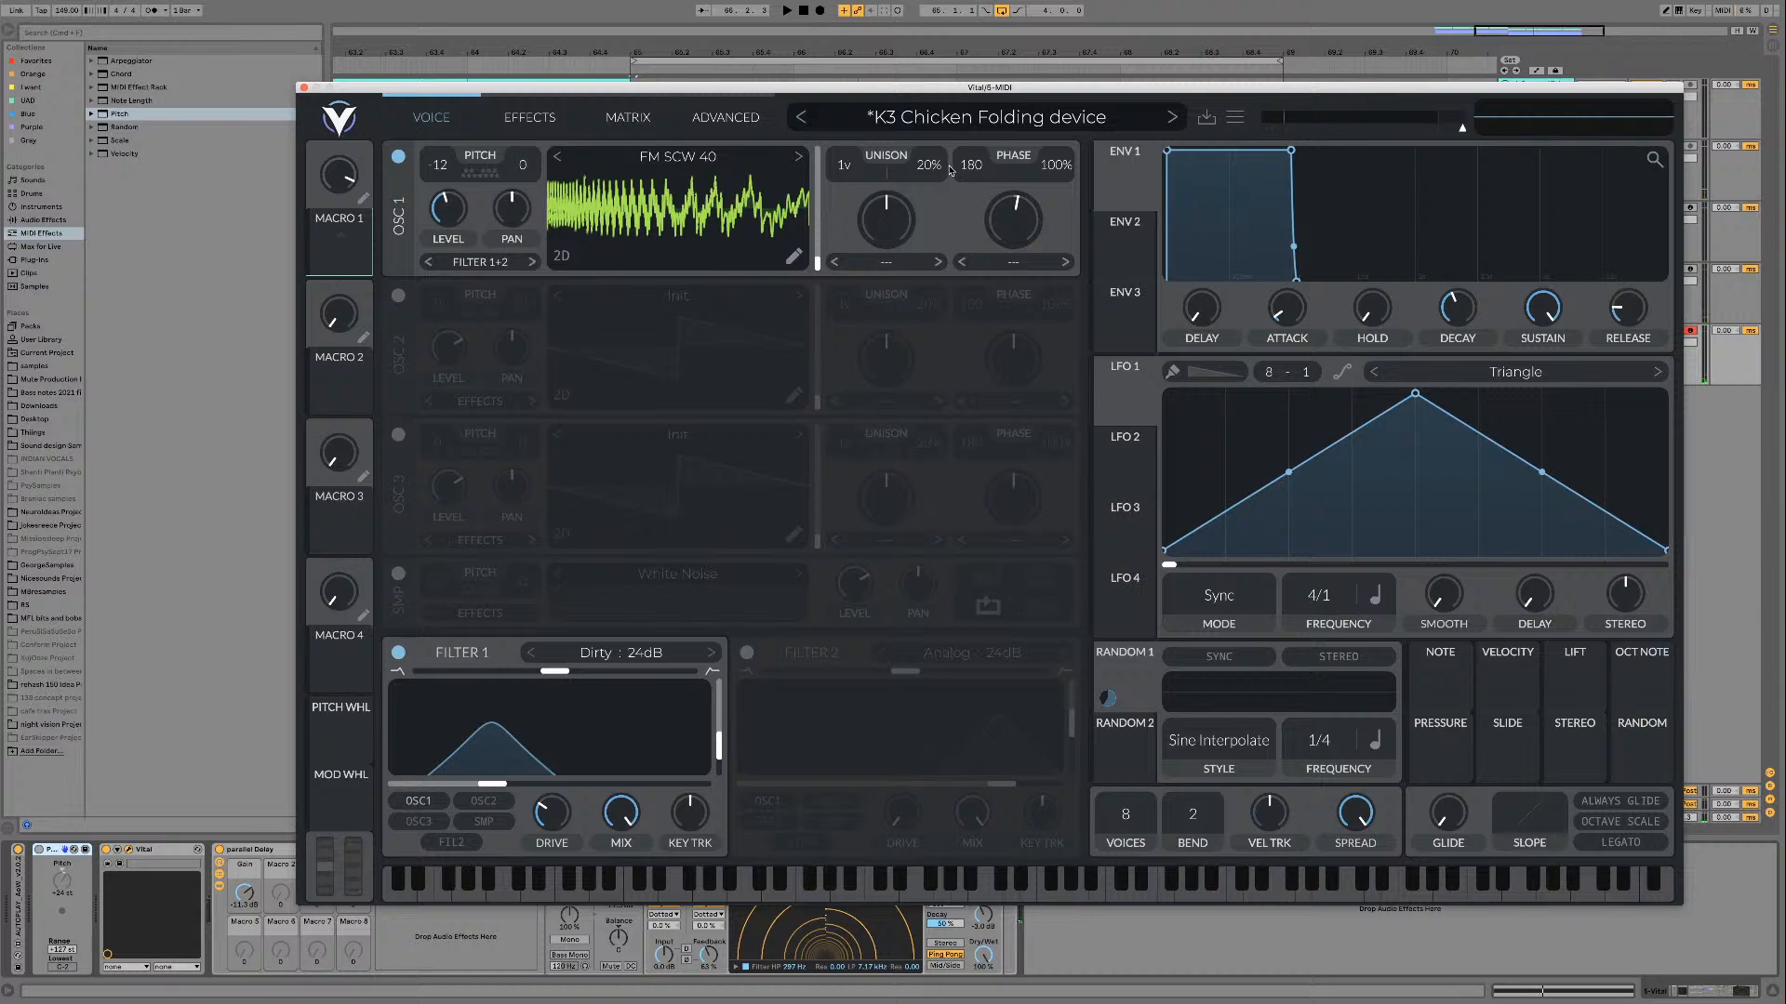
{"action": "key", "text": "space"}
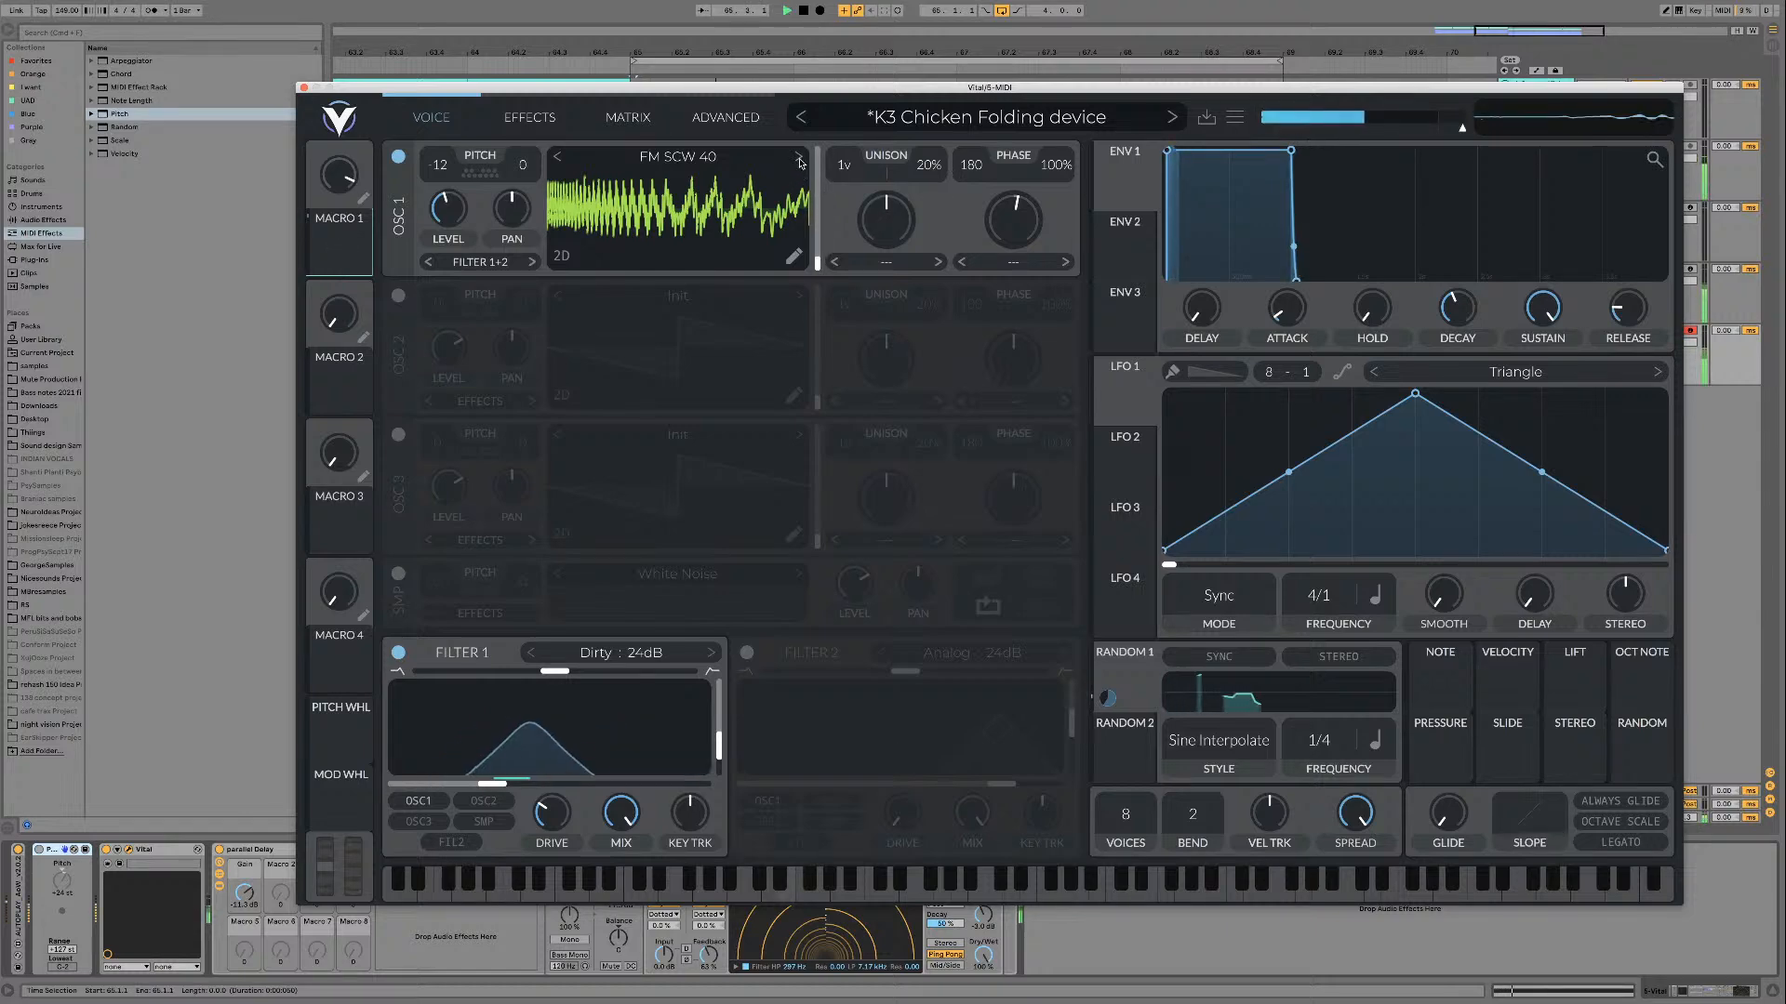
{"action": "key", "text": "space"}
{"action": "key", "text": "super+alt+p"}
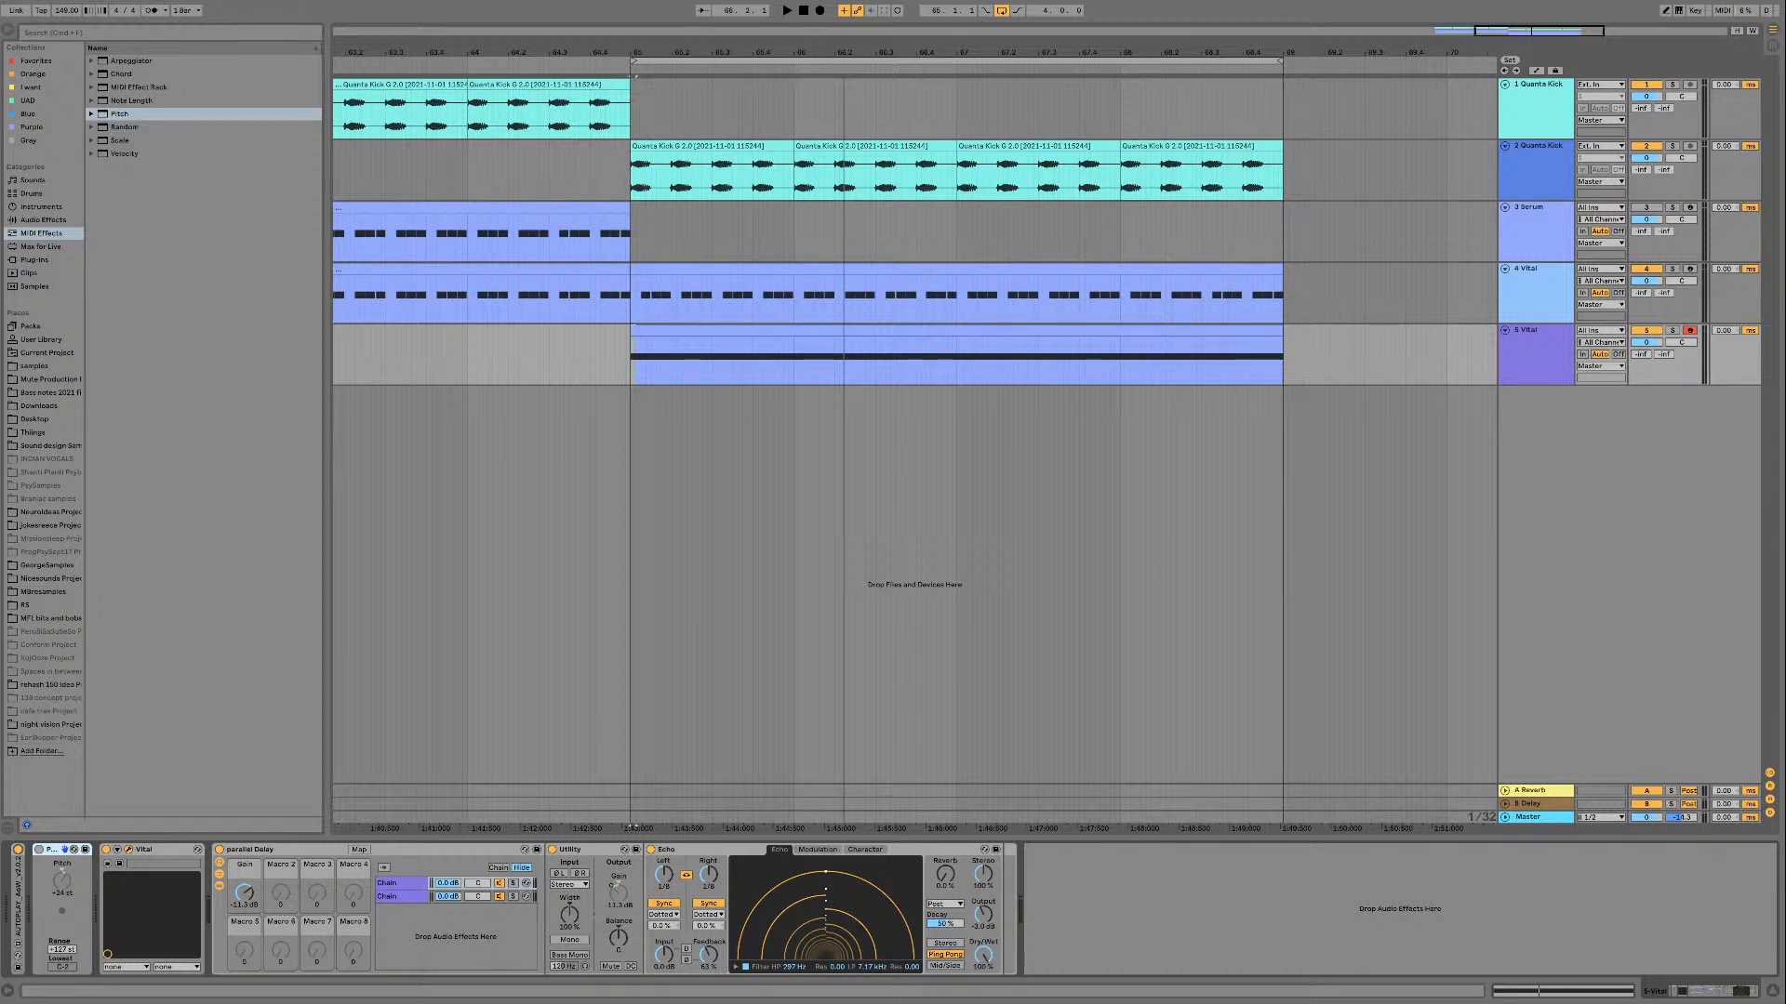
{"action": "key", "text": "super+alt+p"}
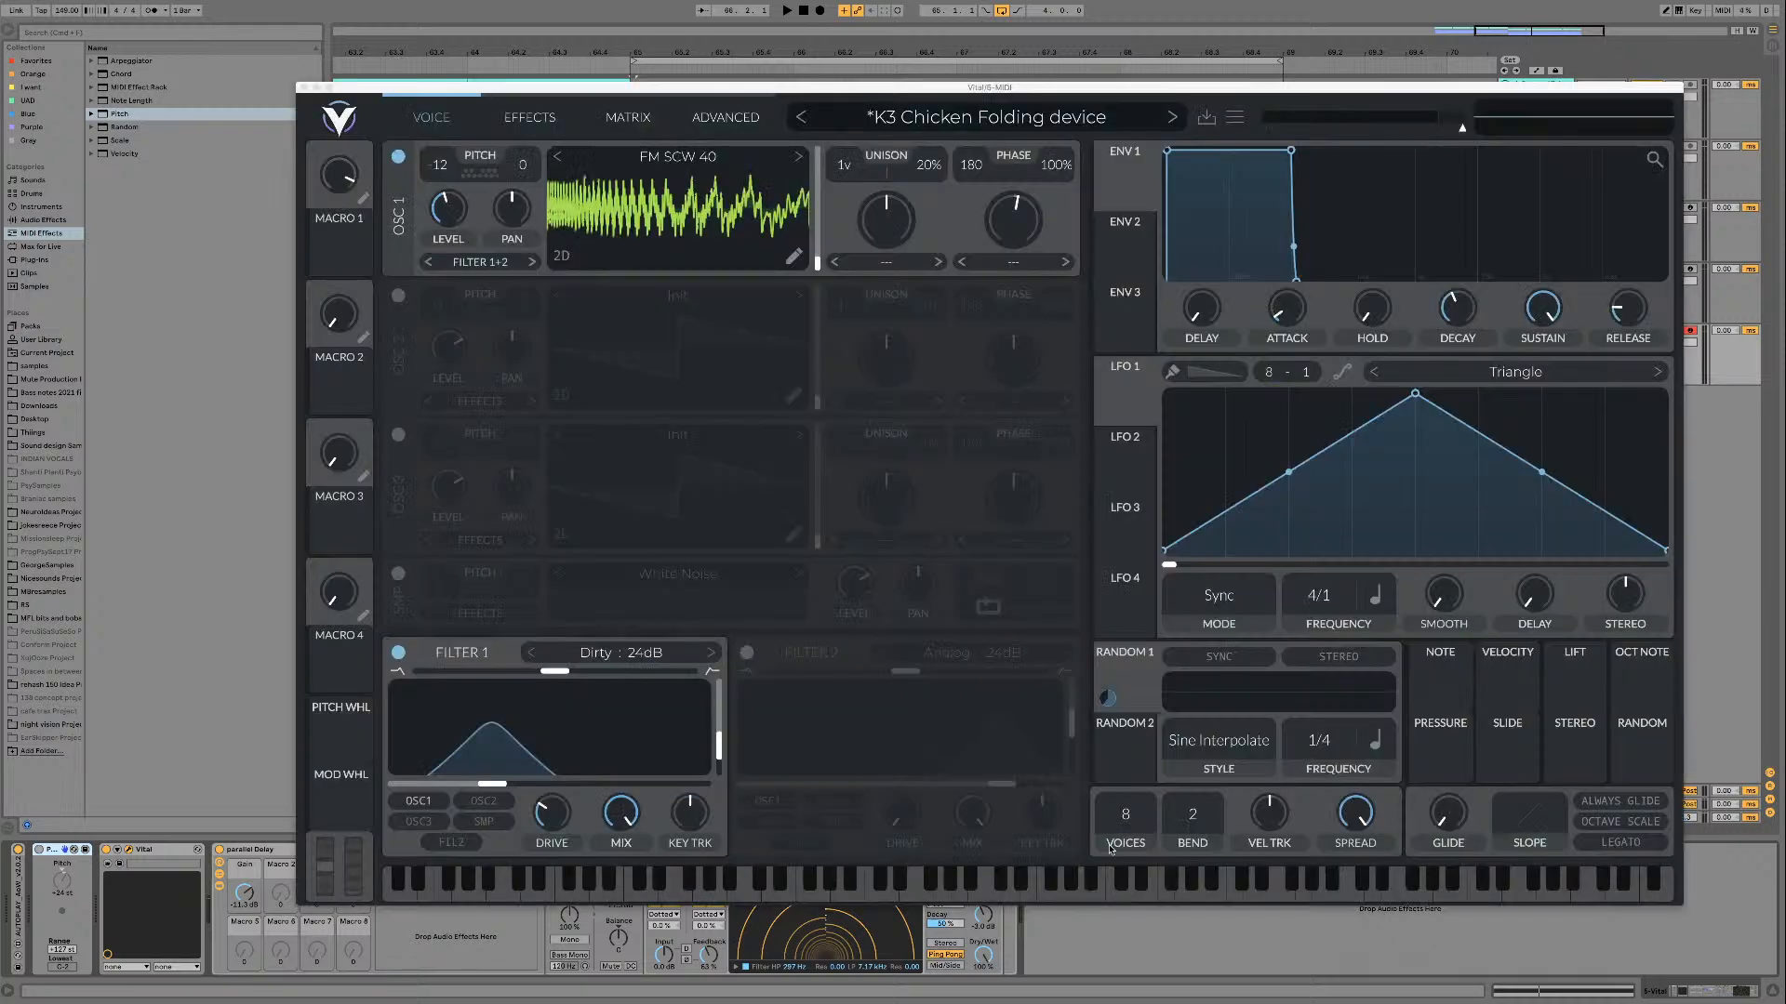
Step: Audition the FM SCW 41 and FM SCW 42 wavetables over the loop and close the Vital window
{"action": "left_click", "coordinate": [802, 168]}
{"action": "key", "text": "space"}
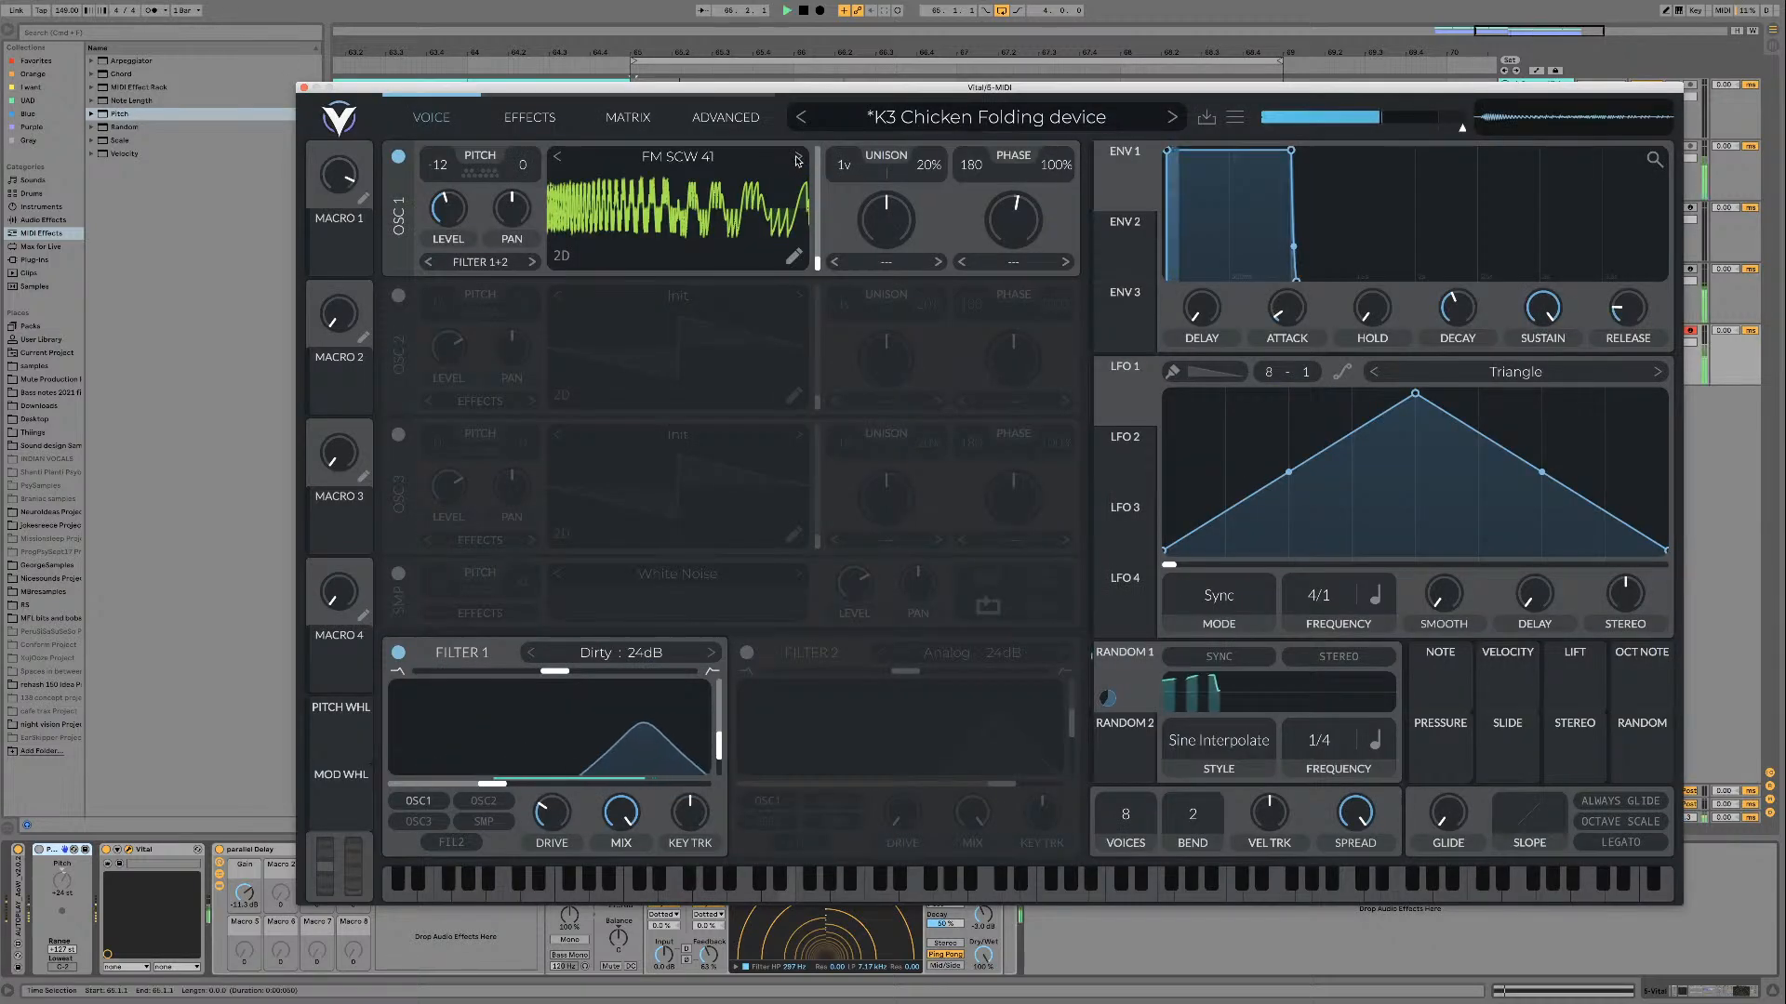
{"action": "left_click", "coordinate": [797, 158]}
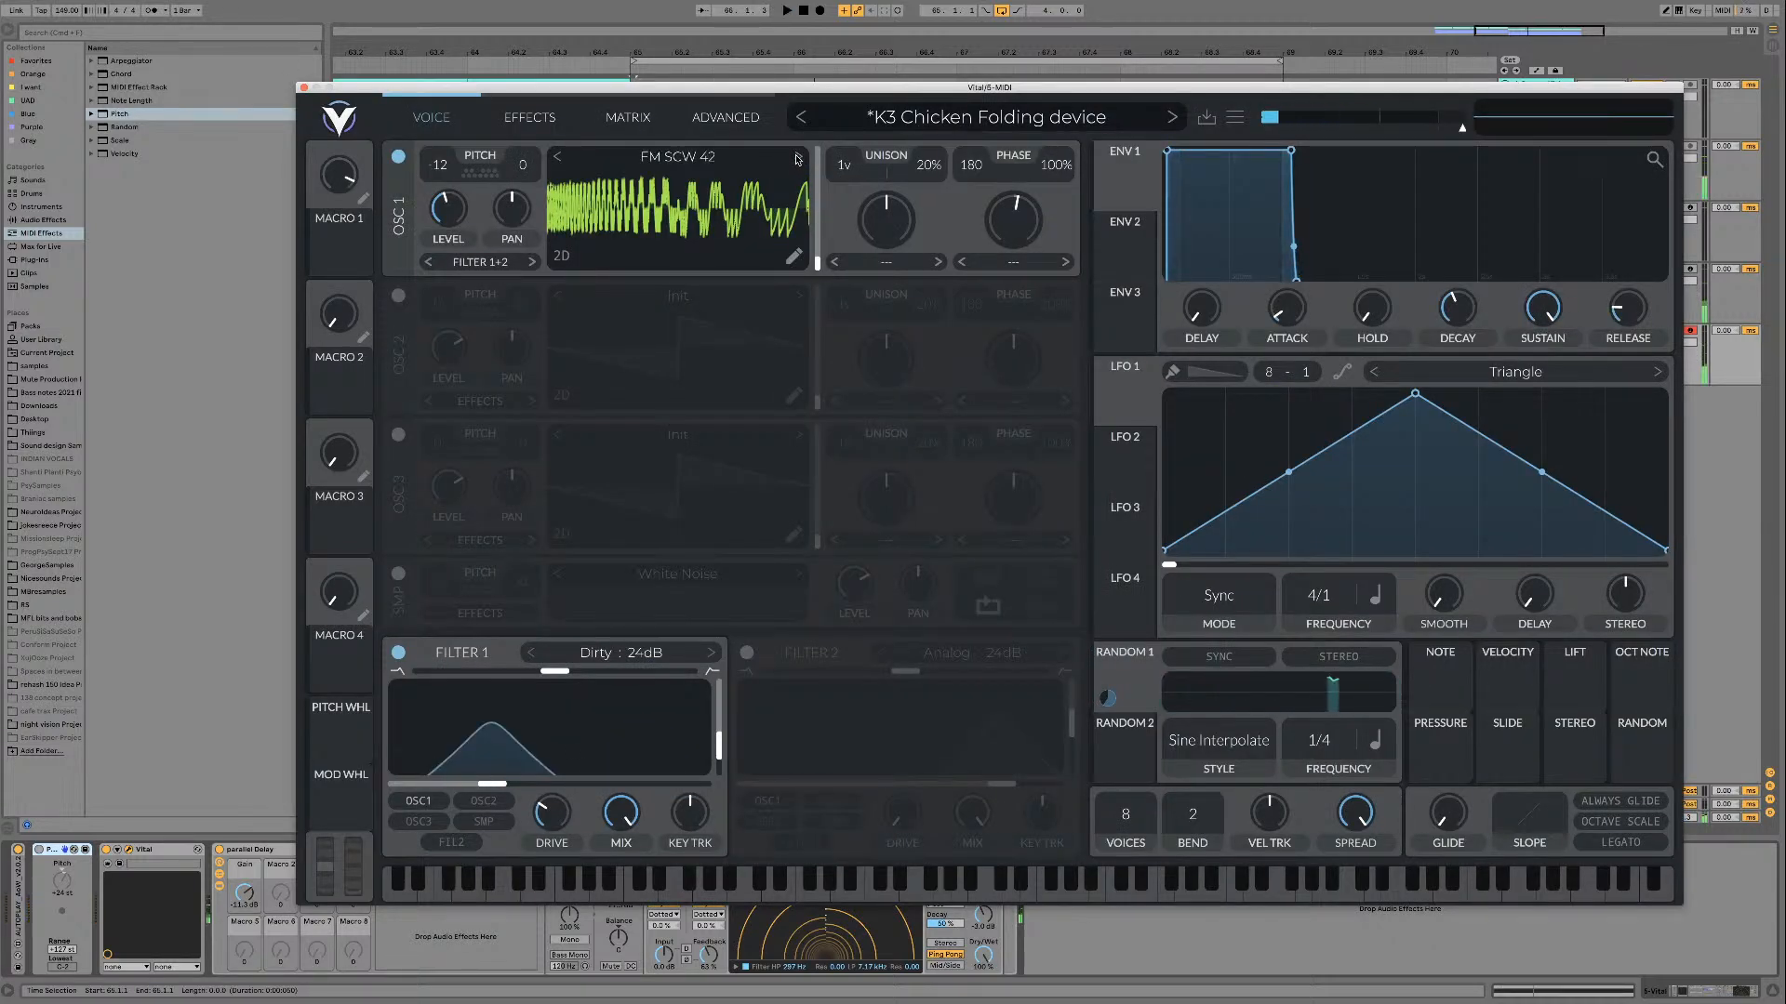
{"action": "key", "text": "space"}
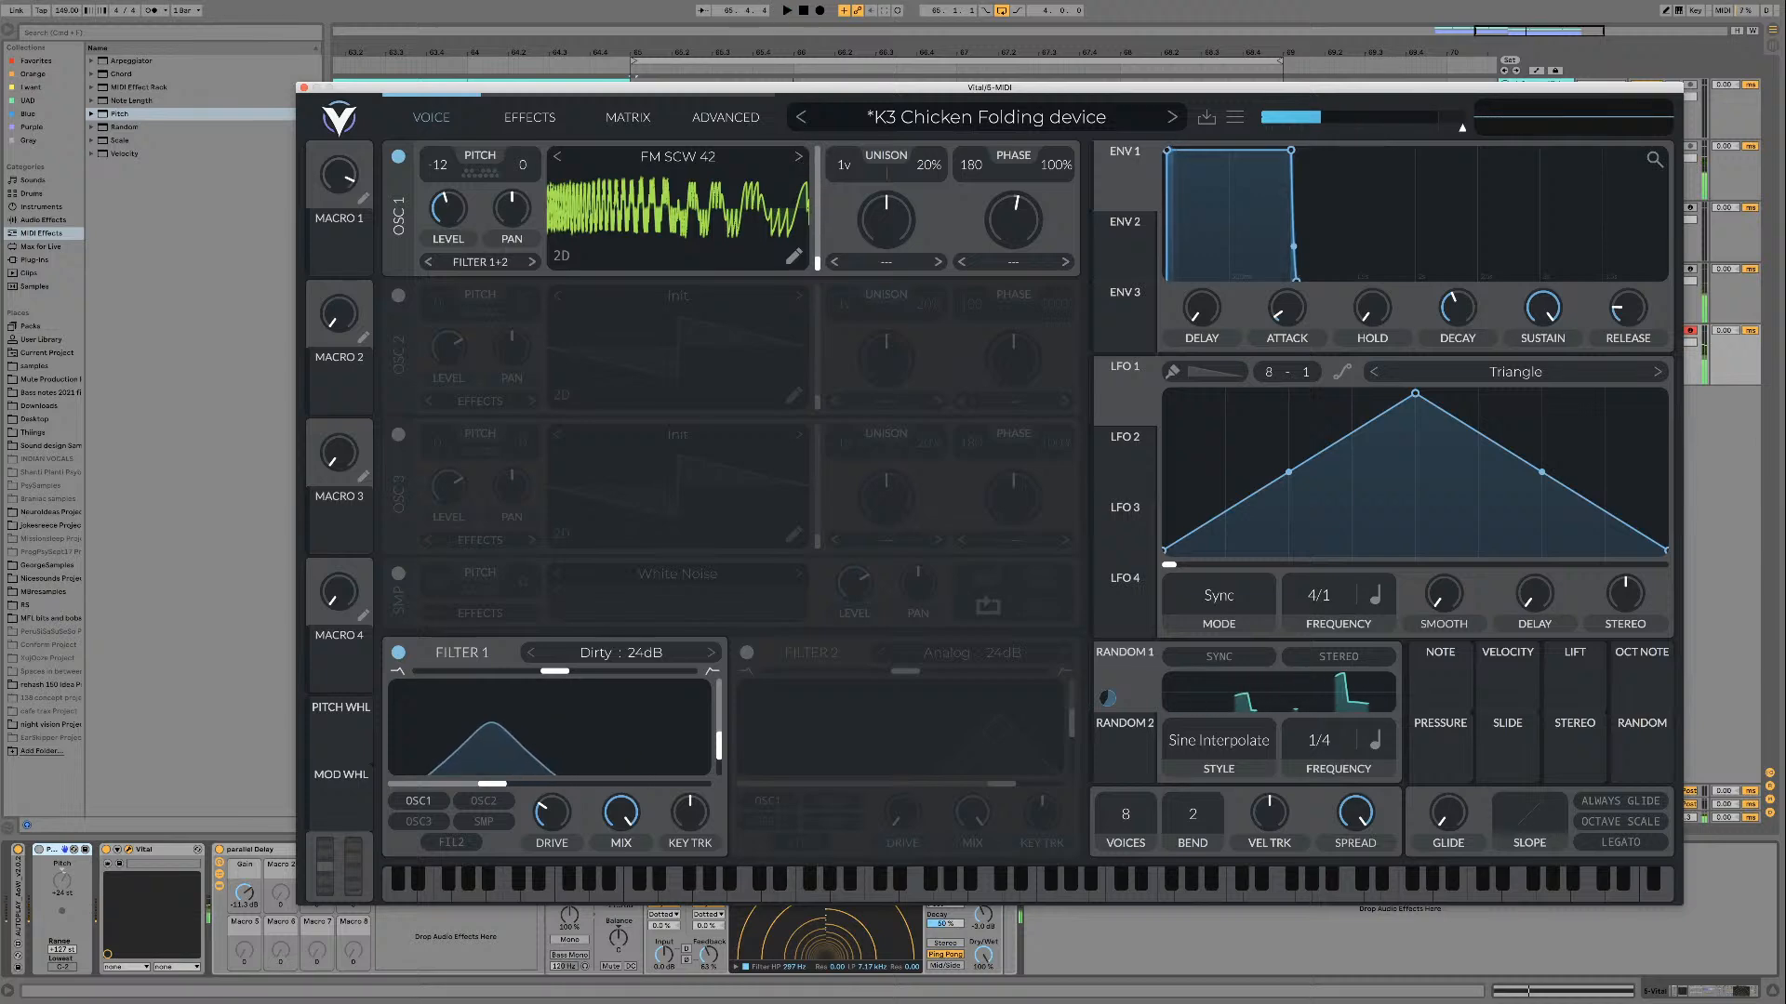
{"action": "left_click", "coordinate": [305, 87]}
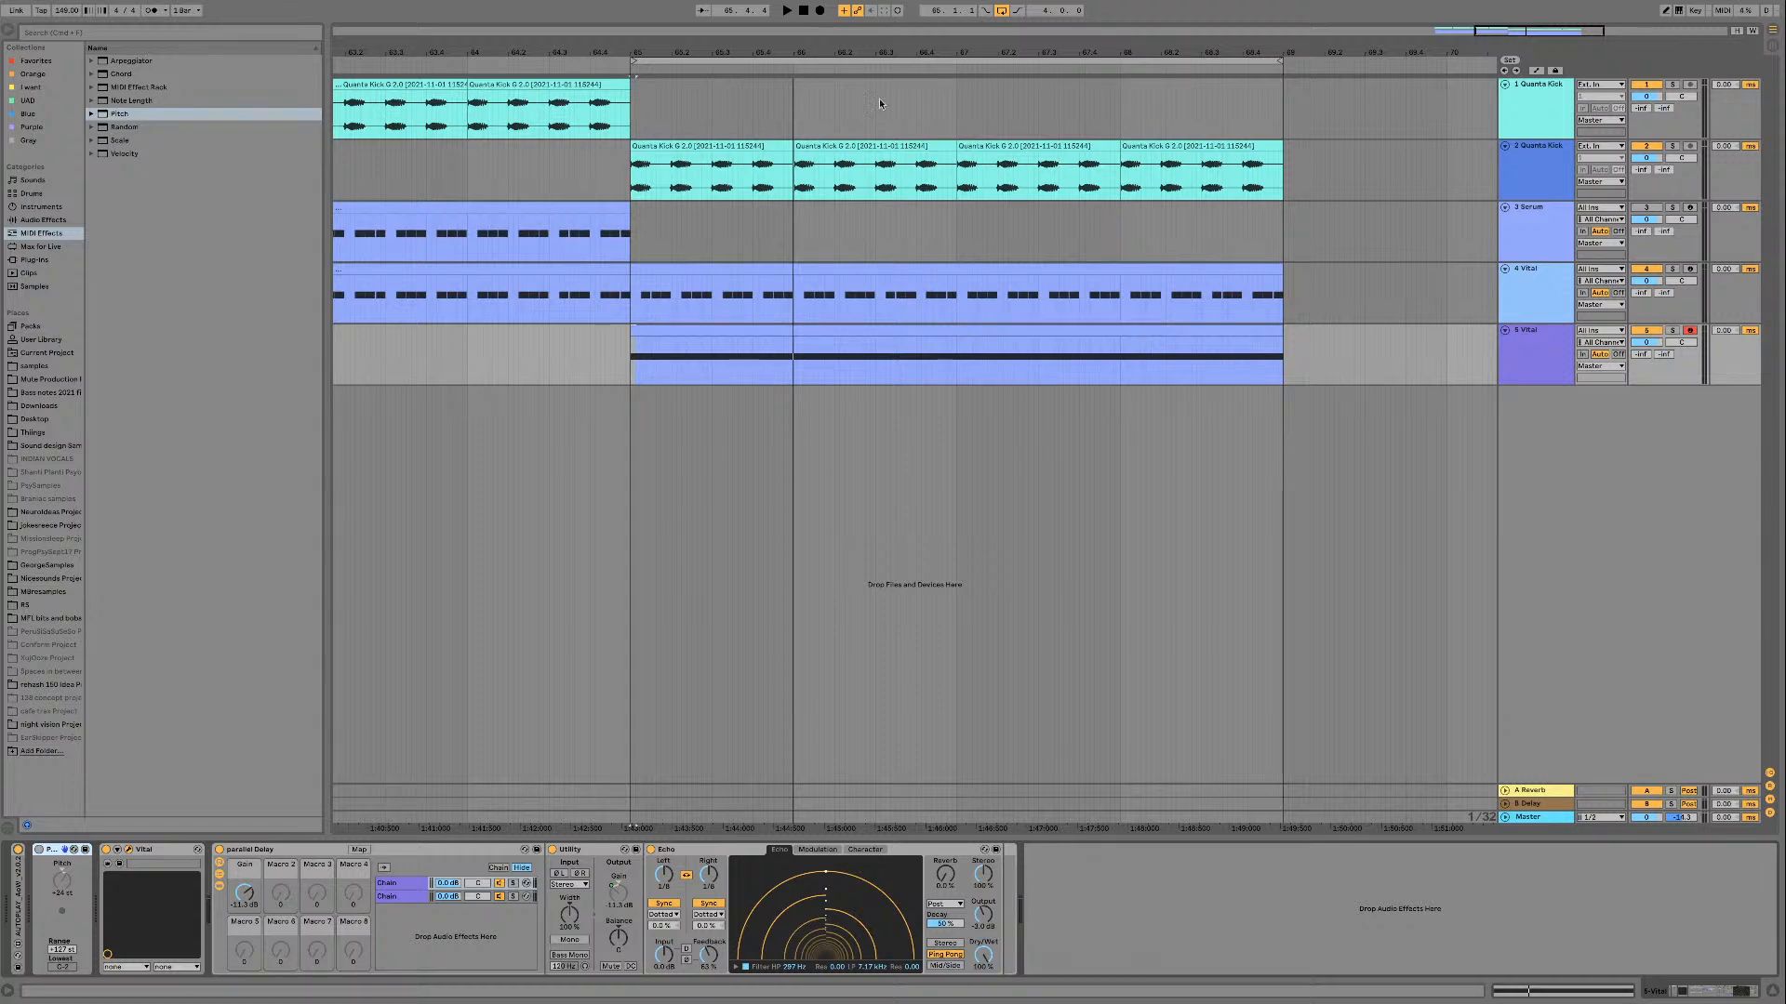
Step: Reopen Vital, audition the FM SCW 43 and FM SCW 44 wavetables on oscillator 1 over the loop, and close the window
{"action": "key", "text": "alt+super+p"}
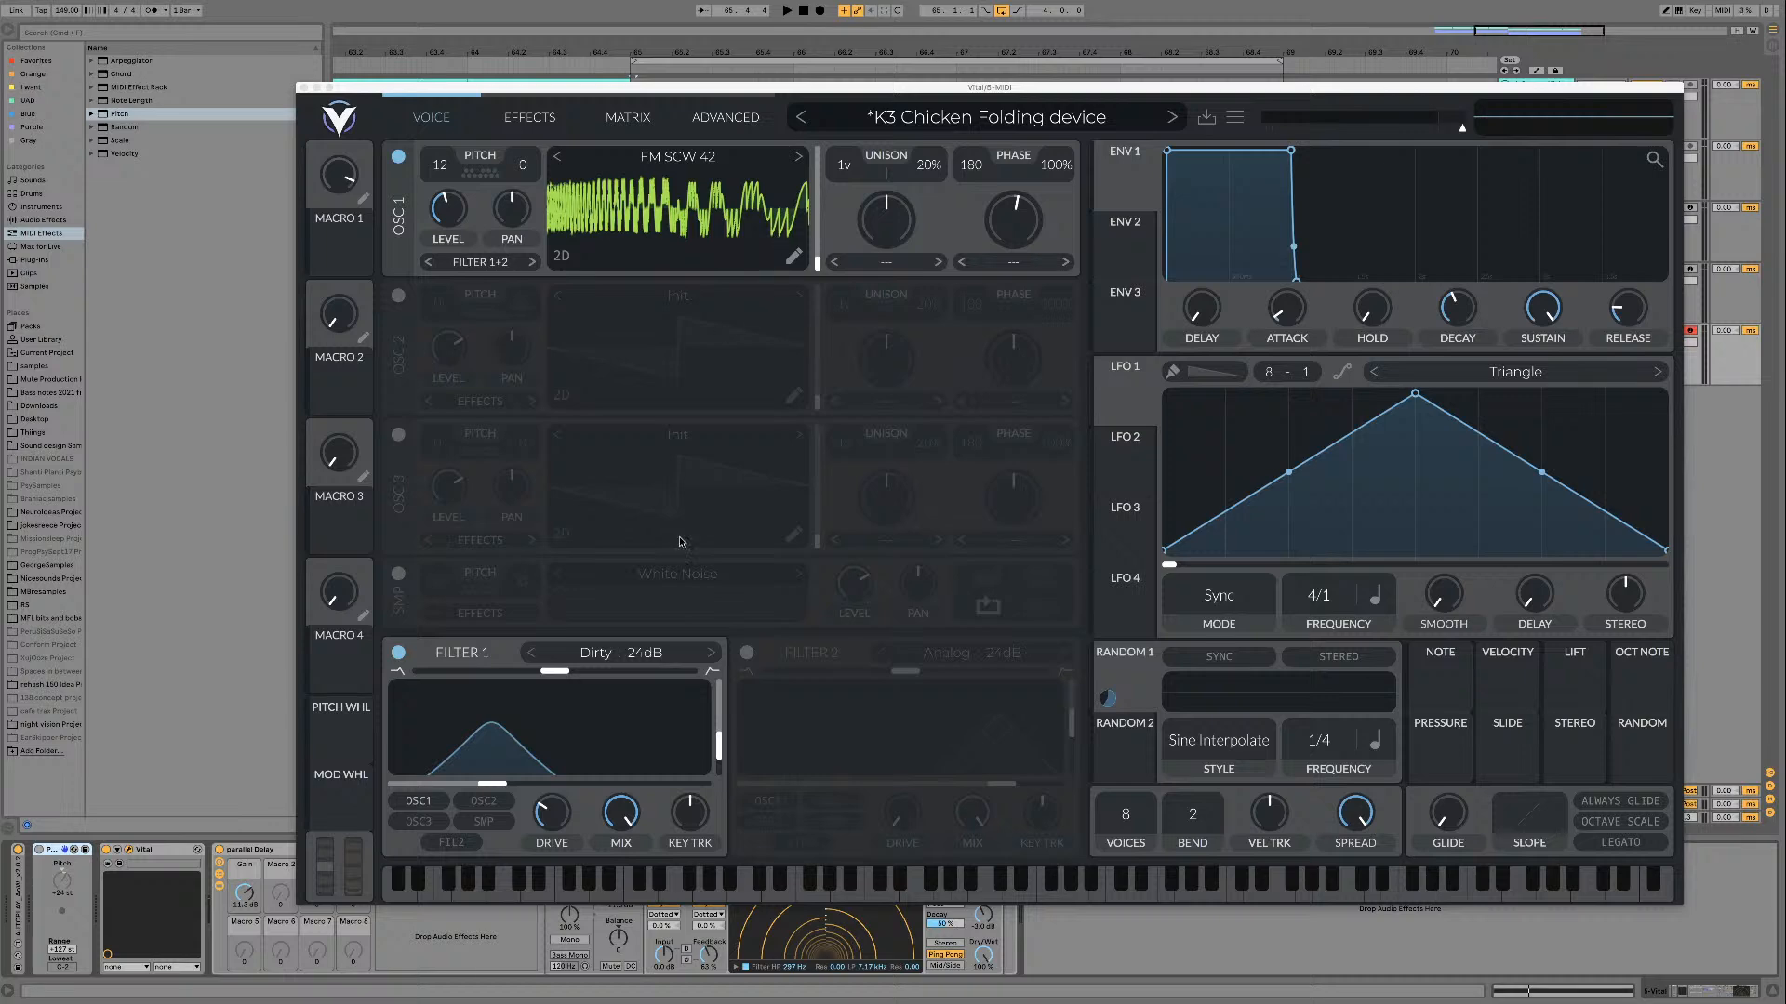
{"action": "key", "text": "space"}
{"action": "key", "text": "space"}
{"action": "left_click", "coordinate": [798, 156]}
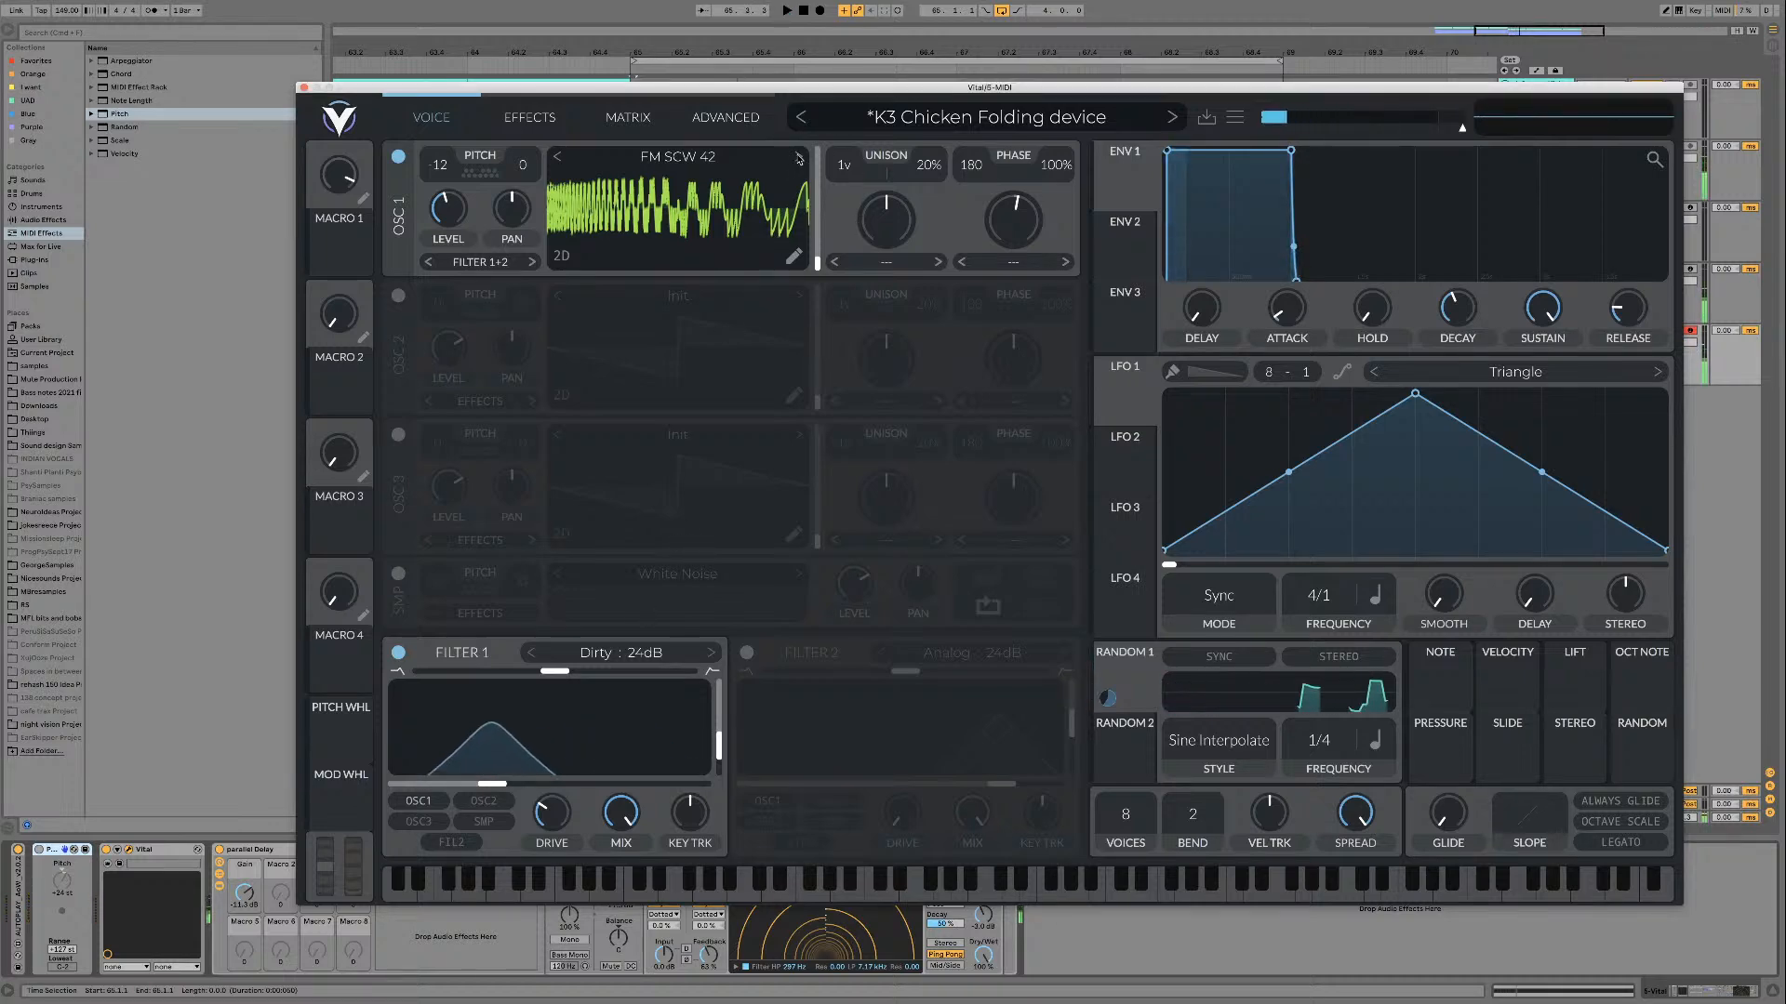
{"action": "key", "text": "space"}
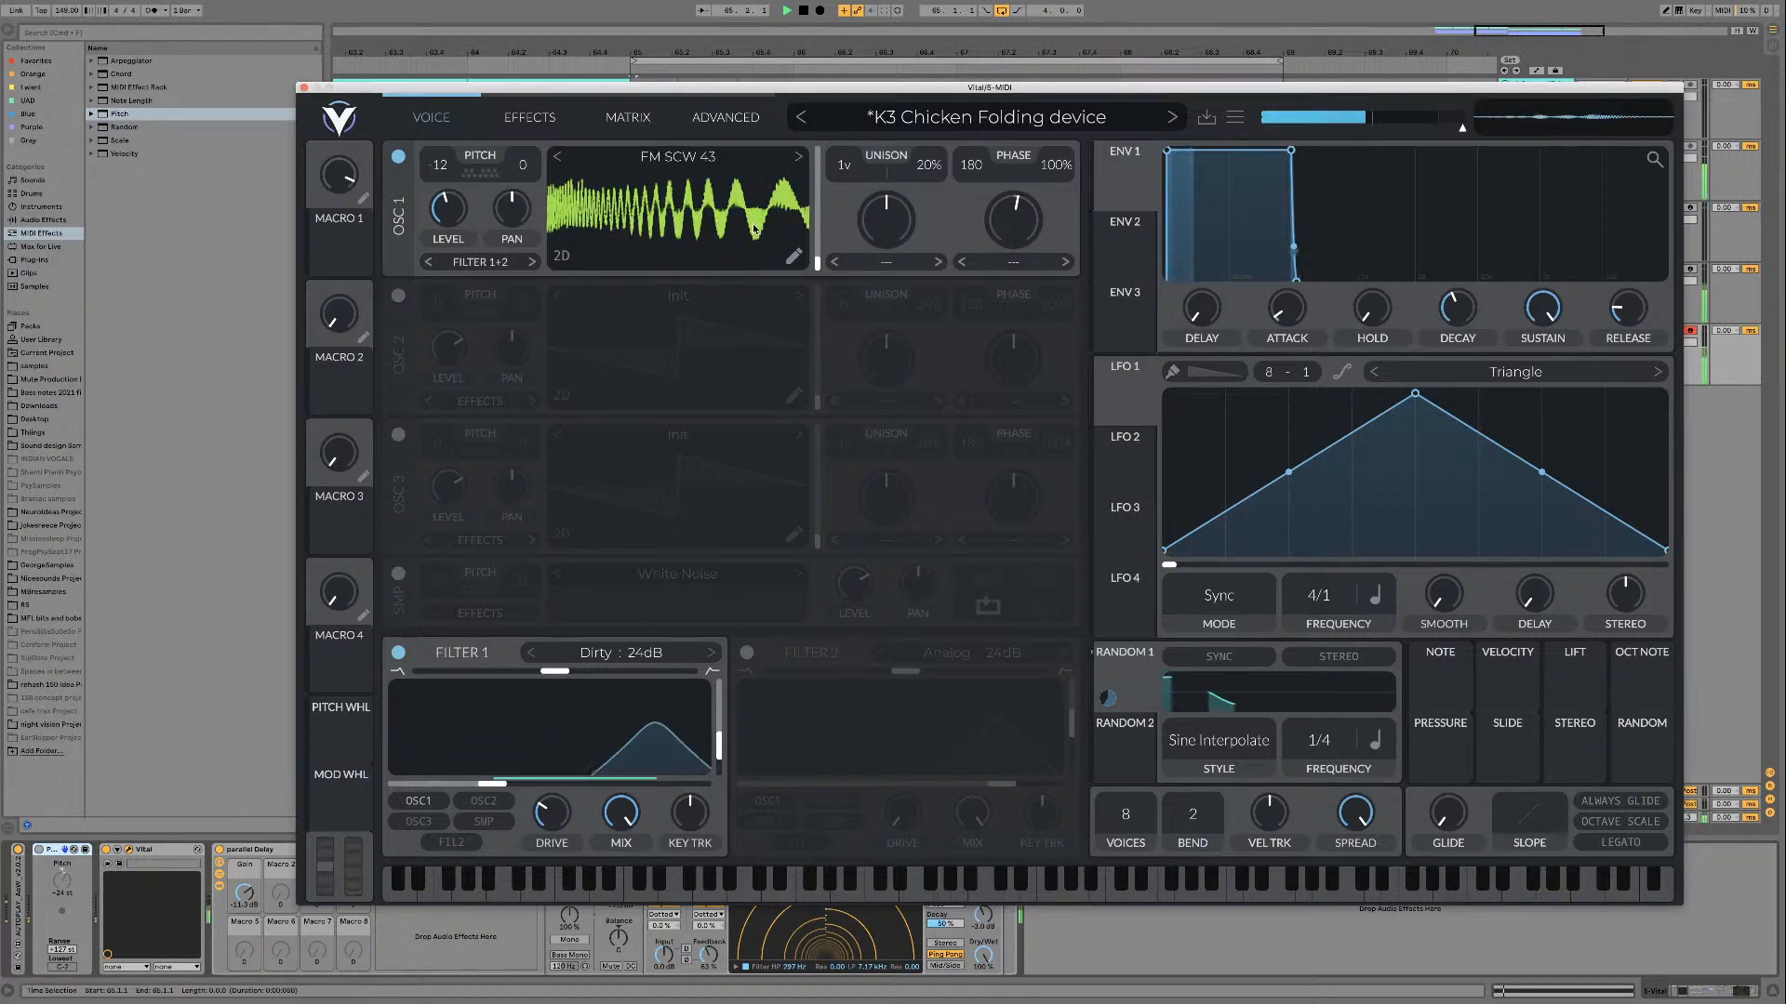
{"action": "left_click", "coordinate": [798, 157]}
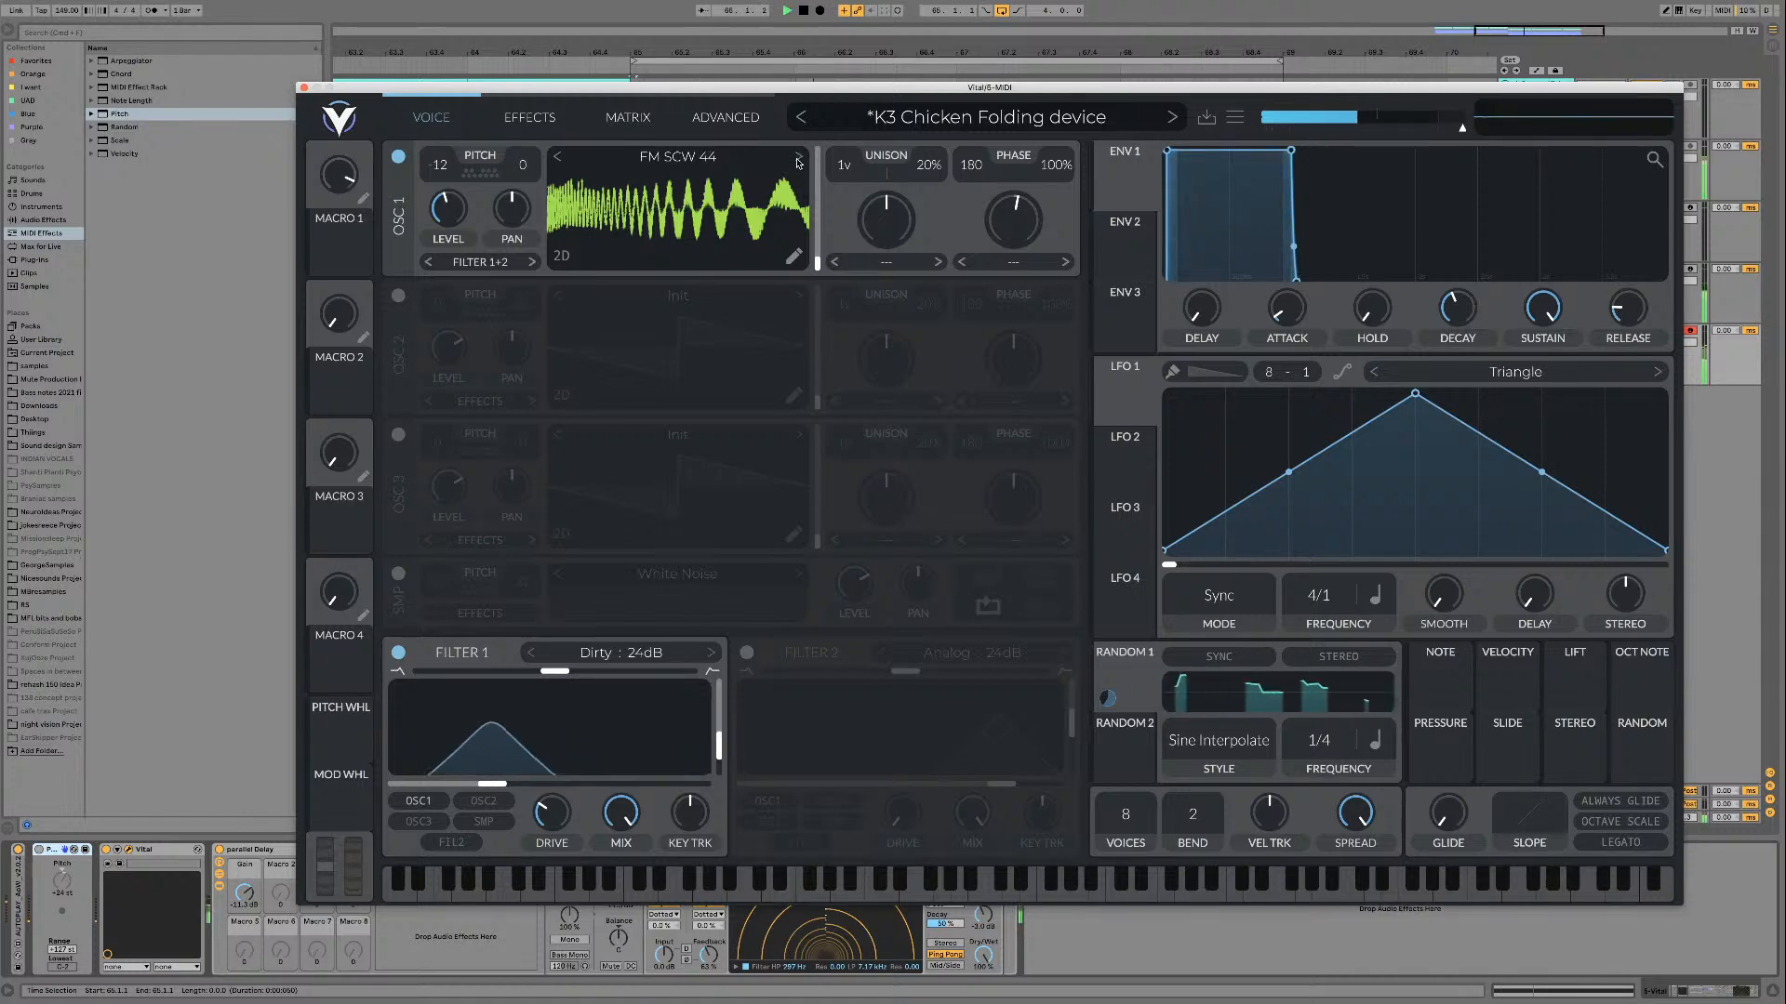
{"action": "left_click_drag", "start_coordinate": [817, 263], "coordinate": [812, 276]}
{"action": "key", "text": "space"}
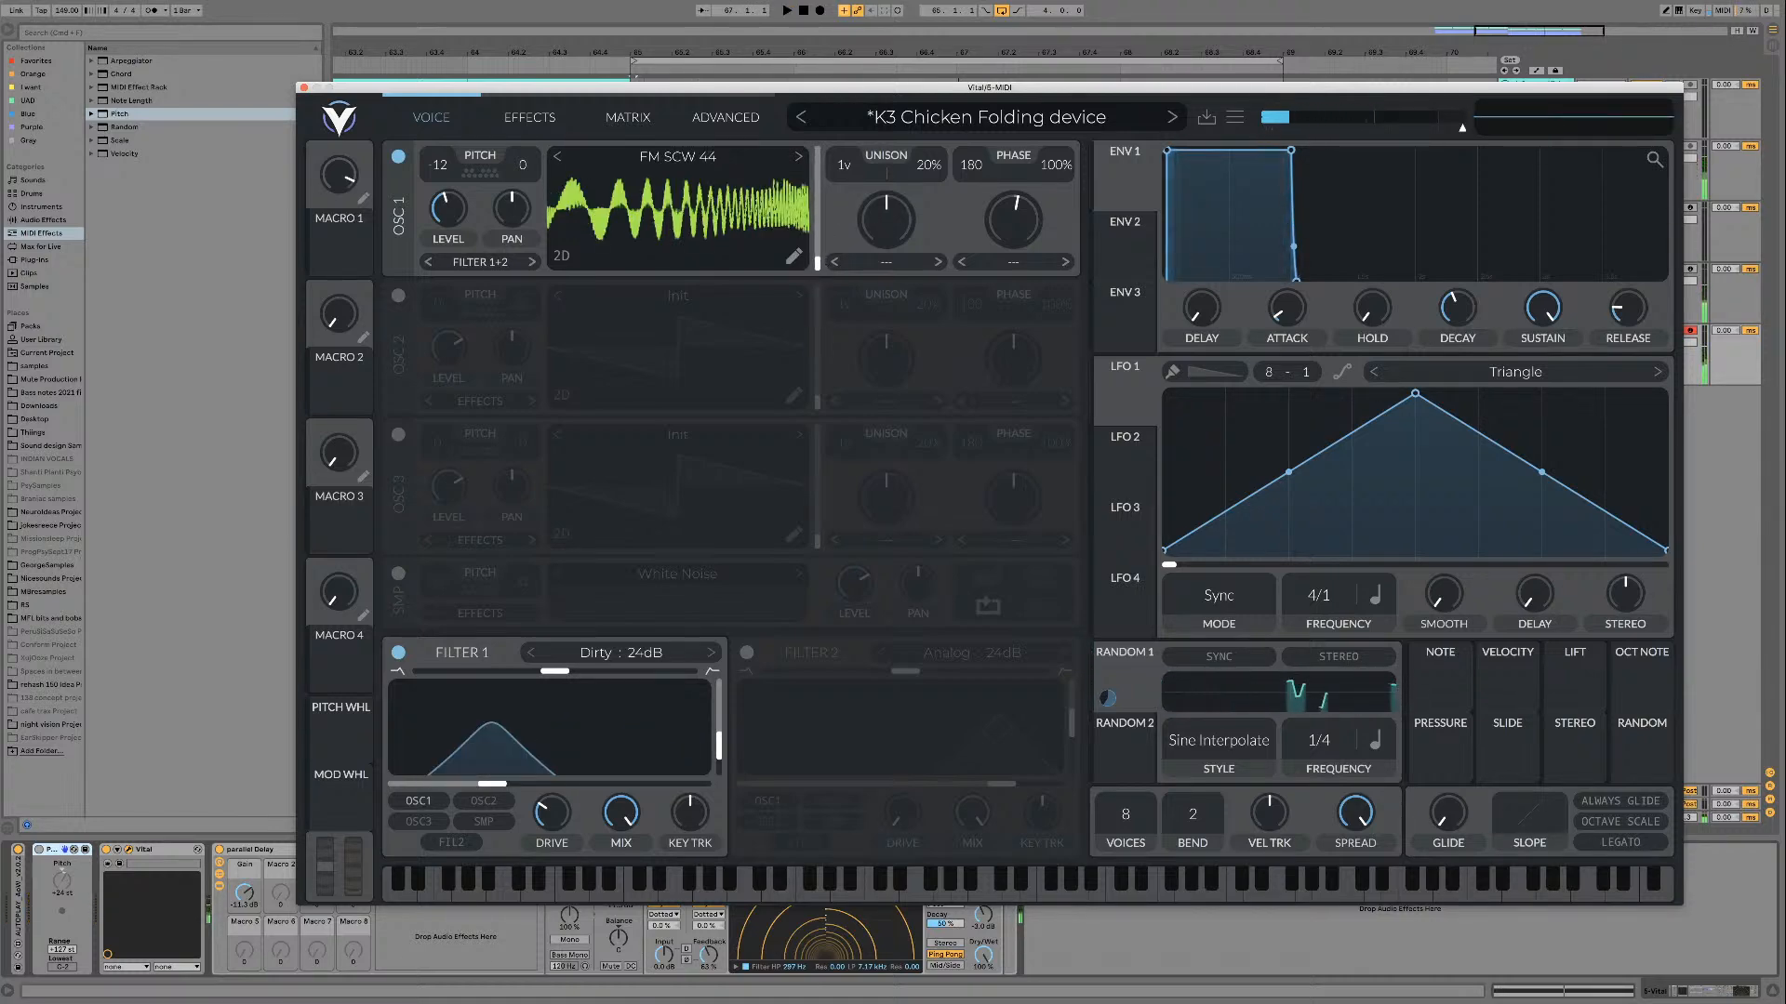
{"action": "key", "text": "alt+super+p"}
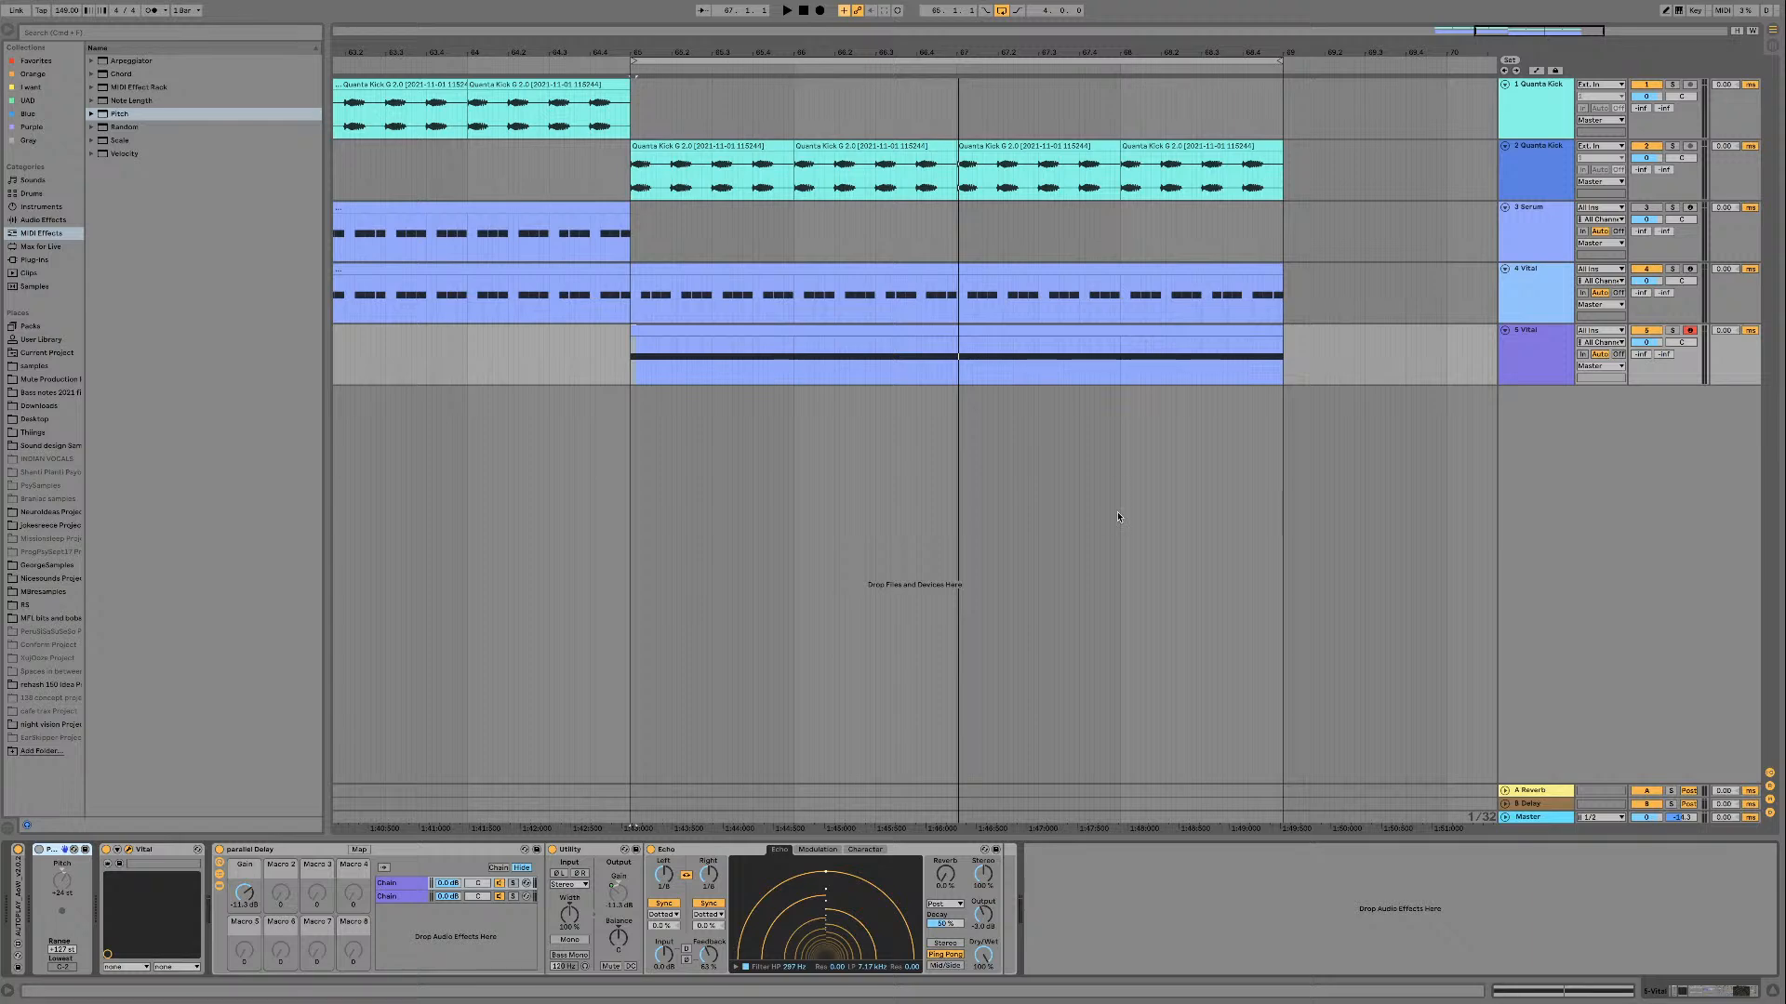
Step: Reopen Vital, load the FM SCW Table wavetable on oscillator 1 and play it over the loop
{"action": "key", "text": "super+alt+p"}
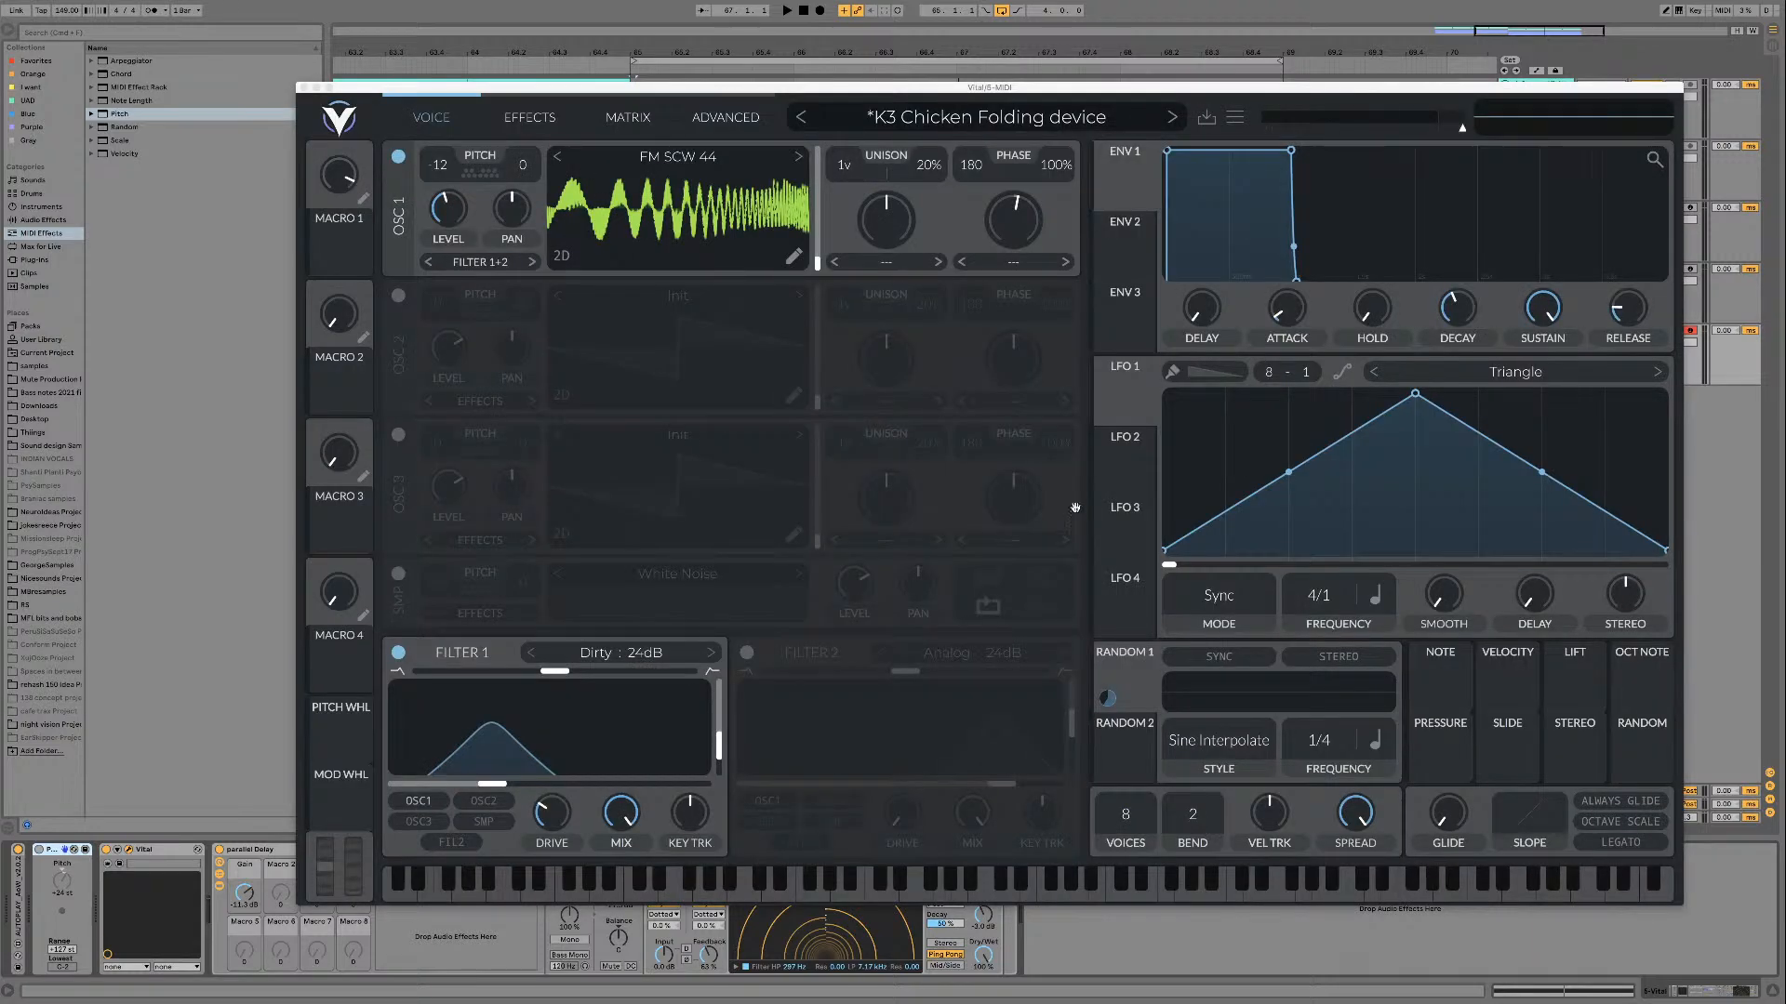
{"action": "left_click", "coordinate": [799, 158]}
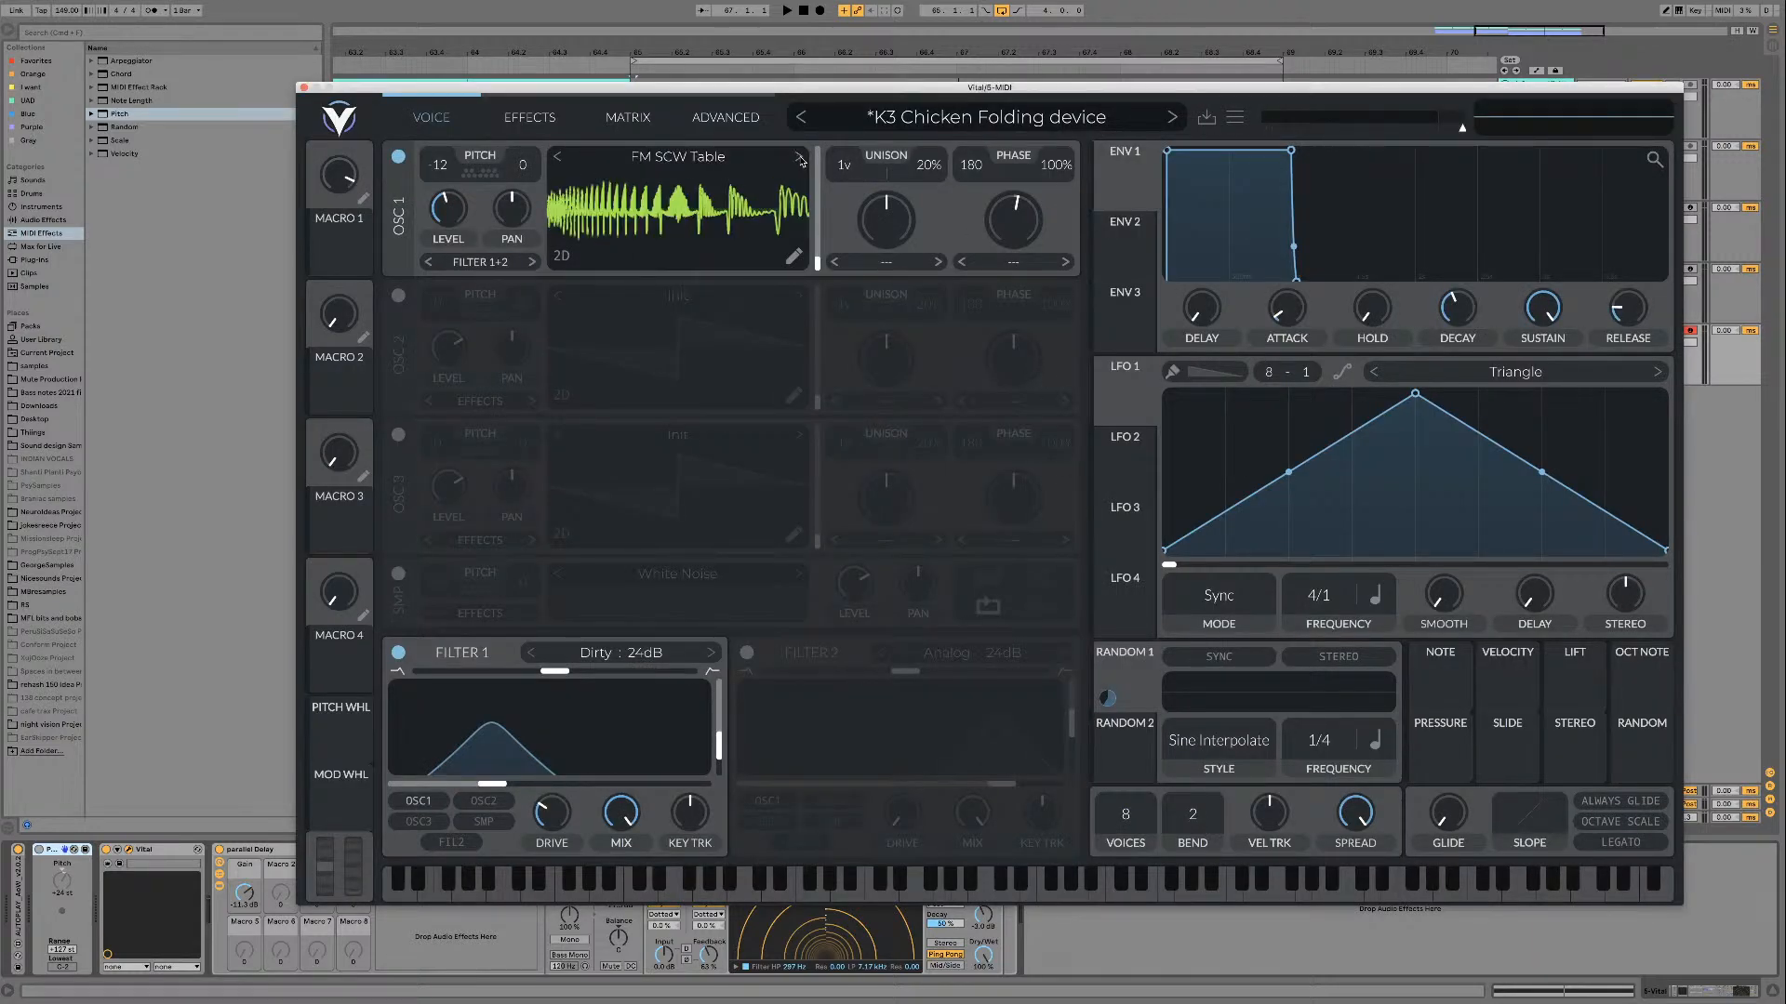
{"action": "key", "text": "space"}
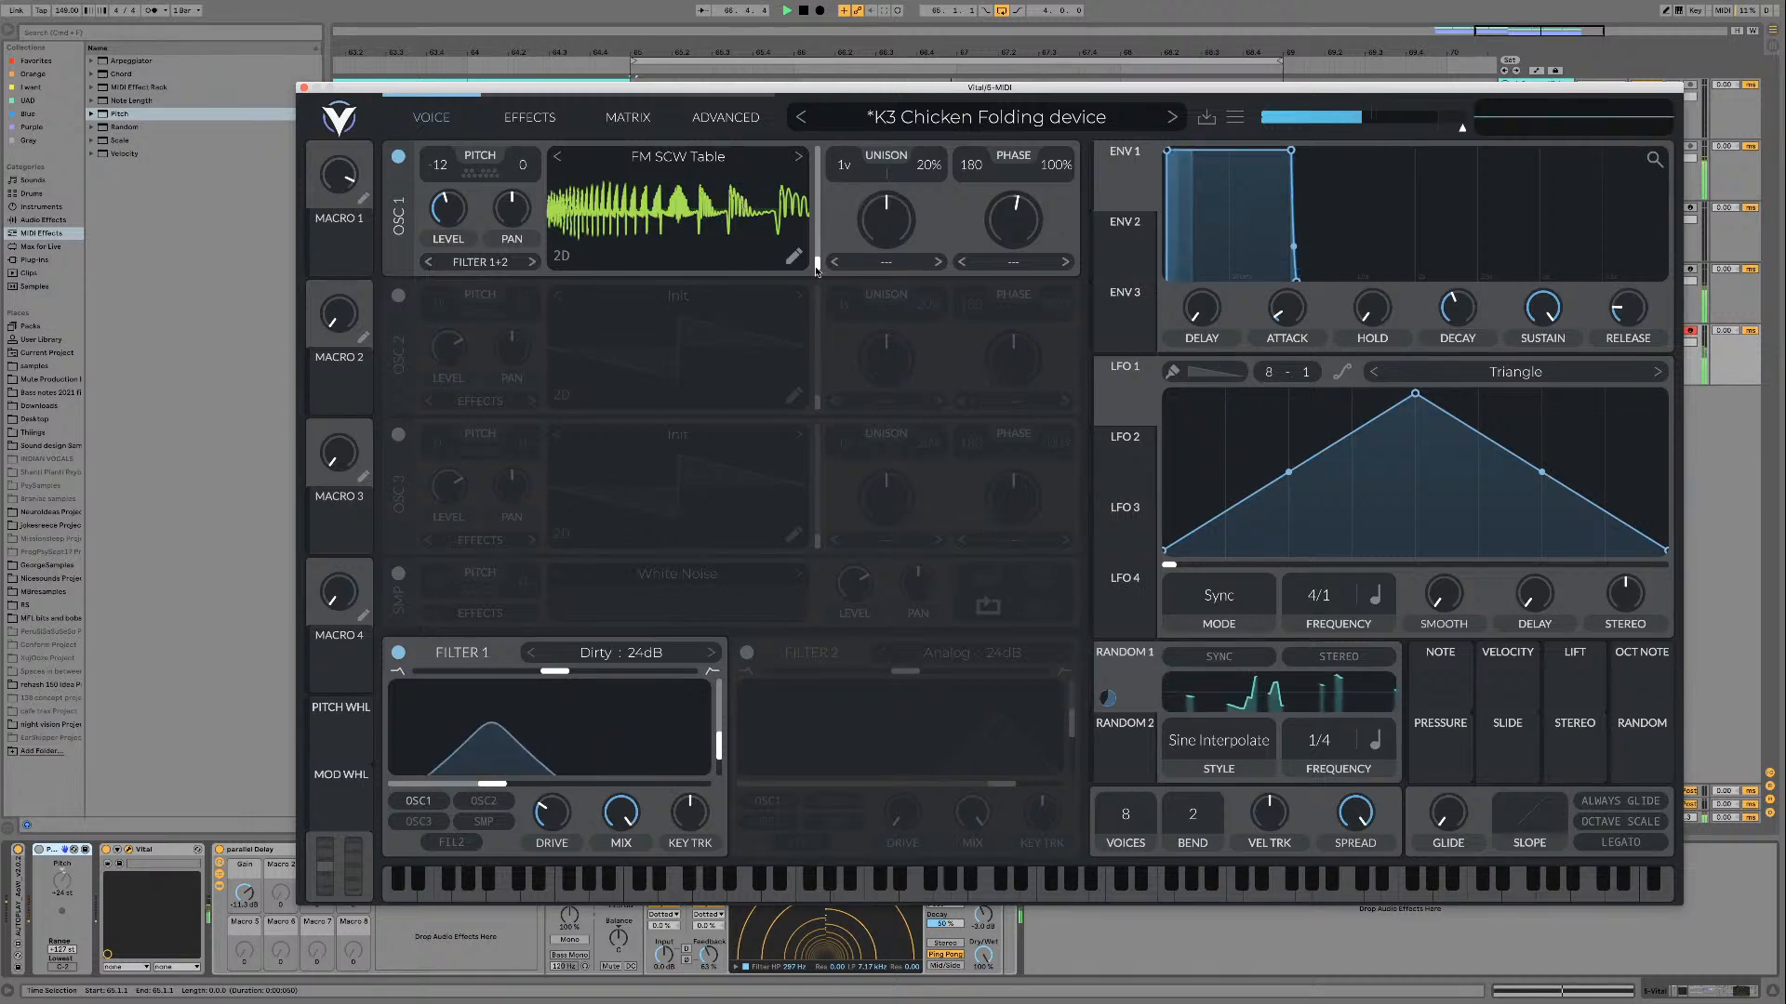
{"action": "mouse_move", "coordinate": [817, 263]}
{"action": "left_mouse_down"}
{"action": "mouse_move", "coordinate": [816, 199]}
{"action": "mouse_move", "coordinate": [792, 287]}
{"action": "left_mouse_up"}
Step: Locate FM SCW Table in the FM SCW's wavetable folder and sweep its frame position over the playing loop
{"action": "left_click", "coordinate": [678, 157]}
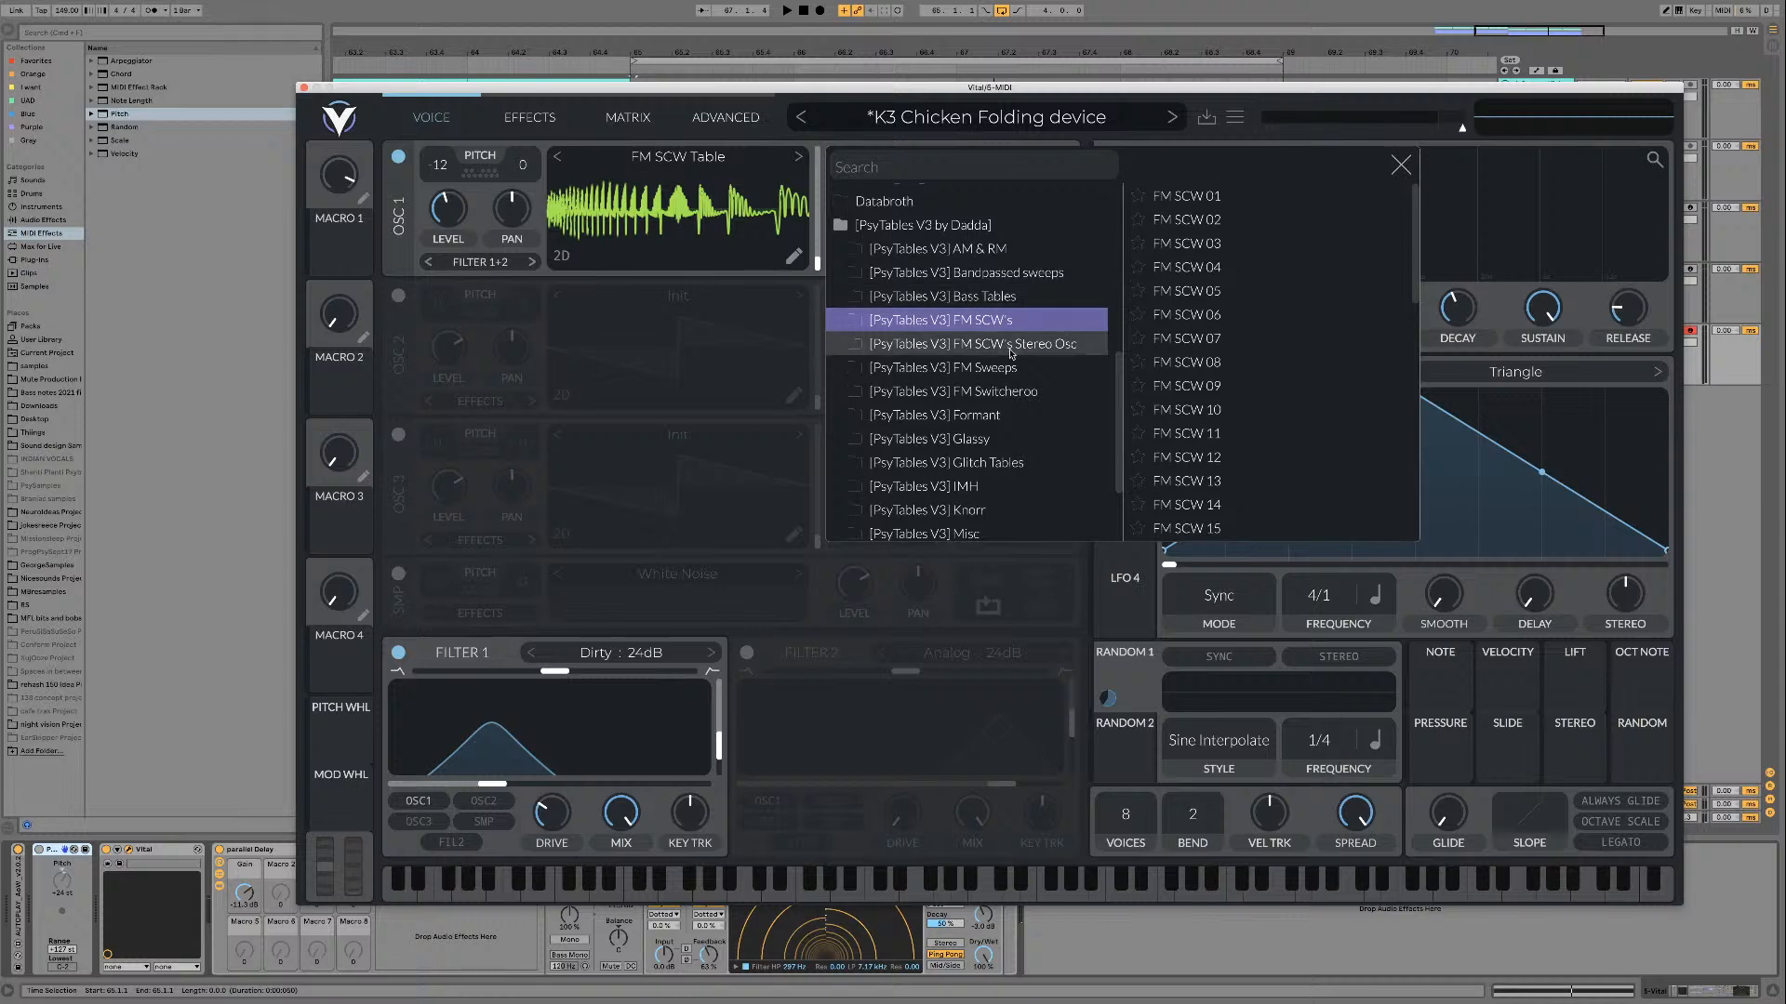
{"action": "scroll", "coordinate": [1004, 355], "scroll_direction": "down", "scroll_amount": 1}
{"action": "scroll", "coordinate": [1219, 460], "scroll_direction": "down", "scroll_amount": 10}
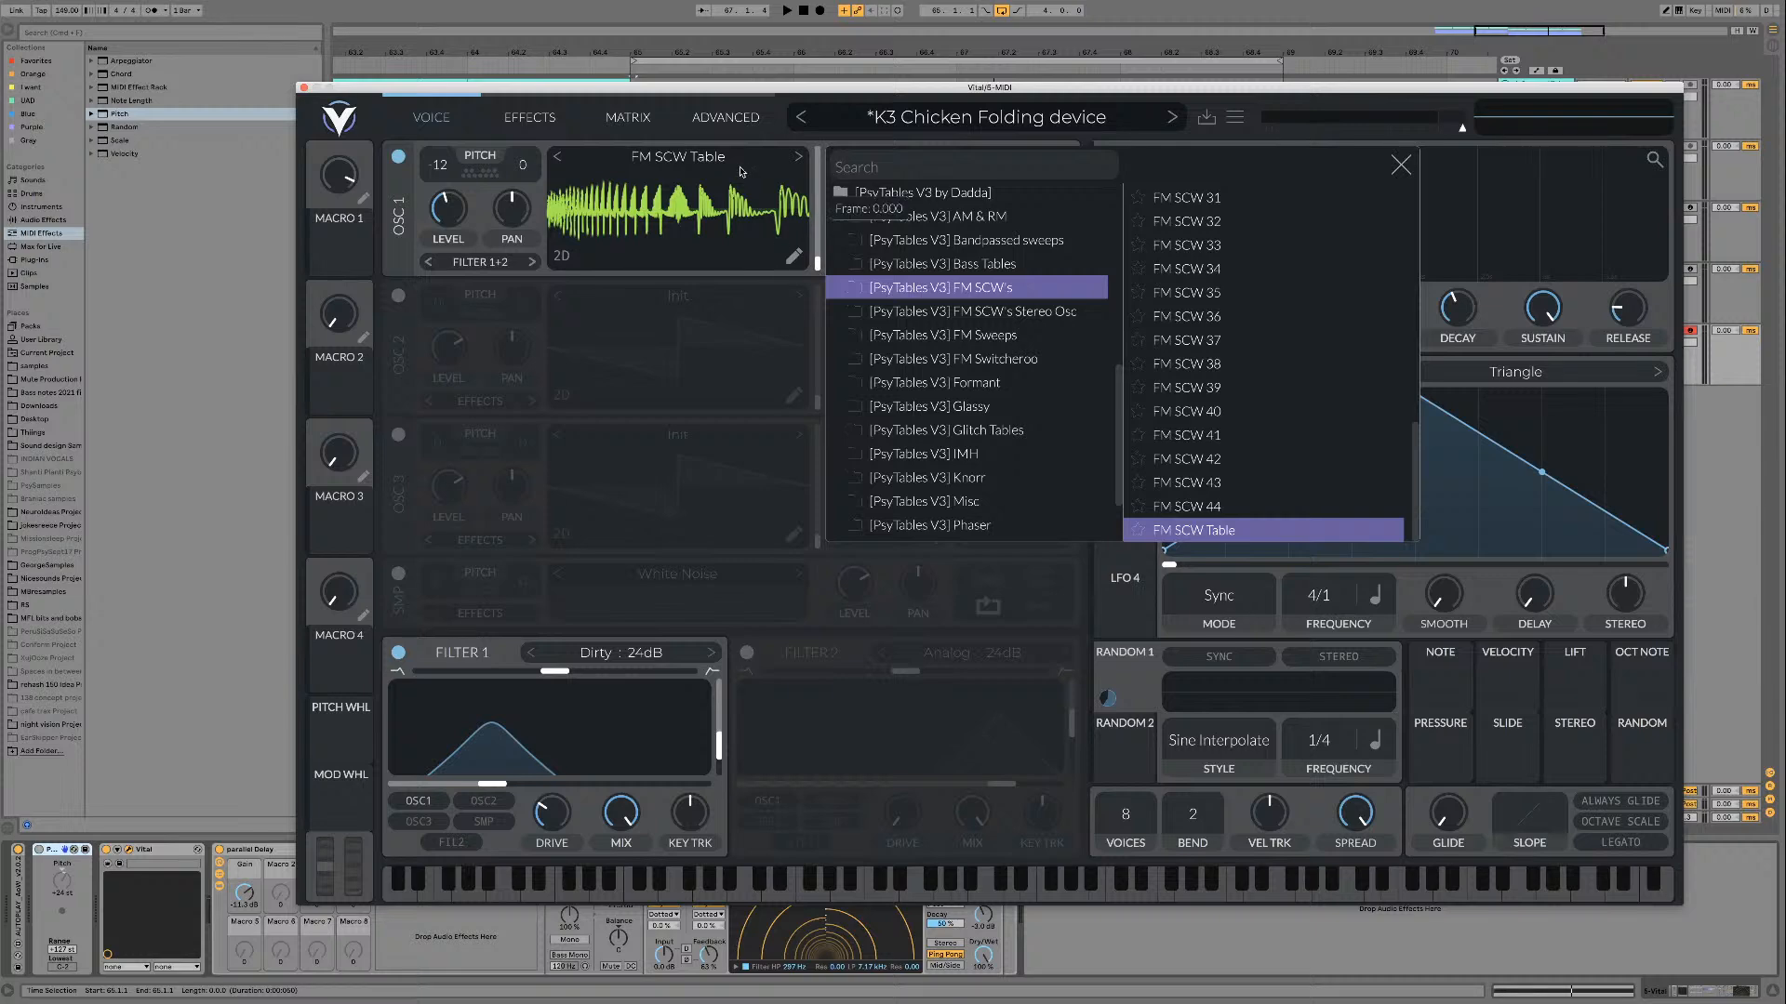
{"action": "left_click", "coordinate": [1398, 166]}
{"action": "key", "text": "space"}
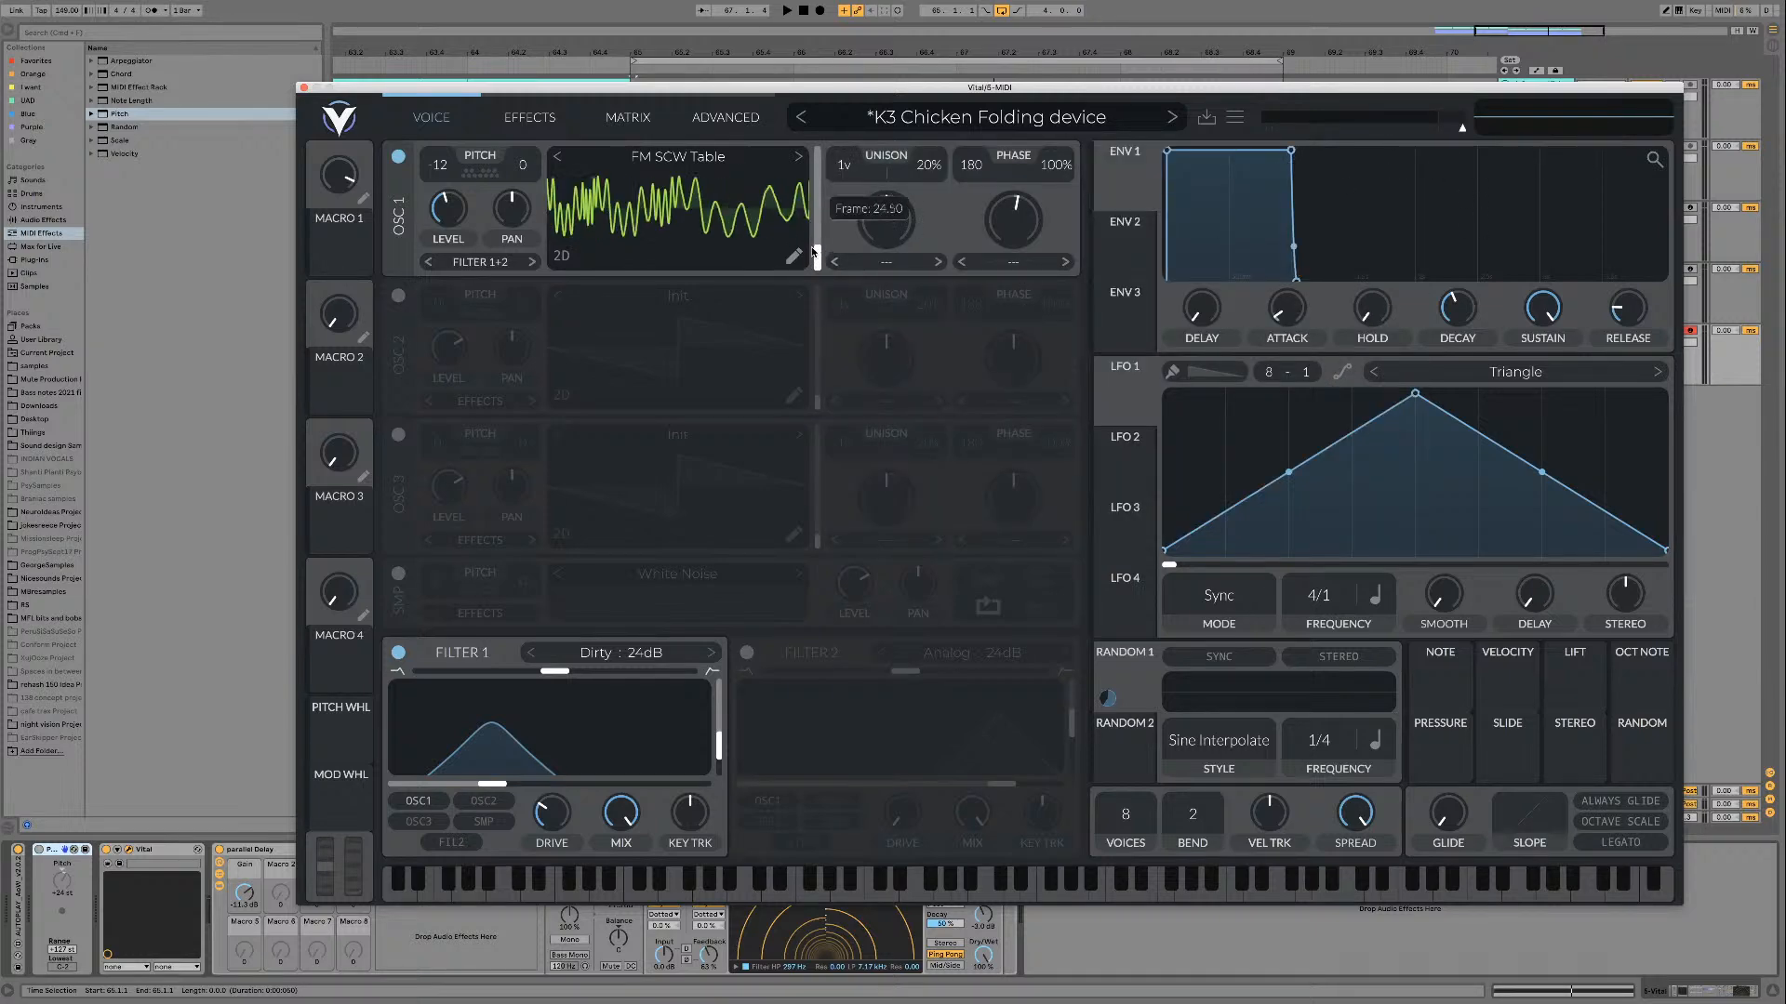
{"action": "left_click_drag", "start_coordinate": [814, 257], "coordinate": [812, 206]}
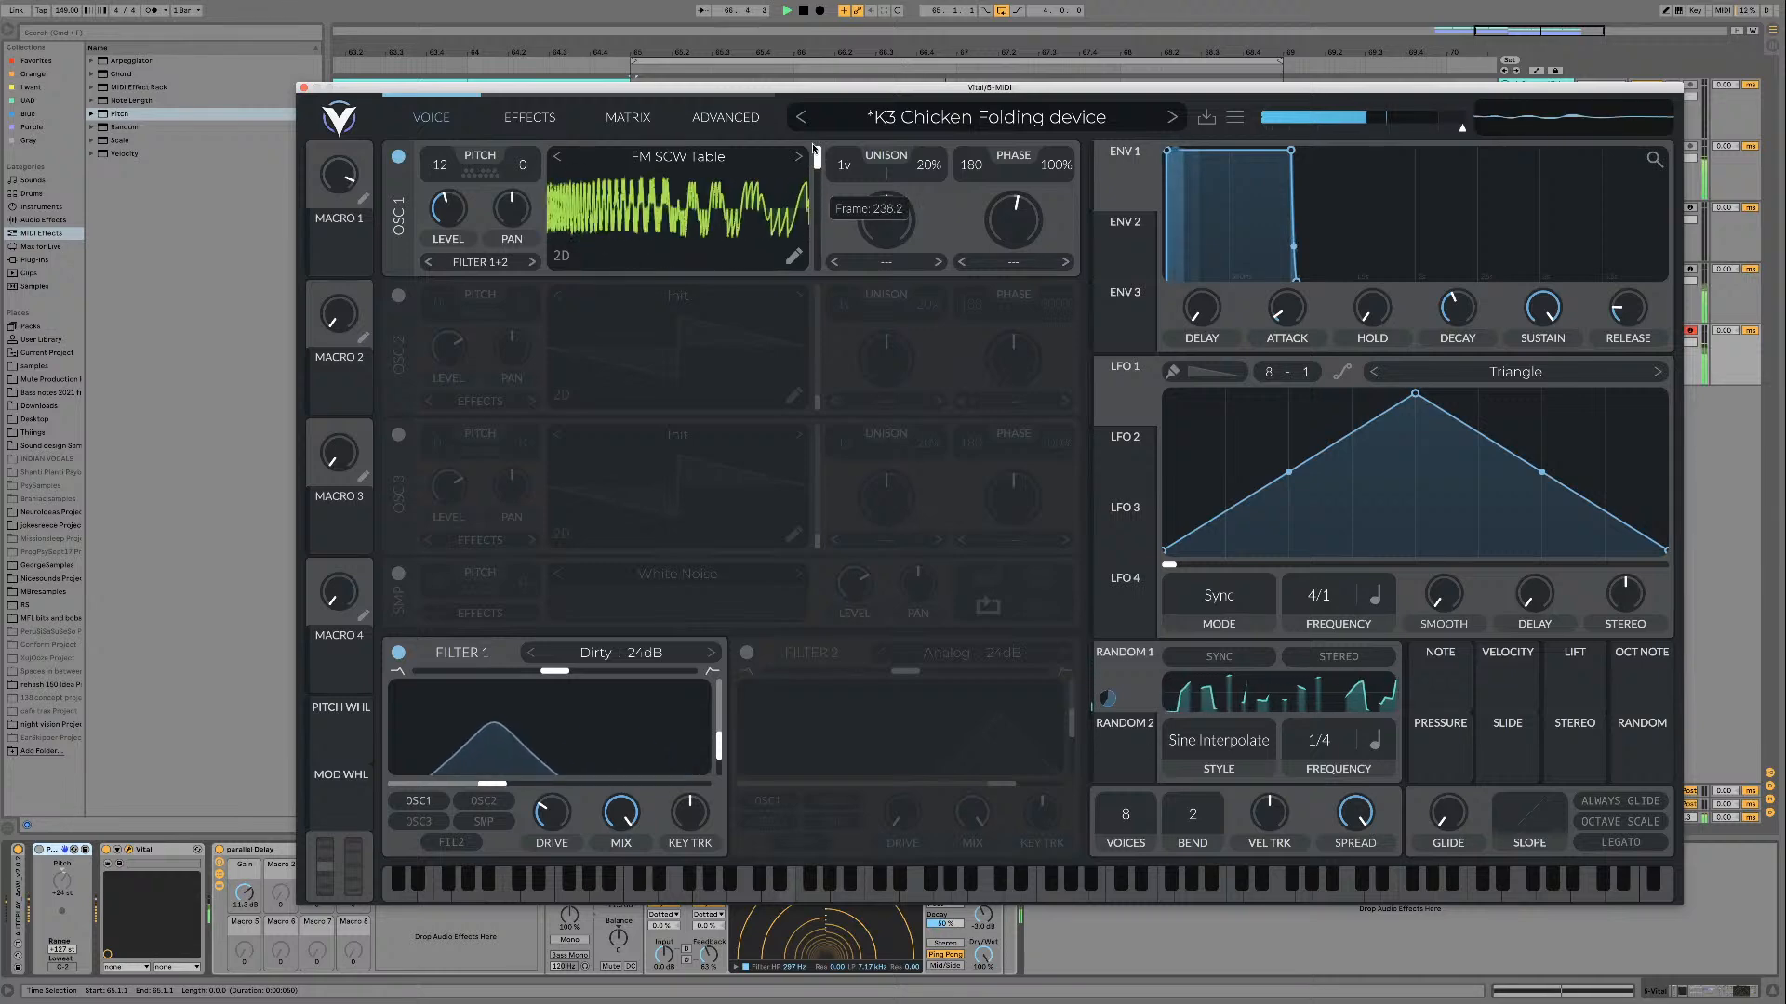
{"action": "key", "text": "space"}
Step: Try modulating oscillator 1's wavetable frame position with Velocity over the loop
{"action": "left_click_drag", "start_coordinate": [1519, 684], "coordinate": [814, 260]}
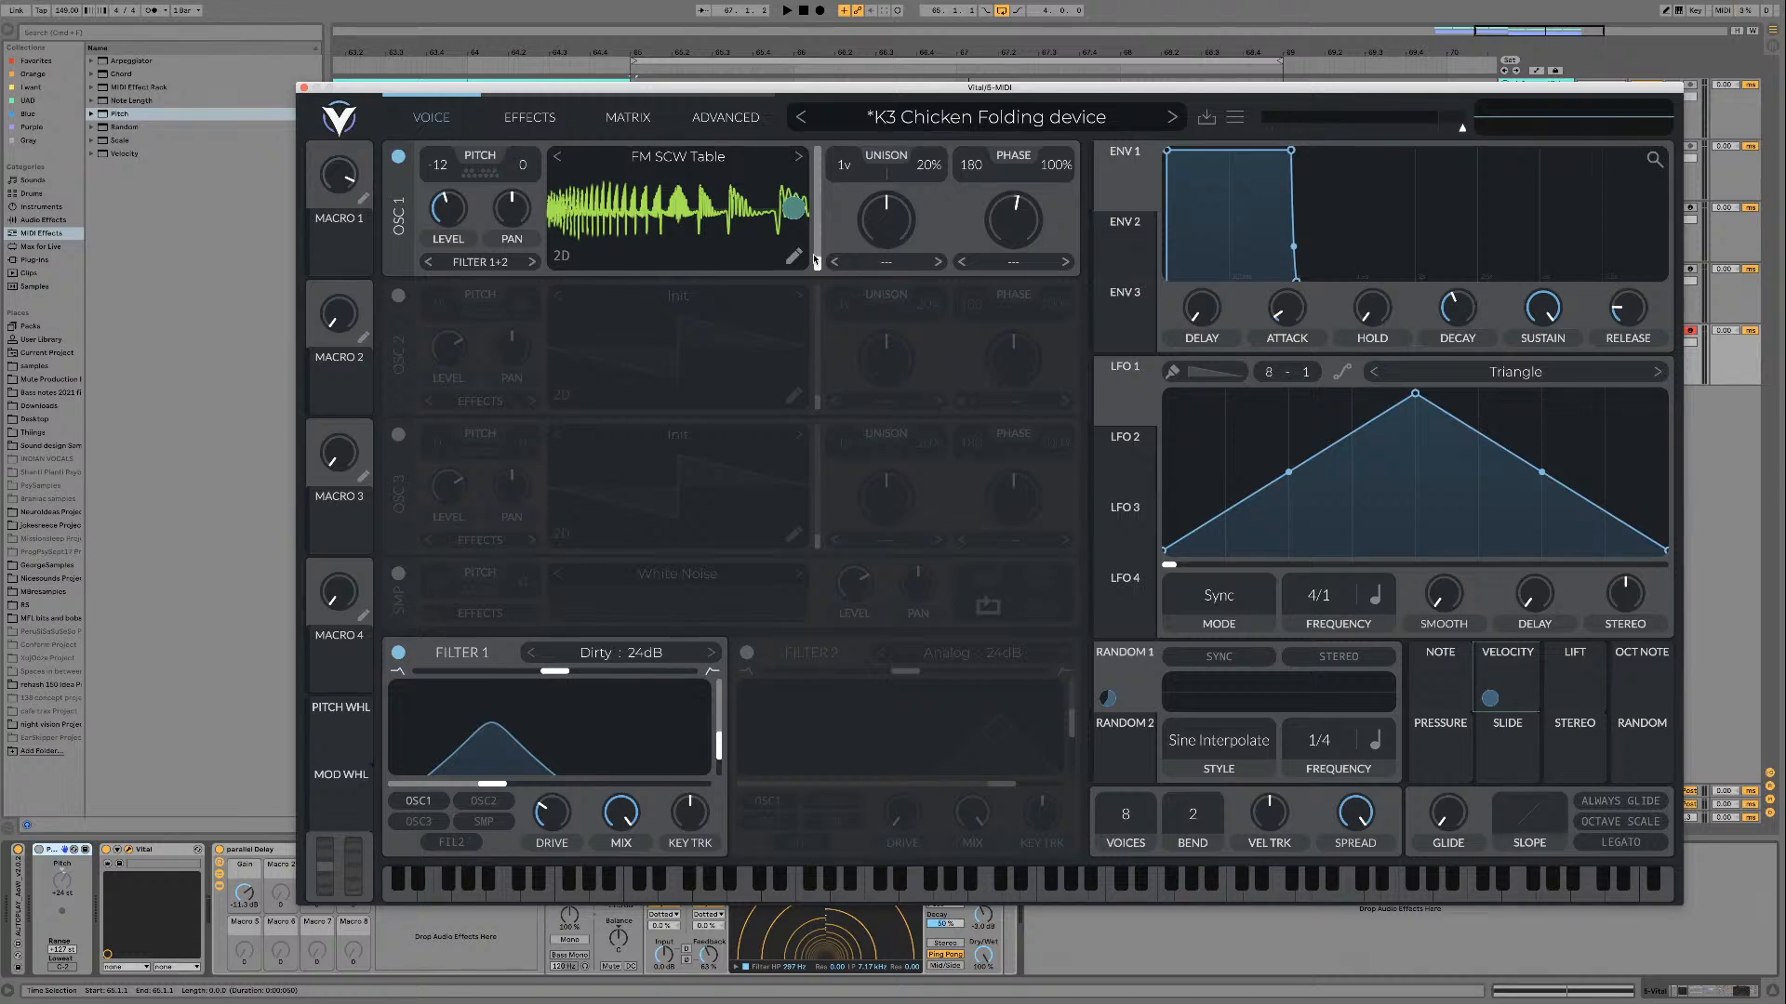
{"action": "left_click_drag", "start_coordinate": [816, 261], "coordinate": [817, 248]}
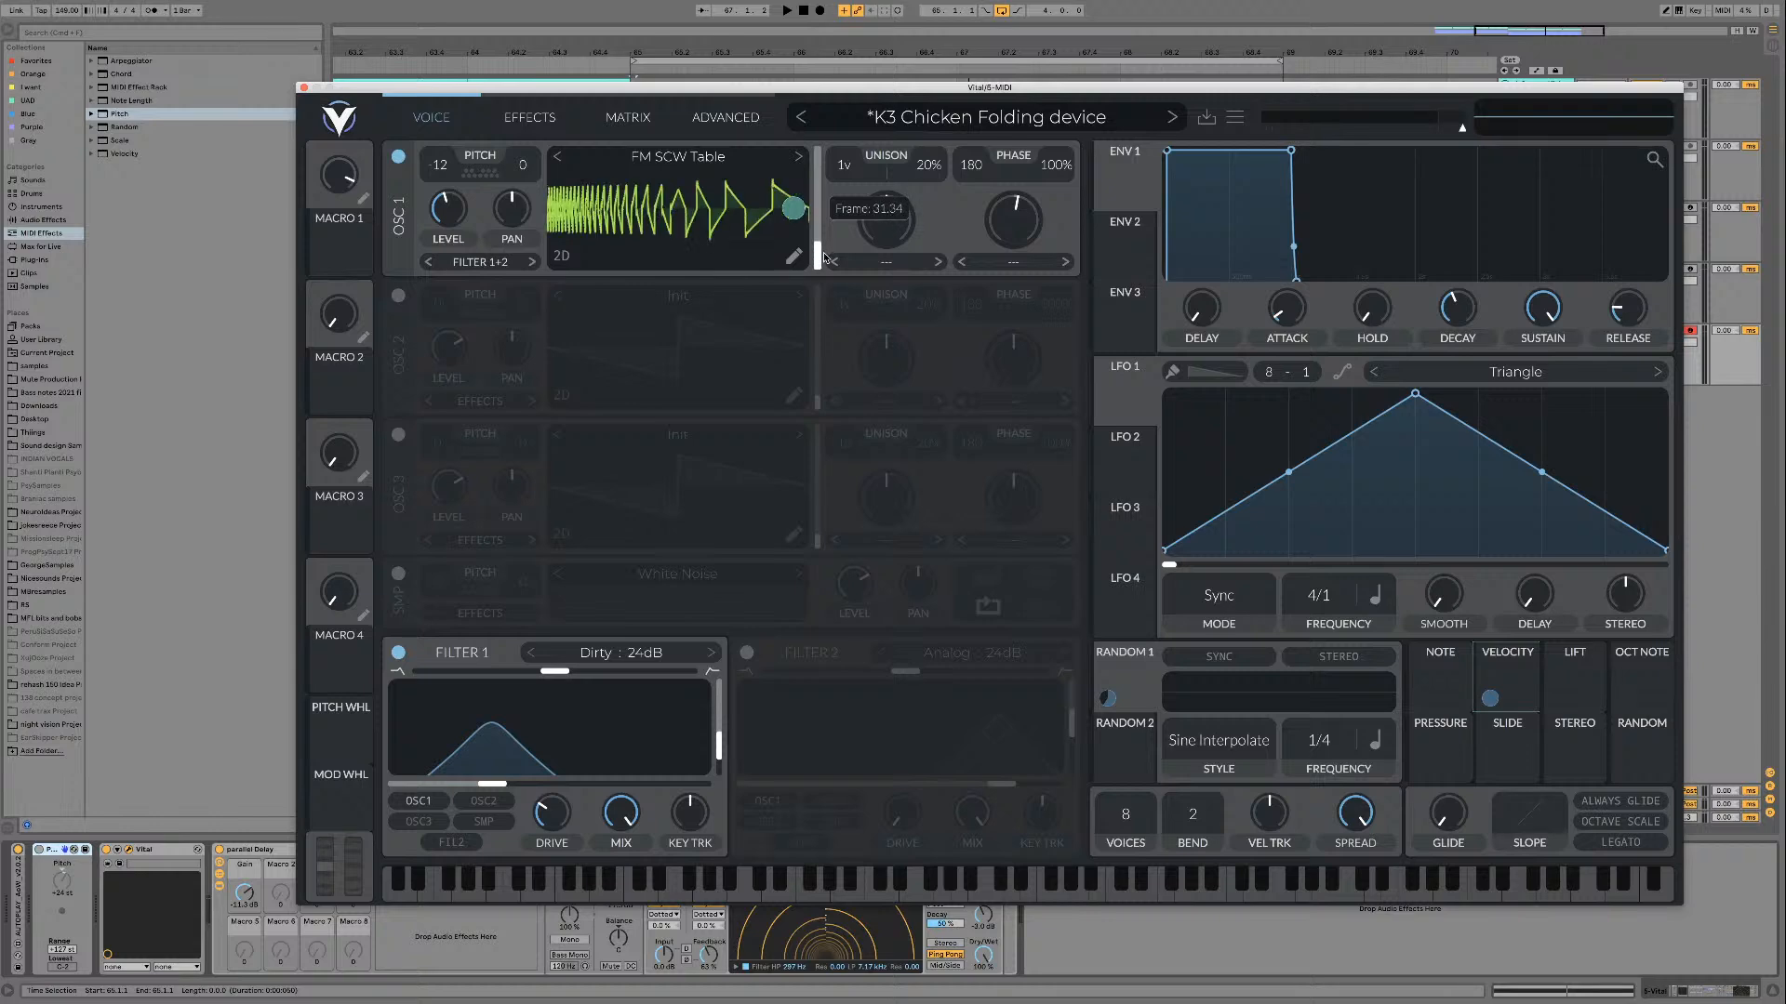
{"action": "key", "text": "space"}
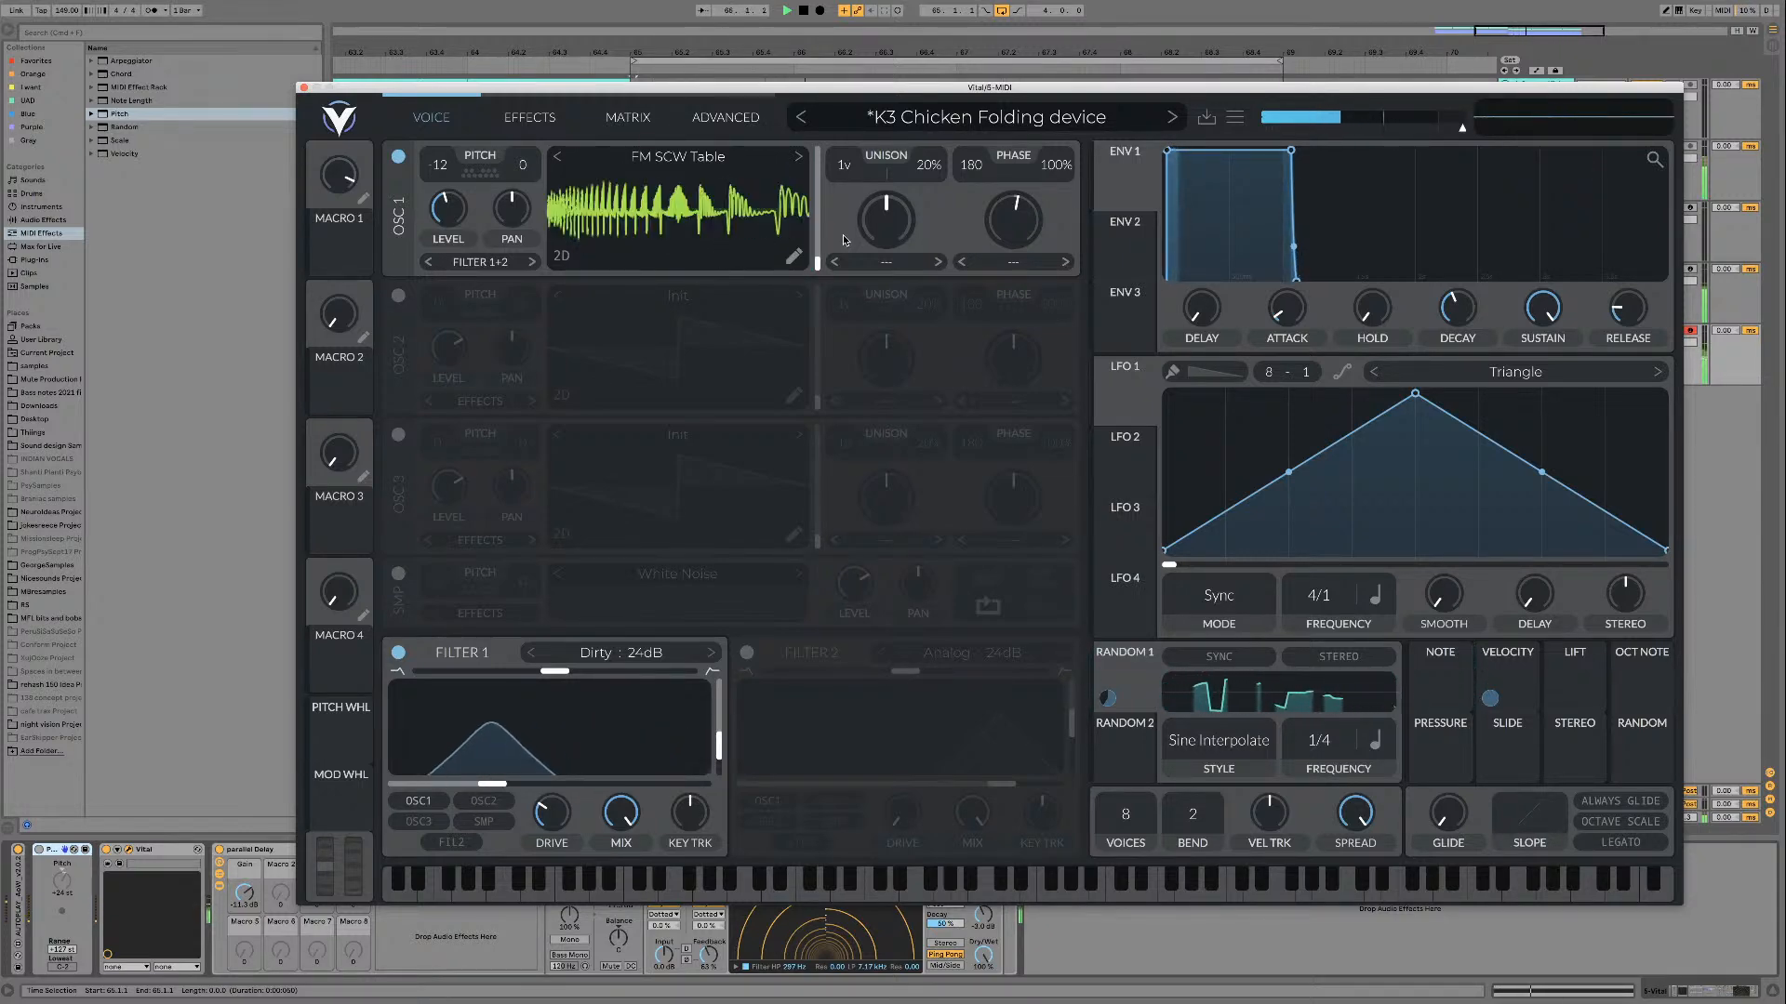
{"action": "key", "text": "space"}
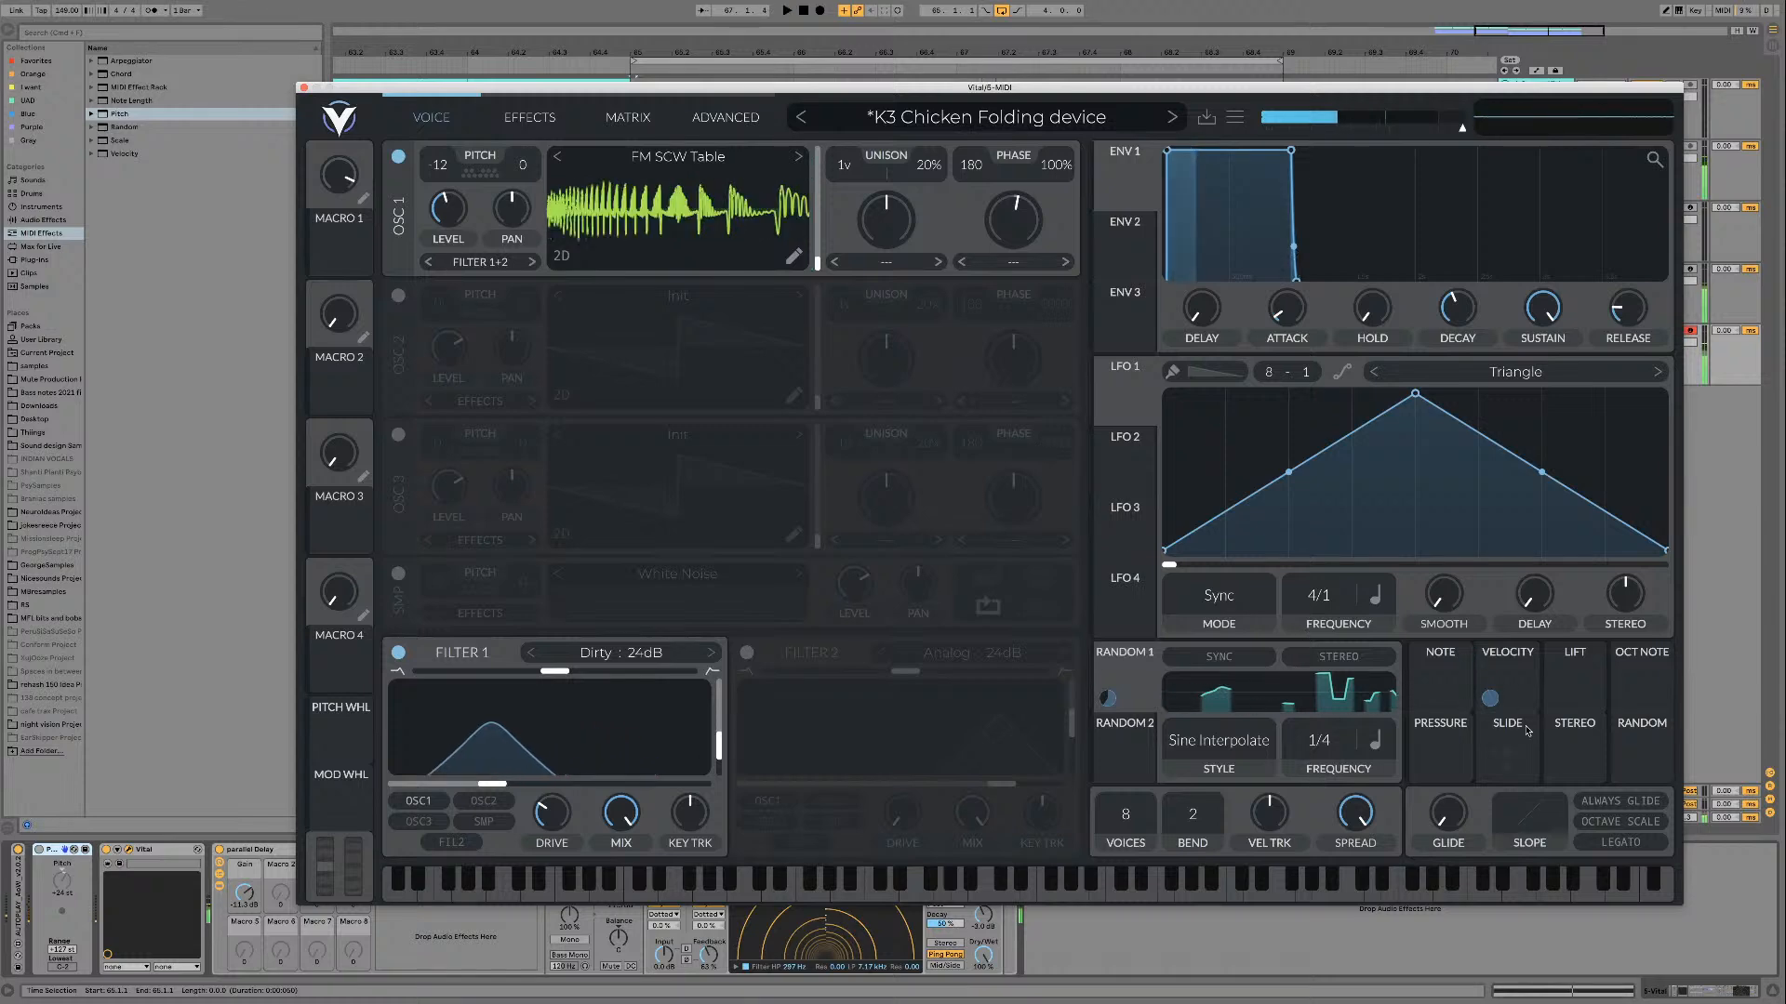
Step: Modulate oscillator 1's wavetable frame position with Random 2, set to Sample & Hold at a frequency of 1/2, over the loop
{"action": "left_click", "coordinate": [1188, 752]}
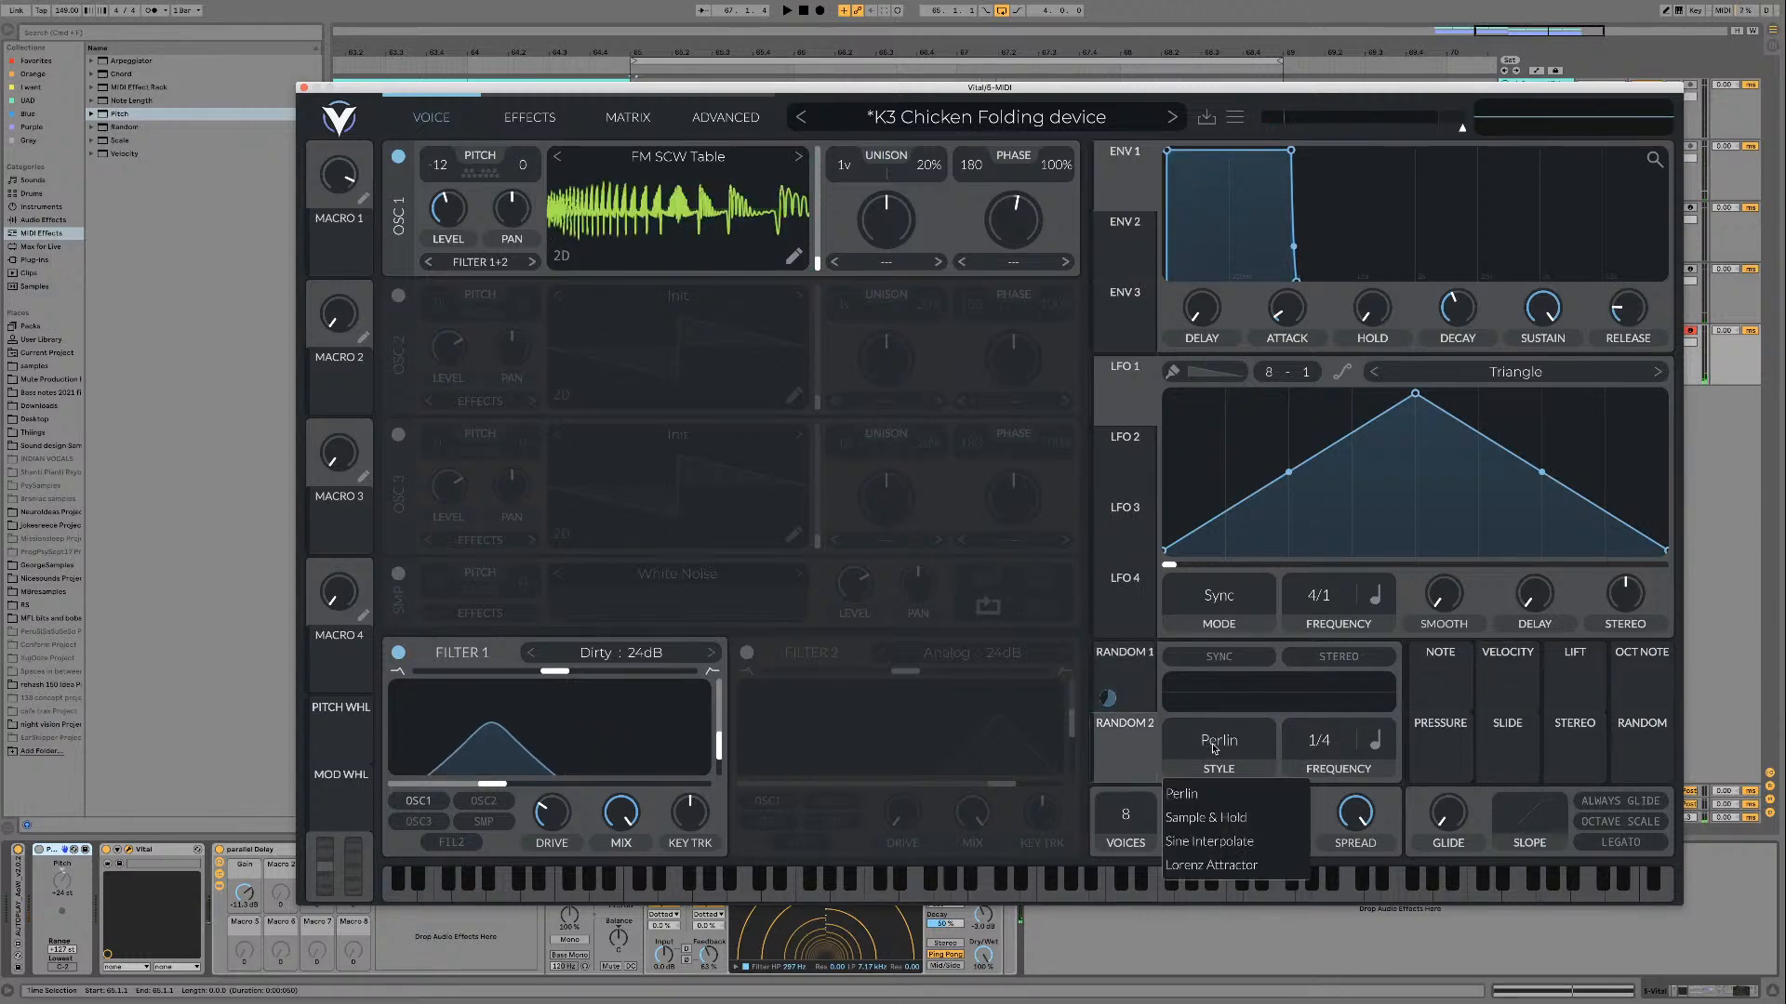
{"action": "left_click", "coordinate": [1200, 817]}
{"action": "left_click_drag", "start_coordinate": [1107, 698], "coordinate": [793, 206]}
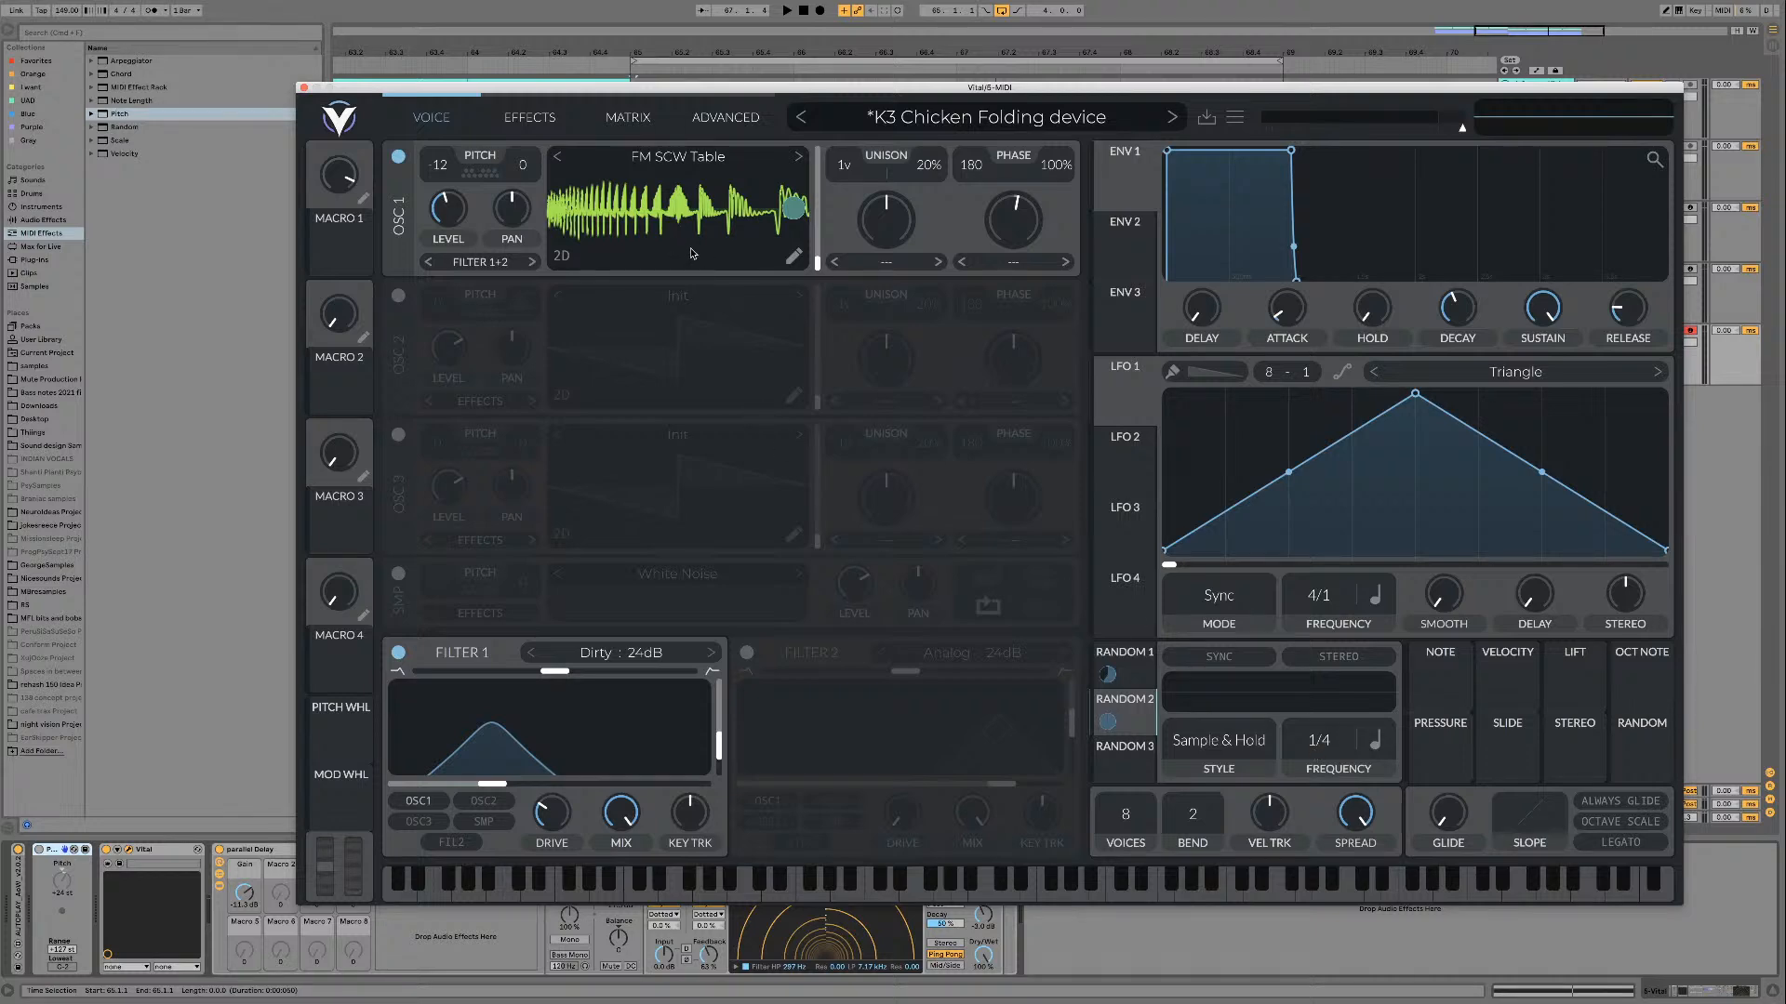
{"action": "key", "text": "space"}
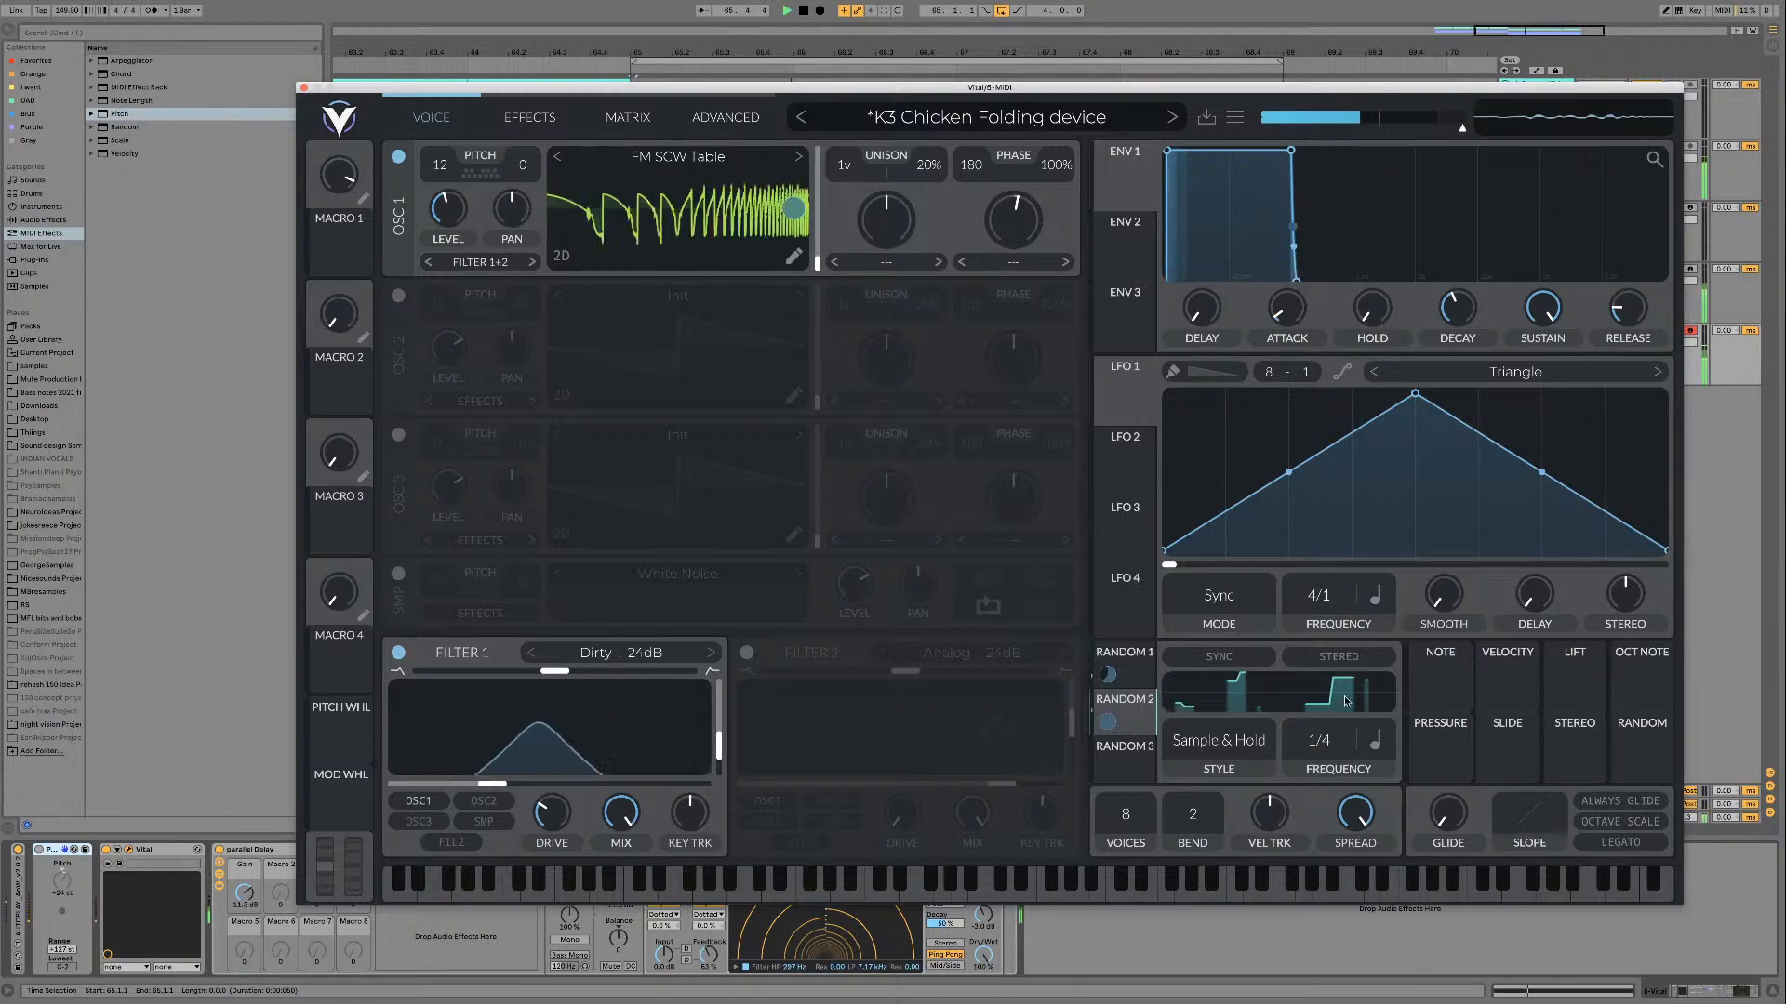
{"action": "left_click_drag", "start_coordinate": [1337, 748], "coordinate": [1337, 764]}
{"action": "key", "text": "space"}
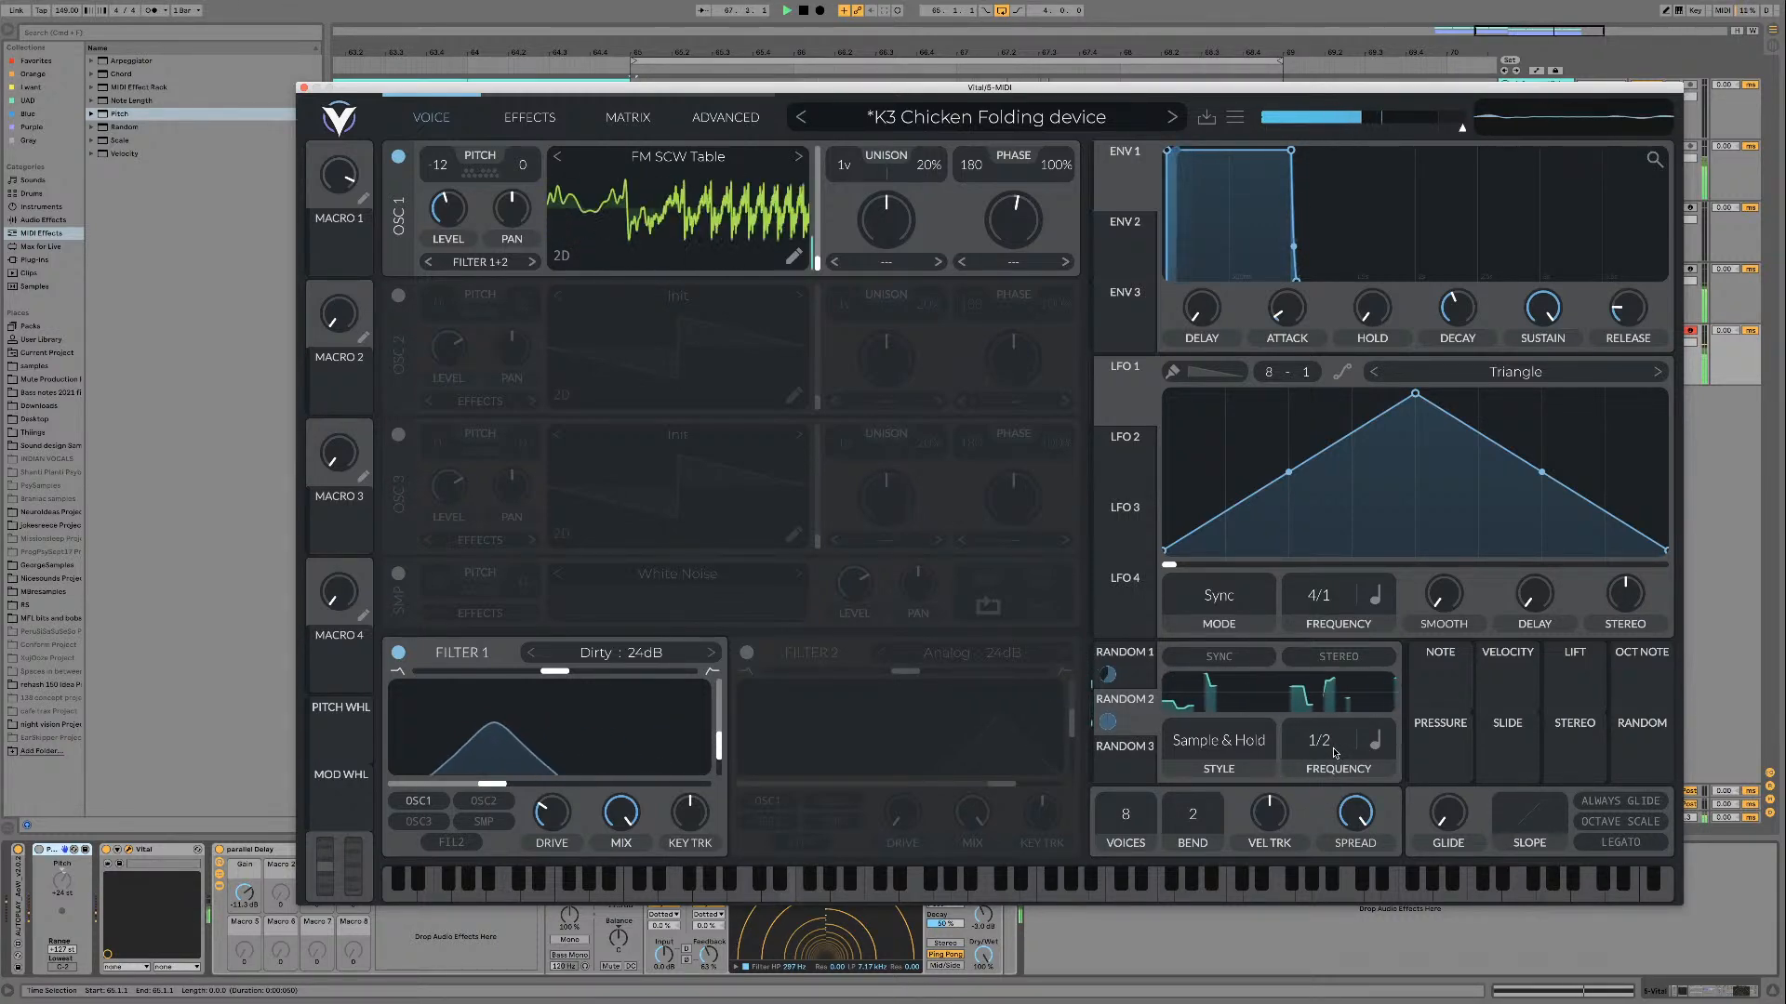
{"action": "key", "text": "space"}
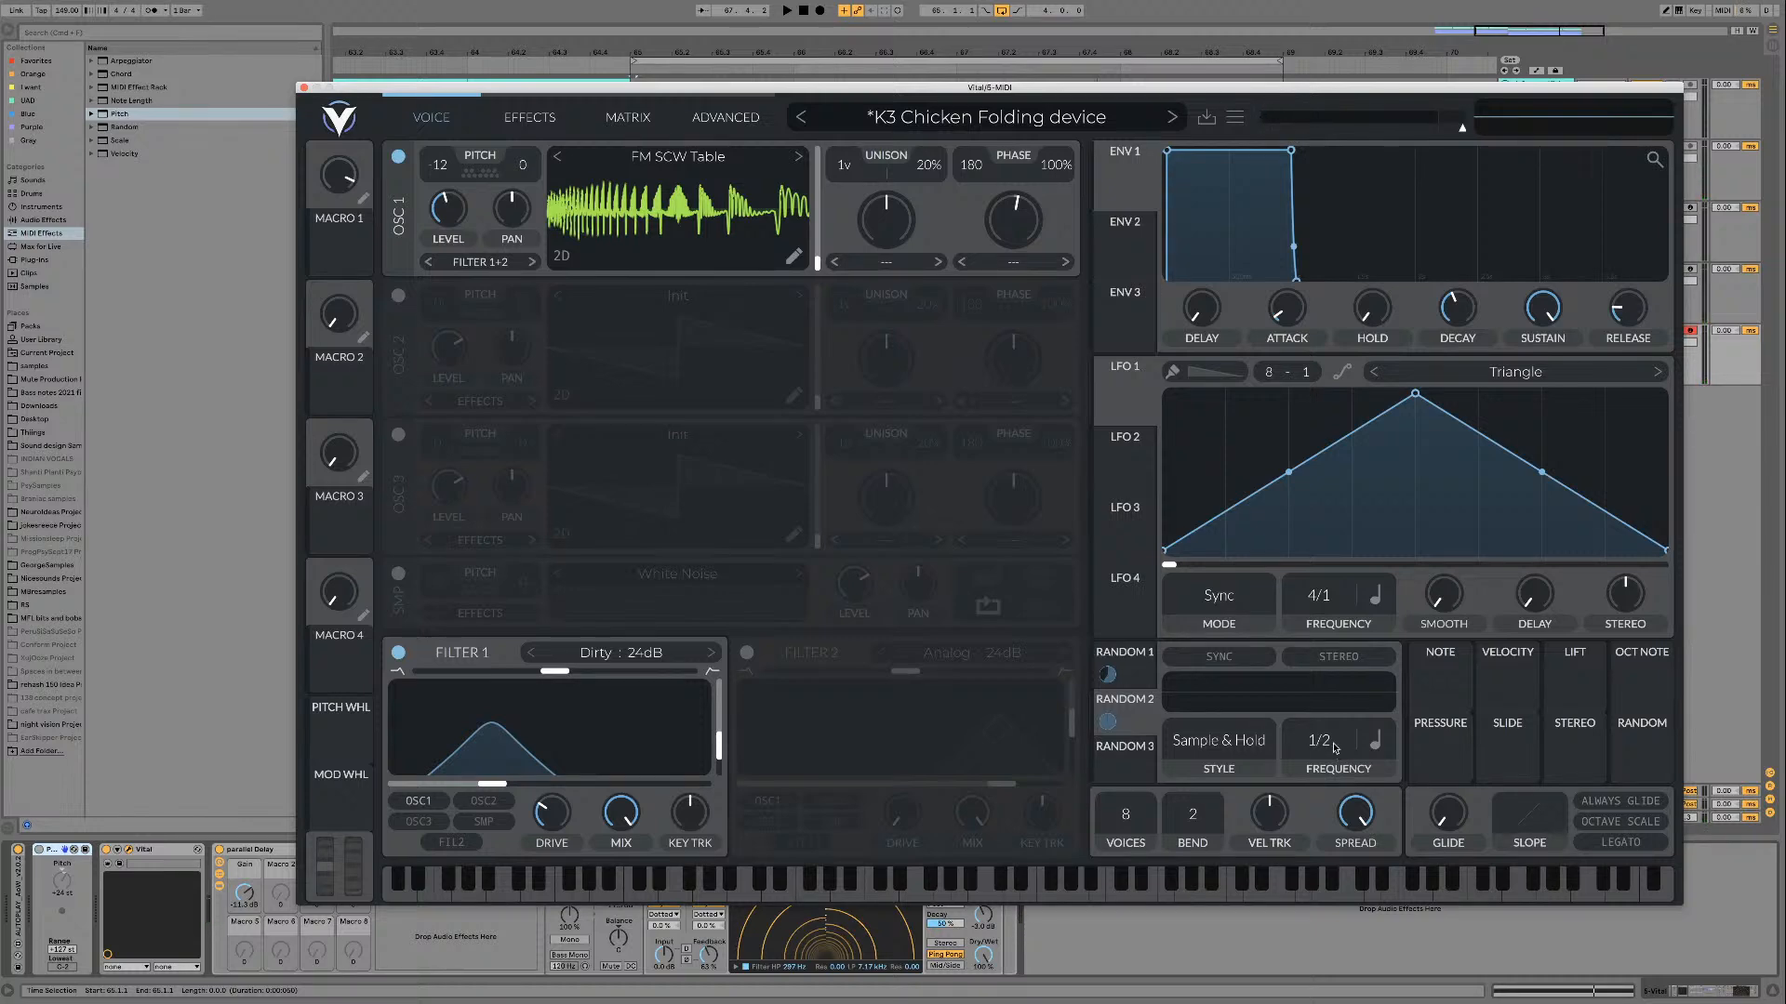
Step: Set Random 2's frequency to 2/1, keeping the Tempo sync mode, play the loop and close the Vital window
{"action": "left_click", "coordinate": [1235, 741]}
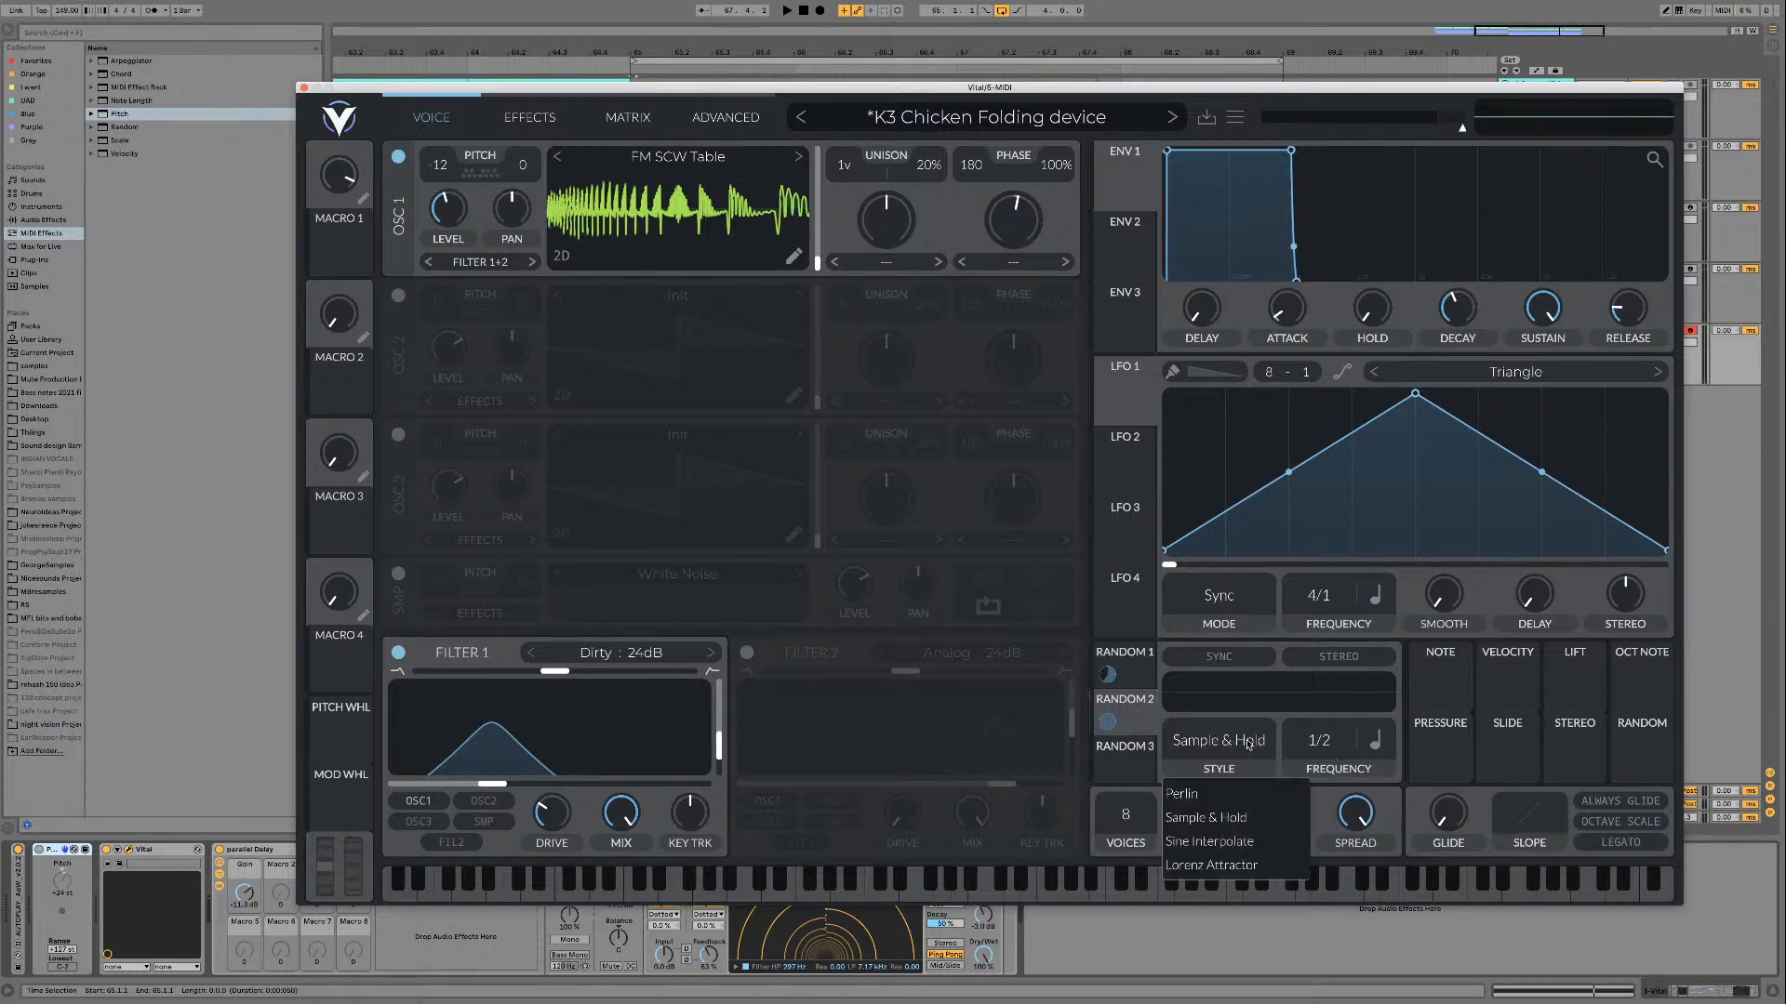
{"action": "left_click", "coordinate": [1336, 744]}
{"action": "left_click", "coordinate": [1372, 746]}
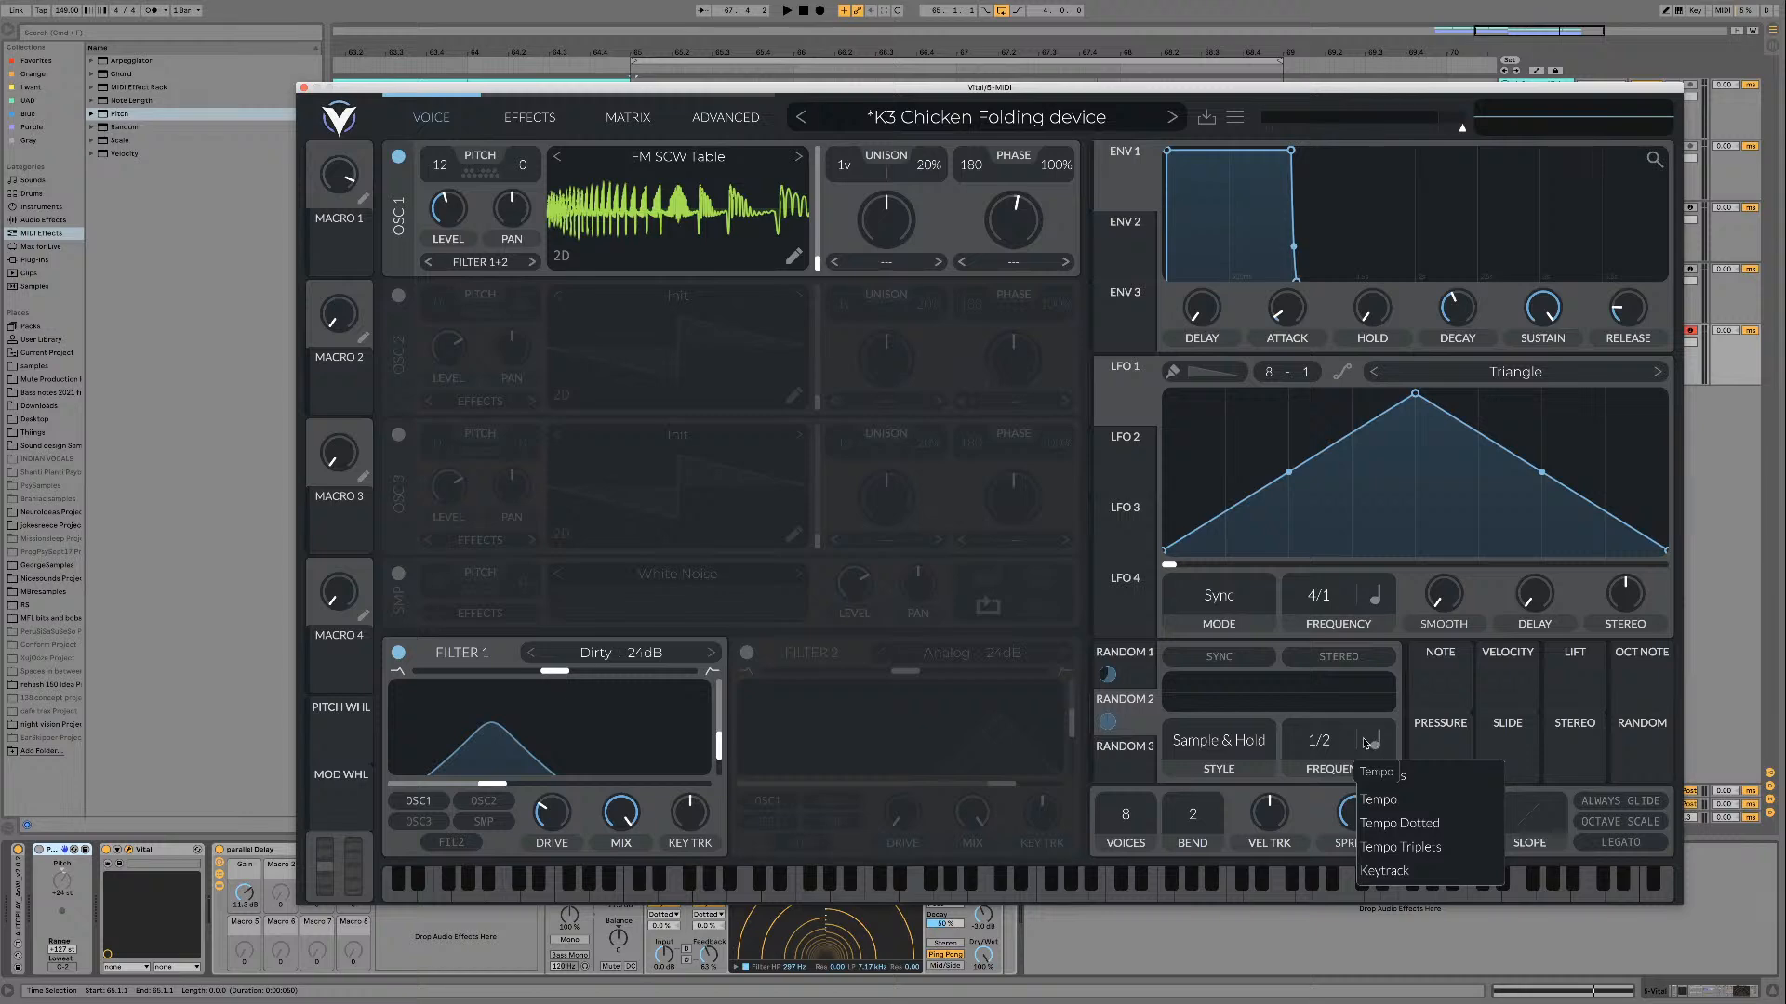
{"action": "left_click", "coordinate": [1367, 744]}
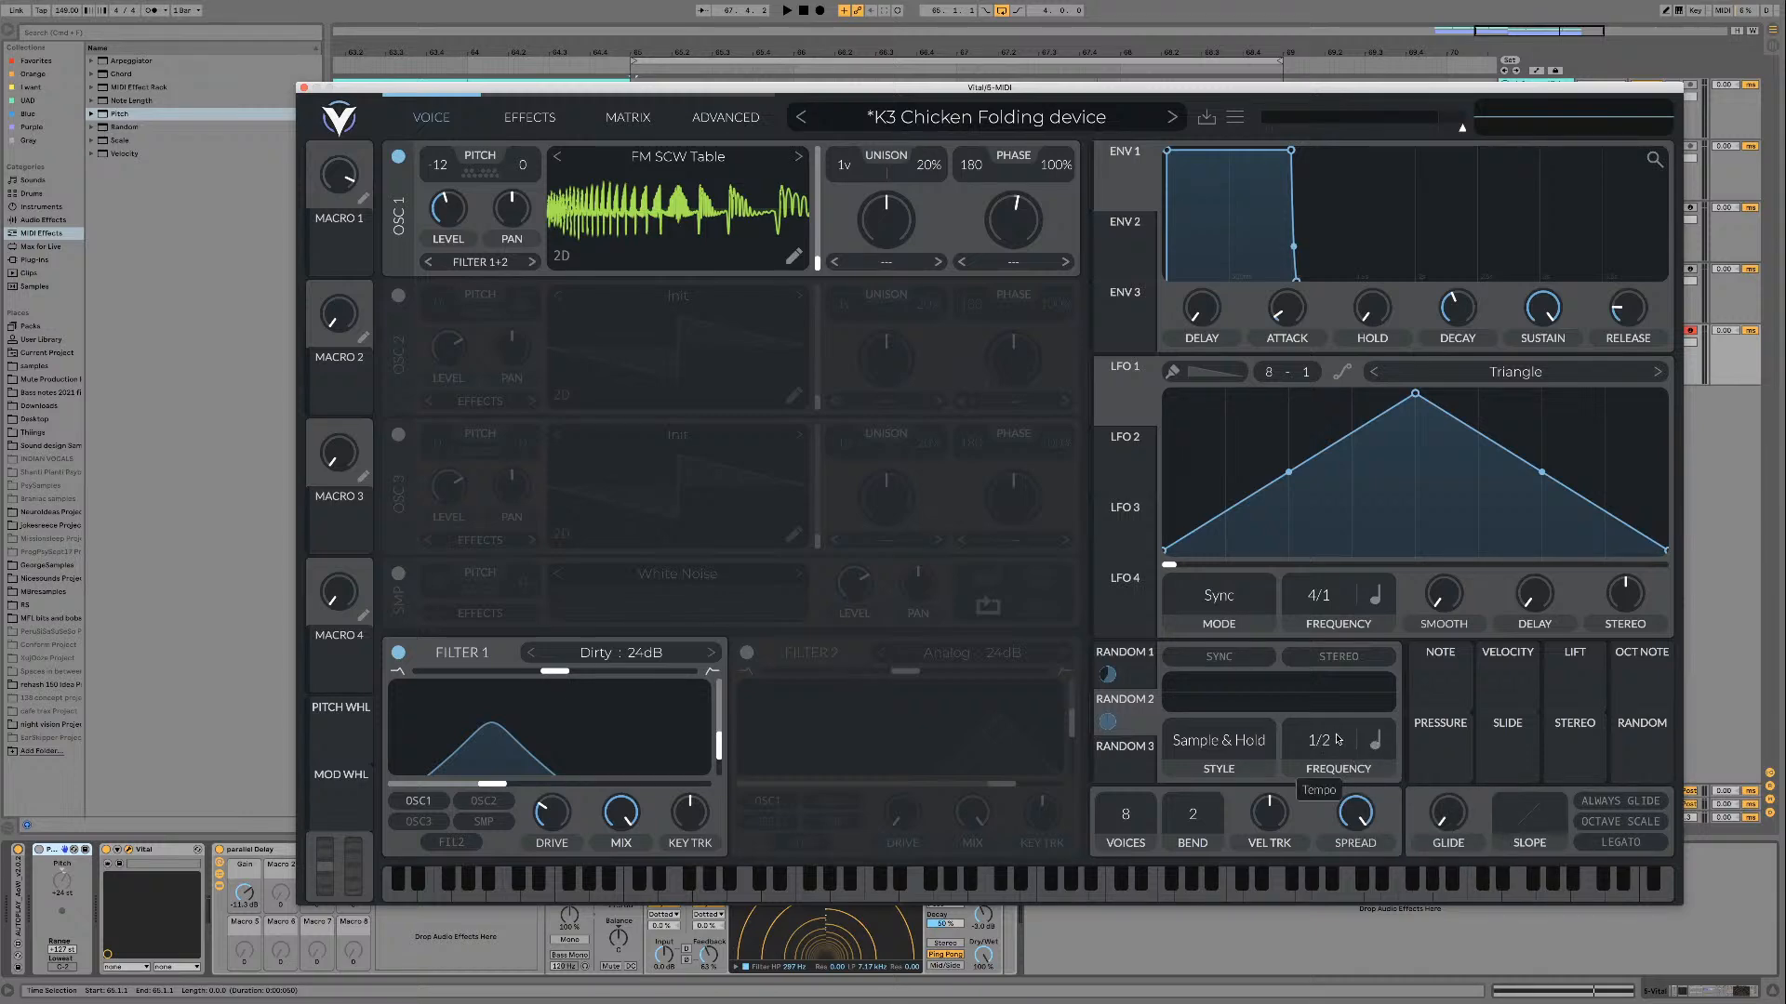
{"action": "left_click_drag", "start_coordinate": [1337, 739], "coordinate": [1336, 779]}
{"action": "key", "text": "space"}
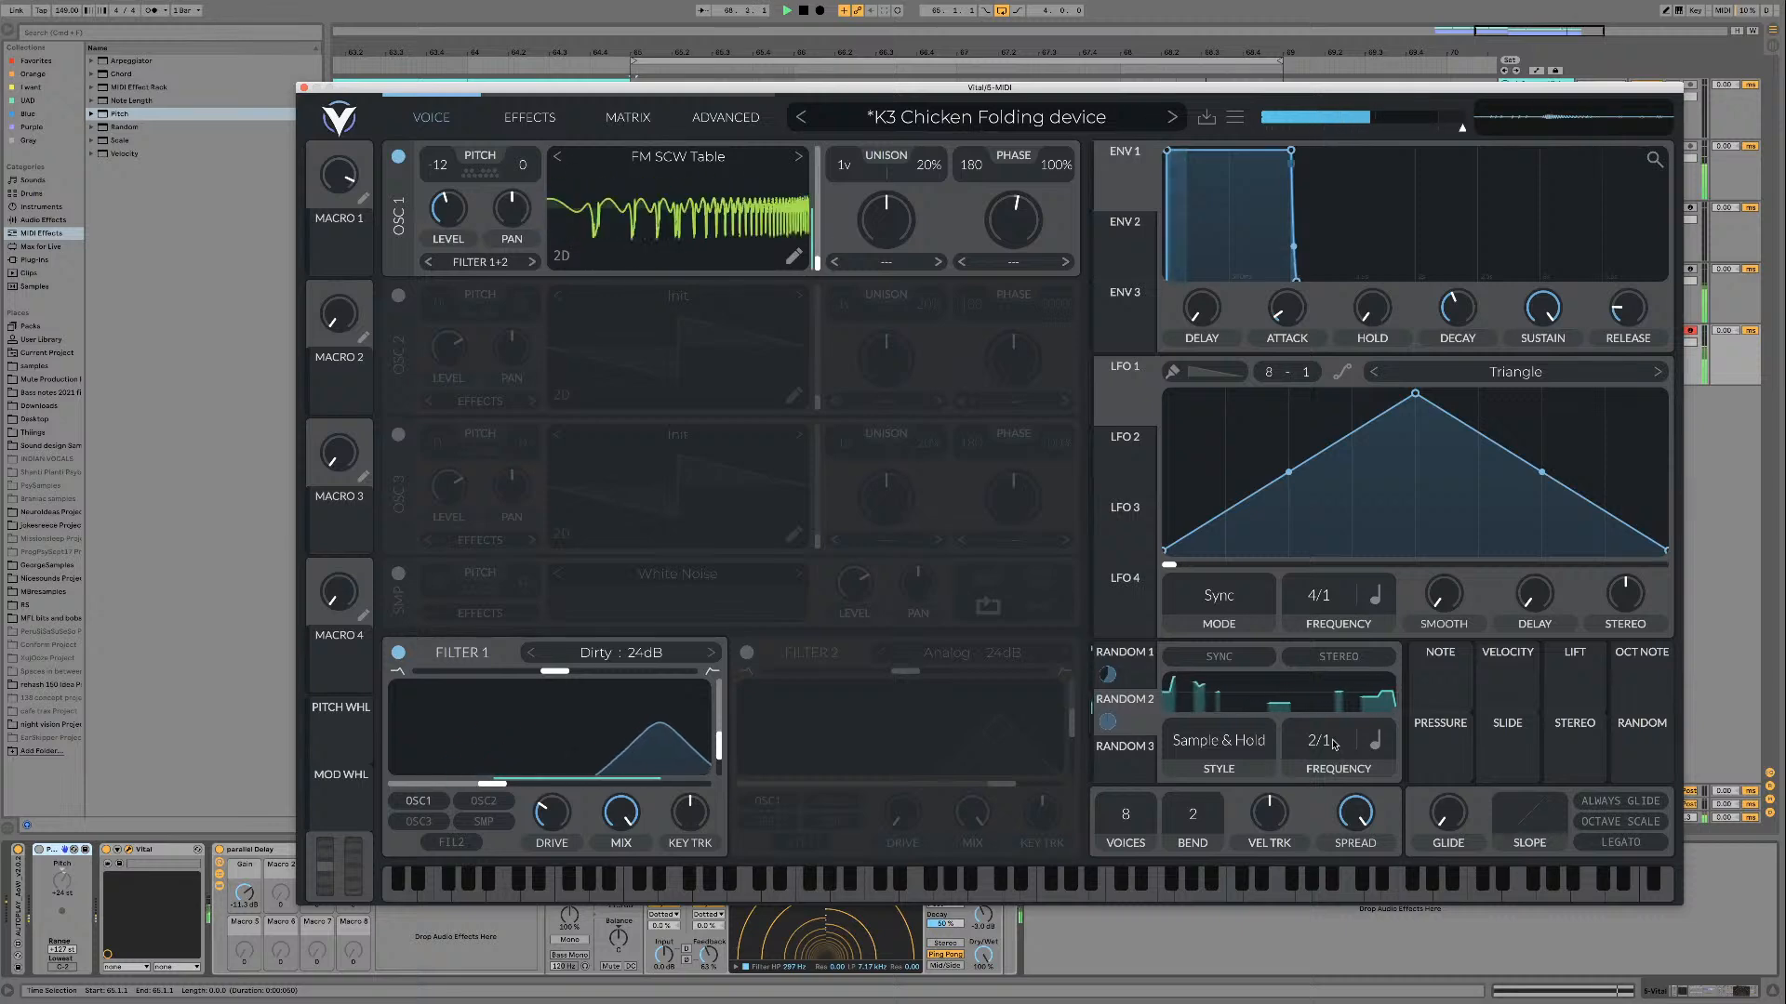
{"action": "key", "text": "space"}
{"action": "key", "text": "alt+super+p"}
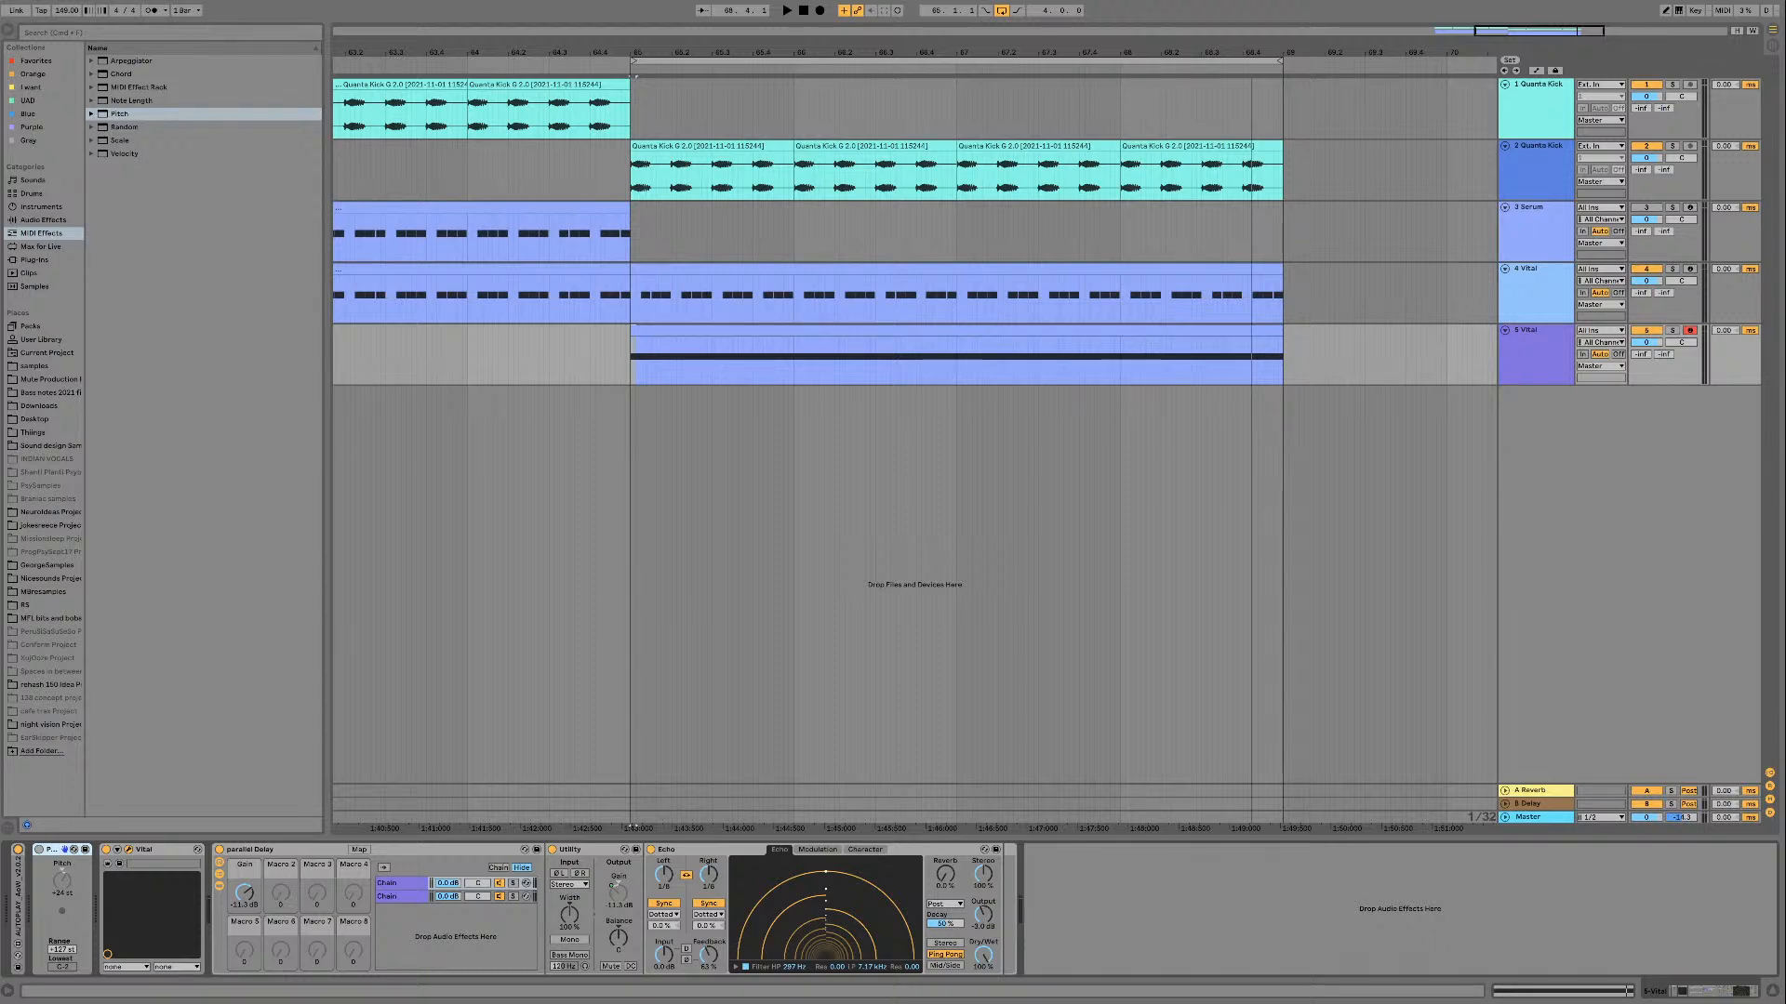
Step: Reopen Vital and load FM SCW 01 Left from the FM SCW's Stereo Osc folder on oscillator 1
{"action": "key", "text": "alt+super+p"}
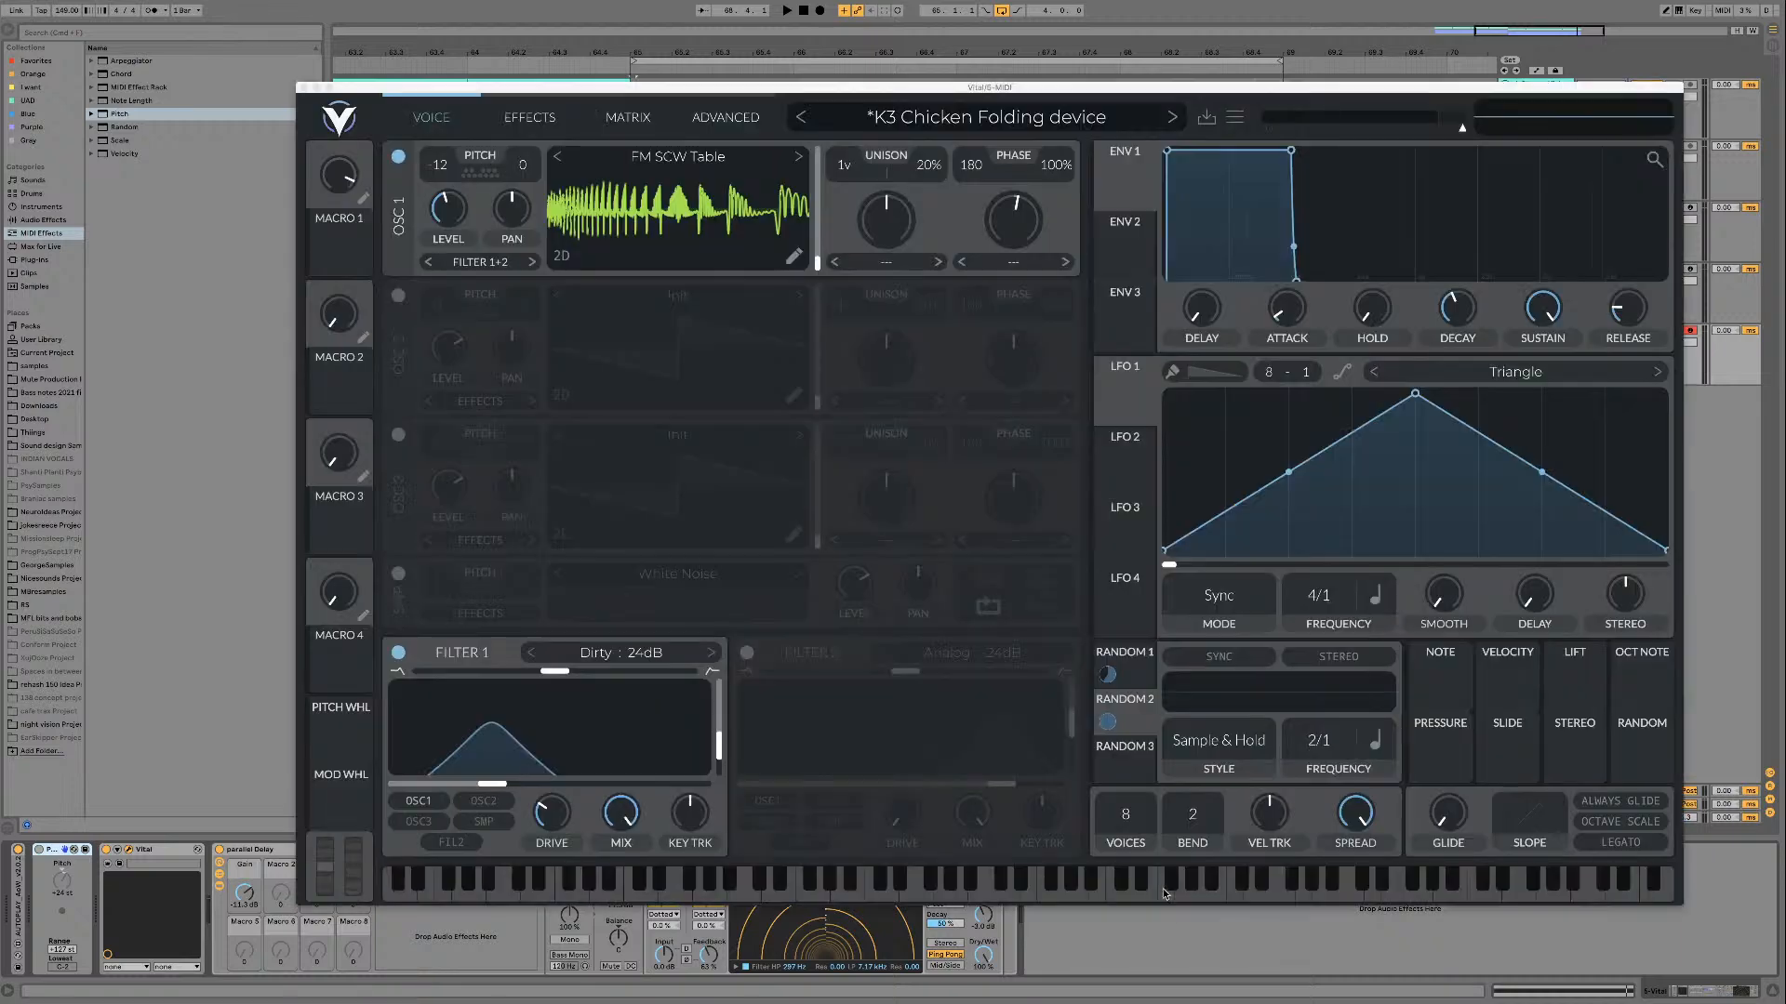
{"action": "left_click", "coordinate": [754, 166]}
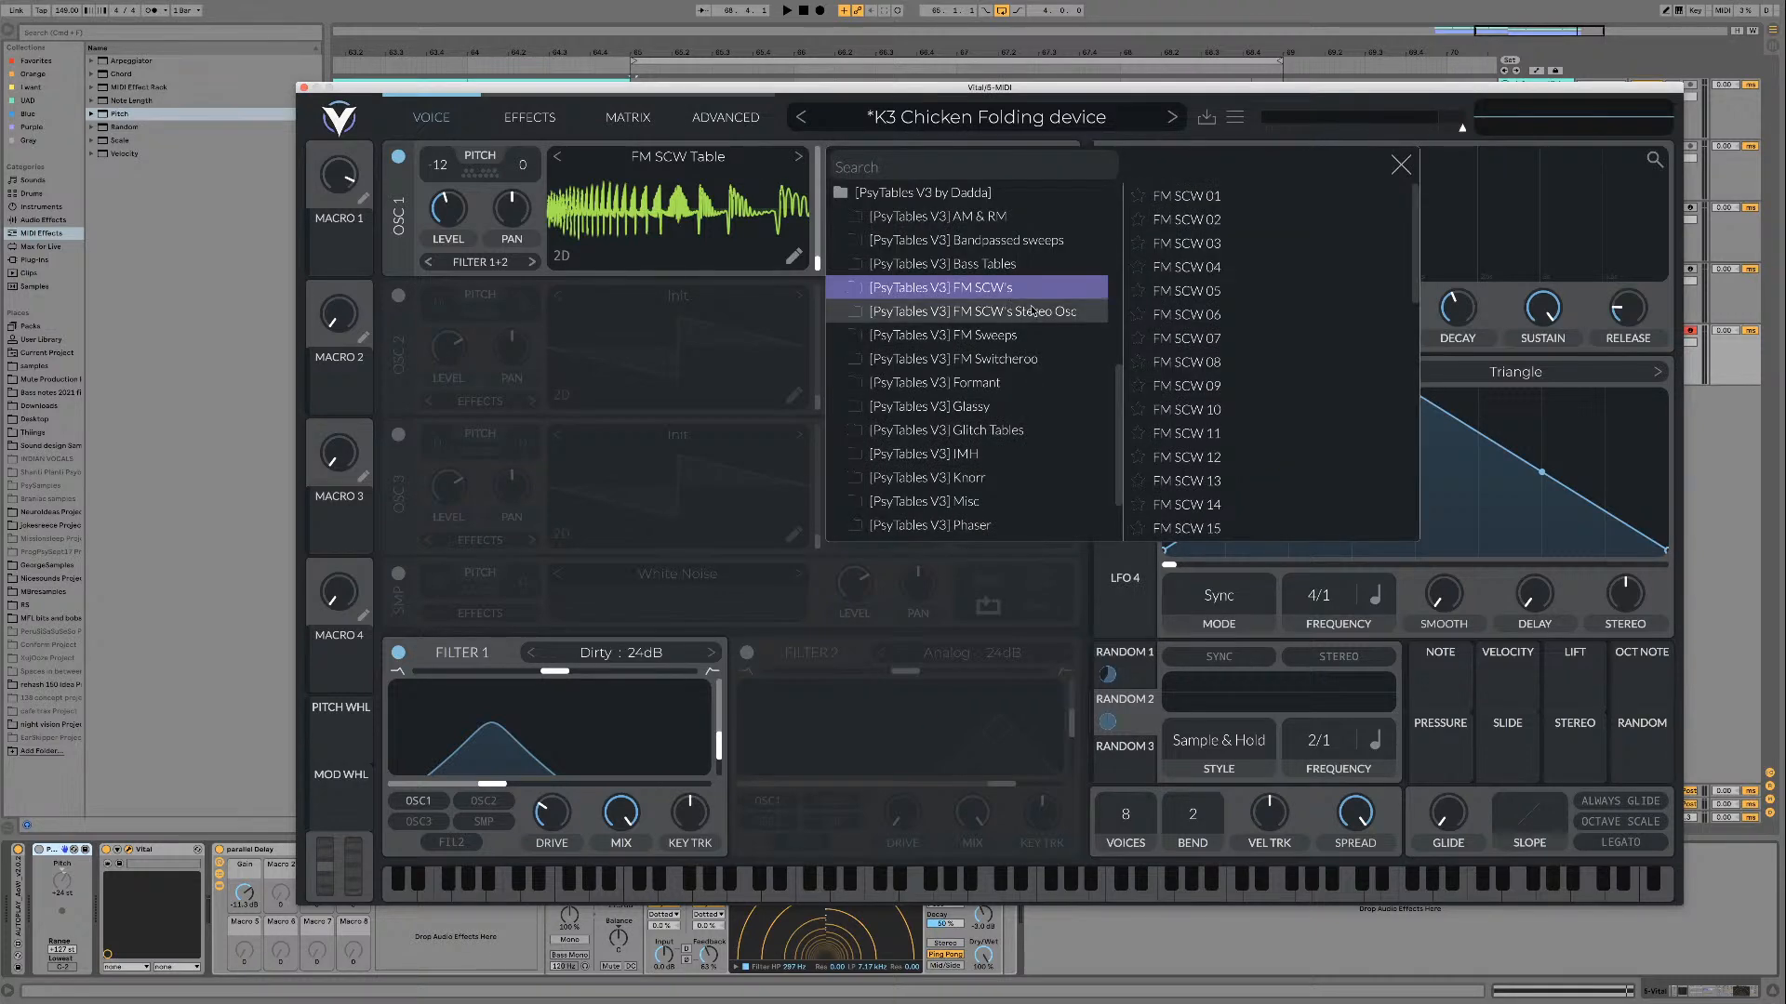
{"action": "scroll", "coordinate": [1187, 350], "scroll_direction": "down", "scroll_amount": 9}
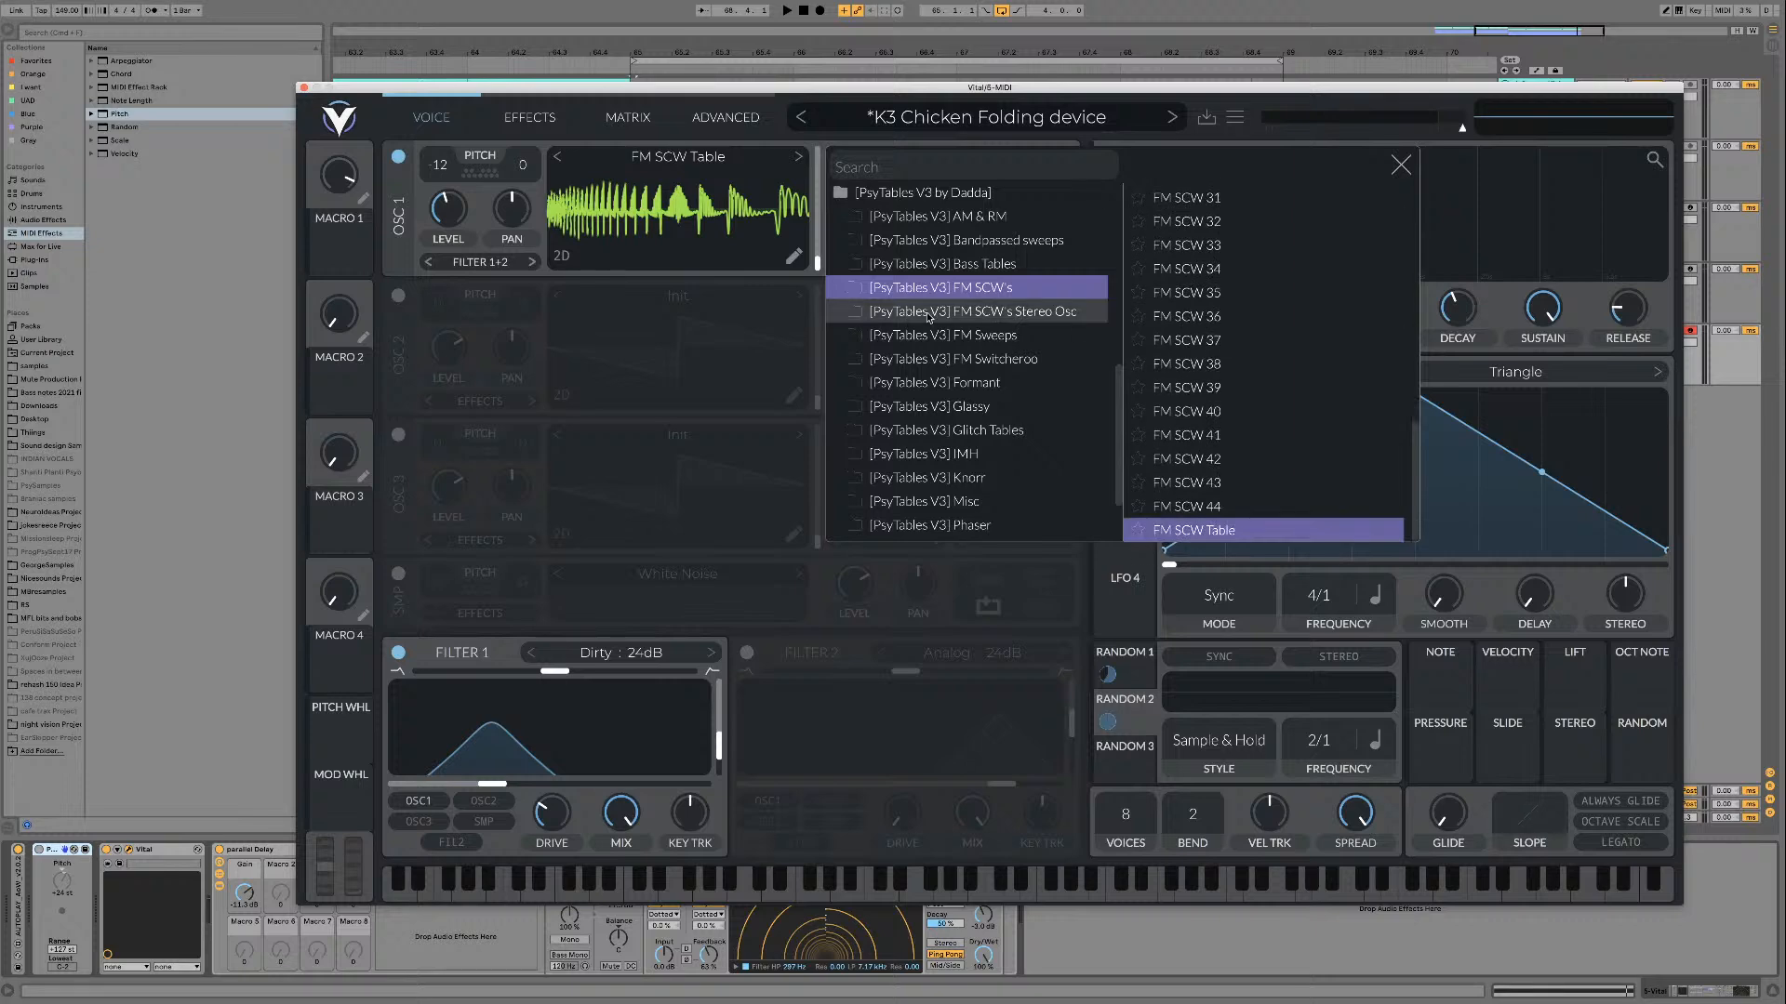
{"action": "left_click", "coordinate": [955, 312]}
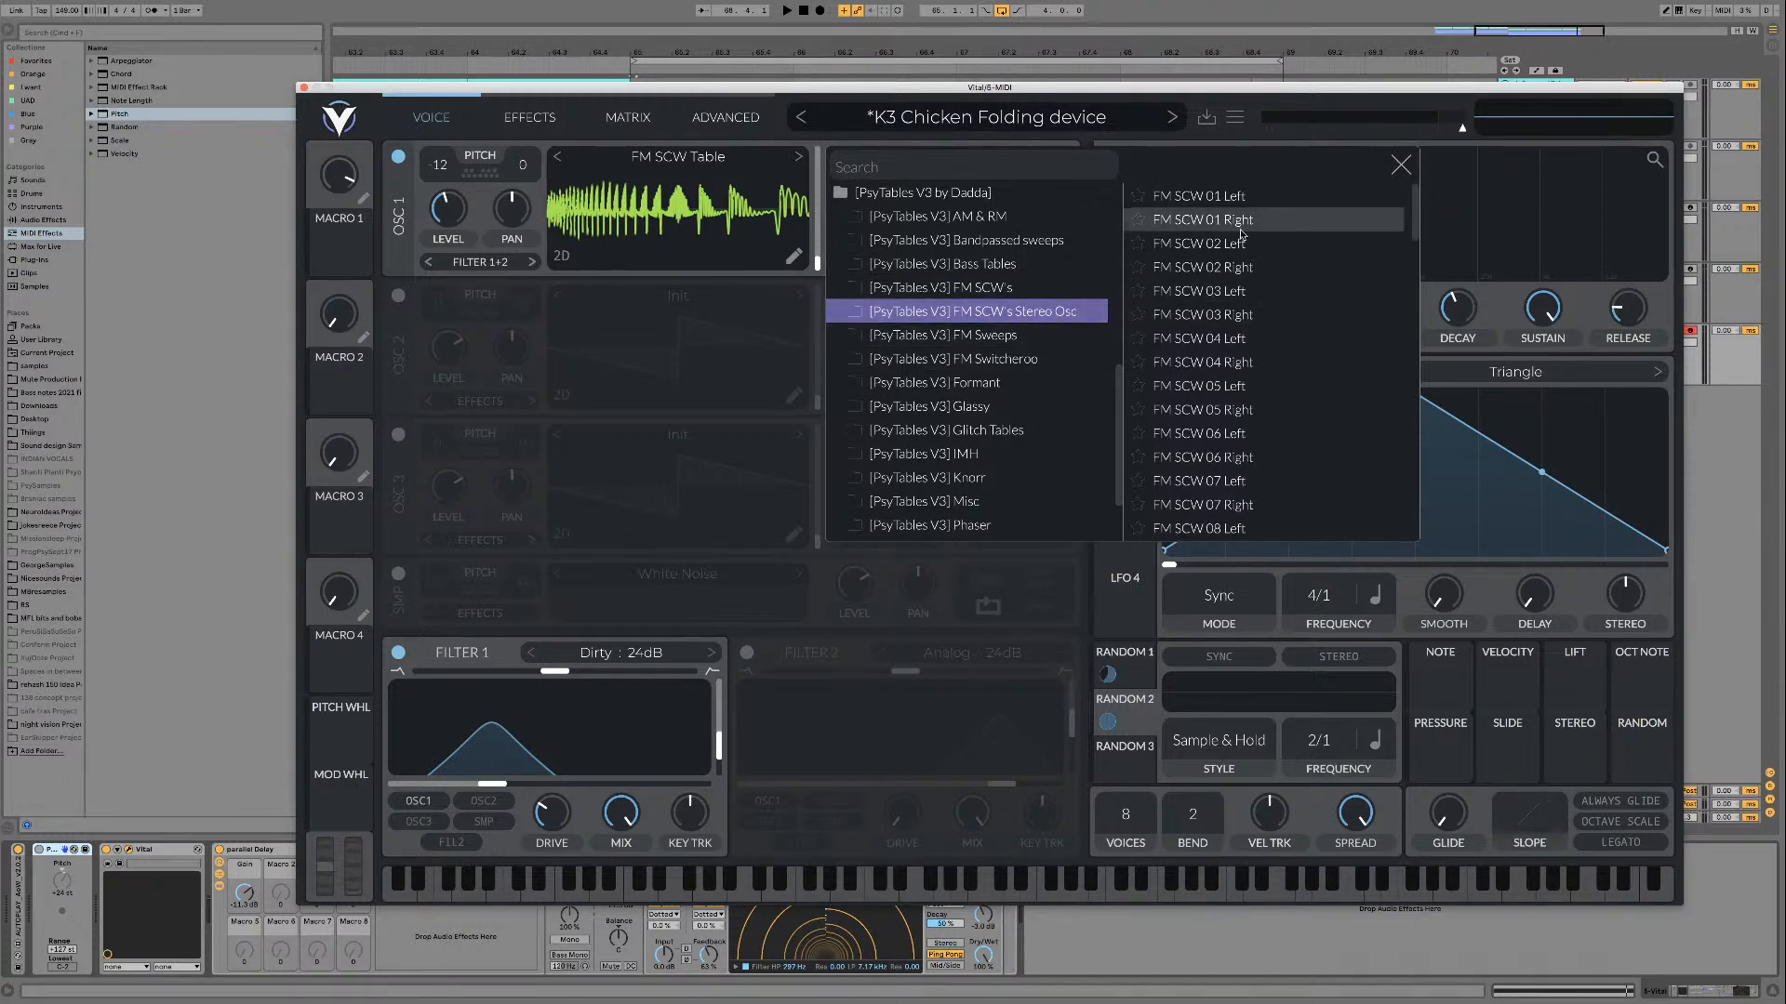
{"action": "scroll", "coordinate": [1237, 419], "scroll_direction": "down", "scroll_amount": 8}
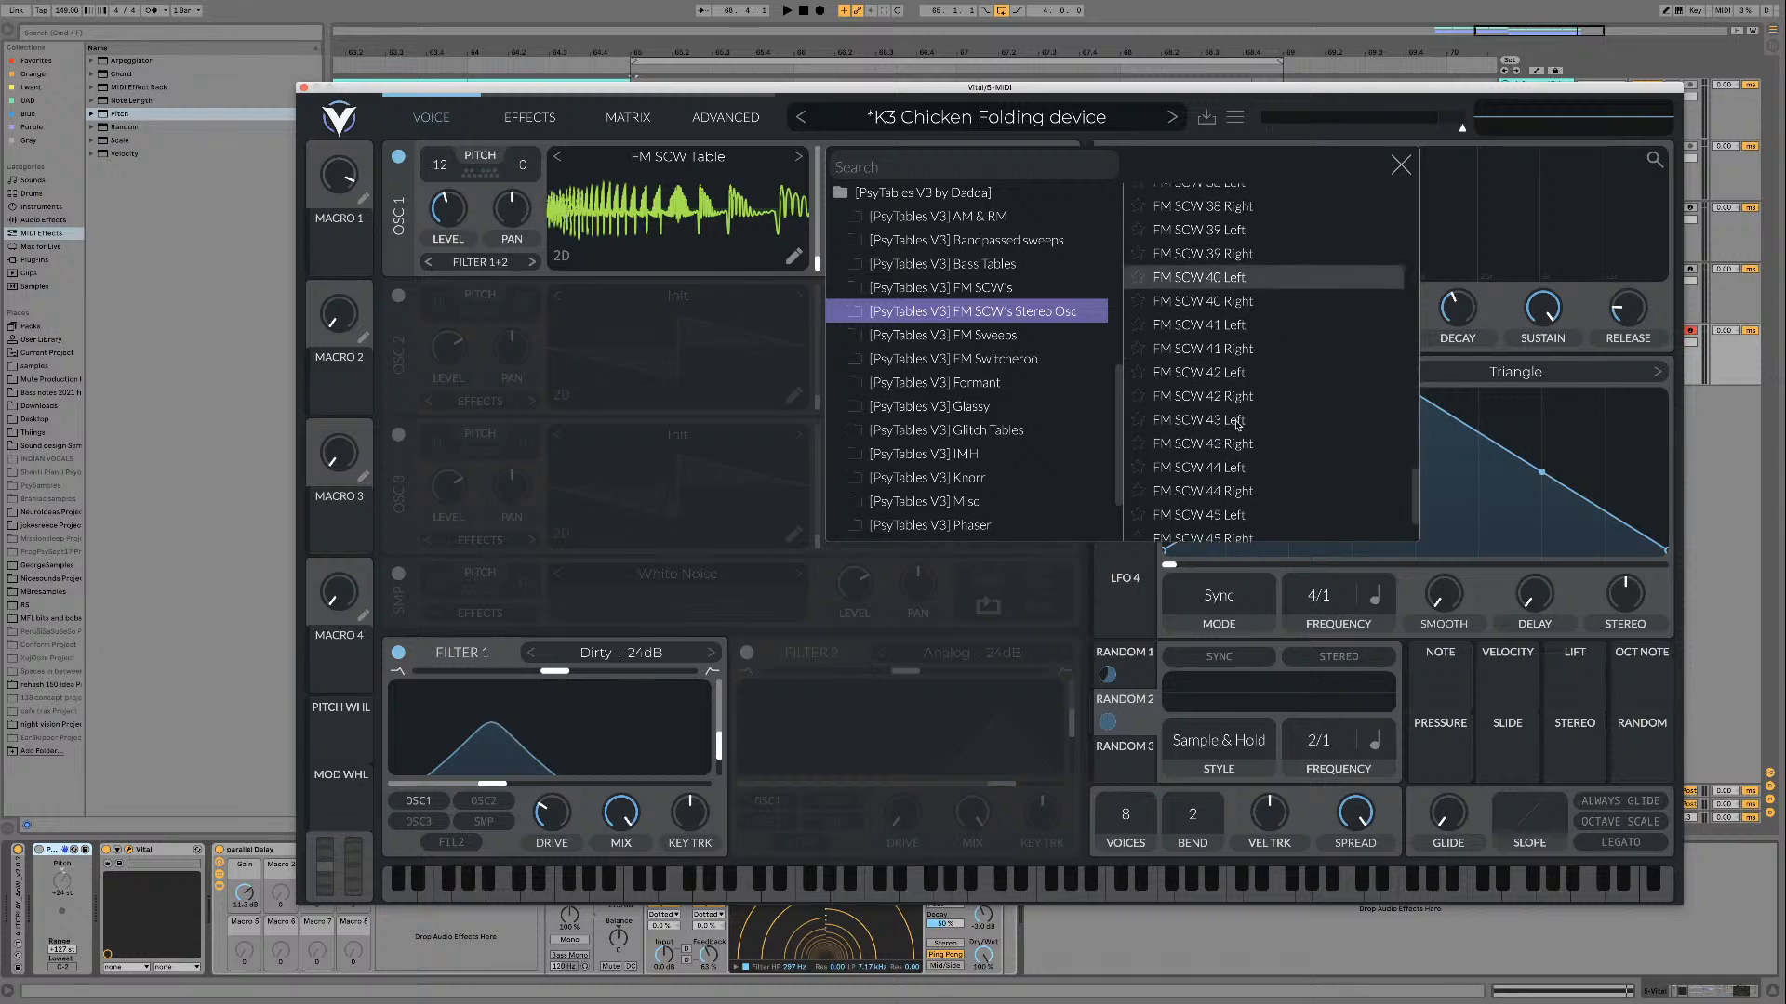
{"action": "scroll", "coordinate": [1228, 409], "scroll_direction": "up", "scroll_amount": 3}
{"action": "scroll", "coordinate": [1218, 390], "scroll_direction": "up", "scroll_amount": 7}
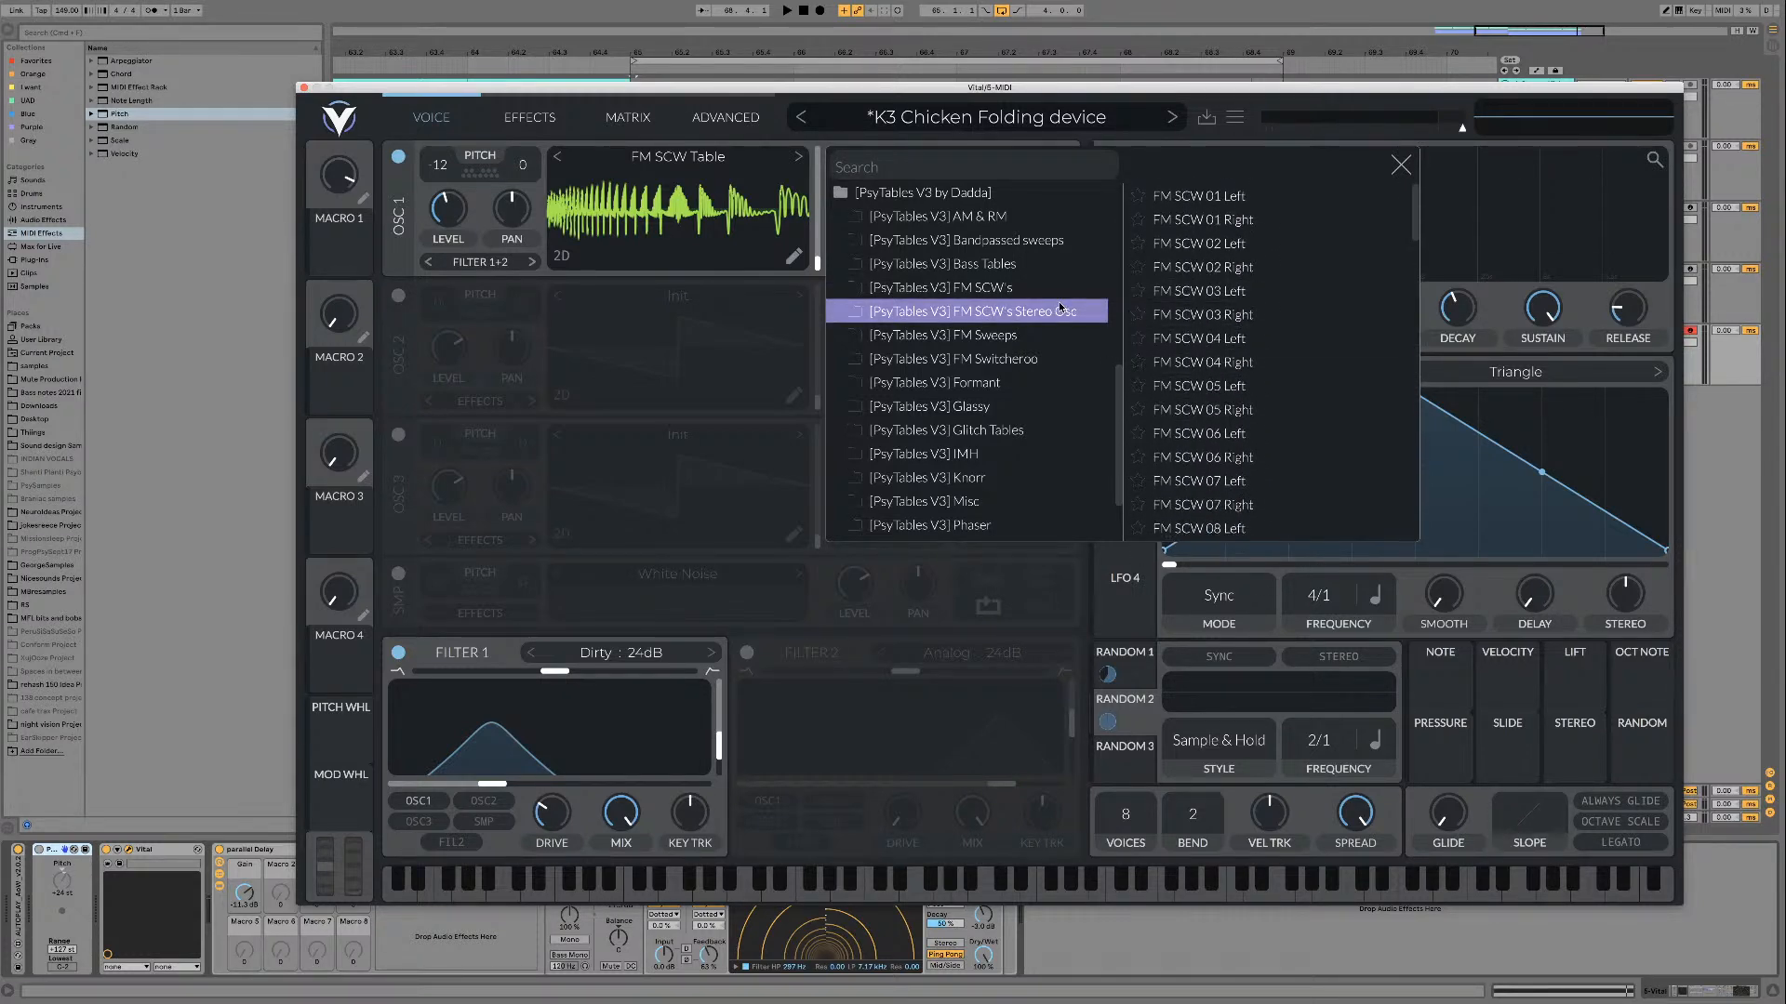
{"action": "left_click", "coordinate": [1251, 243]}
{"action": "left_click", "coordinate": [1251, 220]}
{"action": "left_click", "coordinate": [1249, 198]}
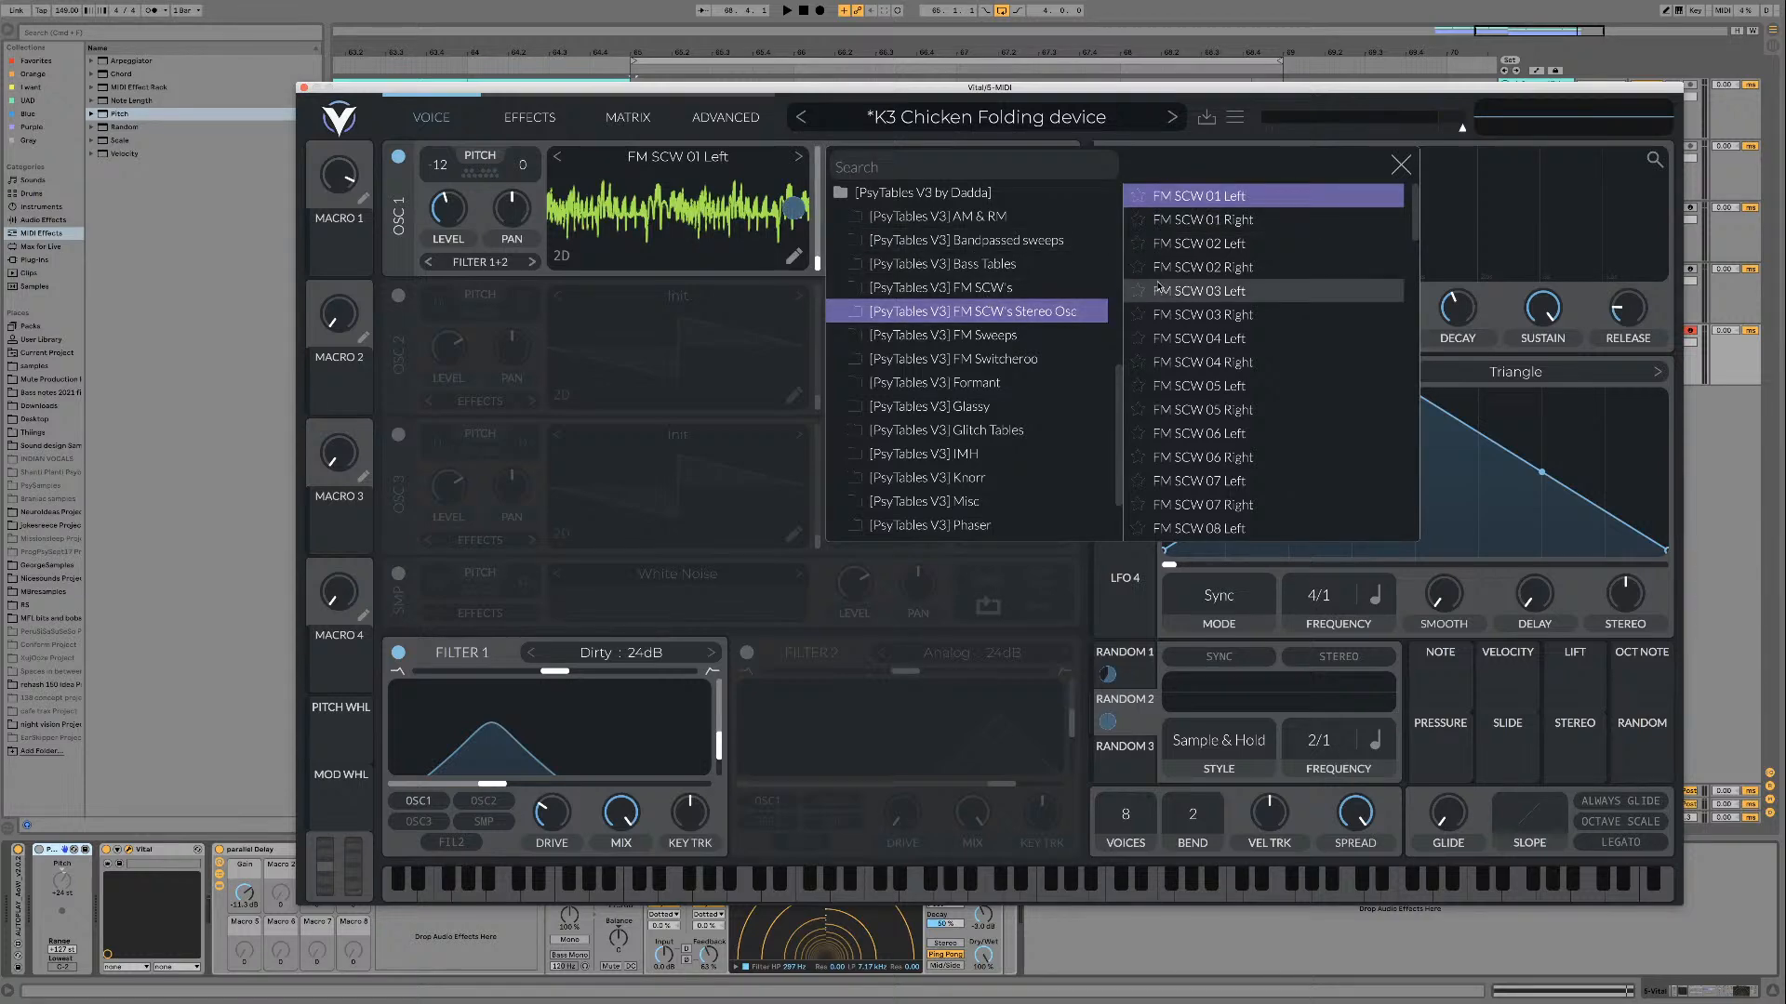
Step: Enable oscillator 2 and load FM SCW 01 Right from the FM SCW's Stereo Osc folder on it
{"action": "left_click", "coordinate": [682, 309]}
{"action": "left_click", "coordinate": [398, 295]}
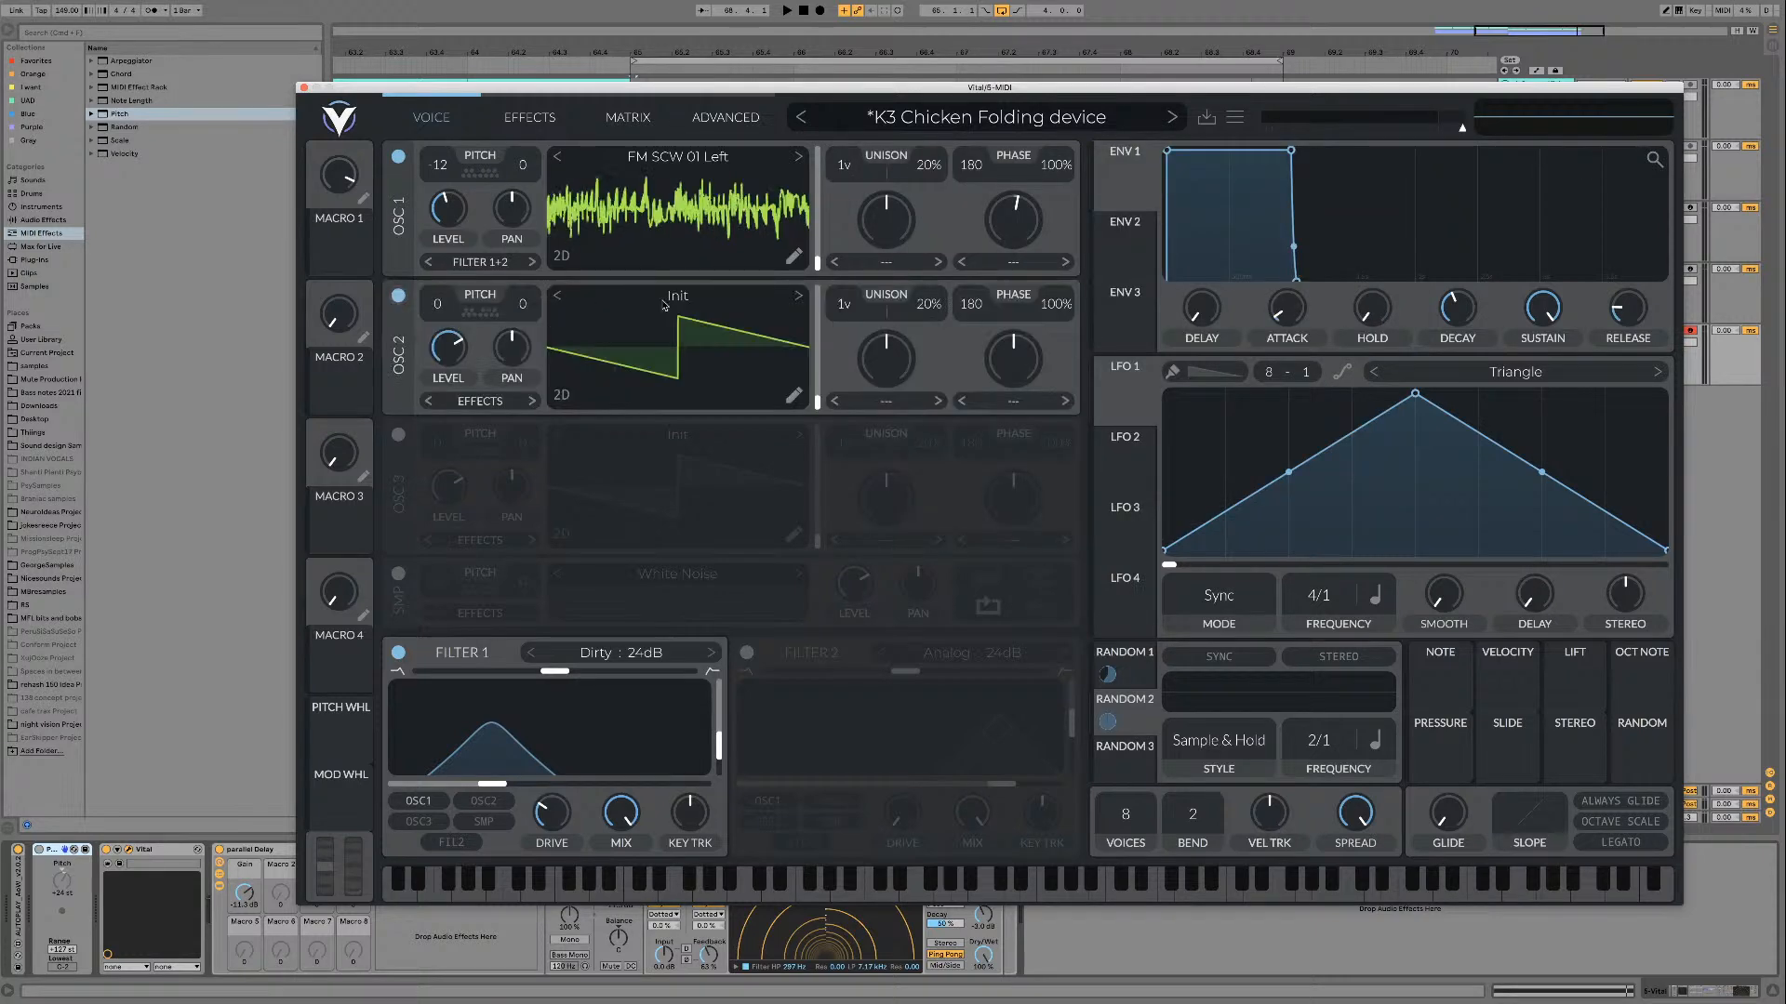
{"action": "left_click", "coordinate": [661, 297]}
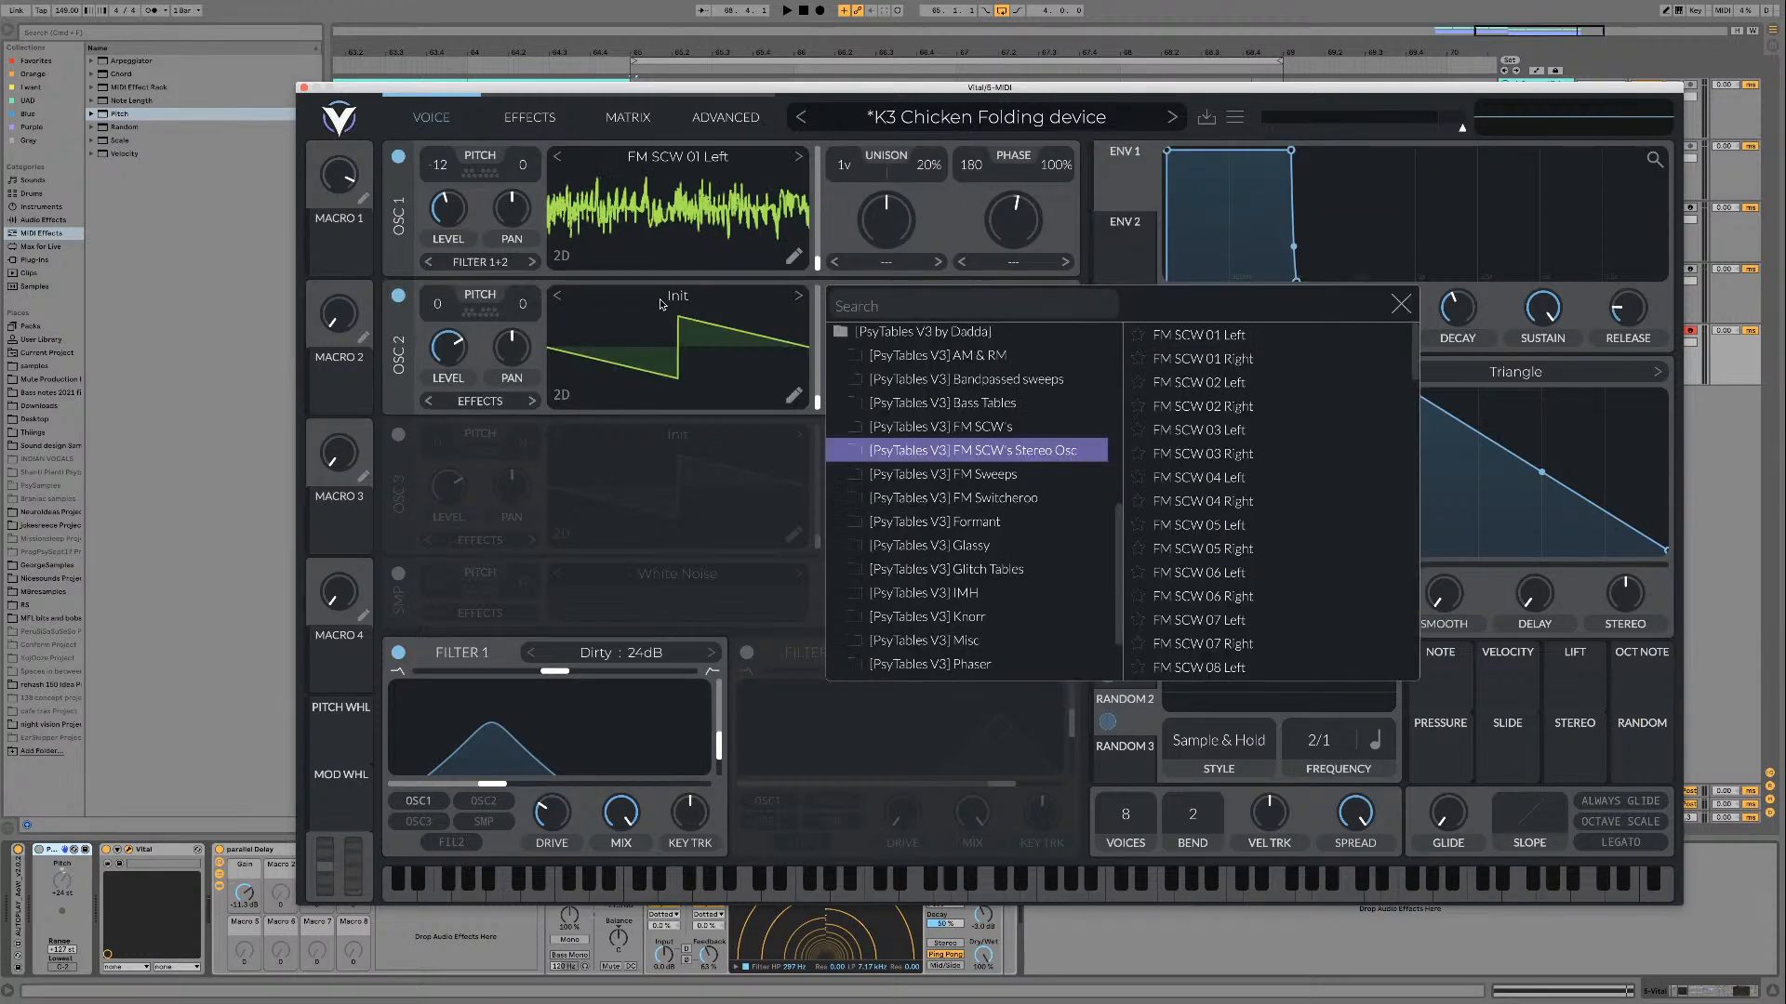
{"action": "left_click", "coordinate": [1209, 358]}
{"action": "left_click", "coordinate": [1401, 305]}
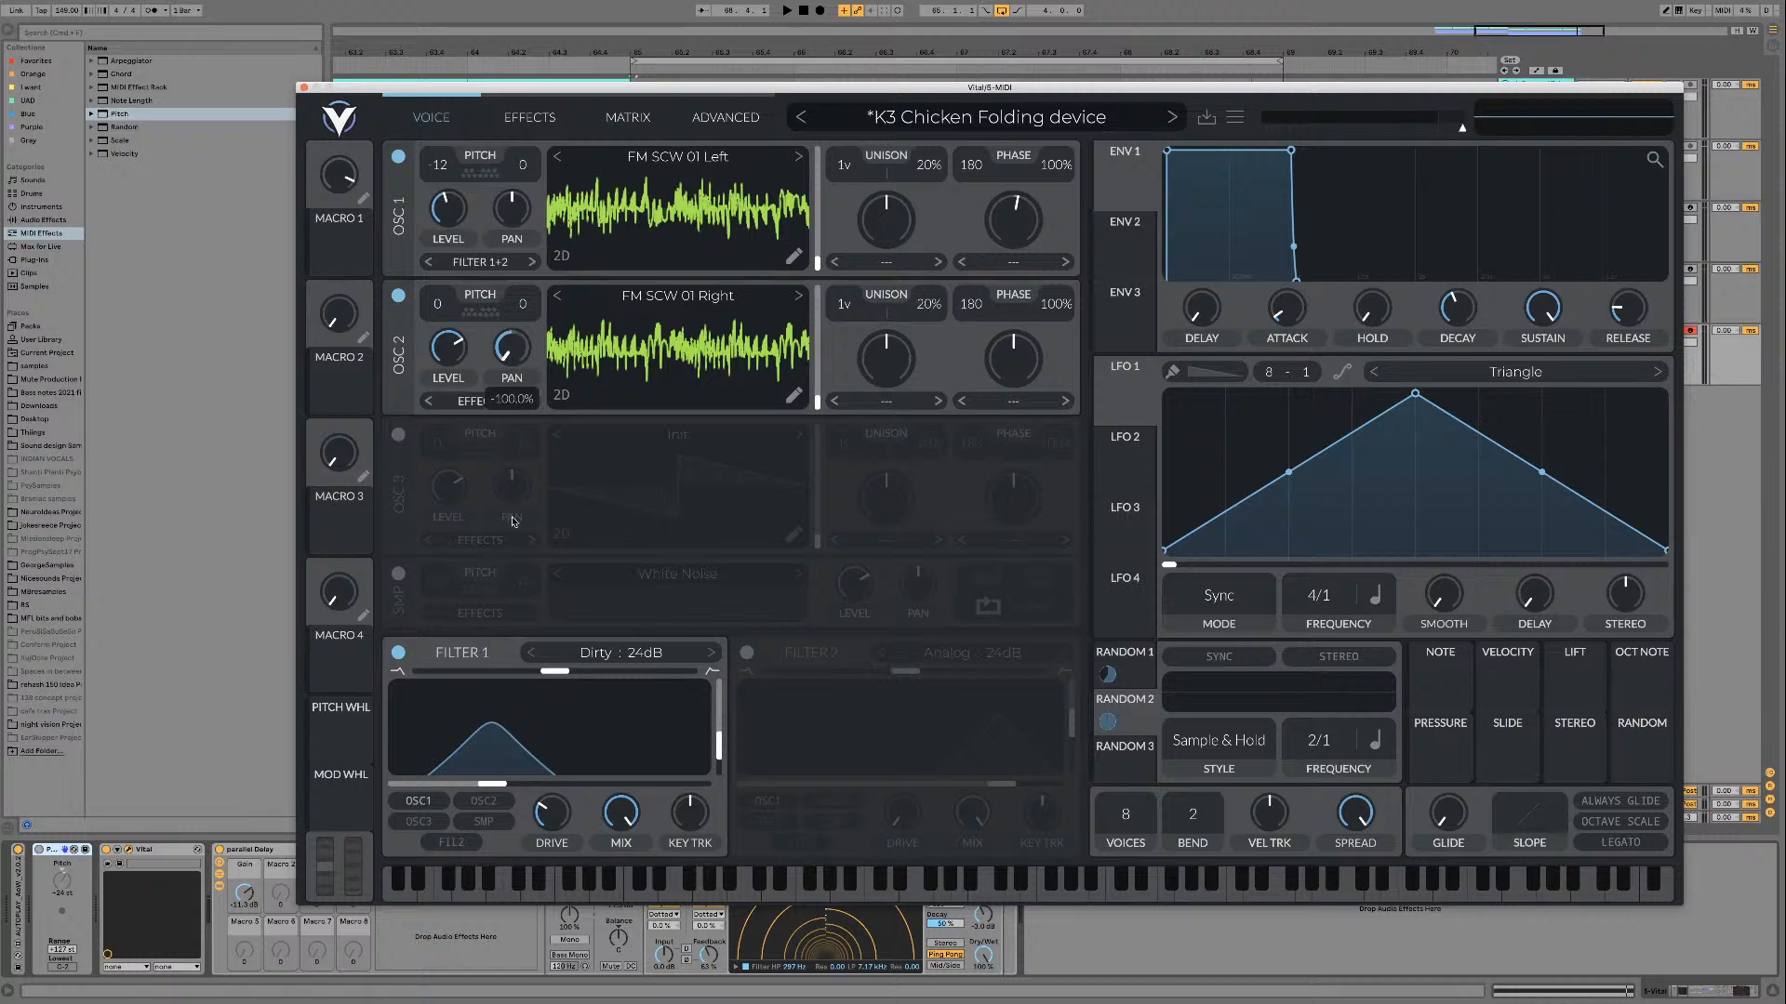
Step: Pan oscillator 1 fully right and oscillator 2 fully left, and route oscillator 2 into Filter 1 while the loop plays
{"action": "left_click_drag", "start_coordinate": [512, 210], "coordinate": [514, 190]}
{"action": "key", "text": "space"}
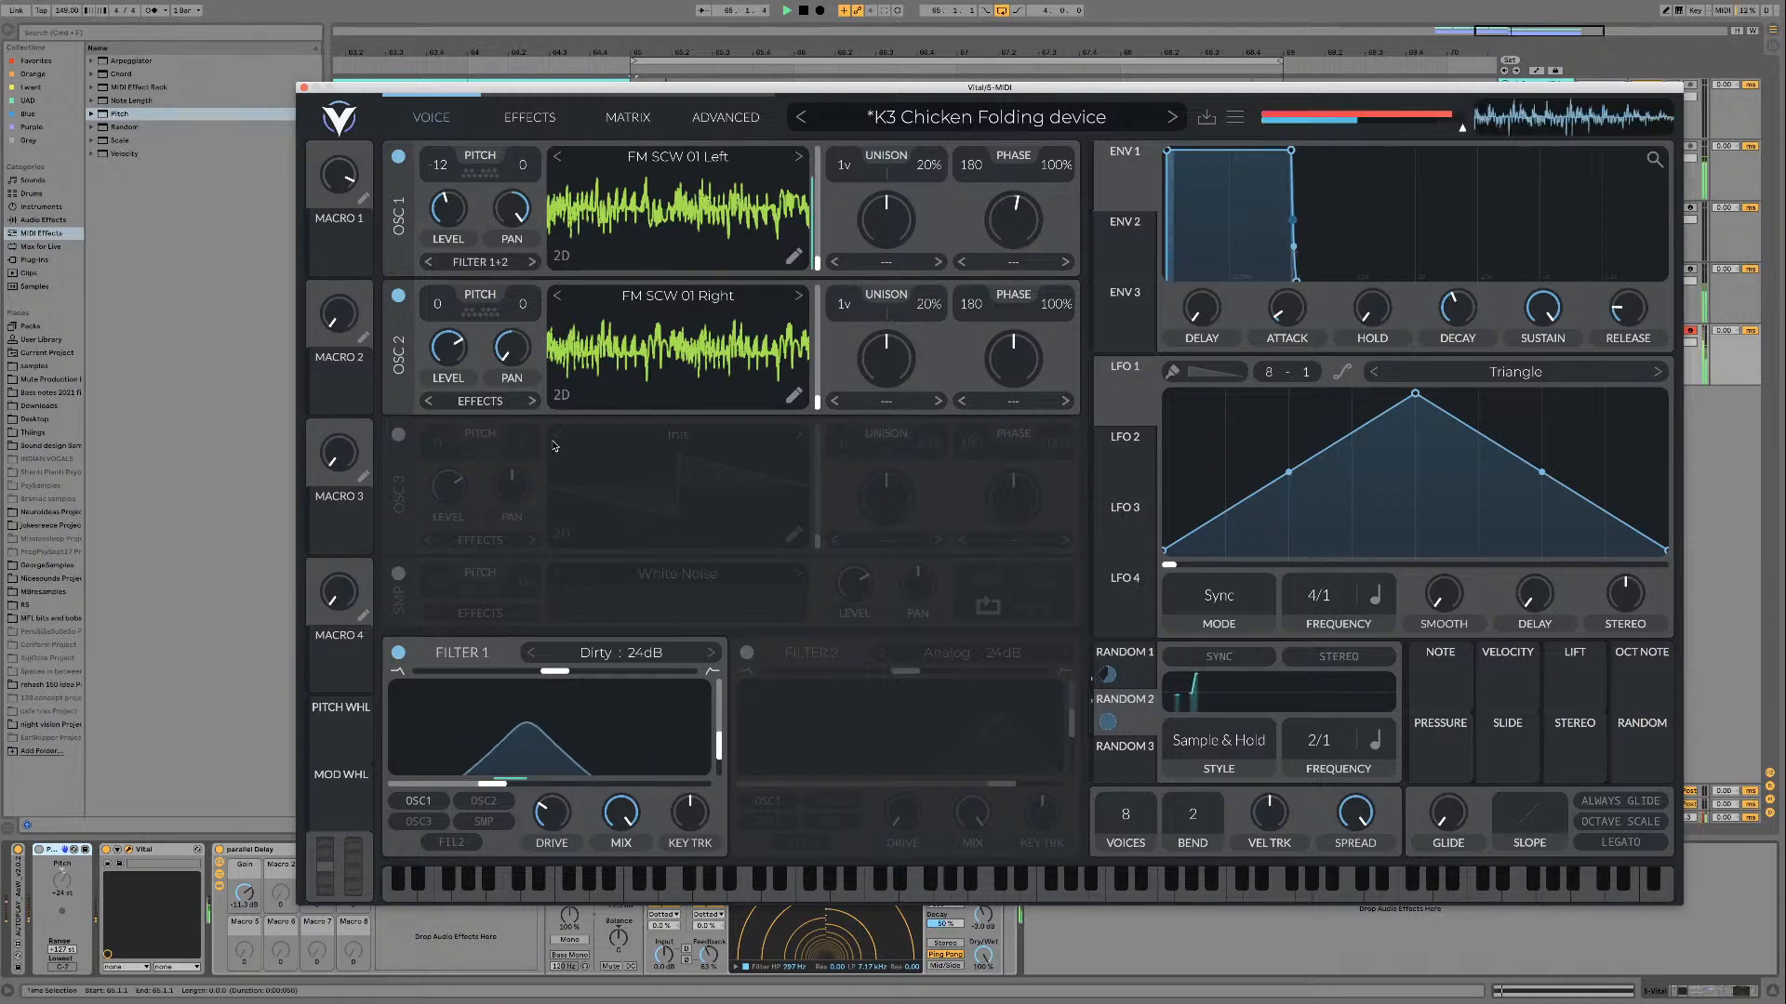
{"action": "left_click", "coordinate": [485, 803]}
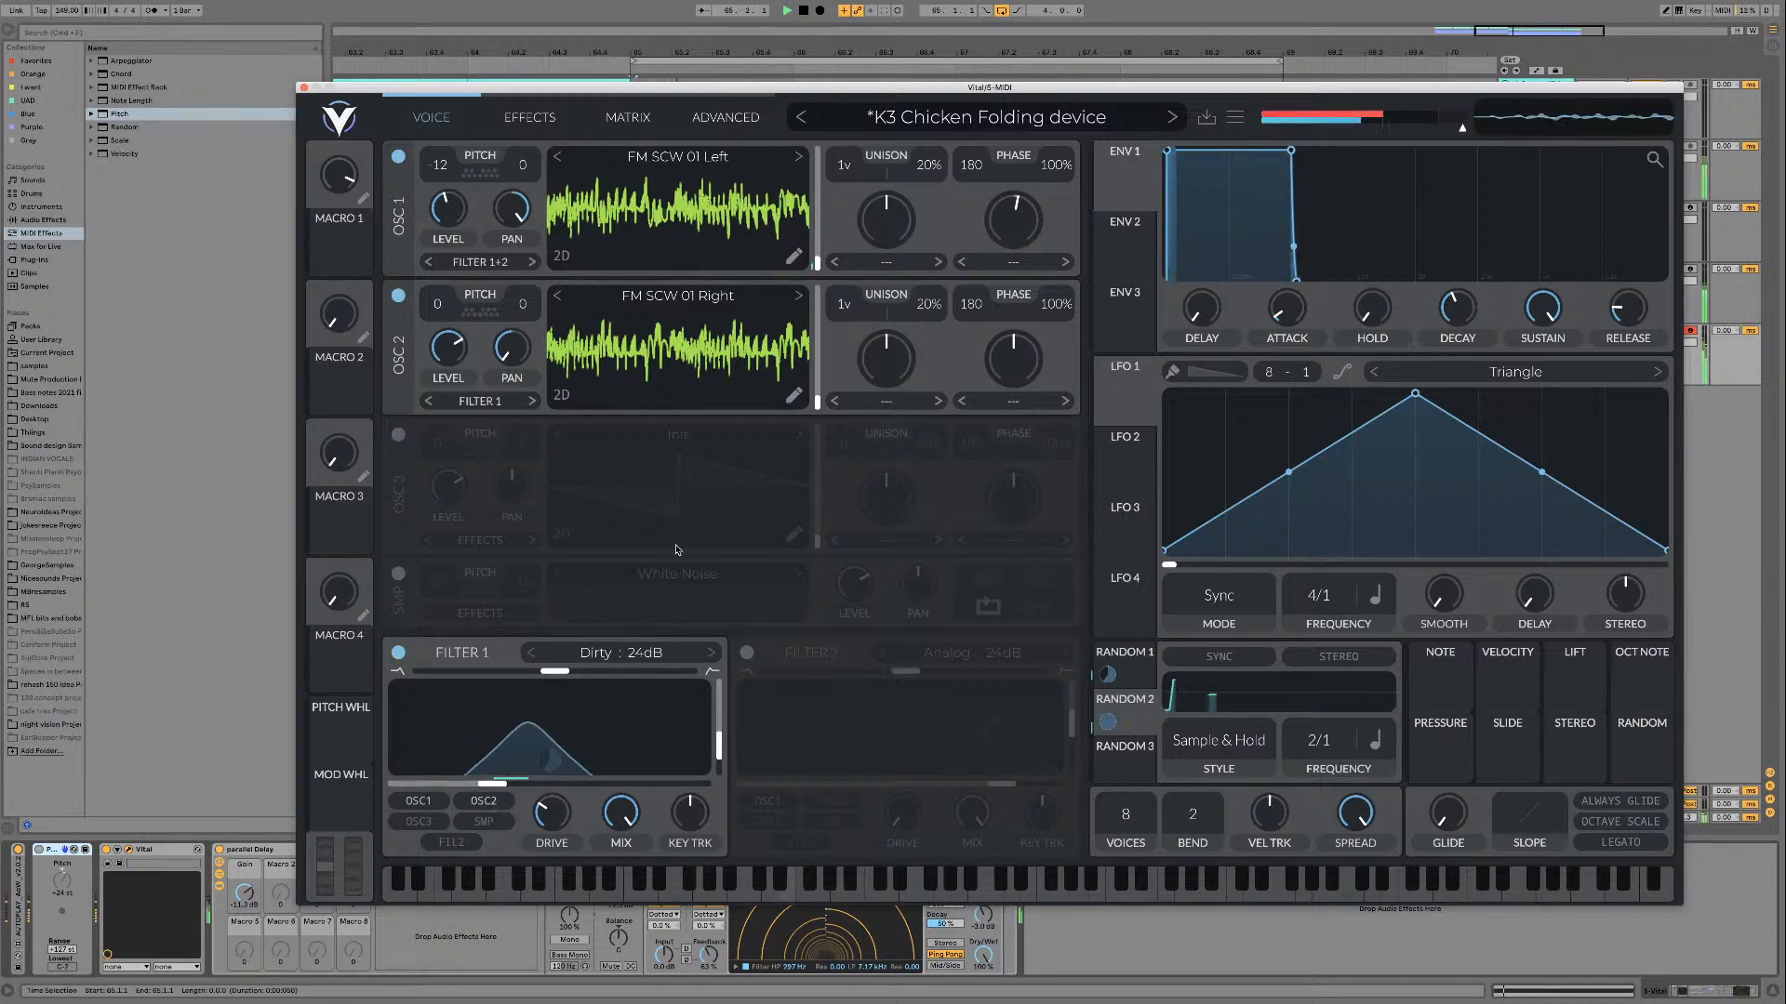
Step: Set oscillator 2's transpose to -12 and lower its level to match oscillator 1 while auditioning the stereo pair over the loop
{"action": "left_click_drag", "start_coordinate": [437, 305], "coordinate": [436, 350]}
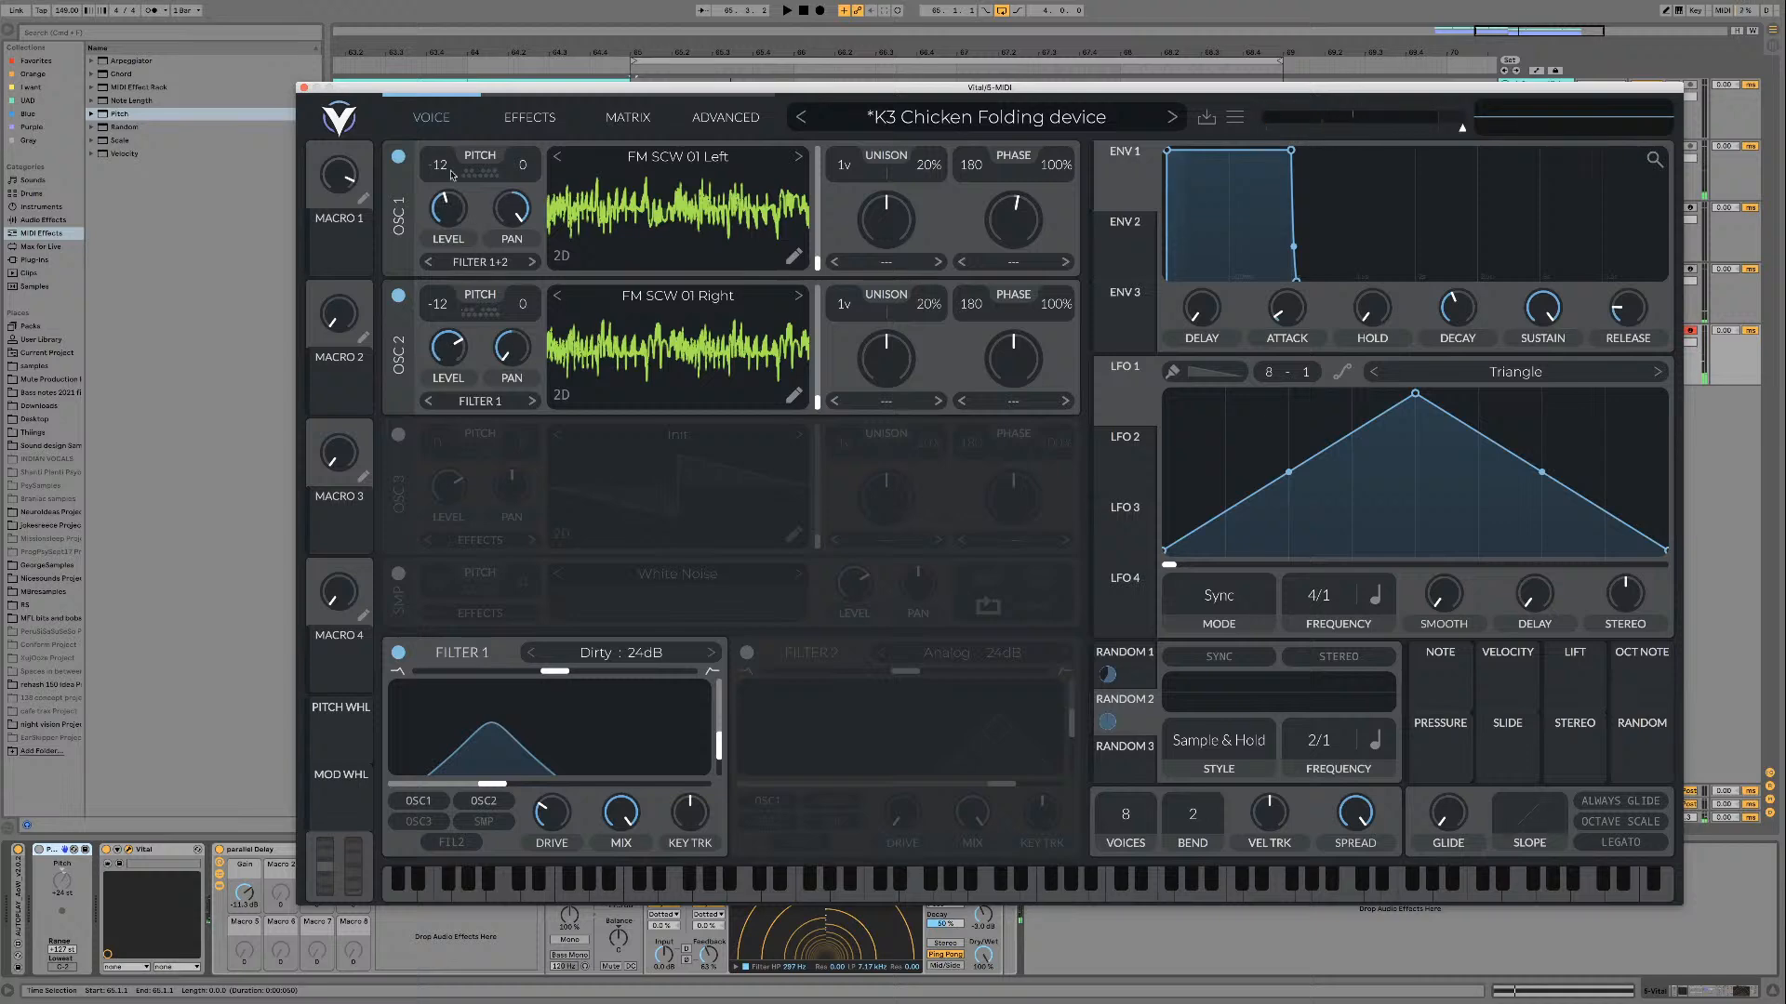
{"action": "key", "text": "space"}
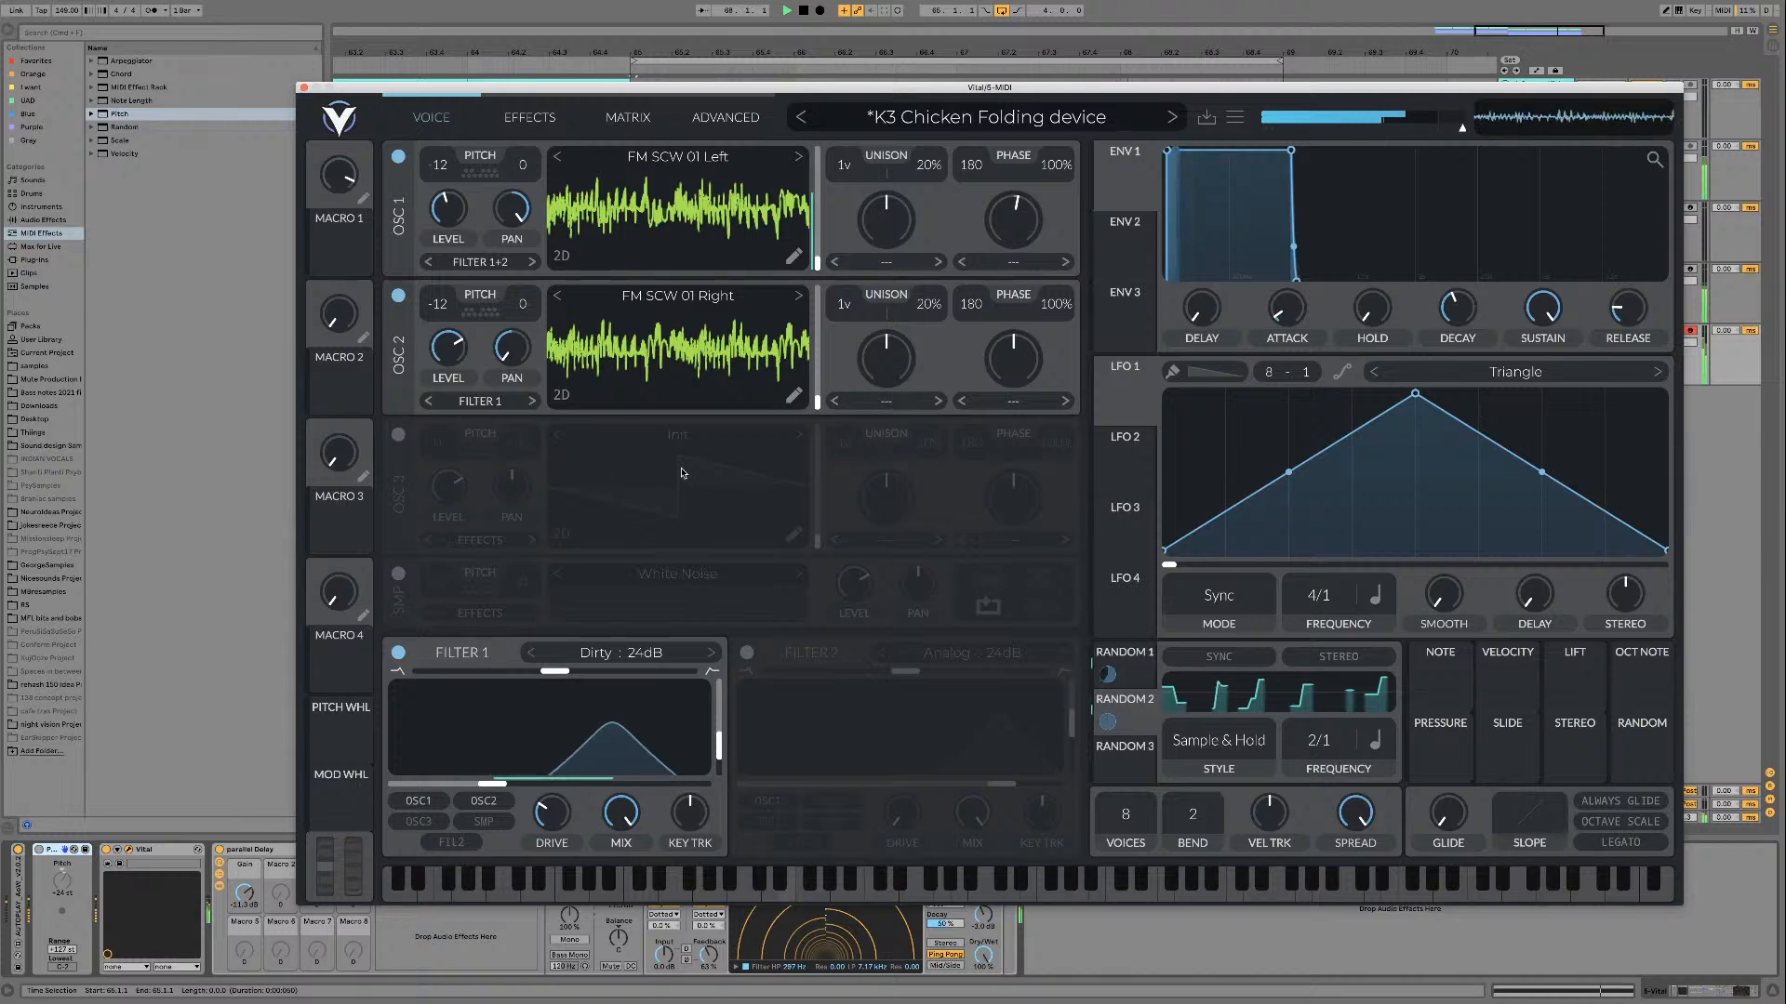
{"action": "left_click_drag", "start_coordinate": [454, 342], "coordinate": [456, 370]}
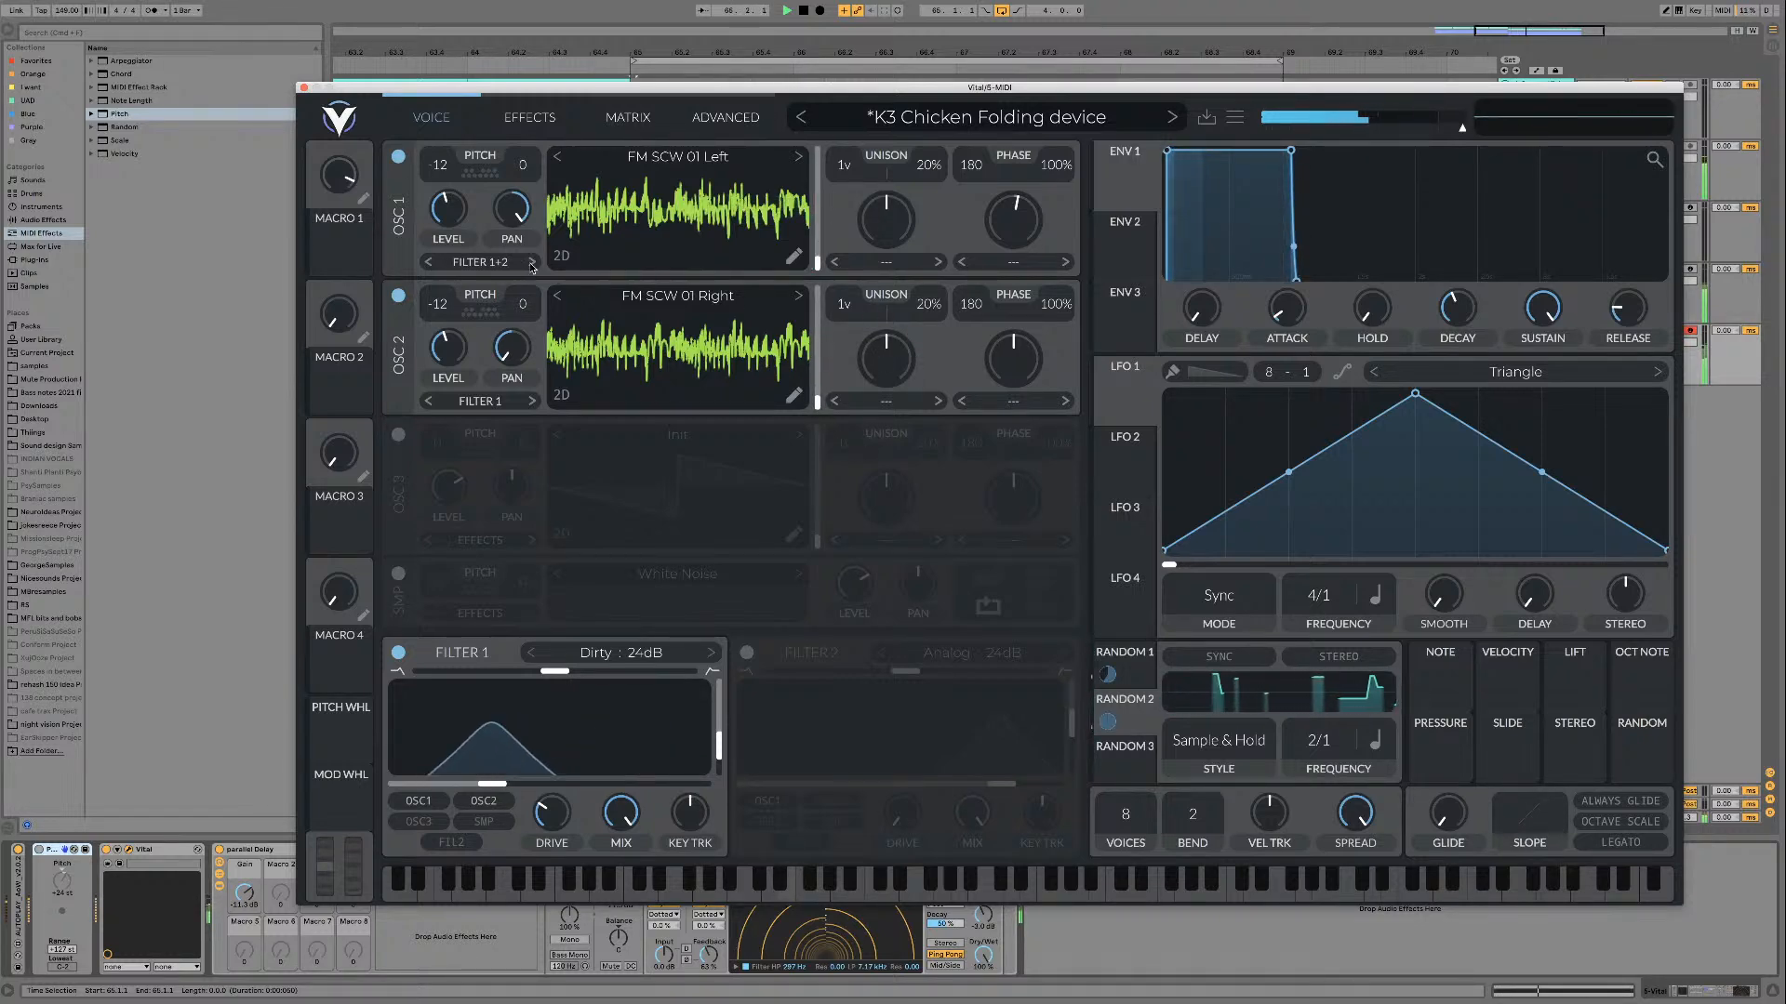
{"action": "key", "text": "space"}
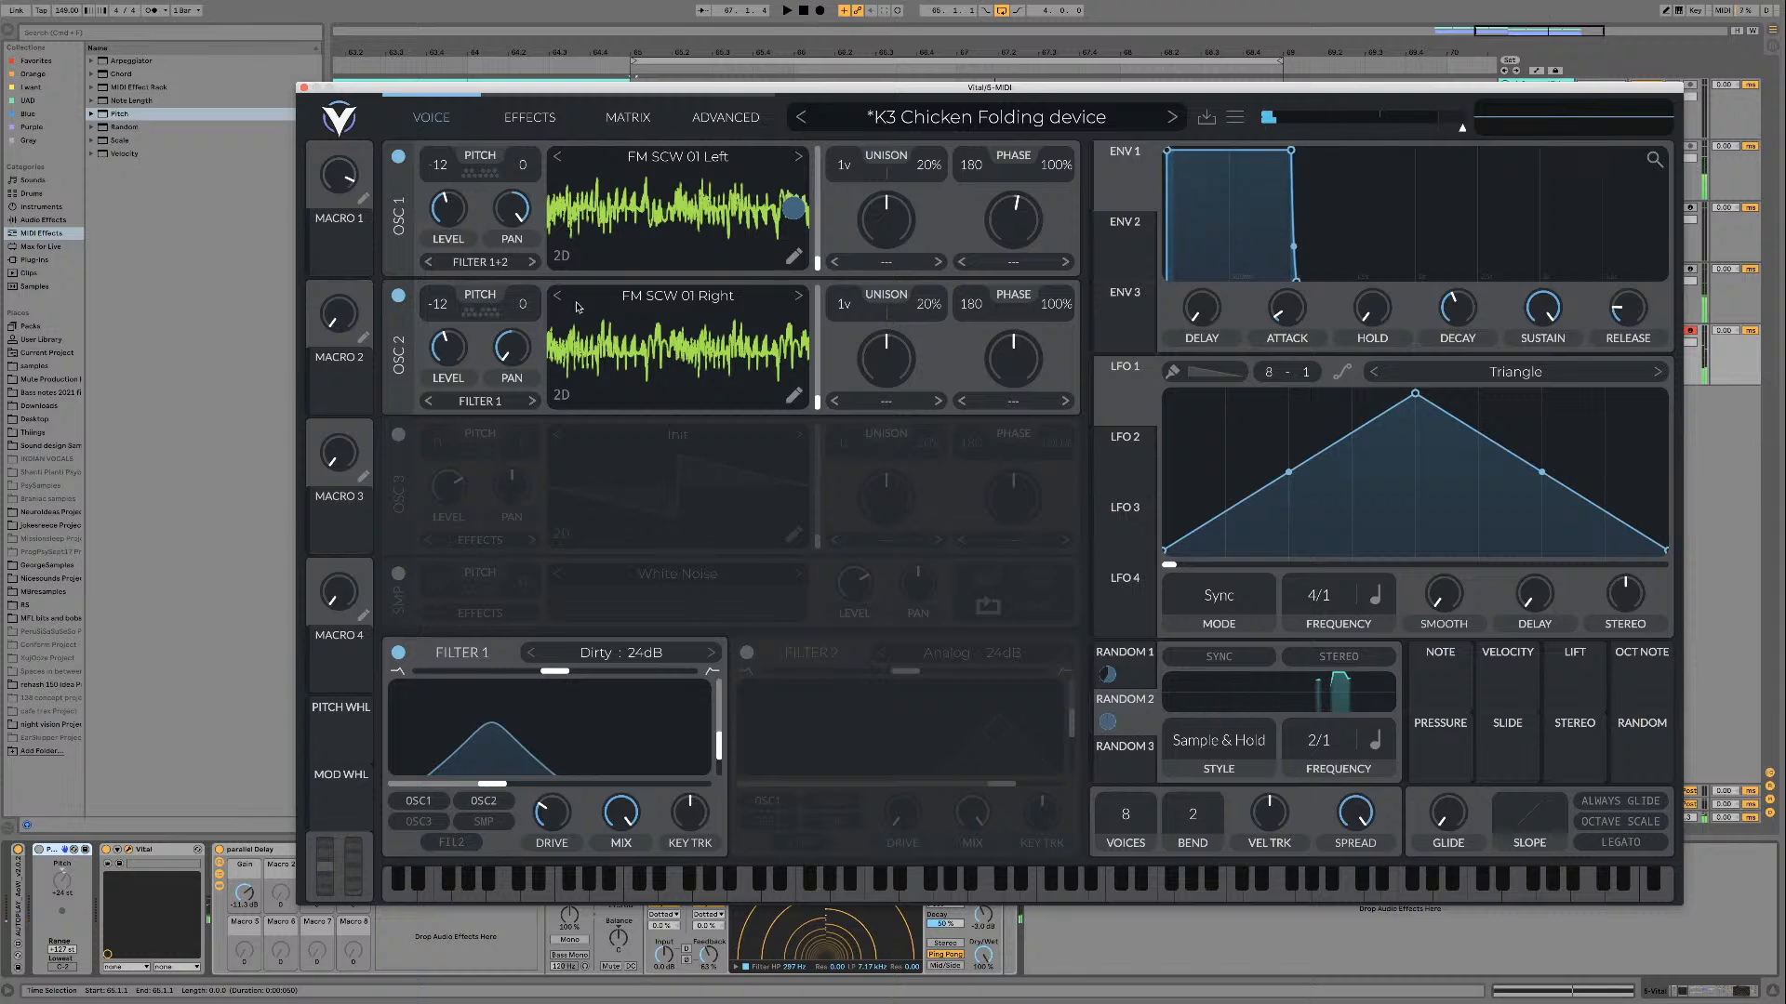
Step: Advance the wavetables of oscillators 1 and 2 to FM SCW 02 Left
{"action": "left_click", "coordinate": [658, 296]}
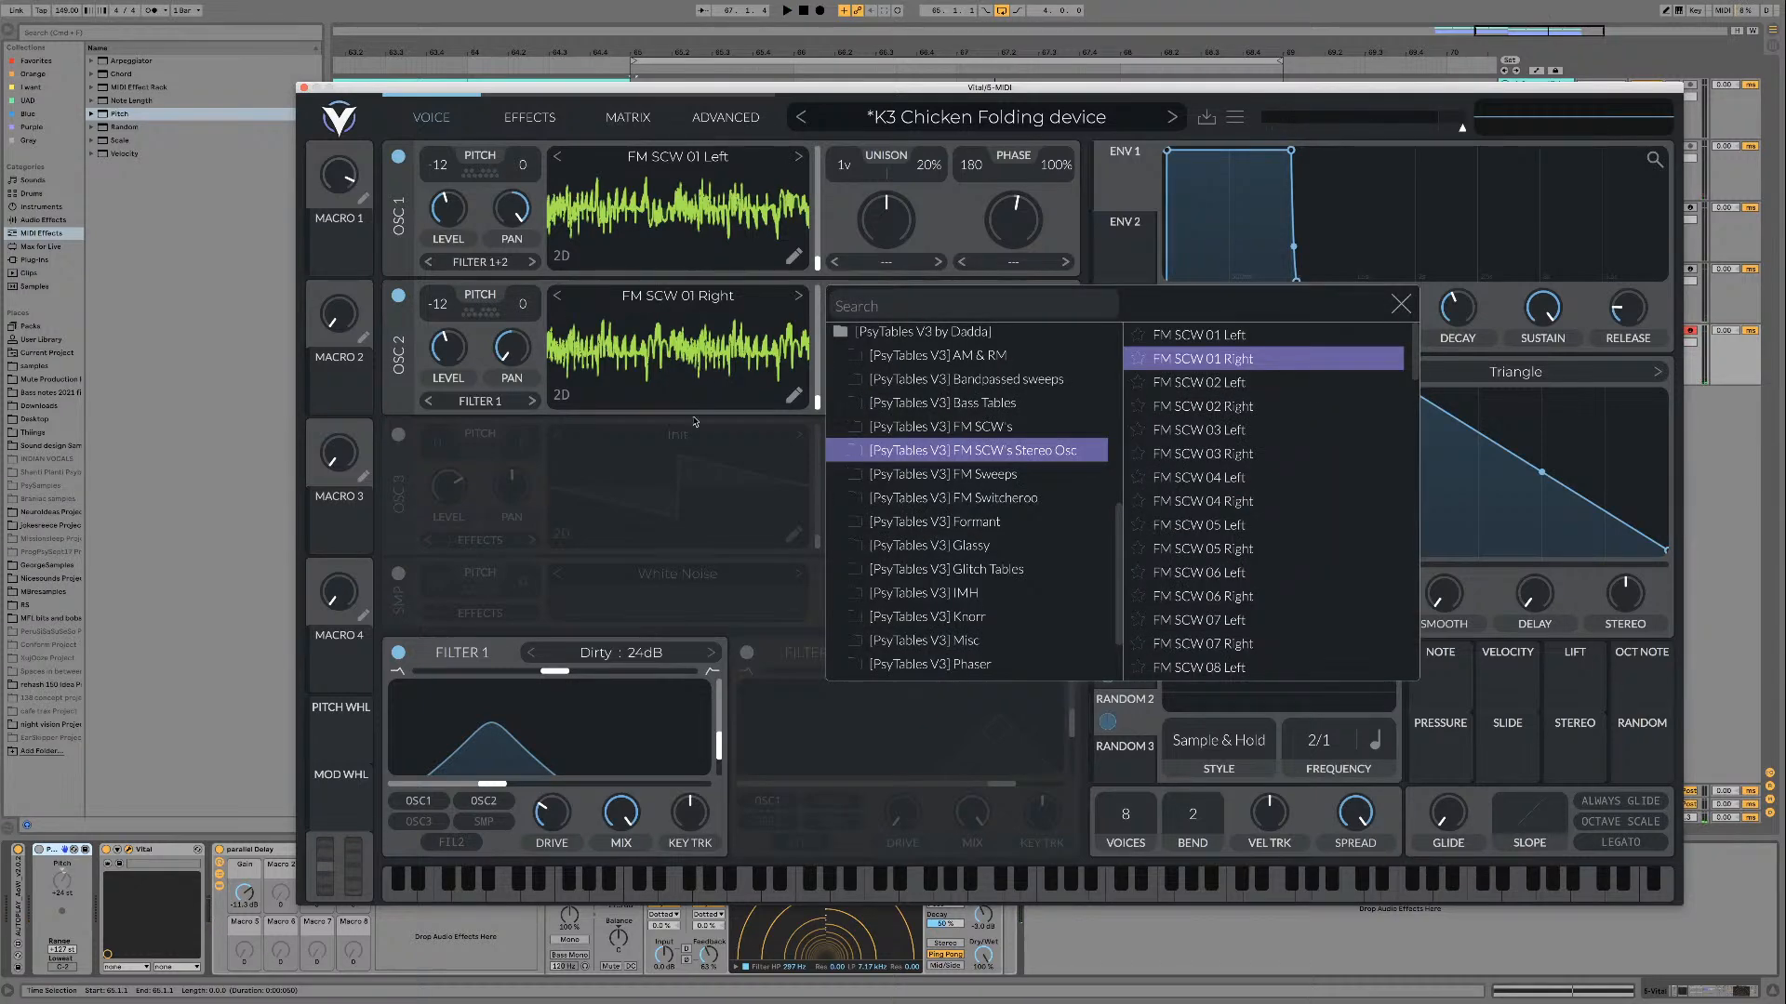
{"action": "left_click", "coordinate": [800, 296]}
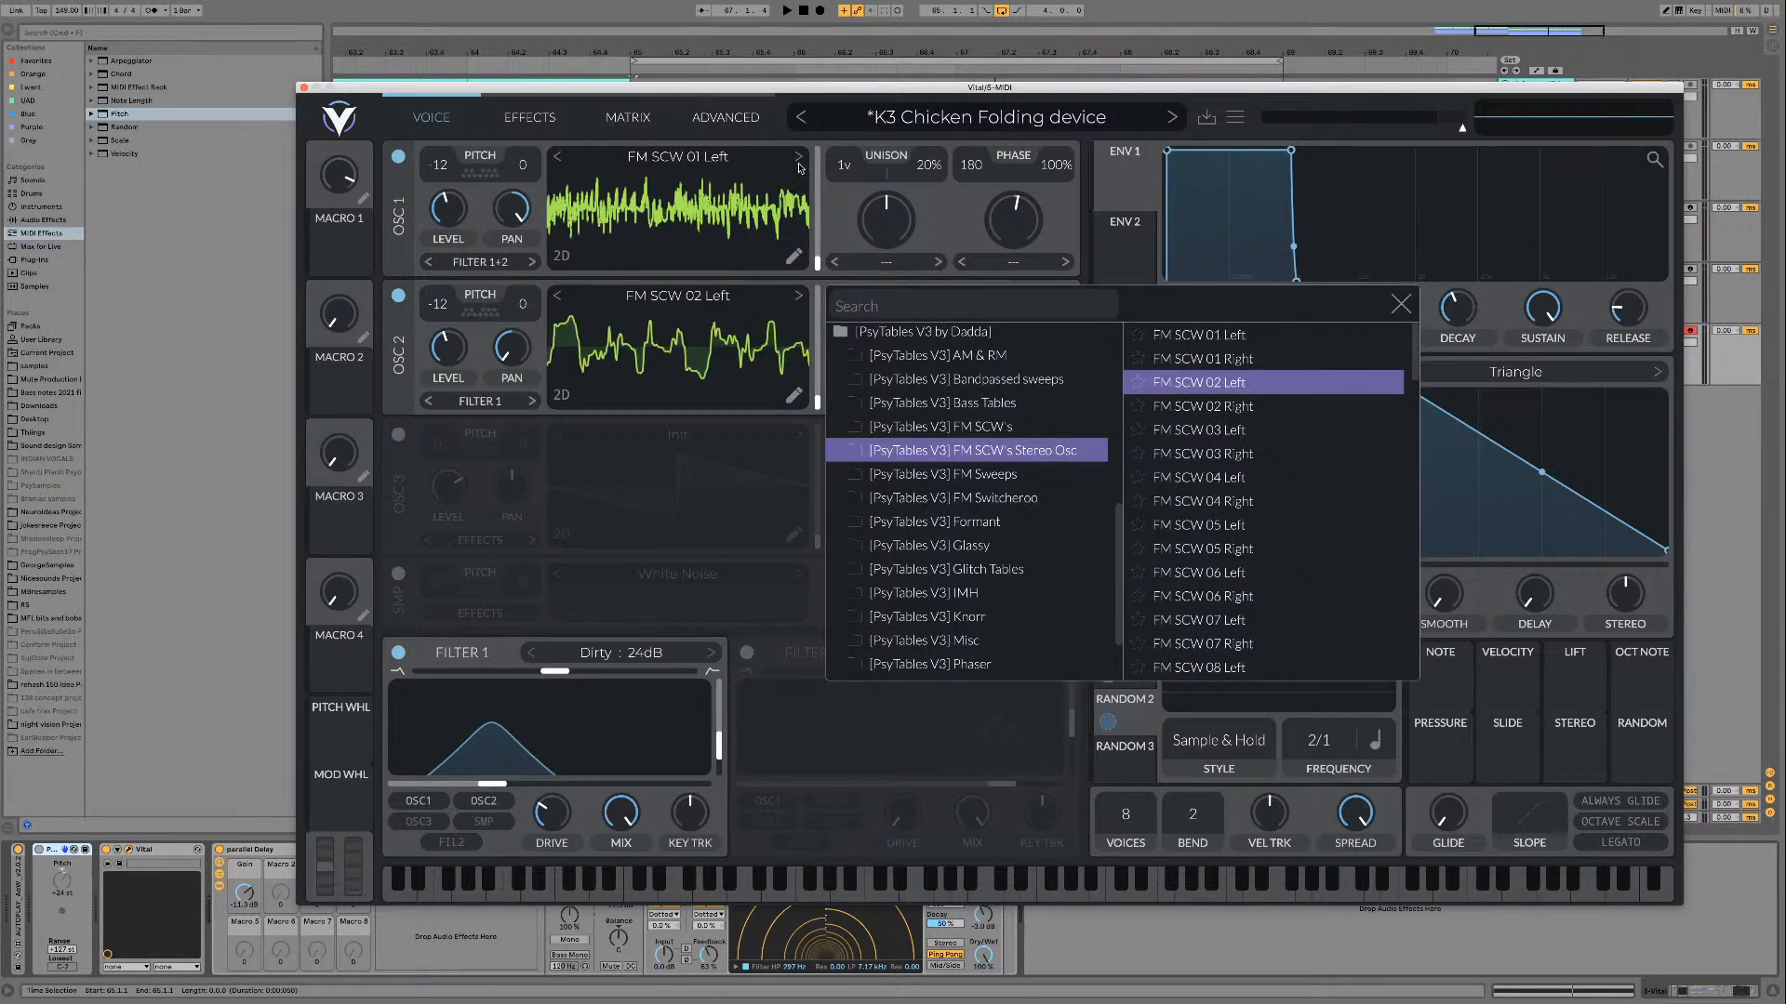
{"action": "left_click", "coordinate": [799, 165]}
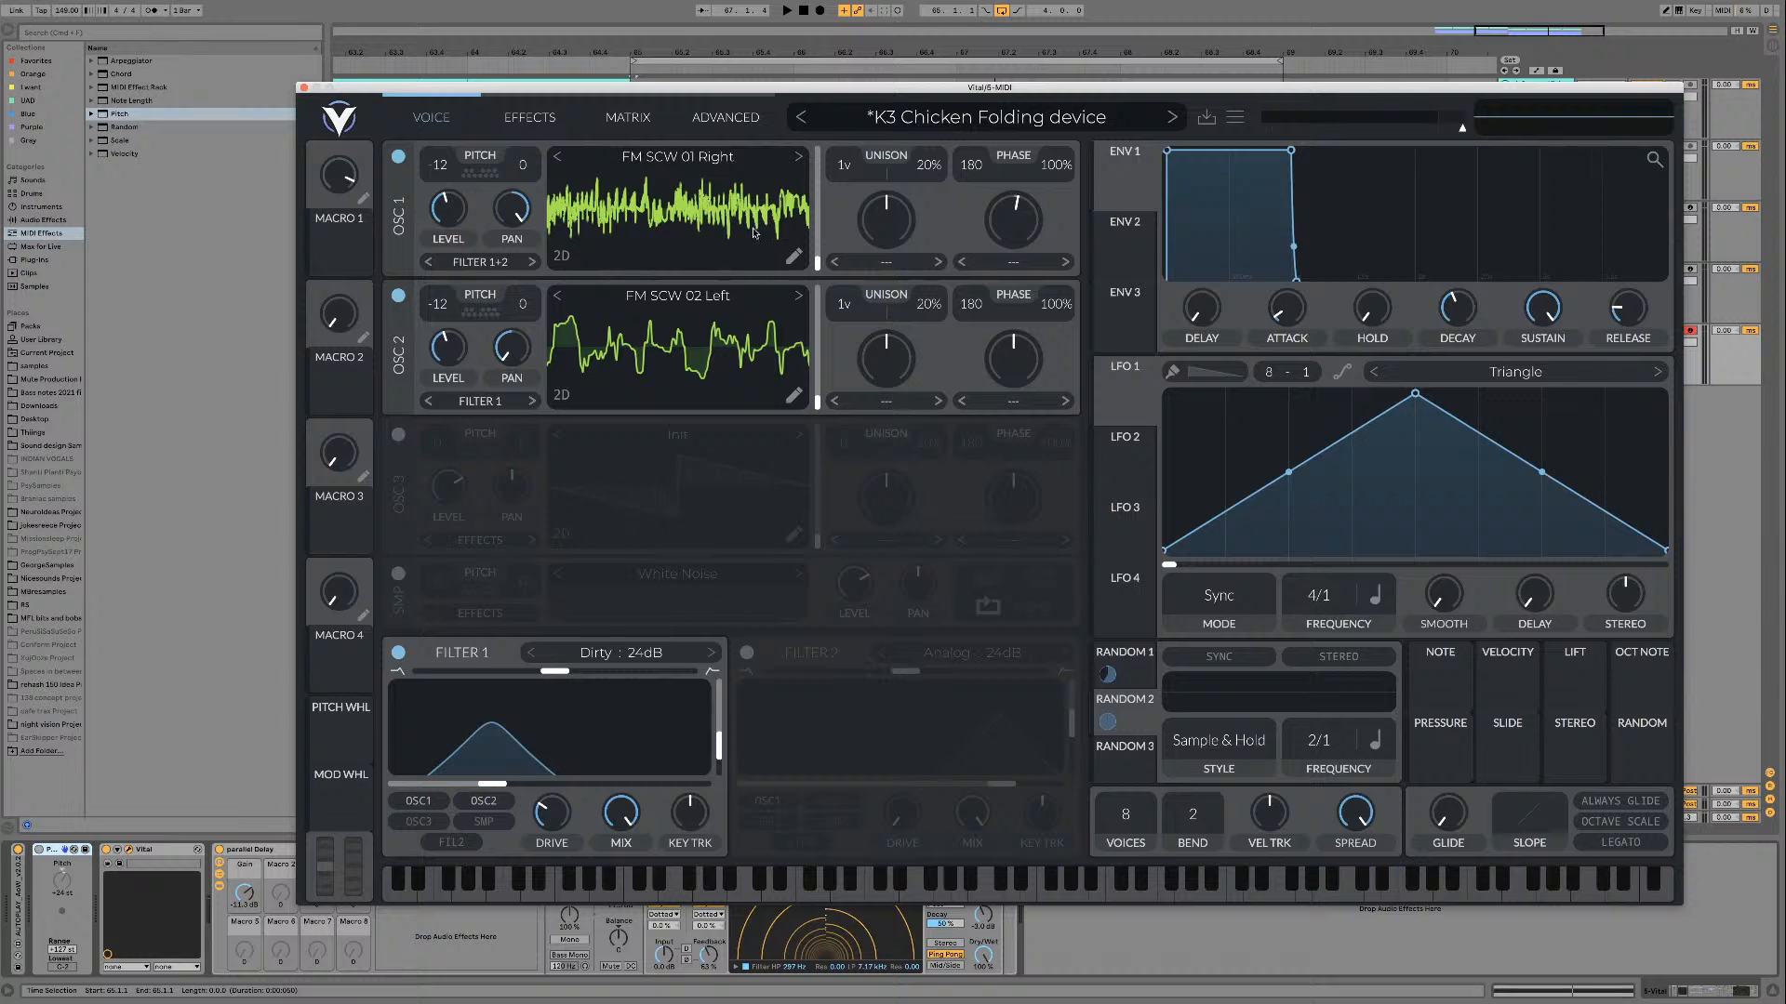
{"action": "key", "text": "space"}
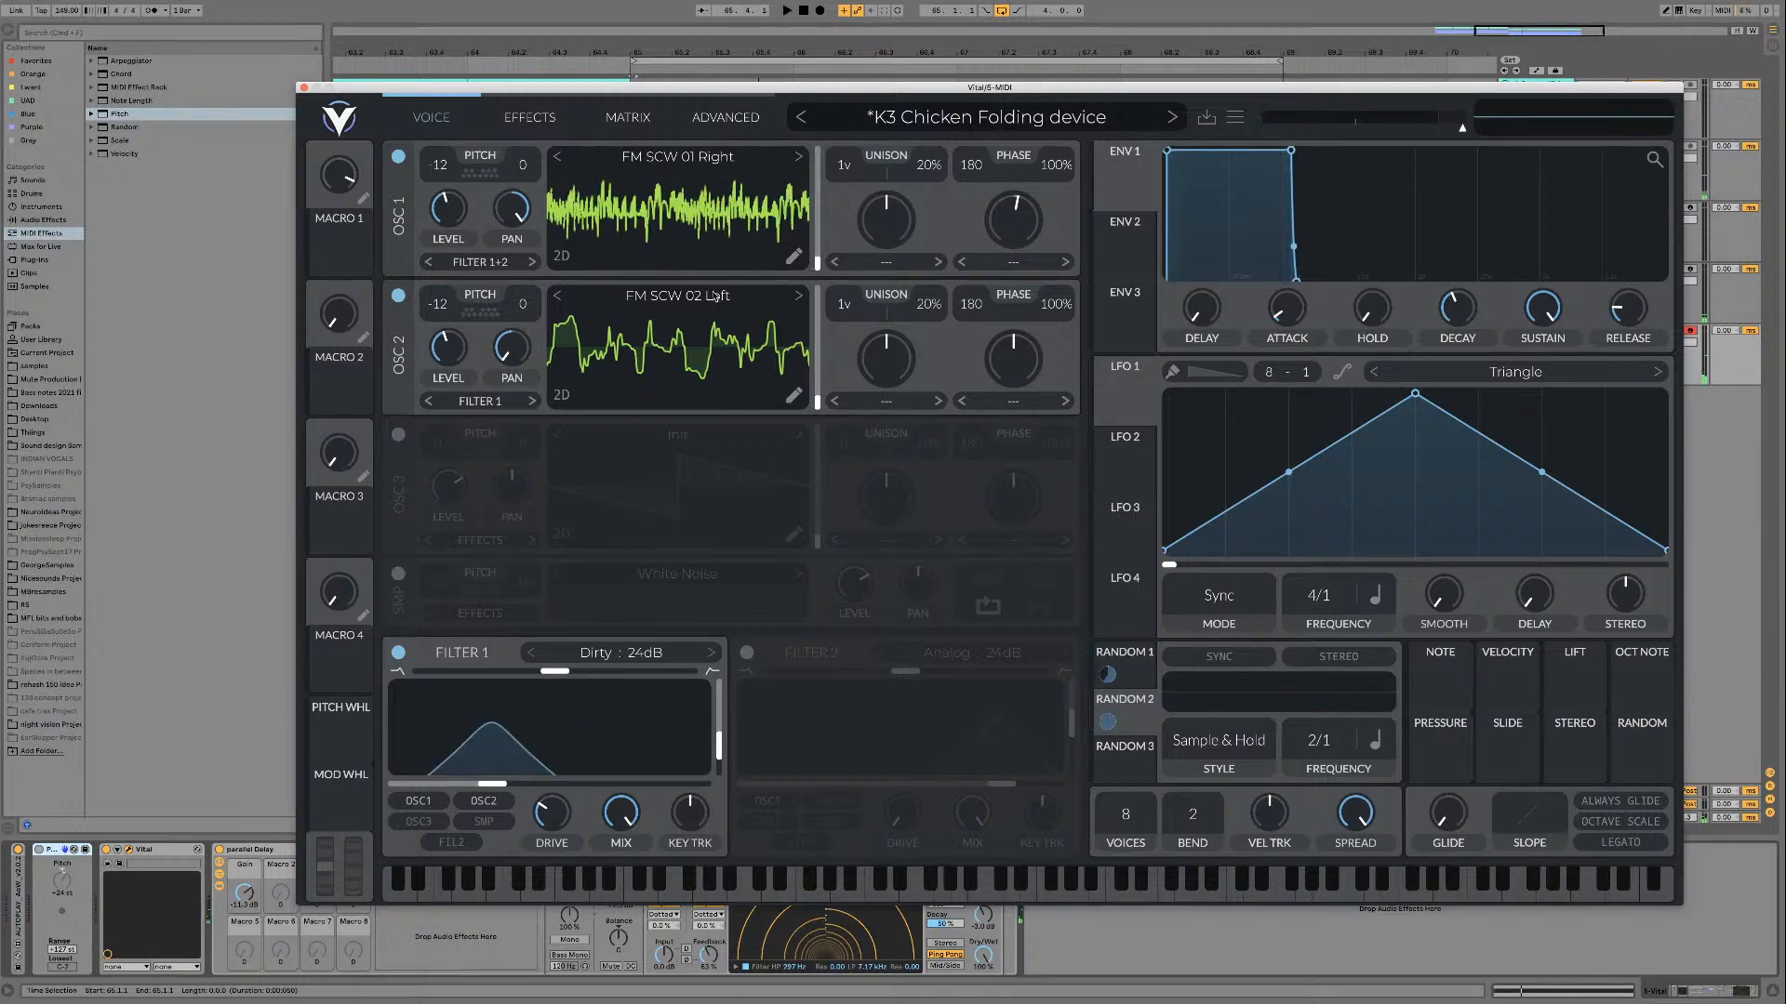
{"action": "left_click", "coordinate": [798, 157]}
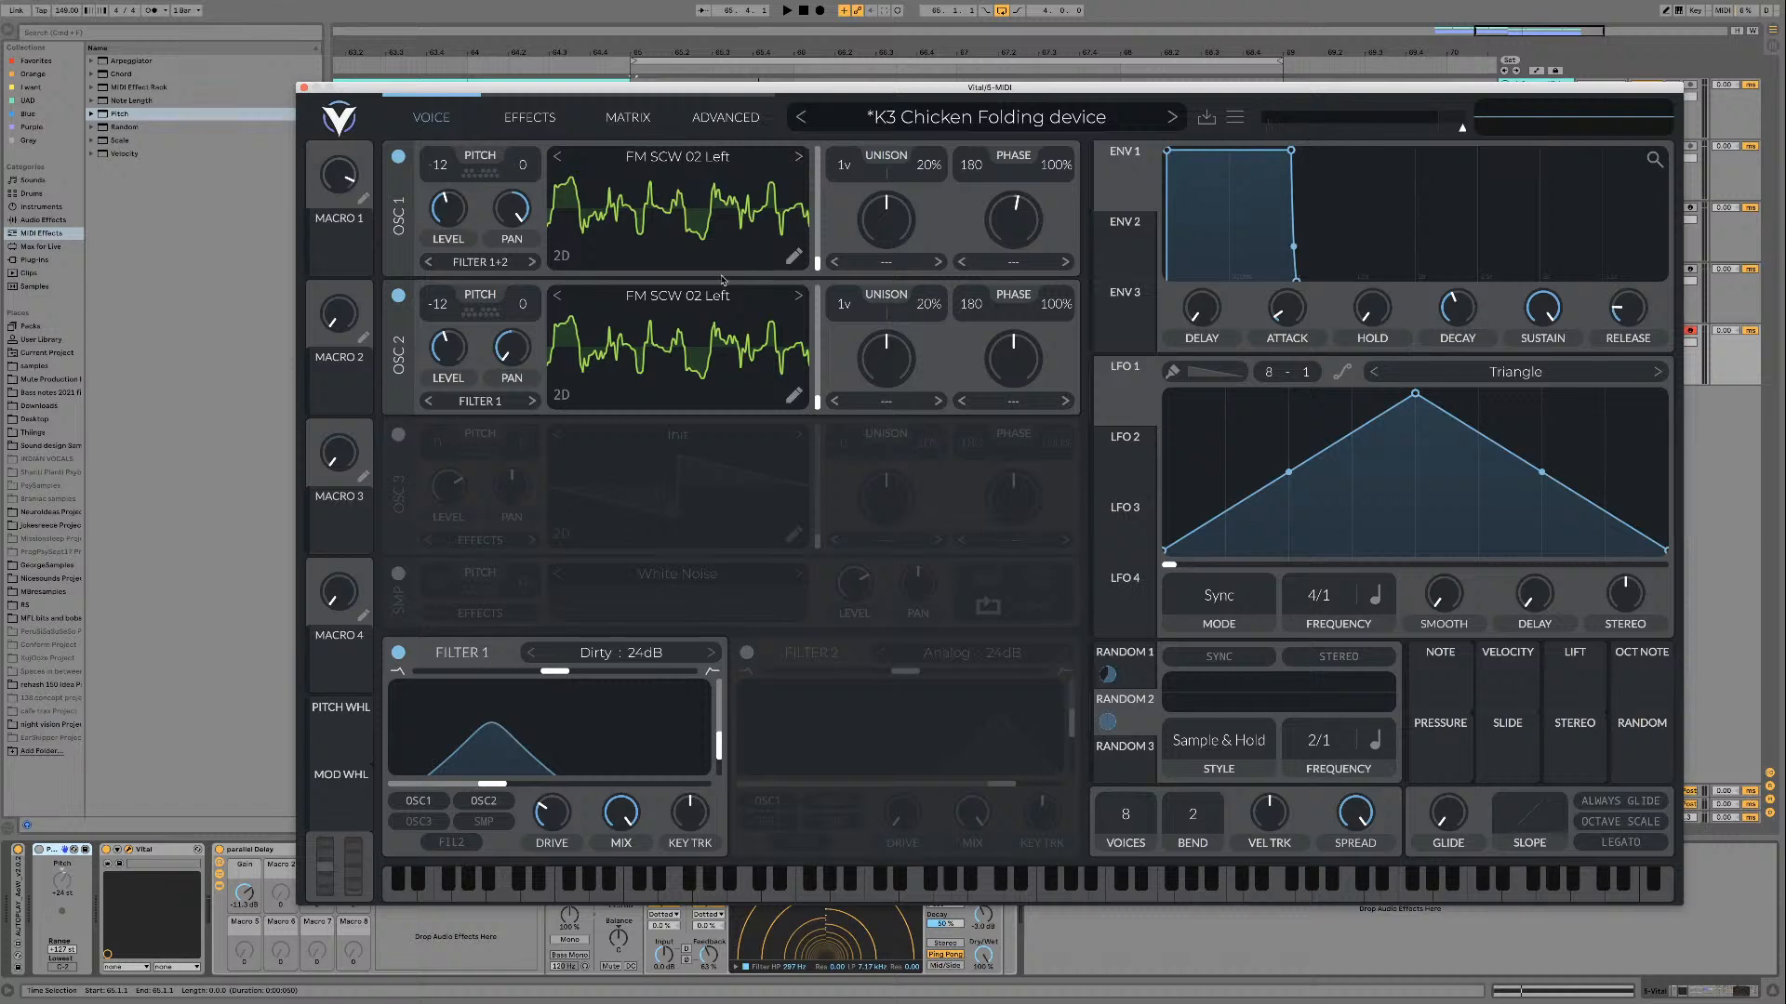
Step: Browse the FM SCW's folders and load FM SCW 47 Left from FM SCW's Stereo Osc on oscillator 1
{"action": "left_click", "coordinate": [702, 158]}
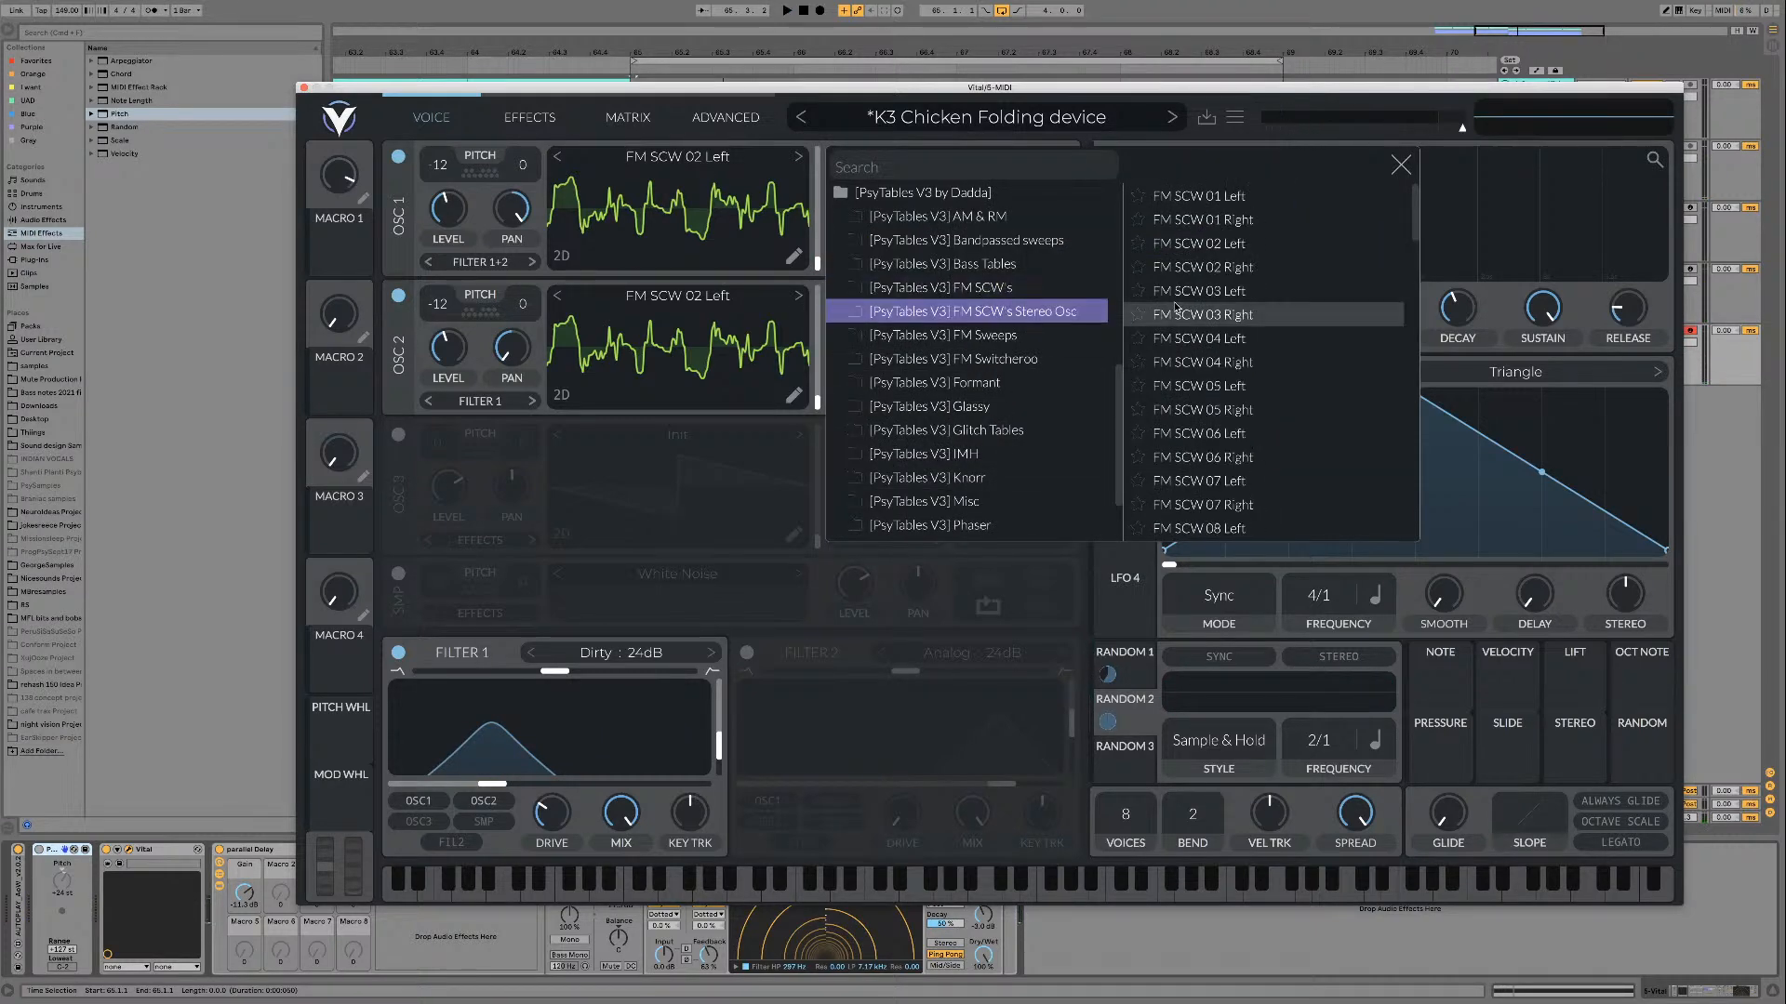
{"action": "scroll", "coordinate": [1209, 484], "scroll_direction": "down", "scroll_amount": 8}
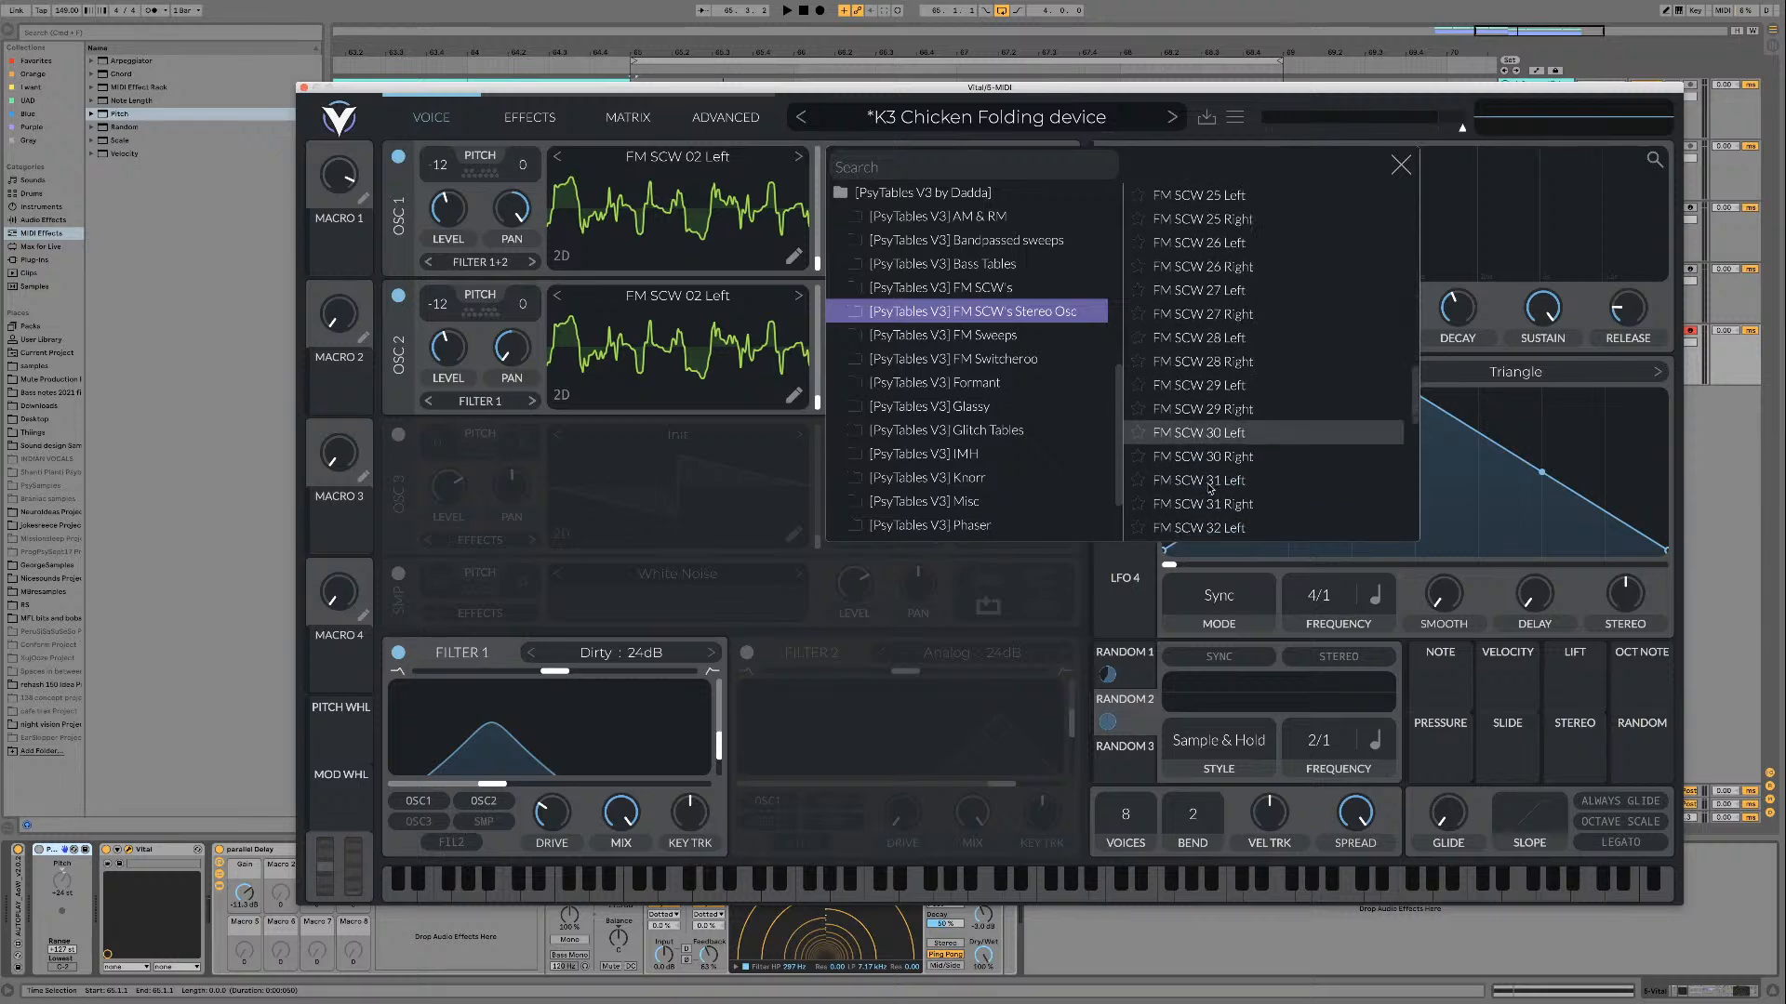
{"action": "left_click", "coordinate": [940, 287]}
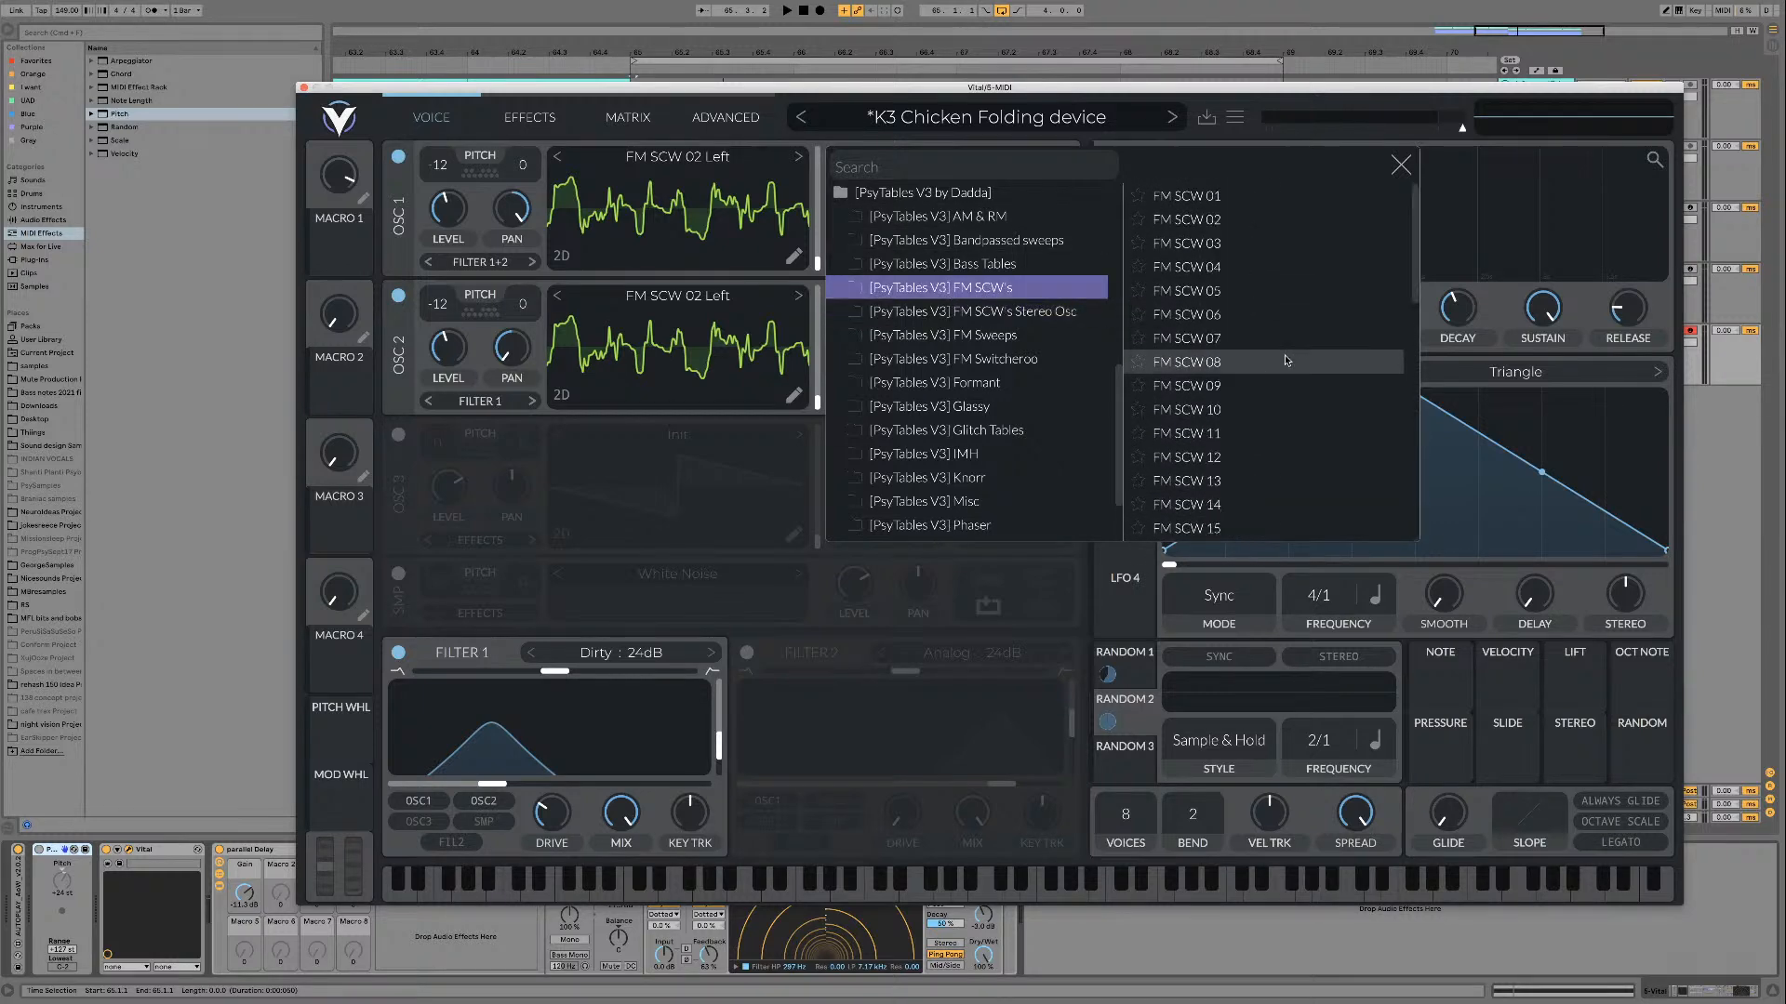
{"action": "scroll", "coordinate": [1246, 510], "scroll_direction": "down", "scroll_amount": 10}
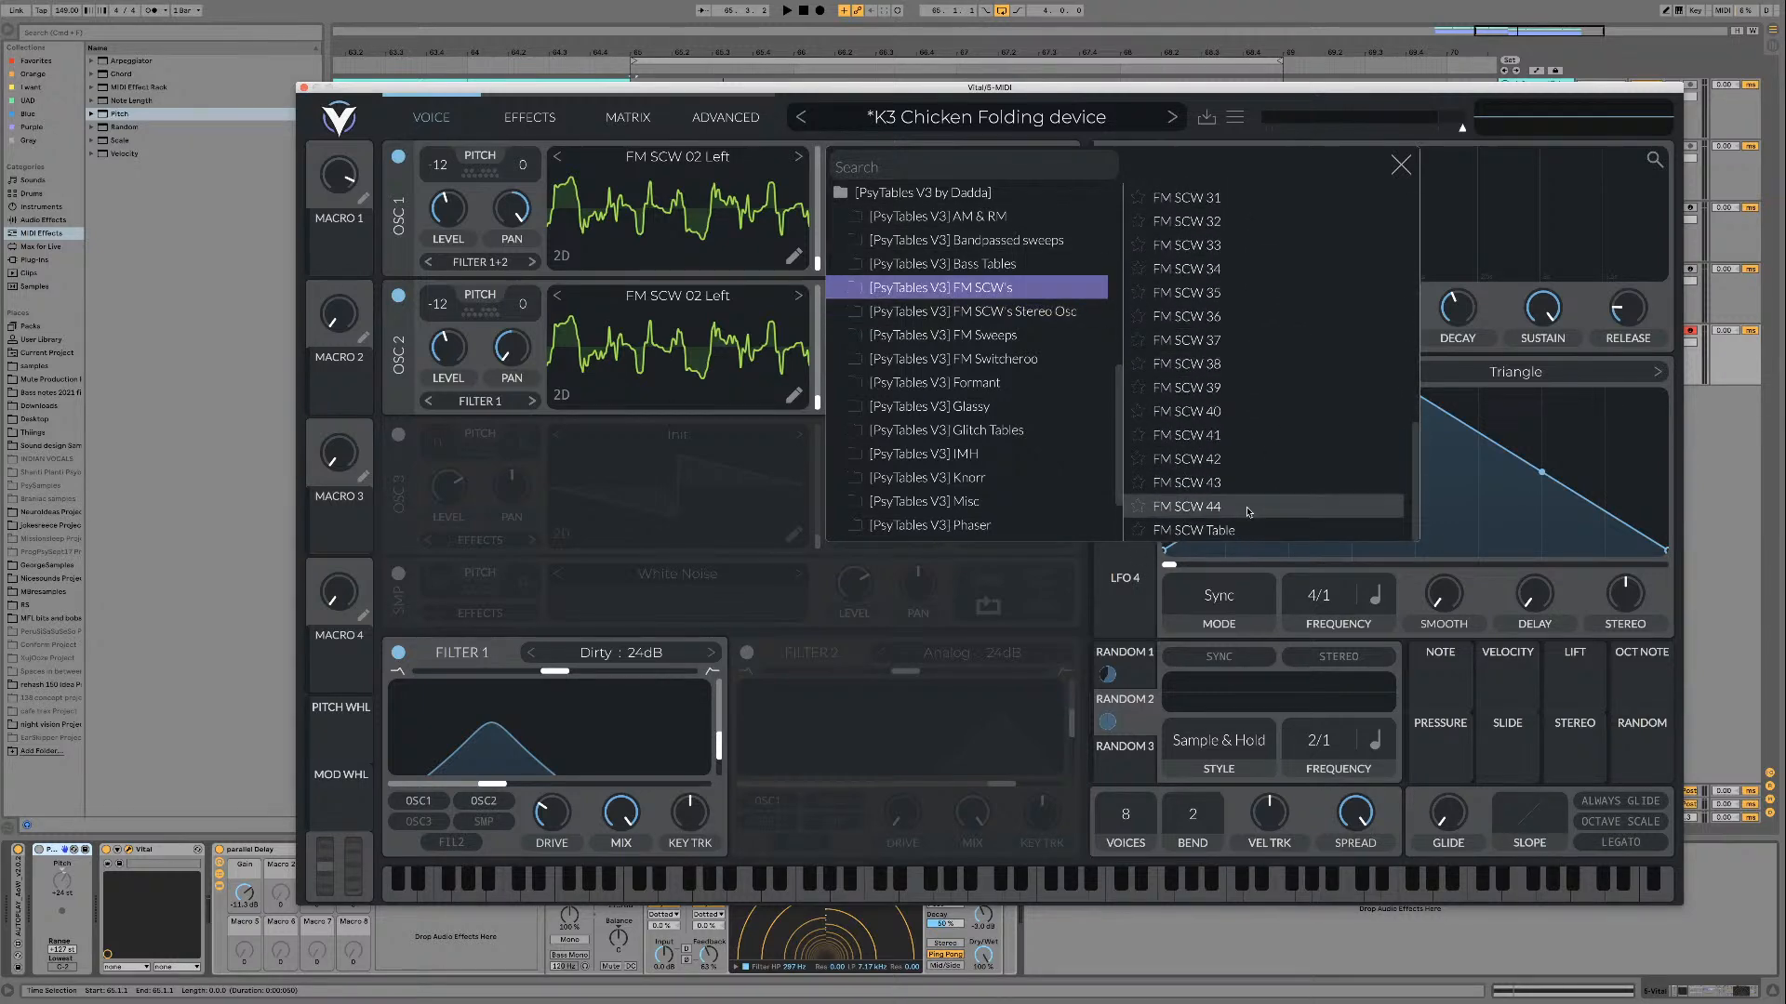
{"action": "left_click", "coordinate": [978, 321]}
{"action": "scroll", "coordinate": [1283, 501], "scroll_direction": "down", "scroll_amount": 20}
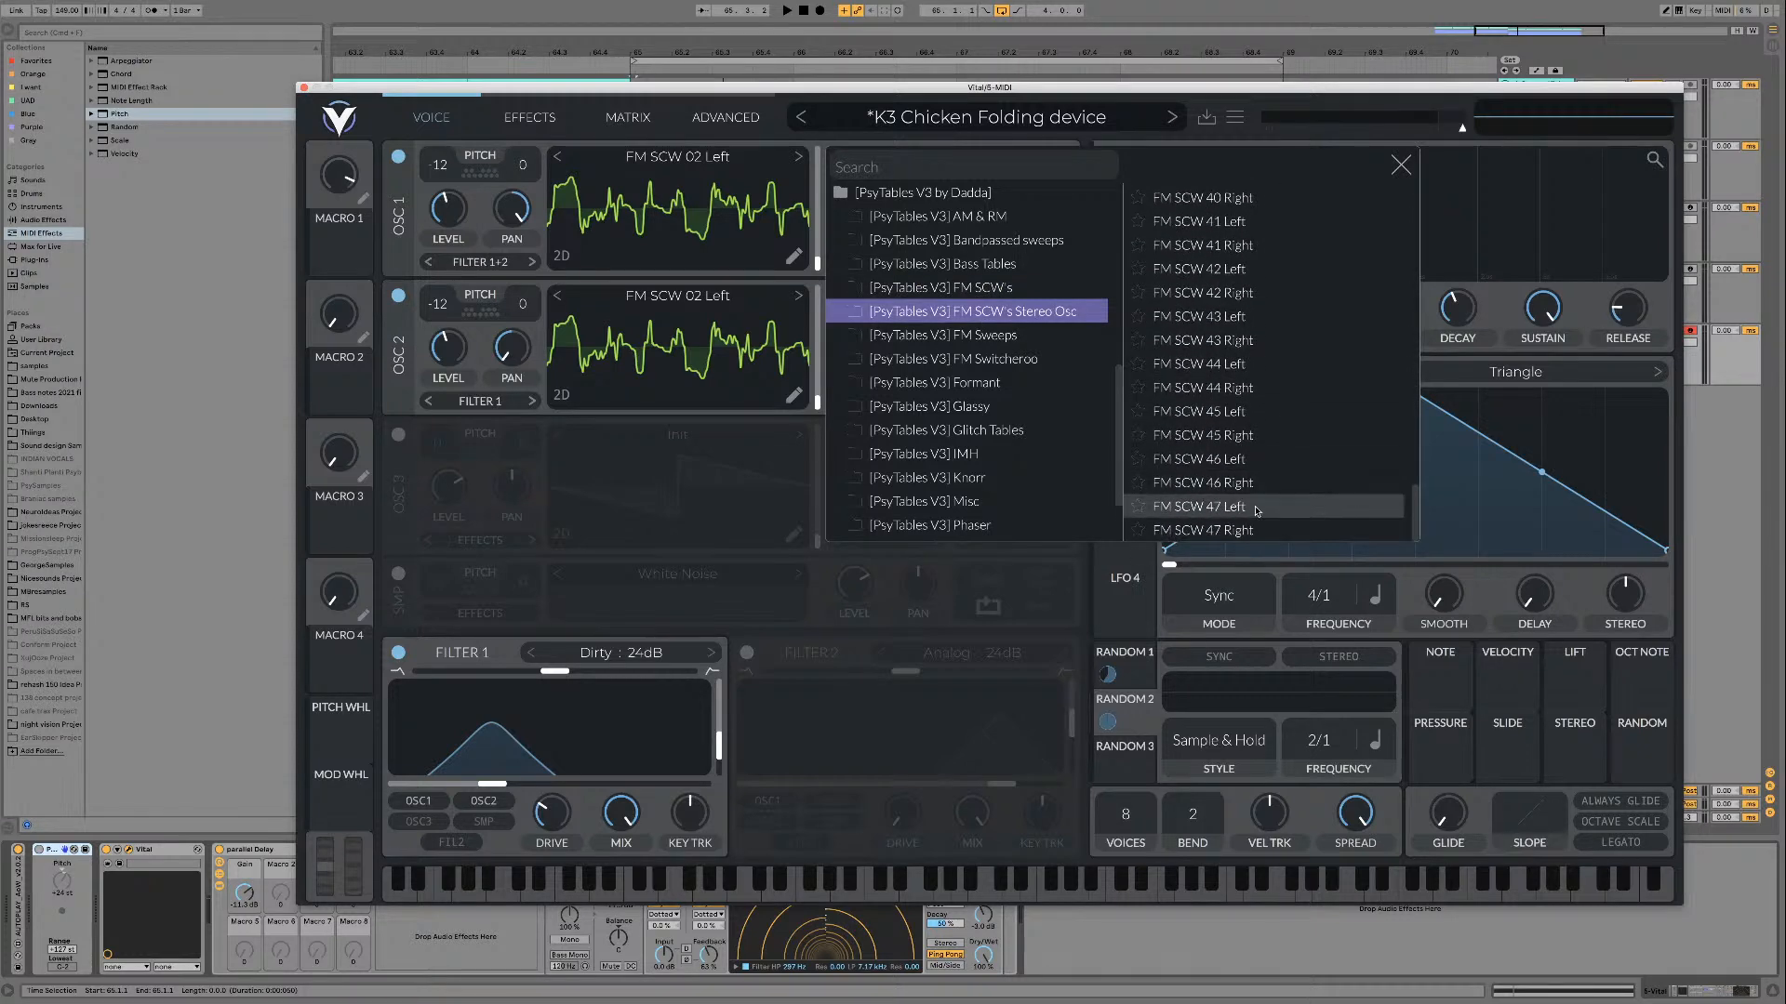
{"action": "left_click", "coordinate": [1284, 502]}
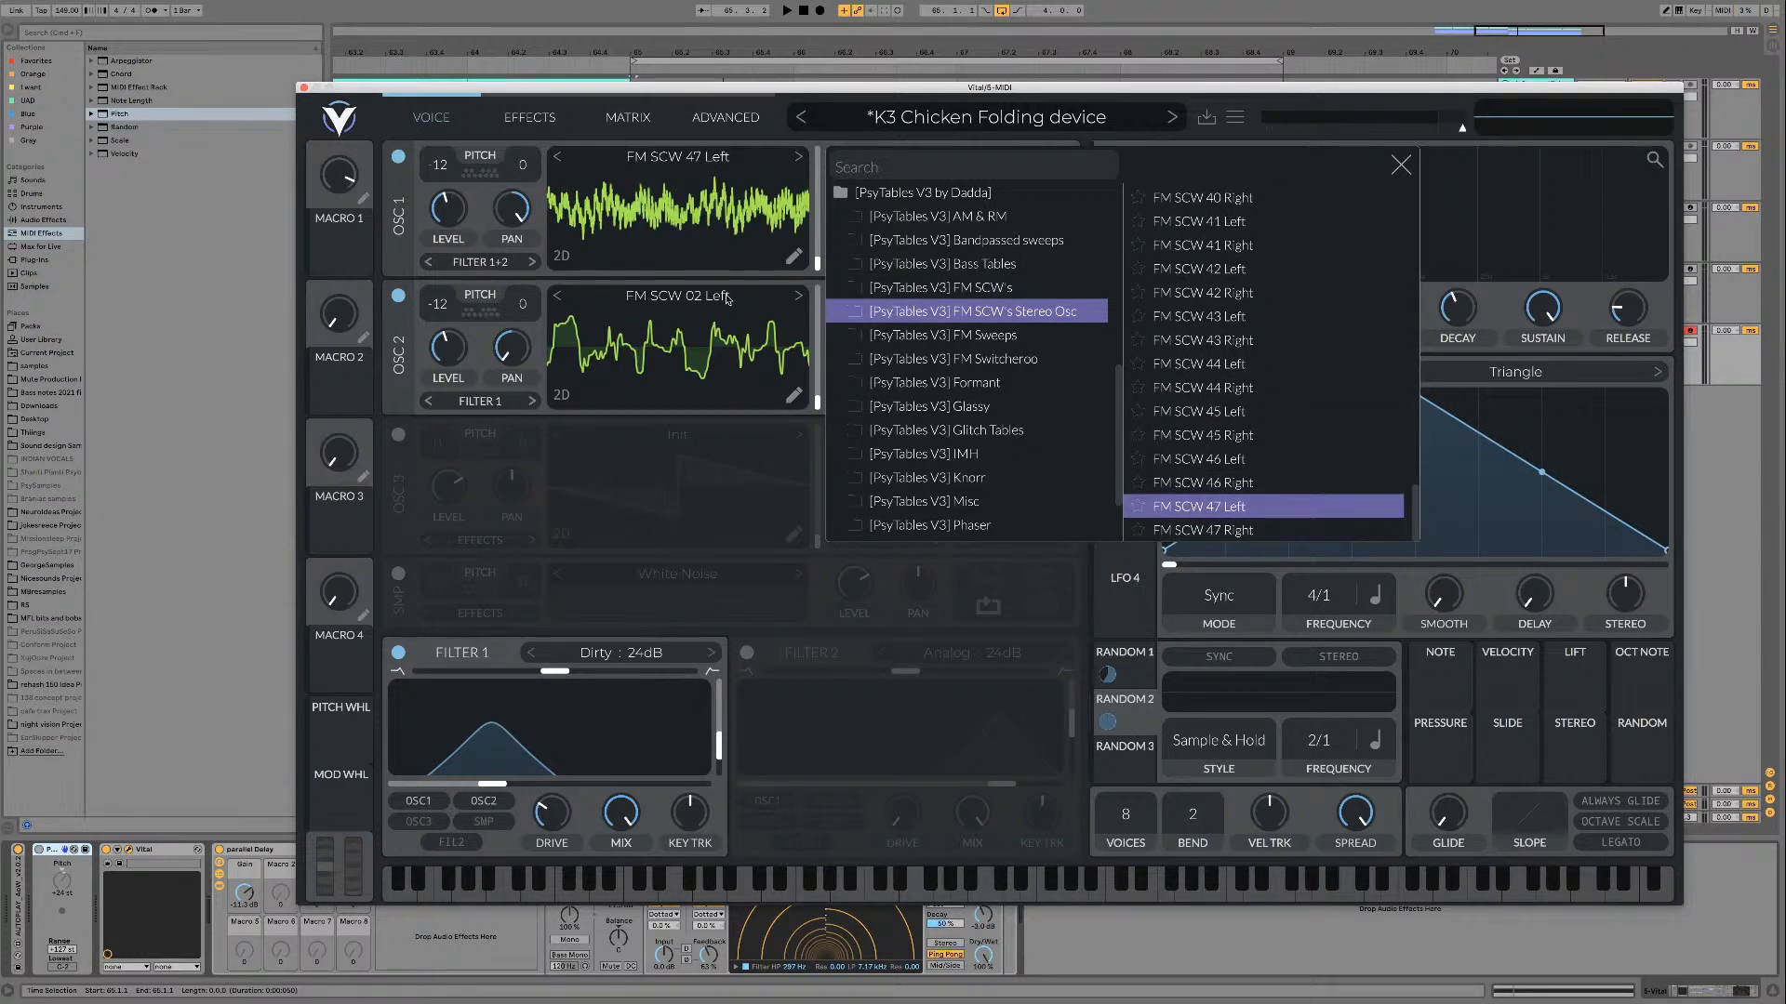
Step: Load FM SCW 47 Right from the FM SCW's Stereo Osc folder on oscillator 2 and close the wavetable browser
{"action": "left_click", "coordinate": [727, 300]}
{"action": "left_click", "coordinate": [727, 300]}
{"action": "scroll", "coordinate": [1251, 495], "scroll_direction": "down", "scroll_amount": 5}
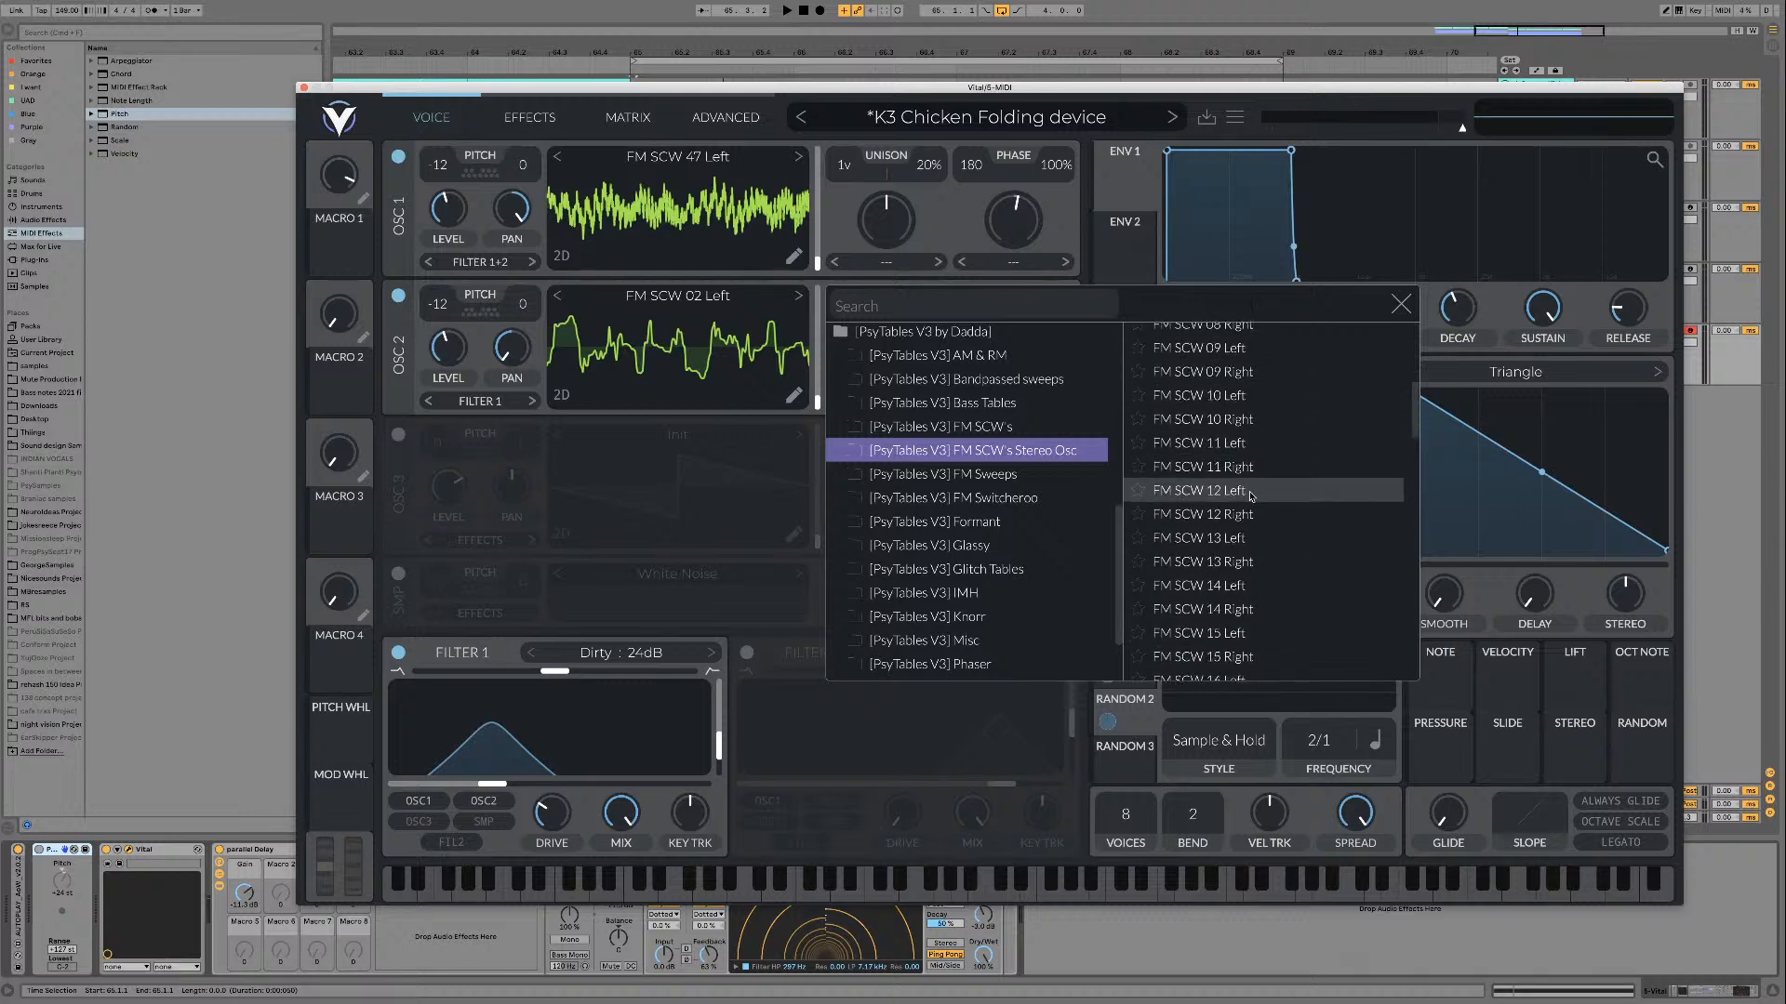
{"action": "scroll", "coordinate": [1251, 496], "scroll_direction": "down", "scroll_amount": 10}
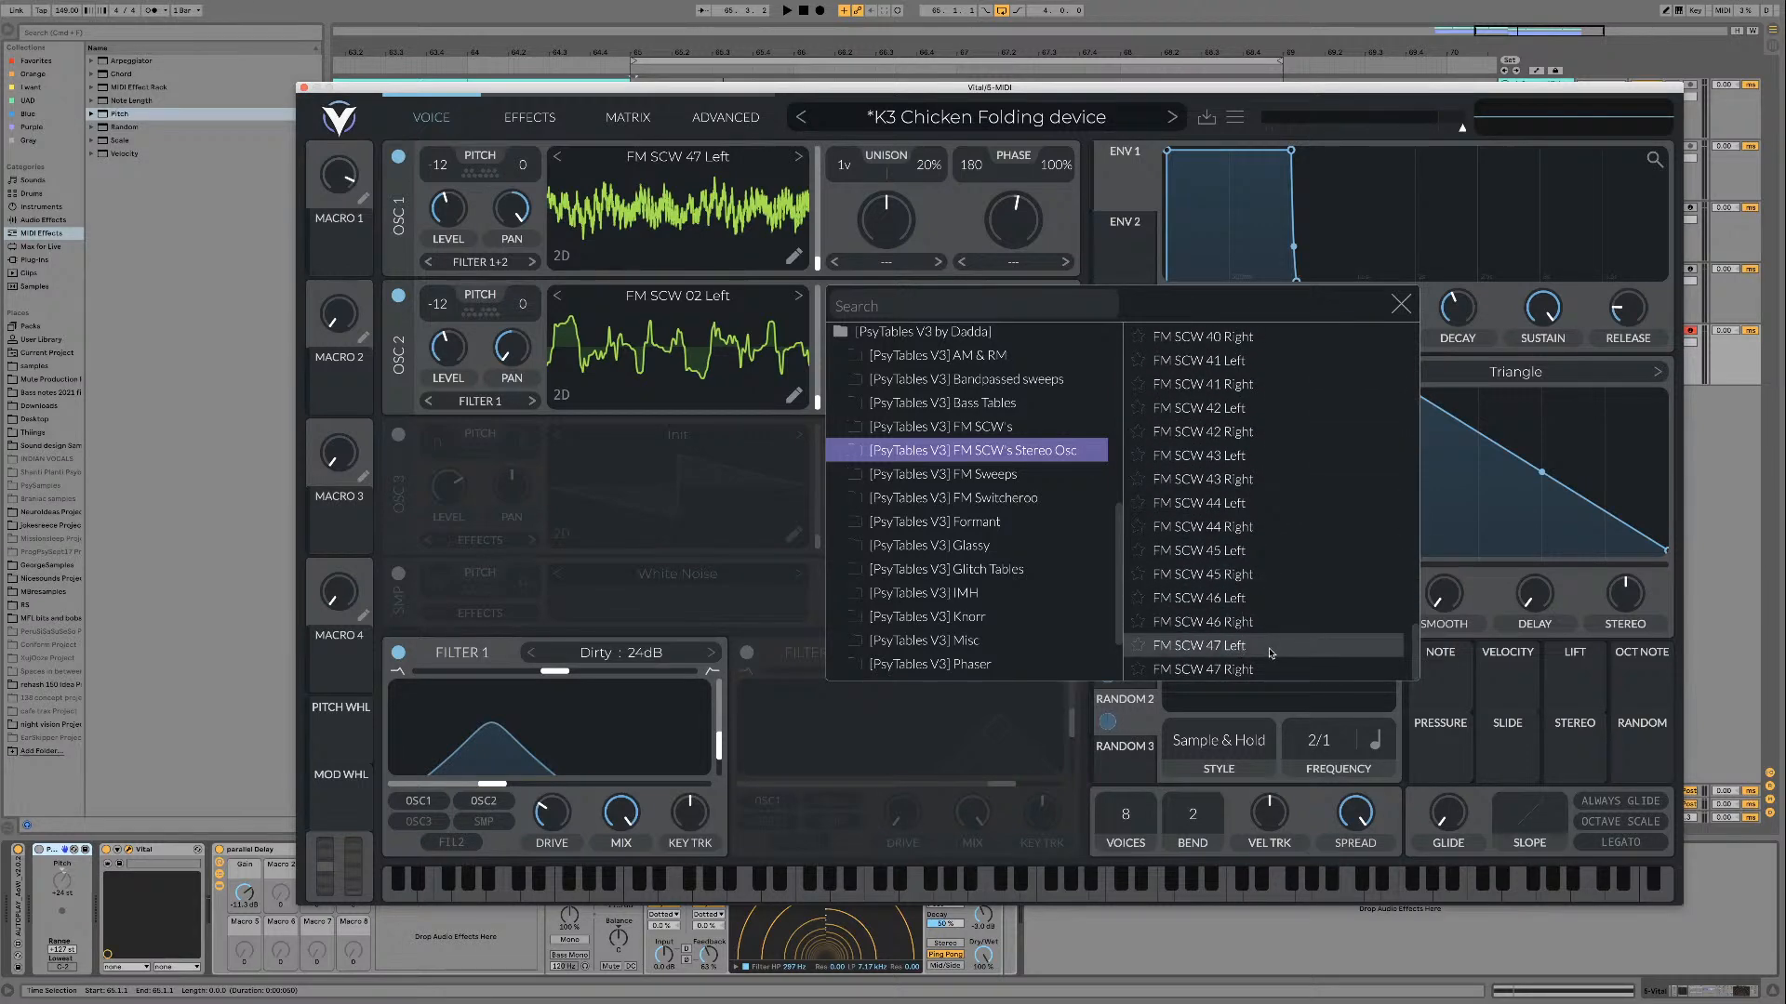
{"action": "left_click", "coordinate": [1265, 668]}
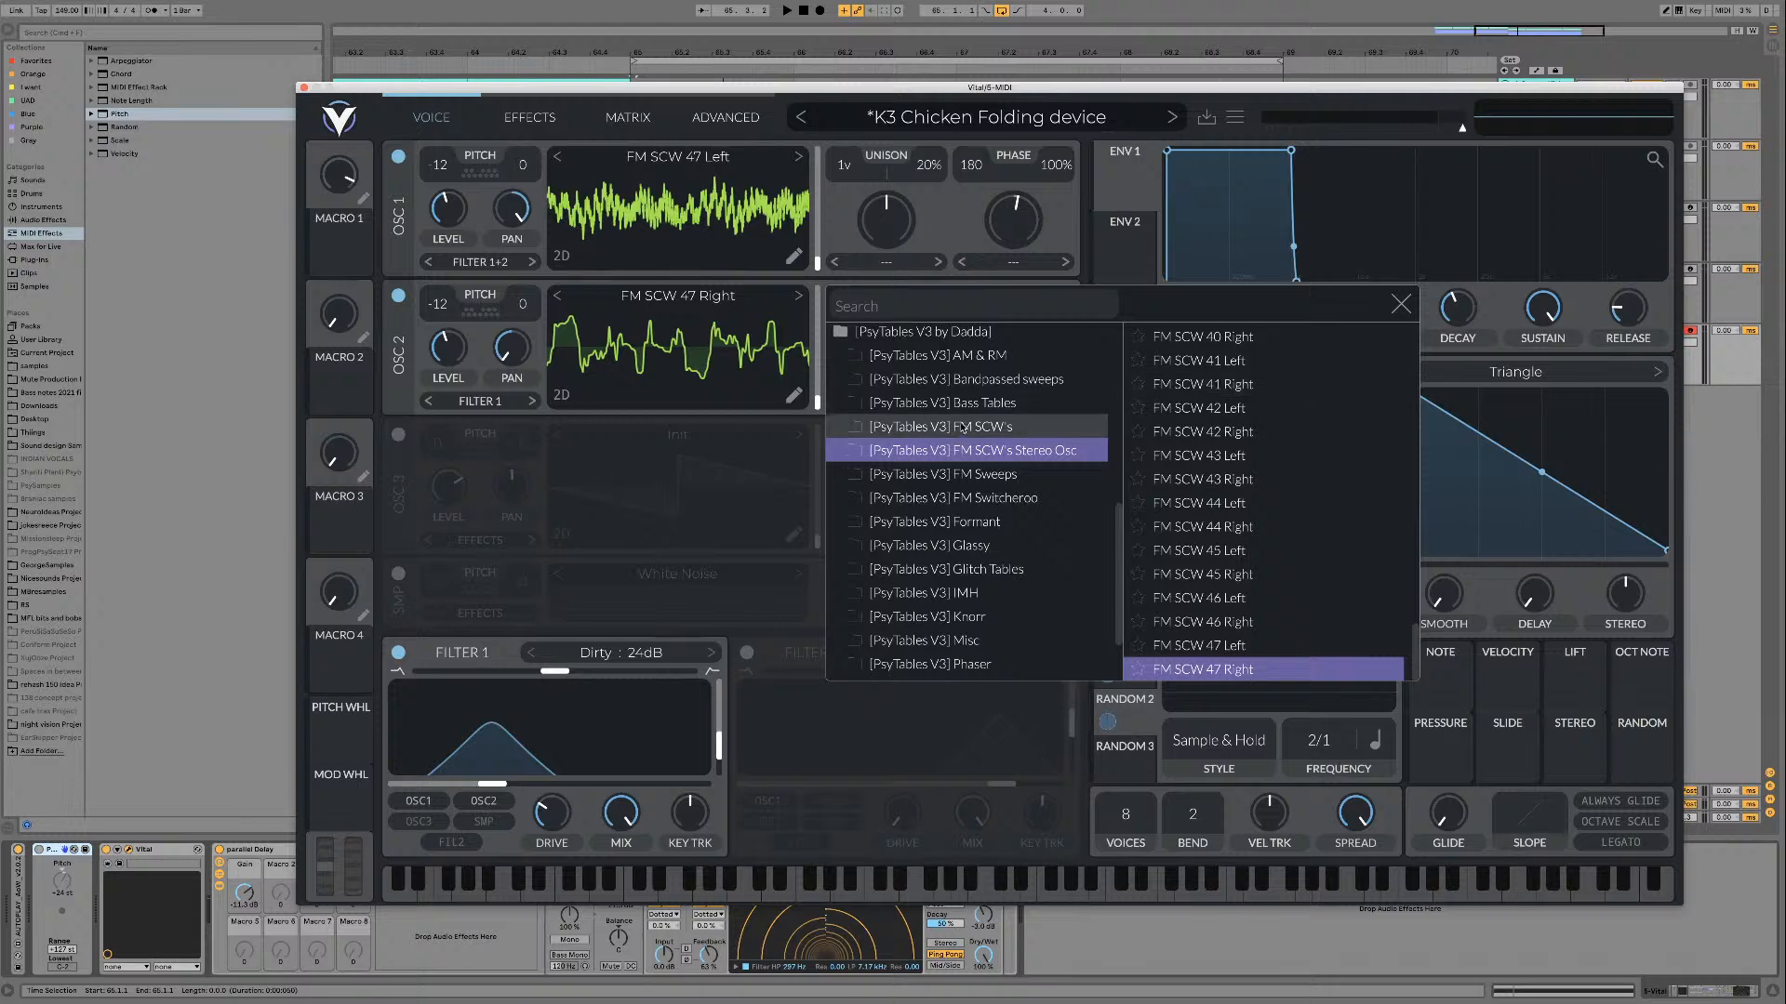
{"action": "left_click", "coordinate": [1401, 305]}
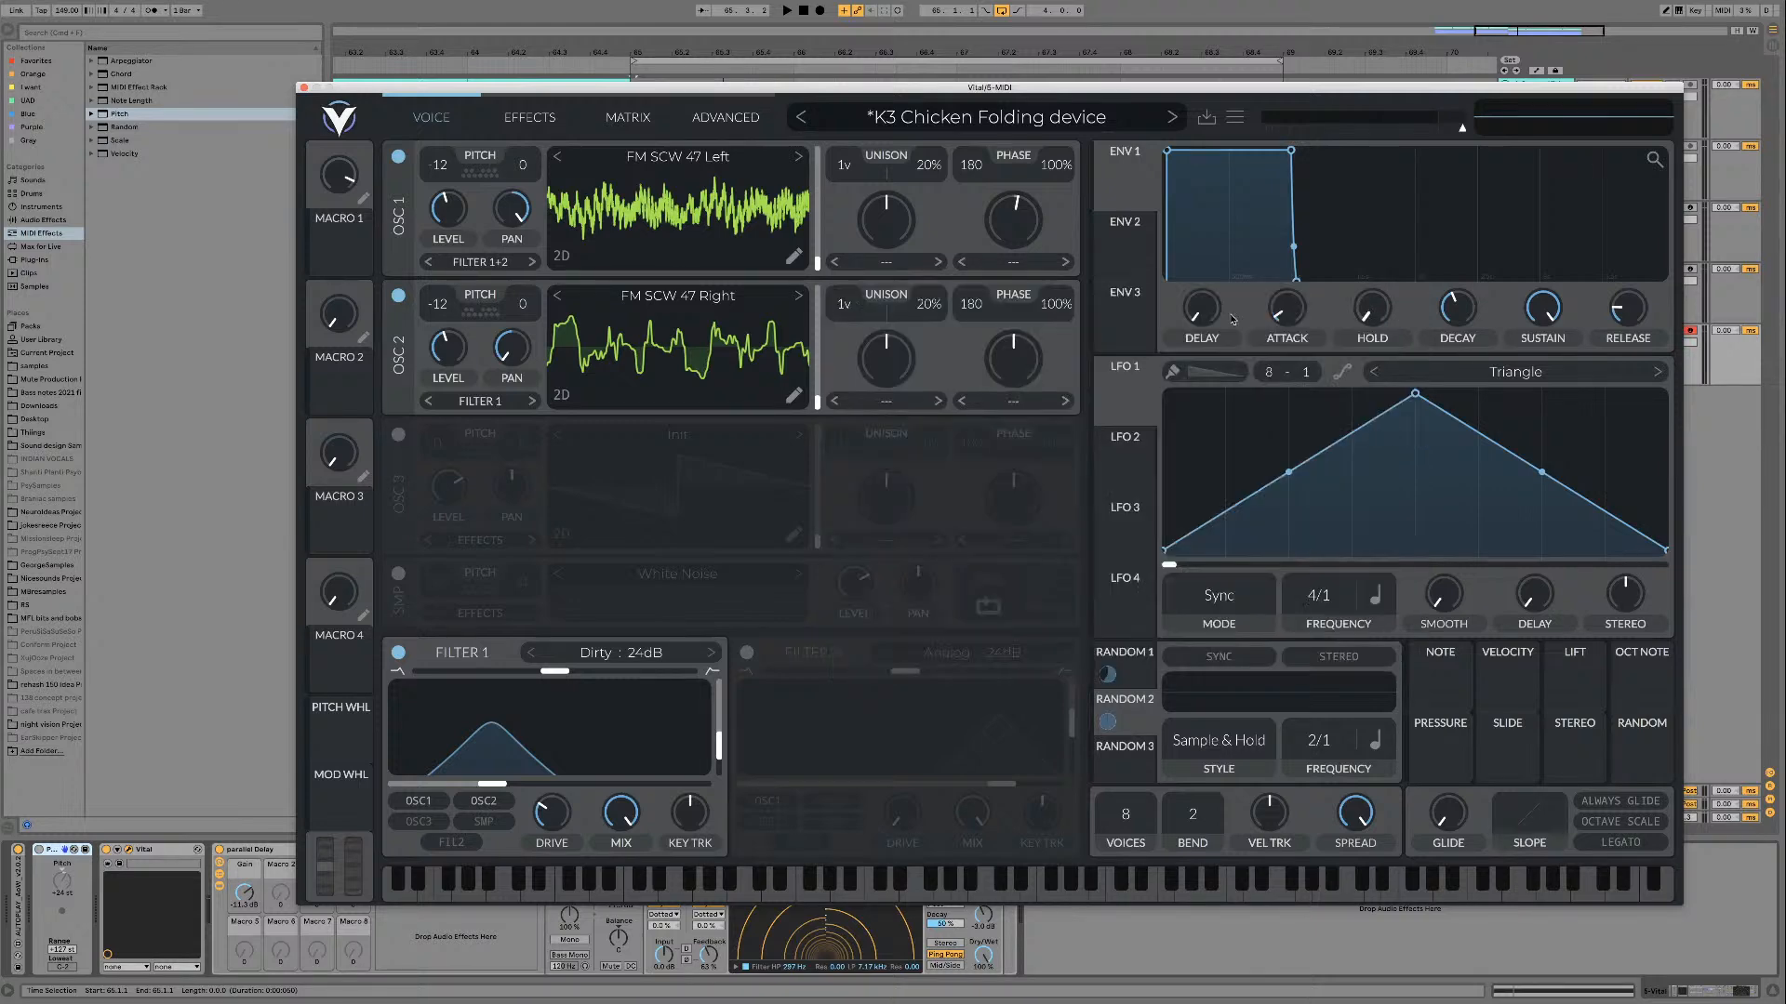
Step: Audition the FM SCW 47 Left and Right stereo pair over the playing loop
{"action": "key", "text": "space"}
{"action": "left_click", "coordinate": [733, 303]}
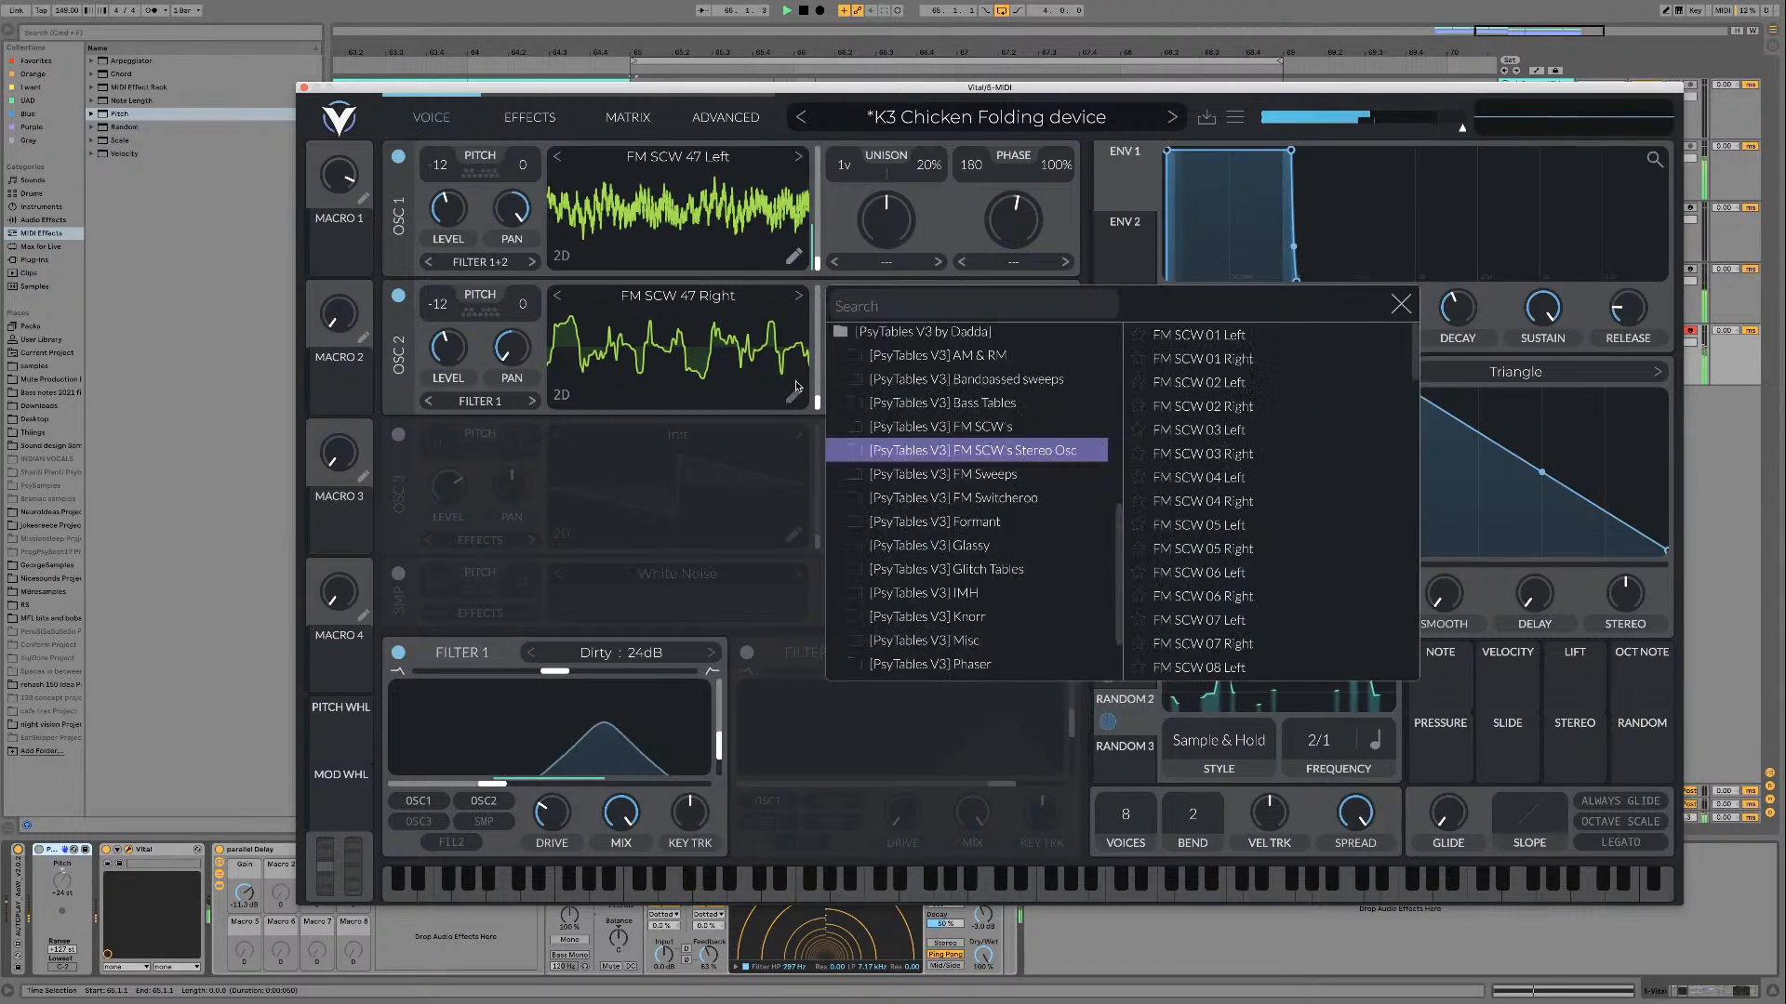
{"action": "left_click", "coordinate": [794, 395]}
{"action": "left_click", "coordinate": [1587, 121]}
{"action": "left_click", "coordinate": [1658, 120]}
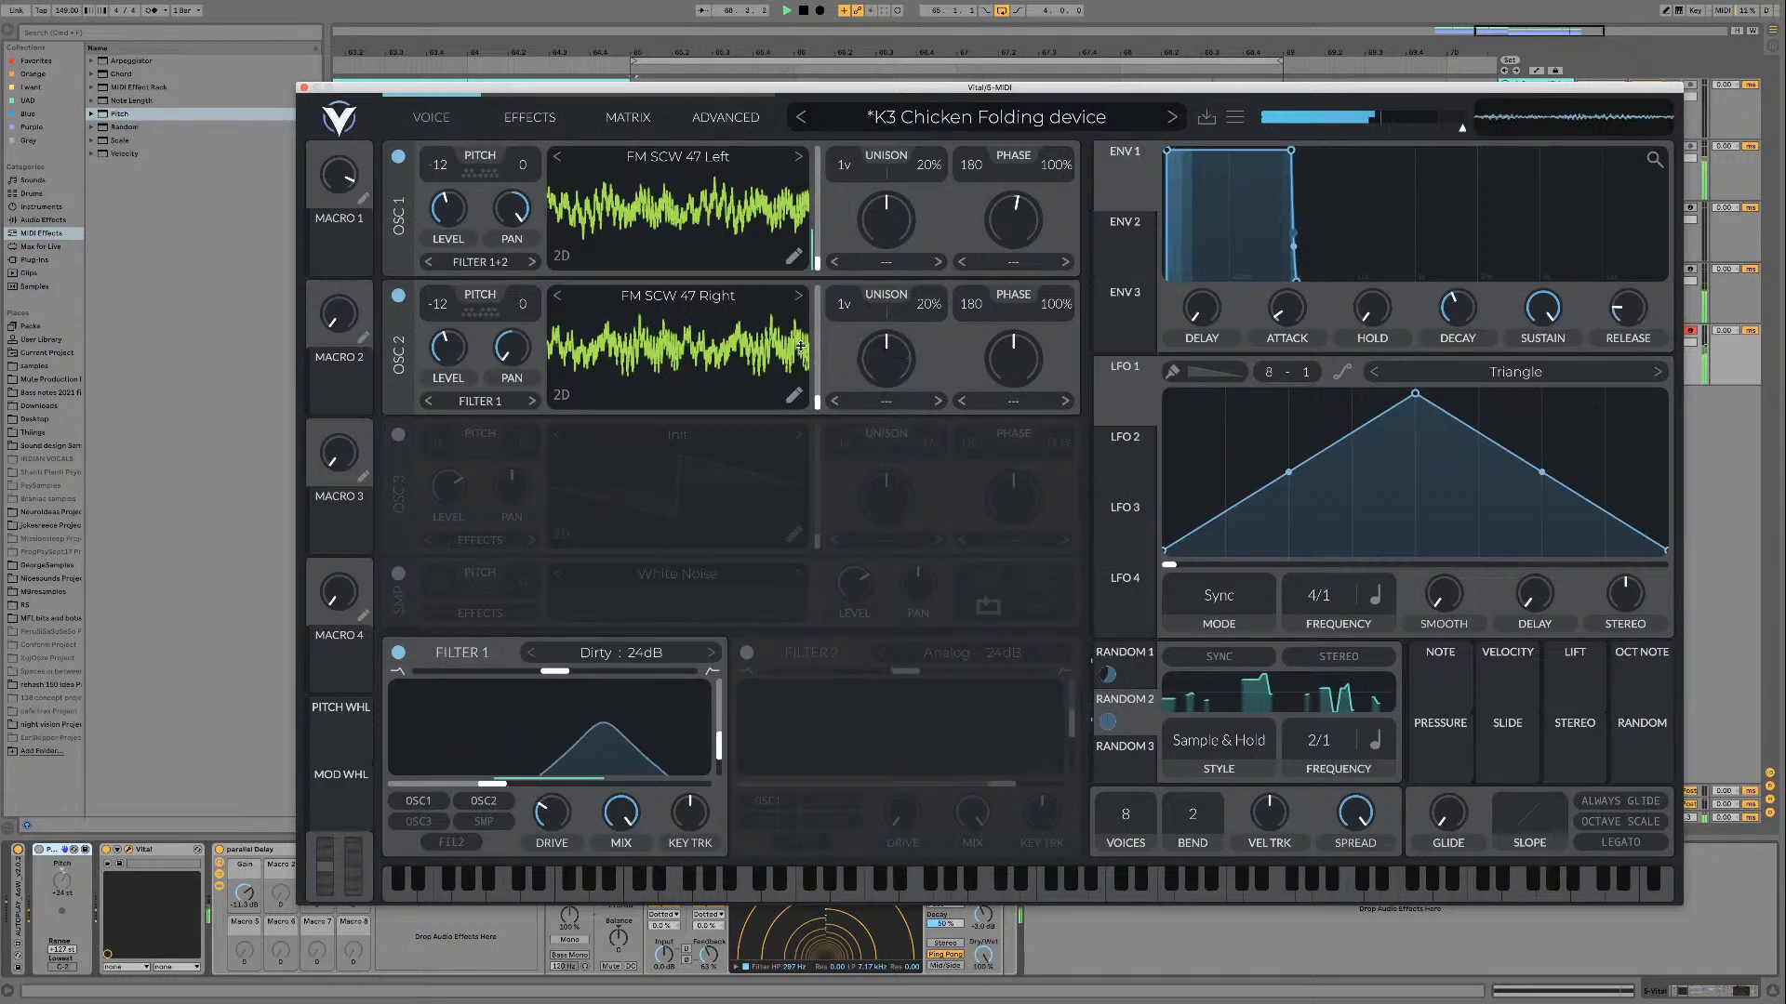
{"action": "key", "text": "space"}
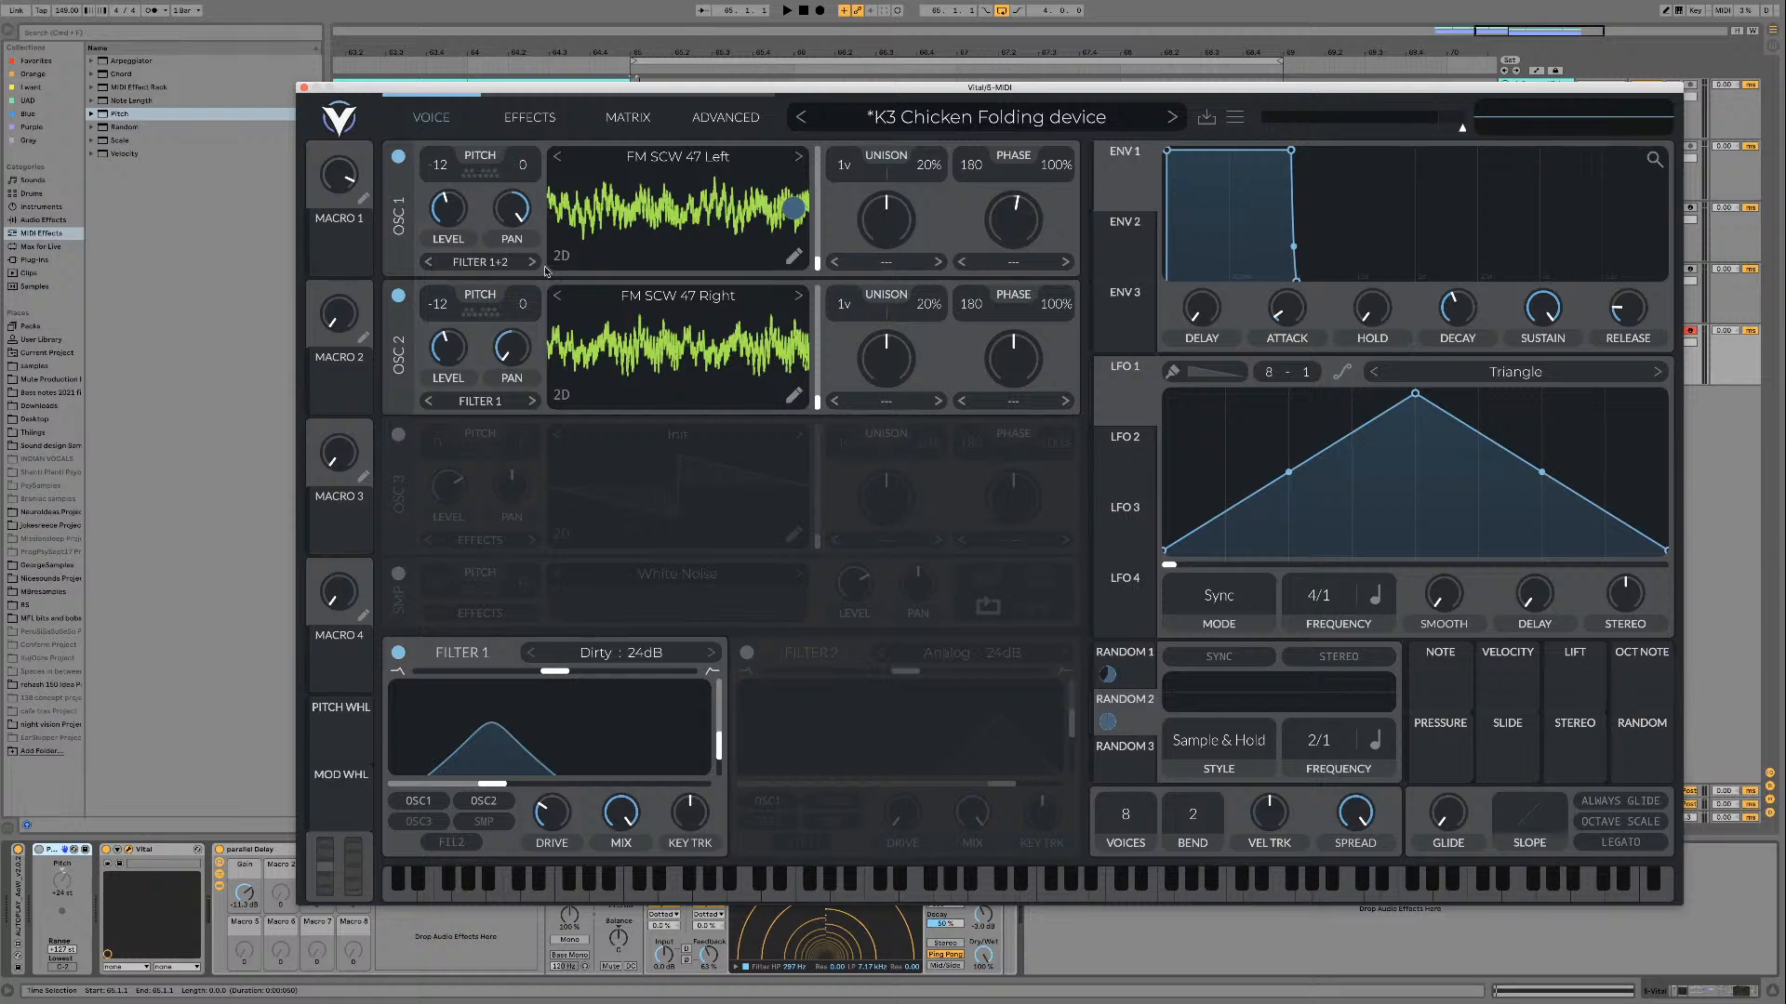
Step: Turn off oscillator 2 and load Bottom FM 01 from the FM Sweeps folder on oscillator 1, pan centred, playing the loop
{"action": "left_click", "coordinate": [398, 297]}
{"action": "left_click", "coordinate": [686, 156]}
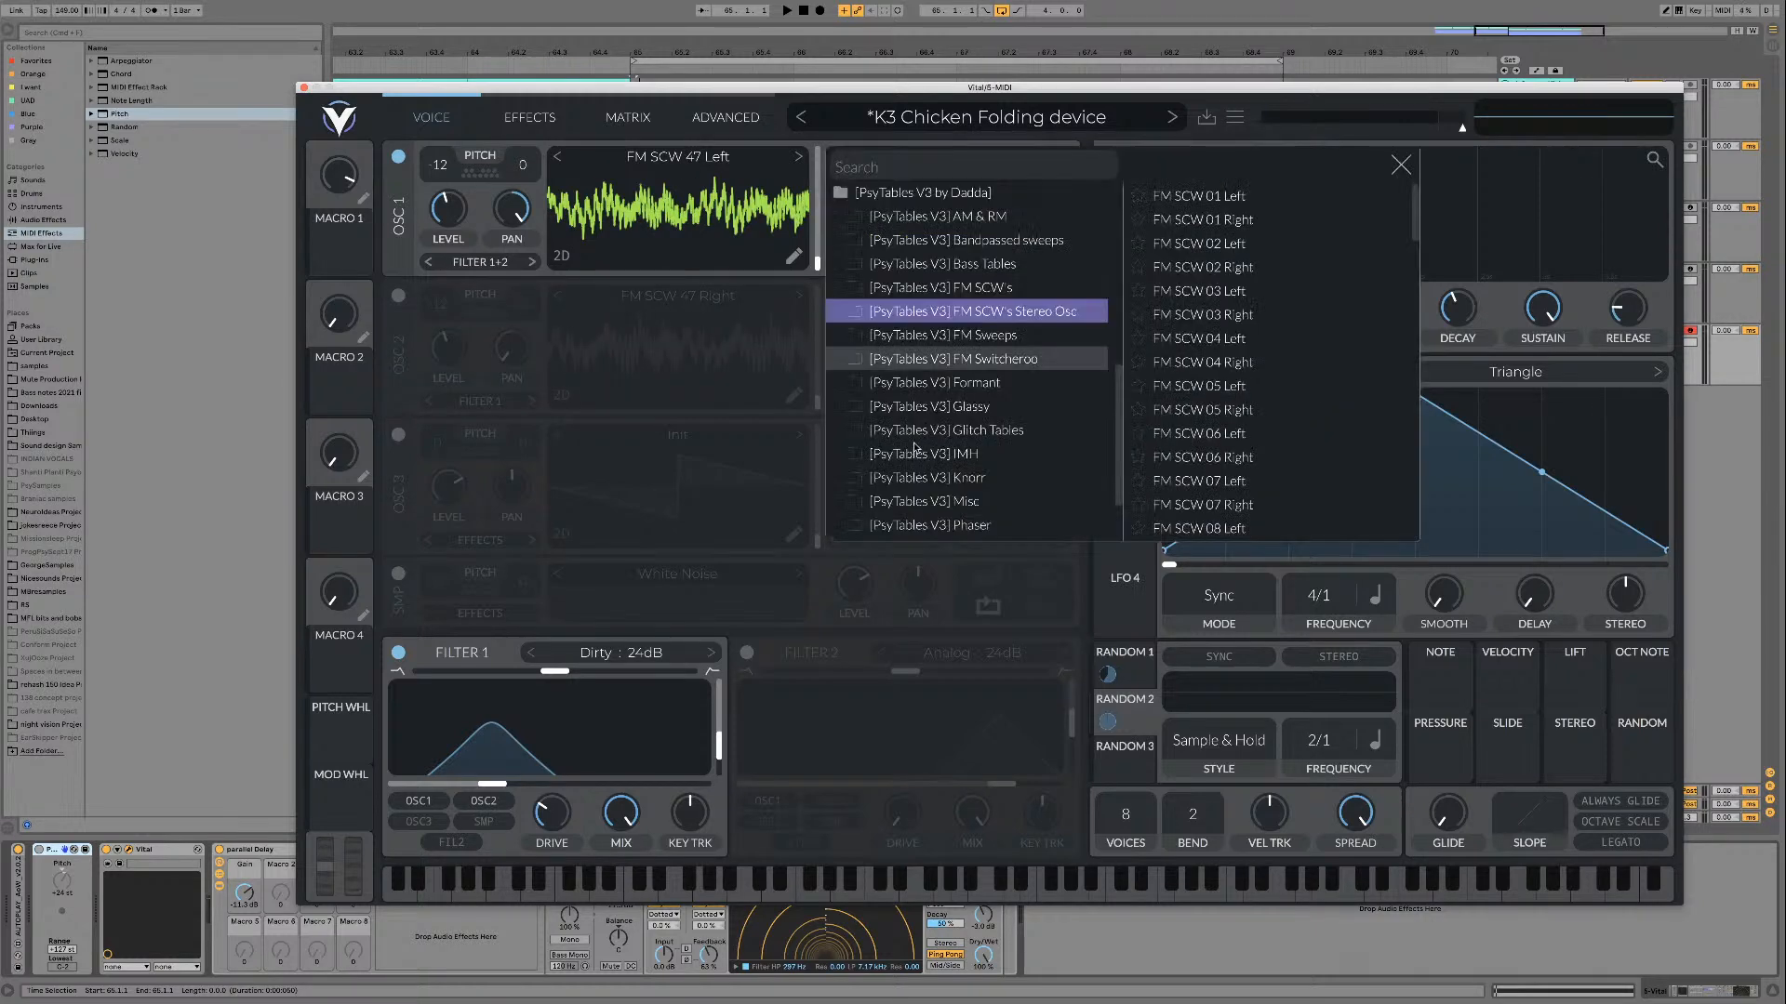
{"action": "left_click", "coordinate": [1009, 334]}
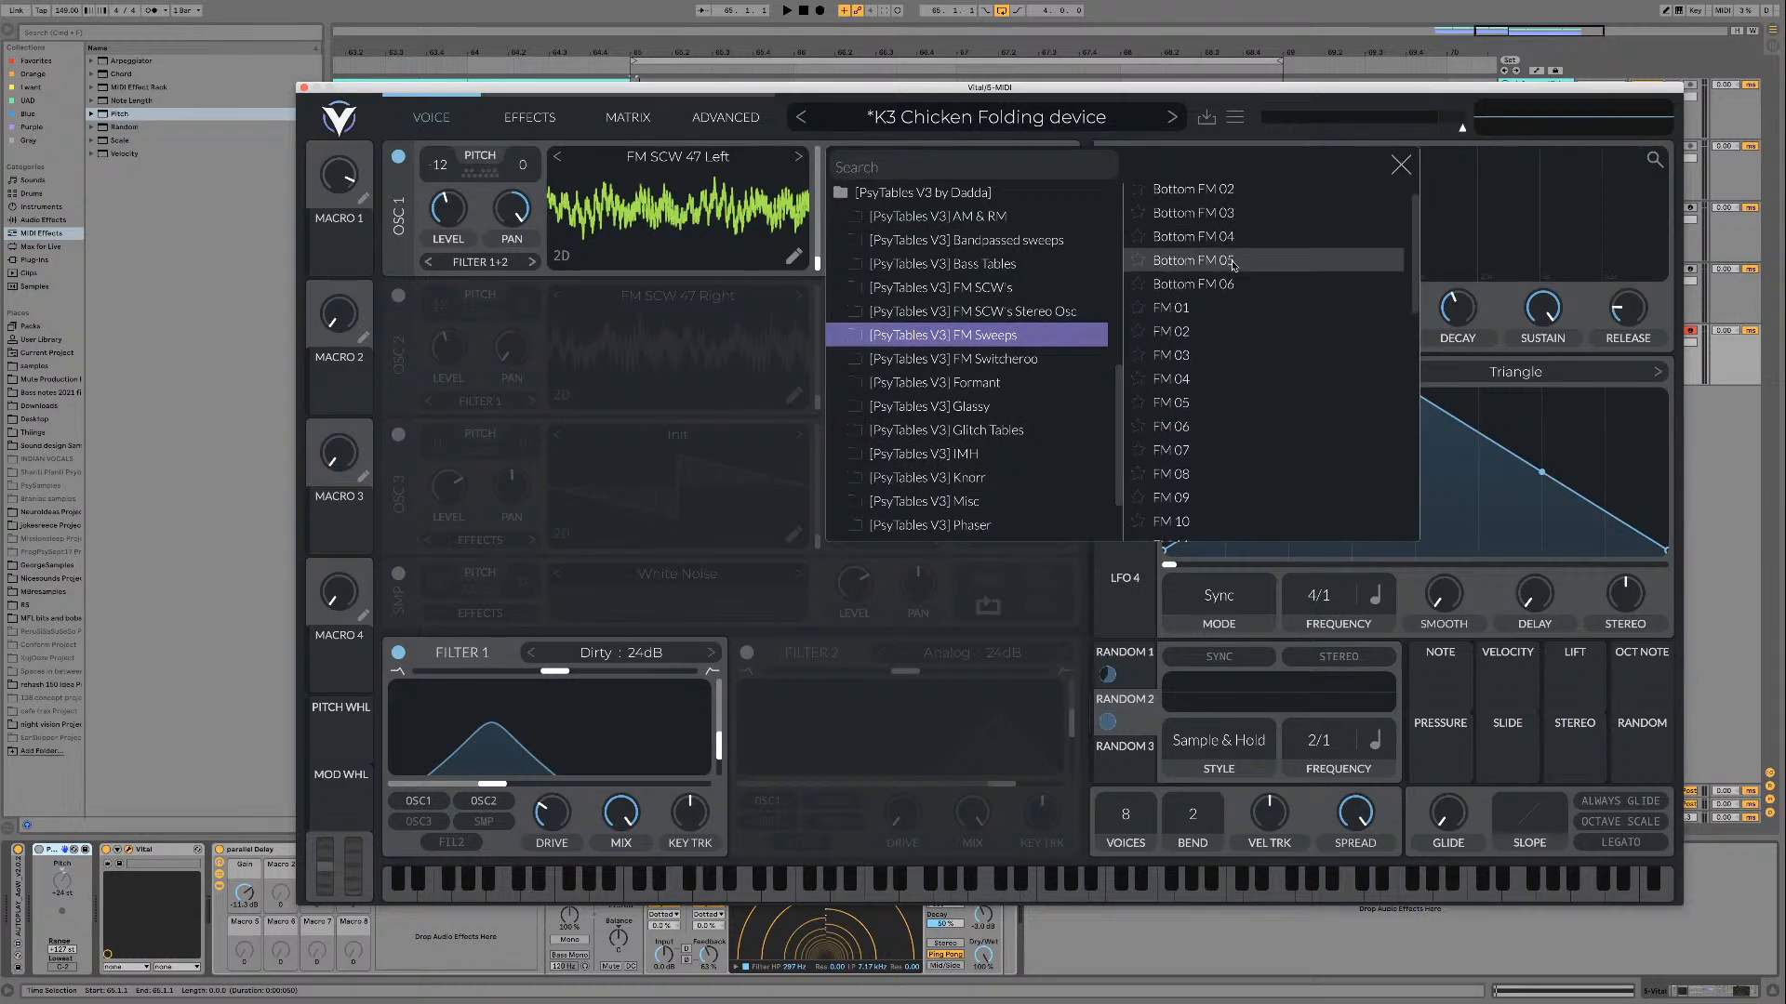
{"action": "scroll", "coordinate": [1253, 268], "scroll_direction": "down", "scroll_amount": 10}
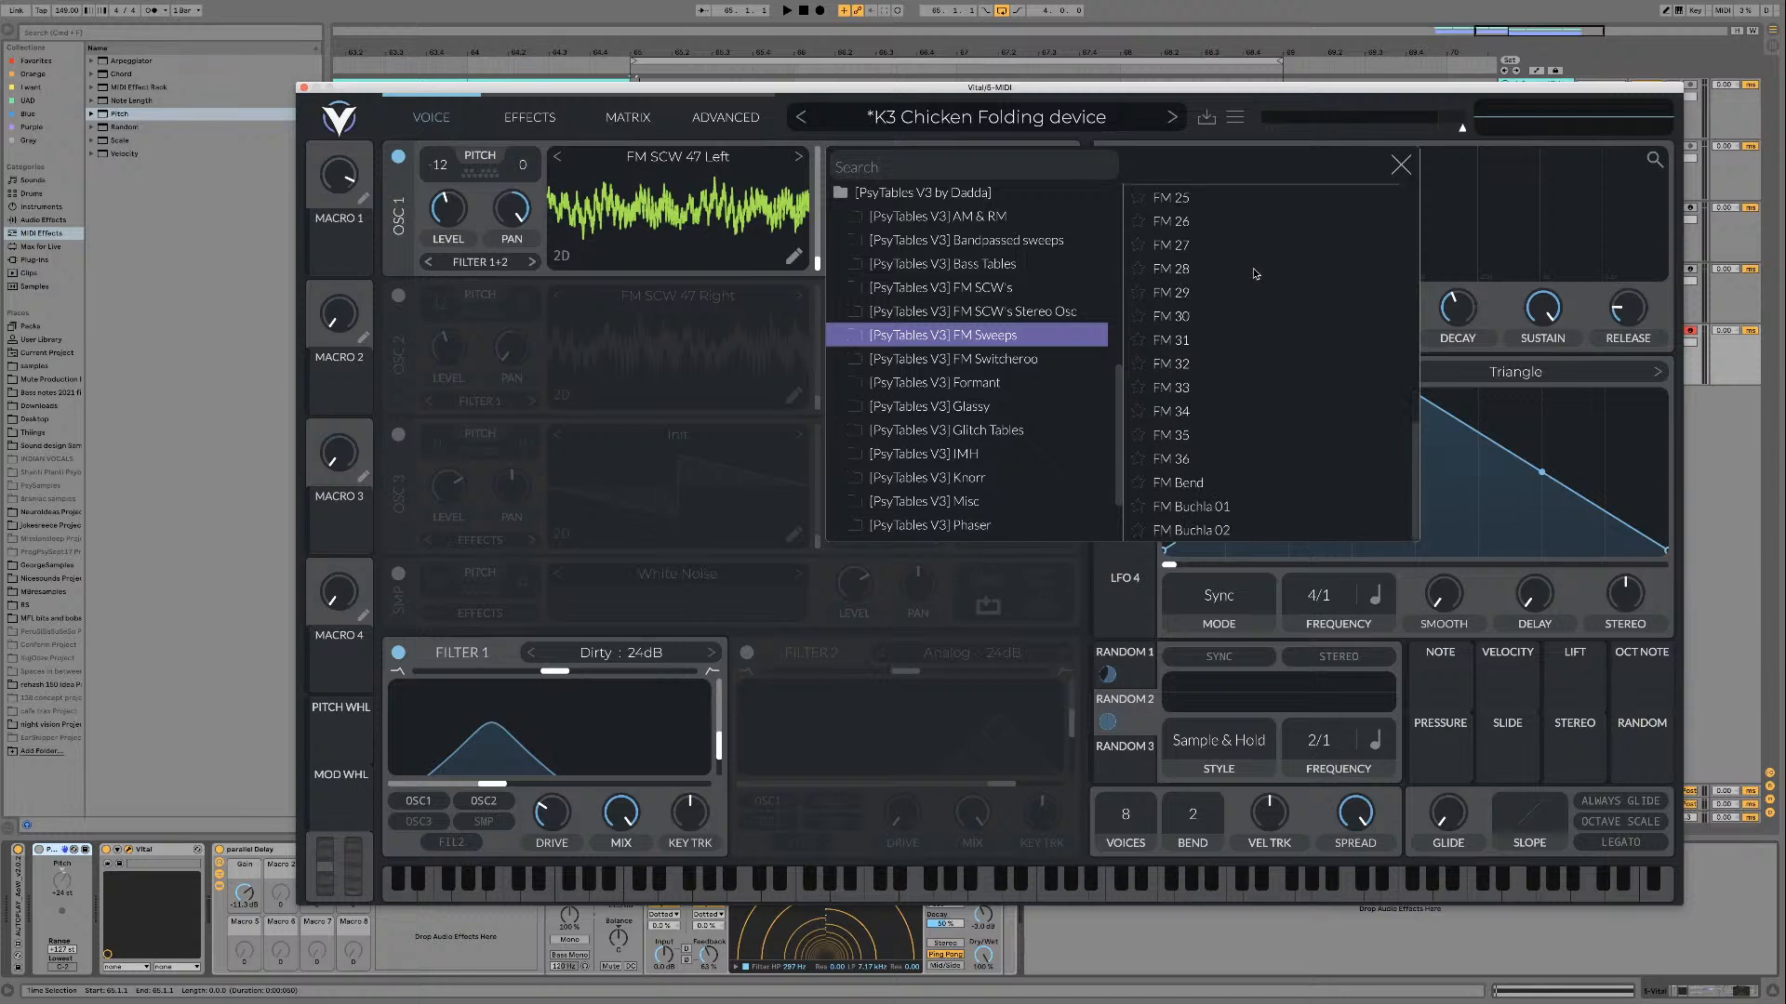
{"action": "scroll", "coordinate": [1253, 267], "scroll_direction": "up", "scroll_amount": 10}
{"action": "left_click", "coordinate": [1193, 195]}
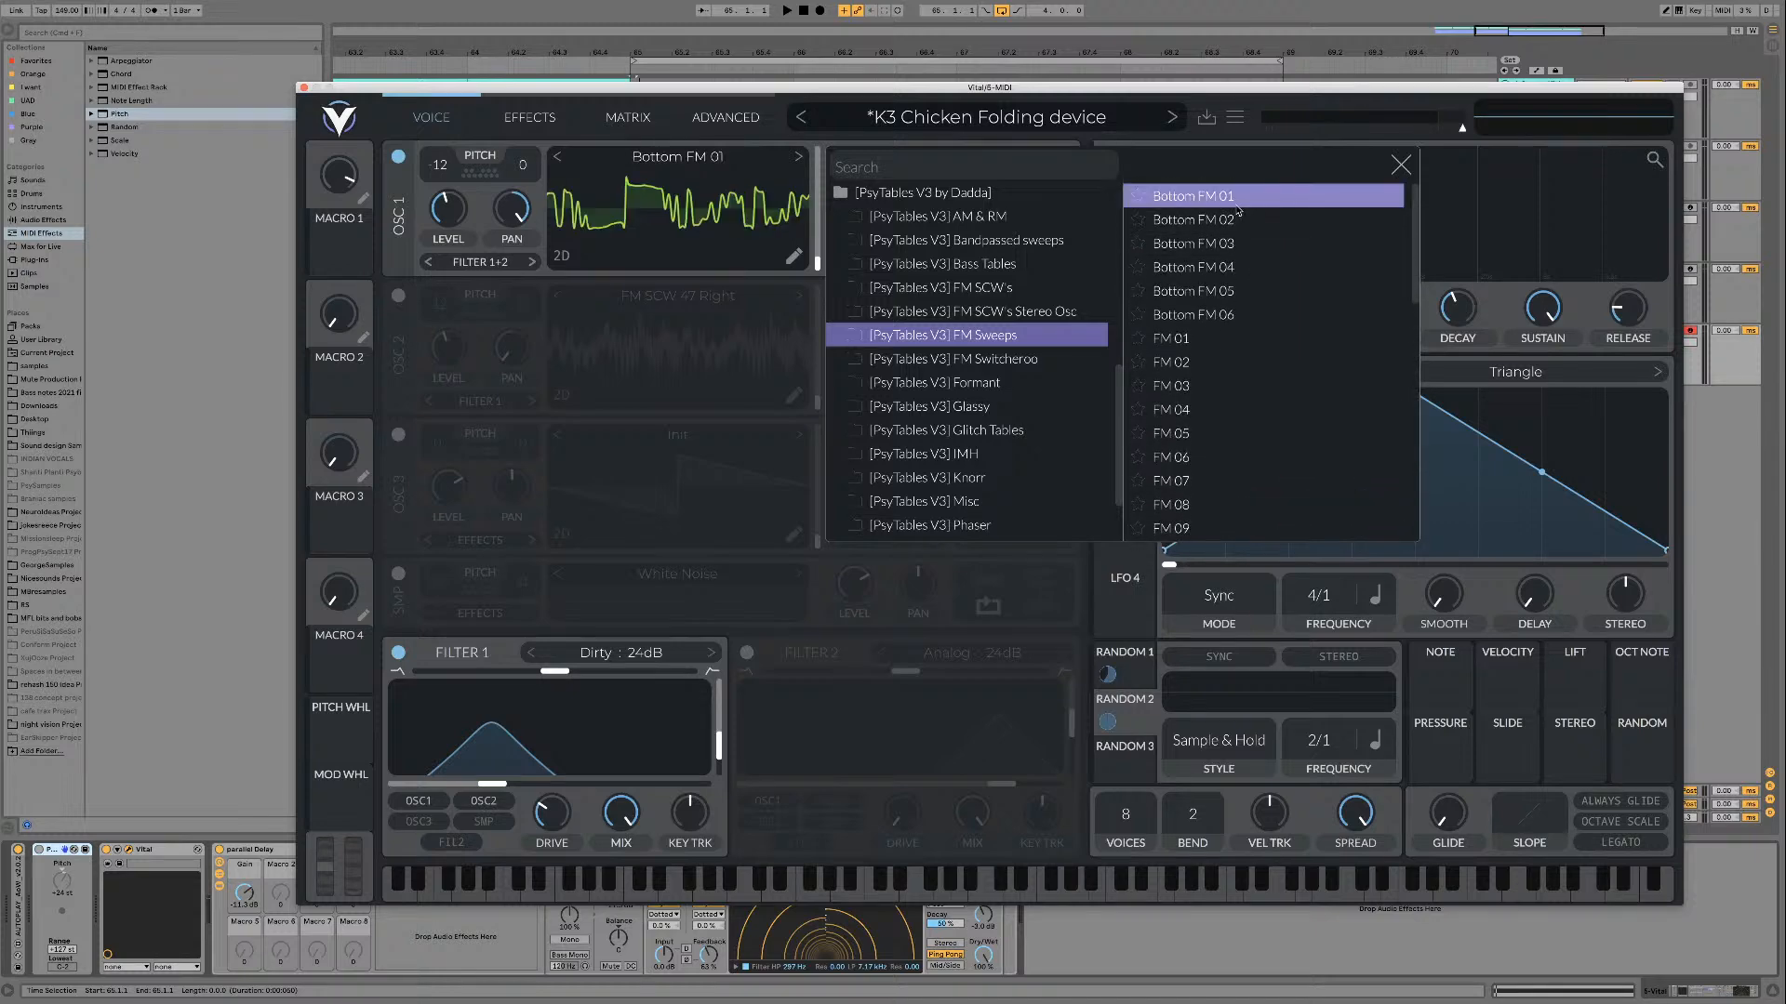
{"action": "left_click", "coordinate": [1401, 165]}
{"action": "key", "text": "space"}
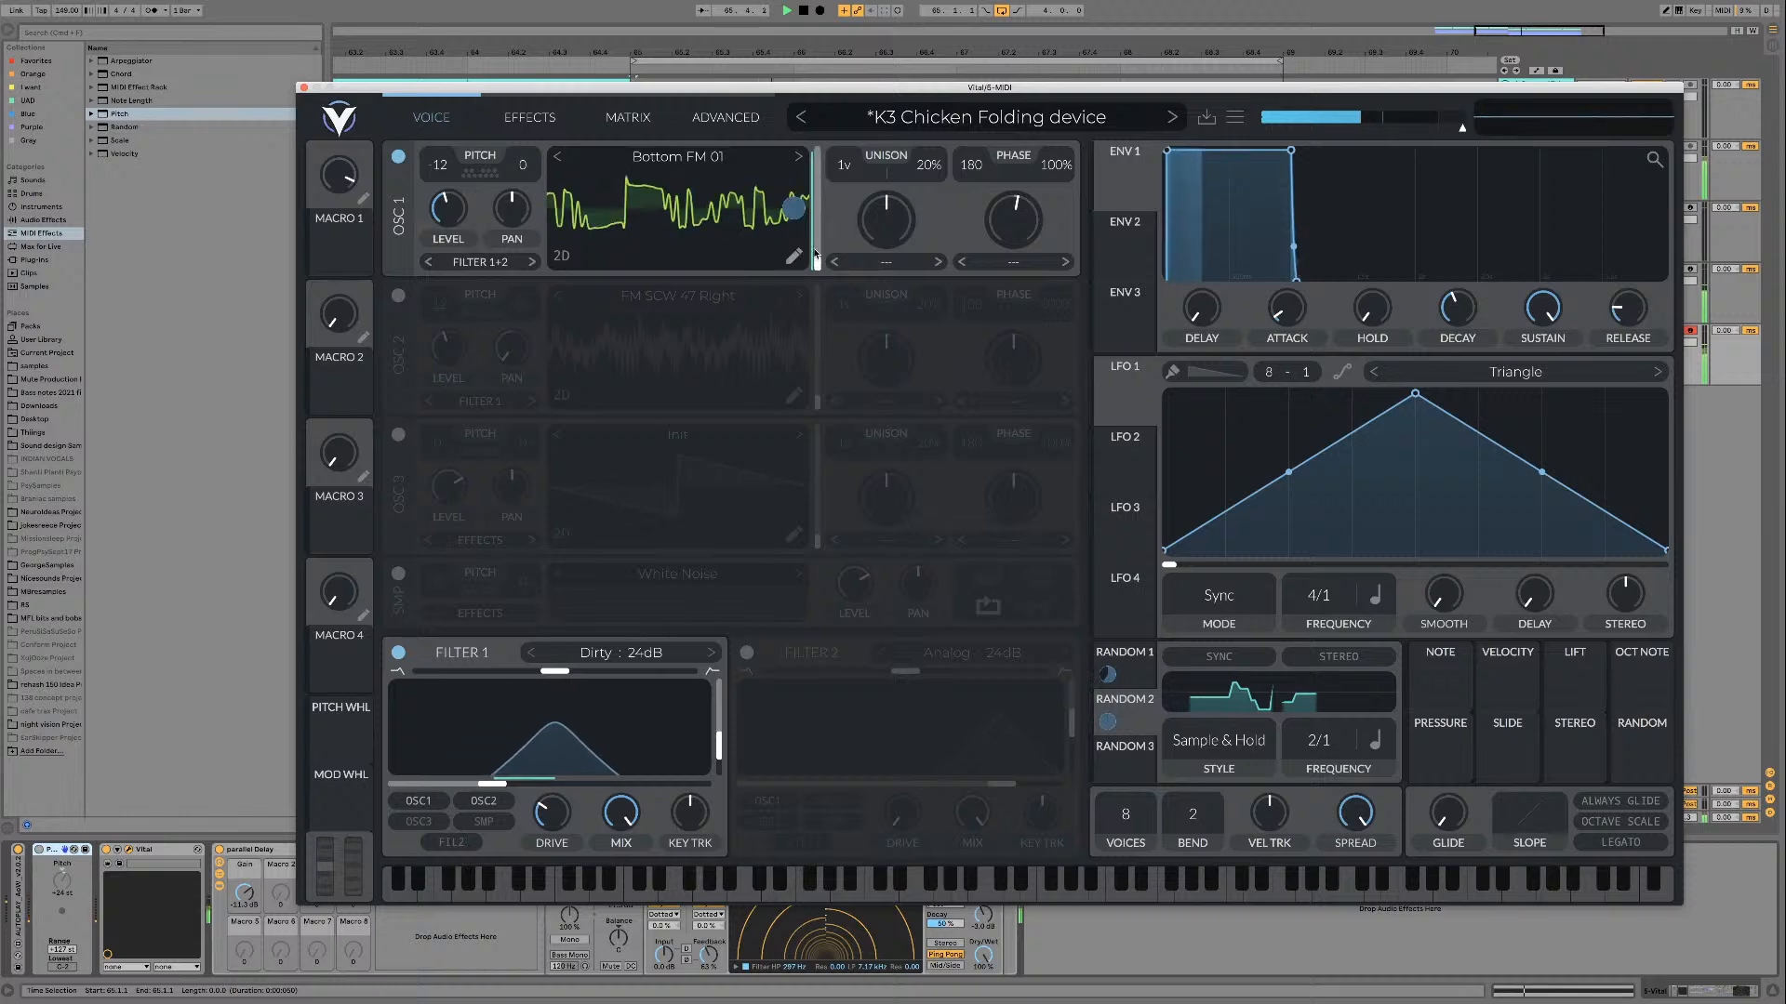
Step: Bypass the Random 2 modulation of oscillator 1's wave frame and sweep the frame position manually over the loop
{"action": "key", "text": "space"}
{"action": "right_click", "coordinate": [795, 208]}
{"action": "left_click", "coordinate": [842, 238]}
{"action": "key", "text": "space"}
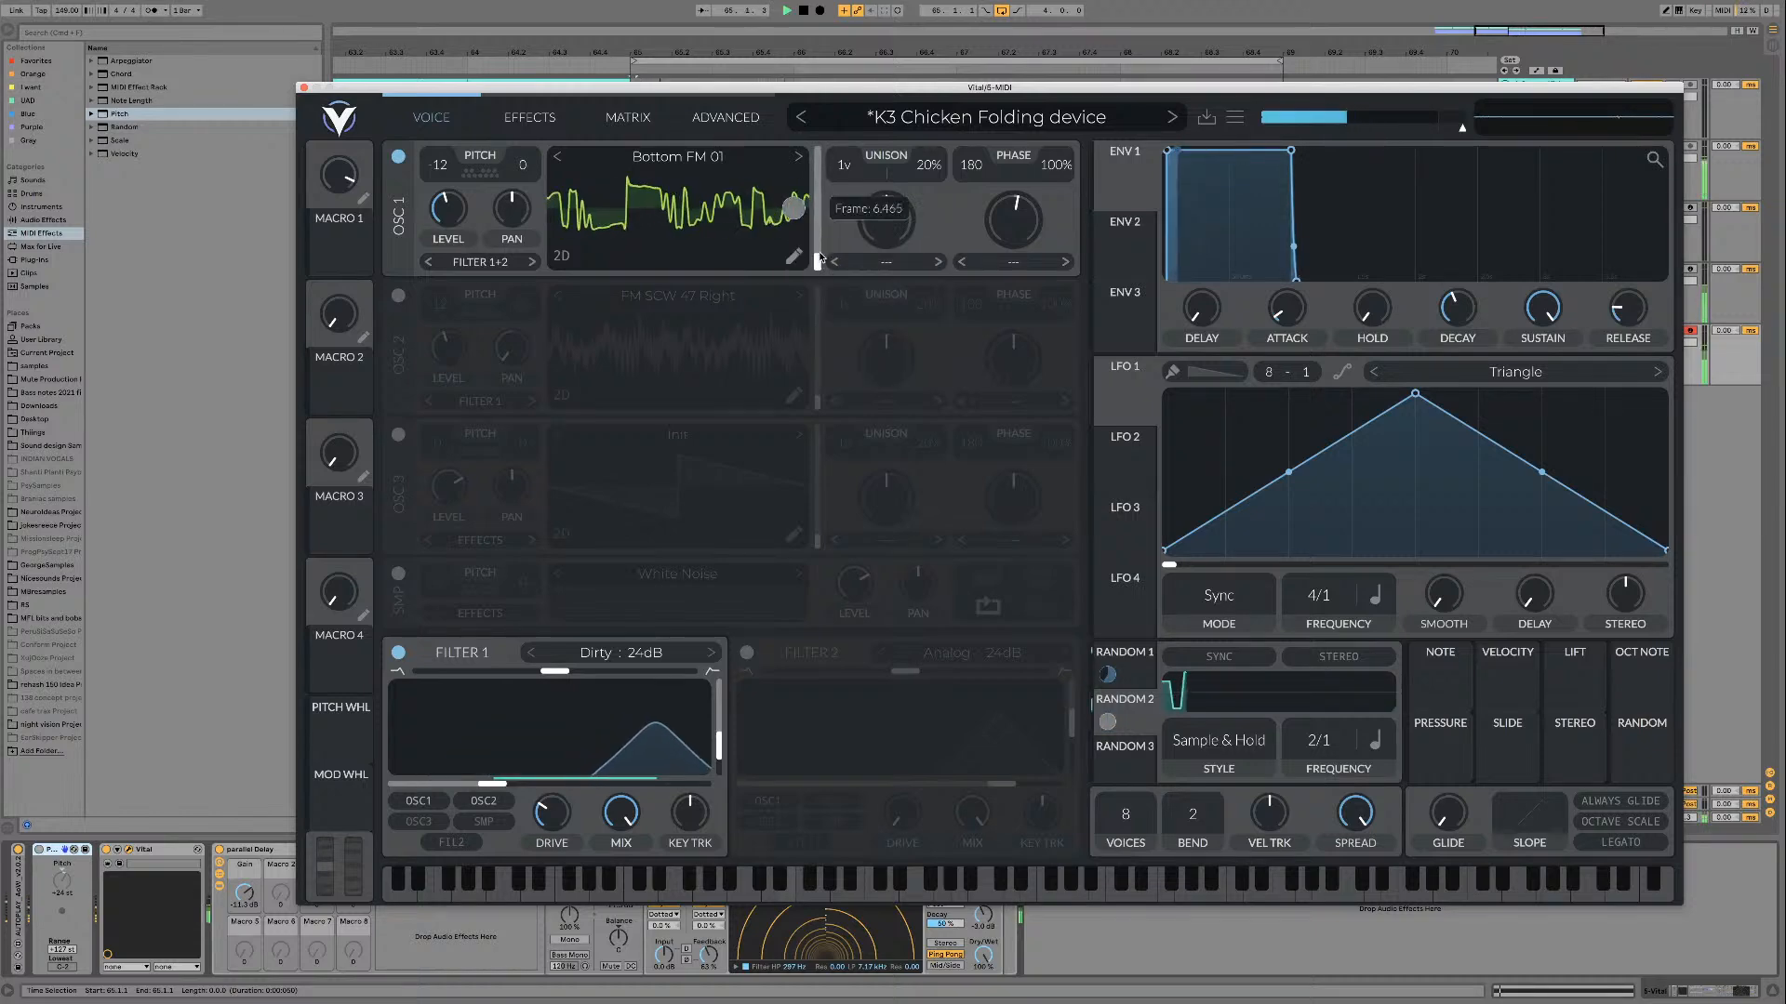
{"action": "left_click_drag", "start_coordinate": [821, 194], "coordinate": [817, 261]}
{"action": "key", "text": "space"}
Step: Unbypass the wave frame modulation on oscillator 1 and audition Bottom FM 02 over the loop
{"action": "right_click", "coordinate": [794, 209]}
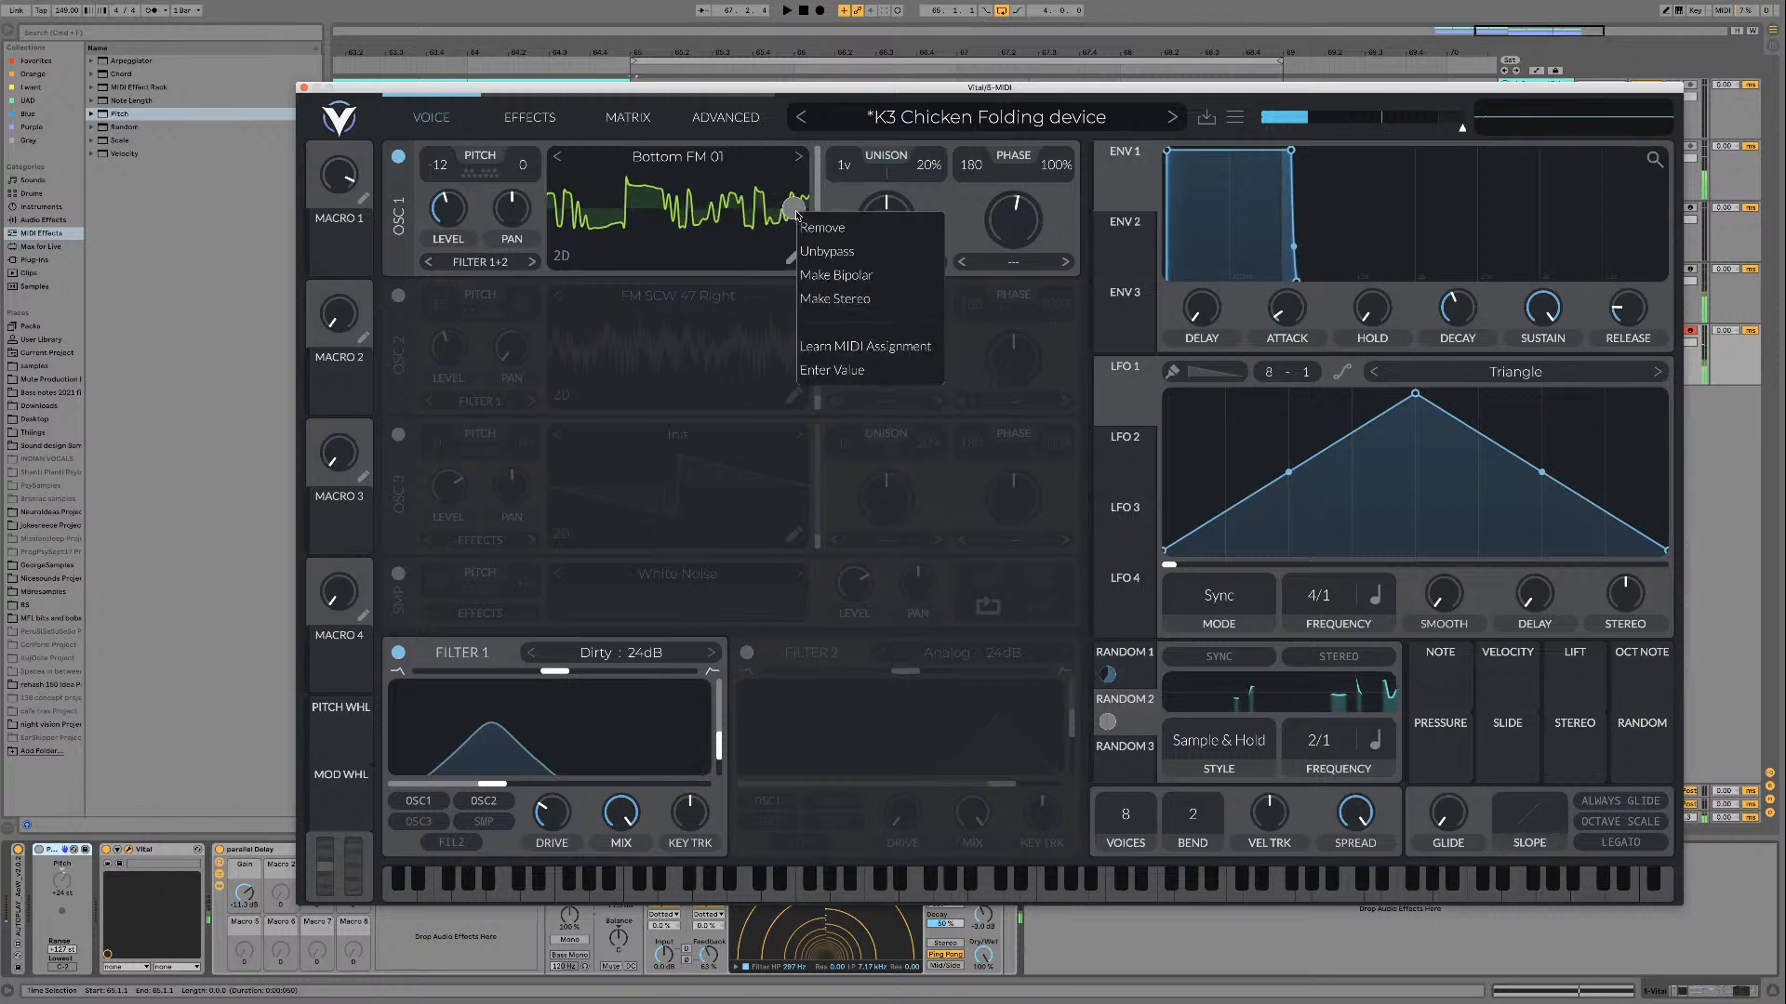
{"action": "left_click", "coordinate": [823, 250]}
{"action": "left_click", "coordinate": [800, 164]}
{"action": "key", "text": "space"}
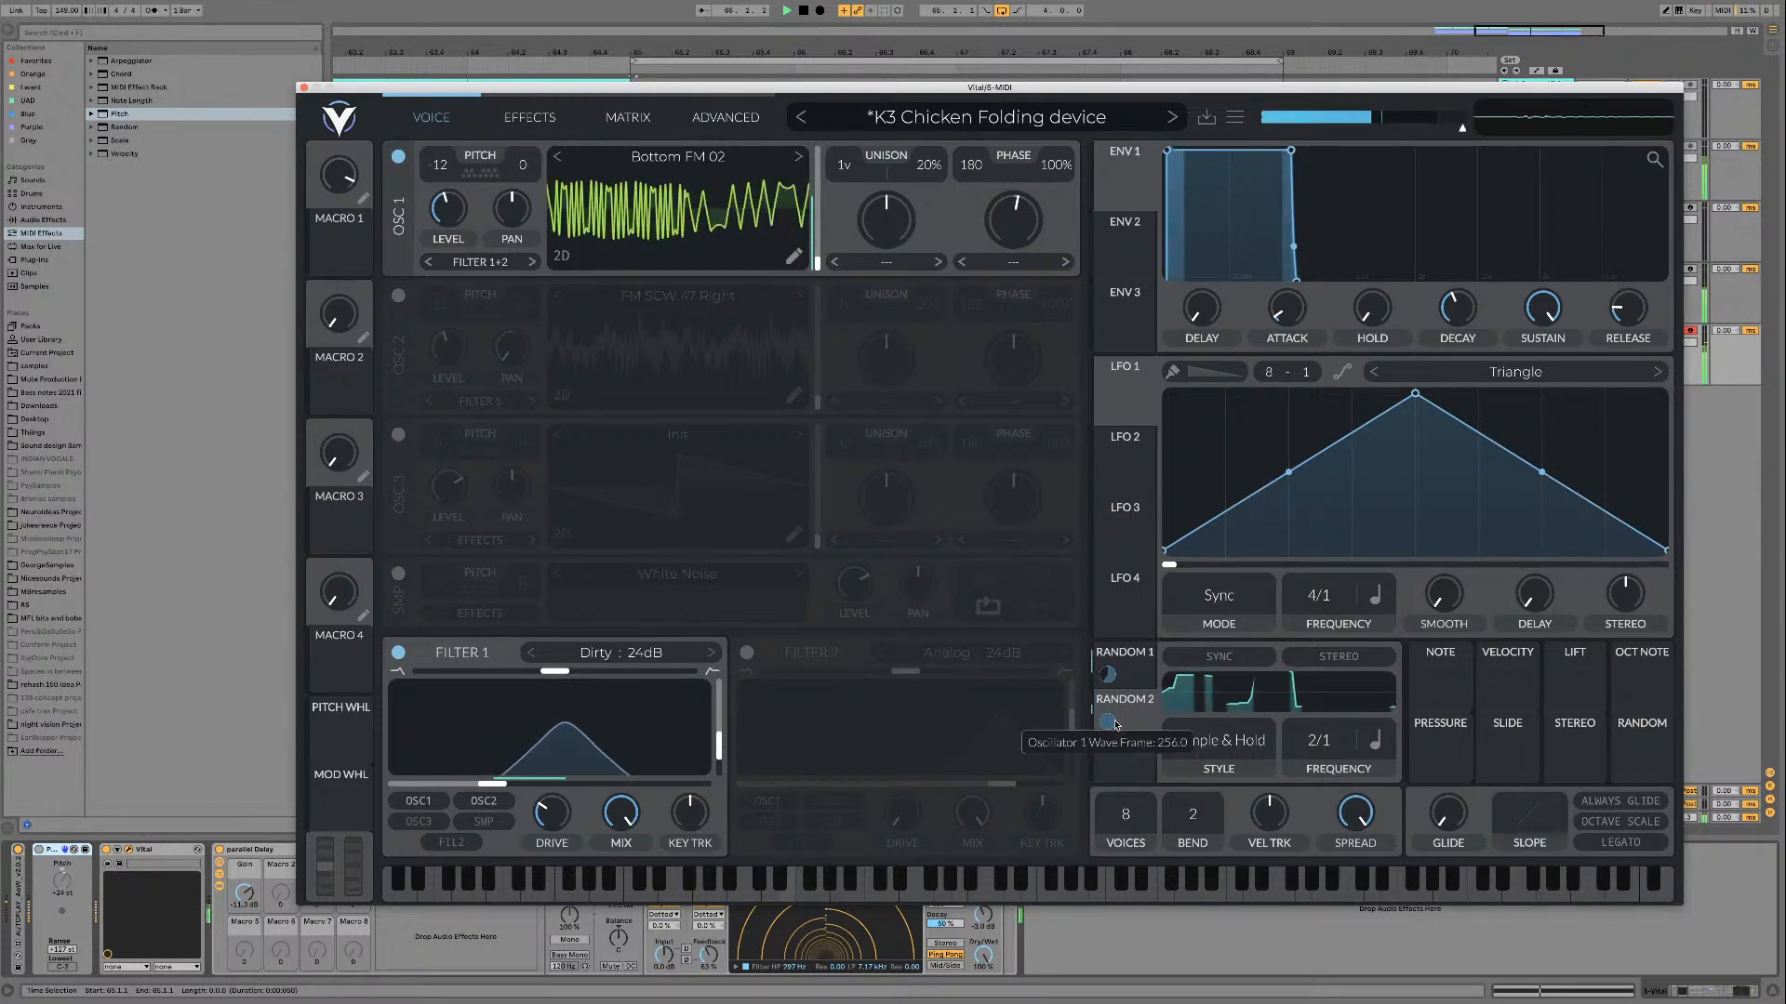
Step: Stop the loop, remove the Random 2 modulation from oscillator 1's wave frame and show the Random 1 settings
{"action": "key", "text": "space"}
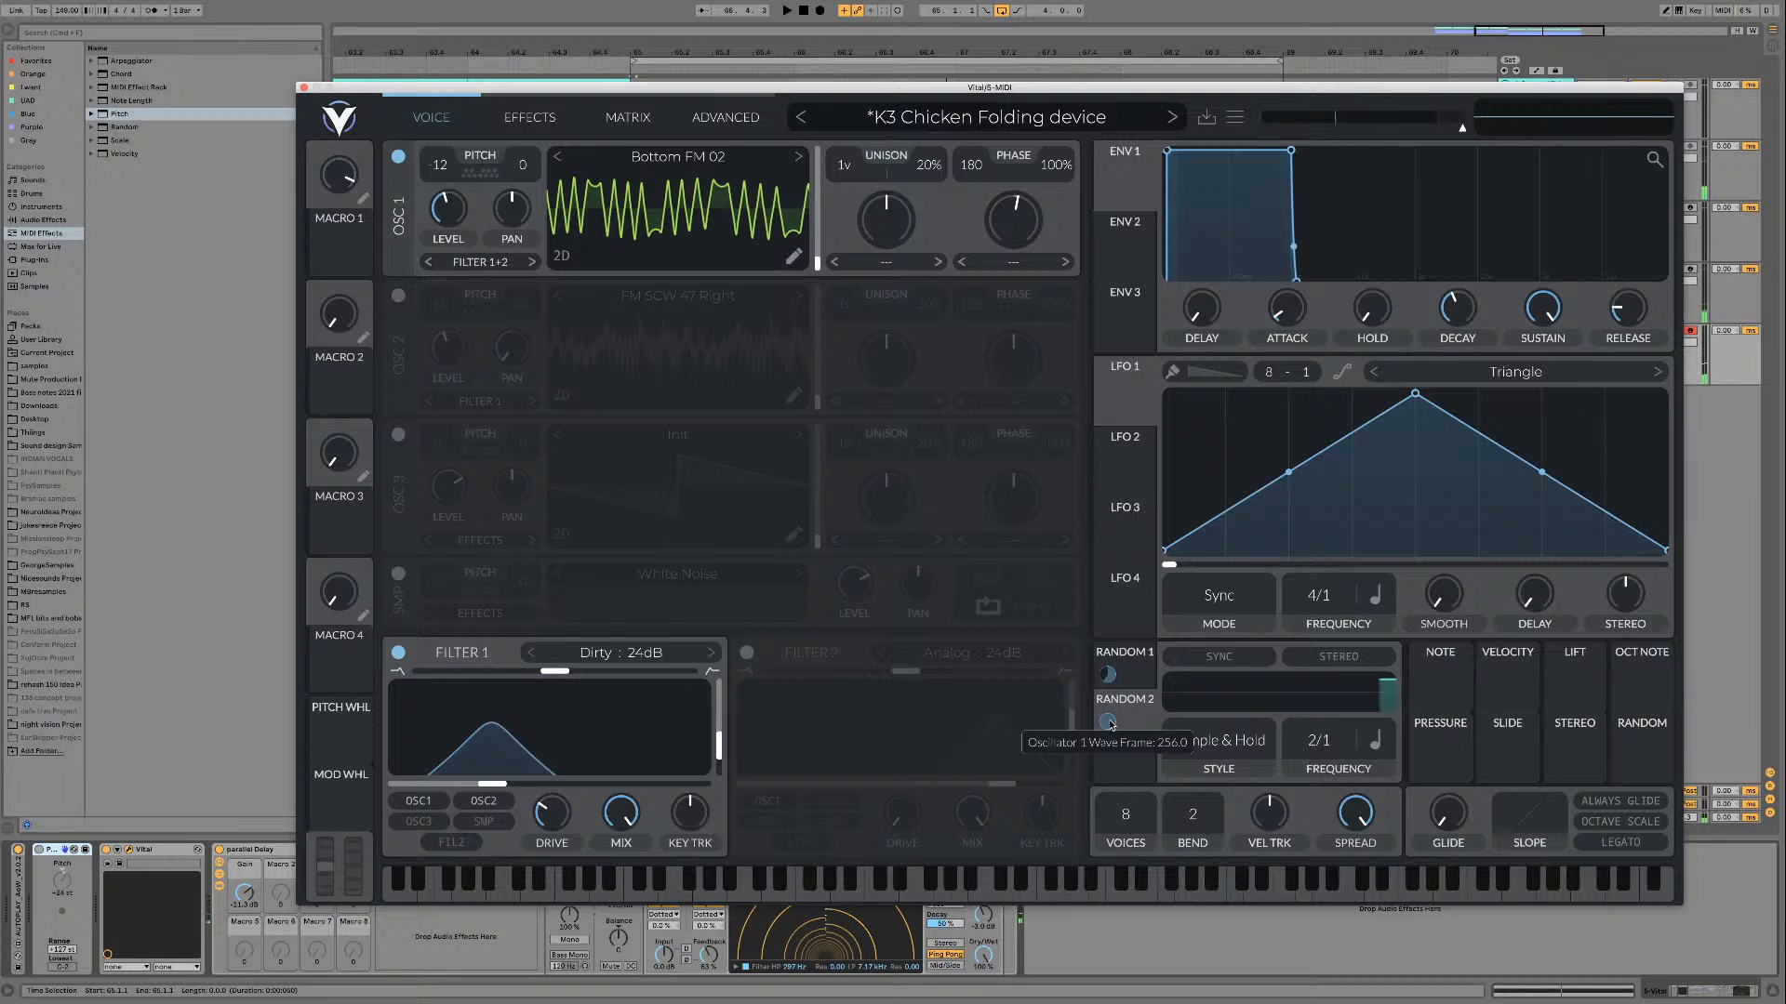
{"action": "left_click", "coordinate": [1108, 675]}
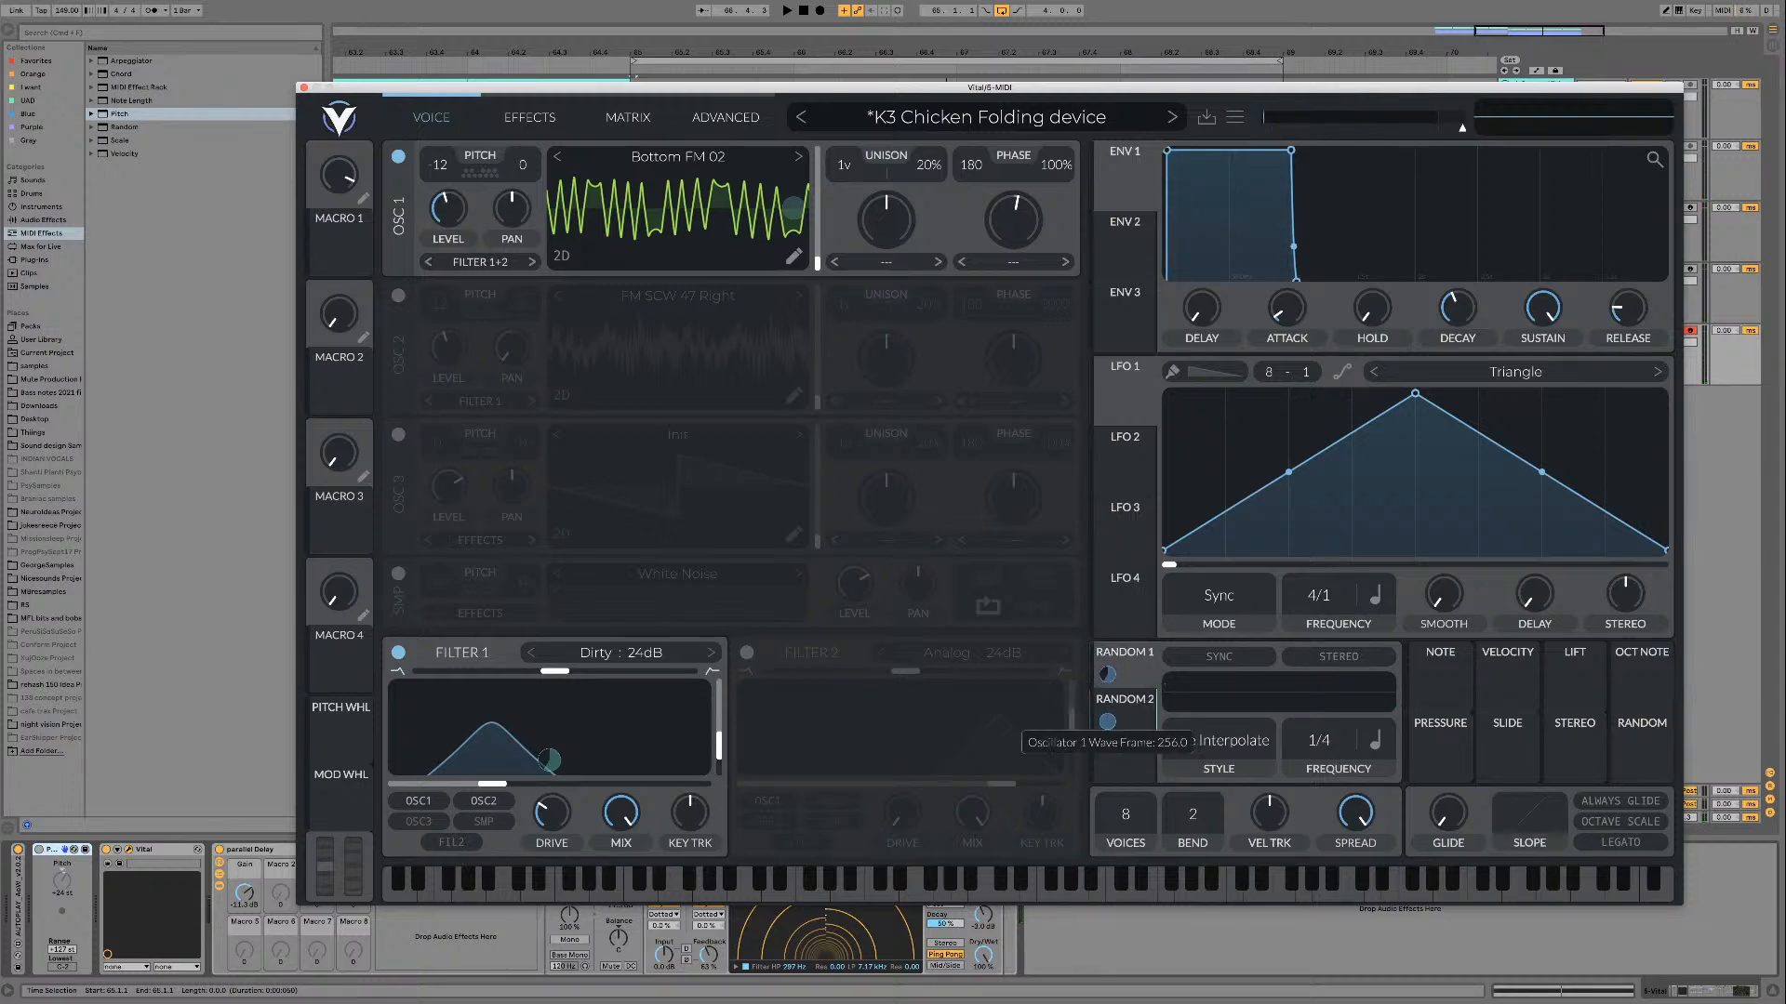
{"action": "double_click", "coordinate": [1107, 722]}
{"action": "left_click", "coordinate": [1128, 742]}
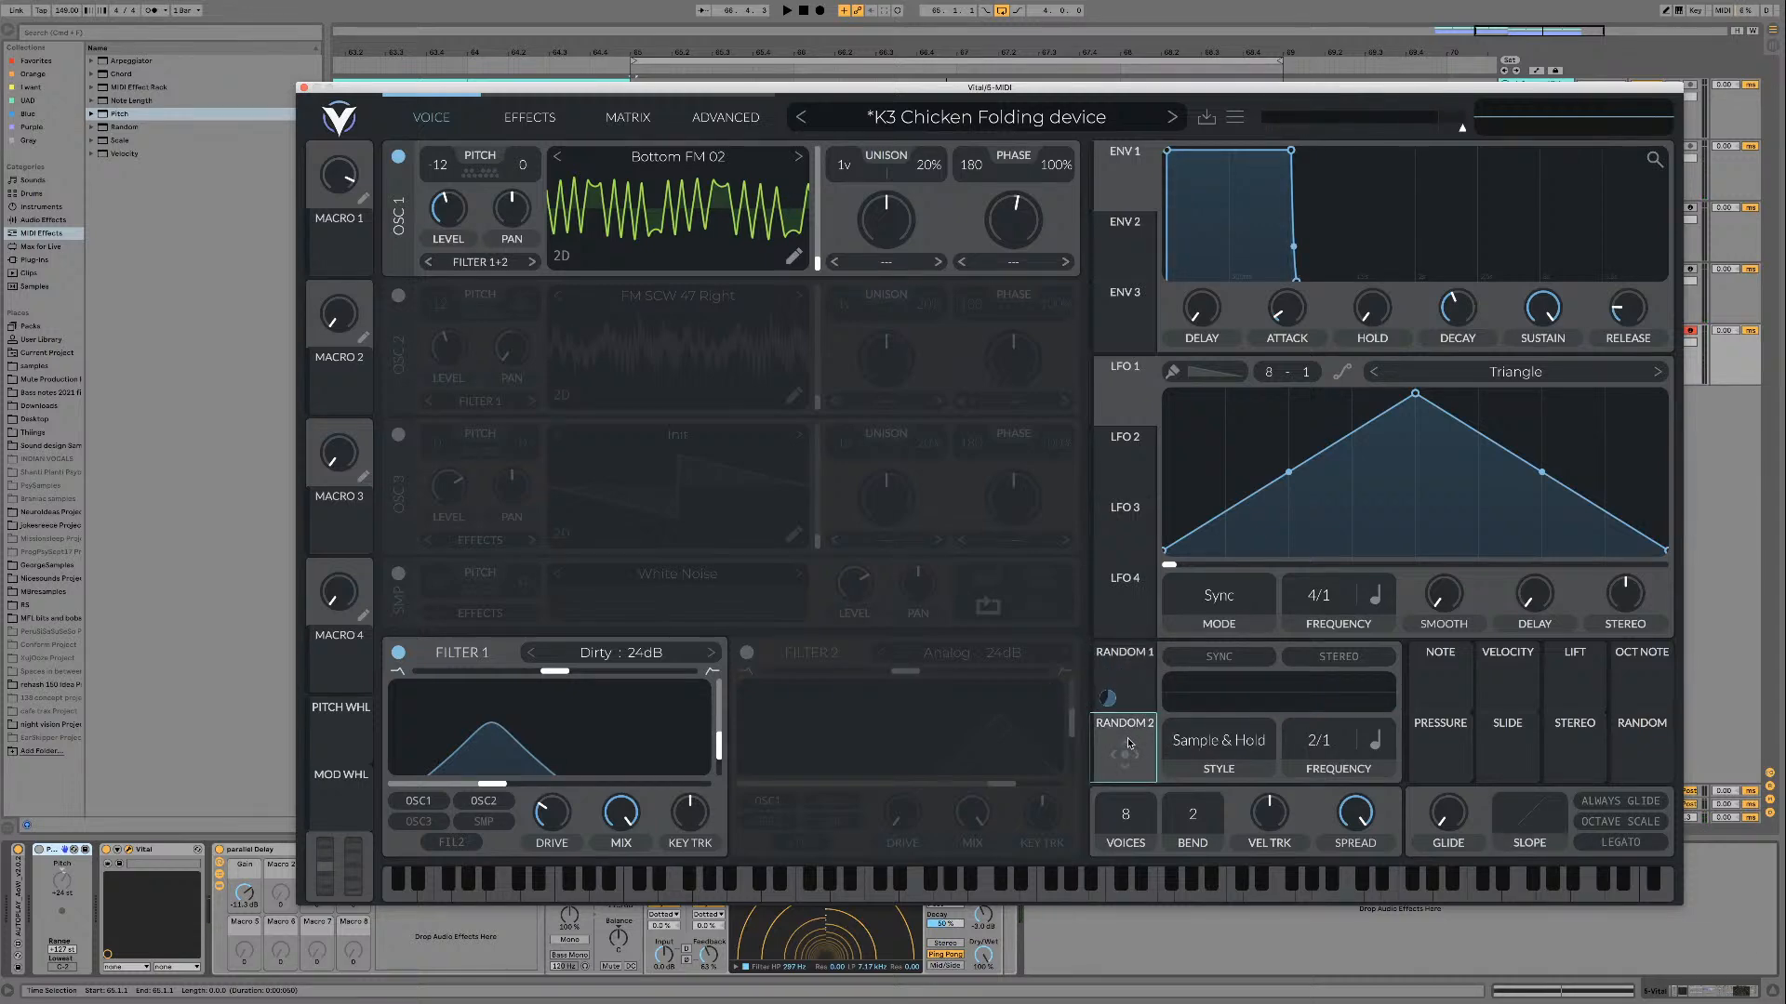
{"action": "left_click", "coordinate": [1139, 688]}
Step: Play the loop and sweep oscillator 1's wave frame manually through Bottom FM 02
{"action": "key", "text": "space"}
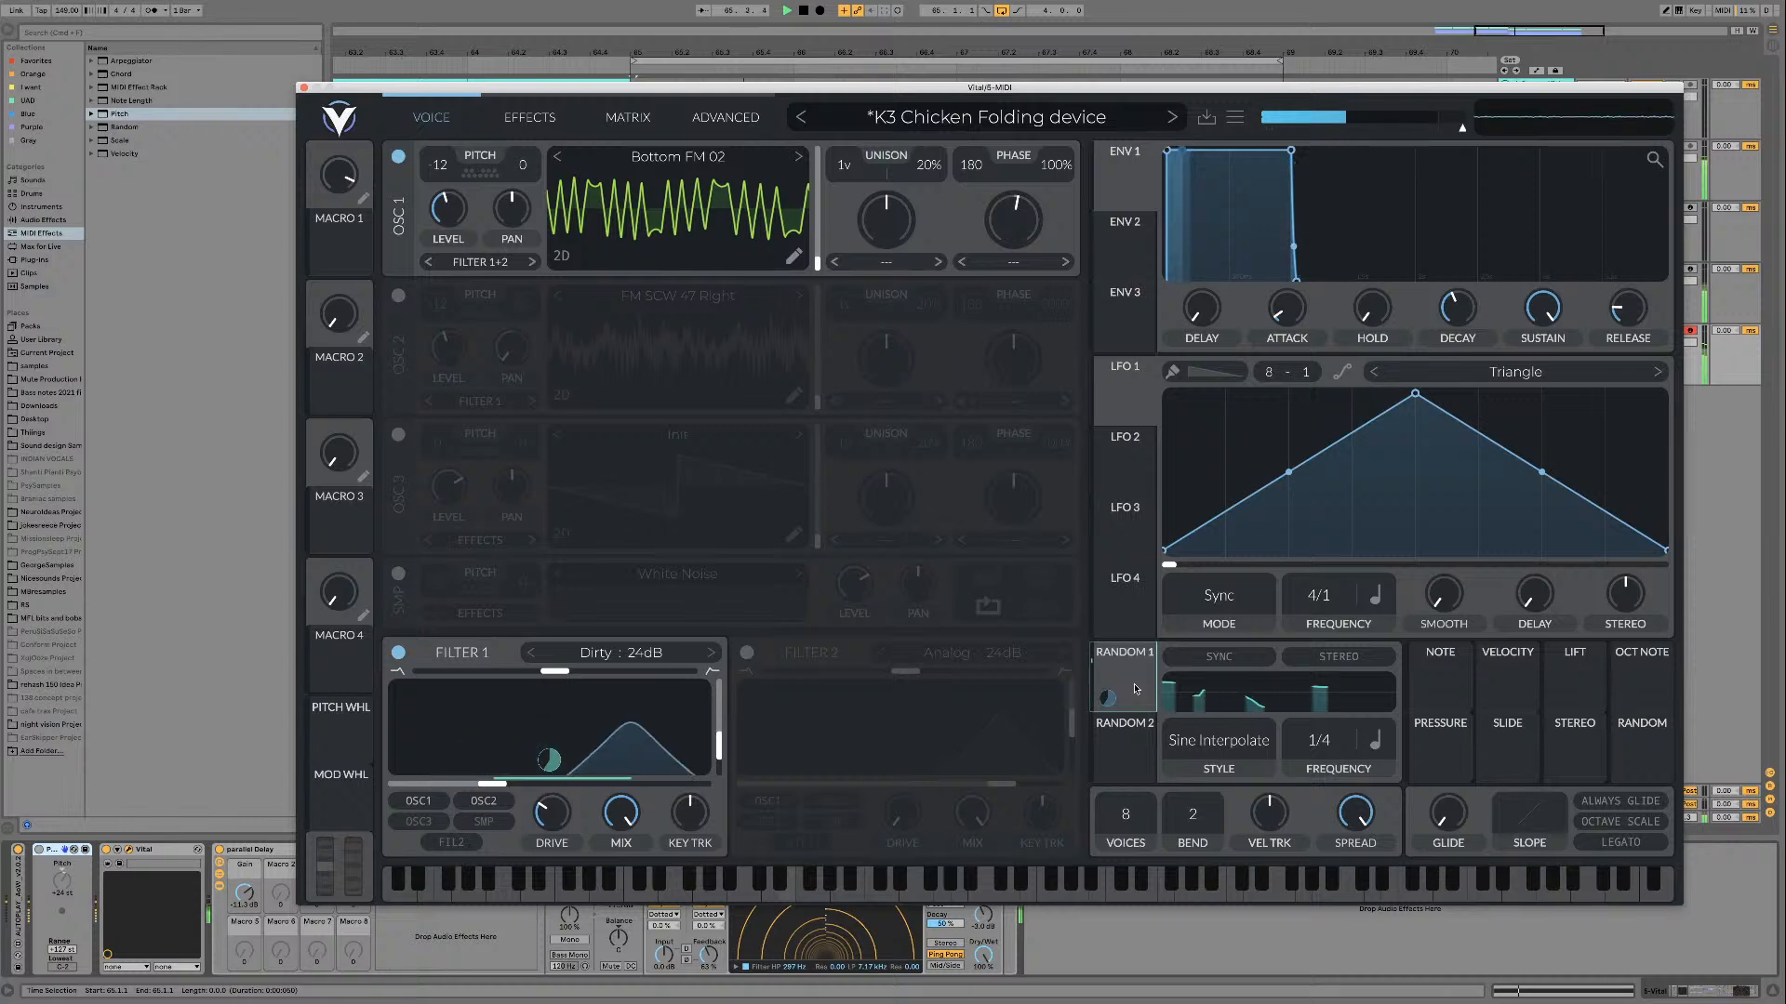
{"action": "left_click_drag", "start_coordinate": [819, 262], "coordinate": [823, 172]}
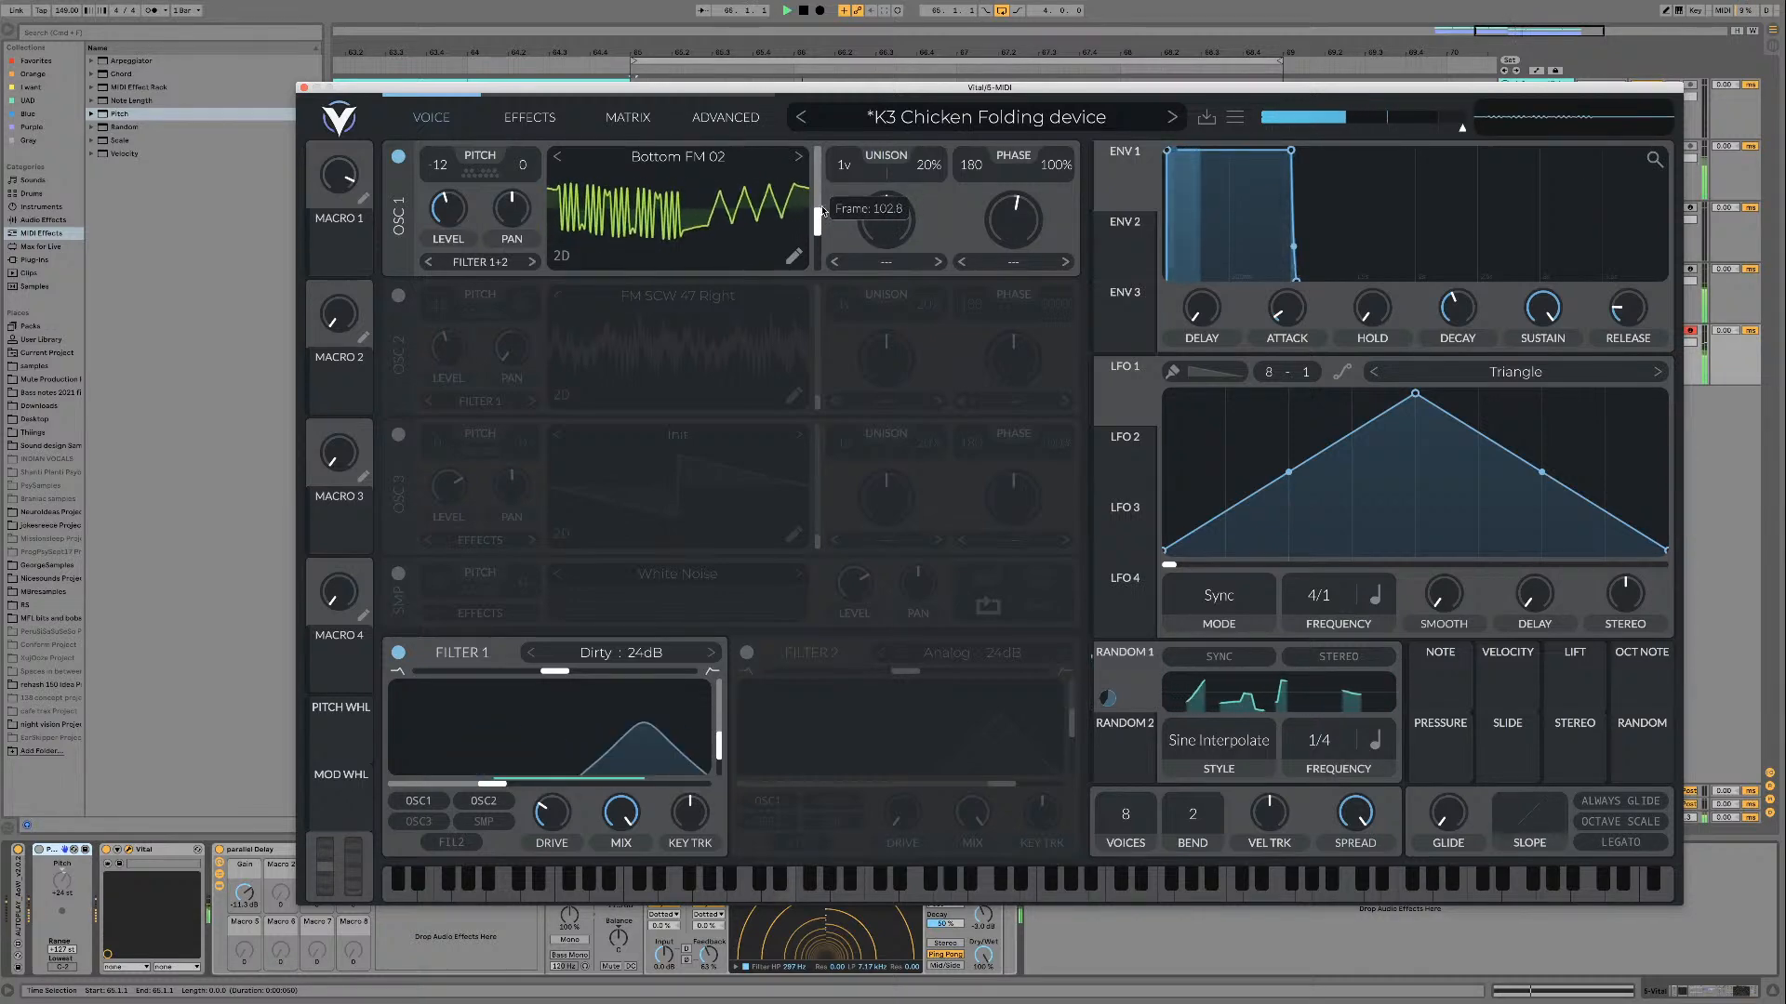
{"action": "left_click_drag", "start_coordinate": [819, 269], "coordinate": [819, 275]}
{"action": "key", "text": "space"}
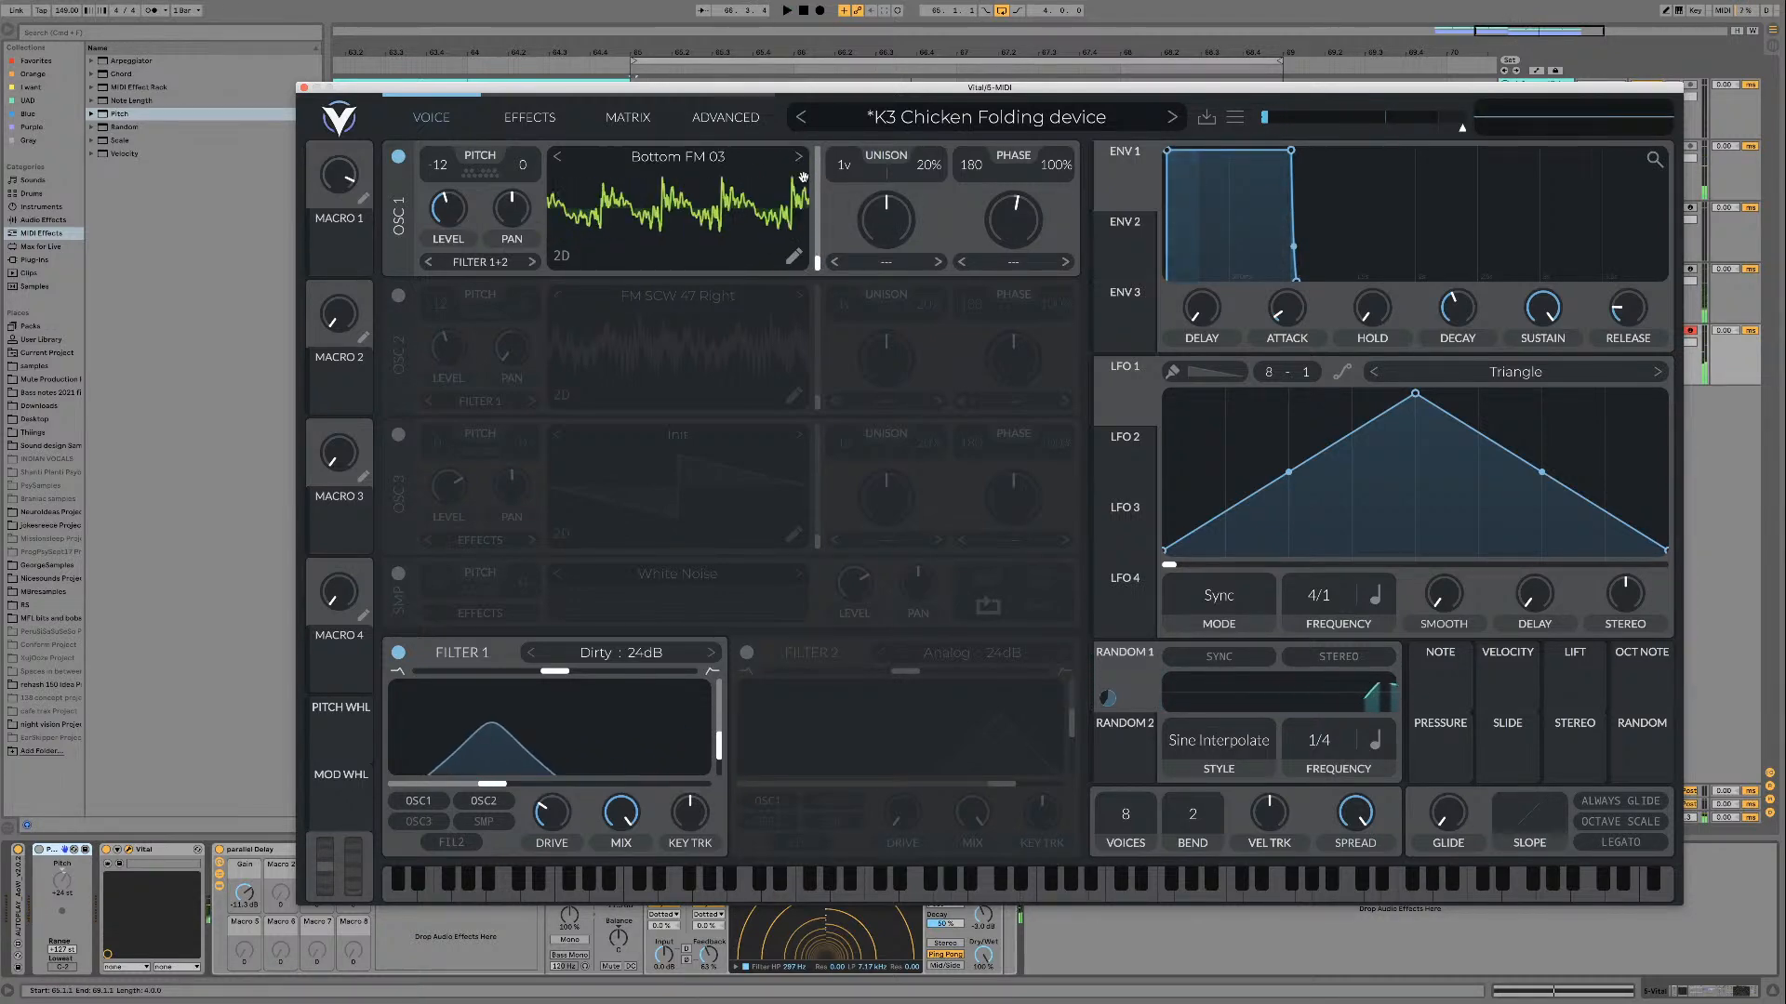
Step: Audition Bottom FM 03 and Bottom FM 04 on oscillator 1 over the loop, sweeping the wave frame by hand
{"action": "key", "text": "space"}
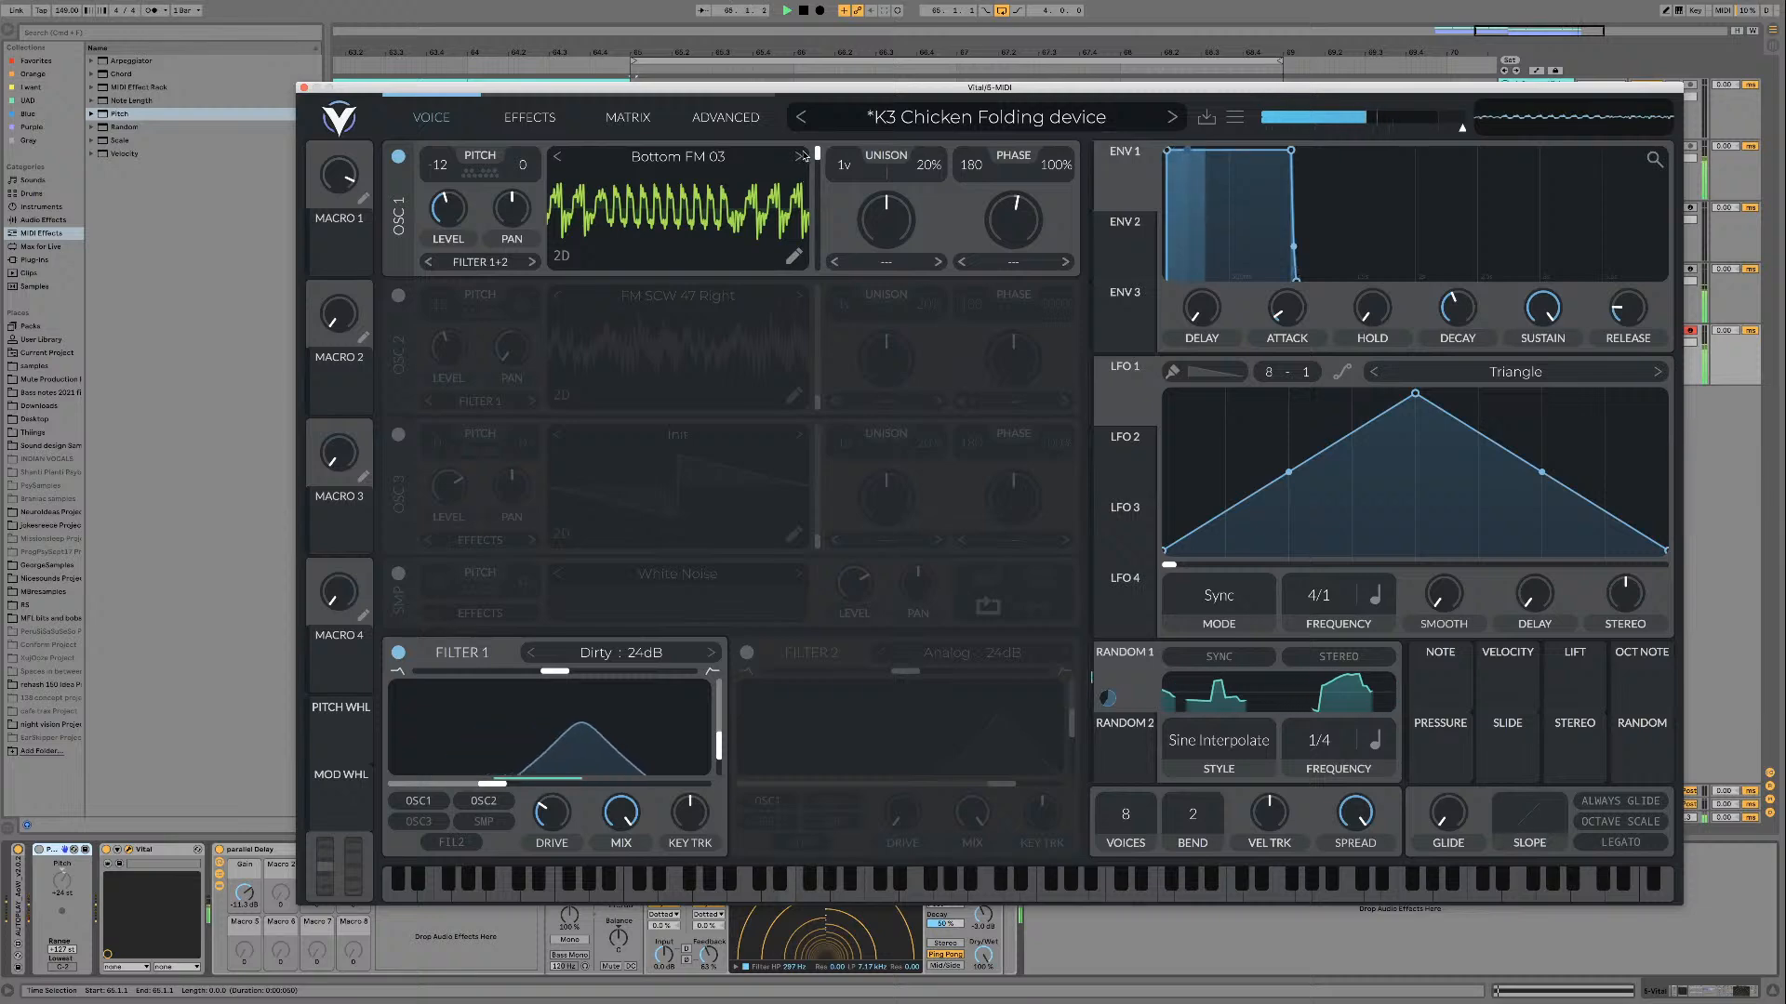
{"action": "left_click_drag", "start_coordinate": [816, 175], "coordinate": [816, 245]}
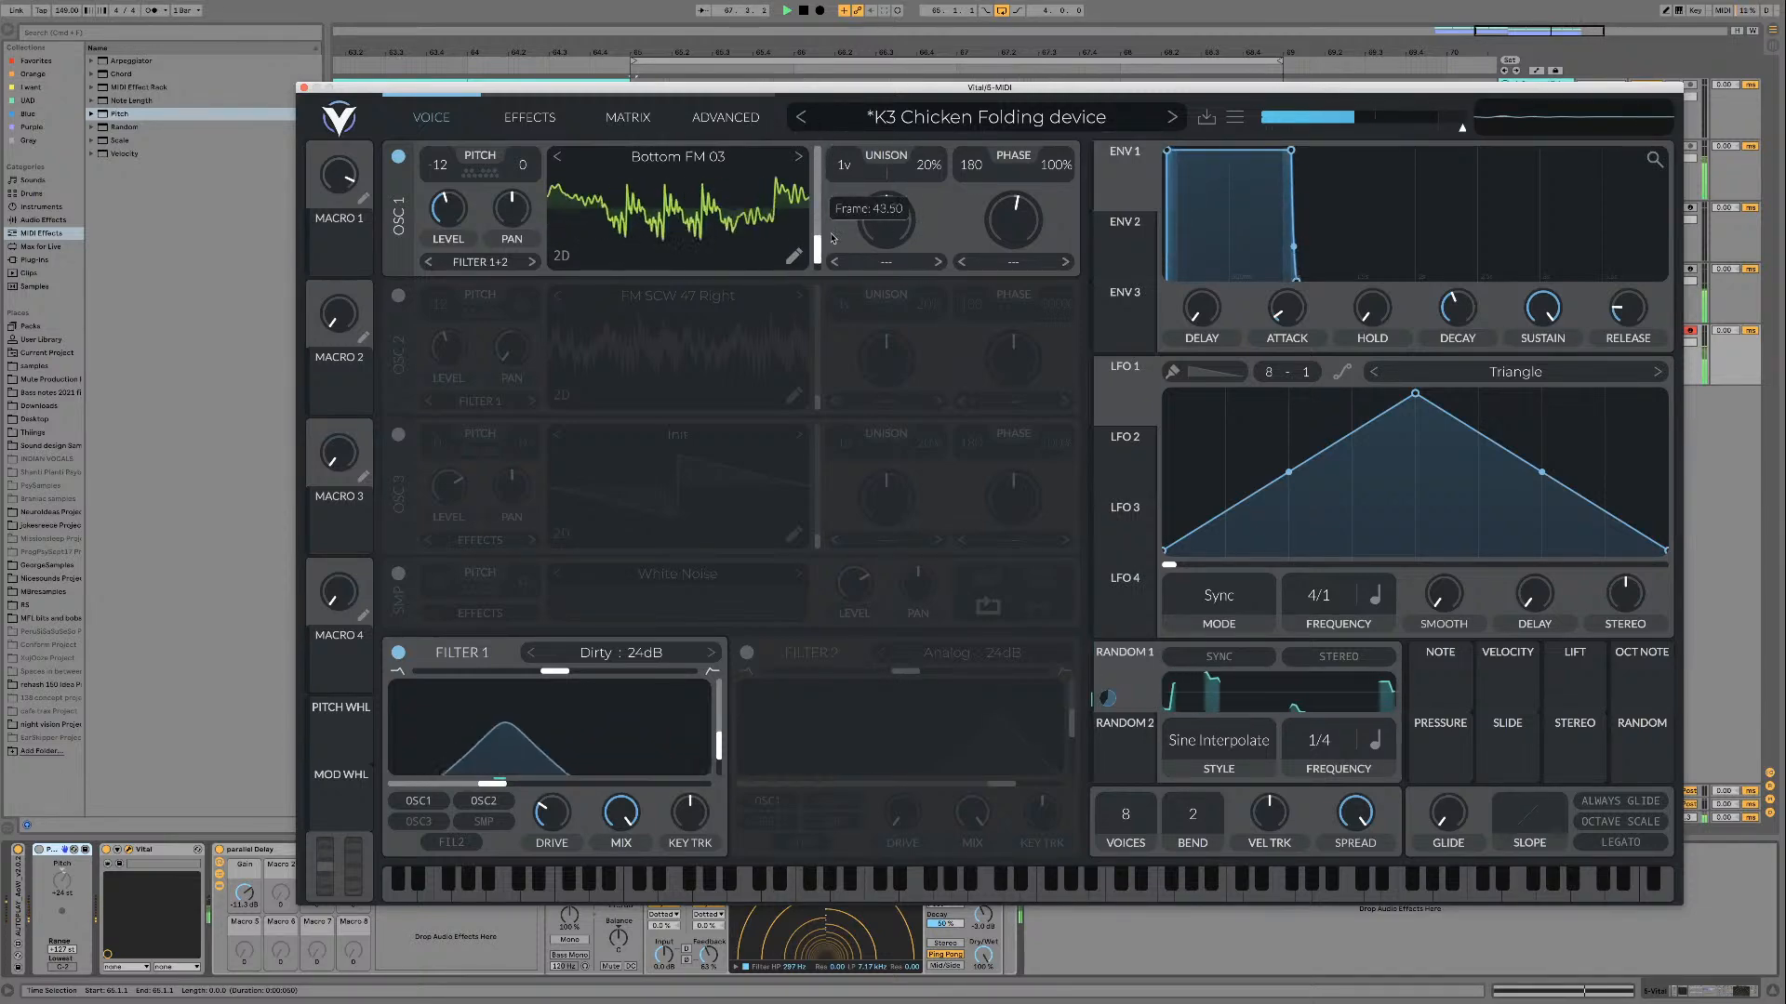
{"action": "key", "text": "space"}
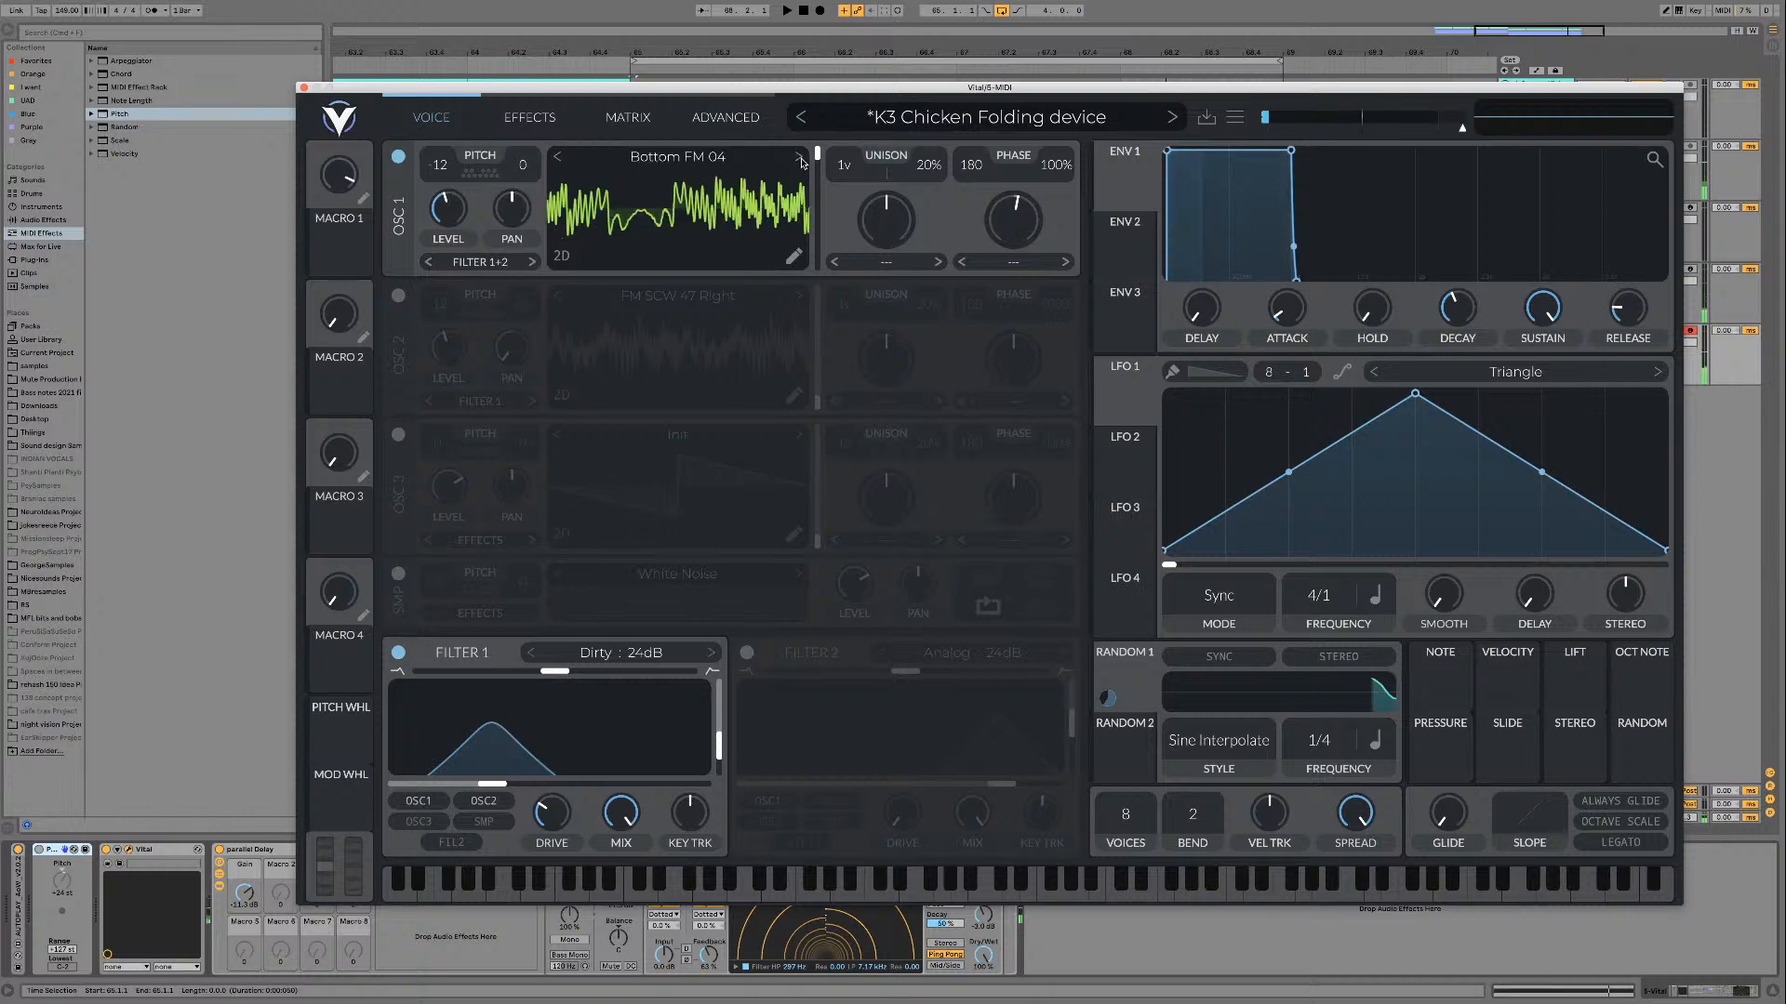
{"action": "key", "text": "space"}
{"action": "left_click_drag", "start_coordinate": [821, 192], "coordinate": [817, 269]}
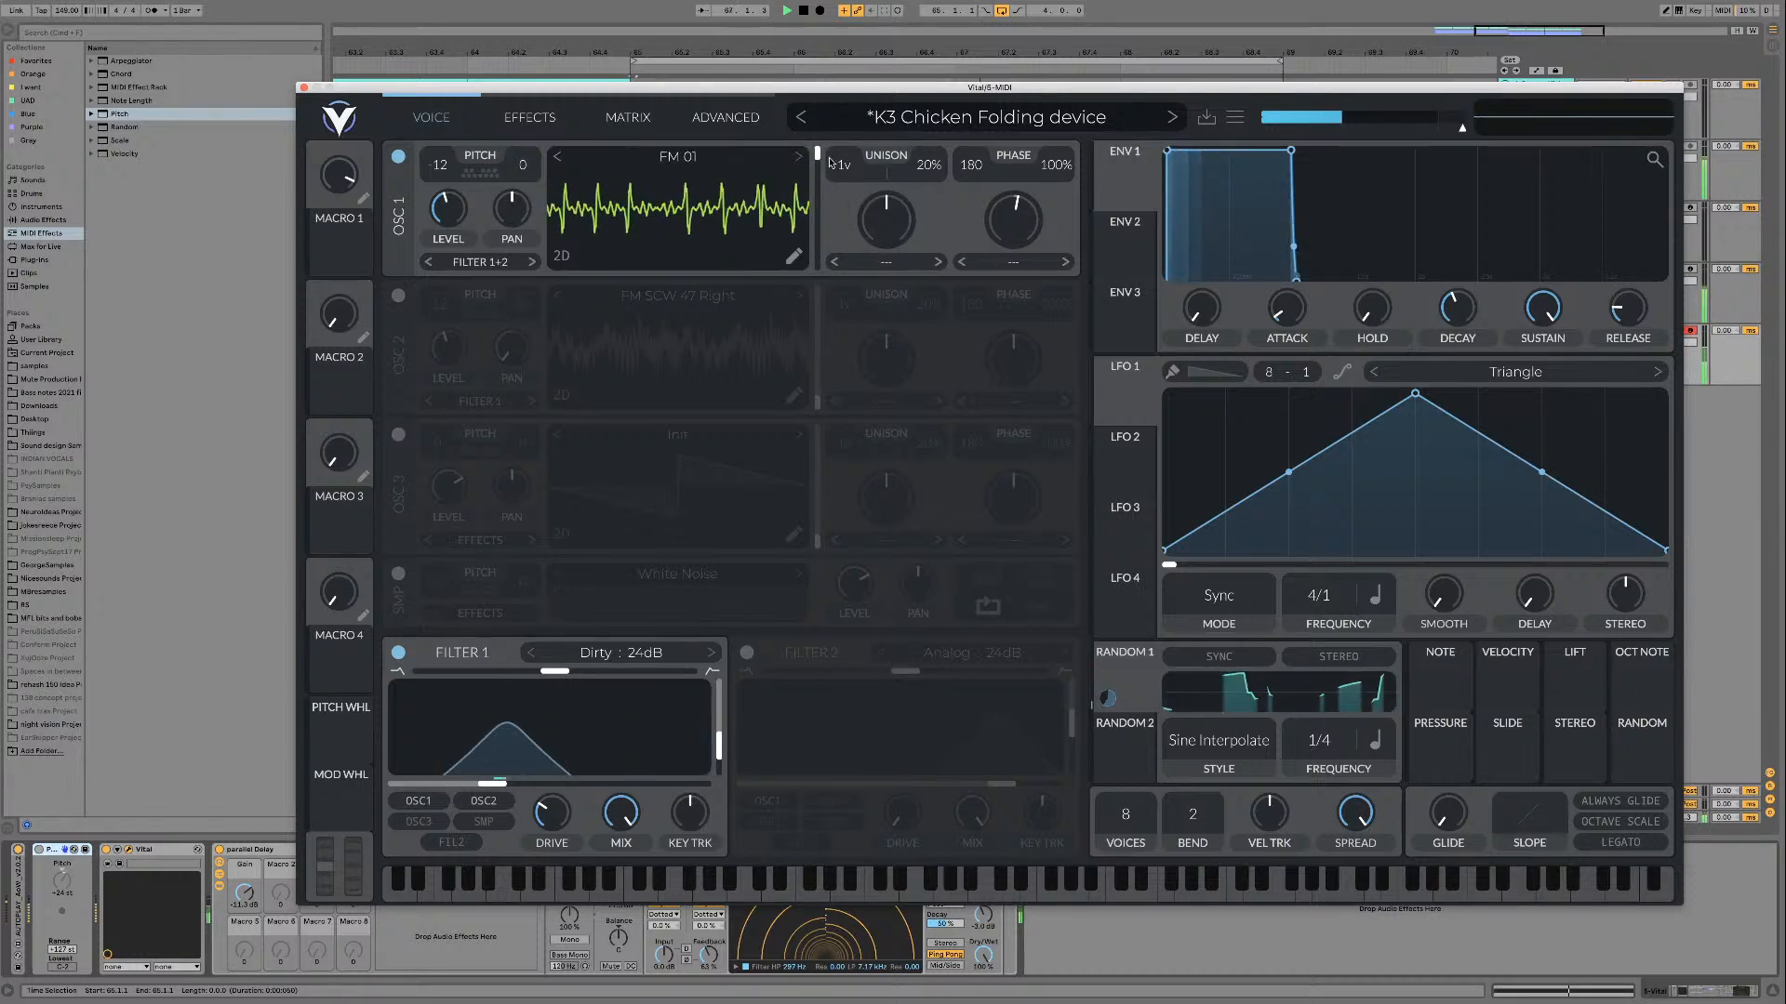
Step: Sweep the wave frame of FM 01 across its range while the loop plays
{"action": "scroll", "coordinate": [830, 162], "scroll_direction": "up", "scroll_amount": 10}
{"action": "left_click_drag", "start_coordinate": [818, 160], "coordinate": [815, 259]}
{"action": "scroll", "coordinate": [843, 174], "scroll_direction": "down", "scroll_amount": 10}
Step: Load FM 02 on oscillator 1 and compare it over the loop with Filter 1 off and on
{"action": "left_click", "coordinate": [799, 157]}
{"action": "left_click", "coordinate": [398, 653]}
{"action": "left_click", "coordinate": [398, 652]}
{"action": "key", "text": "space"}
Step: Step oscillator 1 through FM 03 and FM 04, auditioning them over the loop
{"action": "key", "text": "space"}
{"action": "left_click", "coordinate": [798, 156]}
{"action": "key", "text": "space"}
{"action": "left_click", "coordinate": [798, 157]}
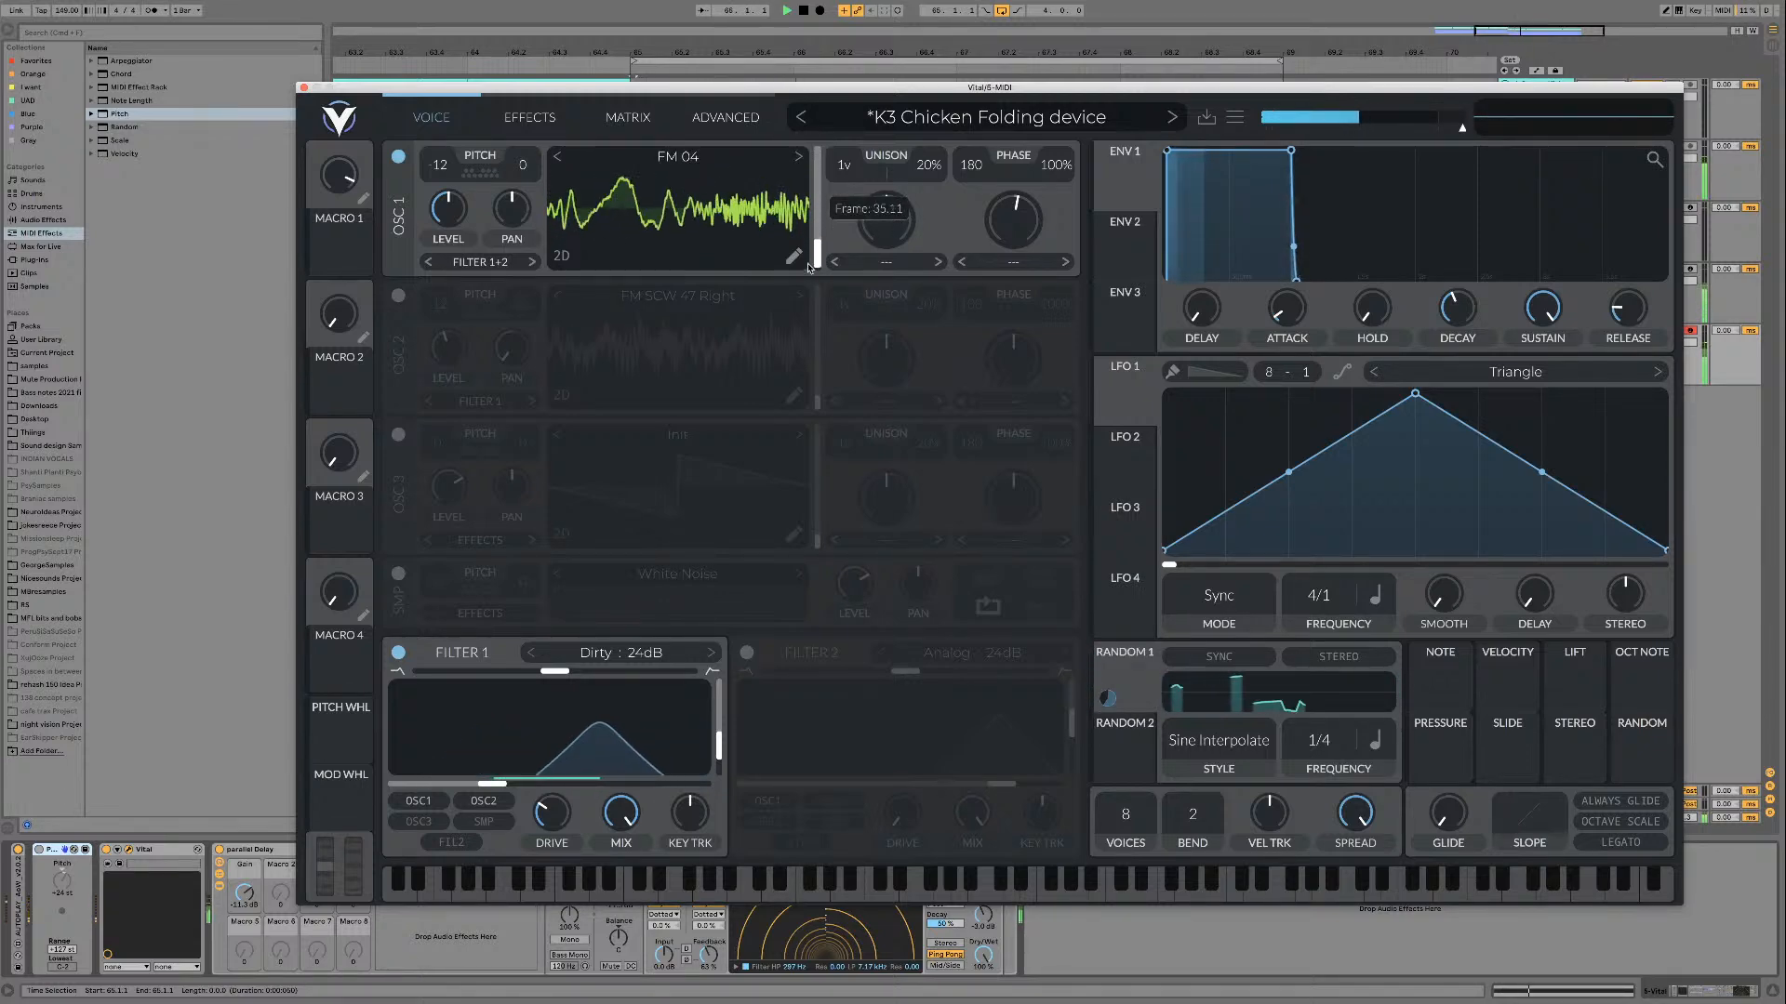
{"action": "key", "text": "space"}
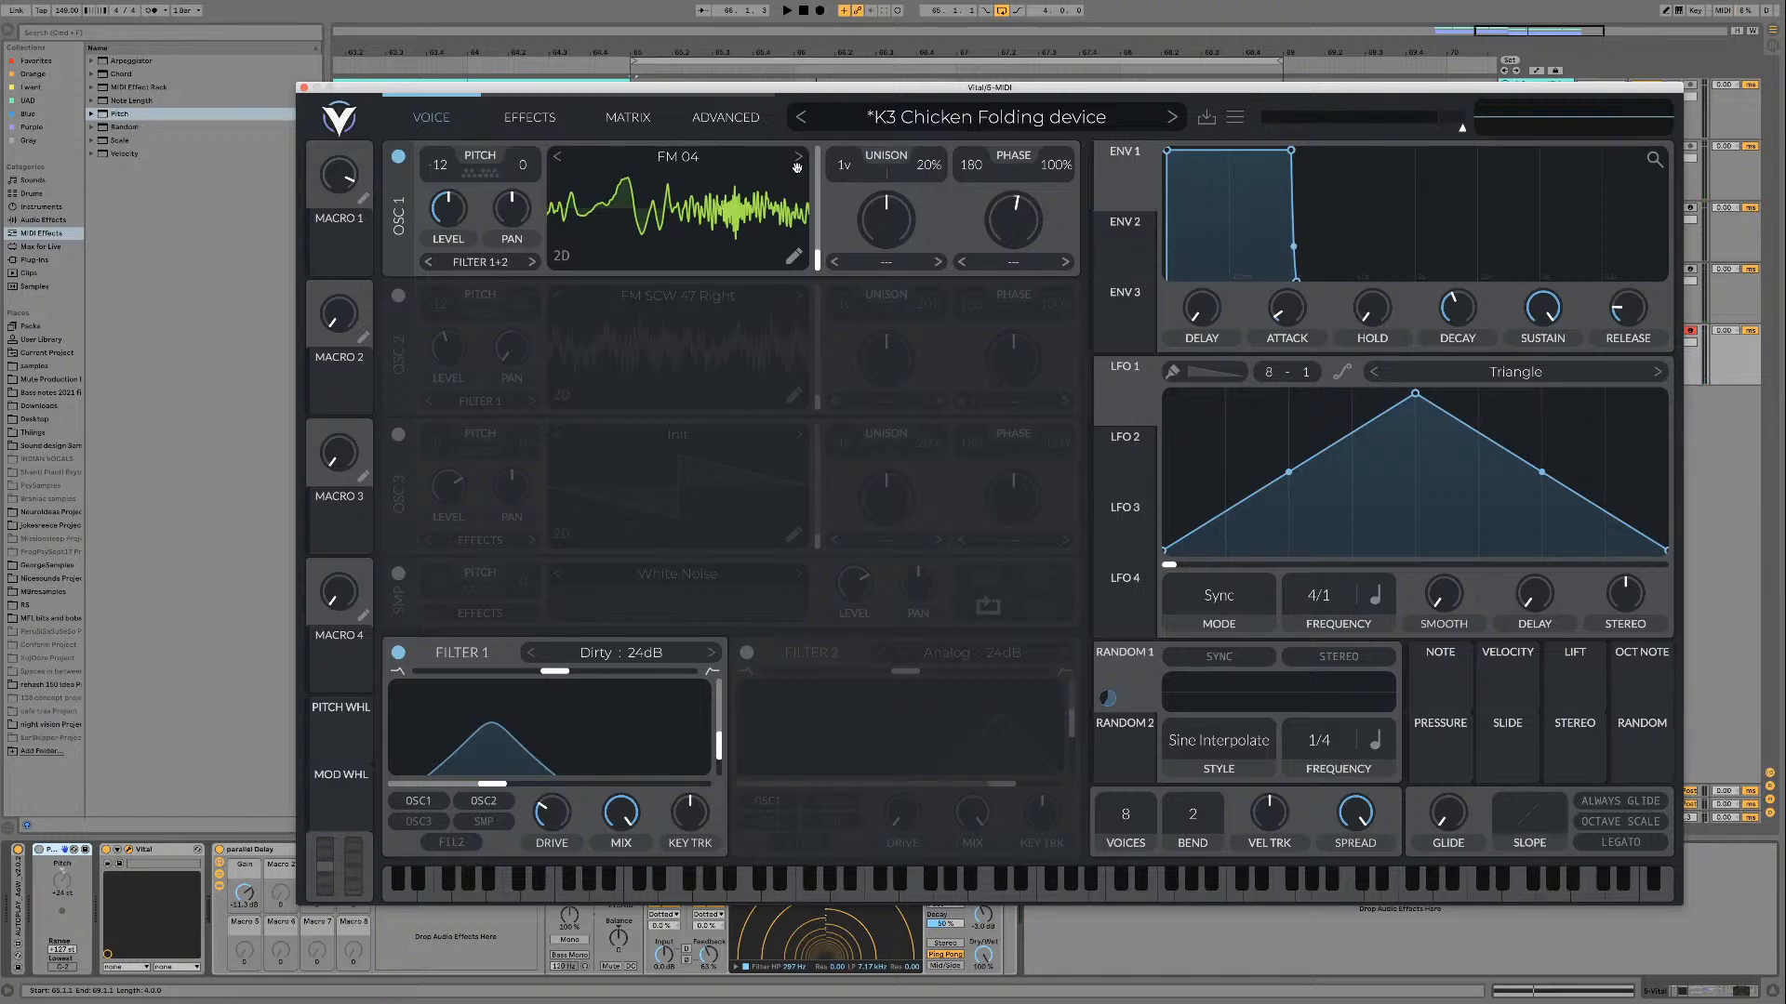
Step: Audition FM 05 and FM 06 on oscillator 1 over the loop, sweeping the wave frame manually
{"action": "left_click", "coordinate": [799, 155]}
{"action": "left_click_drag", "start_coordinate": [825, 267], "coordinate": [820, 152]}
{"action": "key", "text": "space"}
{"action": "key", "text": "space"}
{"action": "left_click", "coordinate": [799, 156]}
{"action": "key", "text": "space"}
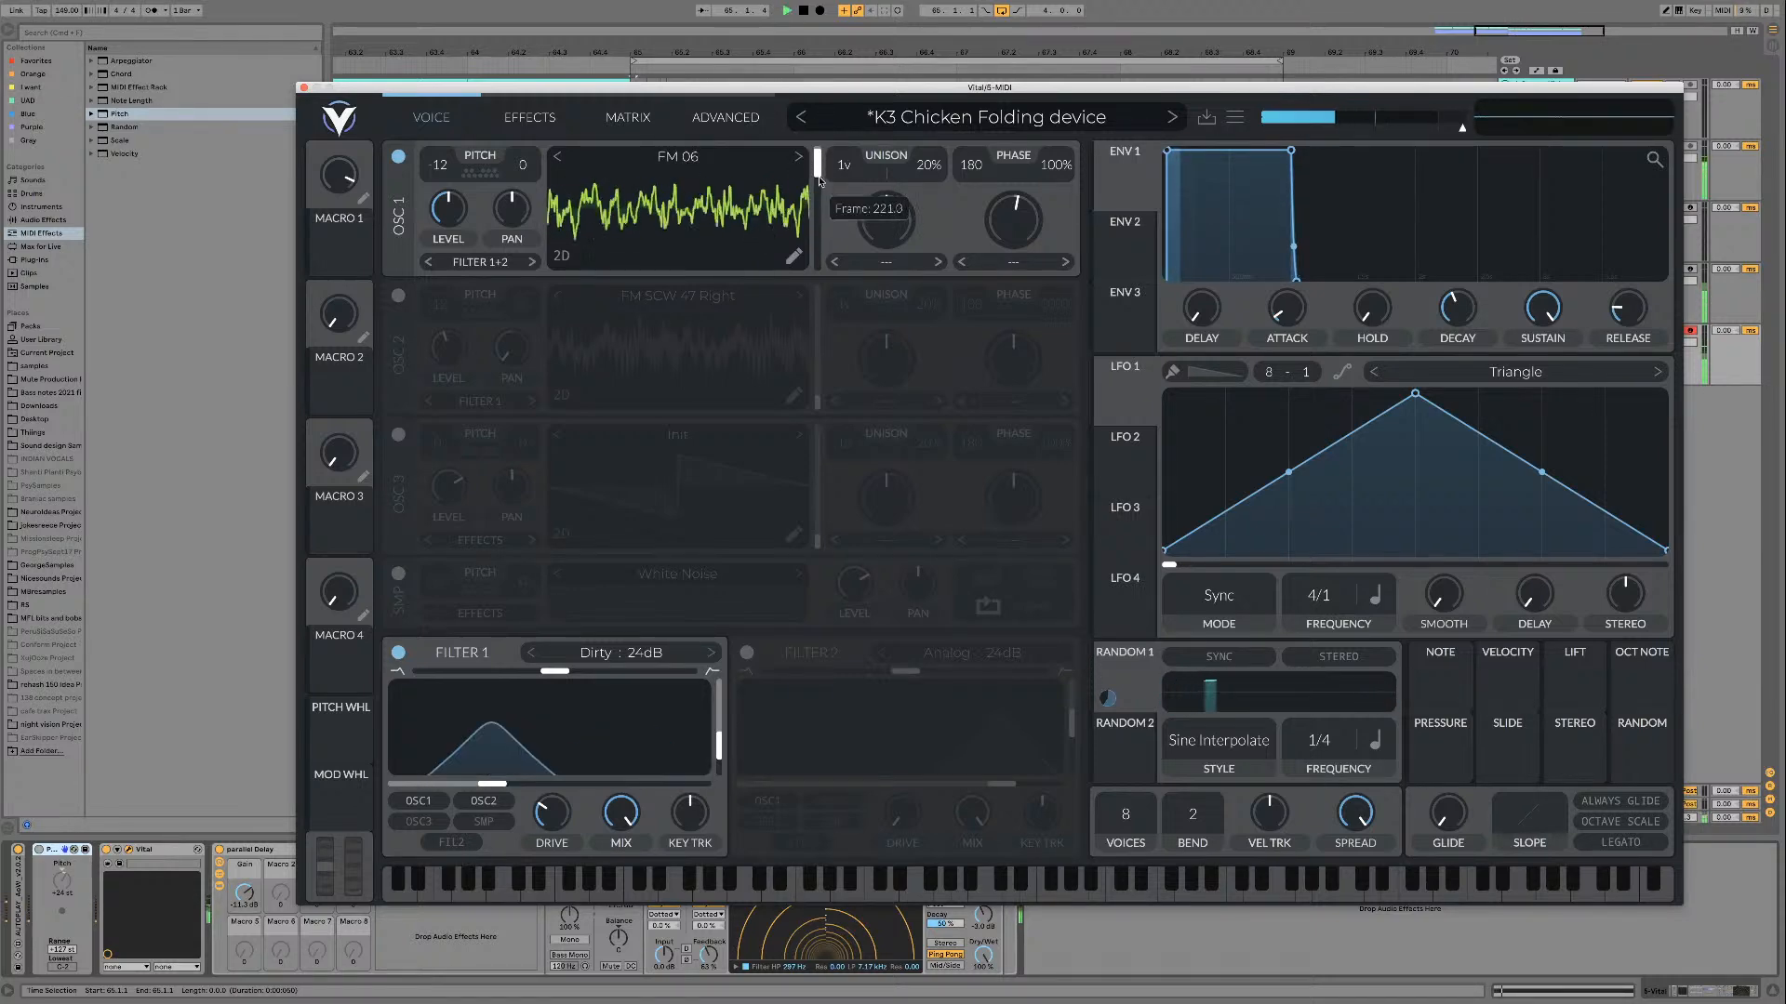
{"action": "left_click_drag", "start_coordinate": [822, 164], "coordinate": [796, 178]}
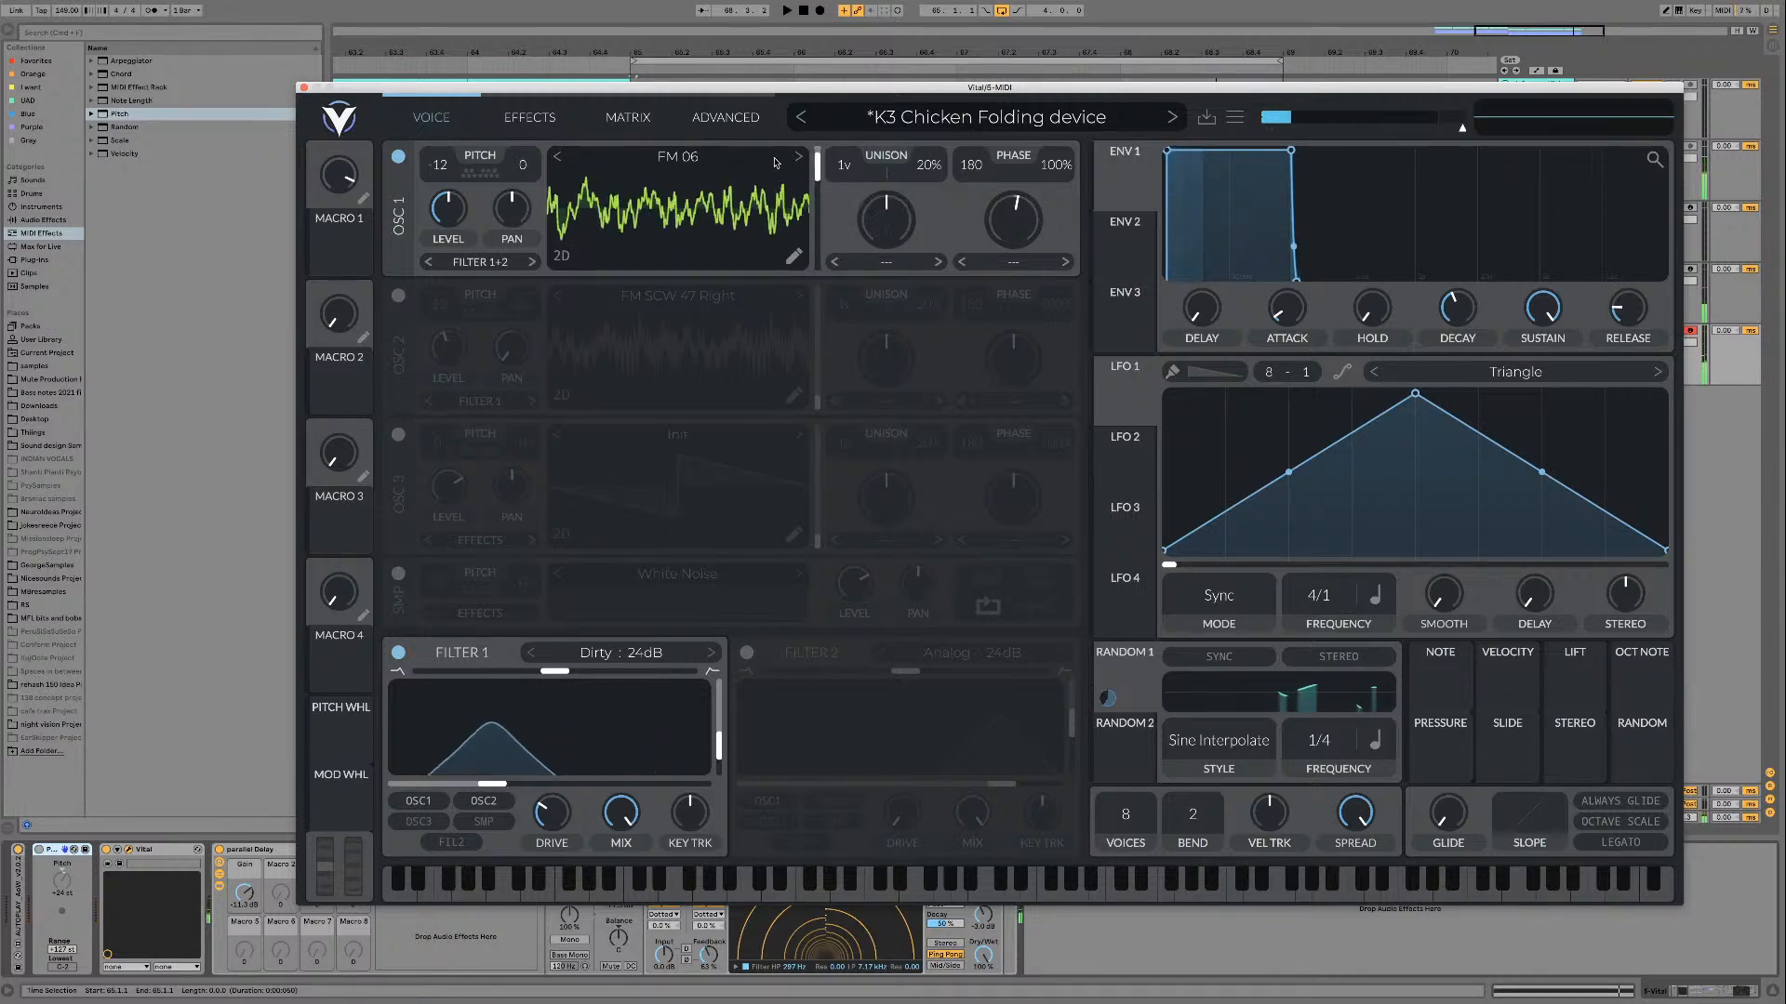
Step: Return oscillator 1 to FM 02 and play it over the loop while moving the wave frame
{"action": "left_click", "coordinate": [560, 158]}
{"action": "left_click", "coordinate": [559, 159]}
{"action": "left_click", "coordinate": [560, 159]}
{"action": "left_click", "coordinate": [560, 158]}
{"action": "key", "text": "space"}
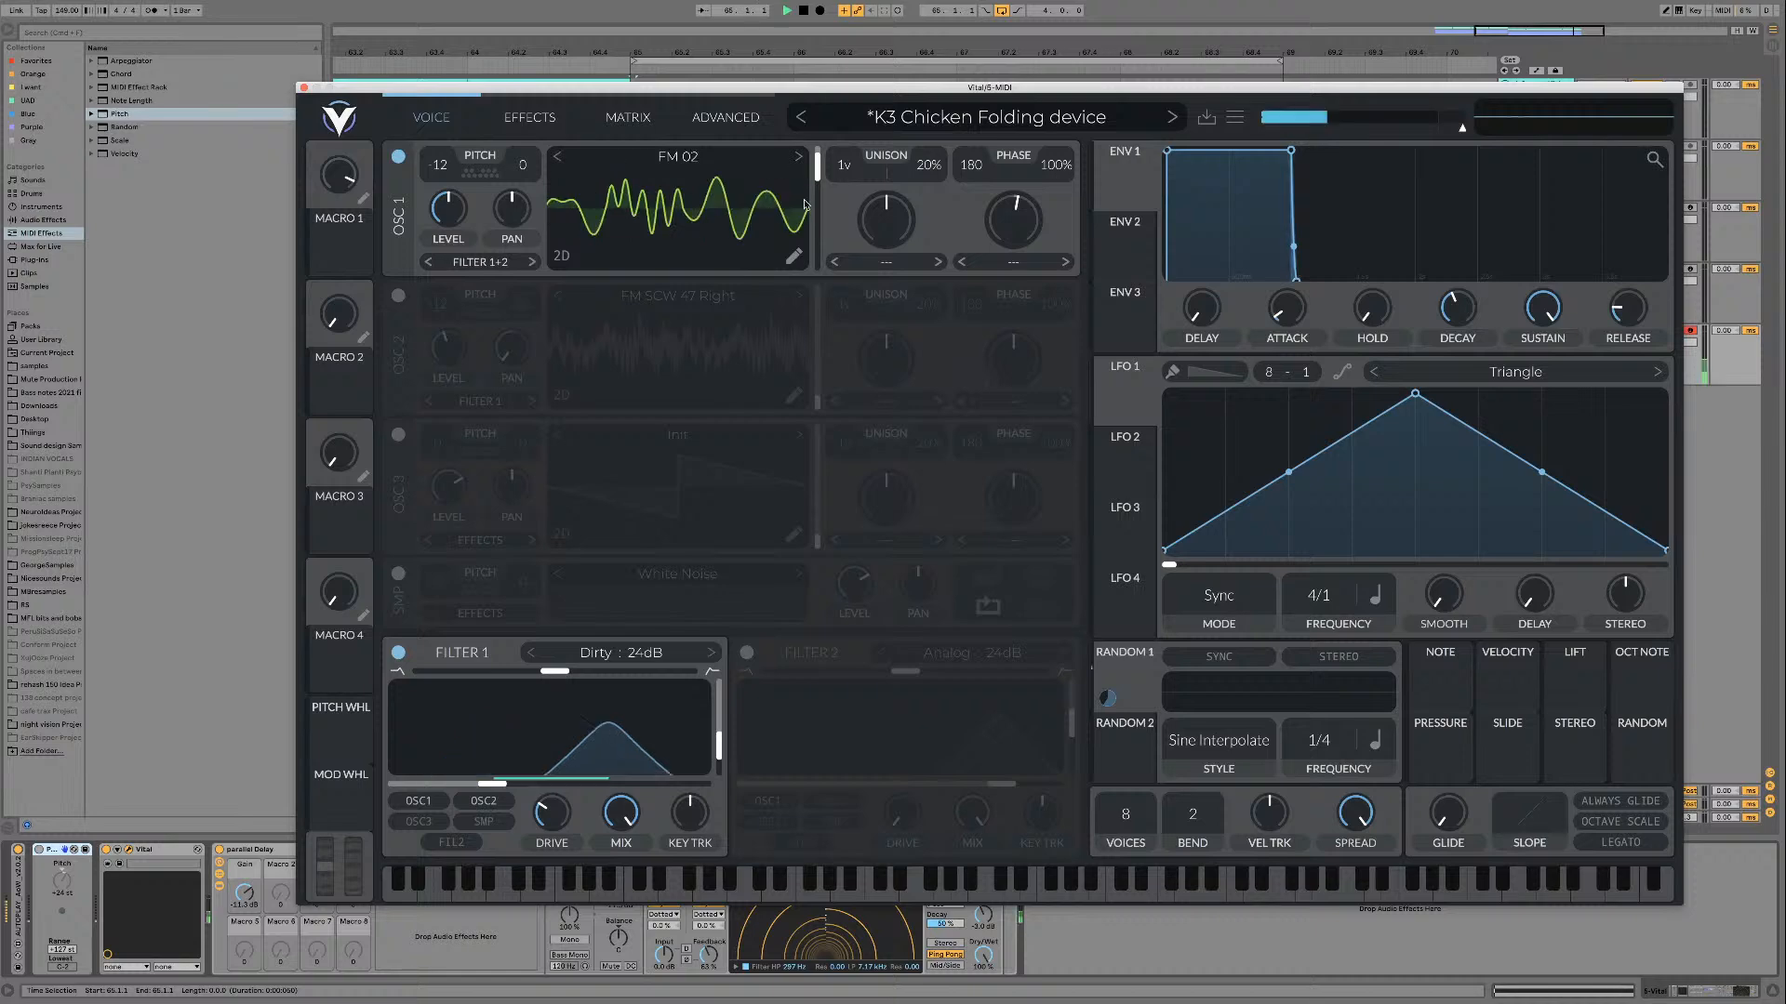
{"action": "mouse_move", "coordinate": [817, 171]}
{"action": "left_mouse_down"}
{"action": "mouse_move", "coordinate": [813, 226]}
{"action": "mouse_move", "coordinate": [800, 198]}
{"action": "mouse_move", "coordinate": [817, 180]}
{"action": "mouse_move", "coordinate": [808, 270]}
{"action": "mouse_move", "coordinate": [808, 183]}
{"action": "left_mouse_up"}
Step: Advance oscillator 1 from FM 03 up to FM 07, auditioning the tables over the loop
{"action": "left_click", "coordinate": [800, 161]}
{"action": "key", "text": "space"}
{"action": "key", "text": "space"}
{"action": "left_click", "coordinate": [797, 159]}
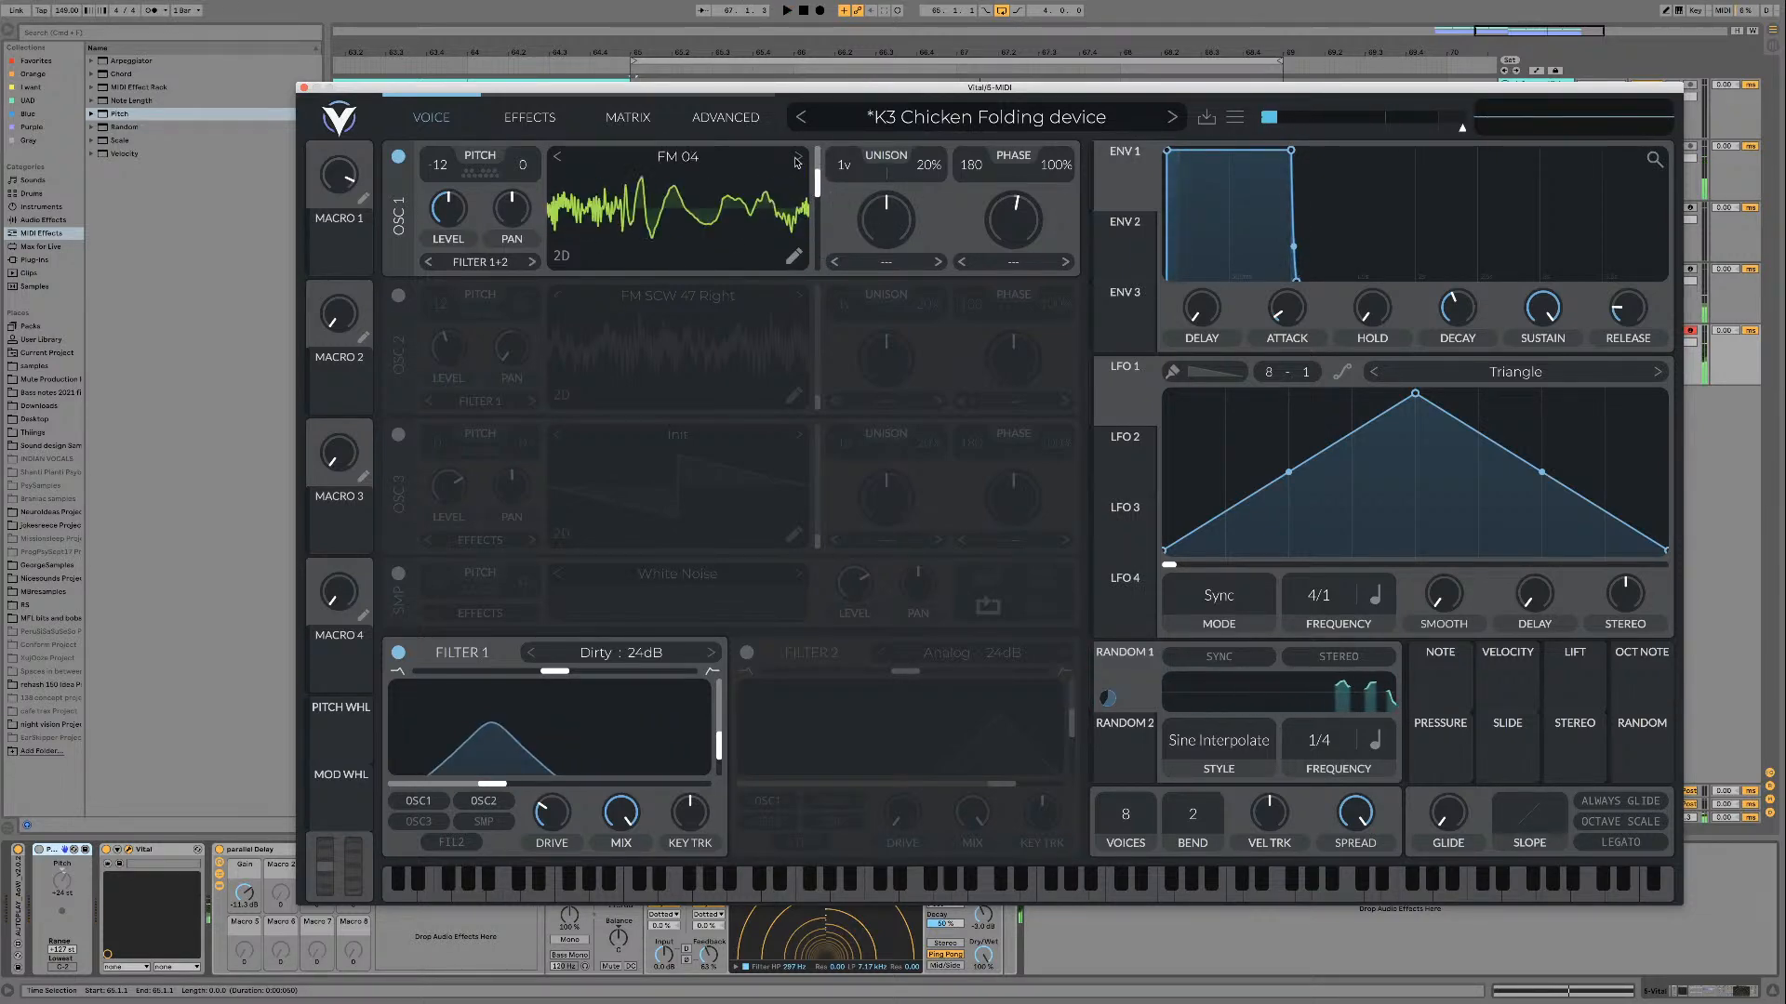
{"action": "left_click", "coordinate": [797, 159]}
{"action": "left_click", "coordinate": [797, 159]}
{"action": "left_click", "coordinate": [797, 159]}
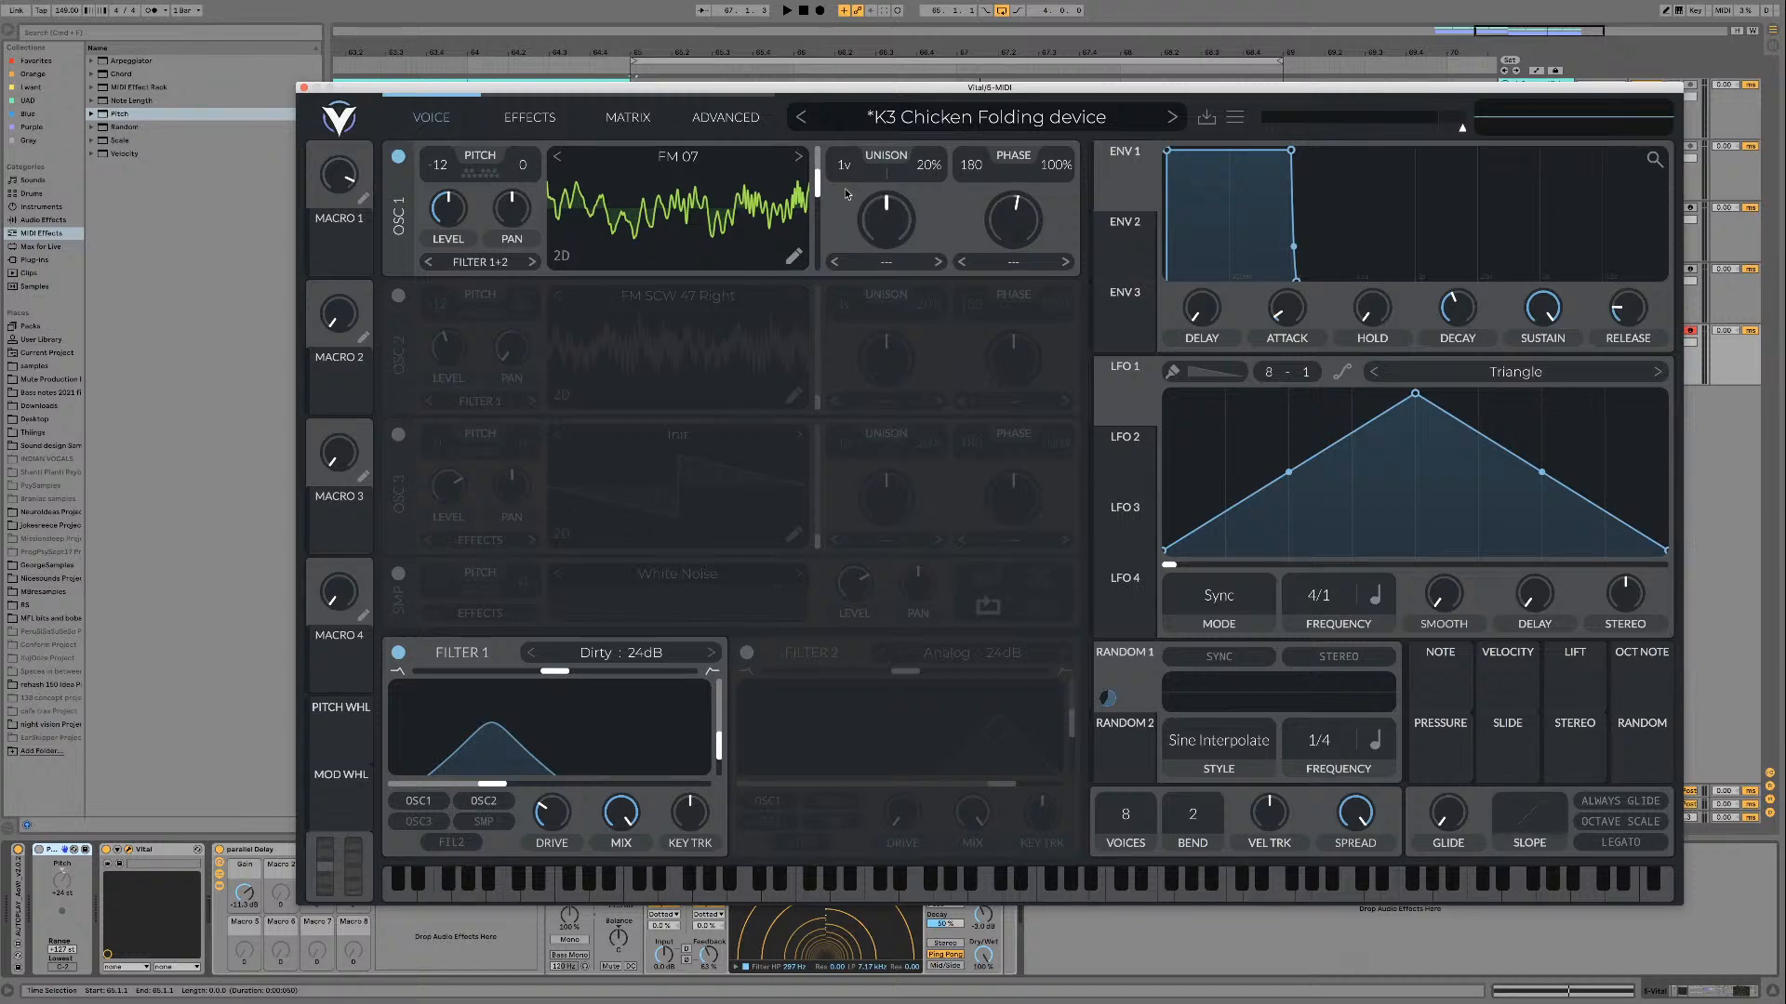
Step: Load FM 08 on oscillator 1 and sweep its upper wave frames over the loop
{"action": "left_click", "coordinate": [799, 158]}
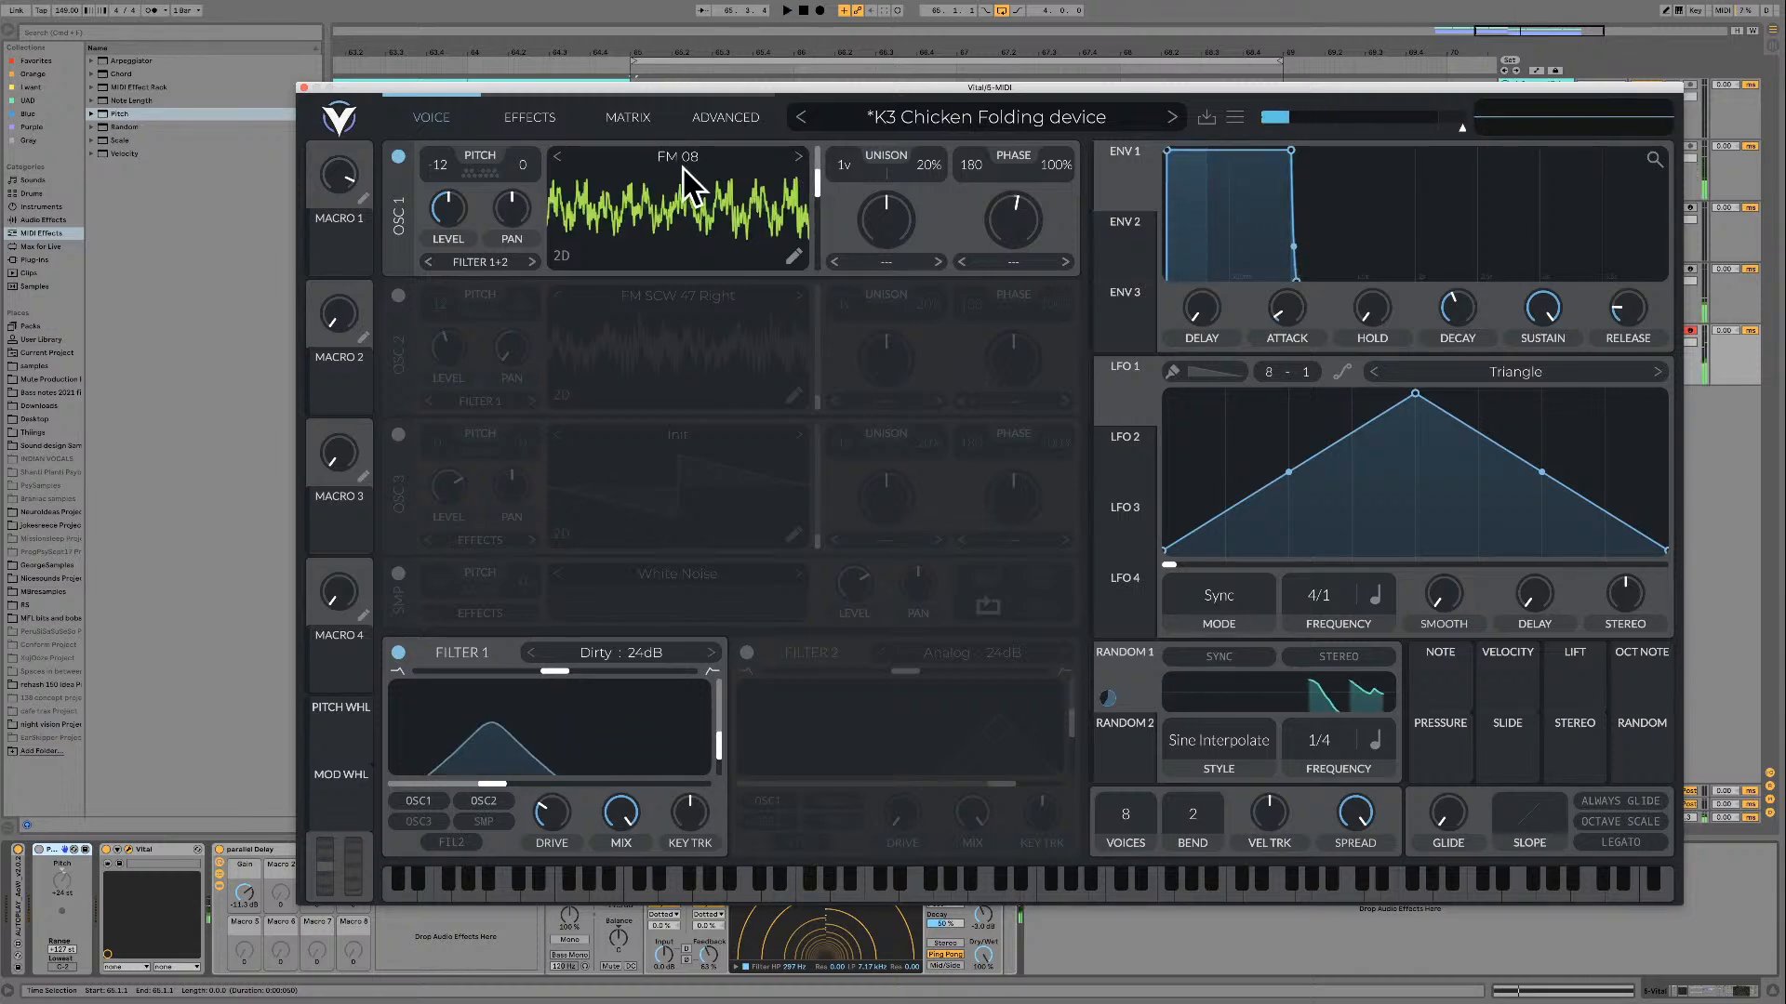
{"action": "mouse_move", "coordinate": [815, 182]}
{"action": "left_mouse_down"}
{"action": "mouse_move", "coordinate": [814, 160]}
{"action": "mouse_move", "coordinate": [813, 229]}
{"action": "mouse_move", "coordinate": [815, 161]}
{"action": "left_mouse_up"}
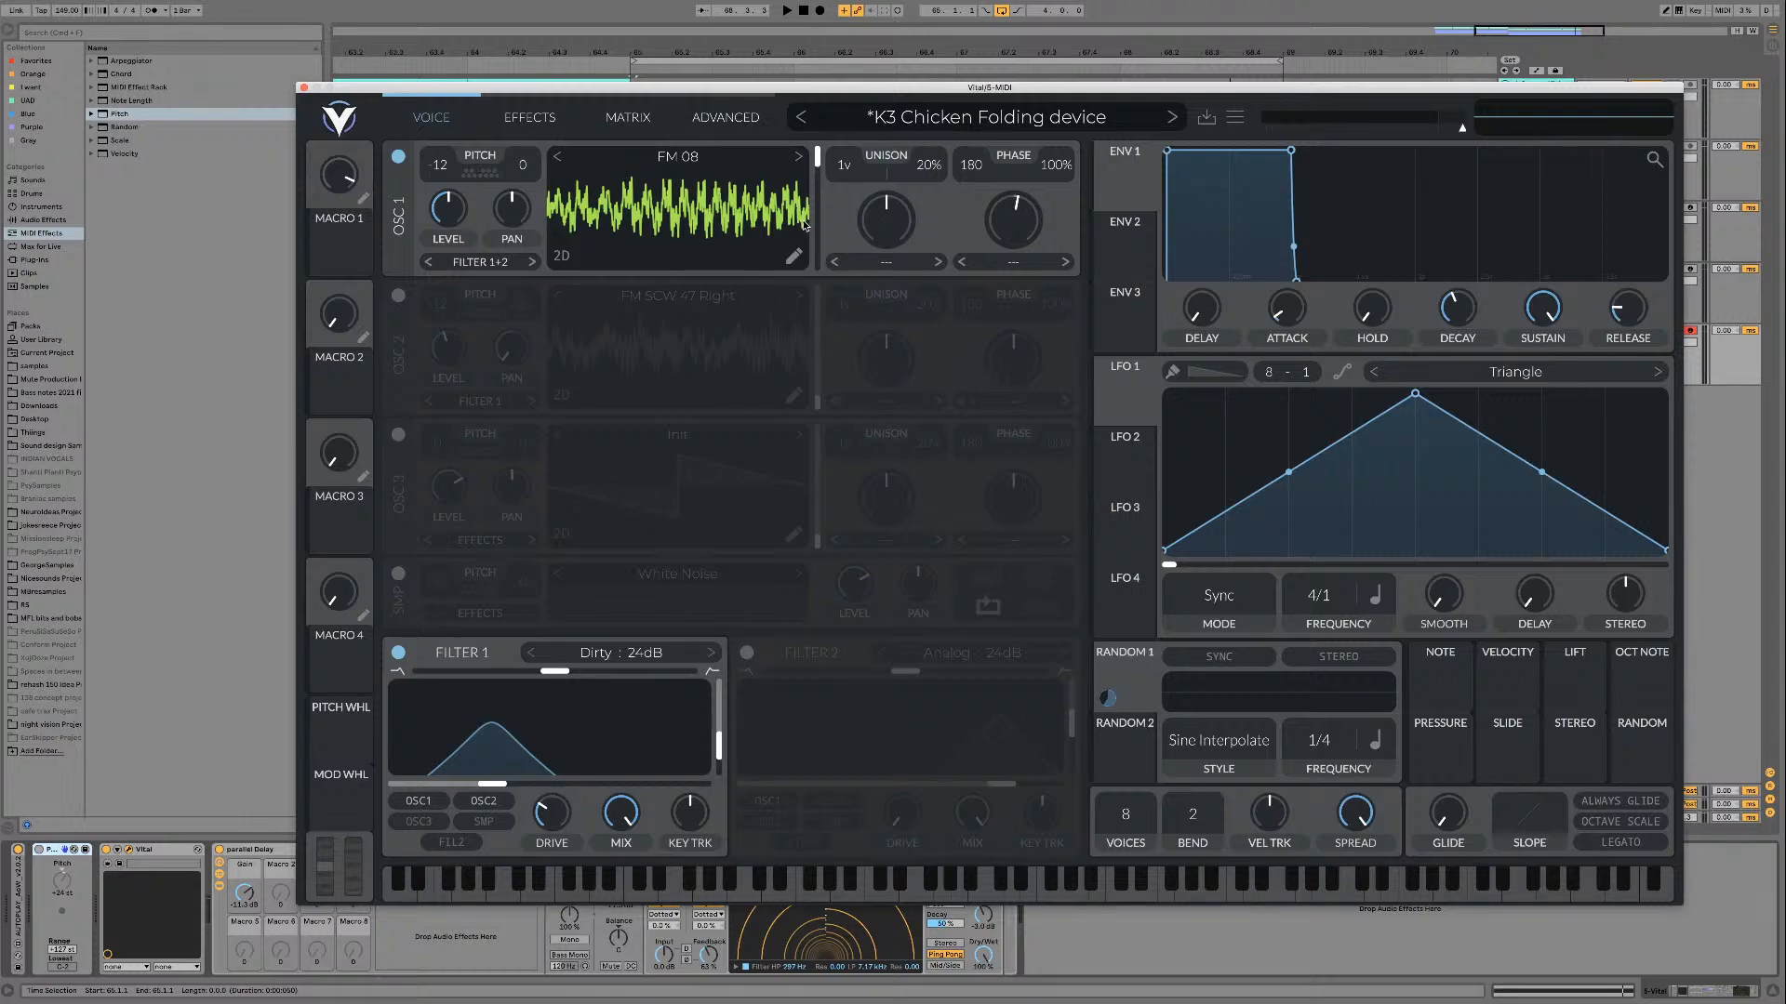
{"action": "key", "text": "space"}
{"action": "mouse_move", "coordinate": [817, 165]}
{"action": "left_mouse_down"}
{"action": "mouse_move", "coordinate": [816, 258]}
{"action": "mouse_move", "coordinate": [815, 165]}
{"action": "left_mouse_up"}
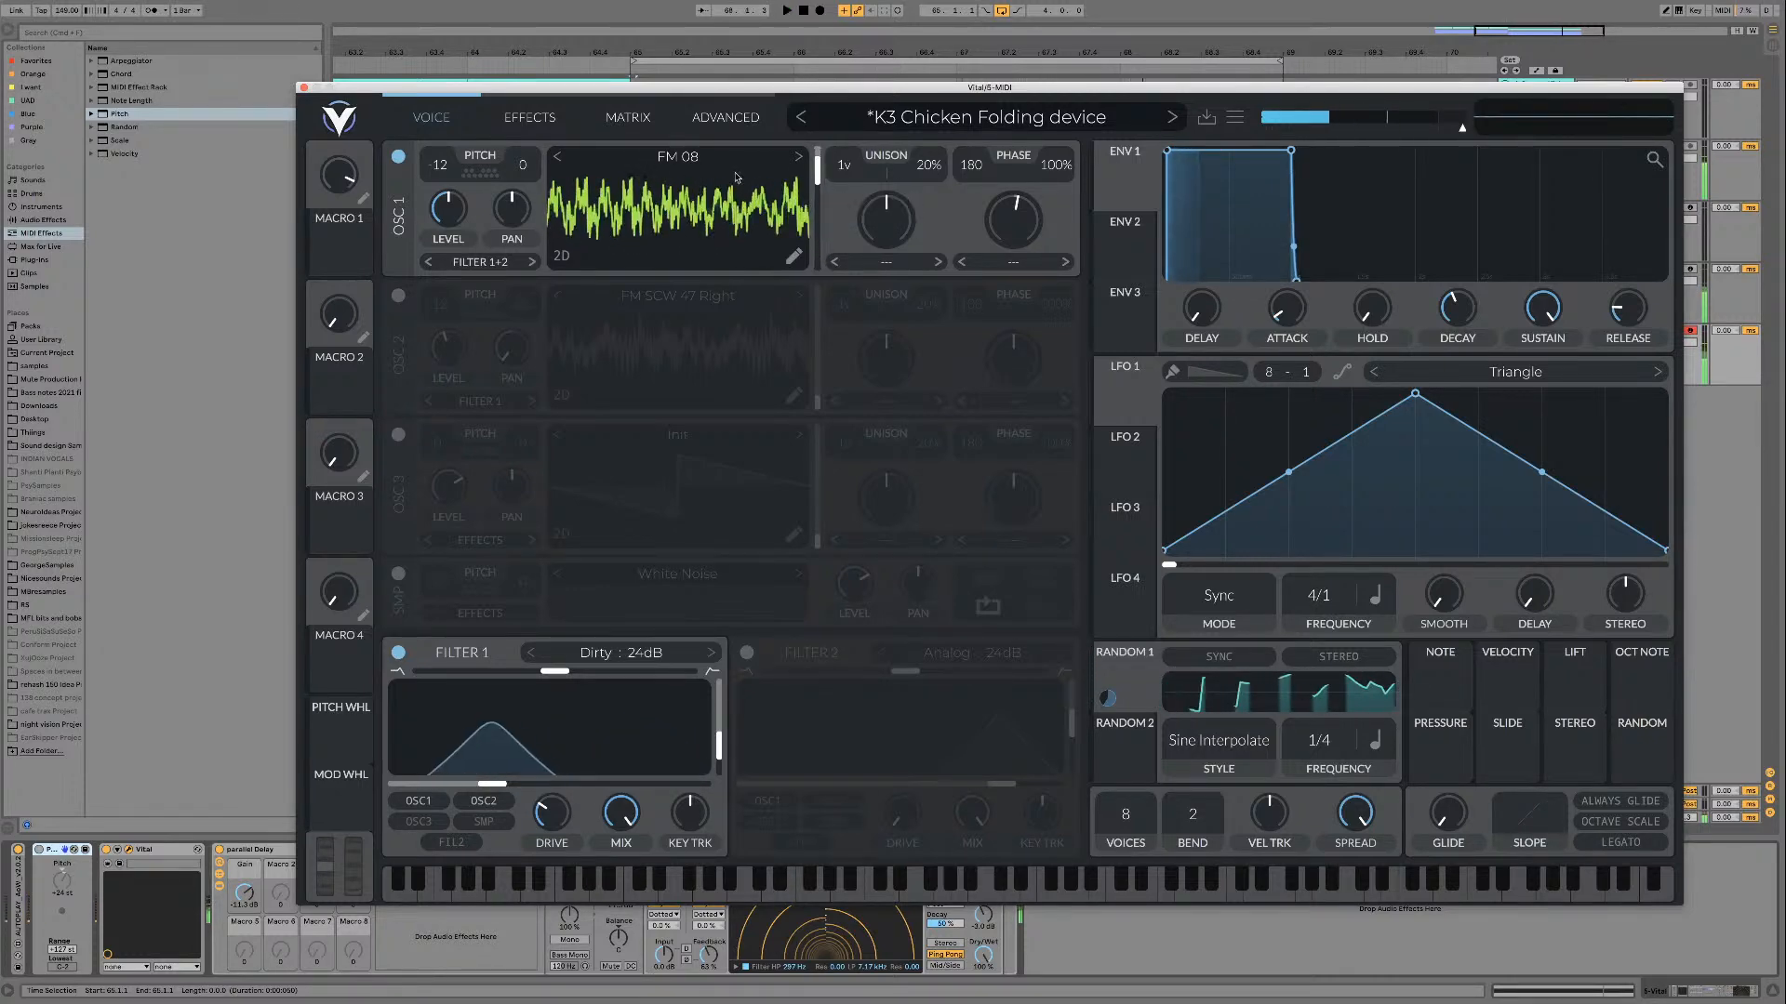
Step: Mark FM 08 as a favourite in the FM Sweeps wavetable folder and close the wavetable browser
{"action": "left_click", "coordinate": [714, 165]}
{"action": "left_click", "coordinate": [1137, 504]}
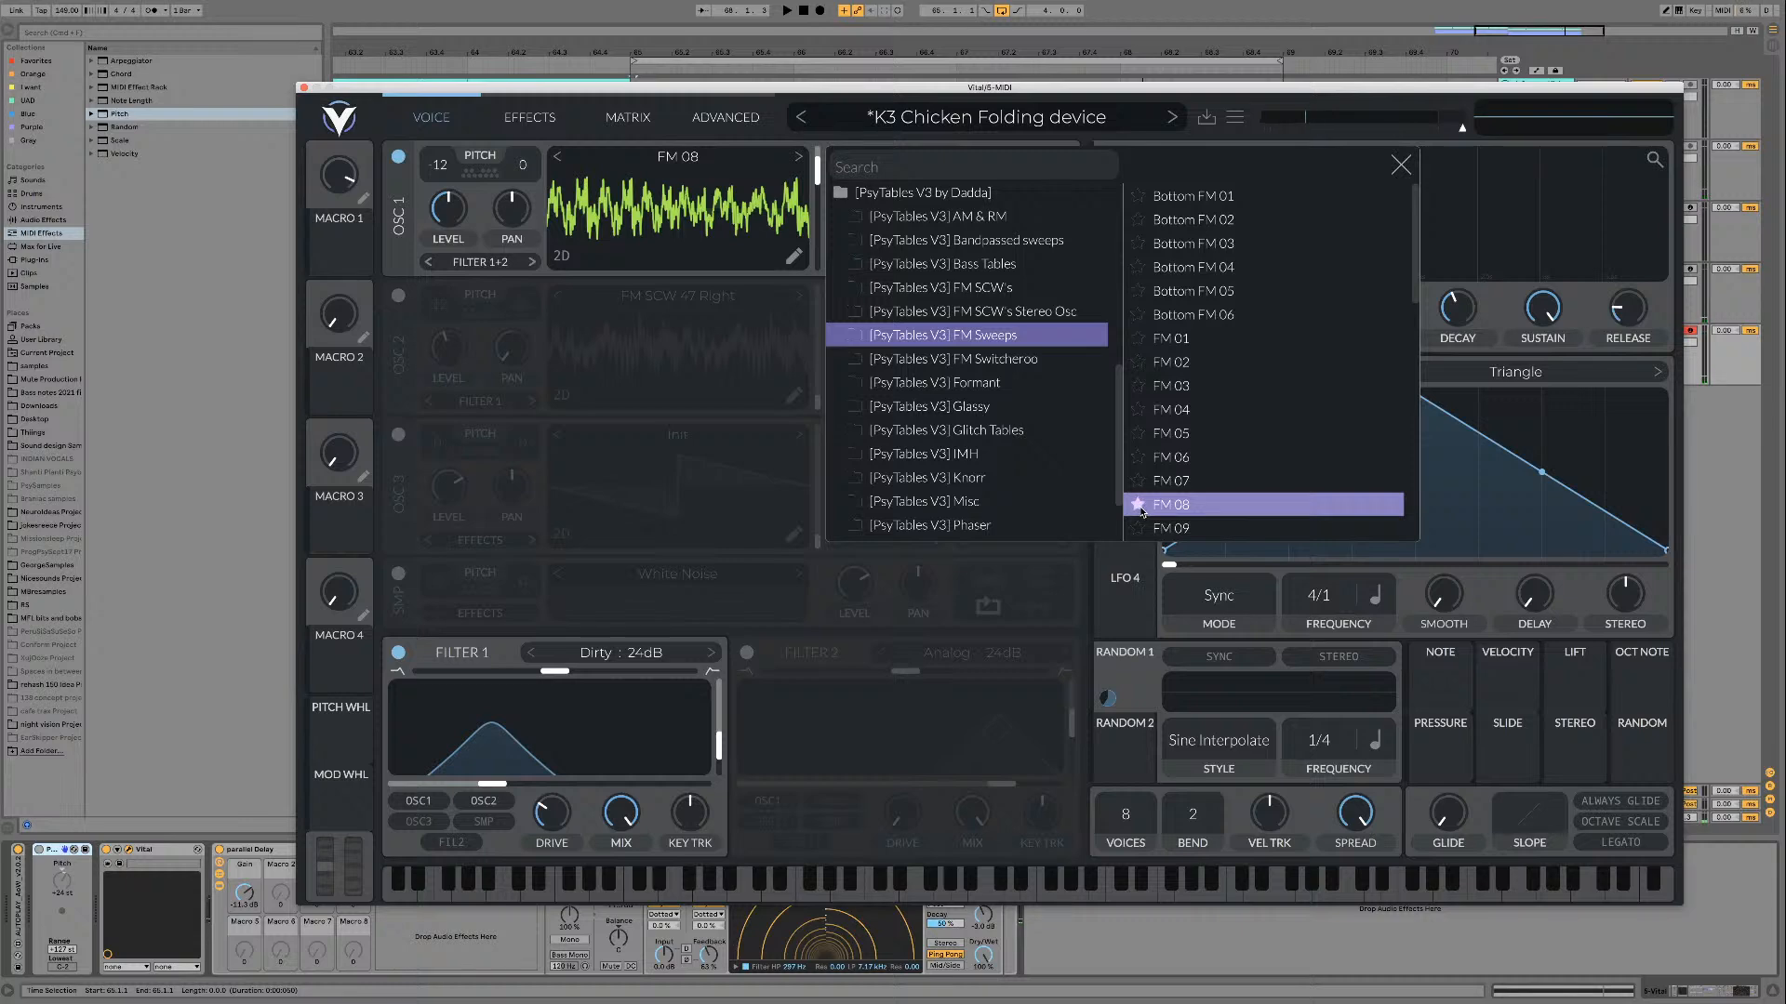
{"action": "left_click", "coordinate": [1401, 165]}
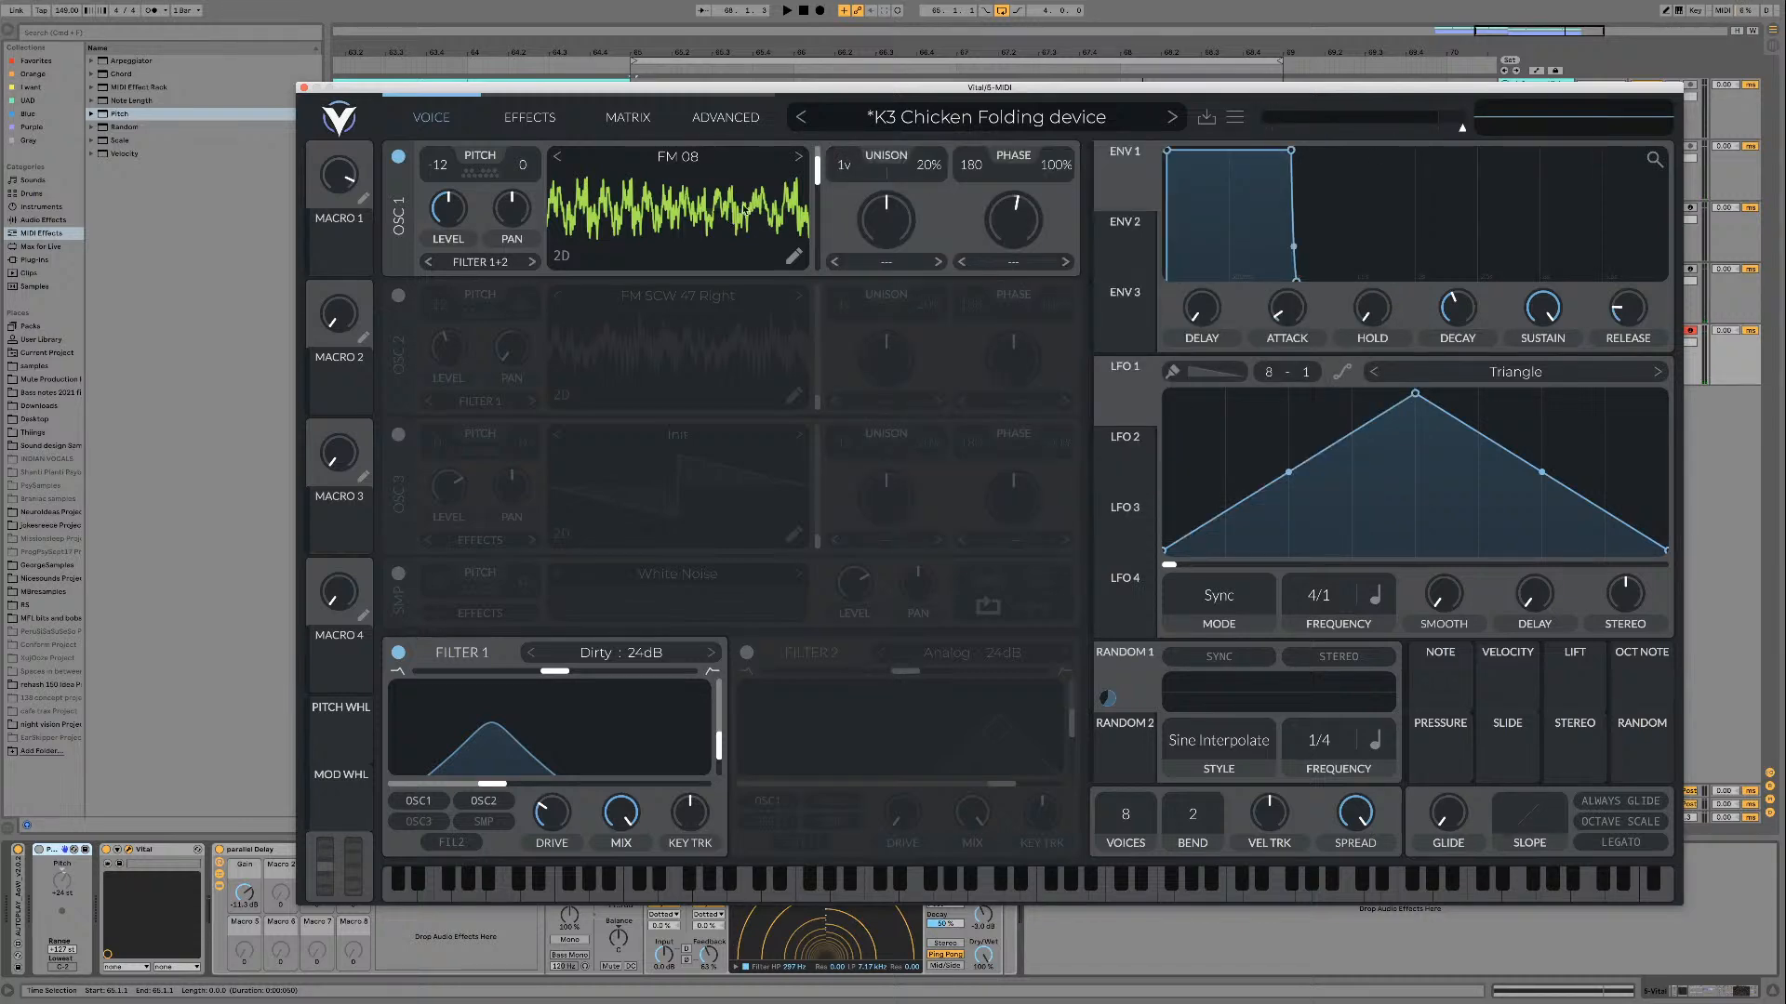
Step: Replay FM 08 with a wave frame sweep, then audition the following tables FM 09 and FM 10 over the loop
{"action": "key", "text": "space"}
{"action": "mouse_move", "coordinate": [814, 175]}
{"action": "left_mouse_down"}
{"action": "mouse_move", "coordinate": [810, 244]}
{"action": "mouse_move", "coordinate": [820, 148]}
{"action": "mouse_move", "coordinate": [819, 201]}
{"action": "mouse_move", "coordinate": [818, 181]}
{"action": "left_mouse_up"}
{"action": "key", "text": "space"}
{"action": "left_click", "coordinate": [799, 156]}
{"action": "key", "text": "space"}
{"action": "key", "text": "space"}
{"action": "left_click", "coordinate": [799, 156]}
{"action": "key", "text": "space"}
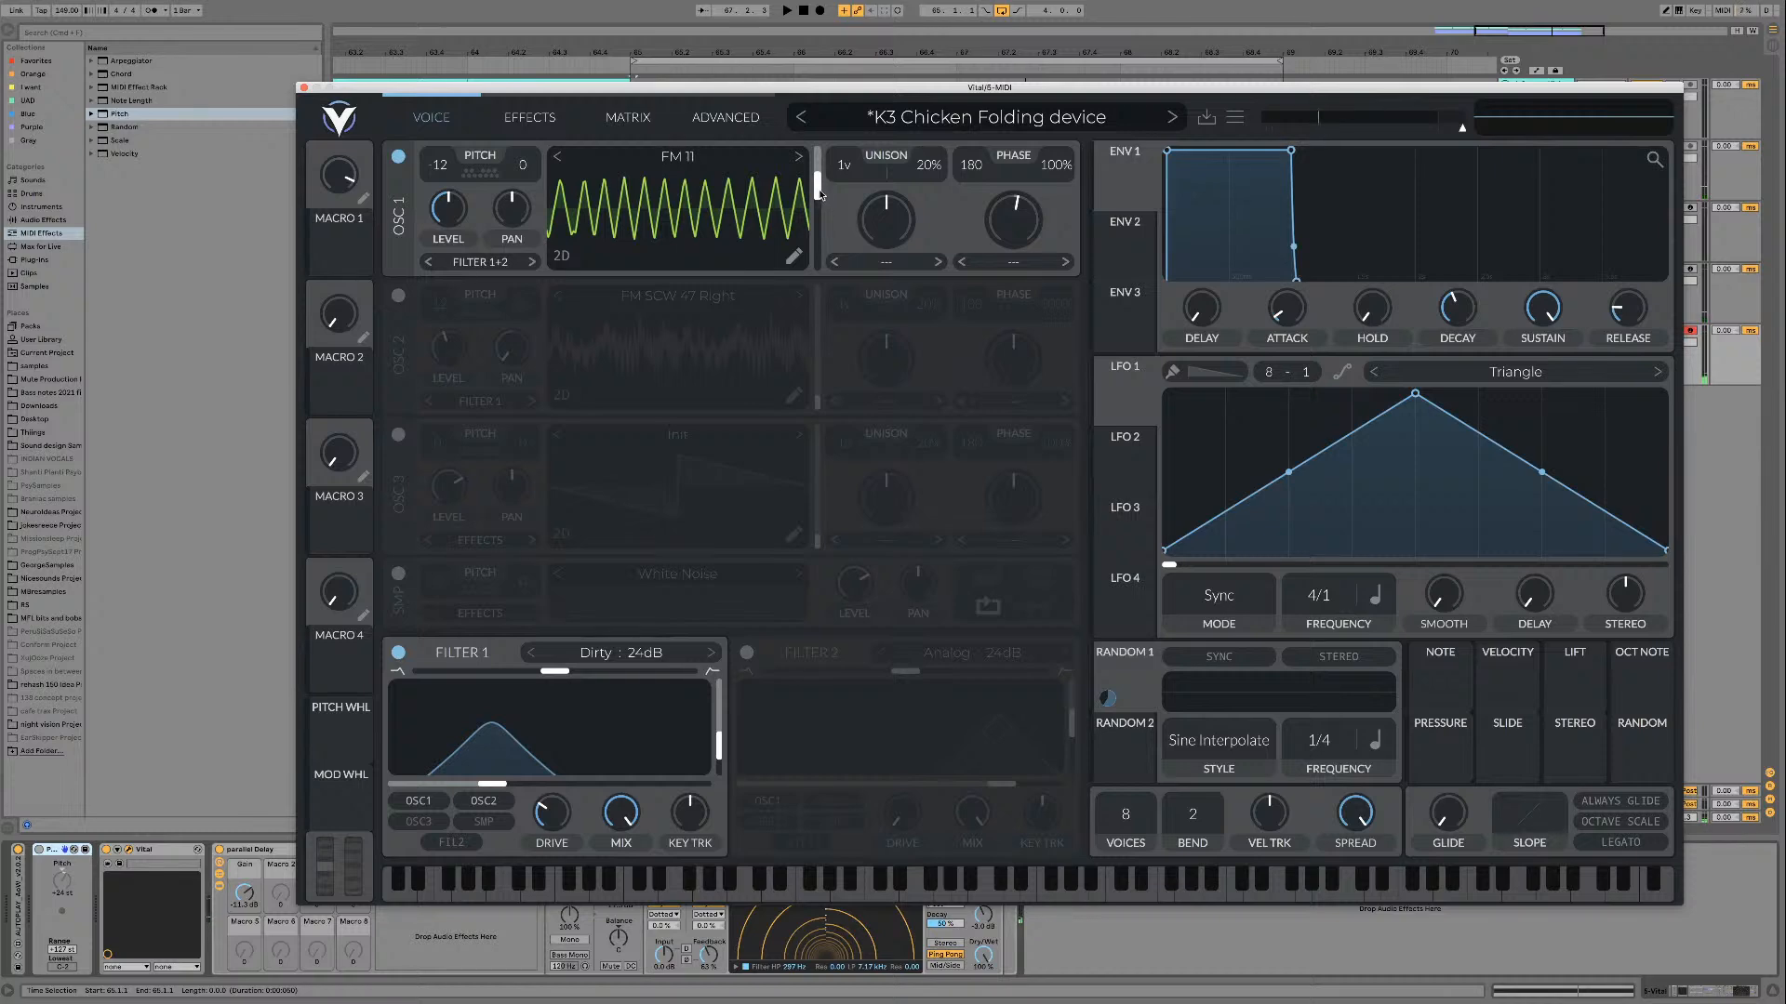
Step: Audition FM 11 and FM 12 on oscillator 1 over the loop, sweeping the wave frame manually
{"action": "key", "text": "space"}
{"action": "mouse_move", "coordinate": [821, 193]}
{"action": "left_mouse_down"}
{"action": "mouse_move", "coordinate": [813, 221]}
{"action": "mouse_move", "coordinate": [816, 194]}
{"action": "left_mouse_up"}
{"action": "left_click", "coordinate": [798, 157]}
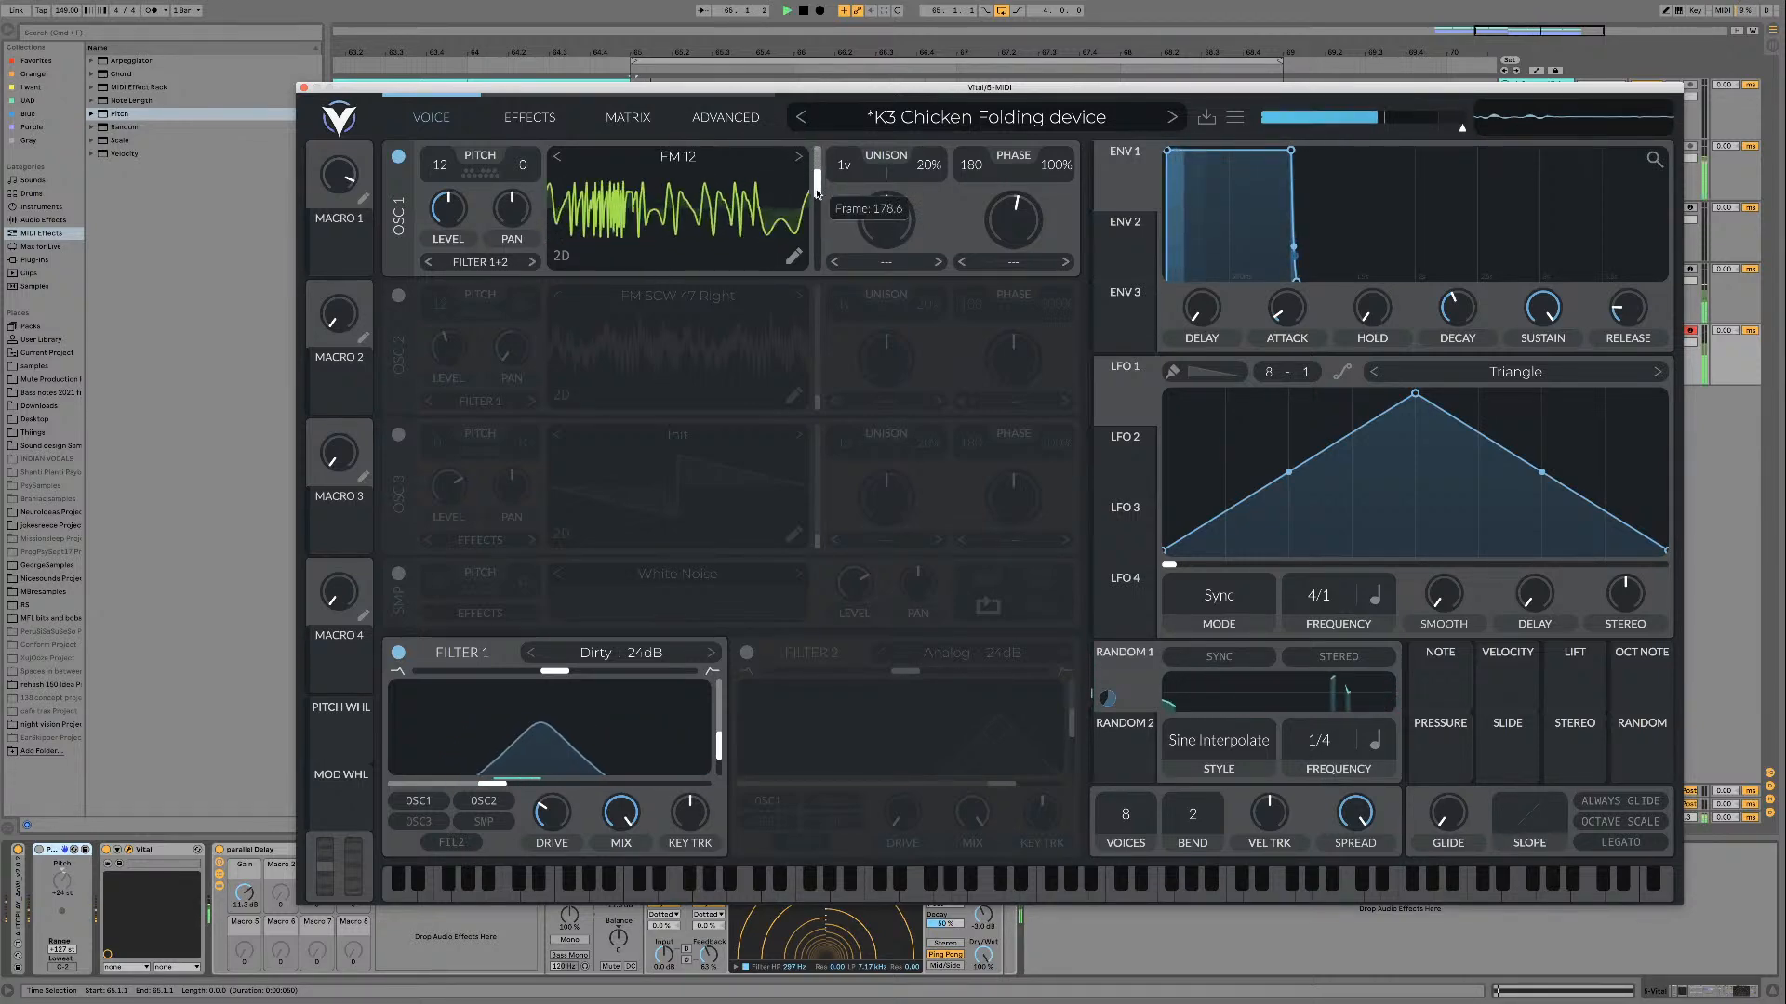
{"action": "left_click_drag", "start_coordinate": [813, 262], "coordinate": [817, 215]}
Step: Step oscillator 1 through FM 13 to FM 14, auditioning both over the loop
{"action": "left_click", "coordinate": [799, 157]}
{"action": "key", "text": "space"}
{"action": "left_click", "coordinate": [799, 158]}
{"action": "key", "text": "space"}
{"action": "key", "text": "space"}
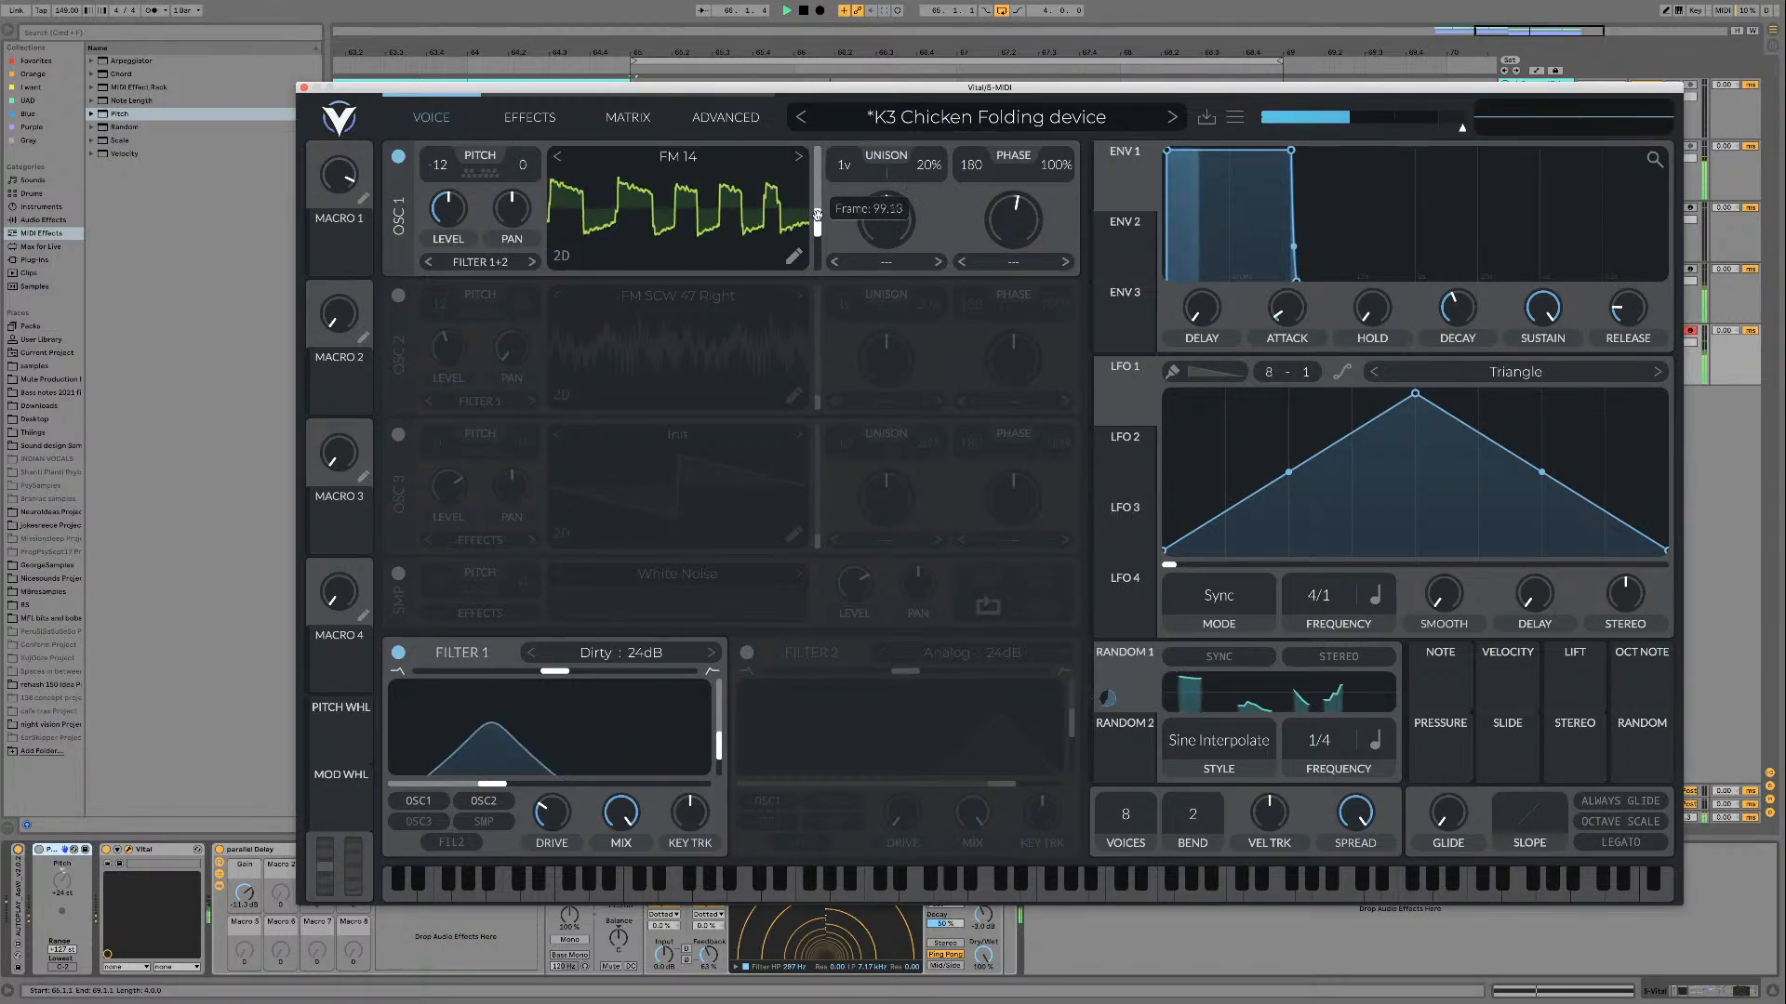
Step: Set Random 2's frequency to Freeze, assign it to oscillator 1's wave frame and play the loop with FM 14
{"action": "key", "text": "space"}
{"action": "left_click", "coordinate": [1122, 756]}
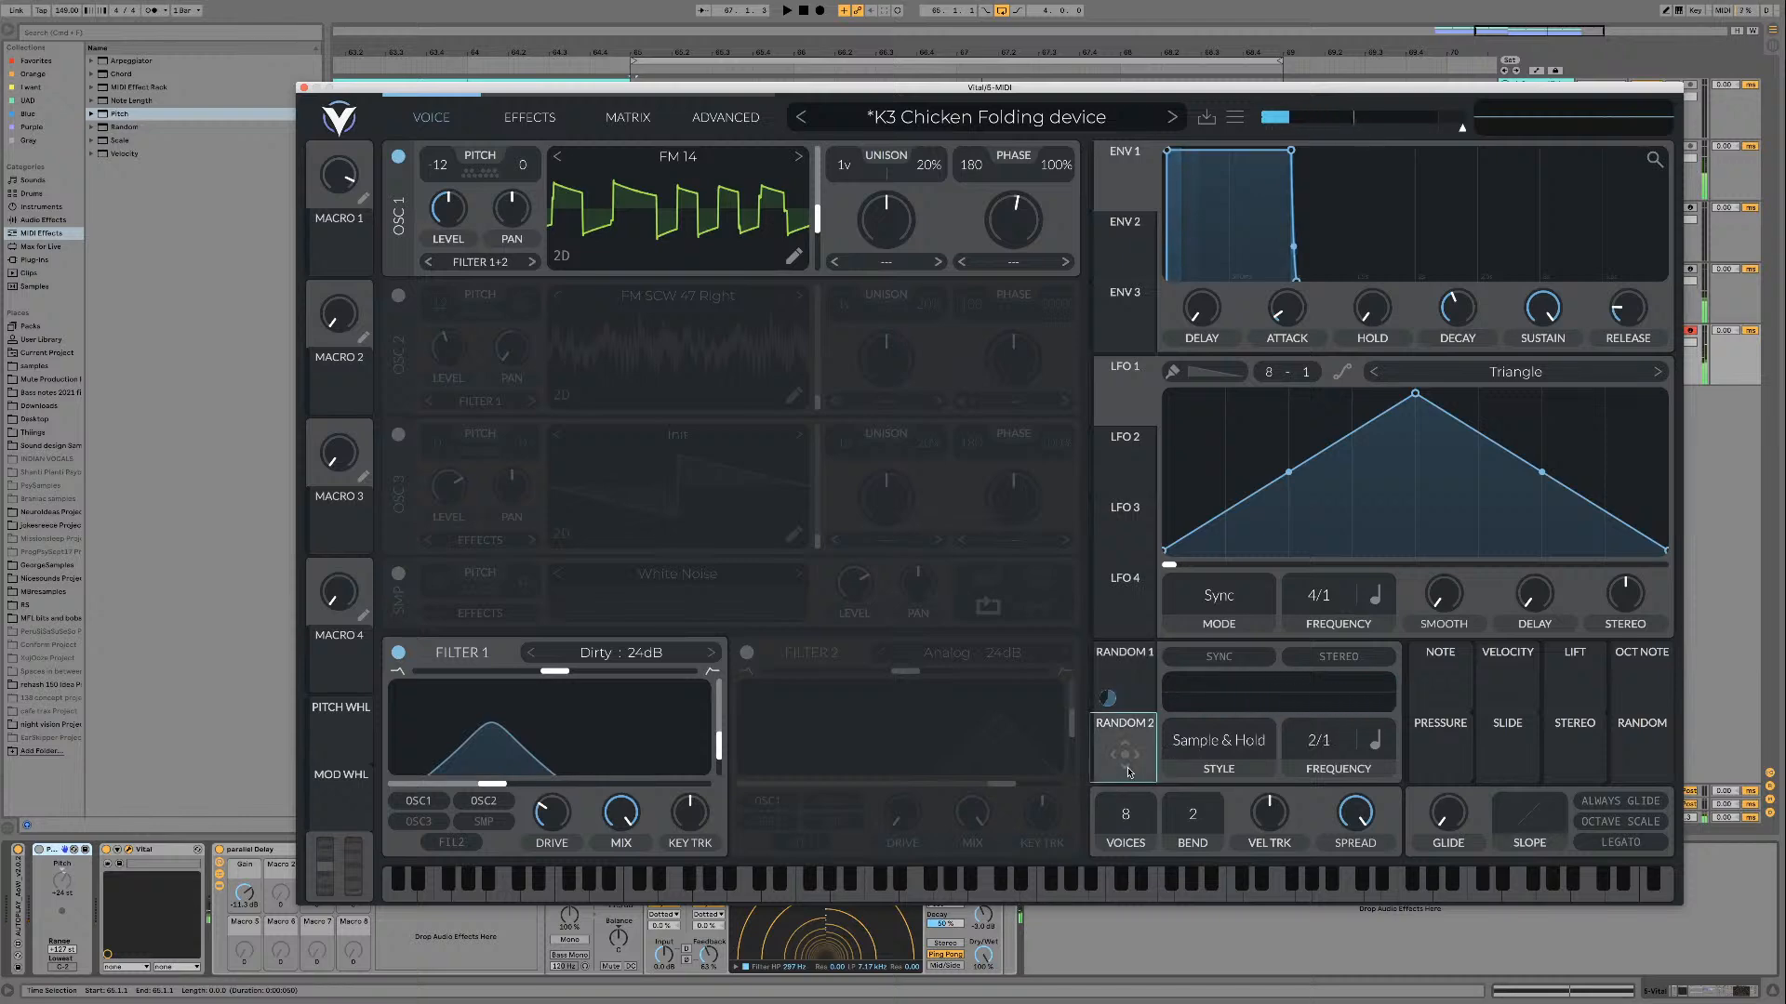
{"action": "left_click_drag", "start_coordinate": [1300, 742], "coordinate": [1278, 810]}
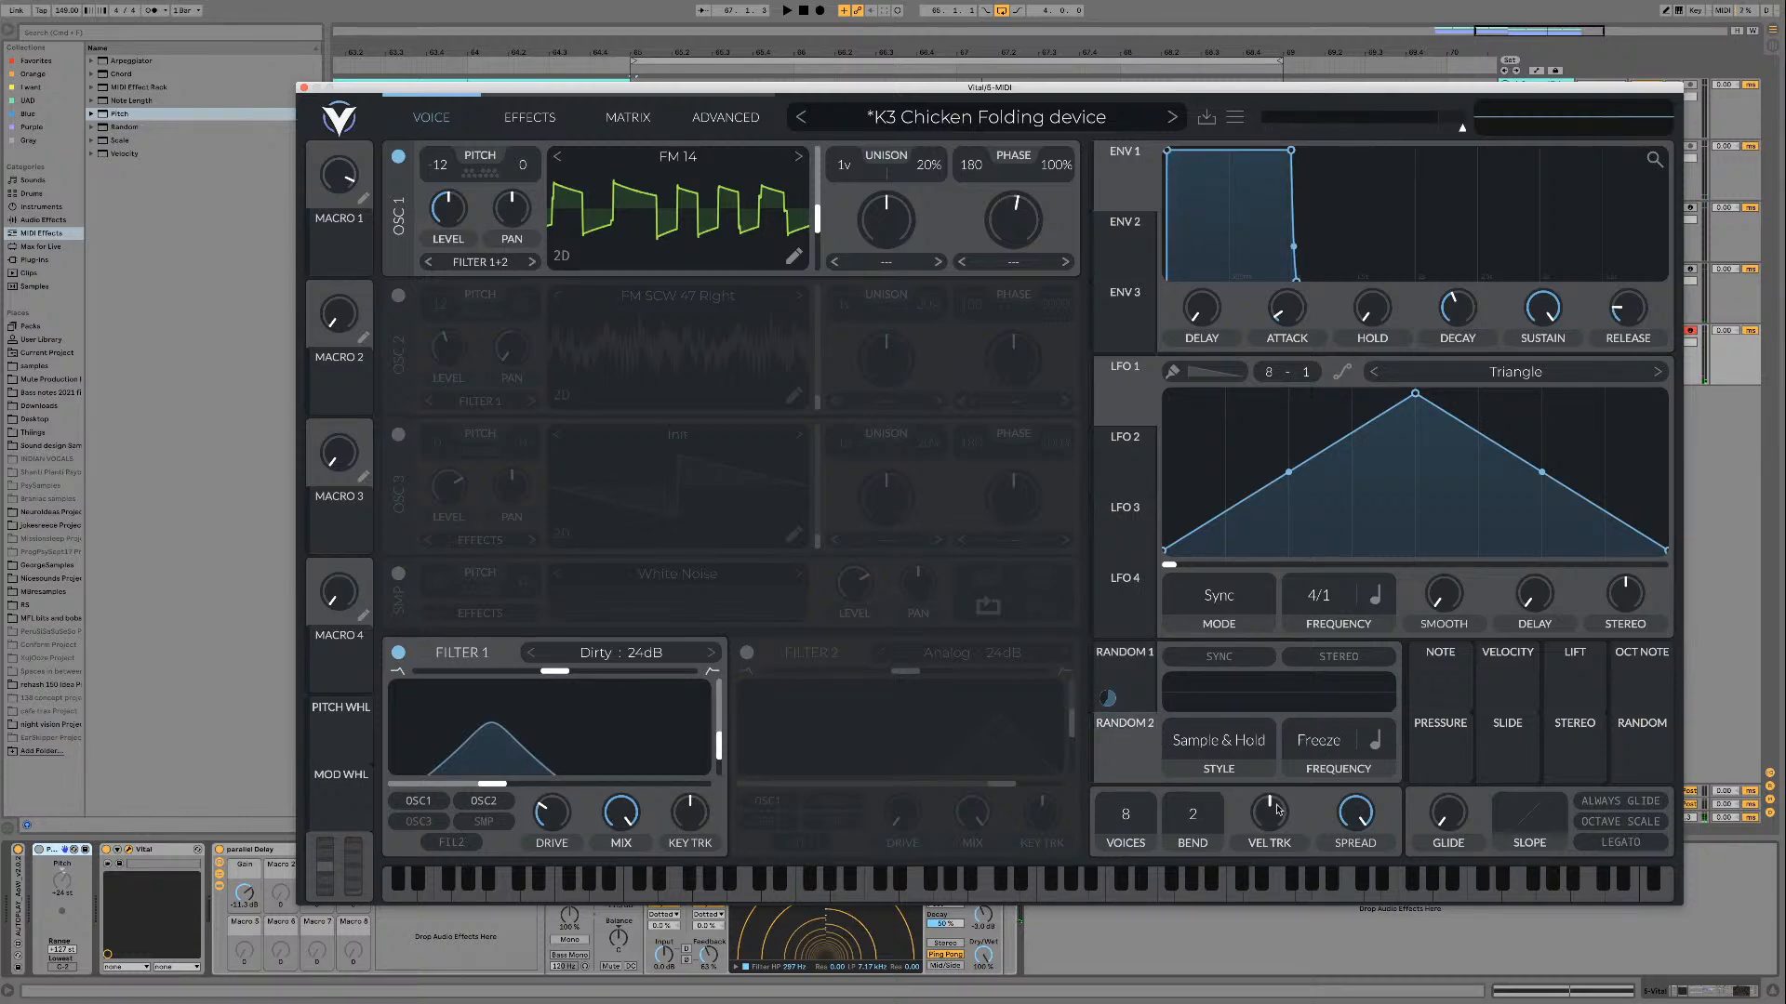
{"action": "left_click_drag", "start_coordinate": [1141, 742], "coordinate": [815, 217]}
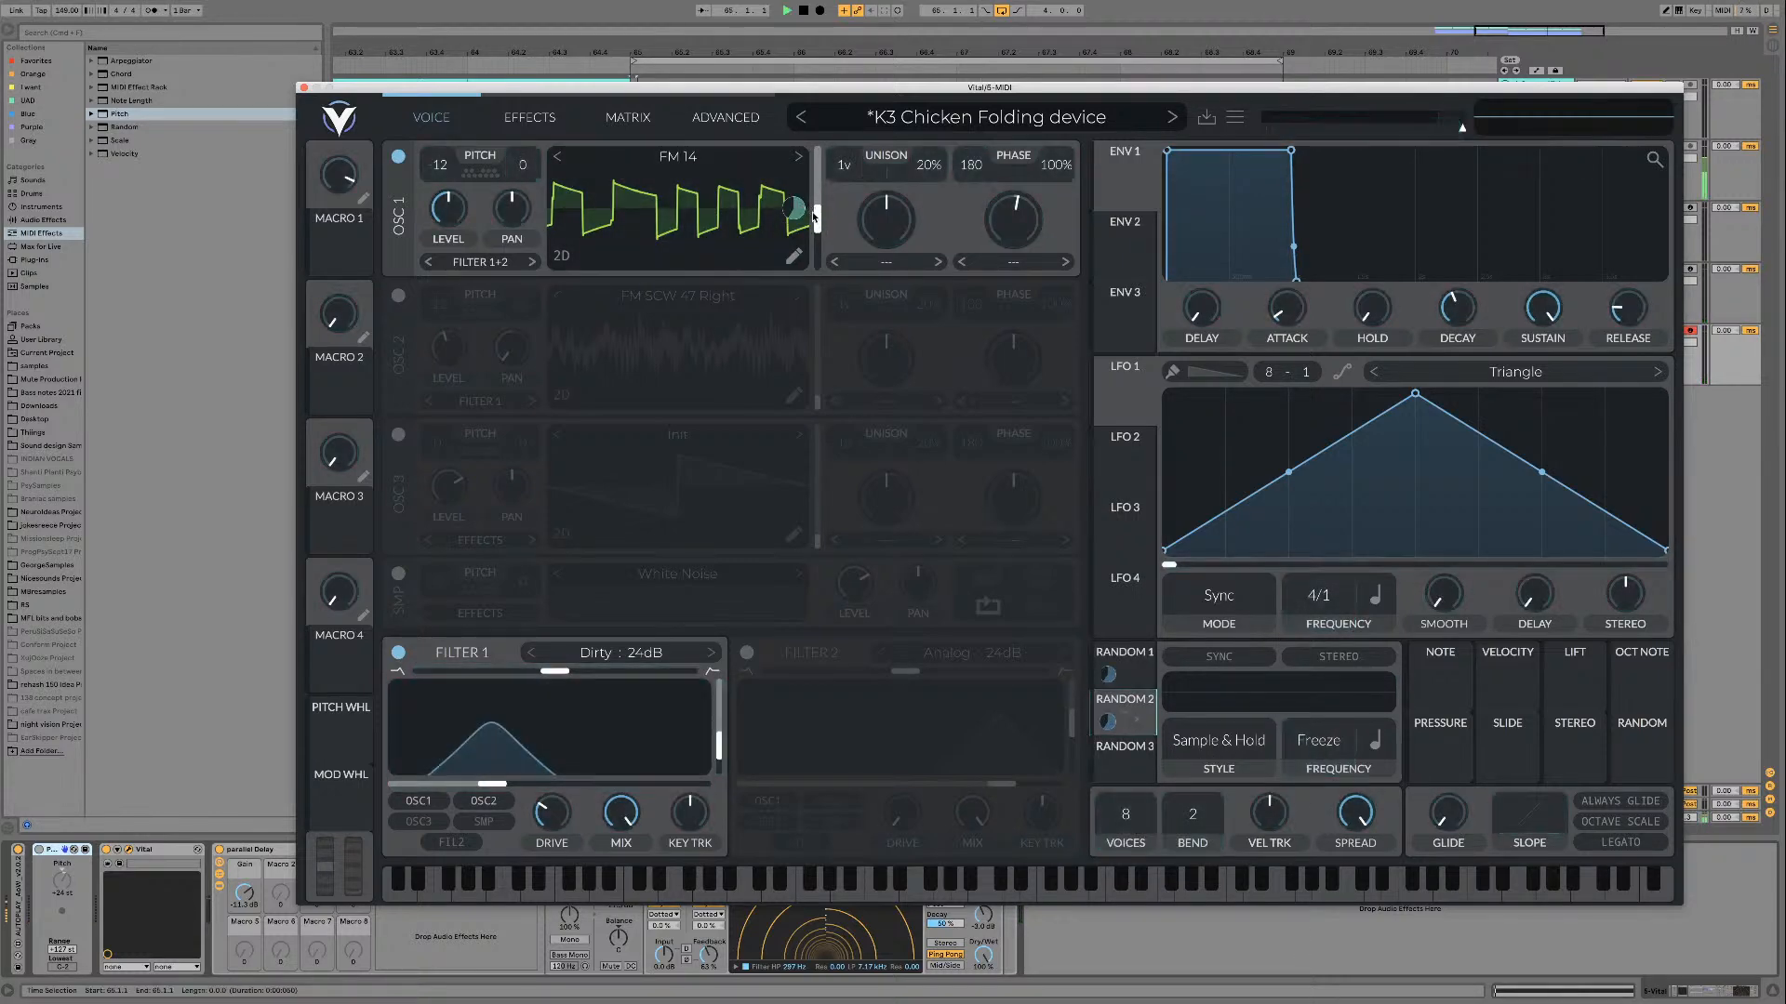
{"action": "key", "text": "space"}
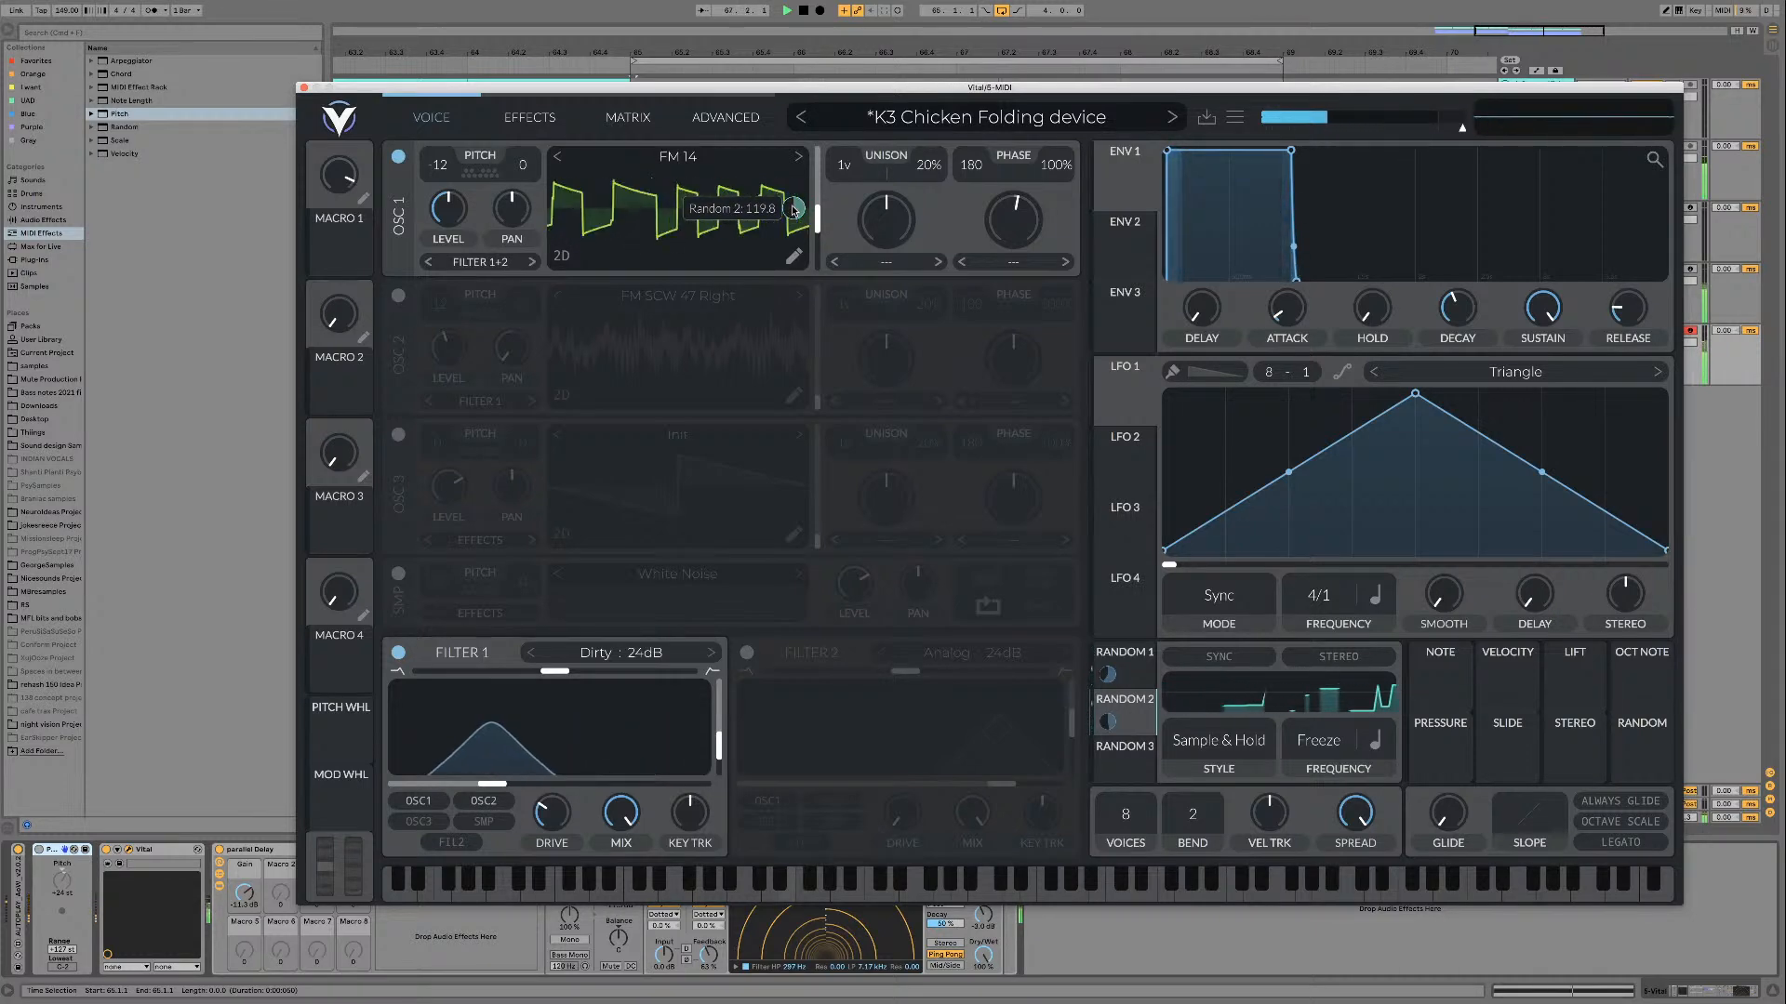
Step: Remove Random 2's wave frame modulation, raise the frame manually and advance oscillator 1 past FM 14 to FM 17
{"action": "double_click", "coordinate": [793, 211]}
{"action": "mouse_move", "coordinate": [819, 221]}
{"action": "left_mouse_down"}
{"action": "mouse_move", "coordinate": [823, 155]}
{"action": "mouse_move", "coordinate": [819, 224]}
{"action": "mouse_move", "coordinate": [818, 158]}
{"action": "mouse_move", "coordinate": [817, 194]}
{"action": "mouse_move", "coordinate": [808, 170]}
{"action": "mouse_move", "coordinate": [818, 259]}
{"action": "mouse_move", "coordinate": [816, 170]}
{"action": "mouse_move", "coordinate": [817, 232]}
{"action": "mouse_move", "coordinate": [813, 192]}
{"action": "left_mouse_up"}
{"action": "left_click", "coordinate": [798, 156]}
{"action": "left_click", "coordinate": [799, 157]}
{"action": "left_click", "coordinate": [799, 157]}
{"action": "key", "text": "space"}
Step: Audition FM 18 on oscillator 1 over the loop and load FM 19
{"action": "left_click", "coordinate": [800, 158]}
{"action": "key", "text": "space"}
{"action": "key", "text": "space"}
{"action": "left_click", "coordinate": [799, 159]}
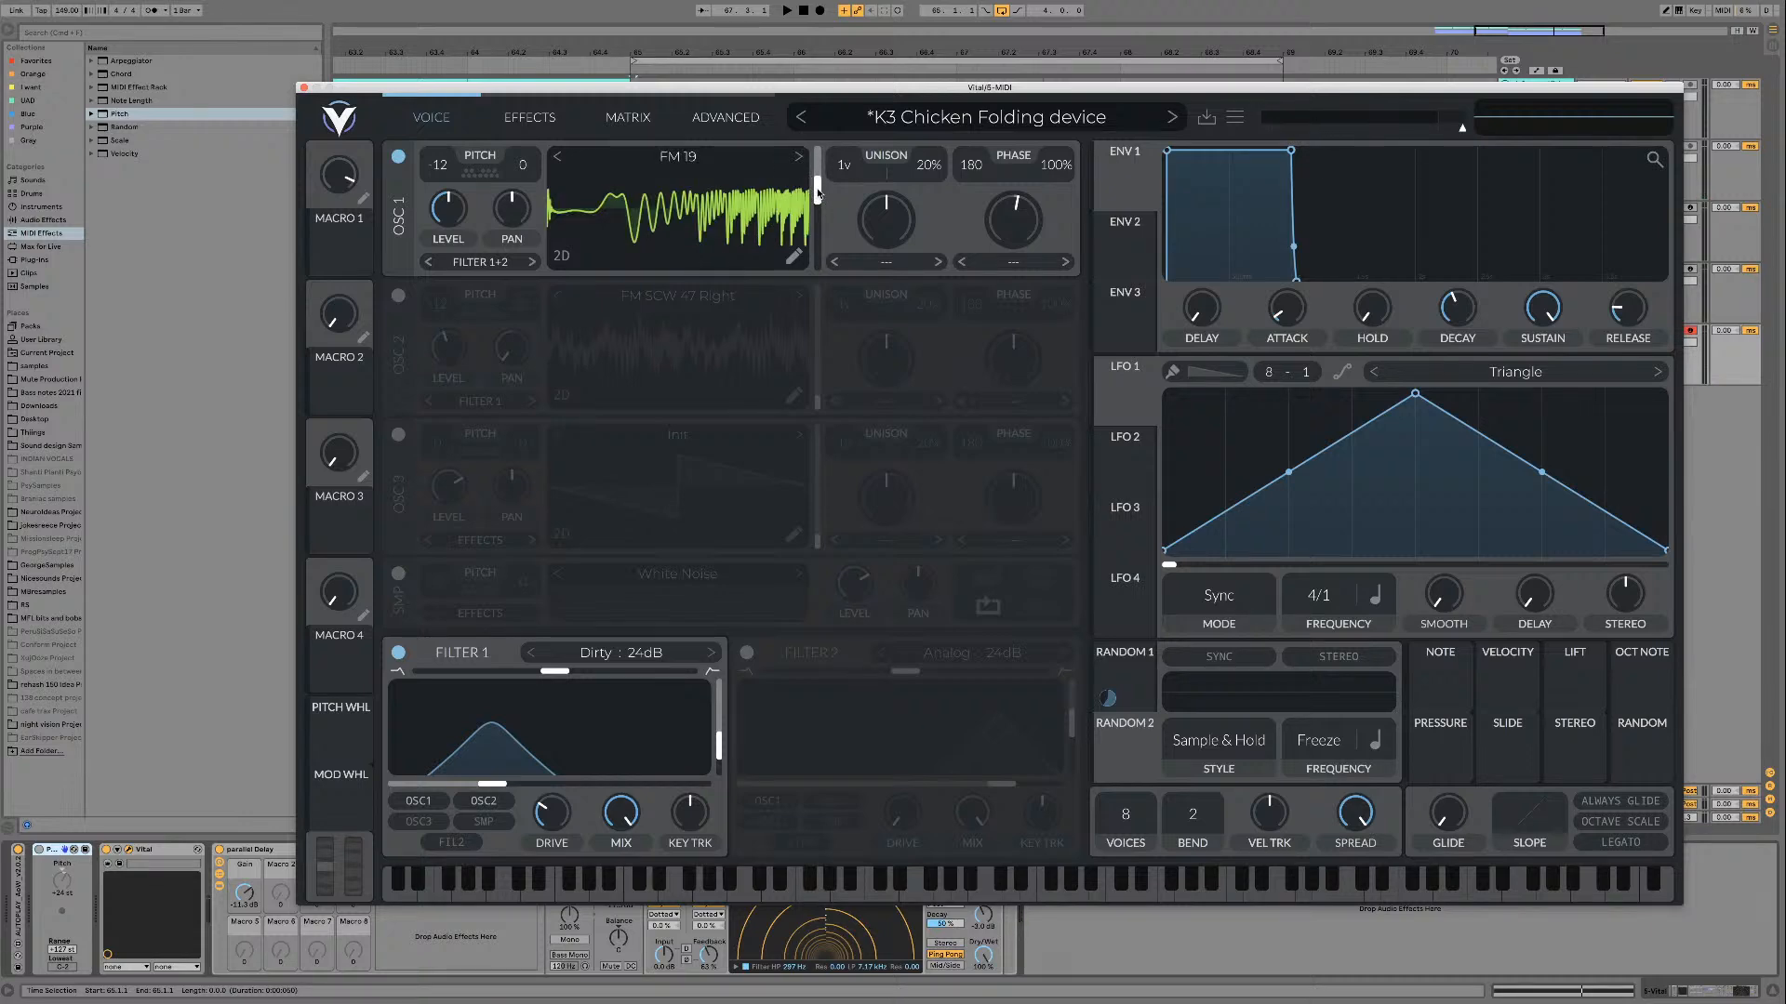
Step: Play FM 19 and the tables after it over the loop, sweeping the wave frame manually
{"action": "key", "text": "space"}
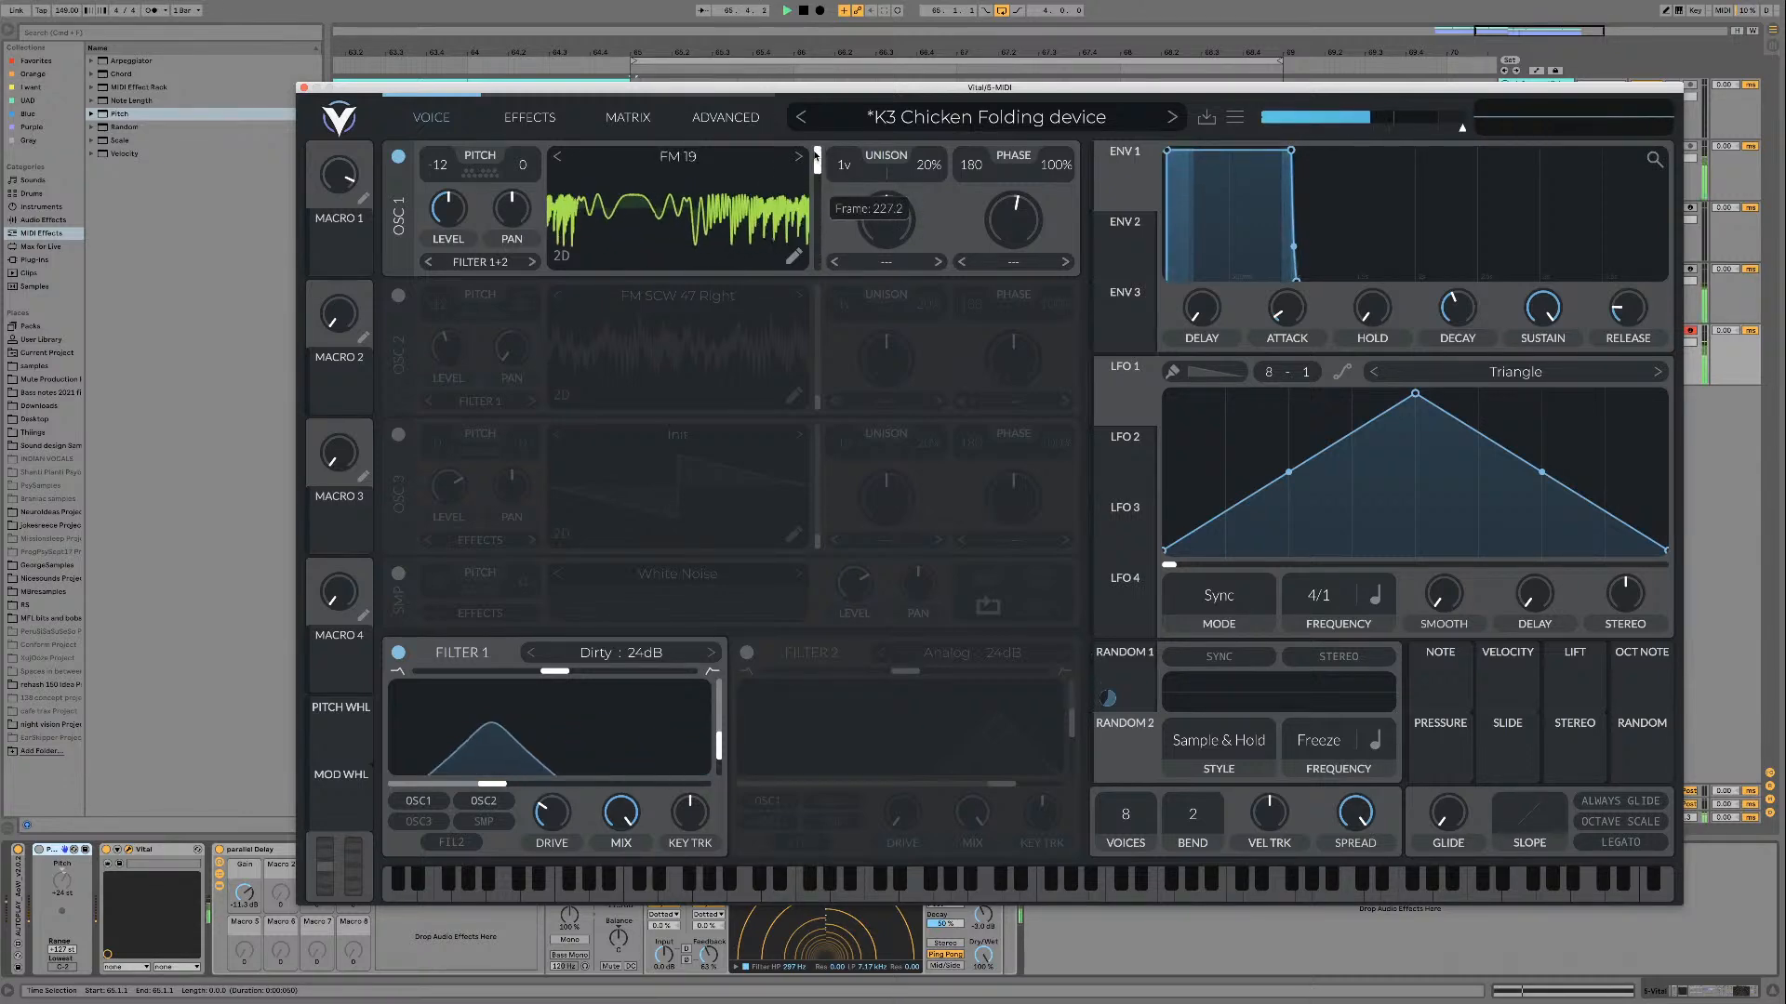
{"action": "left_click_drag", "start_coordinate": [815, 204], "coordinate": [817, 172]}
{"action": "left_click_drag", "start_coordinate": [821, 267], "coordinate": [820, 216]}
{"action": "key", "text": "space"}
{"action": "key", "text": "space"}
{"action": "key", "text": "space"}
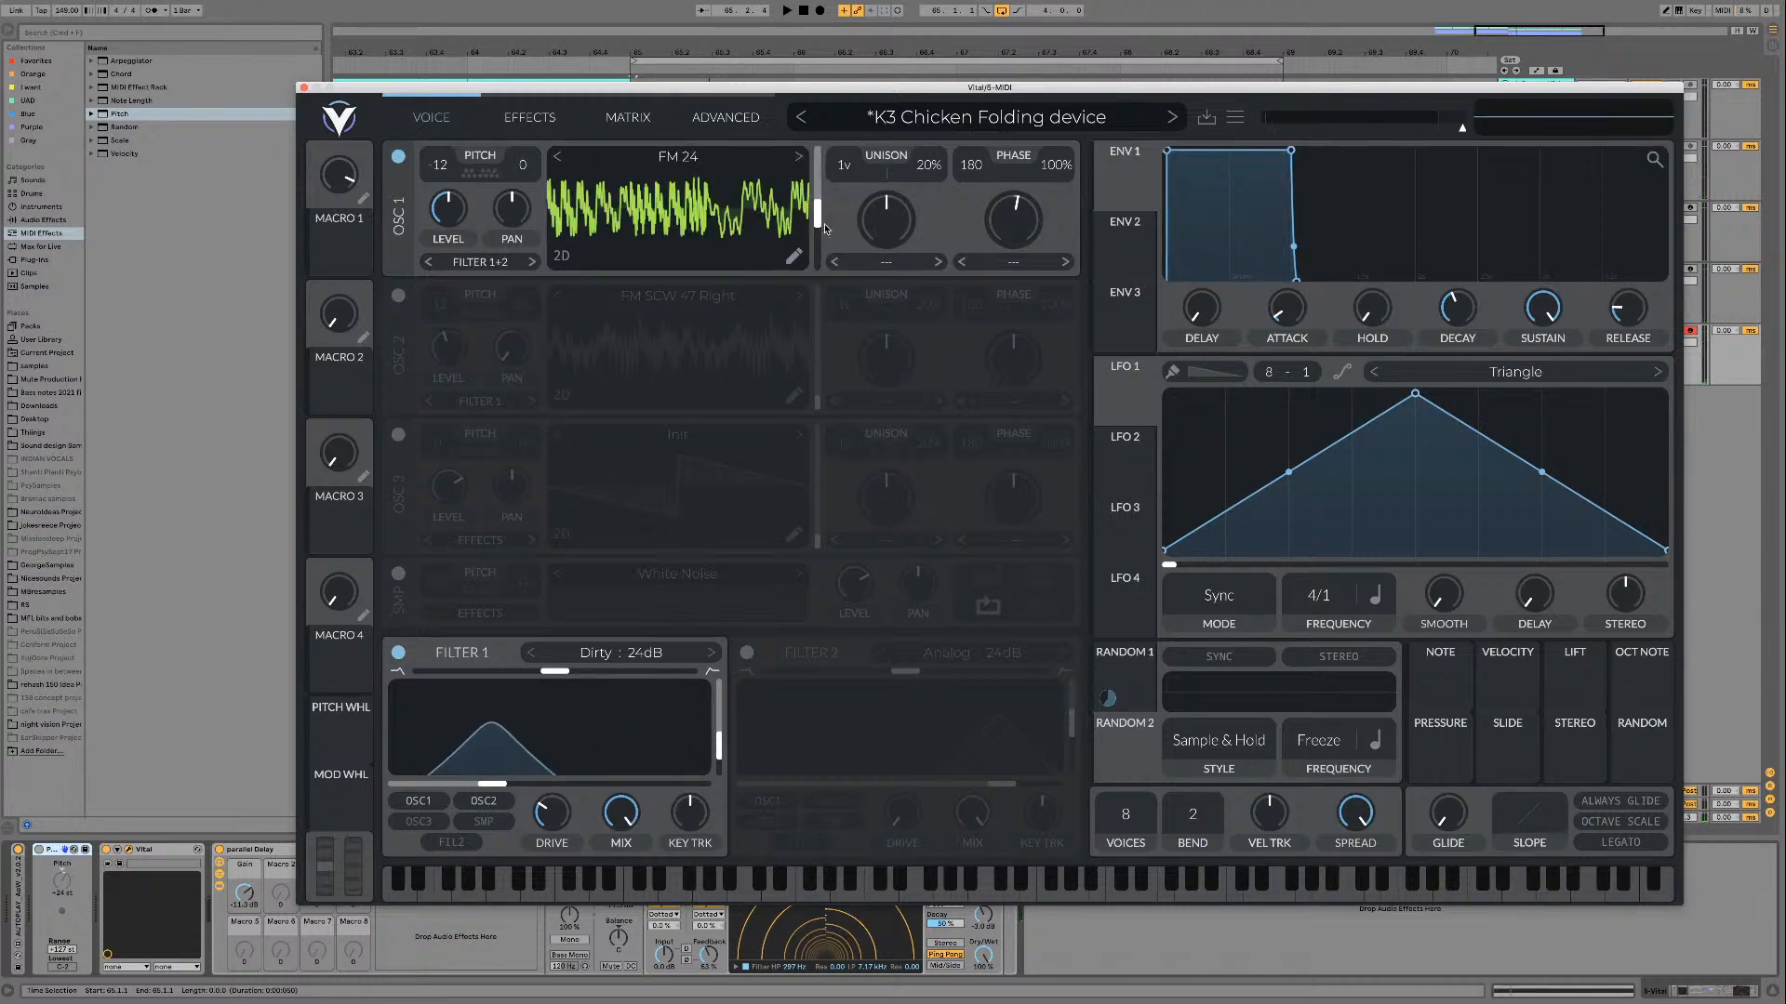
Step: Continue through the FM Sweeps to FM 24 and sweep its wave frame over the loop
{"action": "key", "text": "space"}
{"action": "mouse_move", "coordinate": [818, 224]}
{"action": "left_mouse_down"}
{"action": "mouse_move", "coordinate": [818, 188]}
{"action": "mouse_move", "coordinate": [819, 243]}
{"action": "mouse_move", "coordinate": [820, 160]}
{"action": "mouse_move", "coordinate": [821, 224]}
{"action": "mouse_move", "coordinate": [821, 197]}
{"action": "left_mouse_up"}
Step: Audition the FM Sweeps following FM 24 over the loop, ending with FM 27 on oscillator 1
{"action": "key", "text": "space"}
{"action": "key", "text": "space"}
{"action": "key", "text": "space"}
{"action": "key", "text": "space"}
Step: Mark FM 27 as a favourite in the FM Sweeps wavetable folder
{"action": "left_click", "coordinate": [677, 157]}
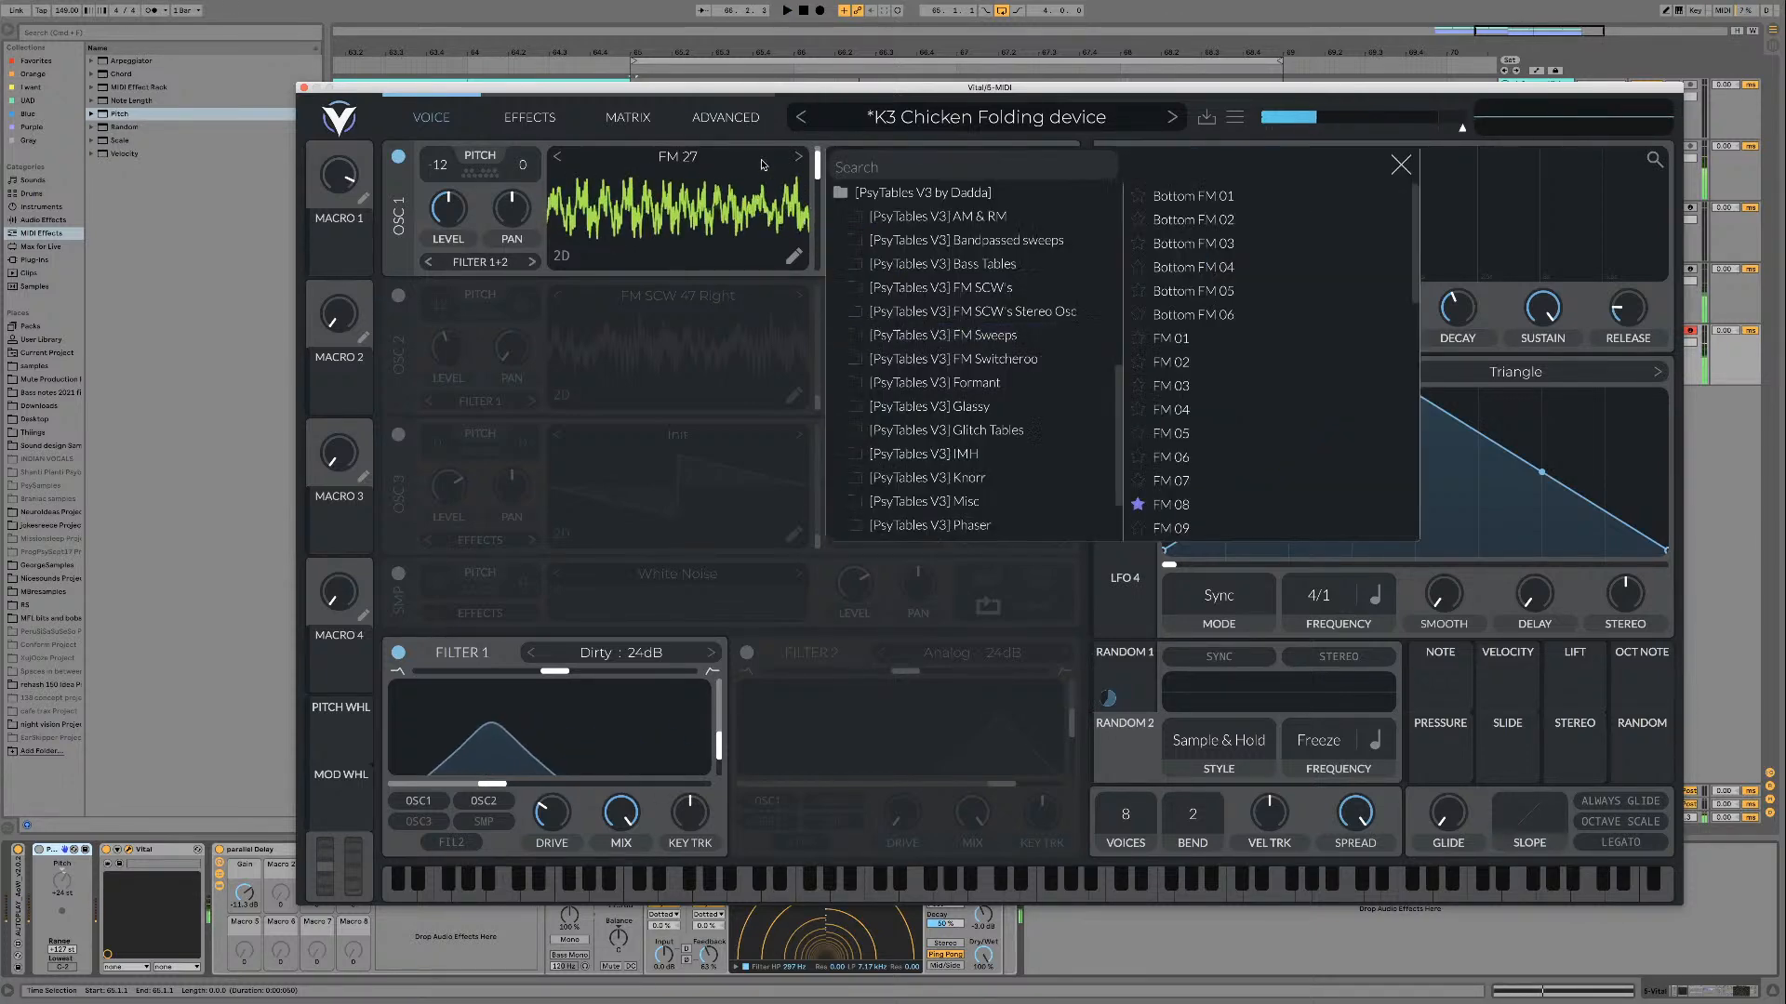
{"action": "scroll", "coordinate": [1260, 492], "scroll_direction": "down", "scroll_amount": 10}
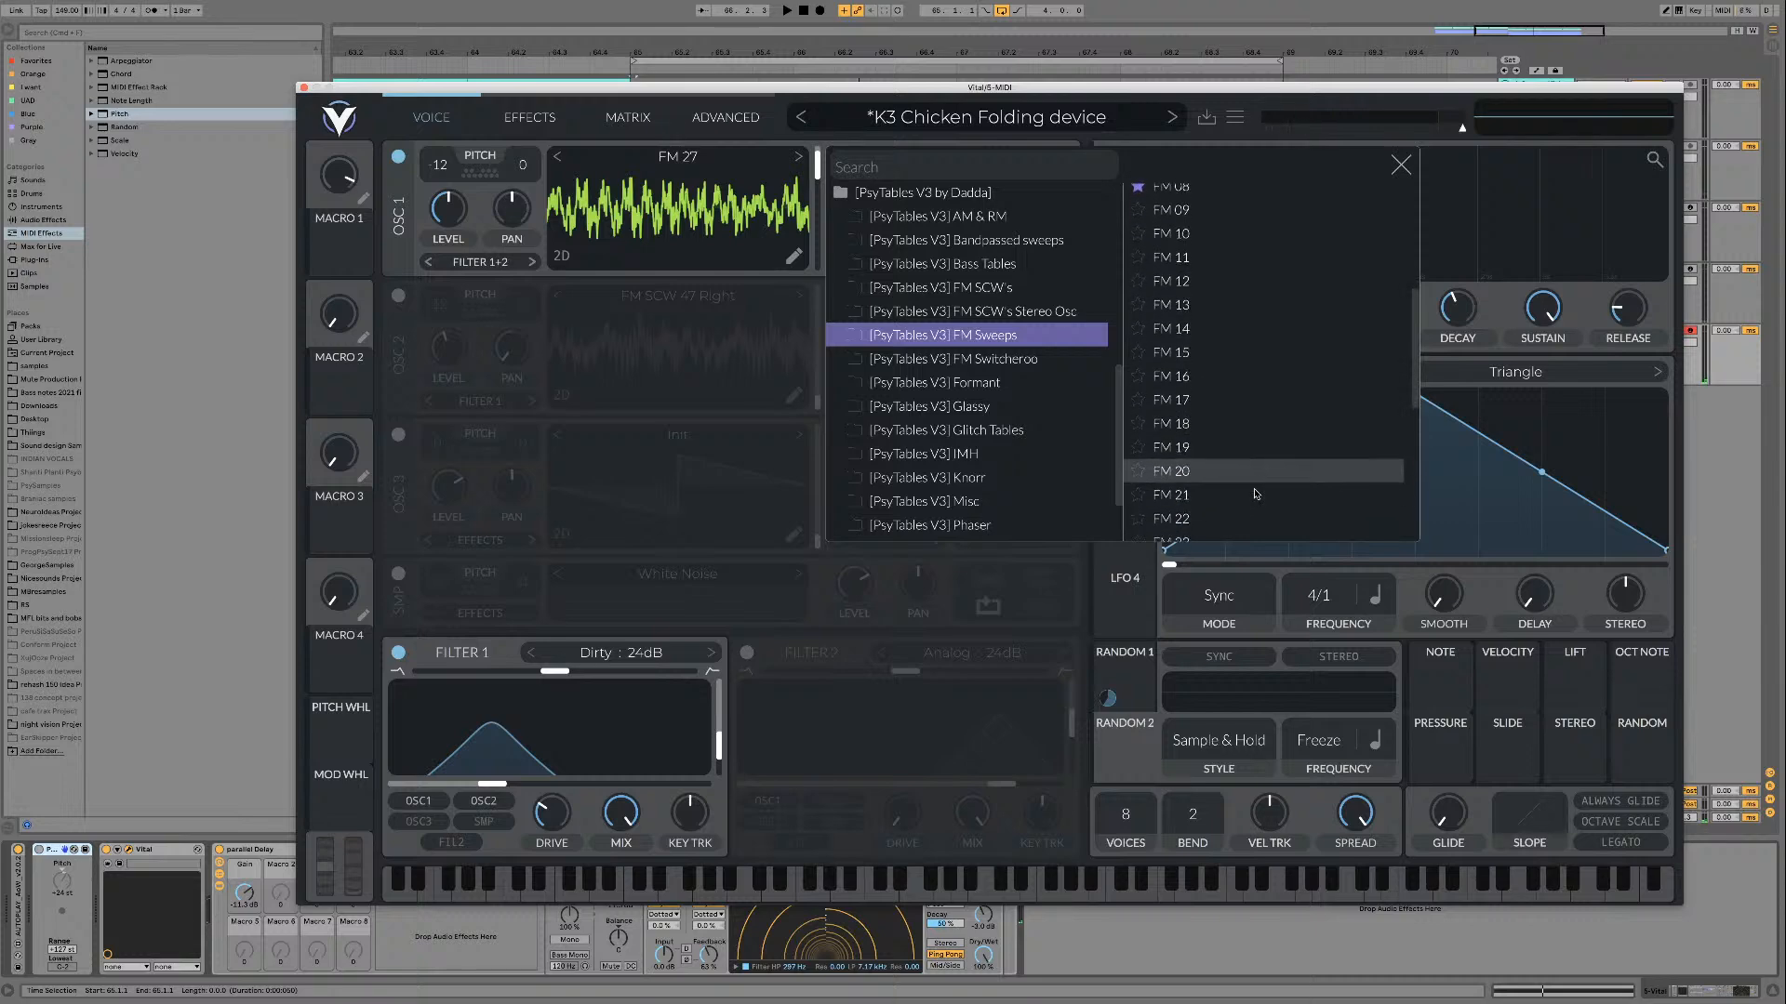
{"action": "left_click", "coordinate": [1136, 430]}
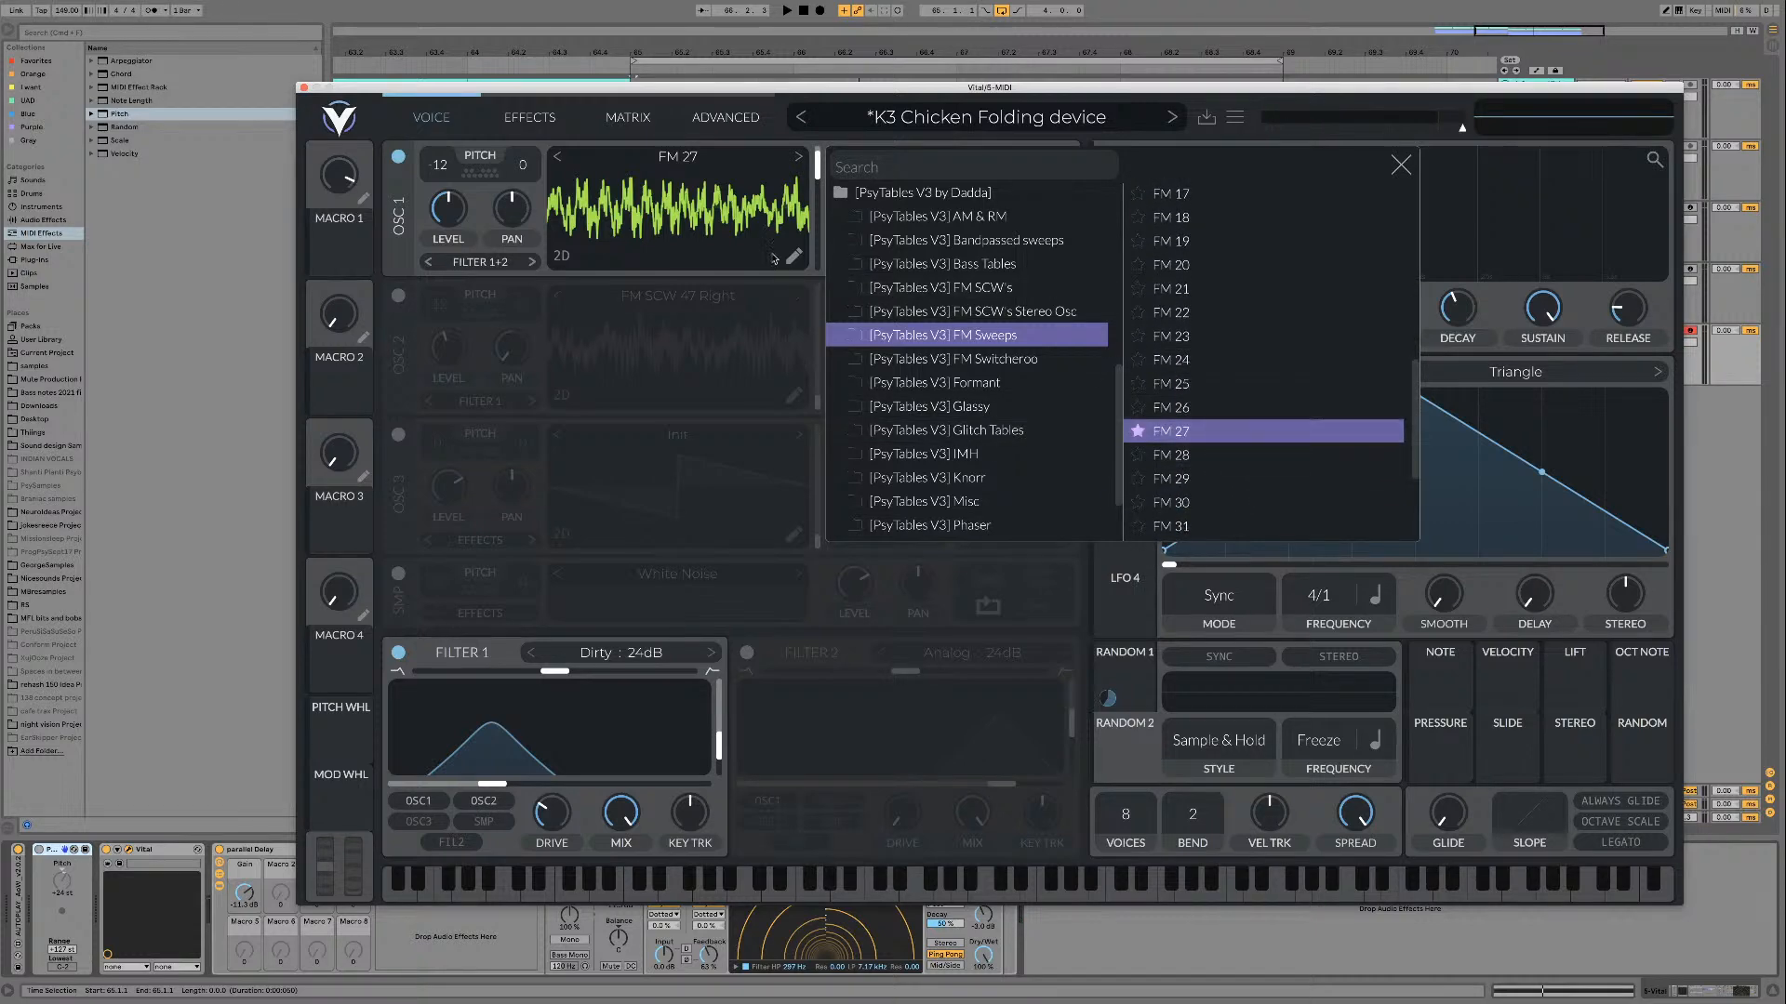
Step: Close the wavetable browser and play FM 27 over the loop, sweeping its wave frame manually
{"action": "left_click", "coordinate": [1401, 164]}
{"action": "mouse_move", "coordinate": [817, 191]}
{"action": "left_mouse_down"}
{"action": "mouse_move", "coordinate": [818, 220]}
{"action": "mouse_move", "coordinate": [812, 196]}
{"action": "left_mouse_up"}
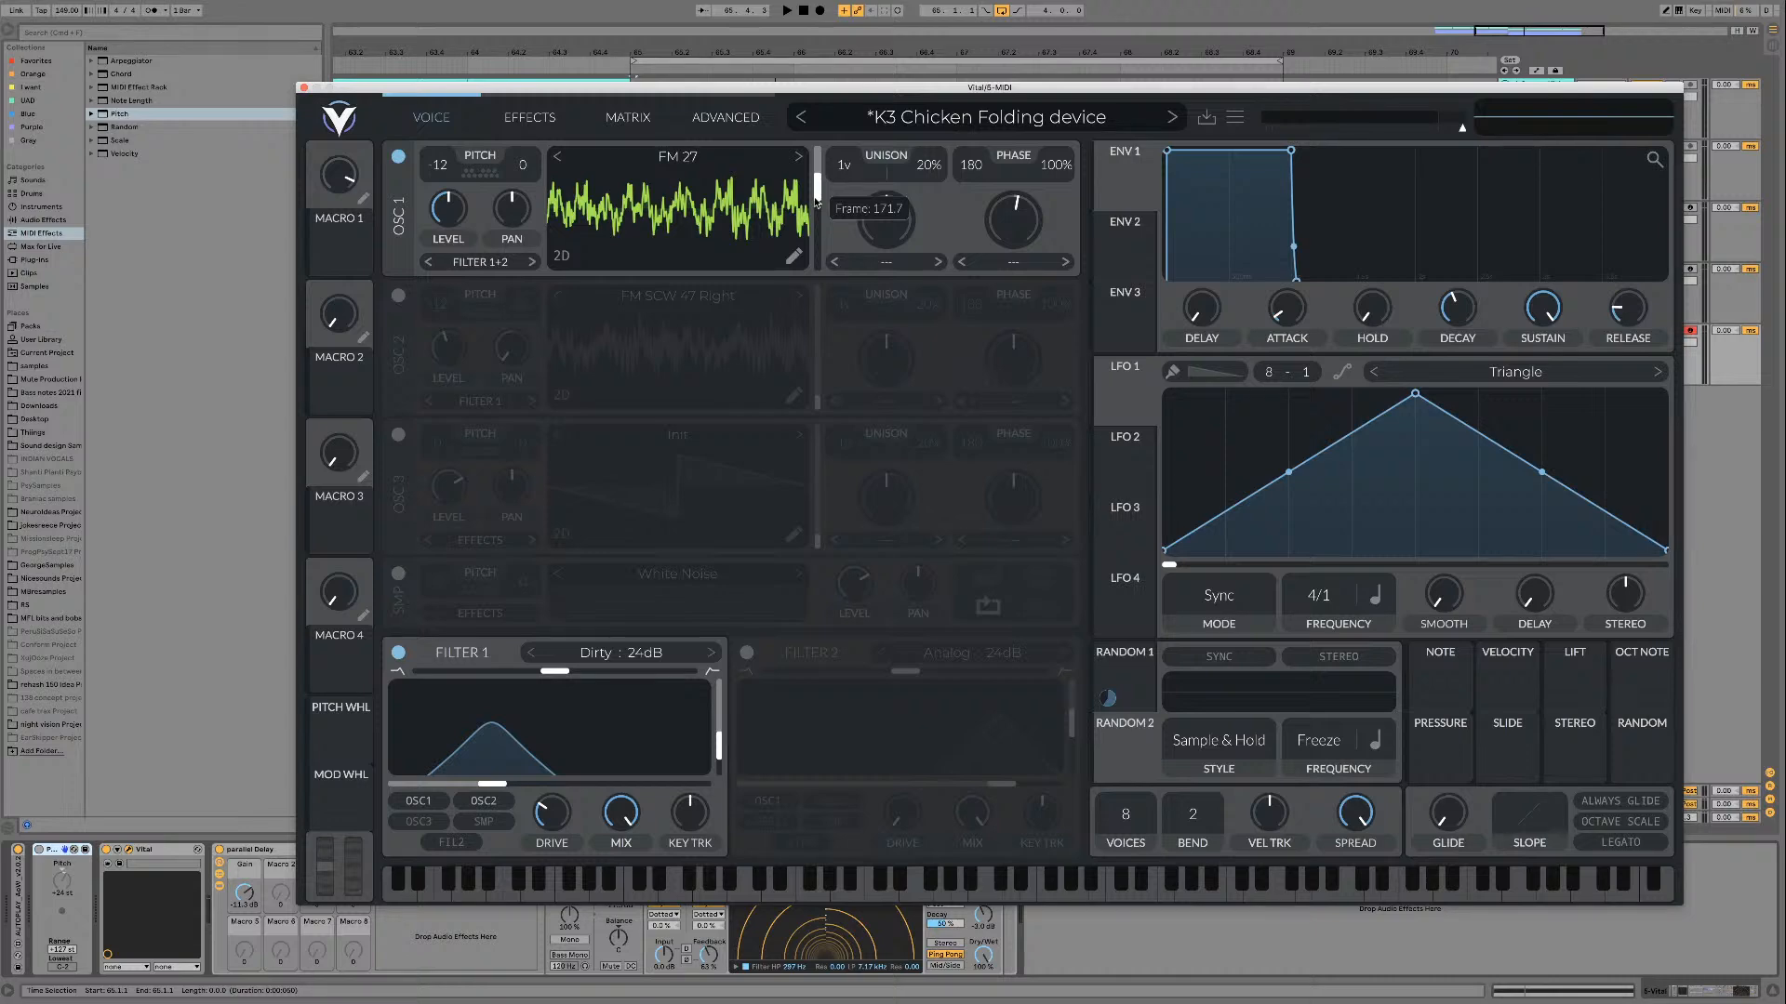
{"action": "key", "text": "space"}
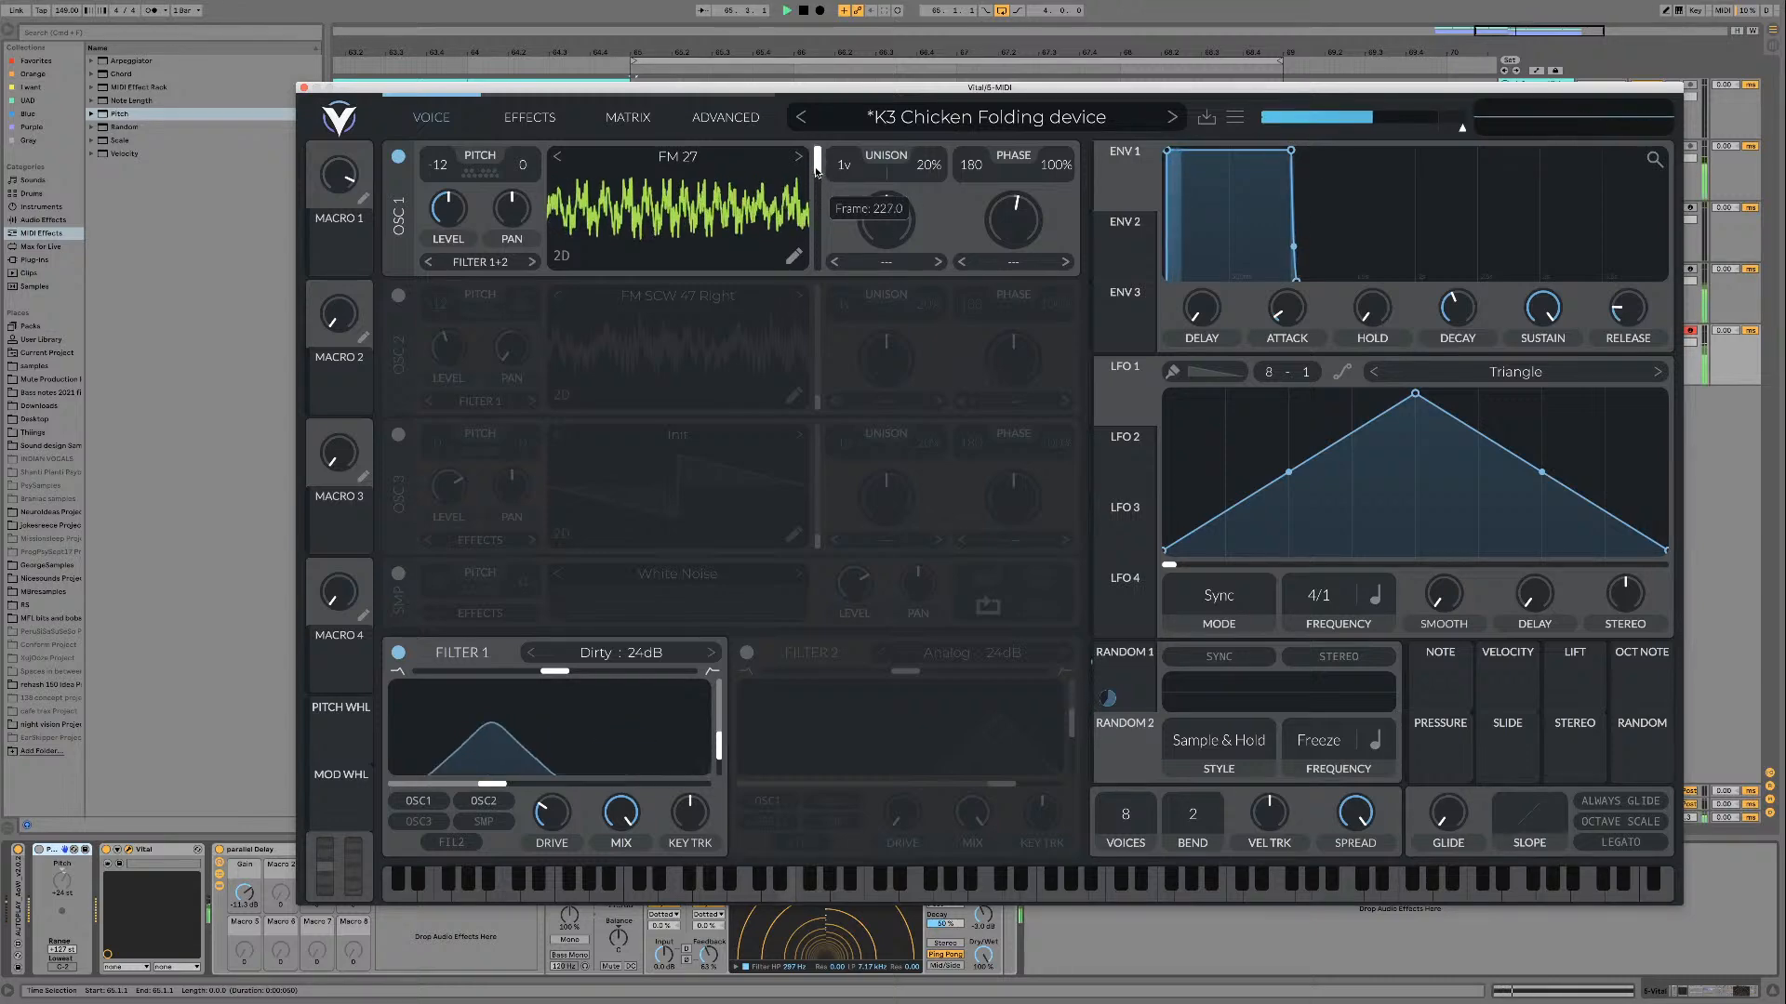
{"action": "mouse_move", "coordinate": [815, 200]}
{"action": "left_mouse_down"}
{"action": "mouse_move", "coordinate": [812, 270]}
{"action": "mouse_move", "coordinate": [808, 163]}
{"action": "mouse_move", "coordinate": [808, 194]}
{"action": "left_mouse_up"}
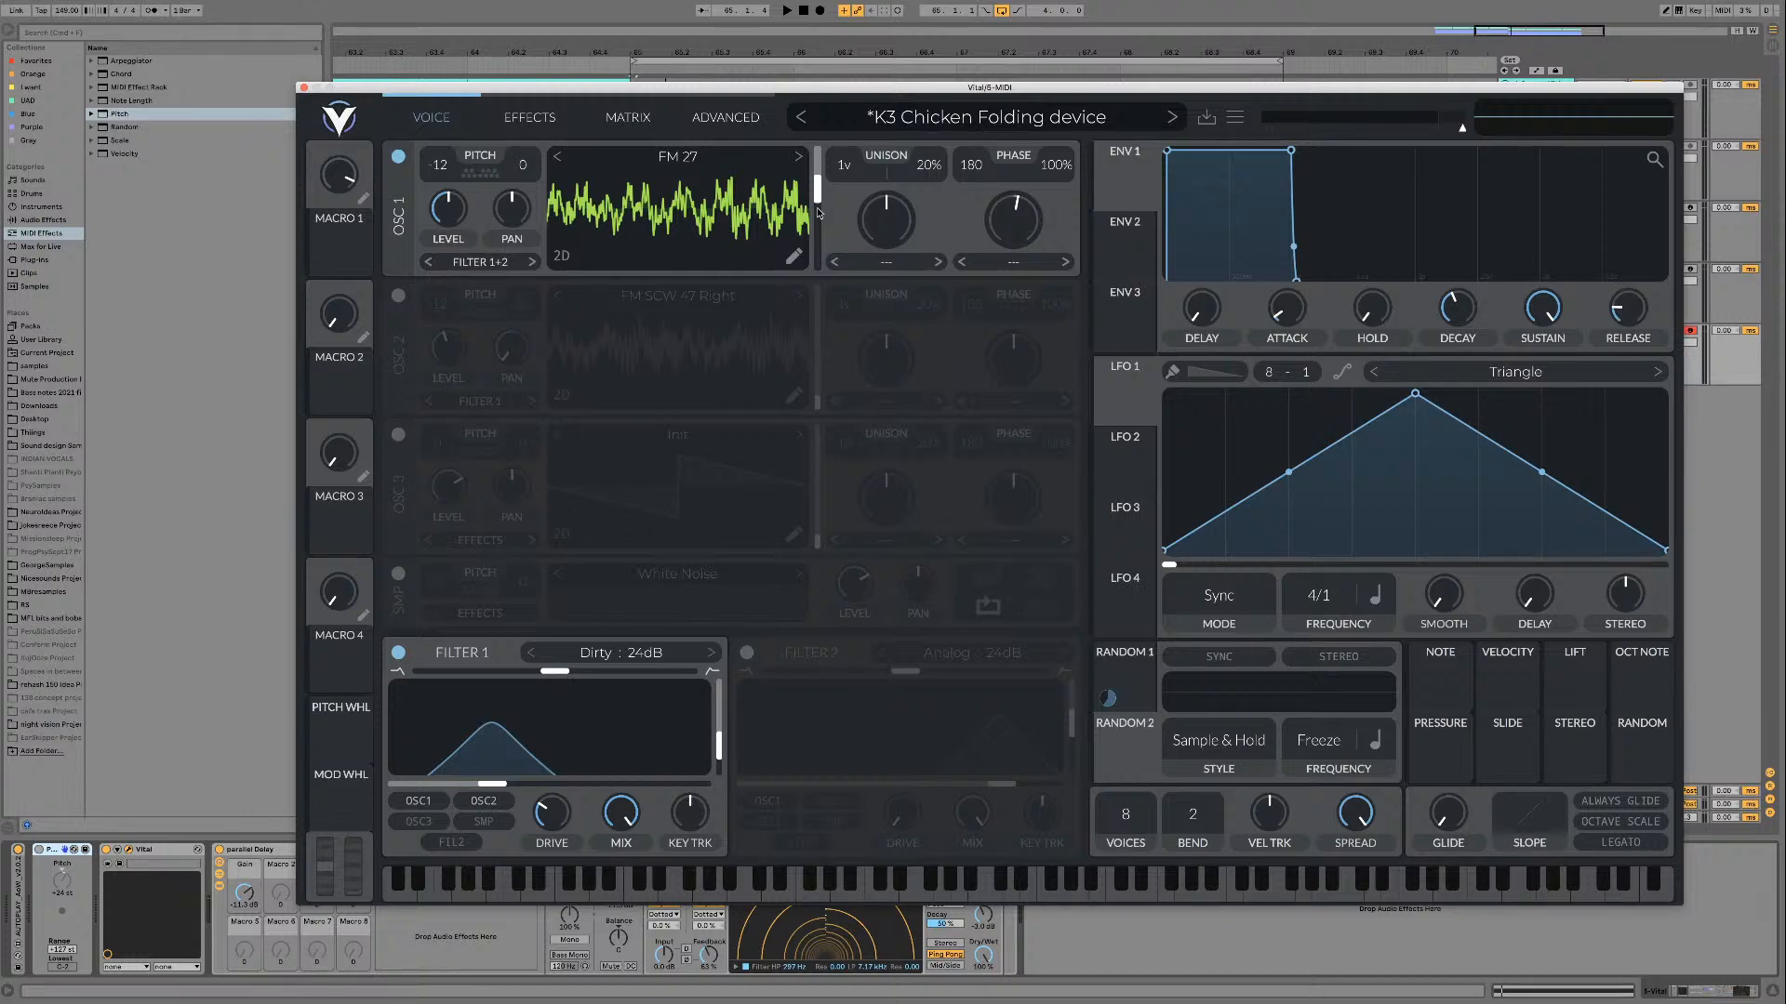
{"action": "mouse_move", "coordinate": [817, 201]}
{"action": "key", "text": "space"}
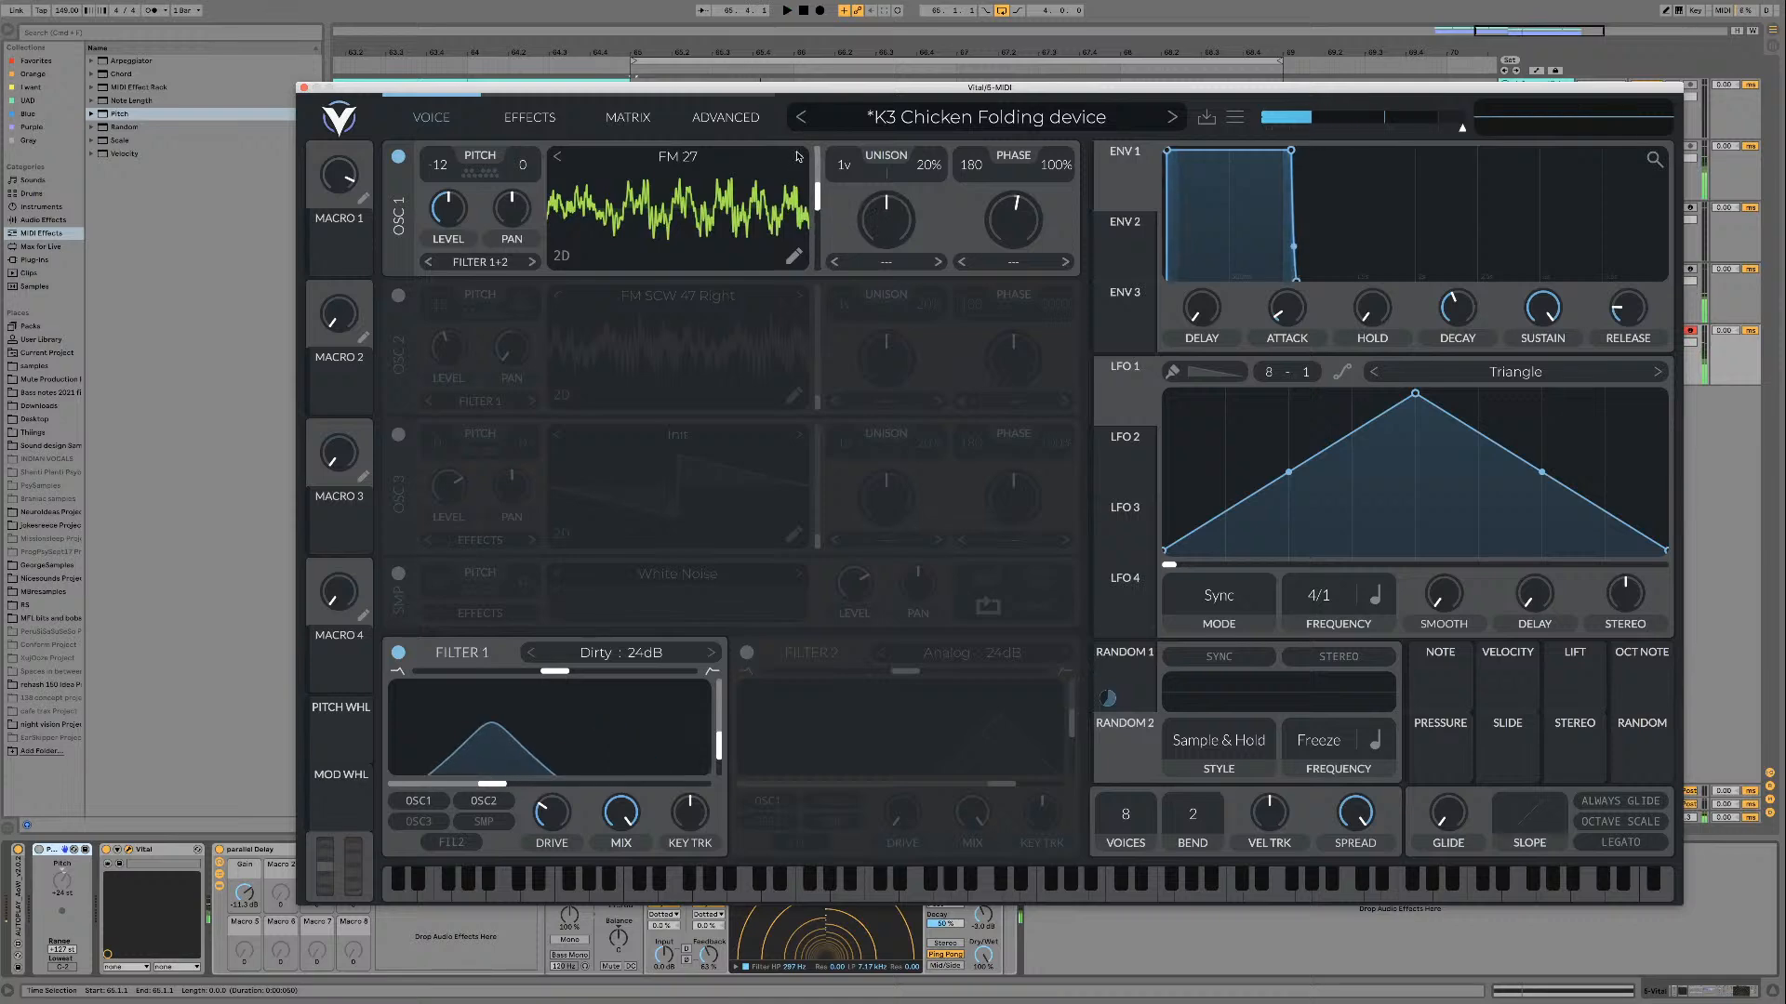
Step: Load FM 28 on oscillator 1, sweep its wave frame over the loop, and move on through the following FM Sweeps
{"action": "left_click", "coordinate": [799, 158]}
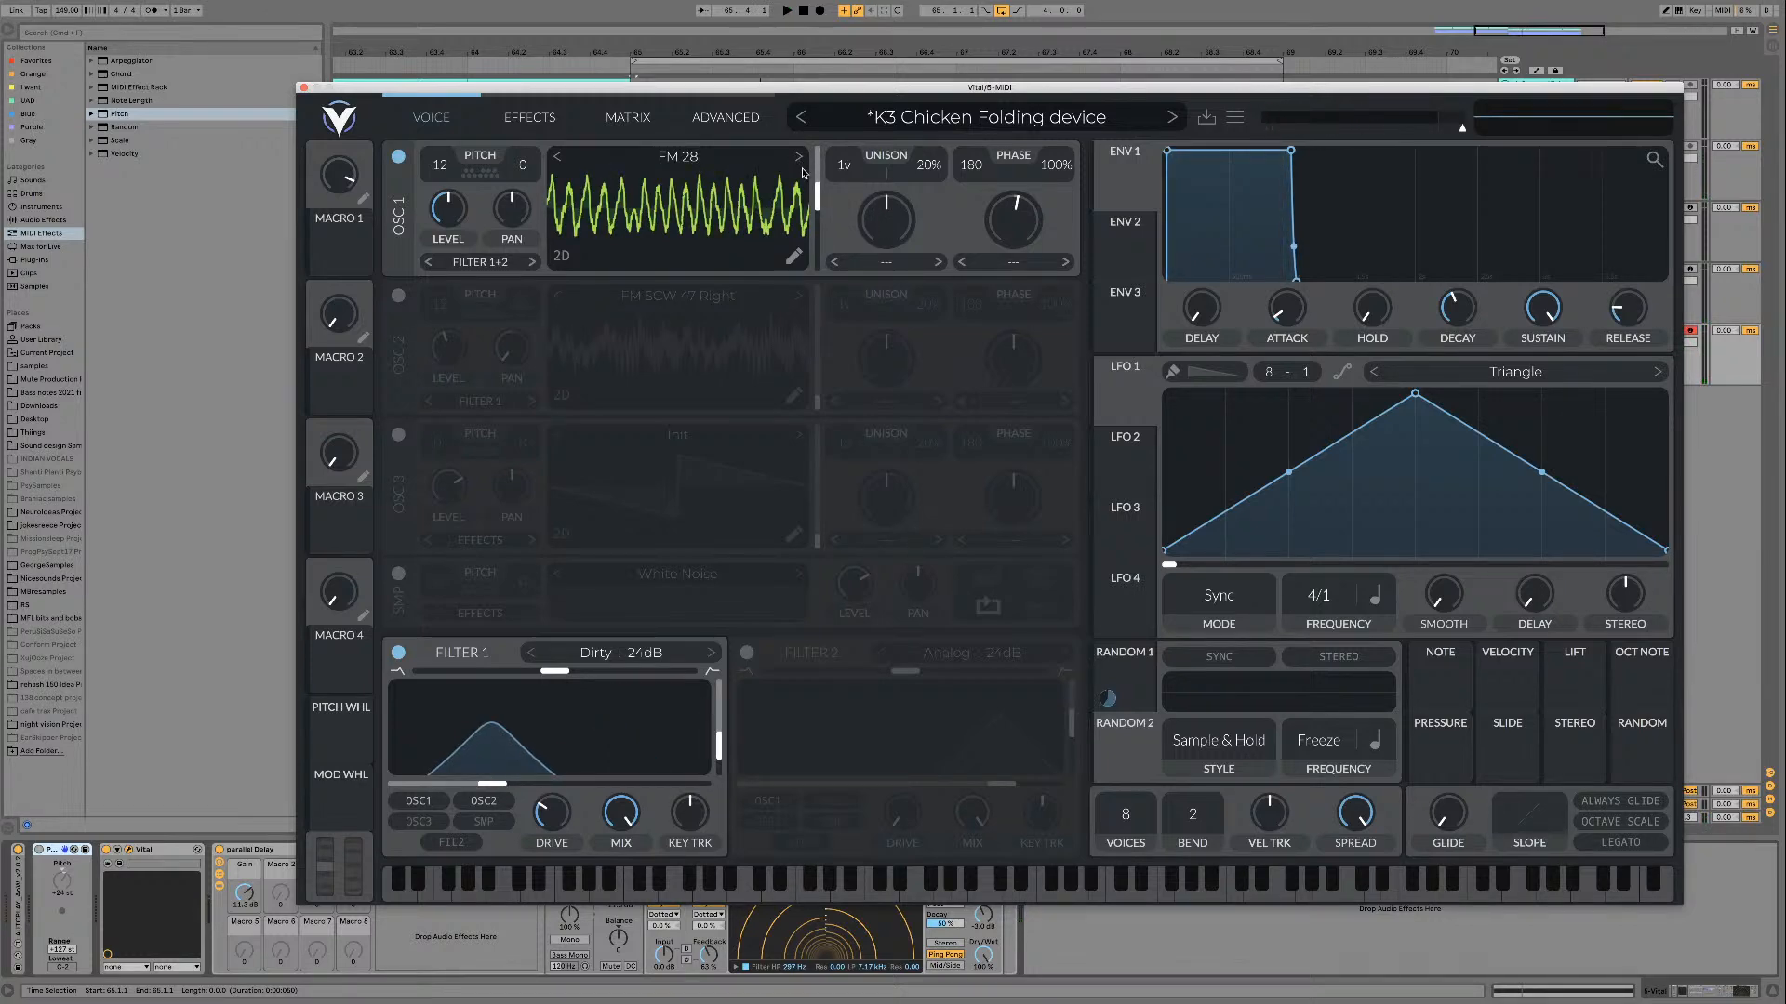
{"action": "key", "text": "space"}
{"action": "mouse_move", "coordinate": [818, 191]}
{"action": "left_mouse_down"}
{"action": "mouse_move", "coordinate": [812, 268]}
{"action": "mouse_move", "coordinate": [814, 170]}
{"action": "mouse_move", "coordinate": [814, 272]}
{"action": "mouse_move", "coordinate": [809, 190]}
{"action": "mouse_move", "coordinate": [803, 206]}
{"action": "left_mouse_up"}
{"action": "key", "text": "space"}
{"action": "left_click", "coordinate": [799, 157]}
{"action": "key", "text": "space"}
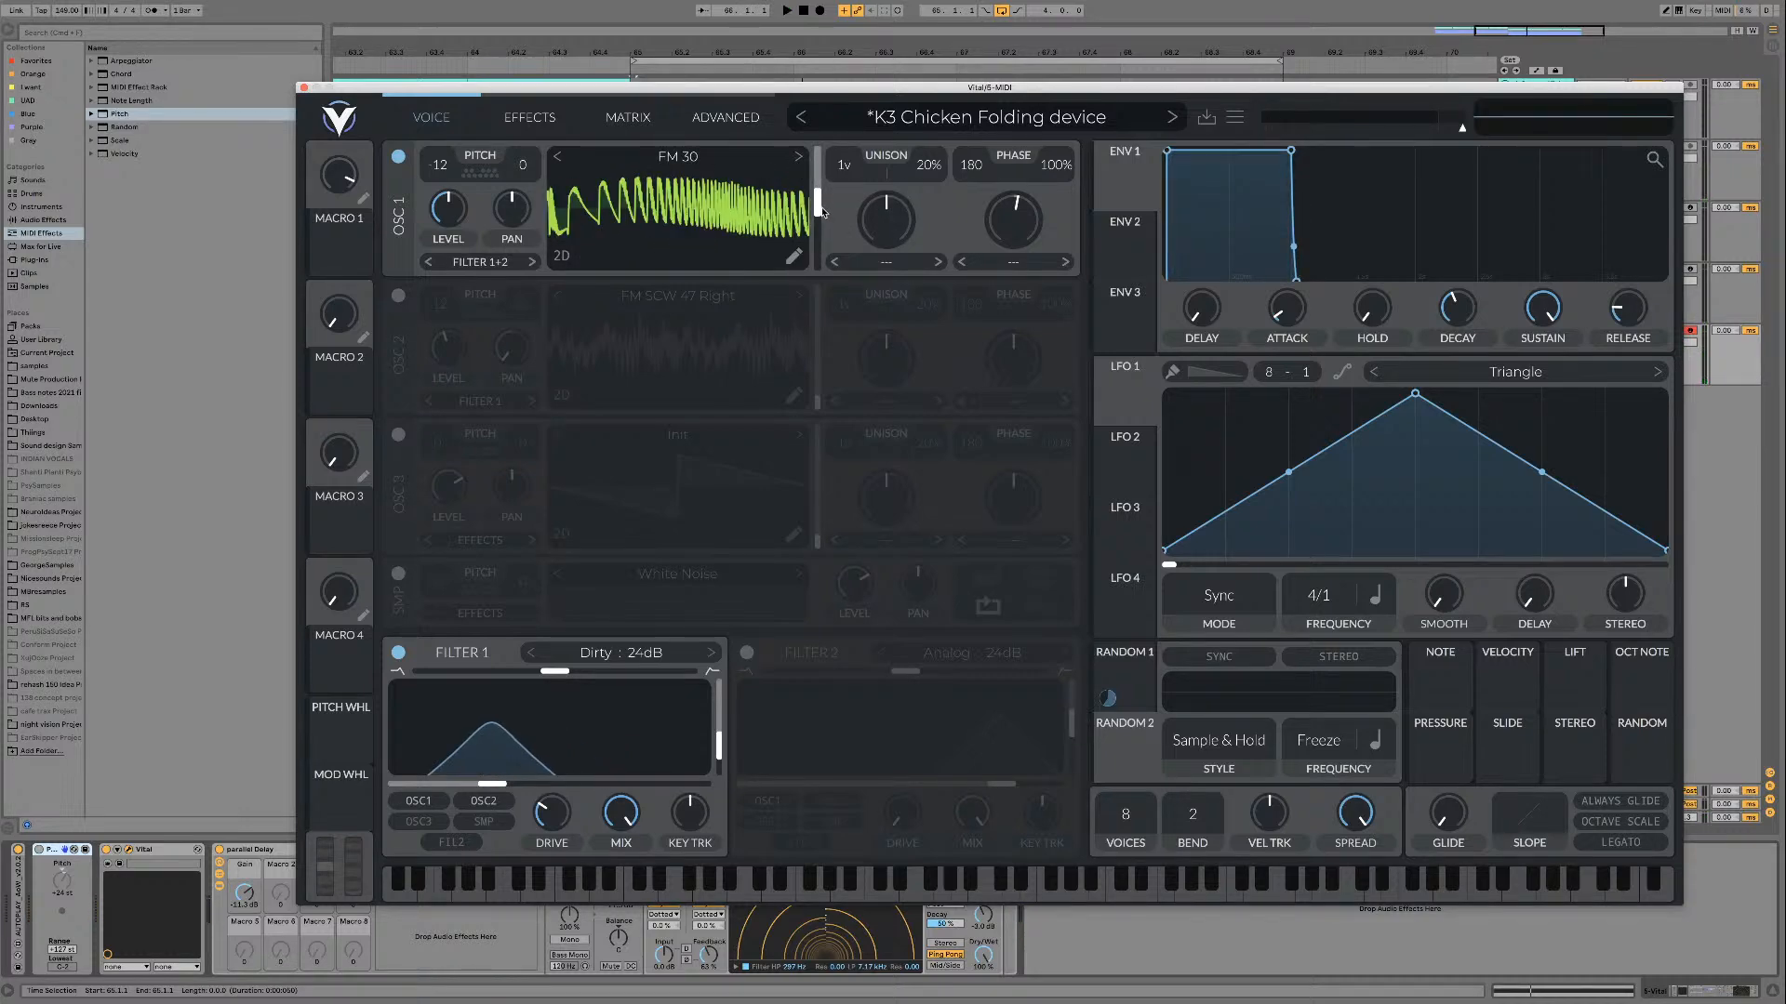
Step: Play FM 30 over the loop while sweeping its wave frame manually
{"action": "key", "text": "space"}
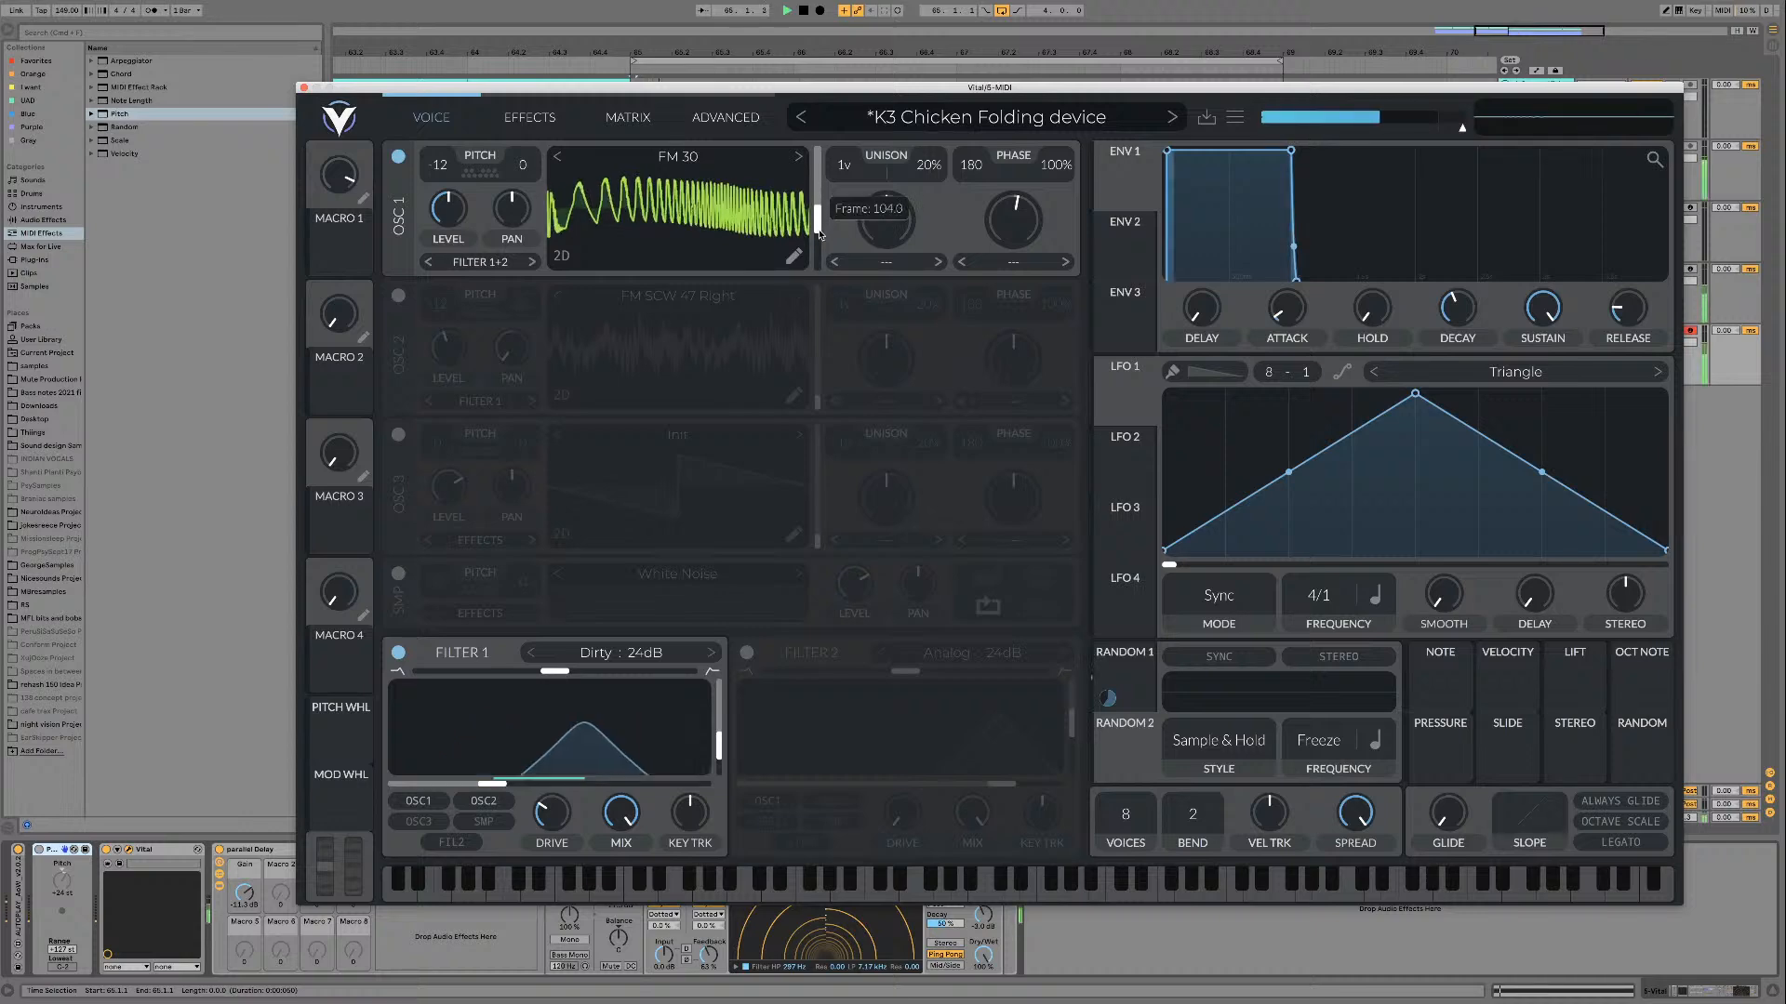
{"action": "mouse_move", "coordinate": [819, 204]}
{"action": "left_mouse_down"}
{"action": "mouse_move", "coordinate": [817, 182]}
{"action": "mouse_move", "coordinate": [816, 224]}
{"action": "mouse_move", "coordinate": [815, 119]}
{"action": "mouse_move", "coordinate": [811, 252]}
{"action": "mouse_move", "coordinate": [814, 165]}
{"action": "mouse_move", "coordinate": [803, 221]}
{"action": "mouse_move", "coordinate": [804, 193]}
{"action": "left_mouse_up"}
{"action": "key", "text": "space"}
{"action": "key", "text": "space"}
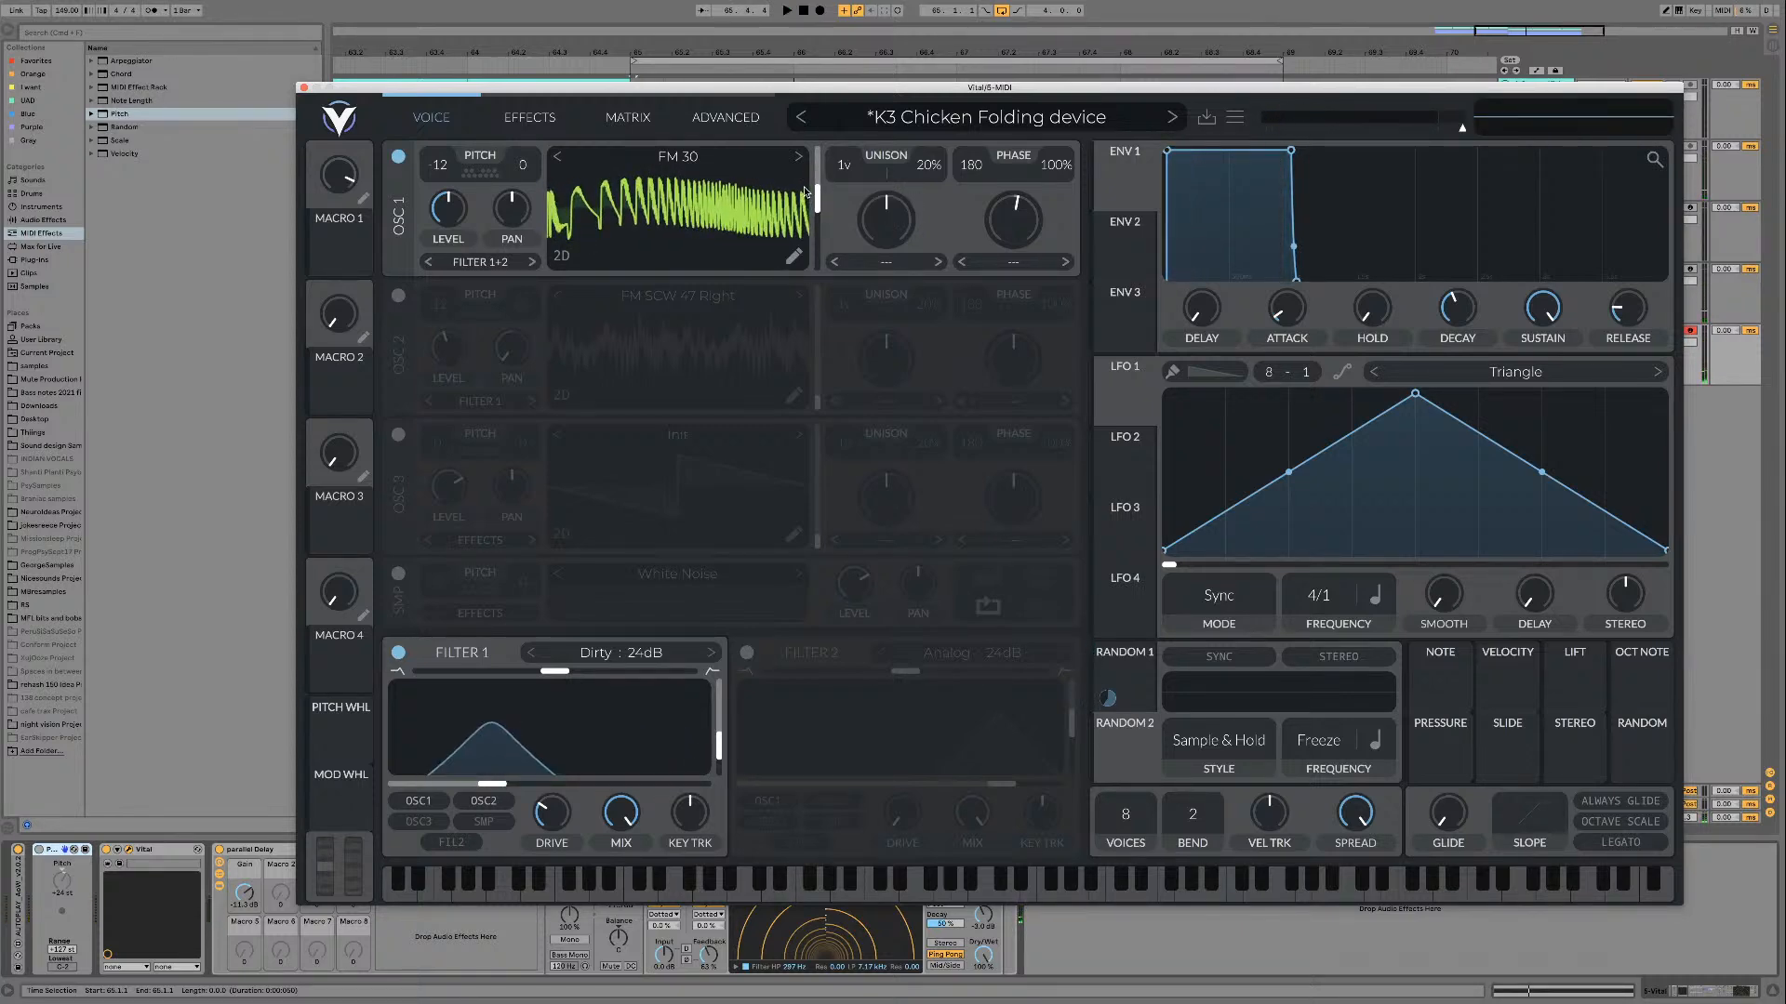
Step: Audition FM 31 and FM 32 on oscillator 1 over the loop, sweeping the wave frame of each
{"action": "left_click", "coordinate": [797, 158]}
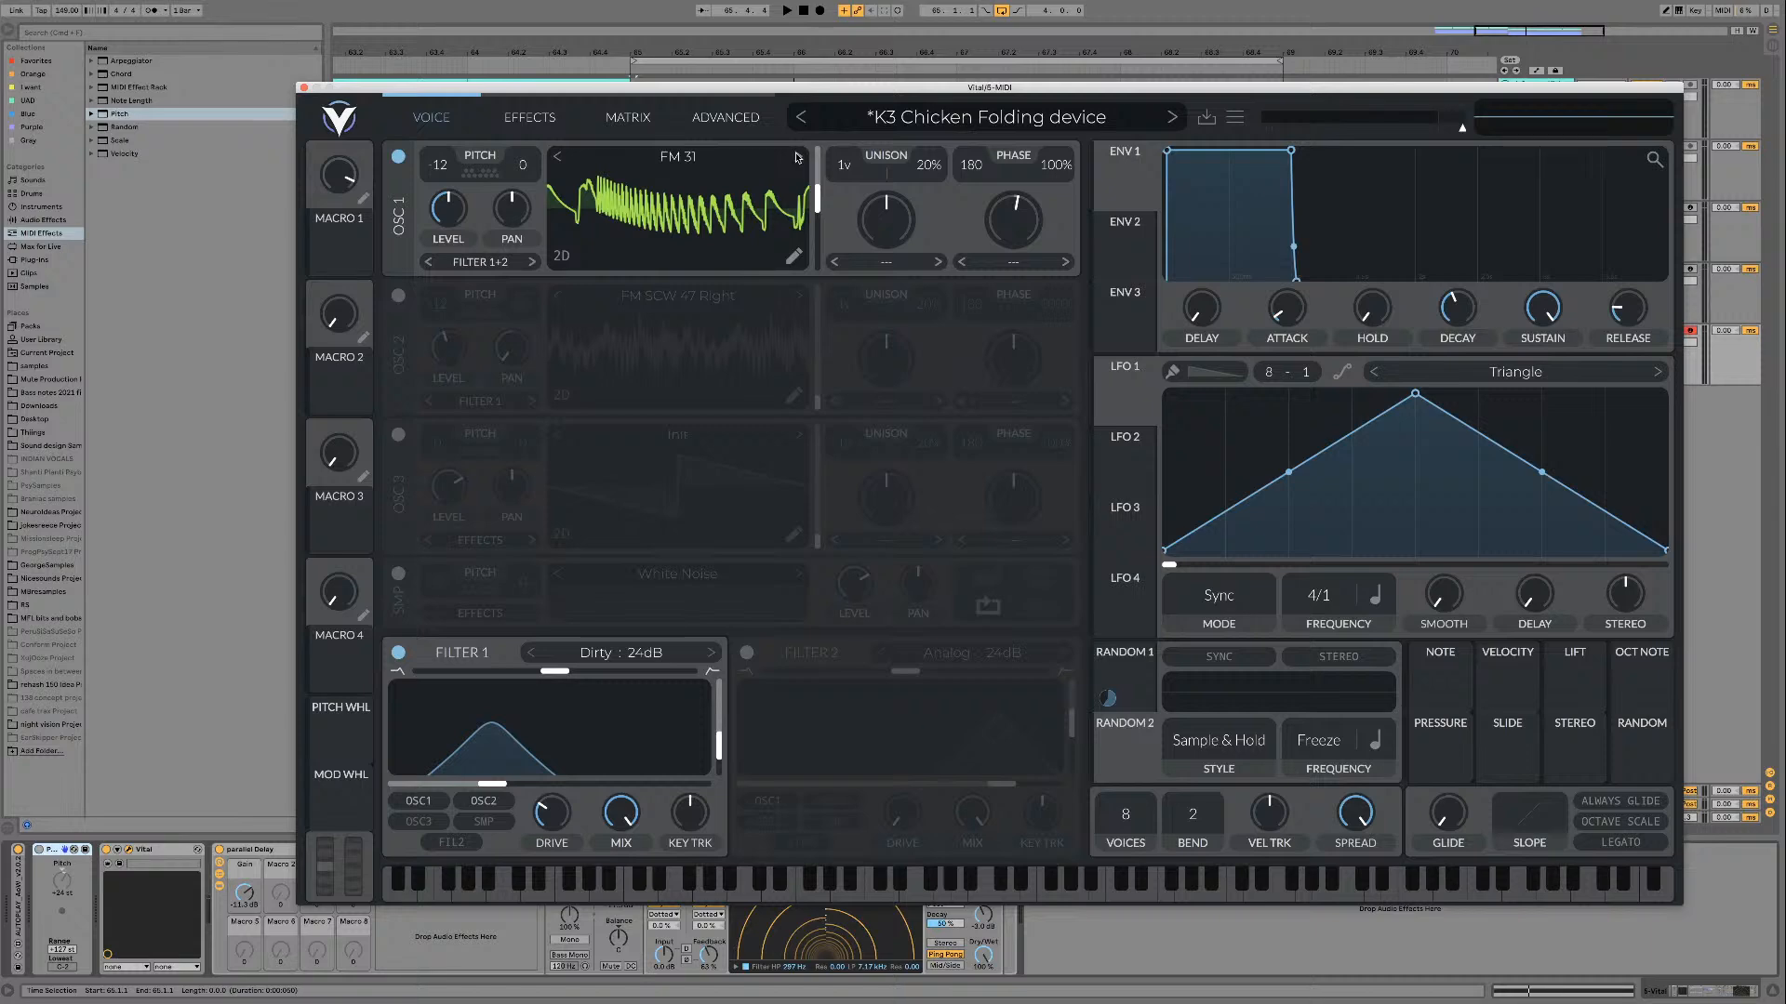
{"action": "key", "text": "space"}
{"action": "left_click_drag", "start_coordinate": [818, 229], "coordinate": [798, 276]}
{"action": "key", "text": "space"}
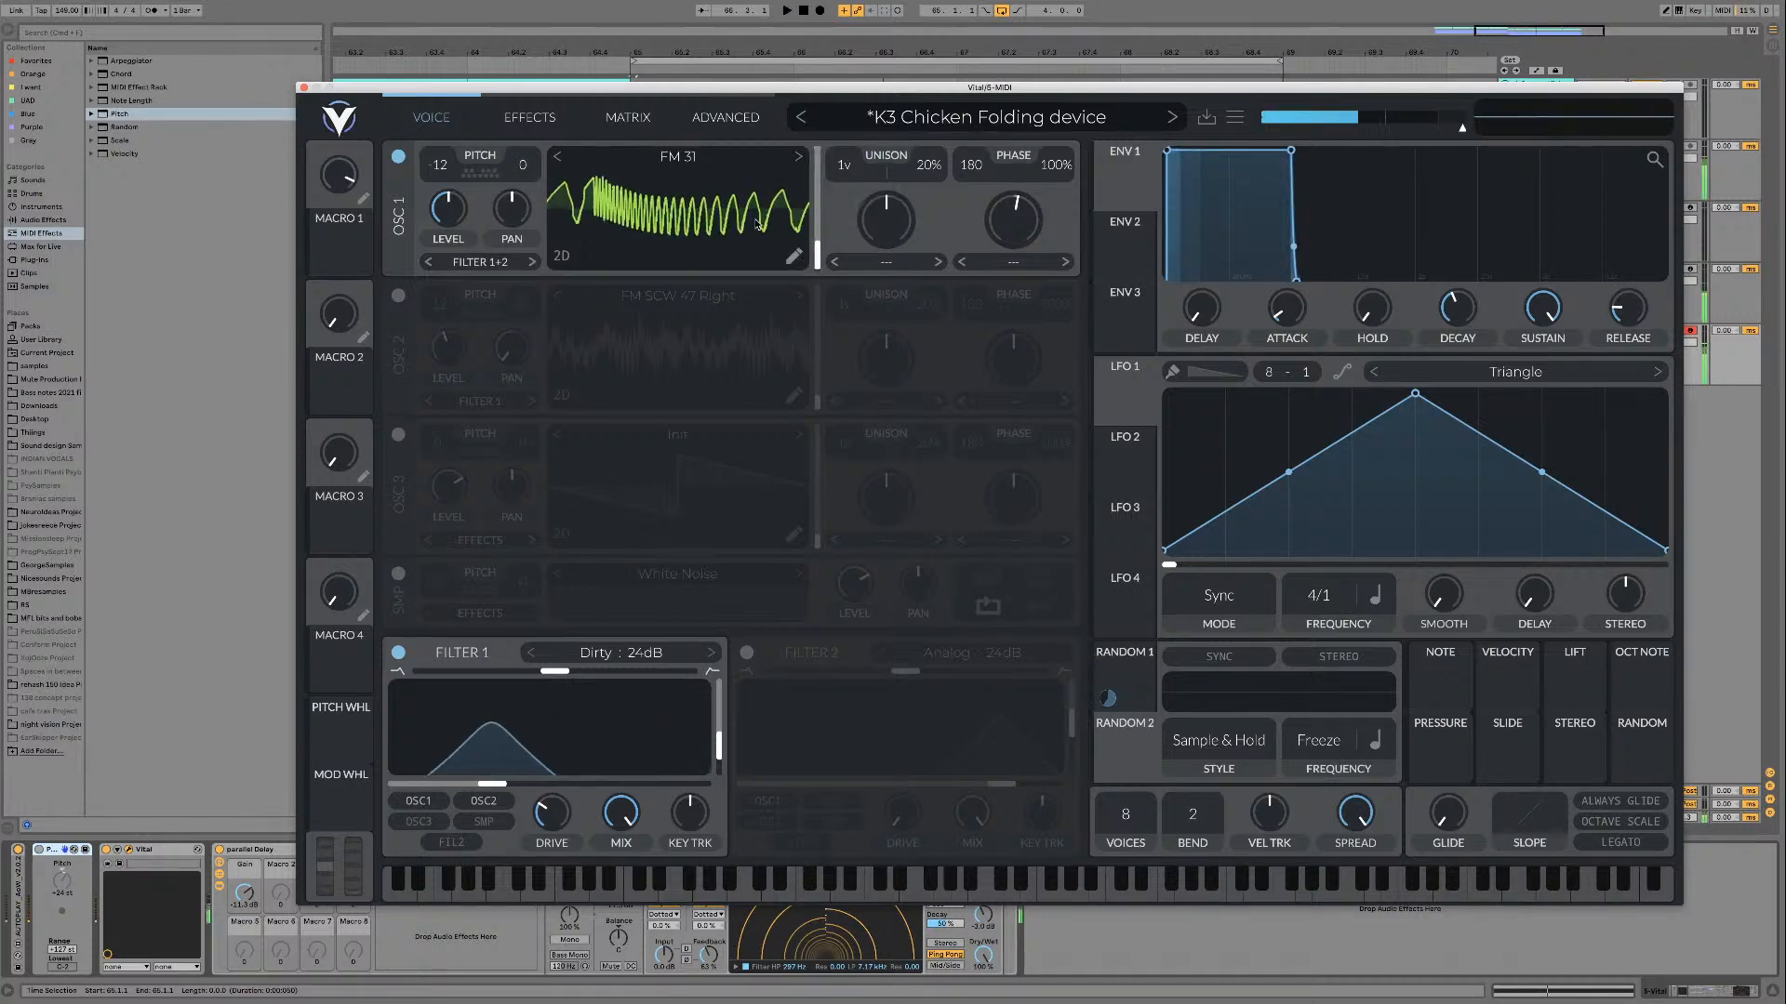
{"action": "left_click", "coordinate": [798, 156]}
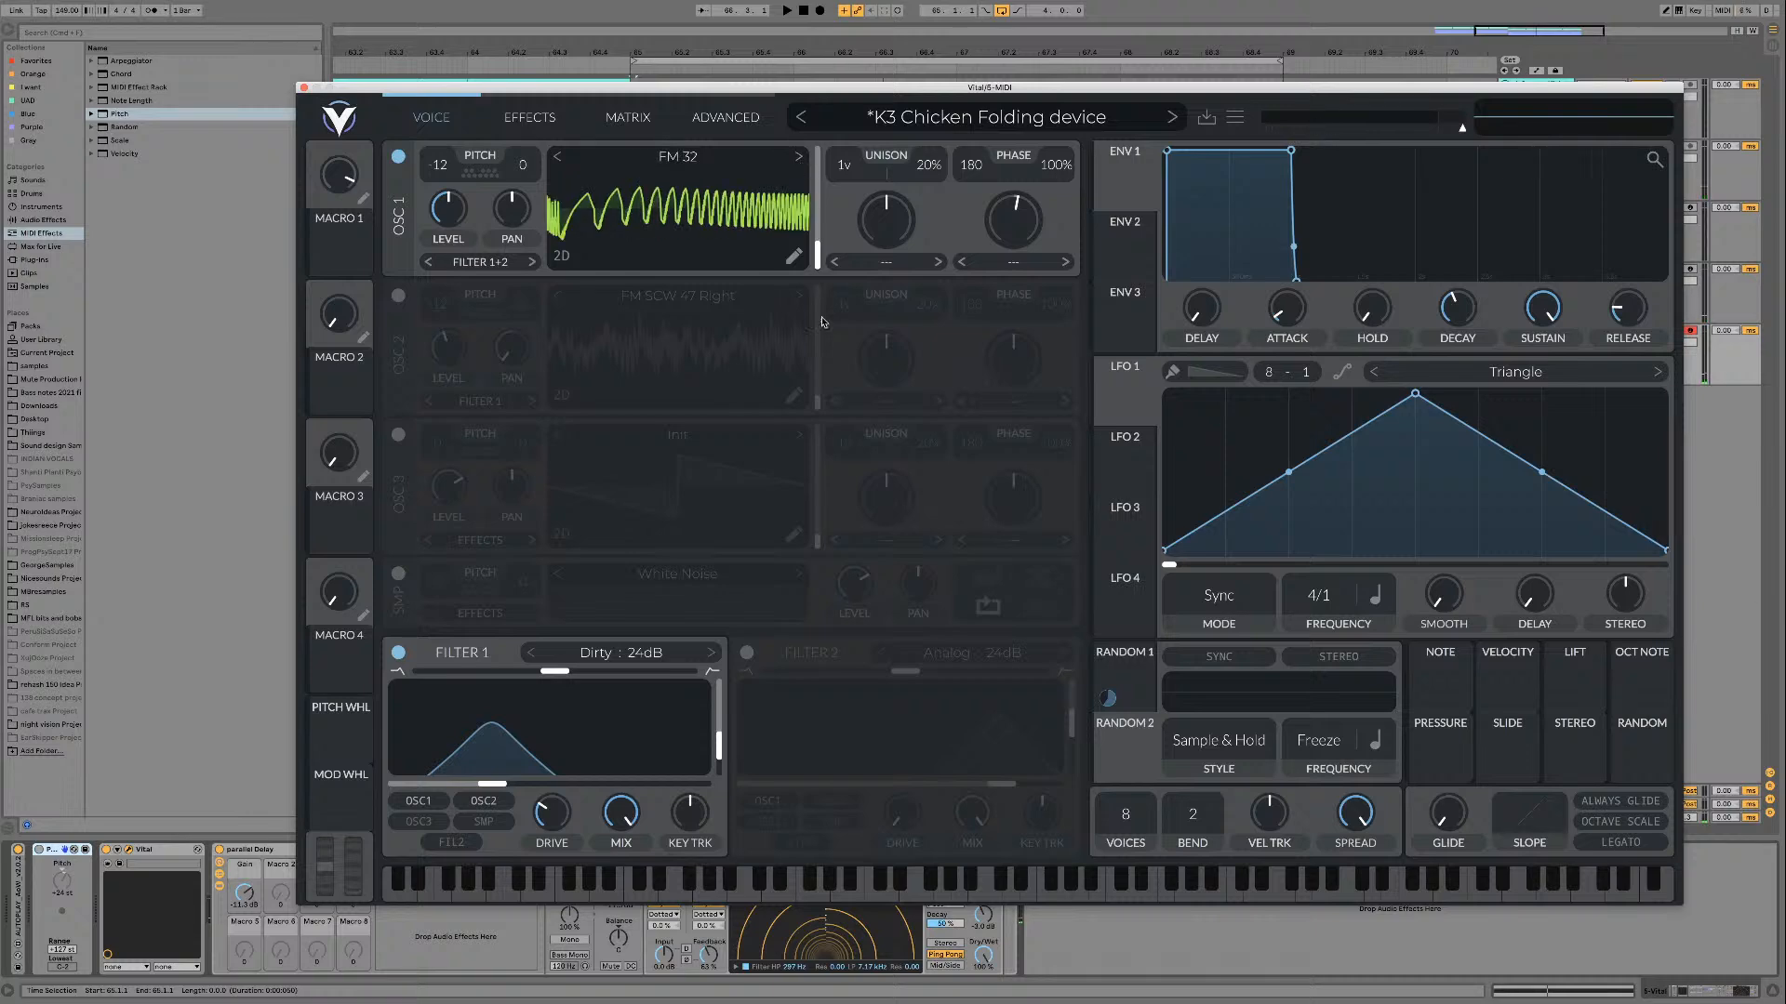
{"action": "key", "text": "space"}
{"action": "left_click_drag", "start_coordinate": [819, 252], "coordinate": [811, 207]}
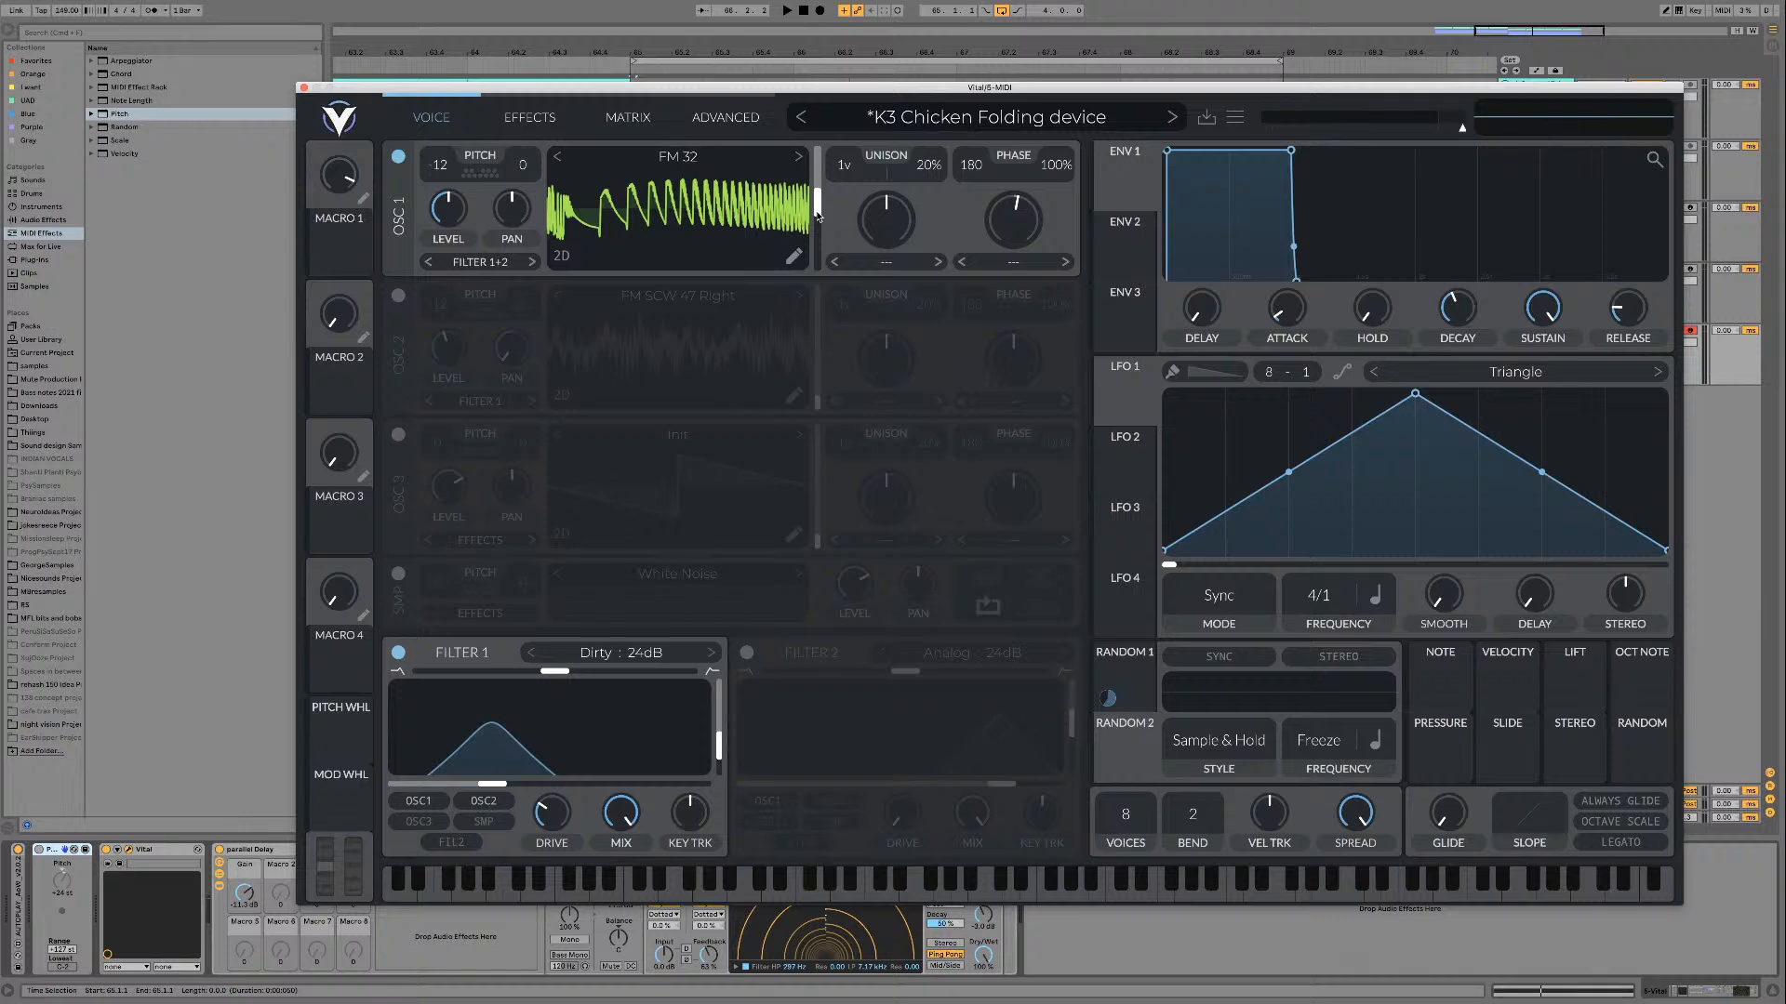
Step: Audition the FM 32 wavetable in oscillator 1 at different frame positions
{"action": "key", "text": "space"}
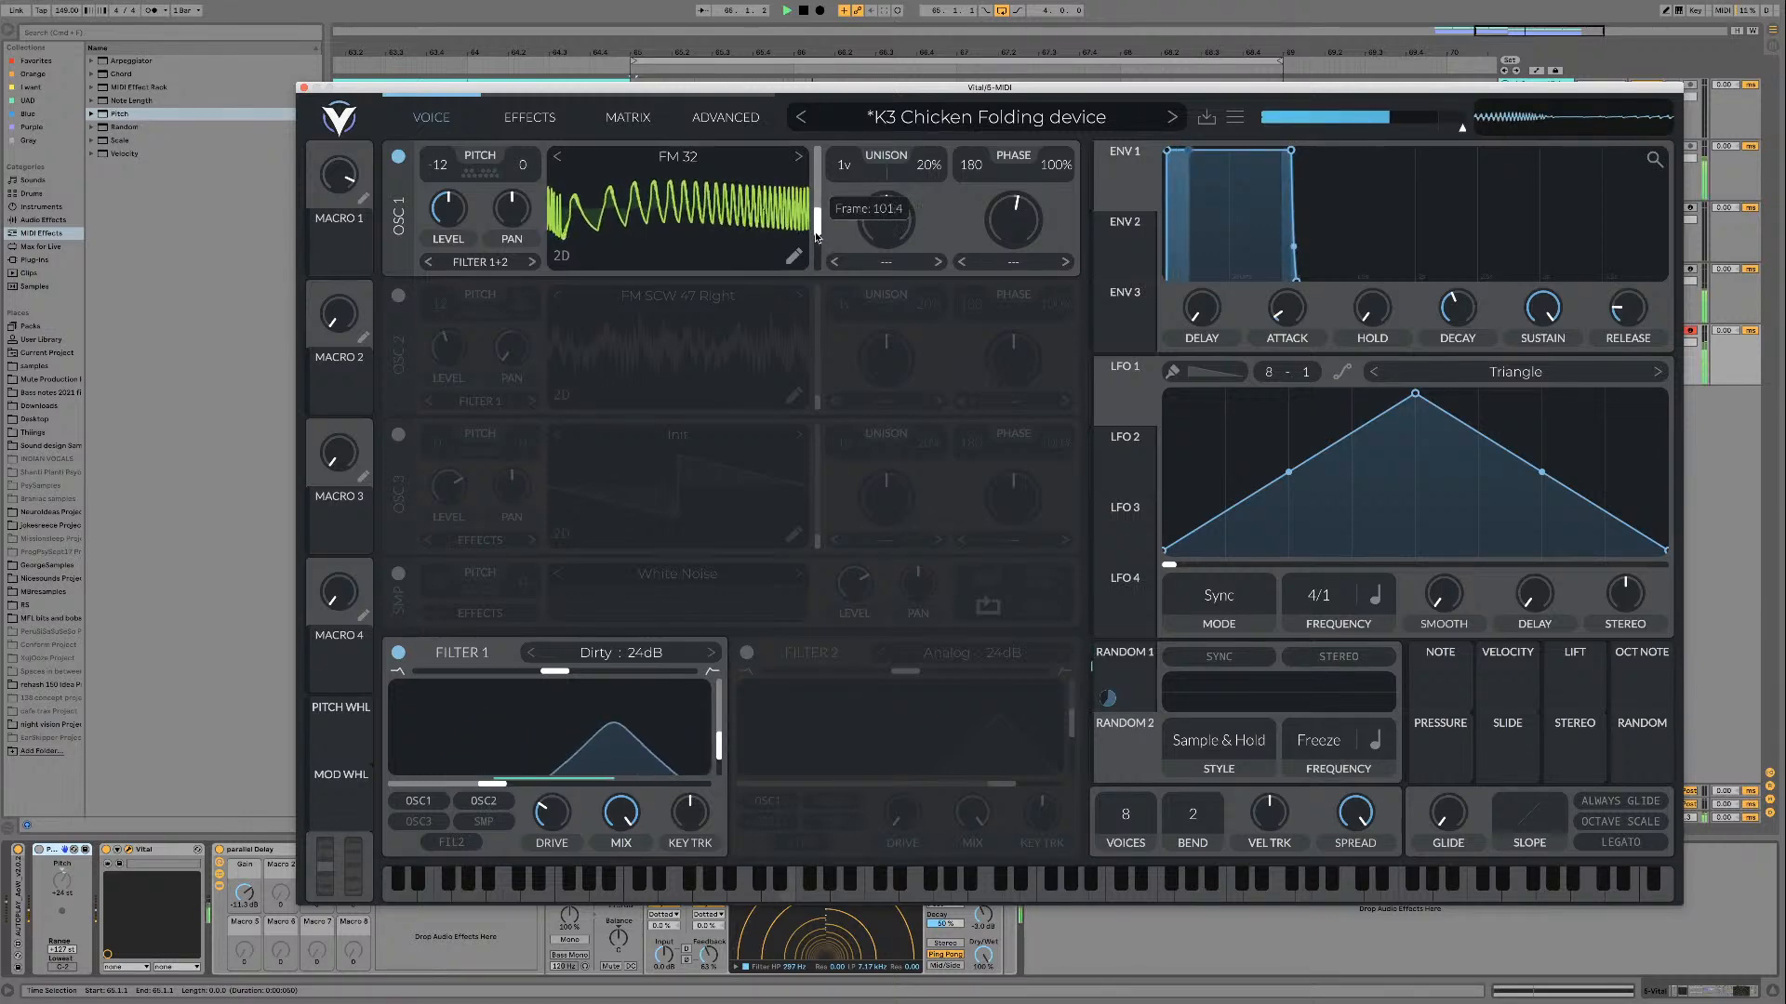
{"action": "key", "text": "space"}
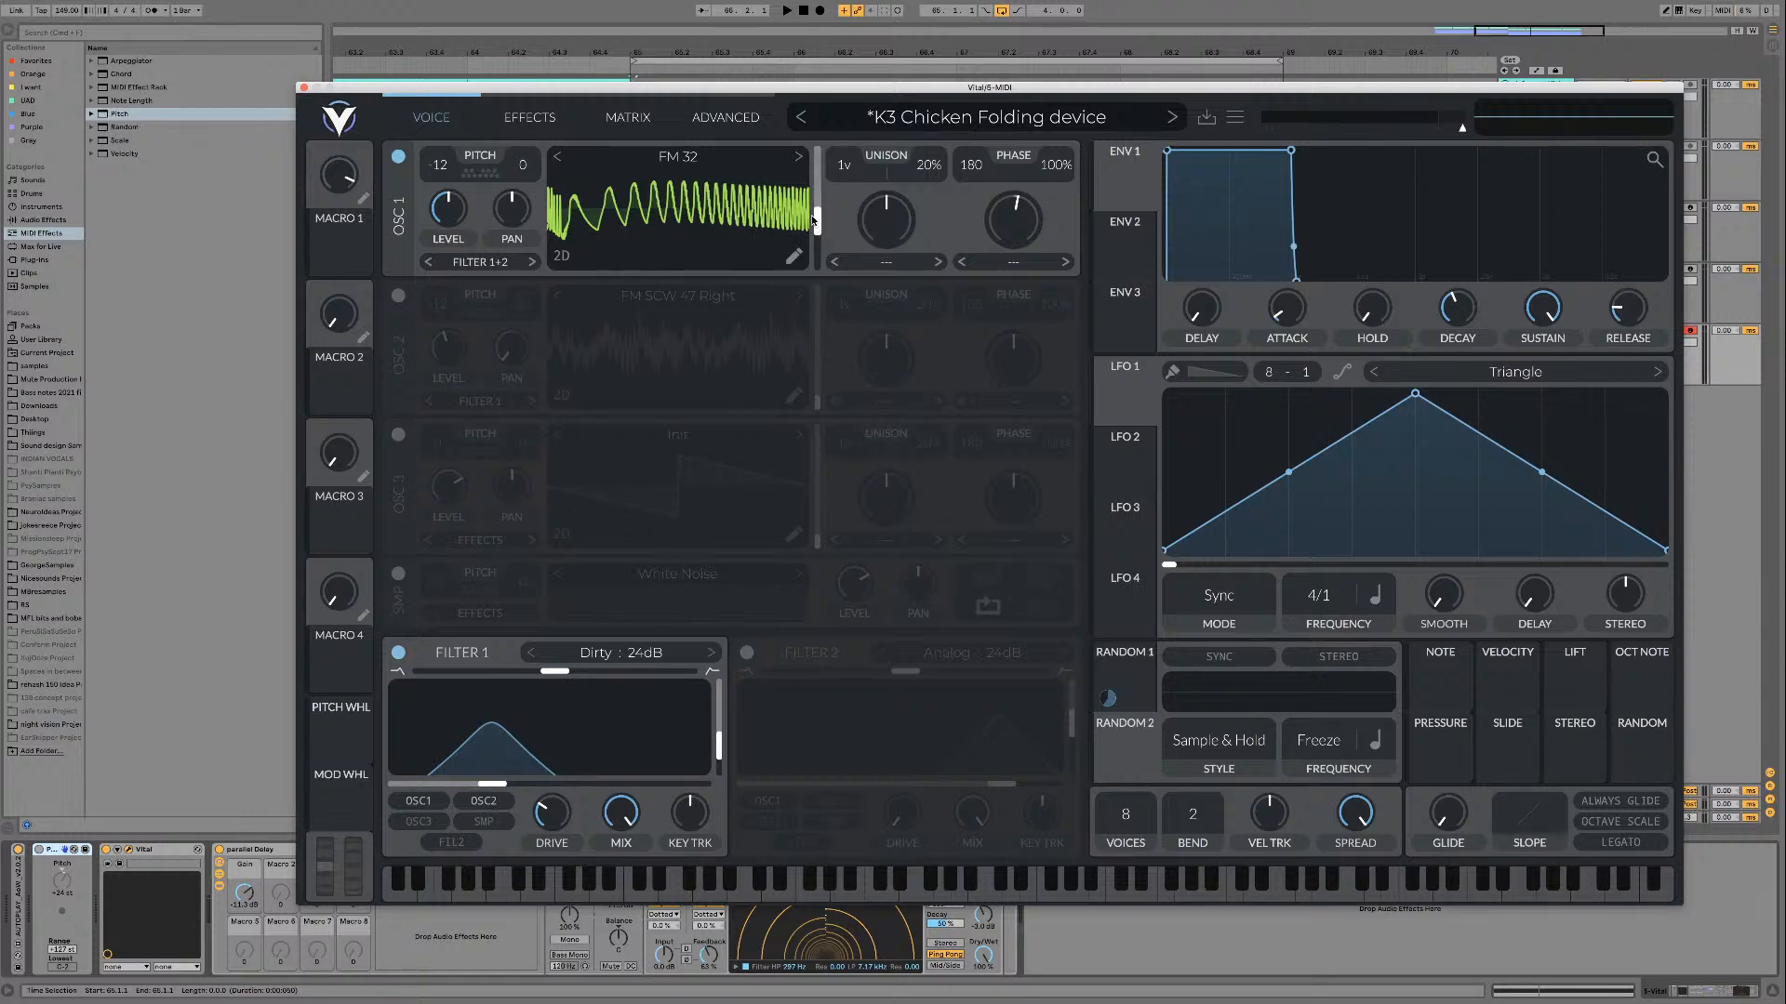
{"action": "left_click_drag", "start_coordinate": [817, 226], "coordinate": [805, 153]}
{"action": "key", "text": "space"}
Step: Switch oscillator 1 to the FM 34 wavetable and audition it
{"action": "key", "text": "space"}
{"action": "key", "text": "space"}
{"action": "left_click", "coordinate": [800, 156]}
{"action": "key", "text": "space"}
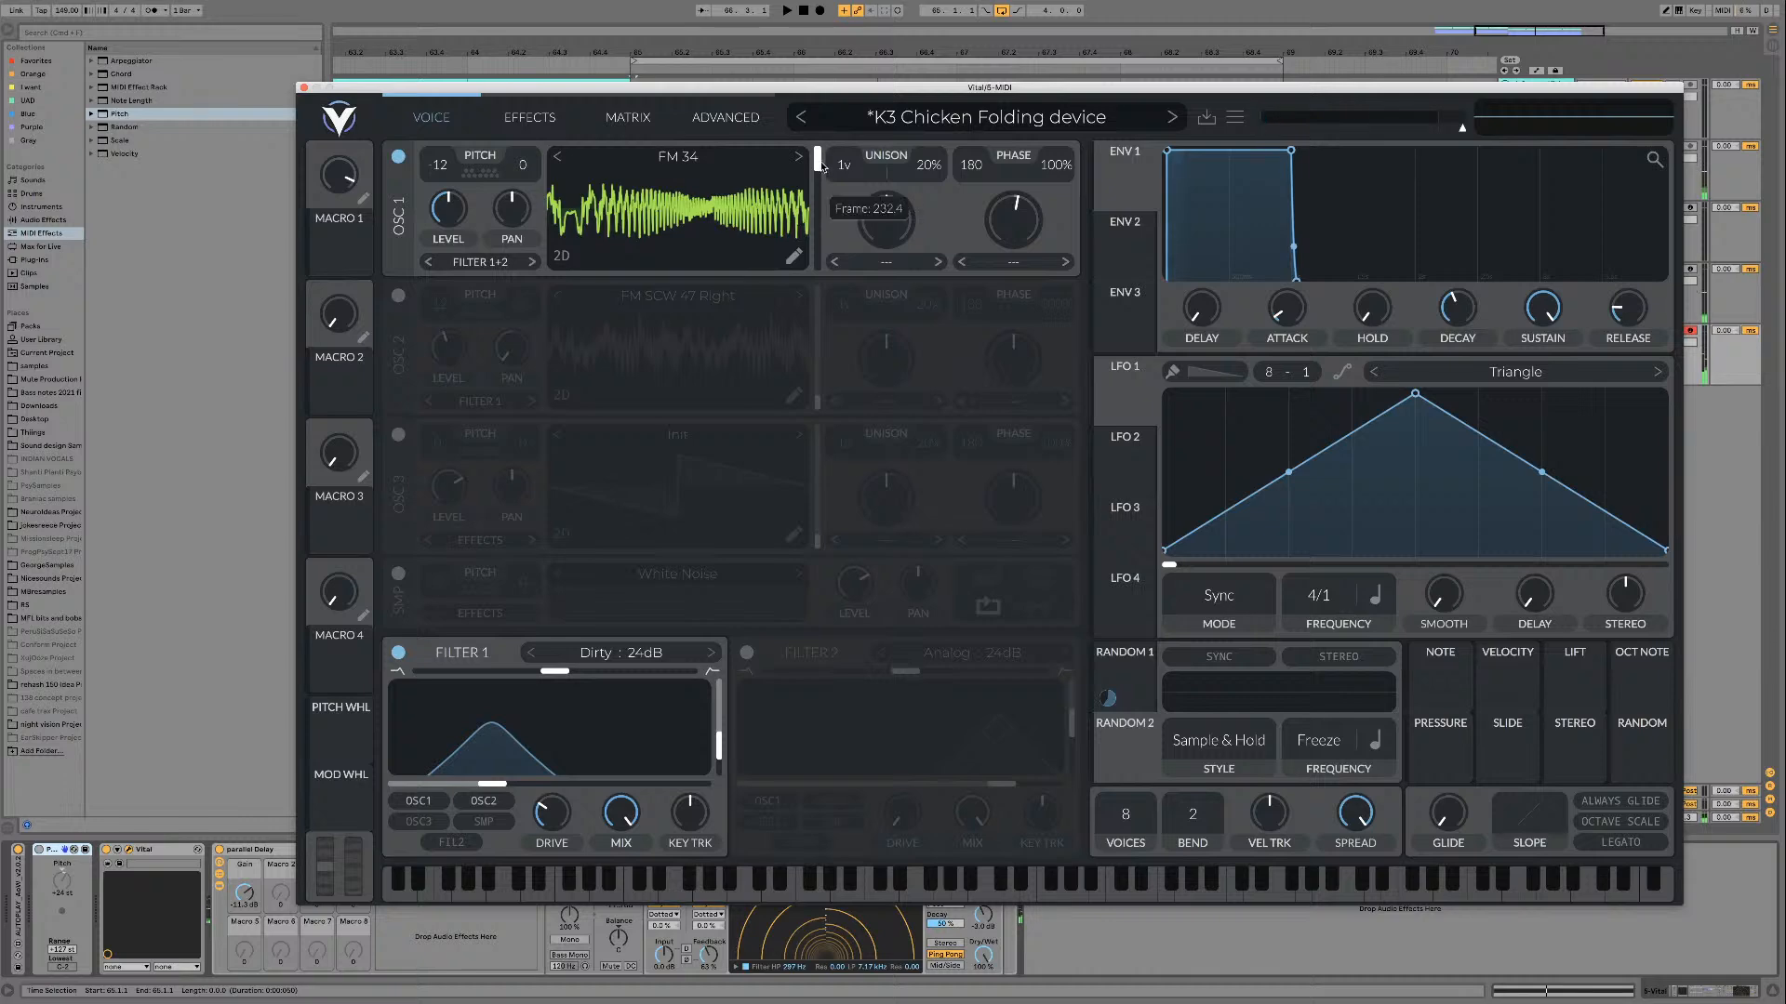
{"action": "key", "text": "space"}
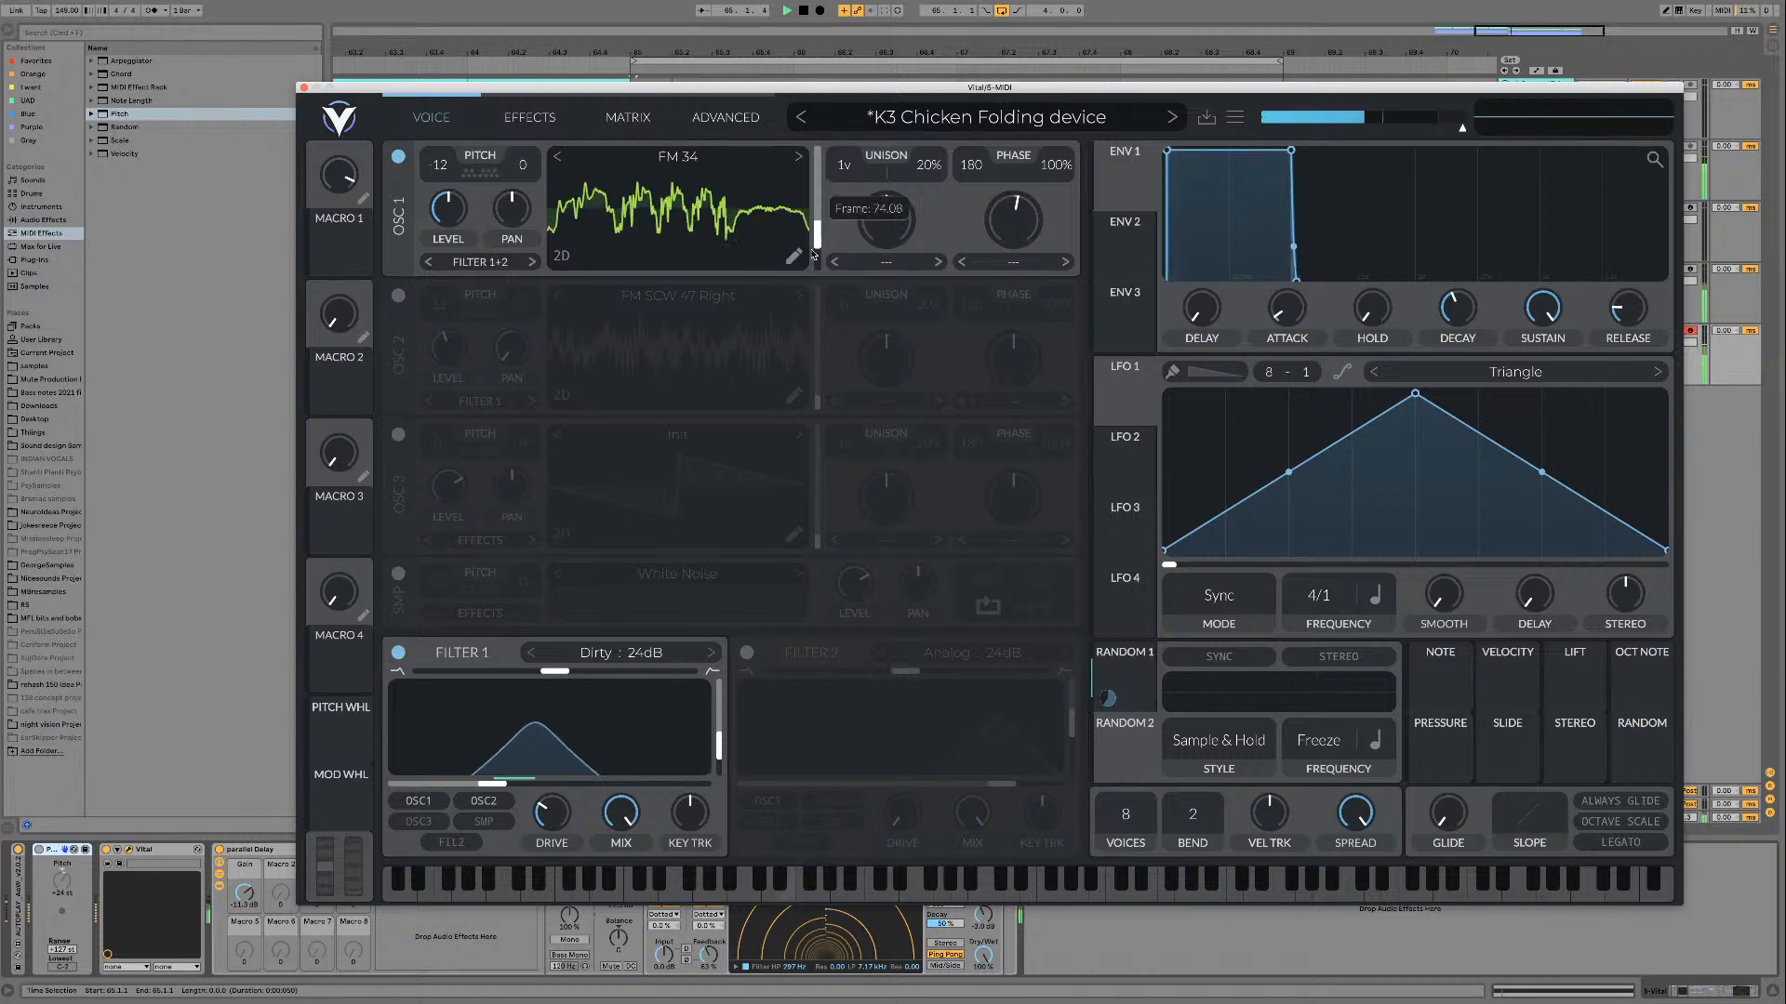
Step: Advance oscillator 1 to the FM Bend wavetable, auditioning along the way and lowering the frame position
{"action": "left_click", "coordinate": [797, 158]}
{"action": "mouse_move", "coordinate": [812, 162]}
{"action": "left_mouse_down"}
{"action": "mouse_move", "coordinate": [812, 214]}
{"action": "mouse_move", "coordinate": [811, 167]}
{"action": "left_mouse_up"}
{"action": "key", "text": "space"}
{"action": "key", "text": "space"}
{"action": "left_click", "coordinate": [799, 157]}
{"action": "mouse_move", "coordinate": [819, 181]}
{"action": "left_mouse_down"}
{"action": "mouse_move", "coordinate": [809, 246]}
{"action": "mouse_move", "coordinate": [817, 163]}
{"action": "mouse_move", "coordinate": [811, 269]}
{"action": "mouse_move", "coordinate": [817, 206]}
{"action": "left_mouse_up"}
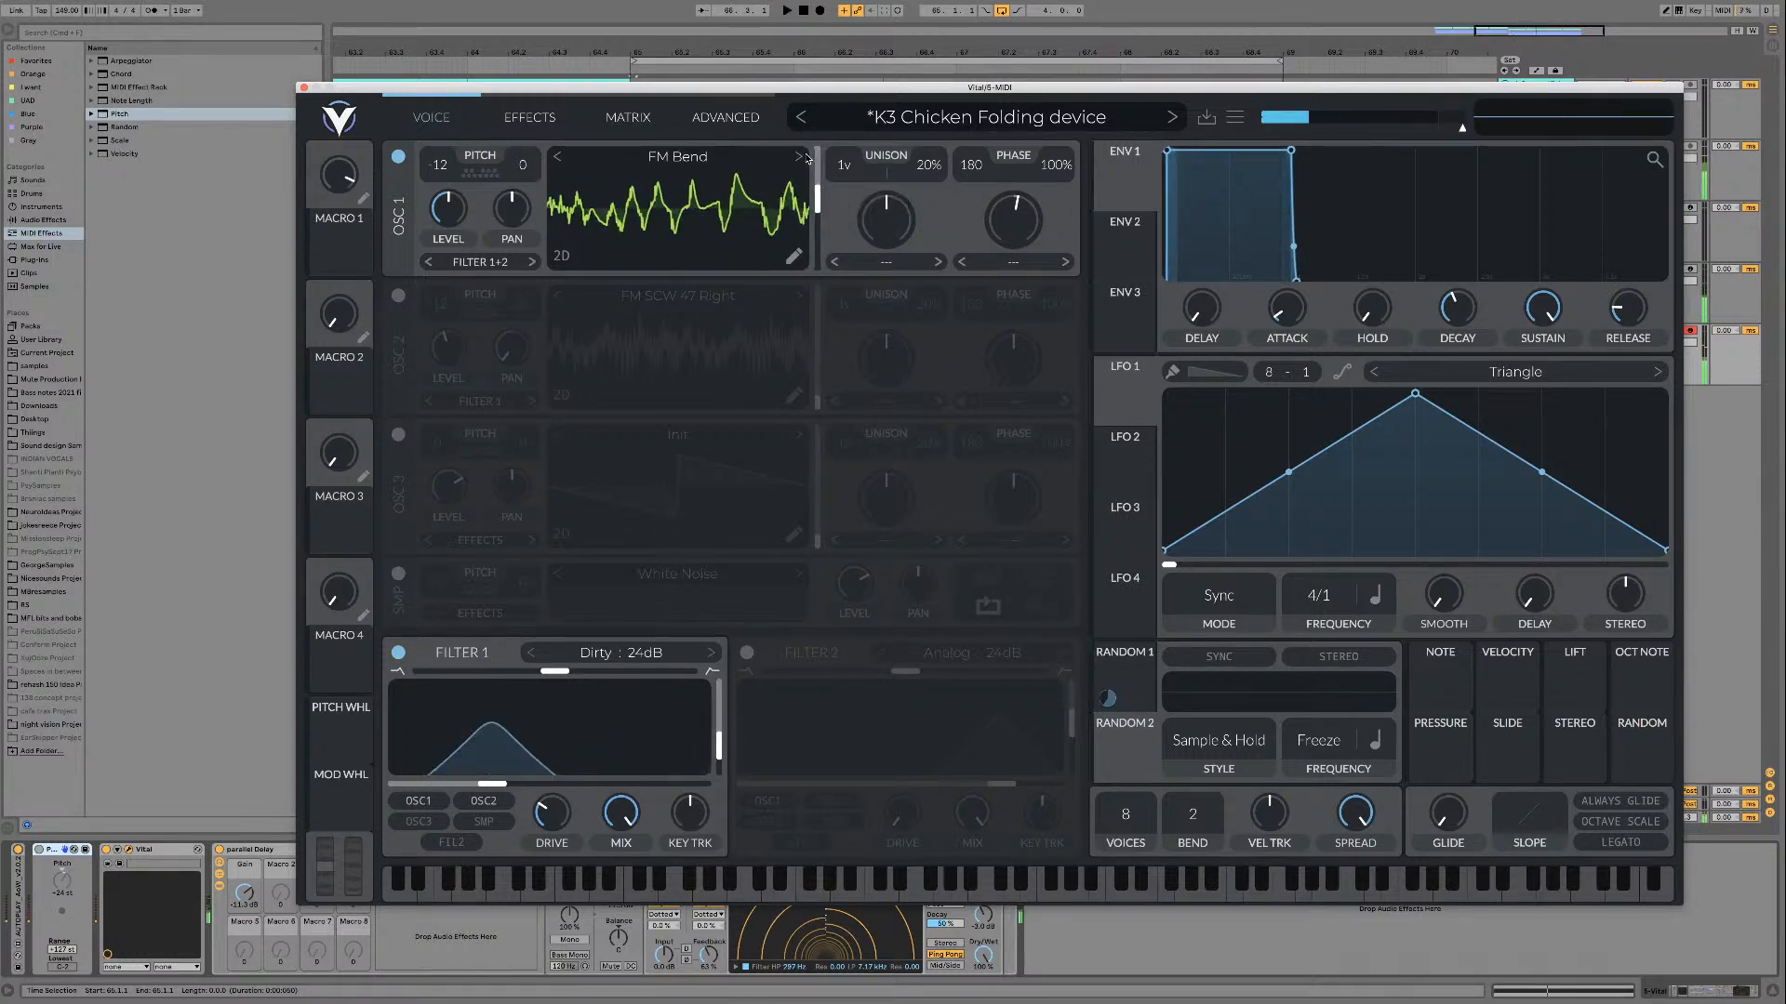
Step: Switch oscillator 1 to the FM Buchla 01 wavetable and close the wavetable browser
{"action": "left_click", "coordinate": [799, 156]}
{"action": "left_click", "coordinate": [570, 161]}
{"action": "left_click", "coordinate": [559, 158]}
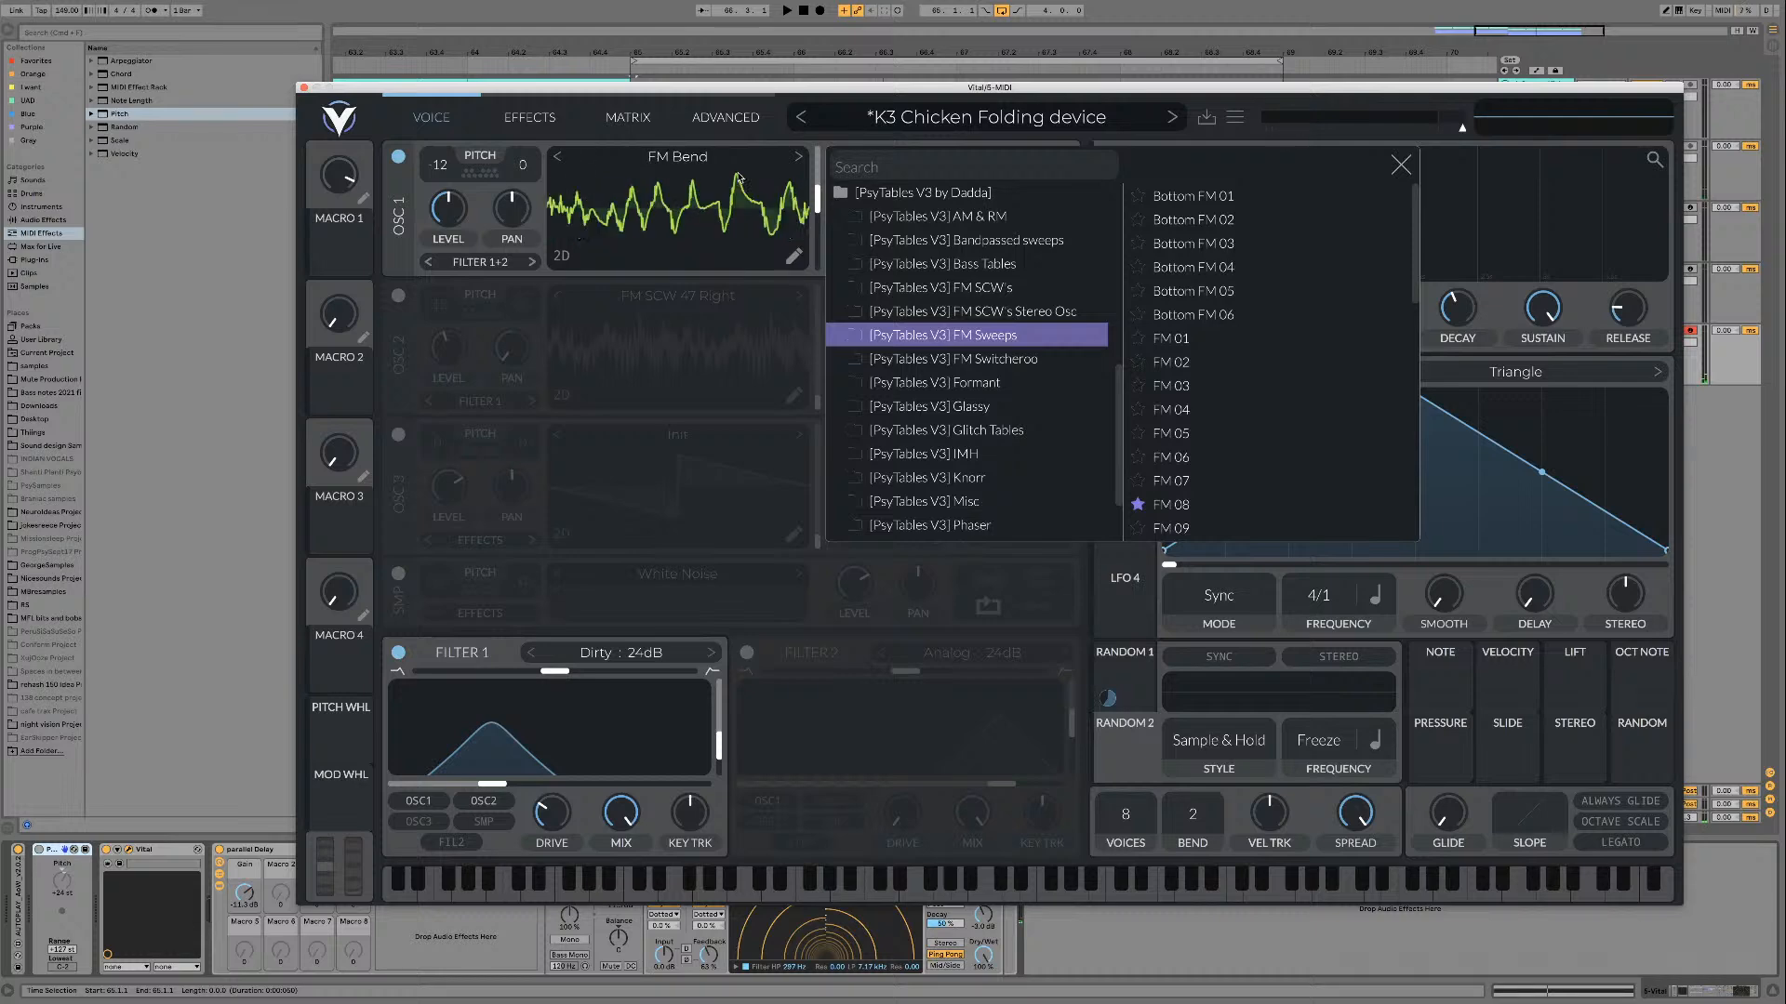
{"action": "key", "text": "space"}
{"action": "mouse_move", "coordinate": [817, 201]}
{"action": "left_mouse_down"}
{"action": "mouse_move", "coordinate": [816, 250]}
{"action": "mouse_move", "coordinate": [817, 144]}
{"action": "mouse_move", "coordinate": [816, 214]}
{"action": "left_mouse_up"}
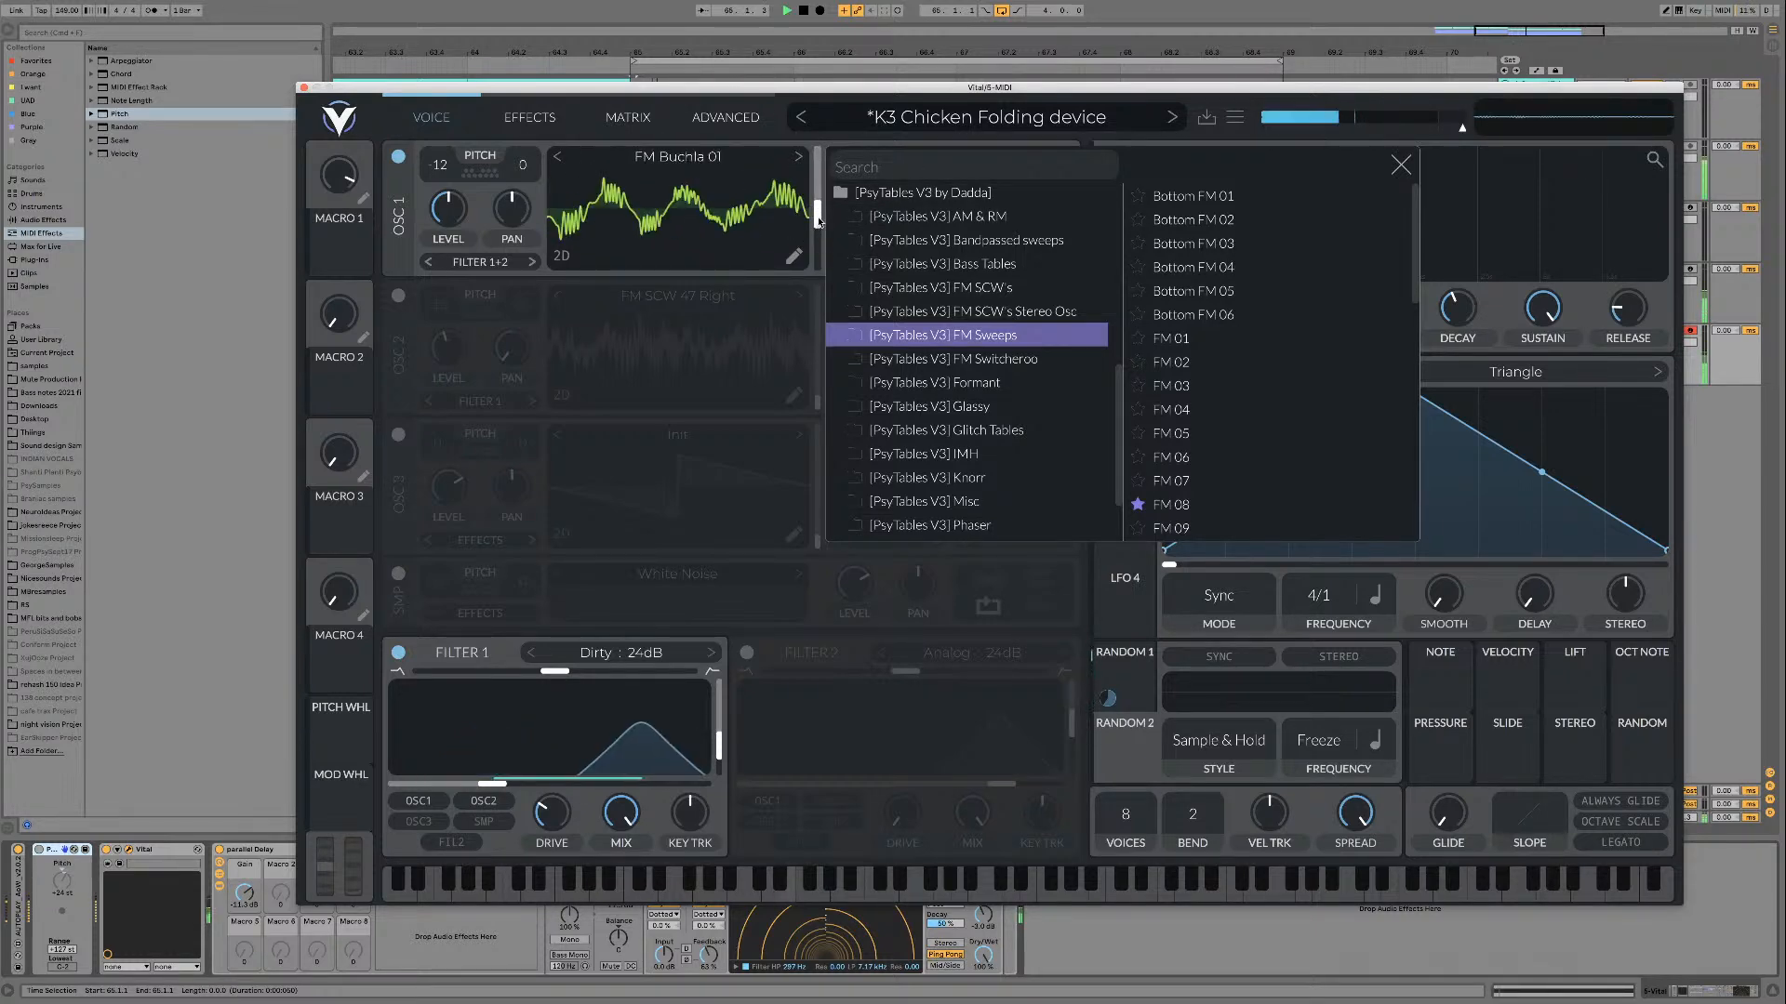
{"action": "left_click", "coordinate": [799, 157]}
{"action": "left_click", "coordinate": [1401, 165]}
Step: Audition FM Buchla 01 in oscillator 1 near its highest frames and set the frame to about 181
{"action": "left_click_drag", "start_coordinate": [817, 220], "coordinate": [819, 161]}
{"action": "key", "text": "space"}
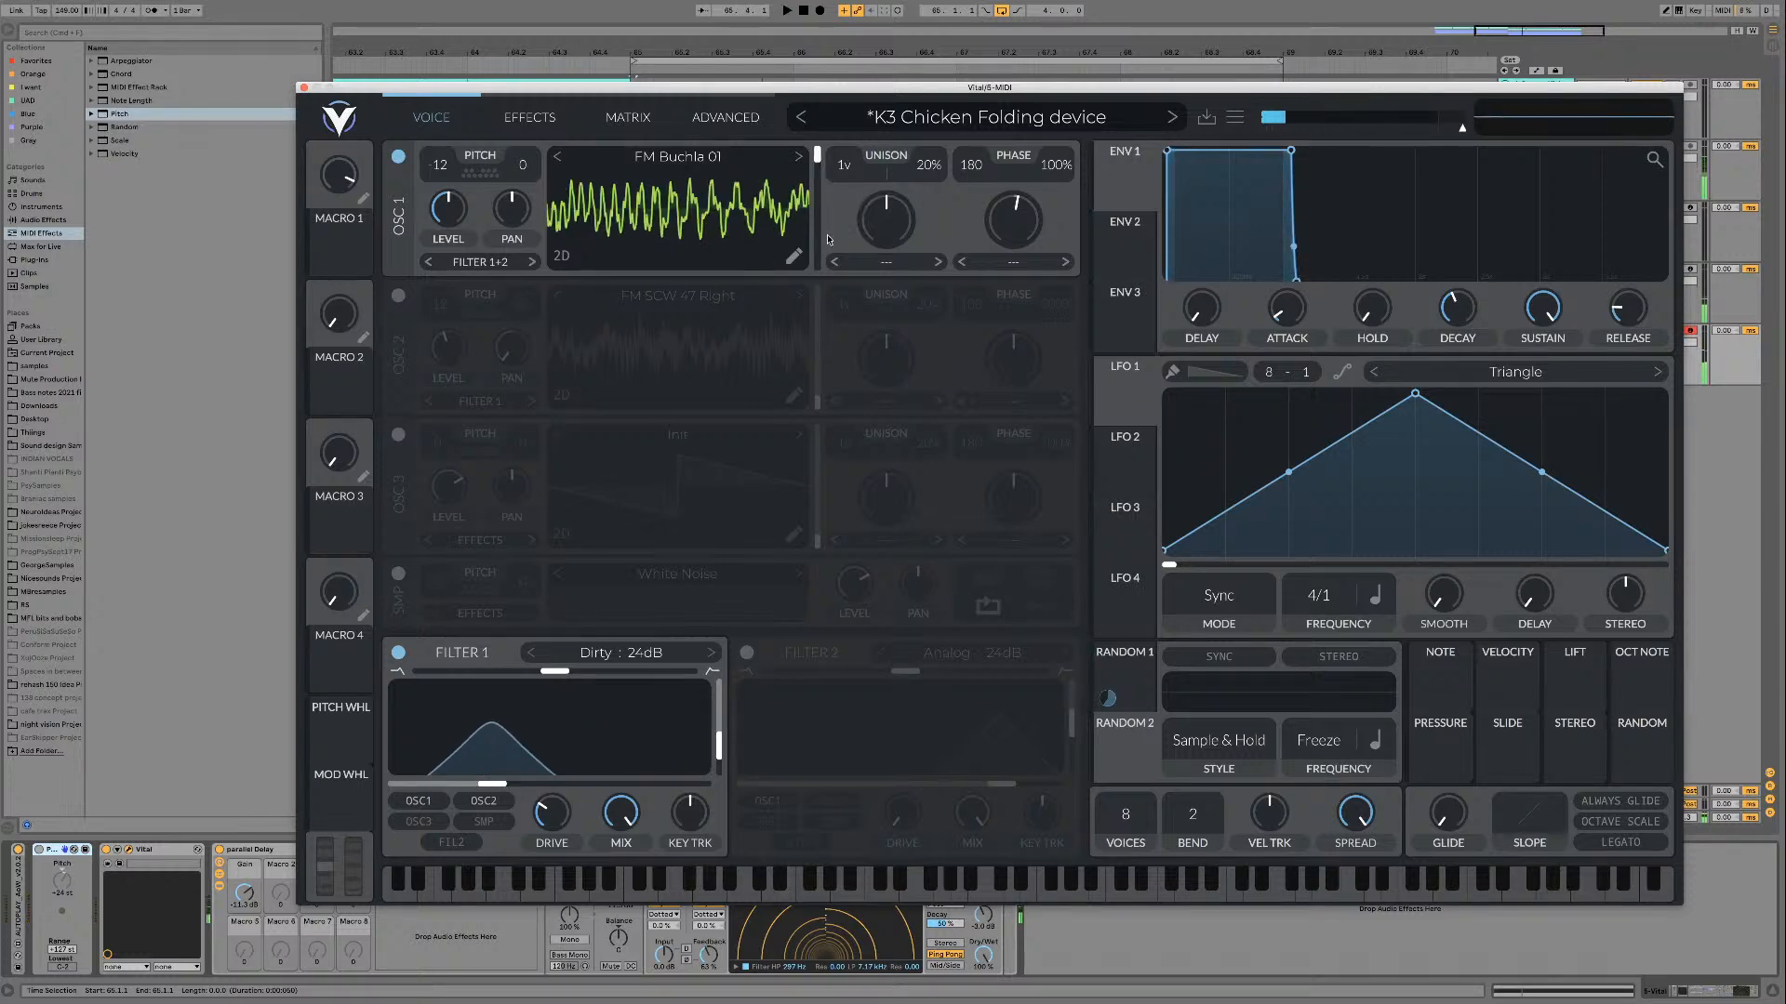
{"action": "key", "text": "space"}
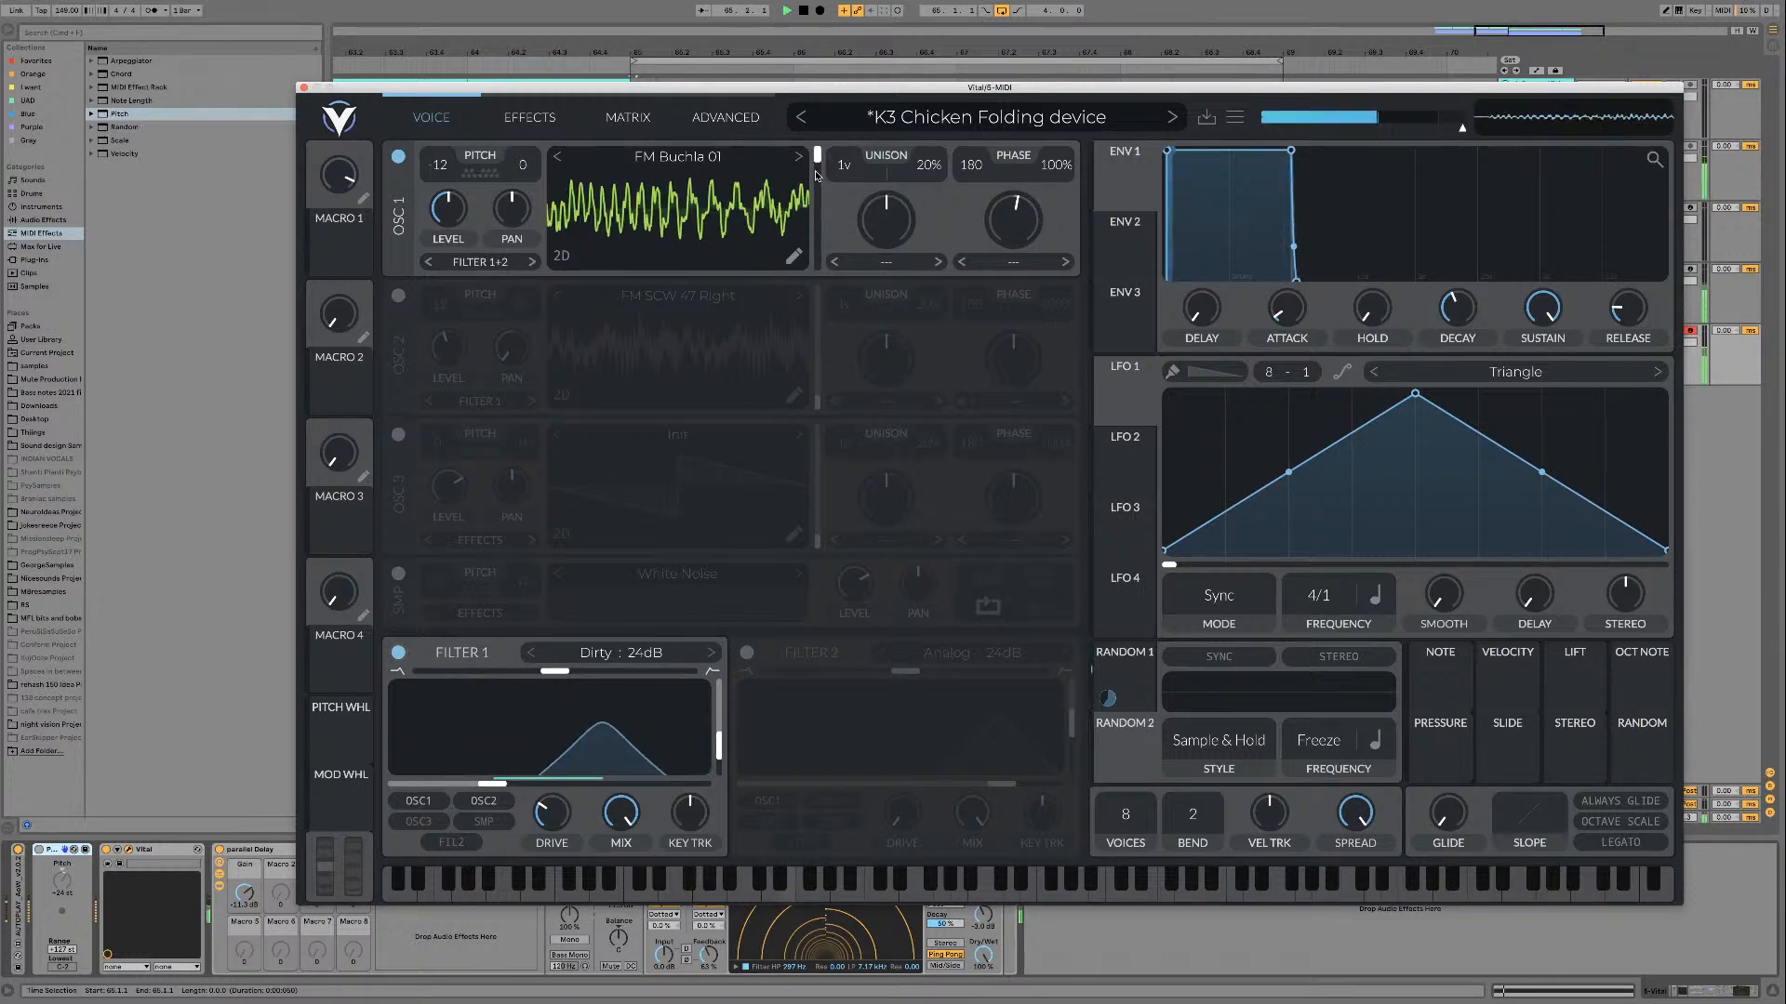
{"action": "left_click_drag", "start_coordinate": [817, 165], "coordinate": [817, 168]}
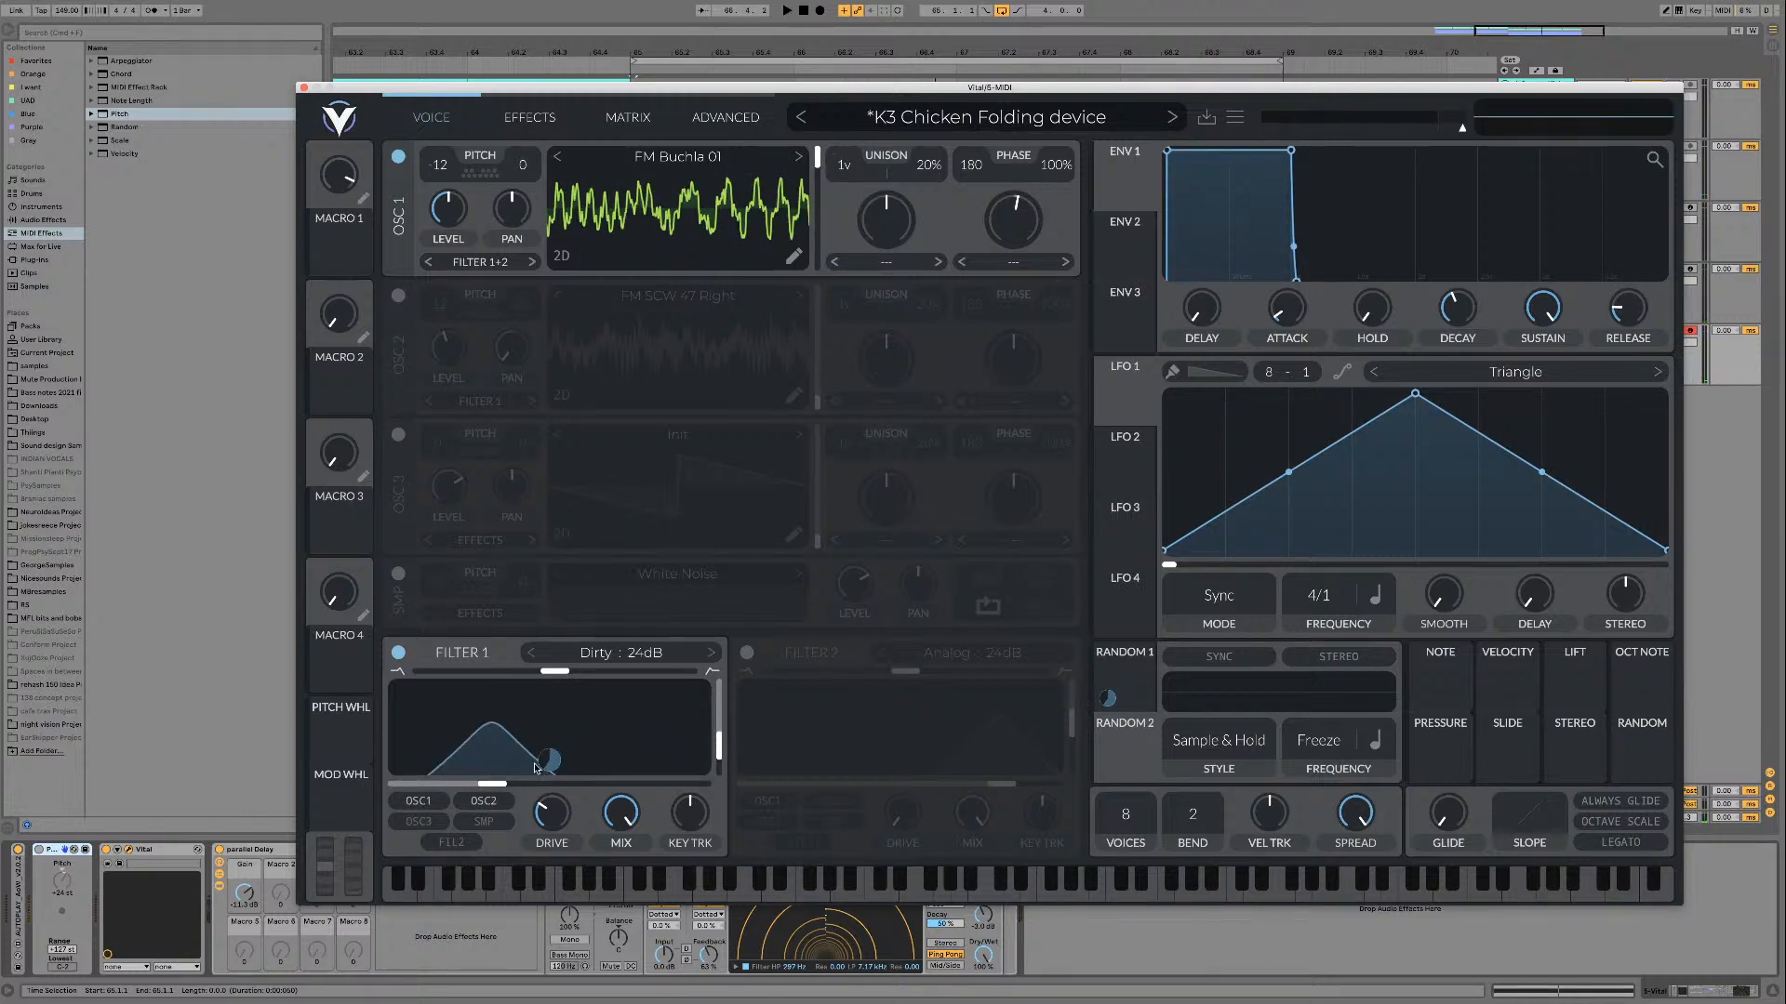
{"action": "key", "text": "space"}
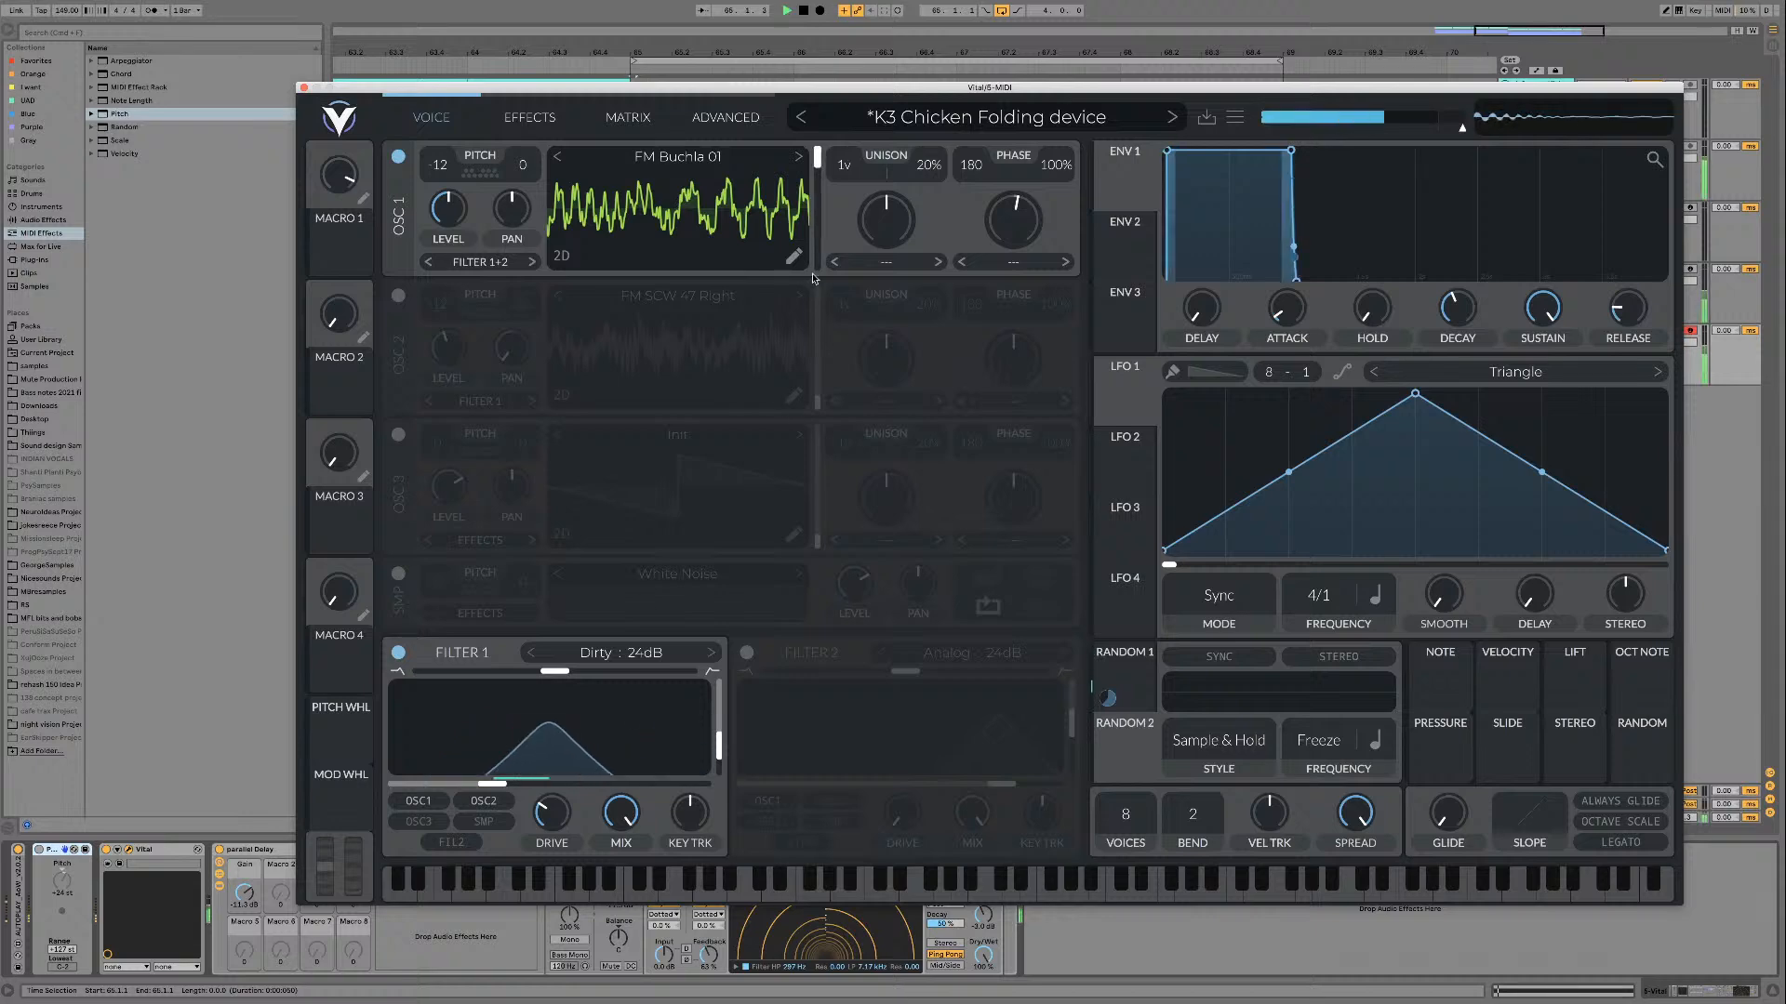
{"action": "left_click_drag", "start_coordinate": [820, 166], "coordinate": [819, 183]}
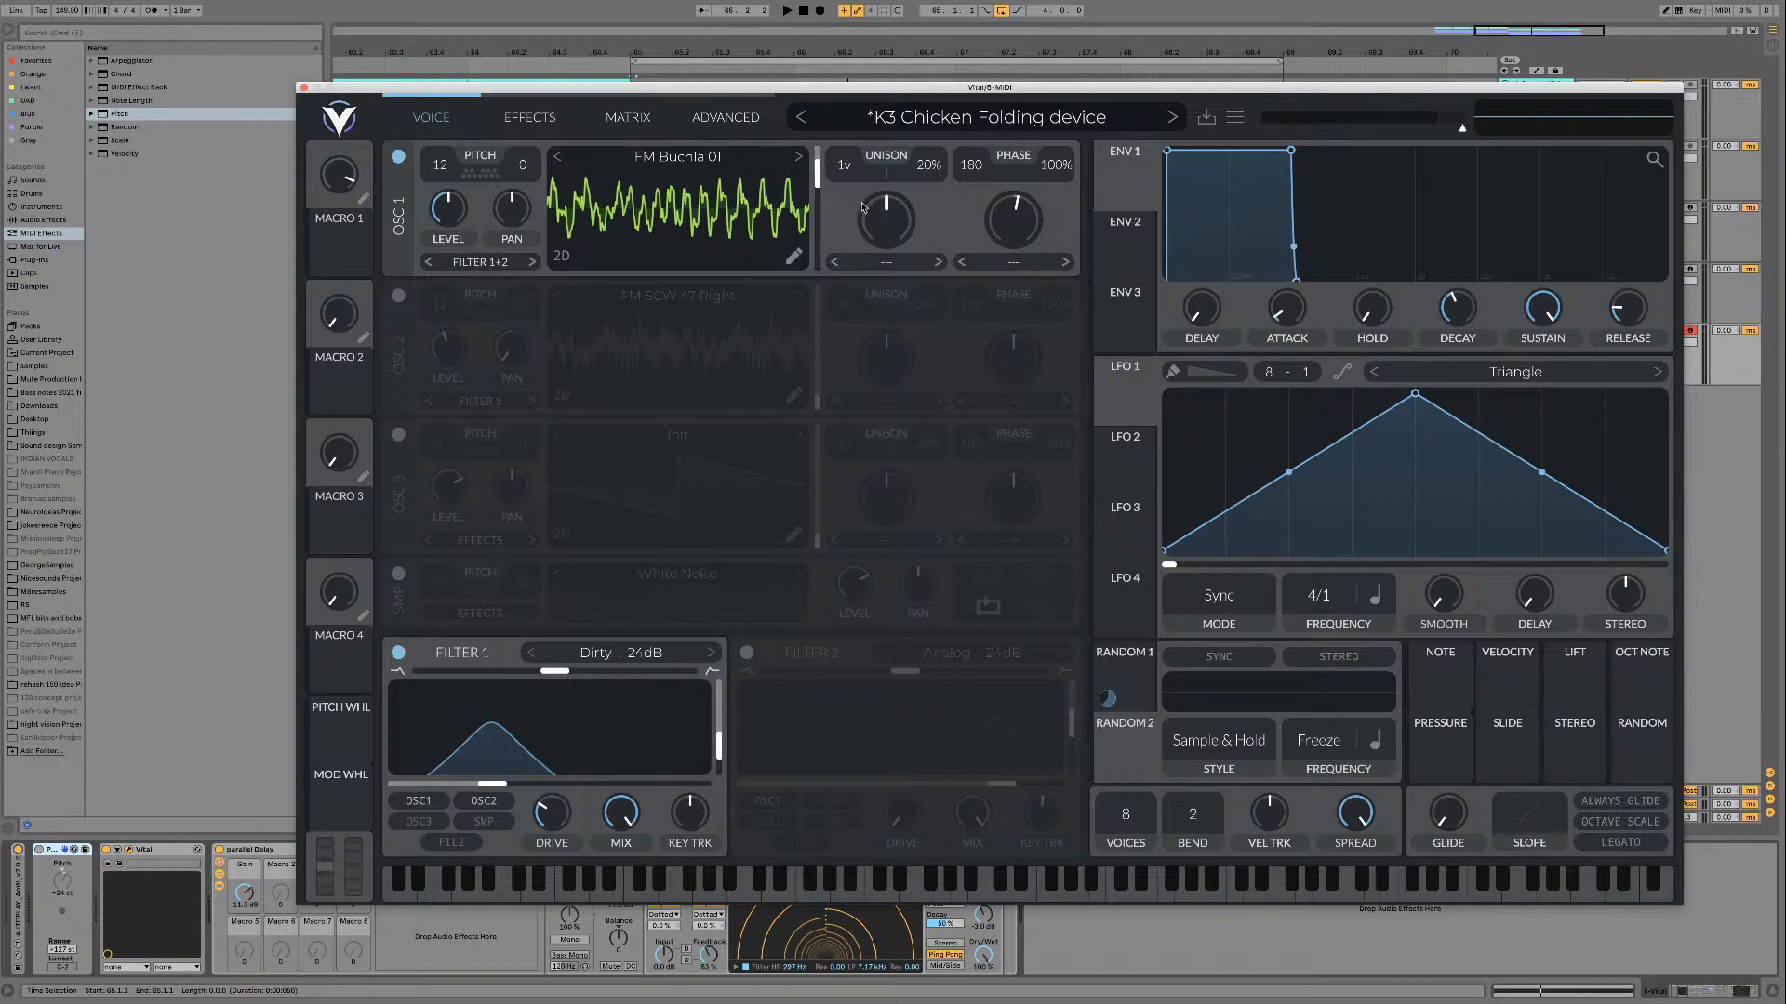
{"action": "mouse_move", "coordinate": [819, 189]}
{"action": "left_mouse_down"}
{"action": "mouse_move", "coordinate": [815, 283]}
{"action": "mouse_move", "coordinate": [820, 160]}
{"action": "mouse_move", "coordinate": [820, 183]}
{"action": "left_mouse_up"}
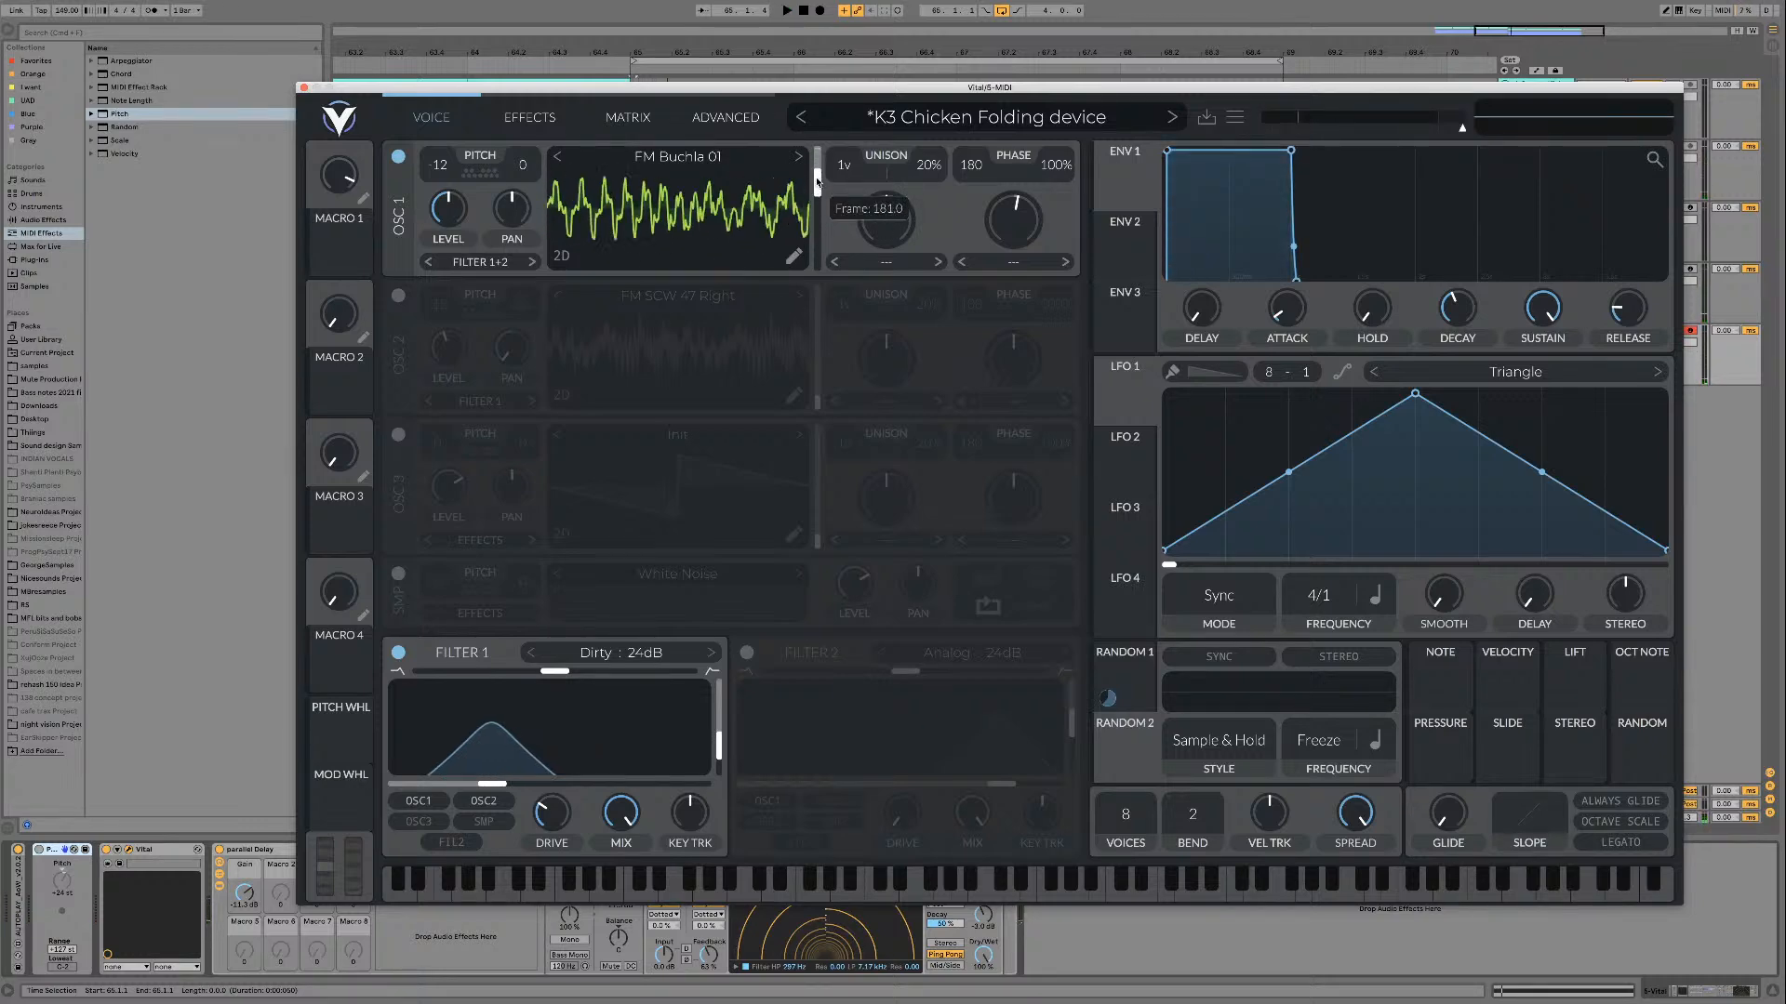
Step: Compare FM Buchla 01 and 02, raise the frame position to its maximum, and load FM Buchla 02 in oscillator 1
{"action": "left_click", "coordinate": [798, 157]}
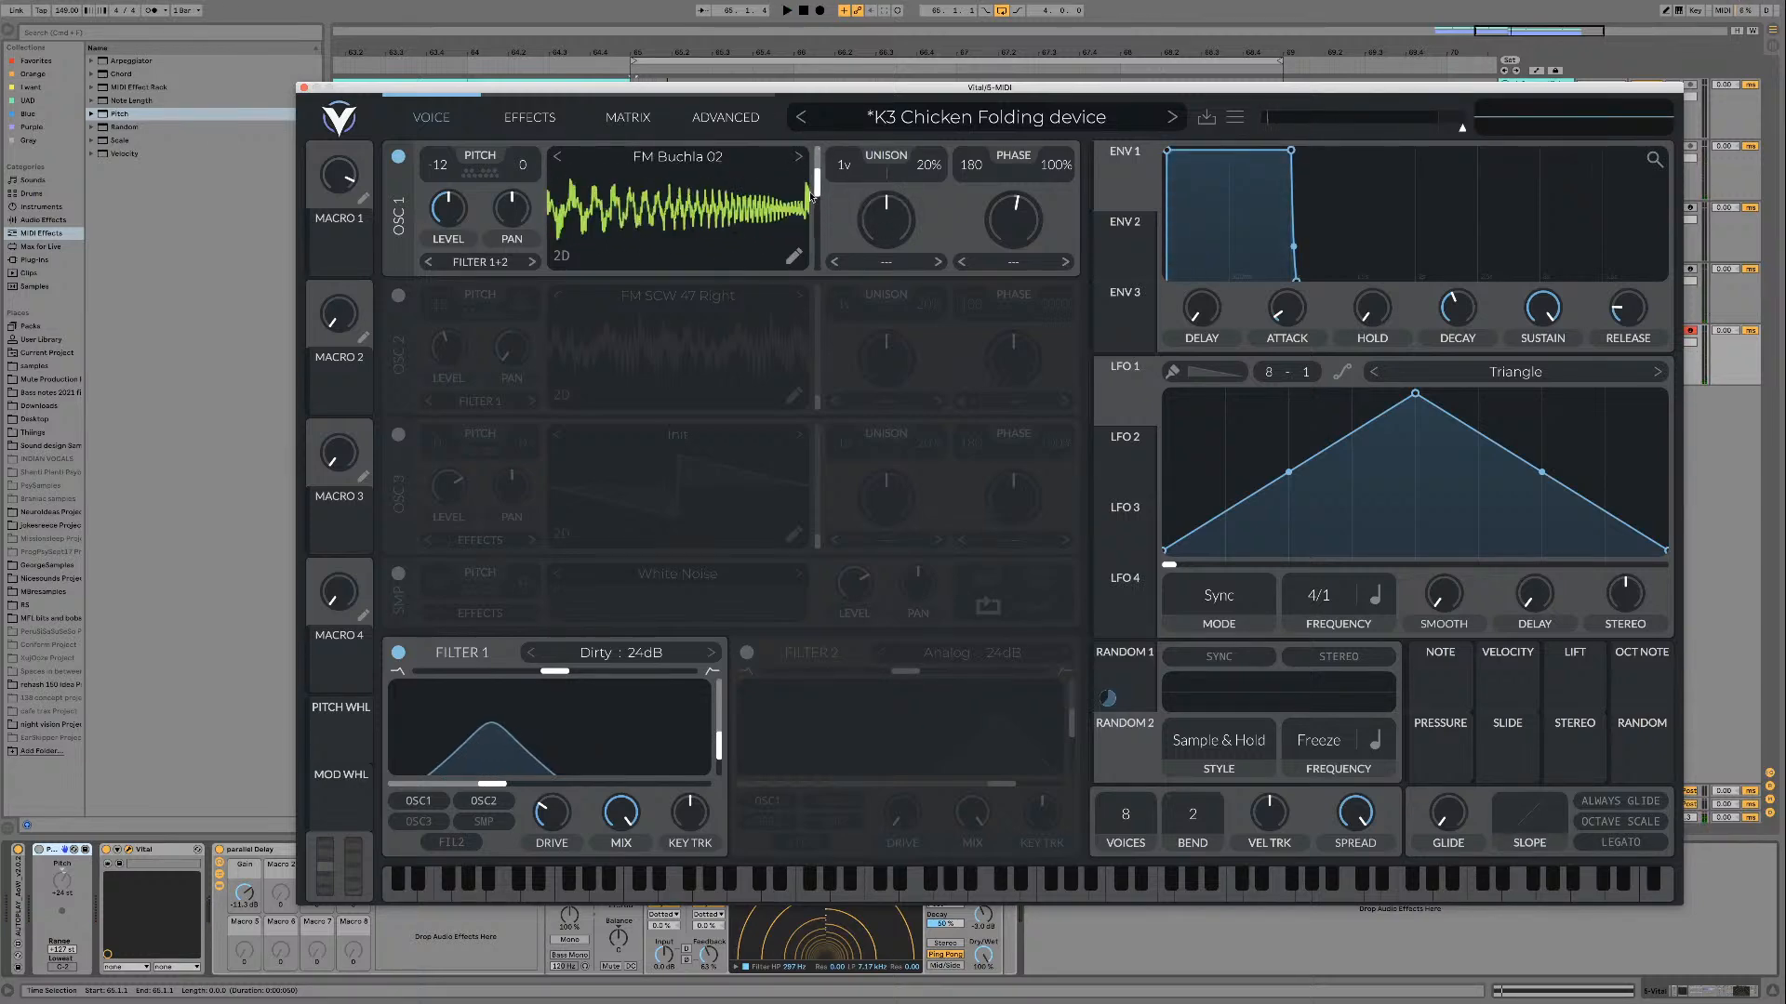
{"action": "left_click", "coordinate": [557, 157]}
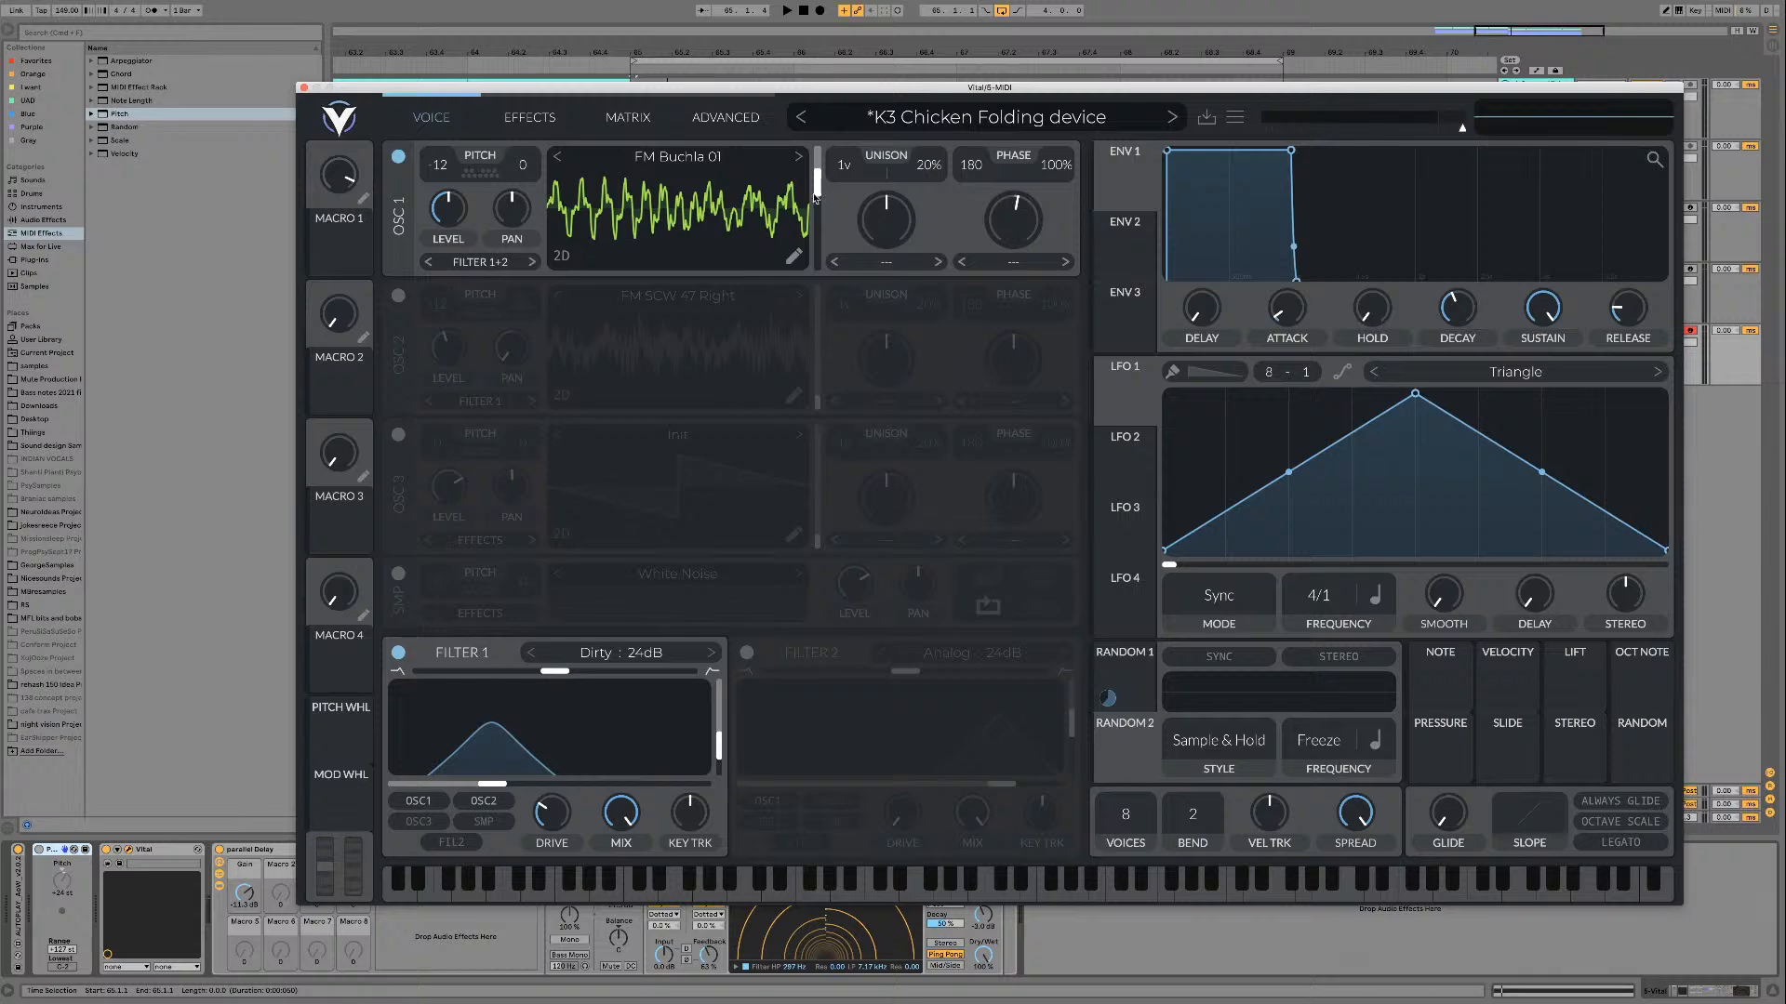
{"action": "left_click_drag", "start_coordinate": [815, 194], "coordinate": [818, 150]}
{"action": "key", "text": "space"}
{"action": "left_click", "coordinate": [798, 159]}
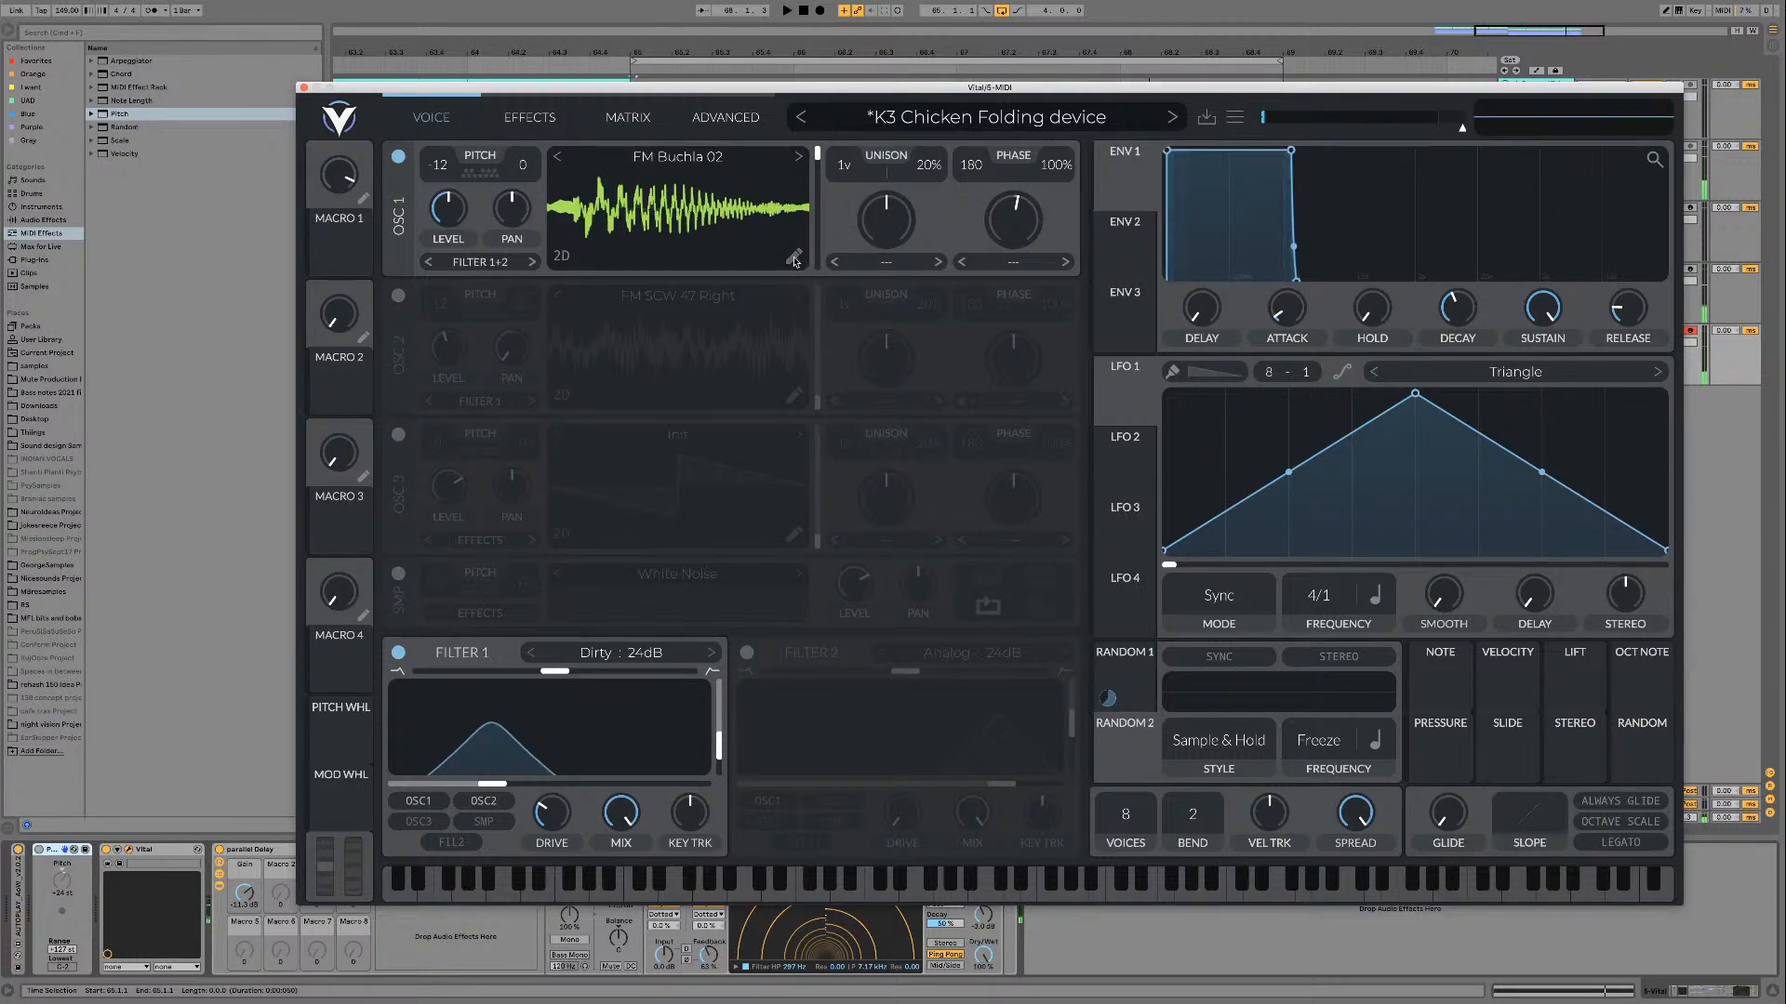
Step: Add a Phase Shift modifier to FM Buchla 02's audio file source, with a second keyframe at the timeline's end
{"action": "left_click", "coordinate": [793, 258]}
{"action": "left_click", "coordinate": [584, 732]}
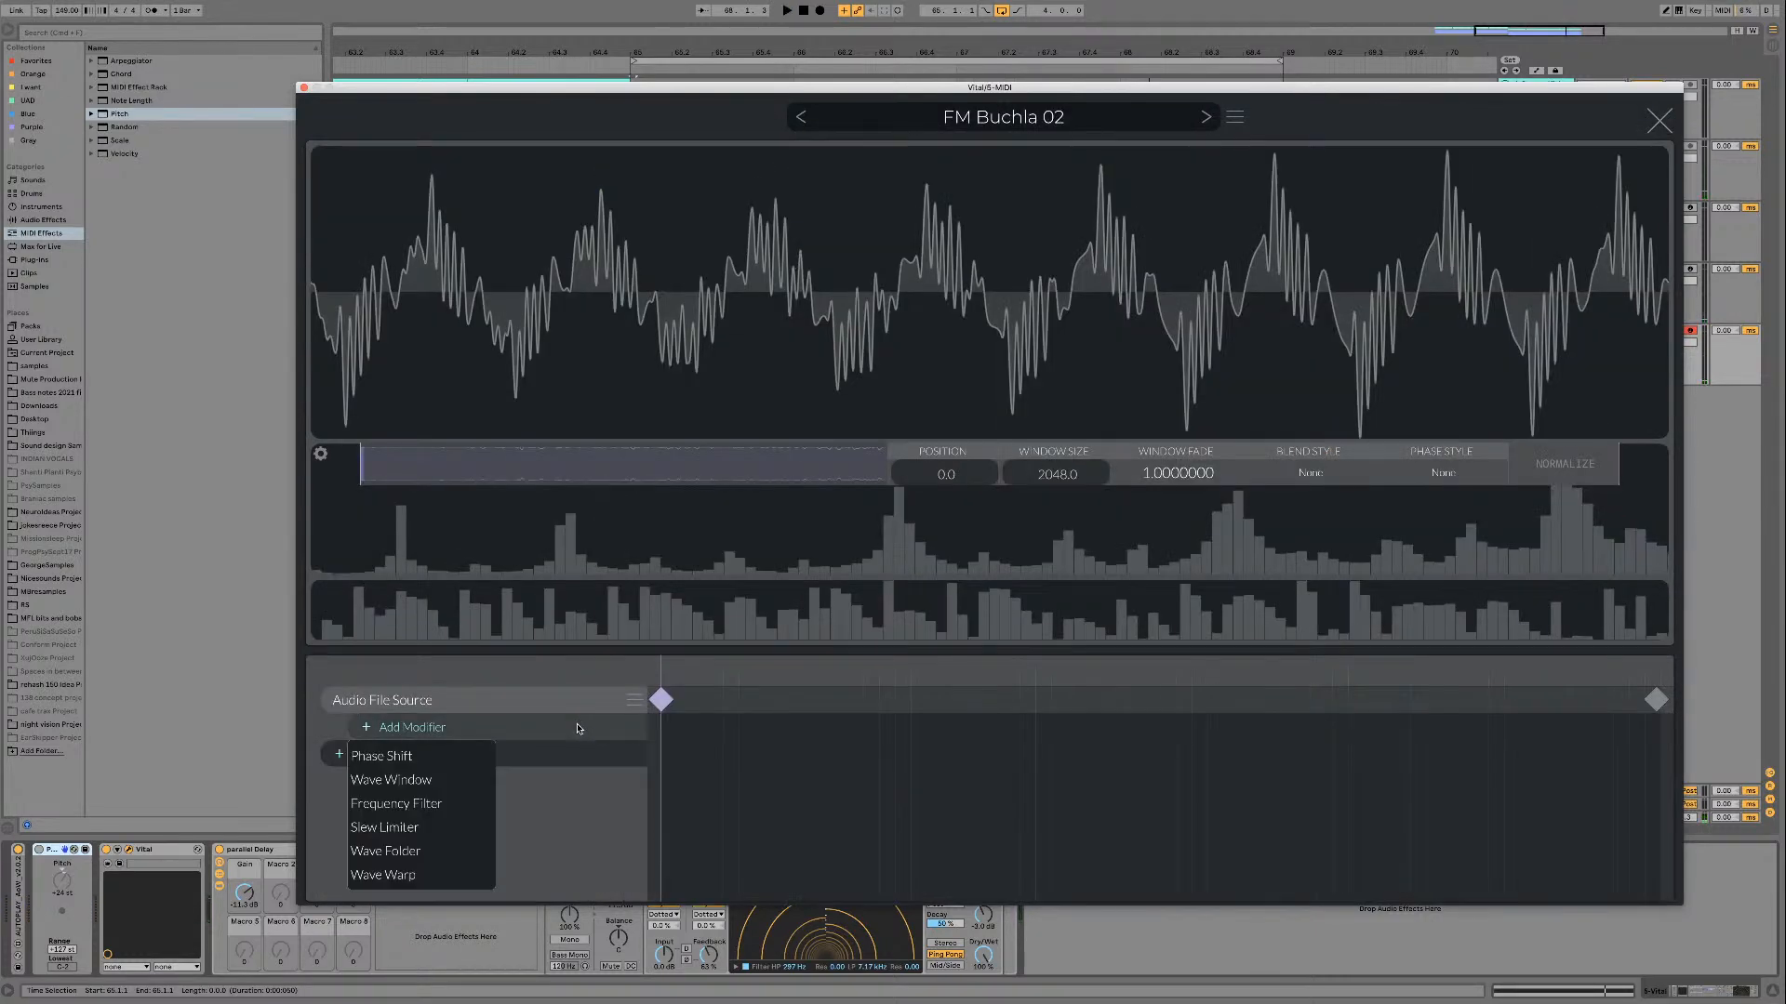
{"action": "left_click", "coordinate": [419, 752]}
{"action": "double_click", "coordinate": [881, 729]}
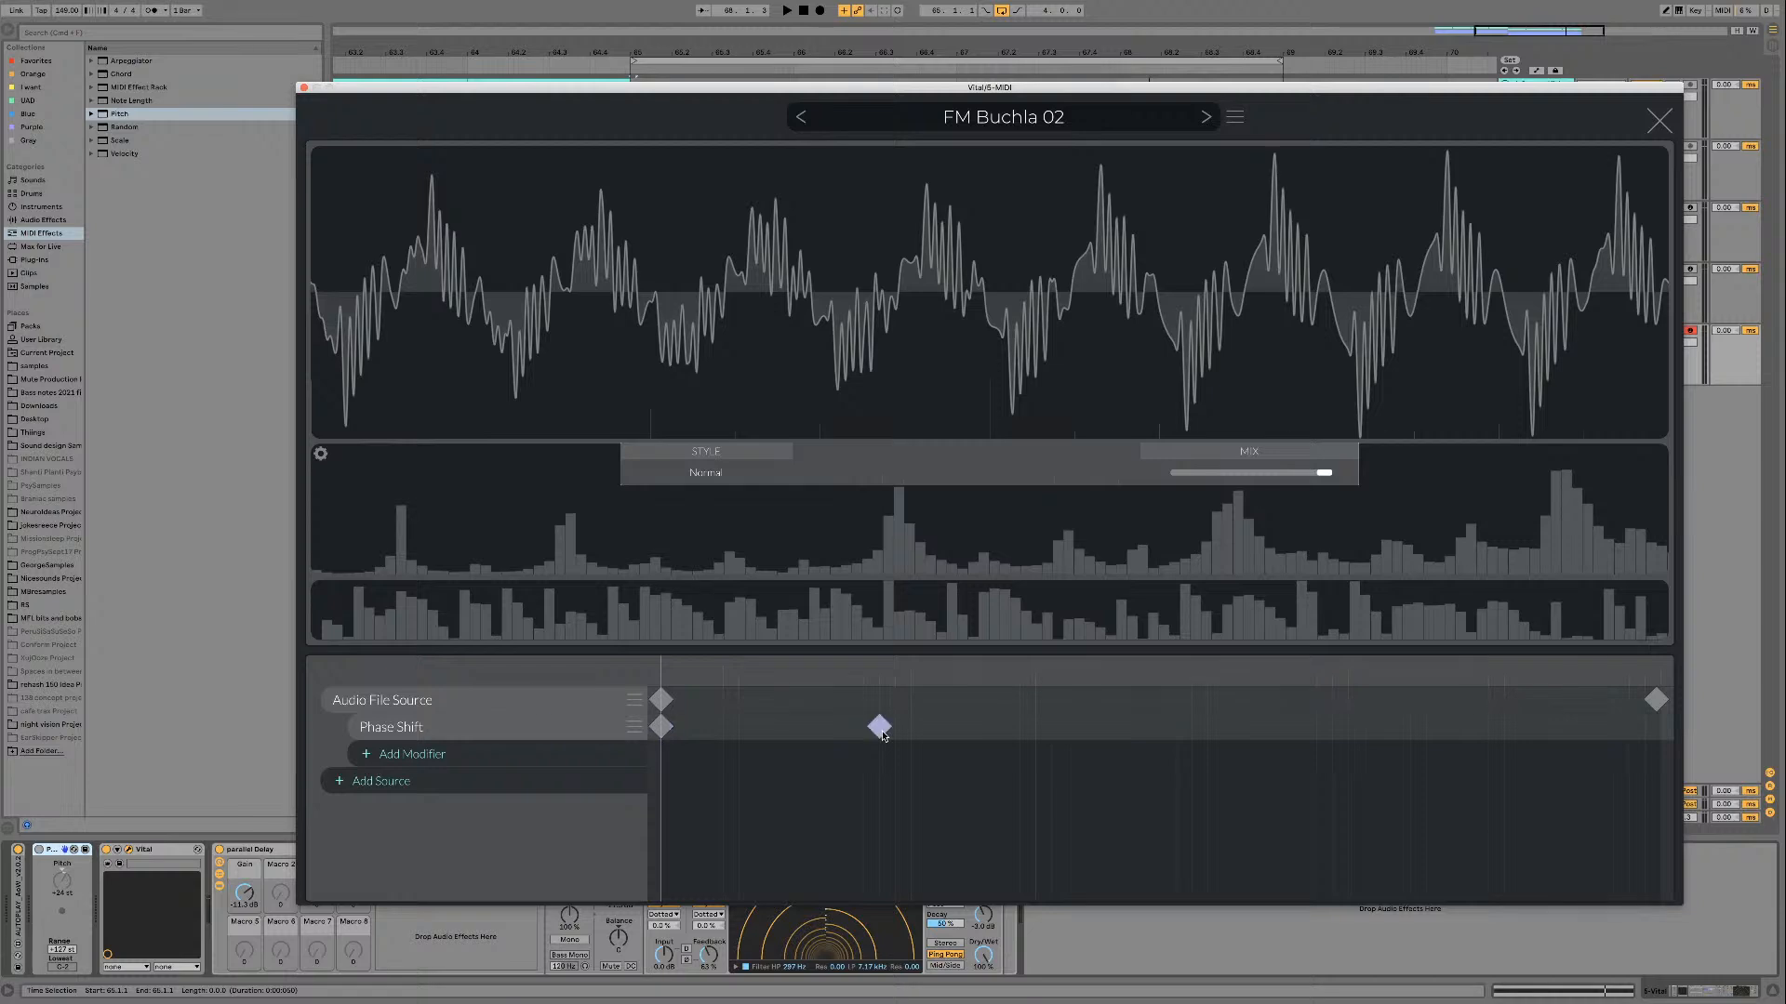
{"action": "left_click_drag", "start_coordinate": [882, 729], "coordinate": [1660, 727]}
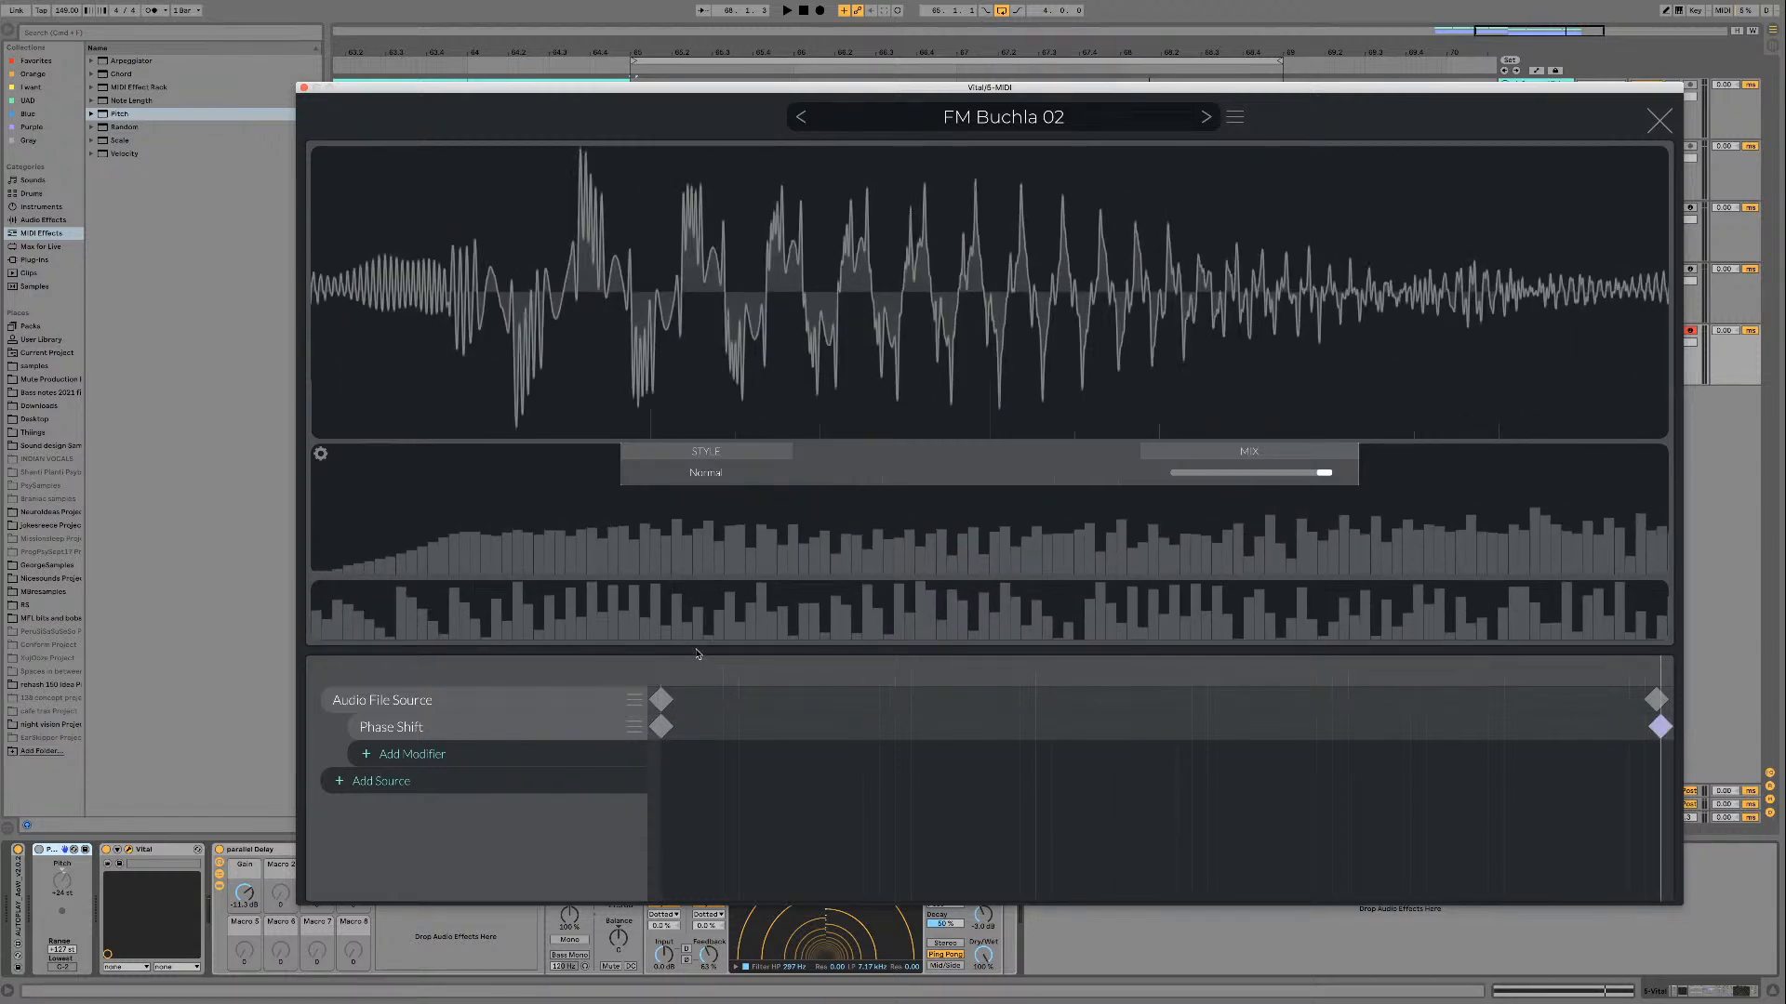
Step: Shift the phase of FM Buchla 02 at the Phase Shift modifier's end keyframe, audition it, and close the wavetable editor
{"action": "left_click", "coordinate": [663, 726]}
{"action": "left_click", "coordinate": [1660, 727]}
{"action": "key", "text": "space"}
{"action": "key", "text": "space"}
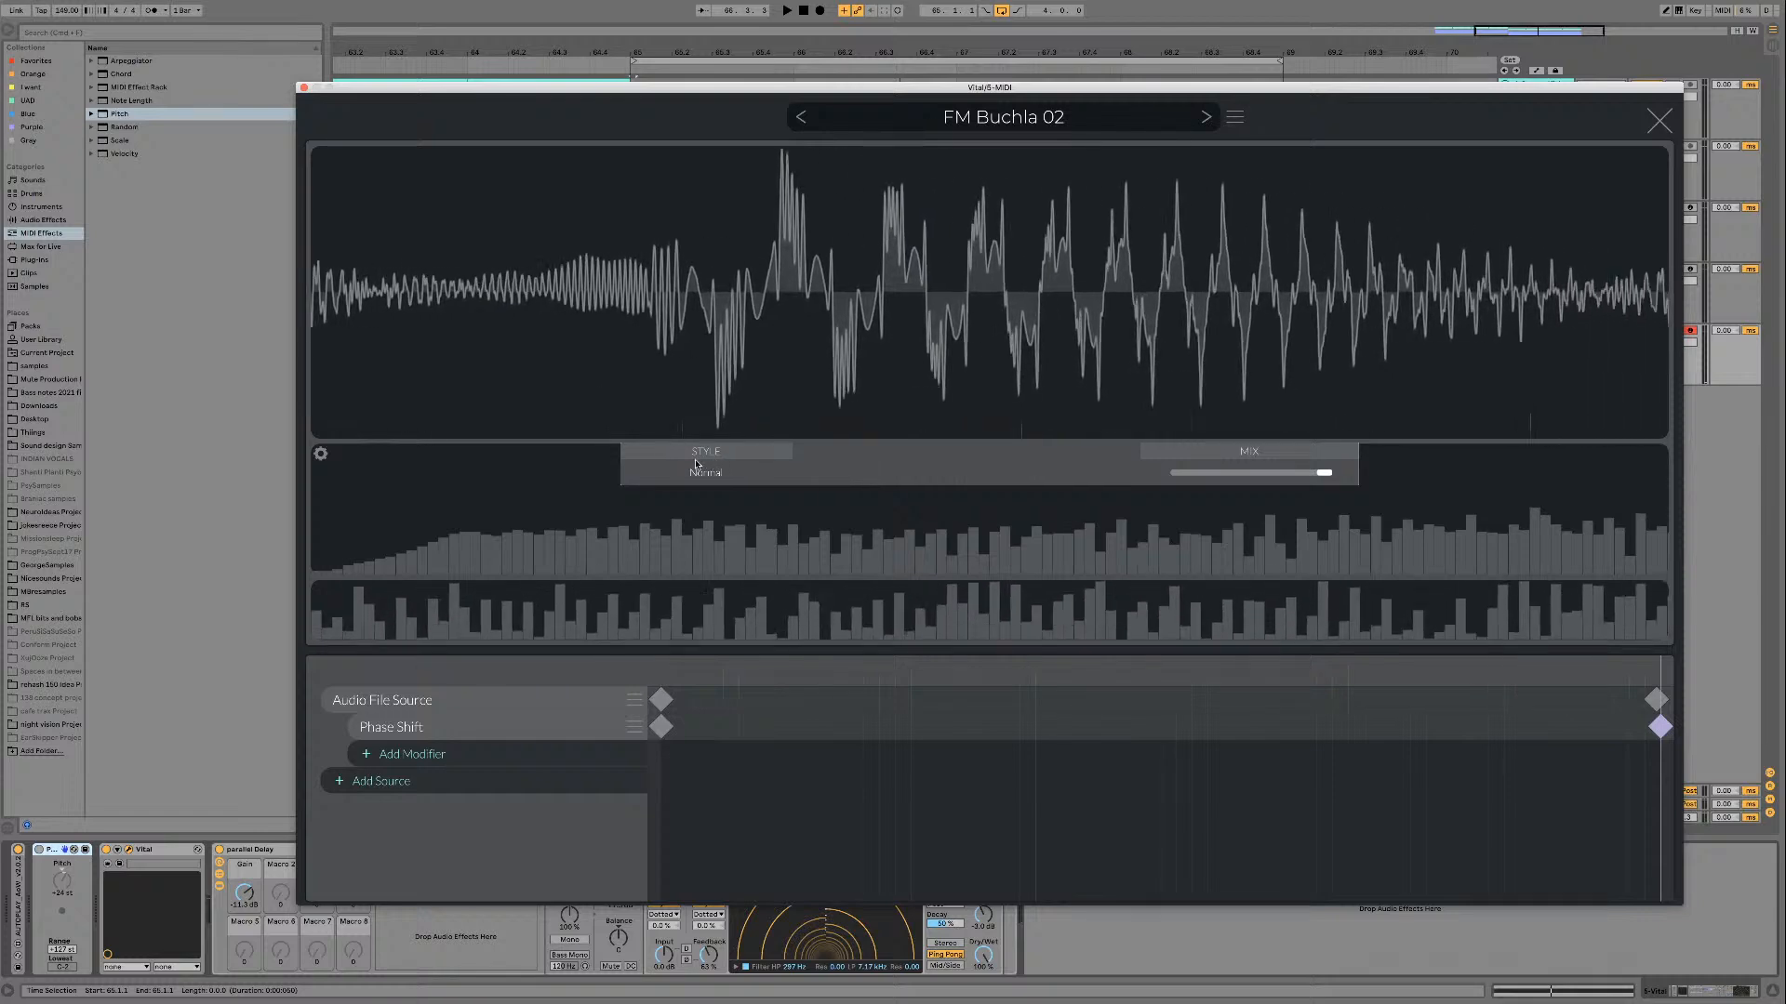
{"action": "left_click", "coordinate": [1658, 122]}
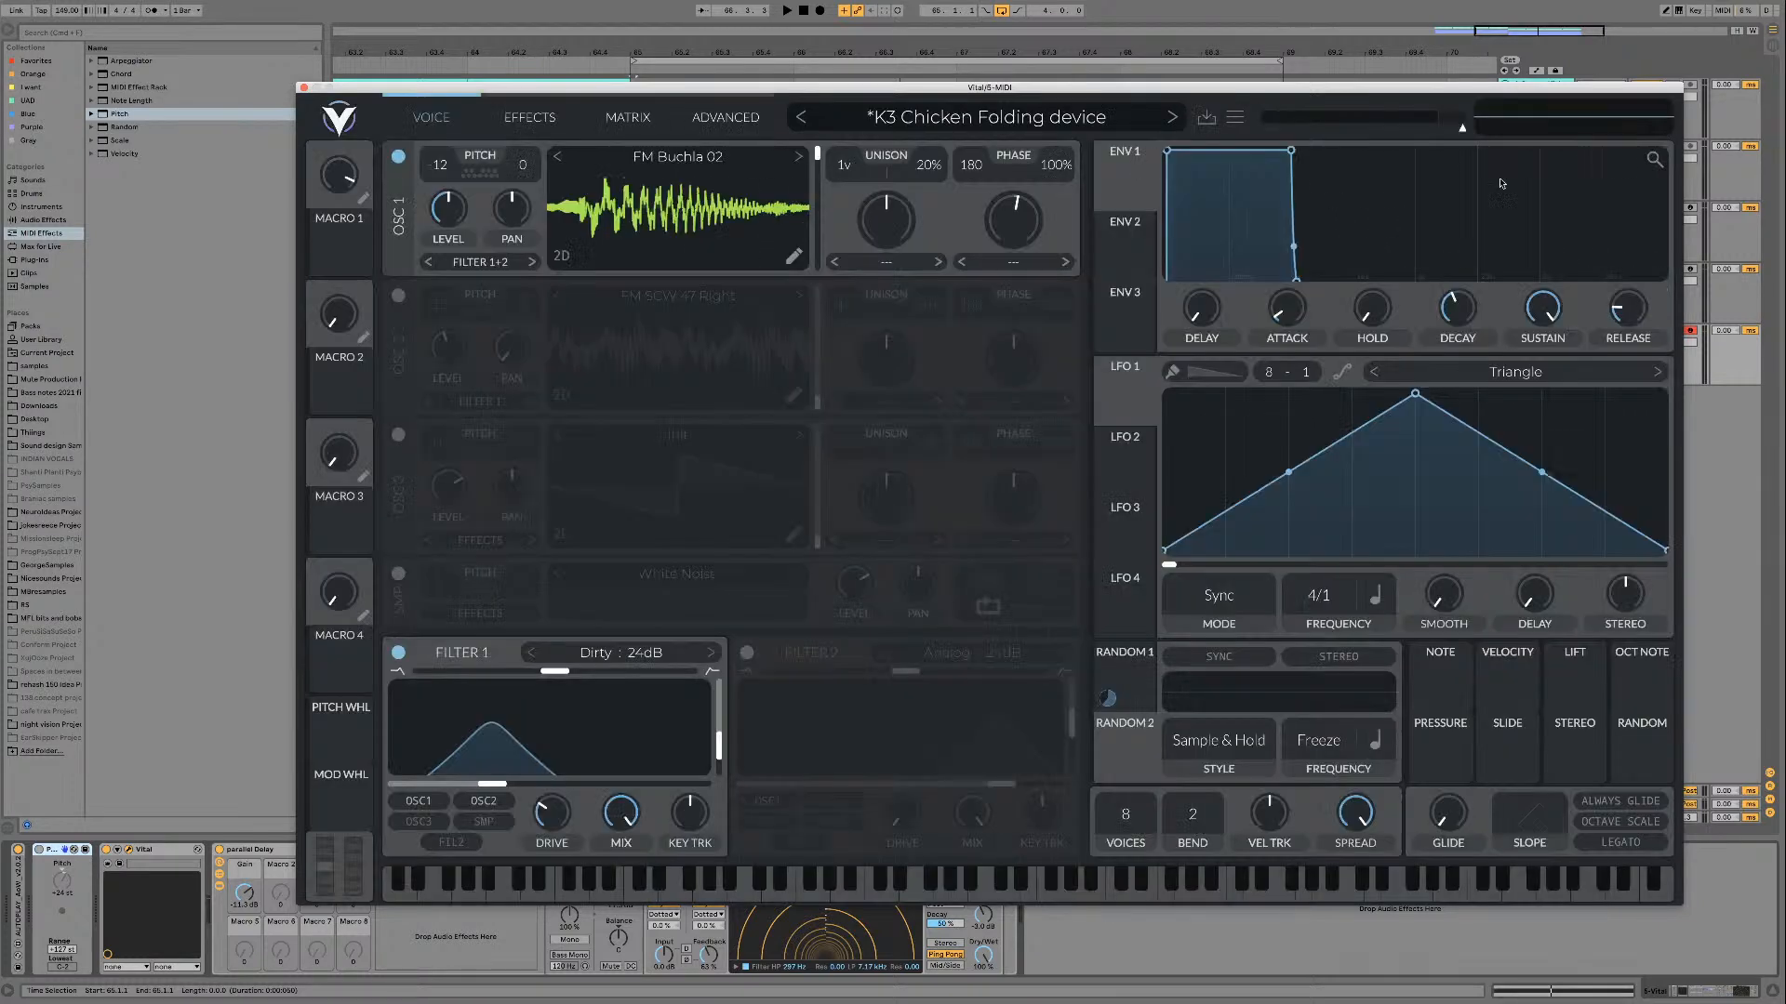
Step: Set oscillator 1's wavetable frame to about 229 and audition the phase-shifted sound
{"action": "mouse_move", "coordinate": [817, 154]}
{"action": "left_mouse_down"}
{"action": "mouse_move", "coordinate": [817, 262]}
{"action": "mouse_move", "coordinate": [817, 158]}
{"action": "left_mouse_up"}
{"action": "key", "text": "space"}
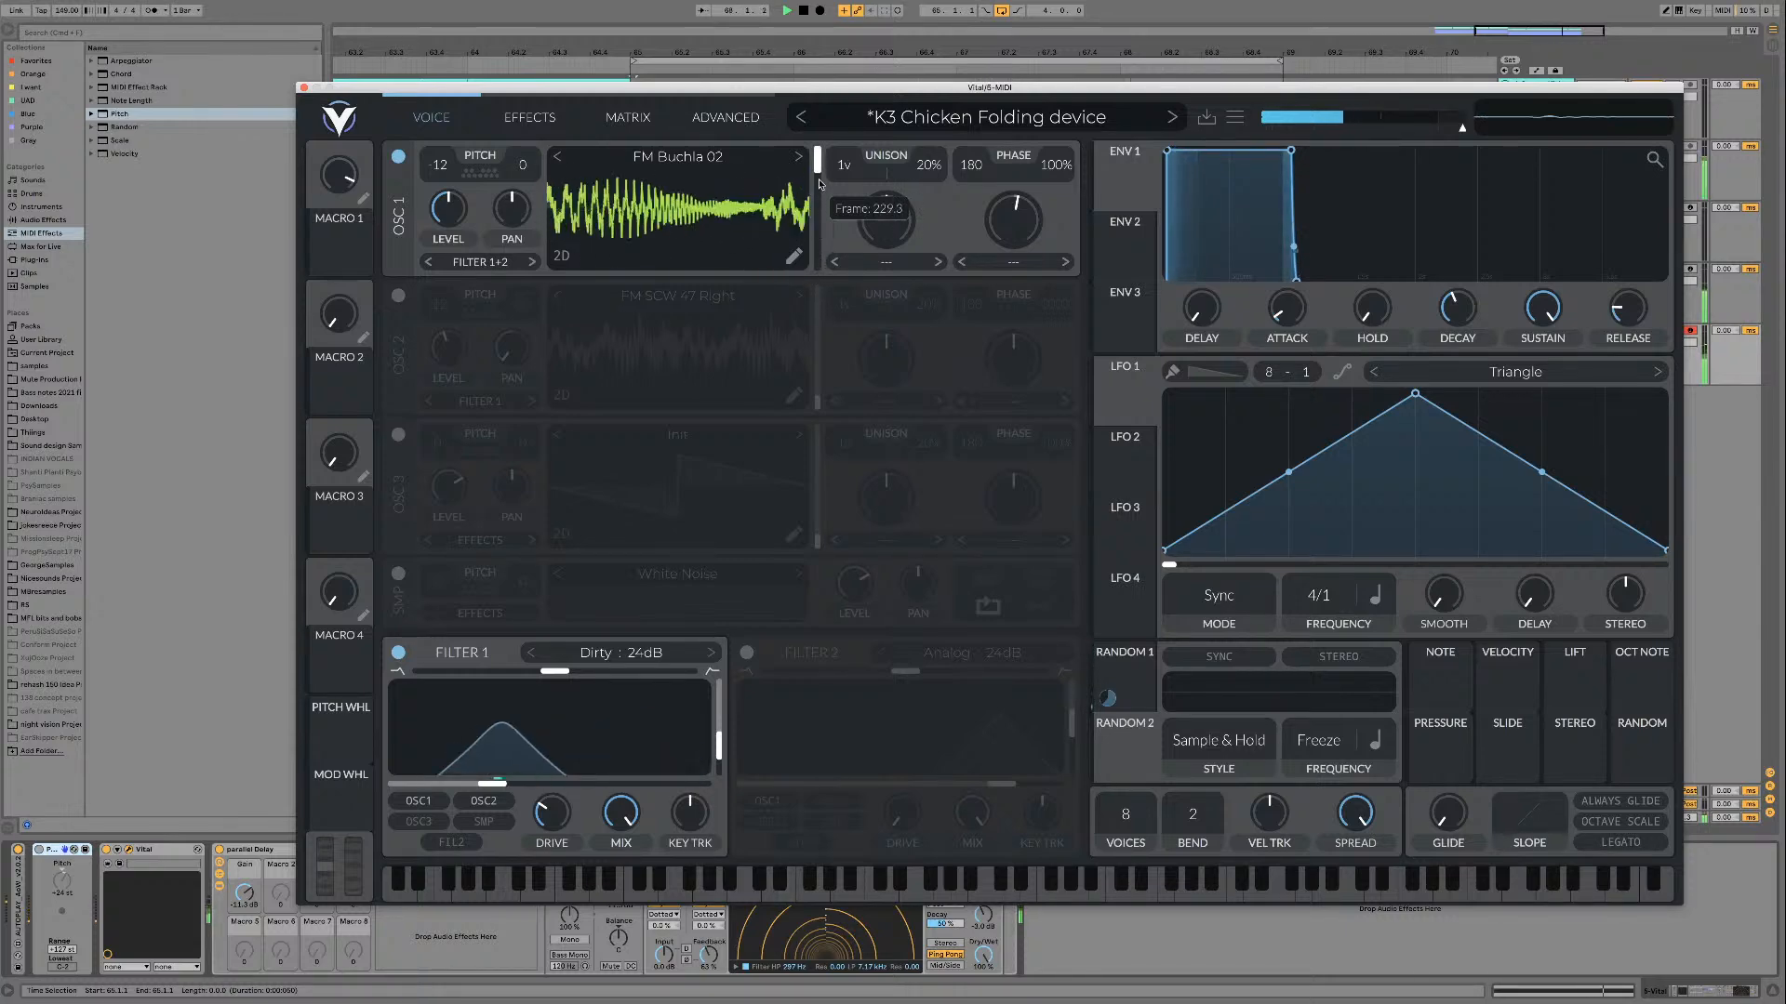
{"action": "key", "text": "space"}
Step: Reopen the wavetable editor and readjust the phase shift at the end keyframe of FM Buchla 02
{"action": "left_click", "coordinate": [806, 218]}
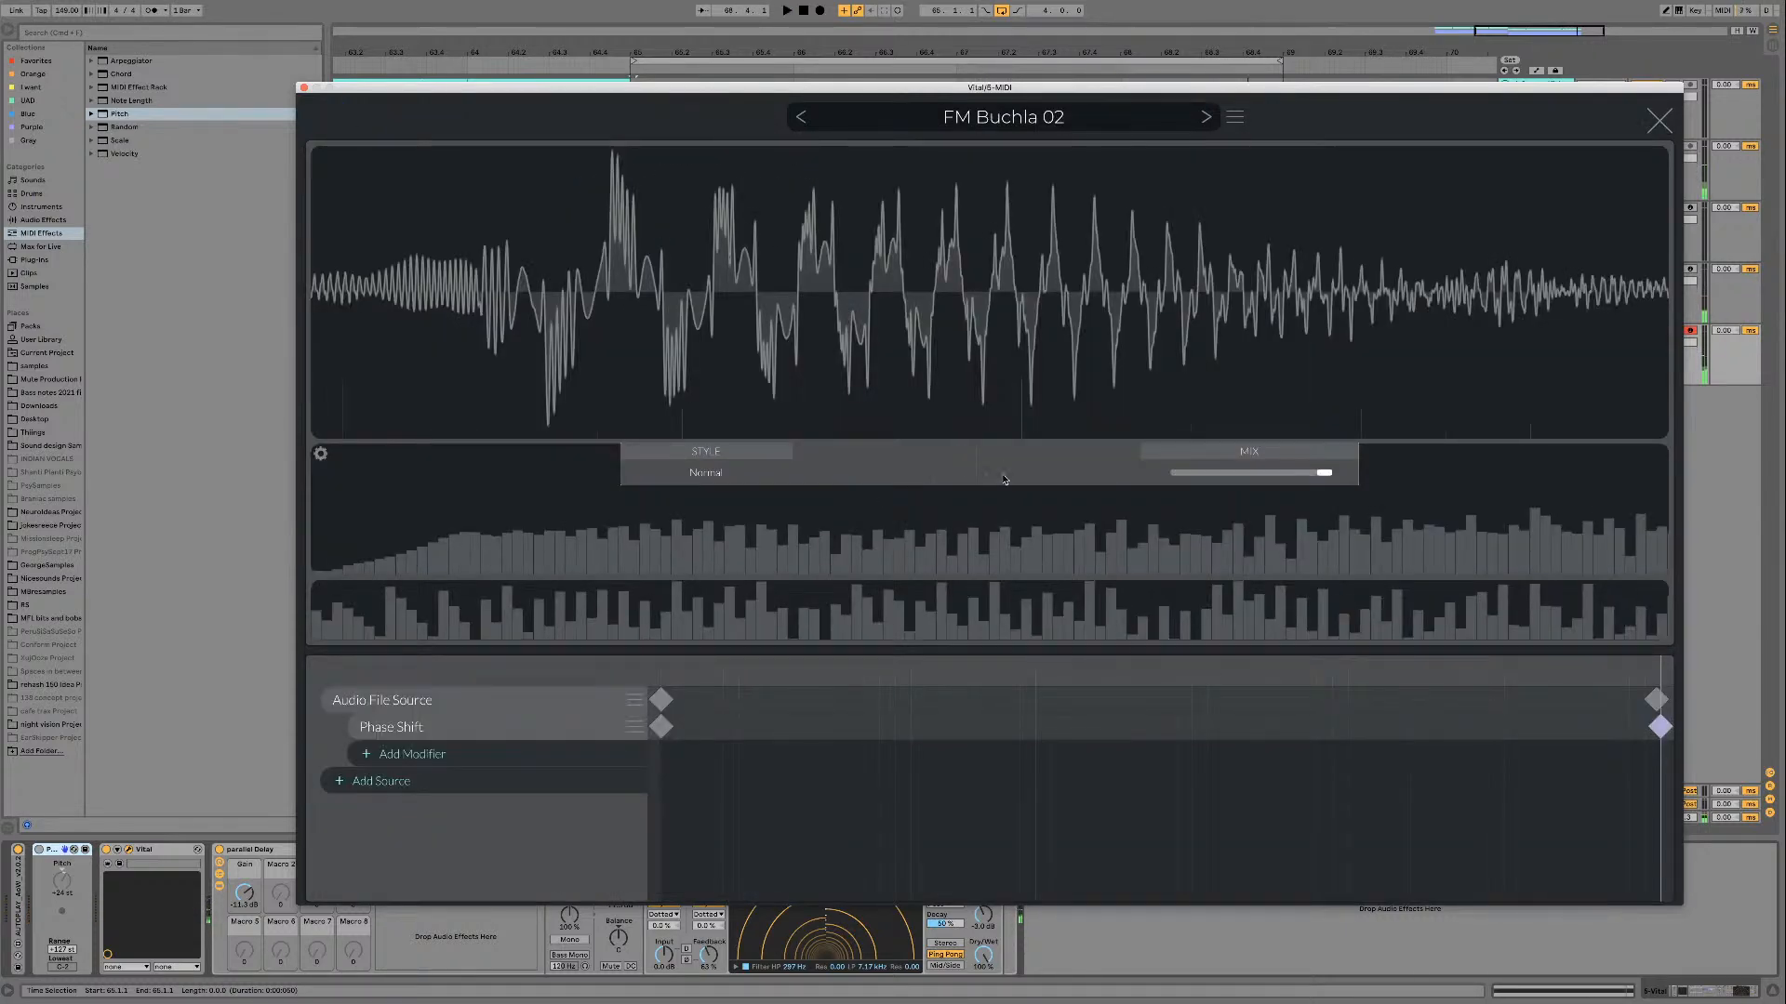
{"action": "left_click_drag", "start_coordinate": [986, 465], "coordinate": [679, 459]}
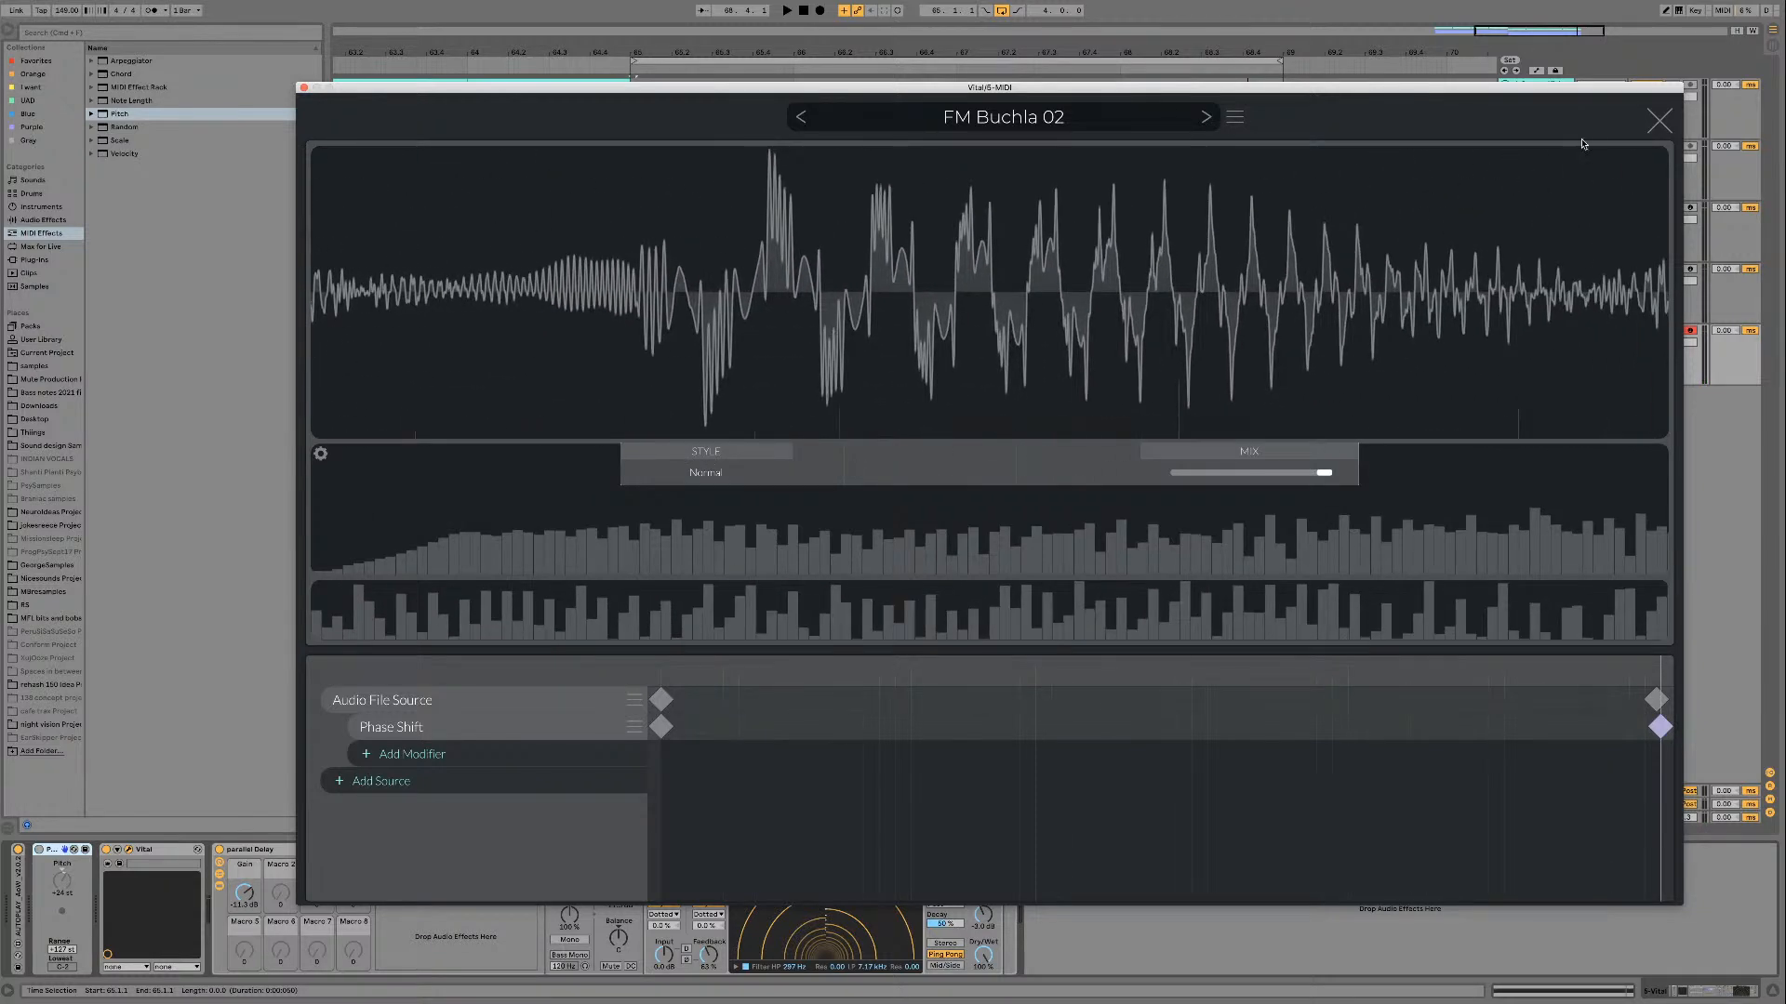
{"action": "left_click", "coordinate": [1663, 120]}
Step: Audition FM Buchla 02 at lower frames, readjust its phase in the wavetable editor, and bring the frame position to its minimum
{"action": "key", "text": "space"}
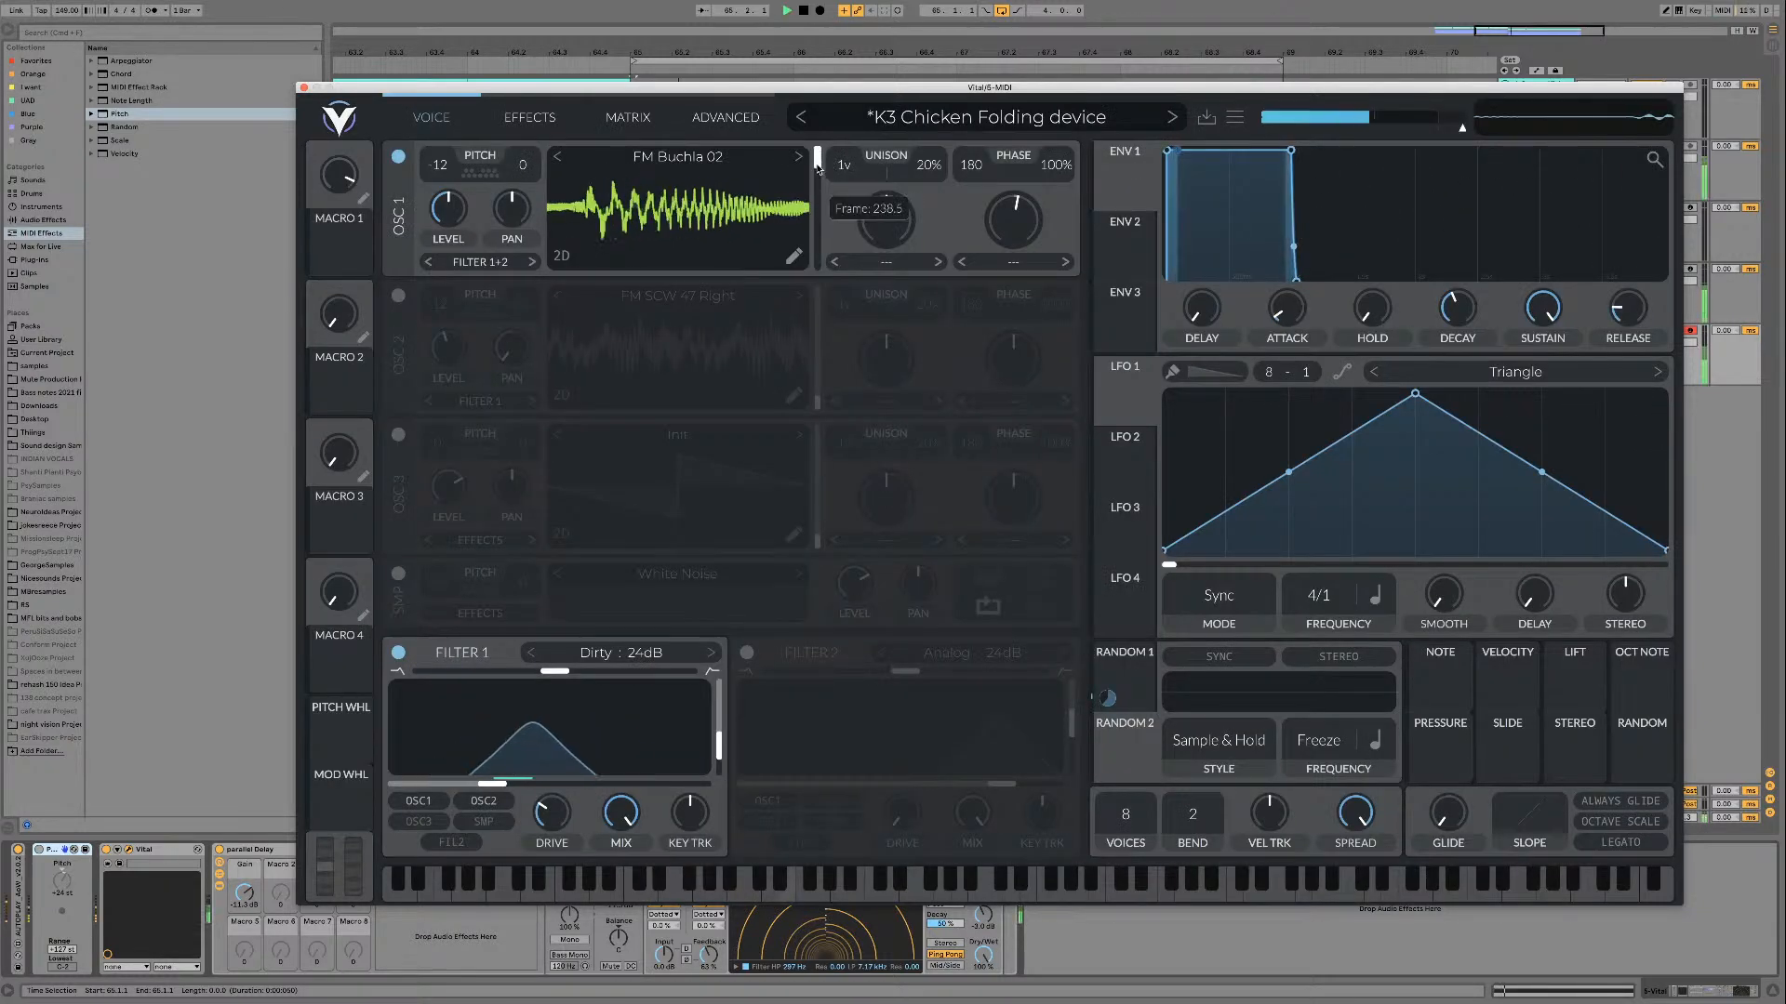
{"action": "left_click_drag", "start_coordinate": [817, 156], "coordinate": [819, 219]}
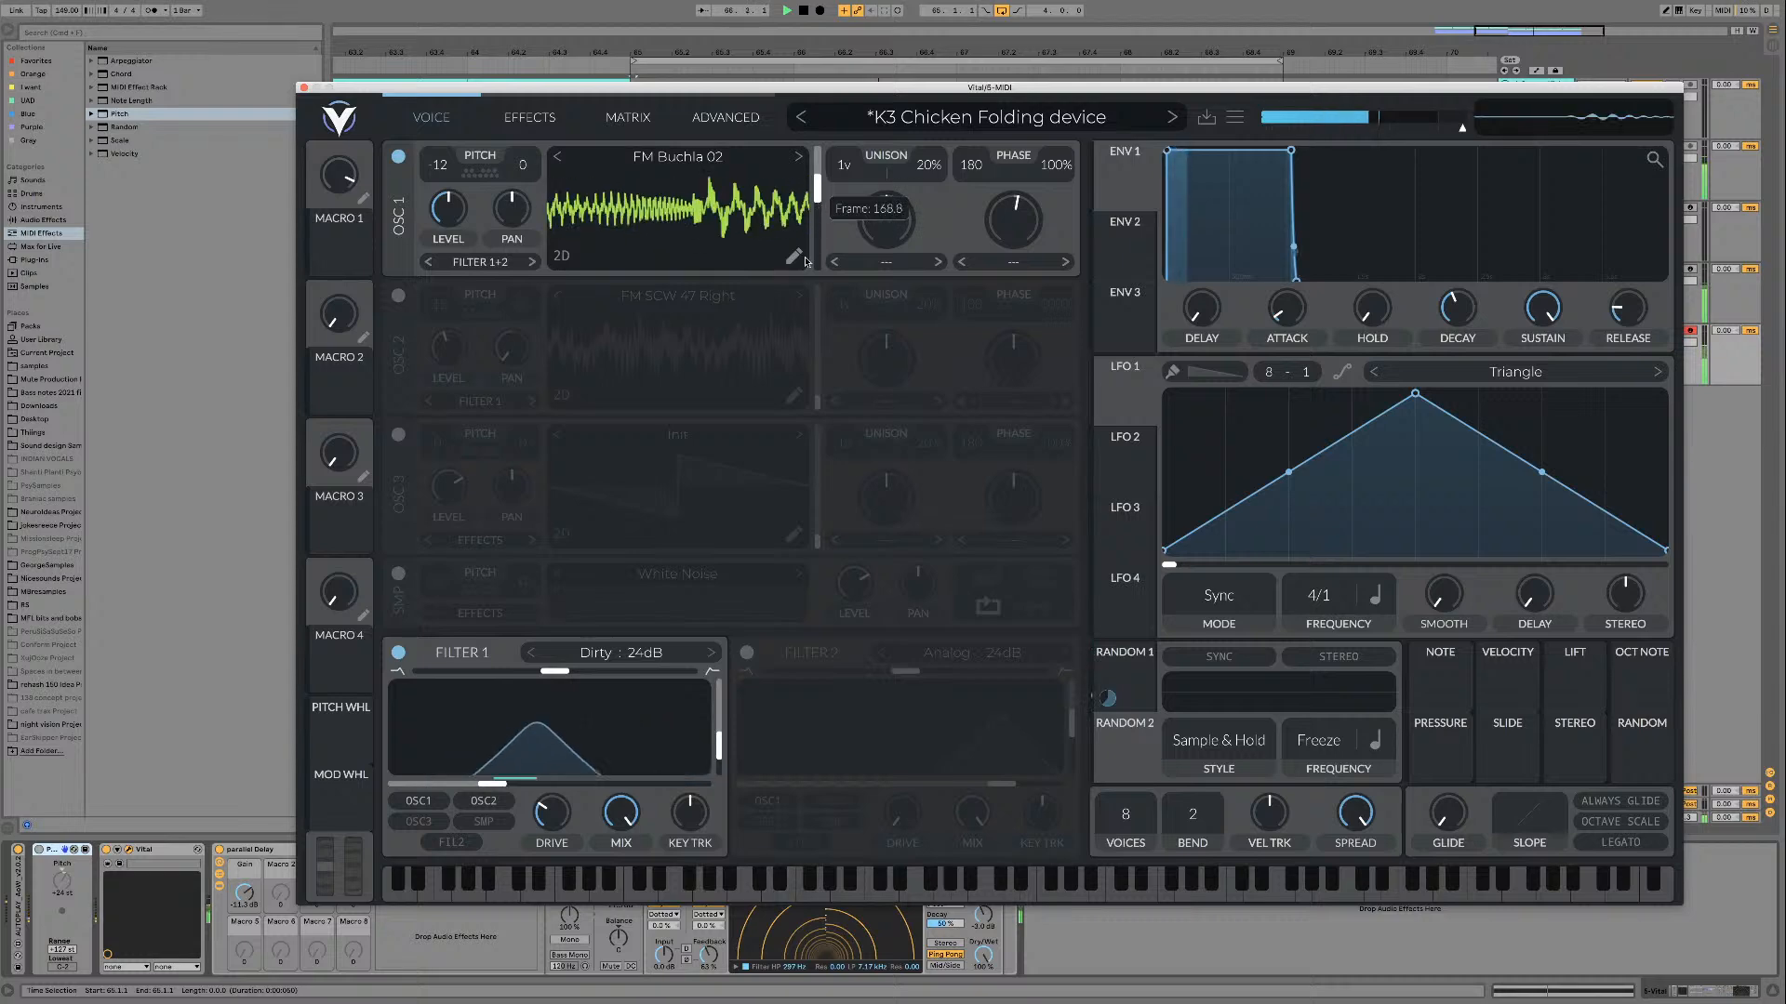
{"action": "left_click", "coordinate": [795, 257]}
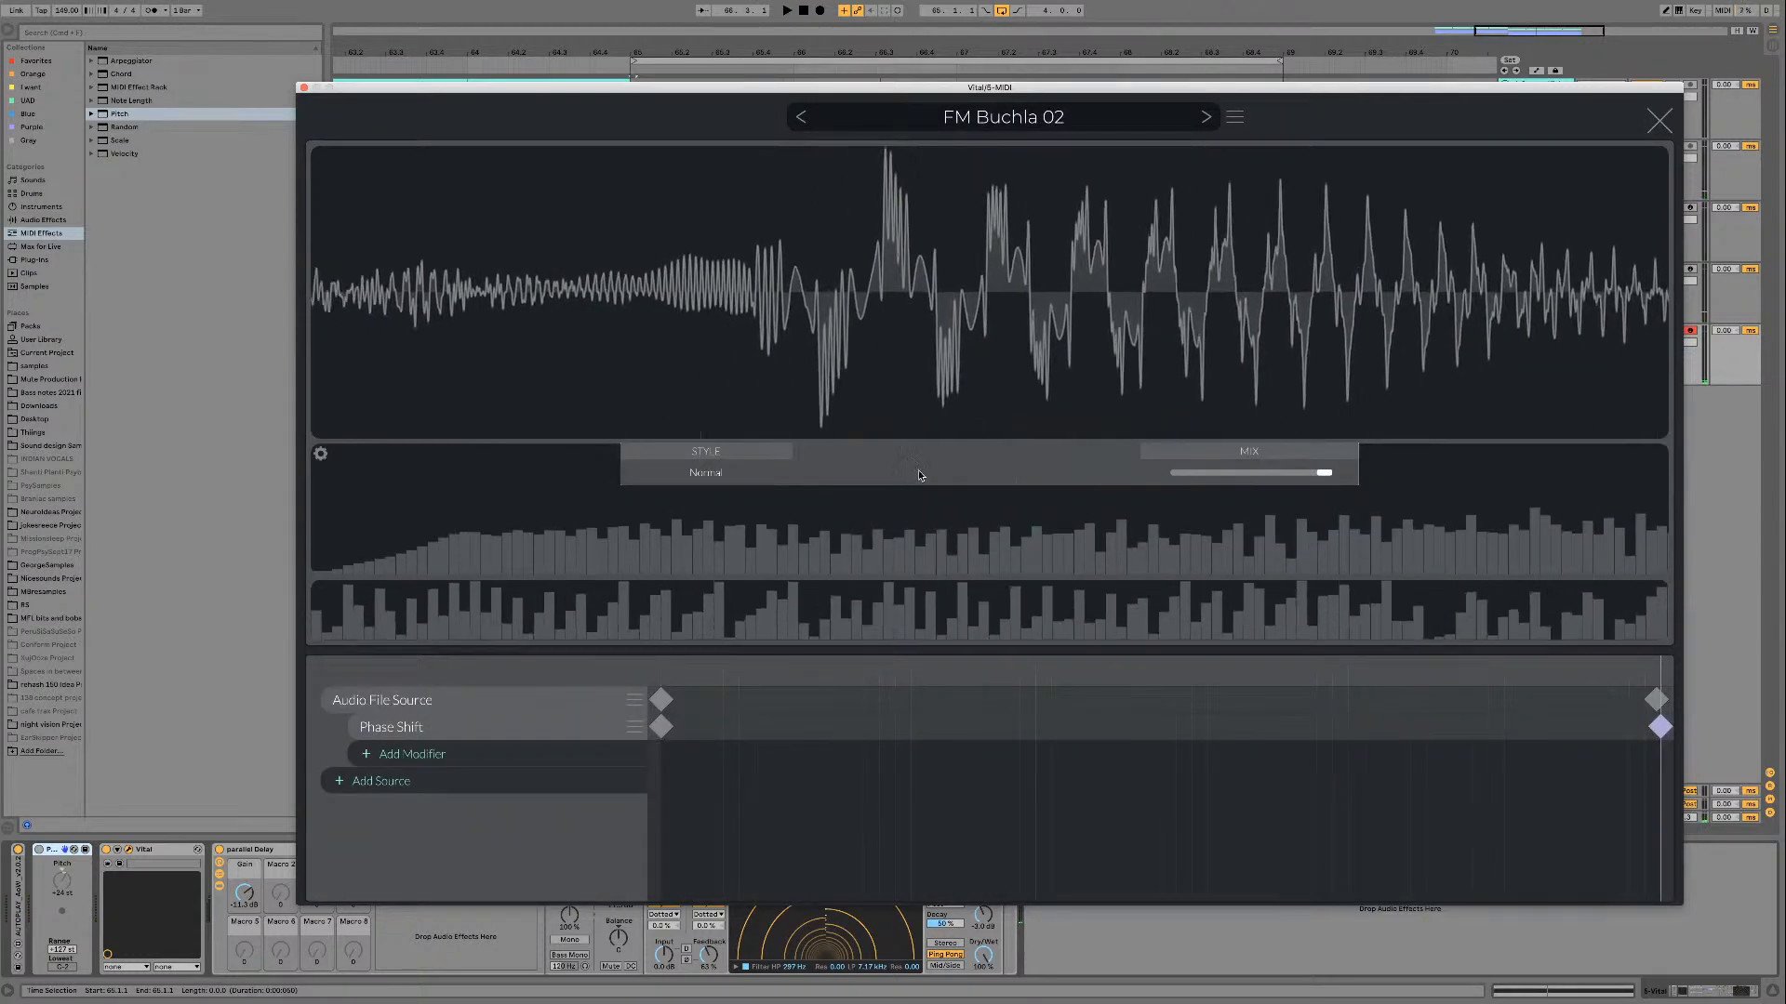
{"action": "left_click", "coordinate": [1660, 121]}
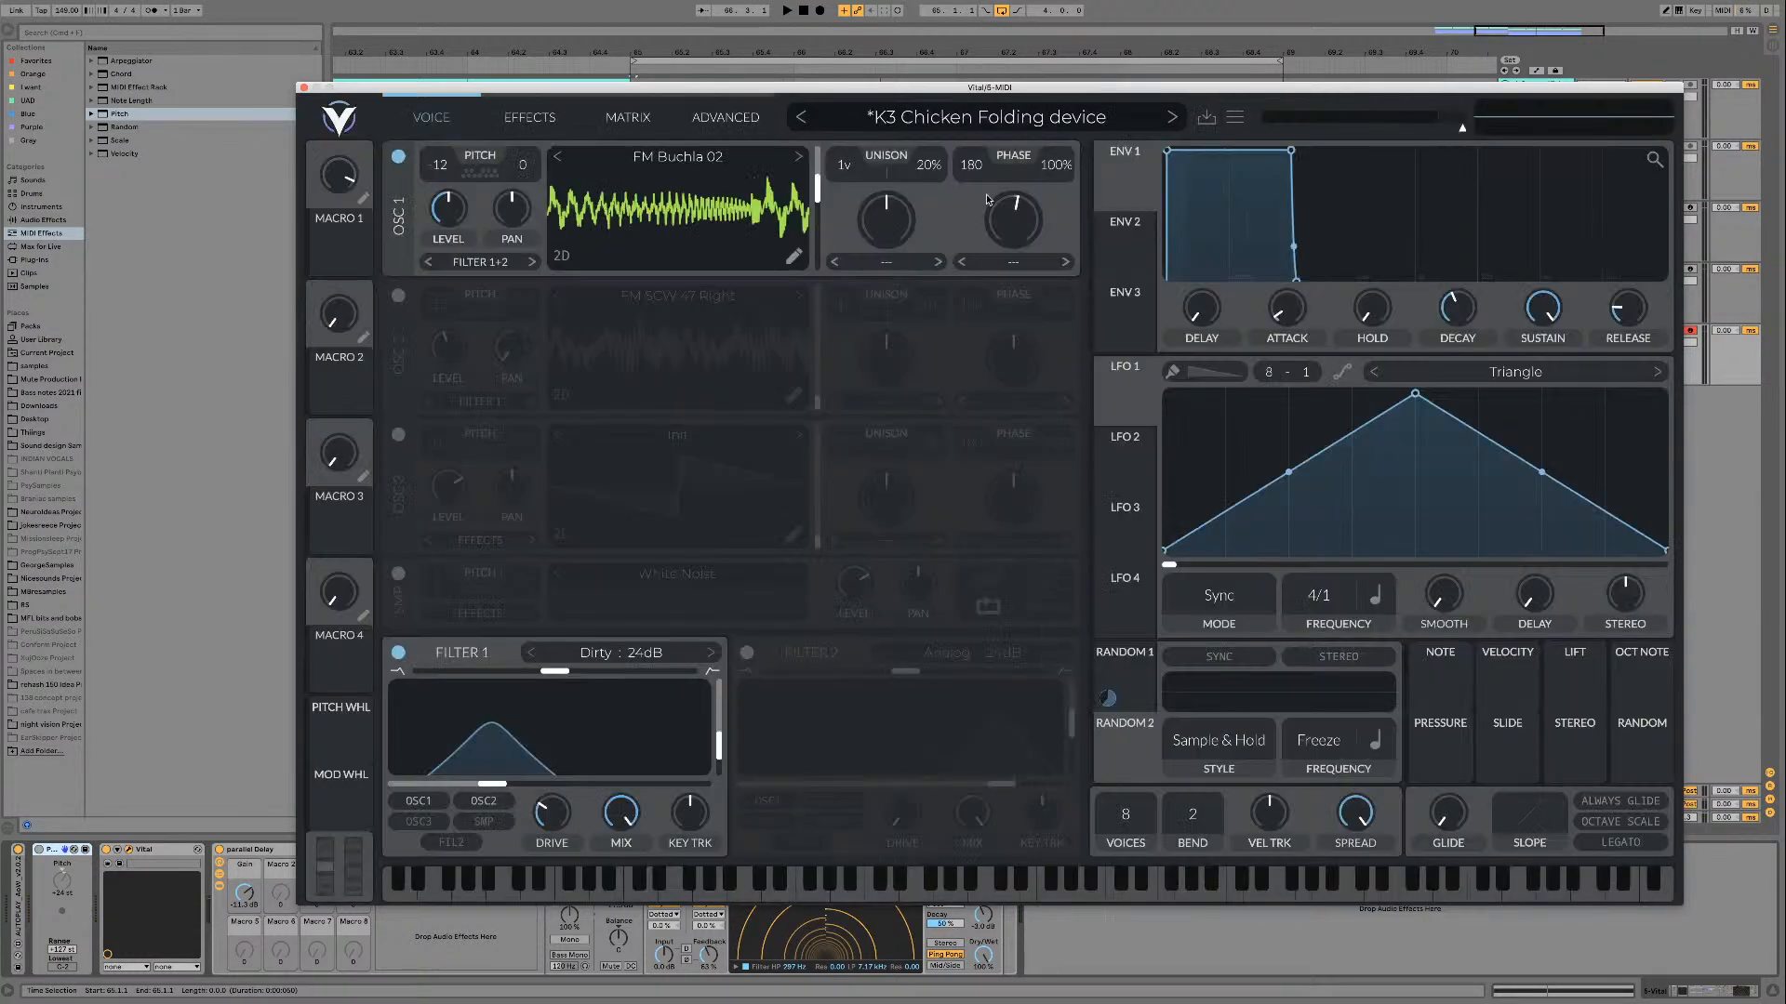
{"action": "mouse_move", "coordinate": [817, 267]}
{"action": "left_mouse_down"}
{"action": "mouse_move", "coordinate": [813, 154]}
{"action": "mouse_move", "coordinate": [821, 270]}
{"action": "left_mouse_up"}
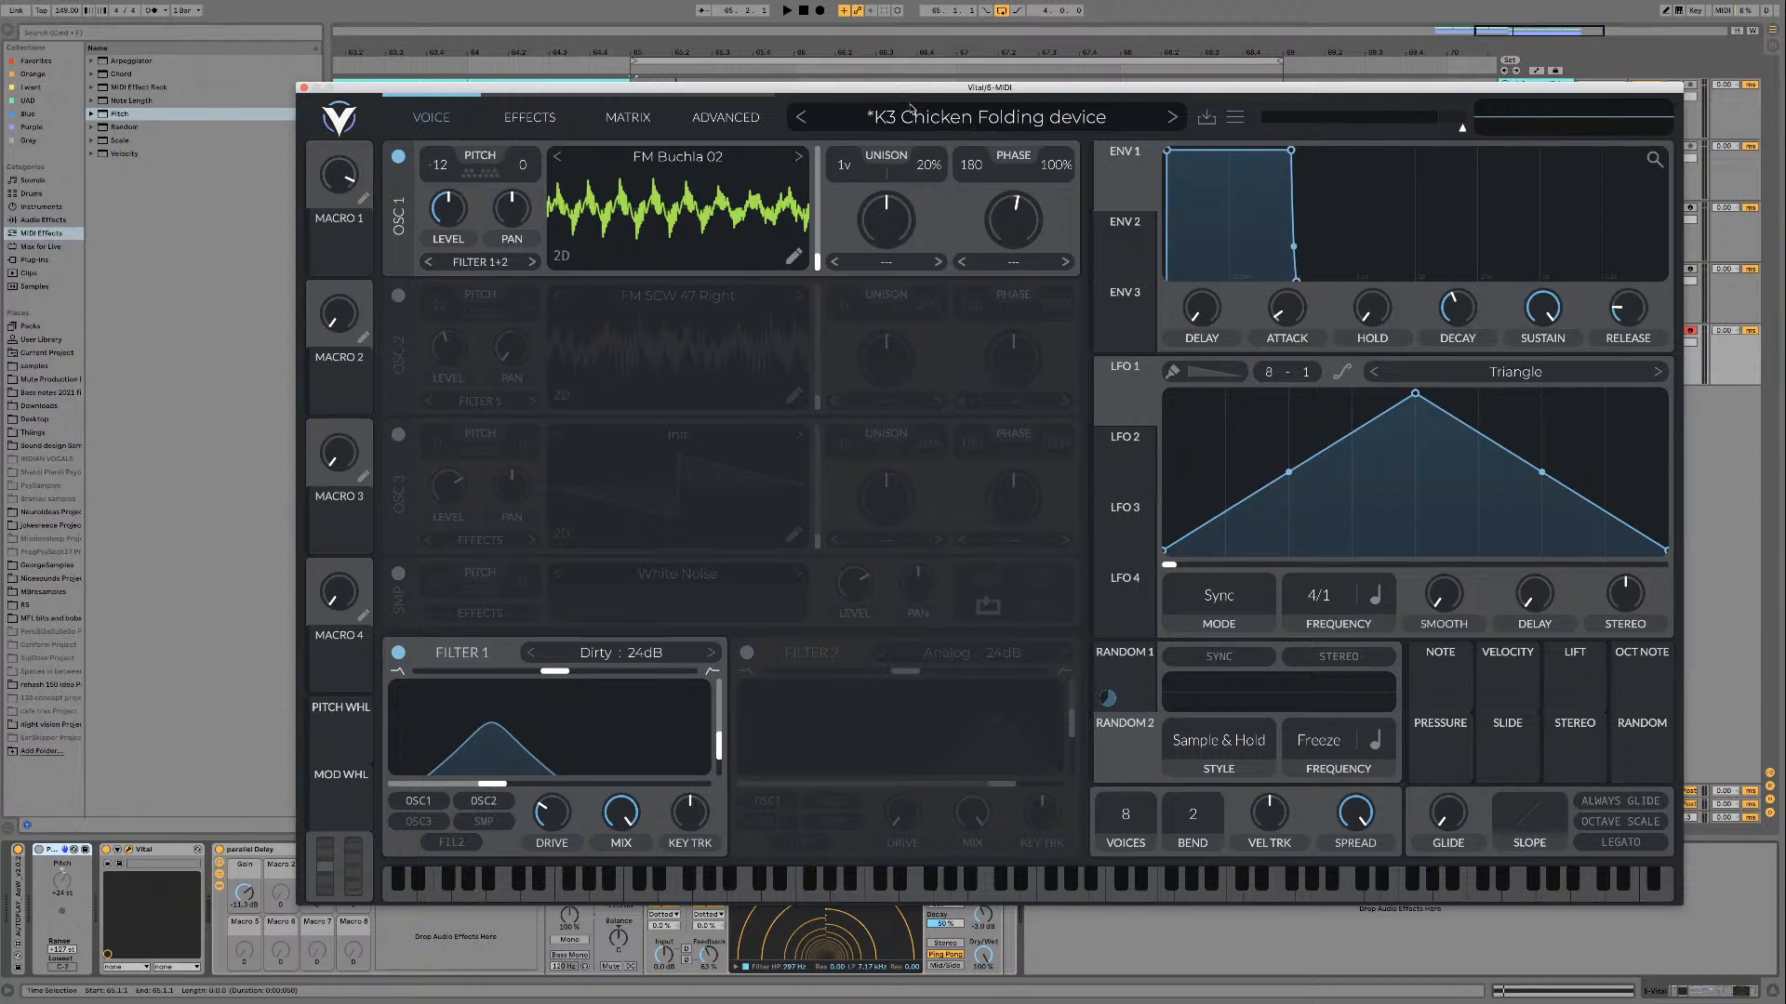
Step: Load the FM Switcheroo 01 wavetable in oscillator 1 and audition it while sweeping the frame position through its full range
{"action": "left_click_drag", "start_coordinate": [911, 94], "coordinate": [895, 91]}
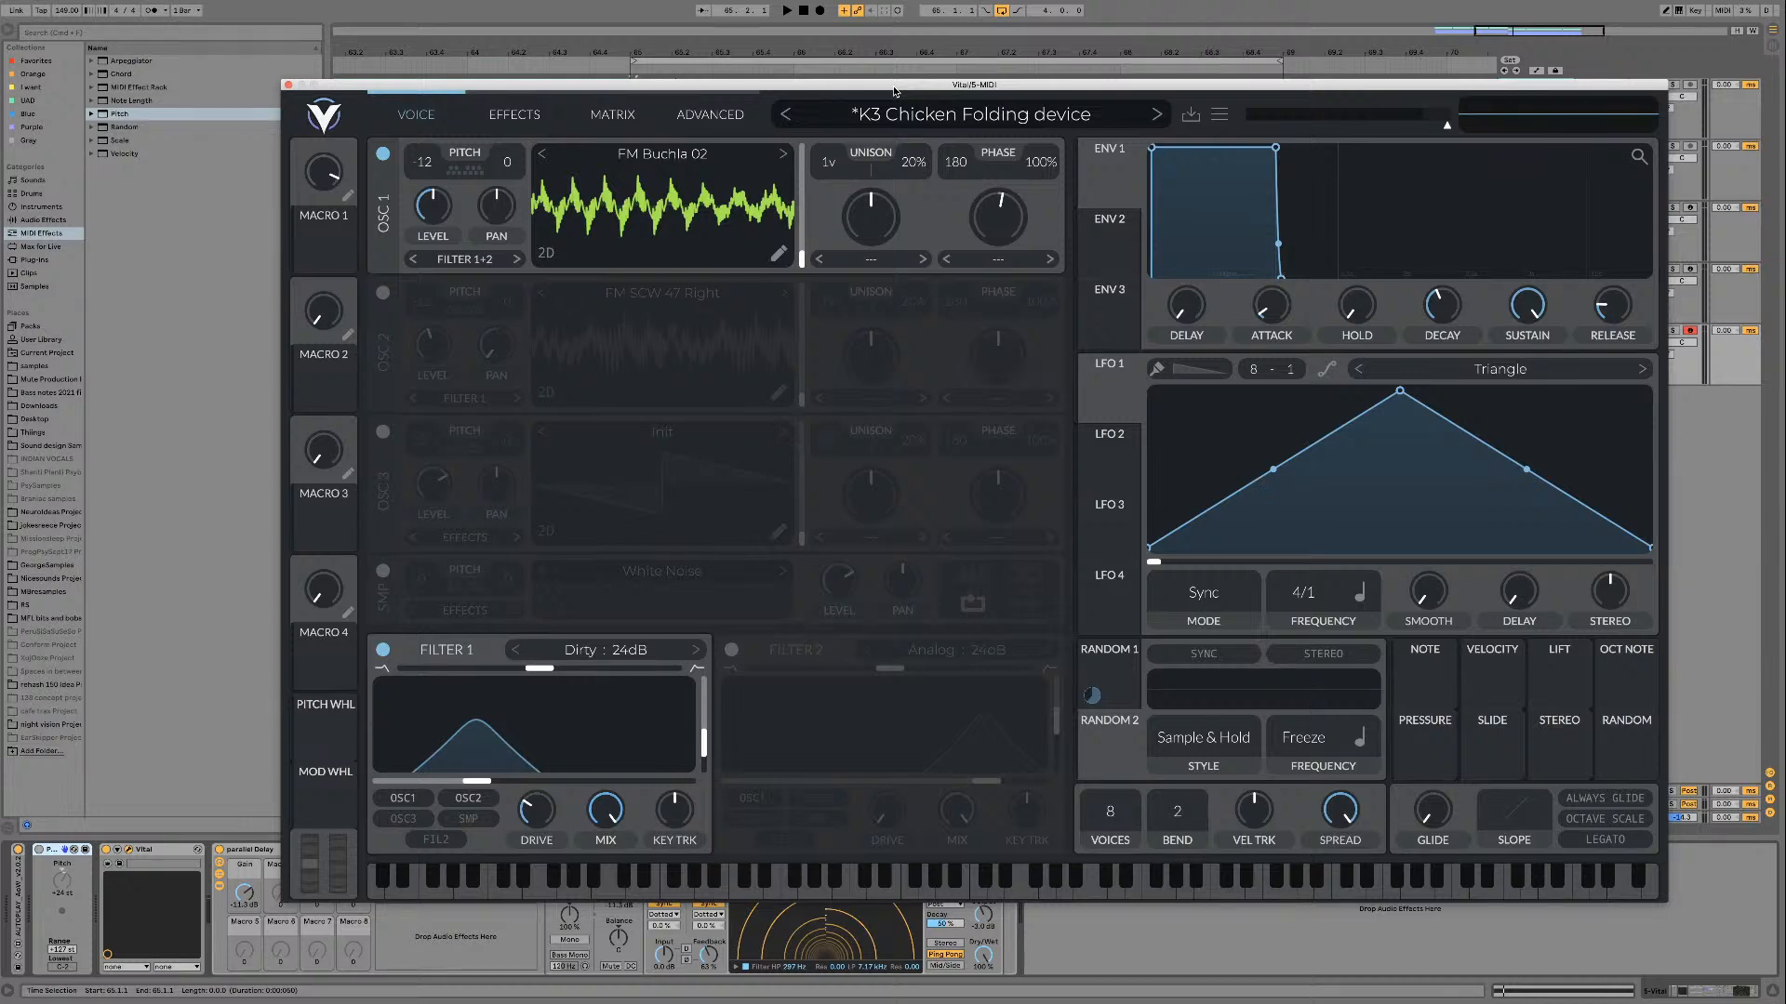
{"action": "left_click", "coordinate": [781, 158]}
{"action": "key", "text": "space"}
{"action": "left_click_drag", "start_coordinate": [802, 260], "coordinate": [802, 153]}
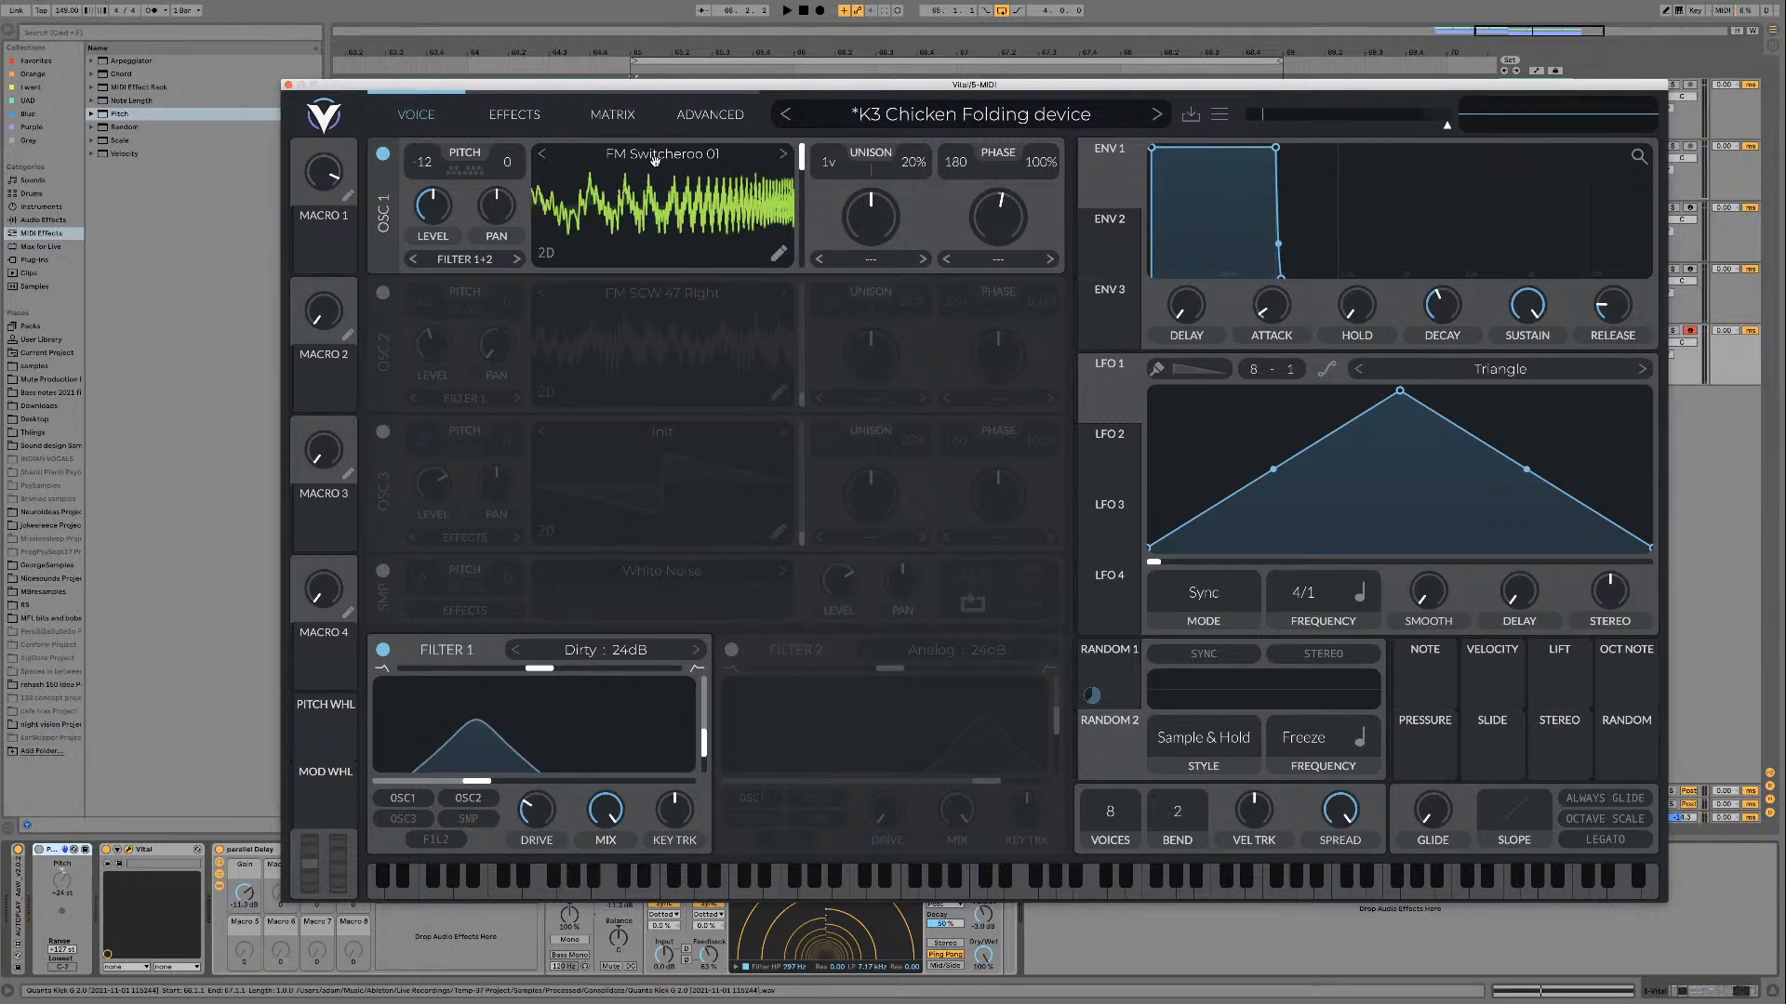
{"action": "left_click_drag", "start_coordinate": [808, 160], "coordinate": [802, 282]}
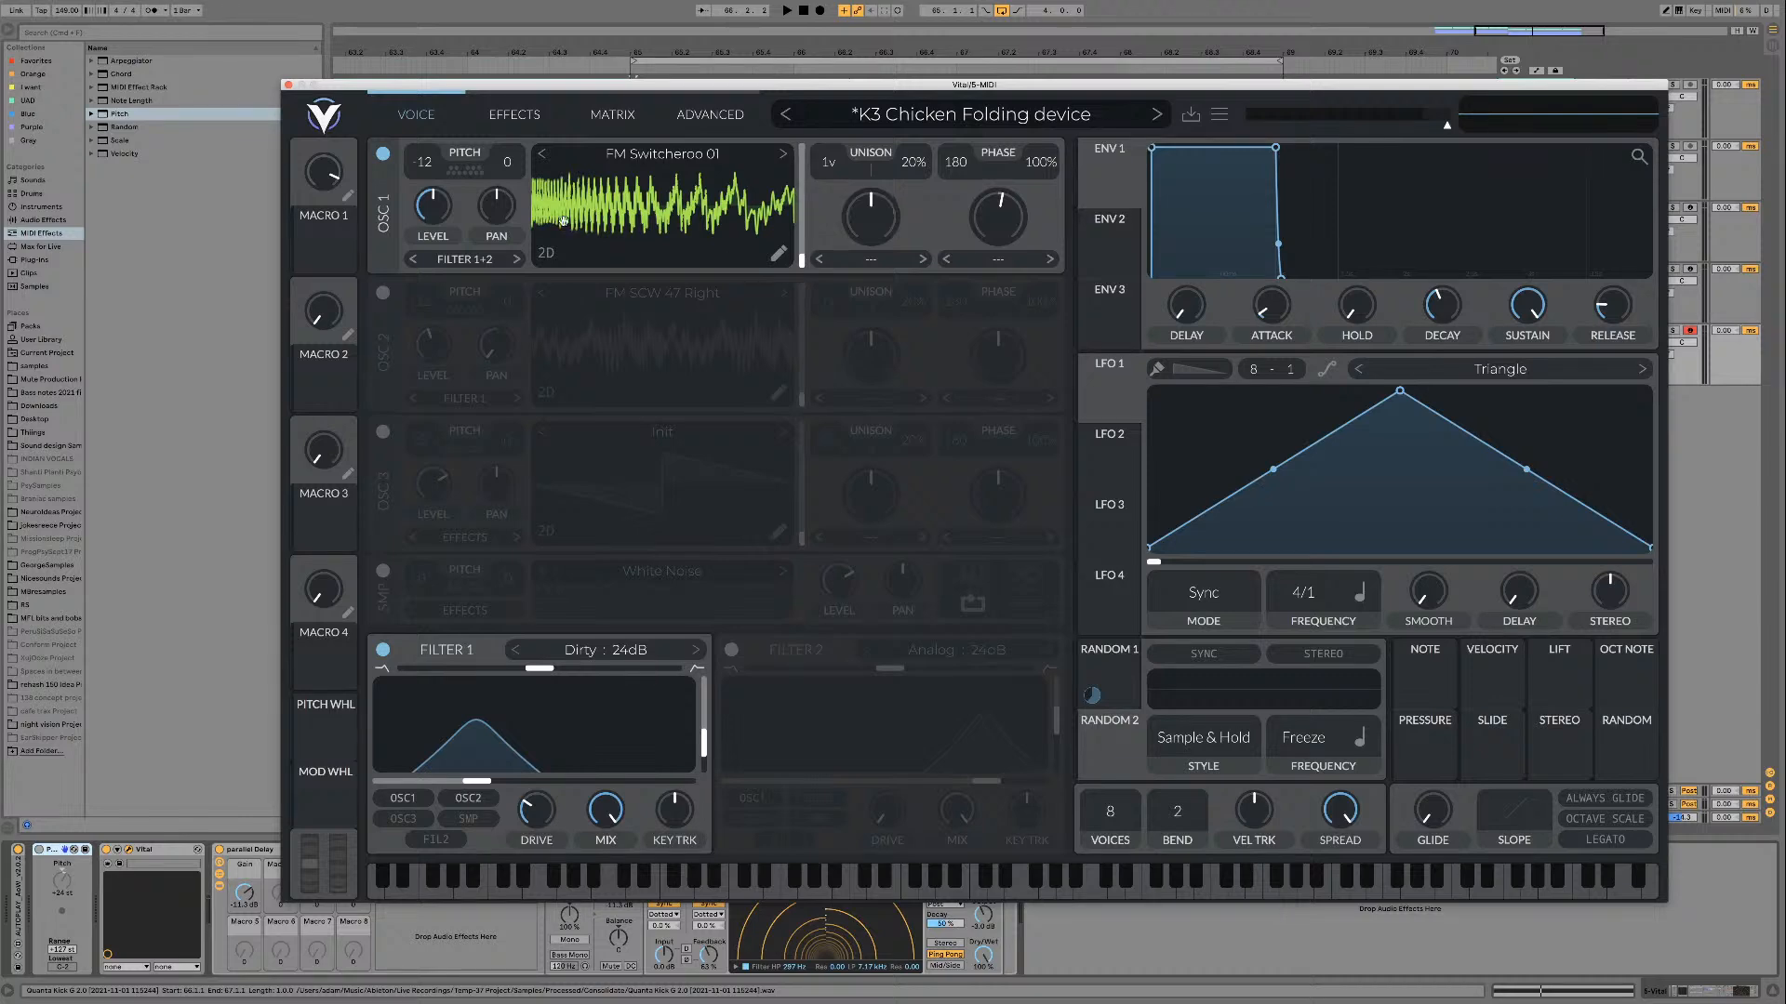
{"action": "left_click_drag", "start_coordinate": [799, 263], "coordinate": [803, 148]}
{"action": "key", "text": "space"}
Step: Advance oscillator 1 through FM Switcheroo 02 and 03 to FM Switcheroo 04, auditioning at different frame positions
{"action": "left_click", "coordinate": [783, 155]}
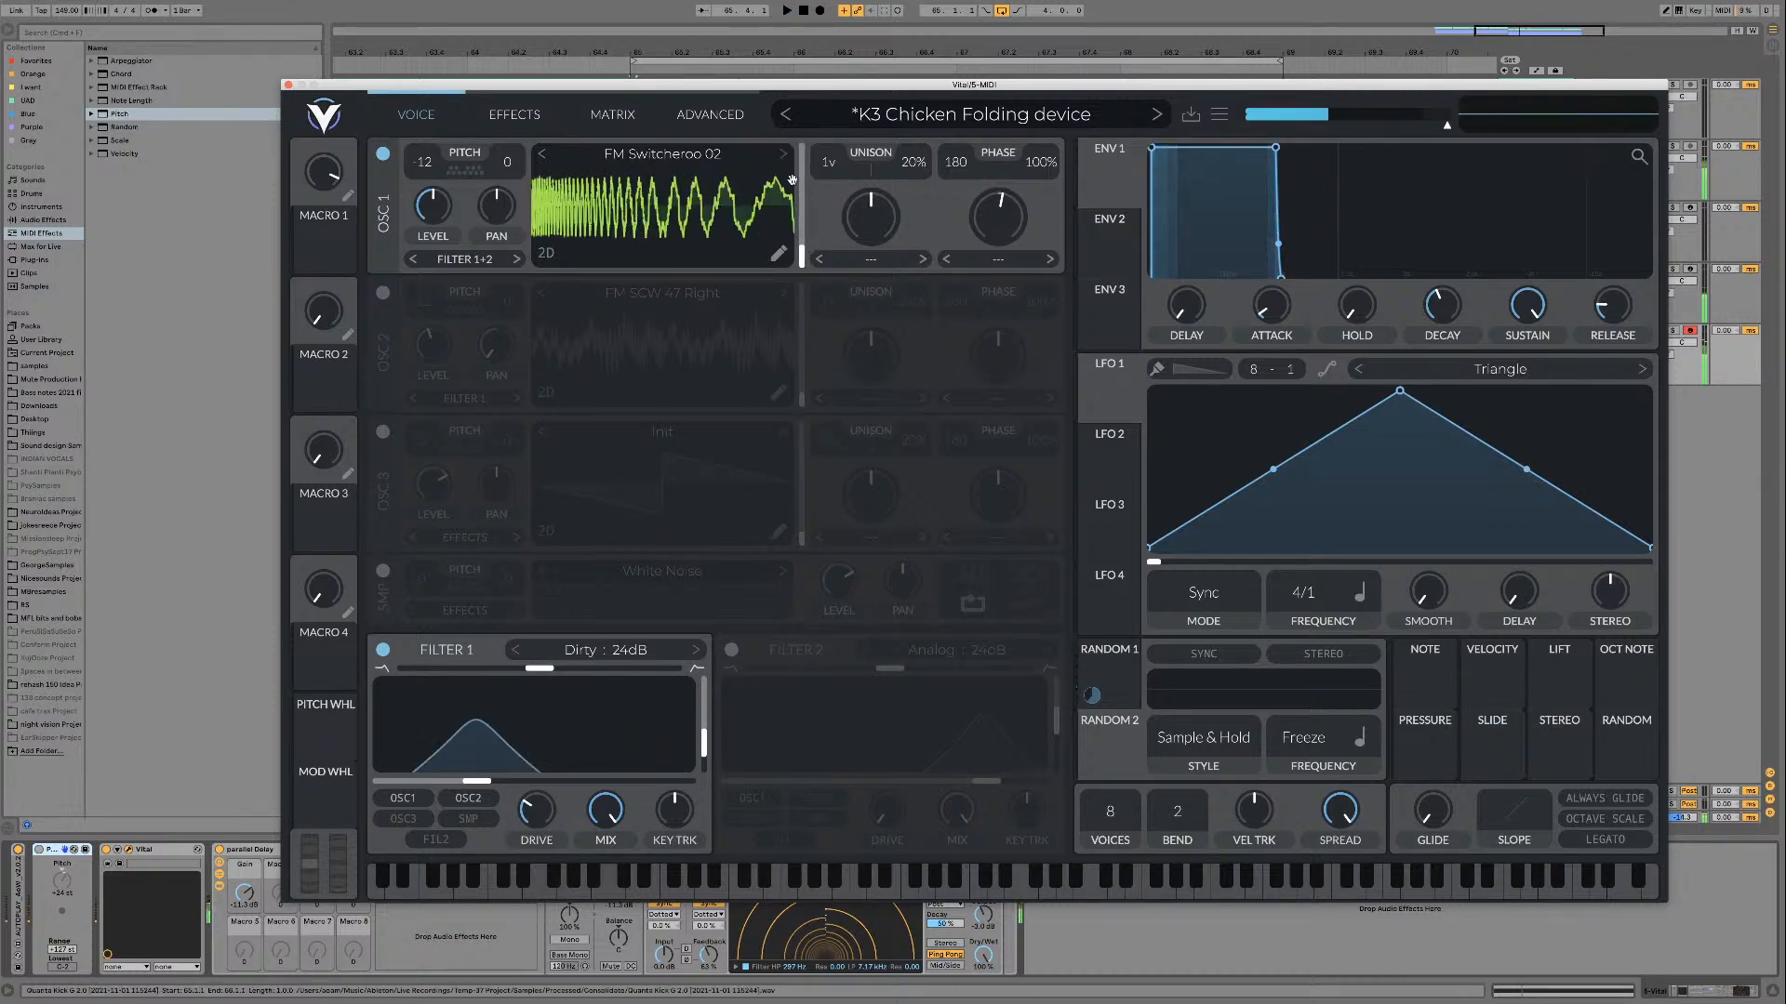
{"action": "left_click", "coordinate": [783, 155]}
{"action": "key", "text": "space"}
{"action": "key", "text": "space"}
{"action": "left_click_drag", "start_coordinate": [802, 257], "coordinate": [801, 161]}
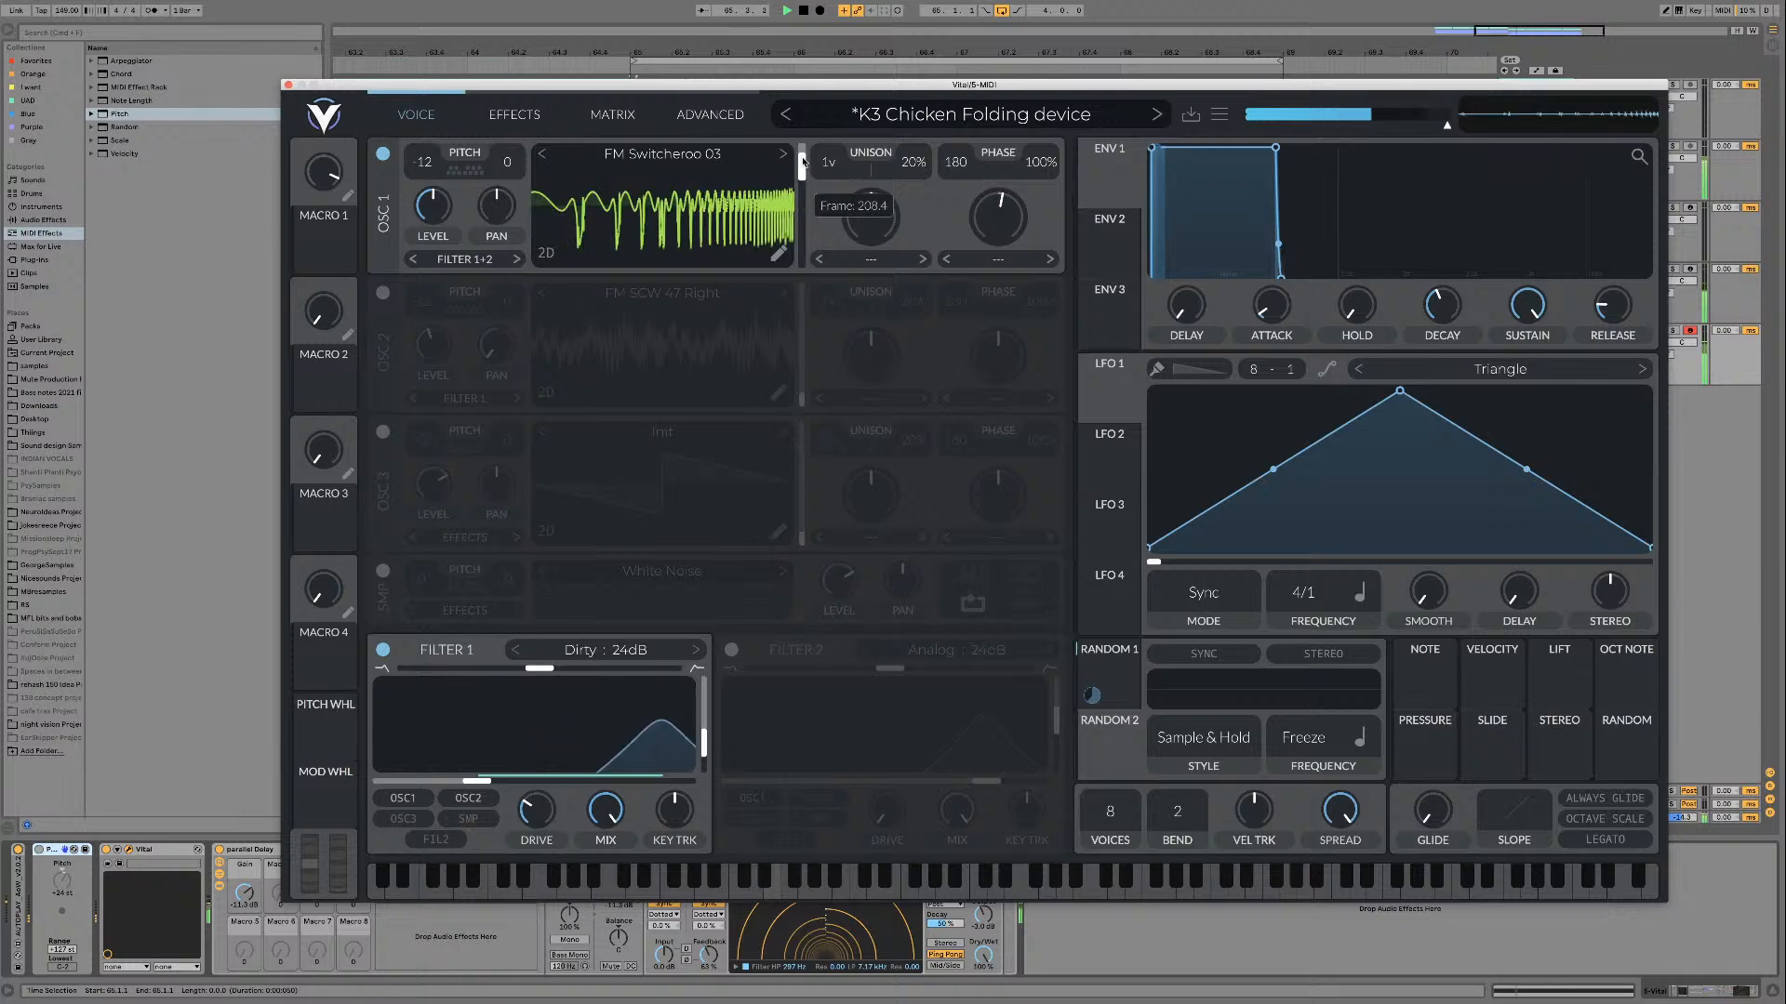
{"action": "left_click", "coordinate": [784, 154]}
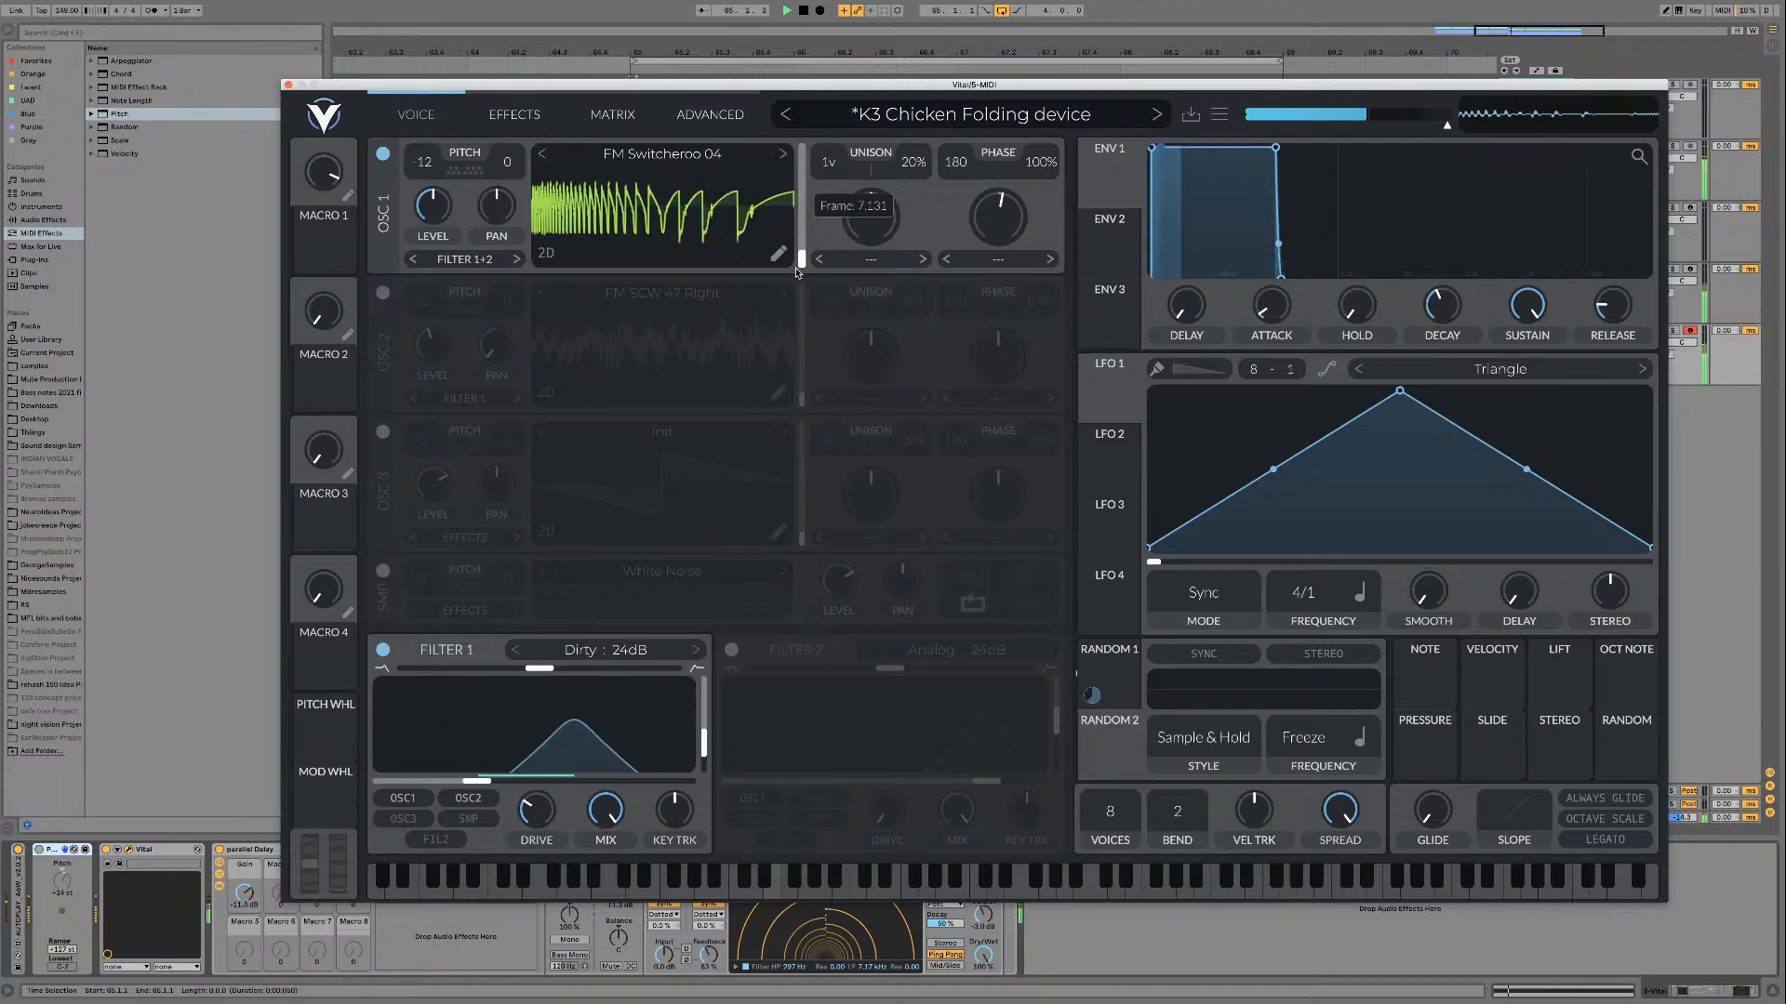
Step: Advance oscillator 1 from FM Switcheroo 04 to FM Switcheroo 07, moving the frame position to its low end along the way
{"action": "left_click", "coordinate": [784, 153]}
{"action": "mouse_move", "coordinate": [801, 257]}
{"action": "left_mouse_down"}
{"action": "mouse_move", "coordinate": [802, 161]}
{"action": "mouse_move", "coordinate": [797, 270]}
{"action": "left_mouse_up"}
{"action": "left_click", "coordinate": [784, 154]}
{"action": "left_click", "coordinate": [784, 152]}
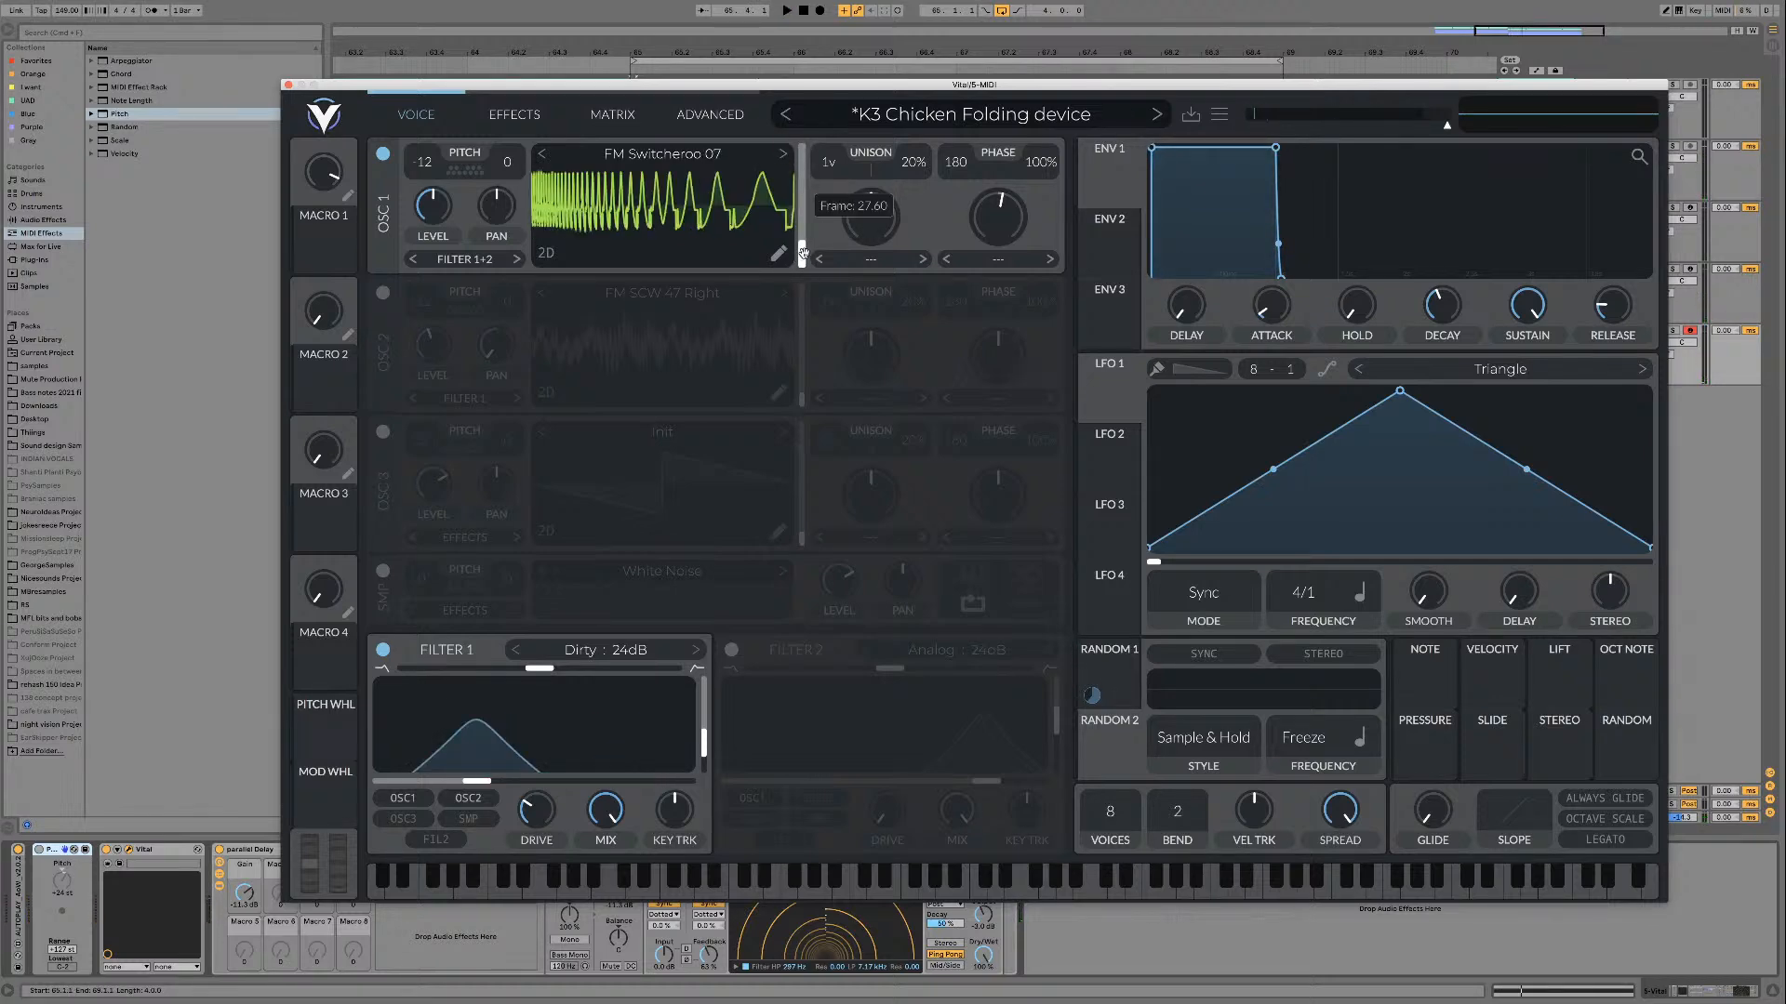
Step: Raise the frame position of FM Switcheroo 07 to its upper end and advance oscillator 1 to FM Switcheroo 12
{"action": "left_click_drag", "start_coordinate": [803, 253], "coordinate": [801, 160]}
{"action": "left_click", "coordinate": [784, 155]}
{"action": "left_click", "coordinate": [786, 155]}
{"action": "left_click", "coordinate": [783, 154]}
{"action": "left_click", "coordinate": [782, 154]}
{"action": "left_click", "coordinate": [784, 154]}
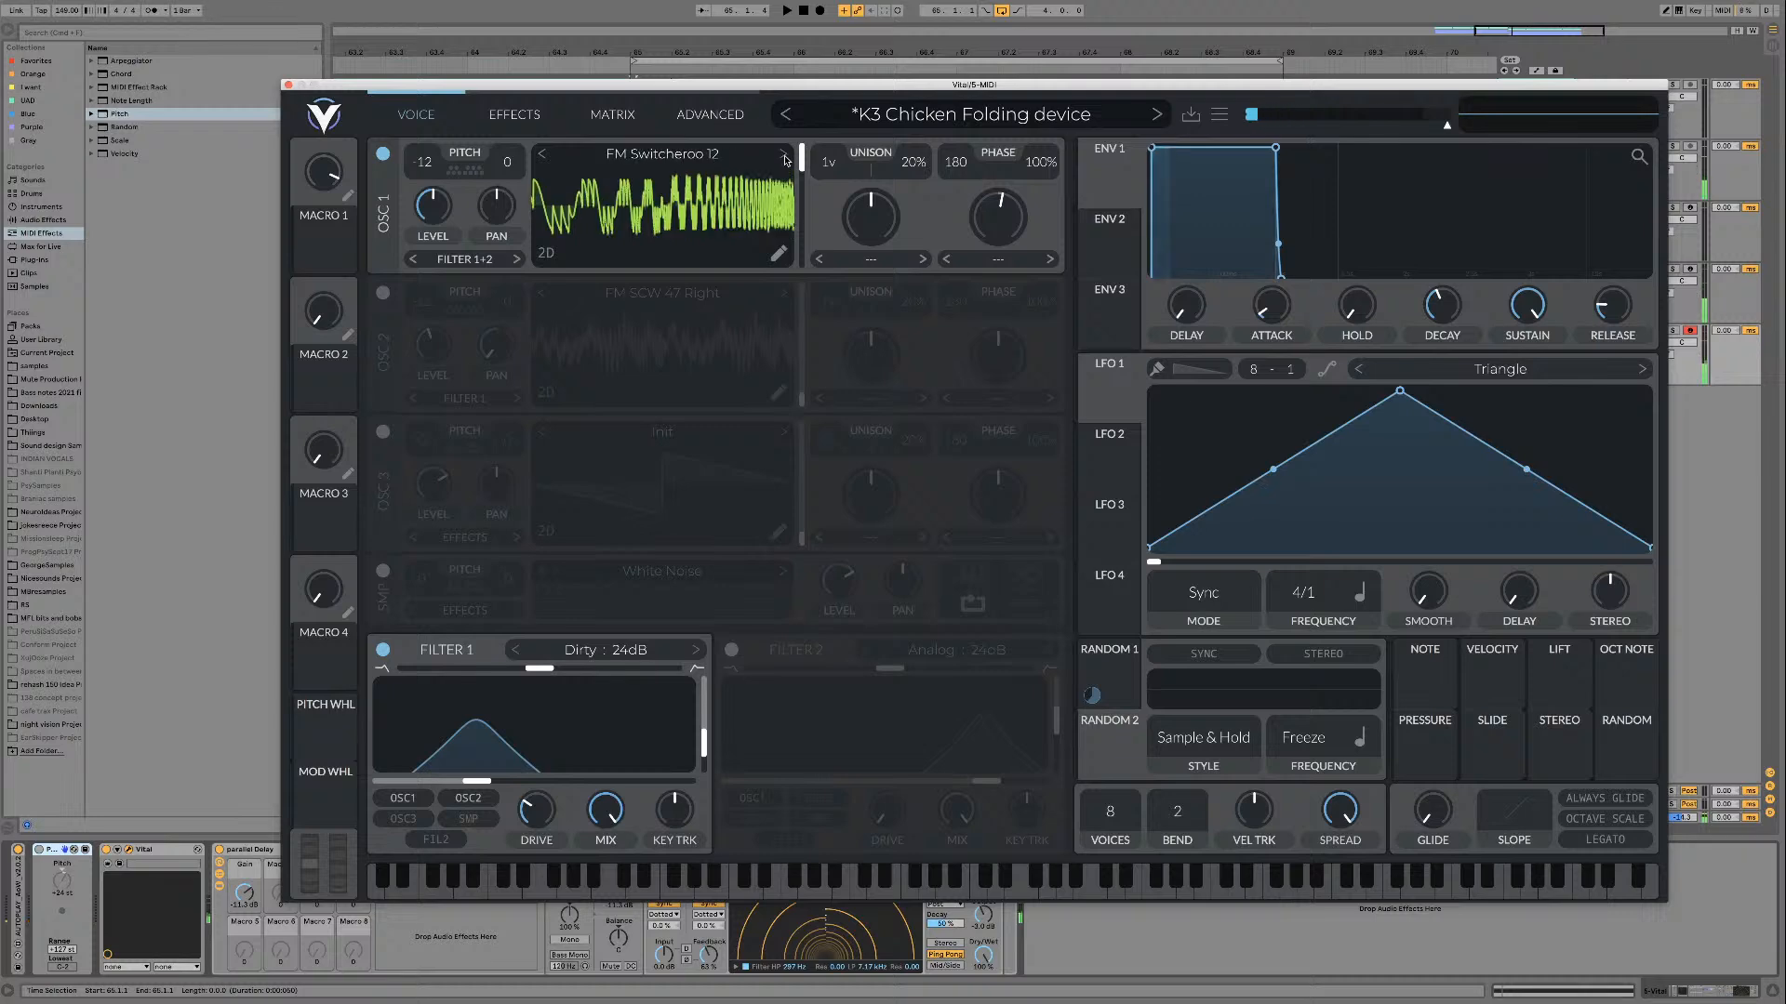
Step: Load FM Switcheroo 13 in oscillator 1 and audition it through filter 1 at a high frame position
{"action": "left_click", "coordinate": [784, 155]}
{"action": "mouse_move", "coordinate": [802, 160]}
{"action": "left_mouse_down"}
{"action": "mouse_move", "coordinate": [798, 217]}
{"action": "mouse_move", "coordinate": [807, 163]}
{"action": "left_mouse_up"}
{"action": "key", "text": "space"}
{"action": "left_click", "coordinate": [543, 155]}
{"action": "key", "text": "space"}
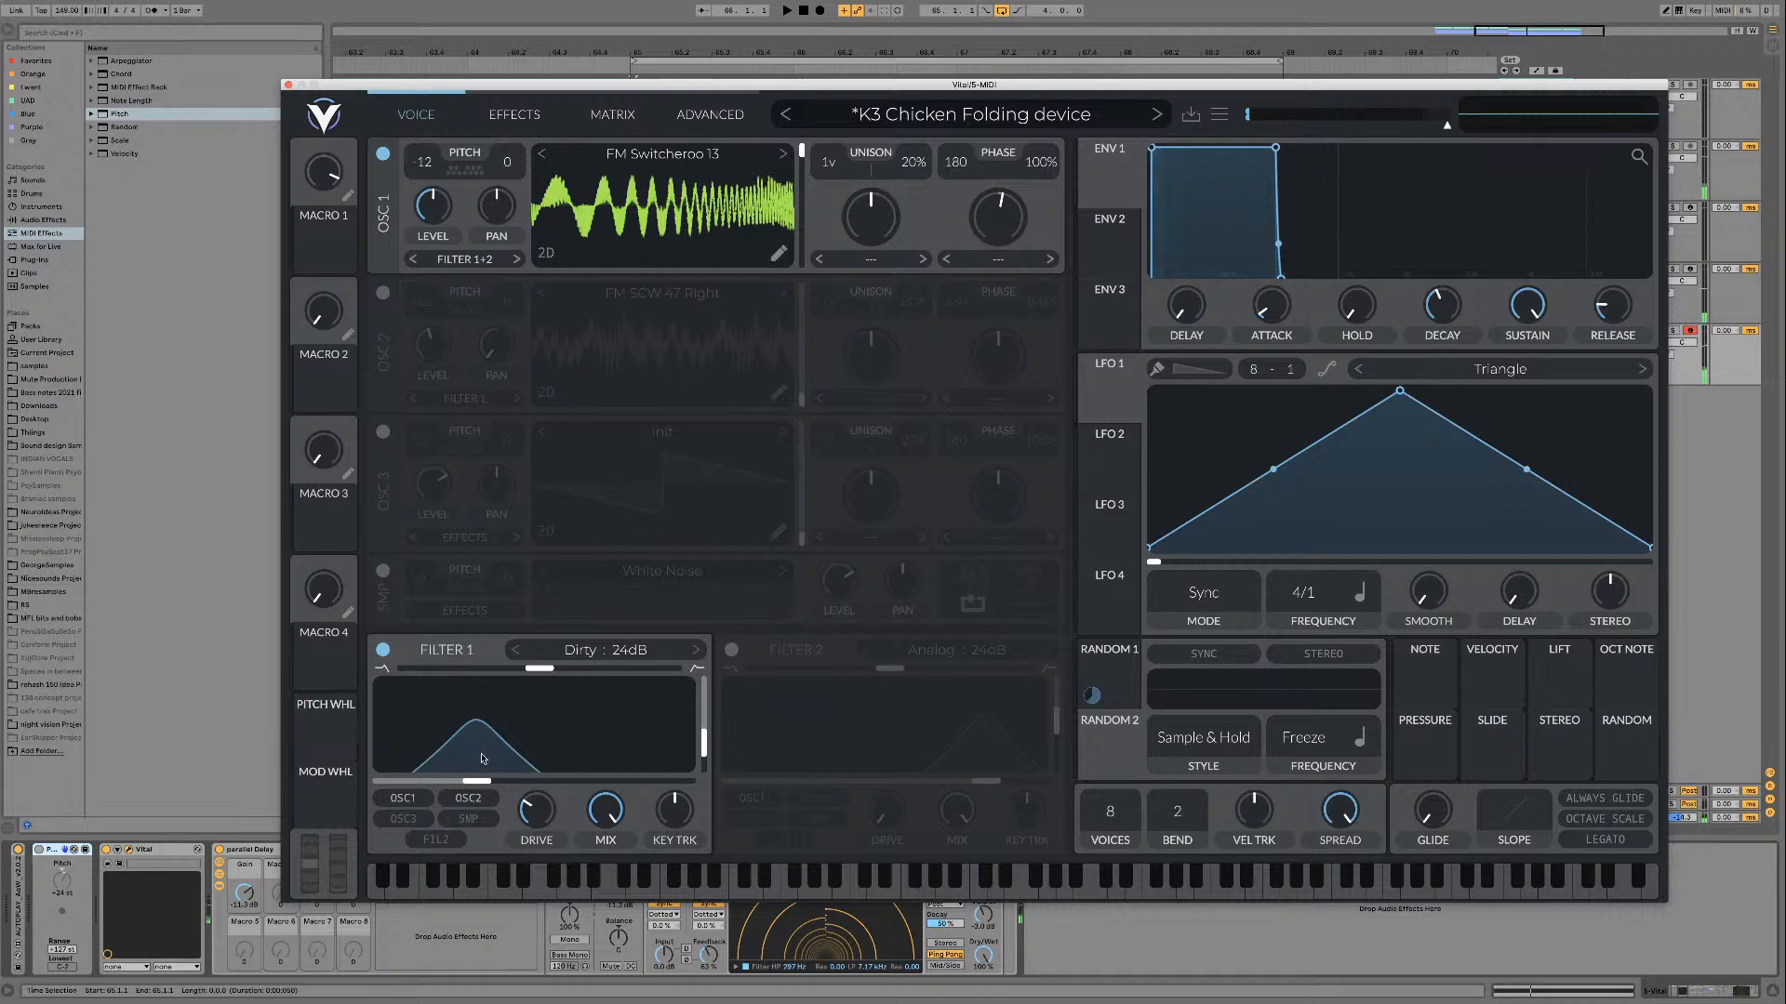
{"action": "left_click", "coordinate": [33, 853]}
{"action": "key", "text": "space"}
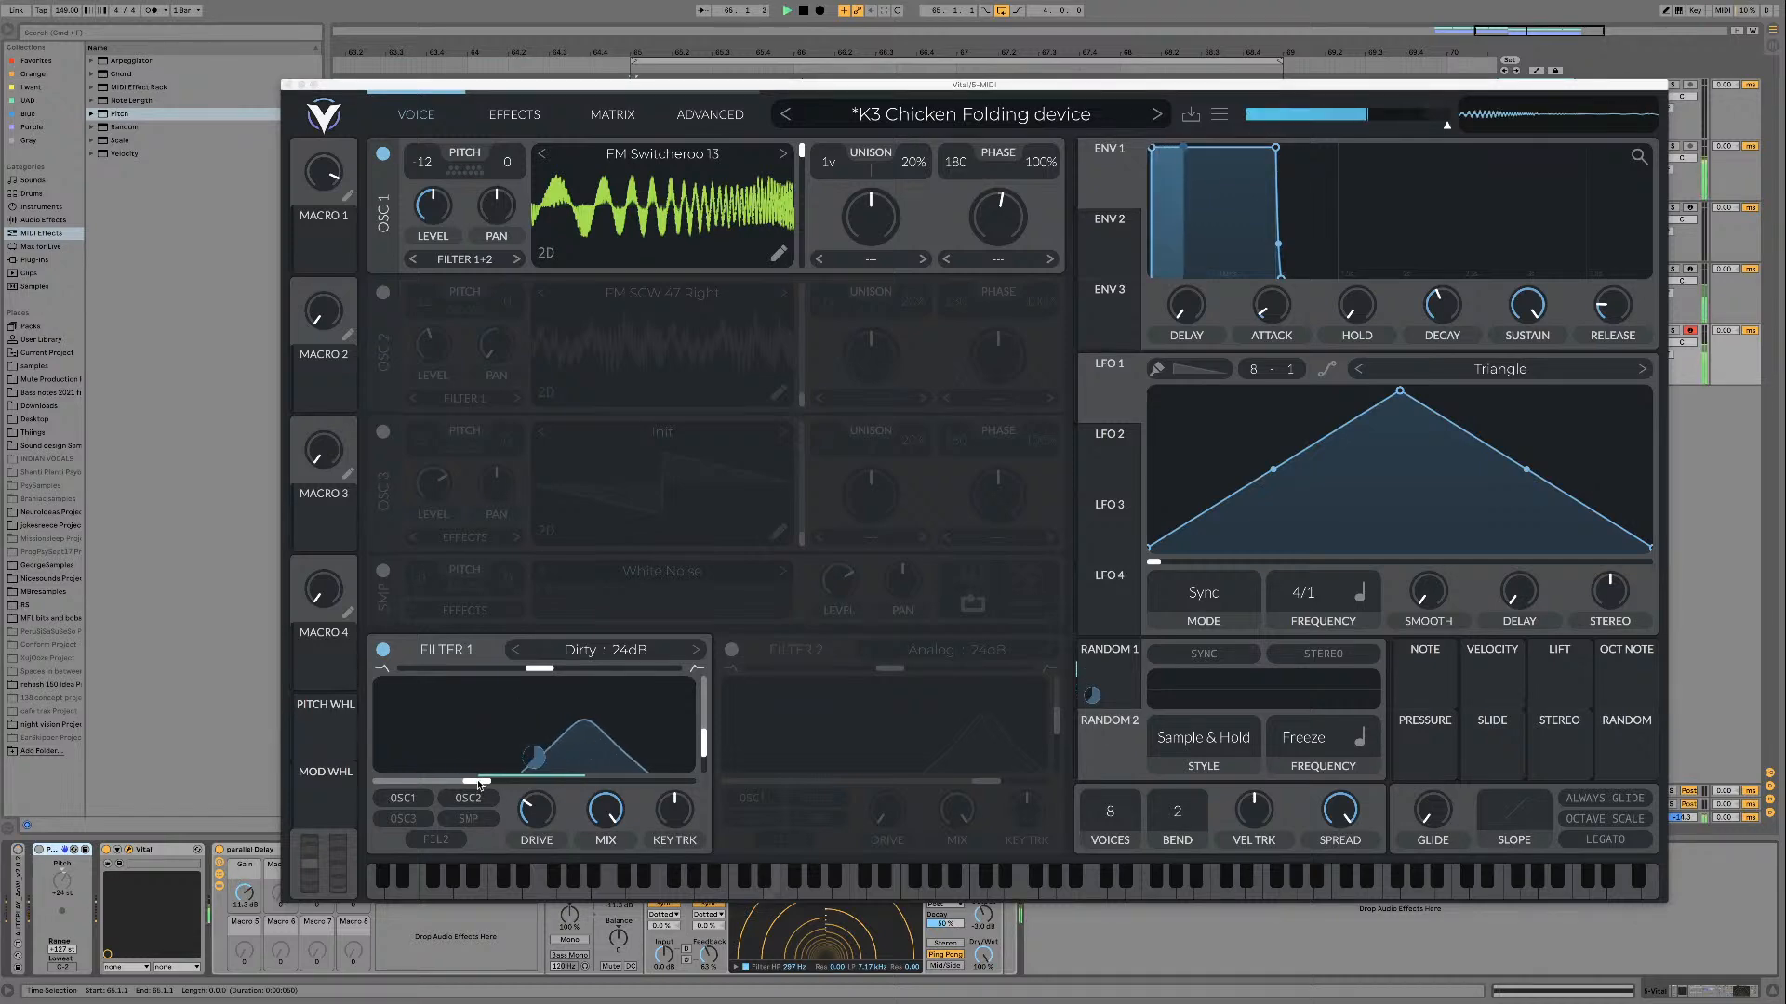
{"action": "key", "text": "space"}
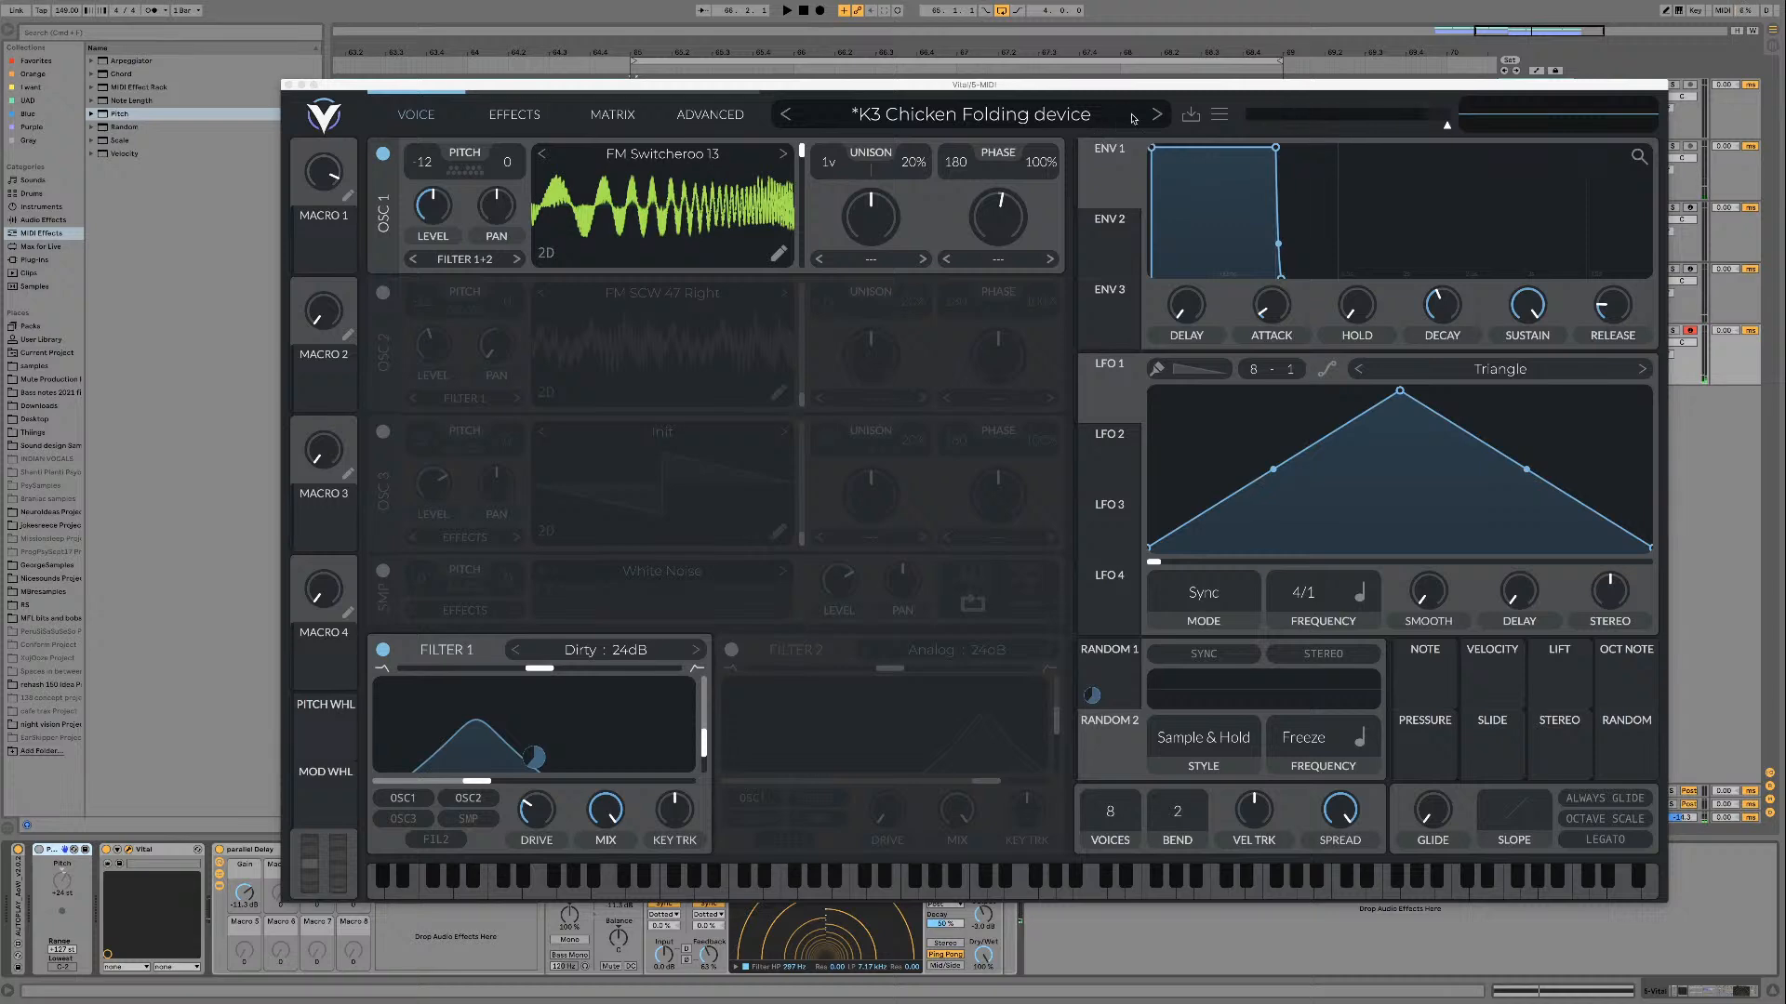
Step: Load Formant 01 in oscillator 1 and look through the PsyTables V3 Formant wavetable folder
{"action": "left_click", "coordinate": [782, 154]}
{"action": "left_click", "coordinate": [716, 156]}
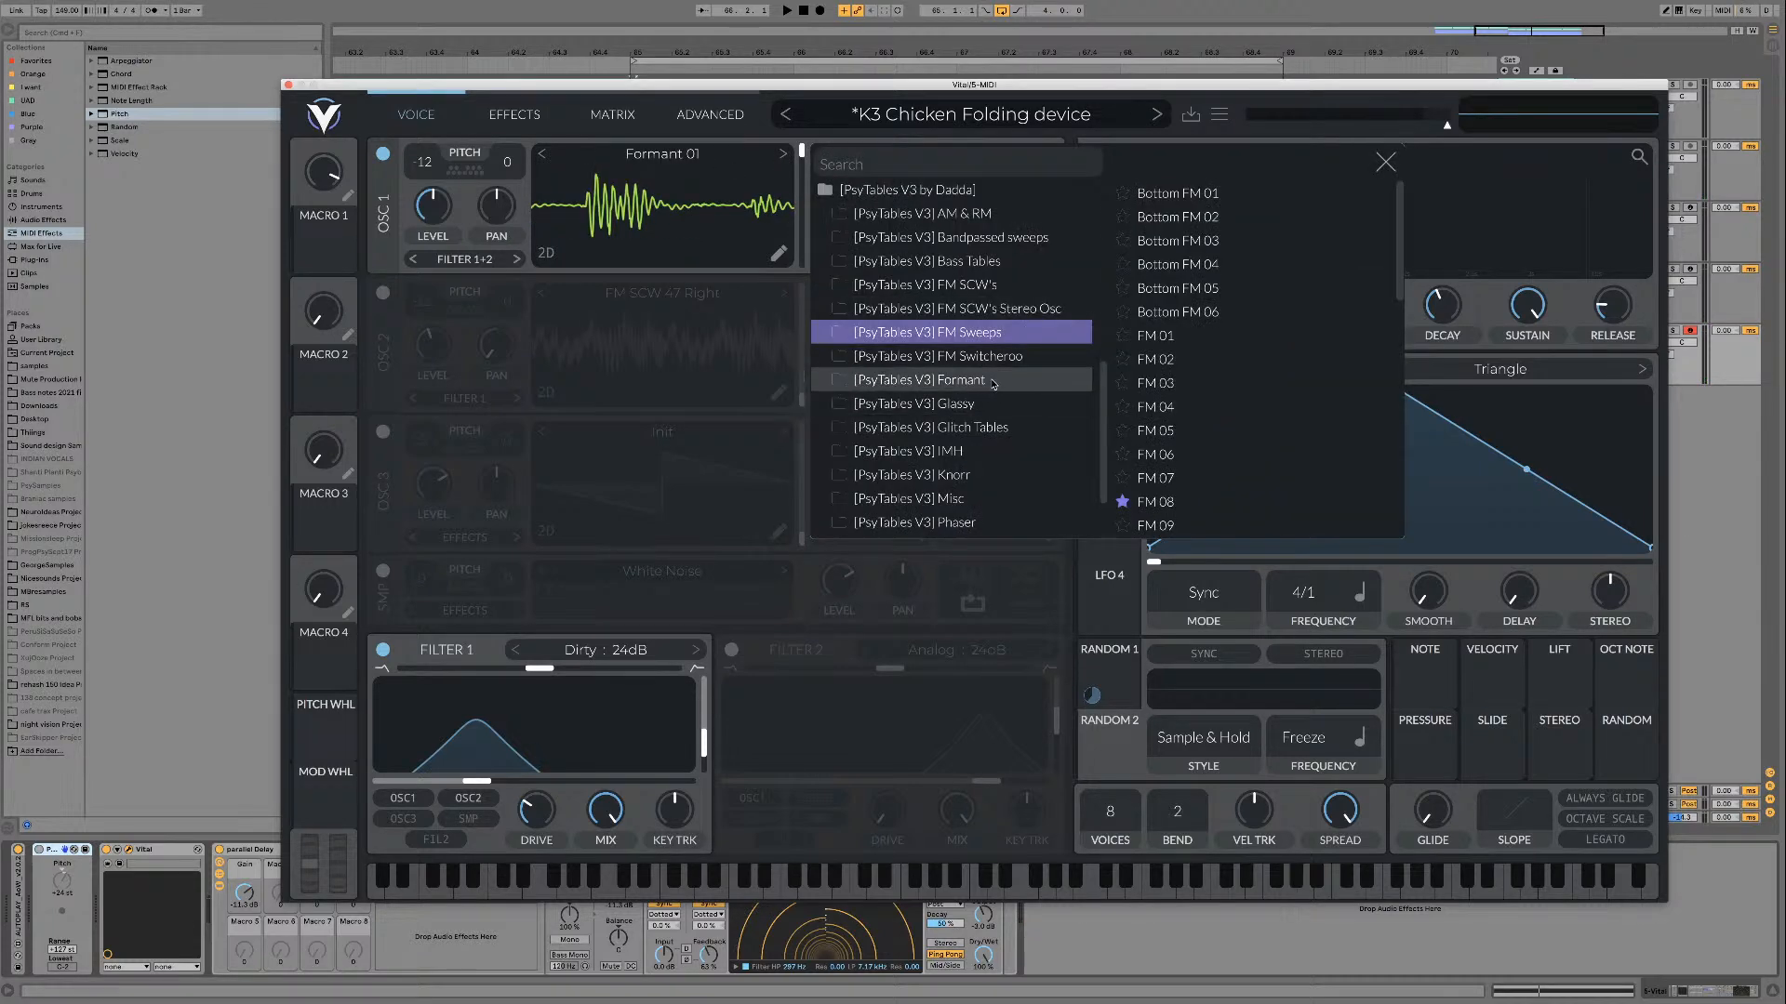
{"action": "left_click", "coordinate": [958, 380]}
{"action": "scroll", "coordinate": [1209, 370], "scroll_direction": "down", "scroll_amount": 5}
{"action": "scroll", "coordinate": [1209, 370], "scroll_direction": "up", "scroll_amount": 5}
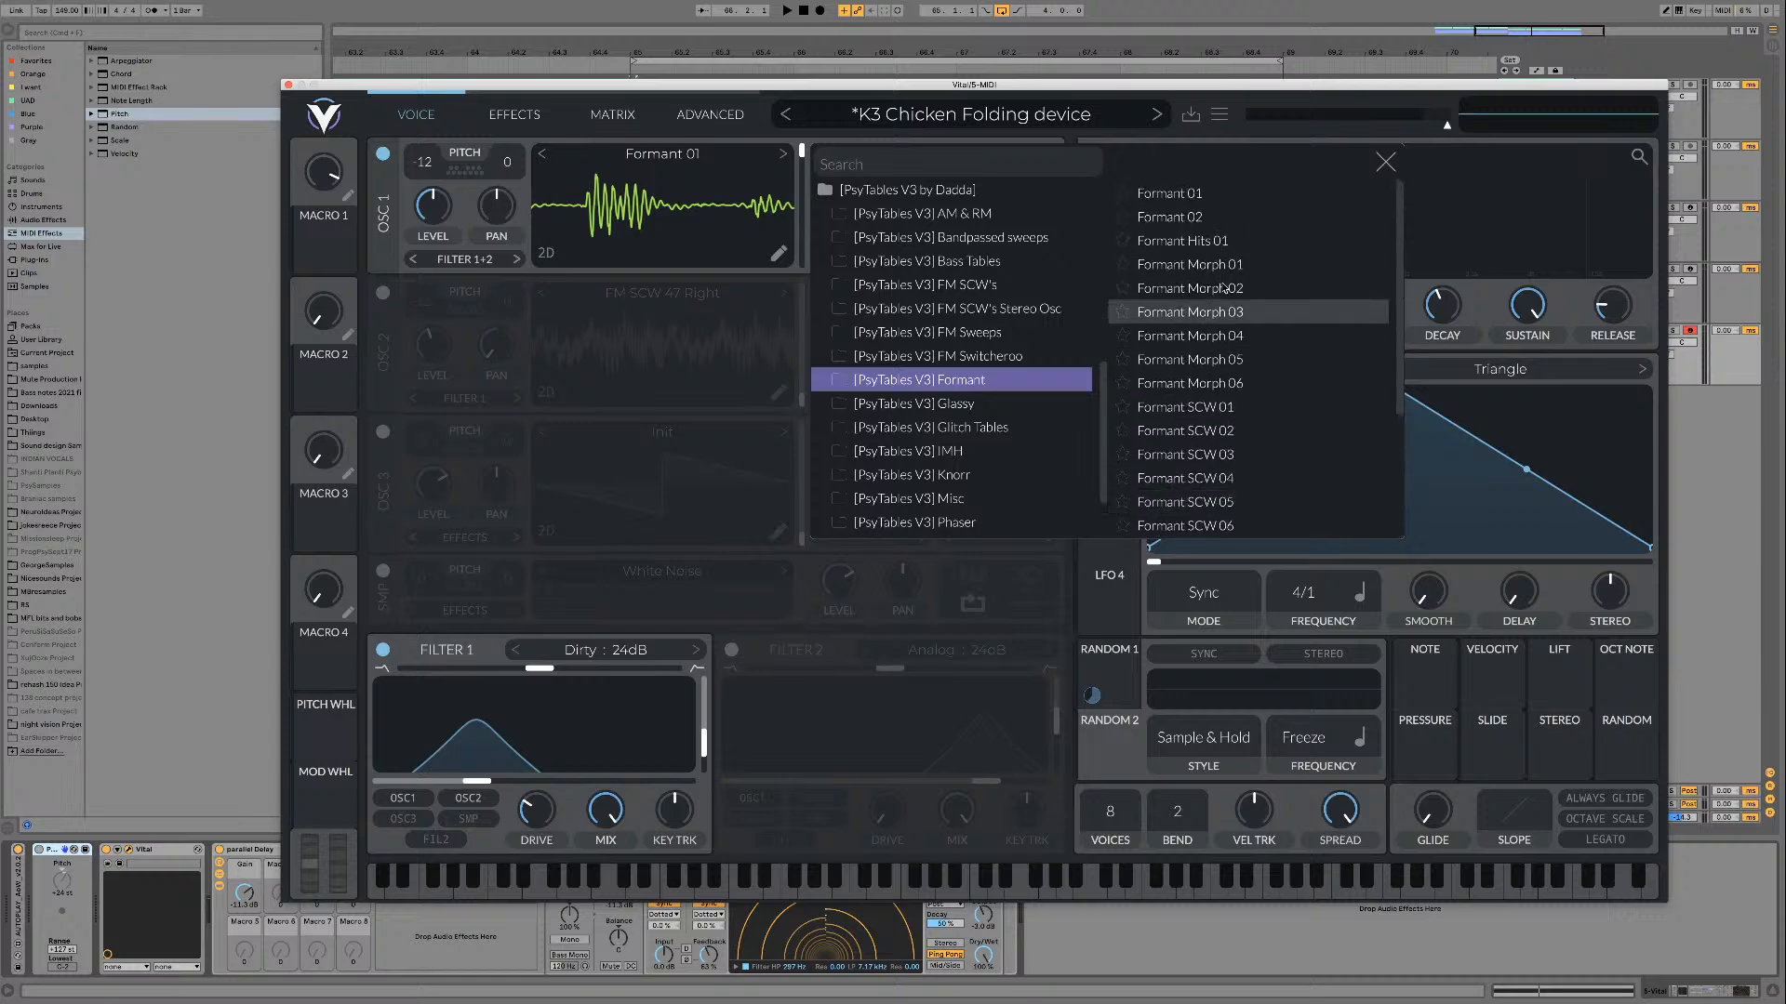
{"action": "left_click", "coordinate": [1385, 161]}
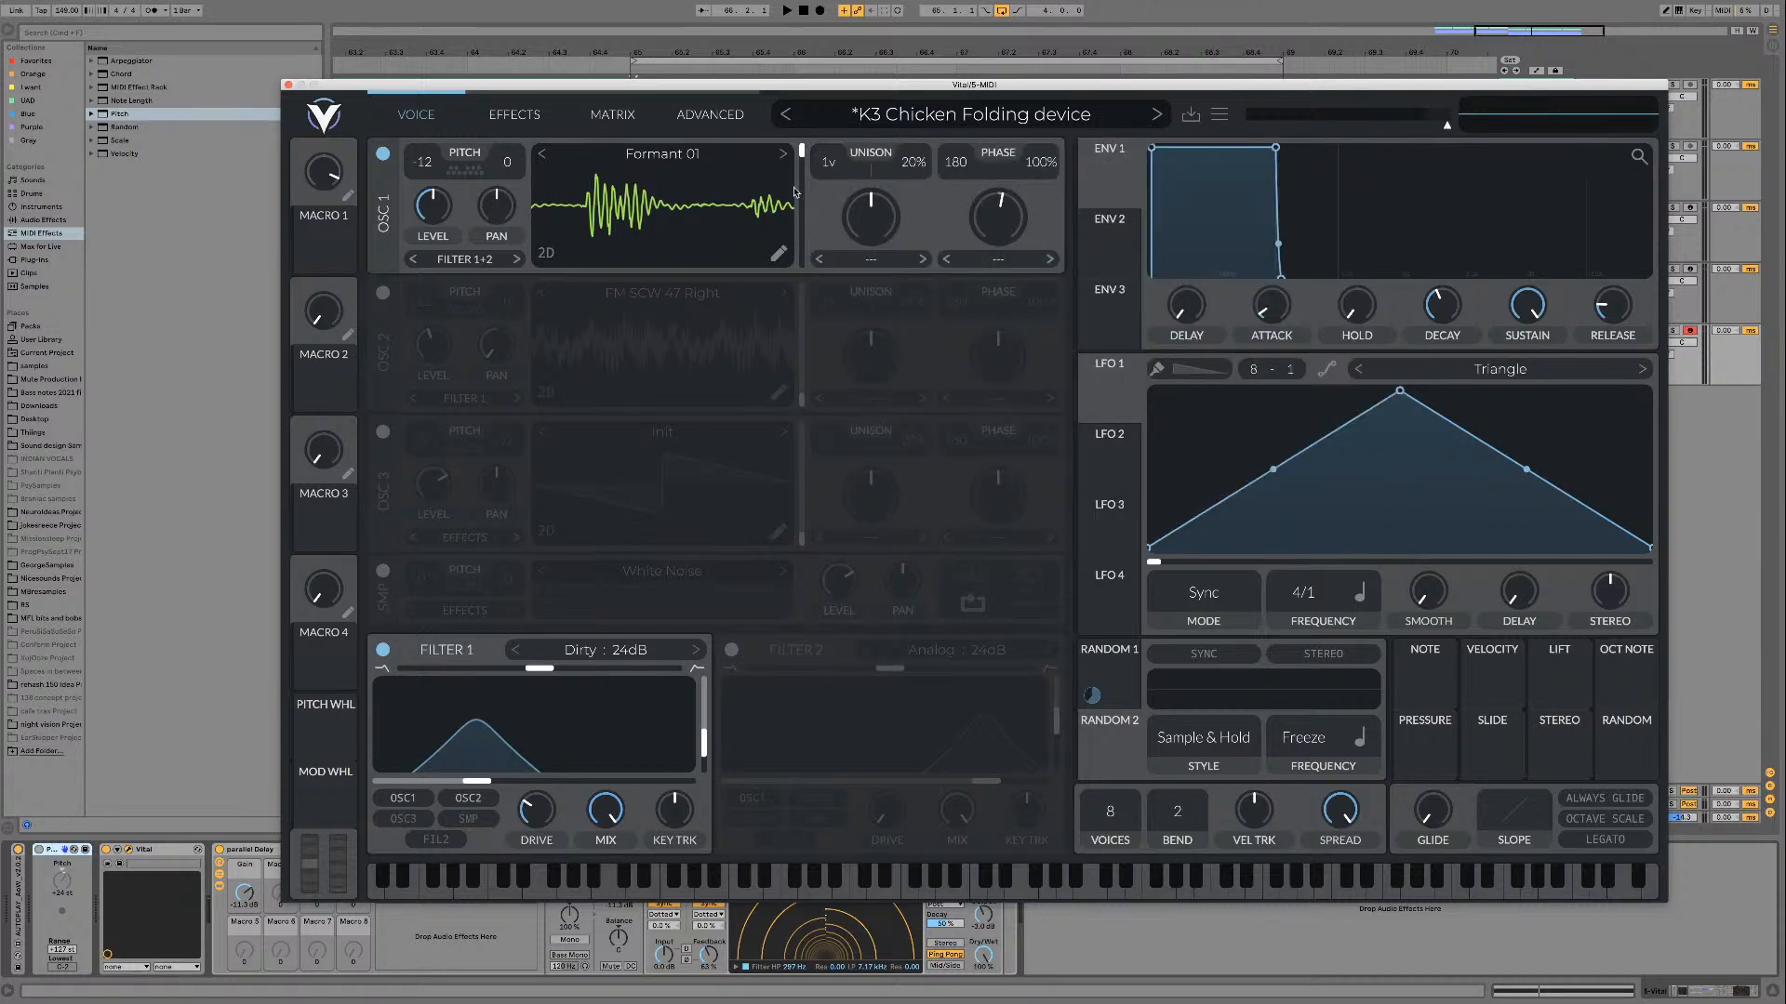
Step: Audition Formant 01, advance to Formant Hits 01, and sweep its frame position down towards the minimum during playback
{"action": "mouse_move", "coordinate": [802, 152]}
{"action": "left_mouse_down"}
{"action": "mouse_move", "coordinate": [804, 235]}
{"action": "mouse_move", "coordinate": [791, 176]}
{"action": "mouse_move", "coordinate": [805, 168]}
{"action": "mouse_move", "coordinate": [819, 252]}
{"action": "mouse_move", "coordinate": [816, 171]}
{"action": "left_mouse_up"}
{"action": "key", "text": "space"}
{"action": "key", "text": "space"}
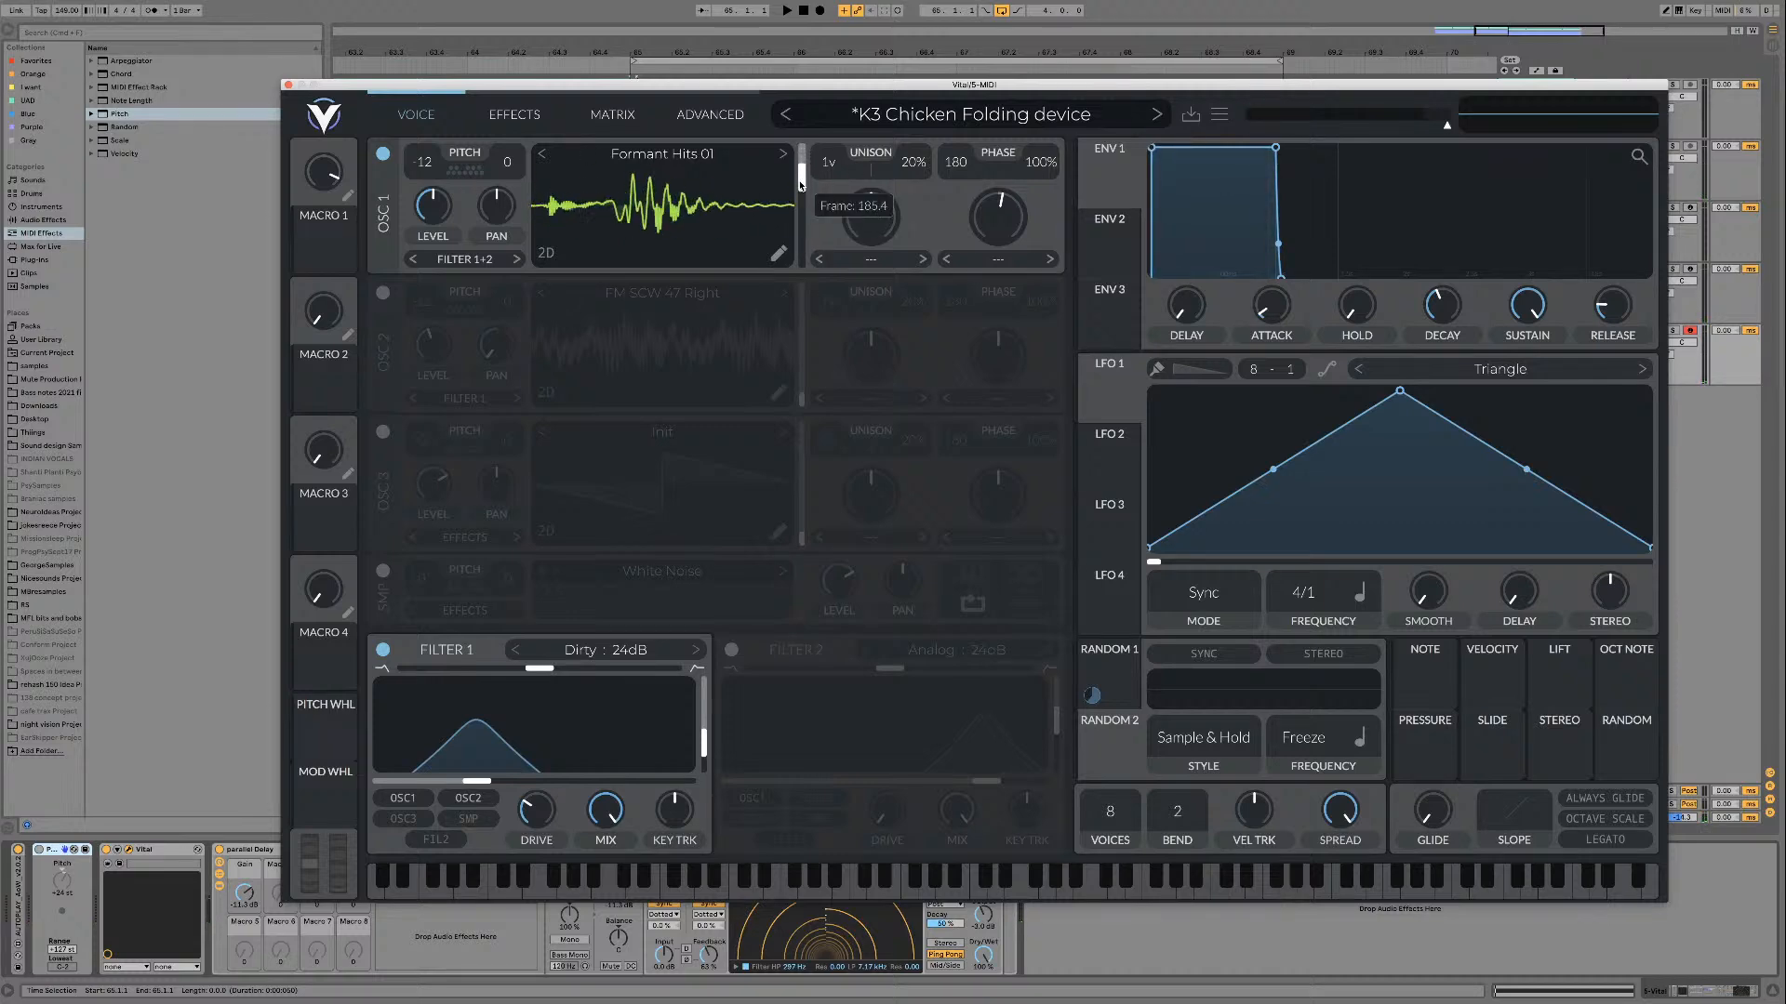
{"action": "key", "text": "space"}
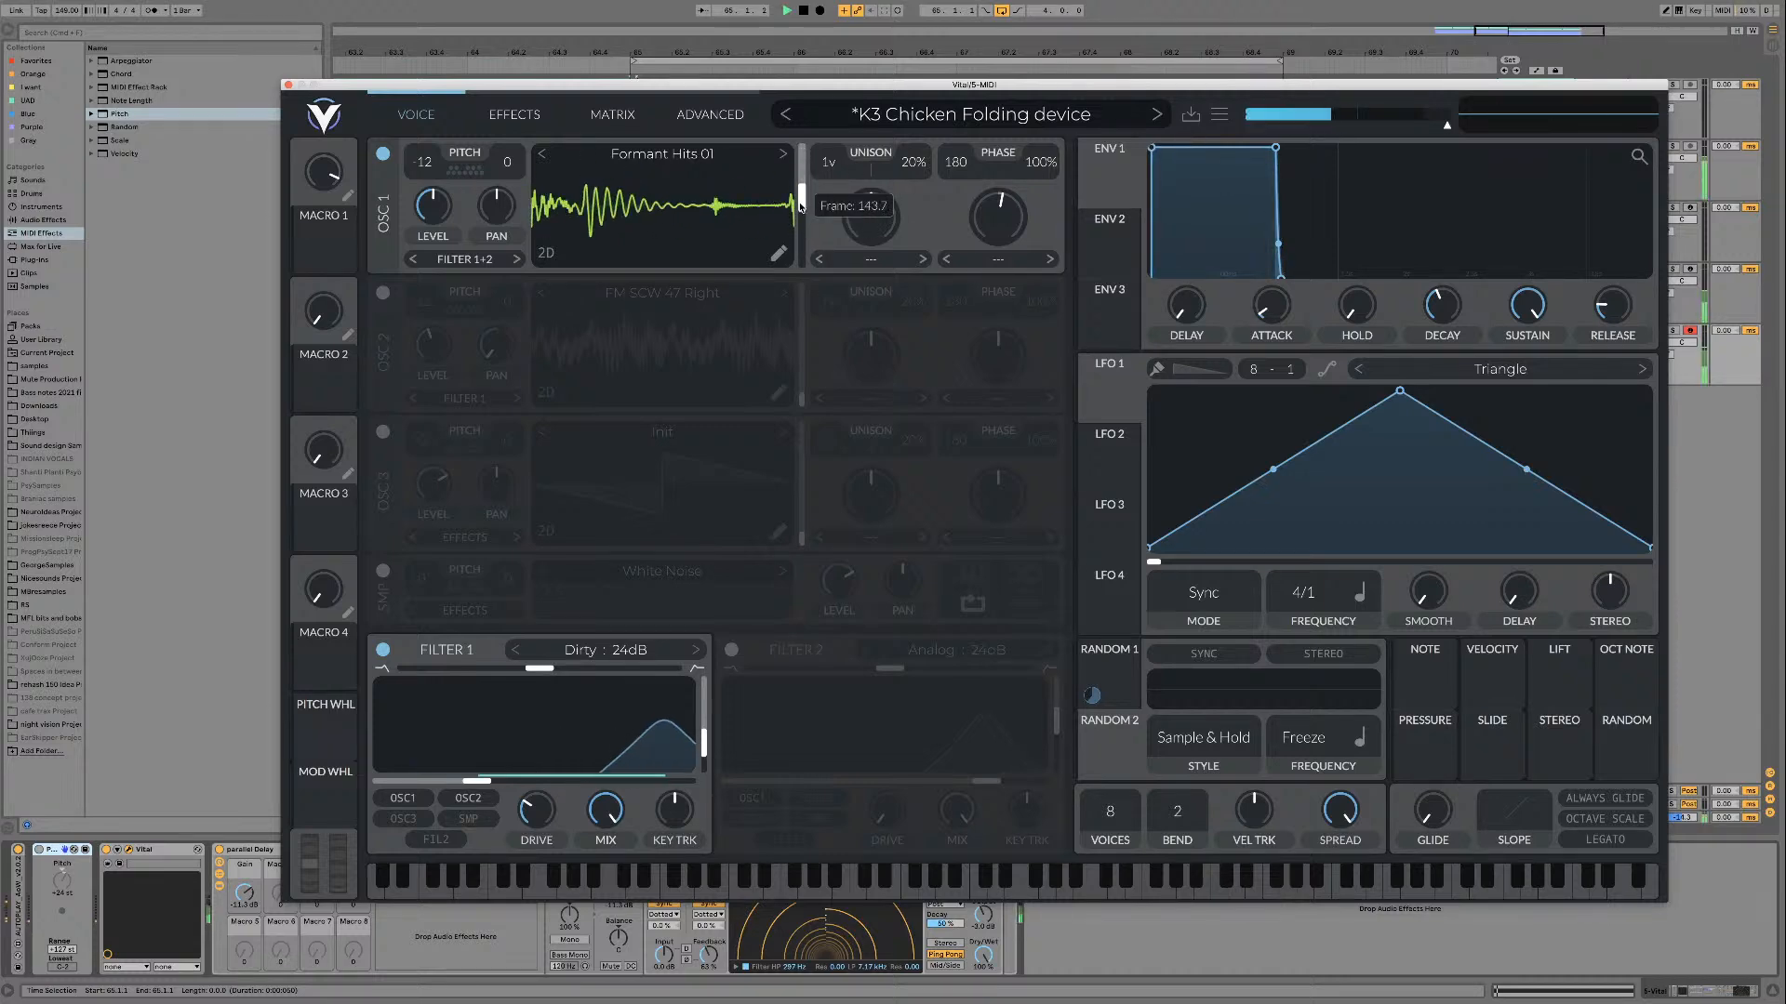
{"action": "left_click_drag", "start_coordinate": [802, 206], "coordinate": [803, 260]}
Step: Bypass filter 1 to audition Formant Hits 01 unfiltered, and re-enable the filter
{"action": "key", "text": "space"}
{"action": "left_click", "coordinate": [383, 650]}
{"action": "key", "text": "space"}
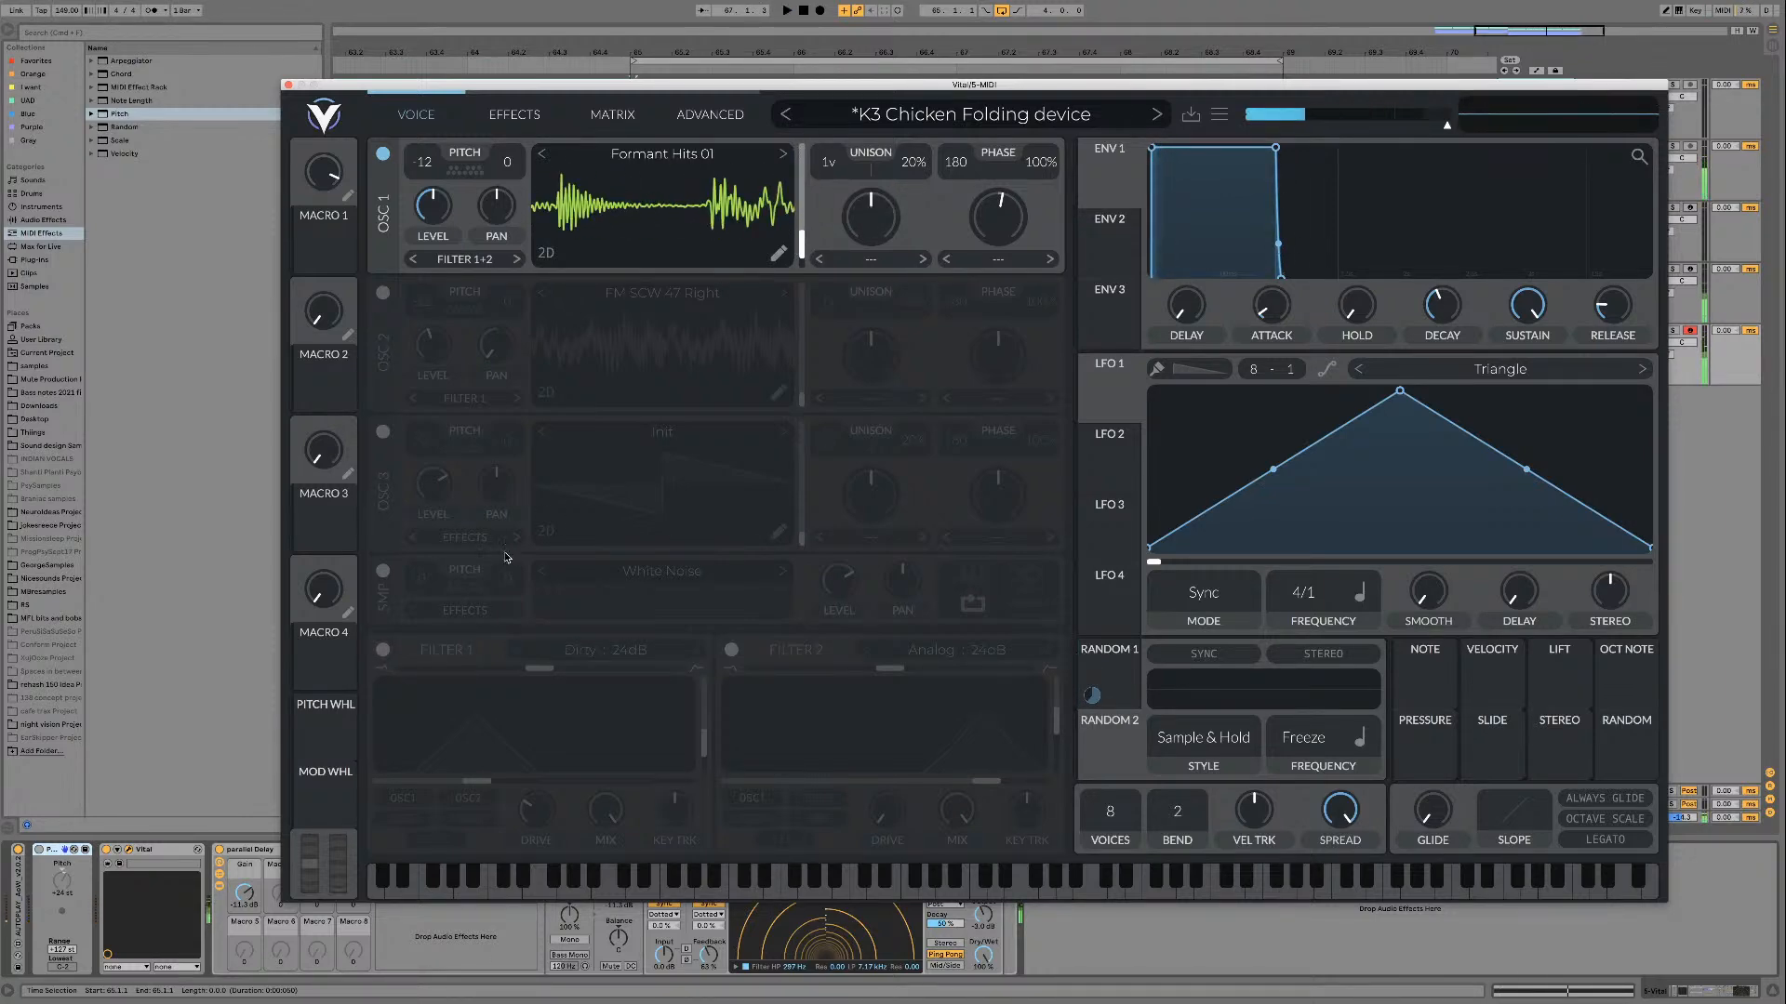
{"action": "left_click", "coordinate": [382, 650]}
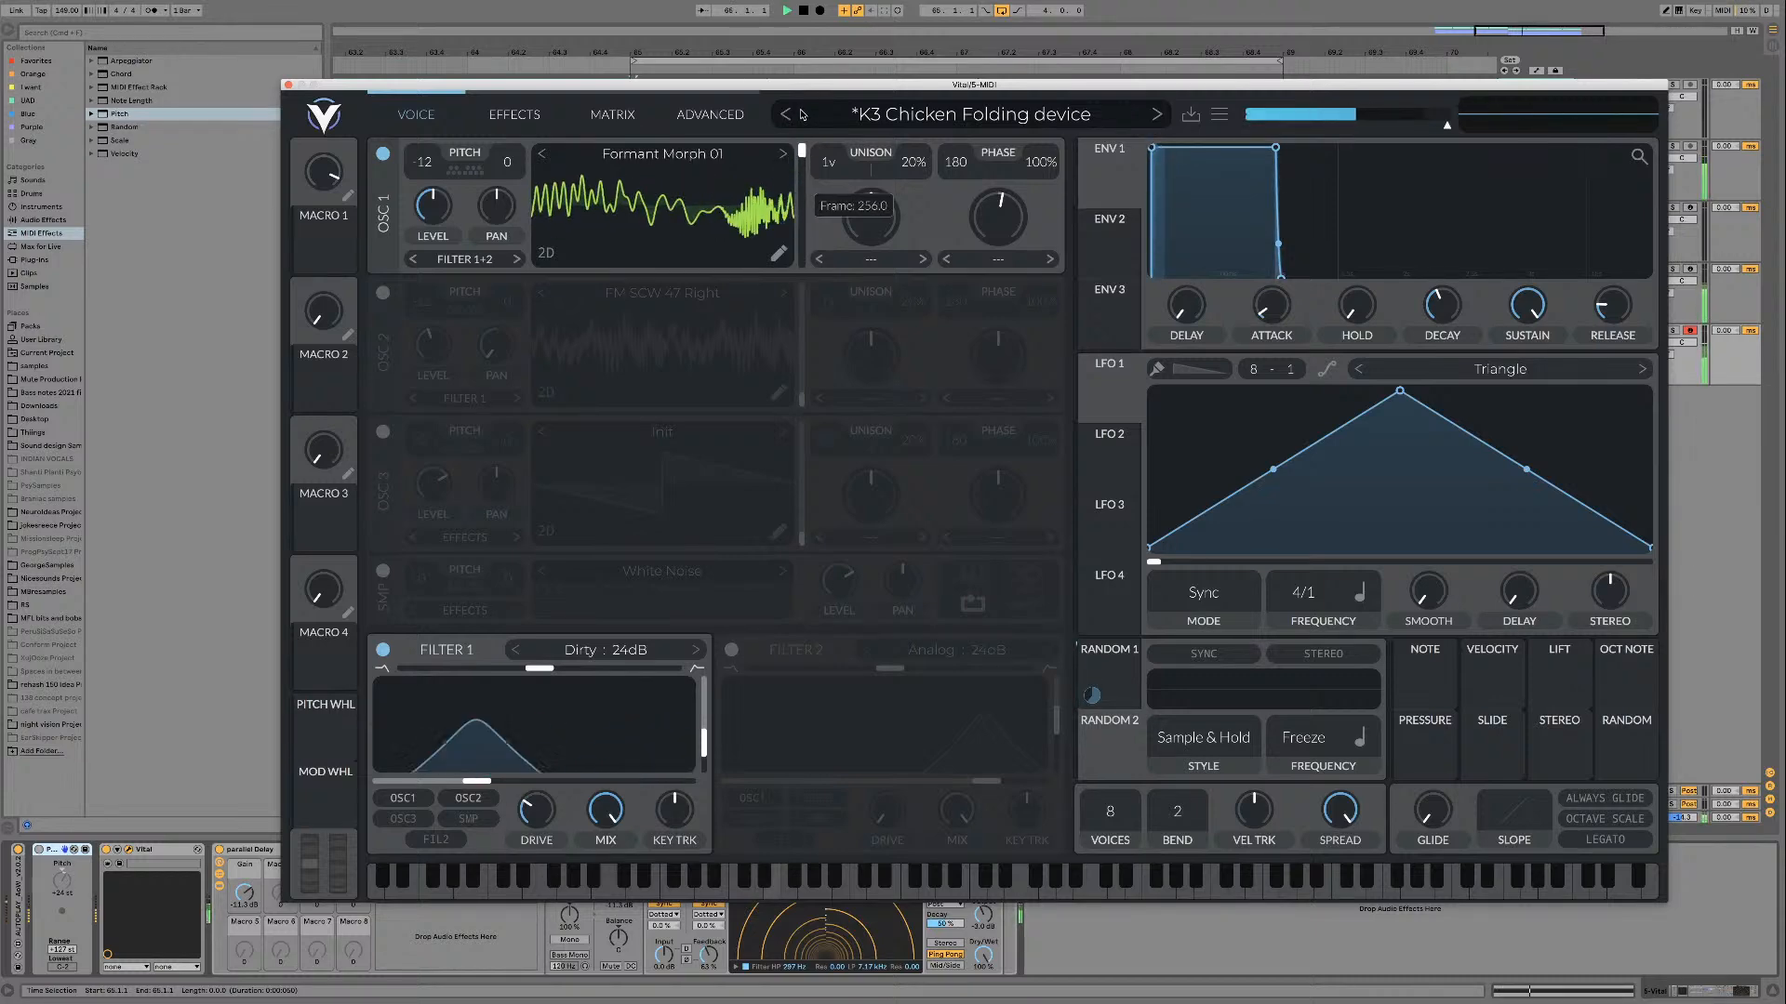
Step: Advance oscillator 1 from Formant Morph 01 to Formant Morph 02 and audition it while sweeping the frame position
{"action": "left_click", "coordinate": [782, 154]}
{"action": "key", "text": "space"}
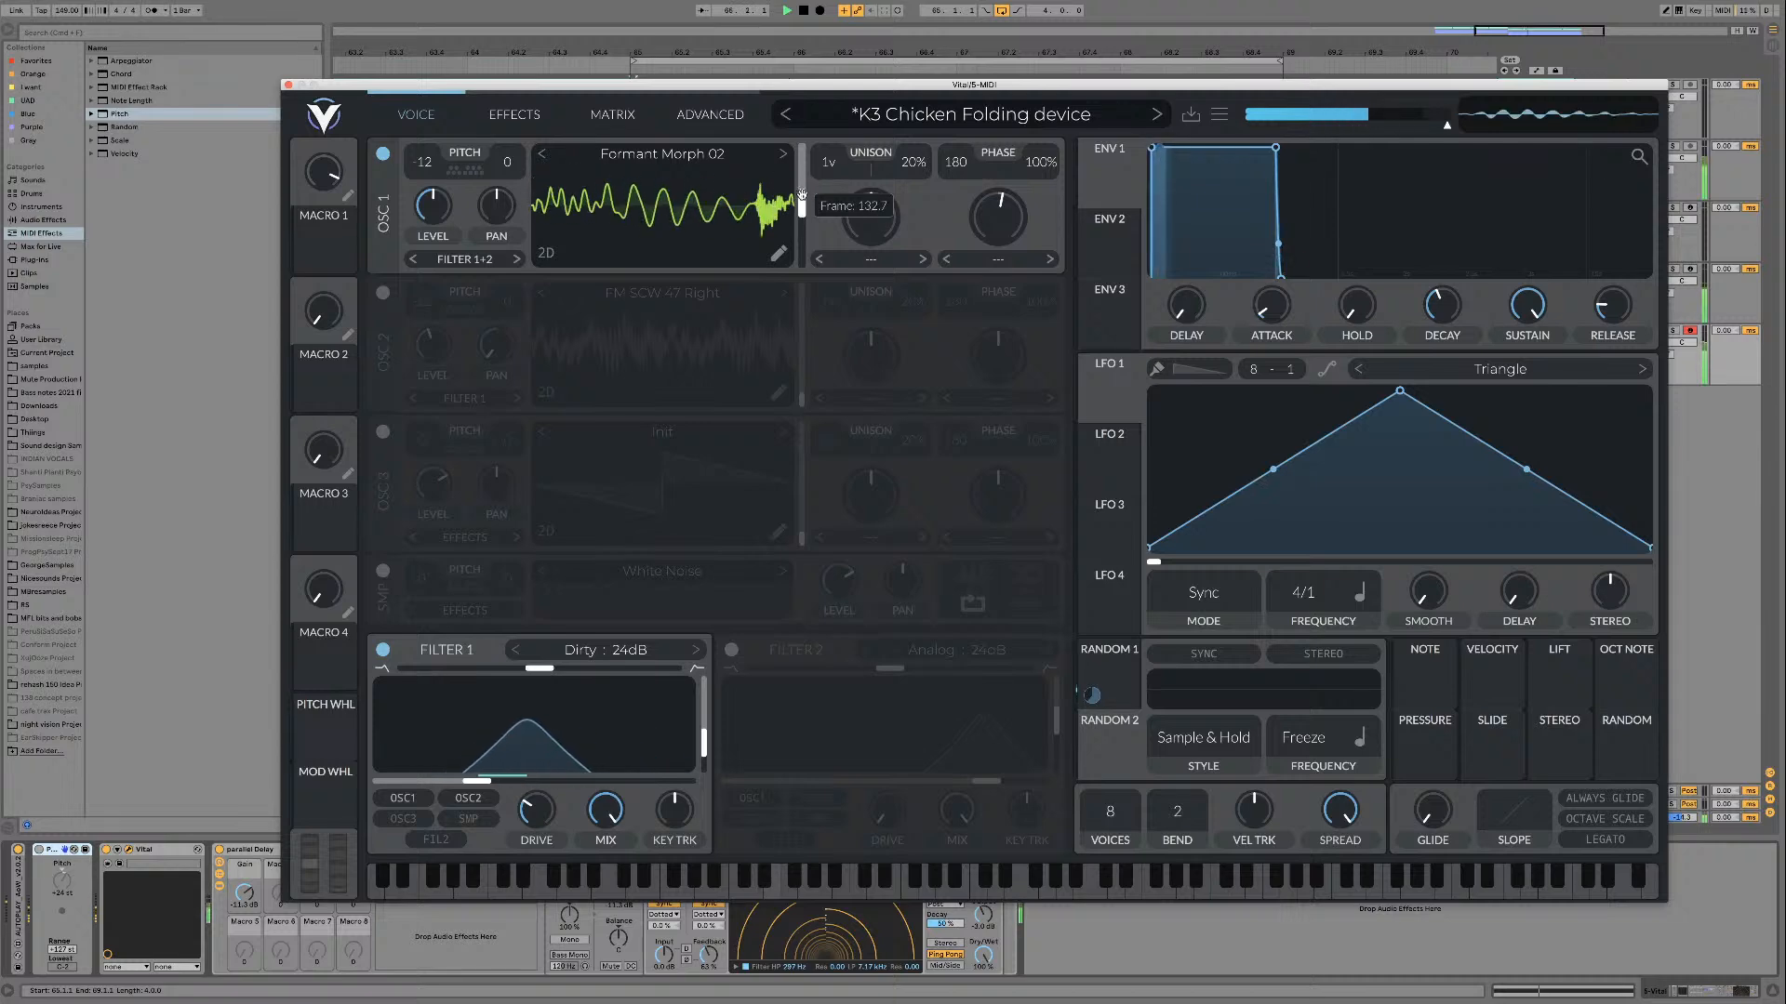
{"action": "left_click_drag", "start_coordinate": [798, 164], "coordinate": [797, 229]}
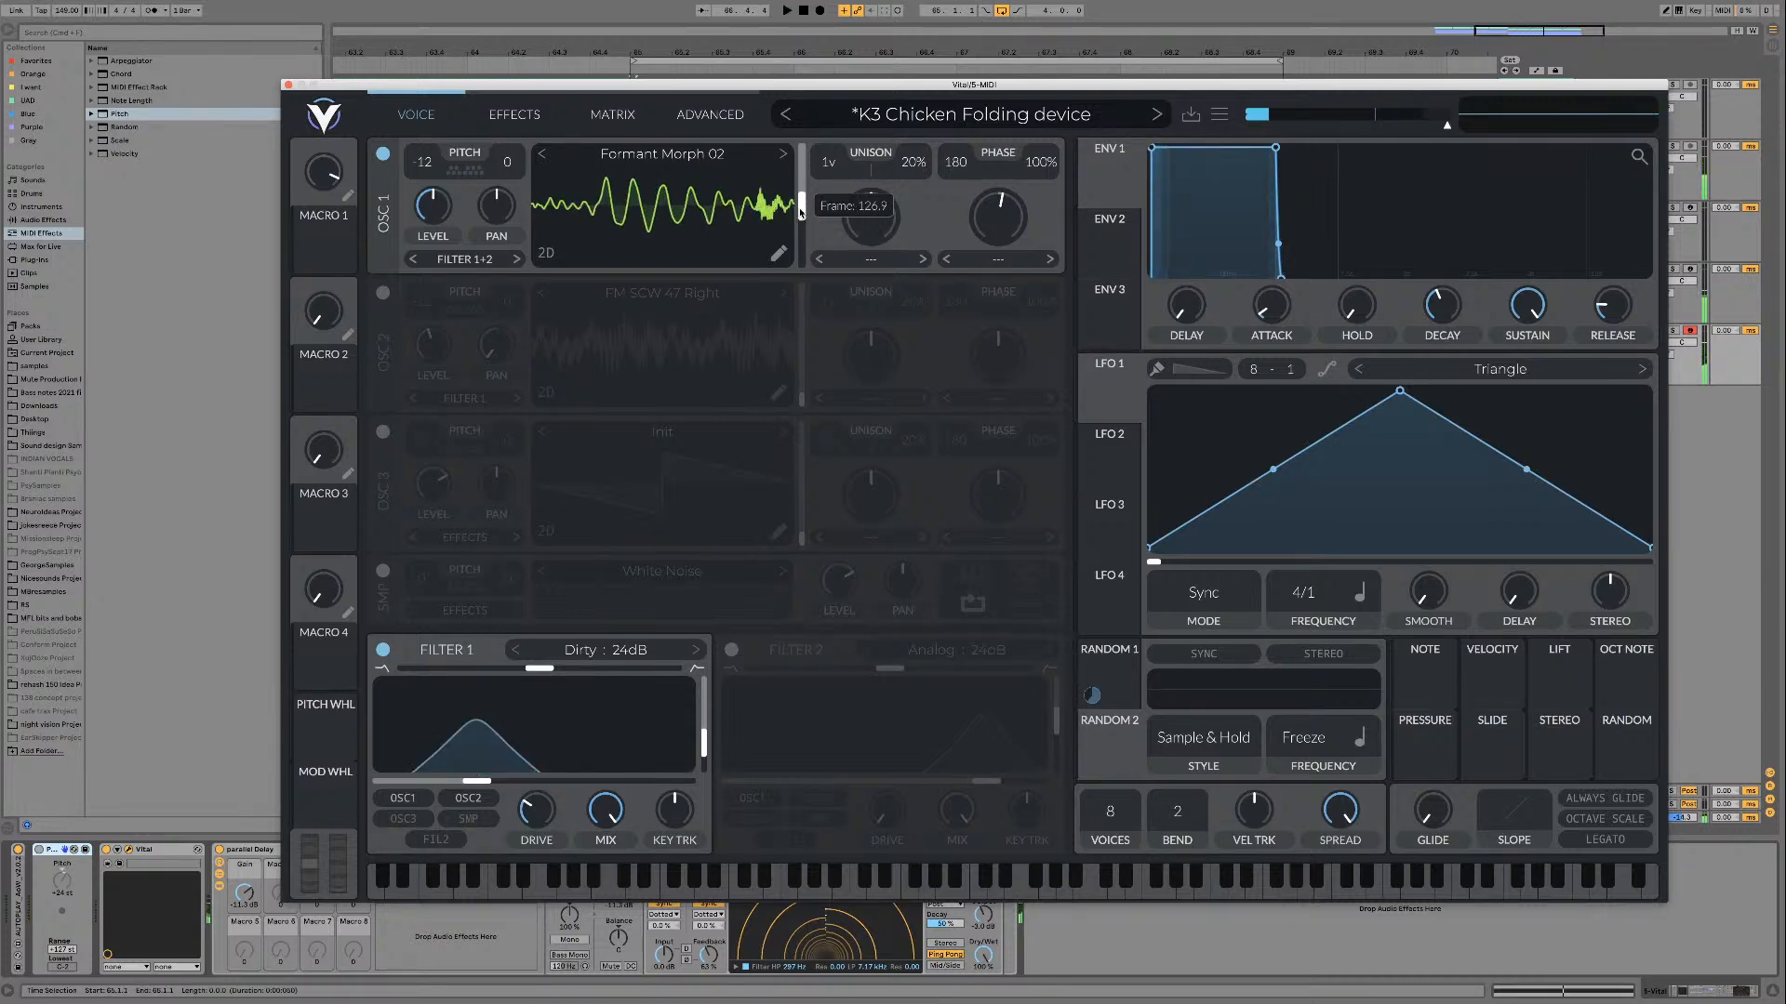
{"action": "key", "text": "space"}
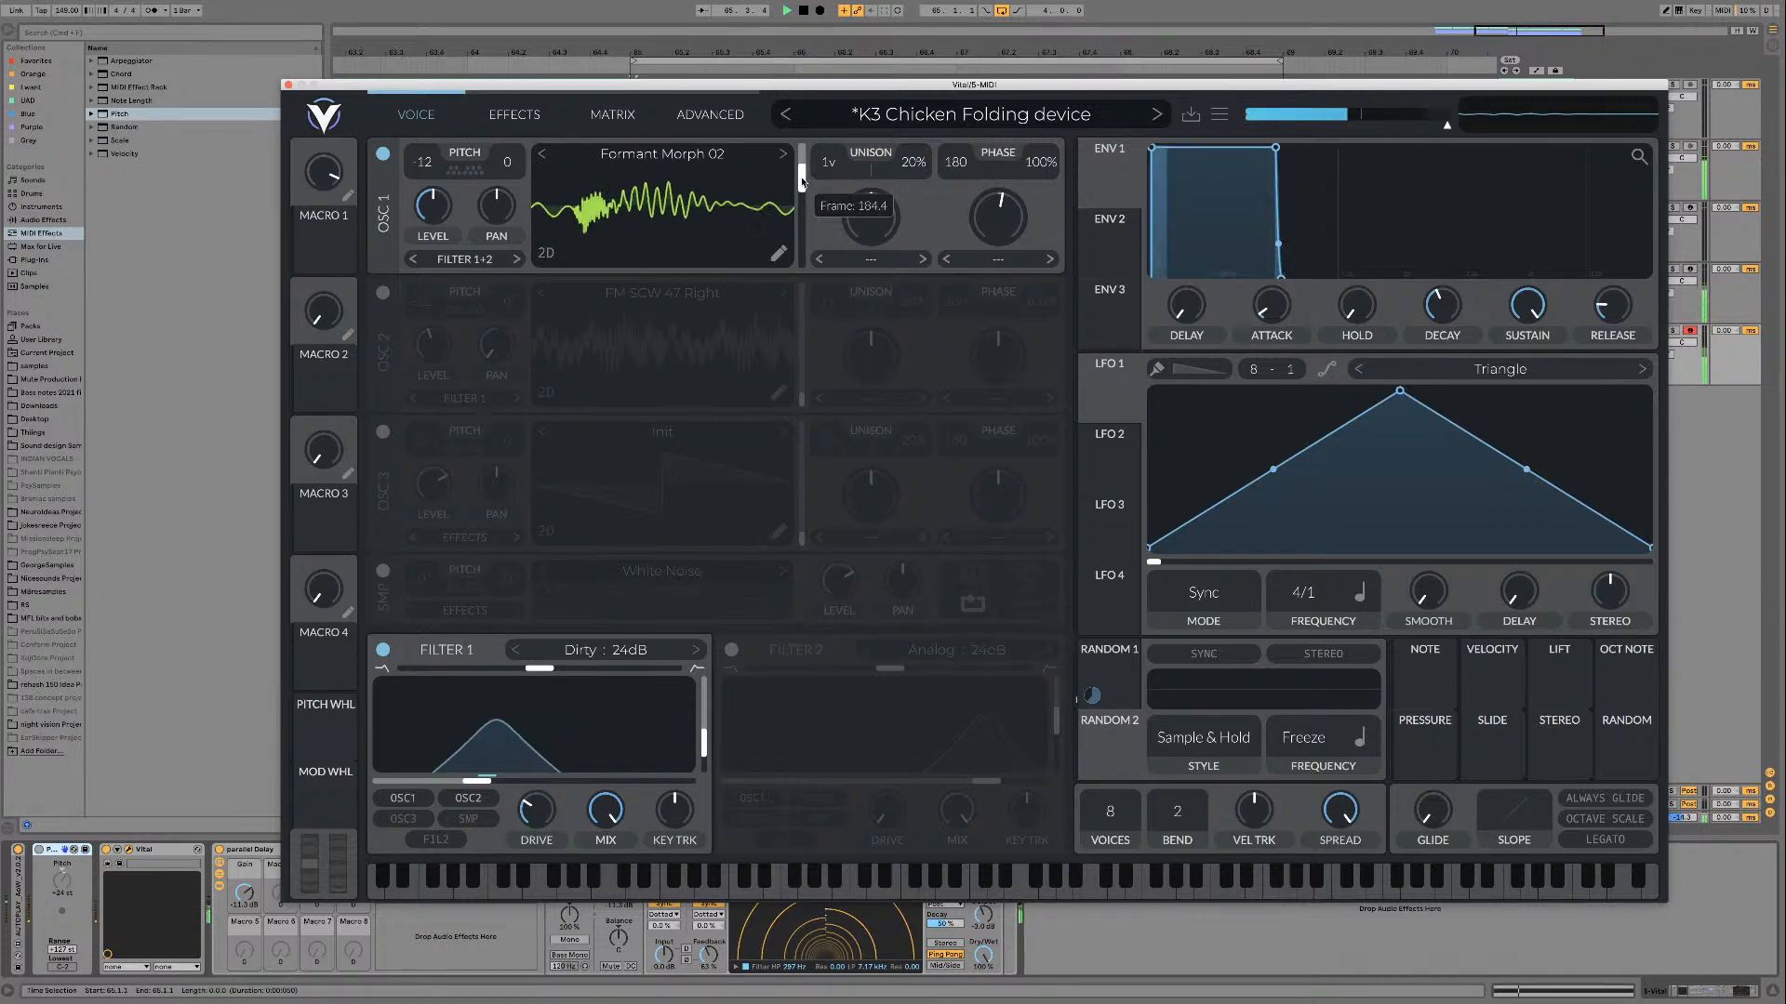
{"action": "left_click_drag", "start_coordinate": [798, 226], "coordinate": [801, 210]}
{"action": "key", "text": "space"}
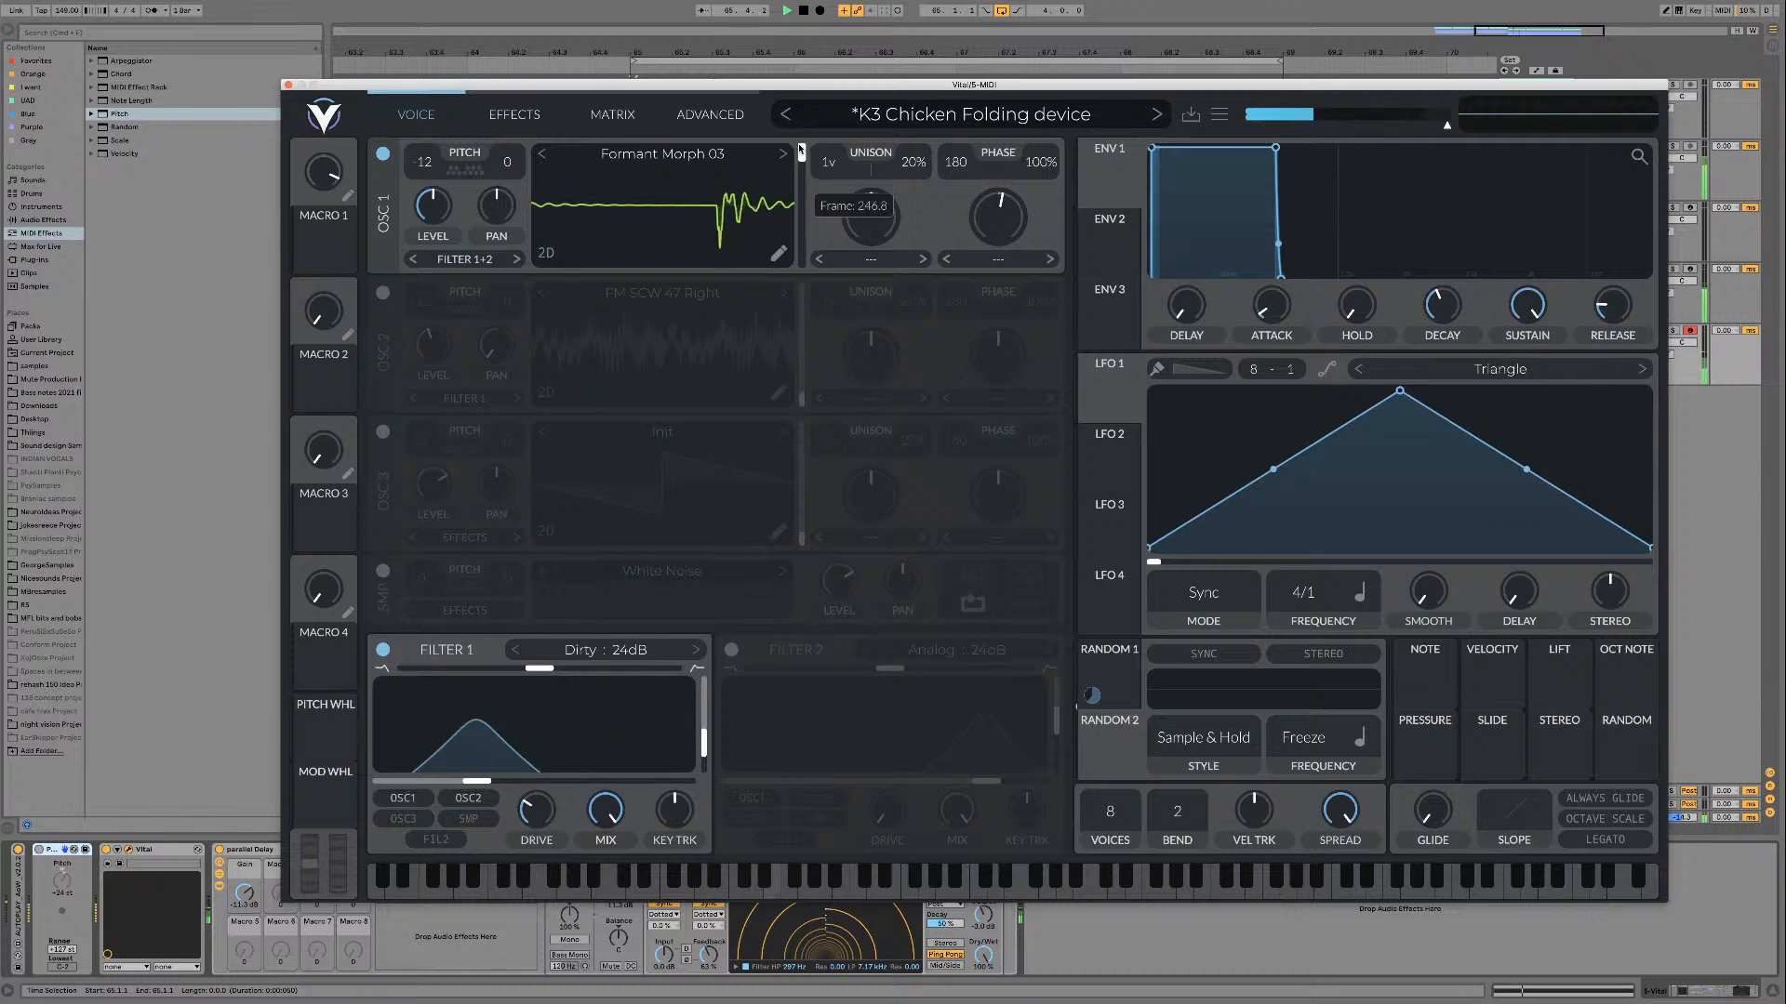
Step: Audition Formant Morph 03 through 06 at different frame positions and advance oscillator 1 to Formant SCW 03
{"action": "mouse_move", "coordinate": [800, 149]}
{"action": "left_mouse_down"}
{"action": "mouse_move", "coordinate": [802, 257]}
{"action": "mouse_move", "coordinate": [802, 153]}
{"action": "left_mouse_up"}
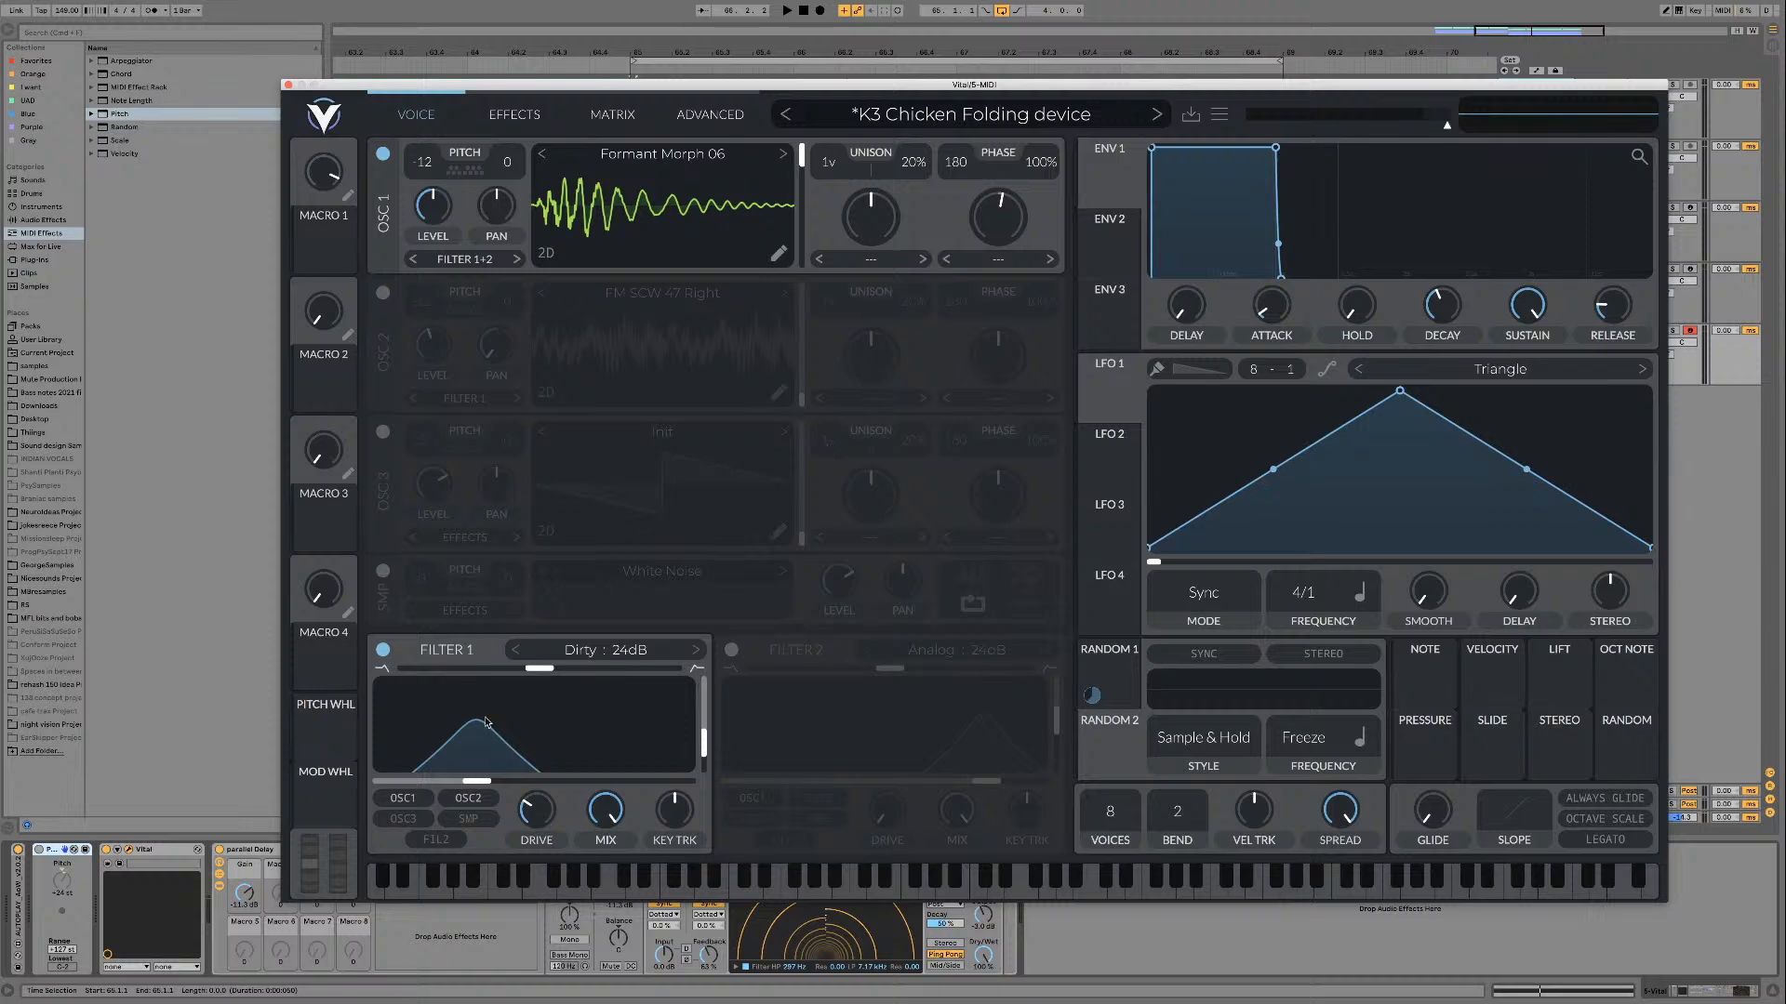
{"action": "key", "text": "space"}
{"action": "left_click_drag", "start_coordinate": [802, 163], "coordinate": [801, 221]}
{"action": "left_click", "coordinate": [784, 153]}
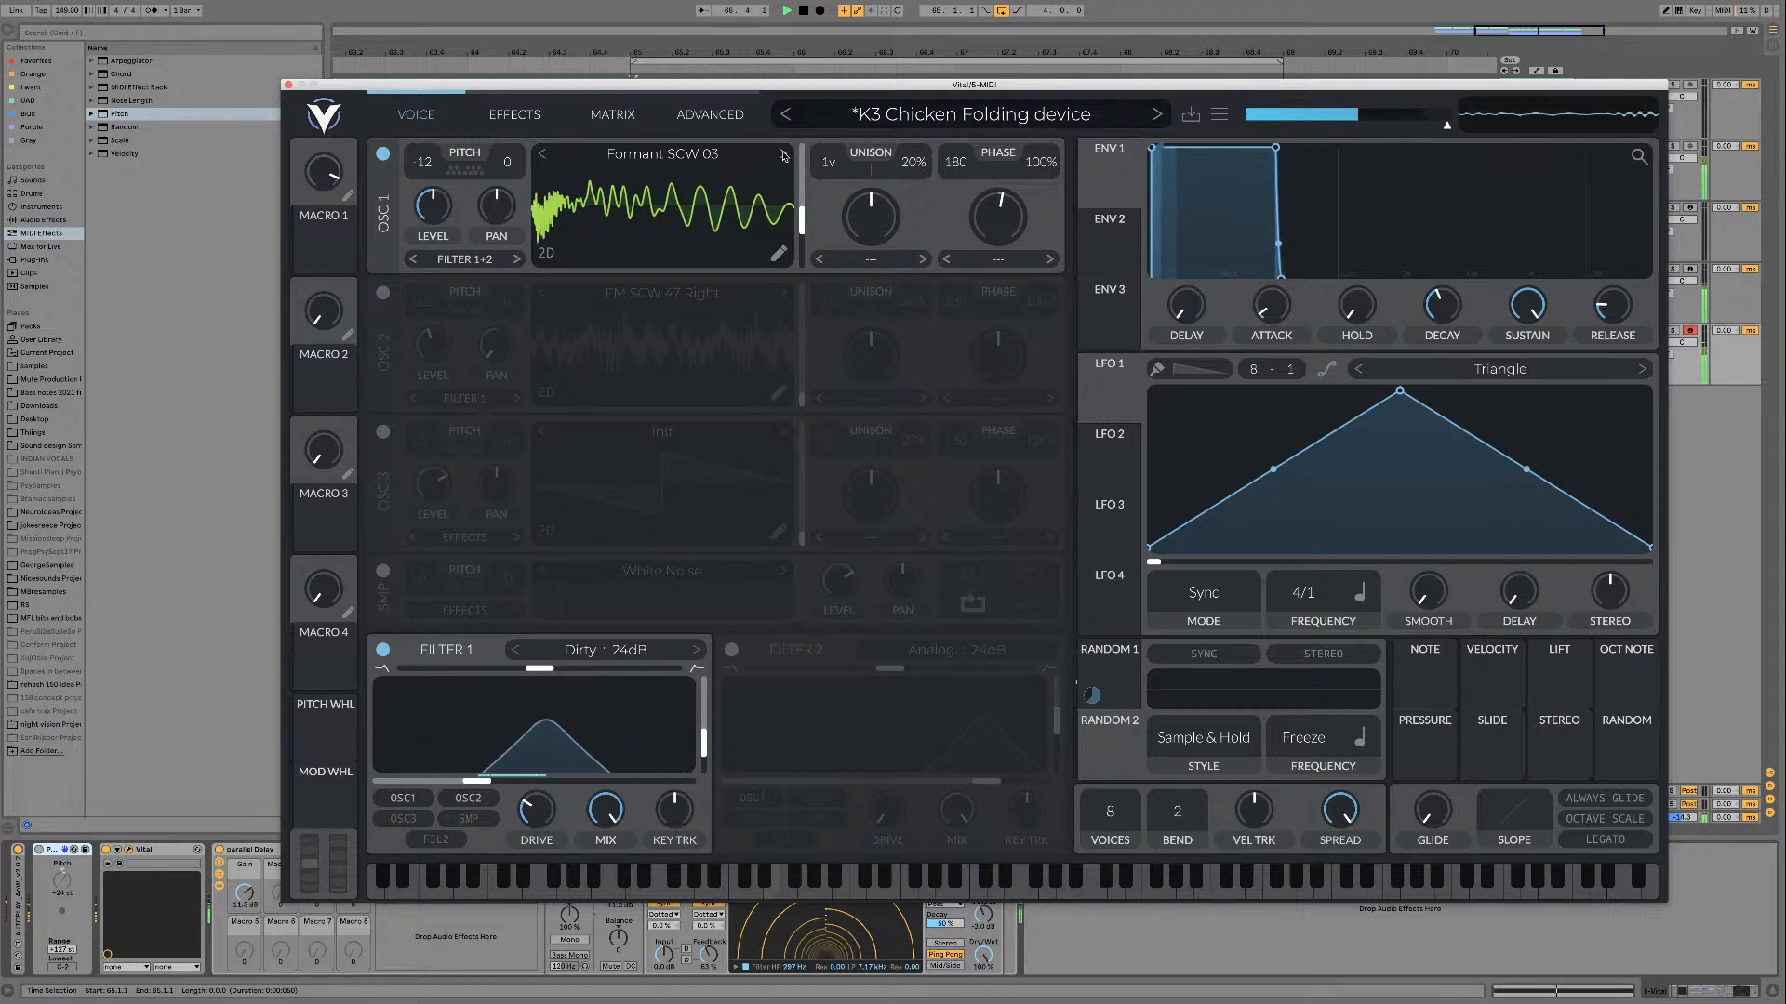
{"action": "key", "text": "space"}
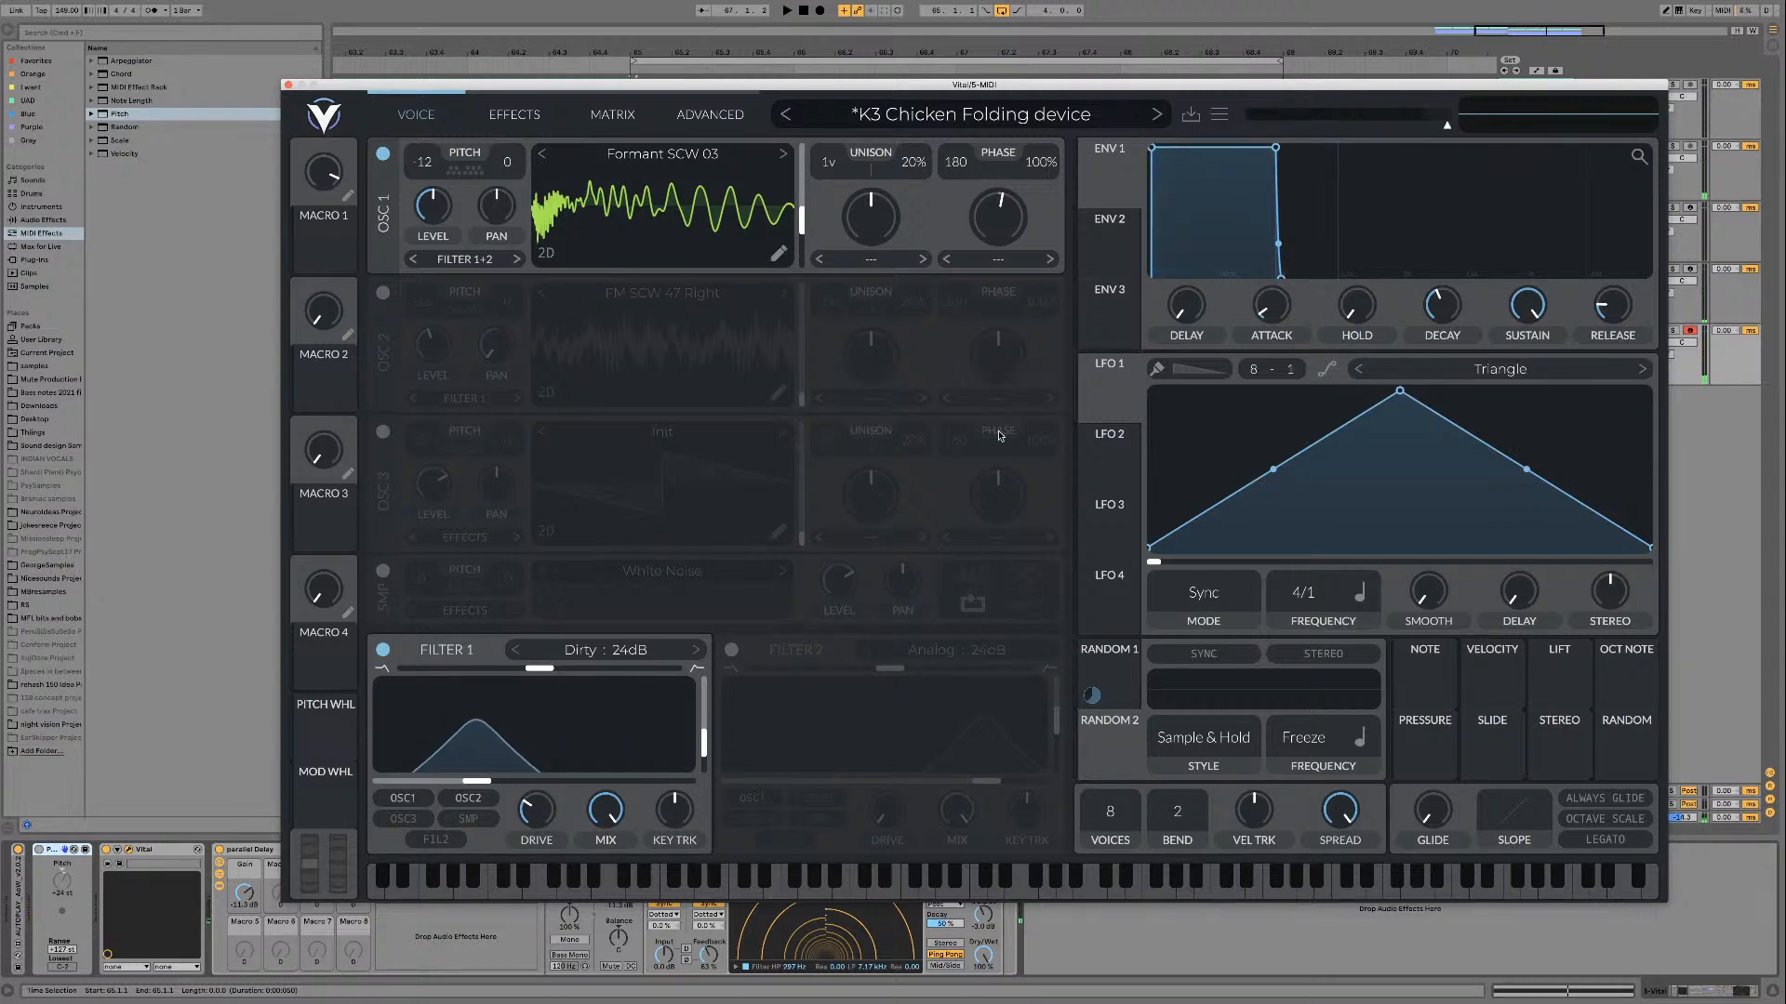
Step: Switch from filter 1 to filter 2 and assign Macro 1 to oscillator 1's pitch and filter 2's cutoff
{"action": "left_click", "coordinate": [732, 650]}
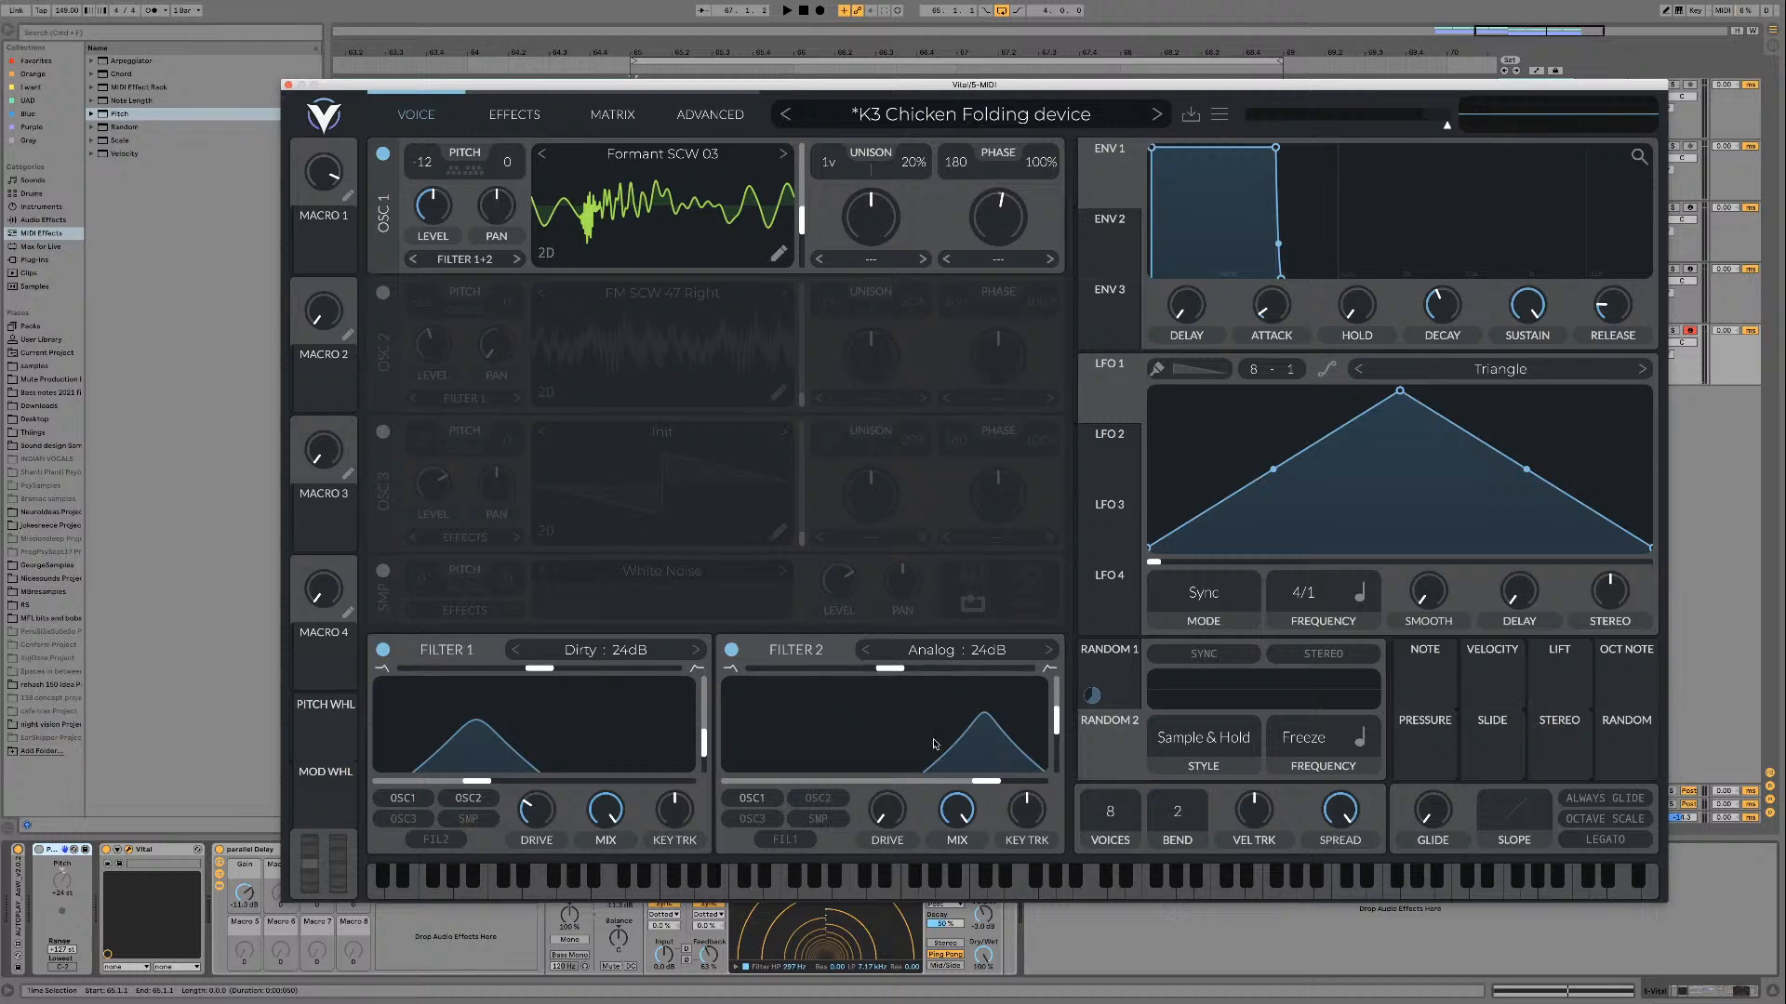
{"action": "left_click", "coordinate": [382, 650]}
{"action": "left_click_drag", "start_coordinate": [326, 253], "coordinate": [429, 164]}
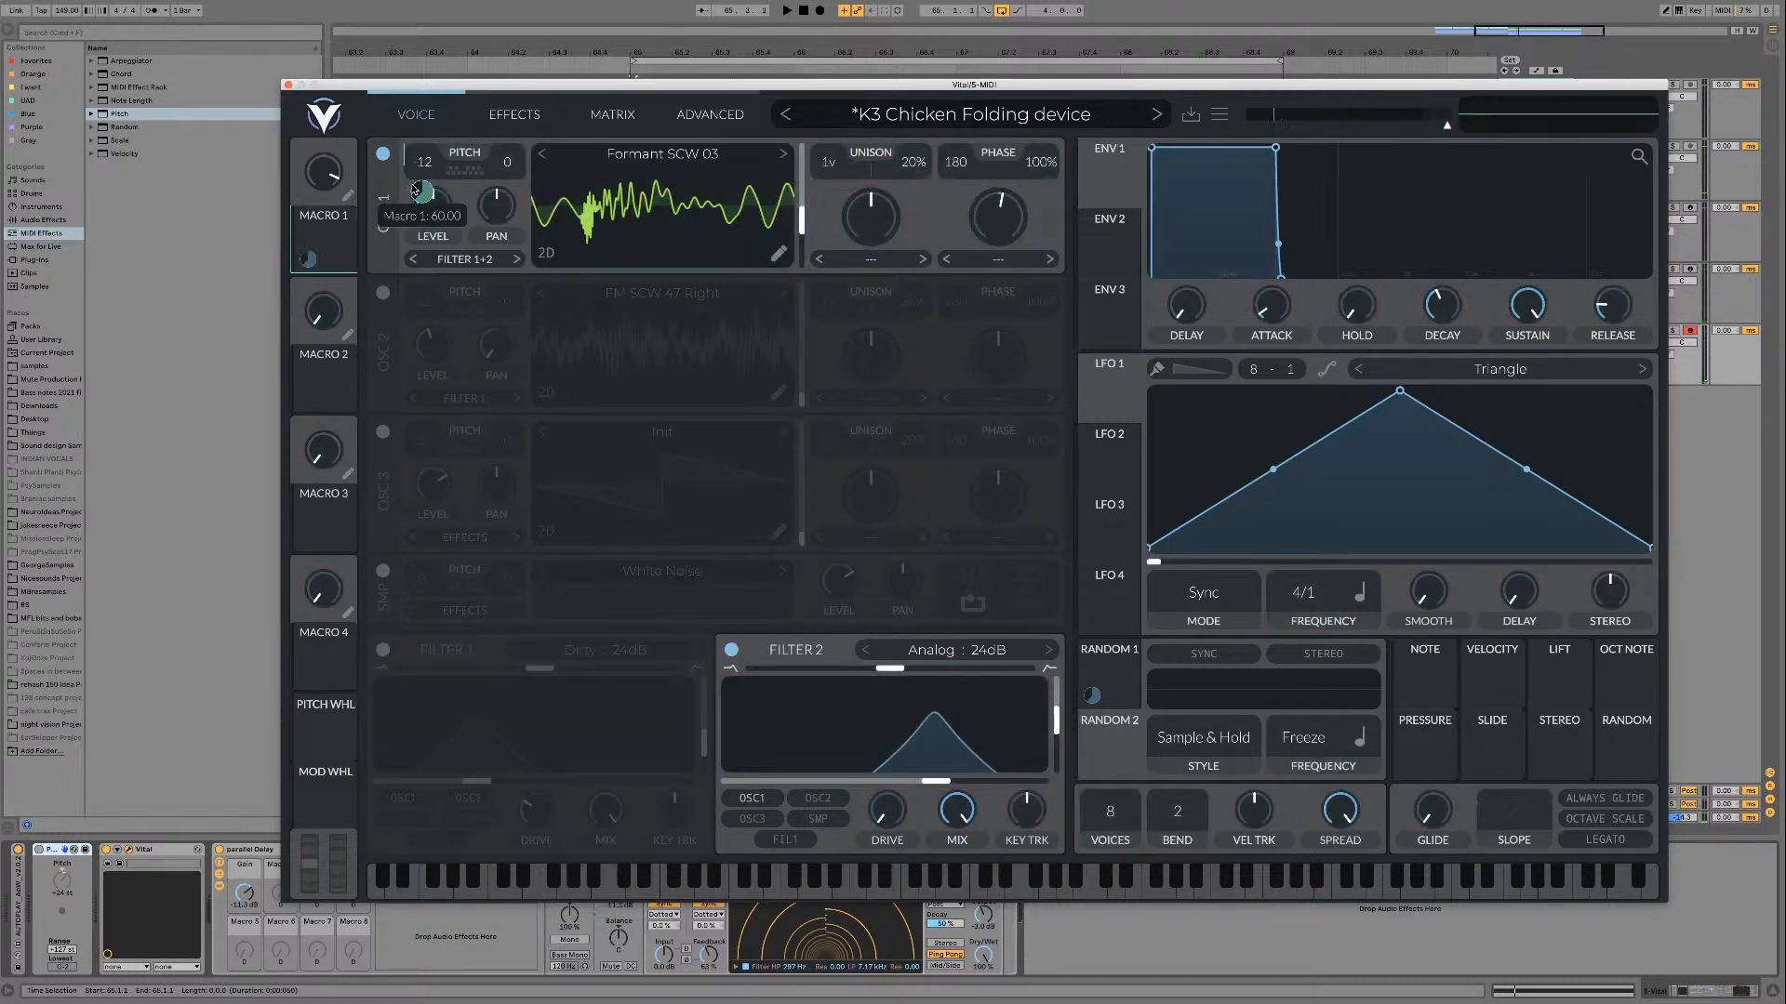
{"action": "right_click", "coordinate": [421, 194]}
{"action": "left_click", "coordinate": [457, 249]}
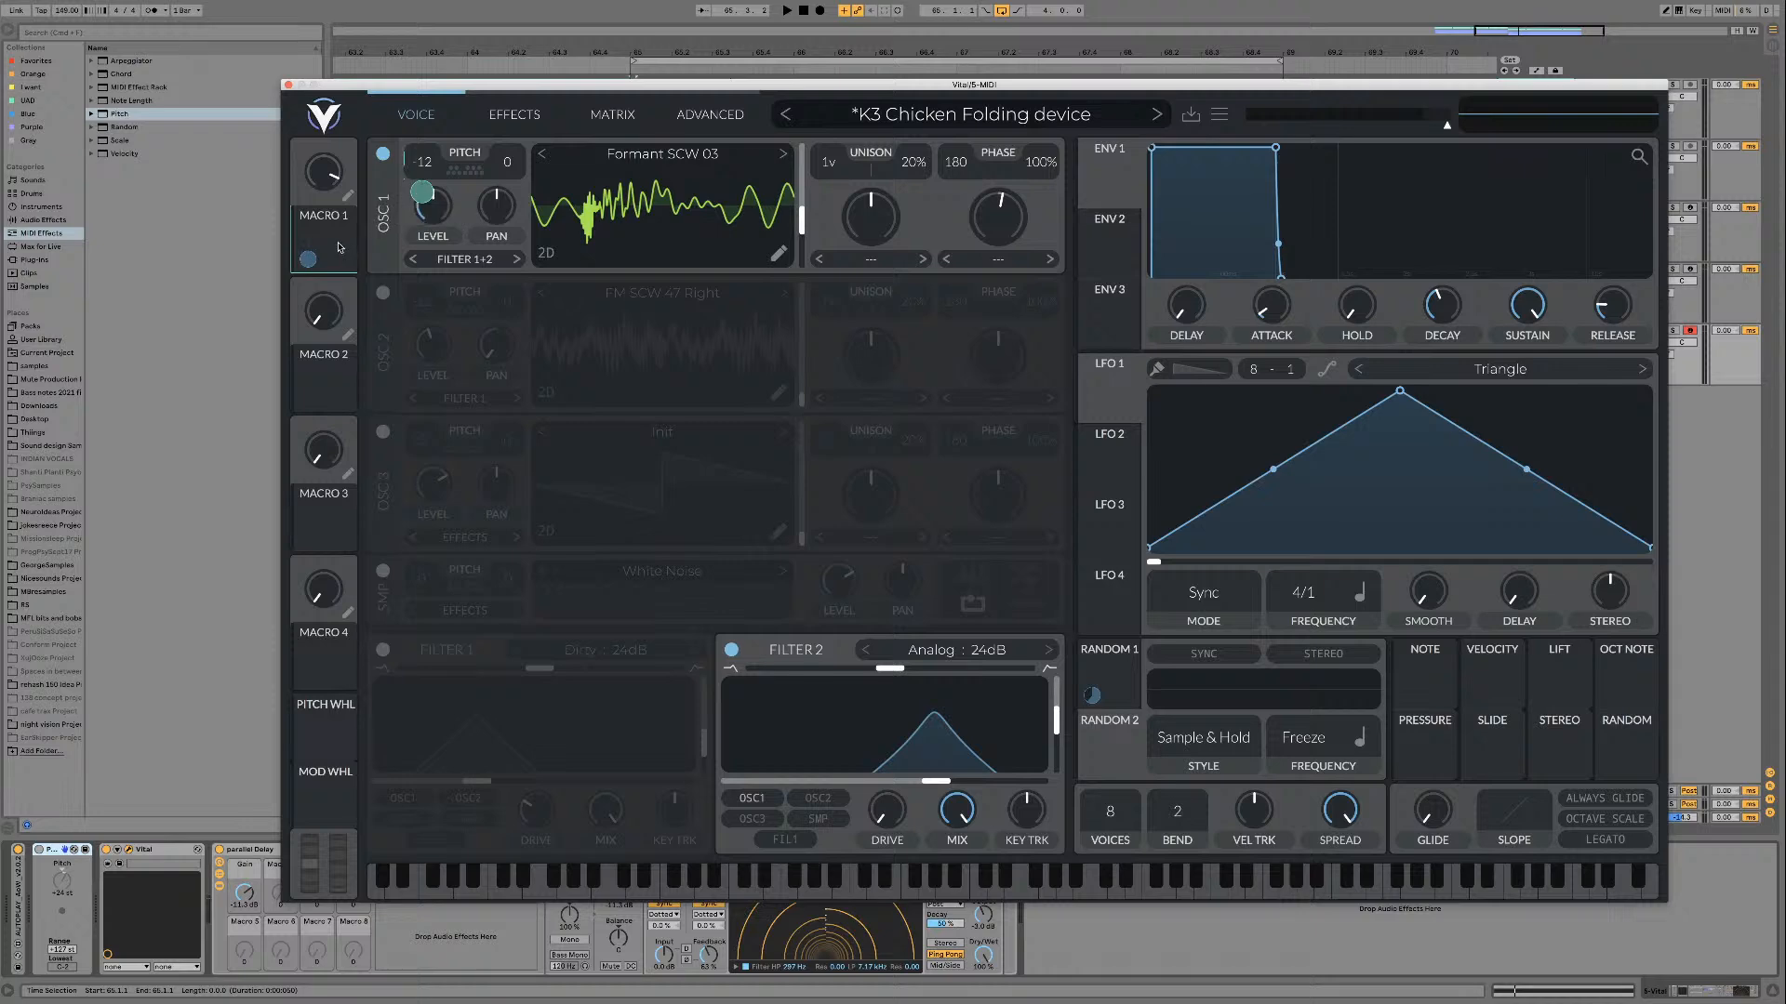
{"action": "left_click_drag", "start_coordinate": [338, 247], "coordinate": [881, 746]}
Step: Audition Formant SCW 03 while sweeping the Macro 1 knob
{"action": "key", "text": "space"}
{"action": "mouse_move", "coordinate": [315, 176]}
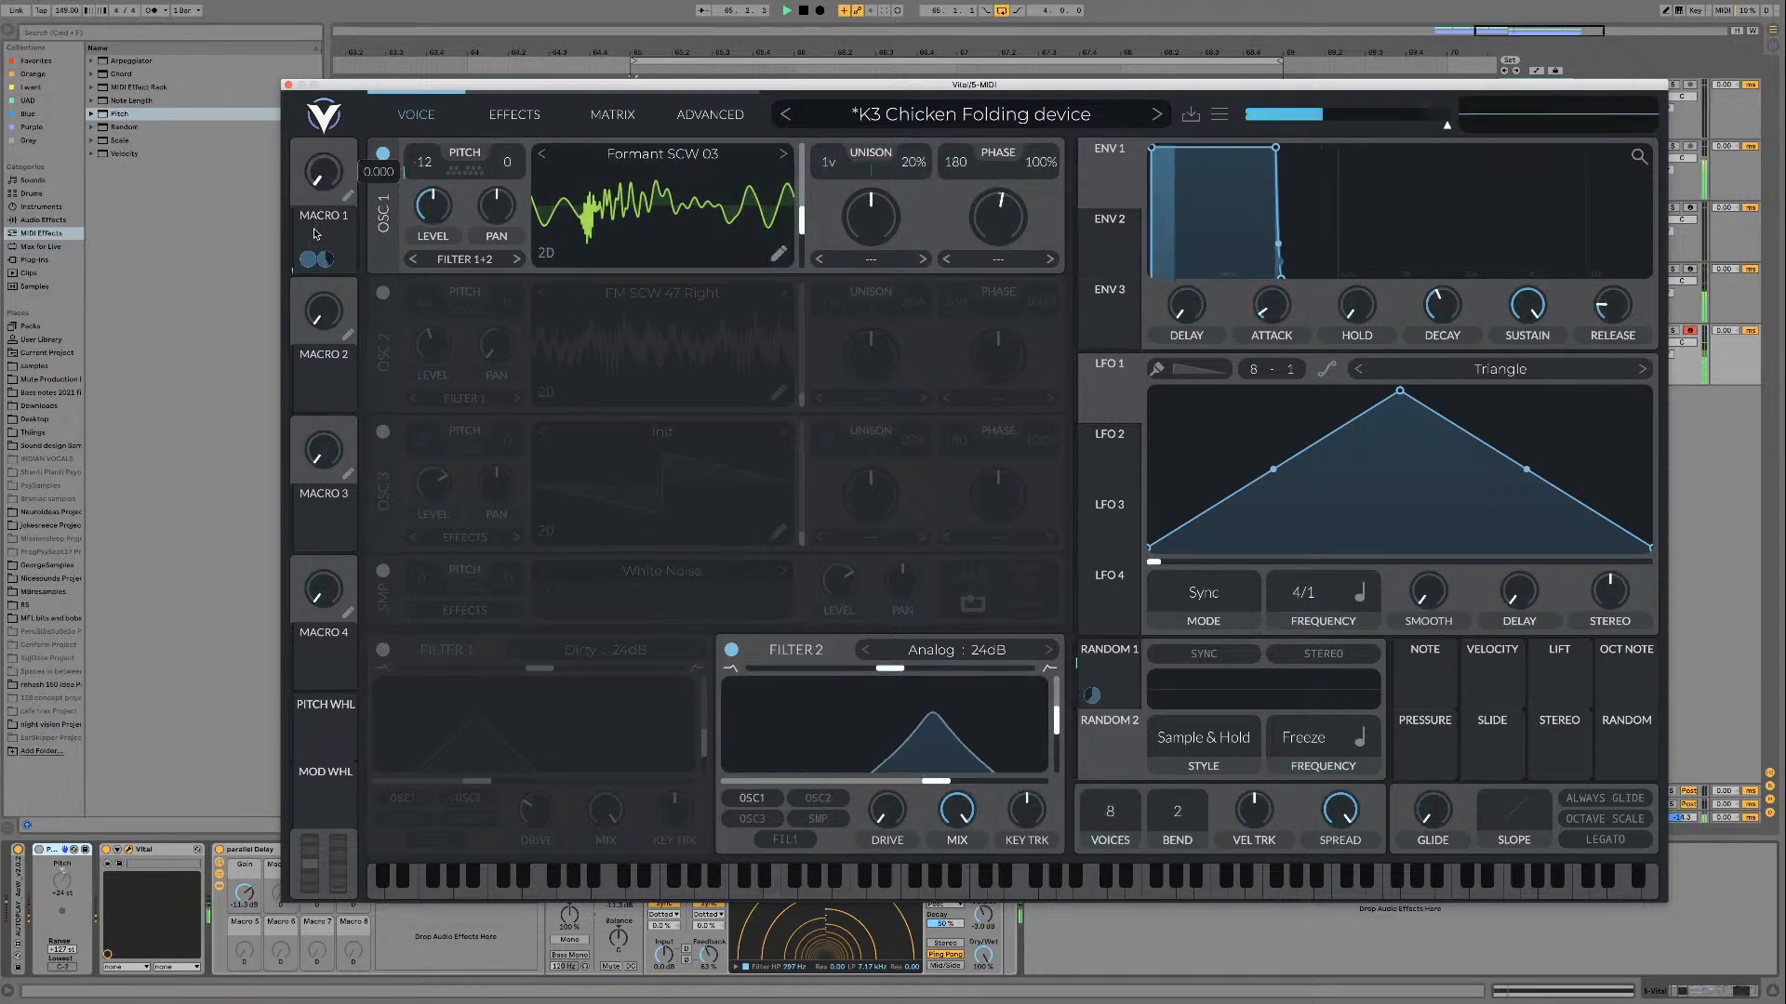
{"action": "left_click_drag", "start_coordinate": [315, 177], "coordinate": [315, 148]}
{"action": "key", "text": "space"}
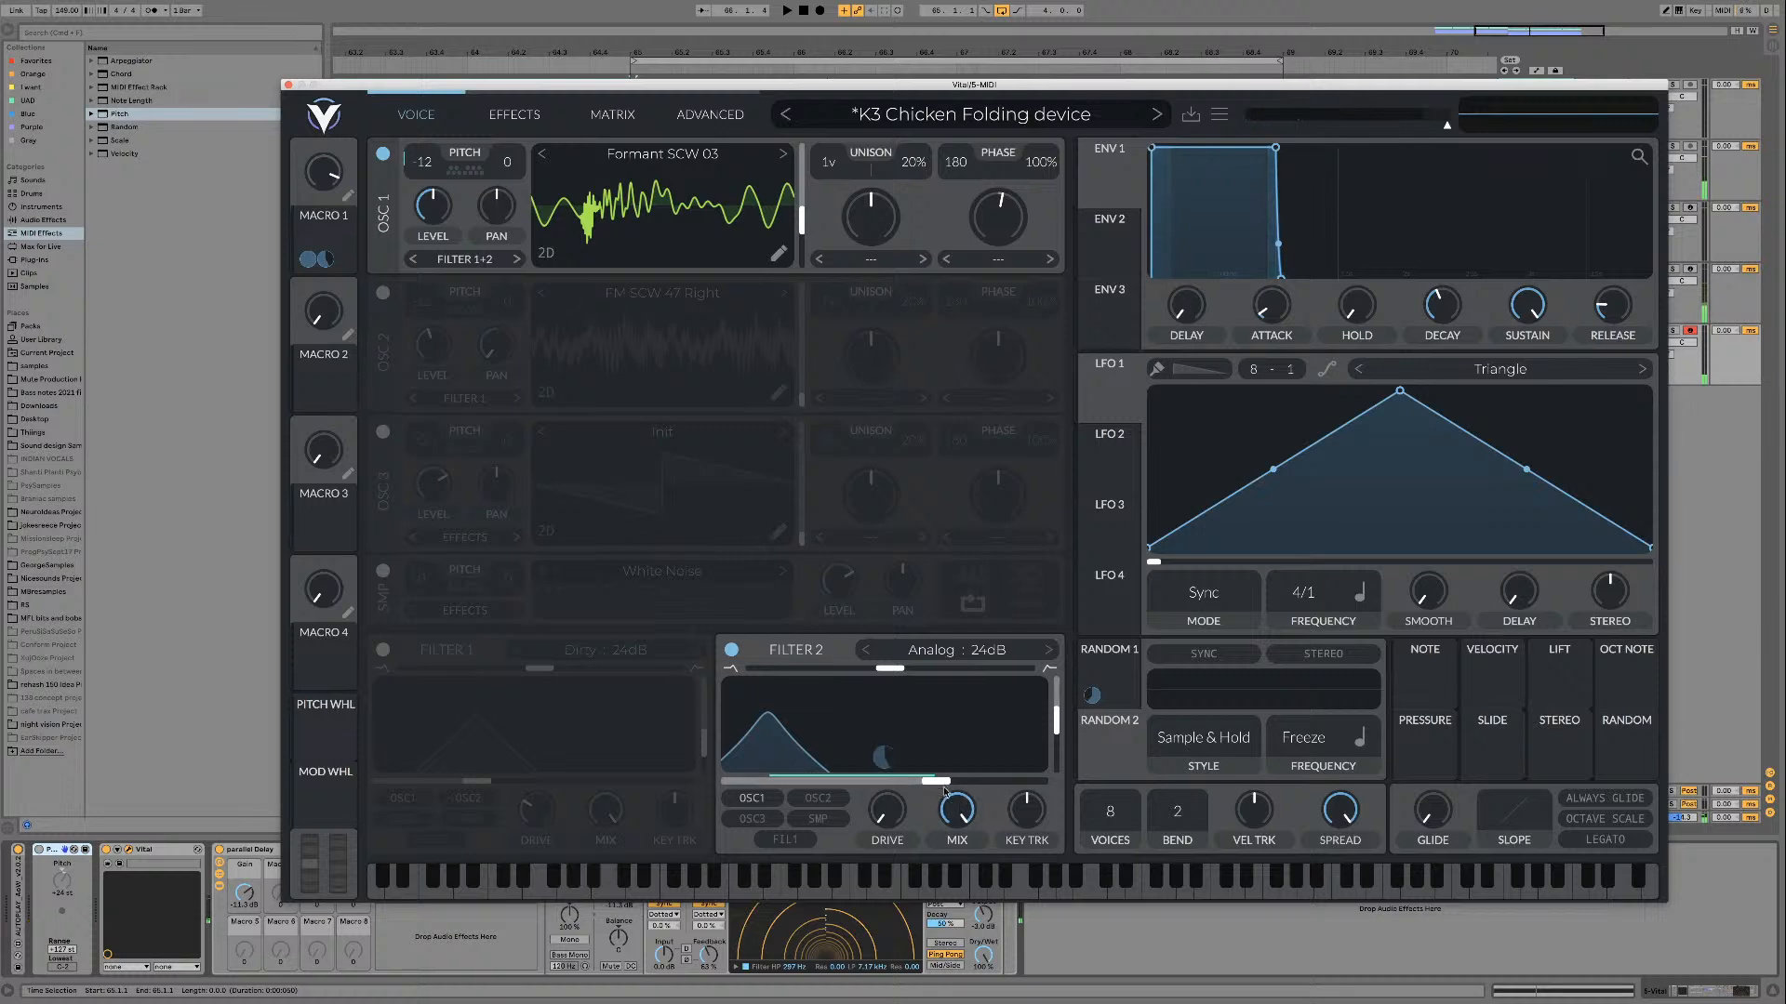
Step: Raise filter 2's cutoff to its upper end, readjust its Macro 1 modulation amount, and audition a Macro 1 sweep
{"action": "left_click_drag", "start_coordinate": [936, 781], "coordinate": [1041, 782]}
{"action": "mouse_move", "coordinate": [885, 757]}
{"action": "left_mouse_down"}
{"action": "mouse_move", "coordinate": [884, 772]}
{"action": "mouse_move", "coordinate": [885, 757]}
{"action": "left_mouse_up"}
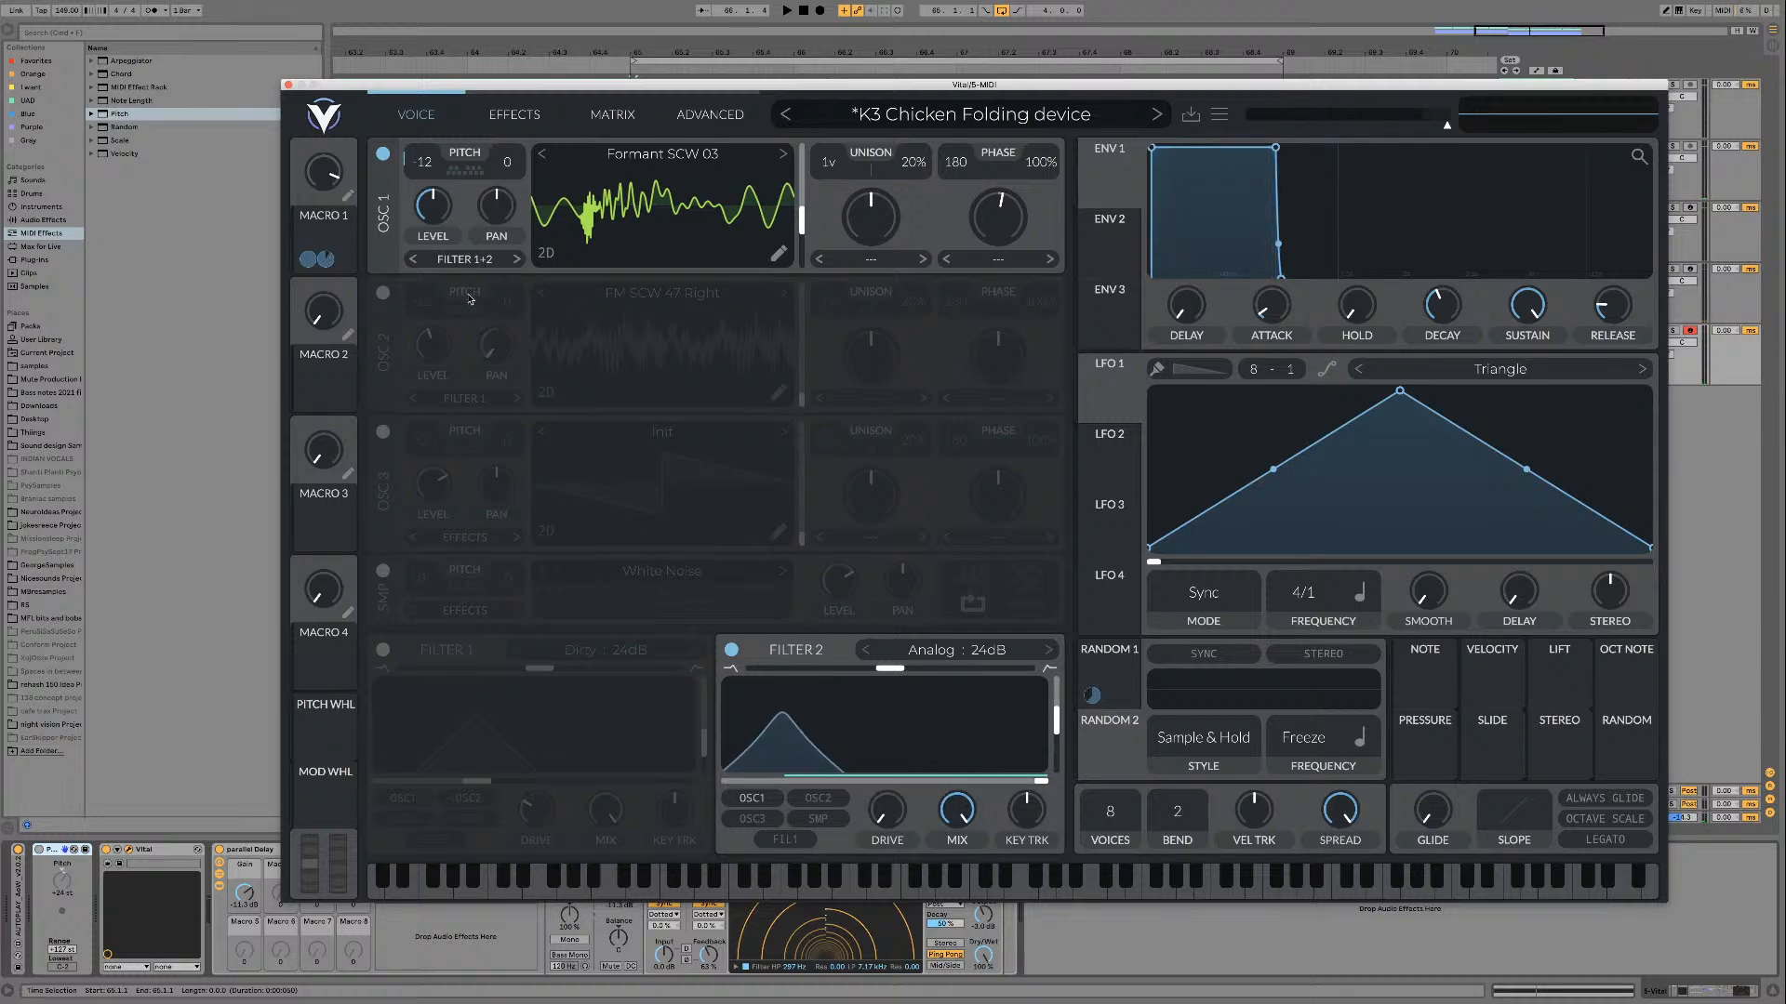
{"action": "key", "text": "space"}
{"action": "left_click_drag", "start_coordinate": [318, 177], "coordinate": [314, 212]}
{"action": "left_click_drag", "start_coordinate": [311, 205], "coordinate": [303, 166]}
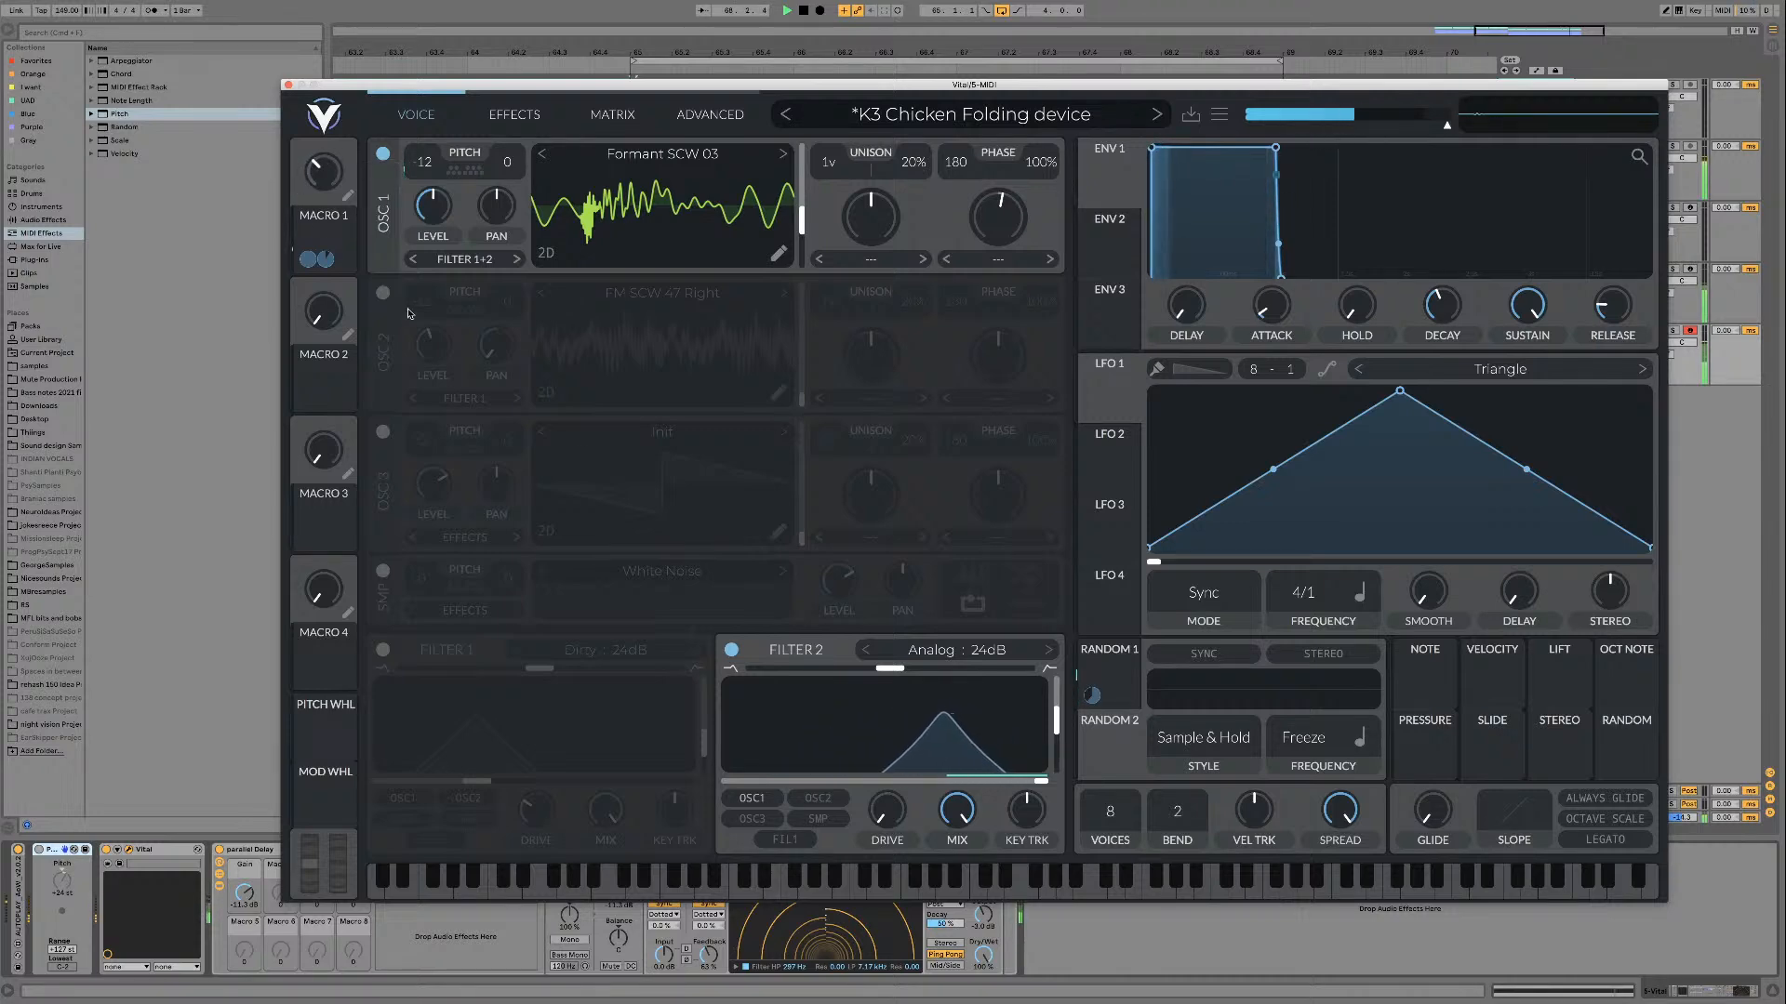
Step: Lower filter 2's cutoff to about 7007 Hz, readjust its Macro 1 modulation amount, and sweep Macro 1 during playback
{"action": "left_click_drag", "start_coordinate": [1039, 781], "coordinate": [1005, 787]}
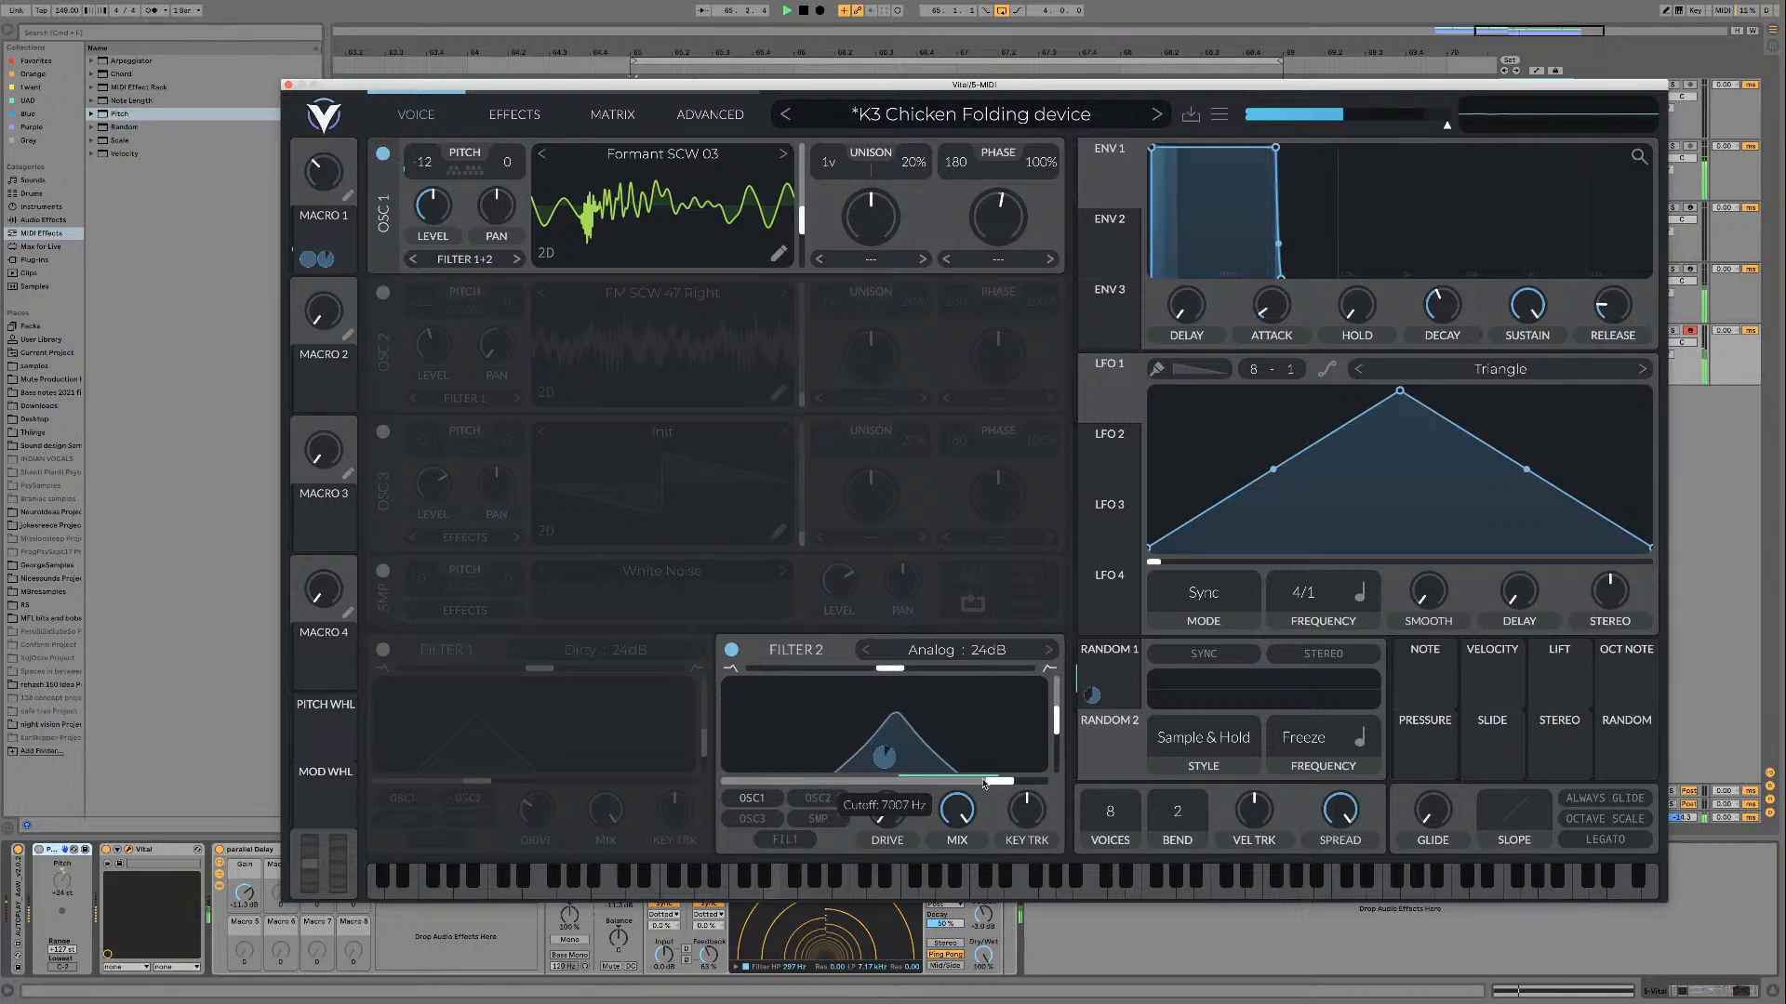
{"action": "left_click_drag", "start_coordinate": [883, 756], "coordinate": [882, 758]}
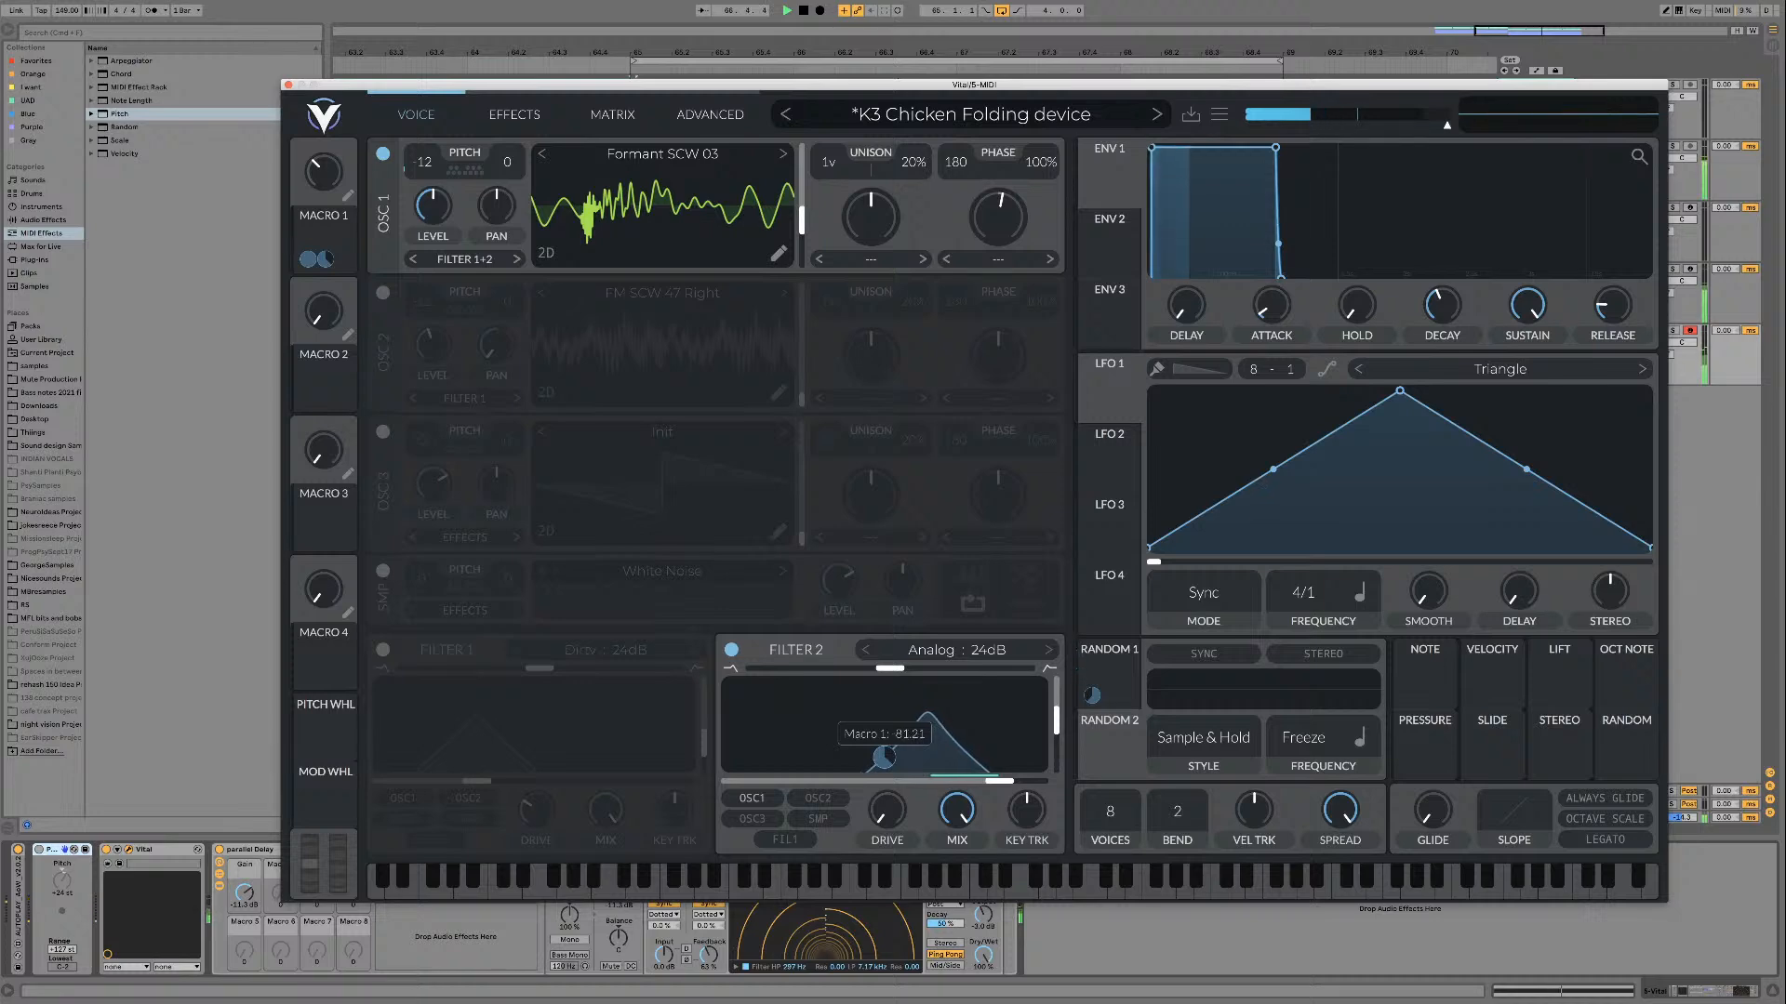
{"action": "mouse_move", "coordinate": [317, 173]}
{"action": "left_mouse_down"}
{"action": "mouse_move", "coordinate": [296, 106]}
{"action": "mouse_move", "coordinate": [294, 154]}
{"action": "left_mouse_up"}
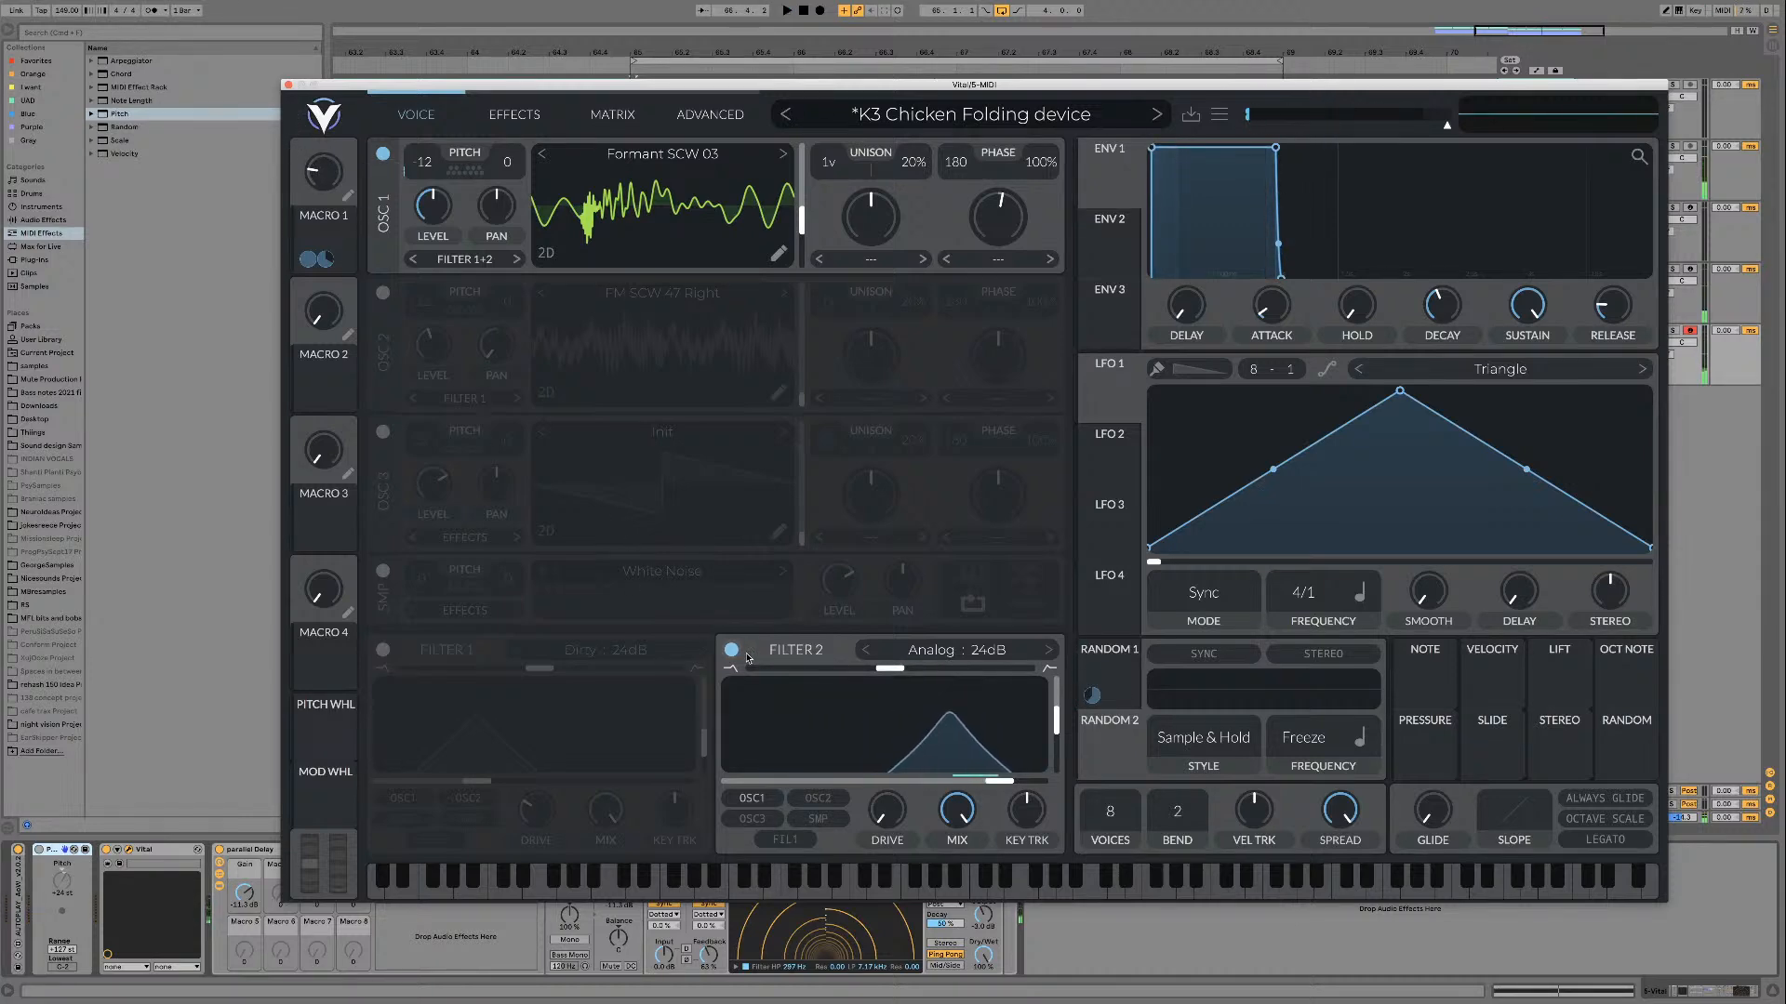
Step: Turn filter 2 off and filter 1 back on, and remove Macro 1's modulation from oscillator 1's pitch
{"action": "left_click", "coordinate": [732, 650]}
{"action": "left_click", "coordinate": [383, 650]}
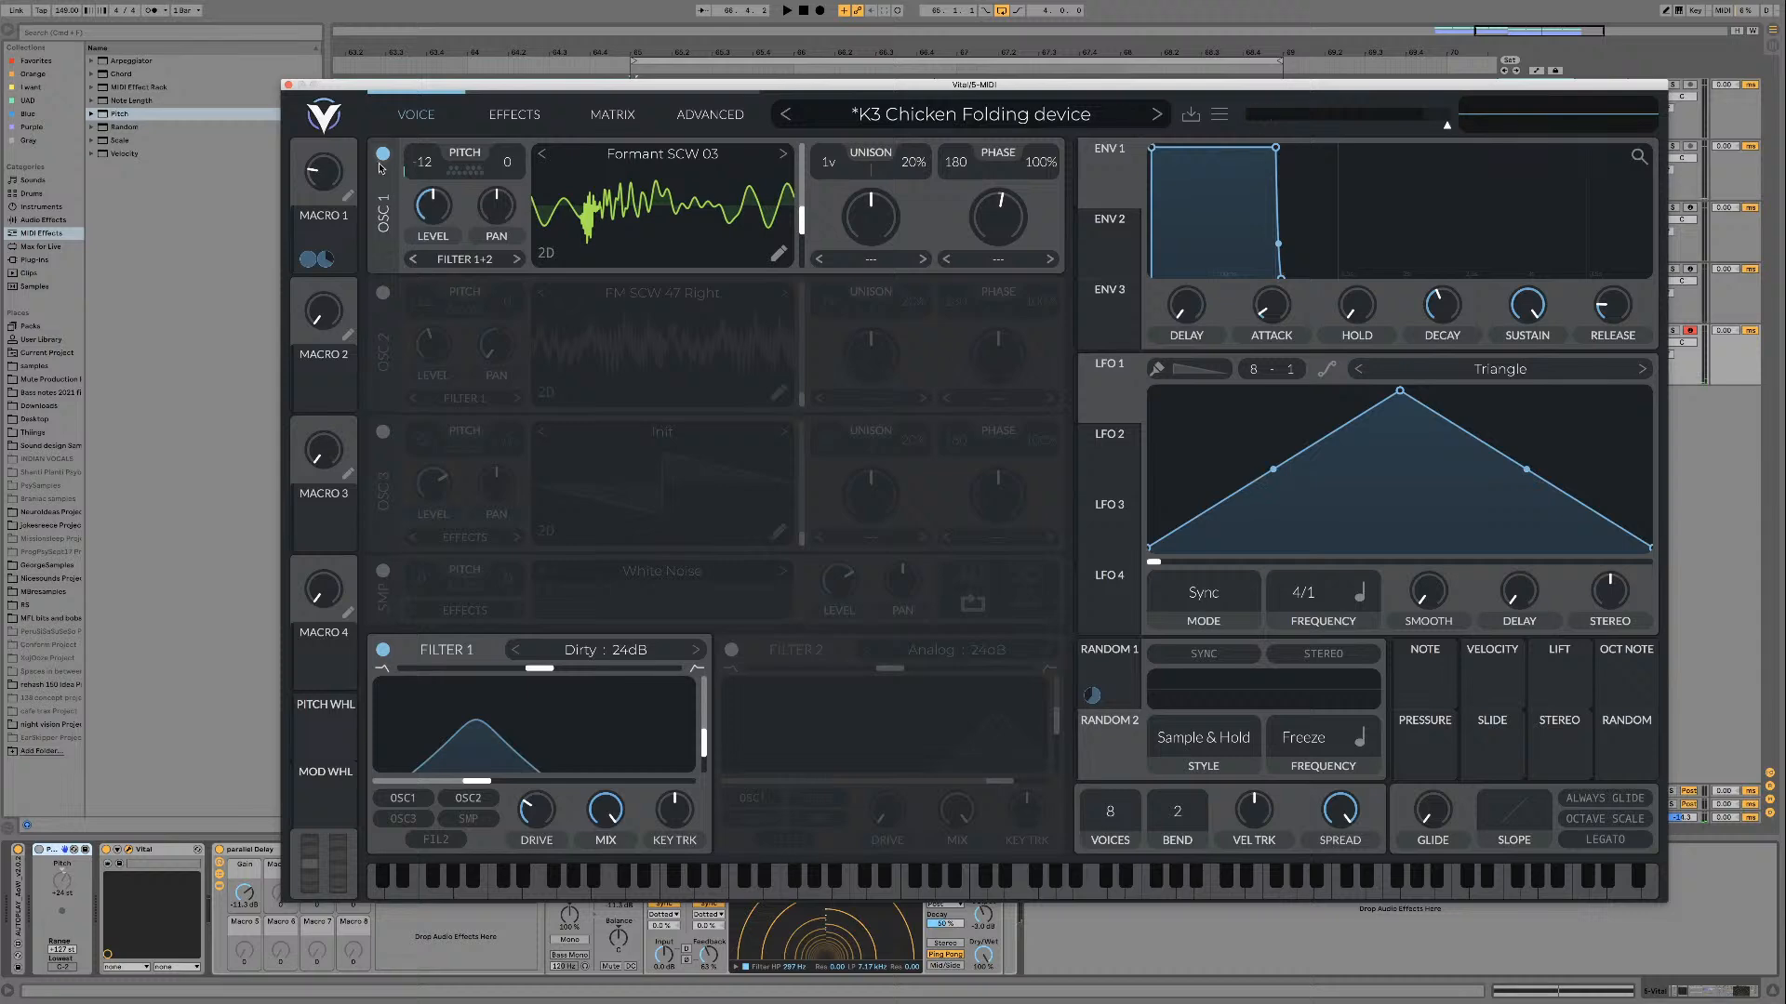
{"action": "left_click_drag", "start_coordinate": [414, 183], "coordinate": [423, 188]}
{"action": "key", "text": "space"}
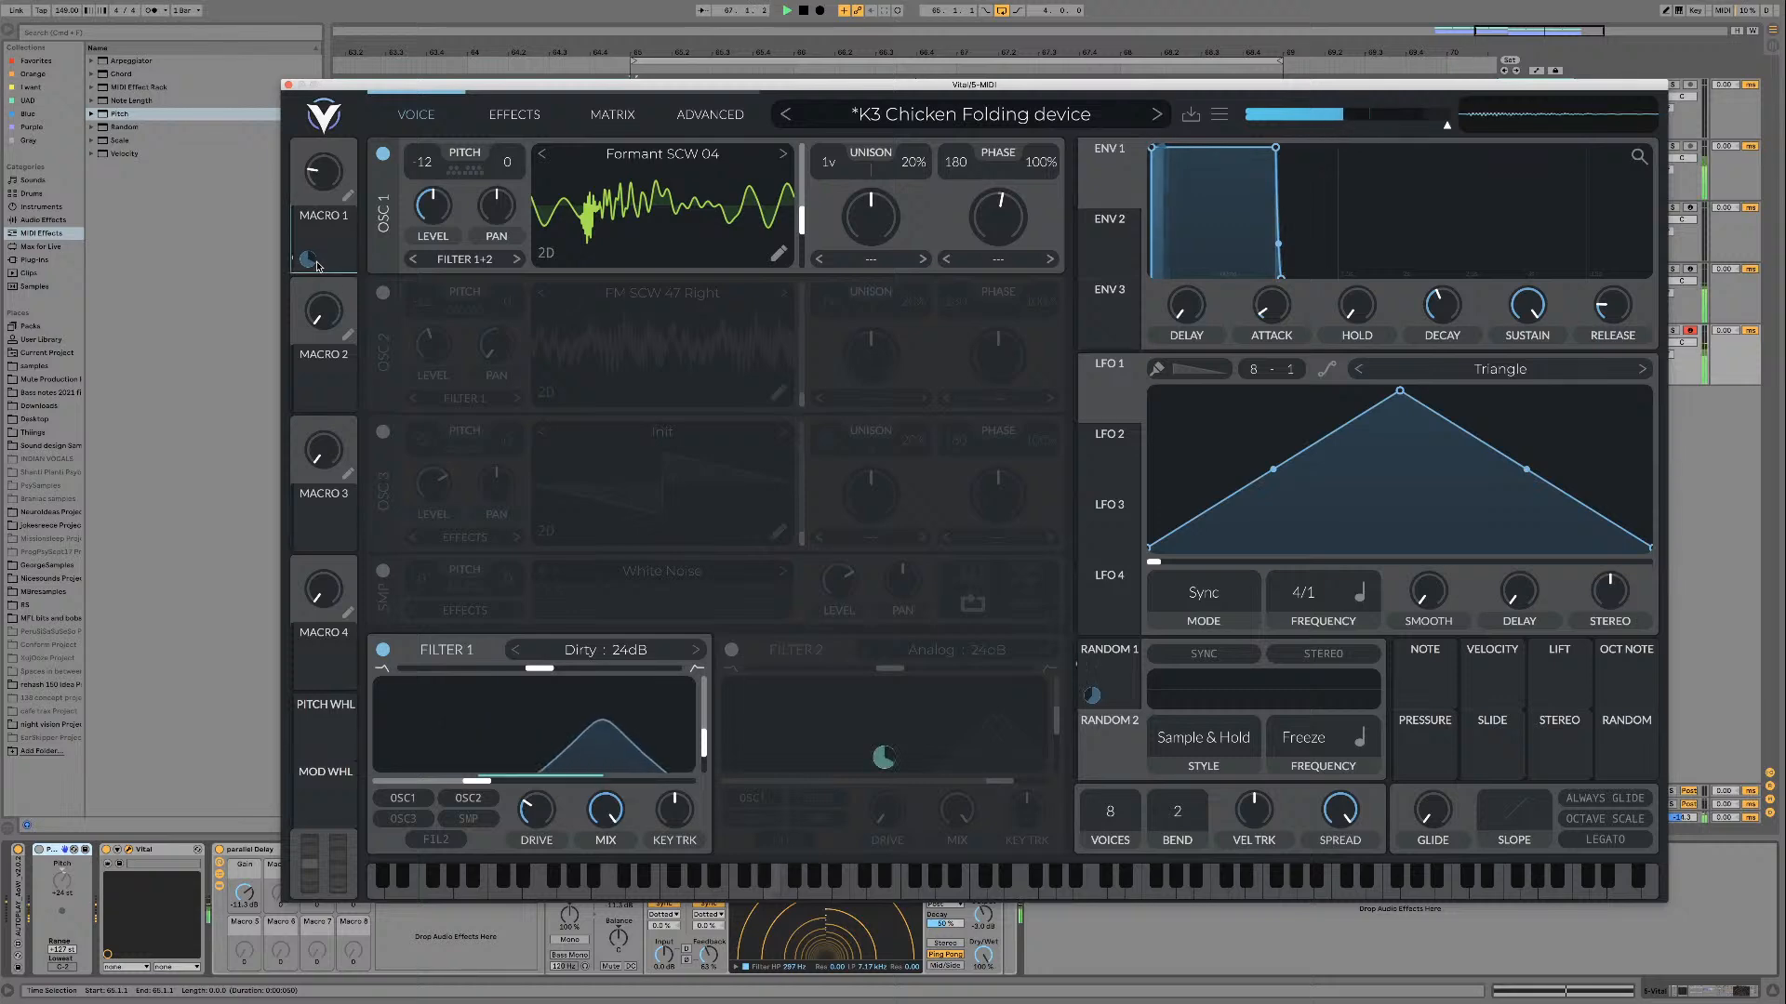
Step: Step oscillator 1 past Formant SCW 04, settle on Formant SCW 05, and sweep its frame position down to the minimum
{"action": "left_click", "coordinate": [783, 154]}
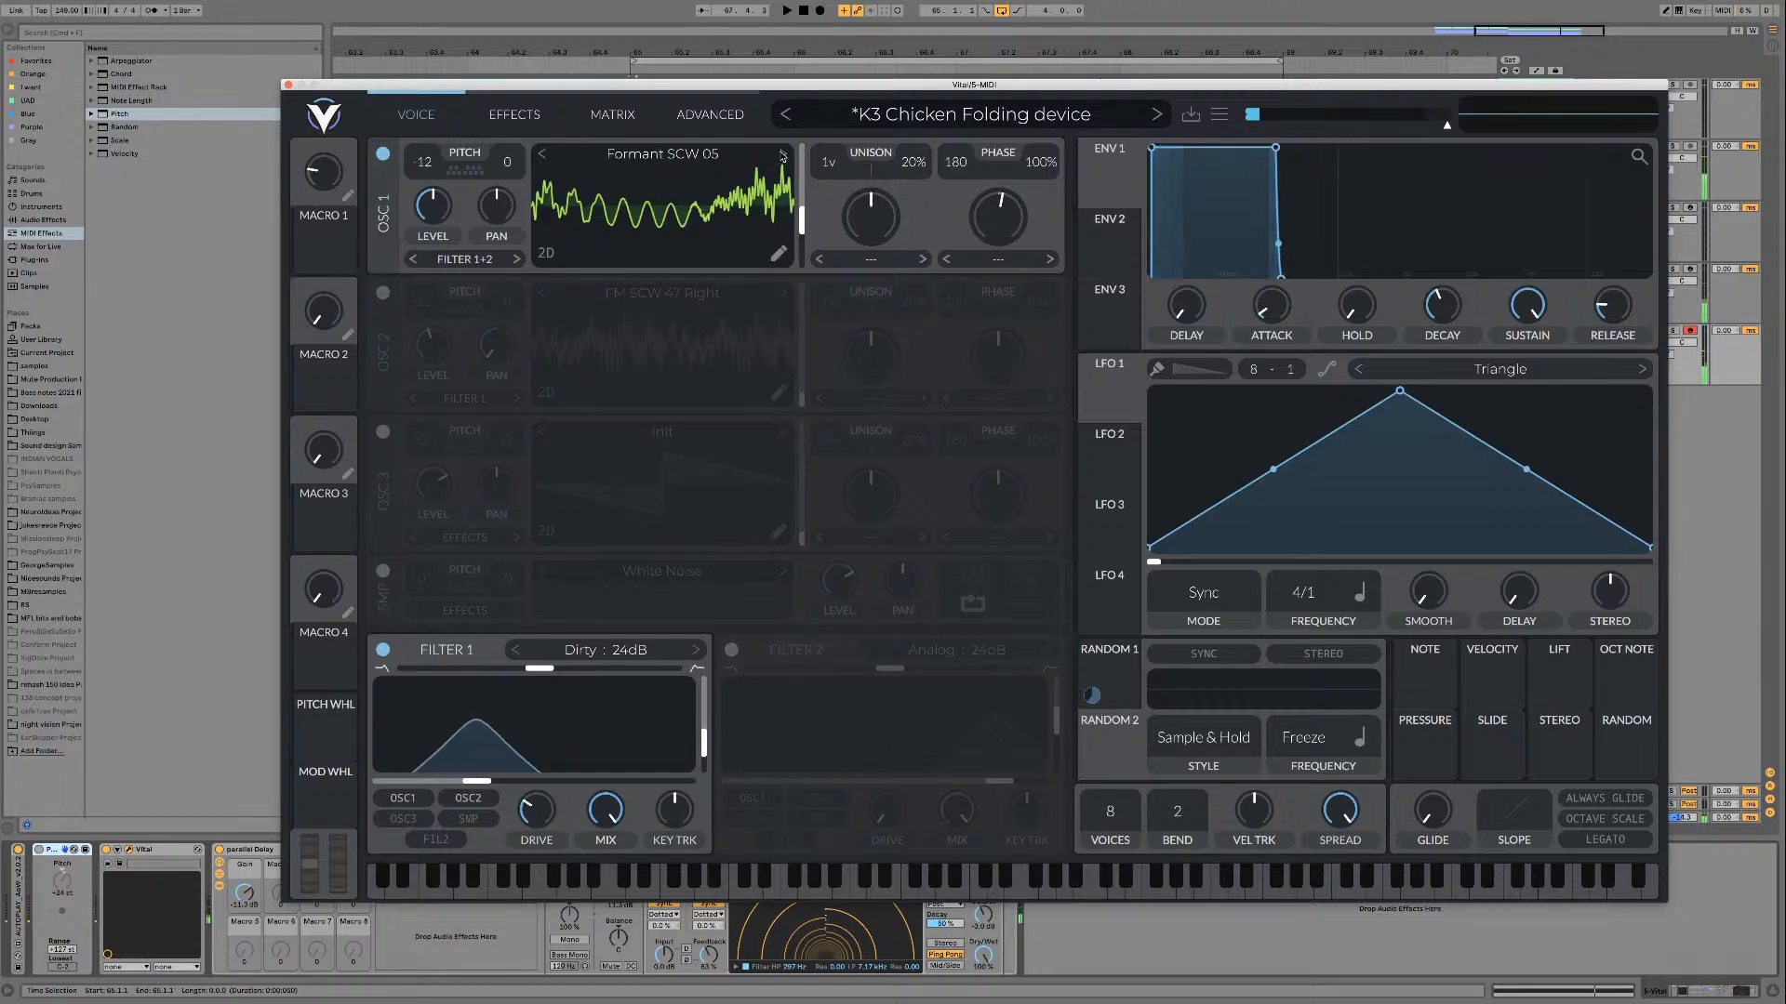
{"action": "left_click", "coordinate": [783, 154]}
{"action": "left_click", "coordinate": [541, 155]}
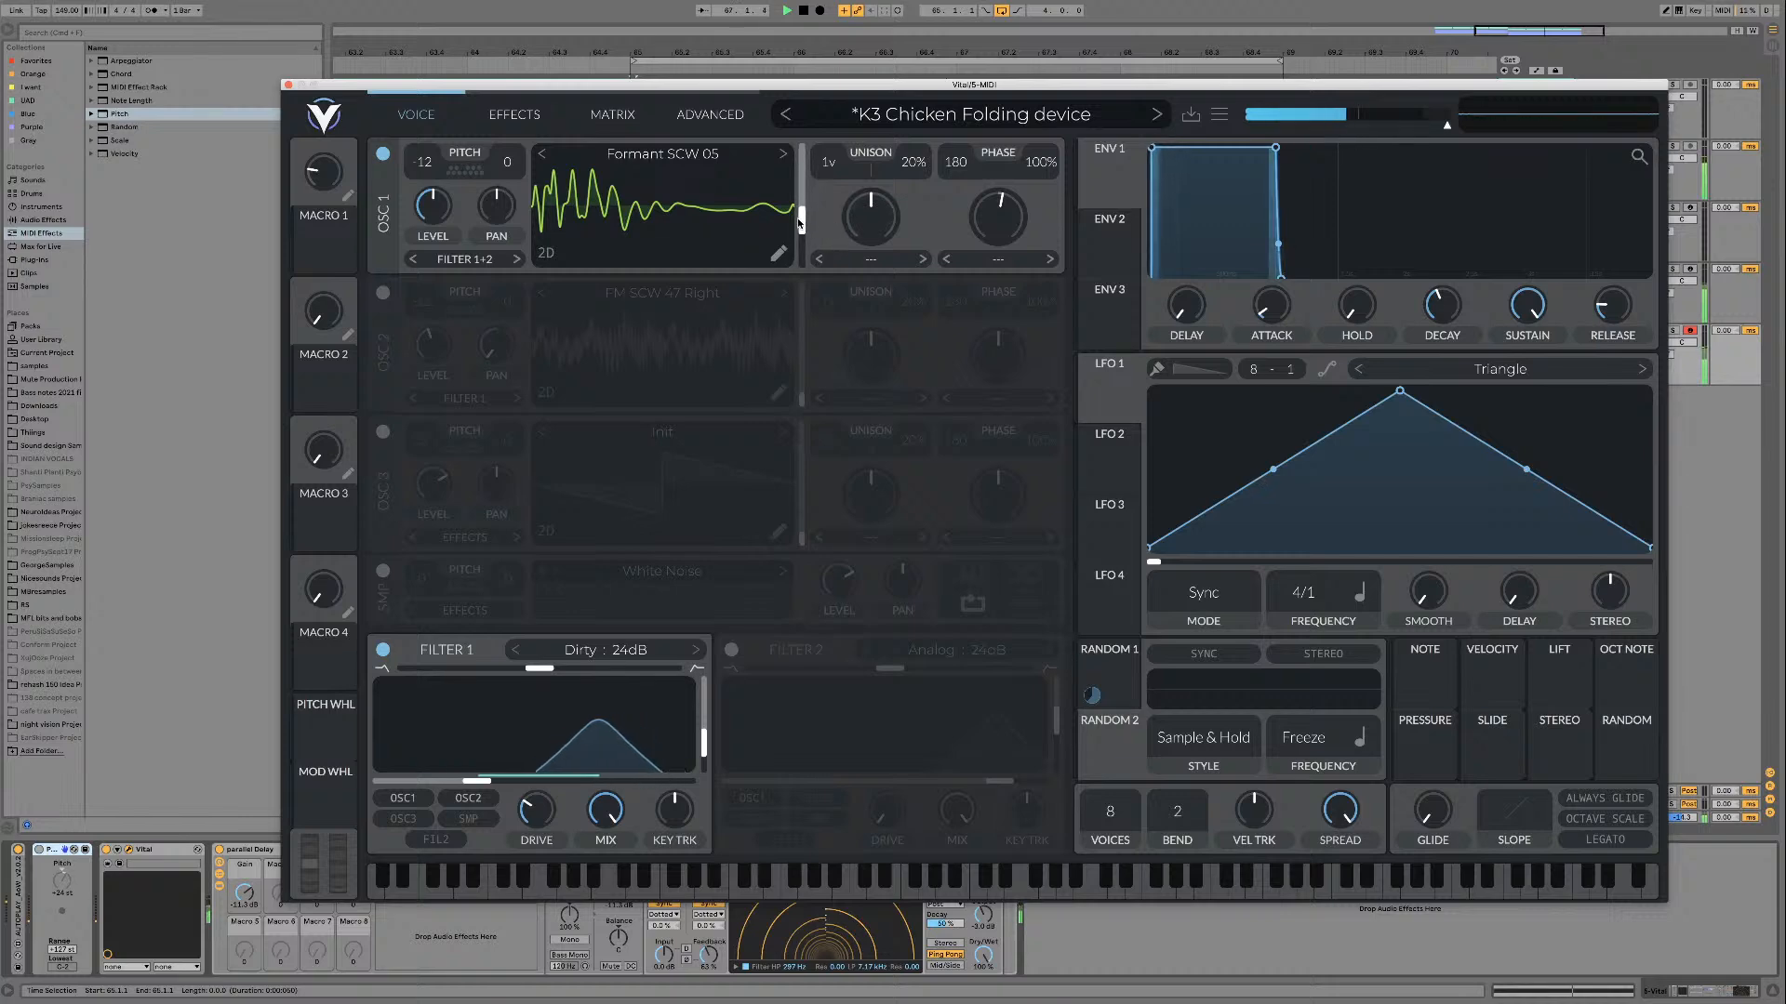
{"action": "left_click_drag", "start_coordinate": [800, 219], "coordinate": [799, 266]}
{"action": "key", "text": "space"}
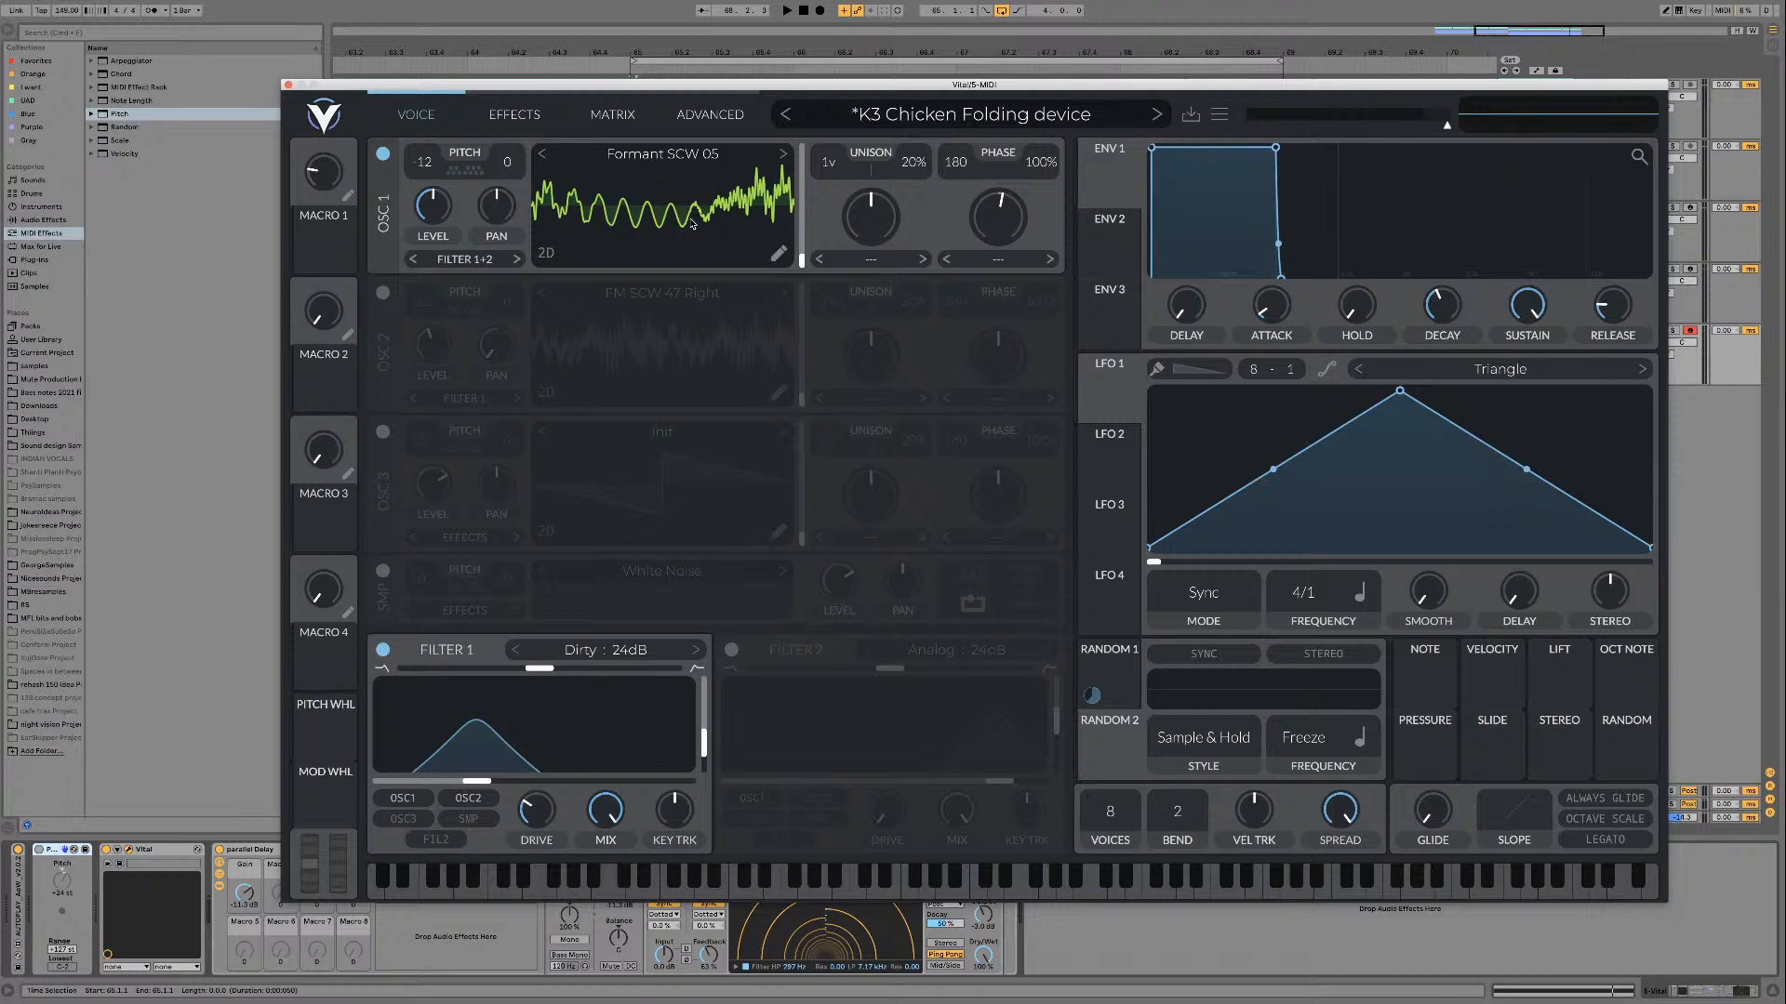
Step: Turn on oscillator 2, load the factory Basic Shapes wavetable, and raise its frame position to the triangle wave
{"action": "key", "text": "space"}
{"action": "left_click", "coordinate": [382, 293]}
{"action": "left_click", "coordinate": [690, 295]}
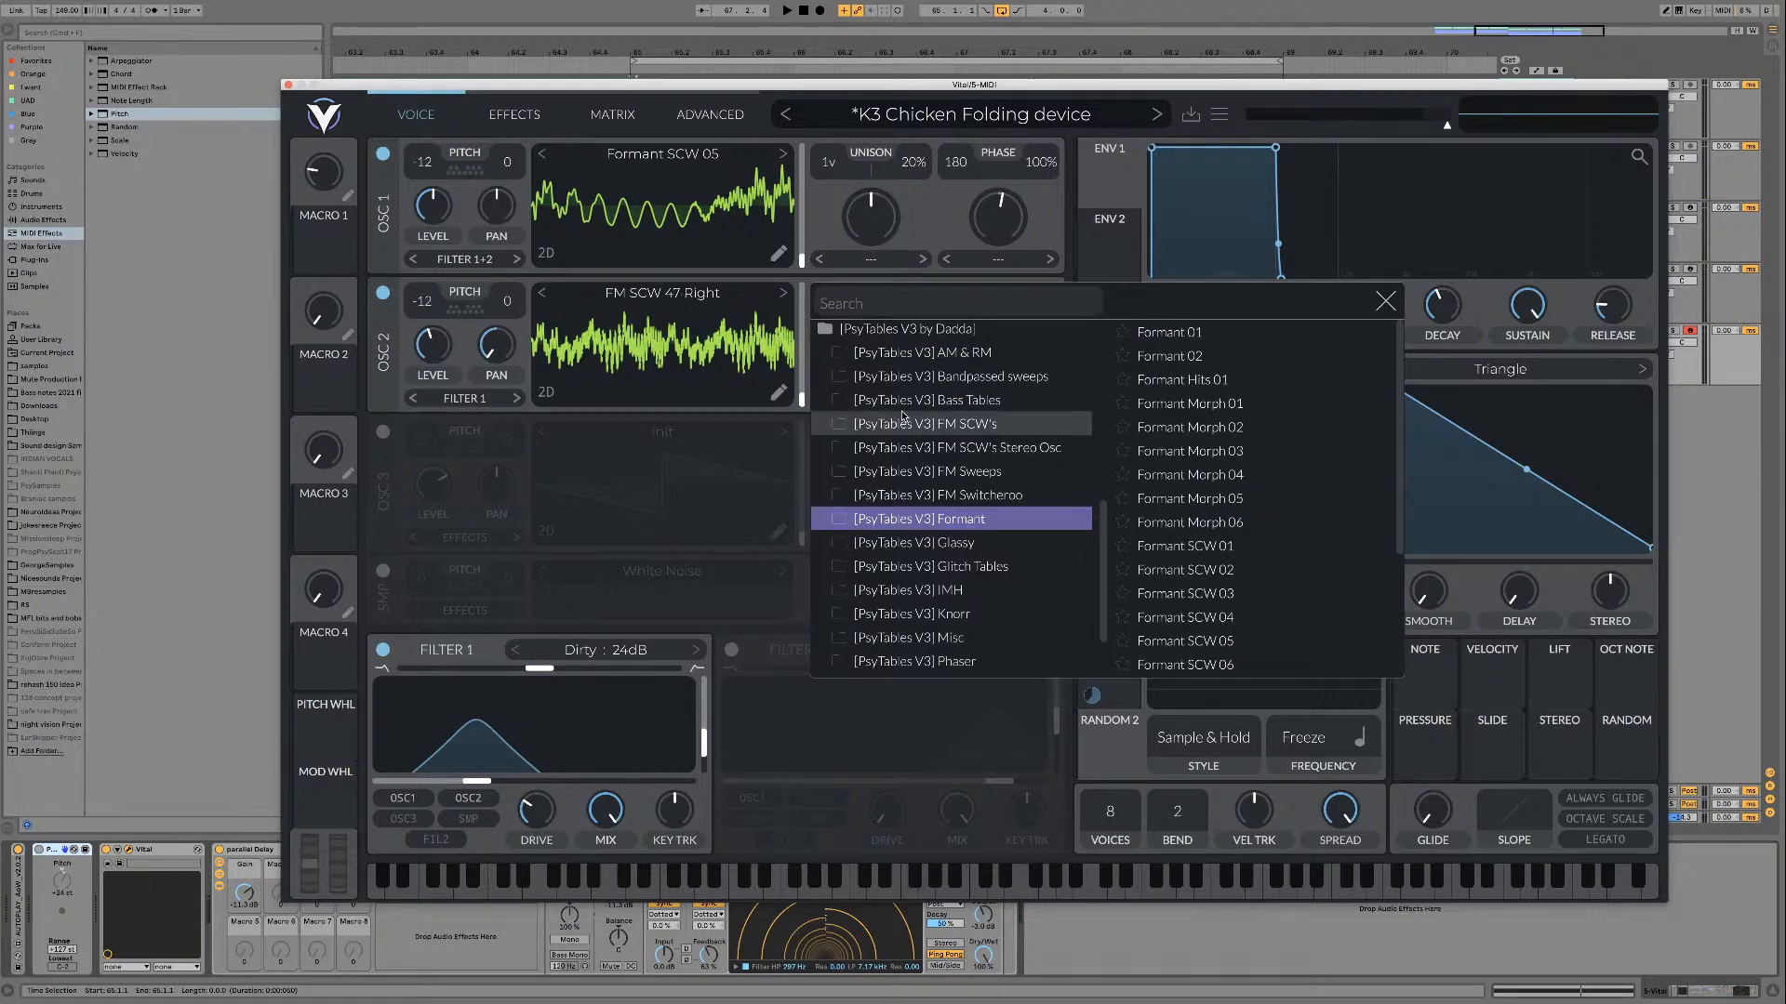
{"action": "scroll", "coordinate": [961, 388], "scroll_direction": "up", "scroll_amount": 10}
{"action": "left_click", "coordinate": [935, 379]}
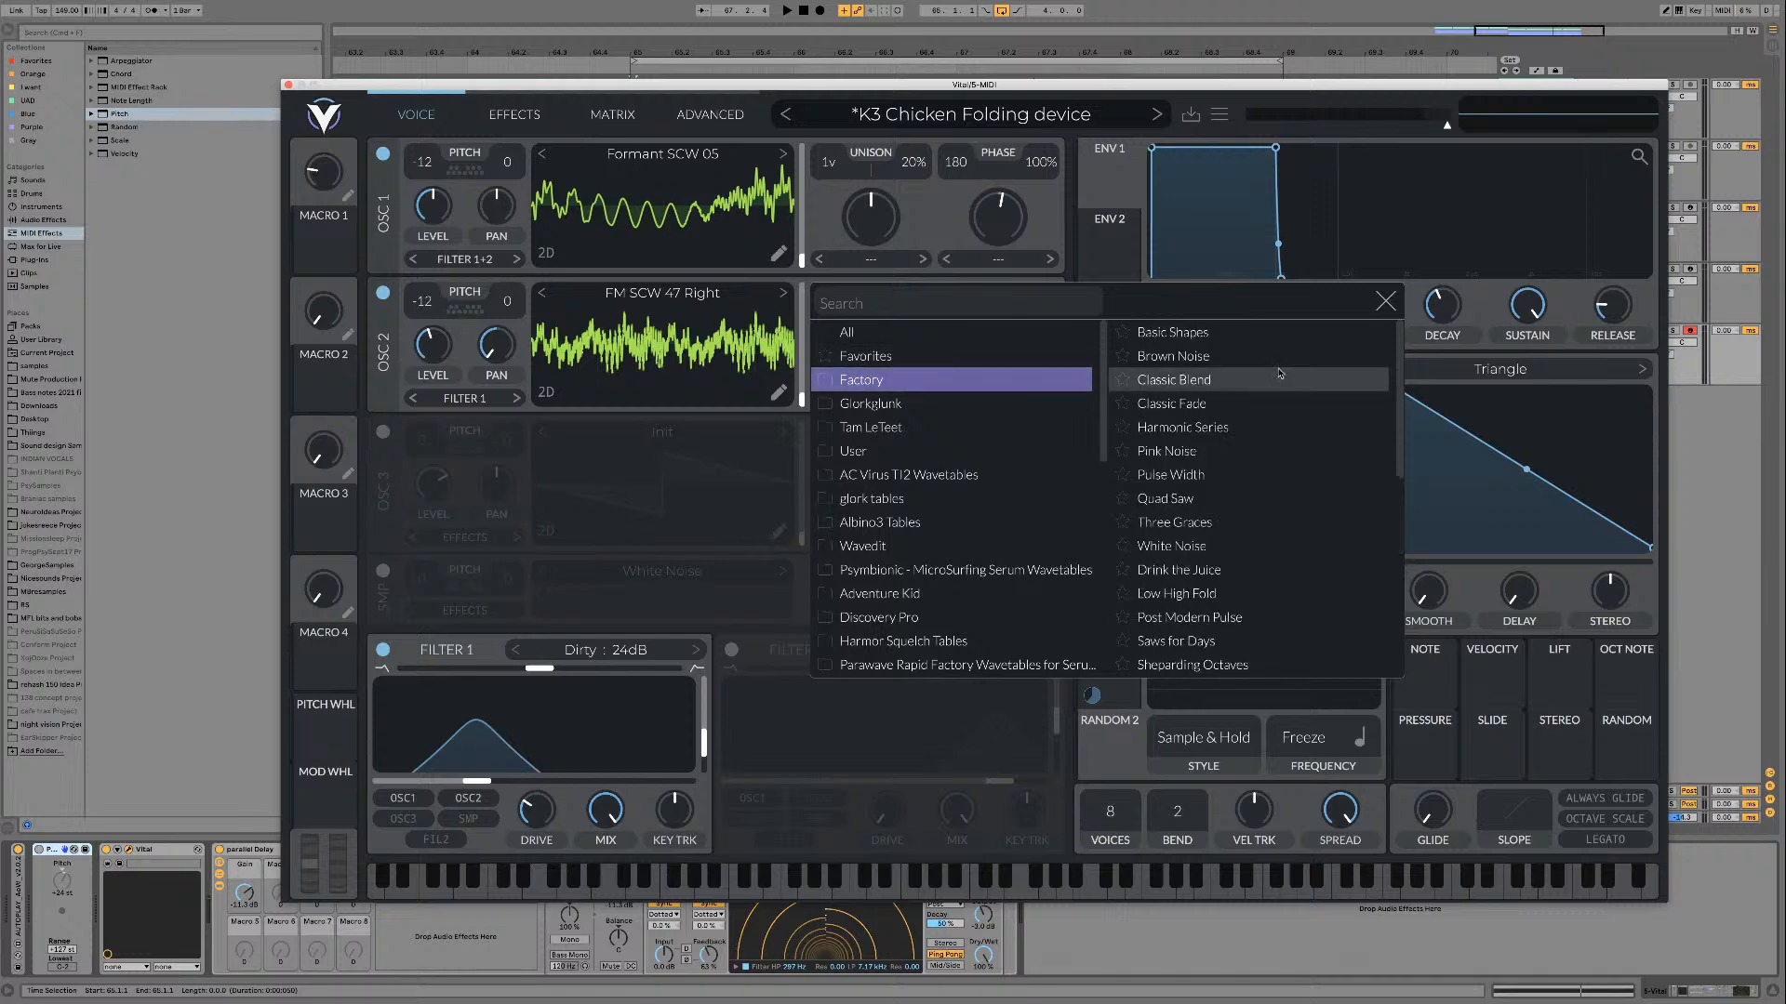
{"action": "left_click", "coordinate": [1173, 332]}
{"action": "left_click", "coordinate": [1384, 300]}
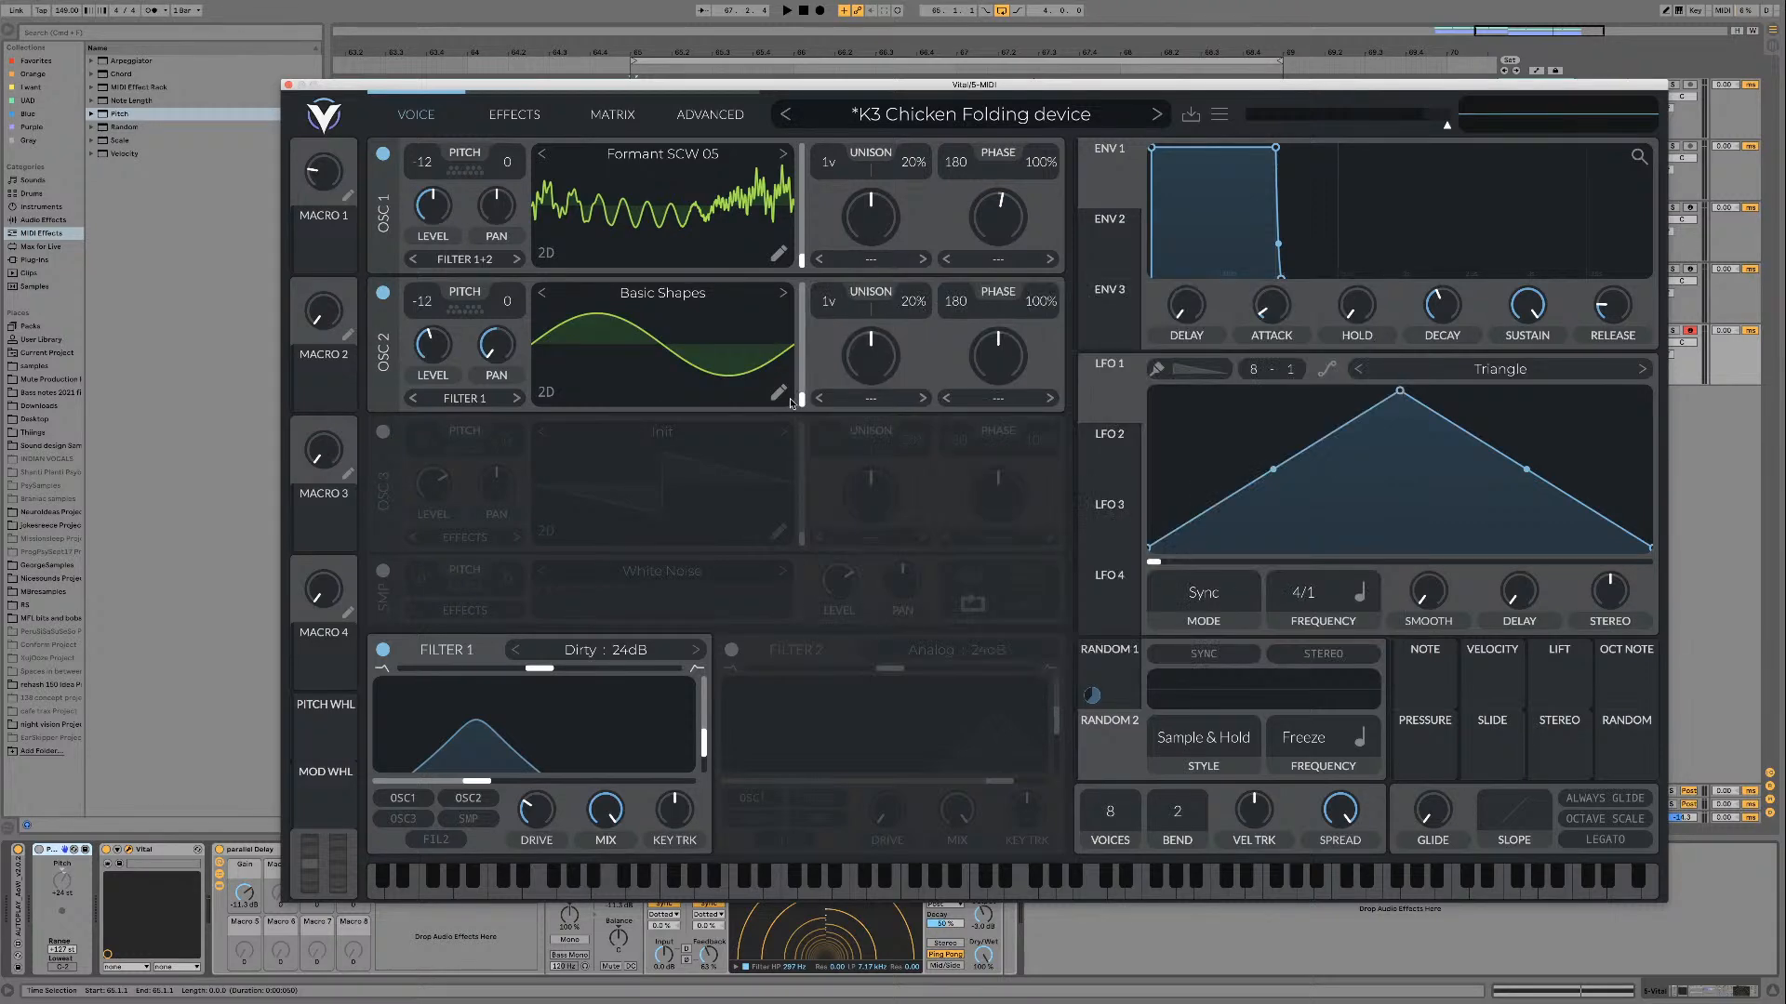
{"action": "left_click_drag", "start_coordinate": [803, 398], "coordinate": [804, 369]}
Step: Set oscillator 1's wave morph mode to FM <- Osc 2 and lower the FM amount during playback
{"action": "left_click", "coordinate": [1000, 400]}
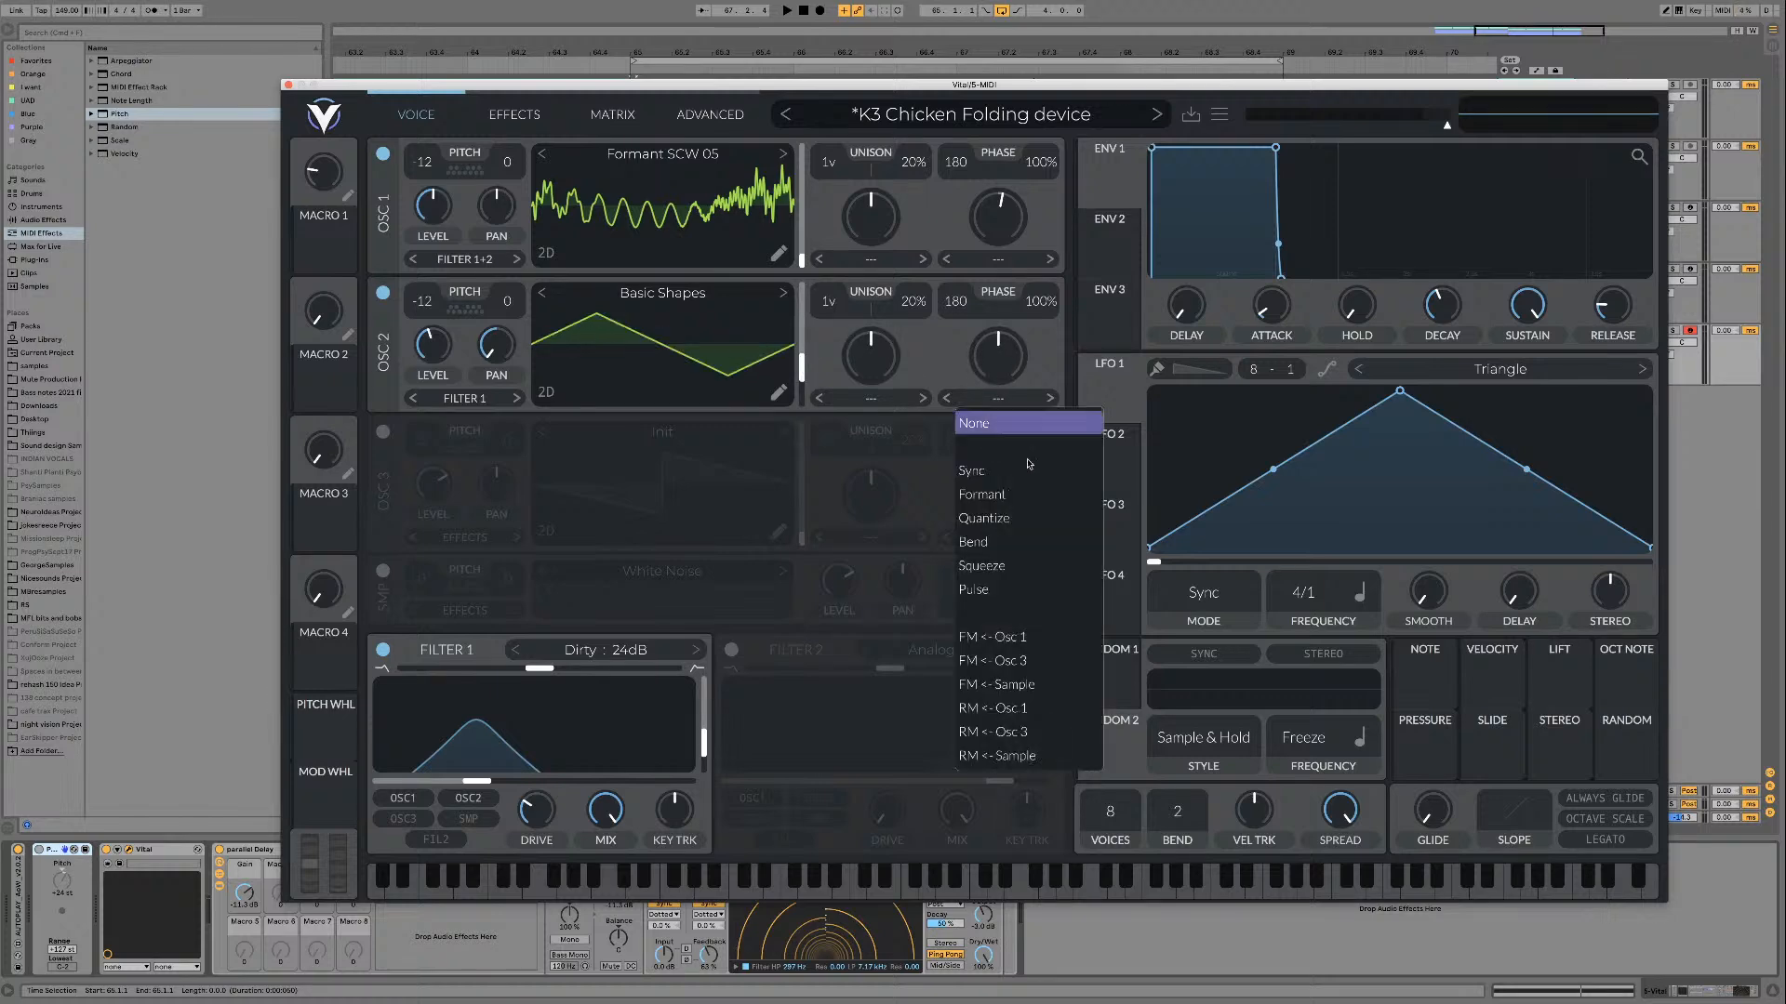
{"action": "left_click", "coordinate": [1036, 316]}
{"action": "left_click", "coordinate": [1032, 398]}
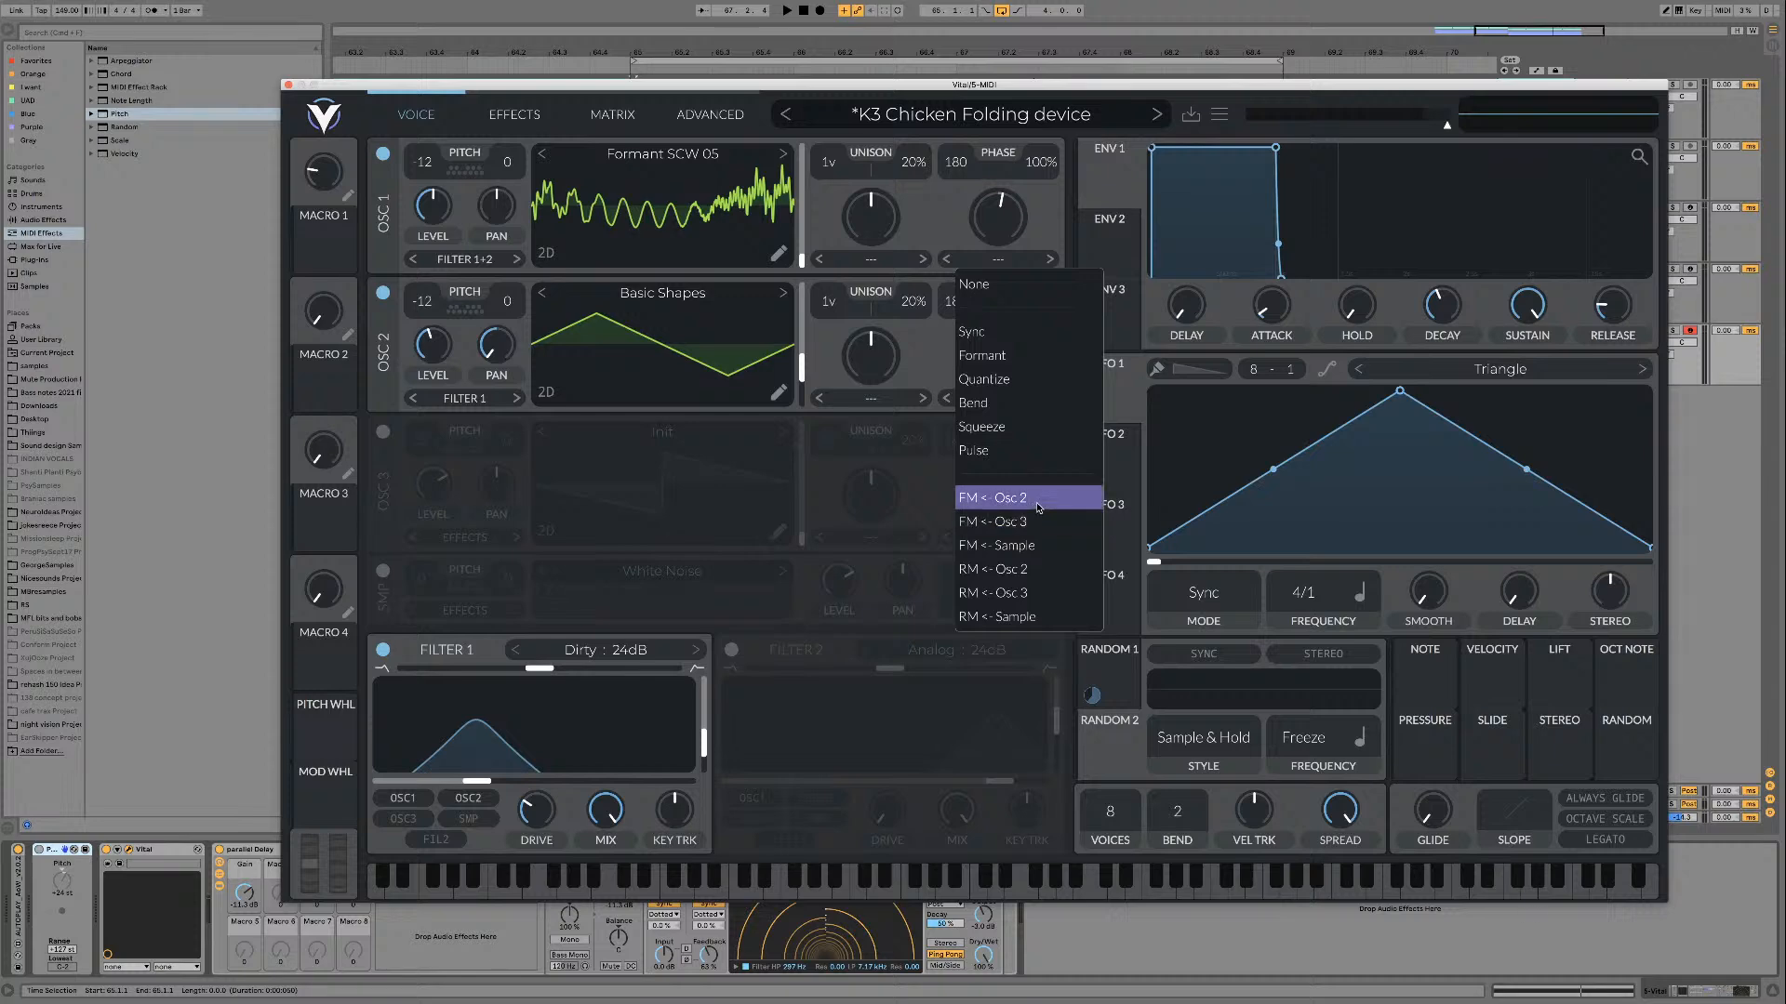
{"action": "left_click", "coordinate": [991, 498]}
{"action": "key", "text": "space"}
{"action": "left_click_drag", "start_coordinate": [984, 218], "coordinate": [923, 260]}
Step: Try oscillator 2 transposed to -24 and 0 with oscillator 1's FM amount at about 25%, and return the transposition to -12
{"action": "left_click_drag", "start_coordinate": [422, 302], "coordinate": [422, 353]}
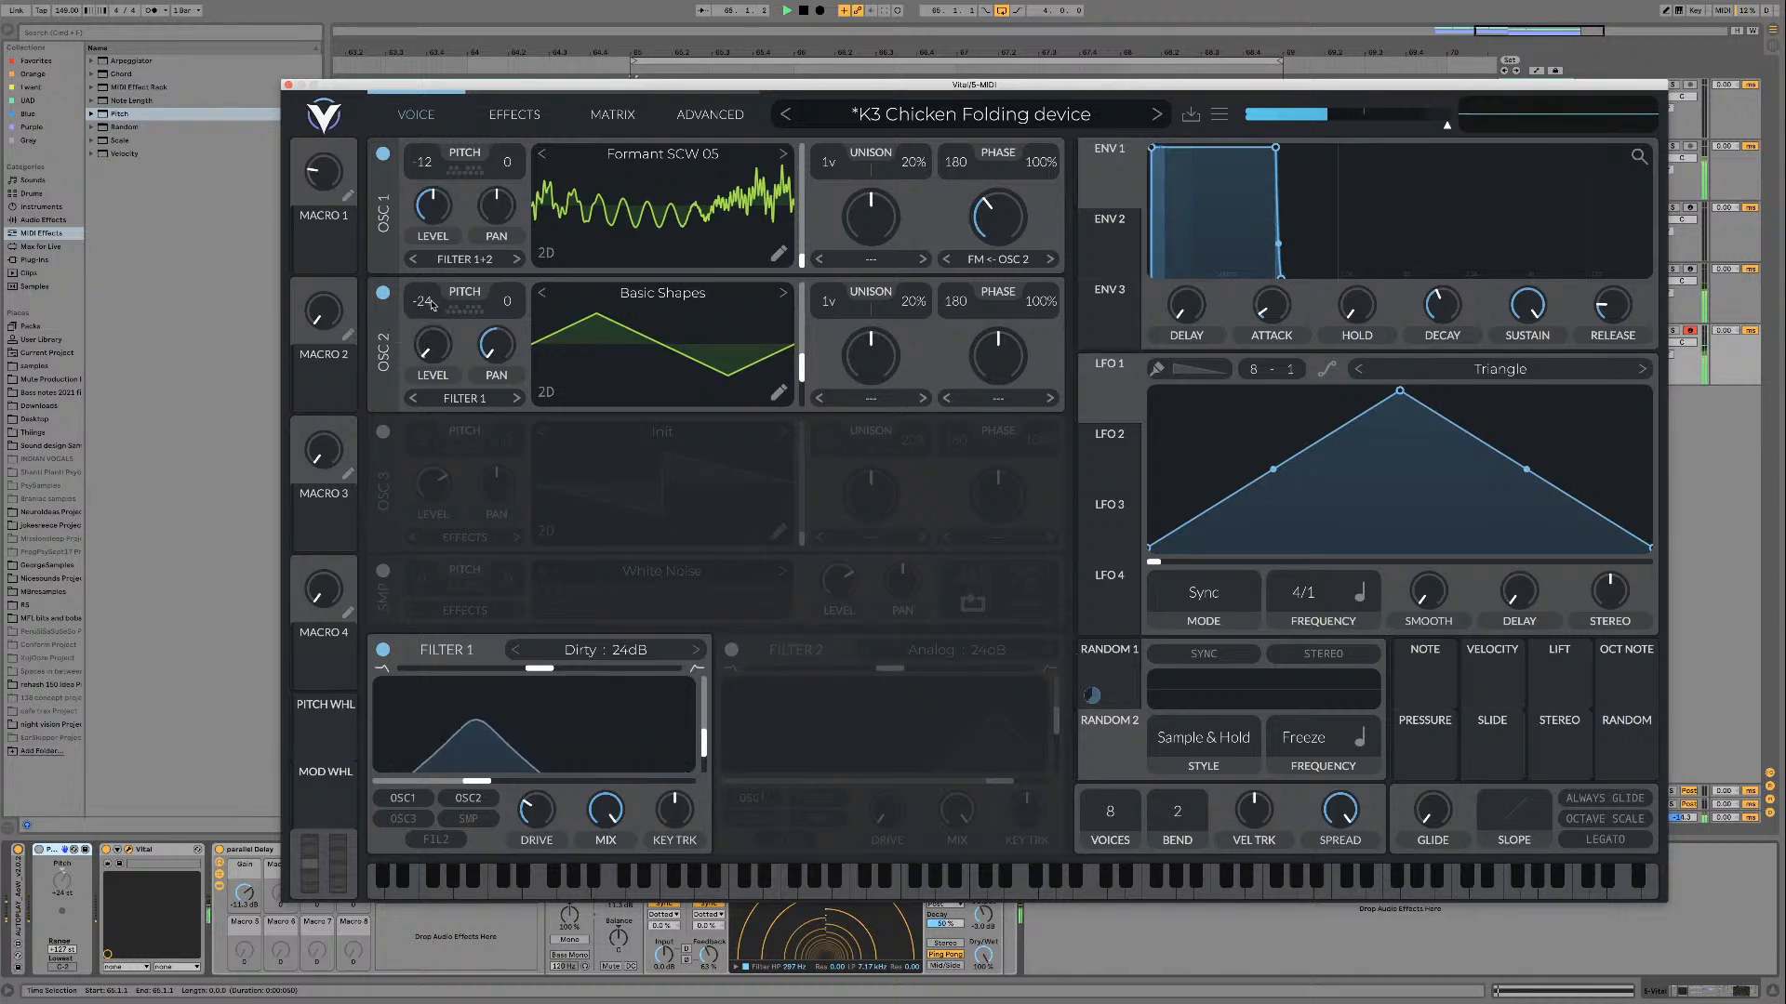
{"action": "left_click_drag", "start_coordinate": [1000, 222], "coordinate": [1003, 234]}
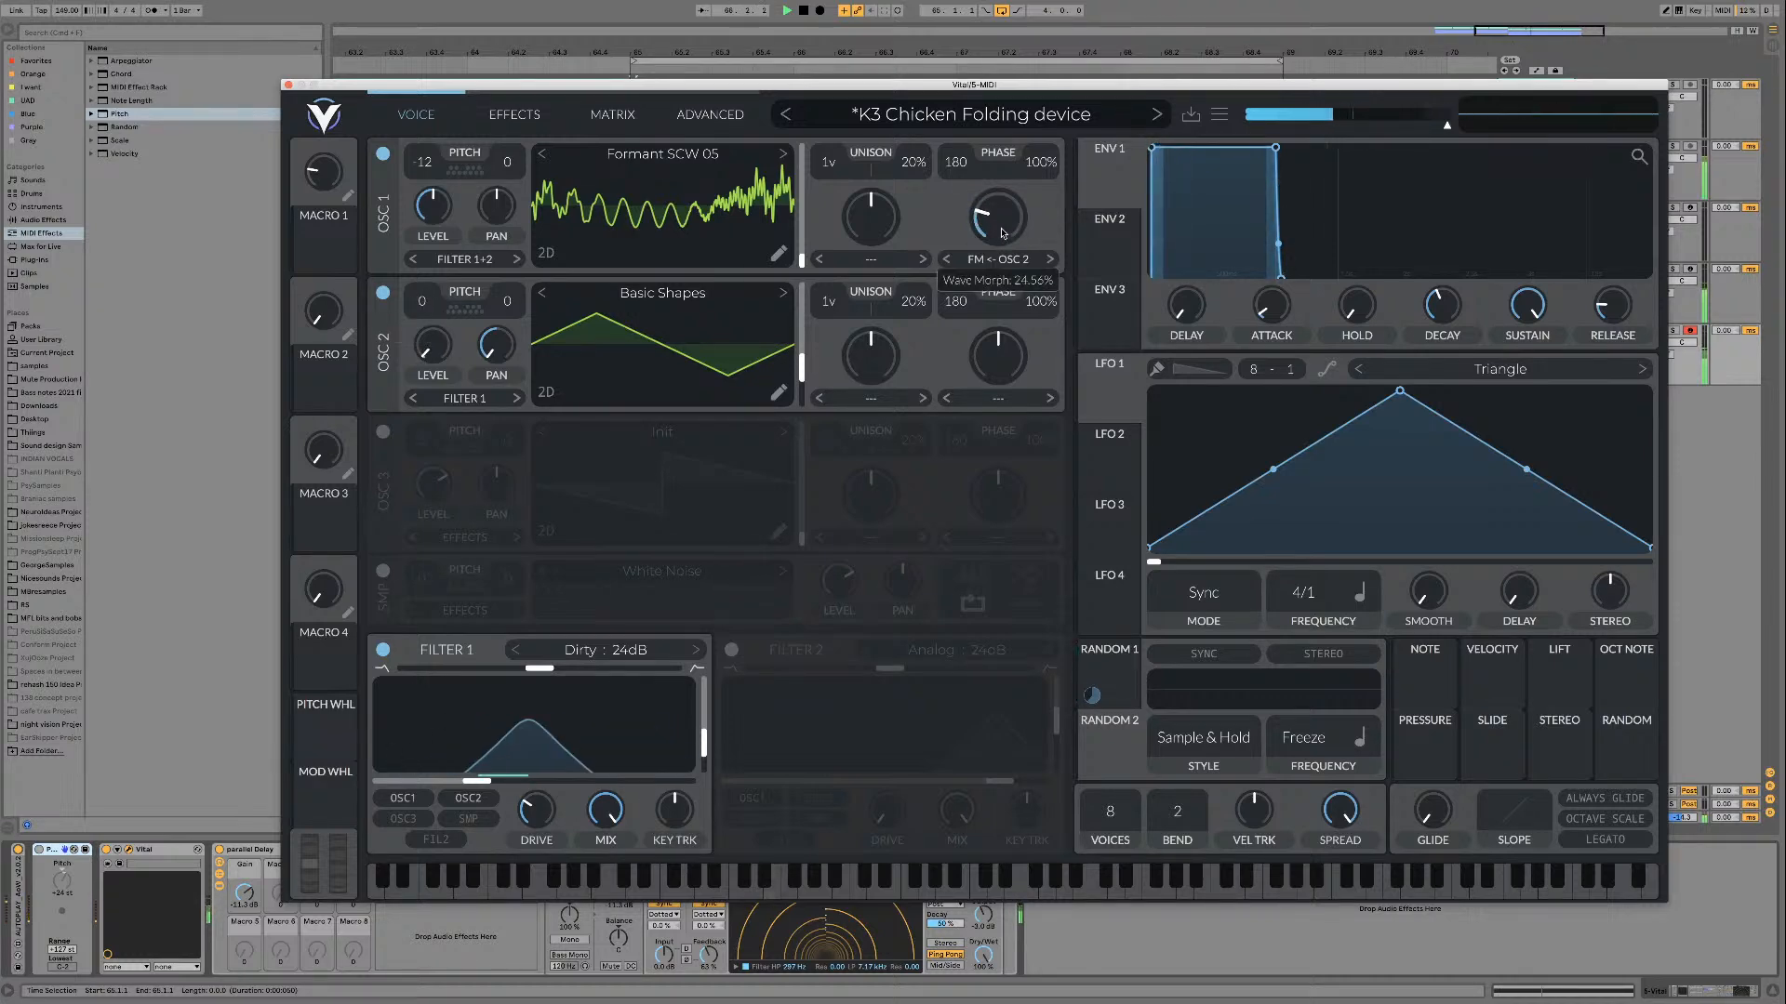
{"action": "left_click_drag", "start_coordinate": [422, 302], "coordinate": [415, 348]}
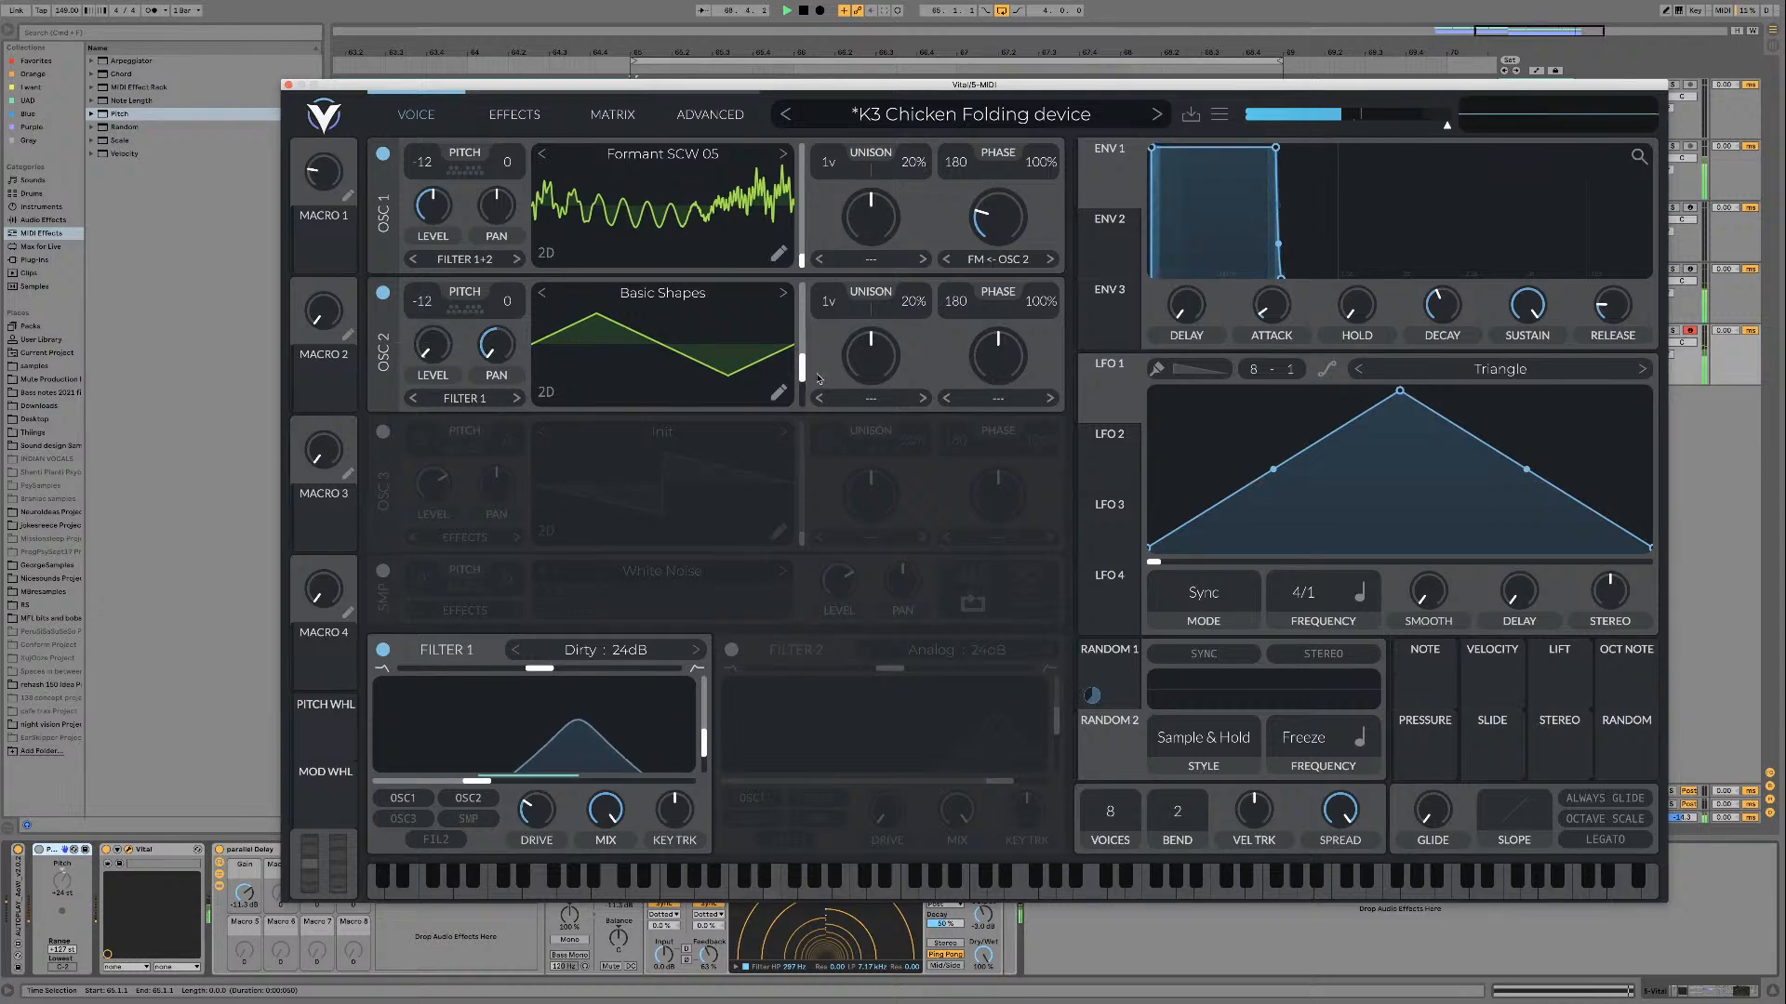
Step: Change oscillator 2 to a sine wave with centred pan and readjust oscillator 1's FM amount during playback
{"action": "left_click_drag", "start_coordinate": [803, 364], "coordinate": [805, 371]}
{"action": "key", "text": "space"}
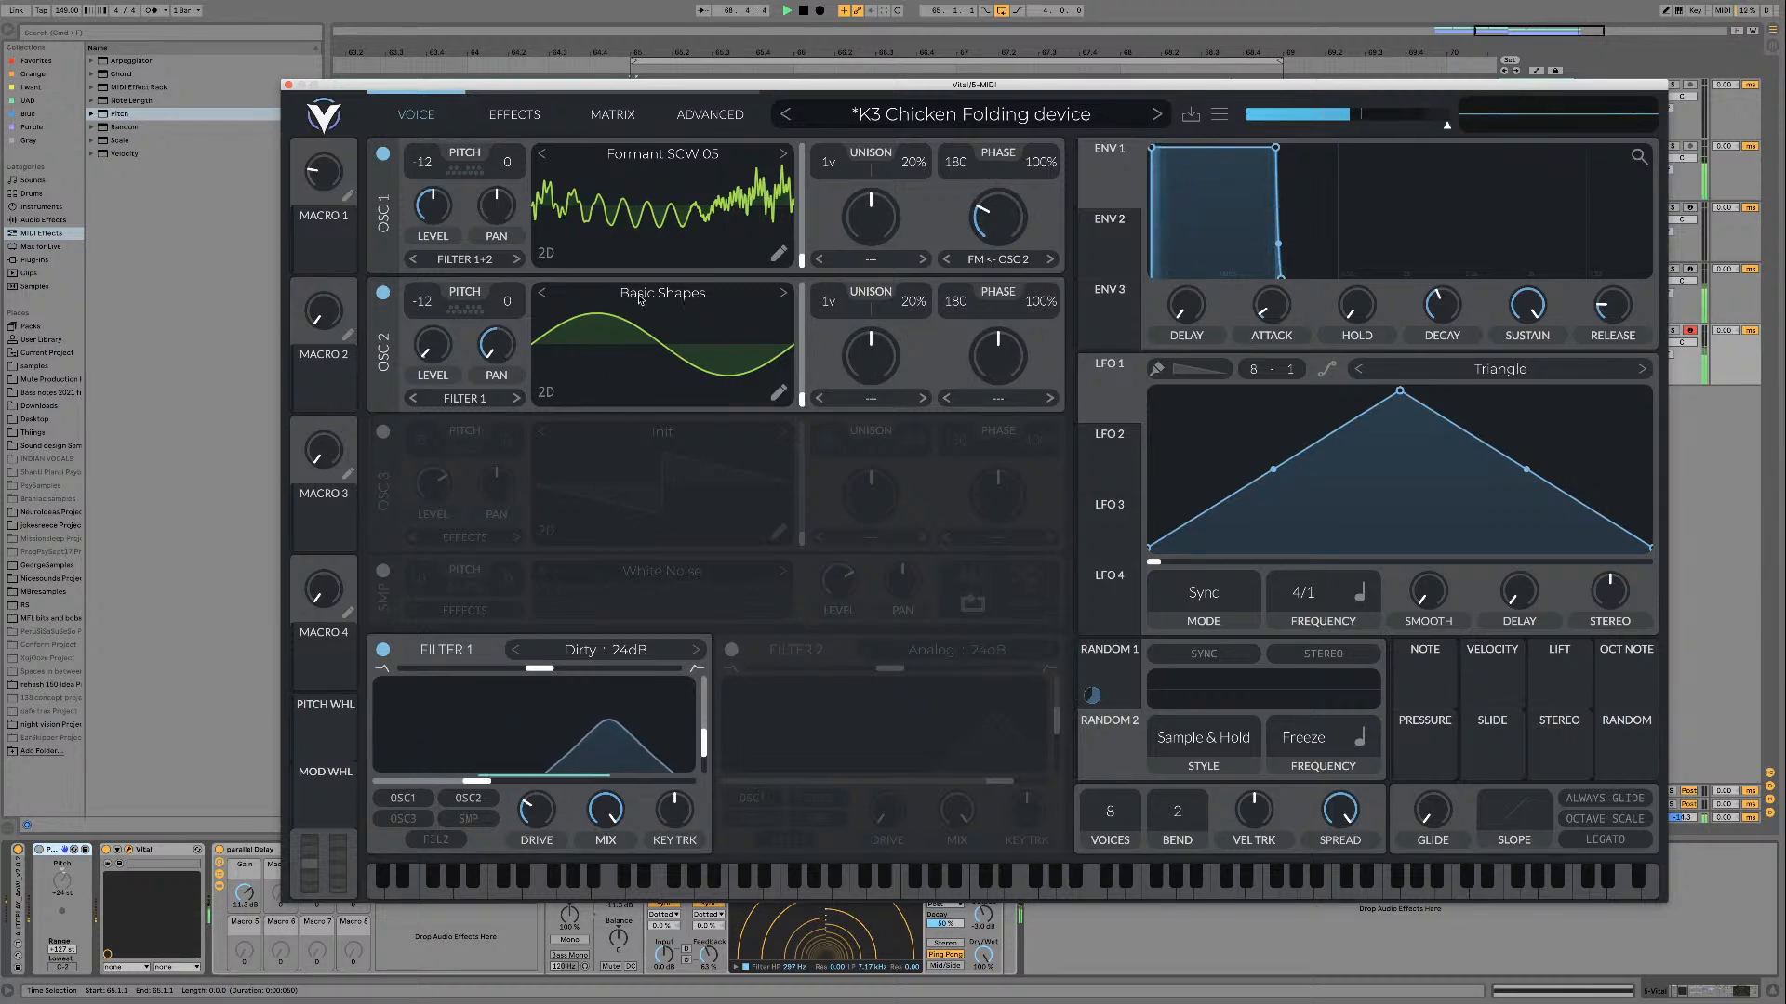
{"action": "double_click", "coordinate": [505, 351]}
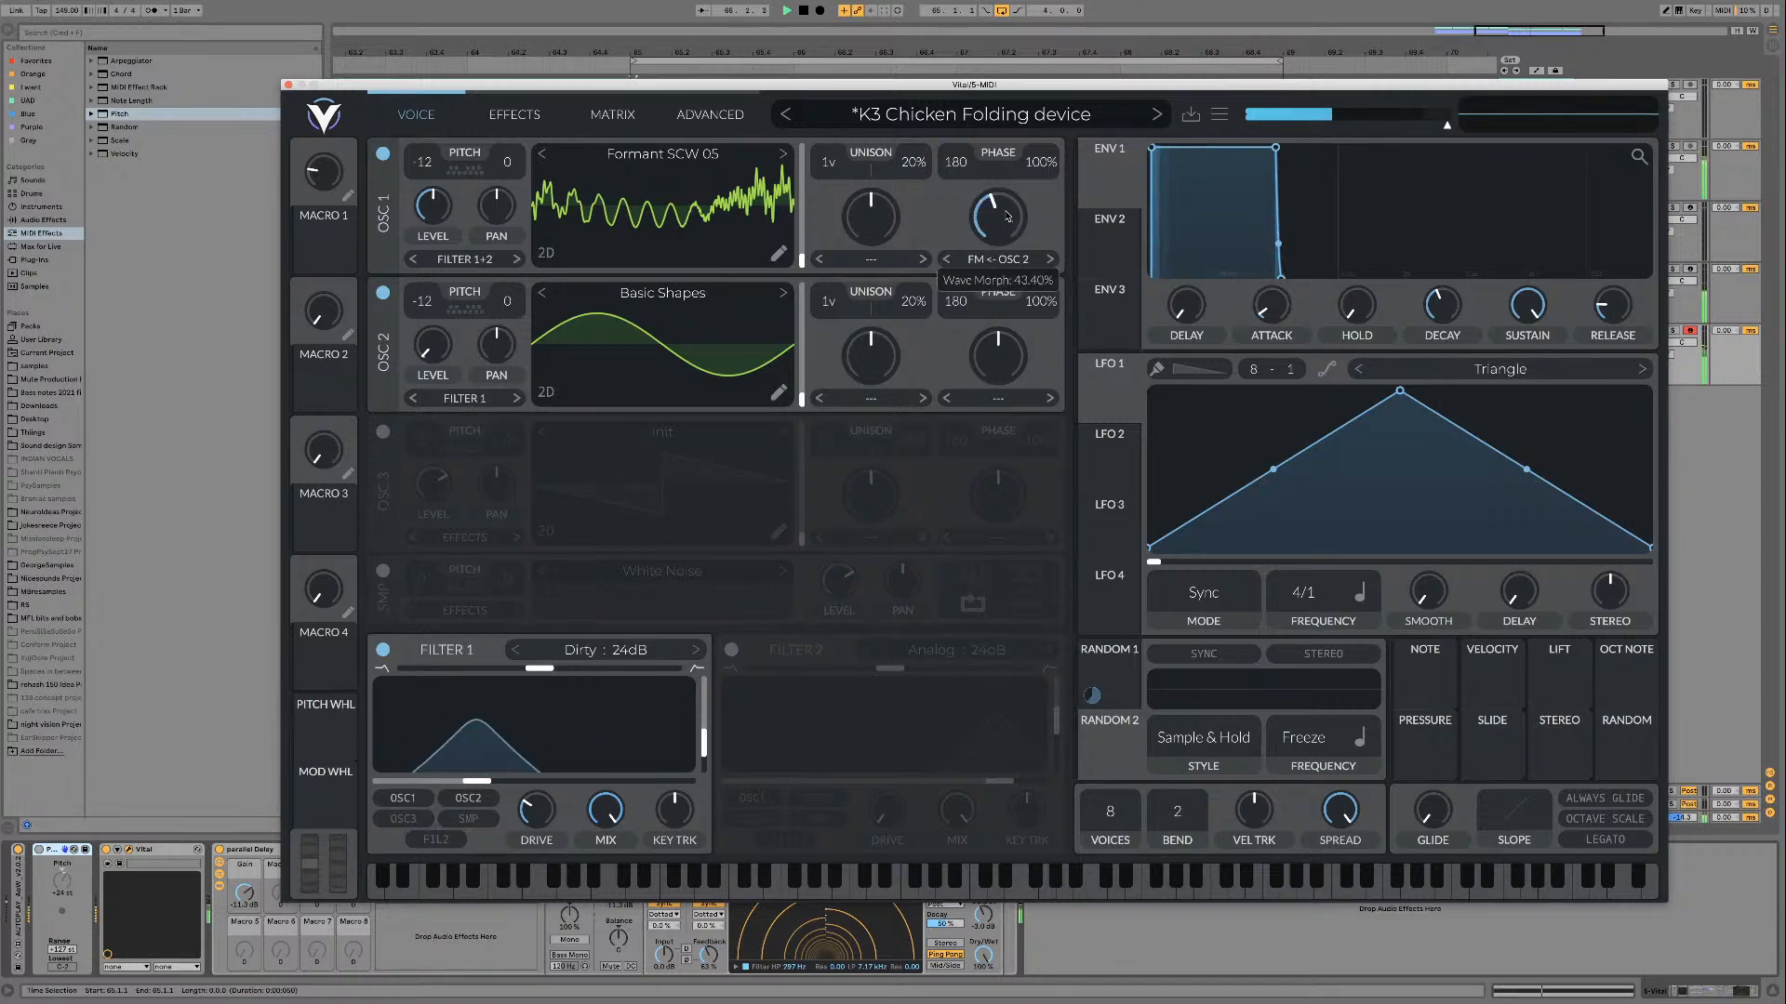
{"action": "mouse_move", "coordinate": [999, 223]}
{"action": "left_mouse_down"}
{"action": "mouse_move", "coordinate": [1007, 191]}
{"action": "mouse_move", "coordinate": [1004, 244]}
{"action": "left_mouse_up"}
{"action": "key", "text": "space"}
Step: Turn off oscillator 2 and set oscillator 1's wave morph mode to None
{"action": "left_click", "coordinate": [382, 293]}
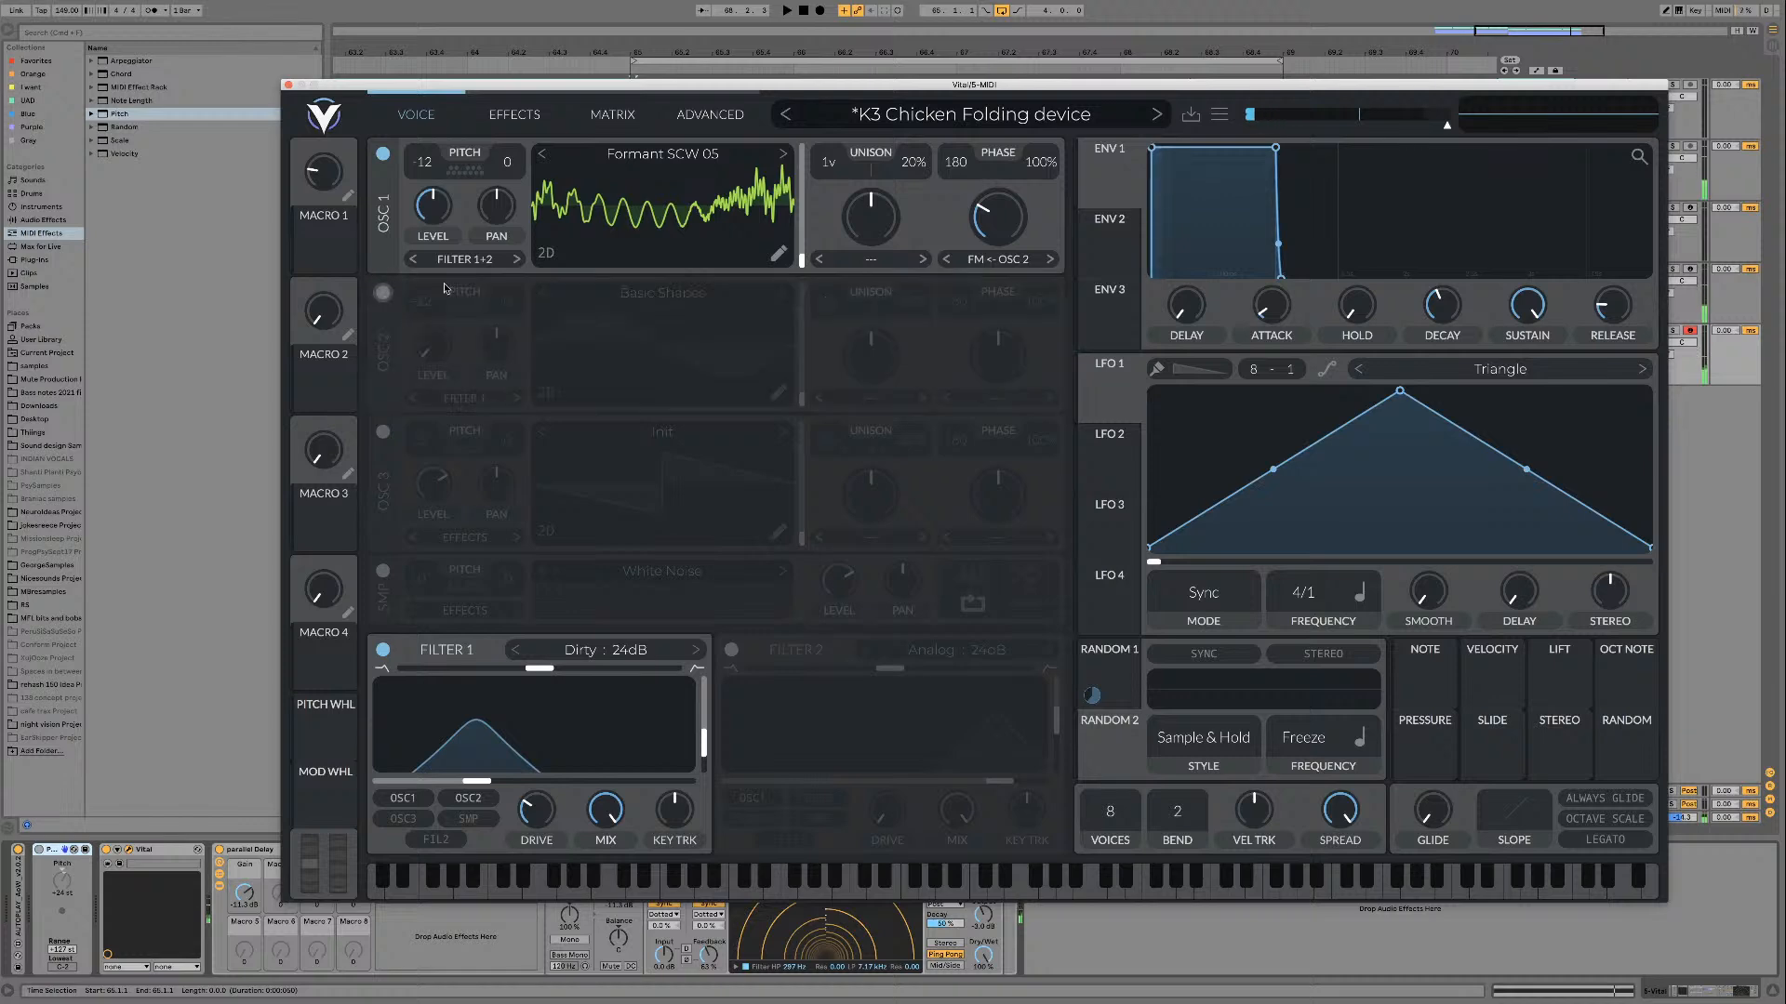
{"action": "left_click", "coordinate": [997, 259]}
{"action": "left_click", "coordinate": [995, 280]}
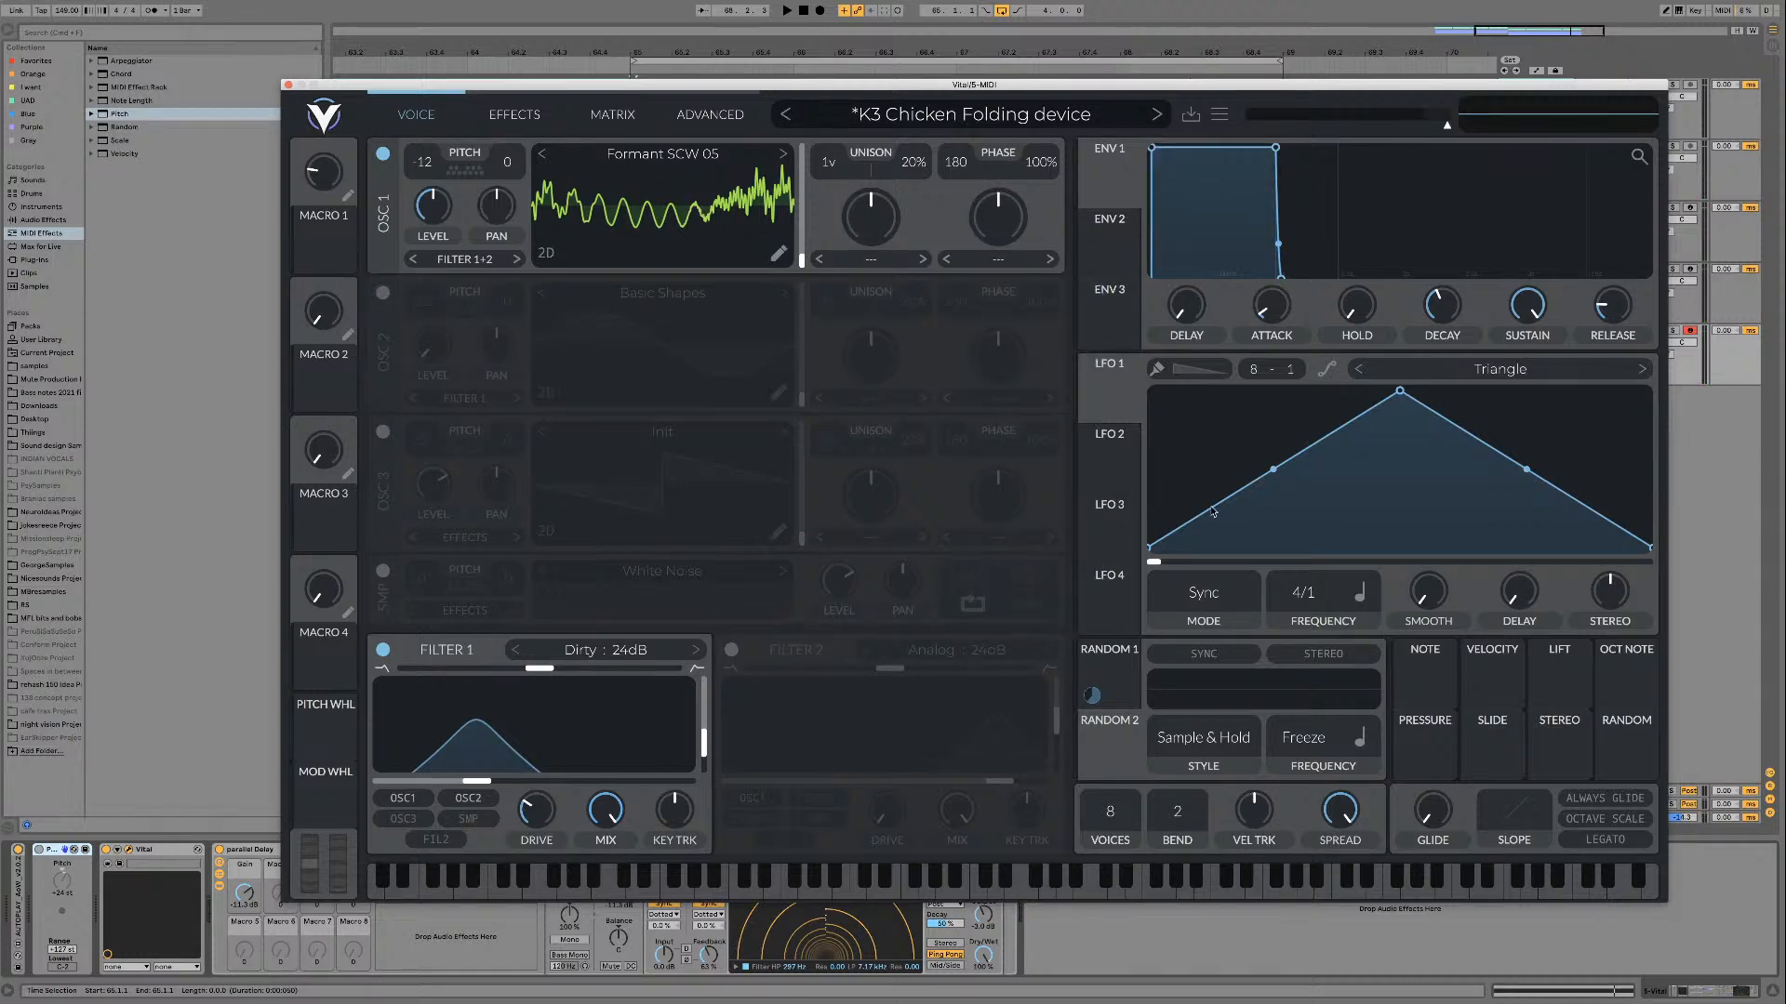
Step: Step oscillator 1 through the remaining Formant SCW wavetables up to Throaty 03 during playback
{"action": "left_click", "coordinate": [783, 154]}
{"action": "left_click", "coordinate": [783, 154]}
{"action": "key", "text": "space"}
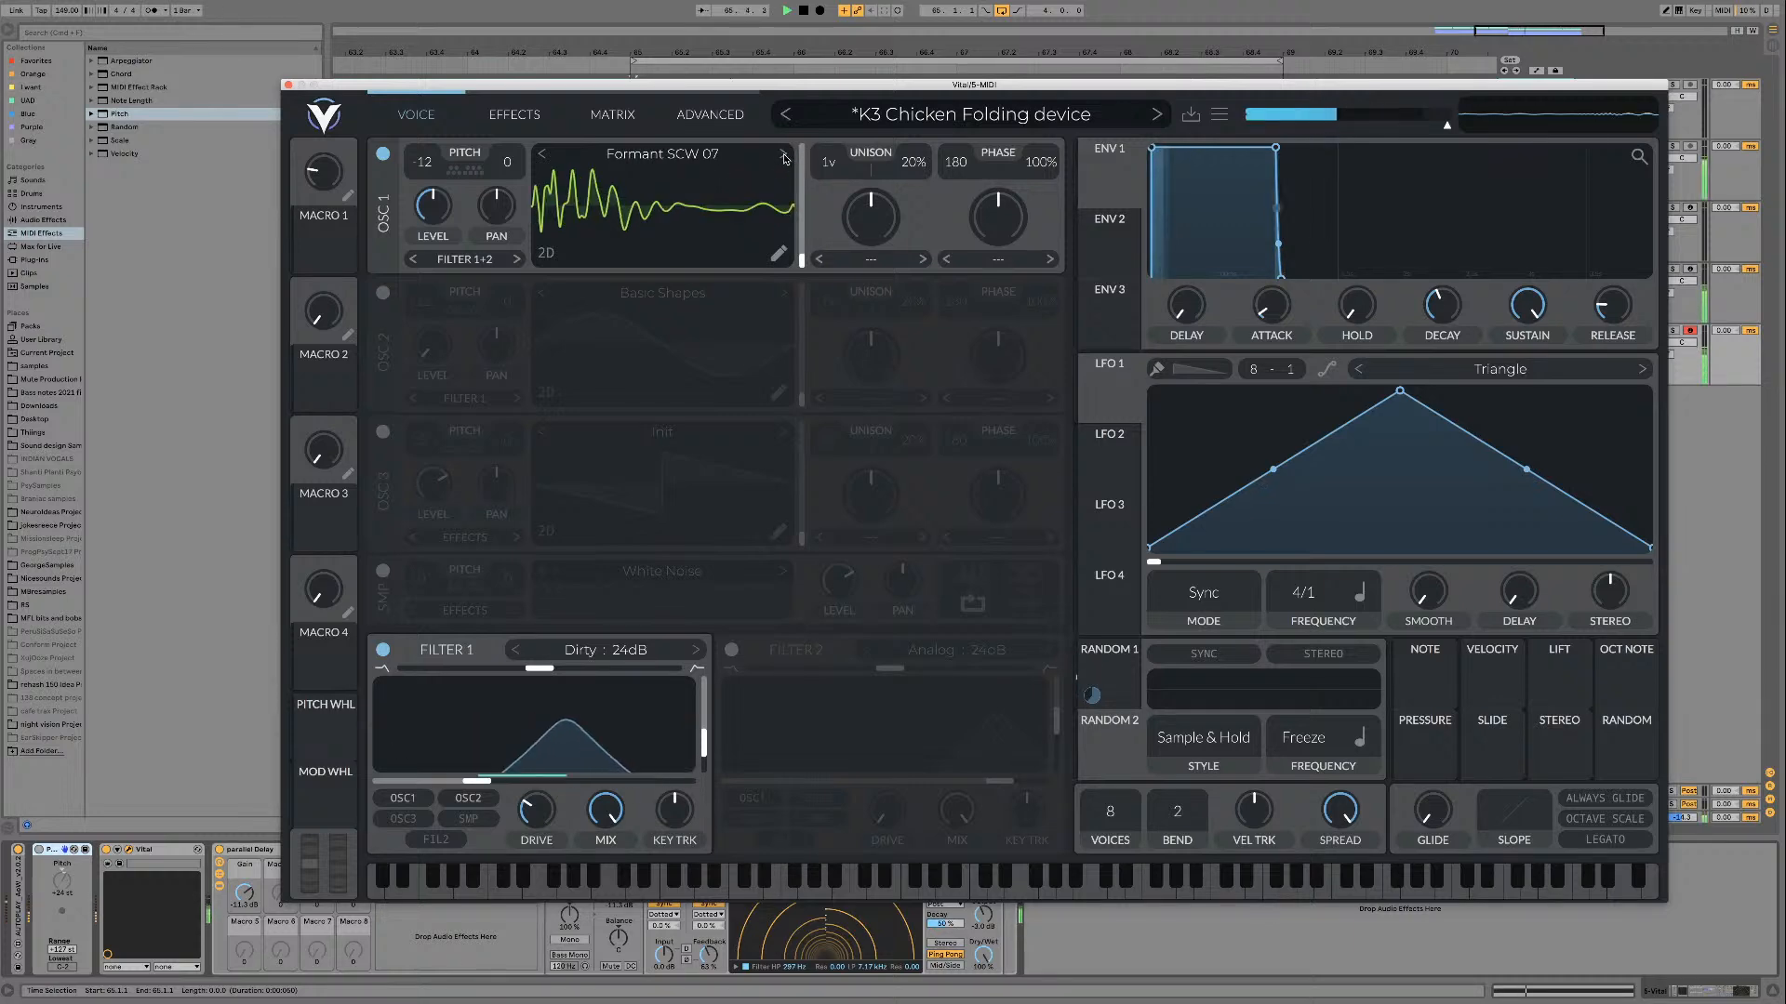
{"action": "left_click", "coordinate": [783, 155]}
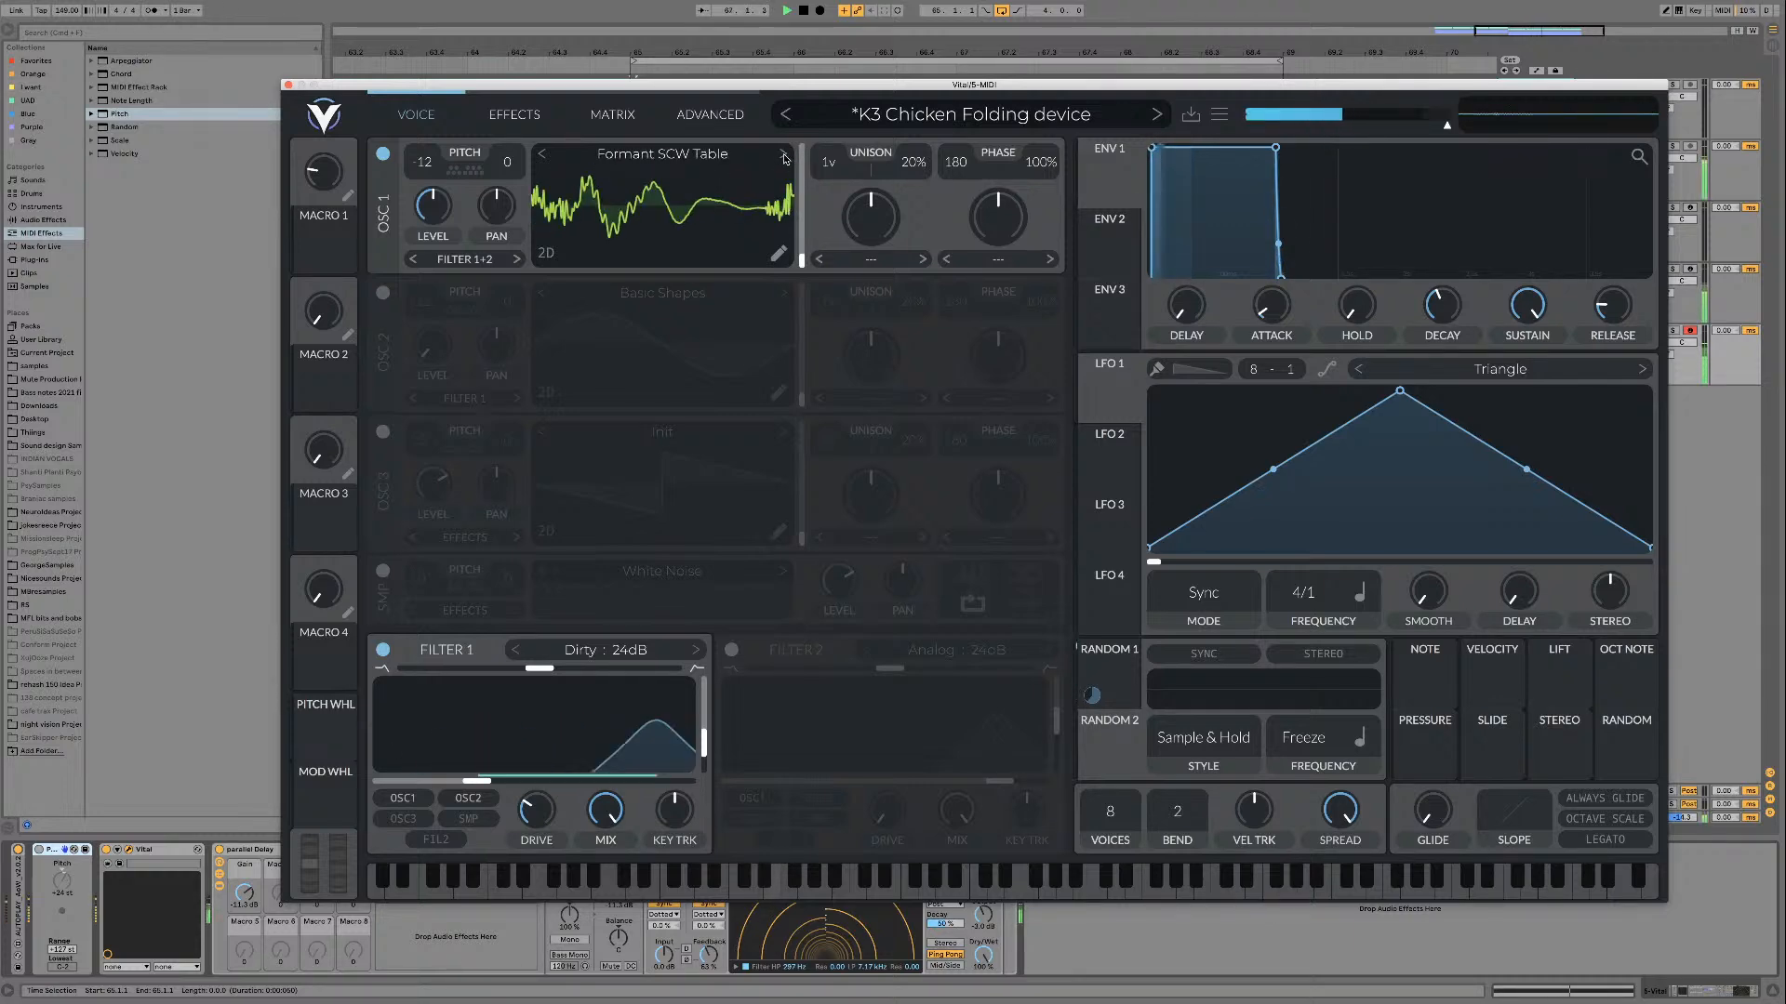
{"action": "left_click", "coordinate": [783, 155]}
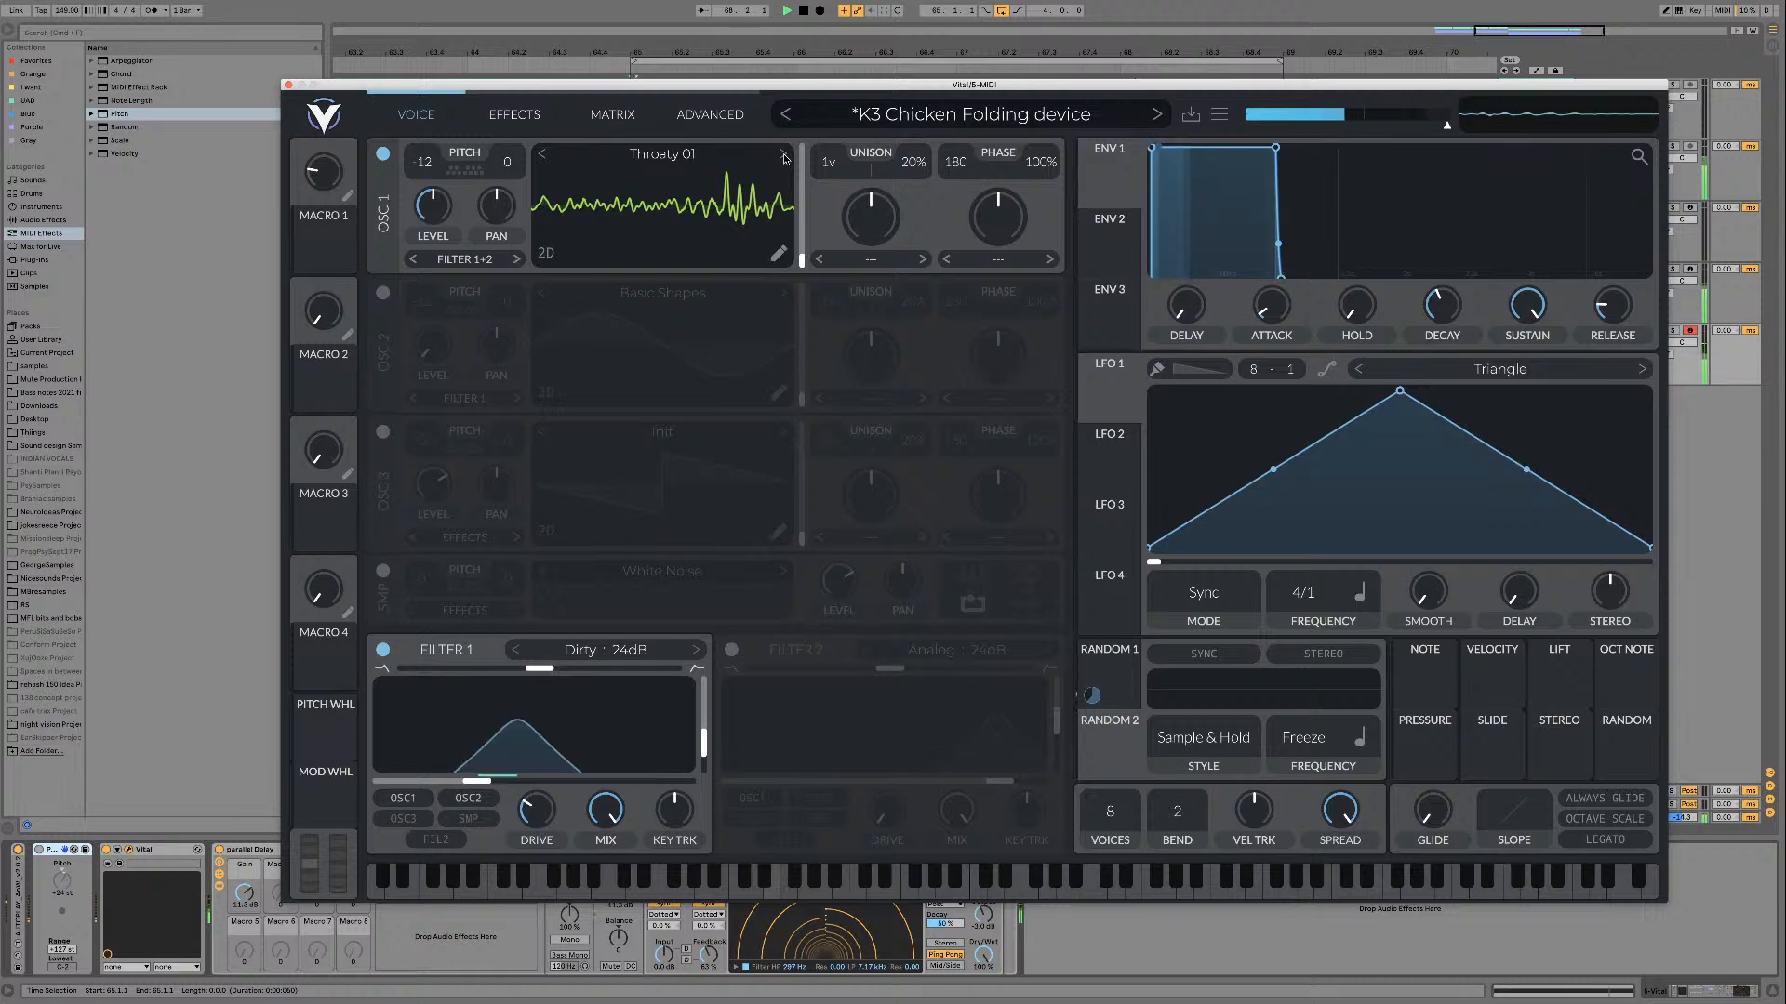
{"action": "left_click", "coordinate": [784, 154]}
{"action": "left_click", "coordinate": [783, 155]}
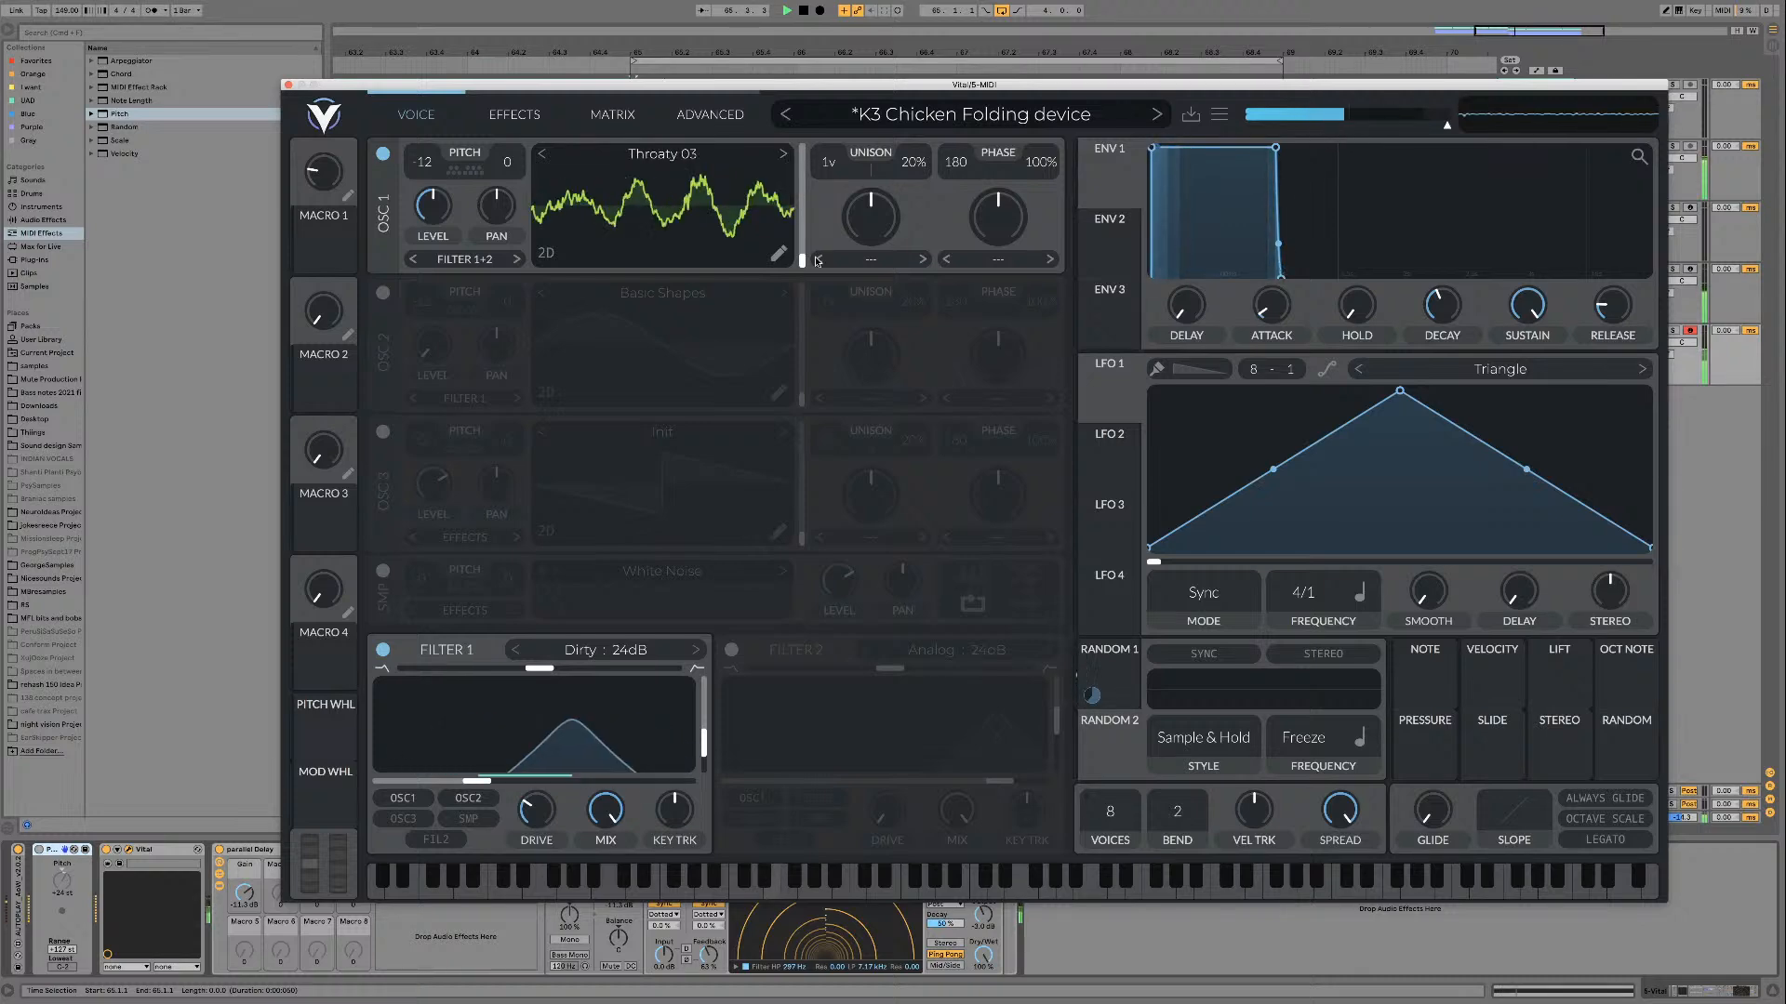
Step: Audition frame positions of Throaty 03, Throaty 04 and Throaty 05 in oscillator 1, ending at about frame 16
{"action": "left_click_drag", "start_coordinate": [803, 262], "coordinate": [802, 216]}
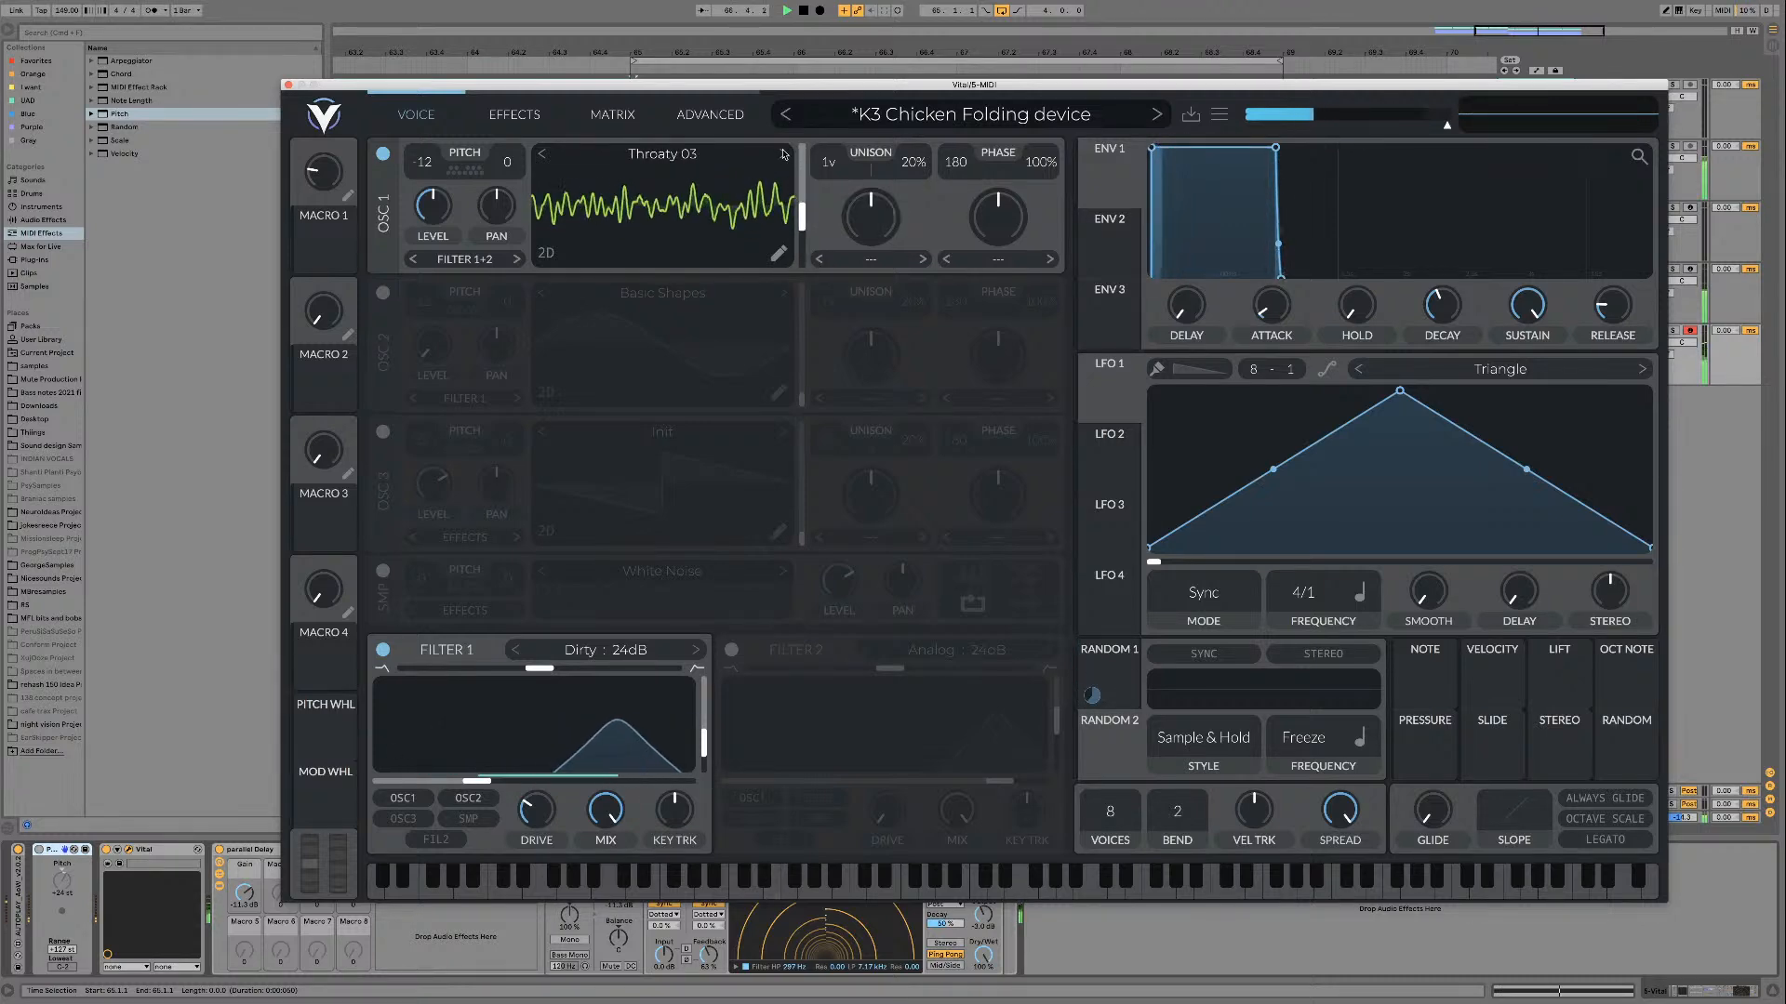
{"action": "left_click", "coordinate": [783, 154]}
{"action": "scroll", "coordinate": [791, 185], "scroll_direction": "down", "scroll_amount": 5}
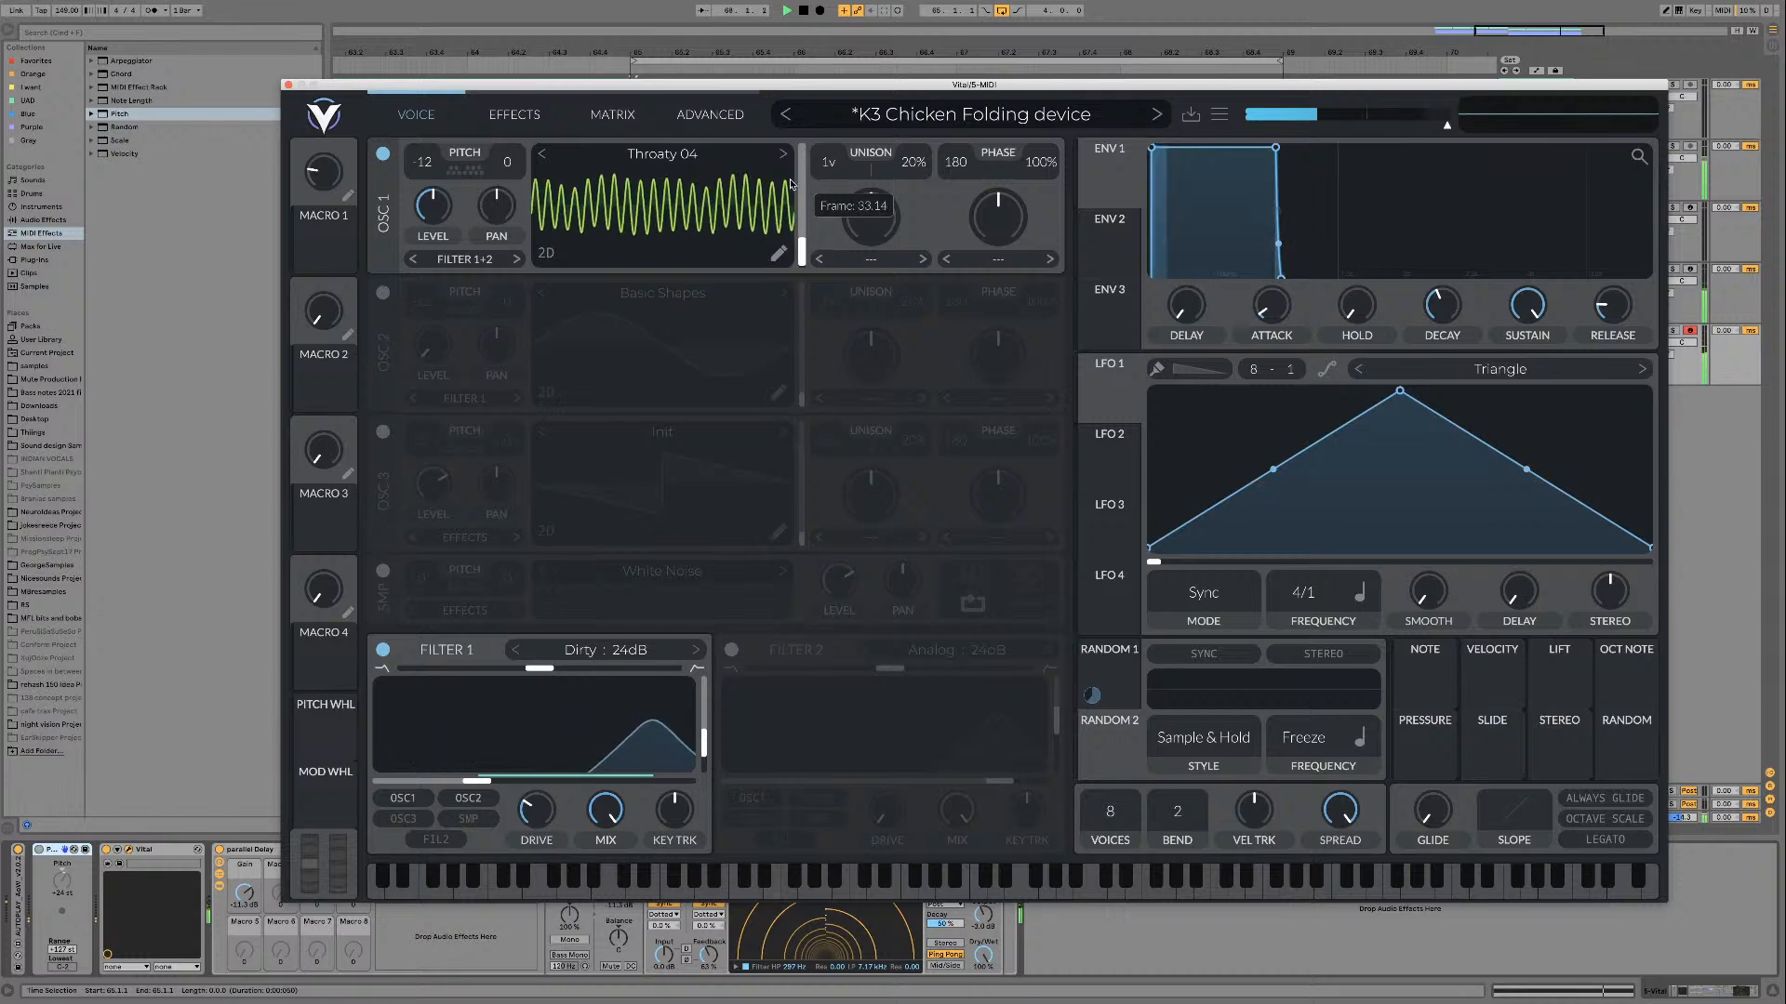
{"action": "left_click", "coordinate": [783, 154]}
{"action": "mouse_move", "coordinate": [794, 259]}
{"action": "left_mouse_down"}
{"action": "mouse_move", "coordinate": [793, 209]}
{"action": "mouse_move", "coordinate": [793, 268]}
{"action": "left_mouse_up"}
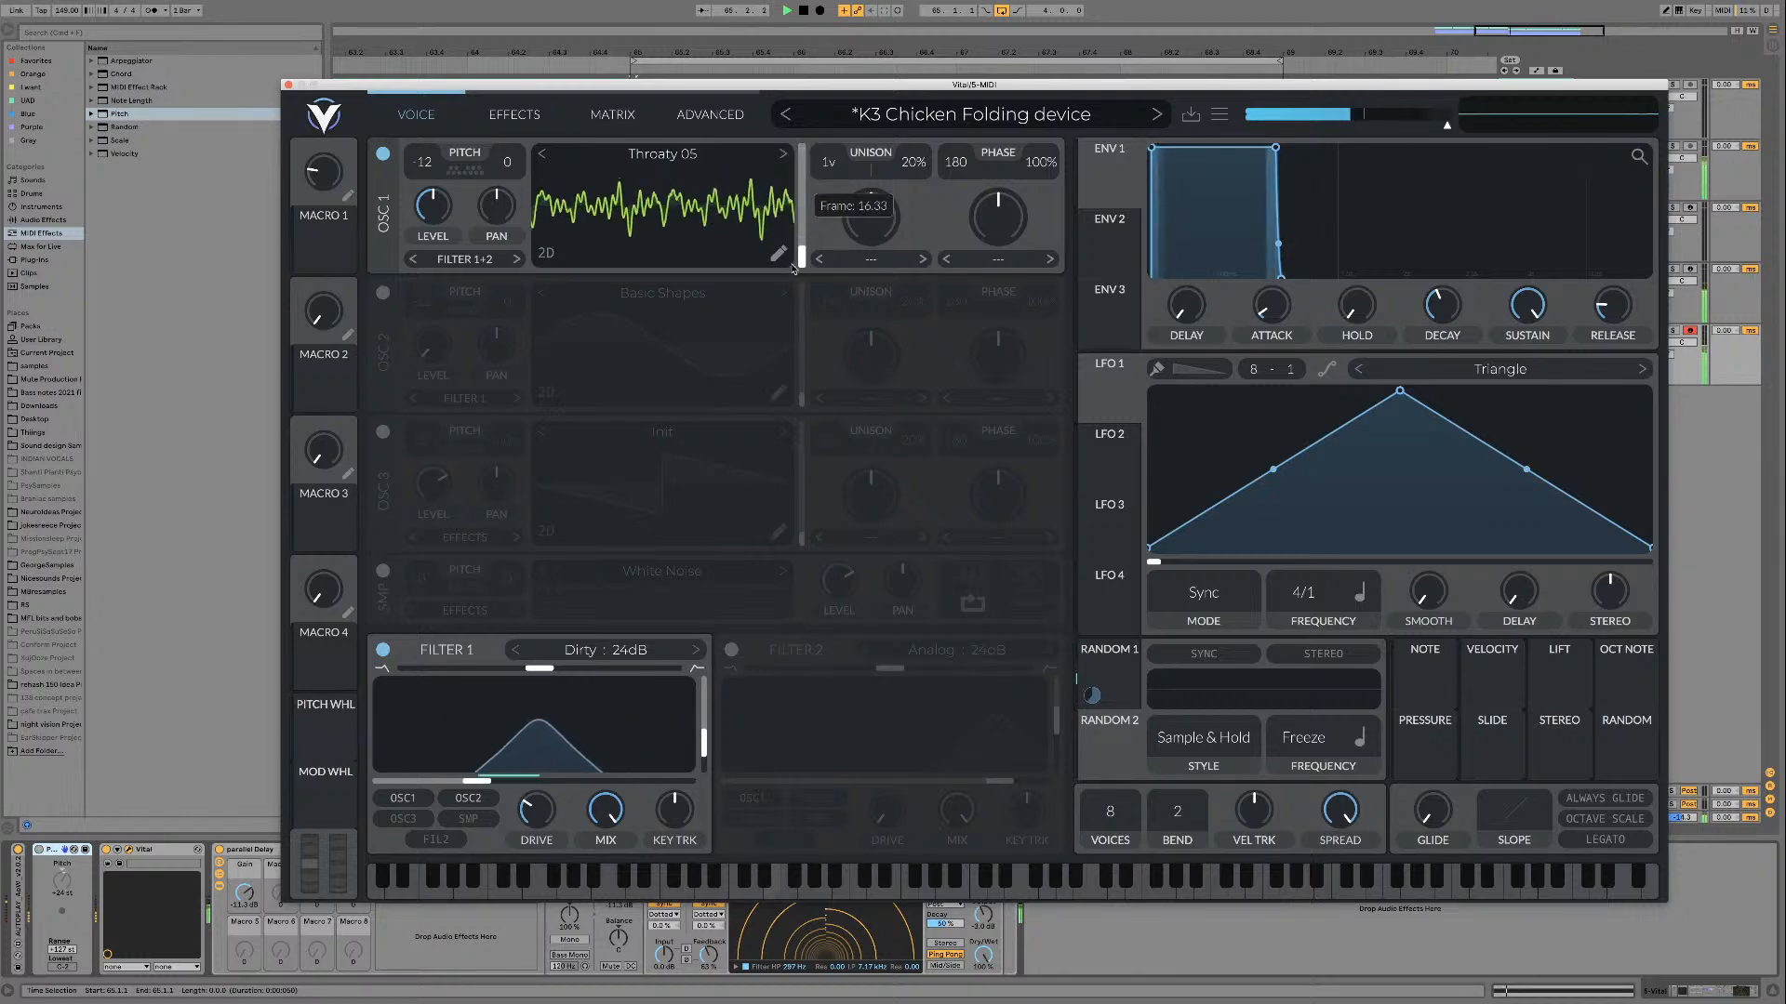
{"action": "key", "text": "space"}
Step: Turn on Reverb with slightly higher mix and time, and shorten envelope 1 to a pluck with zero sustain and faster decay
{"action": "left_click", "coordinate": [515, 113]}
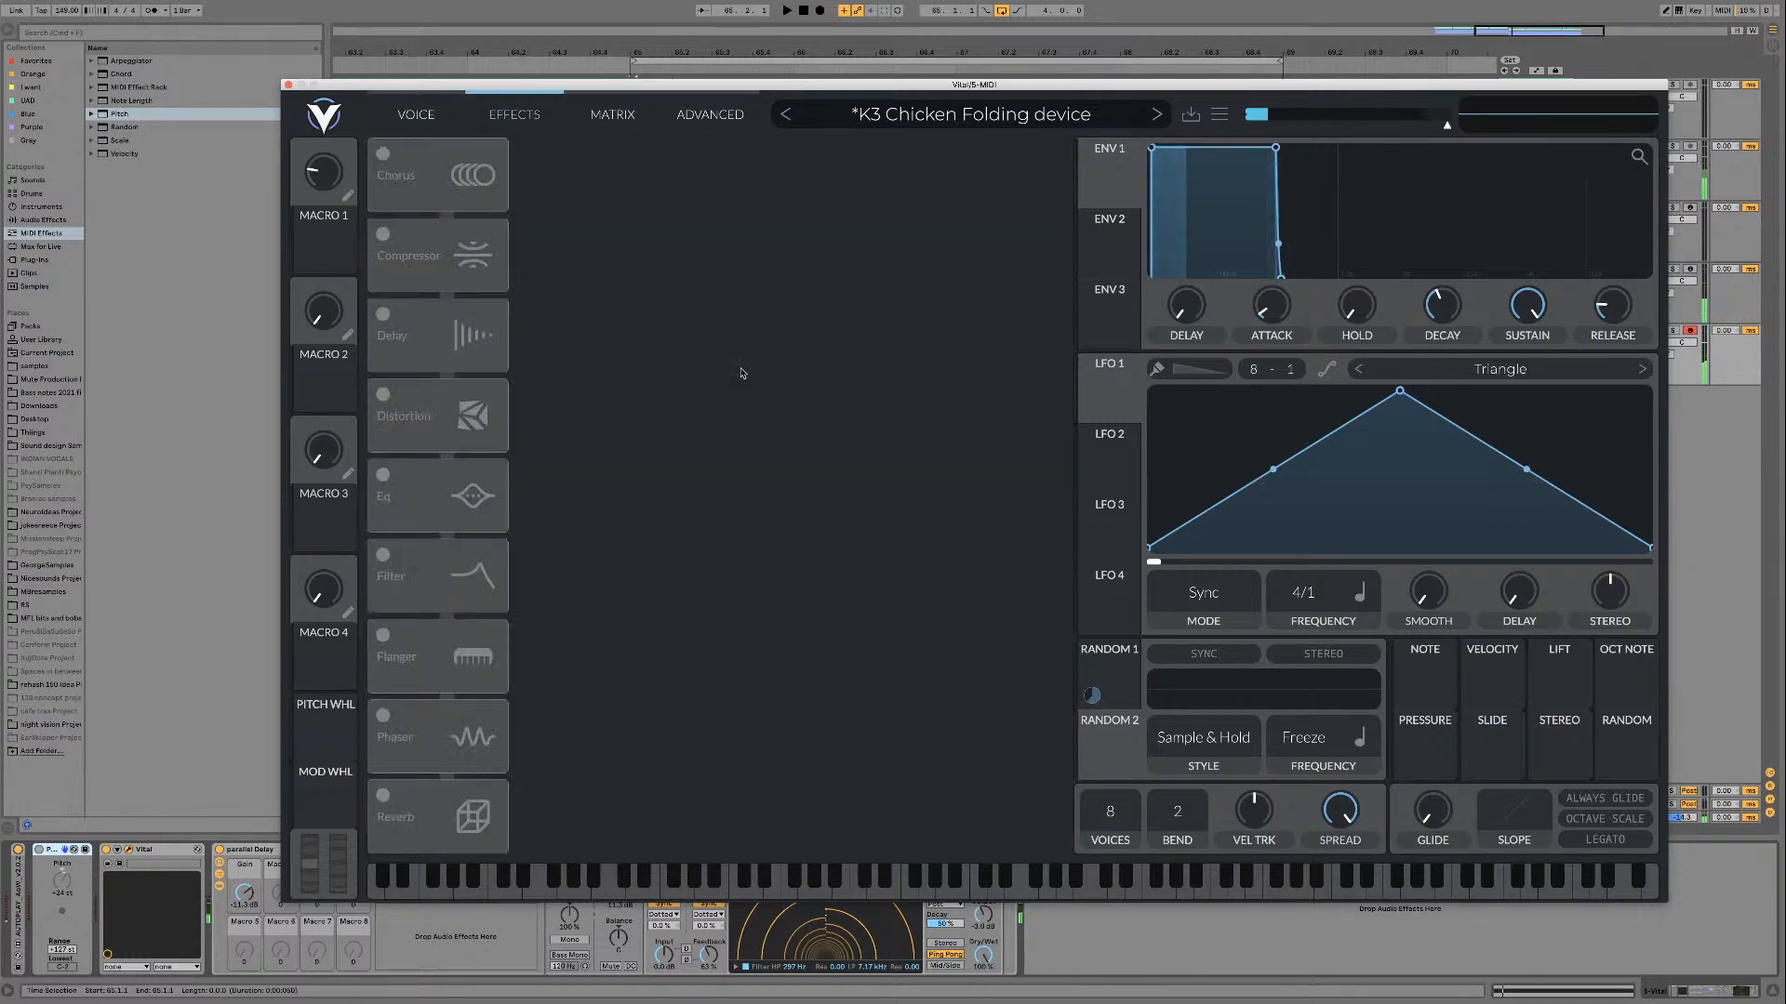
{"action": "left_click", "coordinate": [382, 797]}
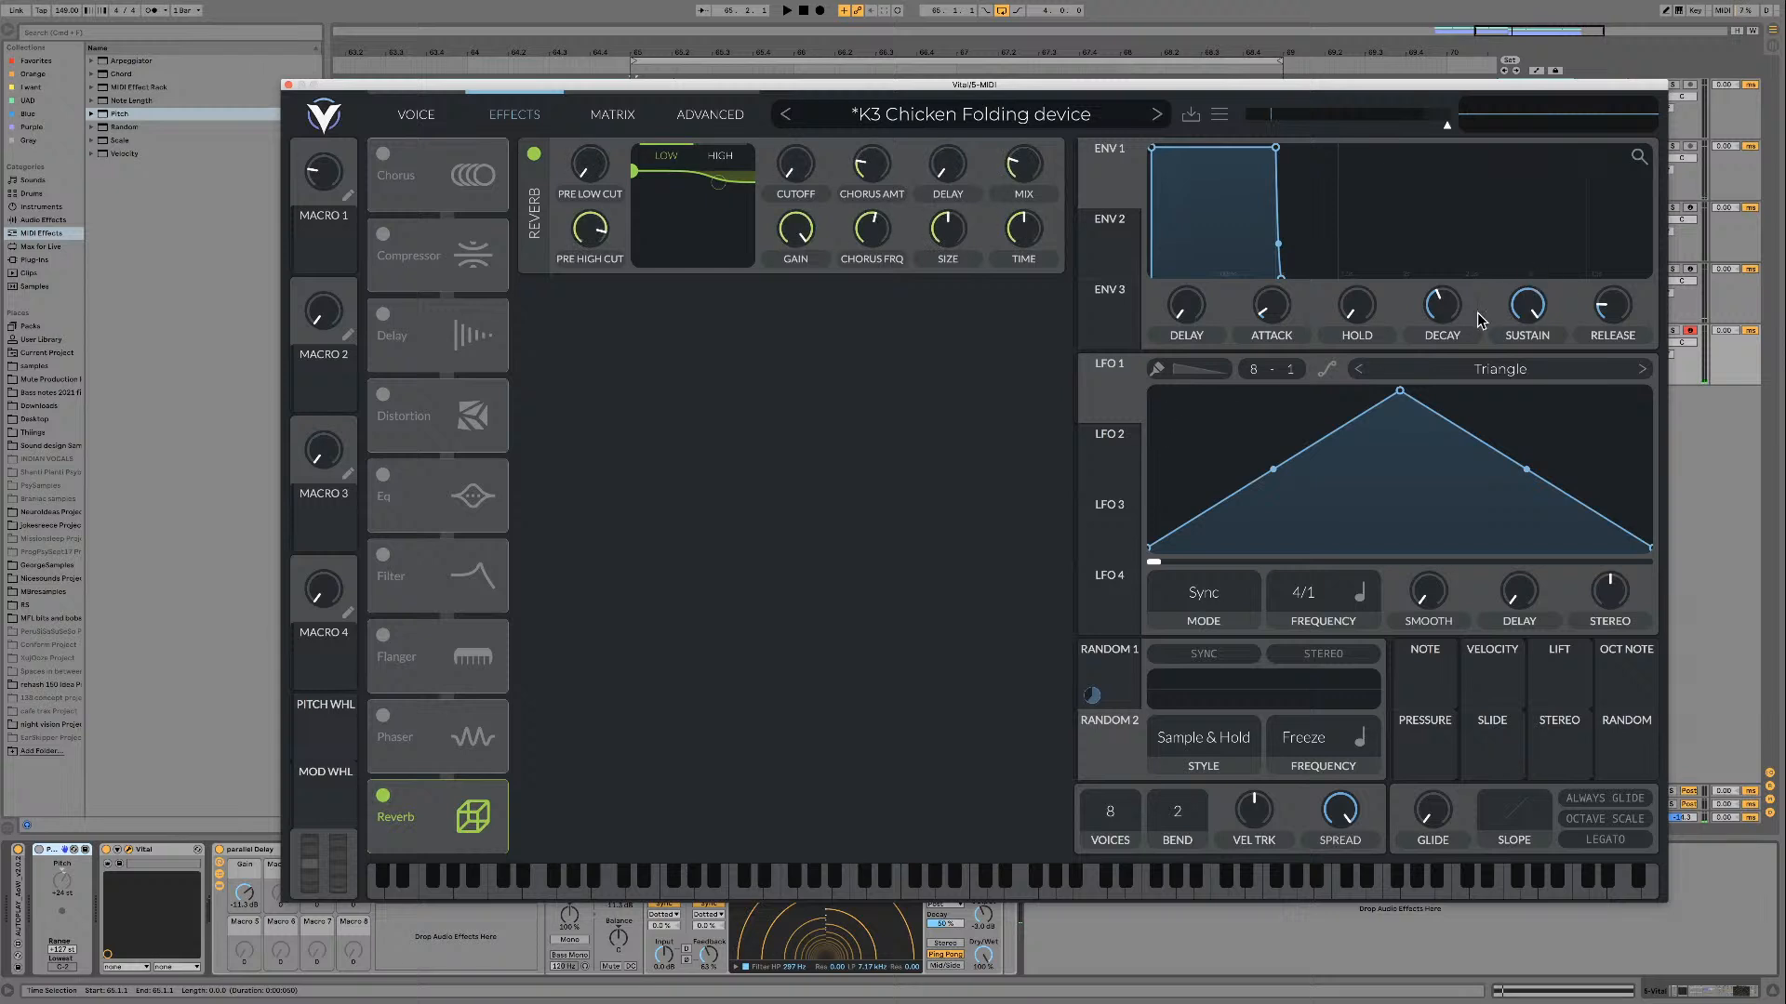
{"action": "left_click_drag", "start_coordinate": [1527, 307], "coordinate": [1486, 683]}
{"action": "key", "text": "space"}
{"action": "scroll", "coordinate": [1448, 307], "scroll_direction": "down", "scroll_amount": 3}
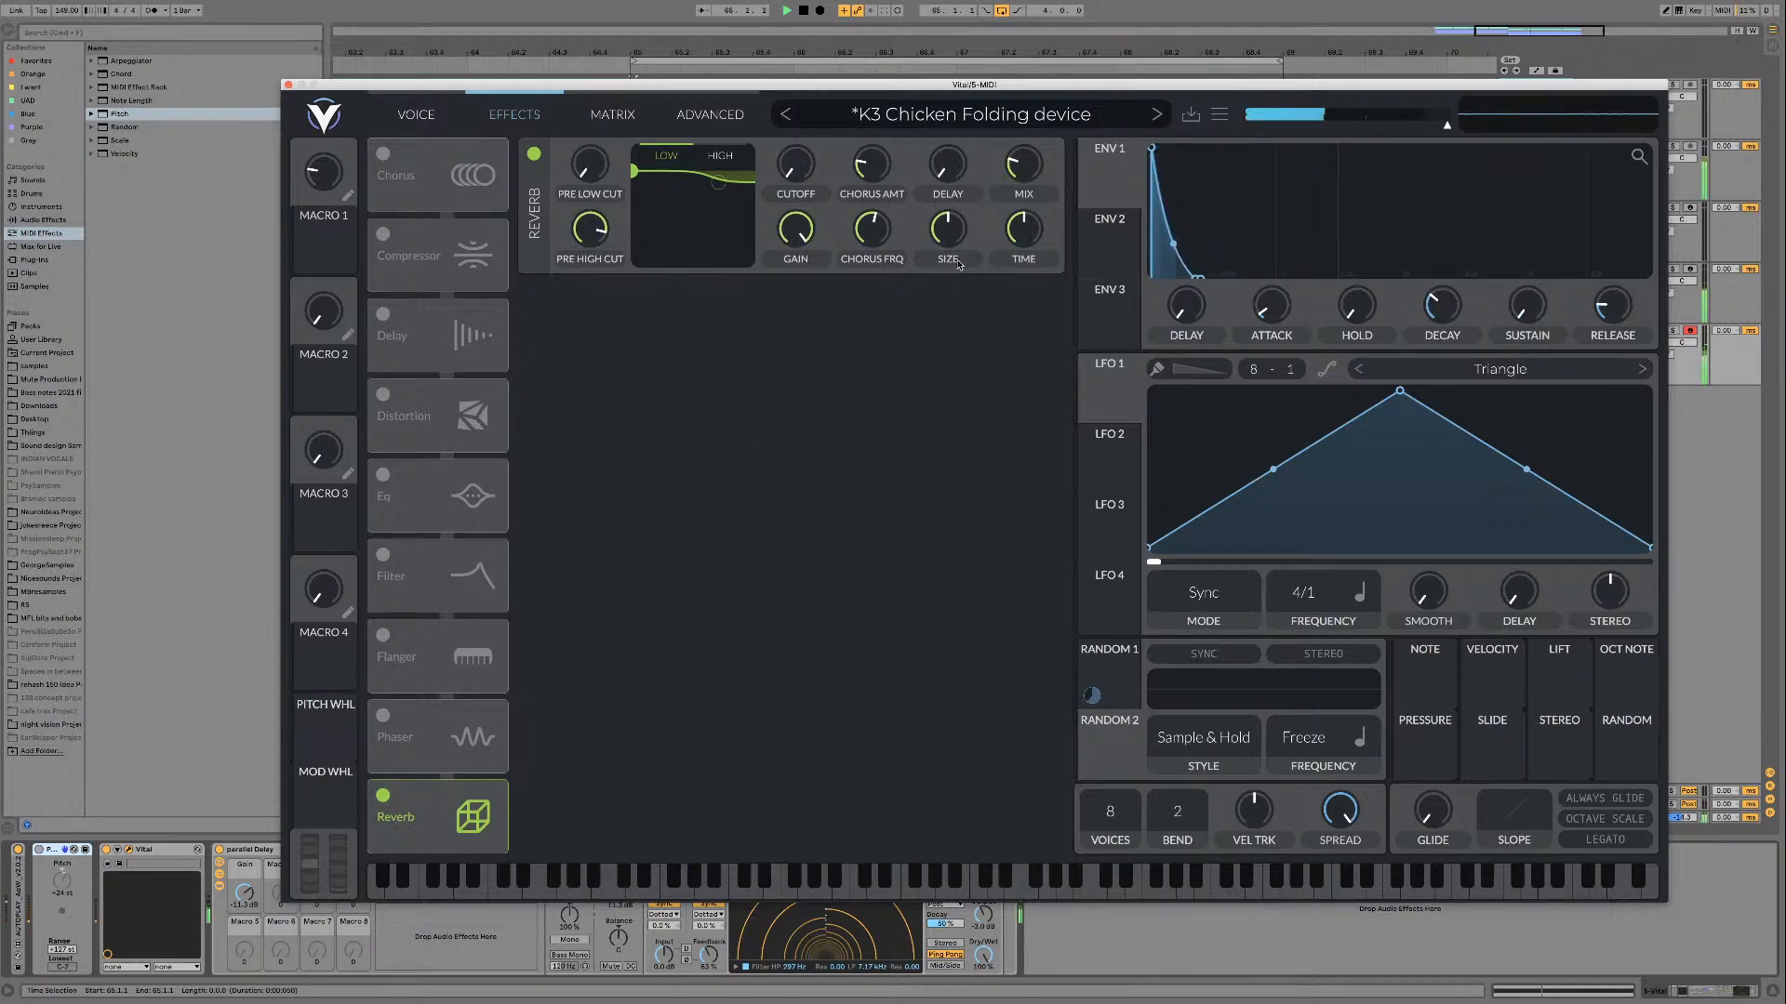
{"action": "mouse_move", "coordinate": [1007, 244]}
{"action": "mouse_move", "coordinate": [1021, 162]}
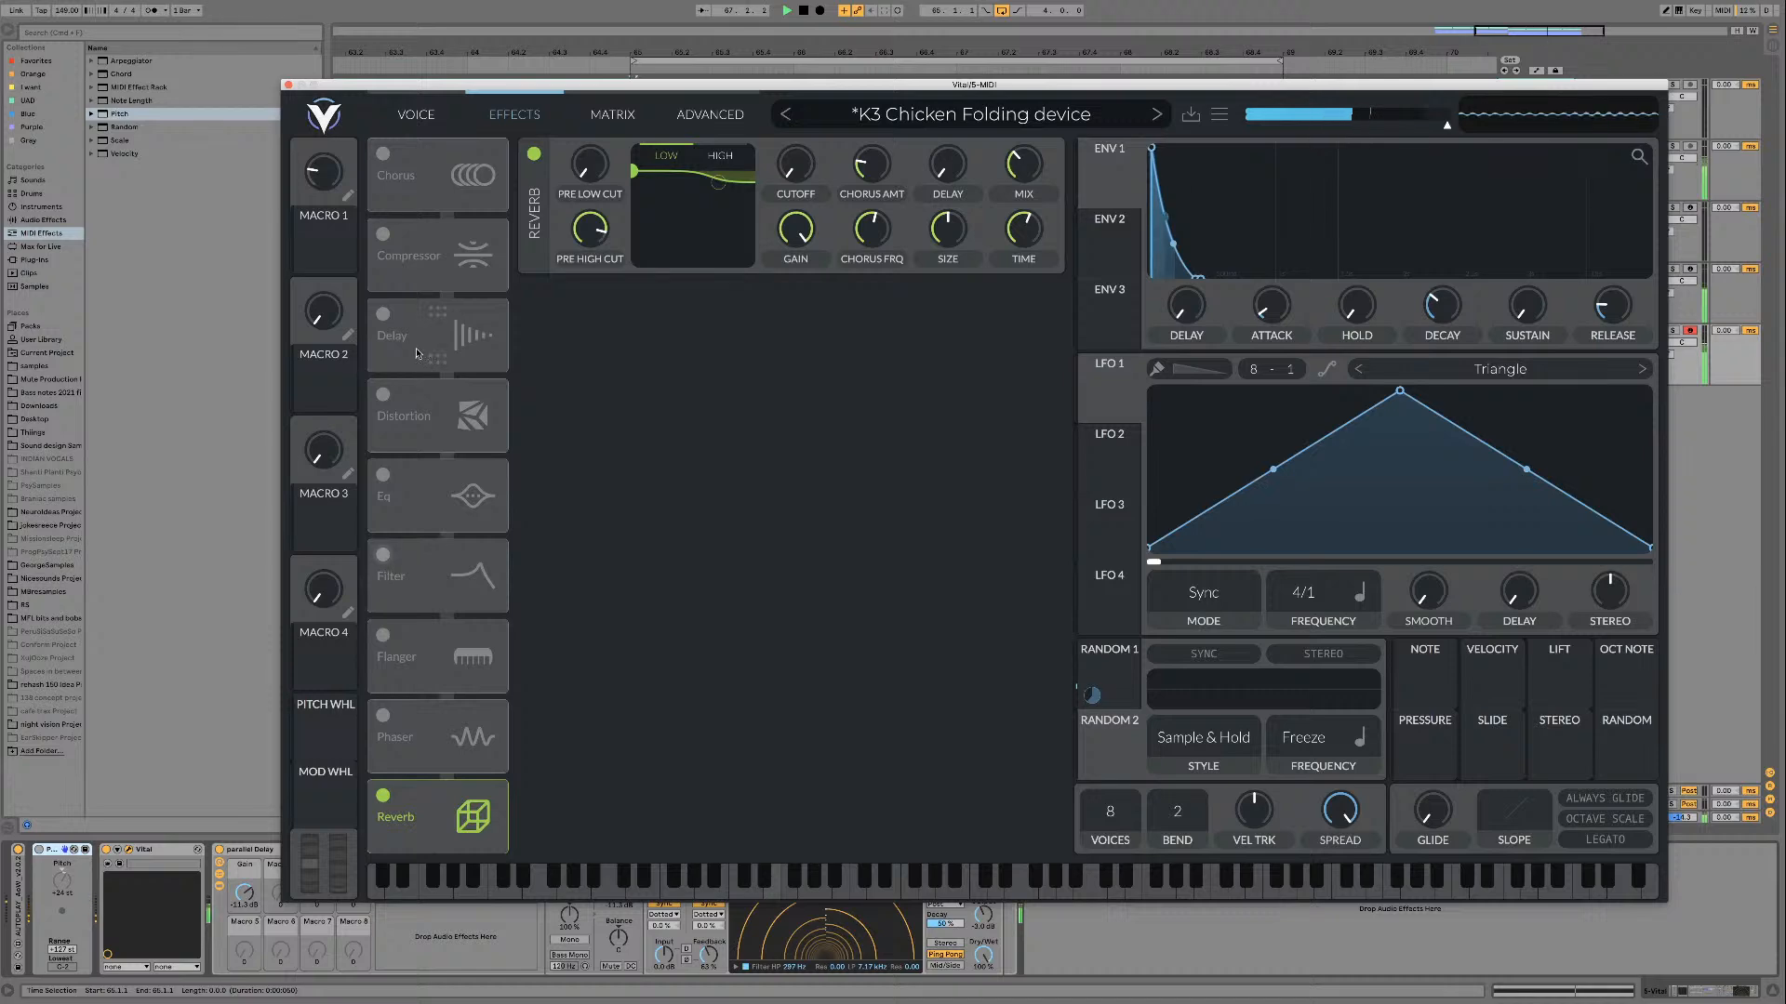
Step: Turn on Delay and Chorus, placing Delay after Reverb and Chorus just before Reverb in the effects chain
{"action": "left_click", "coordinate": [384, 316]}
{"action": "left_click_drag", "start_coordinate": [428, 329], "coordinate": [450, 800]}
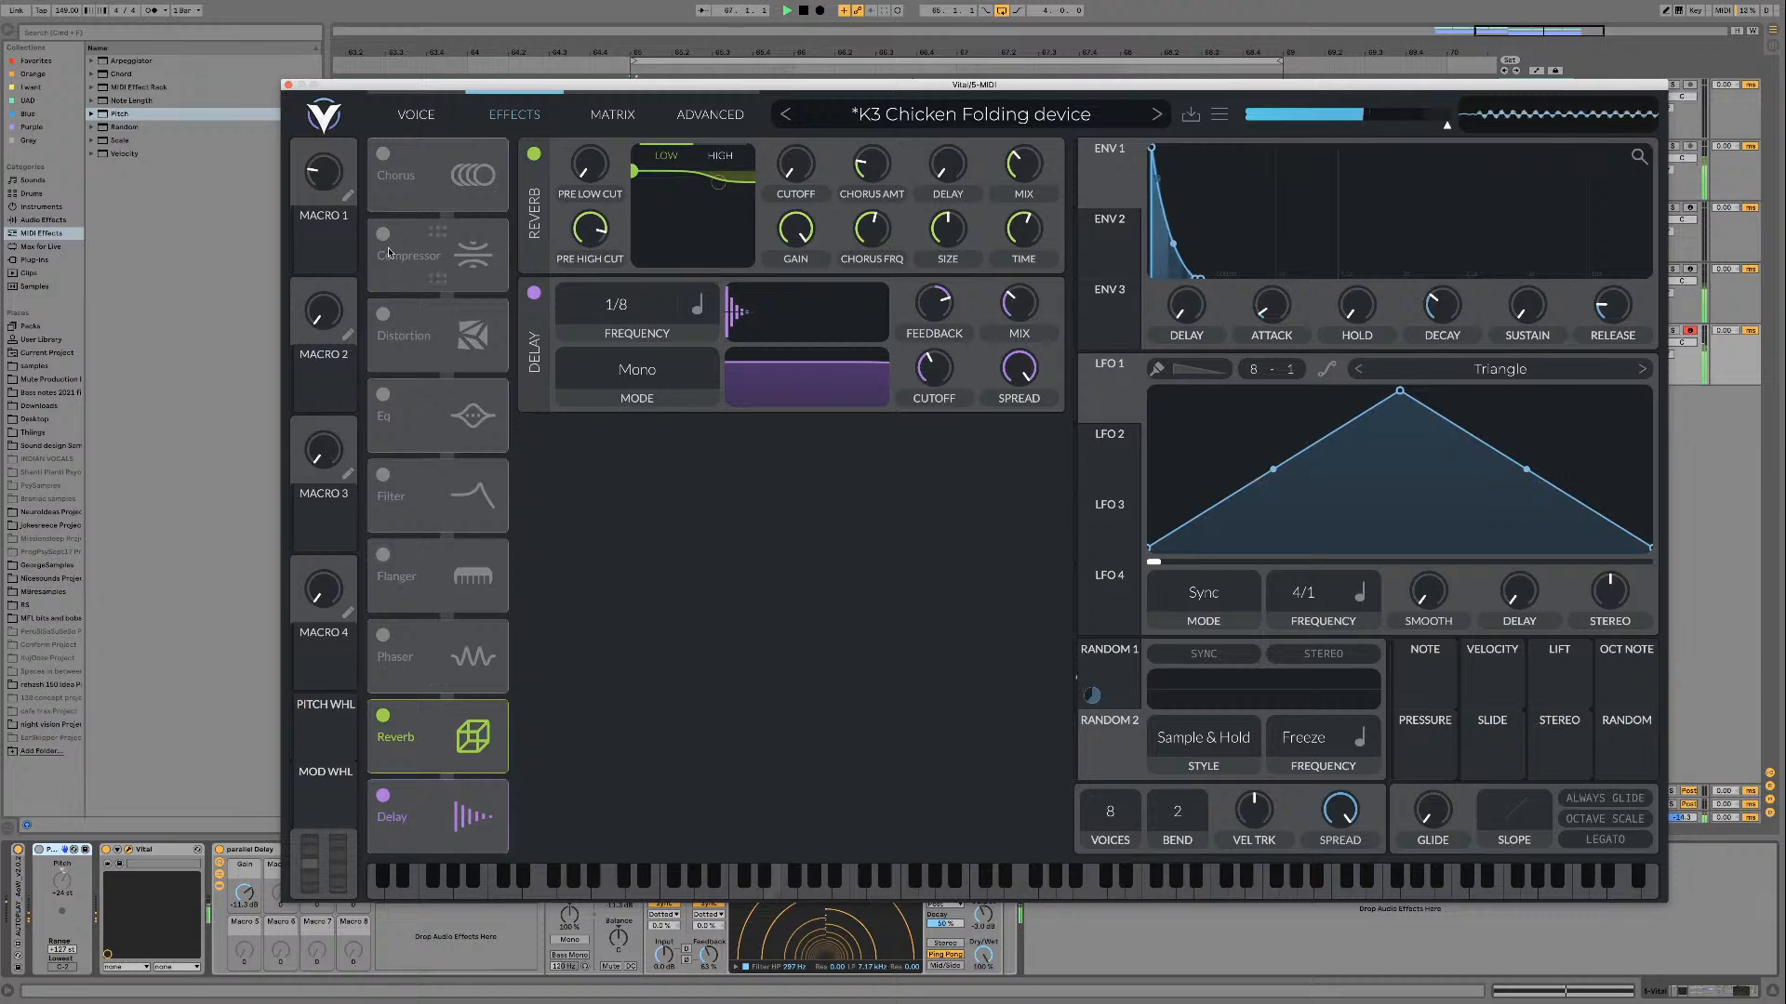
{"action": "left_click", "coordinate": [383, 154]}
{"action": "left_click_drag", "start_coordinate": [423, 173], "coordinate": [437, 653]}
Step: Set the chorus frequency to Freeze and sweep its depth
{"action": "left_click_drag", "start_coordinate": [674, 165], "coordinate": [584, 223]}
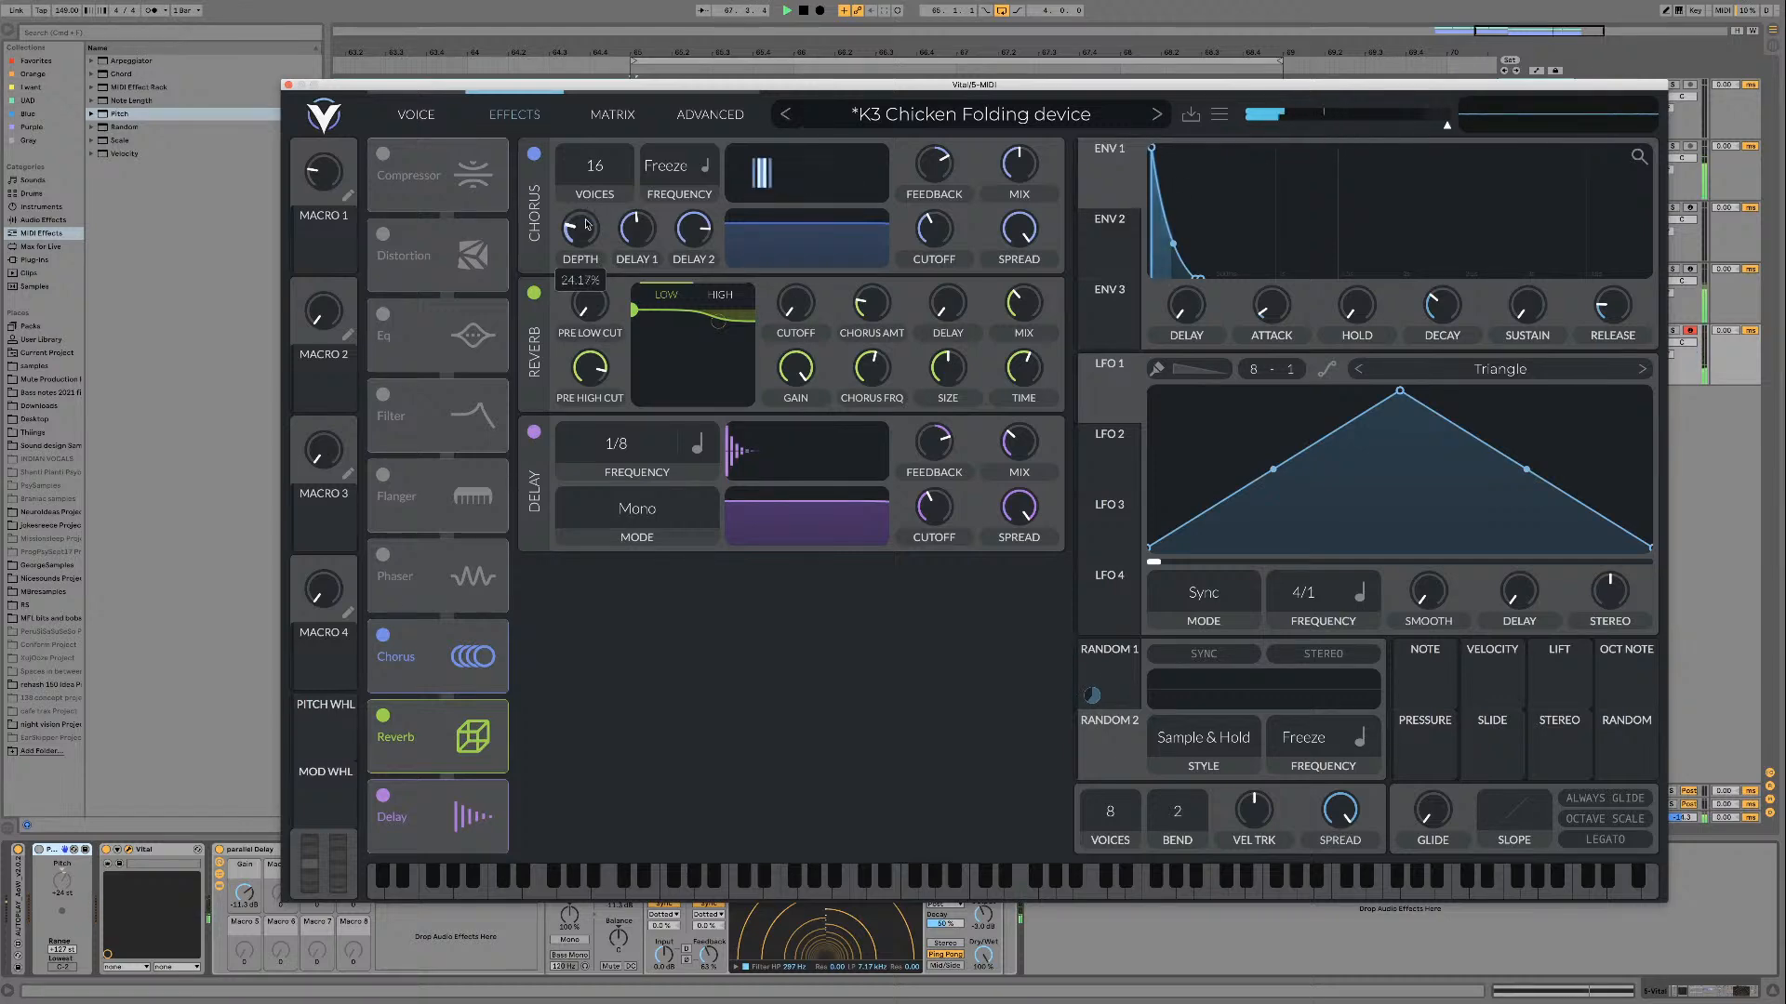
{"action": "left_click_drag", "start_coordinate": [592, 213], "coordinate": [590, 218]}
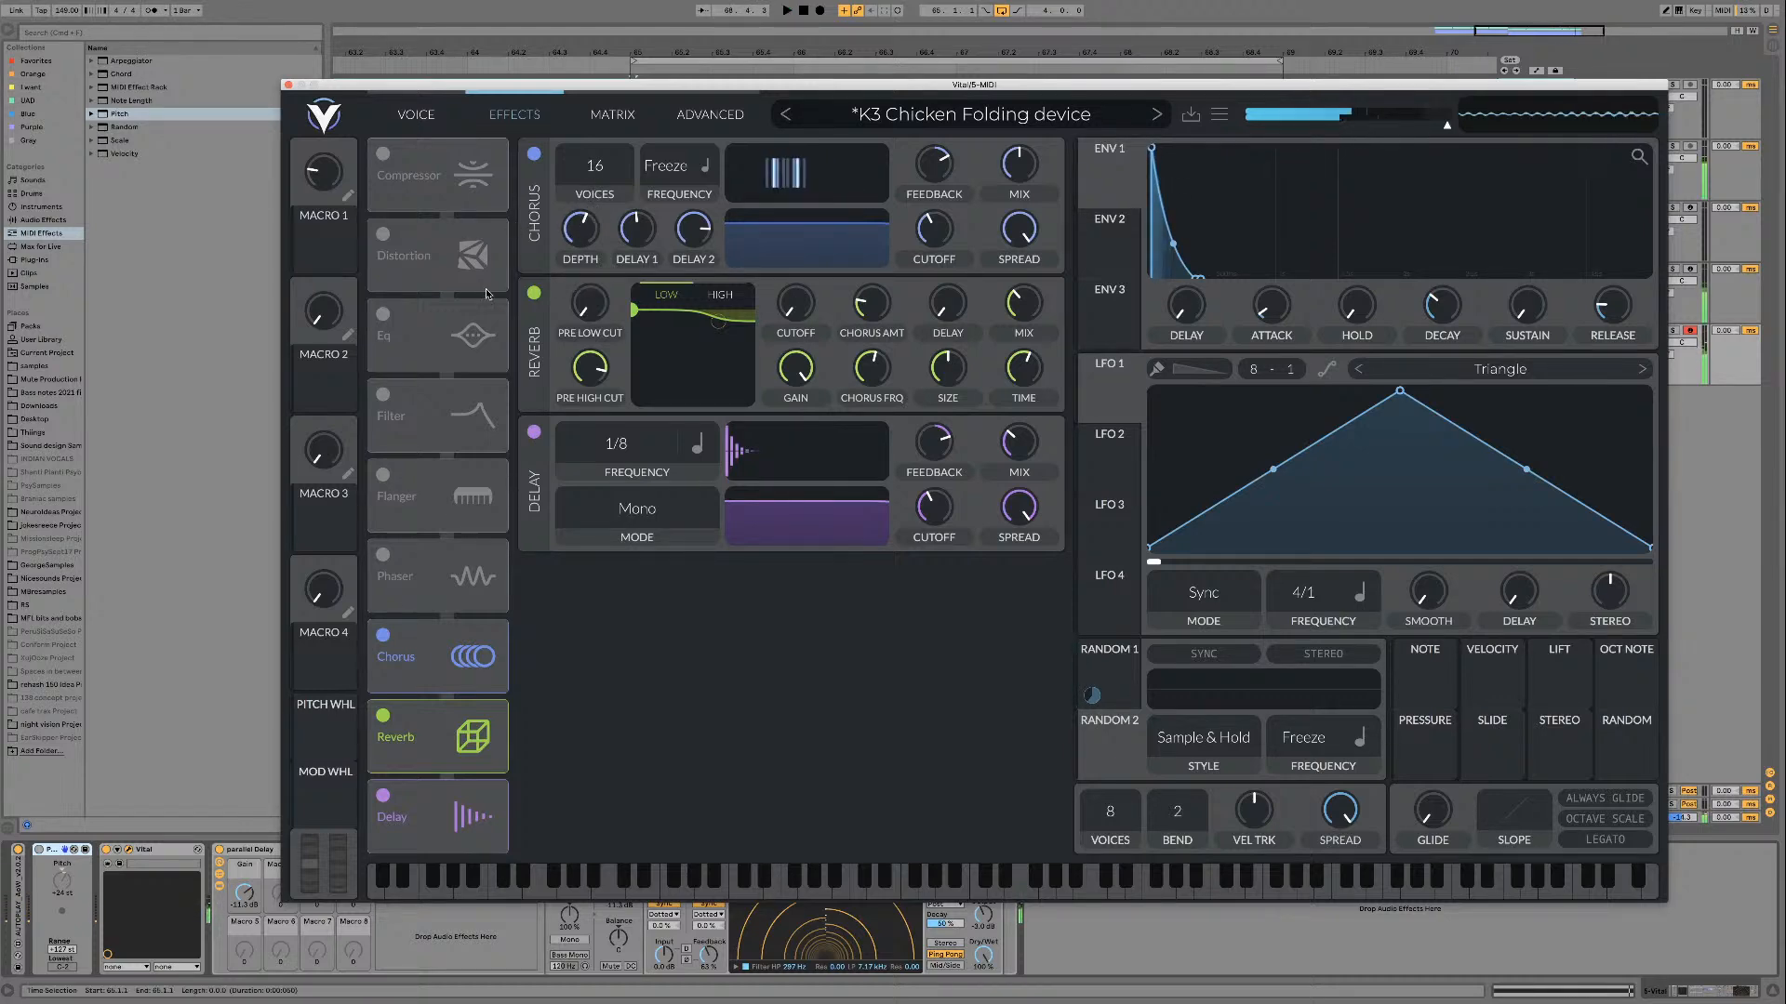
Step: Turn off Reverb and Delay and adjust the chorus depth to about 47.5% during playback
{"action": "left_click", "coordinate": [382, 715]}
{"action": "left_click", "coordinate": [383, 795]}
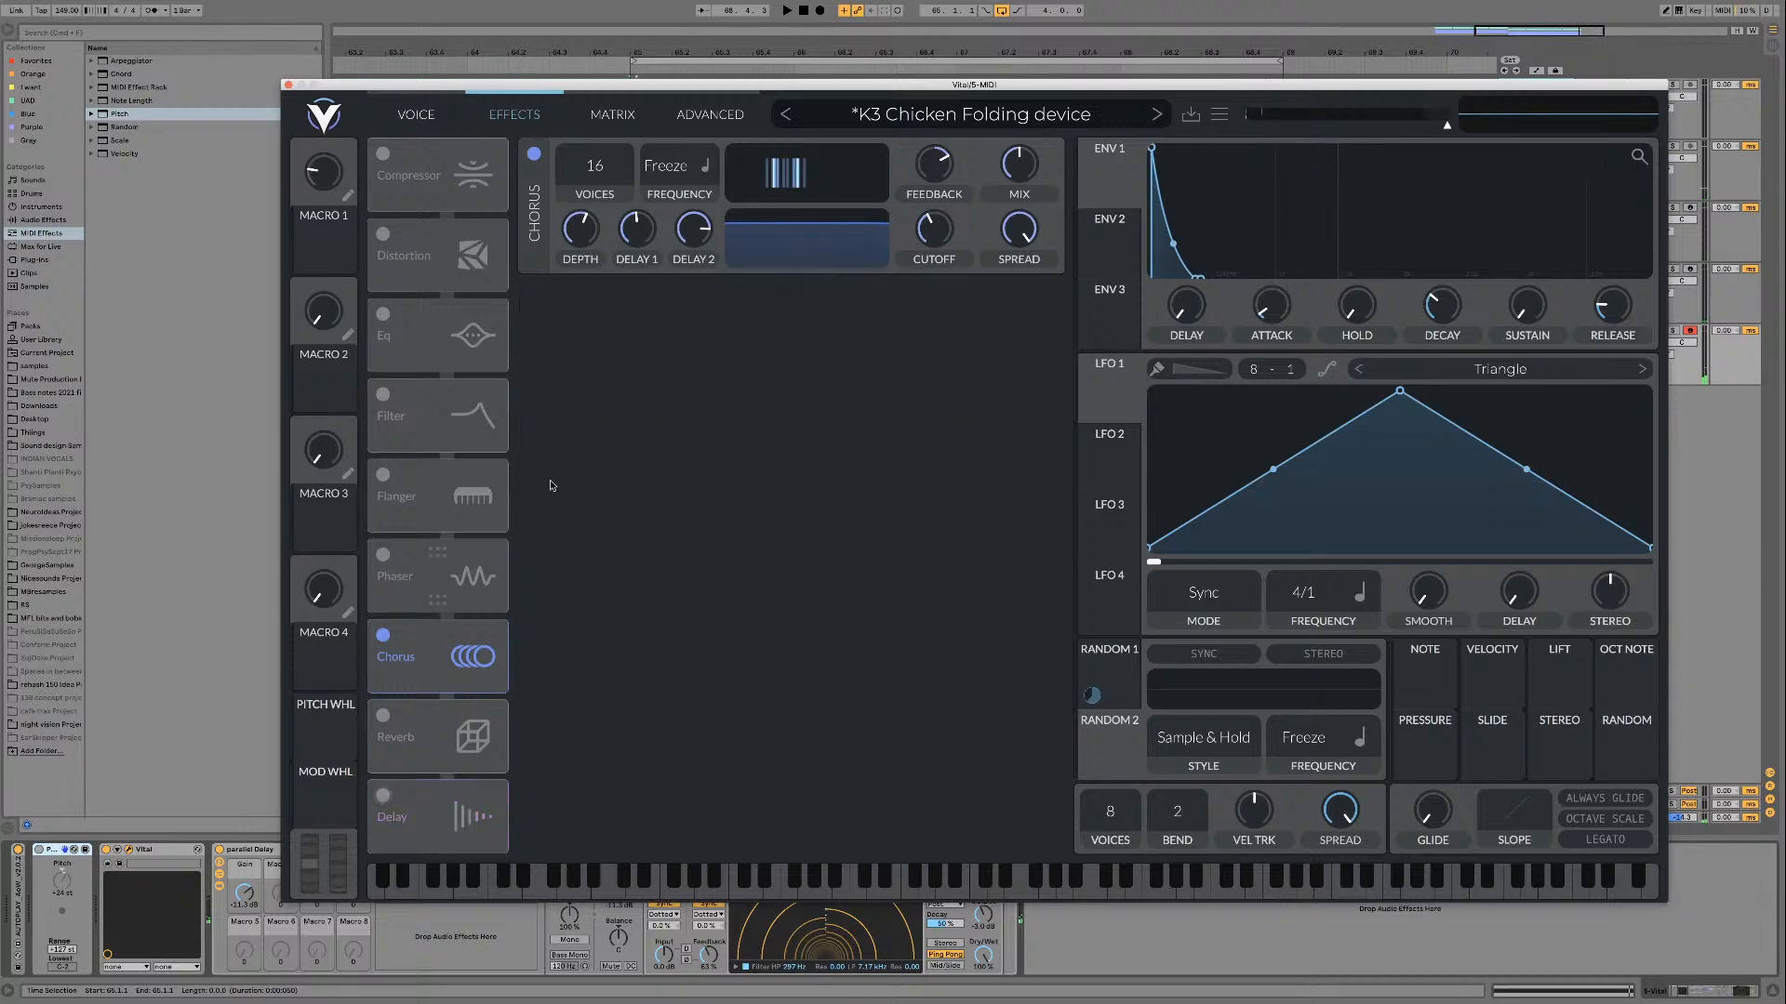
{"action": "key", "text": "space"}
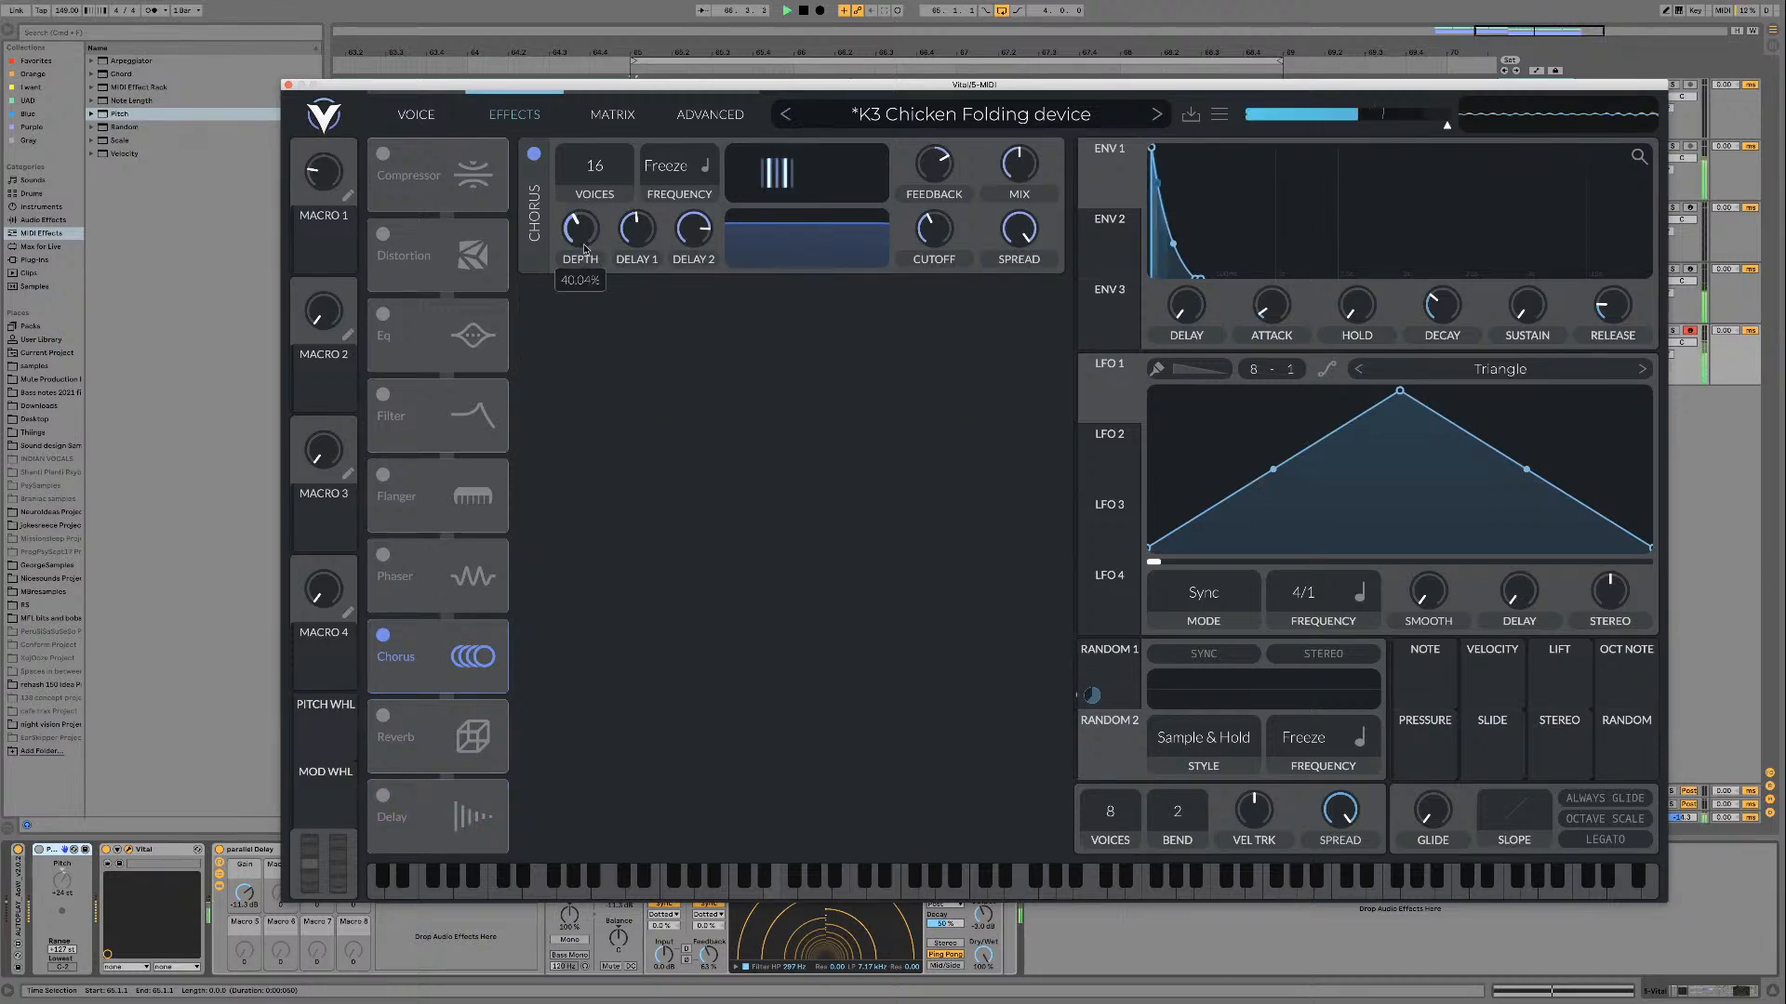
{"action": "left_click_drag", "start_coordinate": [591, 192], "coordinate": [589, 244]}
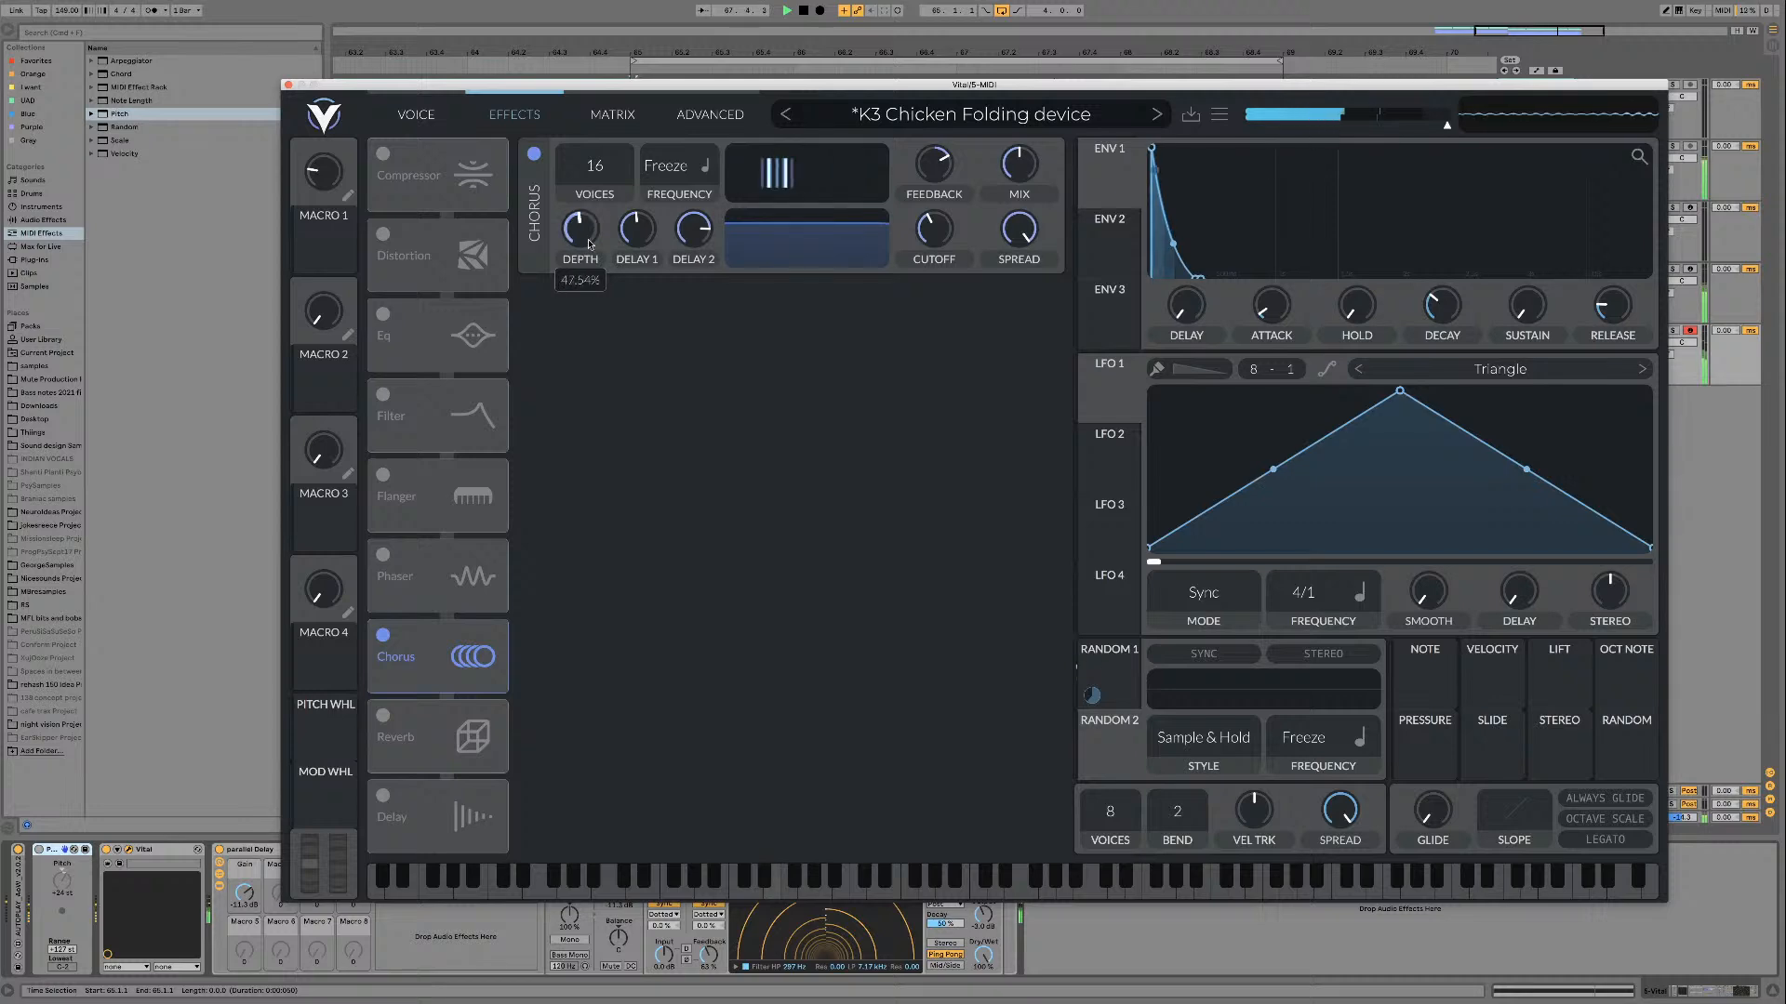
Step: Assign envelope 1 to the chorus depth, raise the depth to maximum, and adjust the modulation amount during playback
{"action": "left_click_drag", "start_coordinate": [1098, 201], "coordinate": [581, 235]}
{"action": "key", "text": "space"}
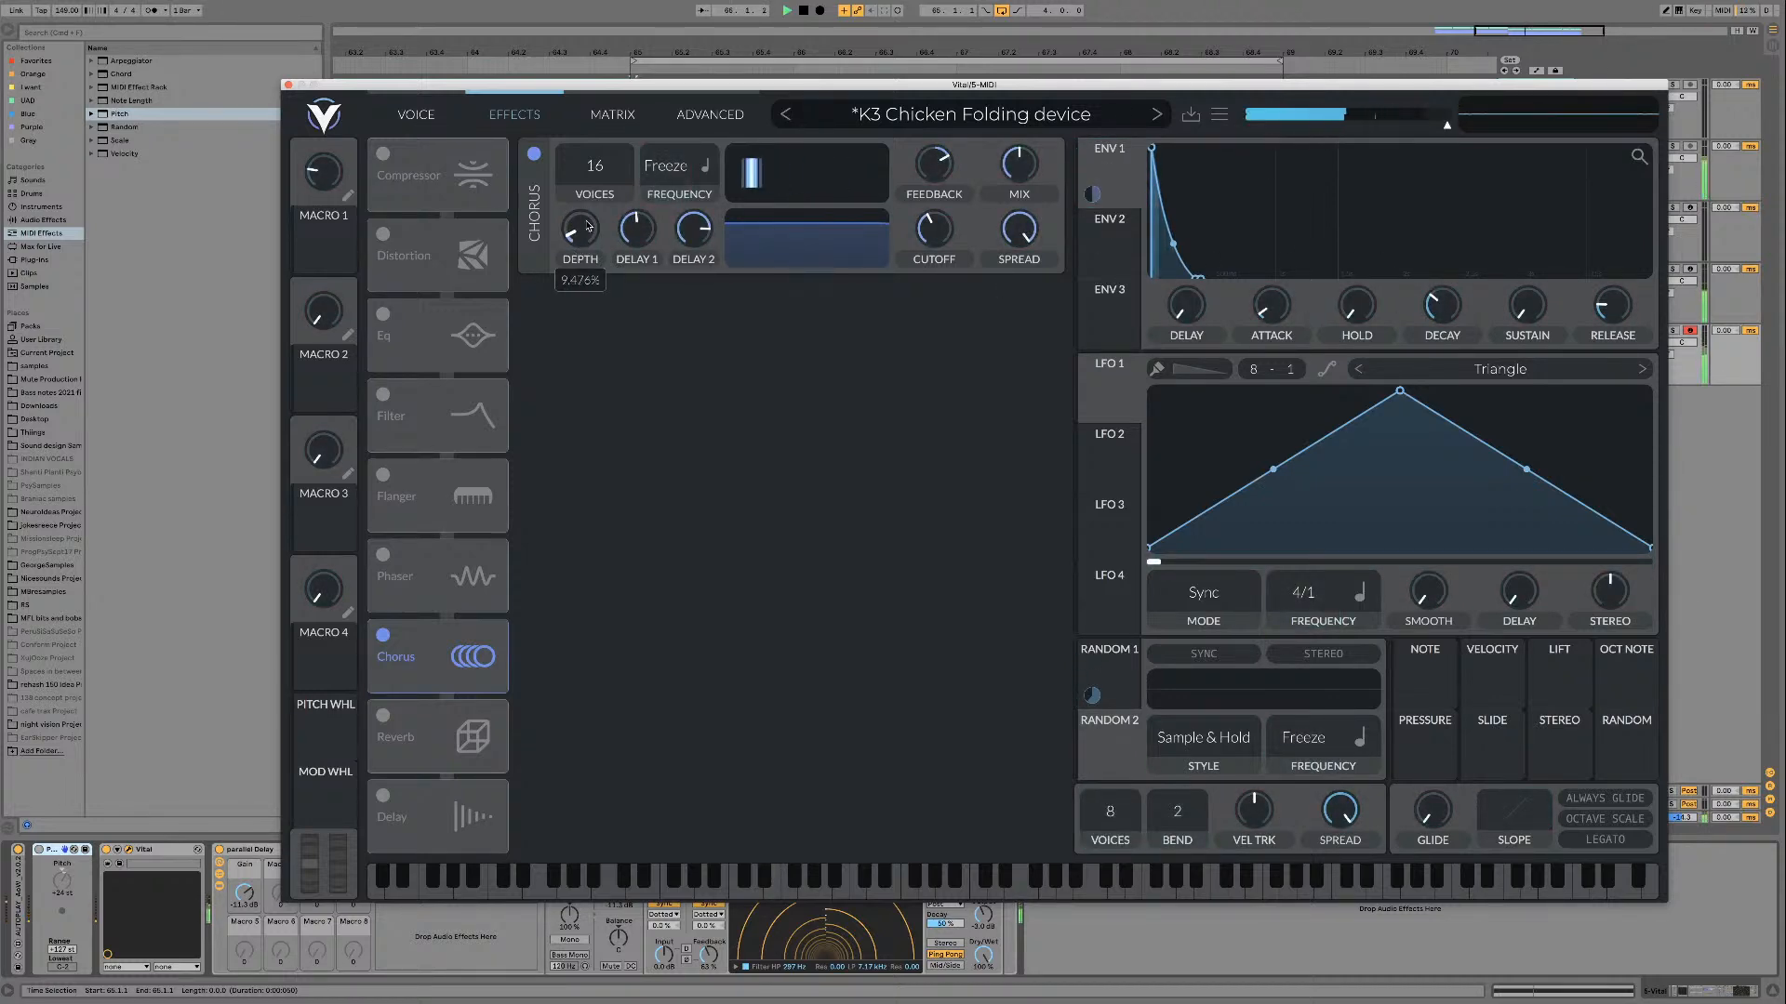
{"action": "mouse_move", "coordinate": [574, 275]}
{"action": "left_click_drag", "start_coordinate": [580, 279], "coordinate": [580, 279]}
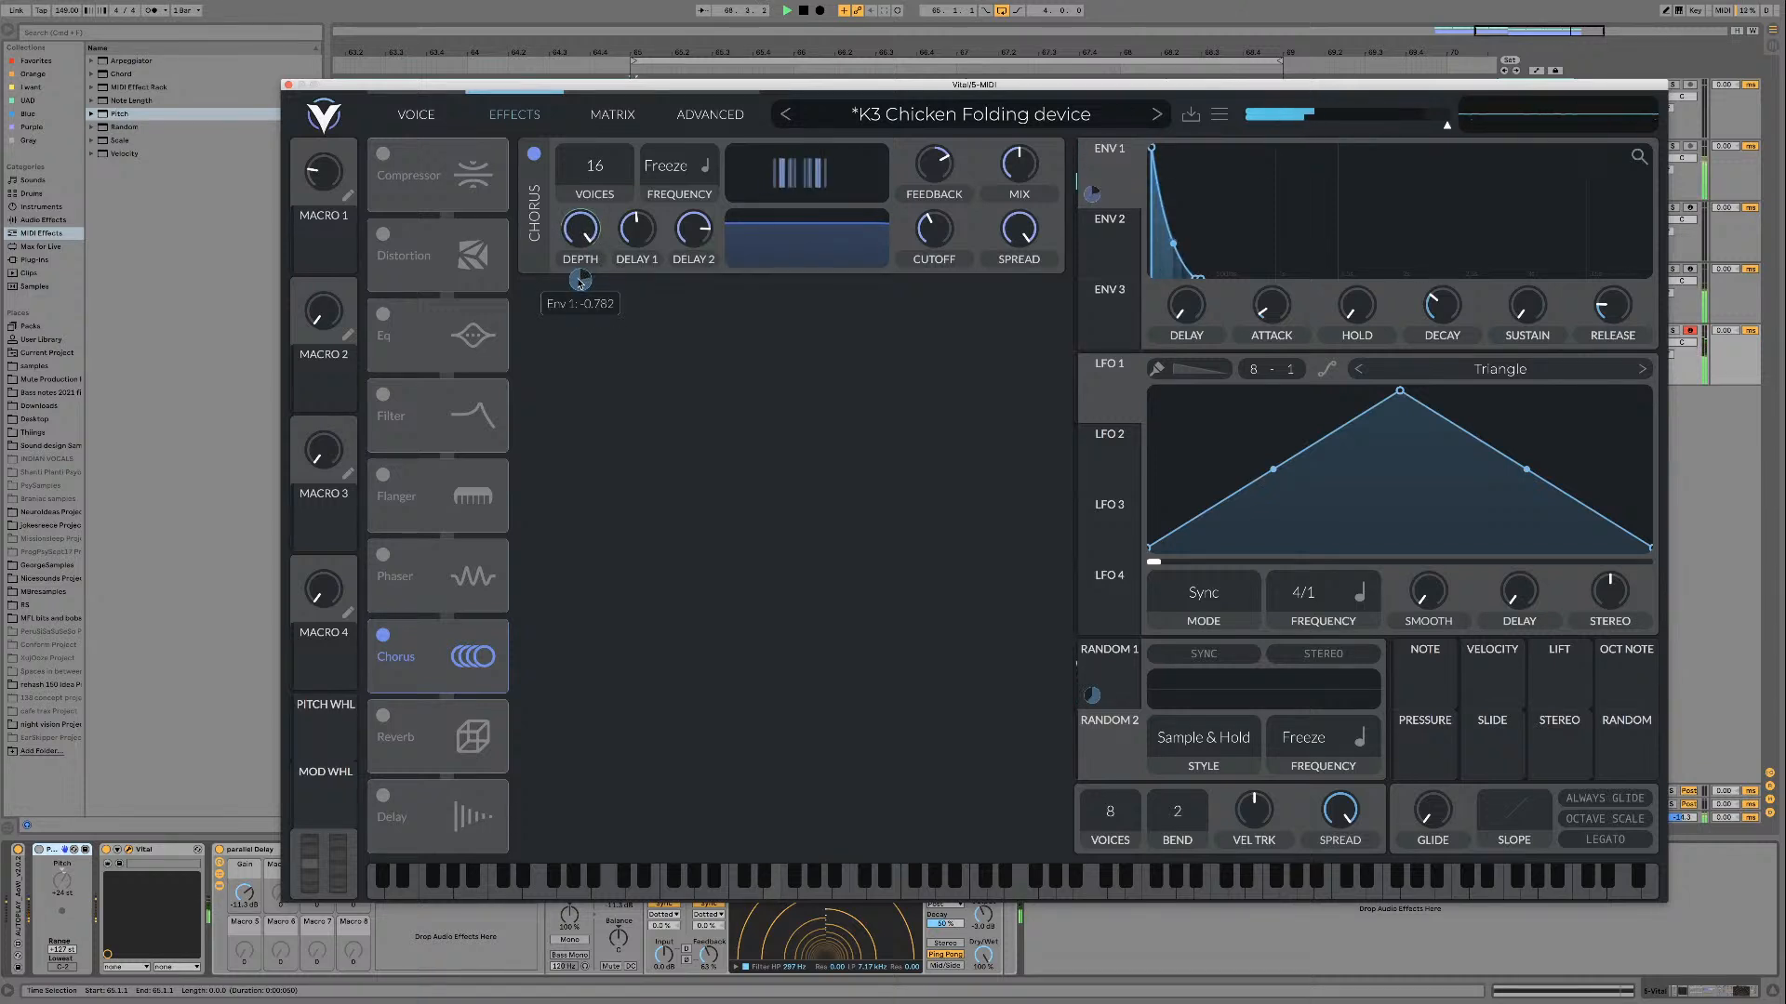
Step: Briefly audition Delay and Reverb alongside the chorus, and switch all three effects off
{"action": "left_click", "coordinate": [382, 794]}
{"action": "left_click", "coordinate": [381, 796]}
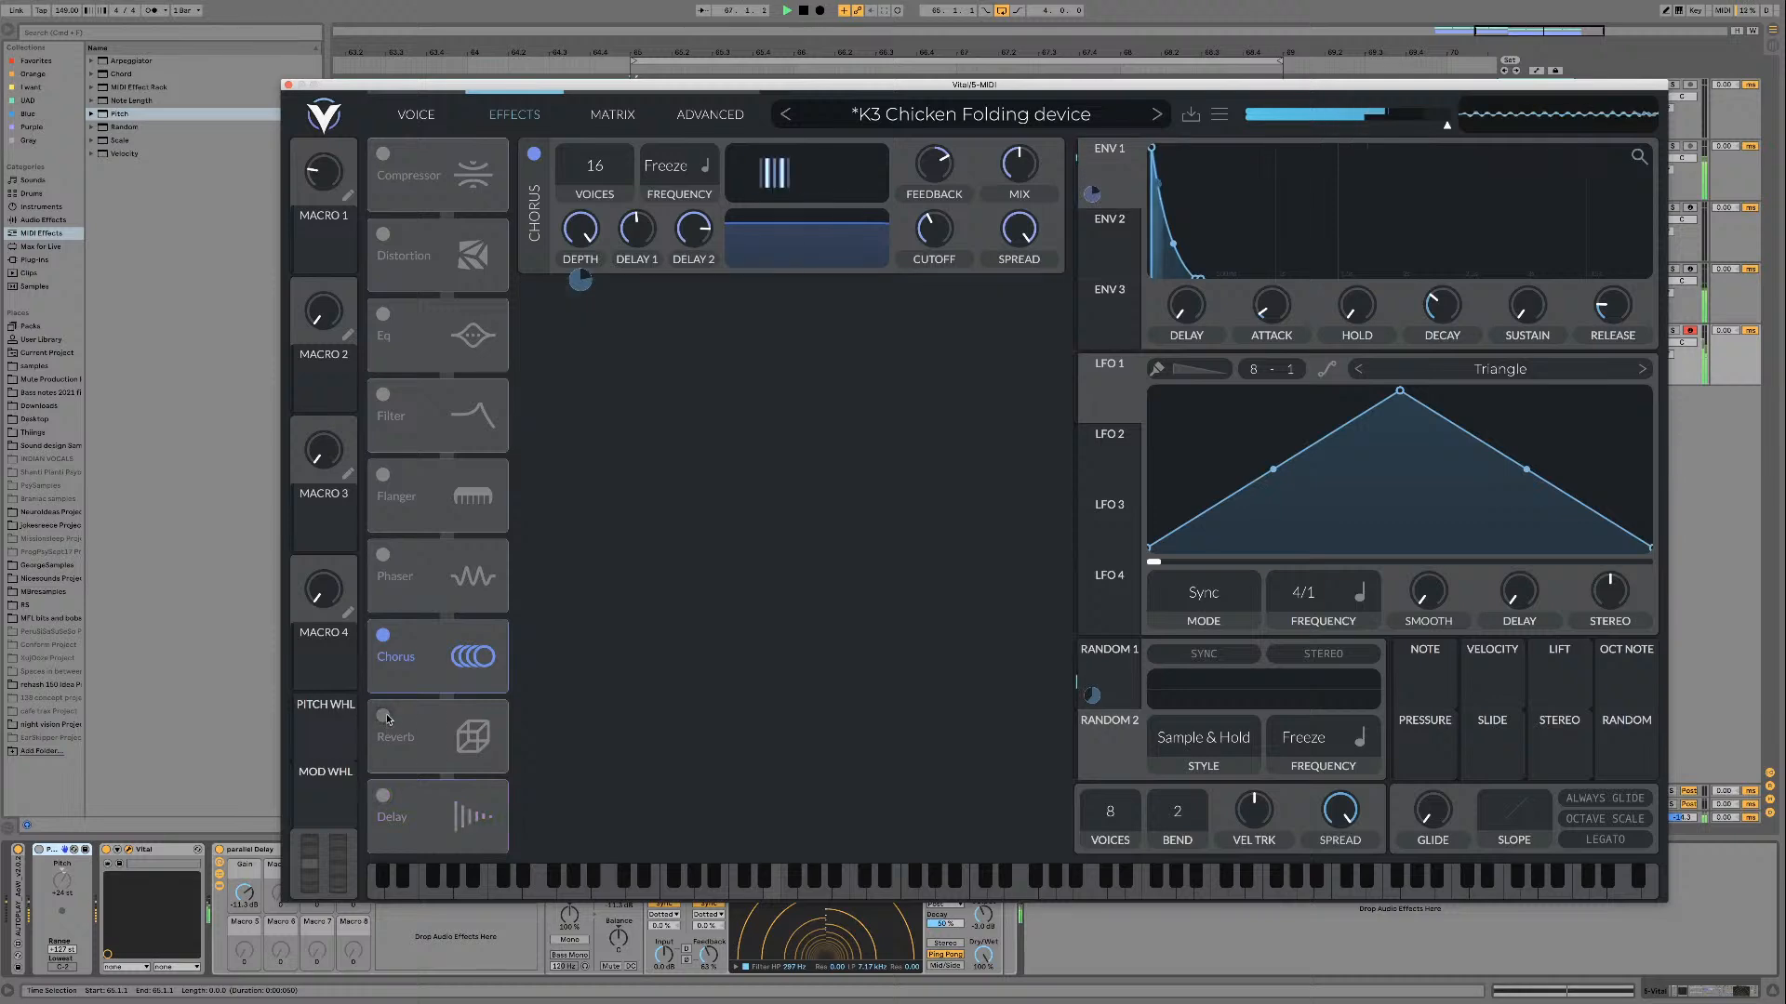
{"action": "left_click", "coordinate": [384, 716]}
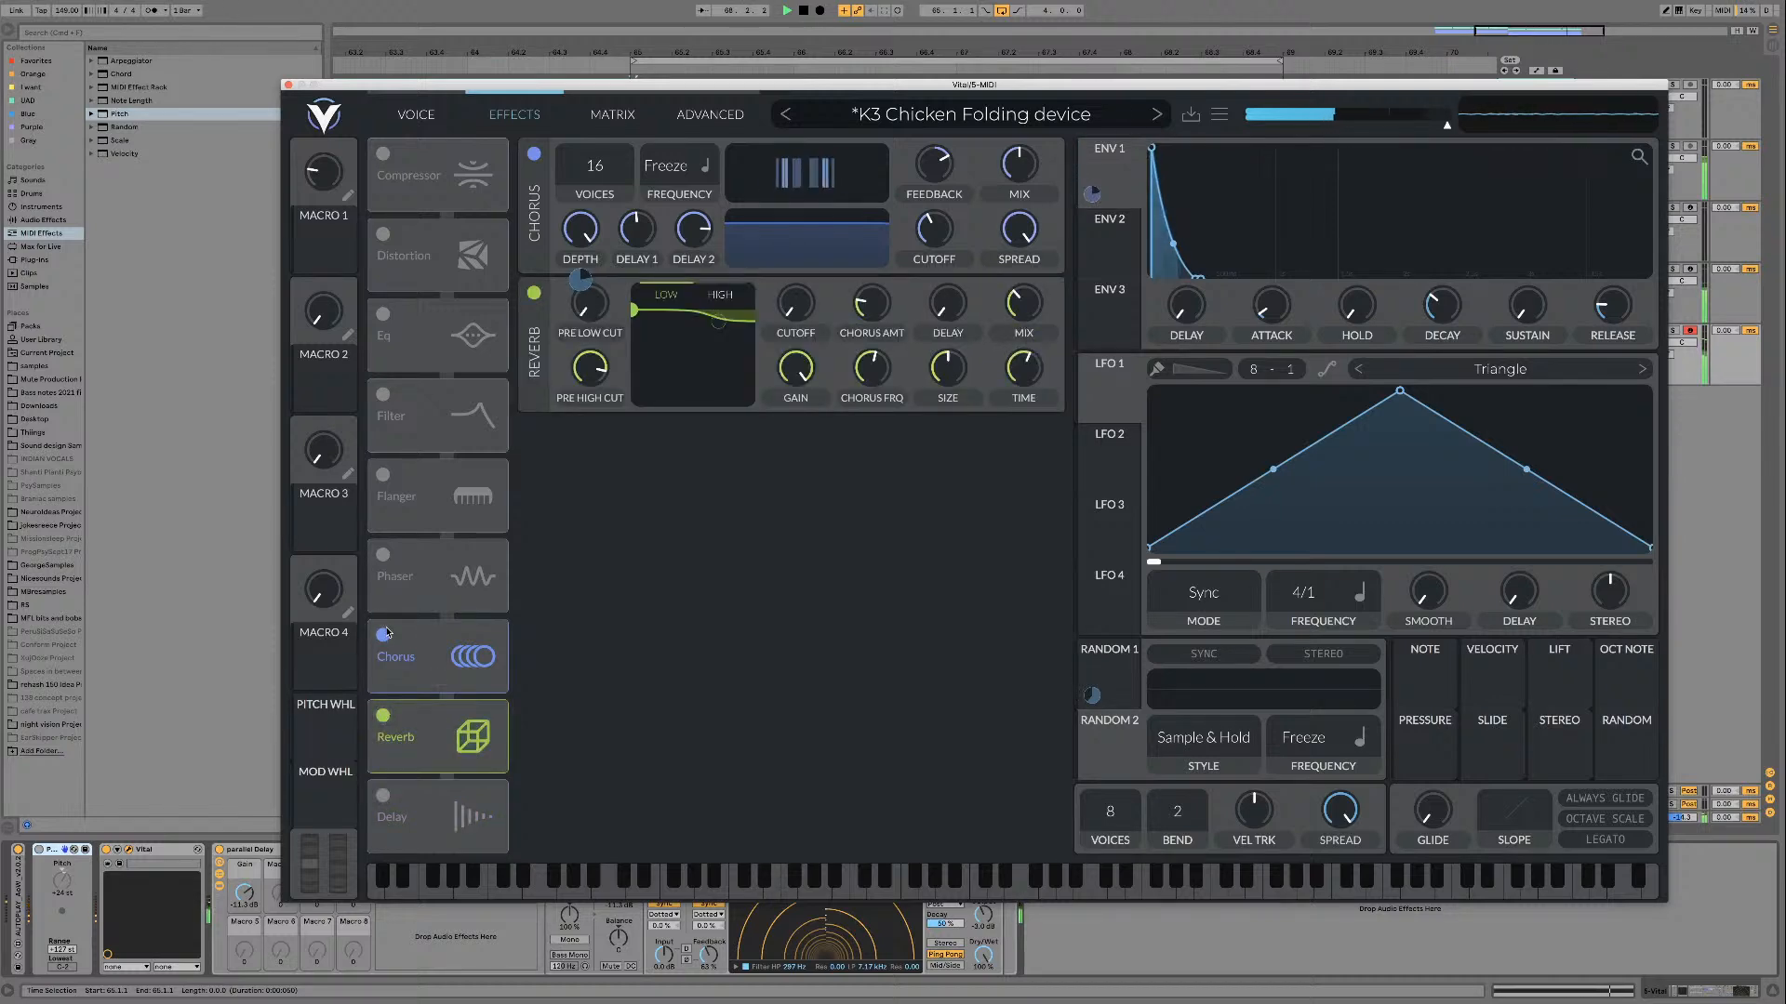
{"action": "left_click", "coordinate": [382, 716]}
{"action": "left_click", "coordinate": [383, 635]}
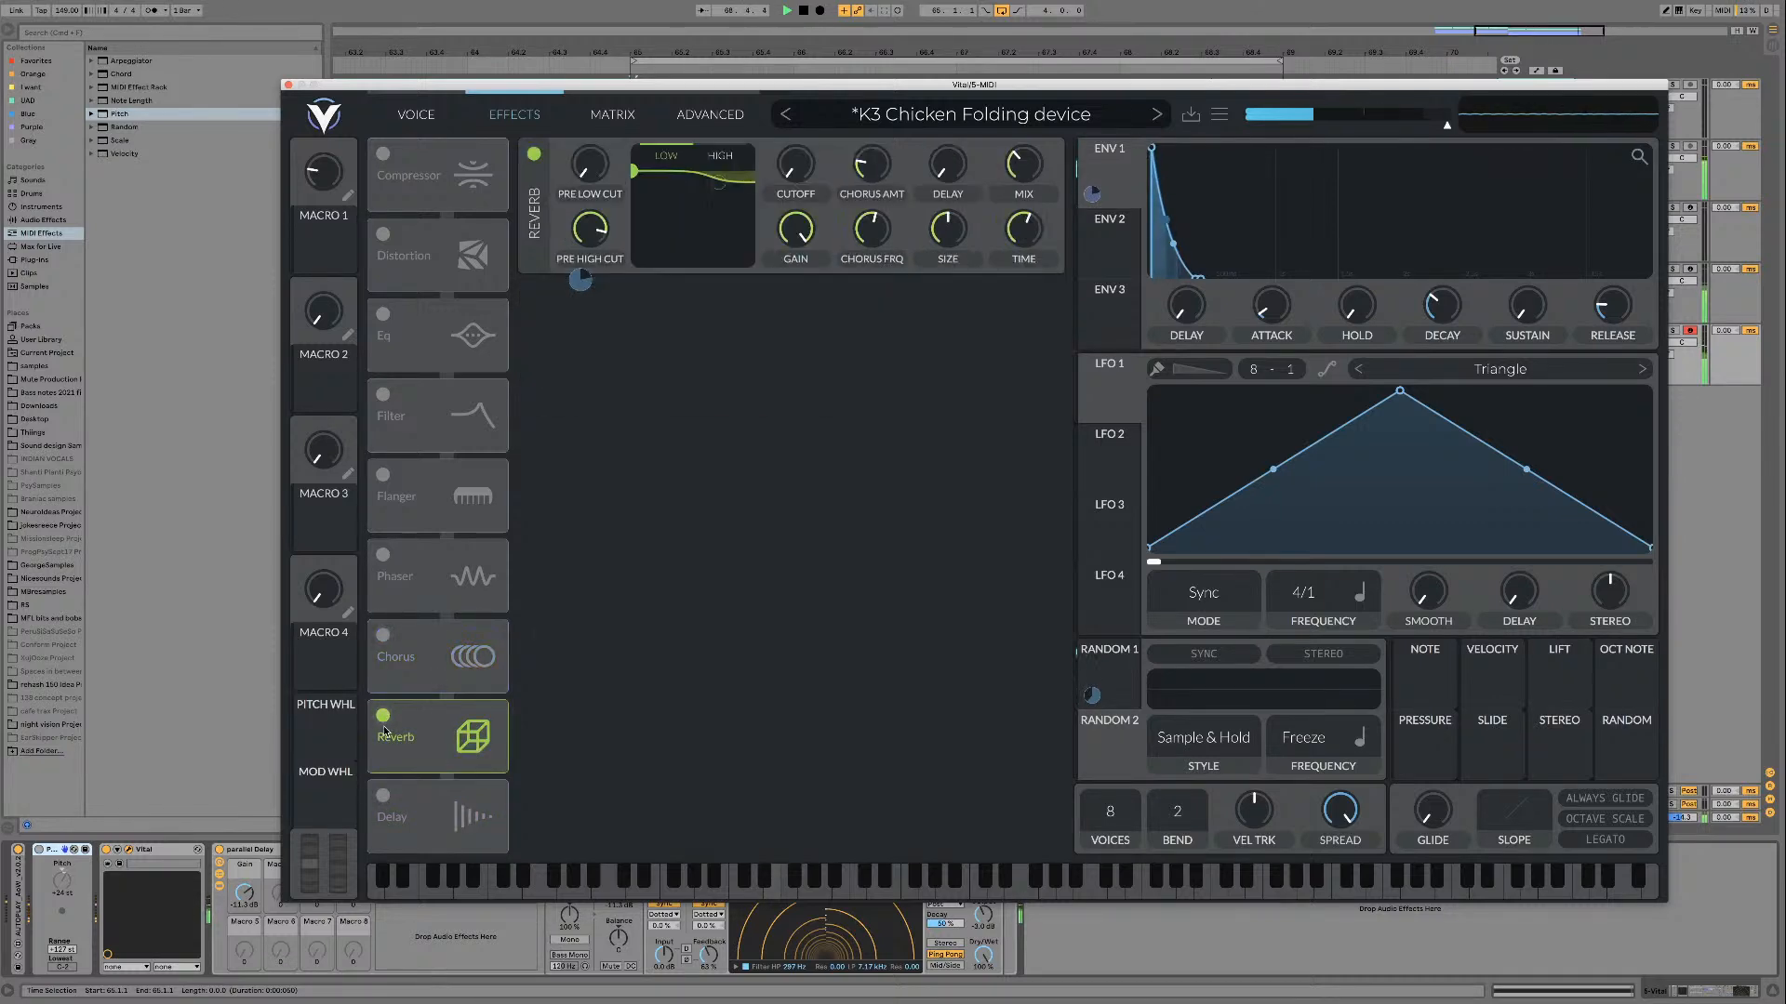
Step: Return to the oscillator view and raise envelope 1's sustain to full
{"action": "left_click", "coordinate": [416, 116]}
{"action": "left_click_drag", "start_coordinate": [1527, 307], "coordinate": [1503, 150]}
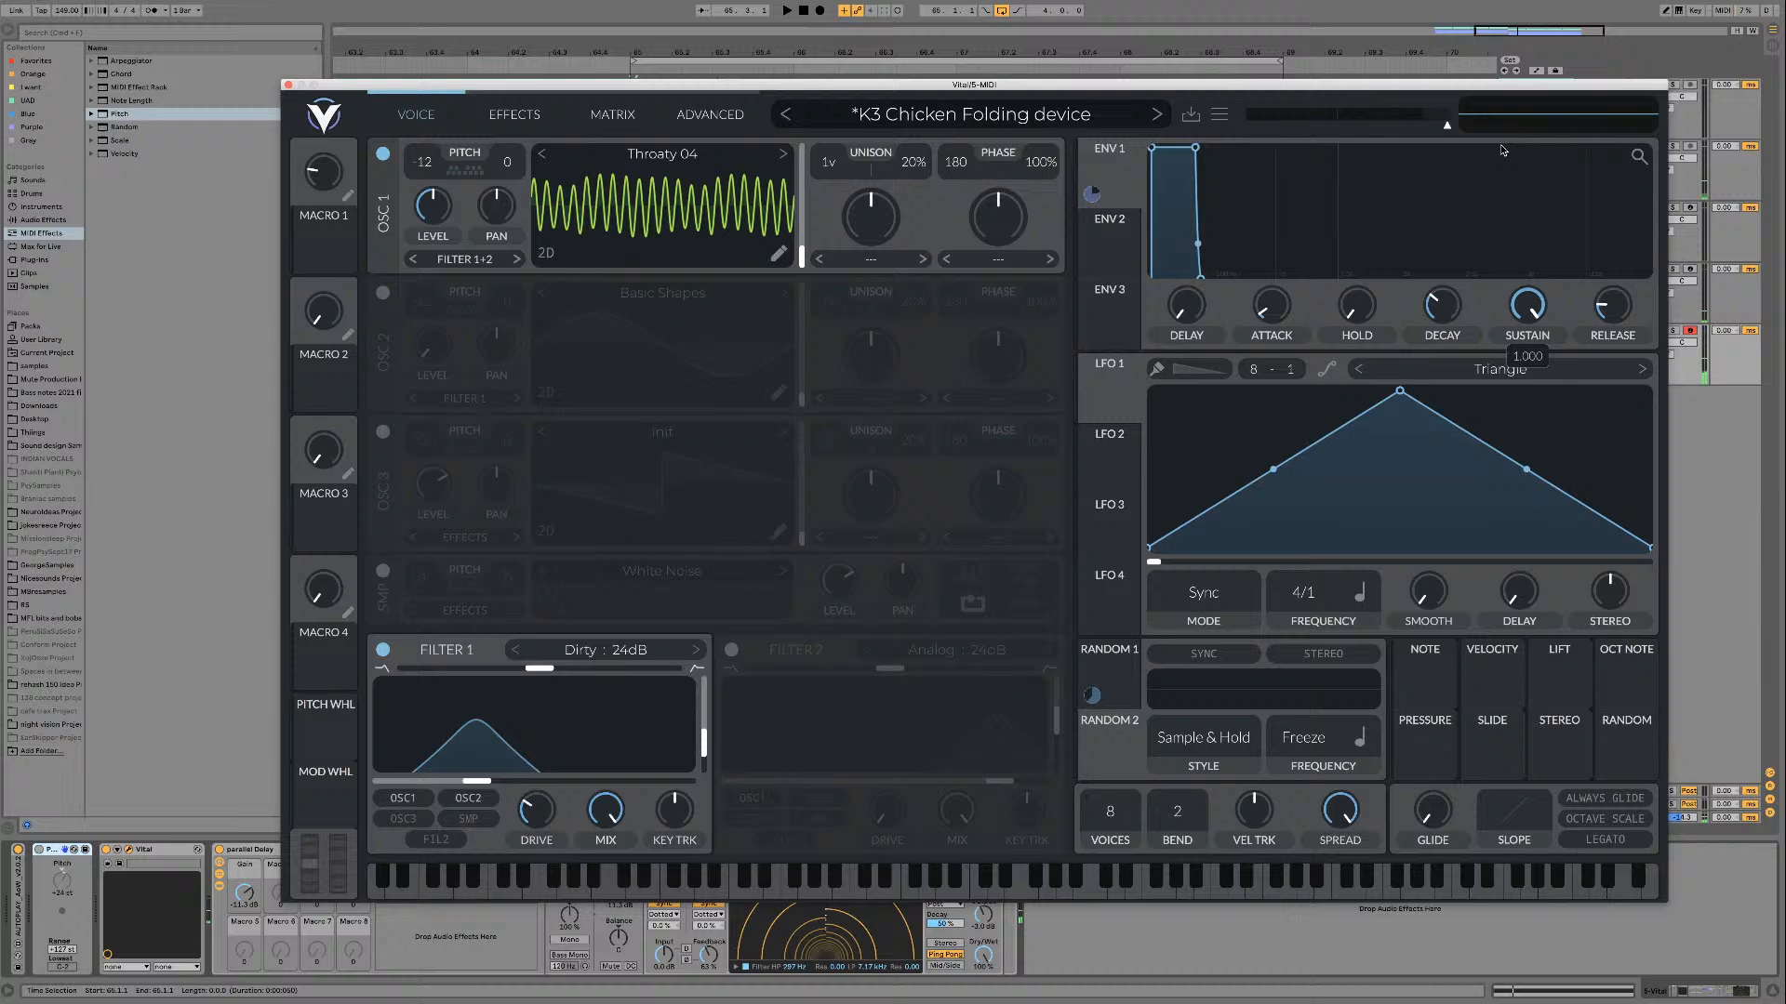
Step: Audition the Throaty 05 wavetable on oscillator 1 while sweeping its frame, and step onward to Almost Glass 01
{"action": "left_click", "coordinate": [776, 159]}
{"action": "key", "text": "space"}
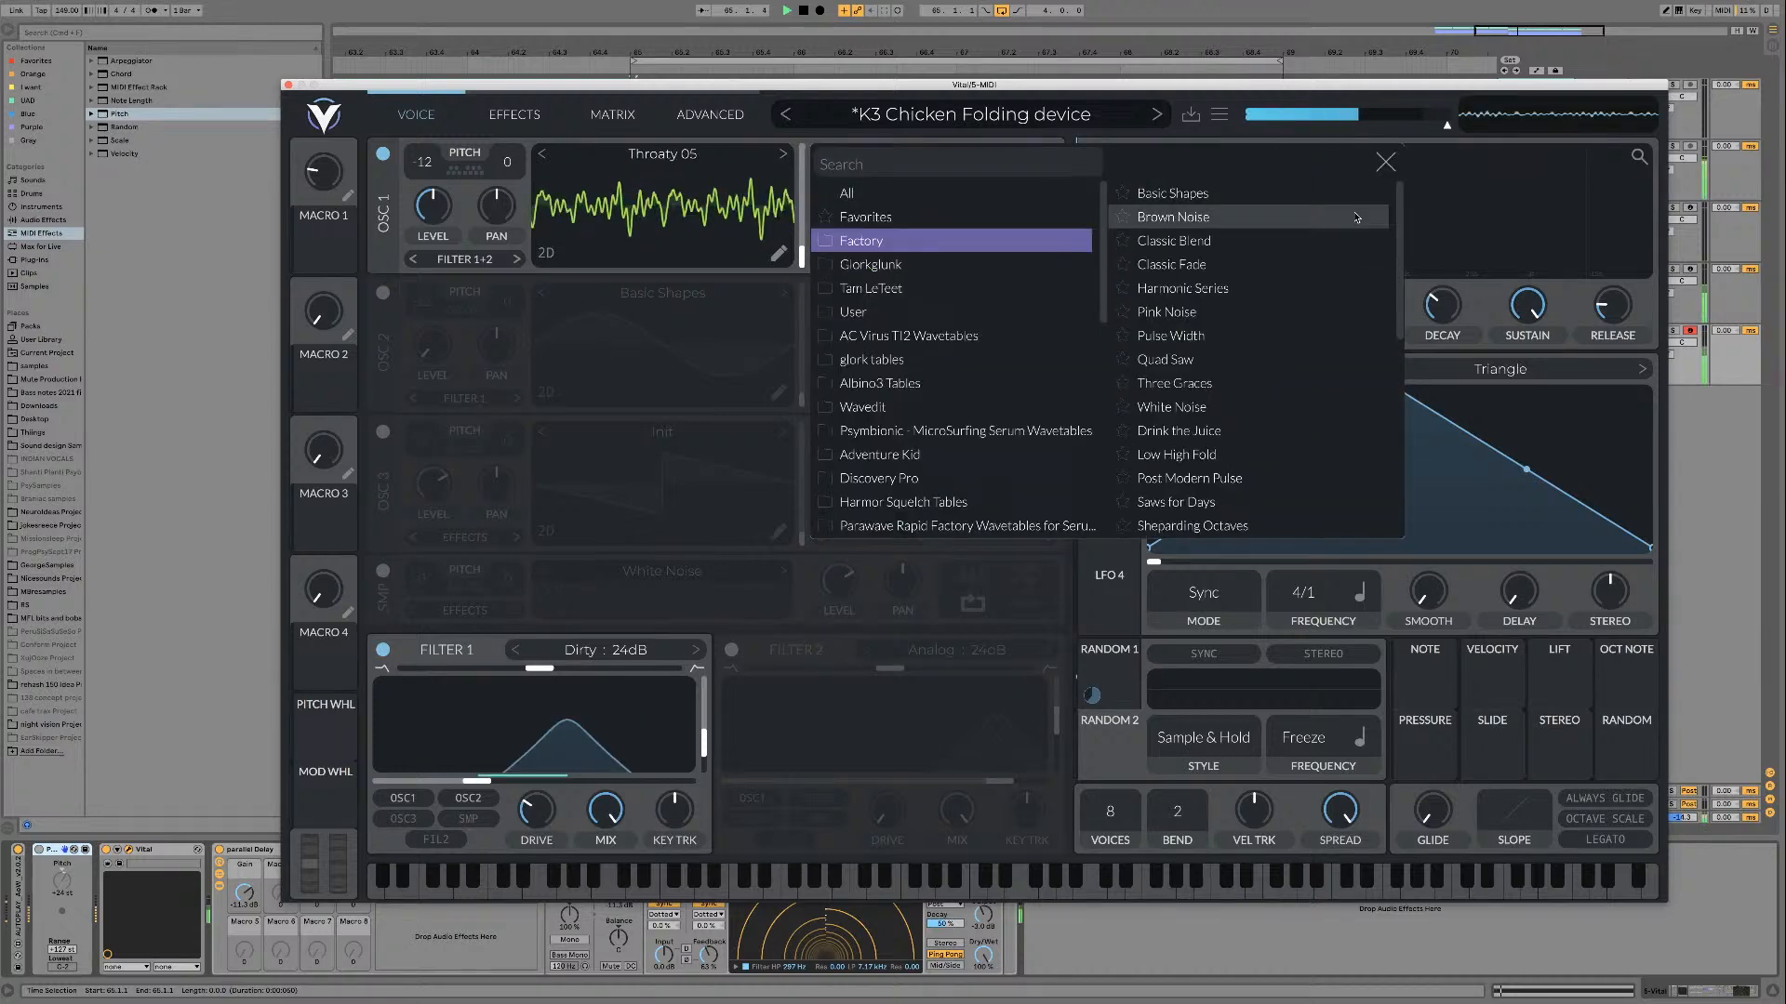
{"action": "left_click", "coordinate": [1386, 162]}
{"action": "mouse_move", "coordinate": [801, 245]}
{"action": "left_mouse_down"}
{"action": "mouse_move", "coordinate": [803, 153]}
{"action": "mouse_move", "coordinate": [801, 266]}
{"action": "left_mouse_up"}
{"action": "left_click", "coordinate": [783, 154]}
{"action": "left_click", "coordinate": [783, 154]}
{"action": "key", "text": "space"}
Step: Turn off Filter 1 and load Almost Glass 01 from the [PsyTables V3] Glassy folder into oscillator 1
{"action": "left_click", "coordinate": [383, 648]}
{"action": "left_click", "coordinate": [699, 154]}
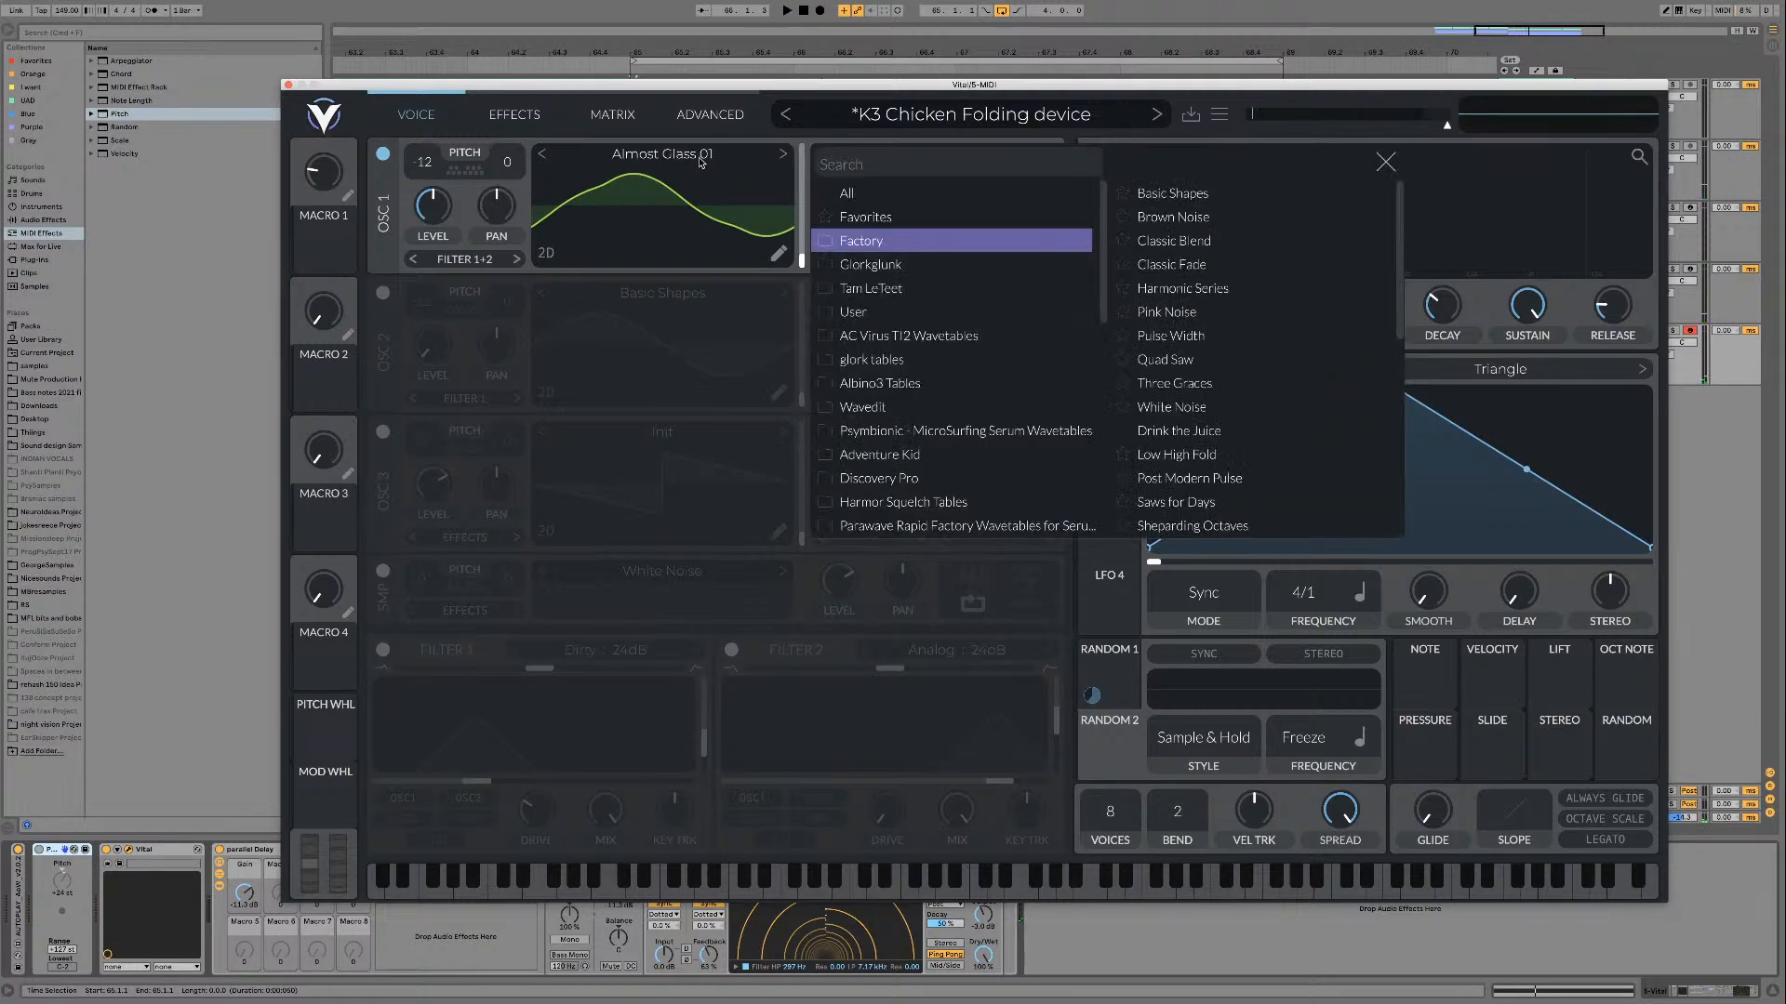
{"action": "scroll", "coordinate": [962, 299], "scroll_direction": "down", "scroll_amount": 5}
{"action": "scroll", "coordinate": [963, 299], "scroll_direction": "down", "scroll_amount": 6}
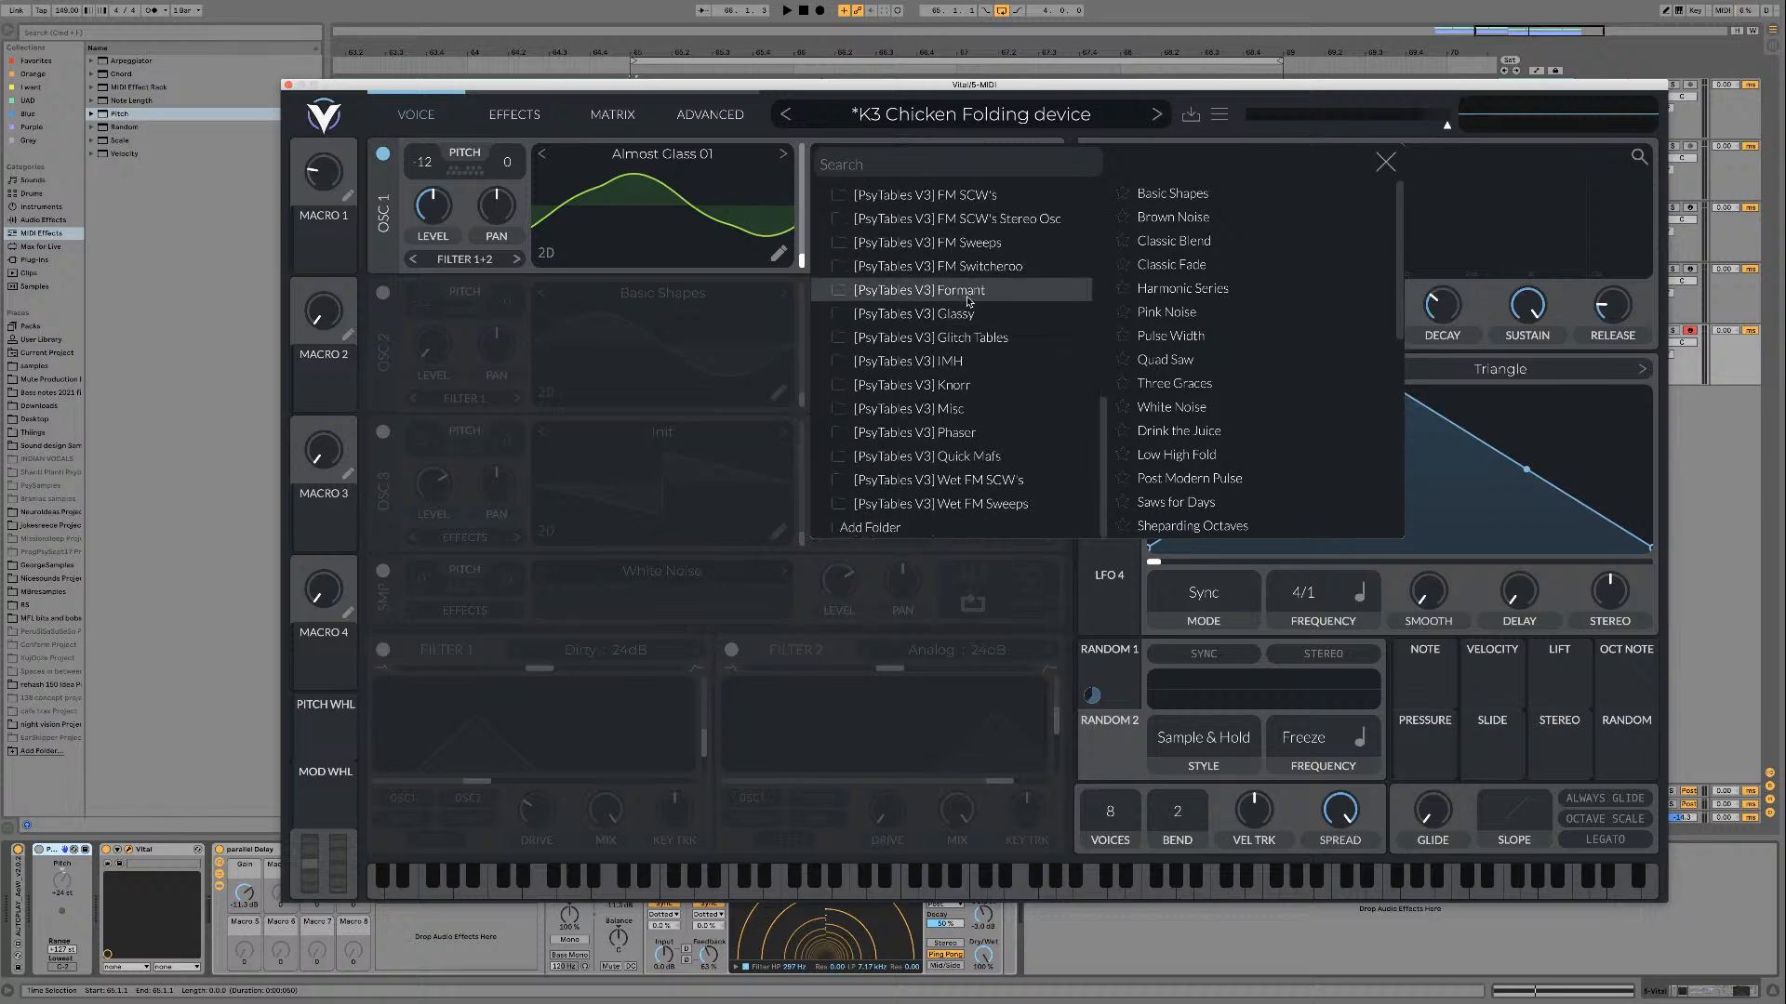
{"action": "left_click", "coordinate": [969, 314]}
{"action": "left_click", "coordinate": [1180, 194]}
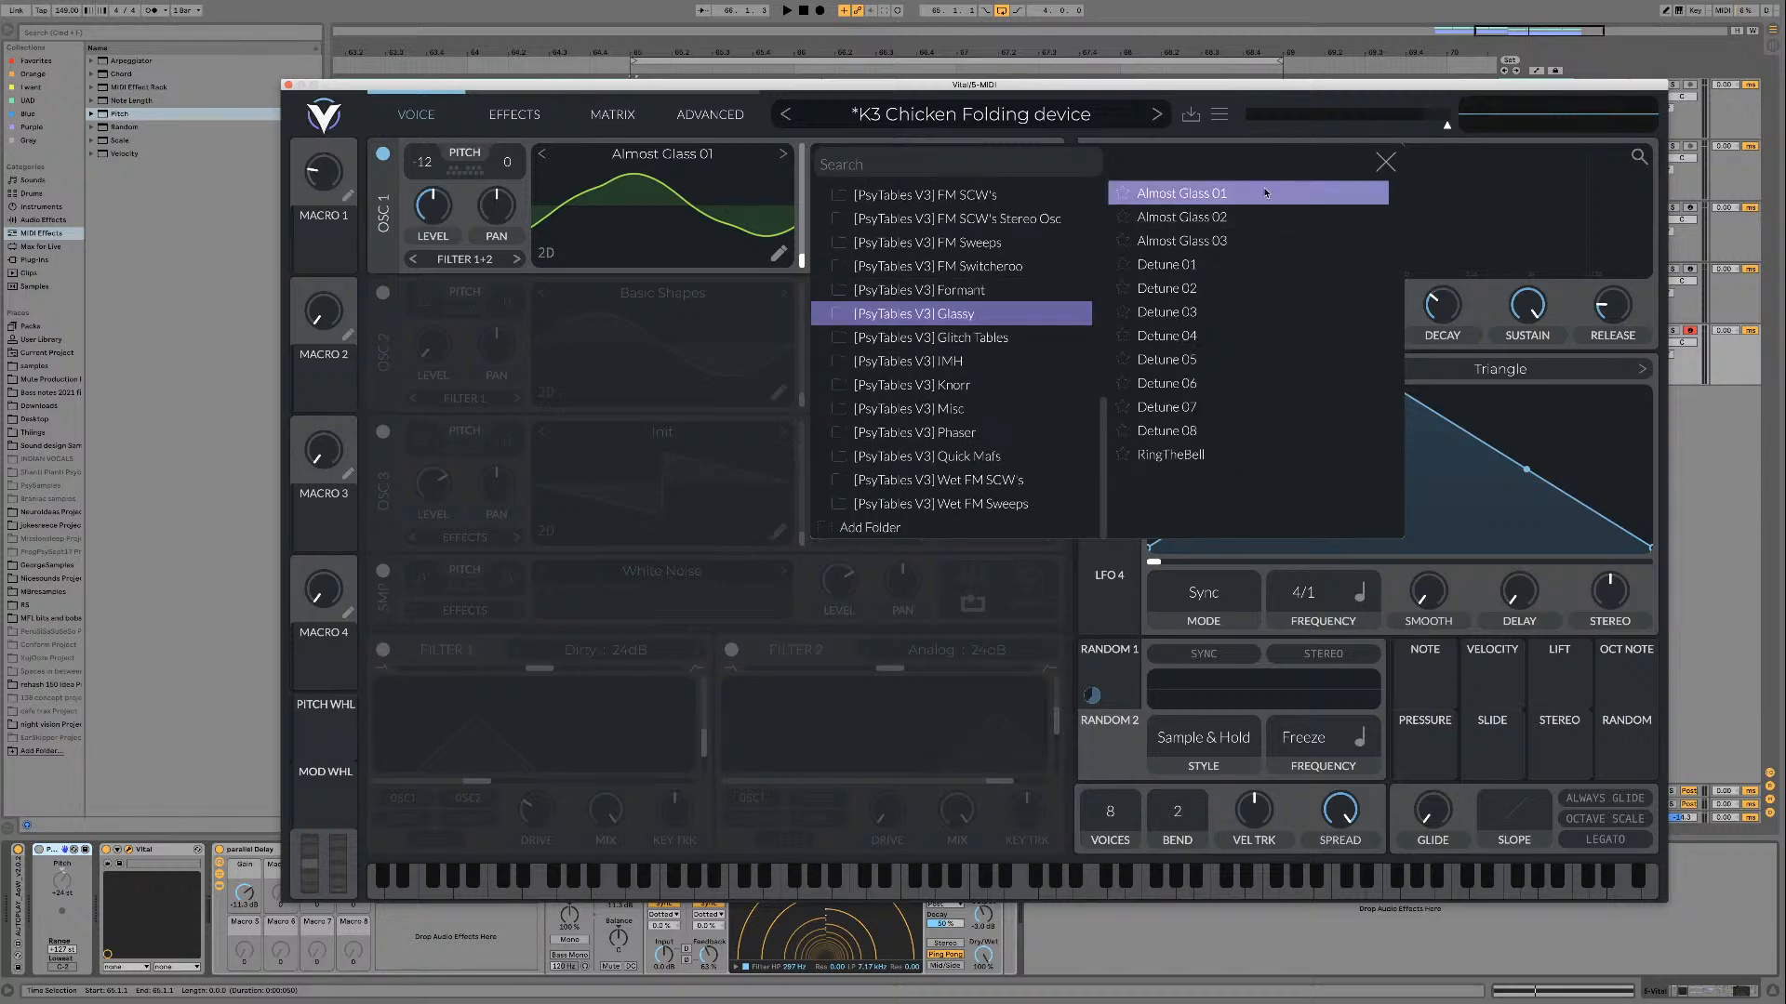
{"action": "left_click", "coordinate": [1384, 162]}
Step: Audition Almost Glass 01 during playback while sweeping oscillator 1's wavetable frame up from zero
{"action": "key", "text": "space"}
{"action": "left_click_drag", "start_coordinate": [805, 262], "coordinate": [804, 132]}
{"action": "left_click_drag", "start_coordinate": [801, 147], "coordinate": [800, 161]}
{"action": "key", "text": "space"}
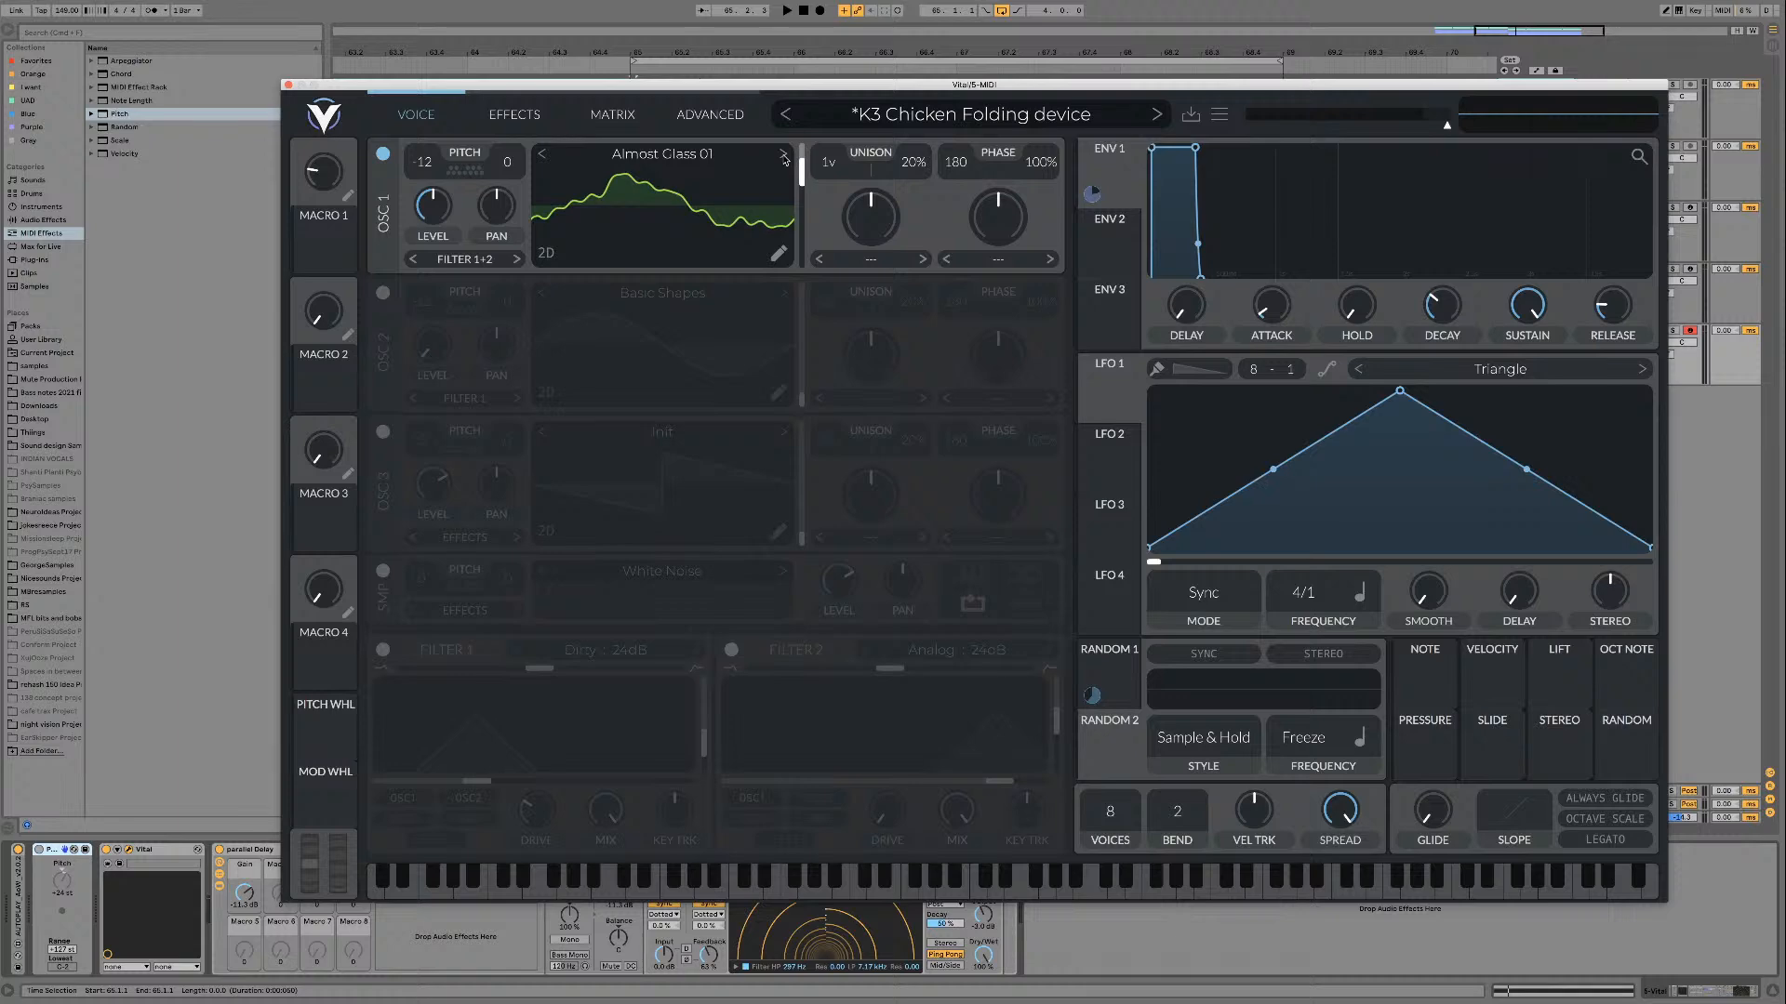
Step: Audition Almost Glass 02 and Almost Glass 03 on oscillator 1, sweeping the wavetable frame for each
{"action": "left_click", "coordinate": [784, 156]}
{"action": "key", "text": "space"}
{"action": "left_click_drag", "start_coordinate": [800, 166], "coordinate": [816, 206]}
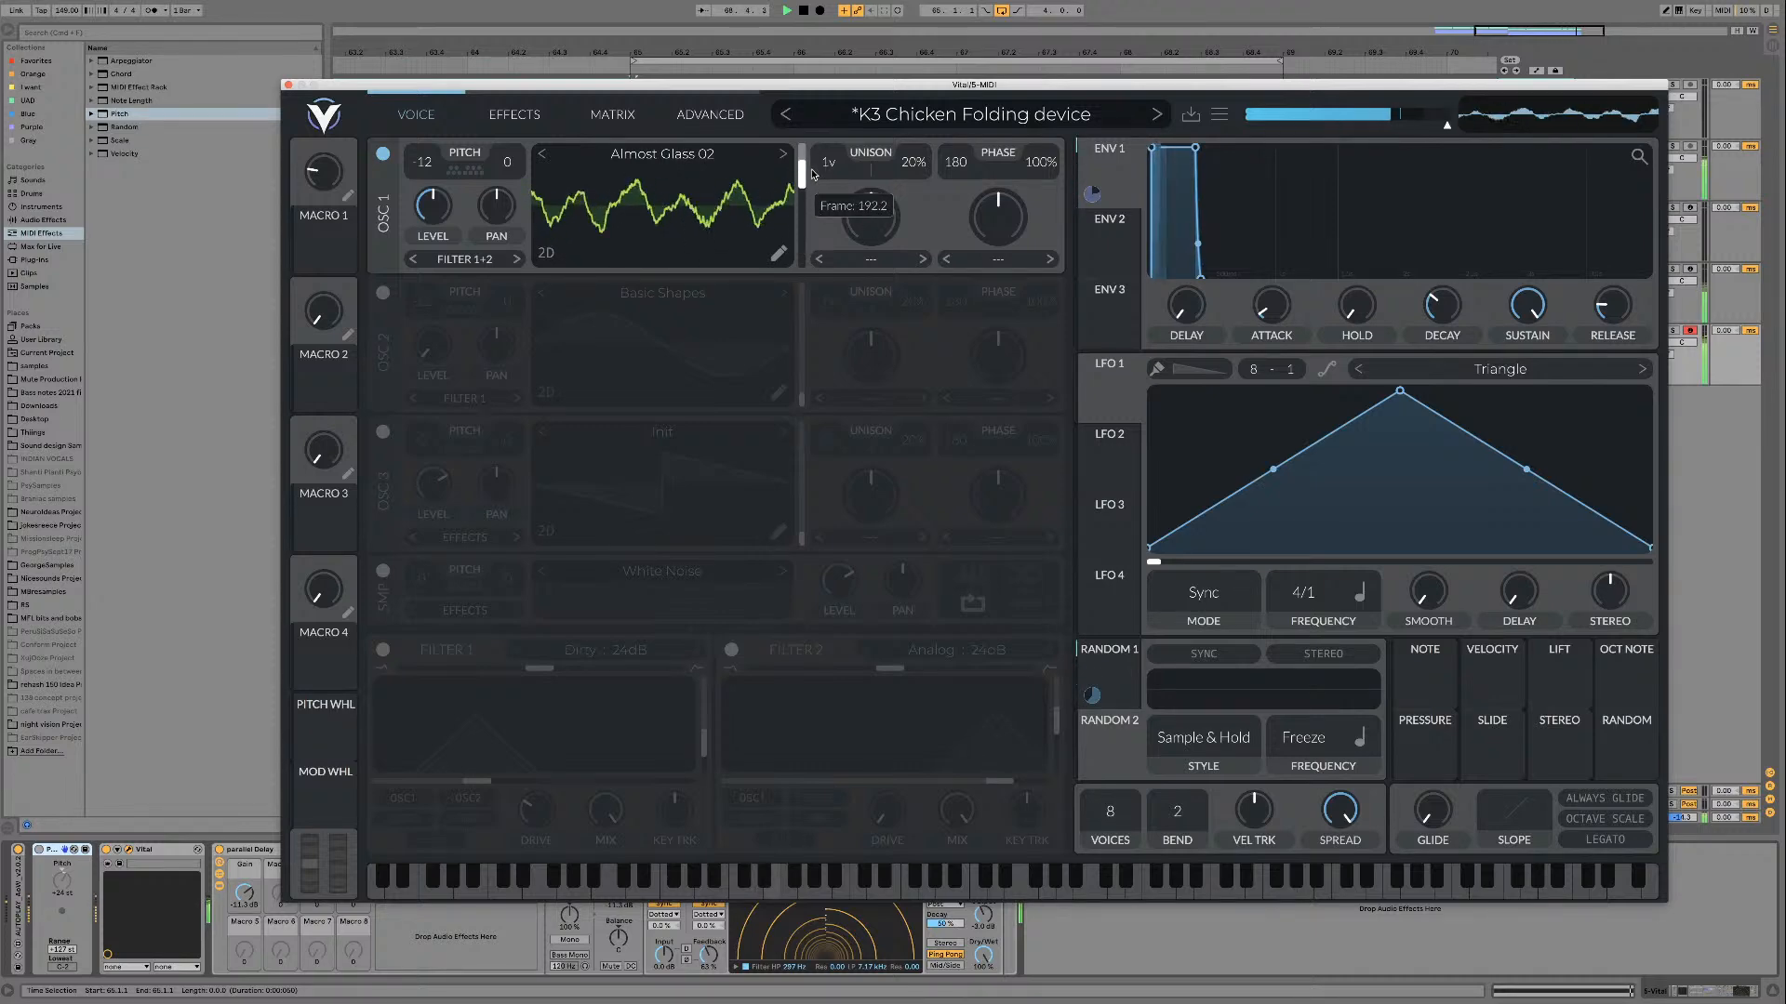
{"action": "left_click", "coordinate": [783, 153]}
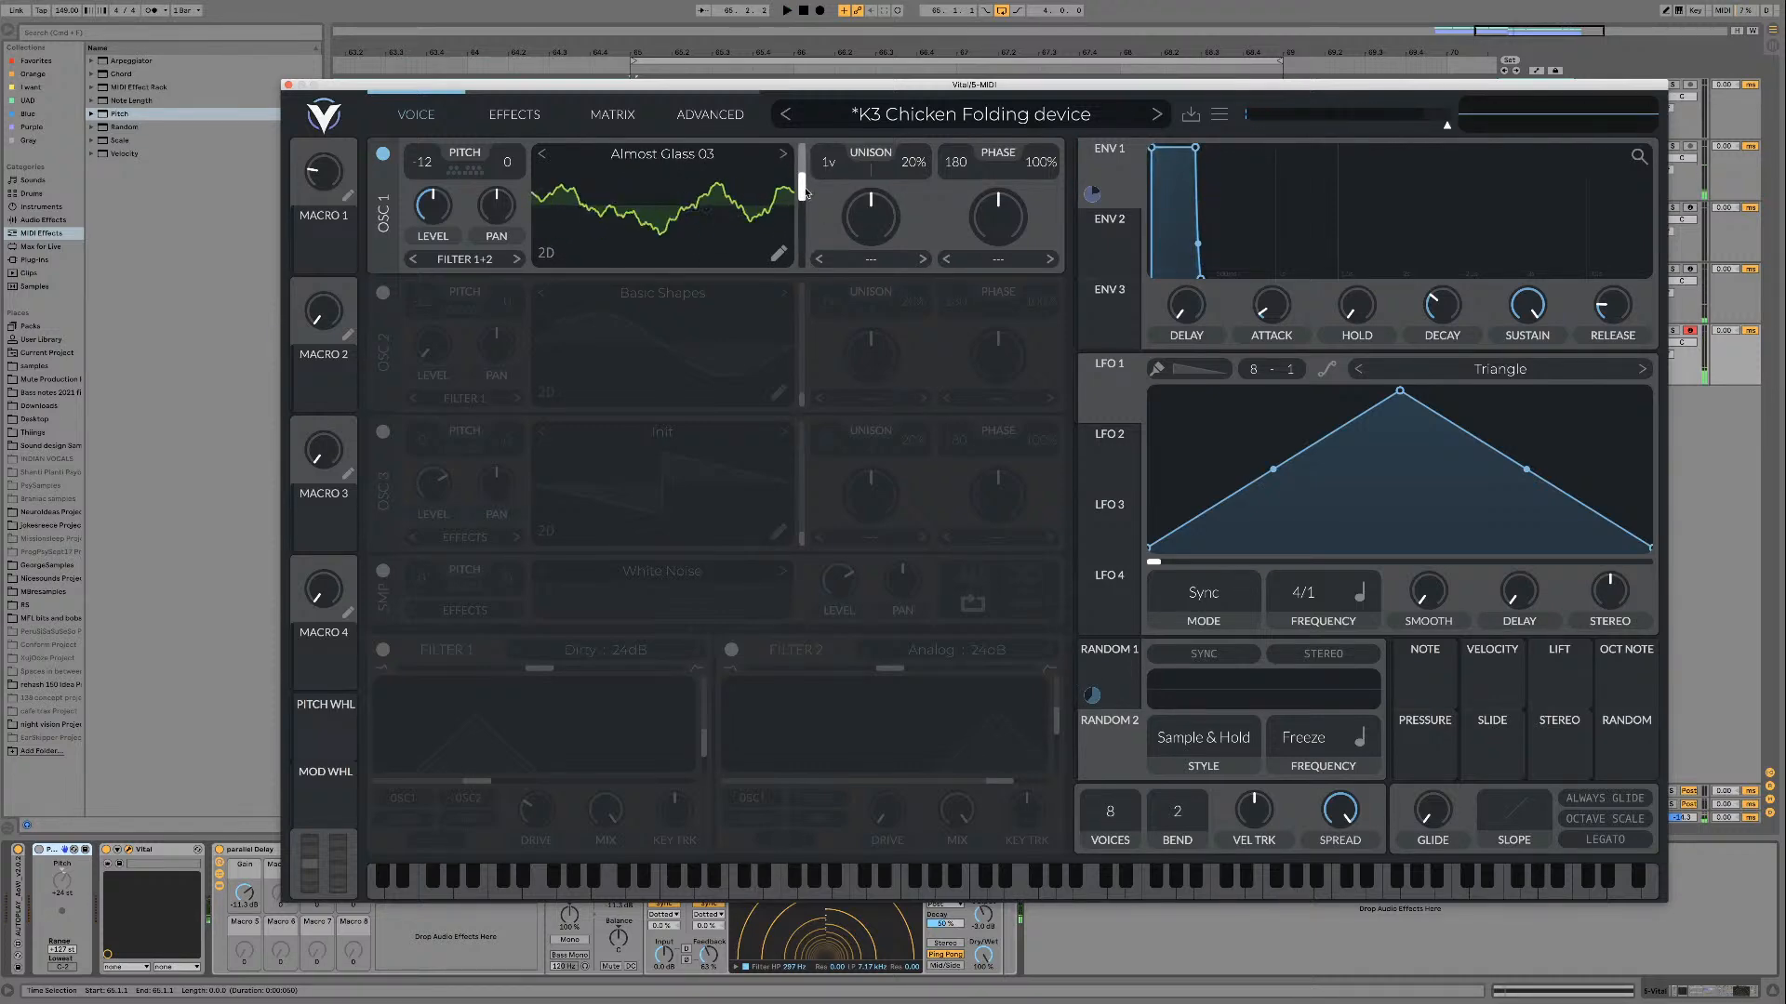
{"action": "mouse_move", "coordinate": [801, 203]}
{"action": "left_mouse_down"}
{"action": "mouse_move", "coordinate": [802, 244]}
{"action": "mouse_move", "coordinate": [801, 189]}
{"action": "left_mouse_up"}
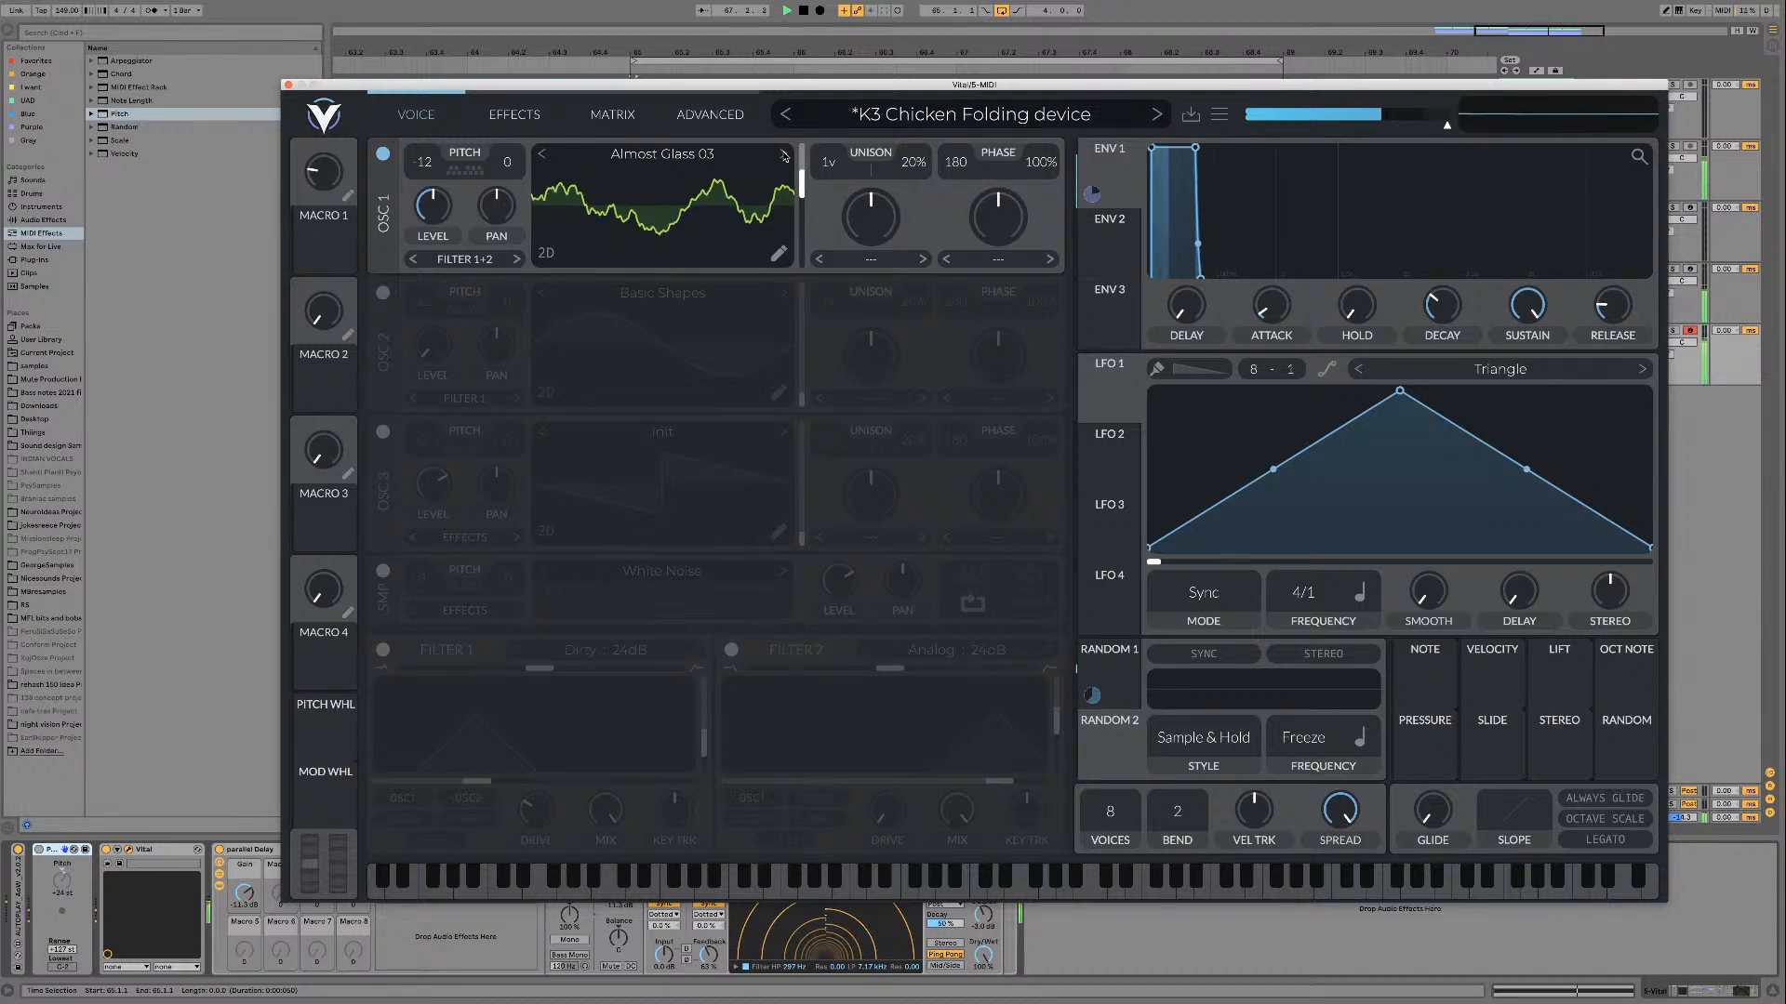
Step: Switch oscillator 1 to Detune 01 and audition different wavetable frames during playback
{"action": "left_click", "coordinate": [783, 154]}
{"action": "key", "text": "space"}
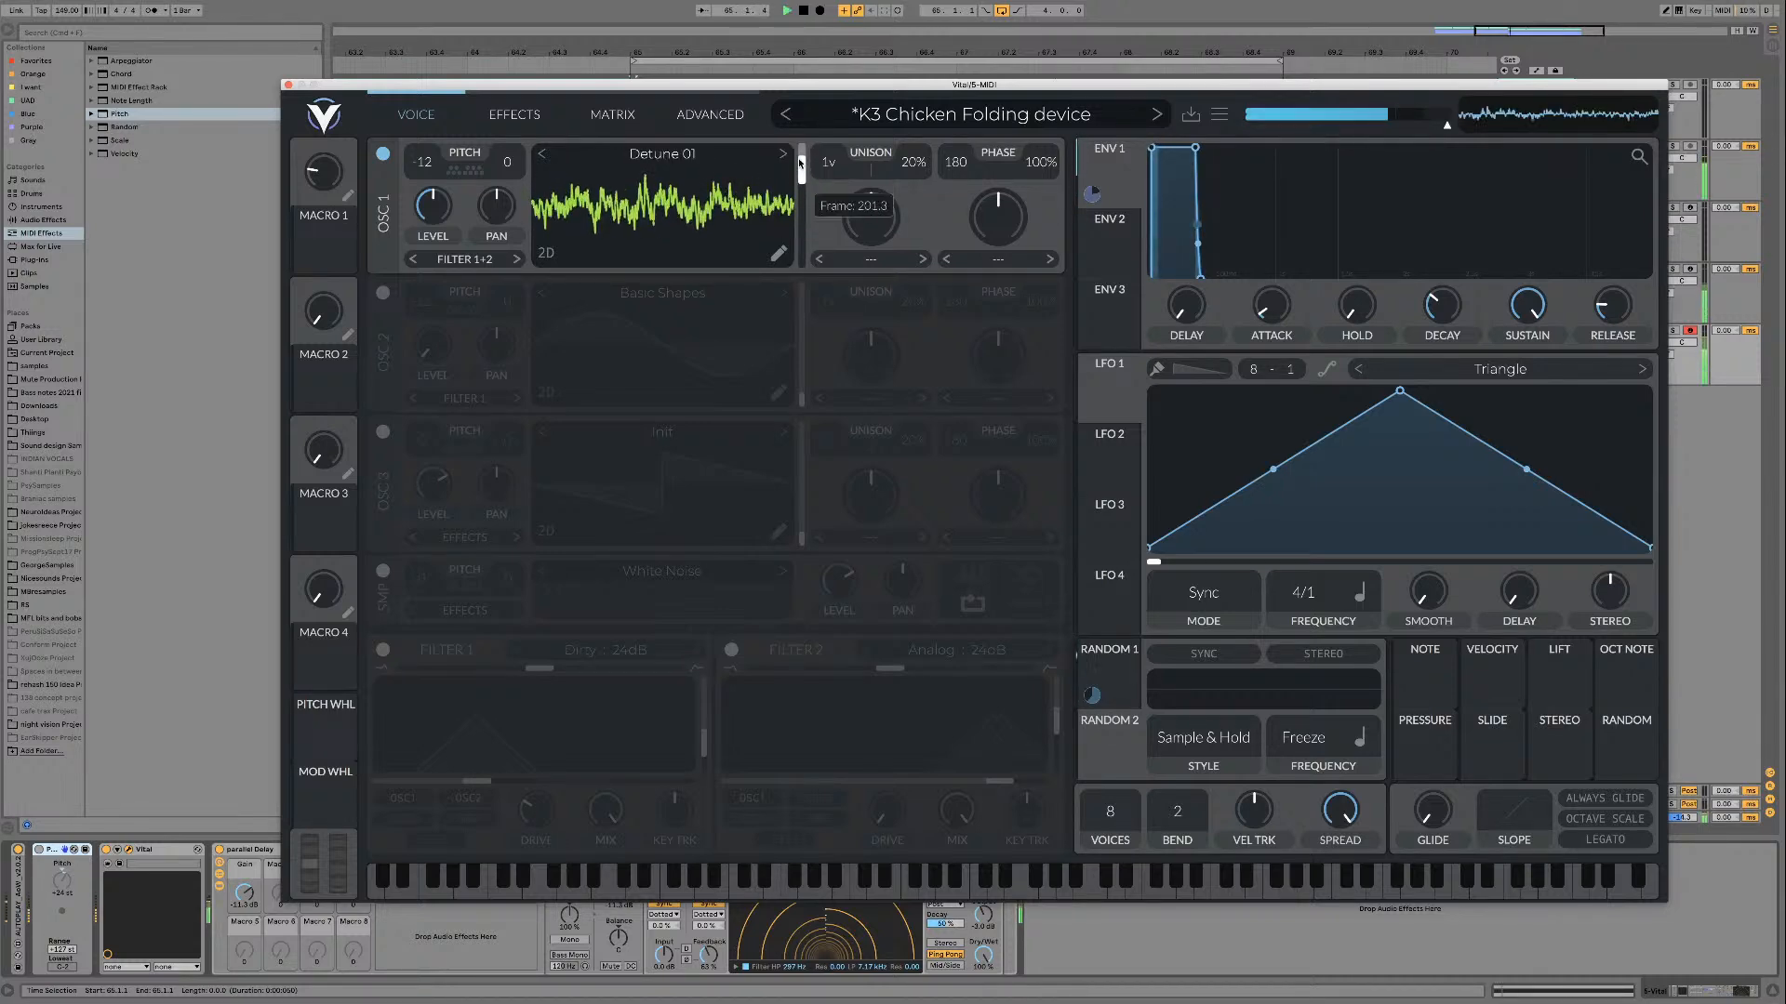
{"action": "mouse_move", "coordinate": [799, 185]}
{"action": "left_mouse_down"}
{"action": "mouse_move", "coordinate": [795, 244]}
{"action": "mouse_move", "coordinate": [791, 162]}
{"action": "left_mouse_up"}
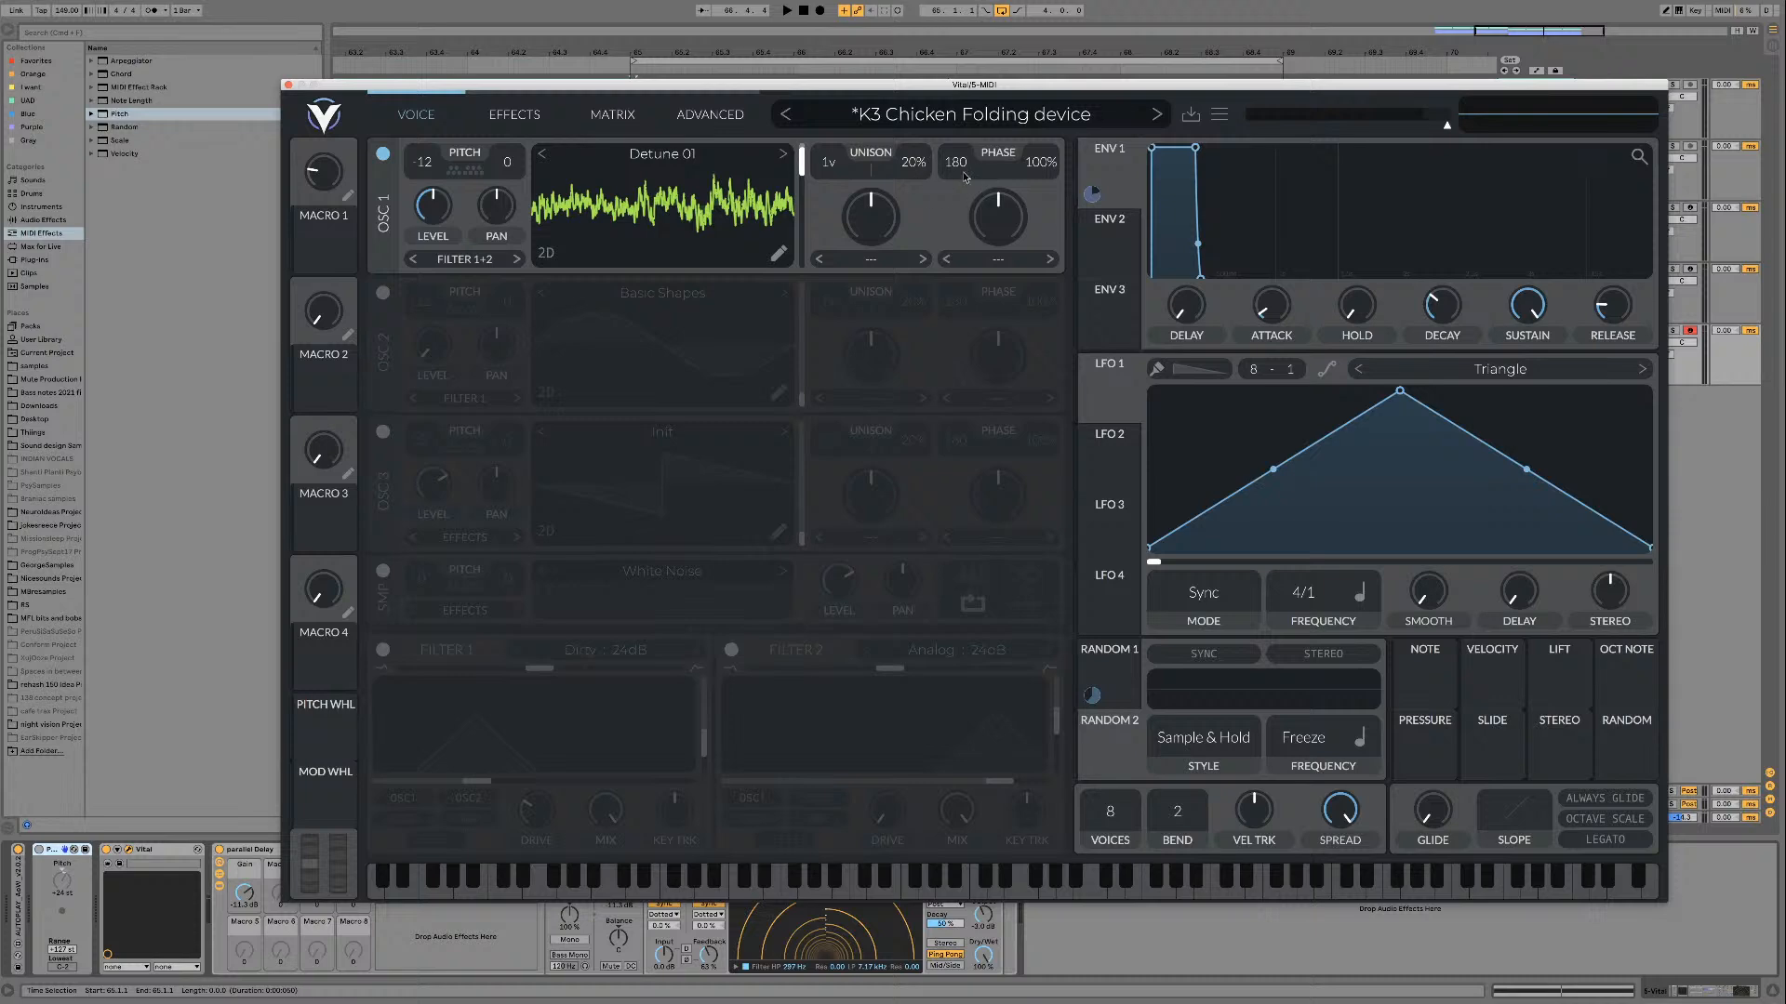
{"action": "key", "text": "space"}
{"action": "mouse_move", "coordinate": [798, 173]}
{"action": "left_mouse_down"}
{"action": "mouse_move", "coordinate": [789, 242]}
{"action": "mouse_move", "coordinate": [779, 138]}
{"action": "mouse_move", "coordinate": [770, 275]}
{"action": "mouse_move", "coordinate": [767, 177]}
{"action": "mouse_move", "coordinate": [796, 217]}
{"action": "mouse_move", "coordinate": [797, 163]}
{"action": "mouse_move", "coordinate": [793, 189]}
{"action": "left_mouse_up"}
{"action": "key", "text": "space"}
Step: Switch oscillator 1 to Detune 02, turn Filter 1 on, and sweep the wavetable frame during playback
{"action": "left_click", "coordinate": [783, 154]}
{"action": "key", "text": "space"}
{"action": "key", "text": "space"}
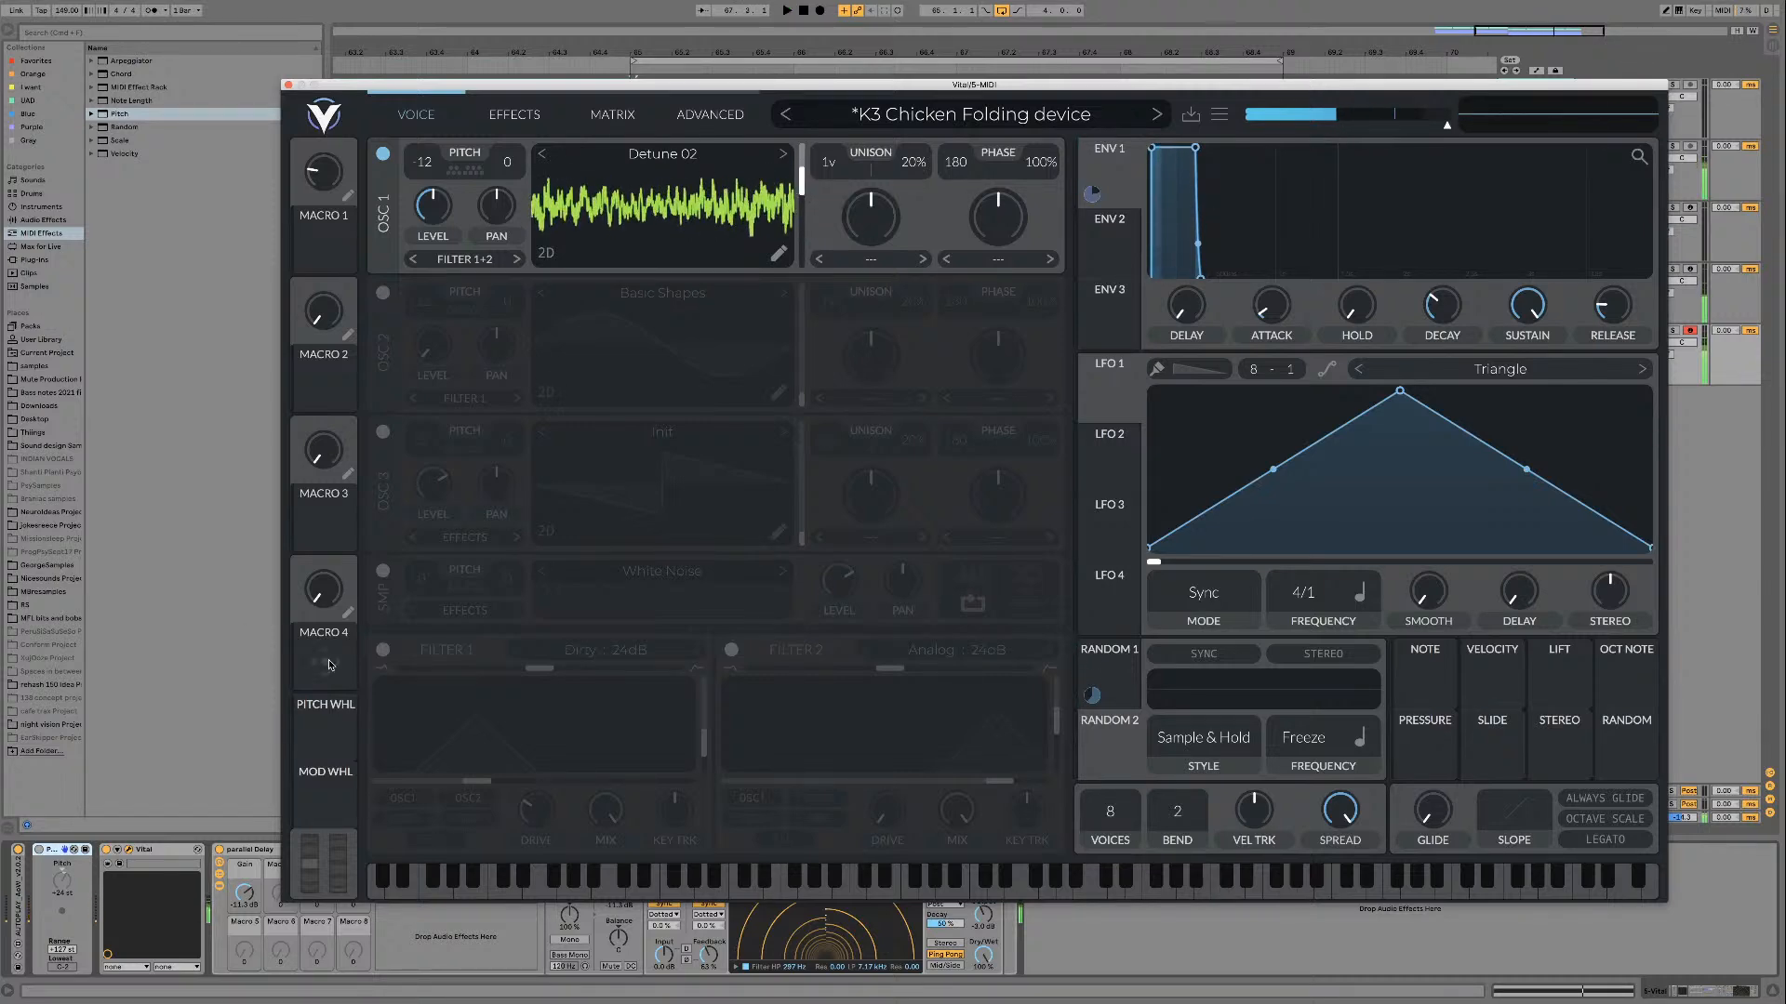
{"action": "left_click", "coordinate": [384, 651]}
{"action": "key", "text": "space"}
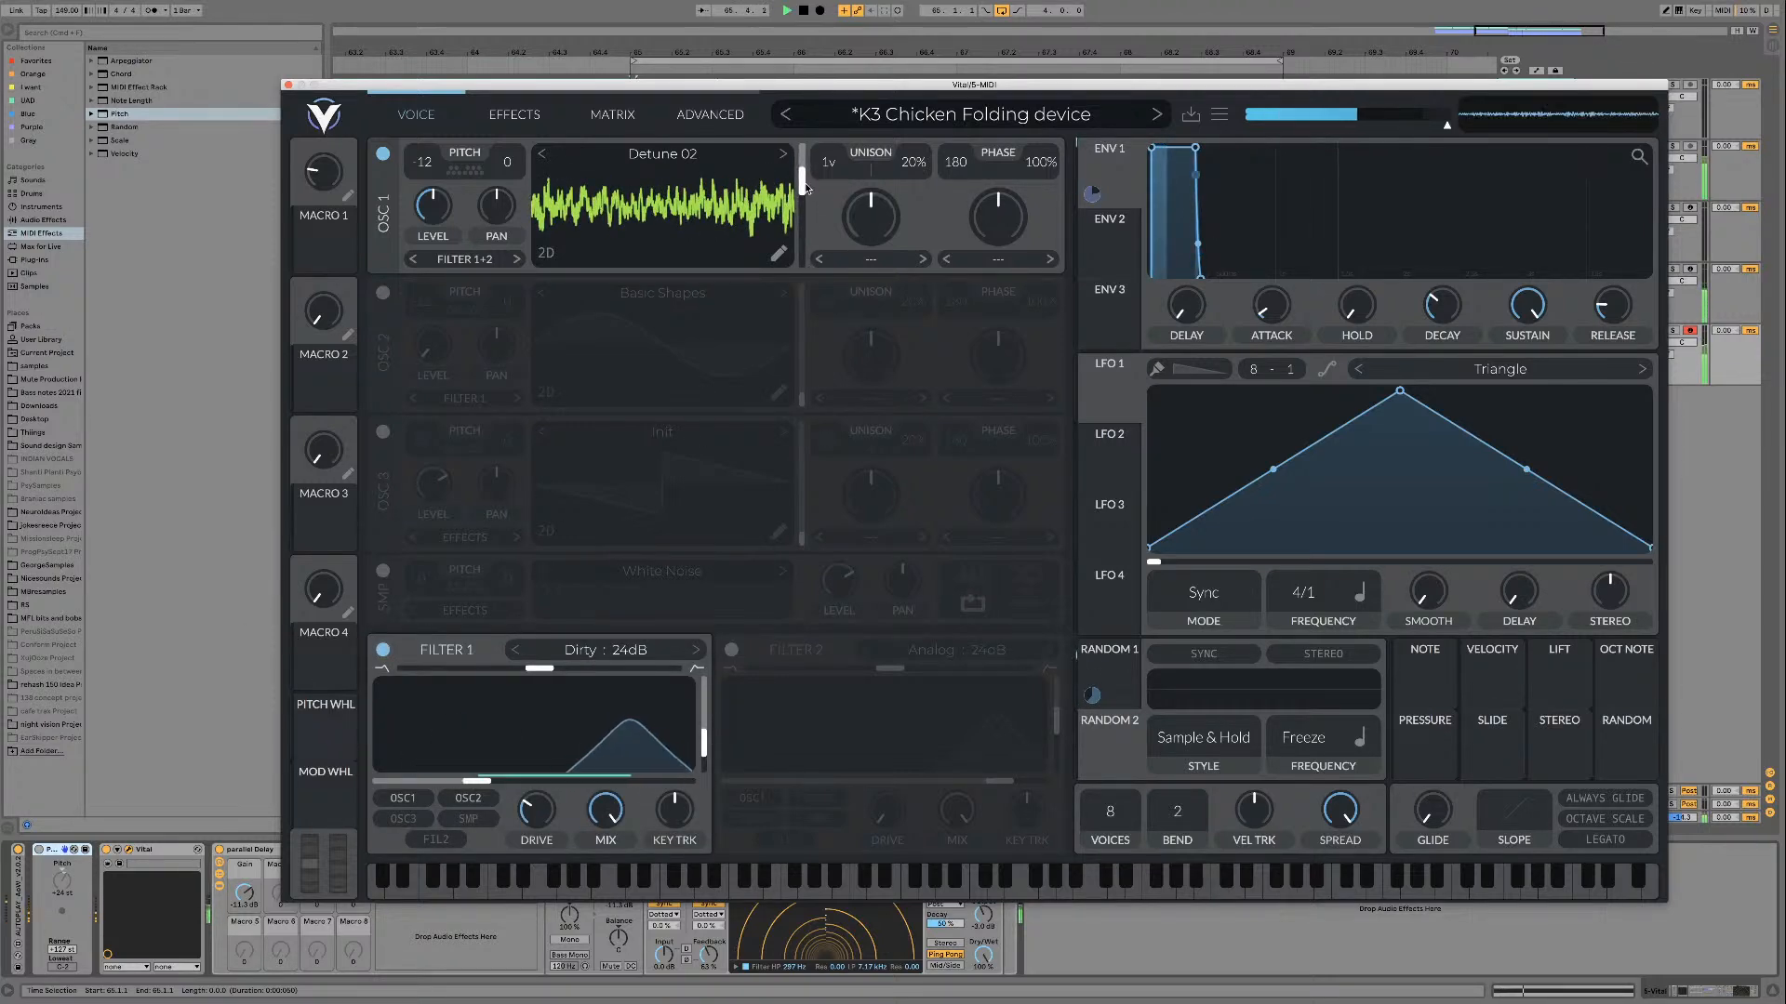
{"action": "left_click_drag", "start_coordinate": [801, 180], "coordinate": [802, 154]}
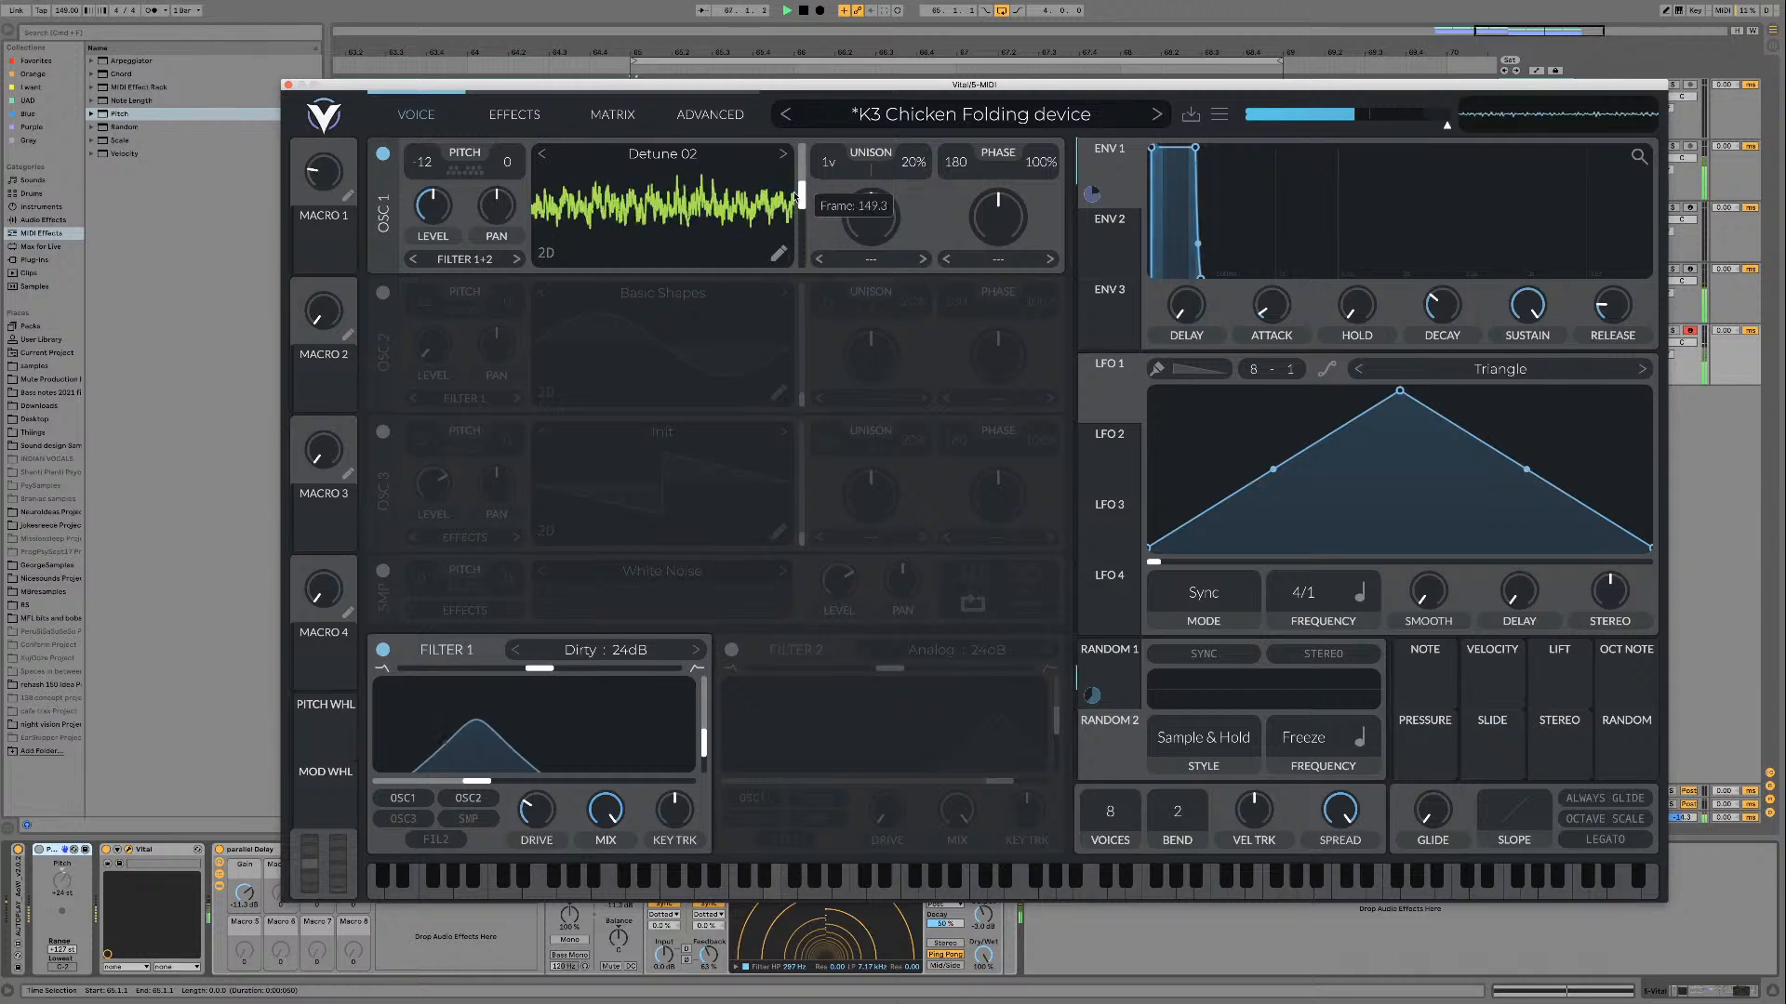
Step: Audition the Detune 03 through Detune 08 wavetables through Filter 1, sweeping the frame position during playback
{"action": "left_click", "coordinate": [783, 155]}
{"action": "left_click_drag", "start_coordinate": [802, 156], "coordinate": [798, 217]}
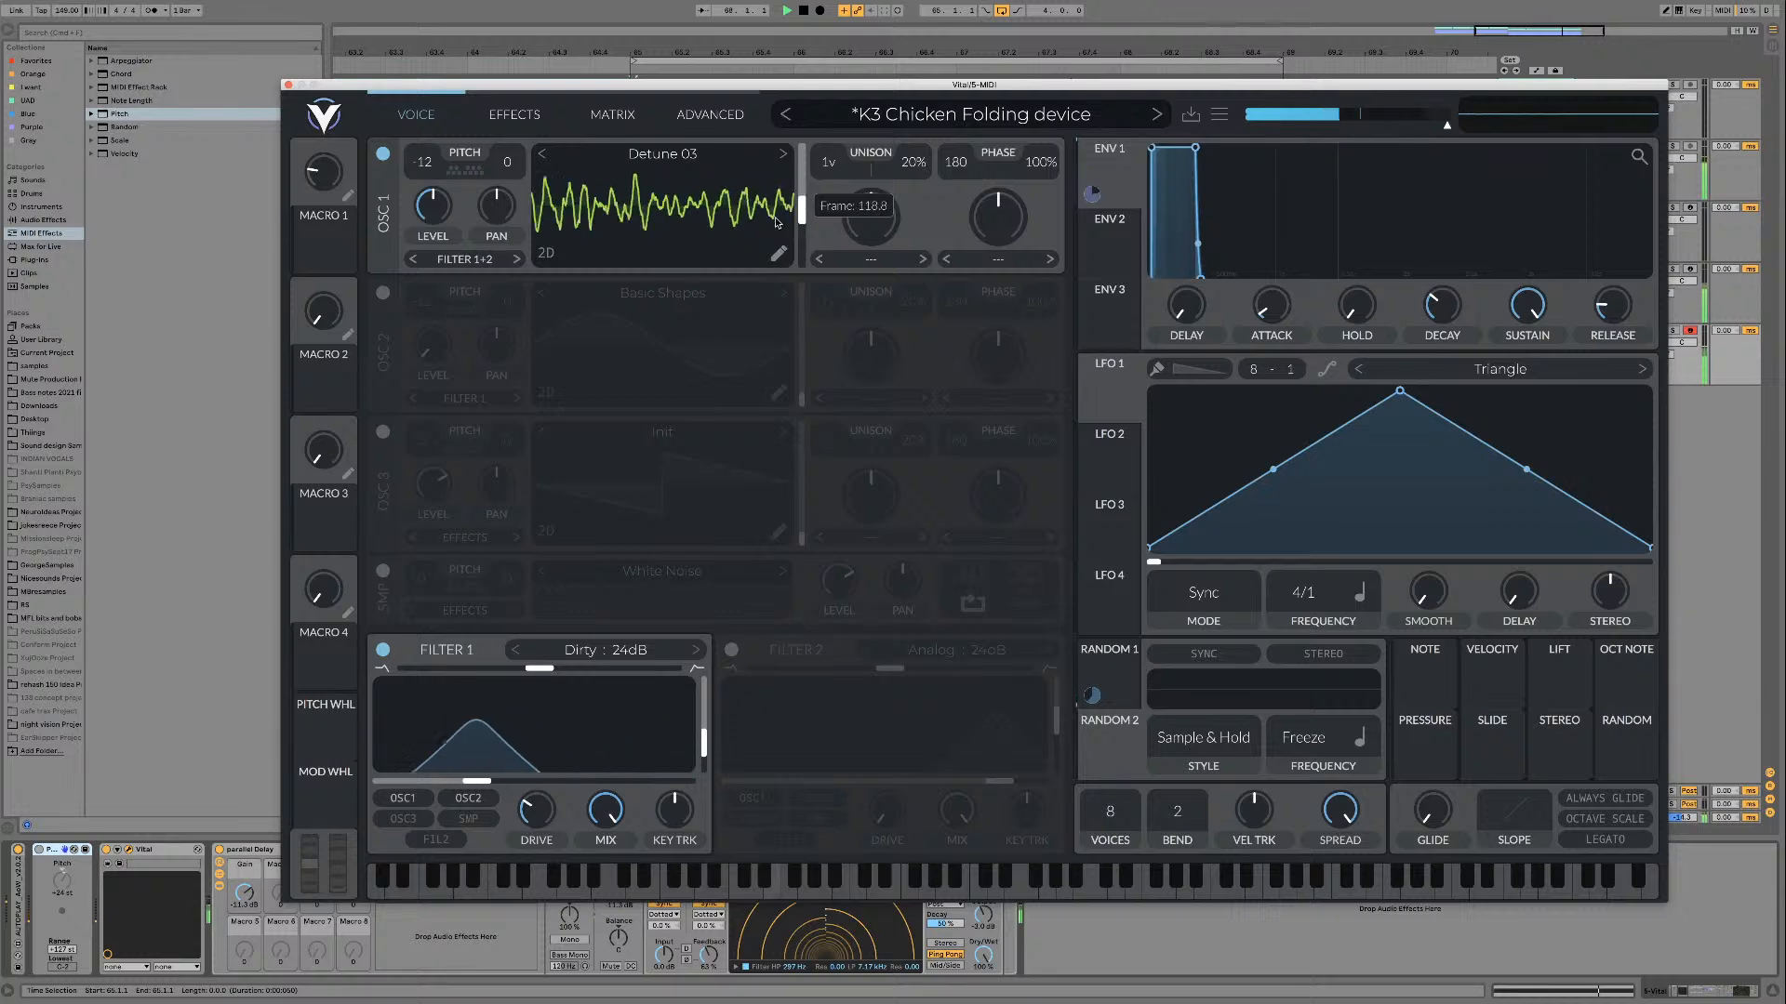
{"action": "left_click", "coordinate": [783, 155]}
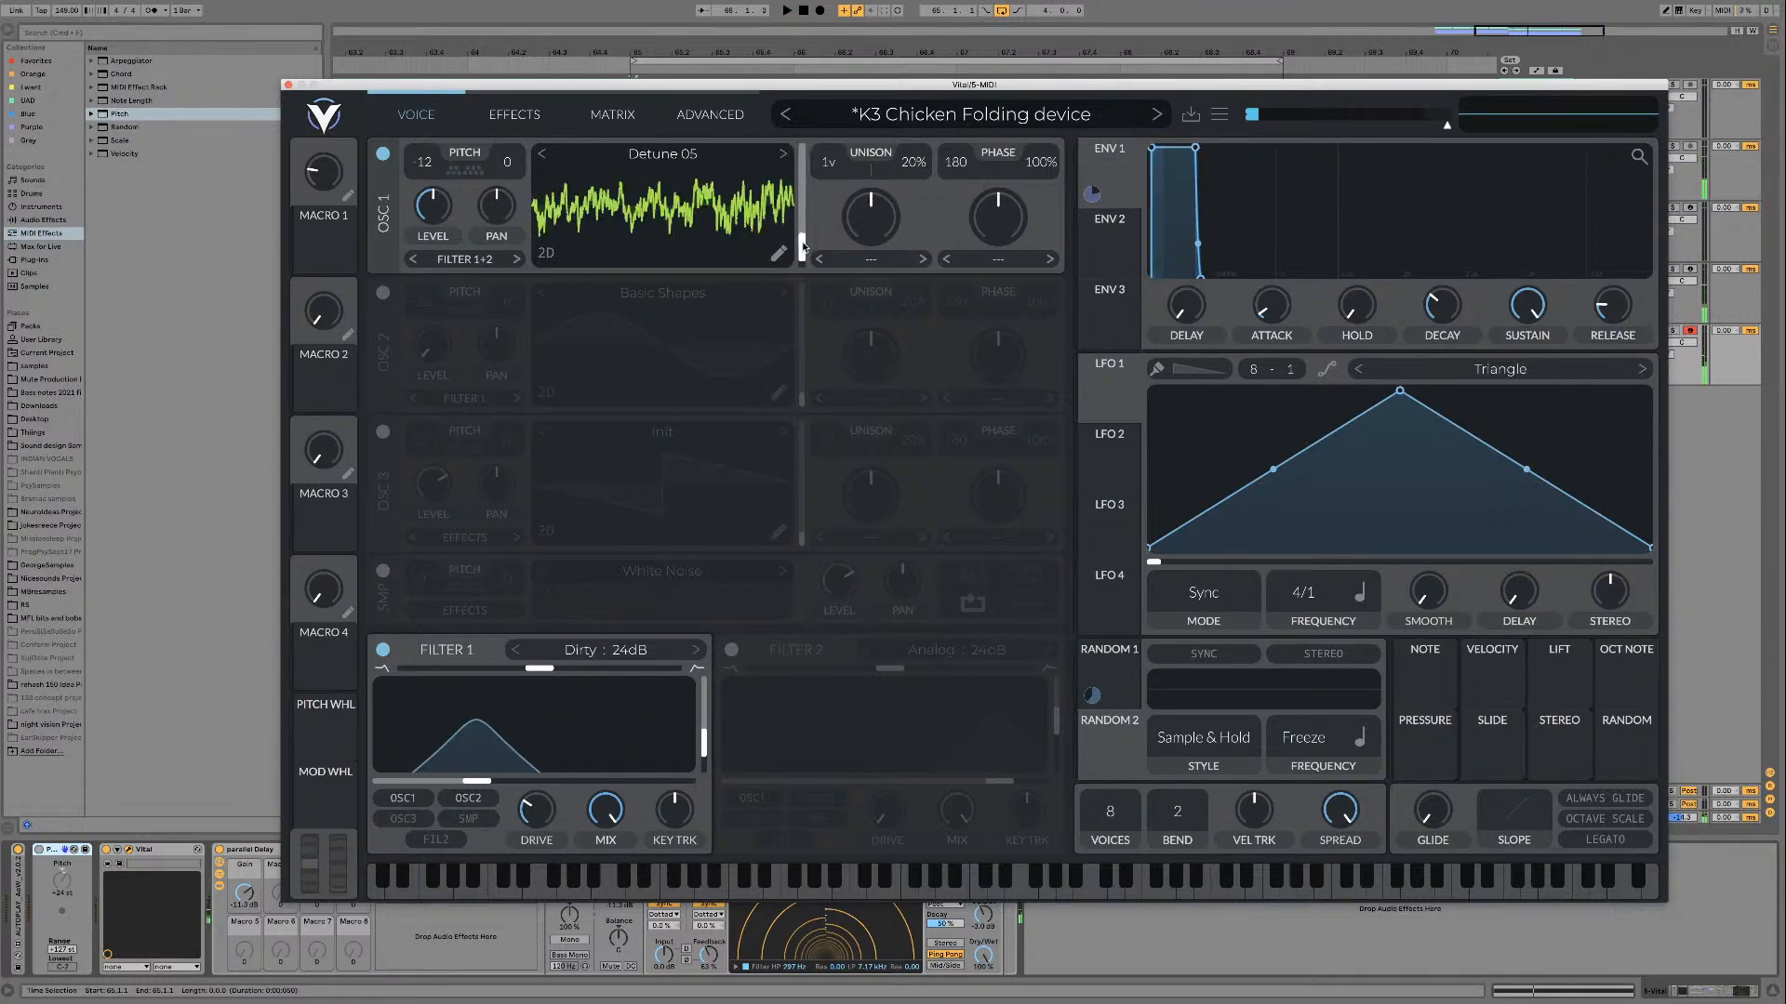
{"action": "left_click_drag", "start_coordinate": [804, 246], "coordinate": [800, 153]}
{"action": "left_click", "coordinate": [786, 154]}
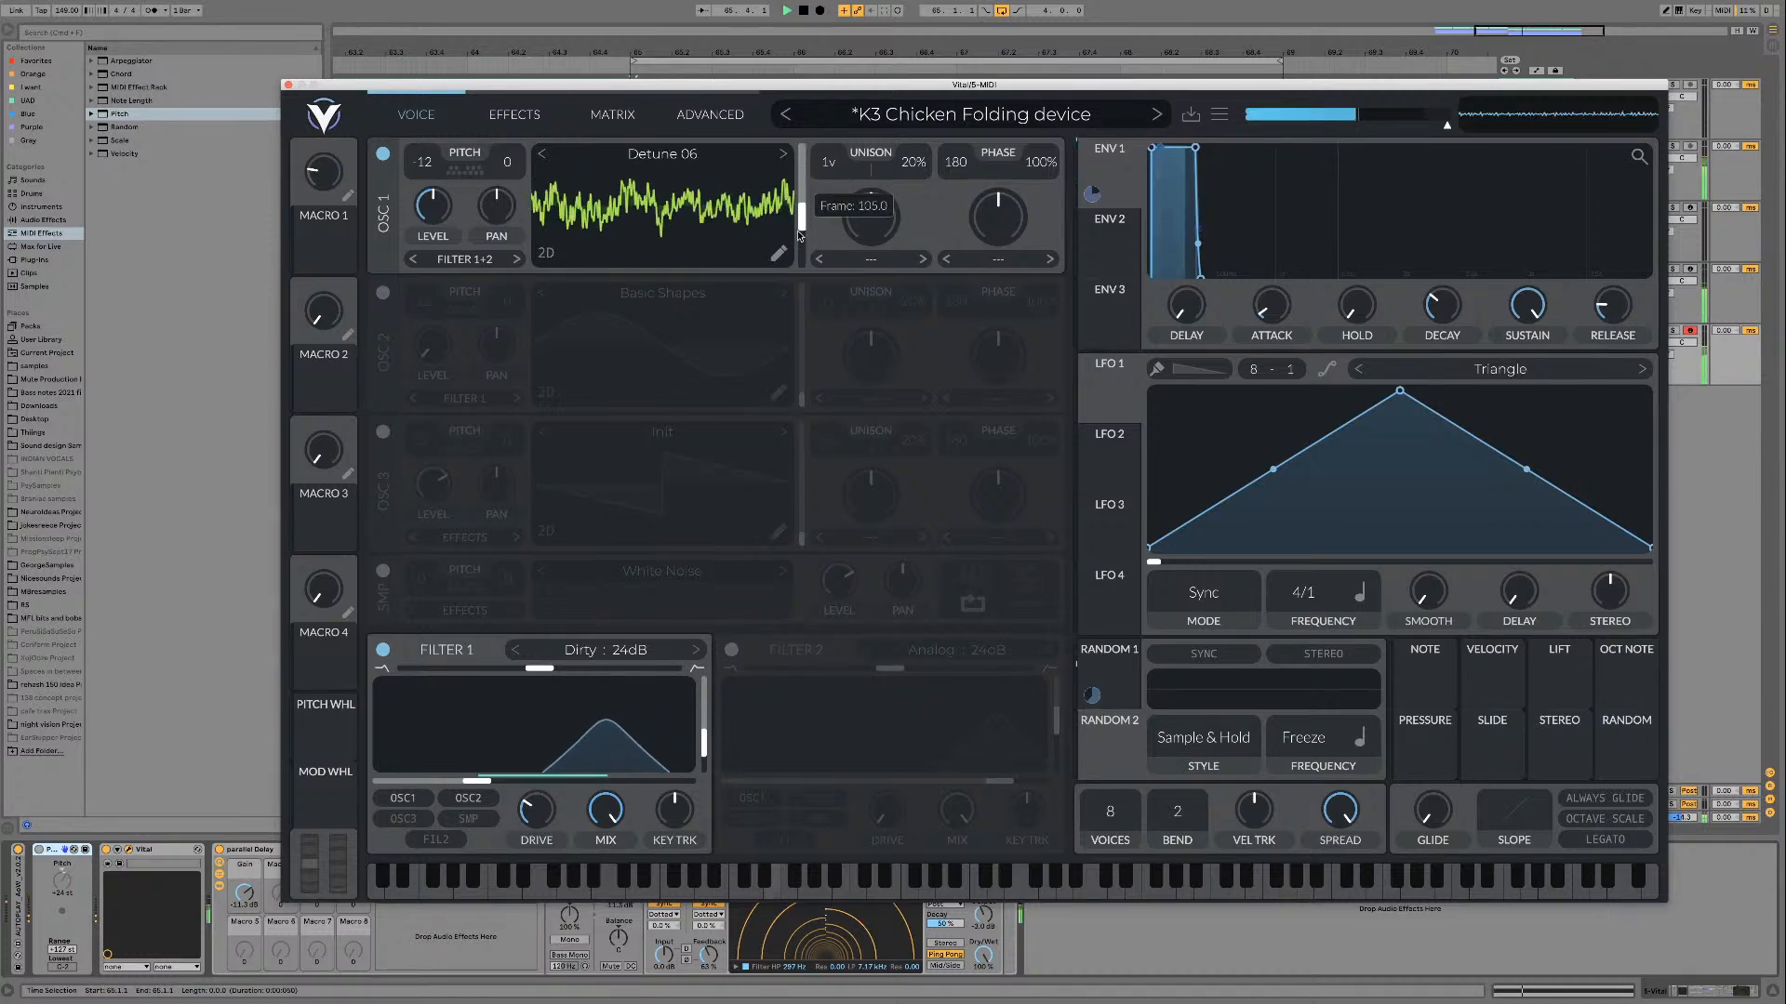
{"action": "left_click", "coordinate": [786, 155]}
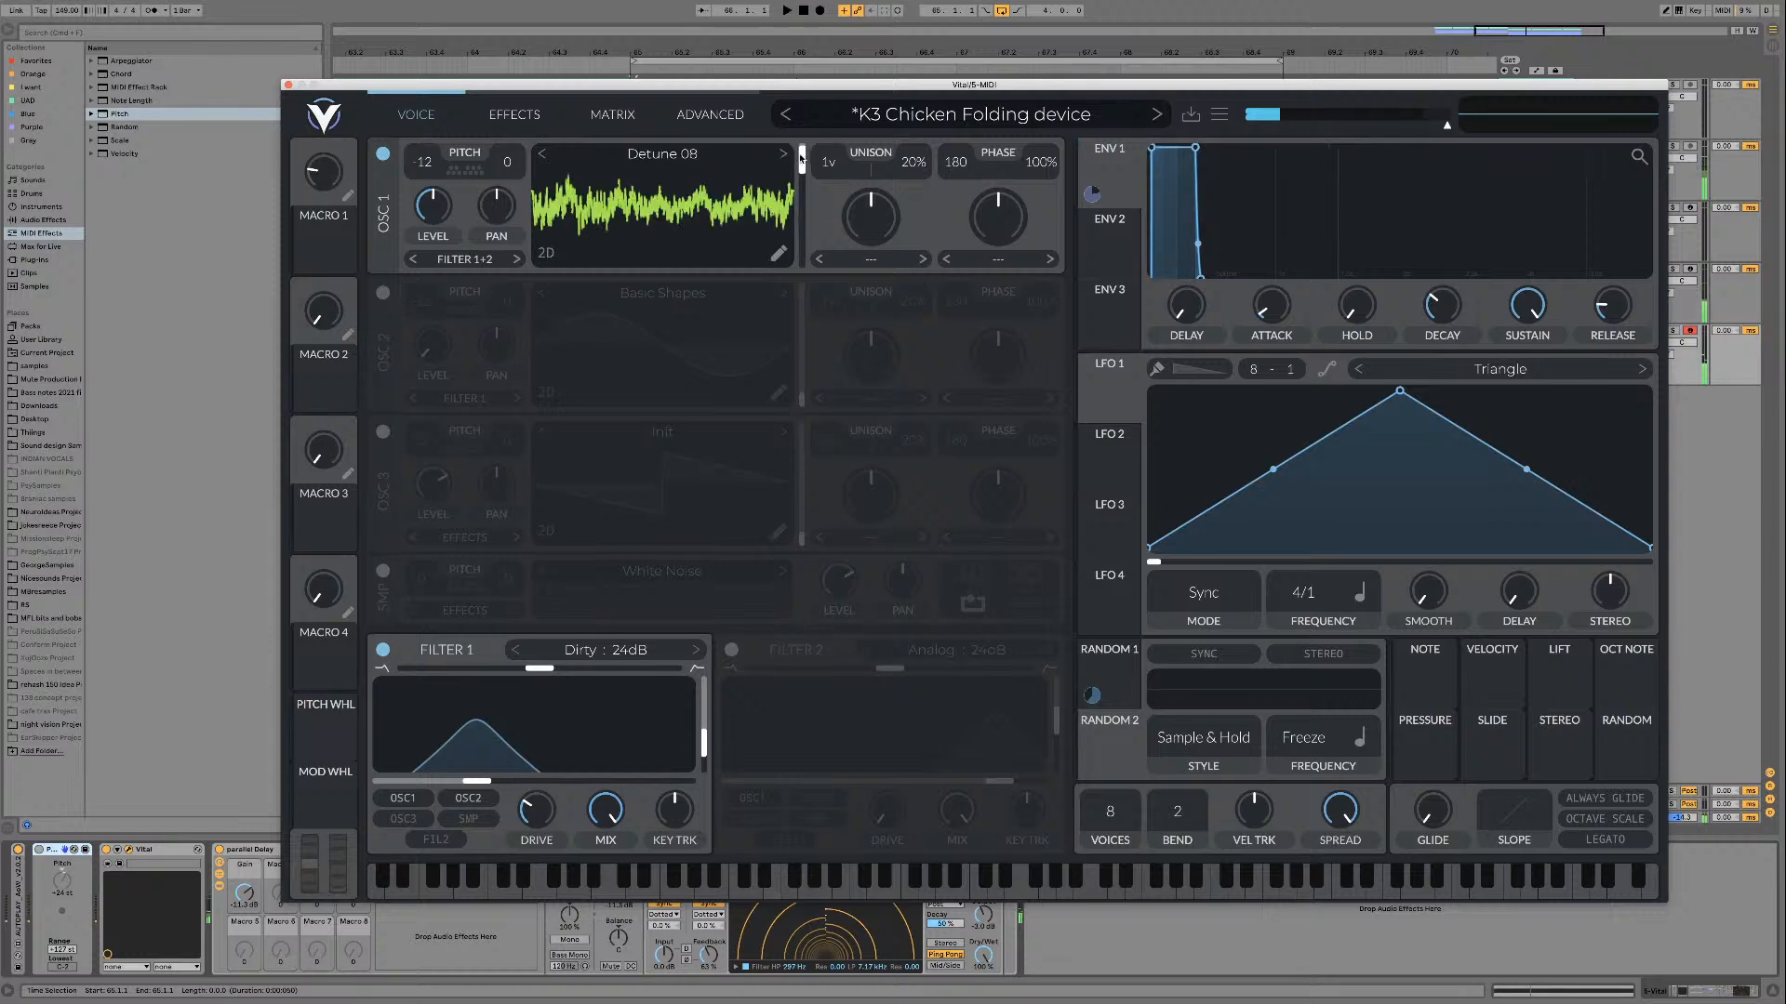
{"action": "key", "text": "space"}
{"action": "mouse_move", "coordinate": [801, 159]}
{"action": "left_mouse_down"}
{"action": "mouse_move", "coordinate": [801, 261]}
{"action": "mouse_move", "coordinate": [795, 109]}
{"action": "mouse_move", "coordinate": [801, 199]}
{"action": "mouse_move", "coordinate": [798, 145]}
{"action": "left_mouse_up"}
{"action": "key", "text": "space"}
Step: Turn off Filter 1 and audition RingTheBell on oscillator 1 across its frame range
{"action": "left_click", "coordinate": [382, 650]}
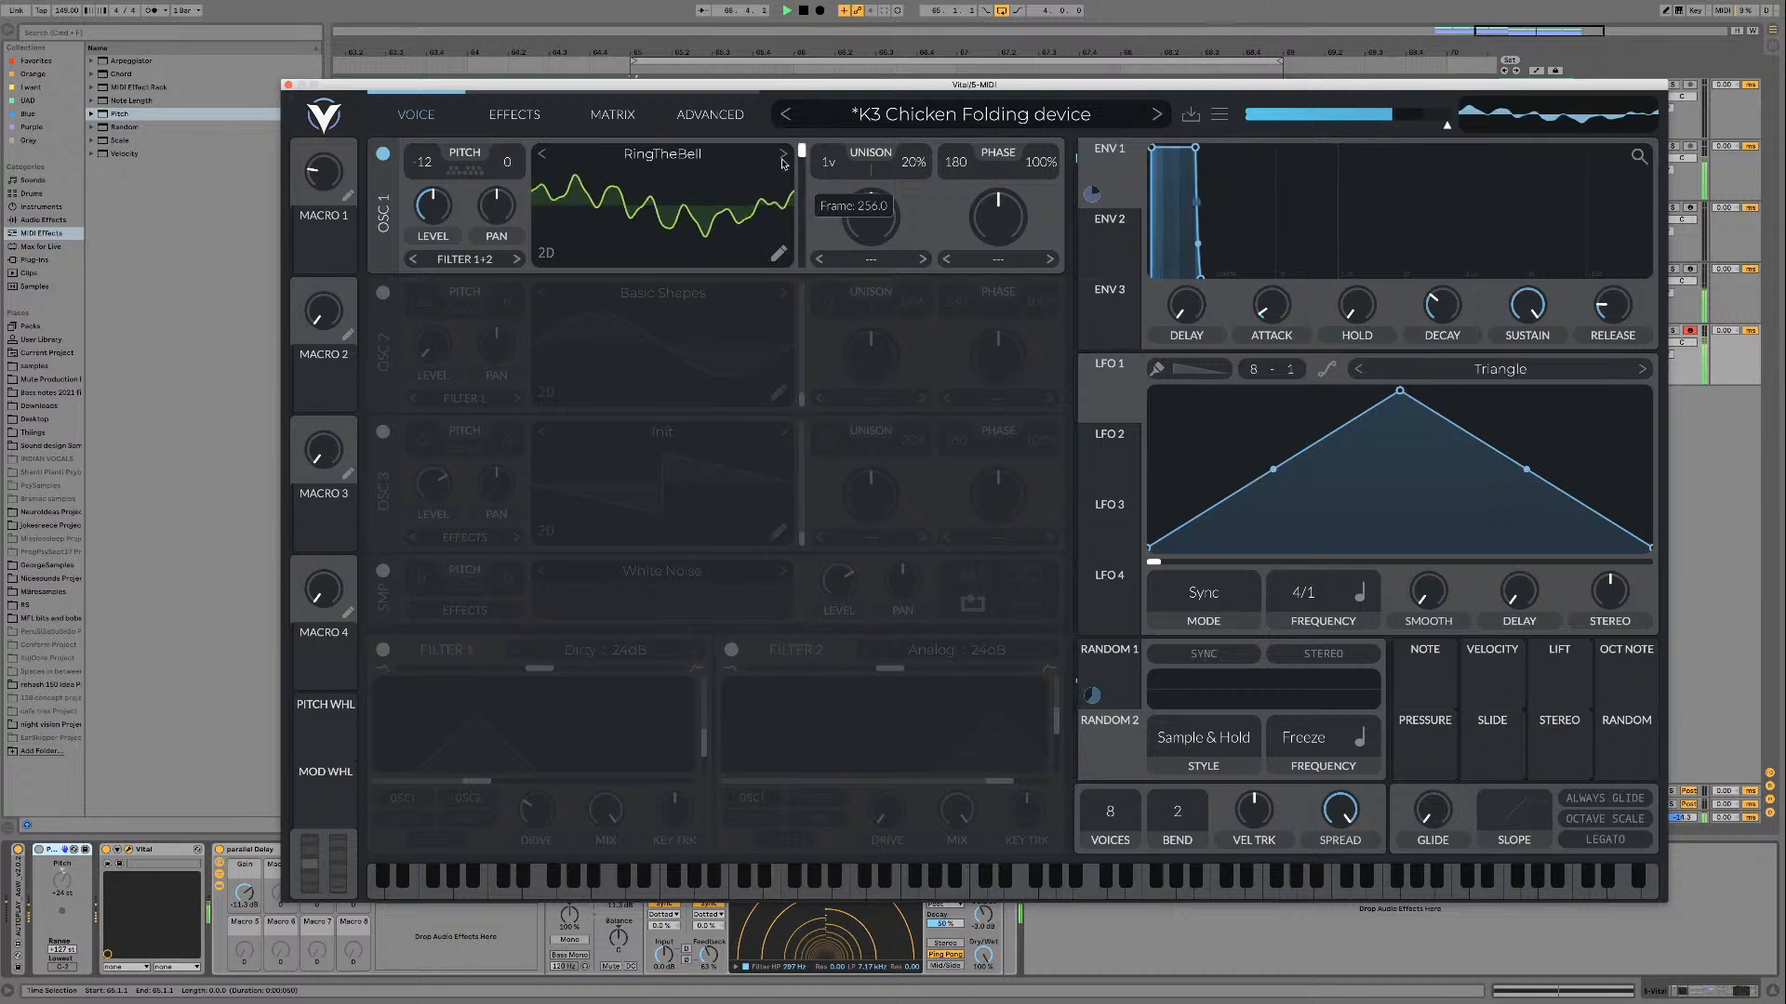
{"action": "key", "text": "space"}
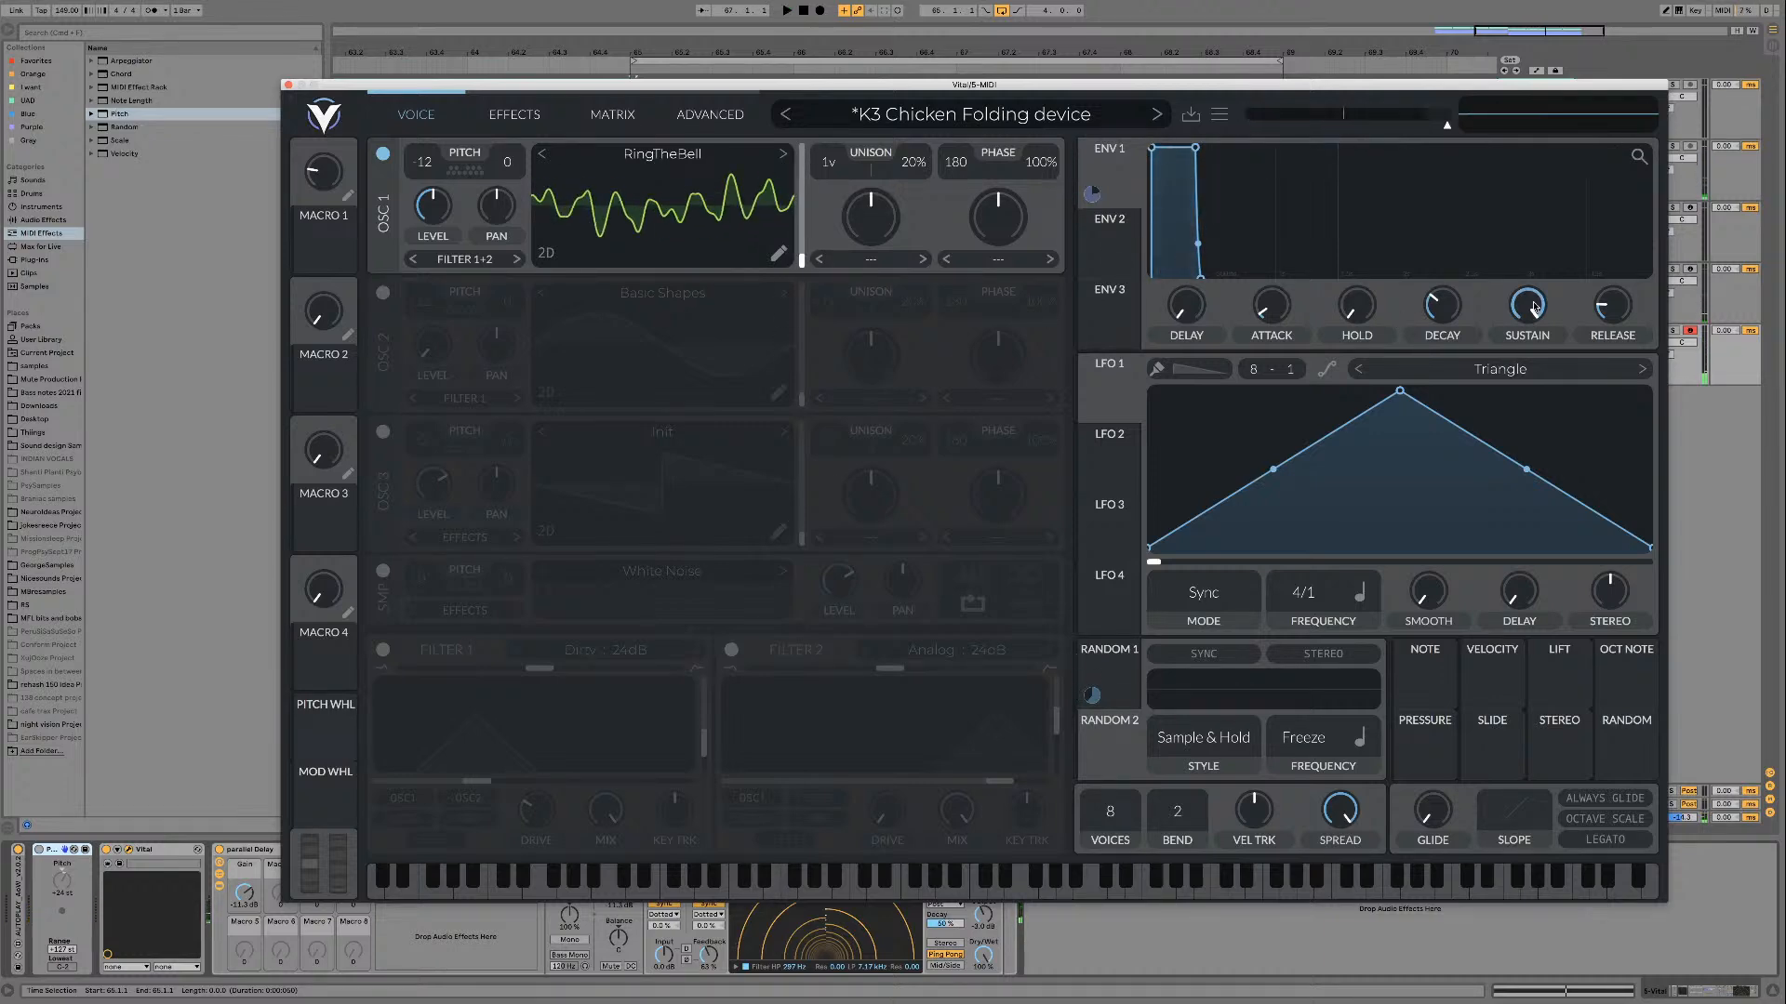
Step: Try modulating oscillator 1's wavetable frame with envelope 1 at zero sustain, then remove the modulation and restore full sustain
{"action": "left_click_drag", "start_coordinate": [1535, 307], "coordinate": [1532, 353]}
{"action": "left_click_drag", "start_coordinate": [1092, 193], "coordinate": [802, 260]}
{"action": "key", "text": "space"}
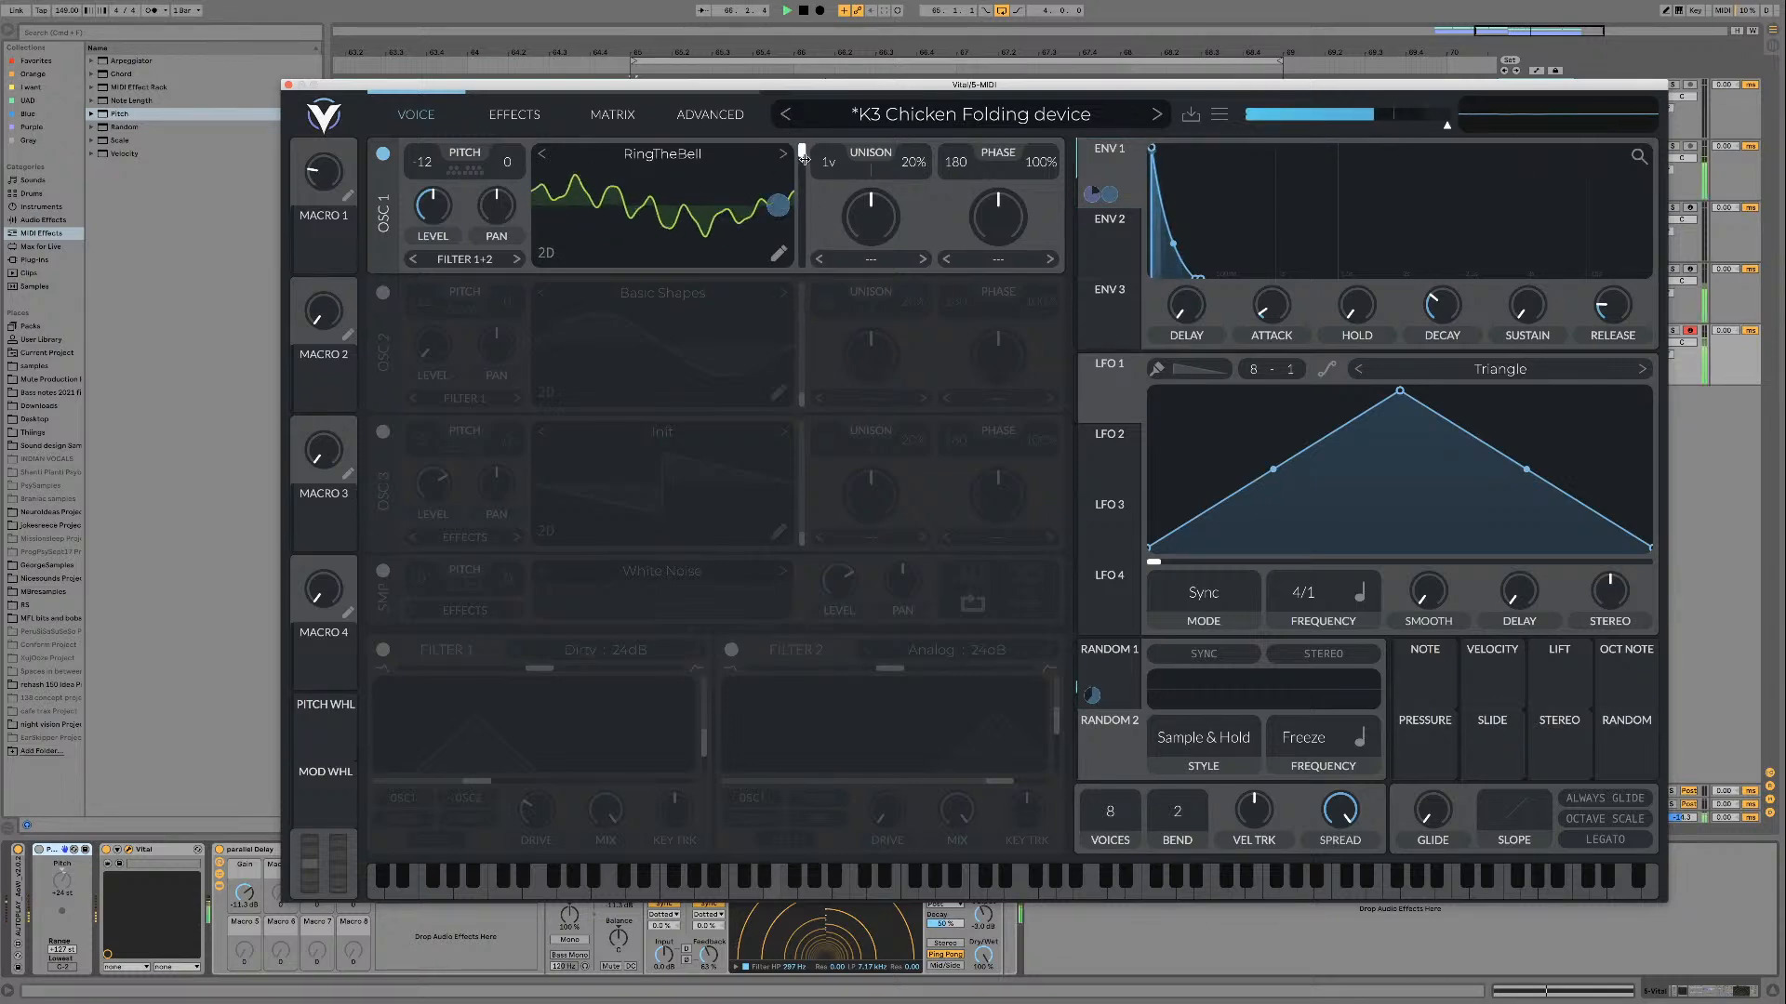
{"action": "left_click_drag", "start_coordinate": [780, 205], "coordinate": [781, 298]}
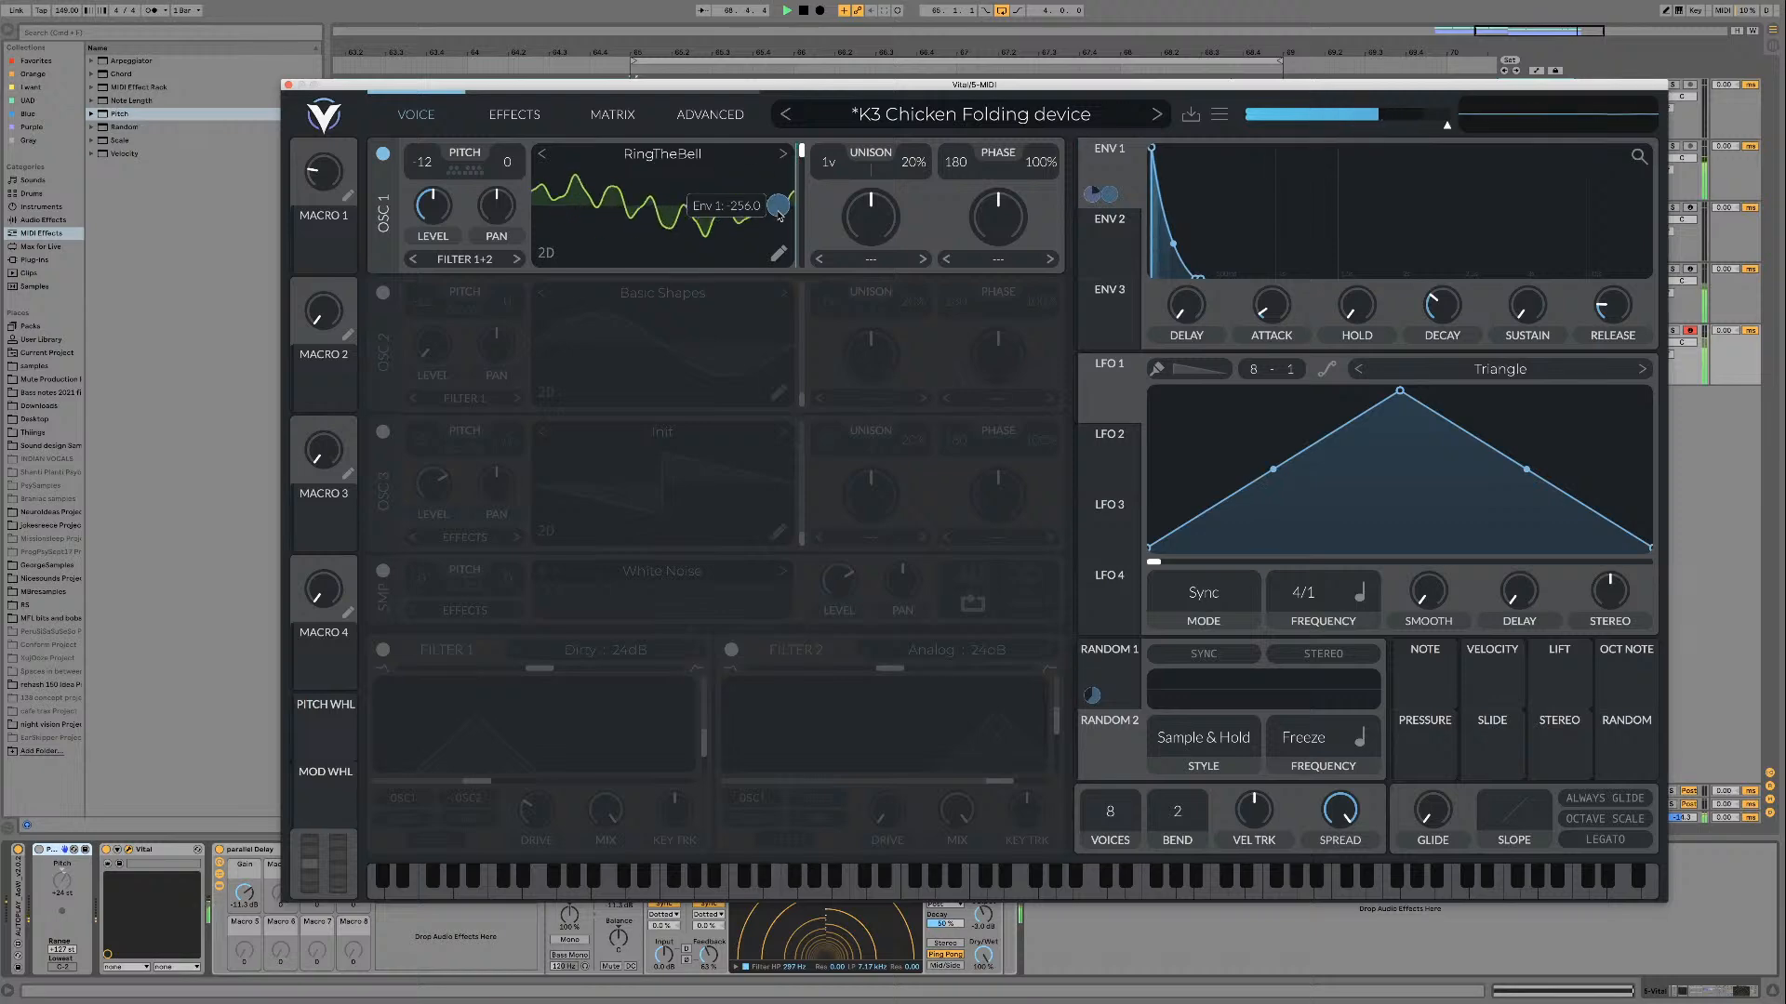
{"action": "mouse_move", "coordinate": [1620, 297]}
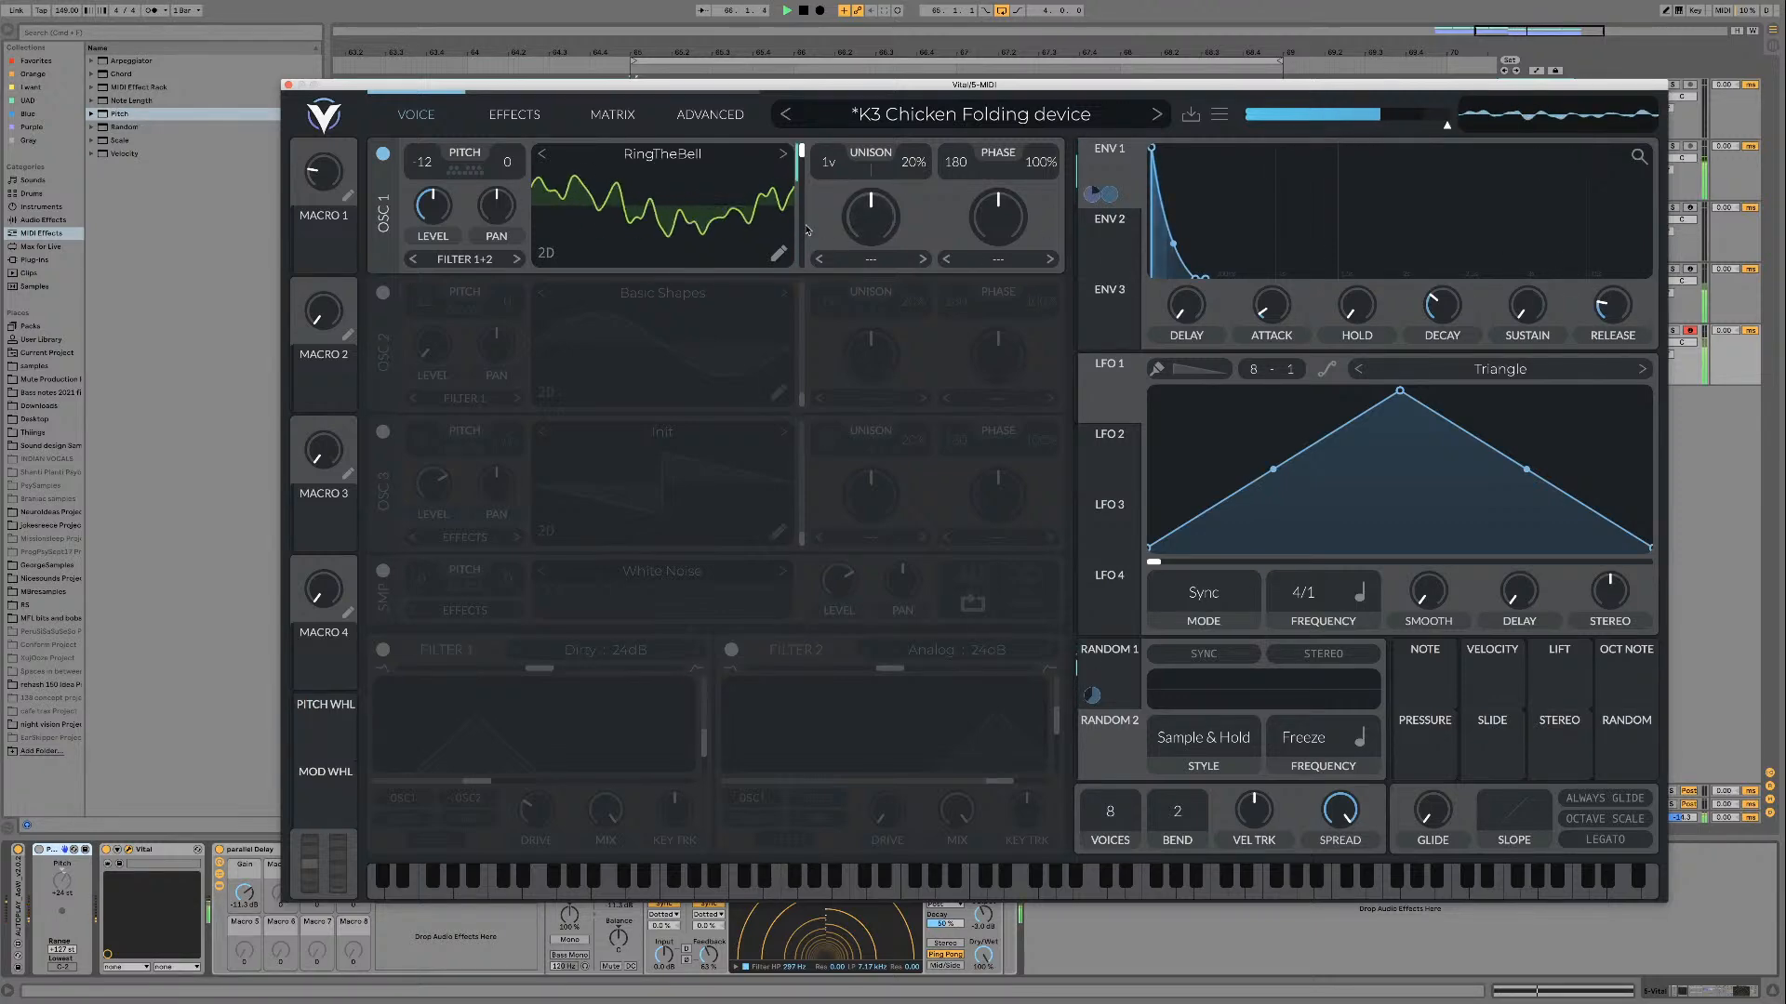
{"action": "left_click_drag", "start_coordinate": [1502, 327], "coordinate": [1501, 270]}
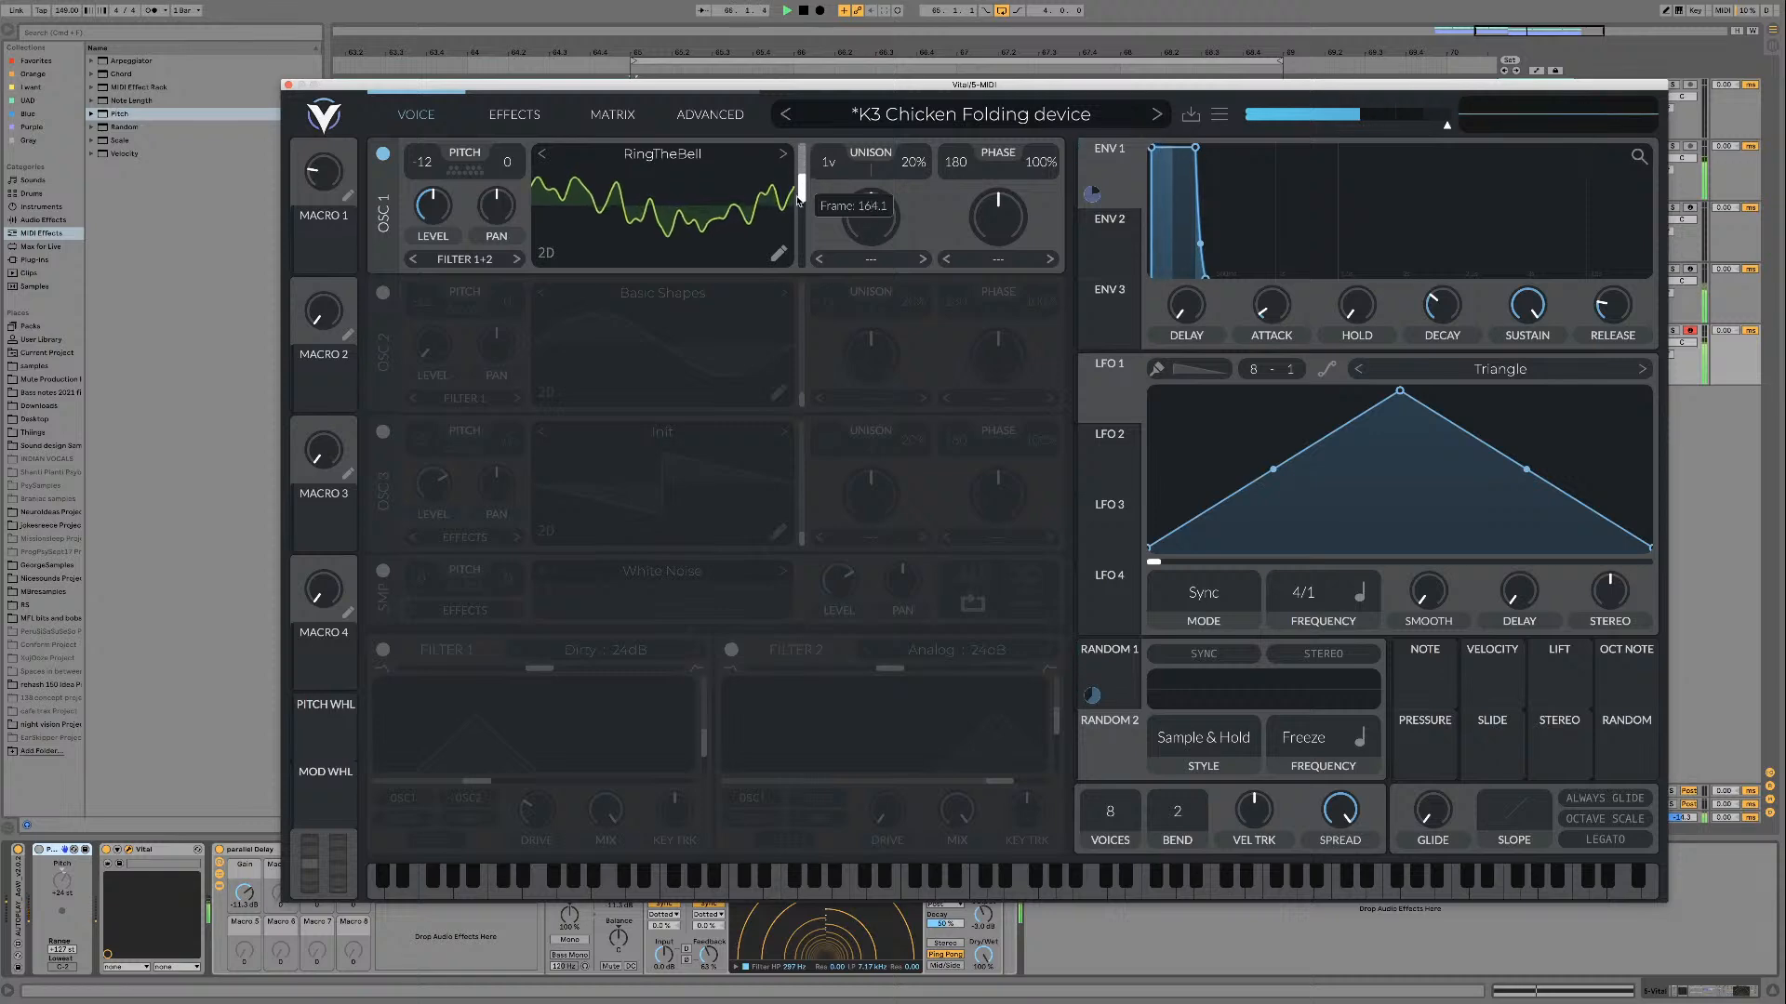
Step: Load Glitch 01 into oscillator 1, turn Filter 1 on, and sweep the wavetable frame down to zero during playback
{"action": "left_click", "coordinate": [782, 154]}
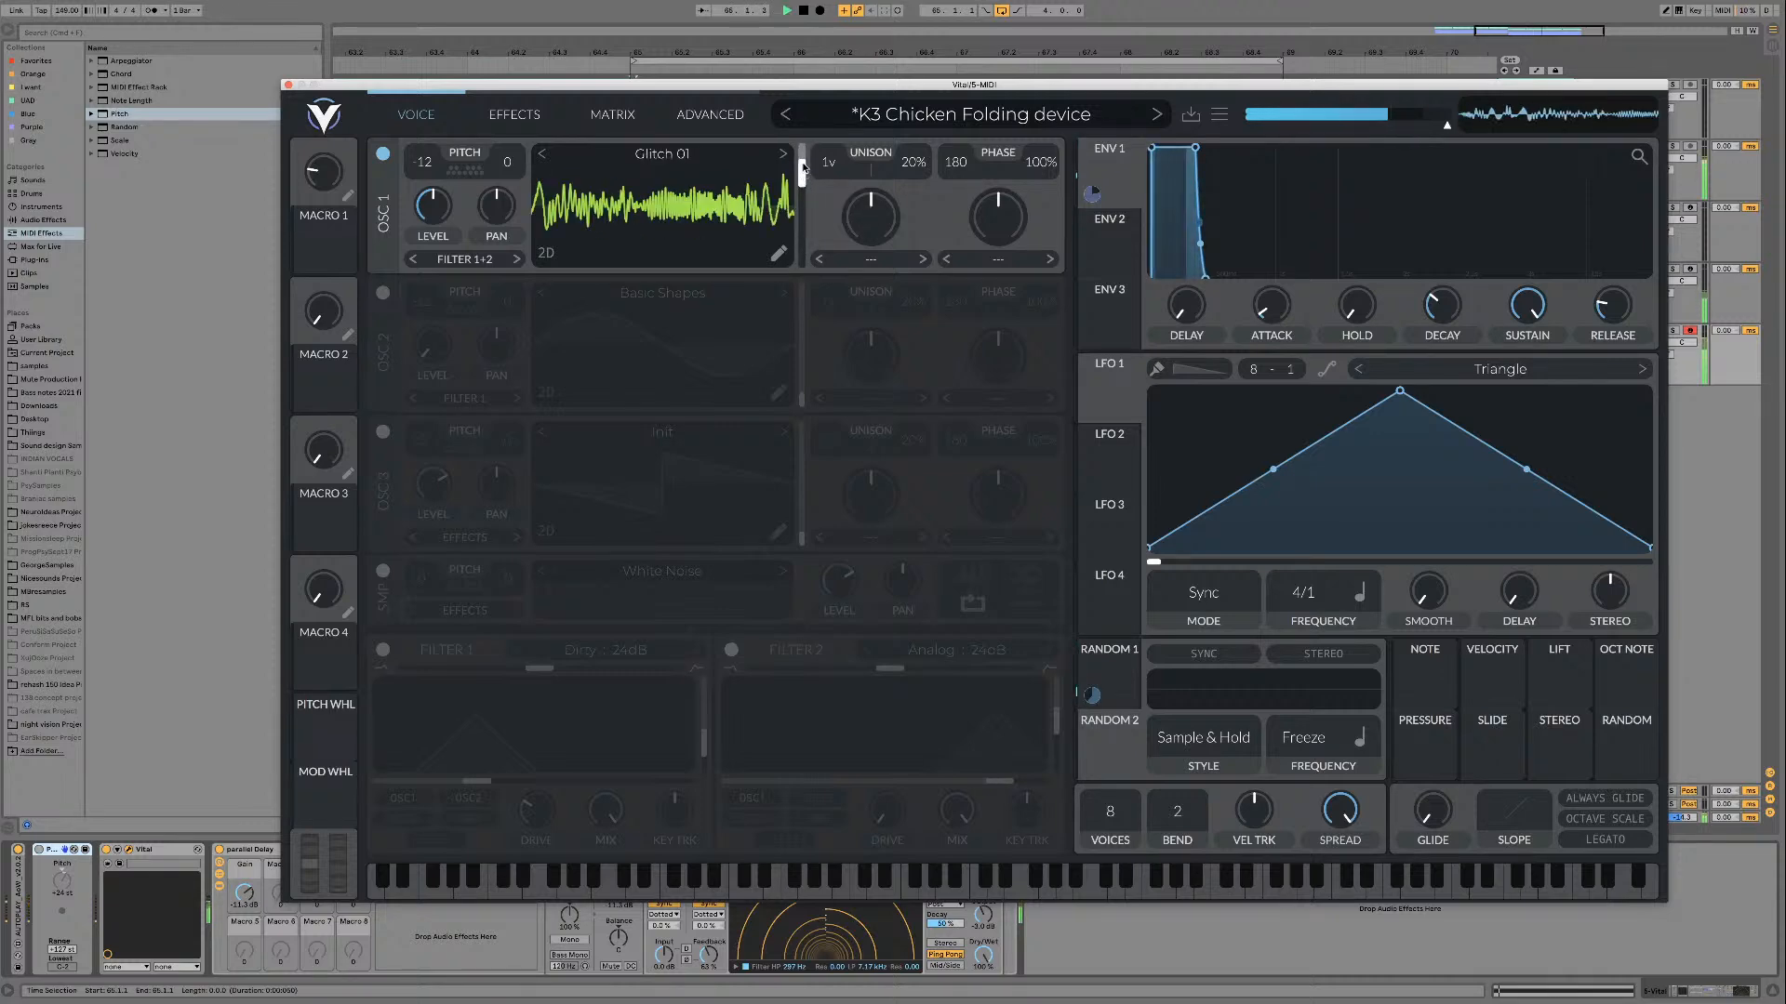
{"action": "left_click_drag", "start_coordinate": [801, 175], "coordinate": [798, 212]}
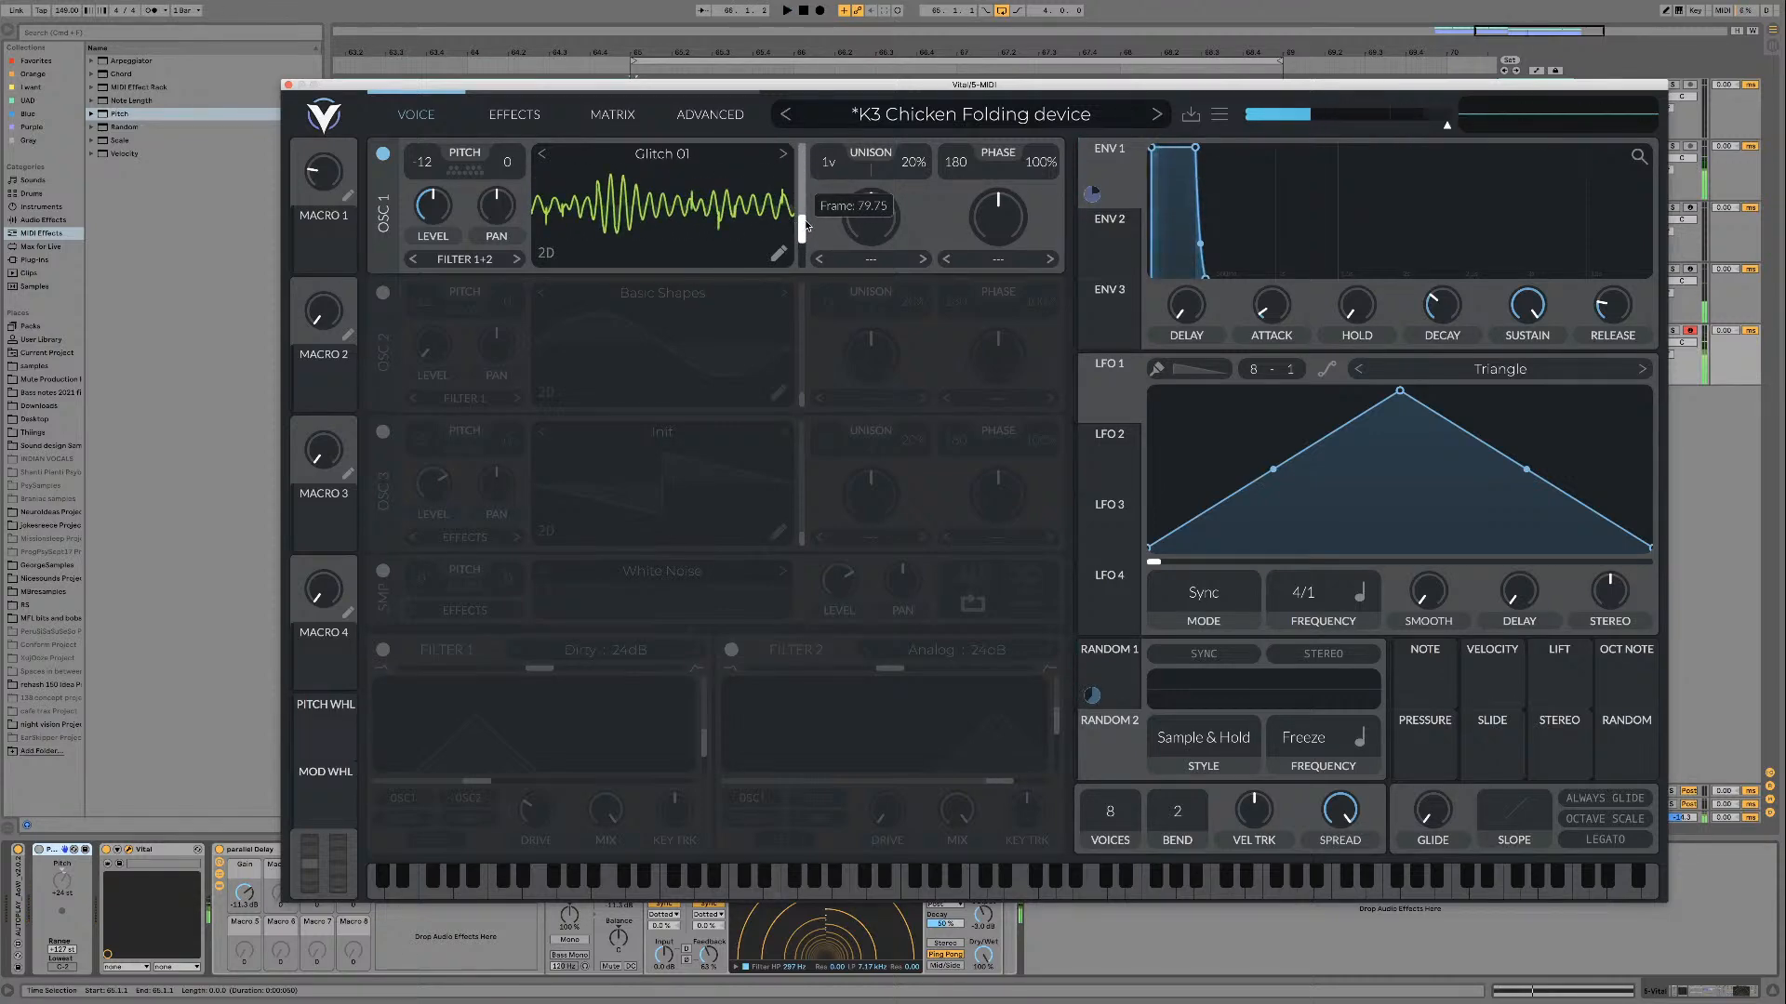
{"action": "left_click", "coordinate": [383, 650]}
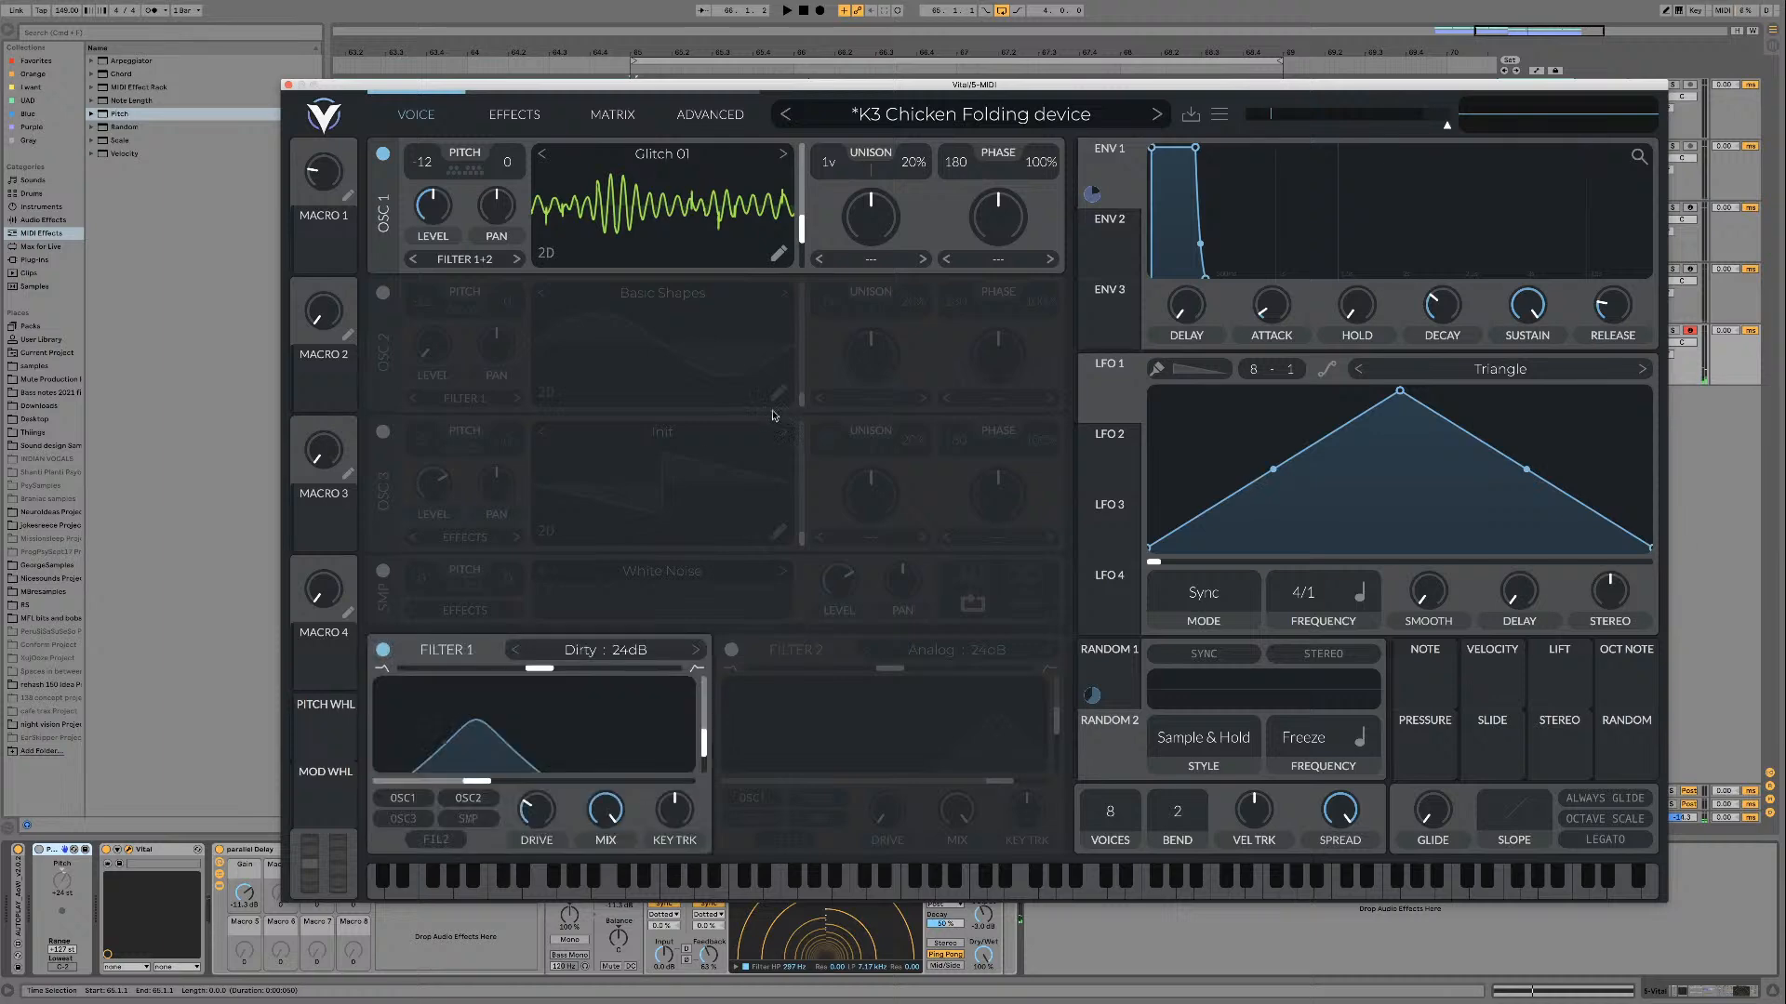
{"action": "key", "text": "space"}
{"action": "left_click_drag", "start_coordinate": [800, 228], "coordinate": [1240, 545]}
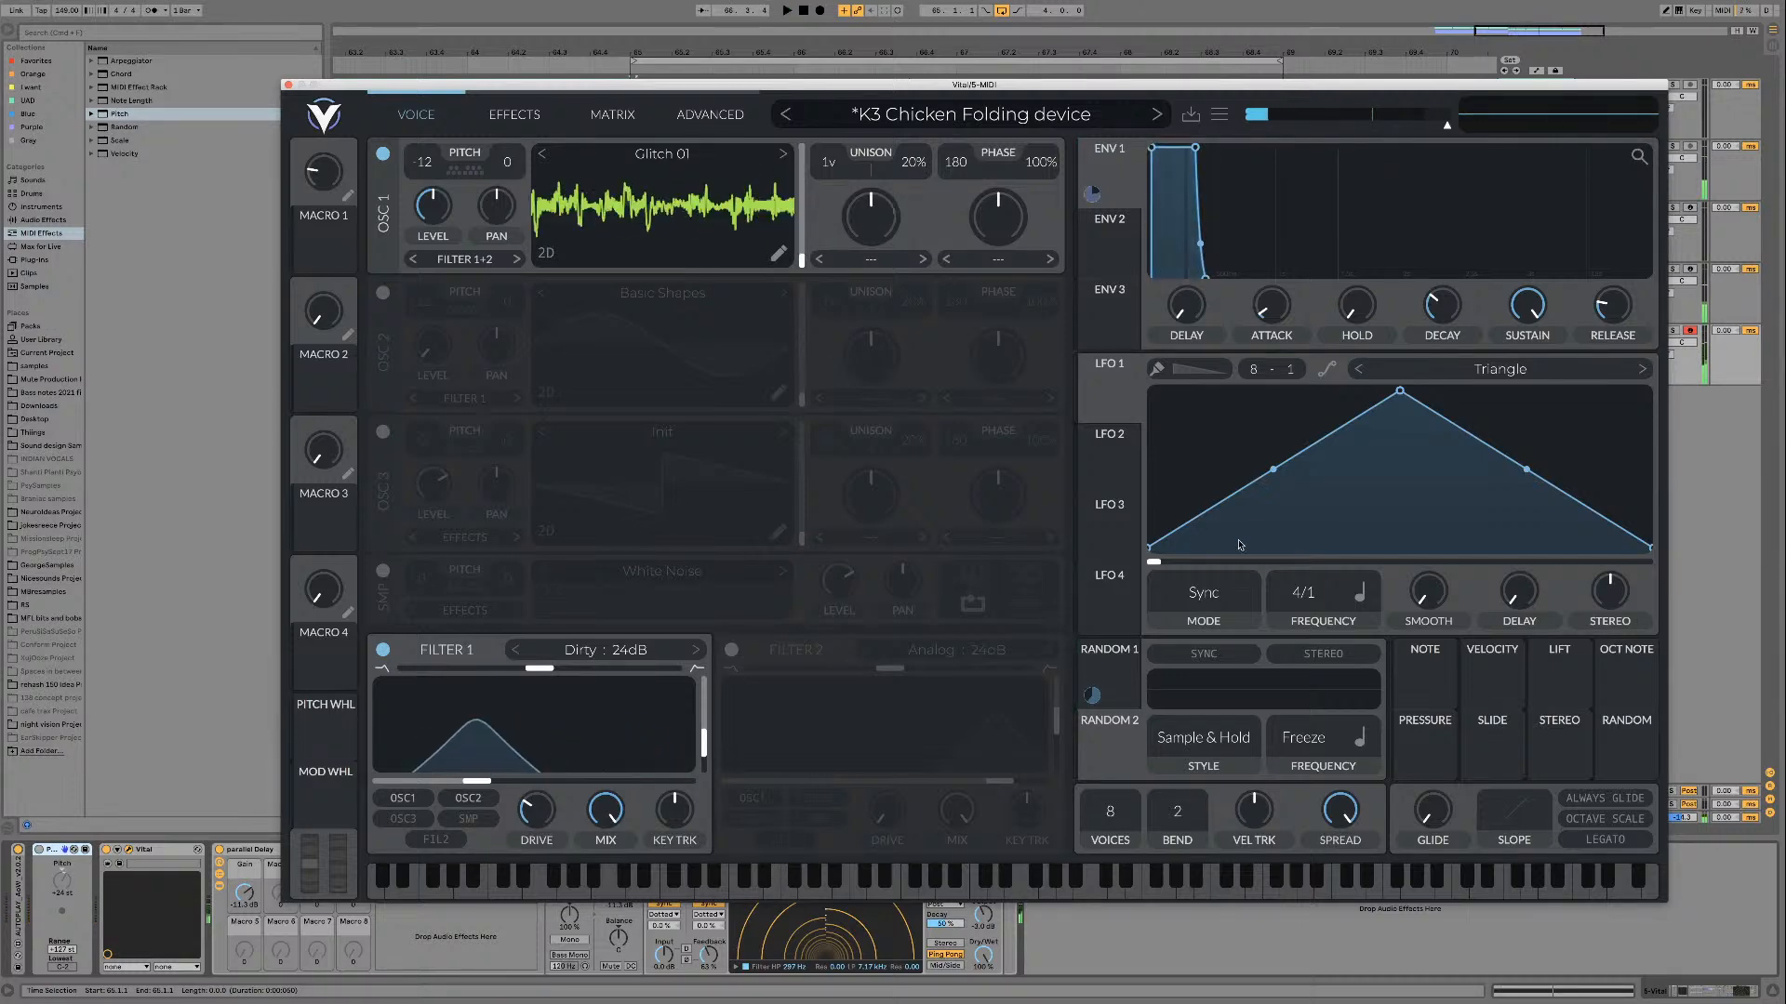
Step: Assign LFO 1 to oscillator 1's wavetable frame and set the LFO frequency to 16/1 during playback
{"action": "left_click_drag", "start_coordinate": [1109, 398], "coordinate": [799, 239]}
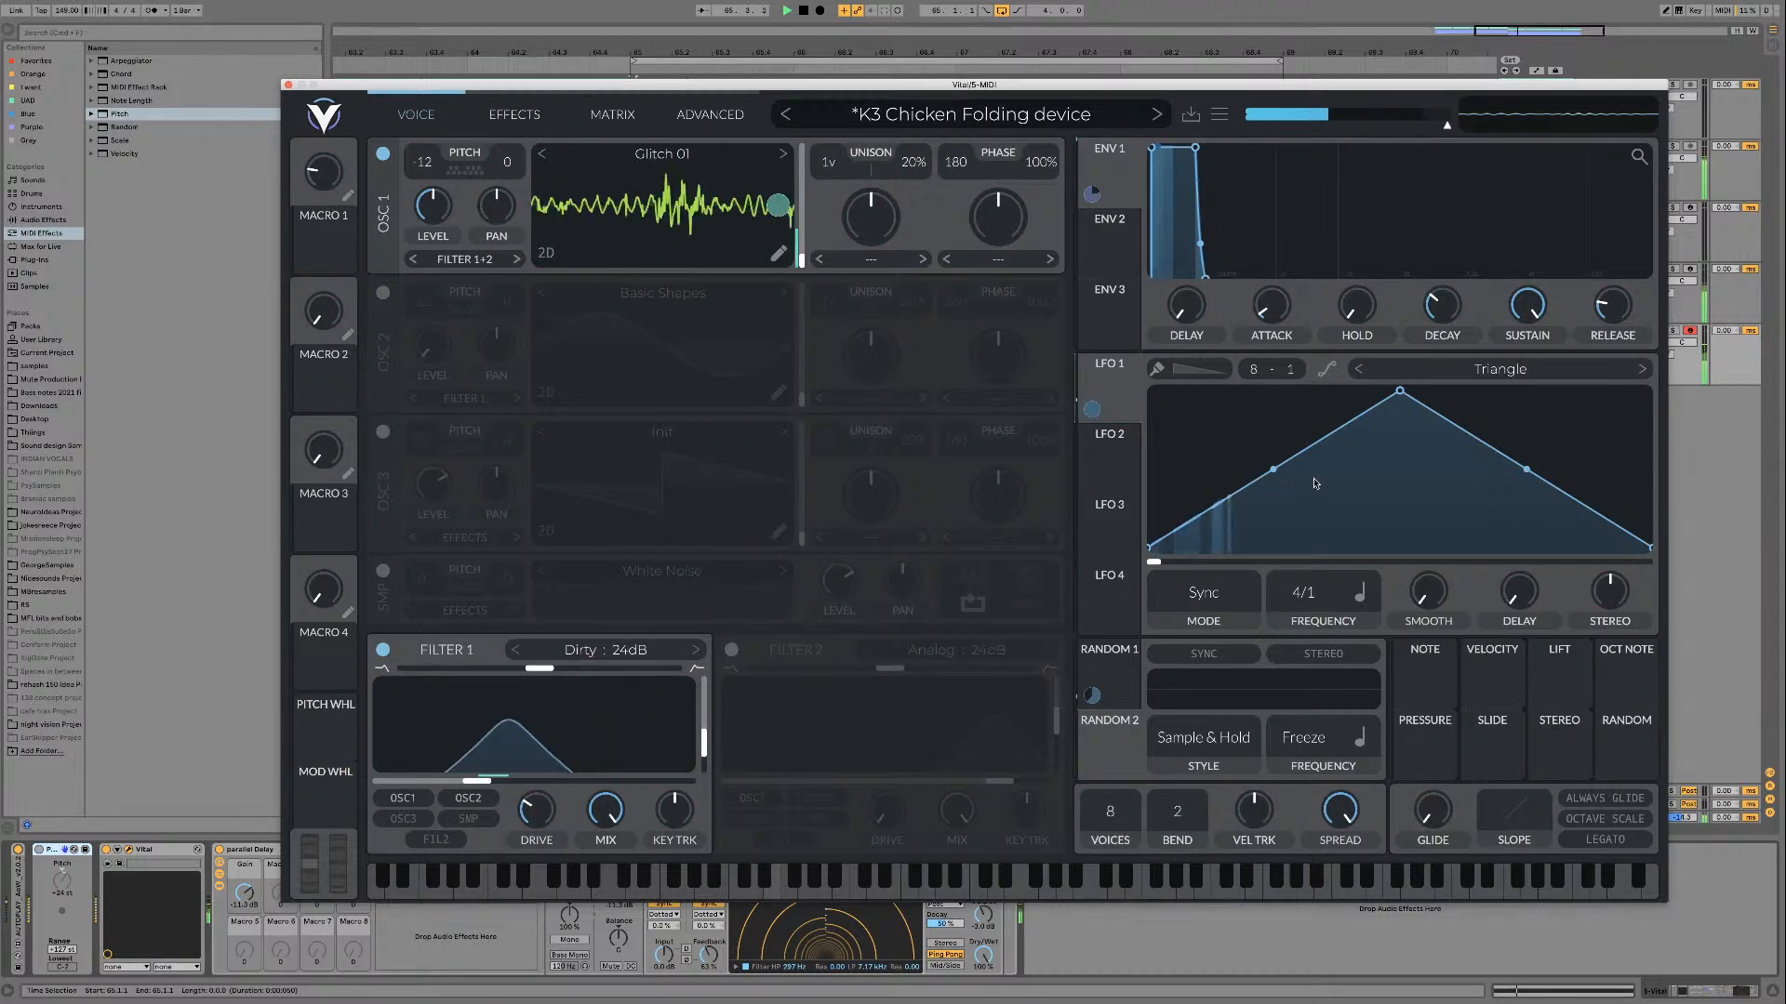
{"action": "left_click_drag", "start_coordinate": [1304, 595], "coordinate": [1303, 619]}
{"action": "key", "text": "space"}
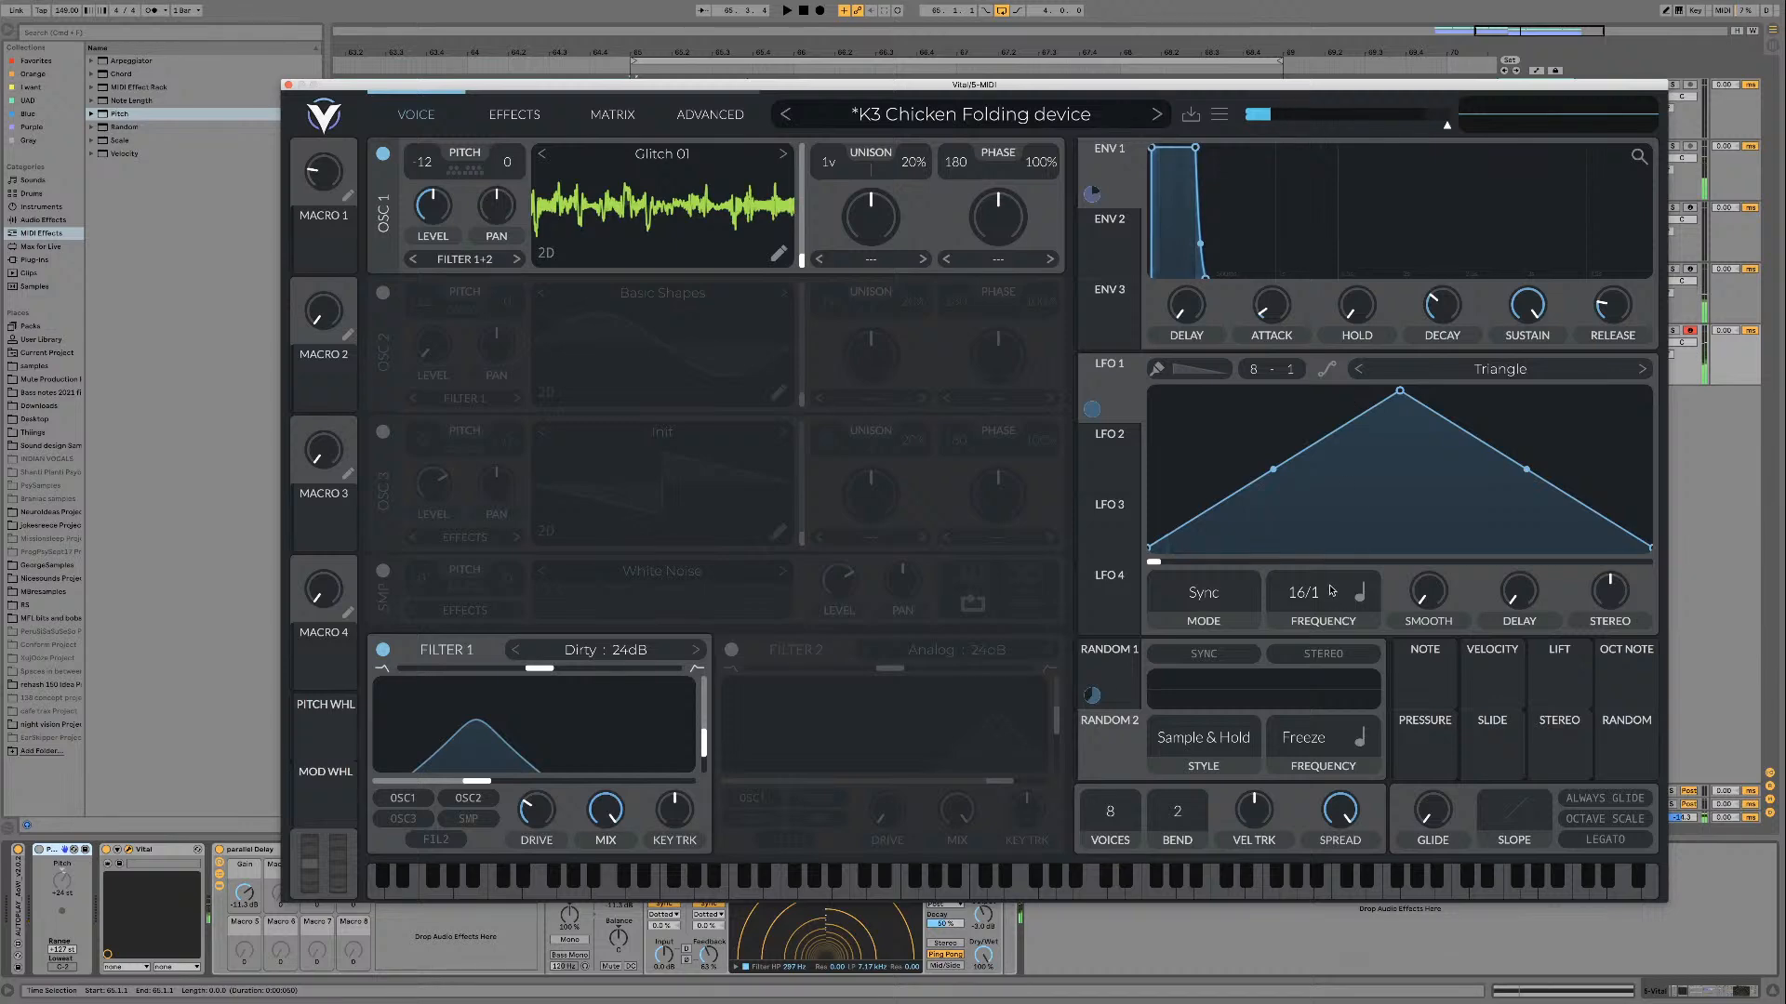
Step: Try shifting LFO 1's phase to about 0.266, return it to zero, and remove the frame modulation
{"action": "left_click_drag", "start_coordinate": [1165, 561], "coordinate": [1288, 567]}
{"action": "key", "text": "space"}
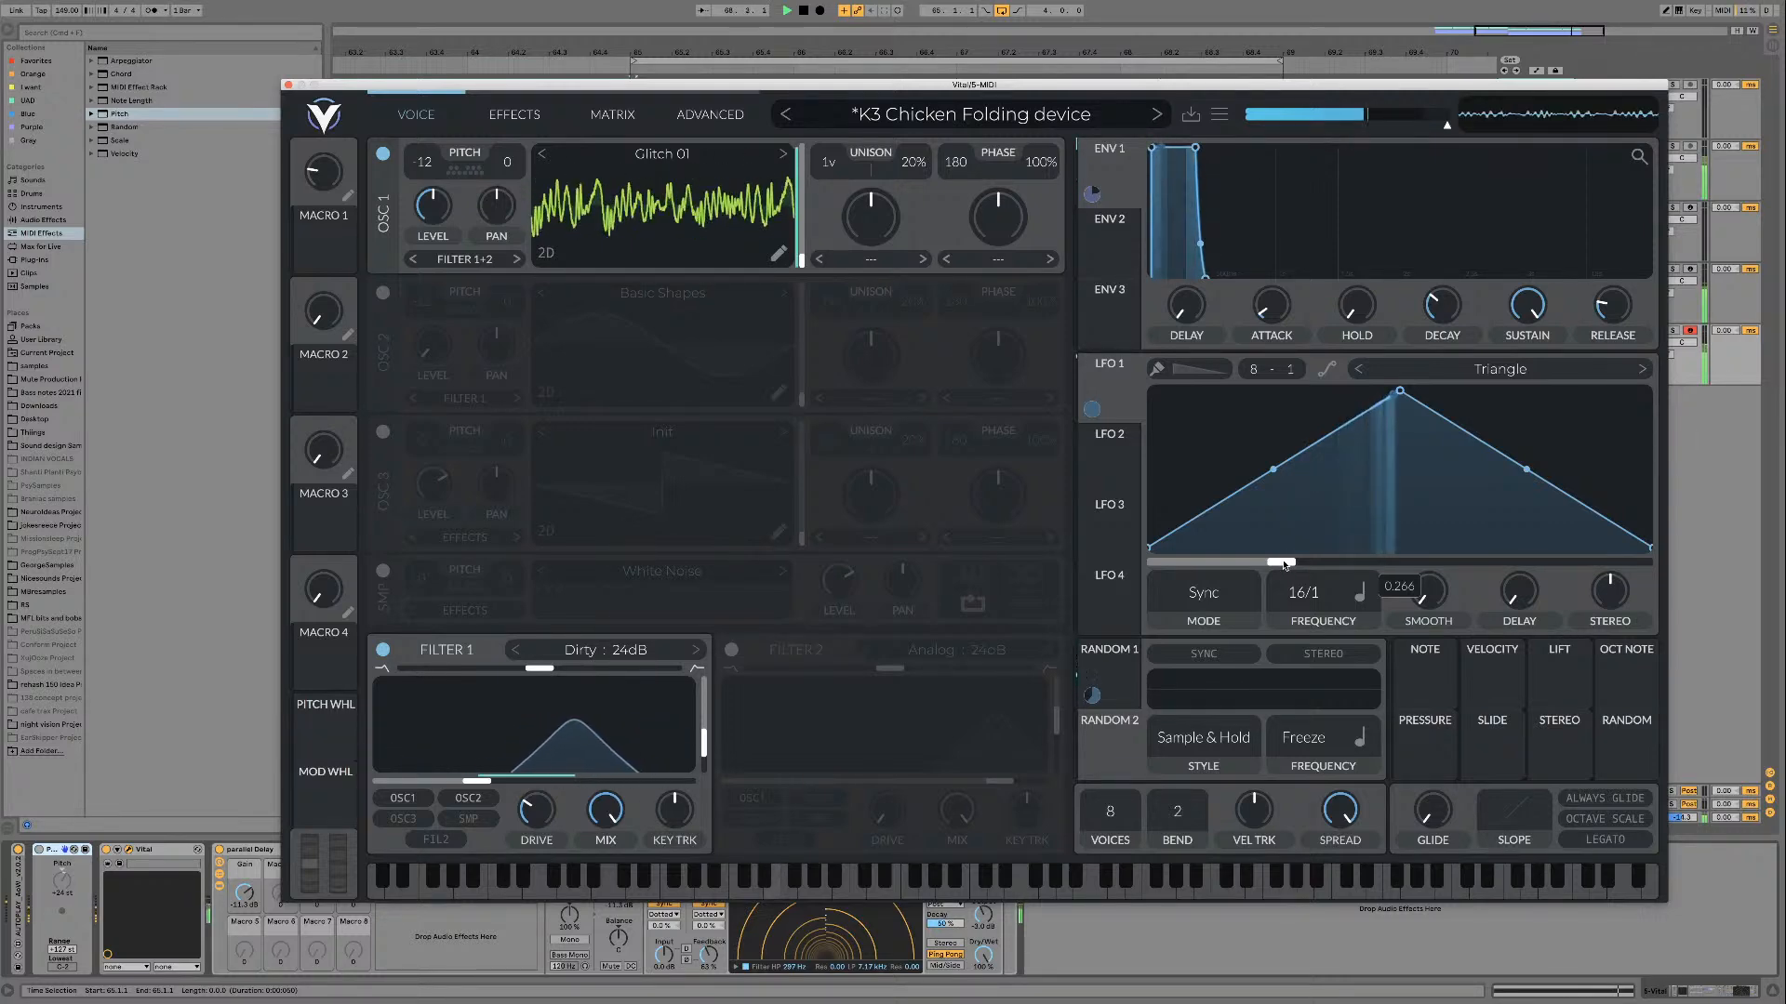
{"action": "left_click_drag", "start_coordinate": [1284, 565], "coordinate": [1144, 562]}
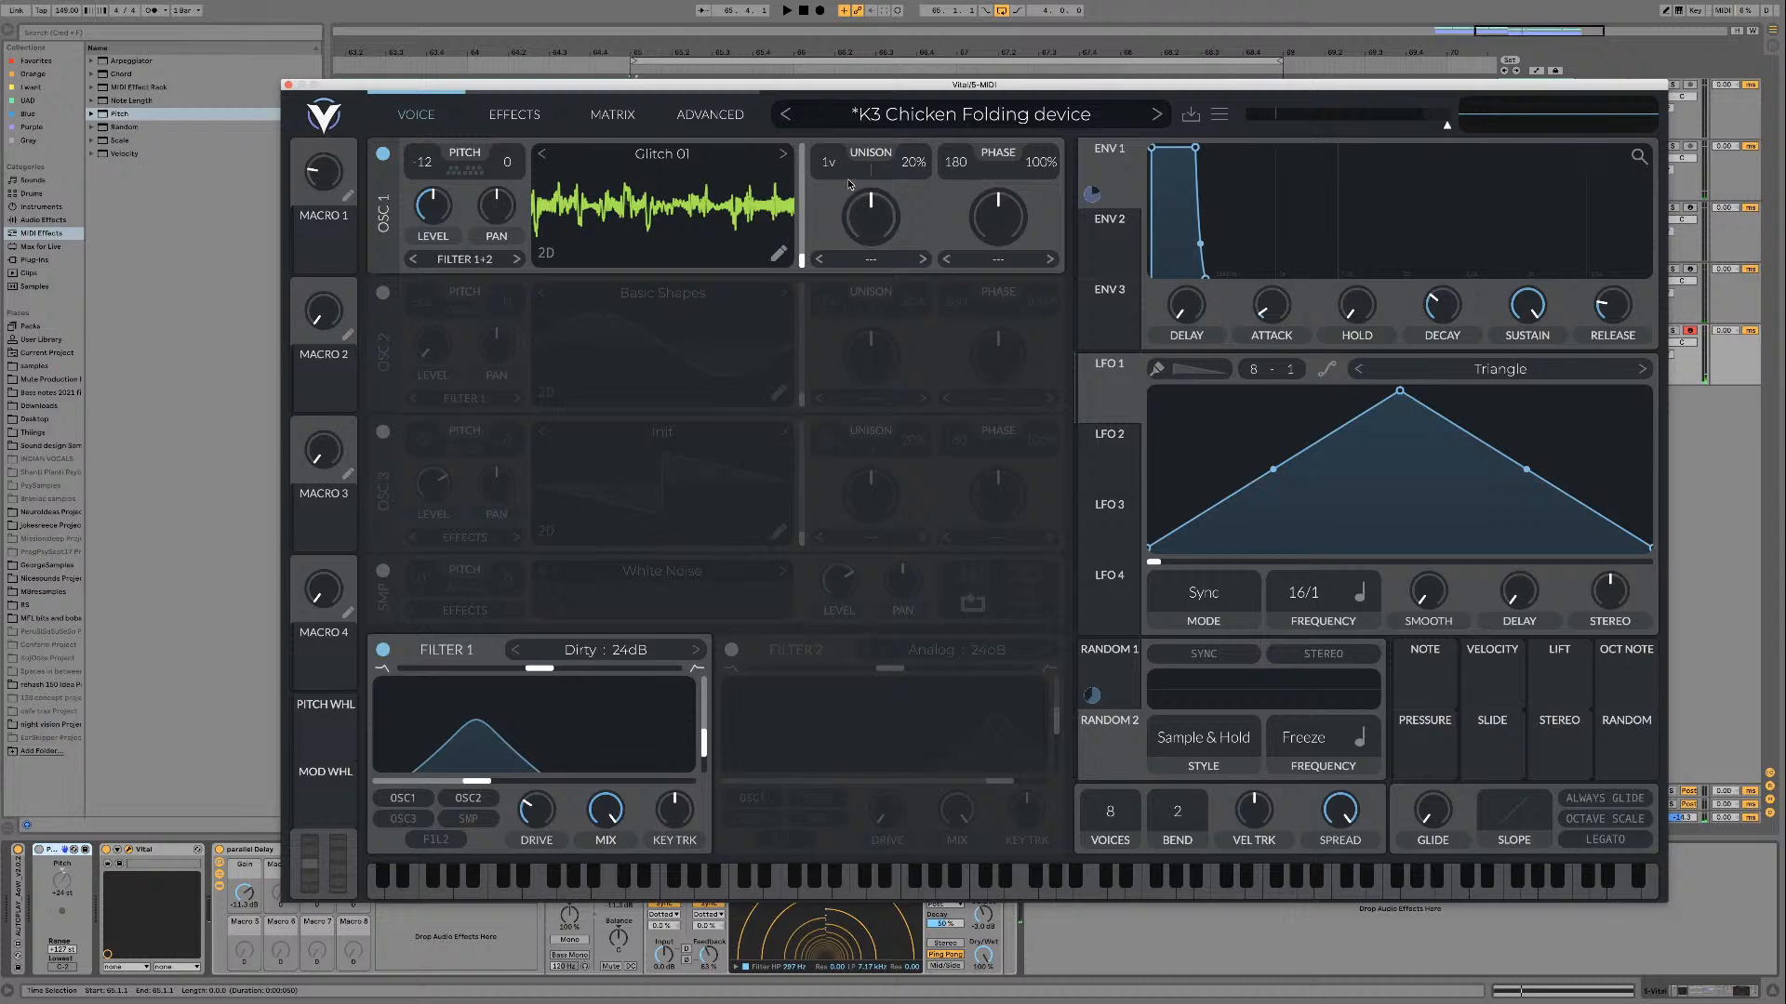
Step: Switch oscillator 1 to Glitch 02 and audition its wavetable frames during playback
{"action": "left_click", "coordinate": [785, 160]}
{"action": "key", "text": "space"}
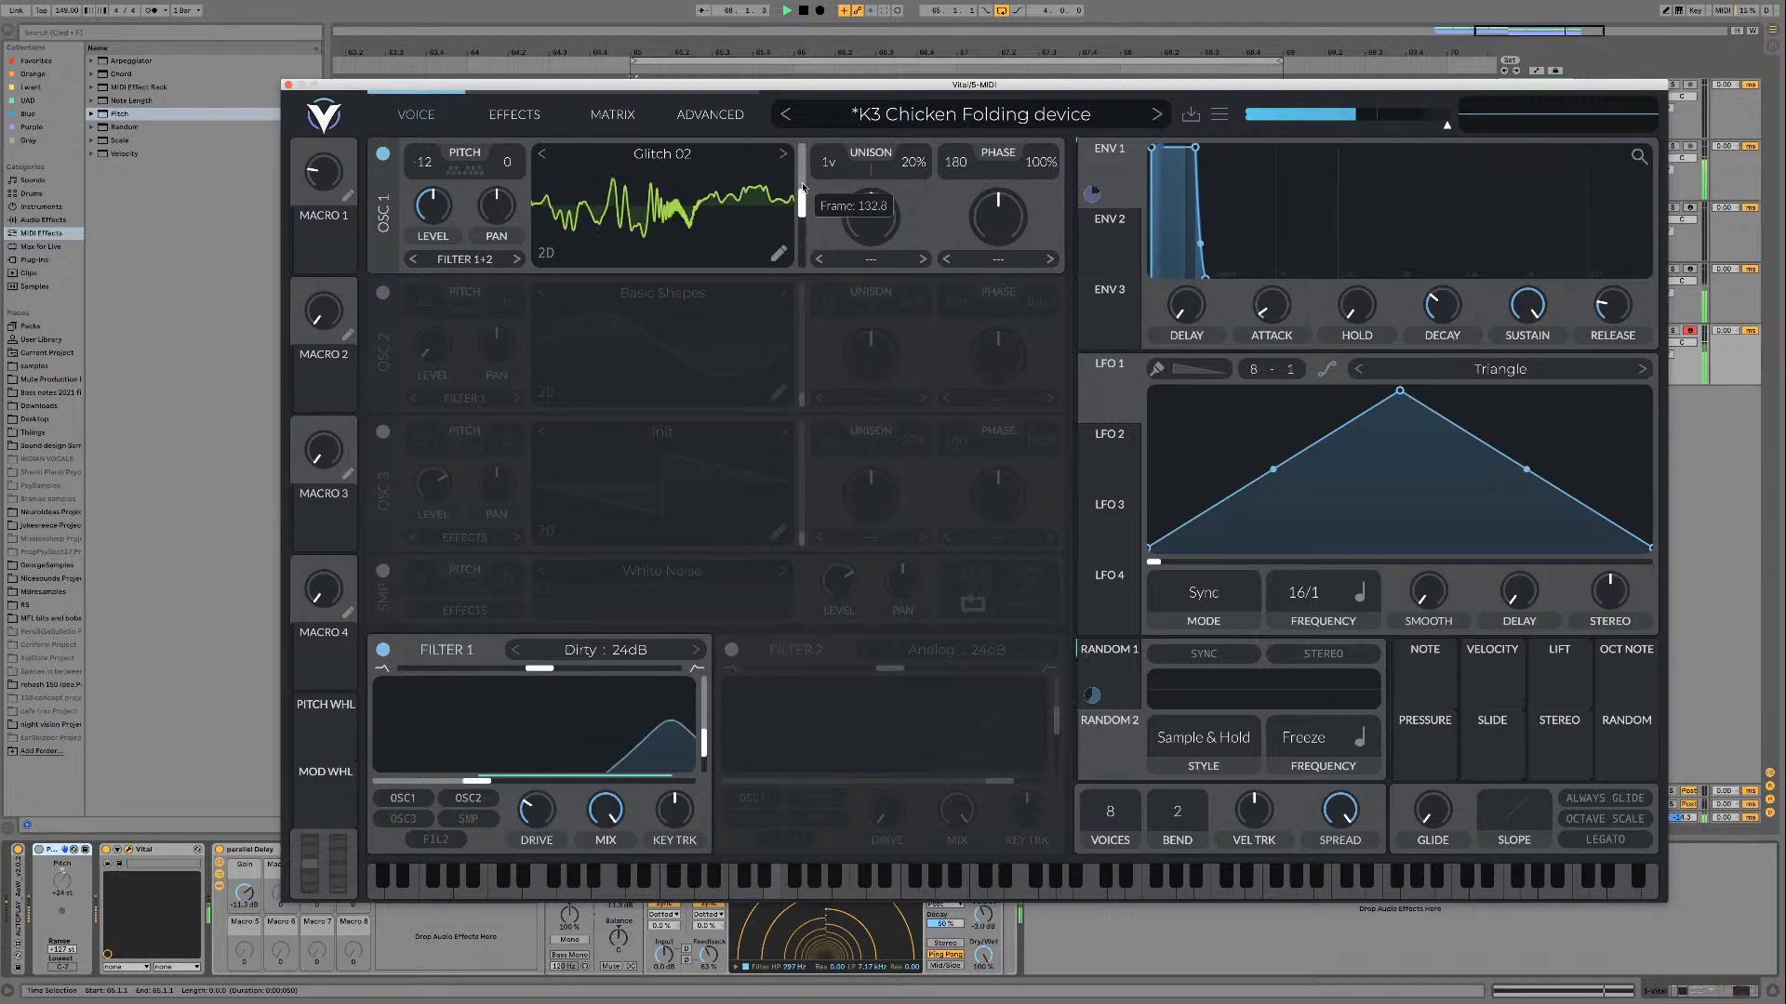
{"action": "key", "text": "space"}
Step: Try the Time Skew spectral morph on oscillator 1 at varying amounts, and set the morph type back to none
{"action": "left_click", "coordinate": [870, 258]}
{"action": "left_click", "coordinate": [901, 562]}
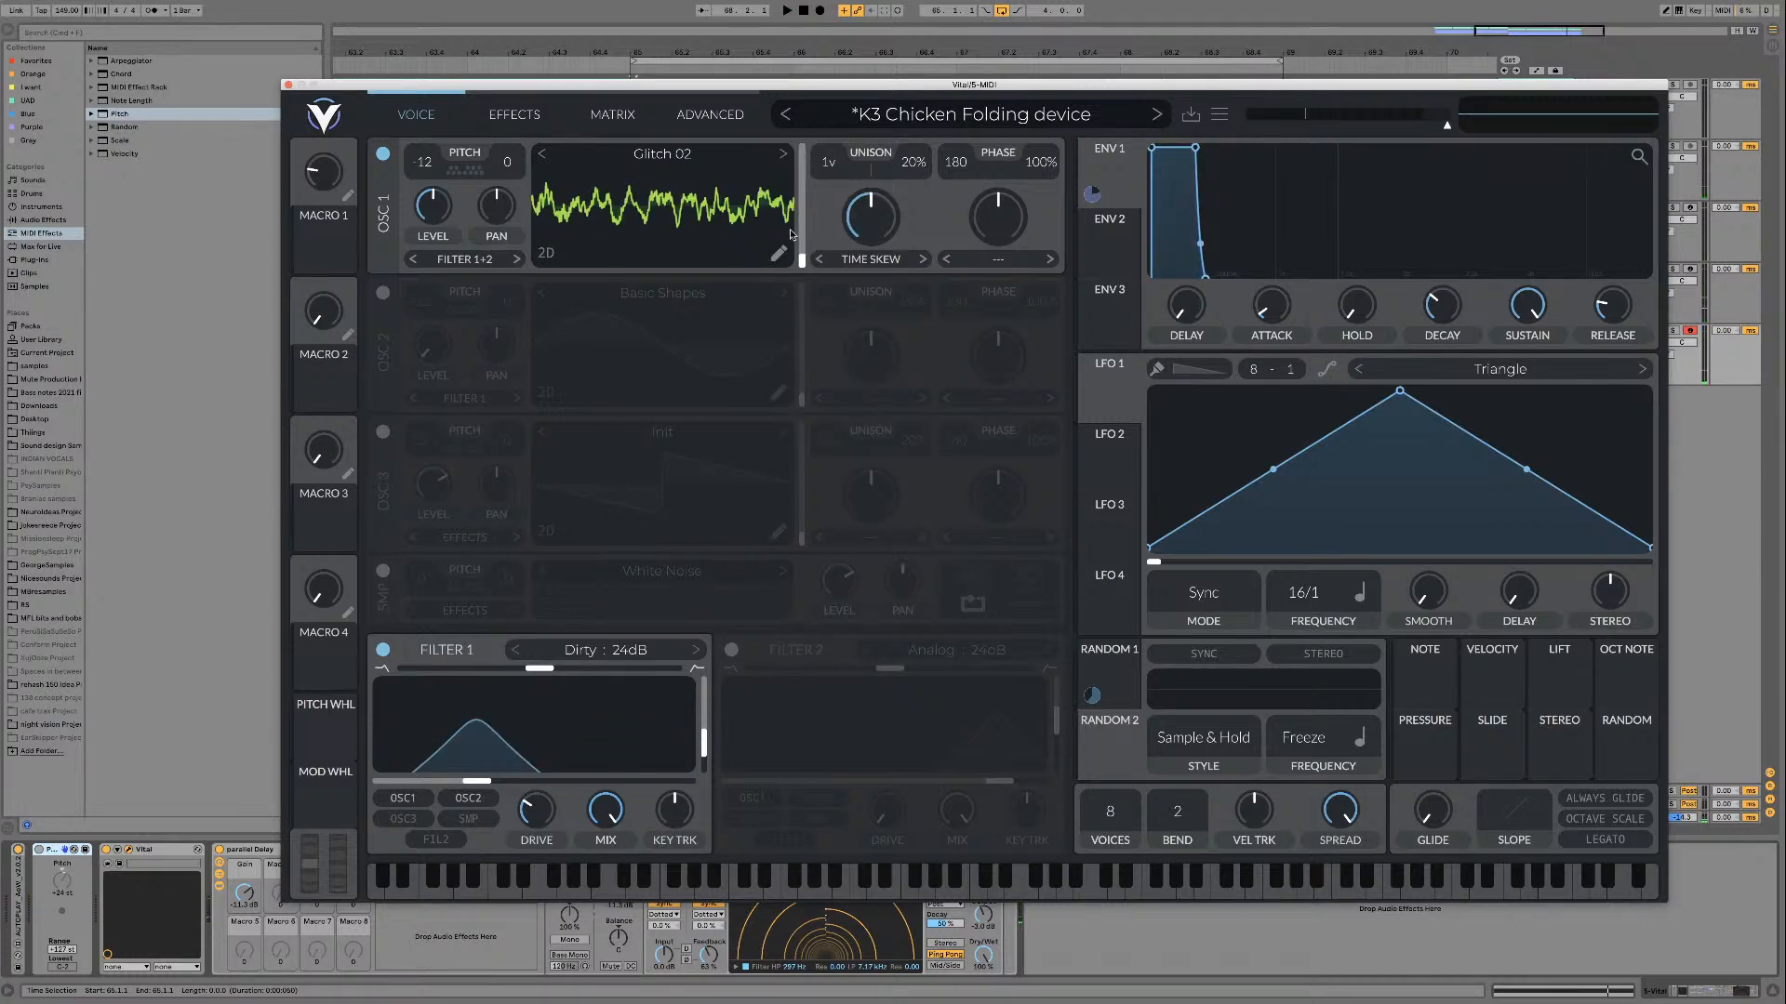
{"action": "key", "text": "space"}
{"action": "left_click_drag", "start_coordinate": [865, 228], "coordinate": [864, 212]}
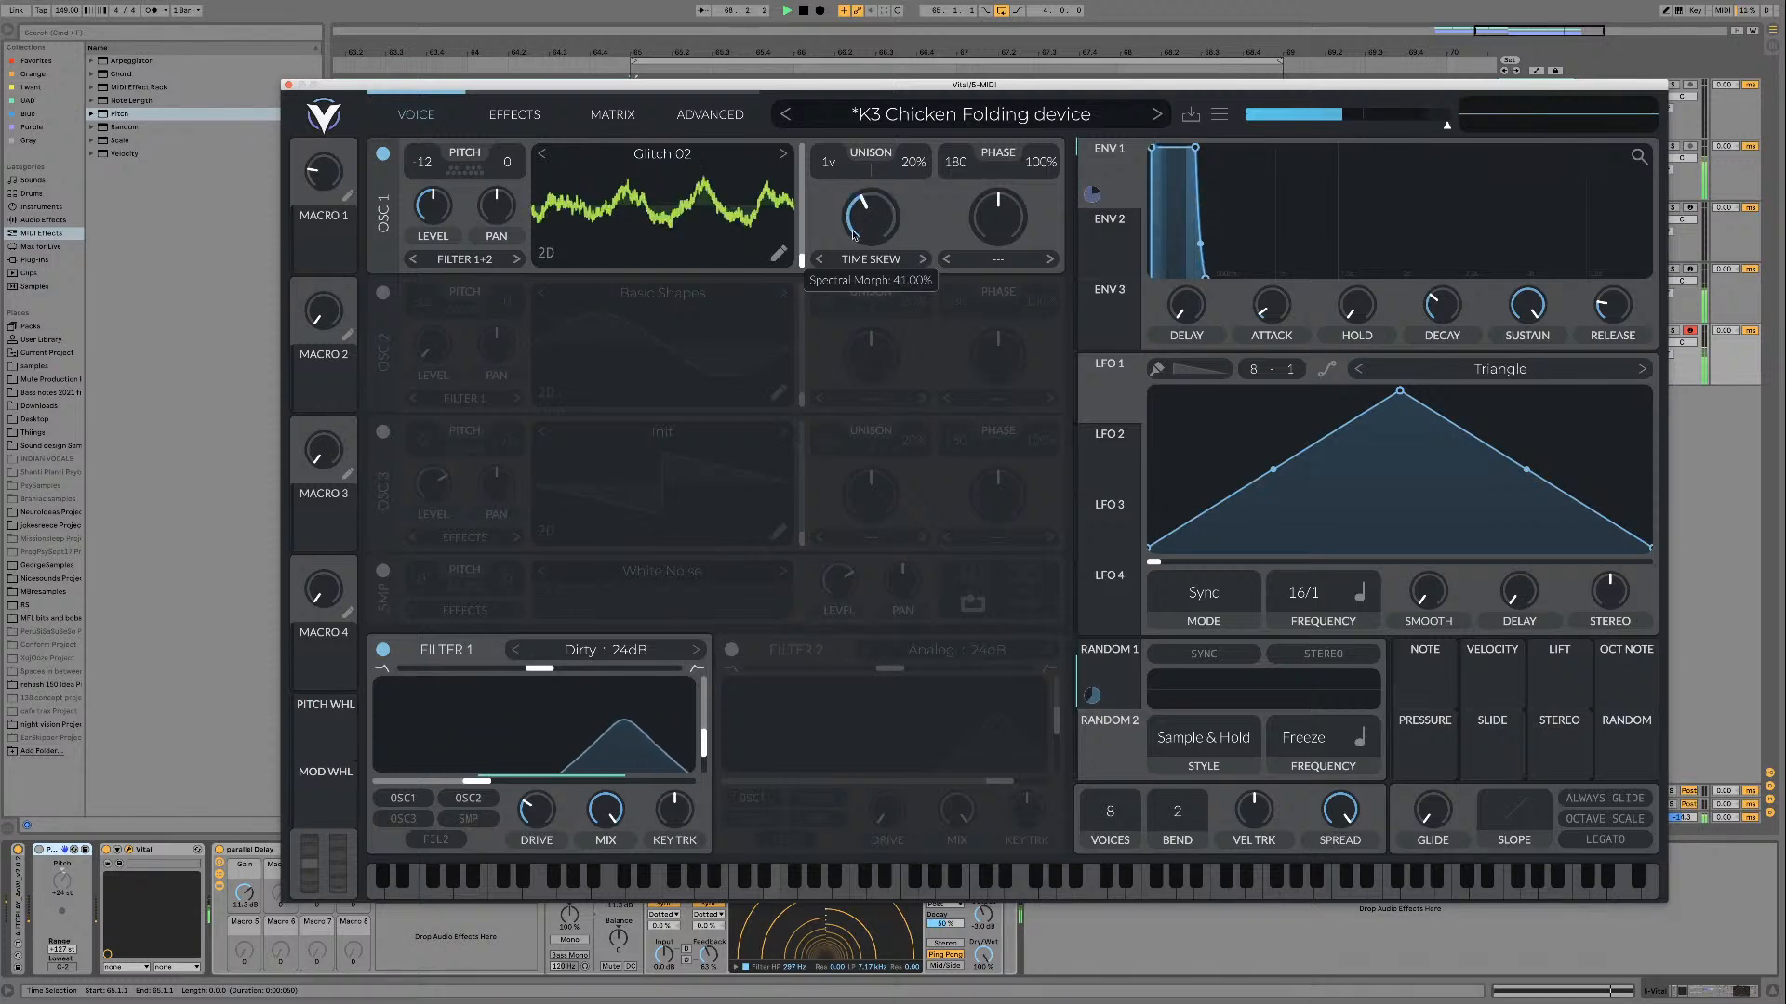
{"action": "left_click", "coordinate": [870, 259]}
{"action": "left_click", "coordinate": [851, 279]}
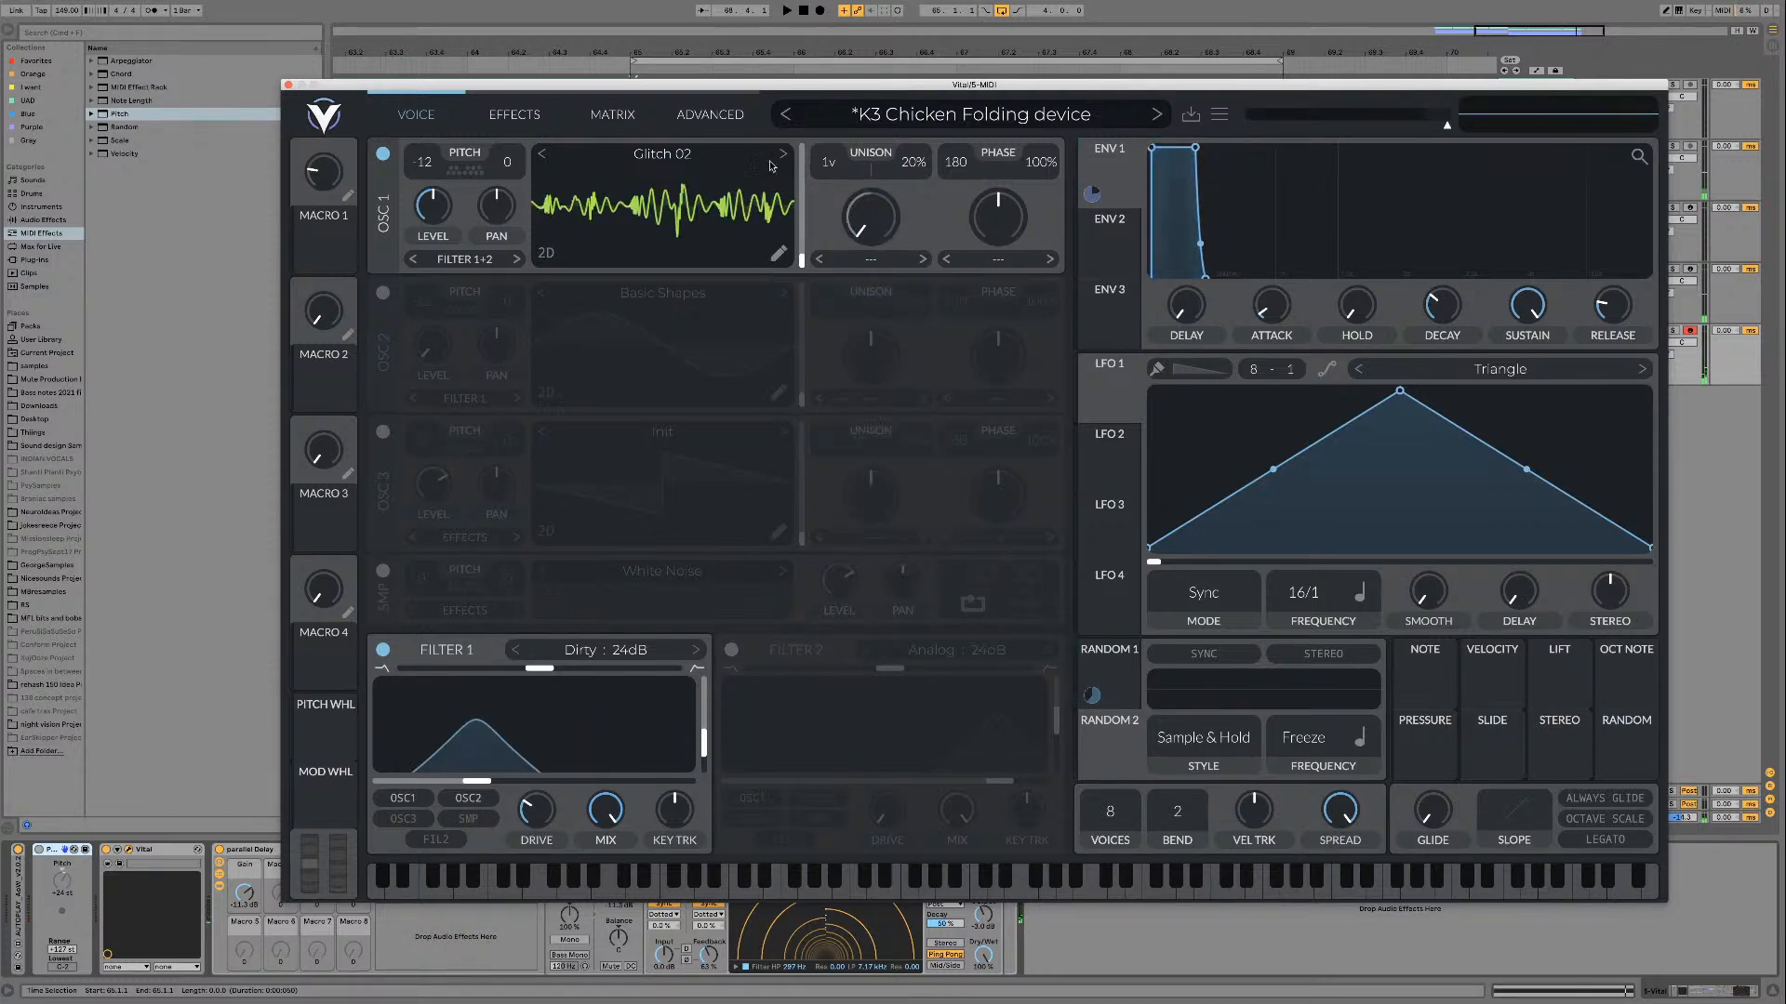
Step: Step oscillator 1's wavetable forward to Glitch 06 and audition its frames during playback
{"action": "left_click", "coordinate": [782, 153]}
{"action": "key", "text": "space"}
{"action": "left_click_drag", "start_coordinate": [801, 253], "coordinate": [797, 185]}
{"action": "left_click", "coordinate": [782, 154]}
{"action": "left_click", "coordinate": [782, 156]}
{"action": "left_click", "coordinate": [782, 158]}
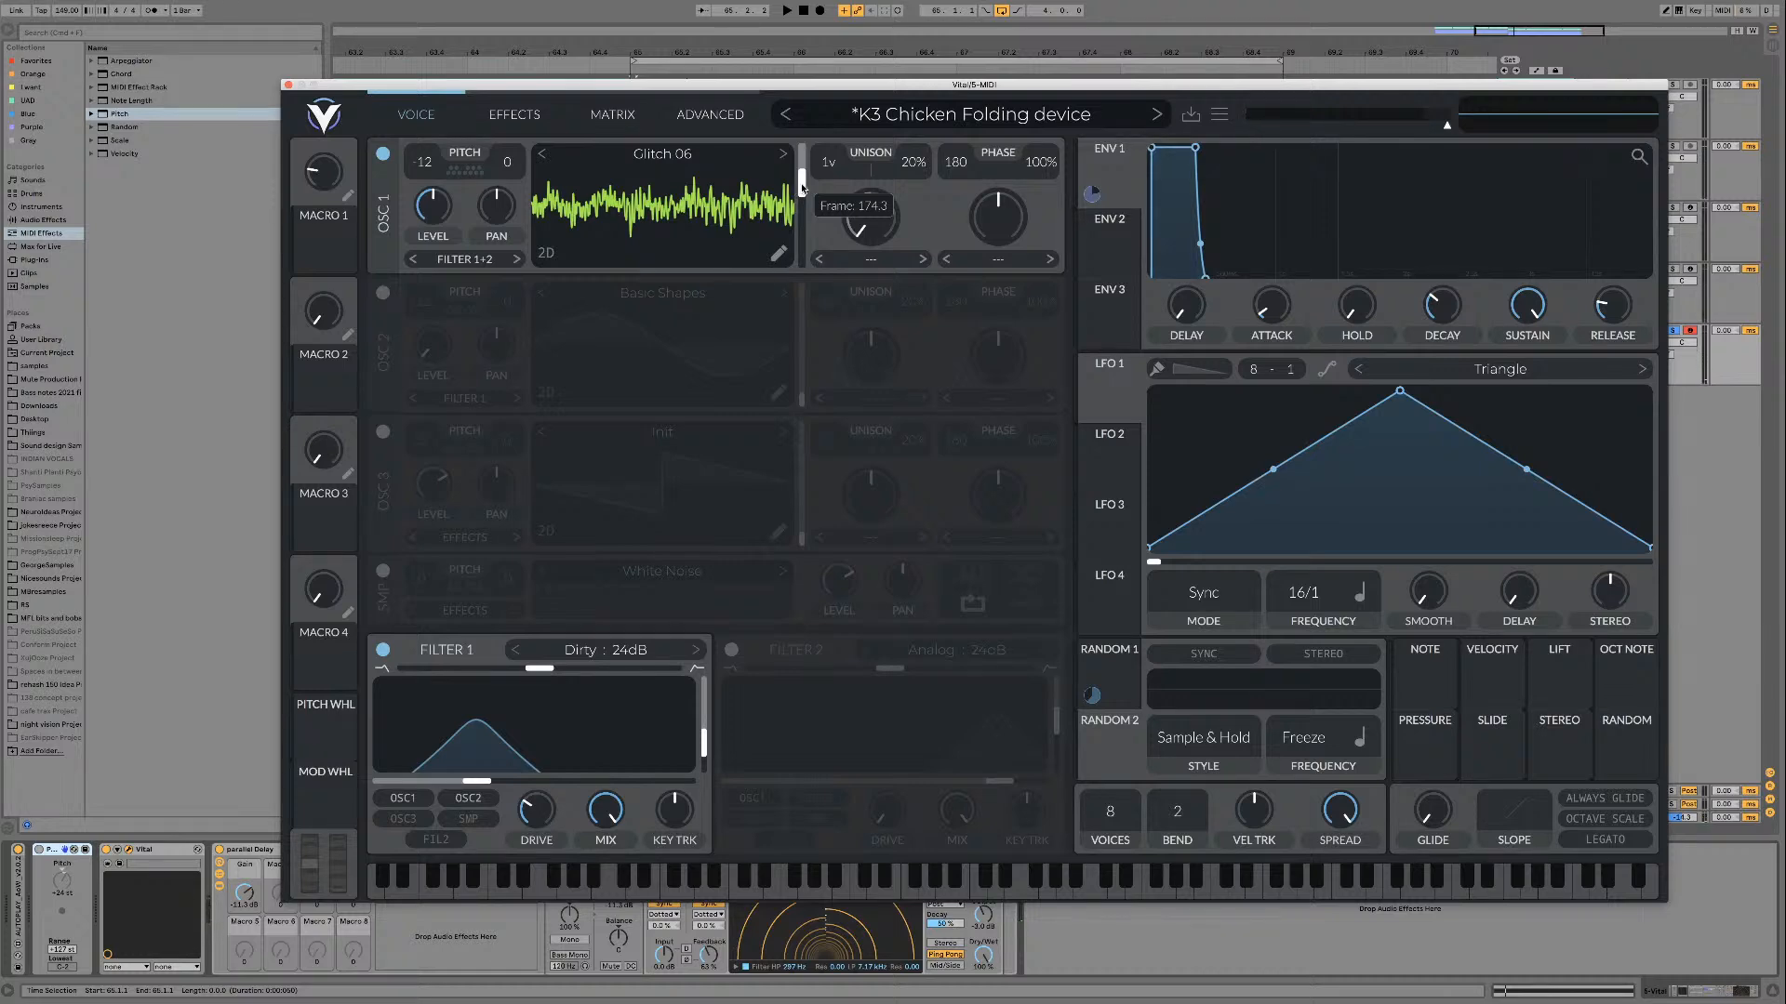
{"action": "key", "text": "space"}
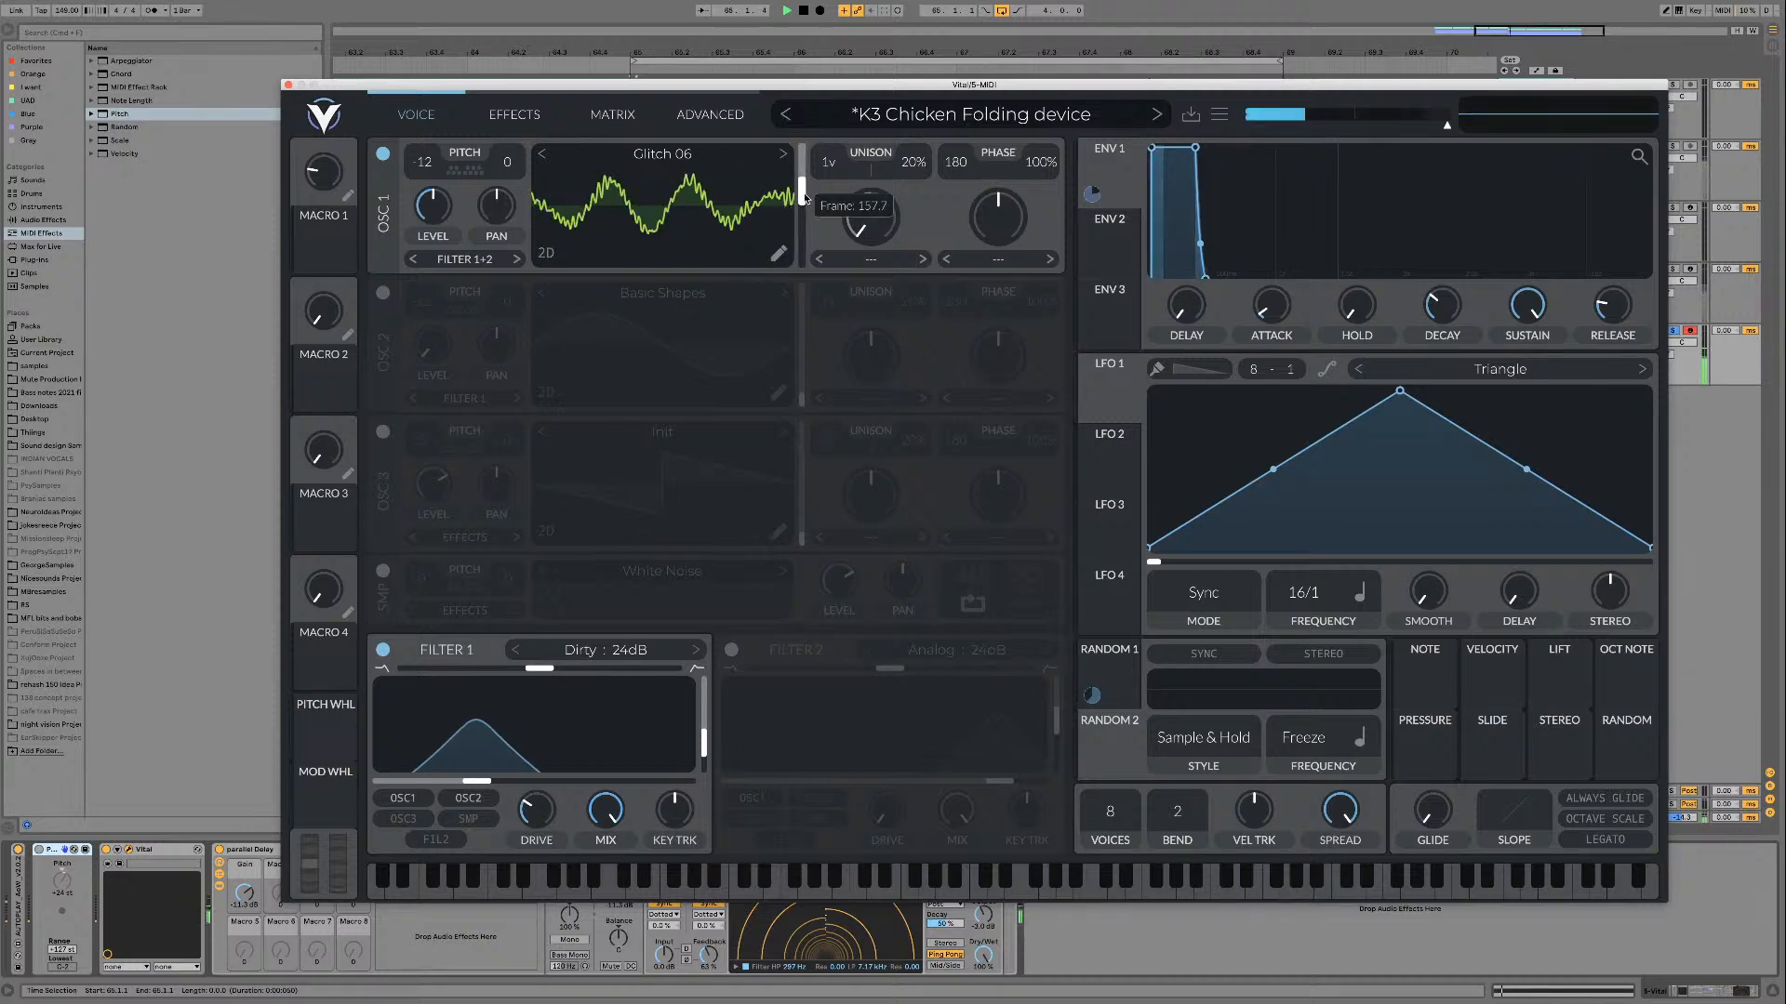
{"action": "mouse_move", "coordinate": [804, 197]}
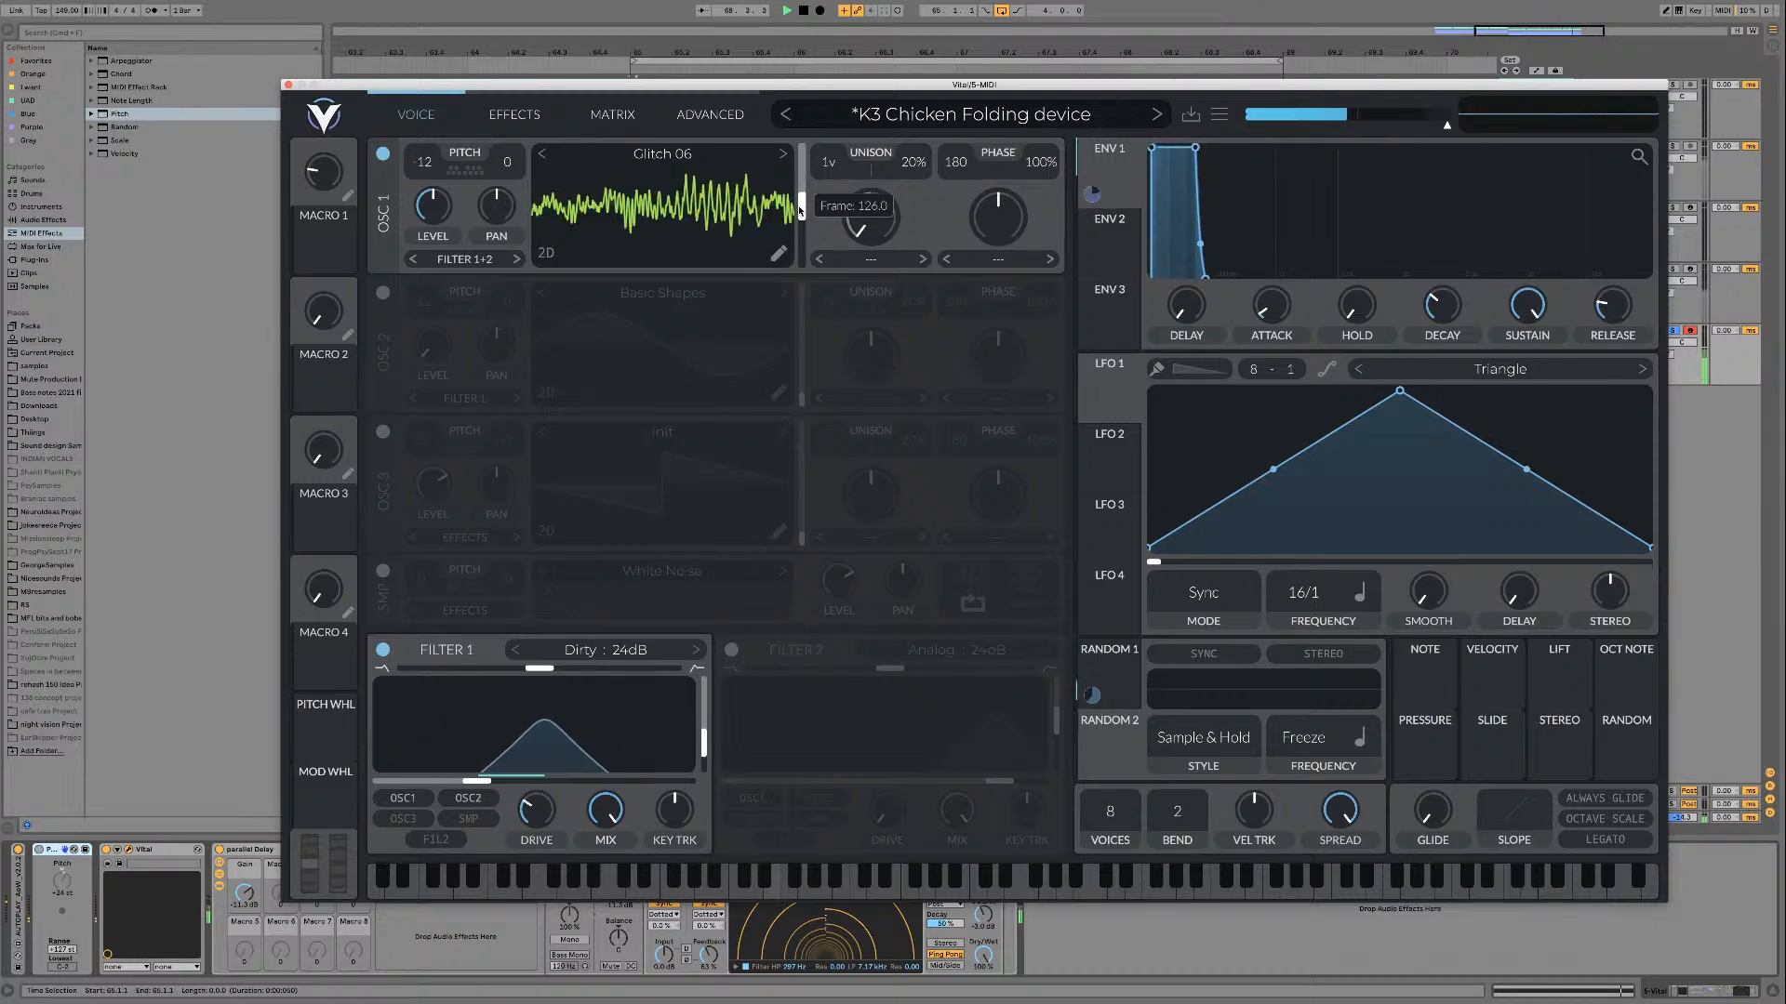
Step: Try the Formant wave morph on oscillator 1 at about 62%, and set the morph type back to none
{"action": "left_click", "coordinate": [998, 260]}
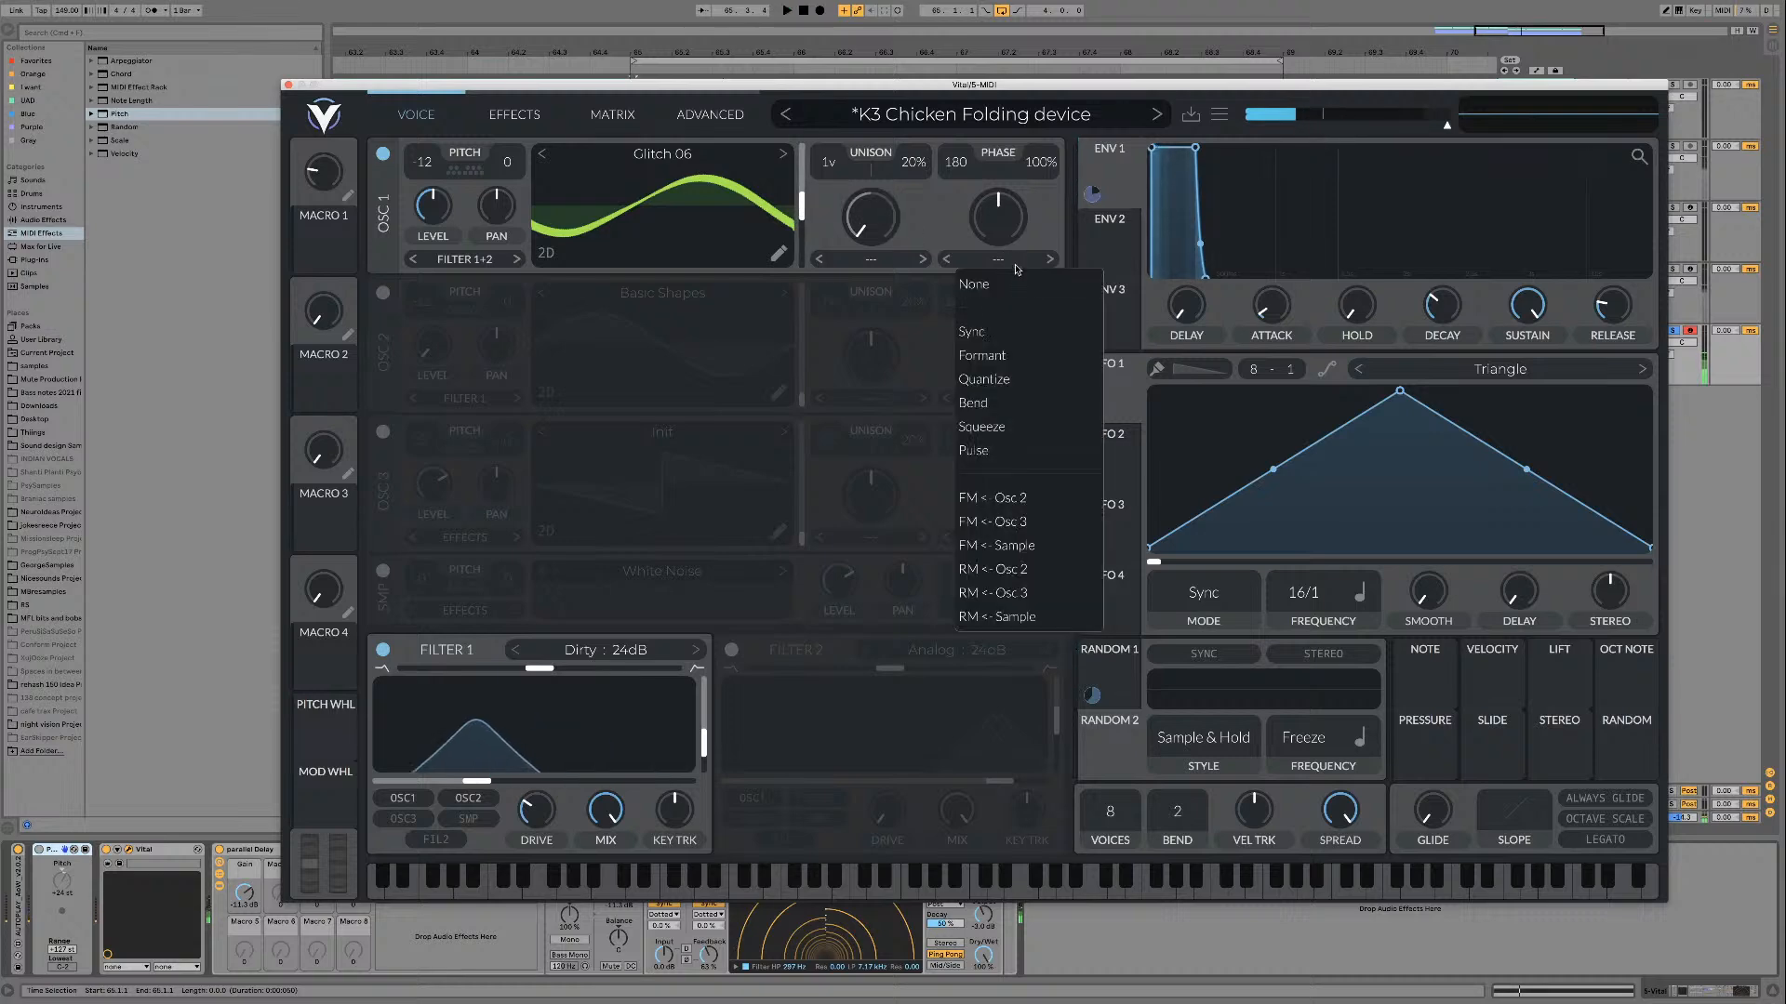
{"action": "left_click", "coordinate": [1000, 354]}
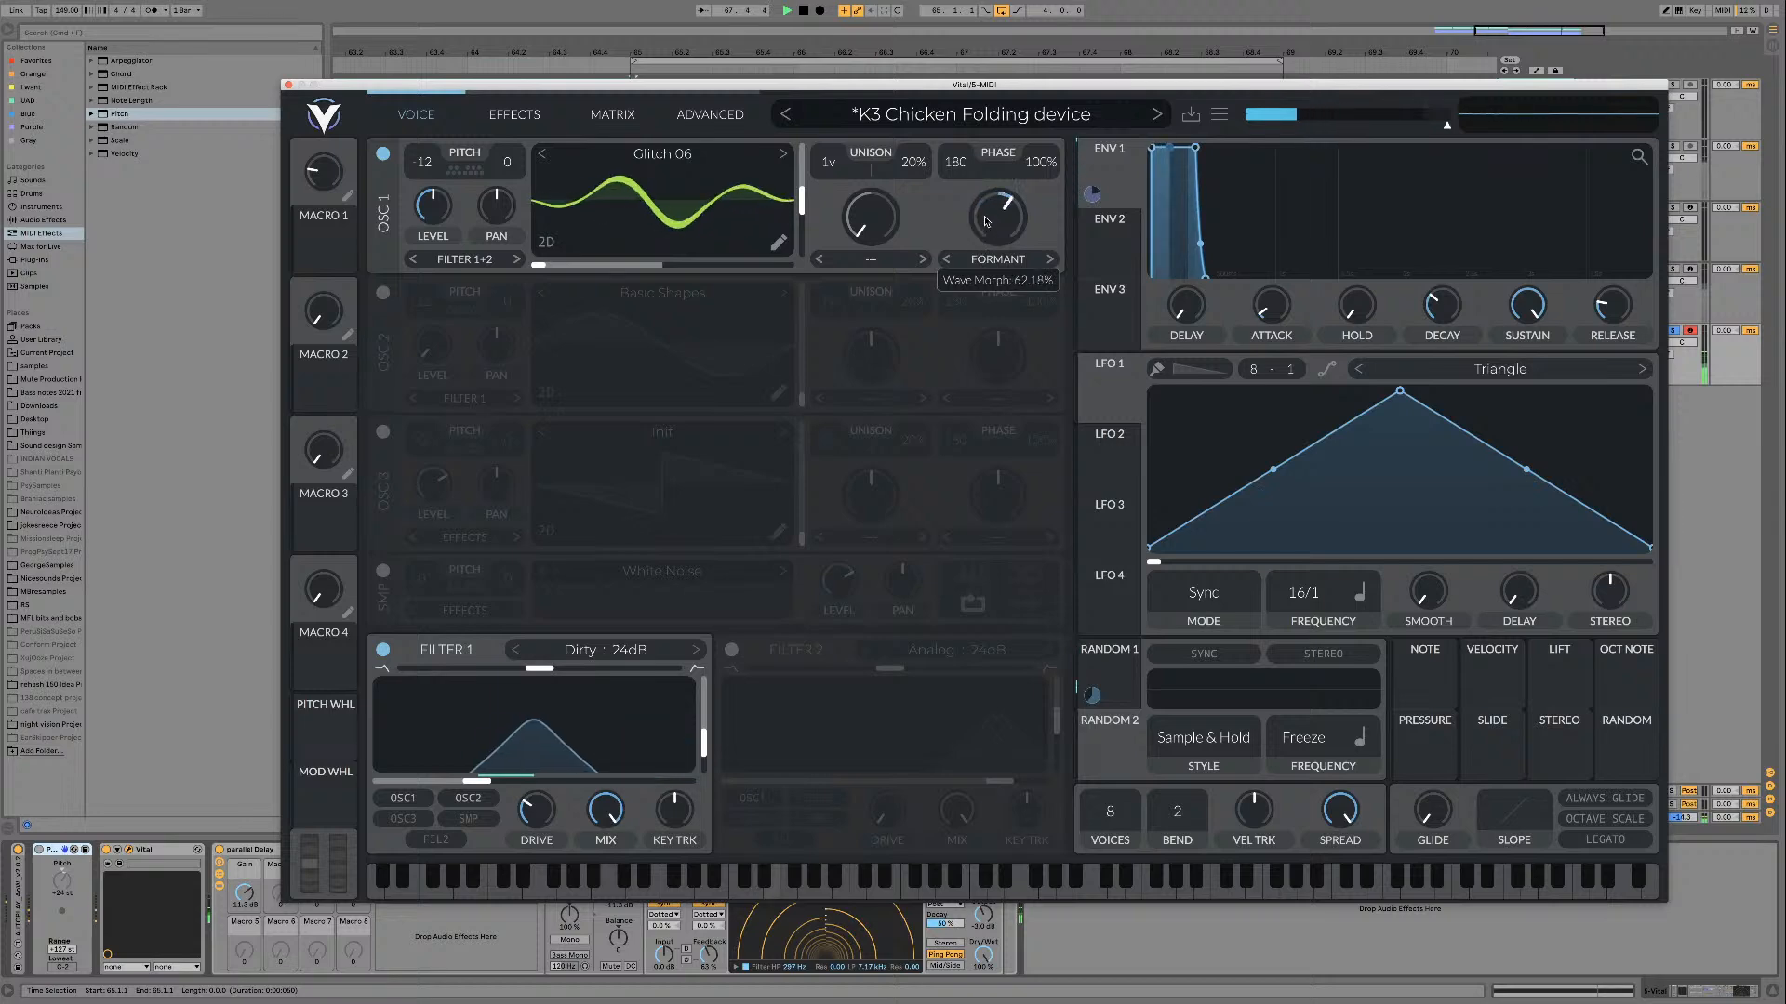
{"action": "left_click", "coordinate": [972, 259]}
{"action": "left_click", "coordinate": [964, 279]}
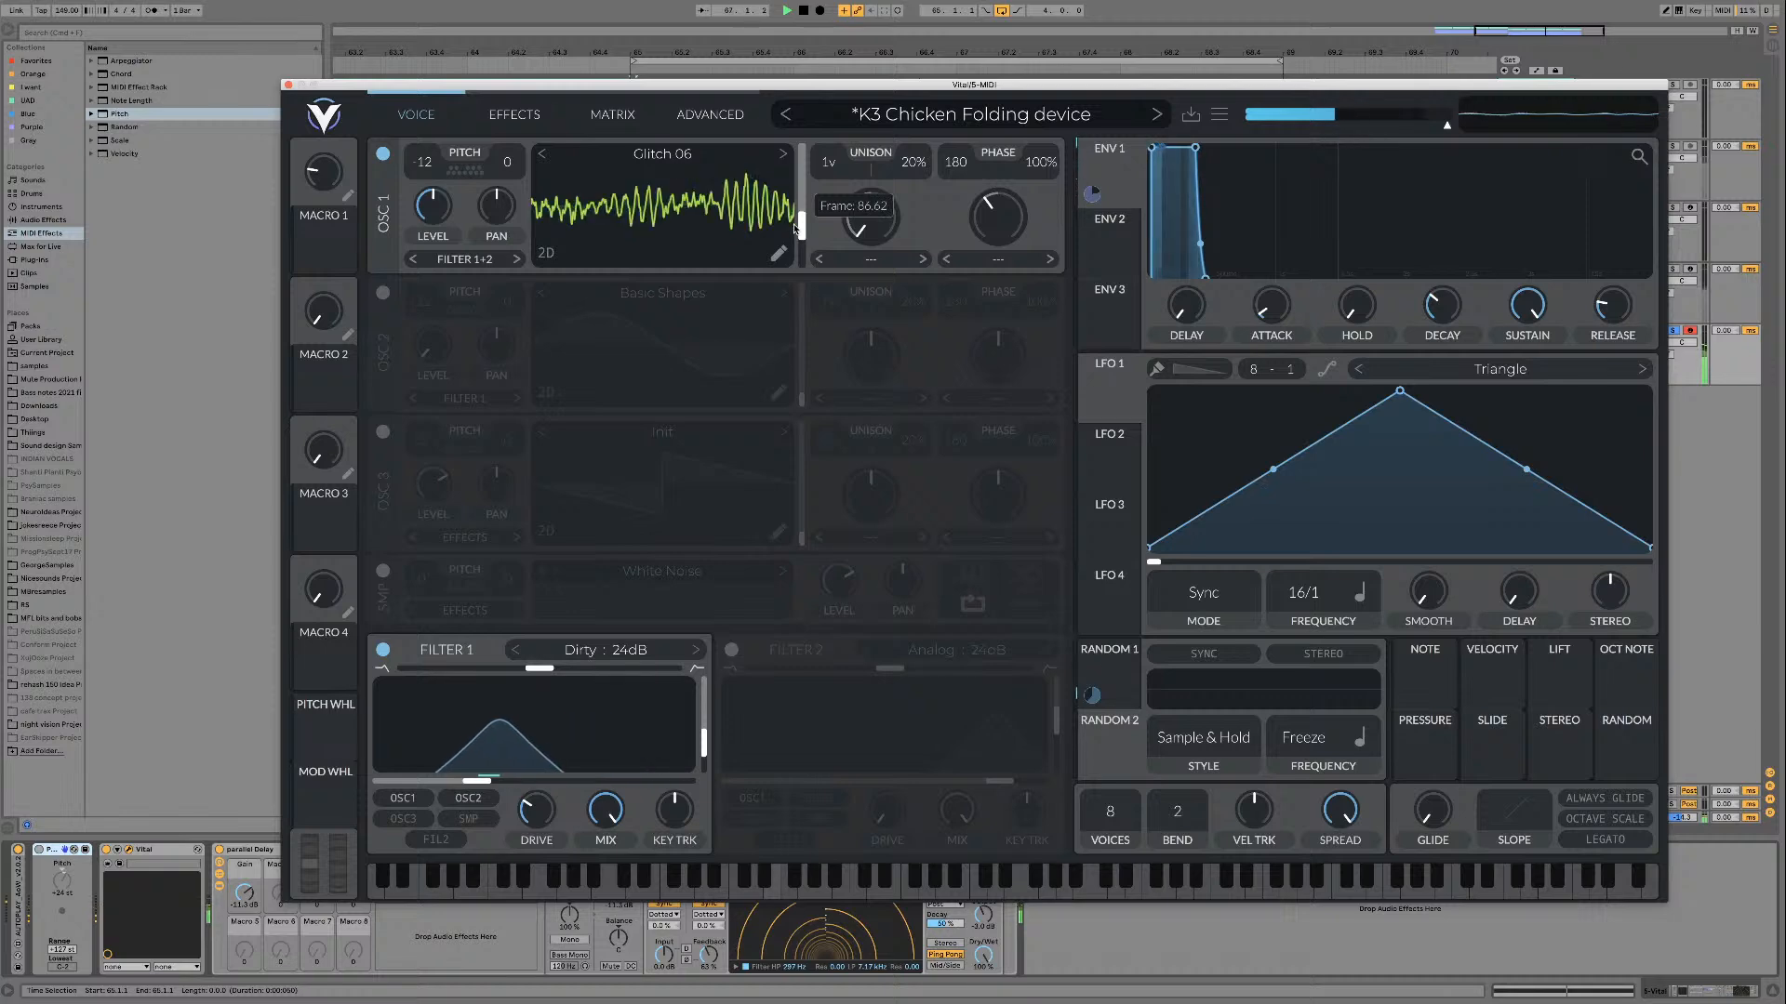
Step: Raise oscillator 1's Glitch 06 frame during playback, and audition the Glitch 07 wavetable
{"action": "left_click_drag", "start_coordinate": [794, 227], "coordinate": [798, 177]}
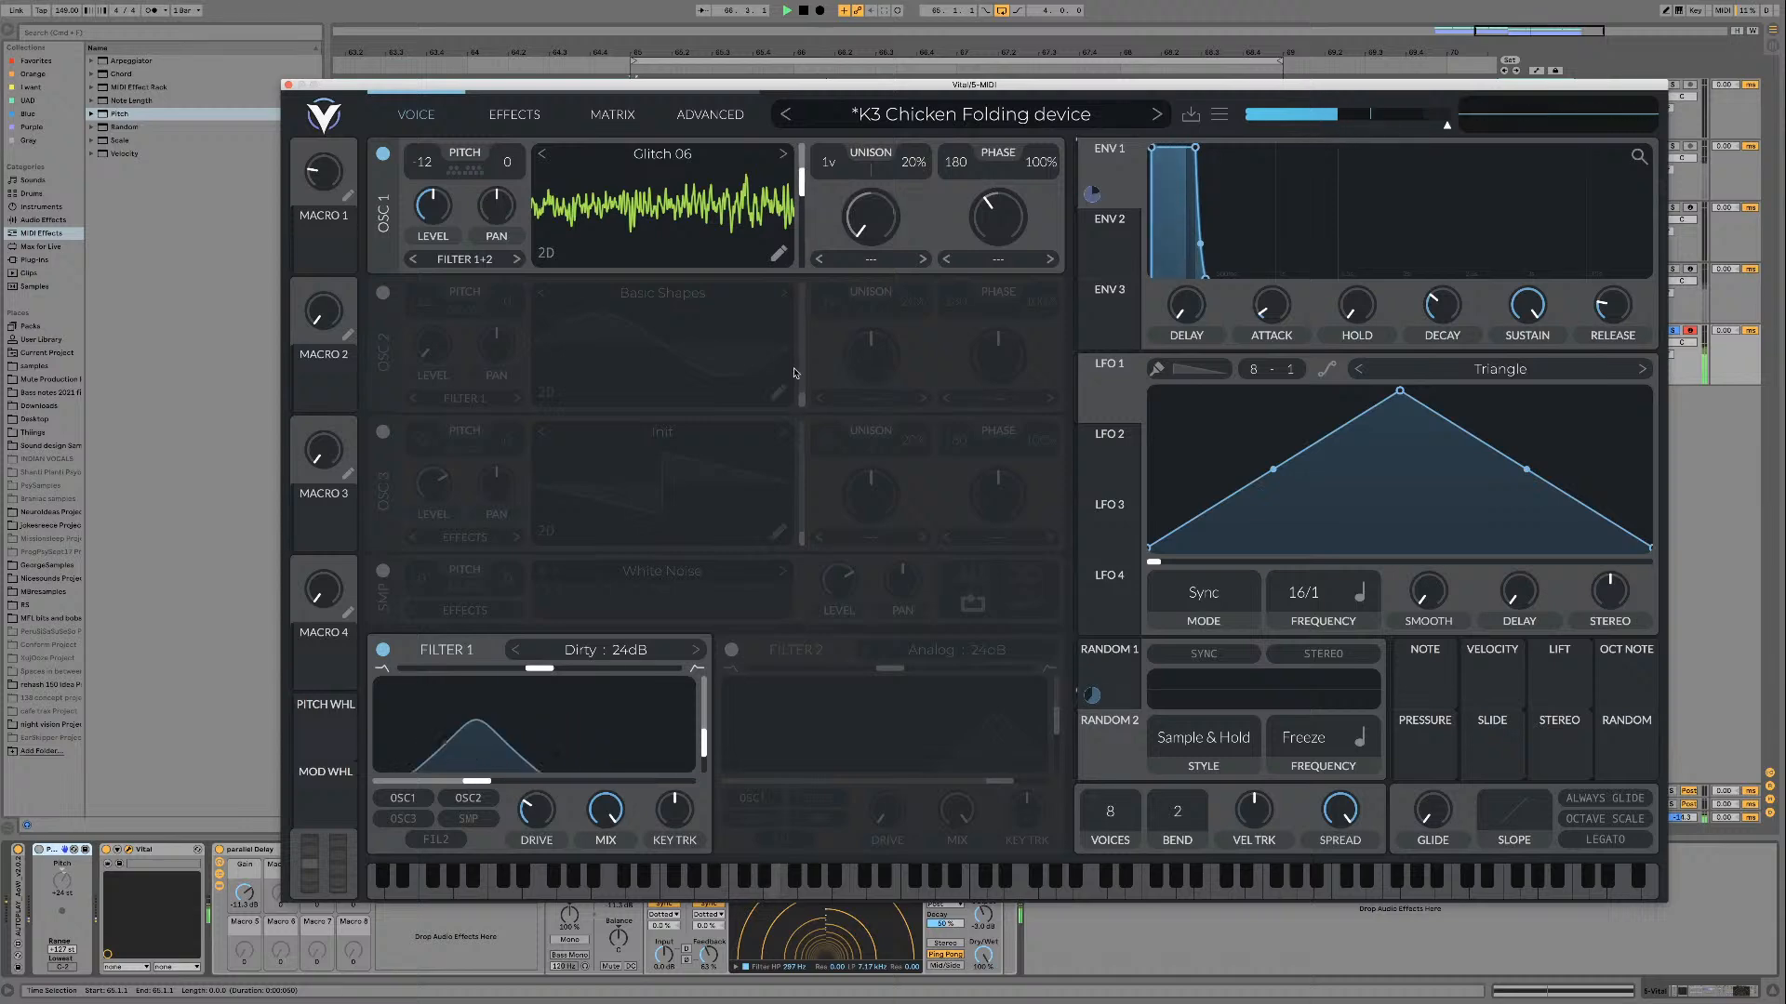
{"action": "key", "text": "space"}
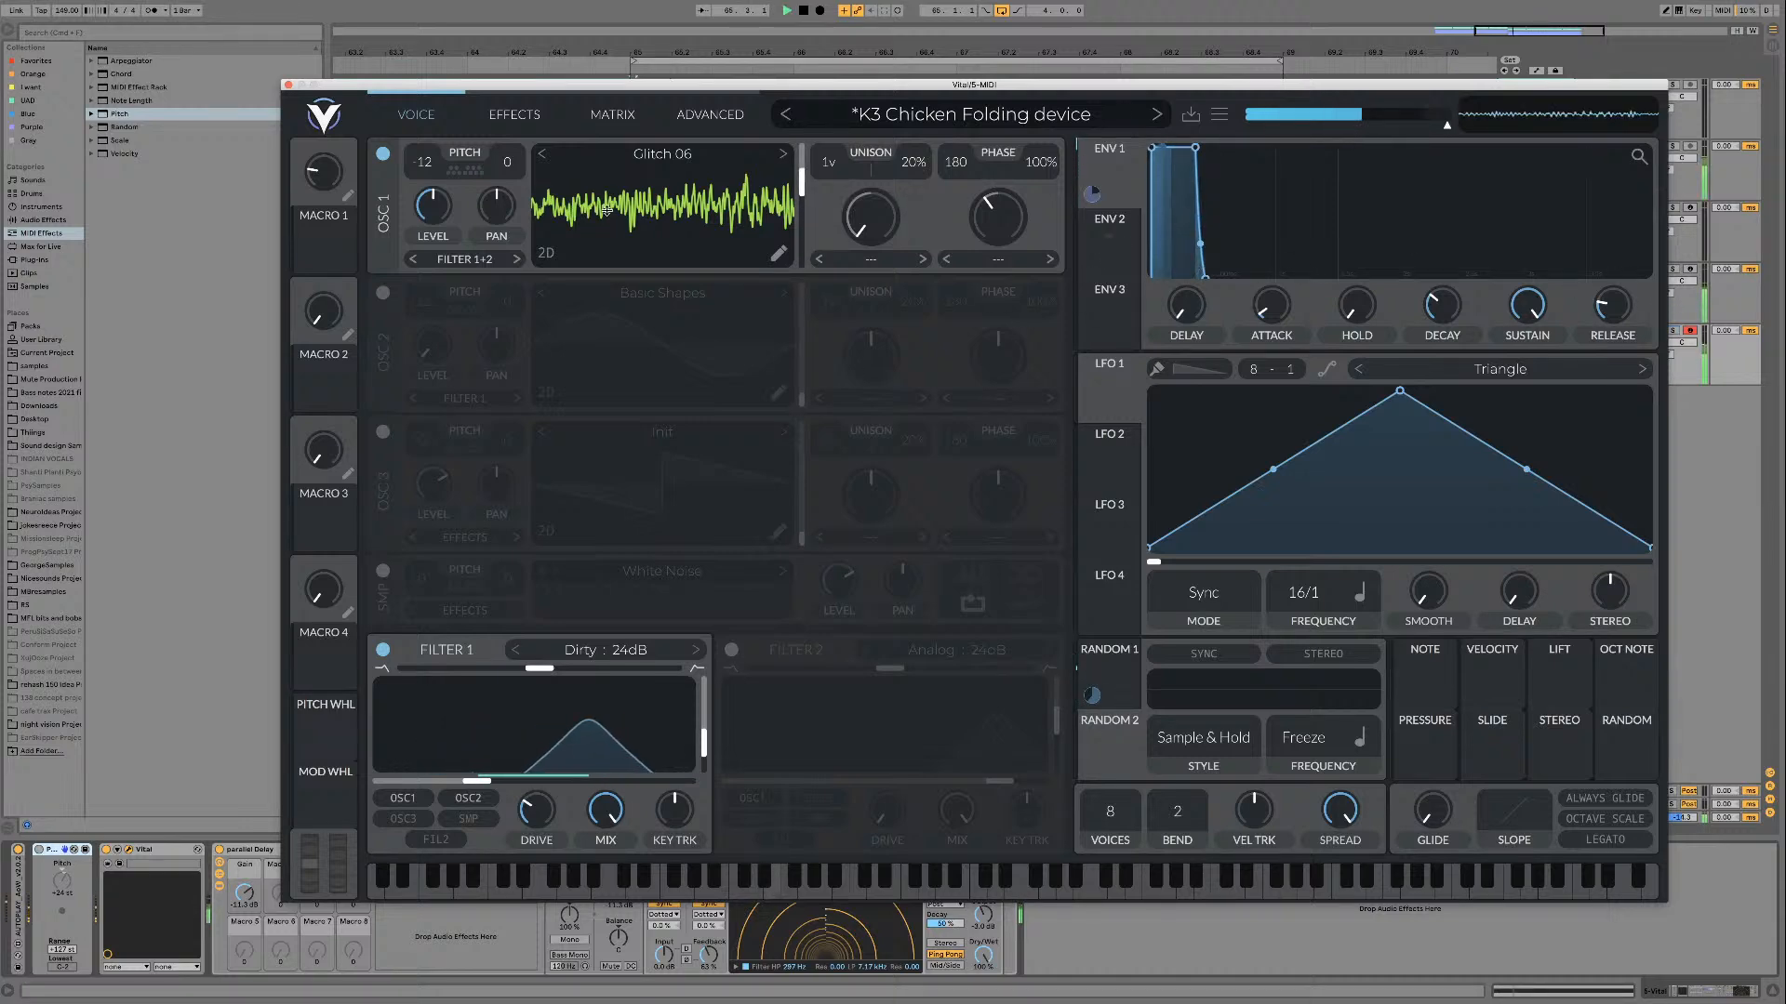
{"action": "key", "text": "space"}
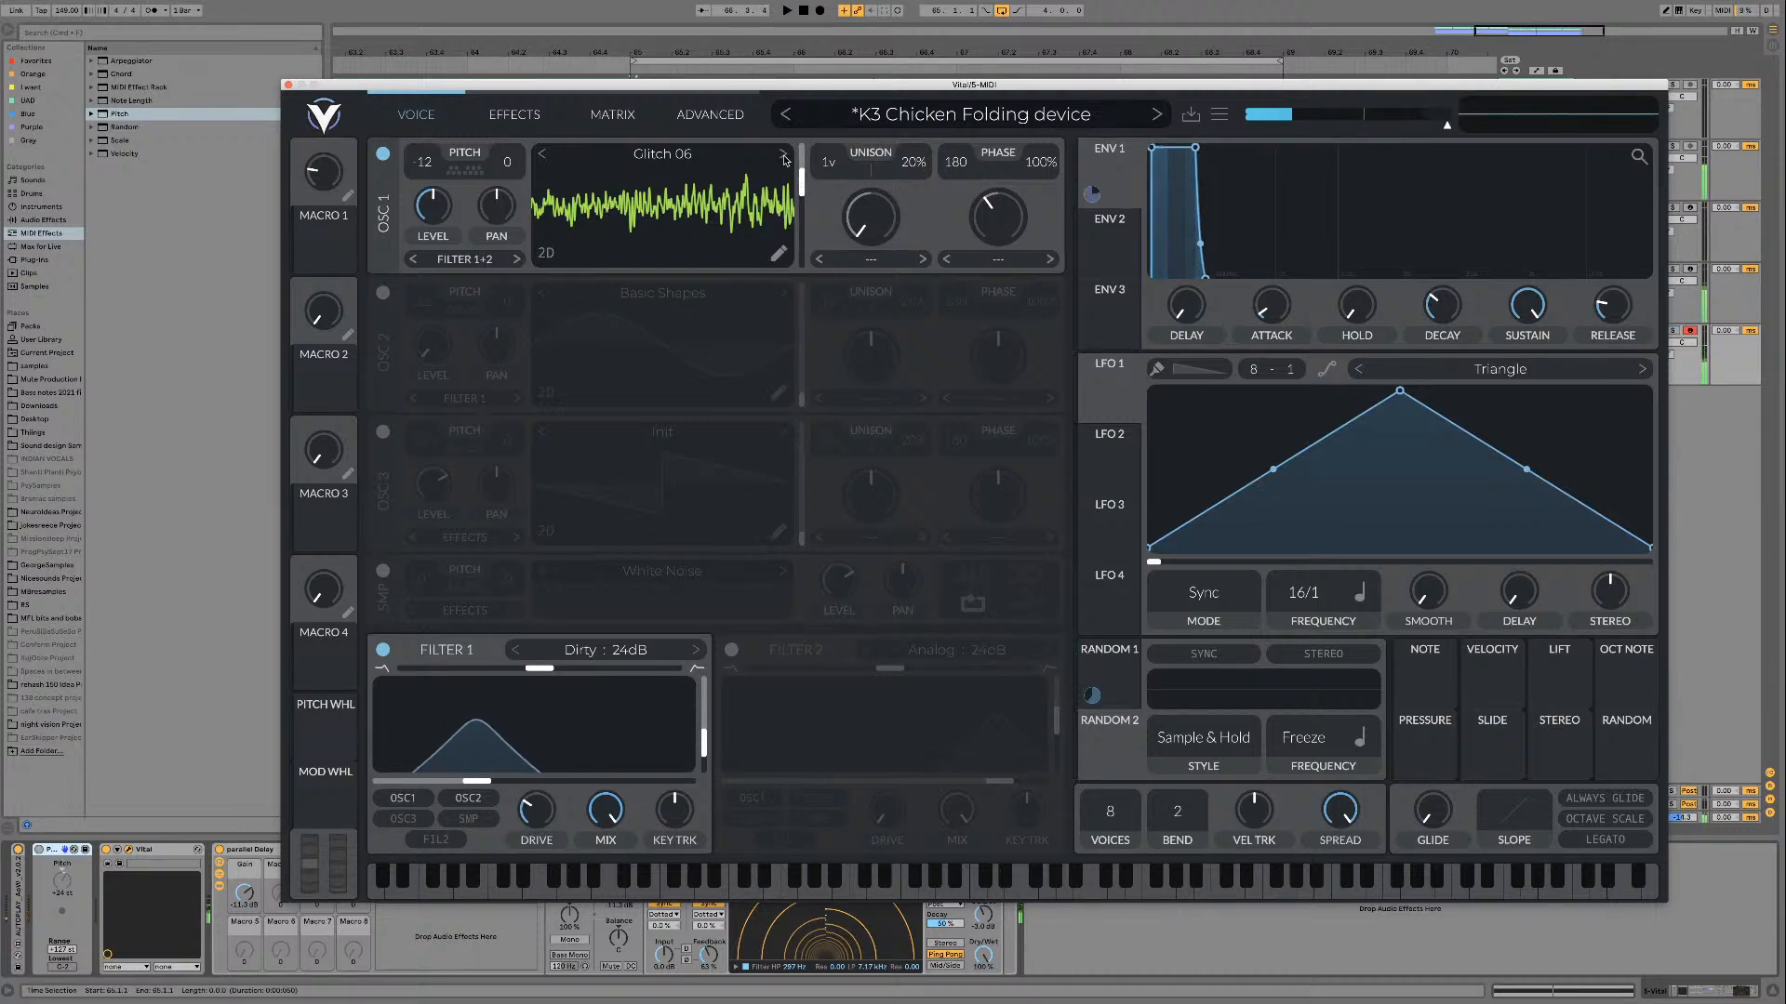
{"action": "left_click", "coordinate": [783, 154]}
{"action": "key", "text": "space"}
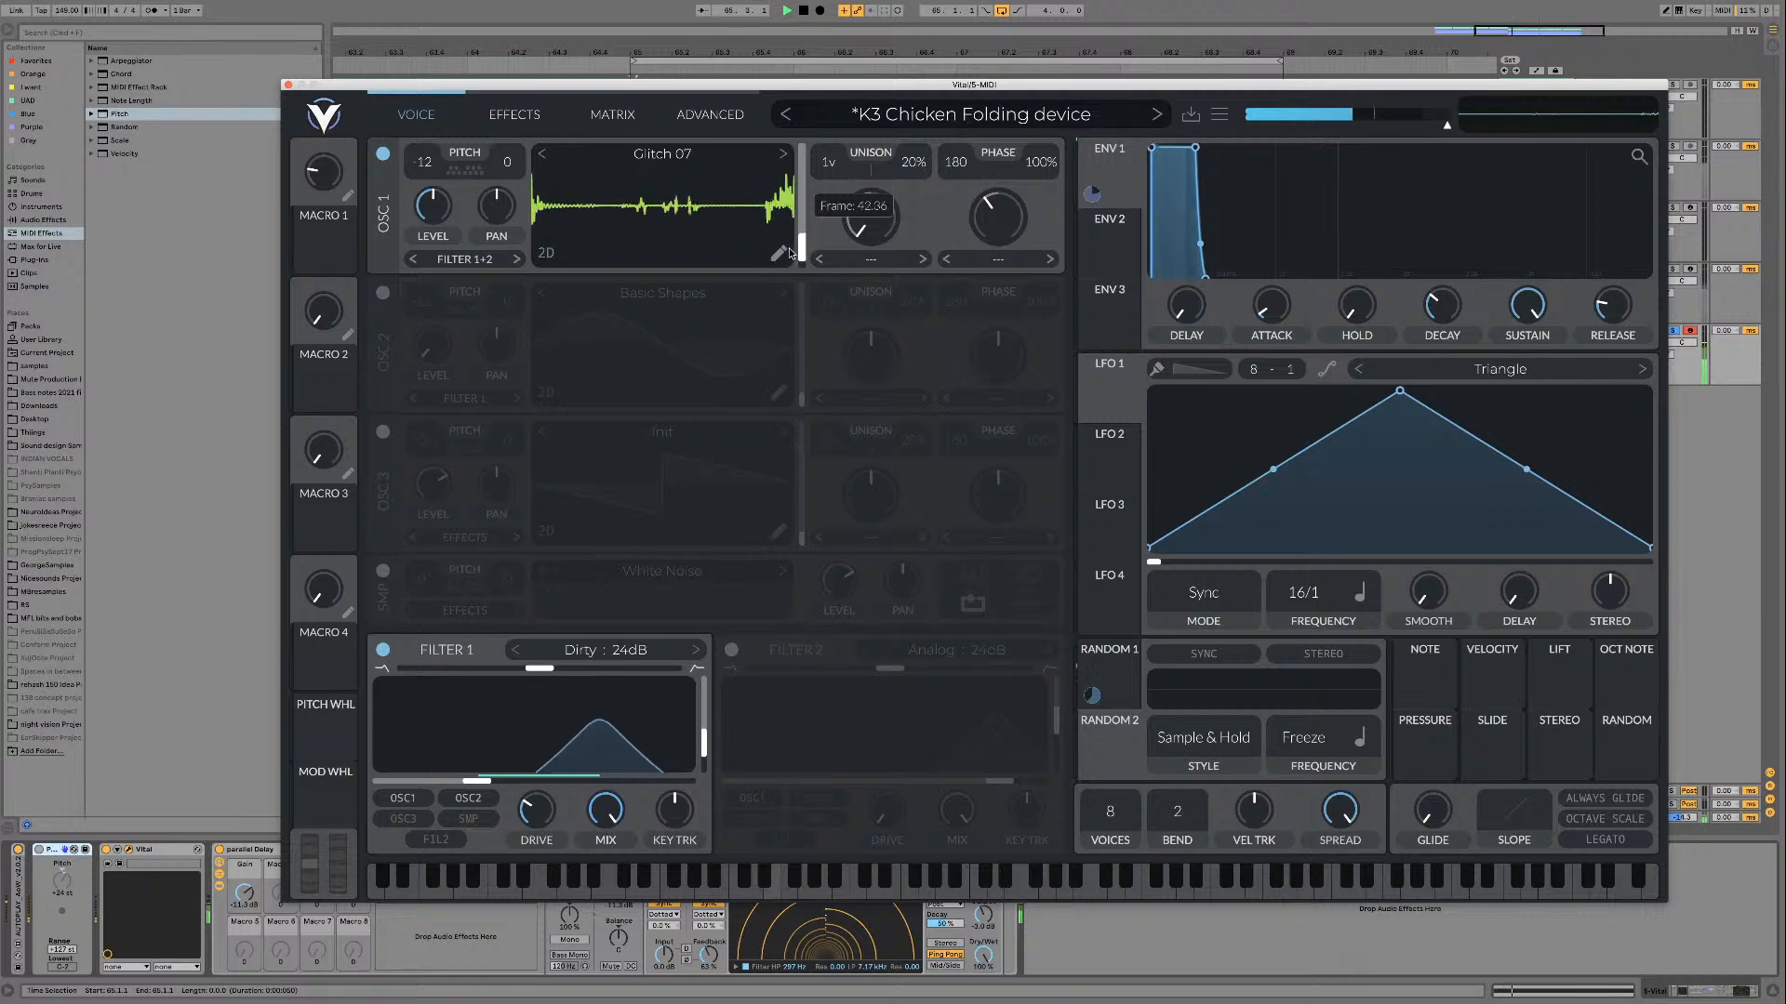
Step: Audition the Glitch 08 through Glitch 11 wavetables on oscillator 1 at different frame positions
{"action": "left_click", "coordinate": [783, 155]}
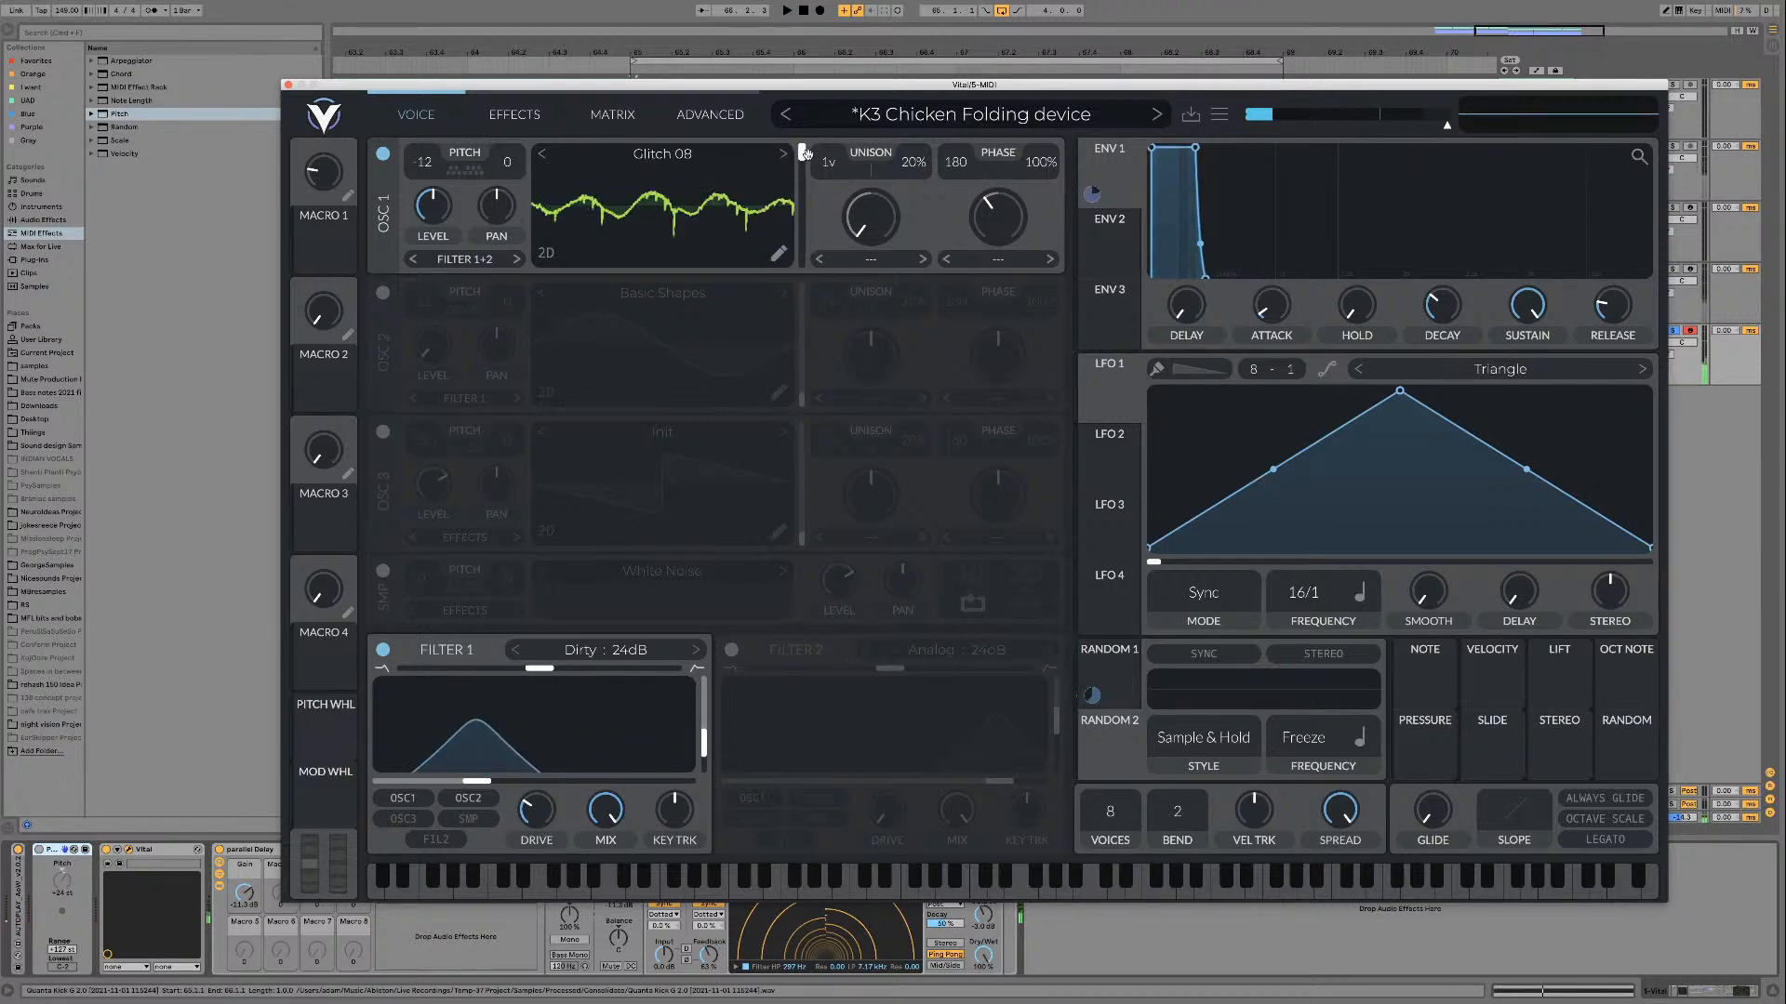
{"action": "left_click_drag", "start_coordinate": [806, 174], "coordinate": [799, 283]}
{"action": "key", "text": "space"}
{"action": "left_click_drag", "start_coordinate": [805, 206], "coordinate": [791, 265]}
{"action": "key", "text": "space"}
{"action": "left_click", "coordinate": [784, 156]}
{"action": "left_click", "coordinate": [783, 153]}
{"action": "key", "text": "space"}
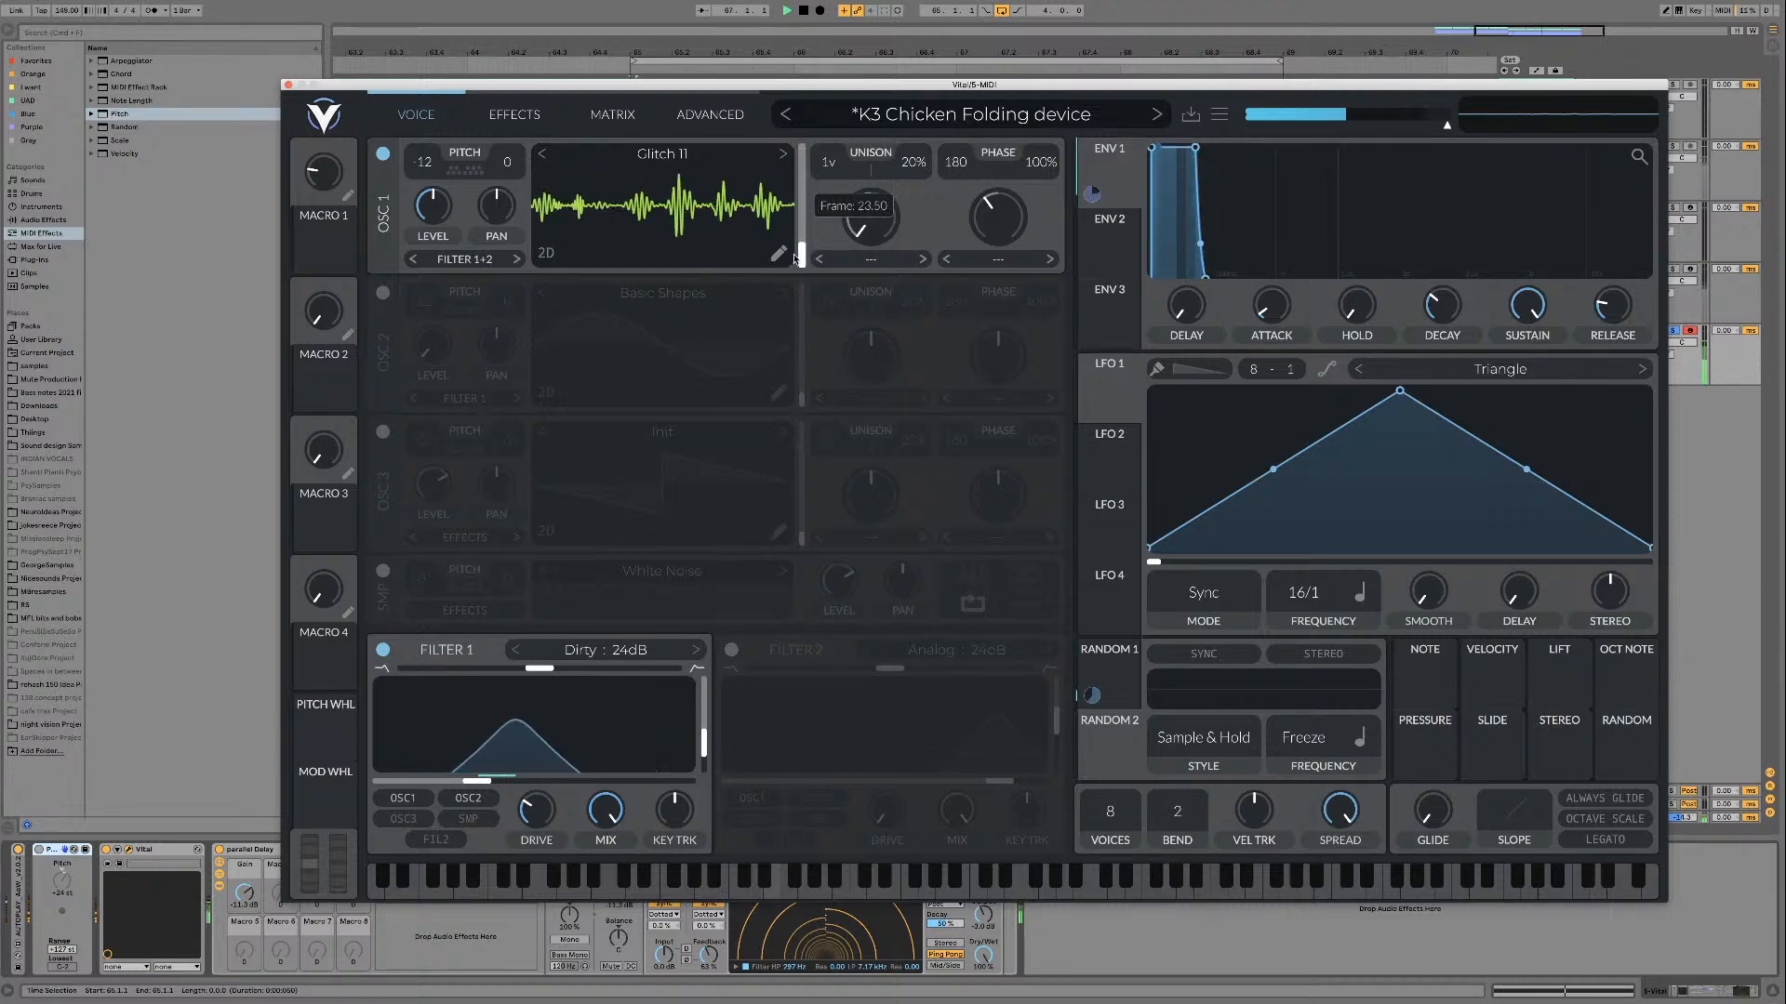
Step: Try the Glitch 12, Glitch 13 and Glitch 14 wavetables on oscillator 1, sweeping their frames during playback
{"action": "left_click", "coordinate": [782, 155]}
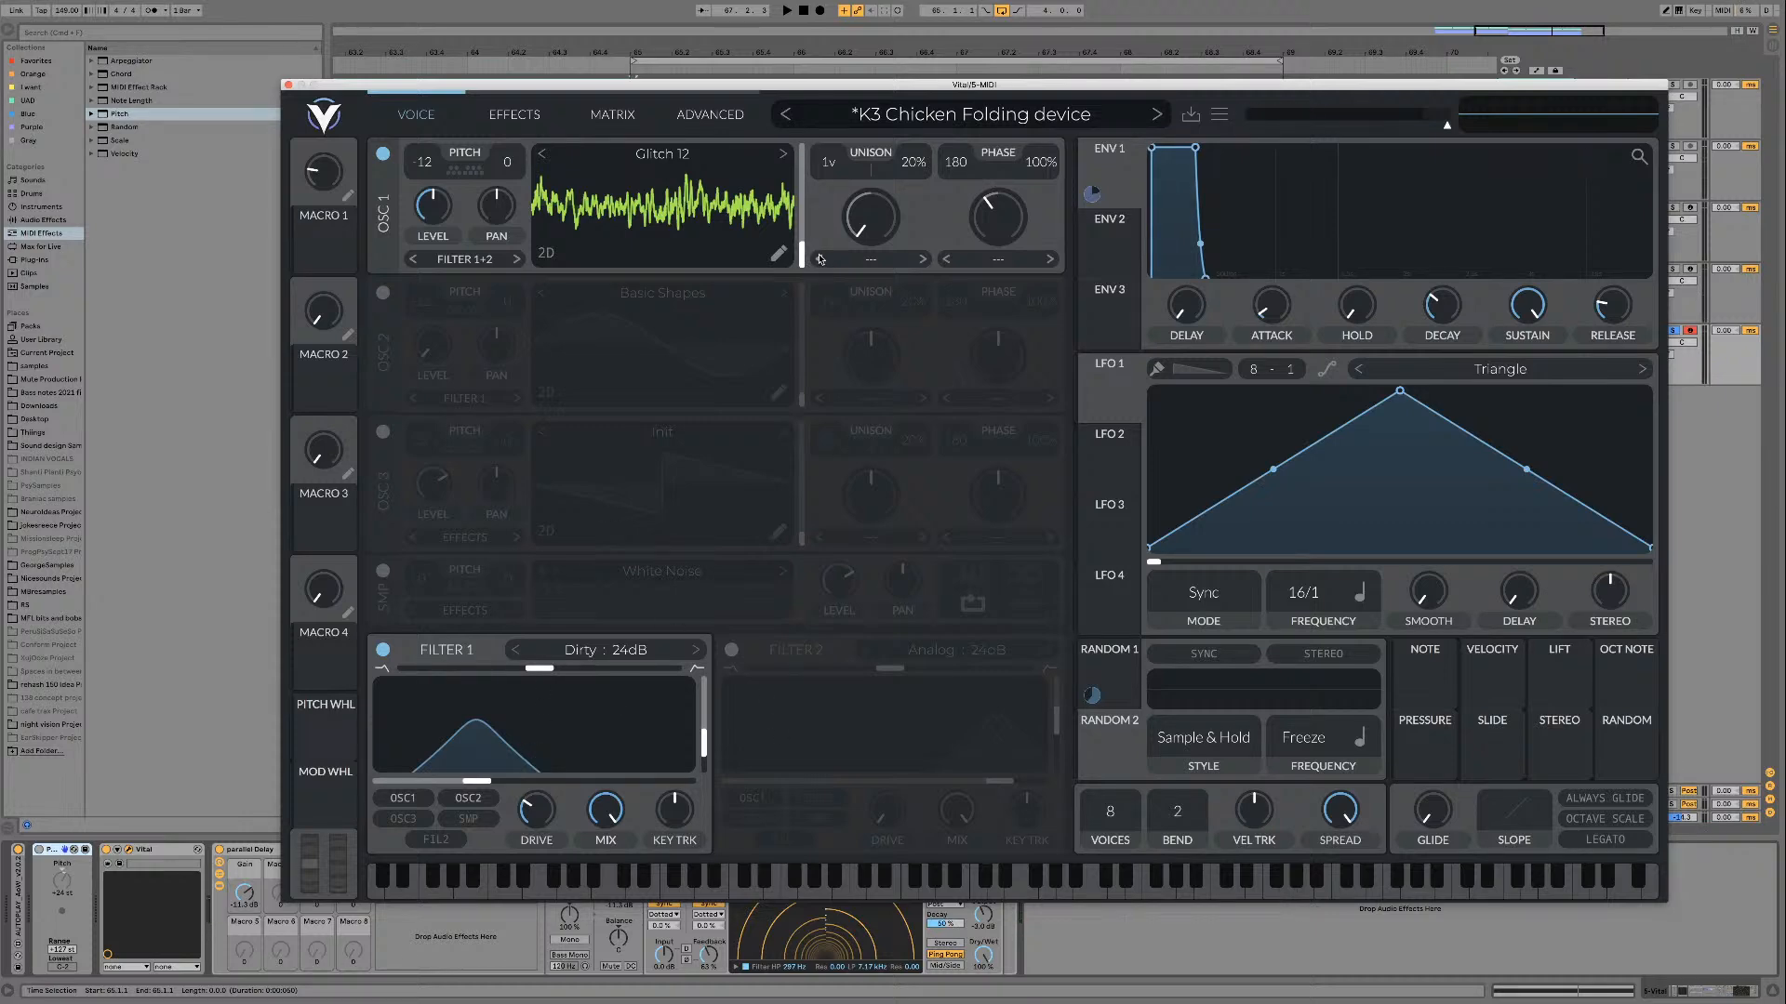
{"action": "key", "text": "space"}
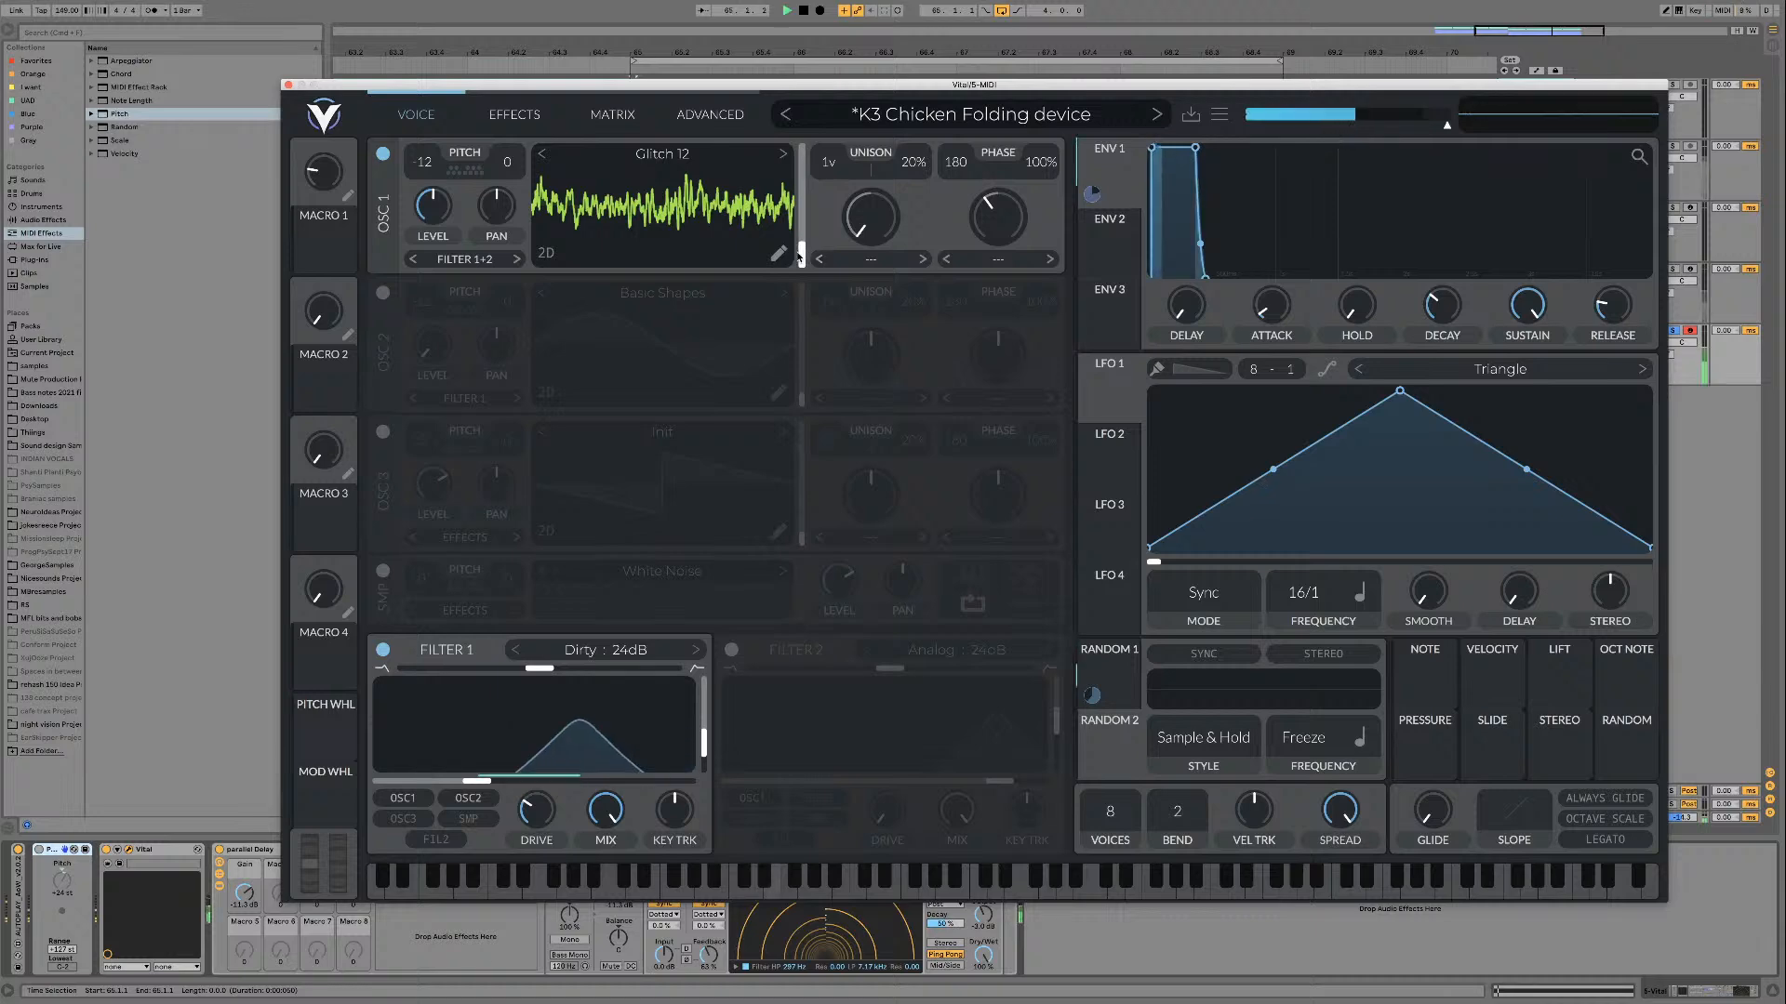
{"action": "mouse_move", "coordinate": [801, 250]}
{"action": "left_mouse_down"}
{"action": "mouse_move", "coordinate": [800, 175]}
{"action": "mouse_move", "coordinate": [802, 259]}
{"action": "mouse_move", "coordinate": [800, 239]}
{"action": "left_mouse_up"}
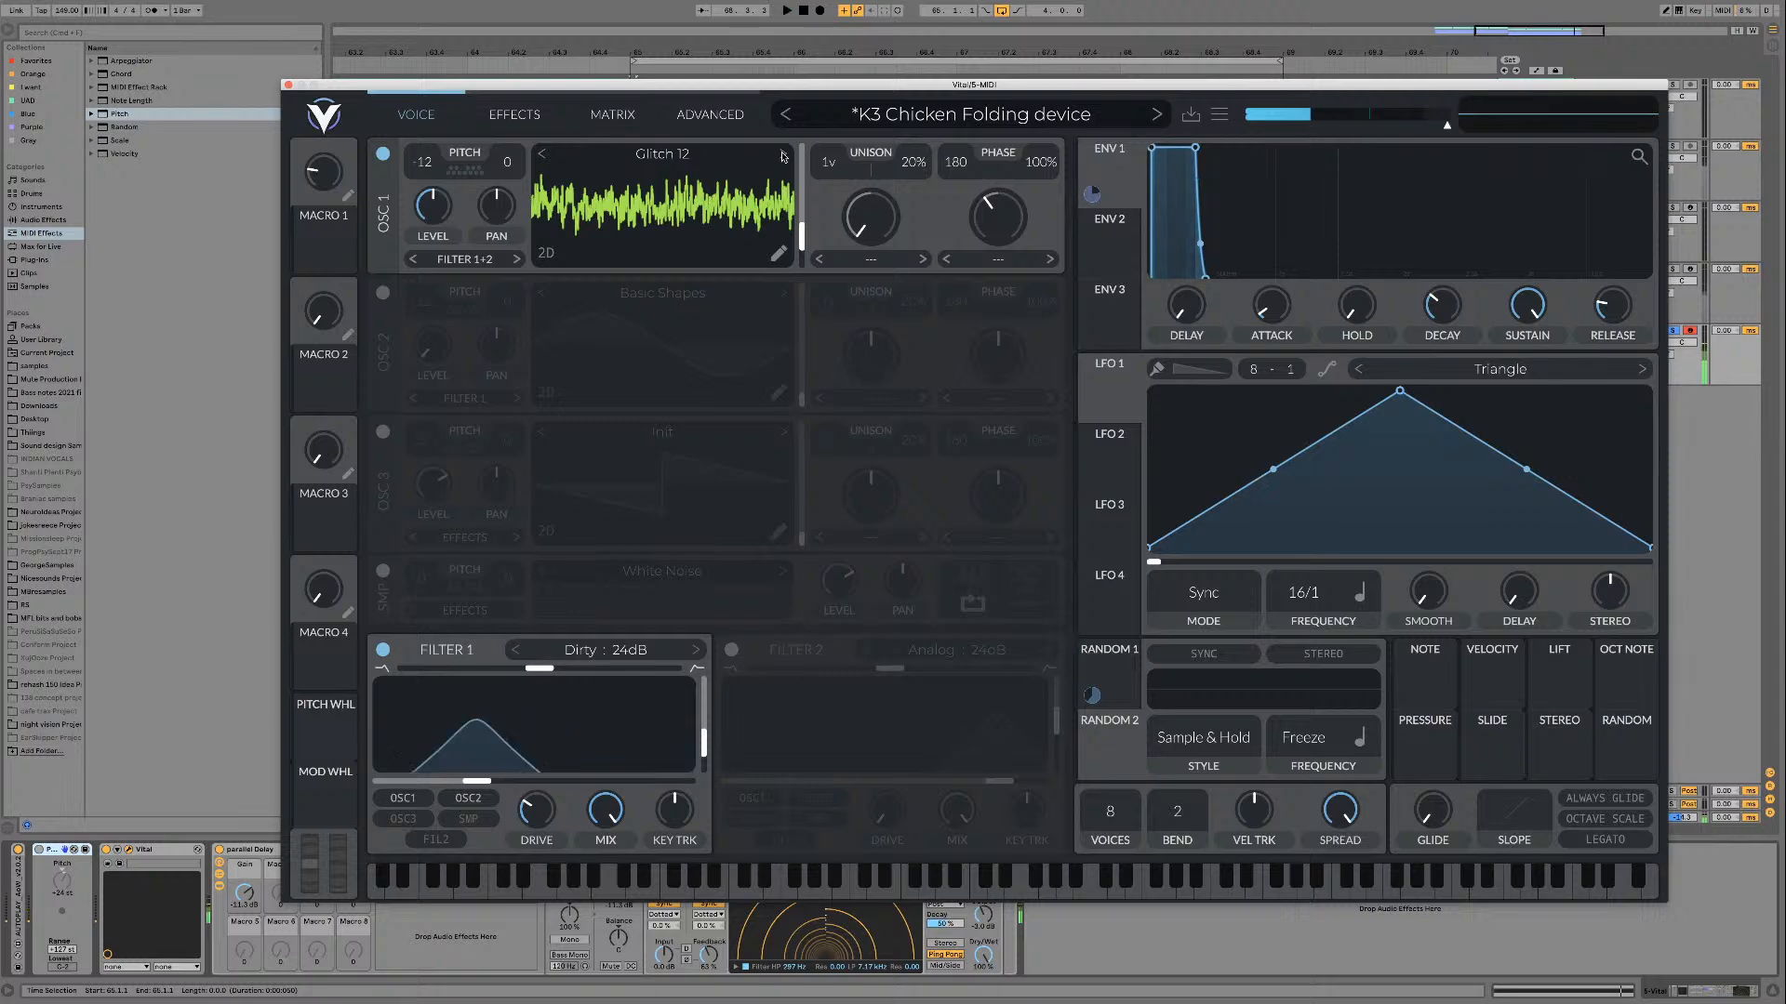
{"action": "left_click", "coordinate": [783, 156]}
{"action": "mouse_move", "coordinate": [801, 243]}
{"action": "left_mouse_down"}
{"action": "mouse_move", "coordinate": [804, 216]}
{"action": "mouse_move", "coordinate": [793, 265]}
{"action": "left_mouse_up"}
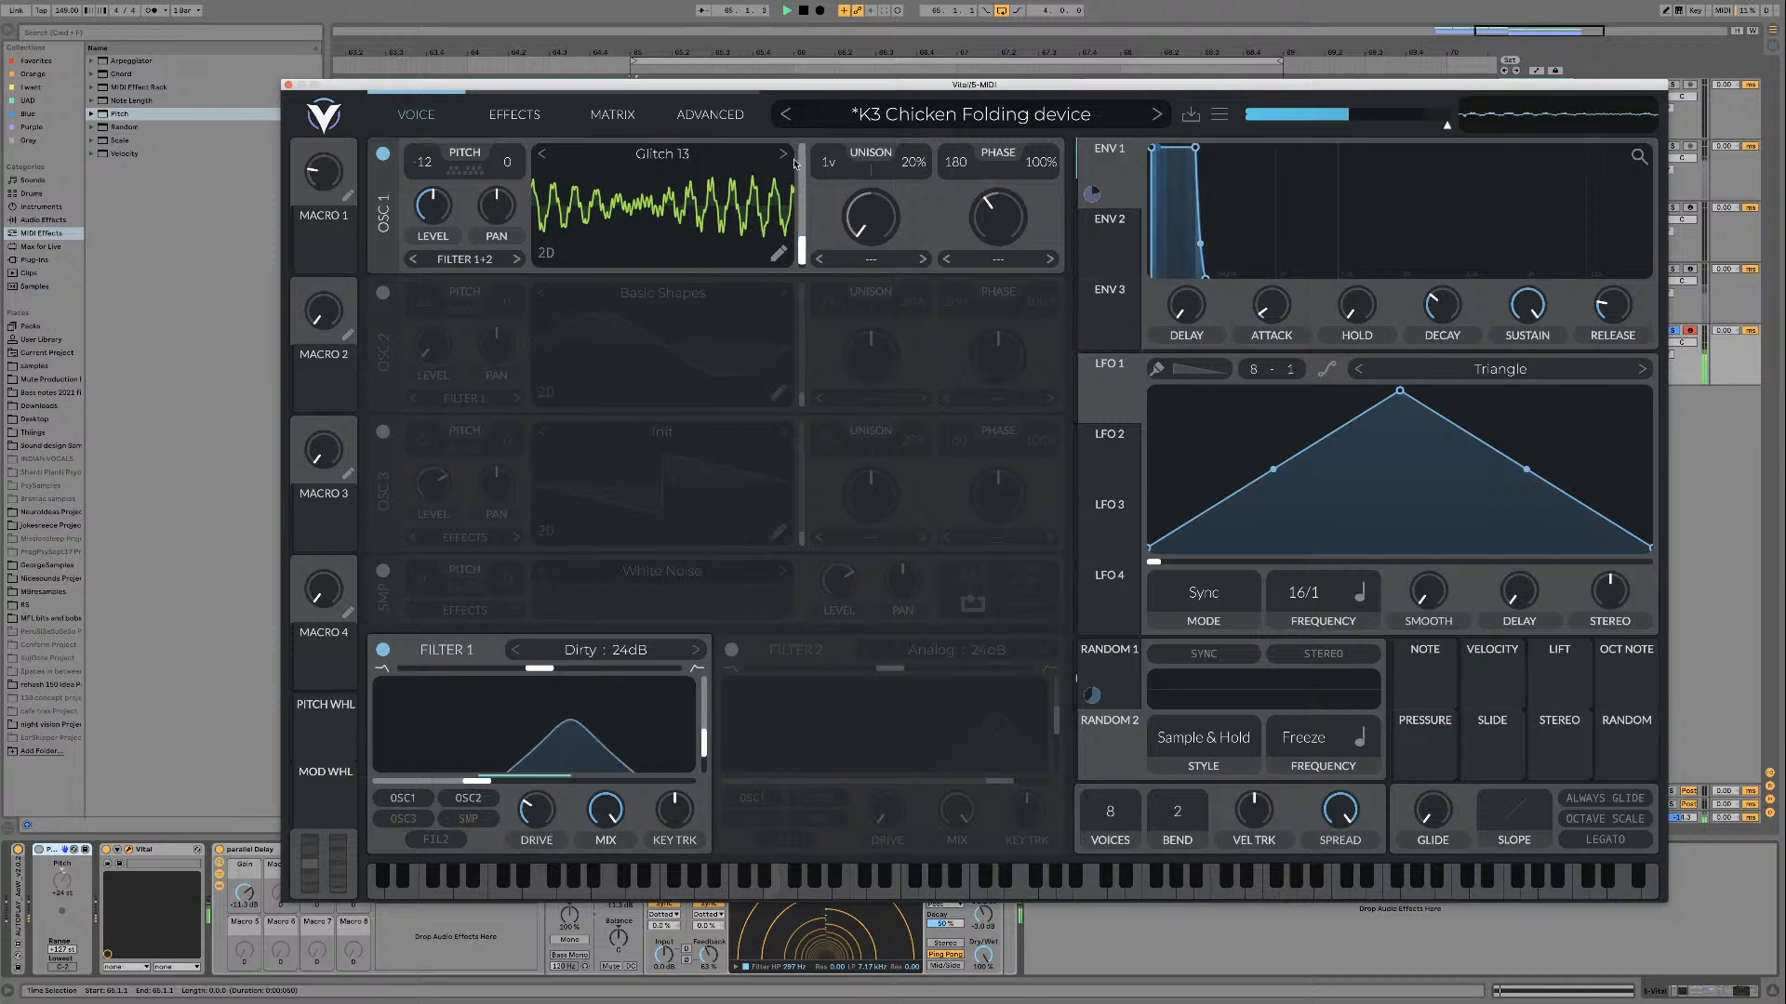
{"action": "left_click", "coordinate": [784, 154]}
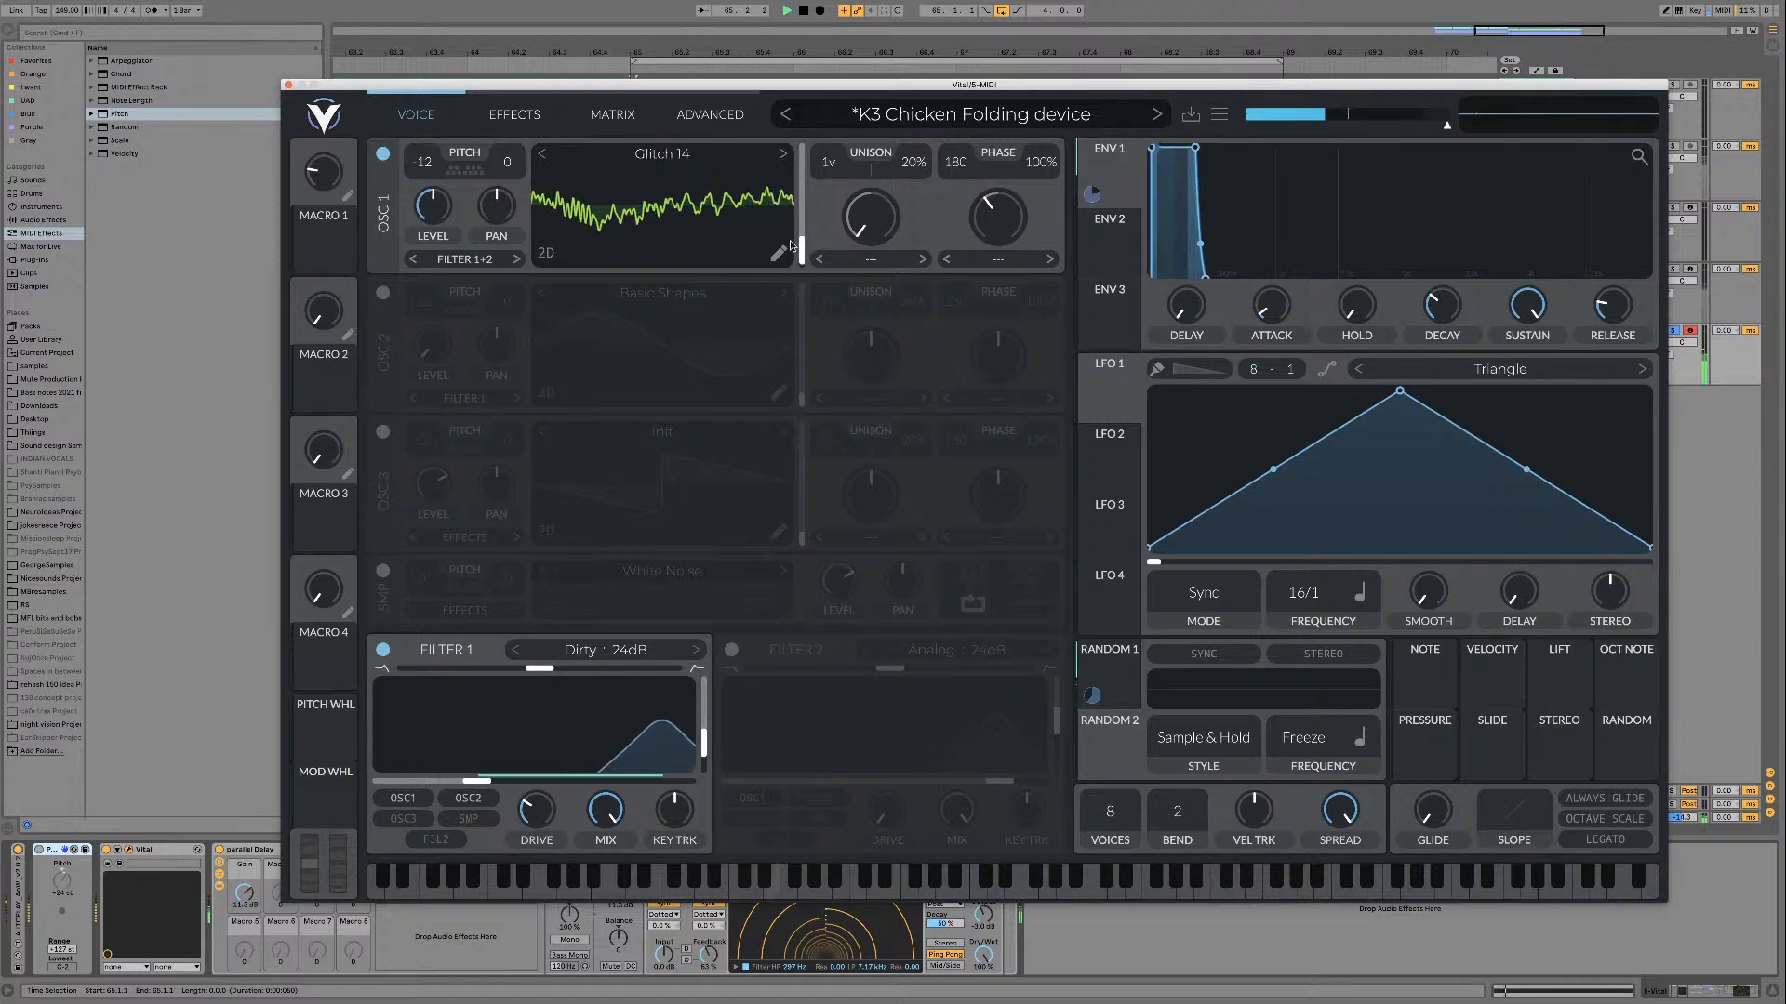
{"action": "left_click_drag", "start_coordinate": [799, 248], "coordinate": [805, 168]}
Step: Step oscillator 1 past the Glitch wavetables to IMH 02 and play it back
{"action": "left_click", "coordinate": [783, 155]}
{"action": "left_click", "coordinate": [784, 158]}
{"action": "key", "text": "space"}
{"action": "left_click", "coordinate": [784, 155]}
{"action": "key", "text": "space"}
{"action": "left_click", "coordinate": [783, 155]}
{"action": "key", "text": "space"}
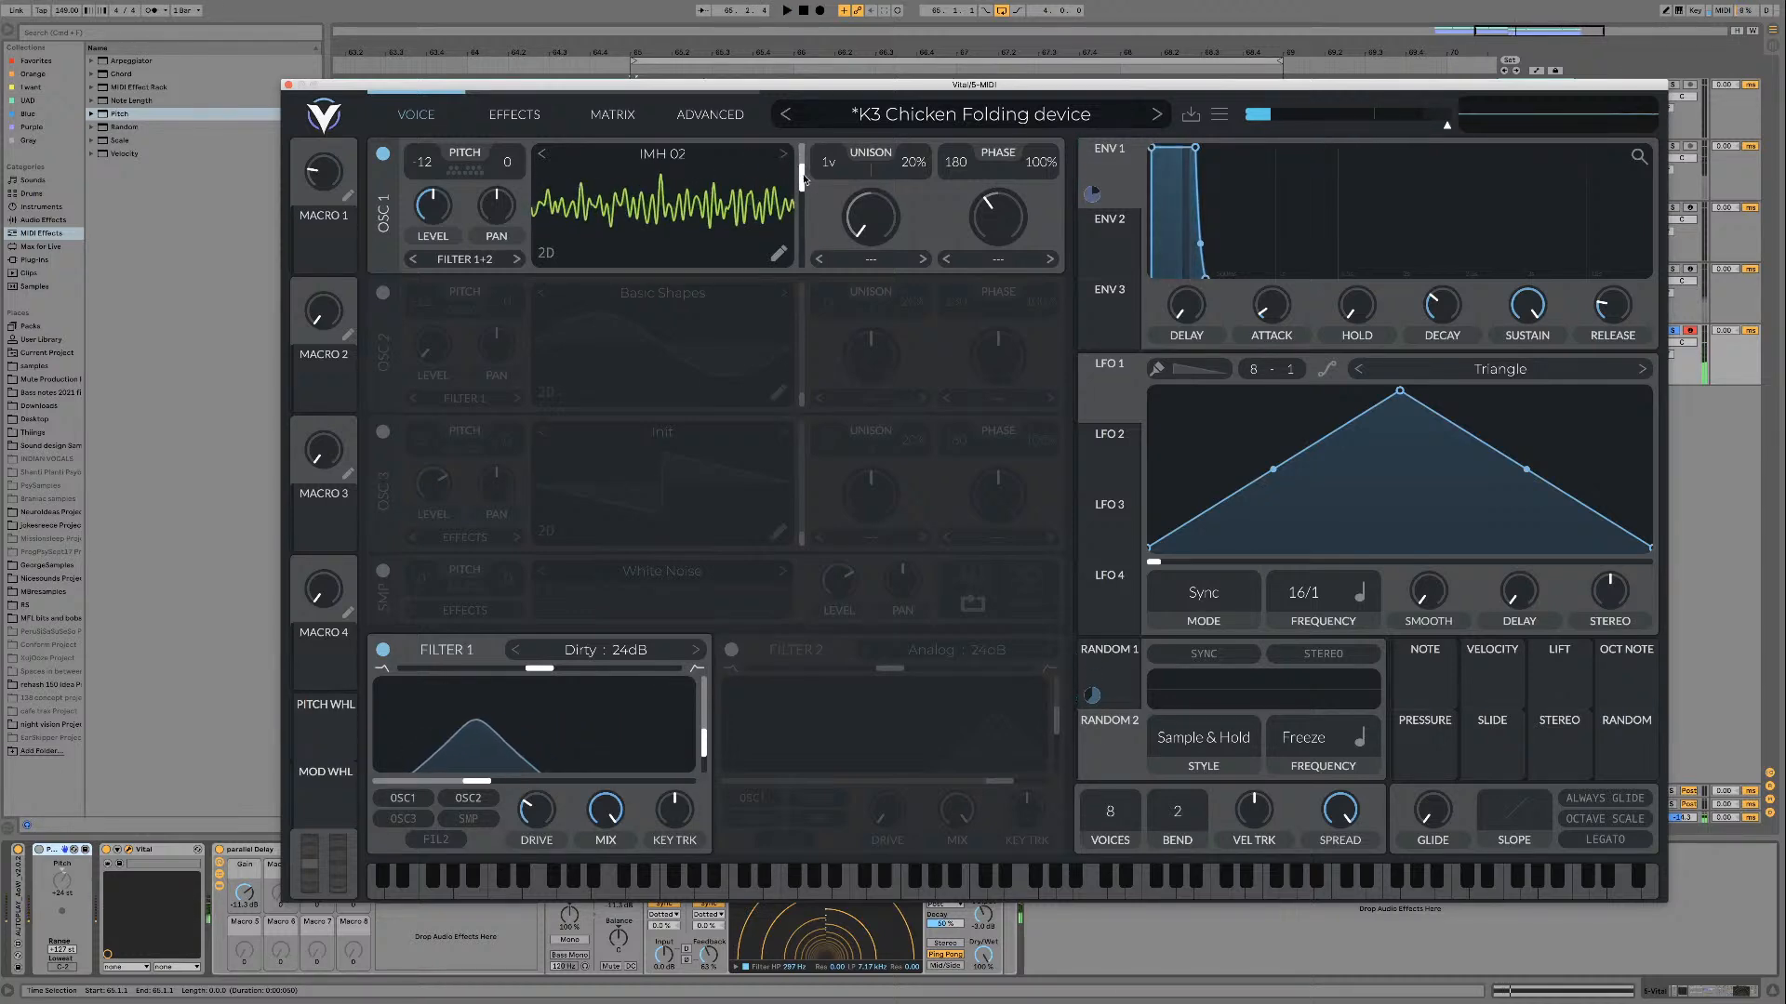
Step: Browse the [PsyTables V3] IMH folder and audition frames of IMH 02, IMH 03 and IMH 04 on oscillator 1
{"action": "left_click", "coordinate": [662, 154]}
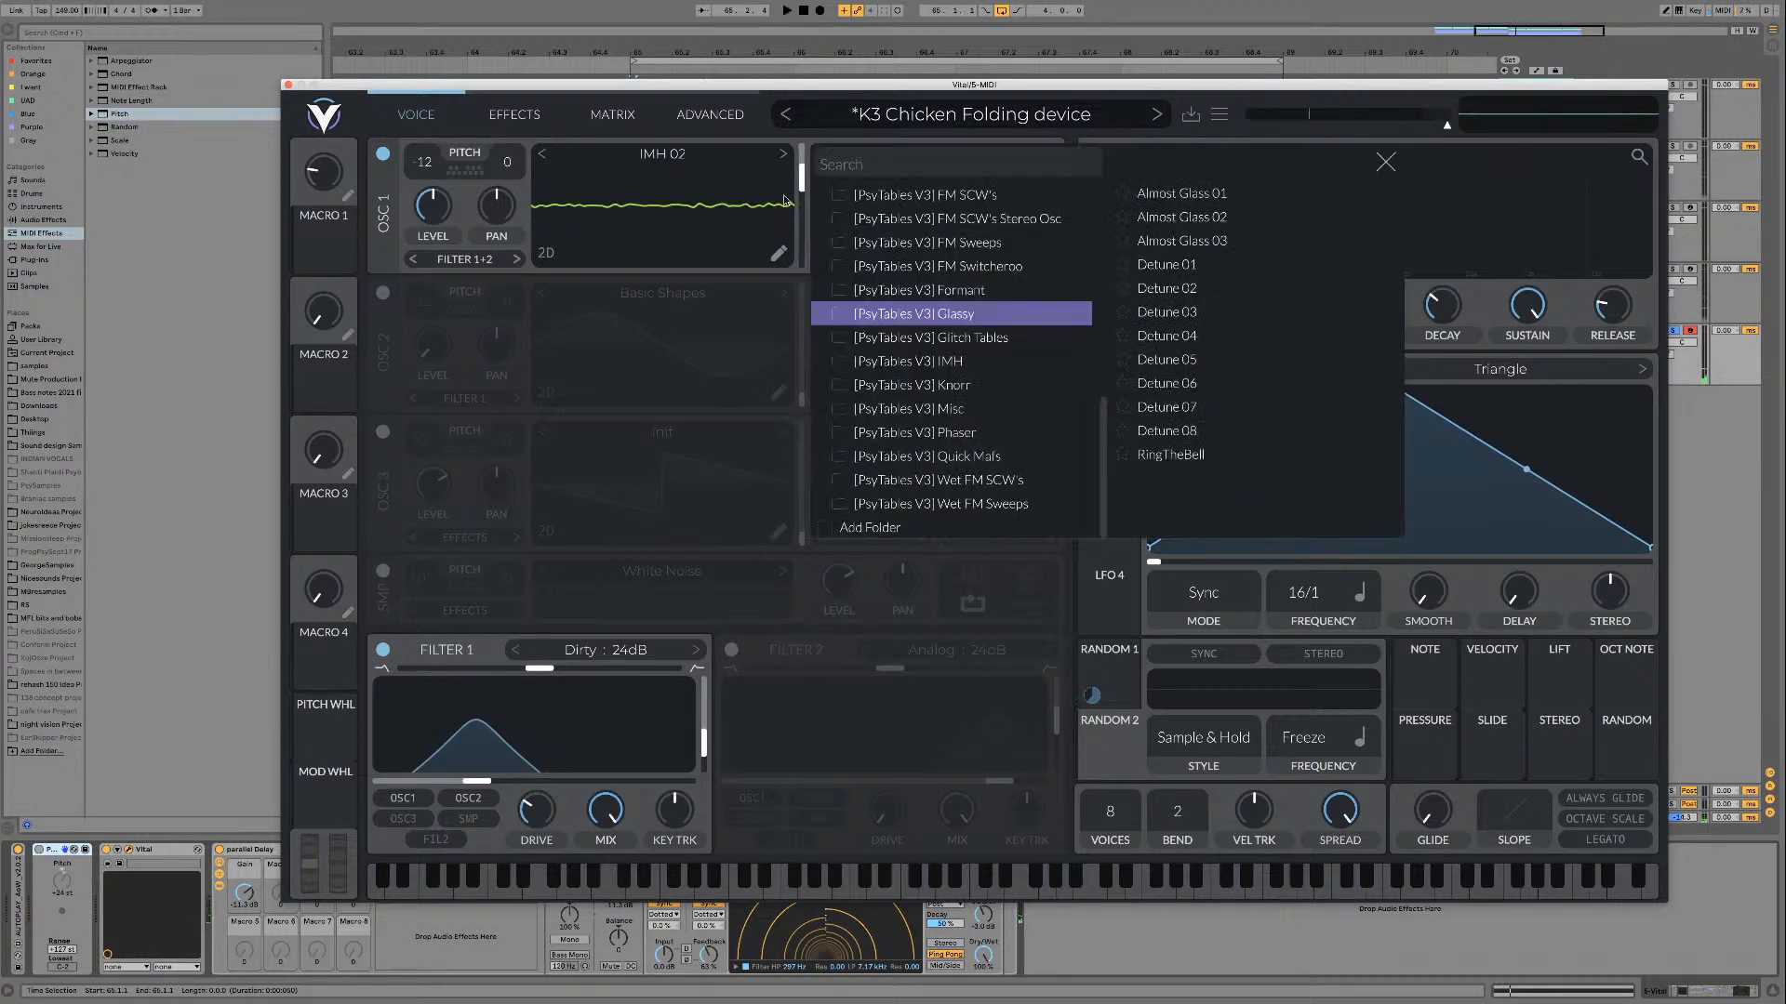
{"action": "left_click", "coordinate": [1017, 366]}
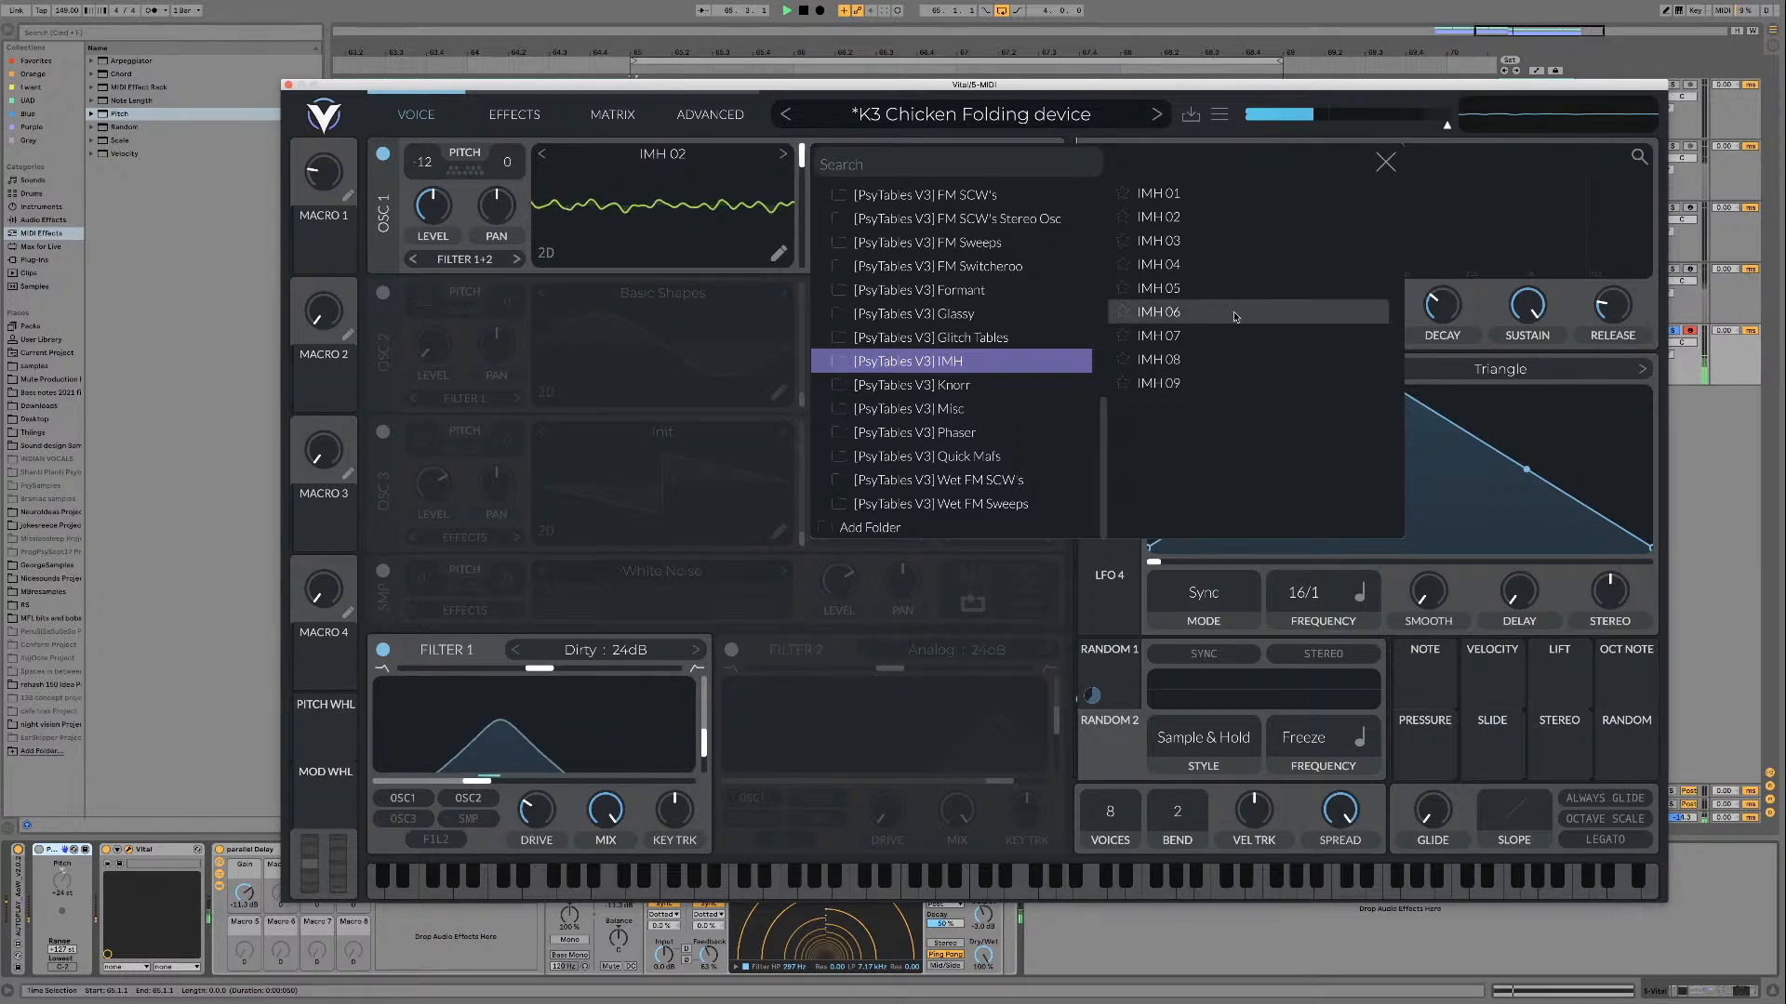
{"action": "left_click", "coordinate": [1199, 216]}
{"action": "left_click", "coordinate": [1174, 241]}
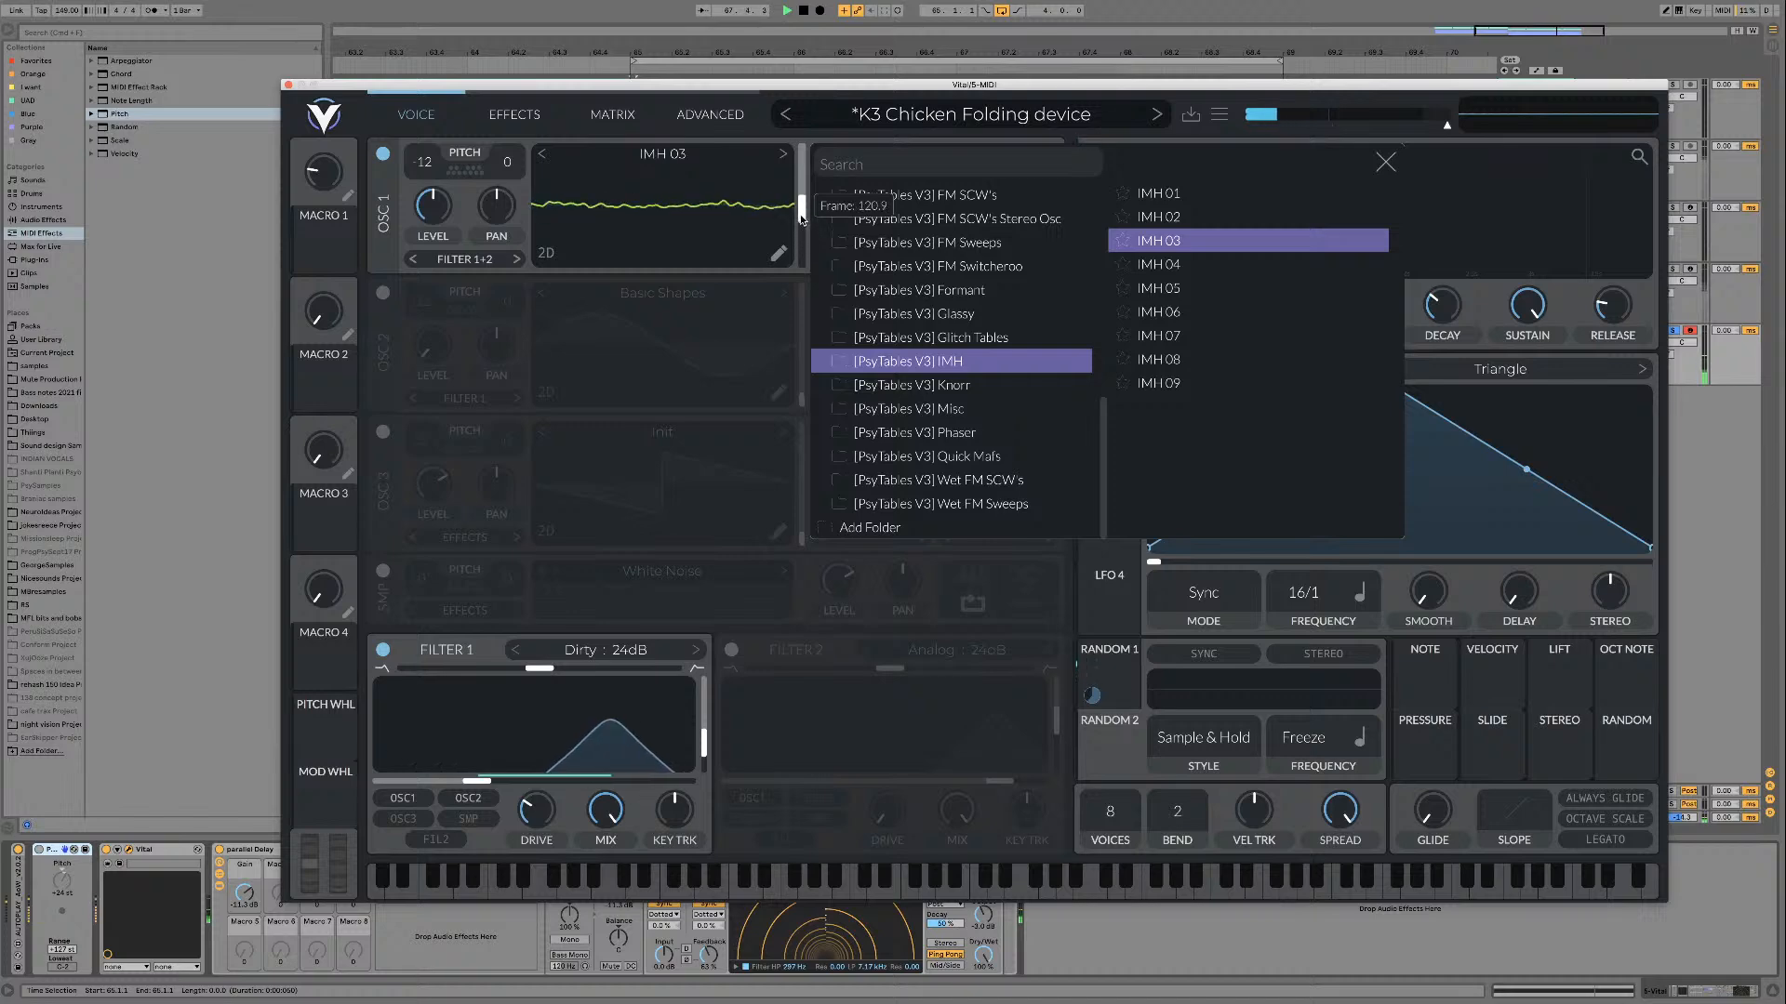
{"action": "left_click", "coordinate": [1172, 264]}
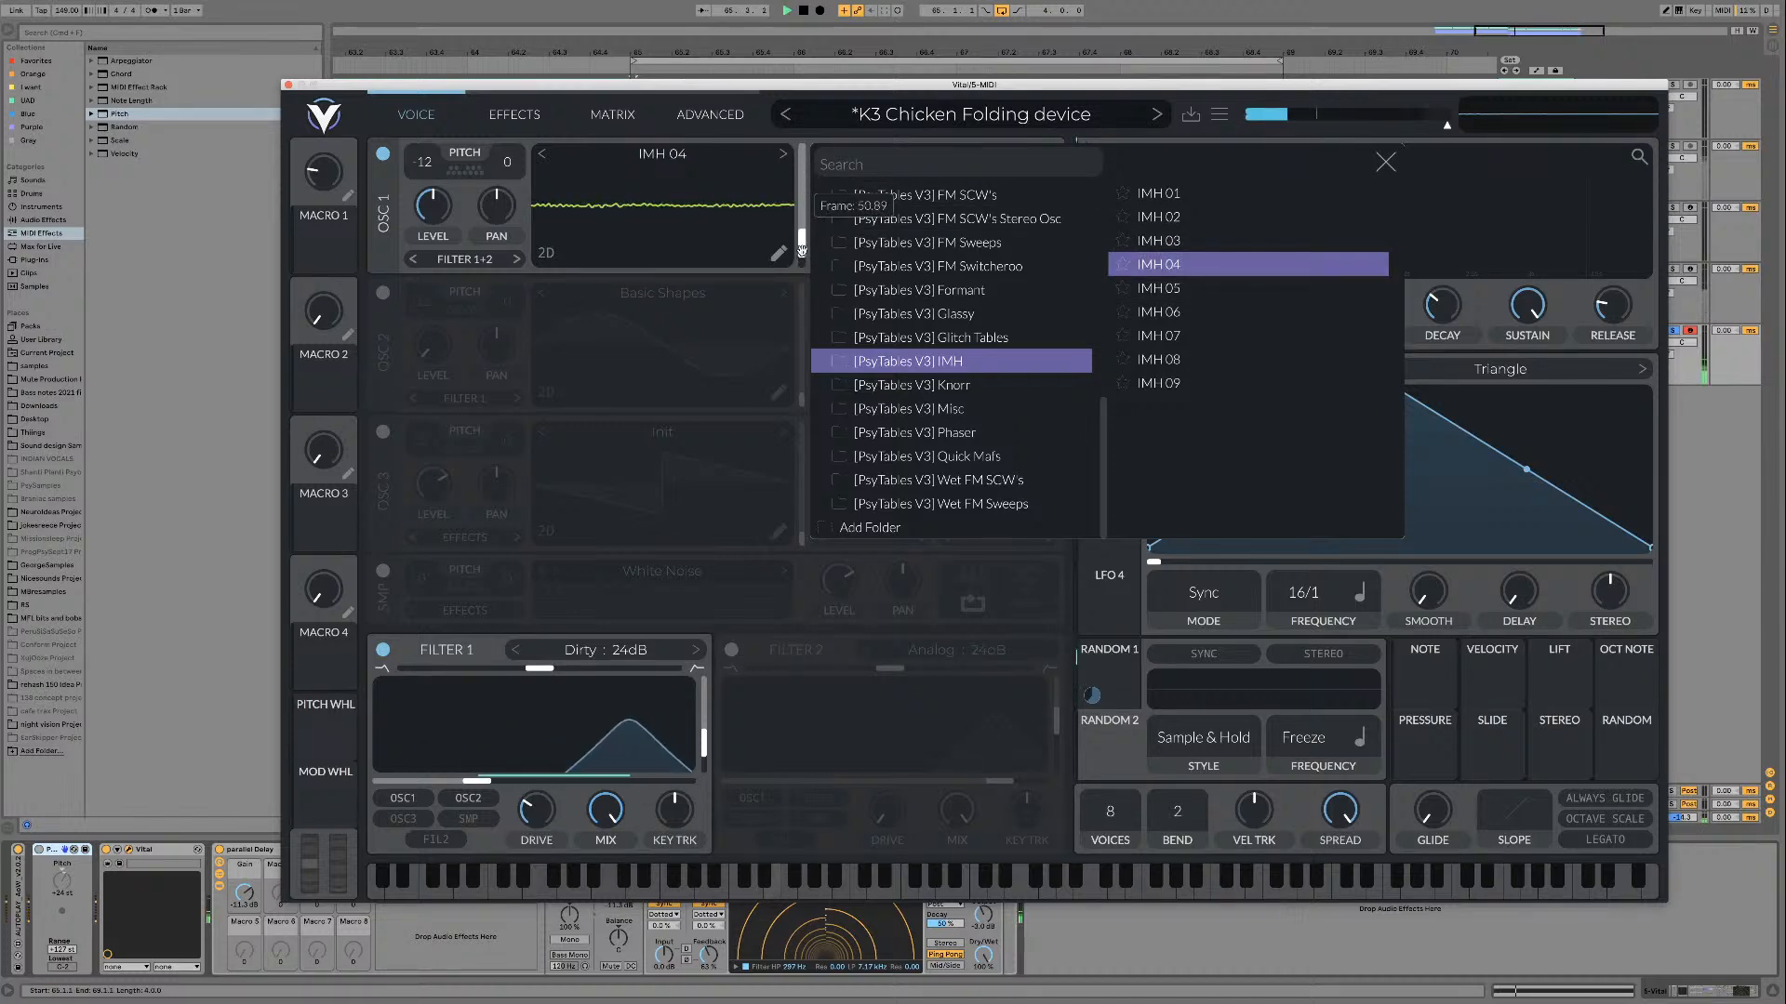
{"action": "scroll", "coordinate": [802, 214], "scroll_direction": "down", "scroll_amount": 1}
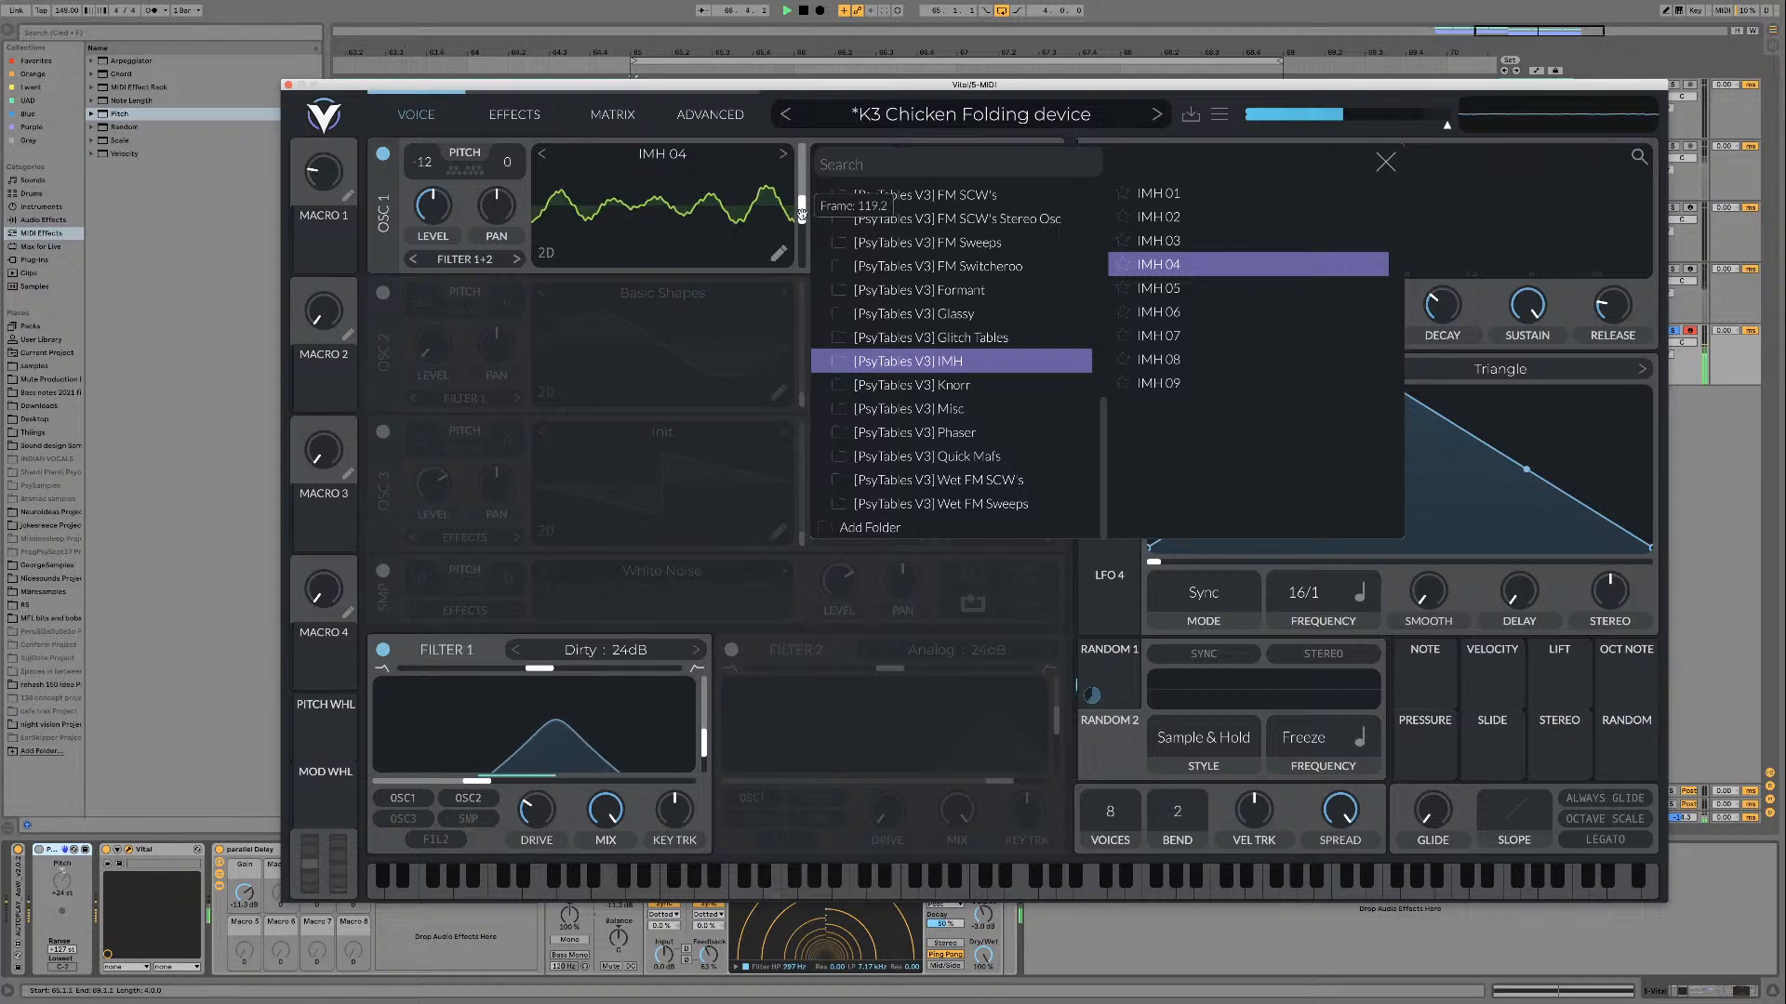
{"action": "left_click_drag", "start_coordinate": [802, 216], "coordinate": [796, 267]}
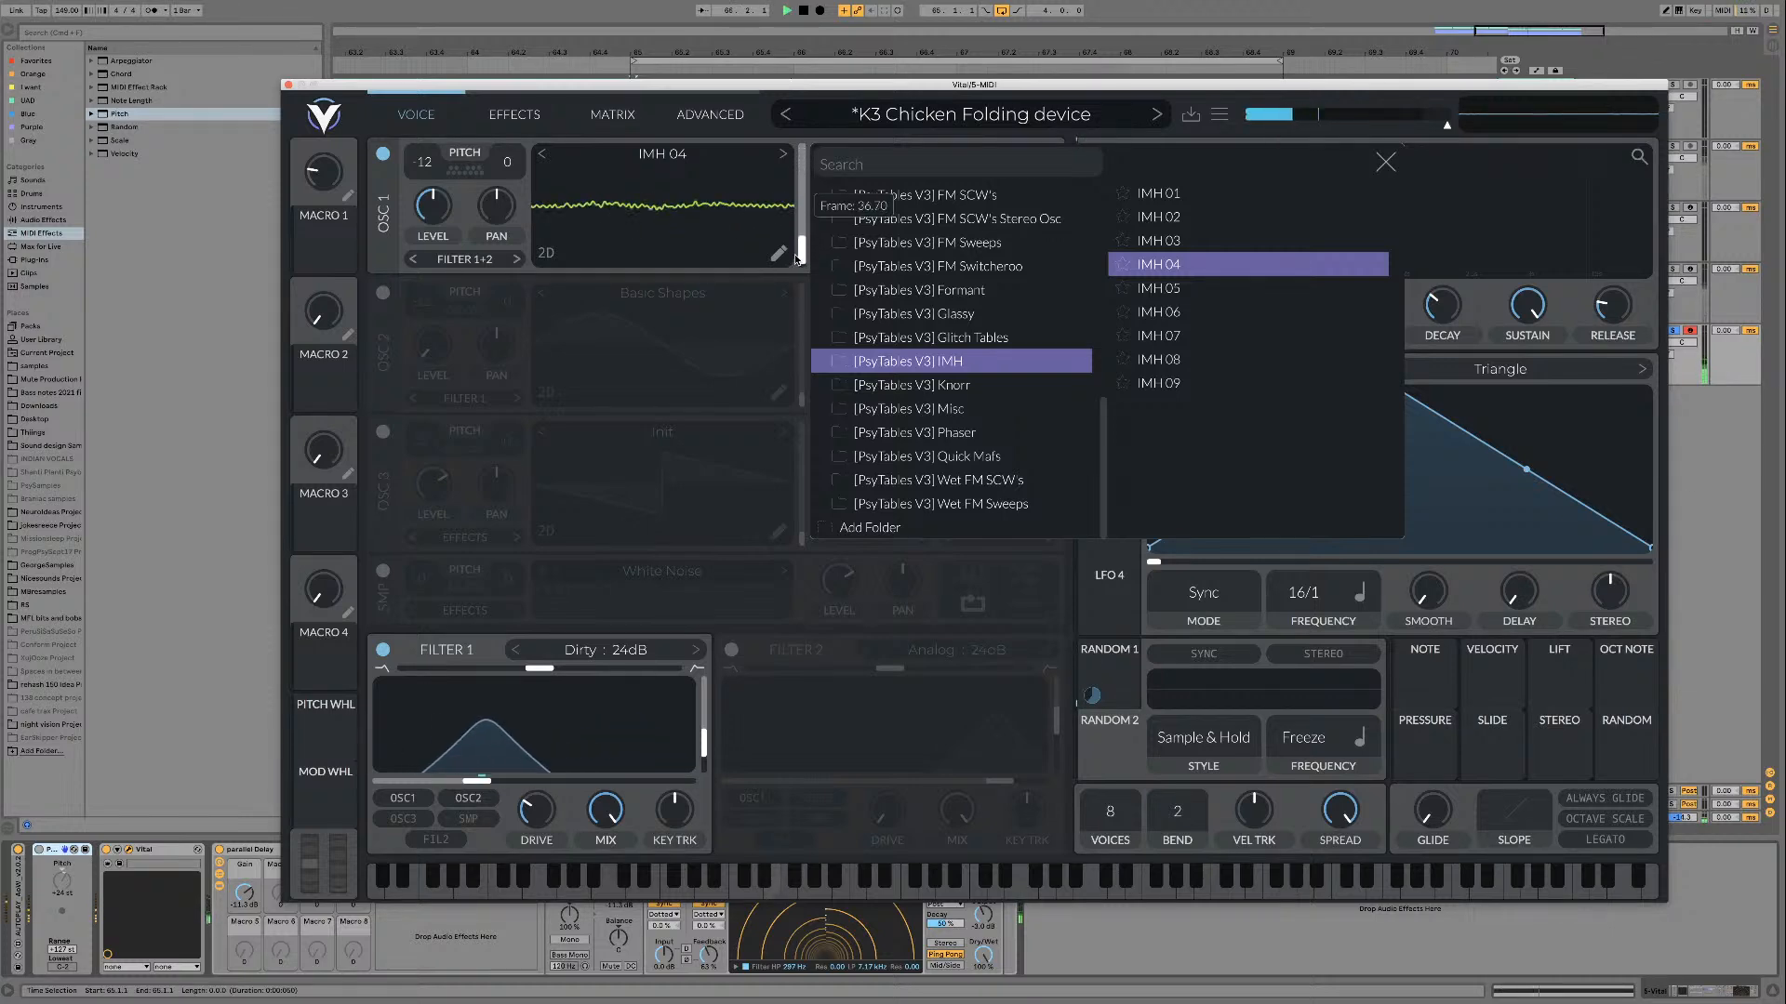
Step: Audition further IMH wavetables from IMH 05 up to IMH 09 on oscillator 1, moving the frame position
{"action": "left_click", "coordinate": [1139, 288]}
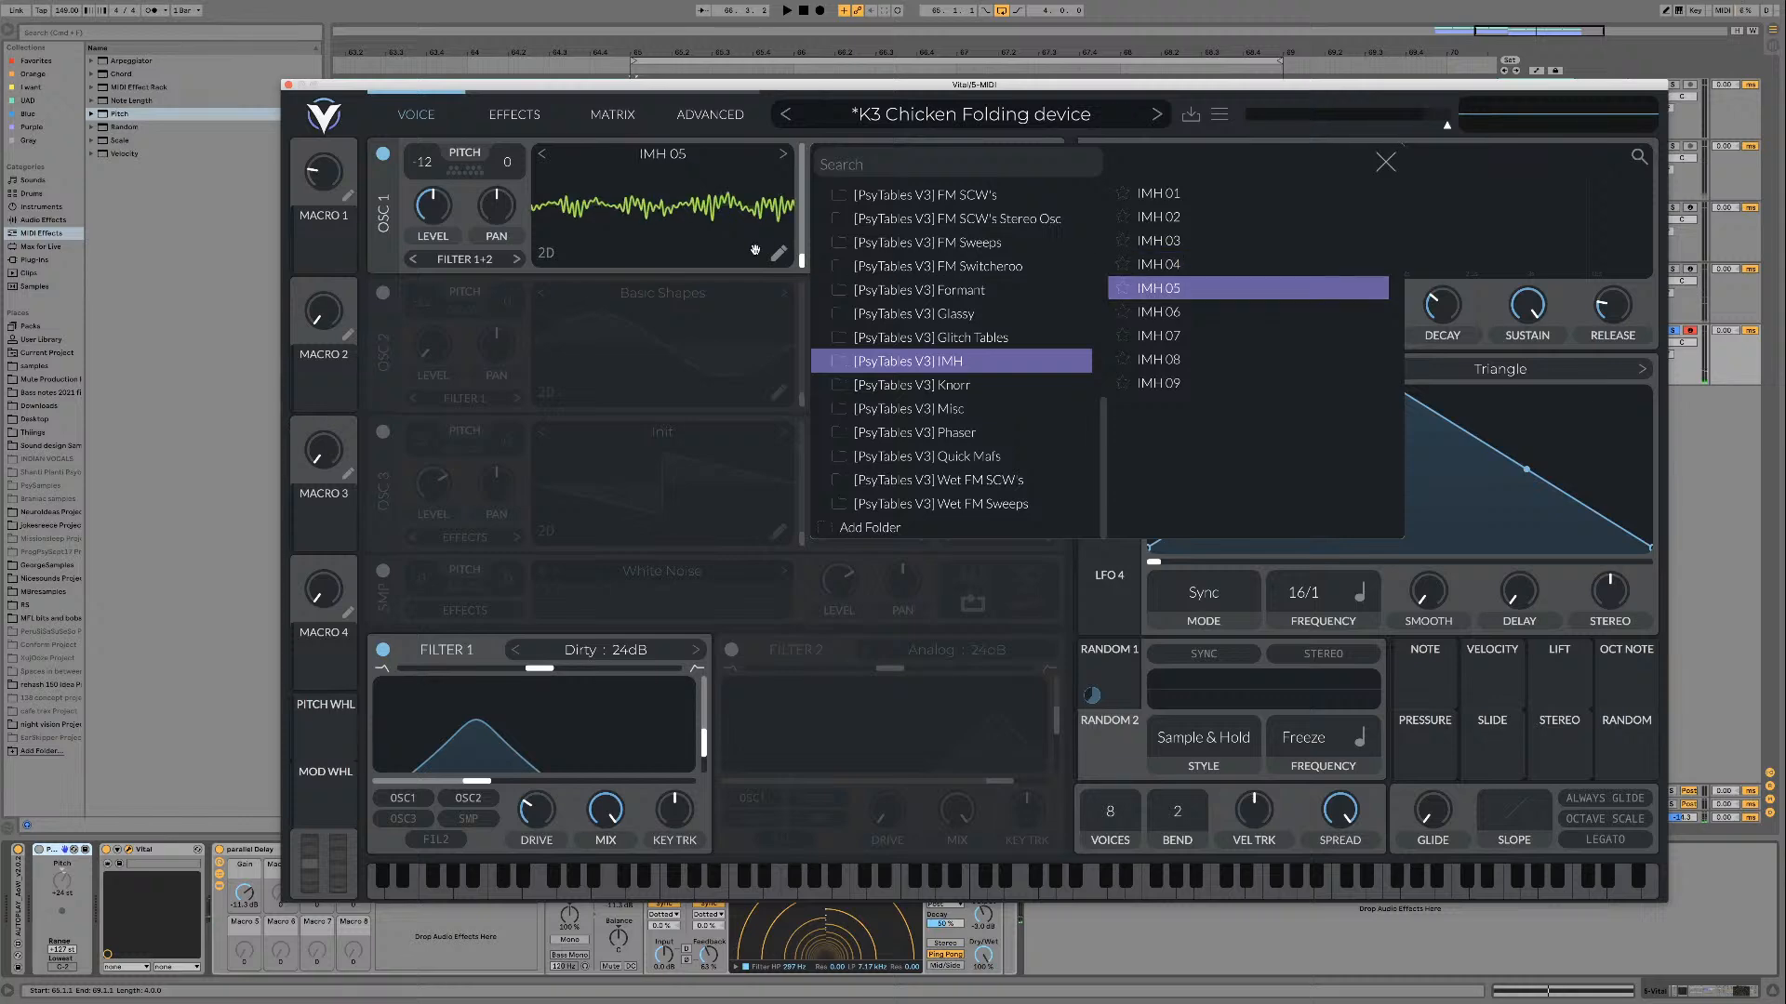
{"action": "key", "text": "space"}
{"action": "left_click_drag", "start_coordinate": [799, 256], "coordinate": [801, 151]}
{"action": "left_click", "coordinate": [1268, 311]}
{"action": "left_click", "coordinate": [1153, 359]}
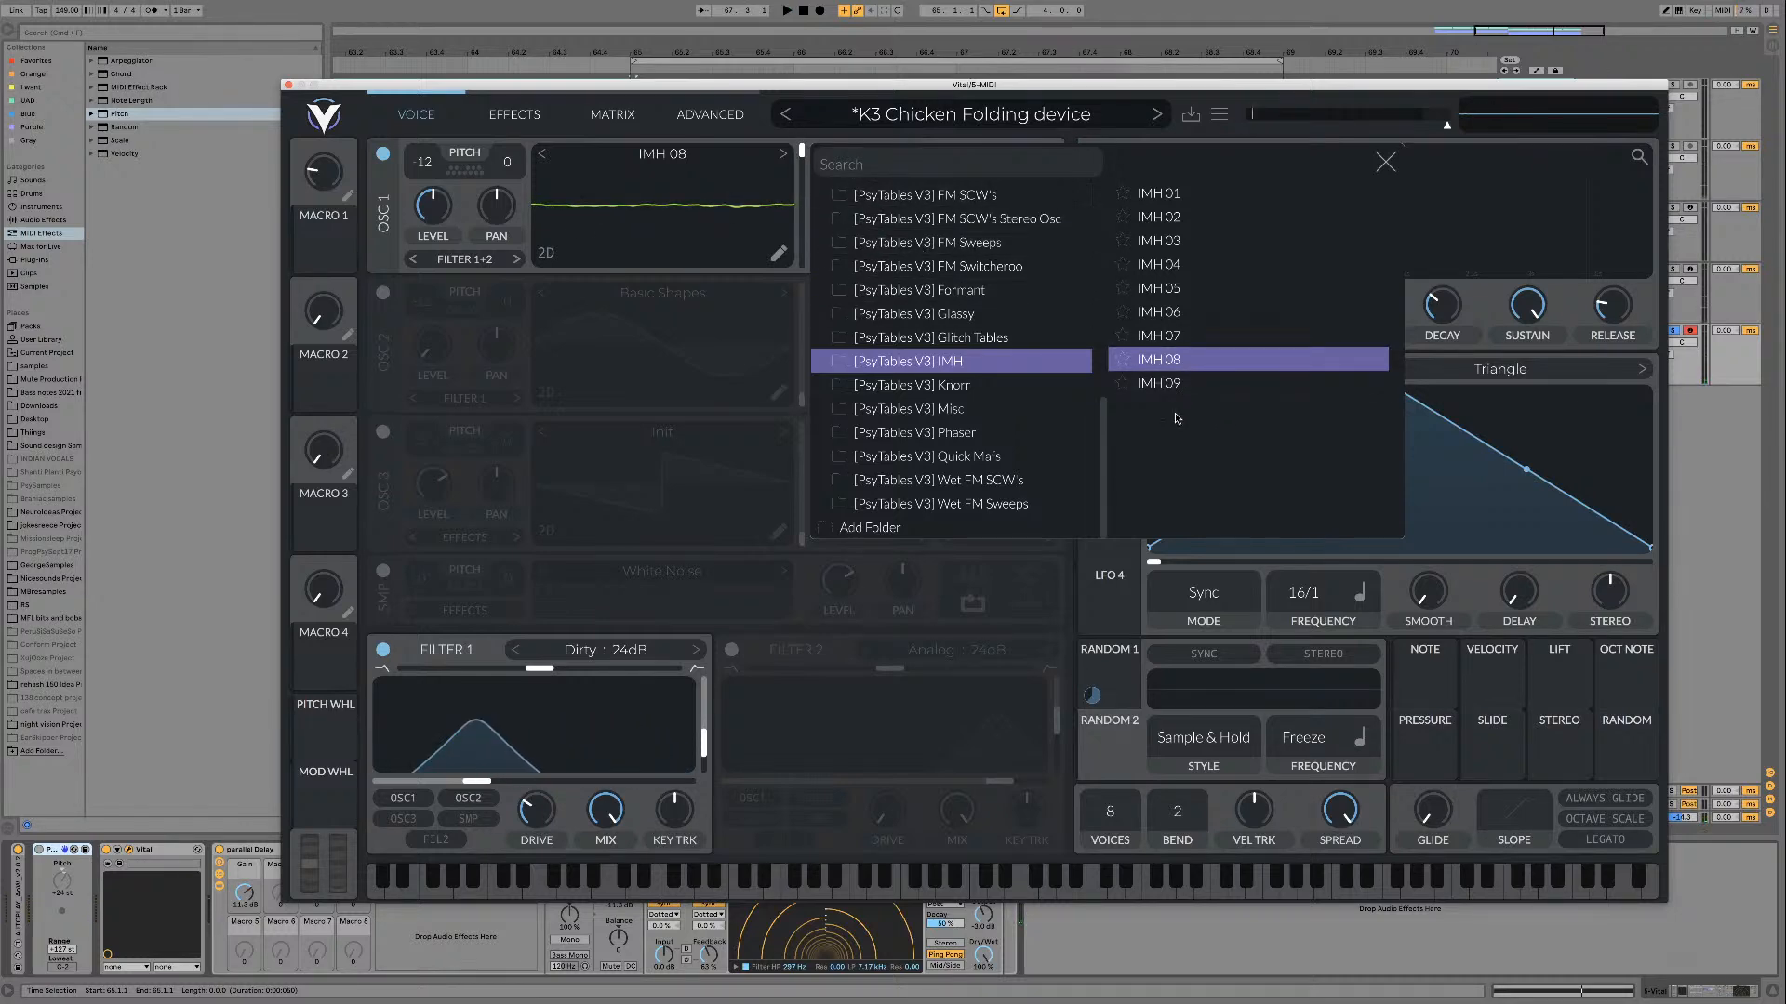
{"action": "left_click", "coordinate": [1171, 383]}
{"action": "mouse_move", "coordinate": [798, 156]}
{"action": "left_mouse_down"}
{"action": "mouse_move", "coordinate": [800, 249]}
{"action": "mouse_move", "coordinate": [799, 134]}
{"action": "left_mouse_up"}
{"action": "key", "text": "space"}
{"action": "key", "text": "space"}
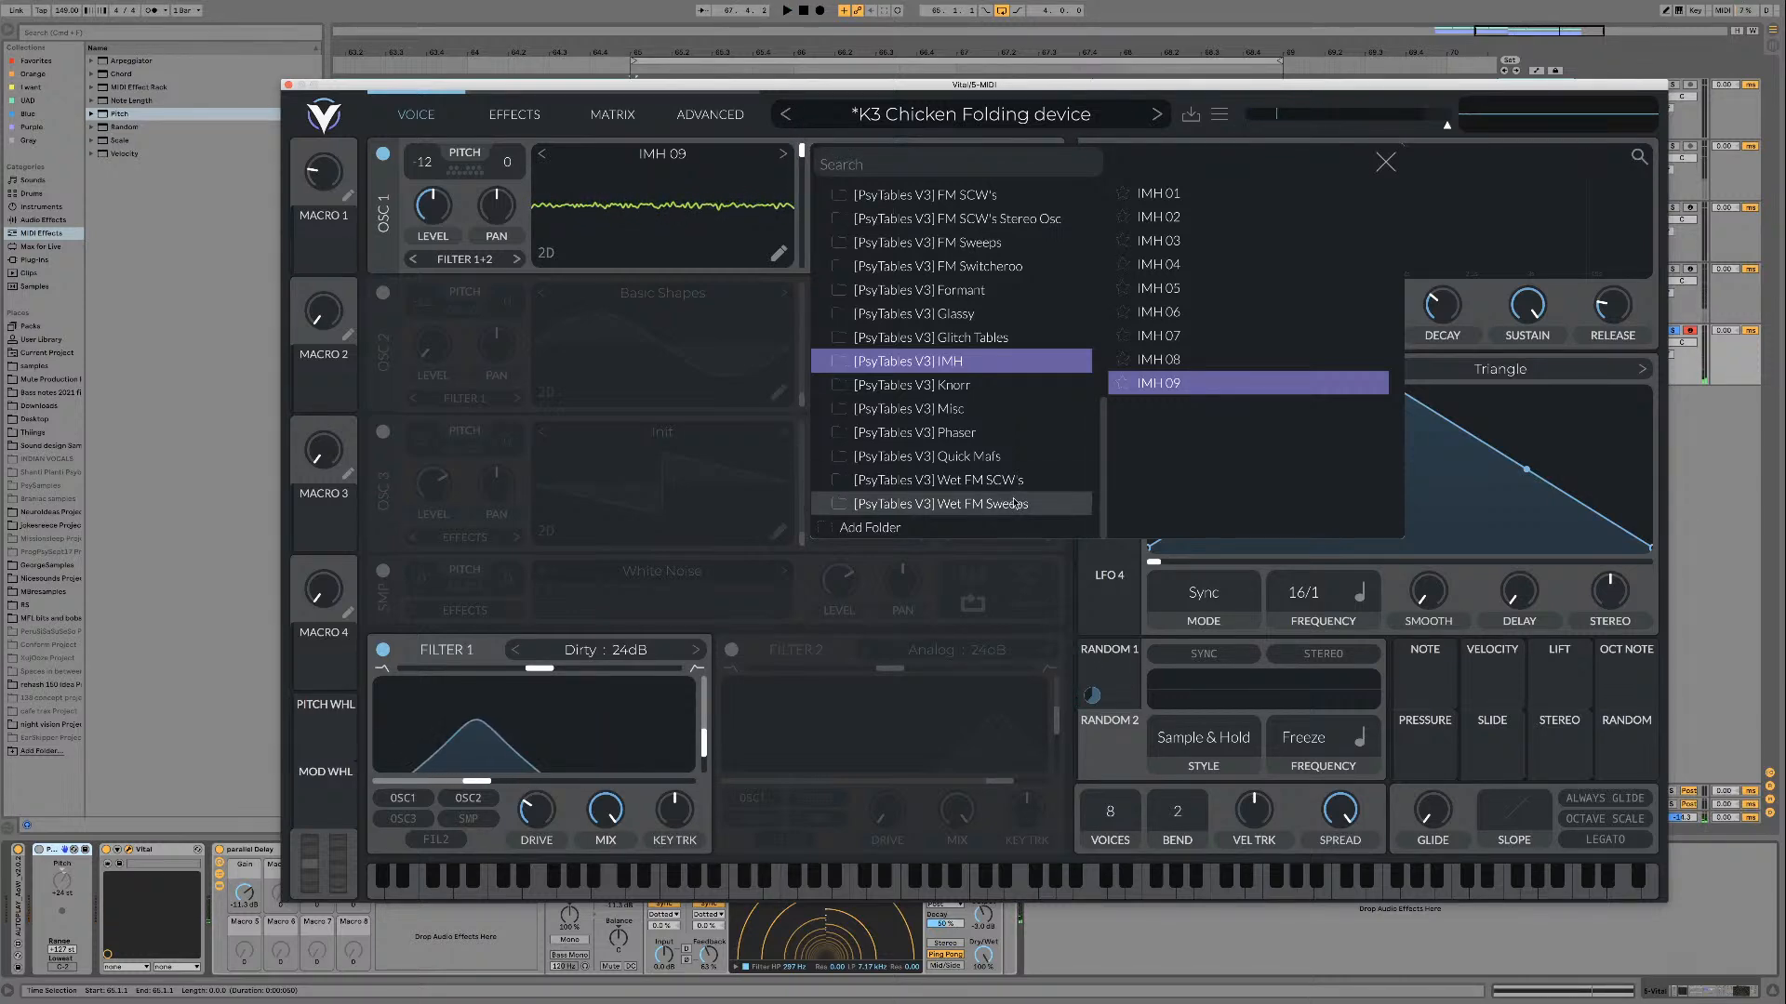
Step: Load Knorr 01 from the [PsyTables V3] Knorr folder into oscillator 1 and lower its frame to the first position
{"action": "left_click", "coordinate": [911, 385]}
{"action": "left_click", "coordinate": [1180, 193]}
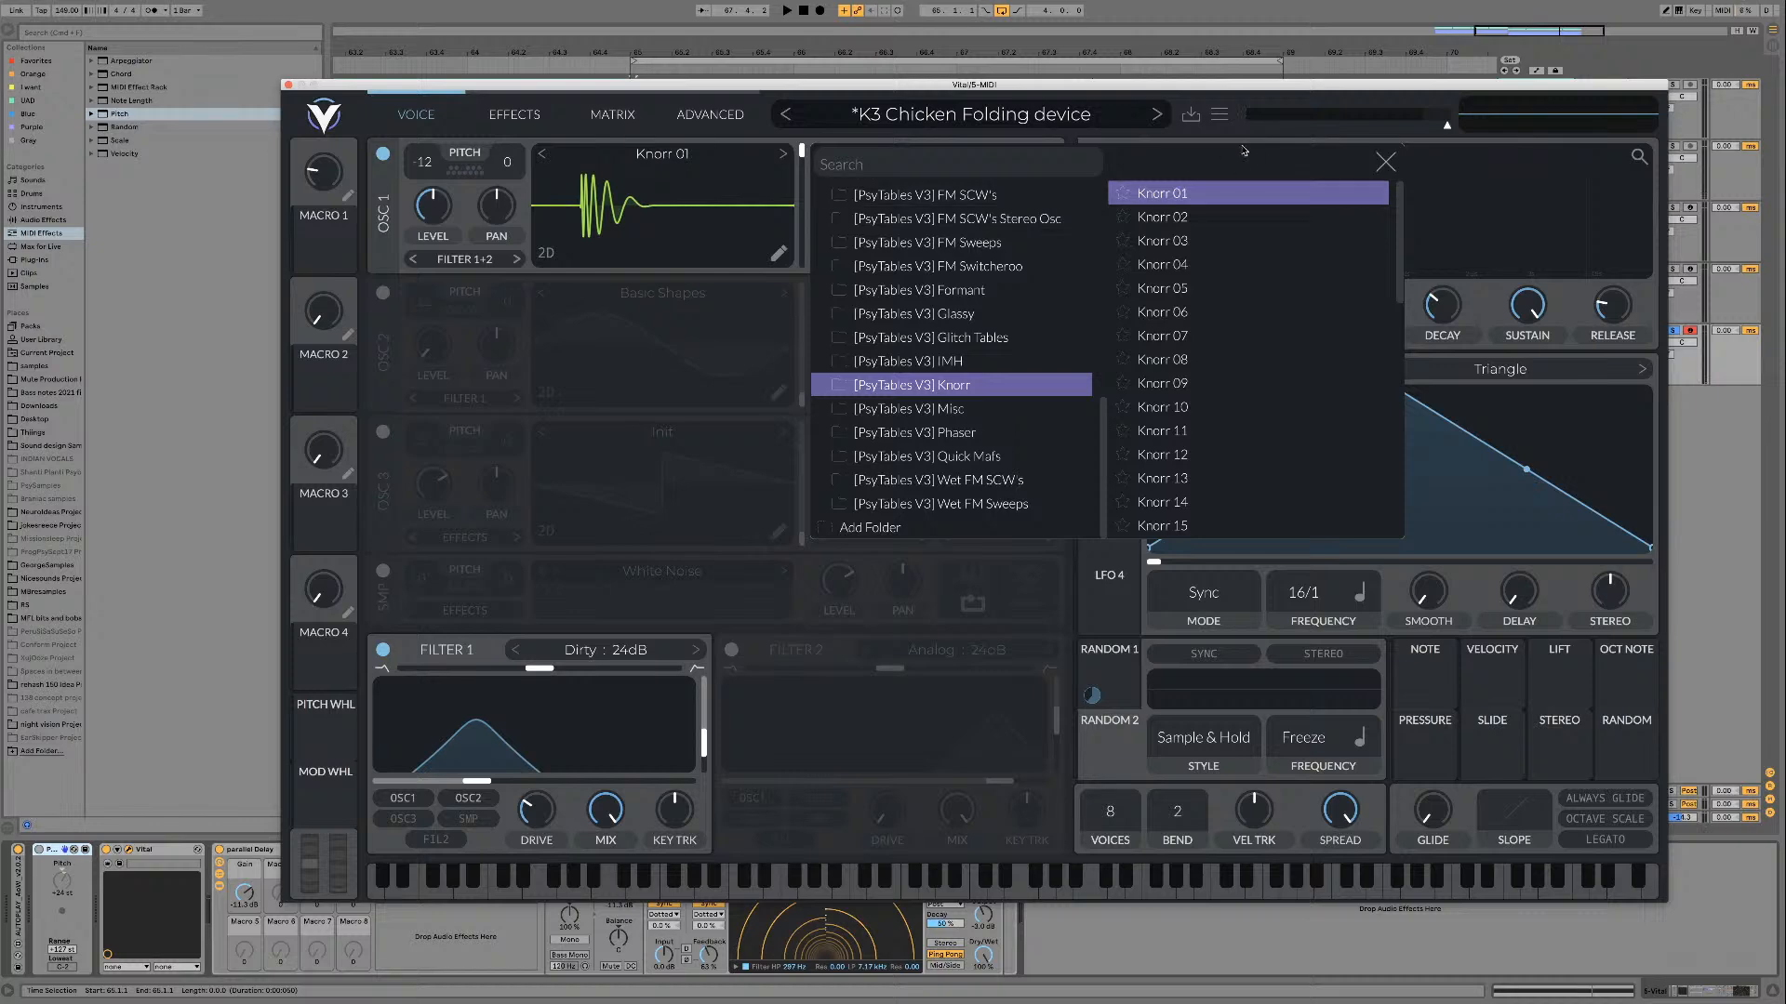
{"action": "left_click", "coordinate": [1386, 163]}
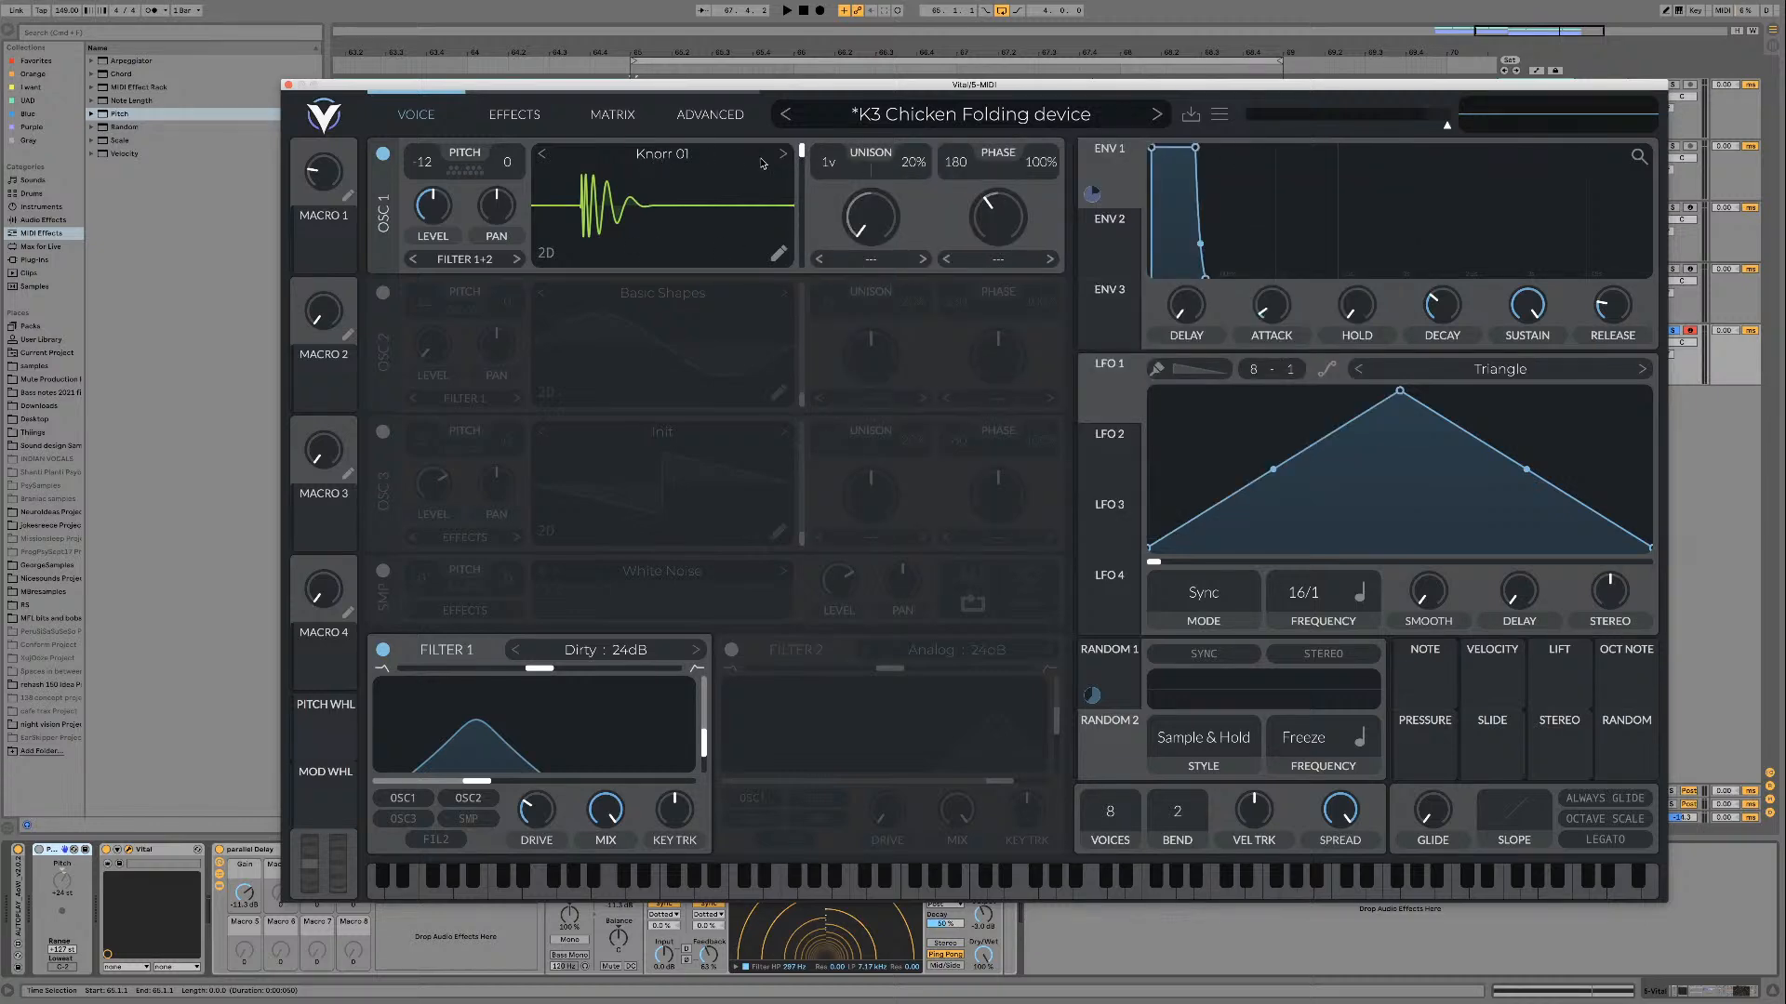
{"action": "left_click_drag", "start_coordinate": [805, 151], "coordinate": [806, 297]}
{"action": "key", "text": "space"}
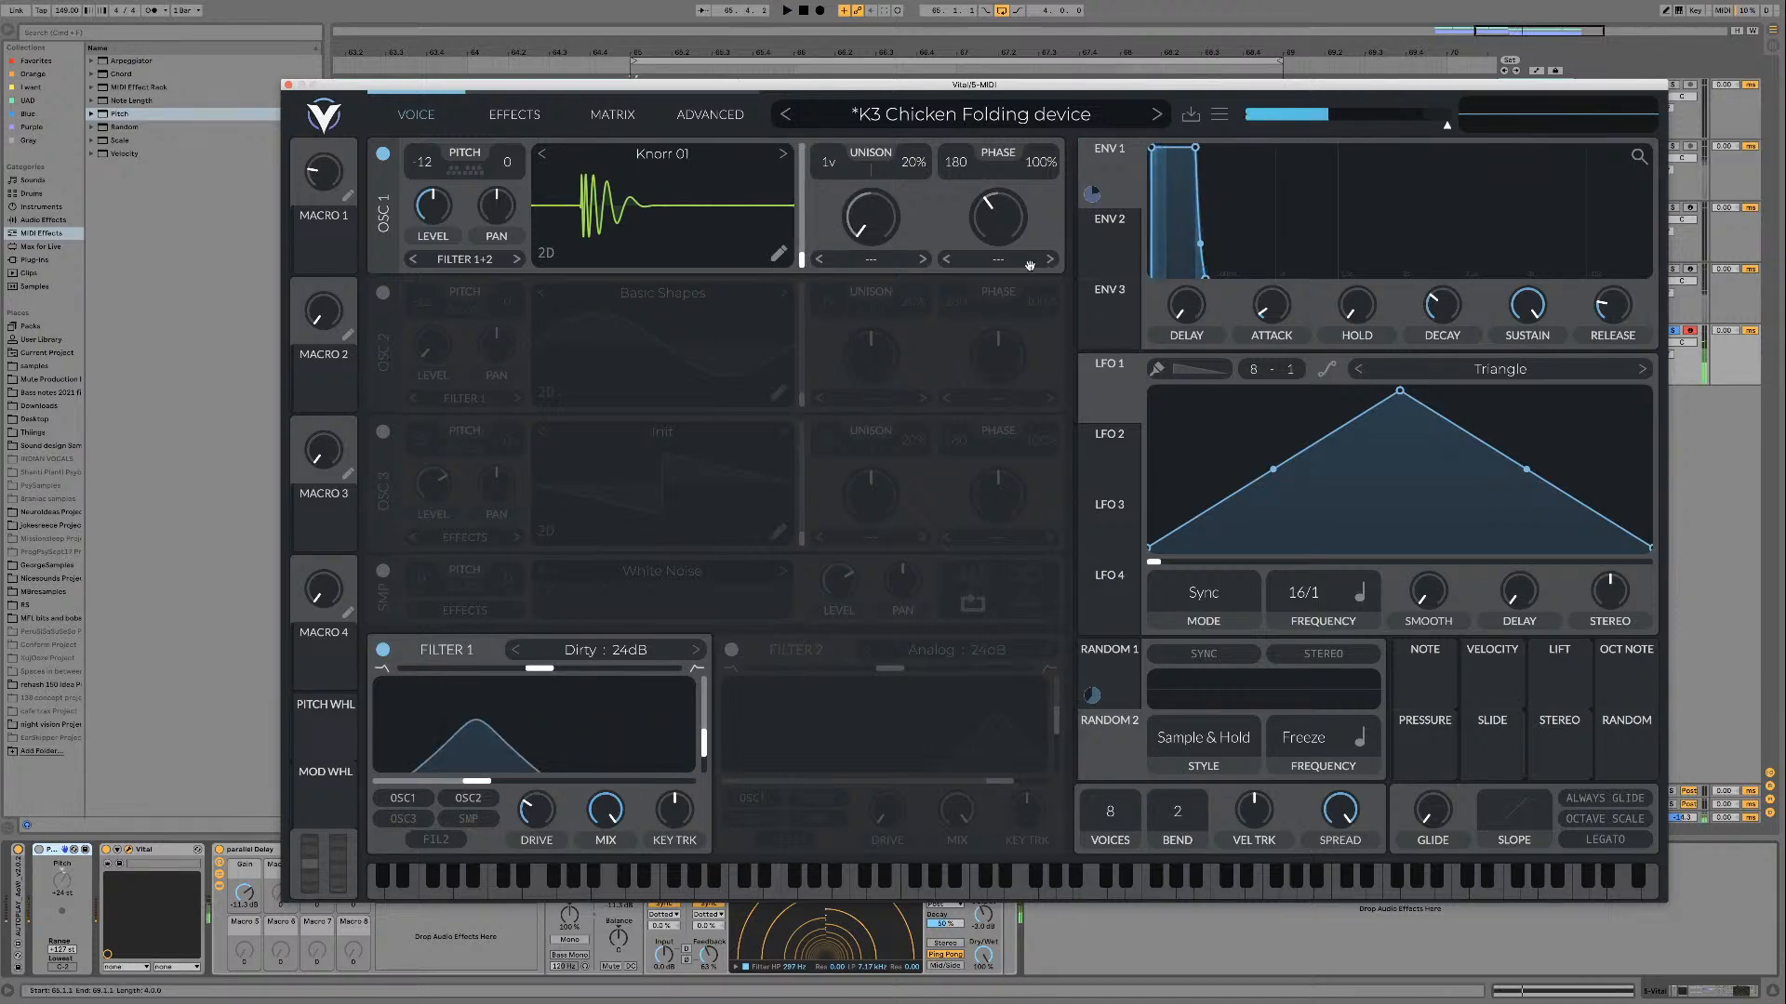
Step: Apply the Bend wave morph to oscillator 1 at full amount, raise the frame slightly, and shift the wave phase during playback
{"action": "left_click", "coordinate": [997, 259]}
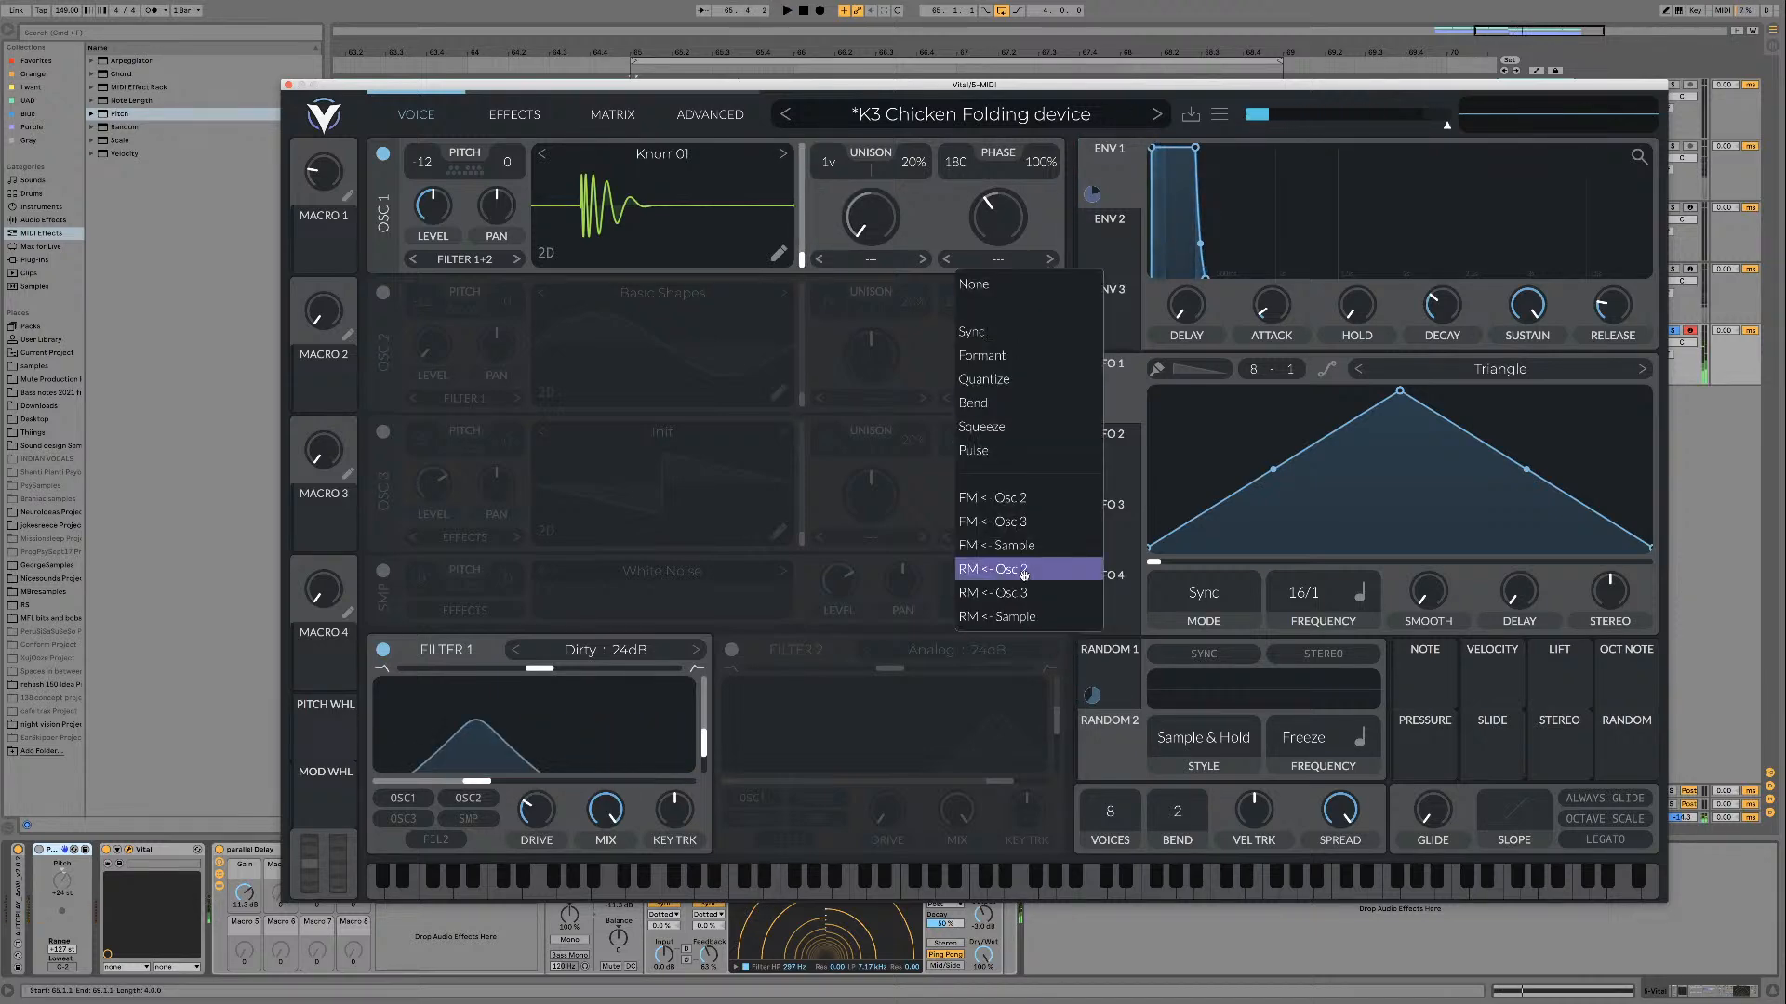
{"action": "left_click", "coordinate": [1012, 407]}
{"action": "left_click_drag", "start_coordinate": [998, 203], "coordinate": [587, 252]}
{"action": "left_click_drag", "start_coordinate": [946, 211], "coordinate": [874, 151]}
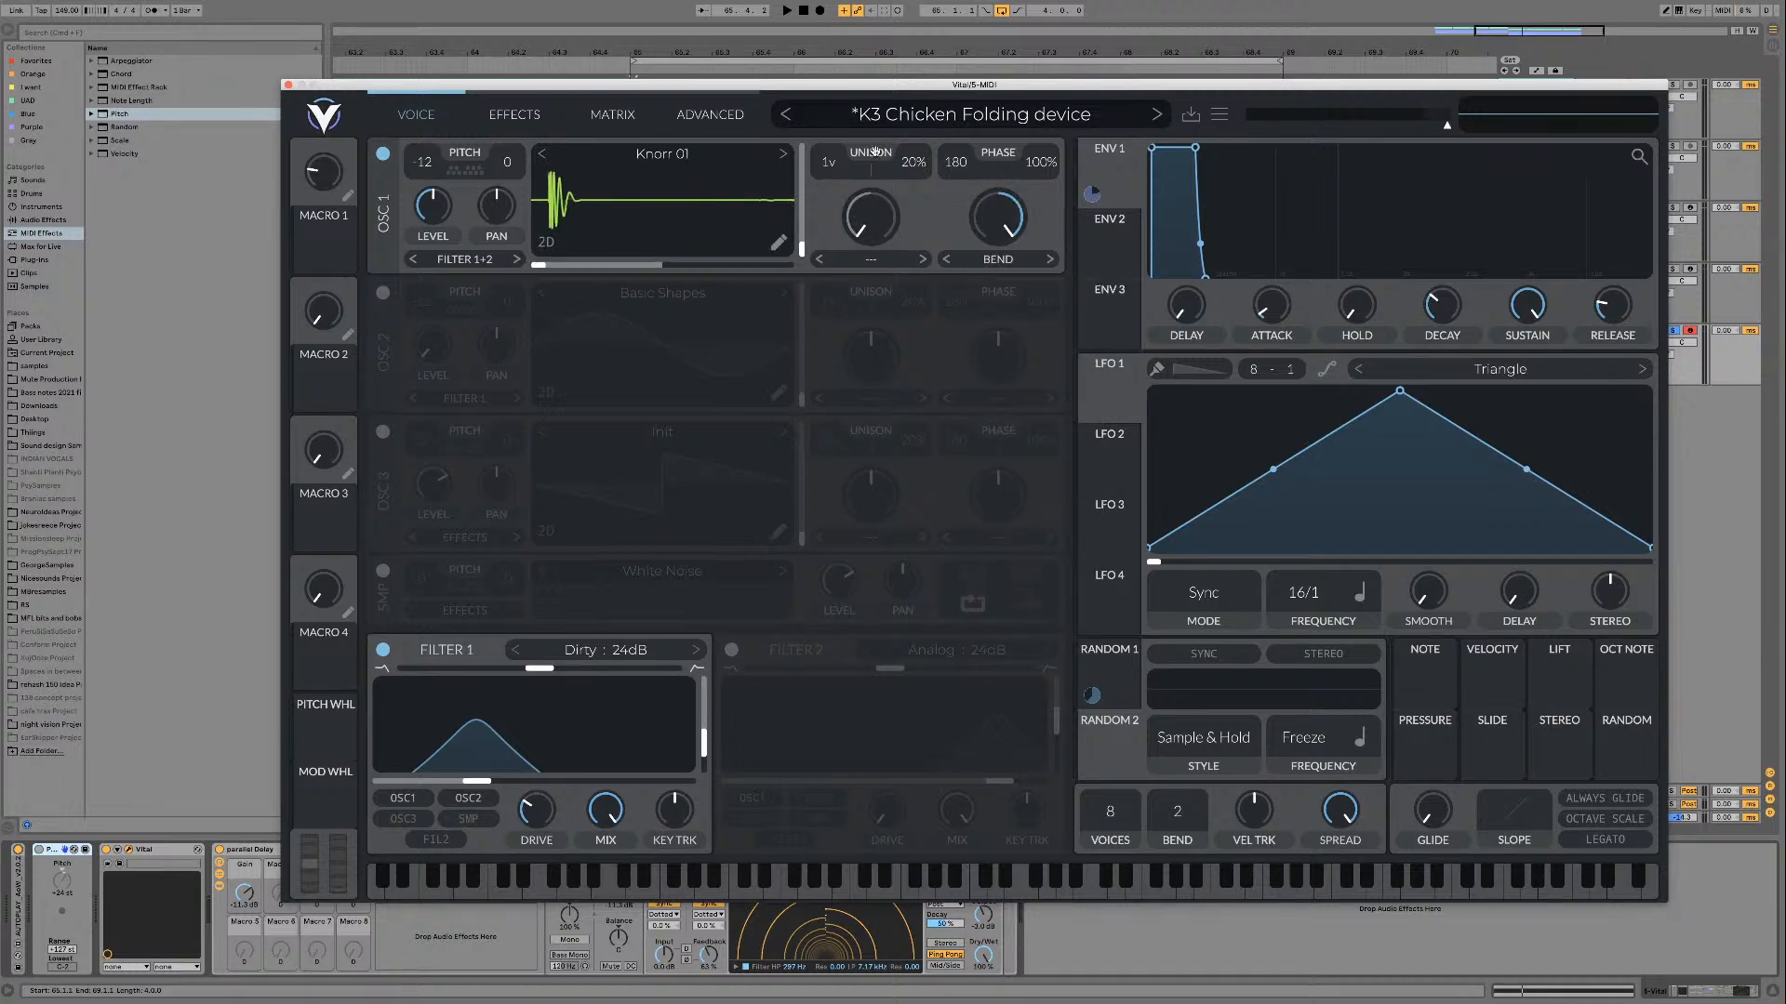
{"action": "left_click_drag", "start_coordinate": [535, 267], "coordinate": [620, 265]}
{"action": "key", "text": "space"}
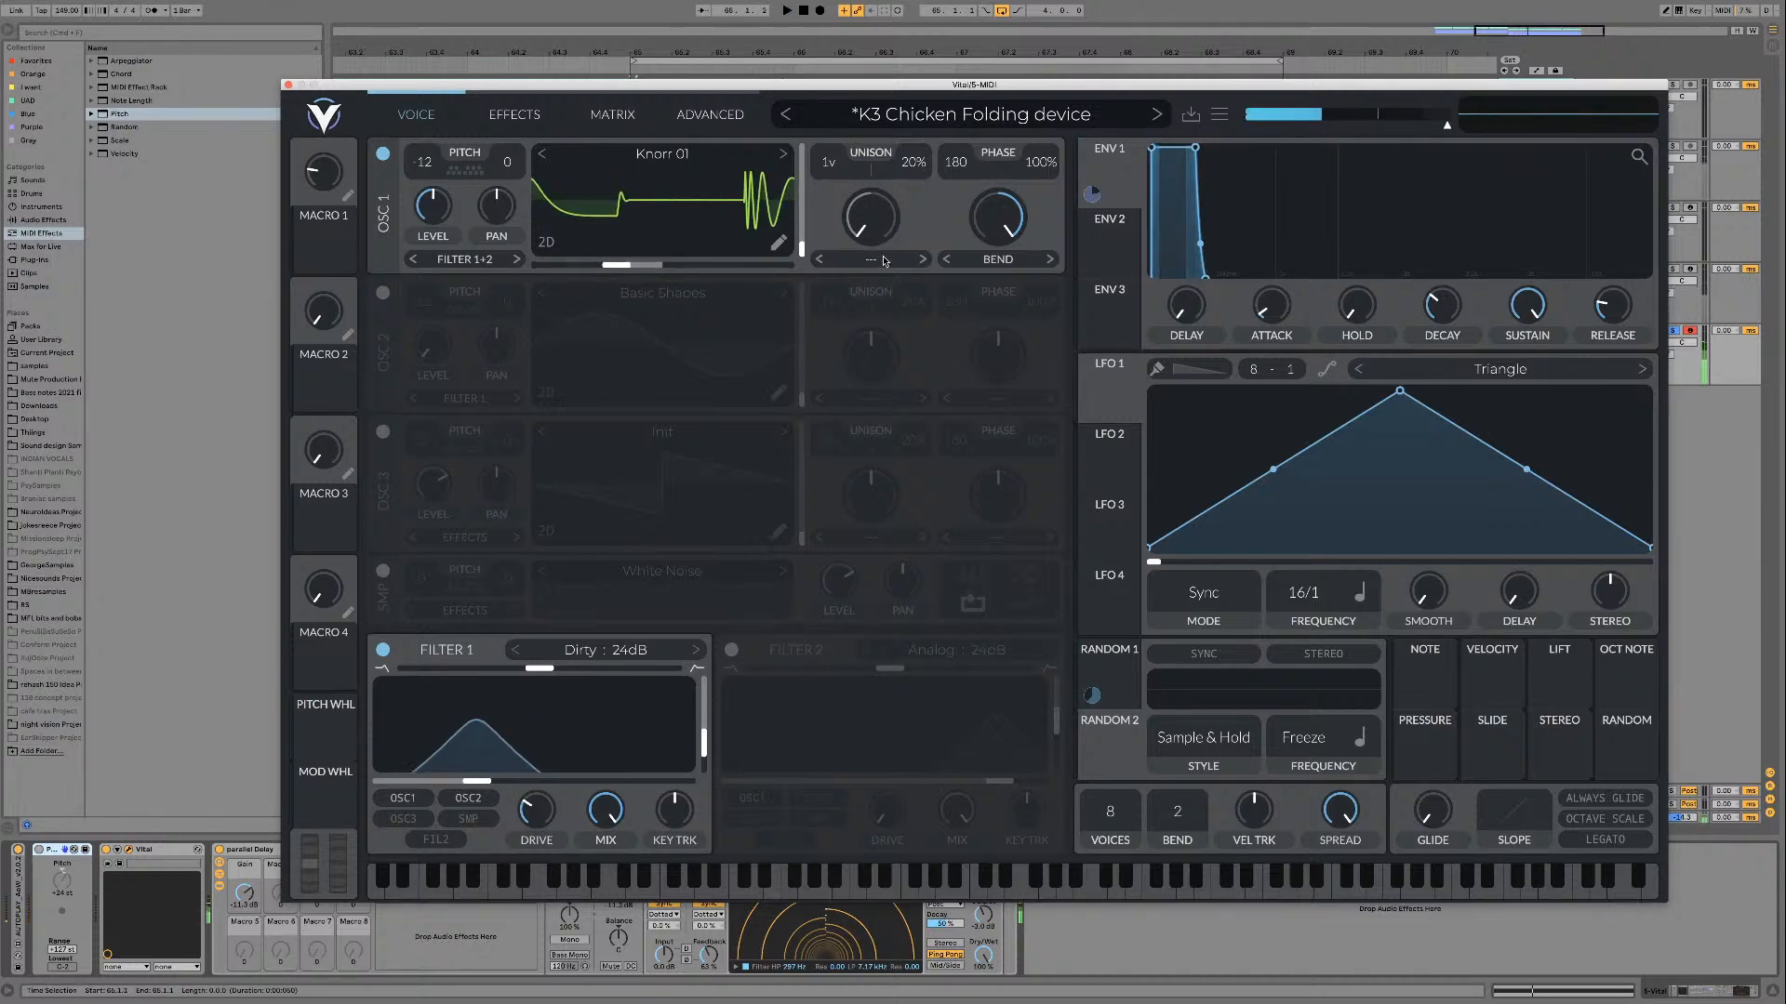
Step: Switch oscillator 1's wave morph to Squeeze, move the wave phase near its upper end, and play it back
{"action": "left_click", "coordinate": [995, 260]}
{"action": "left_click", "coordinate": [1048, 427]}
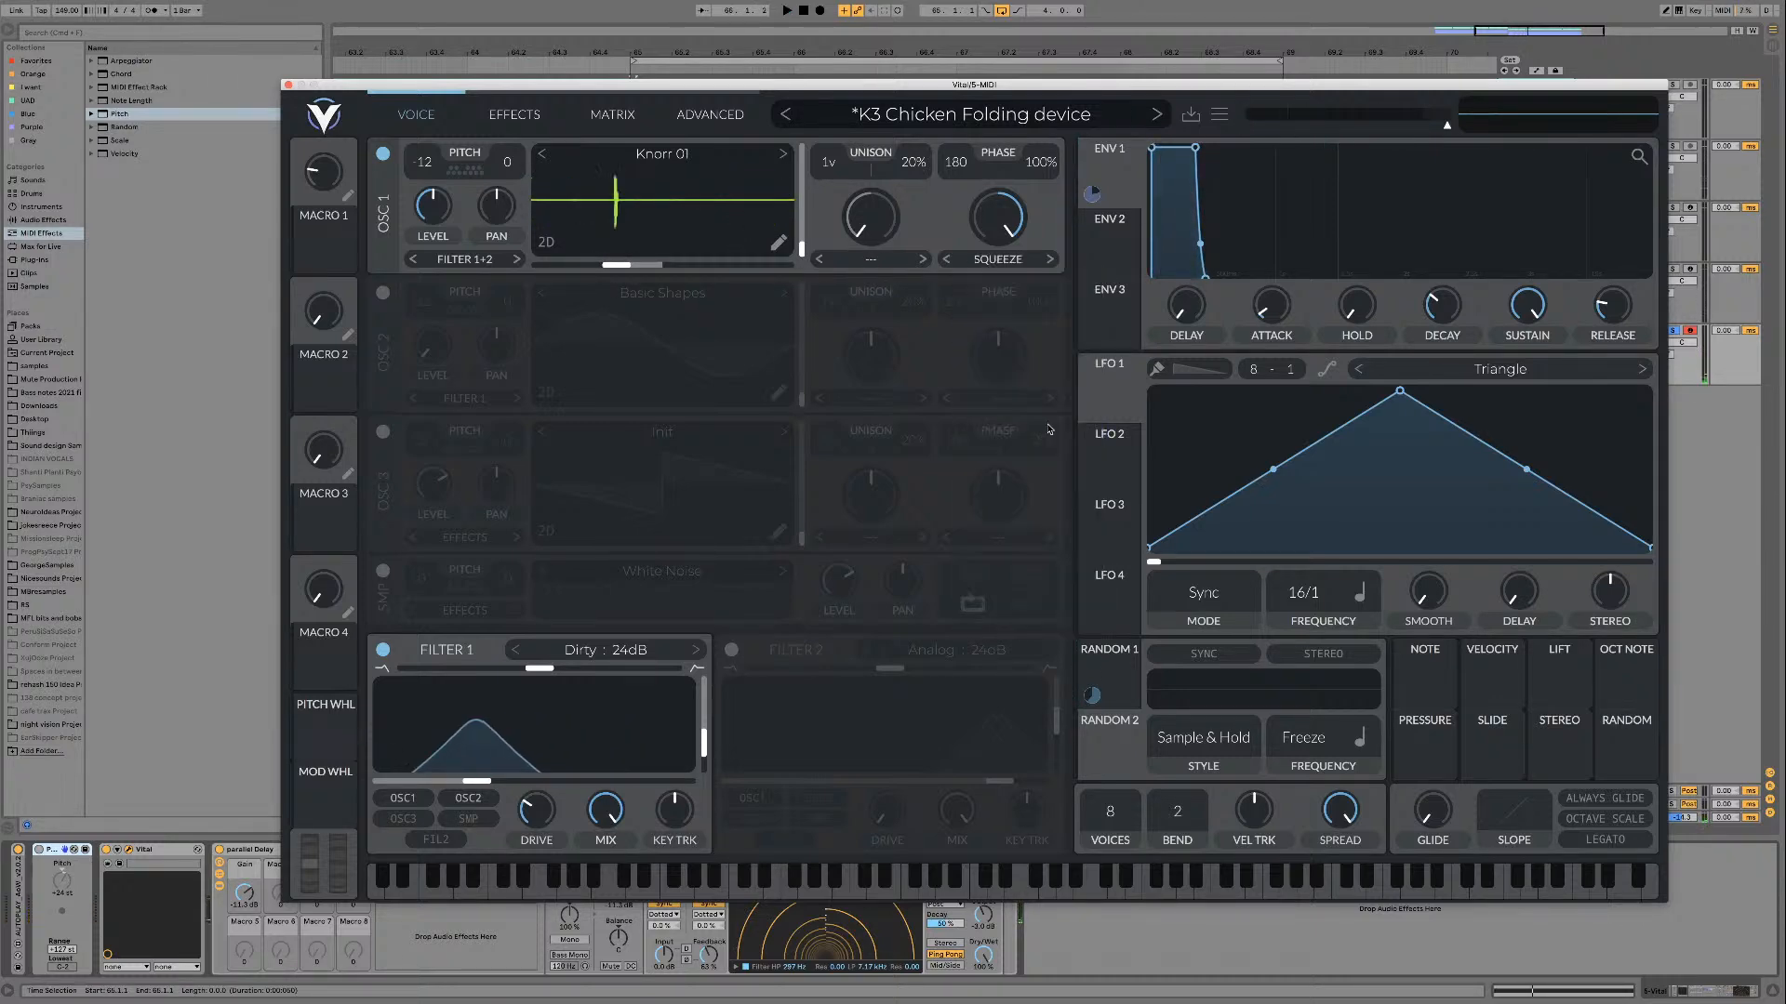
{"action": "left_click_drag", "start_coordinate": [579, 269], "coordinate": [766, 263]}
{"action": "key", "text": "space"}
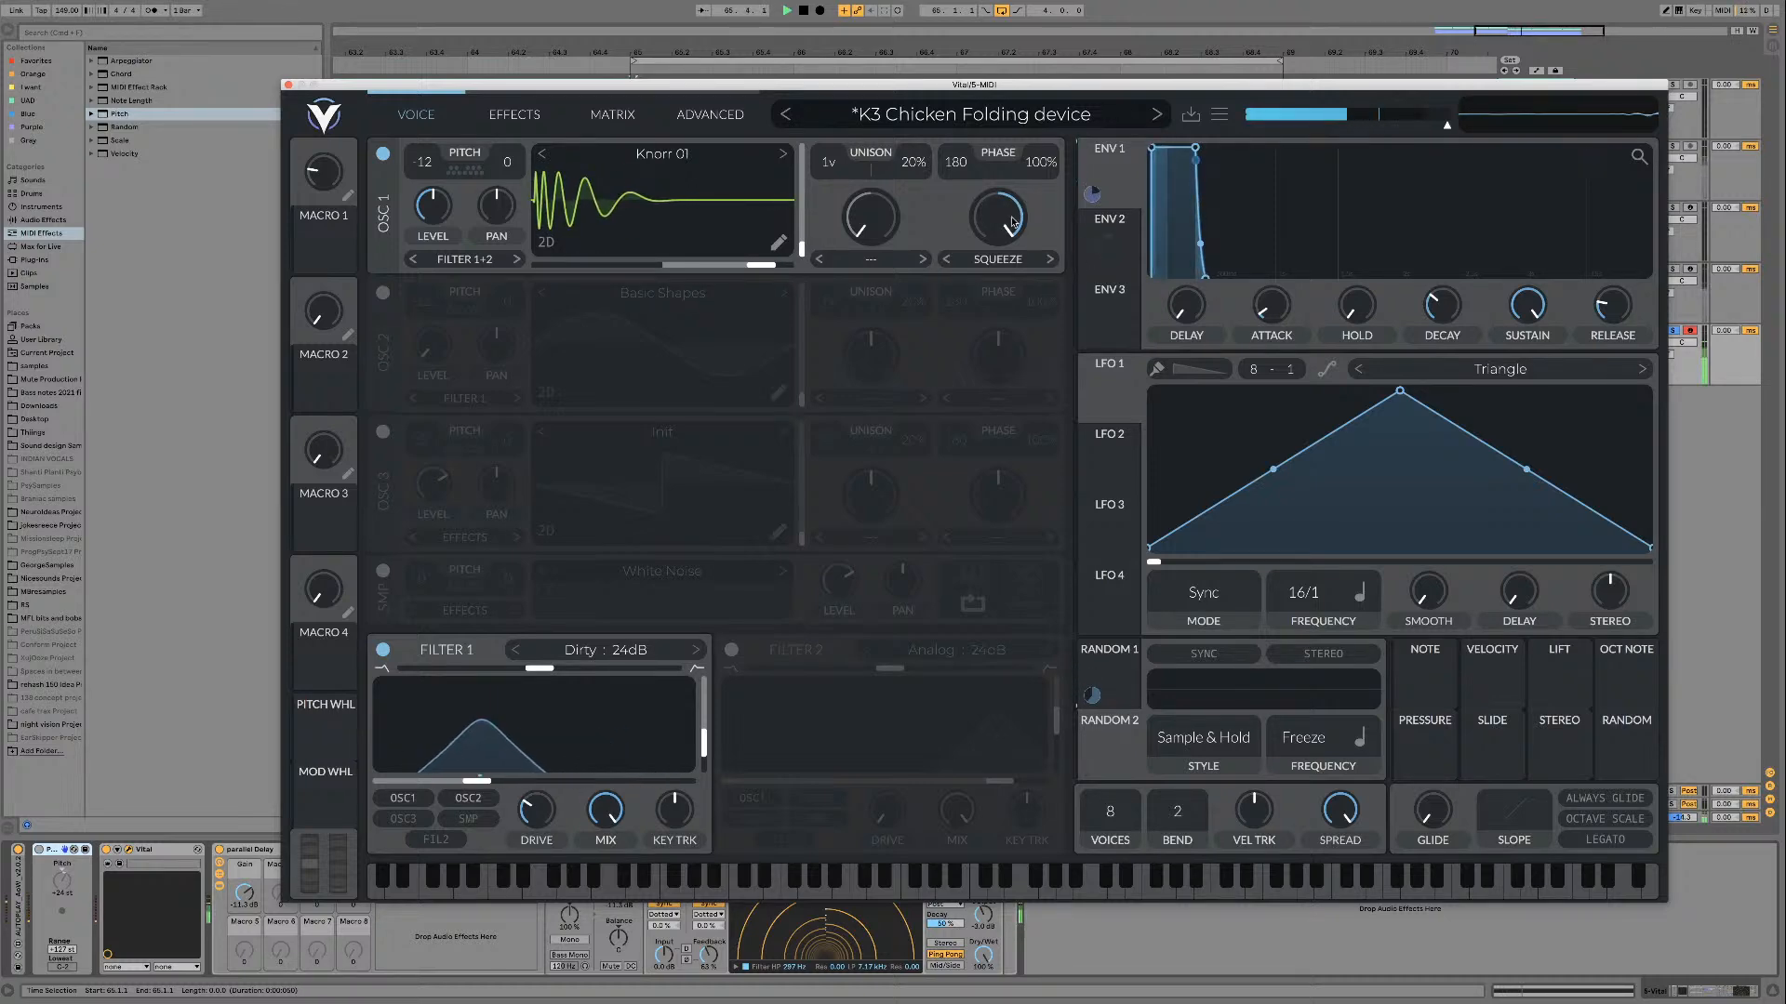
Step: Shift the Squeeze amount on oscillator 1, compare the sound with Filter 1 off and on, and remove the wave morph
{"action": "left_click_drag", "start_coordinate": [1002, 199], "coordinate": [1003, 229]}
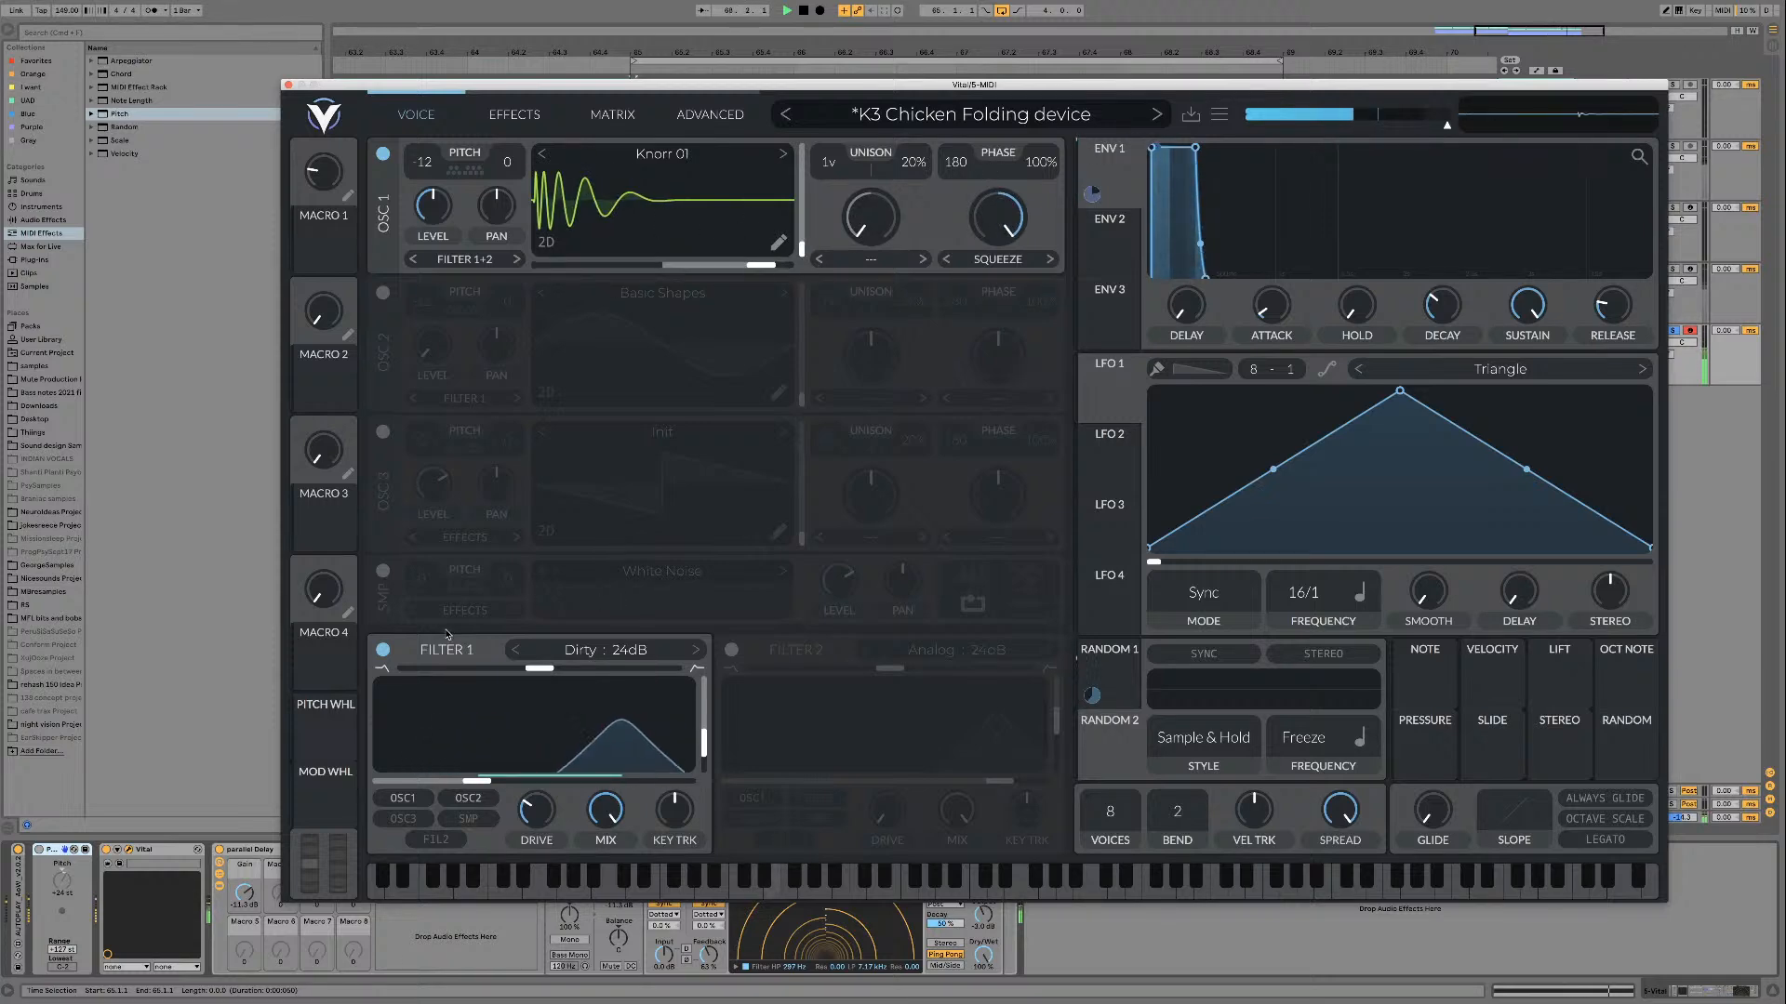
{"action": "left_click", "coordinate": [383, 651]}
{"action": "left_click", "coordinate": [382, 652]}
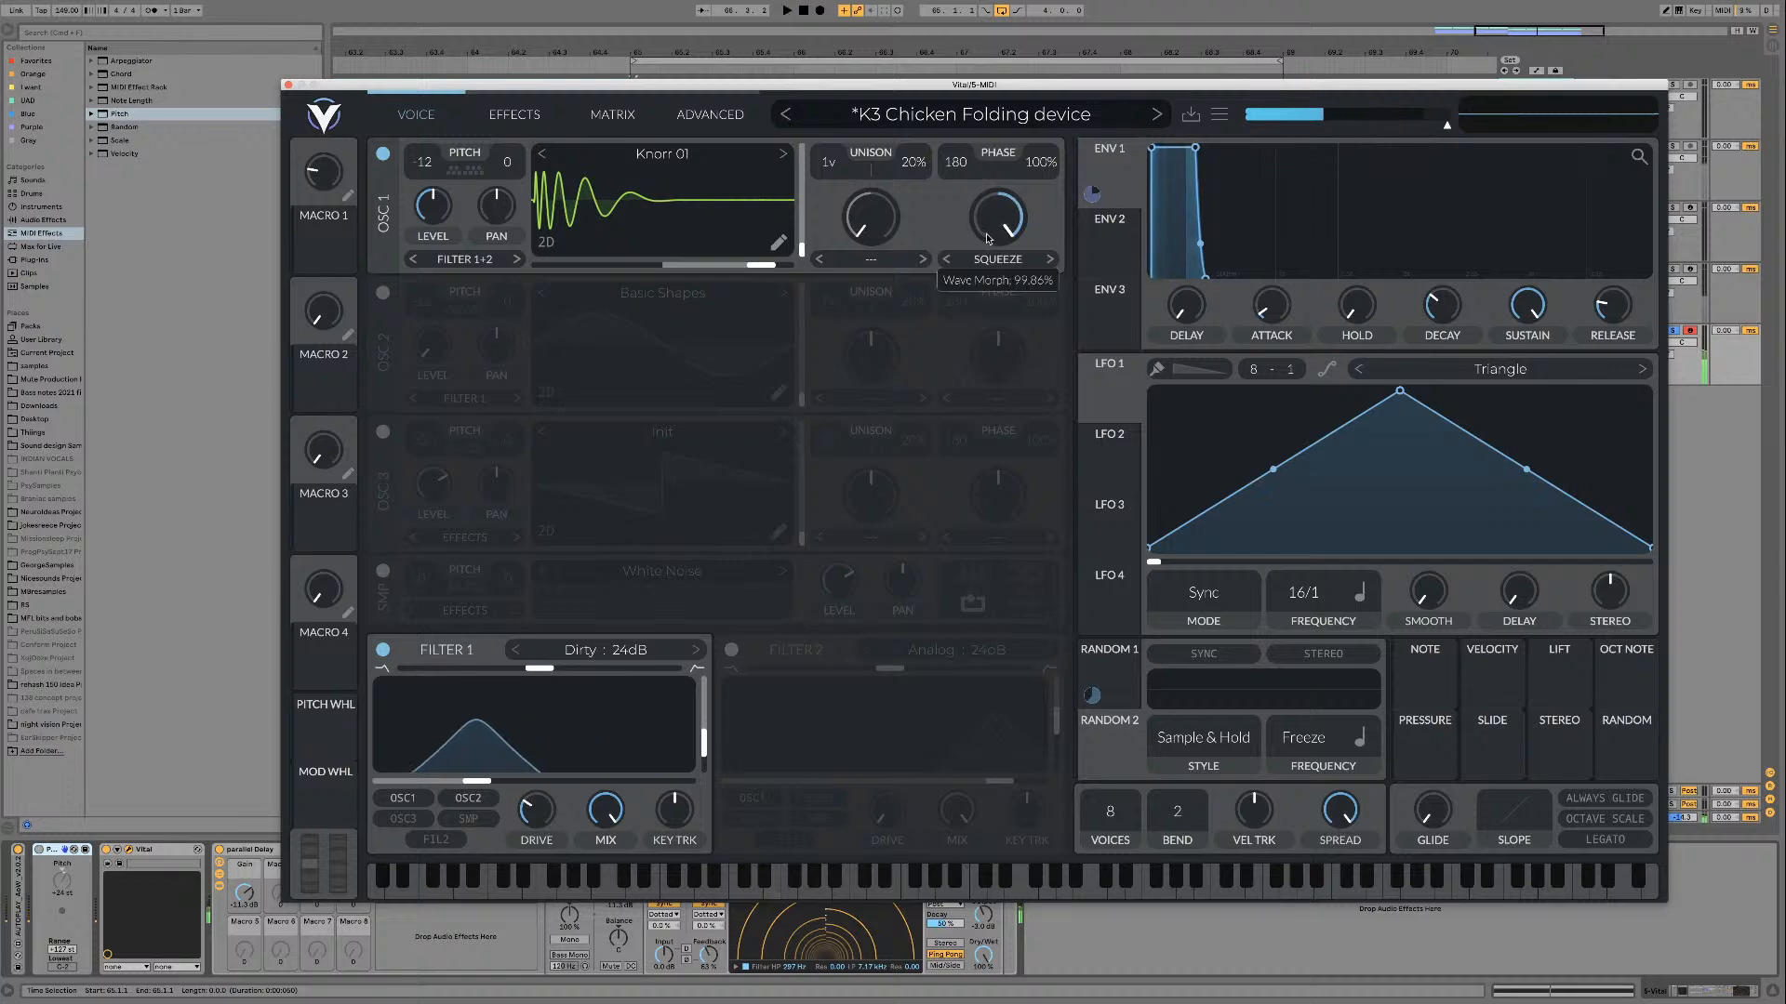
{"action": "left_click", "coordinate": [1002, 260]}
{"action": "left_click", "coordinate": [981, 284]}
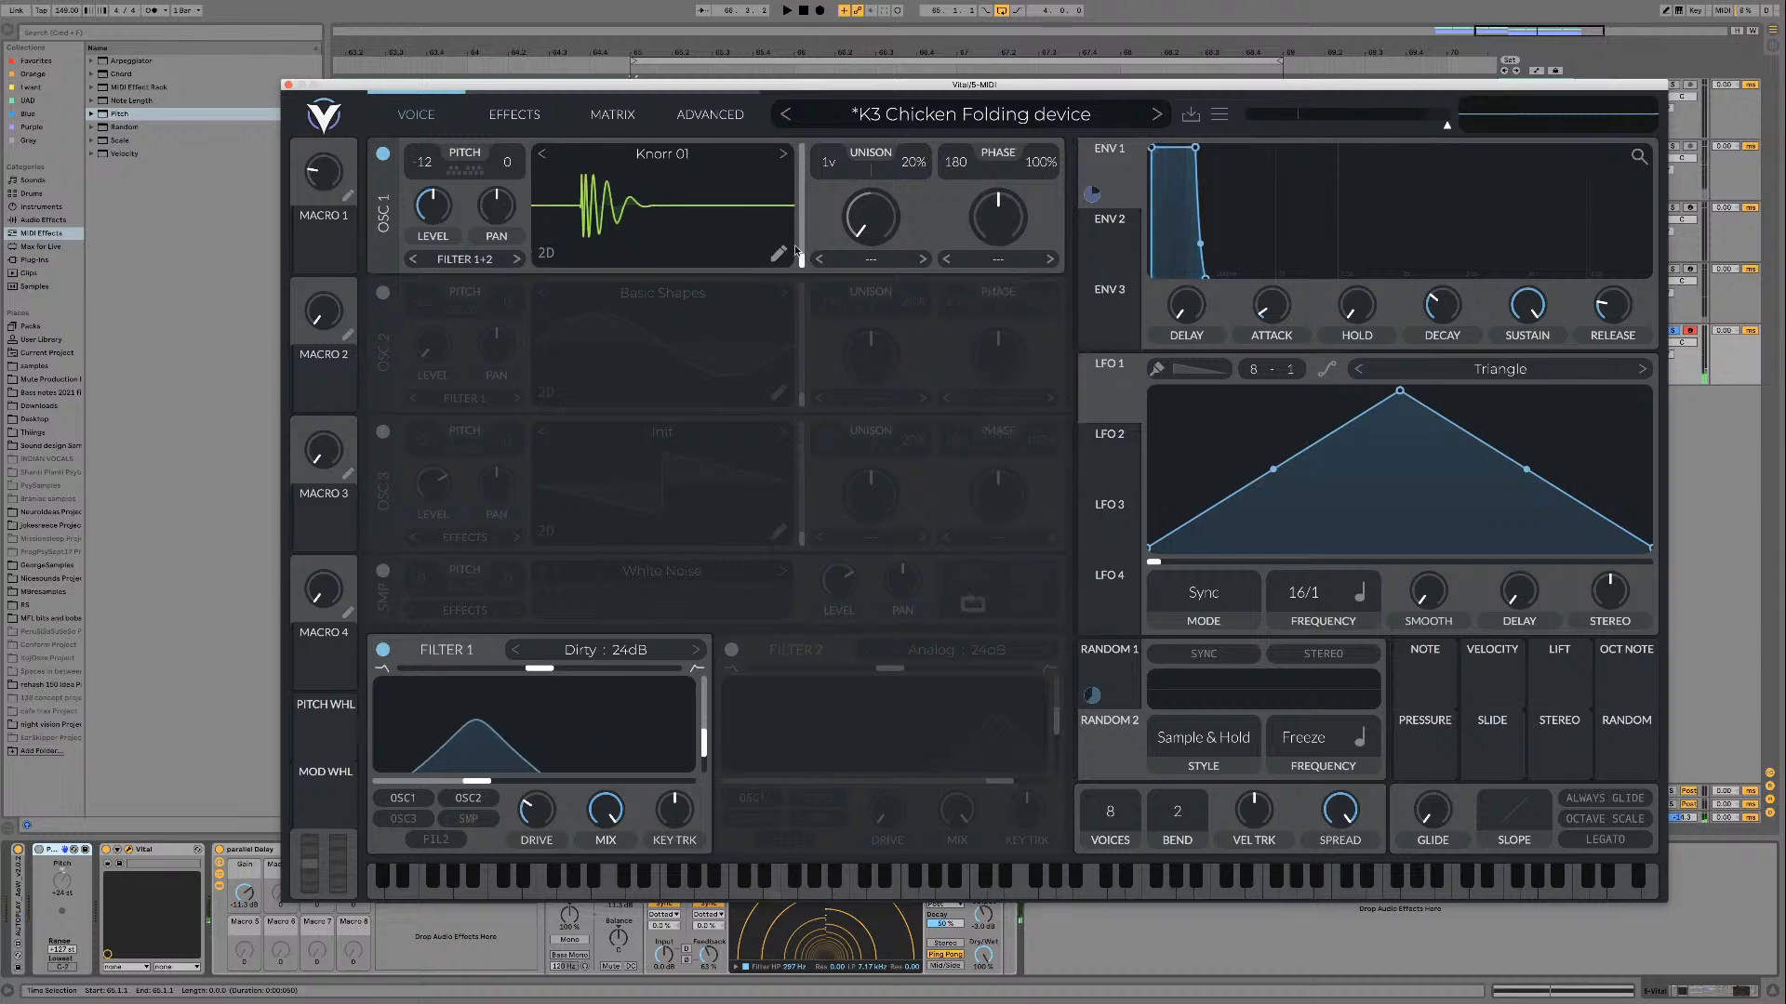
Step: Audition the next Knorr wavetables on oscillator 1, advancing from Knorr 01 up to Knorr 09
{"action": "left_click", "coordinate": [786, 158]}
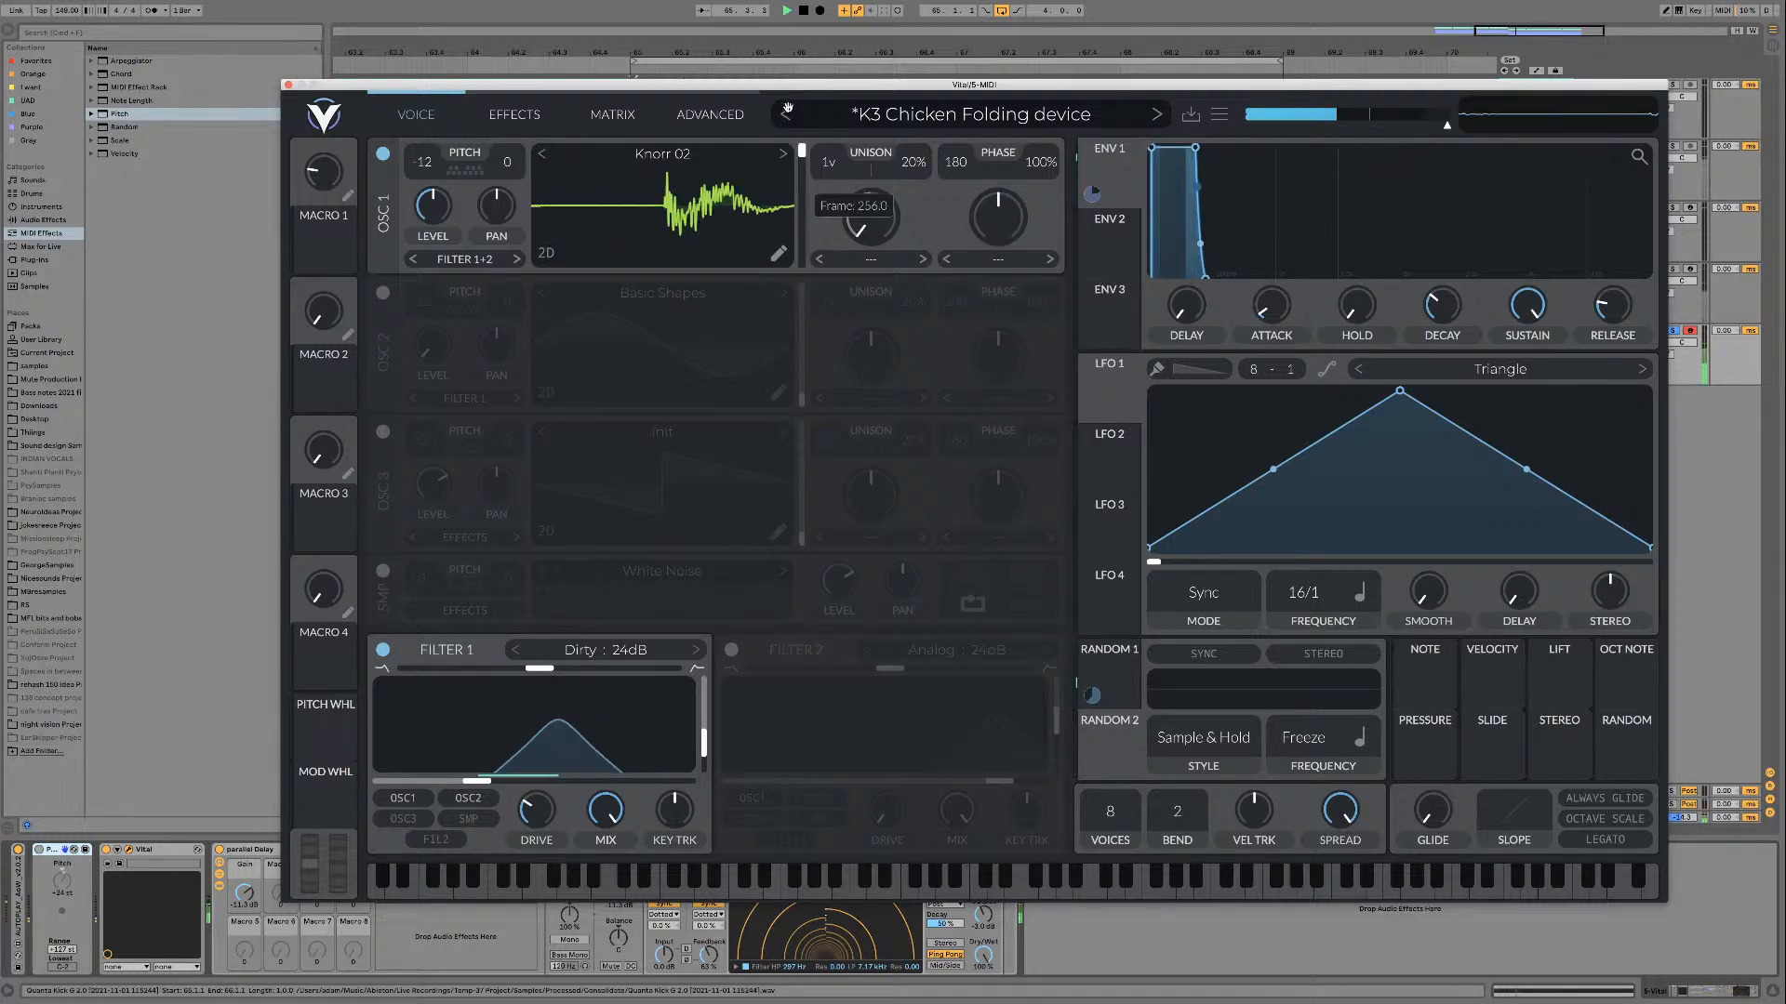
{"action": "left_click", "coordinate": [785, 156]}
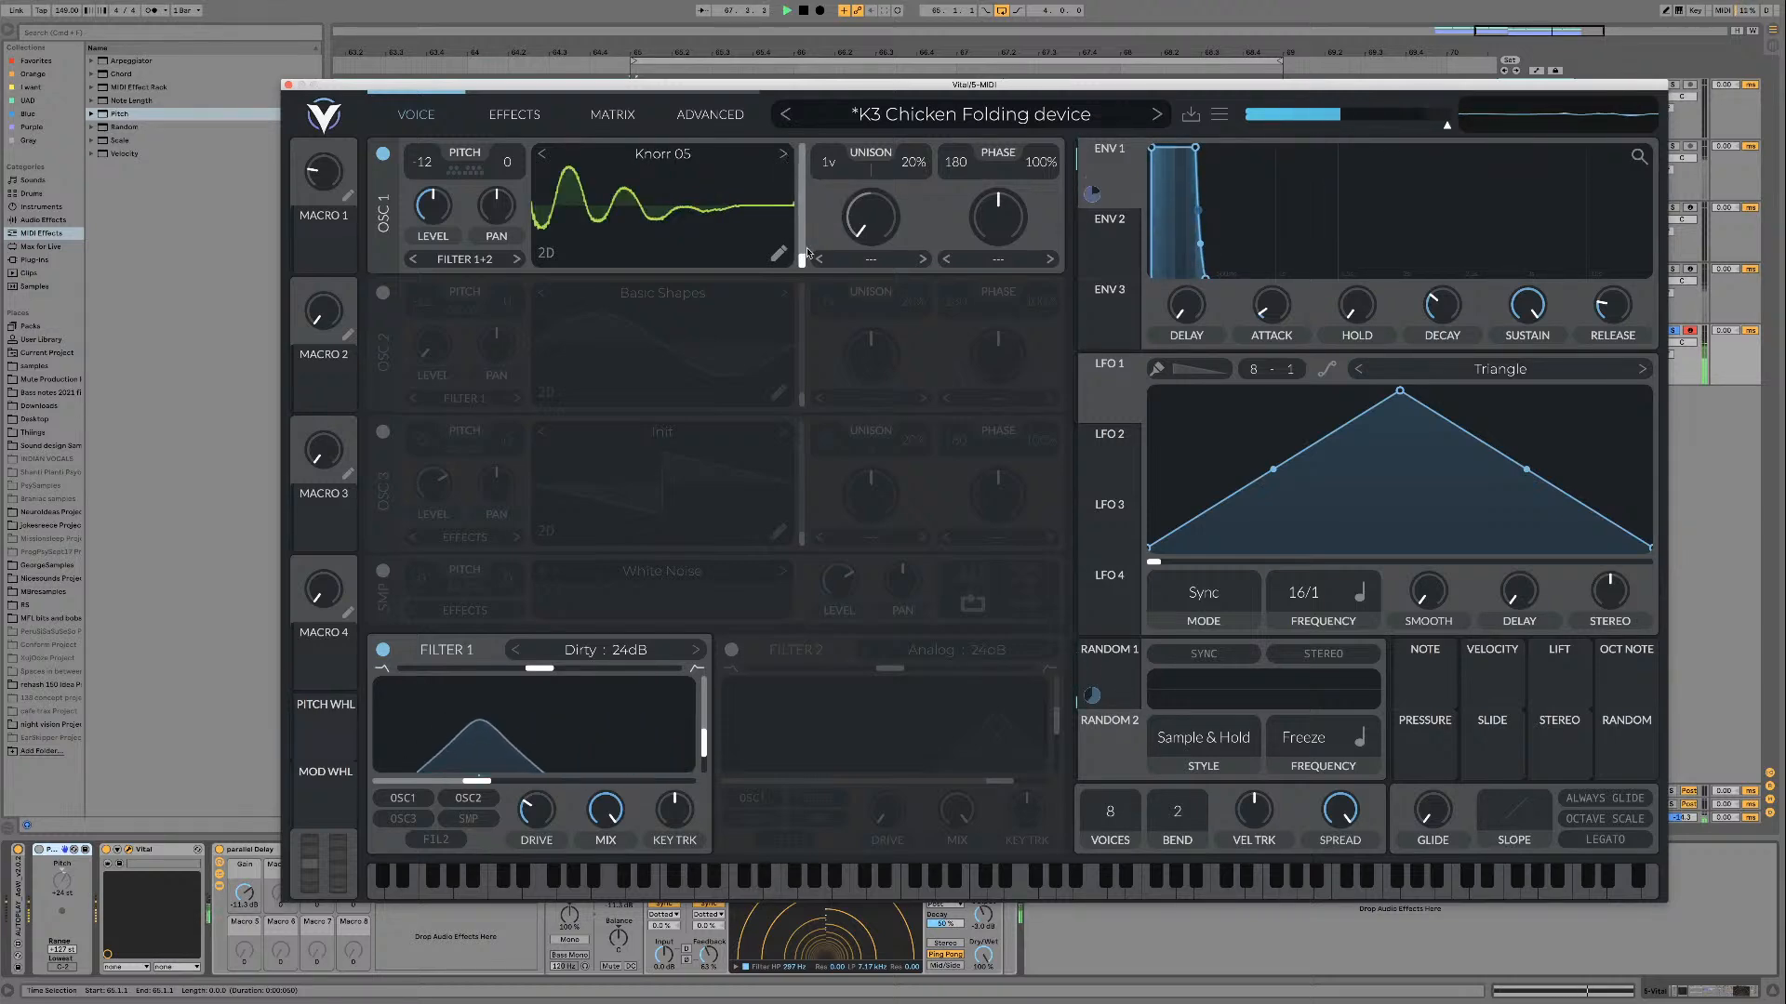
{"action": "left_click", "coordinate": [783, 154]}
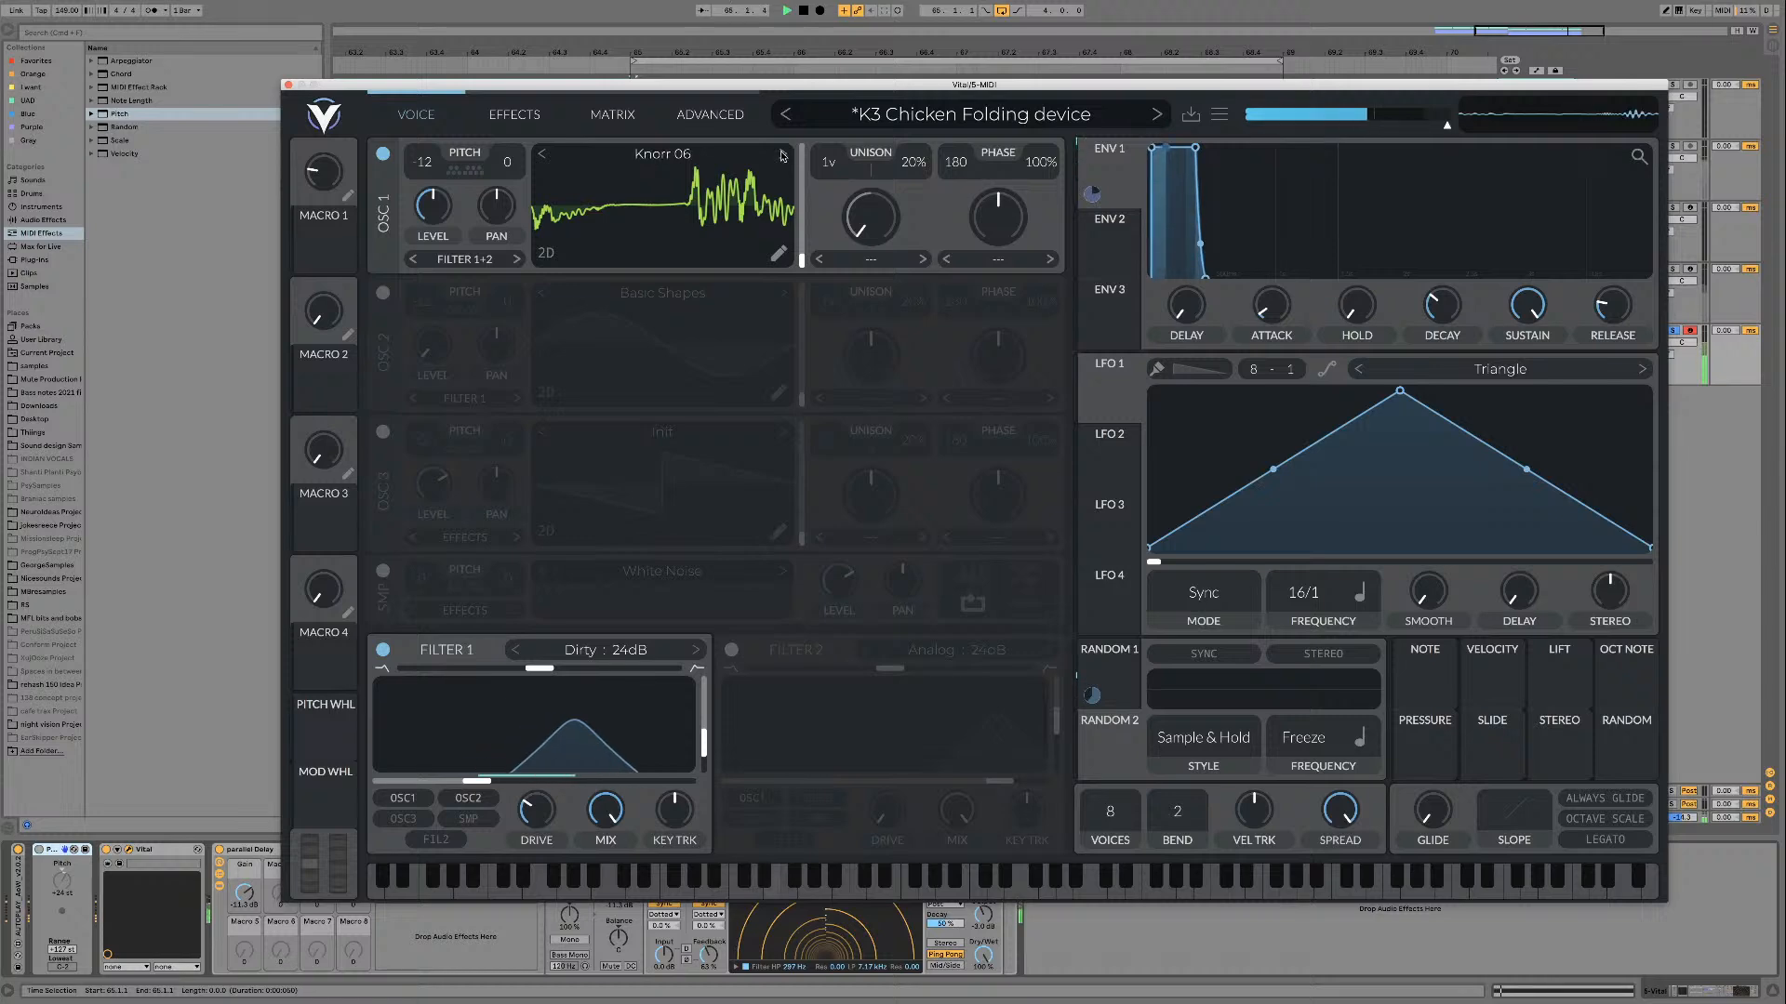
{"action": "left_click", "coordinate": [783, 155]}
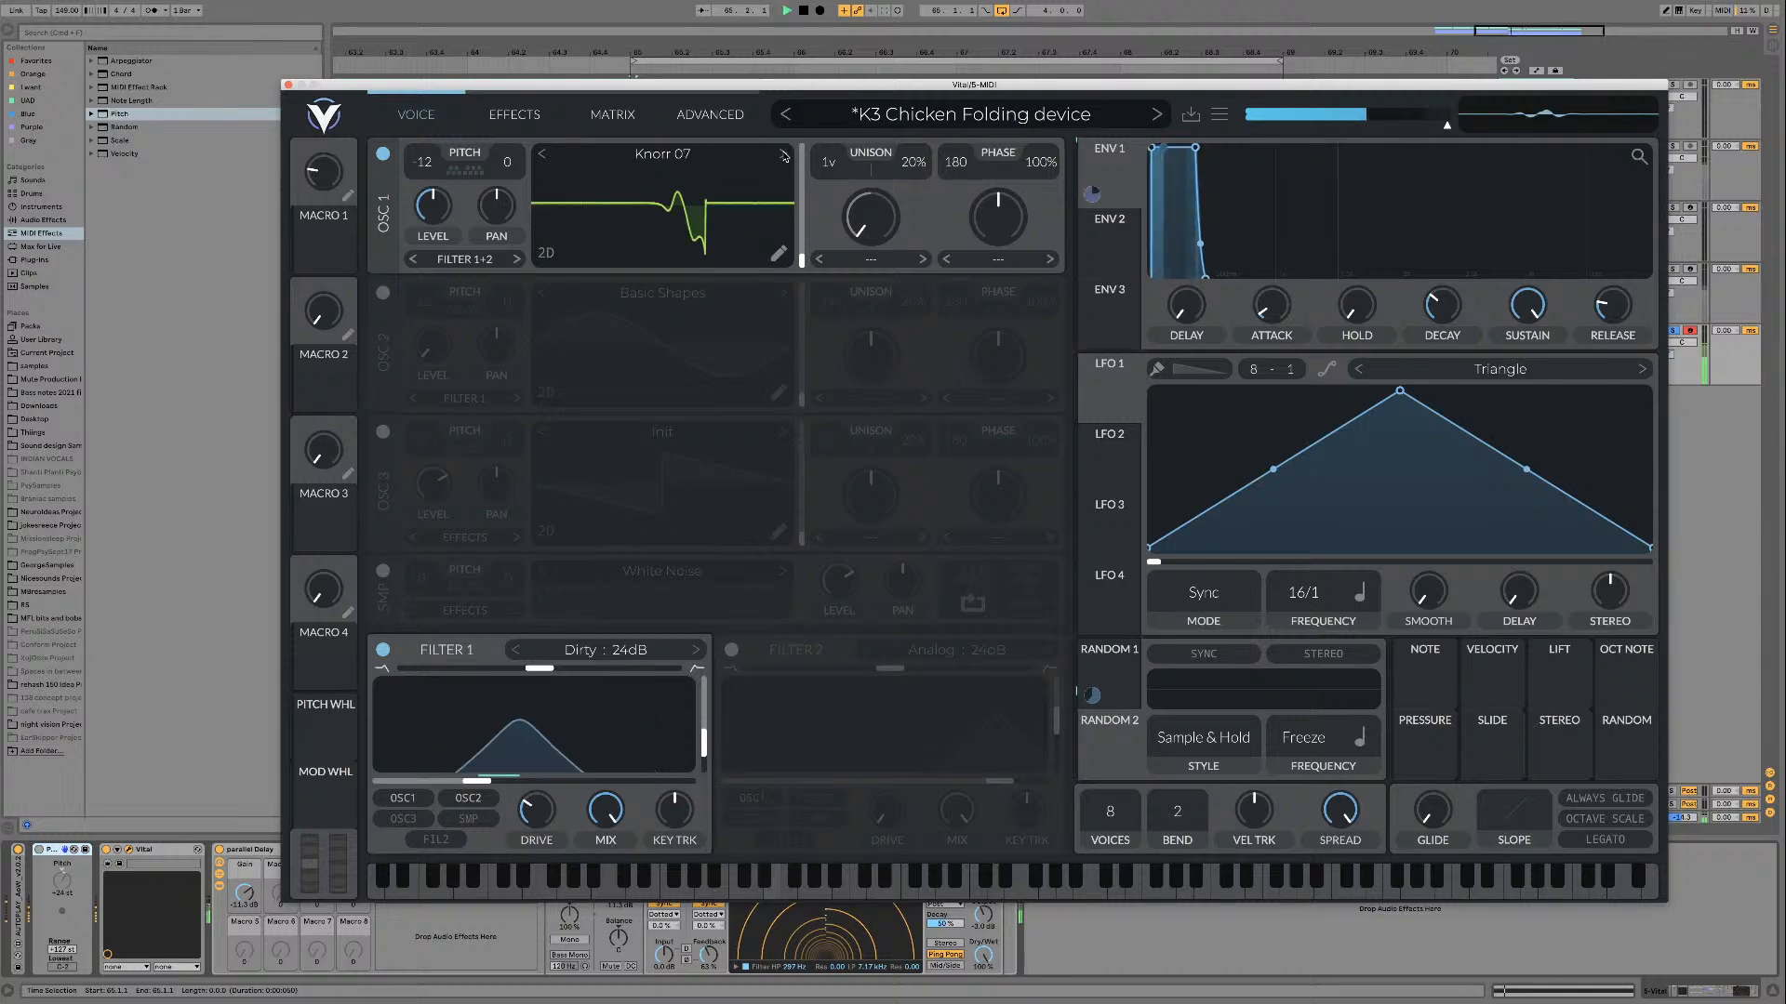
{"action": "left_click", "coordinate": [784, 155]}
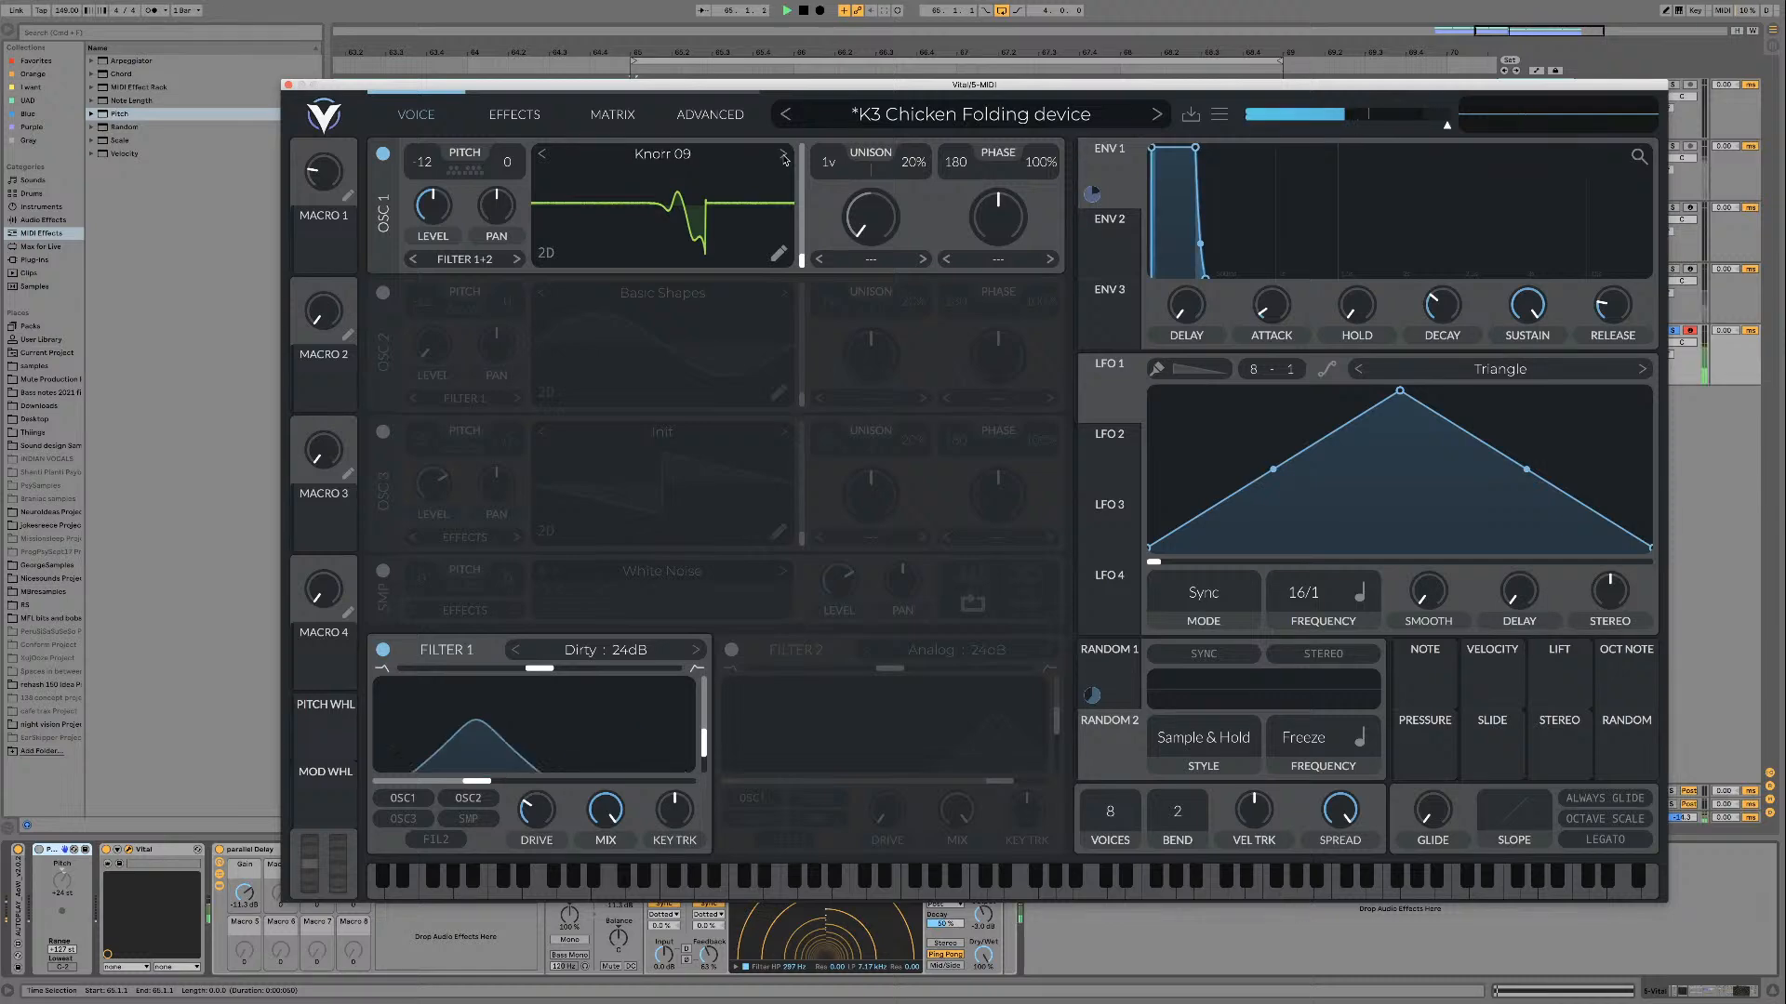
Step: Advance oscillator 1 through Knorr 10 and Knorr 11 to Knorr 12 and play it back
{"action": "left_click", "coordinate": [783, 155]}
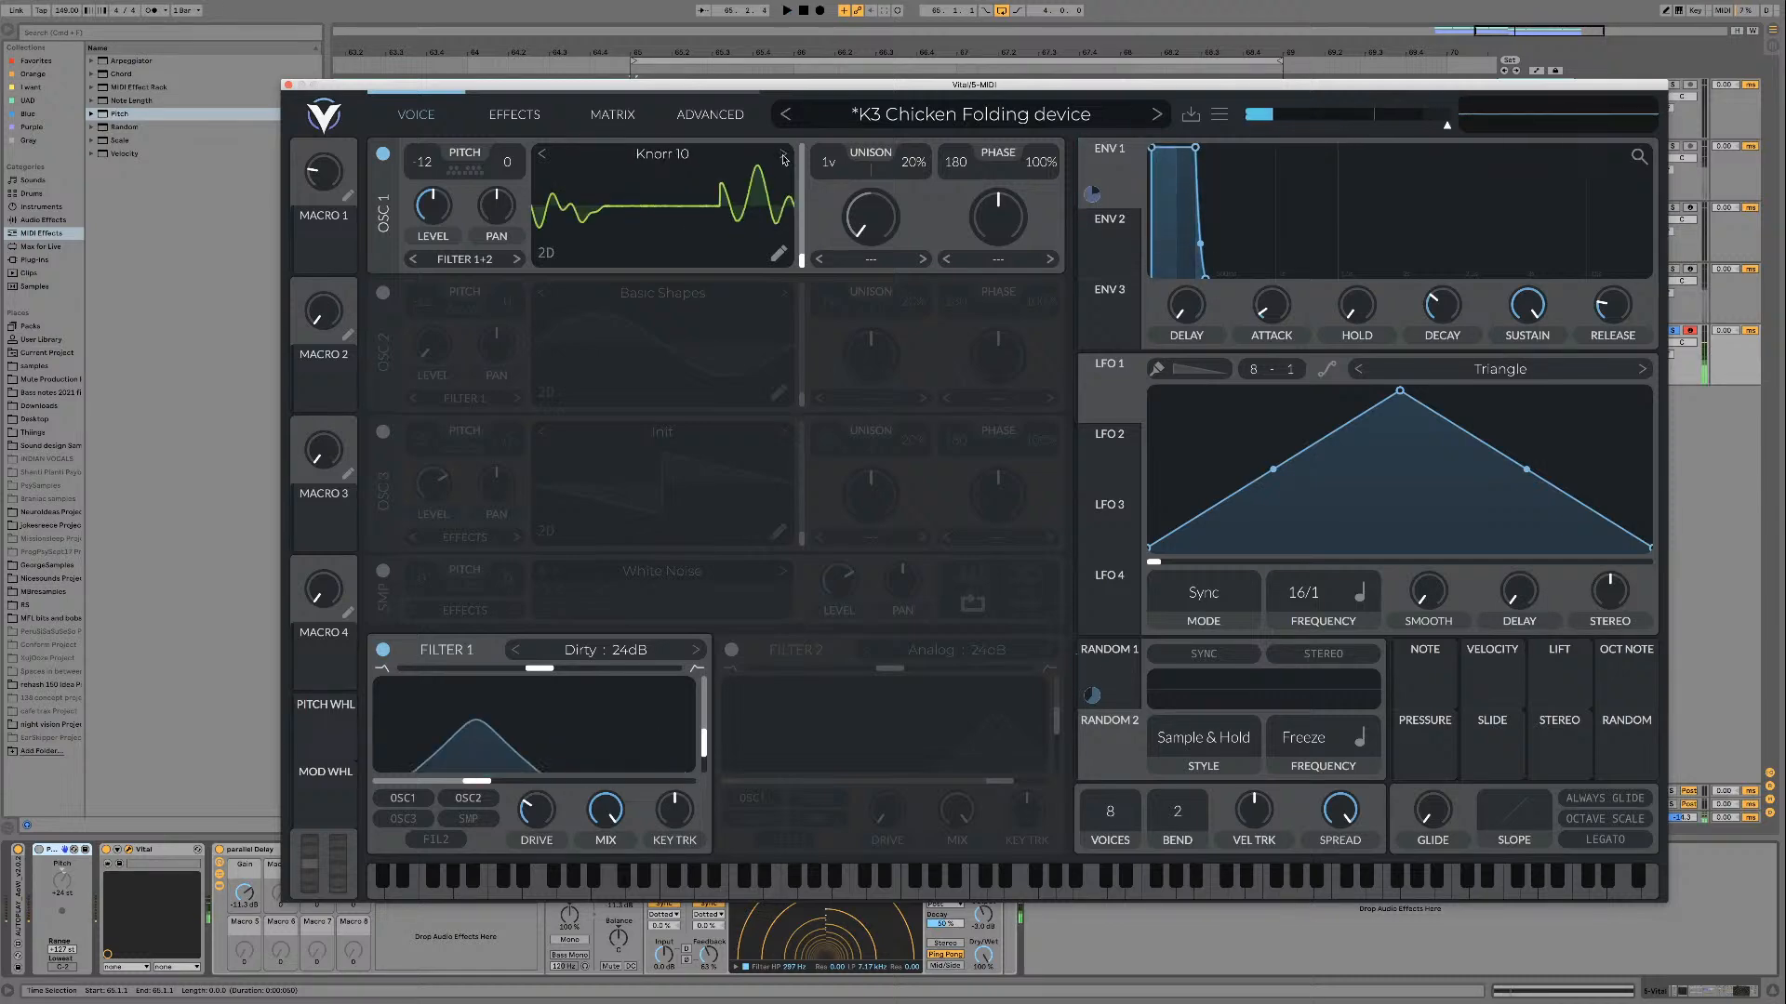
{"action": "left_click", "coordinate": [783, 155]}
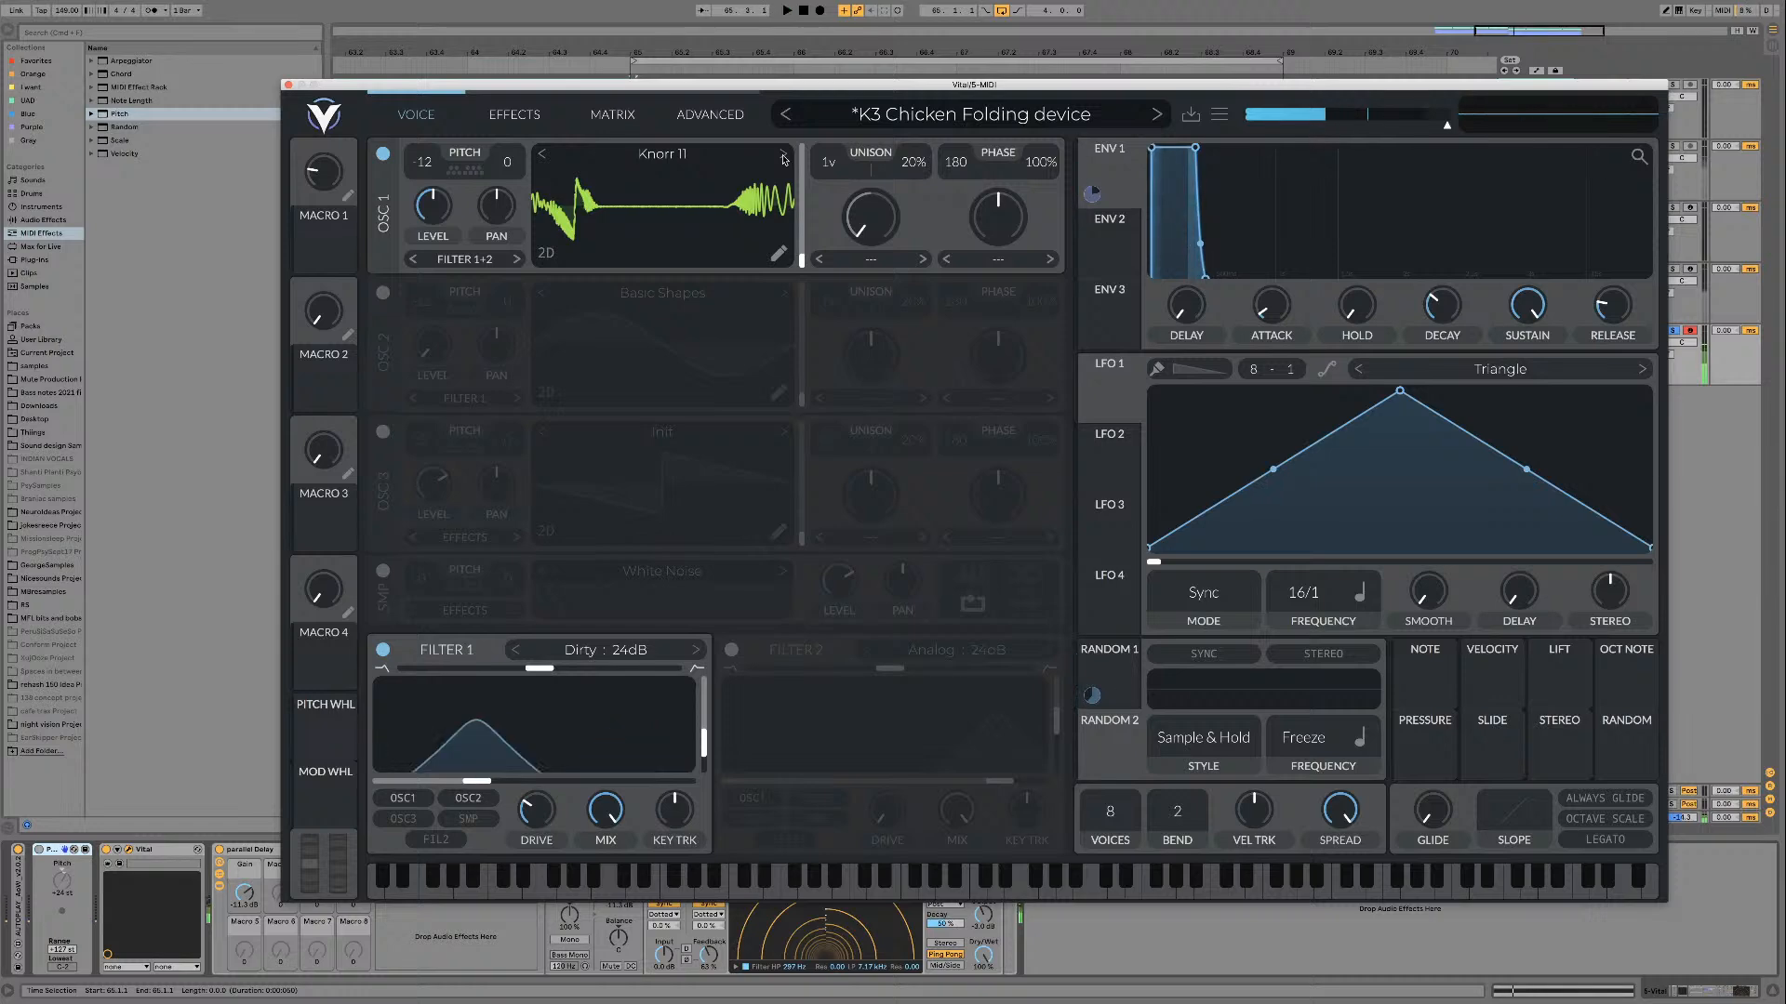
{"action": "left_click", "coordinate": [783, 155]}
{"action": "key", "text": "space"}
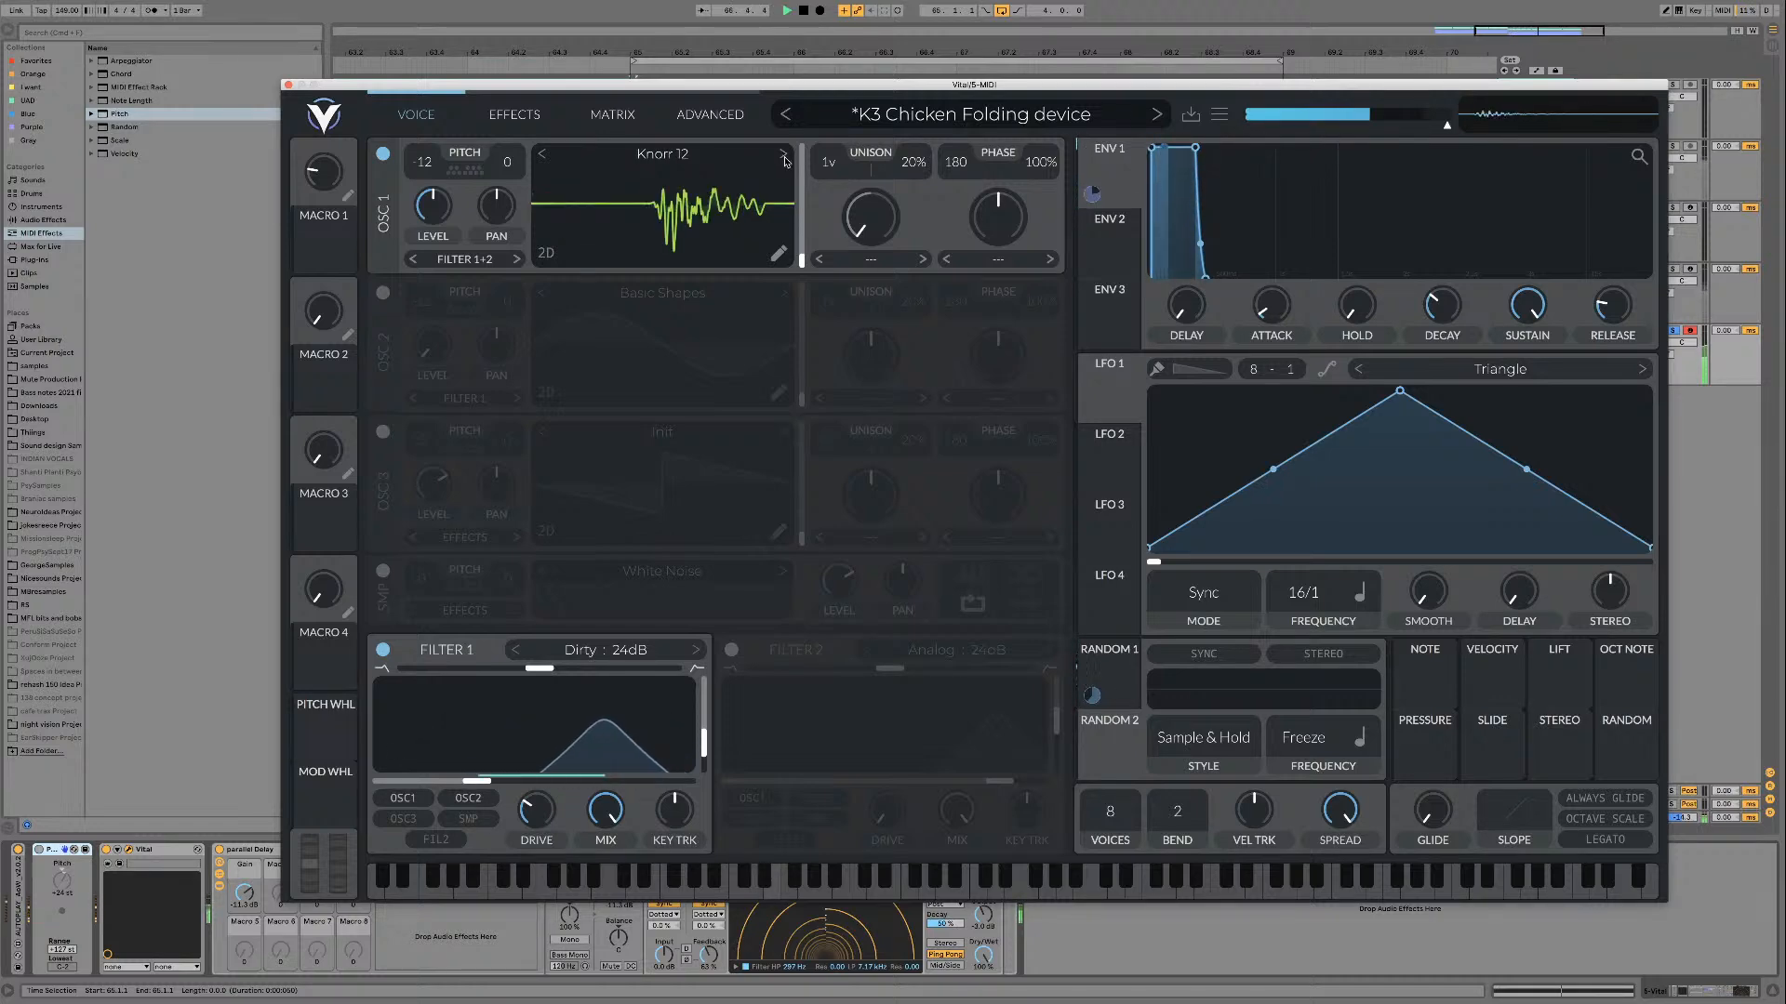
{"action": "key", "text": "space"}
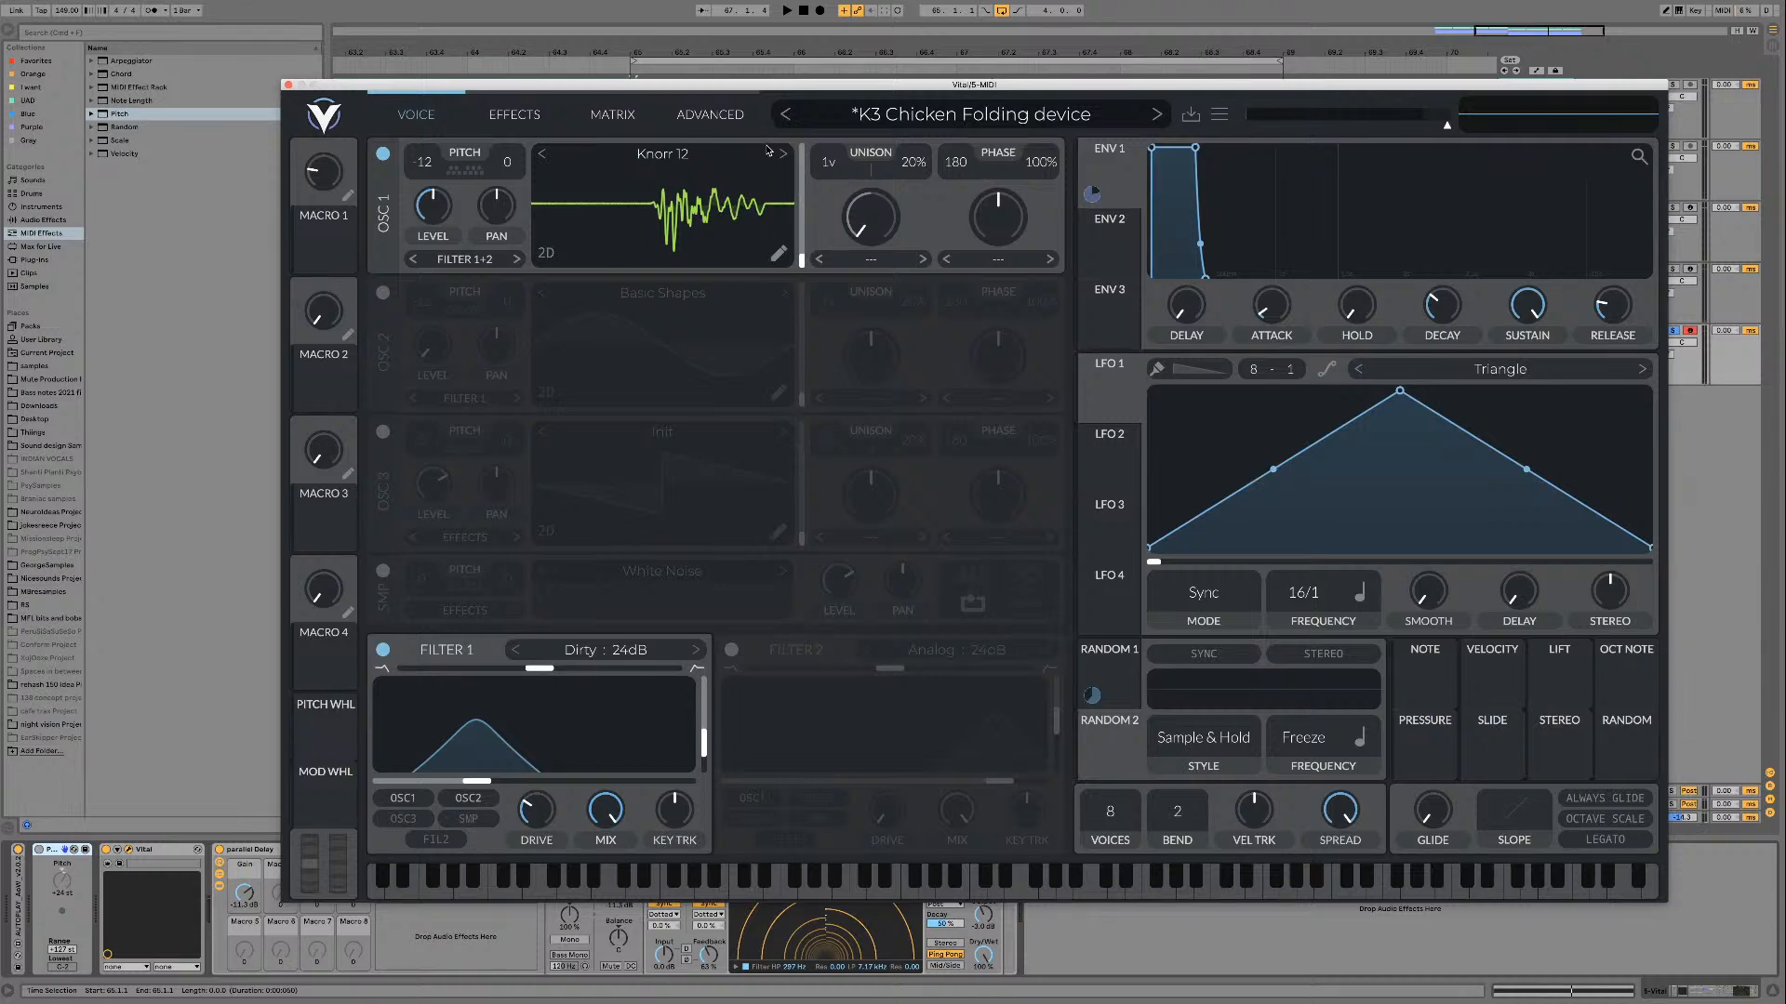
{"action": "key", "text": "space"}
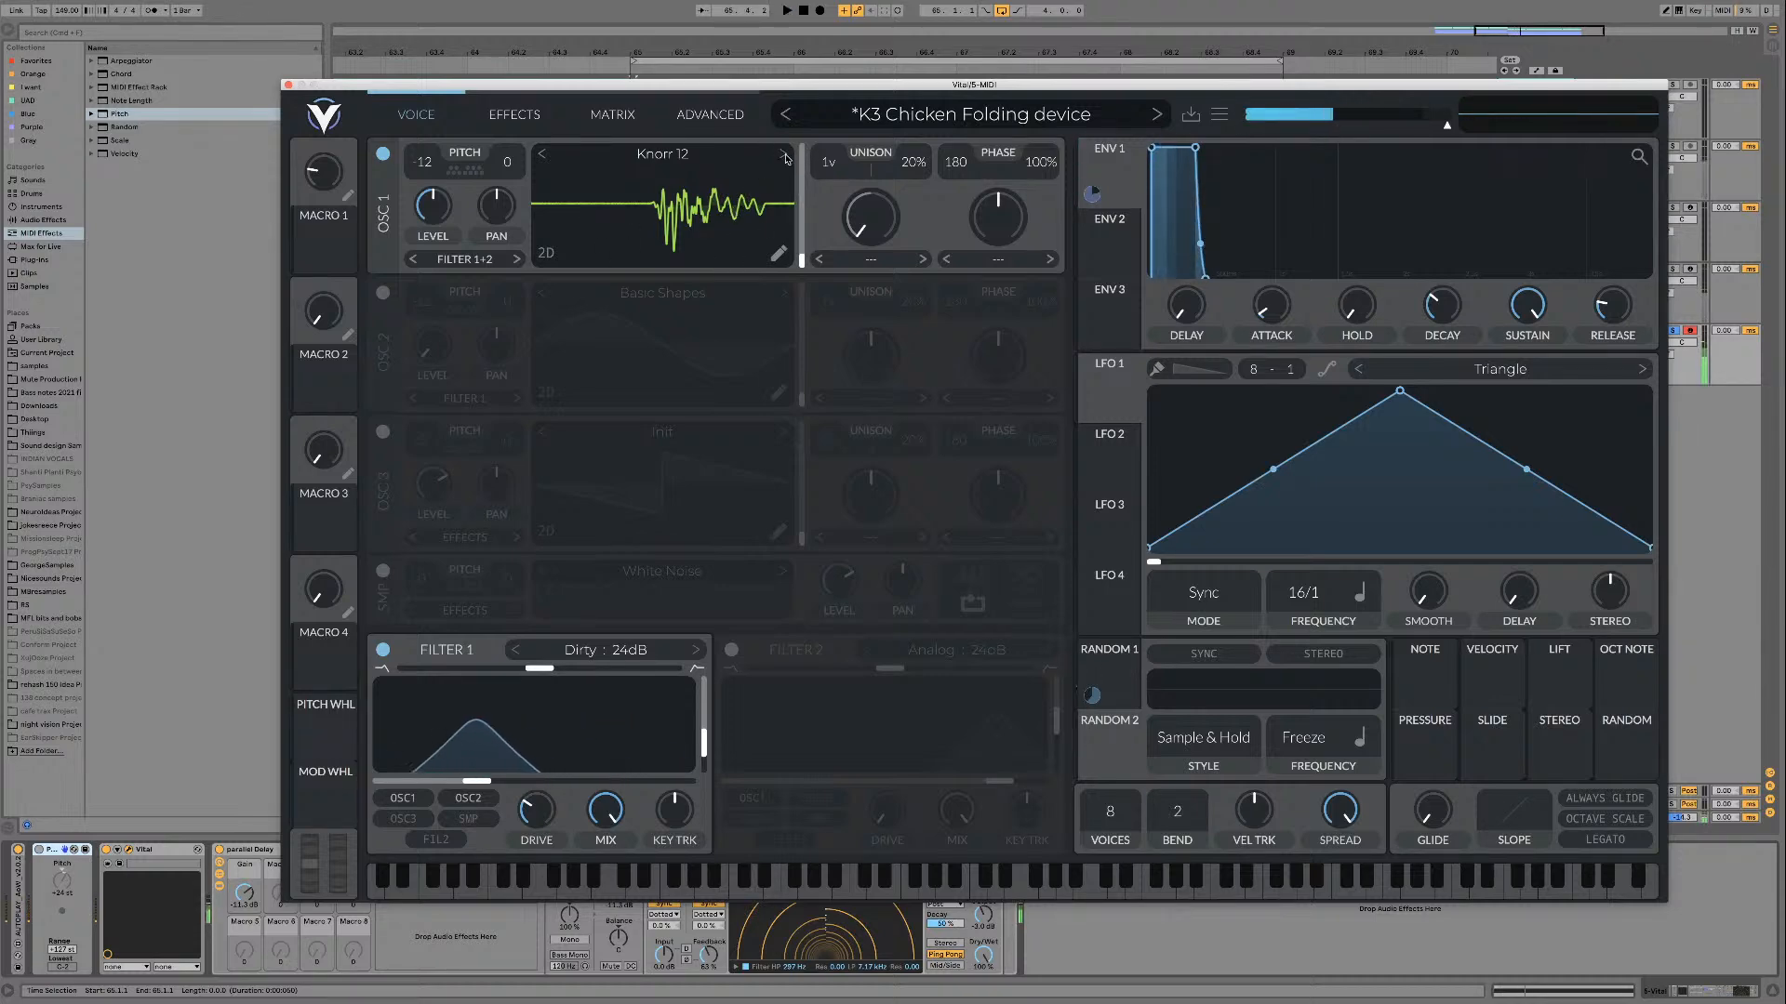
Step: Audition the wavetables after Knorr 12 on oscillator 1, ending on Knorr 17 with playback running
{"action": "double_click", "coordinate": [786, 156]}
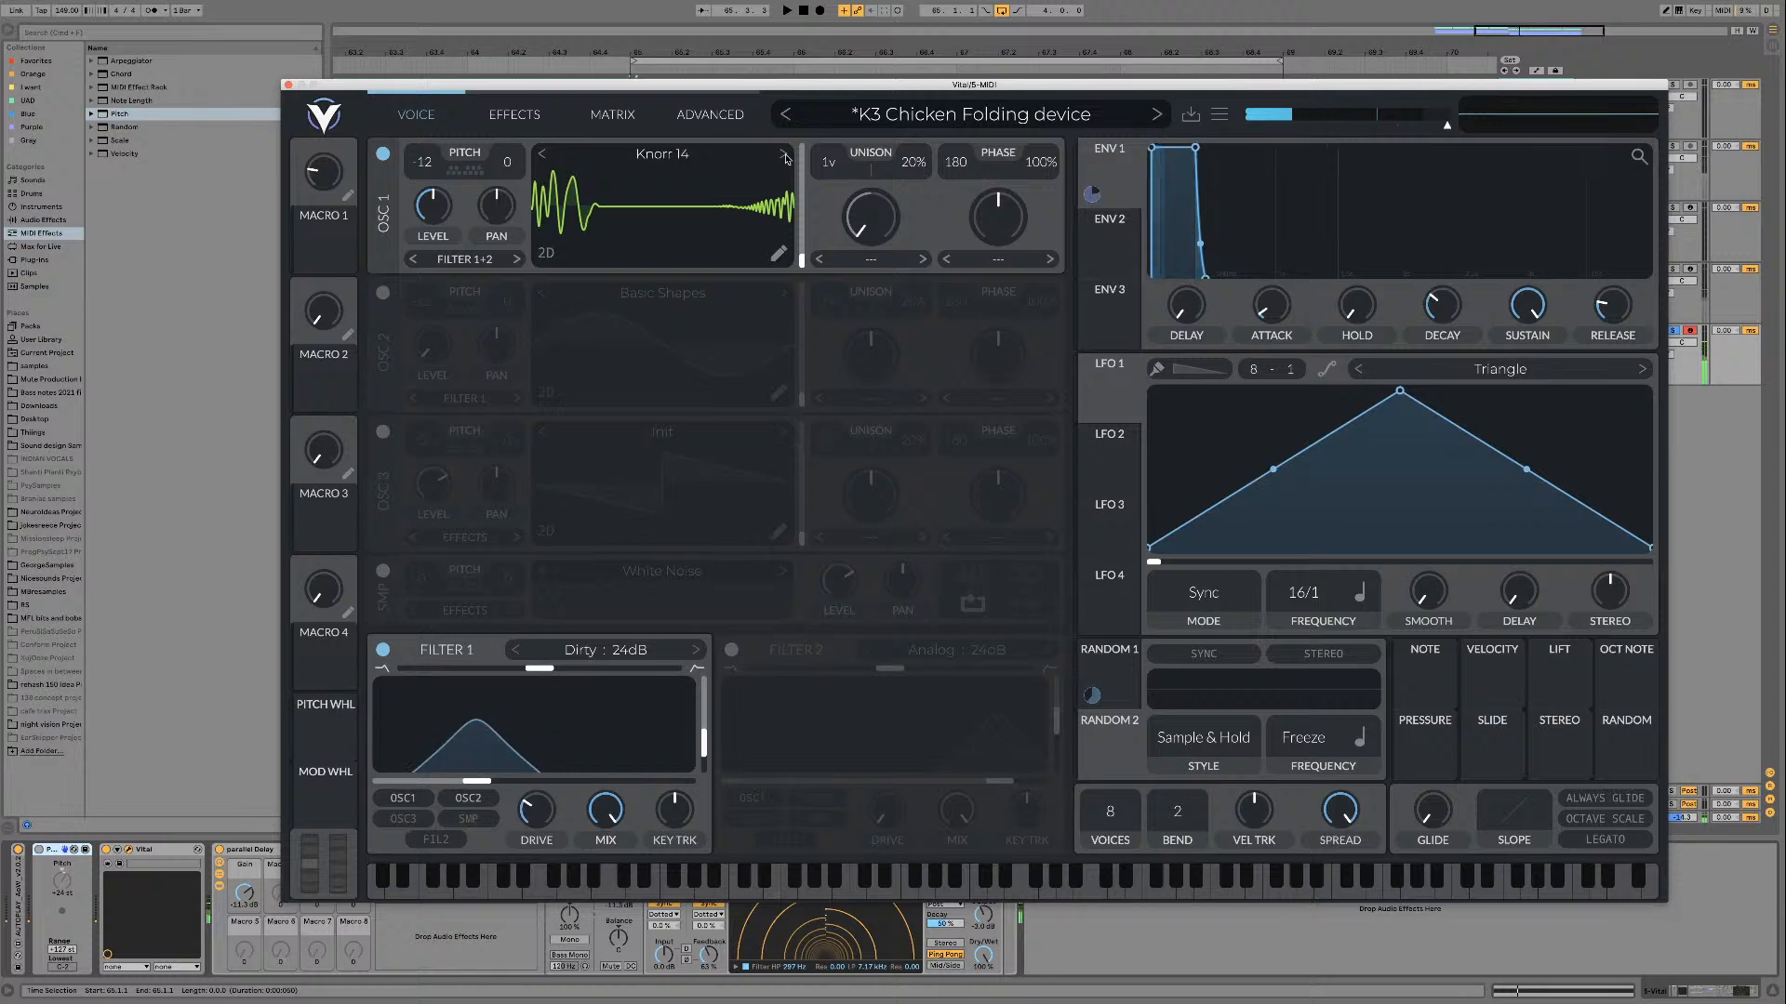
{"action": "key", "text": "space"}
{"action": "left_click", "coordinate": [786, 156]}
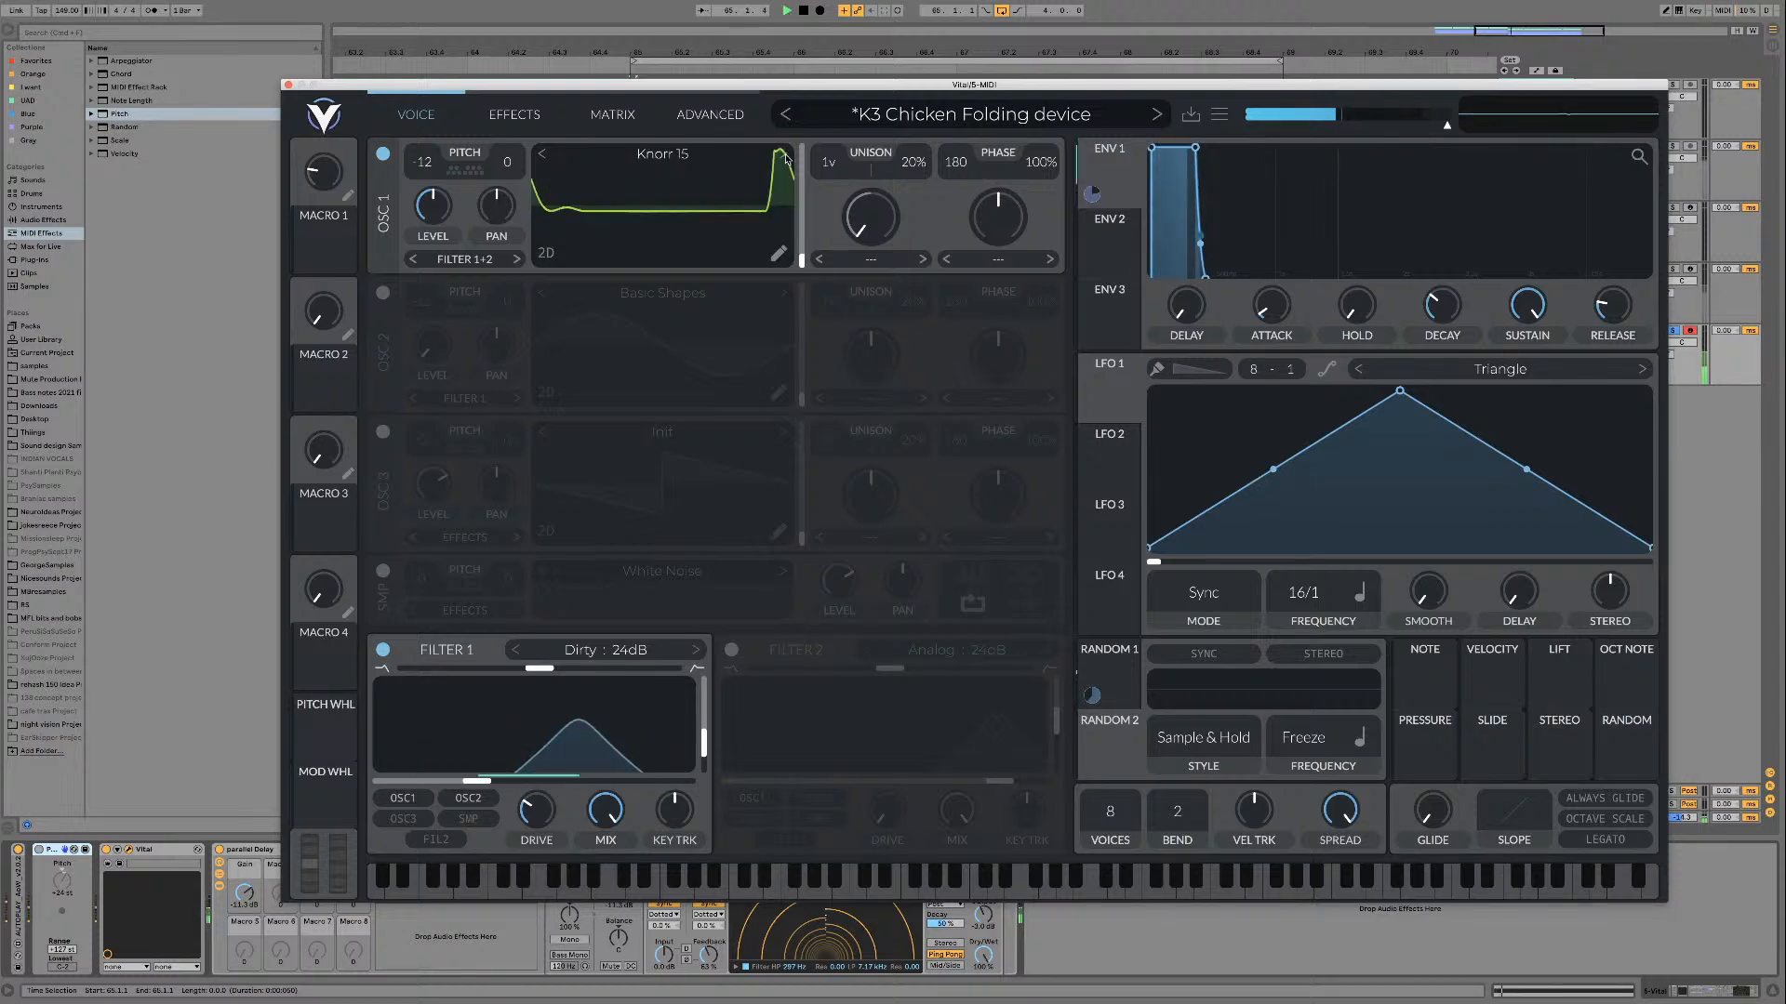
{"action": "left_click", "coordinate": [786, 157]}
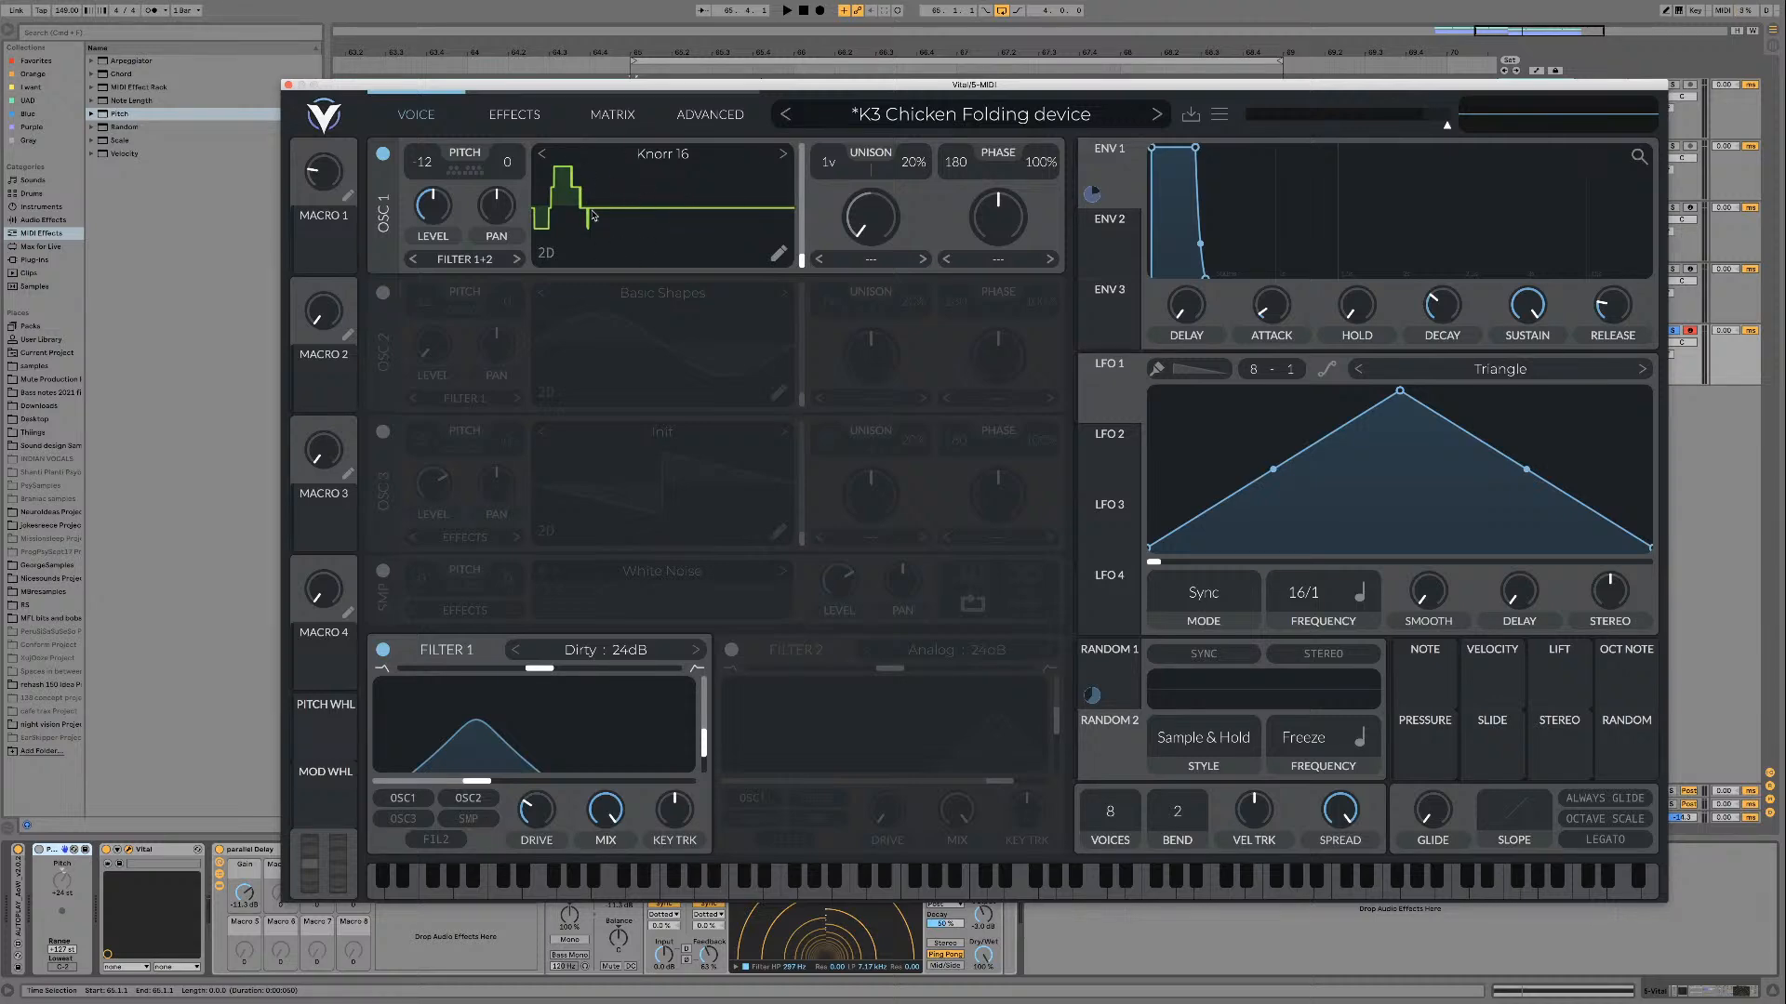
{"action": "left_click", "coordinate": [786, 156]}
{"action": "key", "text": "space"}
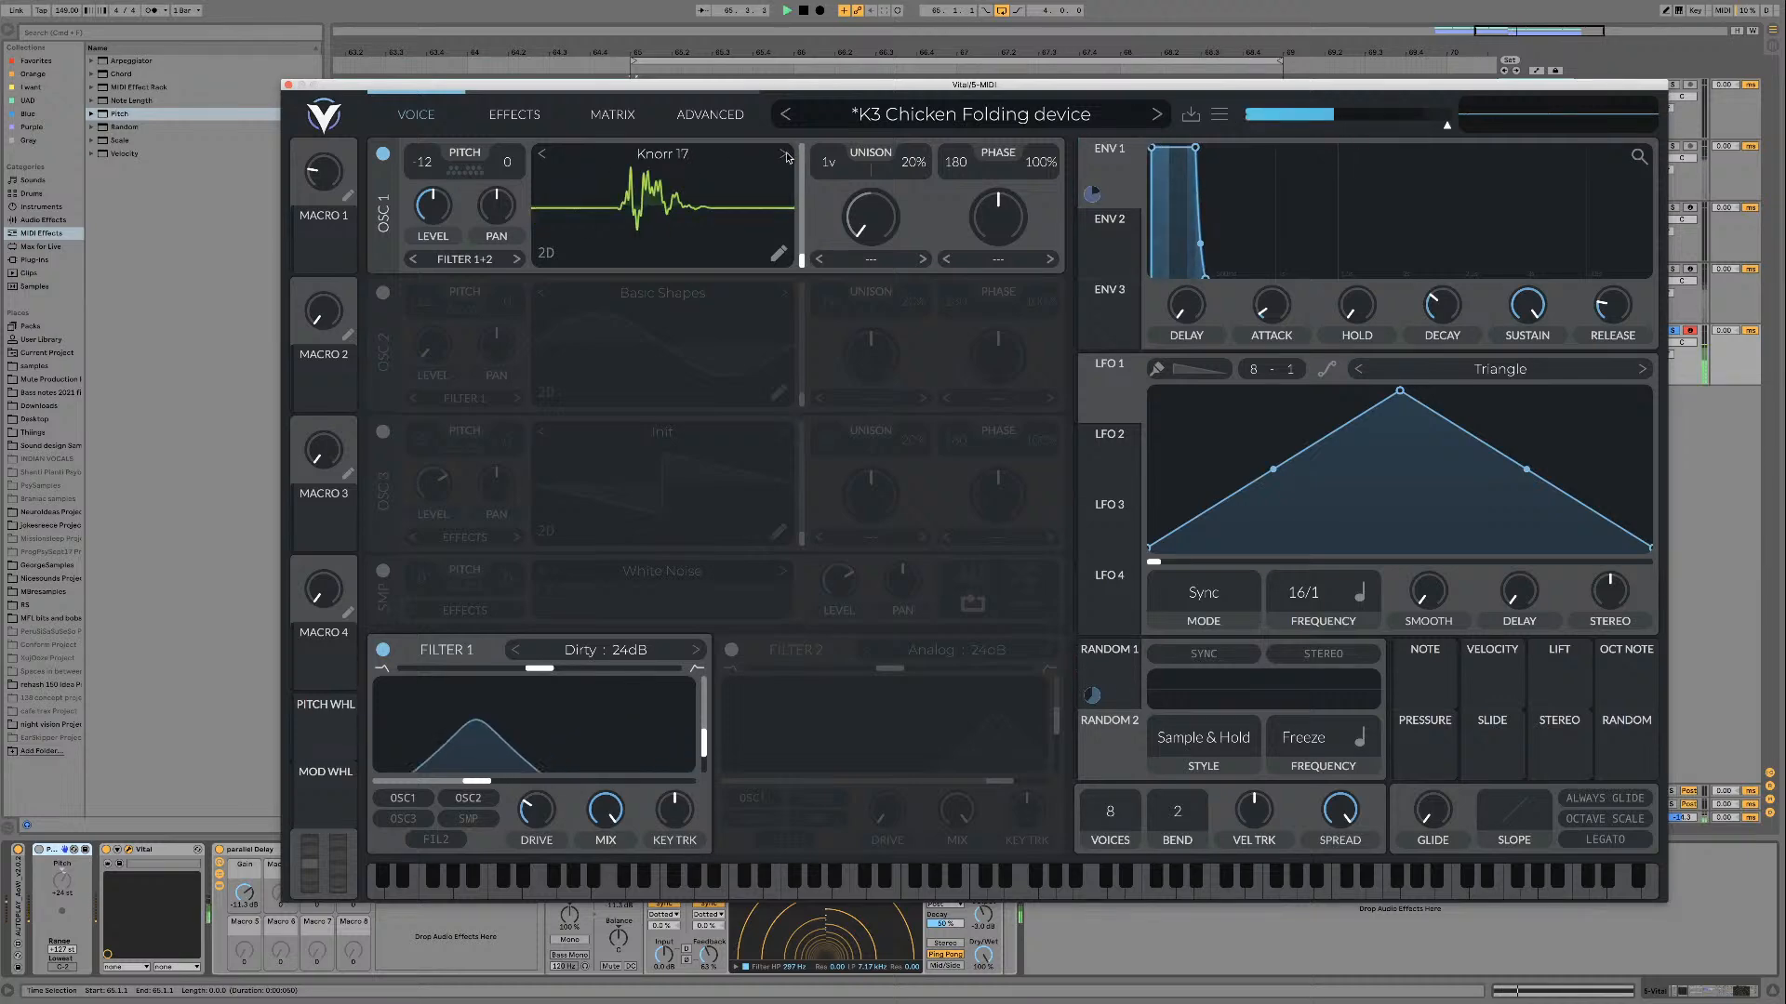
Step: Step oscillator 1 from Knorr 18 up to Knorr 22 during playback, trying the frame position on Knorr 21
{"action": "left_click", "coordinate": [787, 157]}
{"action": "left_click", "coordinate": [786, 156]}
{"action": "left_click", "coordinate": [786, 156]}
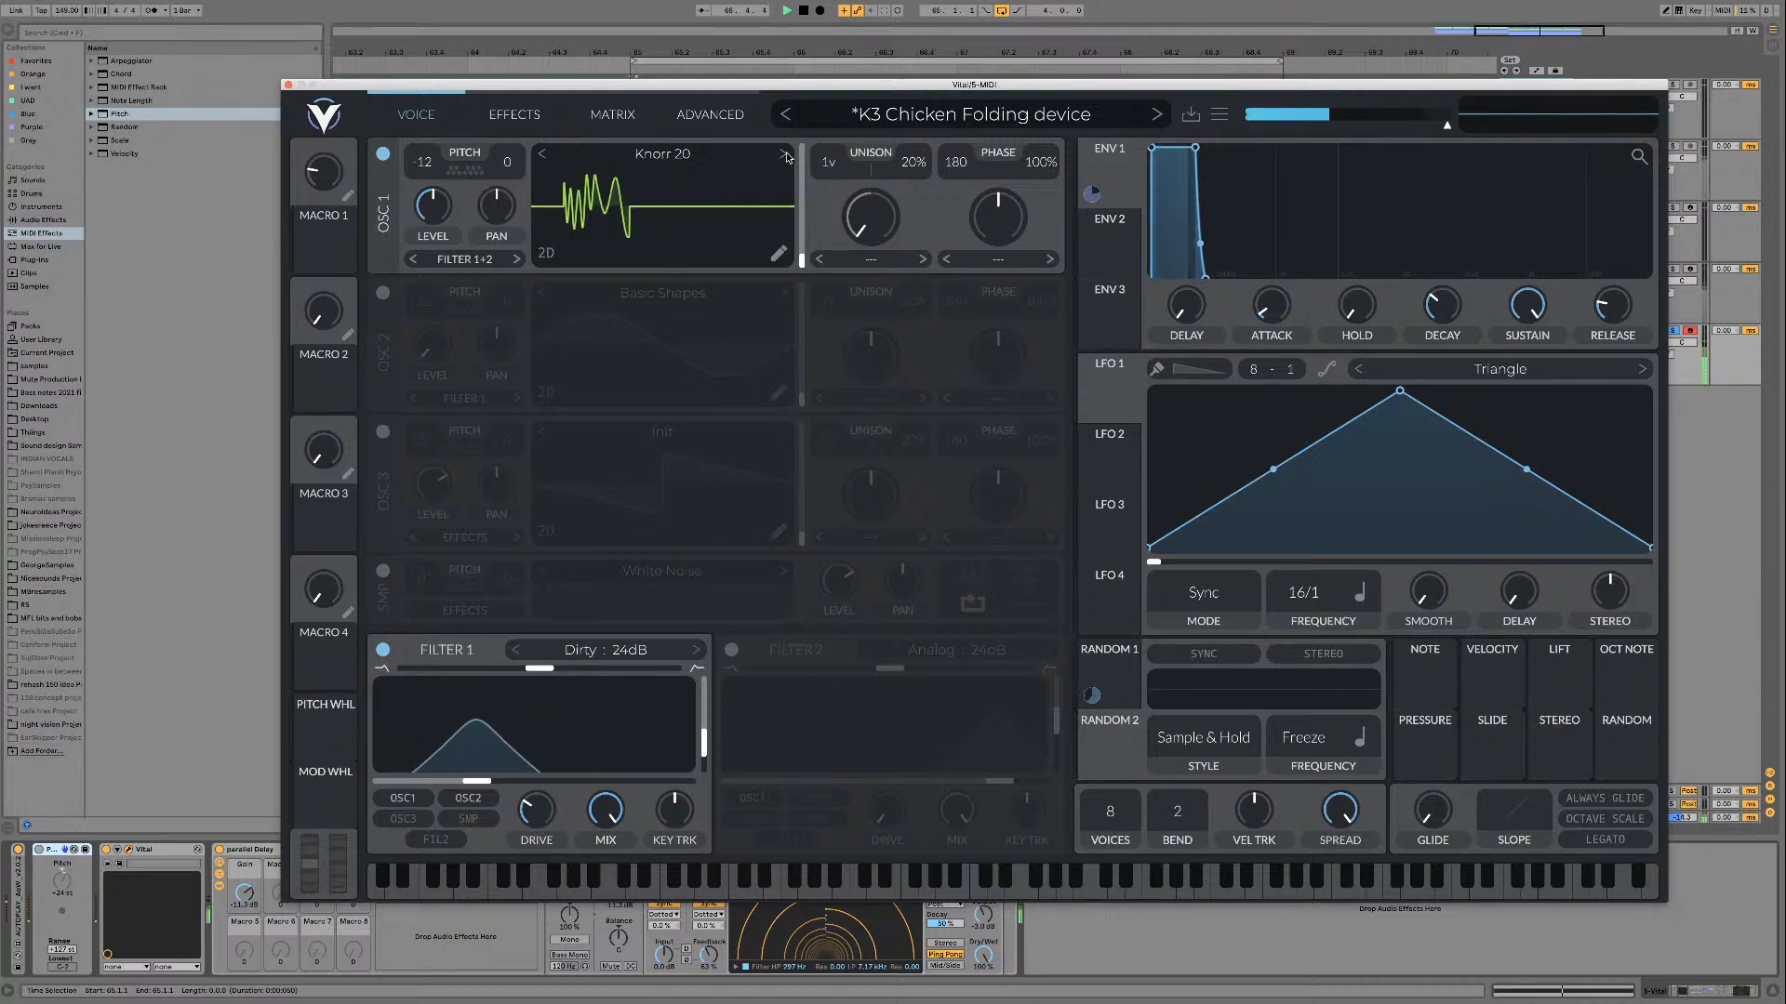
{"action": "left_click", "coordinate": [786, 156]}
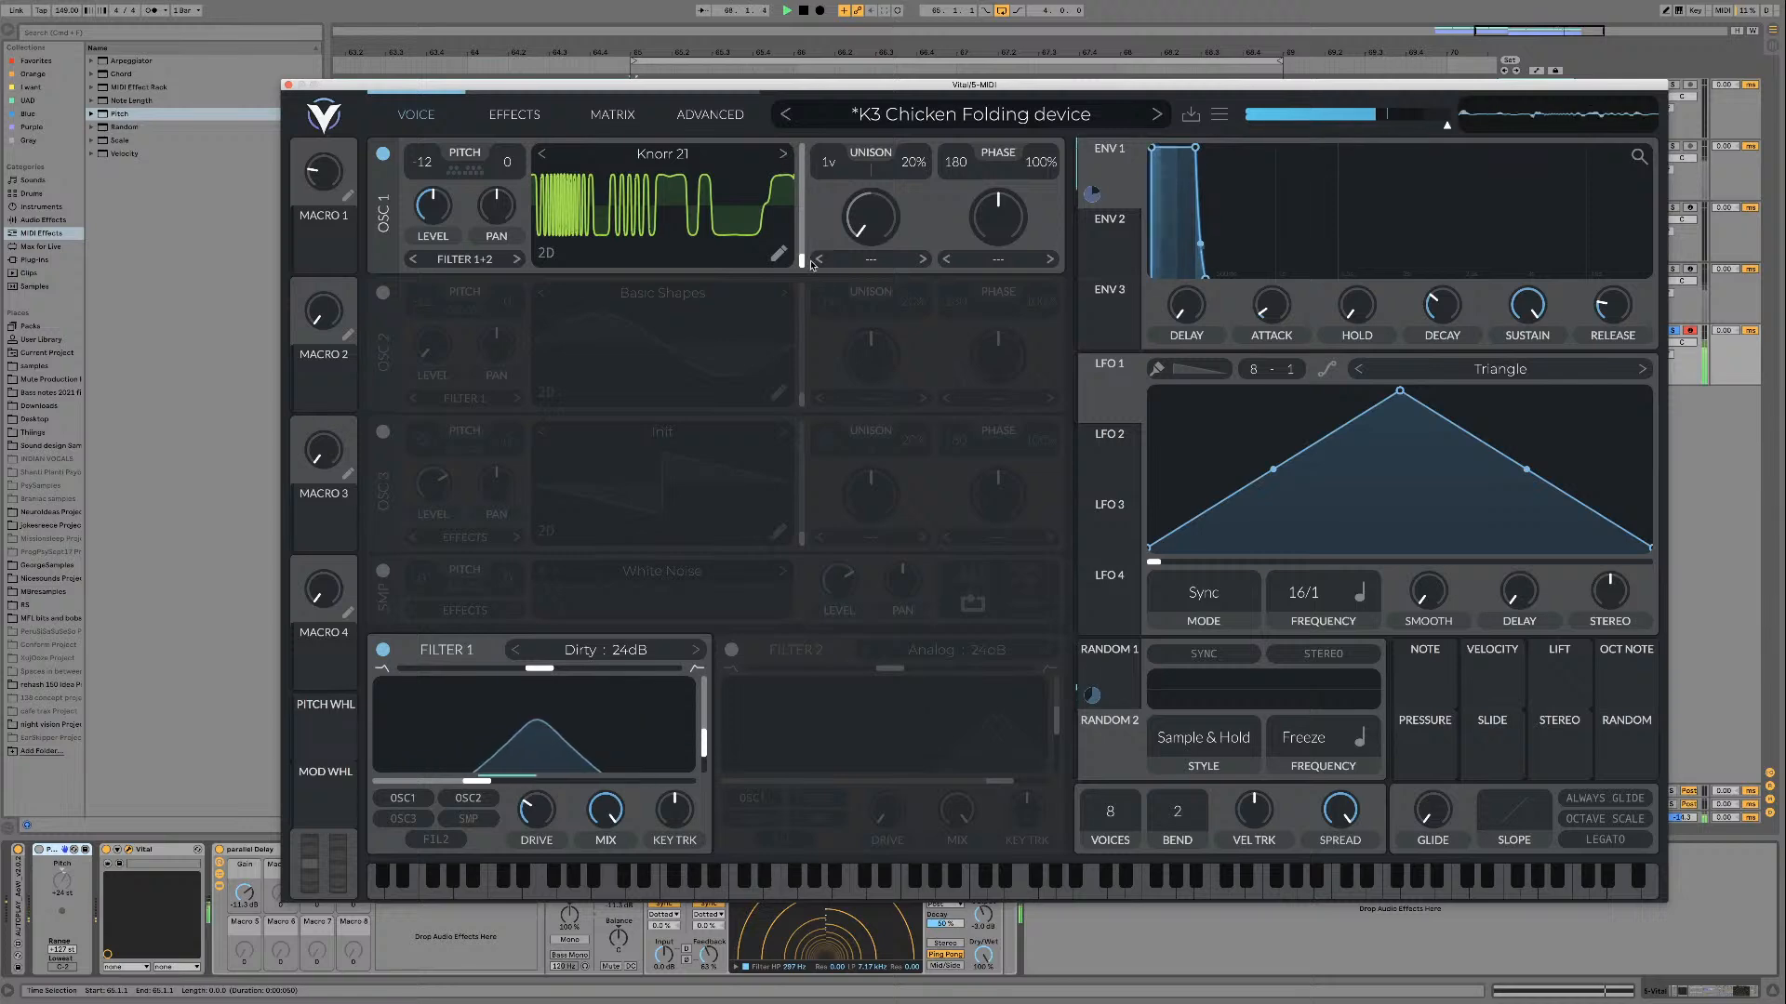
{"action": "mouse_move", "coordinate": [804, 238]}
{"action": "left_mouse_down"}
{"action": "mouse_move", "coordinate": [806, 179]}
{"action": "mouse_move", "coordinate": [805, 244]}
{"action": "left_mouse_up"}
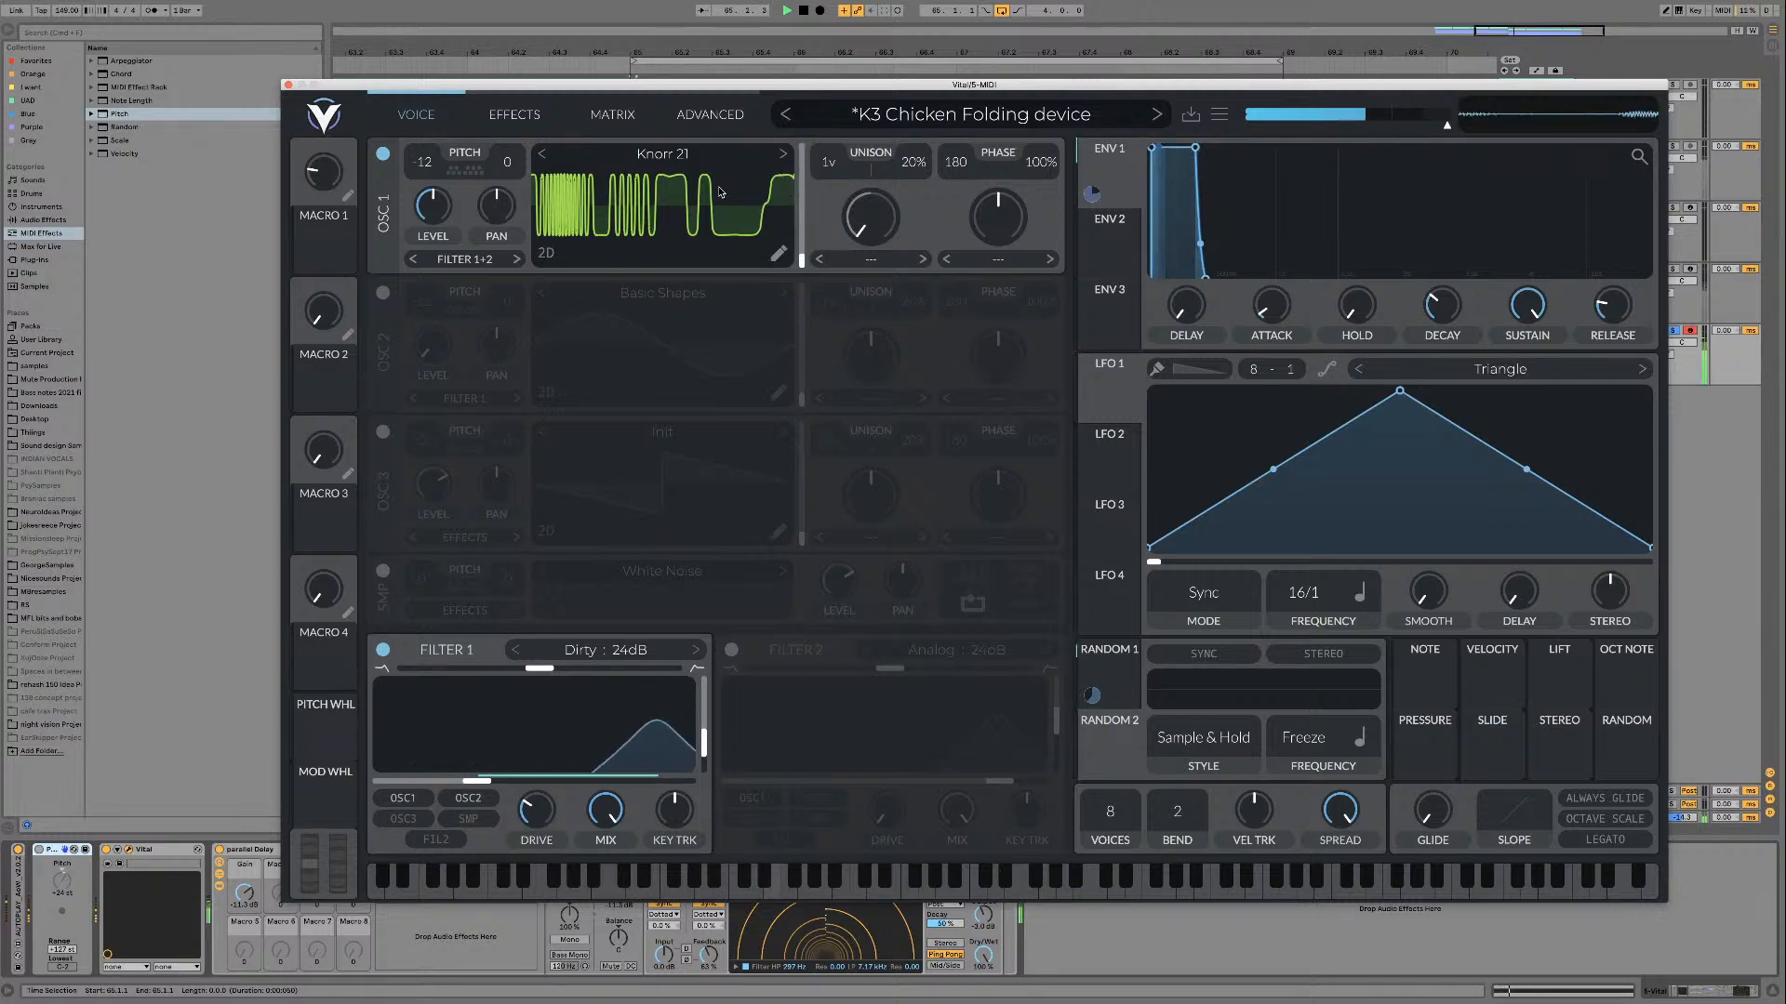
{"action": "key", "text": "space"}
{"action": "key", "text": "space"}
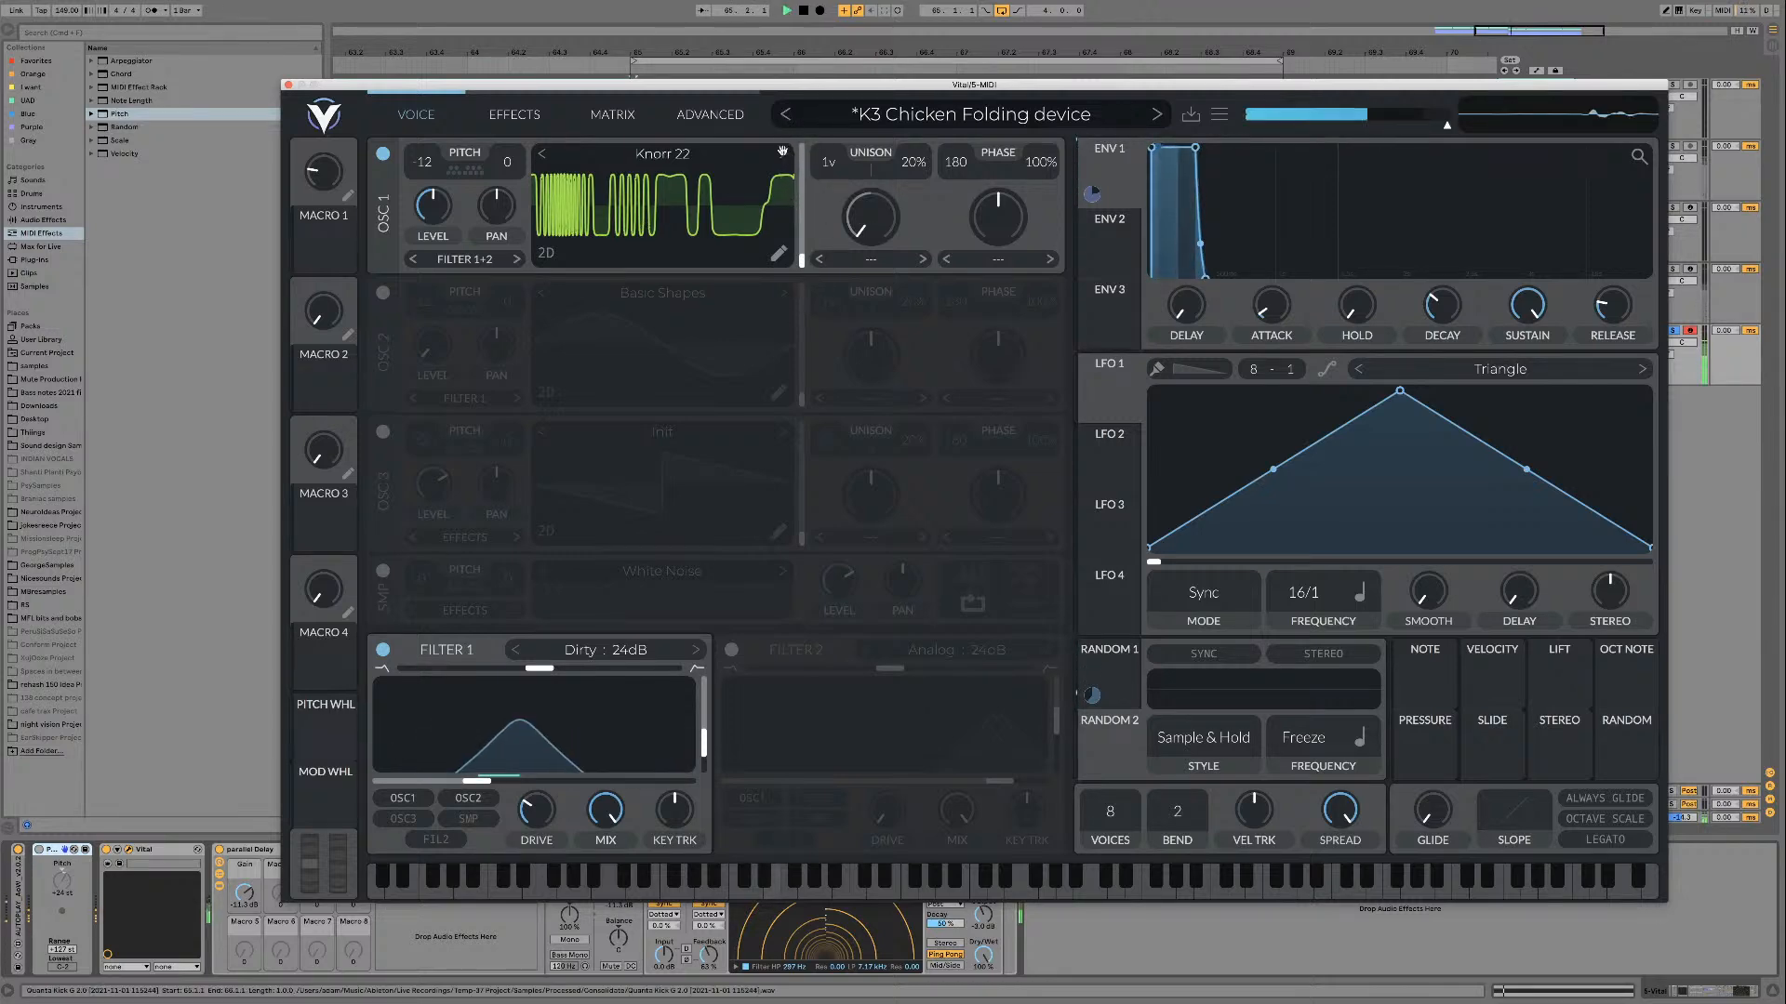
Step: Audition Knorr 23 to Knorr 25 on oscillator 1, sweeping Knorr 24 to frame 256
{"action": "left_click", "coordinate": [783, 153]}
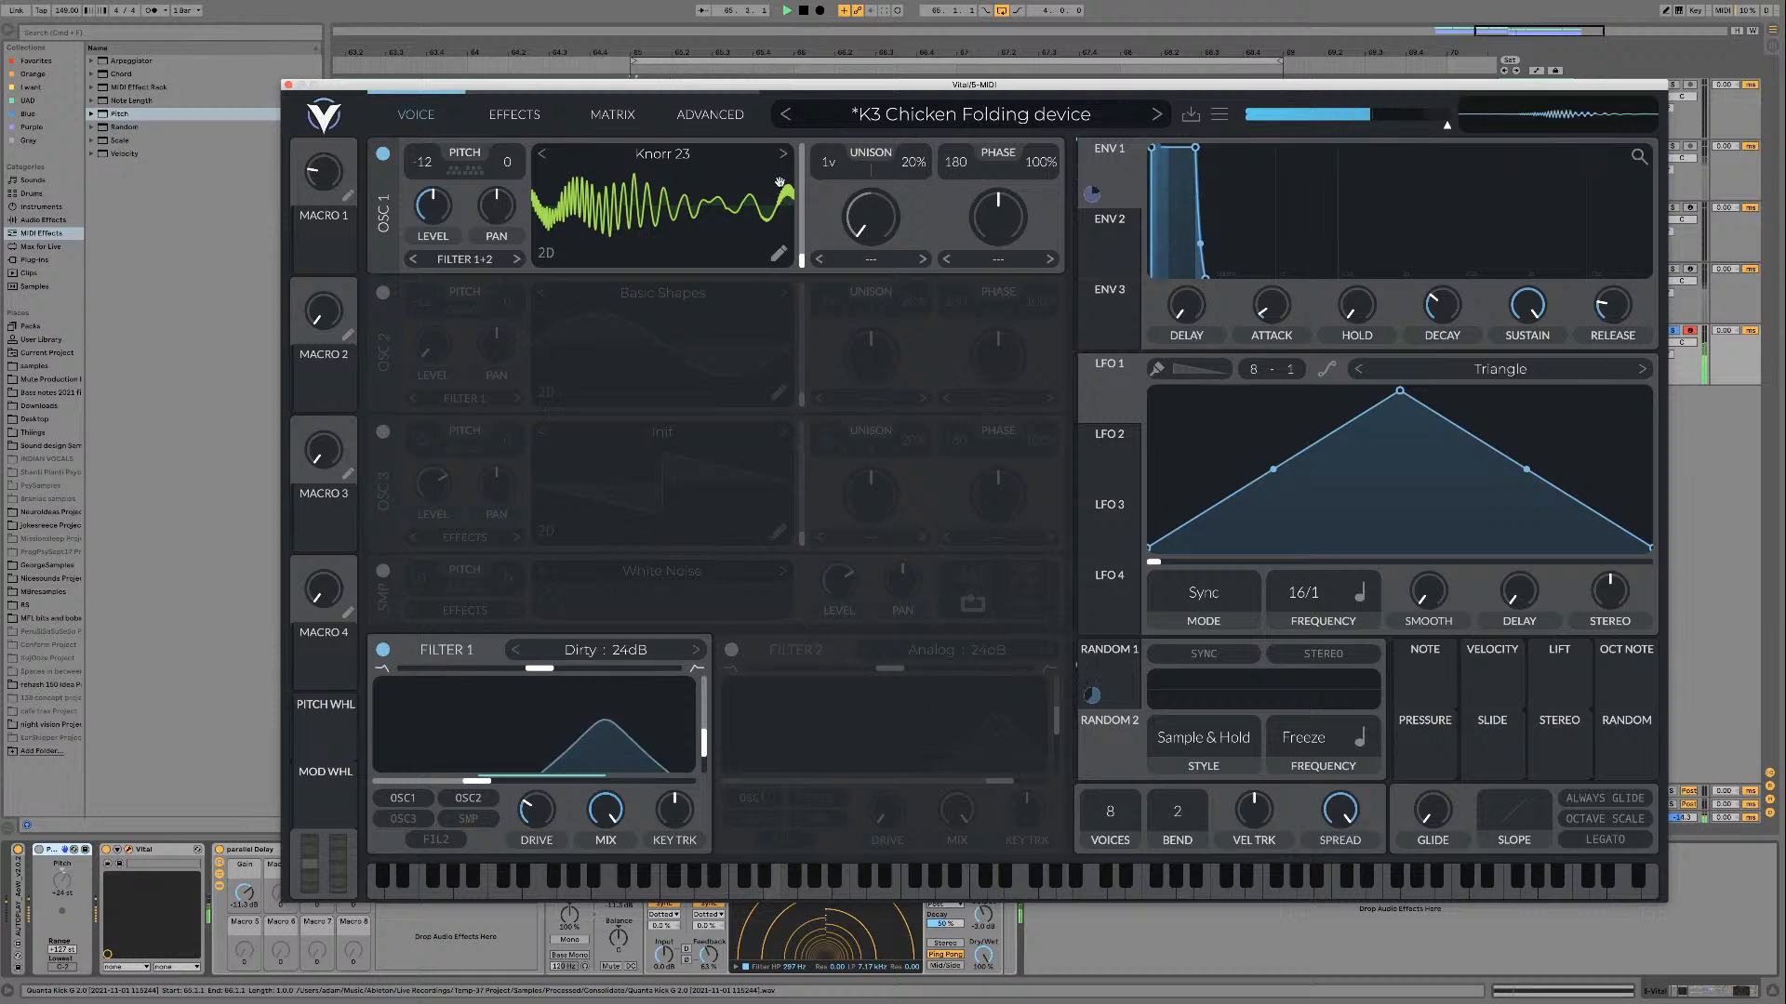
{"action": "left_click", "coordinate": [784, 154]}
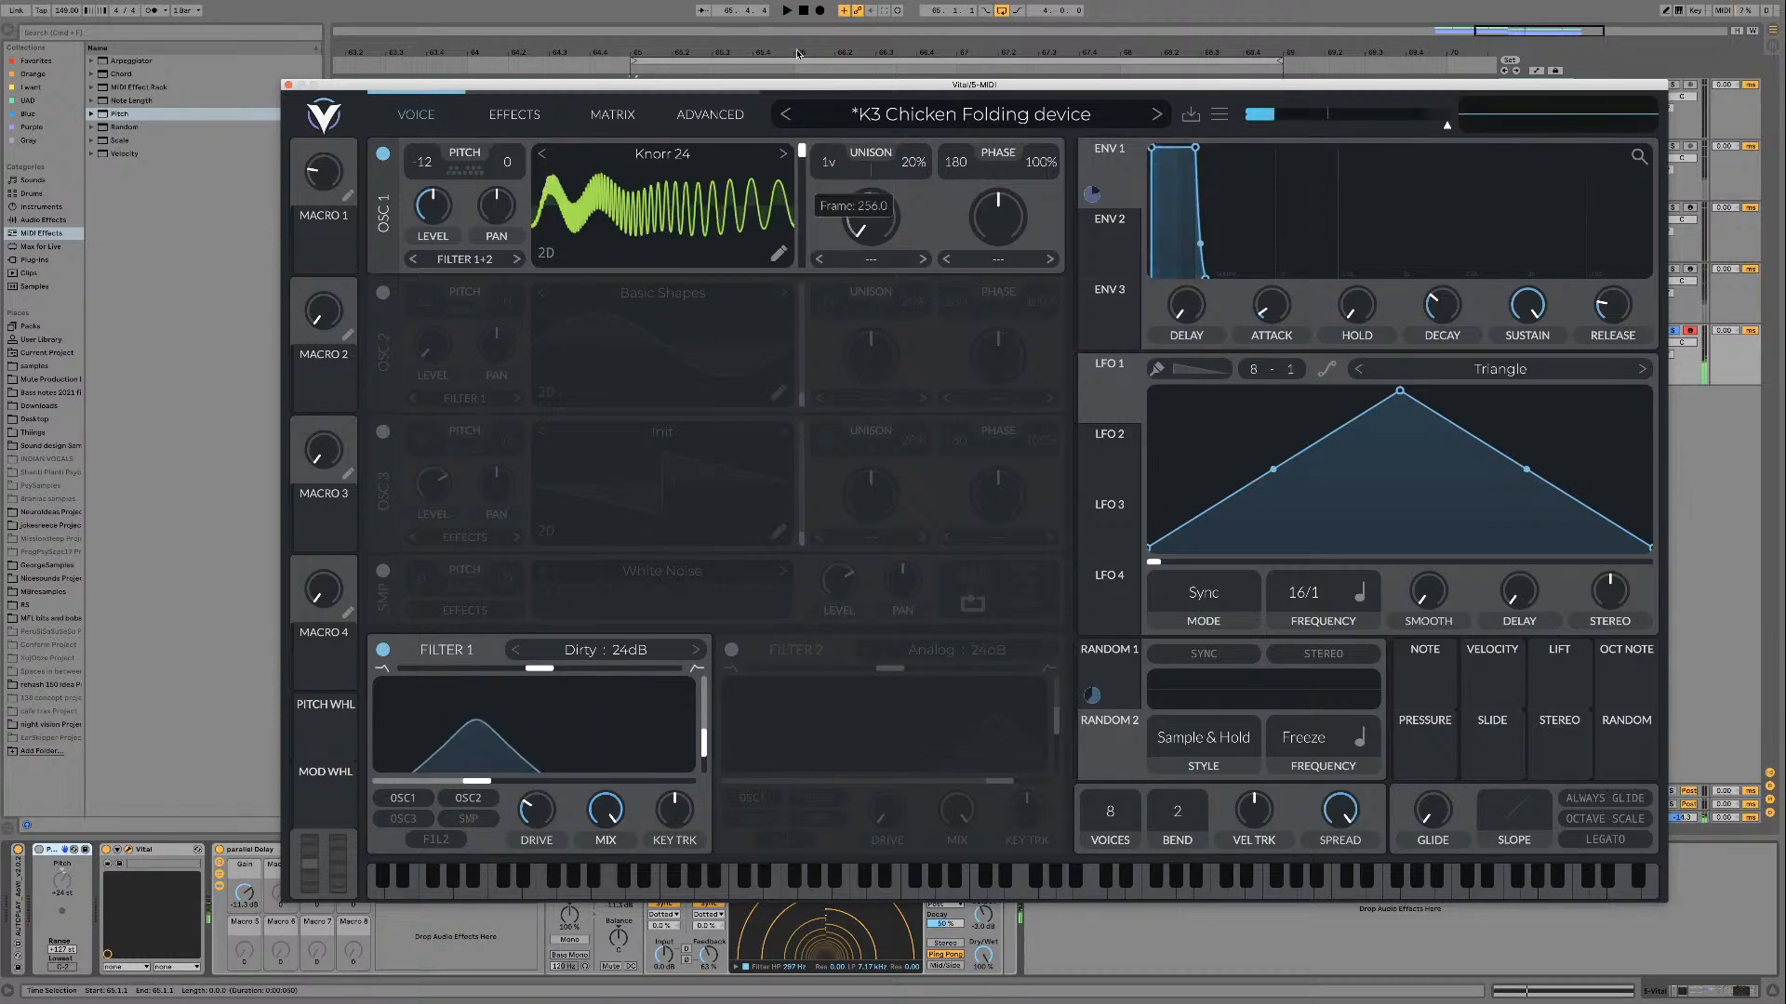
{"action": "left_click", "coordinate": [784, 154]}
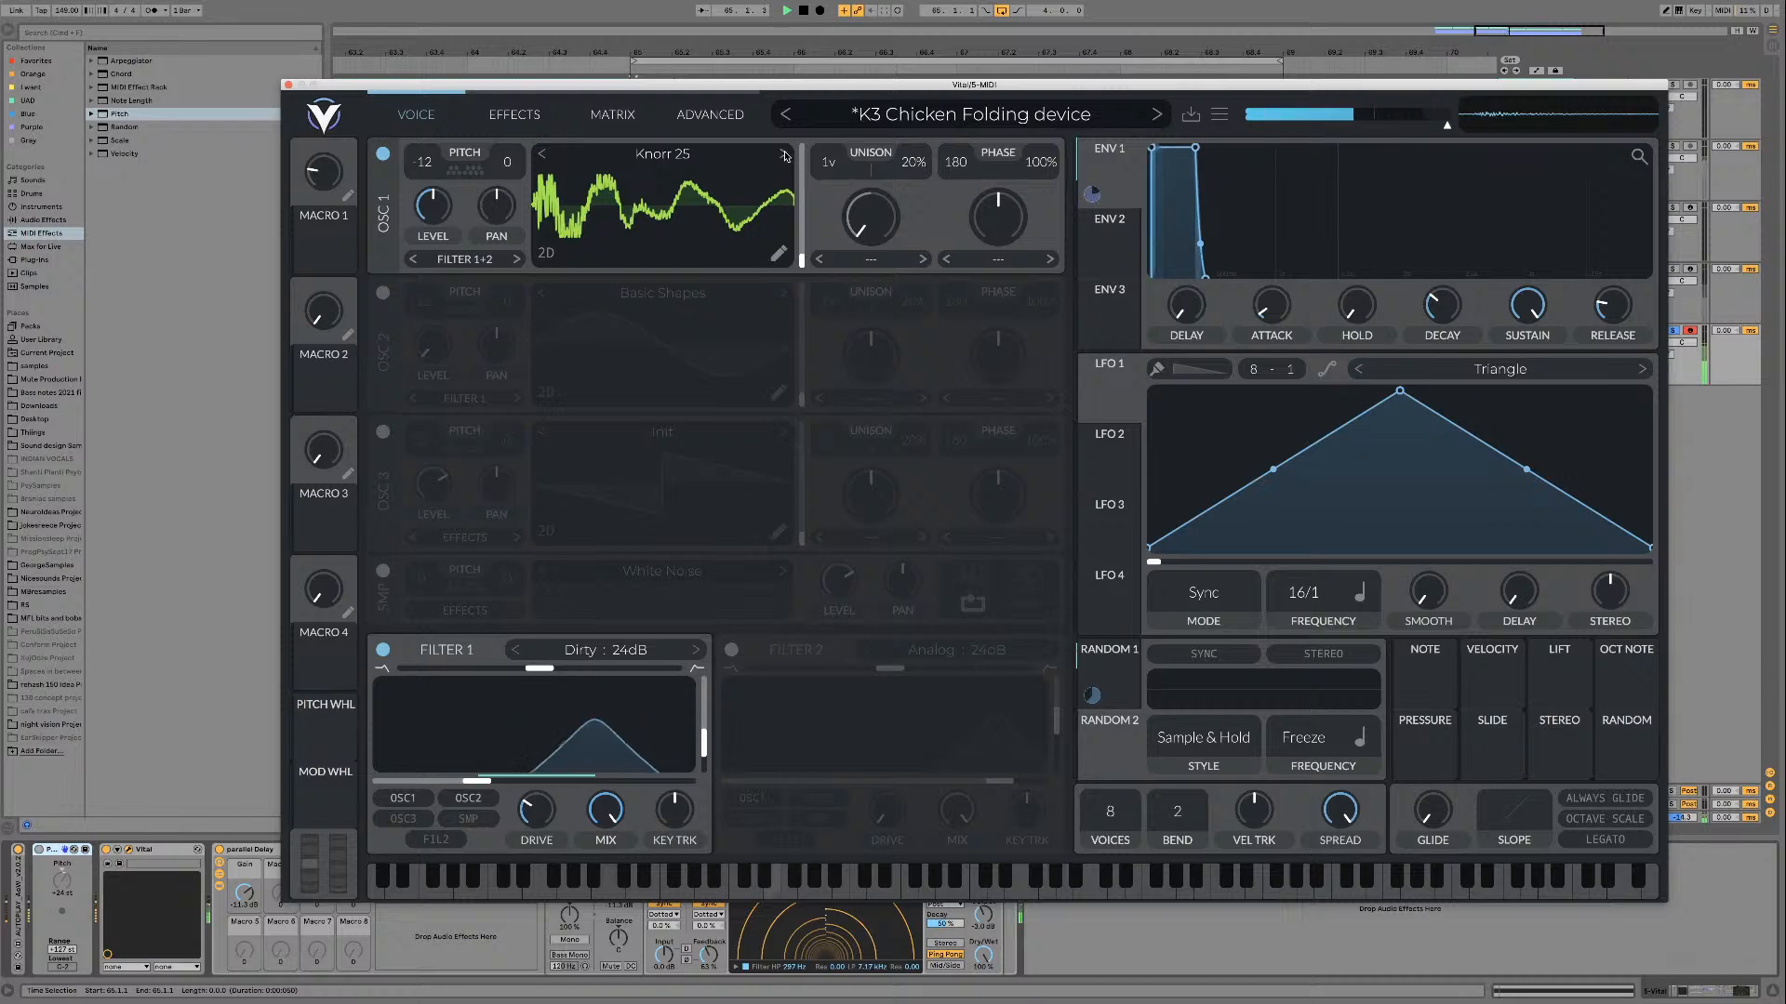
Step: Continue auditioning oscillator 1 wavetables past Knorr 25 until Knorr 31 is loaded
{"action": "left_click", "coordinate": [784, 155]}
{"action": "left_click", "coordinate": [784, 155]}
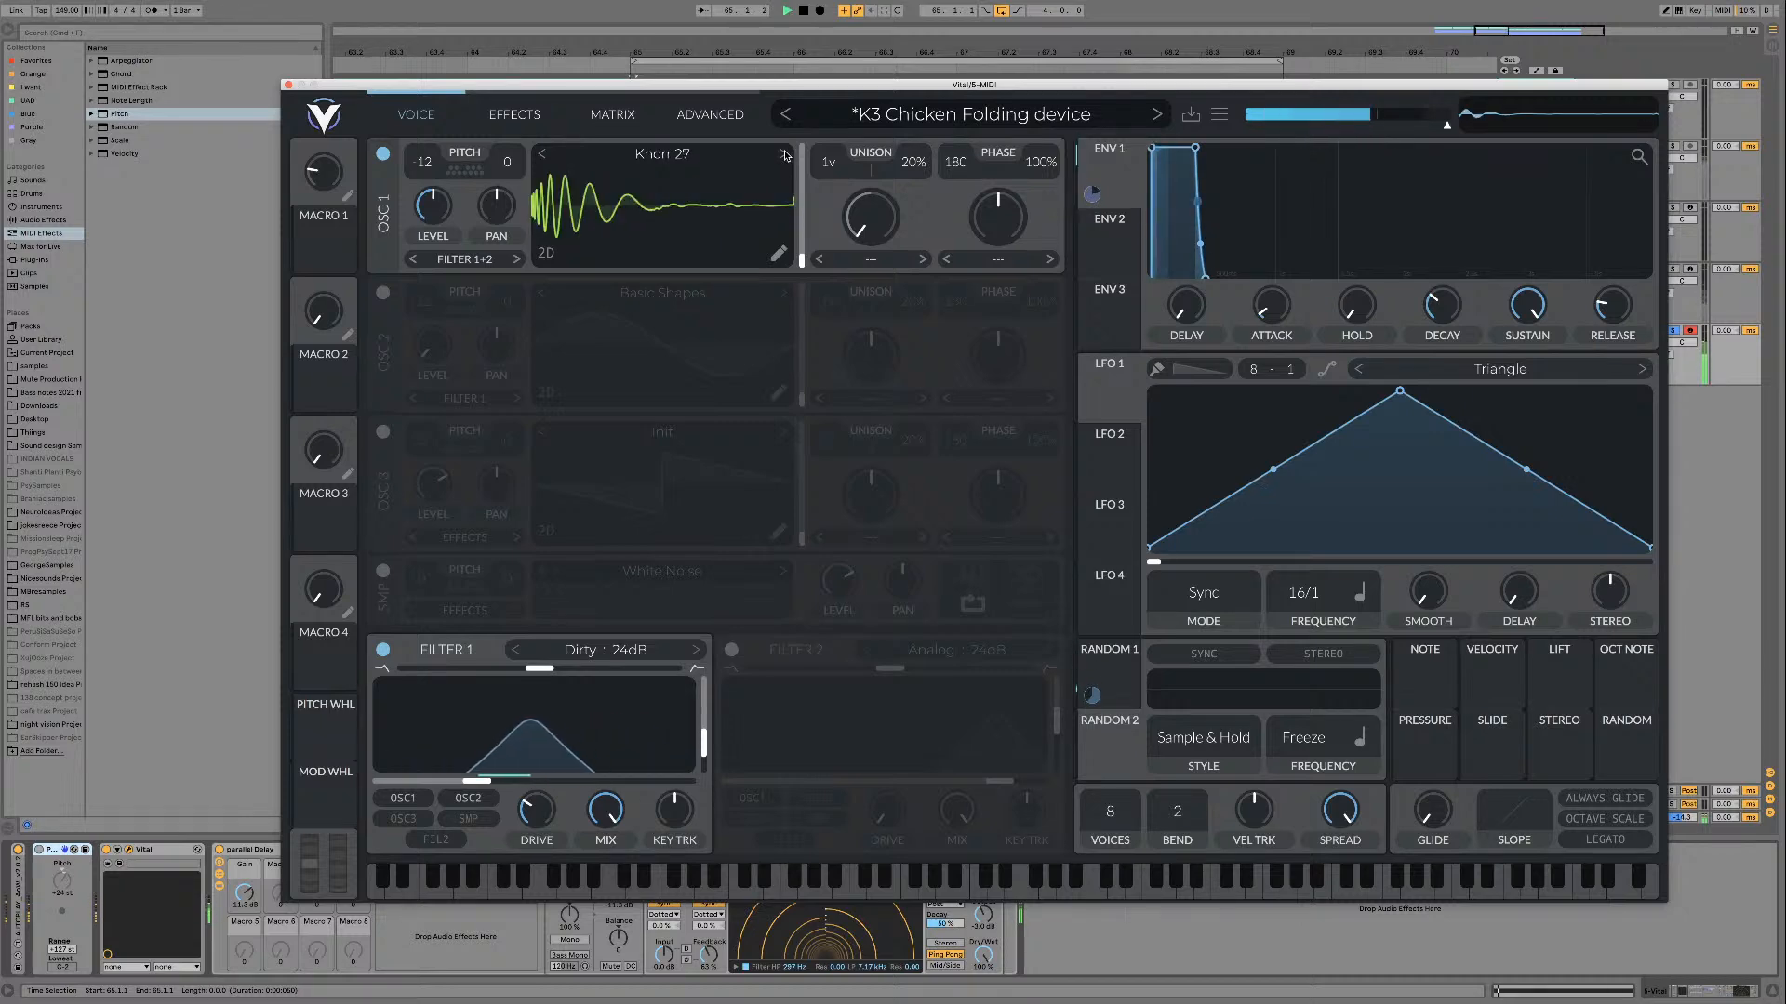
{"action": "left_click", "coordinate": [784, 154]}
{"action": "left_click", "coordinate": [784, 155]}
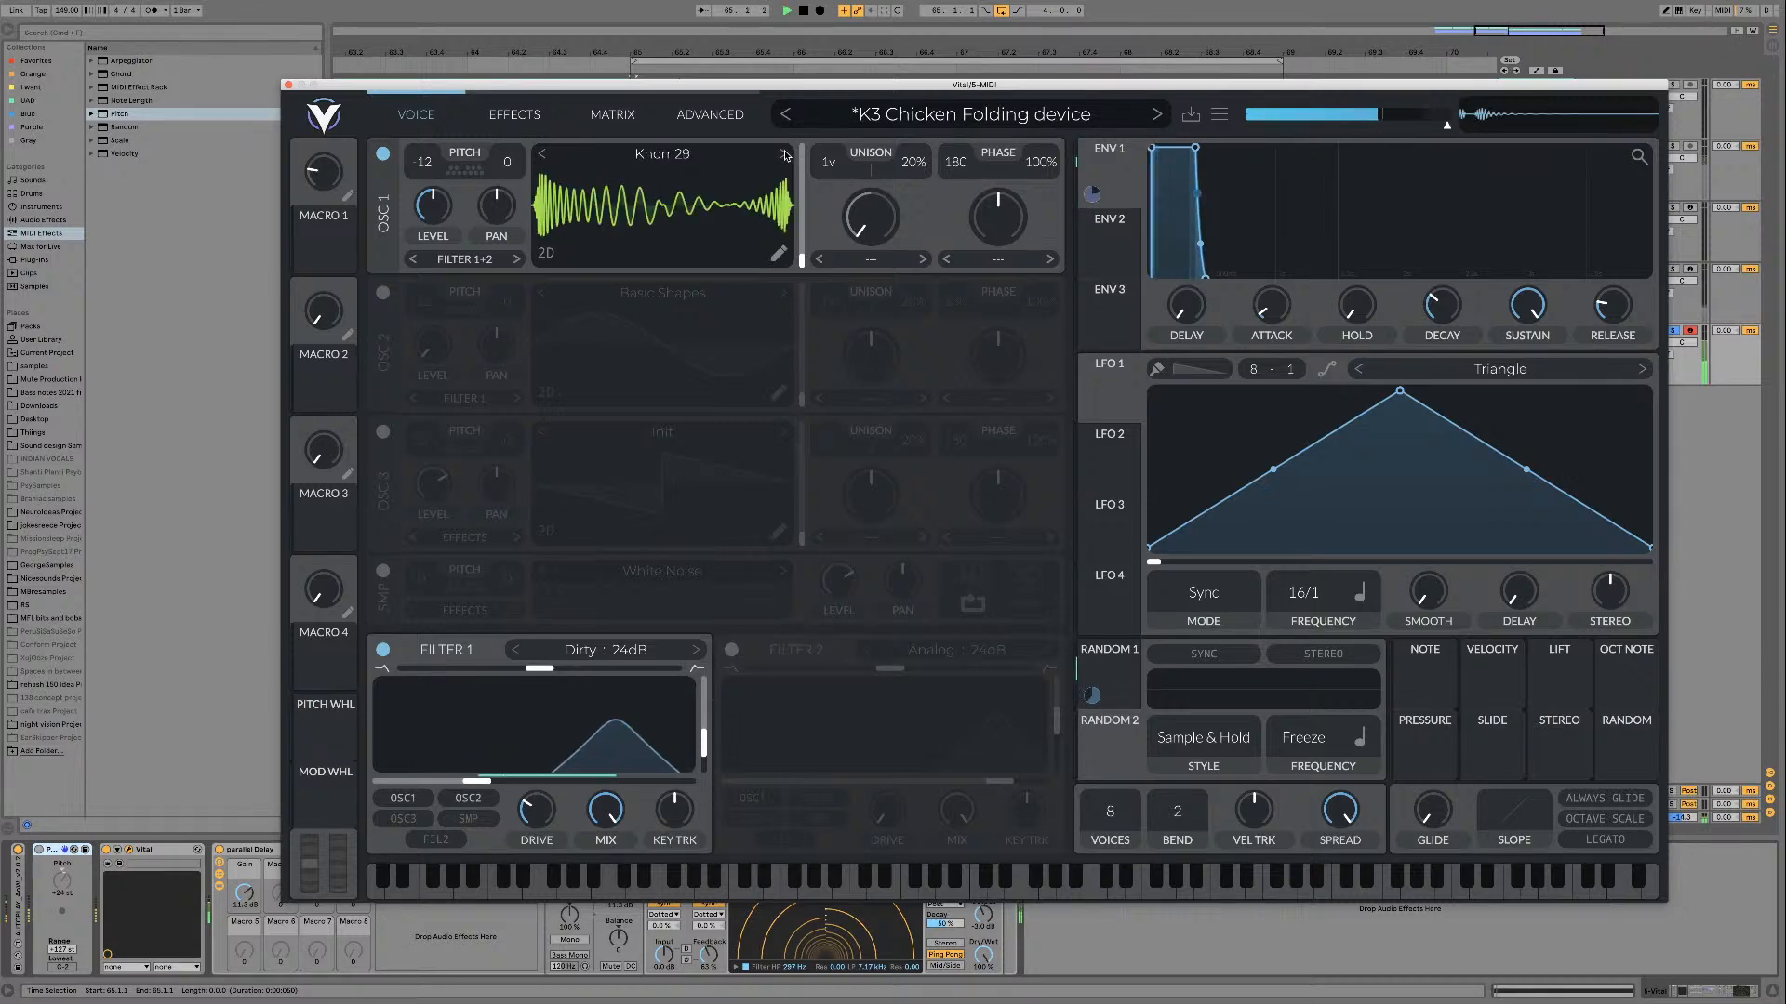
{"action": "left_click", "coordinate": [784, 154]}
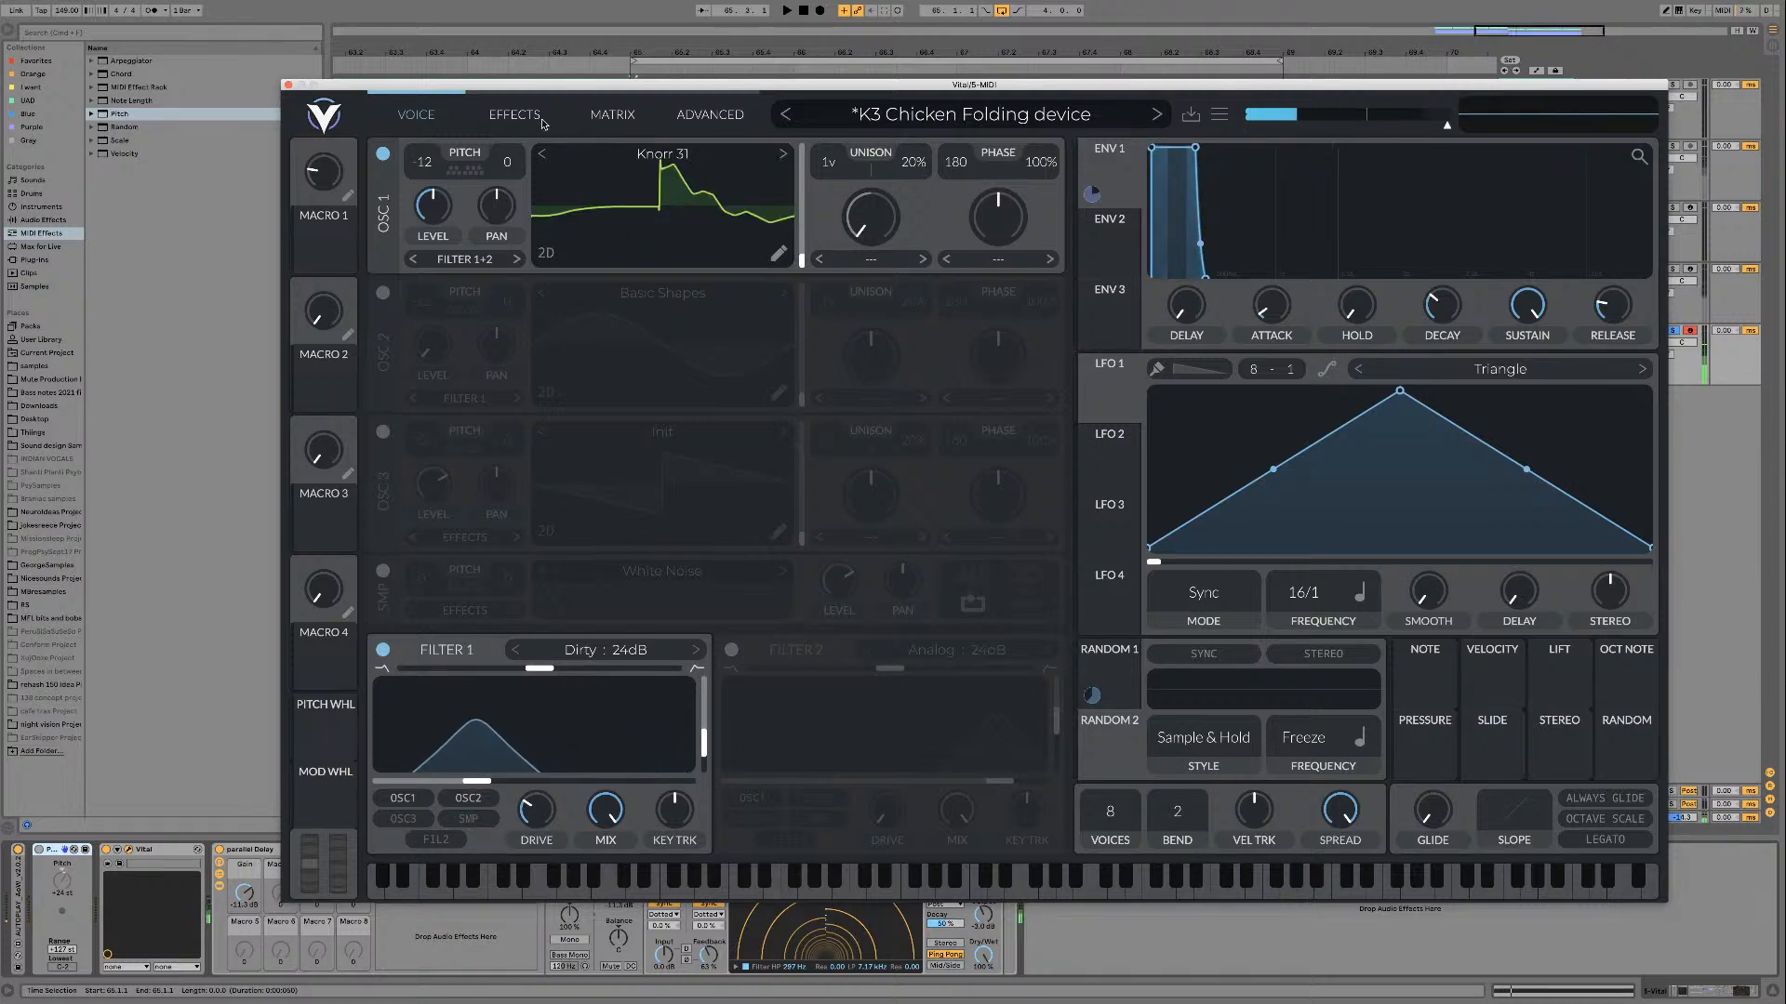
Step: Enable the EQ effect, switch its high band to a low-pass shape, and raise that band's cutoff
{"action": "left_click", "coordinate": [545, 119]}
{"action": "left_click", "coordinate": [383, 315]}
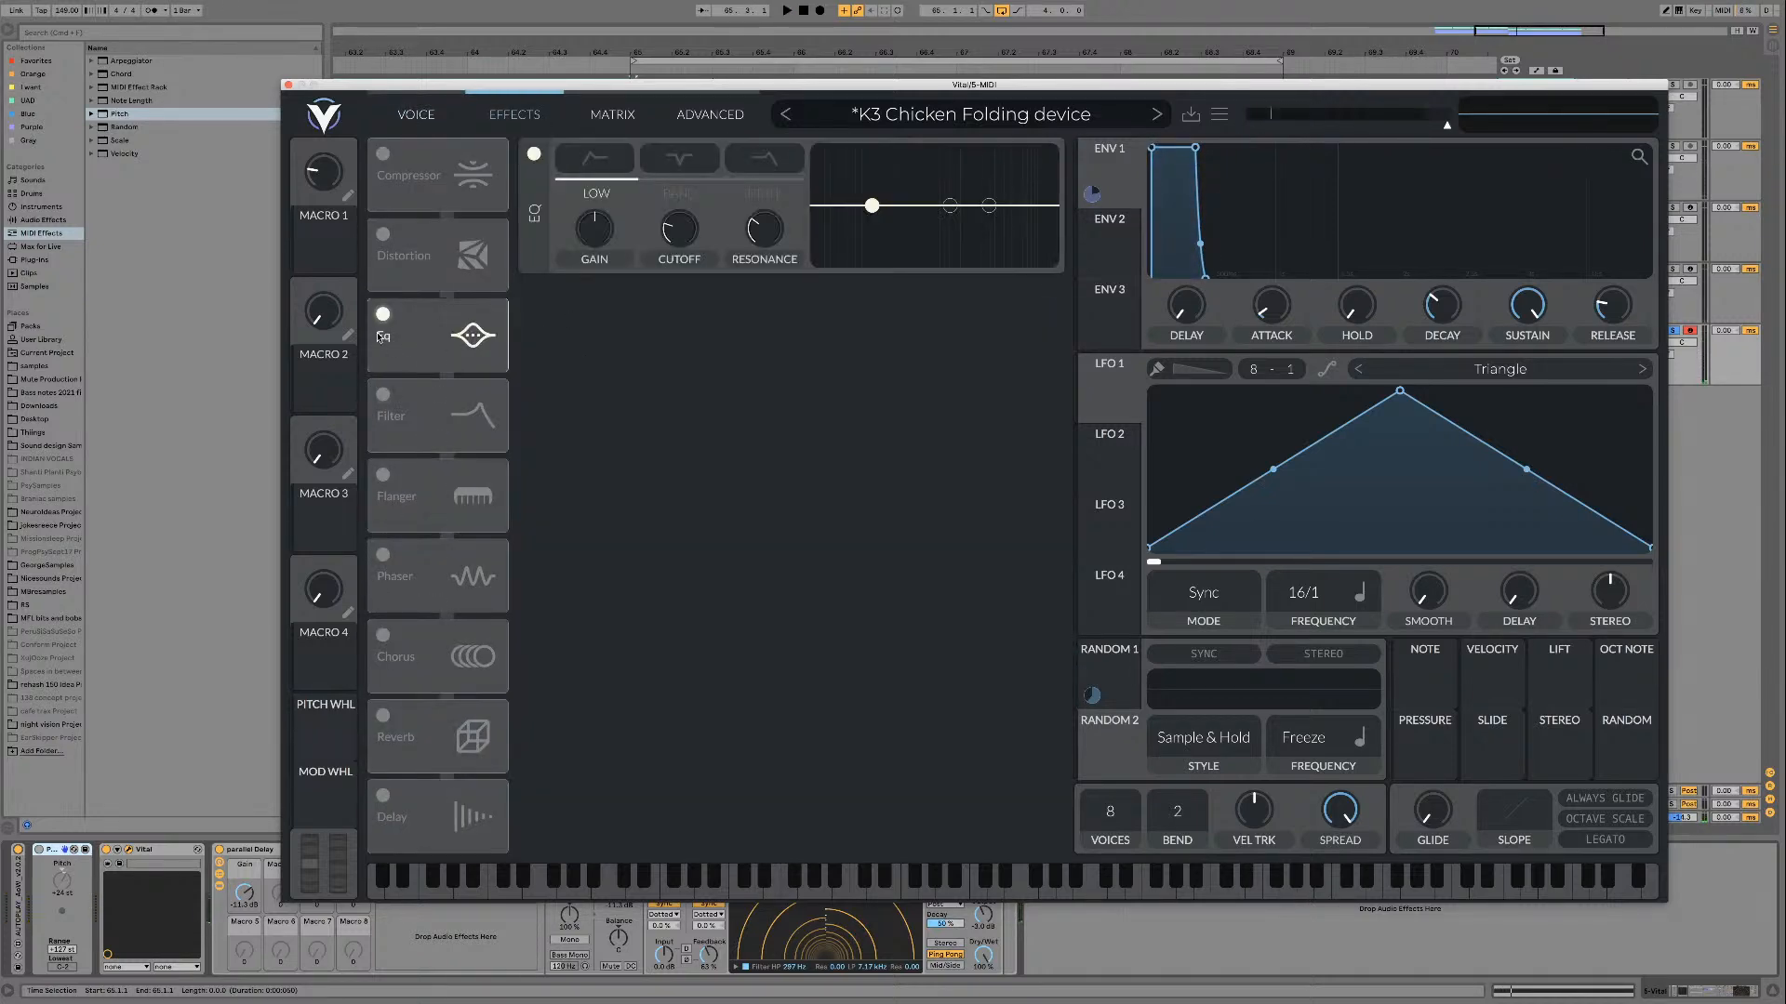
{"action": "left_click", "coordinate": [766, 195]}
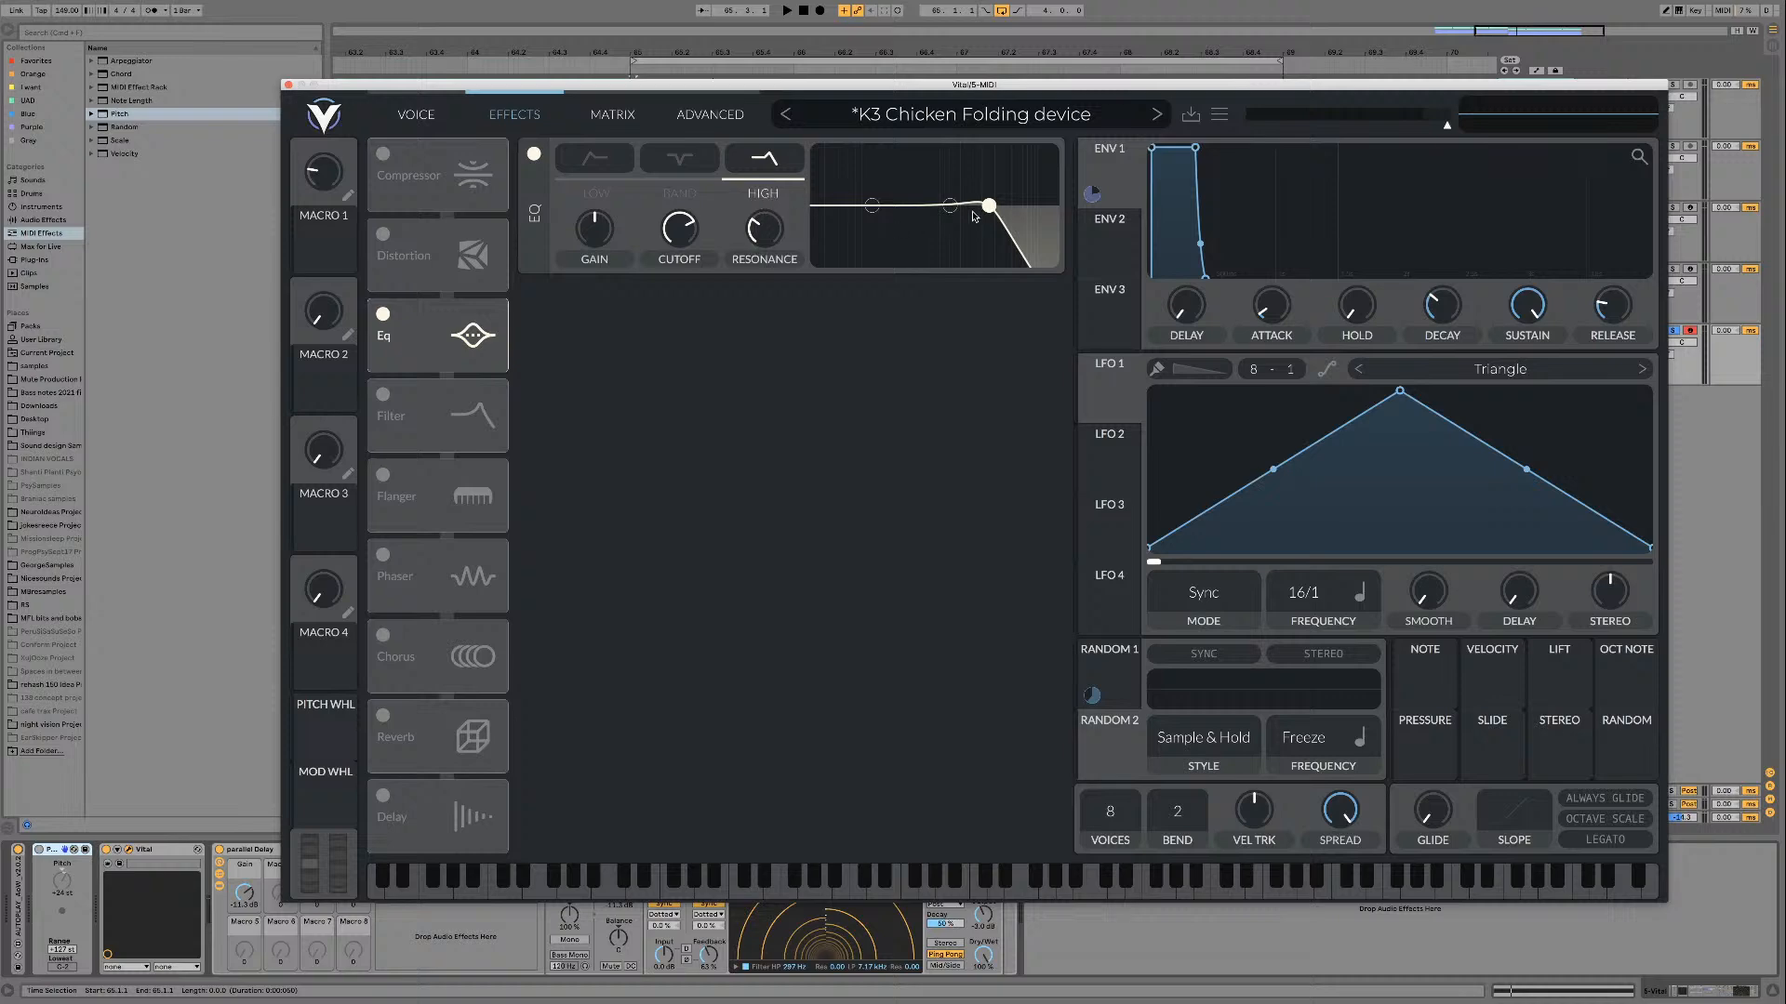
{"action": "left_click_drag", "start_coordinate": [974, 216], "coordinate": [1033, 208]}
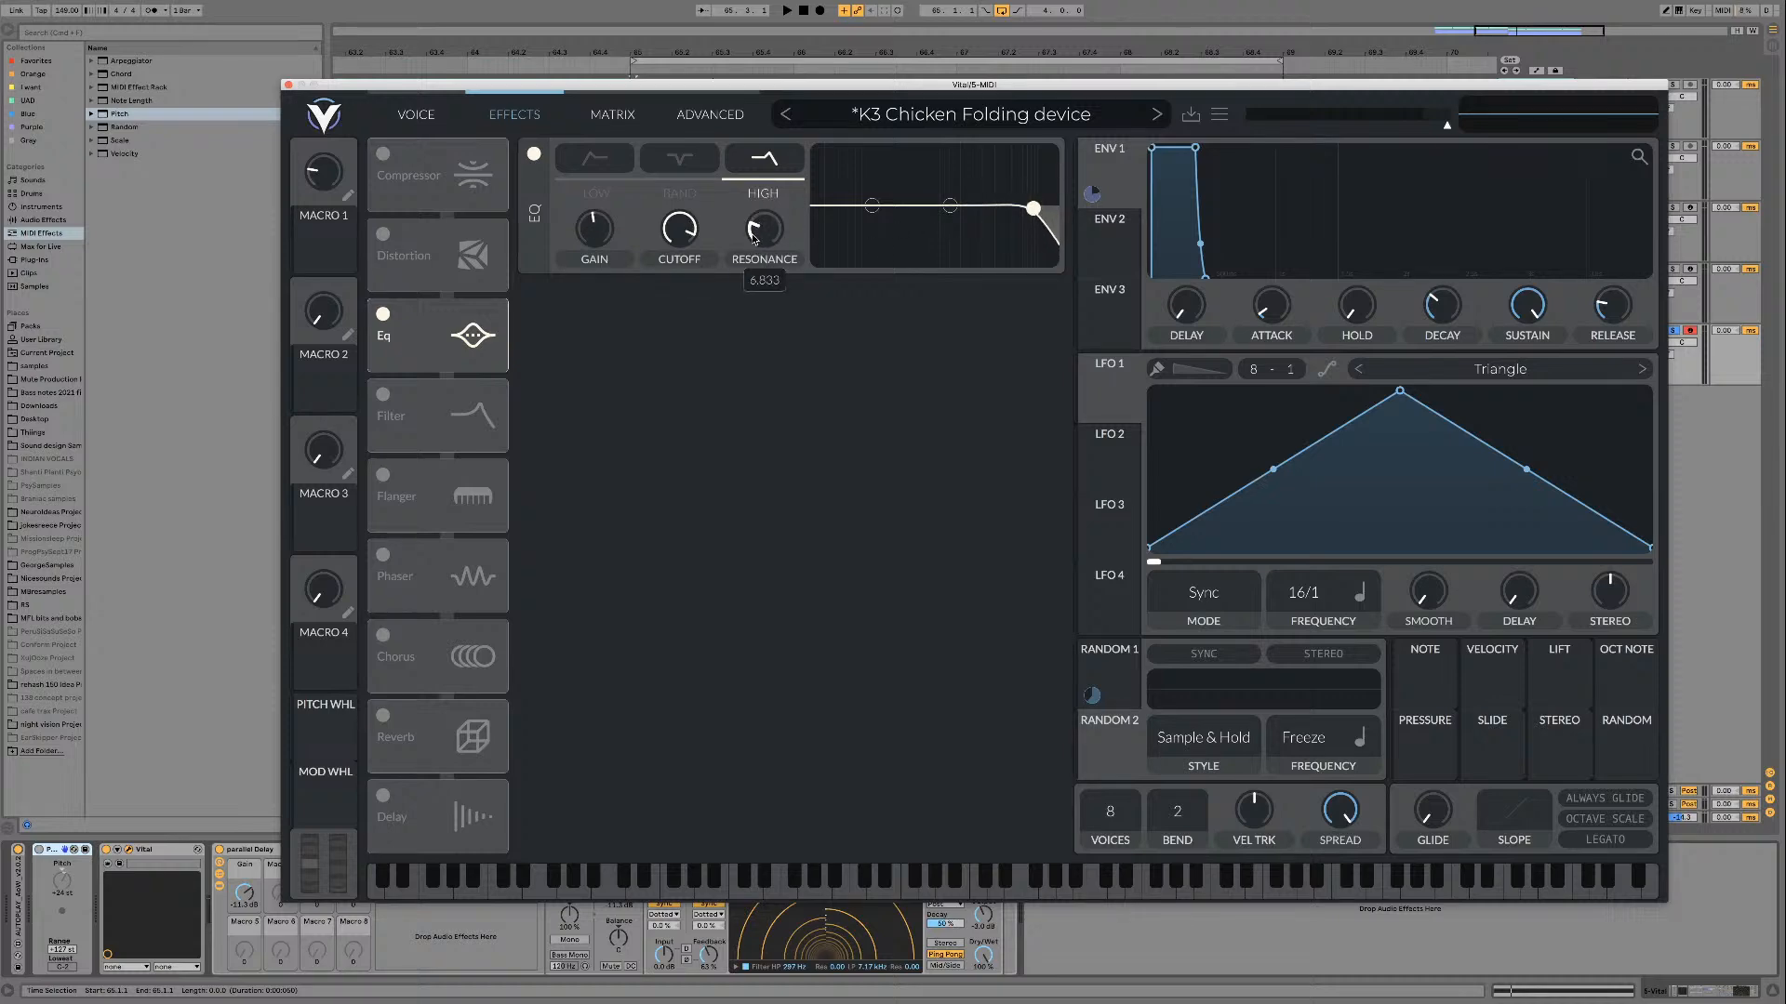
Step: Return to the oscillators and audition the wavetables after Knorr 31 on oscillator 1, up to Knorr 40
{"action": "left_click", "coordinate": [415, 114]}
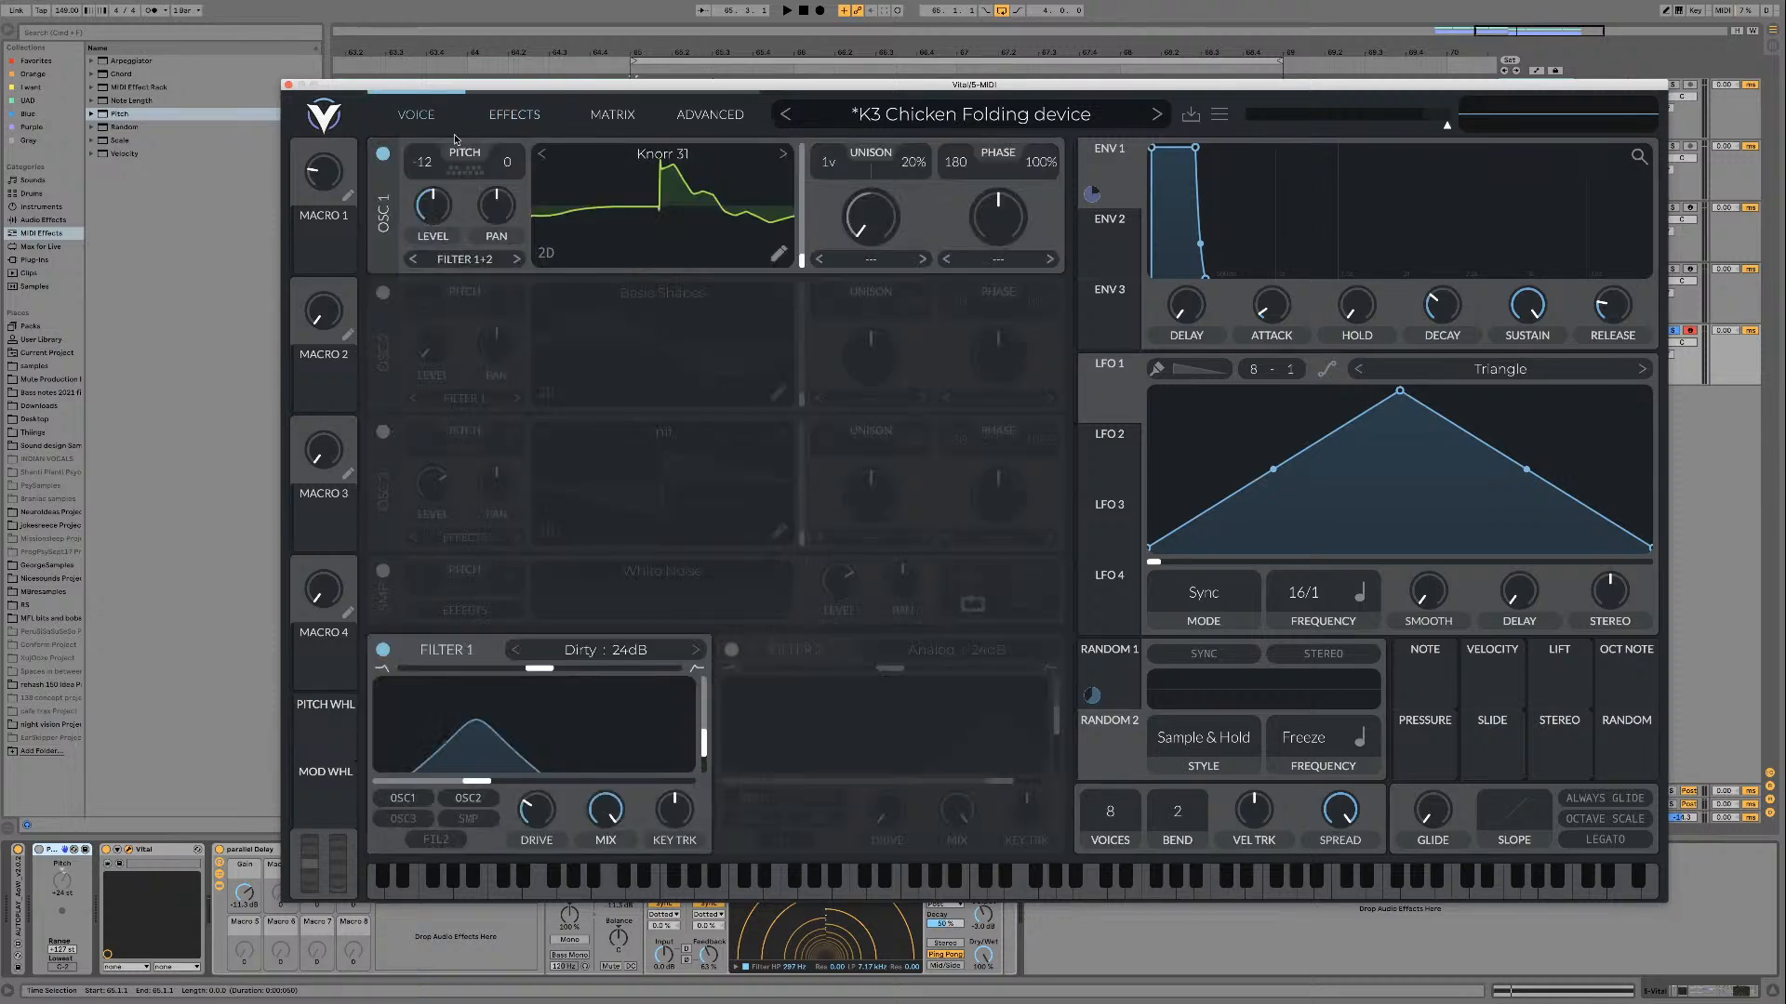
{"action": "key", "text": "space"}
{"action": "left_click", "coordinate": [783, 154]}
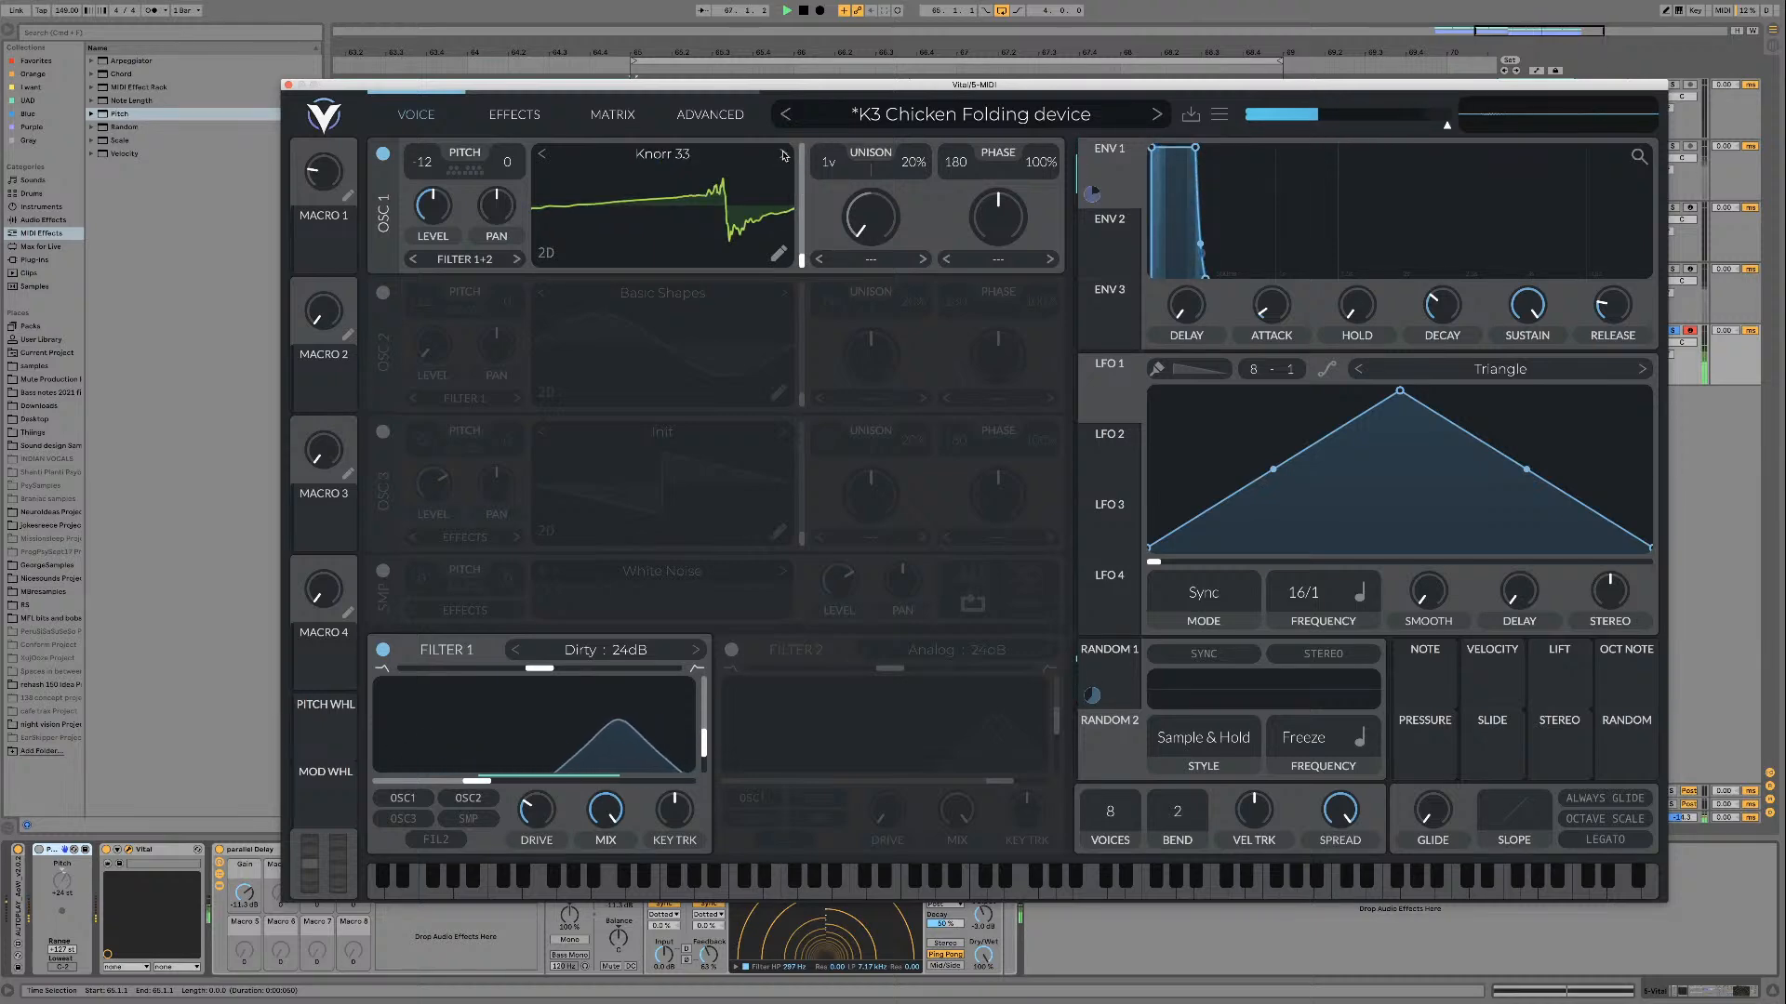
{"action": "left_click", "coordinate": [783, 154]}
{"action": "left_click", "coordinate": [783, 154]}
{"action": "left_click", "coordinate": [783, 154]}
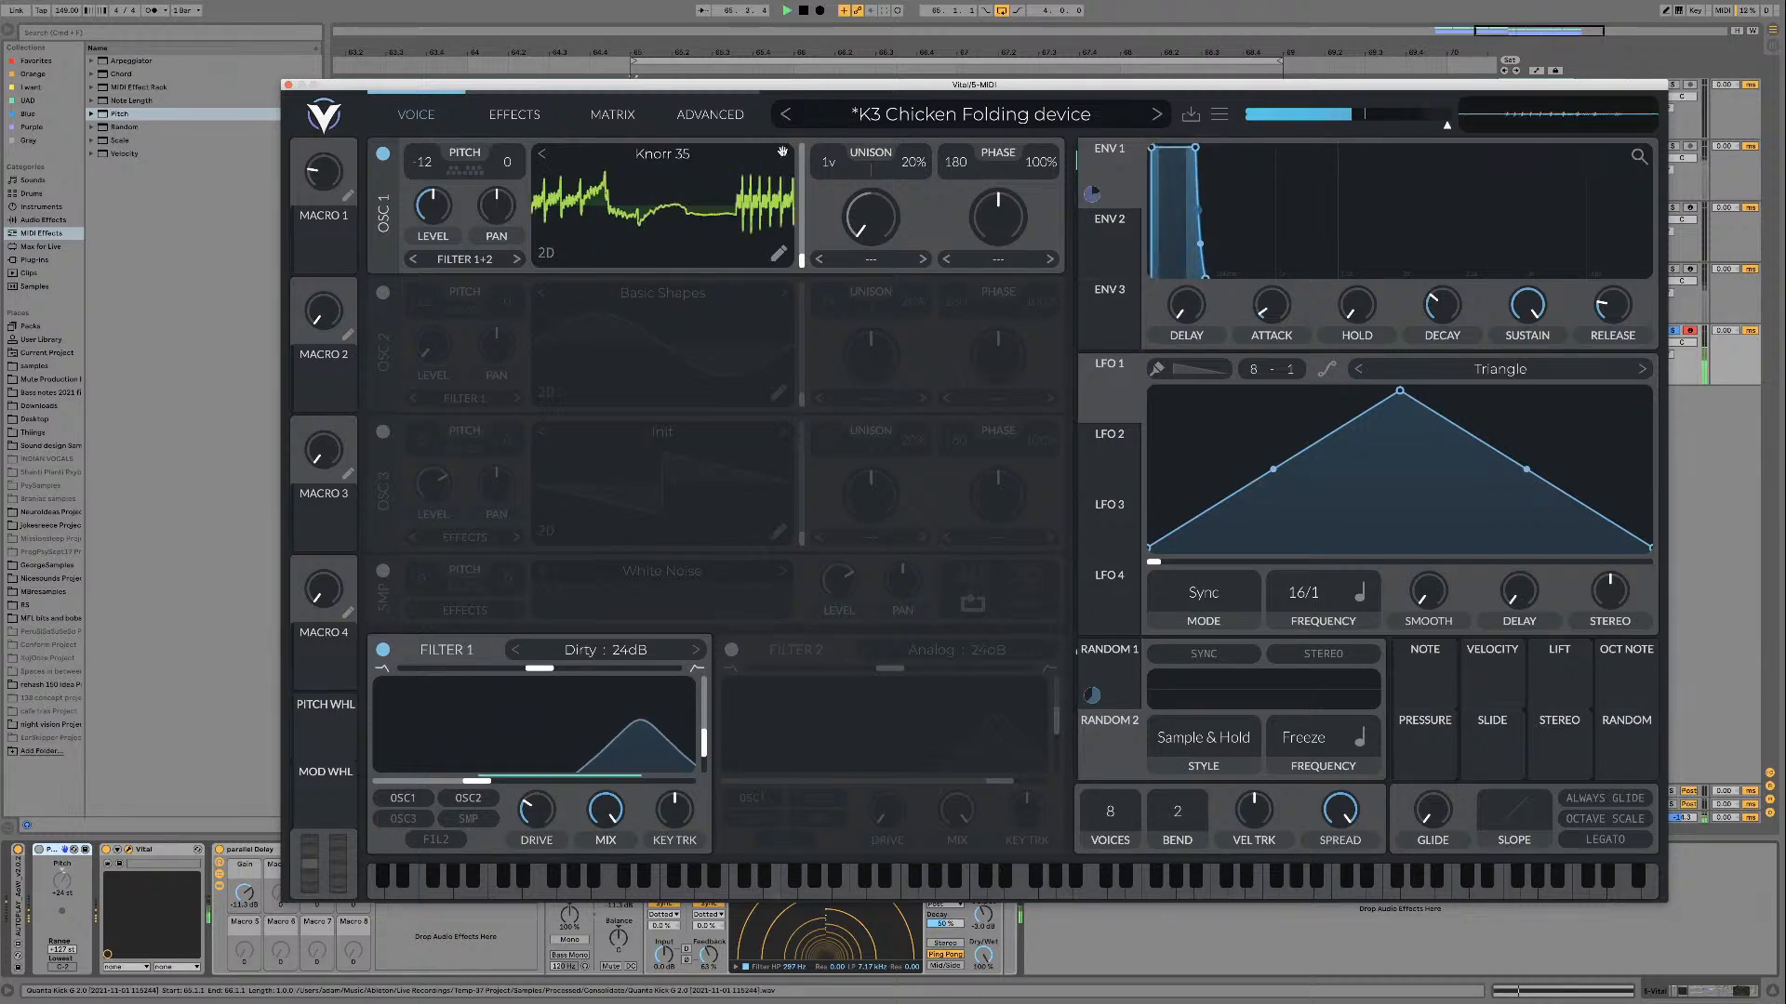
{"action": "key", "text": "space"}
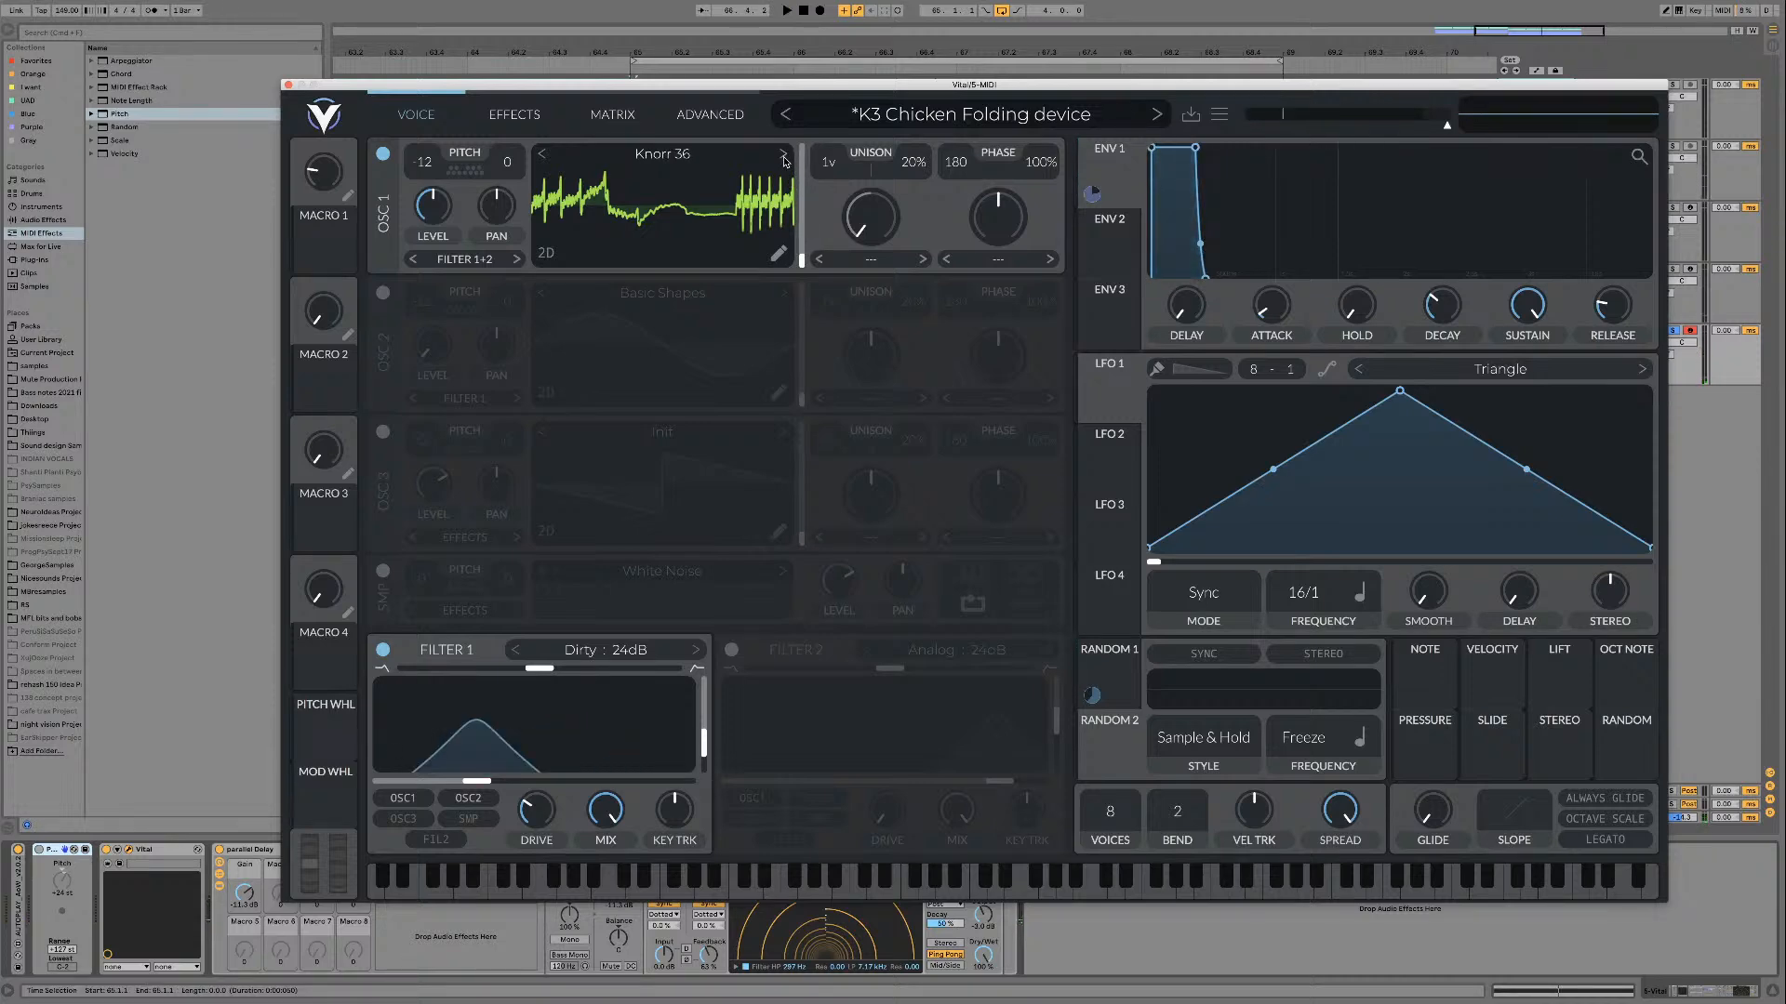
{"action": "key", "text": "space"}
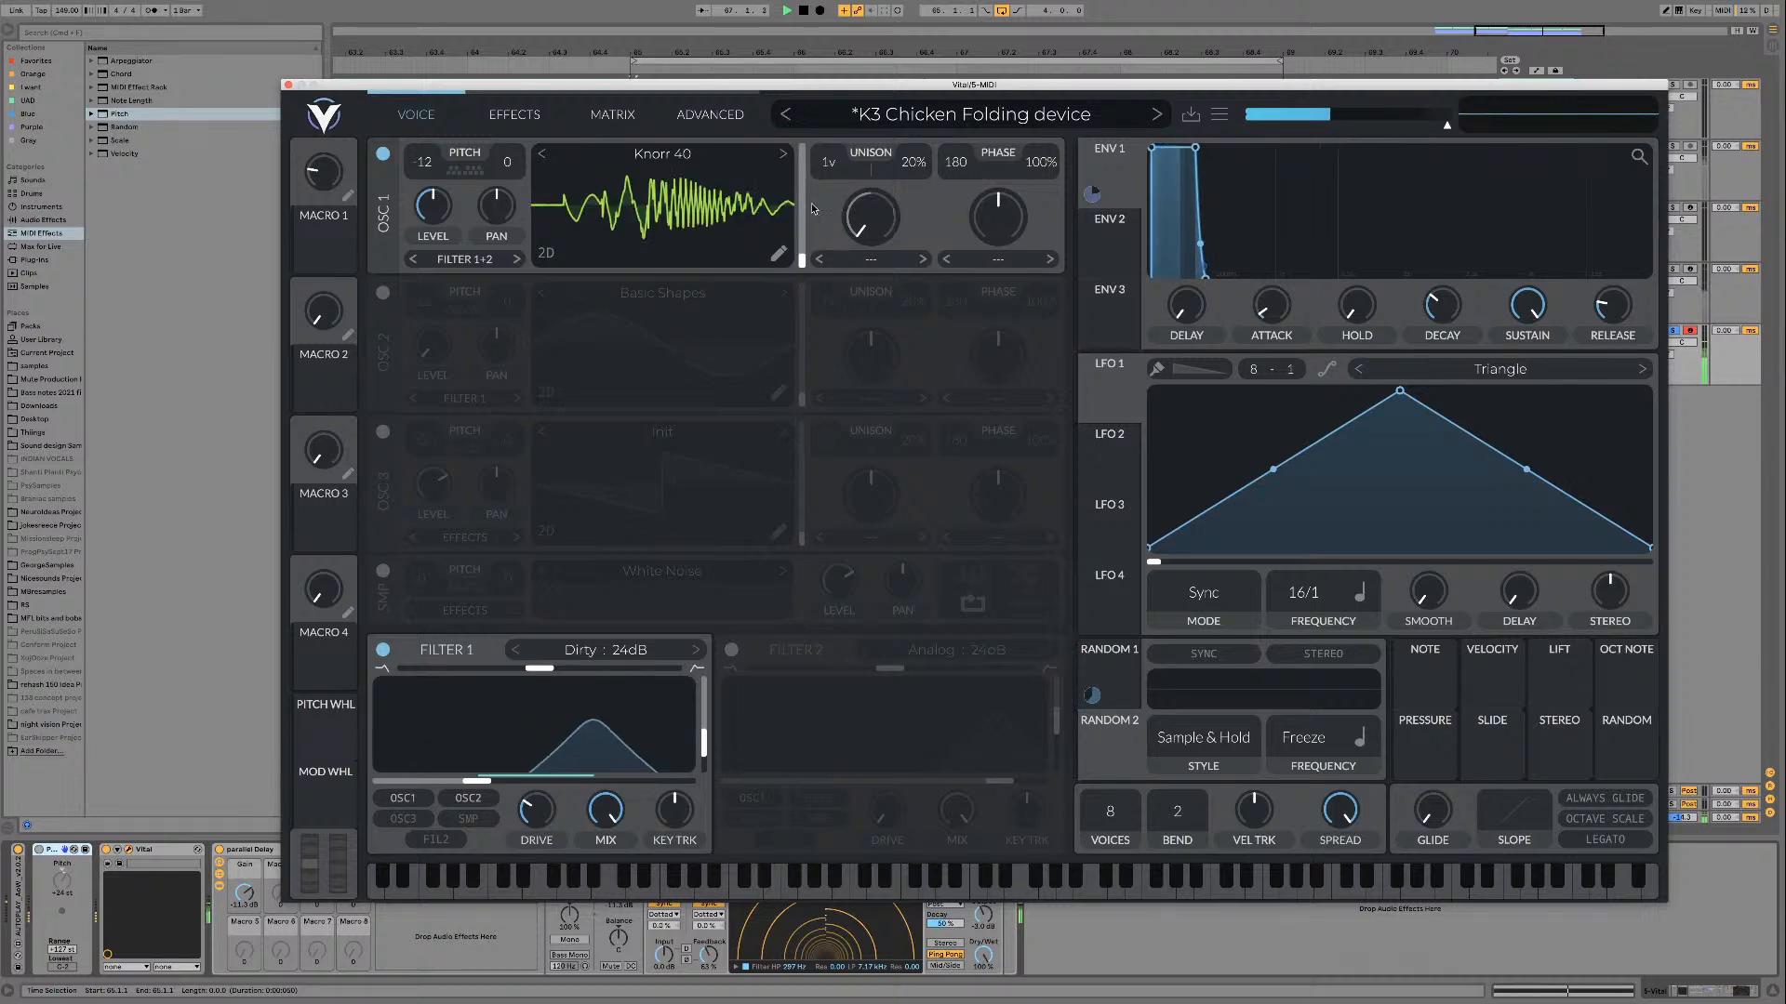
Step: Audition the wavetables after Knorr 40 on oscillator 1 up to Knorr BP 01, raising the wavetable frame
{"action": "left_click", "coordinate": [783, 154]}
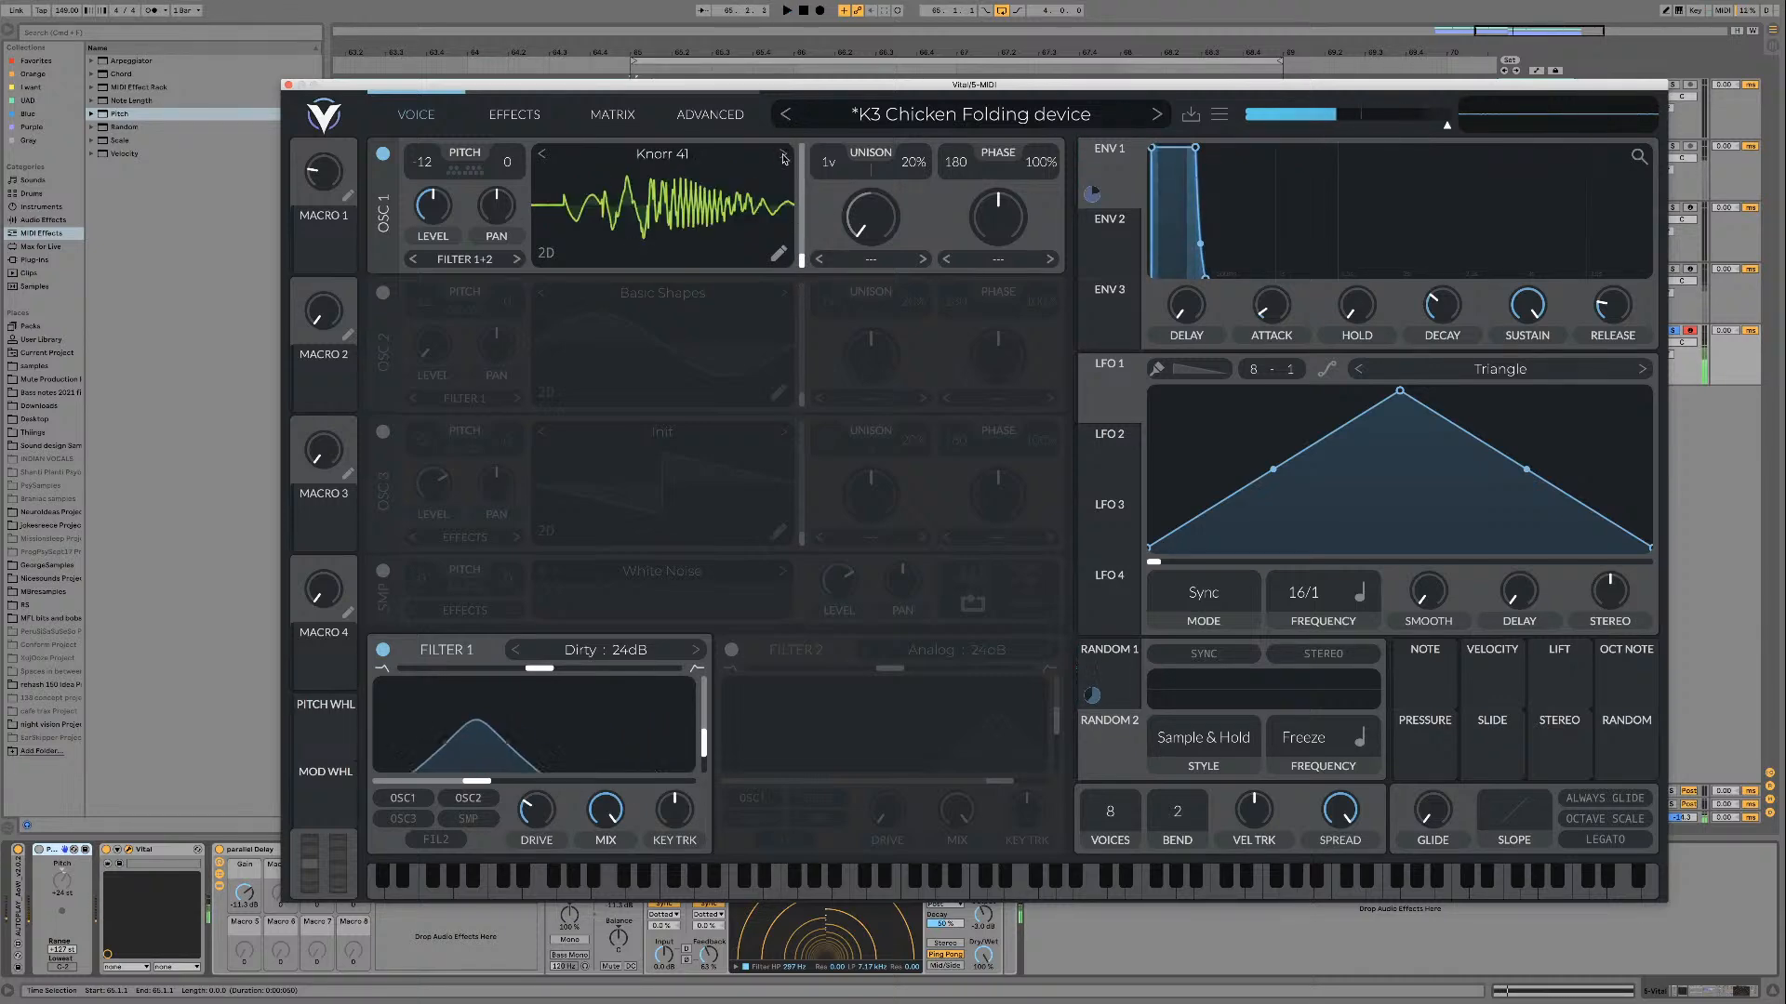
{"action": "left_click", "coordinate": [784, 156]}
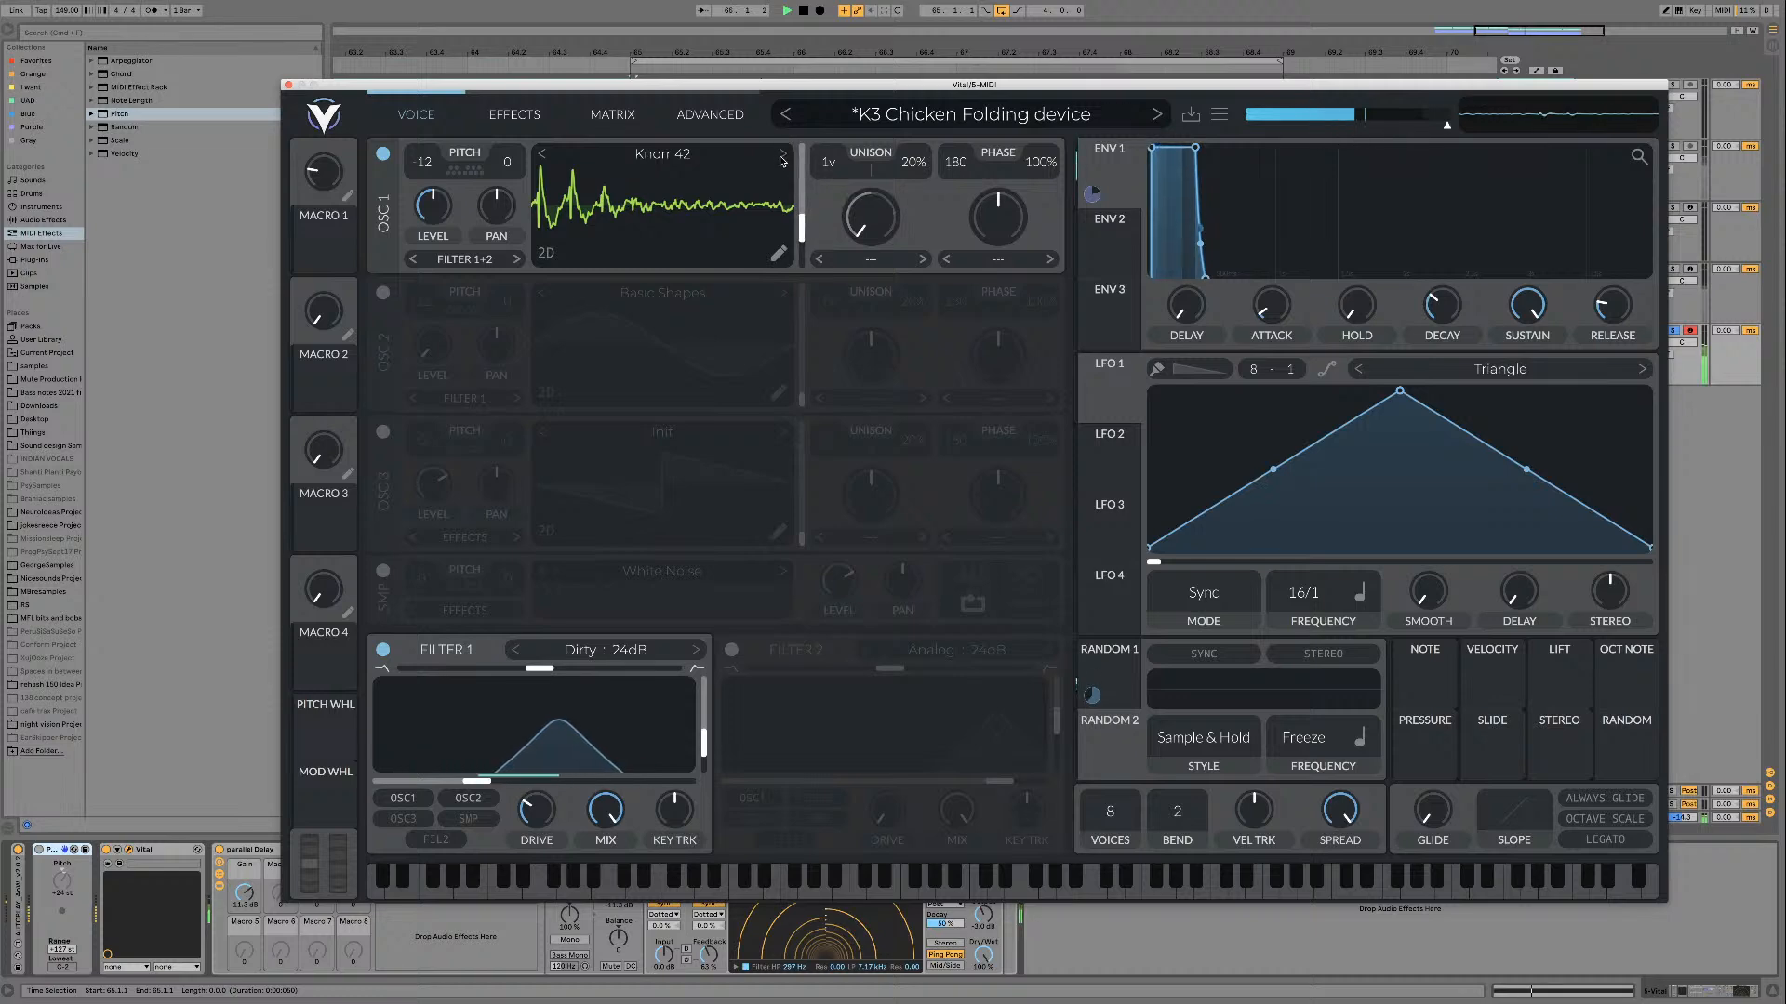
{"action": "left_click", "coordinate": [783, 156]}
{"action": "mouse_move", "coordinate": [802, 228]}
{"action": "left_mouse_down"}
{"action": "mouse_move", "coordinate": [805, 144]}
{"action": "mouse_move", "coordinate": [800, 243]}
{"action": "mouse_move", "coordinate": [801, 221]}
{"action": "left_mouse_up"}
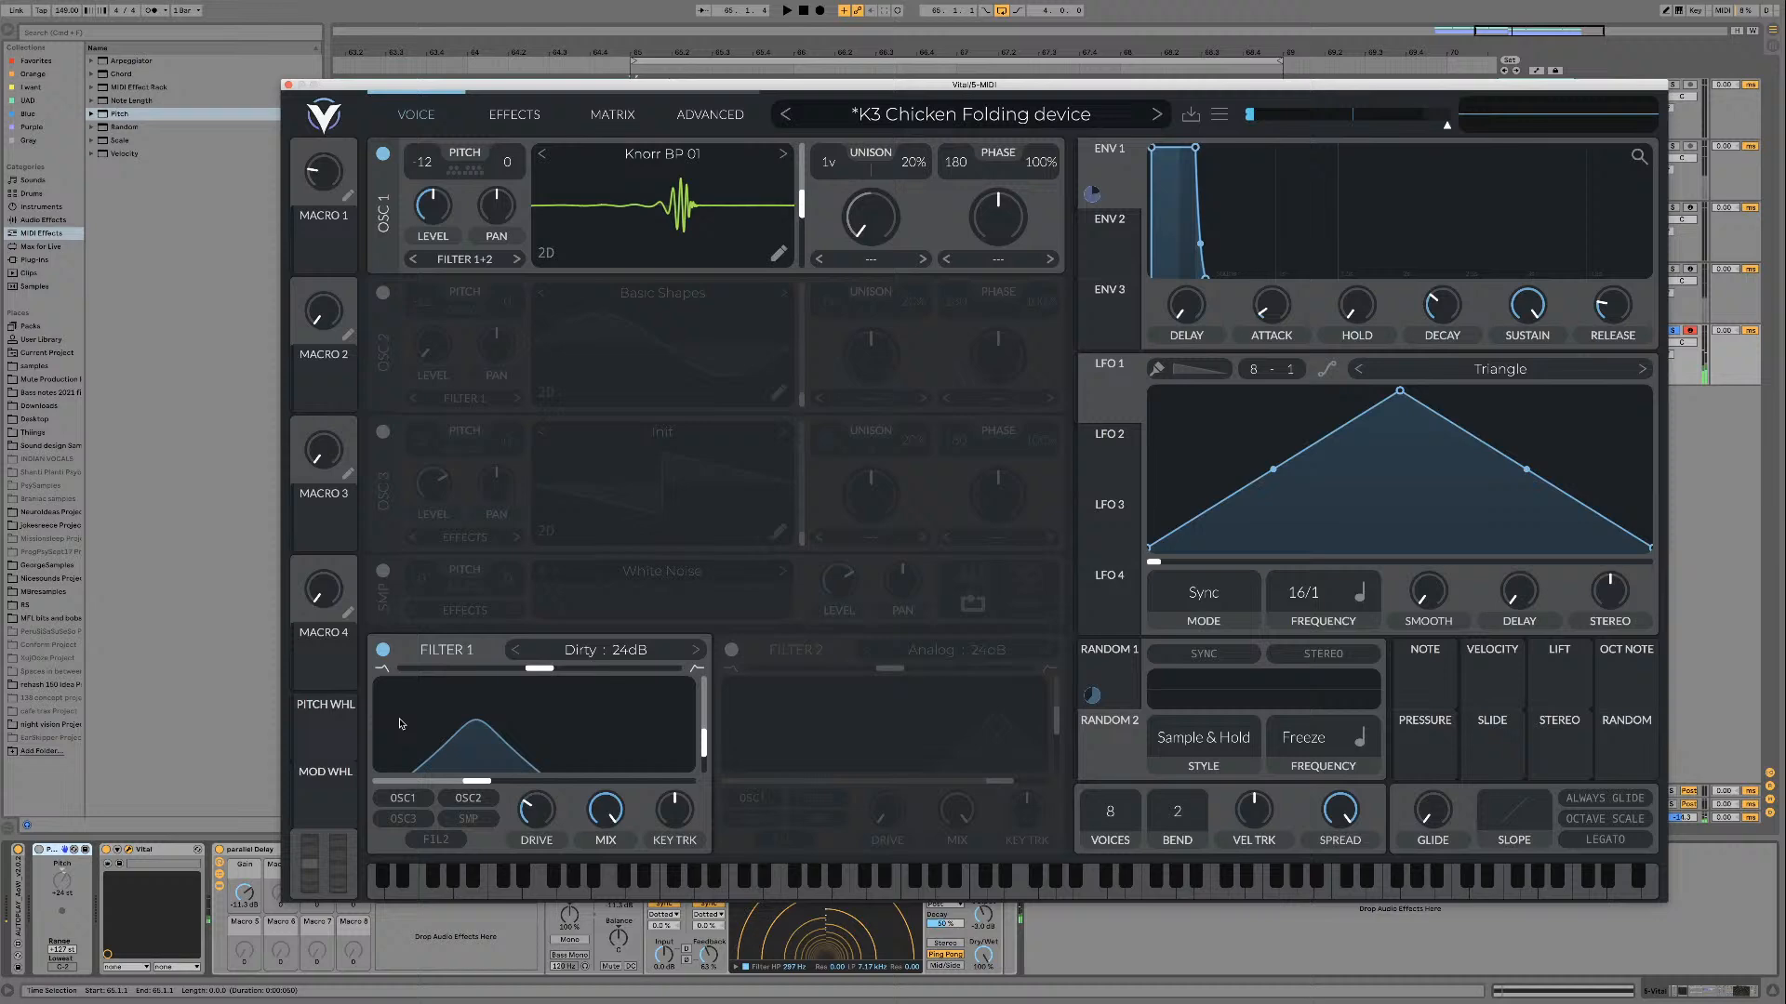
Step: Turn off Filter 1 and sweep the frames of Knorr BP 01 on oscillator 1 during playback
{"action": "left_click", "coordinate": [383, 651]}
{"action": "key", "text": "space"}
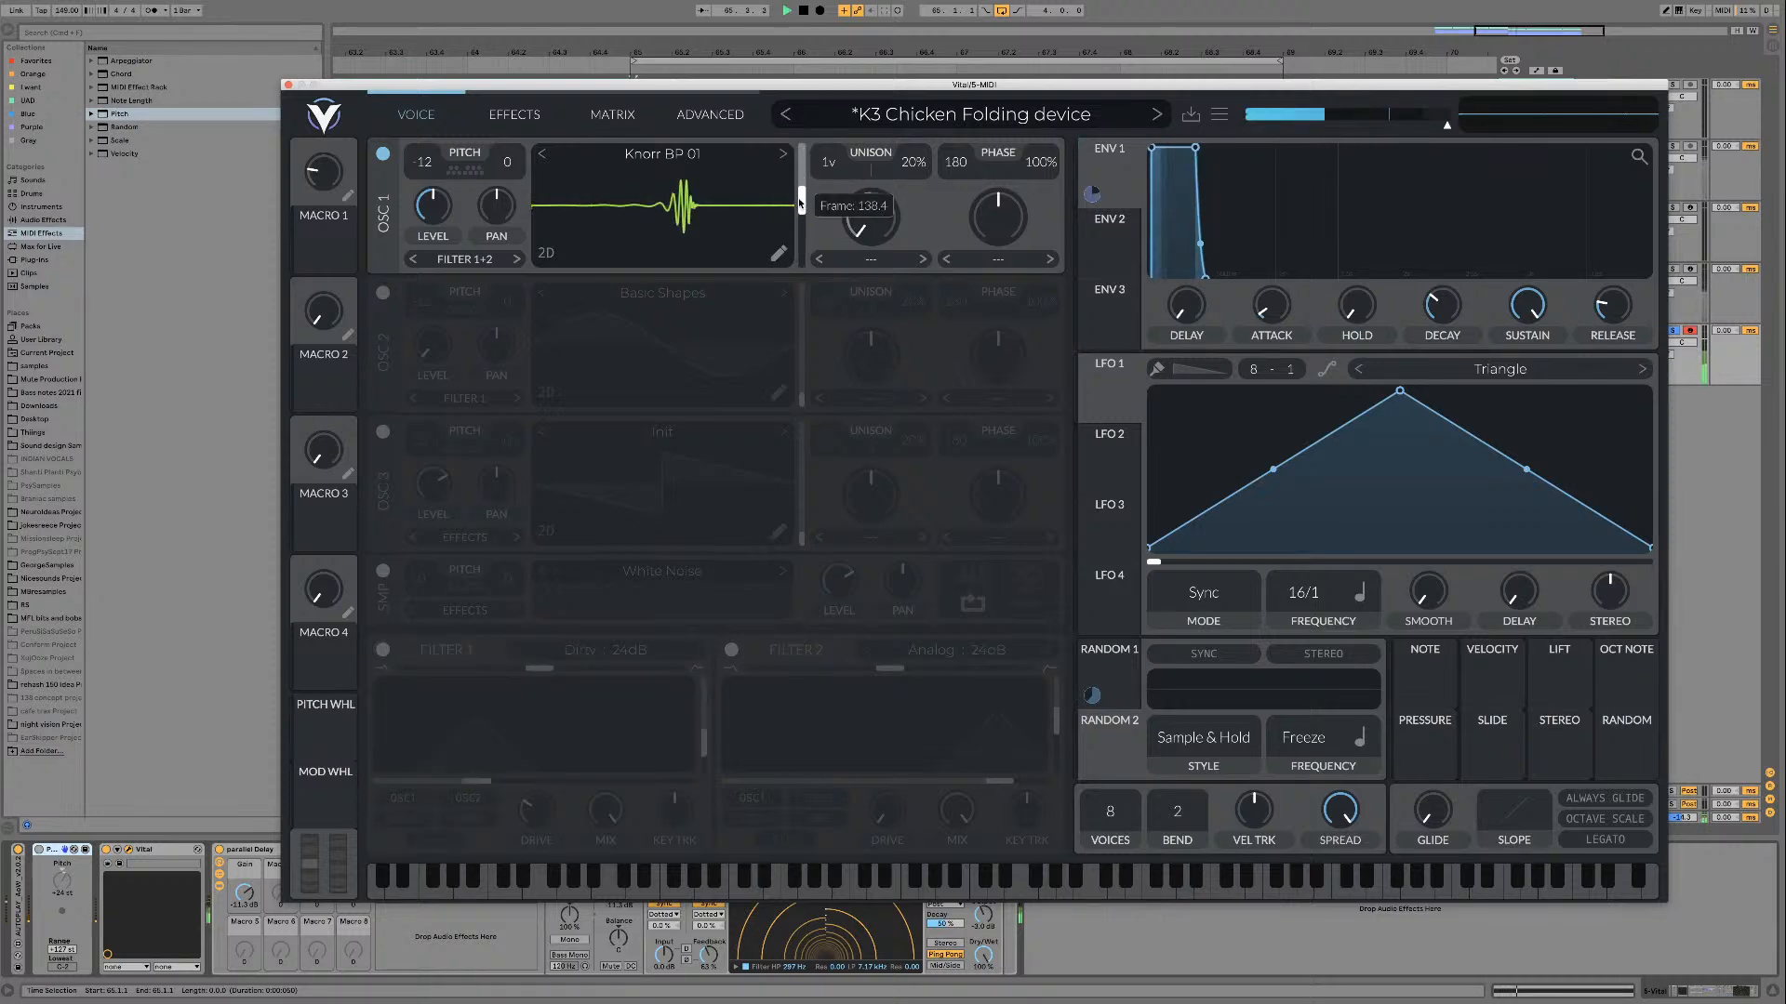
{"action": "mouse_move", "coordinate": [800, 203]}
{"action": "left_mouse_down"}
{"action": "mouse_move", "coordinate": [801, 261]}
{"action": "mouse_move", "coordinate": [802, 175]}
{"action": "mouse_move", "coordinate": [800, 238]}
{"action": "left_mouse_up"}
Step: Audition Knorr SCW Table and A Little Bit of Everything on oscillator 1, sweeping the frames of each wavetable
{"action": "left_click", "coordinate": [784, 160]}
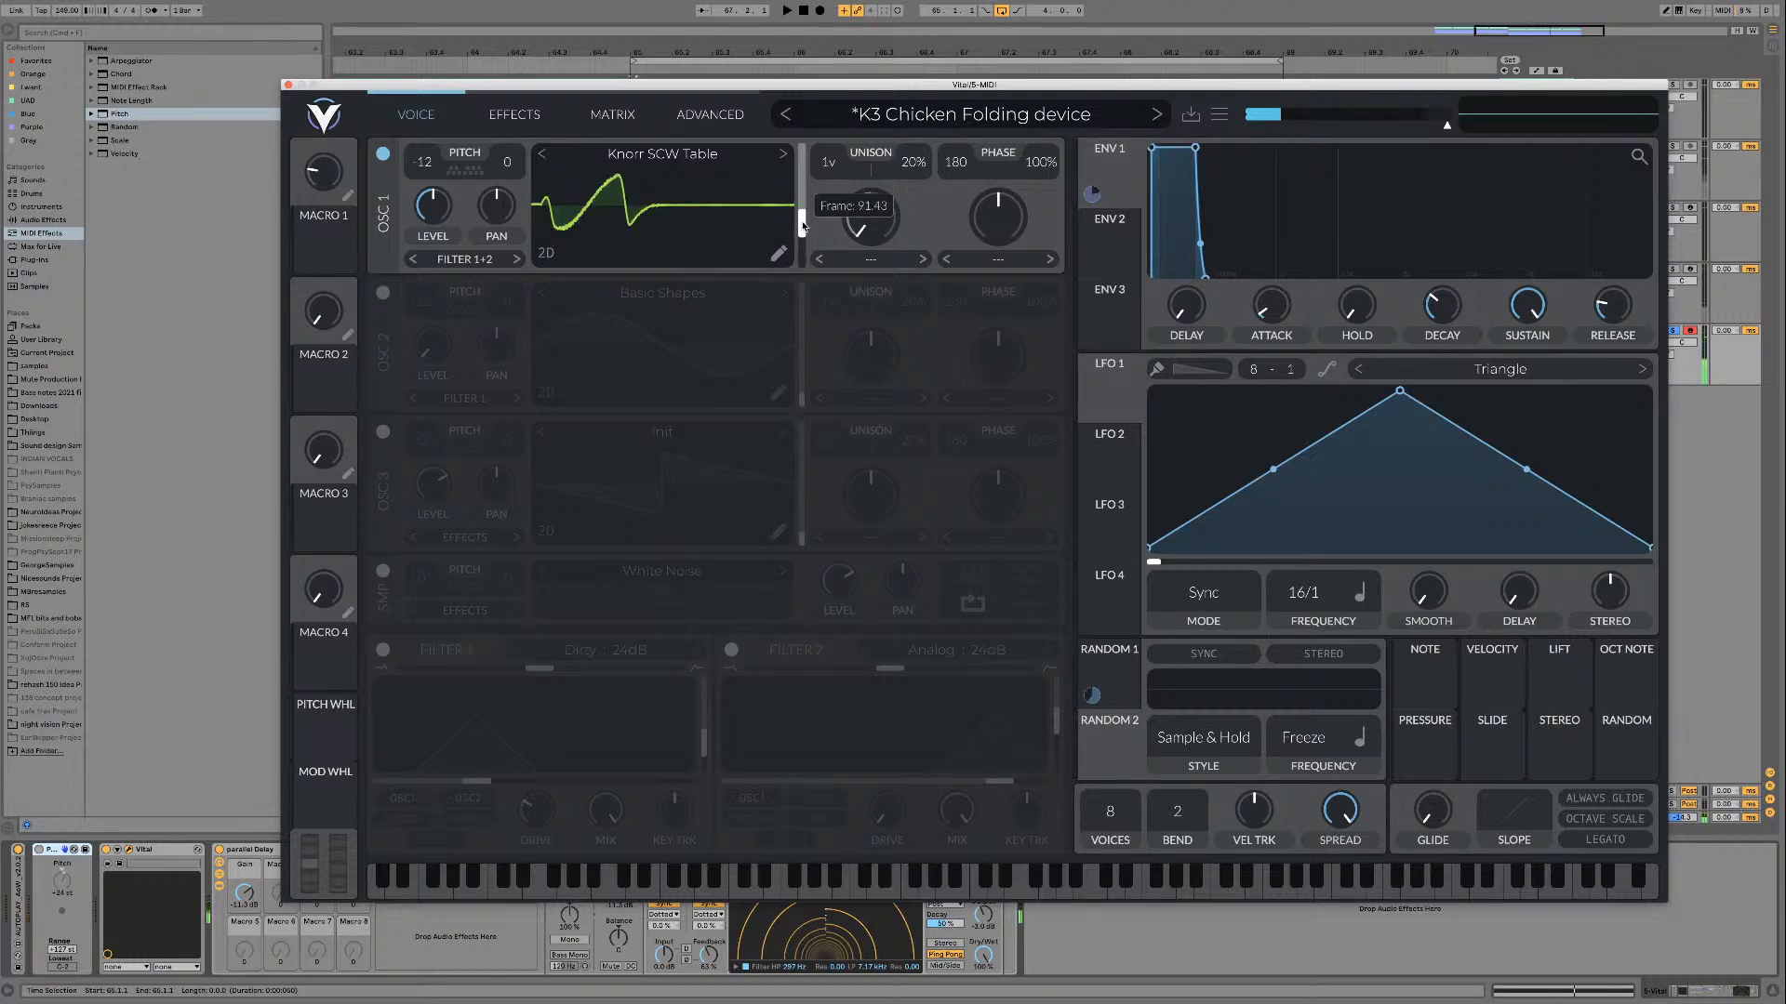
{"action": "mouse_move", "coordinate": [803, 210]}
{"action": "left_mouse_down"}
{"action": "mouse_move", "coordinate": [802, 147]}
{"action": "mouse_move", "coordinate": [801, 184]}
{"action": "left_mouse_up"}
{"action": "left_click", "coordinate": [782, 155]}
{"action": "key", "text": "space"}
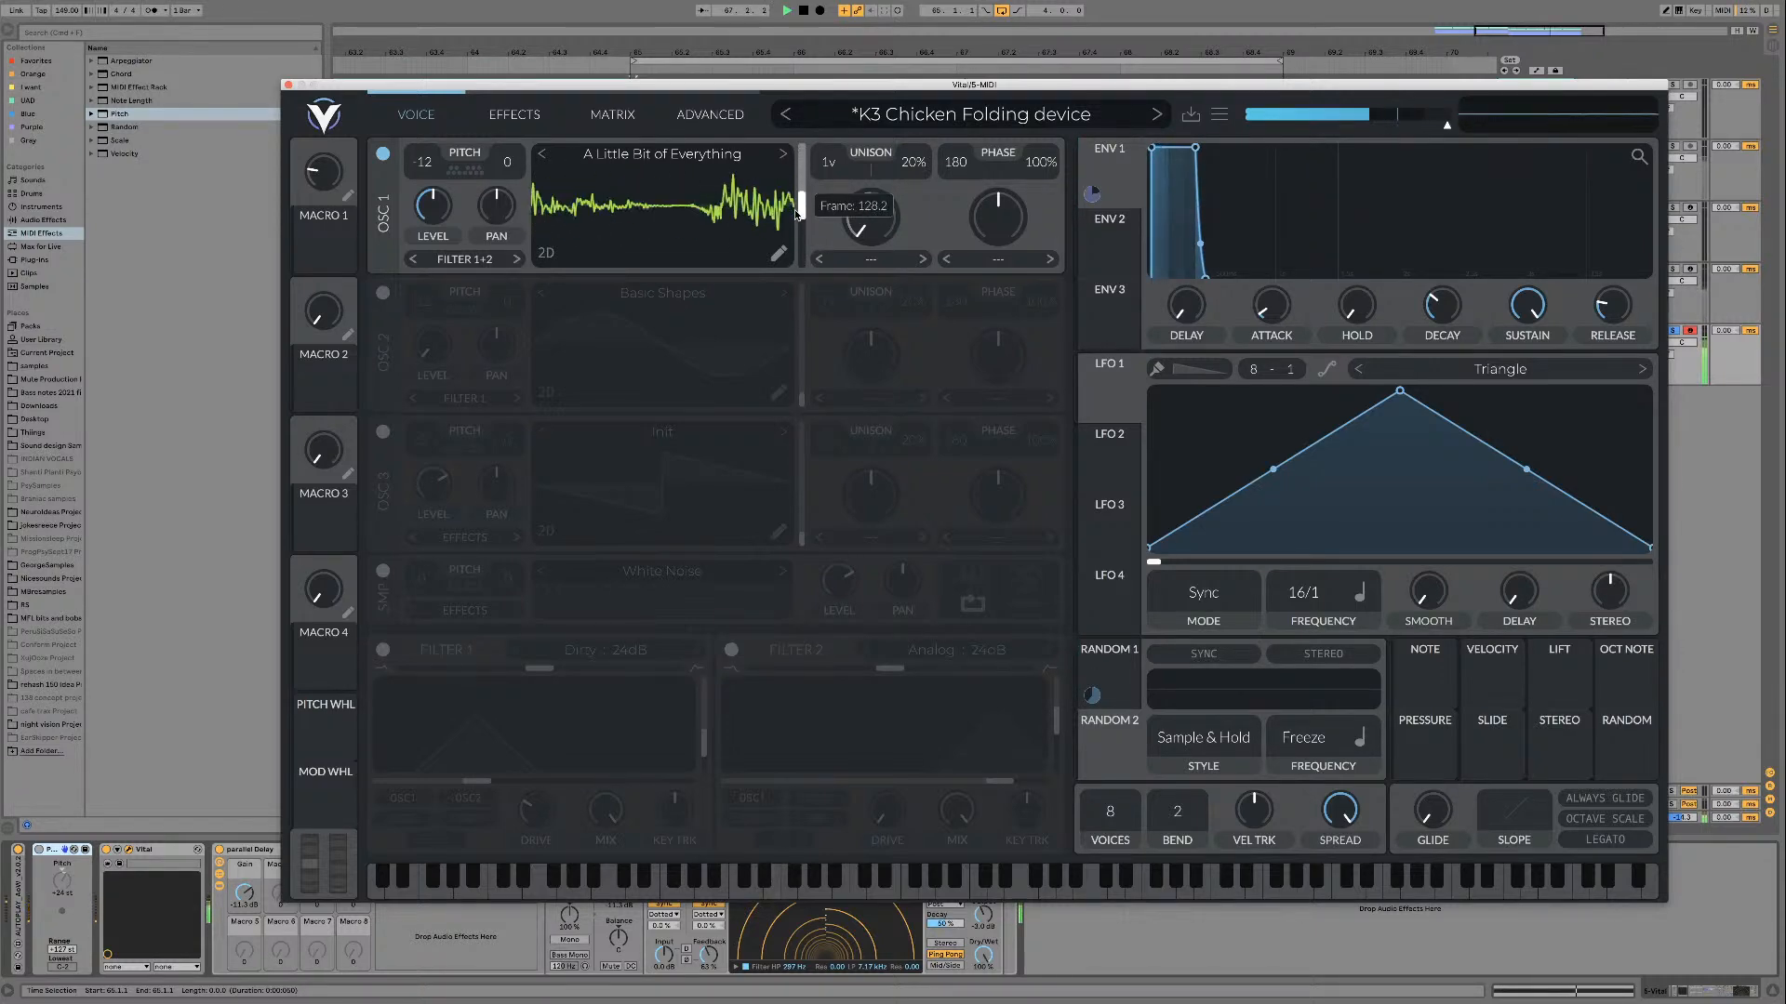
{"action": "left_click_drag", "start_coordinate": [796, 163], "coordinate": [801, 263]}
{"action": "key", "text": "space"}
Step: Audition Allpass 01 on oscillator 1 with its frame raised, and move on to Allpass 02
{"action": "left_click", "coordinate": [782, 155]}
{"action": "key", "text": "space"}
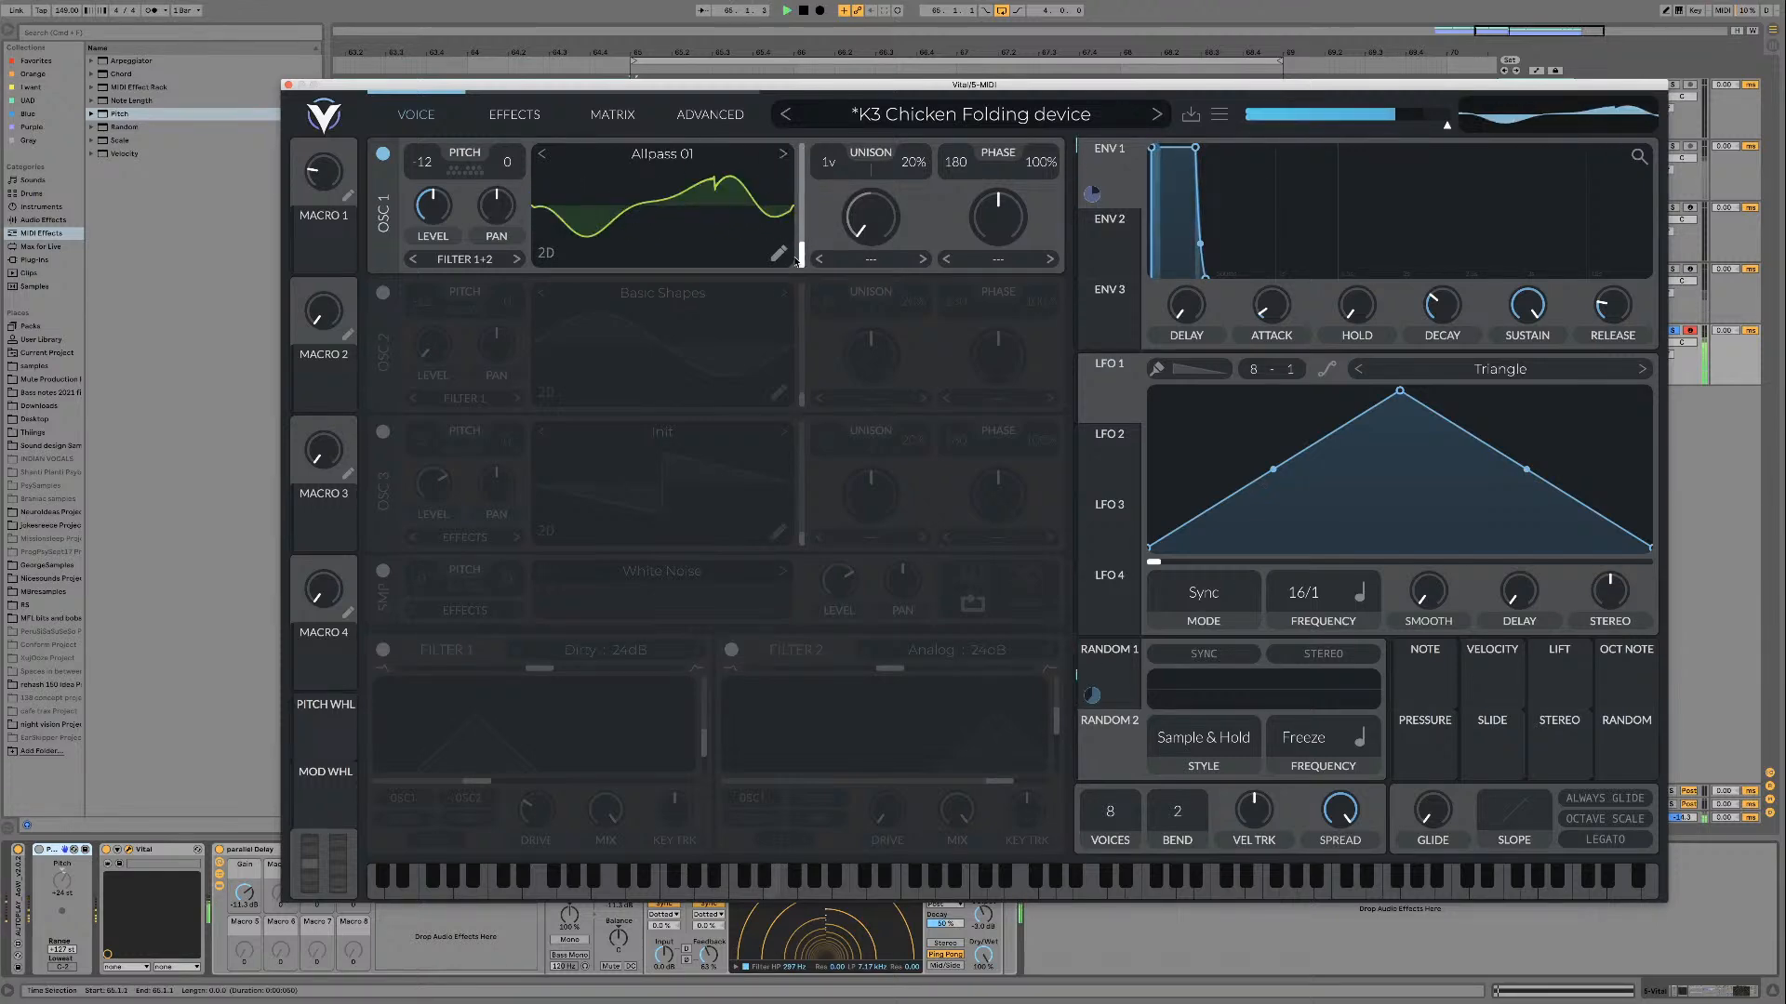
{"action": "left_click_drag", "start_coordinate": [801, 199], "coordinate": [786, 173]}
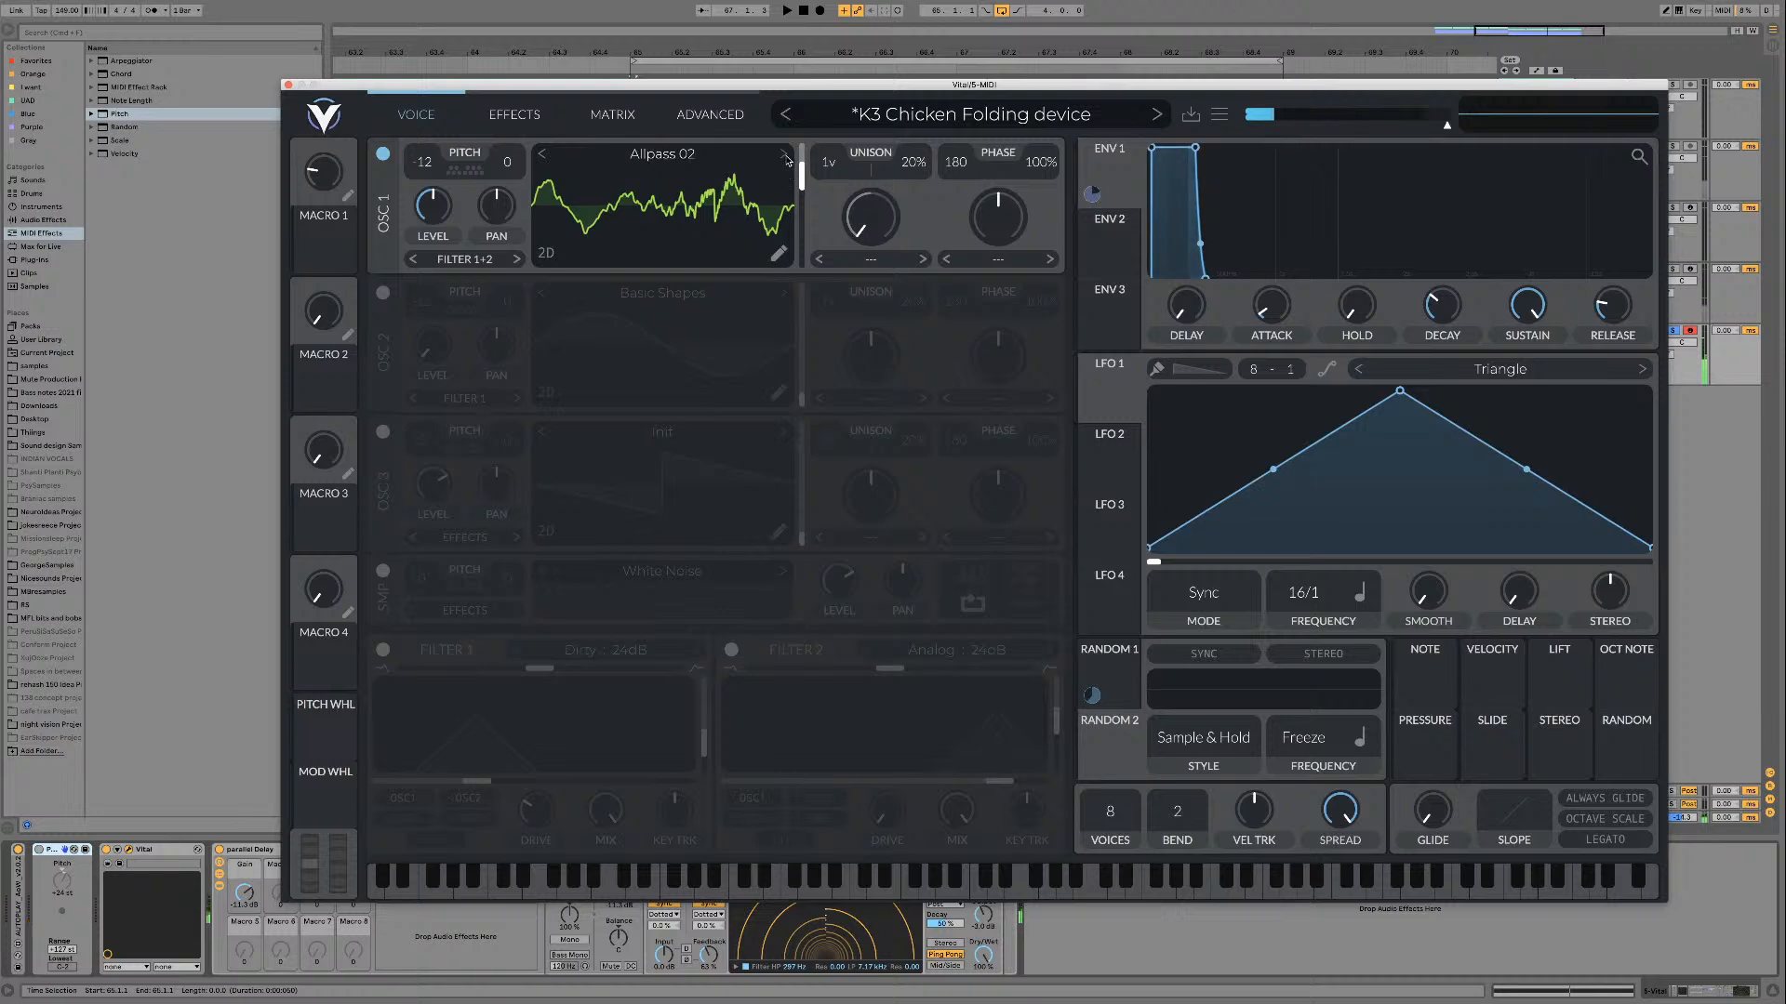
Step: Browse the wavetables in the [PsyTables V3] Misc folder for oscillator 1, and close the wavetable browser
{"action": "left_click", "coordinate": [738, 162]}
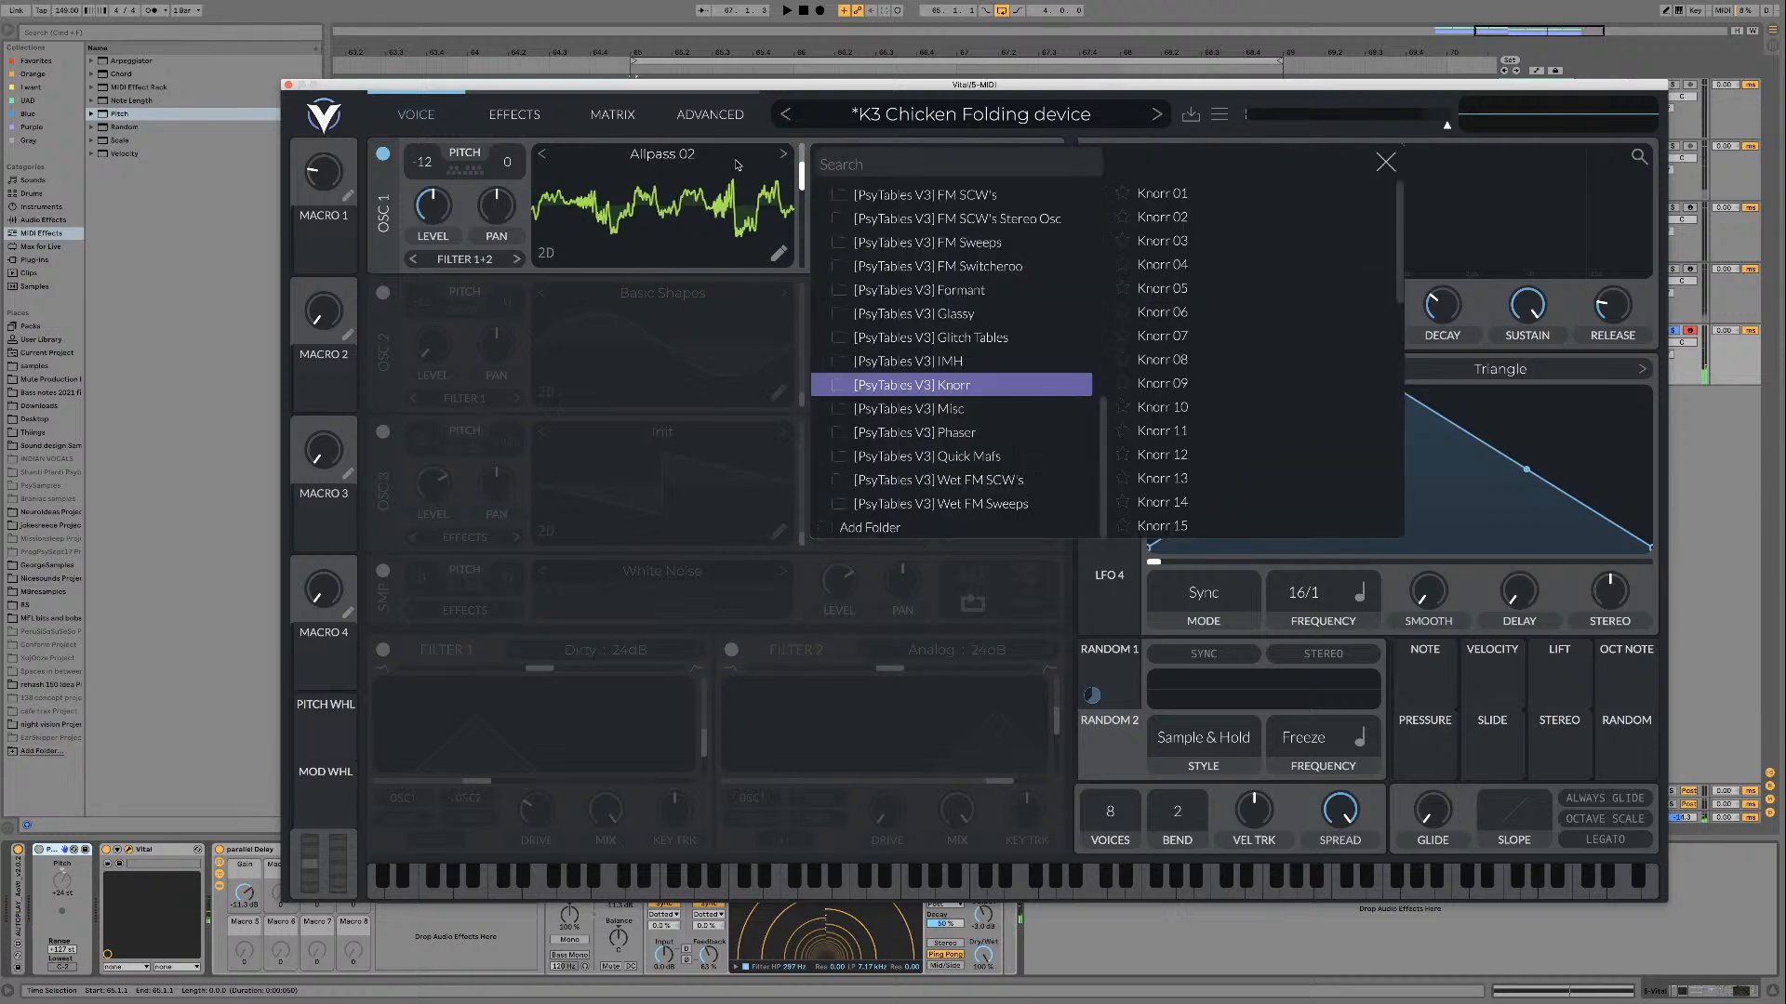
{"action": "left_click", "coordinate": [994, 411]}
{"action": "scroll", "coordinate": [1212, 451], "scroll_direction": "down", "scroll_amount": 3}
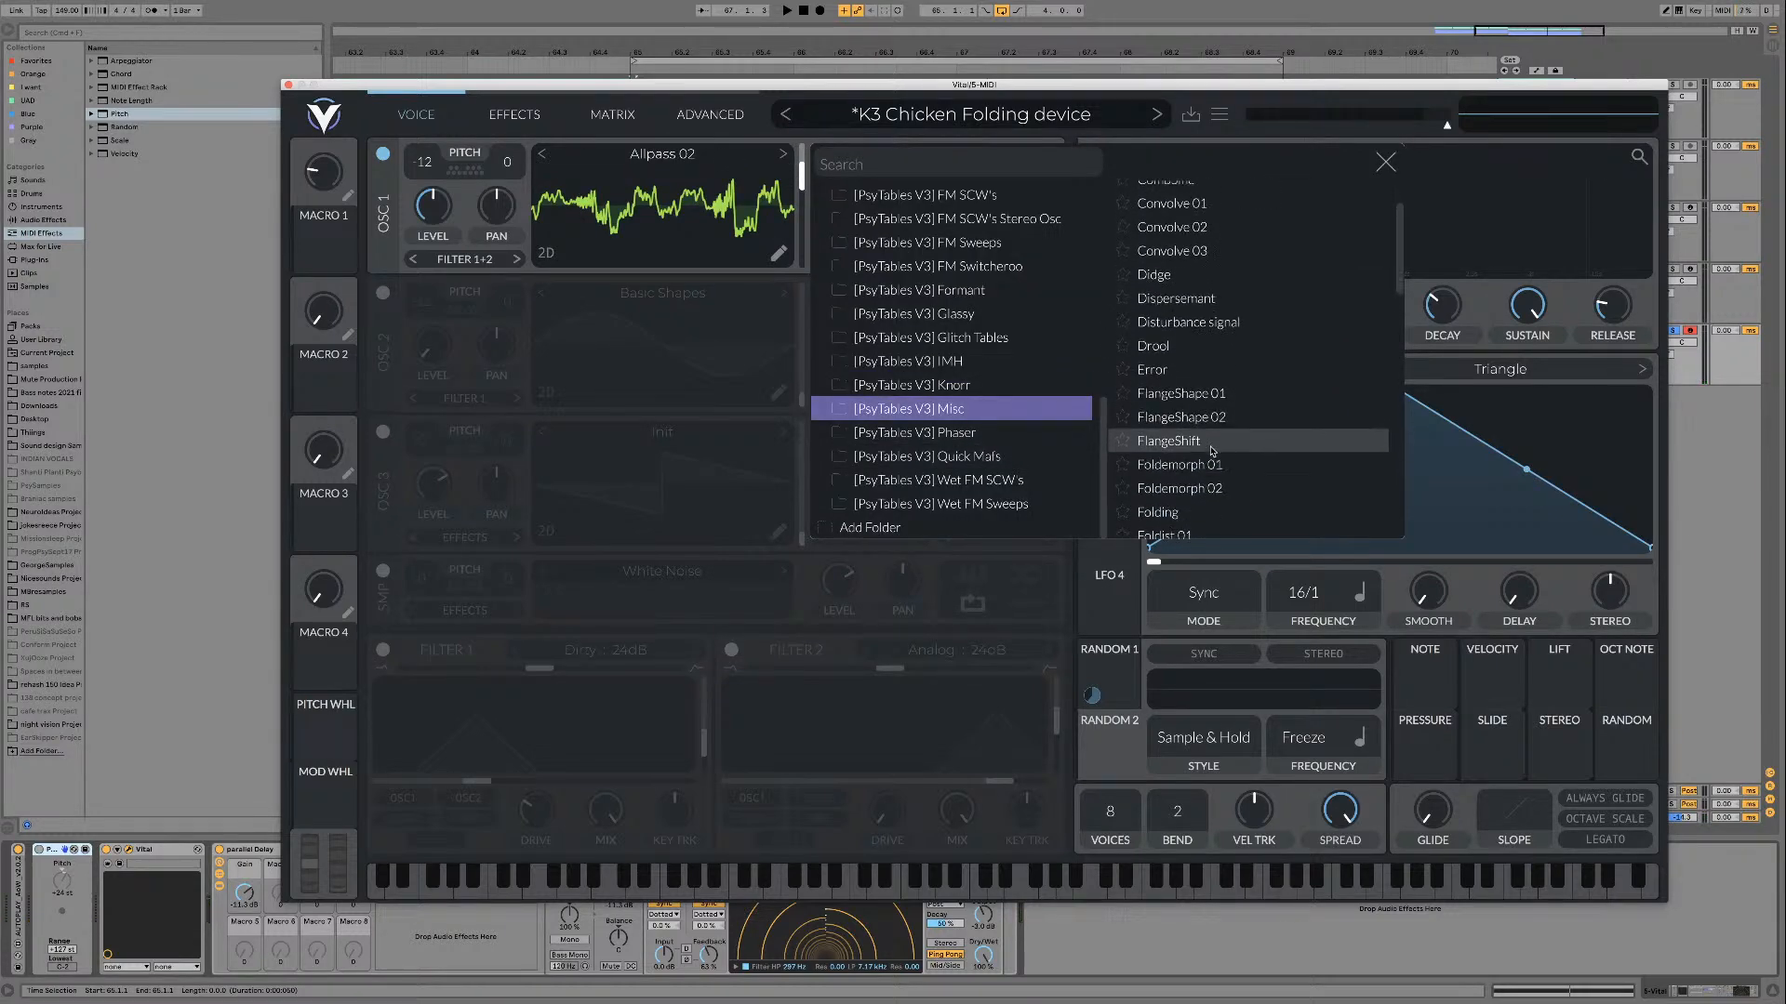
{"action": "scroll", "coordinate": [1212, 451], "scroll_direction": "down", "scroll_amount": 10}
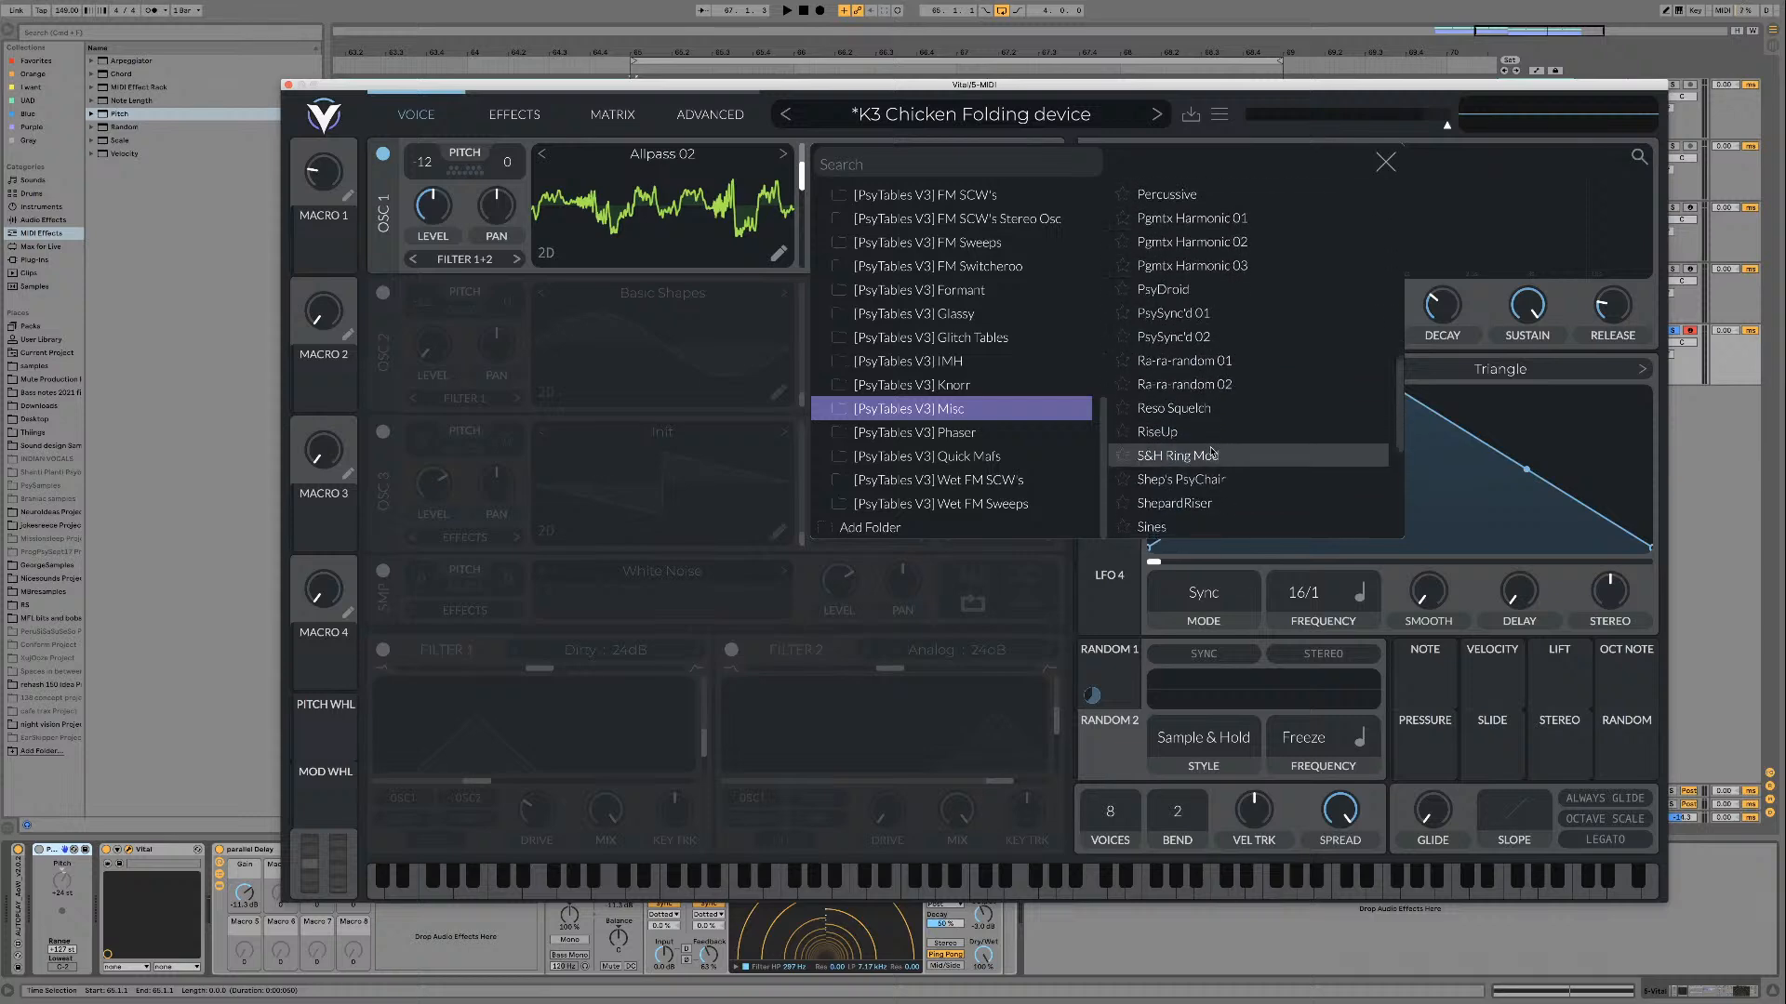
{"action": "scroll", "coordinate": [1212, 454], "scroll_direction": "down", "scroll_amount": 6}
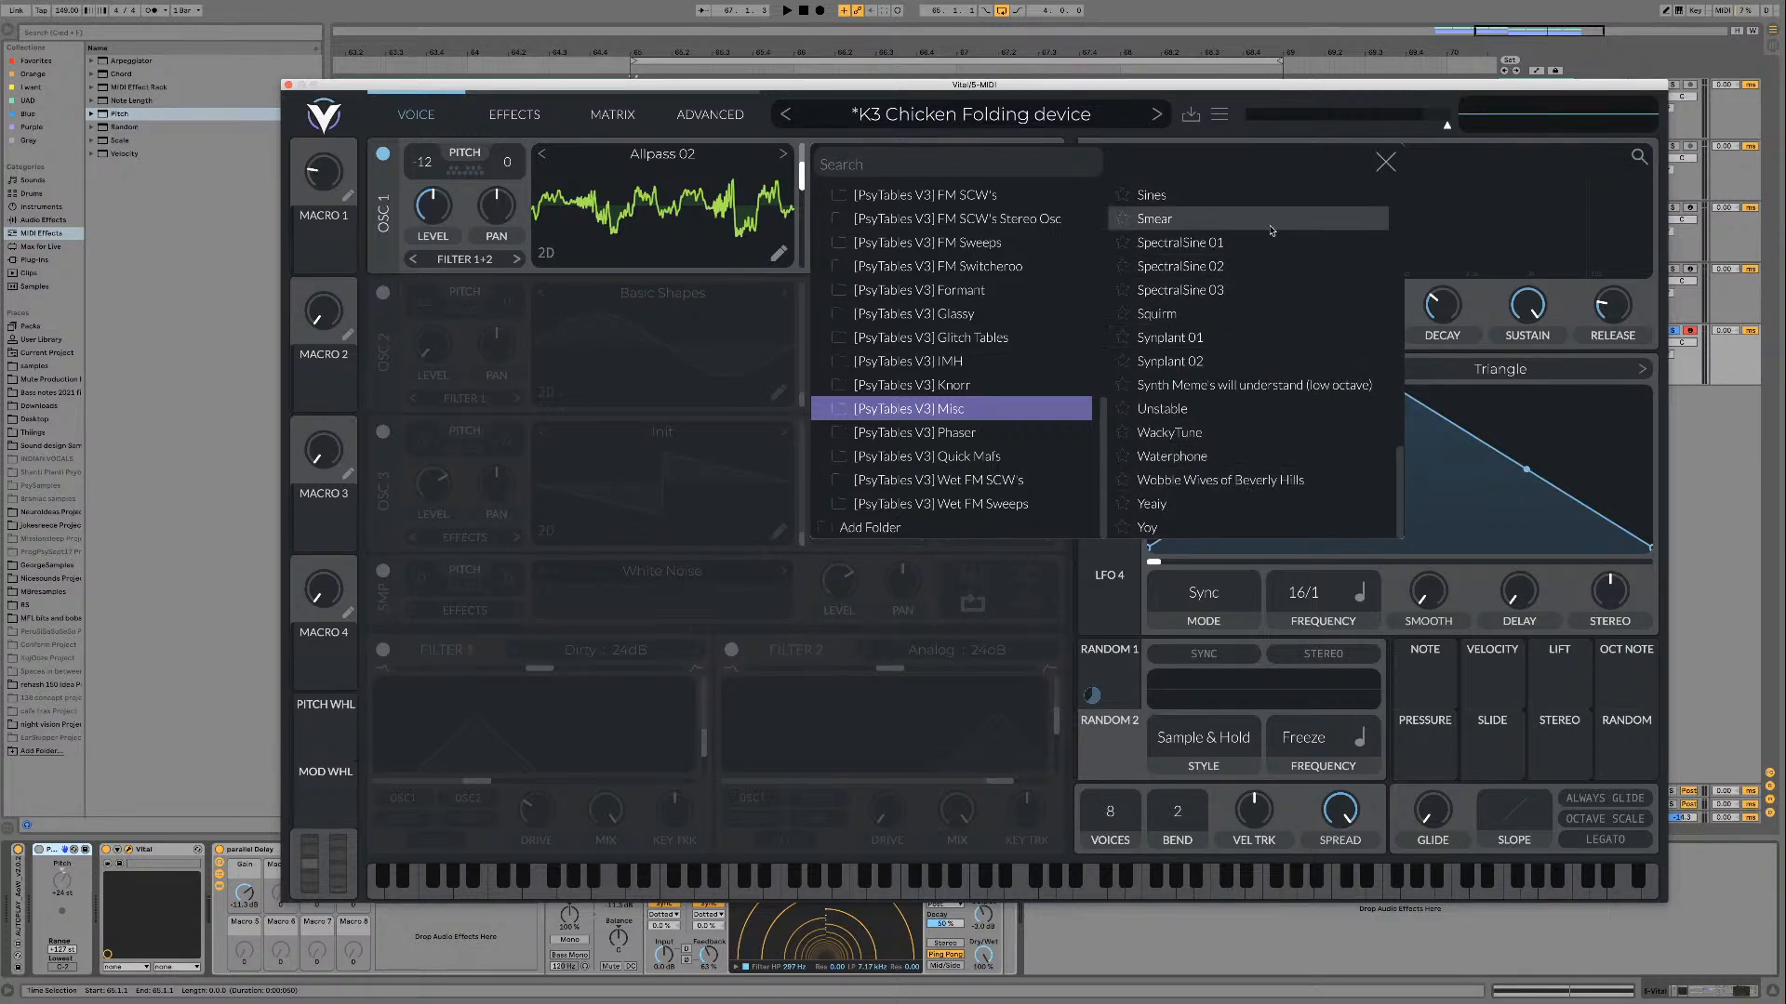
{"action": "scroll", "coordinate": [1211, 233], "scroll_direction": "up", "scroll_amount": 3}
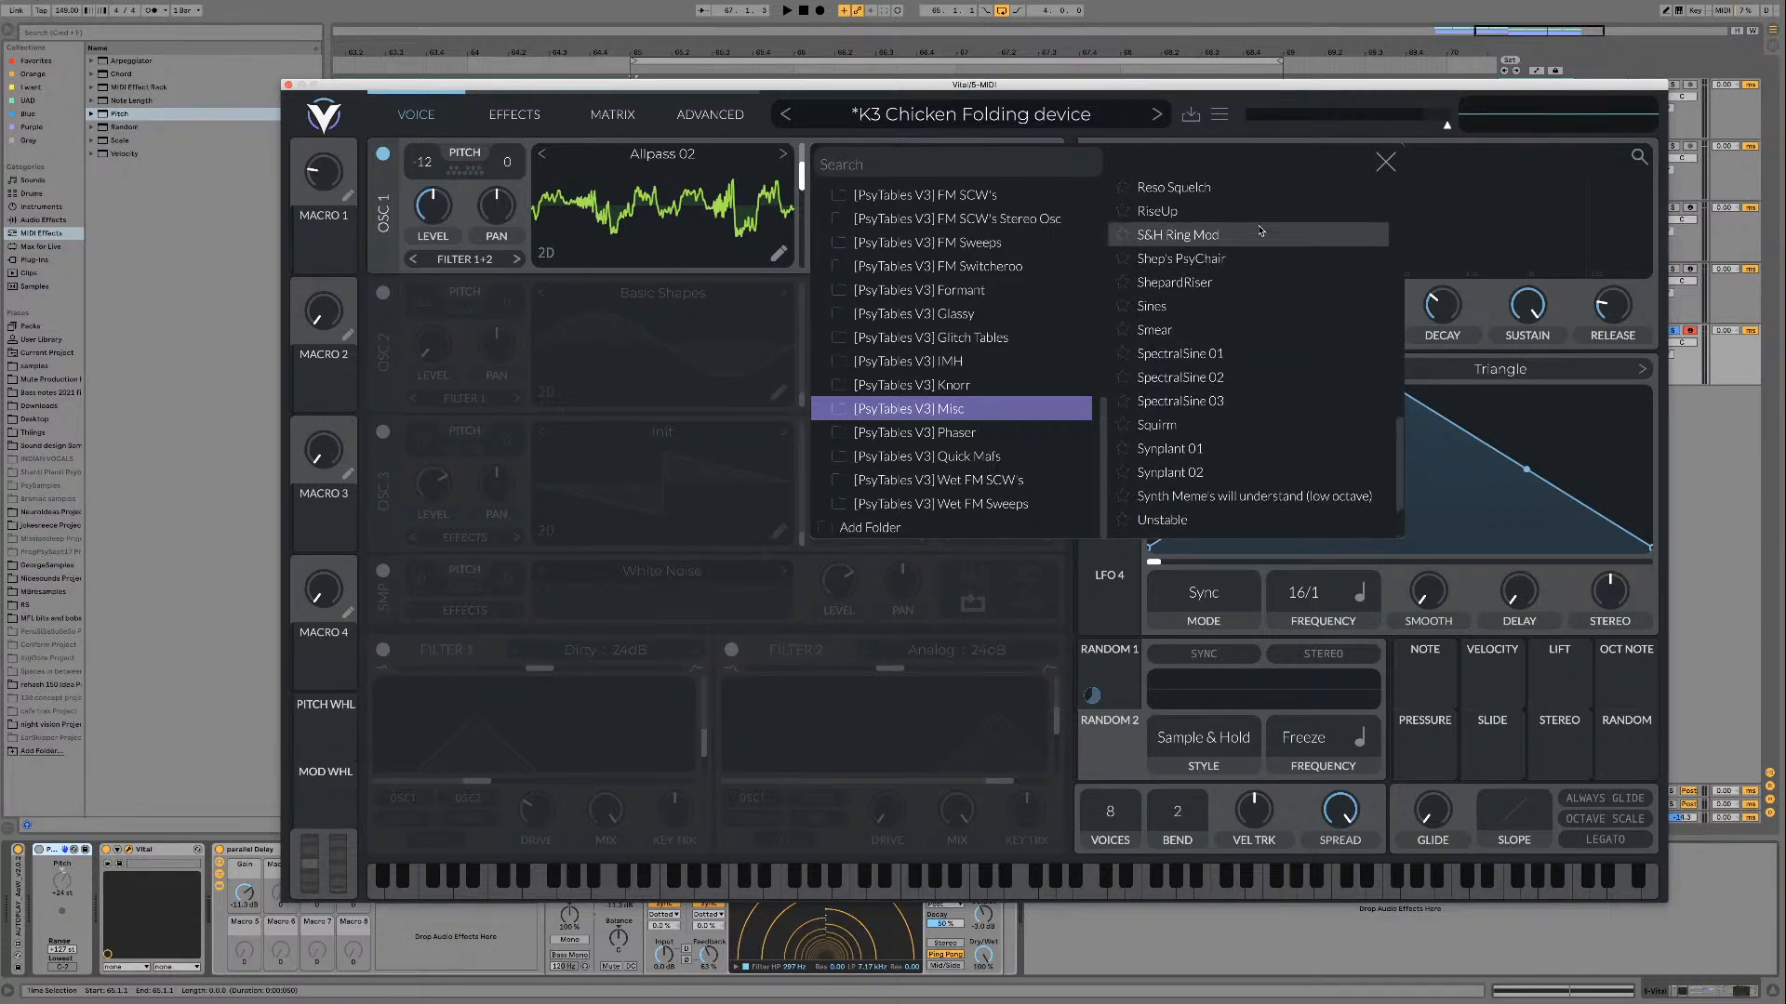
{"action": "left_click", "coordinate": [1386, 162]}
Step: Play Allpass 02, turn Filter 1 back on, and adjust the wavetable frame on oscillator 1
{"action": "key", "text": "space"}
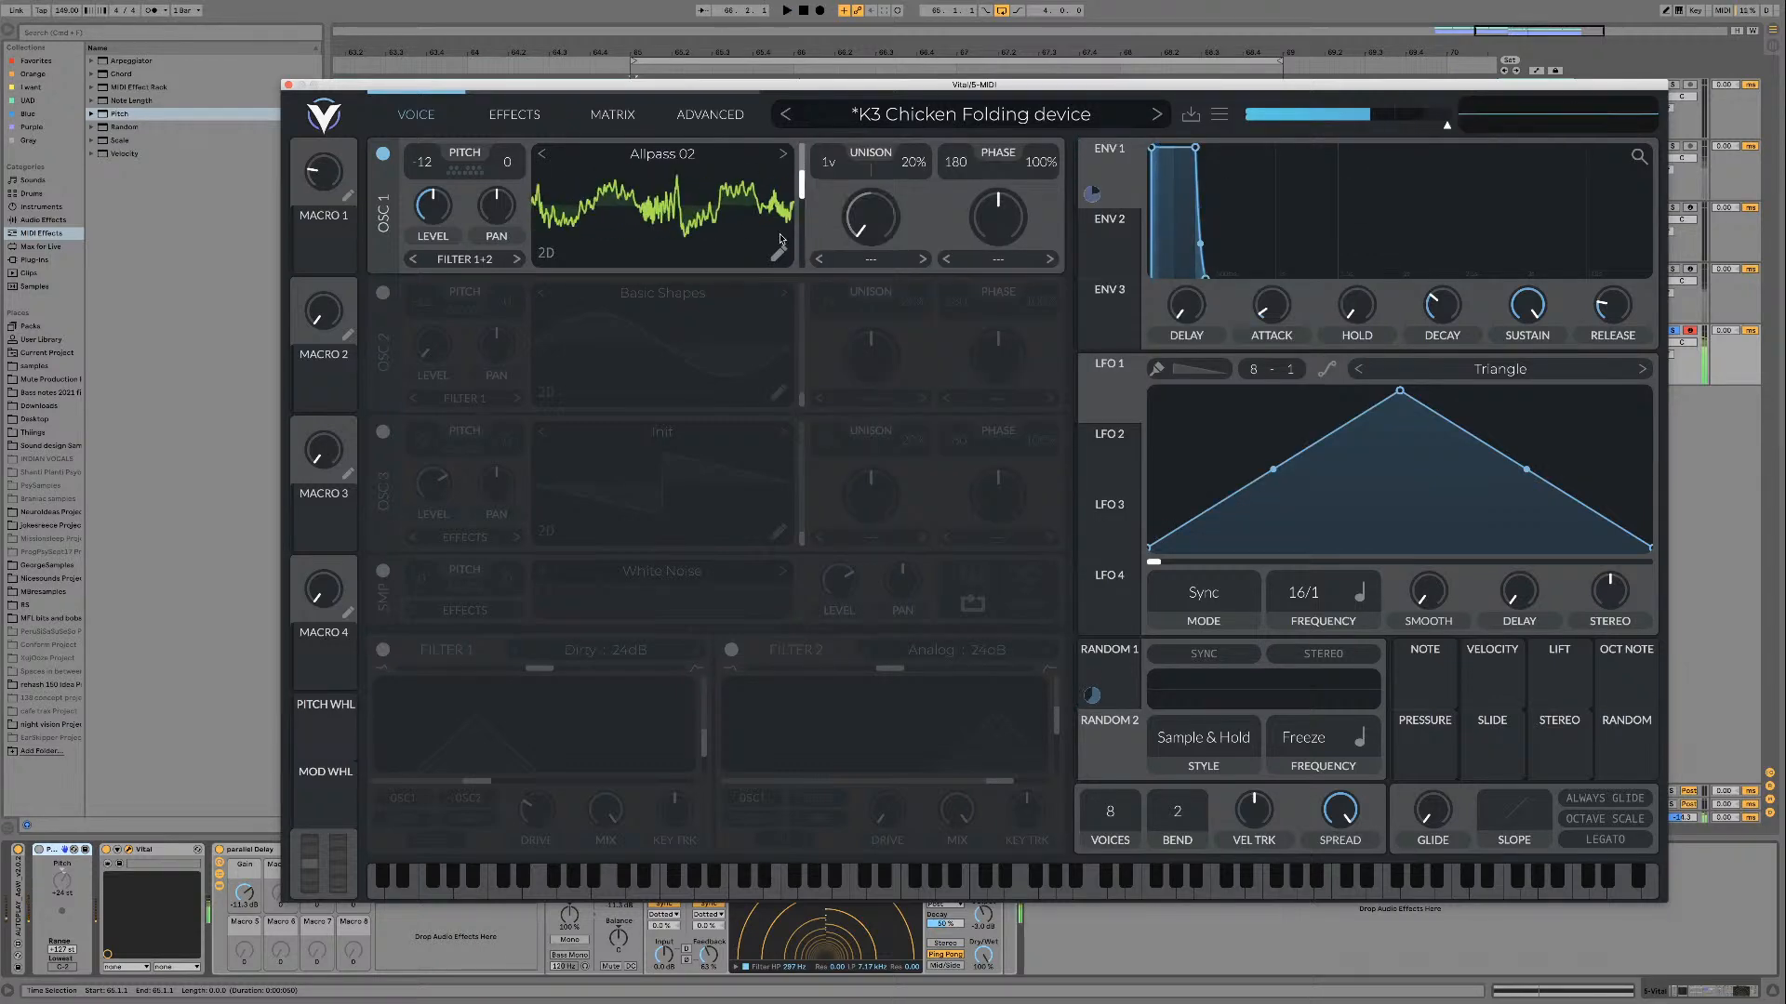
{"action": "left_click", "coordinate": [382, 650]}
{"action": "mouse_move", "coordinate": [801, 184]}
{"action": "left_mouse_down"}
{"action": "mouse_move", "coordinate": [797, 249]}
{"action": "mouse_move", "coordinate": [797, 180]}
{"action": "left_mouse_up"}
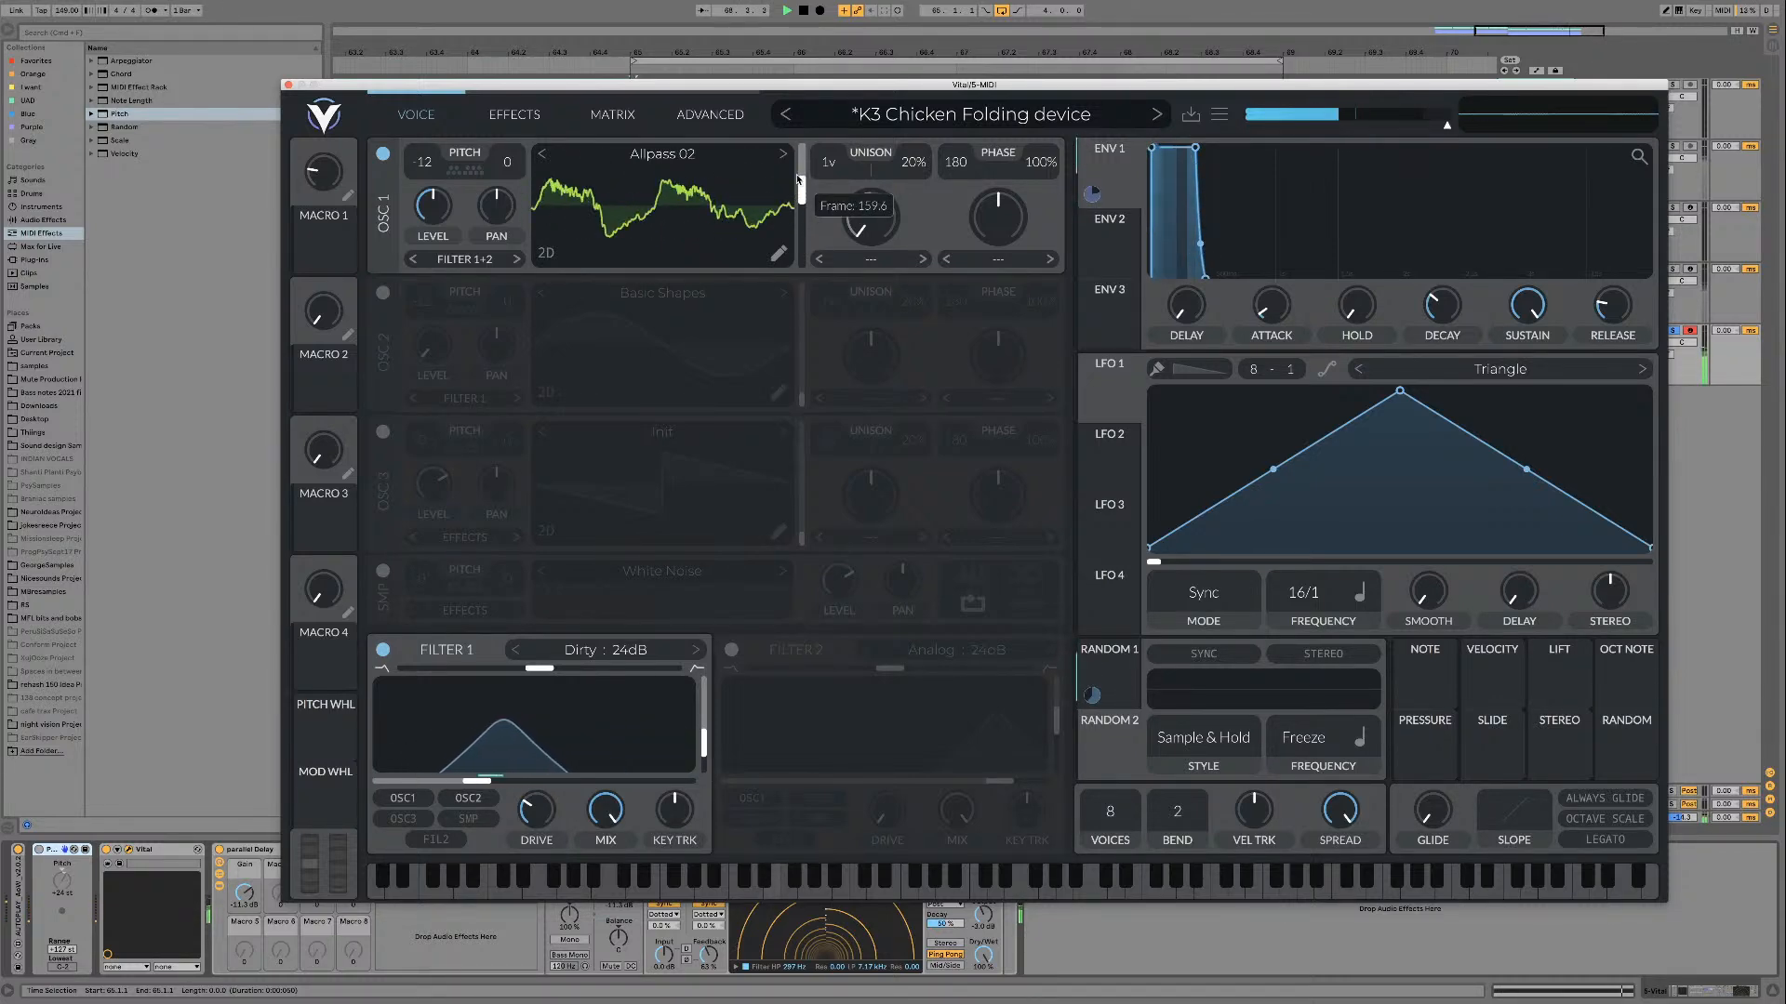
Step: Load the CombSine wavetable on oscillator 1 and play it through Filter 1
{"action": "left_click", "coordinate": [990, 114]}
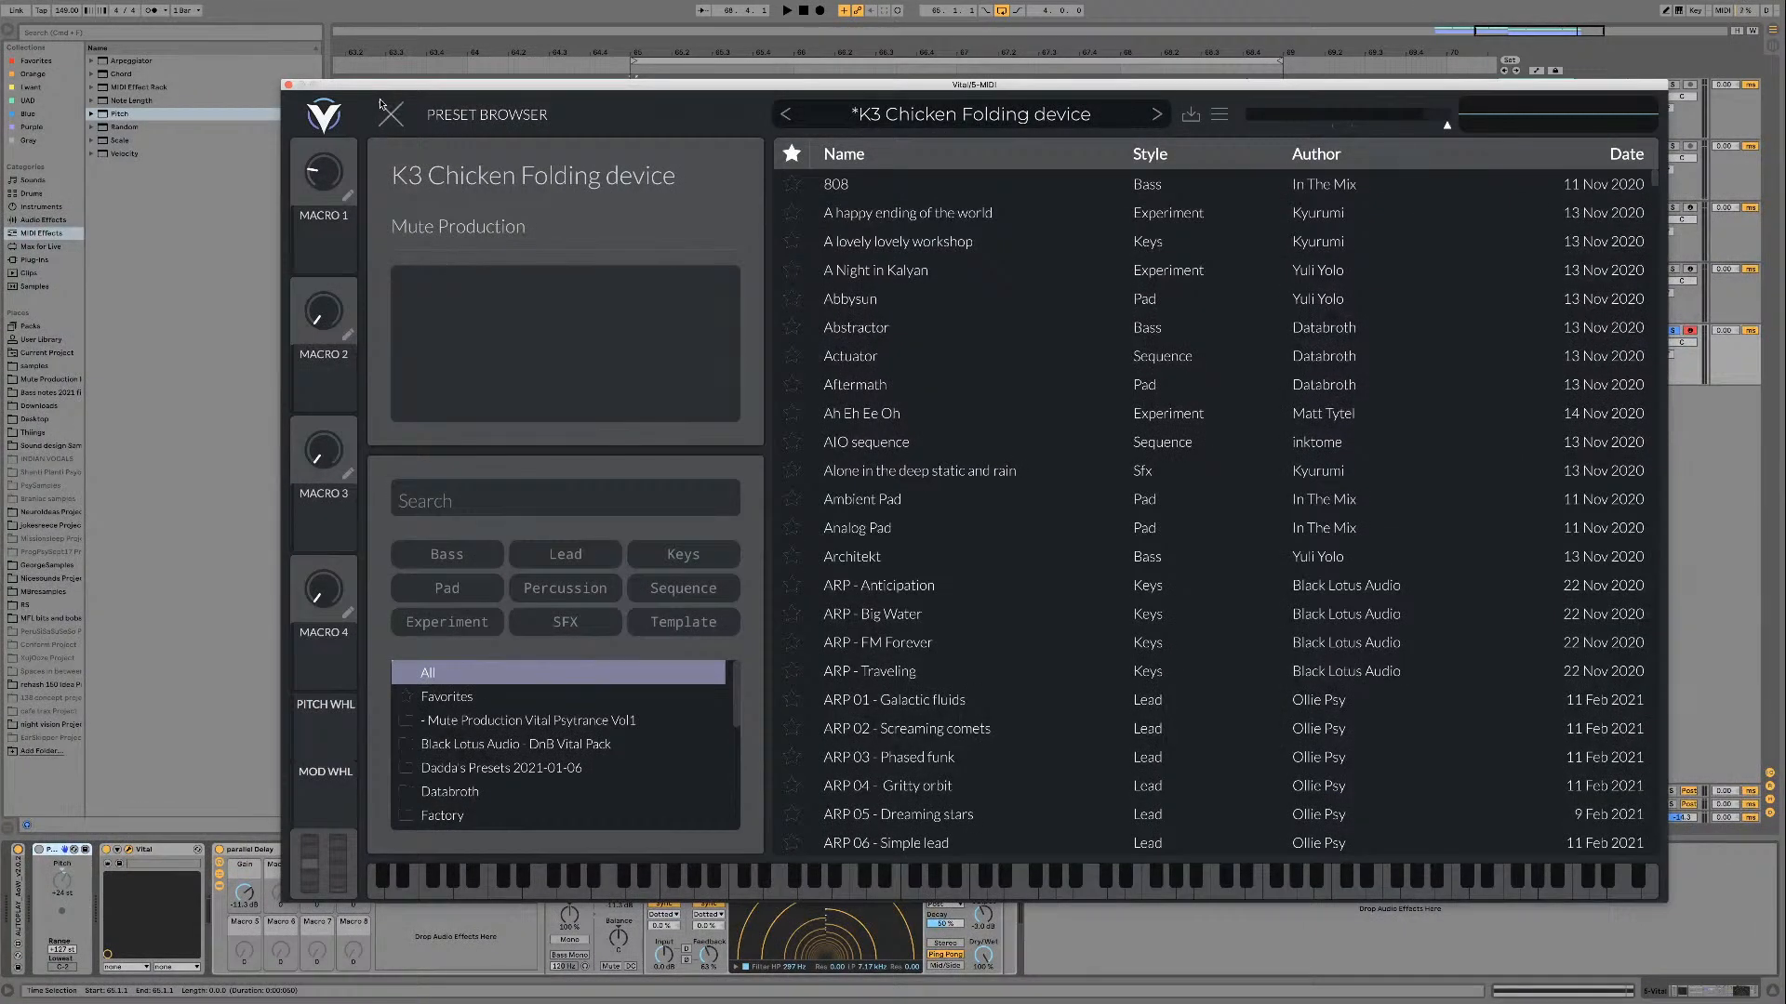
{"action": "left_click", "coordinate": [385, 110]}
{"action": "left_click", "coordinate": [785, 158]}
{"action": "key", "text": "space"}
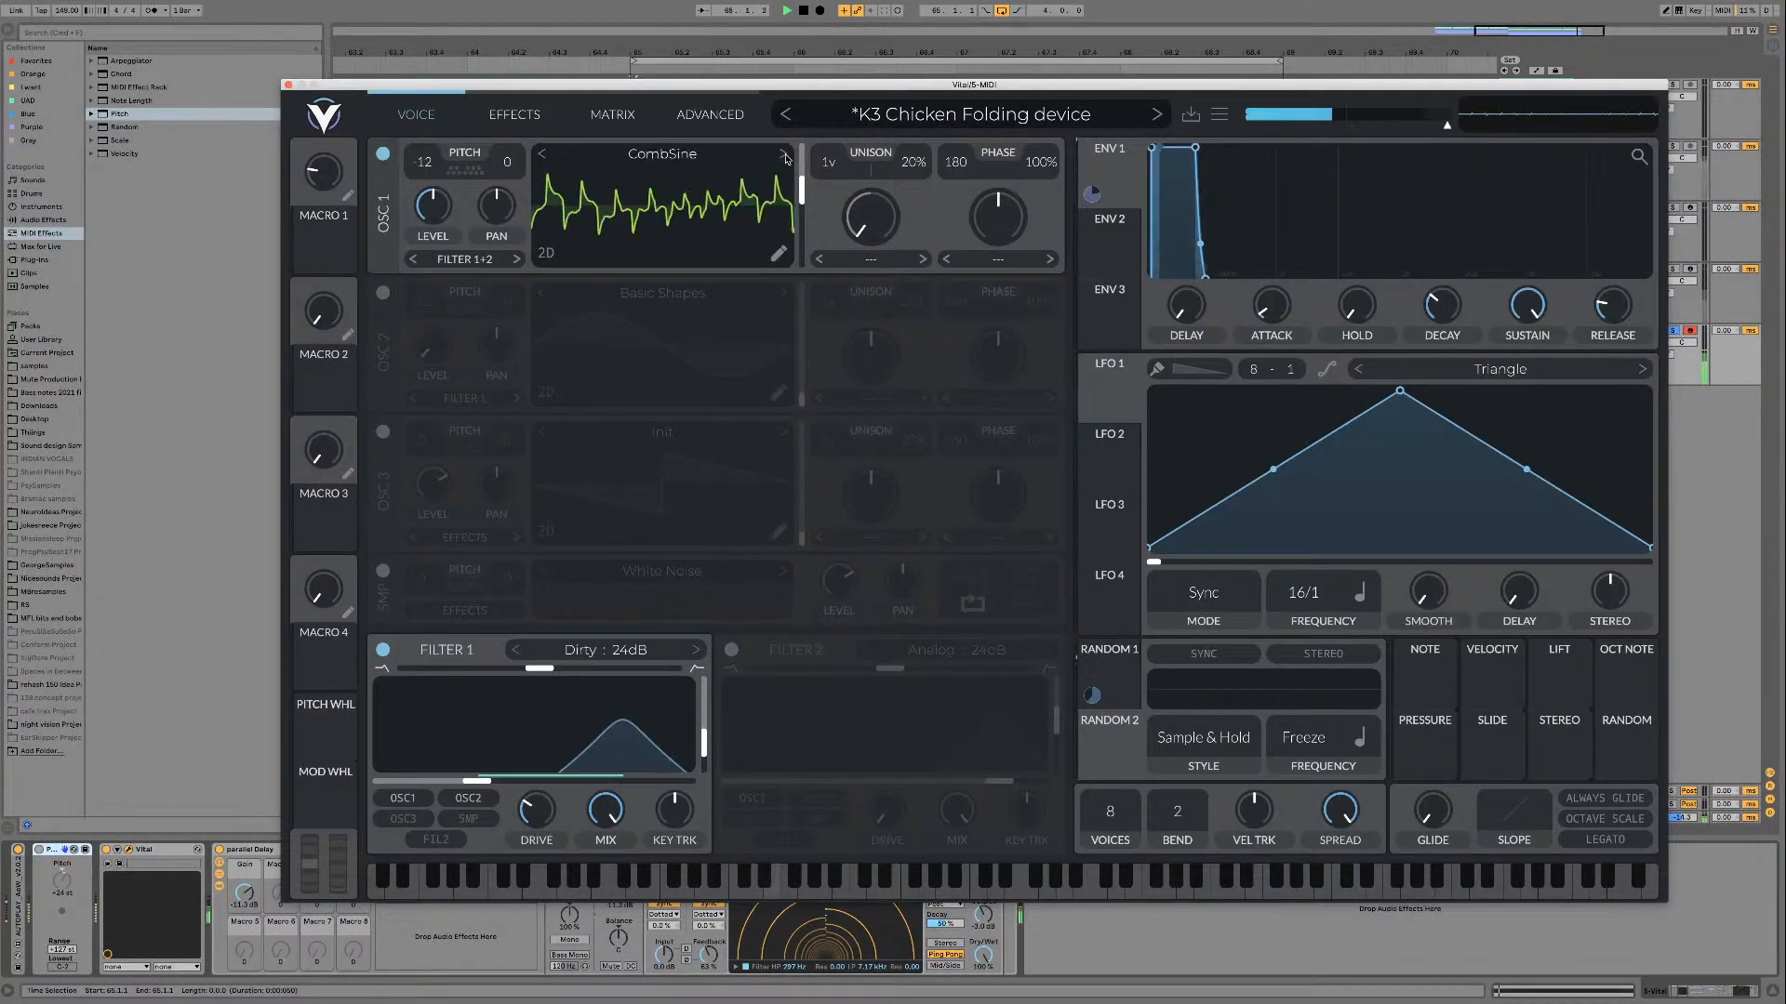
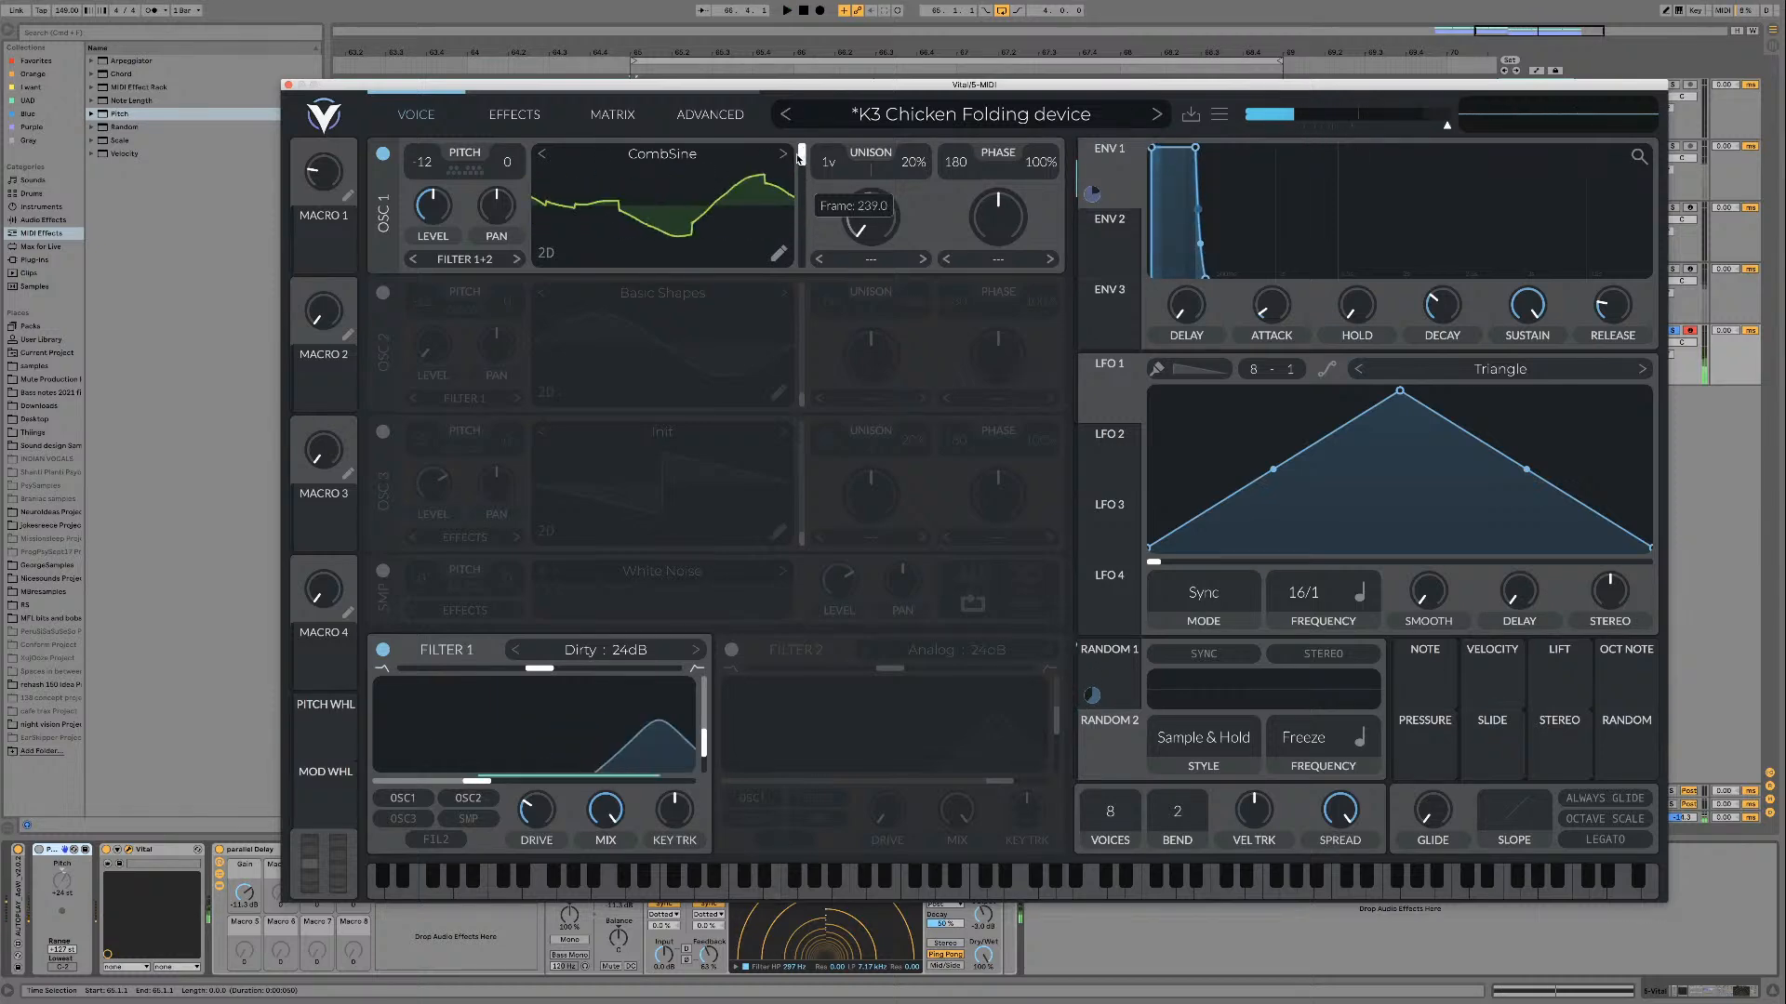
Step: Audition the Didge wavetable on oscillator 1, move on to Dispersement, and lower the wavetable frame
{"action": "left_click", "coordinate": [782, 156]}
{"action": "key", "text": "space"}
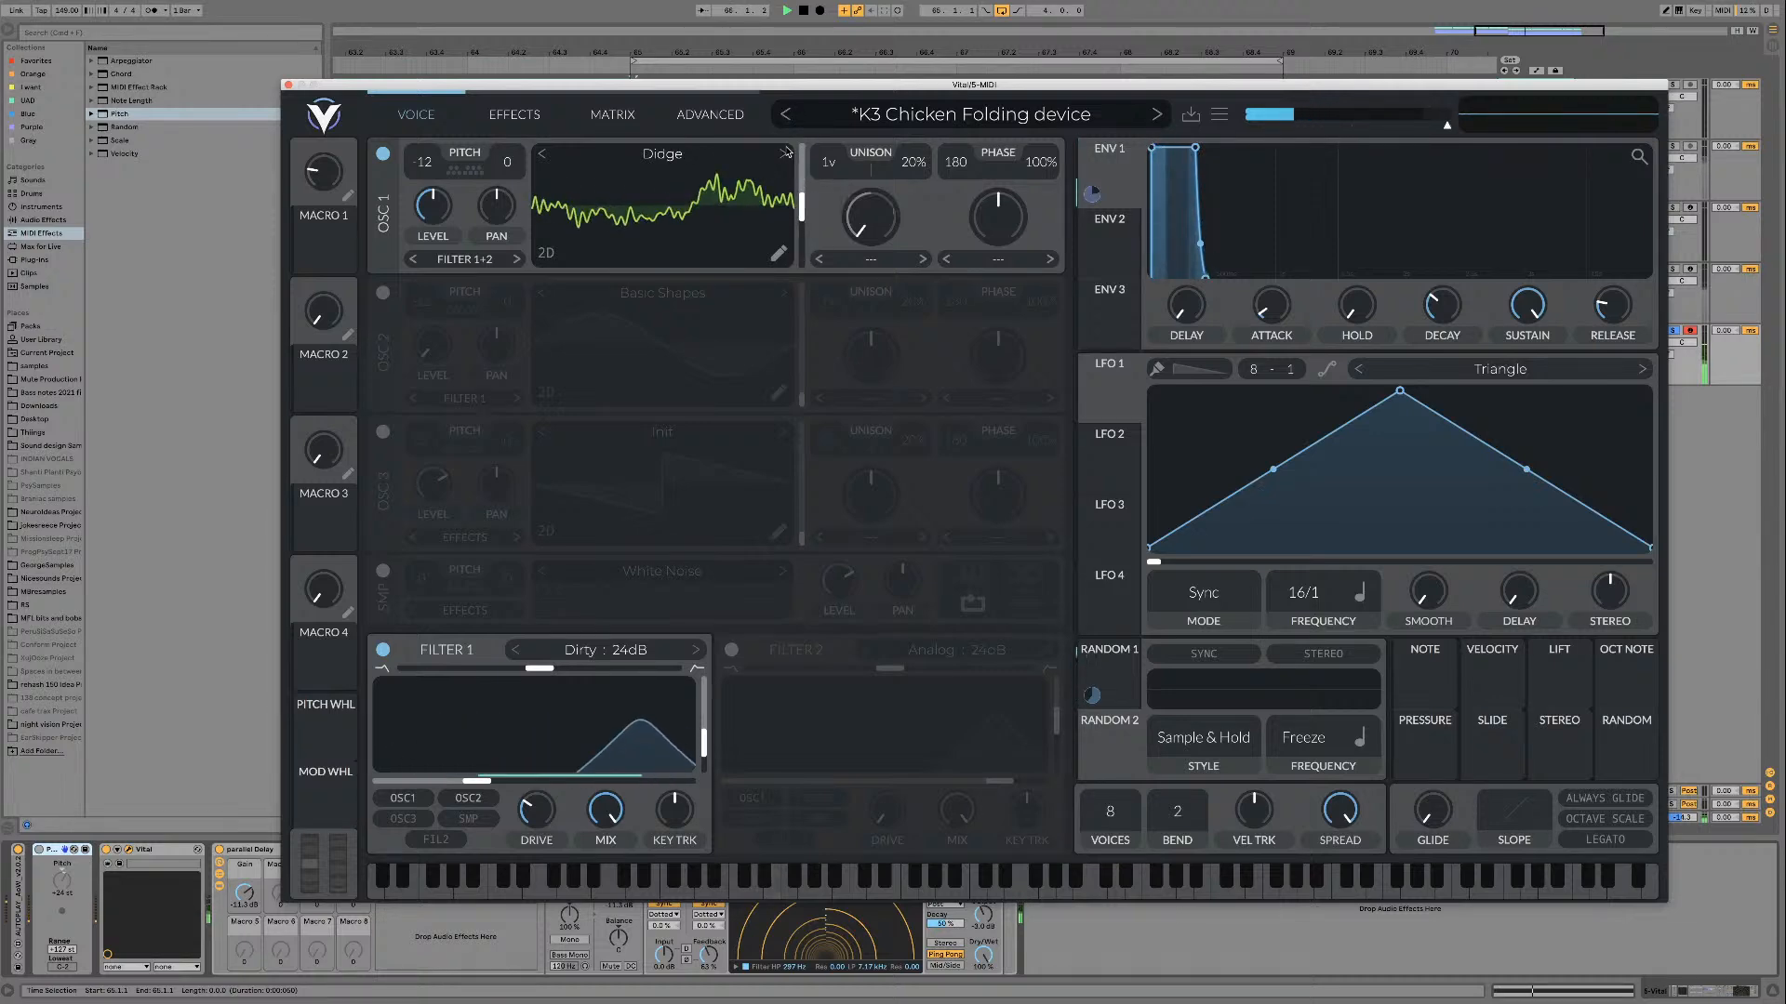
{"action": "mouse_move", "coordinate": [802, 205]}
{"action": "left_mouse_down"}
{"action": "mouse_move", "coordinate": [802, 148]}
{"action": "mouse_move", "coordinate": [799, 247]}
{"action": "mouse_move", "coordinate": [803, 161]}
{"action": "mouse_move", "coordinate": [801, 228]}
{"action": "left_mouse_up"}
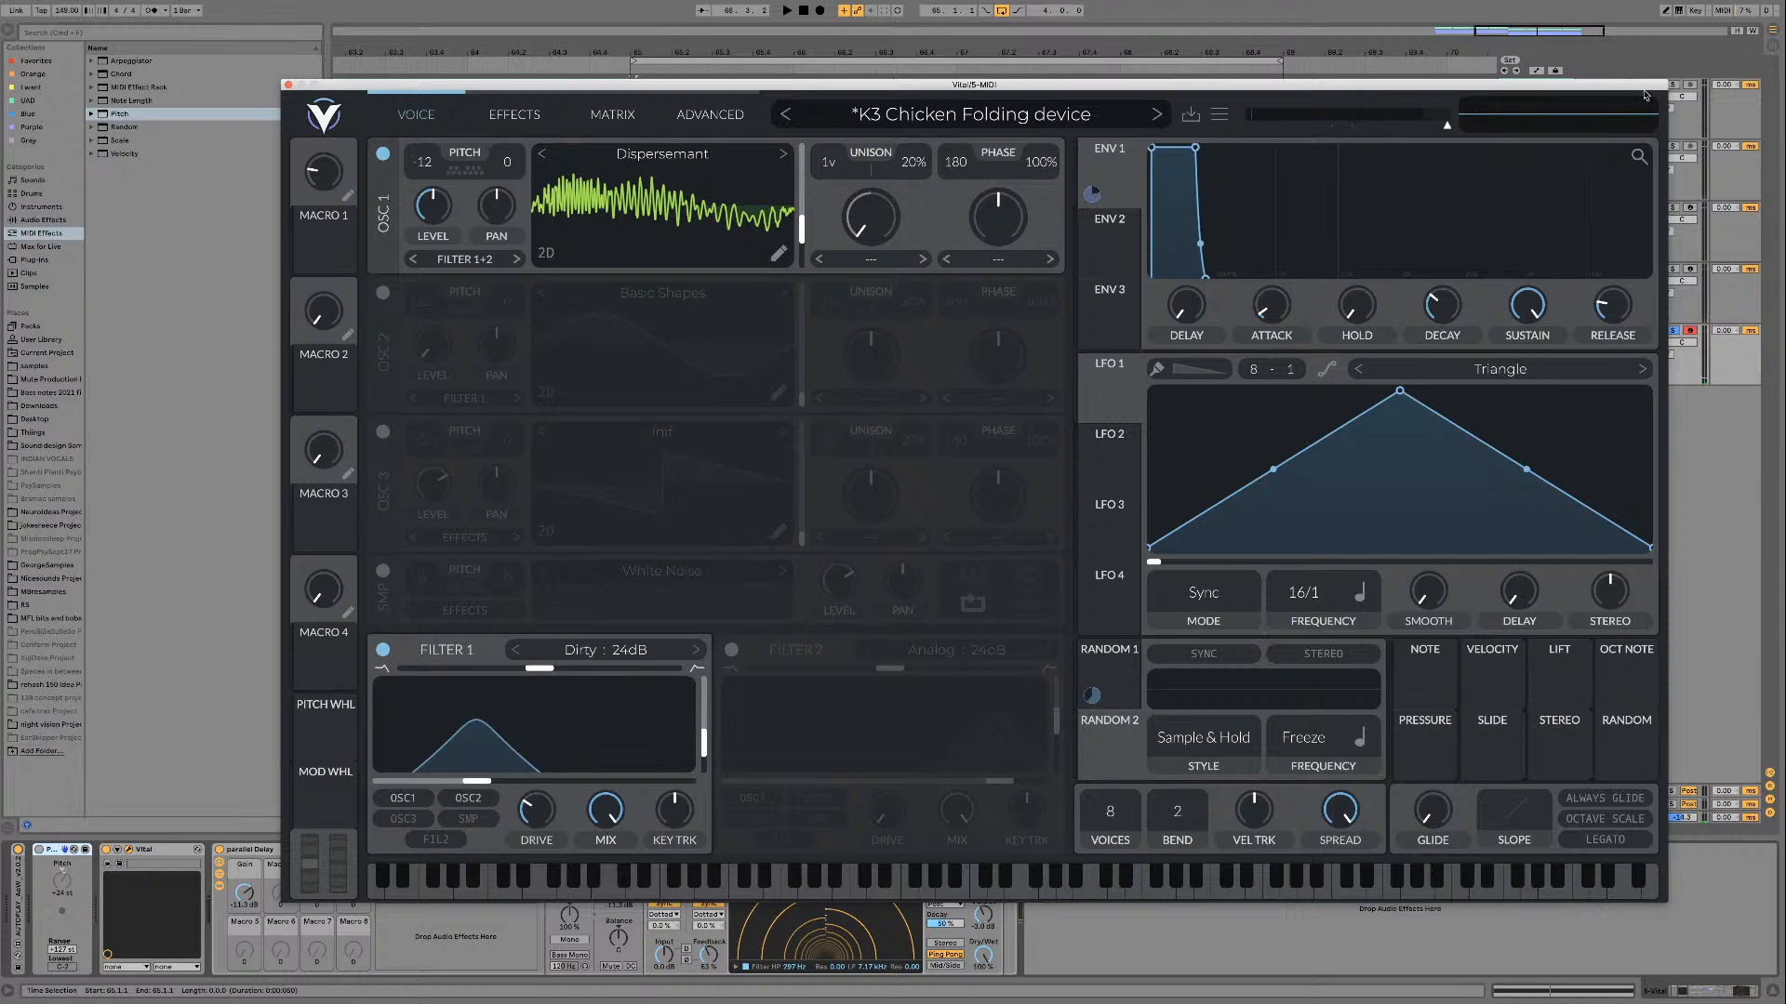
Step: Open iZotope Insight on the master track, examine the playing patch in its spectrogram, and close the analyzer window
{"action": "left_click", "coordinate": [1698, 818]}
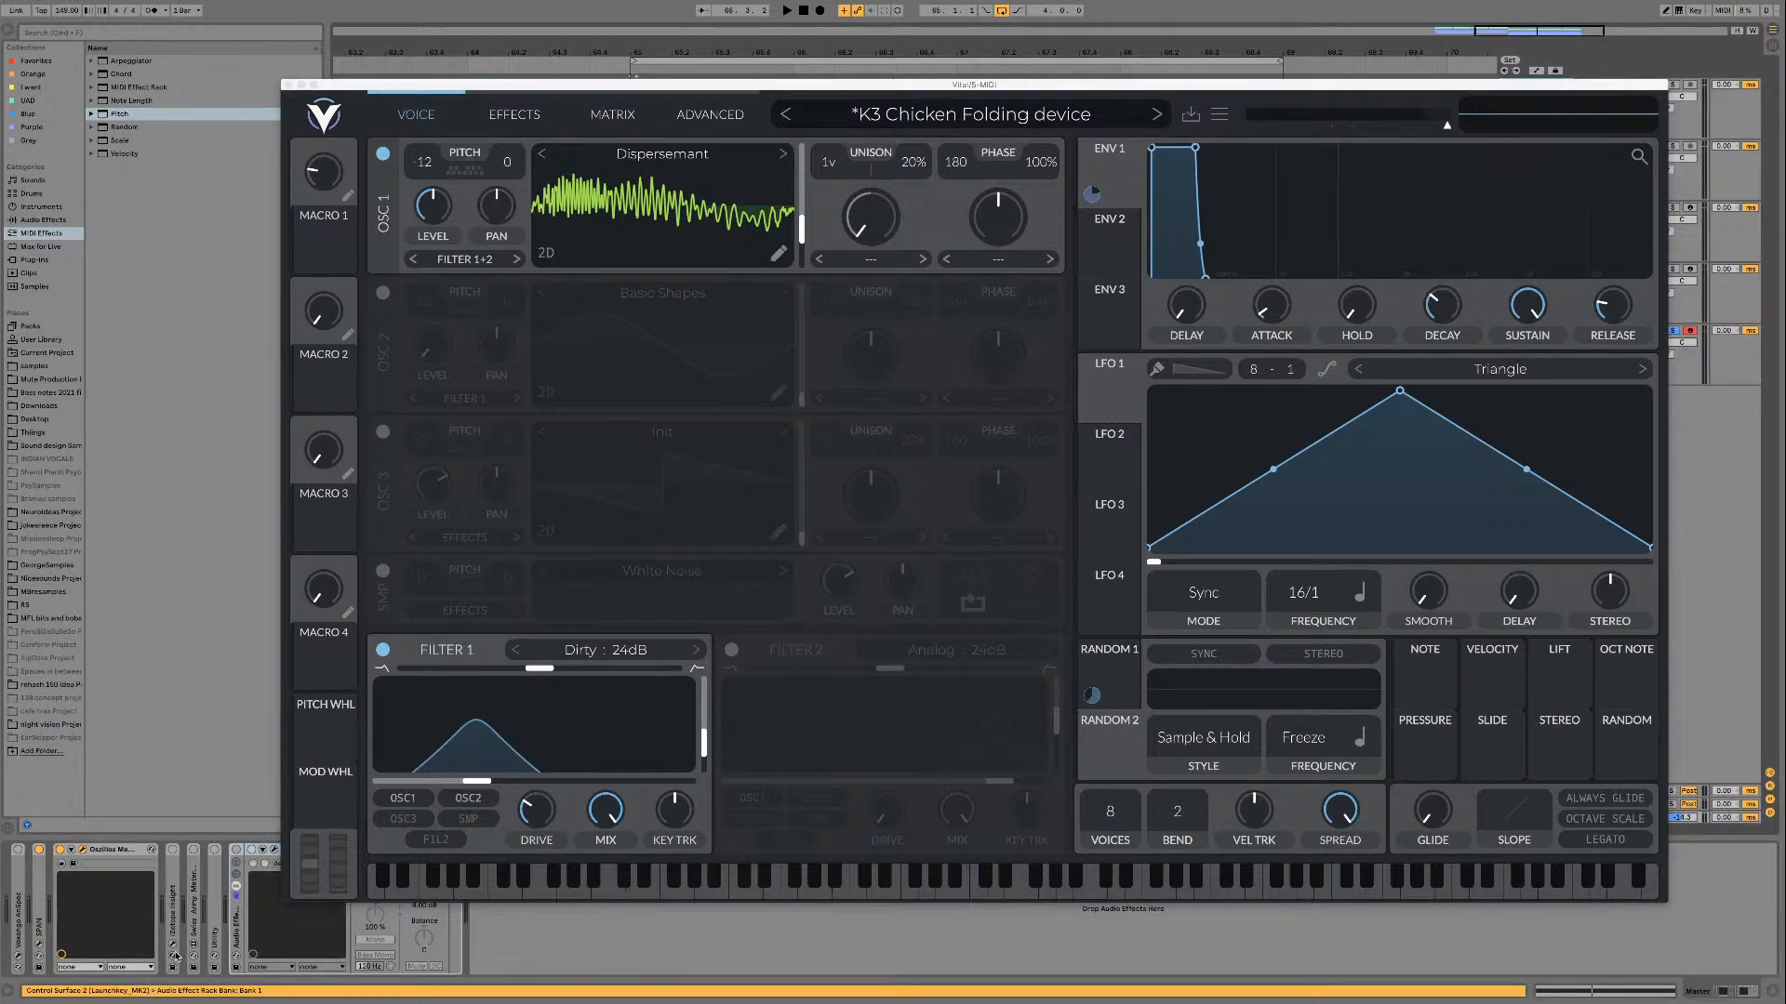
{"action": "left_click", "coordinate": [176, 954]}
{"action": "left_click", "coordinate": [173, 956]}
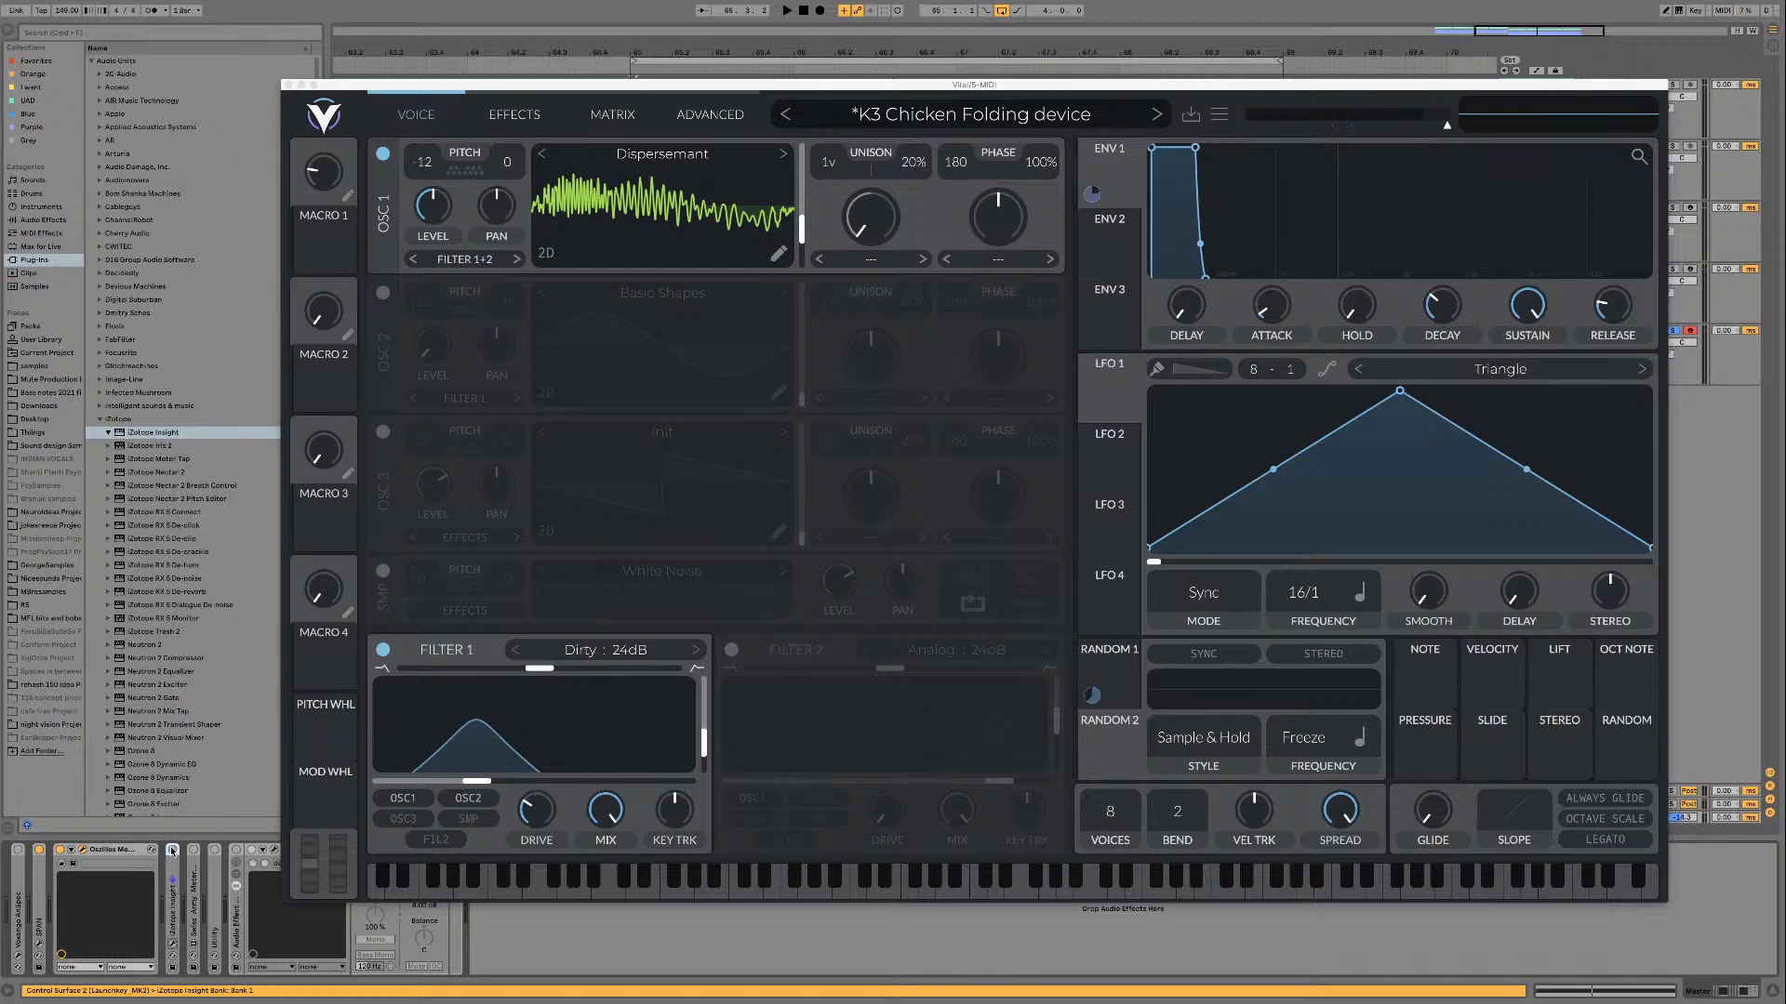
{"action": "left_click", "coordinate": [172, 850]}
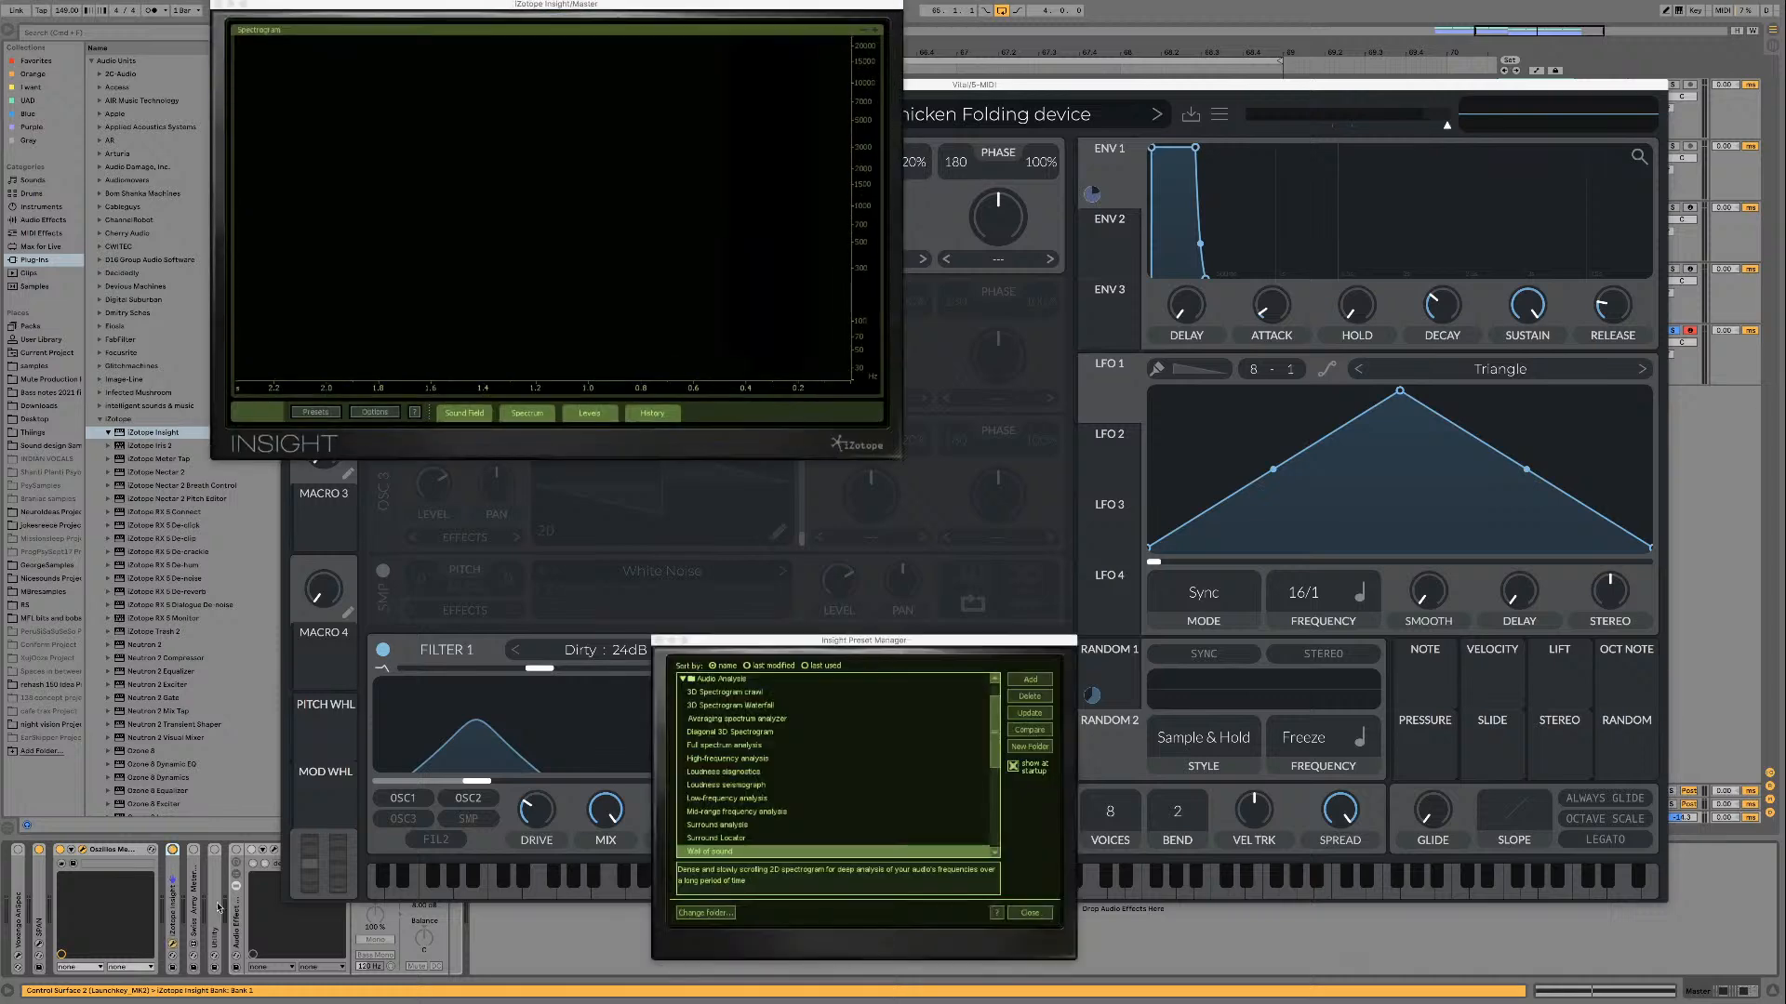
{"action": "left_click", "coordinate": [657, 641]}
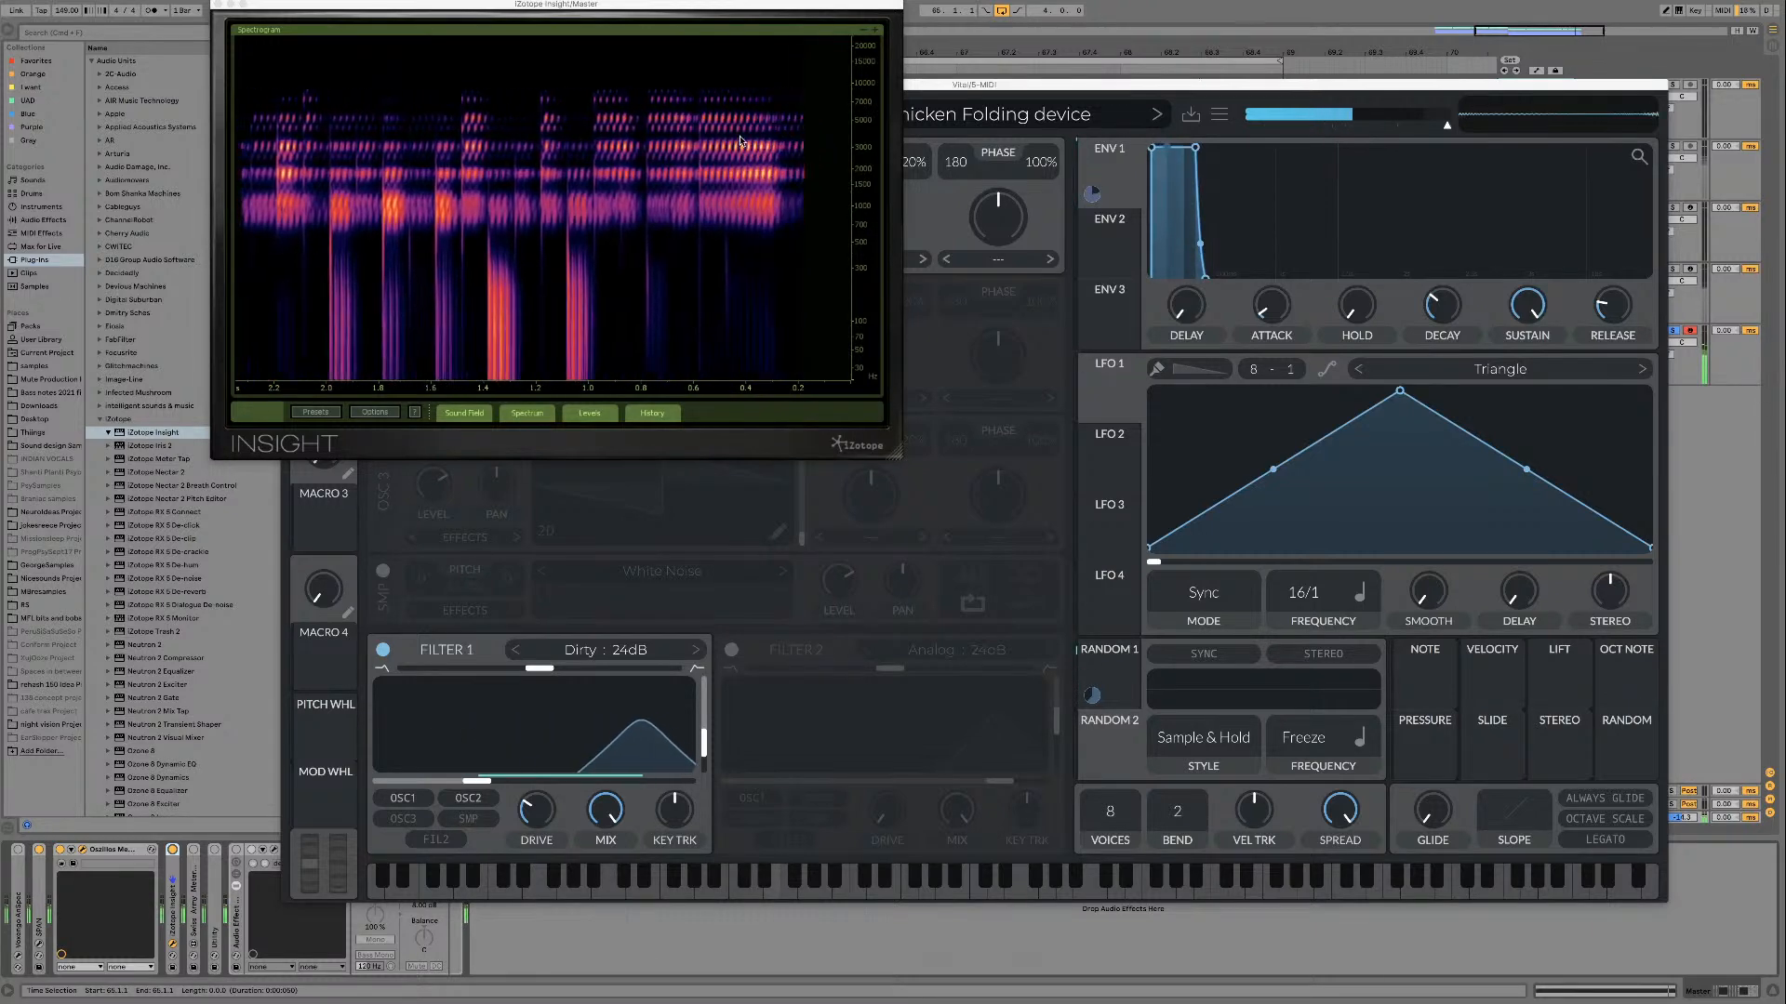
{"action": "left_click", "coordinate": [219, 5]}
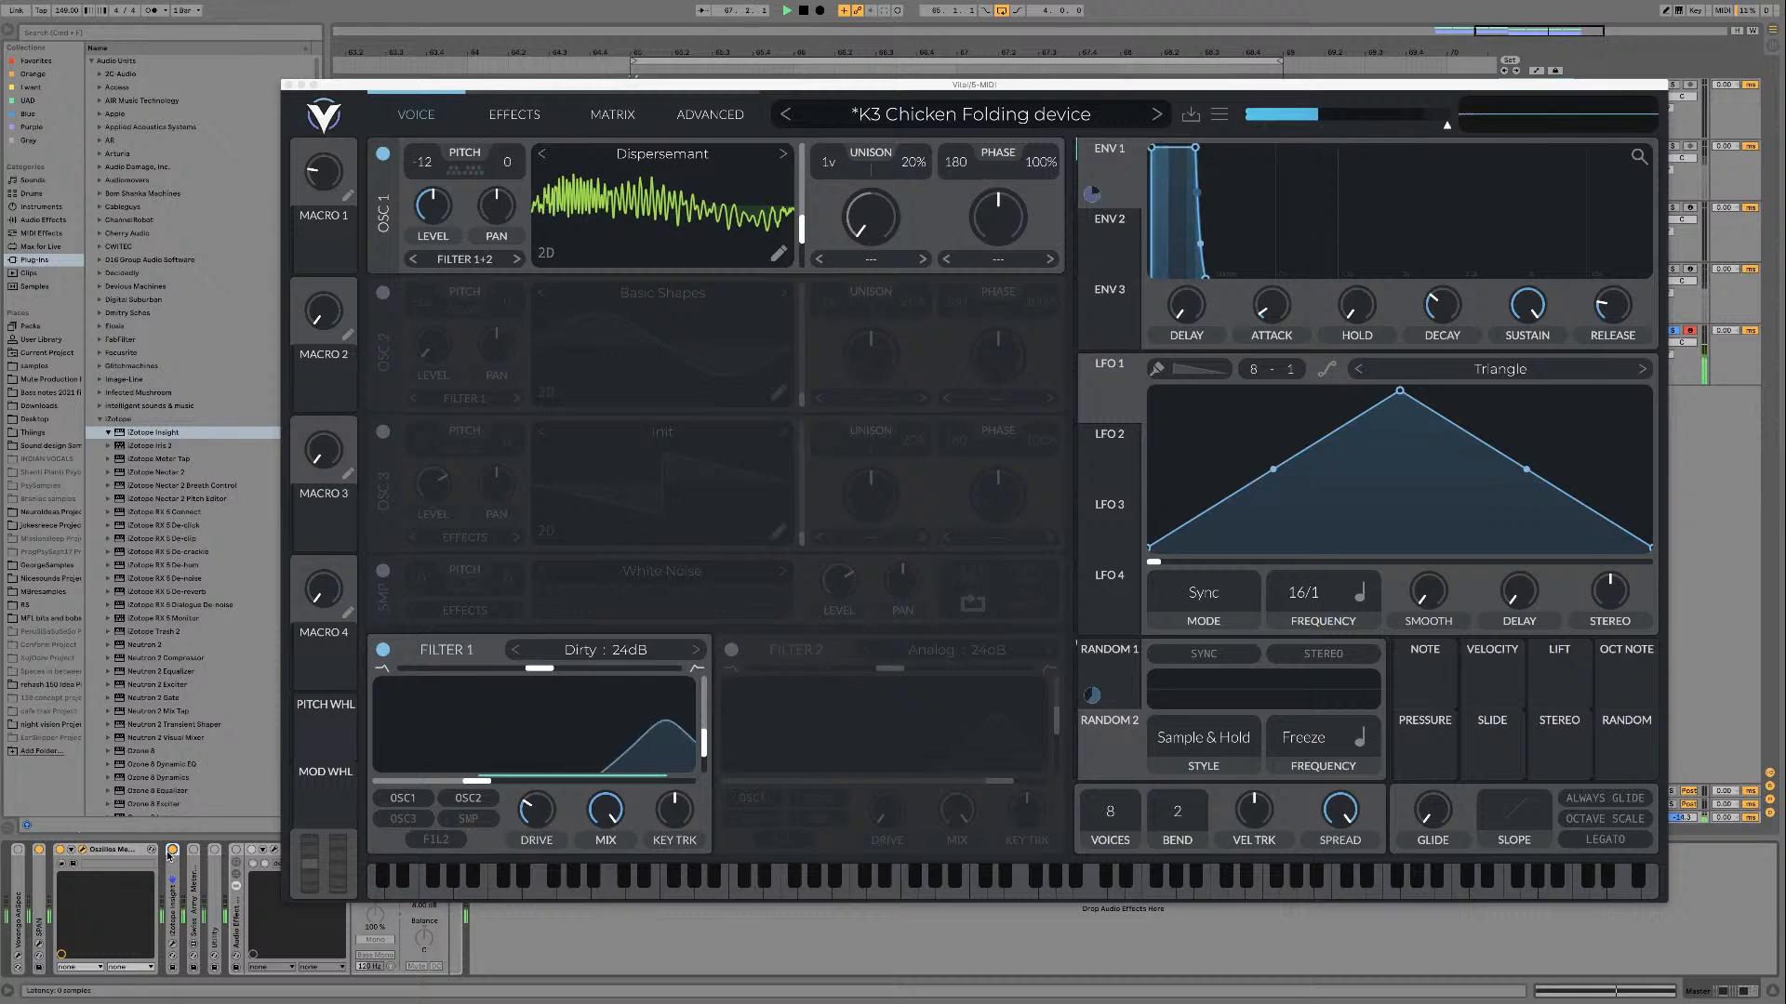
Step: Return to the Vital track and play Dispersement while lowering its frame to the minimum on oscillator 1
{"action": "left_click", "coordinate": [1727, 366]}
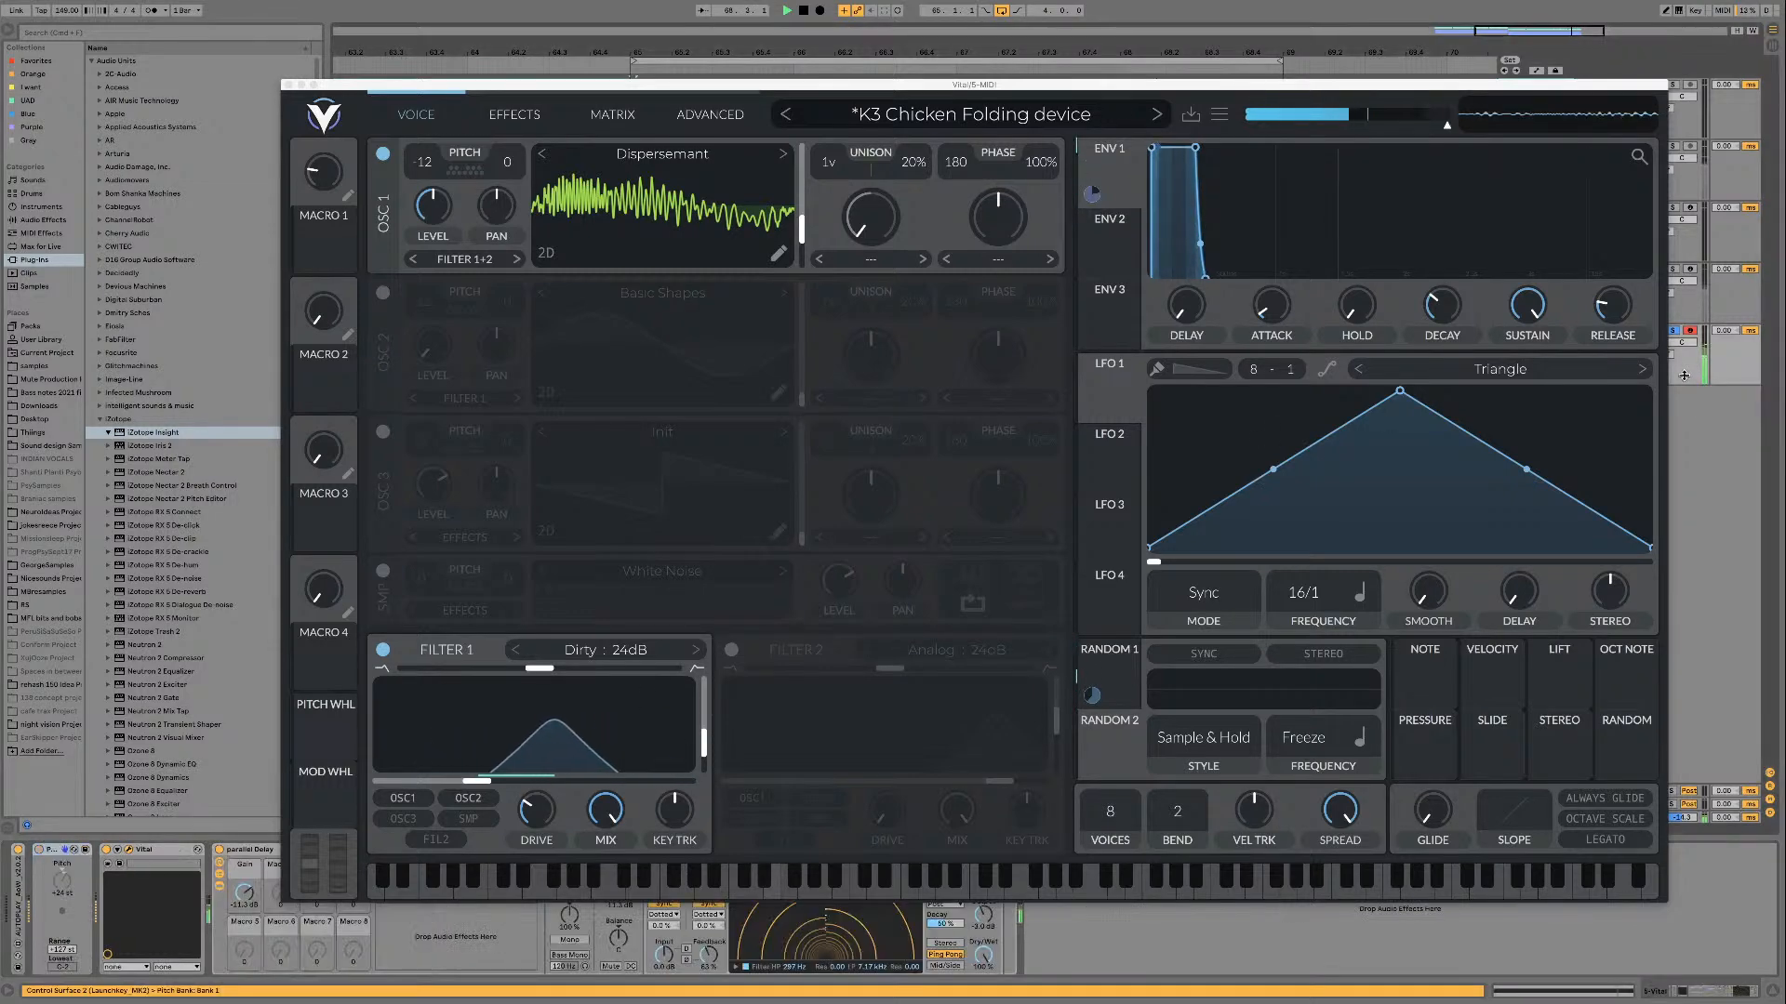
{"action": "key", "text": "space"}
{"action": "key", "text": "space"}
{"action": "left_click_drag", "start_coordinate": [801, 228], "coordinate": [795, 270]}
{"action": "key", "text": "space"}
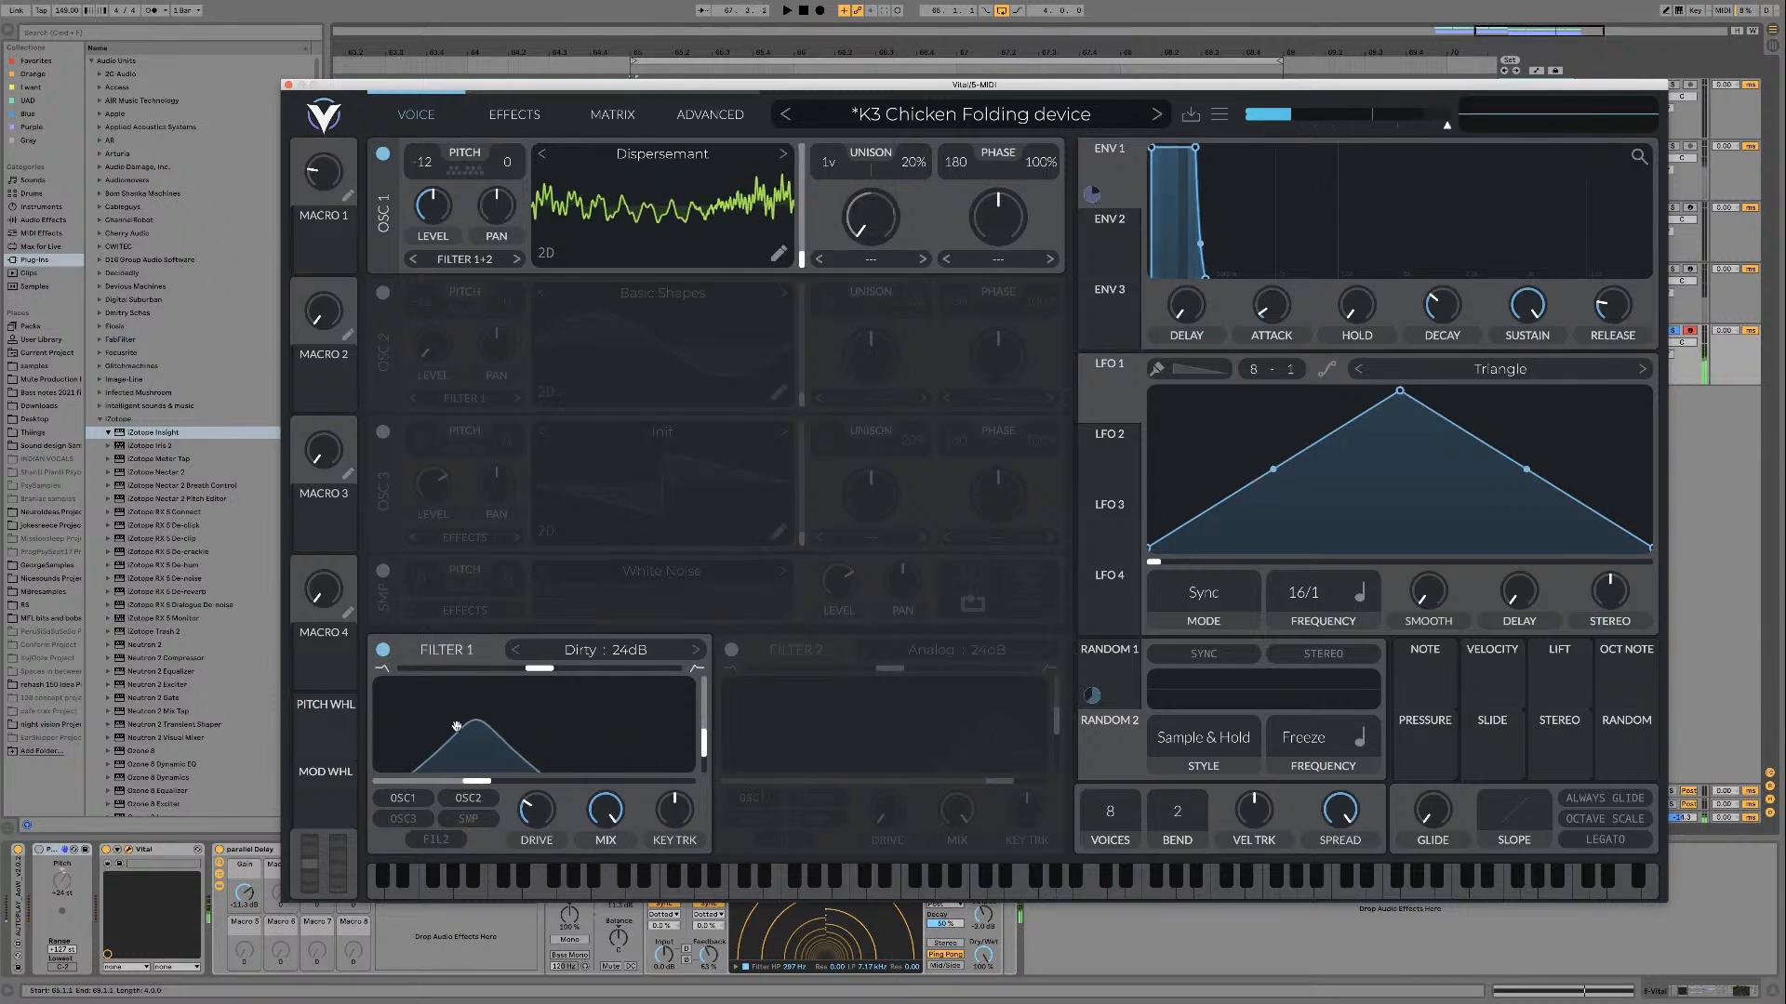
Step: Reopen Insight on the master track, dismiss its preset manager, and arrange the spectrogram window beside Vital
{"action": "left_click", "coordinate": [1710, 824]}
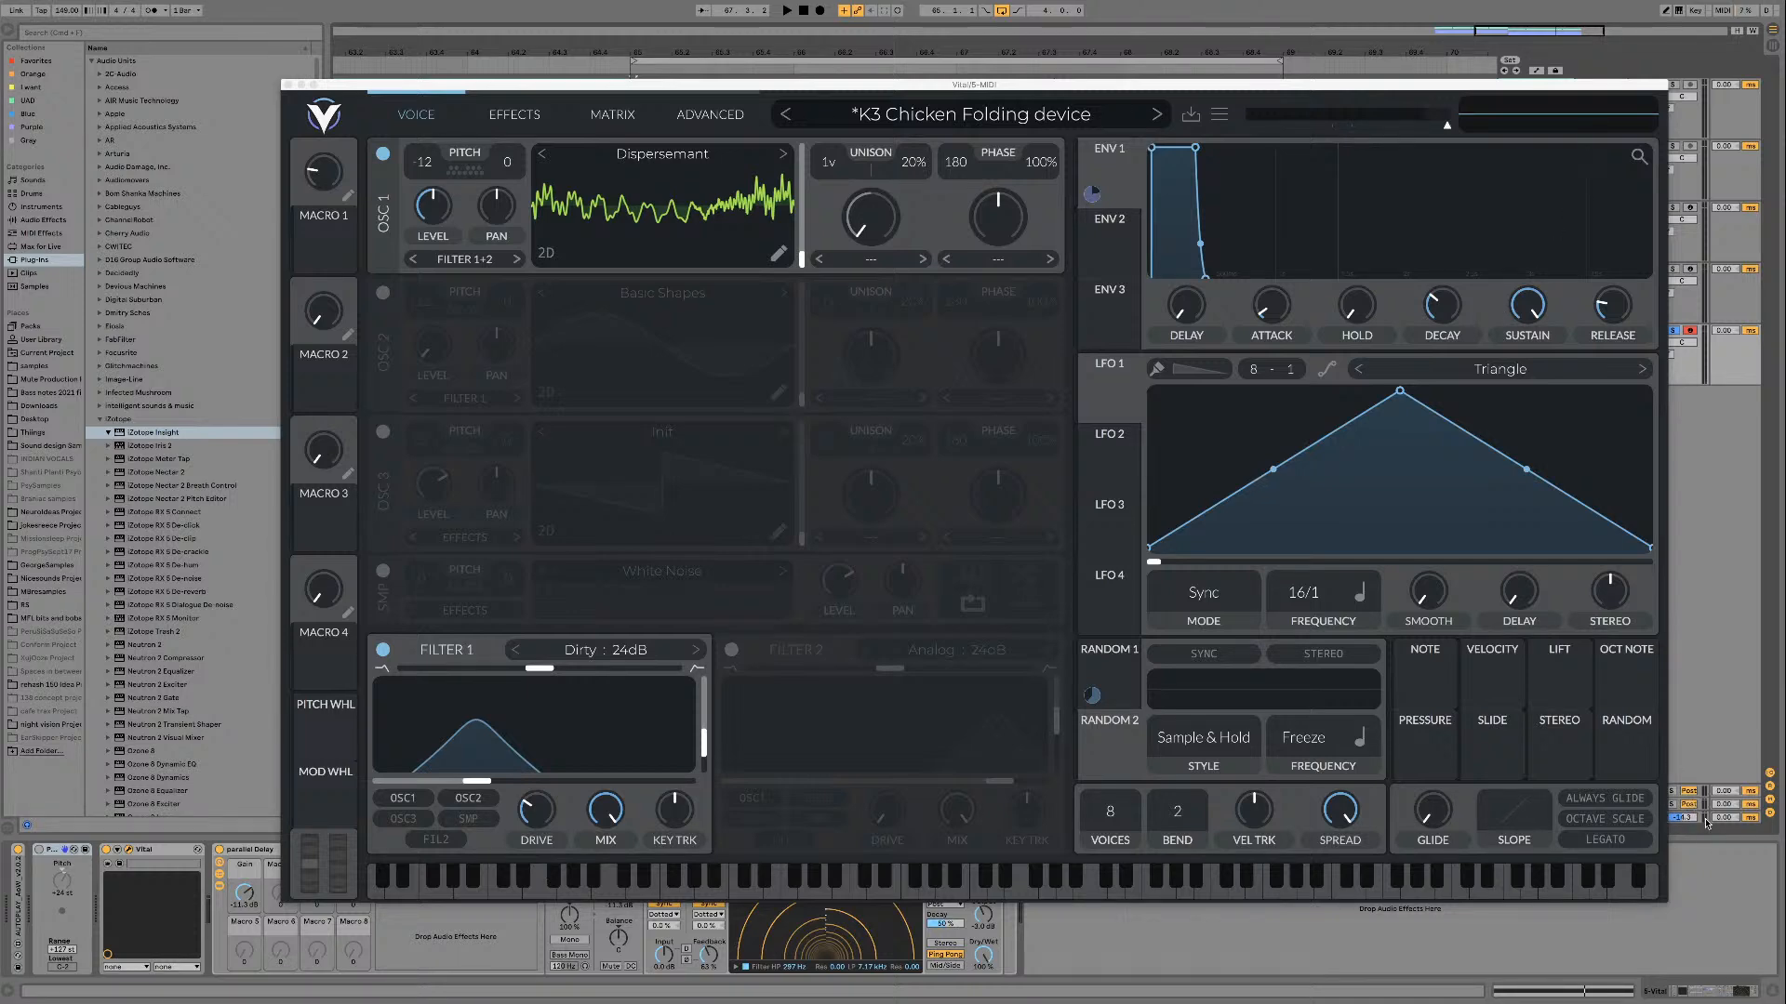
{"action": "left_click_drag", "start_coordinate": [1350, 85], "coordinate": [1207, 16]}
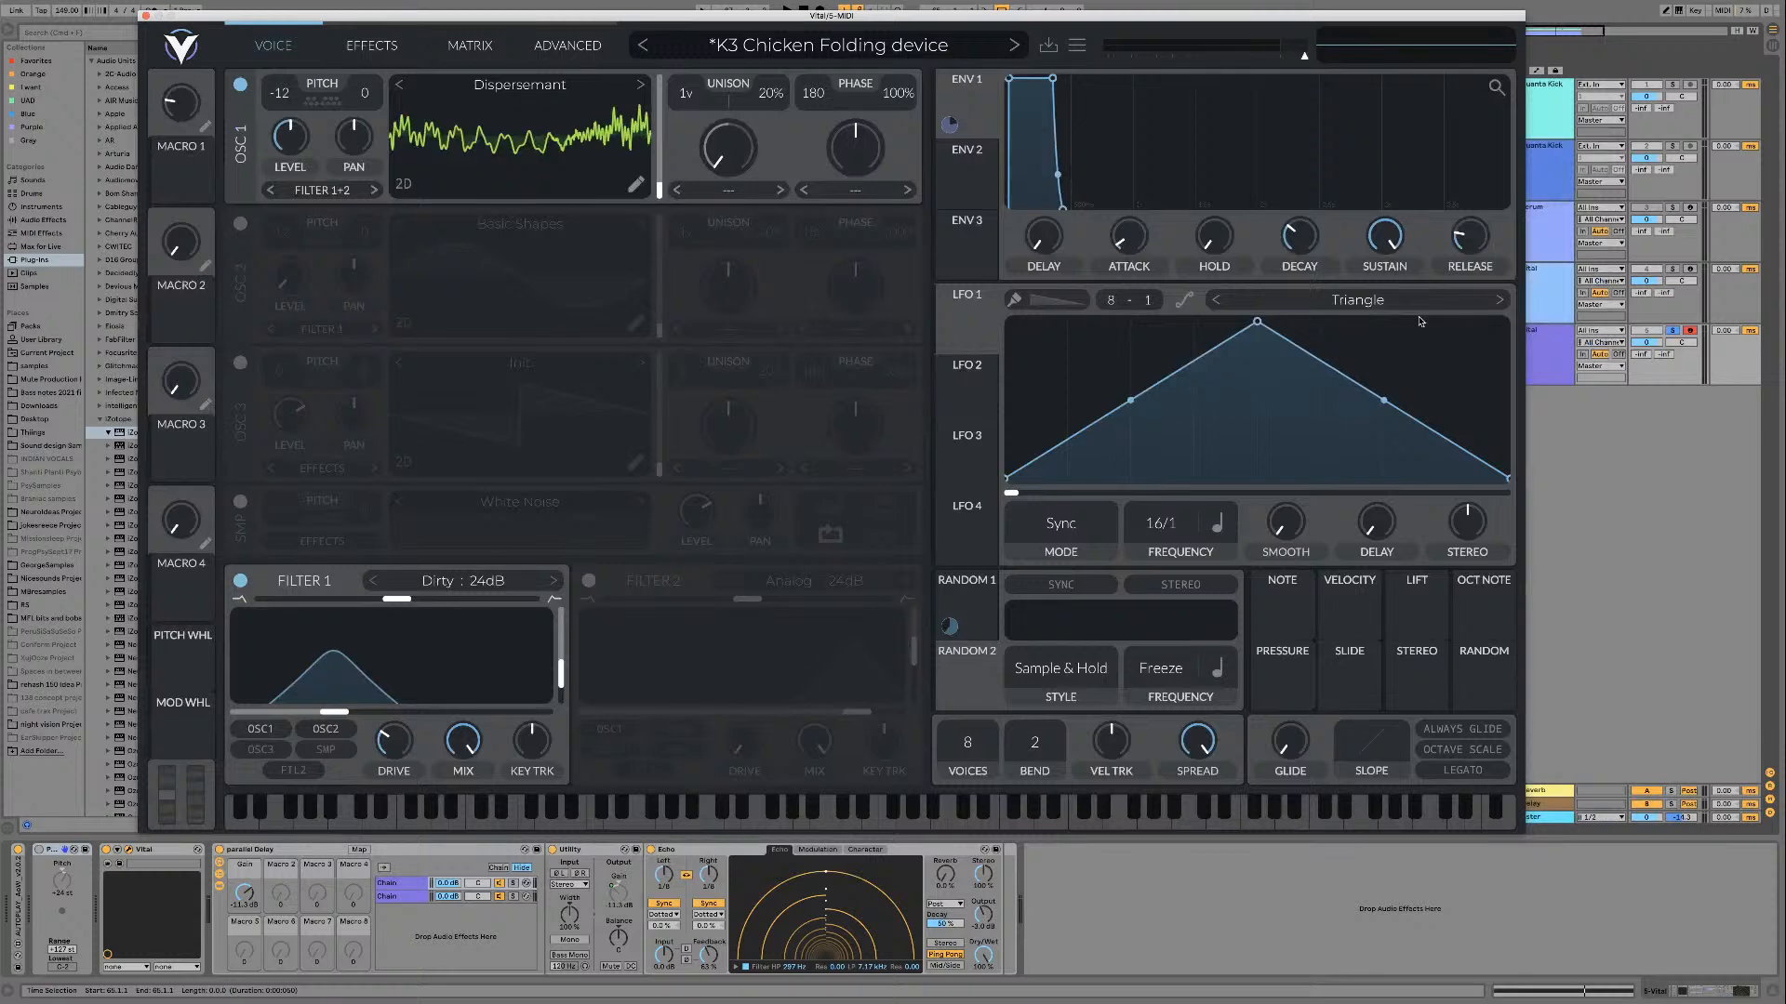
{"action": "left_click", "coordinate": [1551, 825]}
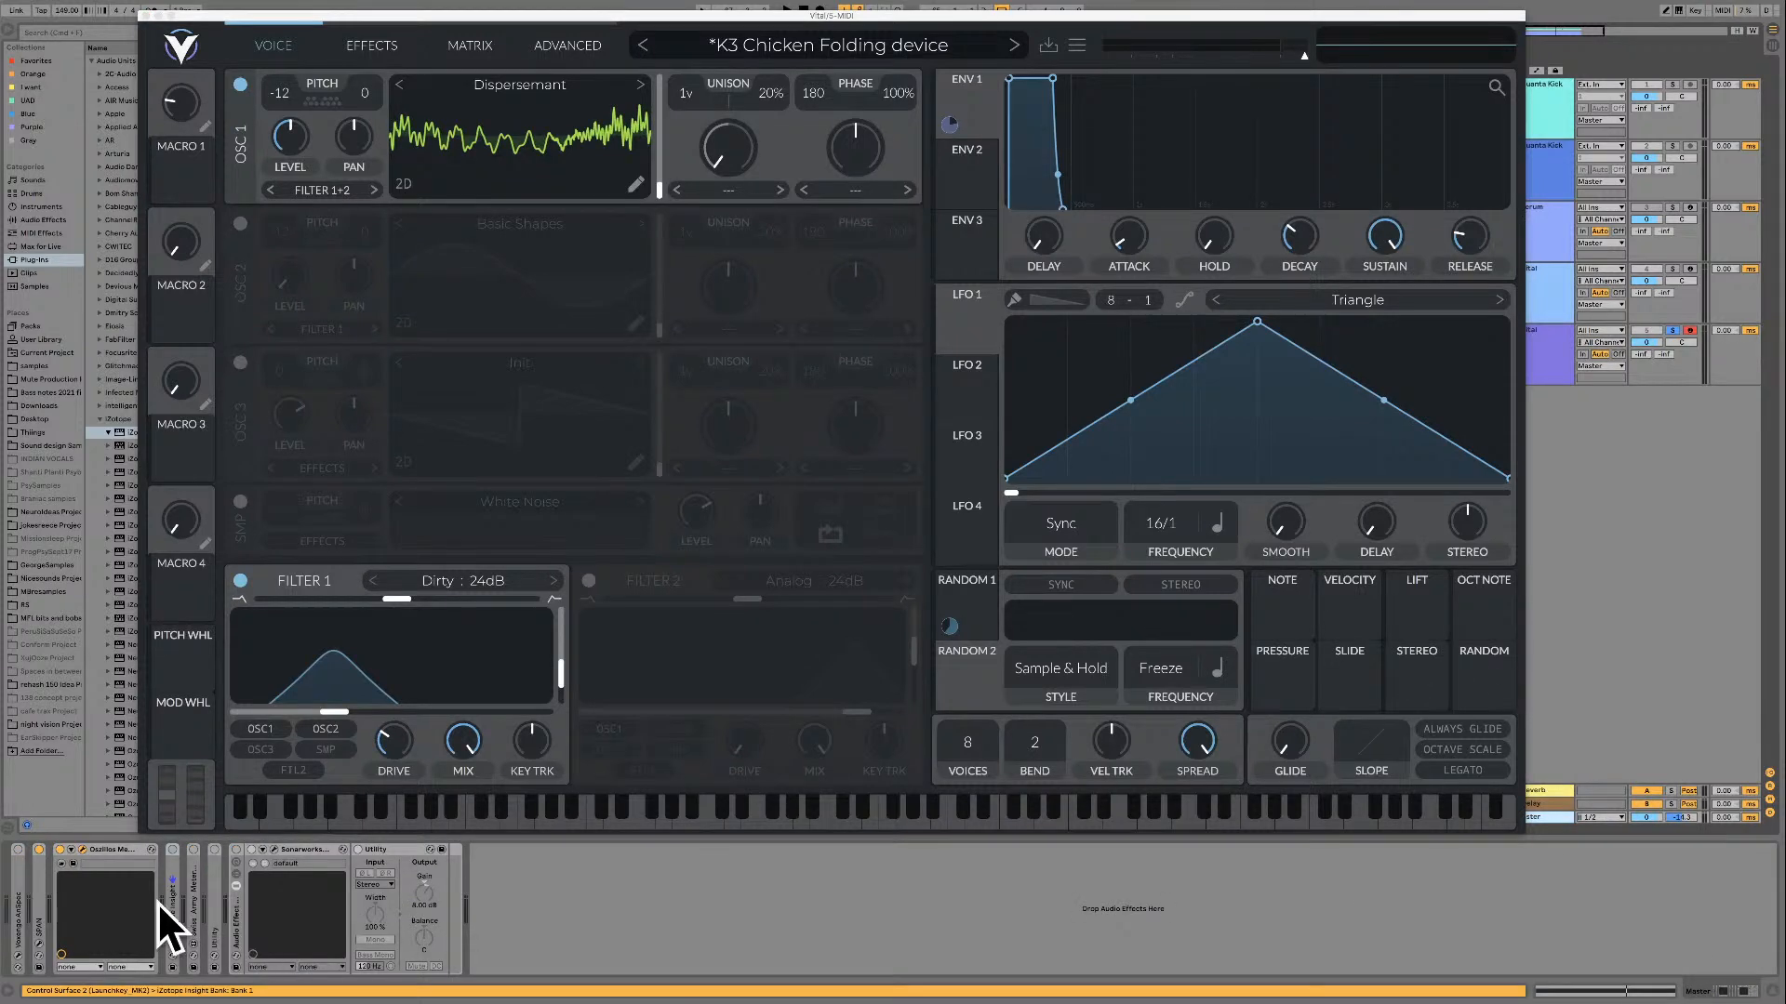
{"action": "left_click", "coordinate": [172, 850]}
{"action": "left_click", "coordinate": [172, 946]}
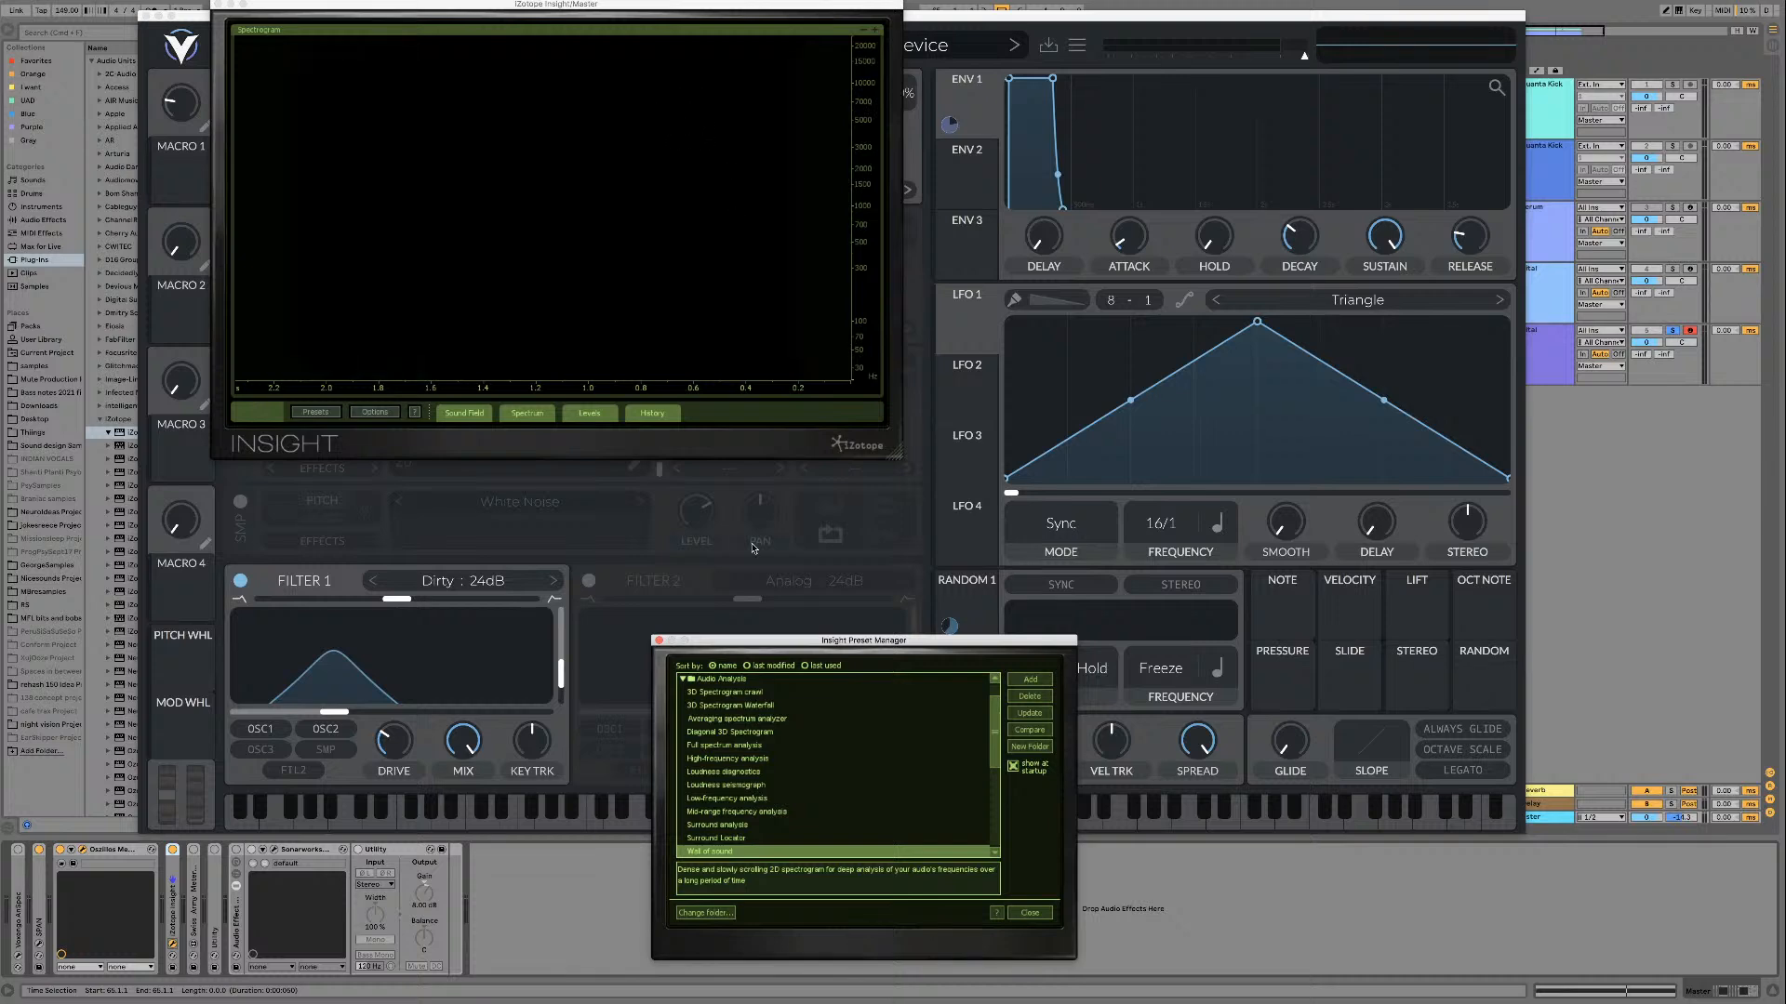
{"action": "left_click", "coordinate": [659, 641]}
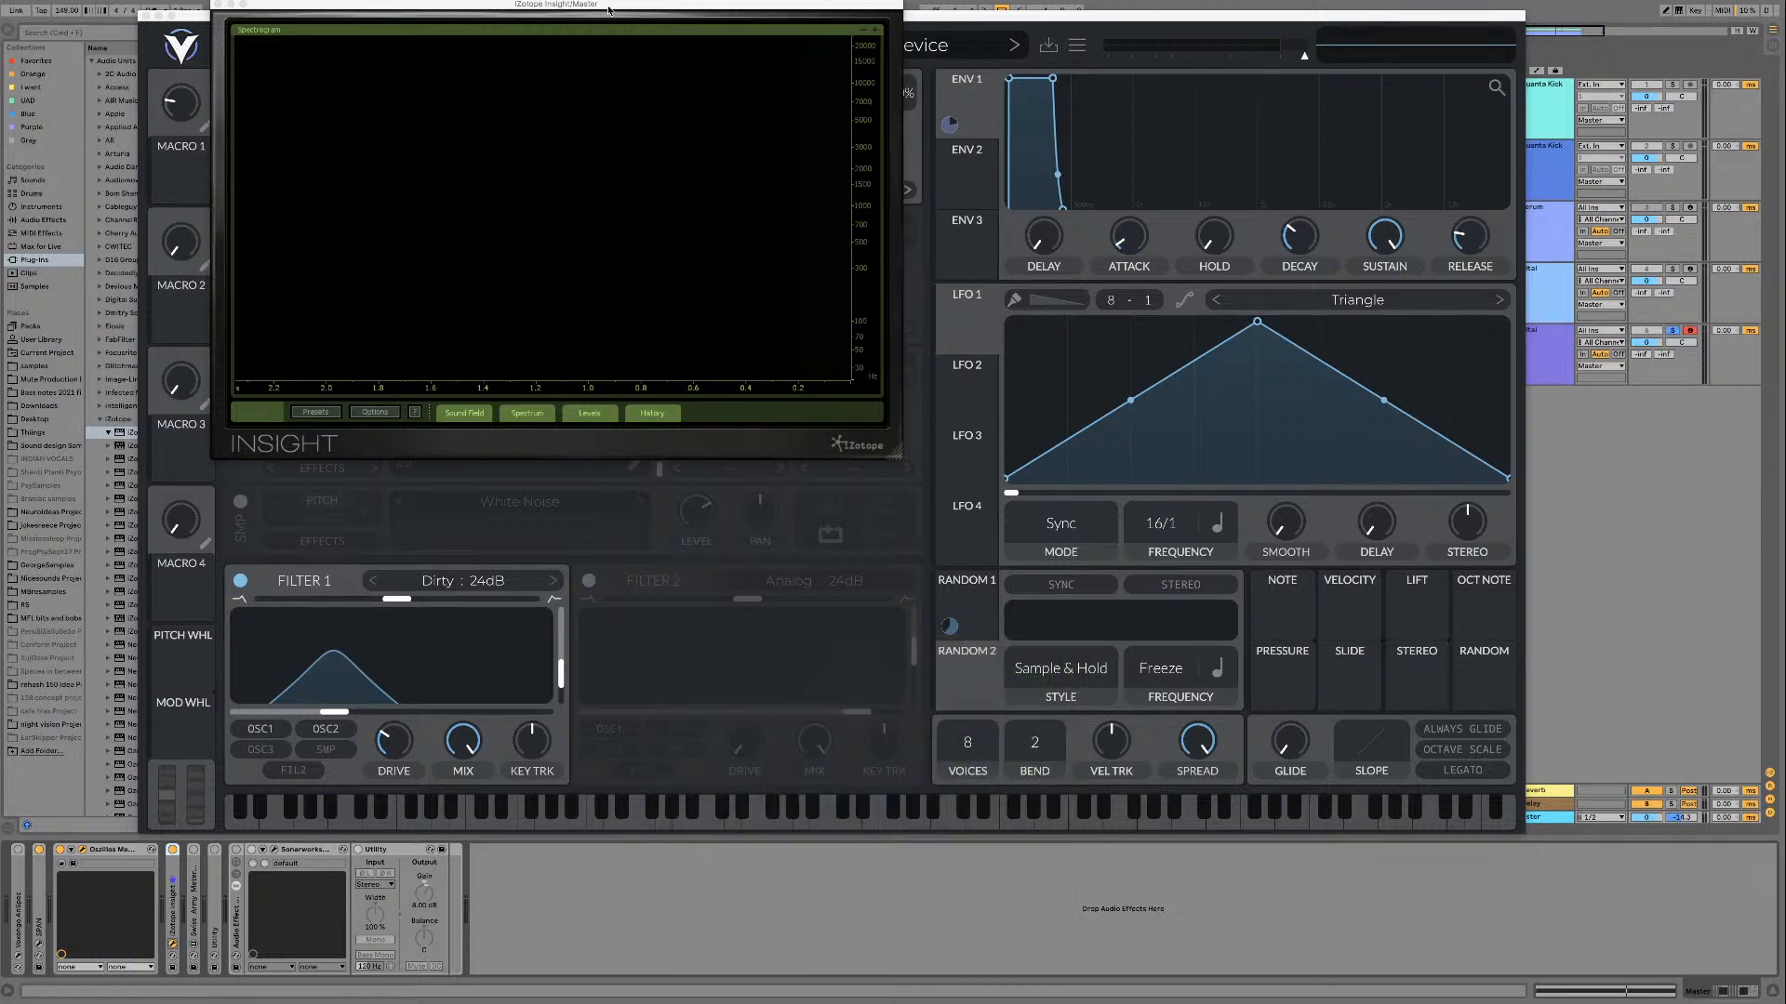
{"action": "left_click_drag", "start_coordinate": [608, 10], "coordinate": [1438, 230]}
{"action": "left_click_drag", "start_coordinate": [1023, 16], "coordinate": [688, 15]}
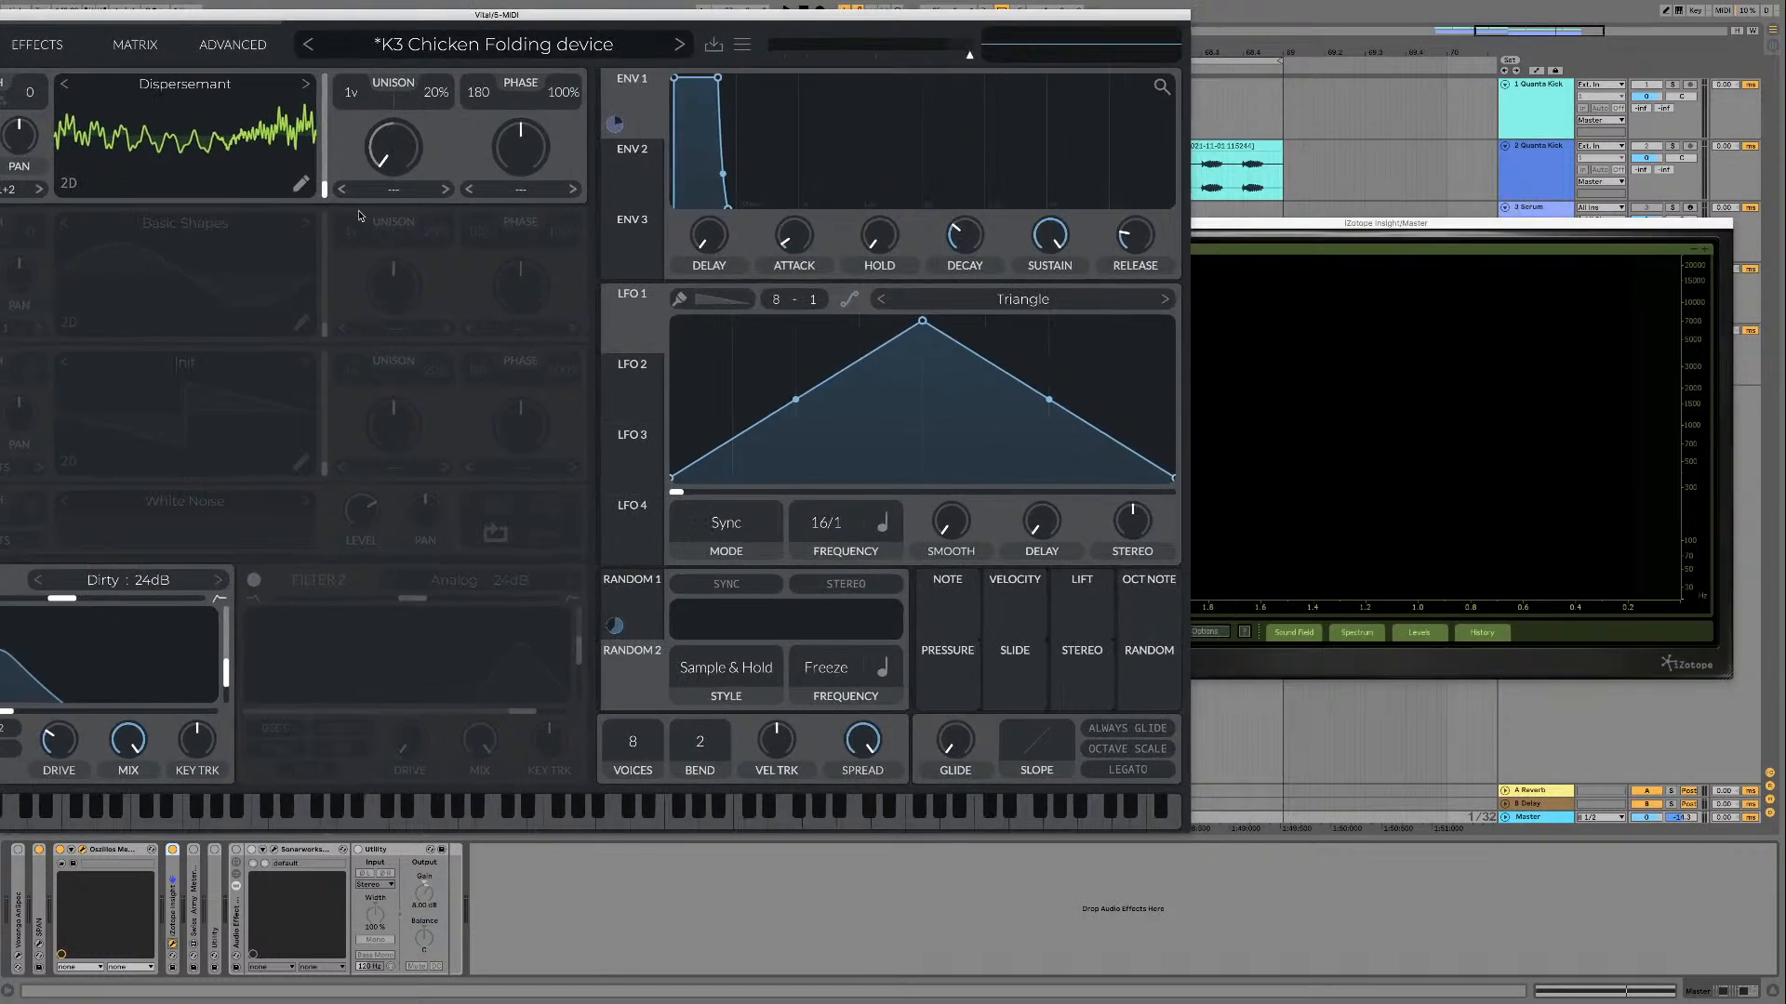
Step: Play Dispersement while sweeping its frame, examine the sound in the spectrogram, and close Insight
{"action": "key", "text": "space"}
{"action": "mouse_move", "coordinate": [325, 188]}
{"action": "left_mouse_down"}
{"action": "mouse_move", "coordinate": [320, 88]}
{"action": "mouse_move", "coordinate": [324, 189]}
{"action": "left_mouse_up"}
{"action": "left_click_drag", "start_coordinate": [447, 17], "coordinate": [784, 48]}
{"action": "left_click", "coordinate": [1056, 224]}
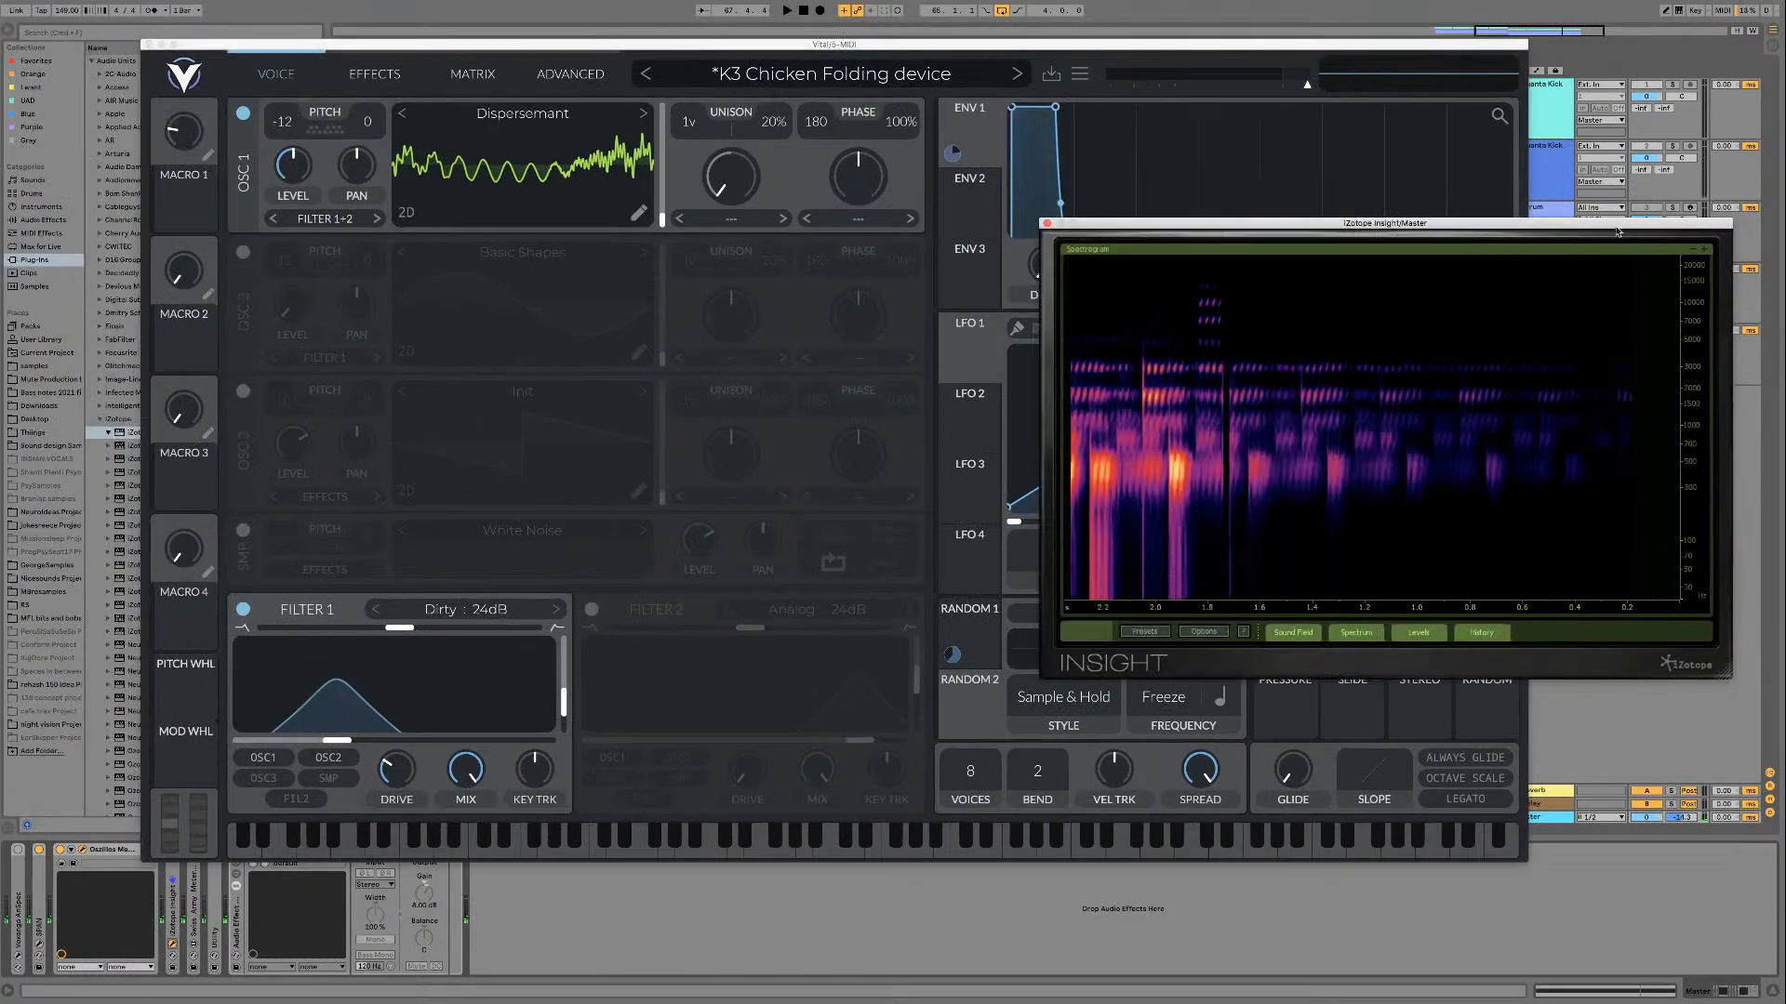
{"action": "left_click", "coordinate": [1046, 223]}
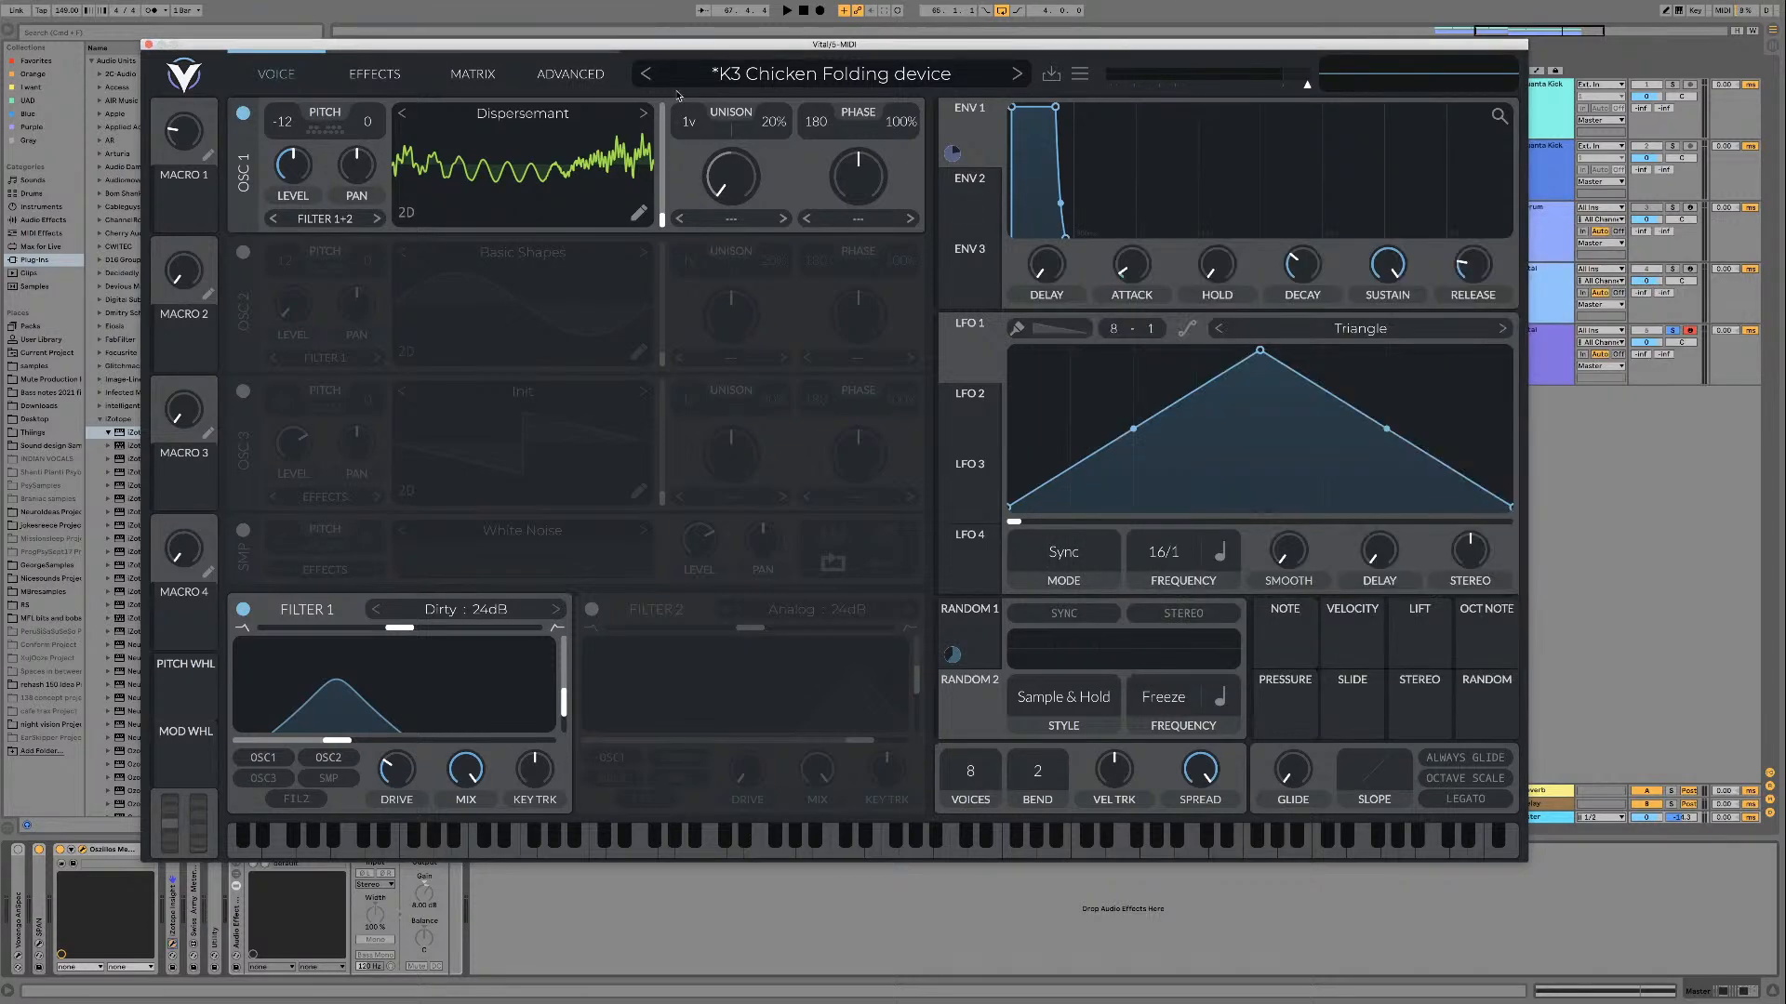
Step: Audition Disturbance signal, Drool and the following wavetable on oscillator 1 at different frame positions
{"action": "left_click", "coordinate": [641, 113]}
{"action": "key", "text": "space"}
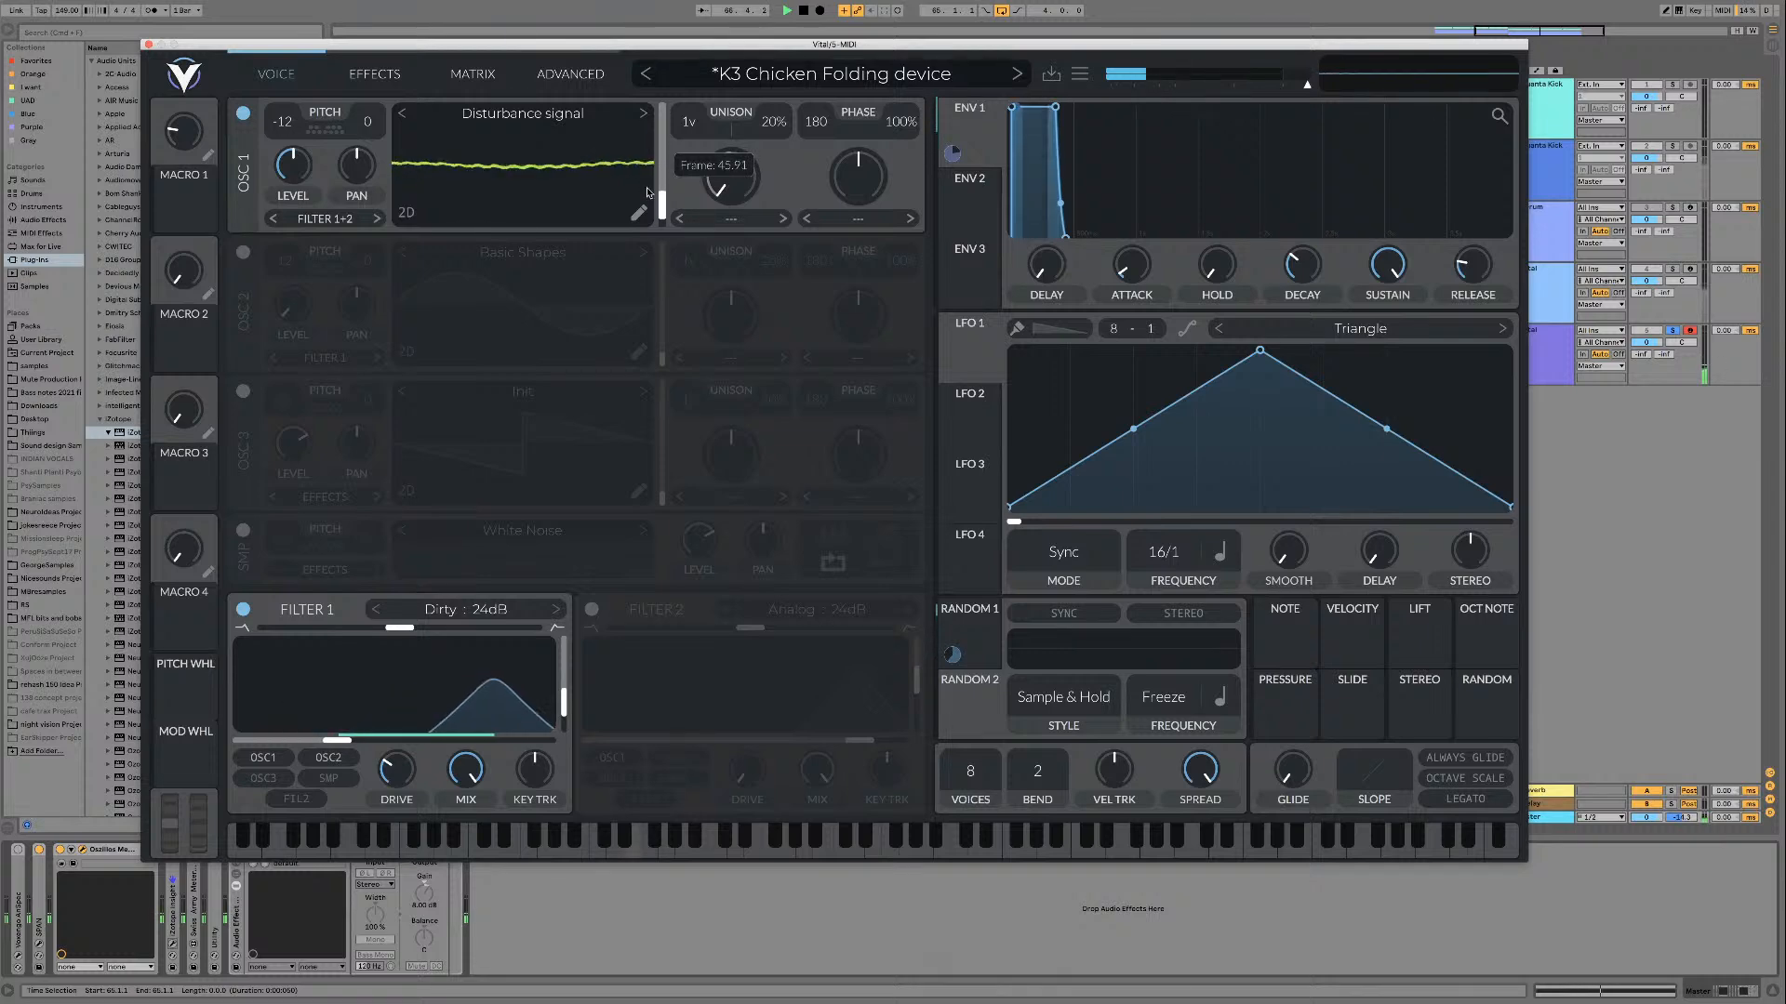
{"action": "left_click", "coordinate": [642, 114]}
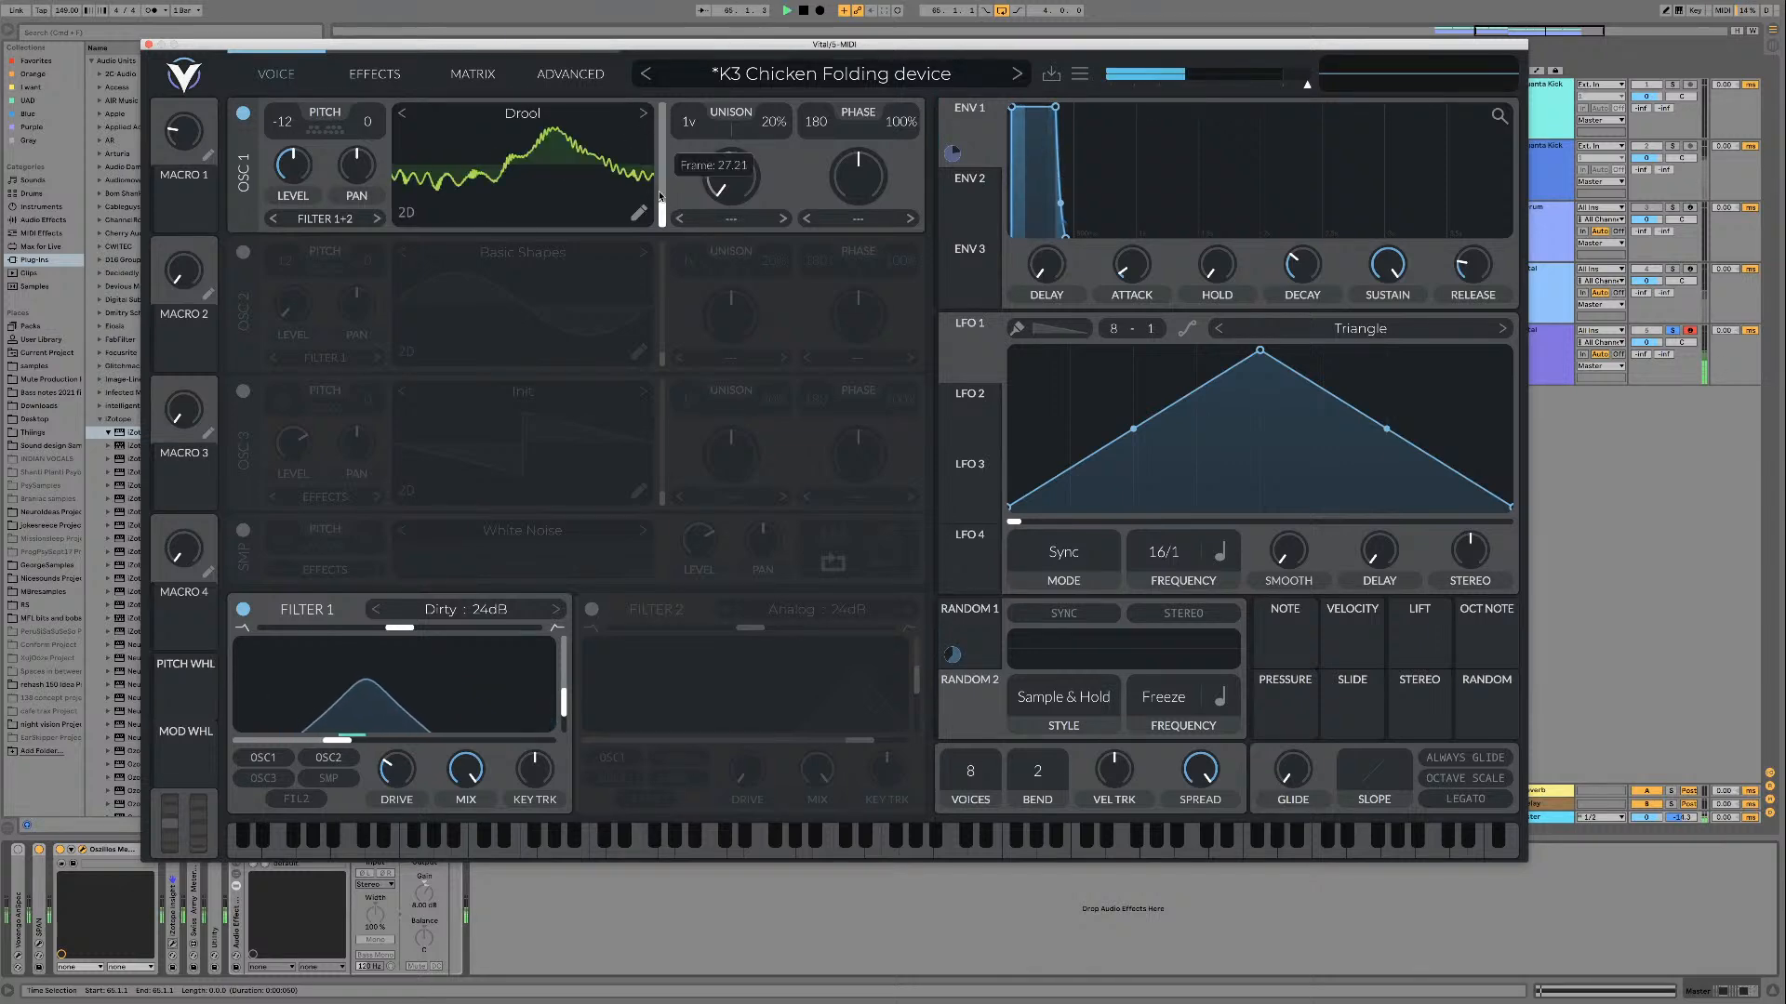
{"action": "left_click", "coordinate": [642, 114]}
{"action": "mouse_move", "coordinate": [661, 220]}
{"action": "left_mouse_down"}
{"action": "mouse_move", "coordinate": [663, 99]}
{"action": "mouse_move", "coordinate": [665, 233]}
{"action": "left_mouse_up"}
Step: Load FlangeShape 01 on oscillator 1 and sweep its frame upward during playback
{"action": "left_click", "coordinate": [643, 114]}
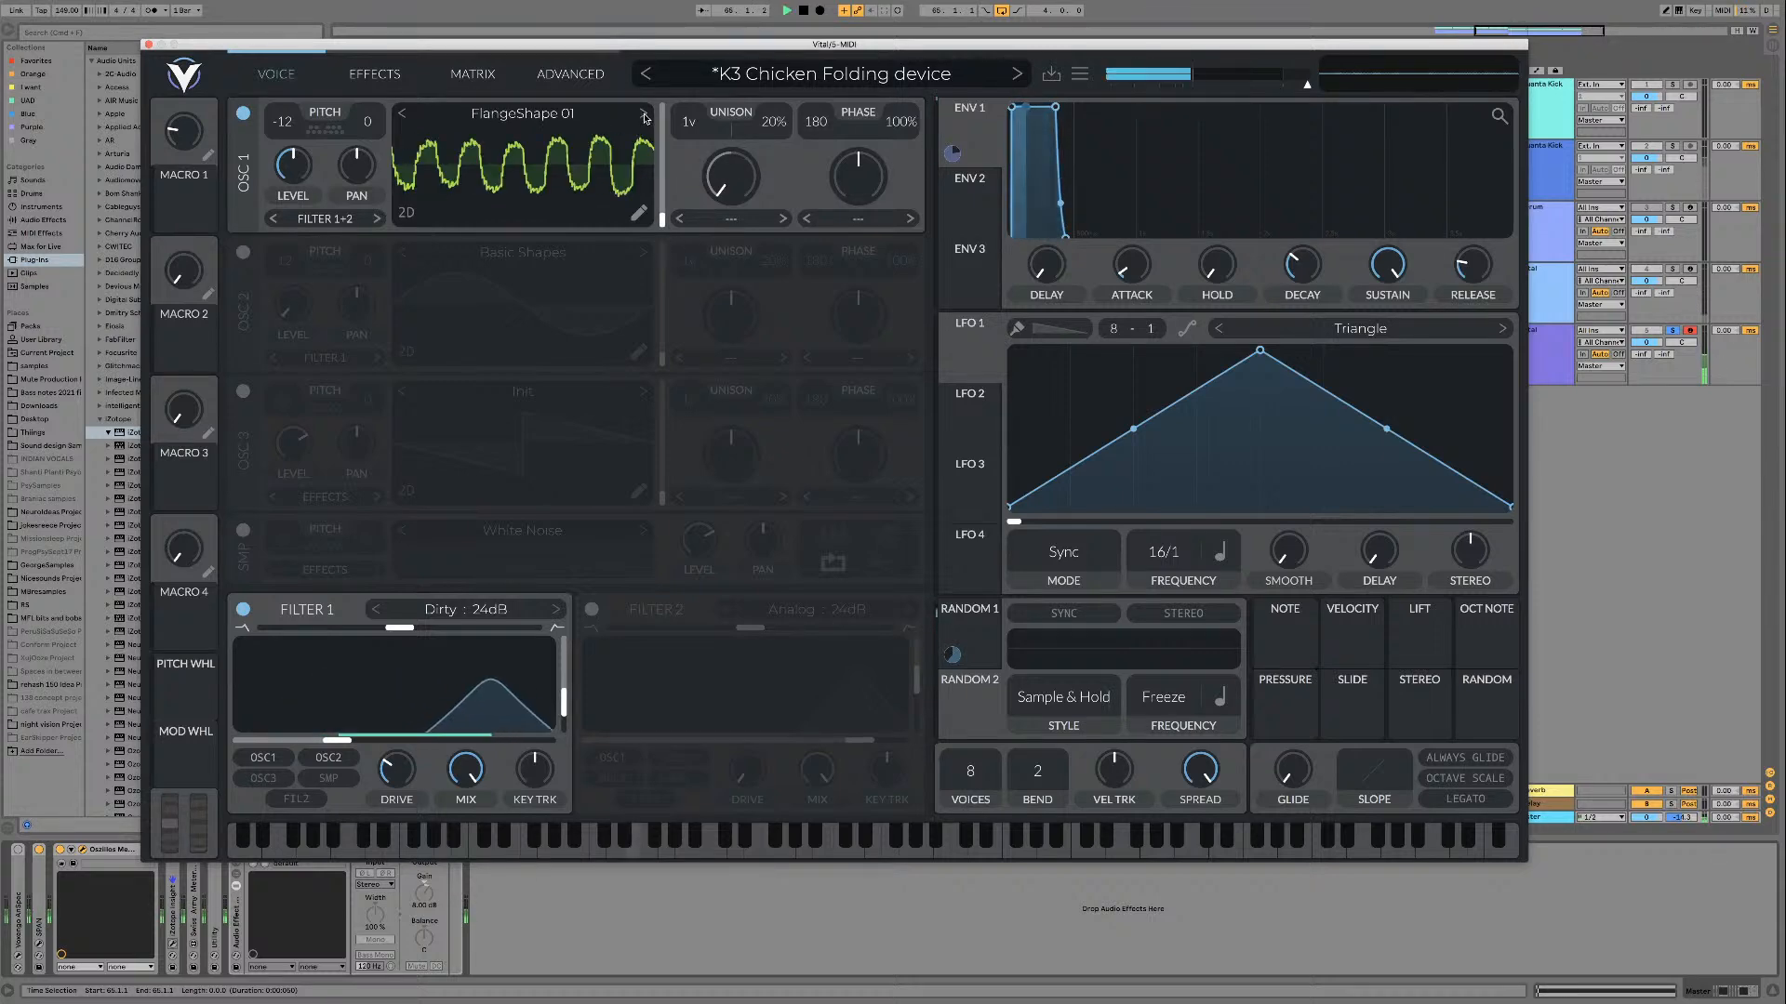
{"action": "left_click_drag", "start_coordinate": [656, 214], "coordinate": [663, 151]}
{"action": "key", "text": "space"}
Step: Set oscillator 1's phase distortion to Sync with wave morph at about 25%, and play FlangeShape 01 while sweeping its frame
{"action": "left_click", "coordinate": [866, 222]}
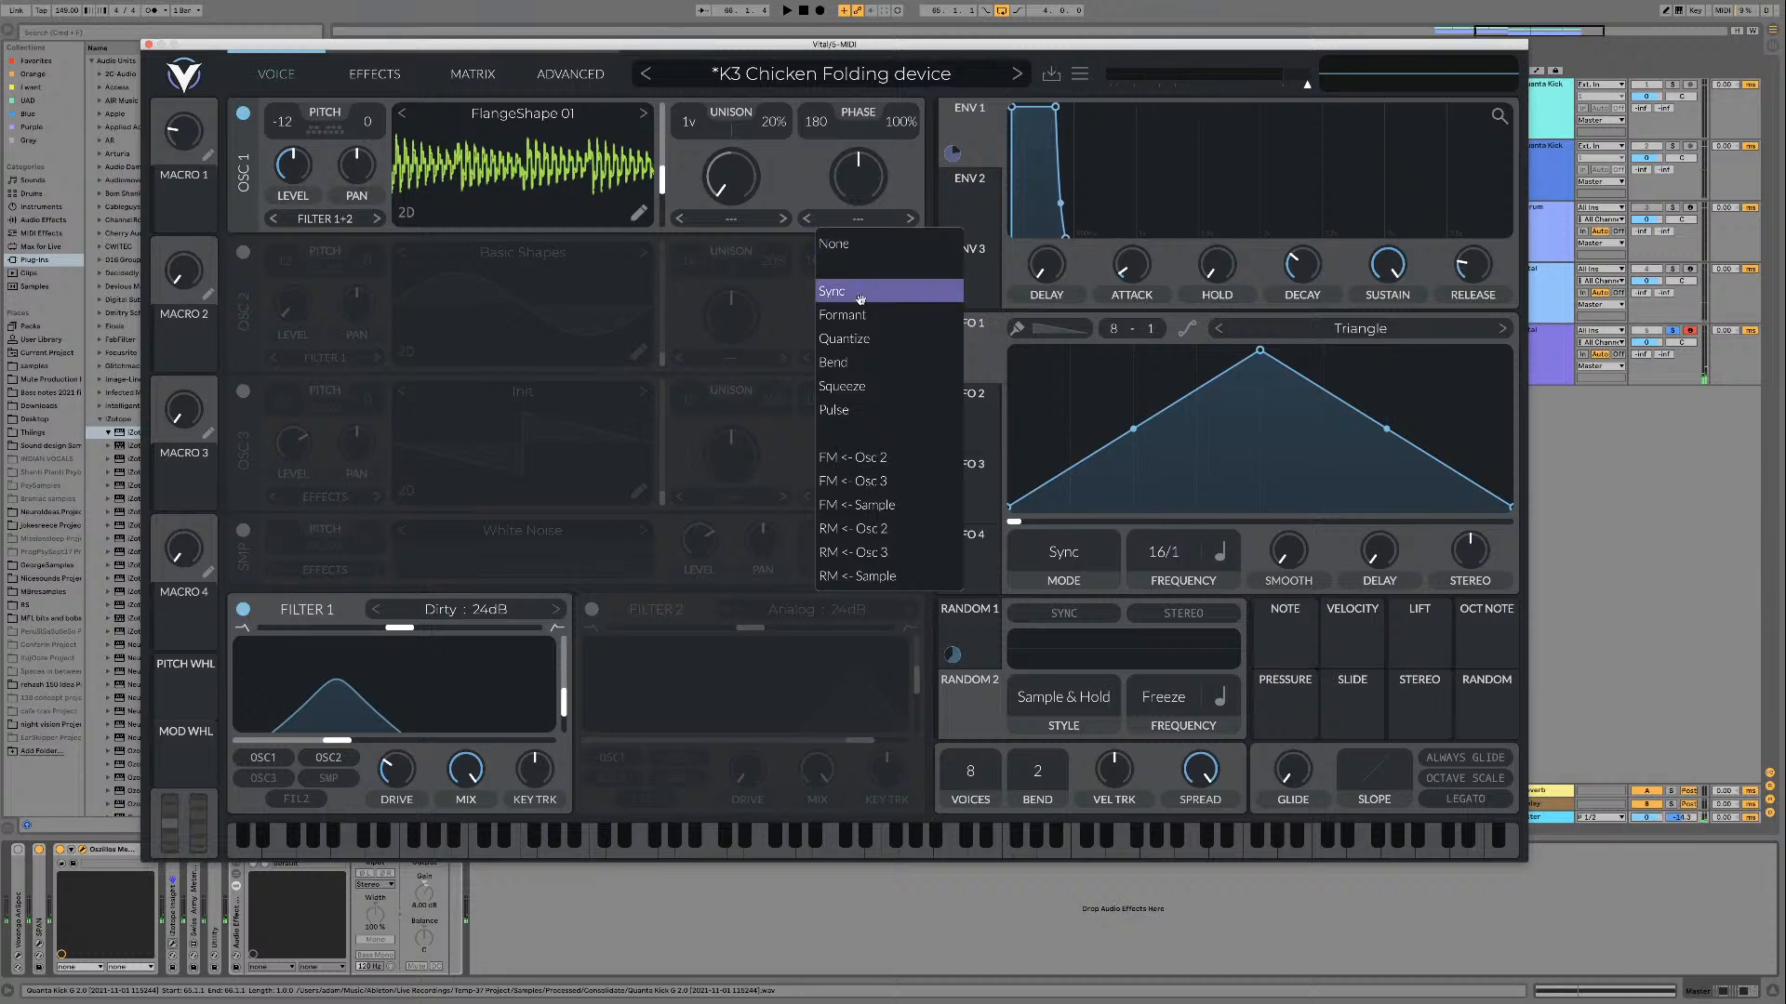
{"action": "left_click", "coordinate": [854, 291]}
{"action": "left_click_drag", "start_coordinate": [857, 173], "coordinate": [857, 190]}
{"action": "key", "text": "space"}
{"action": "left_click_drag", "start_coordinate": [667, 175], "coordinate": [654, 109]}
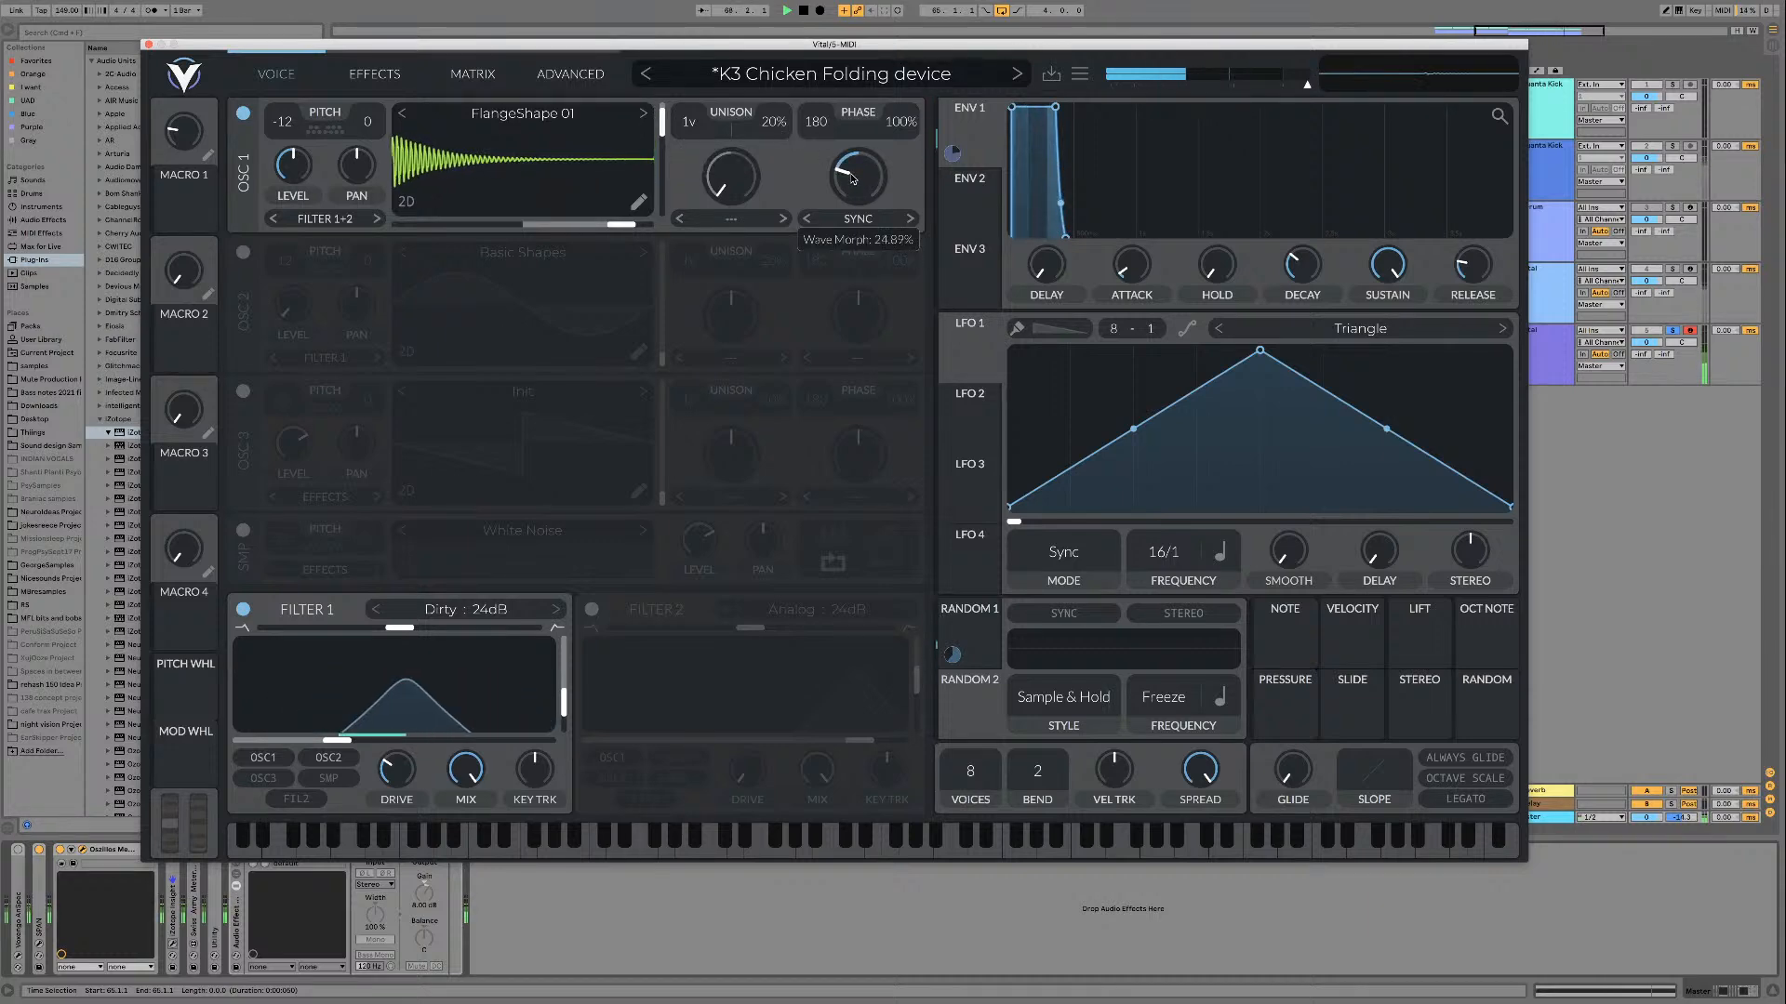
{"action": "mouse_move", "coordinate": [665, 140]}
{"action": "left_mouse_down"}
{"action": "mouse_move", "coordinate": [661, 107]}
{"action": "mouse_move", "coordinate": [659, 172]}
{"action": "left_mouse_up"}
{"action": "key", "text": "space"}
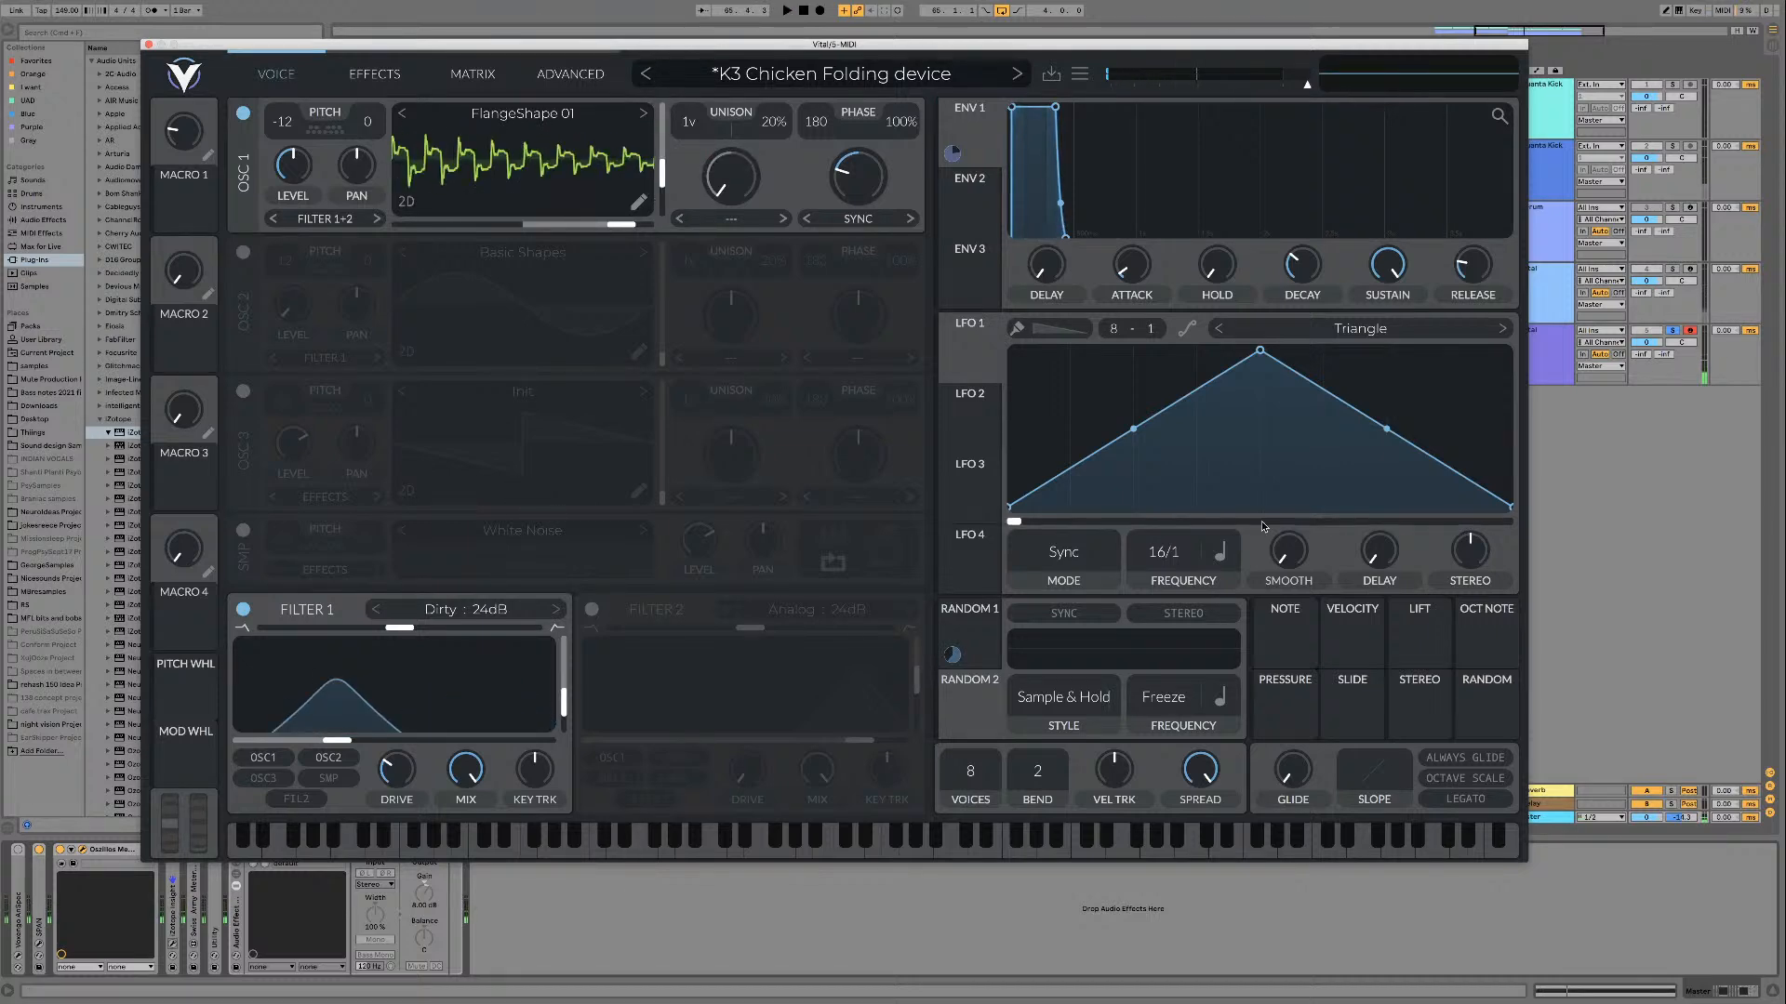
Step: Turn off the AUTOPLAY device on the Vital track and play FlangeShape 01 while sweeping its frame
{"action": "left_click", "coordinate": [1557, 353]}
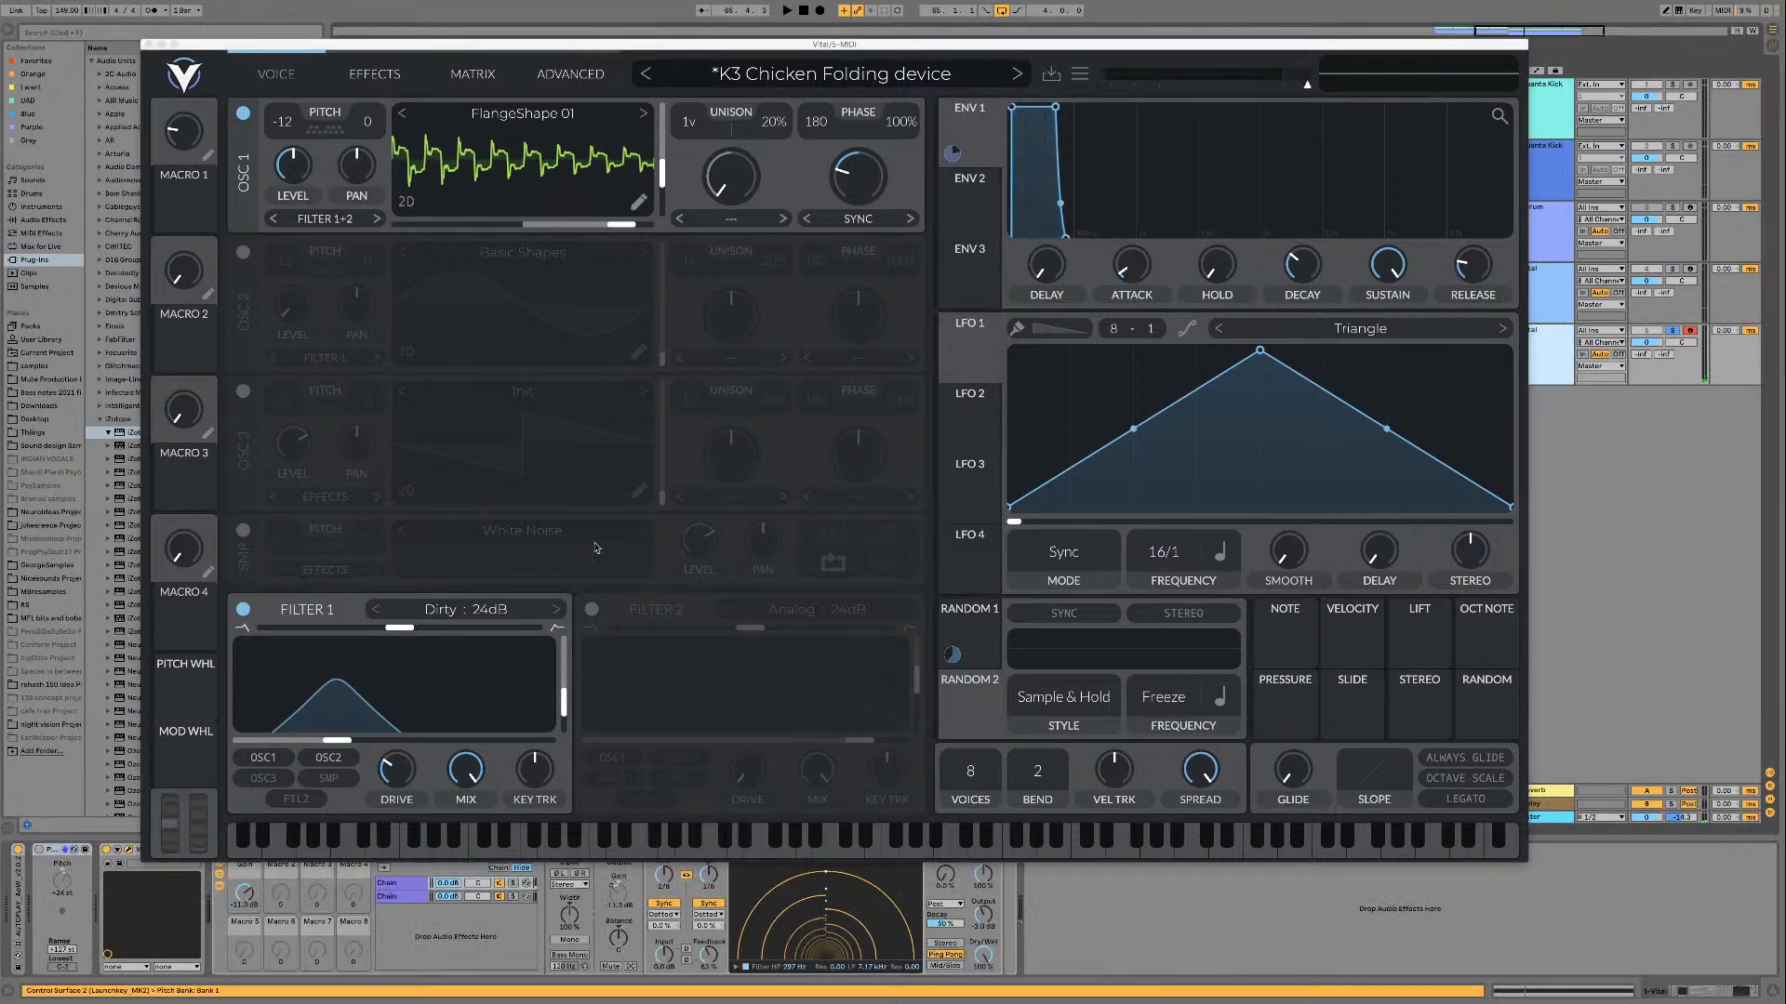
{"action": "left_click", "coordinate": [25, 855]}
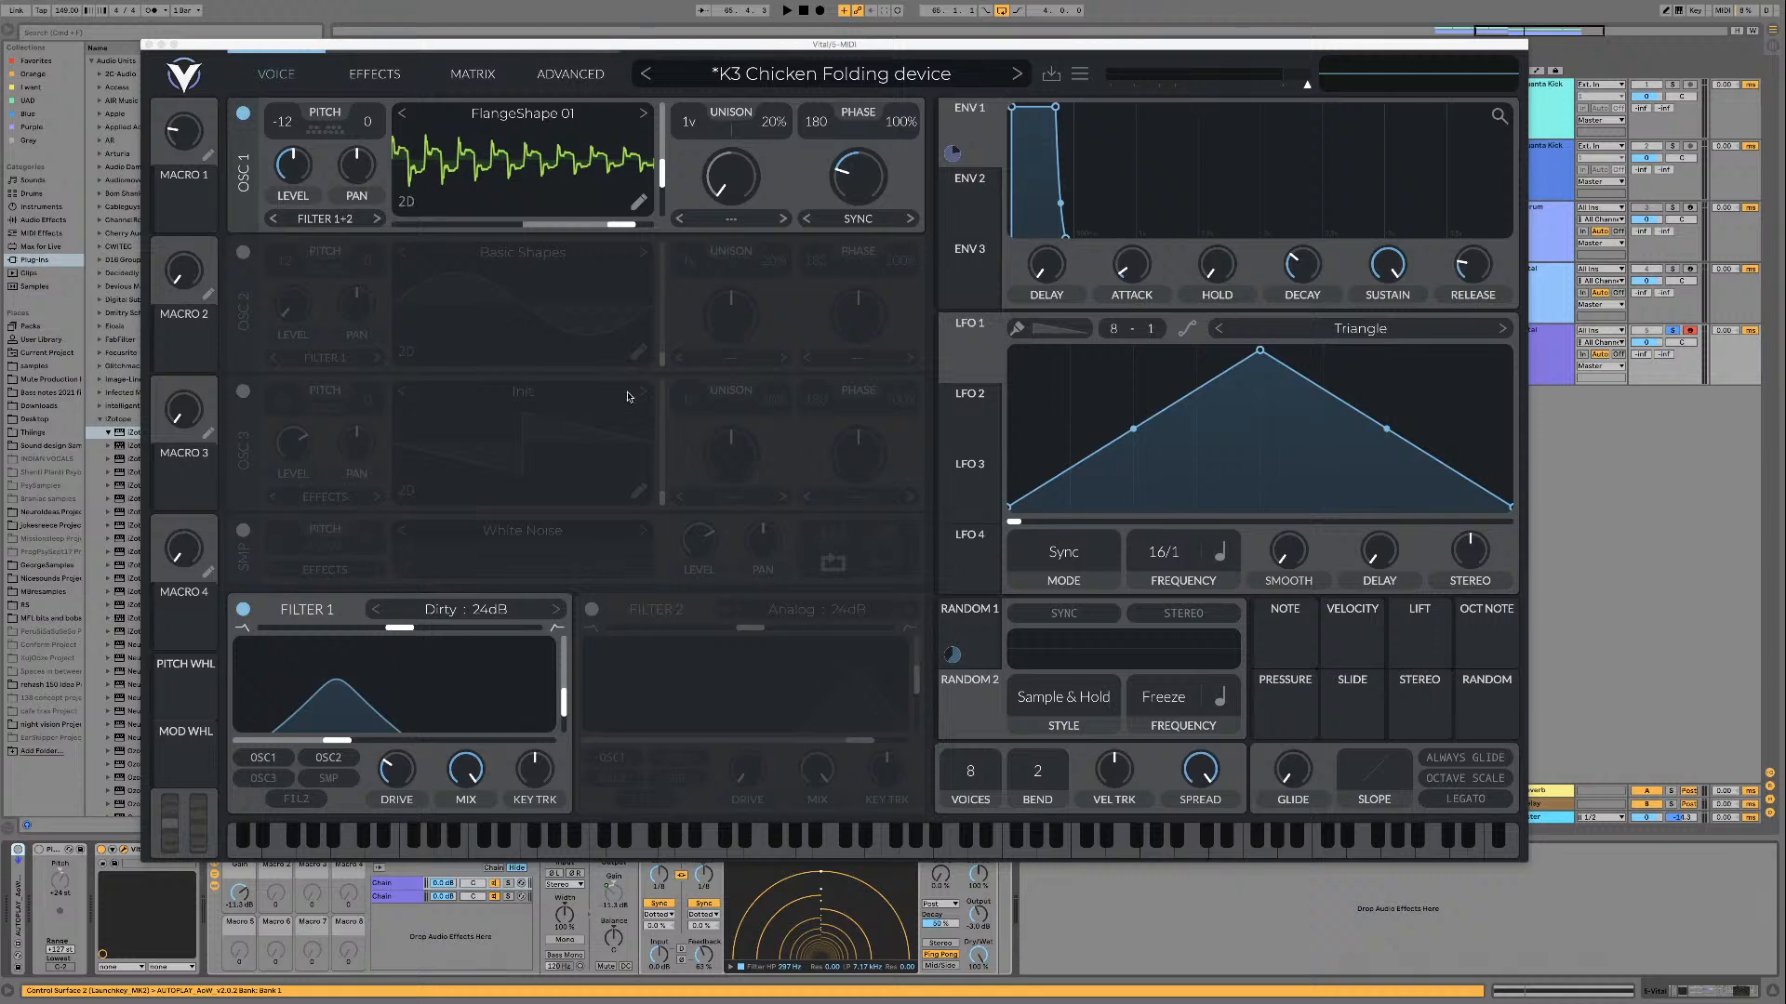
{"action": "left_click_drag", "start_coordinate": [669, 173], "coordinate": [666, 106]}
{"action": "key", "text": "space"}
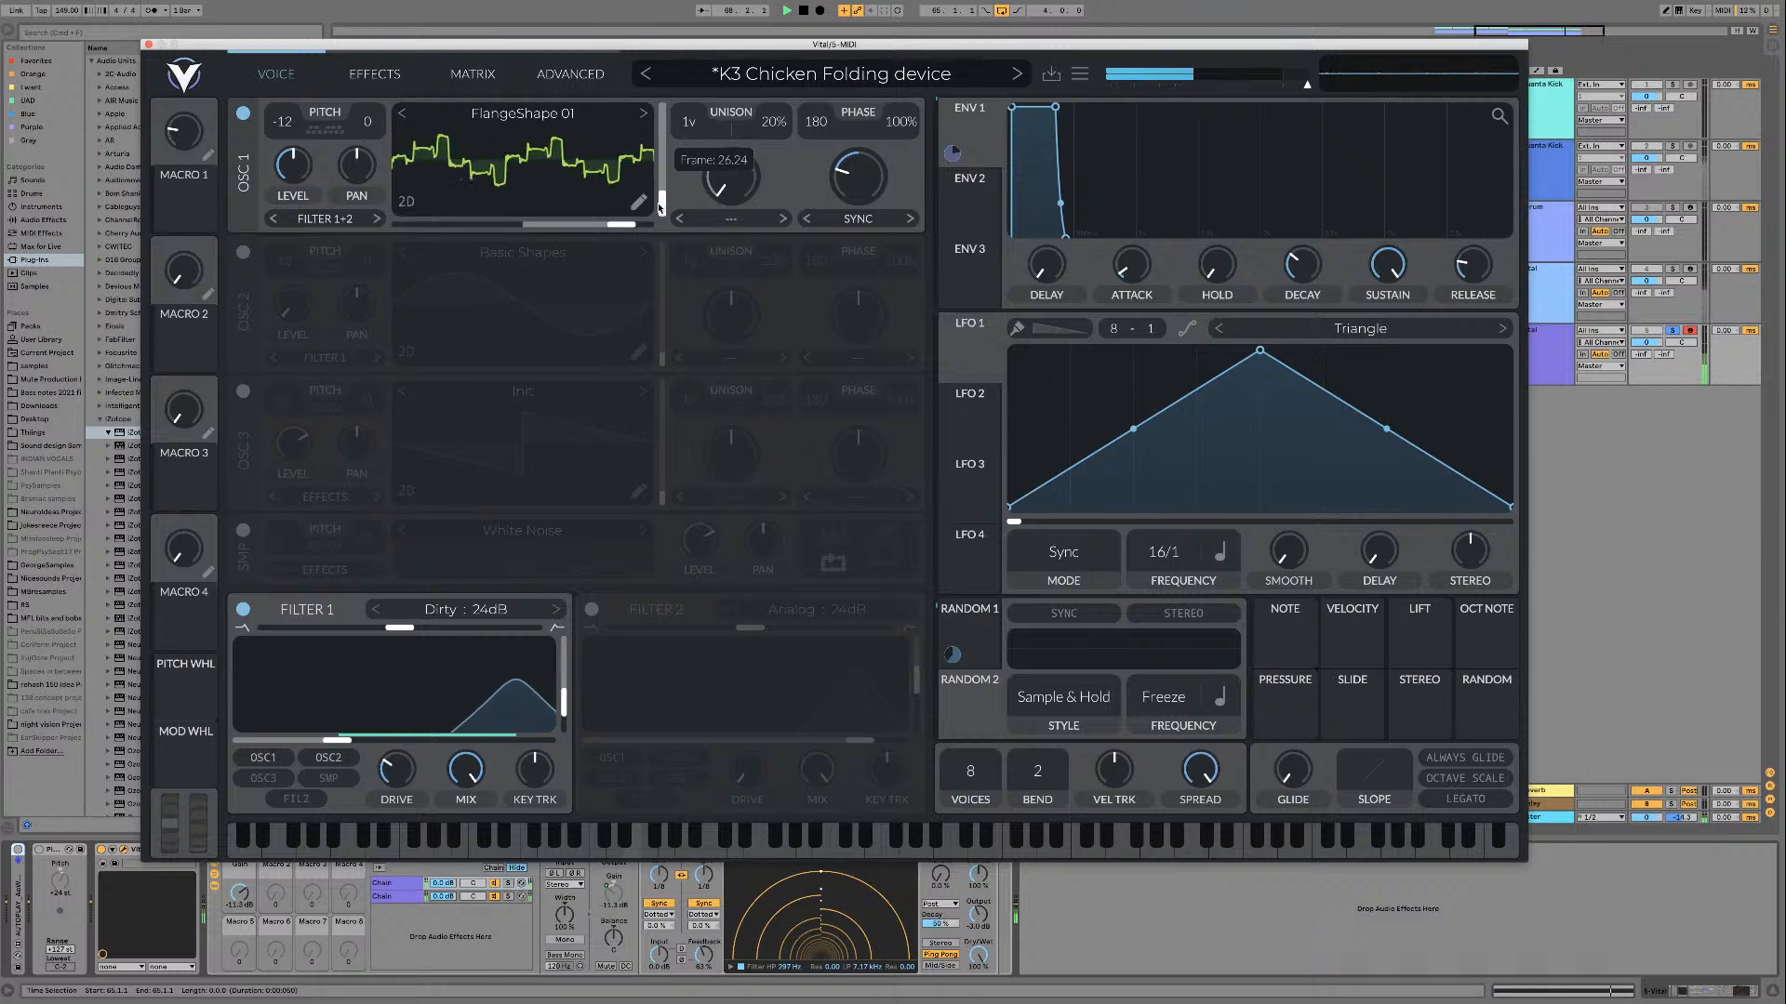
{"action": "left_click_drag", "start_coordinate": [659, 198], "coordinate": [653, 119]}
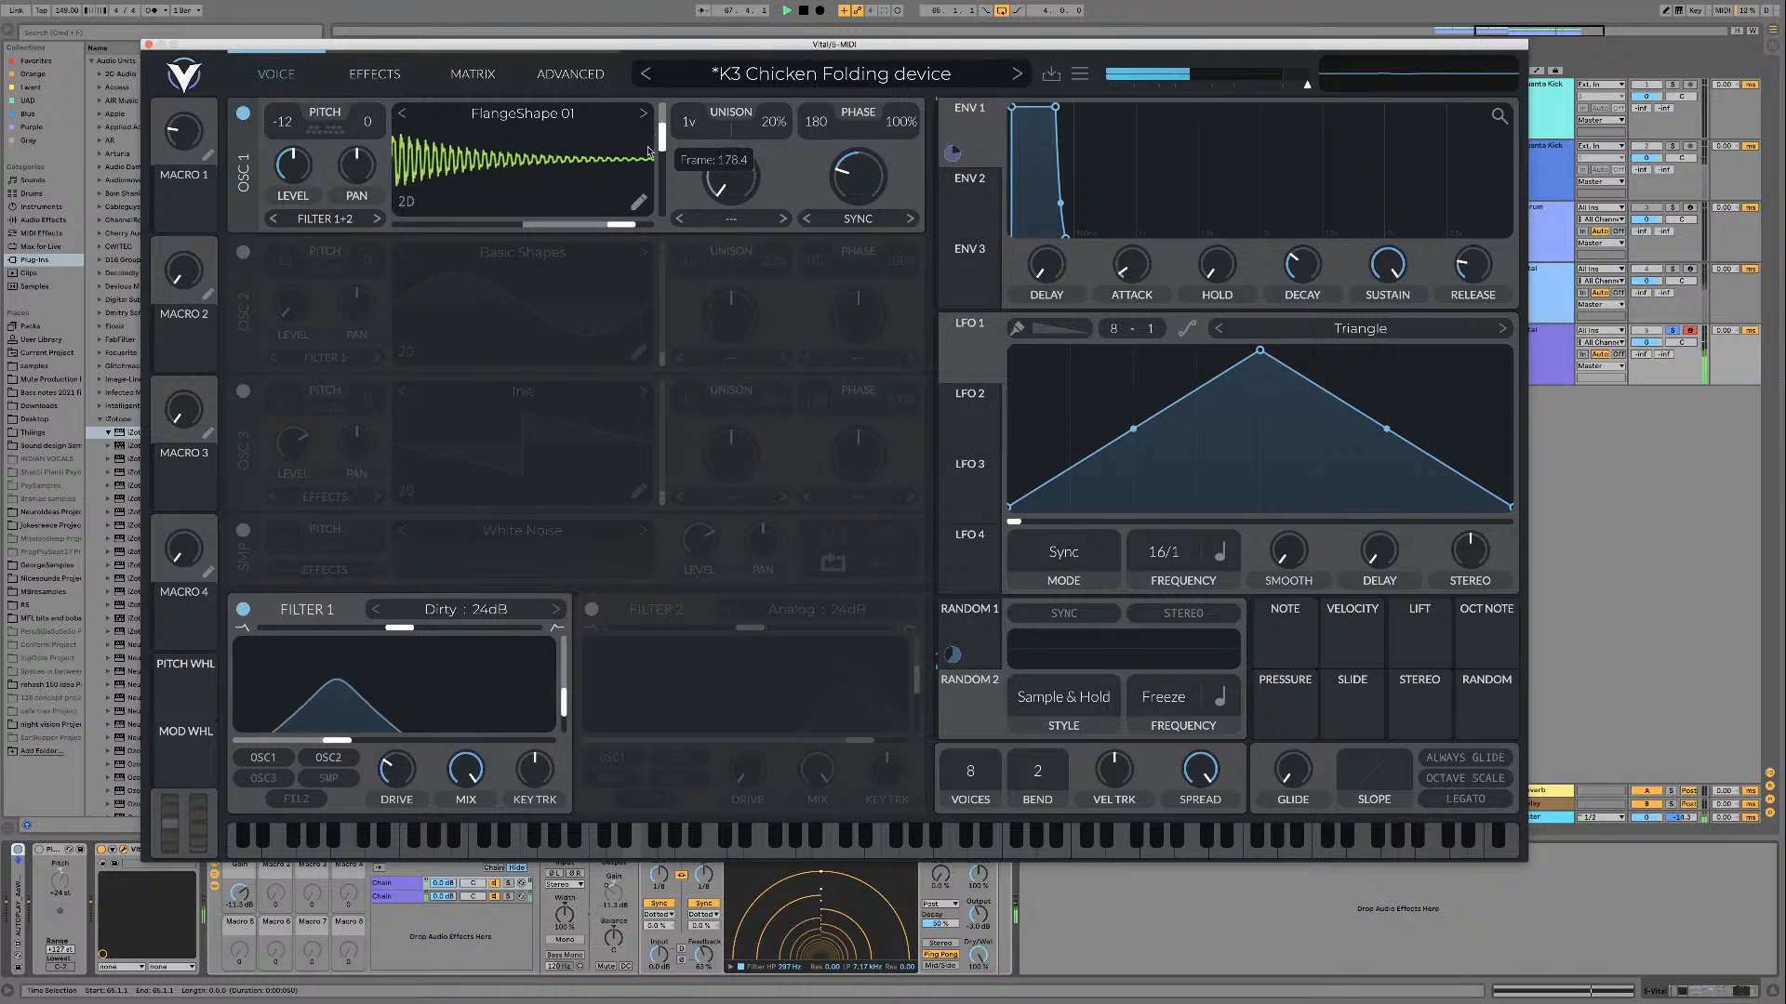
Step: Turn off Filter 1 and play unfiltered FlangeShape 01 while sweeping its frame up to the maximum
{"action": "left_click", "coordinate": [243, 610]}
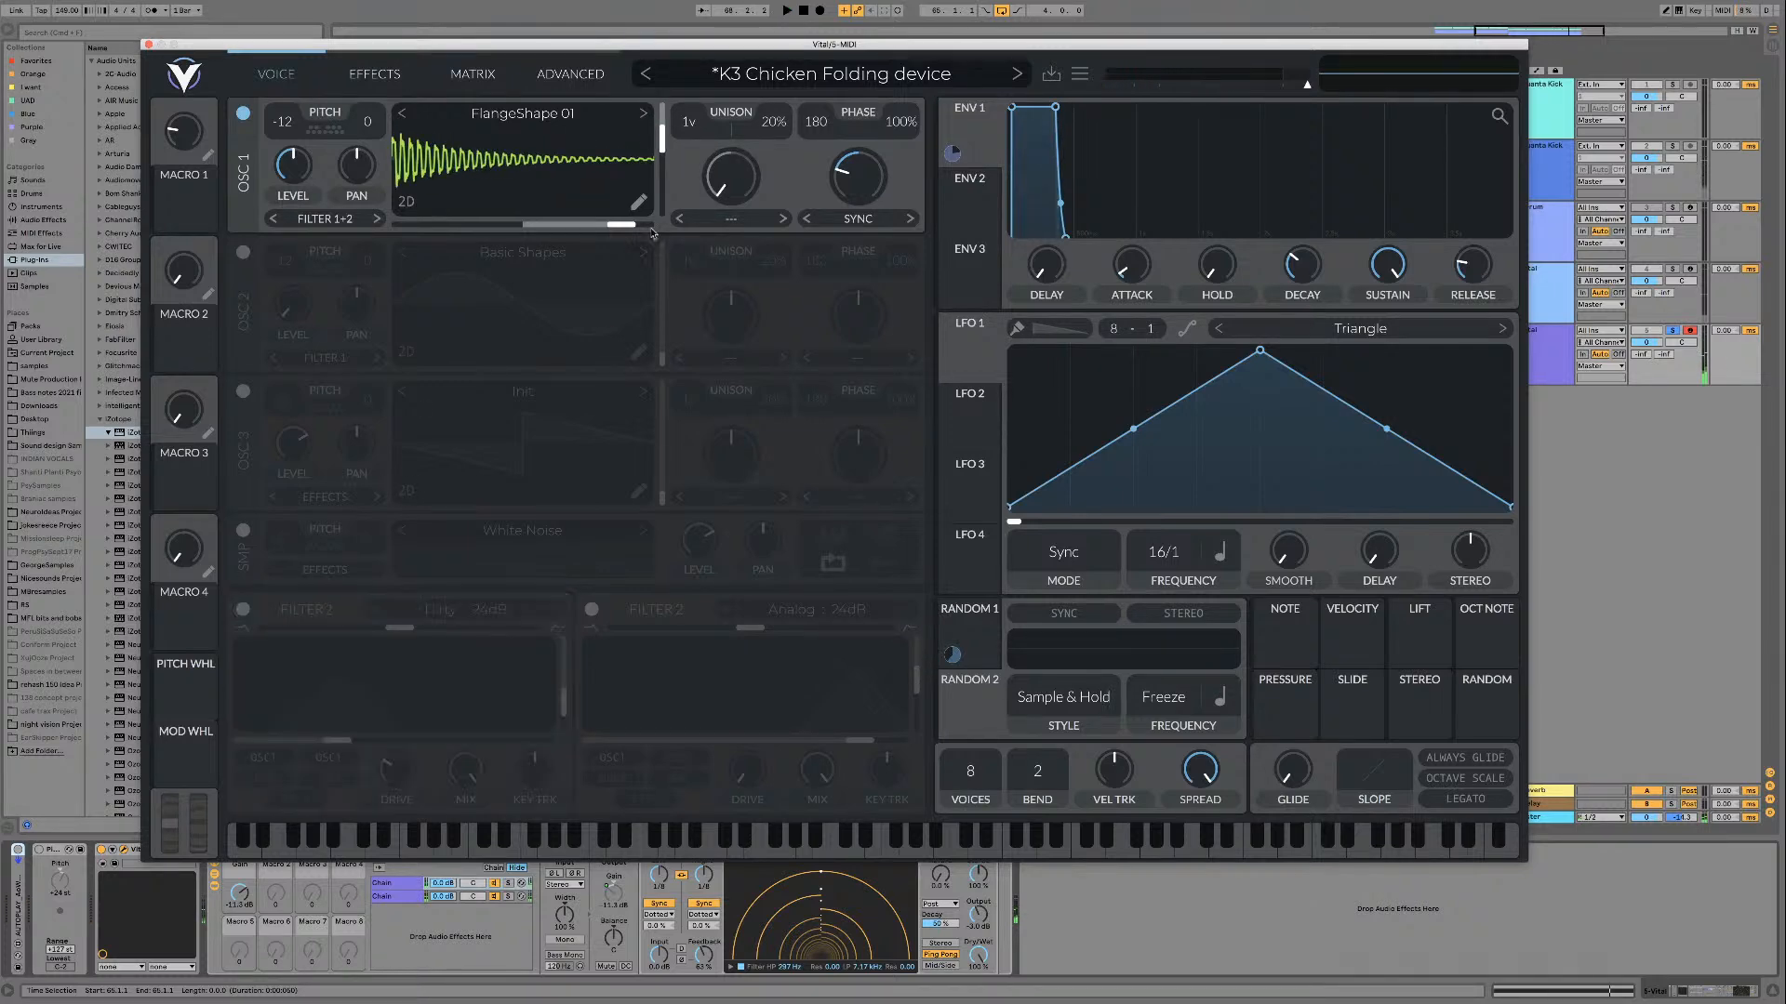
{"action": "key", "text": "space"}
{"action": "mouse_move", "coordinate": [661, 132]}
{"action": "left_mouse_down"}
{"action": "mouse_move", "coordinate": [665, 115]}
{"action": "mouse_move", "coordinate": [658, 156]}
{"action": "left_mouse_up"}
{"action": "key", "text": "space"}
{"action": "key", "text": "space"}
{"action": "left_click_drag", "start_coordinate": [669, 85], "coordinate": [671, 81]}
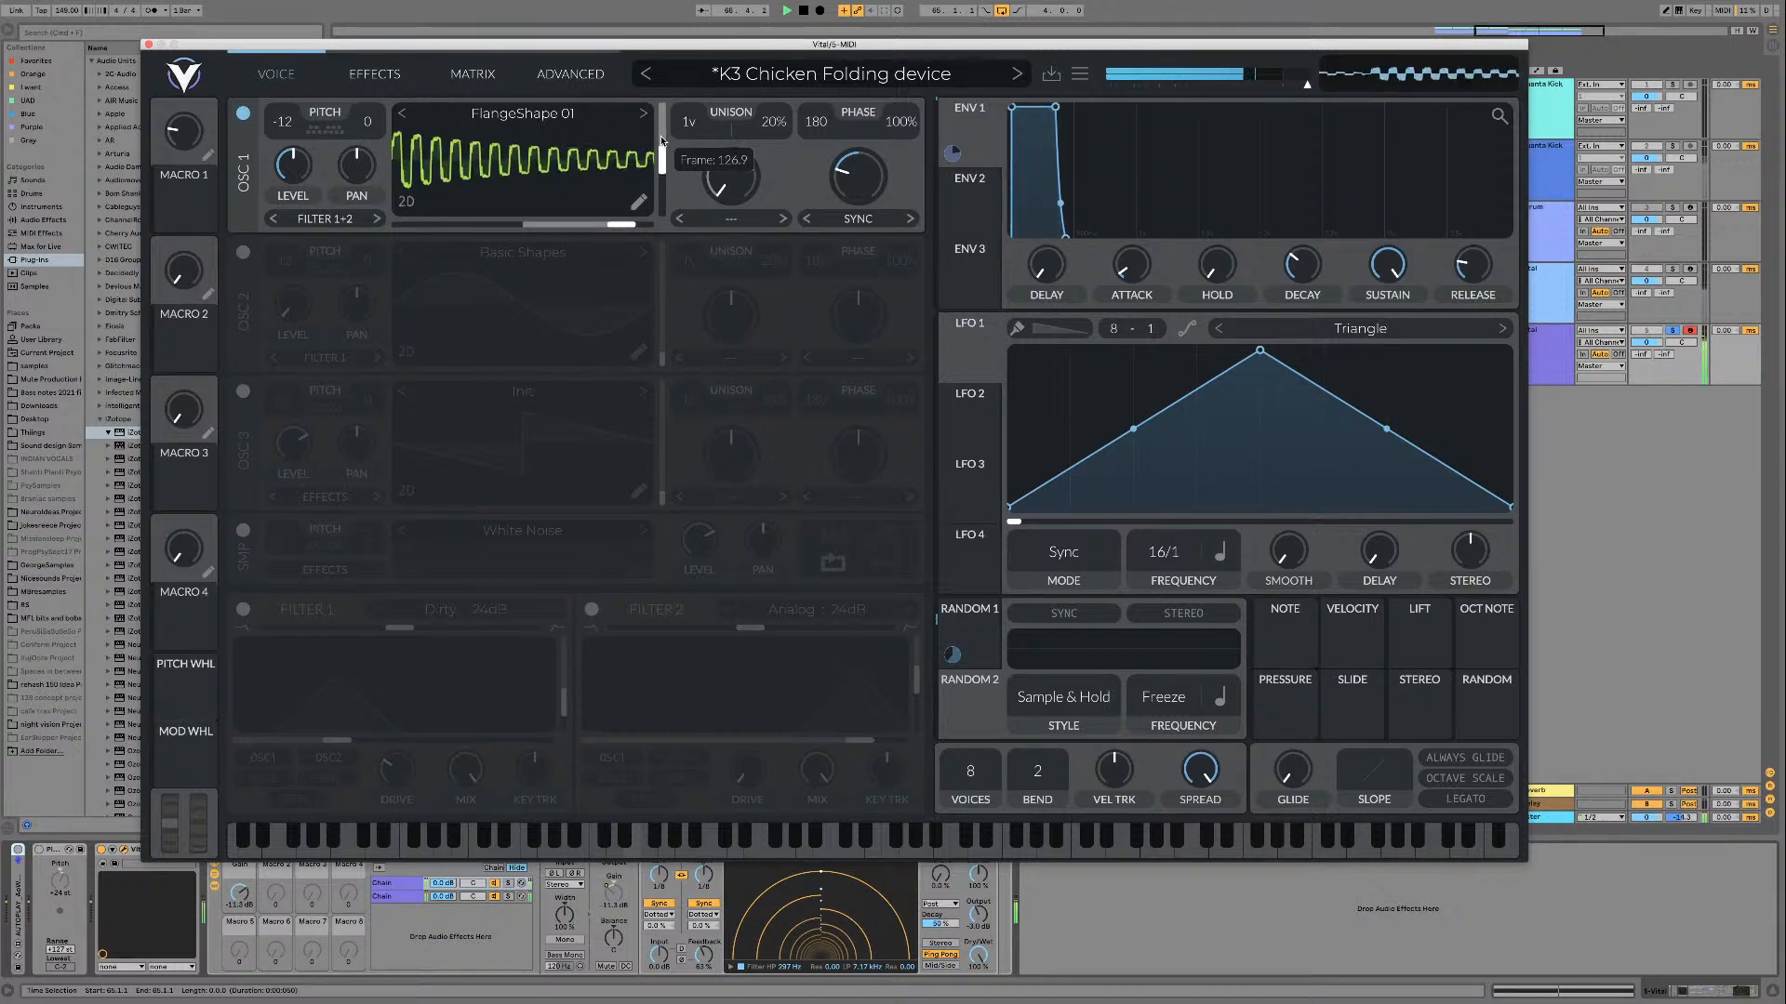
{"action": "left_click_drag", "start_coordinate": [663, 102], "coordinate": [663, 93]}
{"action": "key", "text": "space"}
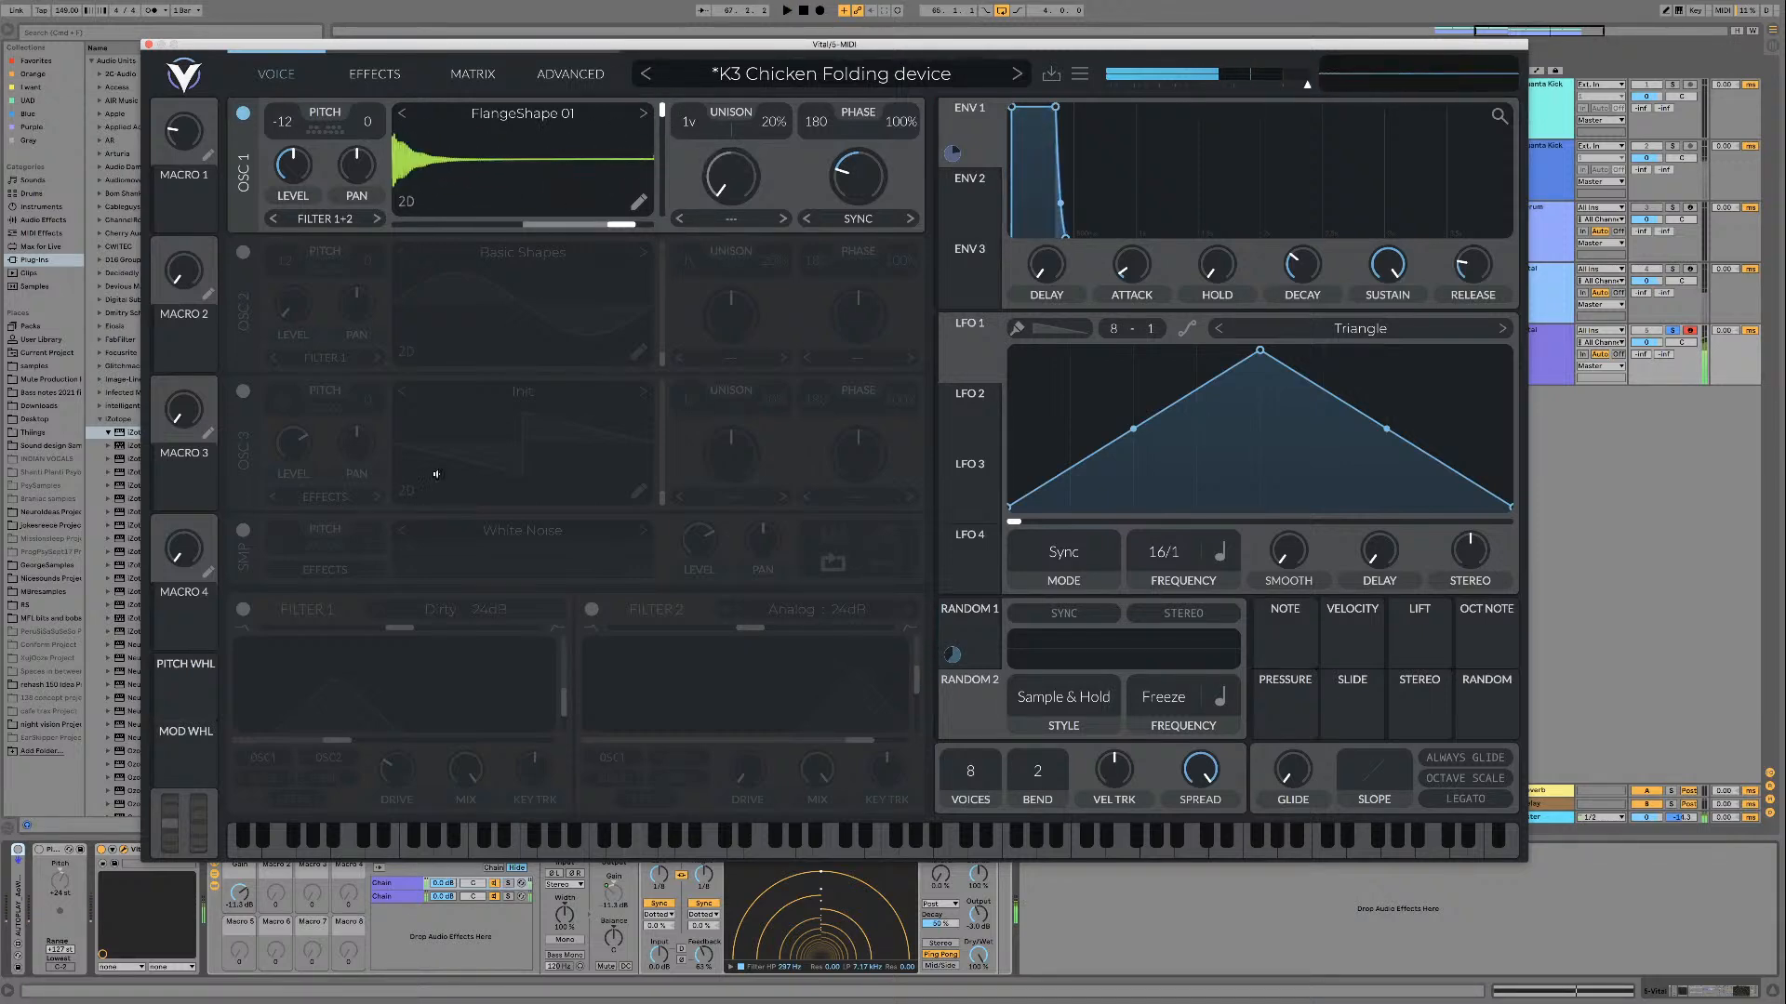
Step: Turn the AUTOPLAY device and Filter 1 back on, and reset the Sync amount on oscillator 1 to its default
{"action": "left_click", "coordinate": [14, 851]}
{"action": "left_click", "coordinate": [244, 610]}
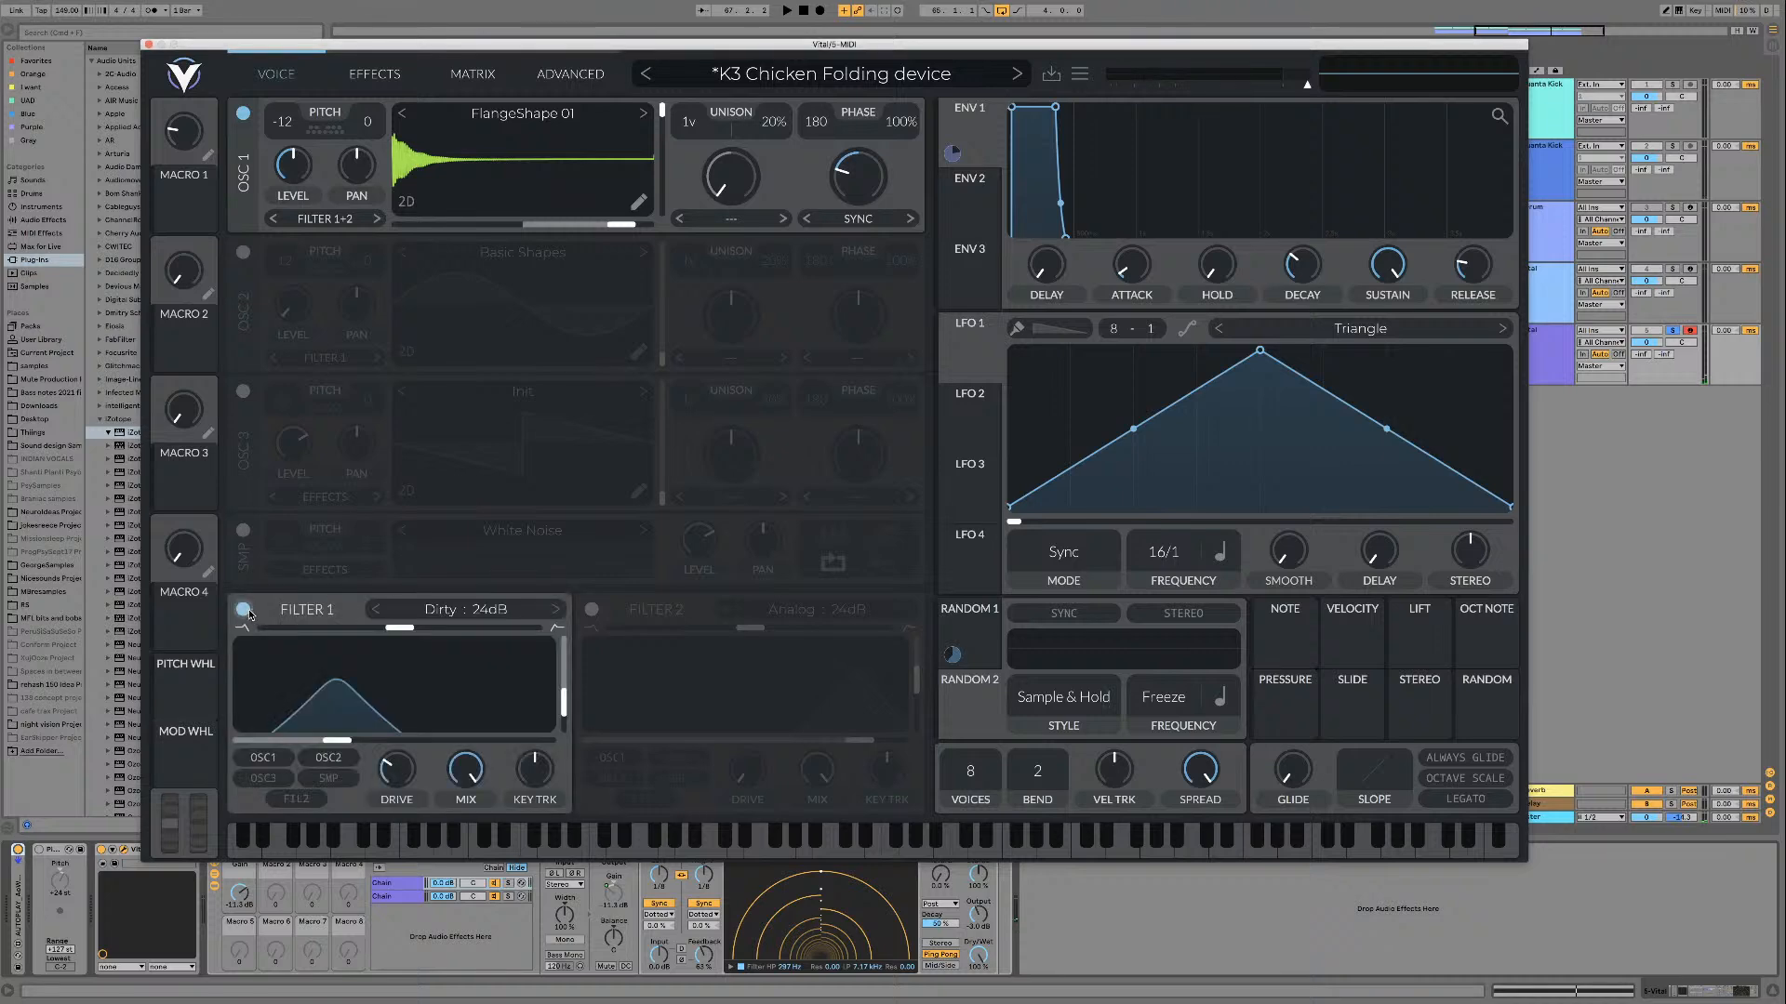
{"action": "double_click", "coordinate": [860, 195]}
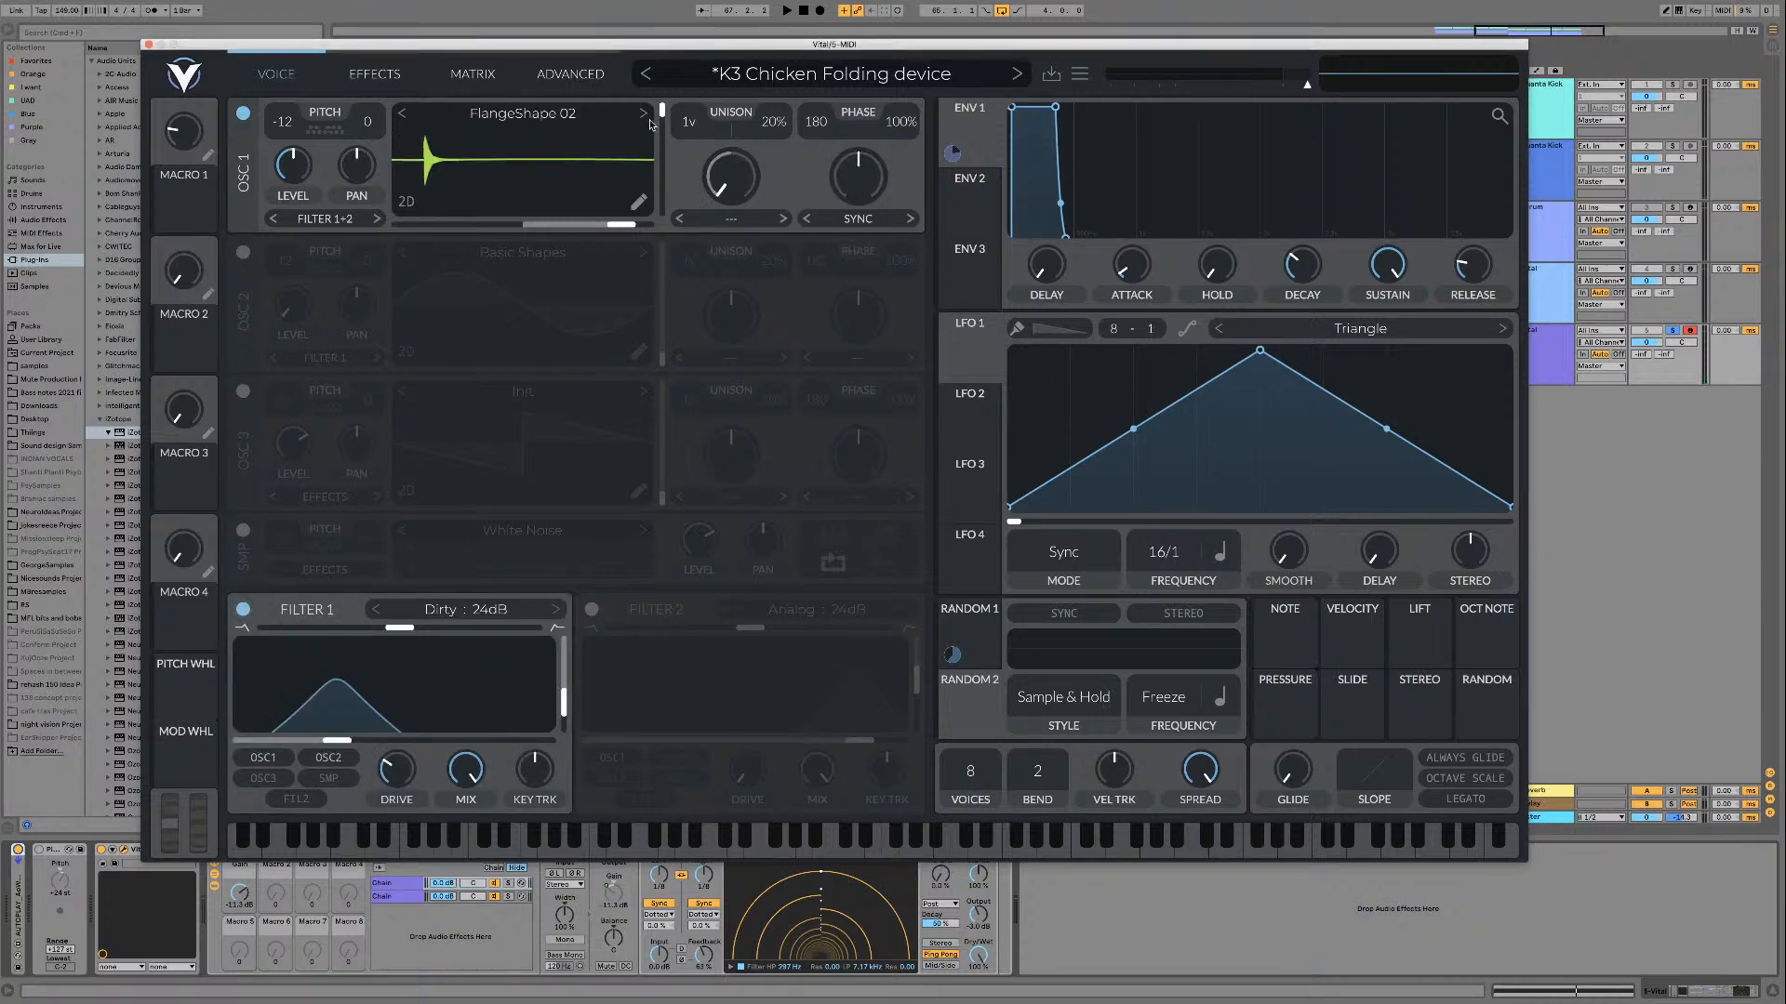
Step: Play the FlangeShape 02 and FlangeShift wavetables on oscillator 1 while sweeping the frame
{"action": "key", "text": "space"}
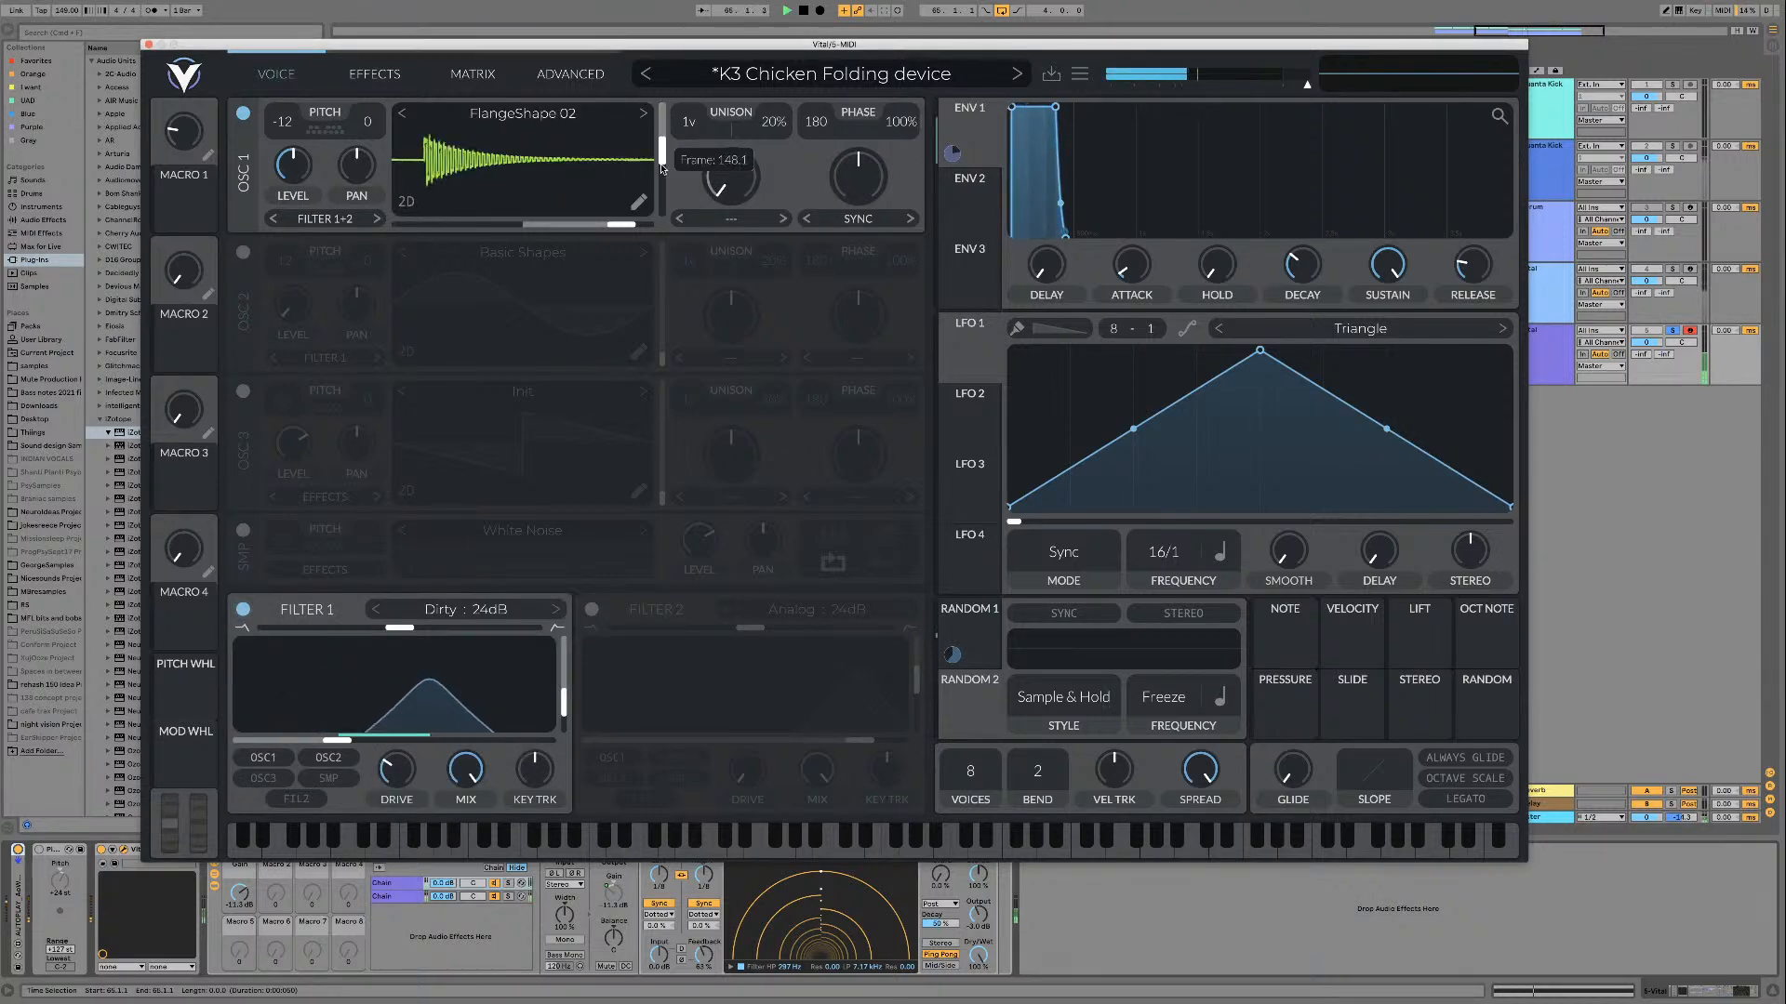
{"action": "left_click_drag", "start_coordinate": [664, 111], "coordinate": [660, 195]}
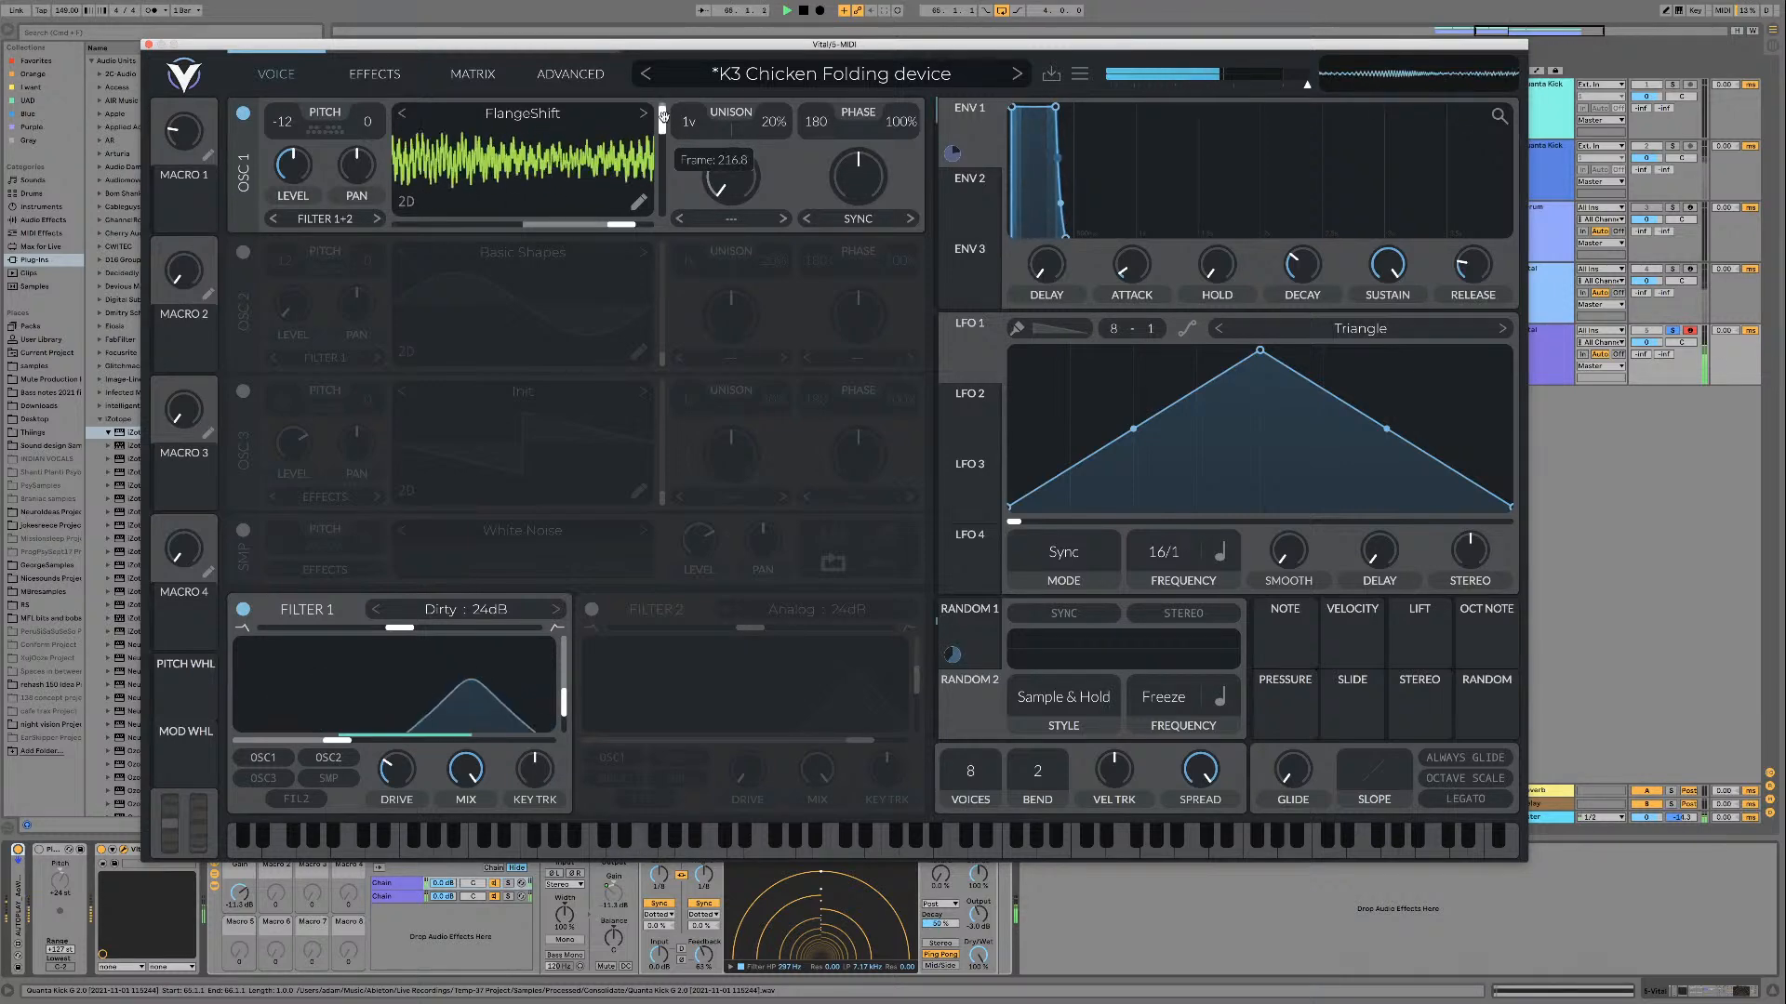
{"action": "left_click_drag", "start_coordinate": [662, 116], "coordinate": [662, 129]}
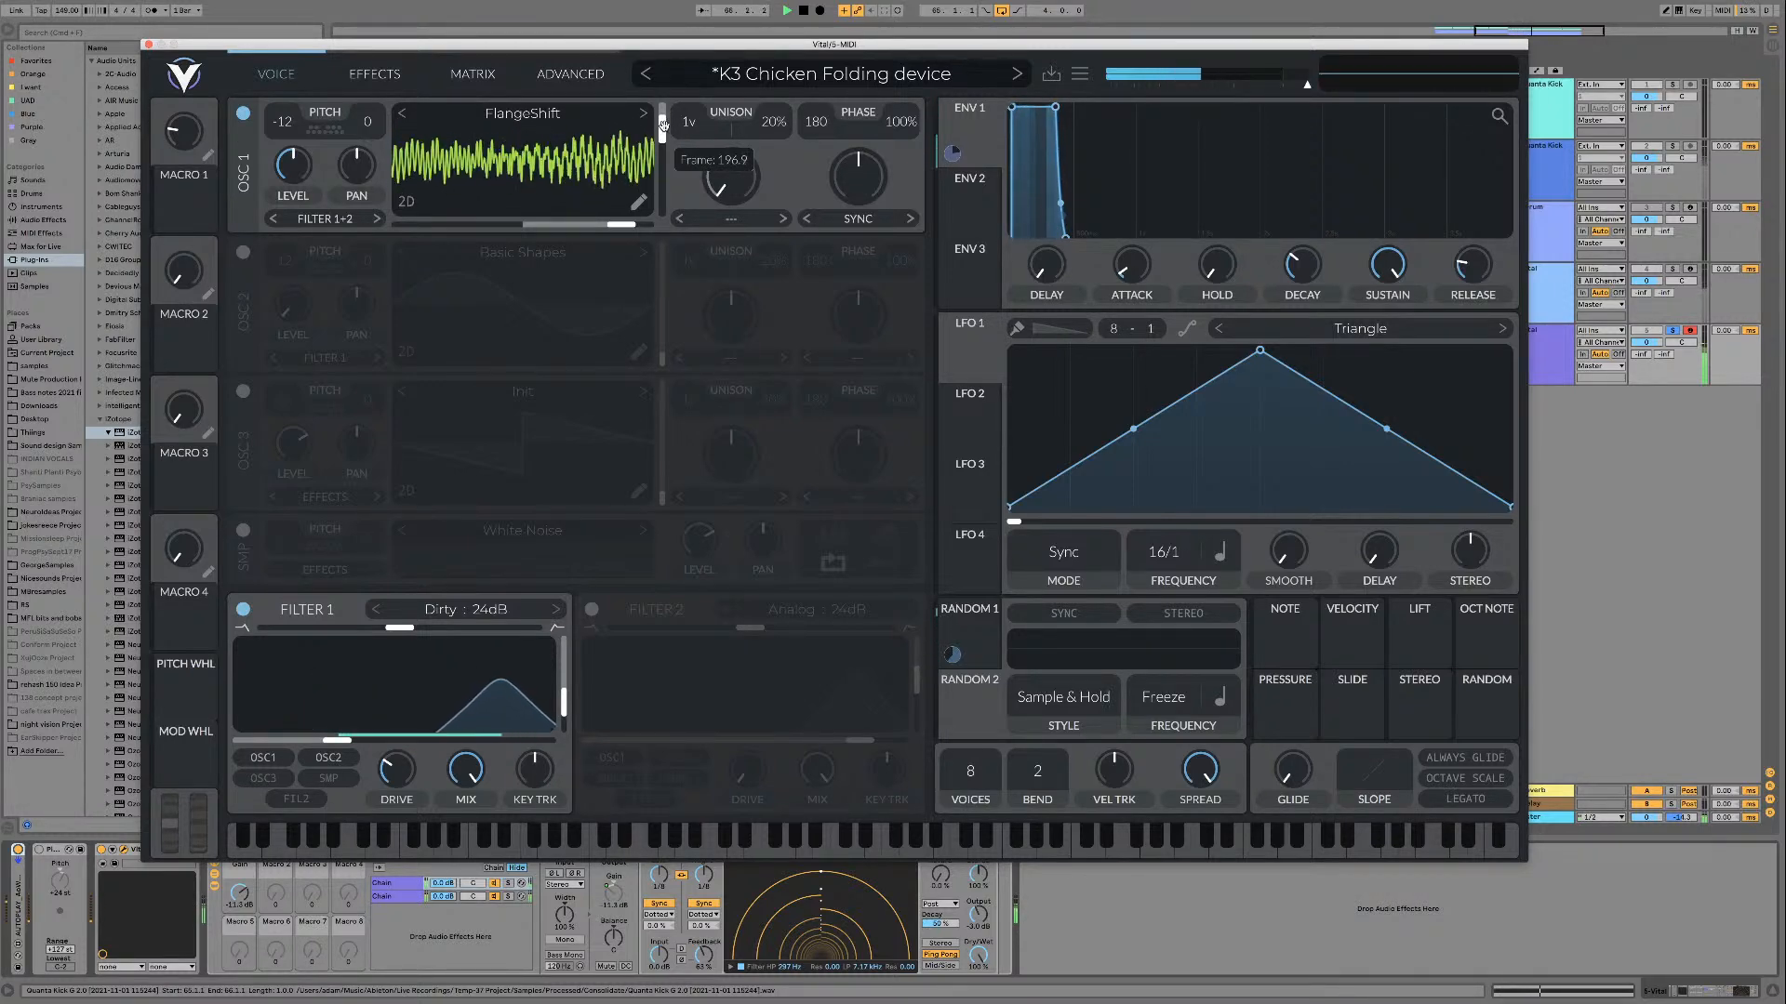
{"action": "key", "text": "space"}
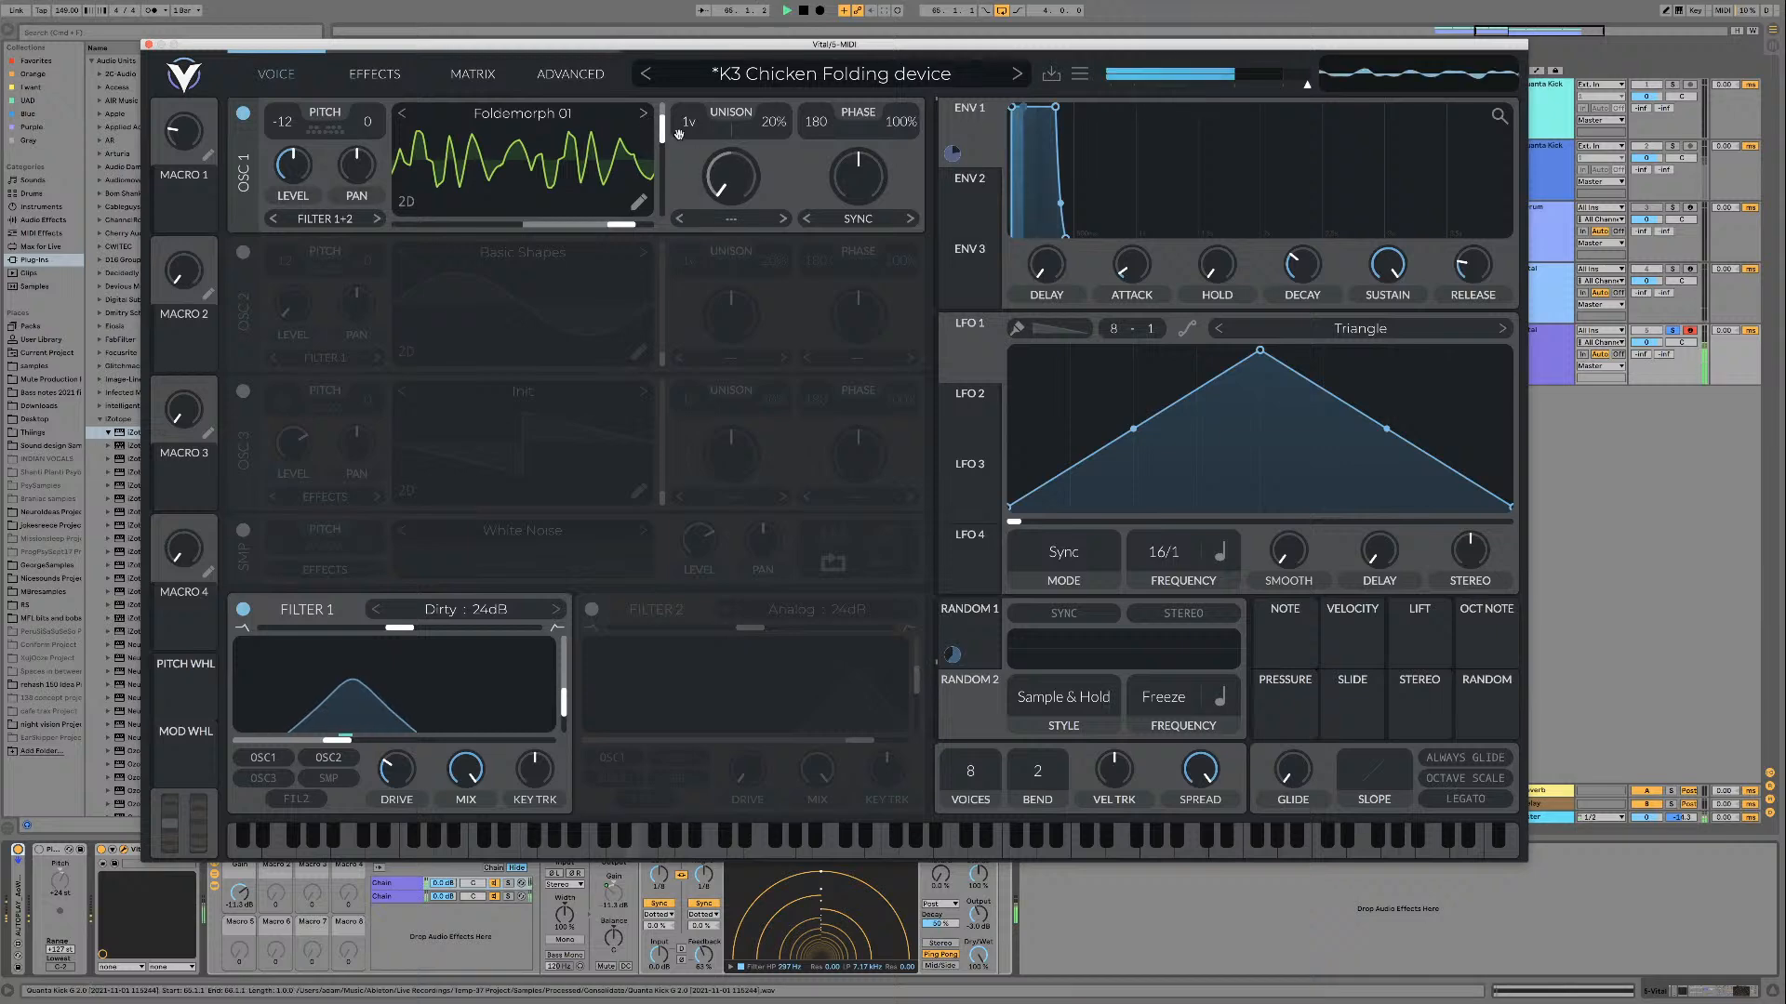
Step: Play Foldemorph 01 while sweeping its frame, and load and play Foldemorph 02
{"action": "left_click_drag", "start_coordinate": [661, 121], "coordinate": [651, 213]}
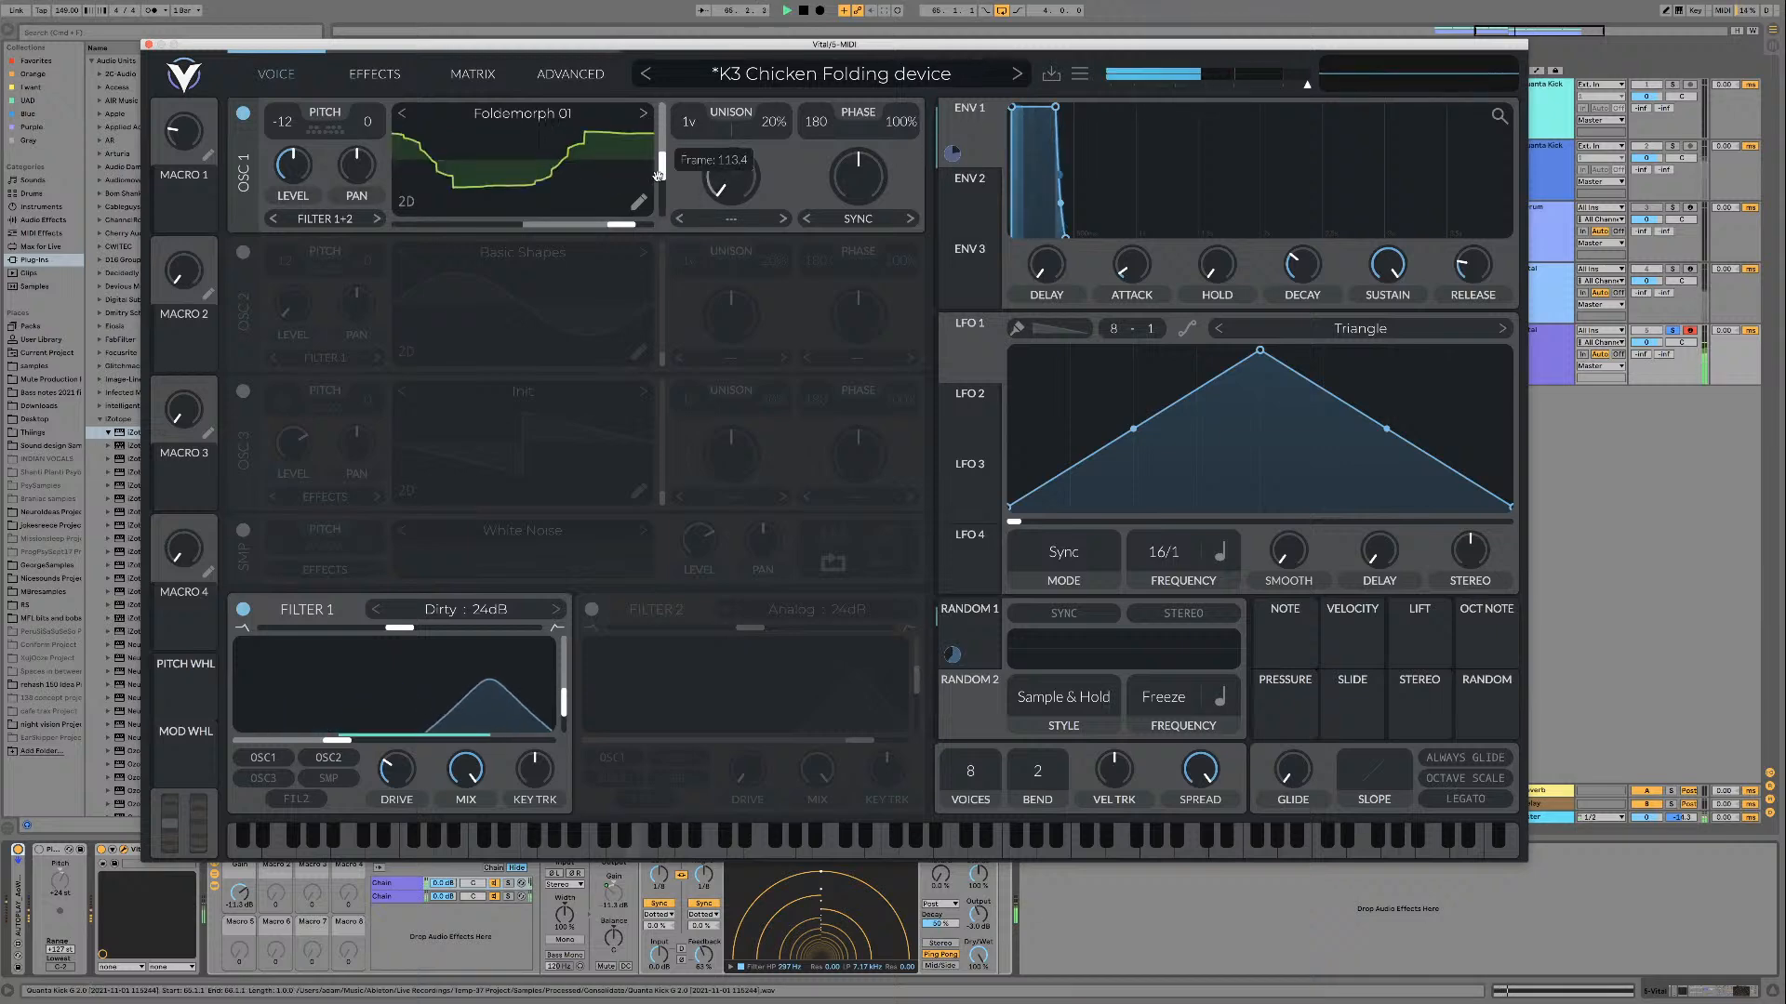
{"action": "key", "text": "space"}
{"action": "left_click", "coordinate": [644, 115]}
{"action": "key", "text": "space"}
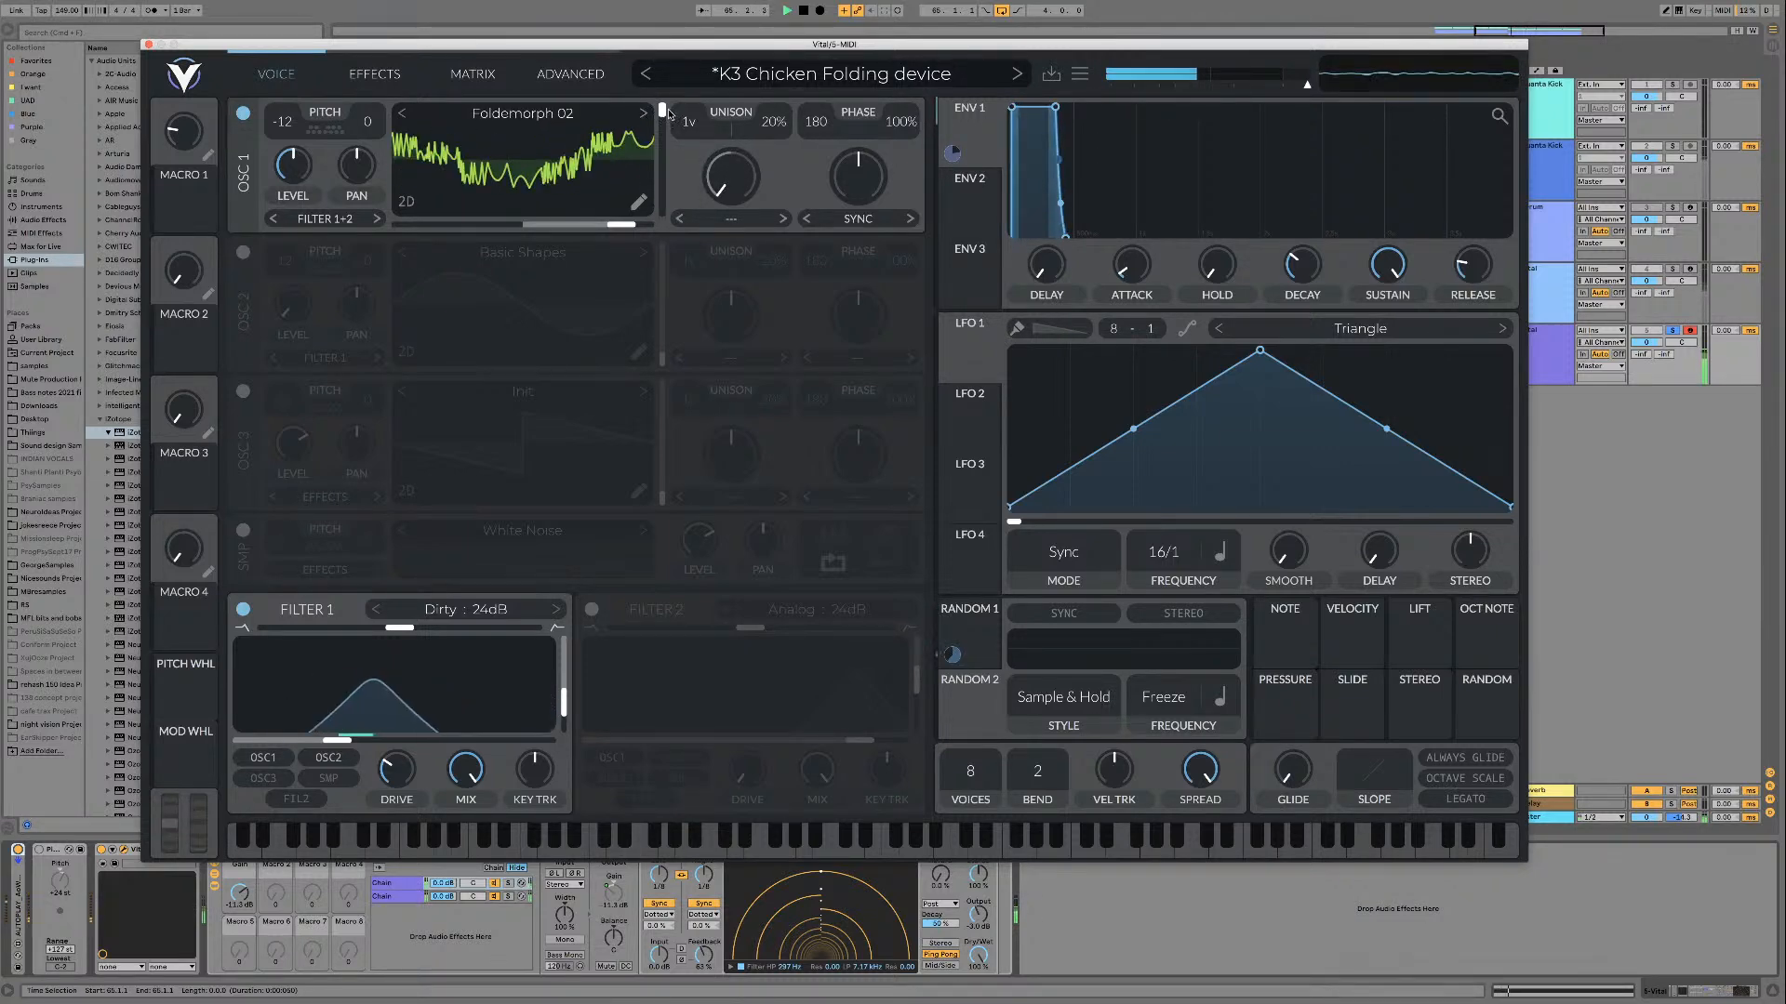
Step: Load Folding and play it while sweeping its frame up to the maximum, and move on to Foldist 01
{"action": "left_click", "coordinate": [643, 113]}
{"action": "key", "text": "space"}
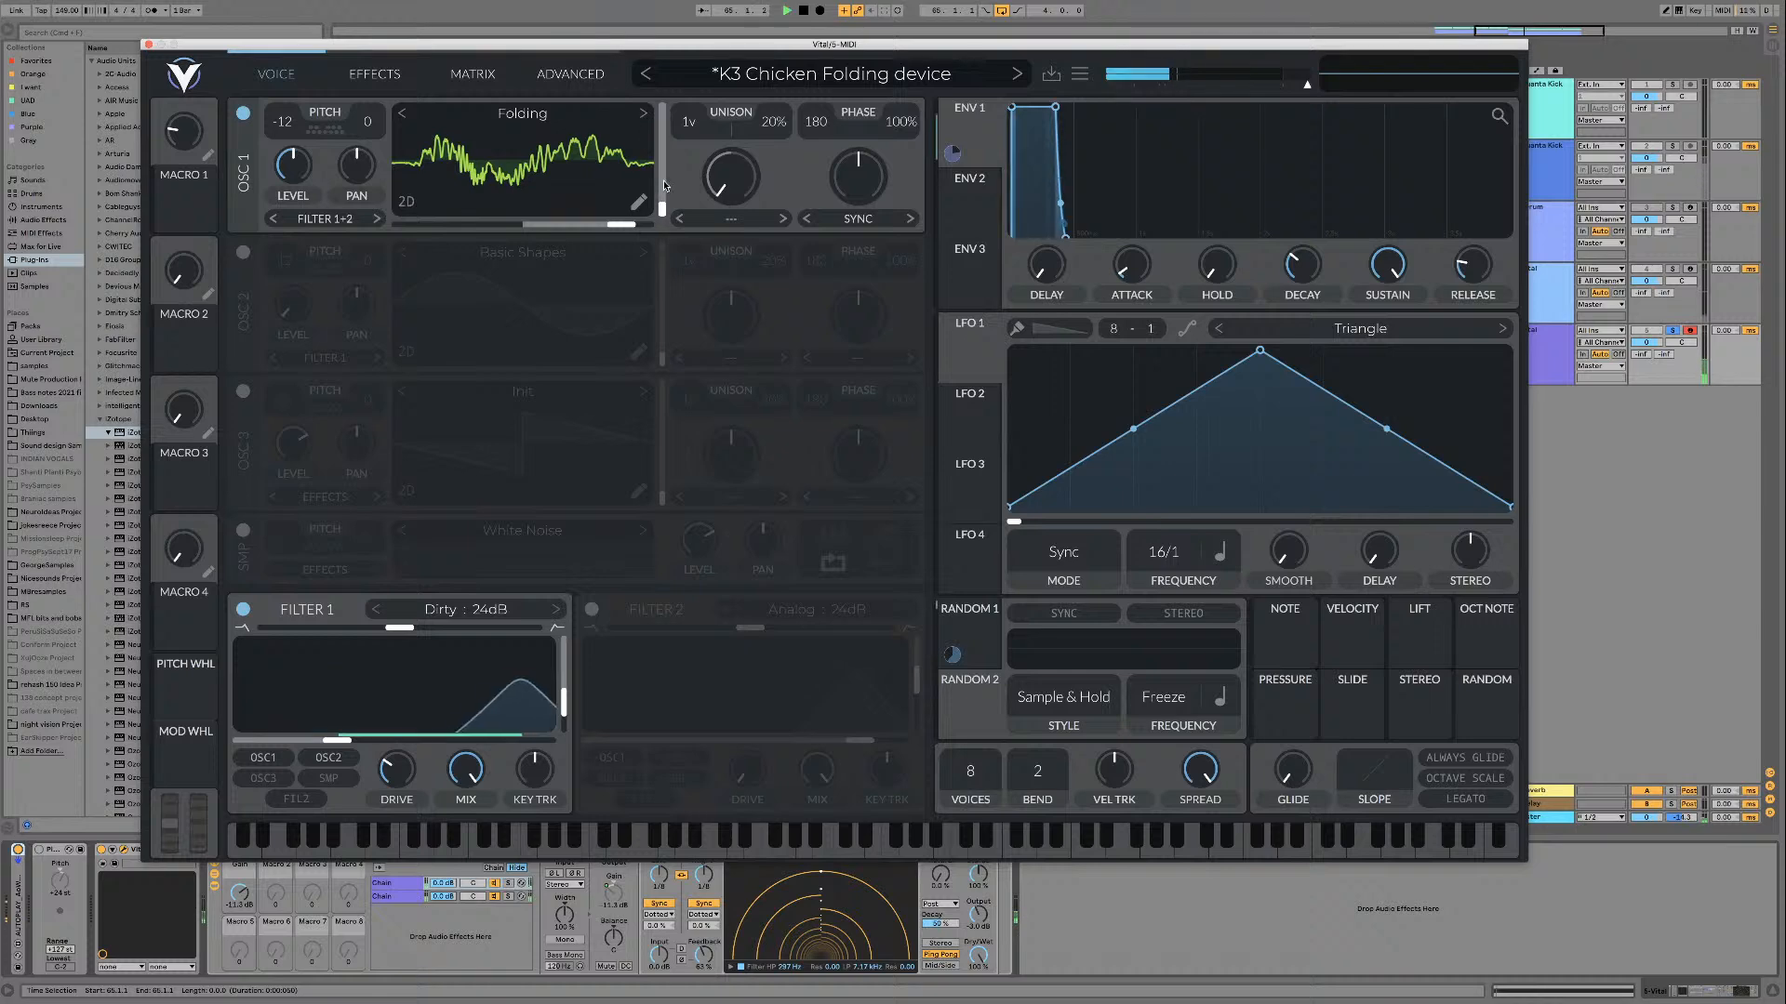
{"action": "left_click_drag", "start_coordinate": [661, 172], "coordinate": [664, 101]}
{"action": "left_click", "coordinate": [644, 114]}
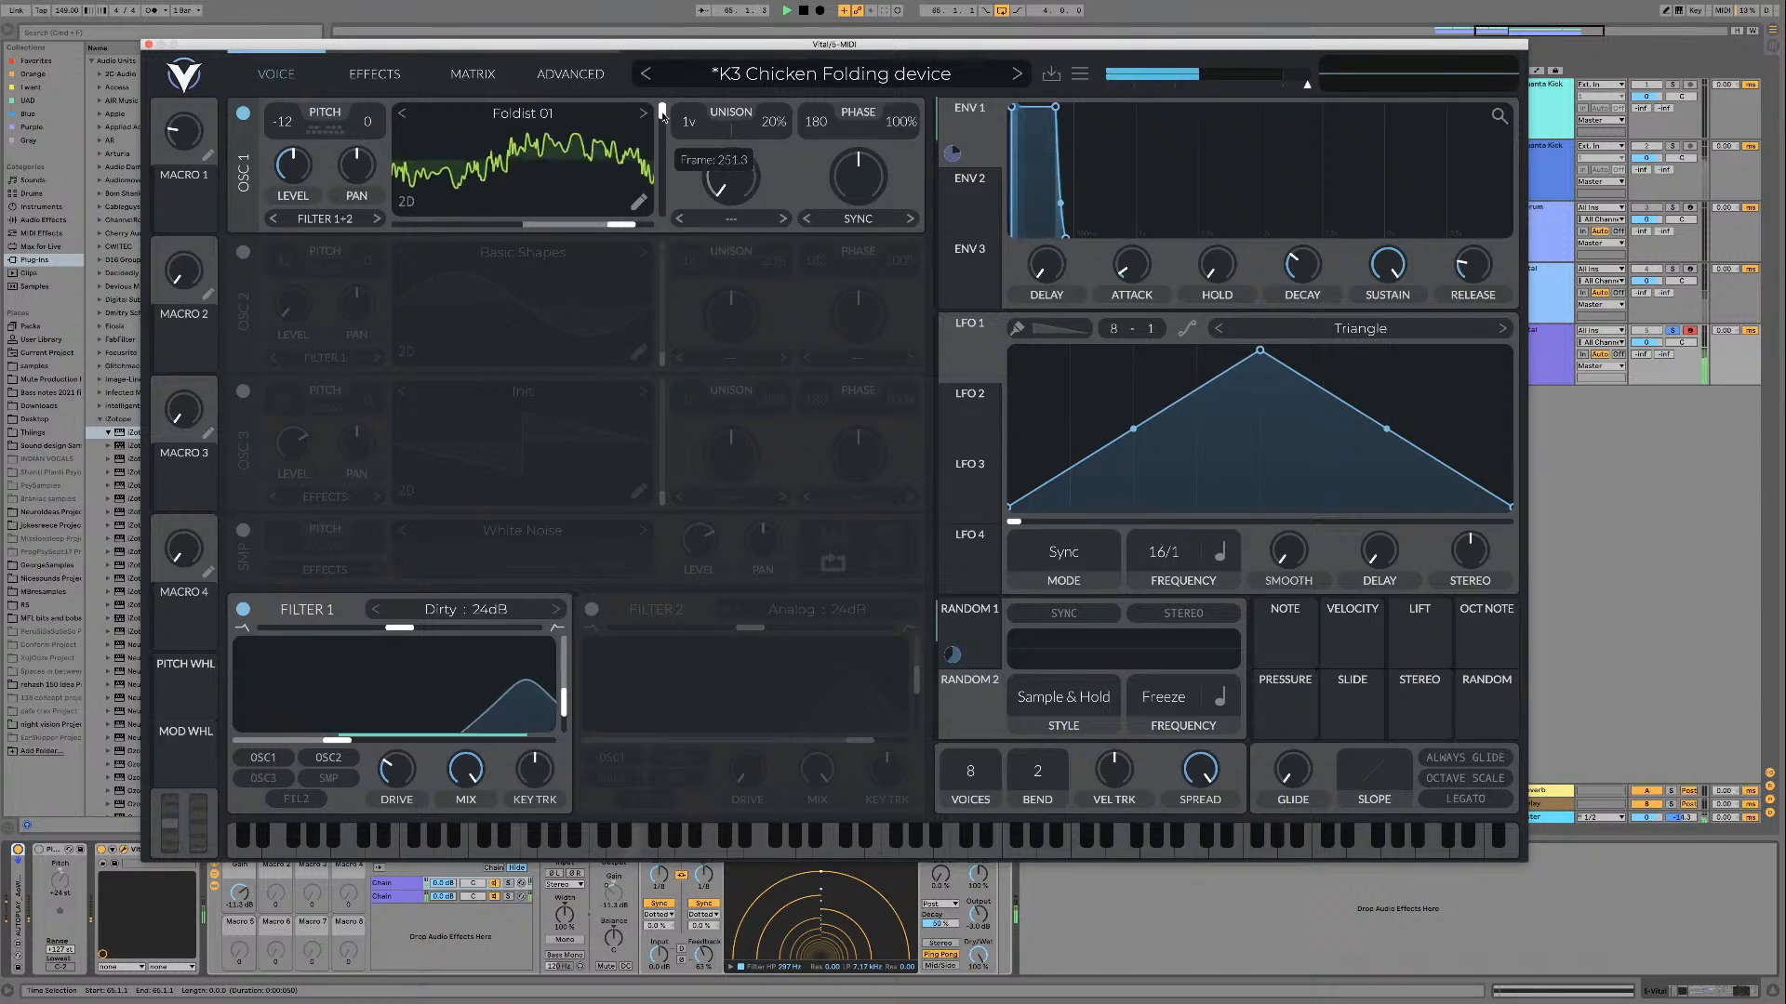
Step: Audition the Foldist 02 and FreqMod 01 wavetables on oscillator 1 while adjusting the frame
{"action": "left_click", "coordinate": [645, 117]}
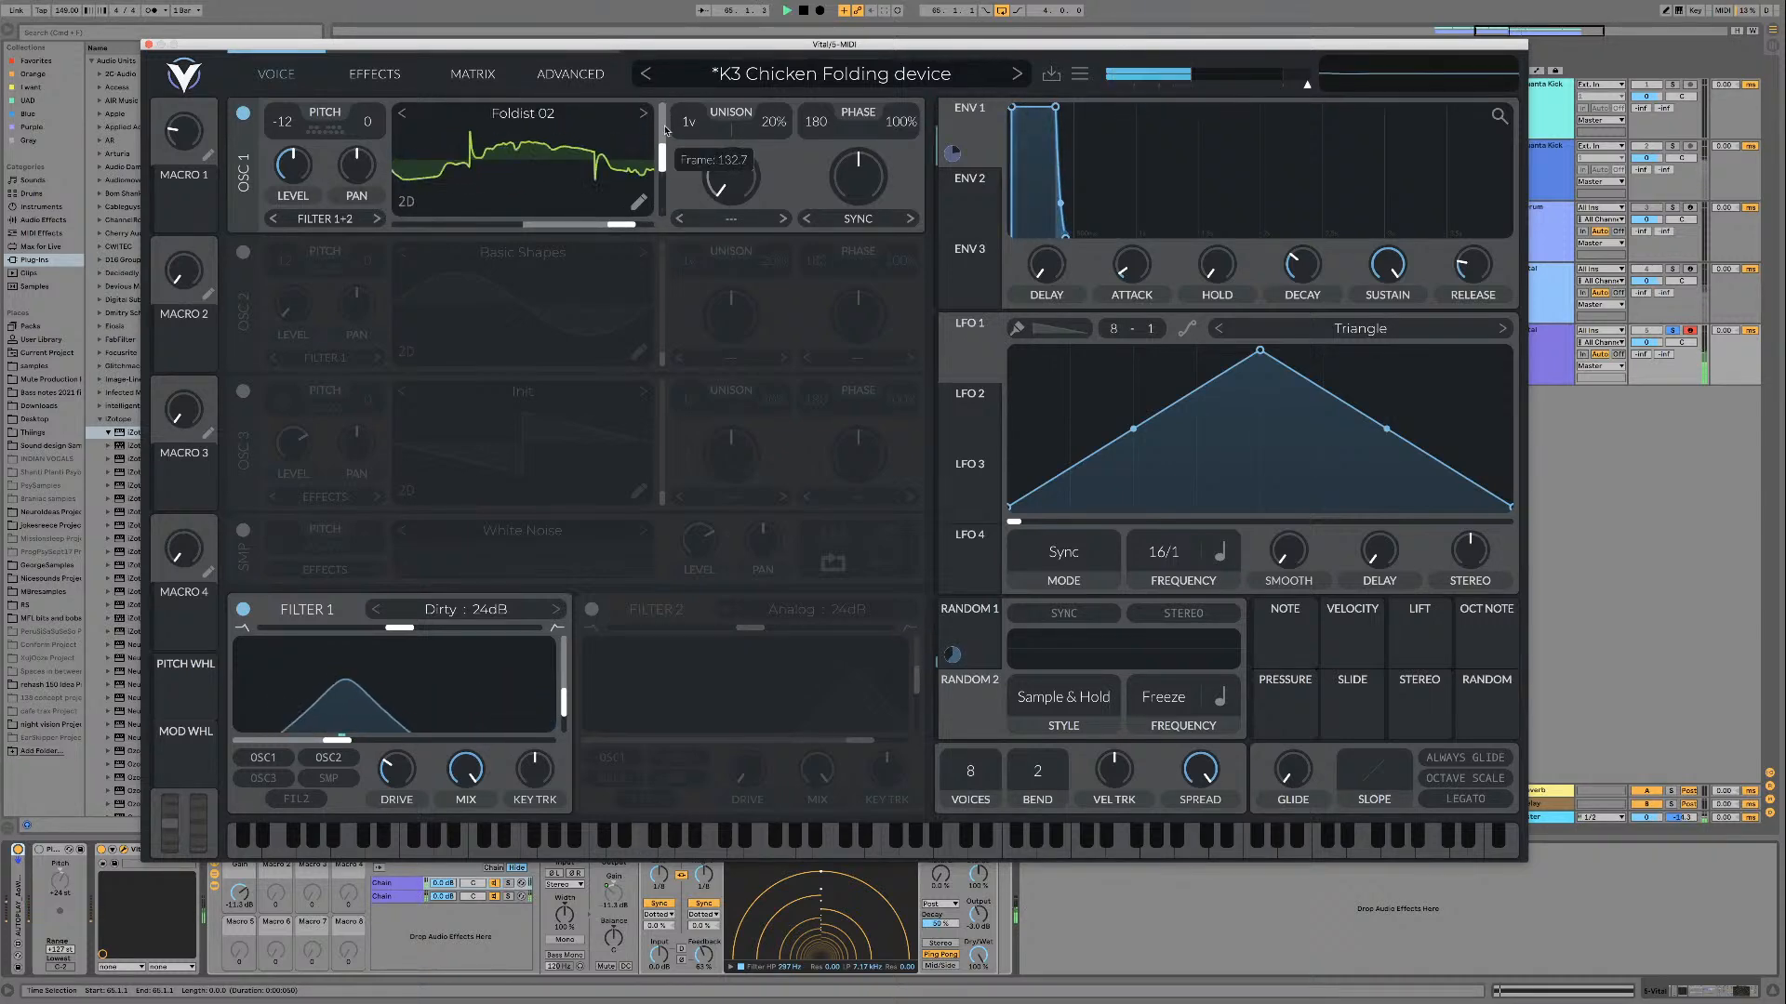
{"action": "left_click", "coordinate": [647, 118]}
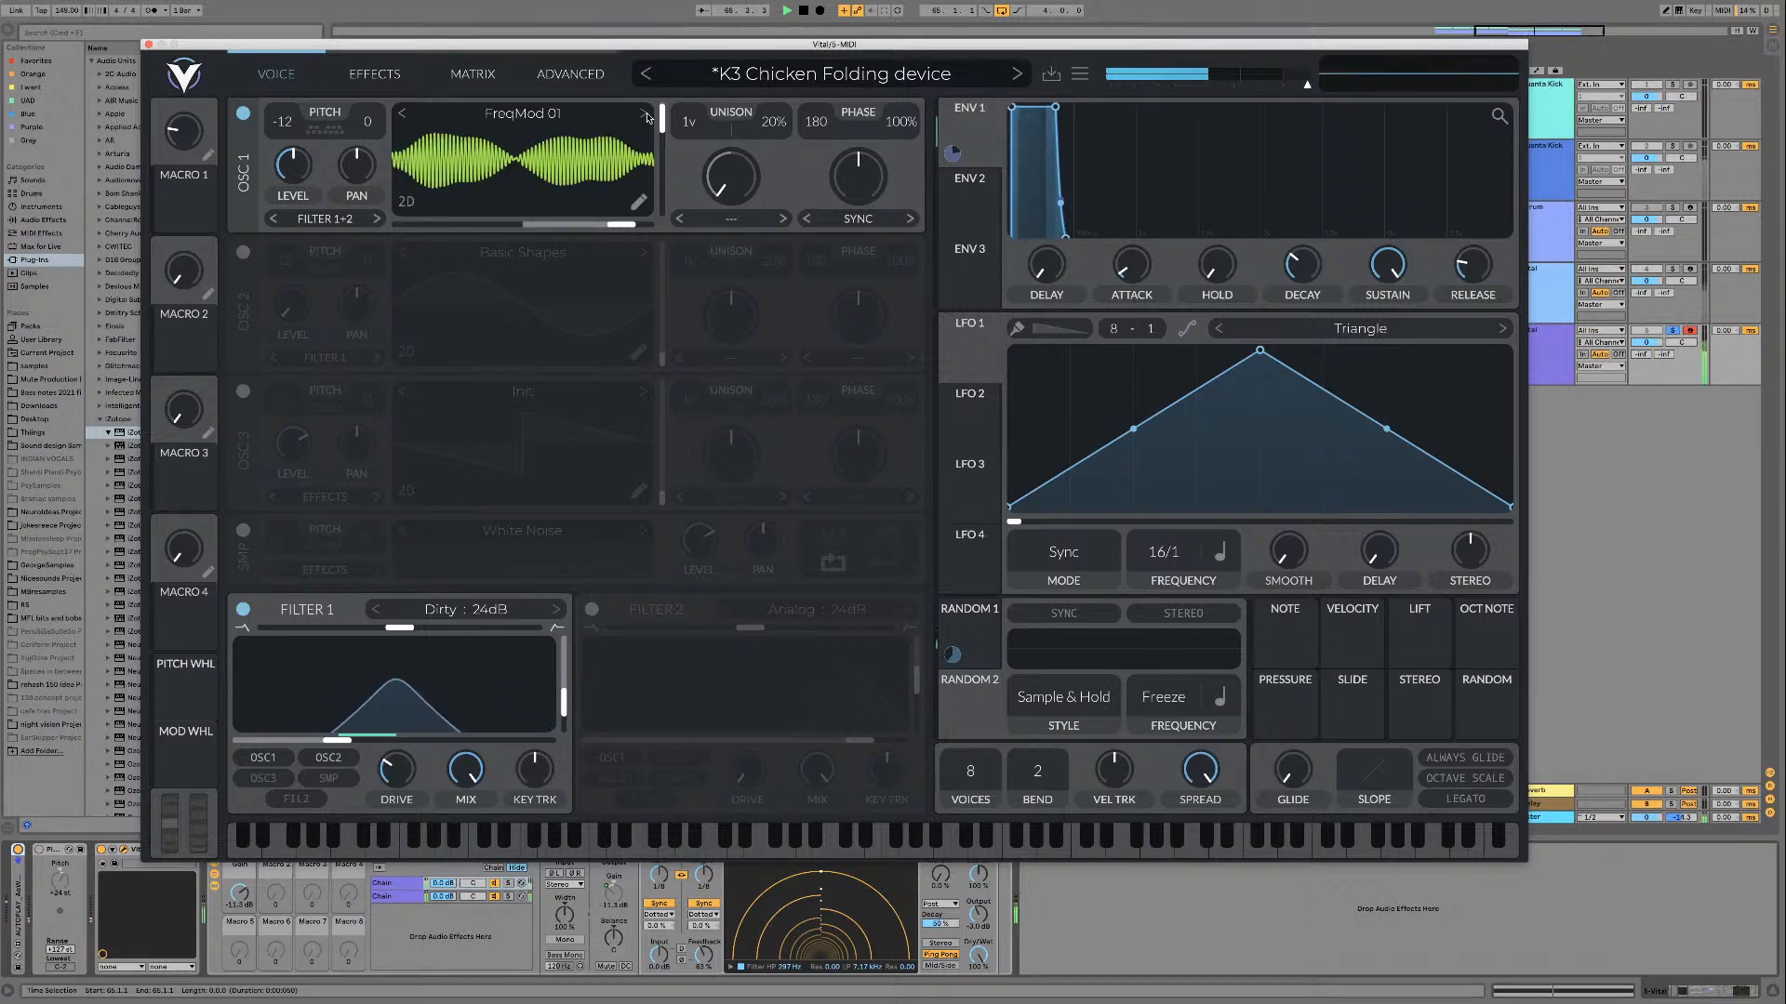
{"action": "mouse_move", "coordinate": [662, 121]}
{"action": "left_mouse_down"}
{"action": "mouse_move", "coordinate": [661, 172]}
{"action": "mouse_move", "coordinate": [664, 122]}
{"action": "left_mouse_up"}
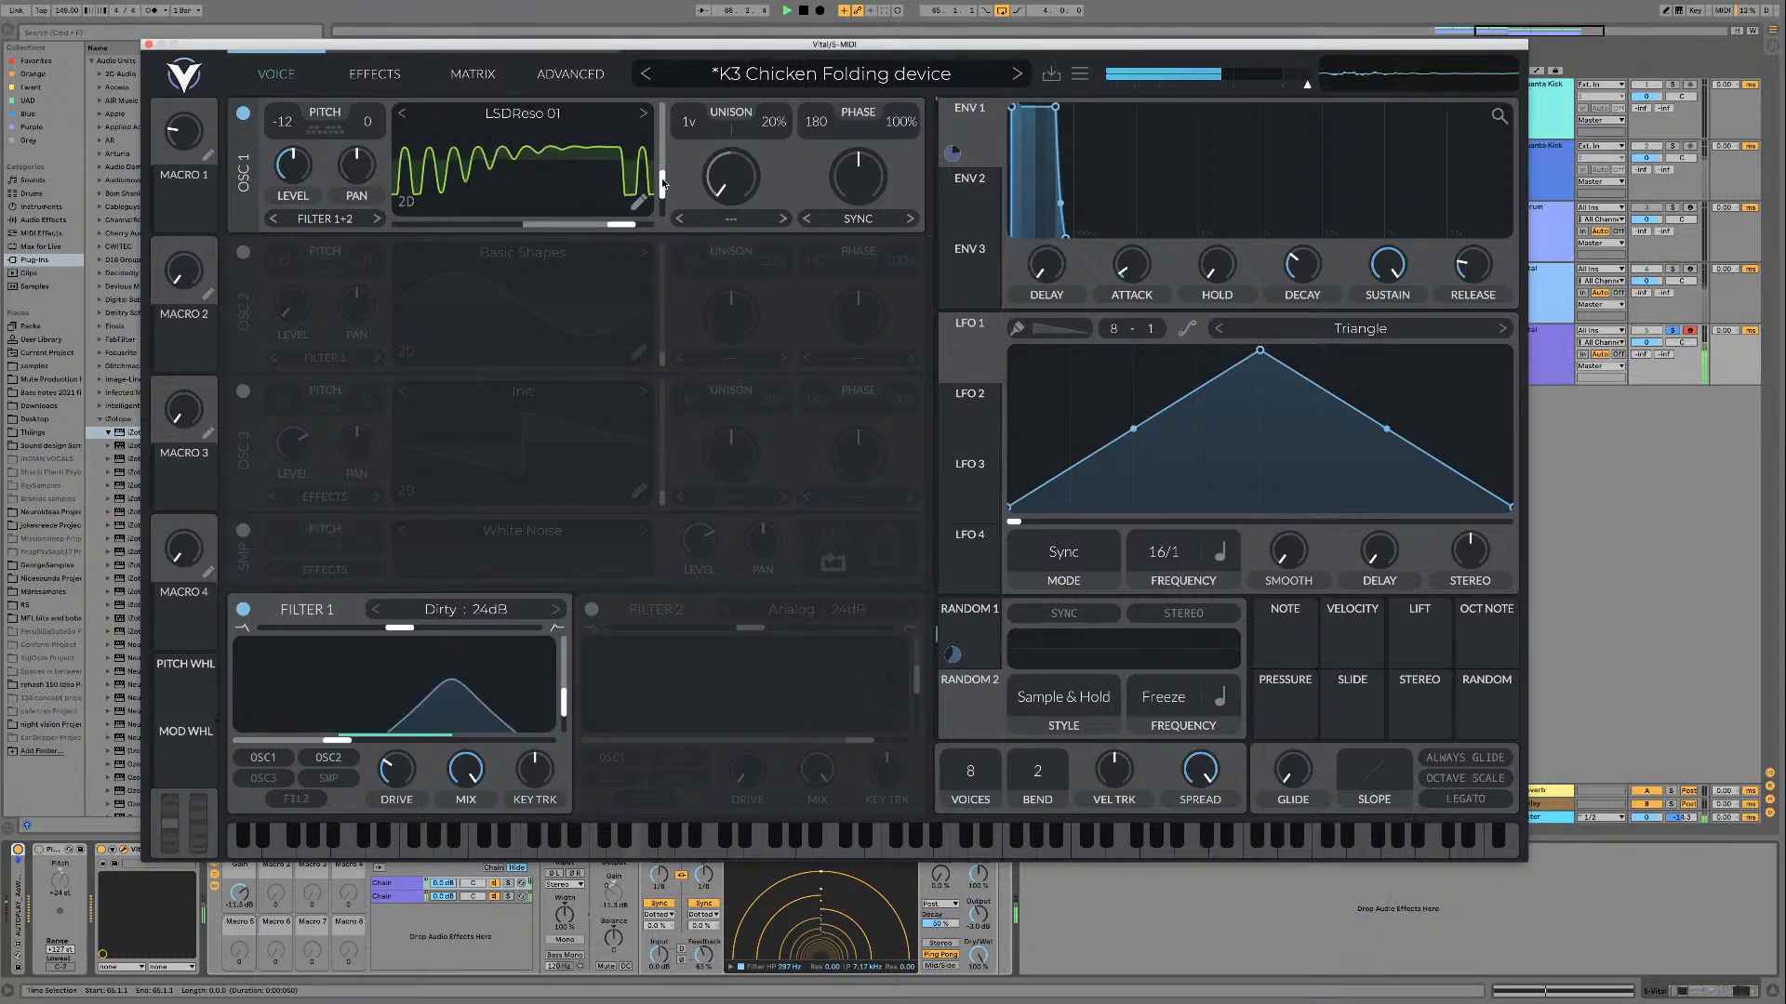
Step: Play LSDReso 01 while sweeping its frame down and back up, and advance to the following wavetable
{"action": "left_click_drag", "start_coordinate": [666, 170], "coordinate": [660, 232]}
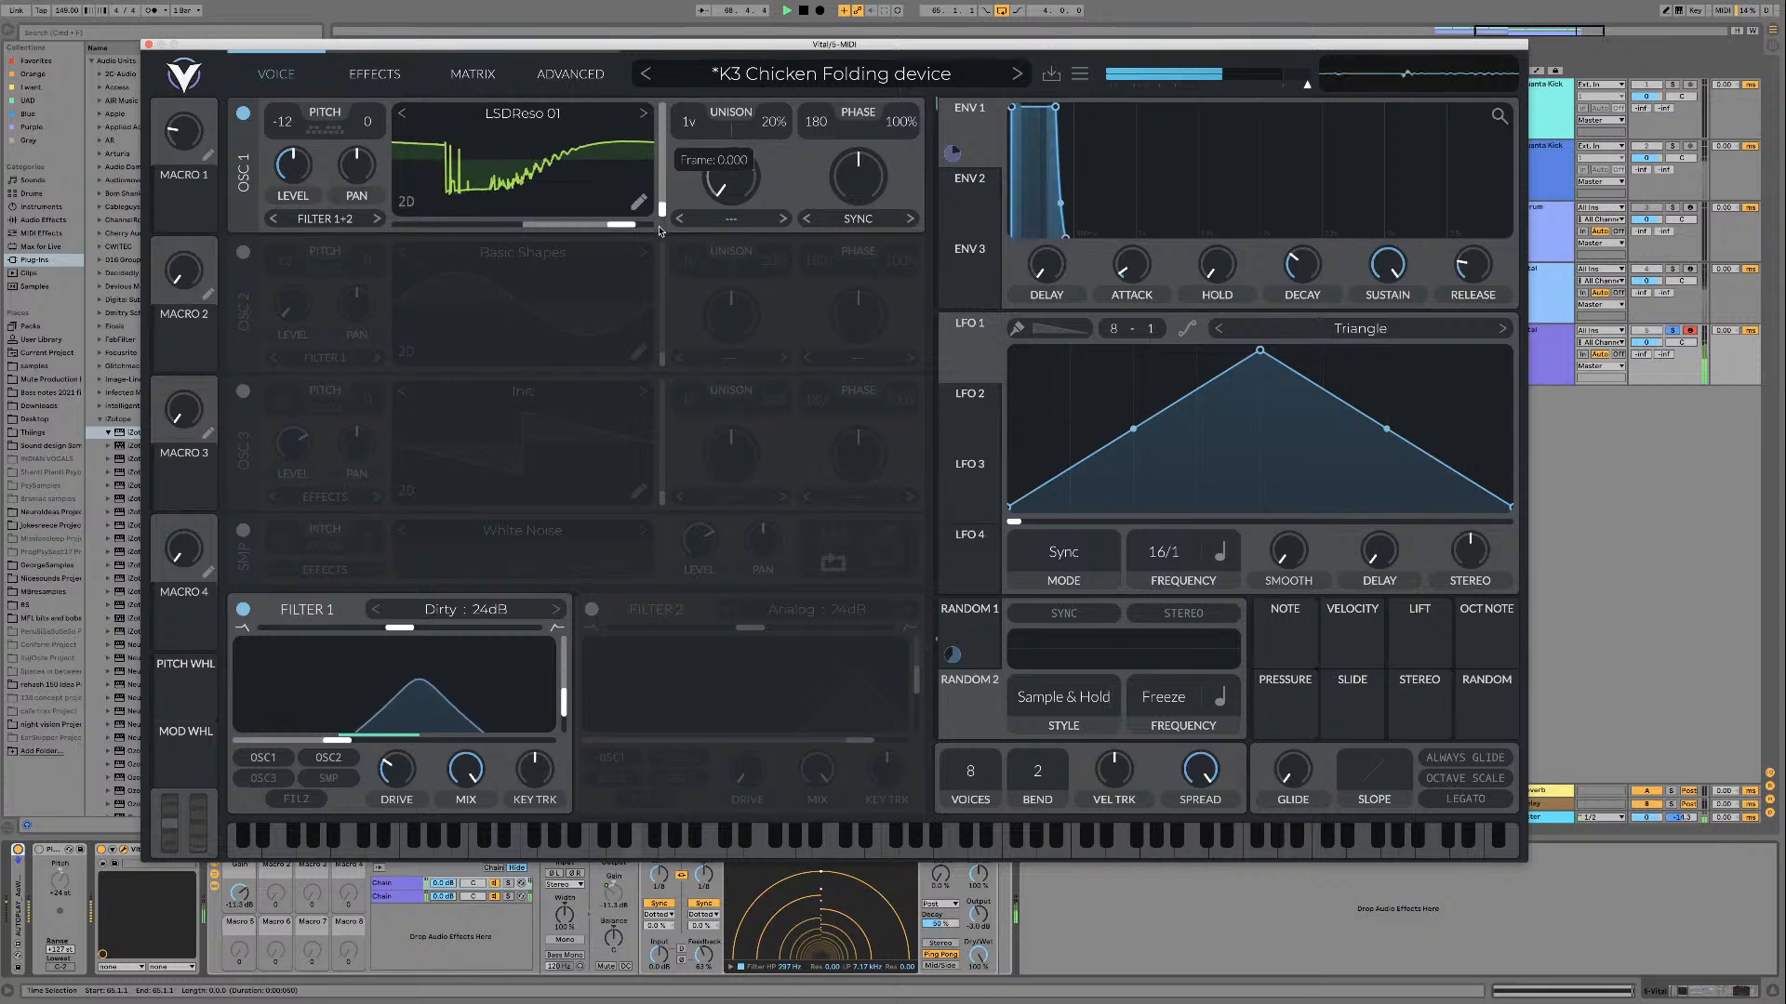
{"action": "left_click_drag", "start_coordinate": [668, 179], "coordinate": [663, 110]}
{"action": "left_click", "coordinate": [644, 113]}
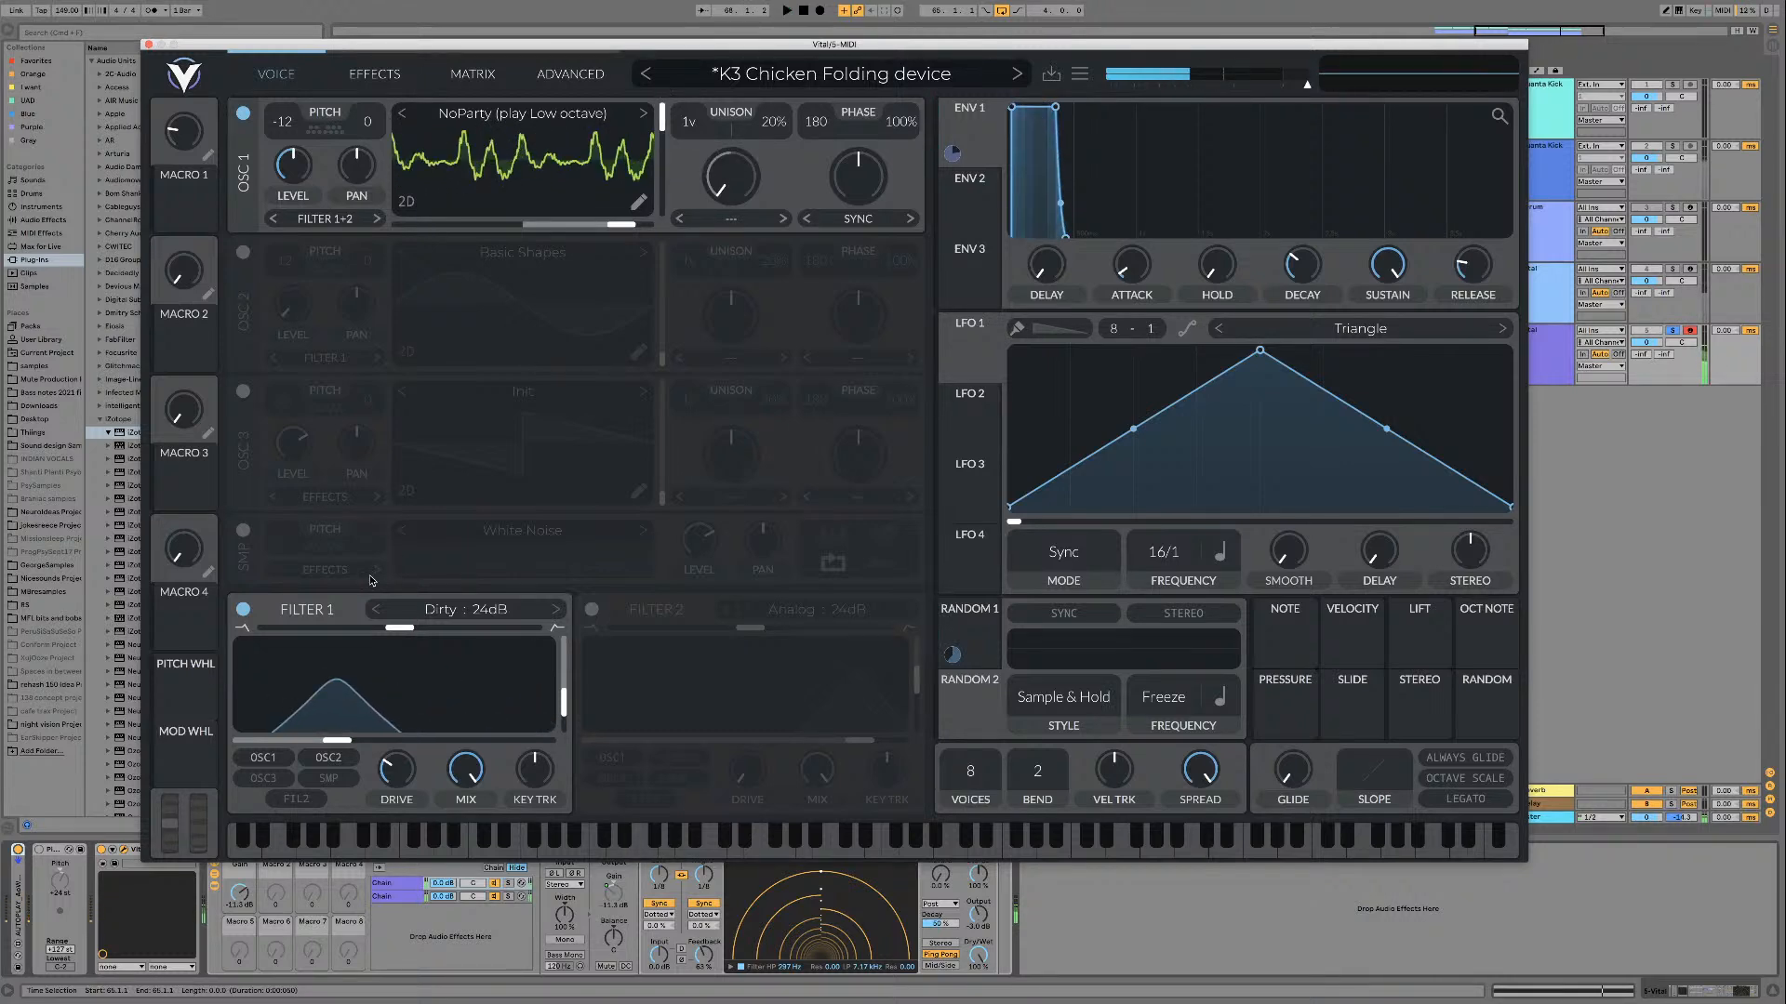
Step: Turn off Filter 1 and the AUTOPLAY device, and play unfiltered NoParty (play Low octave) while sweeping its frame
{"action": "left_click", "coordinate": [243, 610]}
{"action": "left_click_drag", "start_coordinate": [656, 177], "coordinate": [661, 110]}
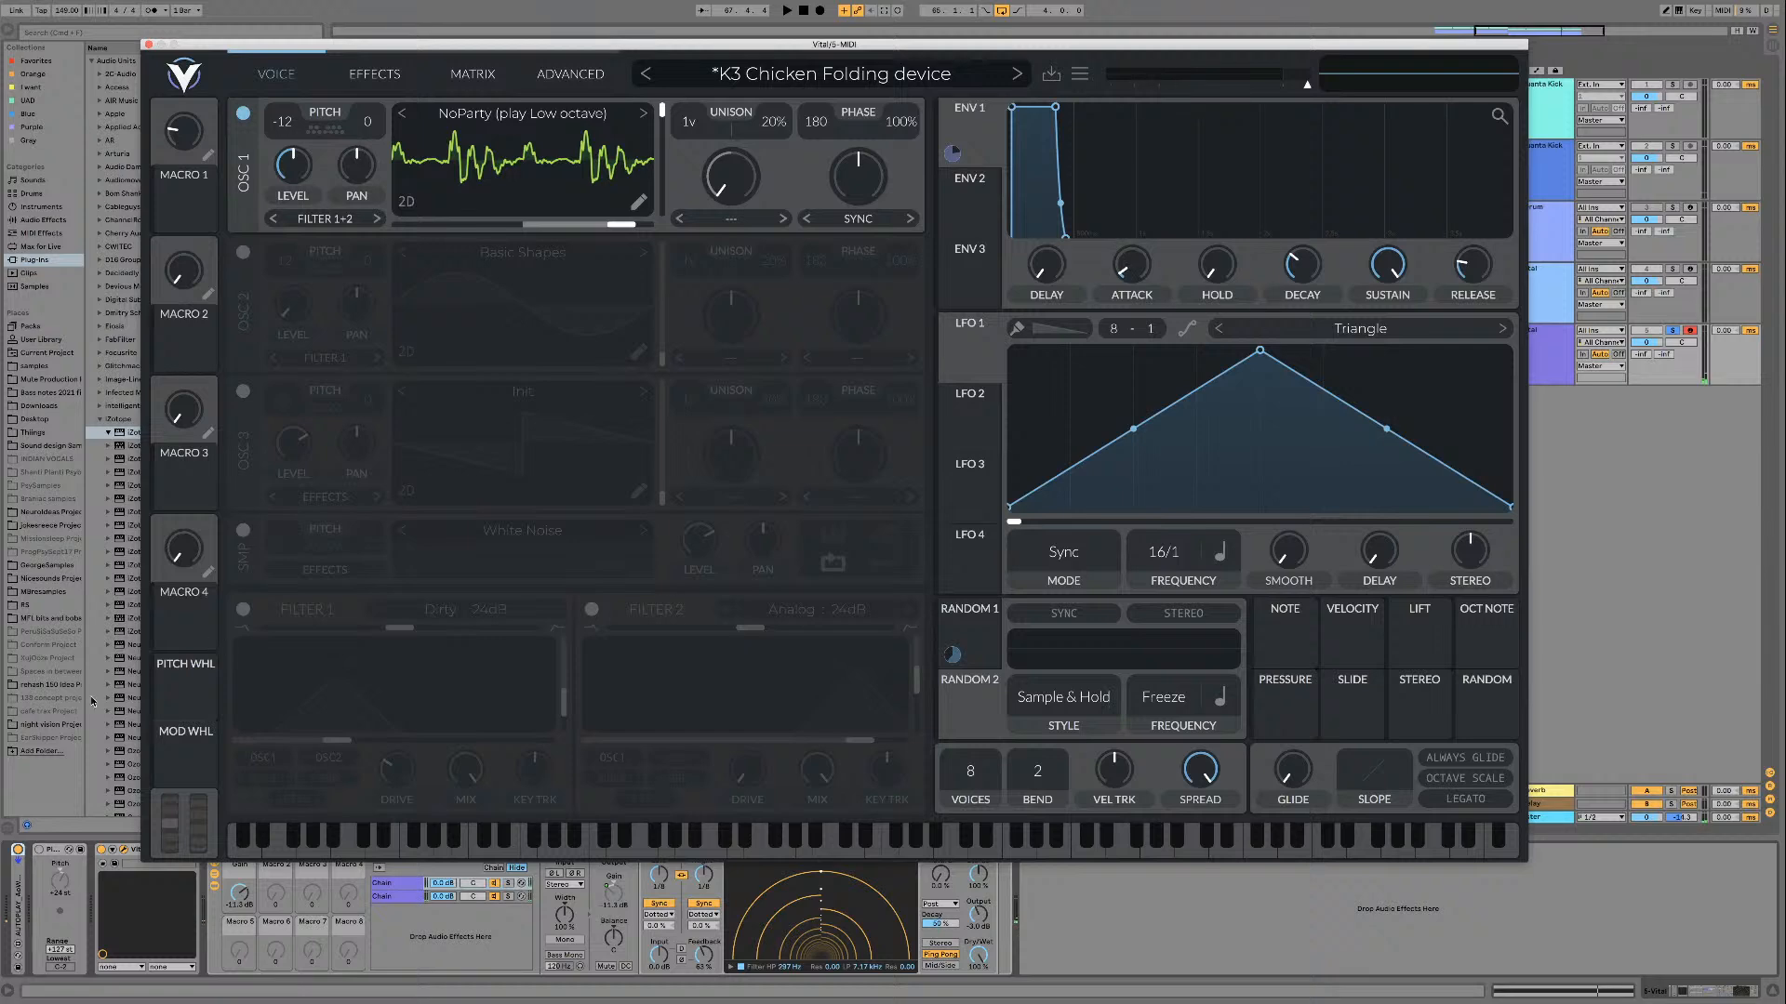
{"action": "left_click", "coordinate": [18, 849]}
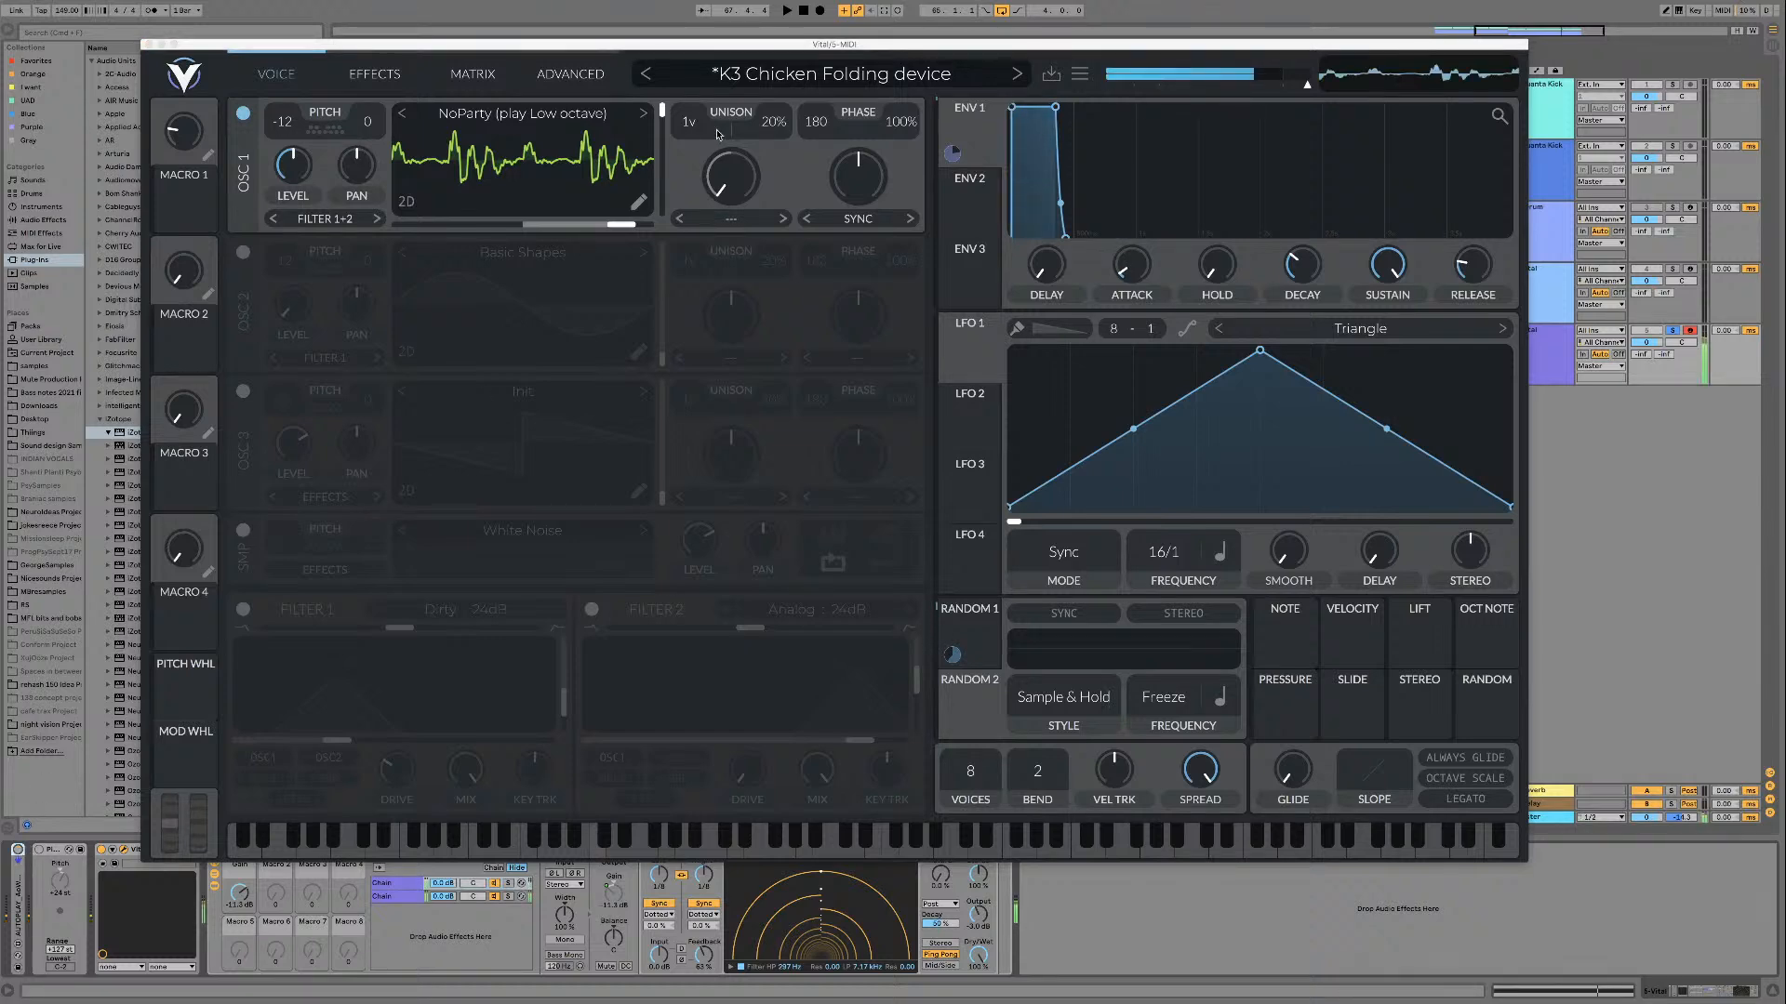
{"action": "left_click_drag", "start_coordinate": [660, 111], "coordinate": [660, 113]}
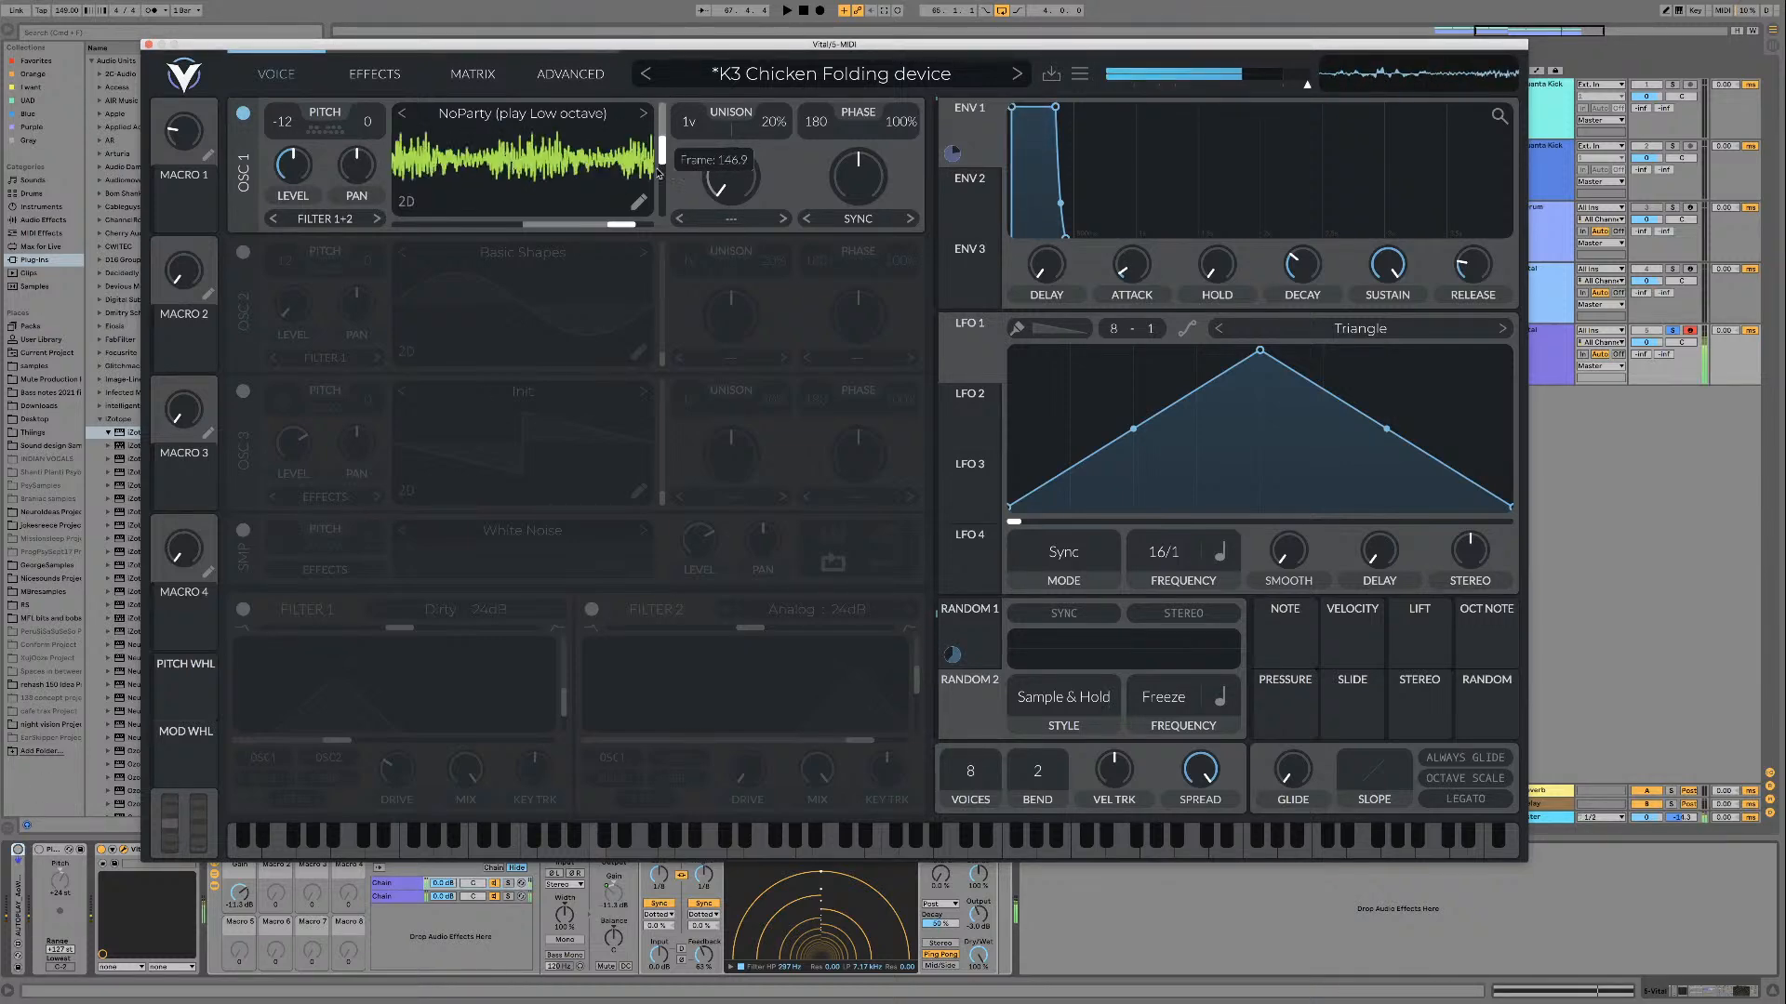
{"action": "left_click_drag", "start_coordinate": [651, 215], "coordinate": [650, 227]}
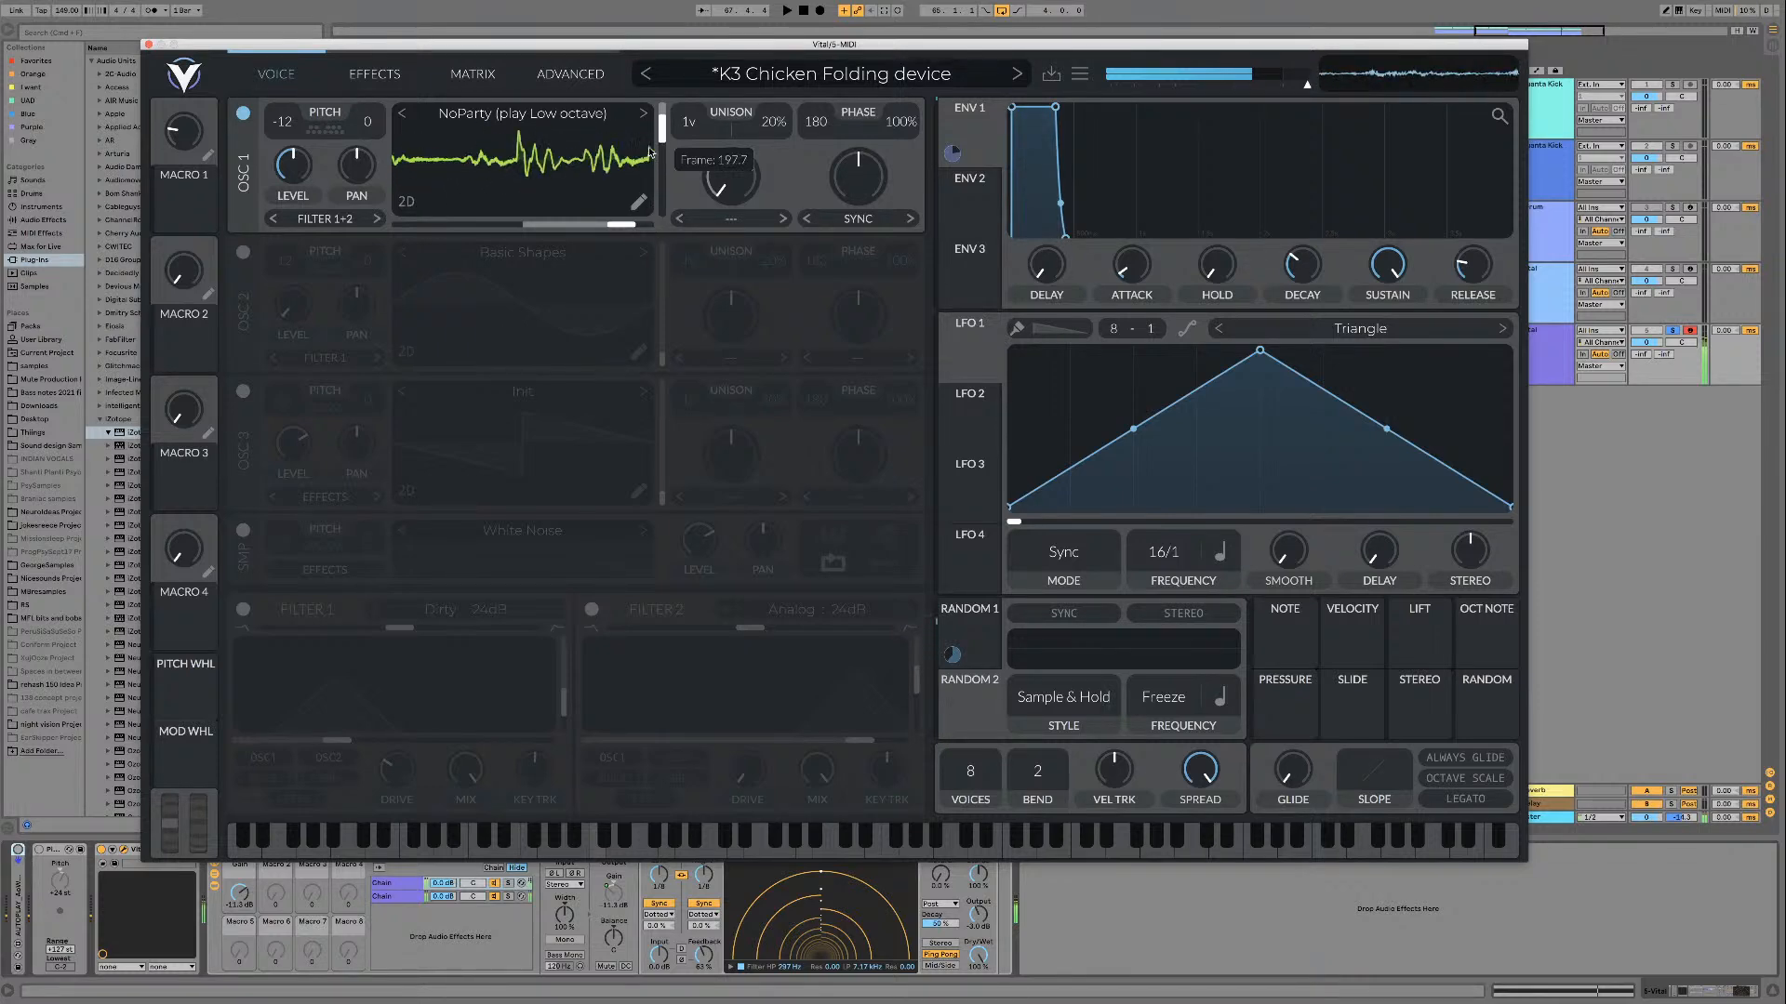
{"action": "left_click_drag", "start_coordinate": [649, 151], "coordinate": [649, 120]}
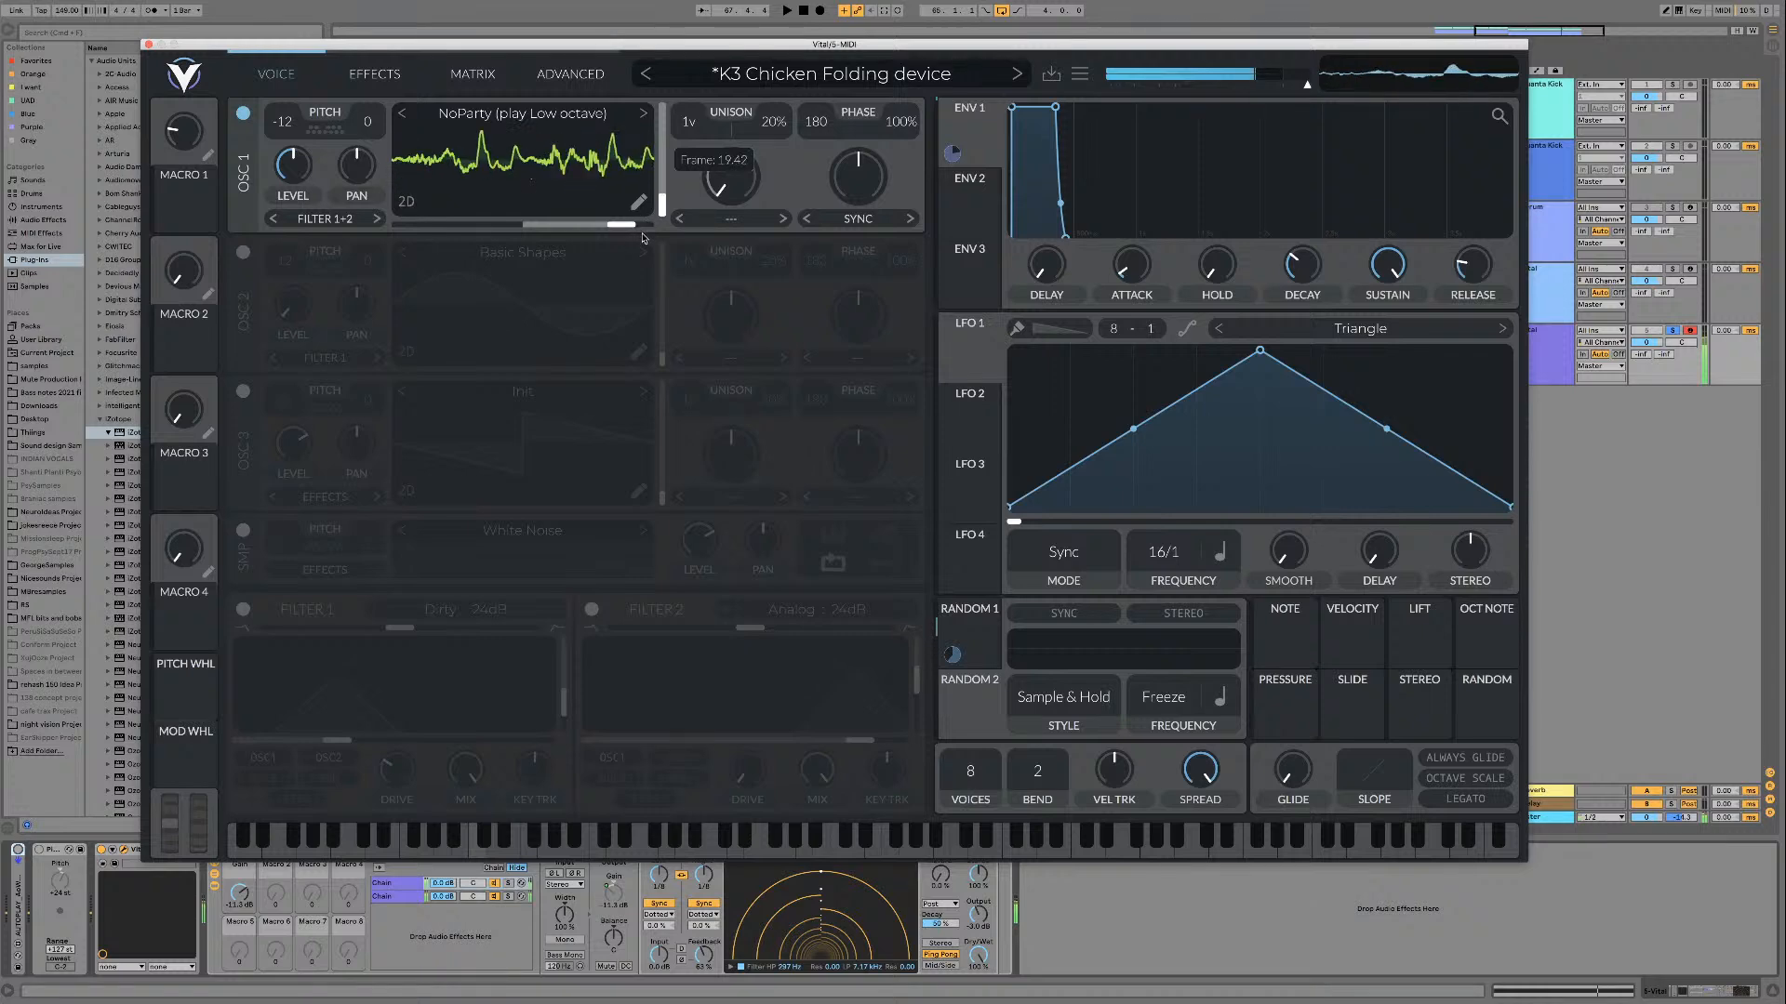
{"action": "left_click_drag", "start_coordinate": [642, 238], "coordinate": [642, 224]}
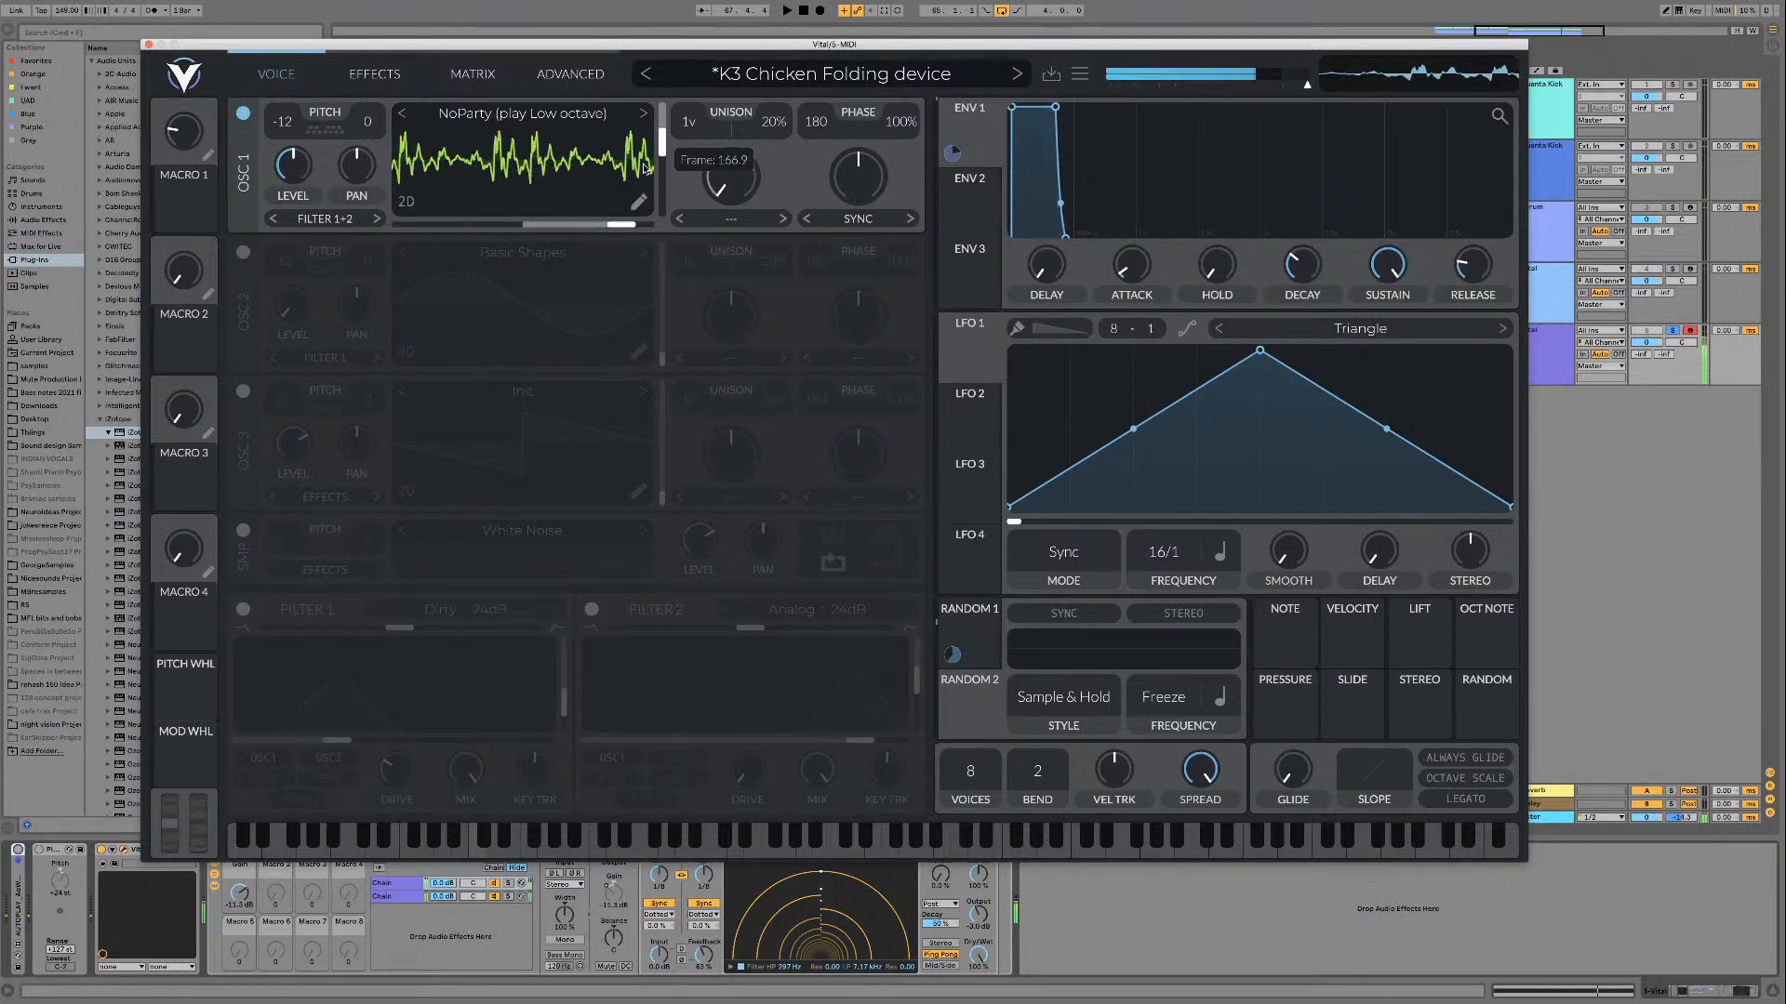
{"action": "left_click_drag", "start_coordinate": [645, 124], "coordinate": [609, 148]}
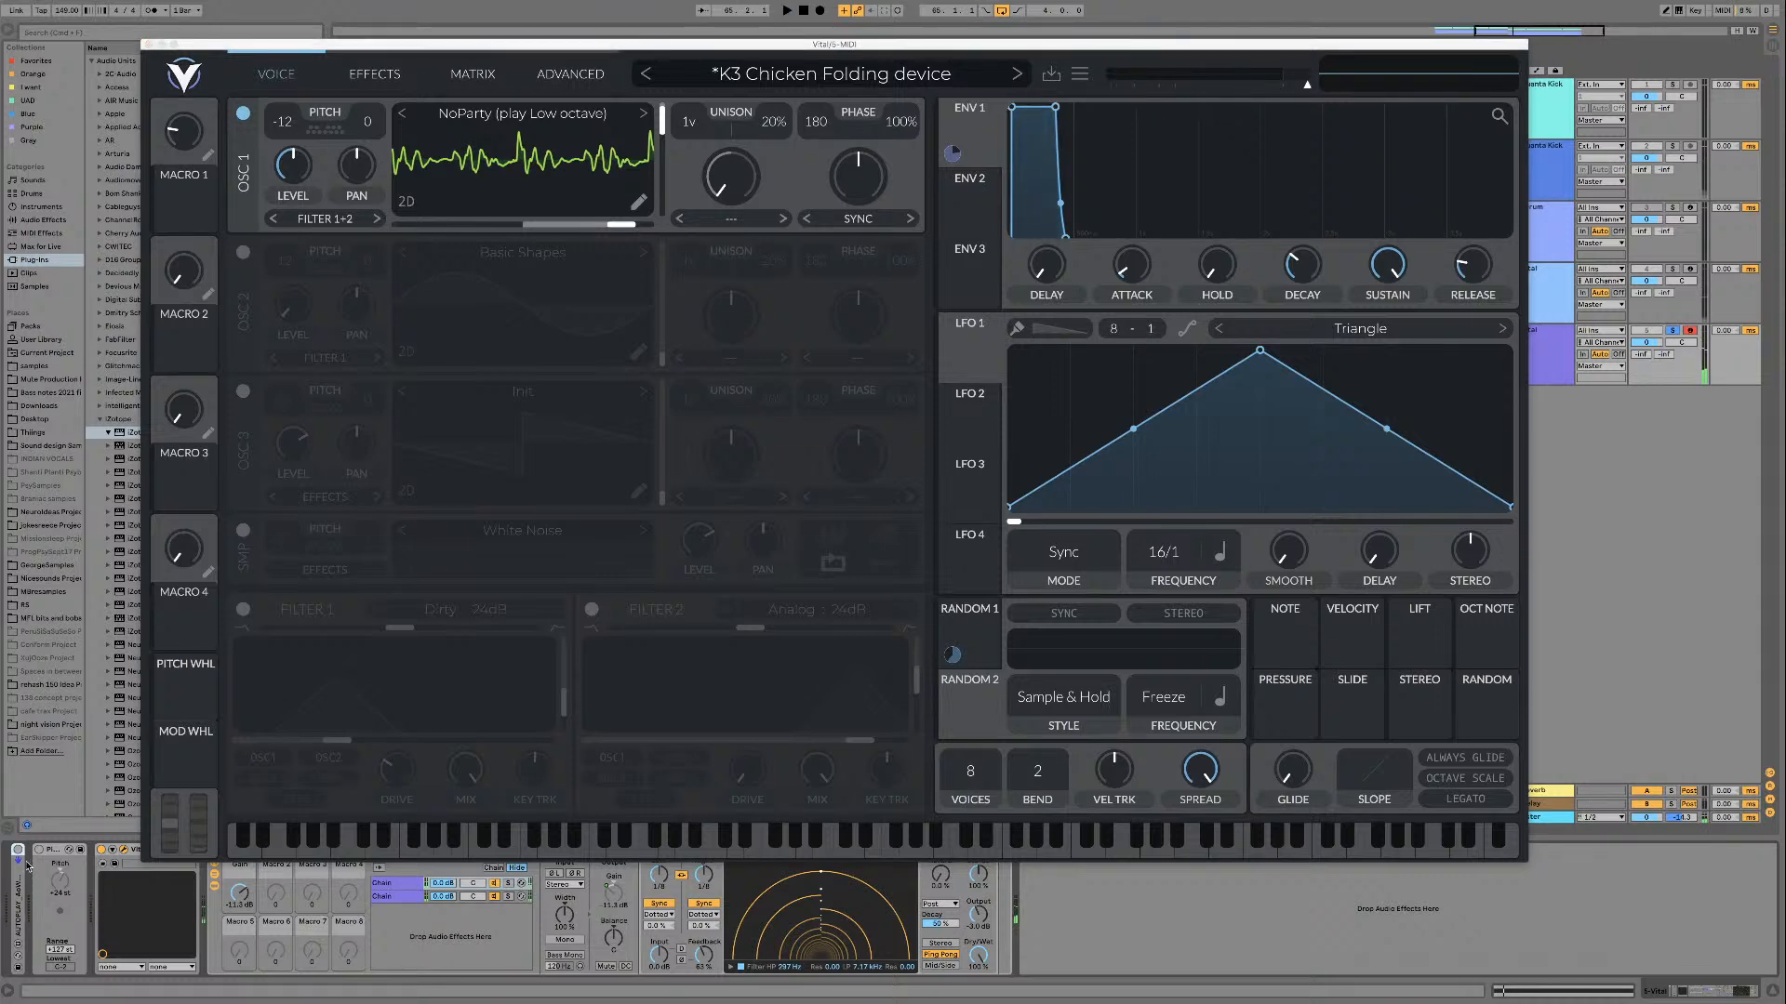
Step: Turn Filter 1 back on, load the Percussive wavetable and play it while sweeping its frame
{"action": "left_click", "coordinate": [242, 609]}
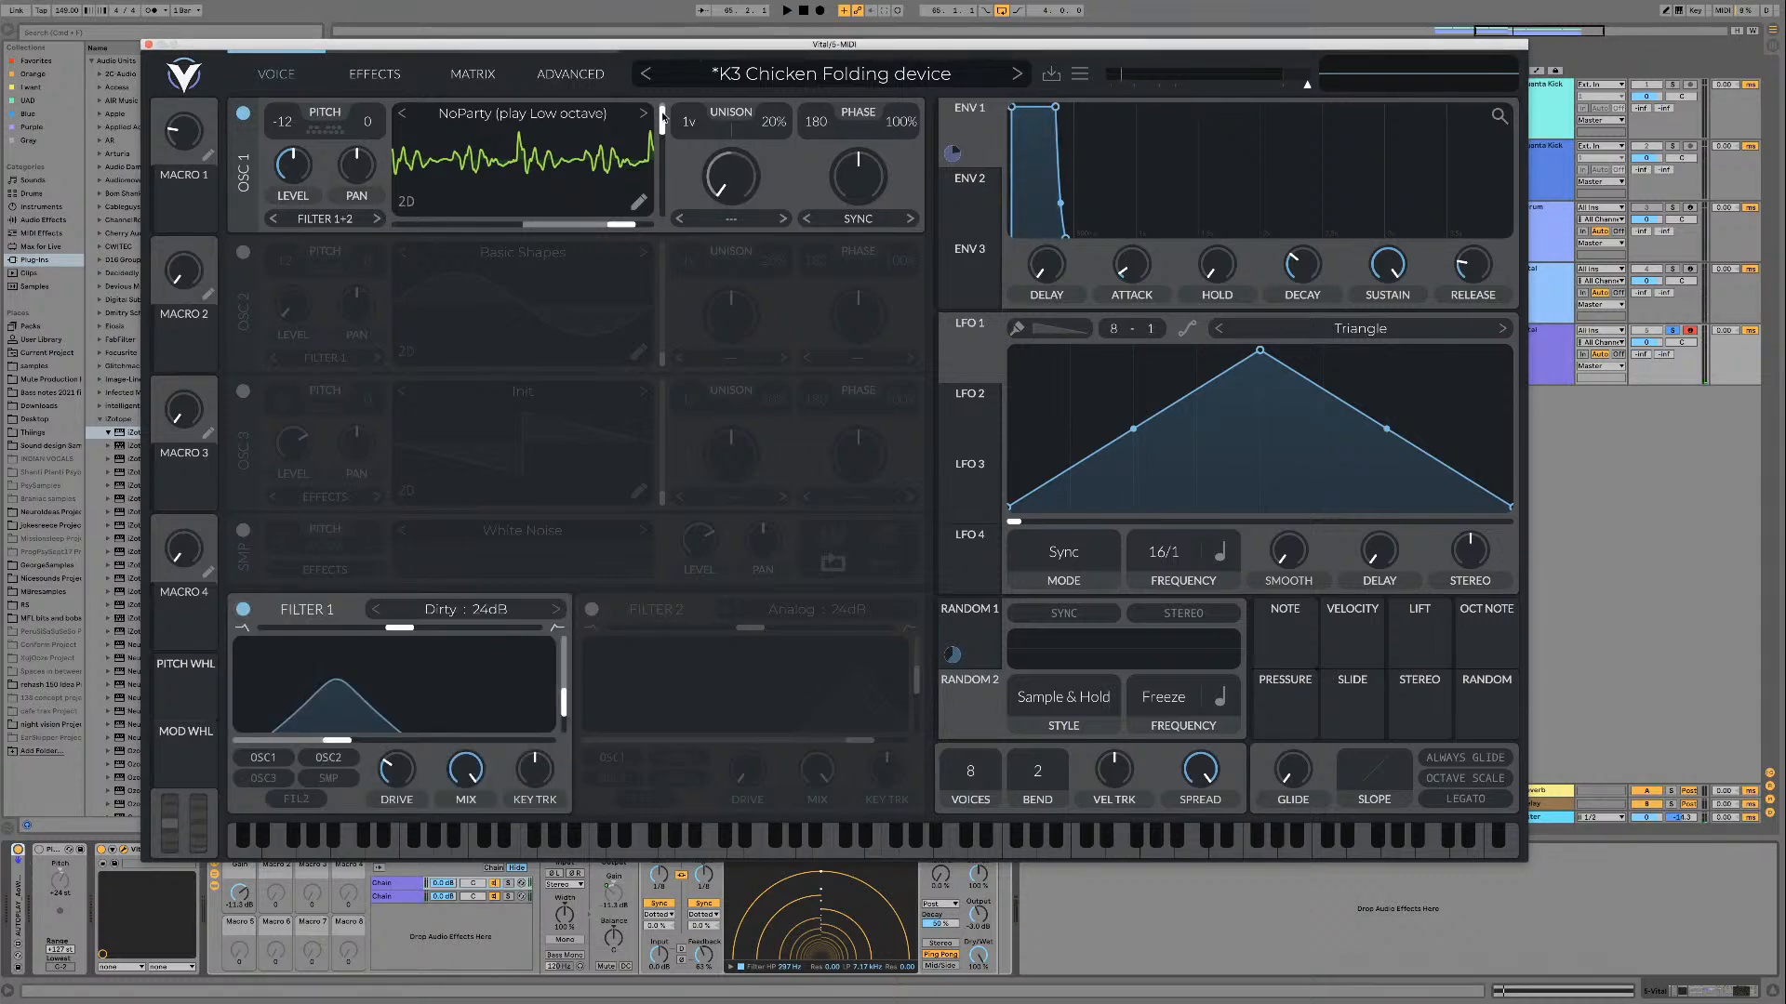
{"action": "left_click", "coordinate": [630, 113]}
{"action": "left_click", "coordinate": [644, 113]}
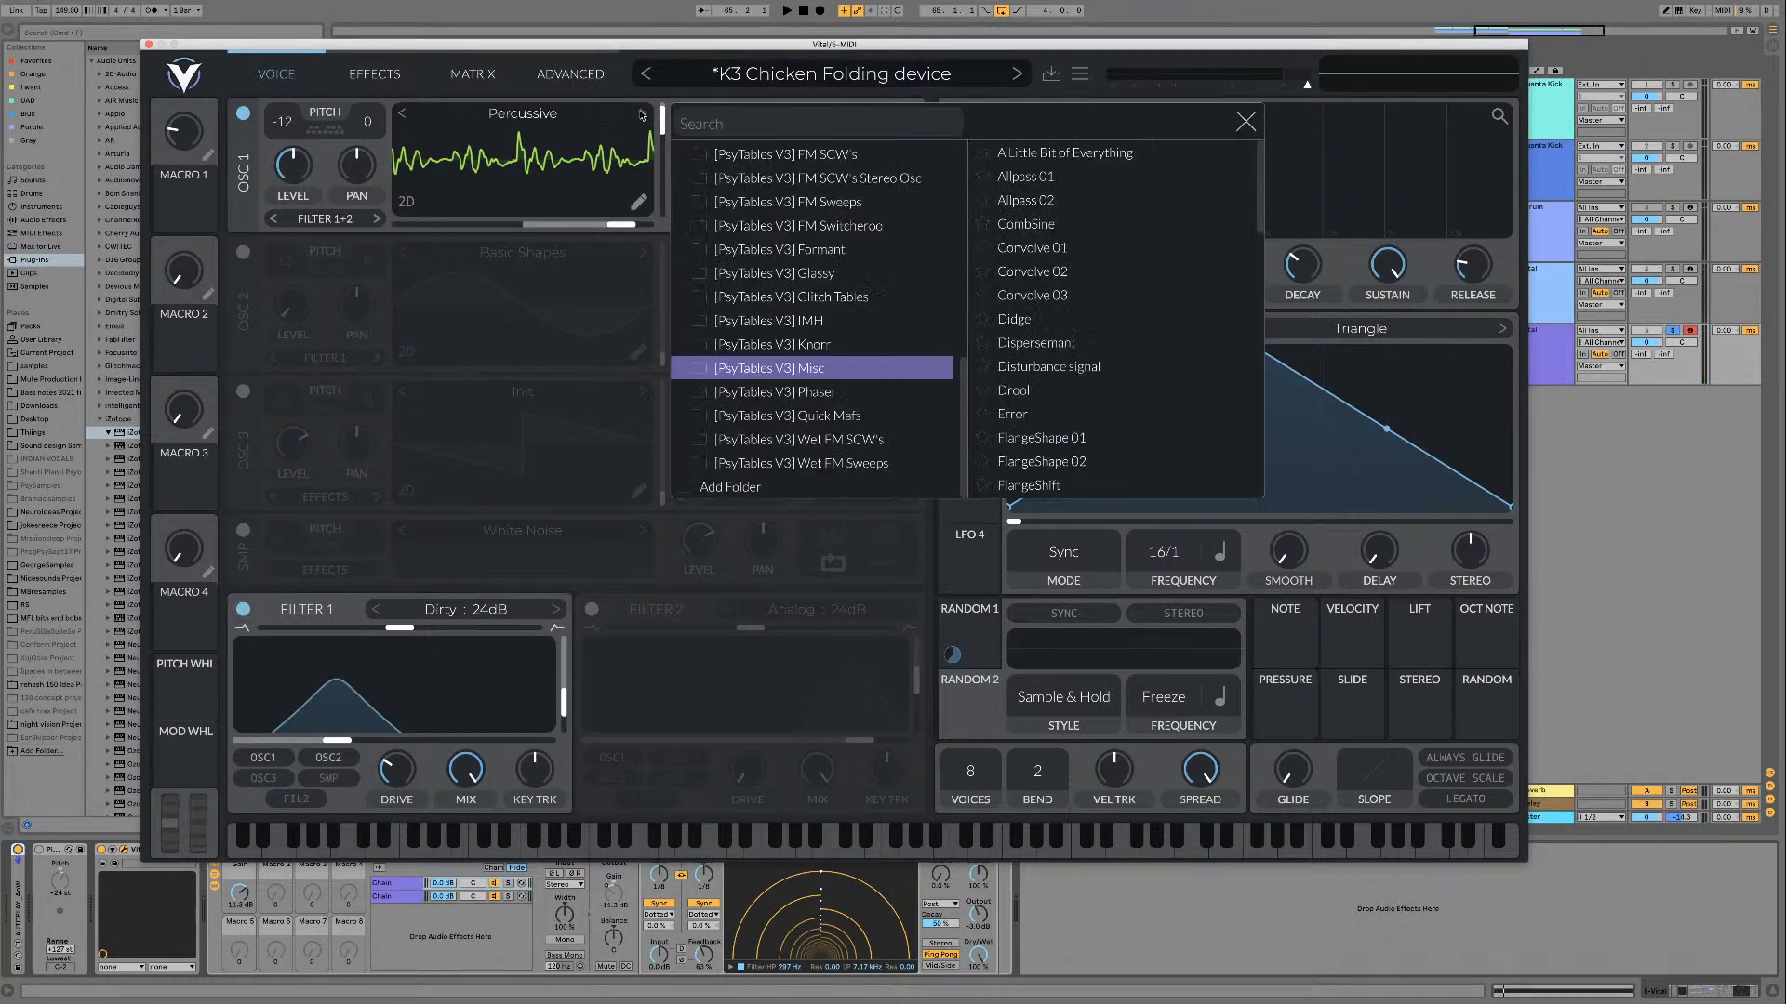
{"action": "left_click", "coordinate": [1237, 122]}
{"action": "key", "text": "space"}
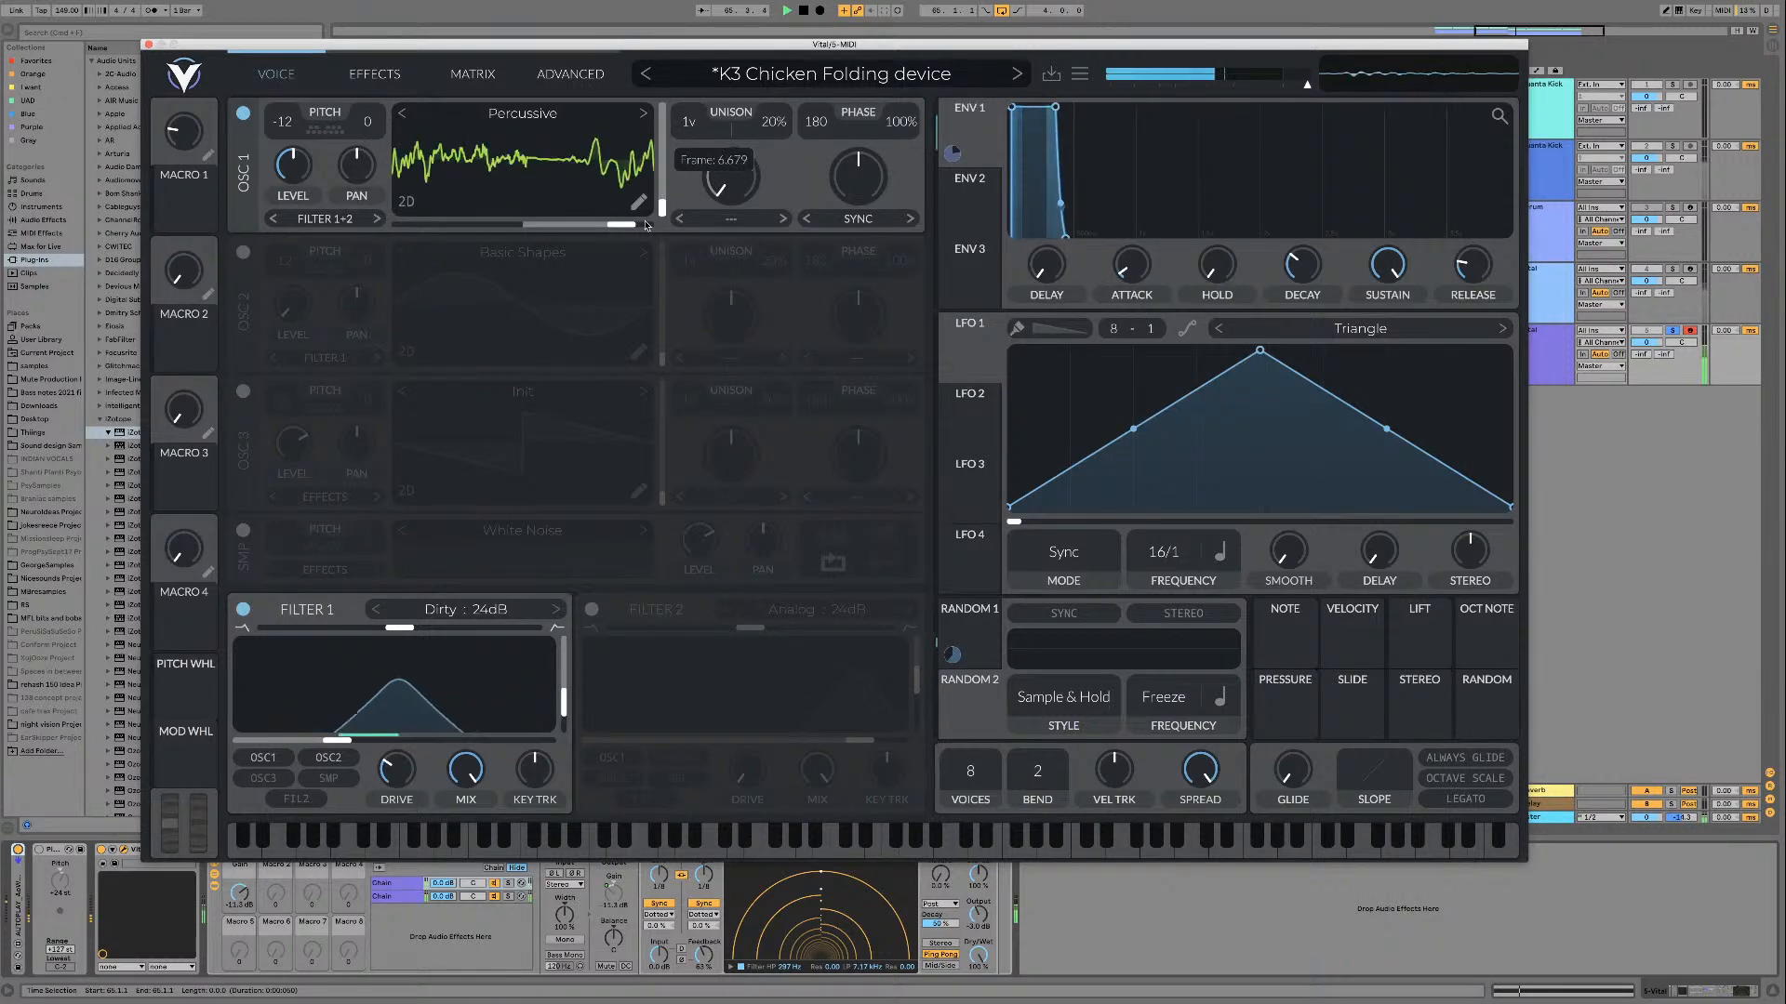
{"action": "left_click_drag", "start_coordinate": [646, 225], "coordinate": [660, 159]}
Step: Step through the wavetables after Percussive, including Pgmtx Harmonic 03, up to PsyDroid, playing them while sweeping the frame
{"action": "left_click", "coordinate": [642, 112]}
{"action": "left_click", "coordinate": [643, 113]}
{"action": "left_click", "coordinate": [644, 113]}
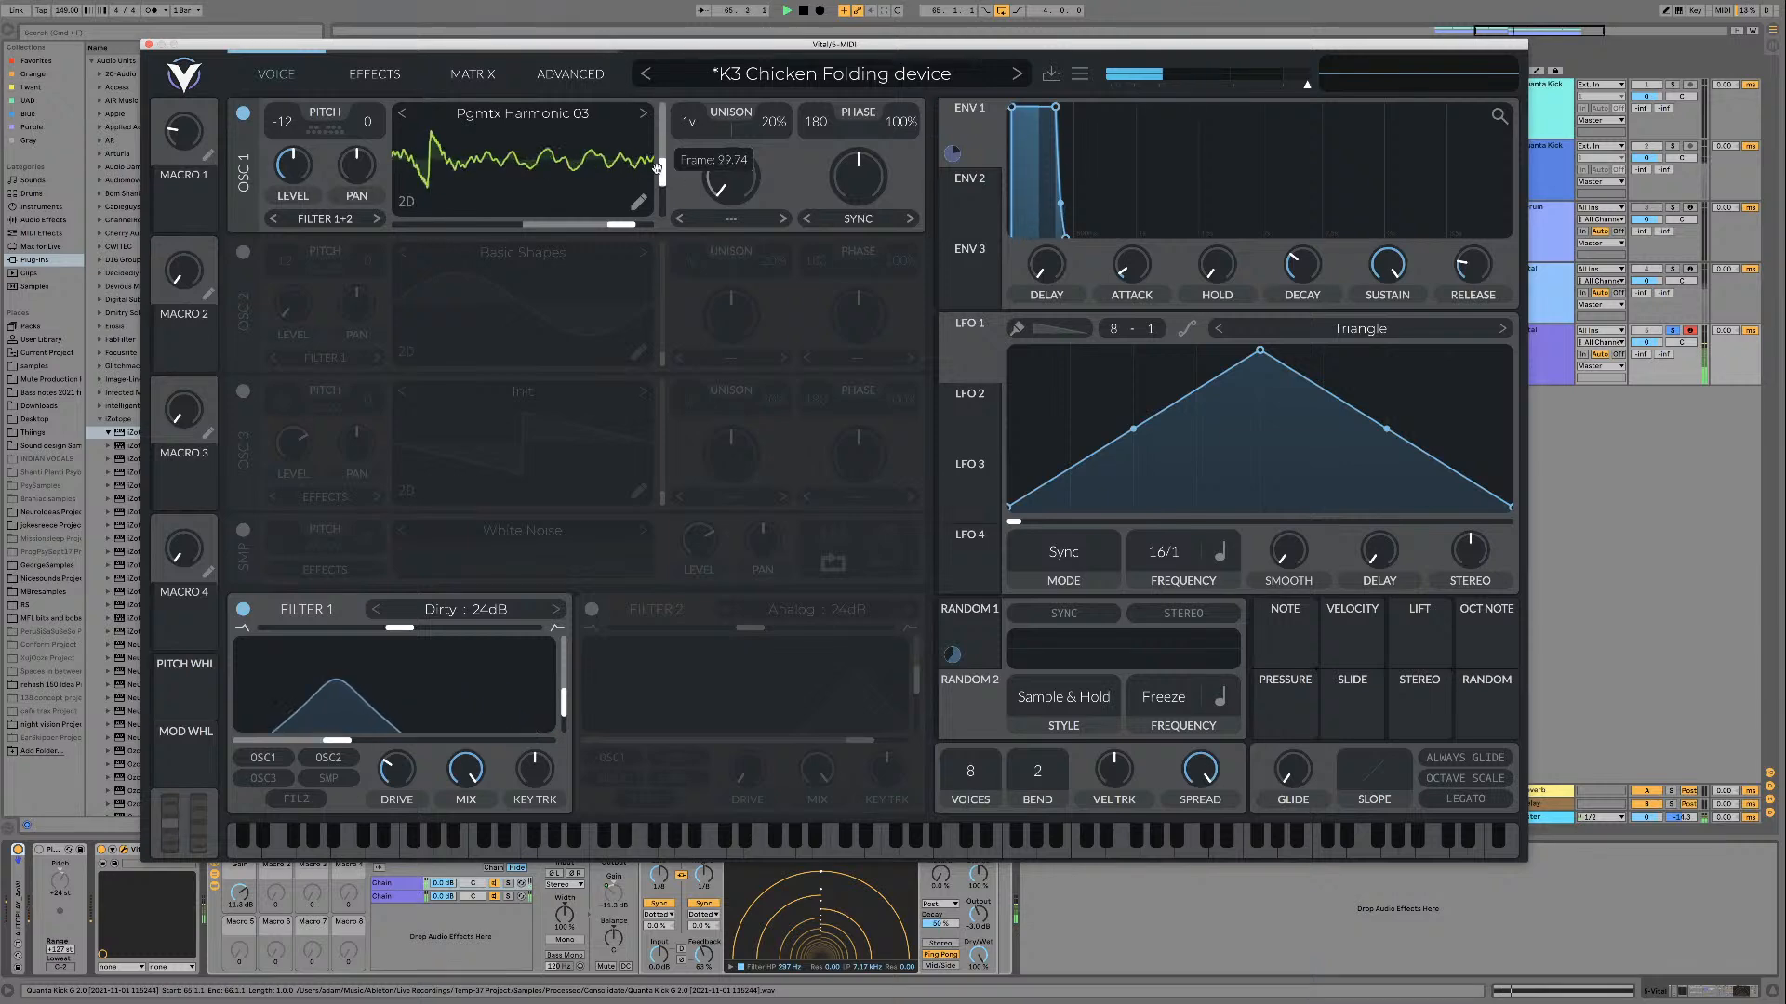
{"action": "left_click", "coordinate": [644, 114]}
{"action": "left_click_drag", "start_coordinate": [660, 194], "coordinate": [665, 156]}
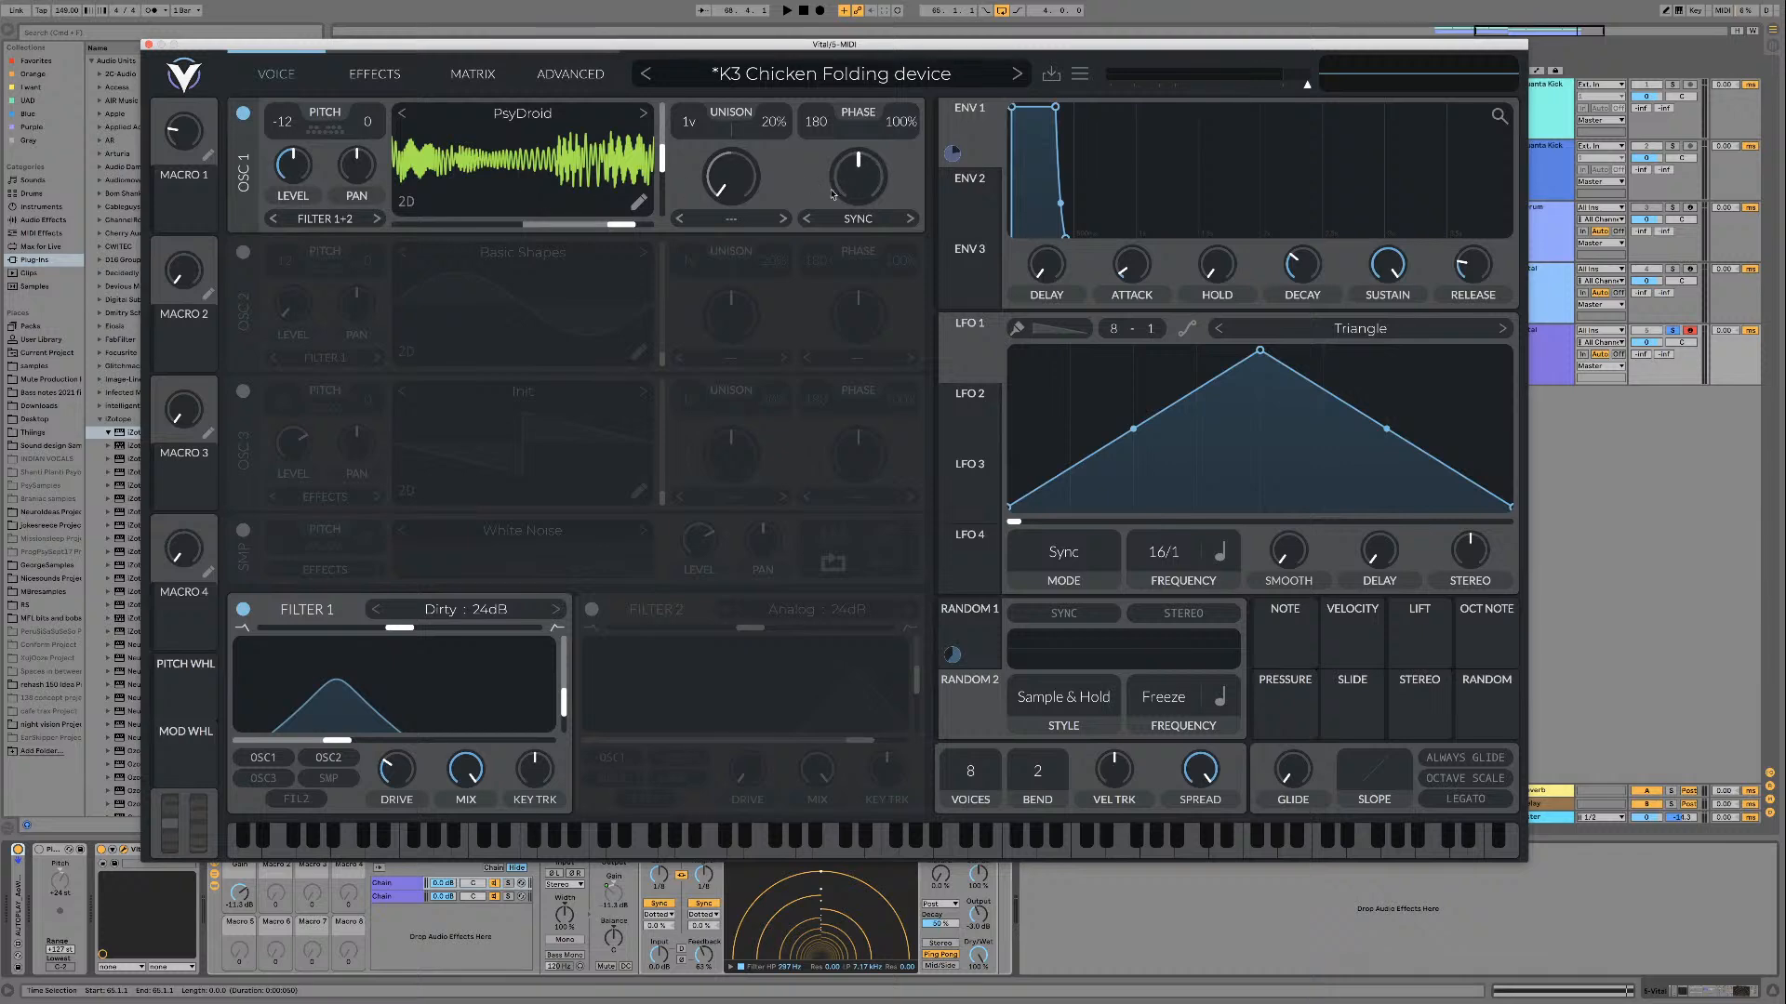
Step: Try lower Sync wave morph amounts on PsyDroid, resetting the amount to its 50% default each time
{"action": "left_click_drag", "start_coordinate": [867, 184], "coordinate": [866, 206]}
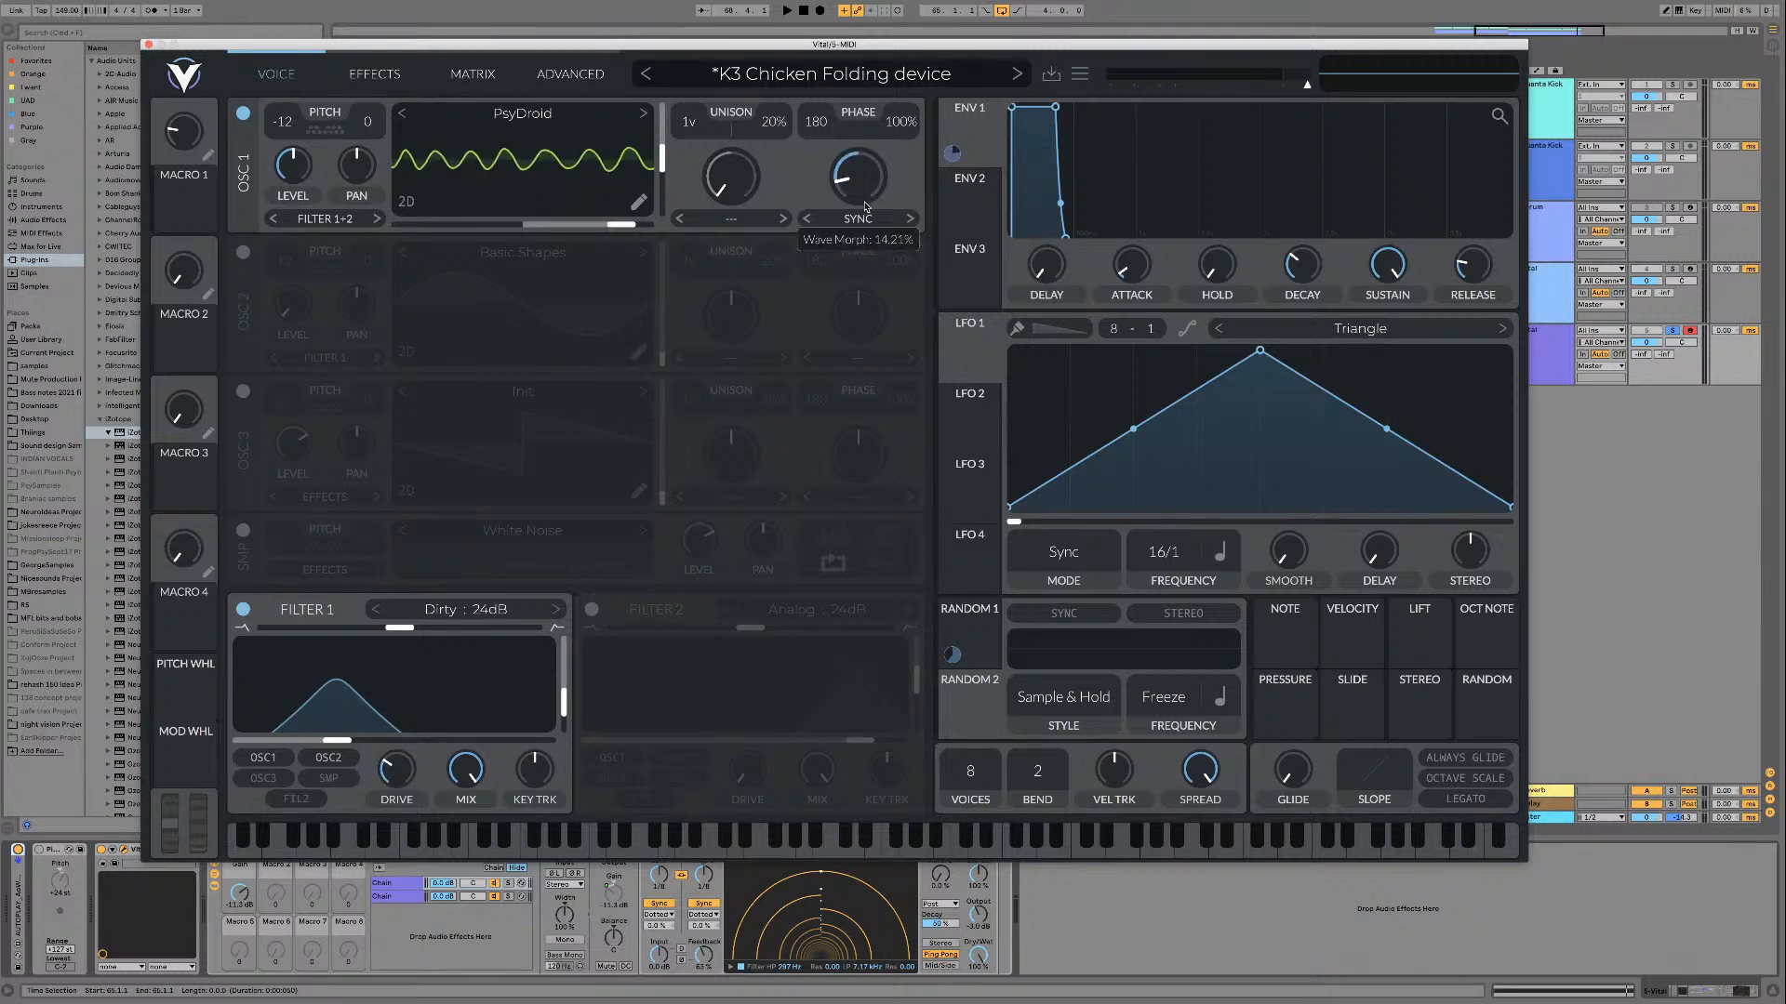
{"action": "double_click", "coordinate": [865, 208]}
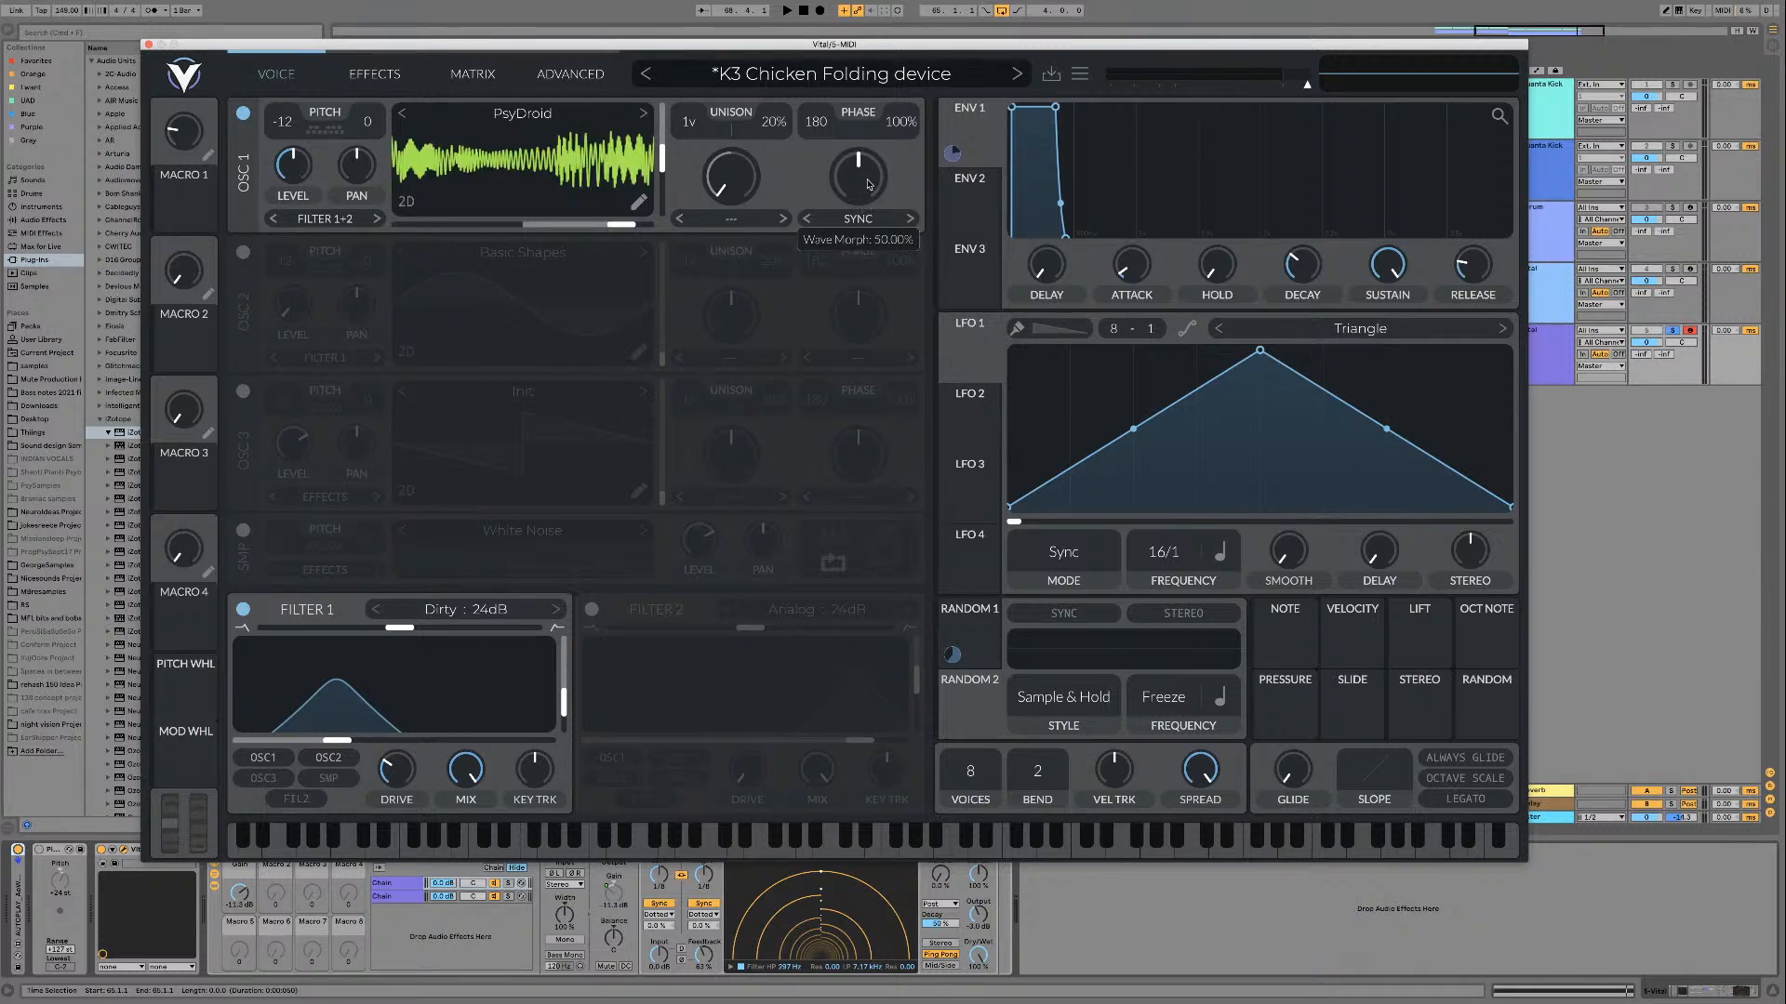
{"action": "left_click_drag", "start_coordinate": [861, 167], "coordinate": [856, 193]}
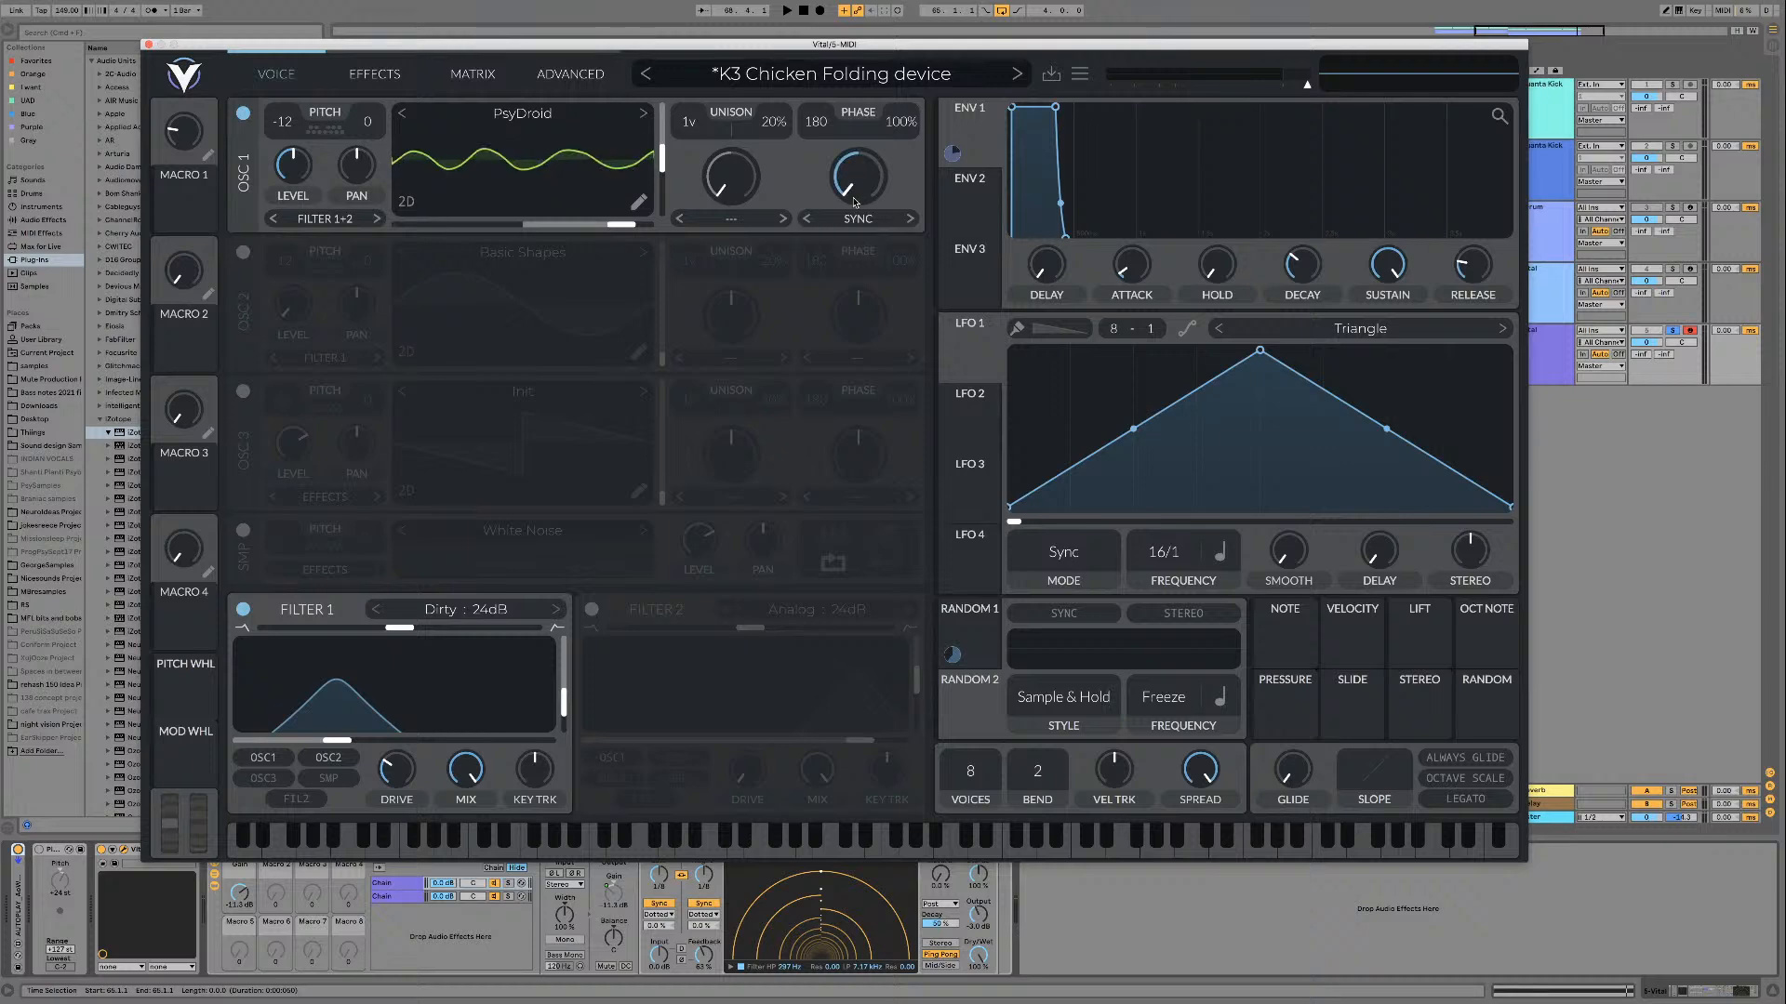
{"action": "double_click", "coordinate": [854, 199]}
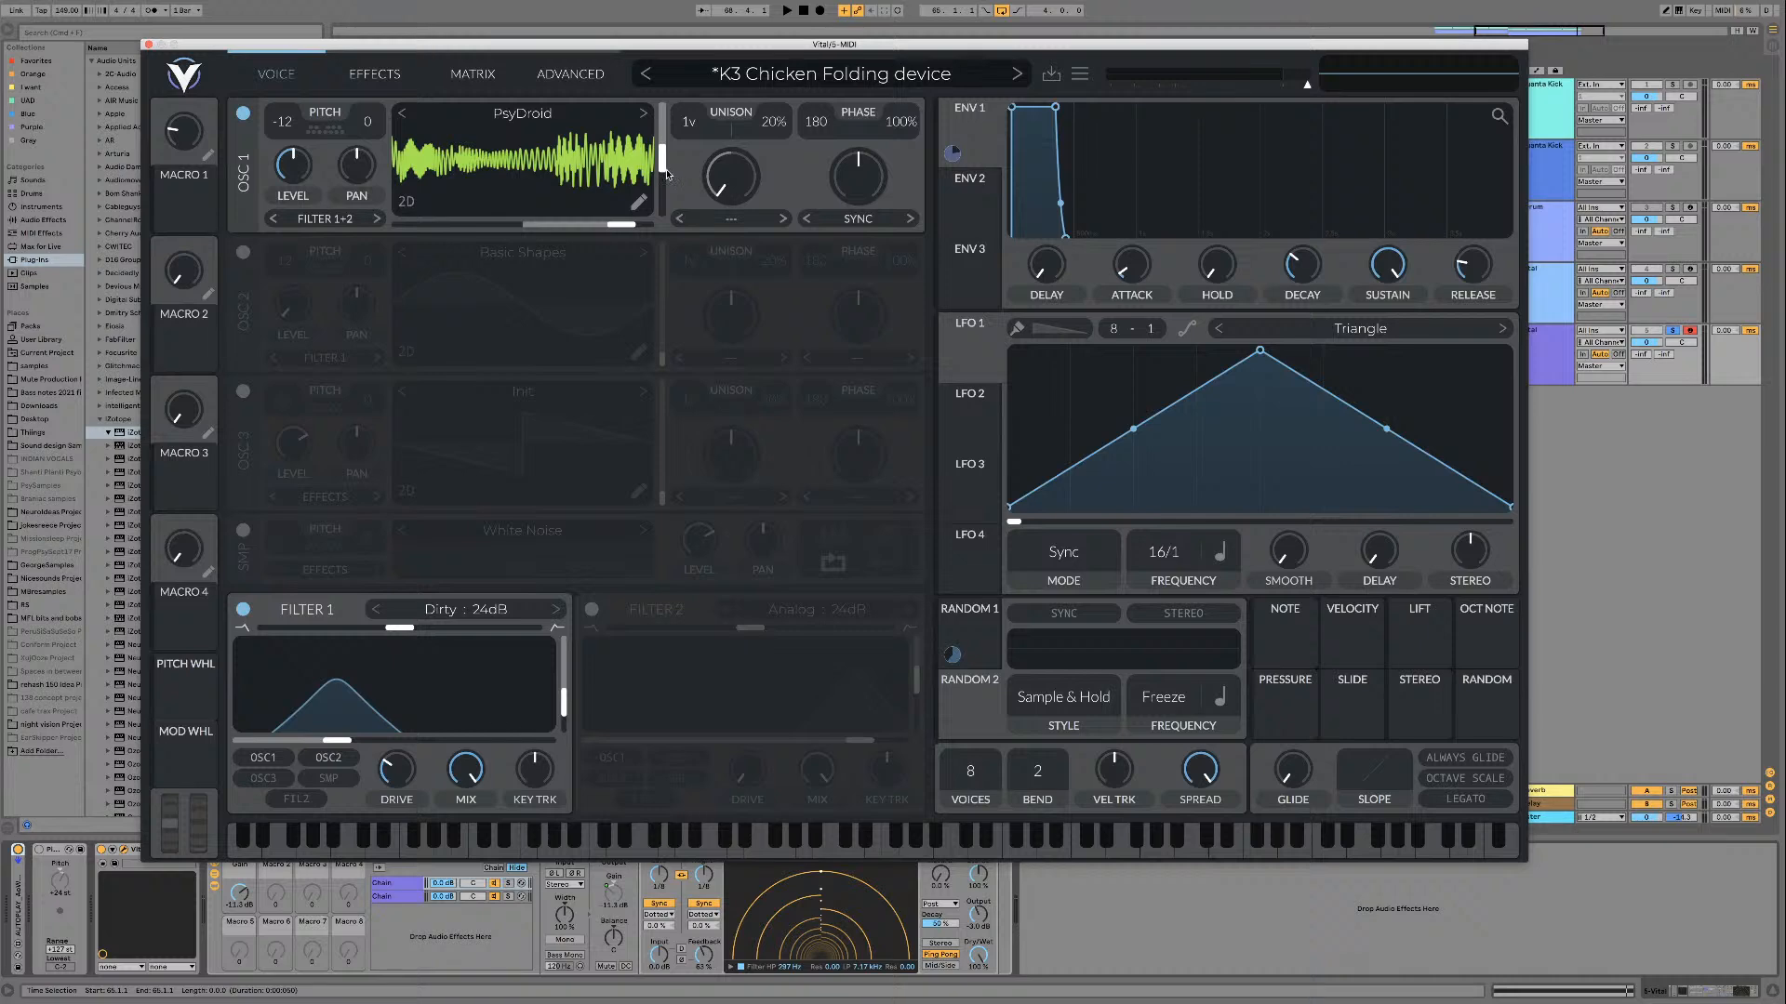
Step: Load the PsySync'd 01 wavetable on oscillator 1 and play it while adjusting its frame
{"action": "left_click", "coordinate": [645, 112]}
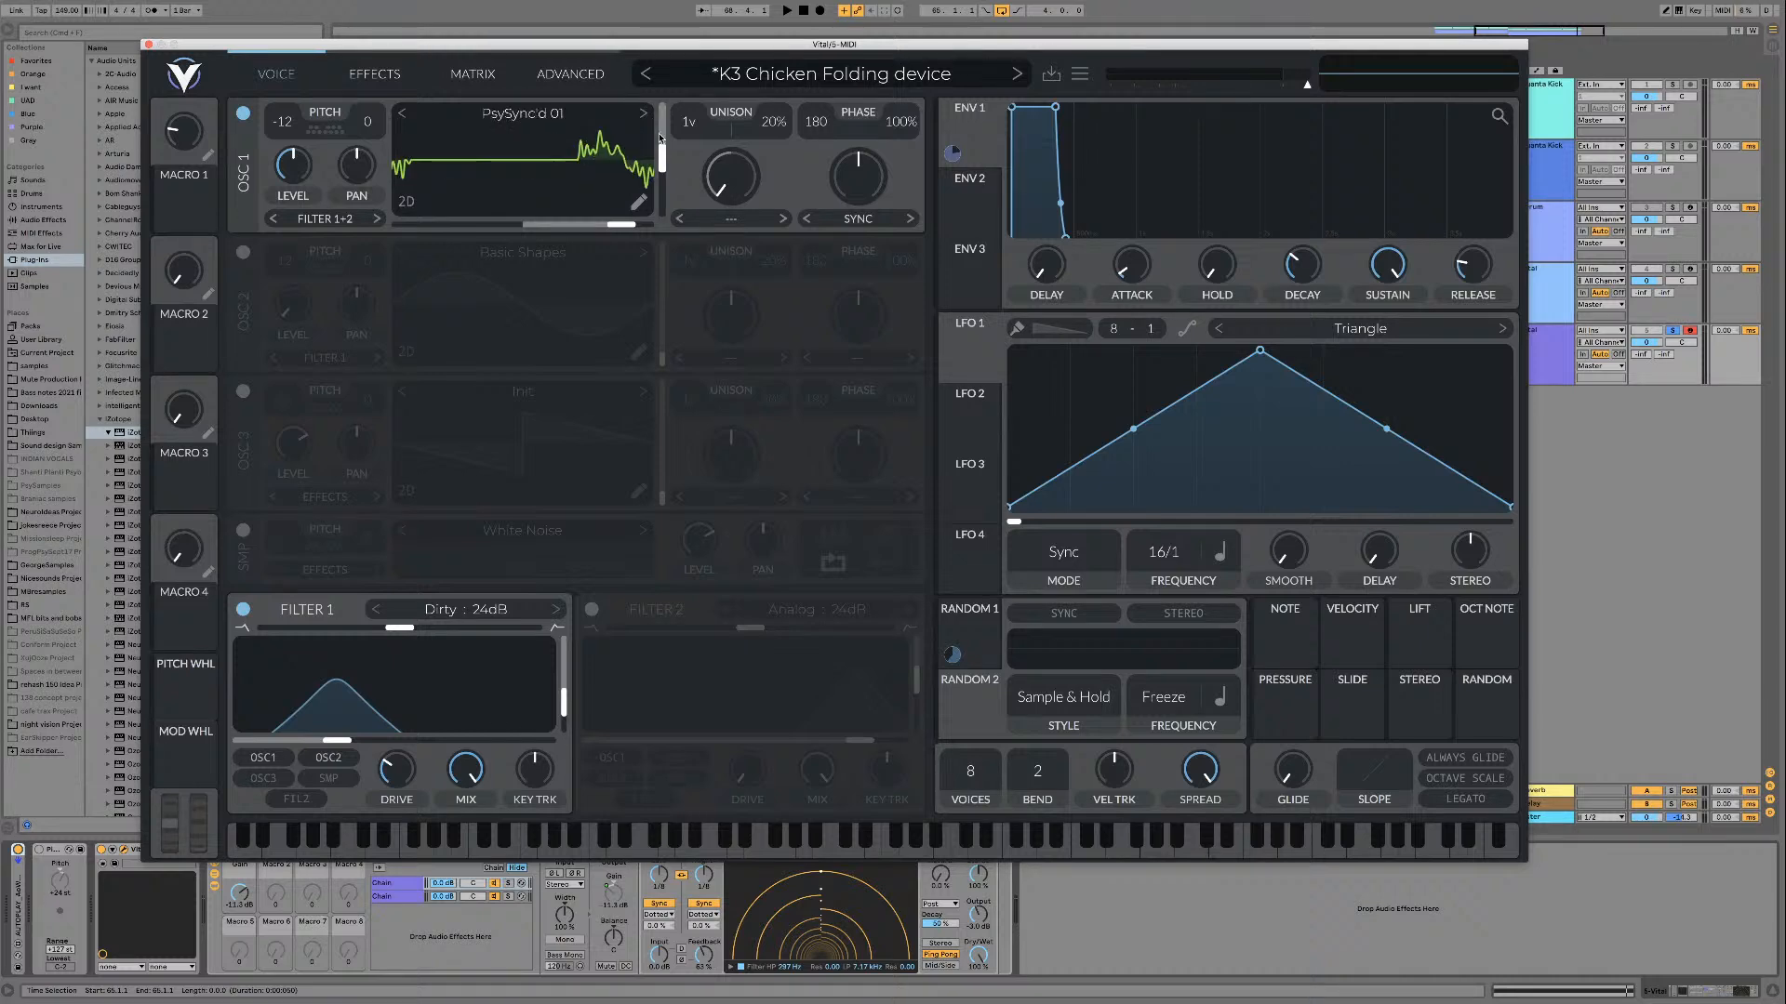
{"action": "key", "text": "space"}
{"action": "mouse_move", "coordinate": [663, 159]}
{"action": "left_mouse_down"}
{"action": "mouse_move", "coordinate": [663, 137]}
{"action": "mouse_move", "coordinate": [663, 206]}
{"action": "mouse_move", "coordinate": [663, 106]}
{"action": "mouse_move", "coordinate": [661, 197]}
{"action": "mouse_move", "coordinate": [664, 107]}
{"action": "mouse_move", "coordinate": [665, 196]}
{"action": "mouse_move", "coordinate": [663, 107]}
{"action": "mouse_move", "coordinate": [663, 165]}
{"action": "left_mouse_up"}
{"action": "key", "text": "space"}
Step: Step through the wavetables following PsySync'd 01 up to Shop's PsyChair, playing each one briefly
{"action": "left_click", "coordinate": [643, 112]}
{"action": "key", "text": "space"}
{"action": "key", "text": "space"}
{"action": "left_click", "coordinate": [644, 112]}
{"action": "key", "text": "space"}
{"action": "key", "text": "space"}
{"action": "left_click", "coordinate": [645, 114]}
{"action": "key", "text": "space"}
{"action": "left_click", "coordinate": [643, 114]}
{"action": "key", "text": "space"}
{"action": "left_click", "coordinate": [644, 114]}
{"action": "key", "text": "space"}
{"action": "key", "text": "space"}
{"action": "left_click", "coordinate": [644, 114]}
{"action": "key", "text": "space"}
{"action": "mouse_move", "coordinate": [662, 180]}
{"action": "left_mouse_down"}
{"action": "mouse_move", "coordinate": [663, 106]}
{"action": "mouse_move", "coordinate": [662, 166]}
{"action": "left_mouse_up"}
{"action": "key", "text": "space"}
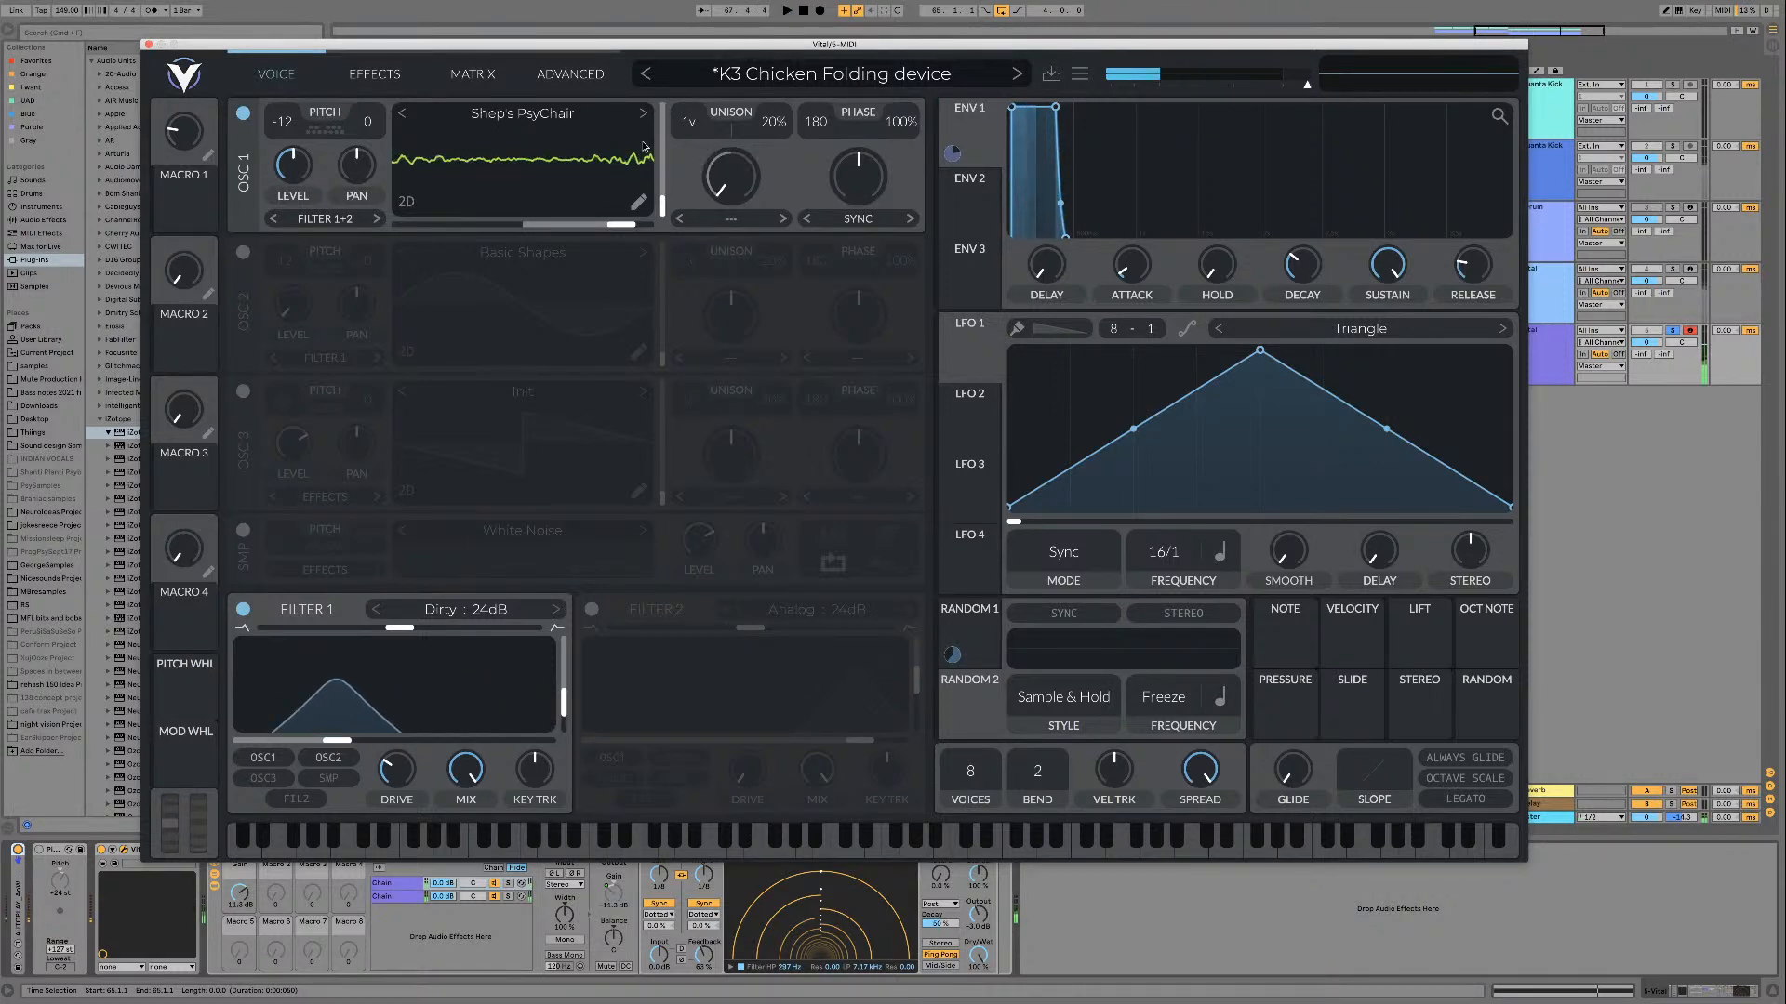
Step: Load the Sines wavetable and play it while raising its frame to about the middle
{"action": "left_click", "coordinate": [644, 116]}
{"action": "key", "text": "space"}
{"action": "left_click_drag", "start_coordinate": [663, 204], "coordinate": [664, 167]}
{"action": "key", "text": "space"}
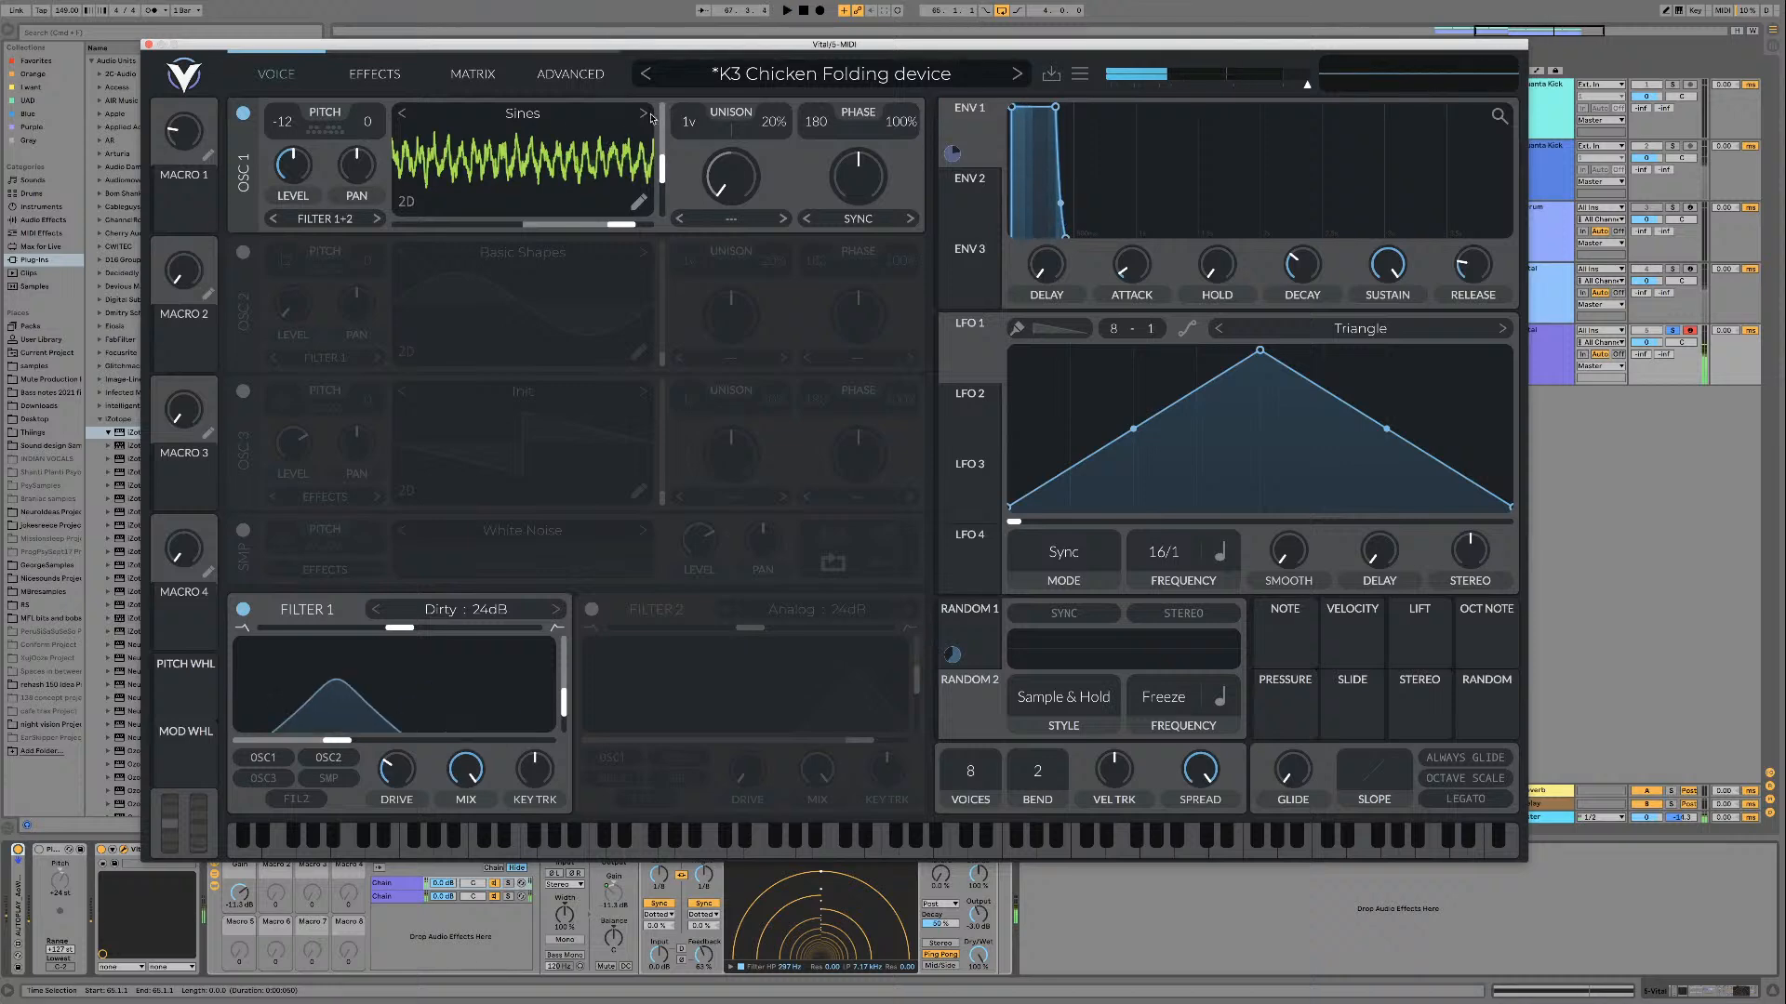
Step: Load the Smear wavetable and play it while sweeping its frame up to the maximum
{"action": "left_click", "coordinate": [644, 113]}
{"action": "key", "text": "space"}
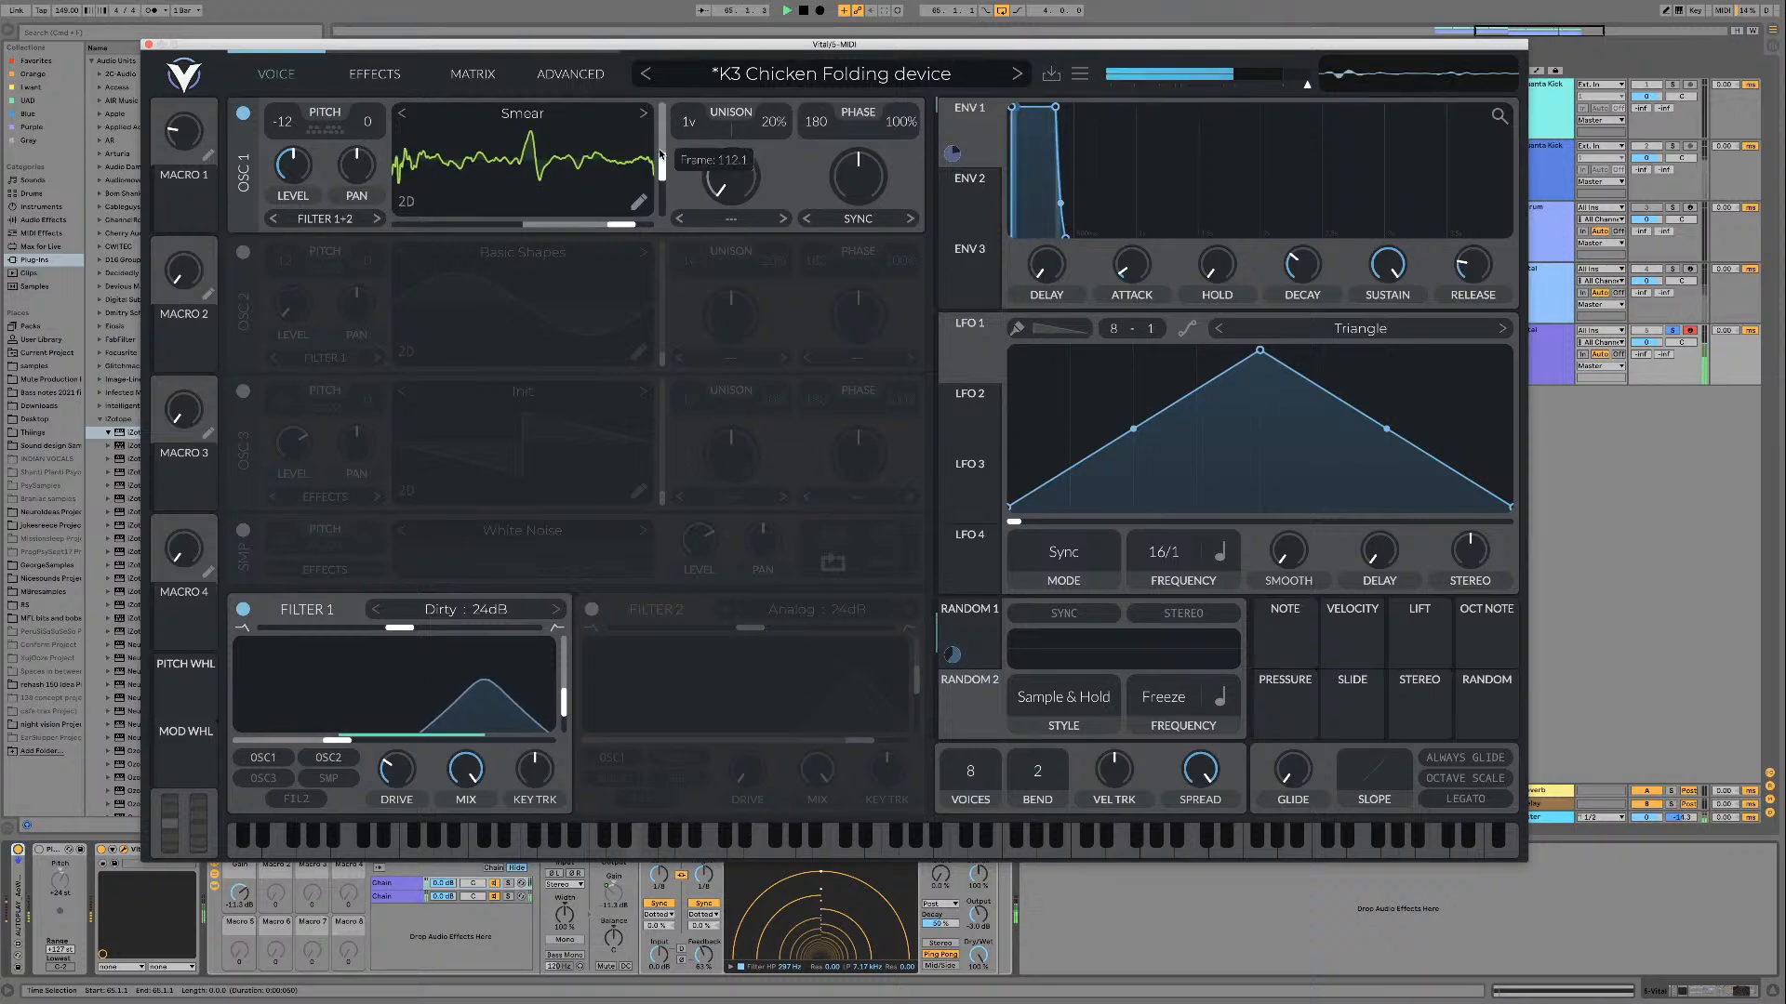
{"action": "left_click_drag", "start_coordinate": [660, 178], "coordinate": [657, 68]}
Step: Step through the wavetables from SpectralSine 01 up to Synplant 02 on oscillator 1, playing them while sweeping their frames
{"action": "left_click", "coordinate": [644, 114]}
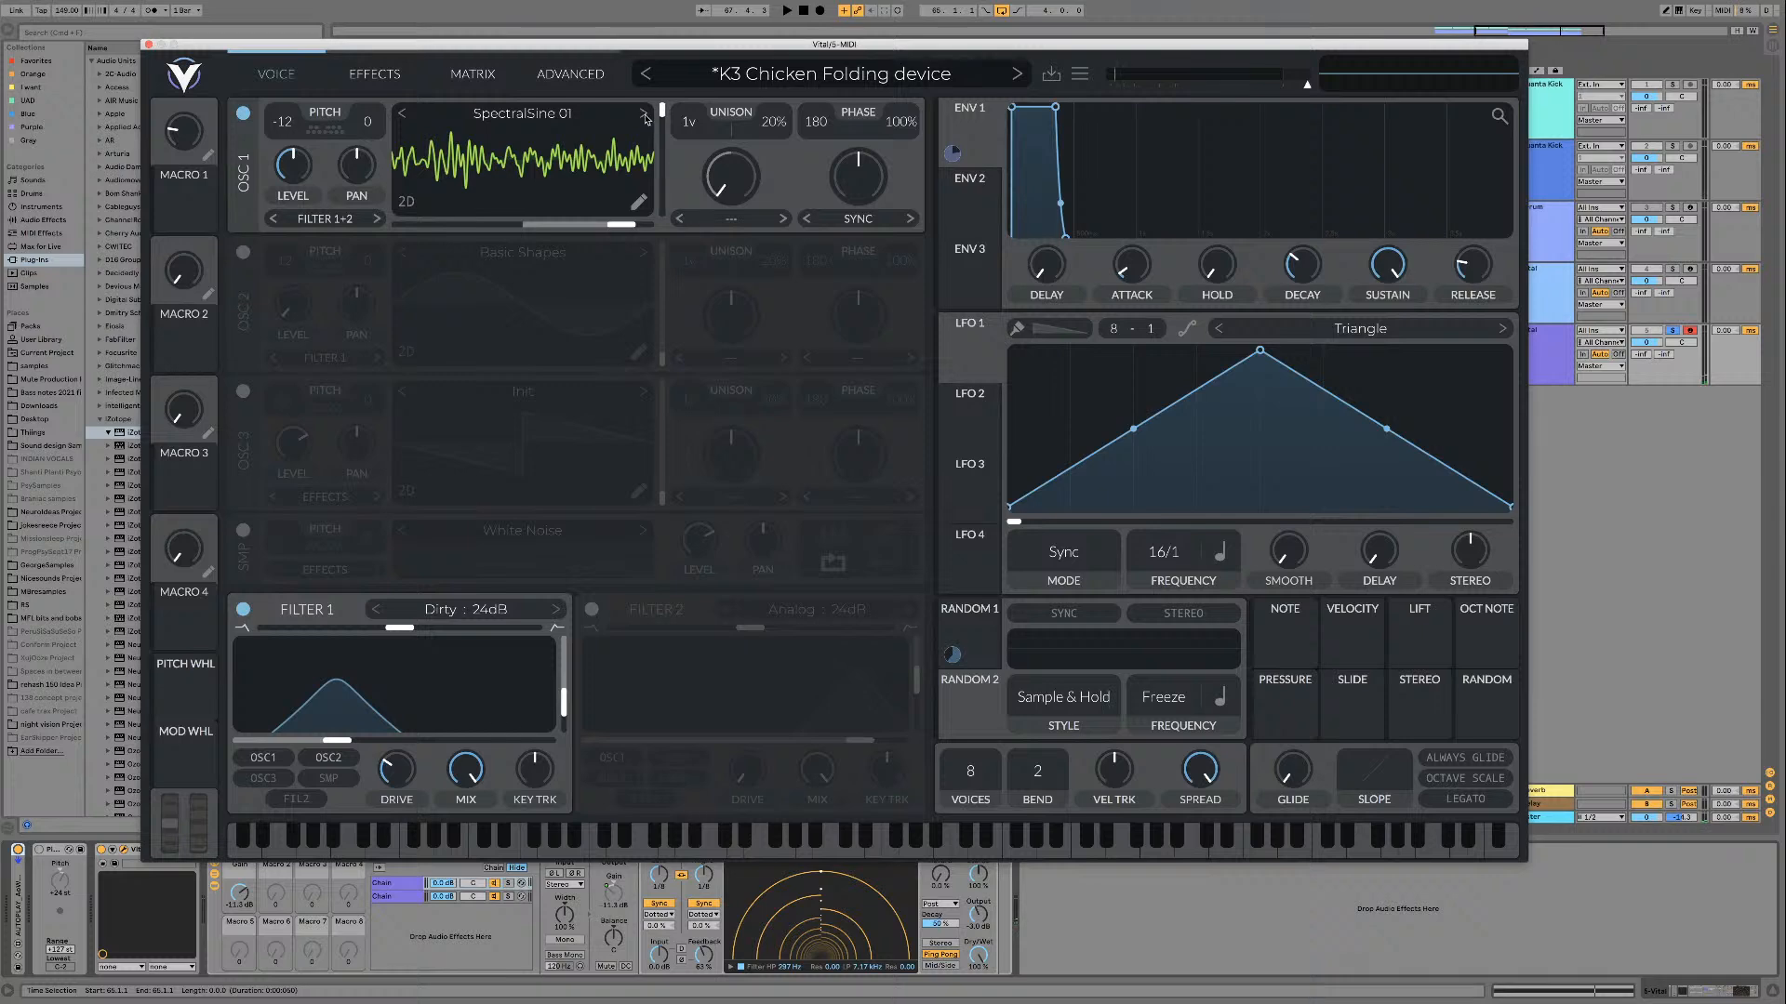
{"action": "left_click", "coordinate": [538, 69]}
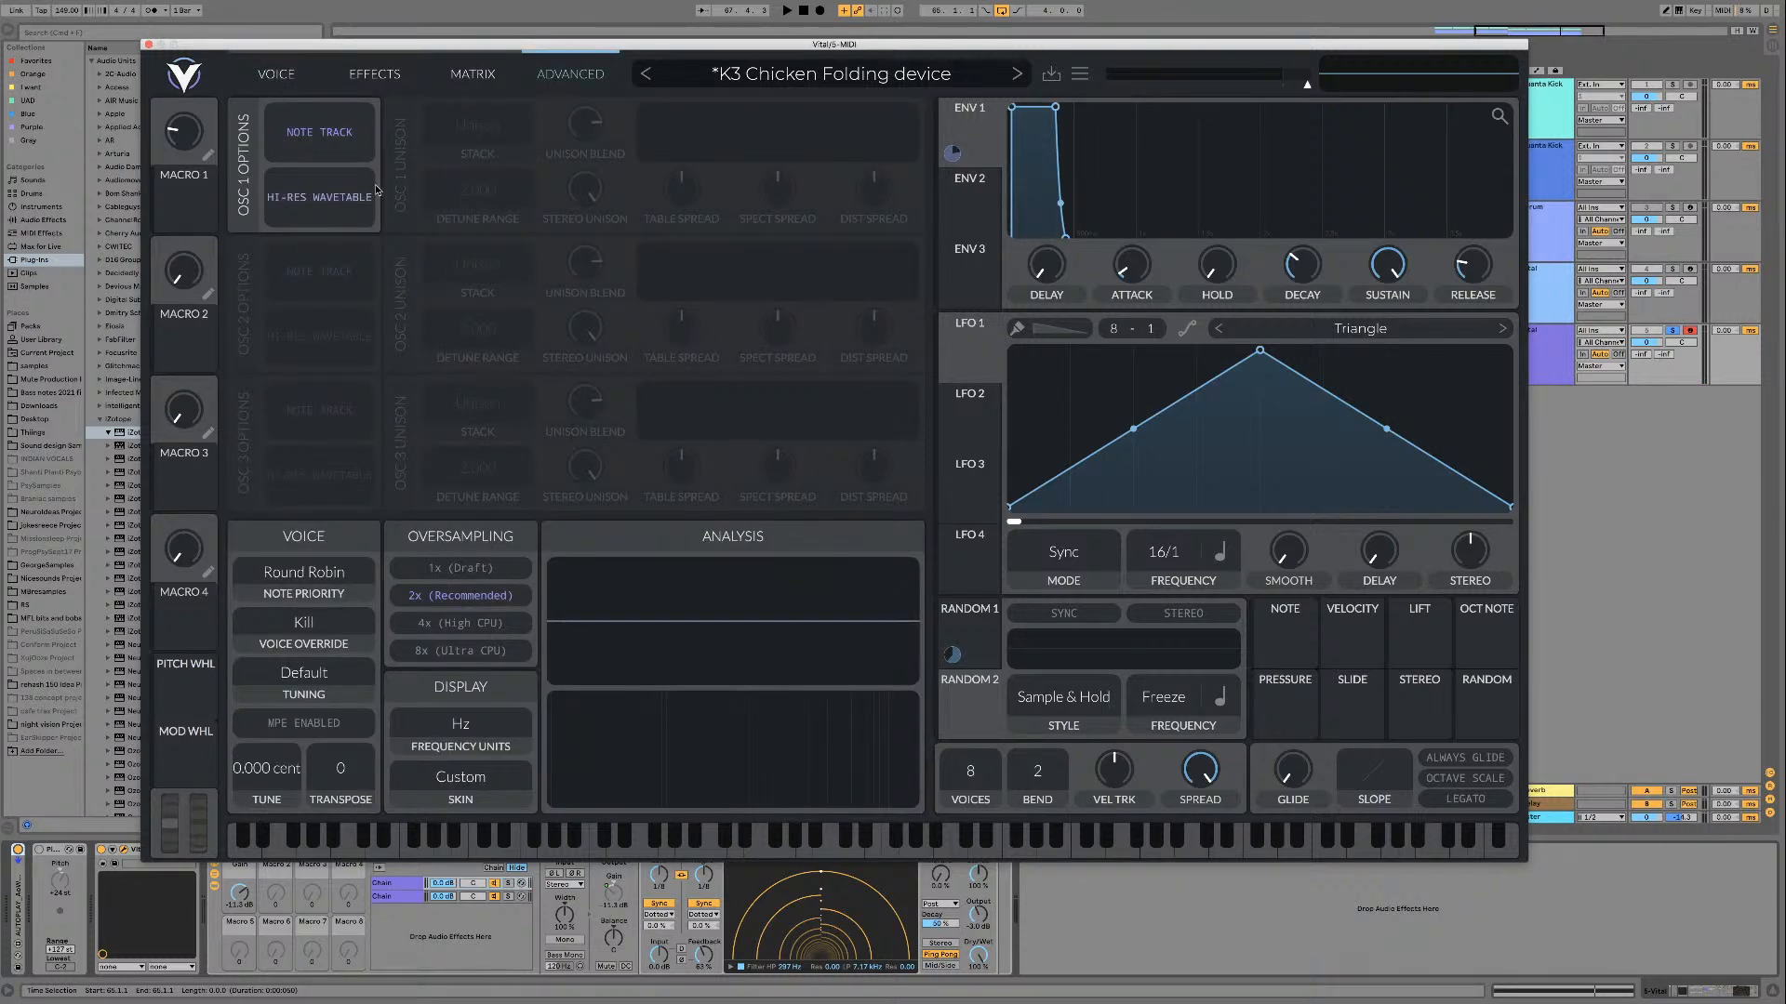
{"action": "left_click", "coordinate": [289, 79]}
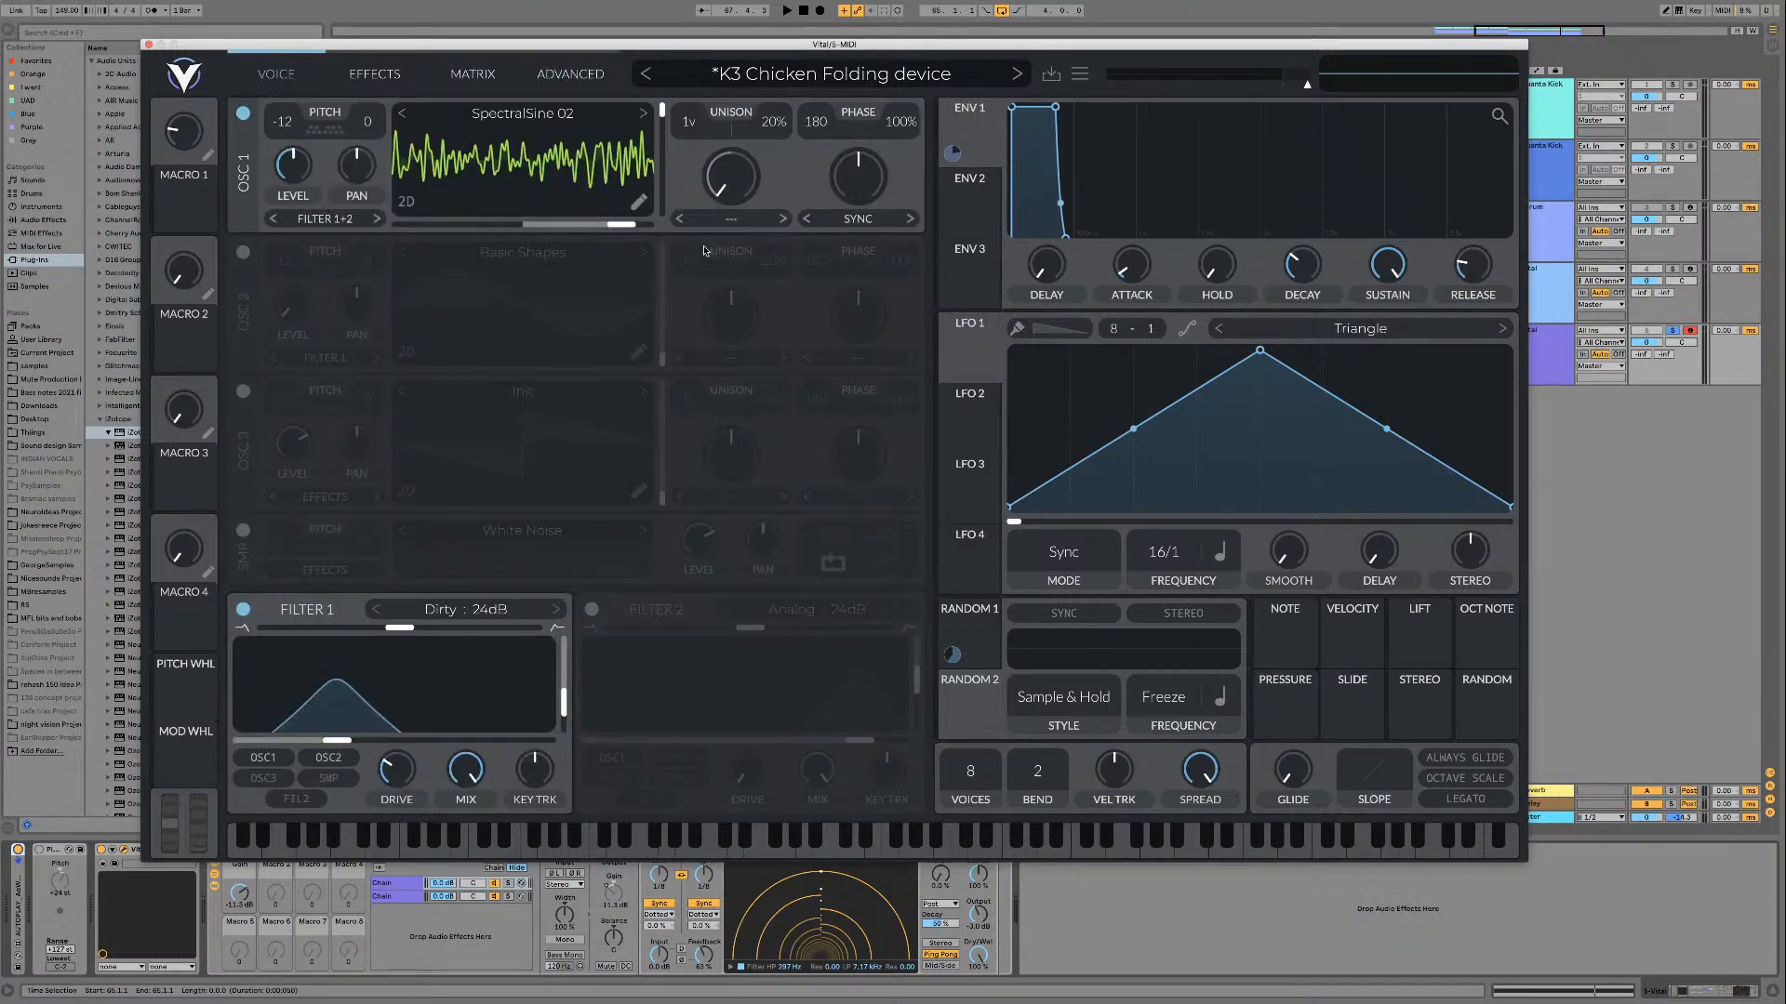
{"action": "left_click", "coordinate": [647, 114]}
{"action": "key", "text": "space"}
{"action": "mouse_move", "coordinate": [661, 112]}
{"action": "left_mouse_down"}
{"action": "mouse_move", "coordinate": [660, 206]}
{"action": "mouse_move", "coordinate": [662, 102]}
{"action": "left_mouse_up"}
{"action": "left_click", "coordinate": [644, 114]}
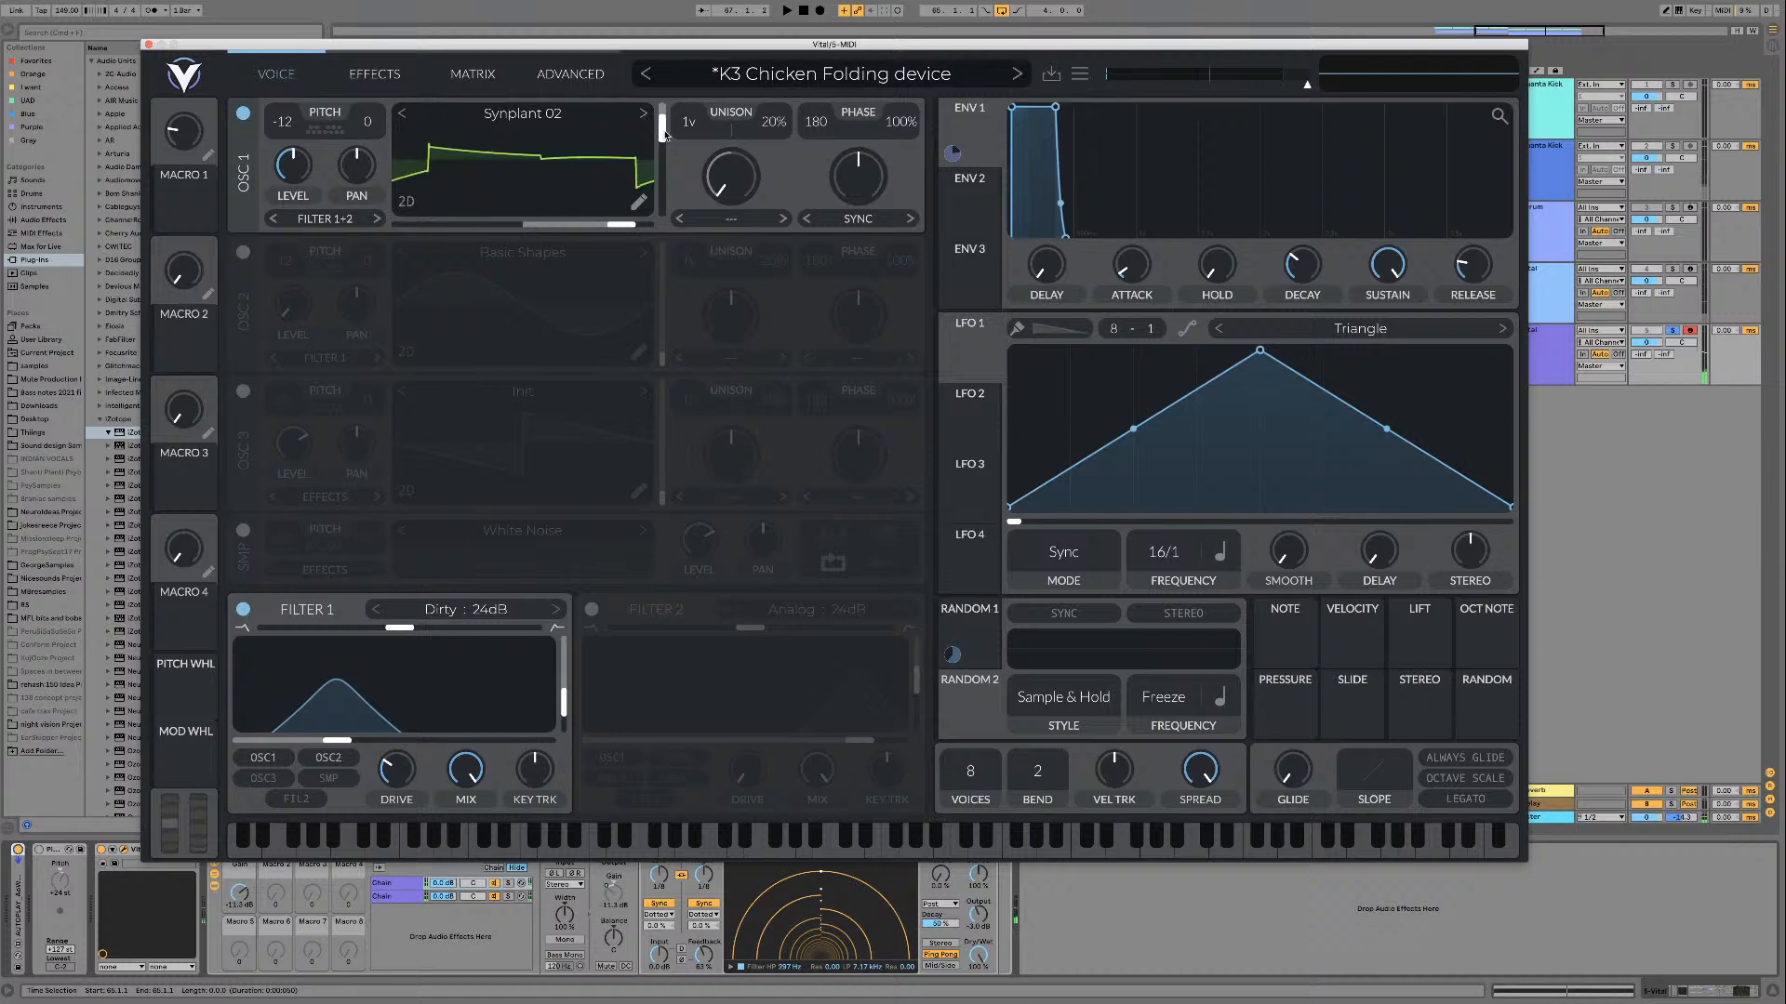
{"action": "key", "text": "space"}
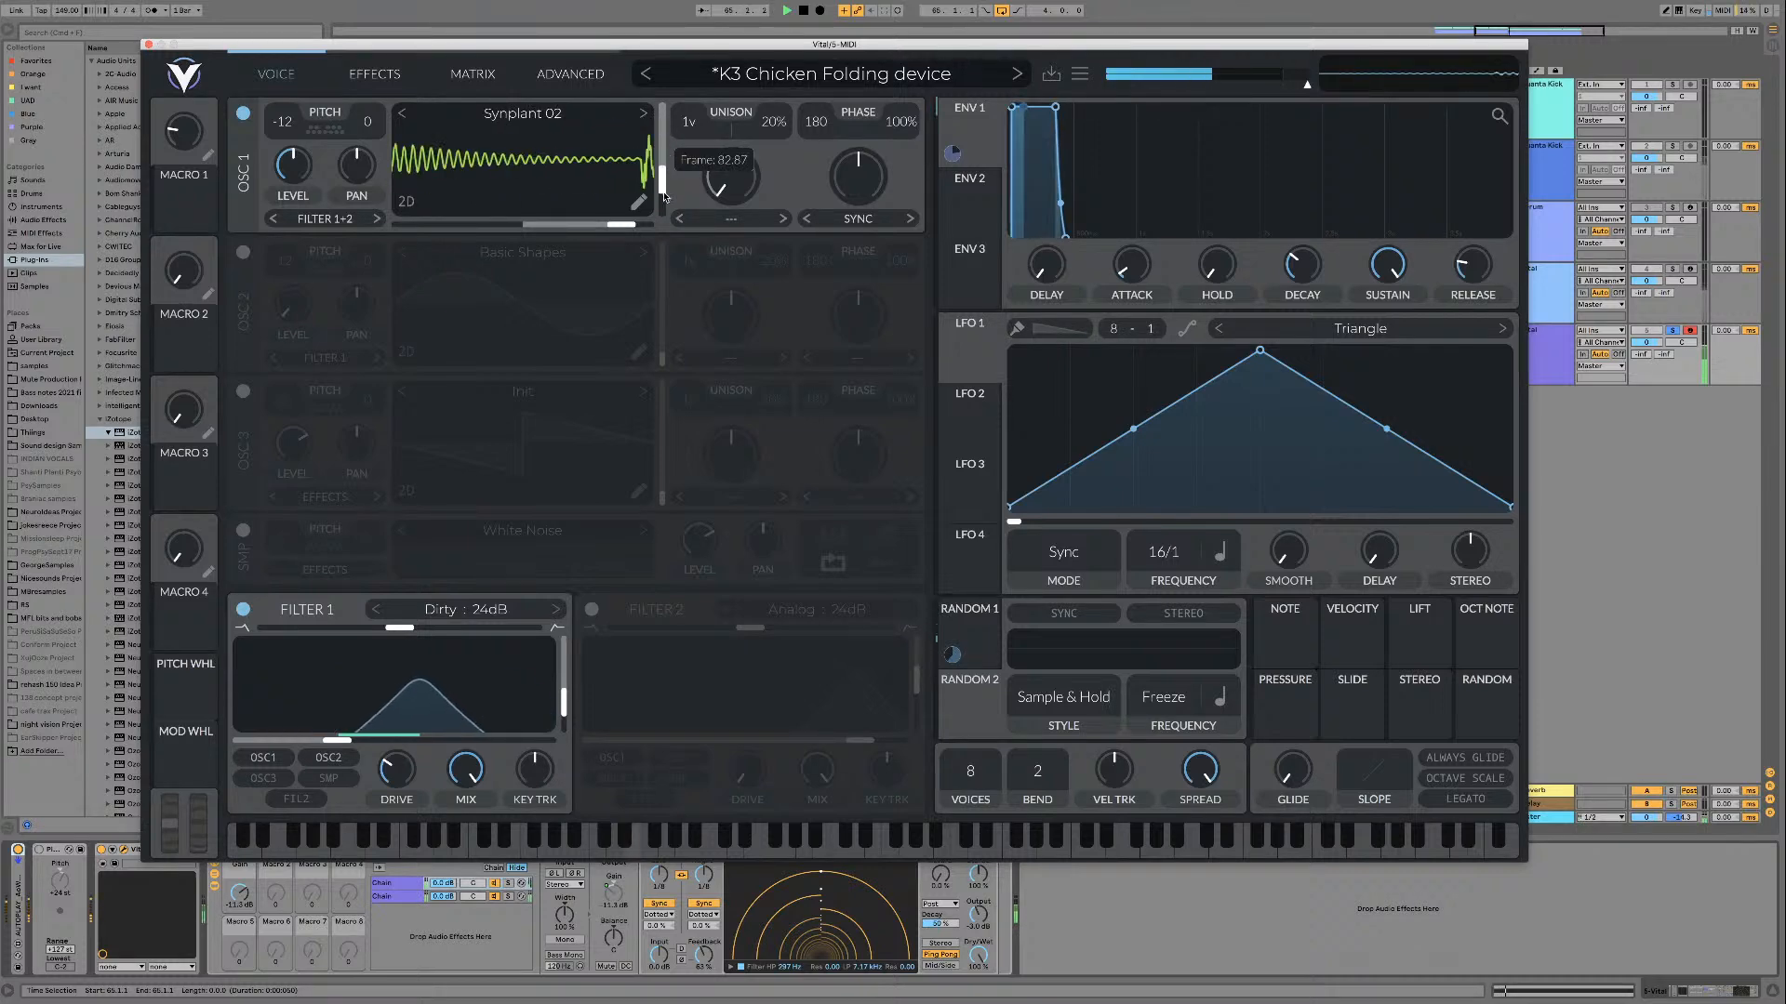
Step: Load Synth Meme's will understand (low octave), switch off the autoplay device and Filter 1, and play the wavetable while moving its frame
{"action": "left_click", "coordinate": [642, 116]}
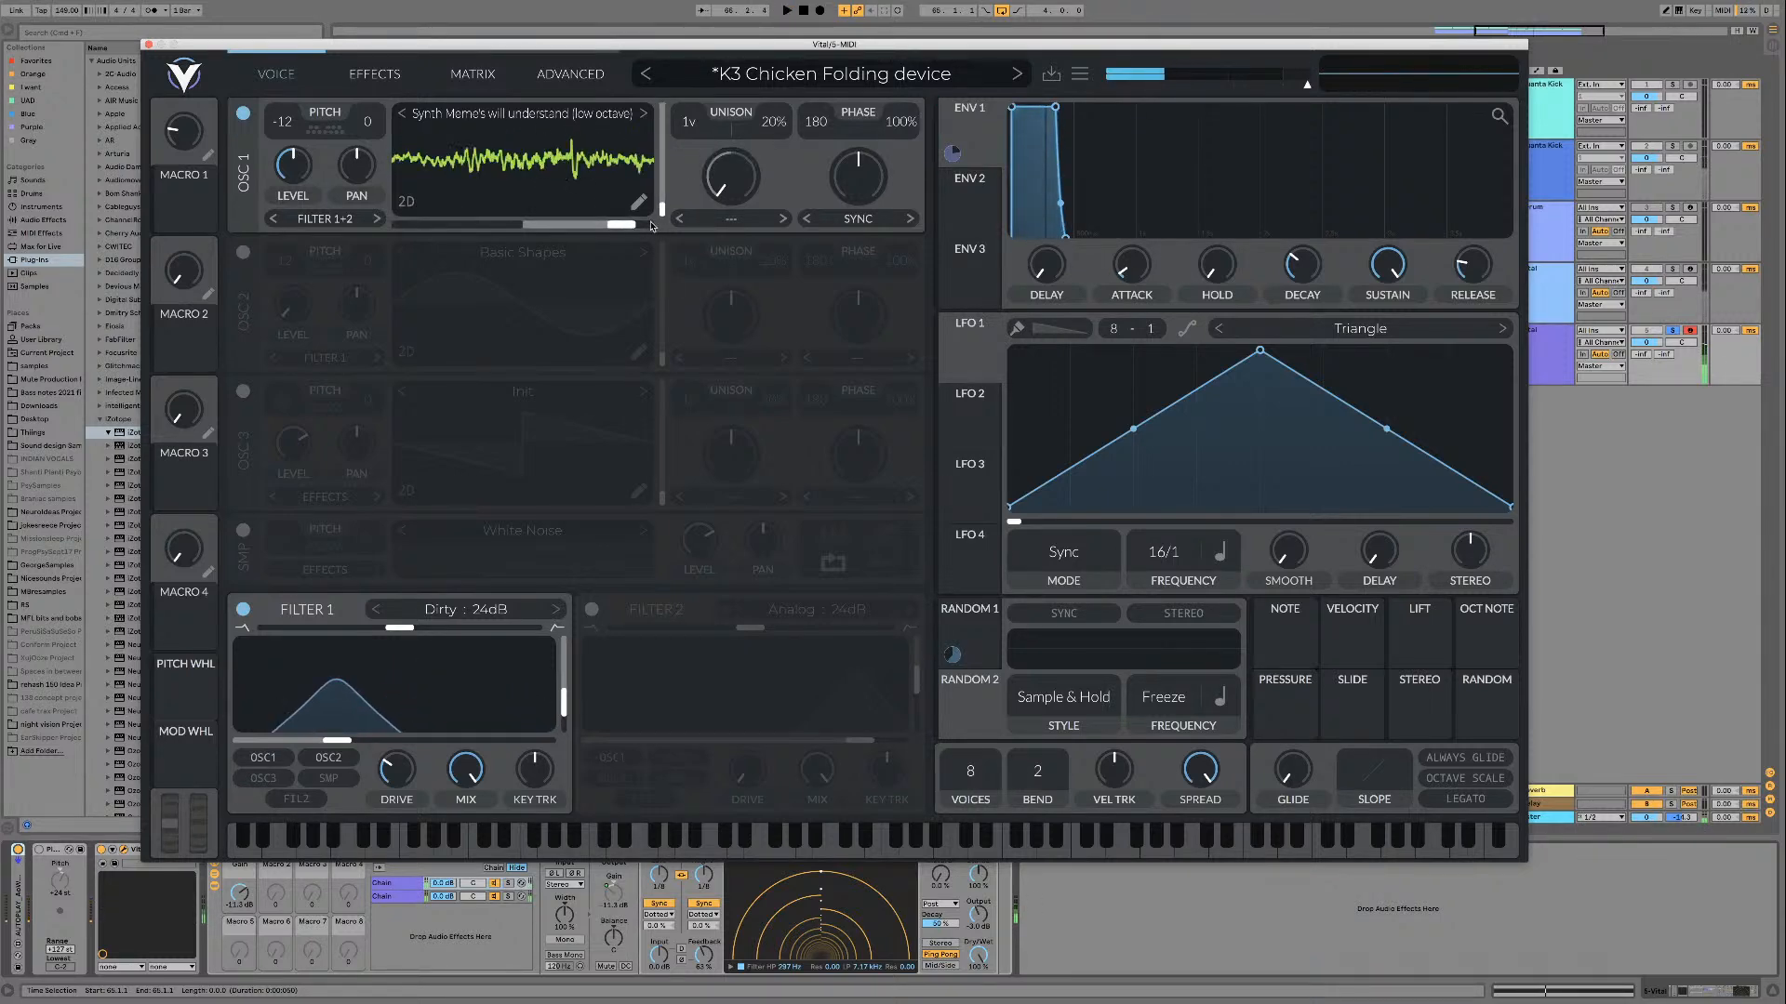
{"action": "left_click", "coordinate": [18, 850]}
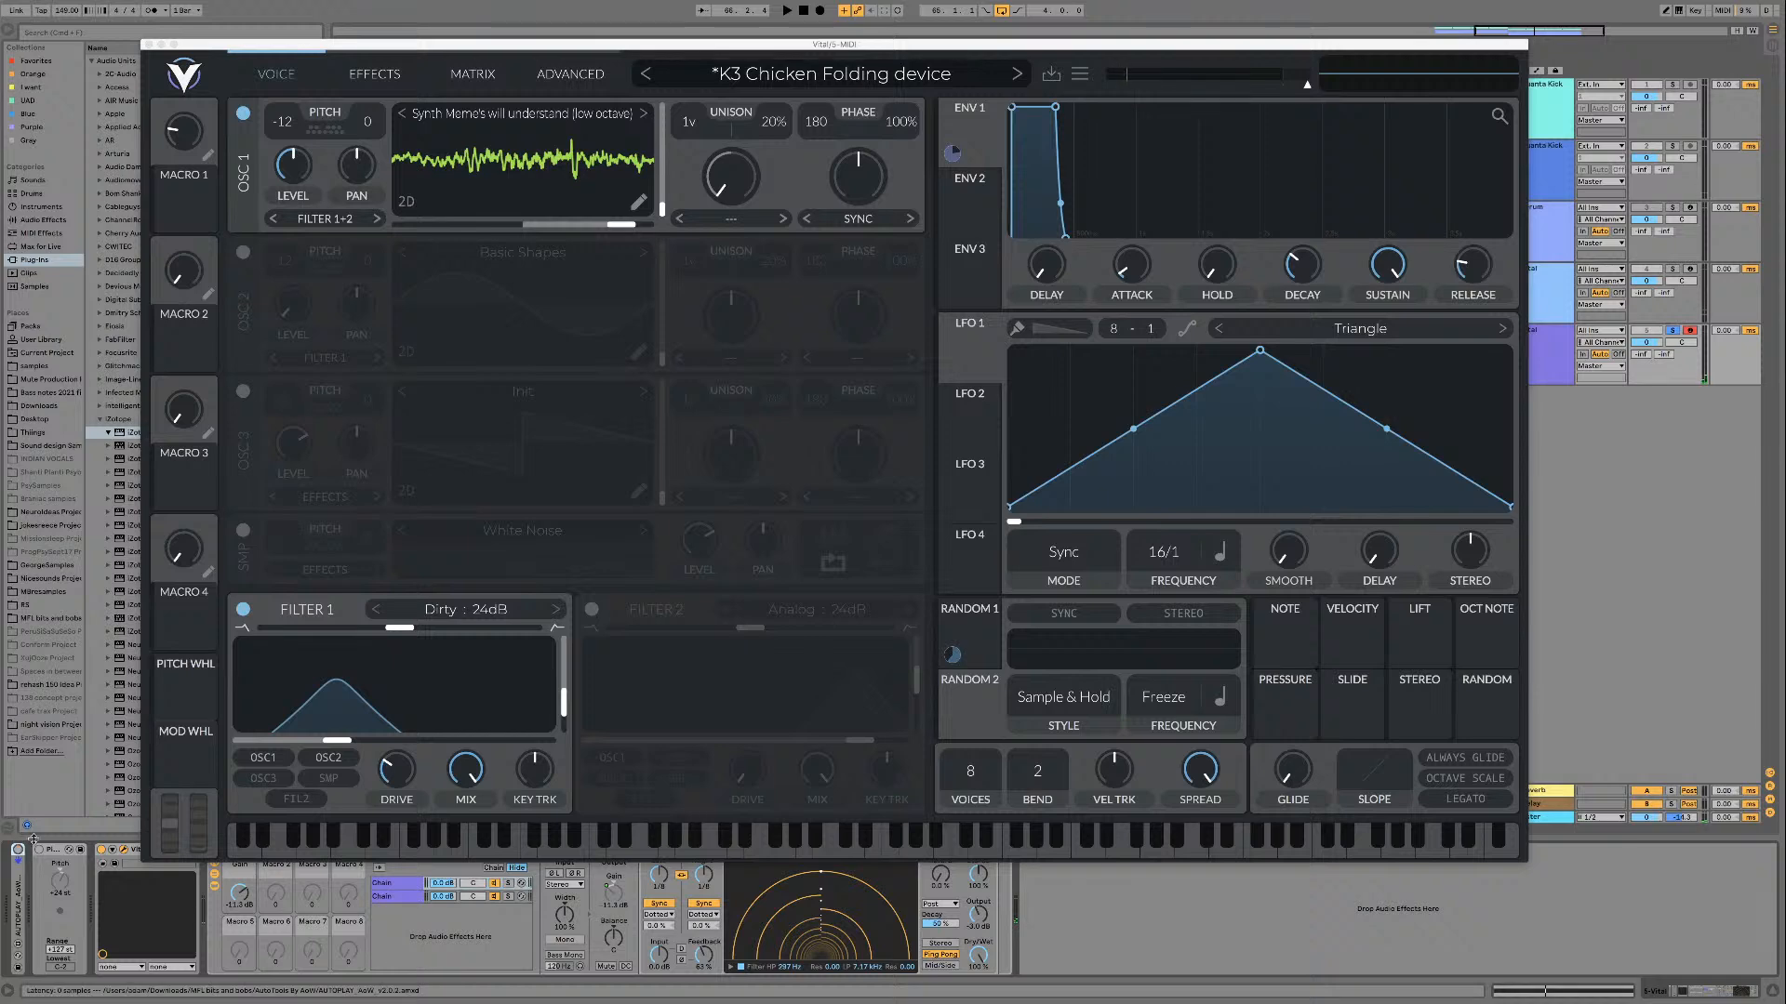
{"action": "left_click", "coordinate": [243, 609]}
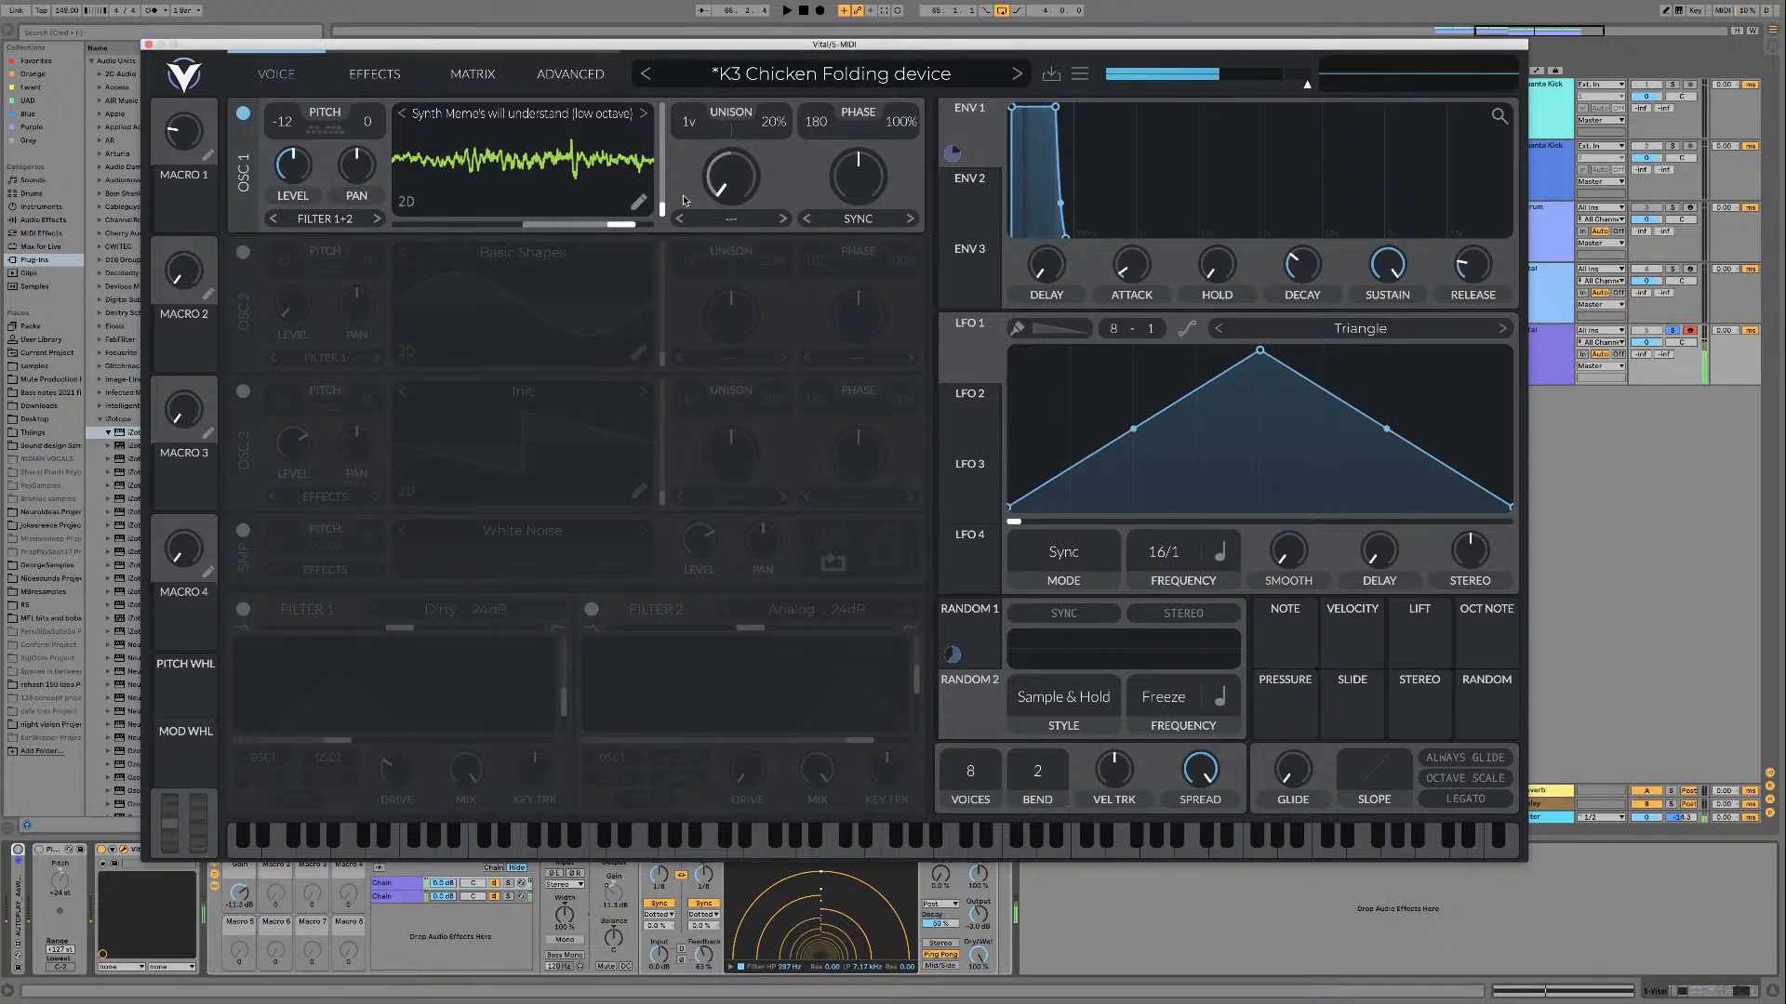
{"action": "left_click_drag", "start_coordinate": [661, 210], "coordinate": [662, 193]}
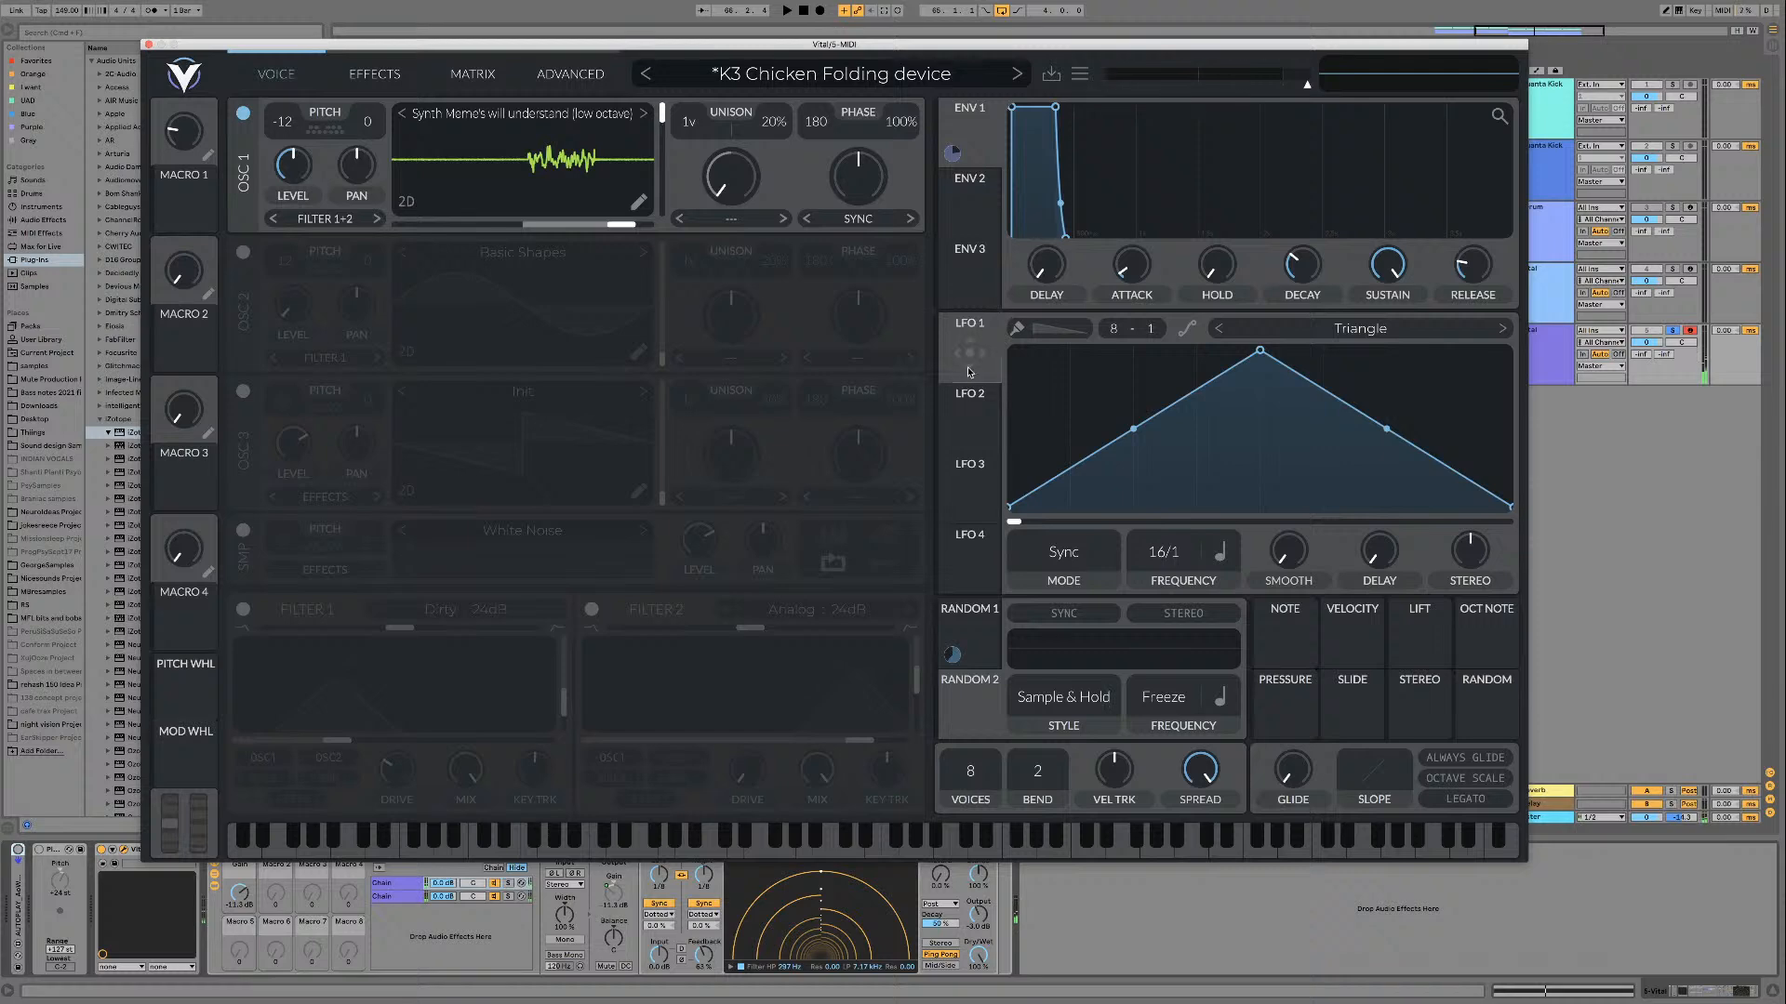
Step: Modulate oscillator 1's wavetable frame with LFO 1 and set the LFO frequency to 2/1
{"action": "left_click_drag", "start_coordinate": [968, 372], "coordinate": [662, 154]}
{"action": "left_click_drag", "start_coordinate": [662, 149], "coordinate": [655, 349]}
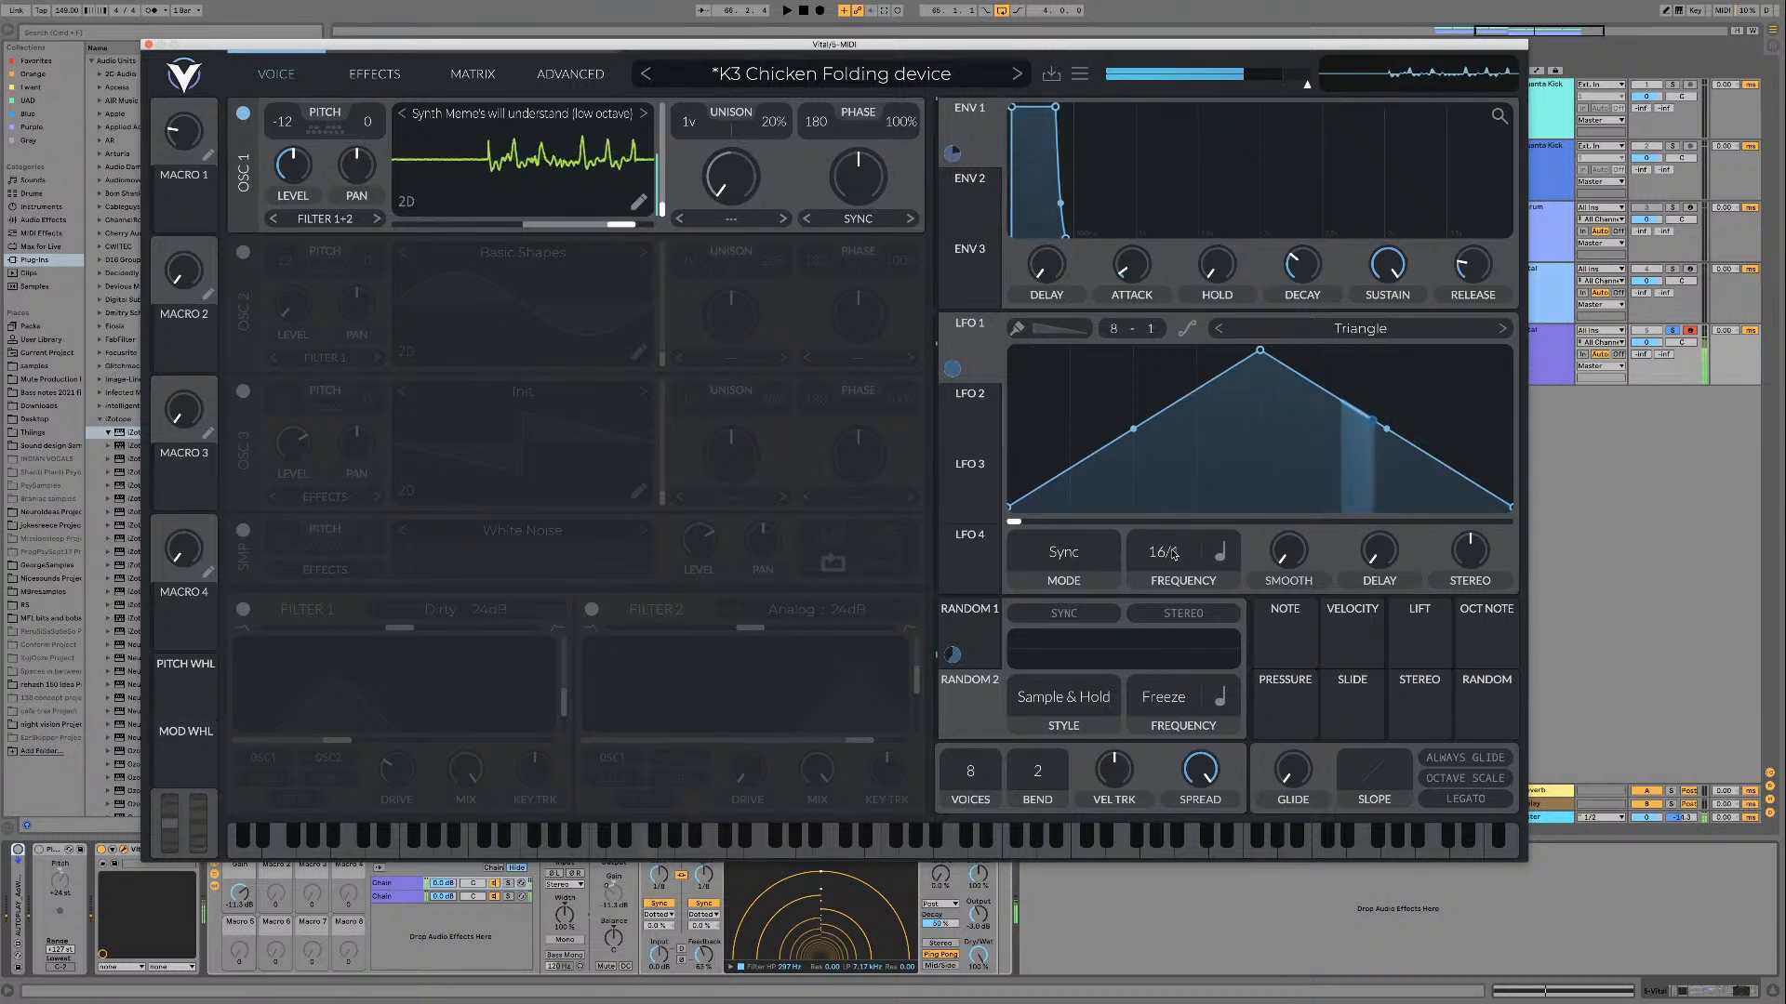
{"action": "scroll", "coordinate": [1174, 554], "scroll_direction": "up", "scroll_amount": 3}
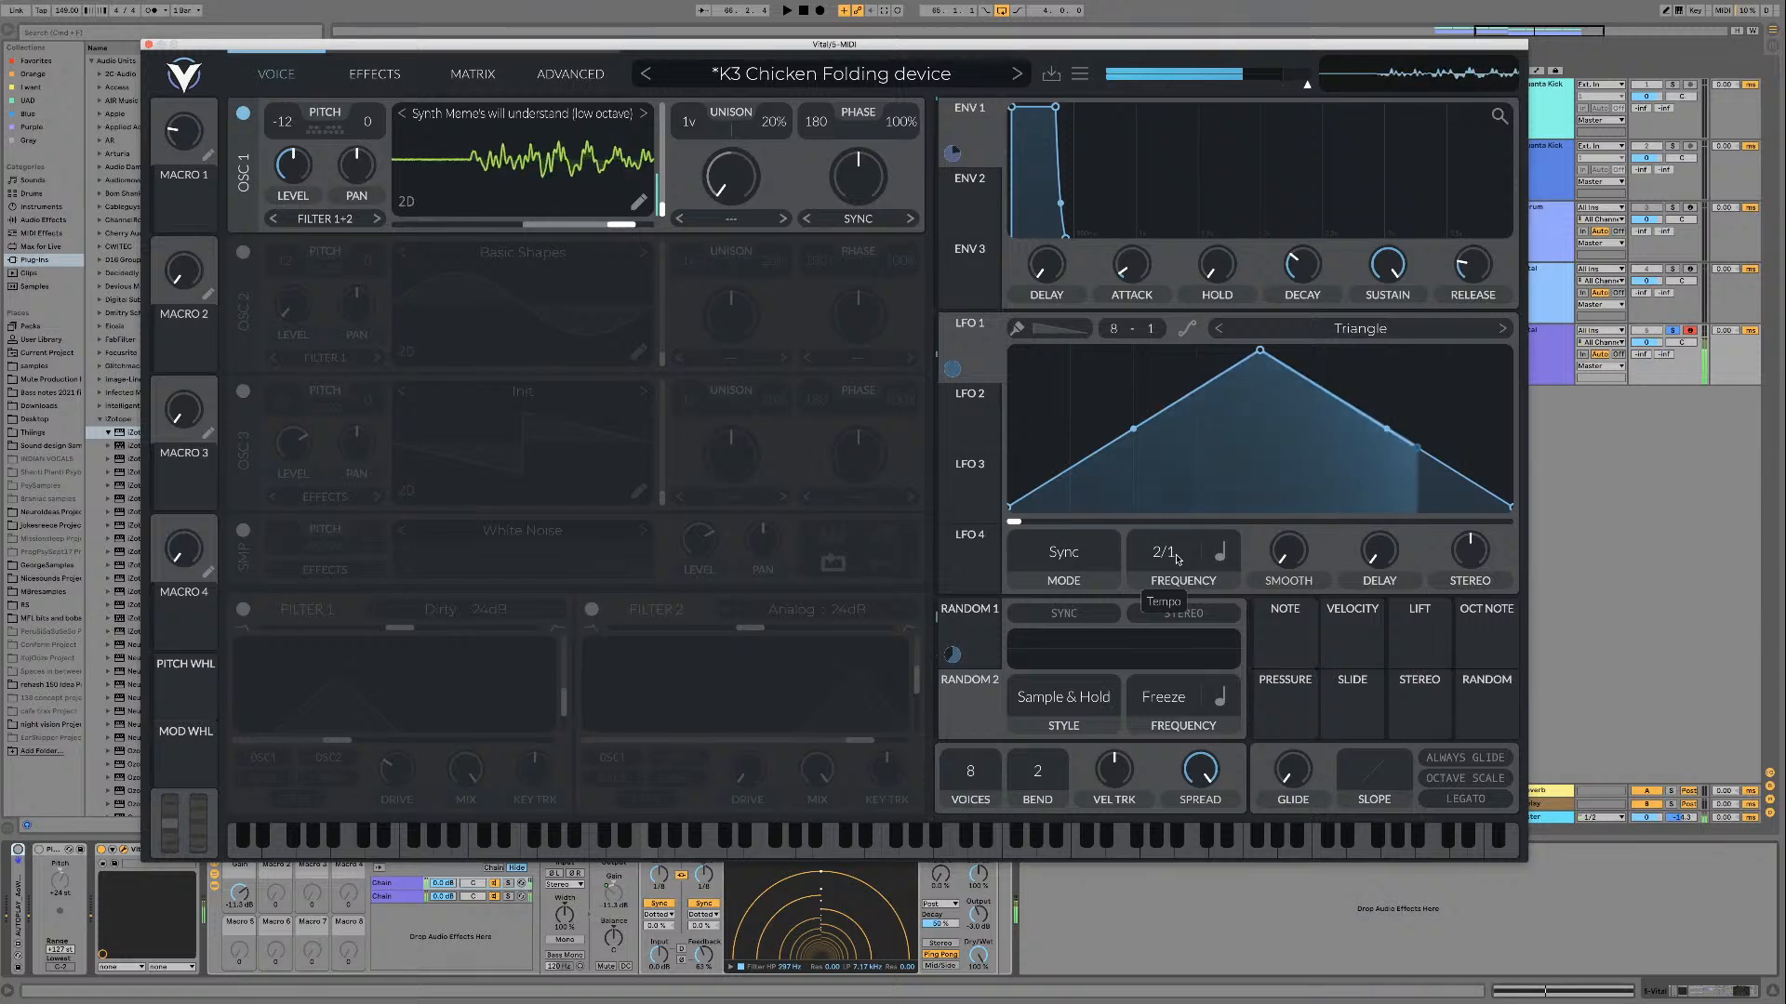
Step: Reshape LFO 1 into a falling ramp by moving its peak to the start, and set its mode to Trigger
{"action": "left_click_drag", "start_coordinate": [1258, 352], "coordinate": [1012, 352]}
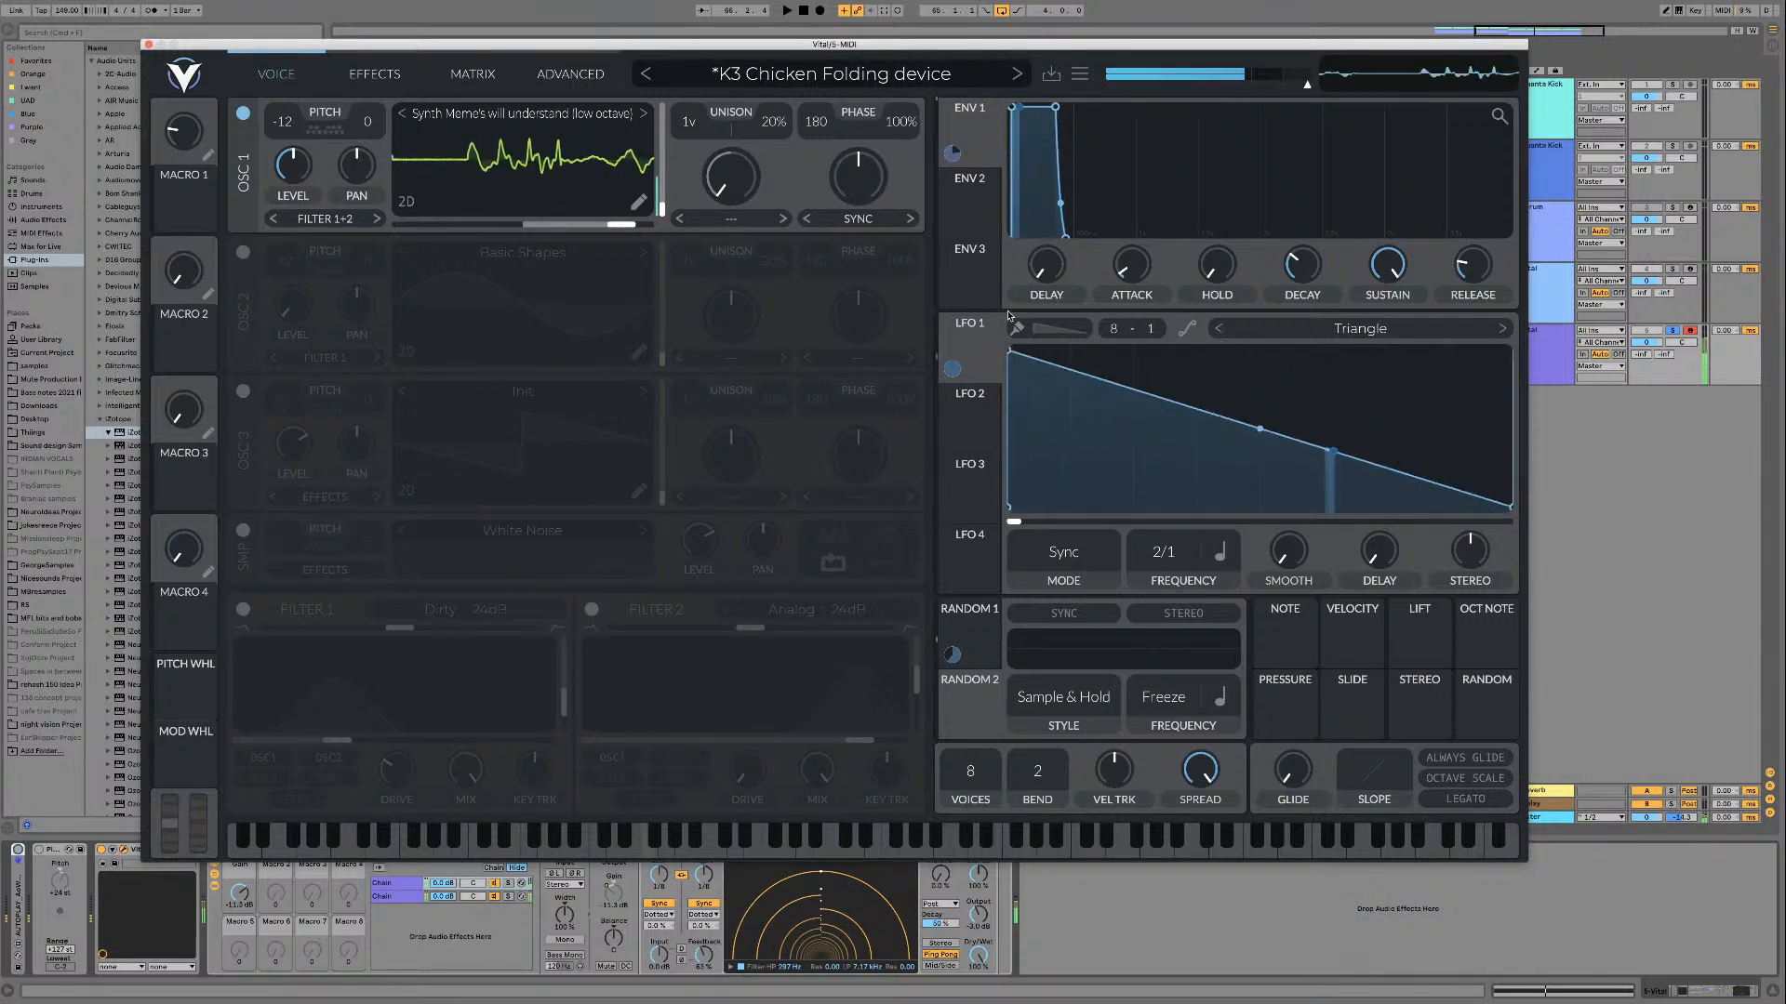
{"action": "left_click", "coordinate": [1074, 559]}
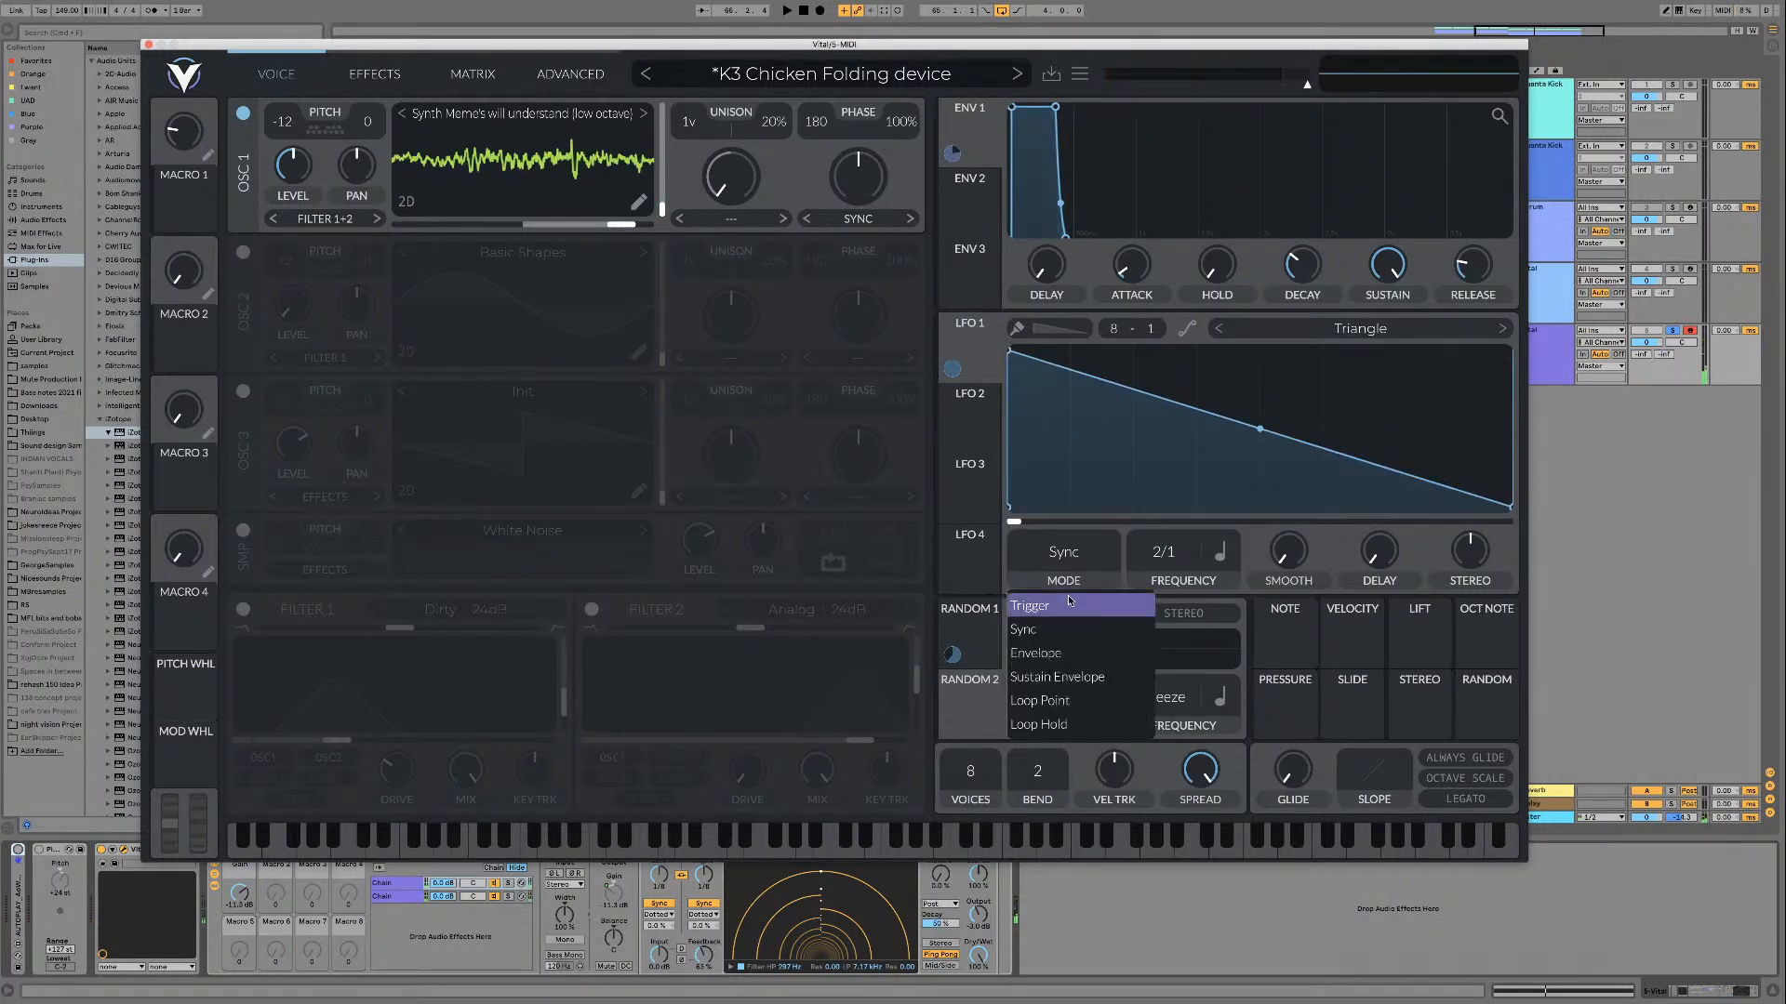
{"action": "left_click", "coordinate": [1068, 598]}
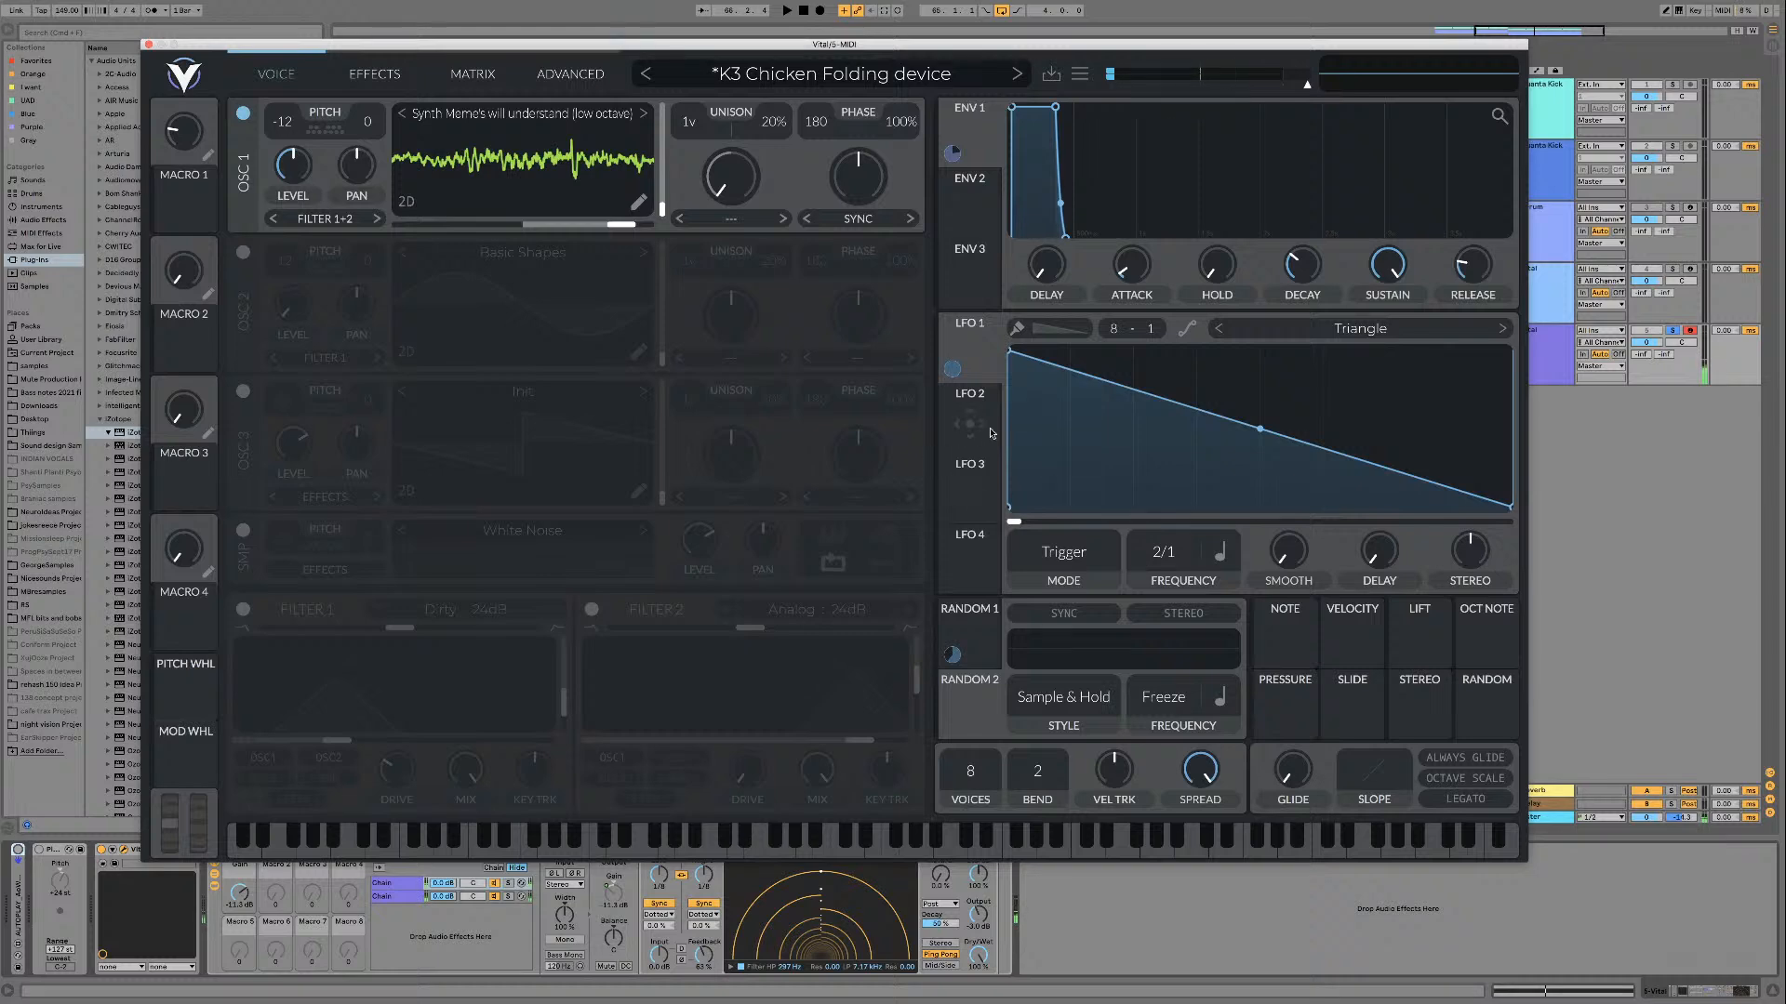
{"action": "mouse_move", "coordinate": [1175, 541]}
{"action": "left_mouse_down"}
{"action": "mouse_move", "coordinate": [1175, 583]}
{"action": "mouse_move", "coordinate": [1174, 552]}
{"action": "left_mouse_up"}
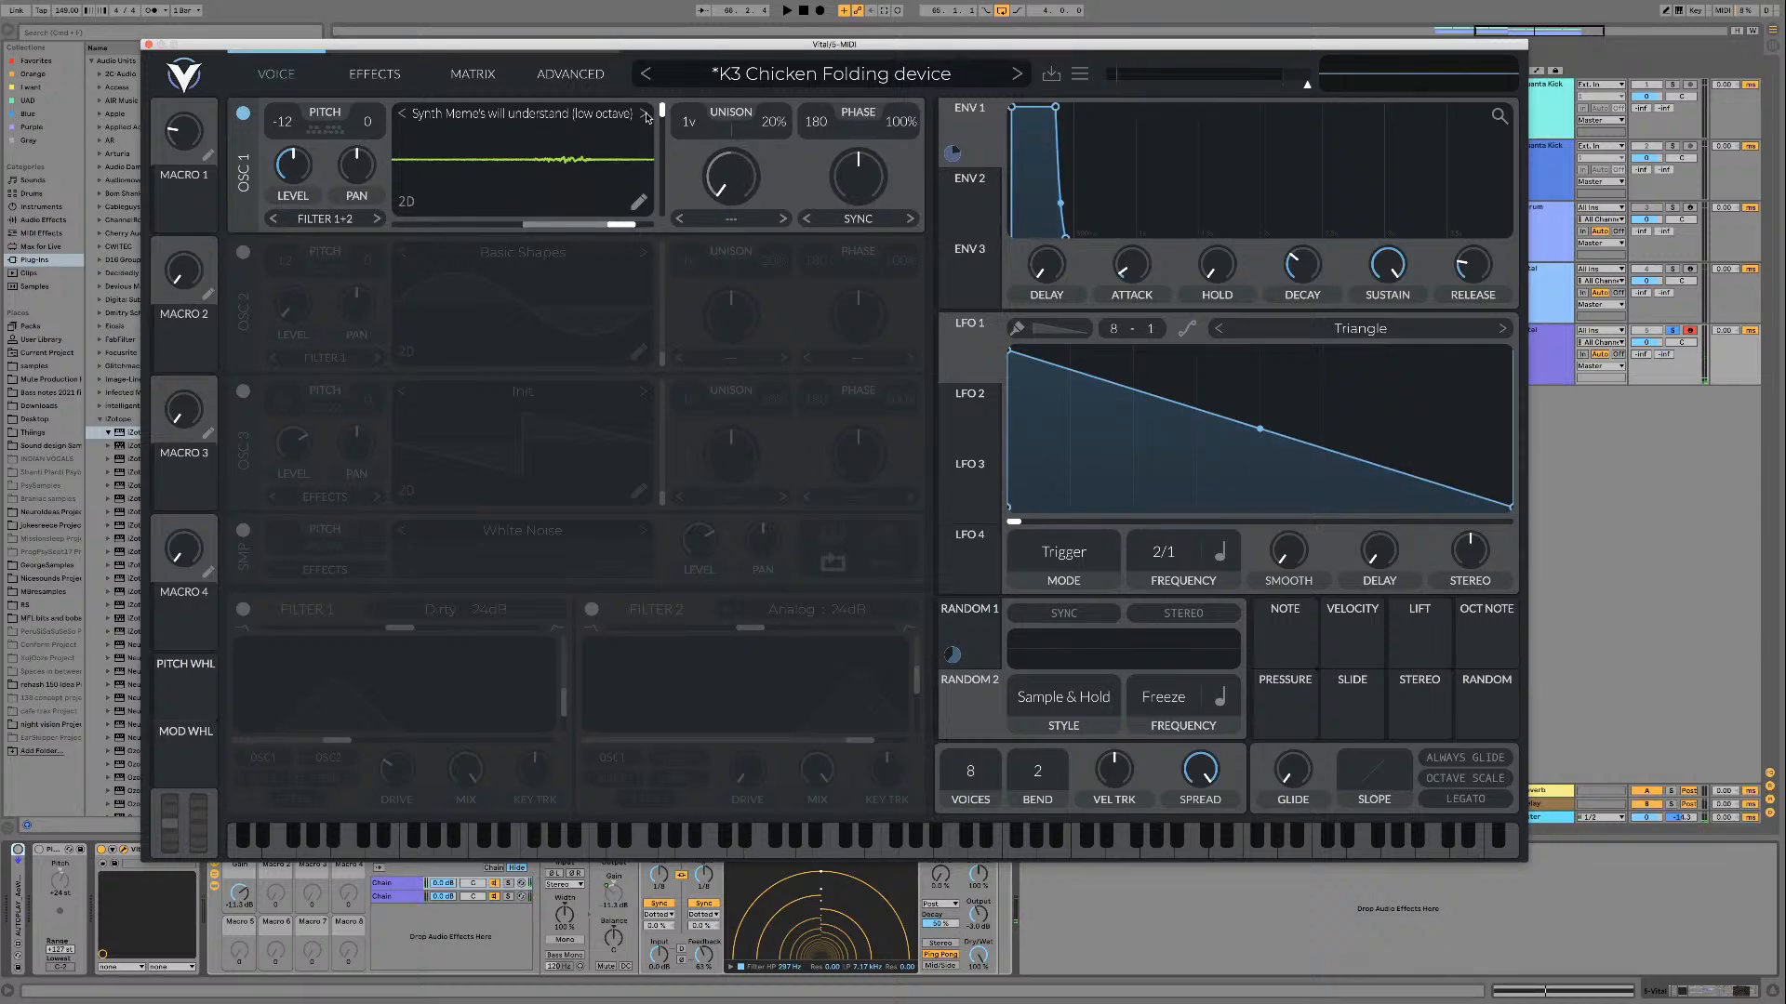
Step: Load the Unstable wavetable and play it while lowering its frame to the minimum
{"action": "key", "text": "space"}
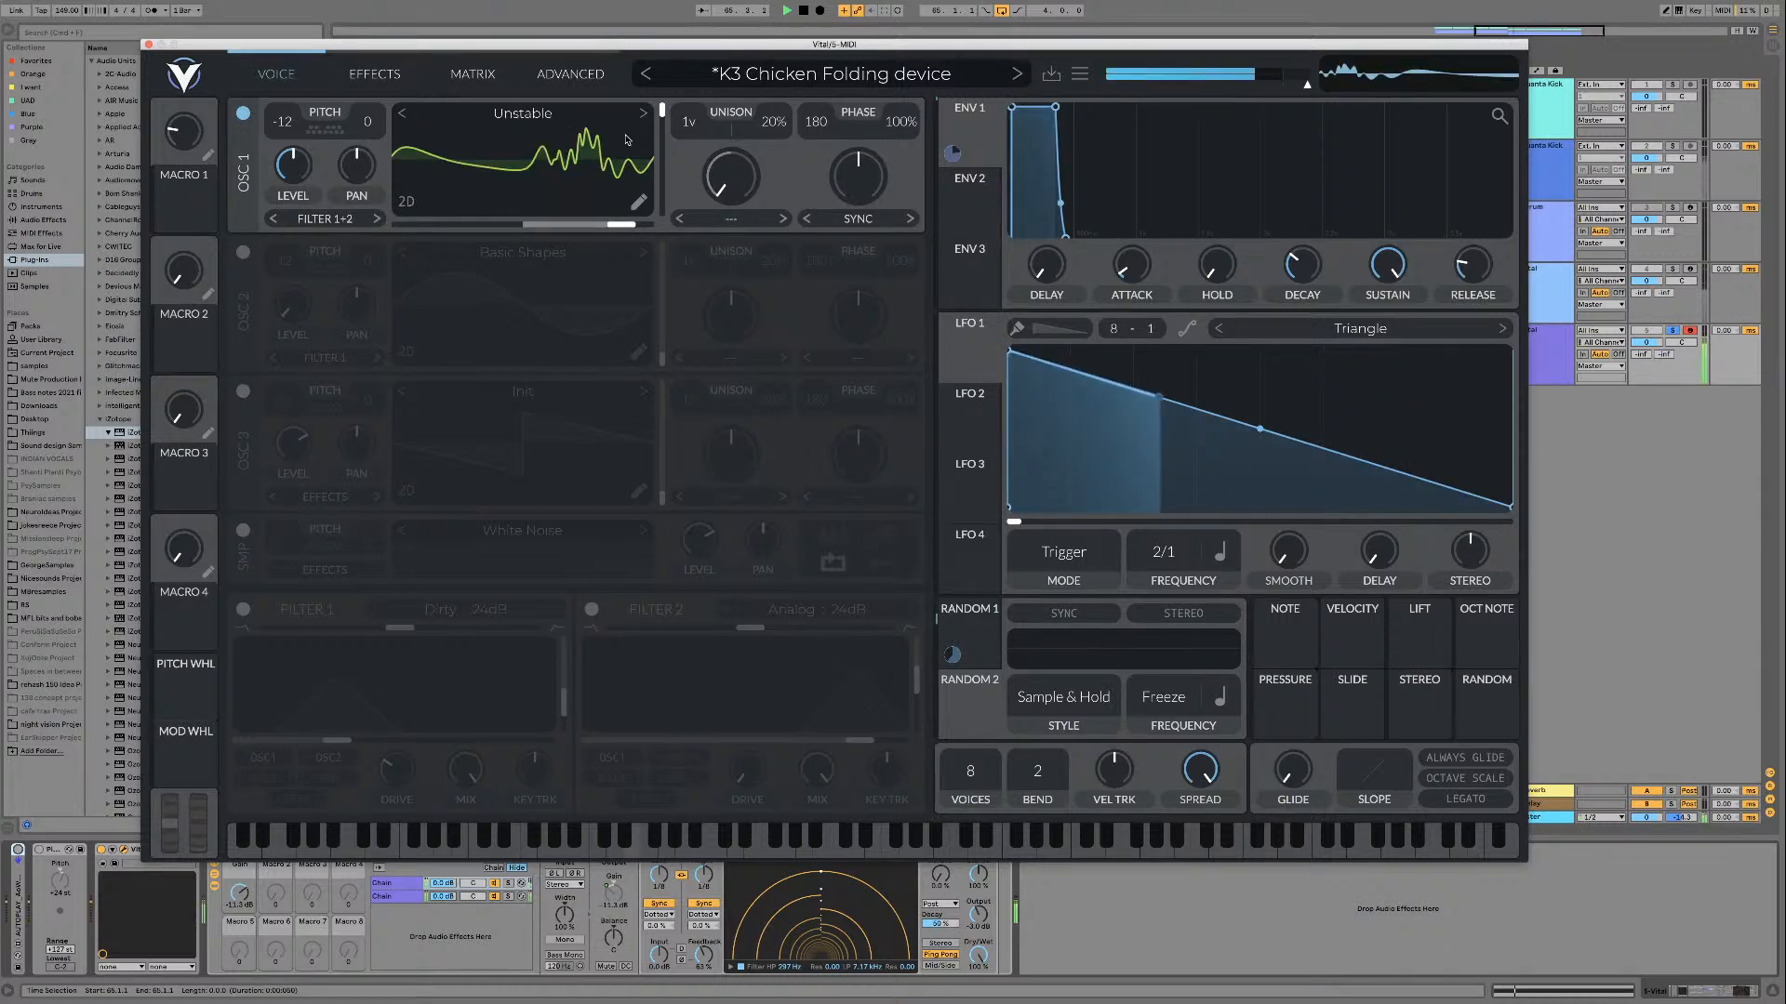
{"action": "left_click_drag", "start_coordinate": [662, 135], "coordinate": [664, 176]}
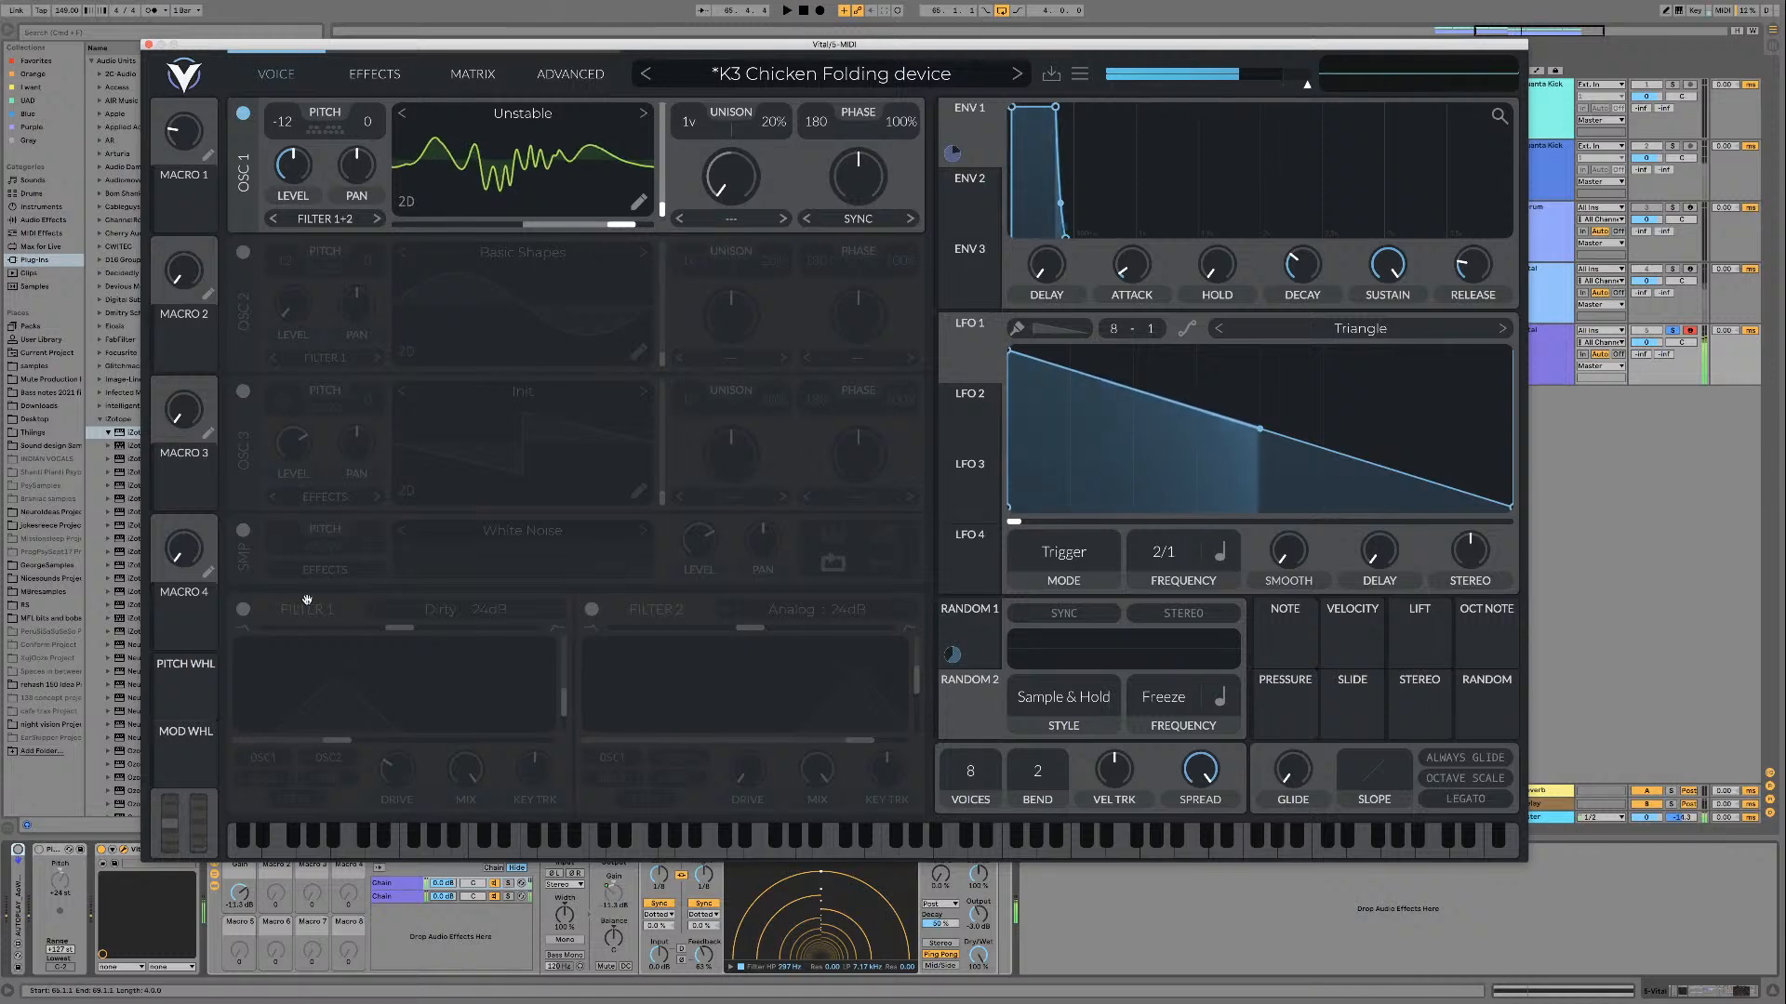
{"action": "key", "text": "space"}
Step: Switch Filter 1 and the autoplay device back on and play Unstable while sweeping its frame up
{"action": "left_click", "coordinate": [242, 609]}
{"action": "left_click", "coordinate": [17, 850]}
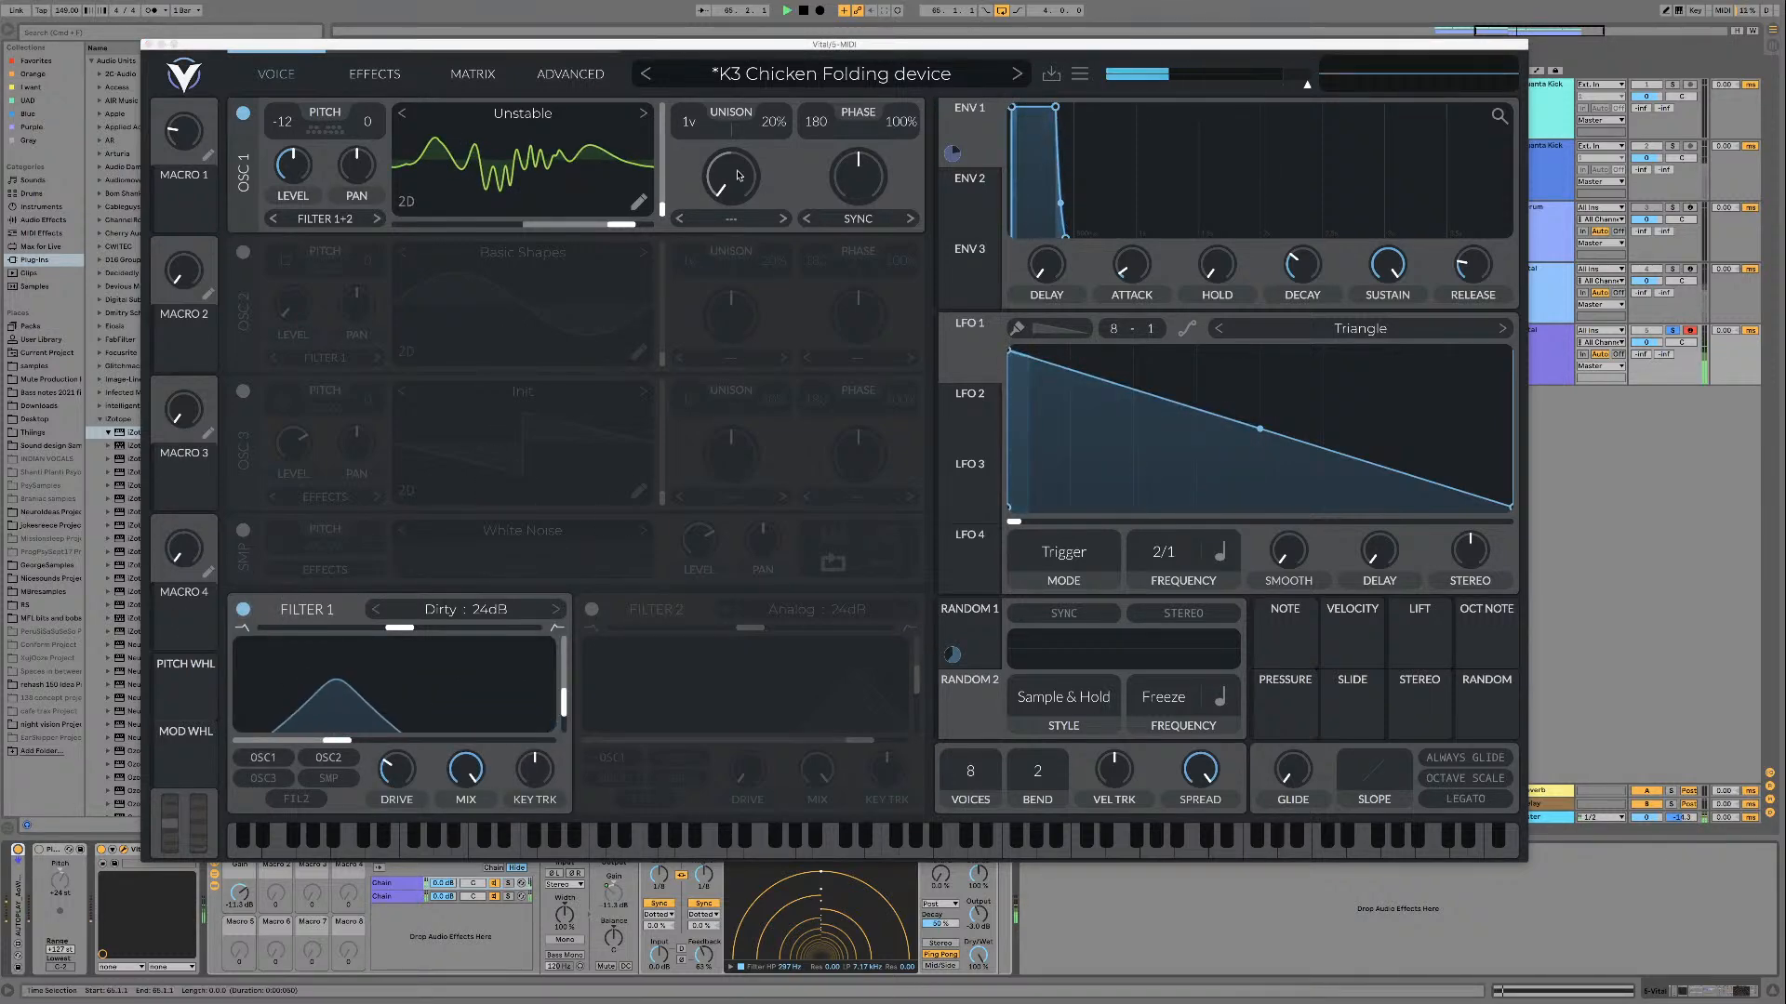
{"action": "key", "text": "space"}
{"action": "left_click_drag", "start_coordinate": [662, 209], "coordinate": [659, 94]}
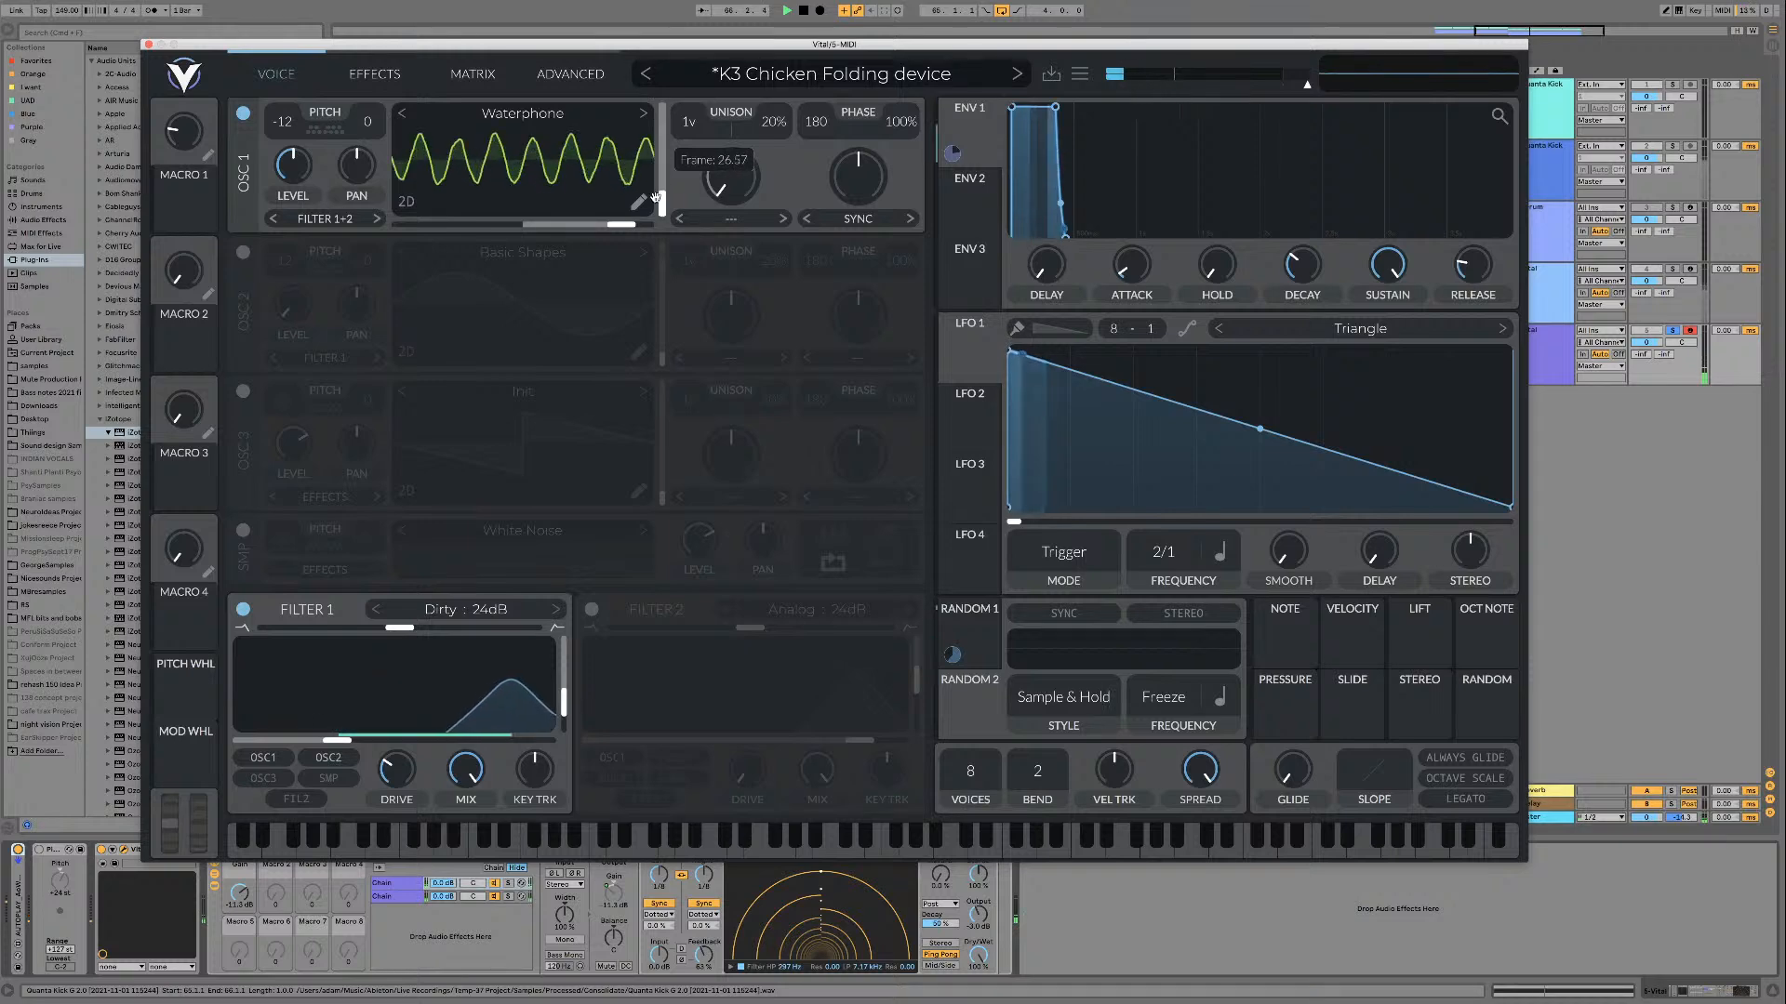
Step: Load Wobble Wives of Beverly Hills from the [PsyTables V3] Misc folder and play it while raising its frame
{"action": "left_click", "coordinate": [523, 112]}
{"action": "scroll", "coordinate": [1116, 437], "scroll_direction": "down", "scroll_amount": 15}
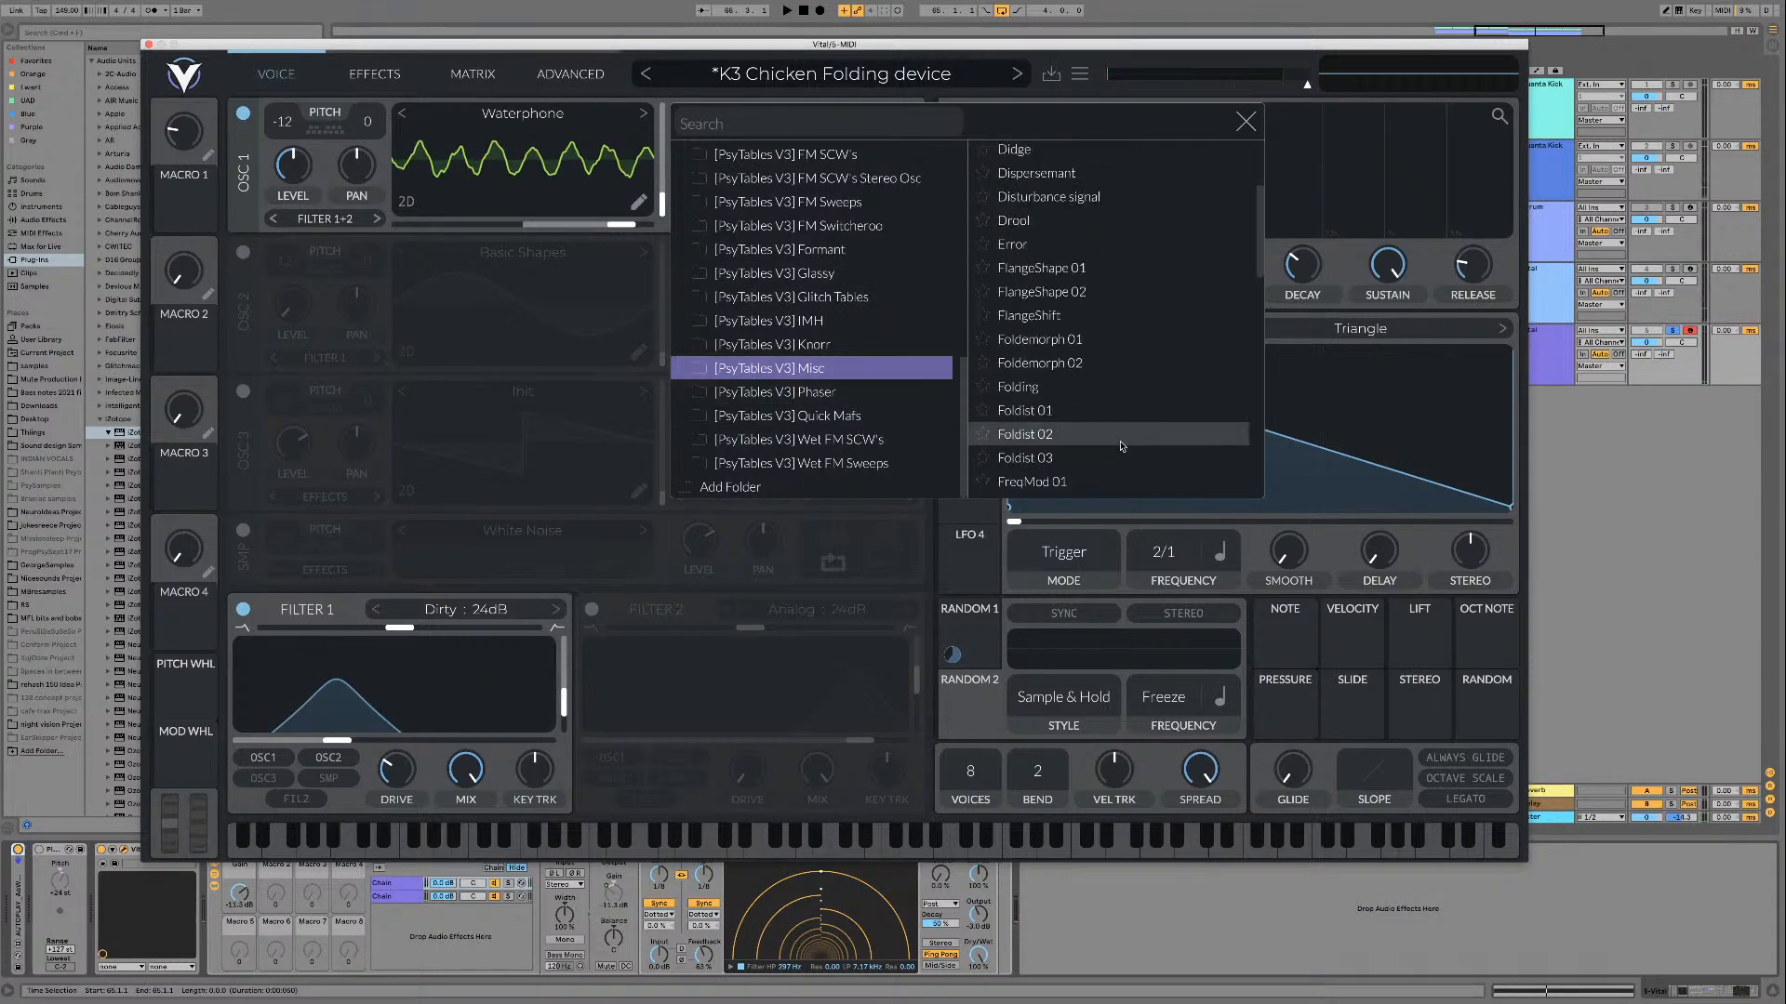
{"action": "scroll", "coordinate": [1117, 447], "scroll_direction": "down", "scroll_amount": 1}
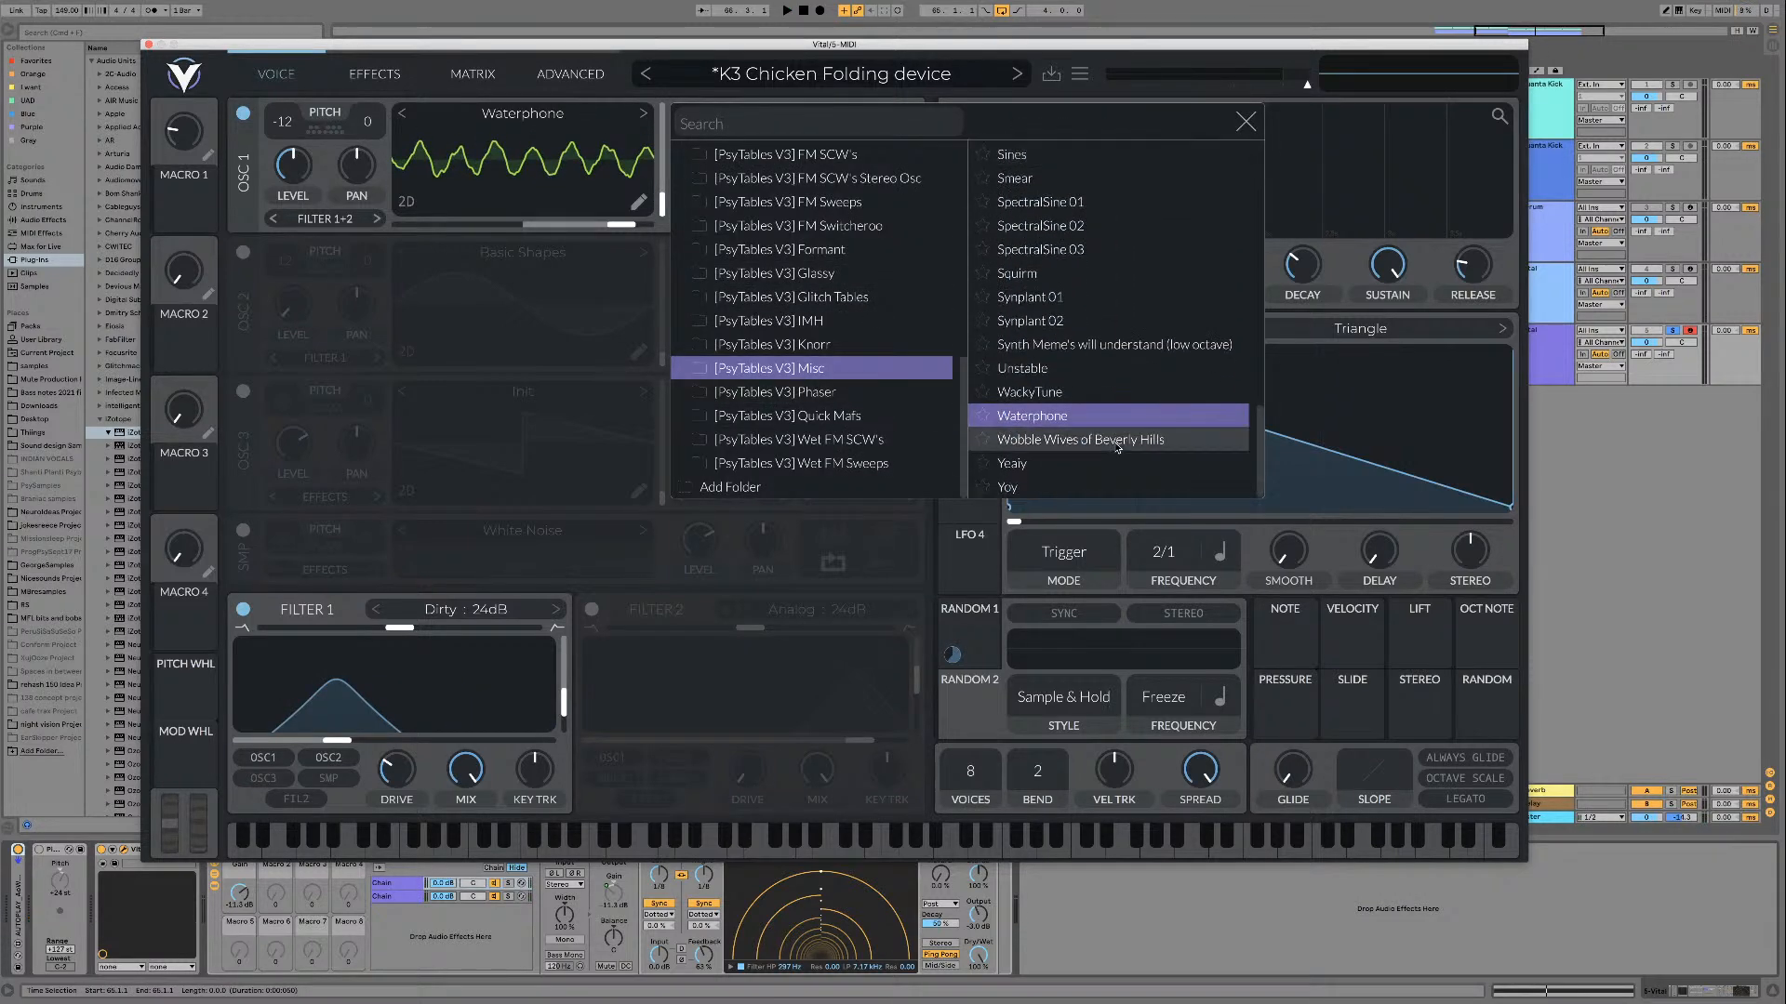
{"action": "left_click", "coordinate": [1063, 442]}
{"action": "key", "text": "space"}
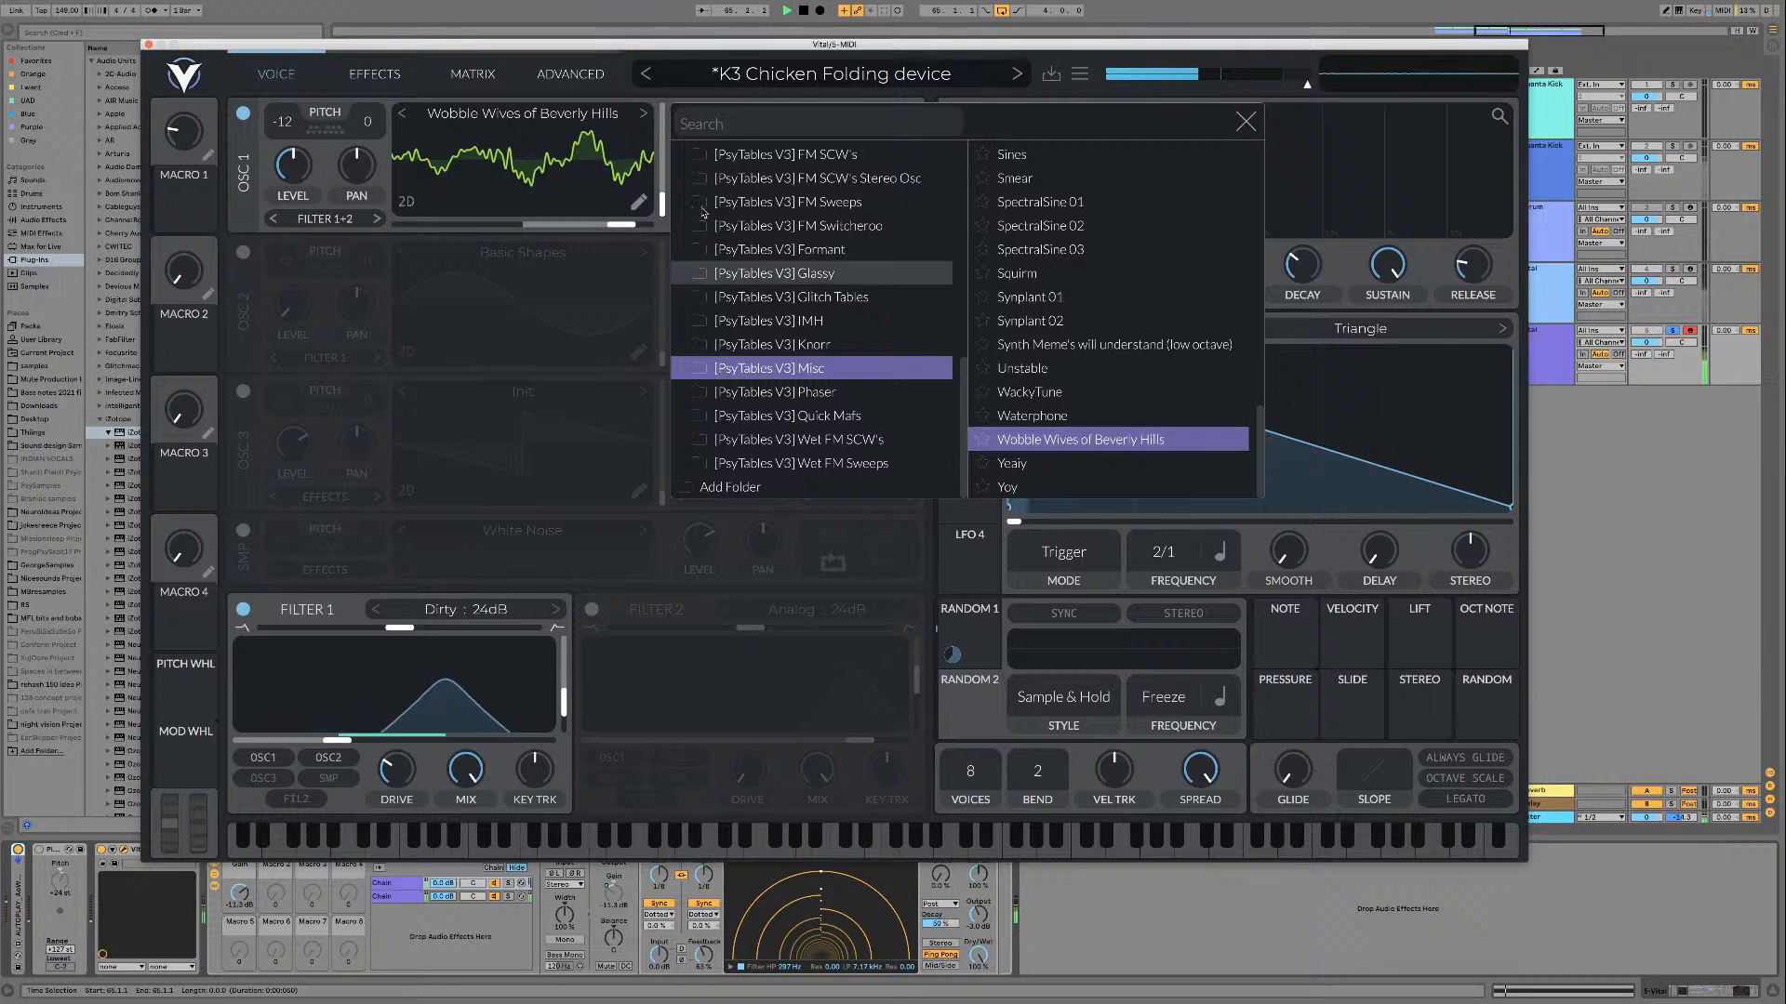
{"action": "mouse_move", "coordinate": [662, 206]}
{"action": "left_mouse_down"}
{"action": "mouse_move", "coordinate": [660, 134]}
{"action": "mouse_move", "coordinate": [659, 209]}
{"action": "mouse_move", "coordinate": [663, 184]}
{"action": "left_mouse_up"}
Step: Load the Yoy and Yeaiy wavetables in turn and play each one while sweeping its frame
{"action": "left_click", "coordinate": [1058, 484]}
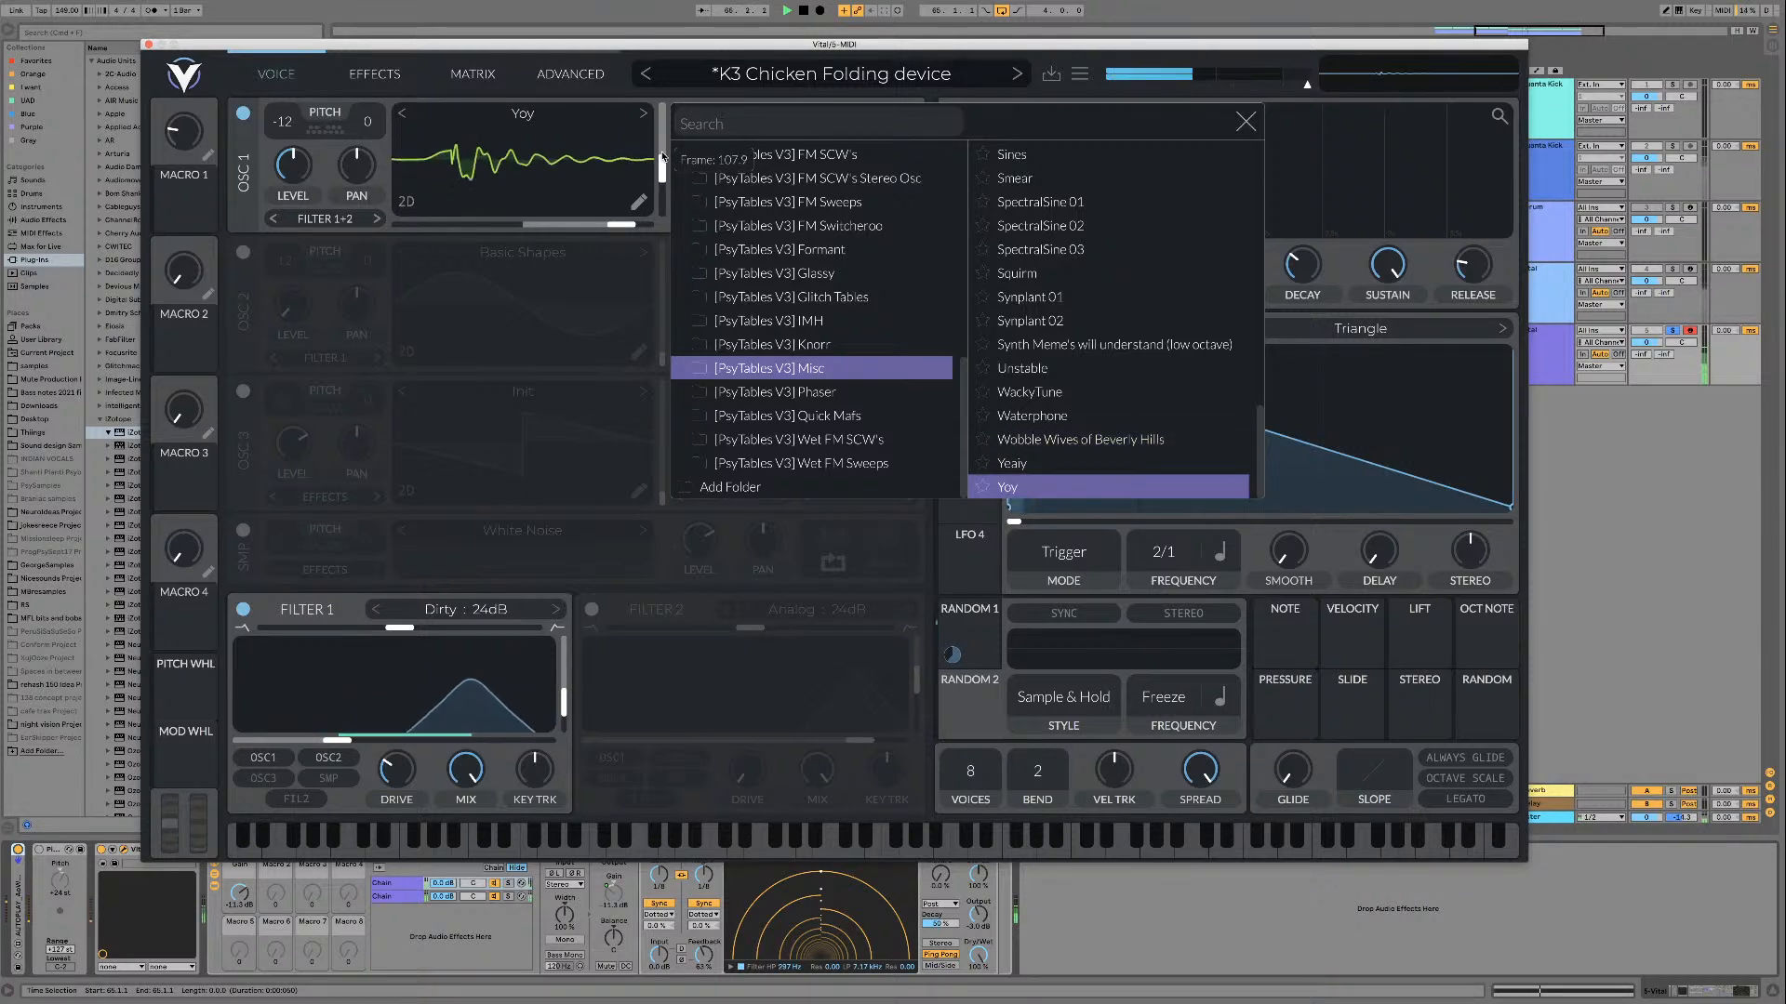
{"action": "key", "text": "Up"}
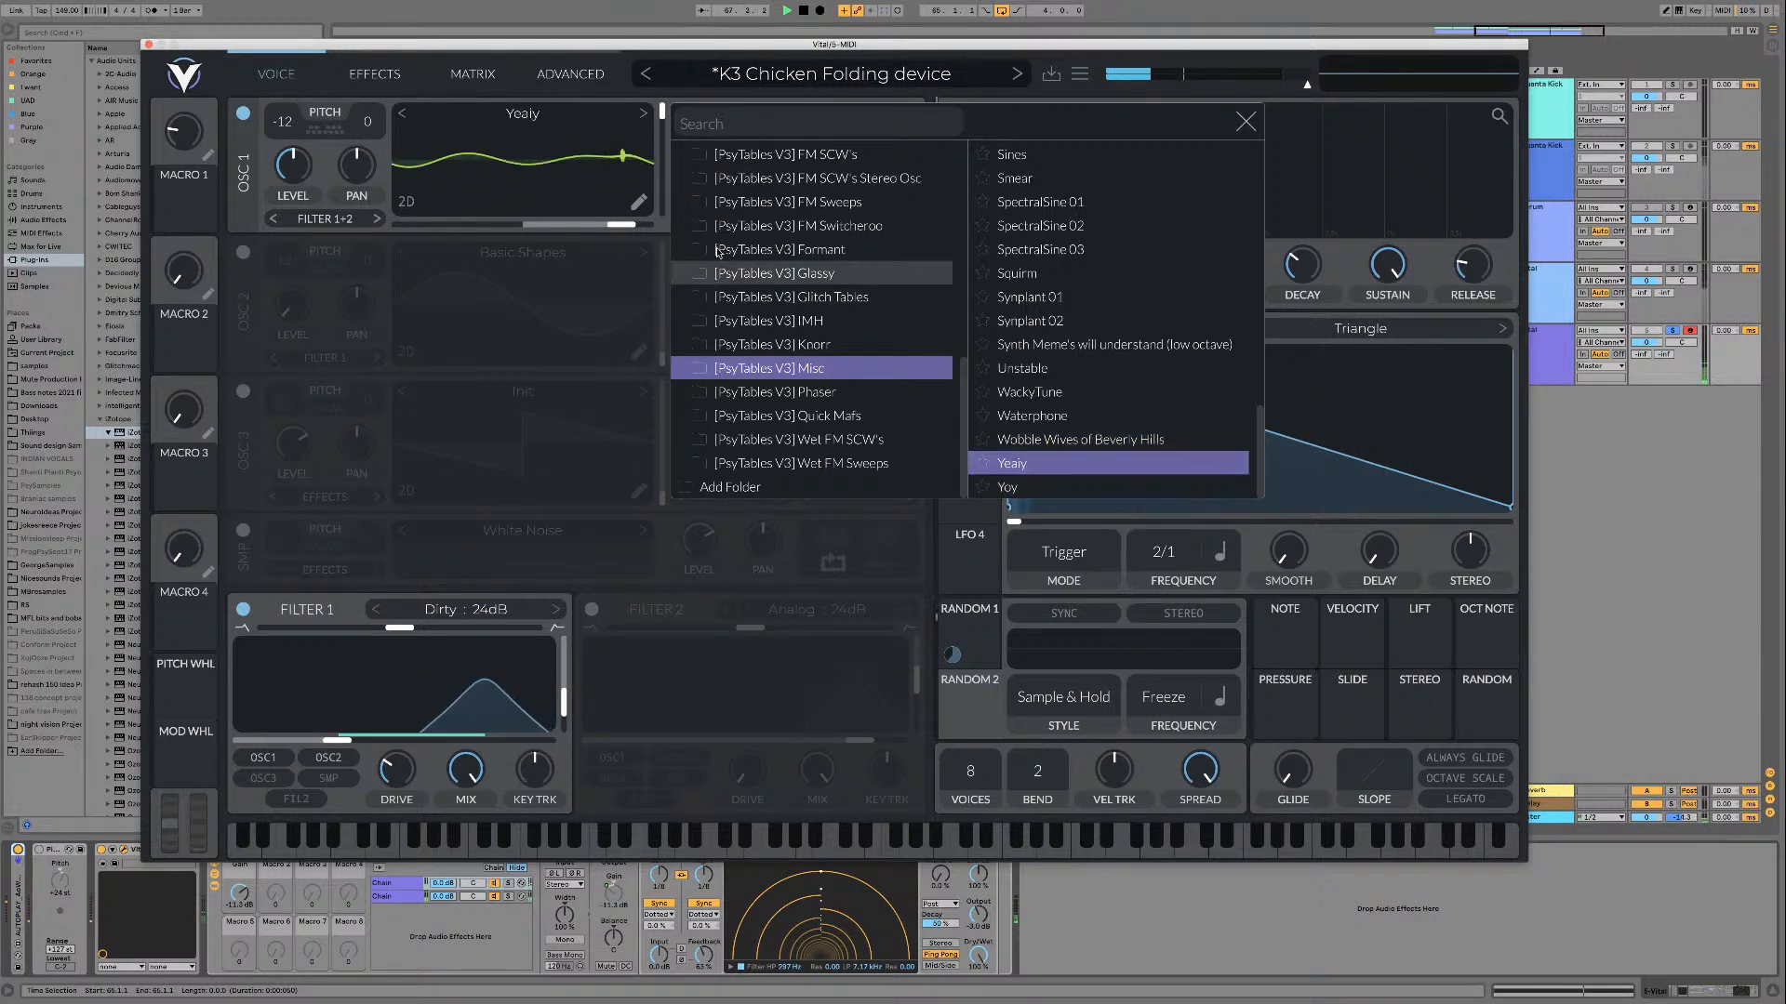
{"action": "left_click_drag", "start_coordinate": [662, 113], "coordinate": [646, 182]}
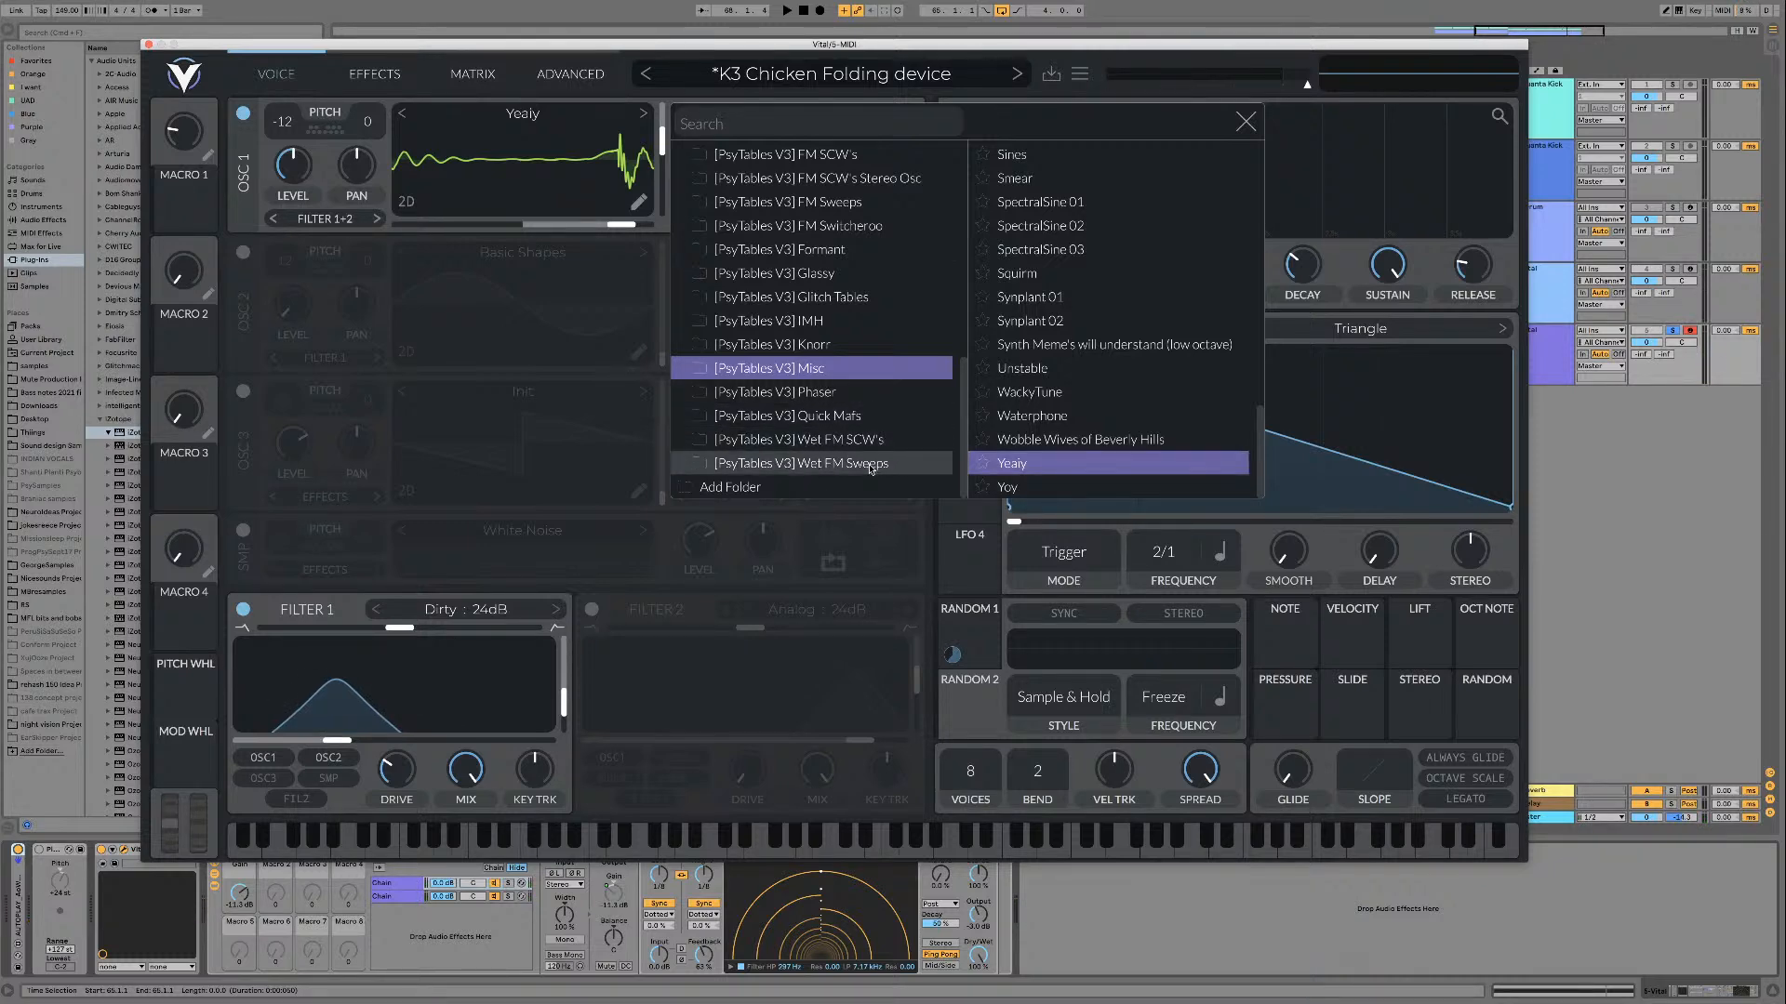
Step: Load Wet FM SCW 01 from the [PsyTables V3] Wet FM SCW's folder and play it
{"action": "left_click", "coordinate": [865, 440]}
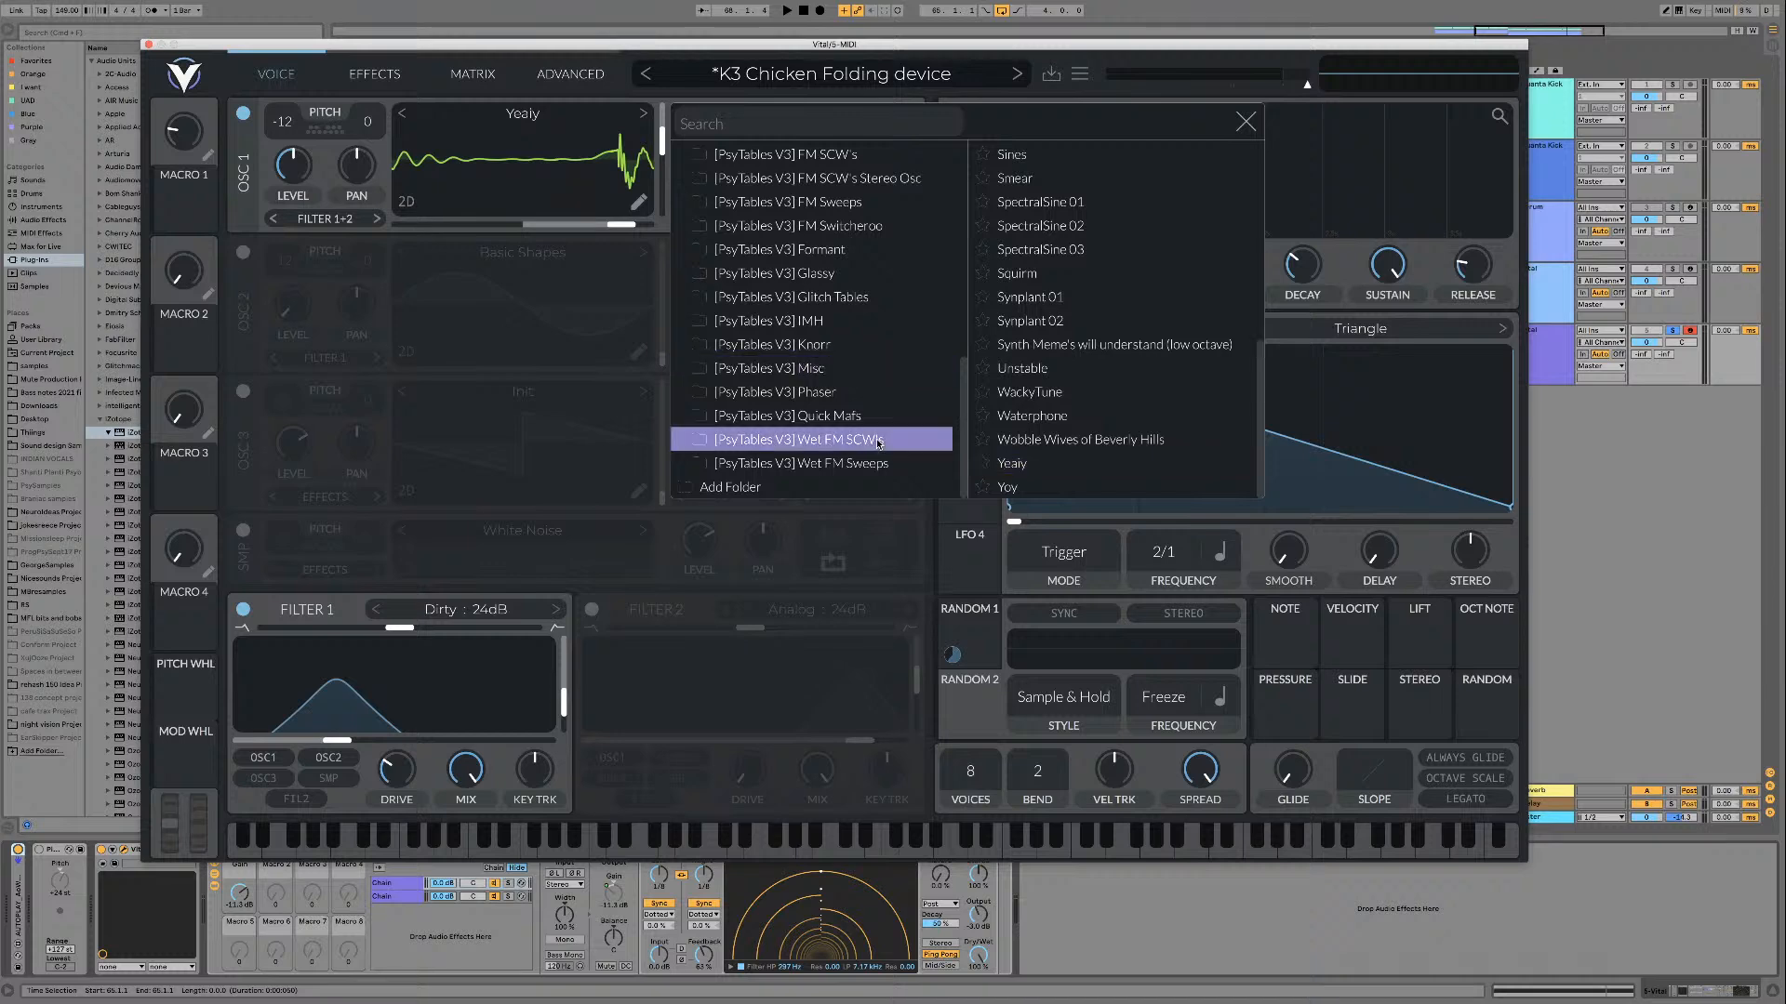
{"action": "left_click", "coordinate": [1041, 152]}
{"action": "key", "text": "space"}
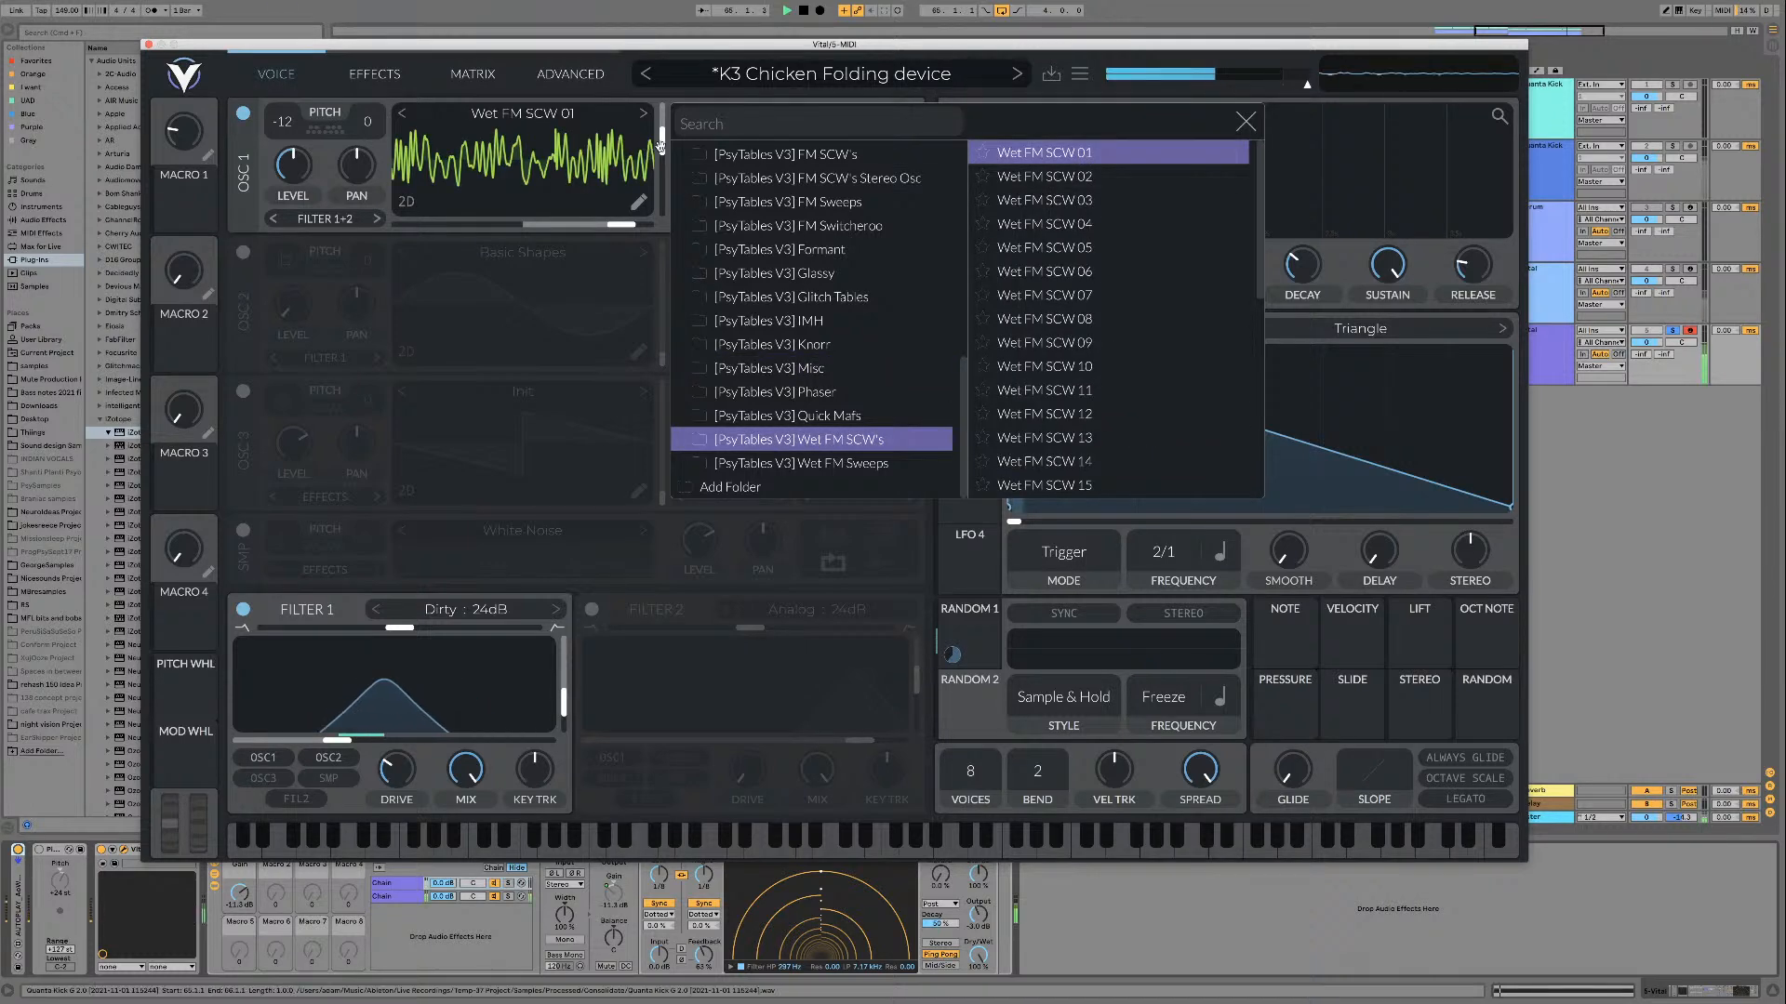
{"action": "left_click", "coordinate": [1282, 295]}
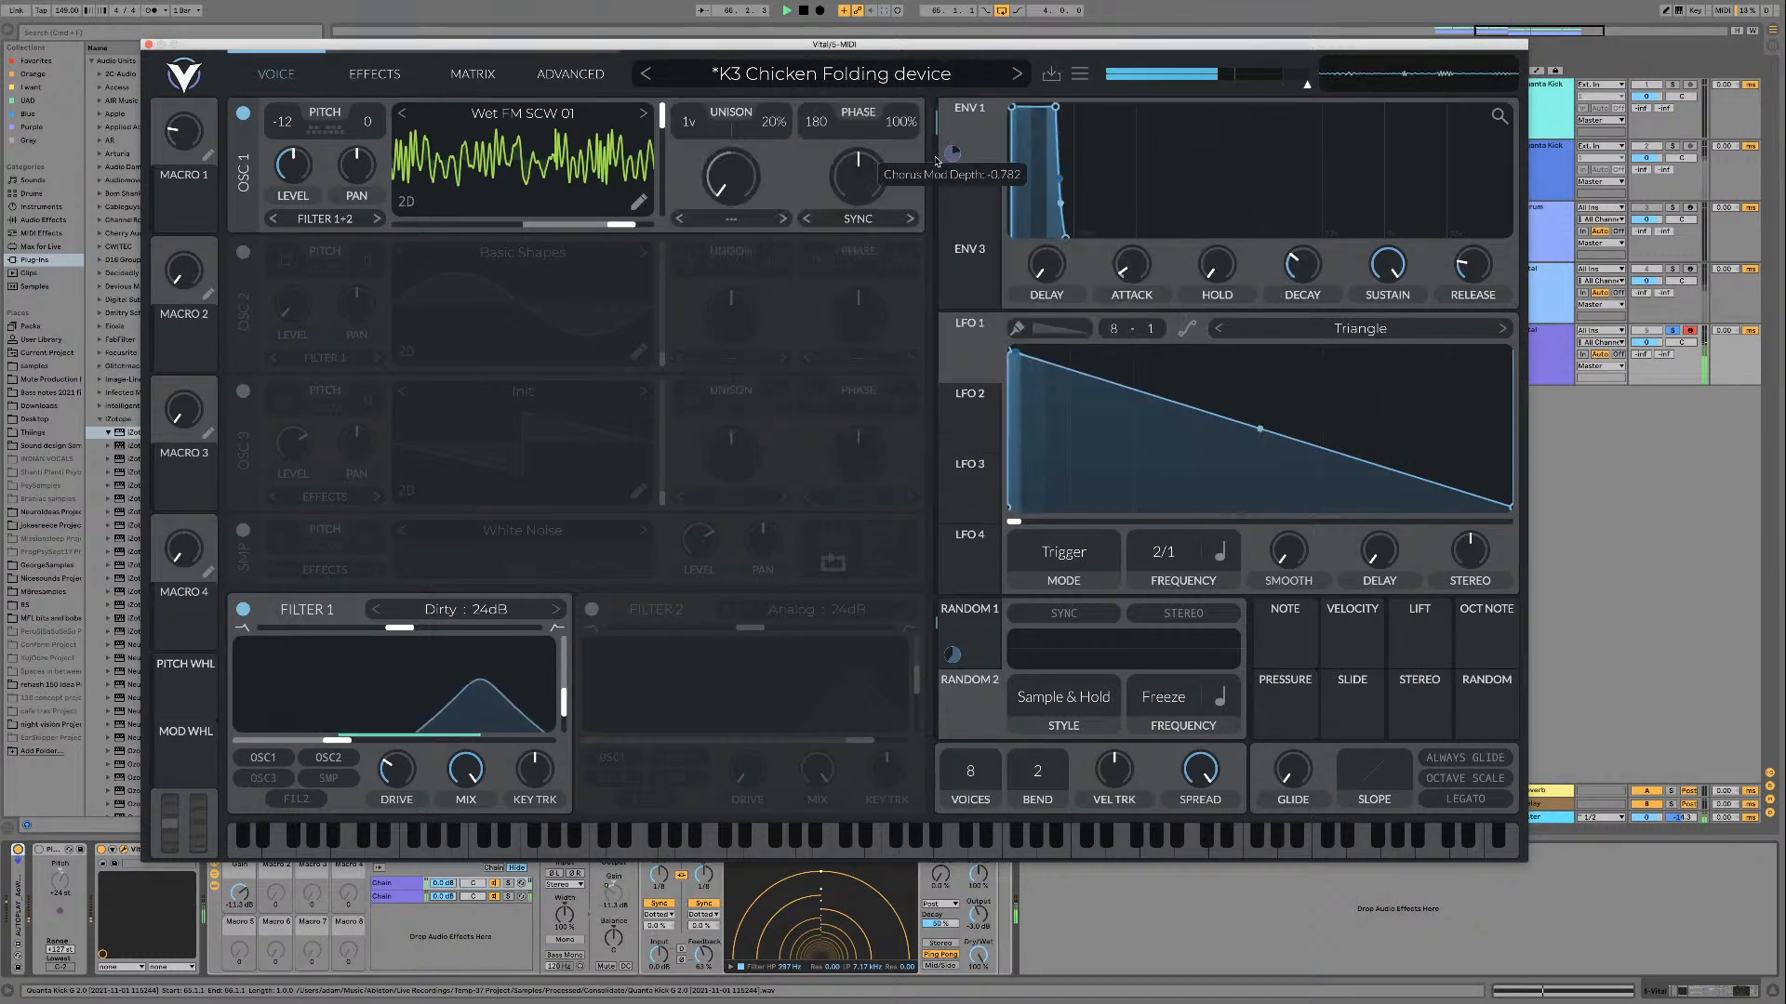
{"action": "left_click", "coordinate": [650, 142]}
Step: Audition a selection of the Wet FM SCW wavetables from 09 up to 16 during playback
{"action": "left_click", "coordinate": [1144, 338]}
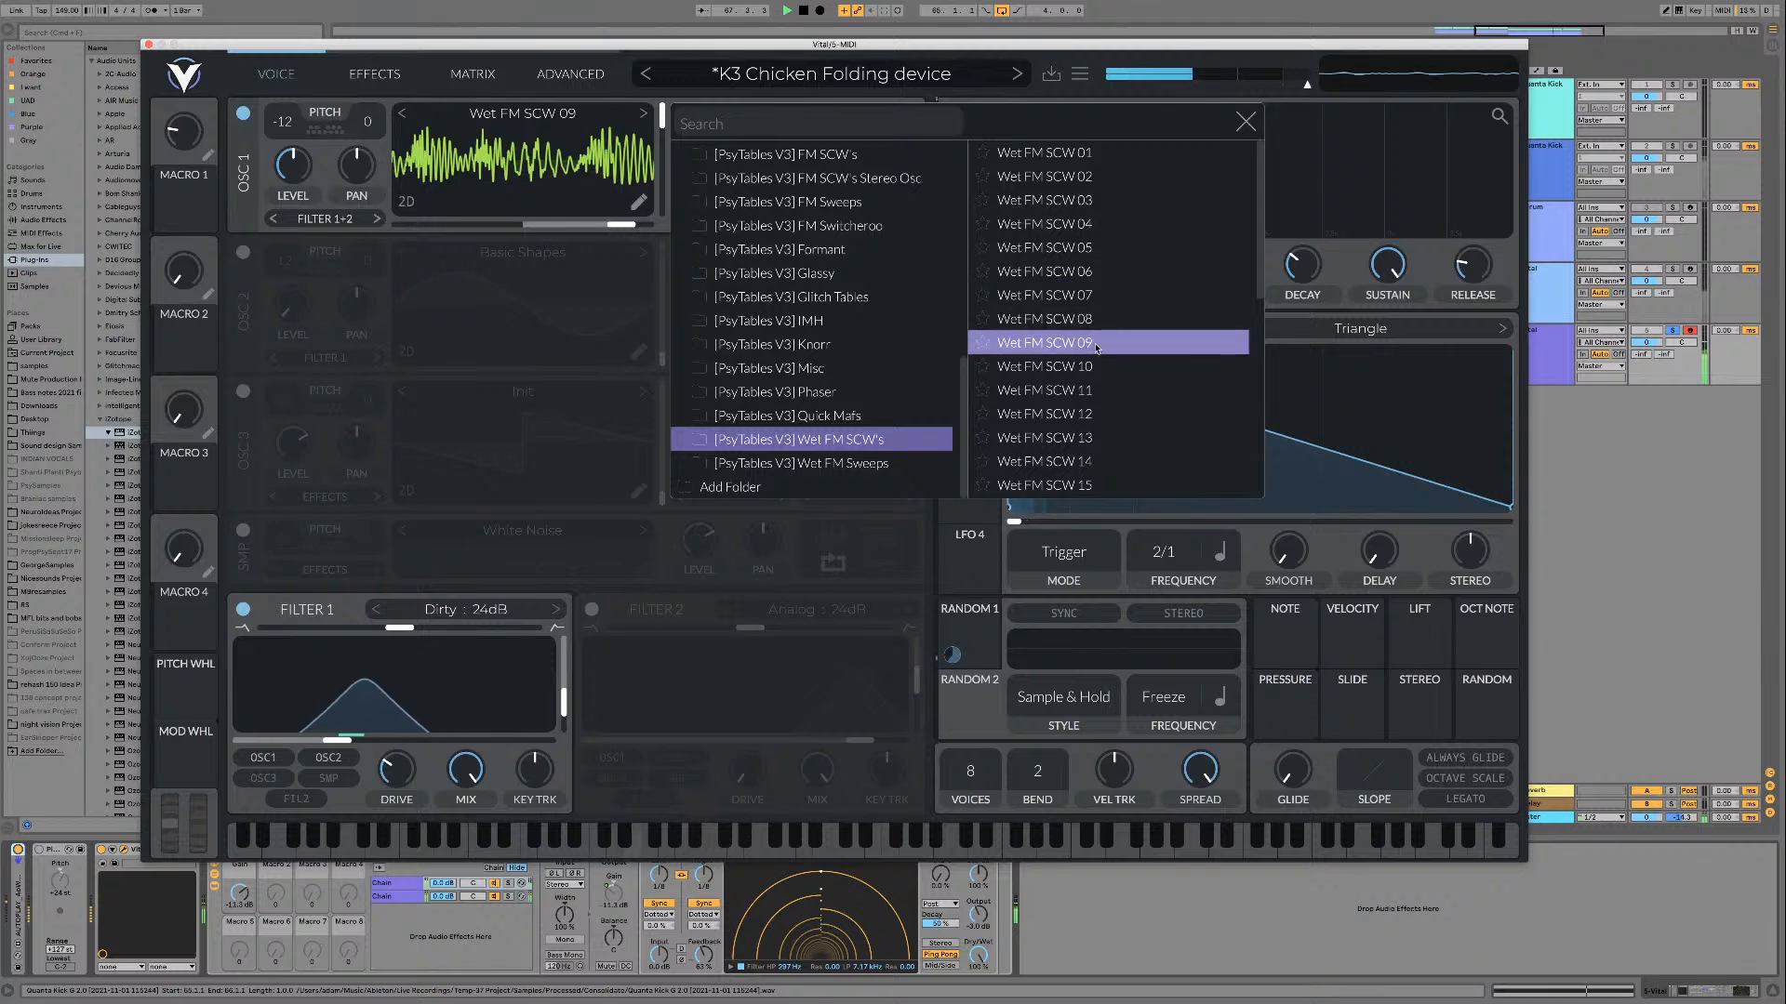
{"action": "scroll", "coordinate": [1096, 330], "scroll_direction": "down", "scroll_amount": 1}
{"action": "left_click", "coordinate": [1082, 378]}
{"action": "left_click", "coordinate": [1081, 335]}
{"action": "scroll", "coordinate": [1079, 352], "scroll_direction": "down", "scroll_amount": 2}
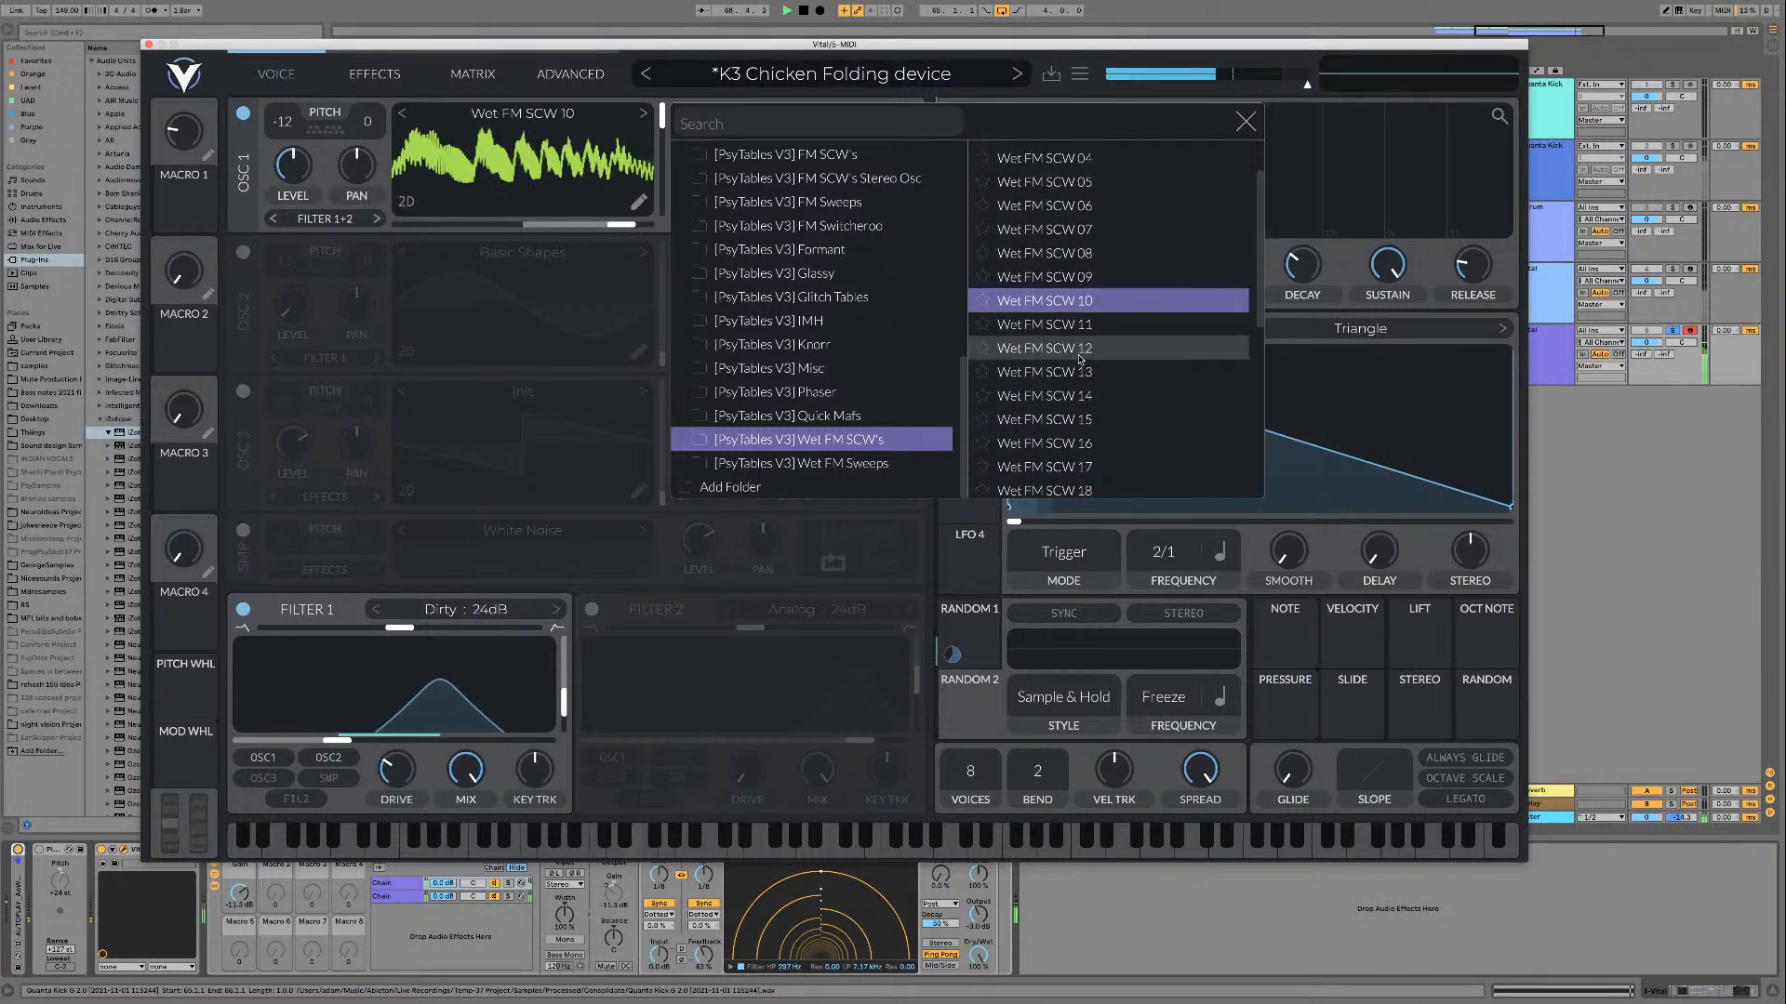
{"action": "left_click", "coordinate": [1080, 351]}
{"action": "scroll", "coordinate": [1070, 398], "scroll_direction": "down", "scroll_amount": 1}
{"action": "left_click", "coordinate": [1068, 399]}
Step: Continue auditioning Wet FM SCW wavetables, loading 20, 27, 28 and 30
{"action": "scroll", "coordinate": [1067, 400], "scroll_direction": "down", "scroll_amount": 2}
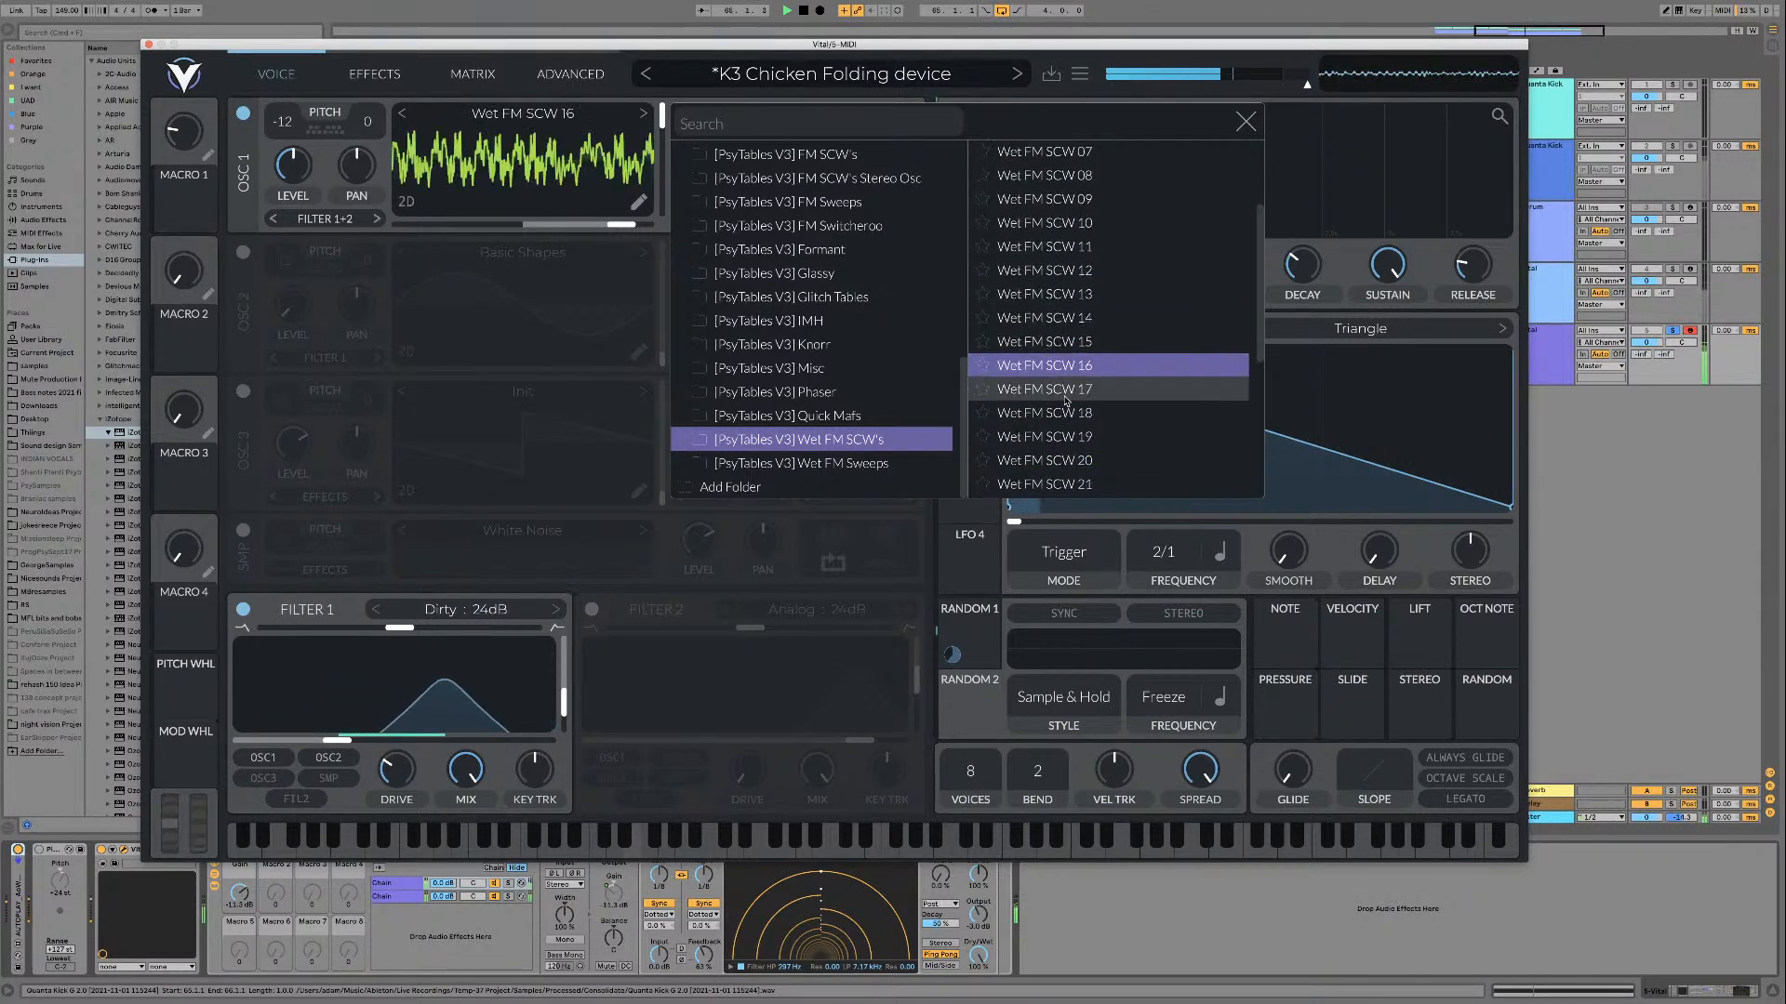
{"action": "left_click", "coordinate": [1066, 400]}
{"action": "scroll", "coordinate": [1067, 400], "scroll_direction": "down", "scroll_amount": 2}
{"action": "scroll", "coordinate": [1068, 400], "scroll_direction": "down", "scroll_amount": 3}
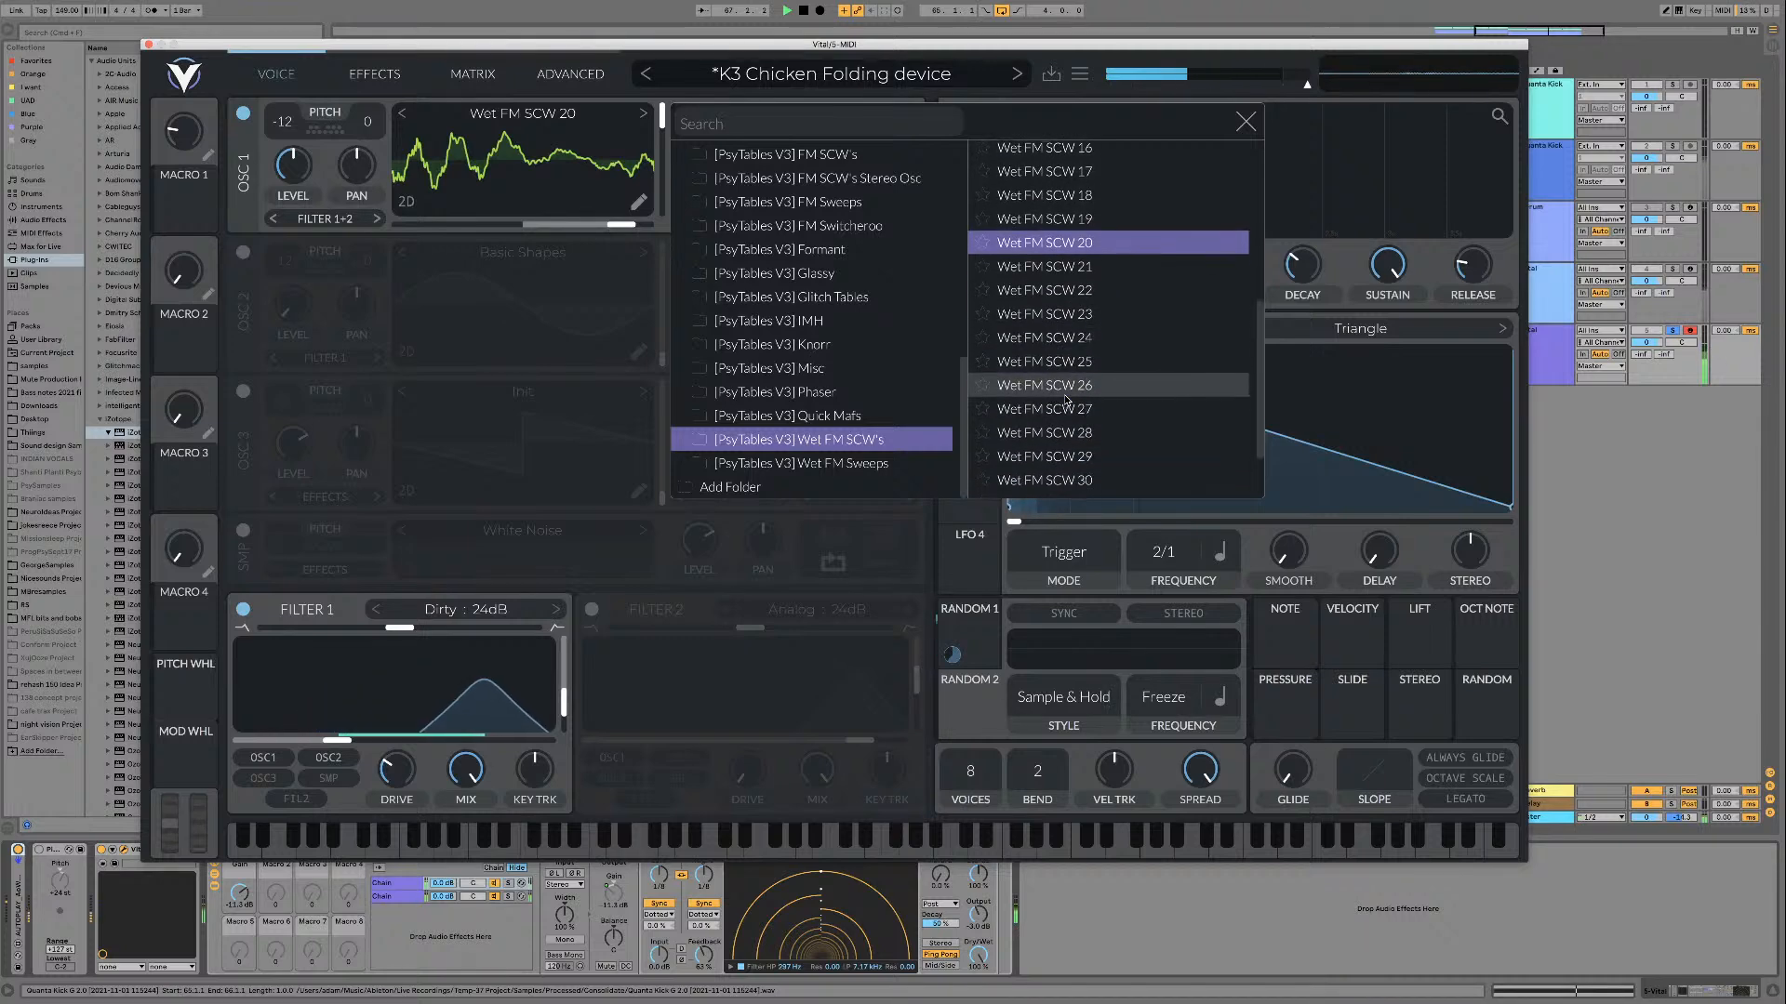
{"action": "left_click", "coordinate": [1076, 396]}
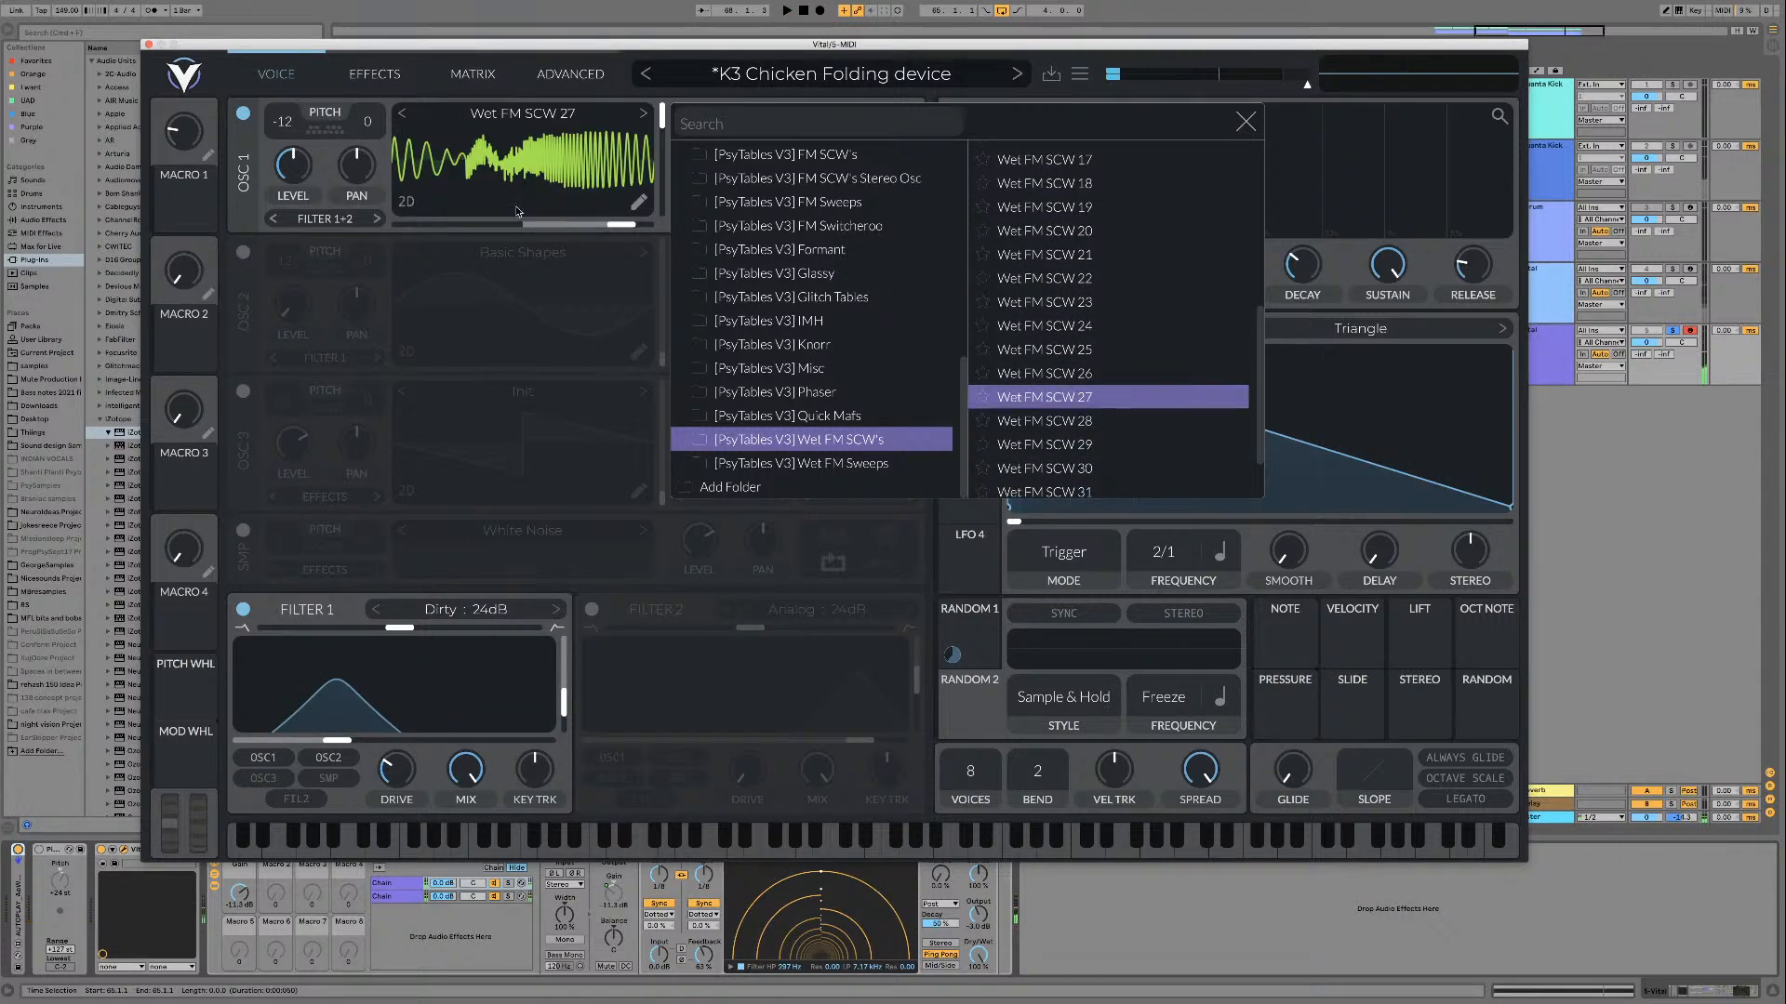
{"action": "left_click", "coordinate": [1097, 420]}
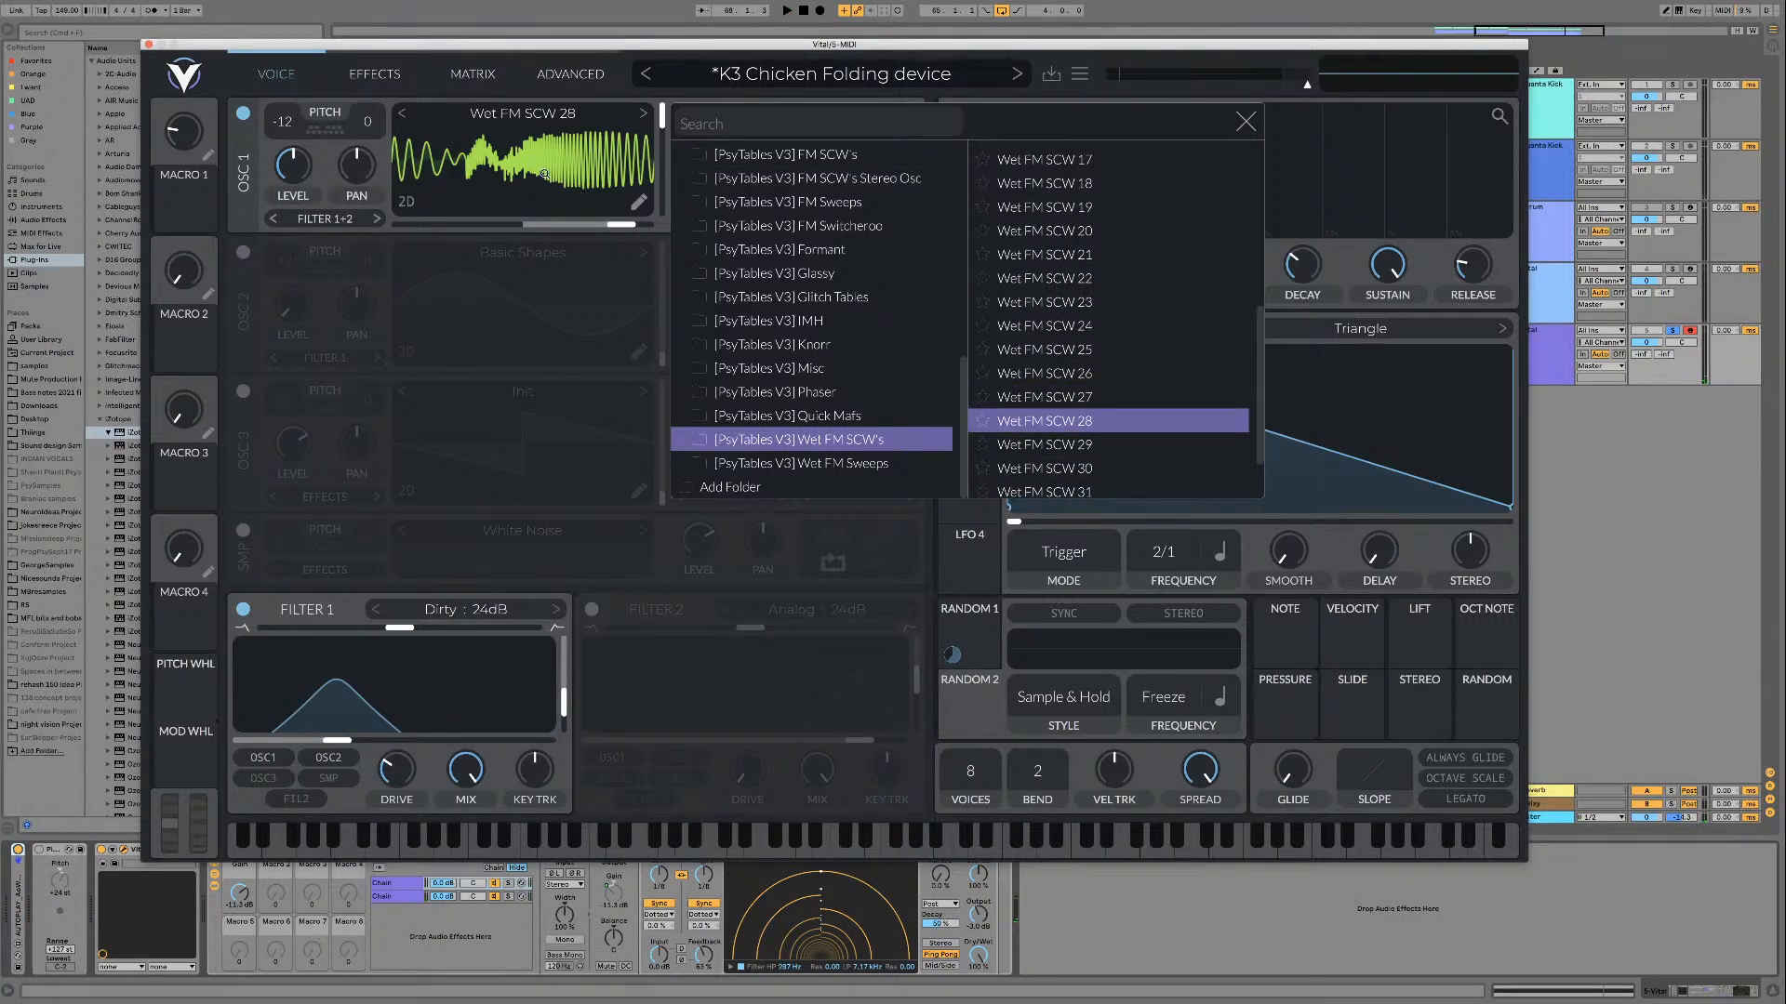
{"action": "scroll", "coordinate": [1070, 456], "scroll_direction": "down", "scroll_amount": 3}
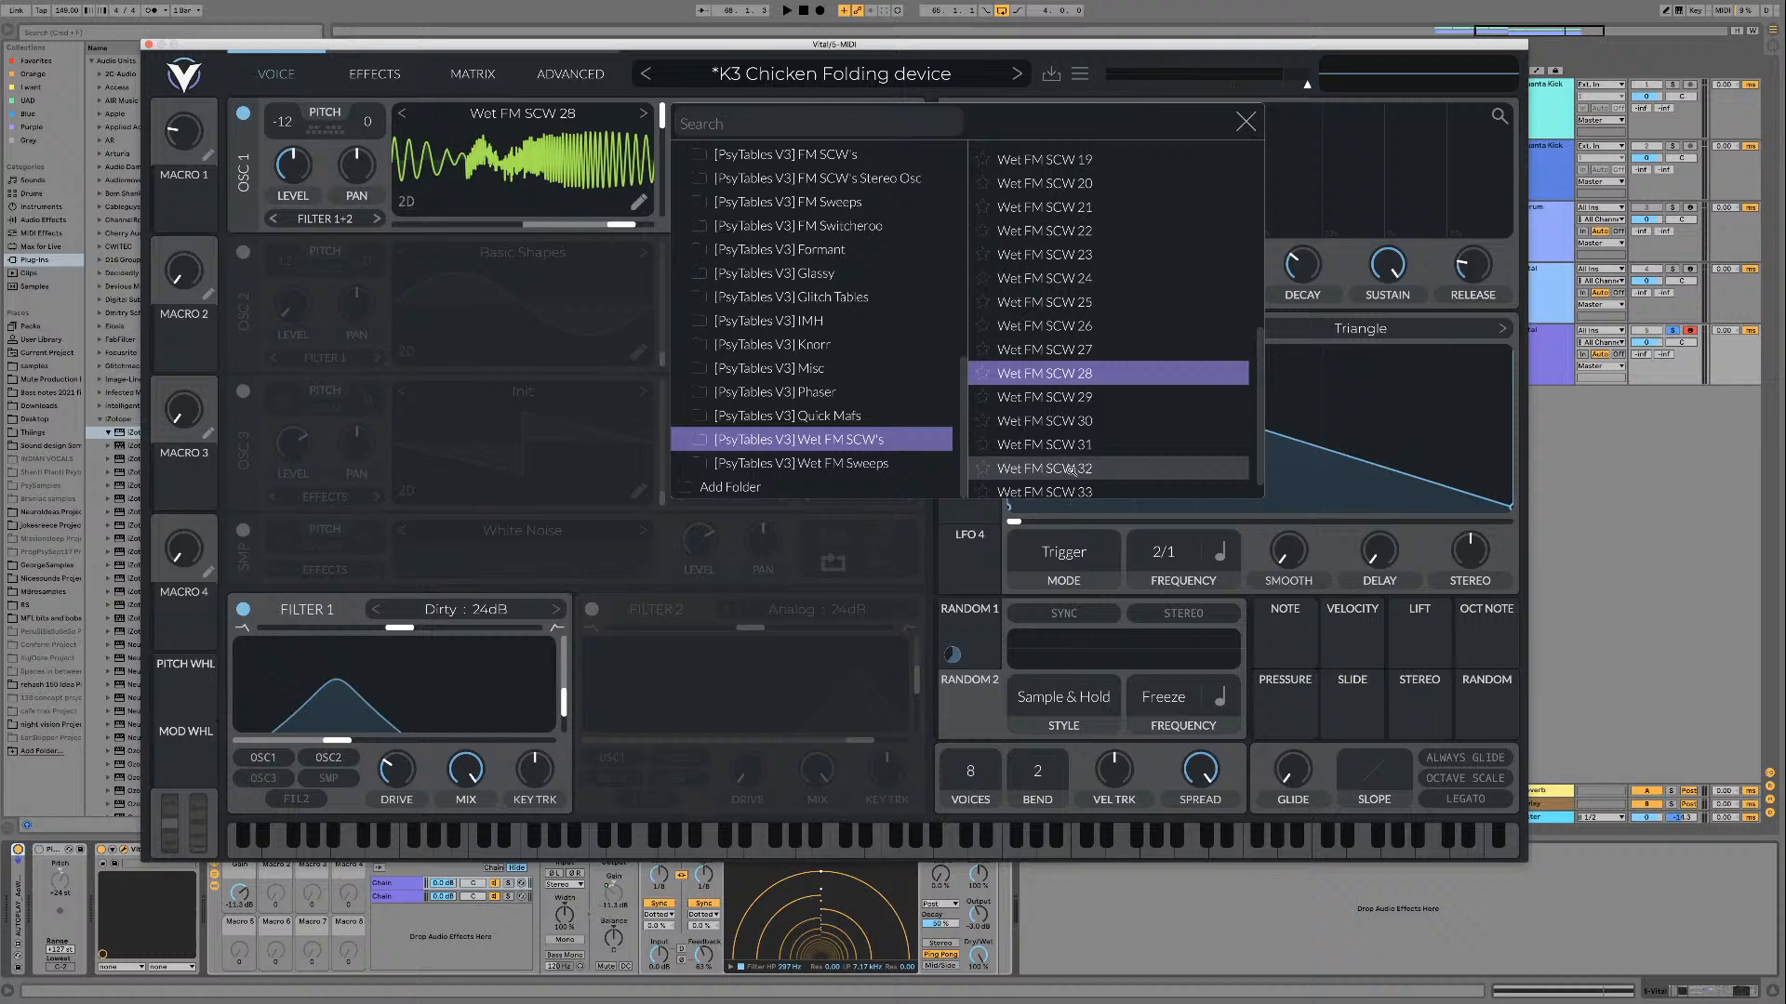
Step: Load Wet FM SCW 31 and Wet FM SCW Table in turn, sweeping the frame during playback
{"action": "left_click", "coordinate": [1070, 395]}
{"action": "left_click", "coordinate": [1072, 421]}
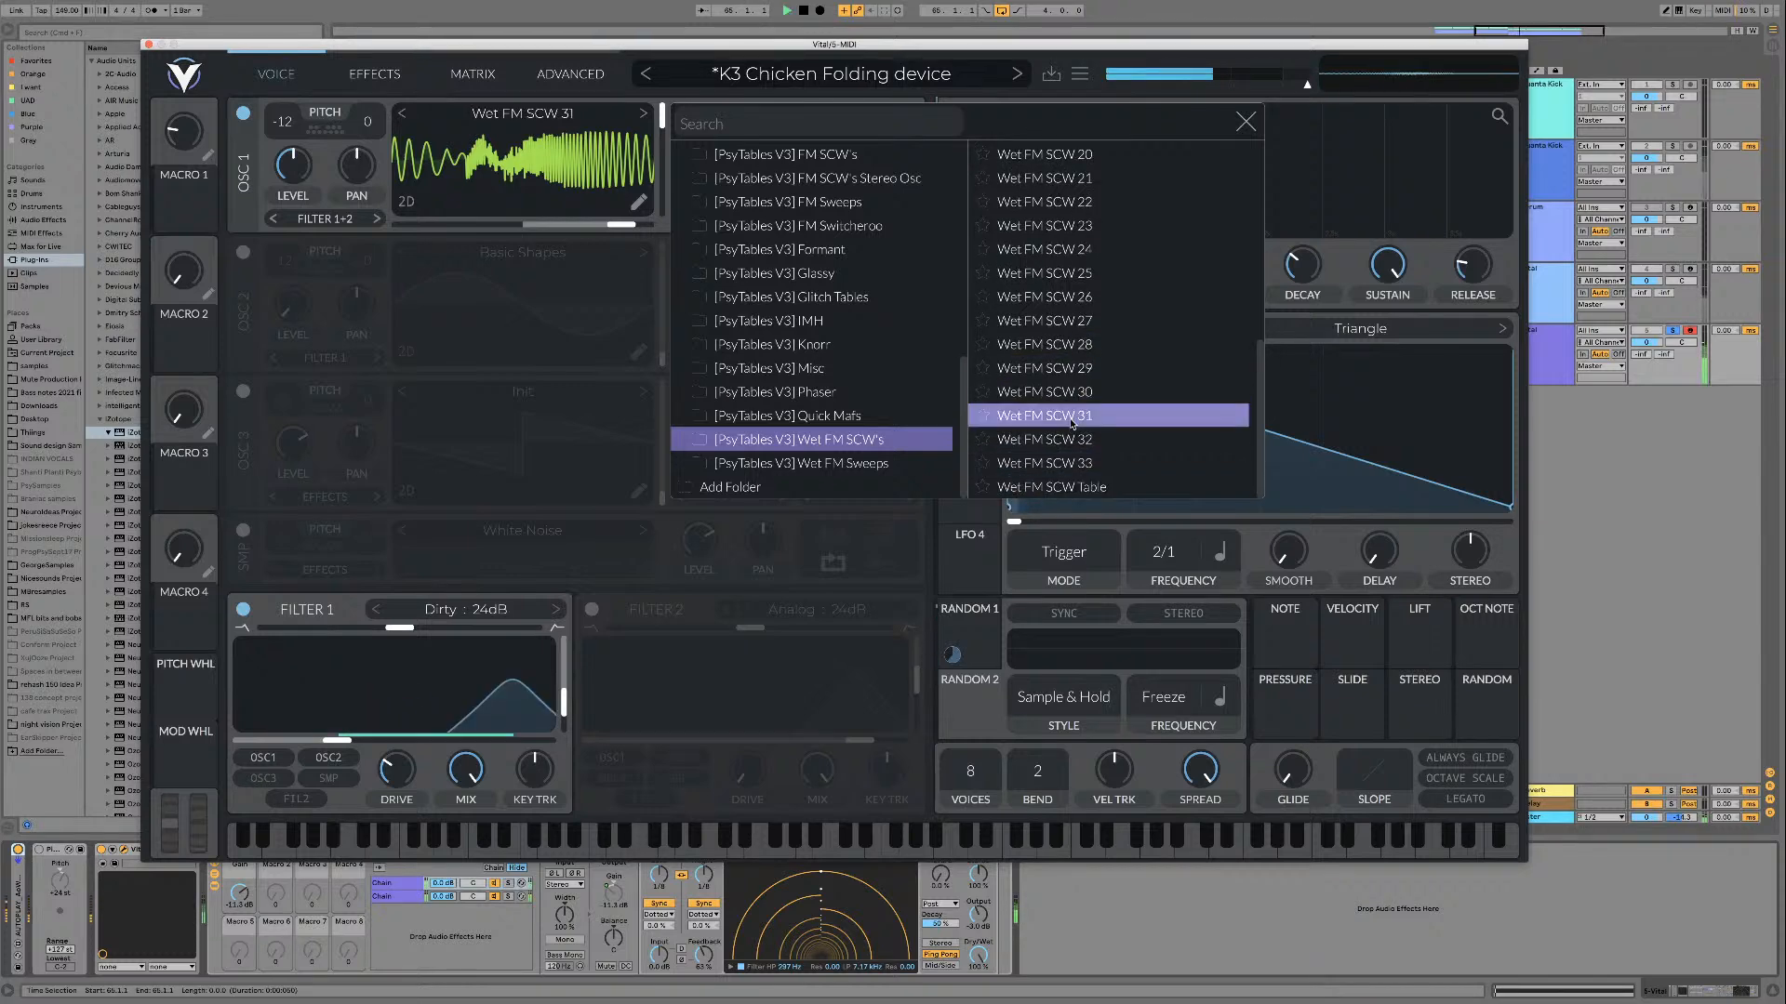
{"action": "left_click", "coordinate": [1081, 487]}
{"action": "left_click_drag", "start_coordinate": [661, 119], "coordinate": [660, 240]}
Step: Audition several wavetables from the [PsyTables V3] Wet FM Sweeps folder, including Wet FM 12 and Wet FM 08, with different frames
{"action": "left_click", "coordinate": [837, 464]}
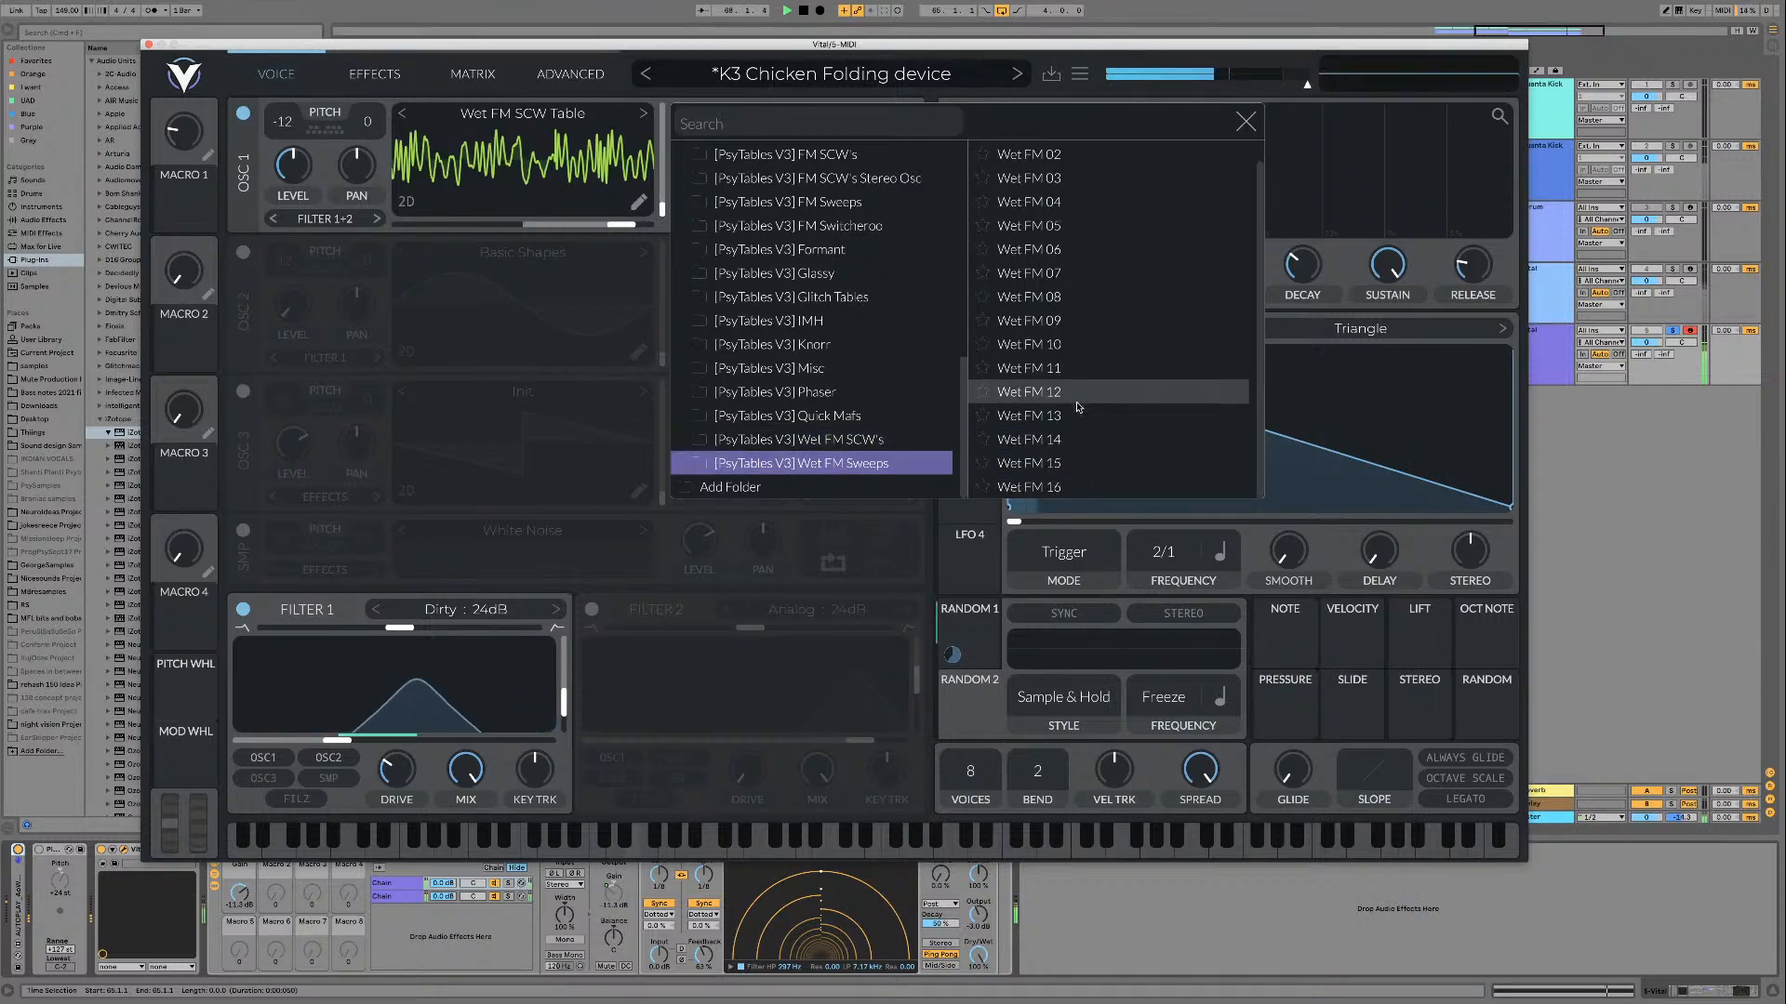
{"action": "left_click", "coordinate": [1030, 505]}
{"action": "left_click_drag", "start_coordinate": [669, 204], "coordinate": [661, 159]}
{"action": "left_click", "coordinate": [1067, 326]}
{"action": "left_click", "coordinate": [707, 157]}
{"action": "left_click", "coordinate": [874, 465]}
{"action": "left_click", "coordinate": [1080, 366]}
{"action": "left_click", "coordinate": [1029, 153]}
{"action": "left_click", "coordinate": [1055, 415]}
{"action": "scroll", "coordinate": [1056, 415], "scroll_direction": "down", "scroll_amount": 1}
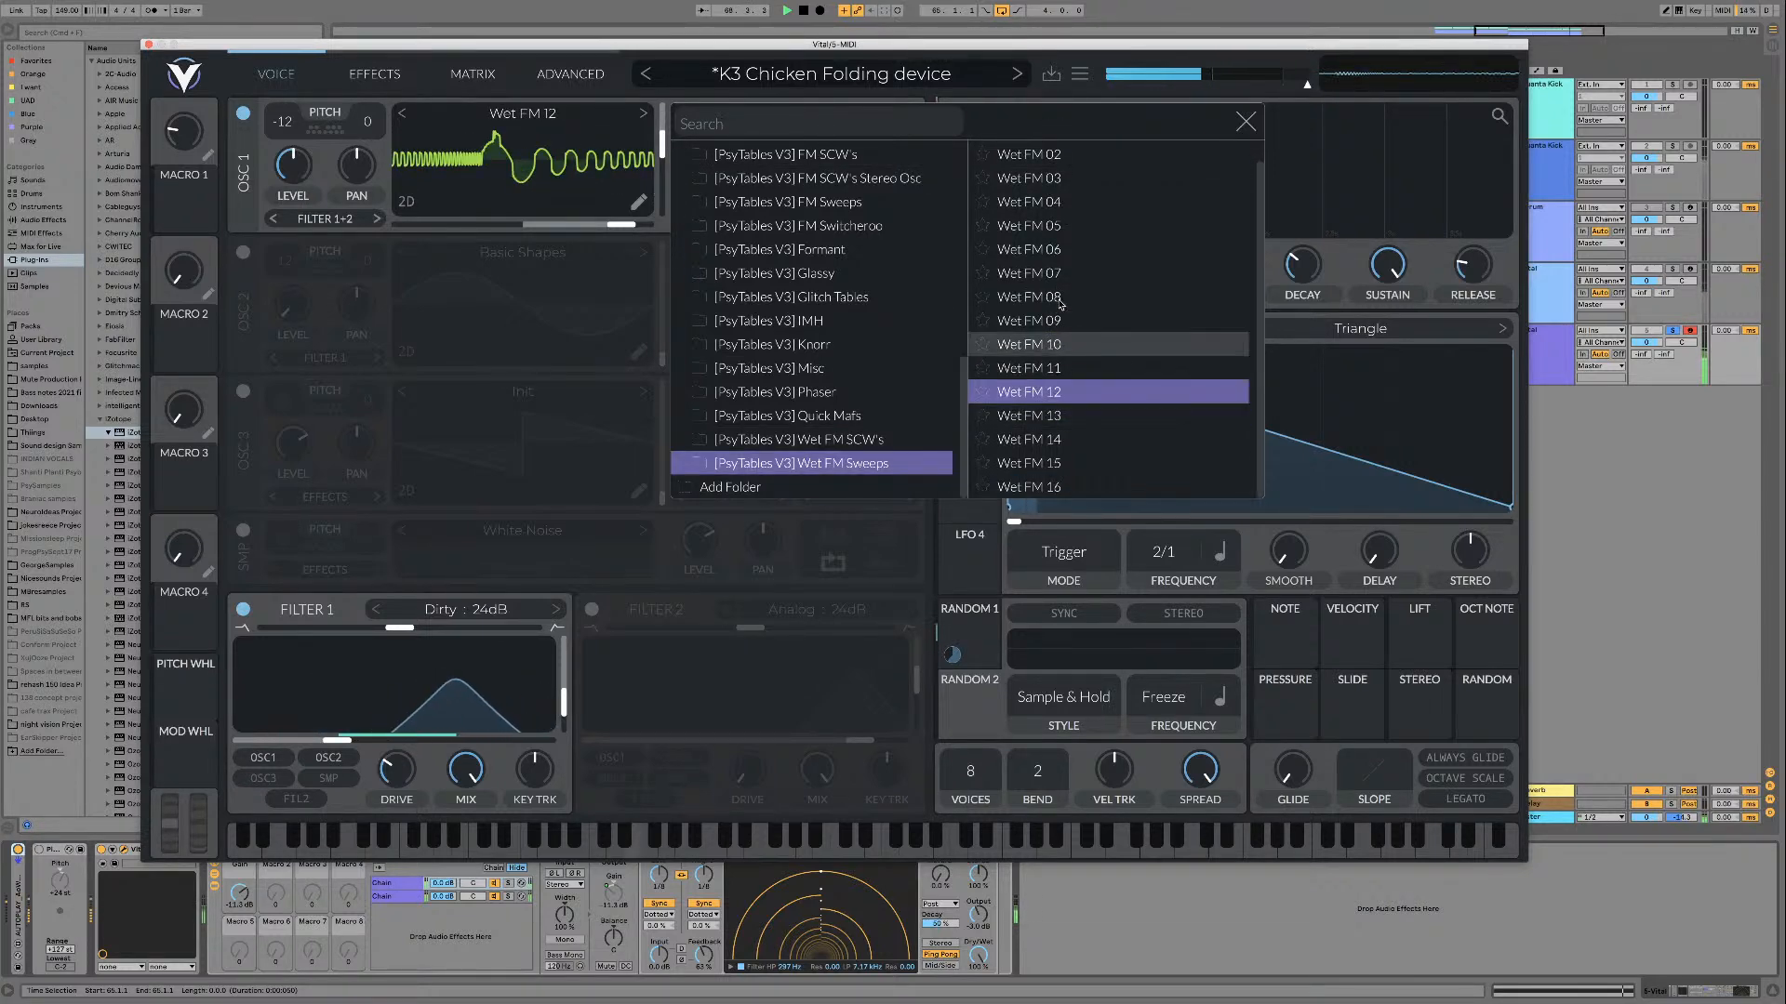
{"action": "left_click", "coordinate": [1055, 298]}
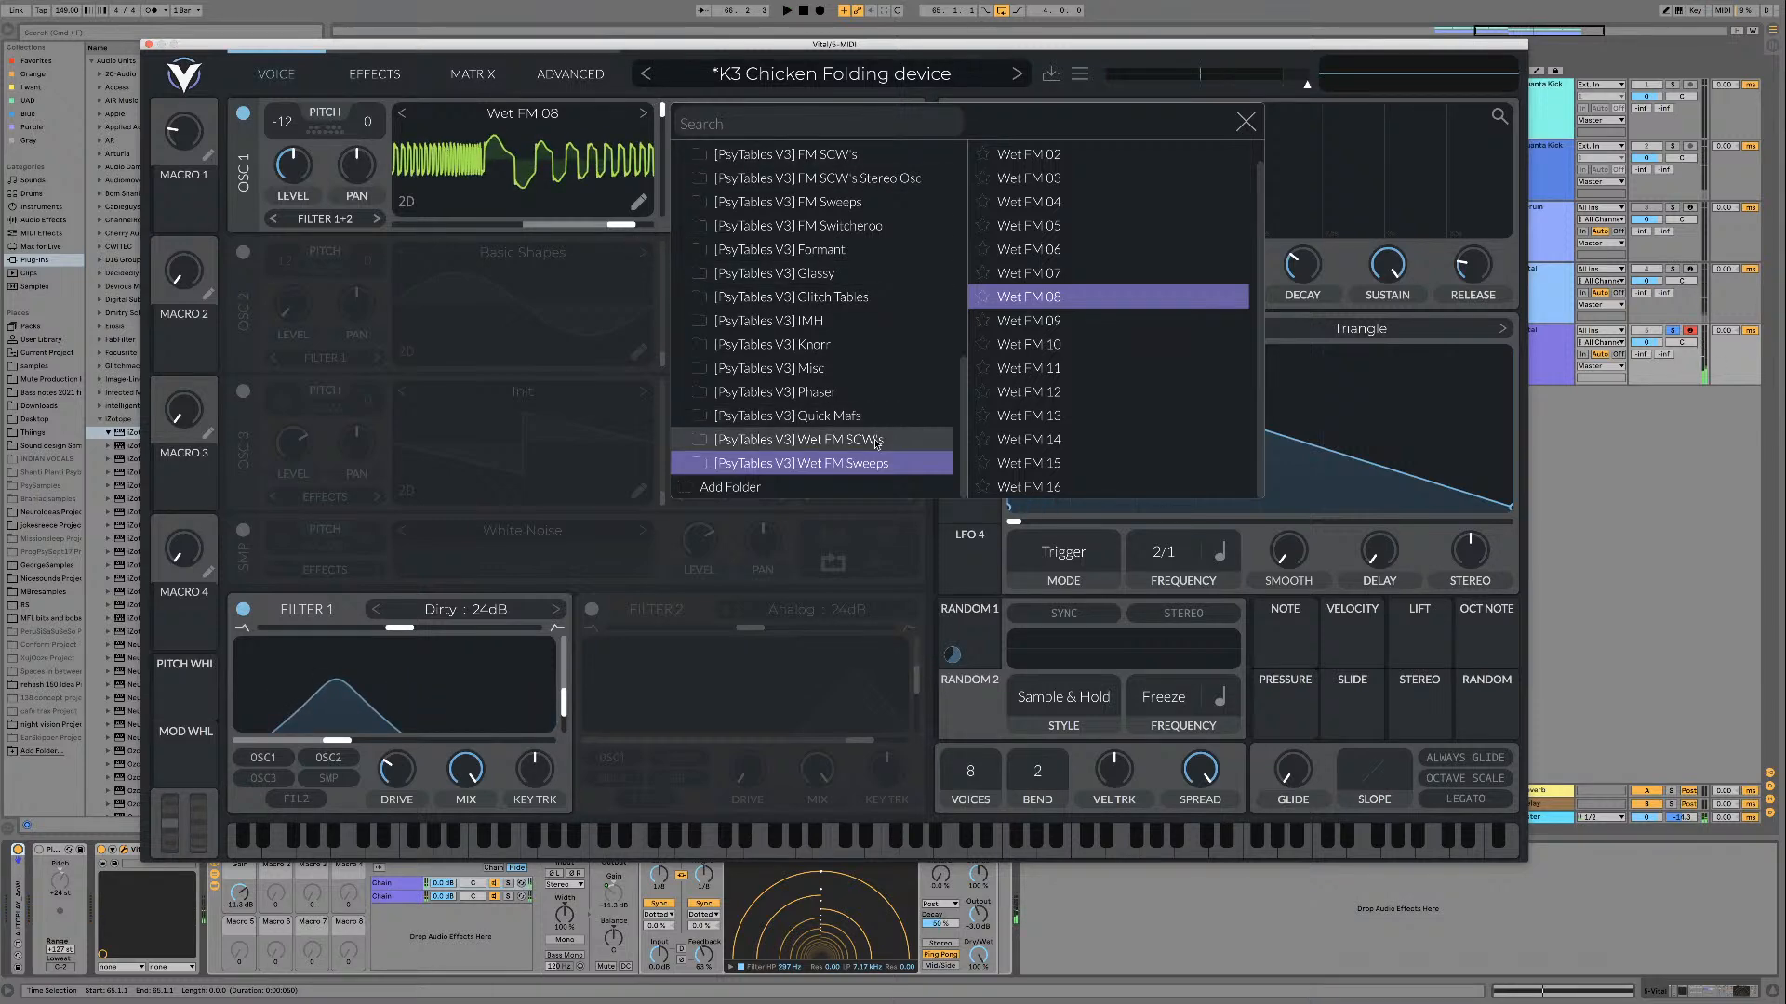
Step: Load The Arithmetic from the [PsyTables V3] Quick Mafs folder and play it while sweeping its frame
{"action": "left_click", "coordinate": [856, 418]}
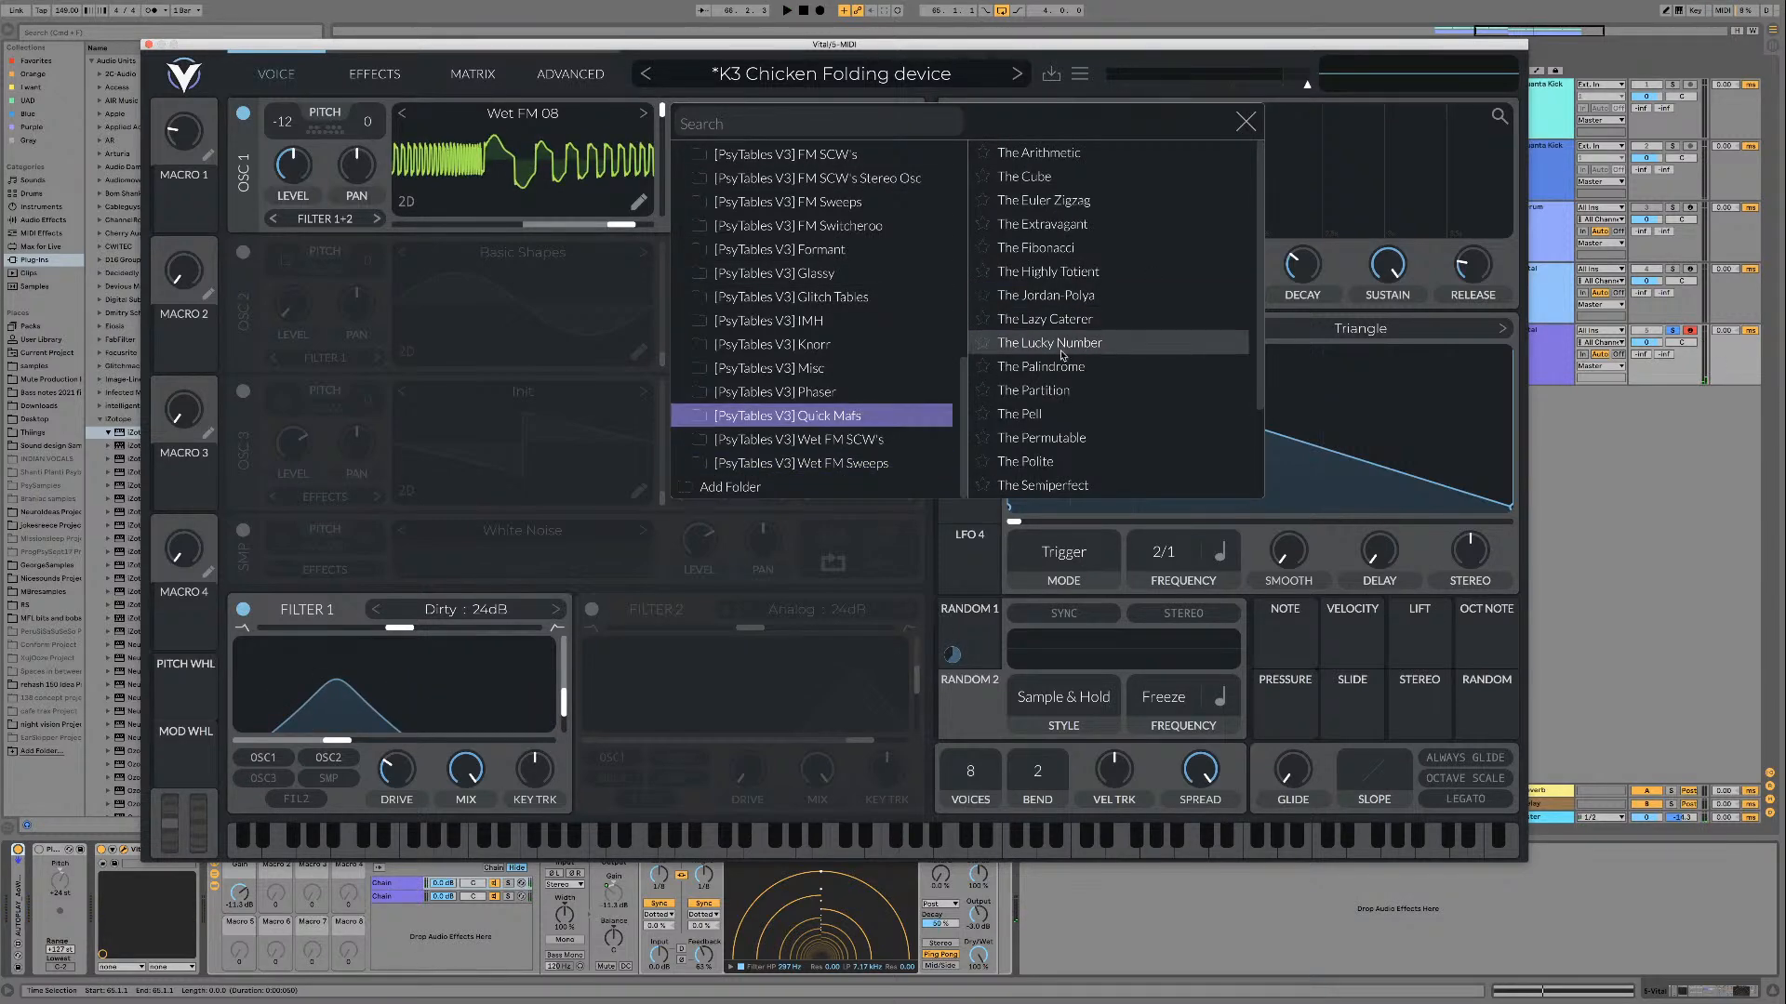
{"action": "left_click", "coordinate": [1069, 152]}
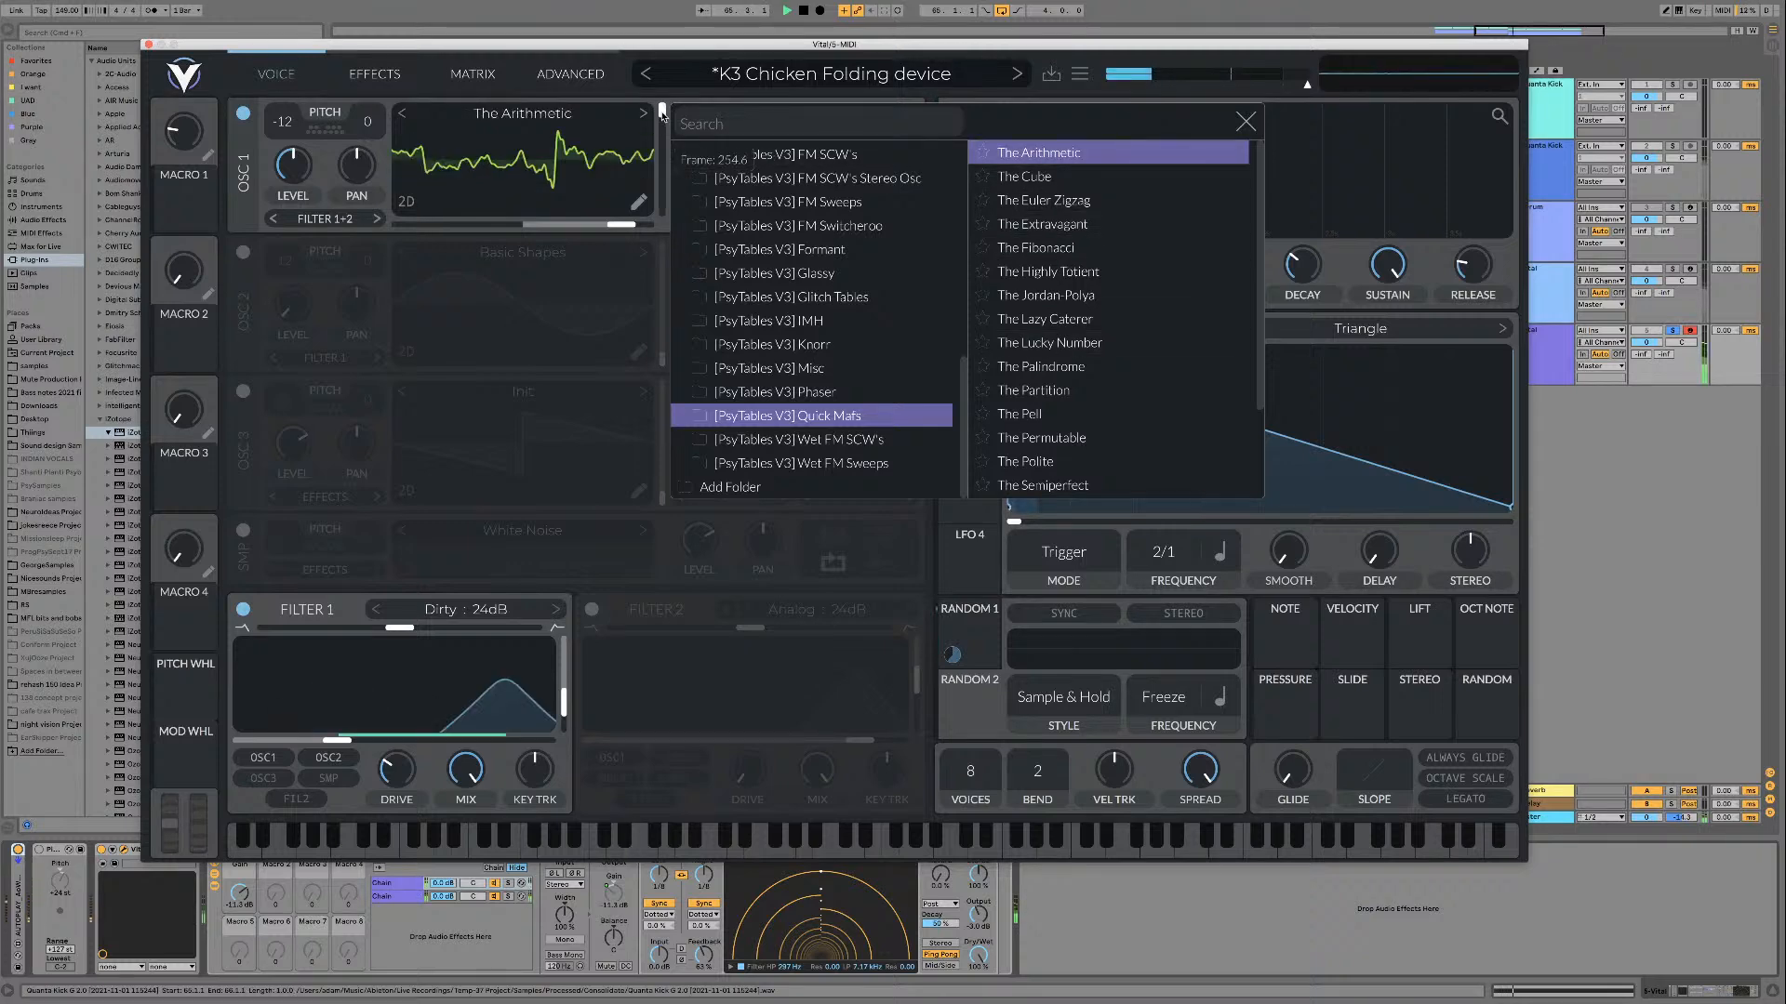
{"action": "left_click_drag", "start_coordinate": [661, 110], "coordinate": [663, 182]}
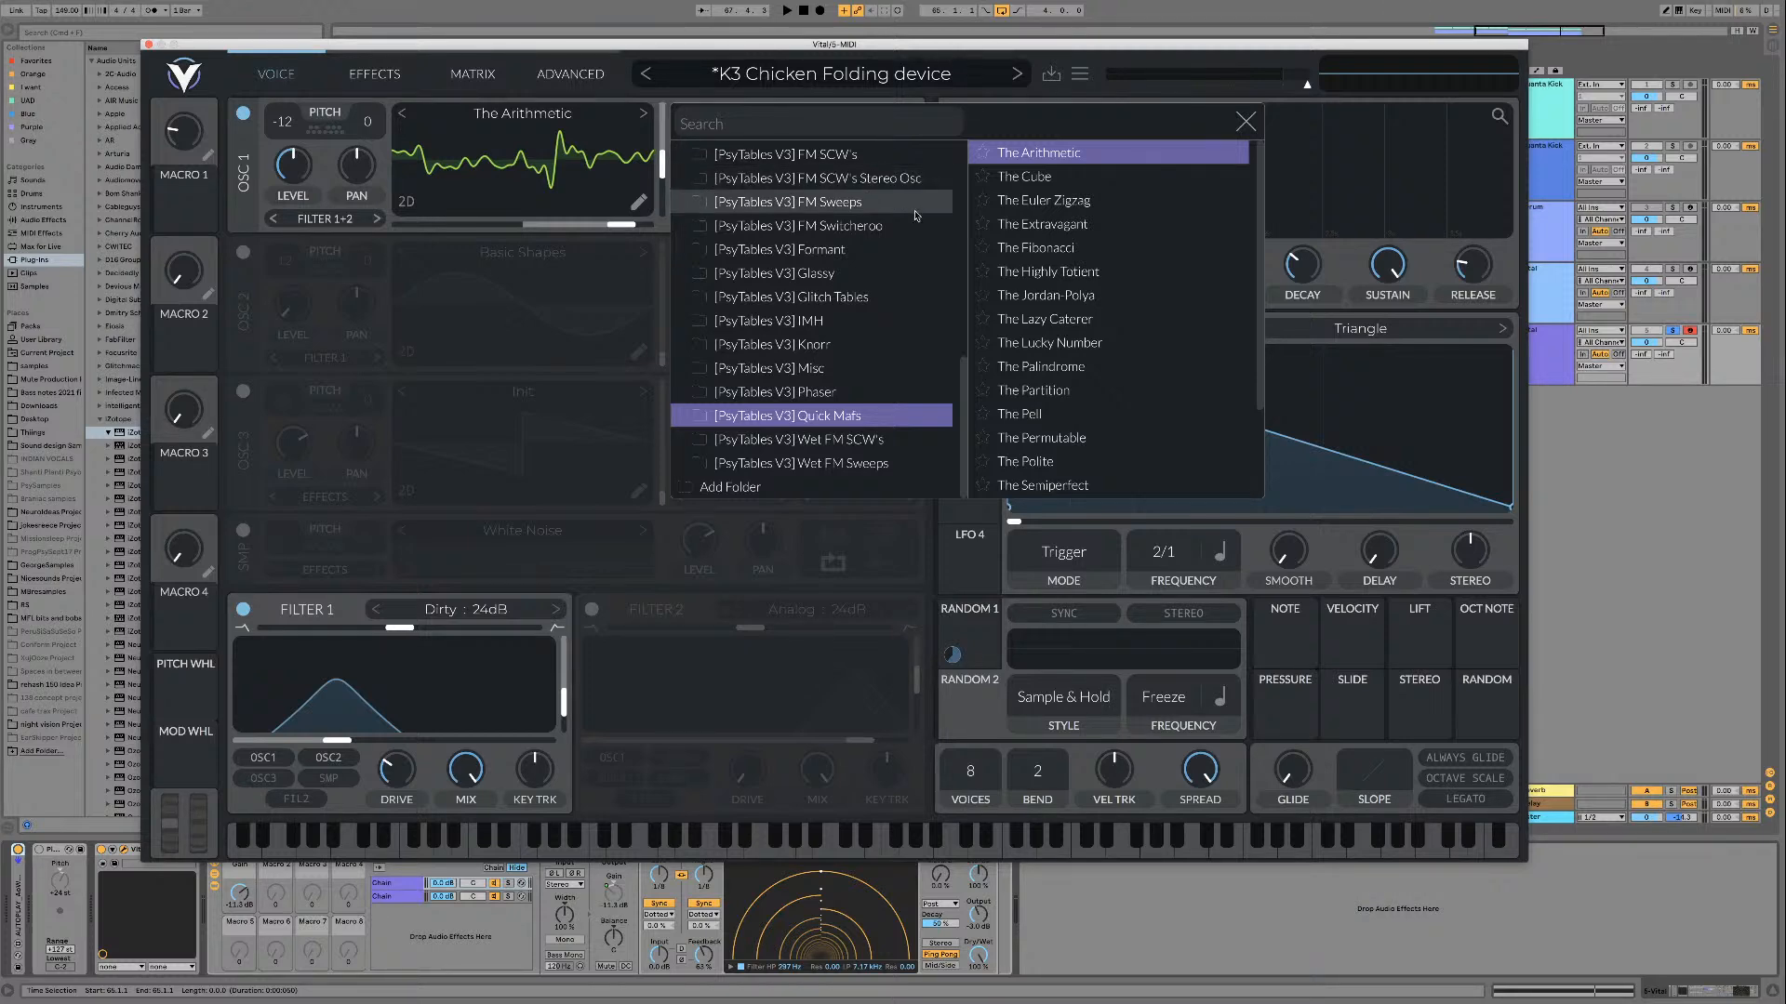
{"action": "scroll", "coordinate": [1167, 289], "scroll_direction": "down", "scroll_amount": 4}
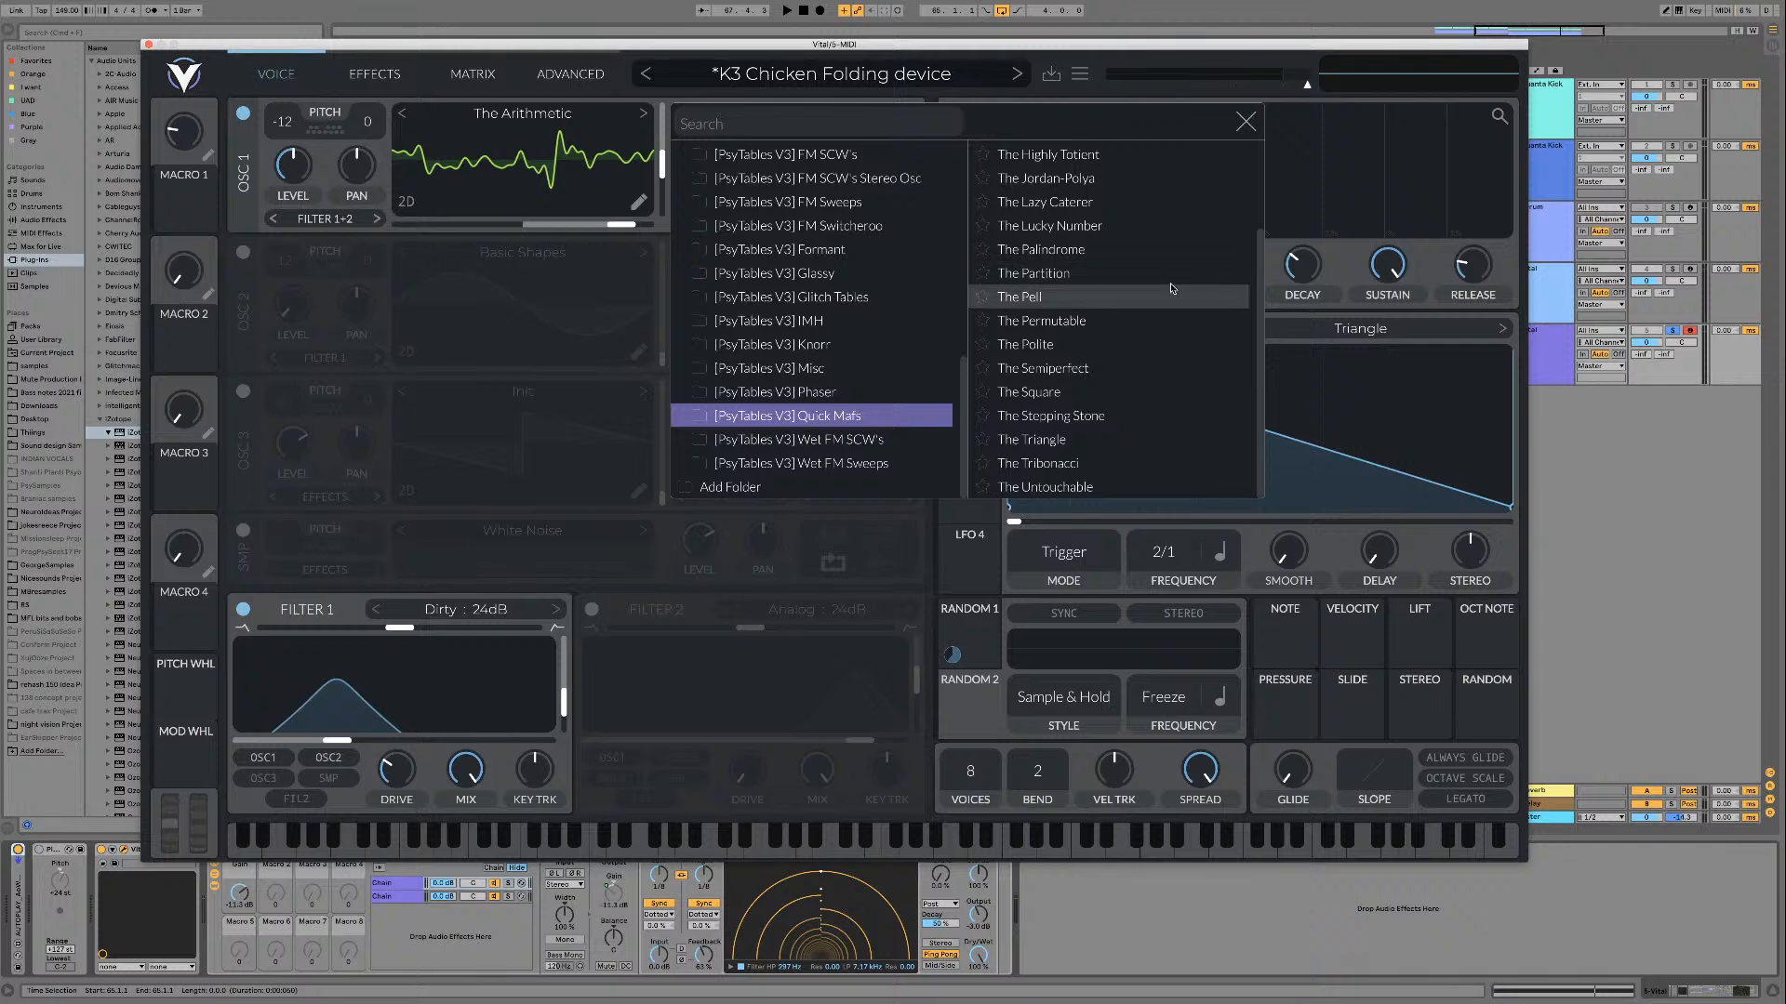
{"action": "scroll", "coordinate": [1069, 237], "scroll_direction": "up", "scroll_amount": 1}
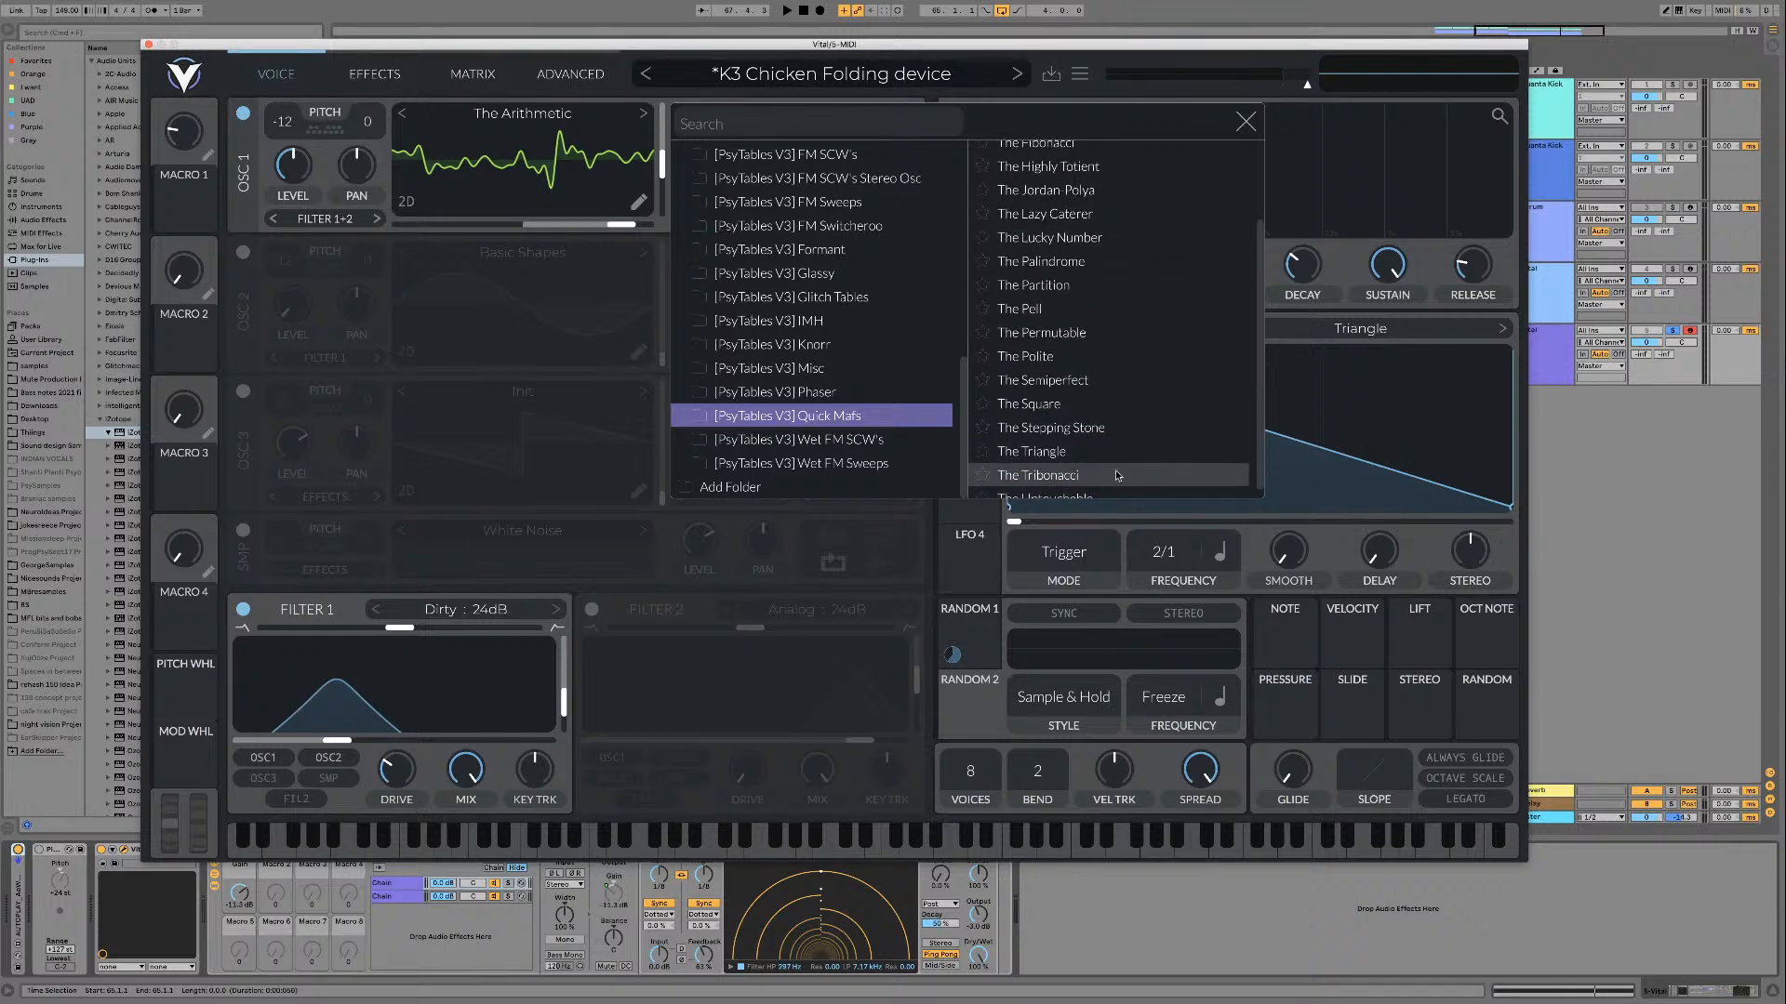
{"action": "scroll", "coordinate": [1088, 242], "scroll_direction": "up", "scroll_amount": 4}
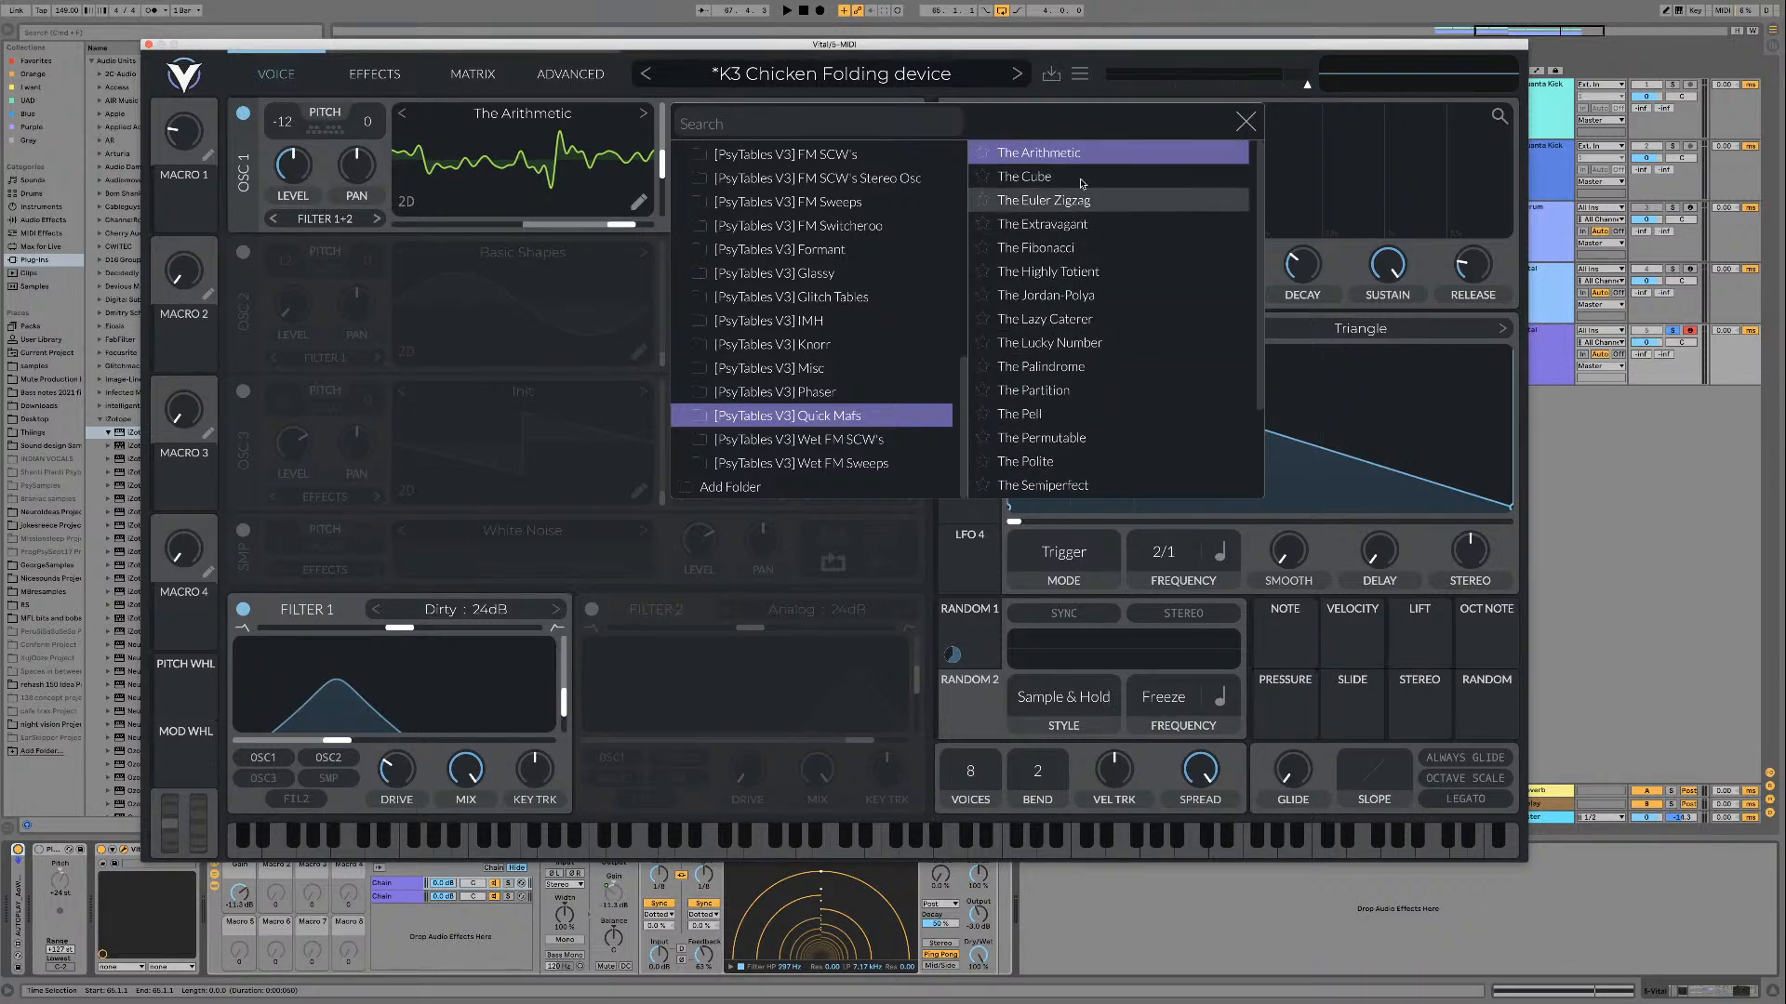
{"action": "key", "text": "space"}
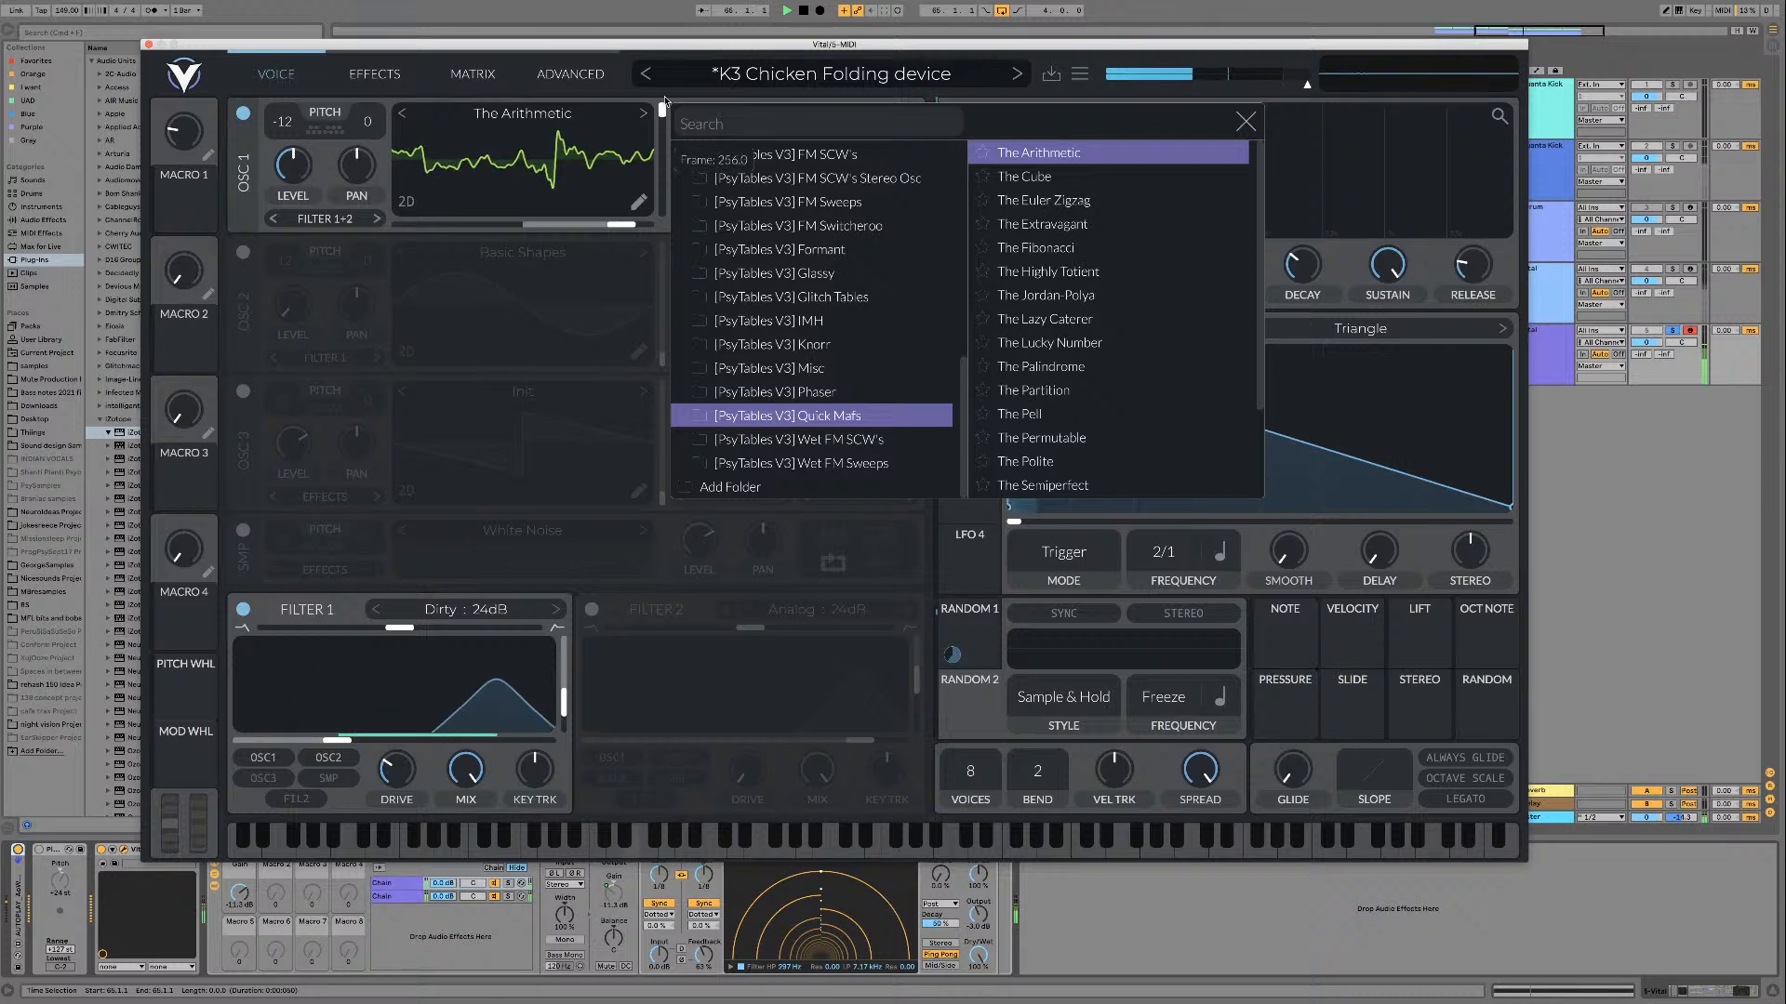
Step: Load The Cube and The Euler Zigzag in turn and play each one while sweeping its frame
{"action": "left_click", "coordinate": [1024, 176]}
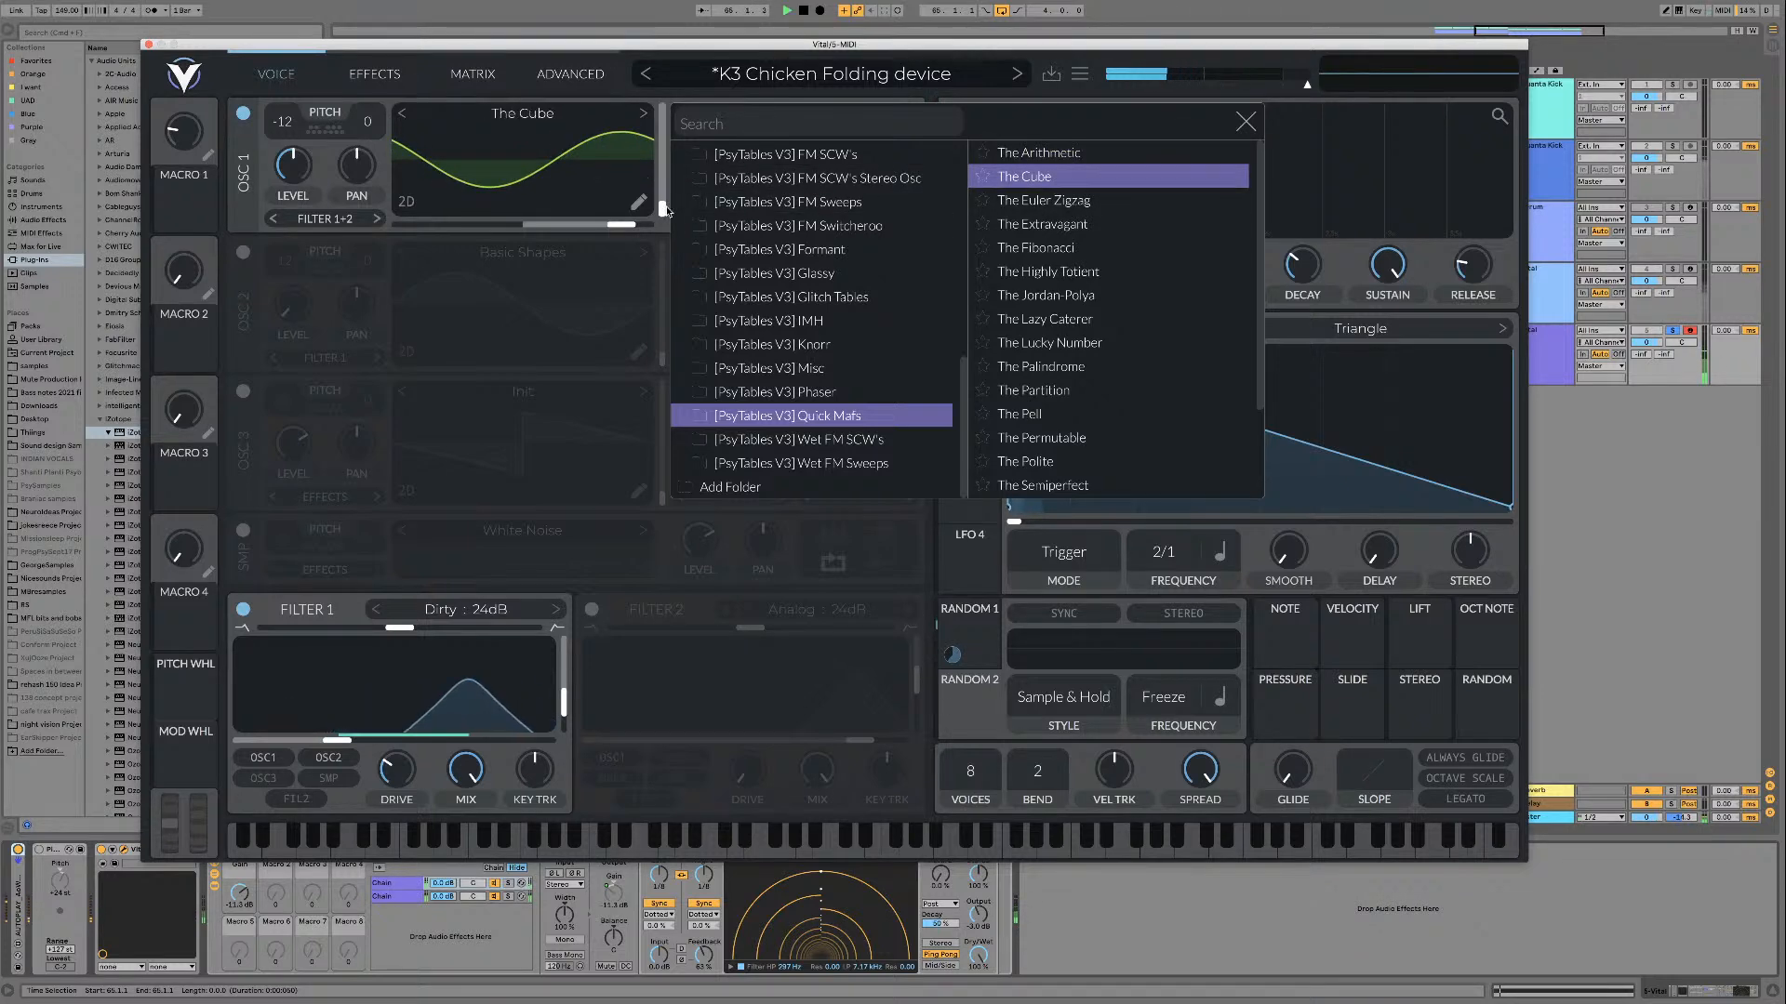
{"action": "mouse_move", "coordinate": [667, 211]}
{"action": "left_mouse_down"}
{"action": "mouse_move", "coordinate": [661, 67]}
{"action": "mouse_move", "coordinate": [664, 210]}
{"action": "left_mouse_up"}
{"action": "key", "text": "space"}
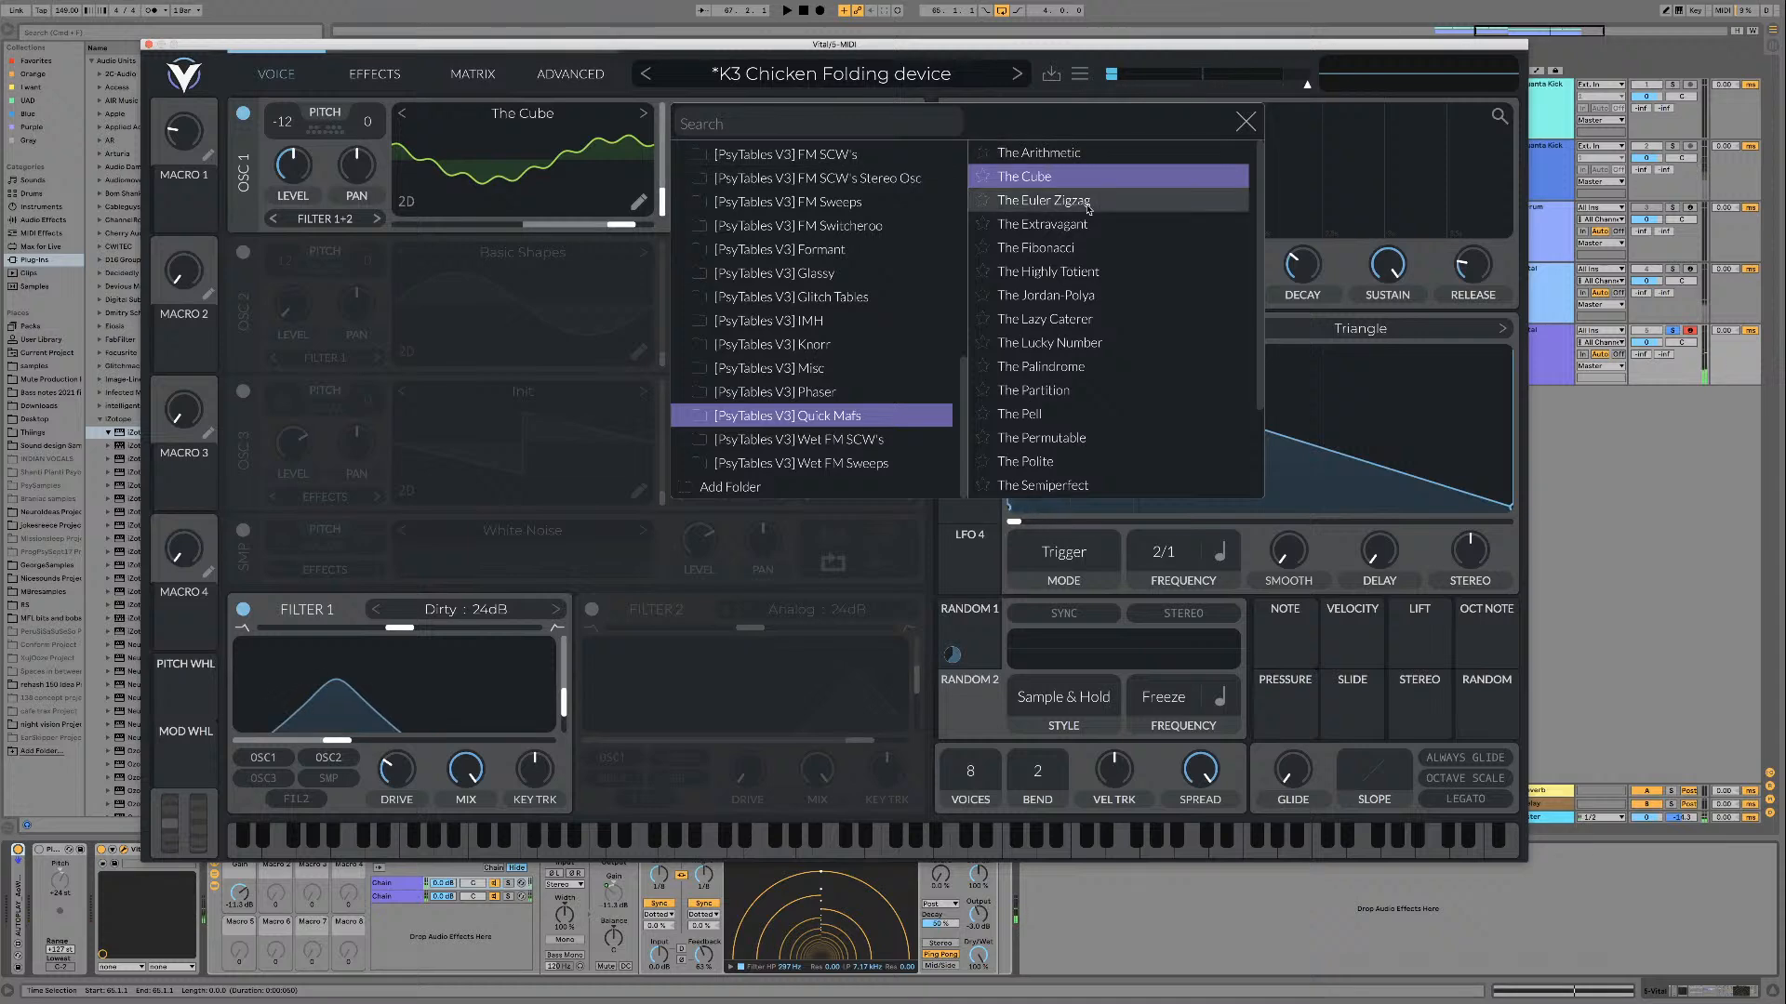
{"action": "left_click", "coordinate": [1088, 205]}
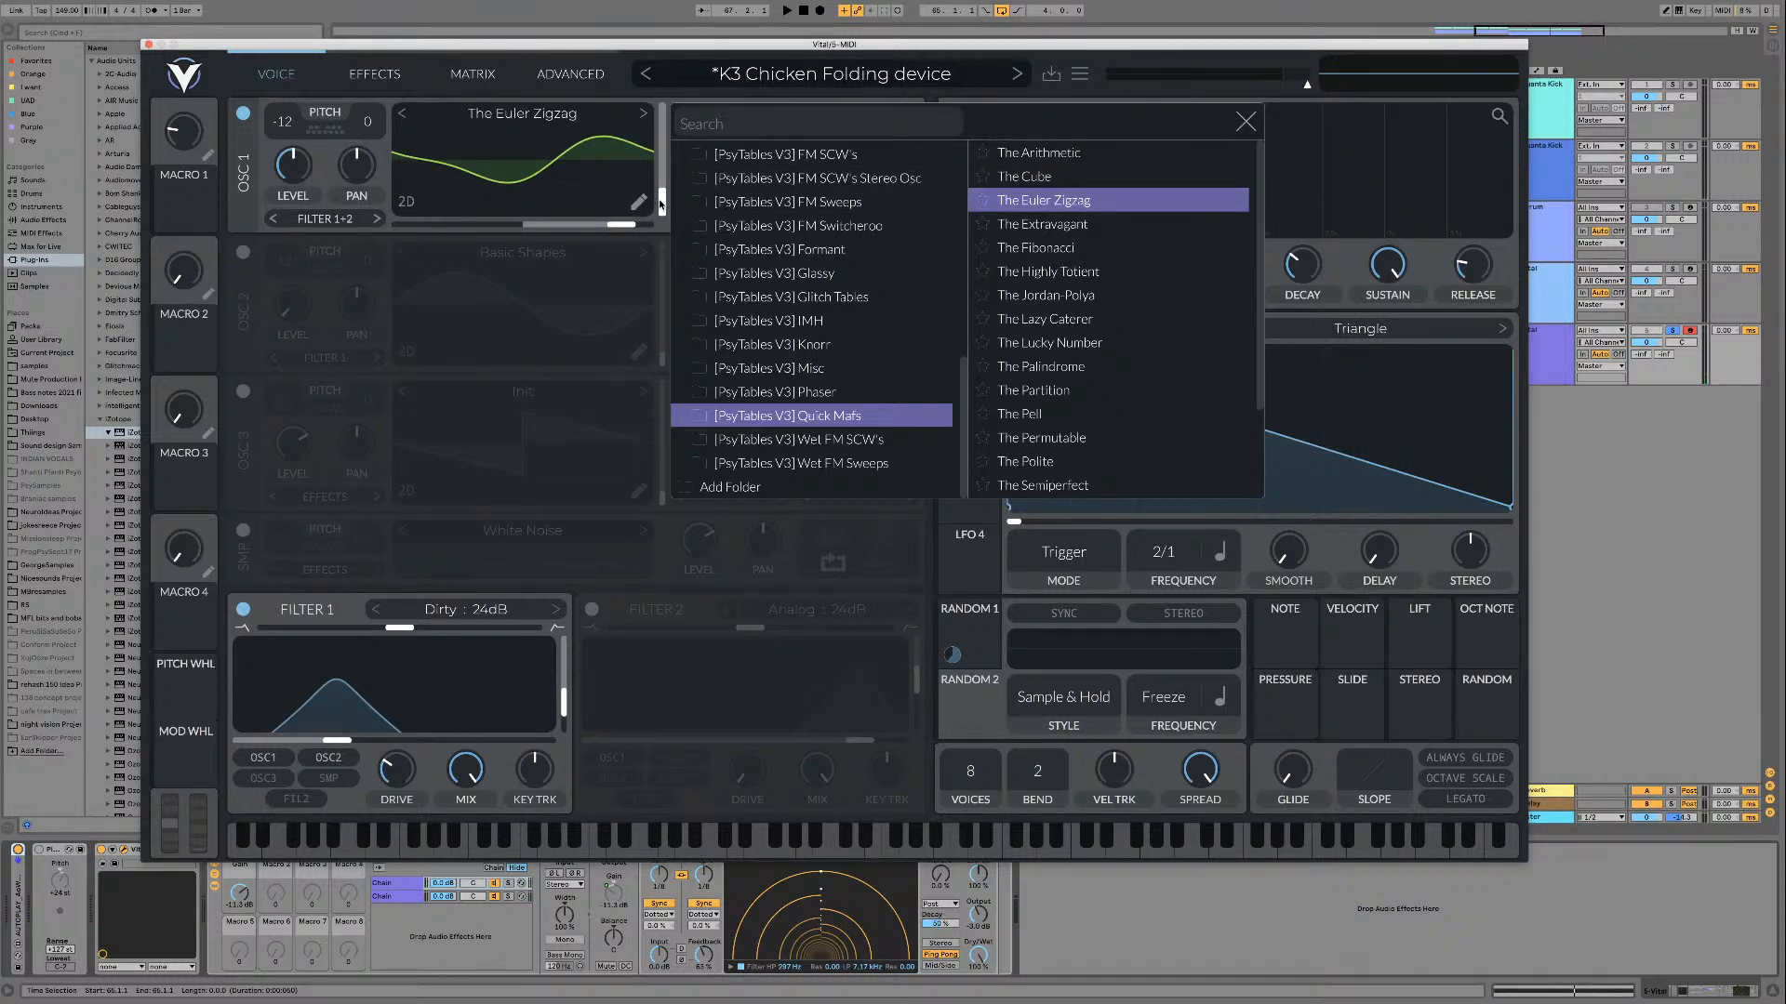
{"action": "left_click_drag", "start_coordinate": [662, 204], "coordinate": [662, 125]}
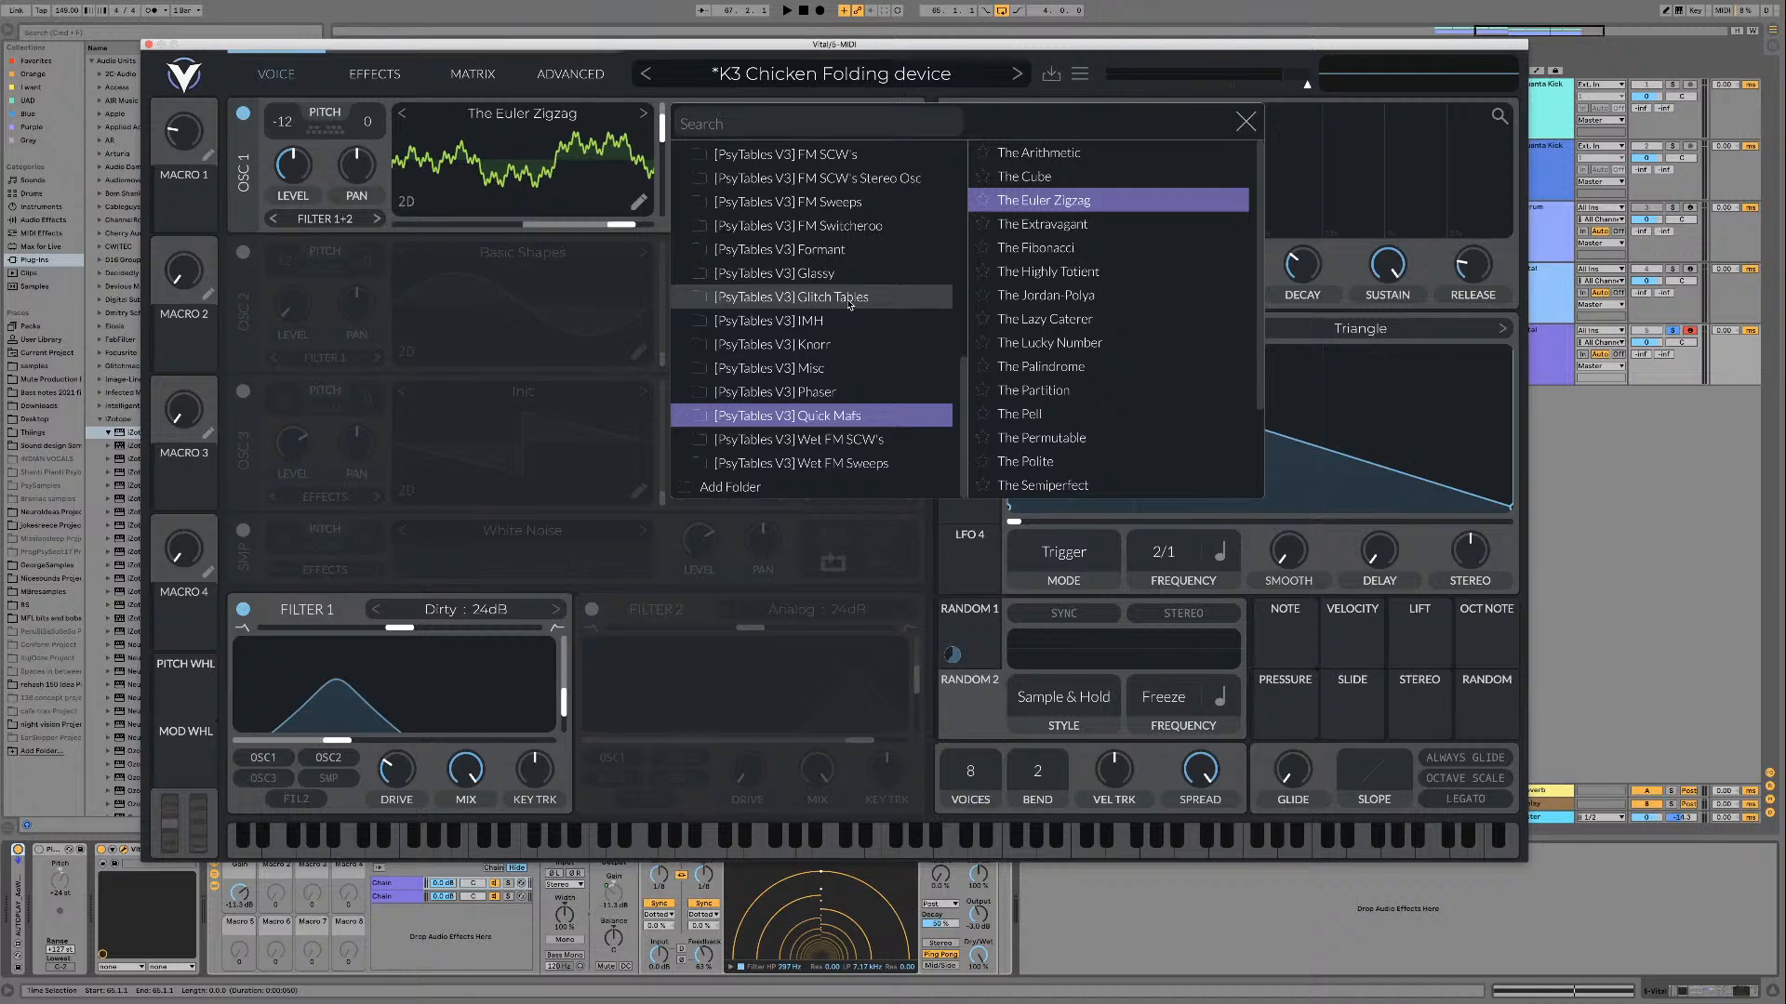
{"action": "key", "text": "space"}
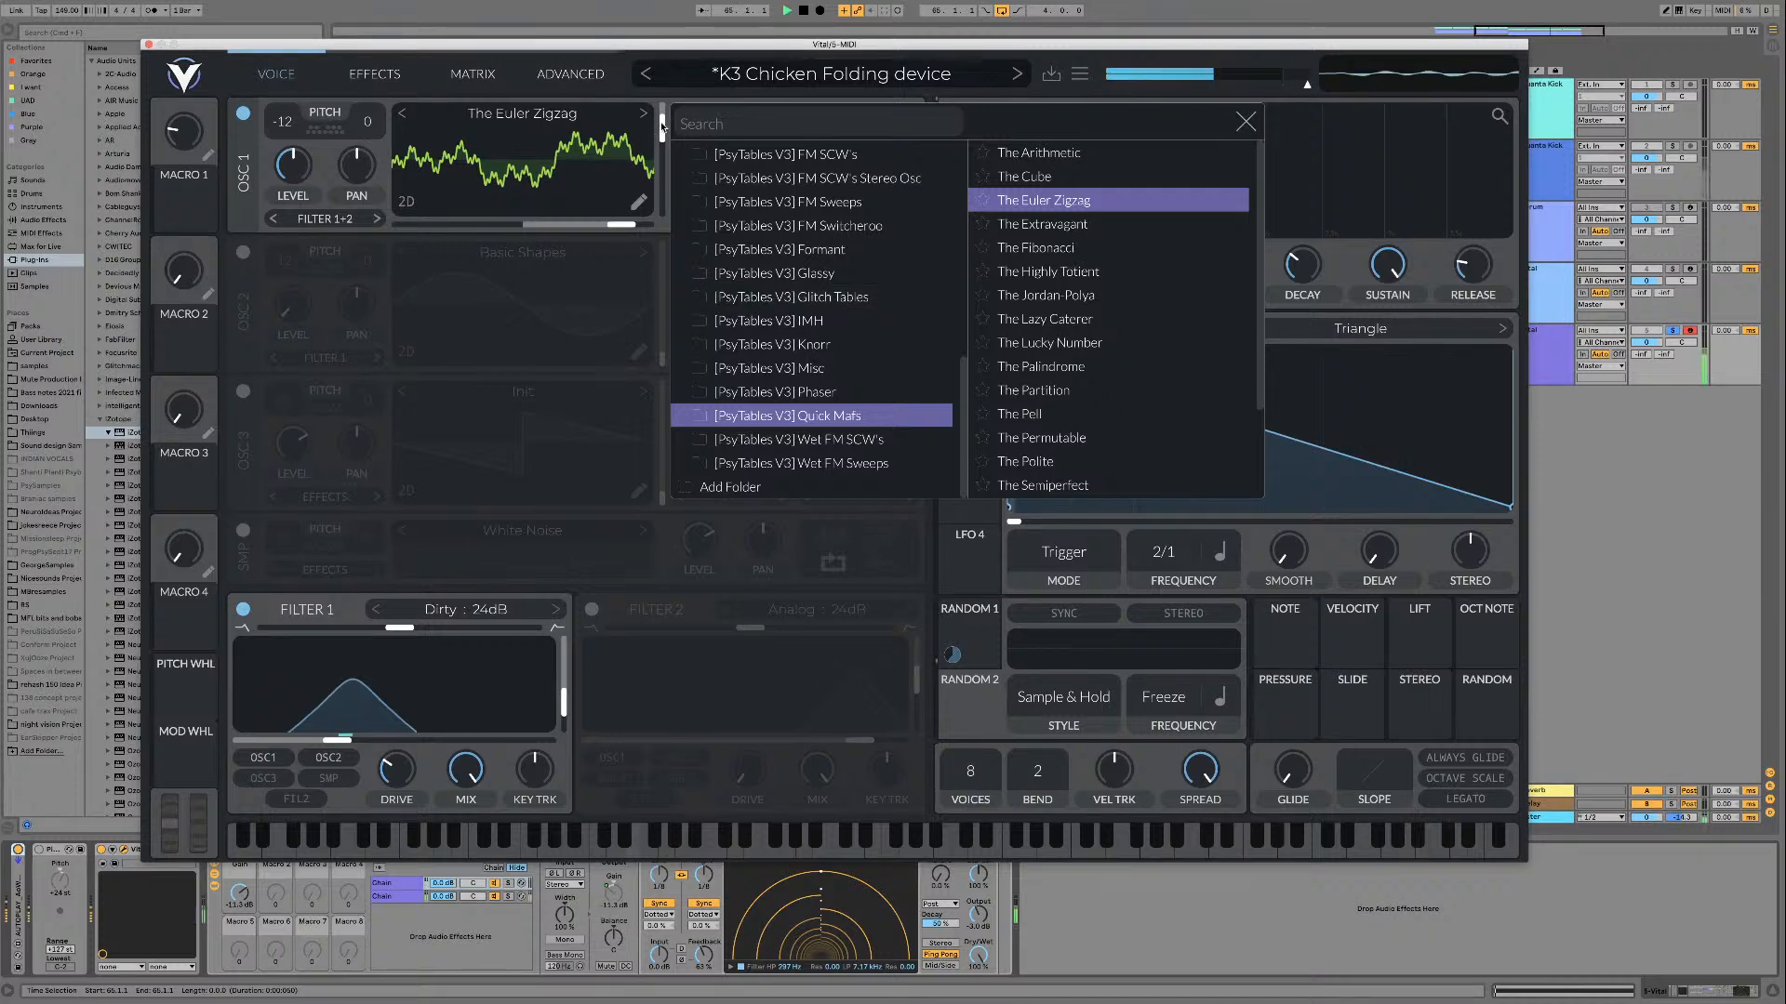
{"action": "left_click_drag", "start_coordinate": [661, 126], "coordinate": [663, 192]}
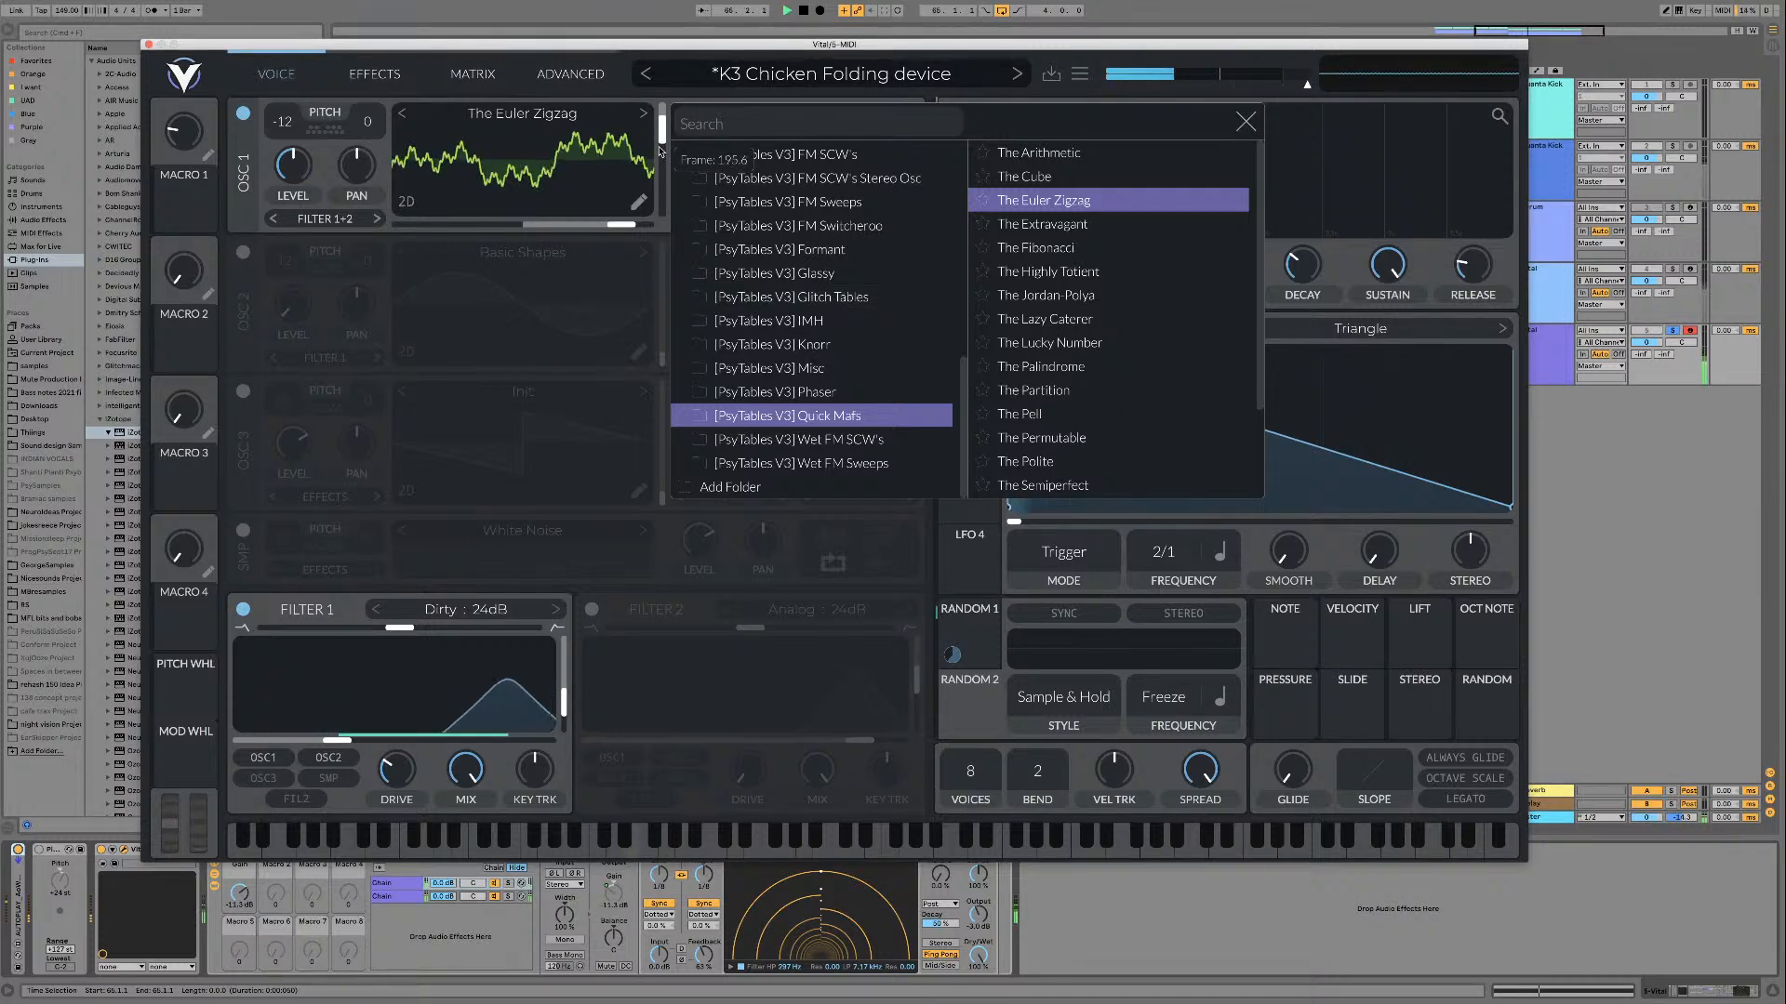
Step: Audition The Extravagant and The Fibonacci wavetables, sweeping the frame of each during playback
{"action": "left_click", "coordinate": [1116, 224]}
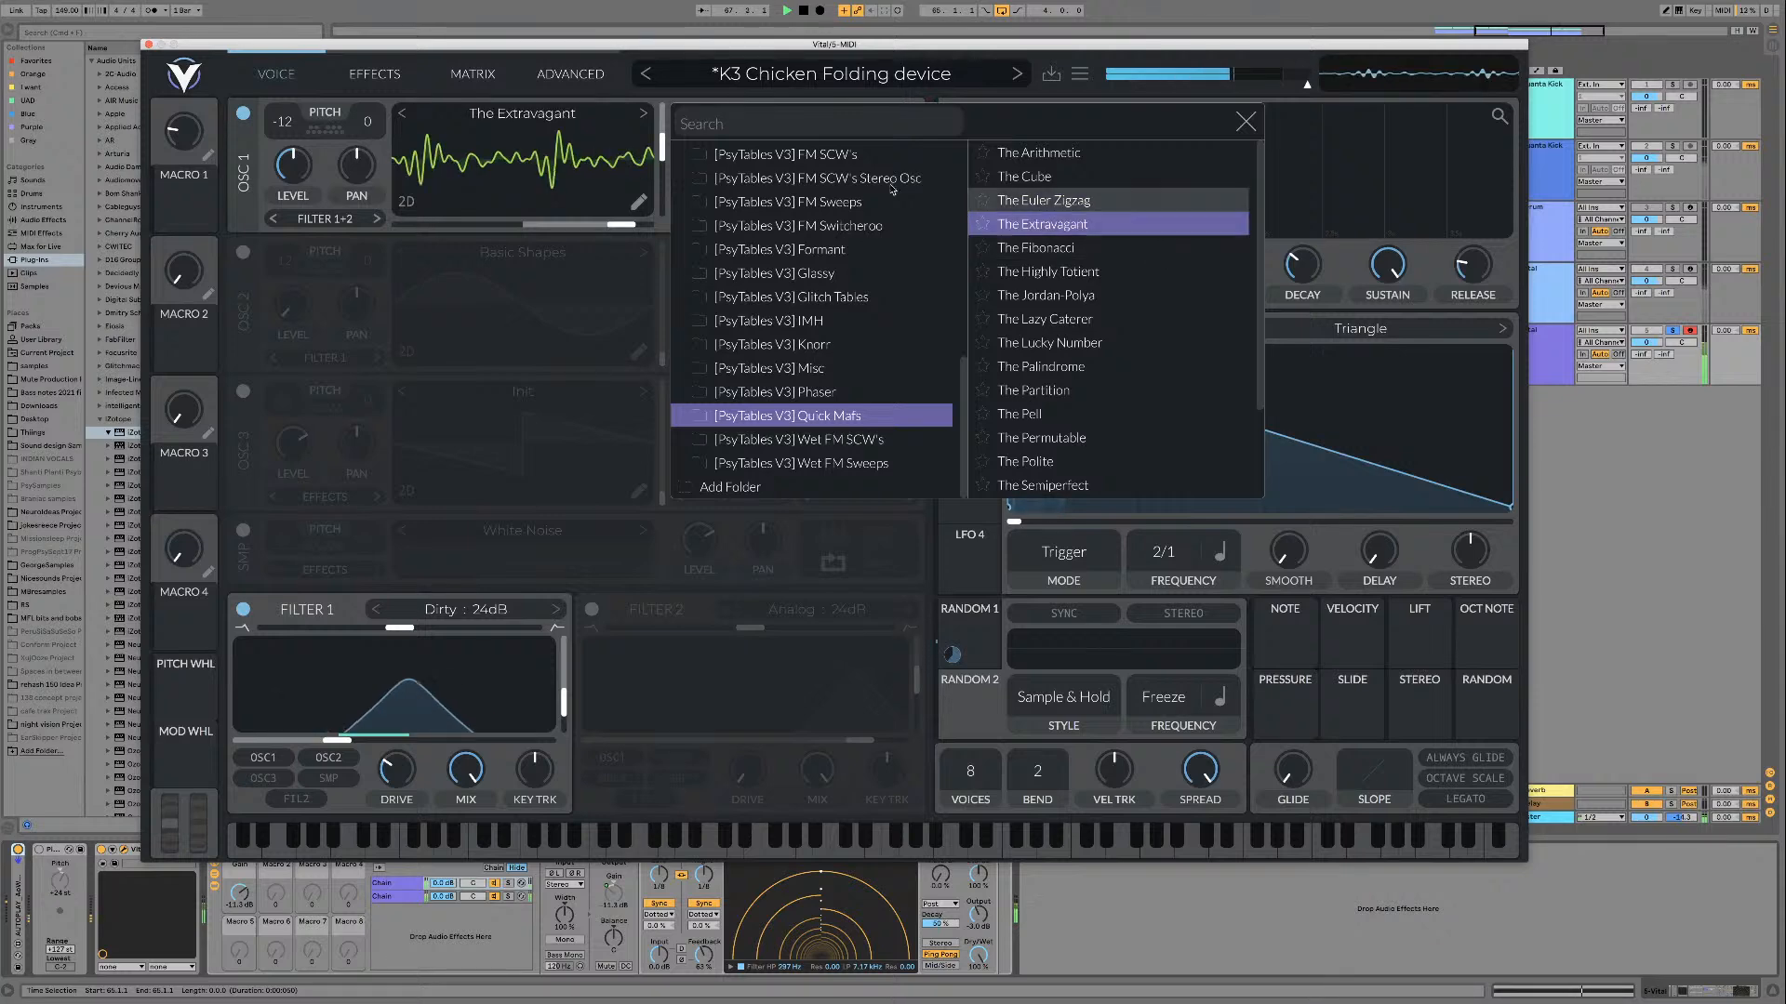
{"action": "left_click_drag", "start_coordinate": [662, 149], "coordinate": [661, 128]}
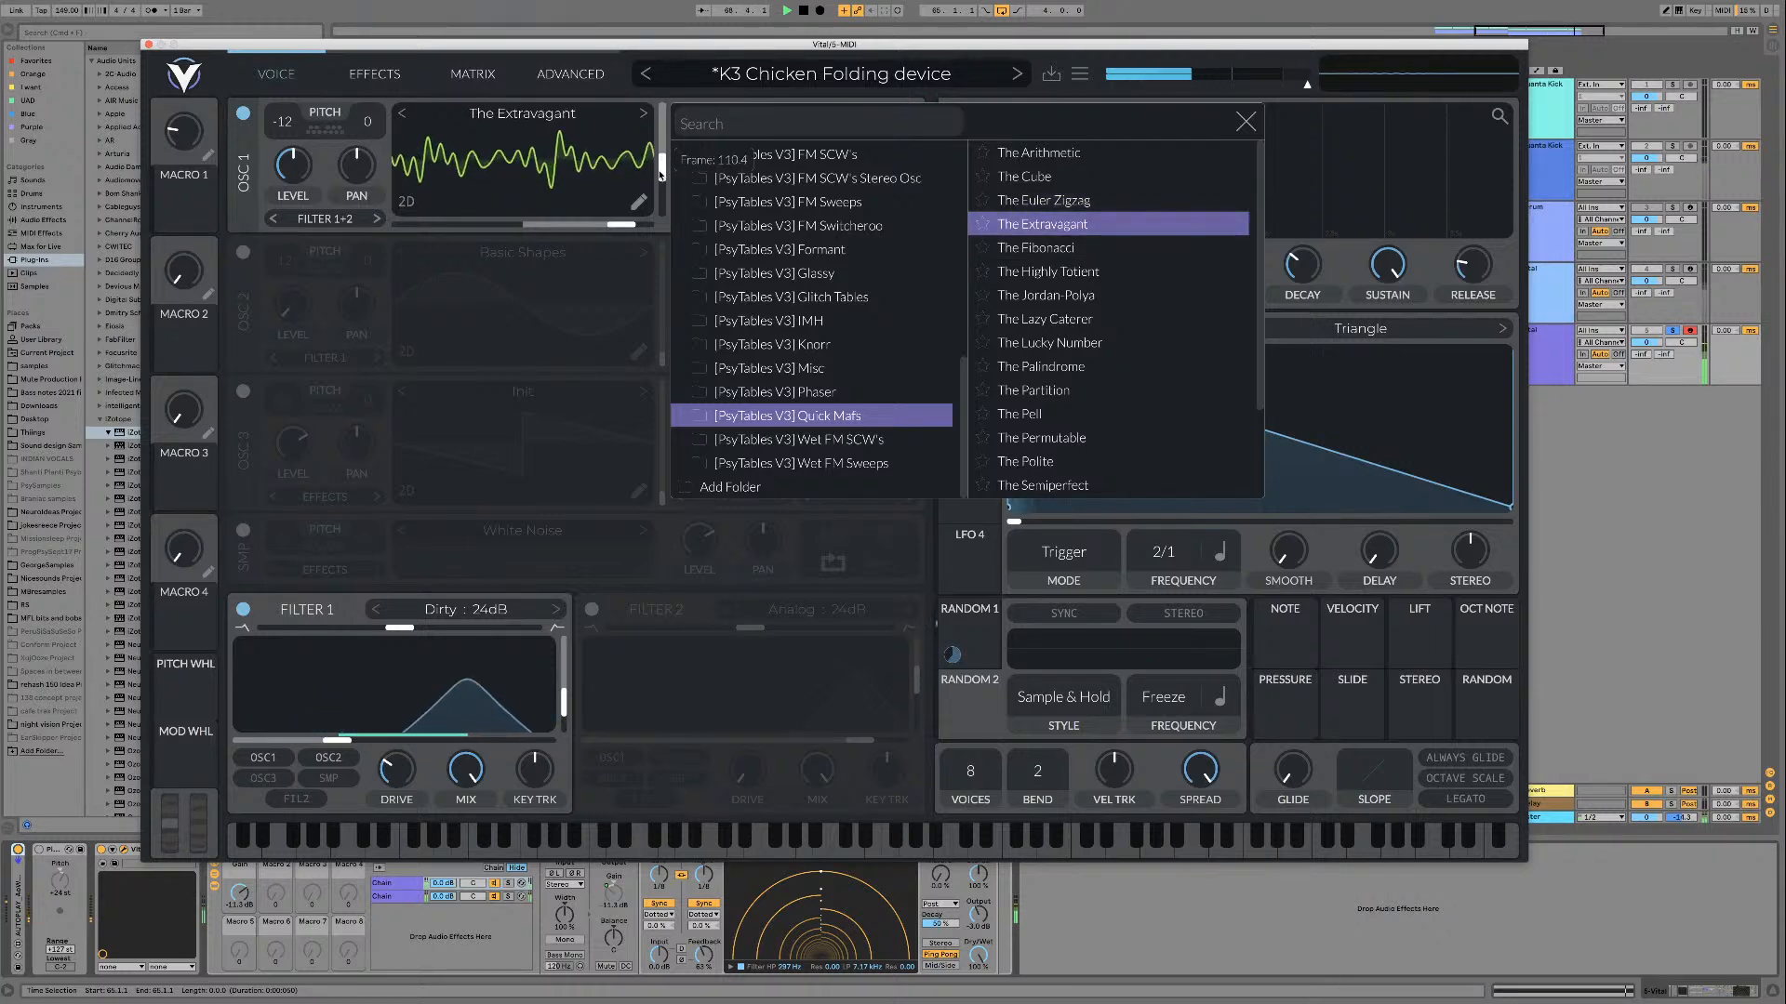
{"action": "key", "text": "space"}
{"action": "left_click", "coordinate": [1093, 246]}
{"action": "key", "text": "space"}
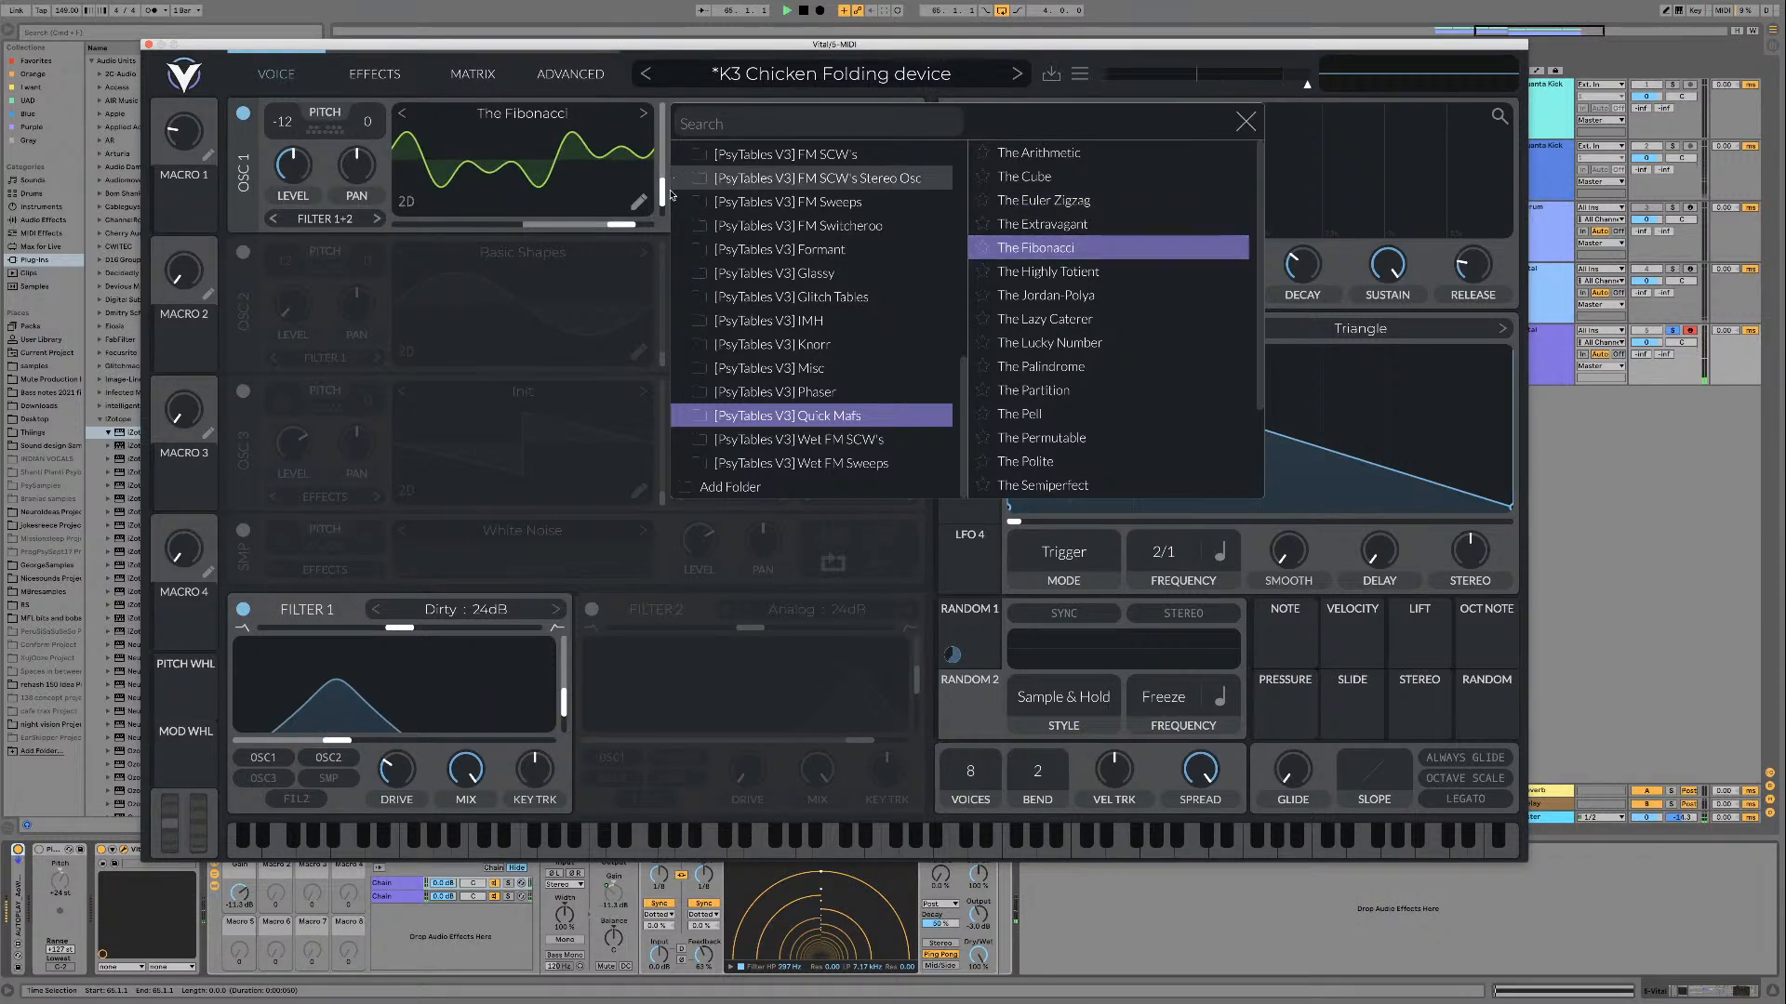
{"action": "left_click_drag", "start_coordinate": [661, 190], "coordinate": [664, 112]}
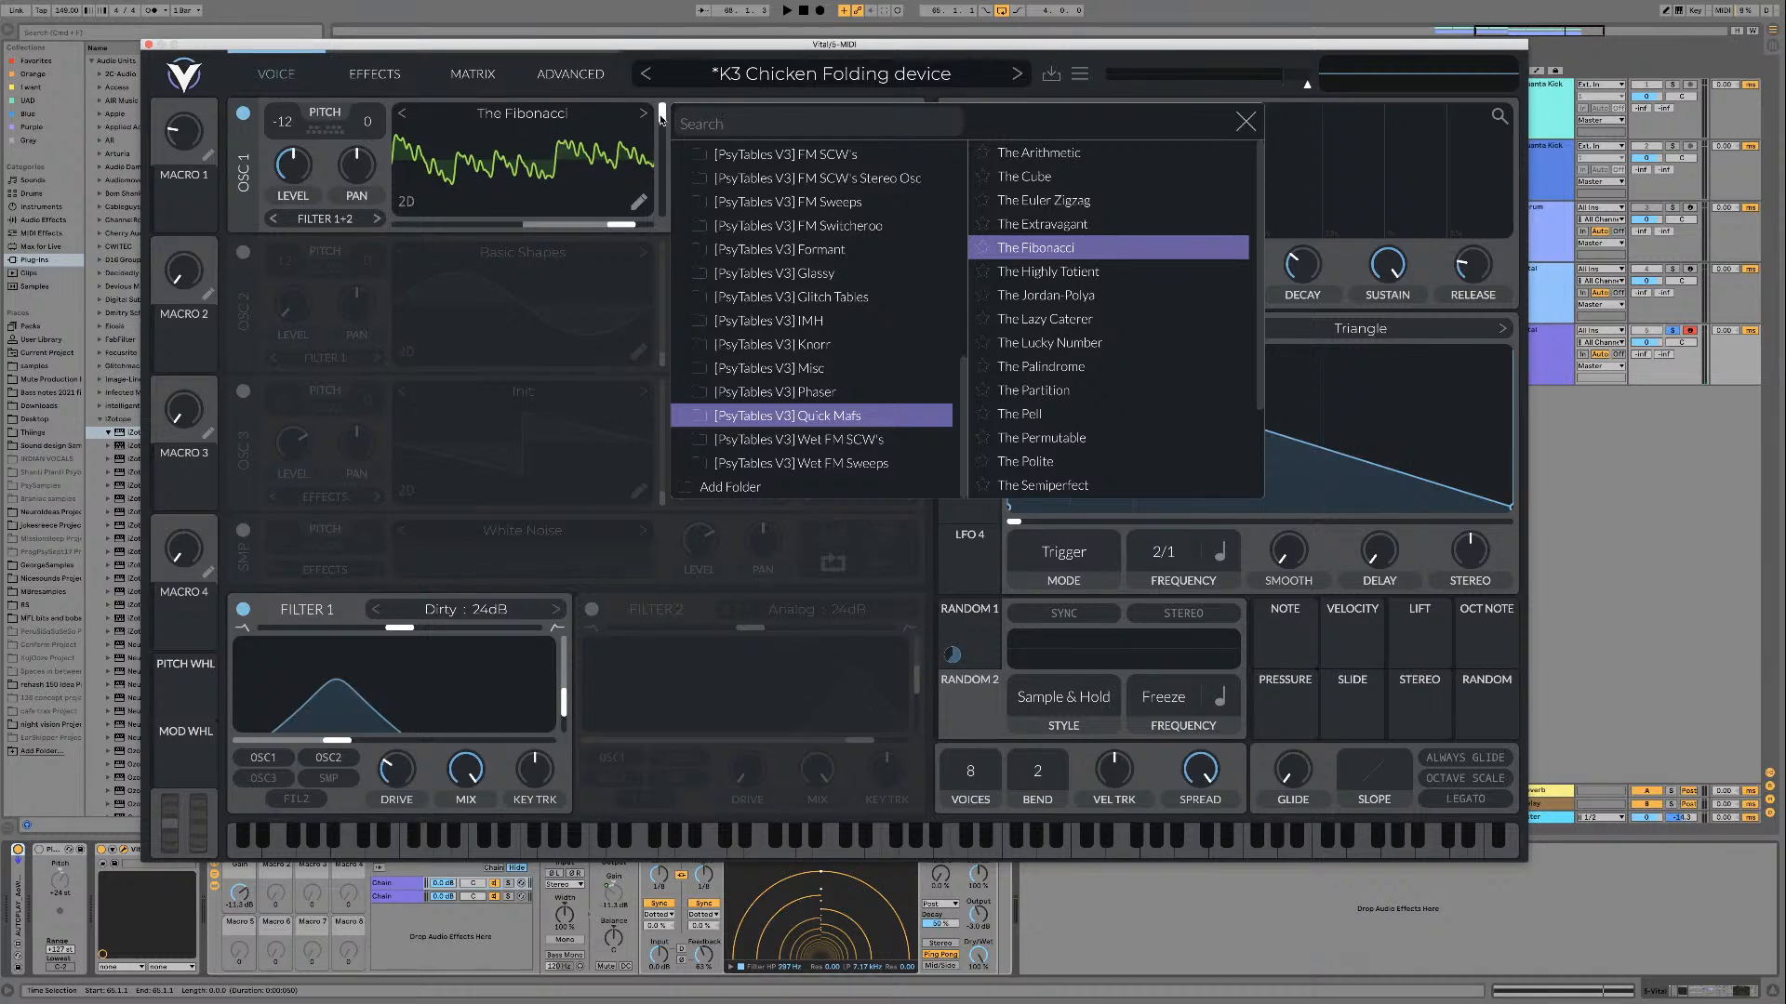
{"action": "key", "text": "space"}
{"action": "left_click_drag", "start_coordinate": [661, 121], "coordinate": [661, 189]}
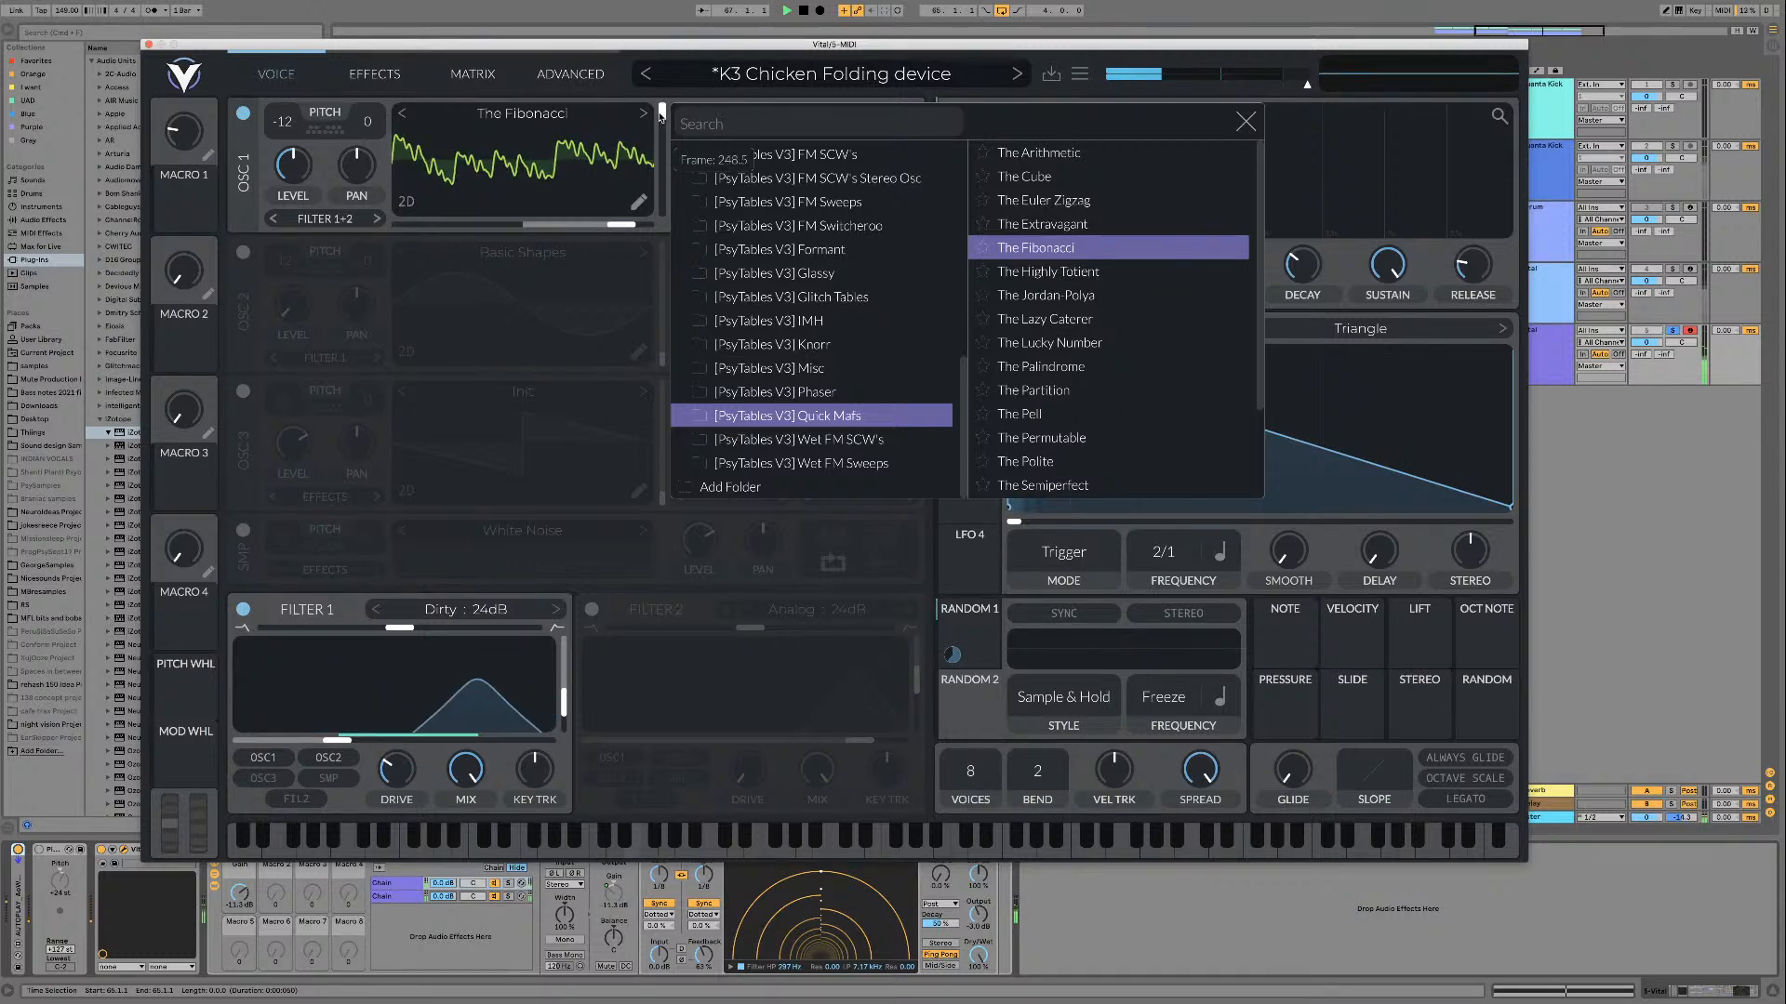
Step: Audition The Highly Totient and The Jordan-Polya wavetables with different frame positions
{"action": "left_click", "coordinate": [1102, 271]}
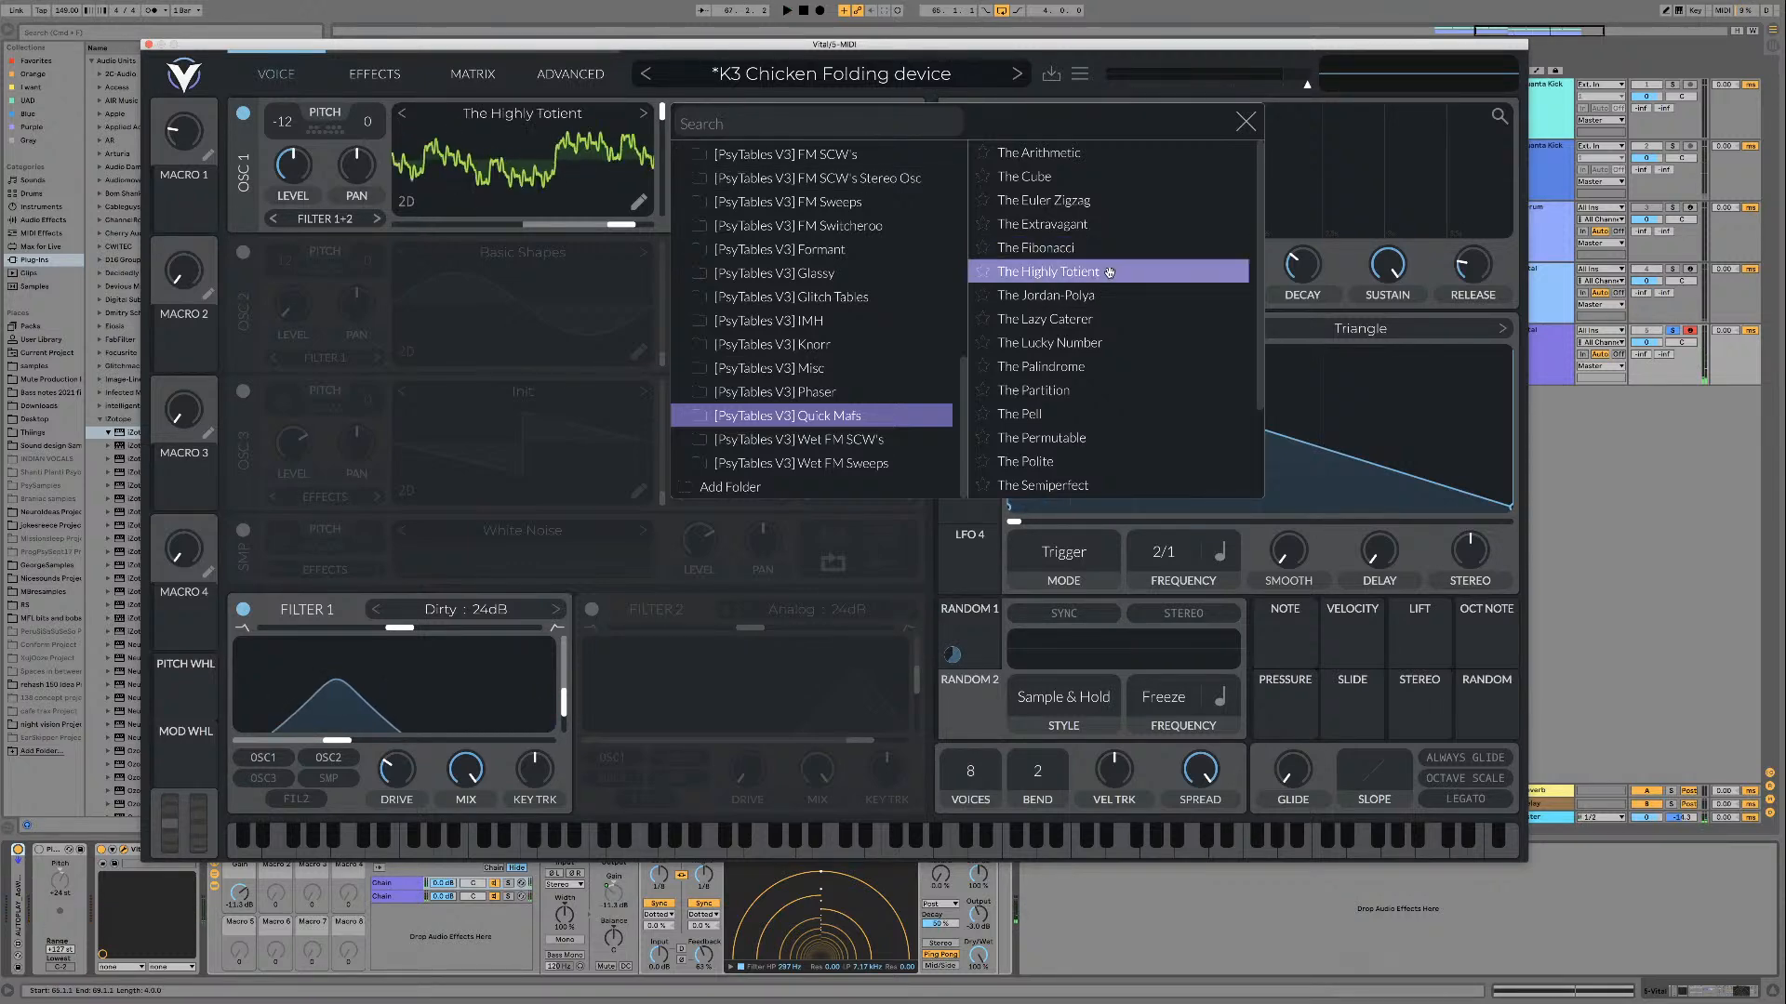
{"action": "left_click_drag", "start_coordinate": [663, 118], "coordinate": [661, 147]}
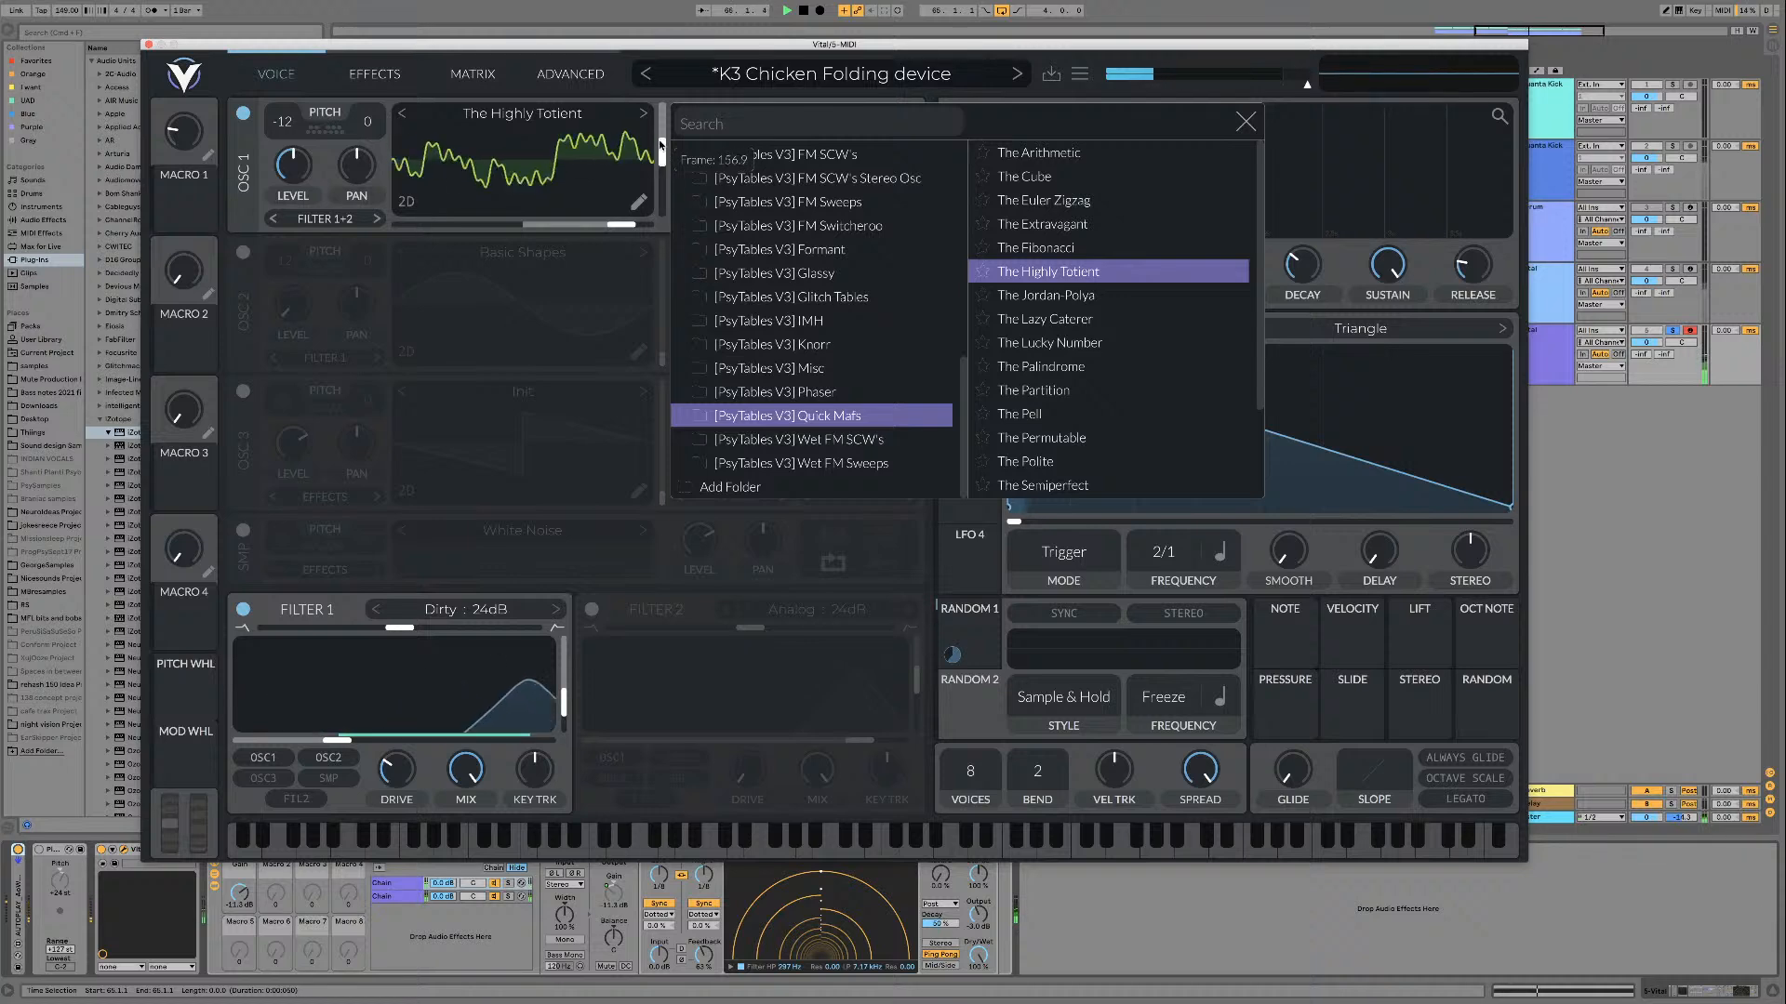
{"action": "left_click", "coordinate": [1102, 294]}
{"action": "key", "text": "space"}
{"action": "mouse_move", "coordinate": [662, 124]}
{"action": "left_mouse_down"}
{"action": "mouse_move", "coordinate": [661, 218]}
{"action": "mouse_move", "coordinate": [651, 153]}
{"action": "left_mouse_up"}
Step: Load The Lazy Caterer and The Lucky Number in turn and play each one across its frames
{"action": "left_click", "coordinate": [642, 114]}
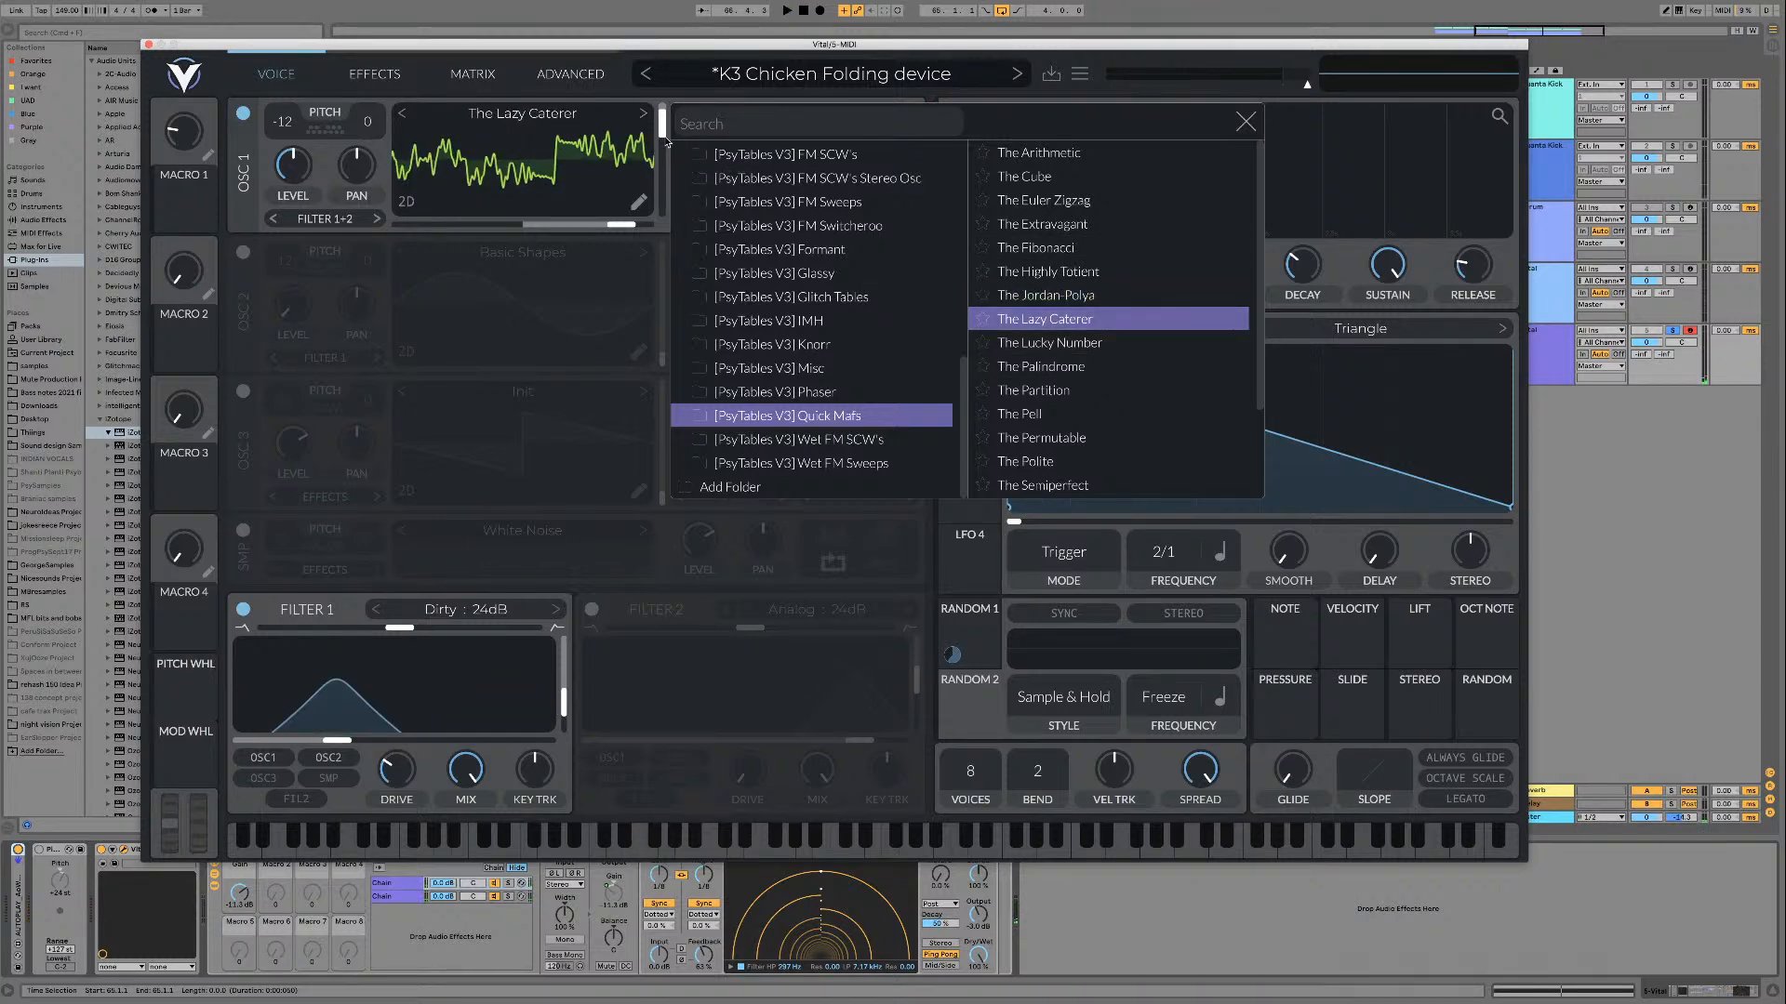
{"action": "mouse_move", "coordinate": [662, 131]}
{"action": "left_mouse_down"}
{"action": "mouse_move", "coordinate": [659, 189]}
{"action": "mouse_move", "coordinate": [660, 156]}
{"action": "left_mouse_up"}
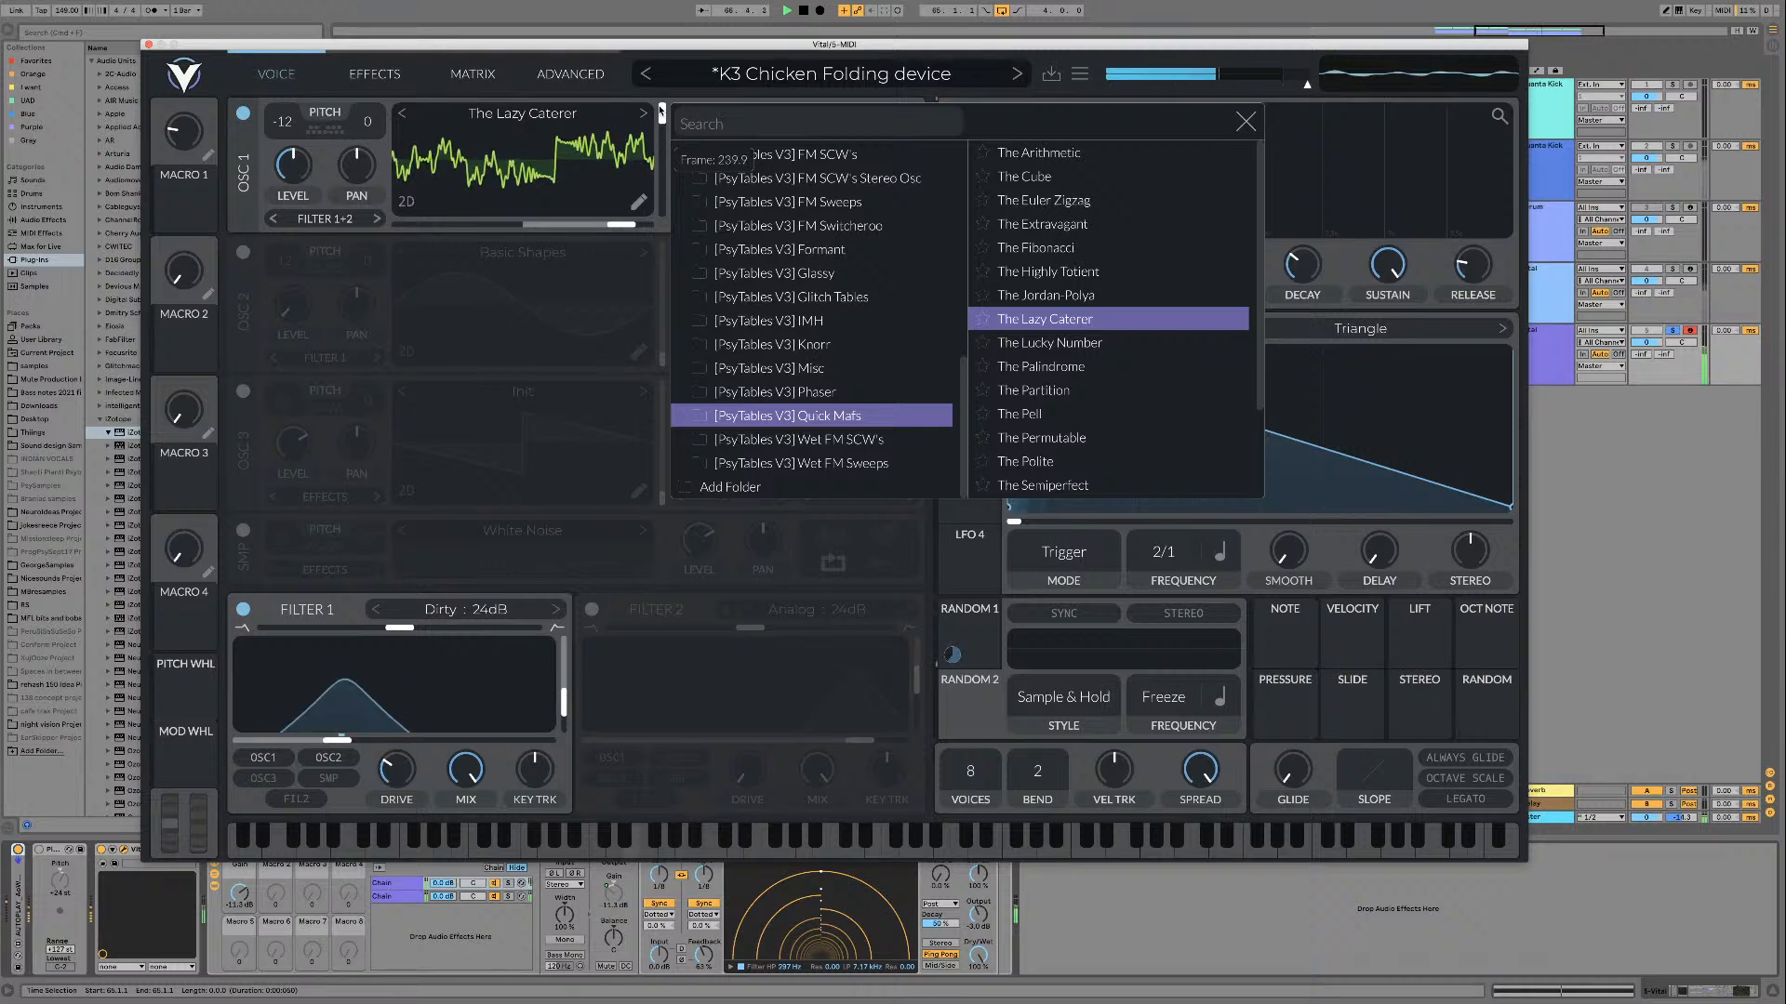
{"action": "left_click", "coordinate": [1135, 342]}
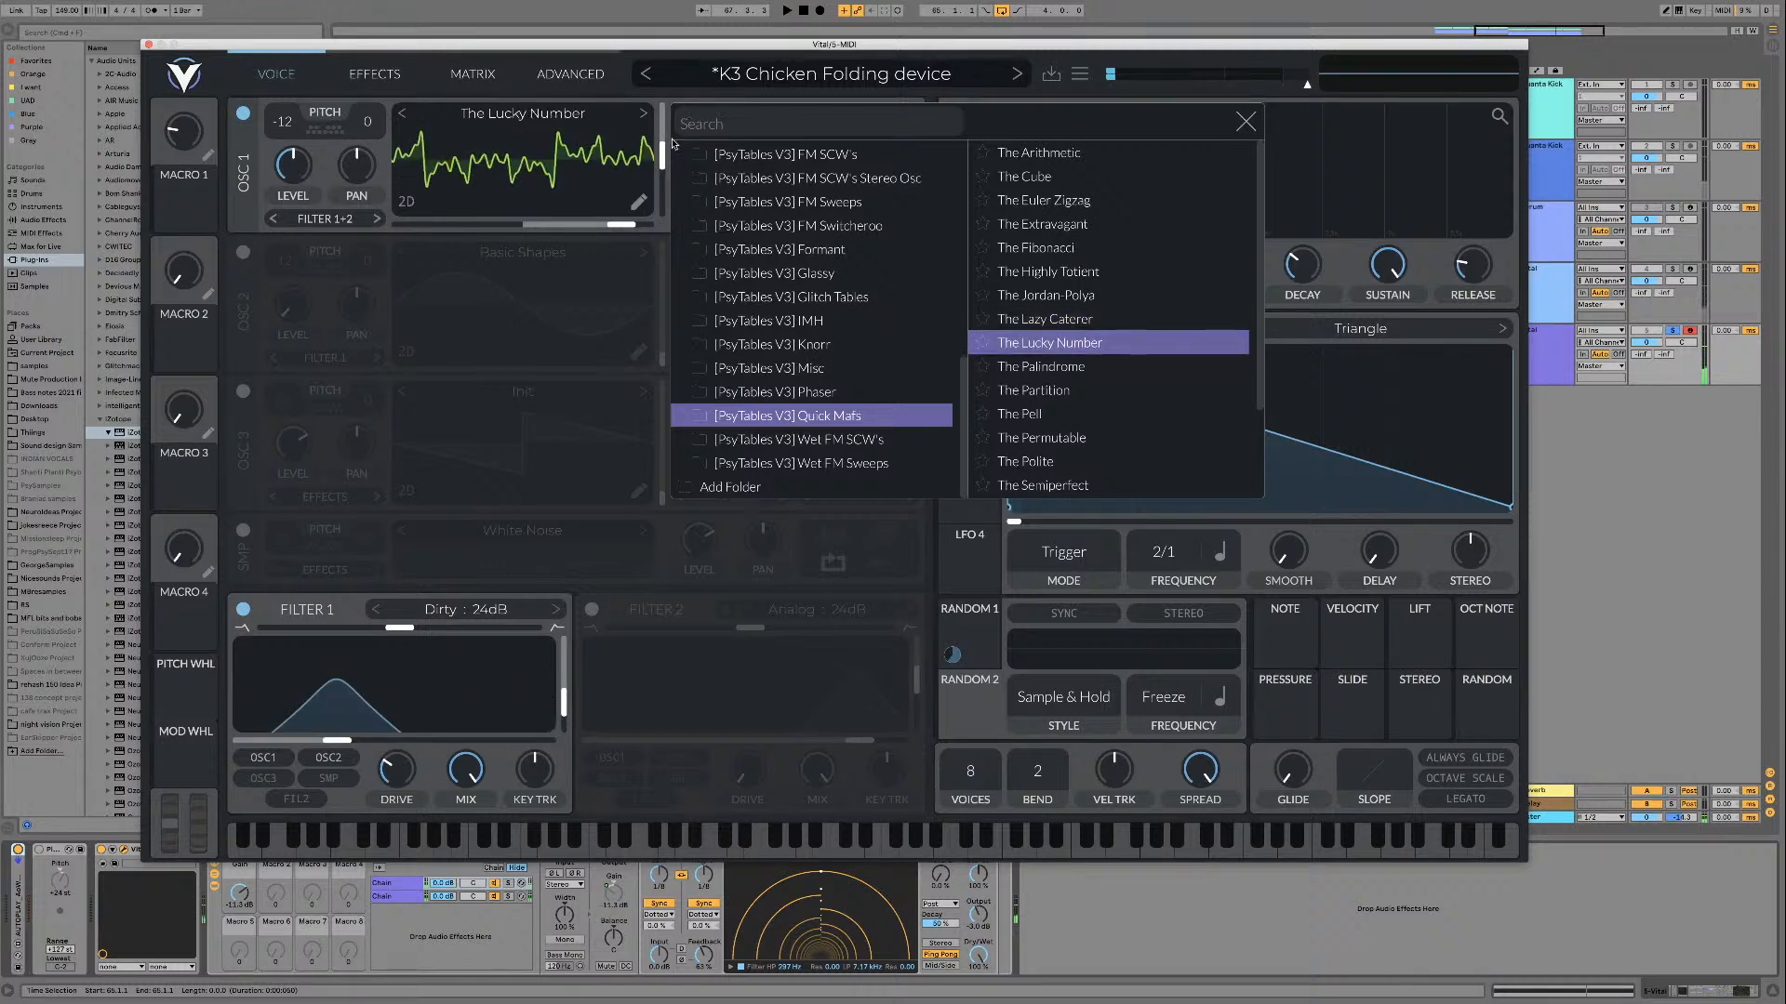
{"action": "left_click_drag", "start_coordinate": [662, 211], "coordinate": [662, 120]}
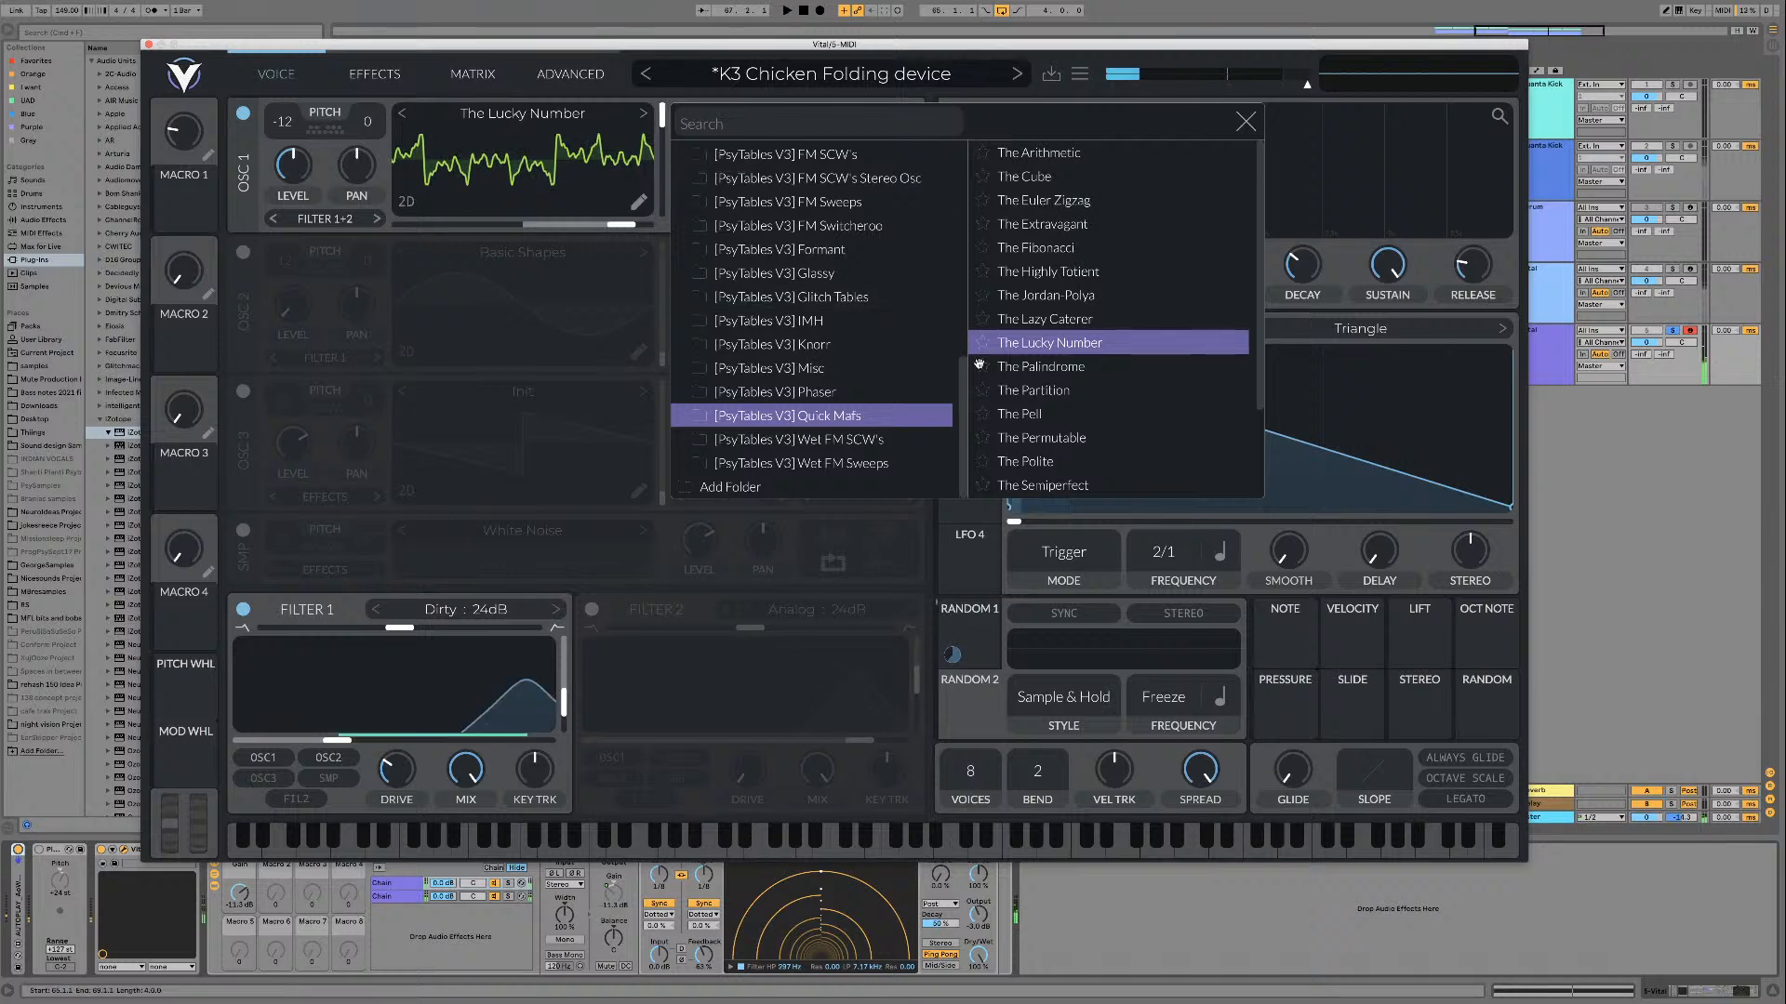
{"action": "key", "text": "space"}
Step: Audition The Palindrome and The Partition wavetables, moving the oscillator's frame position while they play
{"action": "left_click", "coordinate": [1049, 367]}
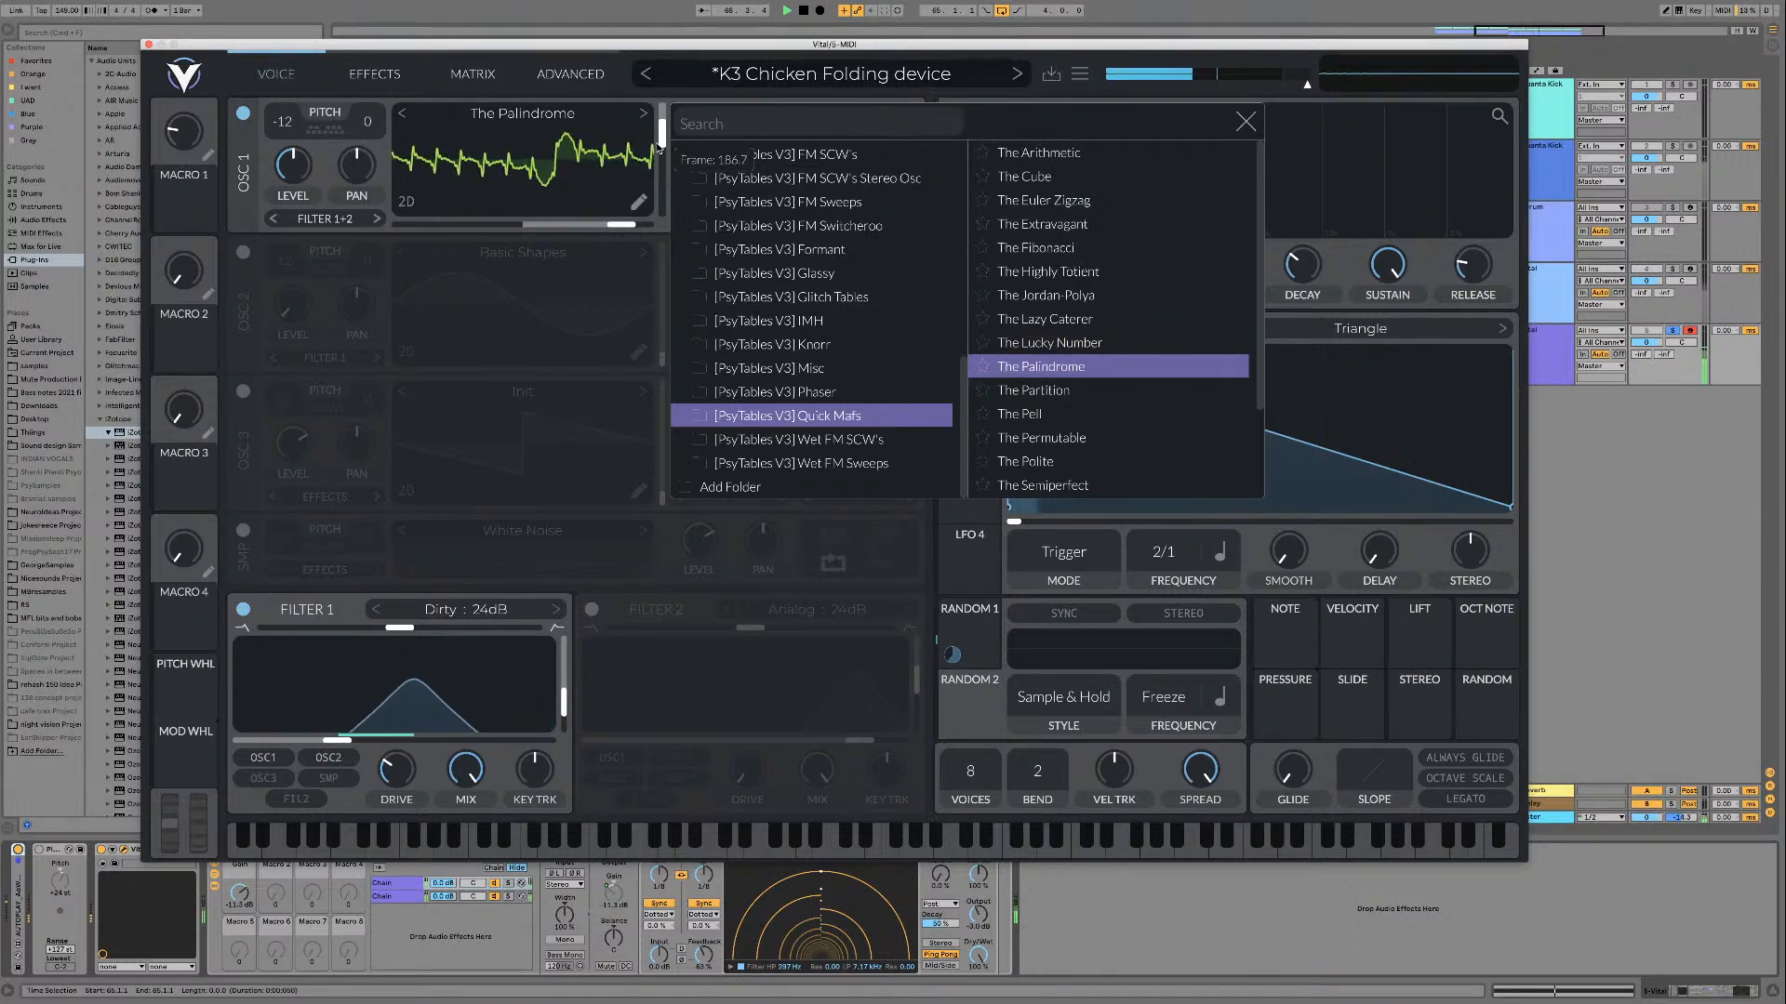
{"action": "key", "text": "space"}
{"action": "left_click", "coordinate": [643, 113]}
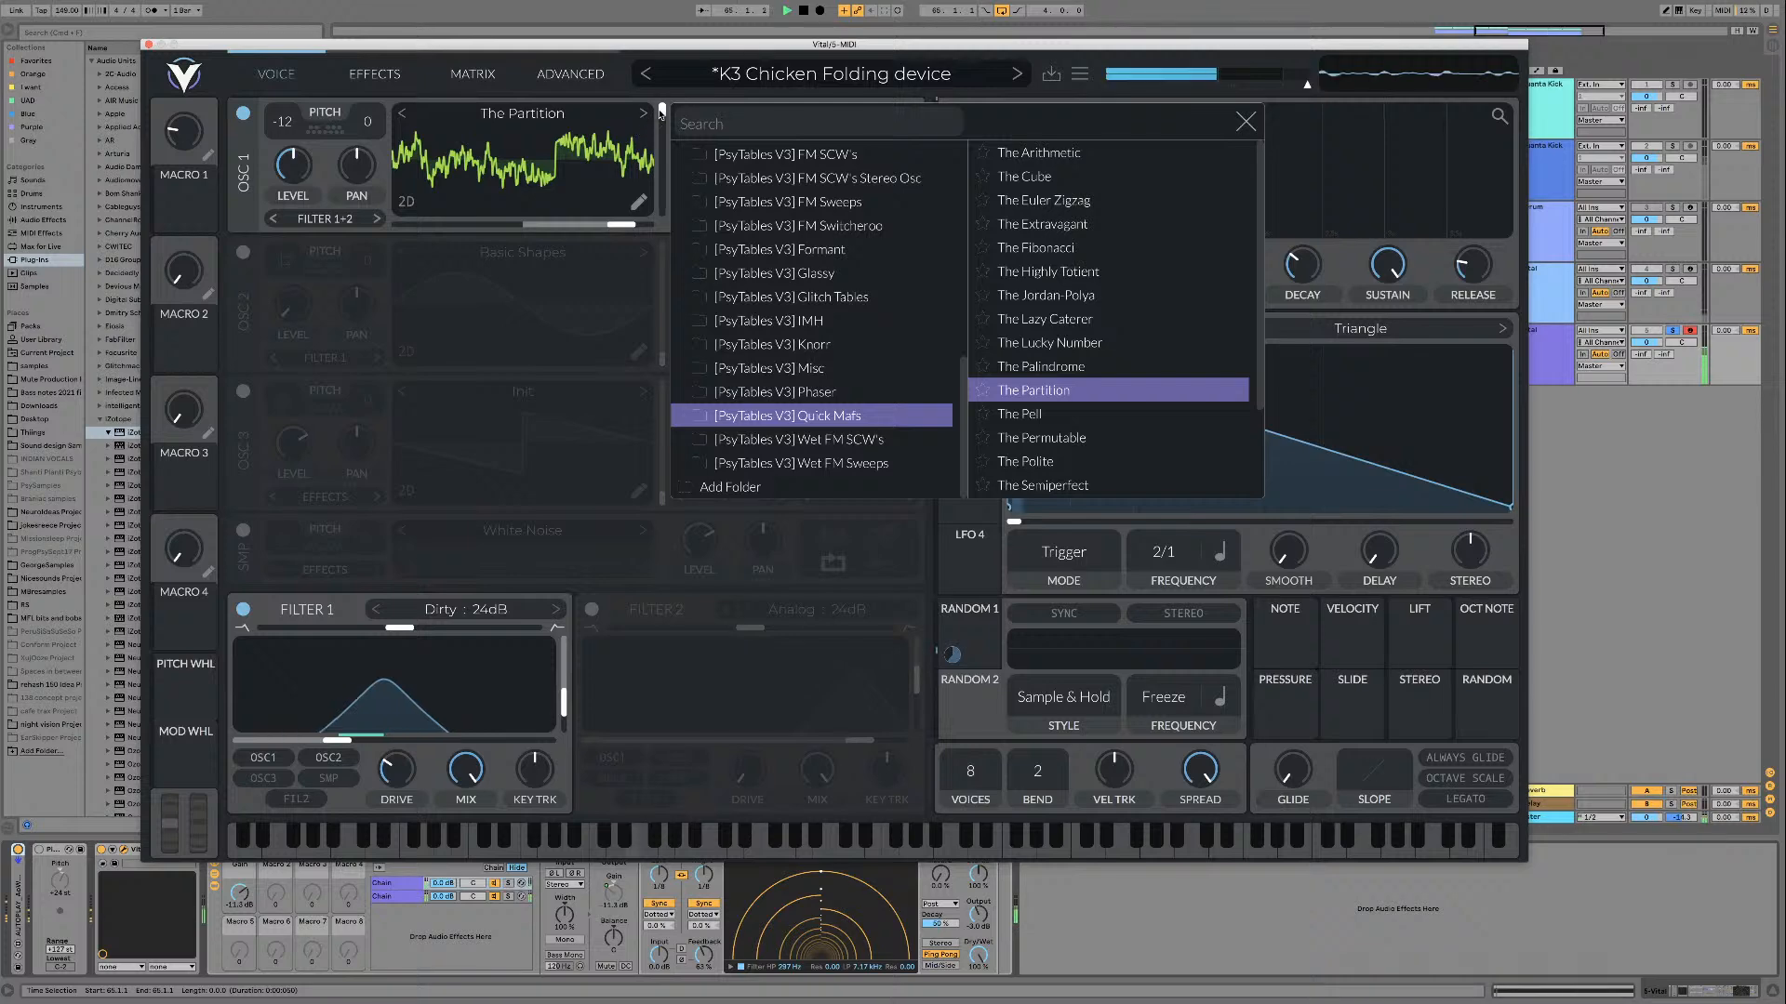
{"action": "mouse_move", "coordinate": [660, 146]}
{"action": "left_mouse_down"}
{"action": "mouse_move", "coordinate": [655, 214]}
{"action": "mouse_move", "coordinate": [660, 110]}
{"action": "mouse_move", "coordinate": [662, 258]}
{"action": "mouse_move", "coordinate": [662, 166]}
{"action": "left_mouse_up"}
Step: Load The Pell and The Permutable wavetables in turn, playing The Permutable while sweeping its frame
{"action": "scroll", "coordinate": [986, 351], "scroll_direction": "down", "scroll_amount": 3}
{"action": "key", "text": "space"}
{"action": "left_click", "coordinate": [1019, 296]}
{"action": "key", "text": "Down"}
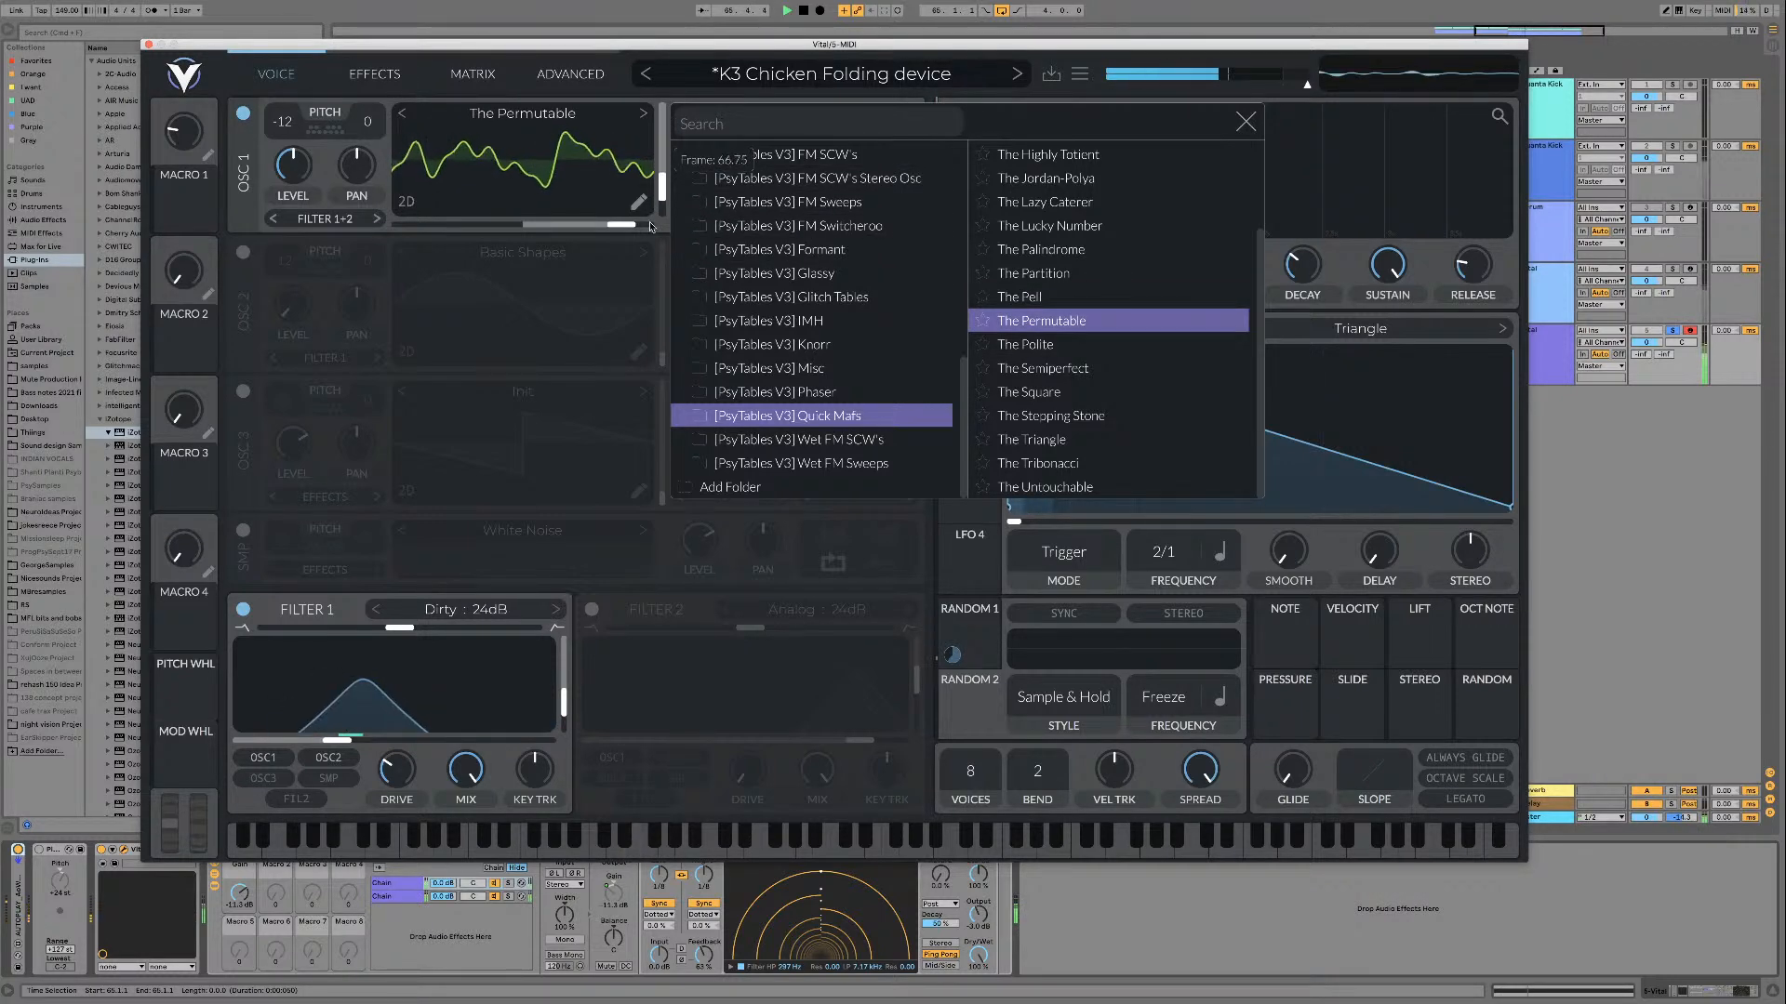
{"action": "left_click_drag", "start_coordinate": [651, 226], "coordinate": [657, 137]}
{"action": "left_click_drag", "start_coordinate": [671, 209], "coordinate": [659, 117]}
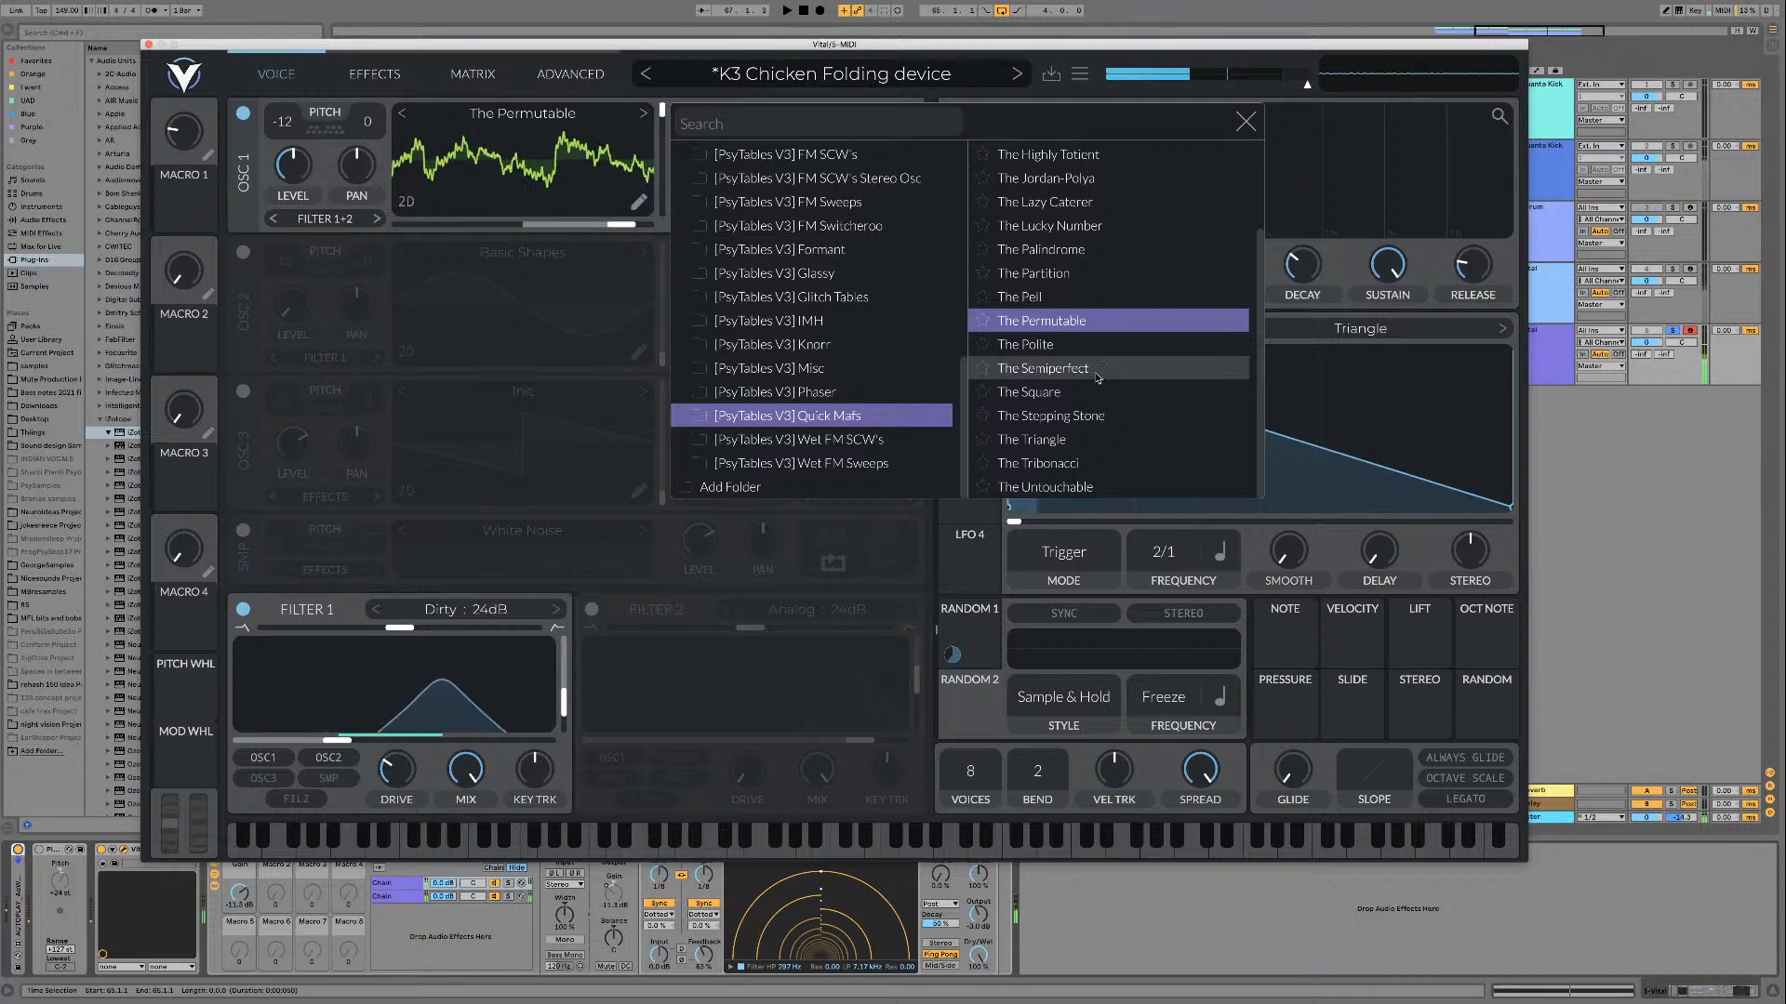
Step: Audition The Polite and The Semiperfect with different frames, and load The Square
{"action": "key", "text": "Down"}
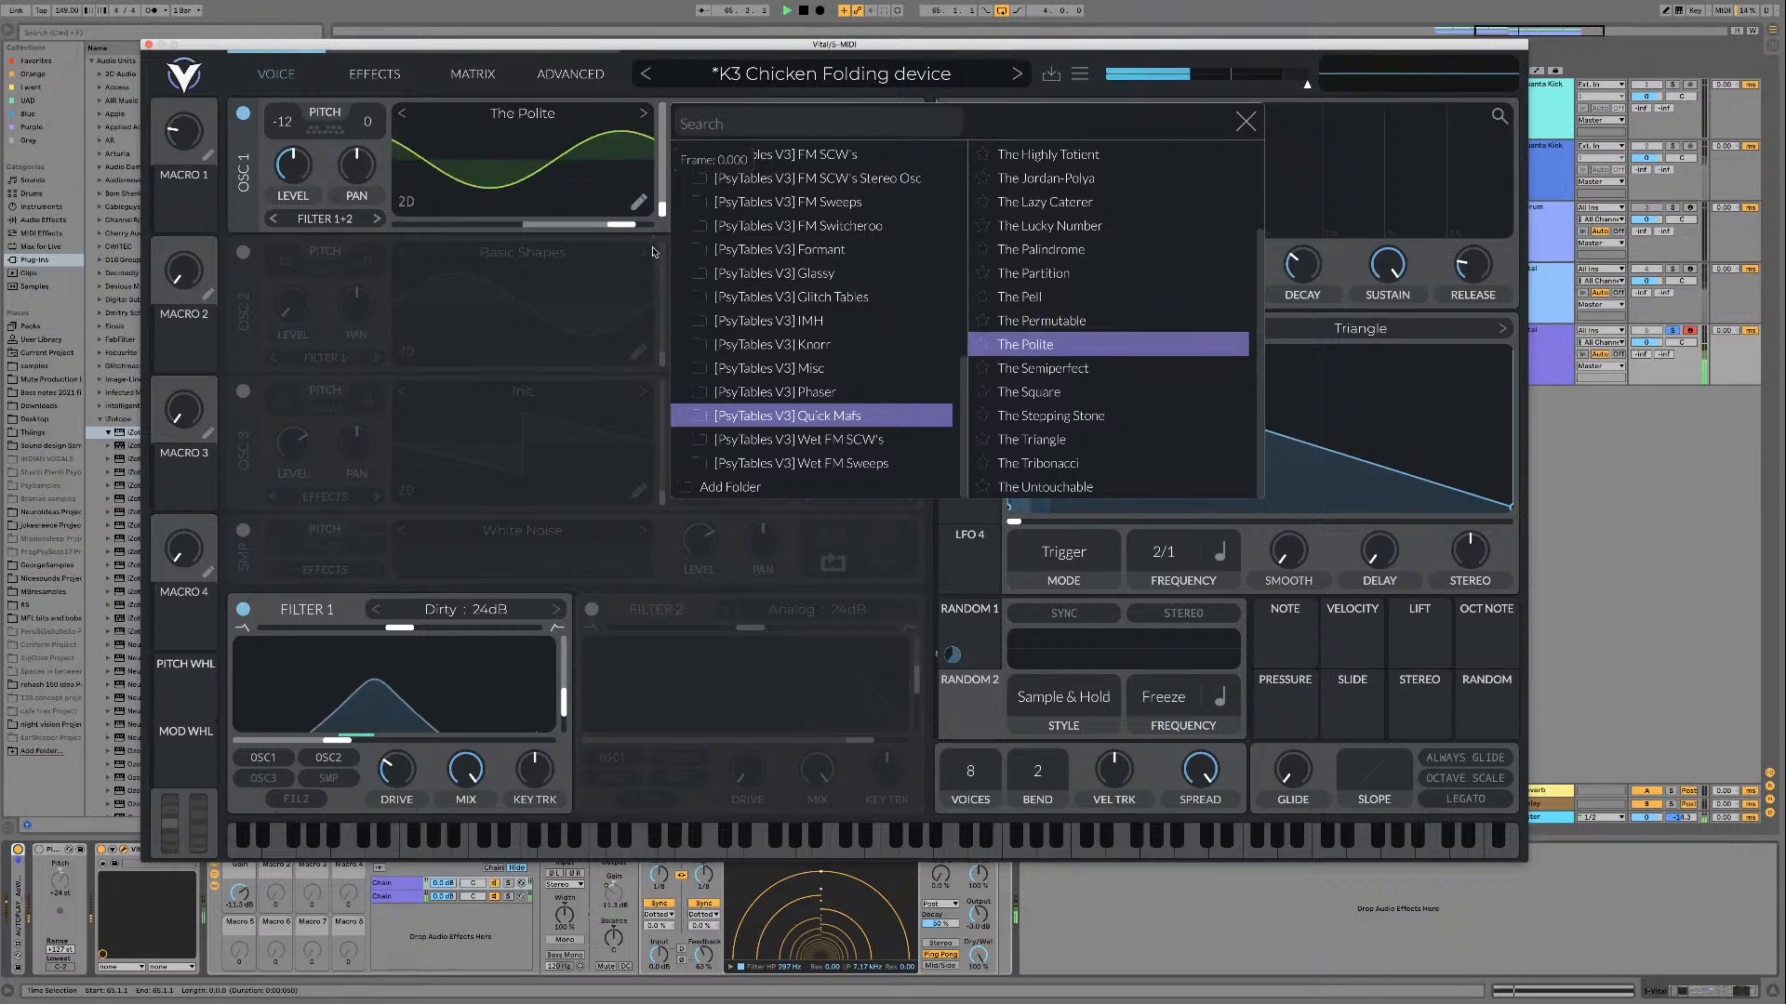
{"action": "key", "text": "Down"}
{"action": "left_click_drag", "start_coordinate": [670, 209], "coordinate": [656, 156]}
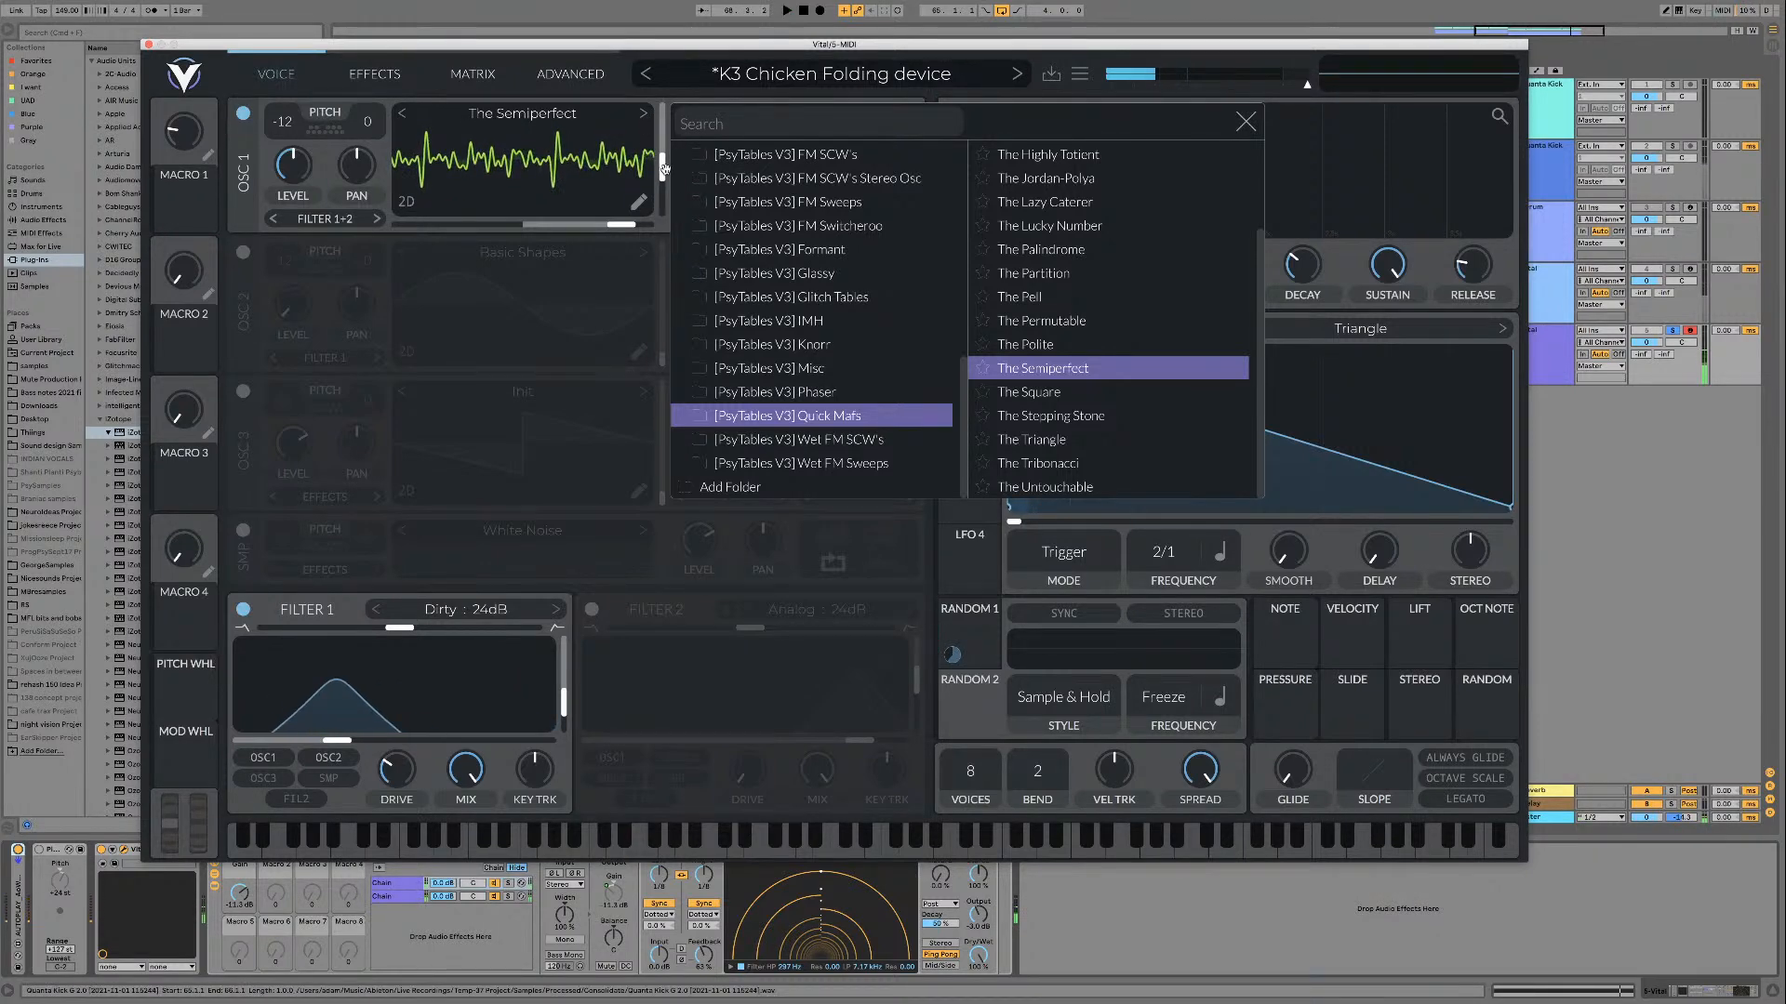
{"action": "left_click", "coordinate": [1106, 395]}
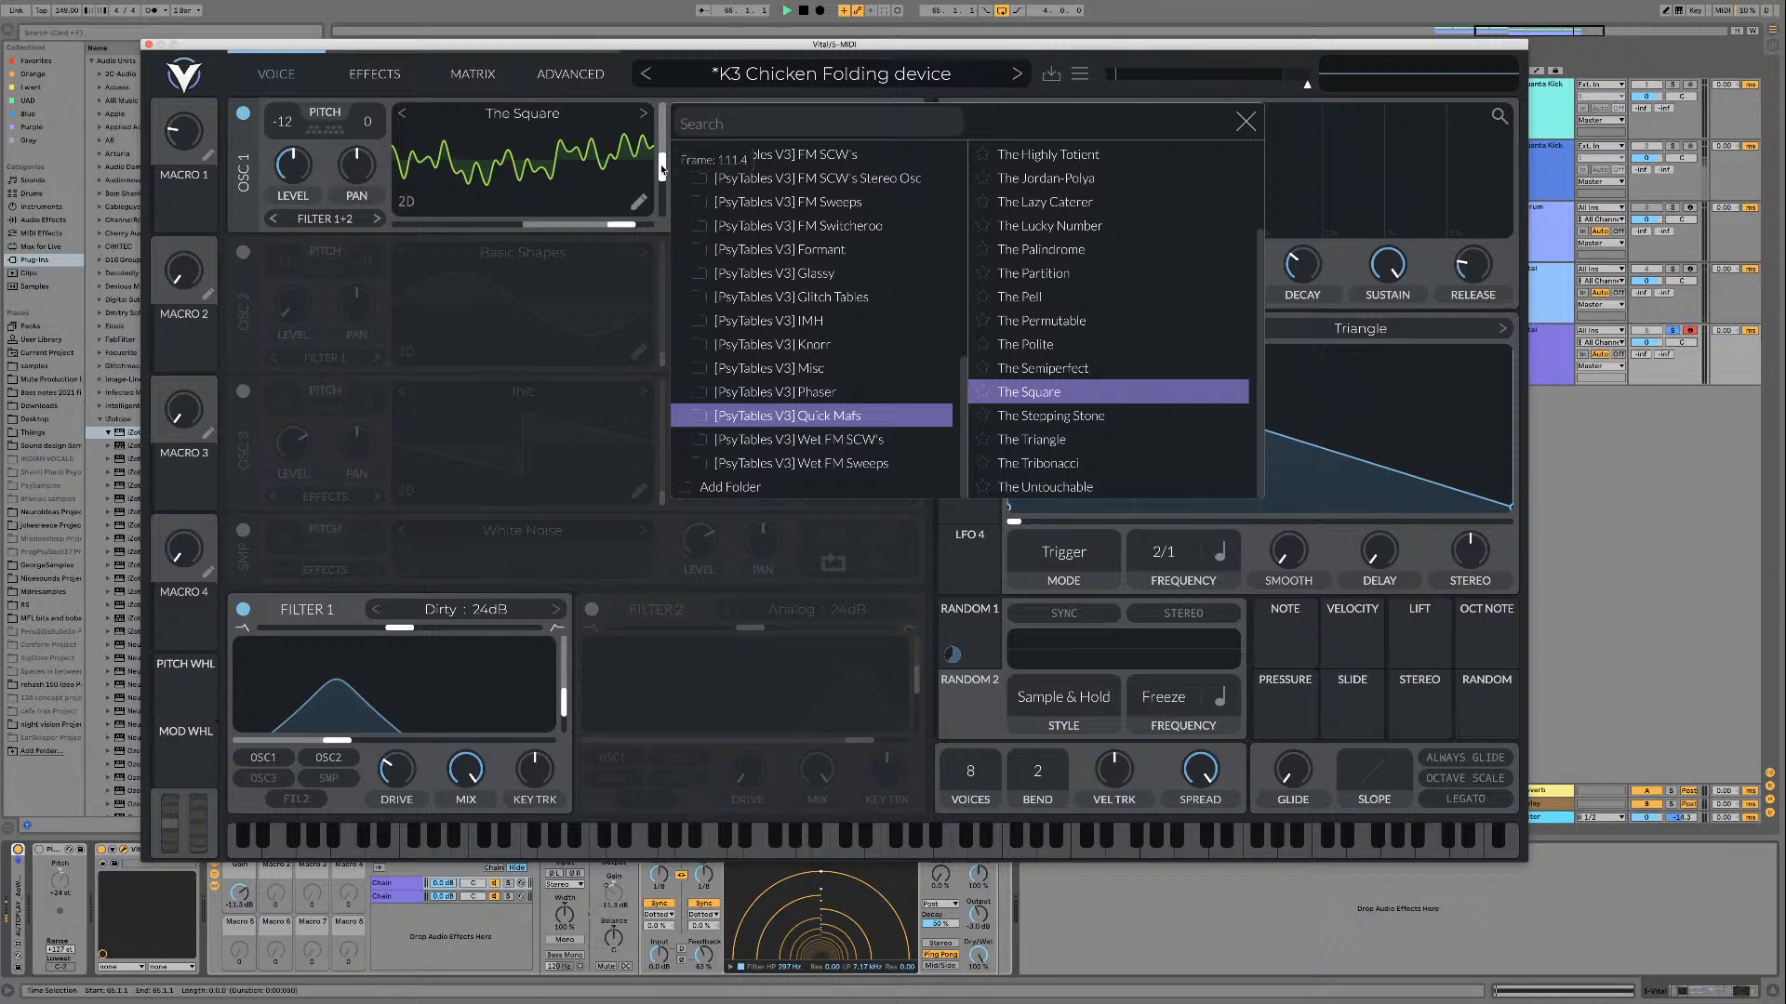
Step: Audition The Square, The Stepping Stone and The Triangle wavetables with different frame positions
{"action": "left_click_drag", "start_coordinate": [664, 160], "coordinate": [657, 199]}
{"action": "key", "text": "space"}
{"action": "left_click", "coordinate": [1114, 423]}
{"action": "key", "text": "space"}
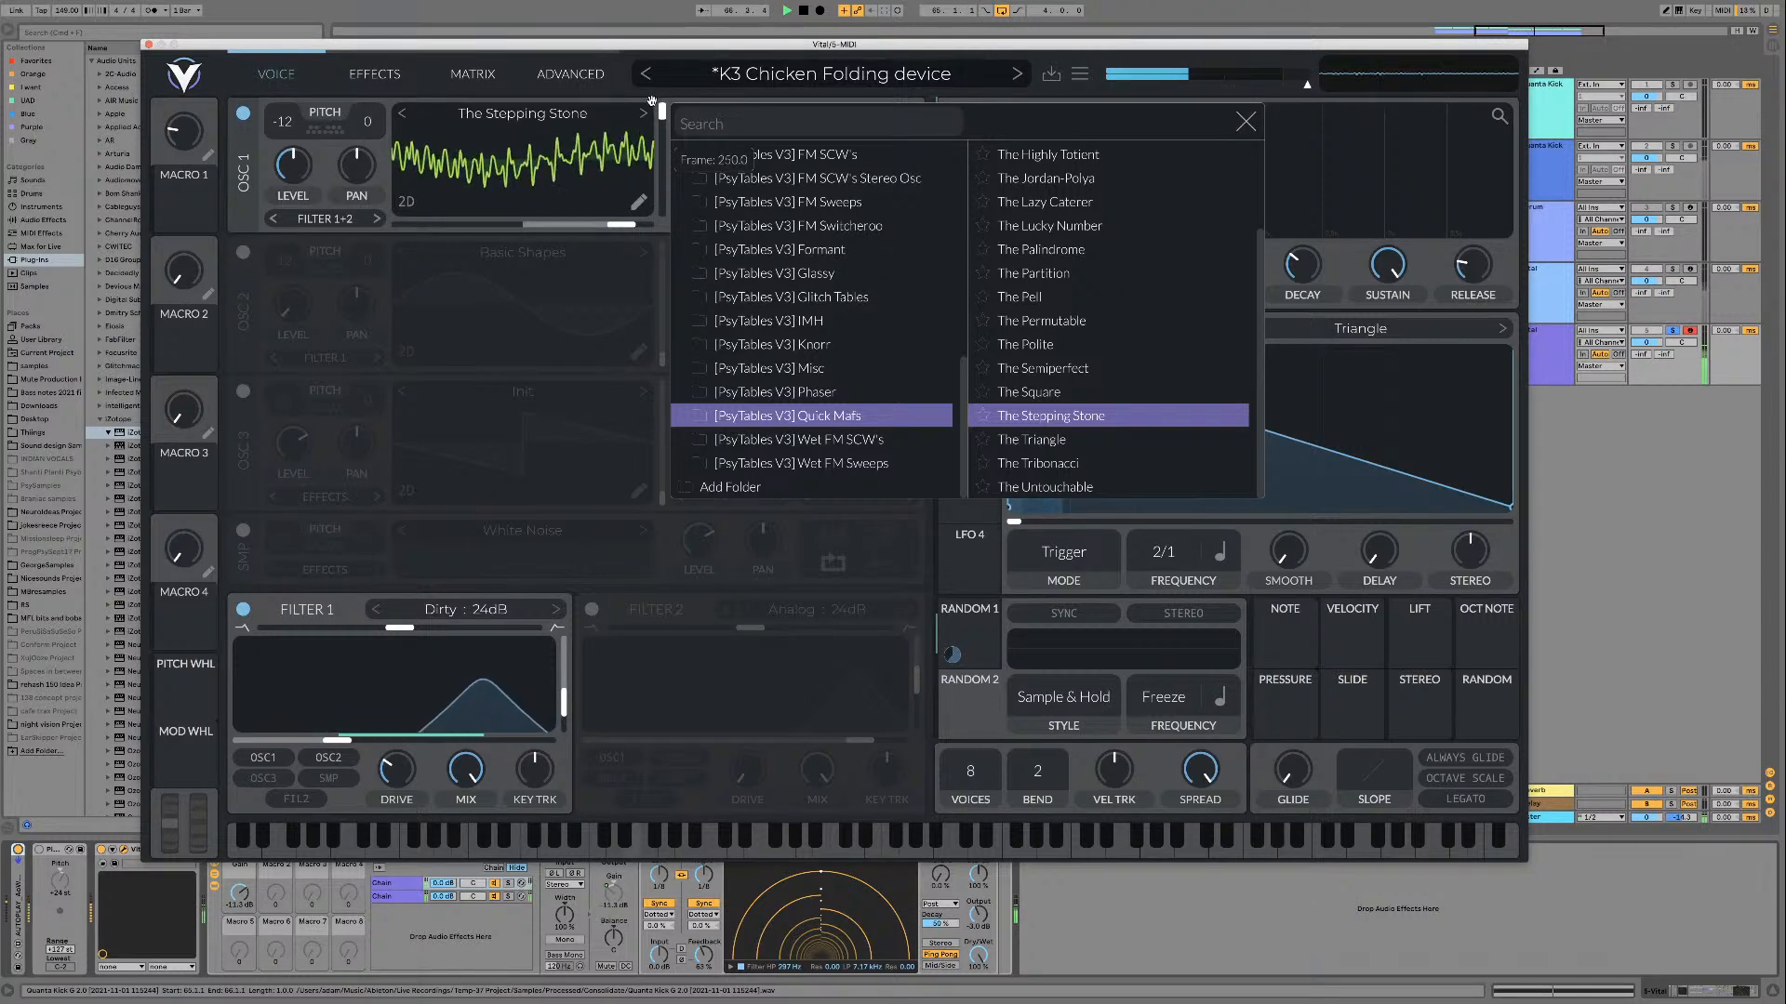
{"action": "key", "text": "Down"}
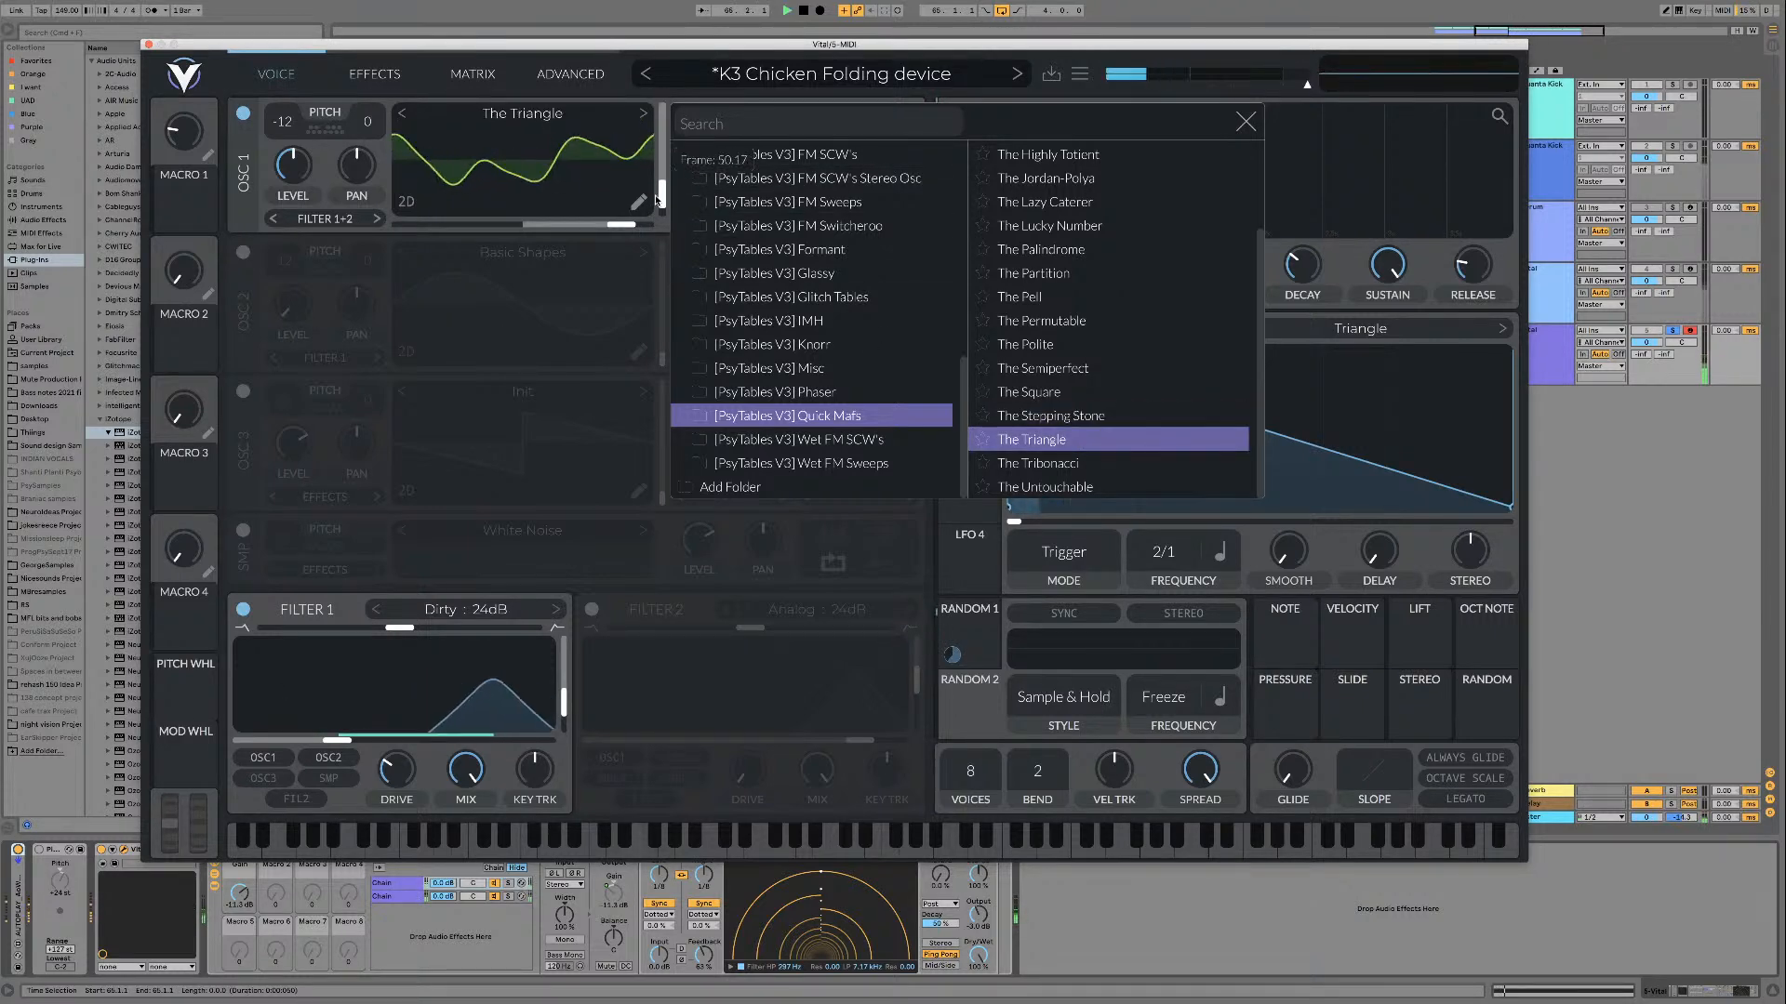
Step: Load The Tribonacci wavetable and play it while sweeping the oscillator's frame position
{"action": "left_click", "coordinate": [1097, 465]}
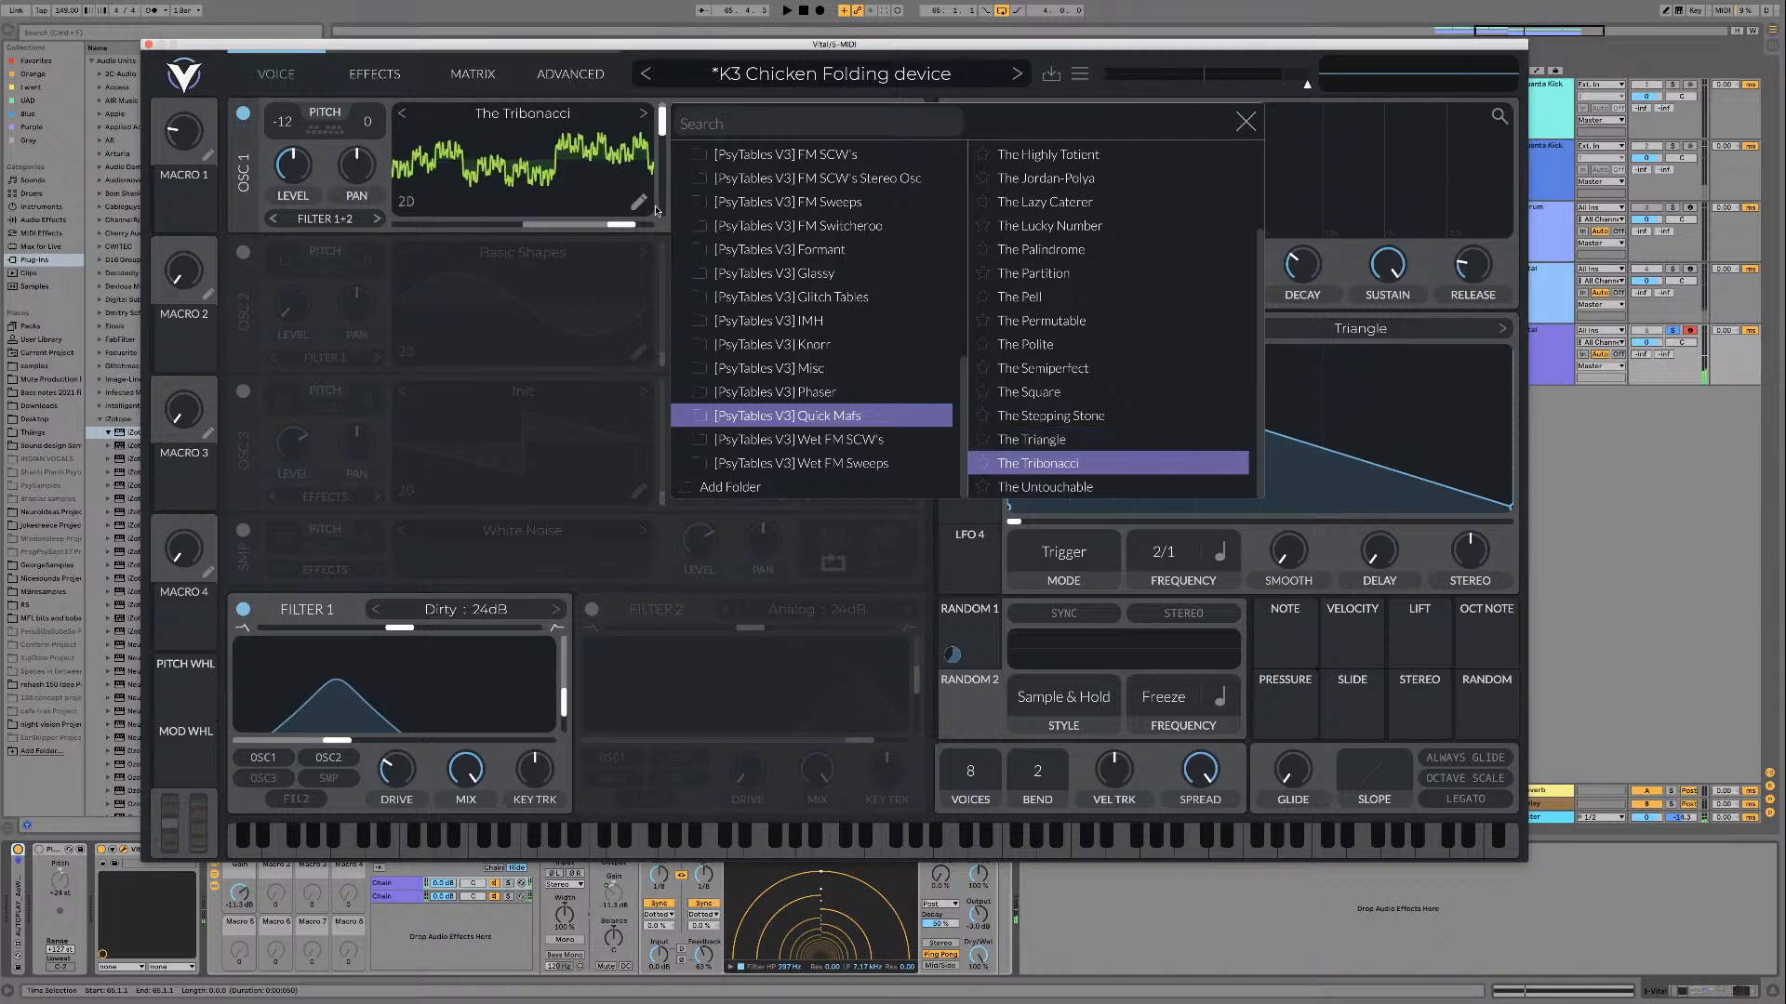
{"action": "key", "text": "space"}
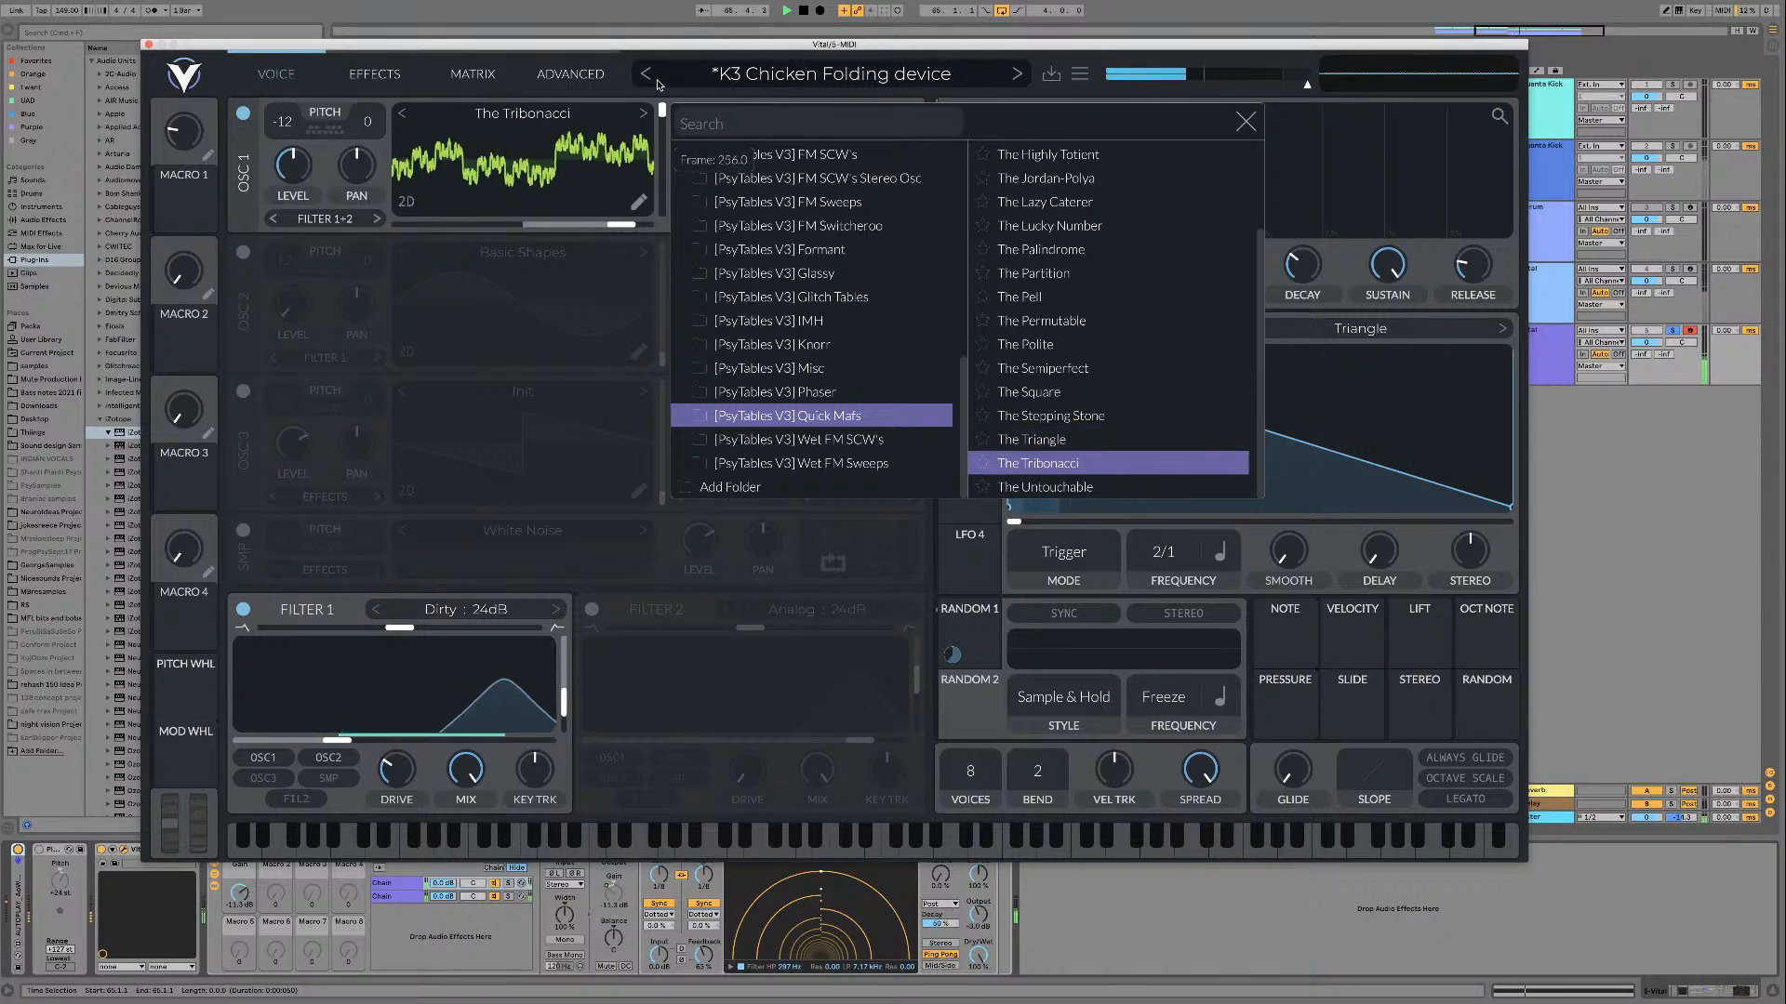
{"action": "left_click_drag", "start_coordinate": [662, 187], "coordinate": [652, 161]}
{"action": "key", "text": "space"}
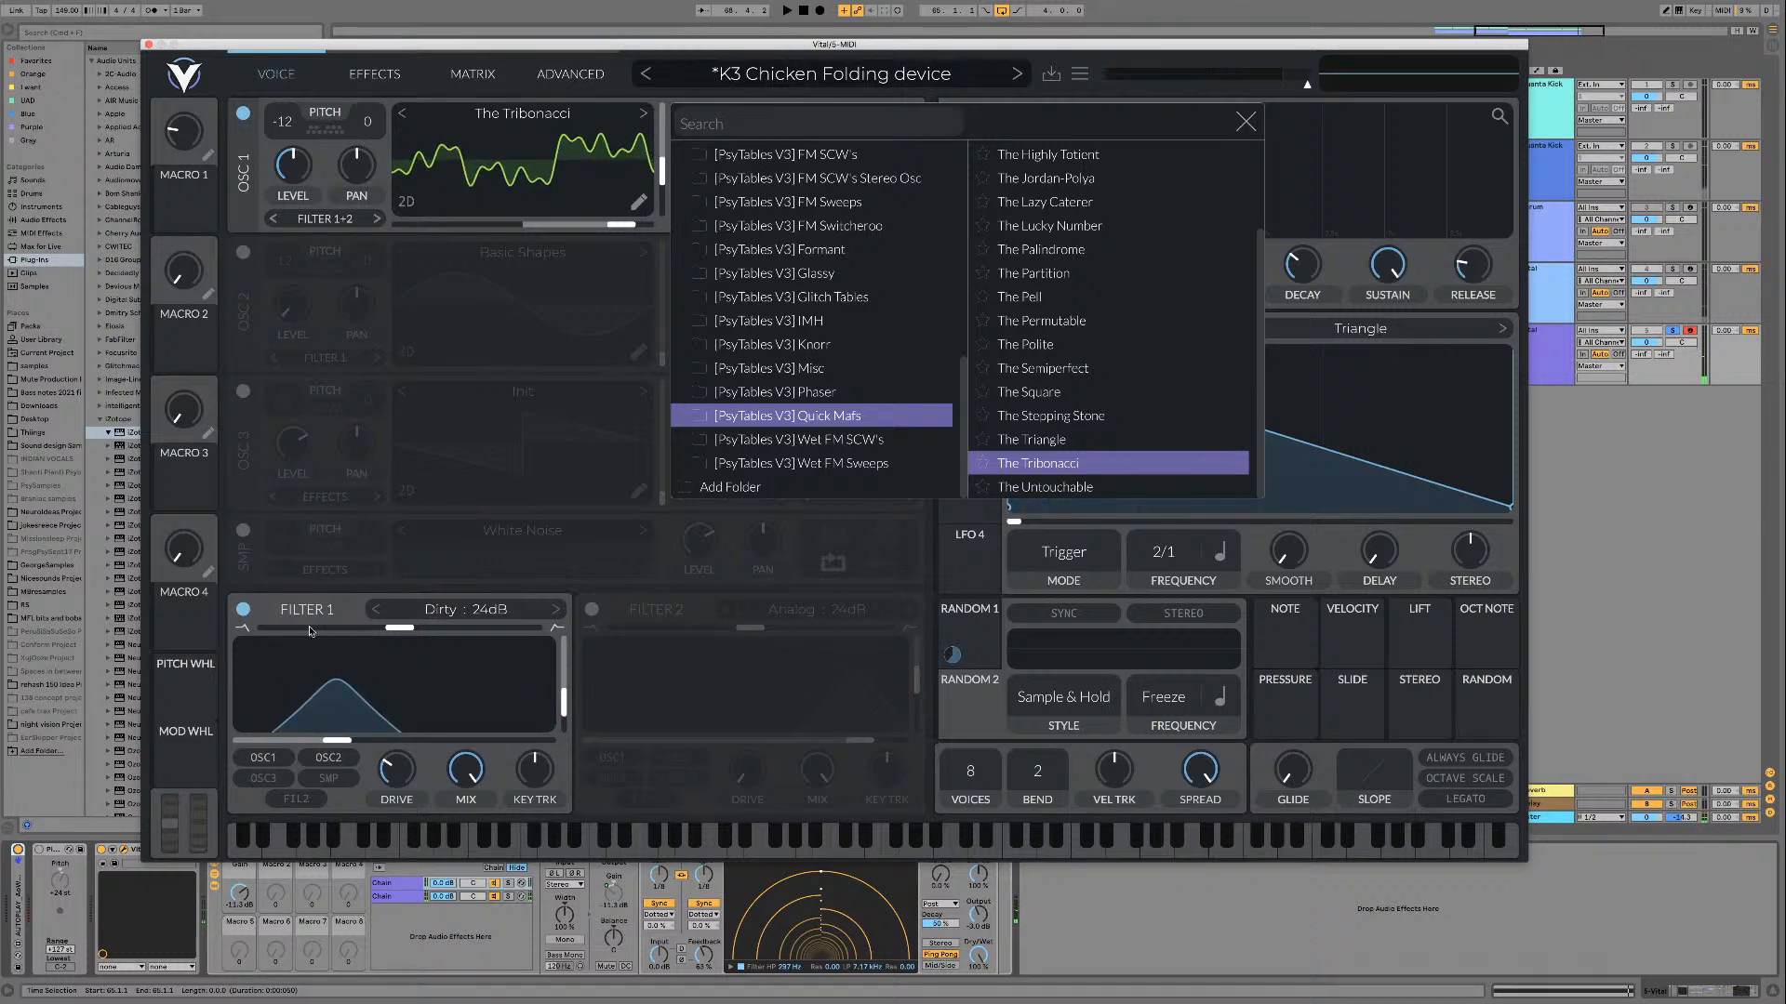
Step: Turn off Filter 1 and assign envelope 2 to modulate oscillator 1's frame position, with playback running
{"action": "left_click", "coordinate": [522, 114]}
{"action": "left_click", "coordinate": [243, 610]}
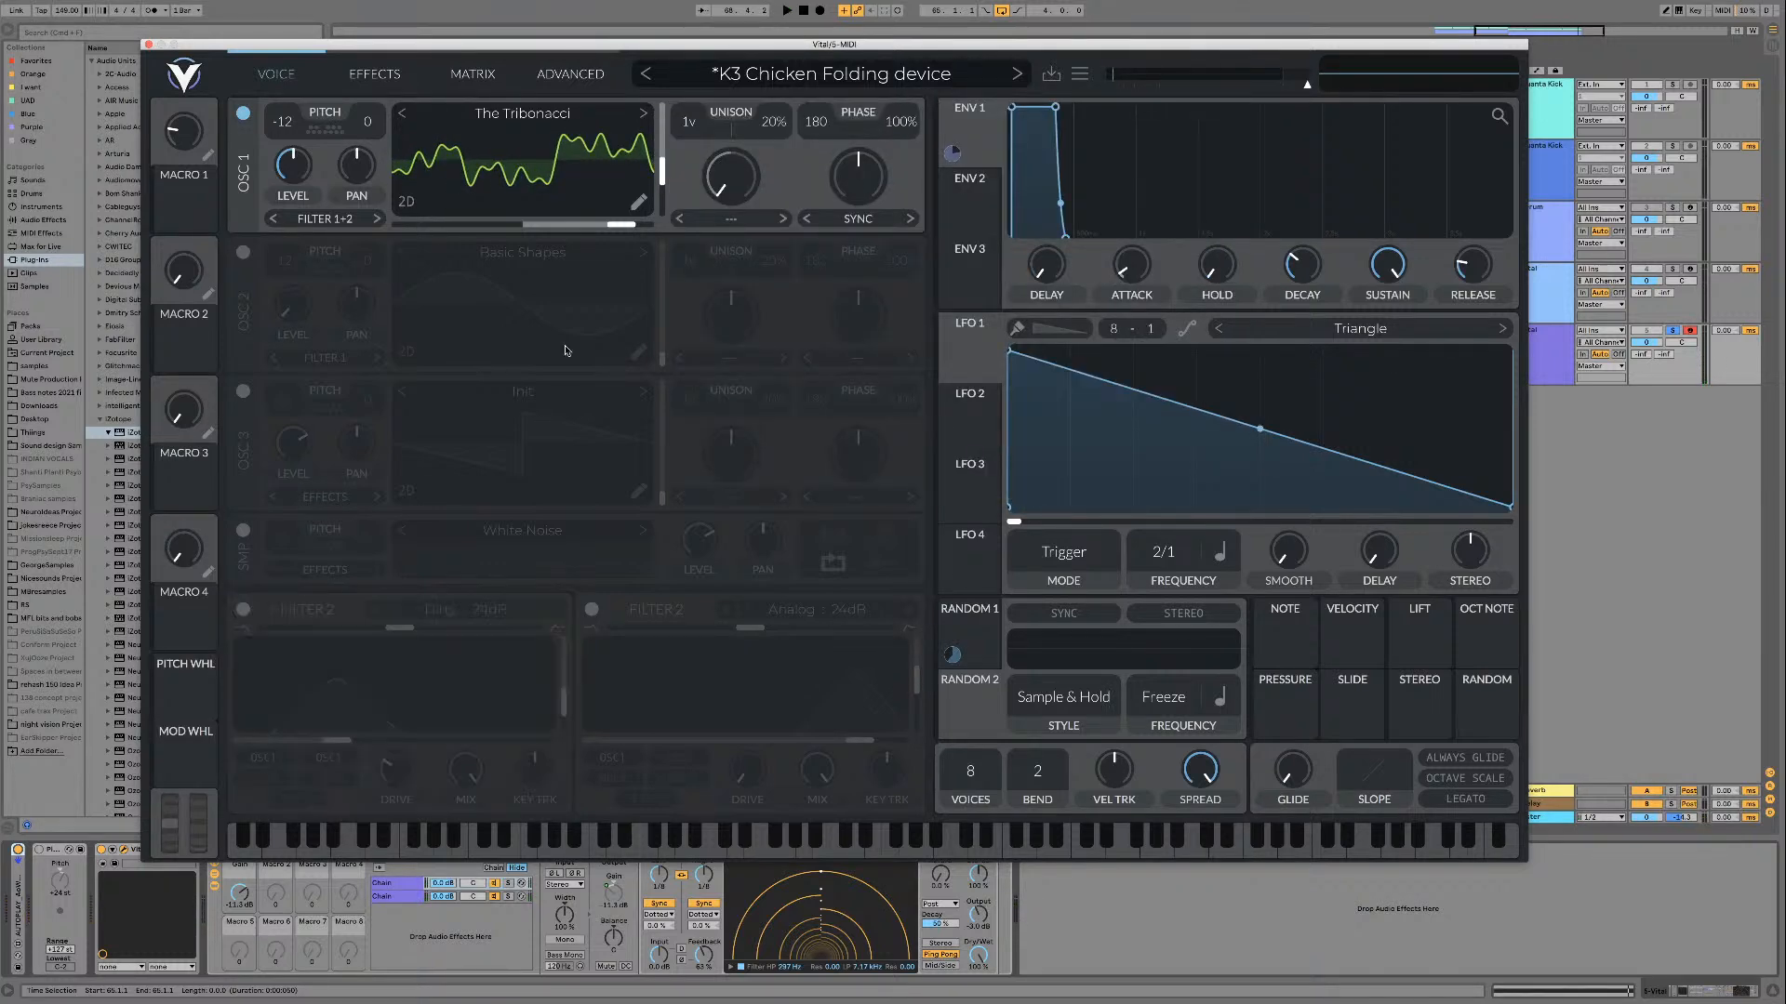
{"action": "left_click", "coordinate": [969, 177]}
{"action": "left_click_drag", "start_coordinate": [952, 223], "coordinate": [662, 178]}
{"action": "key", "text": "space"}
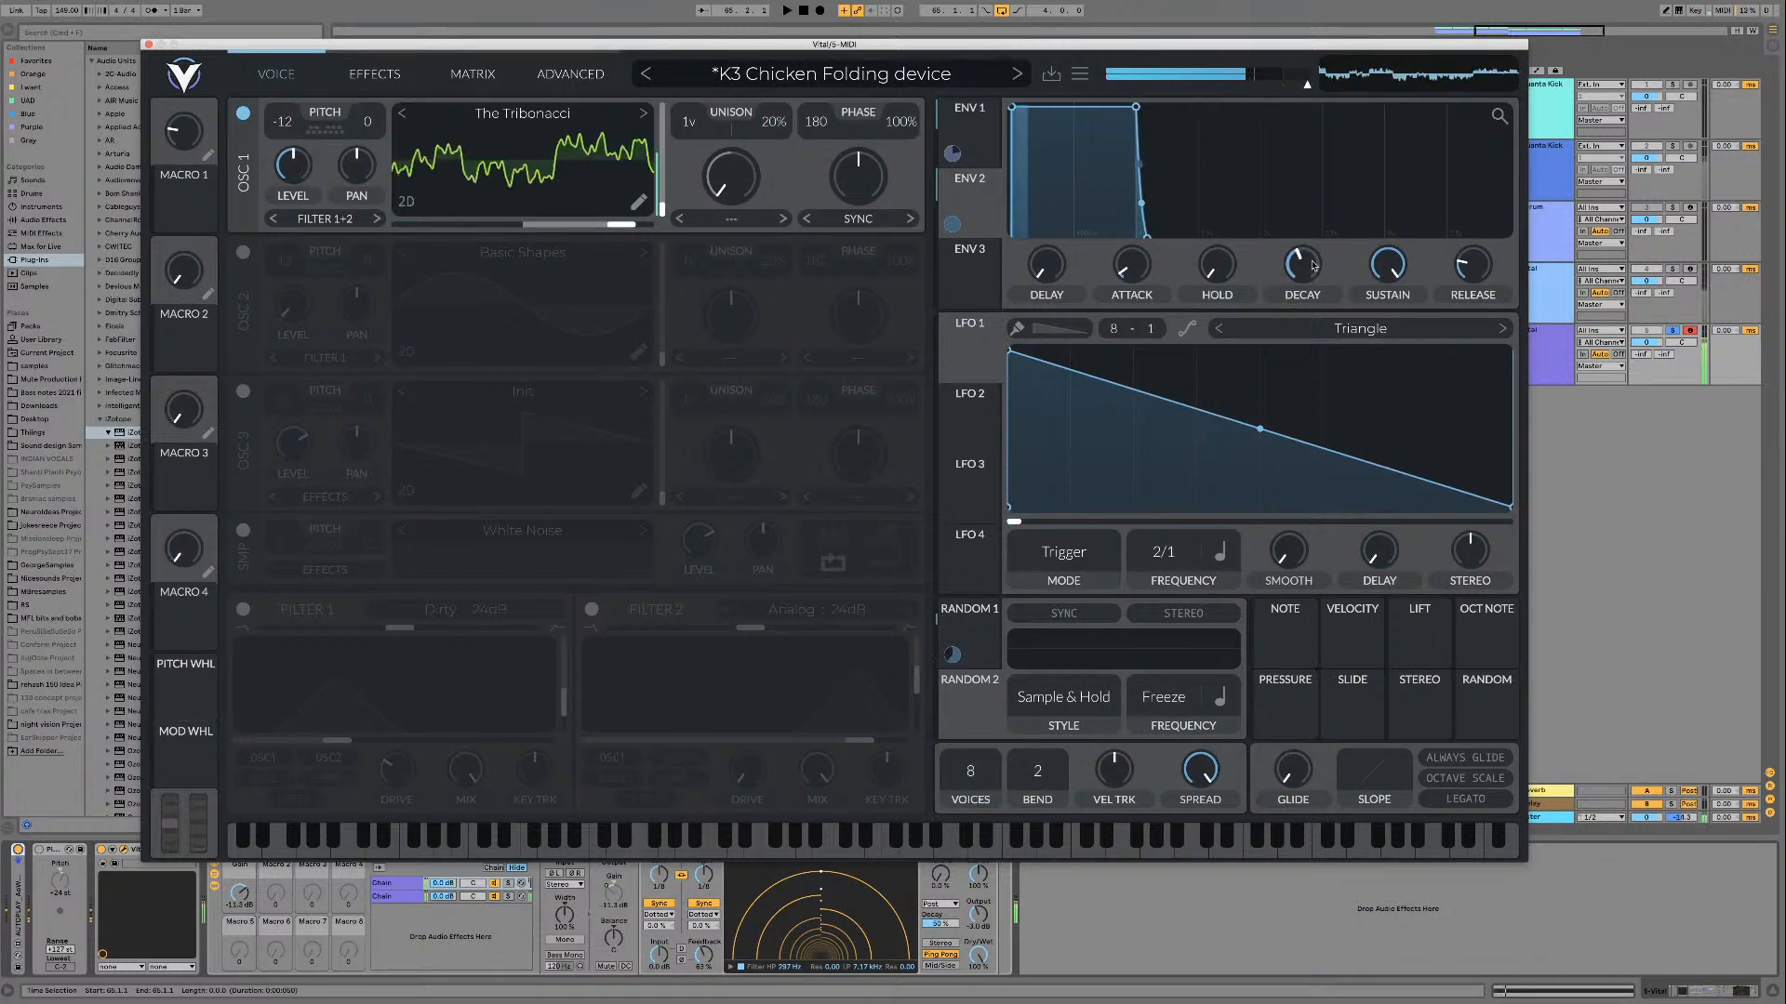
Step: Lower envelope 2's sustain to zero and adjust its decay while playing, and reduce oscillator 1's level
{"action": "left_click_drag", "start_coordinate": [1388, 266], "coordinate": [1384, 372]}
{"action": "key", "text": "space"}
{"action": "key", "text": "space"}
{"action": "mouse_move", "coordinate": [1303, 264]}
{"action": "left_mouse_down"}
{"action": "mouse_move", "coordinate": [1301, 286]}
{"action": "mouse_move", "coordinate": [1297, 264]}
{"action": "left_mouse_up"}
{"action": "key", "text": "space"}
{"action": "key", "text": "space"}
{"action": "left_click_drag", "start_coordinate": [295, 162], "coordinate": [296, 177]}
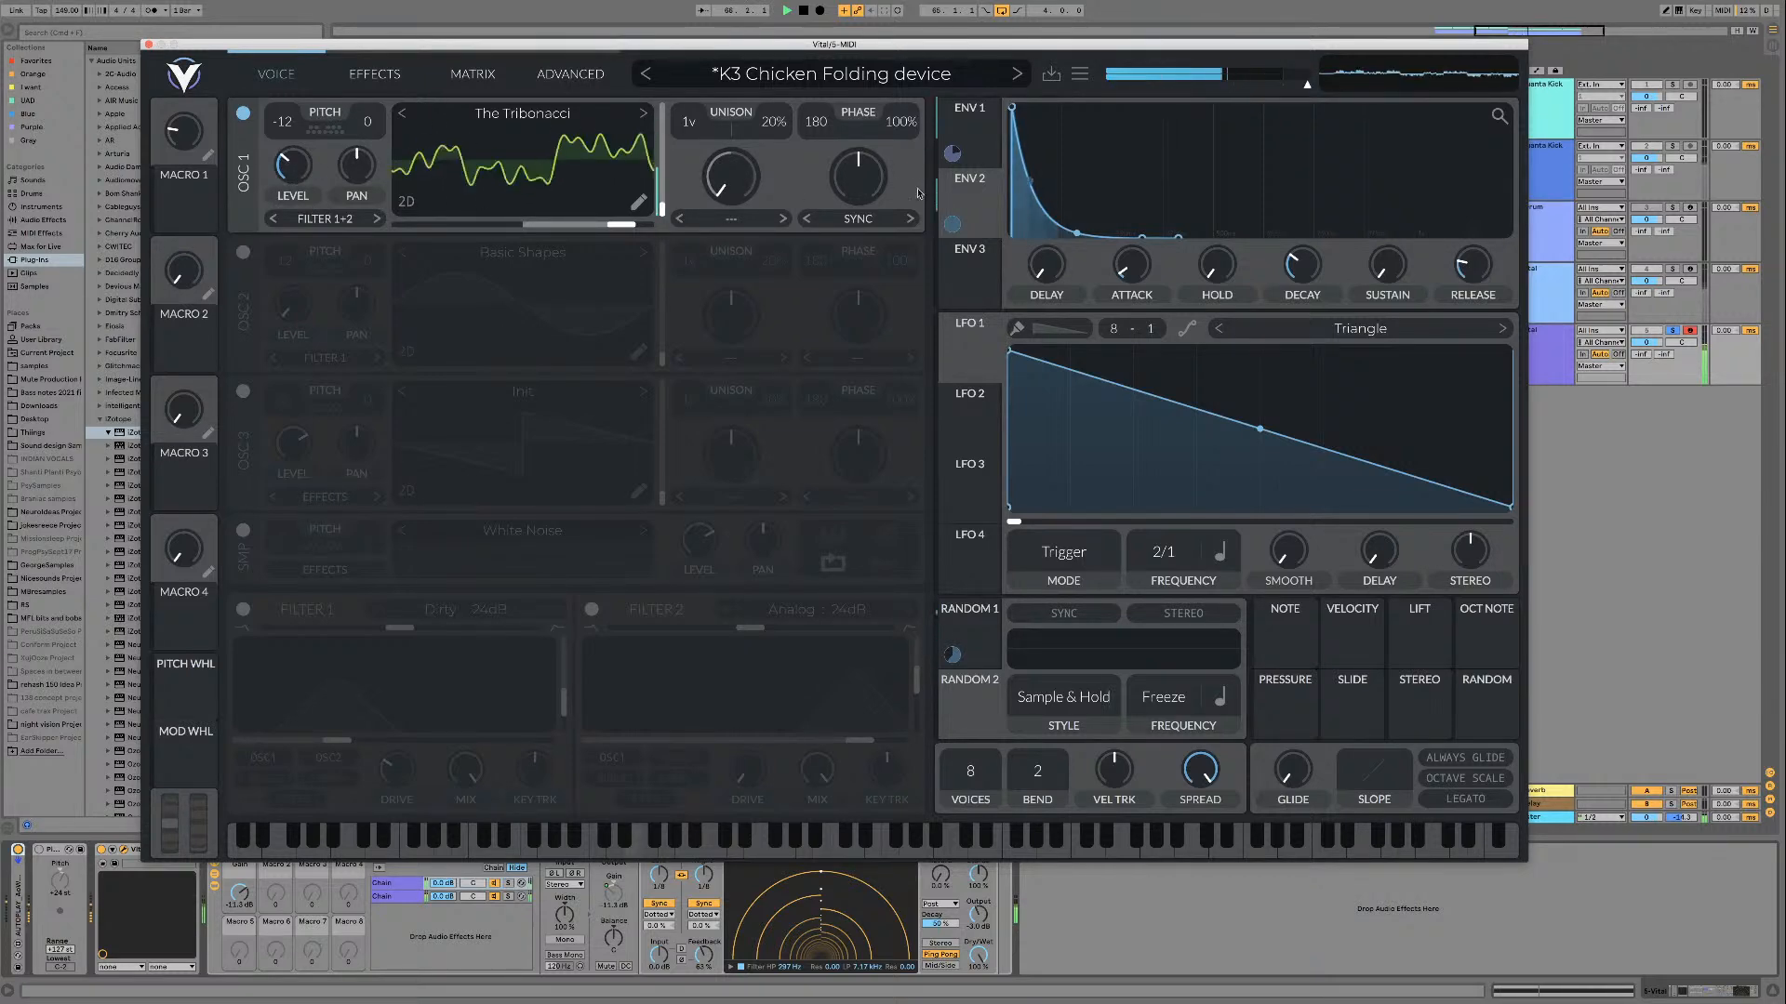
Step: Try the Formant wave morph on oscillator 1 at about 43%, and set the wave morph to None
{"action": "left_click", "coordinate": [857, 219]}
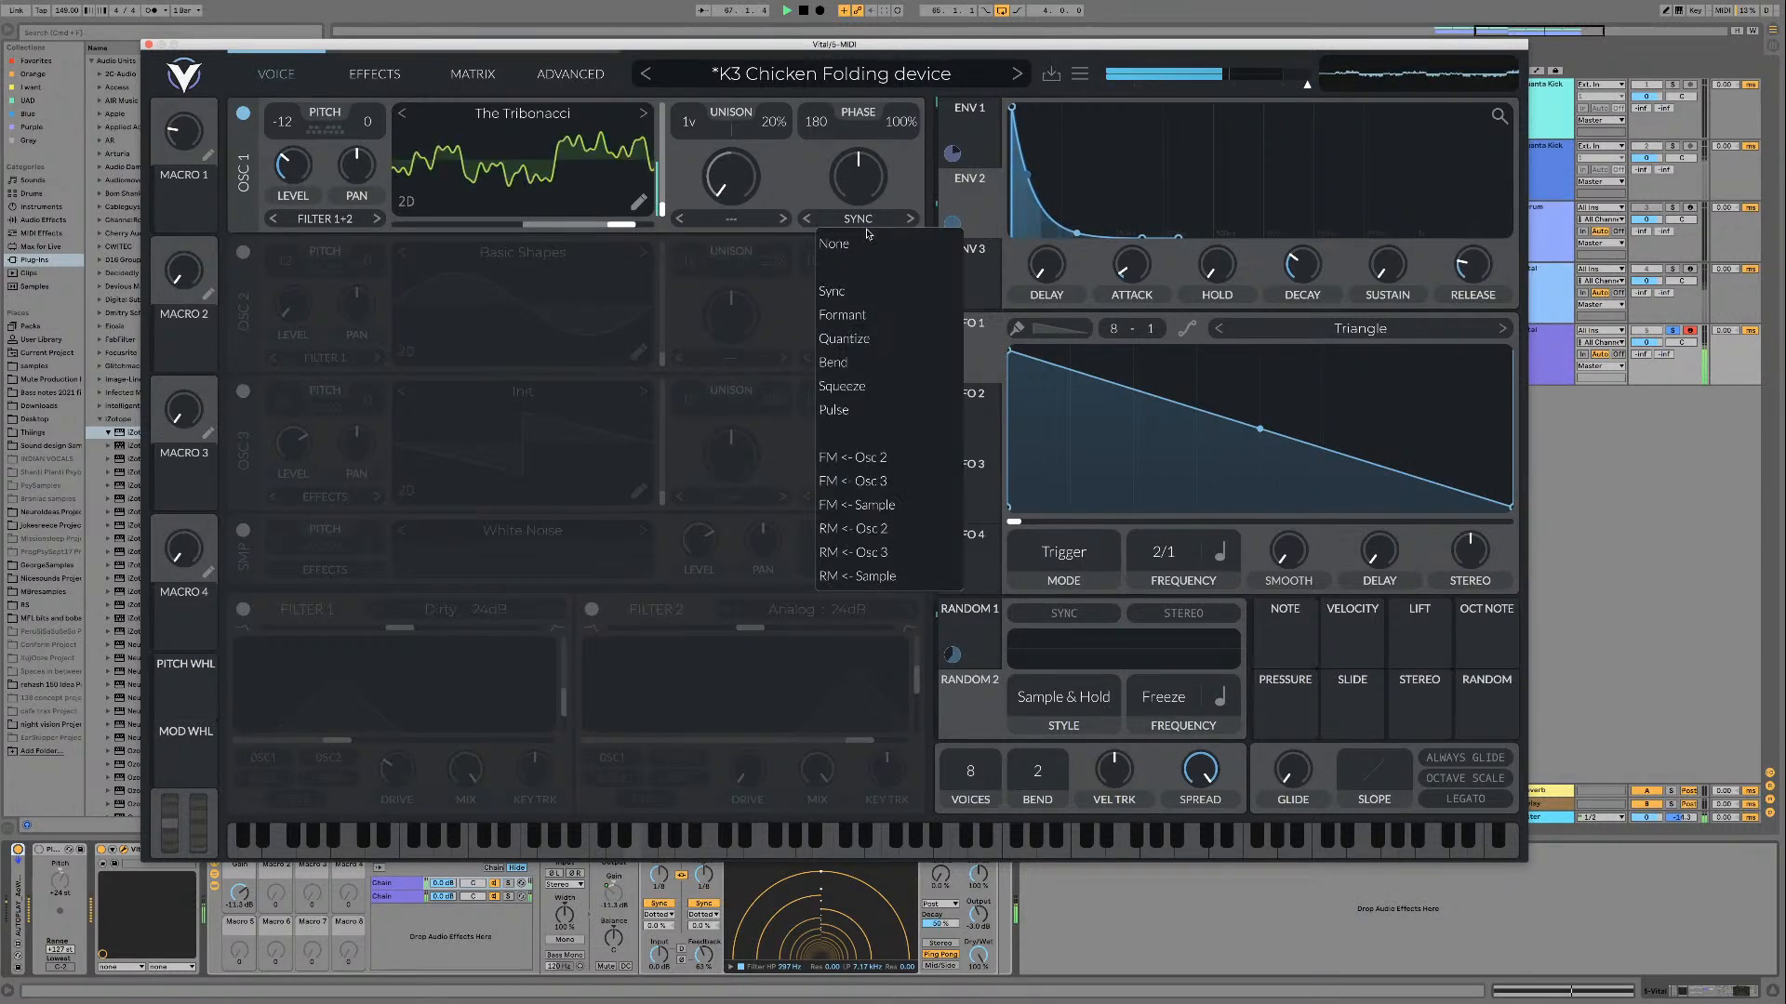
{"action": "left_click", "coordinate": [867, 323]}
{"action": "mouse_move", "coordinate": [859, 172]}
{"action": "left_mouse_down"}
{"action": "mouse_move", "coordinate": [858, 195]}
{"action": "mouse_move", "coordinate": [852, 169]}
{"action": "left_mouse_up"}
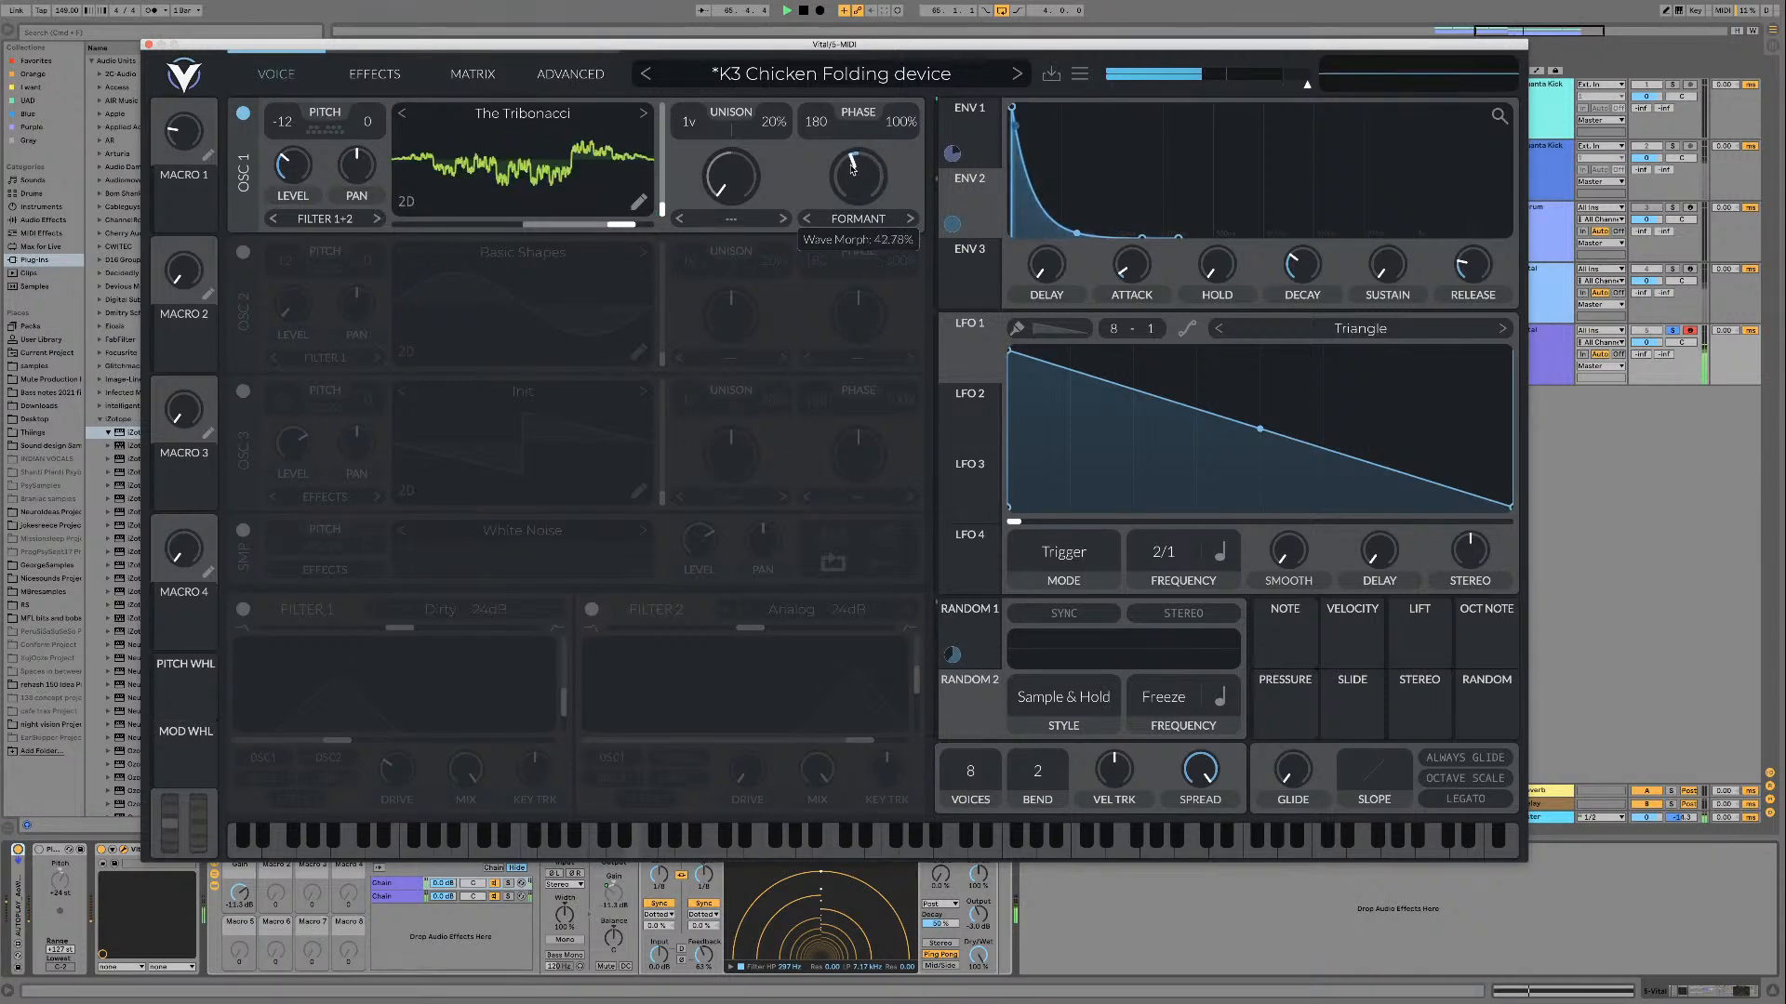
{"action": "left_click", "coordinate": [858, 219]}
{"action": "left_click", "coordinate": [869, 248]}
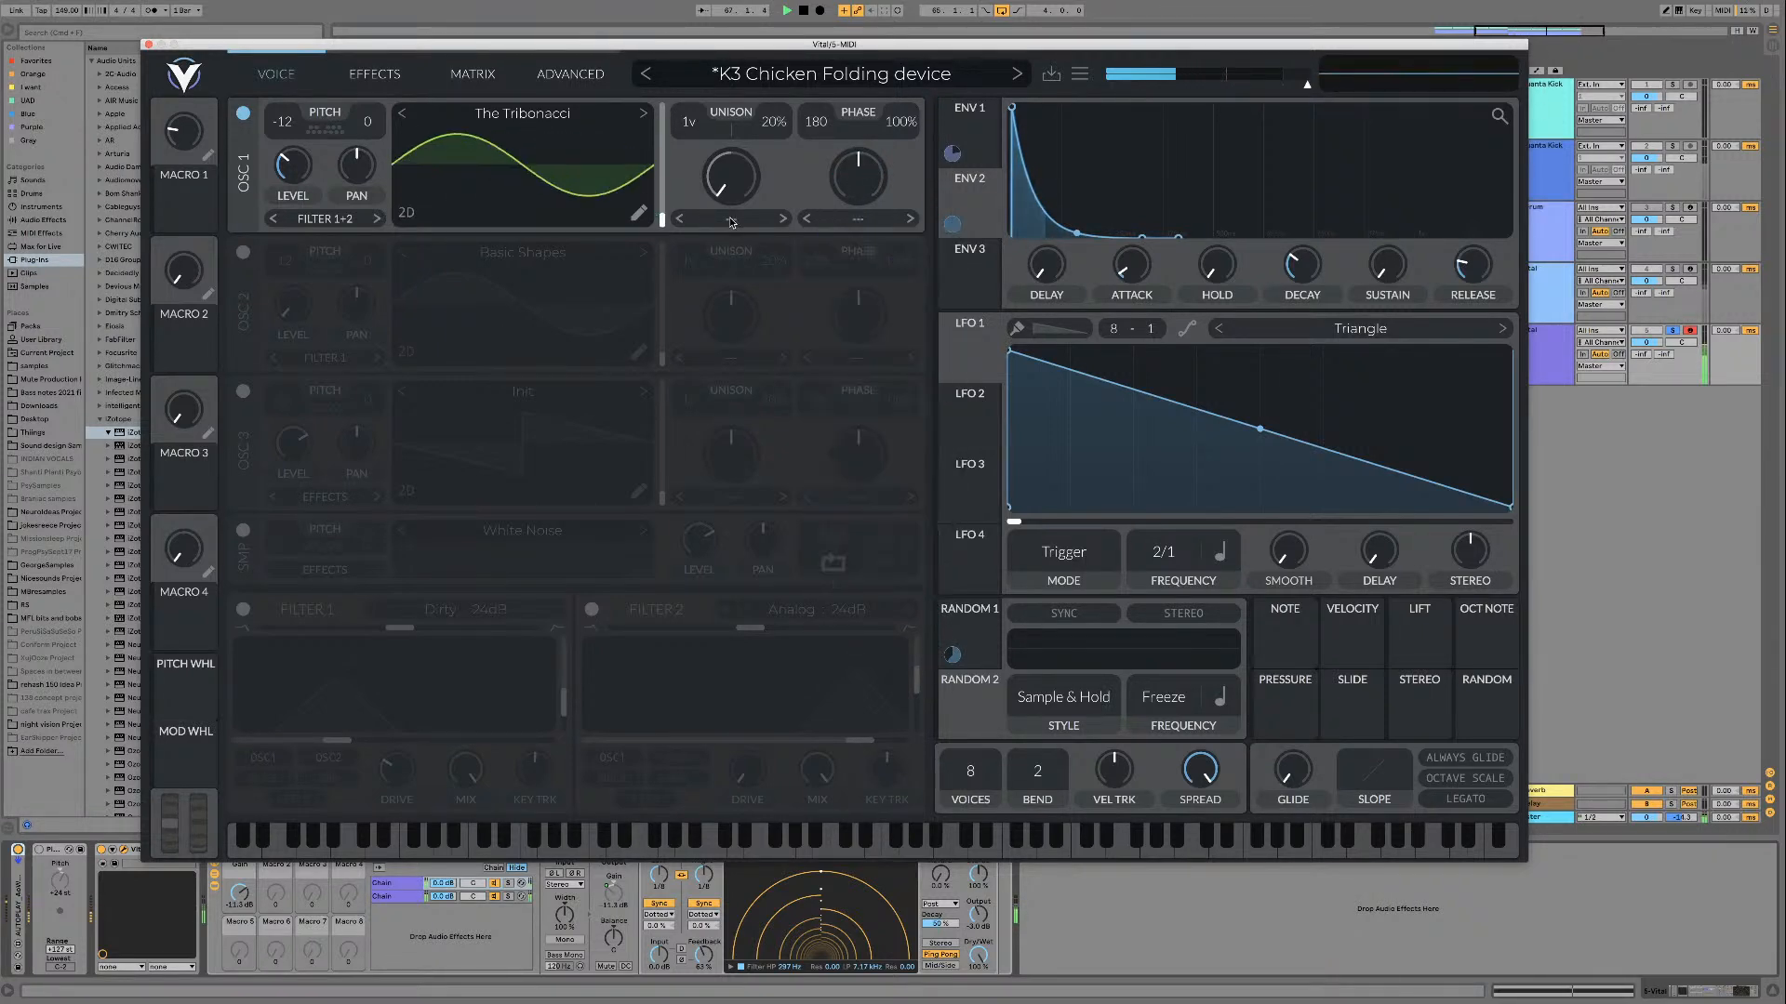
Step: Set oscillator 1's spectral morph to Inharmonic at 100% and load The Untouchable wavetable
{"action": "left_click", "coordinate": [731, 218]}
{"action": "left_click", "coordinate": [744, 363]}
{"action": "left_click_drag", "start_coordinate": [731, 179], "coordinate": [660, 114]}
{"action": "left_click", "coordinate": [643, 113]}
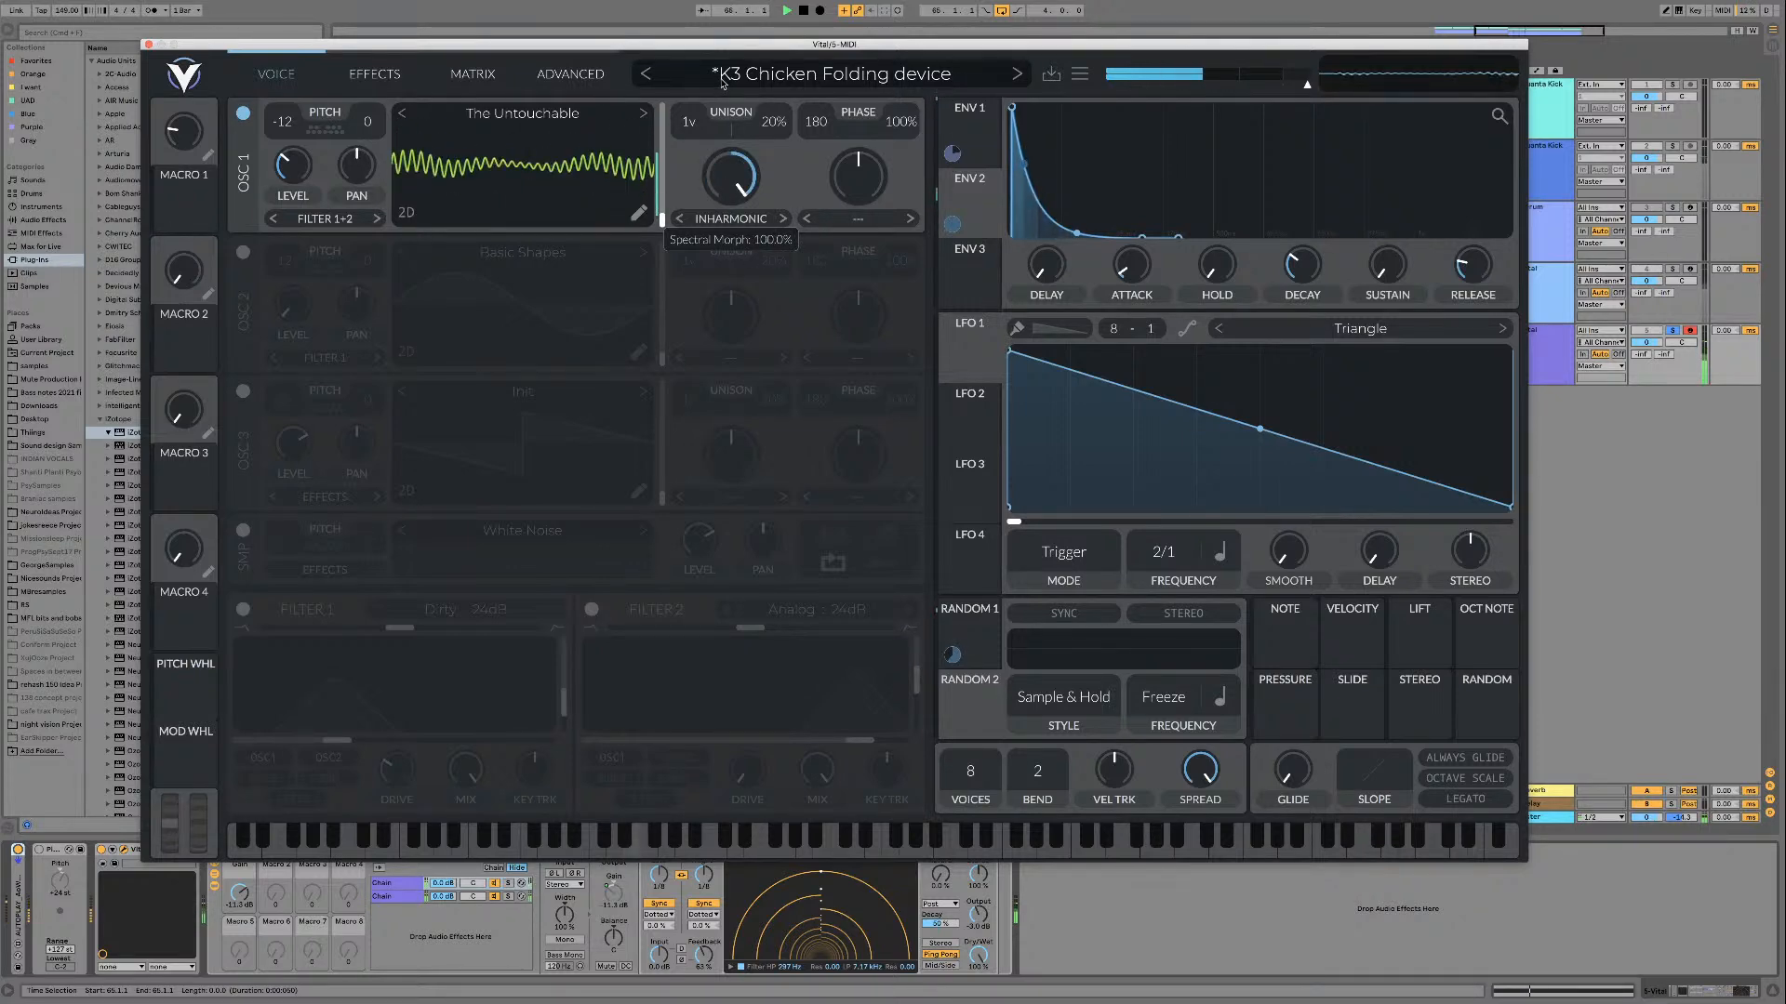
Step: Assign envelope 2 to oscillator 1's Inharmonic spectral morph amount and play the result
{"action": "key", "text": "space"}
{"action": "left_click_drag", "start_coordinate": [969, 200], "coordinate": [729, 145]}
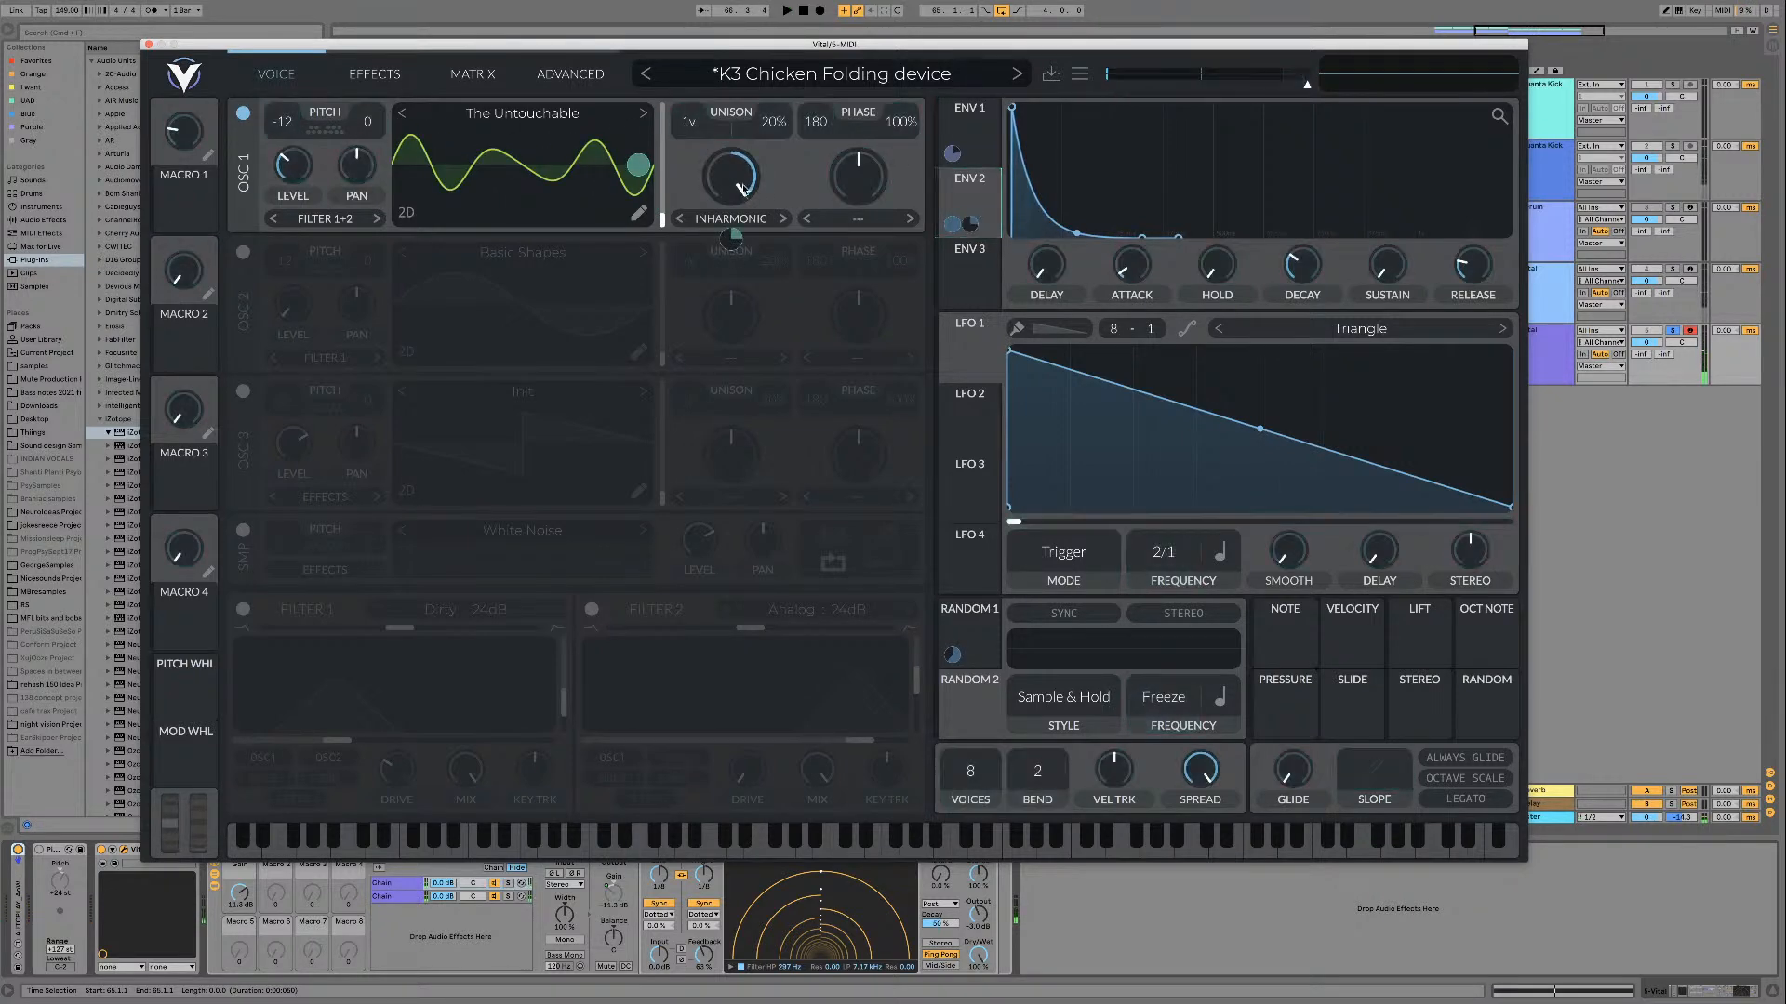
{"action": "key", "text": "space"}
{"action": "key", "text": "space"}
{"action": "mouse_move", "coordinate": [728, 237]}
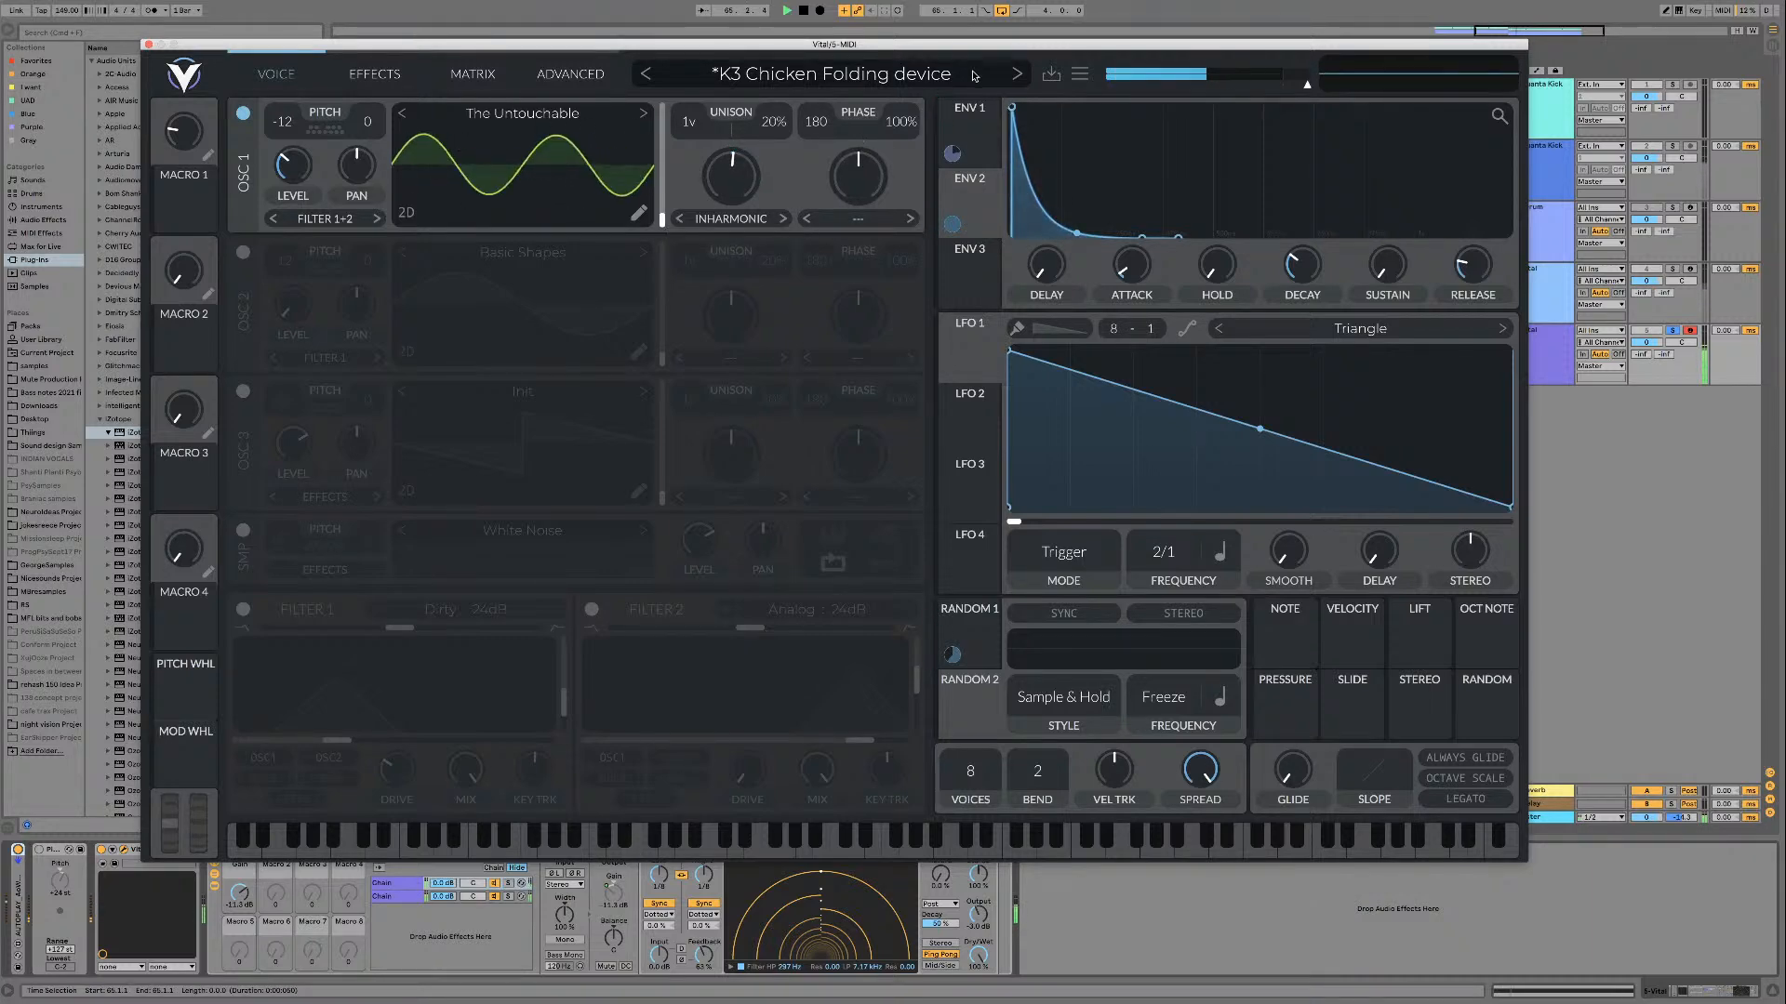
Step: Examine and compare the contents of the PsyTables V3 Wet FM SCW's and Wet FM Sweeps wavetable folders
{"action": "left_click", "coordinate": [537, 128]}
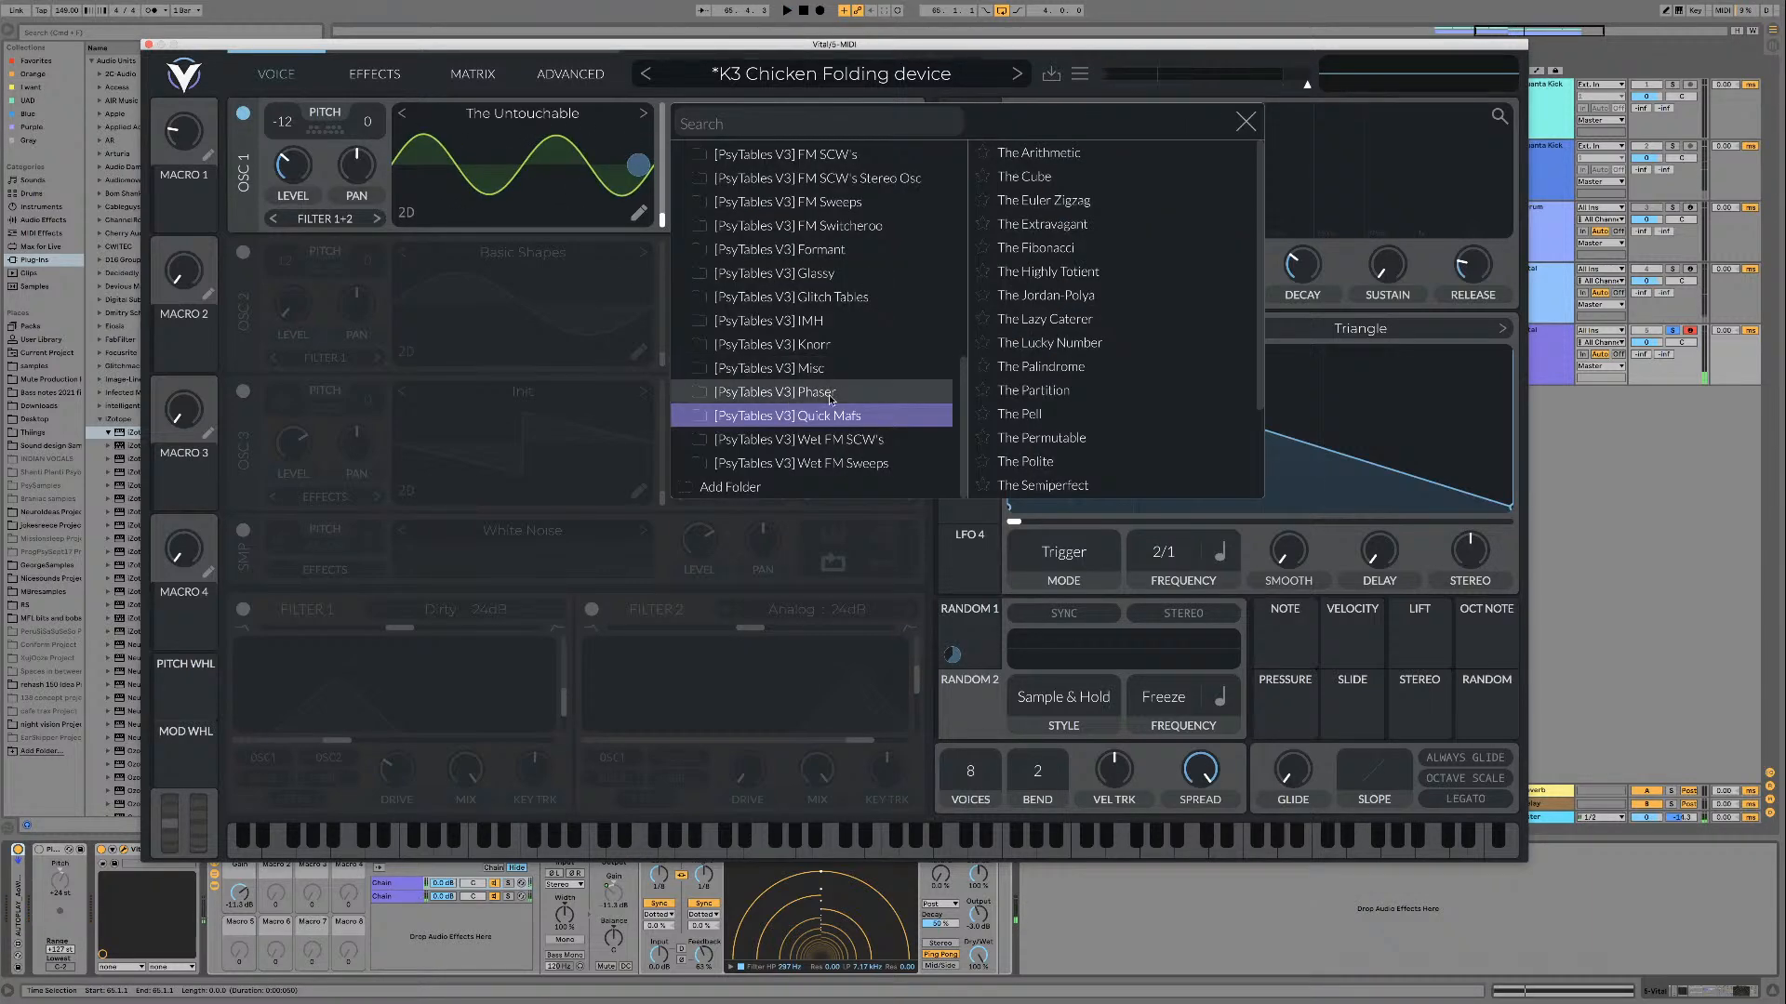
{"action": "scroll", "coordinate": [1072, 418], "scroll_direction": "down", "scroll_amount": 1}
{"action": "left_click", "coordinate": [818, 440]}
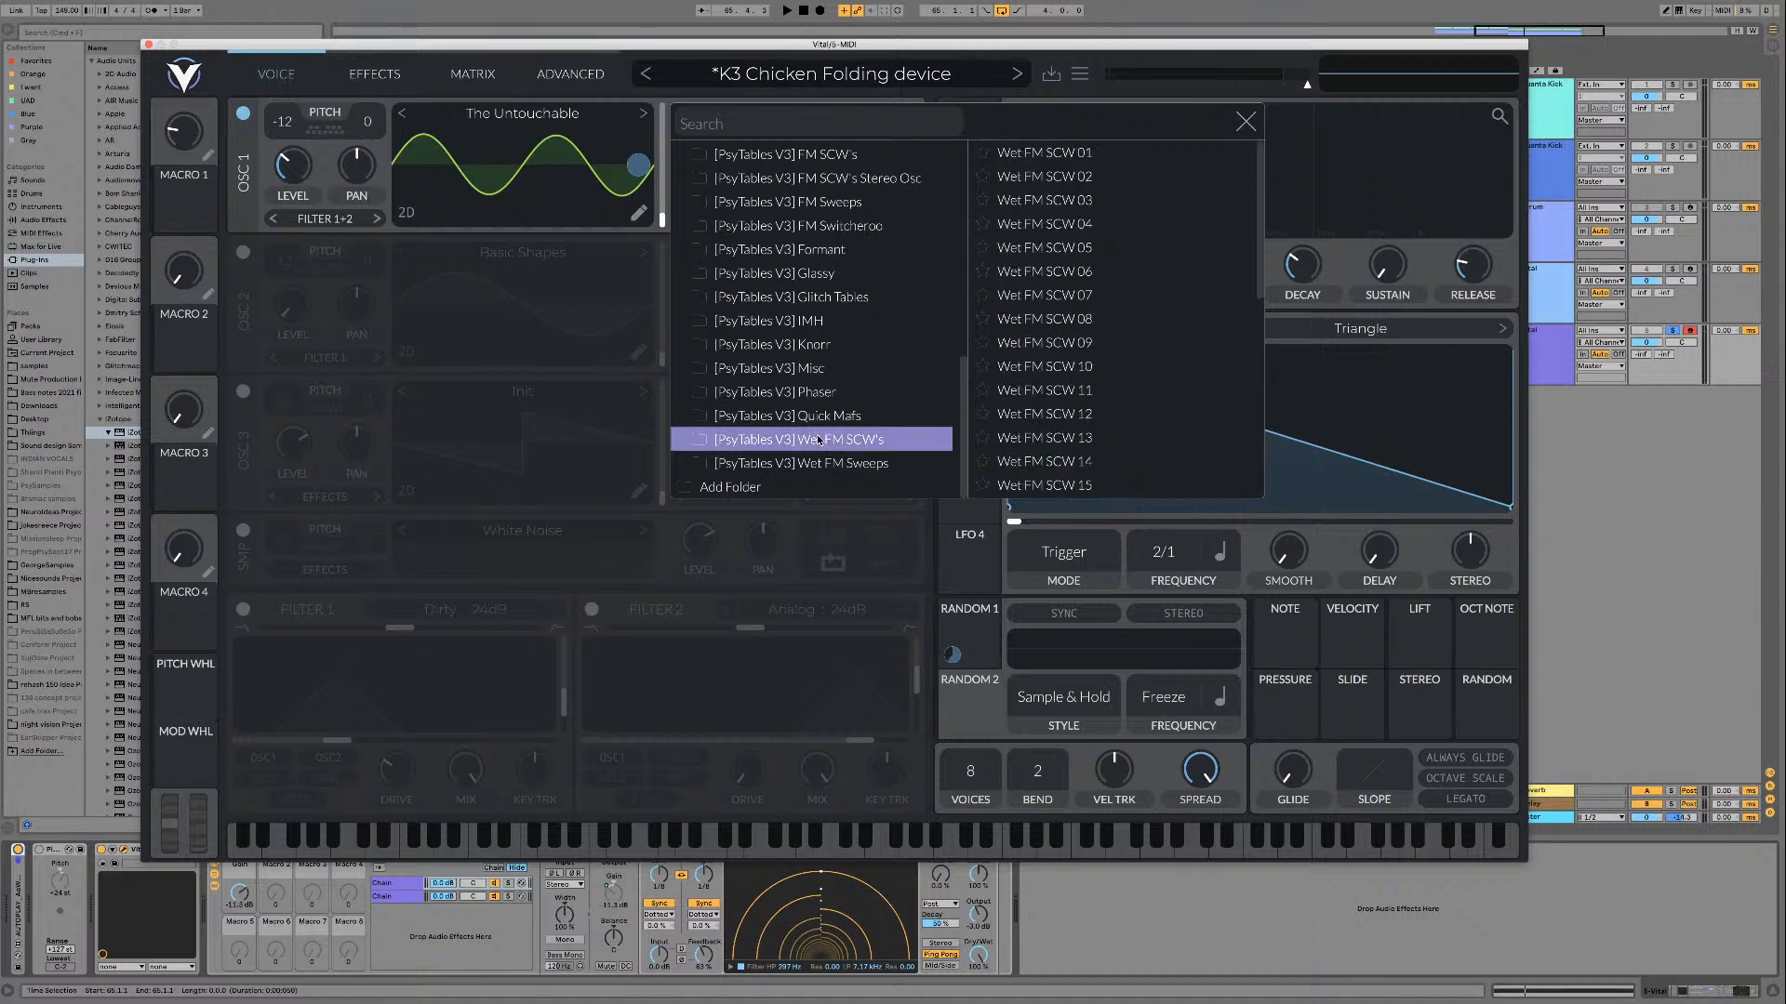
{"action": "left_click", "coordinate": [833, 464]}
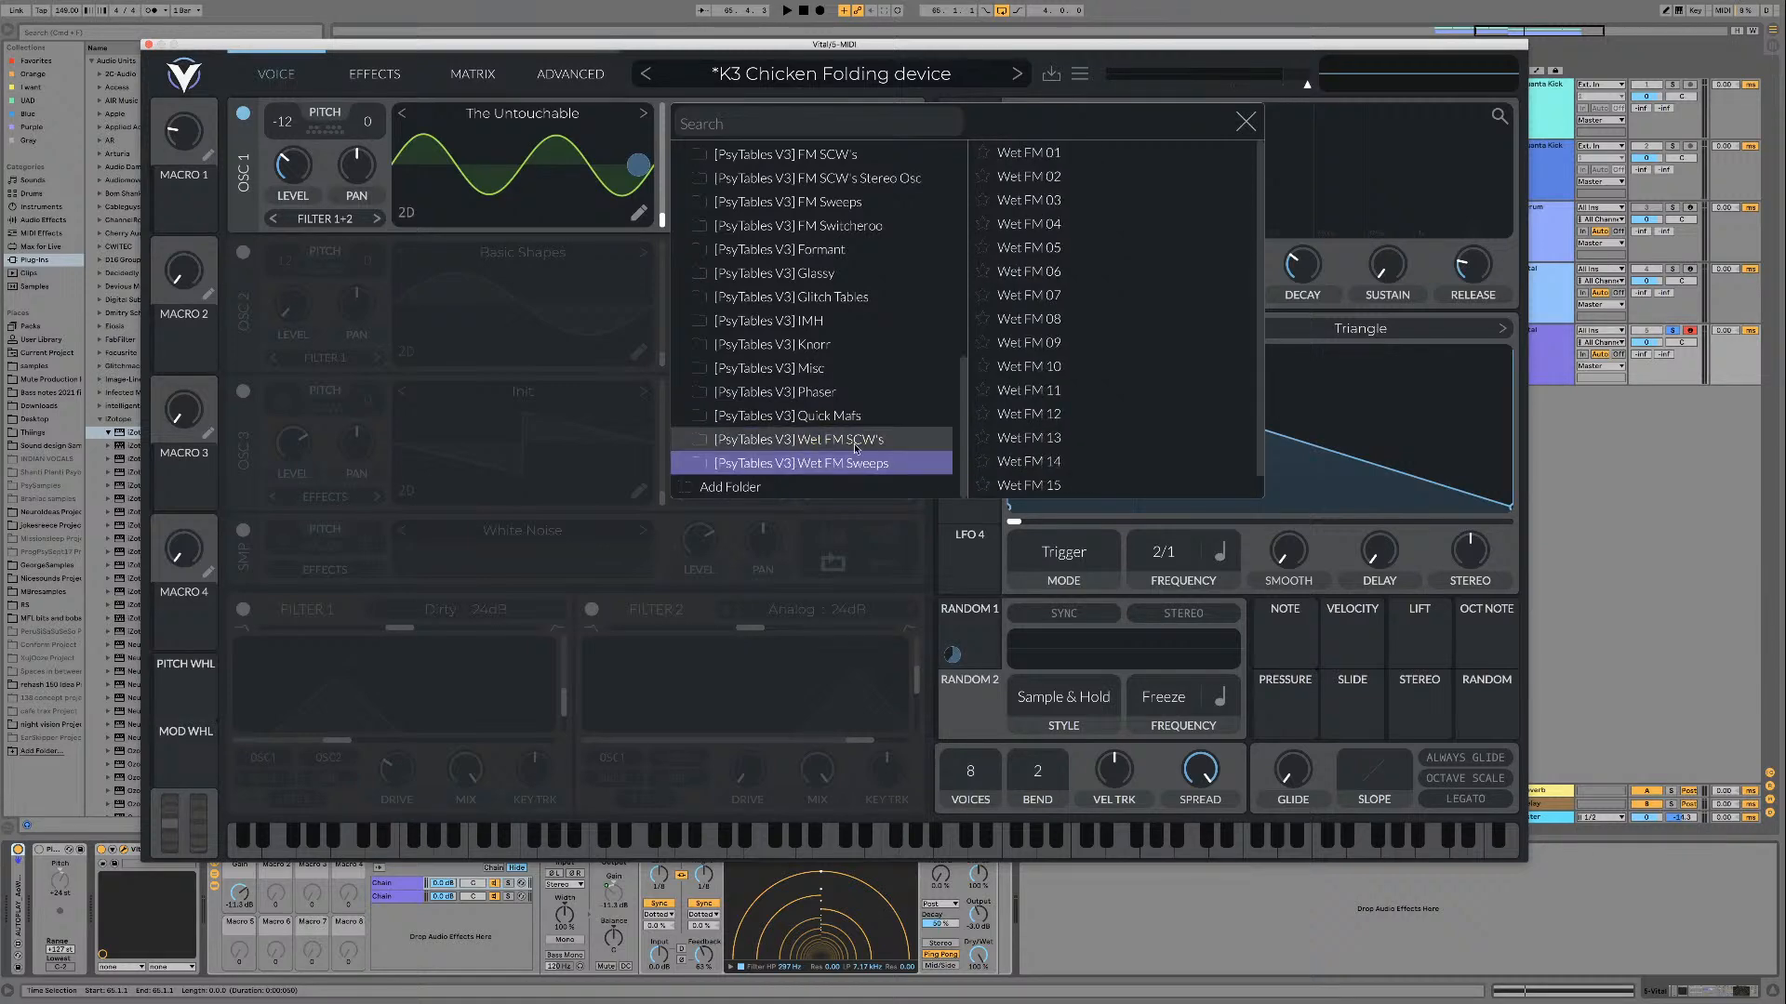
{"action": "left_click", "coordinate": [850, 447]}
{"action": "left_click", "coordinate": [851, 464]}
{"action": "left_click", "coordinate": [852, 448]}
{"action": "left_click", "coordinate": [851, 464]}
{"action": "left_click", "coordinate": [852, 448]}
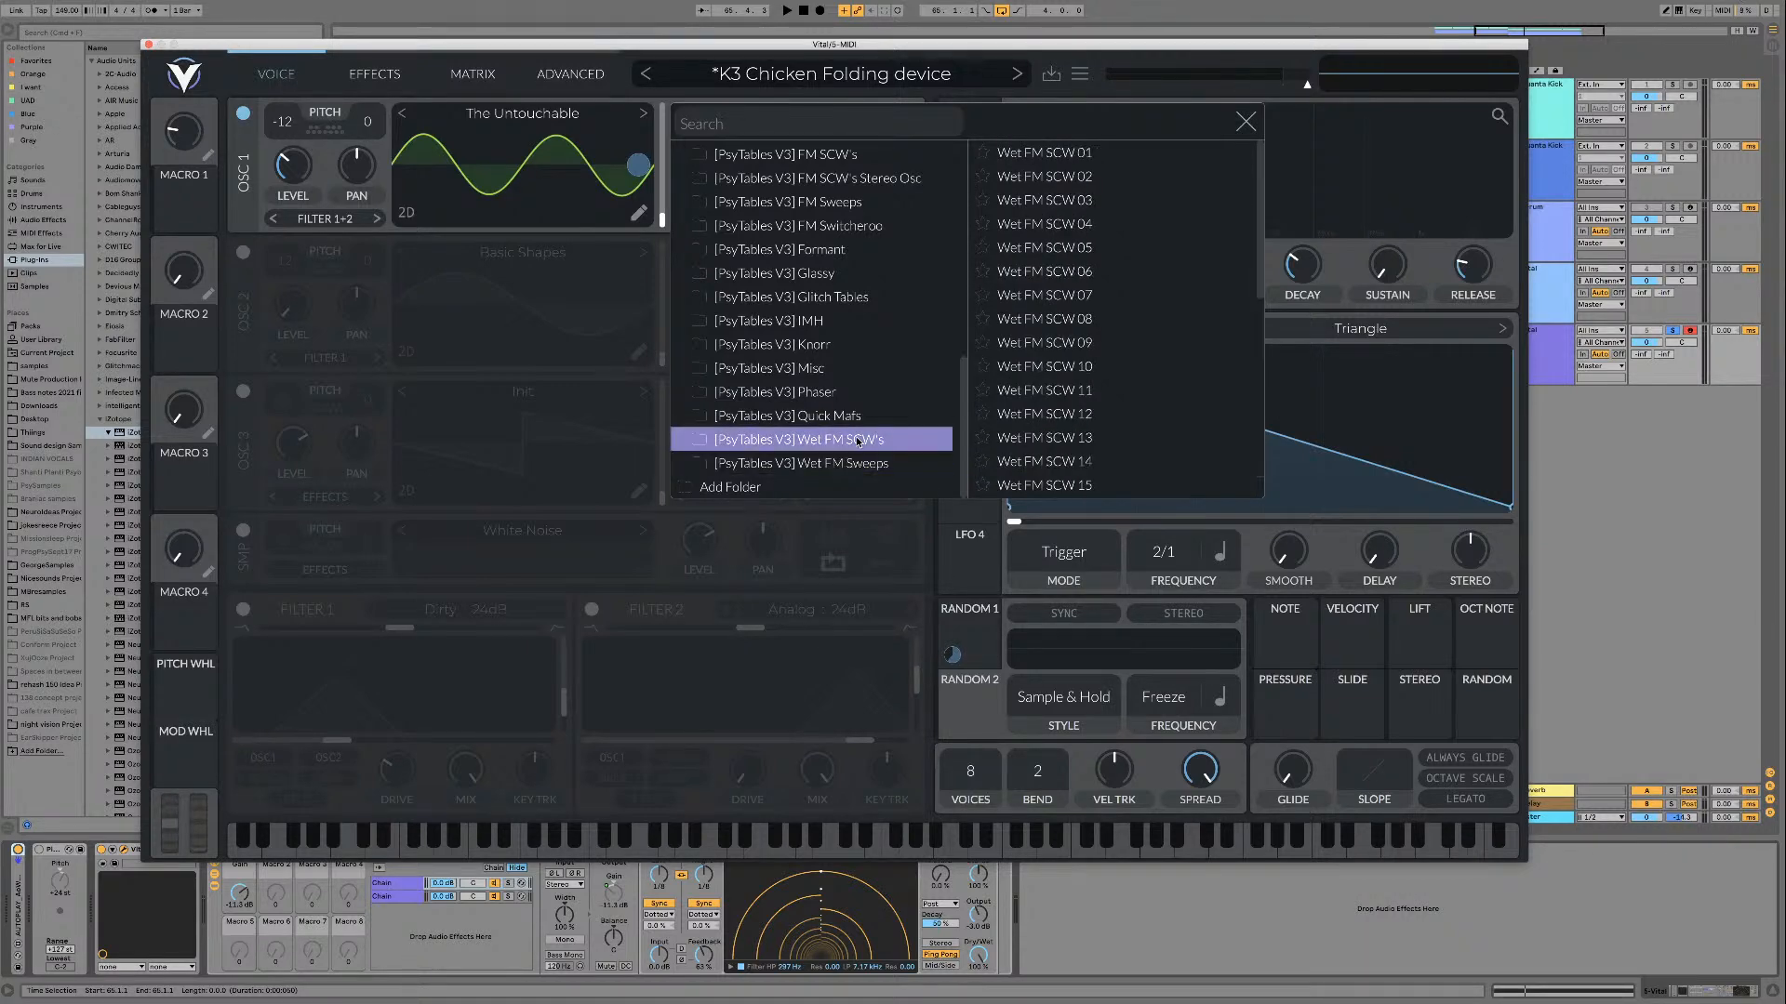
{"action": "scroll", "coordinate": [1125, 422], "scroll_direction": "down", "scroll_amount": 2}
{"action": "scroll", "coordinate": [1125, 422], "scroll_direction": "down", "scroll_amount": 7}
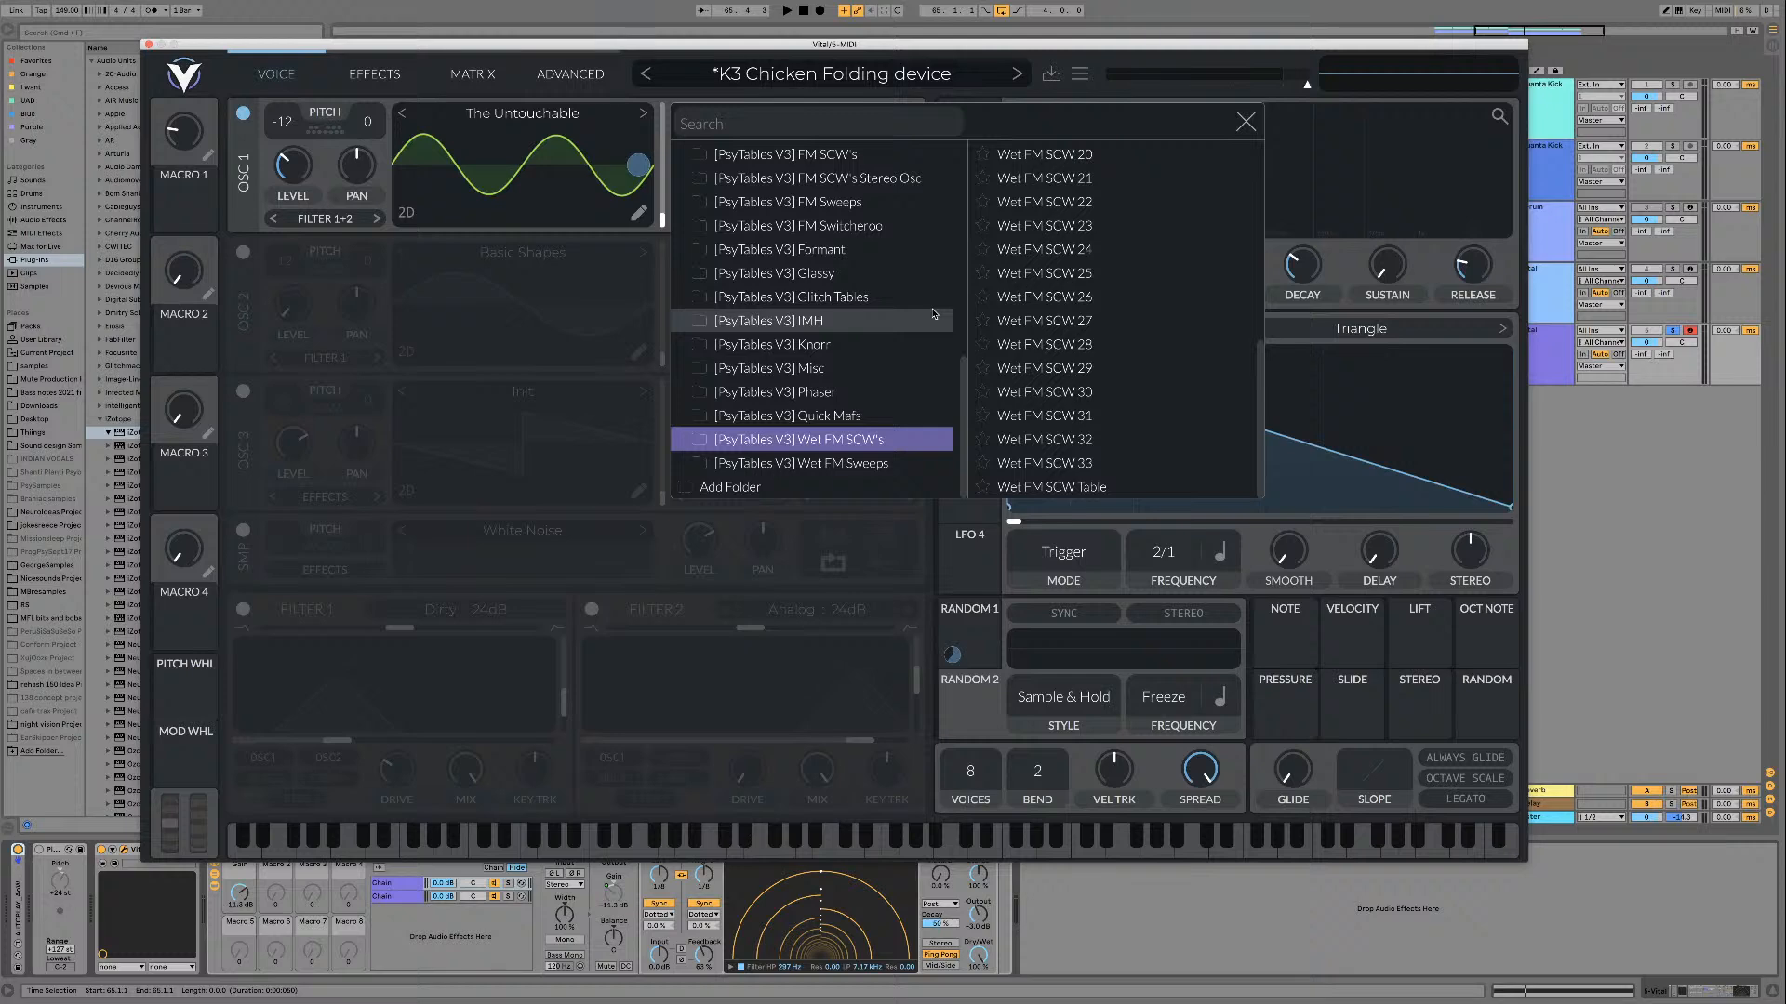
Step: Look through the remaining PsyTables V3 folders, from IMH, Glitch Tables and Glassy up to AM & RM, and close the wavetable browser
{"action": "left_click", "coordinate": [696, 321]}
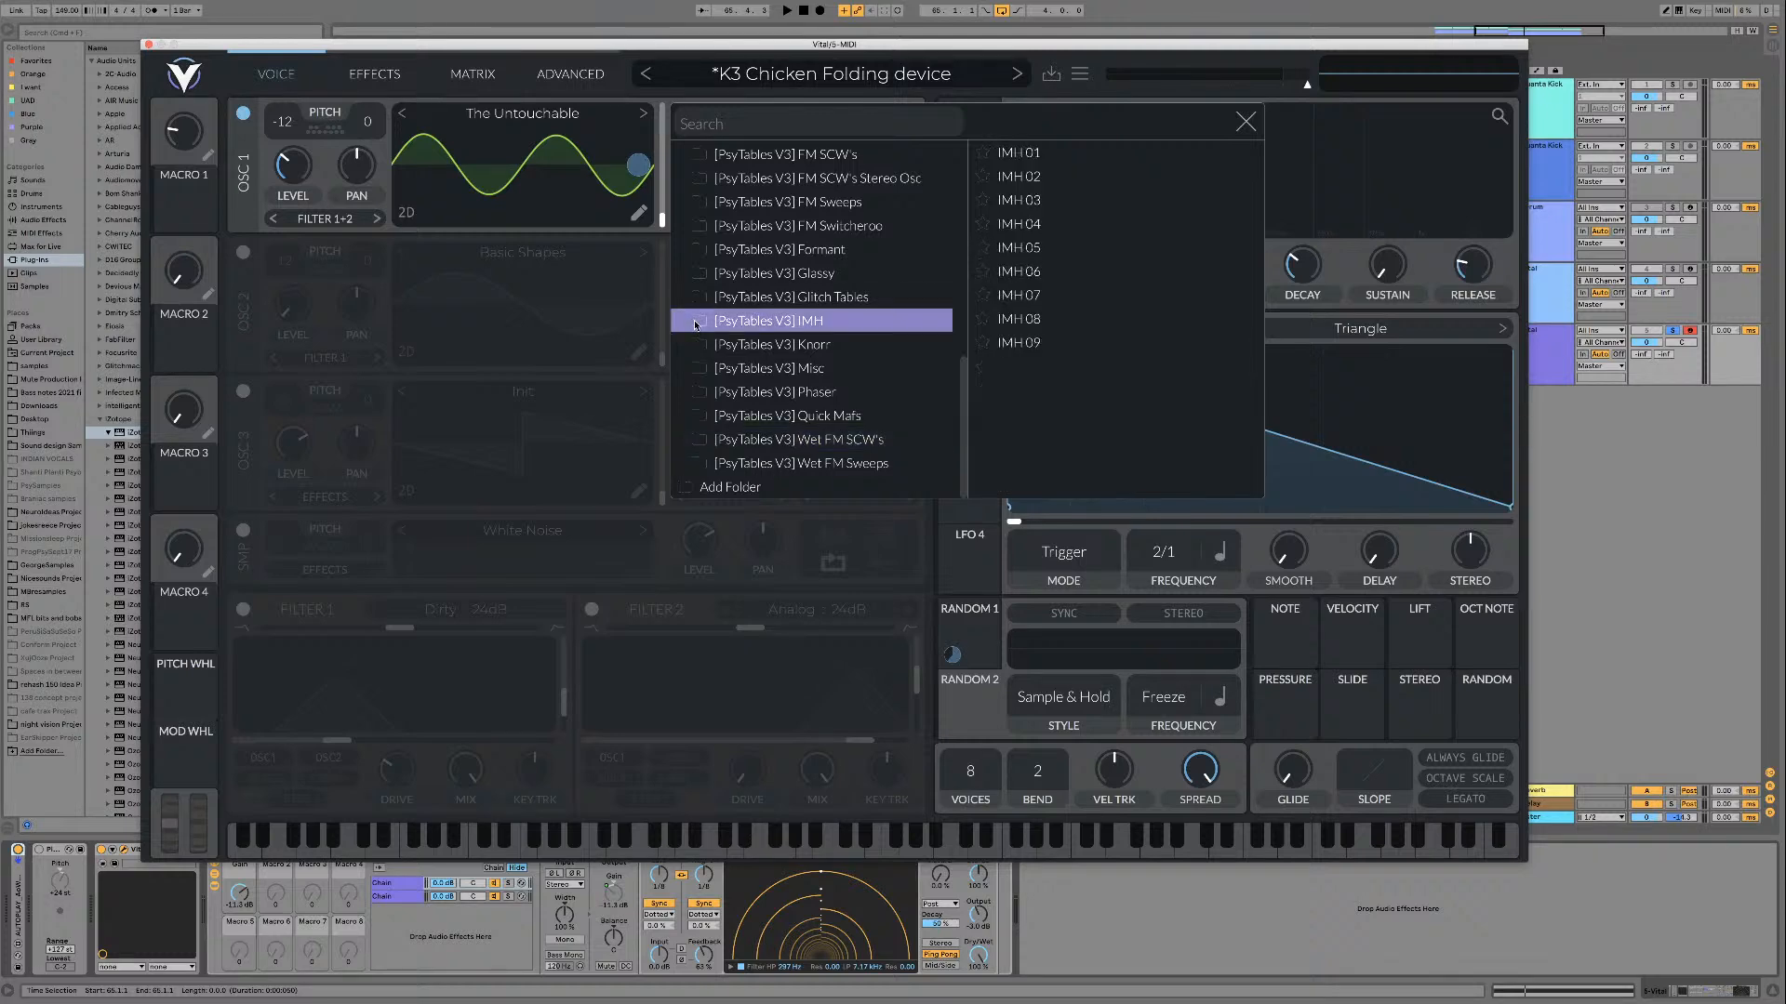
{"action": "left_click", "coordinate": [704, 298]}
{"action": "left_click", "coordinate": [708, 273]}
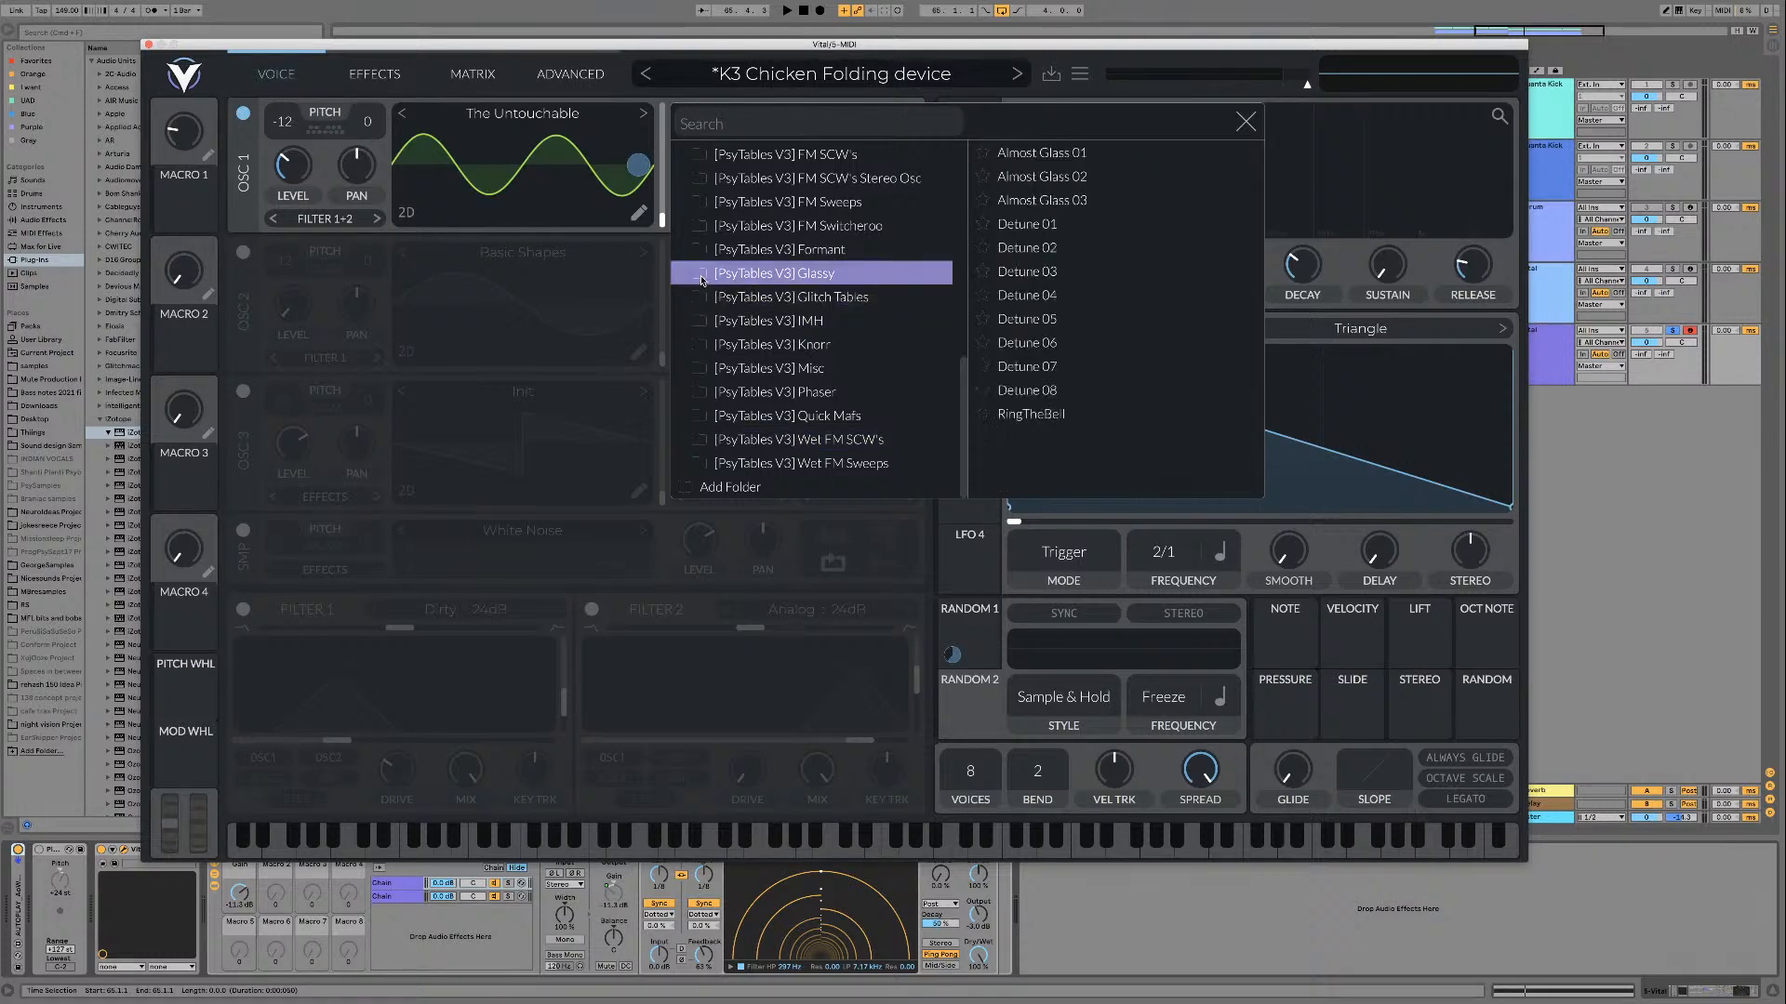
{"action": "left_click", "coordinate": [712, 227]}
{"action": "scroll", "coordinate": [735, 272], "scroll_direction": "up", "scroll_amount": 1}
{"action": "left_click", "coordinate": [740, 246]}
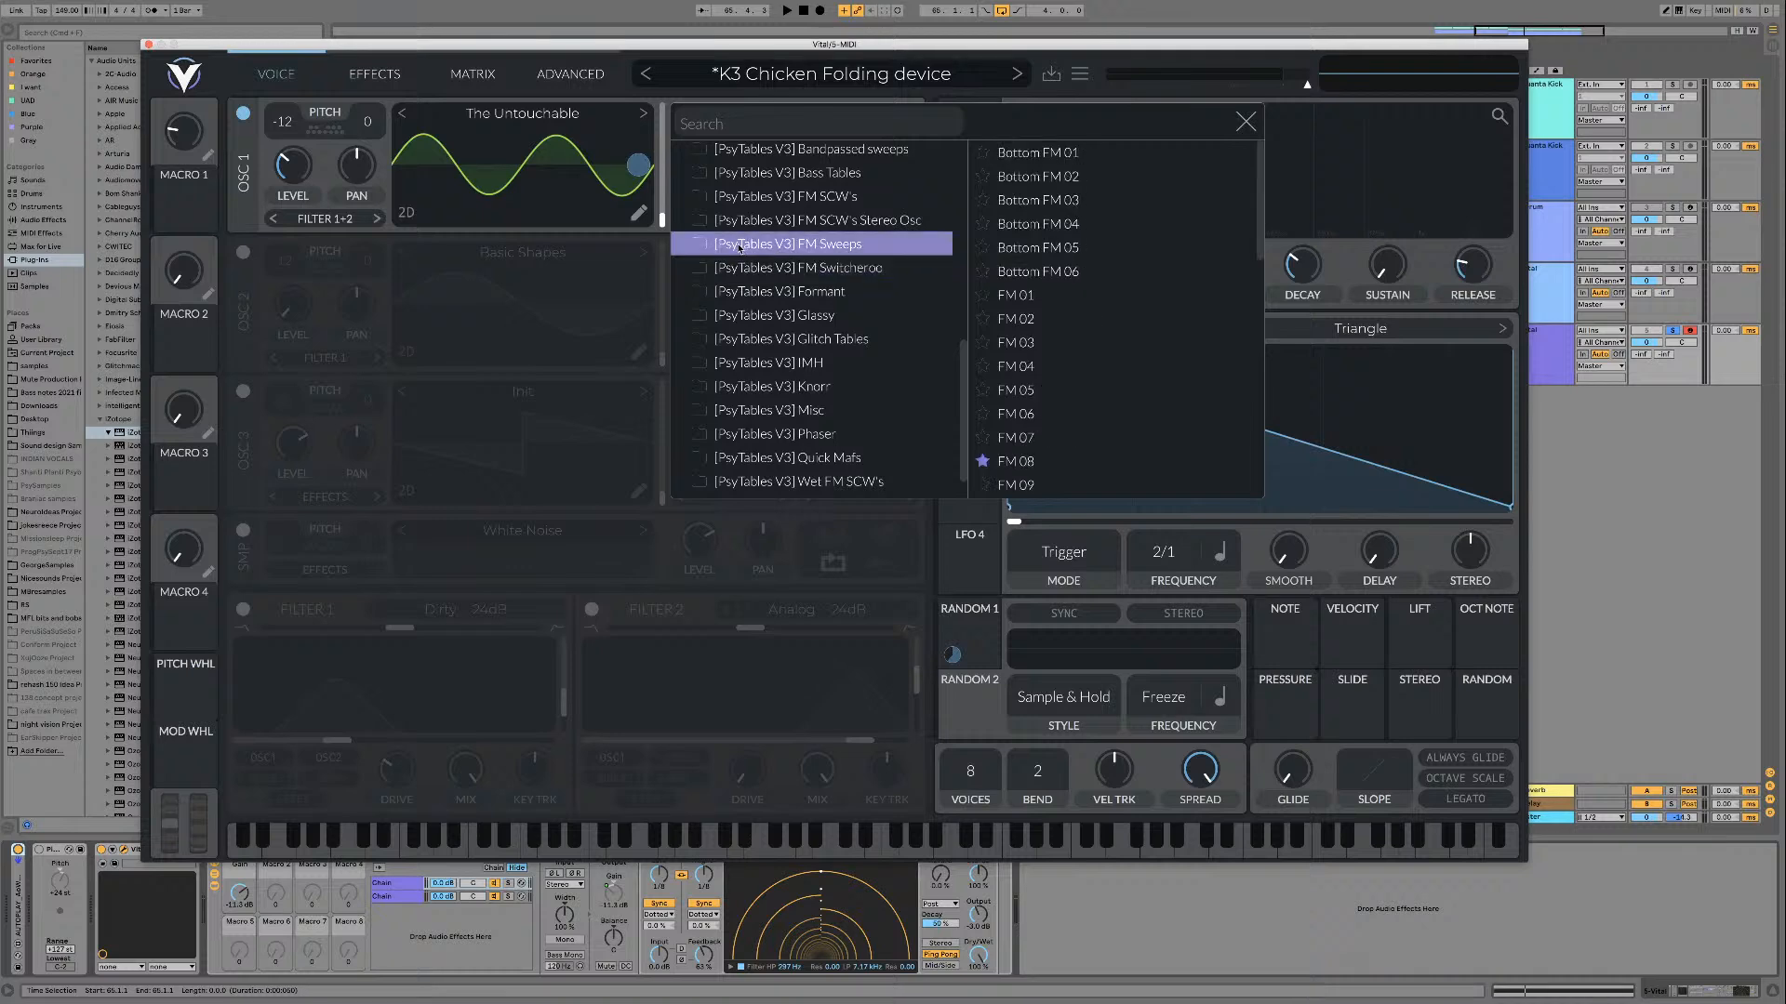
{"action": "scroll", "coordinate": [744, 248], "scroll_direction": "up", "scroll_amount": 2}
{"action": "left_click", "coordinate": [787, 276]}
{"action": "left_click", "coordinate": [786, 253]}
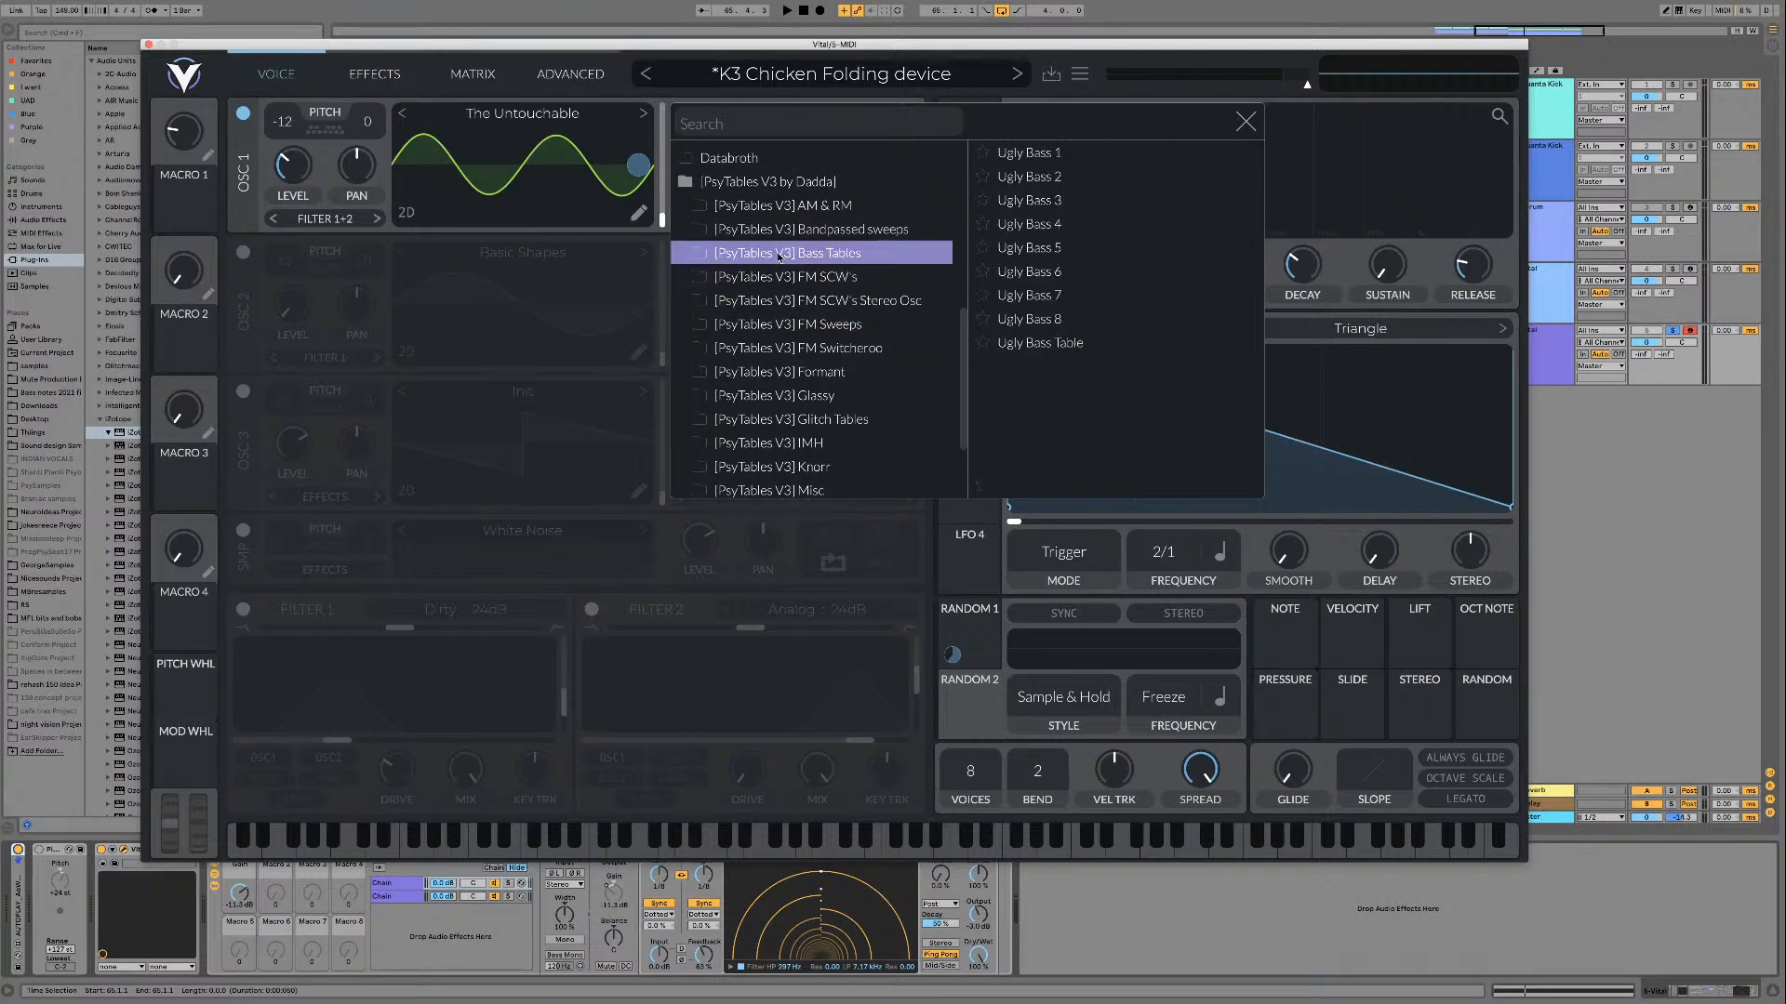
{"action": "left_click", "coordinate": [786, 229]}
{"action": "left_click", "coordinate": [784, 206]}
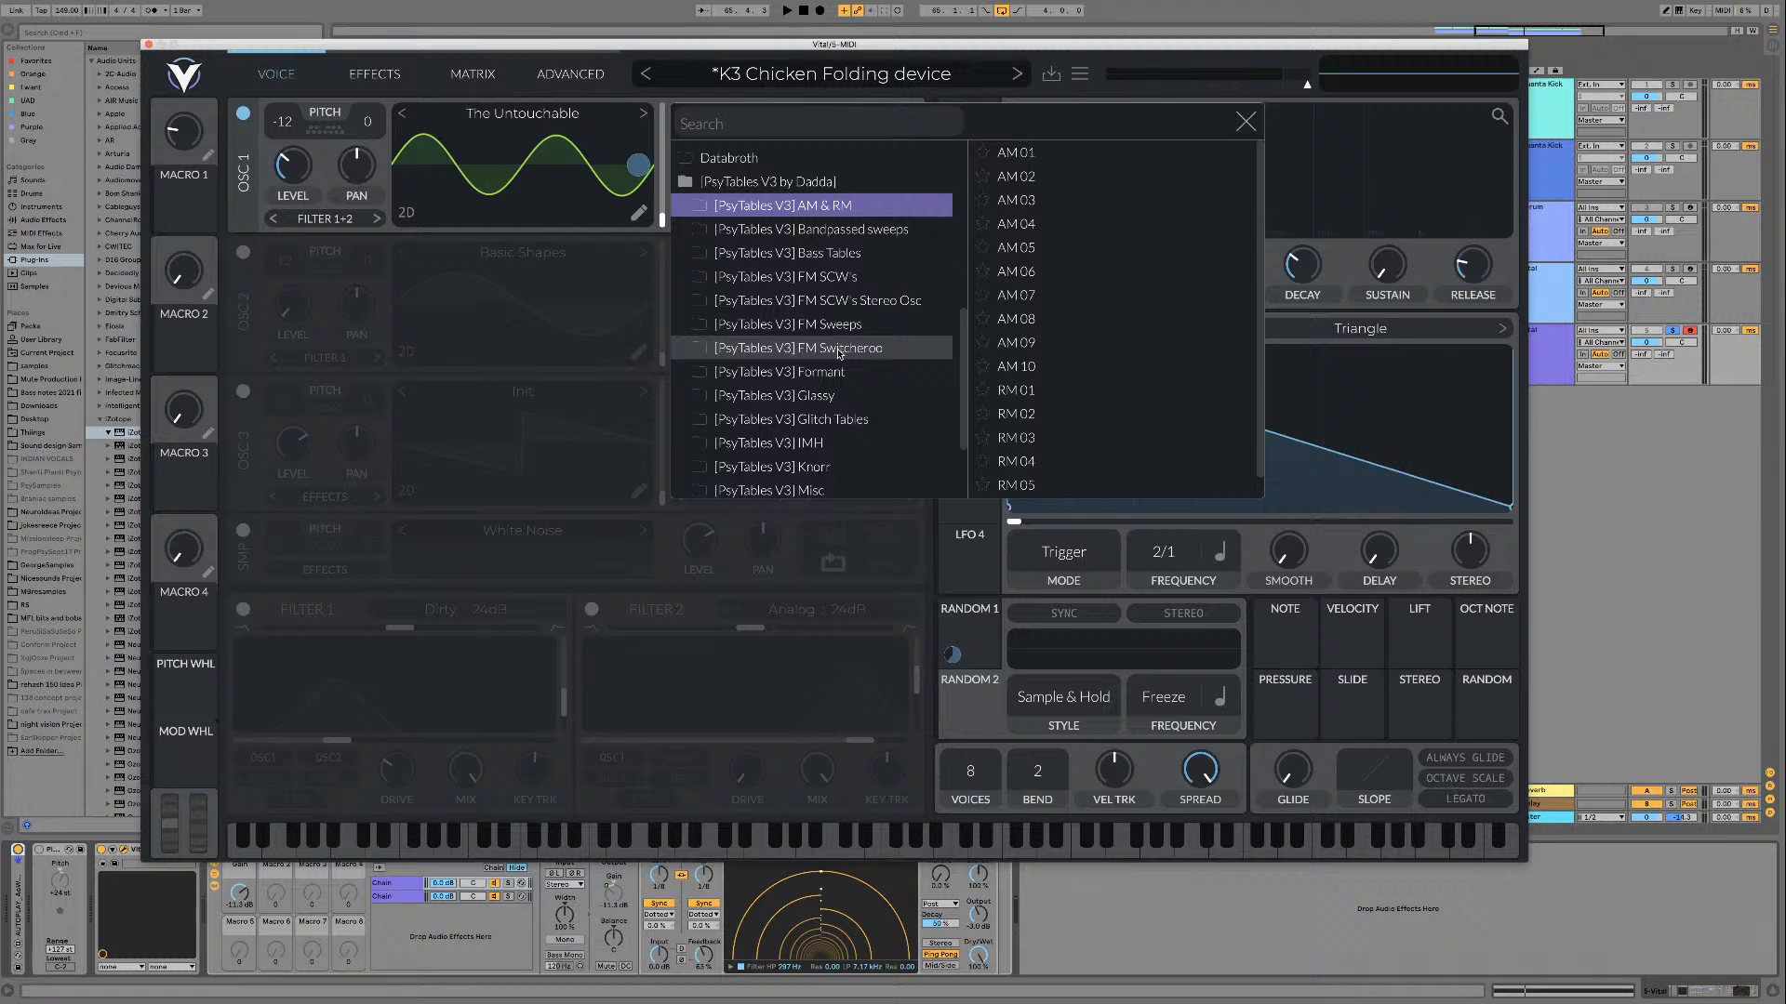
{"action": "key", "text": "space"}
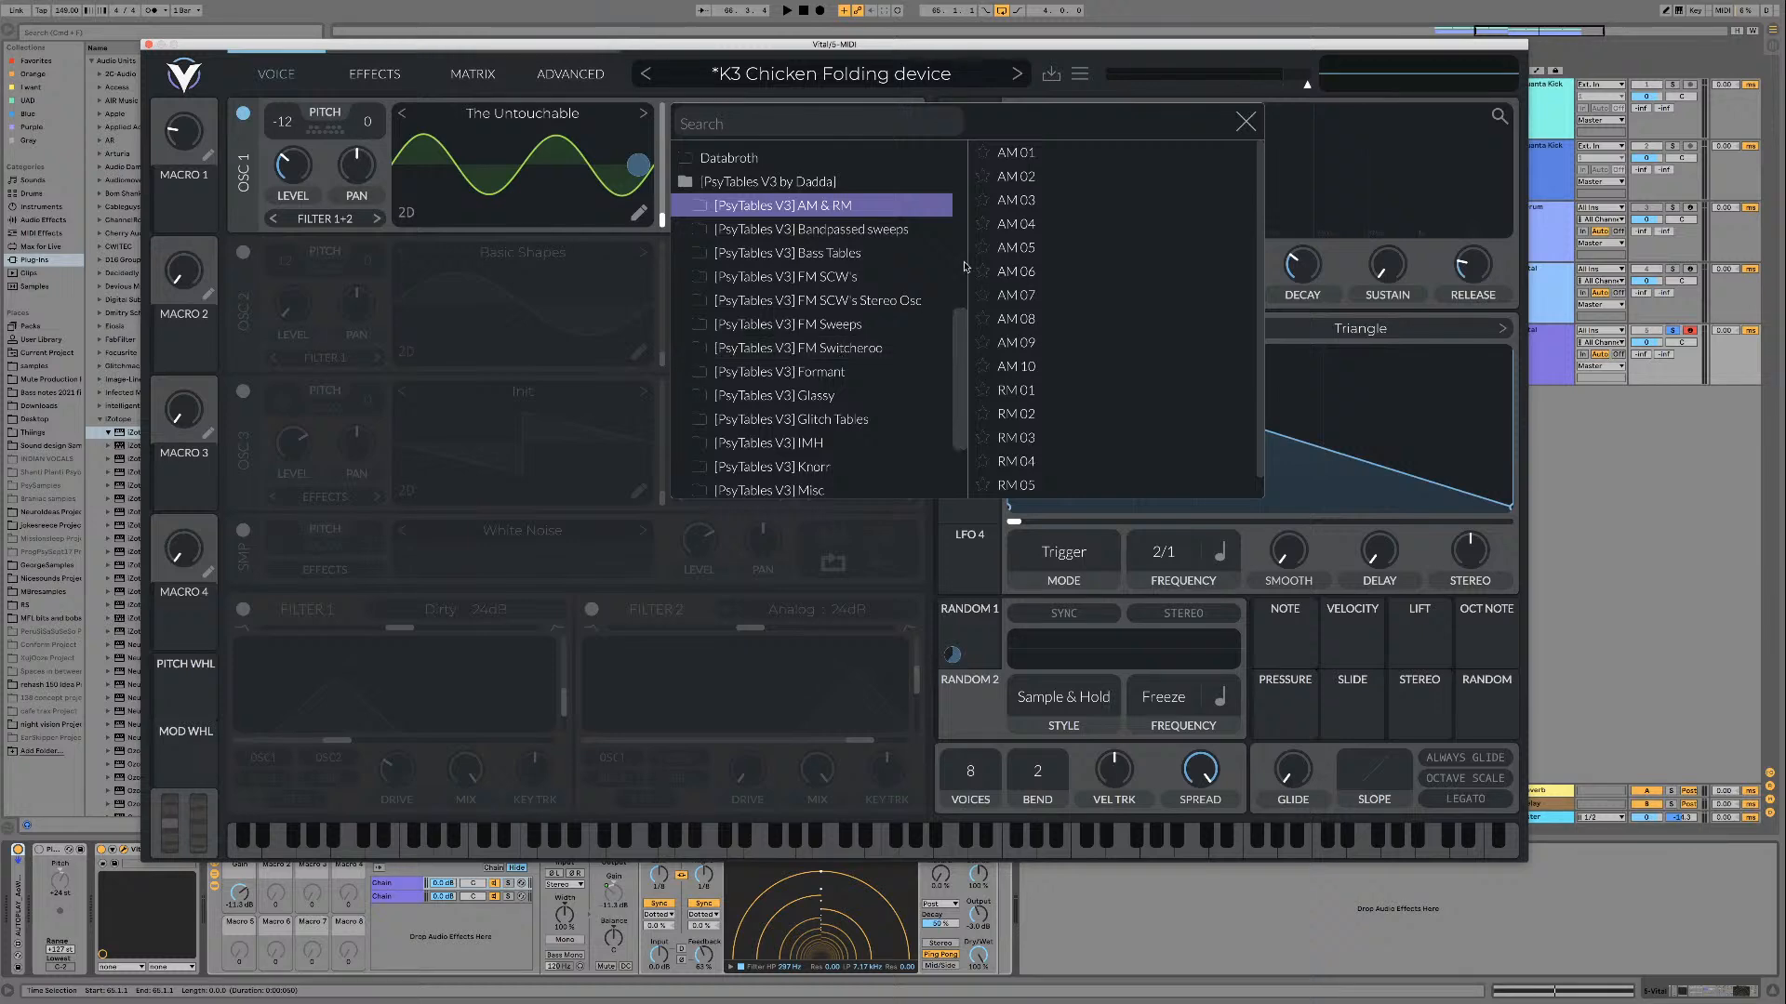
{"action": "left_click", "coordinate": [1245, 122]}
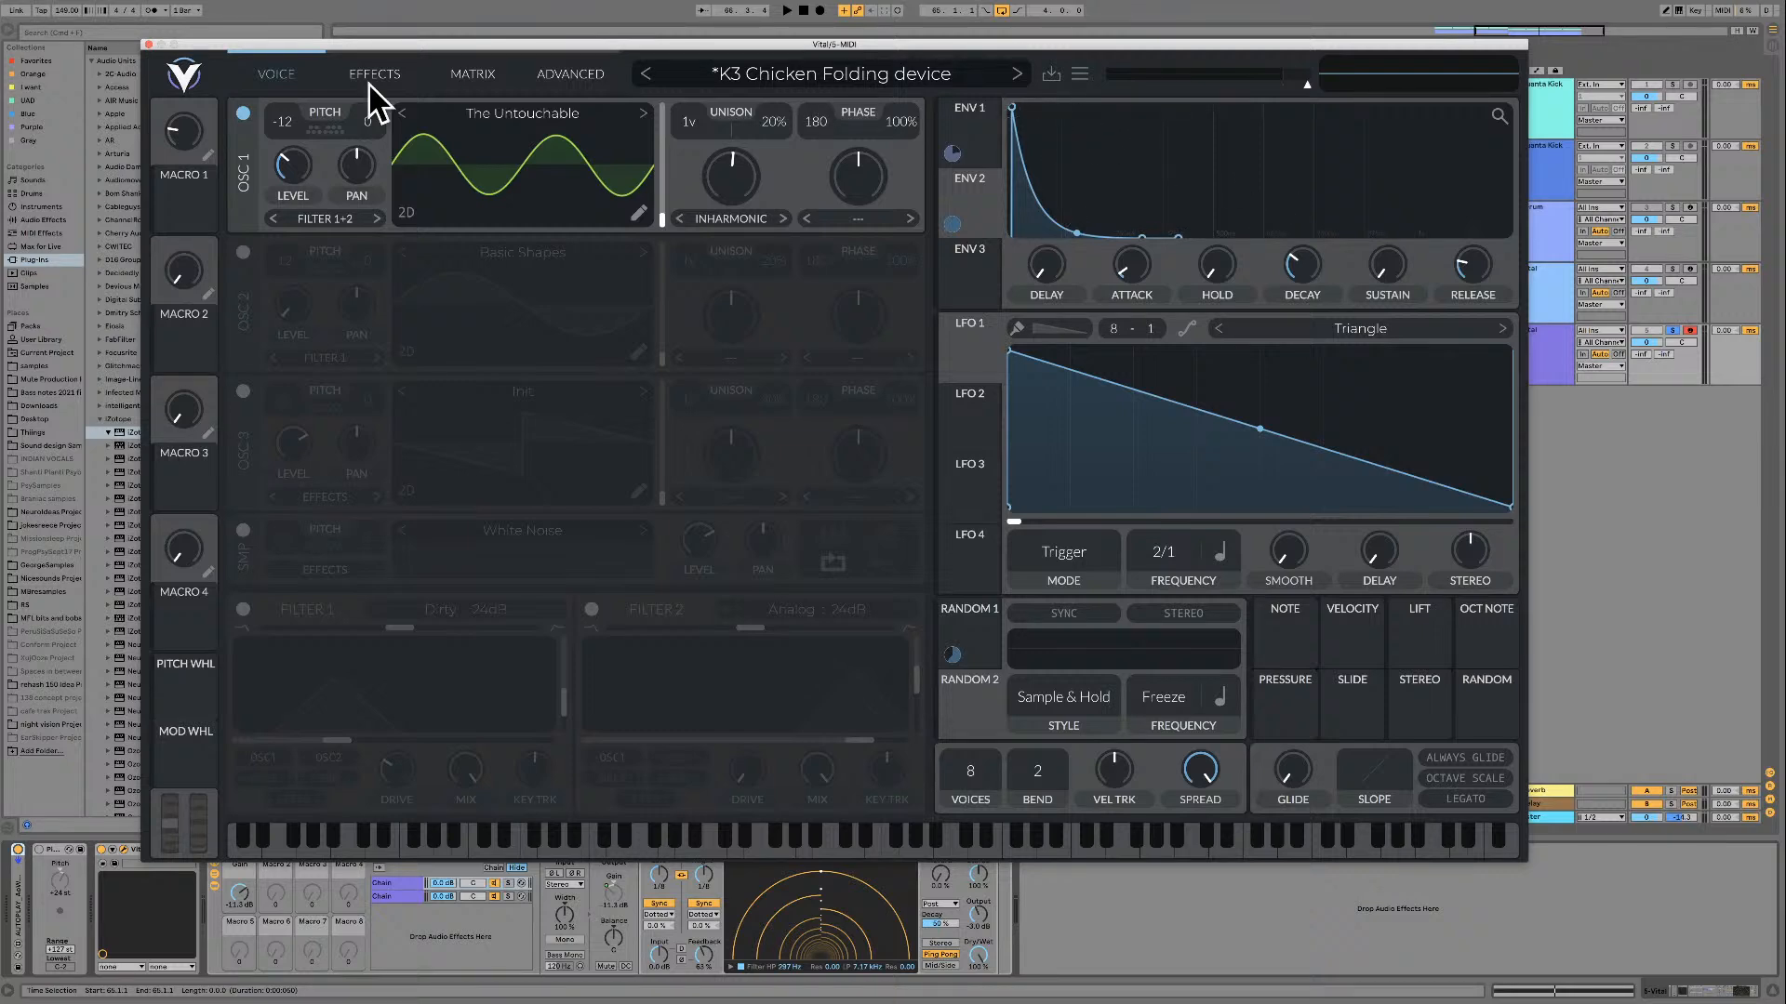
Step: Close the Vital window and bring all of the arrangement's kick, Serum and Vital clips into view
{"action": "left_click", "coordinate": [148, 45]}
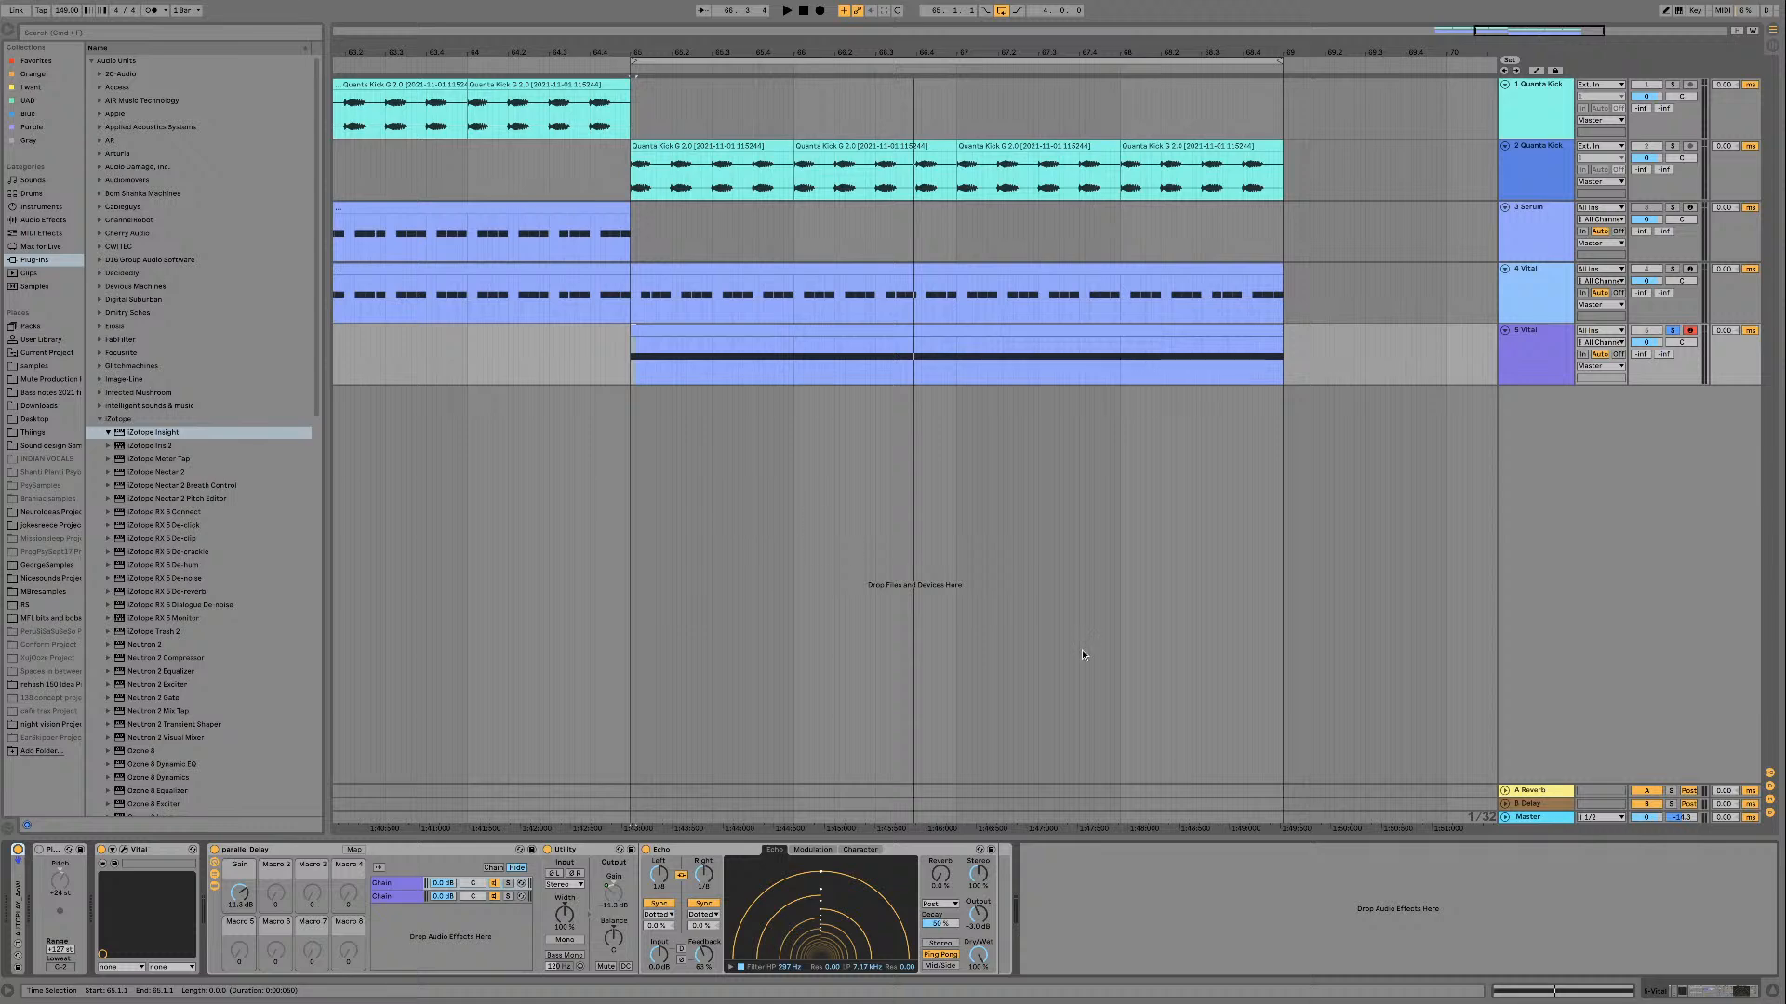
{"action": "left_click_drag", "start_coordinate": [1554, 32], "coordinate": [1548, 2]}
{"action": "scroll", "coordinate": [1350, 241], "scroll_direction": "right", "scroll_amount": 5}
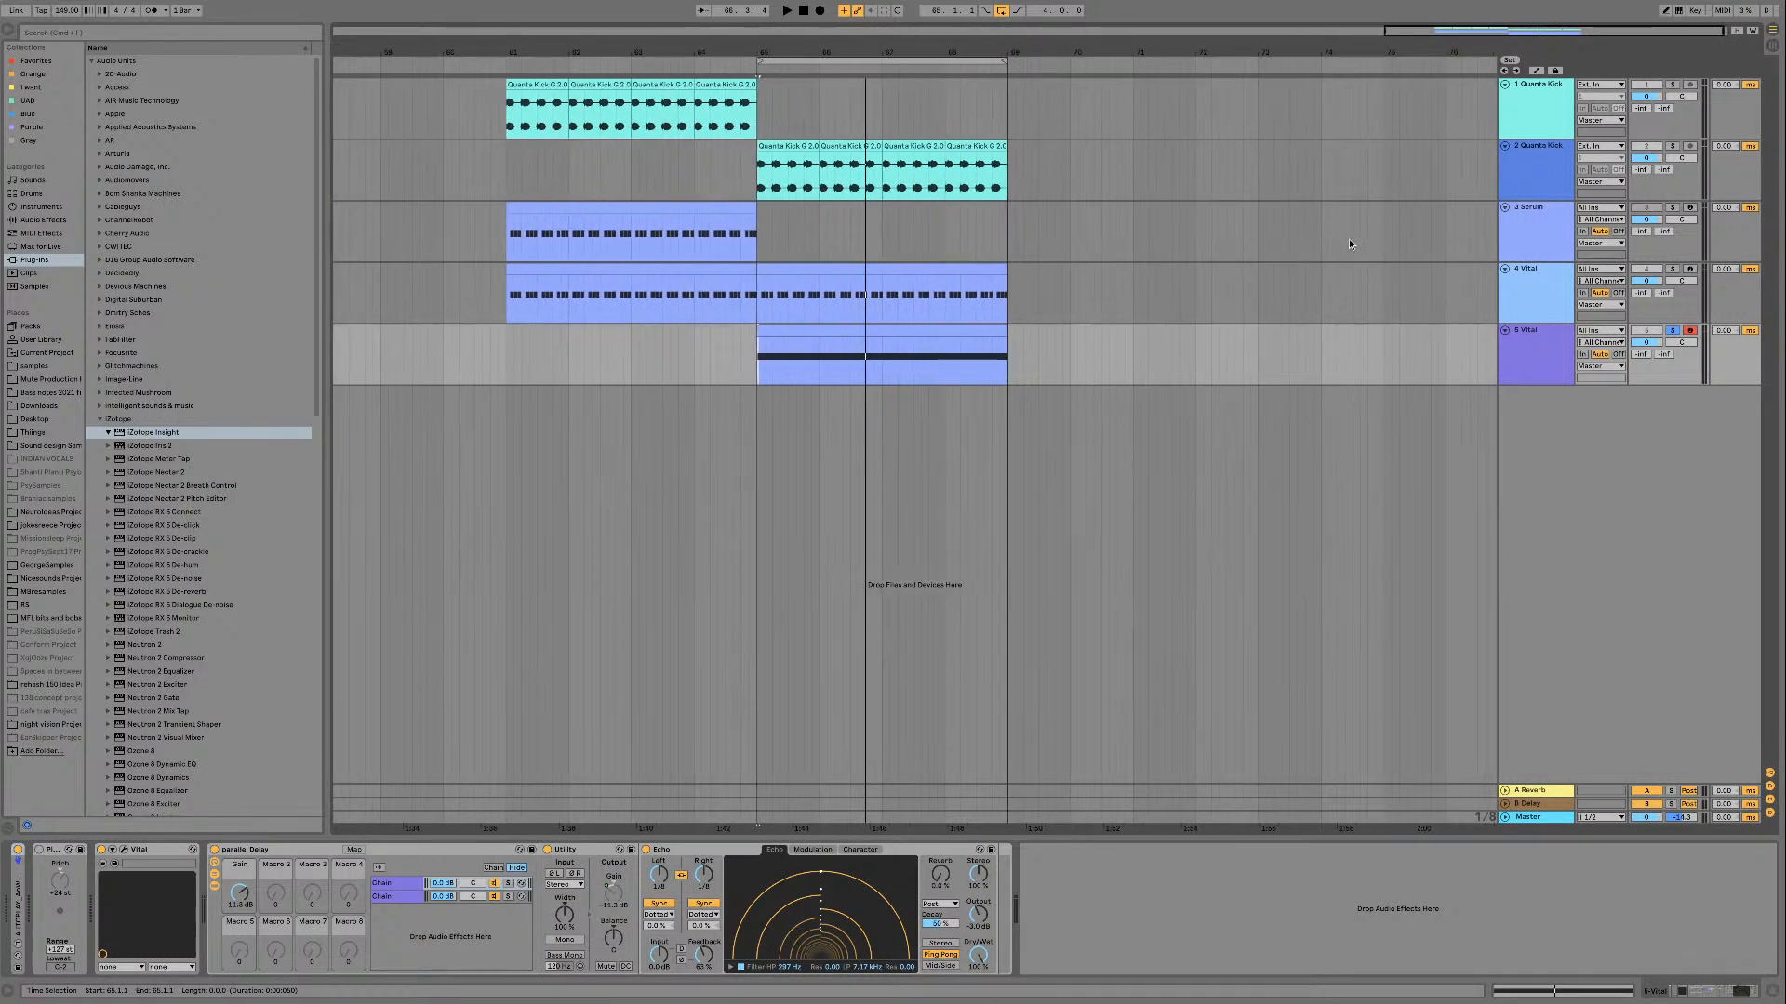